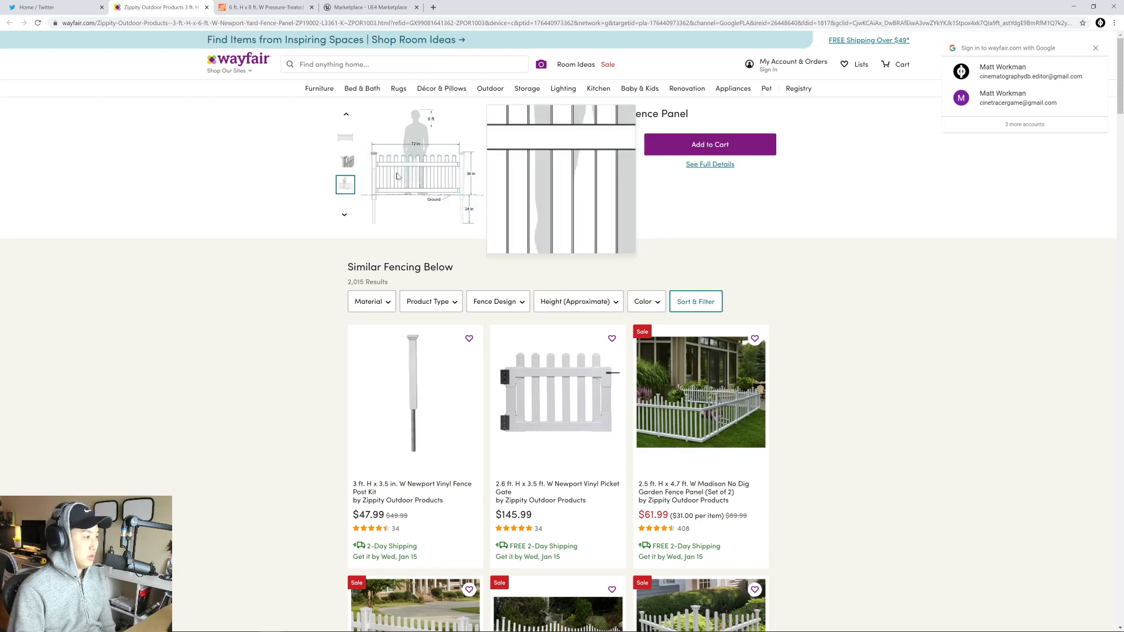
- Compare the Home Depot stockade fence panel, including its enlarged corner installation photo, with the Wayfair picket fence dimension drawing
click(286, 8)
scroll(396, 238, up, 12)
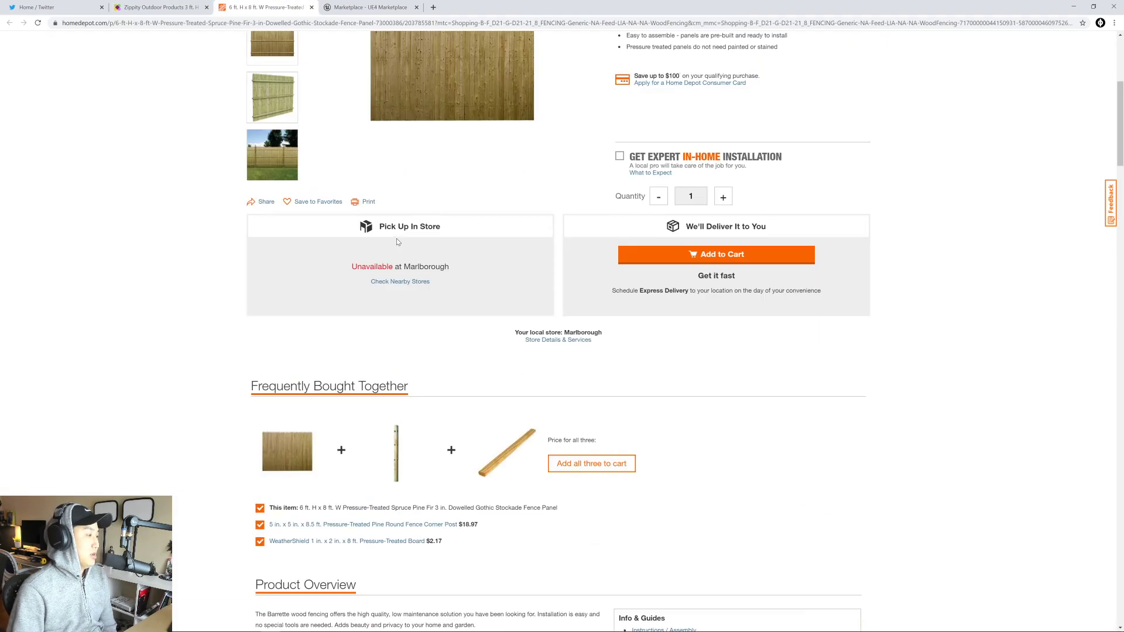
click(269, 310)
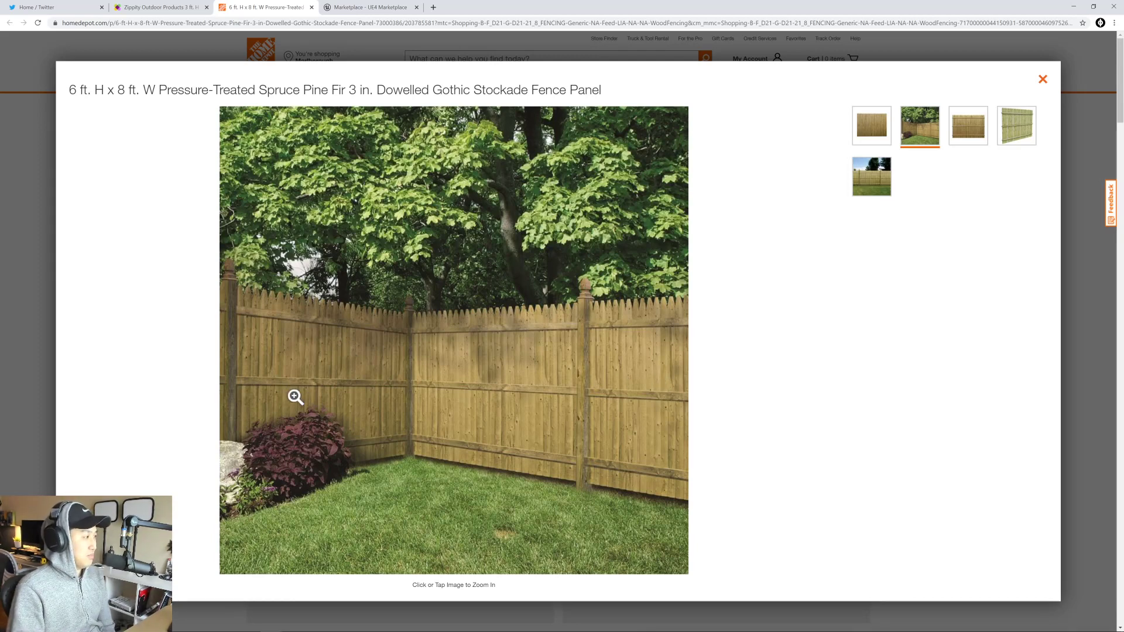
click(25, 294)
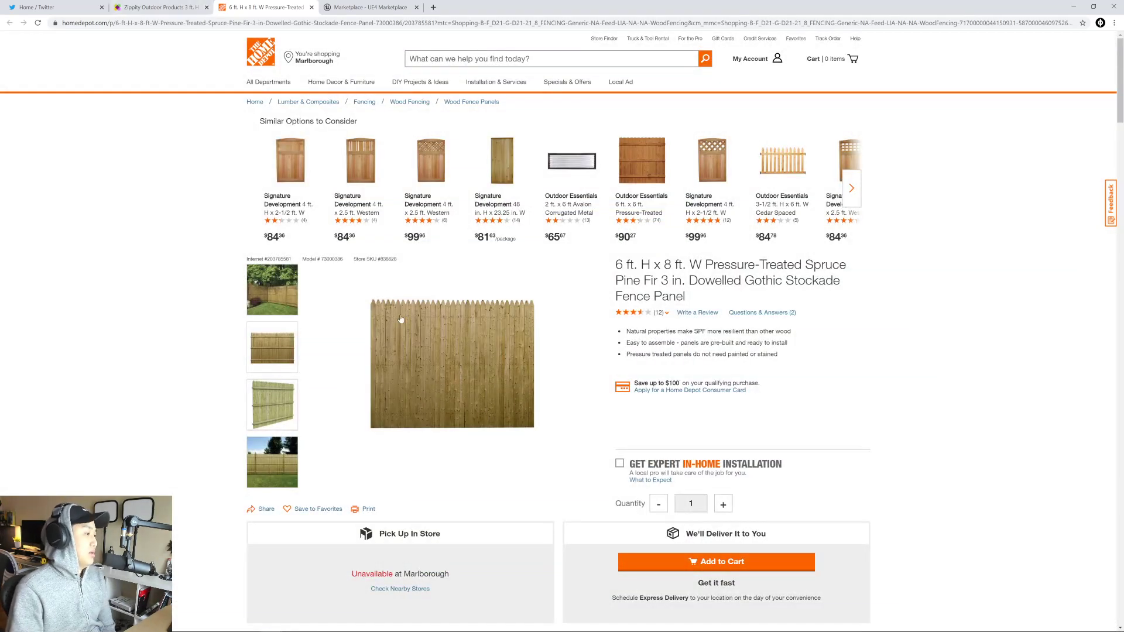
click(202, 8)
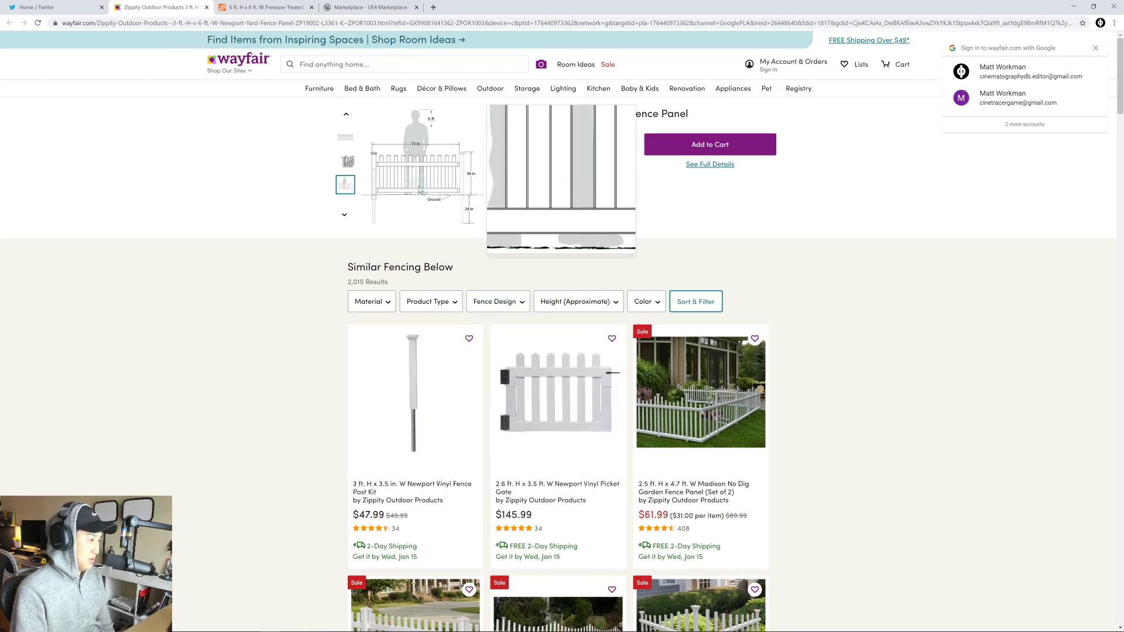
click(294, 15)
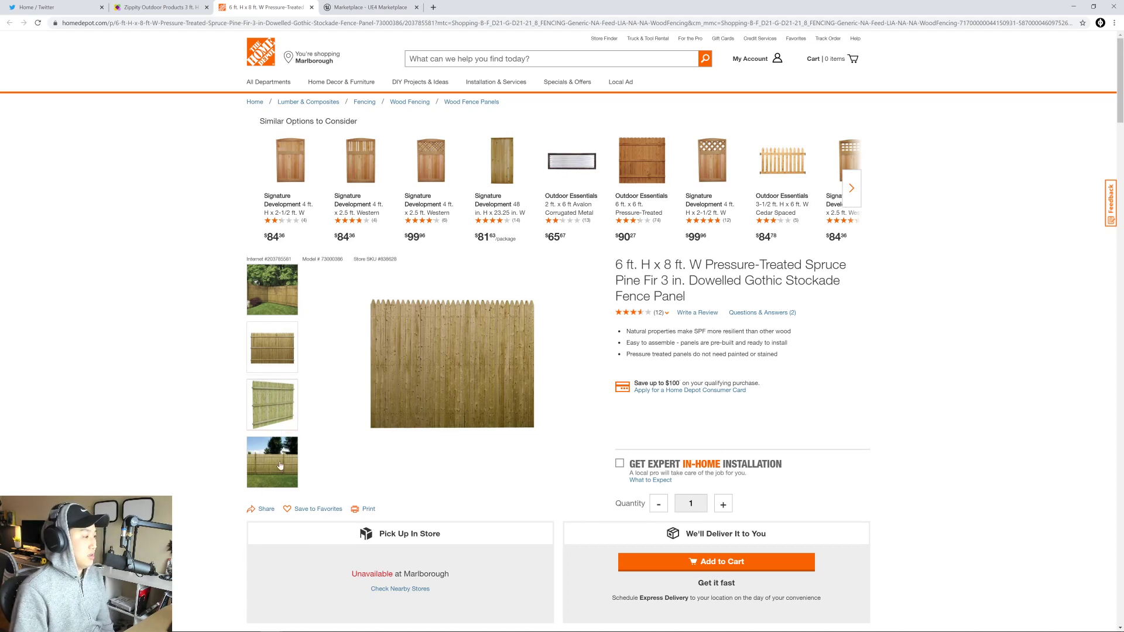
- Switch to the Unreal Engine Marketplace and open the full list of free products in a new tab
click(369, 7)
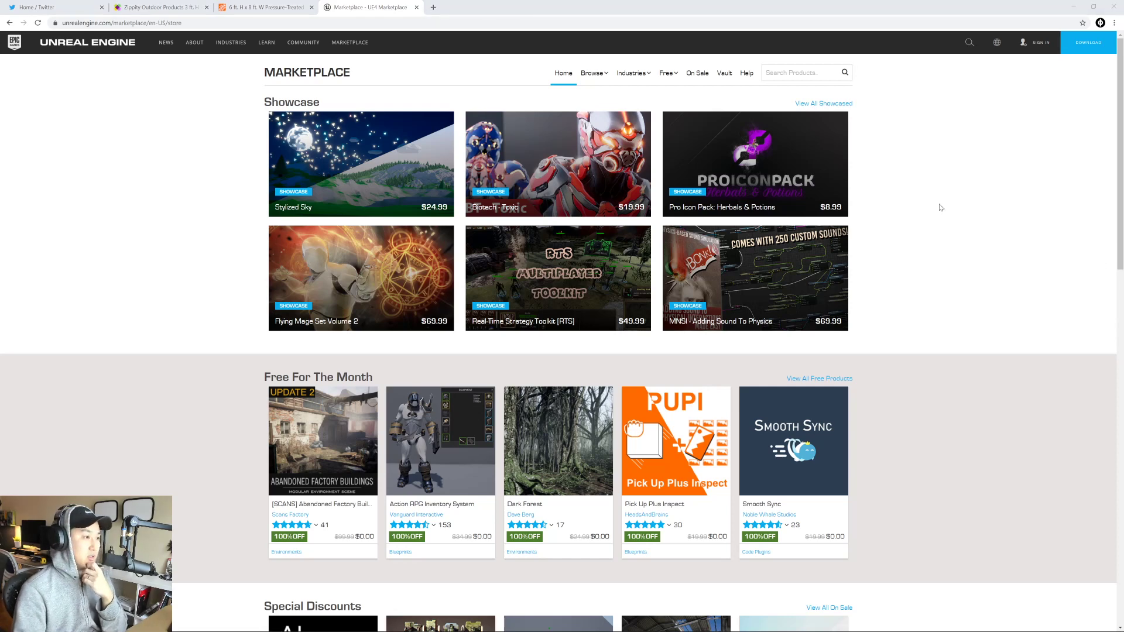
scroll(920, 220, down, 5)
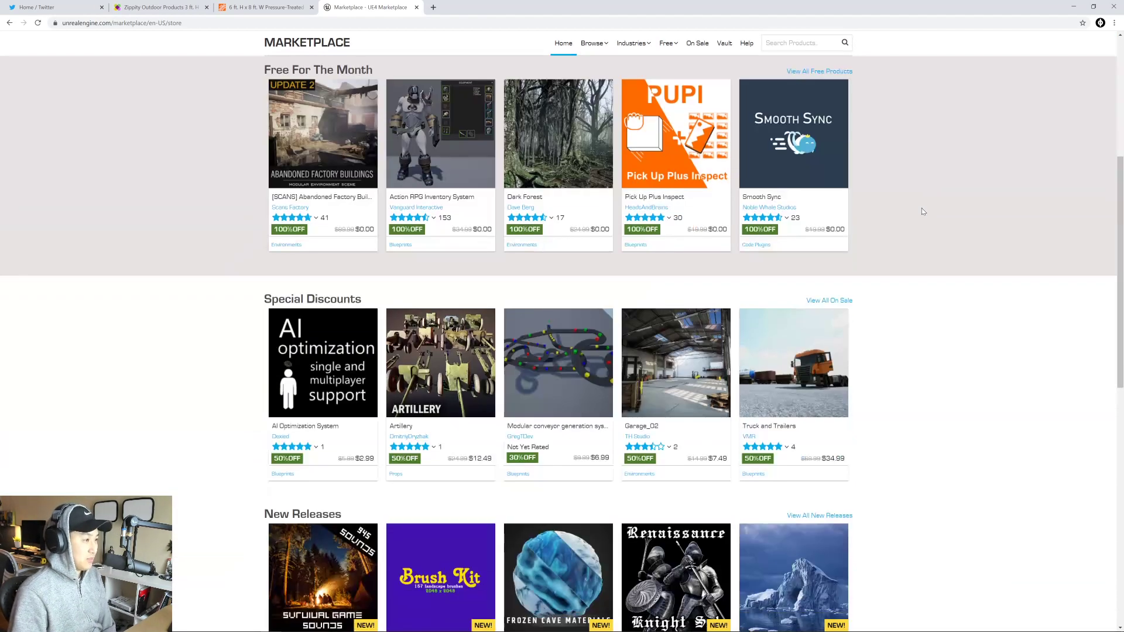
scroll(923, 211, up, 2)
right_click(820, 203)
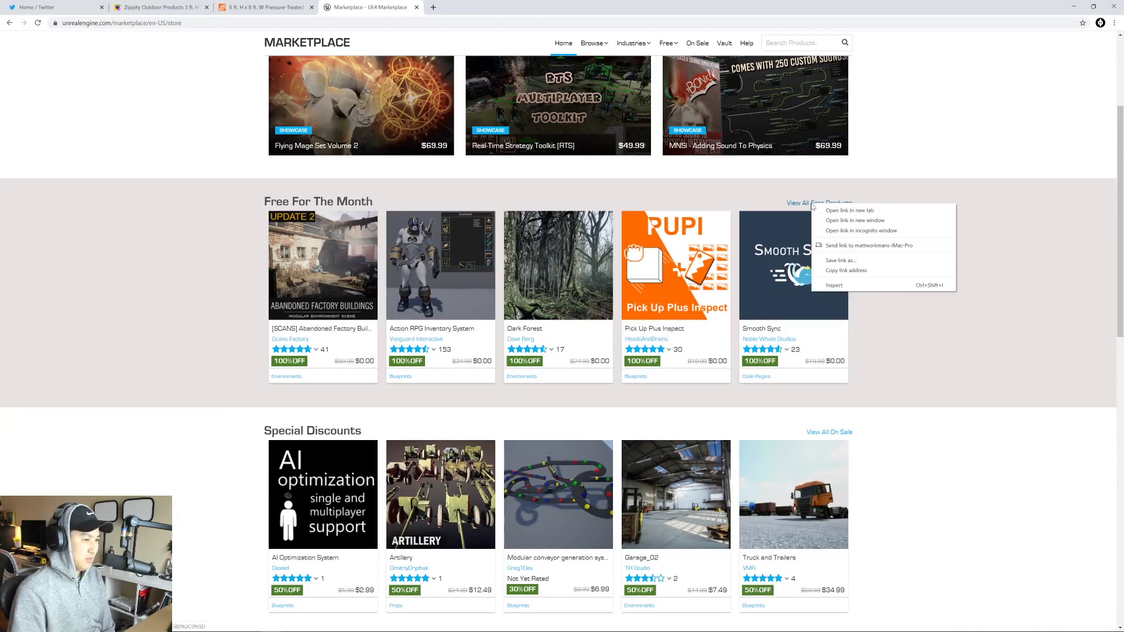
click(841, 209)
- Show all New Releases and open the Fully Animated Jet Fighter SU-33D product in a new tab
scroll(497, 331, down, 4)
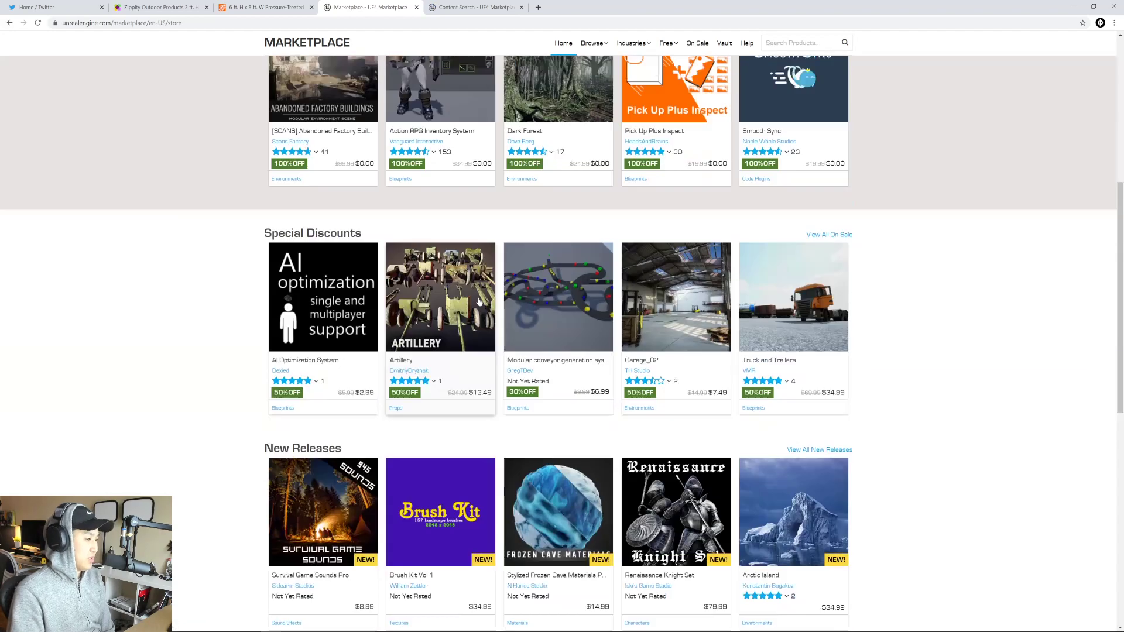
scroll(496, 332, down, 3)
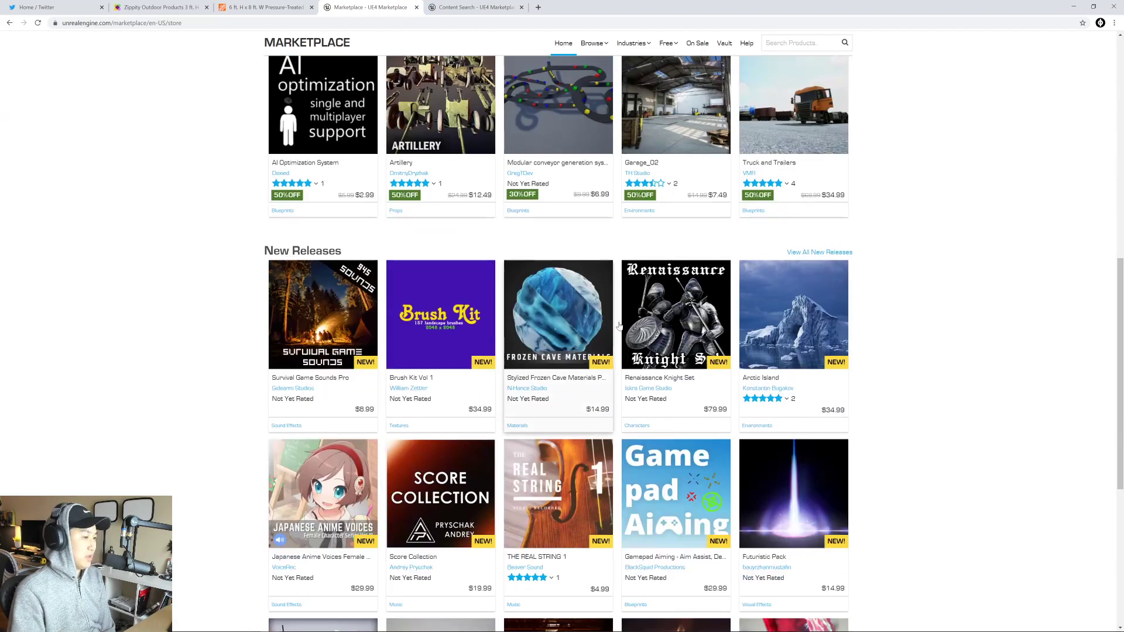
click(812, 253)
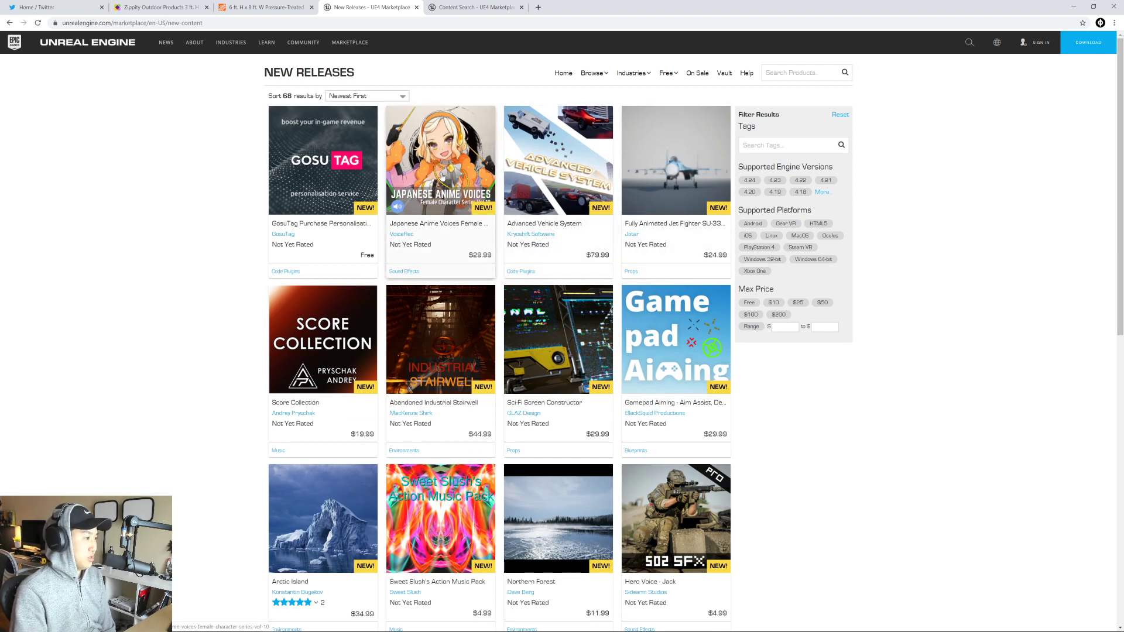
right_click(682, 169)
click(703, 172)
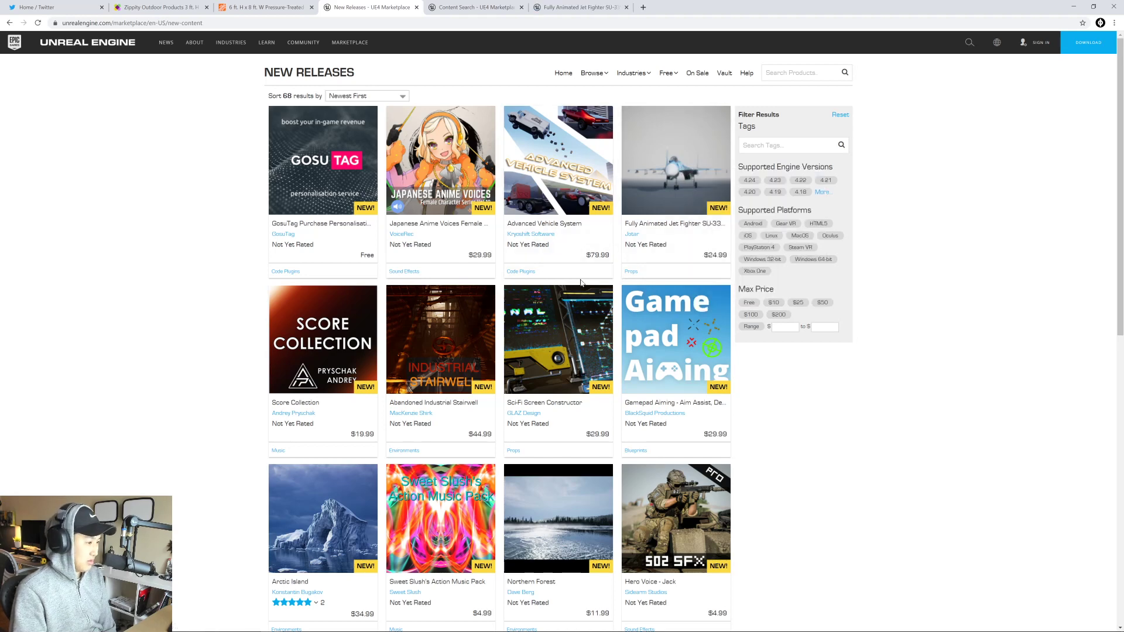
- Open Arctic Island, Northern Forest and Unimodels River rocks Vol. 4 from the new releases in separate new tabs
scroll(582, 283, down, 5)
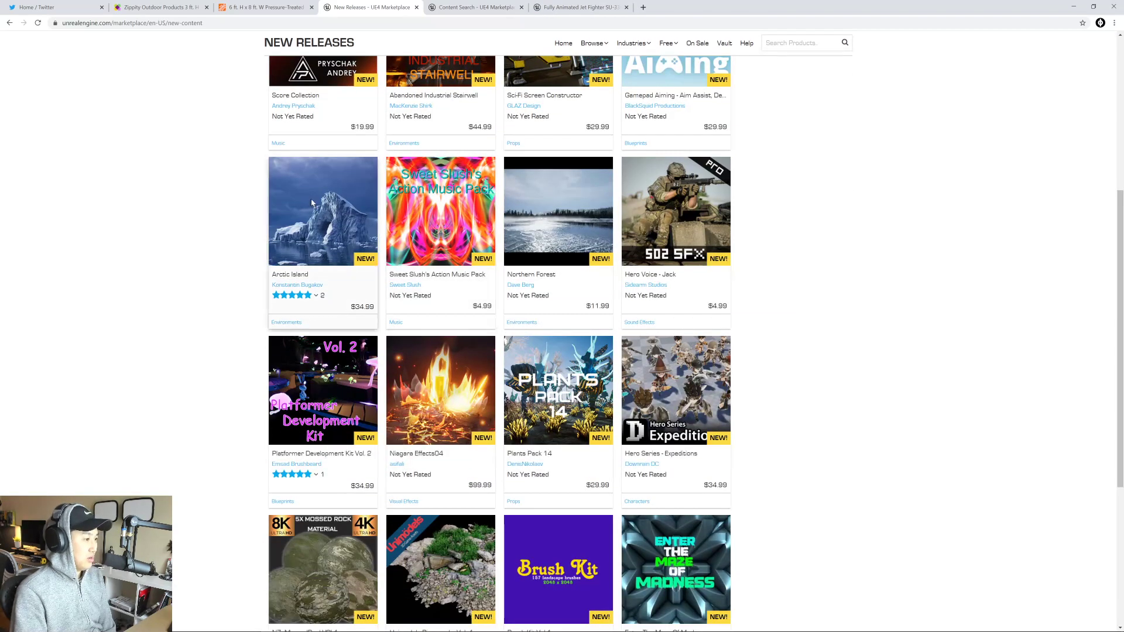
right_click(311, 203)
click(331, 209)
right_click(536, 212)
click(556, 218)
scroll(541, 230, down, 2)
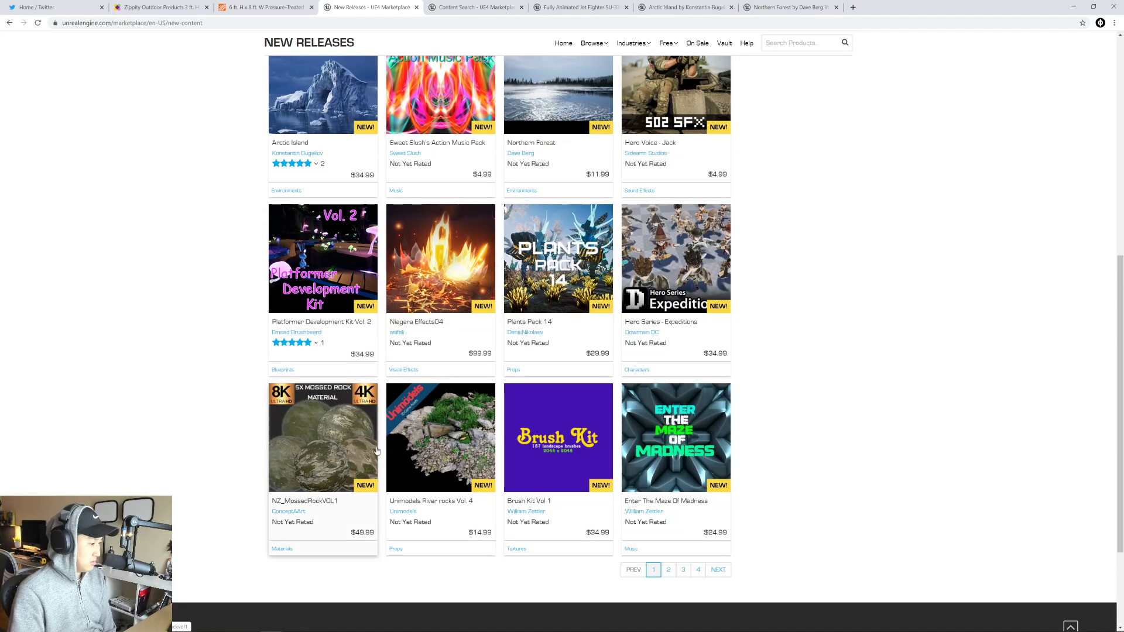
right_click(438, 440)
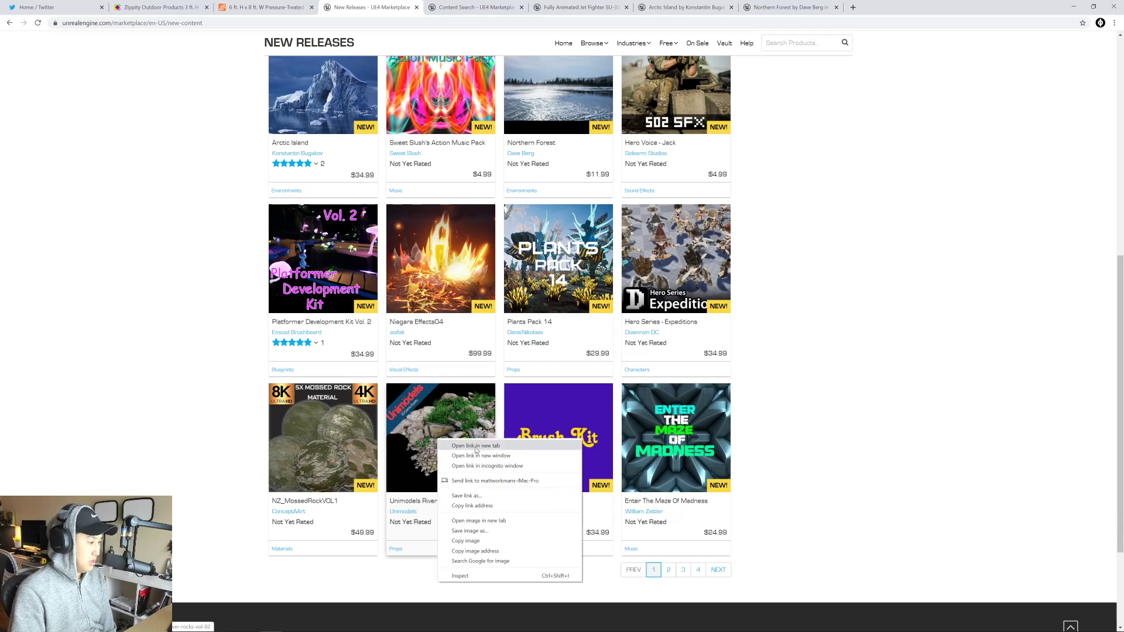
click(476, 447)
- Go to page 2 of the new releases and open Modular Colonial Building Facades in a new tab
click(718, 570)
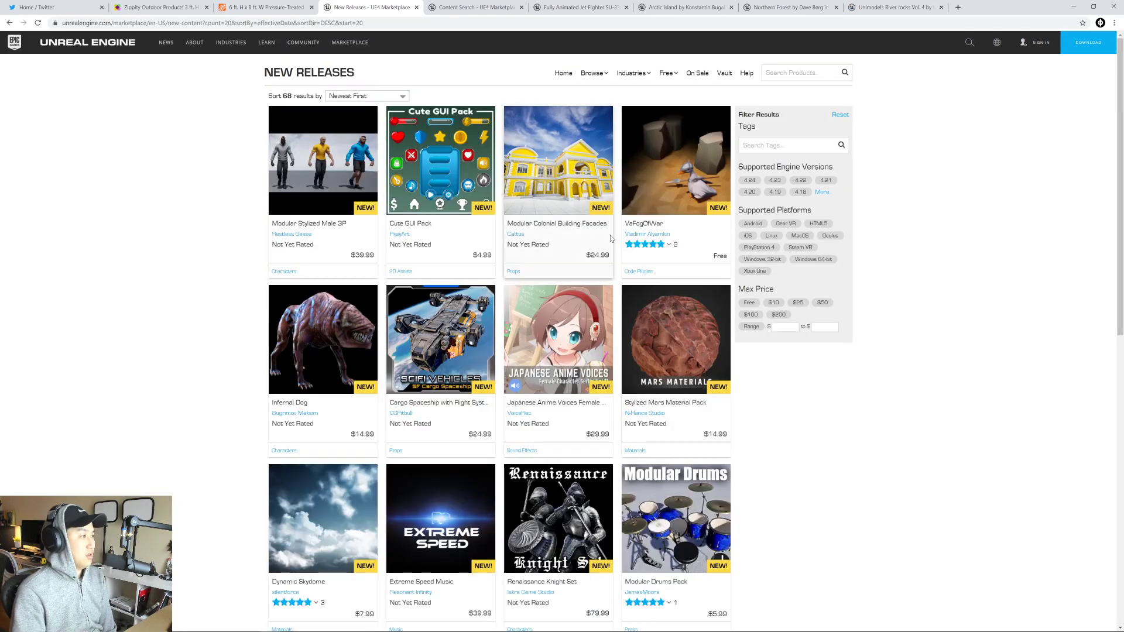
right_click(557, 141)
click(591, 146)
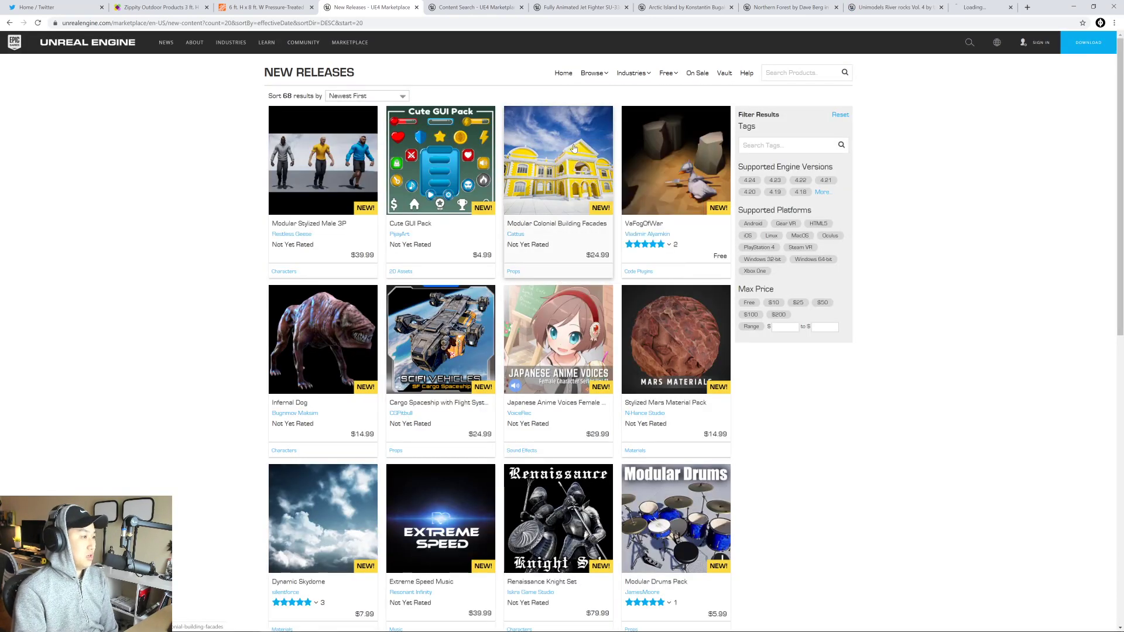
- Continue to page 3 of the new releases and open Office Meeting Room v.01 and [SCANS] Lost Temple Cave in new tabs
scroll(548, 183, down, 2)
scroll(548, 183, down, 3)
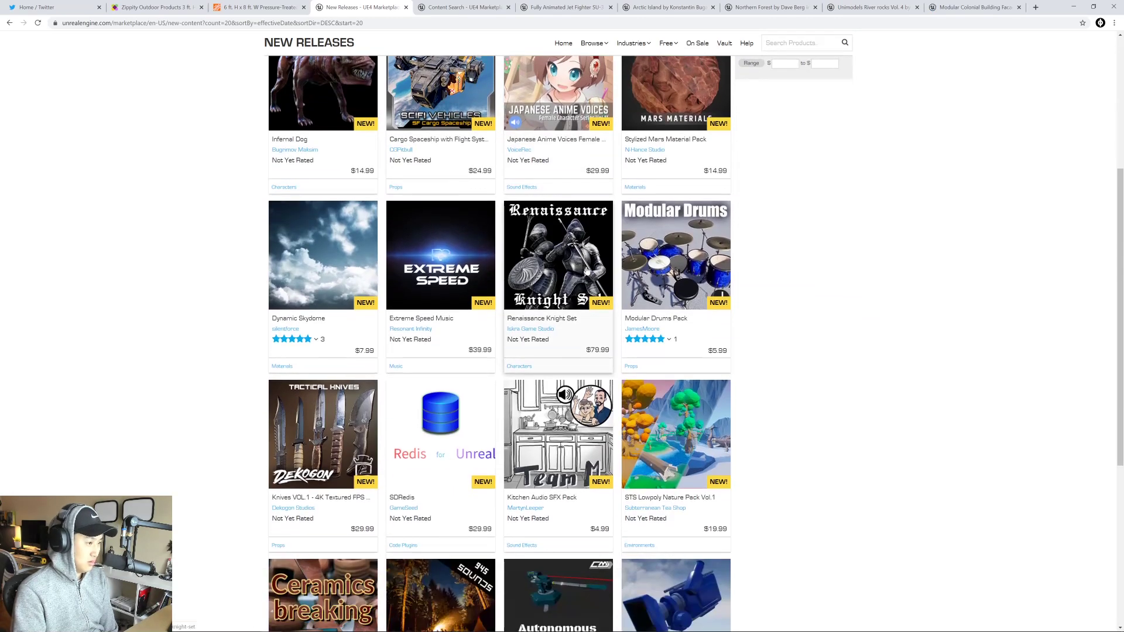
scroll(588, 269, down, 4)
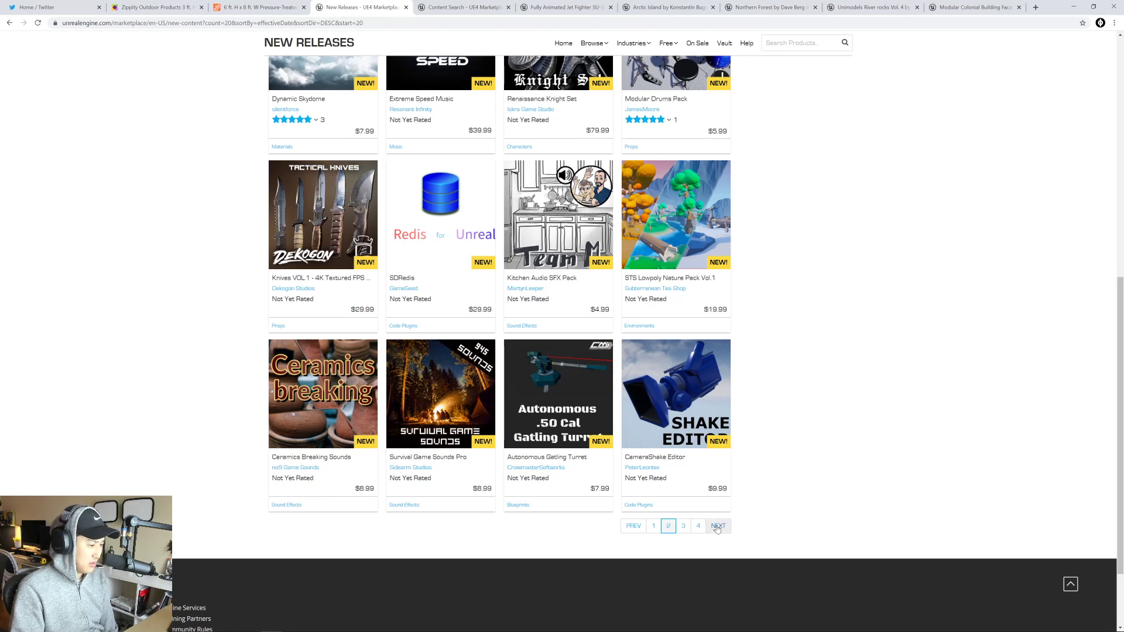
click(717, 526)
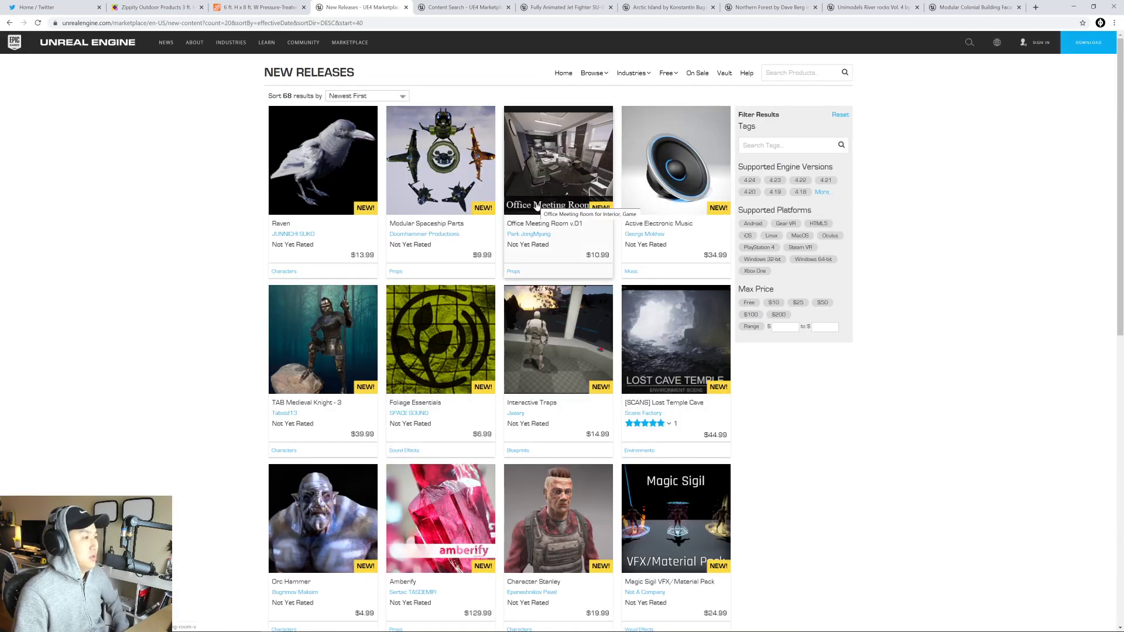
right_click(554, 165)
click(586, 170)
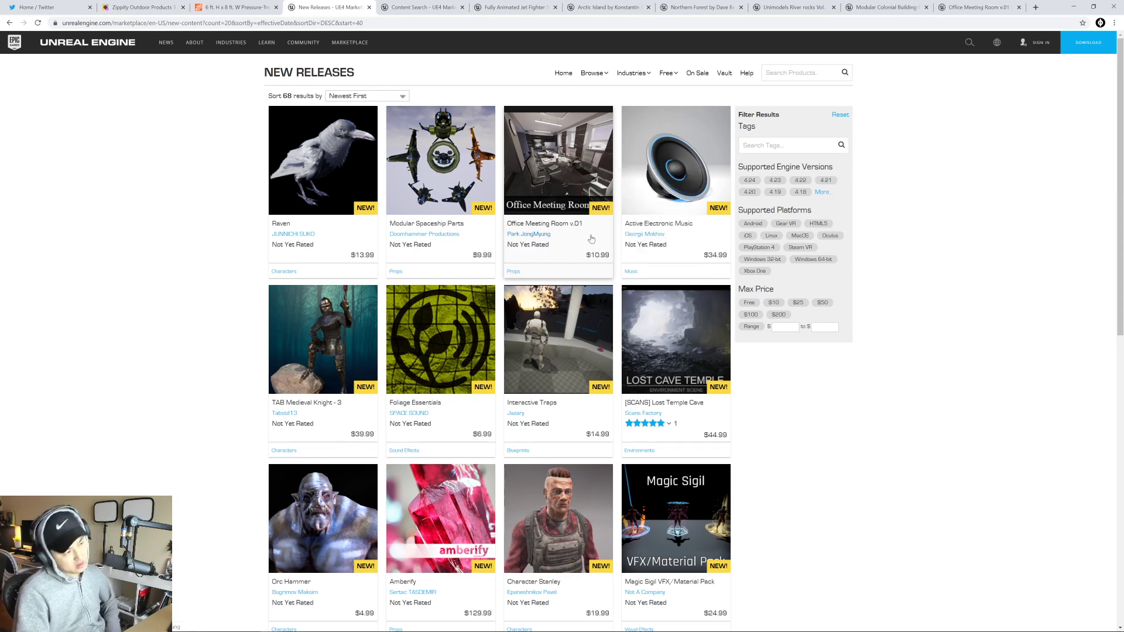
scroll(591, 246, down, 2)
right_click(665, 264)
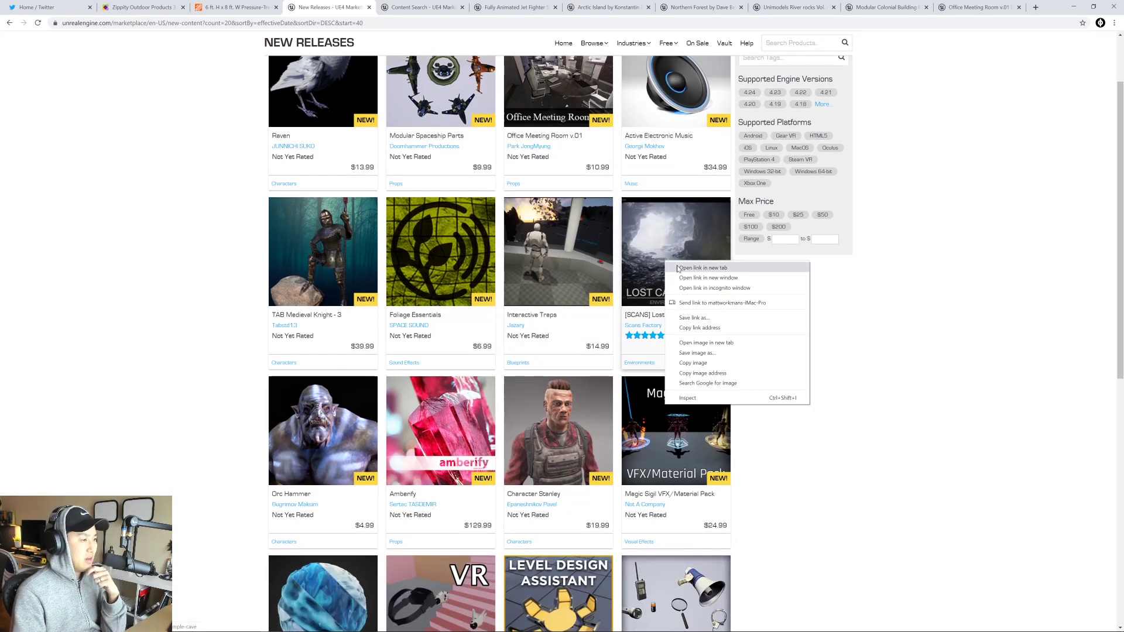
click(697, 267)
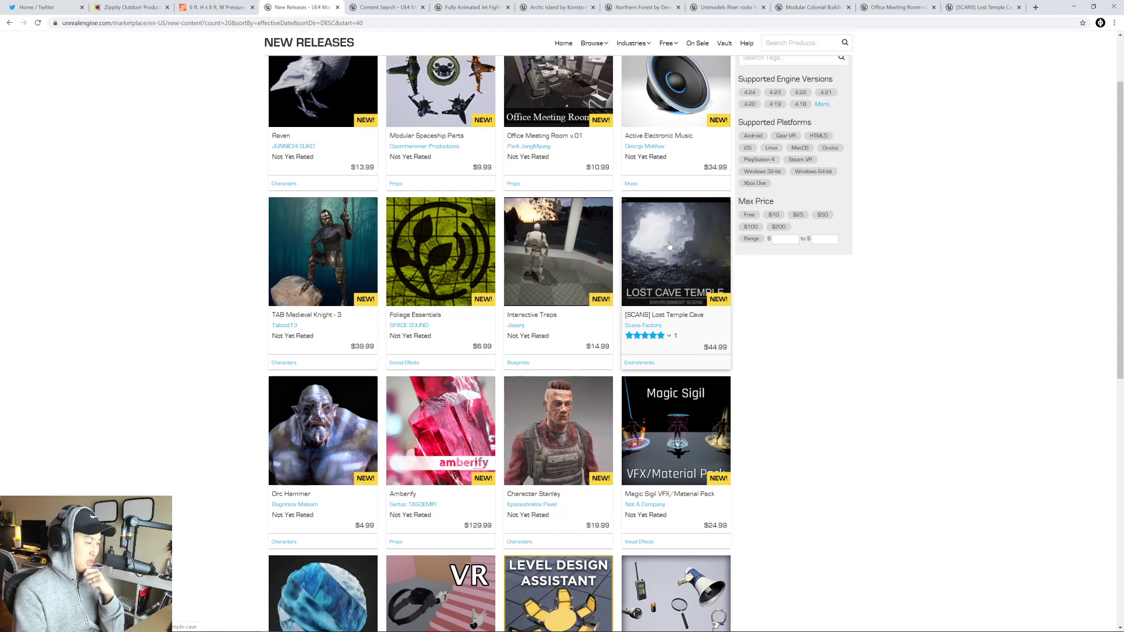
- Look through the remaining new releases up to page 4, then close the New Releases tab
scroll(619, 353, down, 6)
scroll(619, 353, down, 2)
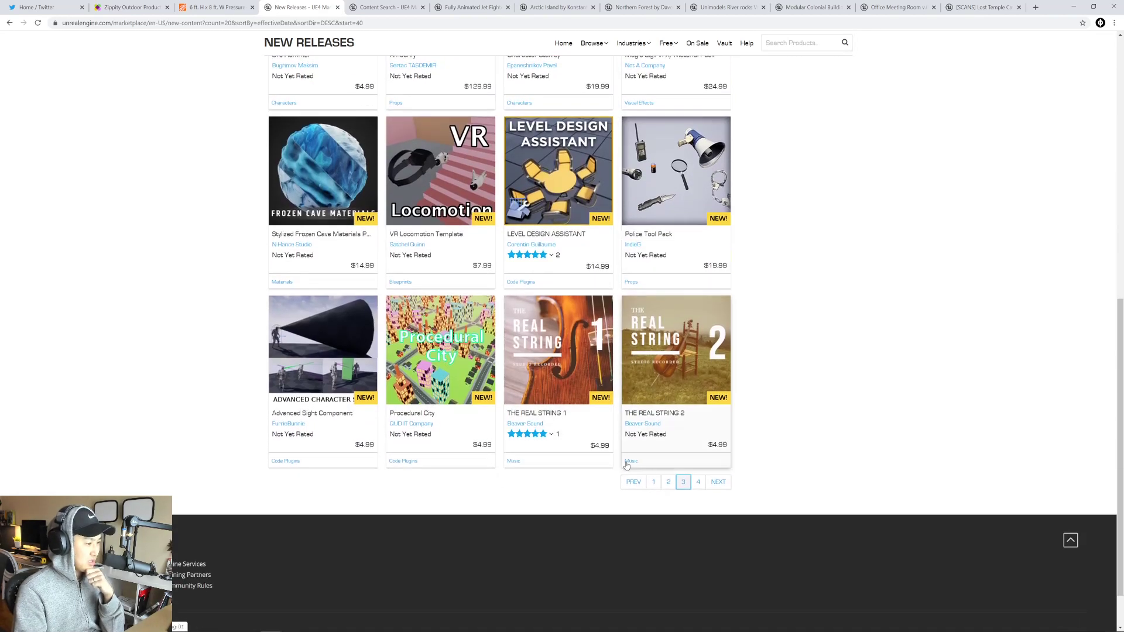
click(719, 482)
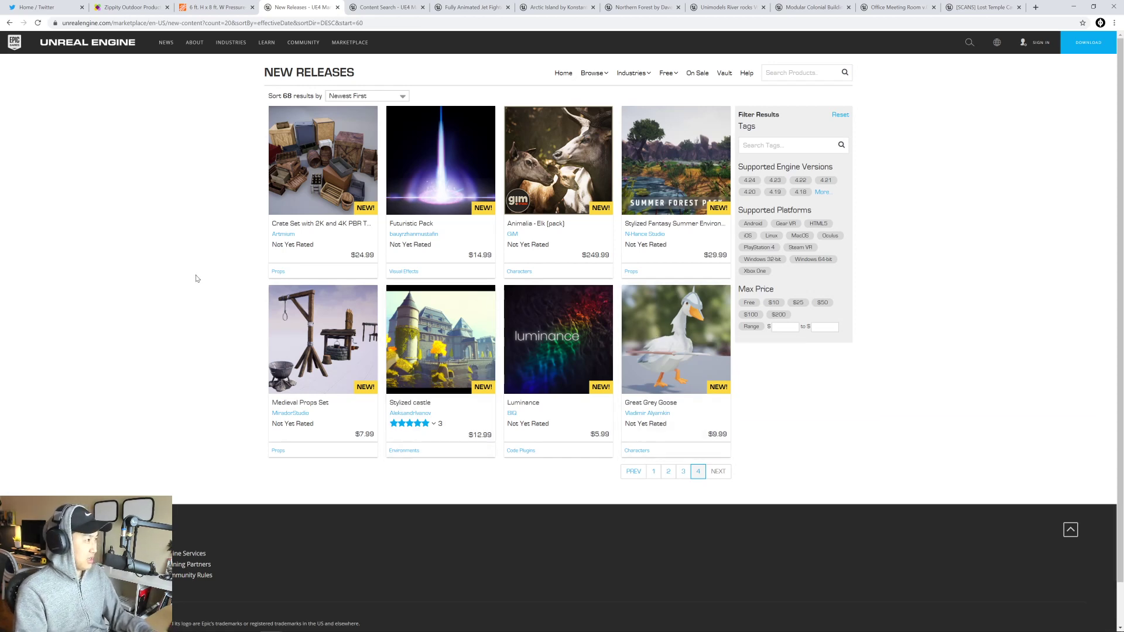
key(ctrl+w)
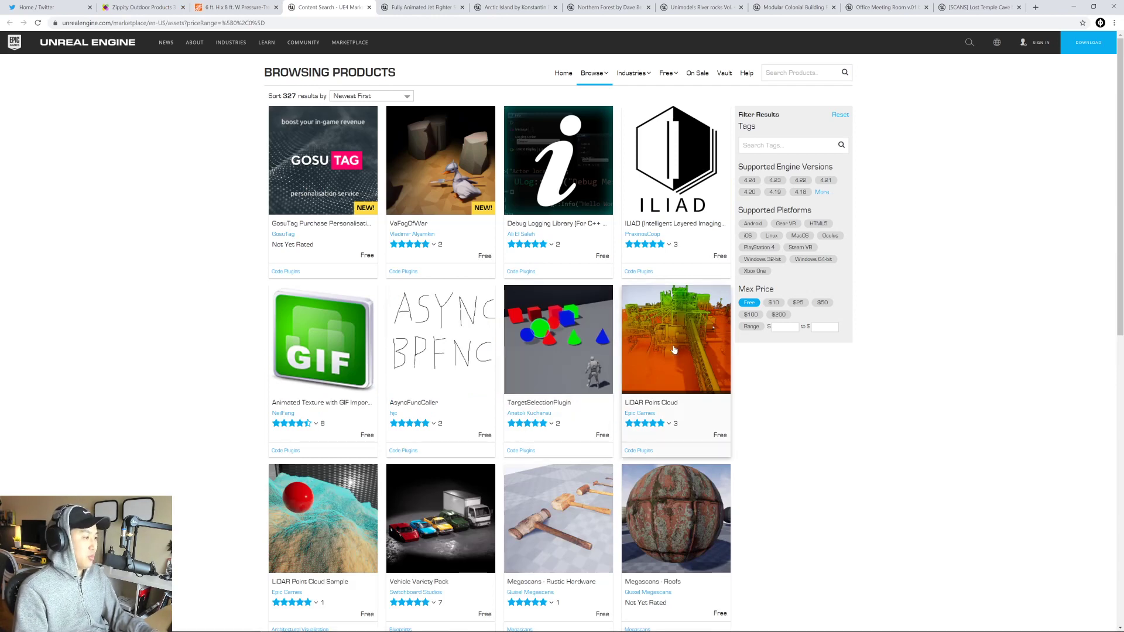
- Look through the first page of free marketplace products and close that tab
scroll(674, 349, down, 3)
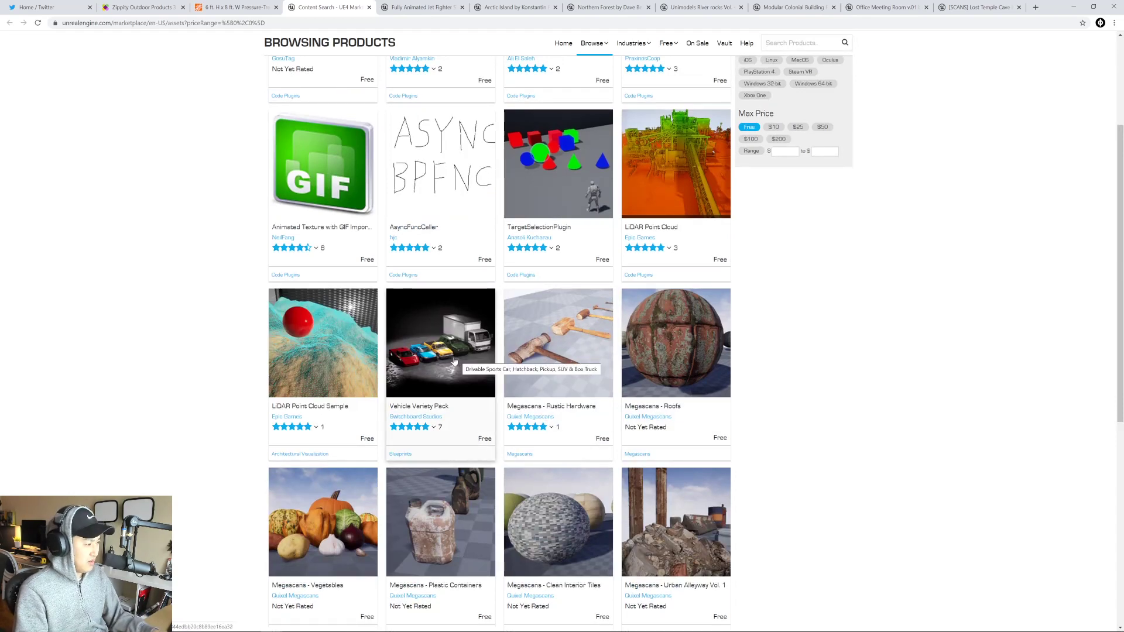
scroll(410, 363, down, 6)
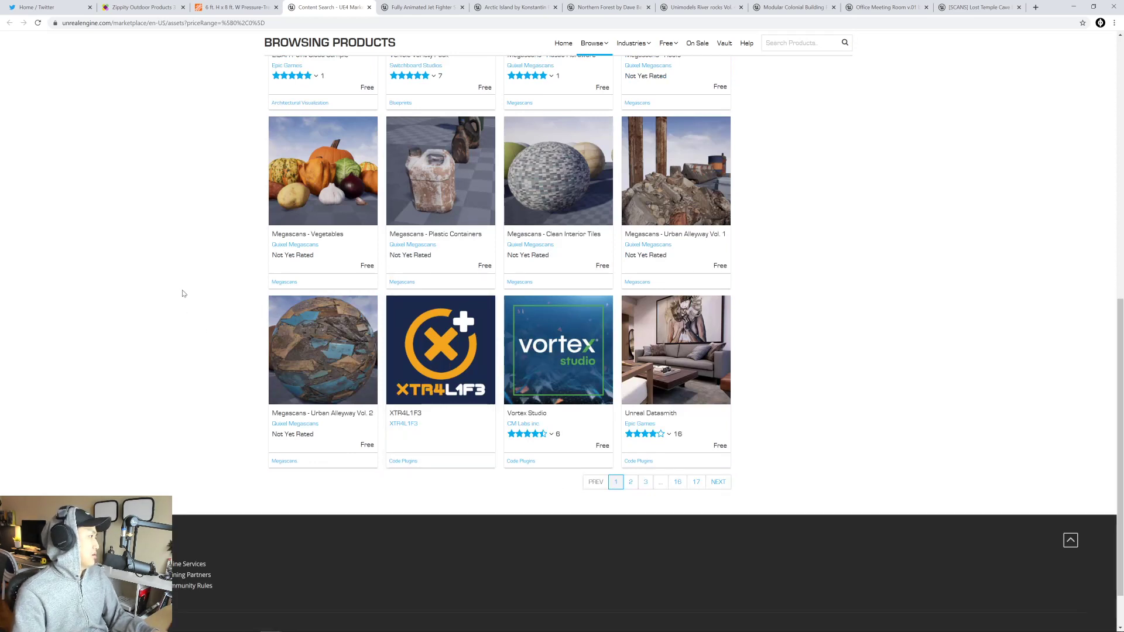
key(ctrl+w)
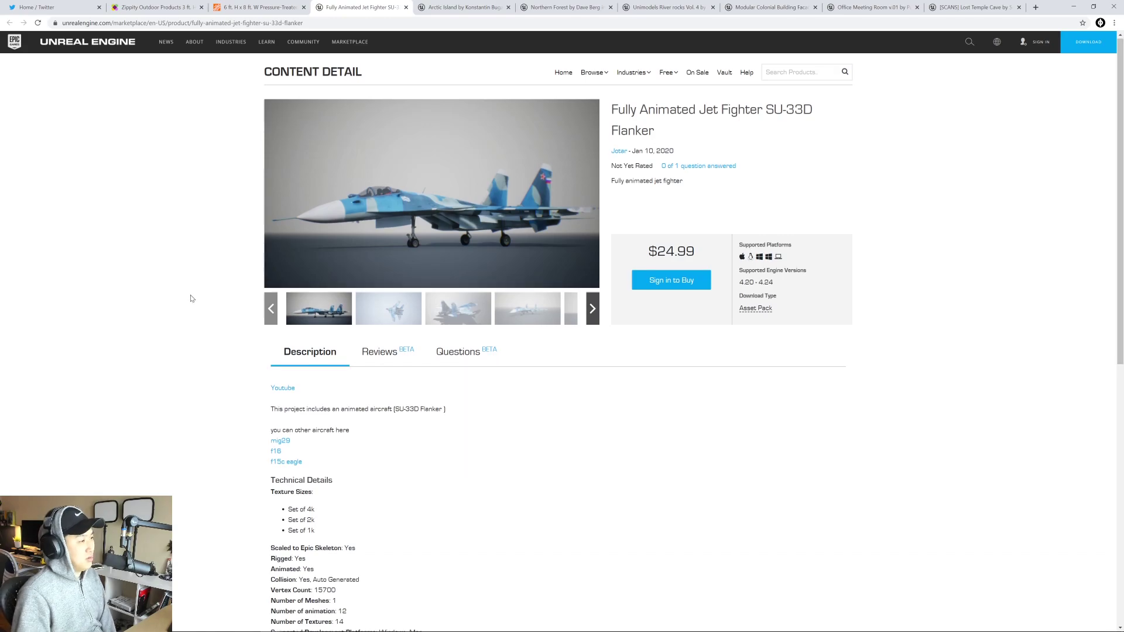
- View the SU-33D jet fighter's gallery images one after another in full screen, then return to the product page
click(428, 216)
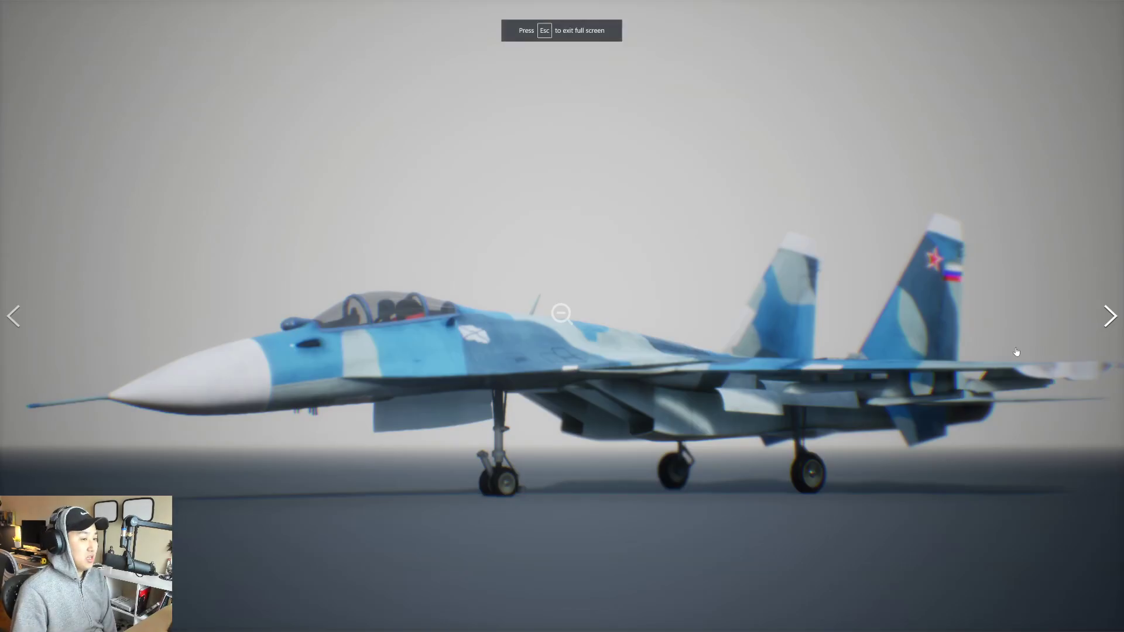
click(1108, 321)
click(1108, 321)
click(1108, 321)
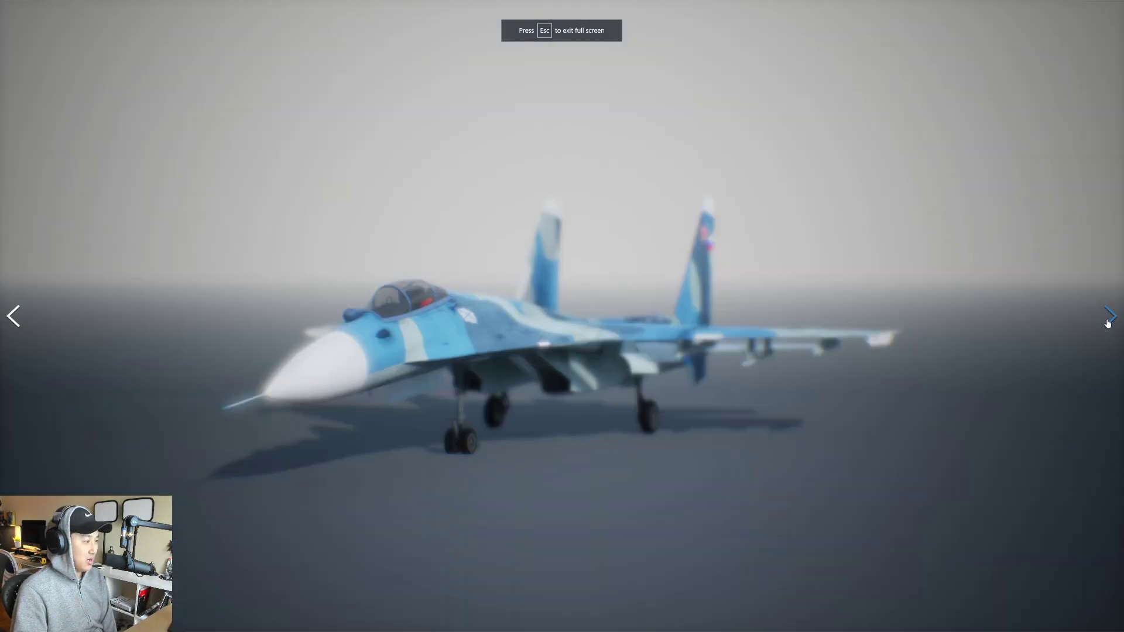
click(1109, 321)
click(1108, 321)
click(1109, 321)
click(1108, 320)
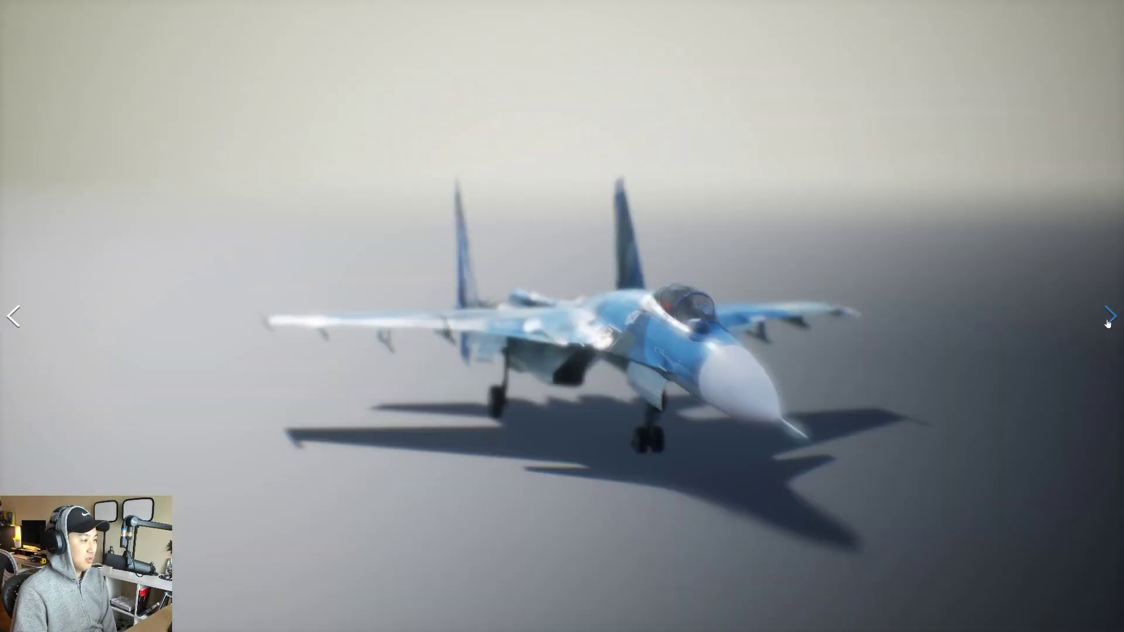
click(1109, 321)
key(Escape)
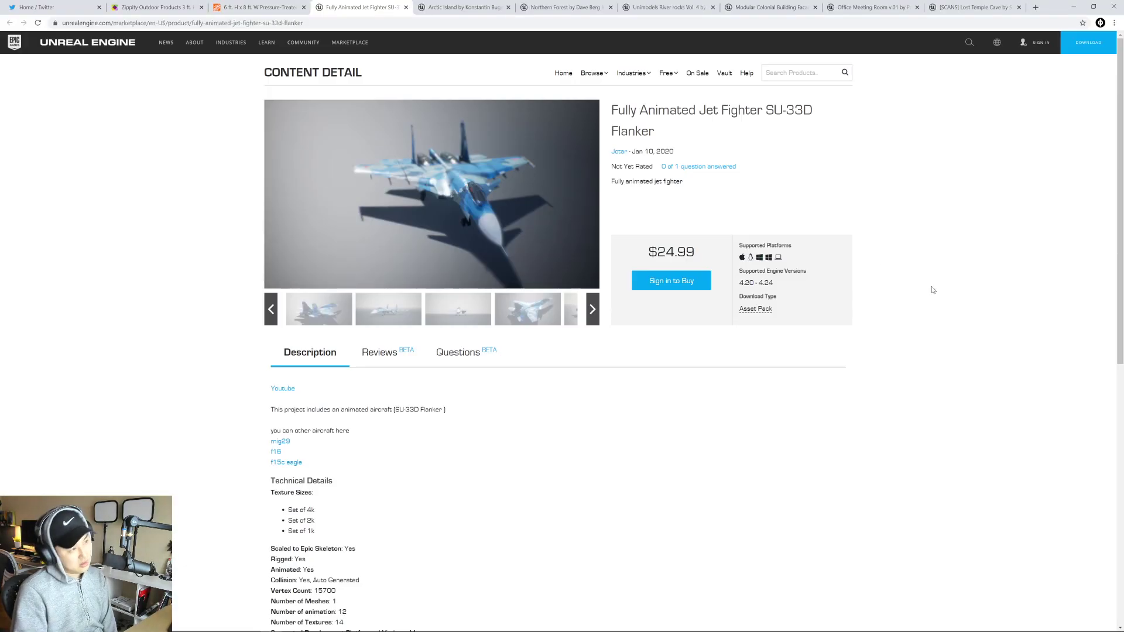
- Open the profile of the jet fighter's seller and look over the other products listed there
click(619, 151)
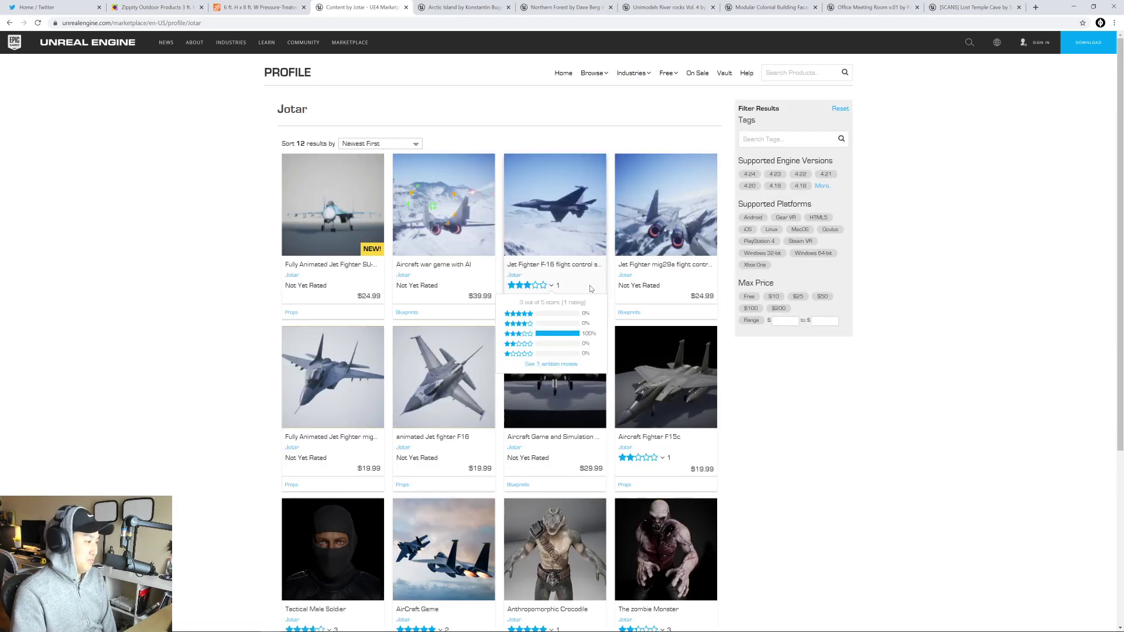
scroll(597, 284, down, 3)
scroll(597, 284, up, 5)
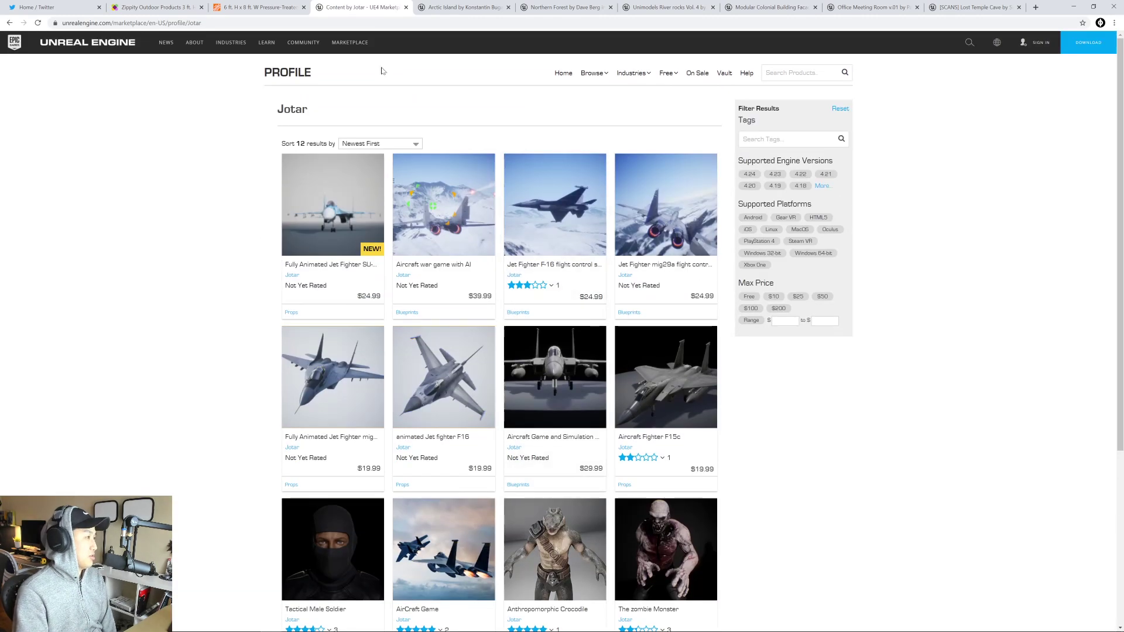
- Close the jet fighter seller's tab and view the Arctic Island gallery images in full screen, then return to the product page
click(409, 9)
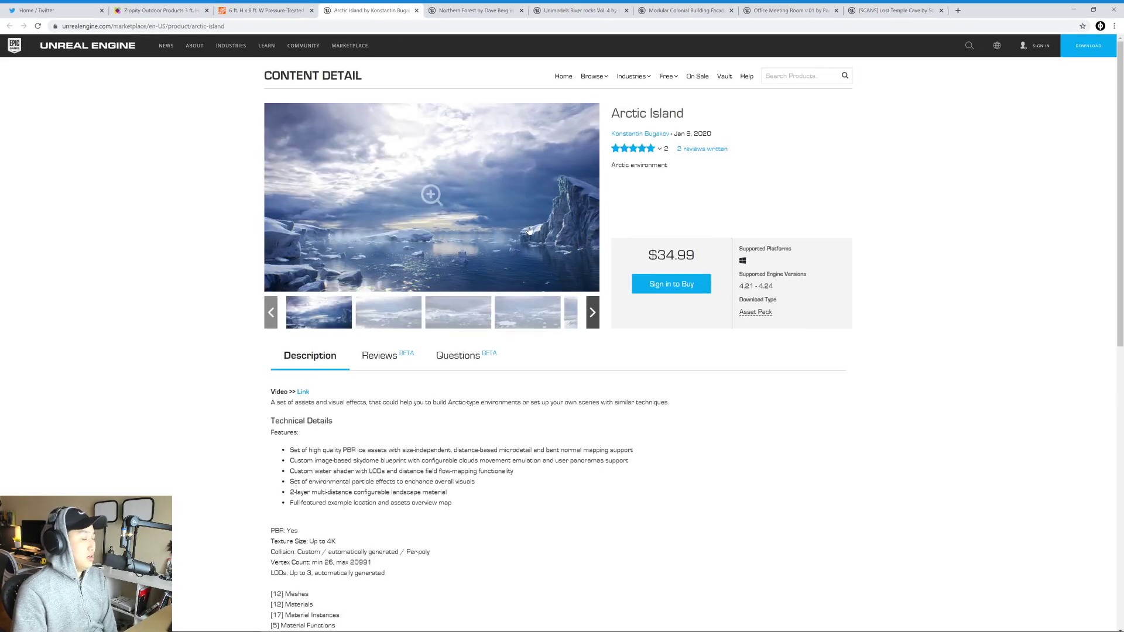
click(425, 183)
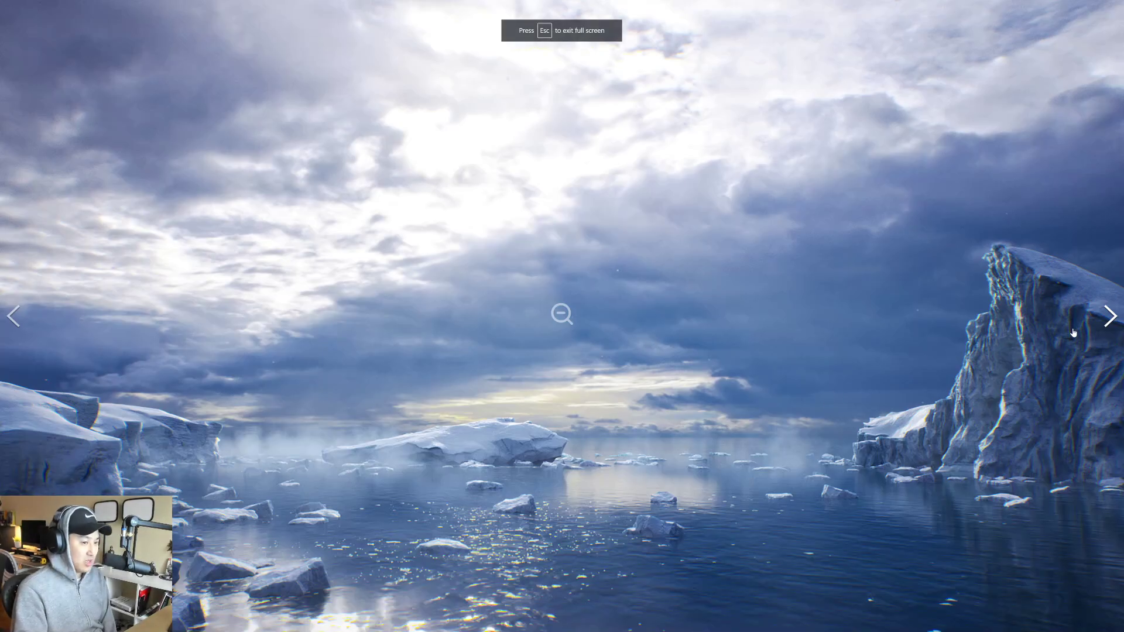
click(1108, 319)
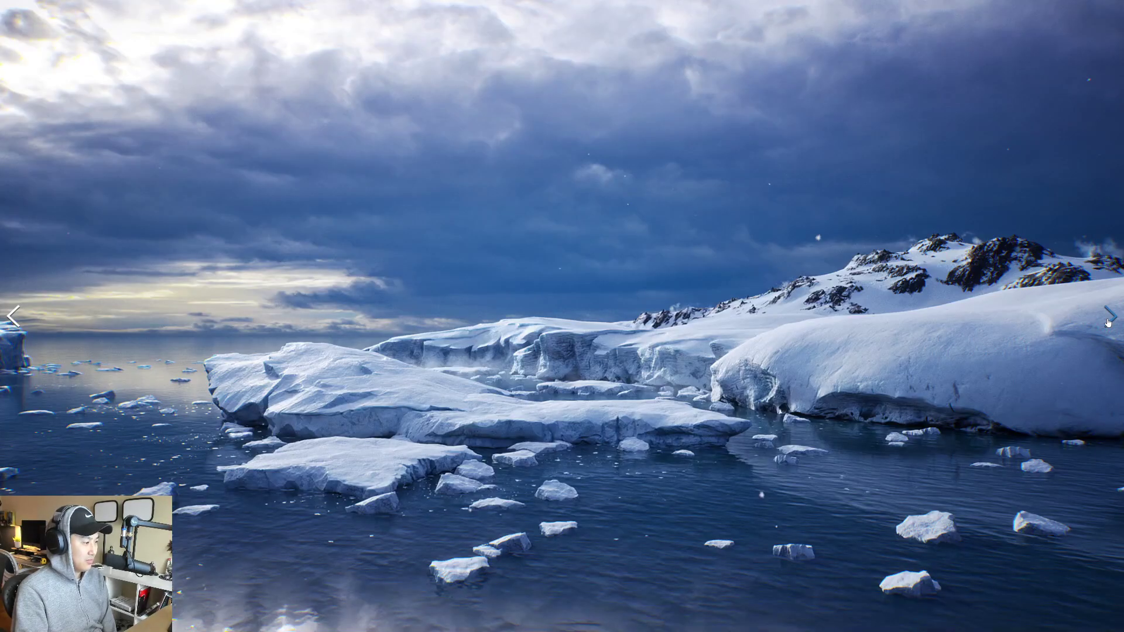
click(1108, 319)
click(1108, 319)
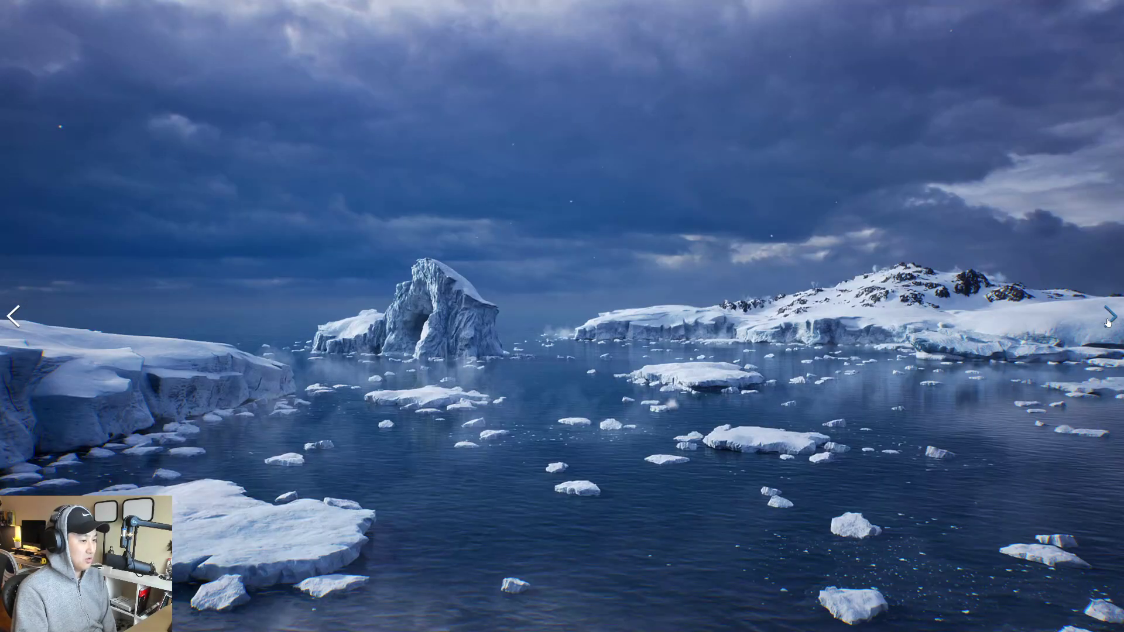
click(1108, 319)
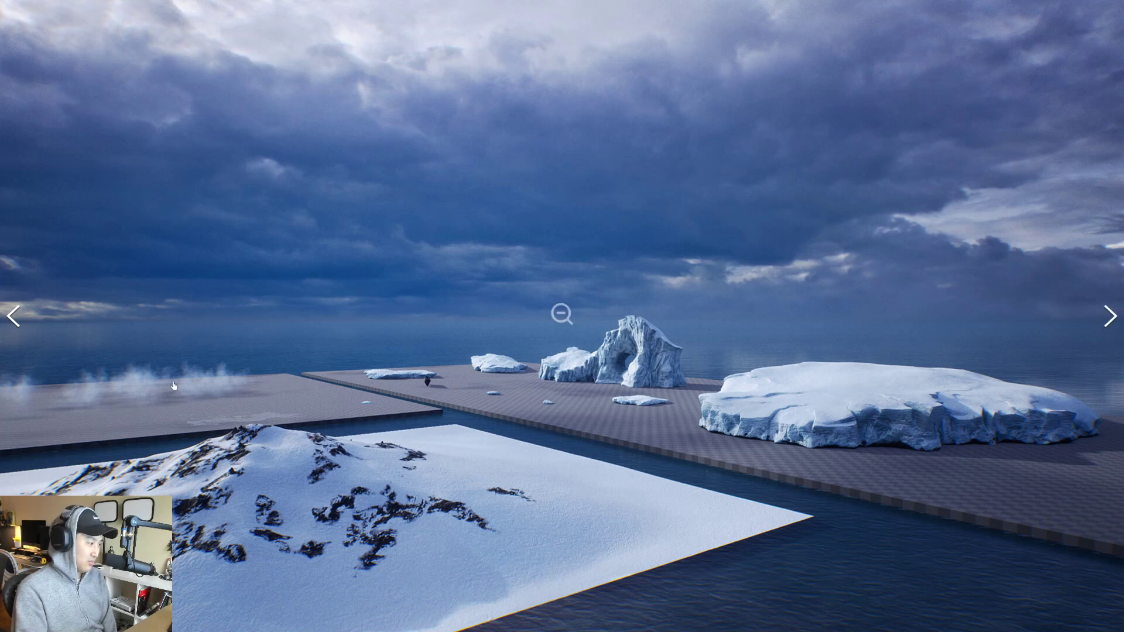
click(1092, 319)
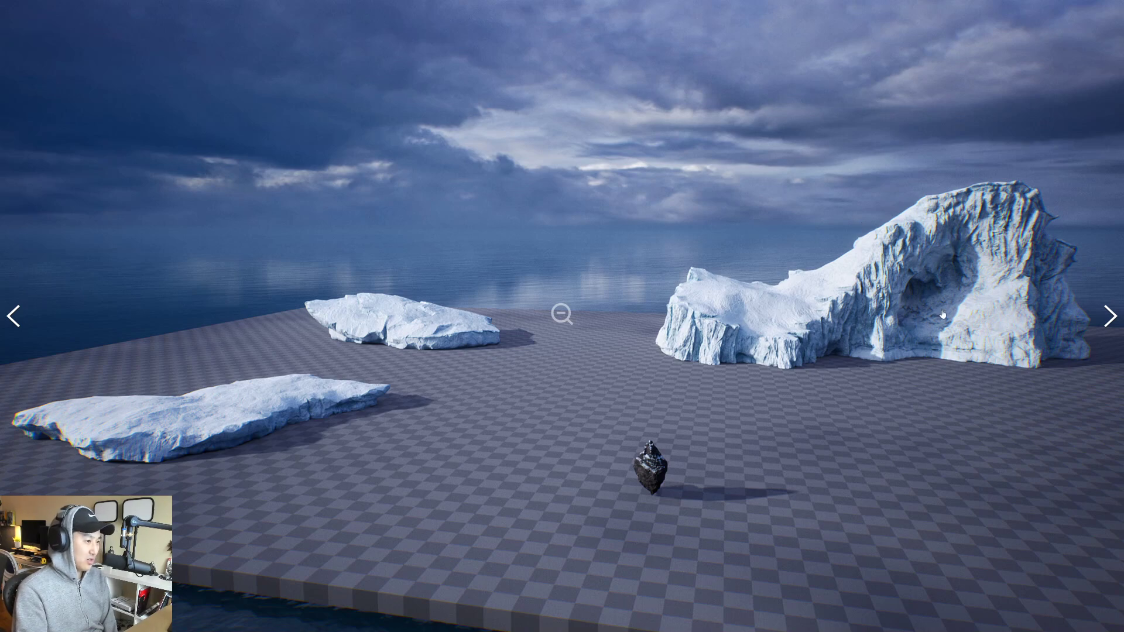
click(1111, 317)
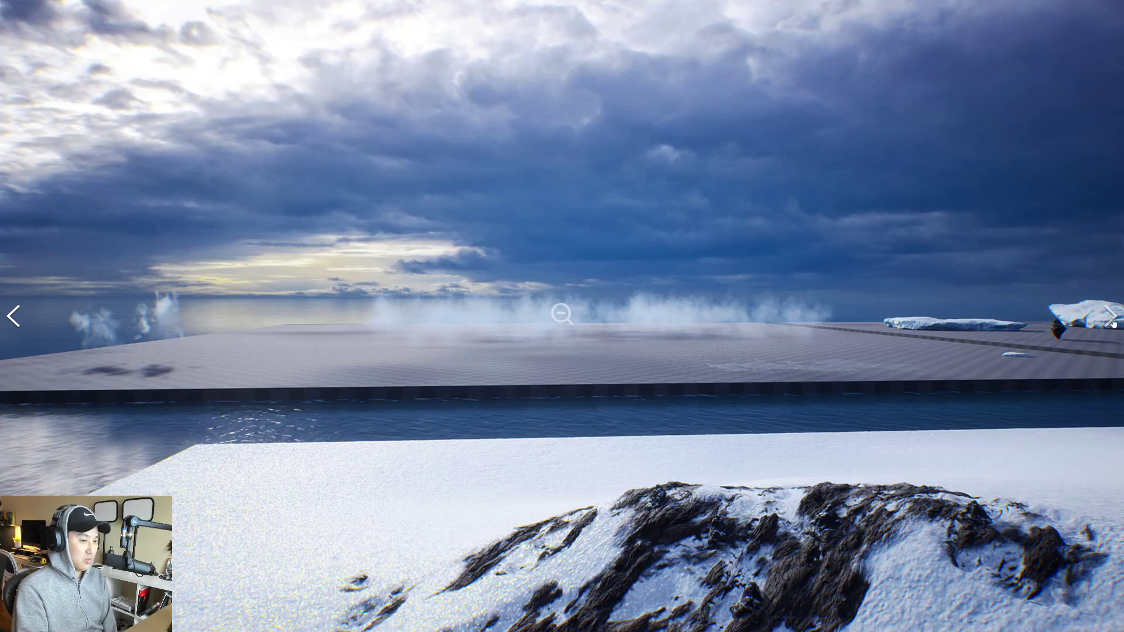
key(Escape)
- Open the profile of Arctic Island's seller, look over the listed products, and close that tab
click(643, 131)
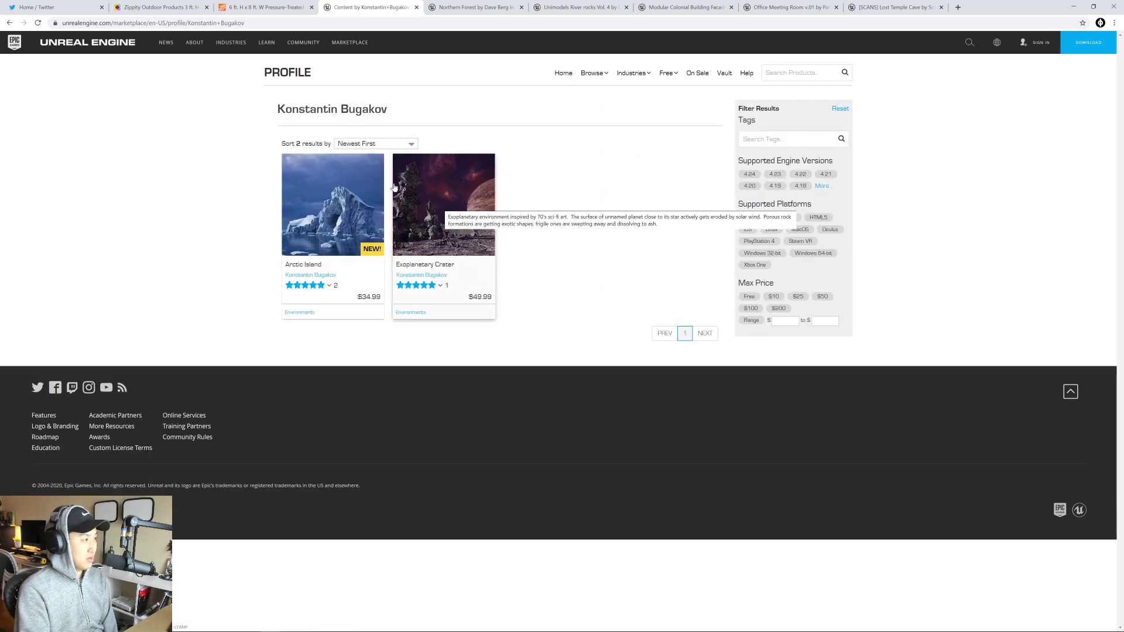
click(417, 9)
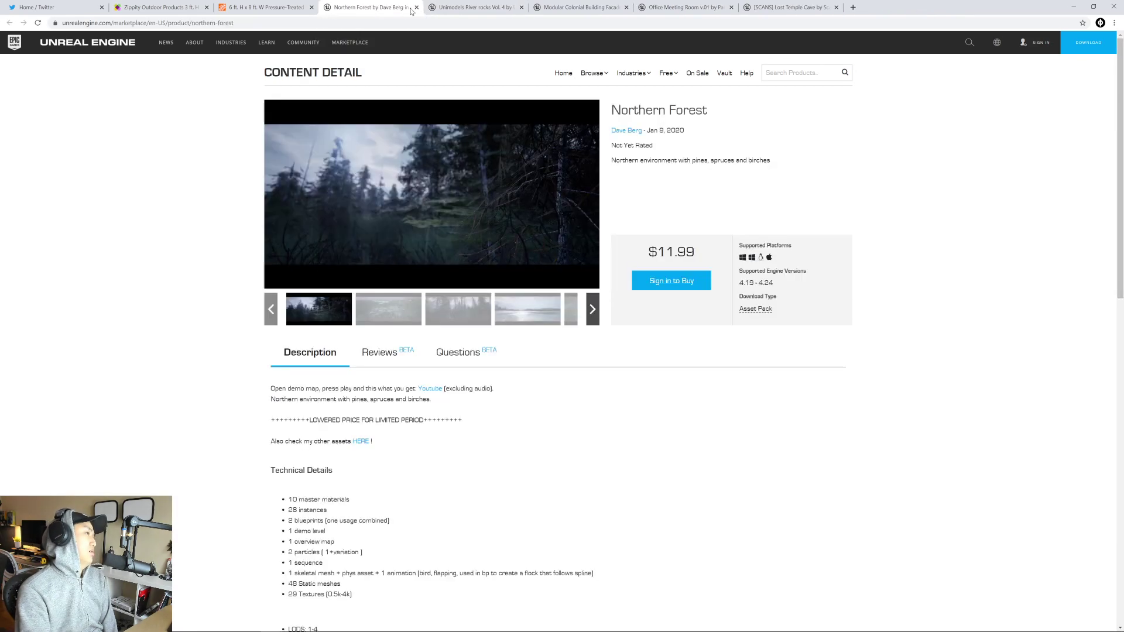
- View the Northern Forest gallery images in full screen through to the tree and shrub overview, then return to the product page
click(497, 202)
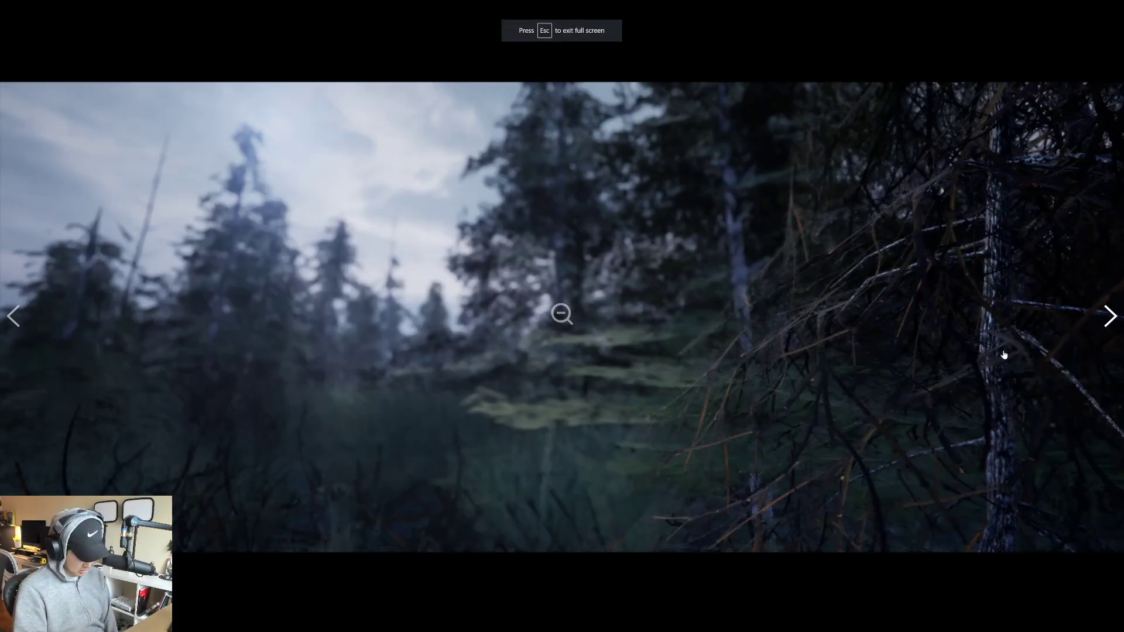
click(1111, 317)
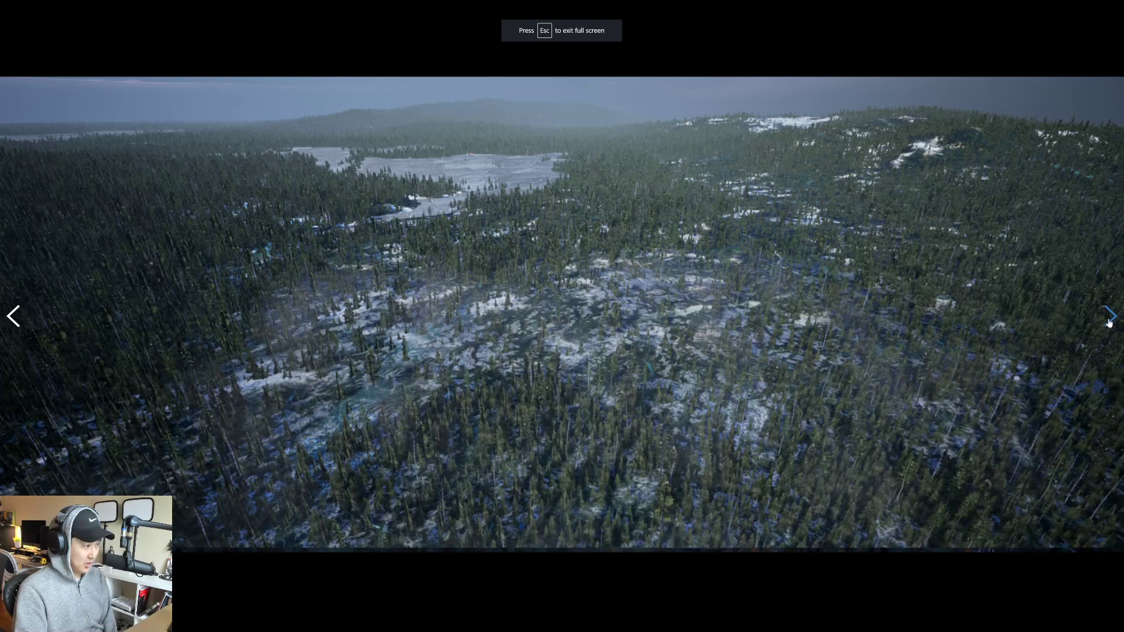
click(1109, 320)
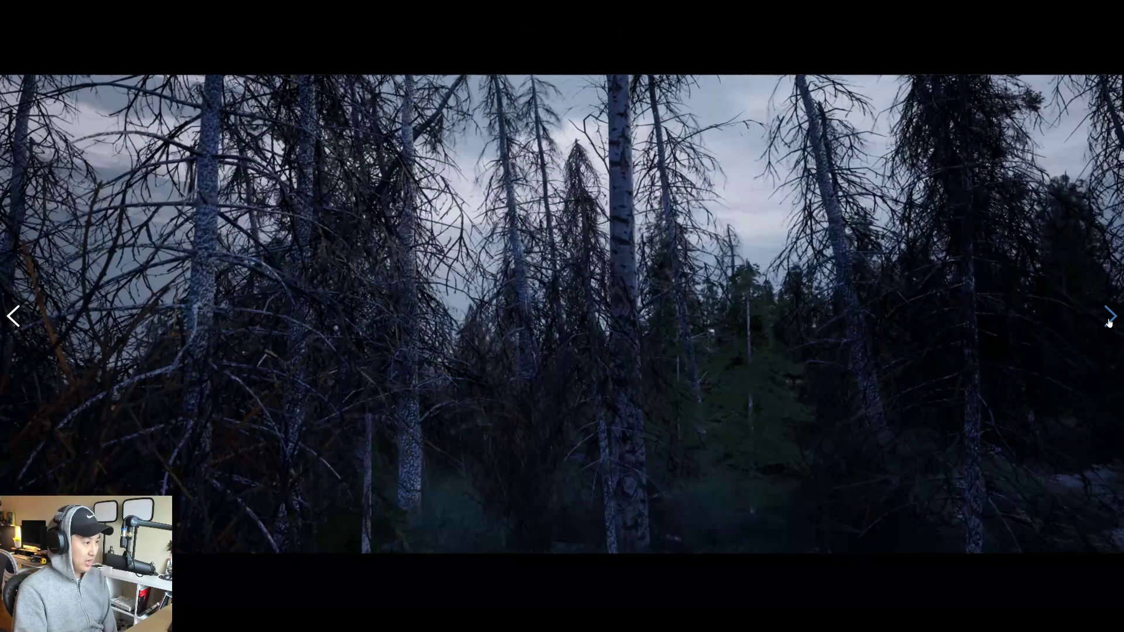
click(1109, 321)
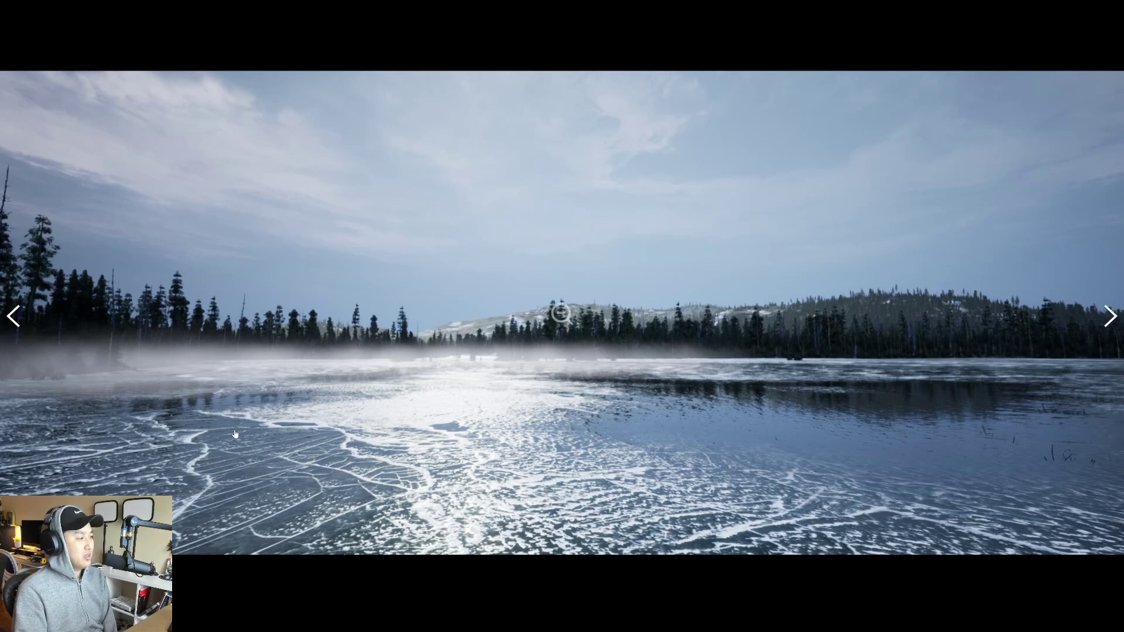
click(1110, 316)
click(1110, 316)
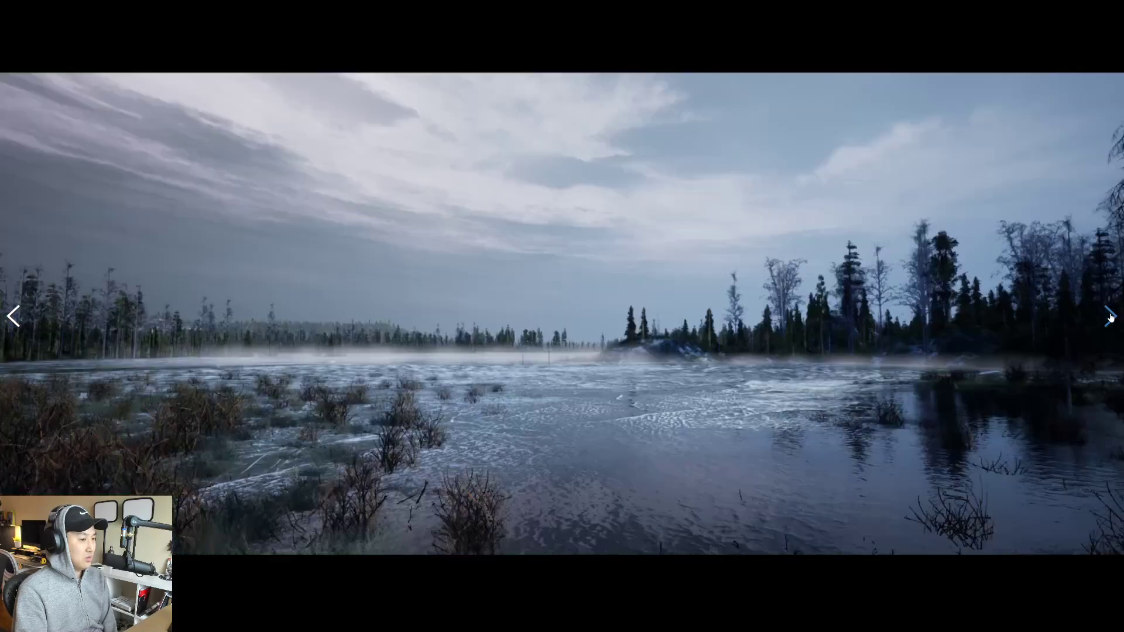
click(1110, 316)
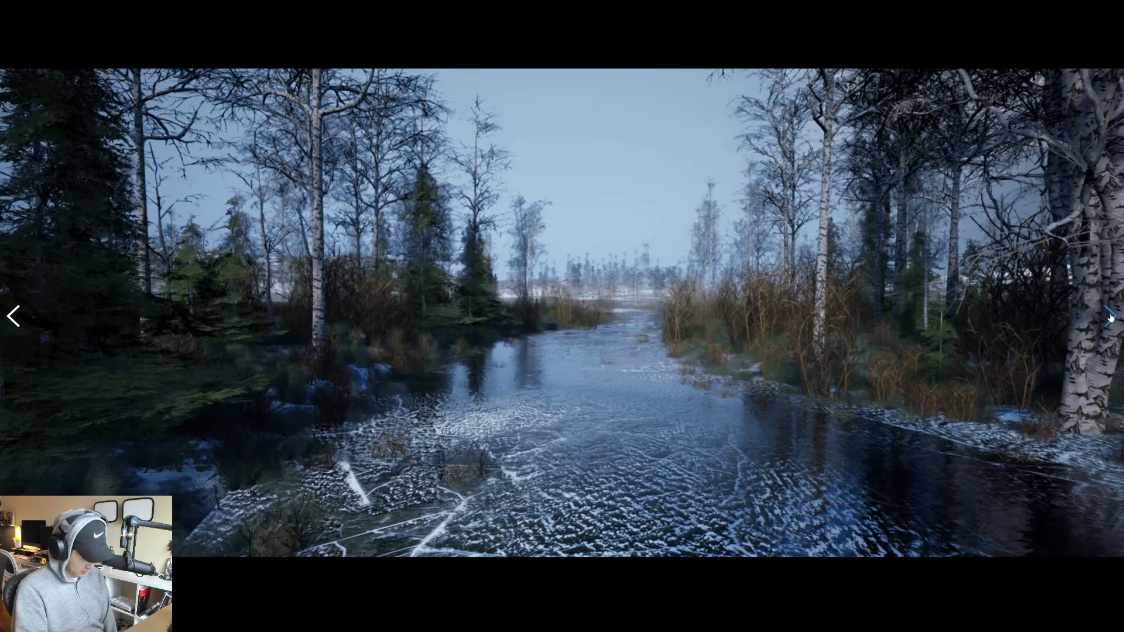
click(1110, 317)
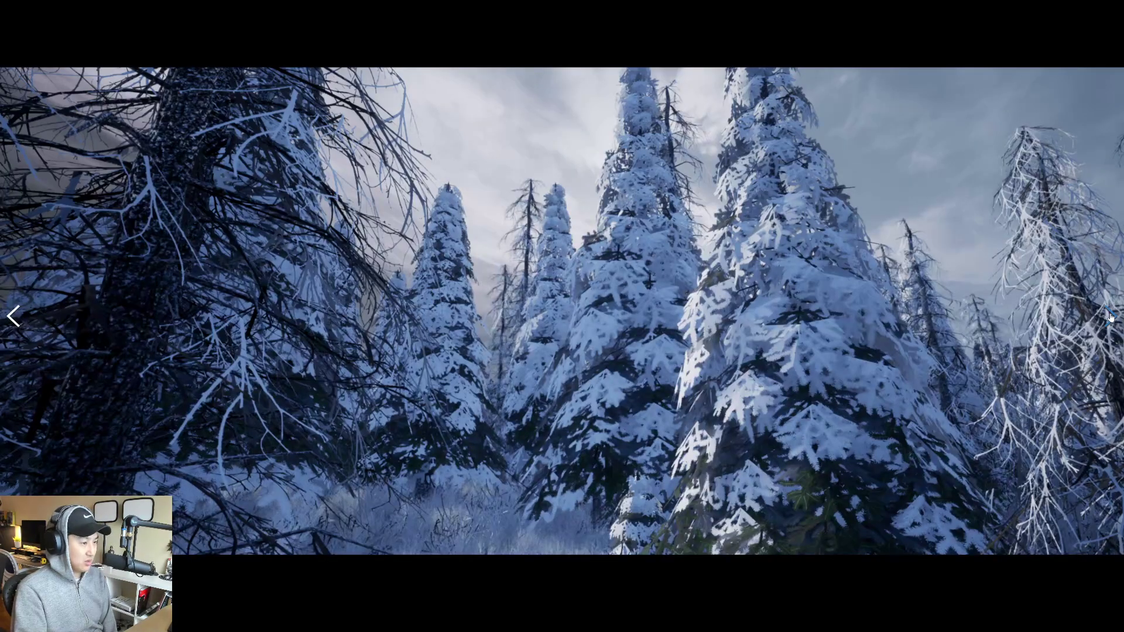
click(1111, 317)
click(1110, 317)
click(1111, 317)
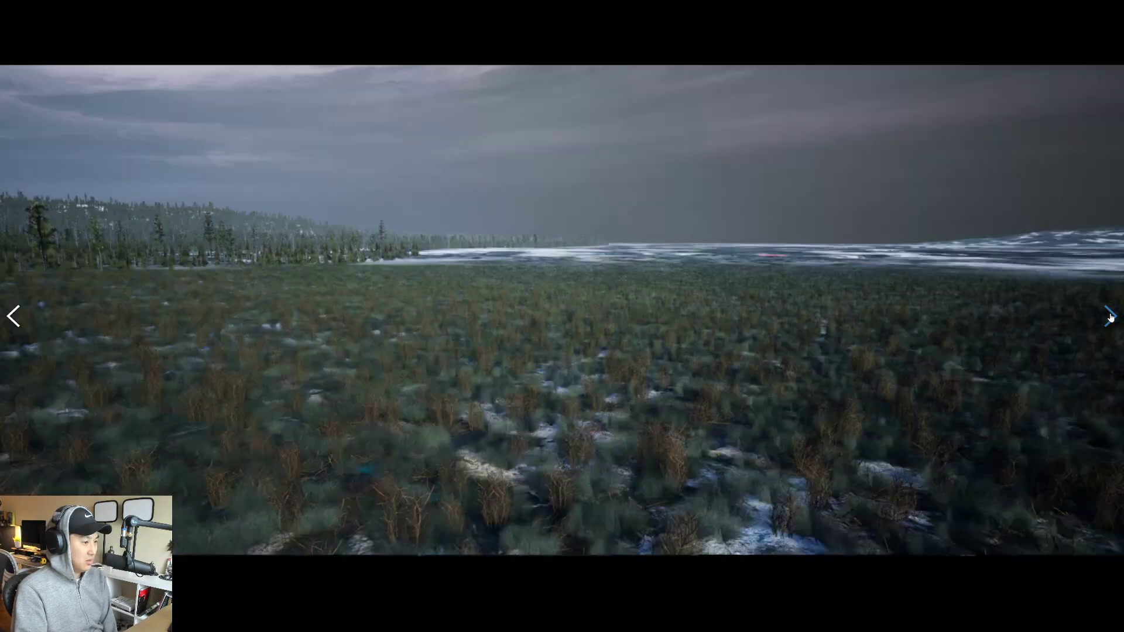
click(1110, 317)
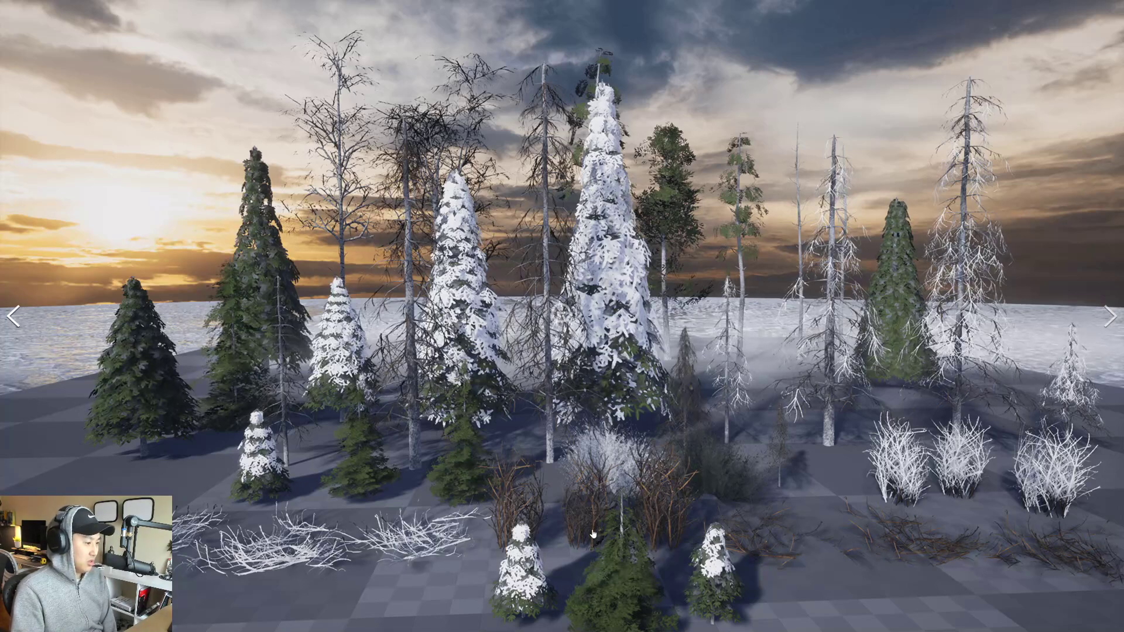
key(Escape)
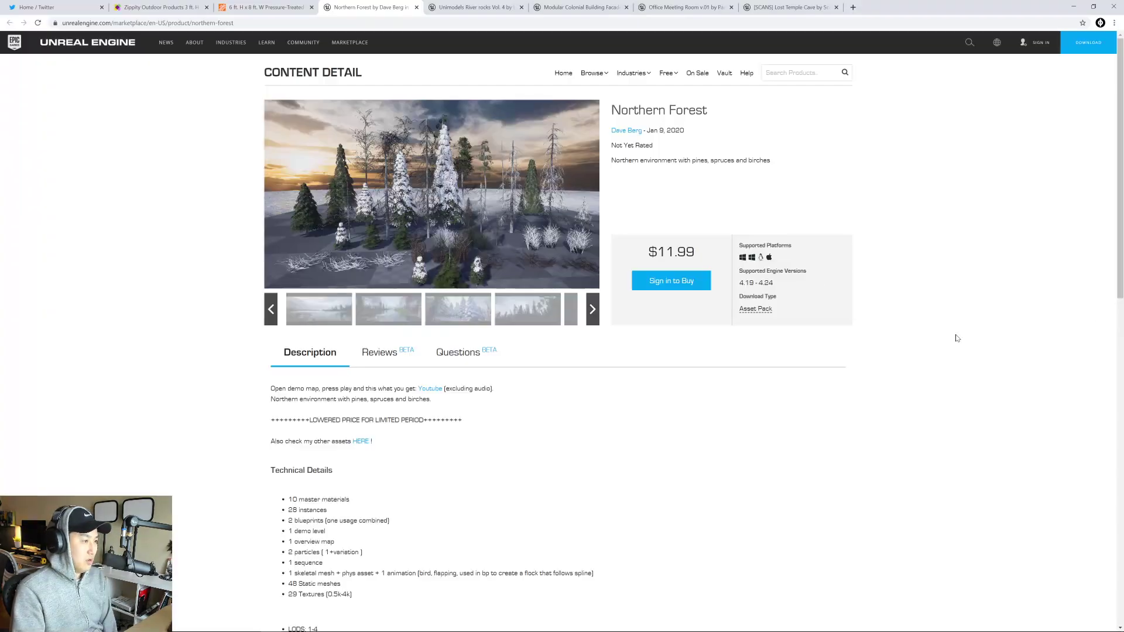
- Open the profile of Northern Forest's seller, look through the products listed there, and close that tab
click(625, 130)
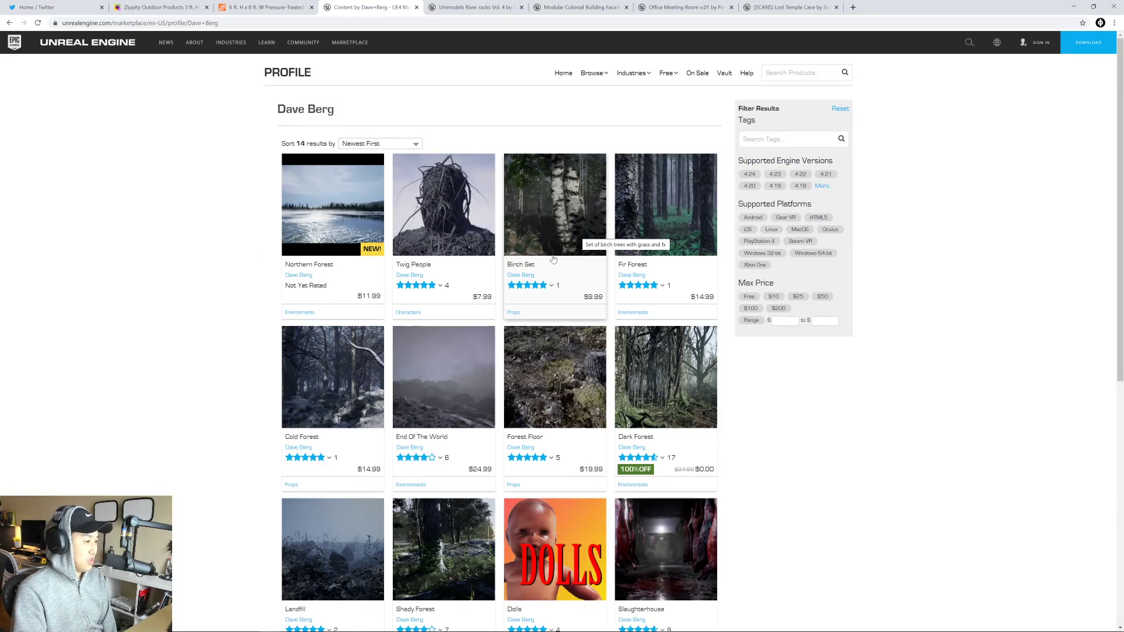
scroll(555, 258, down, 3)
scroll(555, 257, up, 3)
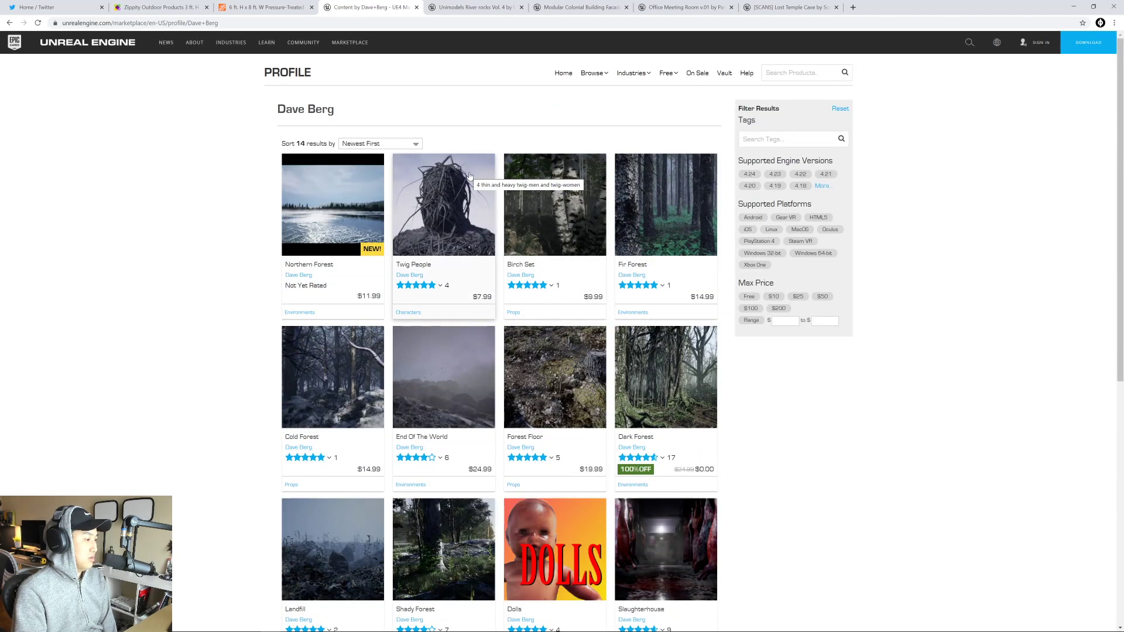
click(417, 7)
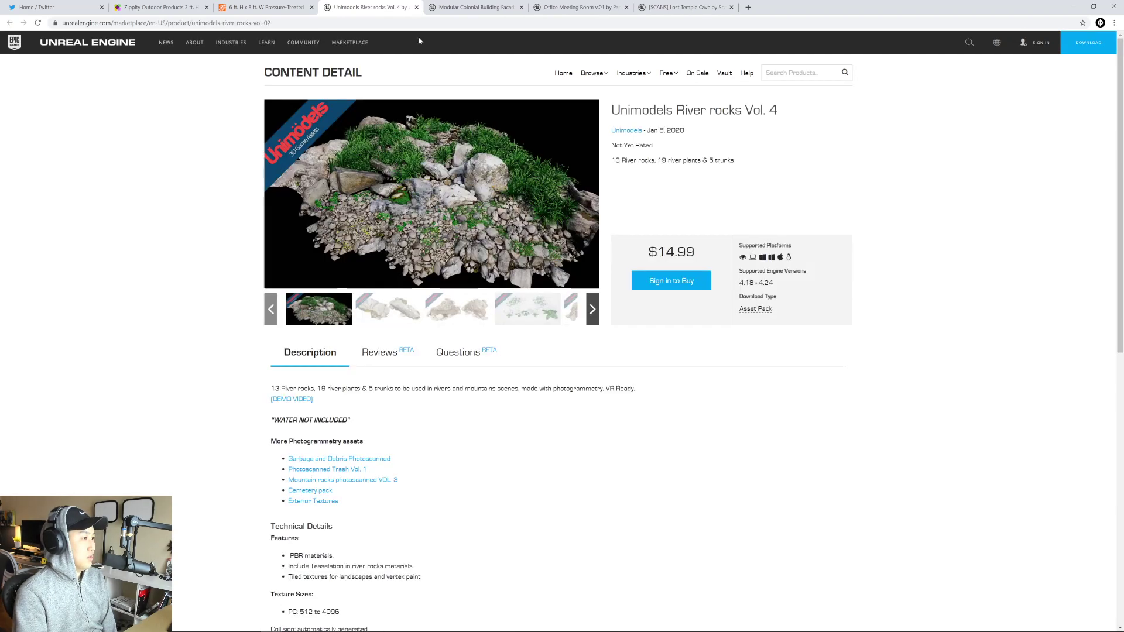
- View the Unimodels River rocks Vol. 4 gallery images in full screen, from the rock scene through the trunks to the ground textures
click(521, 179)
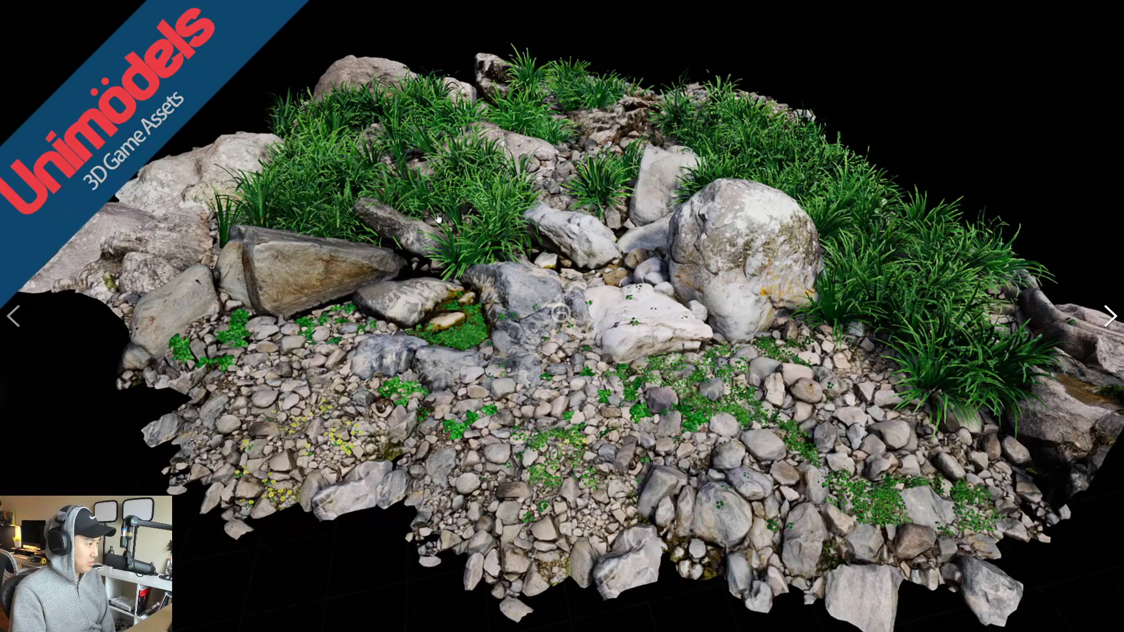
click(1098, 315)
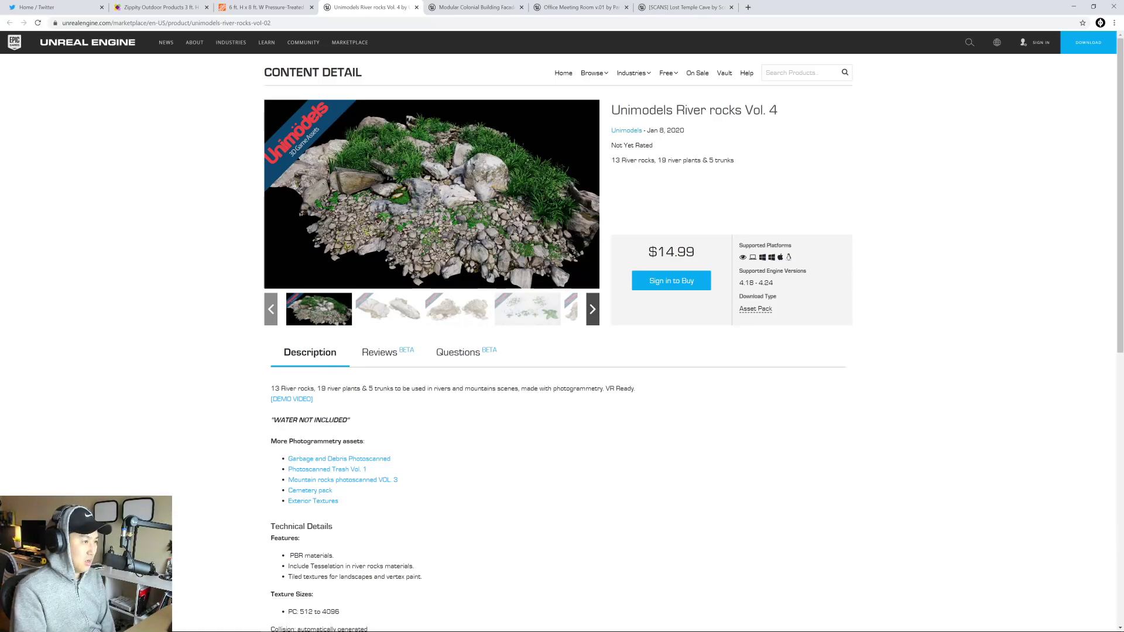
click(431, 193)
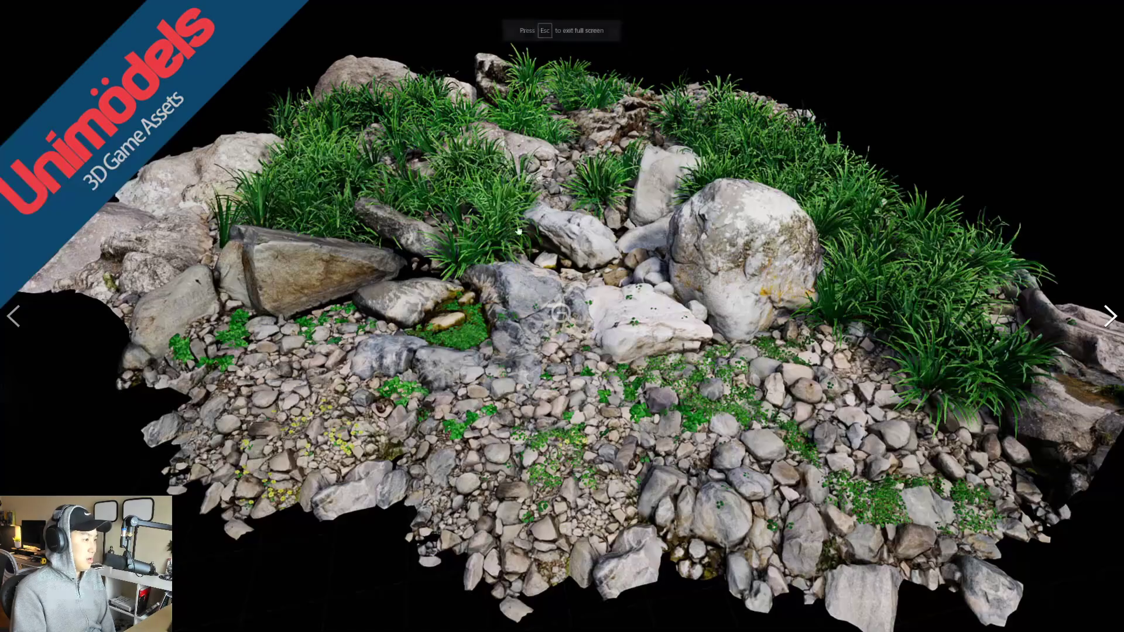
click(1108, 319)
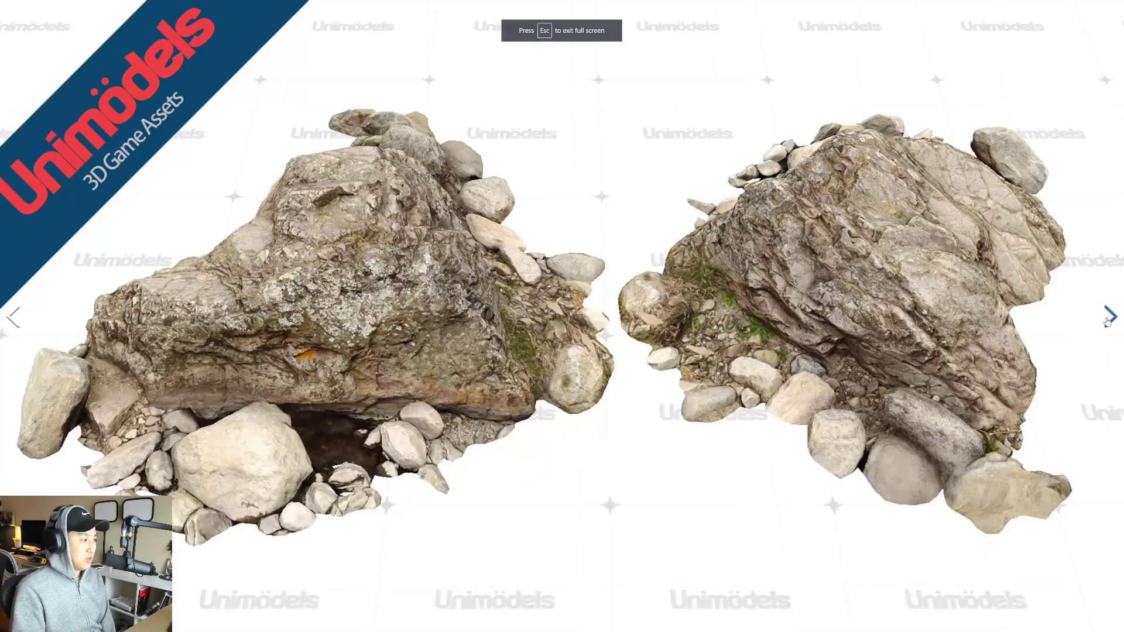
click(1109, 320)
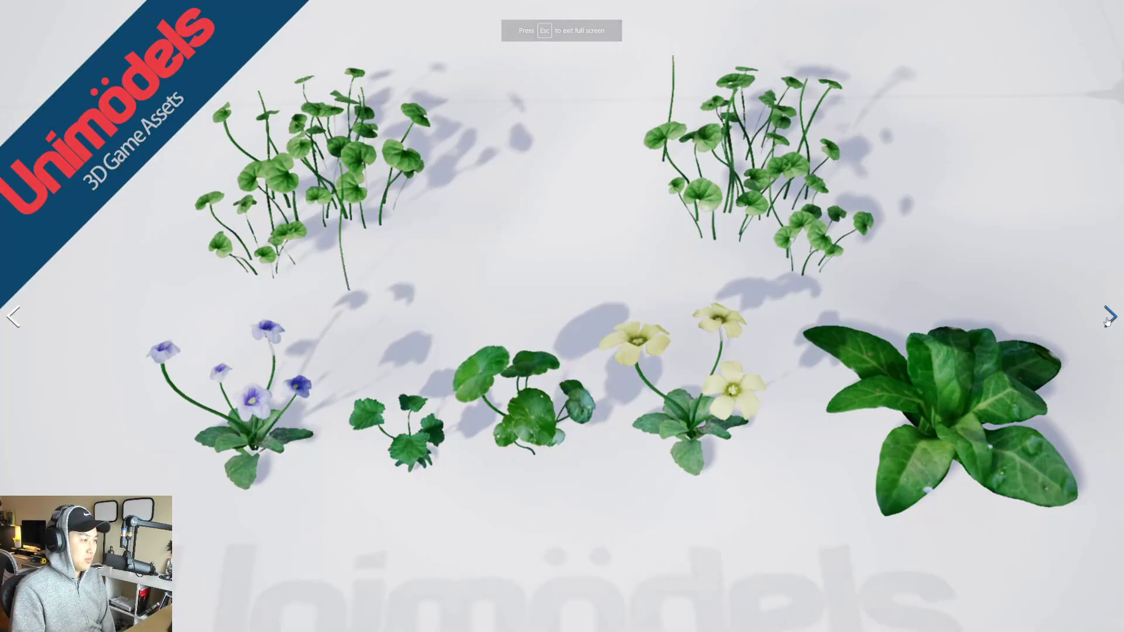
click(1109, 319)
click(1109, 319)
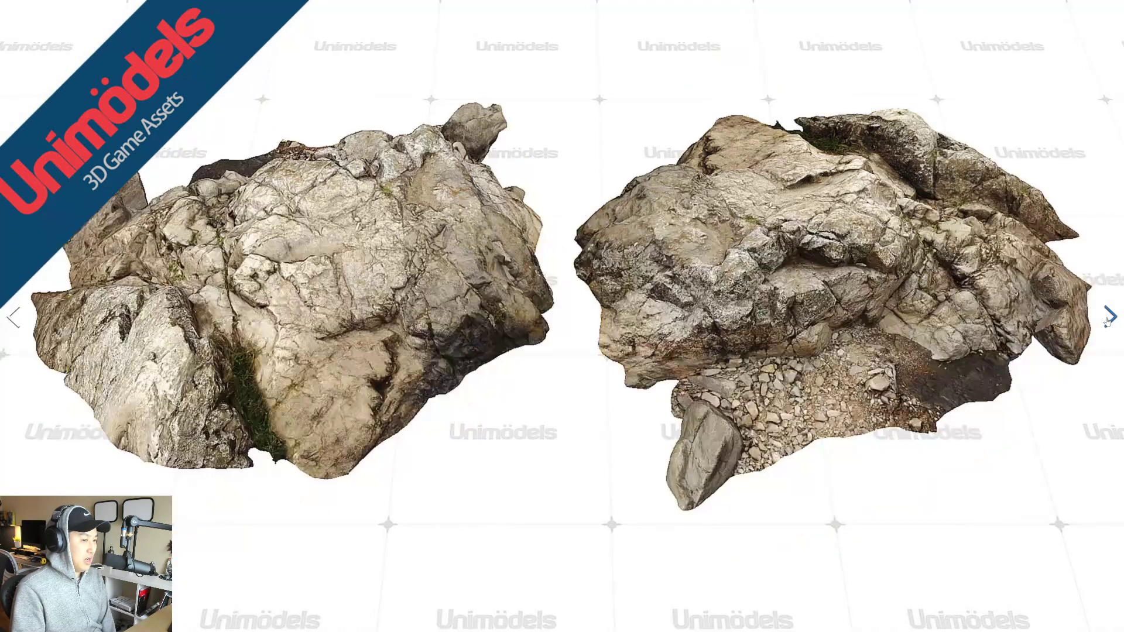
click(1109, 319)
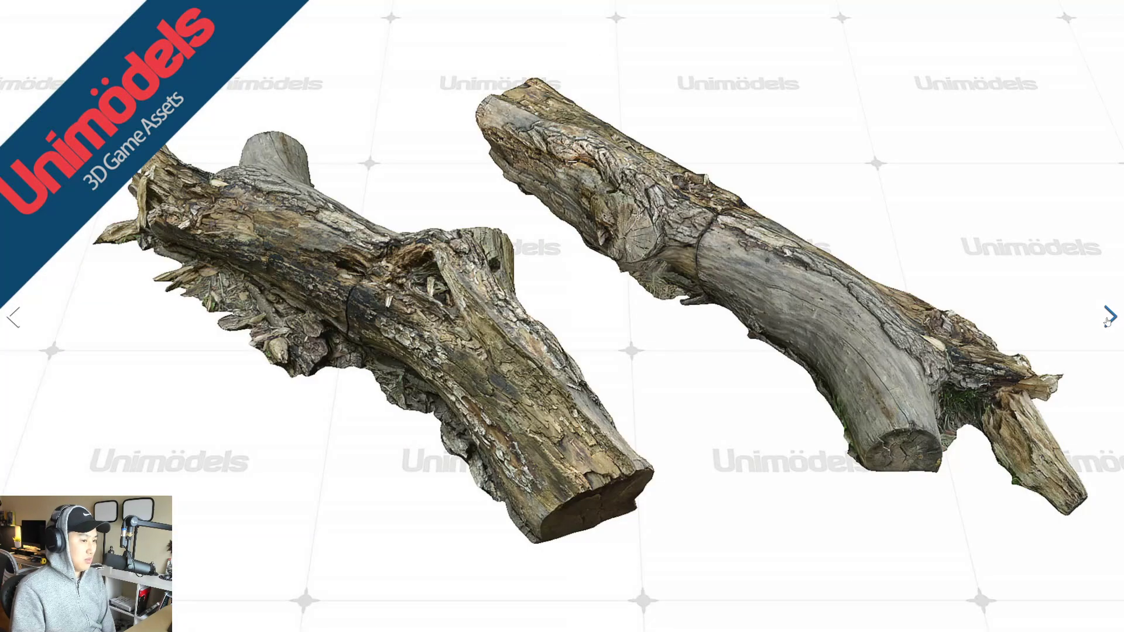
click(1108, 319)
click(1108, 319)
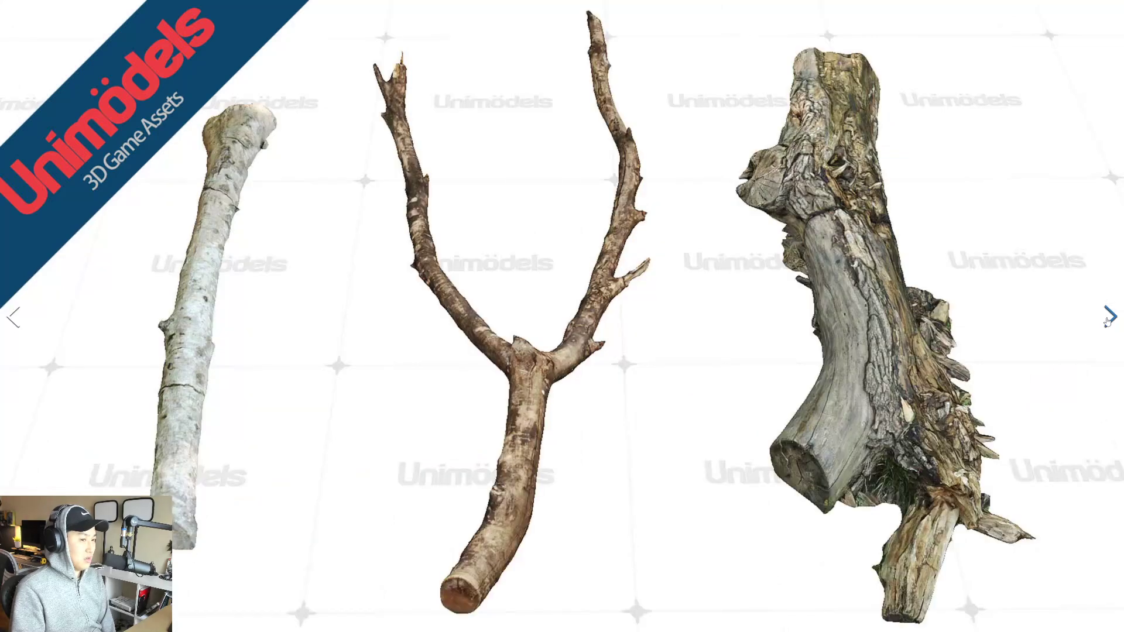
click(1109, 319)
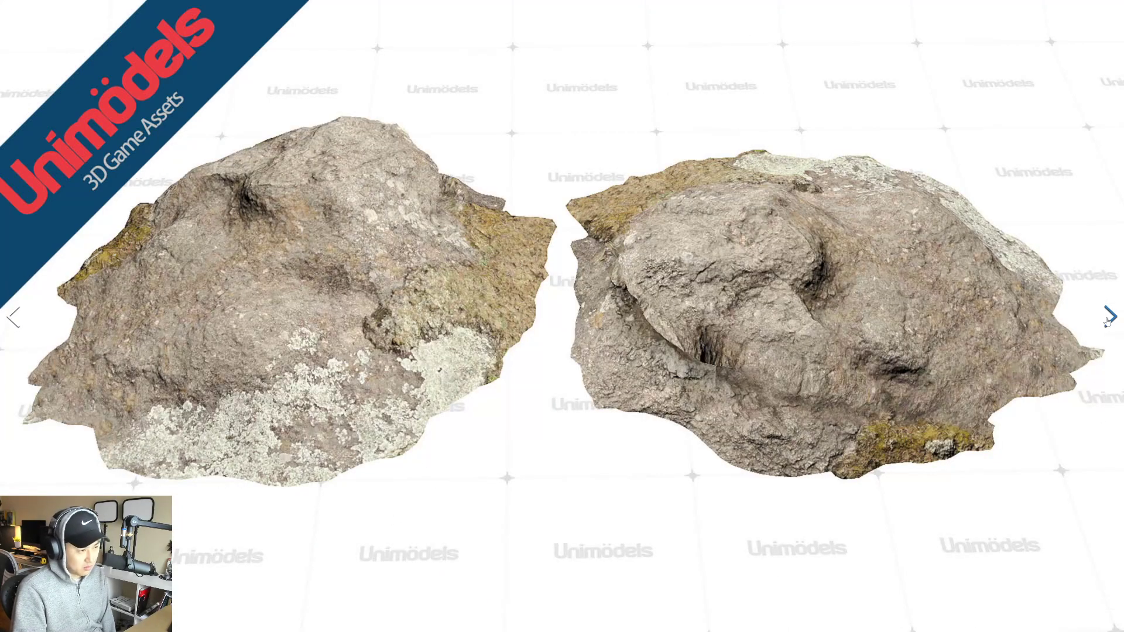
click(1108, 319)
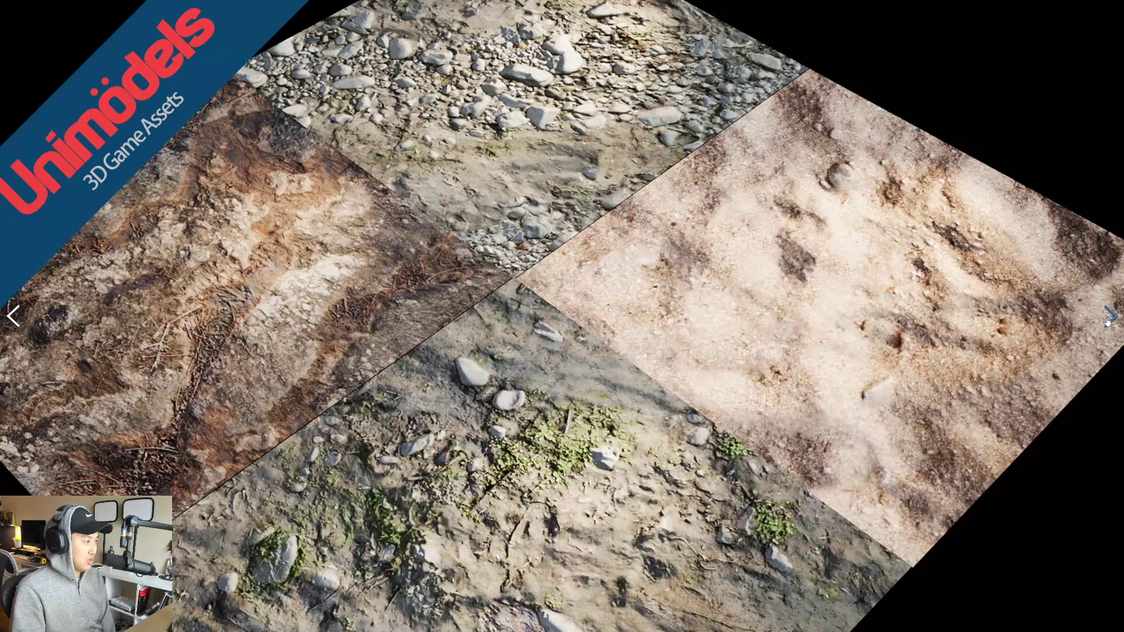
- View the further River rocks gallery images of leafy plants, water plants and boulders, then exit full screen and close the product's tab
click(1108, 319)
click(1108, 319)
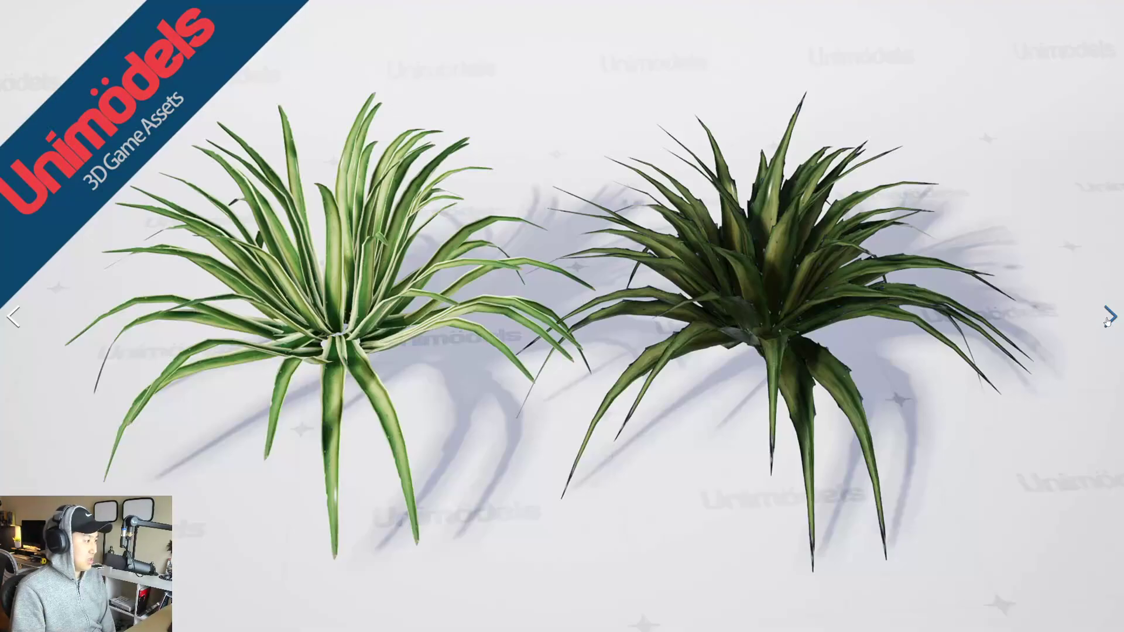
click(1109, 319)
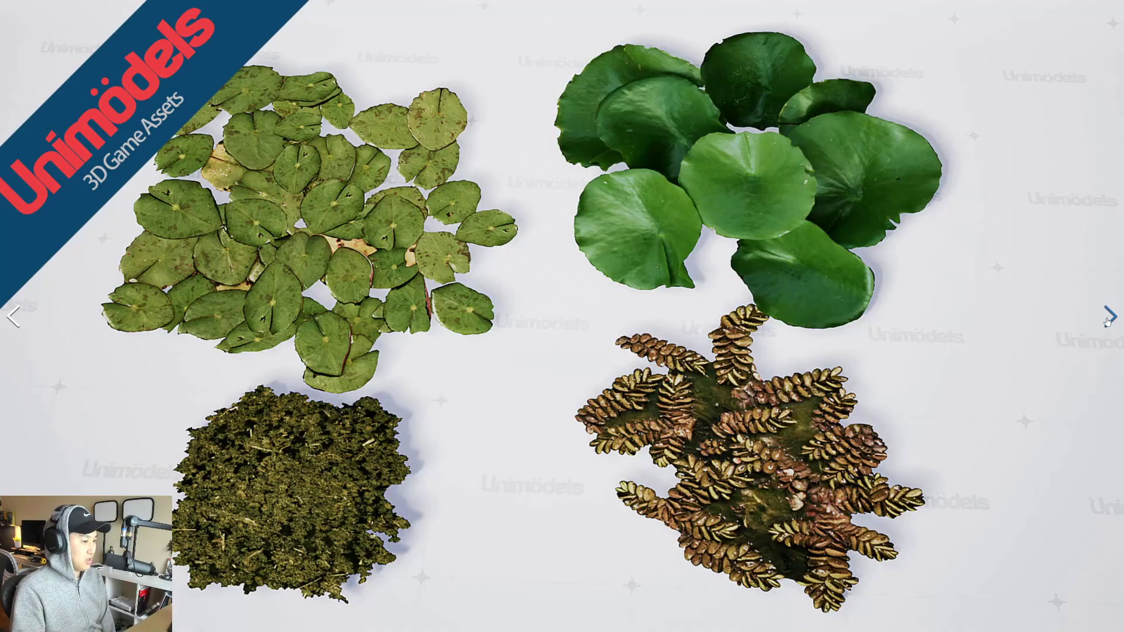
click(1108, 320)
click(1109, 319)
click(1109, 319)
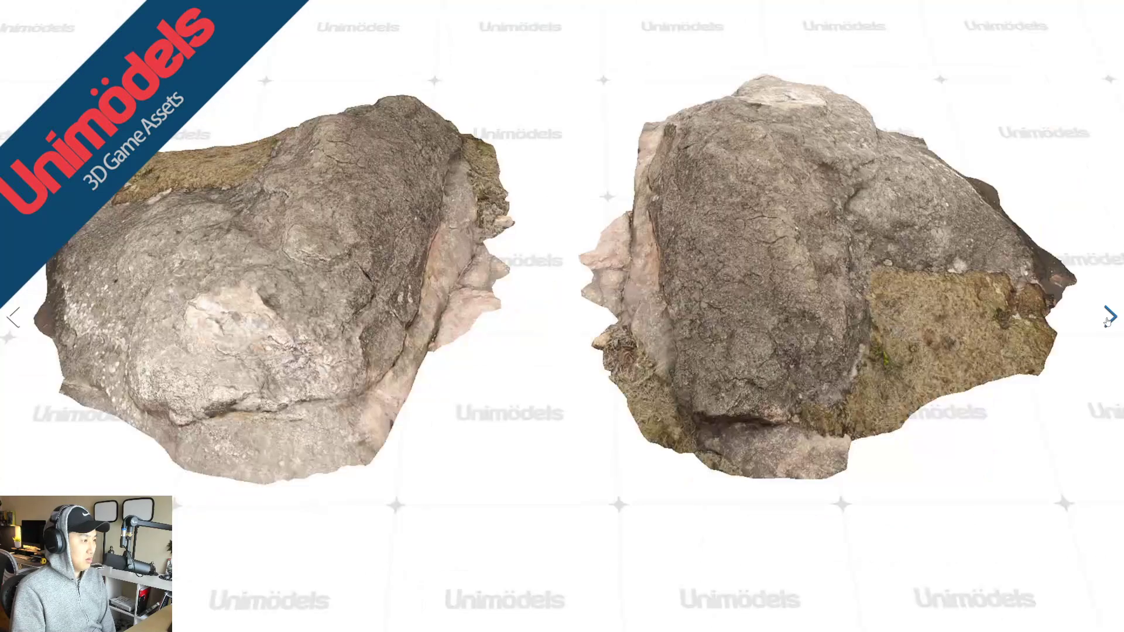
click(1109, 319)
click(1109, 319)
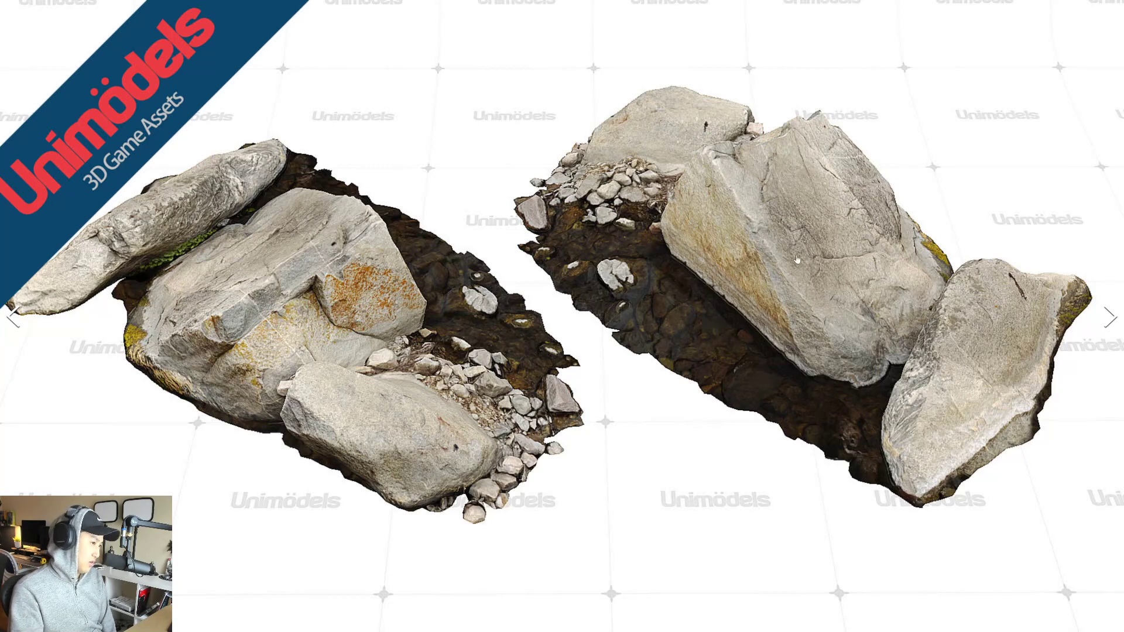
click(1109, 317)
key(Escape)
click(418, 8)
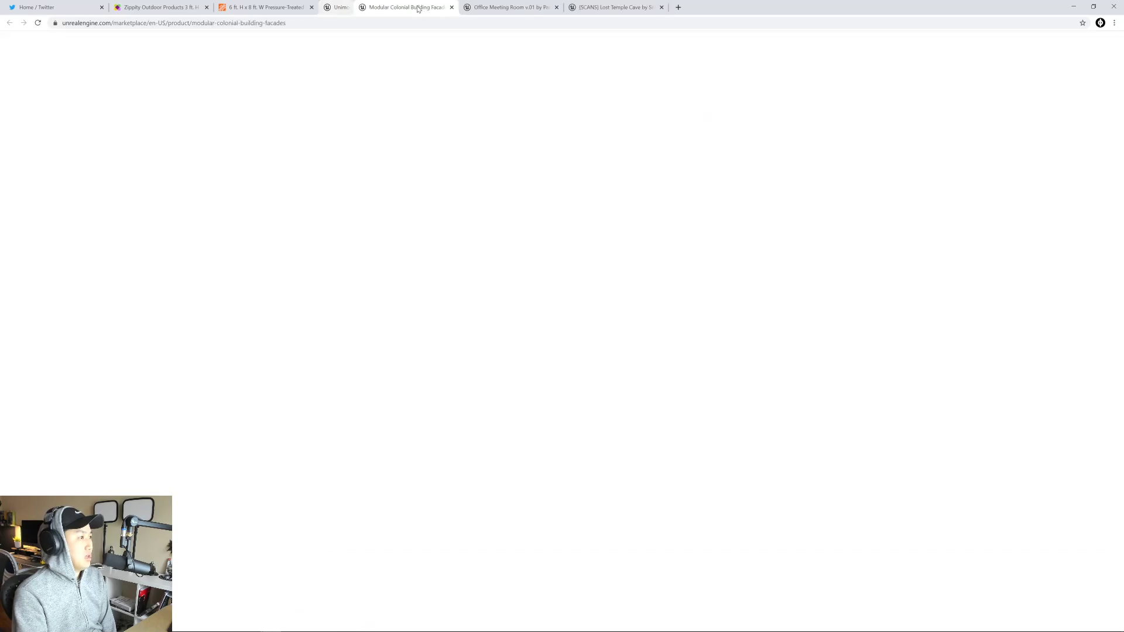
- Open the Modular Colonial Building Facades gallery in full screen and view the front and close-up images of the yellow building
click(545, 183)
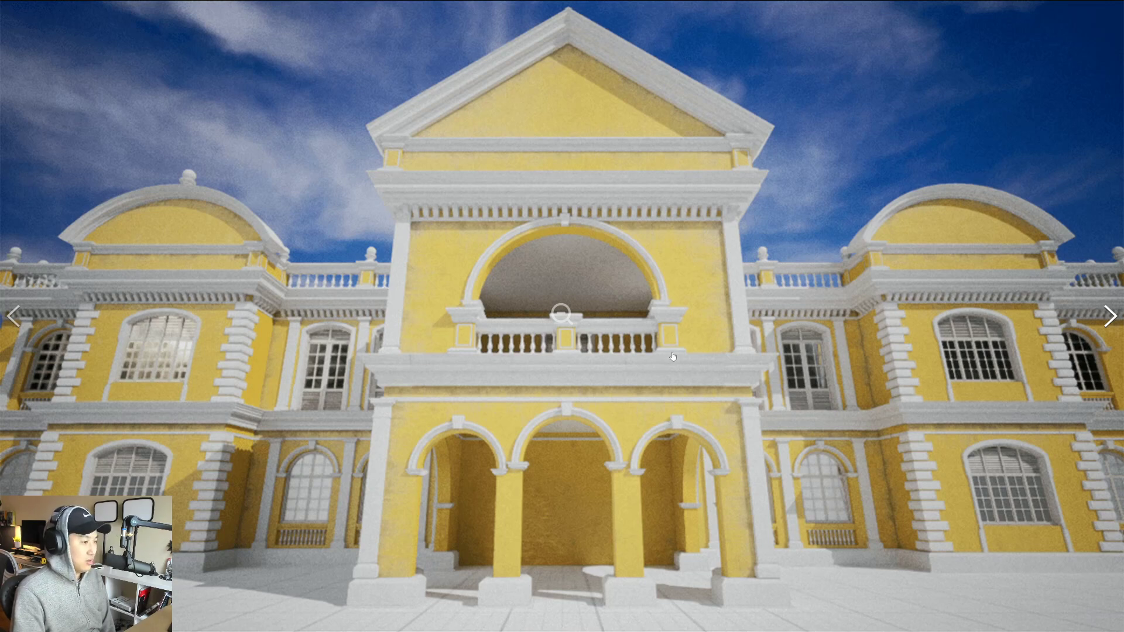
click(1103, 315)
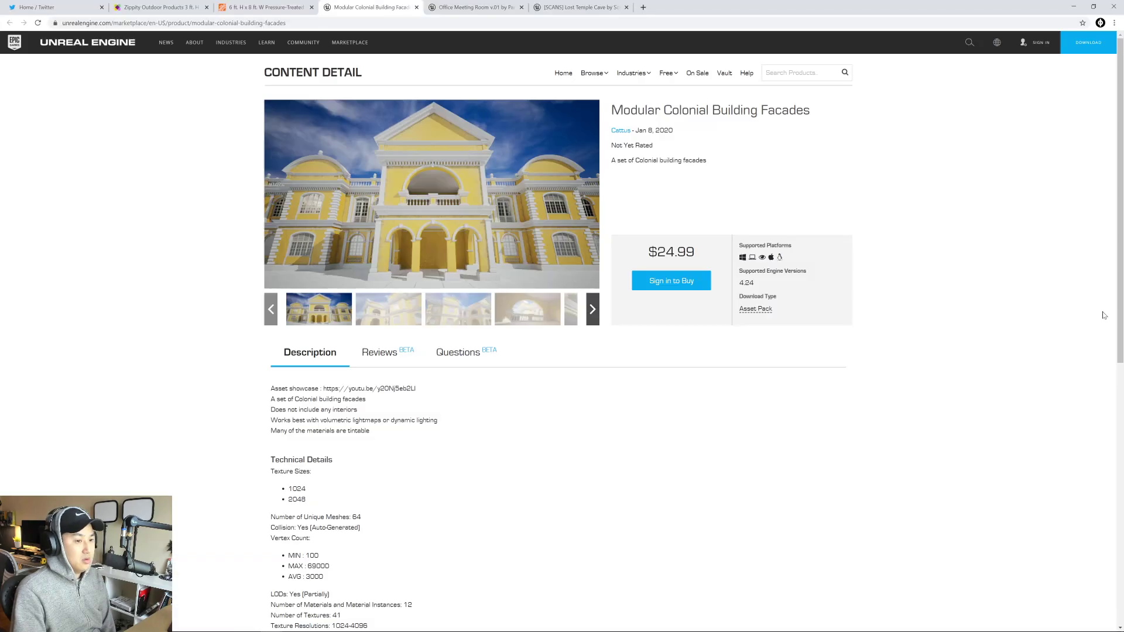
click(567, 226)
click(1108, 319)
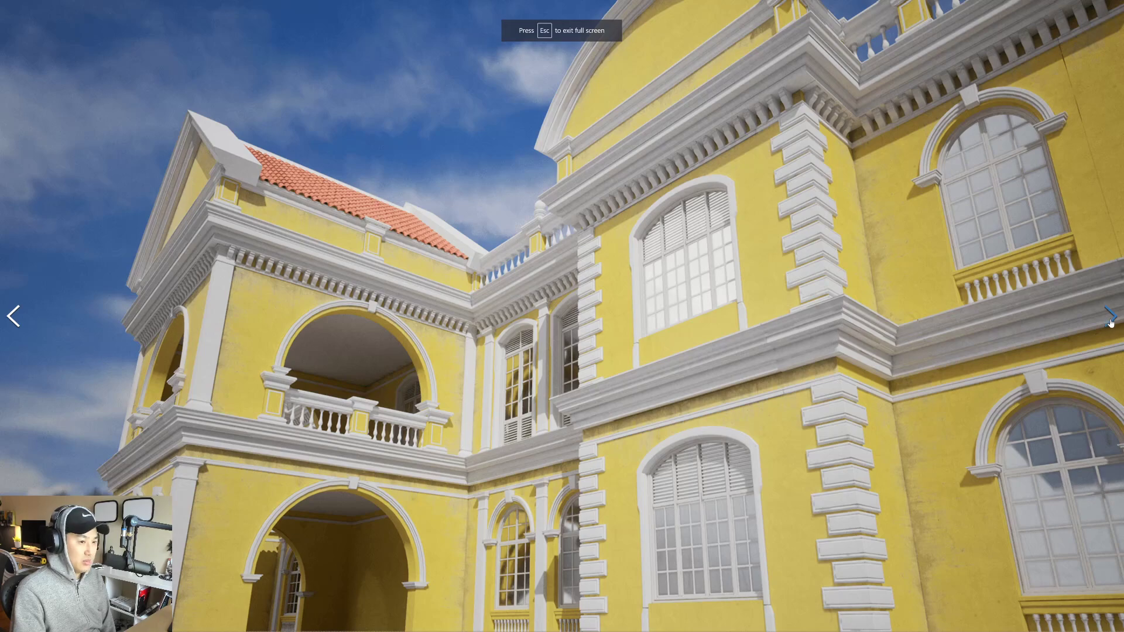
click(1111, 320)
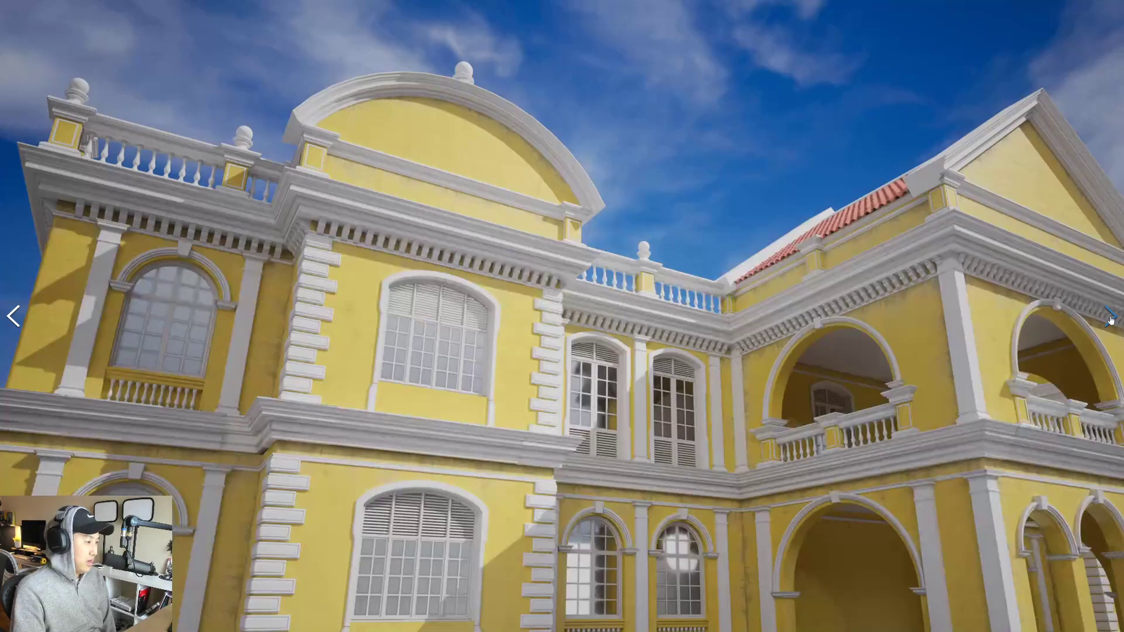
click(1111, 320)
click(1111, 320)
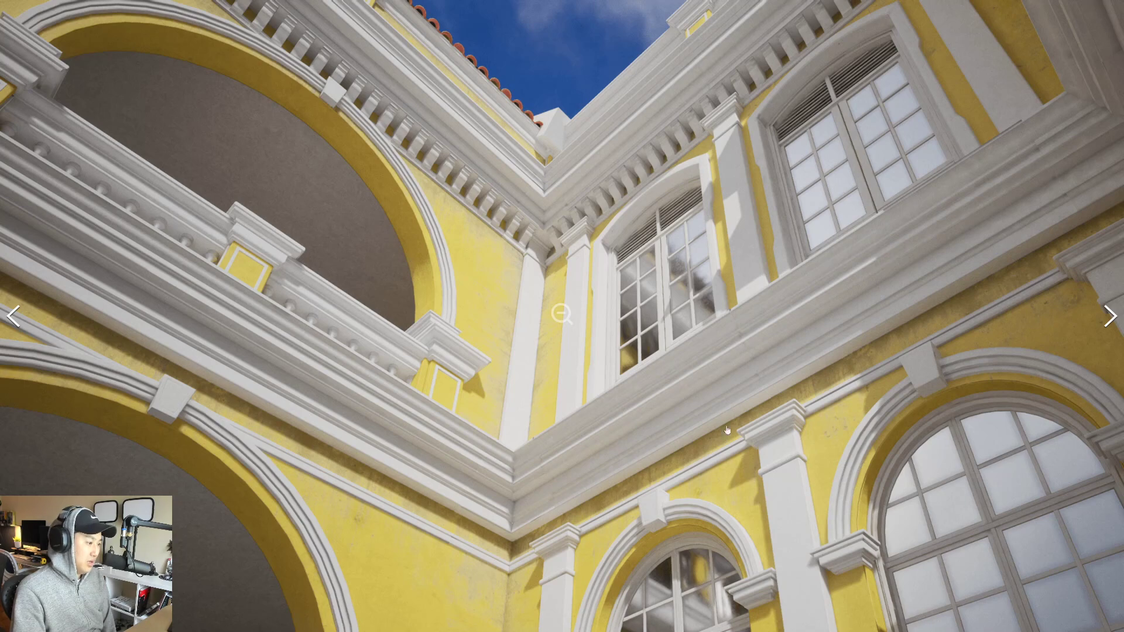
- View the colonial building's side exteriors through to the Facades module overview, then exit full screen and close the product's tab
click(1107, 317)
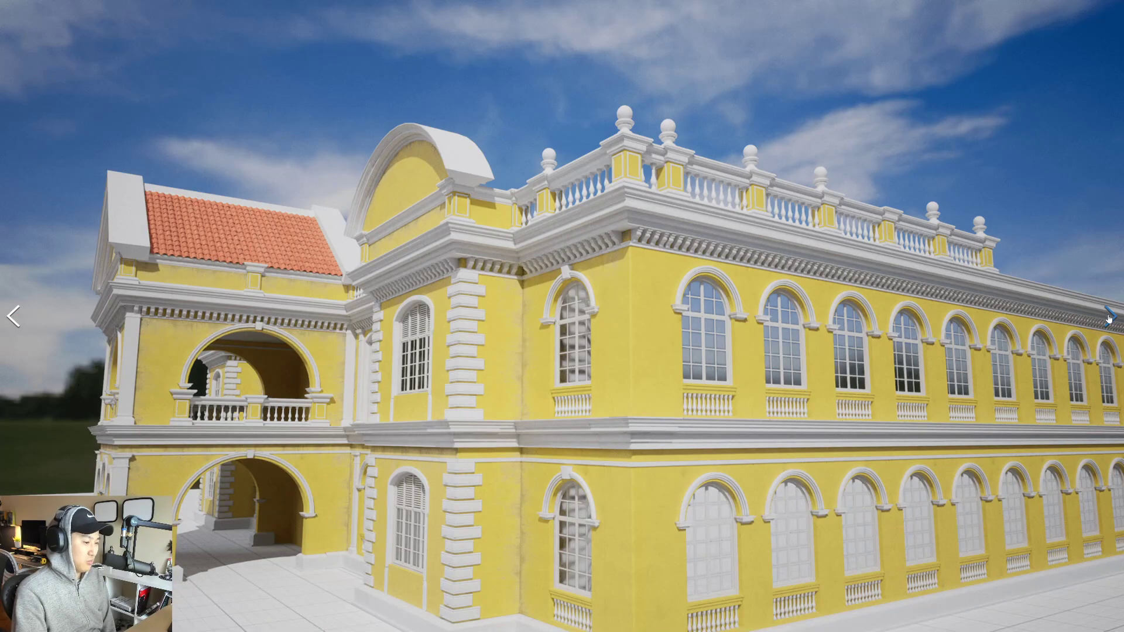
click(1109, 317)
click(1108, 317)
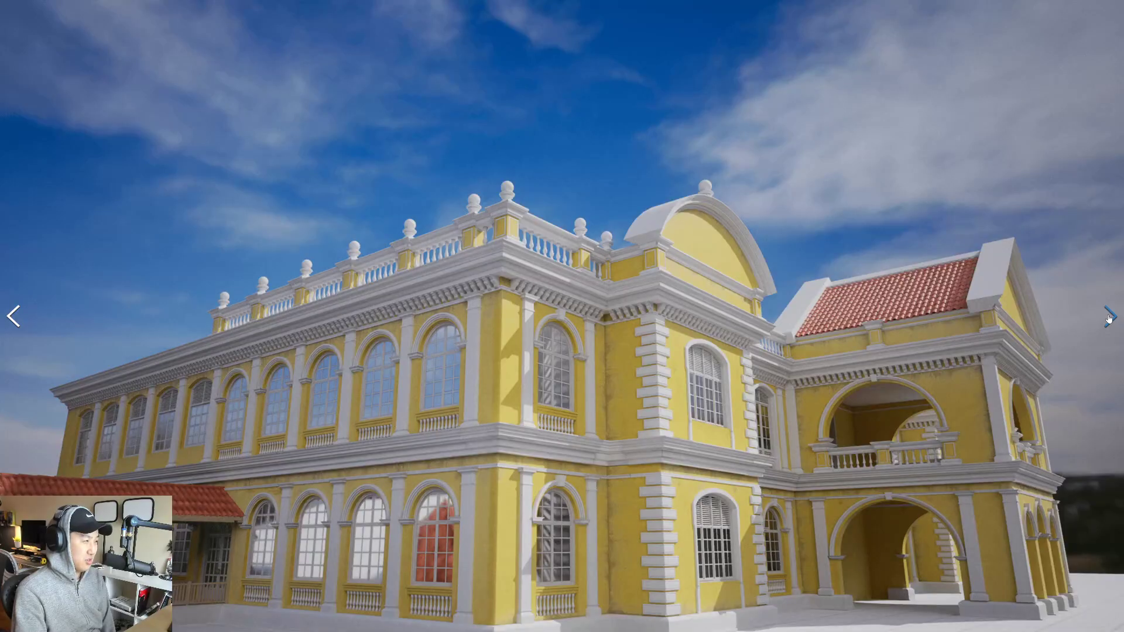
click(1109, 317)
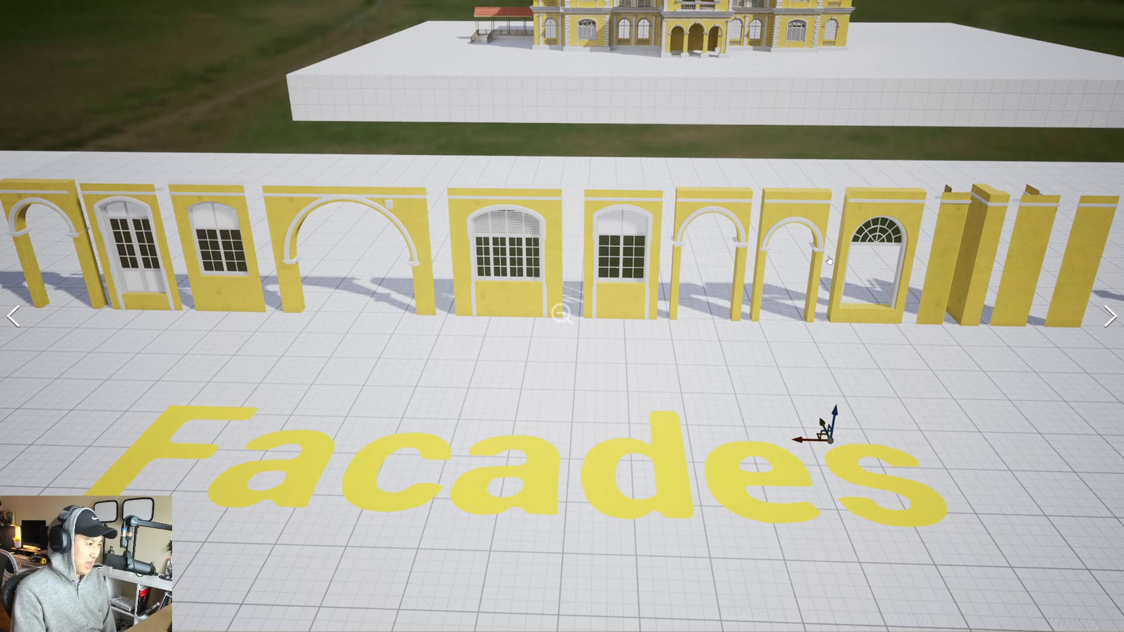
click(624, 277)
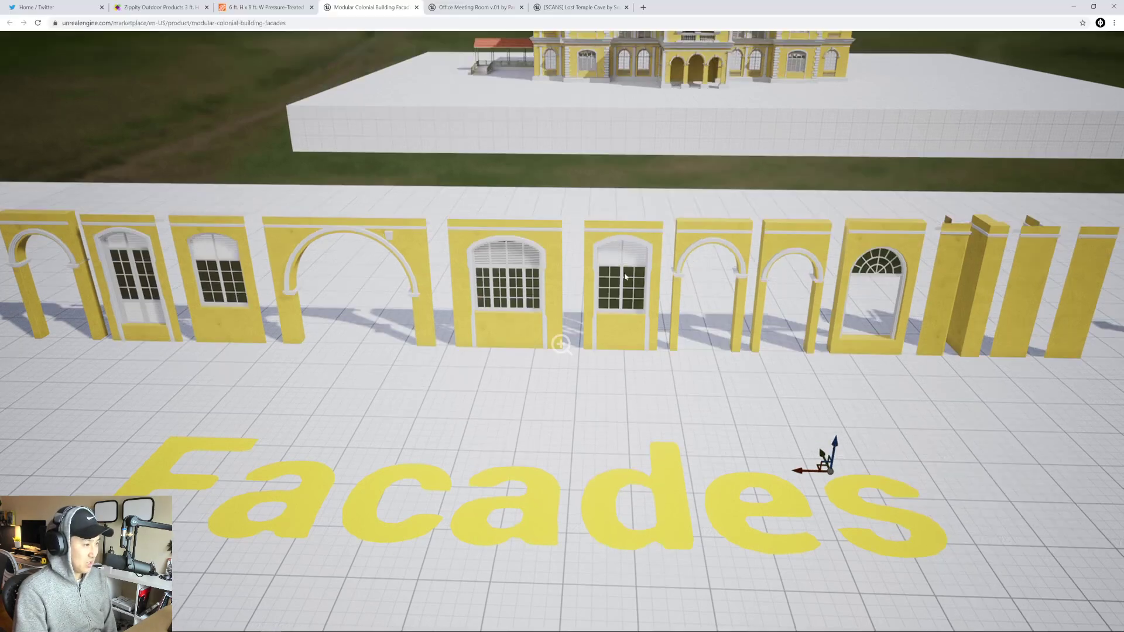
click(417, 7)
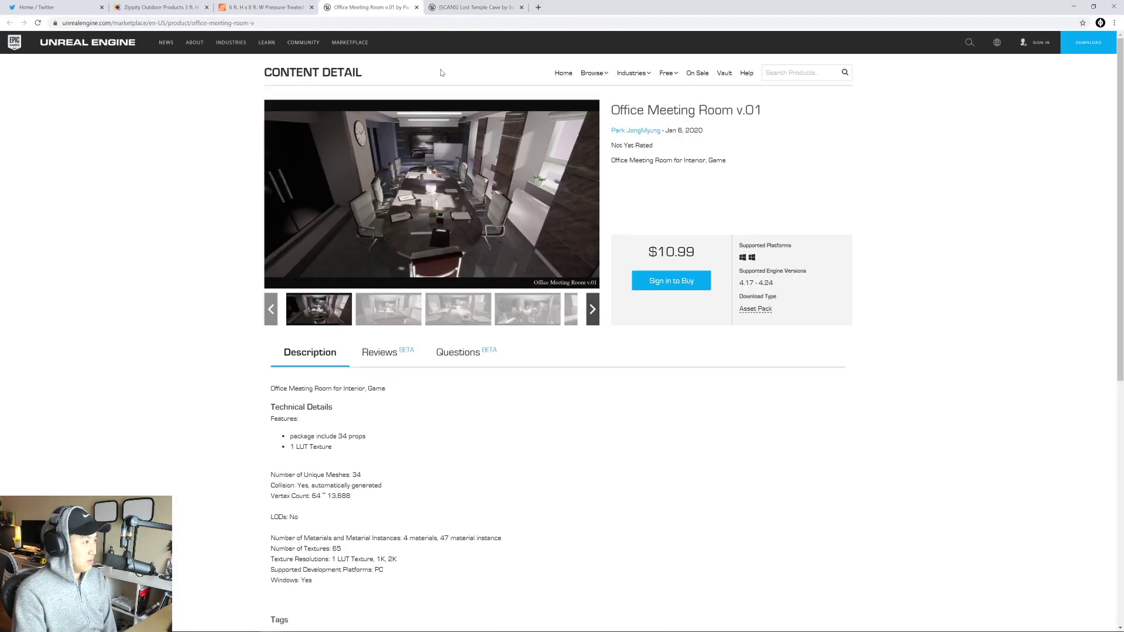
- Open the Office Meeting Room v.01 gallery in full screen and view the images through to the table view facing the pin board
click(431, 193)
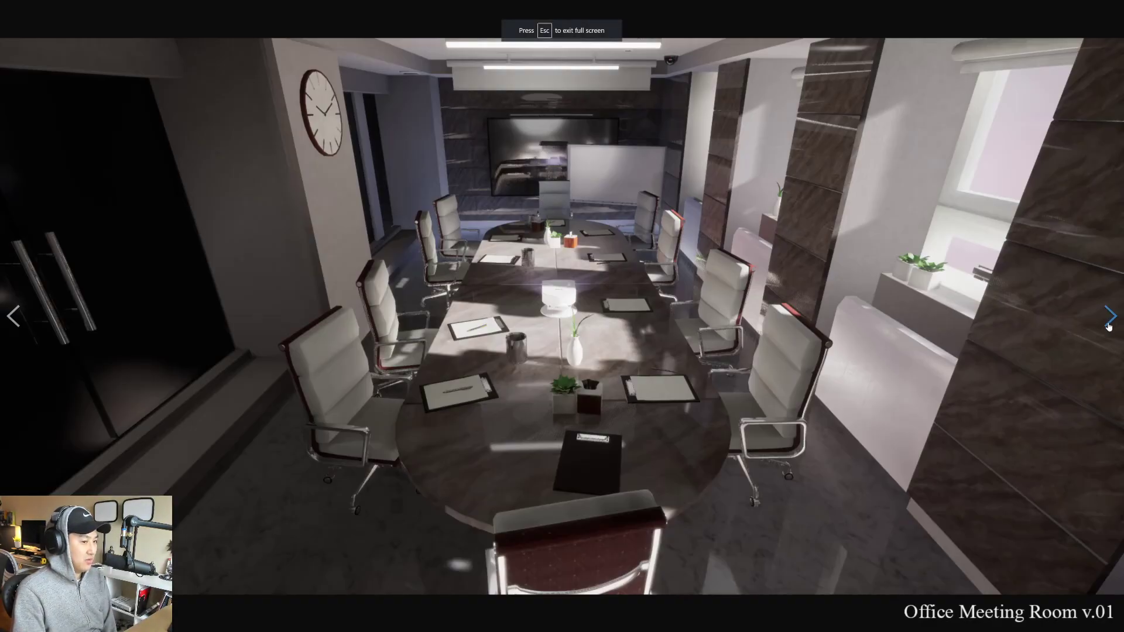
click(1108, 326)
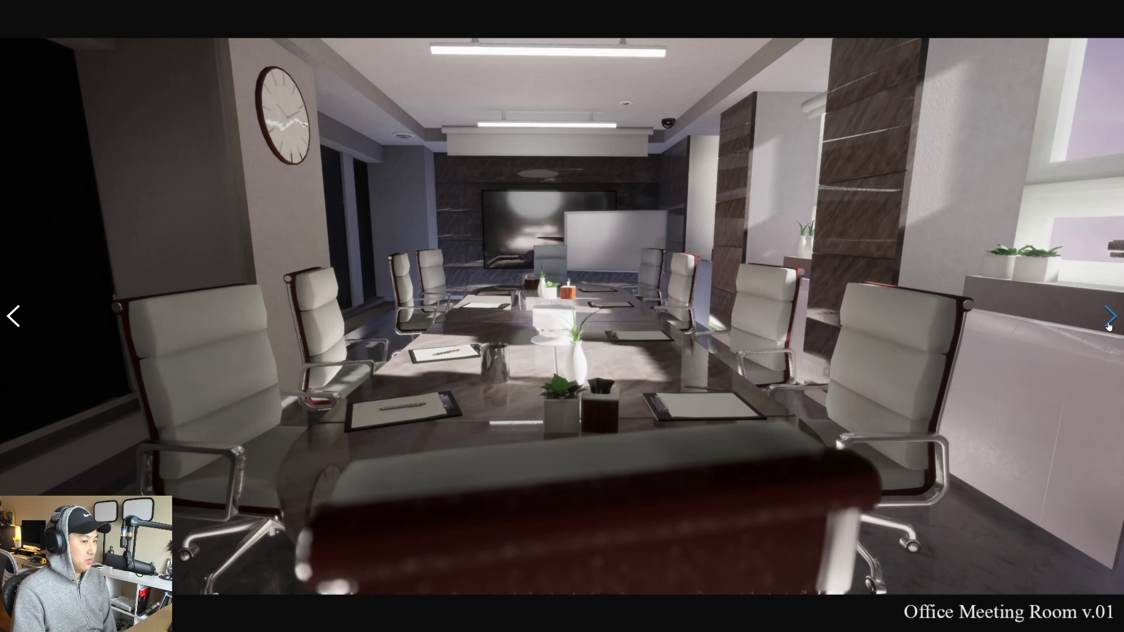
click(1108, 325)
click(1109, 325)
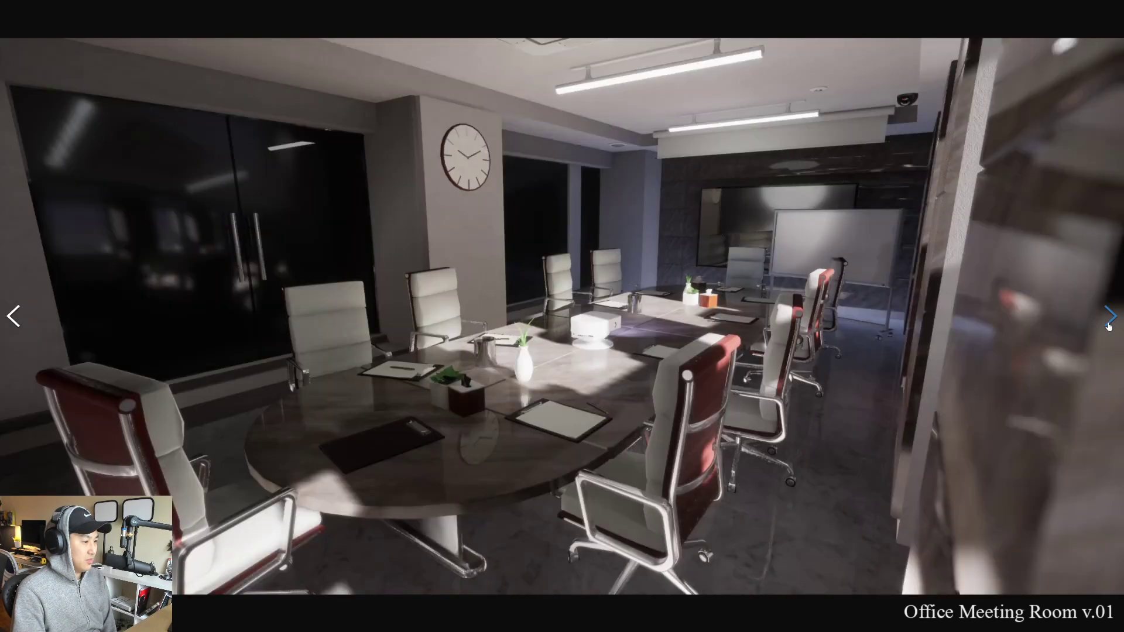
click(1108, 325)
click(1109, 325)
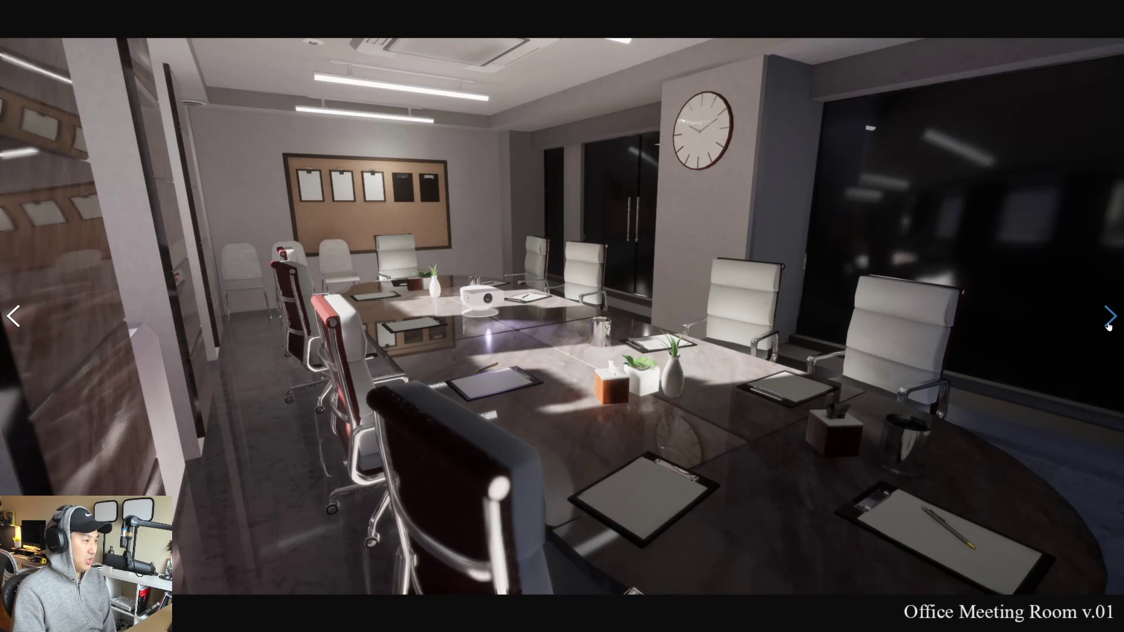
click(1108, 325)
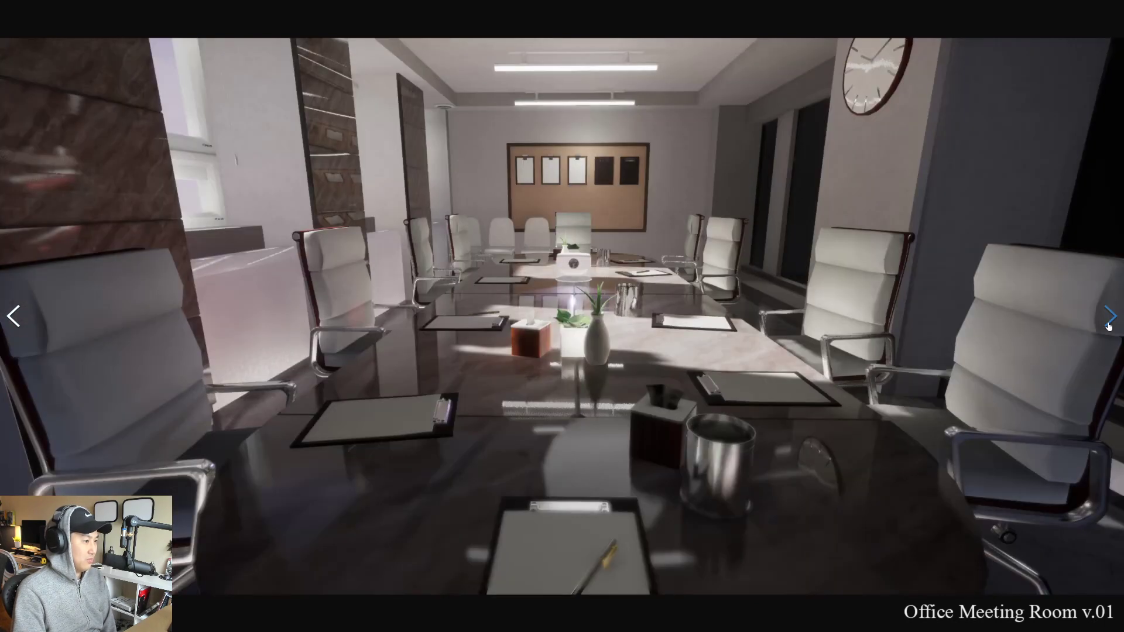
- View further Office Meeting Room images through to the render view comparison, then exit full screen and close the product's tab
click(1108, 325)
click(1109, 325)
click(1109, 325)
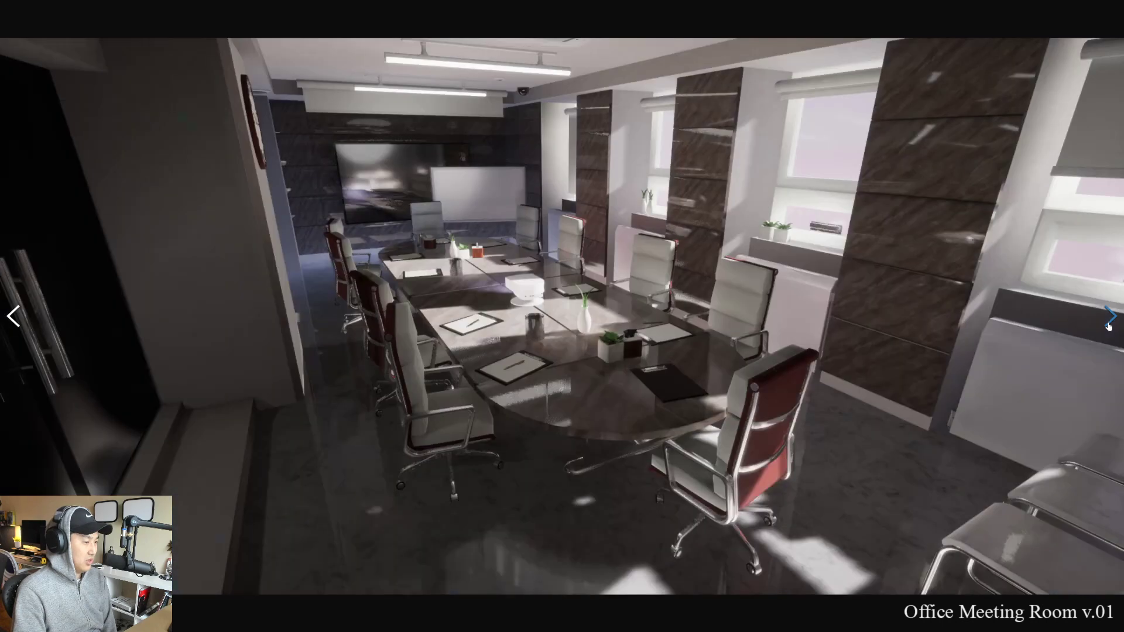
click(1109, 325)
key(Escape)
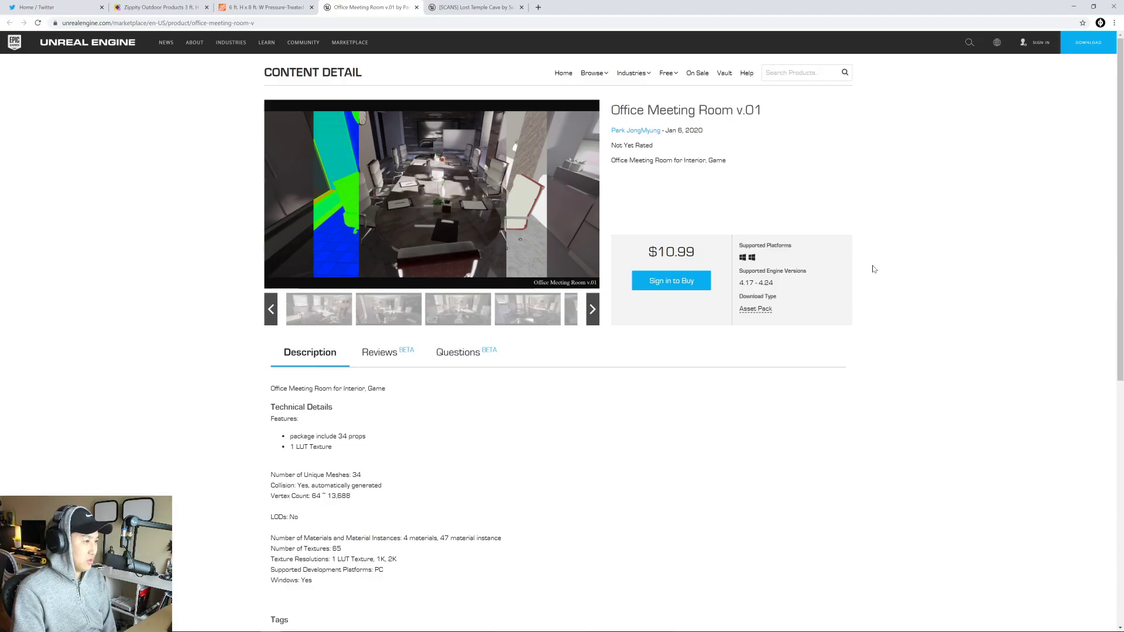
click(416, 7)
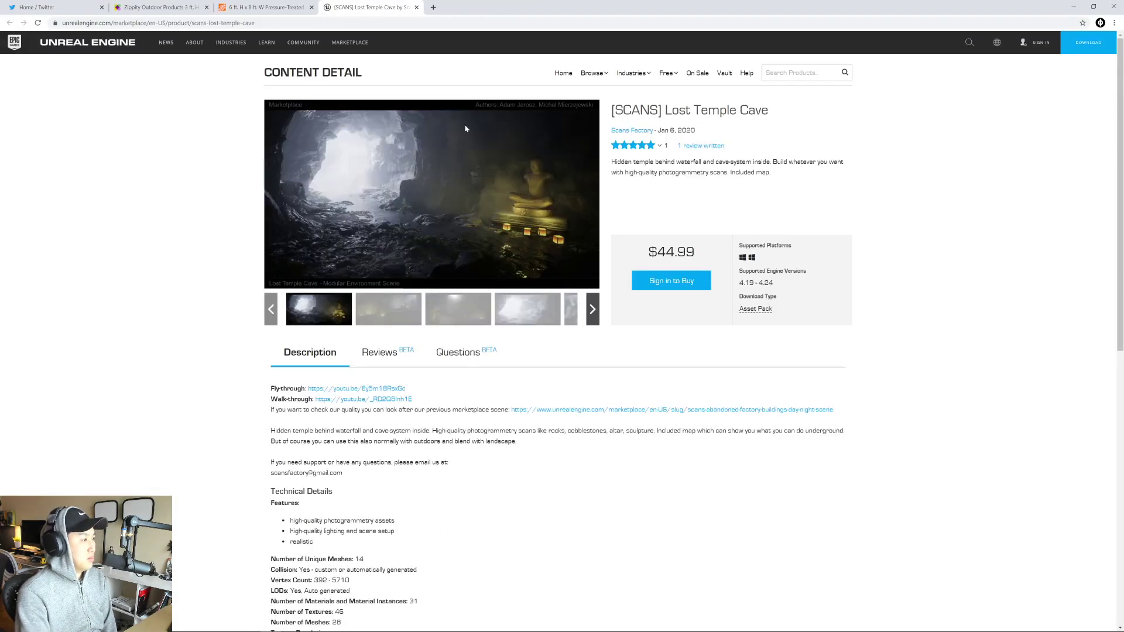
- Open the [SCANS] Lost Temple Cave gallery in full screen and view the images through to the overview of rocks and props
click(431, 192)
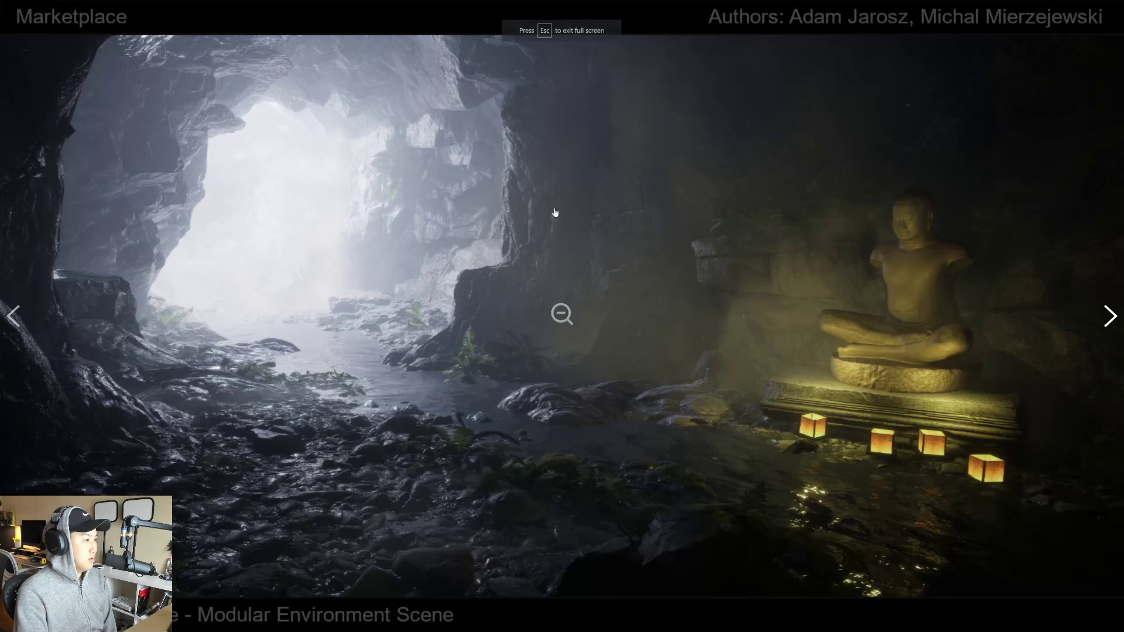
click(1110, 317)
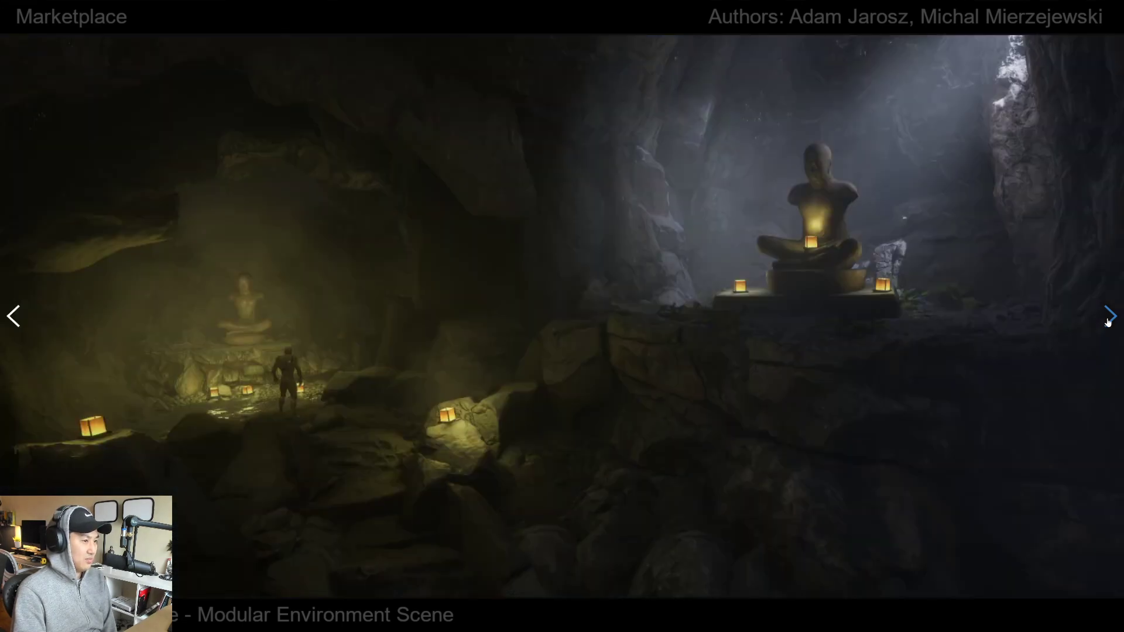
click(1111, 317)
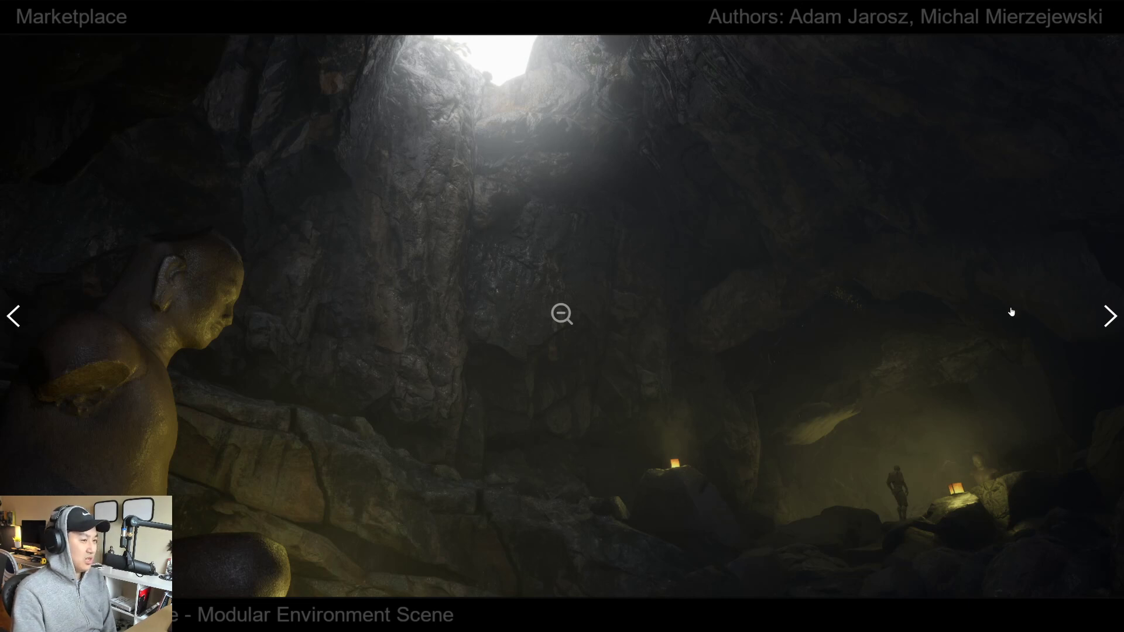
click(1111, 316)
click(1110, 317)
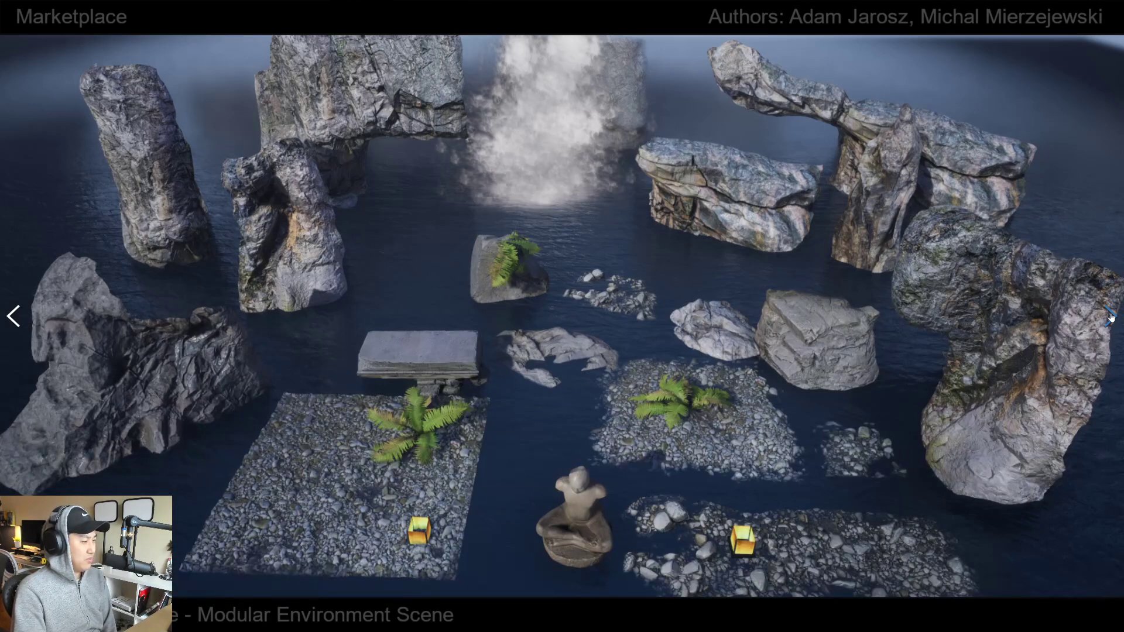
- View the remaining Lost Temple Cave images of the statues and cave interior, then exit full screen
click(1110, 317)
click(1110, 317)
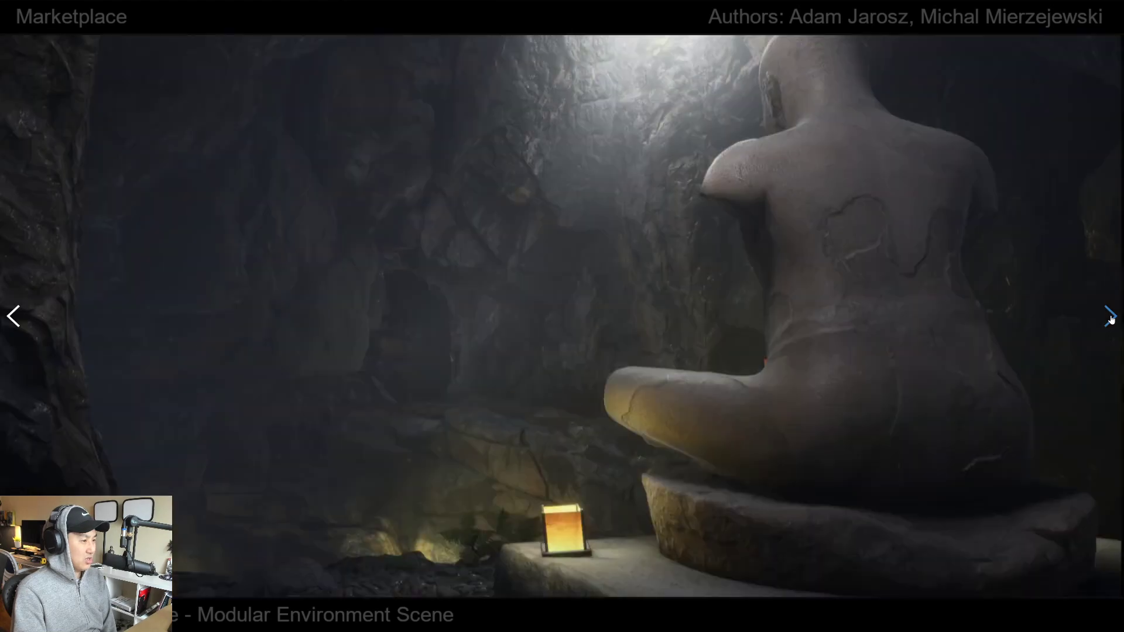
click(1110, 317)
click(1110, 317)
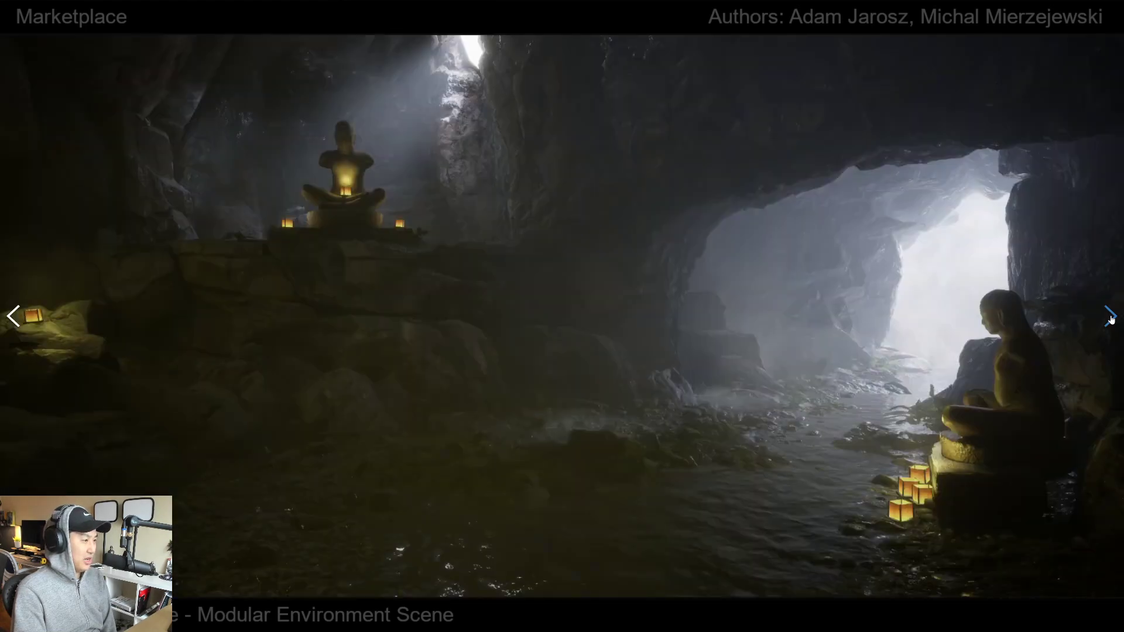
click(1110, 317)
key(Escape)
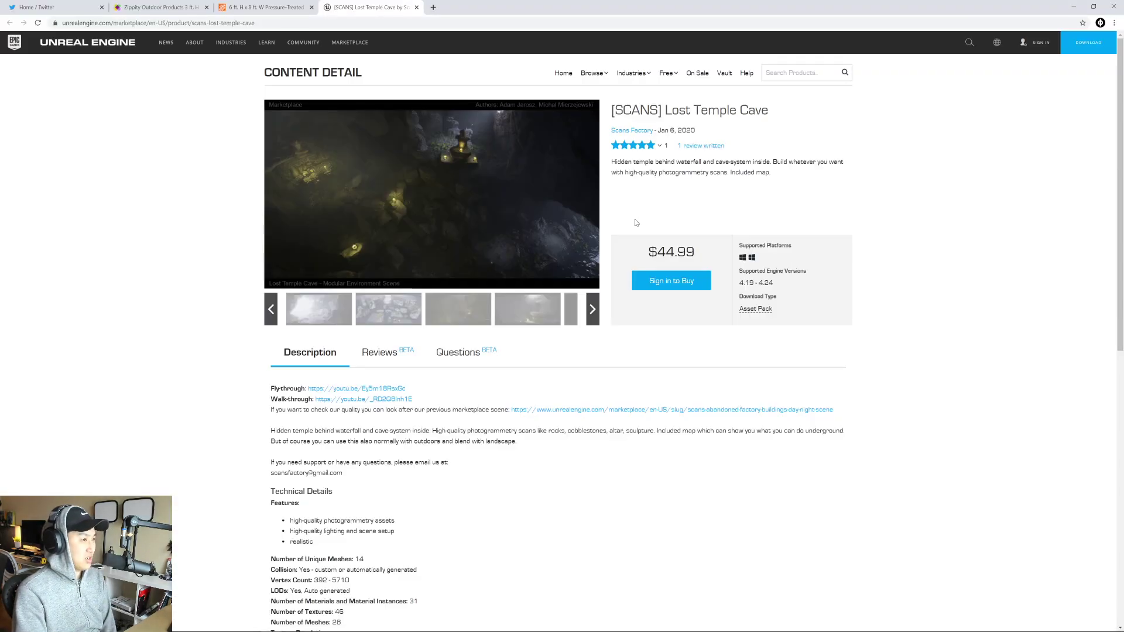
- Open the Scans Factory seller profile, then its Abandoned Factory Buildings product, and show that gallery in full screen
click(634, 131)
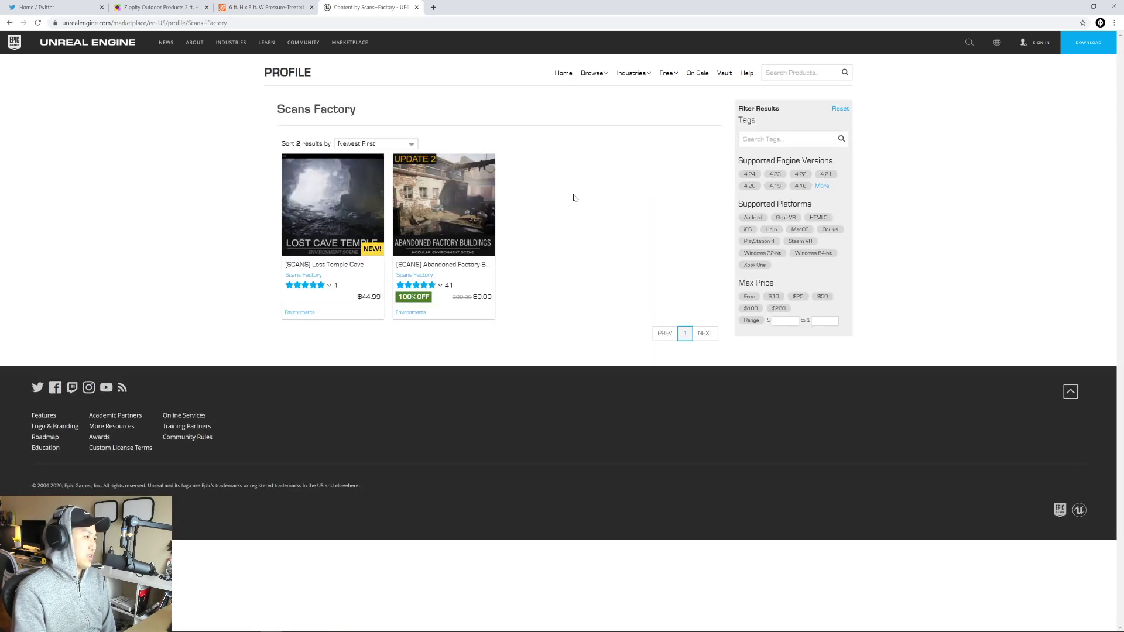
click(438, 203)
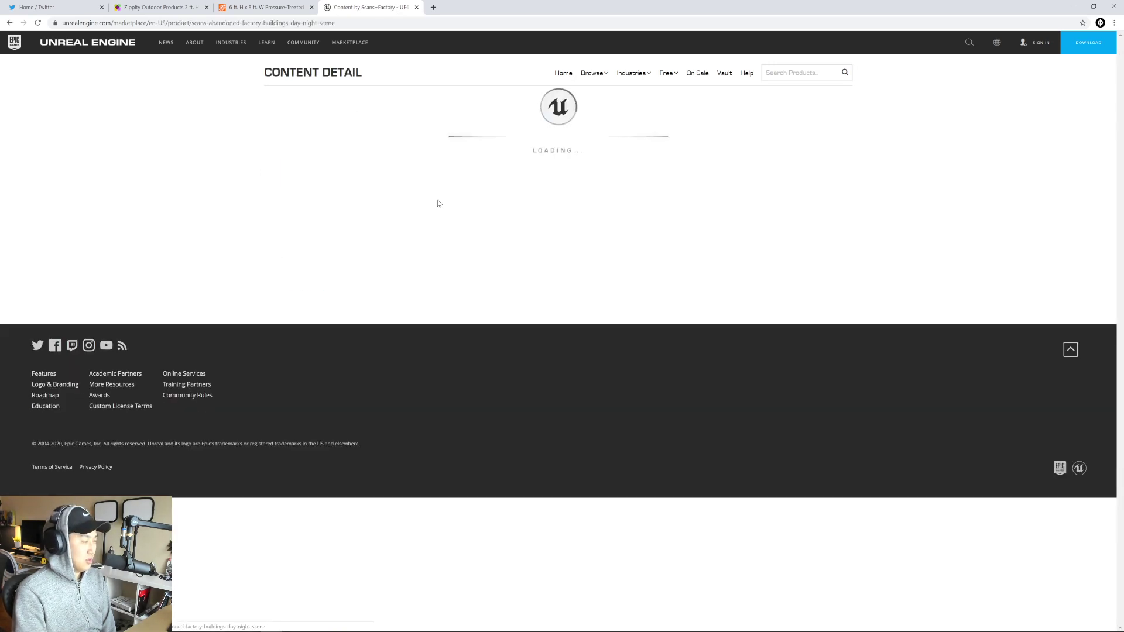
click(461, 198)
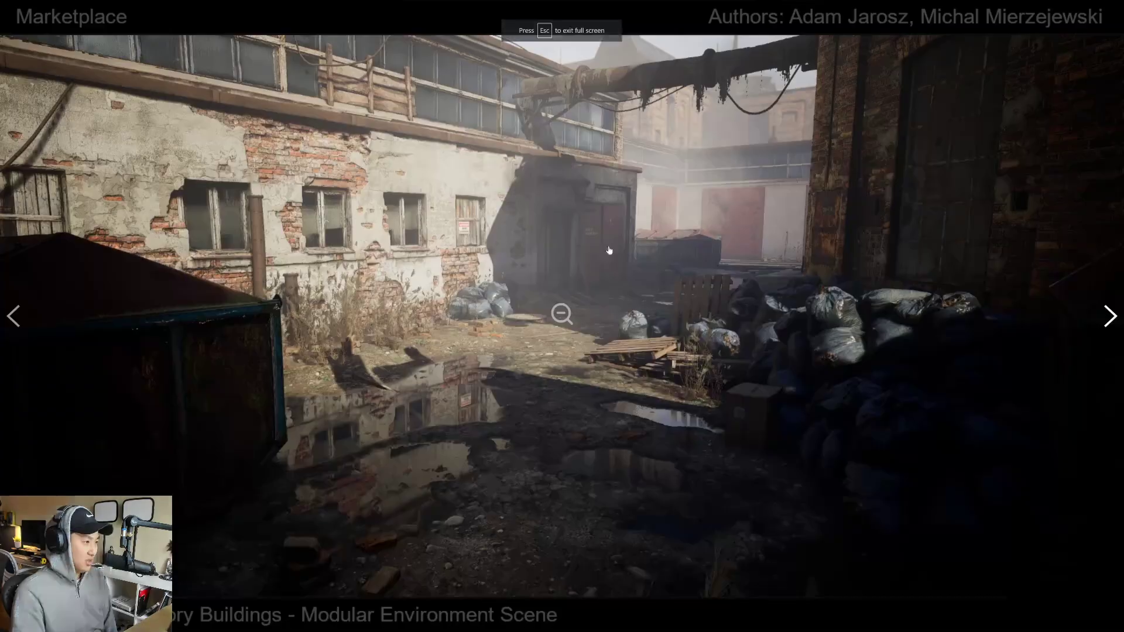
- View the abandoned factory's daytime courtyard and alley images through to the moonlit aerial view
click(1110, 316)
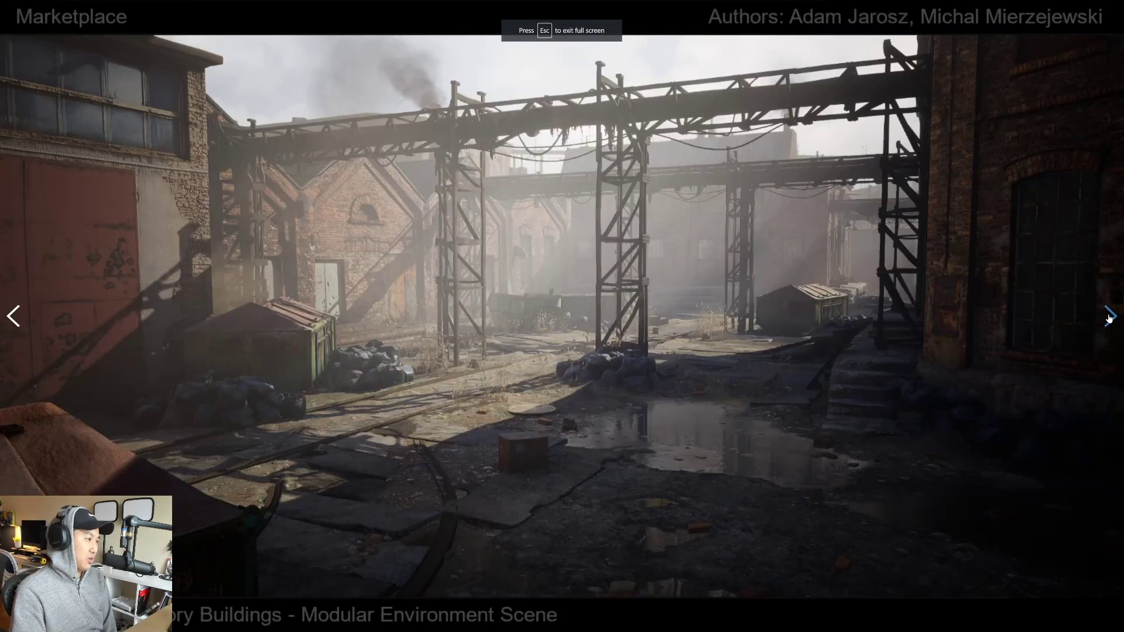
click(1109, 316)
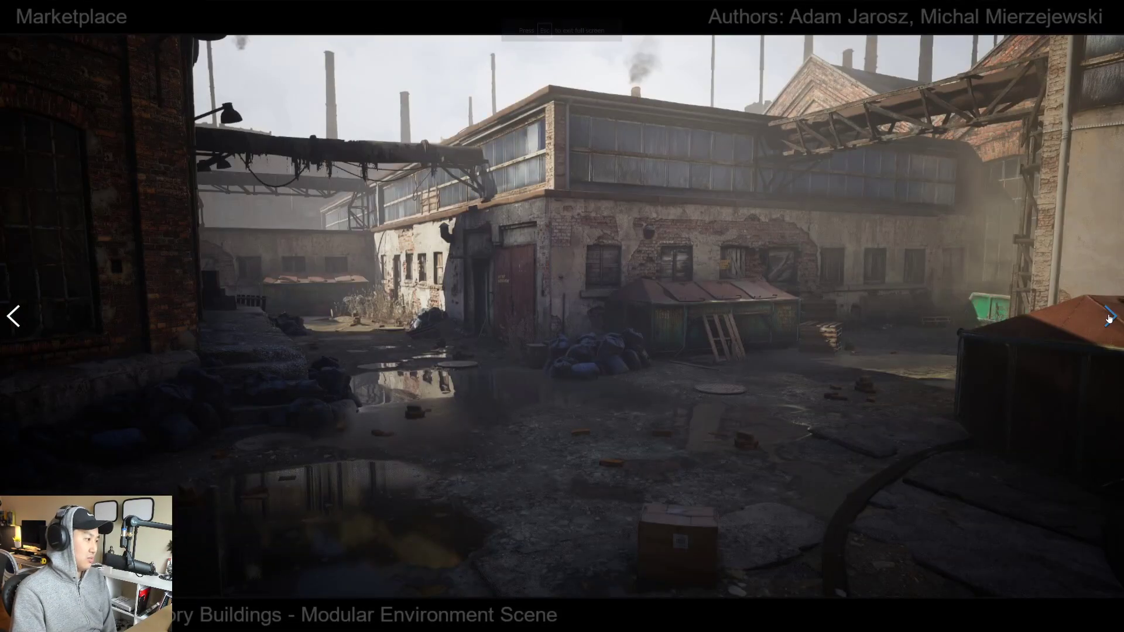
click(1109, 316)
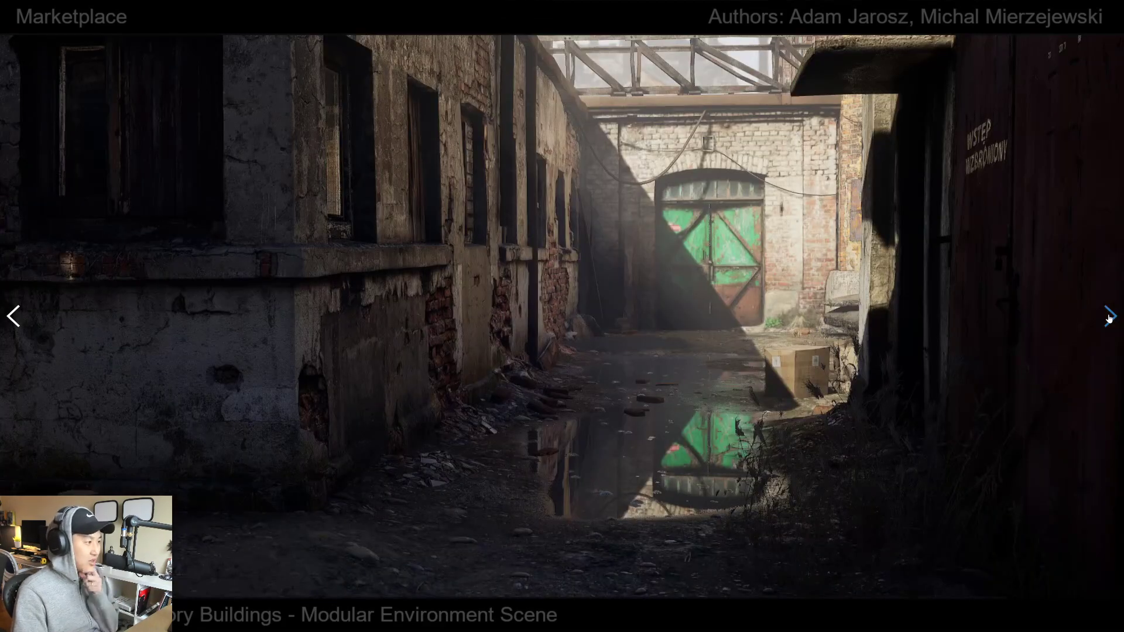
click(1109, 317)
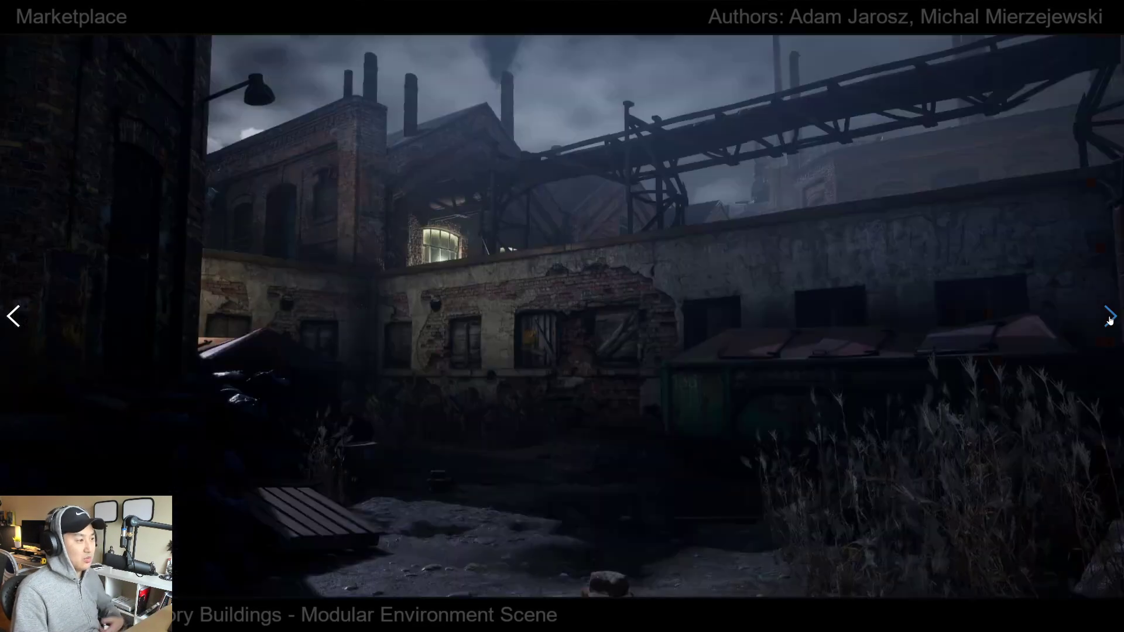
click(1109, 317)
click(1109, 317)
click(1109, 317)
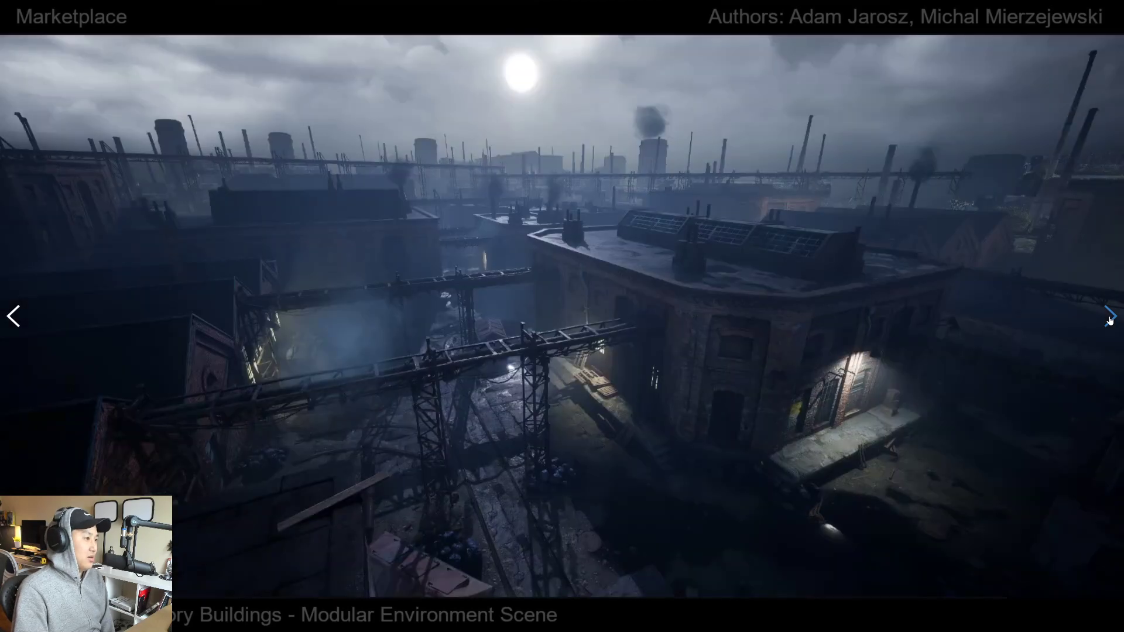
- View the overhead night, ruined brick wall and wooden pallet images, revisit the wall, and continue to the material graph
click(1109, 317)
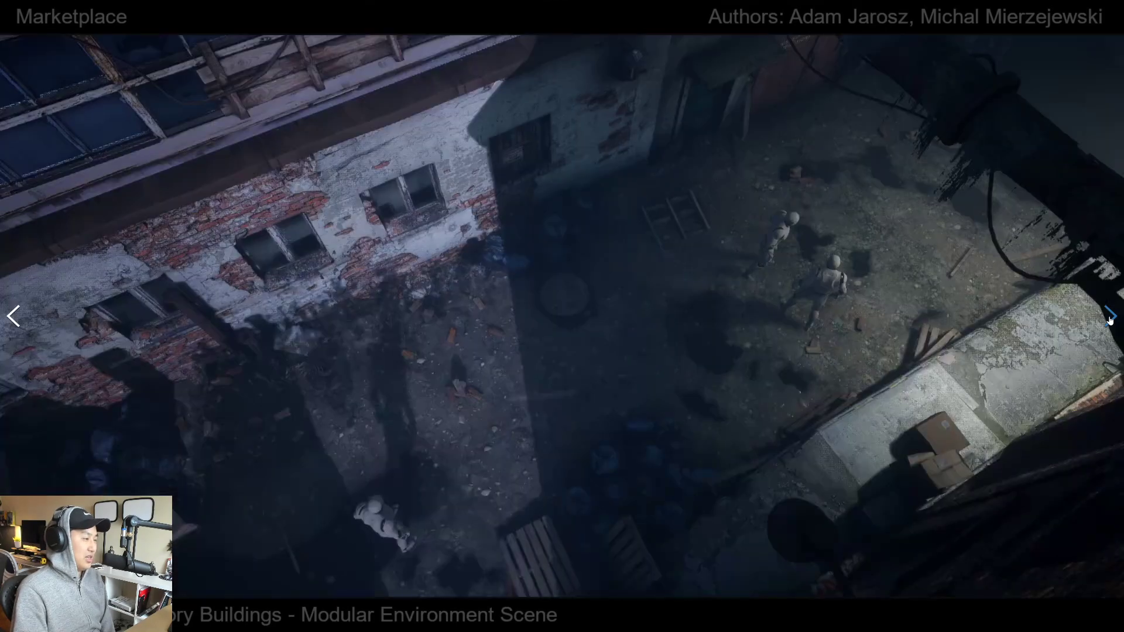
click(1109, 317)
click(1109, 316)
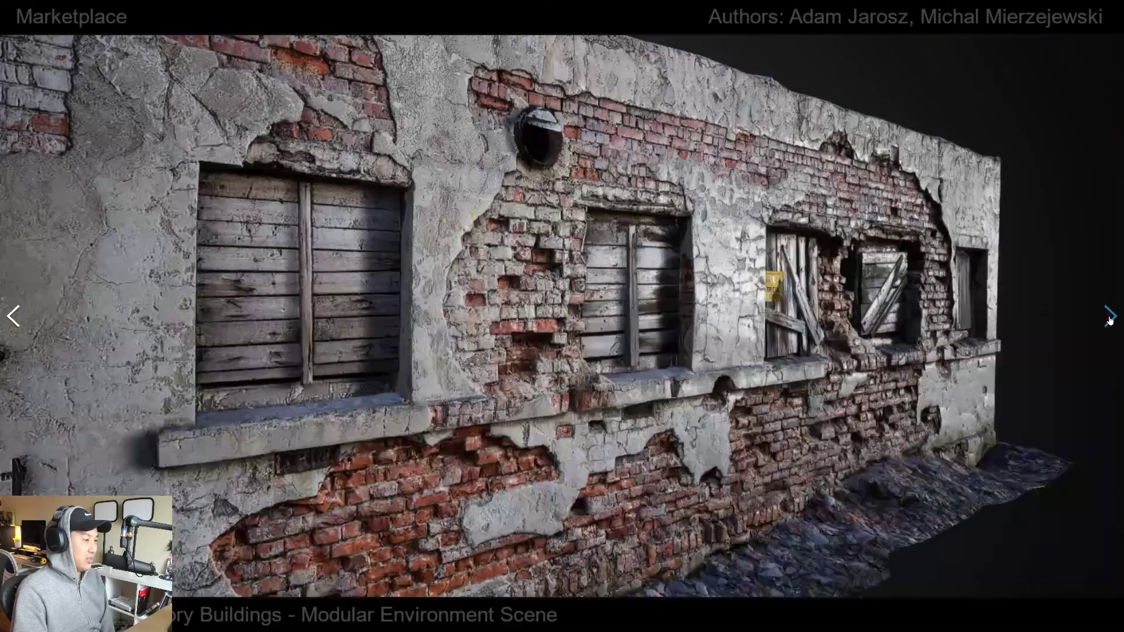
click(1109, 317)
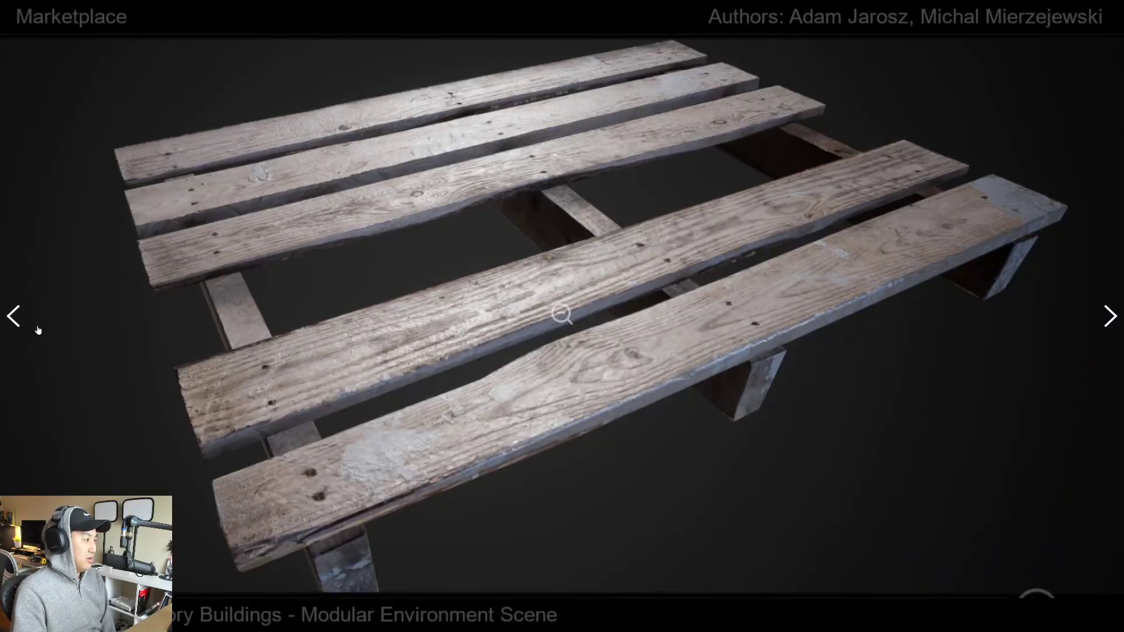
click(13, 316)
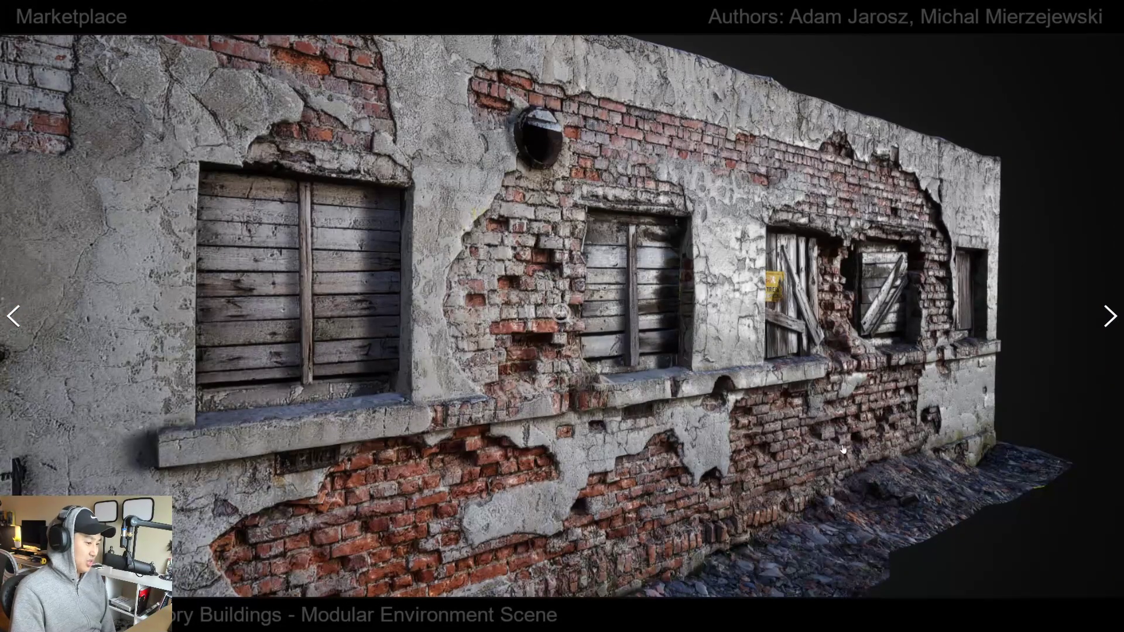
click(1108, 317)
click(1108, 319)
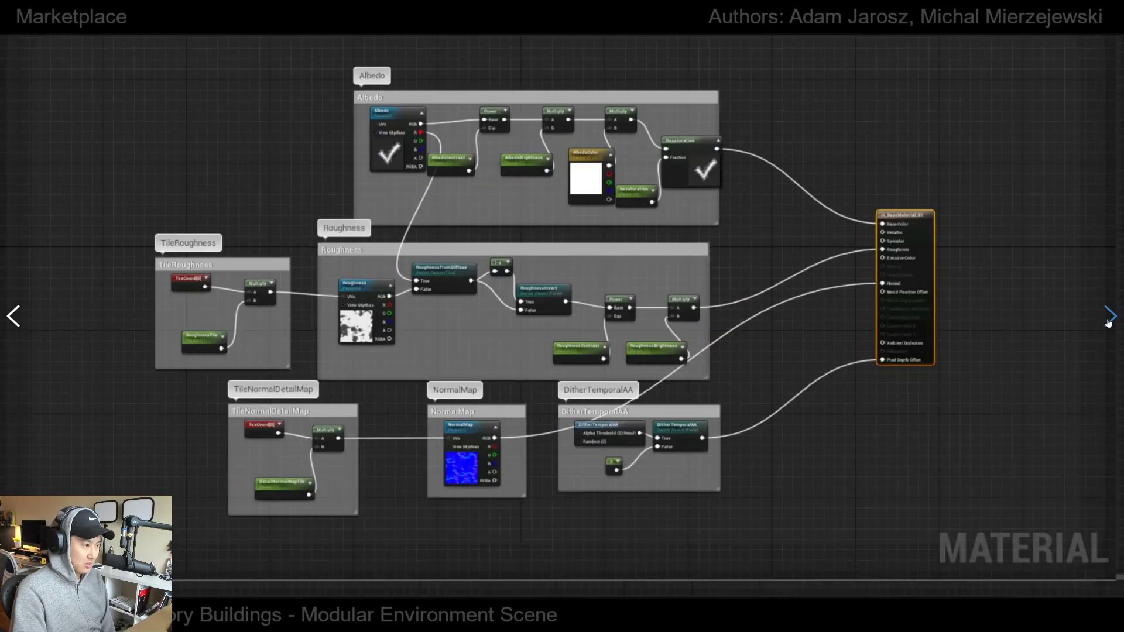
- Examine the modular building and prop overviews, the mannequin night scene, and the Update 1 images through to the pre-built buildings
click(1109, 319)
click(1109, 319)
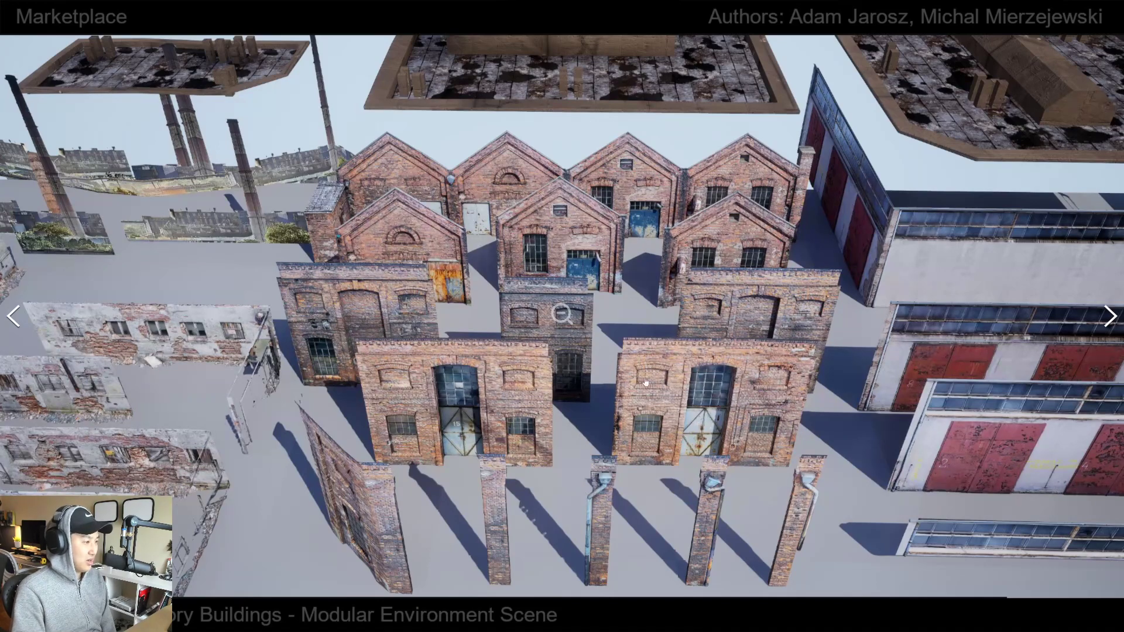
click(1108, 322)
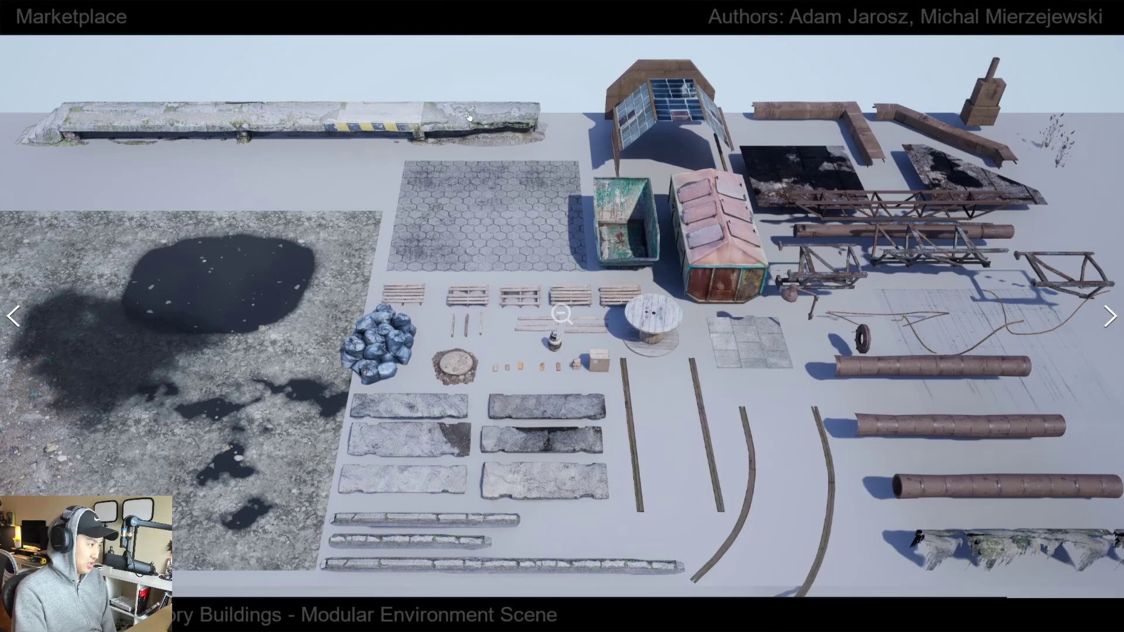
click(1110, 317)
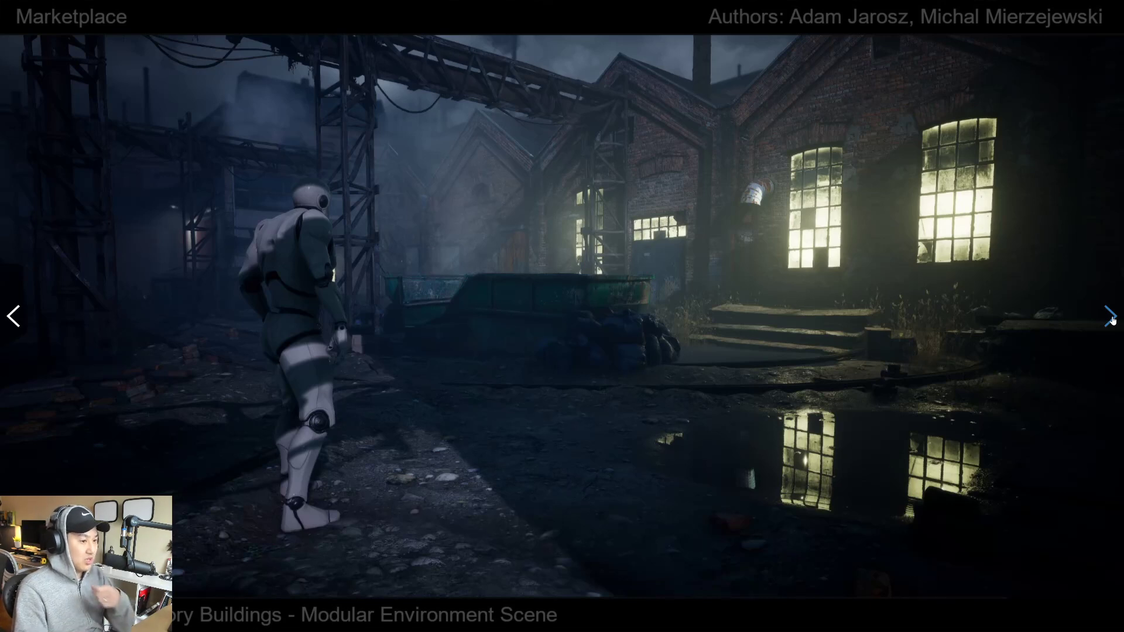
click(1111, 317)
click(1110, 317)
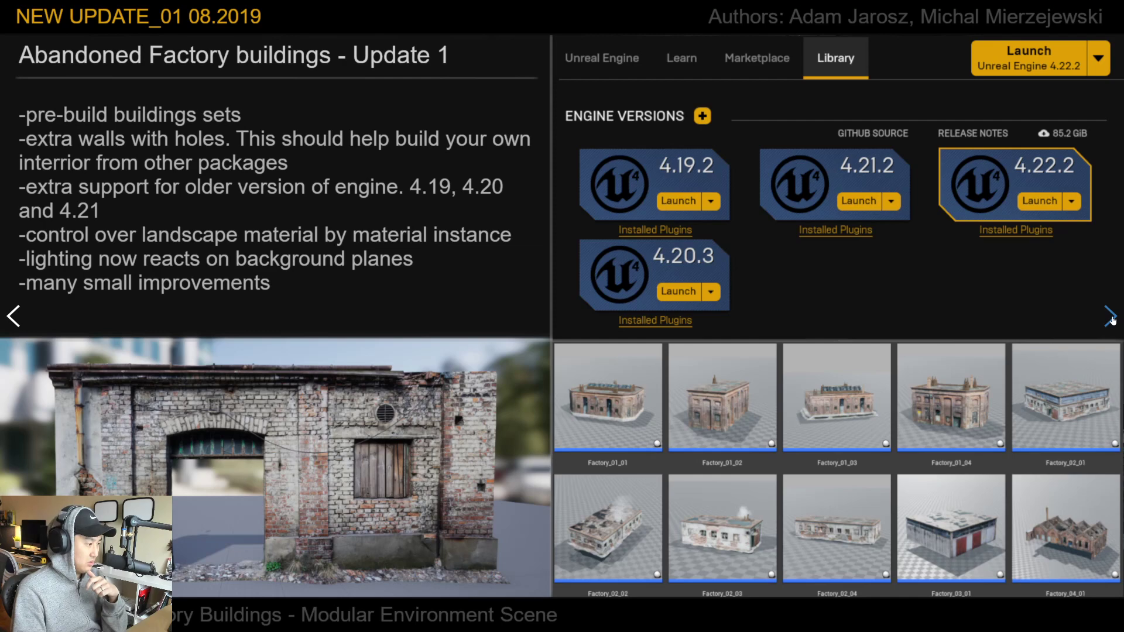
click(1110, 316)
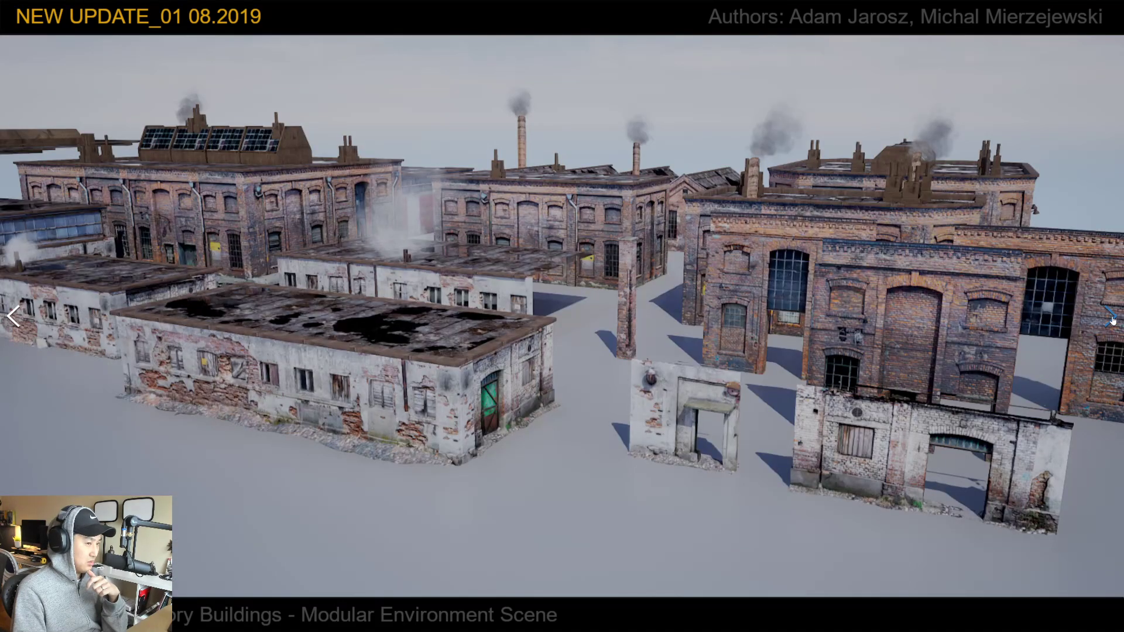
- View the factory's Update 2 images, then exit full screen and close the product's tab
click(1110, 317)
click(1110, 317)
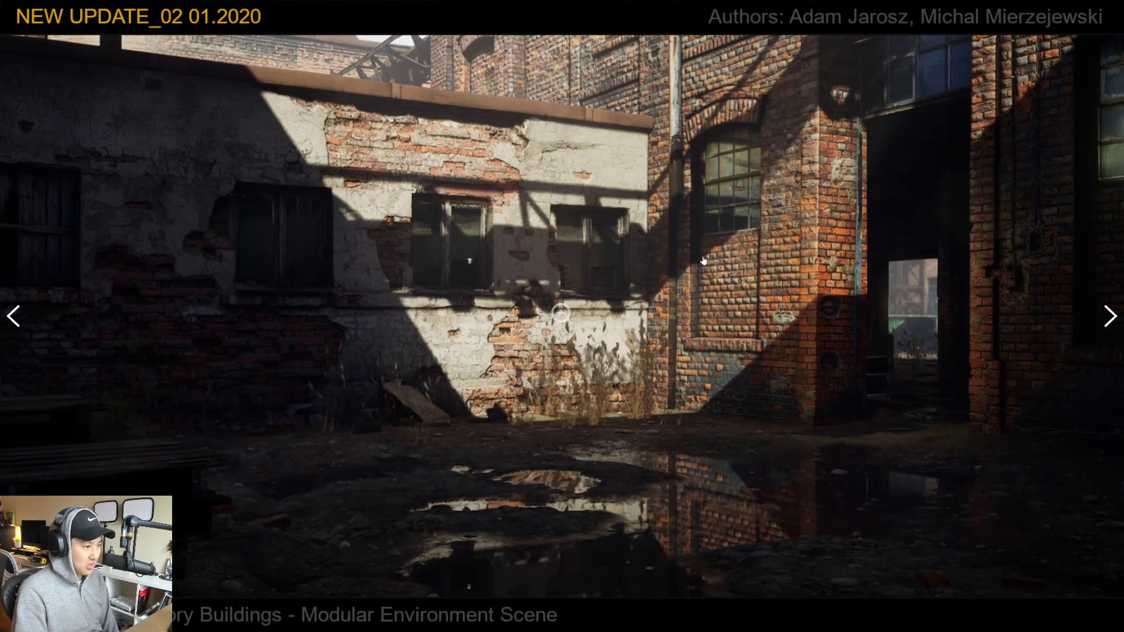
click(1111, 315)
click(782, 262)
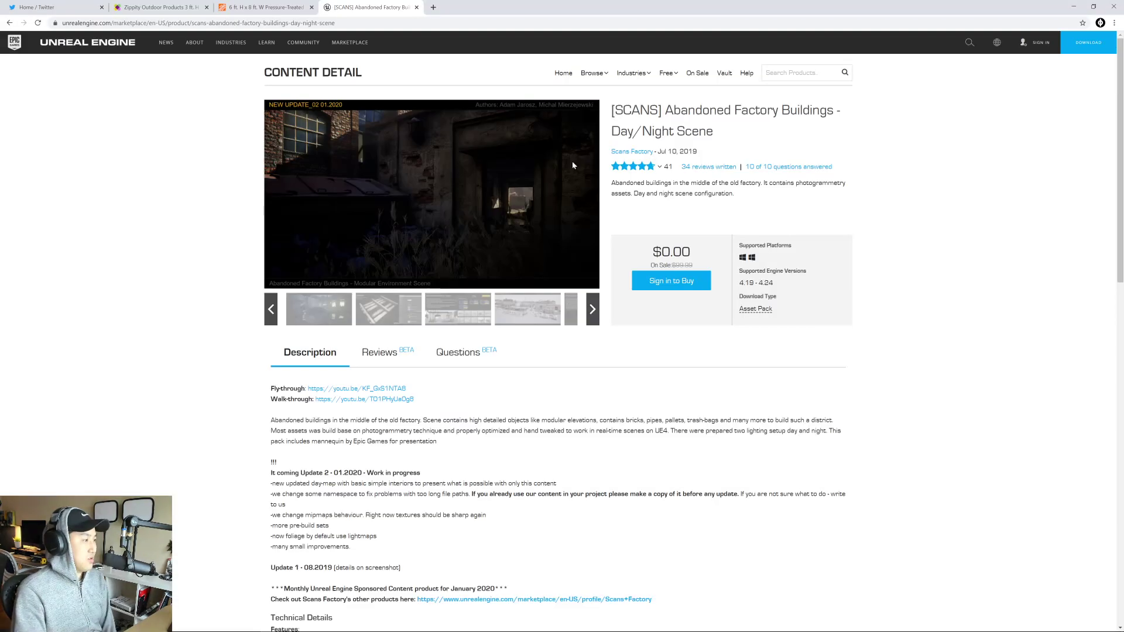
click(417, 7)
- Return to the Wayfair Newport Yard Fence Panel page and examine the panel's dimension drawing
click(156, 8)
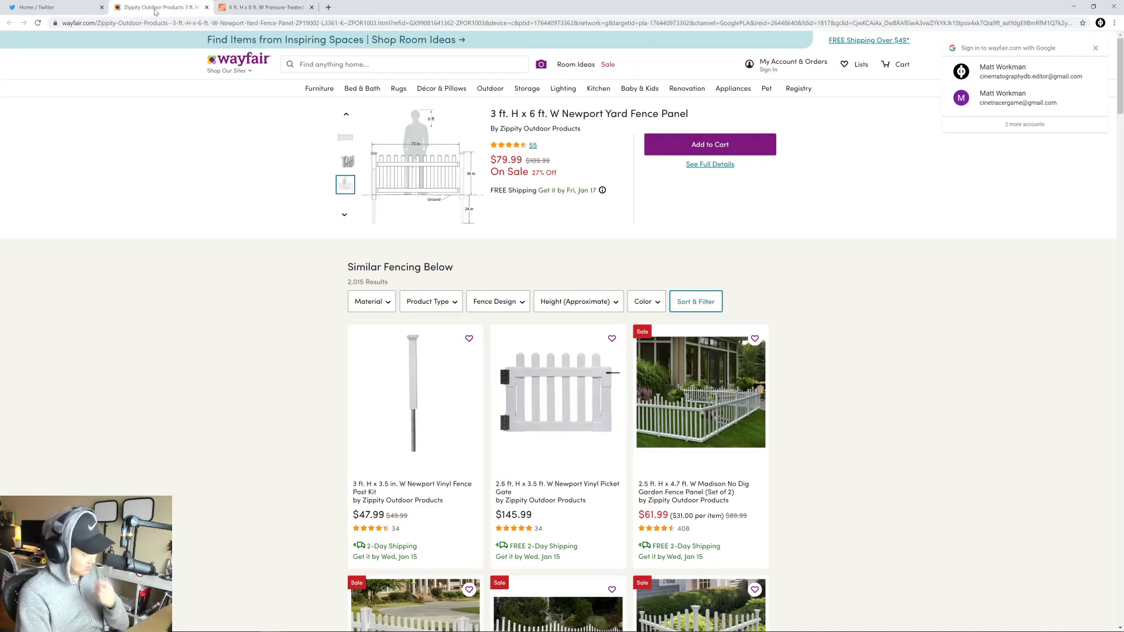
mouse_move(450, 171)
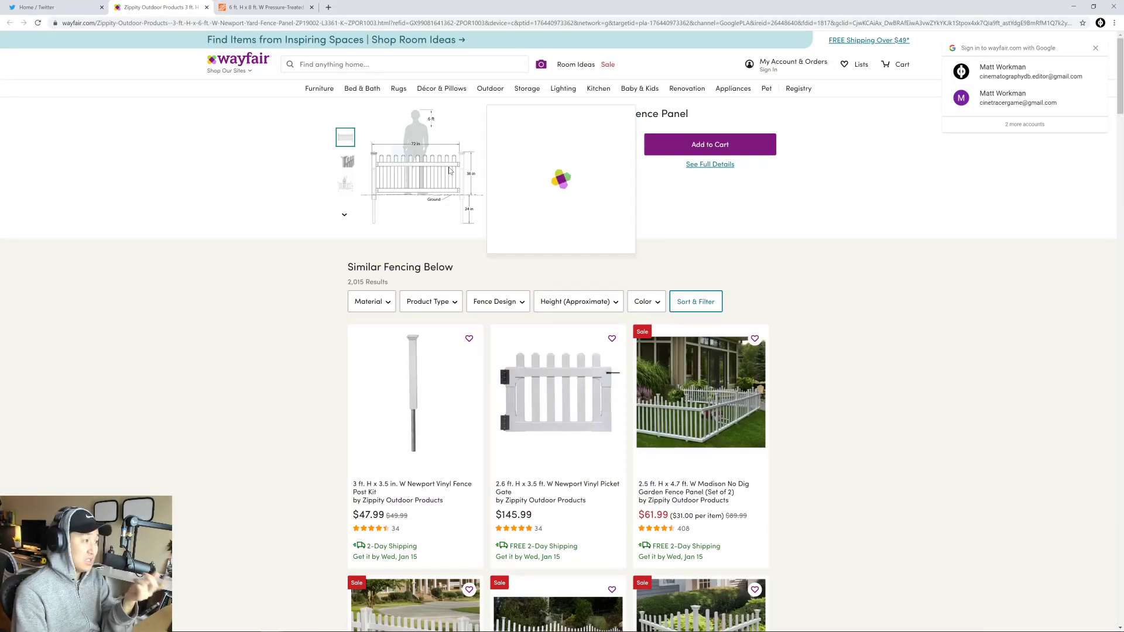
mouse_move(346, 192)
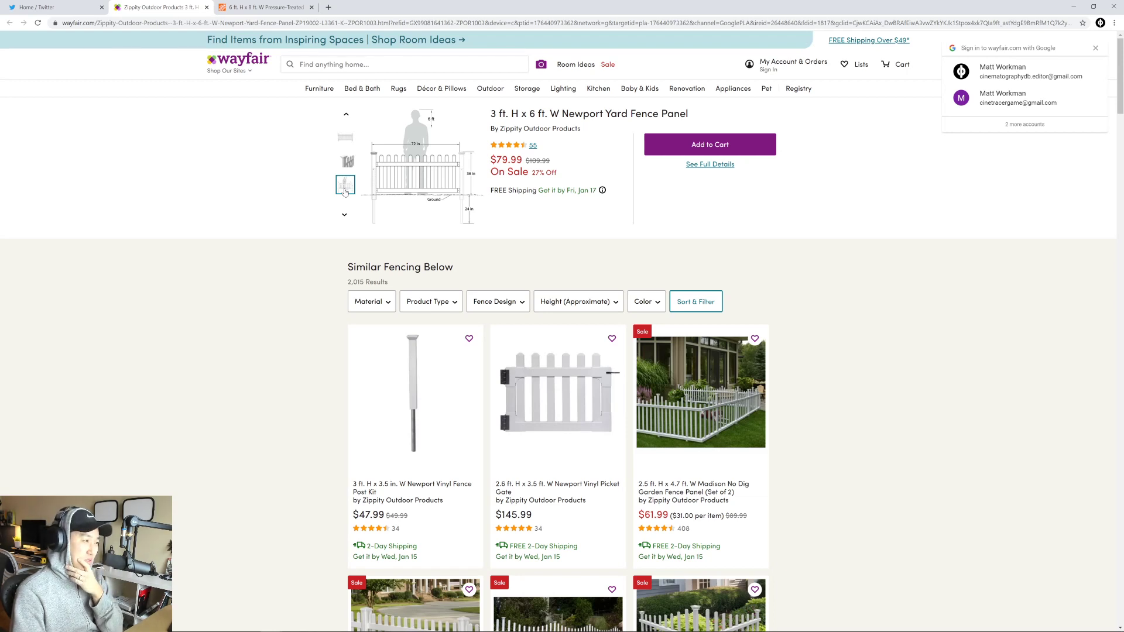
- Minimise the browser, launch Houdini 18.0.287 from the desktop, and dismiss its Start Here window
click(1074, 7)
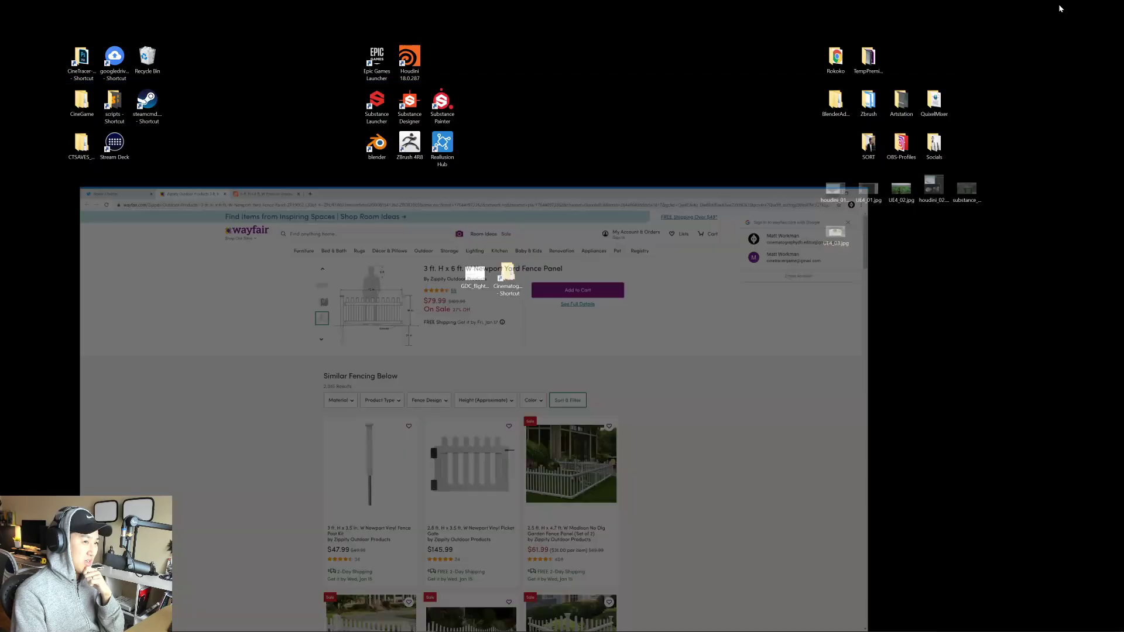
mouse_move(431, 629)
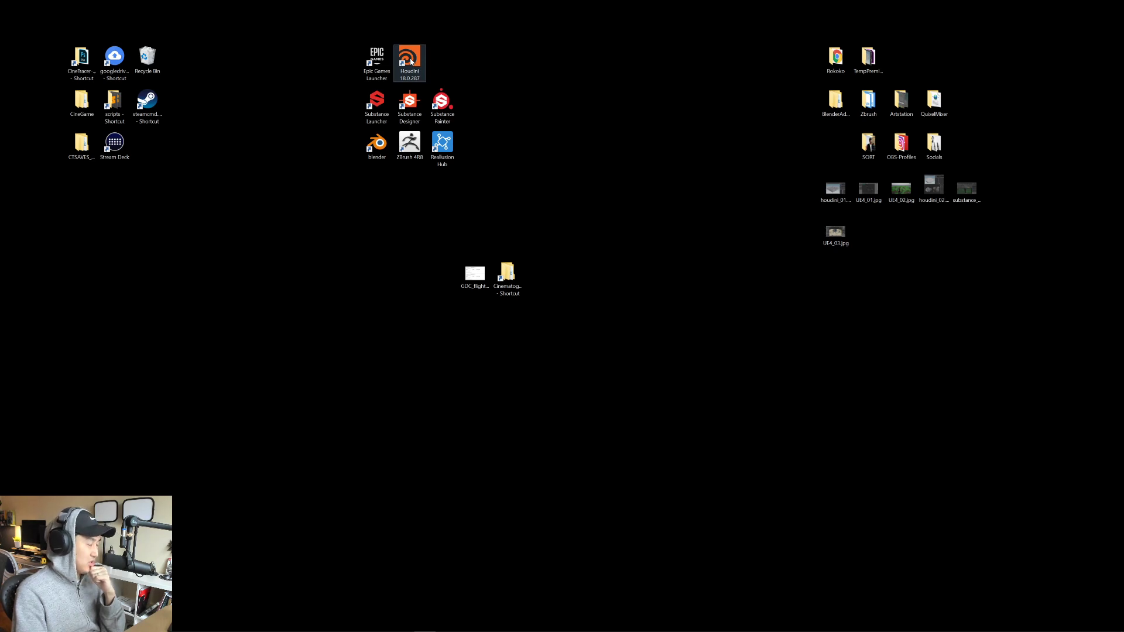
click(412, 61)
double_click(411, 61)
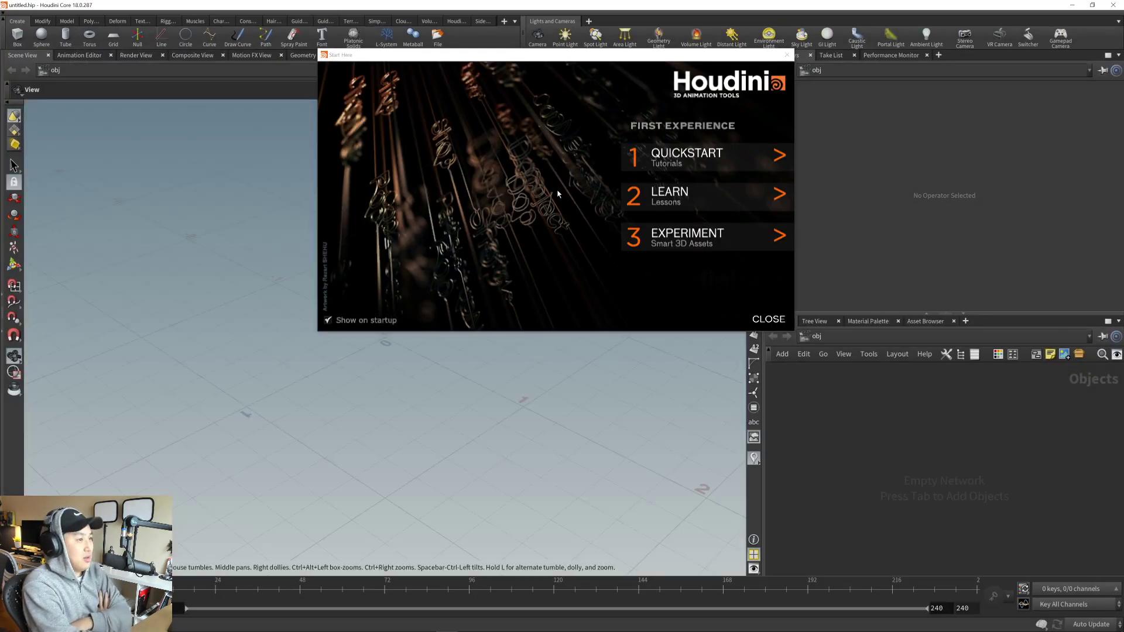
drag(642, 58, 609, 139)
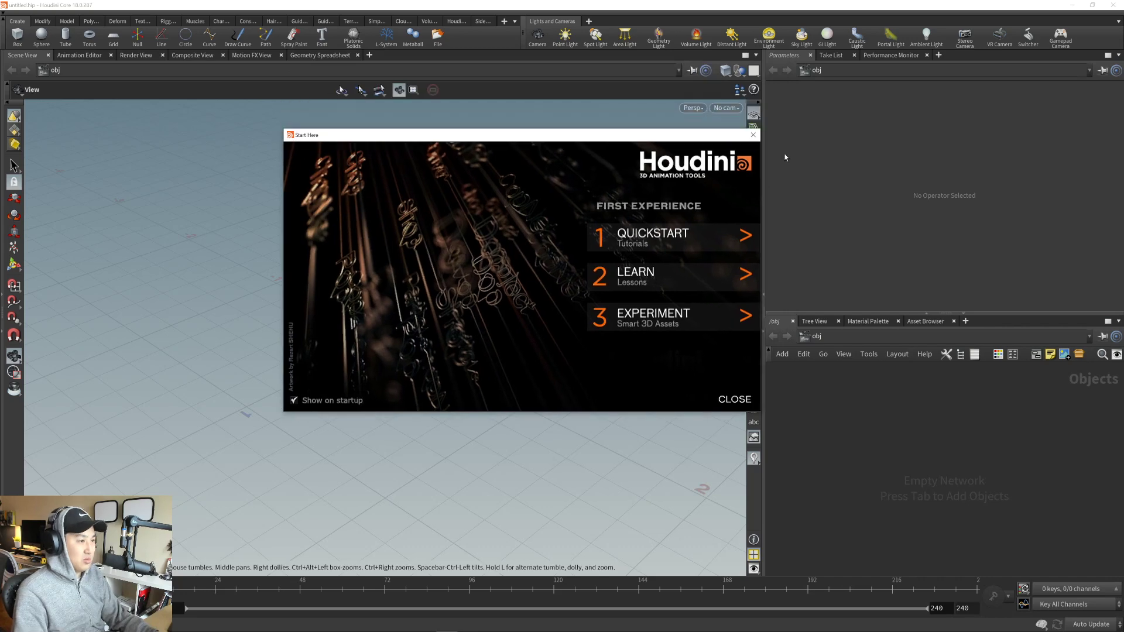
click(759, 137)
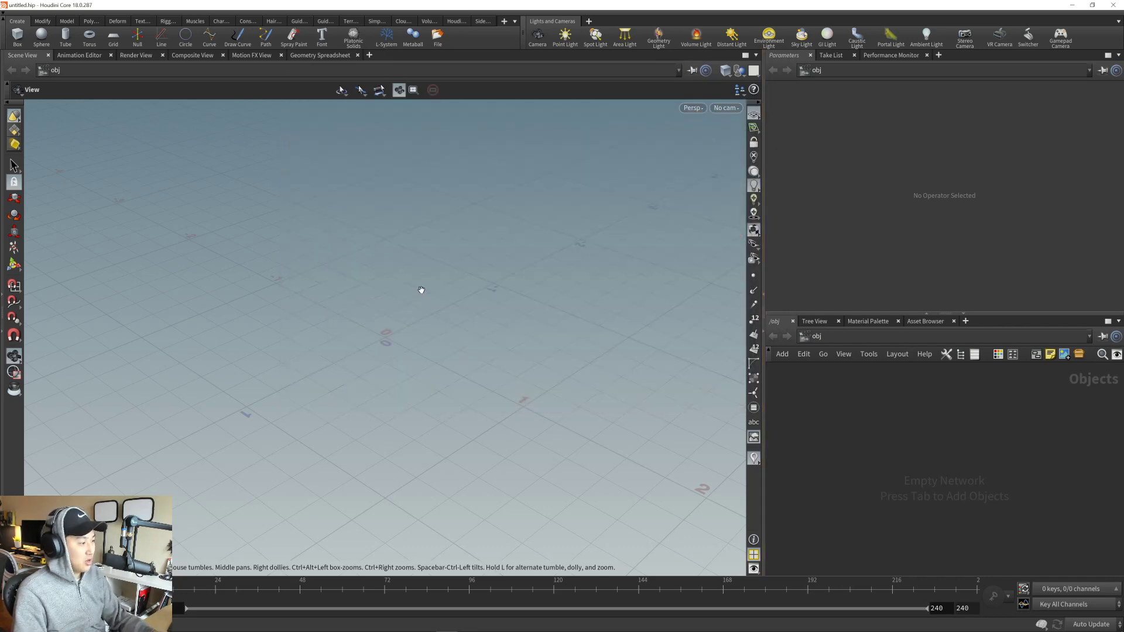
middle_drag(406, 292, 461, 301)
drag(460, 301, 457, 296)
middle_drag(457, 295, 426, 288)
drag(427, 288, 364, 371)
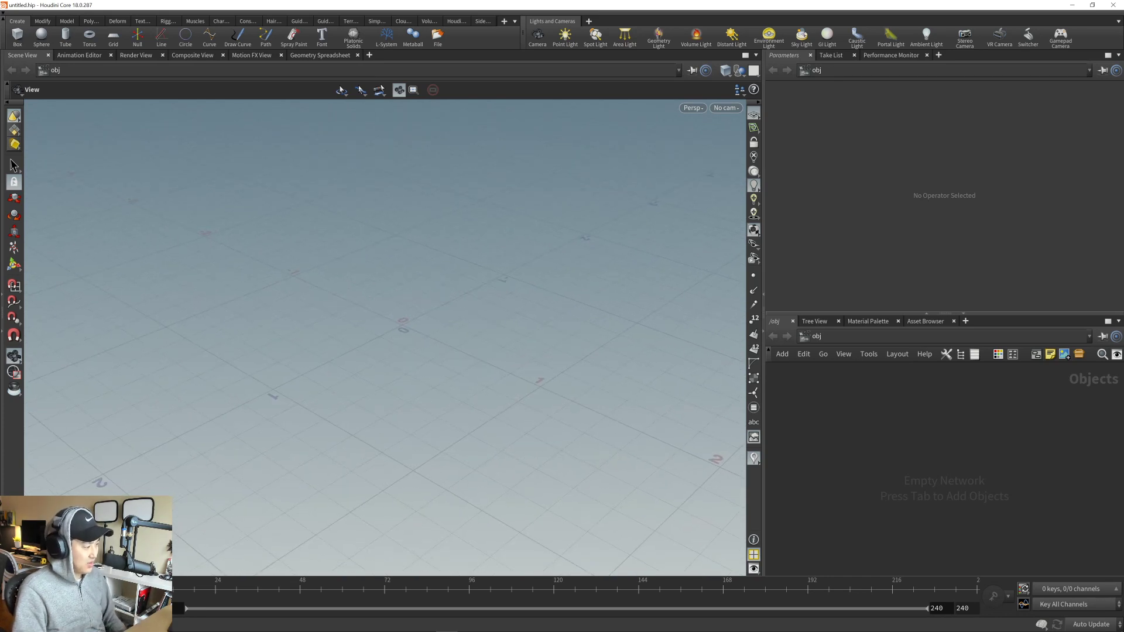
- Hide the playbar, the viewport's tool column and the shelf to enlarge the scene view
click(4, 612)
middle_drag(415, 347, 399, 343)
drag(422, 327, 414, 319)
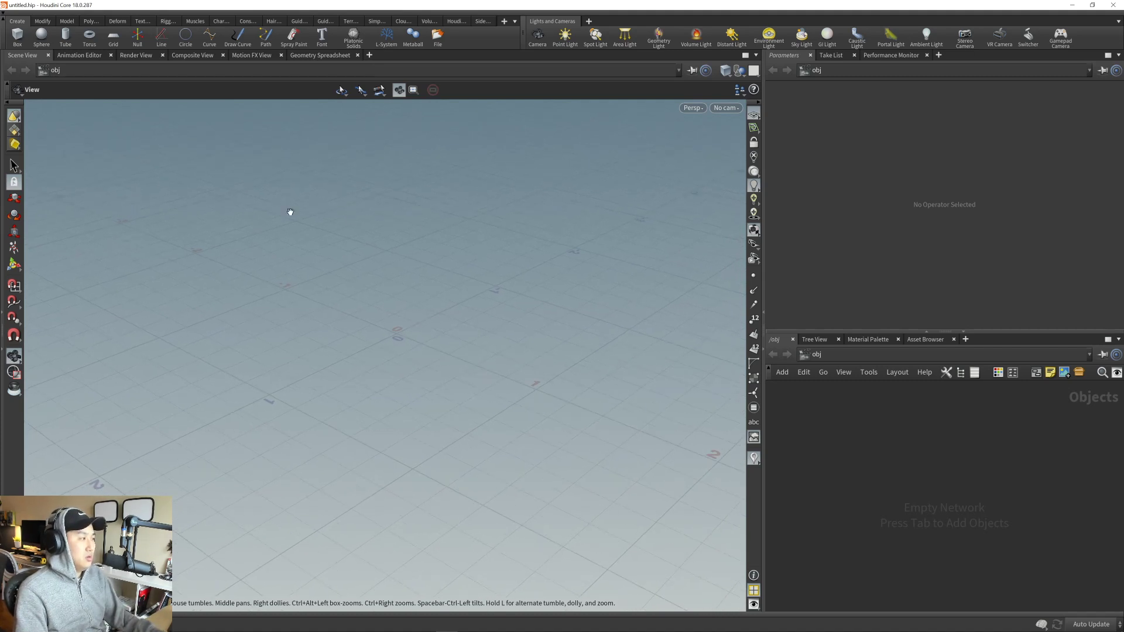
click(7, 105)
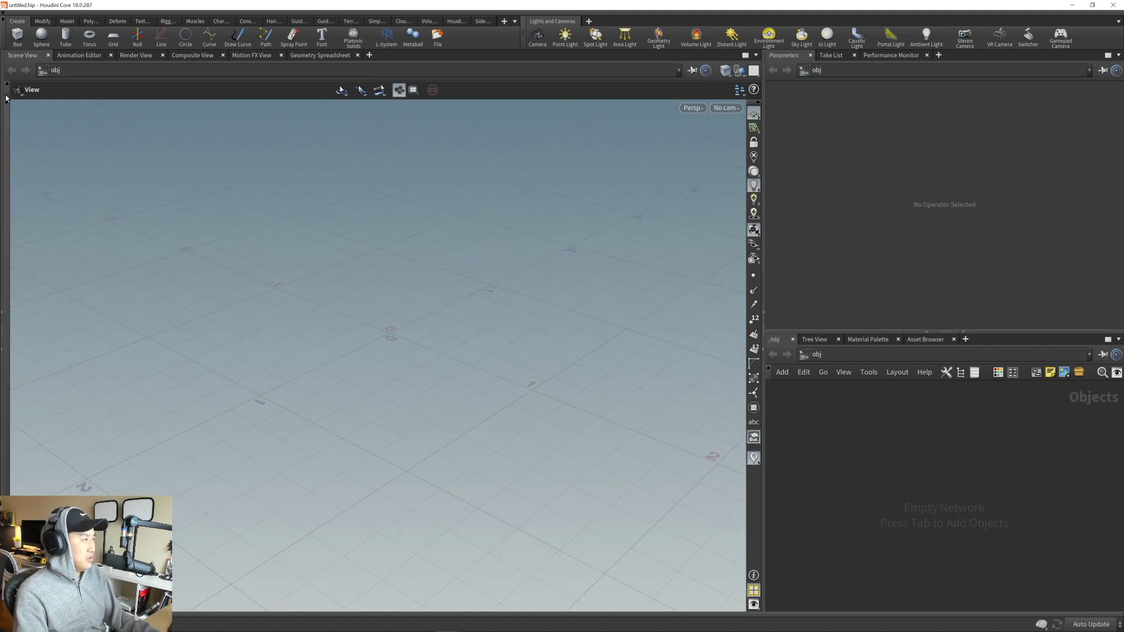
click(5, 21)
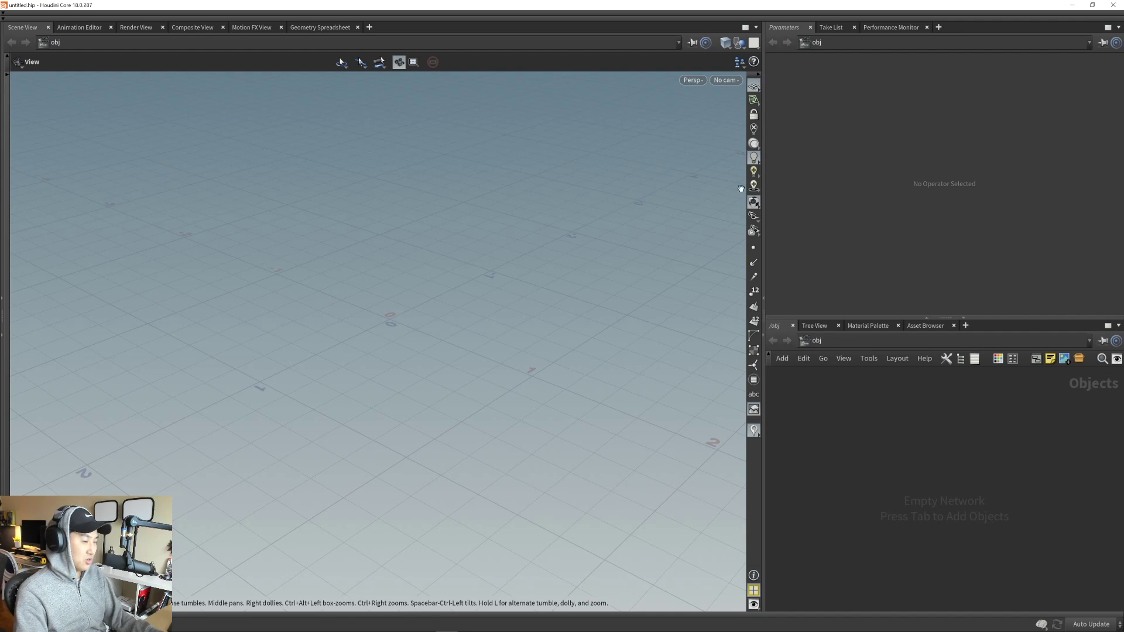
- Narrow the scene view to give the parameter and network panes more width
middle_drag(476, 325, 451, 331)
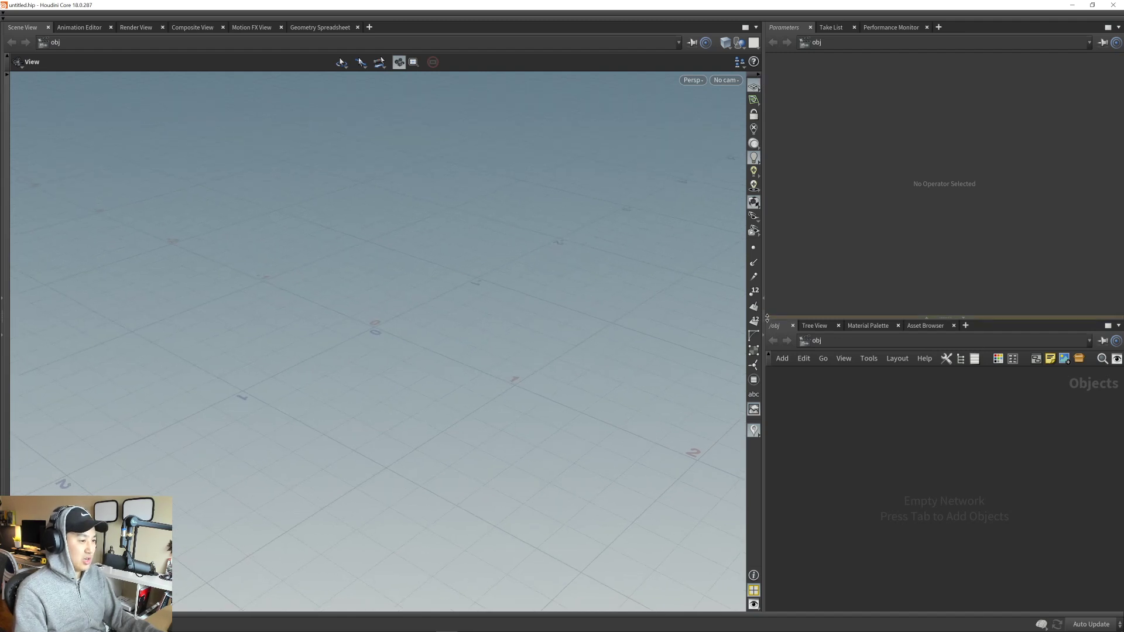
drag(764, 321, 627, 321)
middle_drag(421, 316, 396, 338)
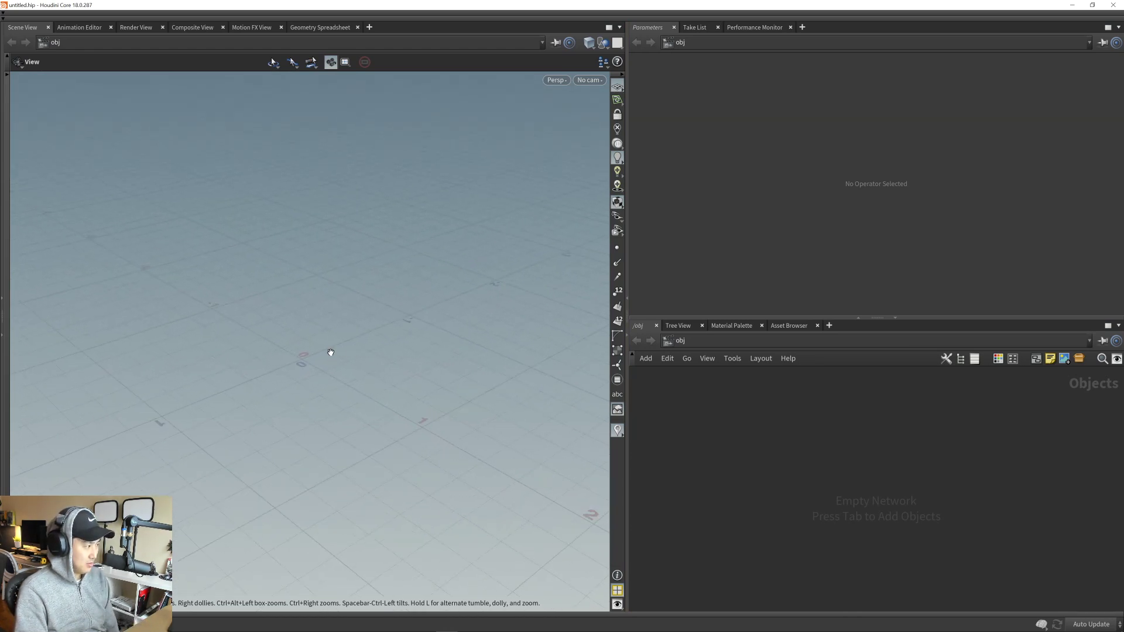
middle_drag(330, 352, 338, 331)
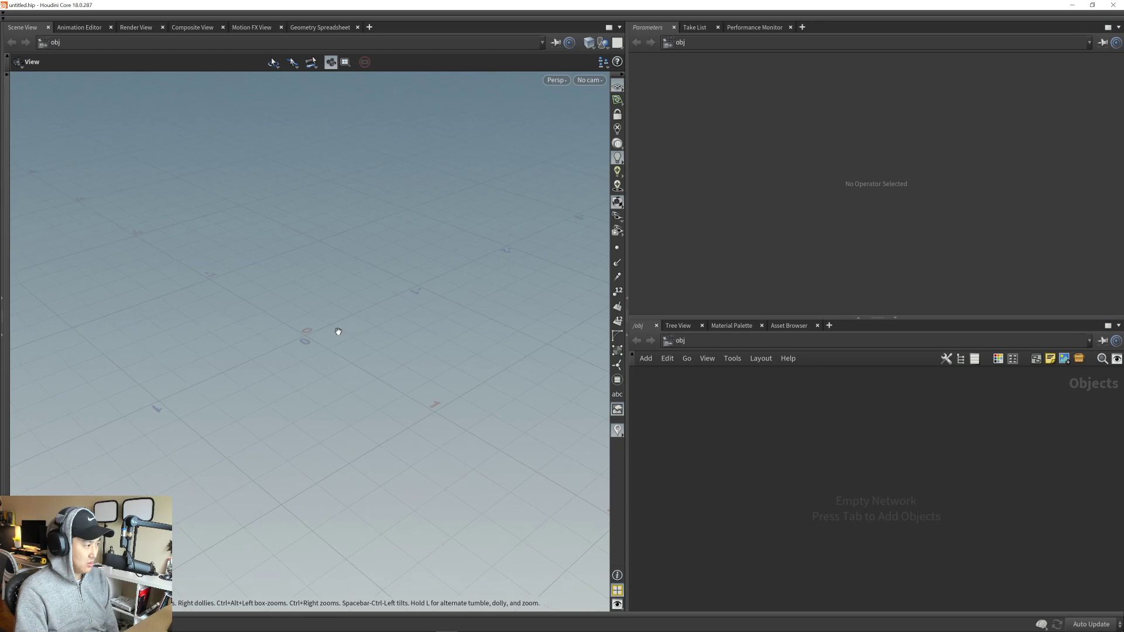
- Switch to Chrome and enlarge the corner-fence photo on Home Depot's 6 ft. H x 8 ft. W Gothic Stockade Fence Panel page
key(alt+Tab)
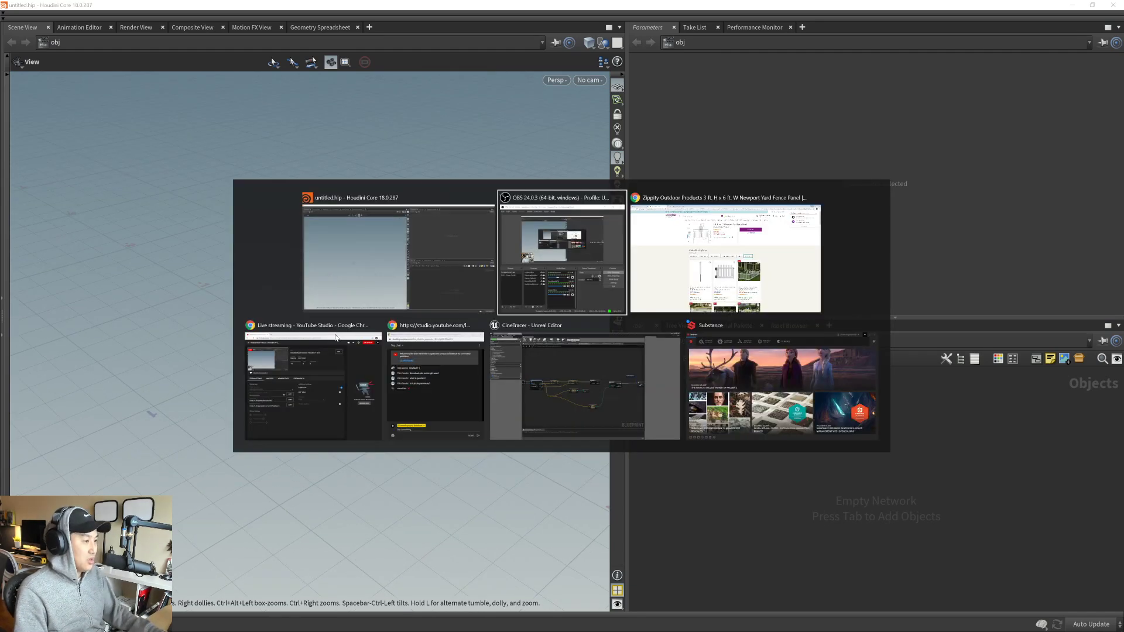
key(alt+Tab)
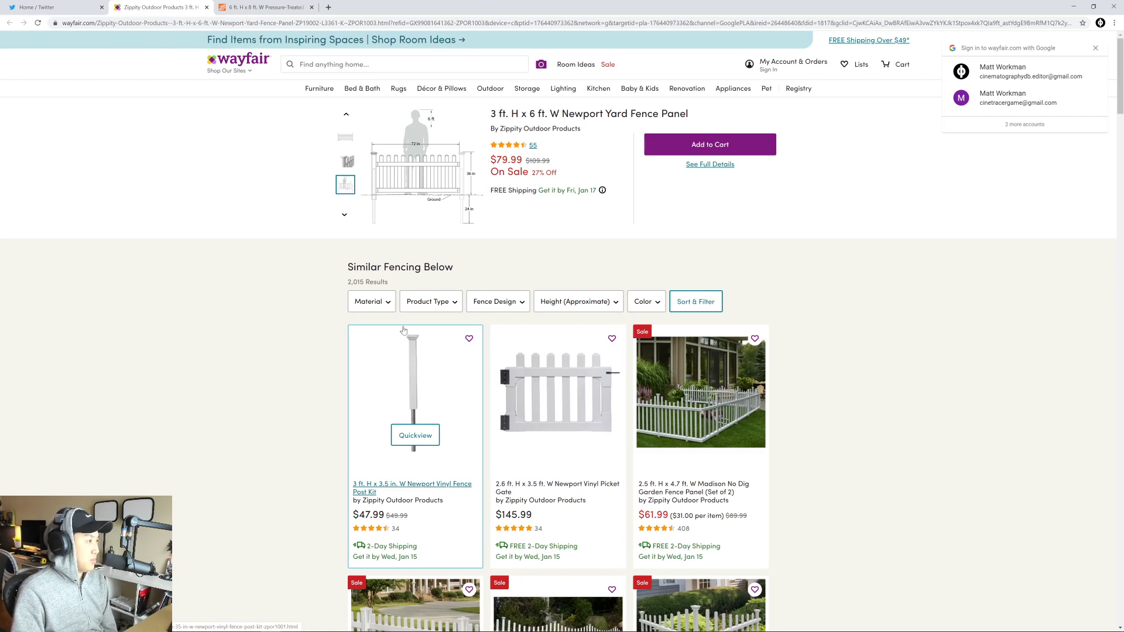
click(266, 7)
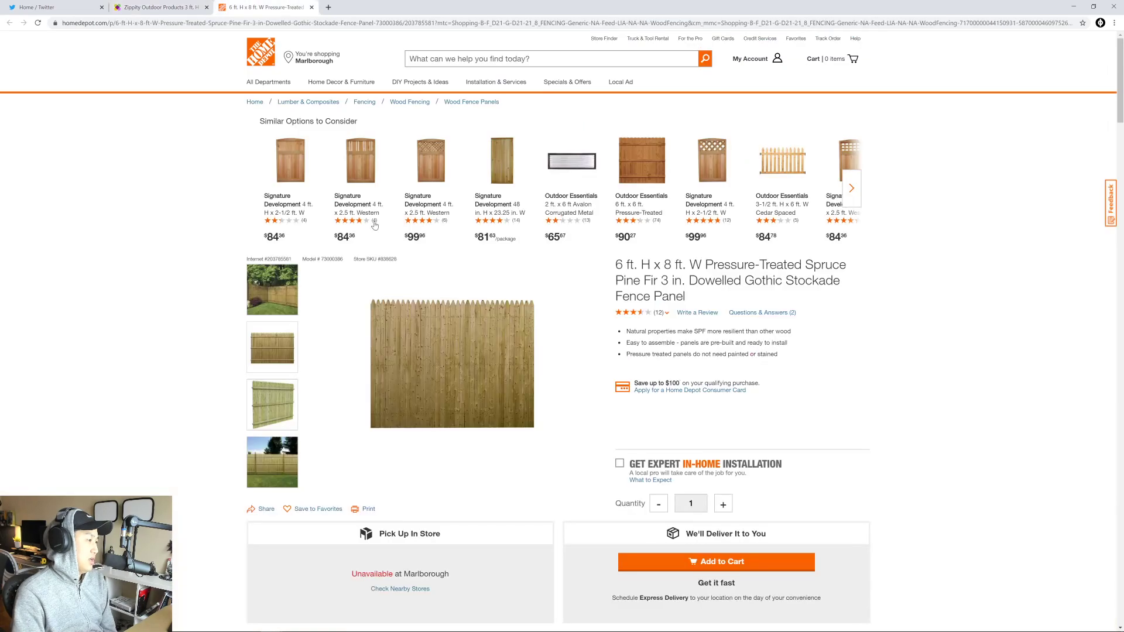
click(284, 303)
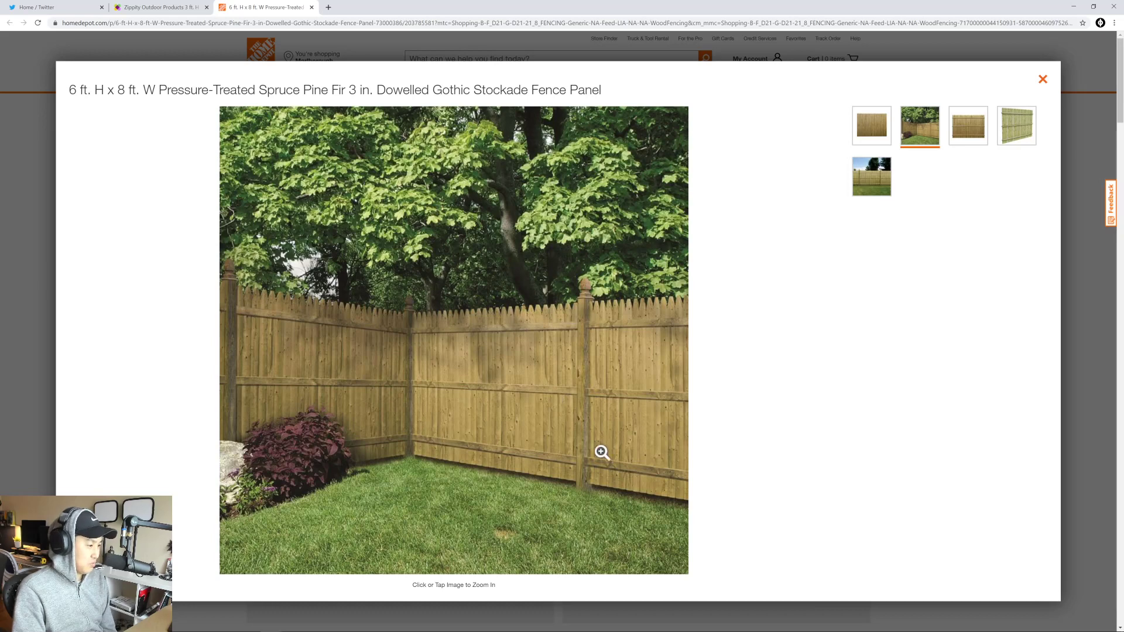
- Compare the Wayfair panel's dimension drawing with the Home Depot stockade fence photo, and dismiss the antivirus notification
click(168, 5)
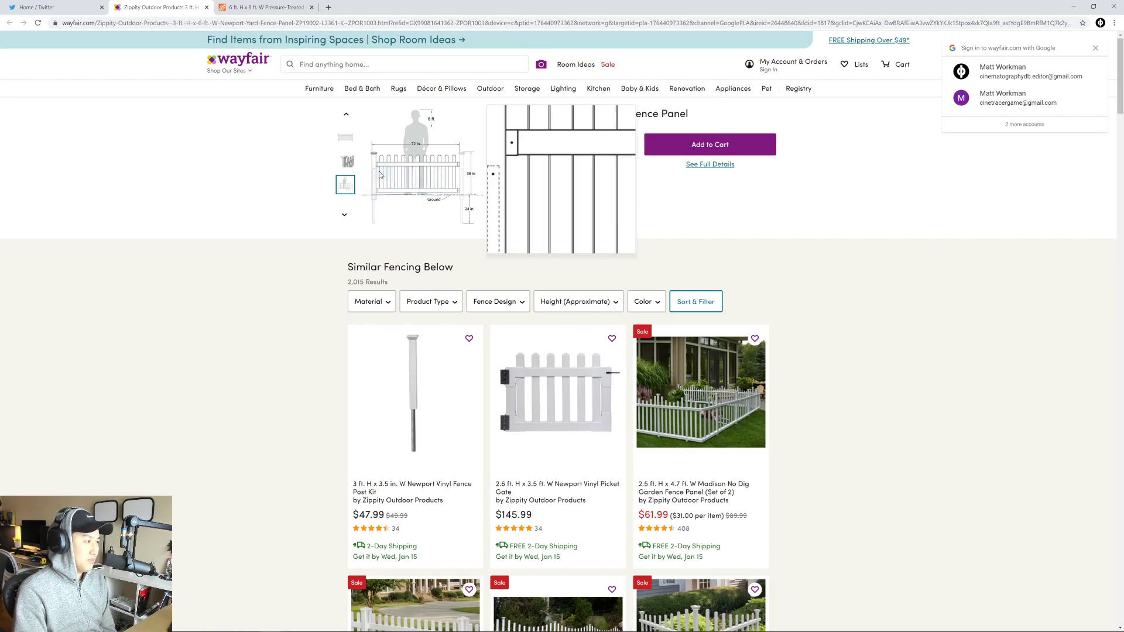
click(270, 8)
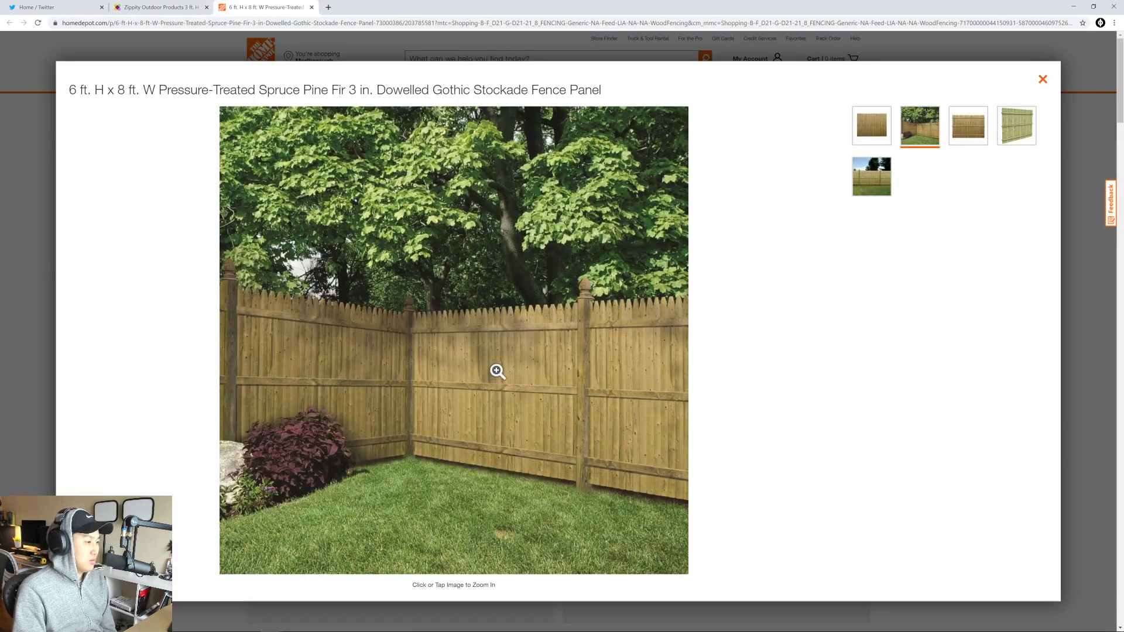
click(158, 8)
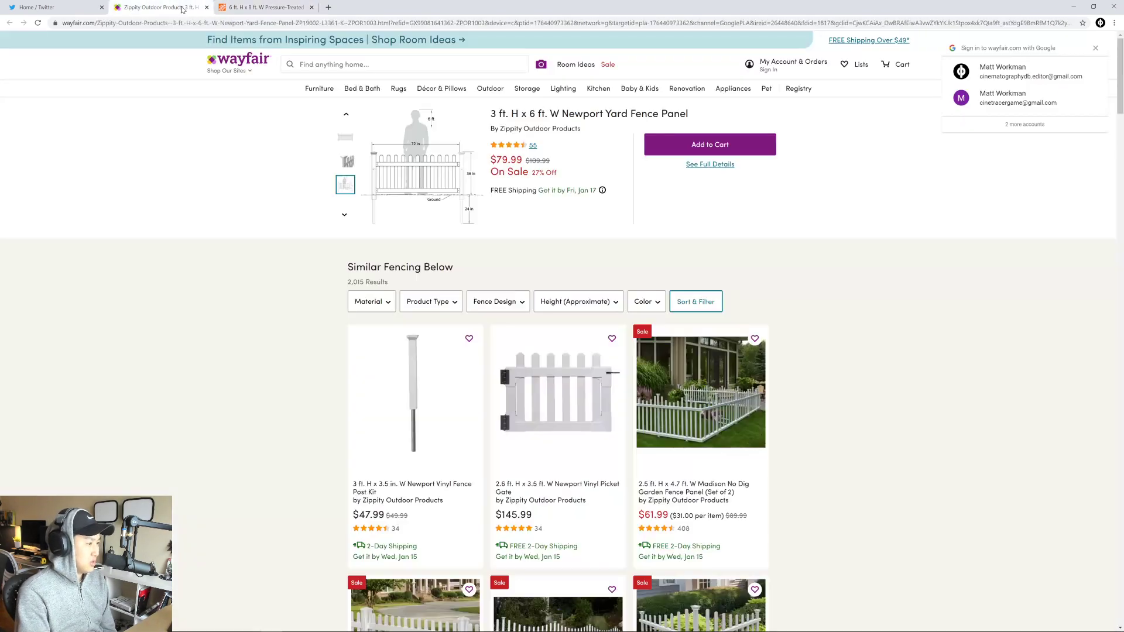
click(267, 8)
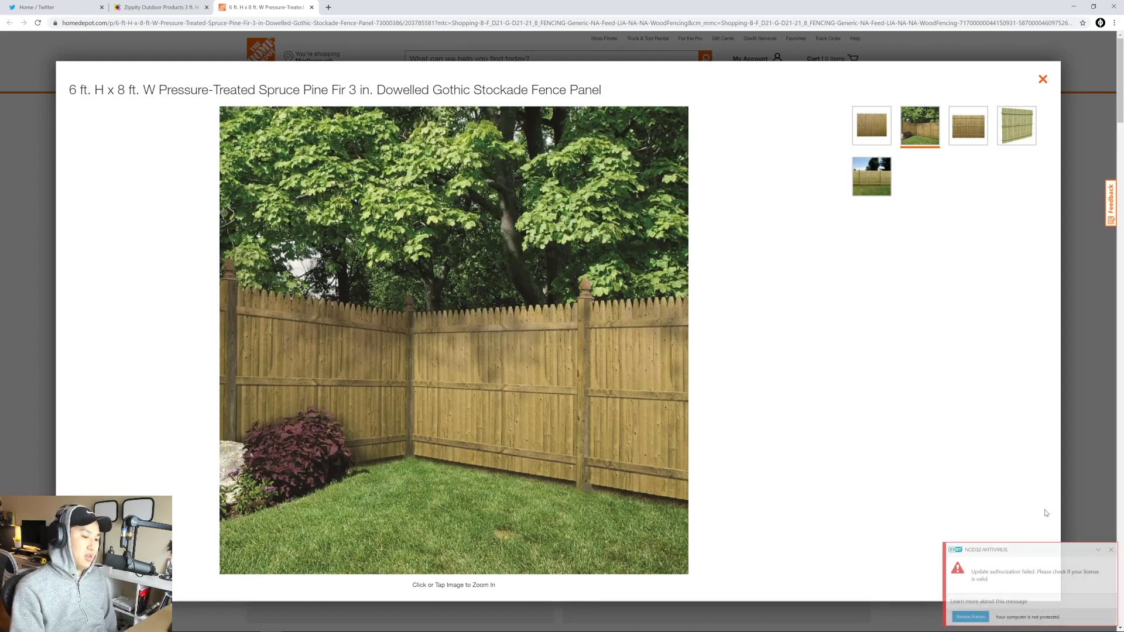
click(1112, 551)
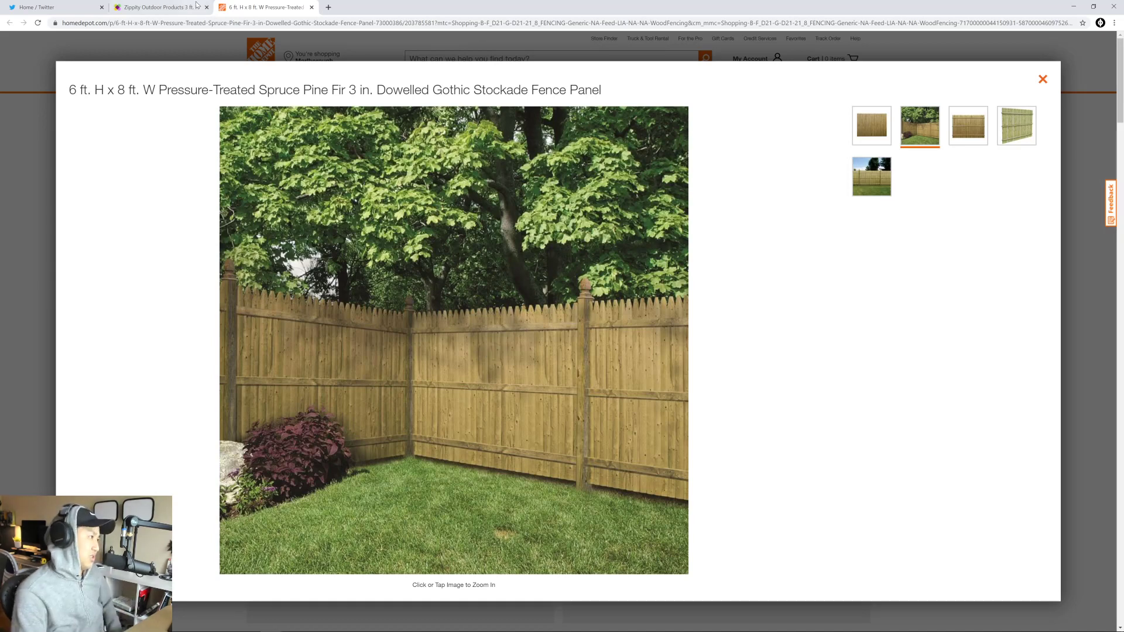
- Examine the Wayfair Newport panel's post close-up, dimension drawing and front-view image for post, rail and picket details
click(166, 7)
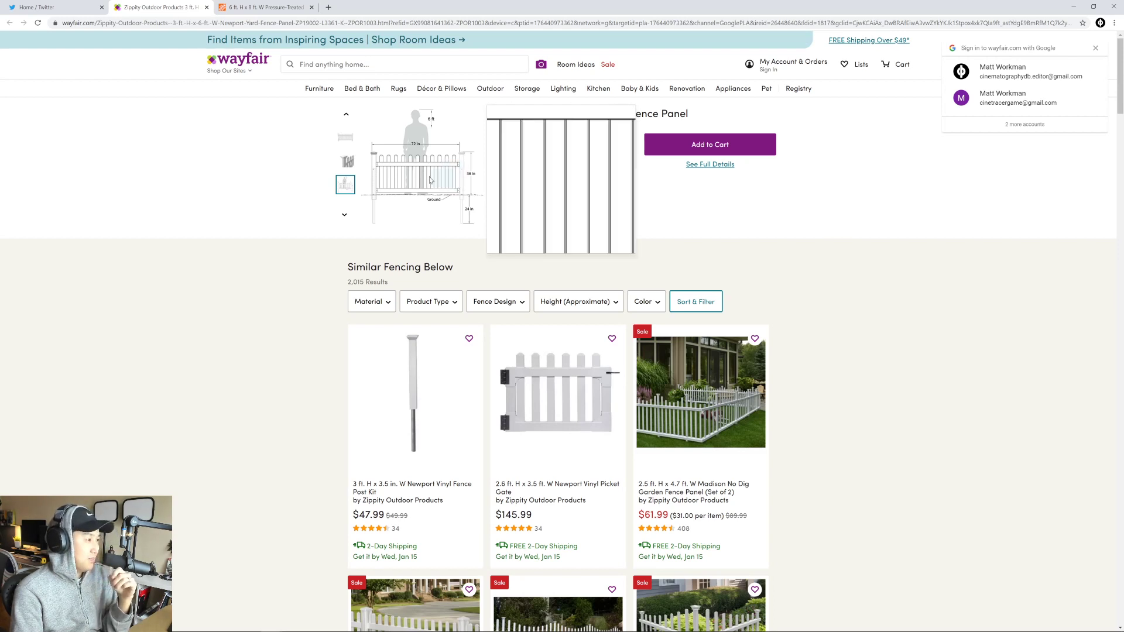
click(346, 161)
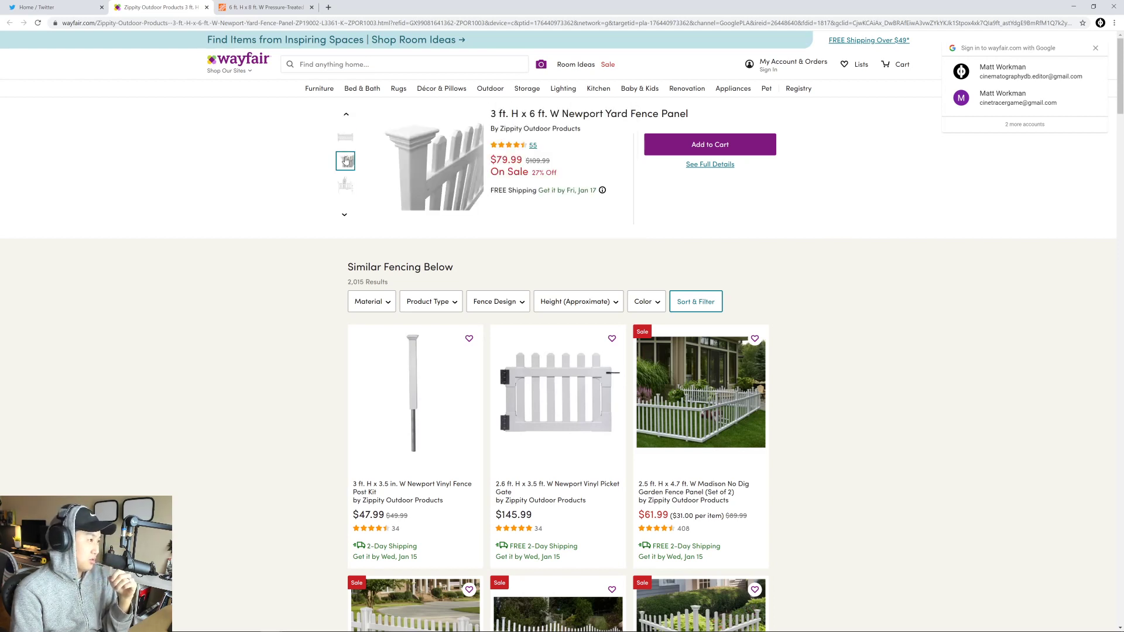
mouse_move(439, 171)
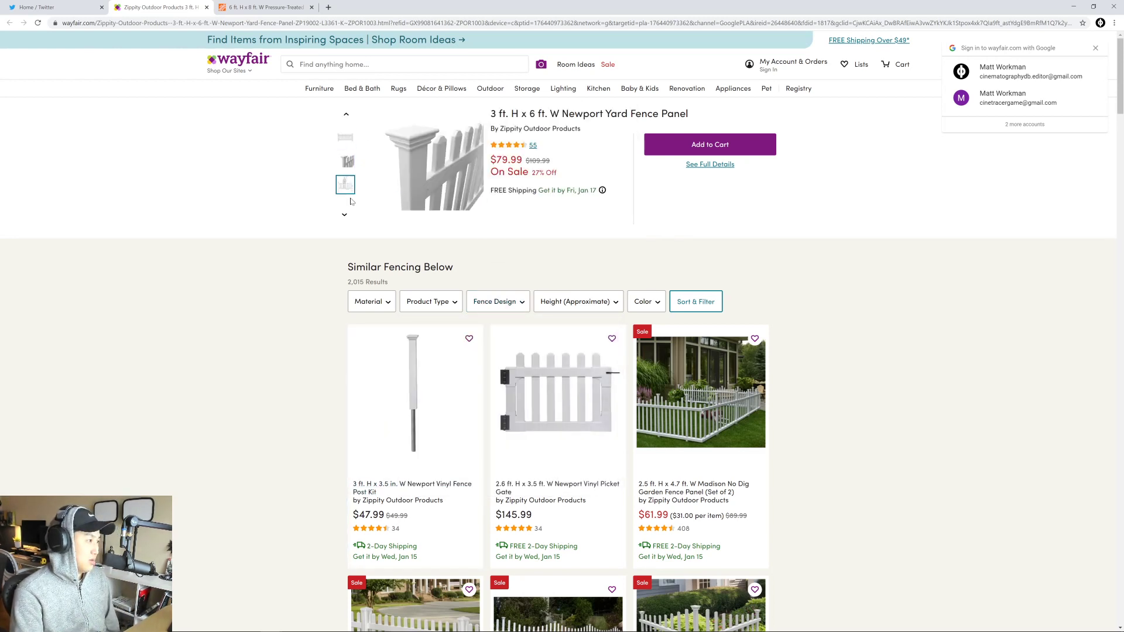
click(347, 189)
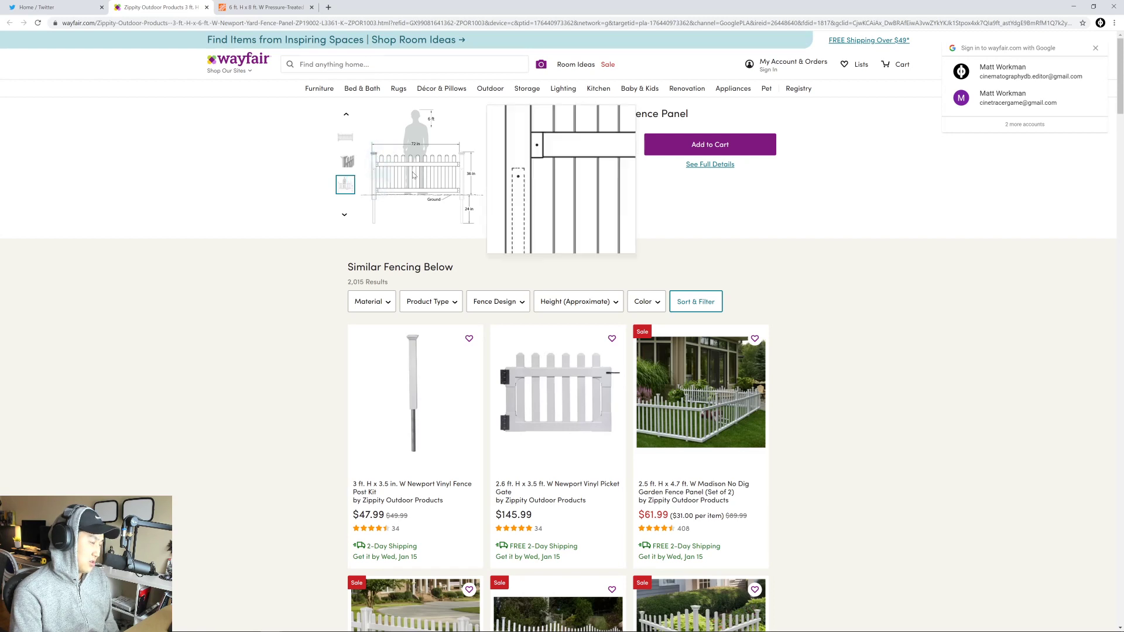
click(348, 162)
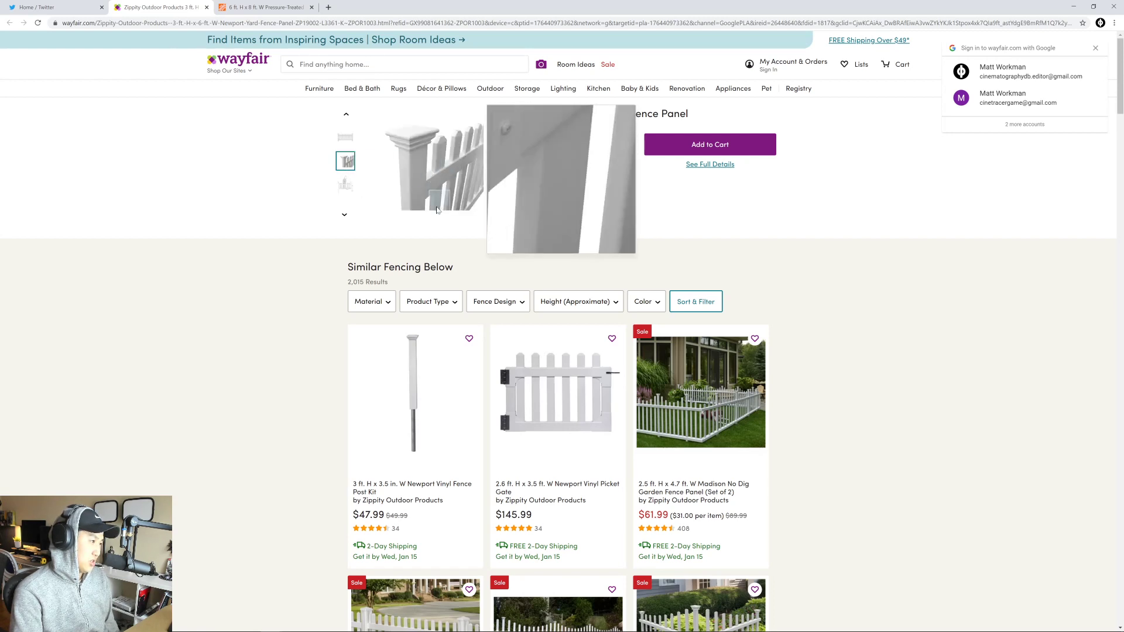
click(345, 186)
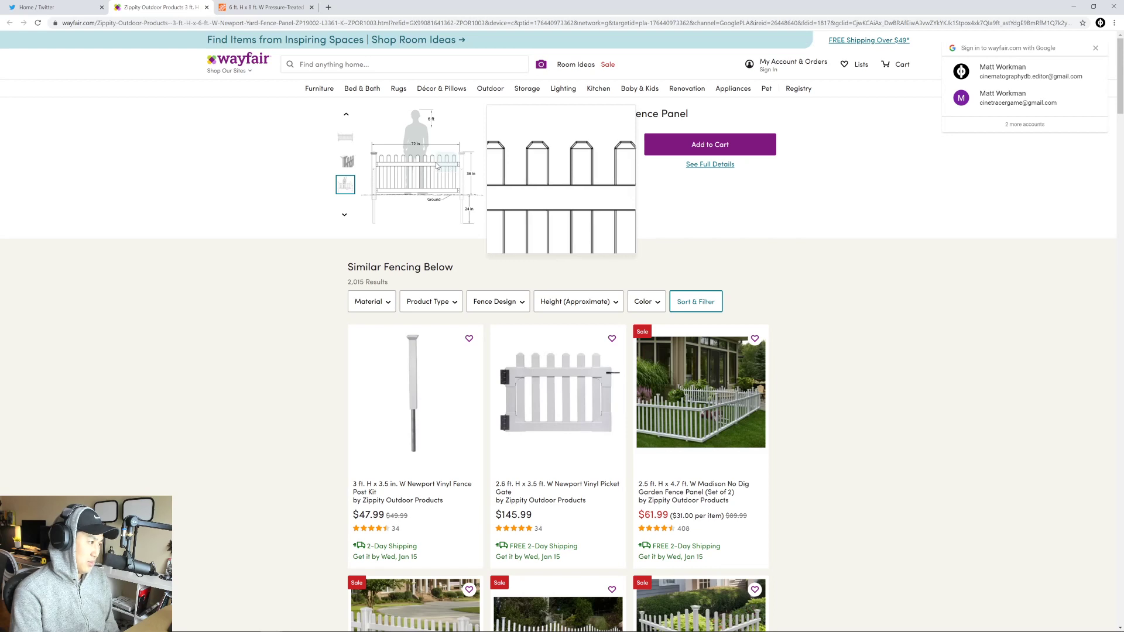
click(344, 138)
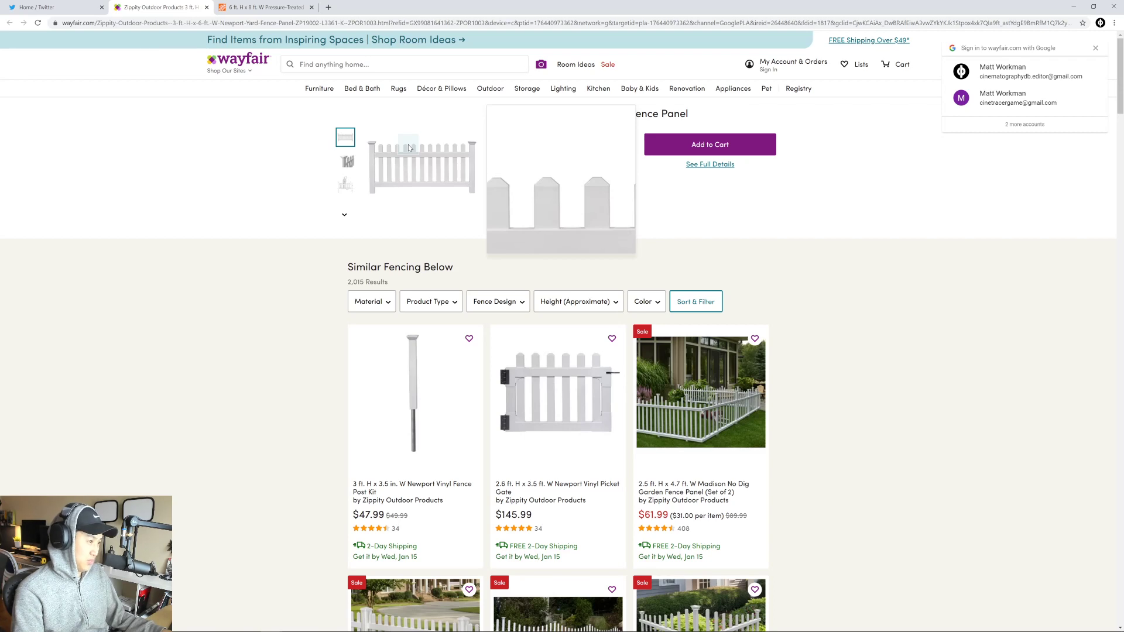
- Compare the Home Depot stockade fence photo with the Wayfair picket fence images once more
click(265, 7)
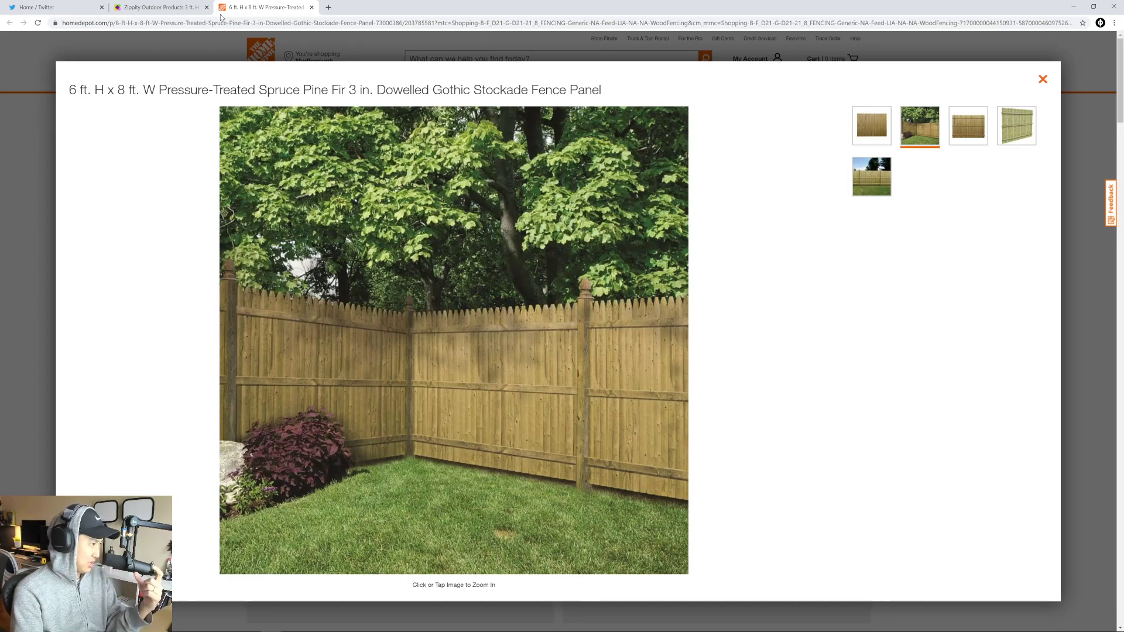
click(173, 5)
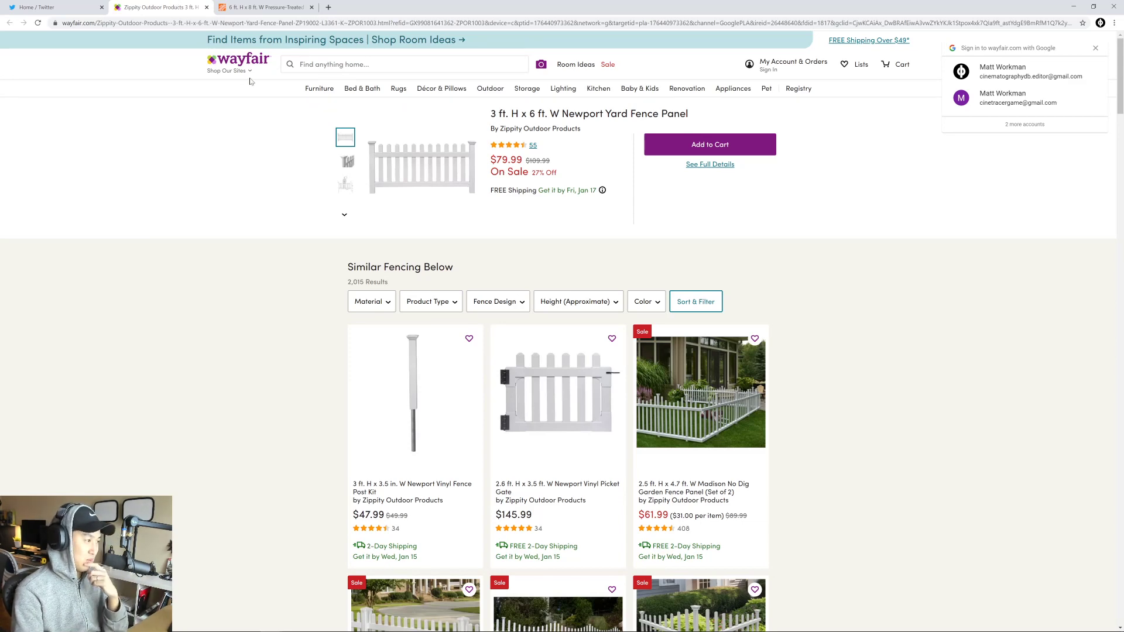
click(499, 301)
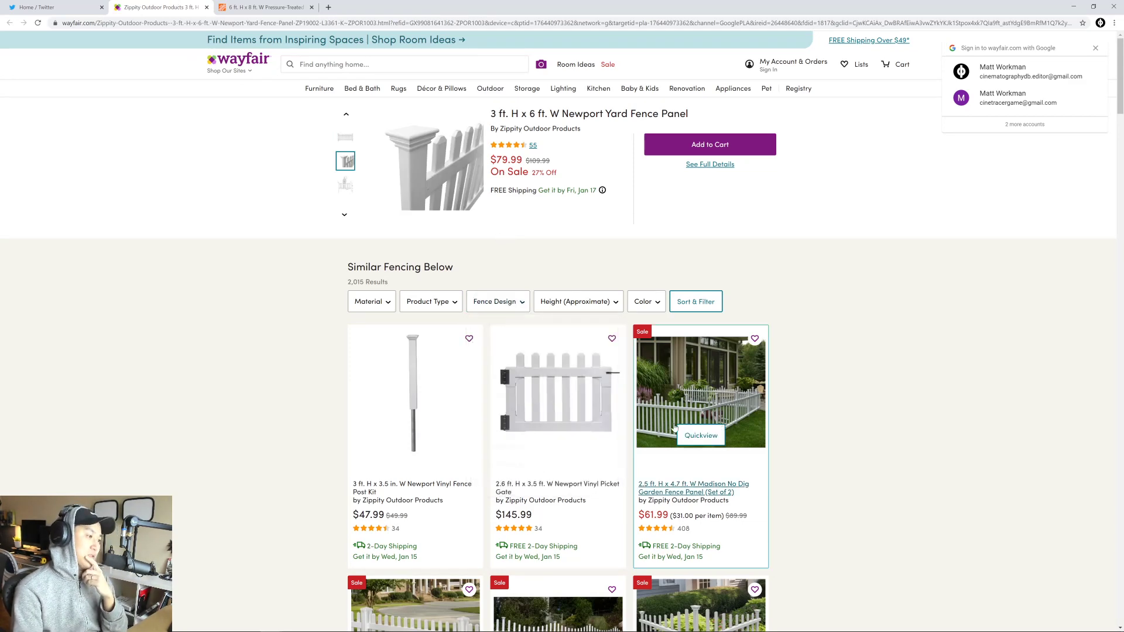
click(275, 7)
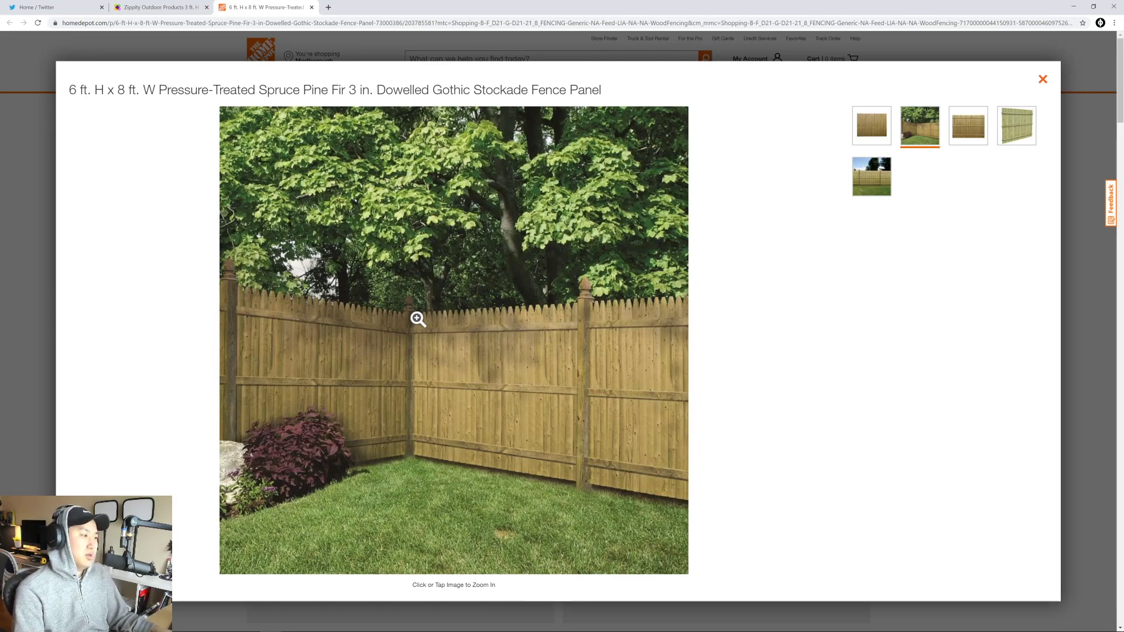
- Switch back to Houdini and add a Subnetwork node at the object level
key(alt+Tab)
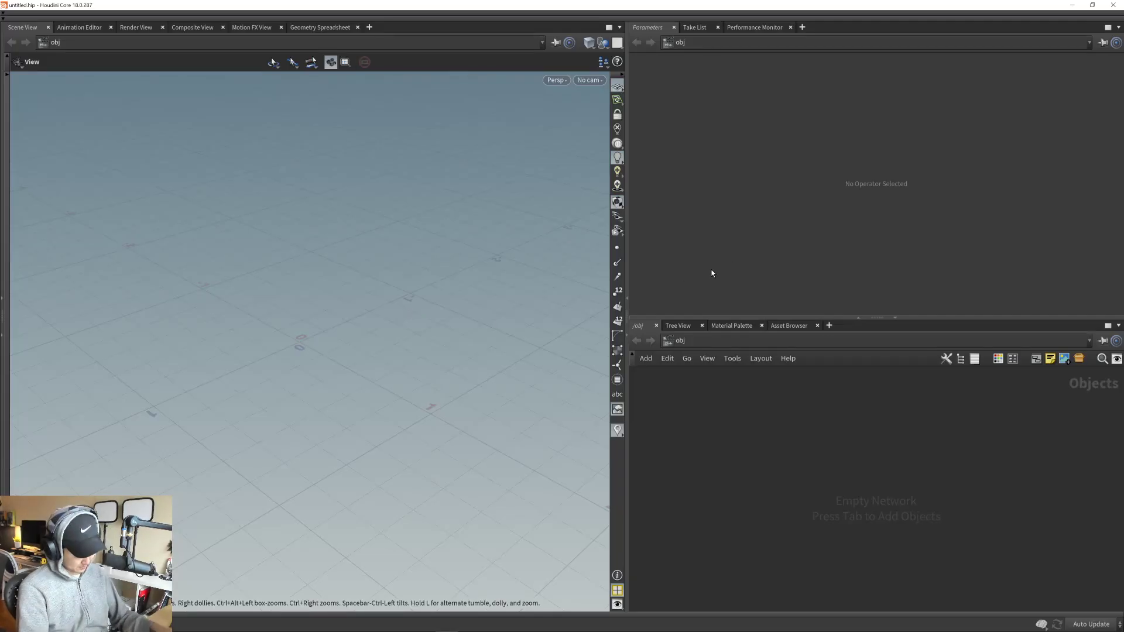
key(Tab)
text(geo)
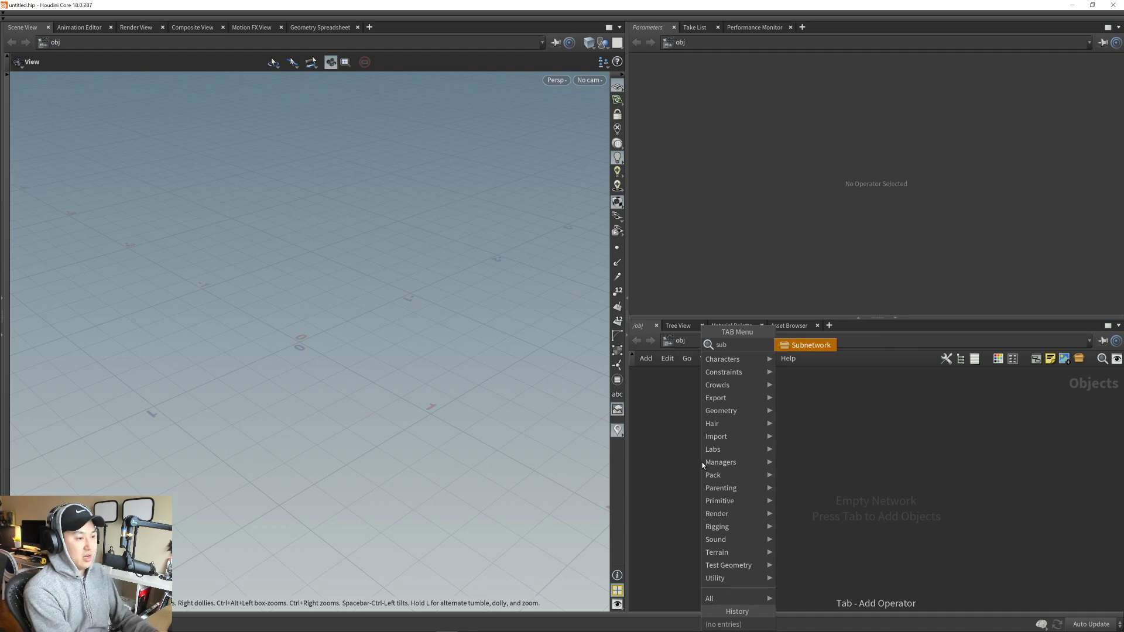
key(Return)
click(713, 433)
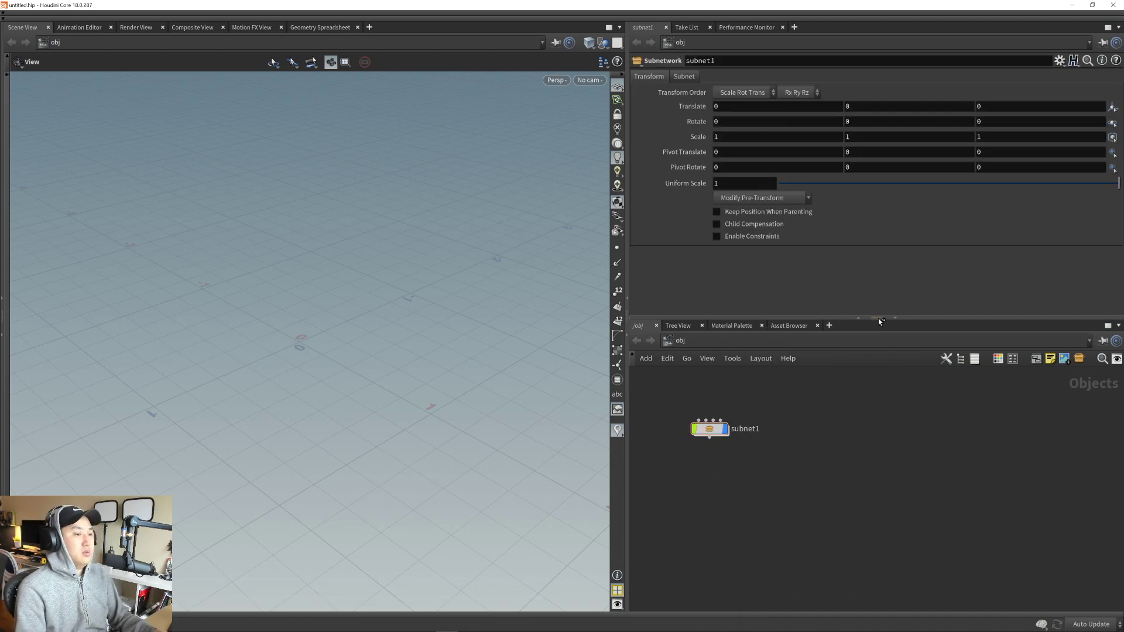
- Make the network pane taller, reposition the subnetwork node, and rename it CT_fence
drag(879, 319, 878, 273)
drag(710, 407, 718, 374)
click(721, 364)
key(Escape)
double_click(753, 375)
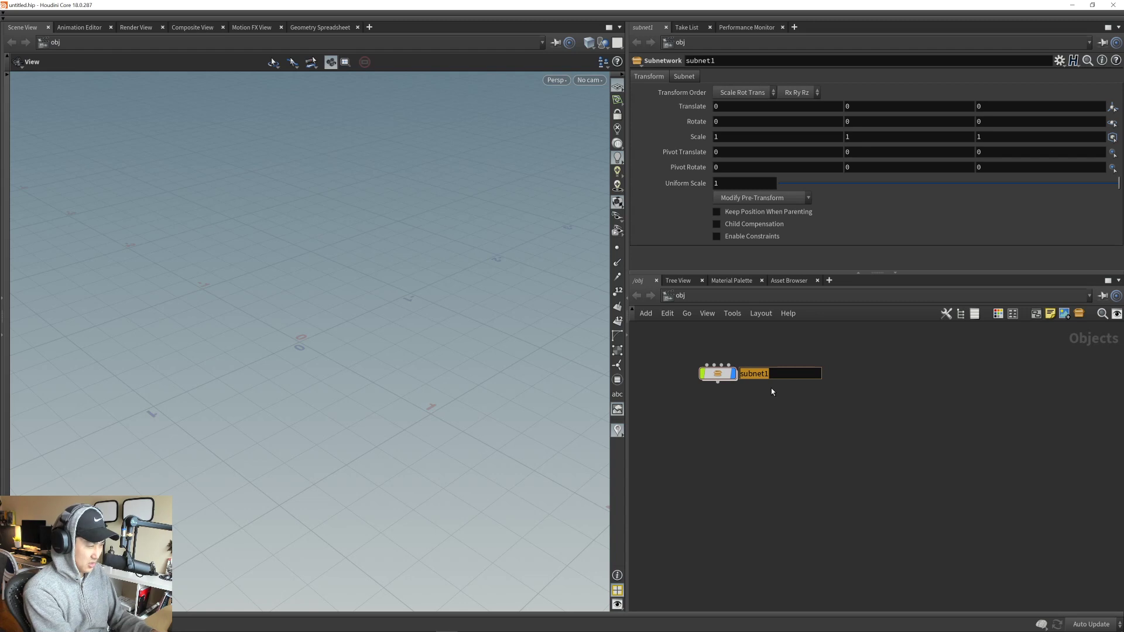
text(CT_fence)
key(Return)
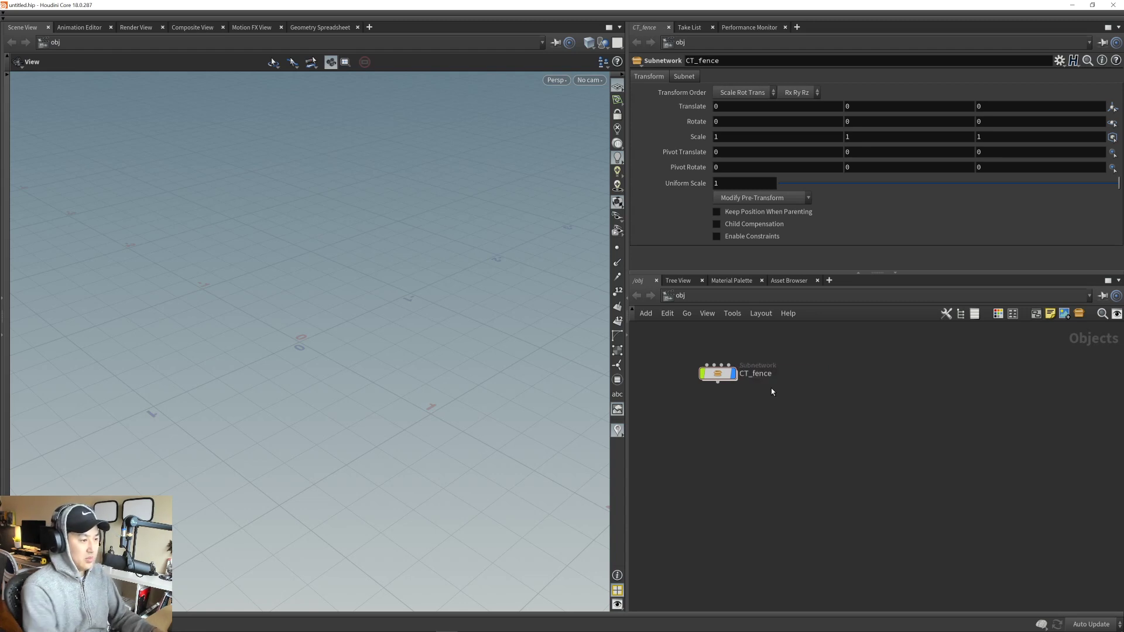
- Enter the CT_fence subnetwork, add a Geometry node, and name it geo_fence
key(i)
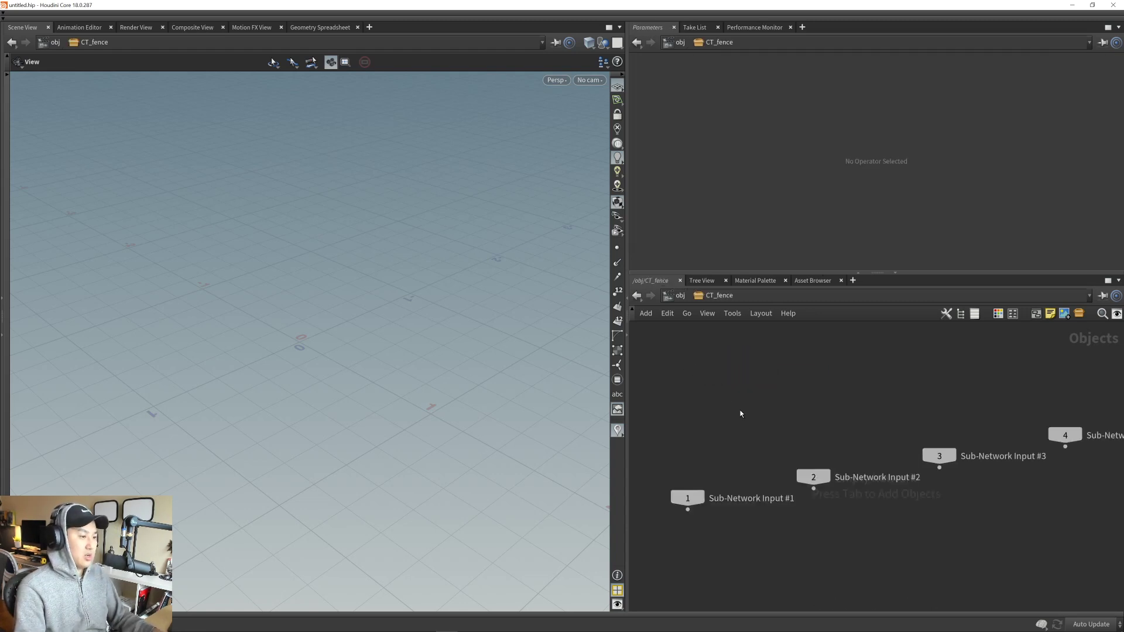
mouse_move(749, 456)
middle_down()
mouse_move(743, 424)
mouse_move(739, 440)
middle_up()
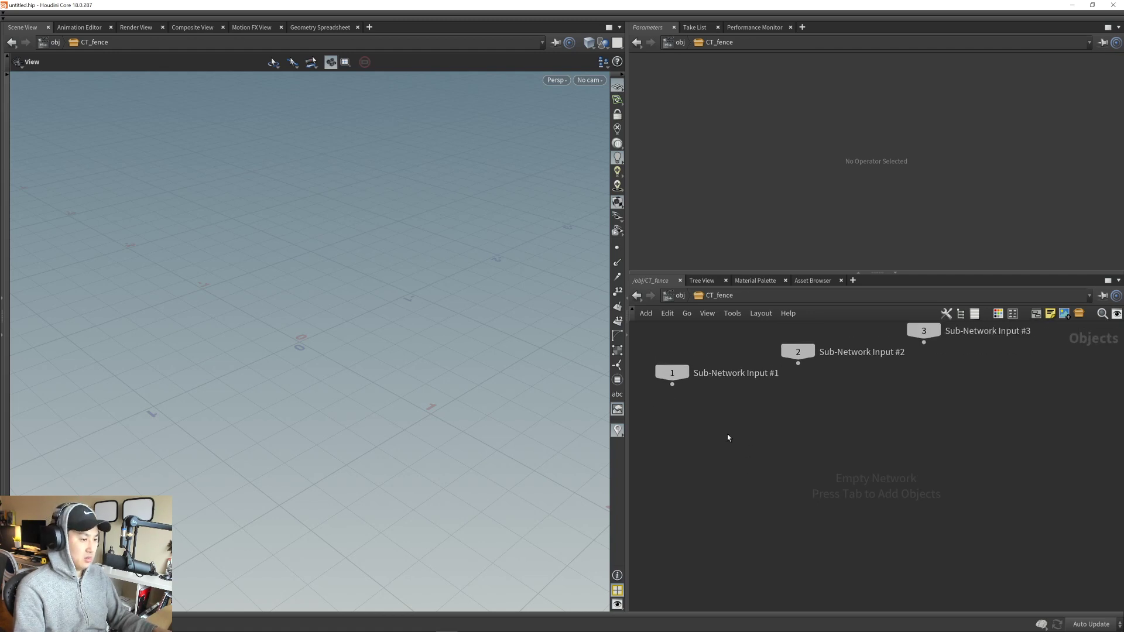
key(Tab)
text(g)
key(Return)
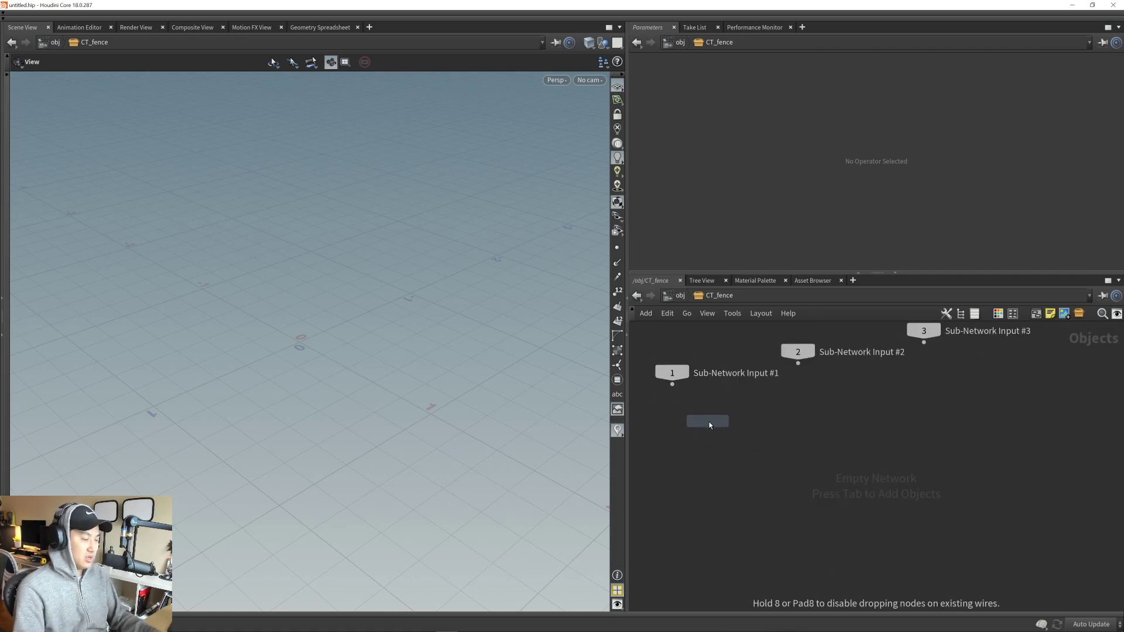
click(708, 420)
double_click(742, 420)
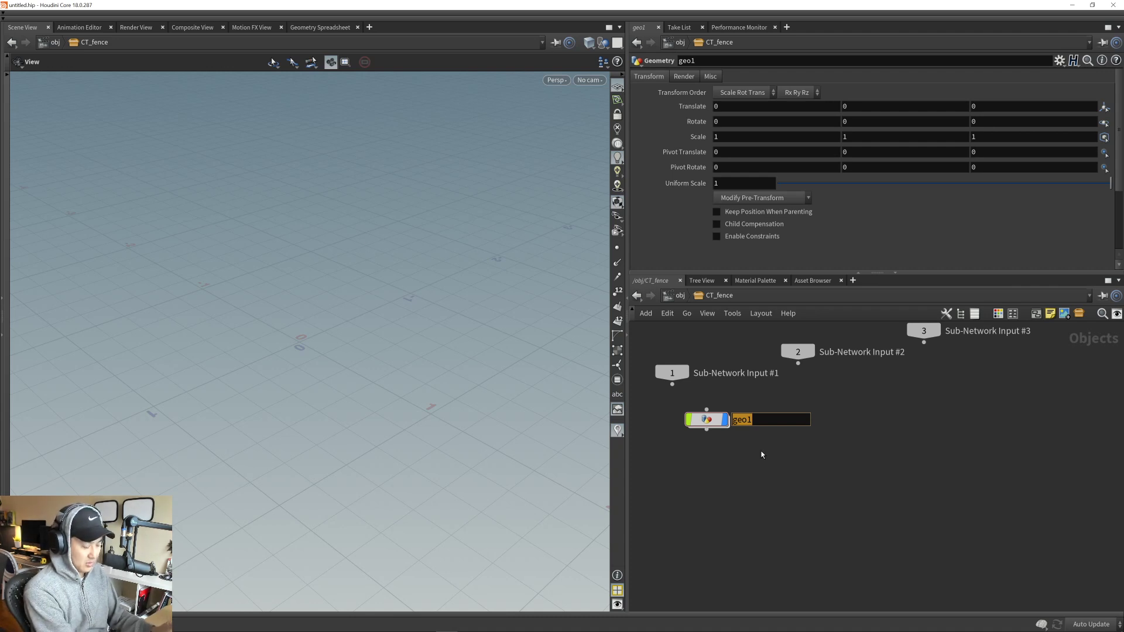
text(geo_fence)
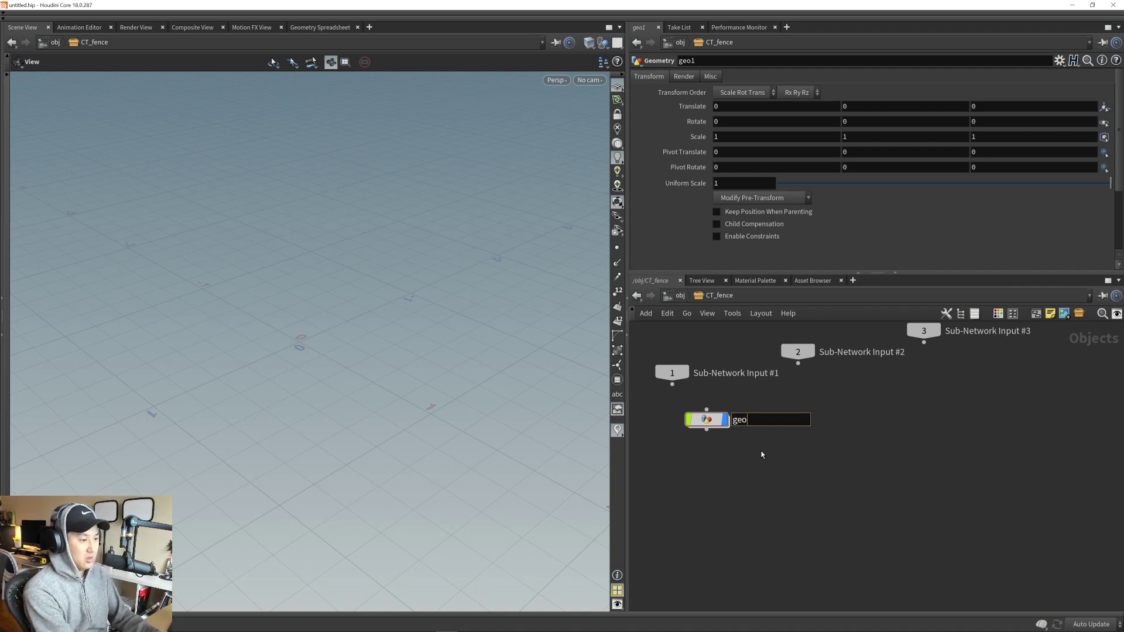
key(Return)
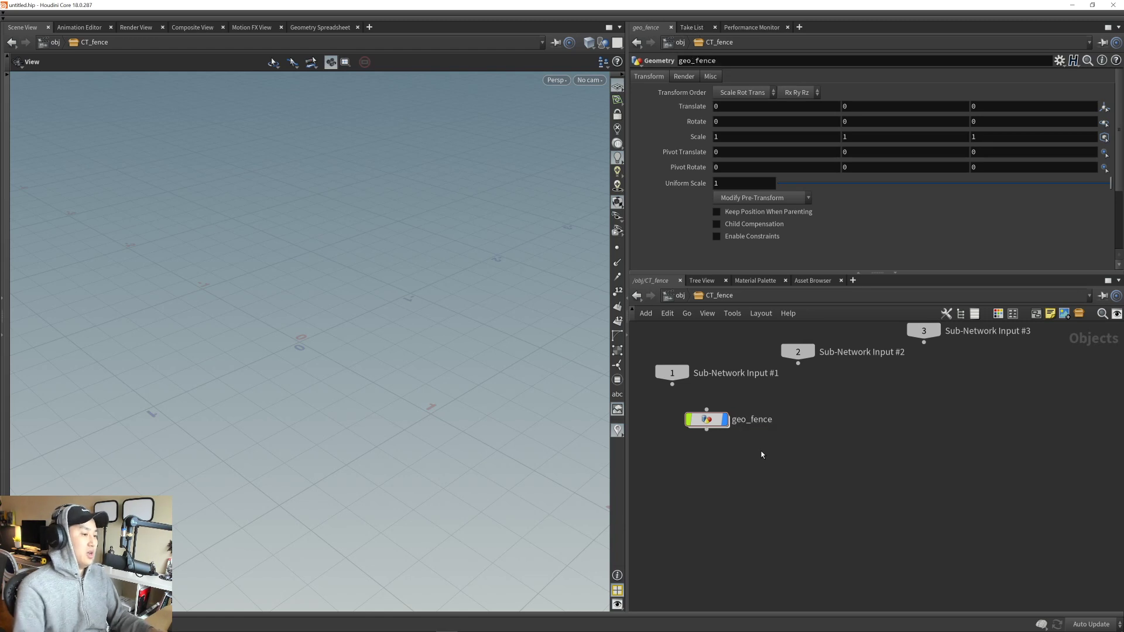
- Reposition geo_fence directly under Sub-Network Input #1 and go inside the node
middle_drag(753, 461, 840, 420)
drag(793, 379, 759, 396)
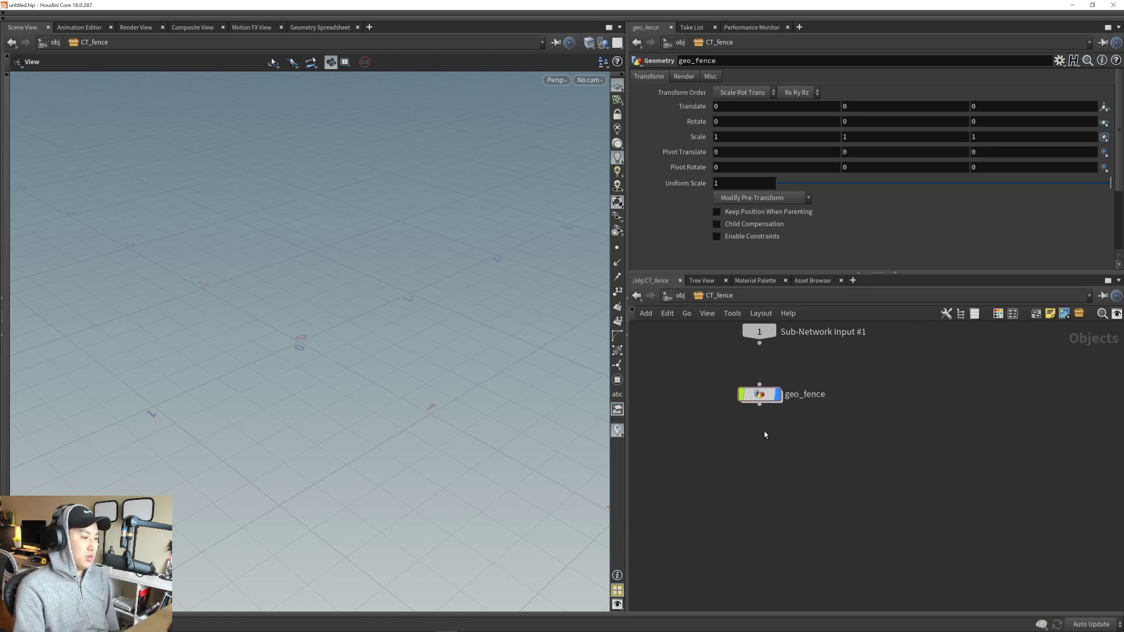
middle_drag(805, 443, 742, 451)
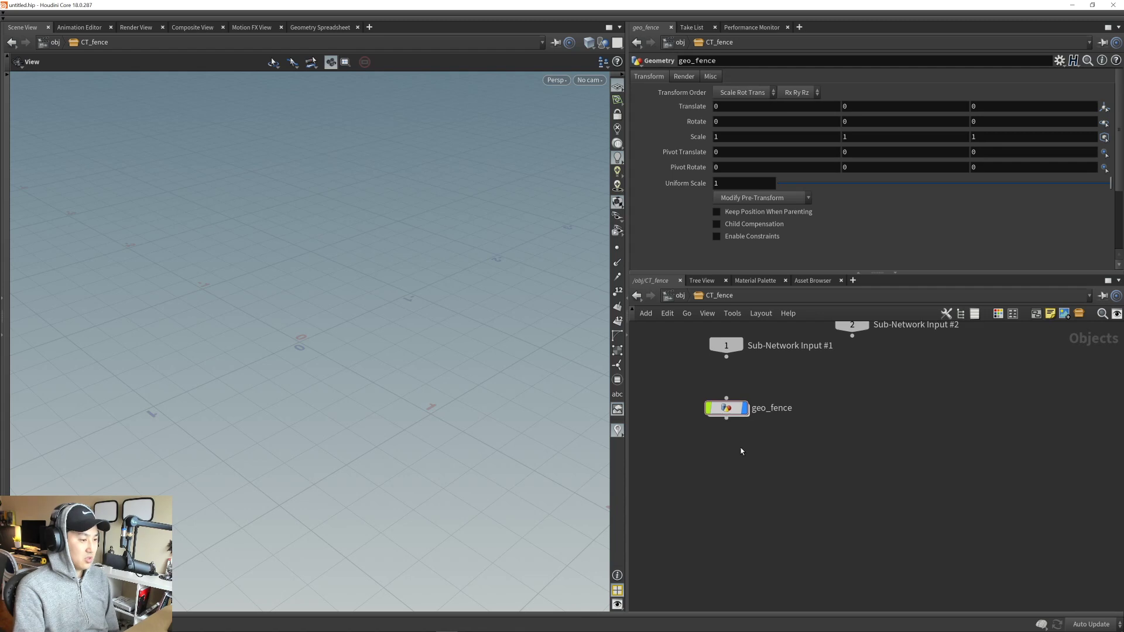
double_click(726, 410)
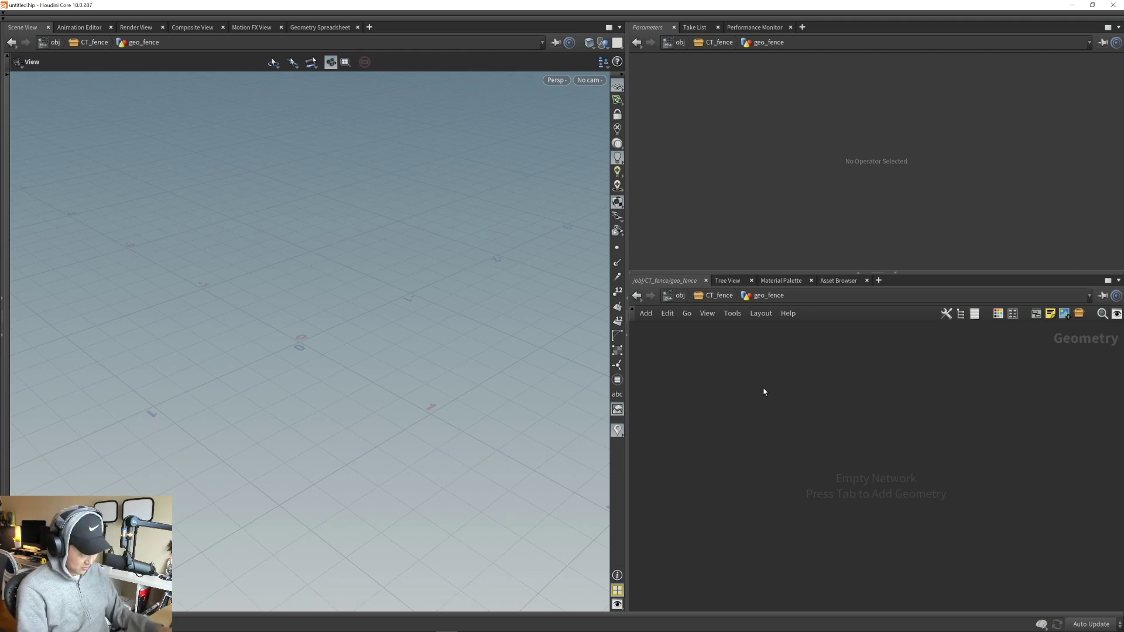
- Begin saving the scene as a new file and browse to G:/CinematographyDatabase/Houdini/fence/
key(ctrl+shift+s)
drag(790, 244, 569, 162)
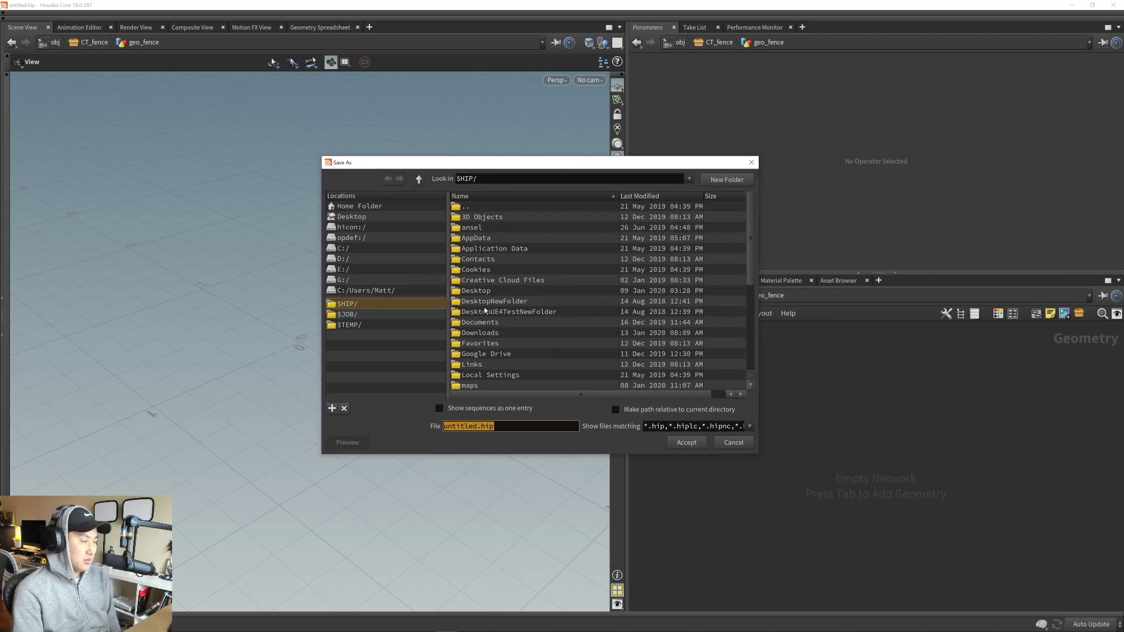
scroll(485, 311, down, 2)
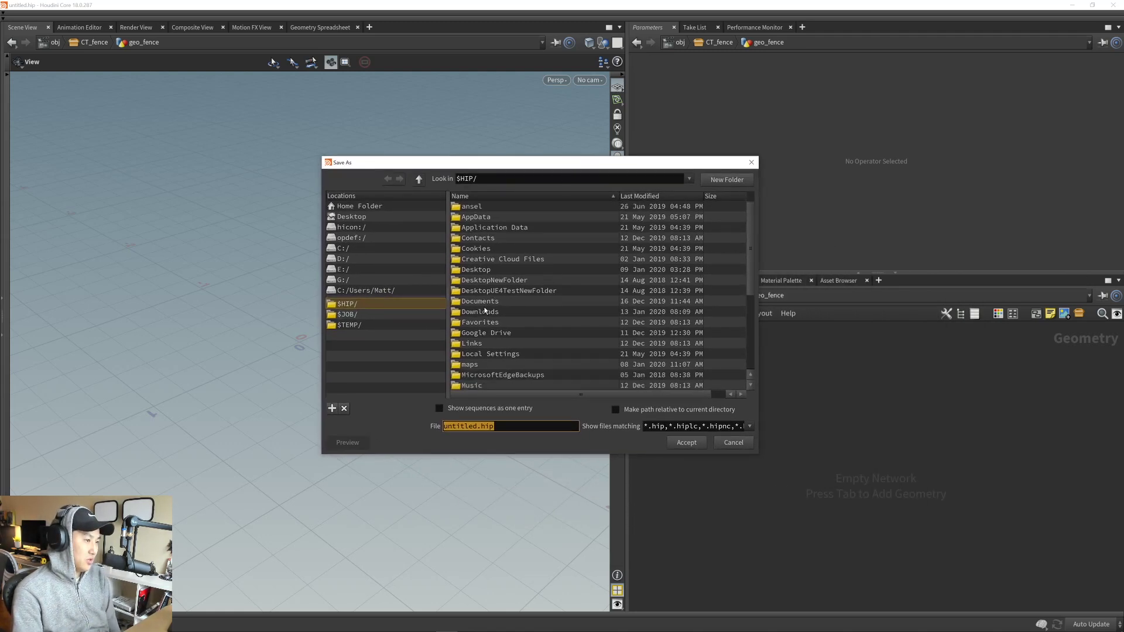
scroll(480, 309, up, 2)
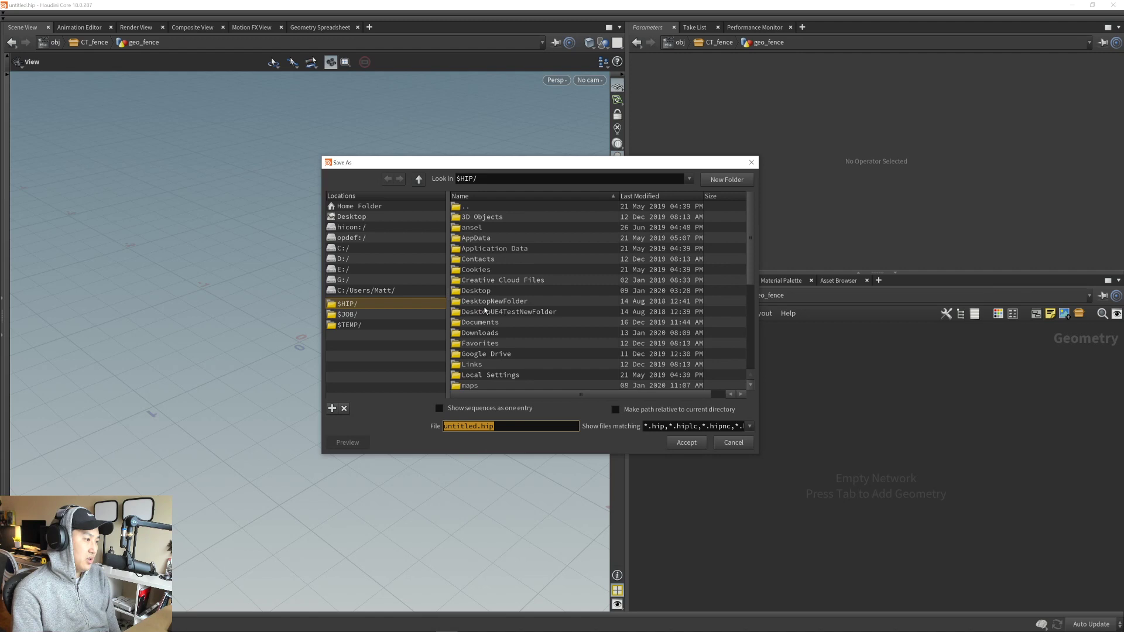
click(343, 280)
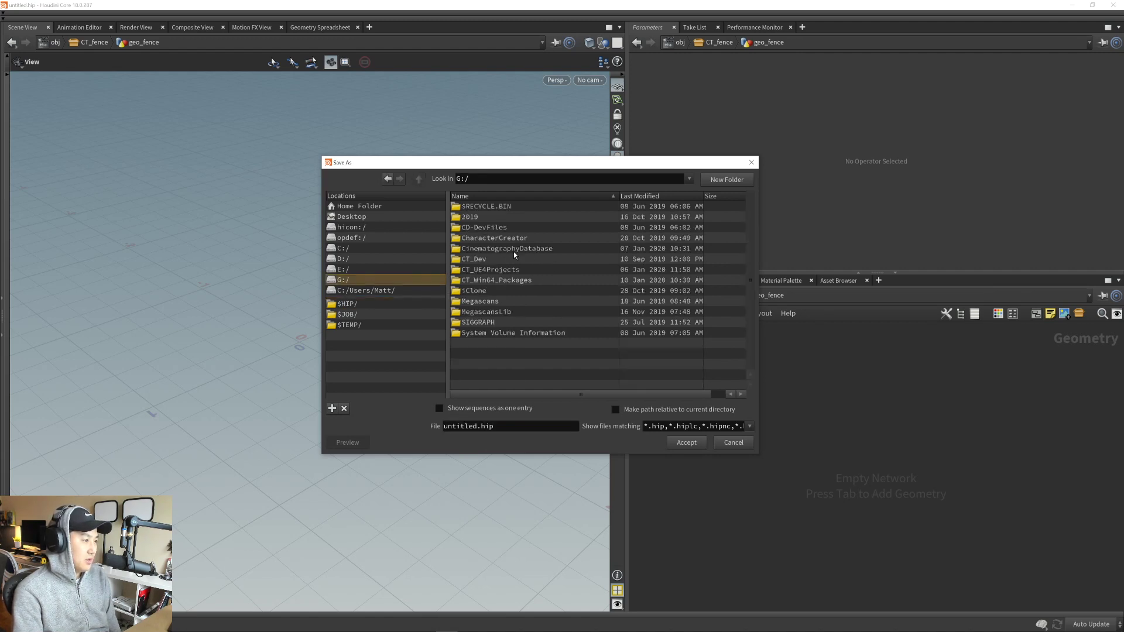
drag(570, 165, 577, 164)
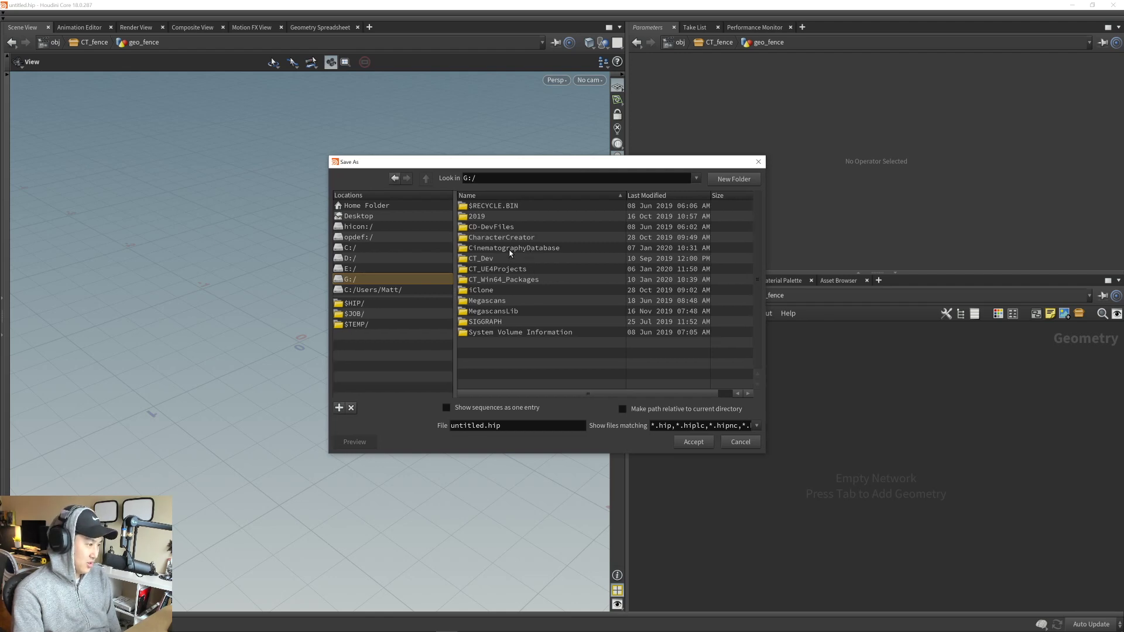
double_click(494, 248)
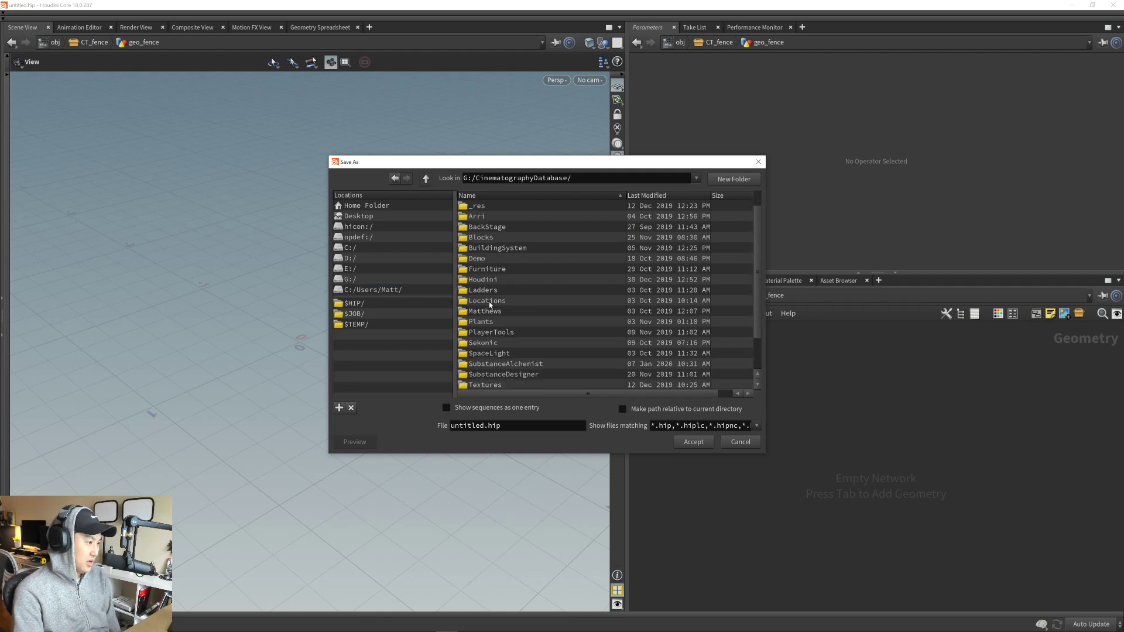
double_click(486, 280)
drag(559, 165, 557, 154)
scroll(518, 326, down, 4)
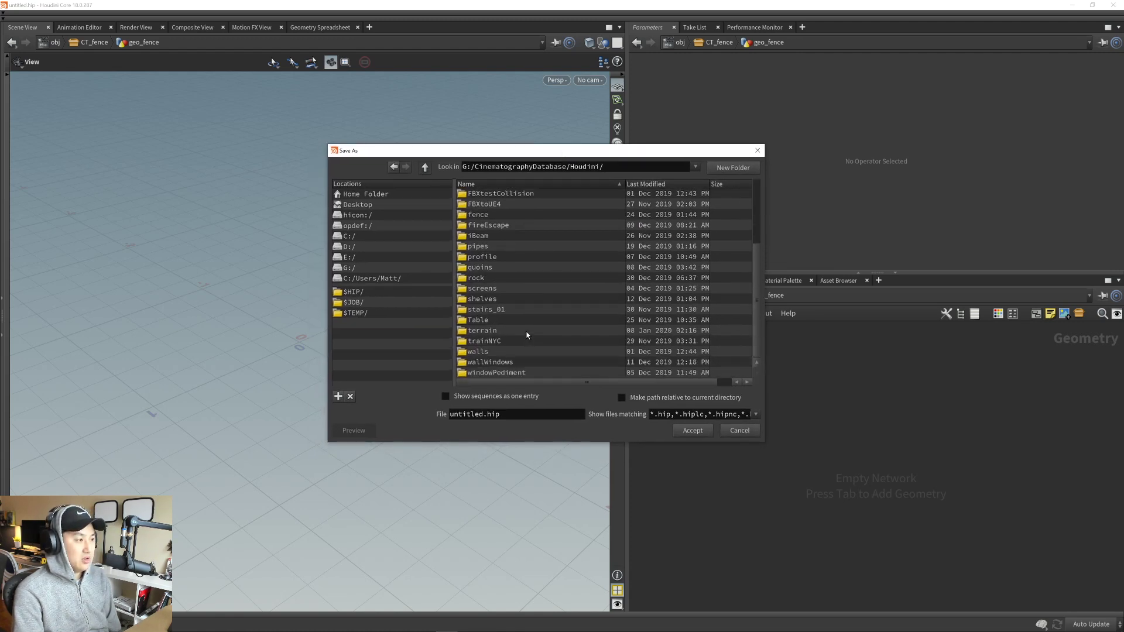
scroll(527, 337, up, 3)
scroll(517, 339, down, 4)
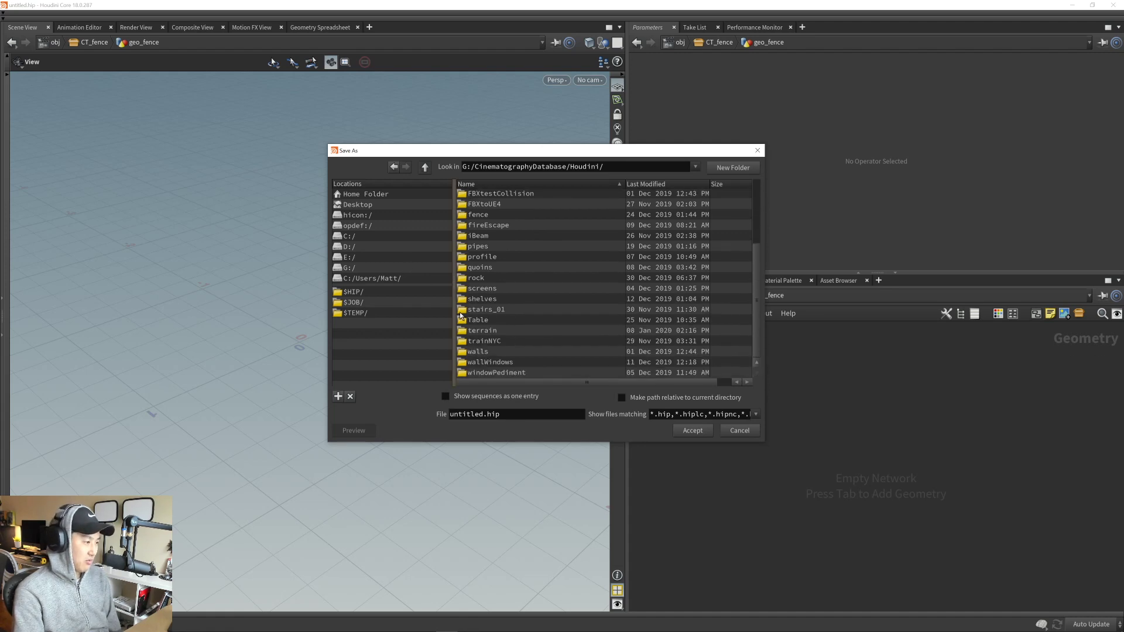
scroll(507, 303, up, 4)
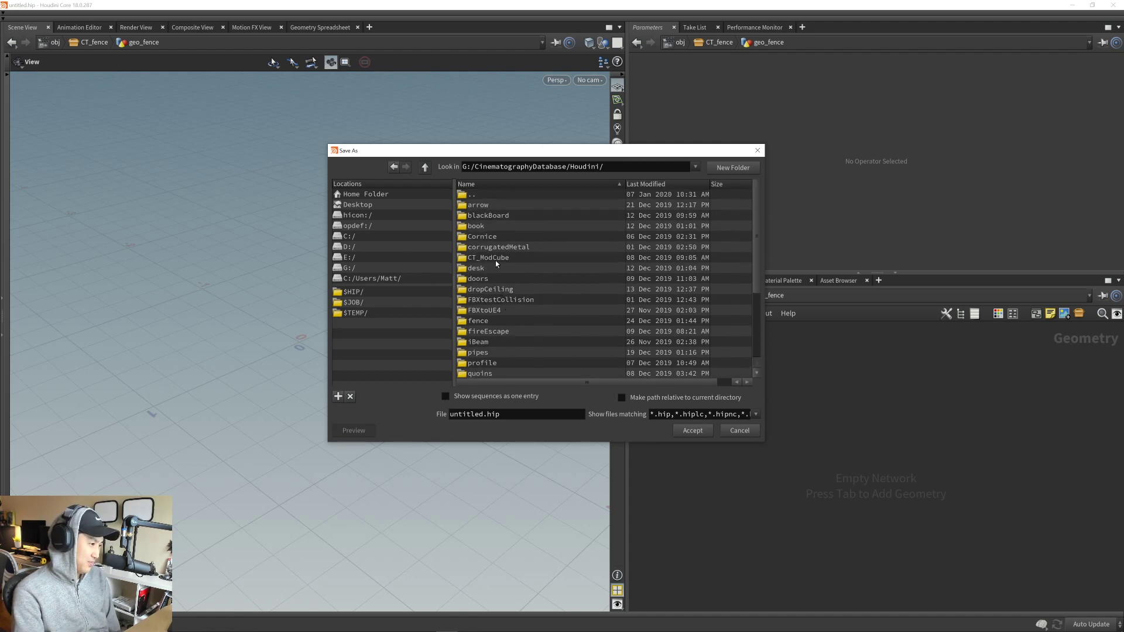
scroll(491, 316, down, 1)
double_click(479, 309)
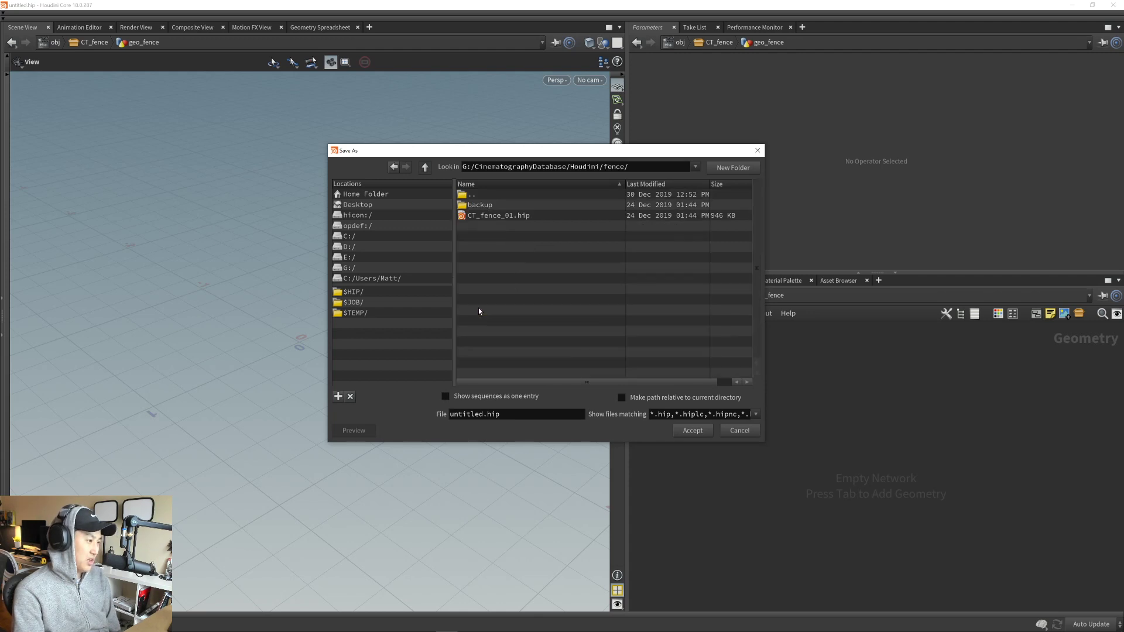
- Base the file name on CT_fence_01.hip, change it to CT_fence_02.hip, and save the scene
click(490, 216)
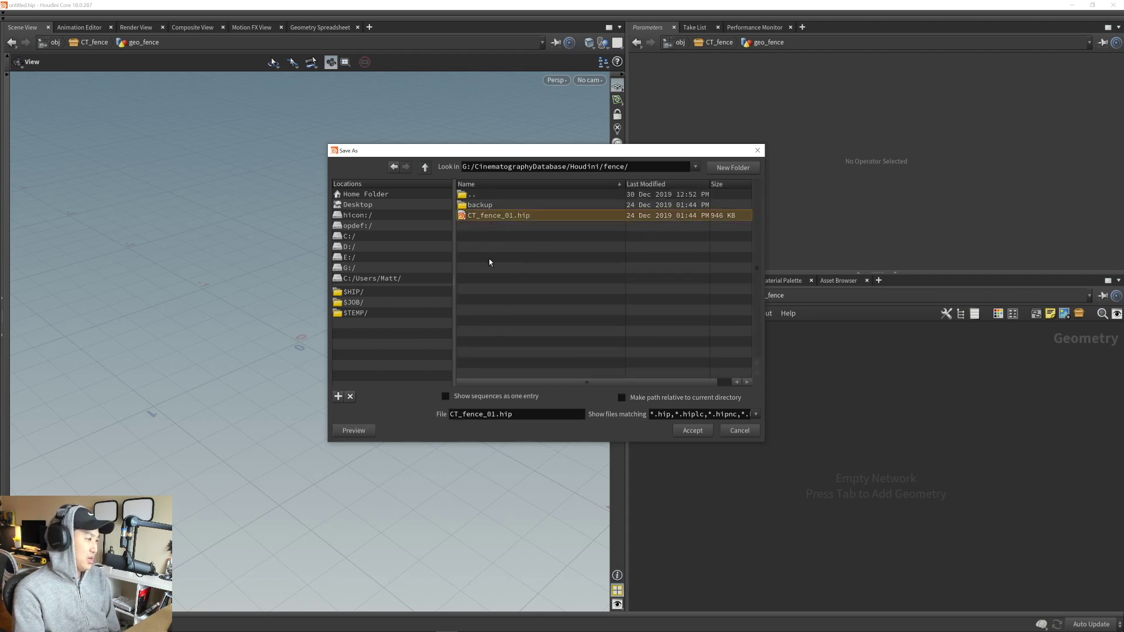
double_click(492, 414)
click(498, 415)
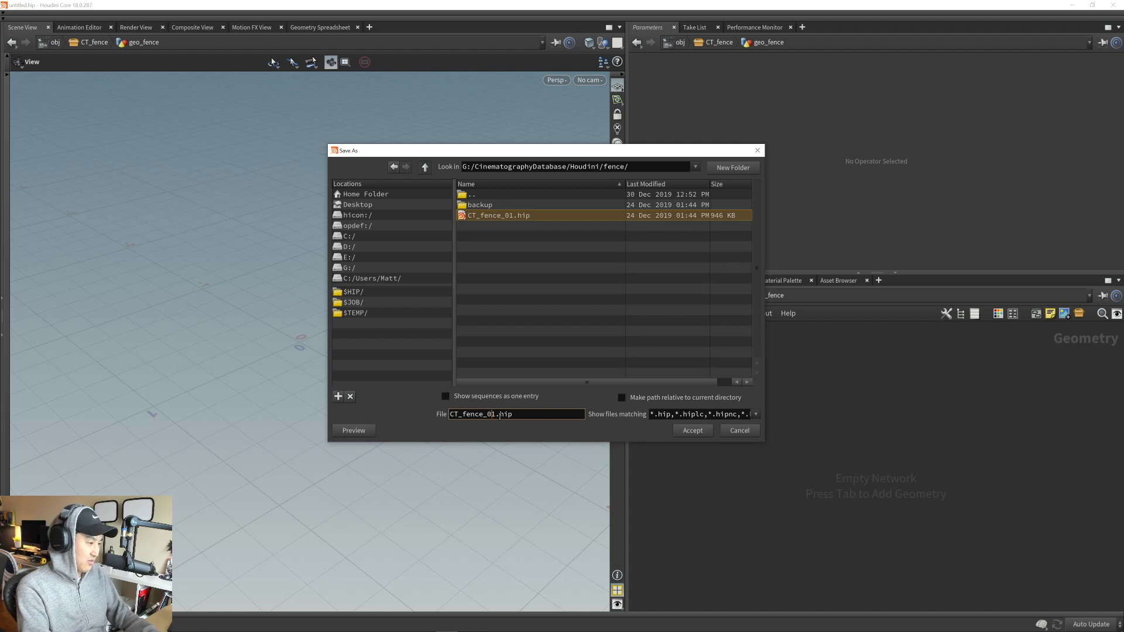
key(BackSpace)
text(2)
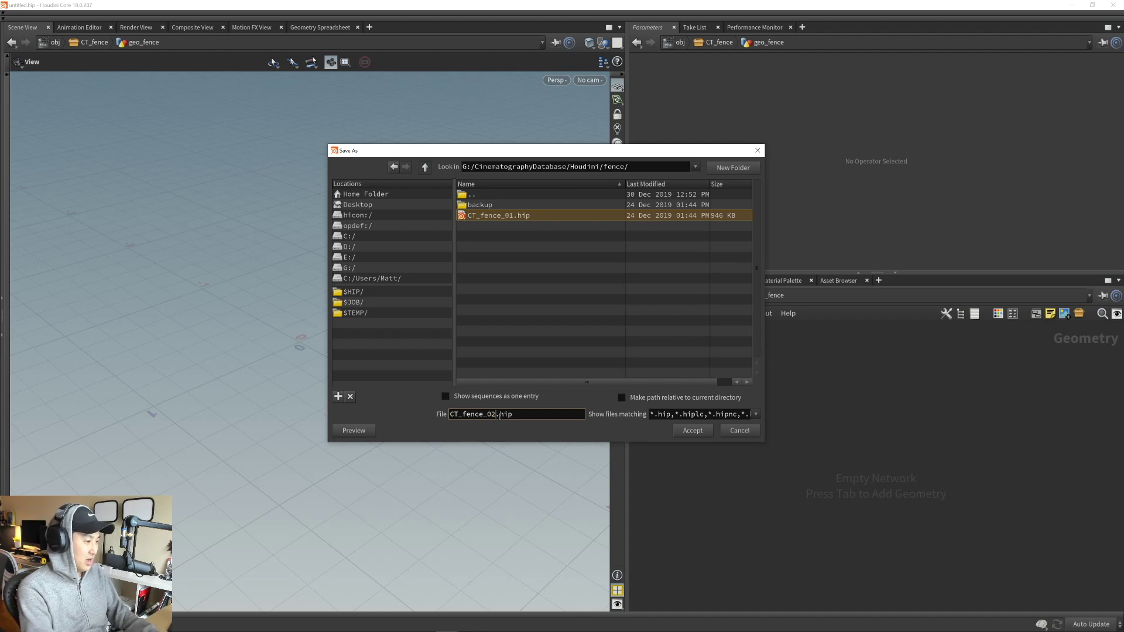
click(688, 432)
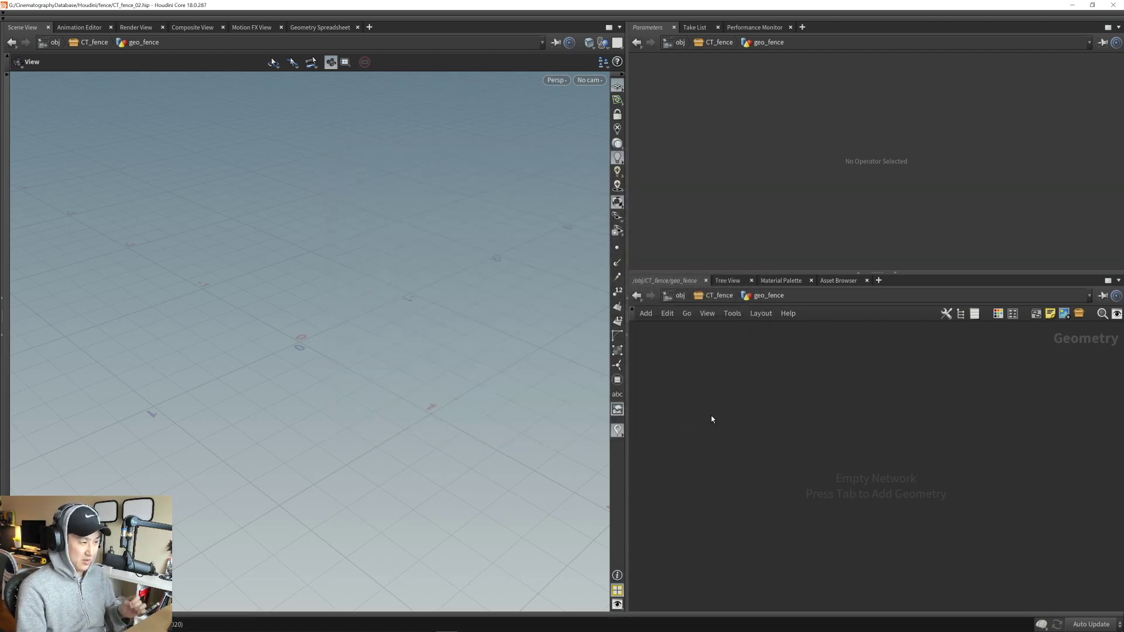
- Widen the parameter and network panes slightly and make the network pane a little taller
drag(627, 321, 608, 322)
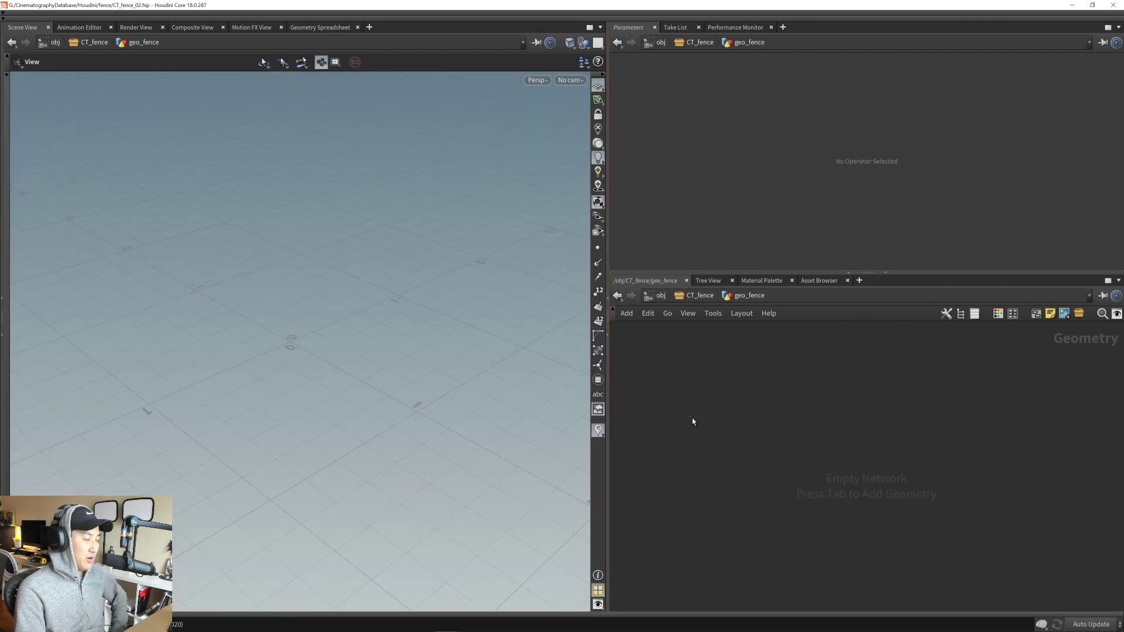
drag(342, 338, 287, 349)
middle_drag(287, 349, 307, 329)
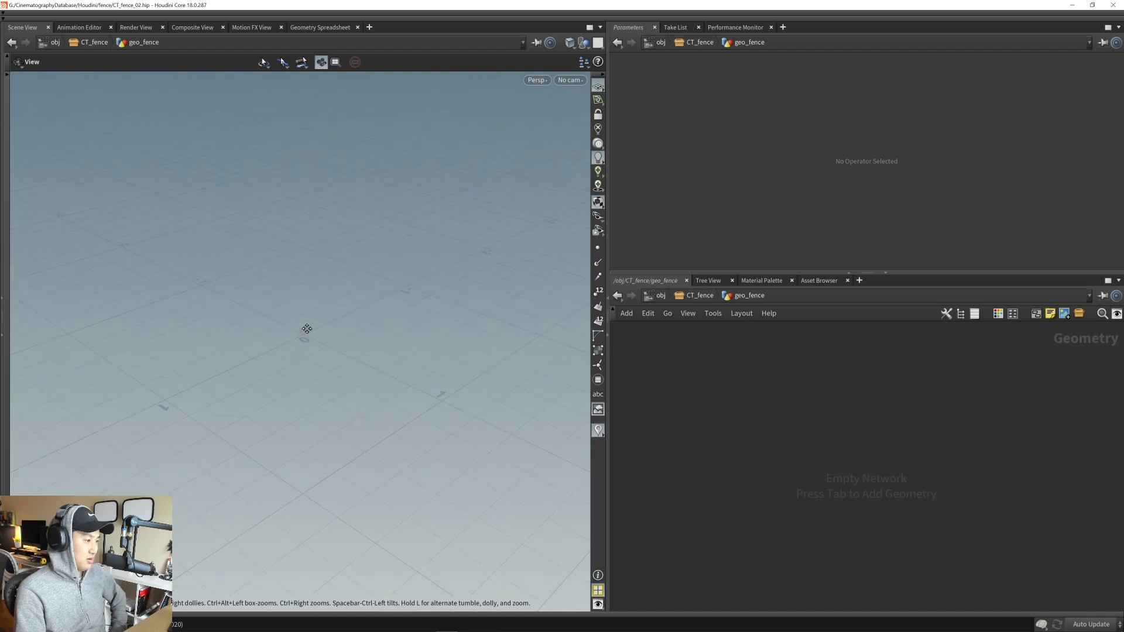
drag(307, 329, 309, 336)
middle_drag(309, 336, 310, 319)
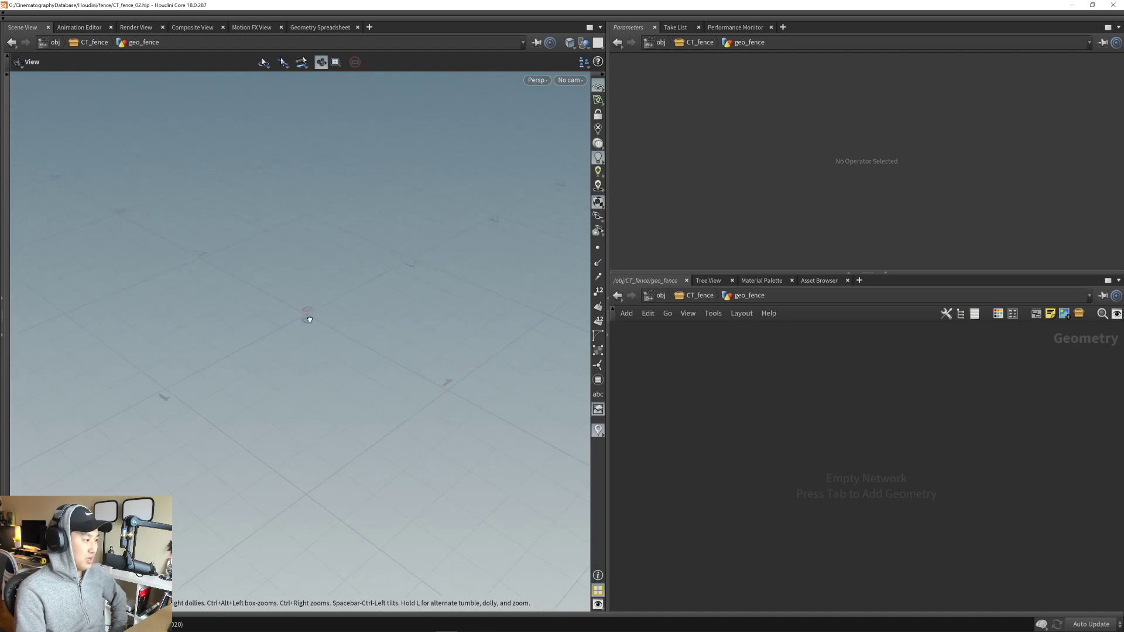
right_drag(309, 319, 317, 326)
mouse_move(317, 326)
middle_down()
mouse_move(318, 314)
mouse_move(319, 329)
middle_up()
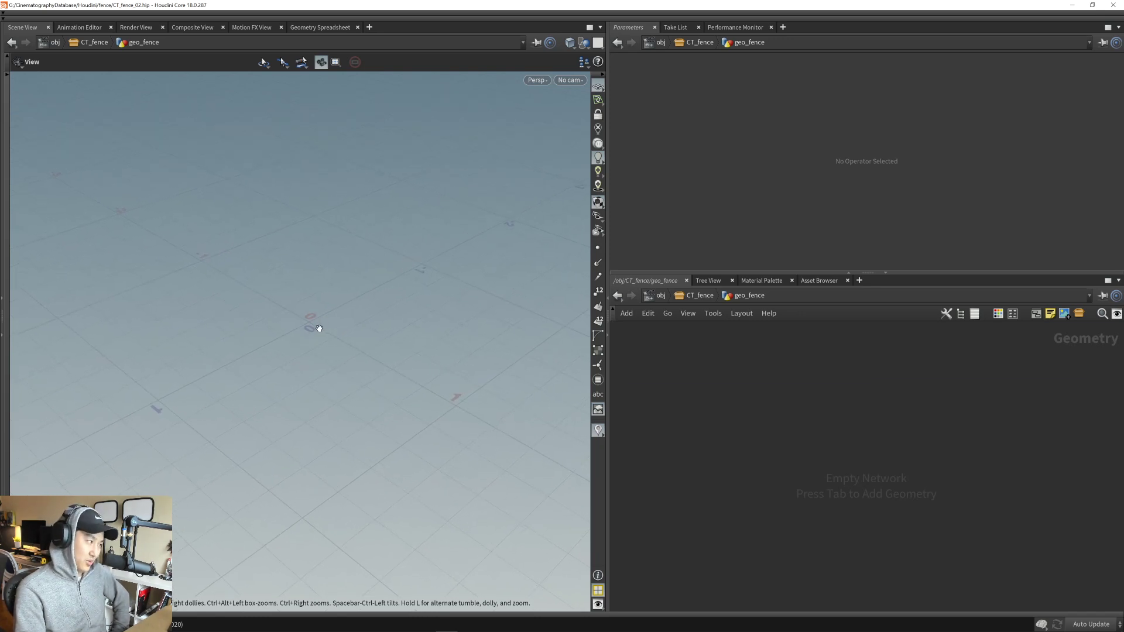
drag(319, 328, 309, 331)
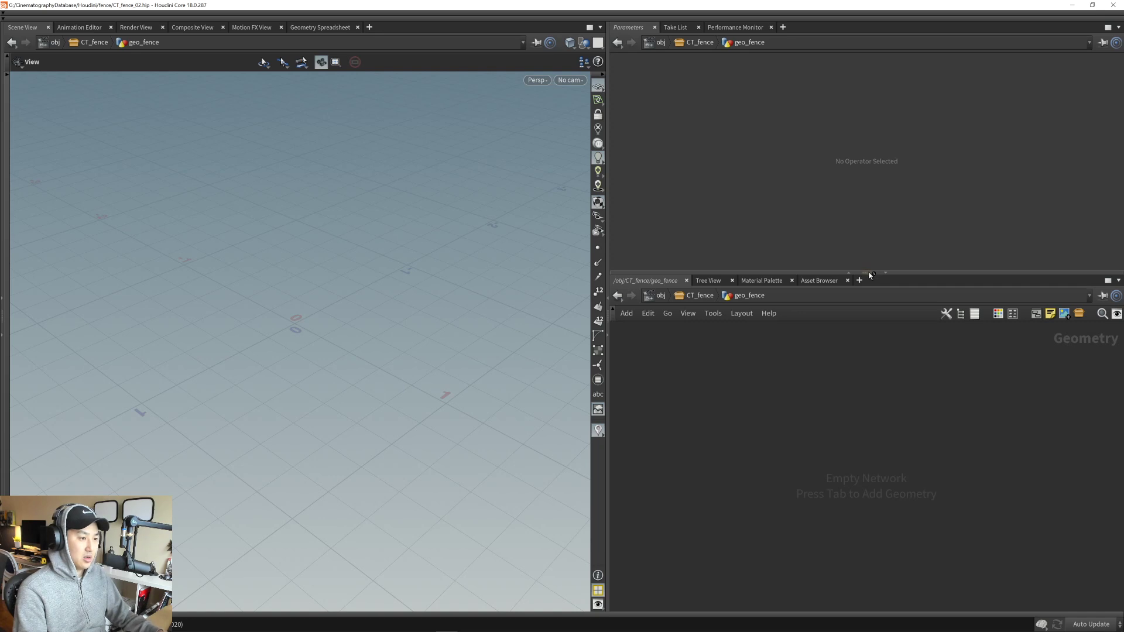
drag(871, 273, 866, 271)
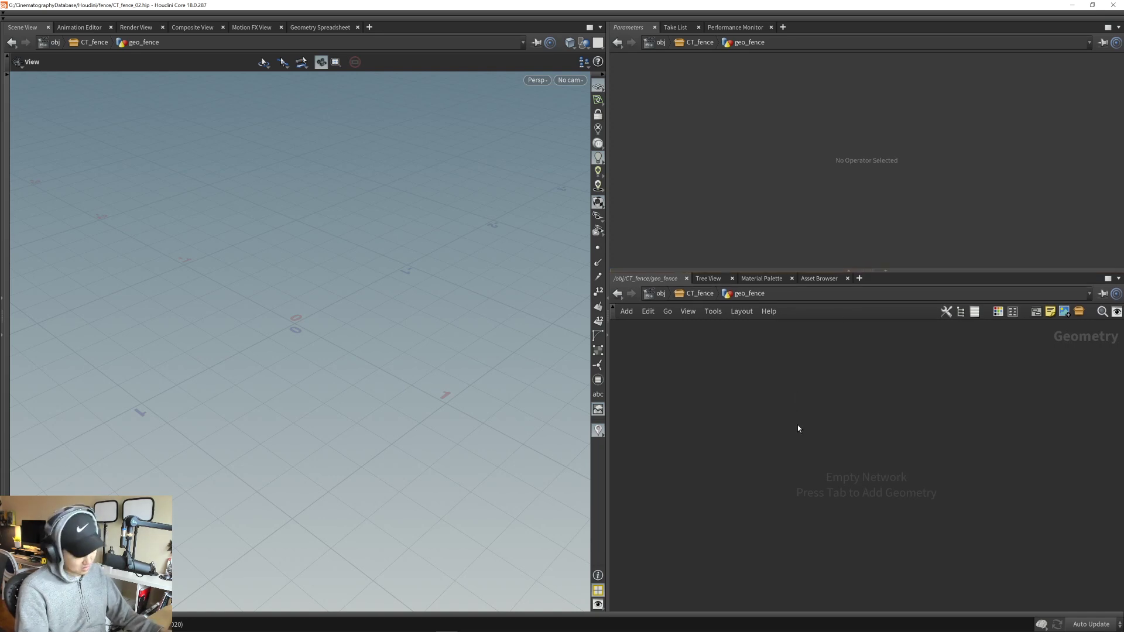
- Add a Null node to the empty geo_fence network
key(Tab)
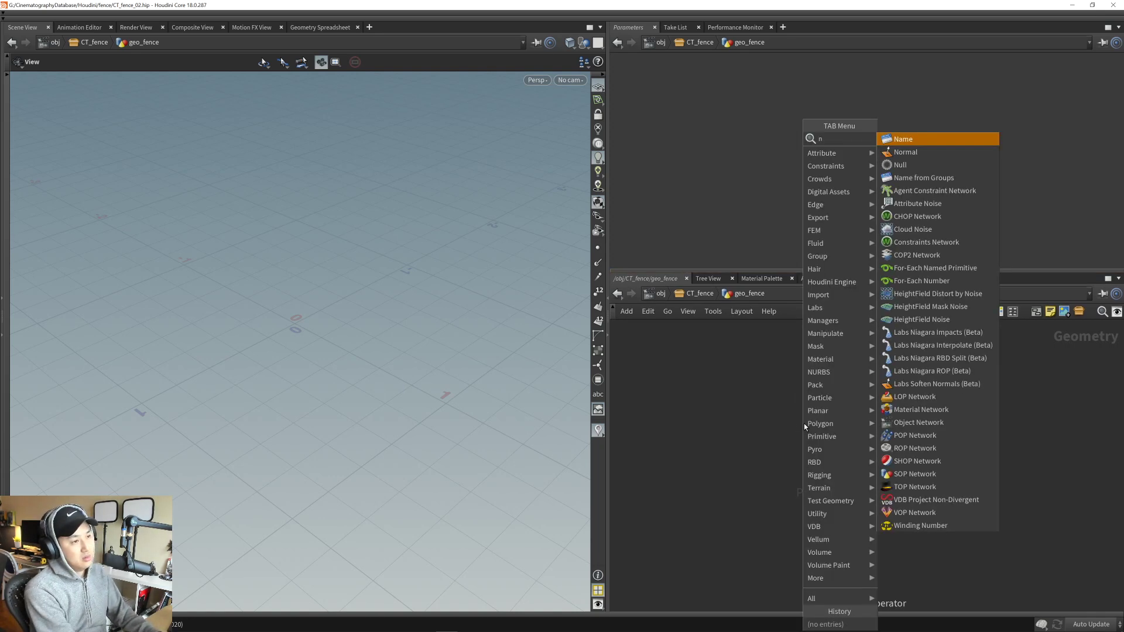
key(Return)
click(692, 397)
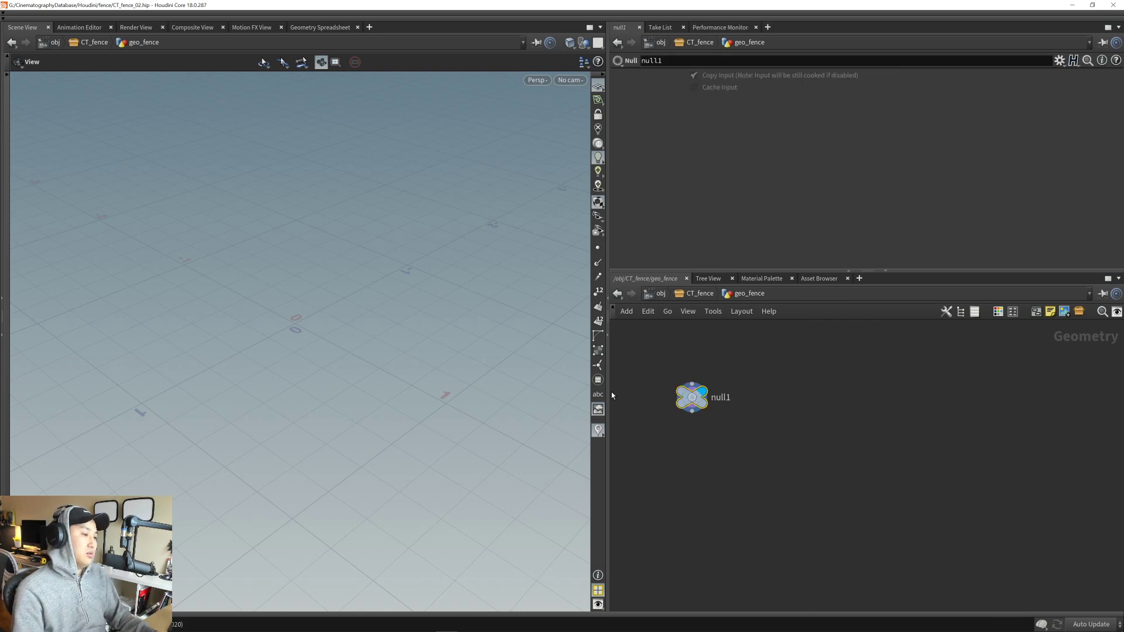
mouse_move(343, 319)
mouse_down()
mouse_move(329, 317)
mouse_move(348, 326)
mouse_up()
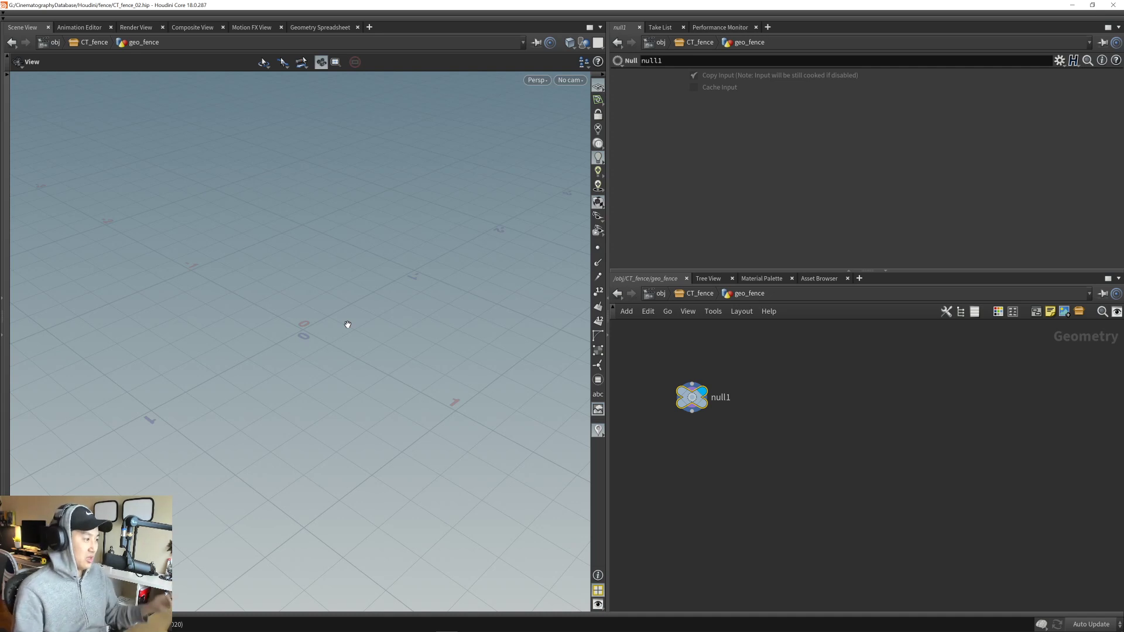
middle_drag(347, 323, 341, 319)
drag(341, 326, 344, 322)
middle_drag(347, 320, 346, 316)
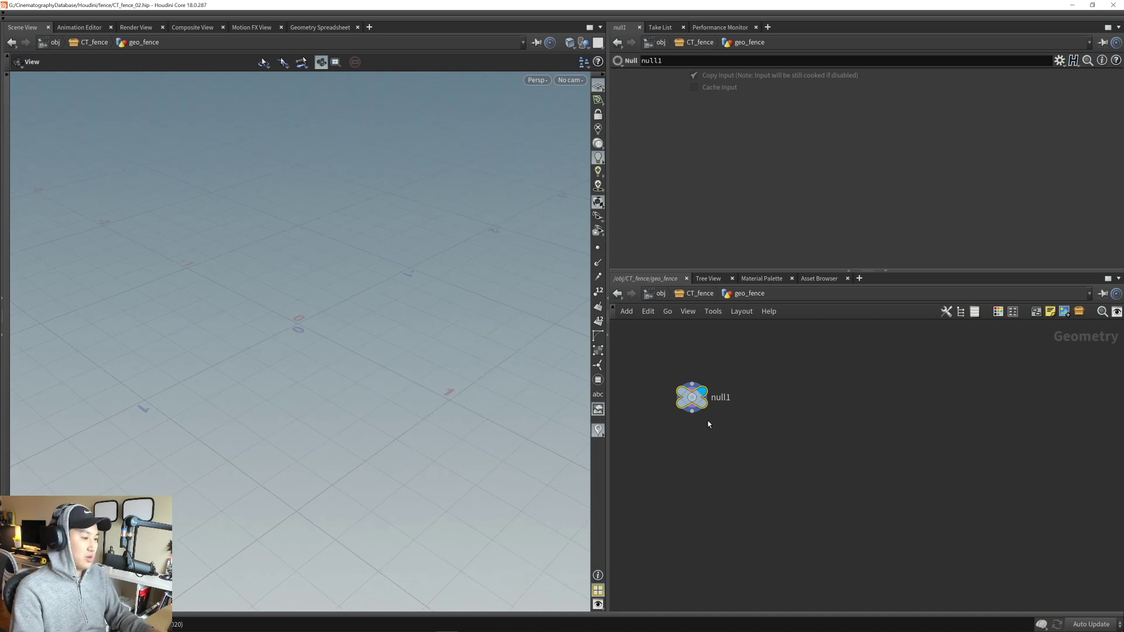
- Rename the Null node to fenceControls
middle_drag(721, 425, 722, 409)
double_click(722, 381)
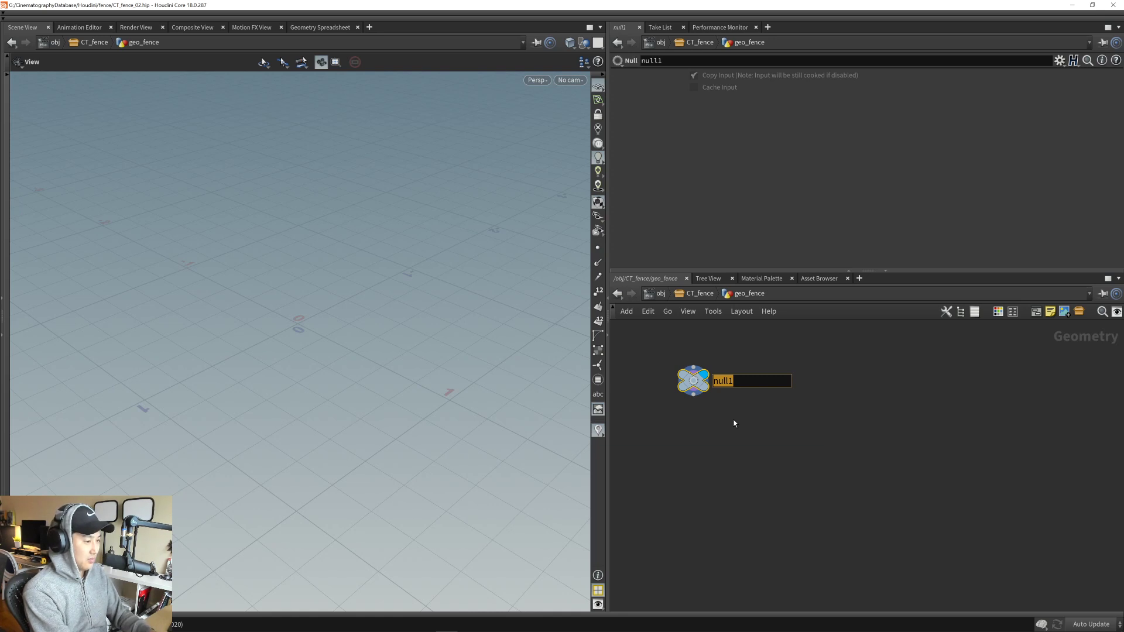
text(fence)
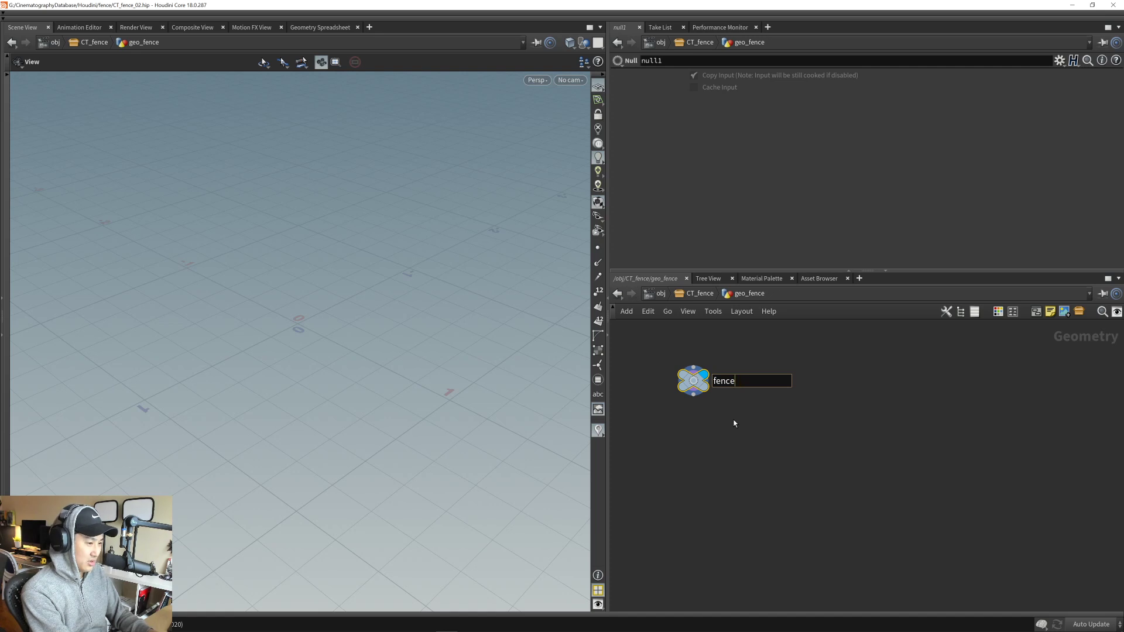
text(Controls)
key(Return)
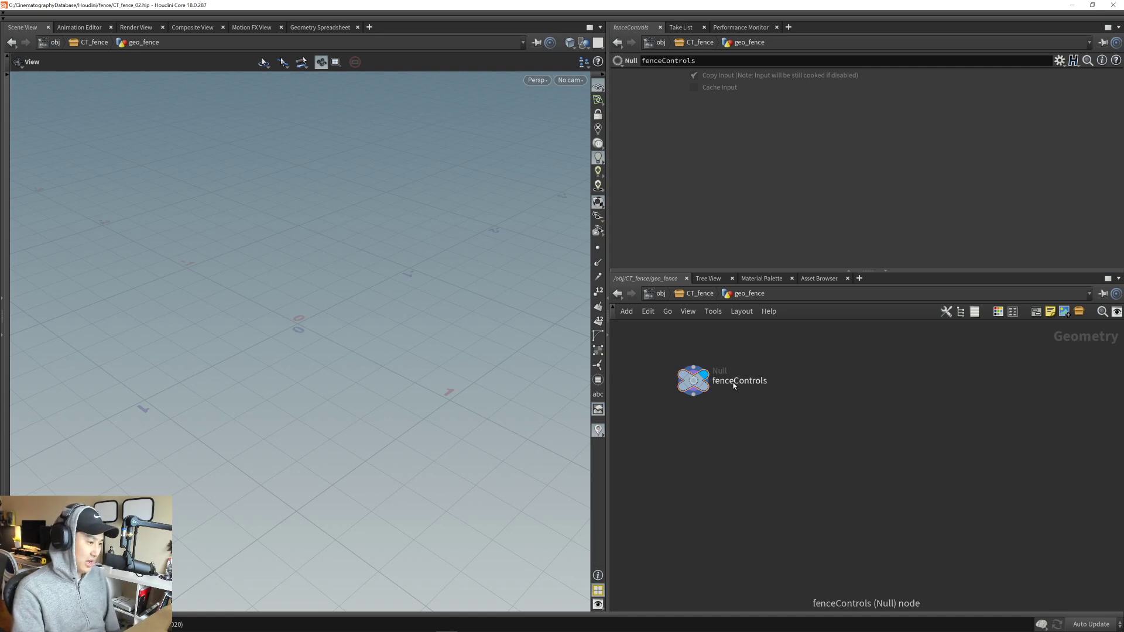
mouse_move(731, 385)
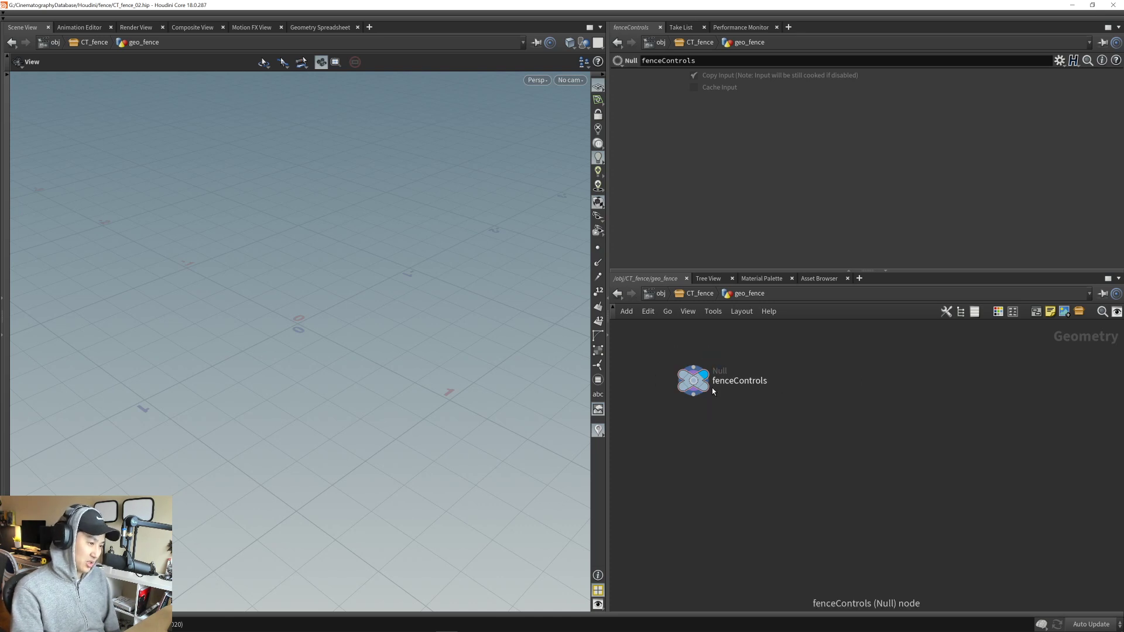
click(763, 452)
middle_drag(766, 441, 716, 425)
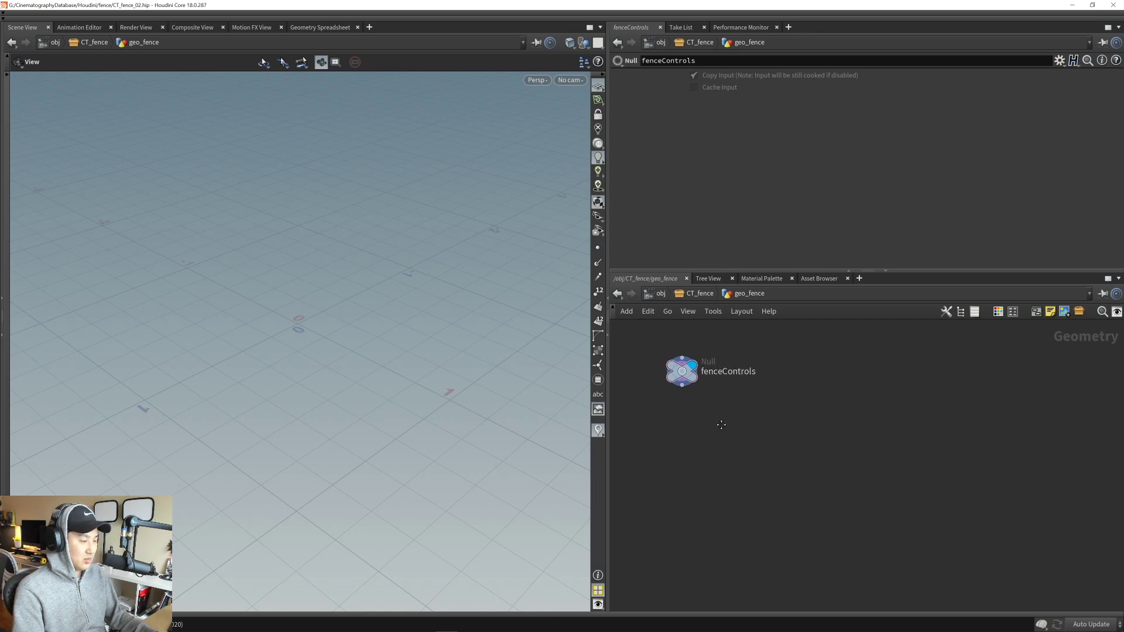
drag(640, 333, 772, 442)
middle_drag(724, 426, 722, 430)
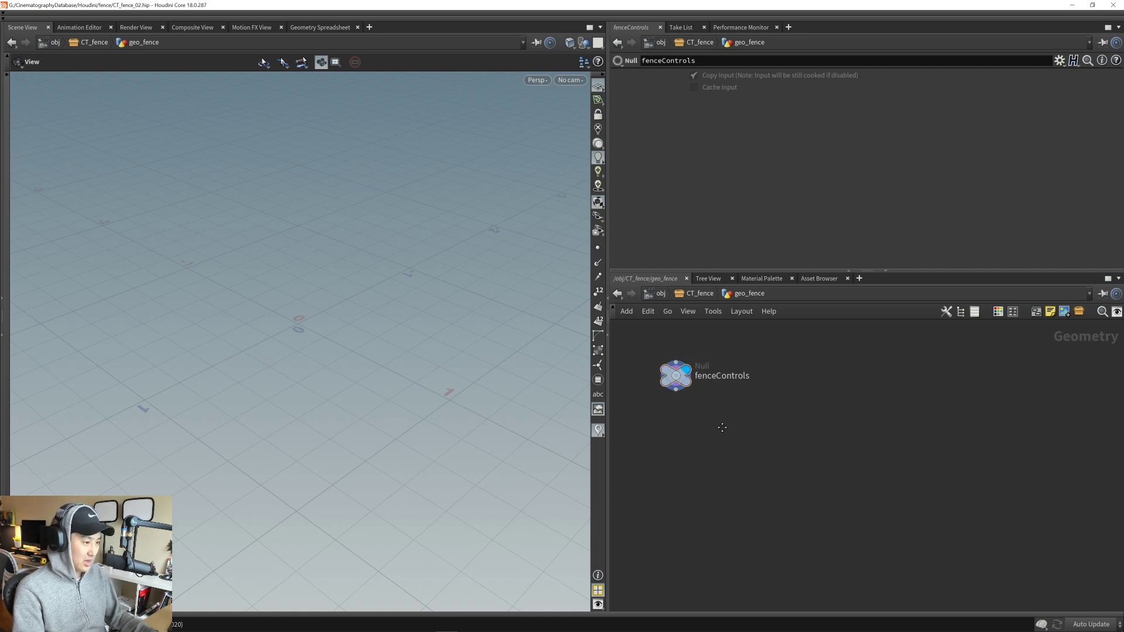
drag(741, 438, 640, 338)
drag(639, 338, 737, 437)
middle_drag(732, 426, 733, 428)
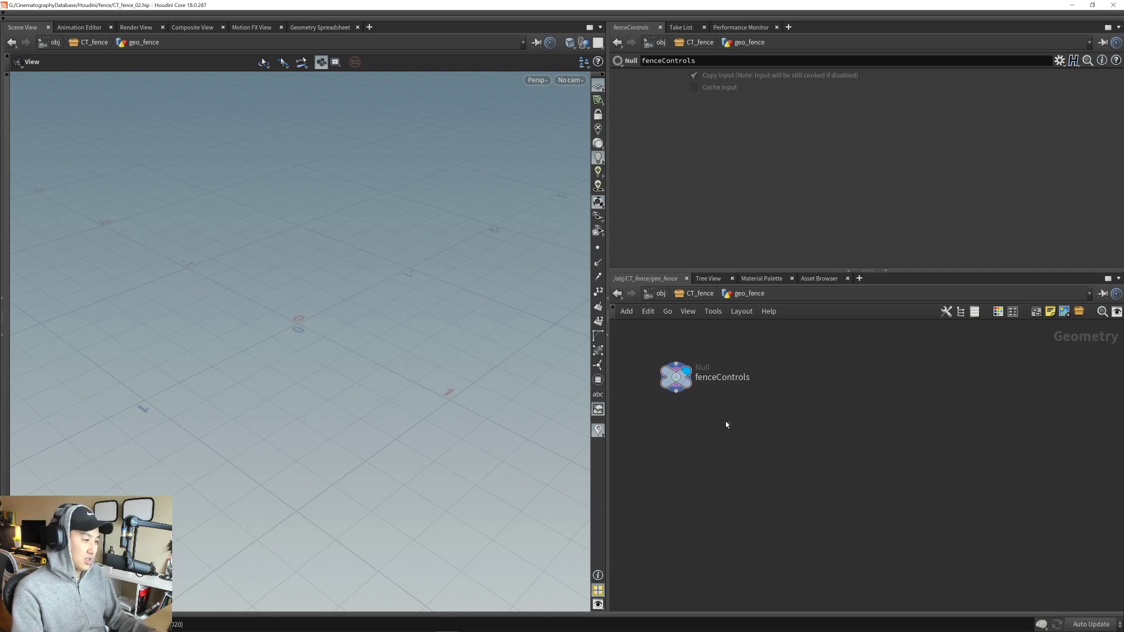
drag(731, 428, 634, 338)
drag(633, 337, 732, 425)
middle_drag(724, 421, 718, 428)
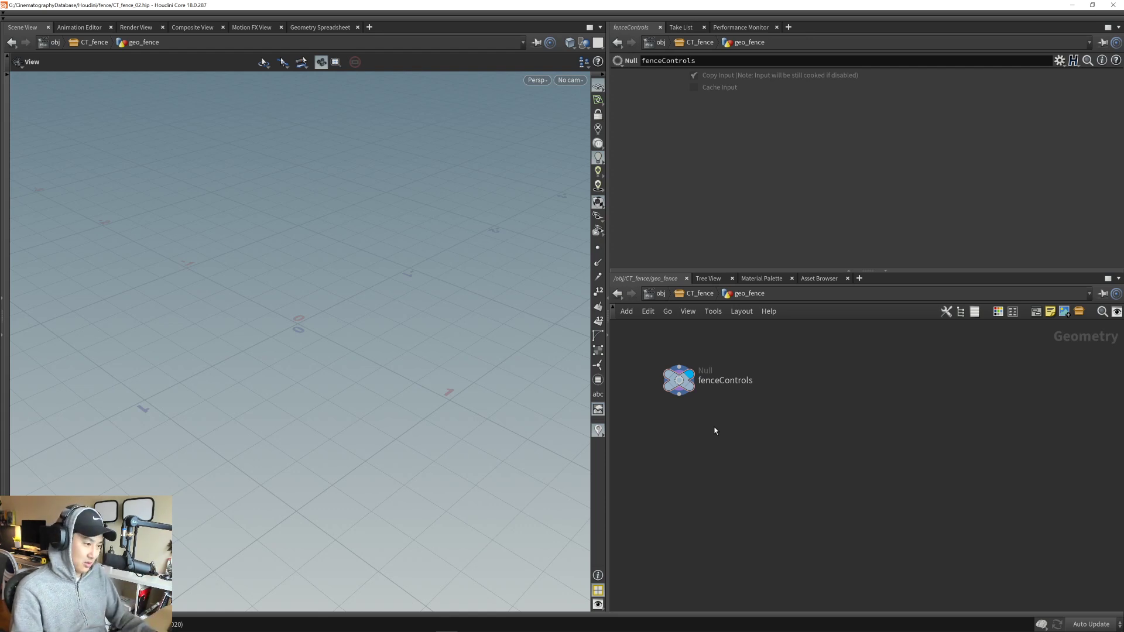
middle_drag(710, 423, 713, 423)
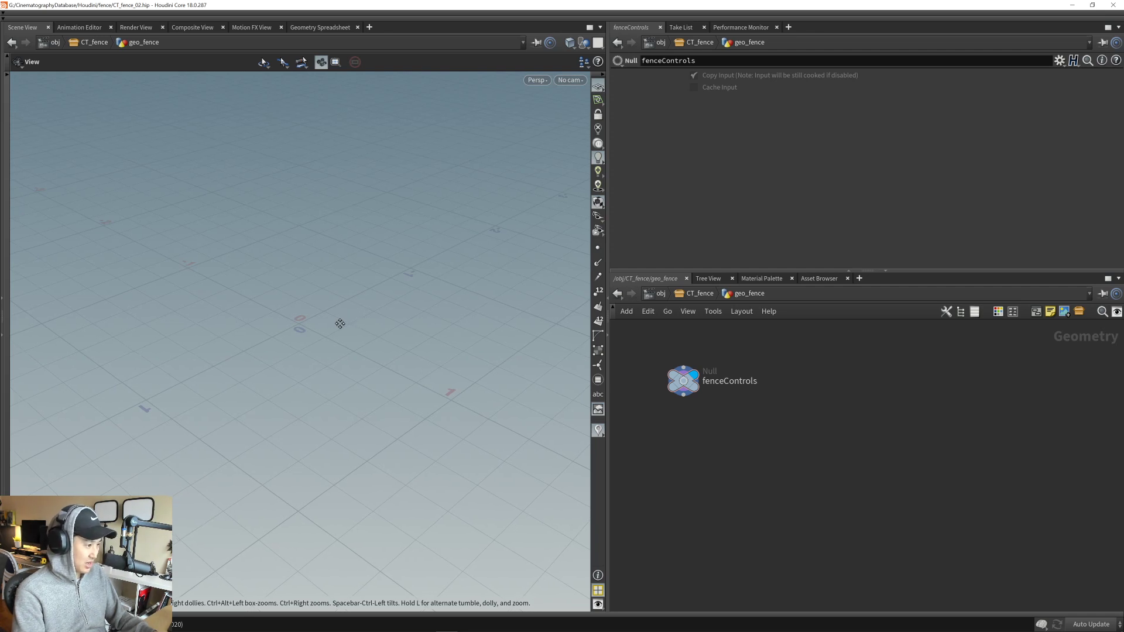
middle_drag(703, 450, 713, 444)
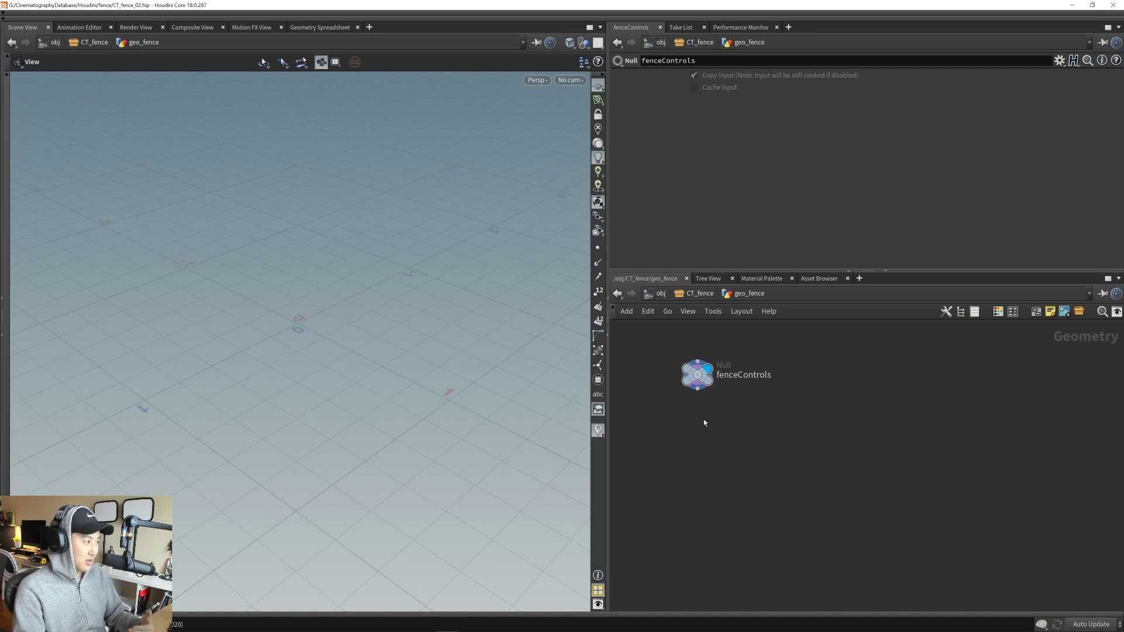
middle_drag(701, 419, 768, 442)
scroll(701, 413, down, 1)
scroll(693, 413, up, 3)
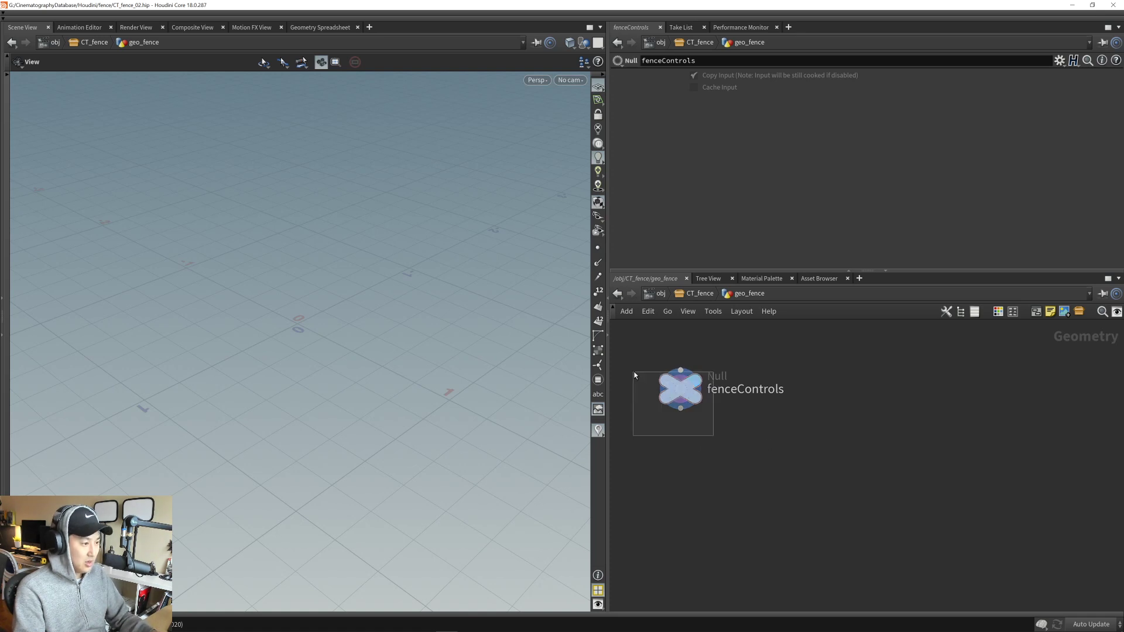
click(680, 389)
click(1060, 61)
click(1045, 74)
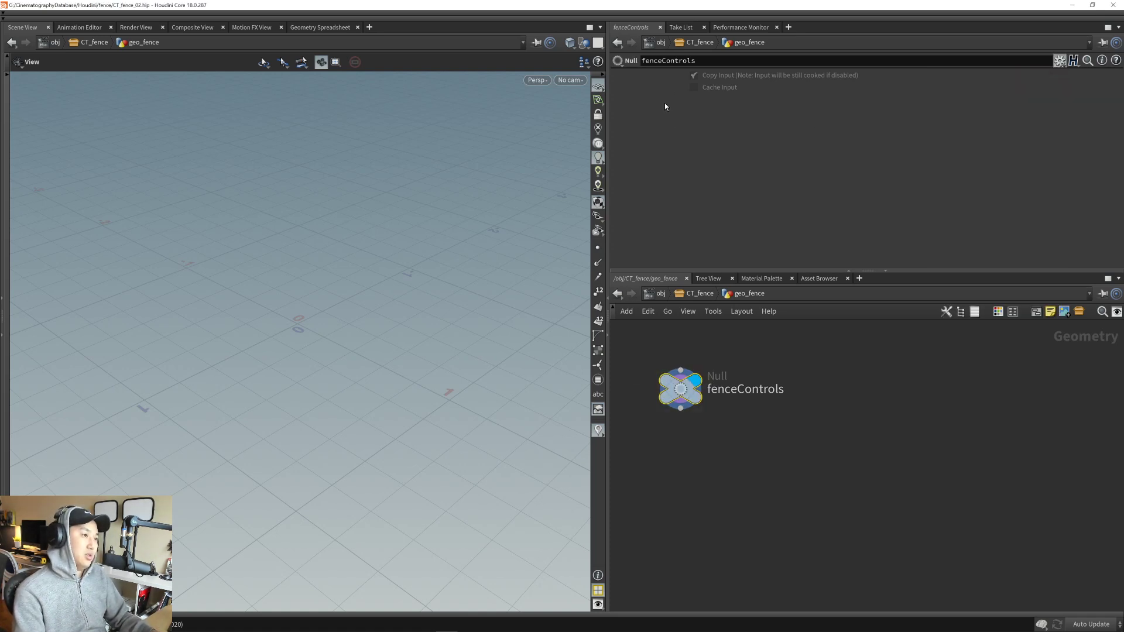
drag(693, 12, 629, 94)
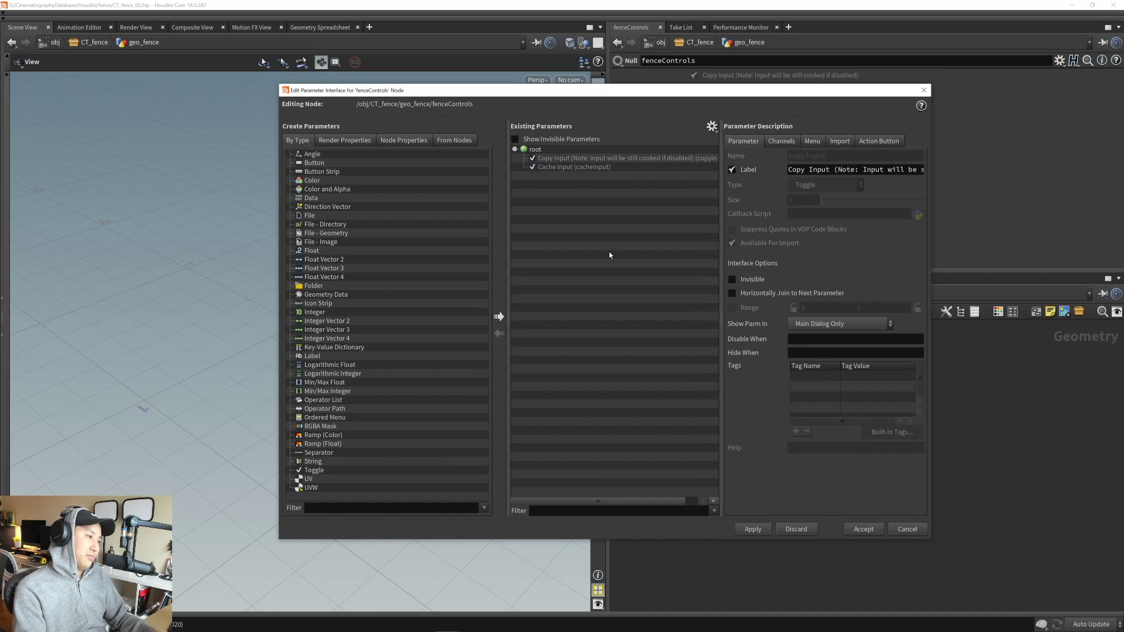
drag(300, 288, 645, 257)
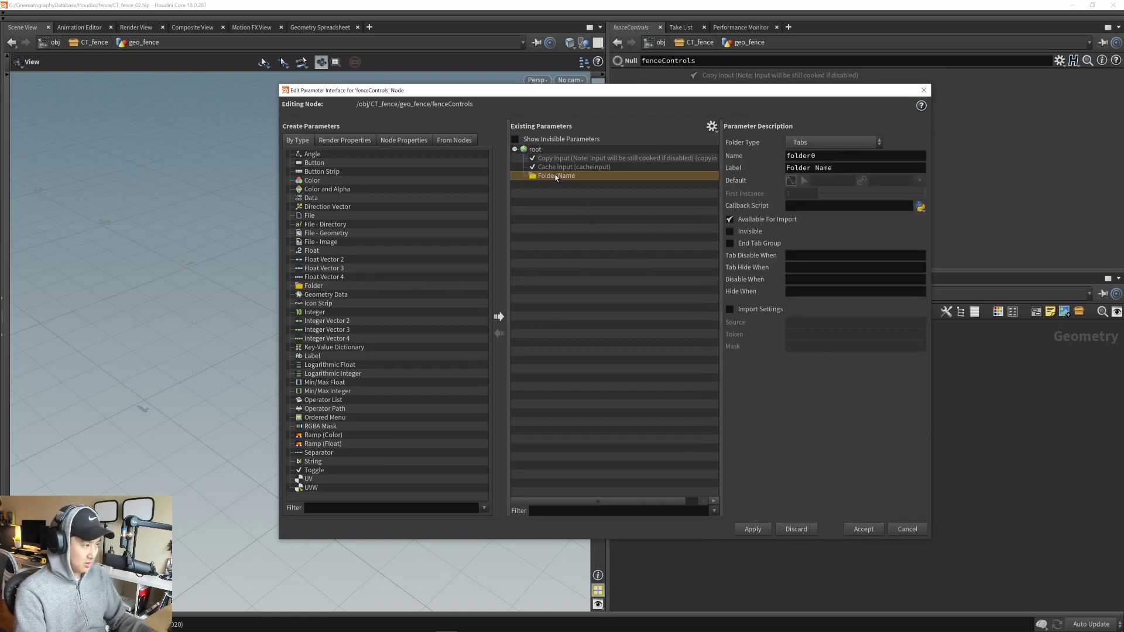
click(842, 156)
key(BackSpace)
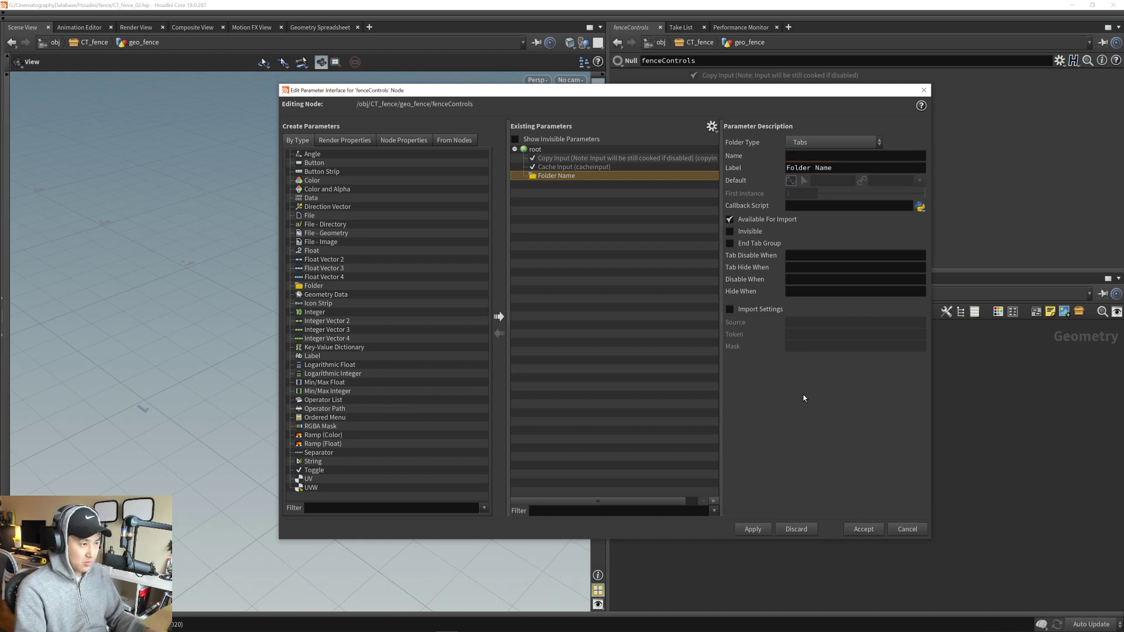
click(867, 527)
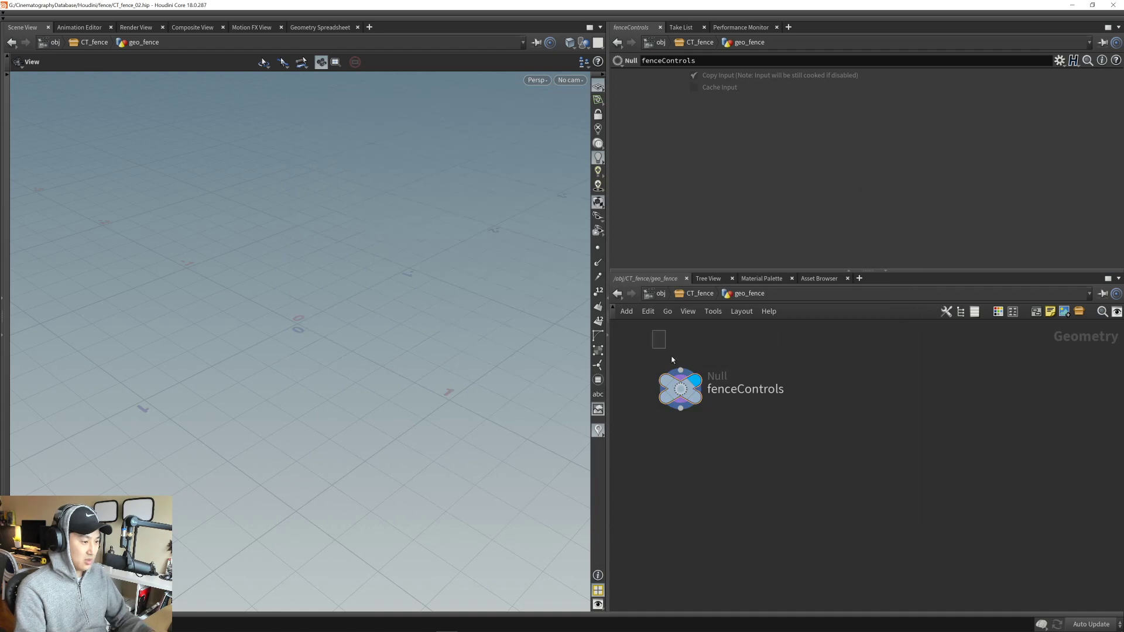
- Edit the parameter interface of the fenceControls node and add a folder labelled Slat
click(1059, 61)
click(1026, 74)
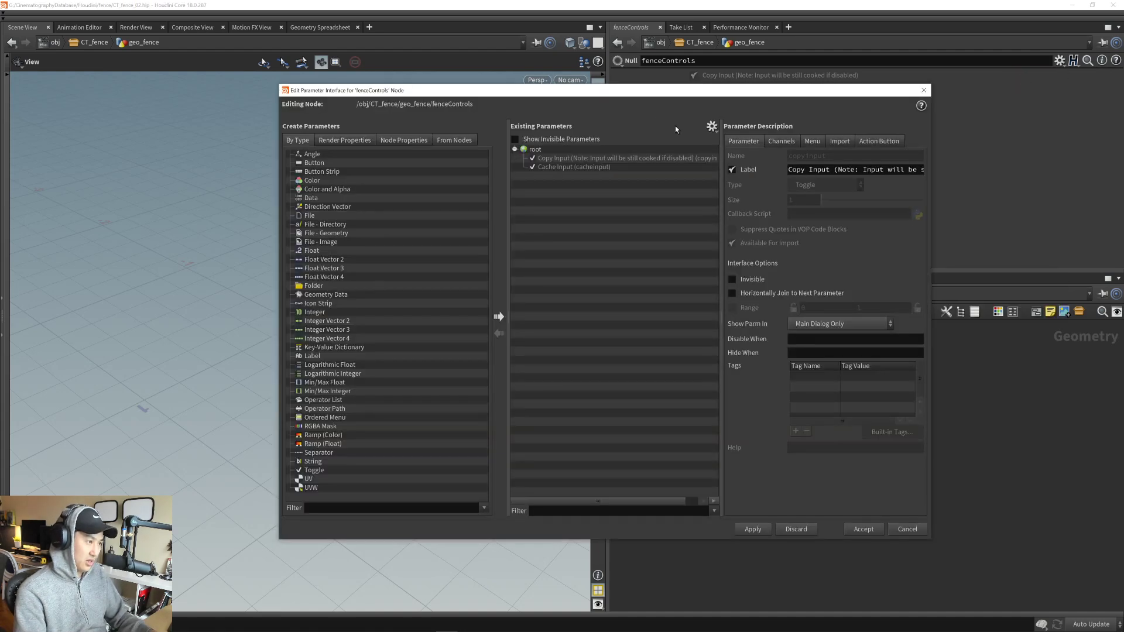
drag(666, 84, 637, 120)
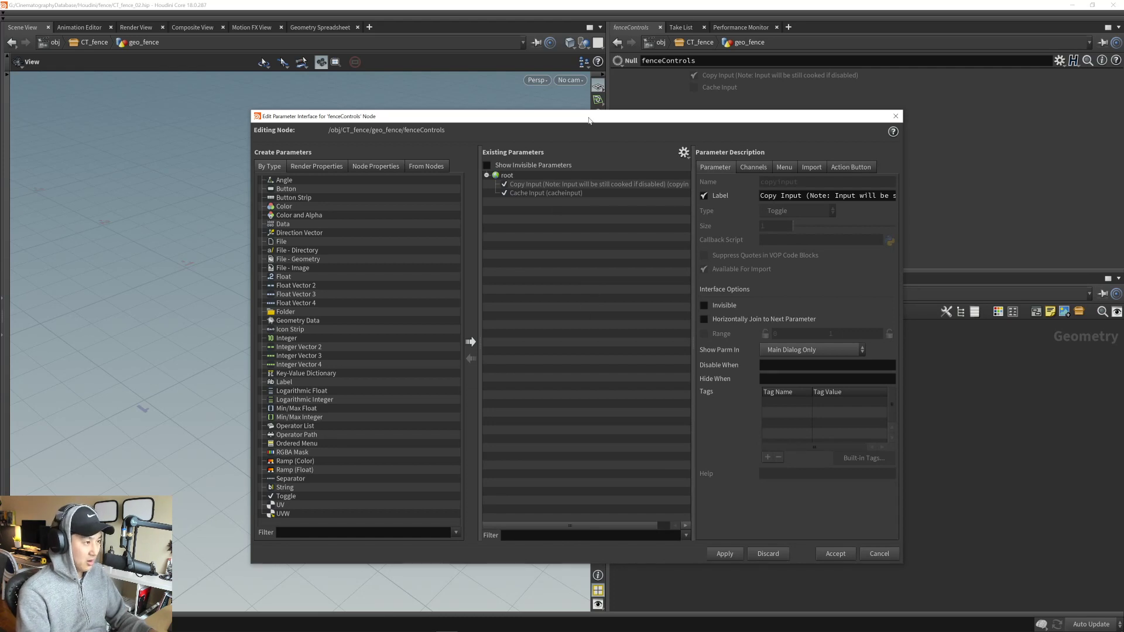
drag(589, 120, 591, 122)
drag(287, 313, 542, 281)
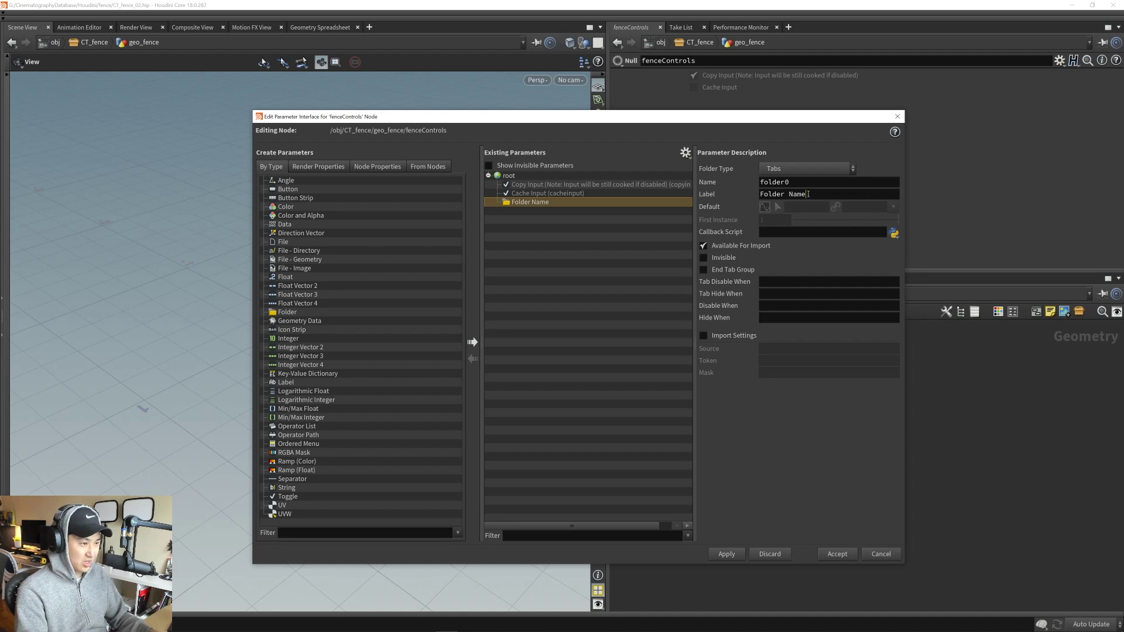
drag(808, 194, 760, 194)
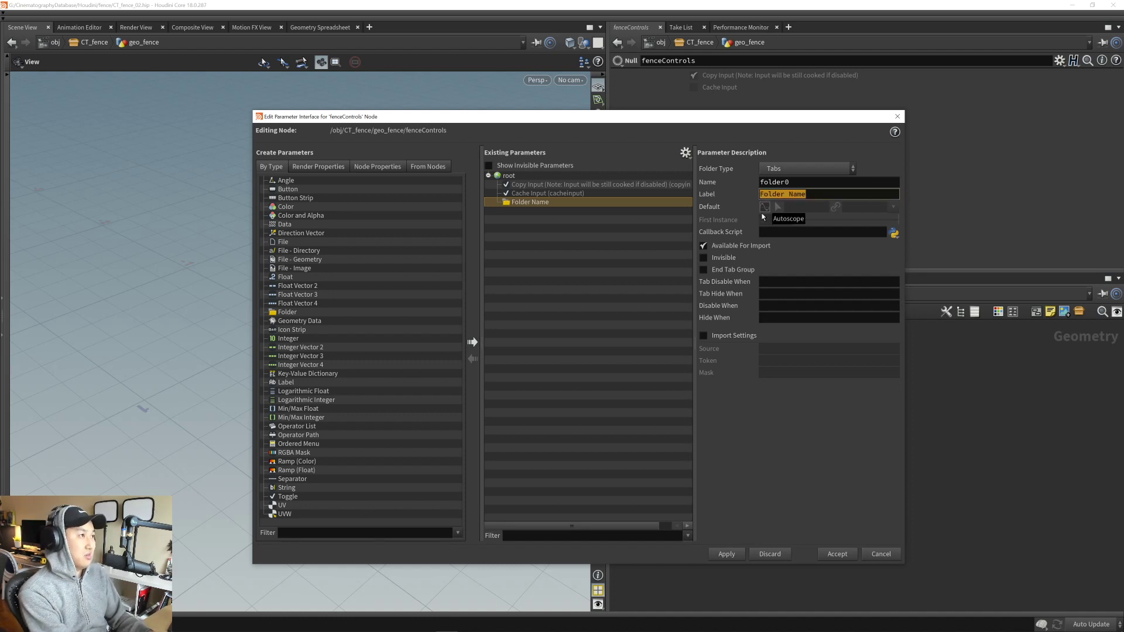
text(Slat)
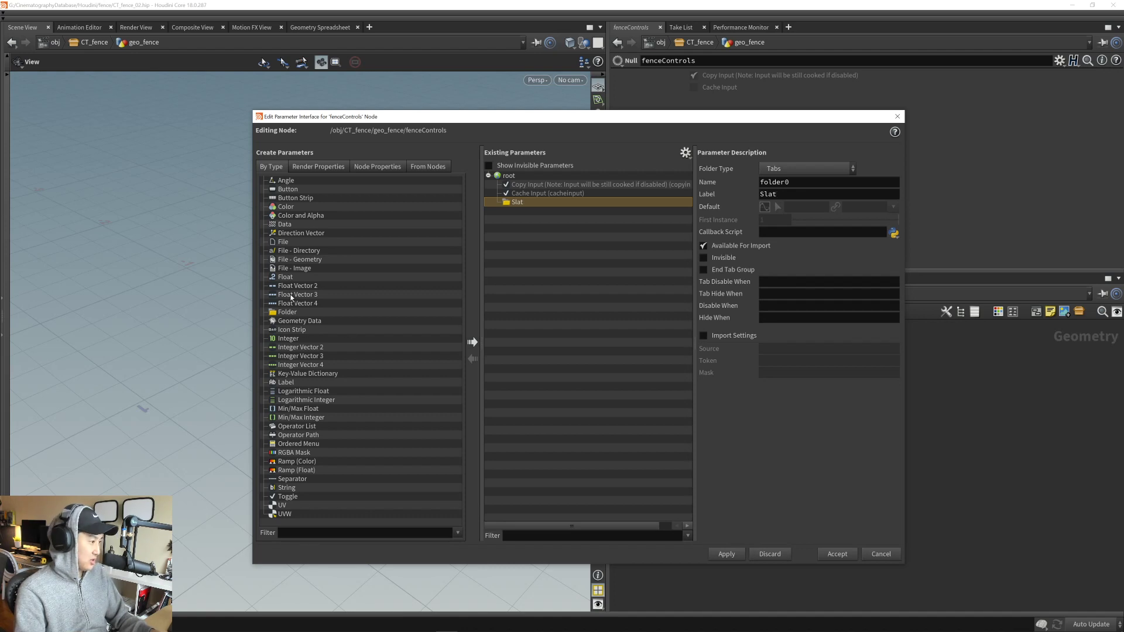
- Add three float parameters, a separator and two more float parameters, in that order, inside the Slat folder
drag(285, 277, 519, 206)
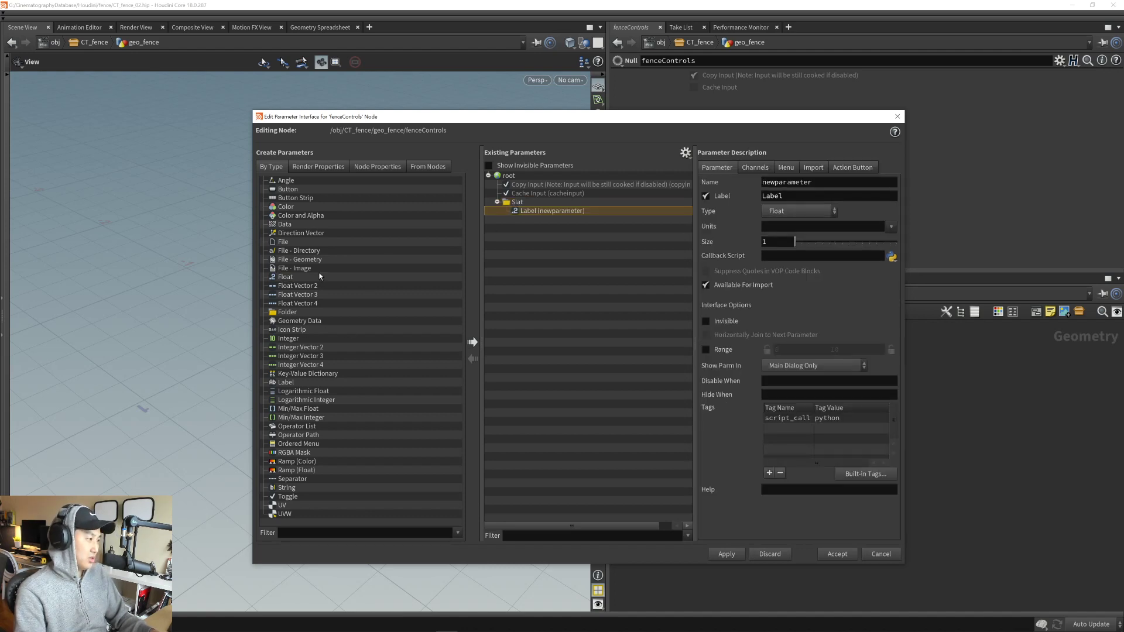
drag(291, 277, 519, 204)
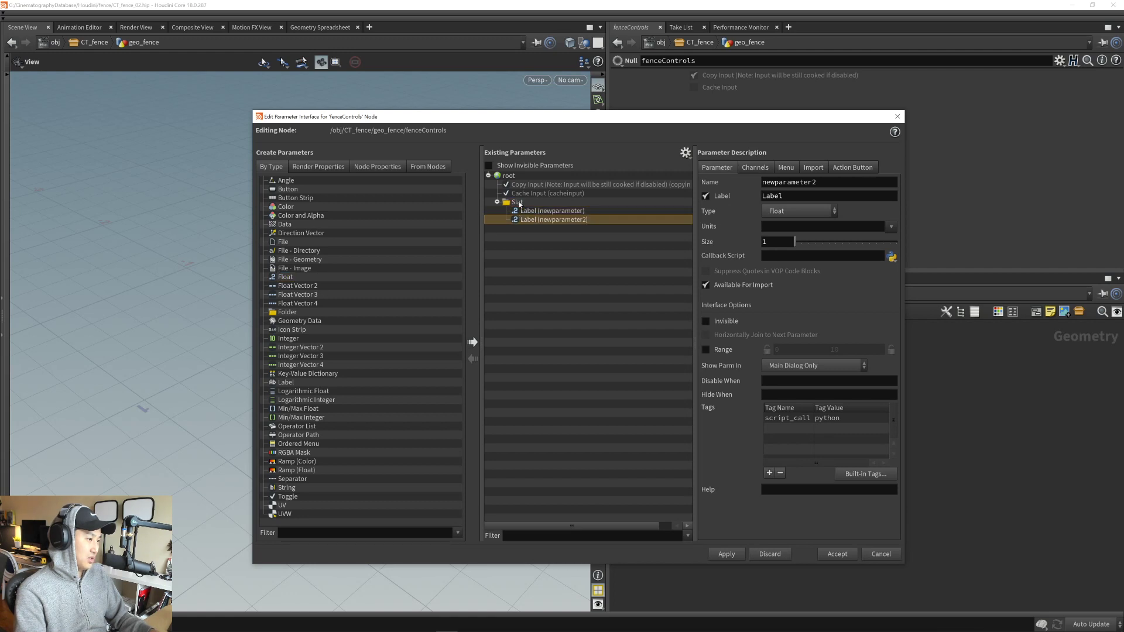
drag(285, 277, 516, 209)
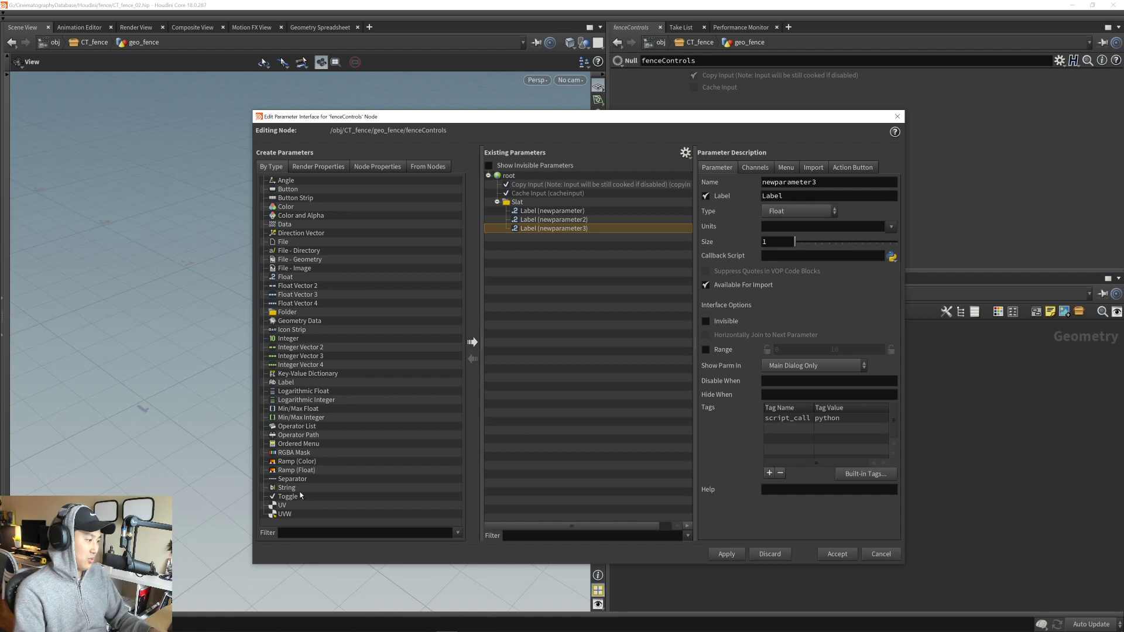
drag(292, 479, 521, 205)
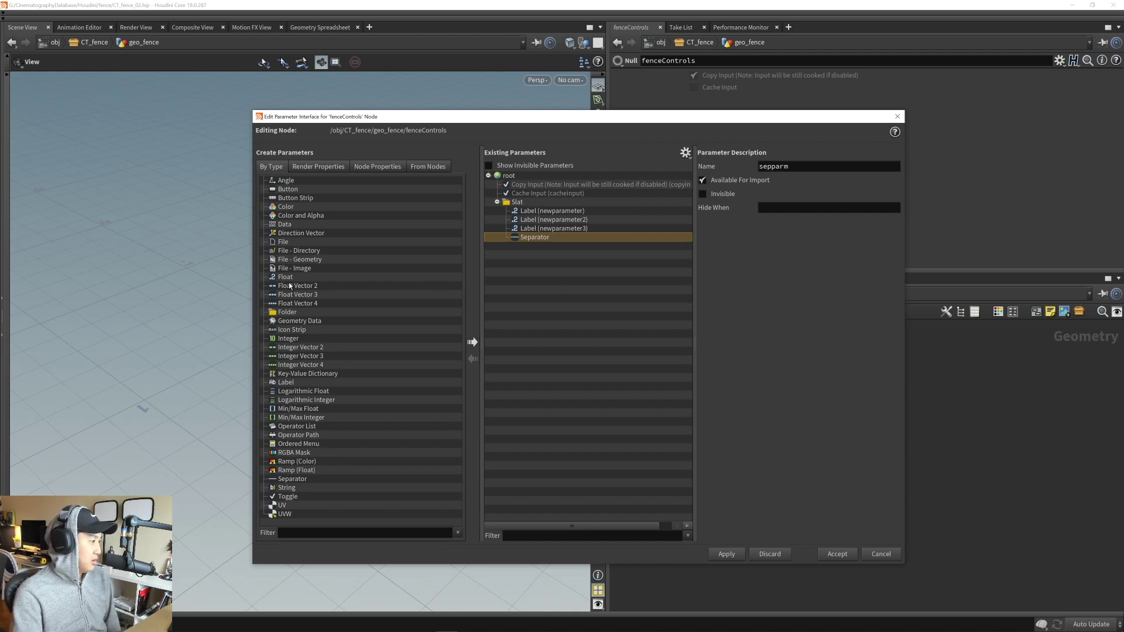
drag(285, 277, 536, 247)
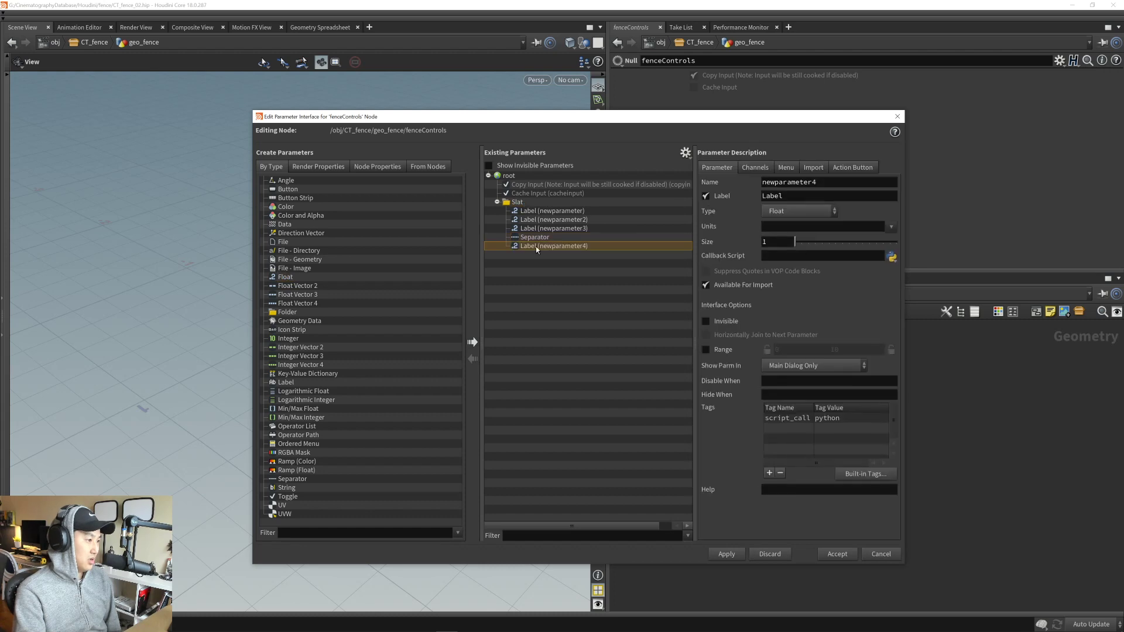
drag(285, 277, 531, 210)
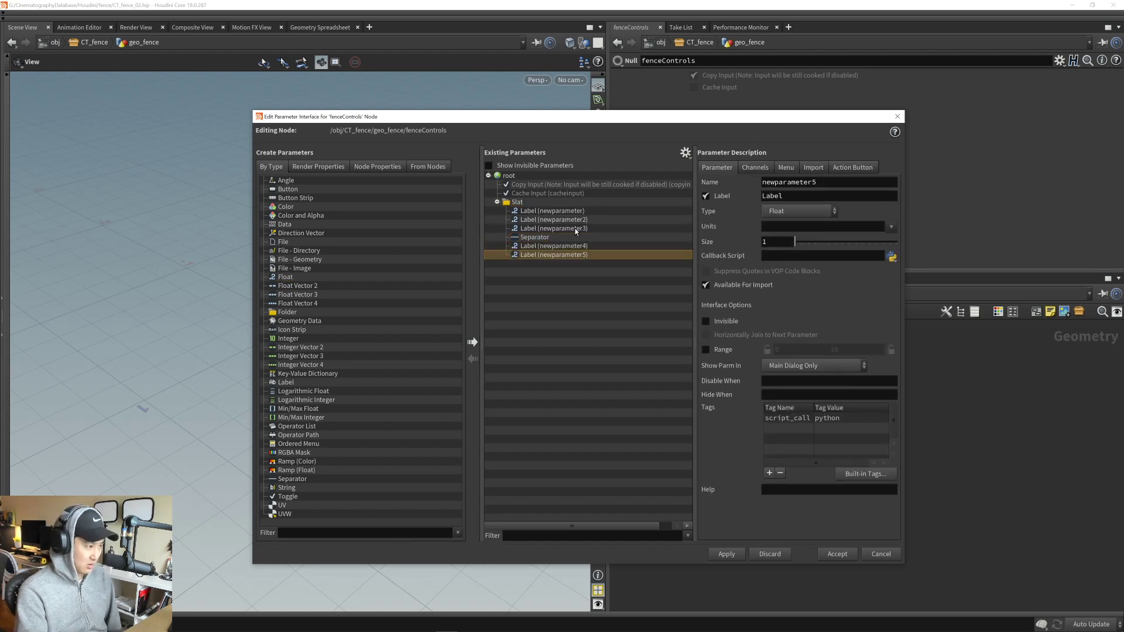
- Name the first float parameter in the Slat folder slatWidth and label it Slat Width
click(567, 212)
double_click(833, 182)
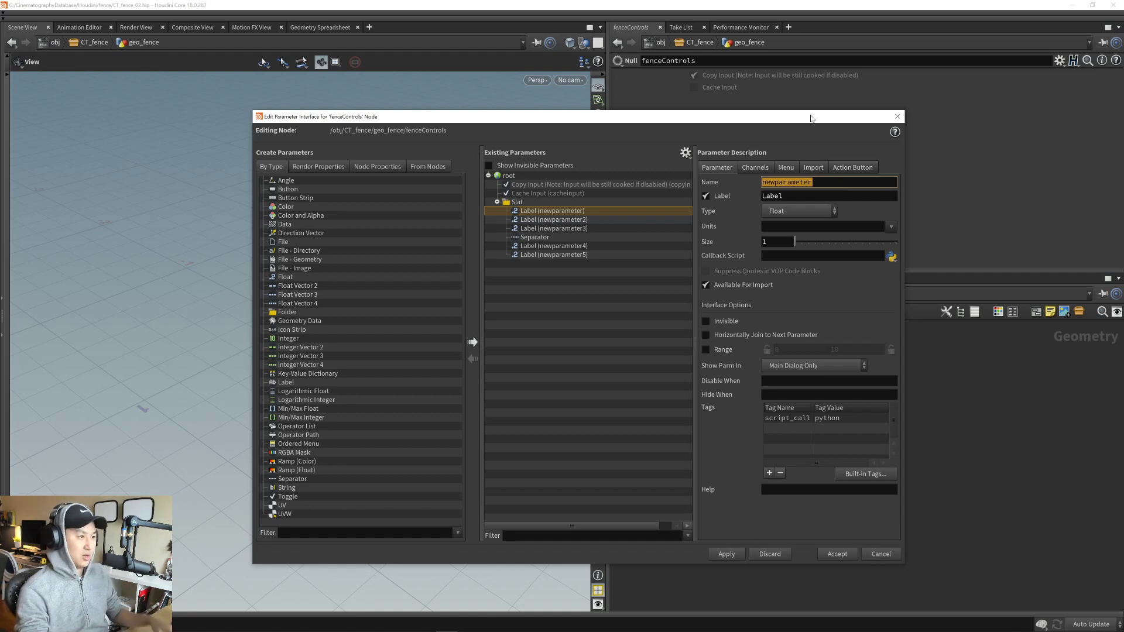
drag(811, 118, 805, 131)
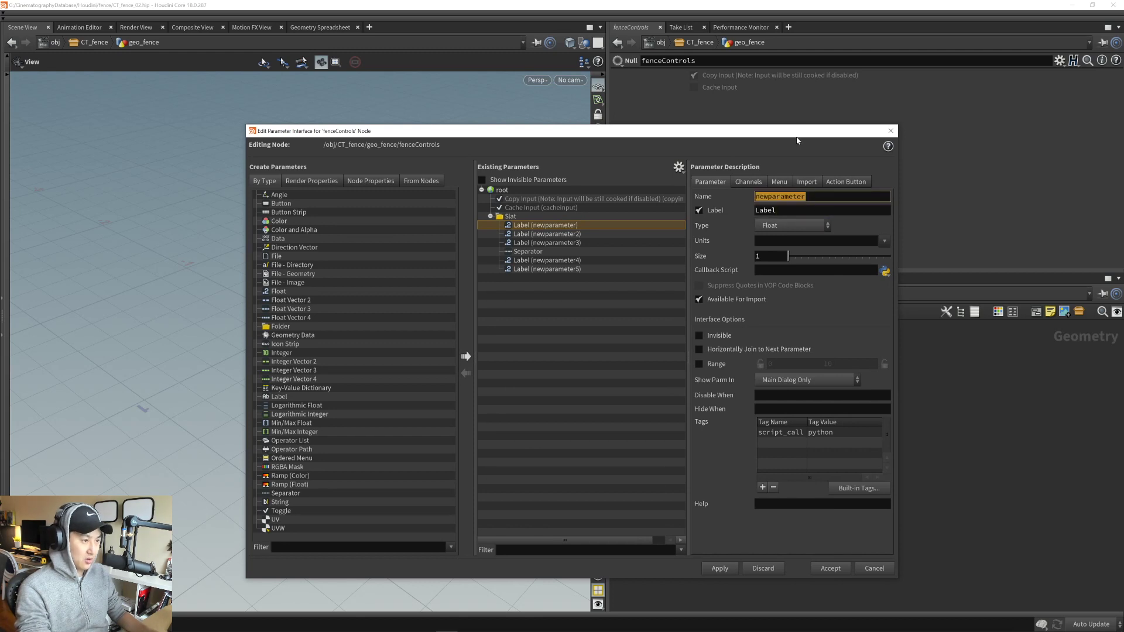
drag(796, 129, 795, 133)
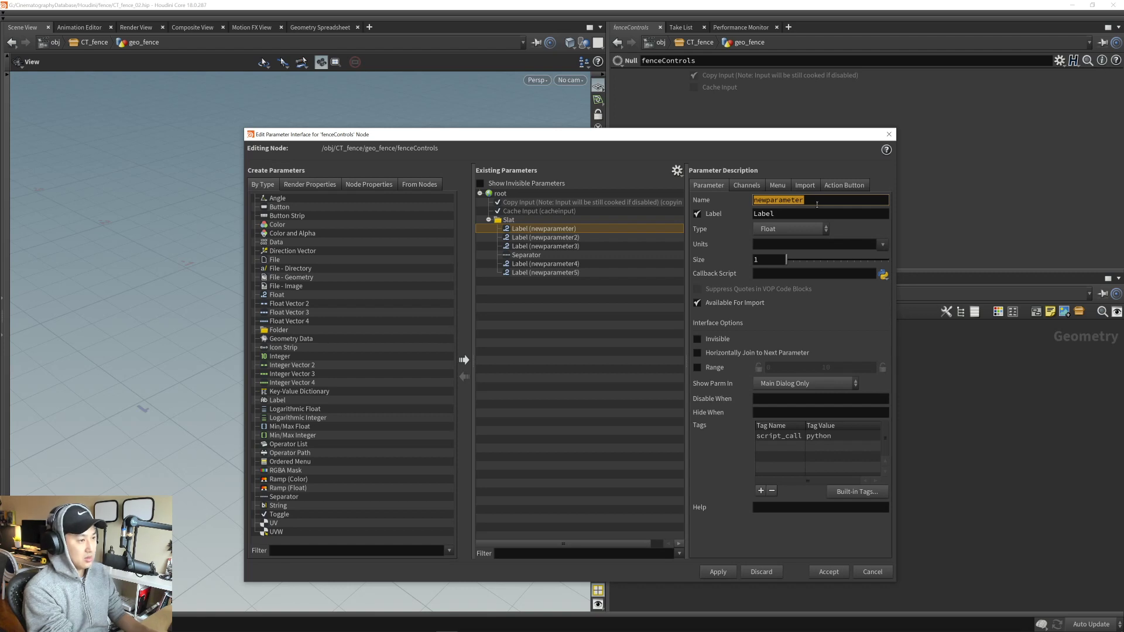
text(s)
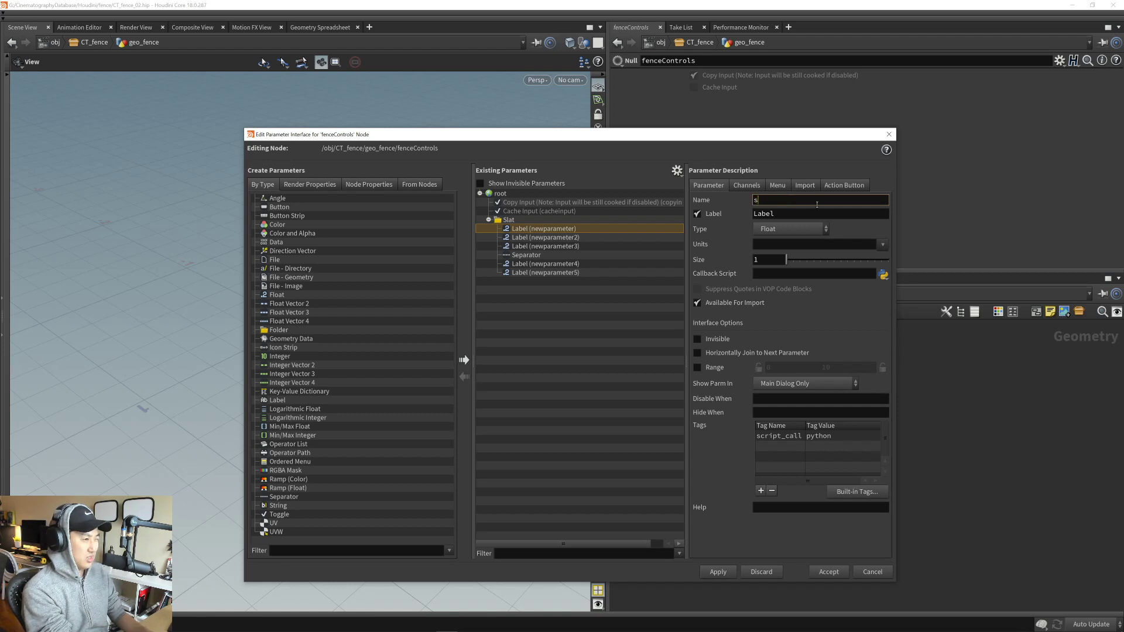
text(lat)
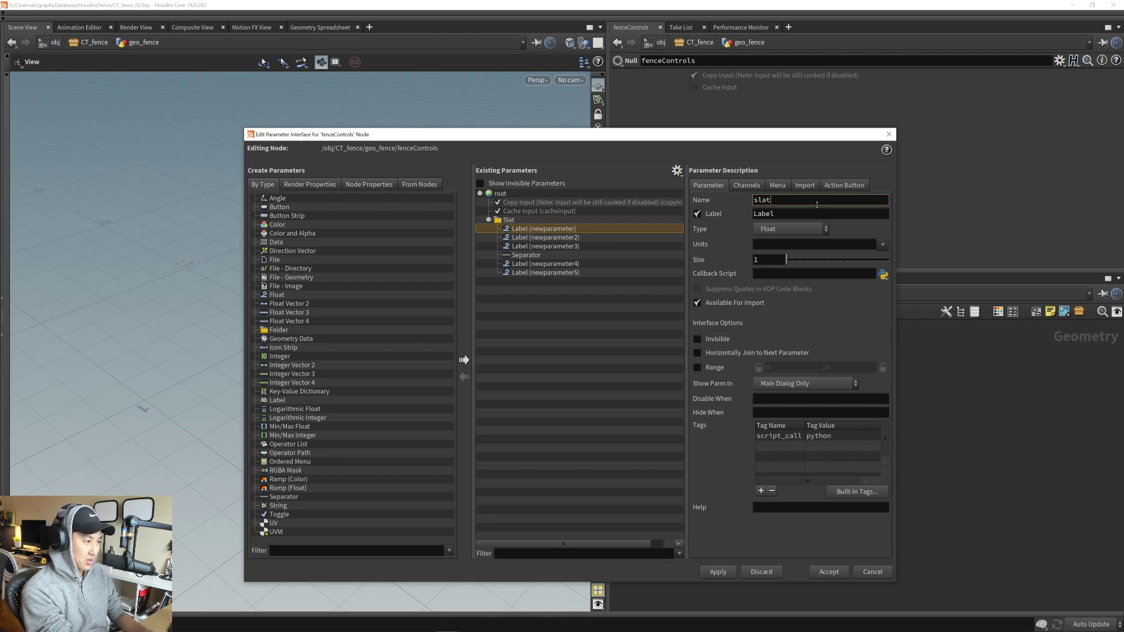
text(Width)
key(Tab)
text(Slat Wid)
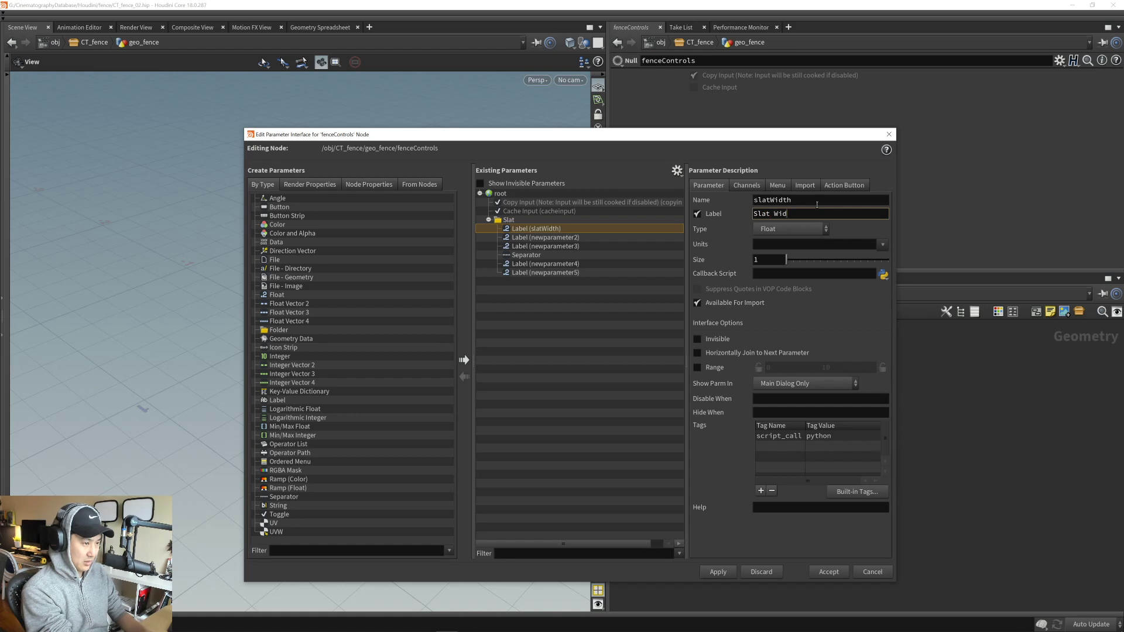
text(th)
key(Return)
- Name the second float parameter in the Slat folder slatHeight and label it Slat Height
click(559, 240)
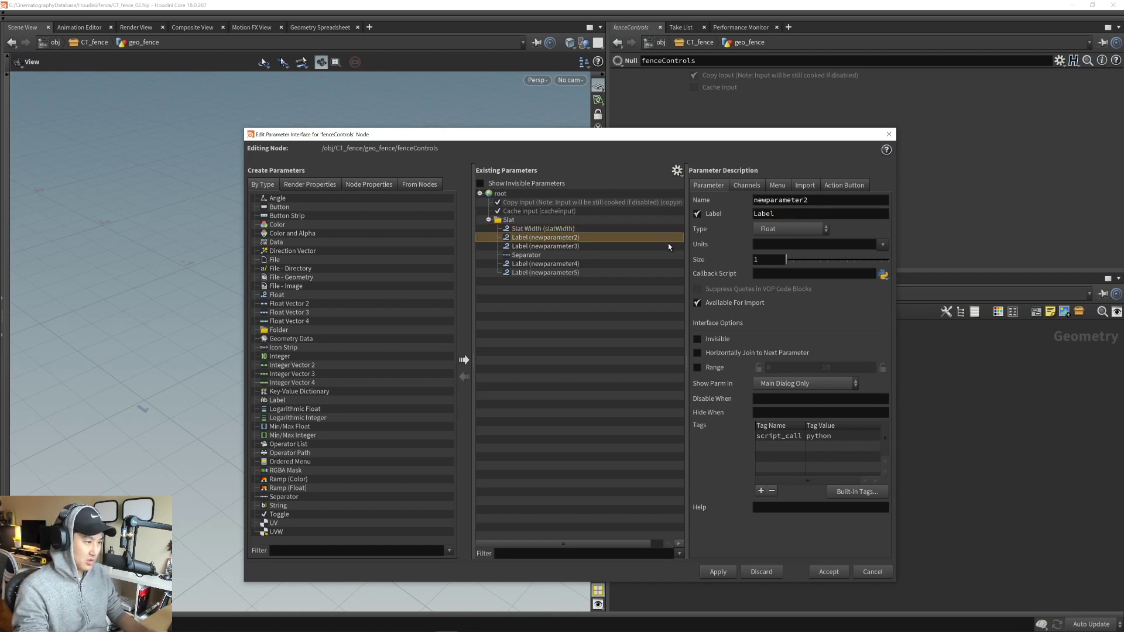
double_click(791, 200)
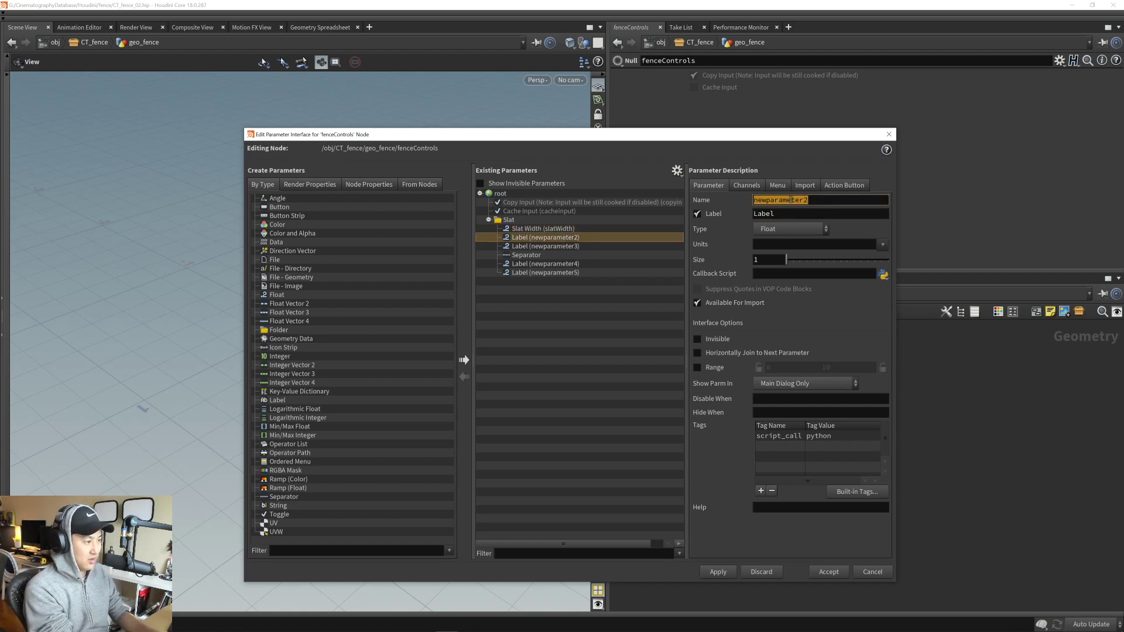
text(slat)
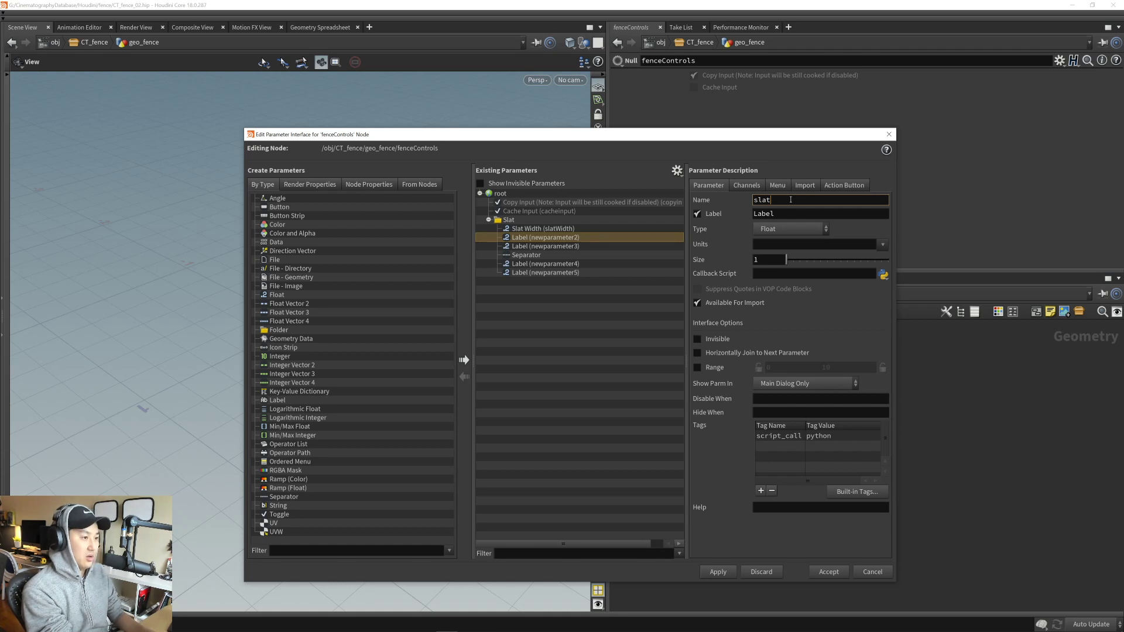
text(Height)
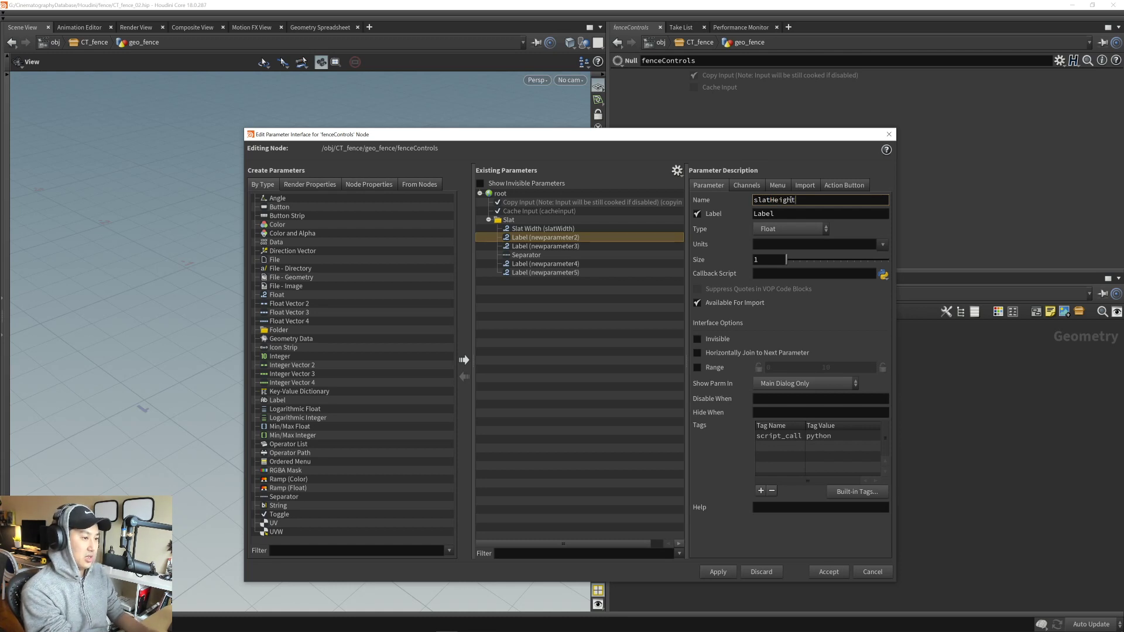
key(Return)
double_click(777, 216)
text(Slat Height)
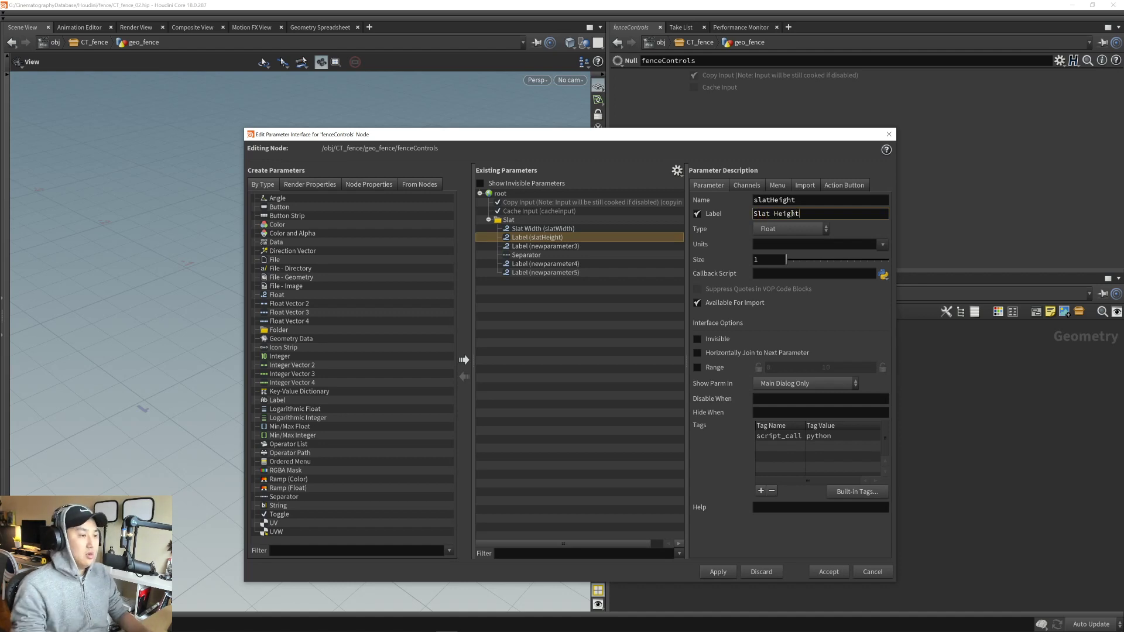
key(Return)
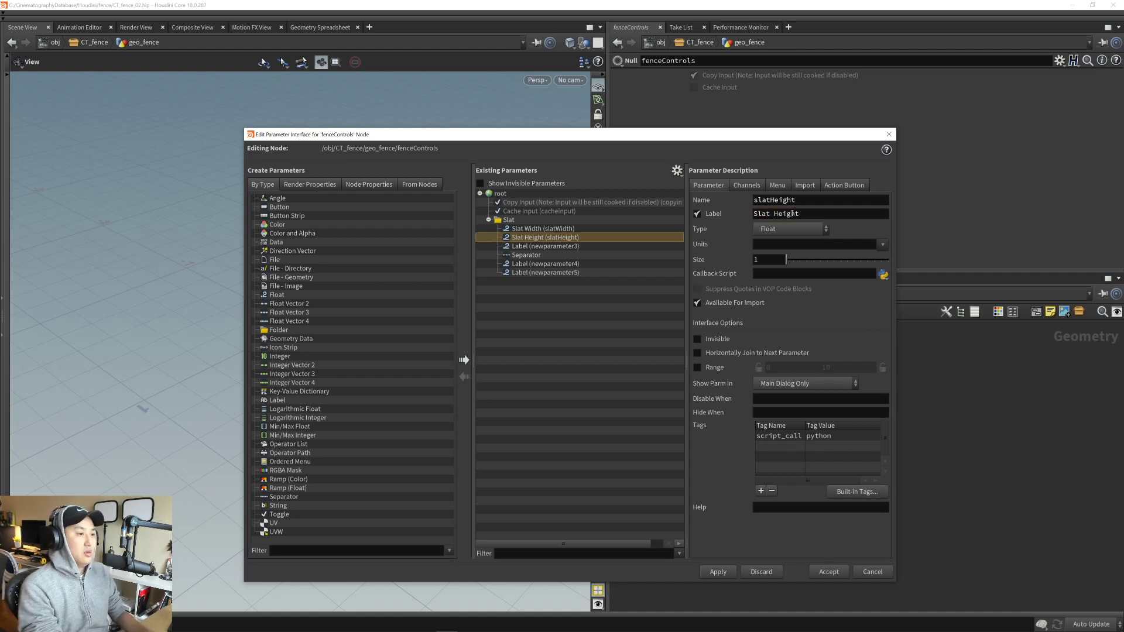
- Name the third float parameter in the Slat folder slatDepth and label it Slat Depth
click(627, 247)
drag(754, 200, 784, 201)
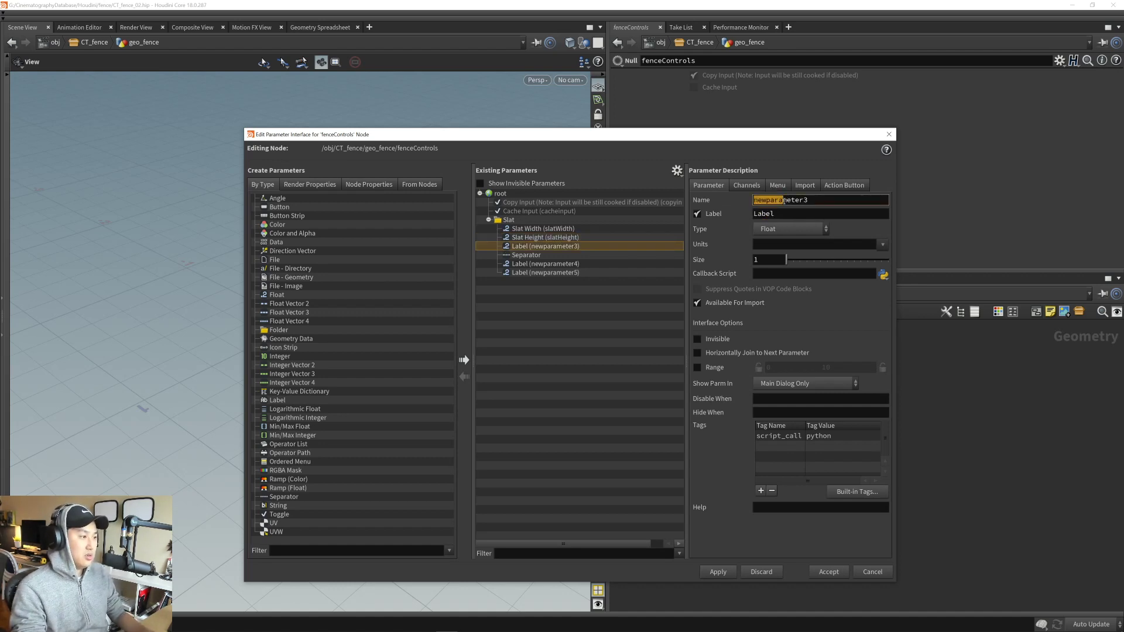
text(slat)
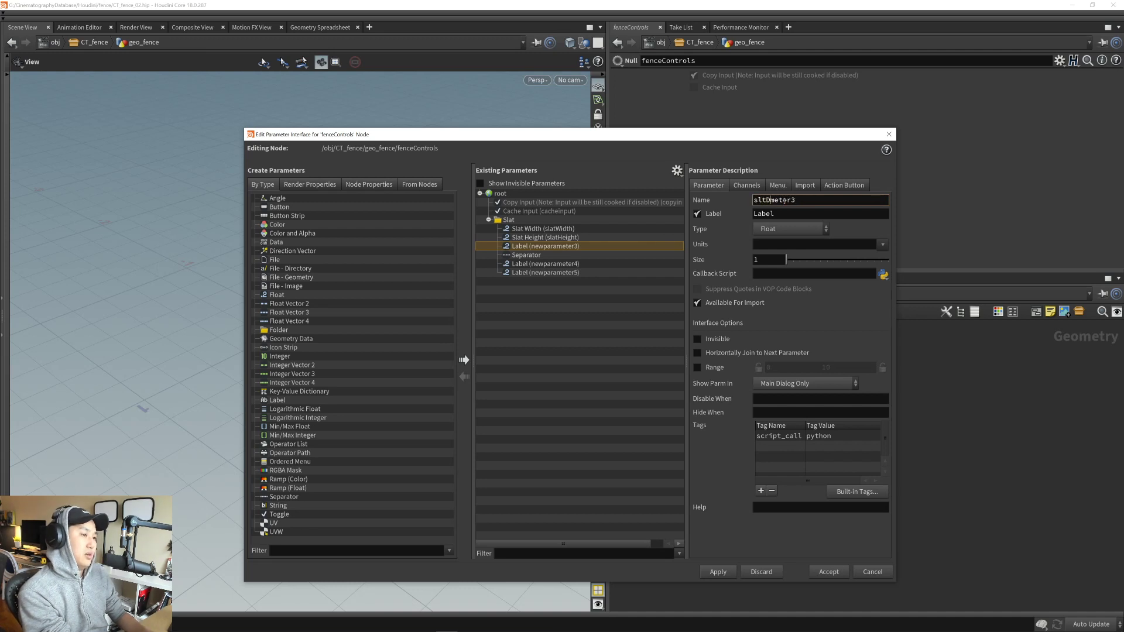
text(Depth)
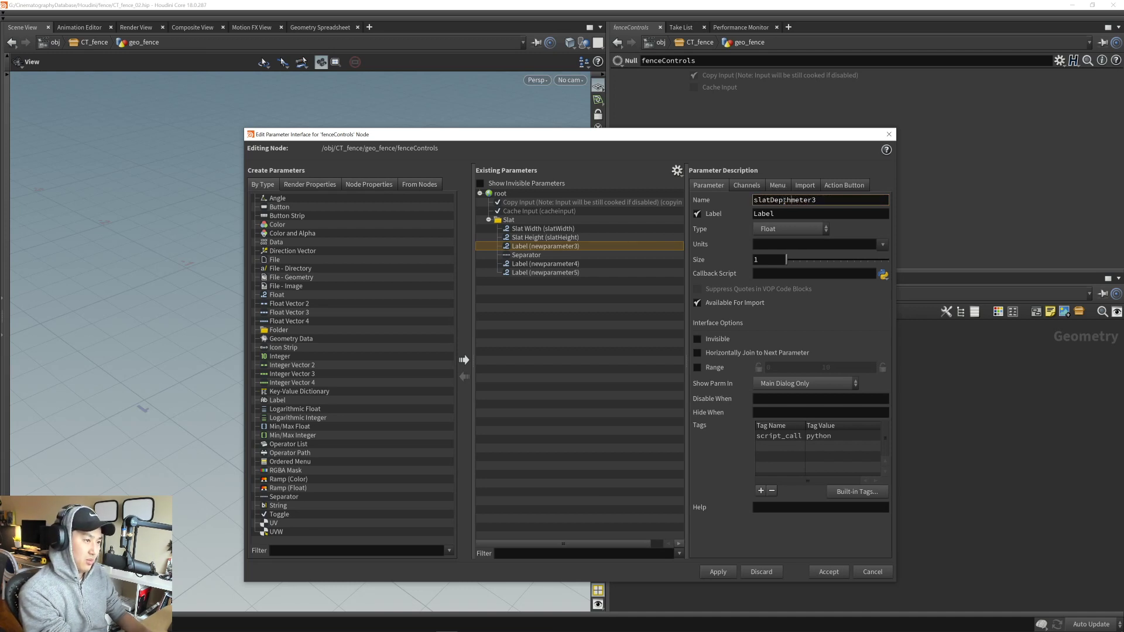
key(Delete)
key(Delete)
key(Delete)
key(Delete)
key(Delete)
key(Delete)
key(Return)
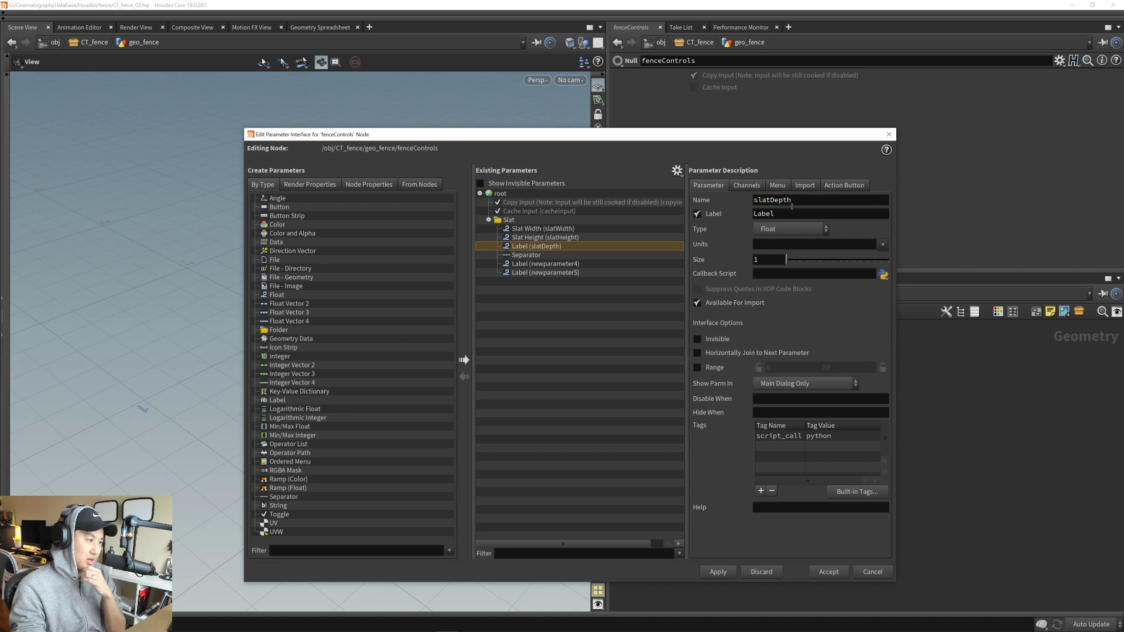
double_click(777, 215)
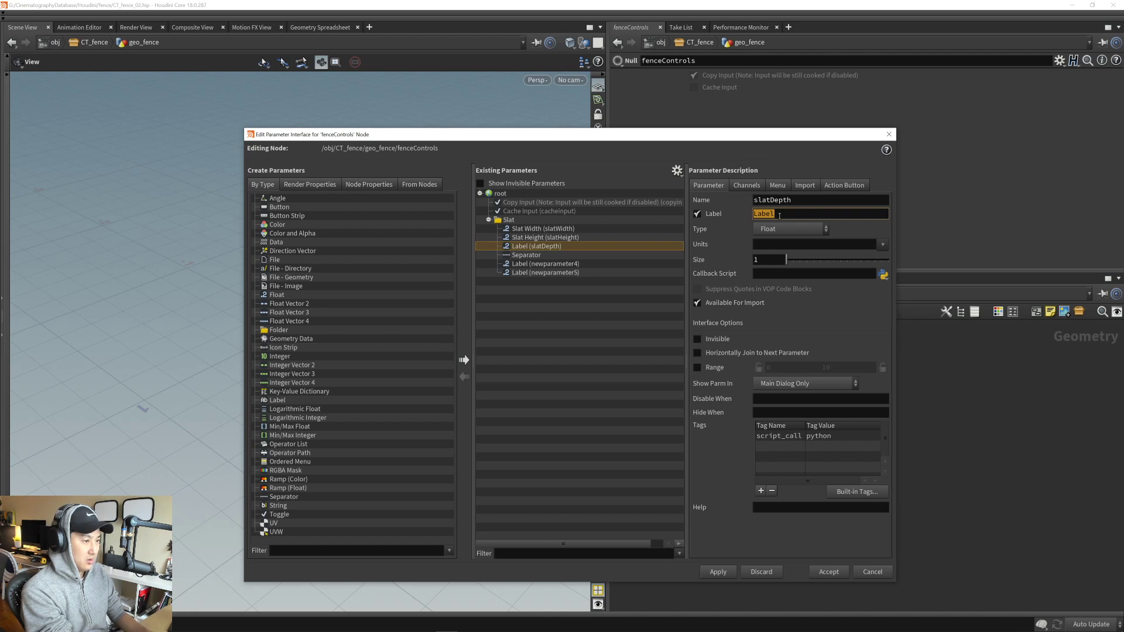
text(Slat Depth)
key(Return)
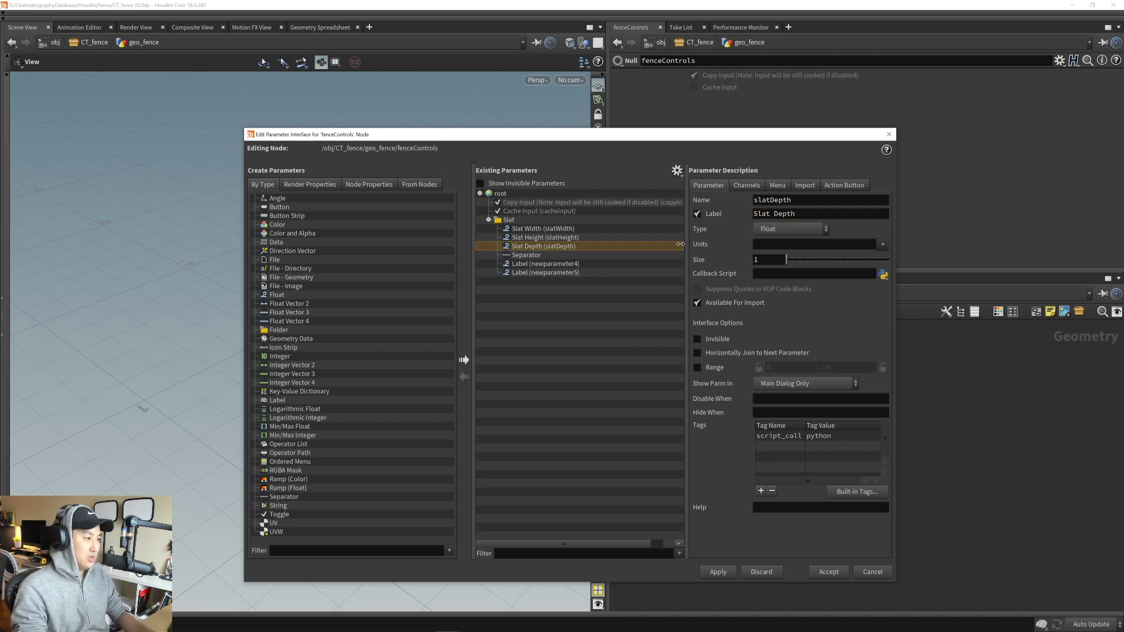
- Name the first float parameter below the separator slatTopWidthOffset and label it Top Width Offset
click(561, 263)
double_click(790, 200)
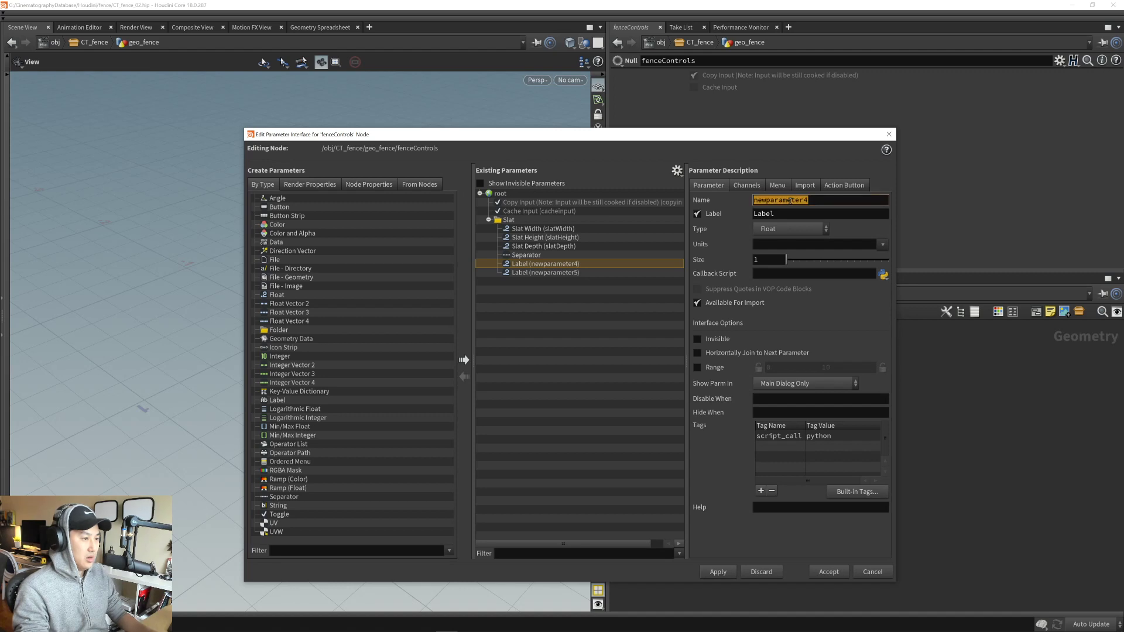
text(slatArro)
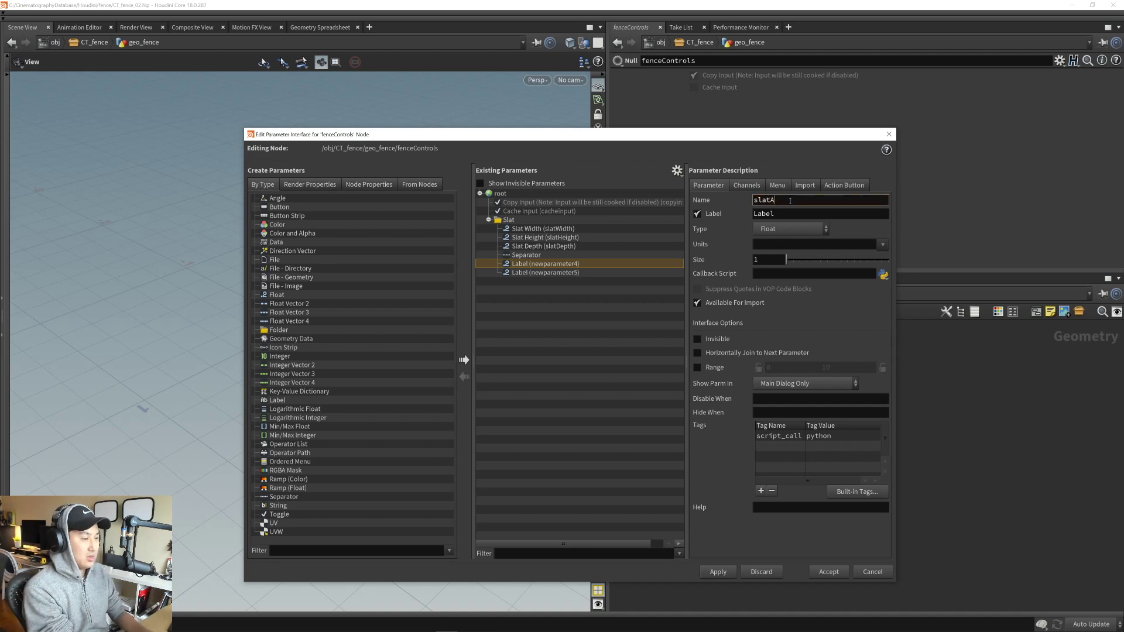
key(BackSpace)
key(BackSpace)
key(BackSpace)
key(BackSpace)
text(Top)
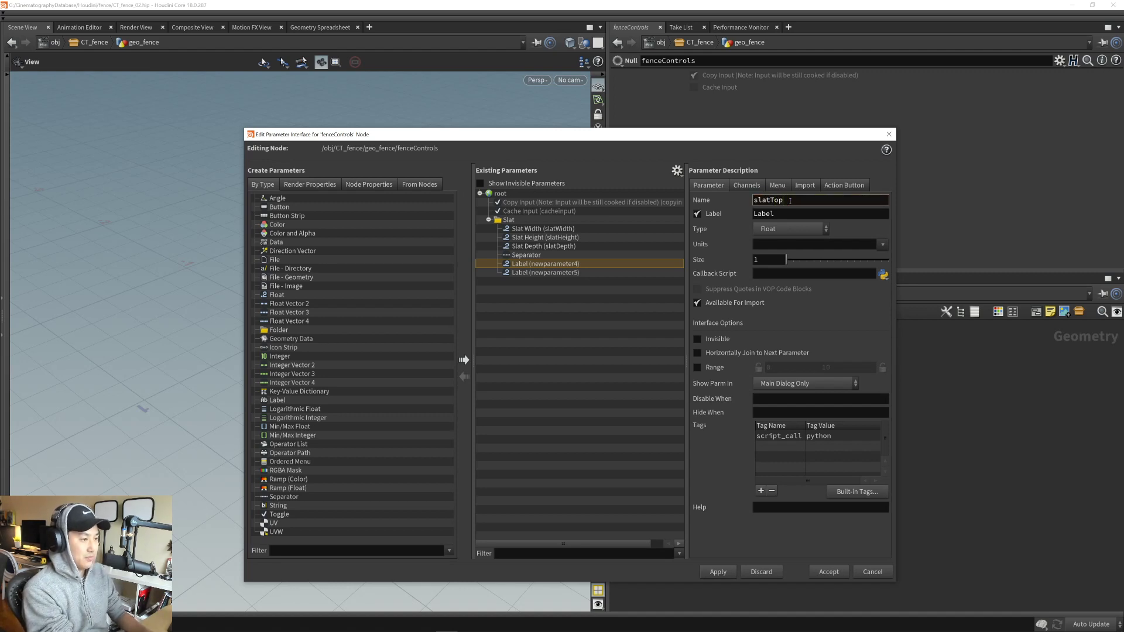
text(Width)
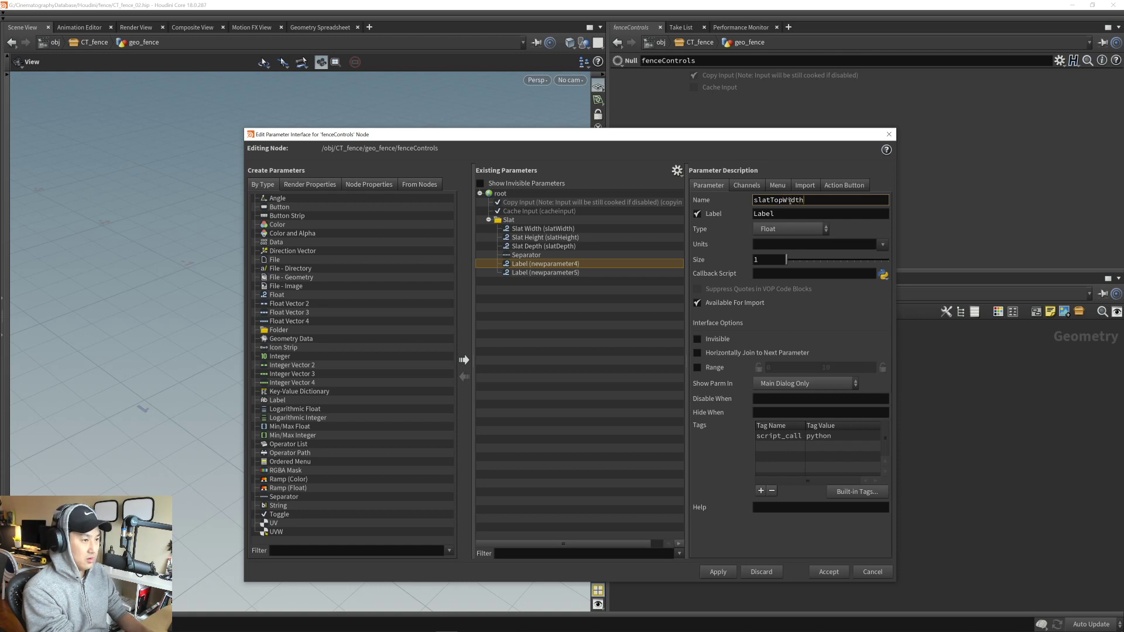
key(Return)
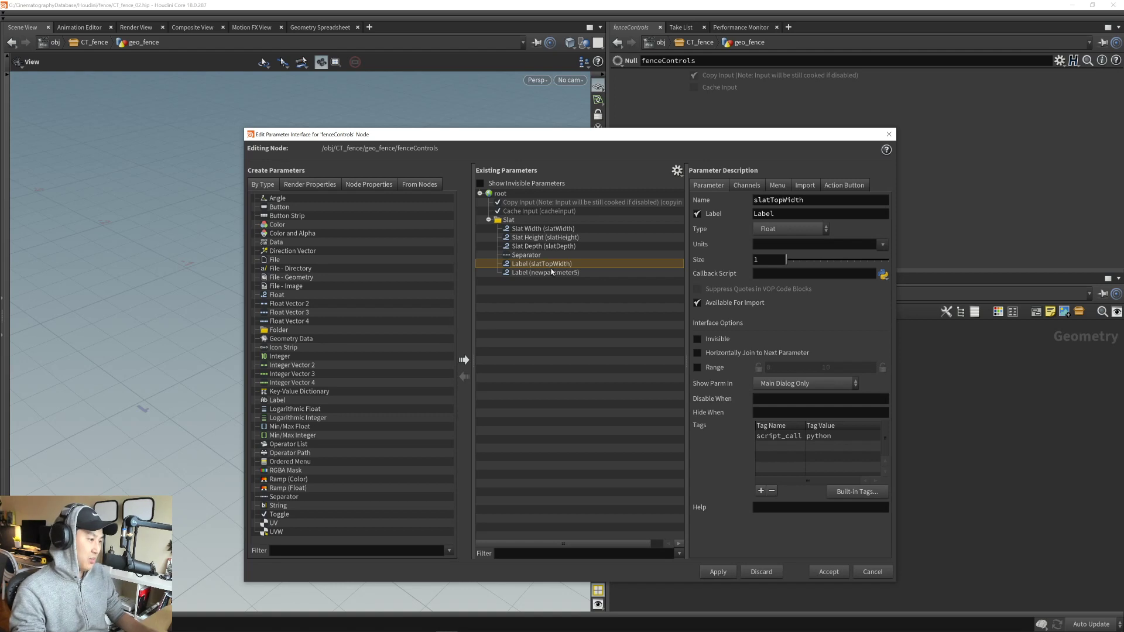
click(809, 203)
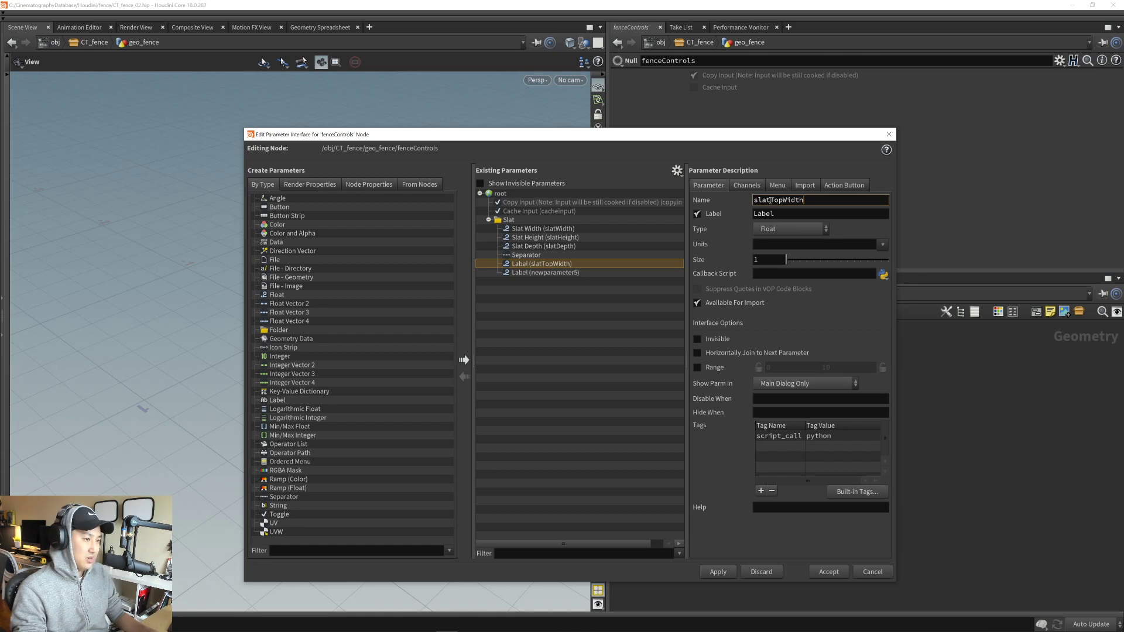
text(Offset)
key(Return)
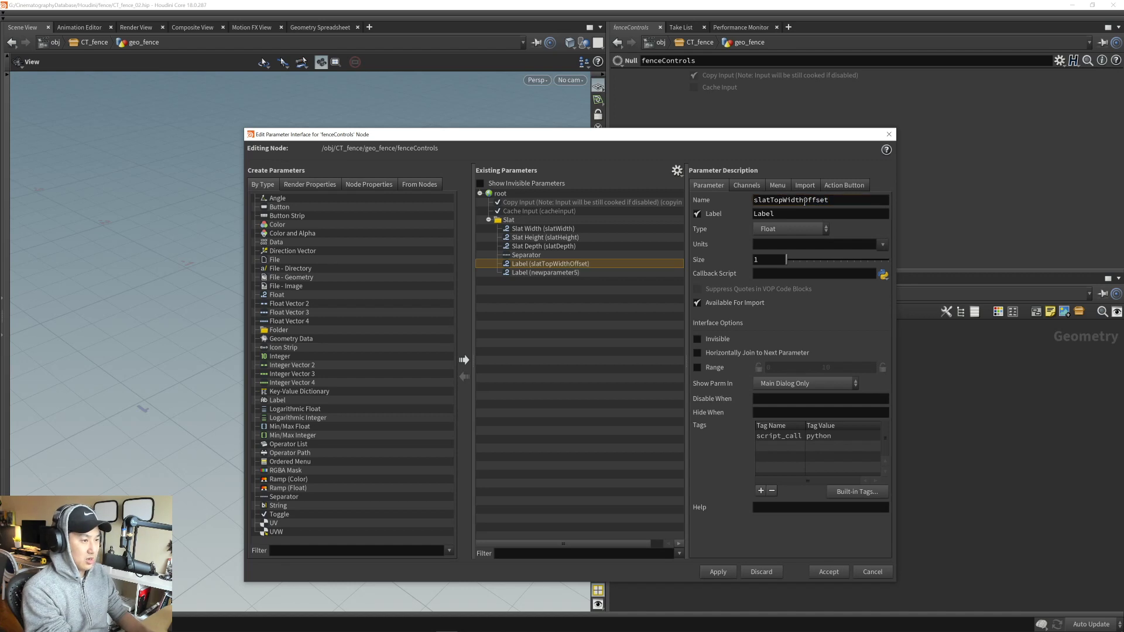
double_click(784, 215)
text(To)
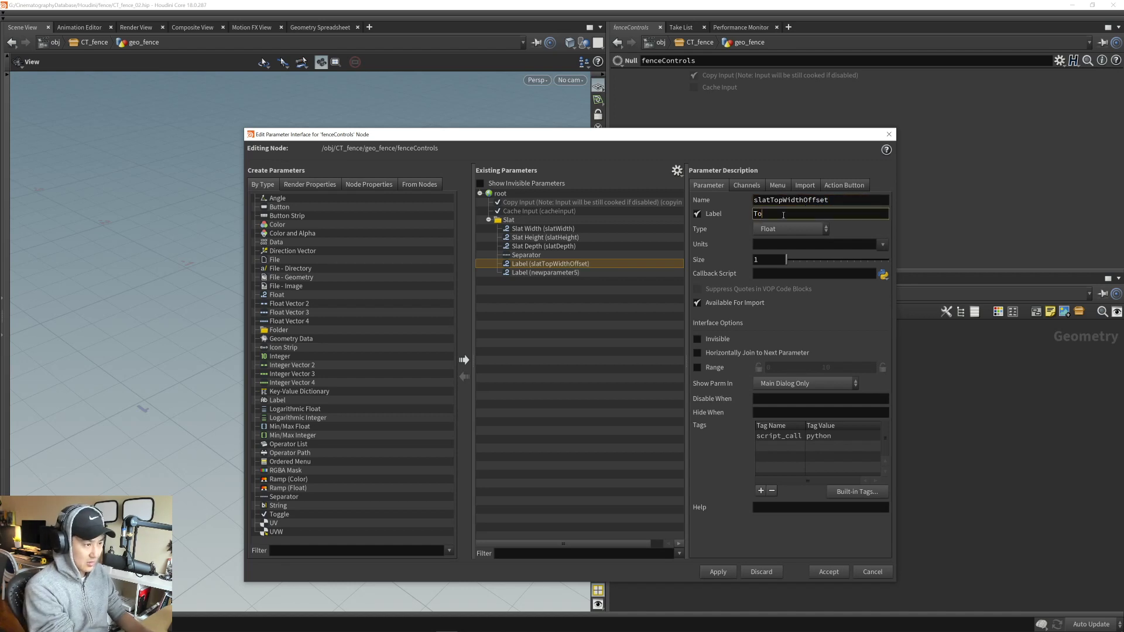
text(p Width Offset)
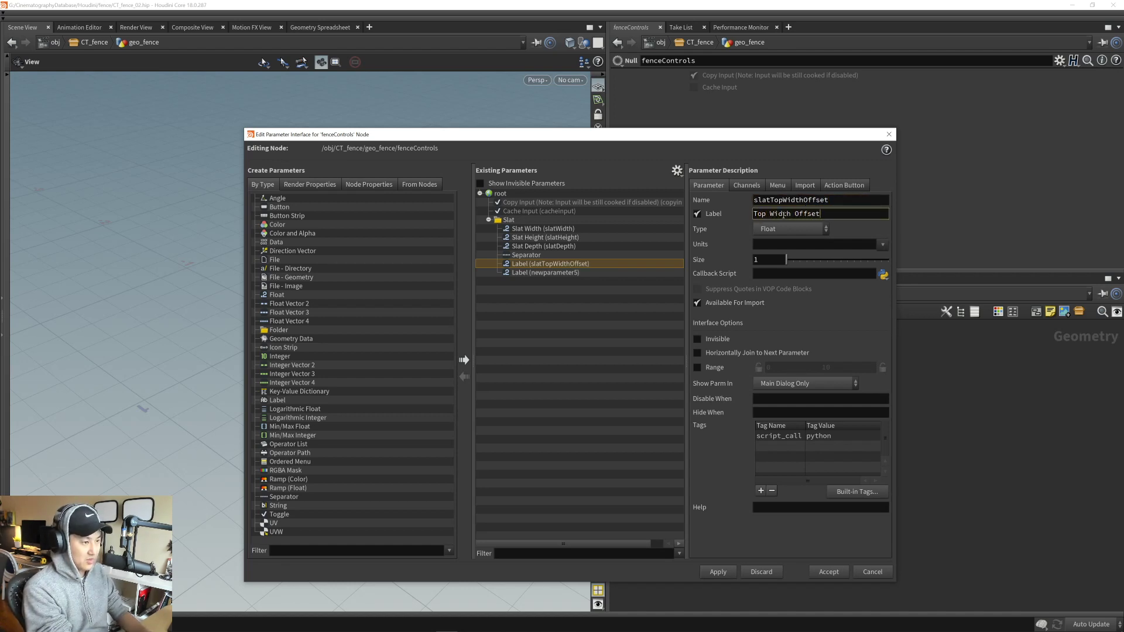
key(Return)
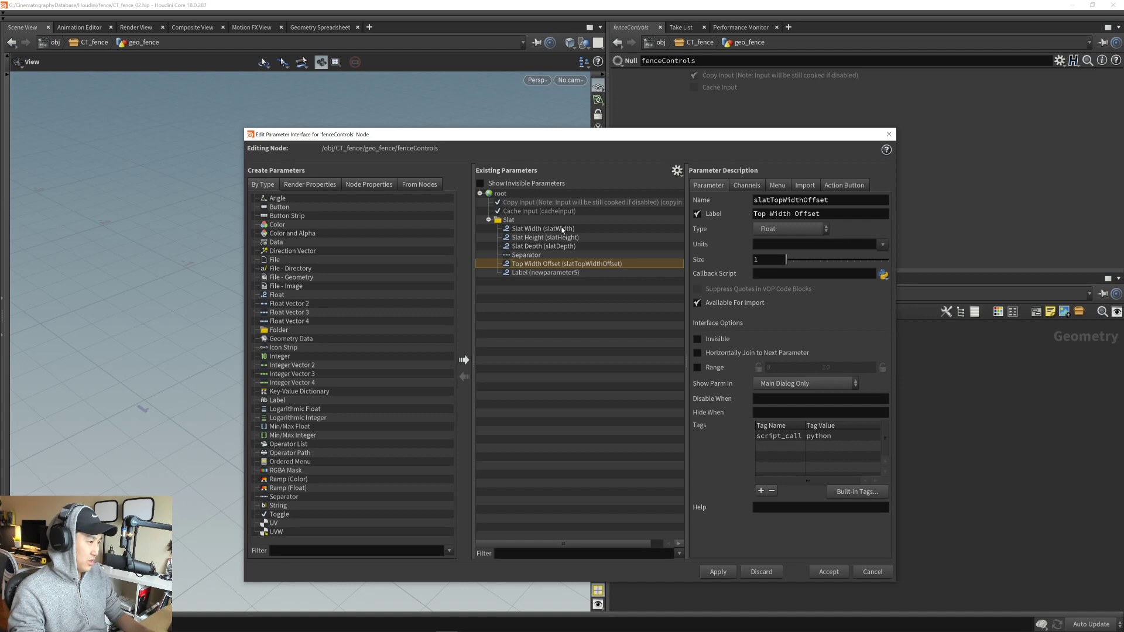
- Name the last float parameter in the Slat folder slatTopHeightOffset and label it Top Height Offset
click(563, 274)
double_click(808, 200)
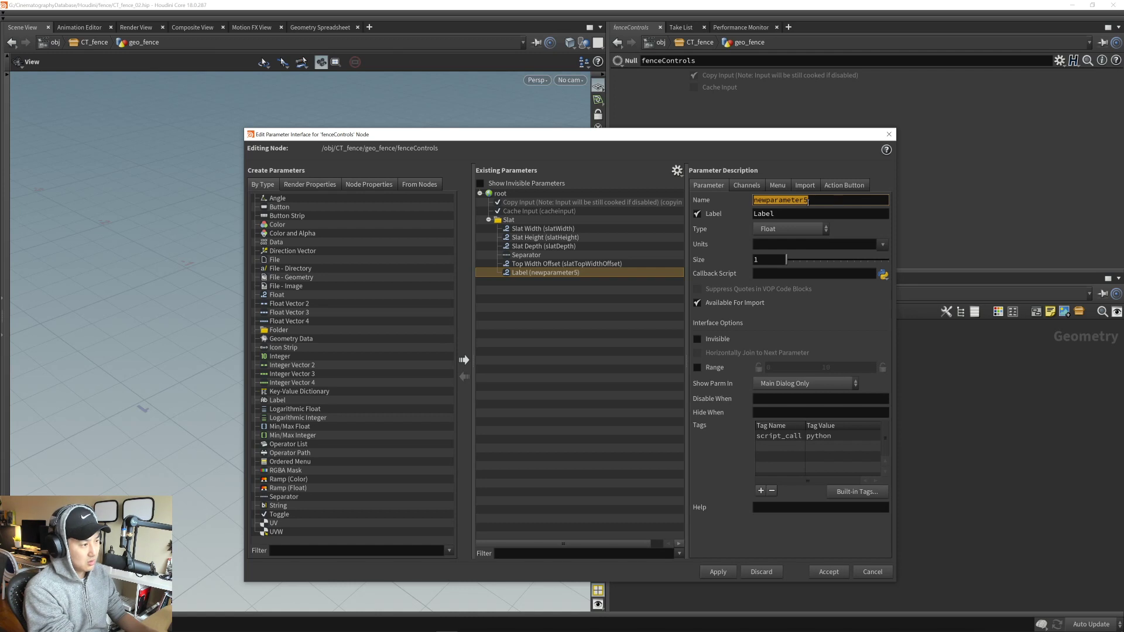
text(slatTop)
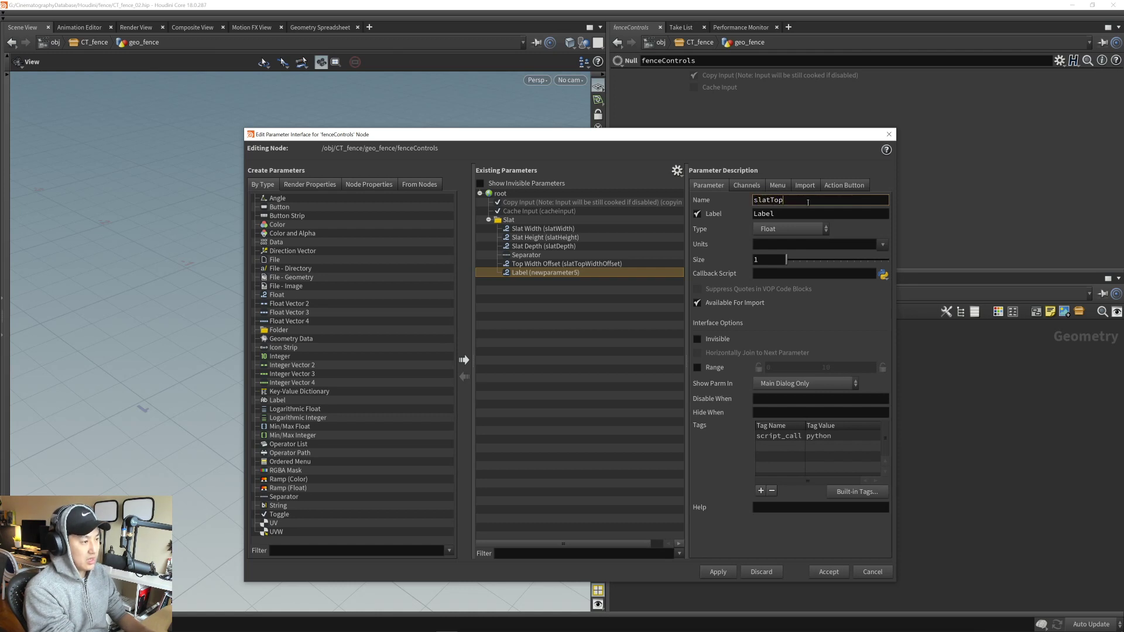
text(HeightOffset)
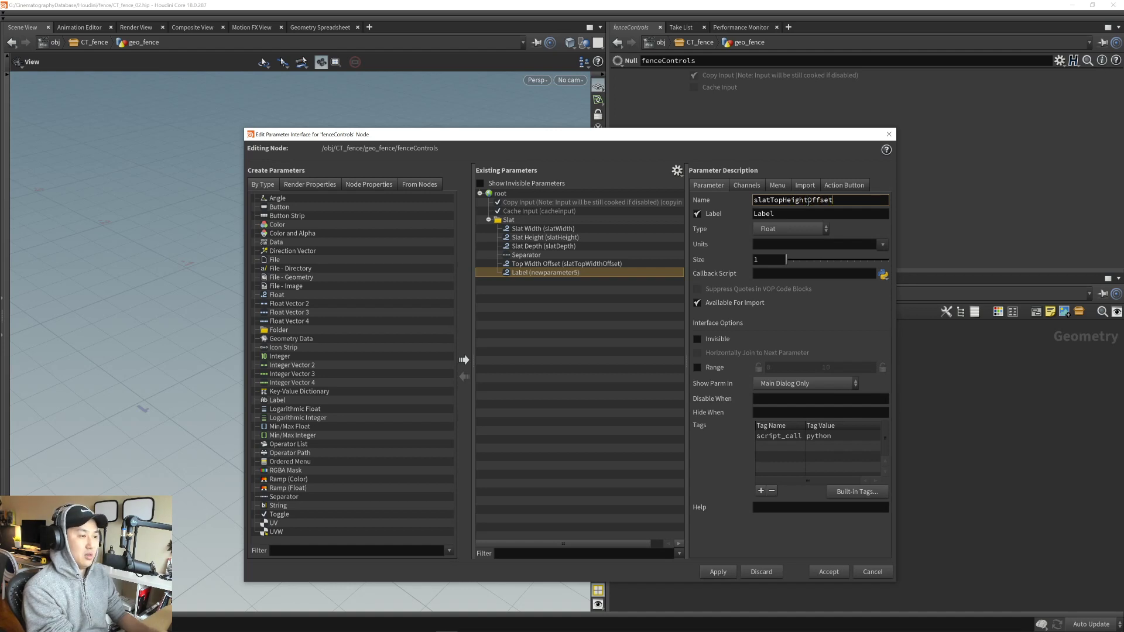
key(Tab)
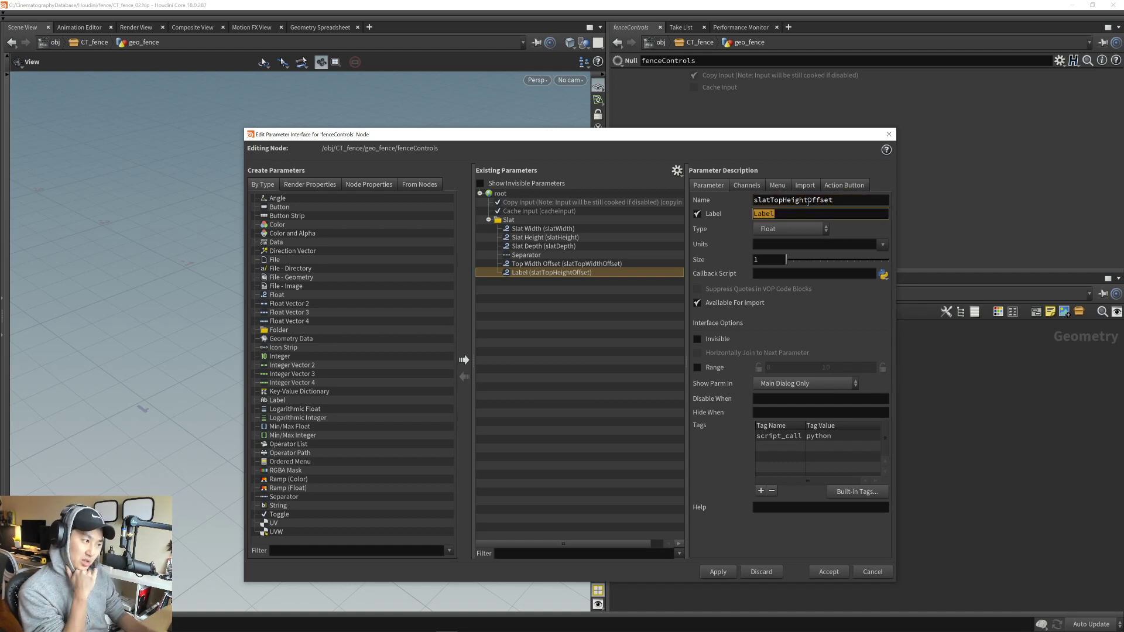
text(To)
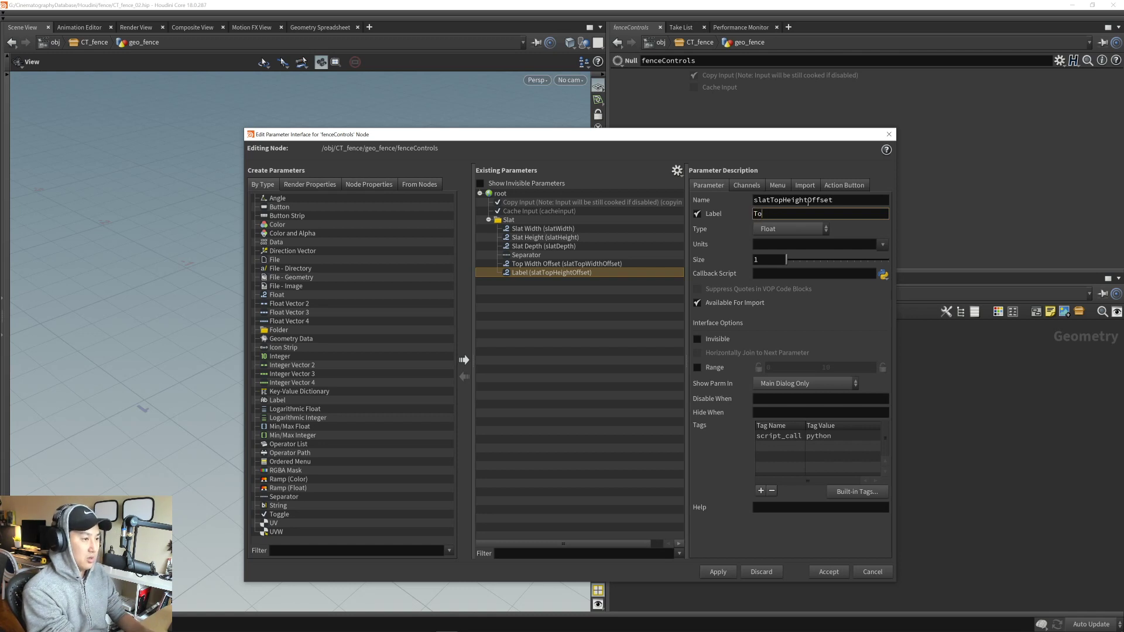
text(p Height Offset)
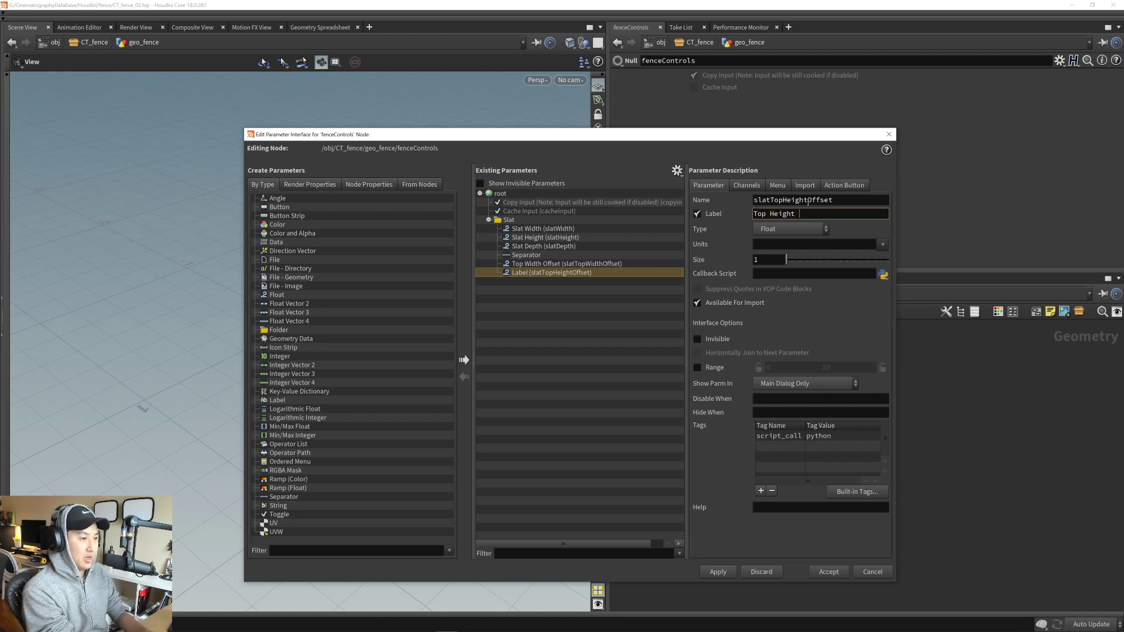
key(Return)
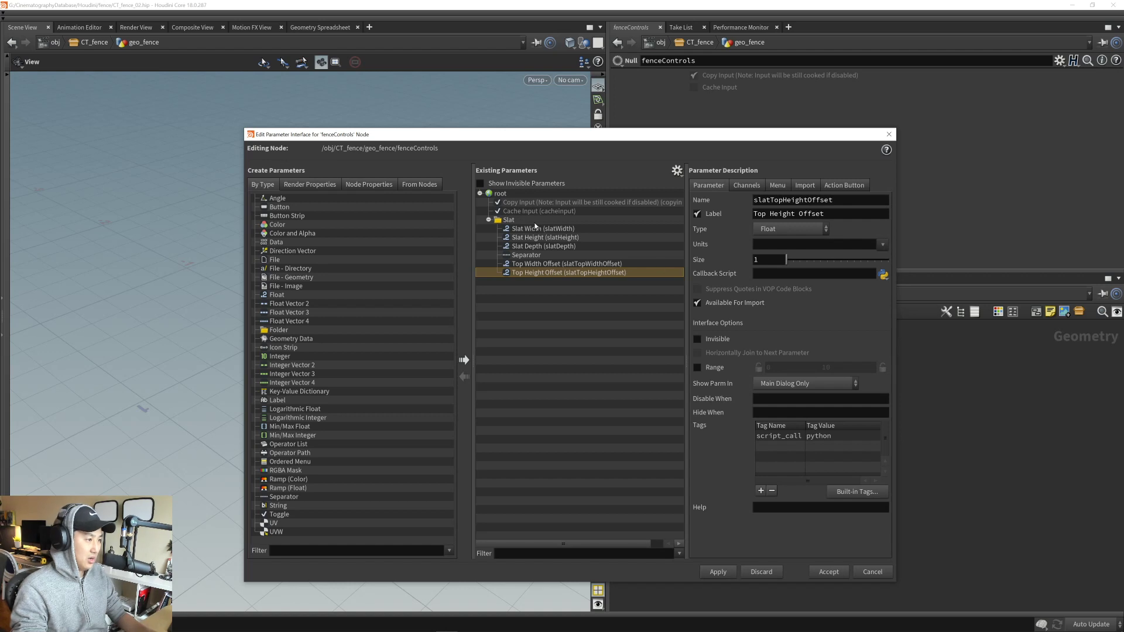
- Review the names and labels of the width, height, depth and top offset parameters in the Slat folder
click(552, 231)
click(554, 238)
click(553, 245)
click(556, 236)
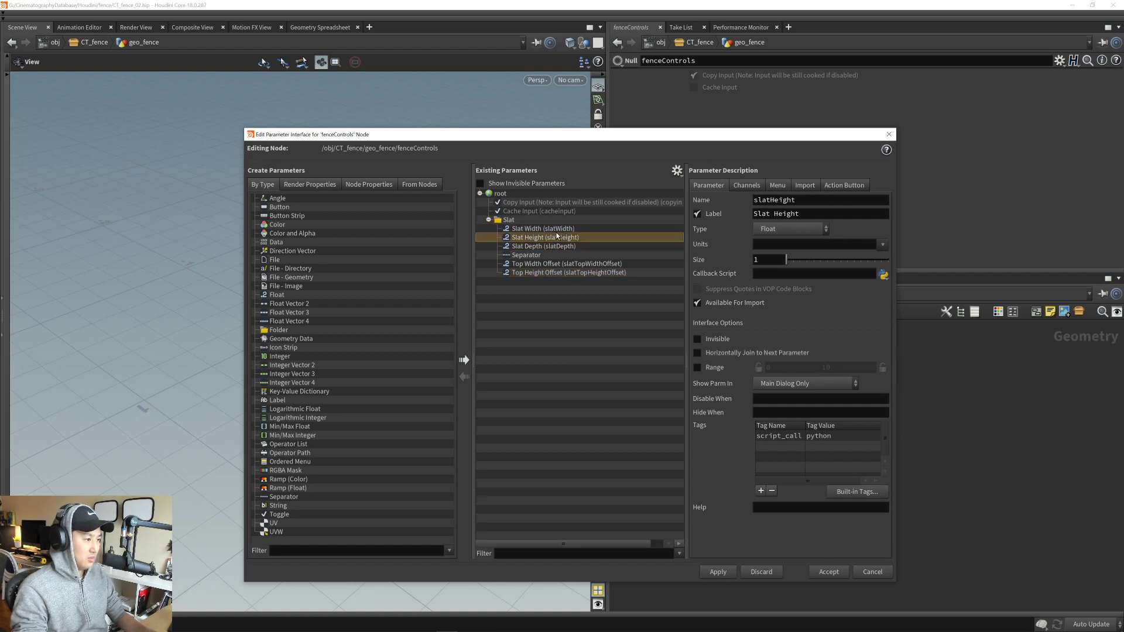
click(557, 230)
click(555, 237)
click(553, 245)
click(555, 237)
click(557, 230)
click(557, 236)
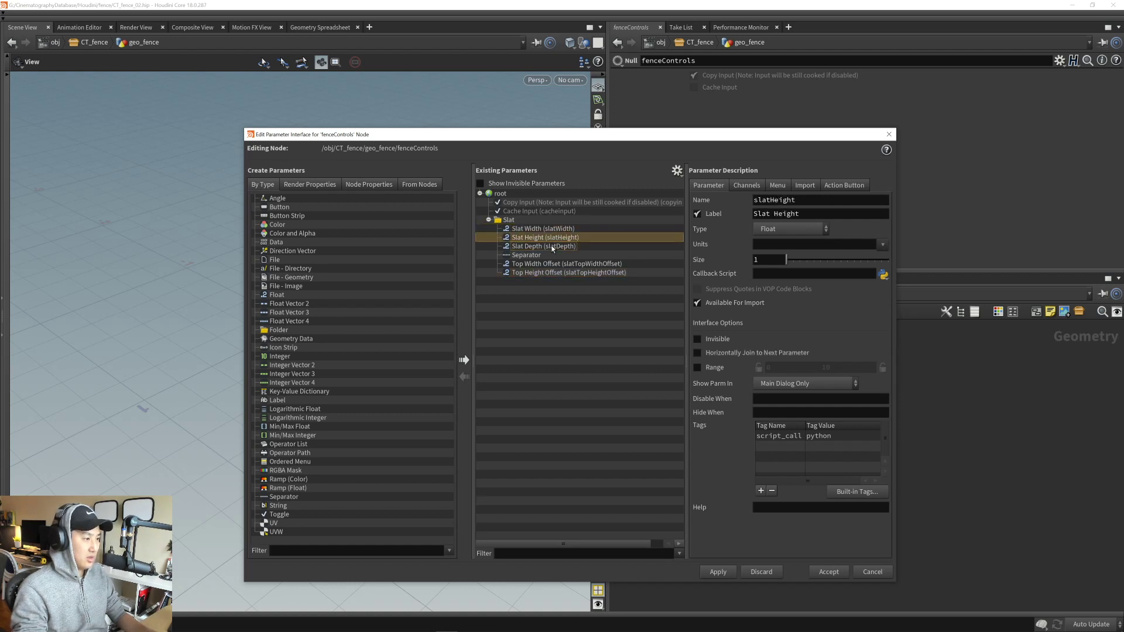
click(554, 246)
click(557, 237)
click(558, 230)
click(558, 237)
click(555, 246)
click(557, 265)
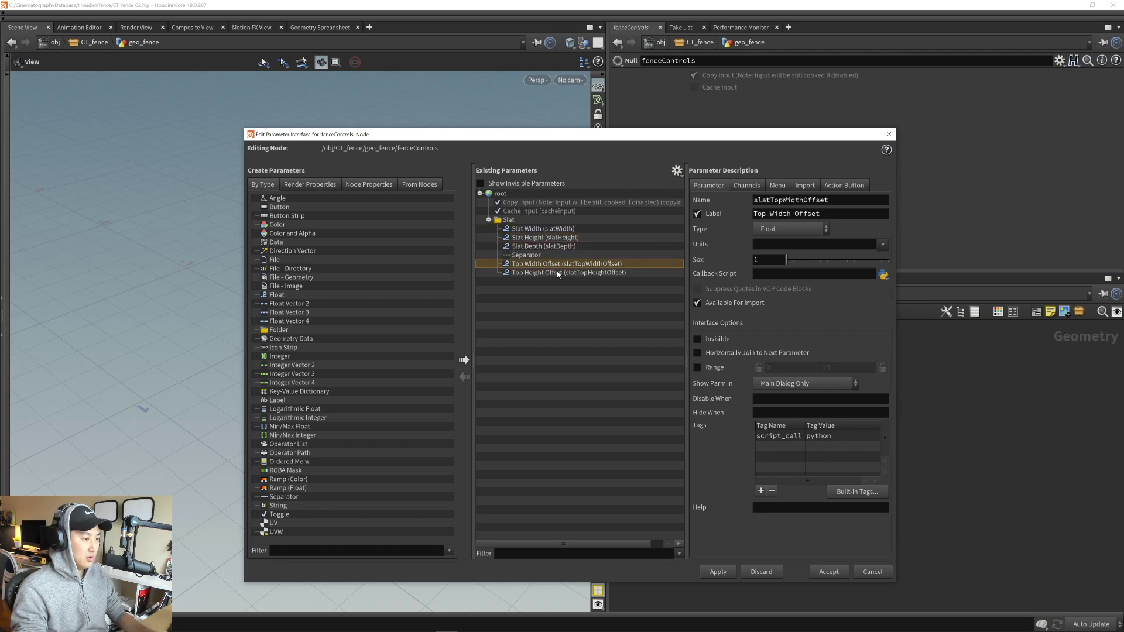
click(558, 272)
click(558, 265)
click(558, 272)
click(557, 246)
click(560, 229)
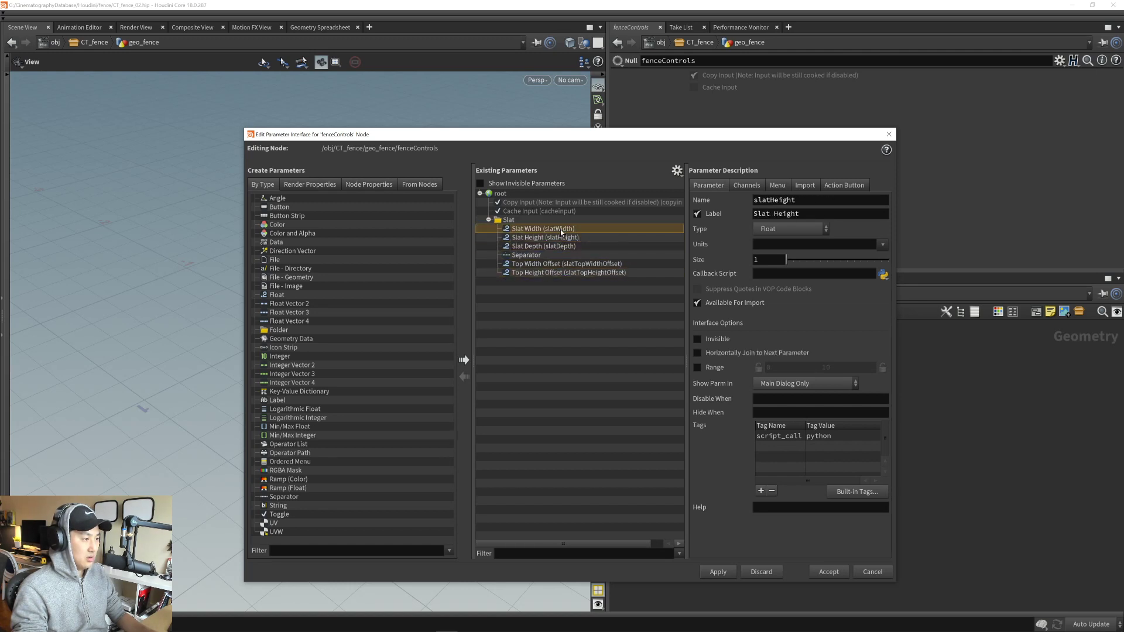
click(559, 238)
click(558, 246)
click(560, 236)
click(558, 239)
click(558, 247)
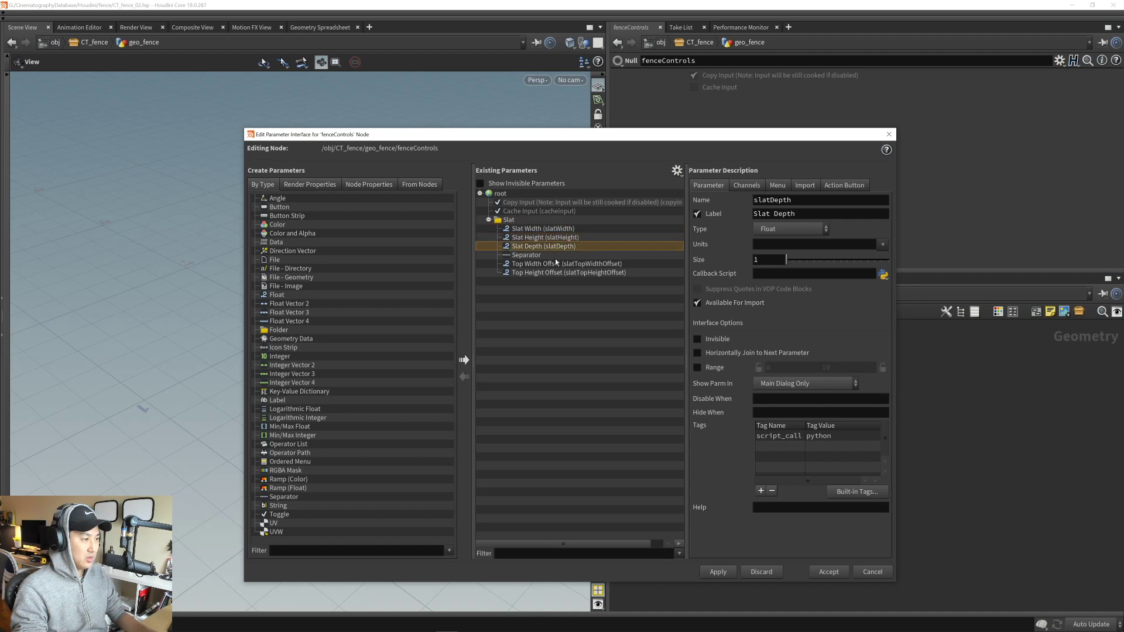
click(555, 264)
click(557, 273)
click(561, 264)
click(563, 246)
click(563, 237)
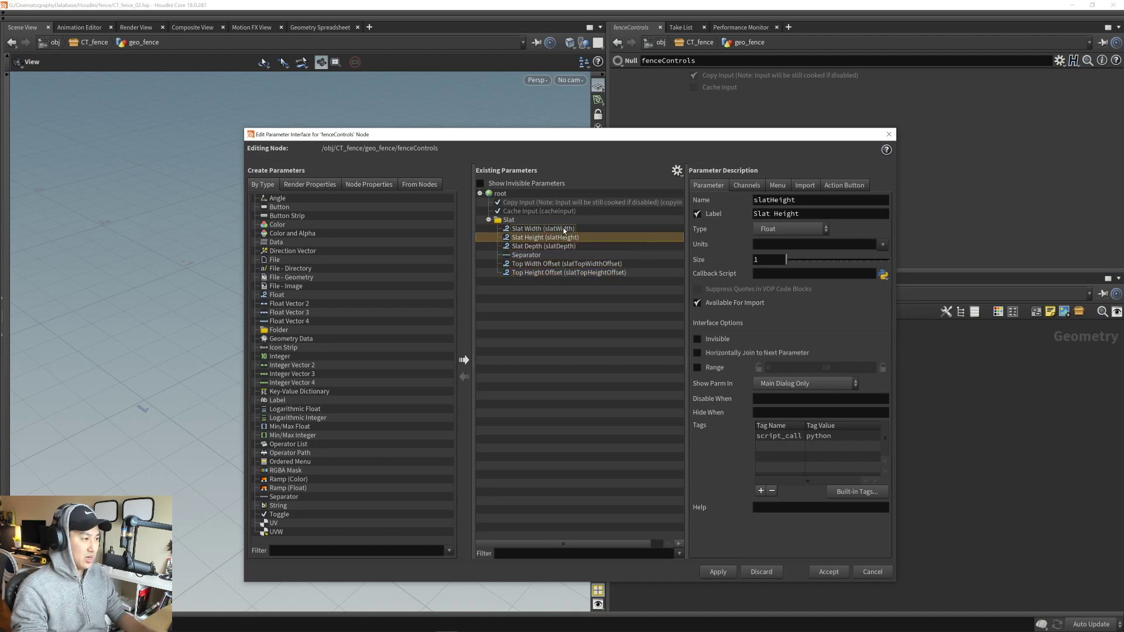
- Recheck the five float parameters in the Slat folder and accept the edited parameter interface of fenceControls
click(563, 228)
click(562, 237)
click(560, 246)
click(560, 263)
click(560, 273)
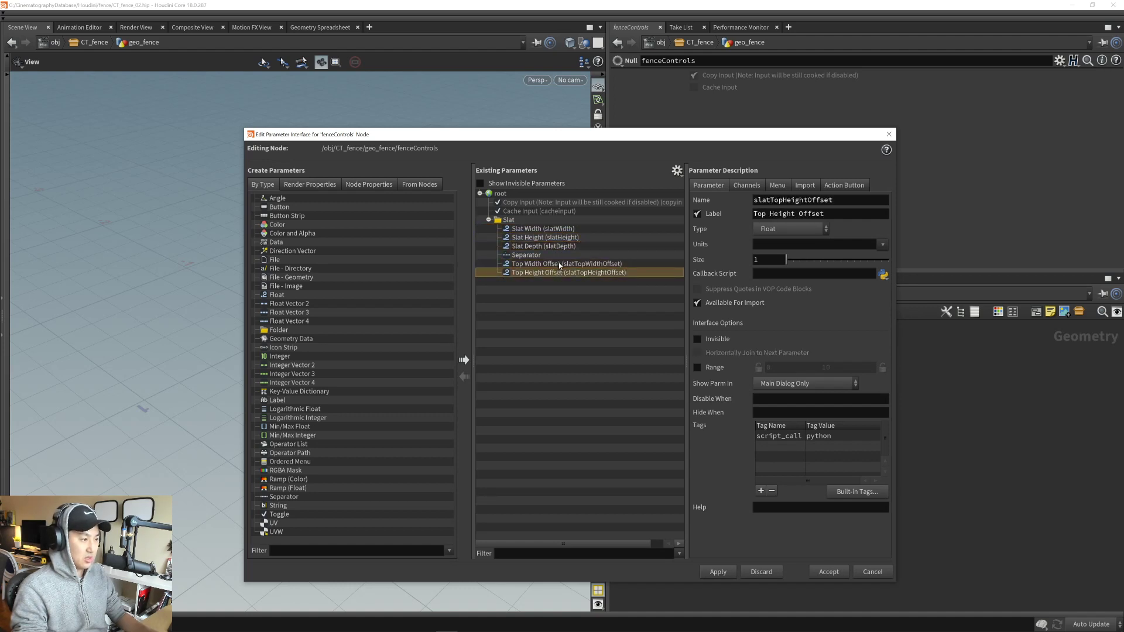
click(558, 264)
click(560, 246)
click(560, 238)
click(560, 229)
click(559, 237)
click(560, 247)
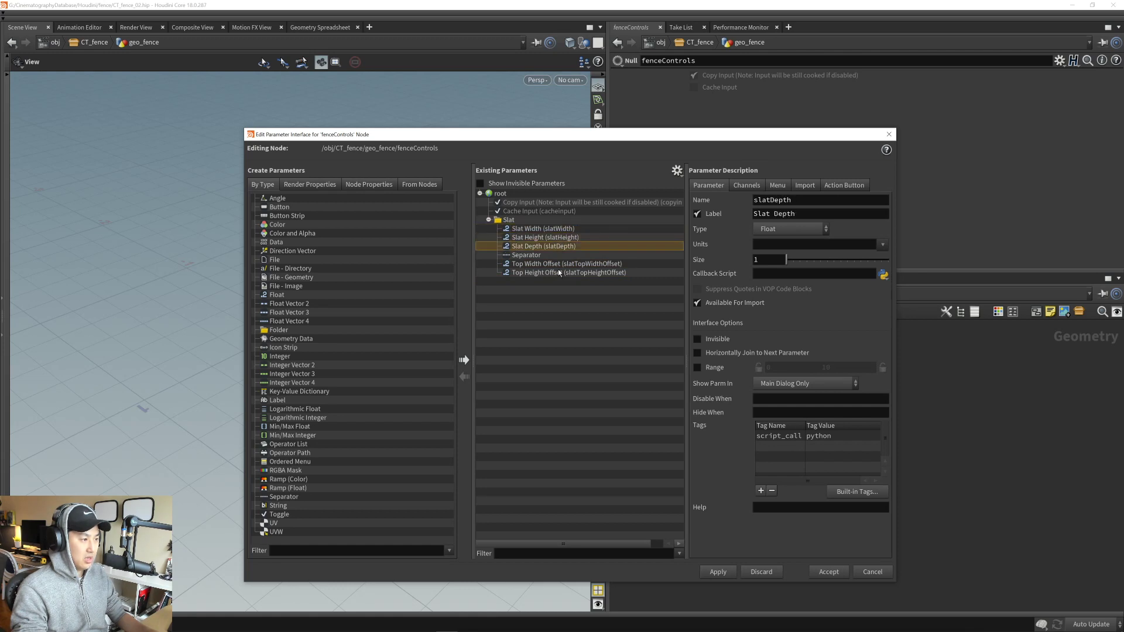
click(561, 273)
click(562, 264)
click(562, 246)
click(562, 237)
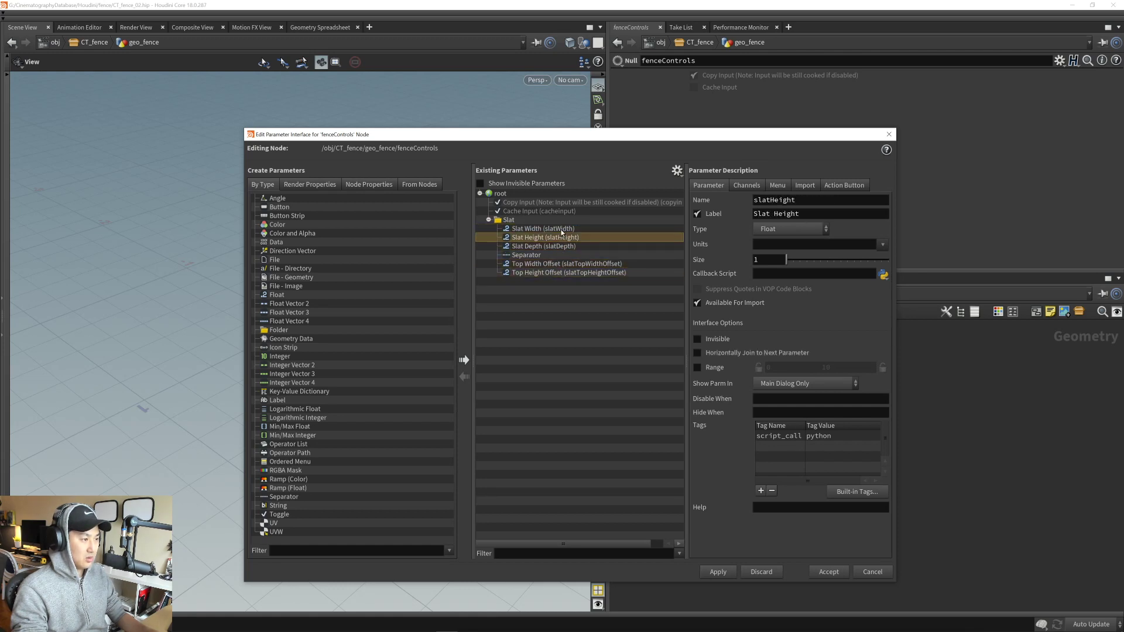
click(562, 229)
click(561, 237)
click(560, 246)
drag(560, 267, 560, 272)
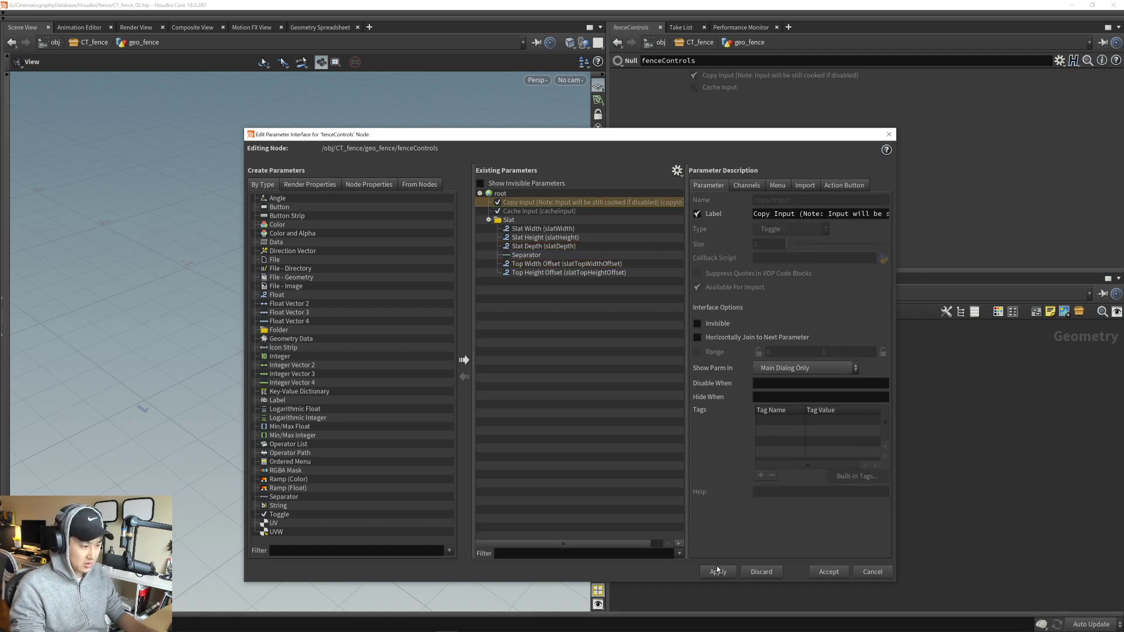
click(829, 572)
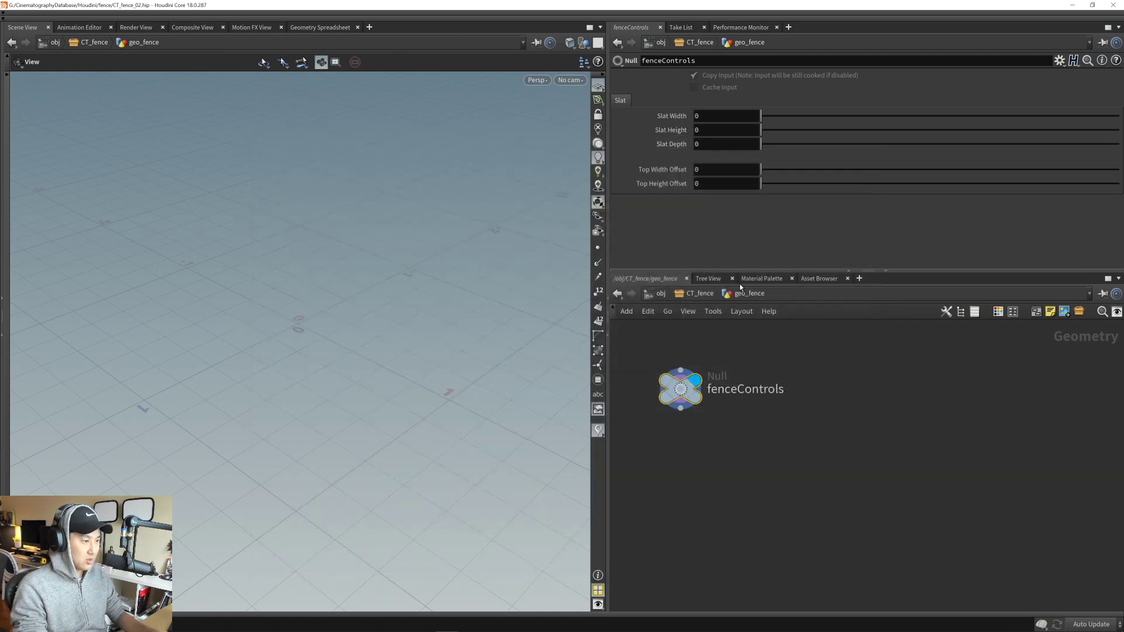
- Create an Add node beside the fenceControls Null in the geo_fence network
key(Tab)
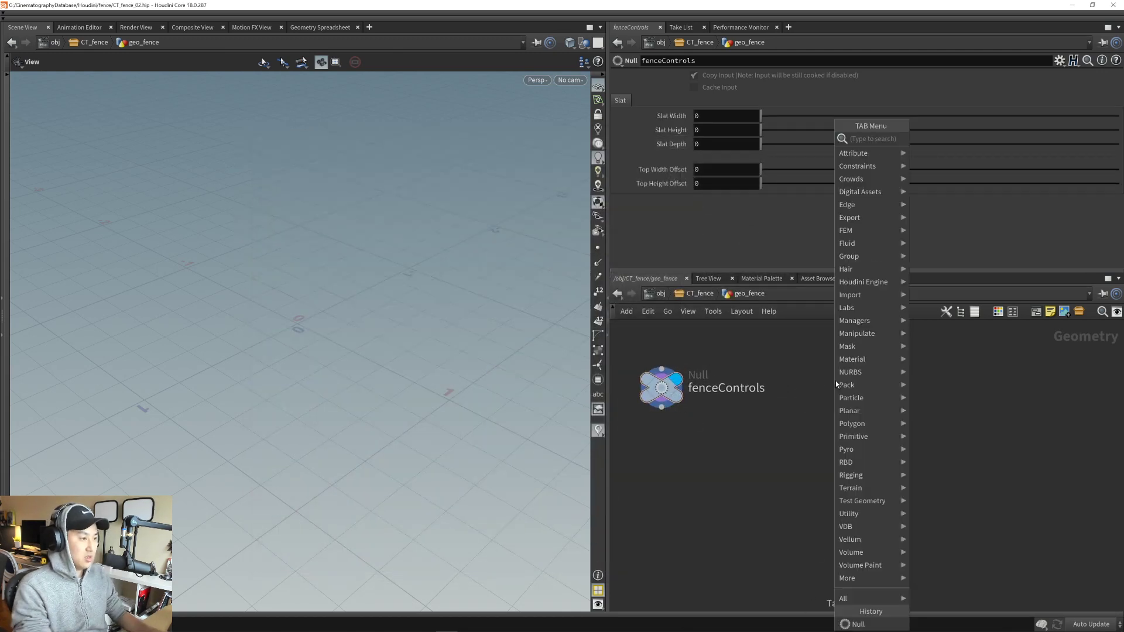
text(add)
key(Return)
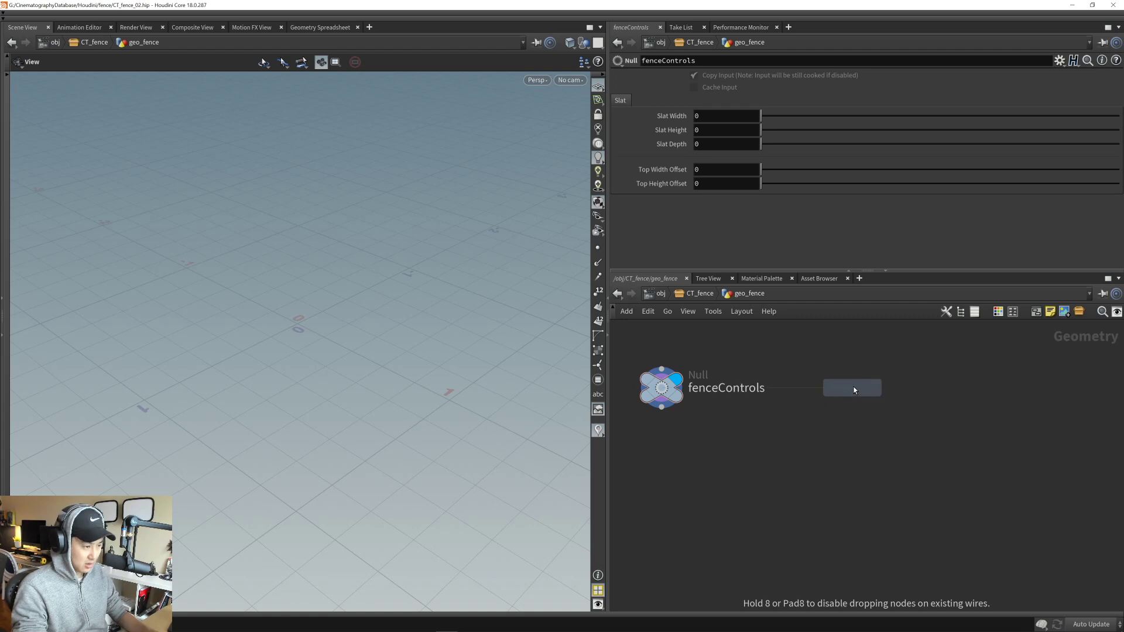
click(852, 384)
- Open the fenceControls parameters in a floating window, shrink it and place it over the 3D viewport
click(682, 374)
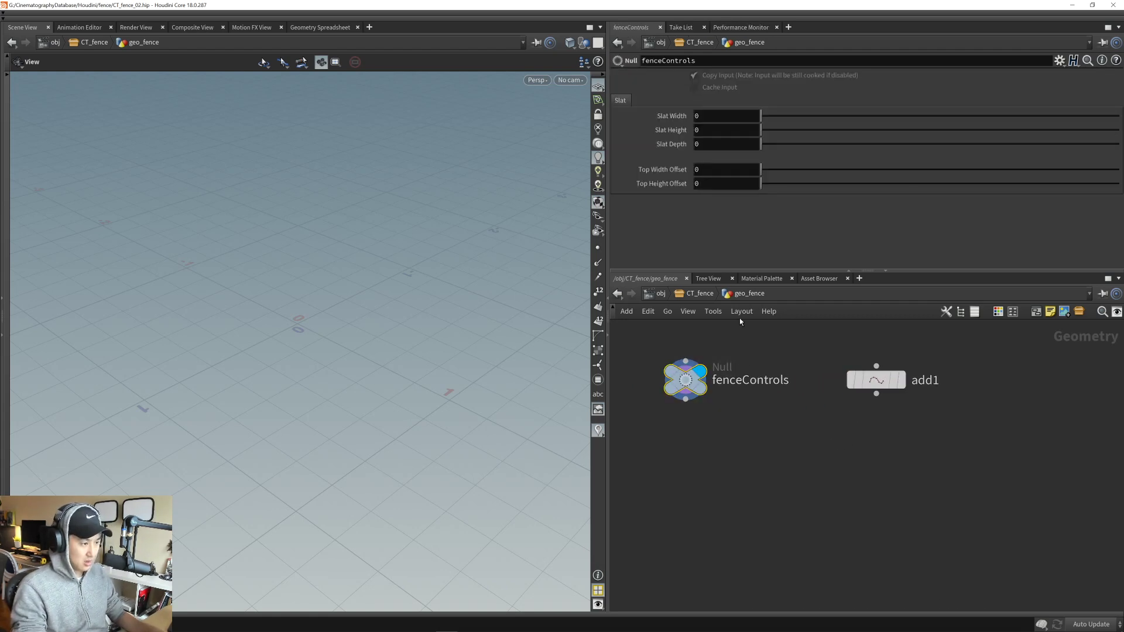
key(alt+shift+p)
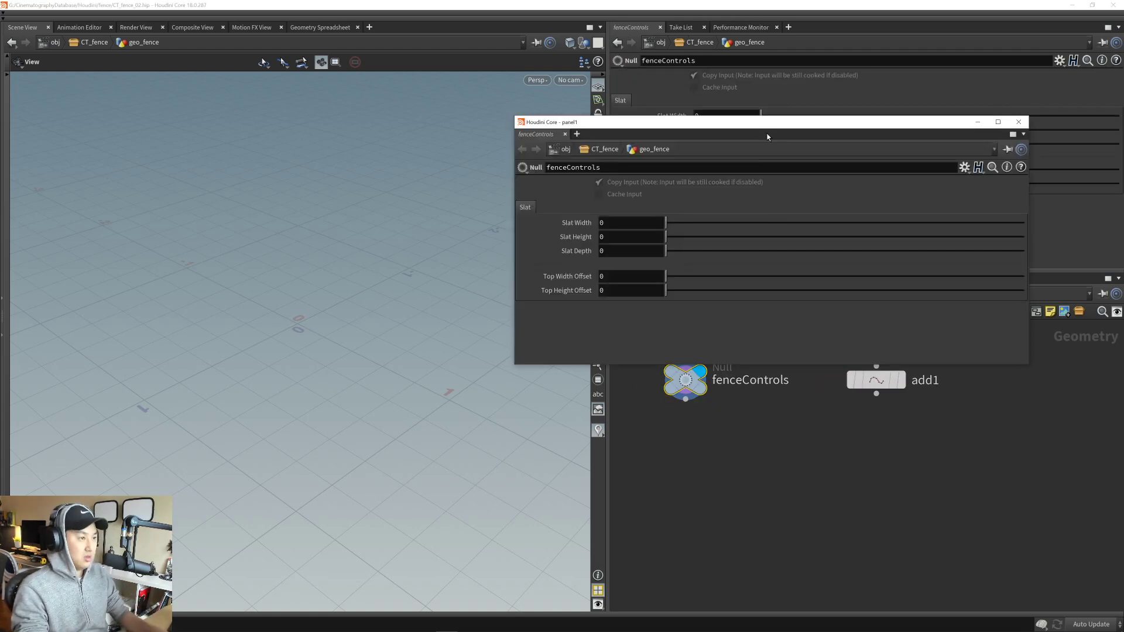
drag(774, 122, 281, 86)
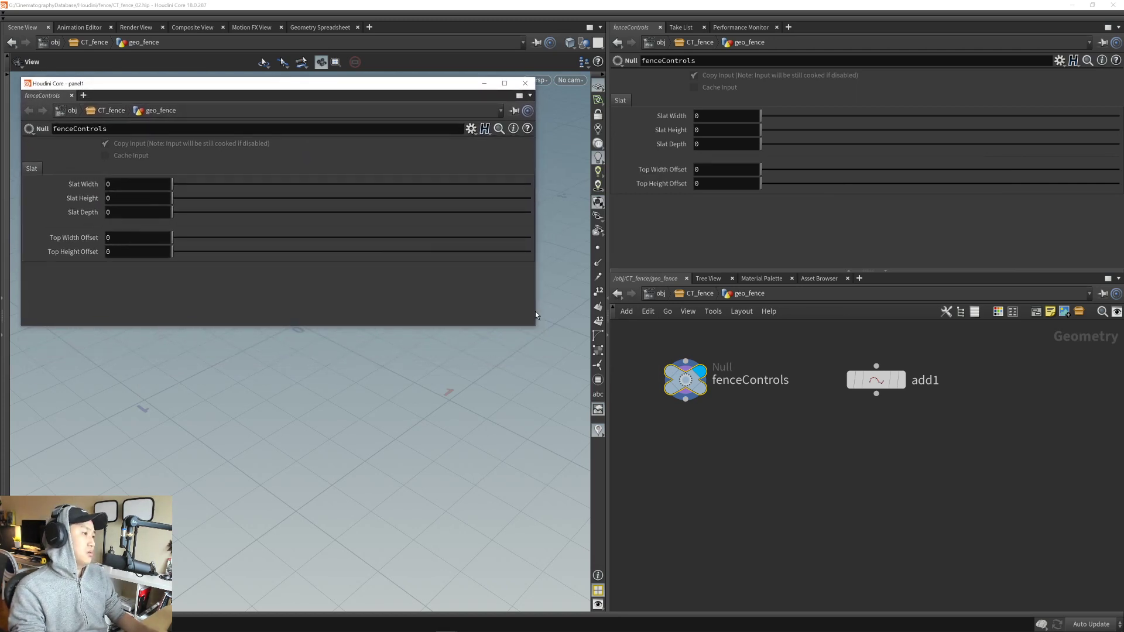
drag(535, 327, 311, 348)
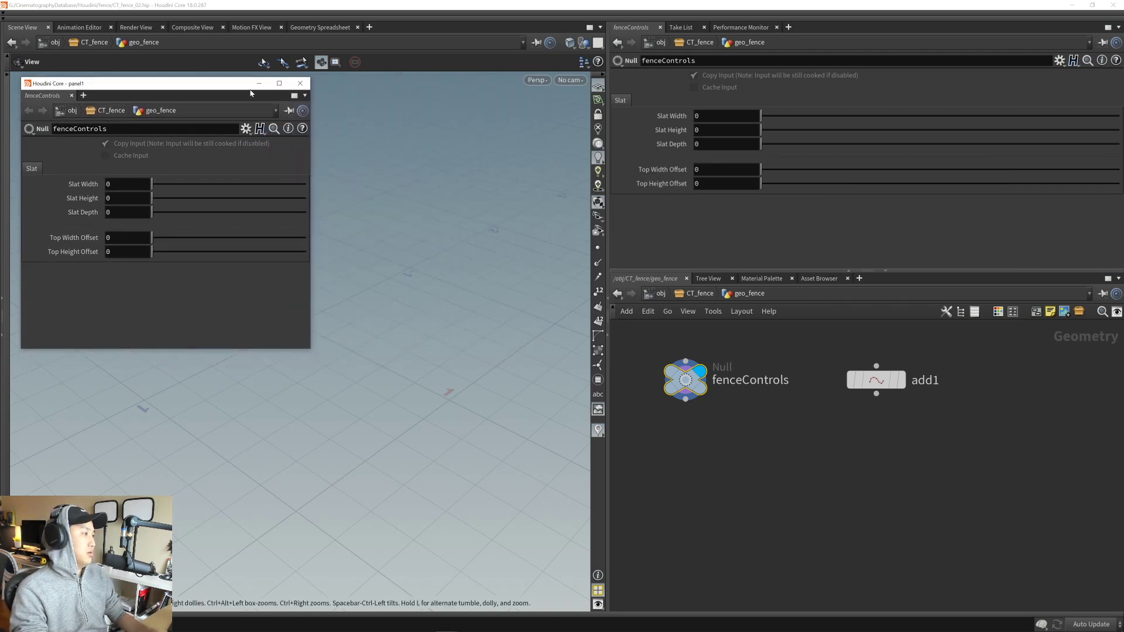
drag(227, 86, 482, 102)
drag(287, 93, 307, 98)
drag(457, 107, 457, 107)
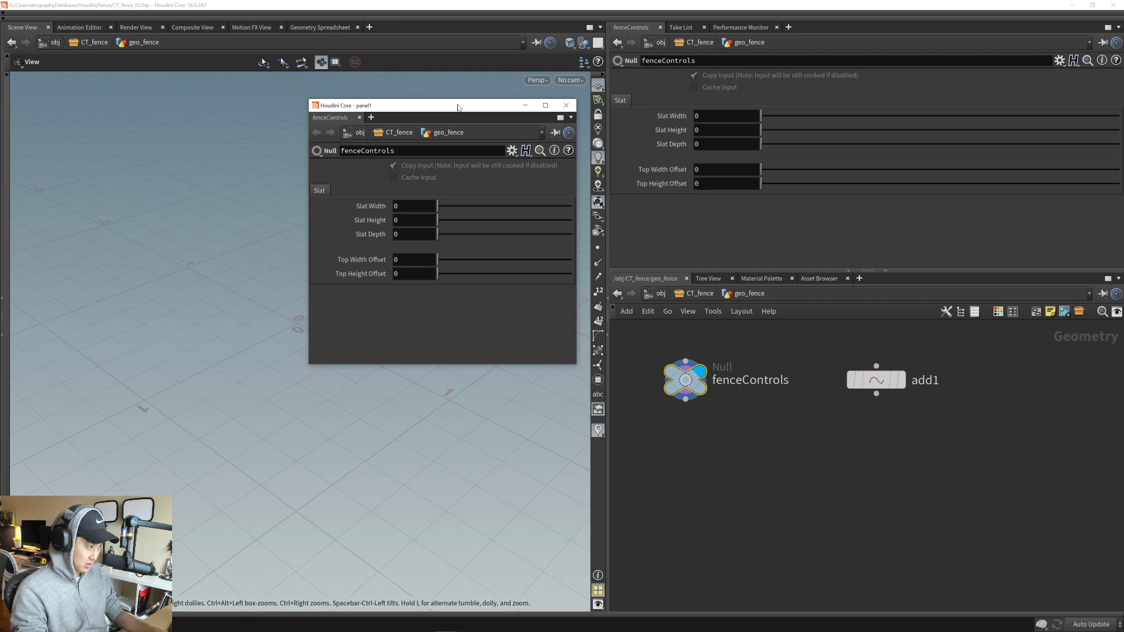
- Switch to Chrome and compare the sizes and shapes of the Home Depot stockade fence panel and the Wayfair Newport fence panel
key(alt+Tab)
key(alt+Tab)
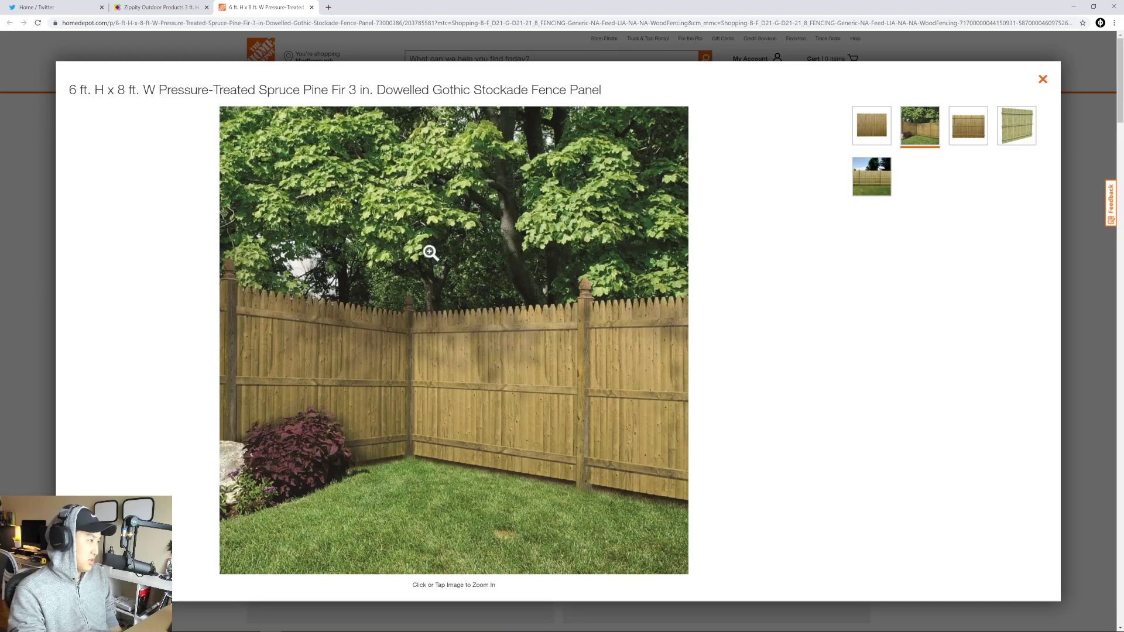
click(161, 8)
click(345, 185)
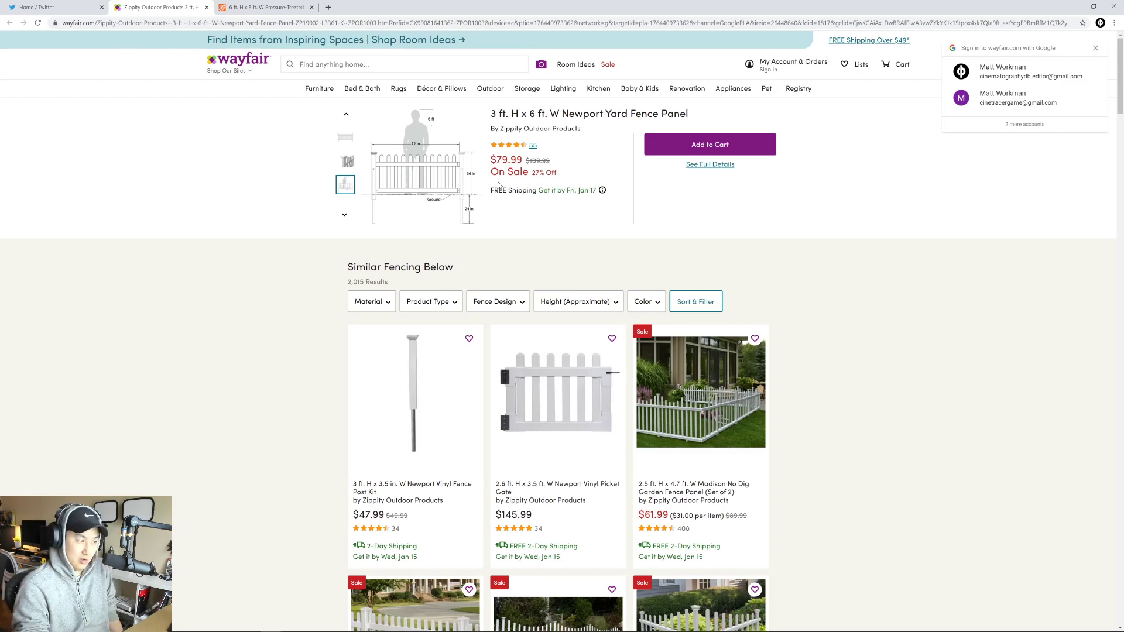
click(274, 9)
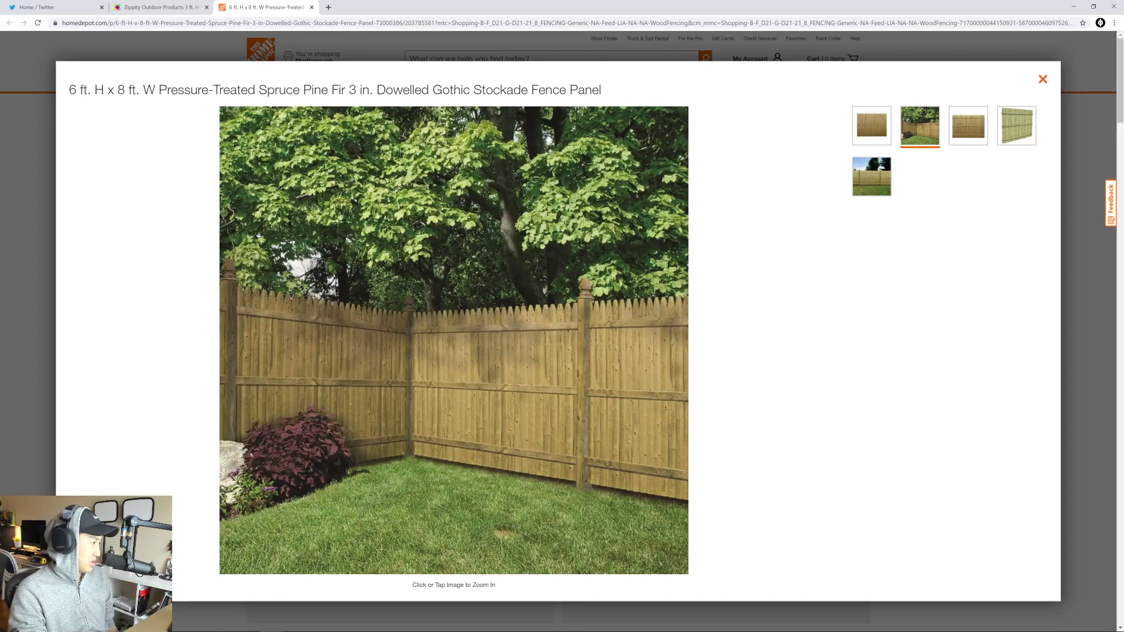
drag(143, 90, 339, 89)
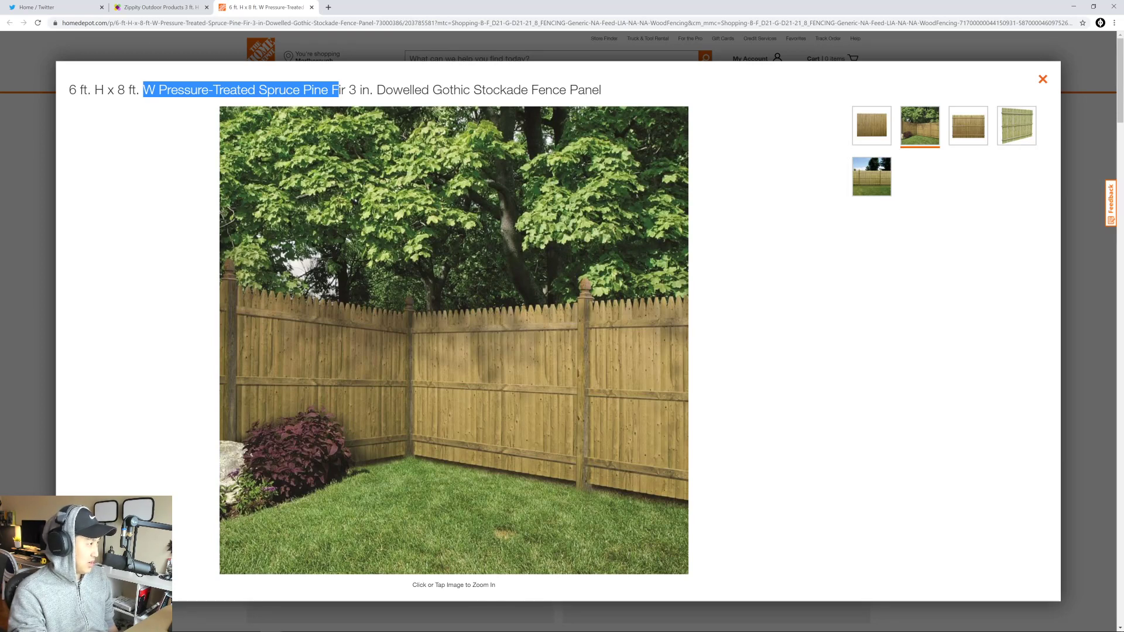
click(170, 8)
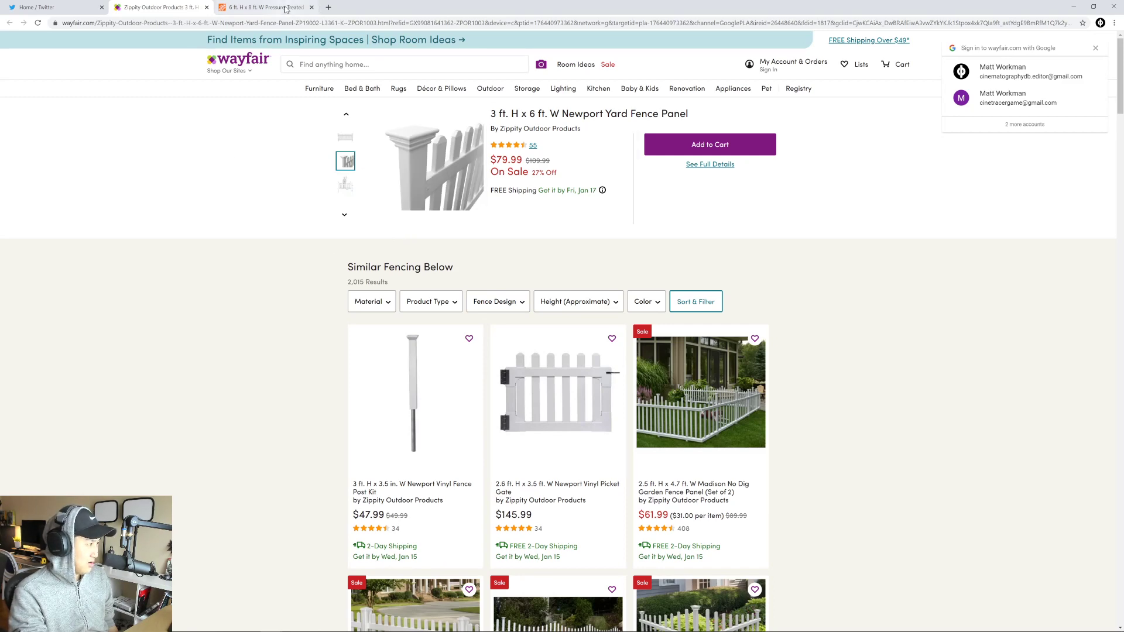
click(264, 7)
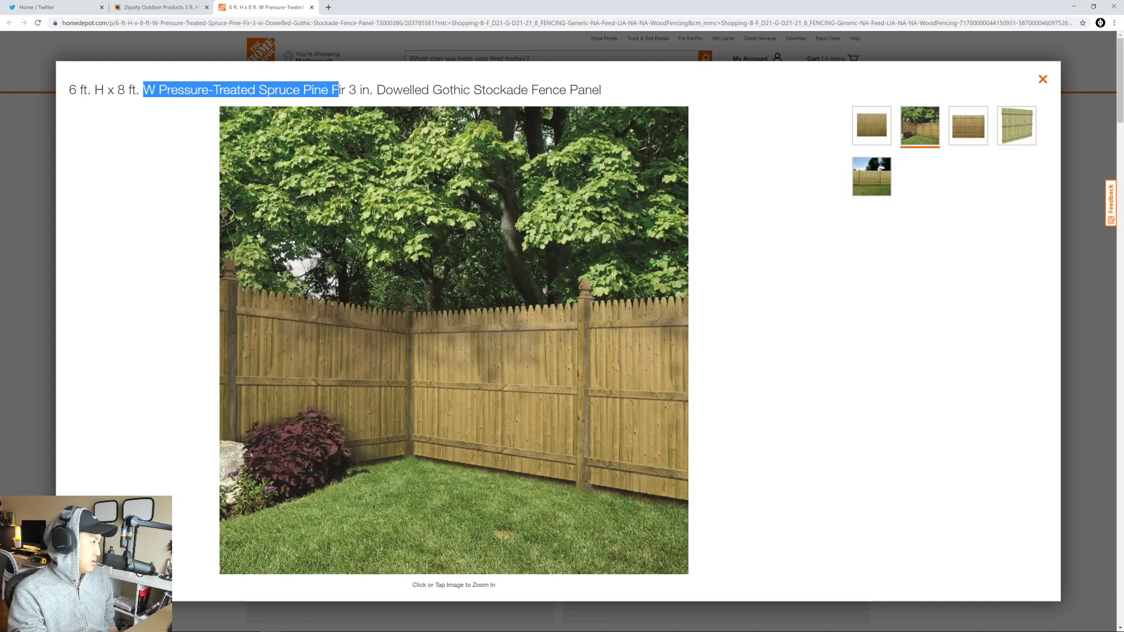
click(153, 7)
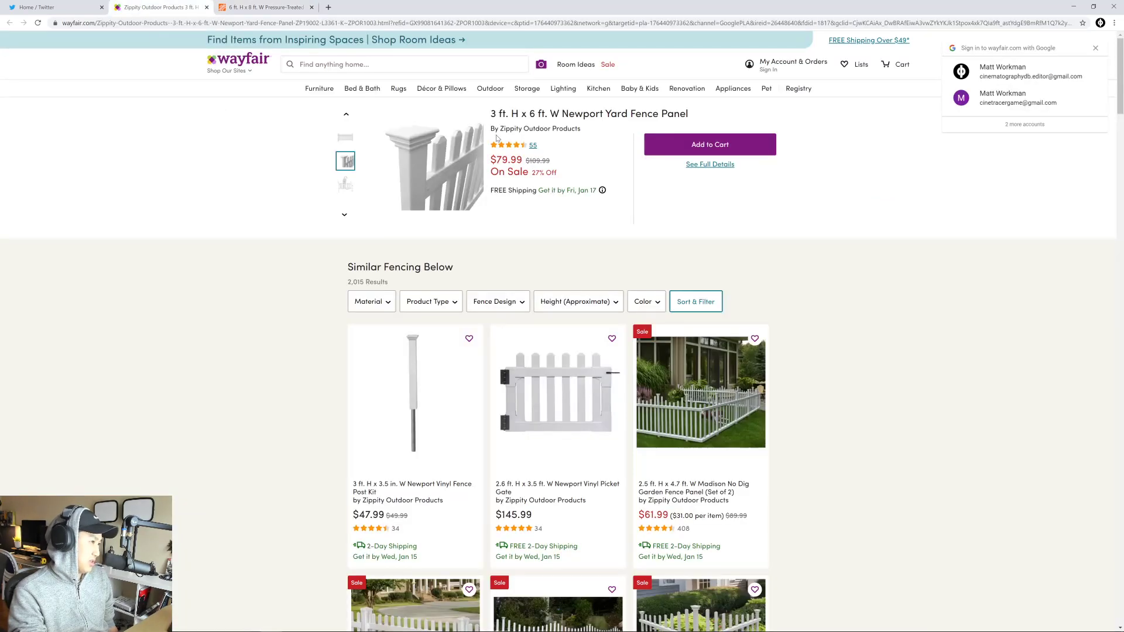
click(264, 7)
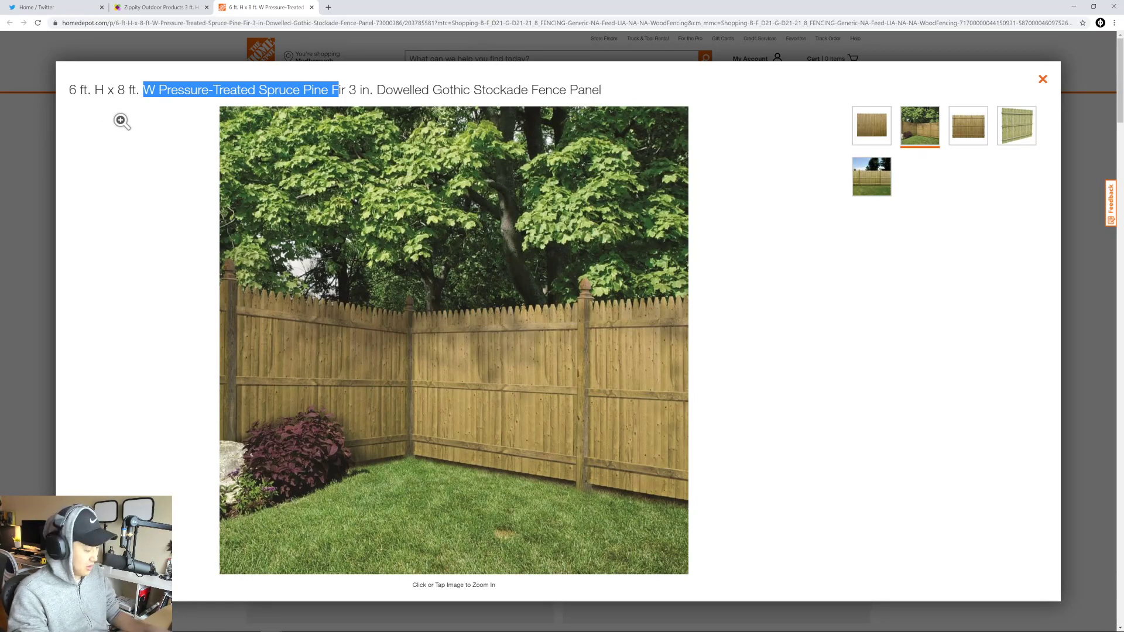
- Search Google in a new browser tab for the conversion "6ft to m"
key(ctrl+t)
text(6ft to m)
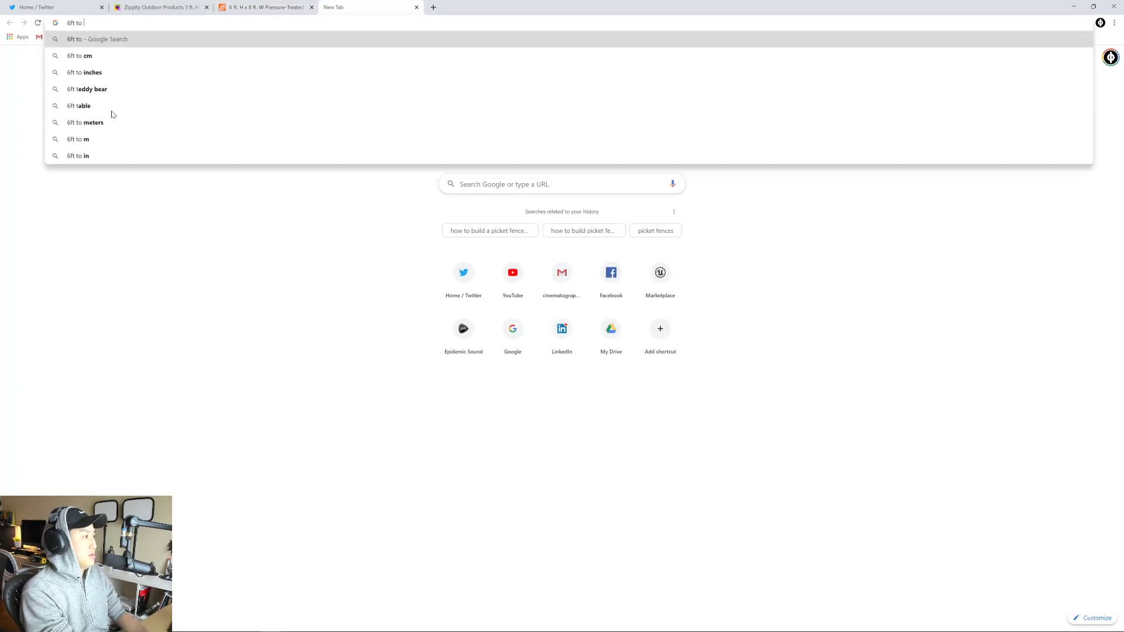
key(Return)
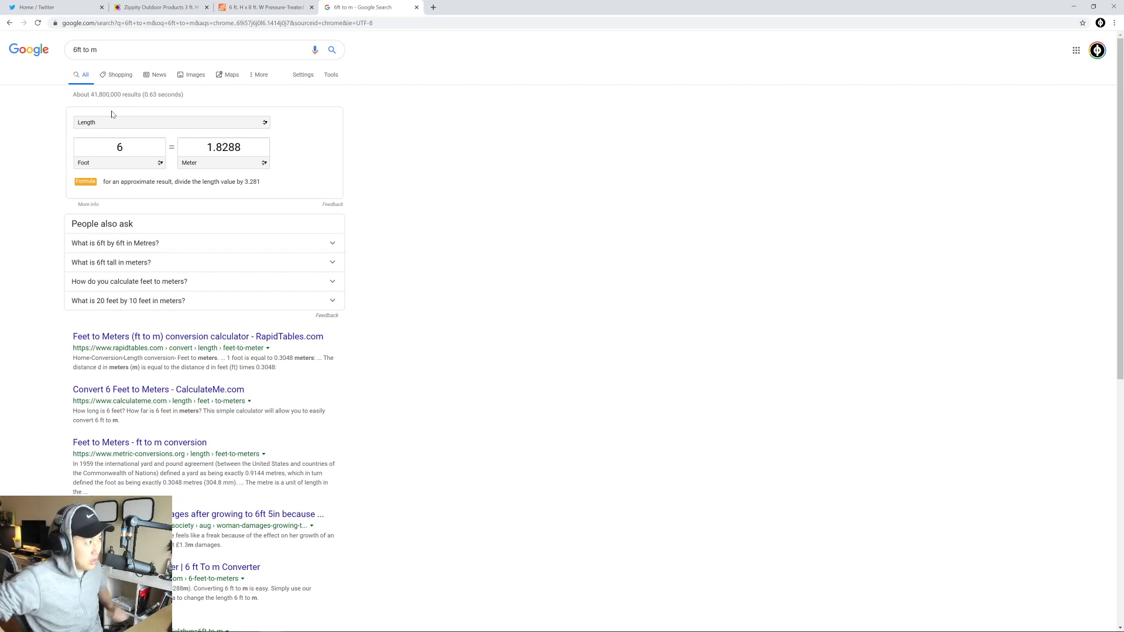
- Switch back to Houdini and set the Slat Height of fenceControls to 2
key(alt+Tab)
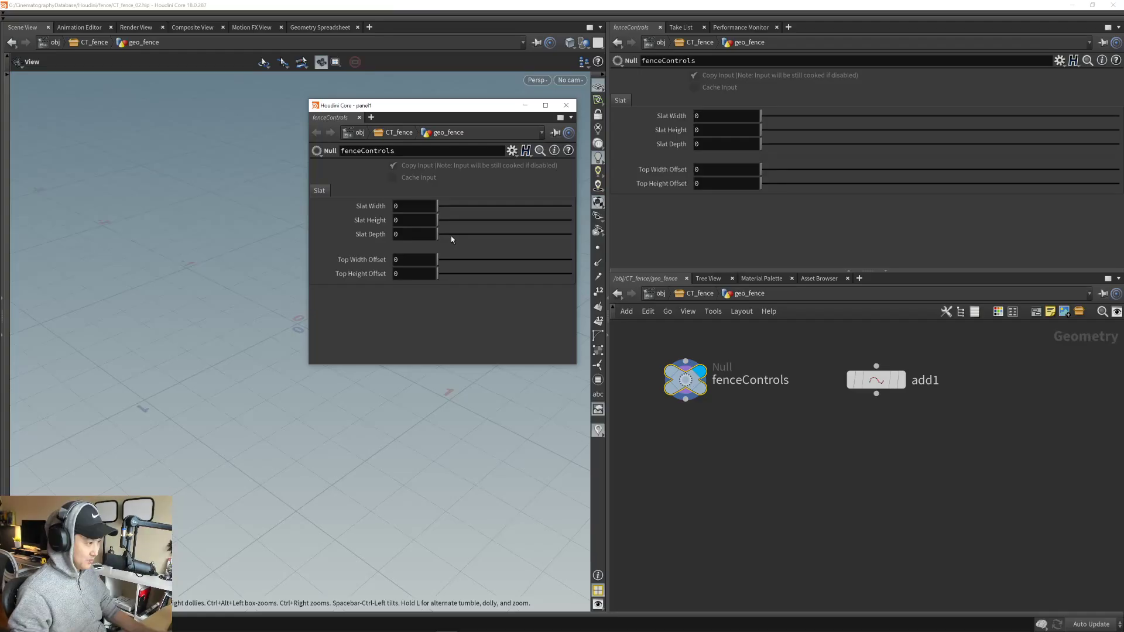
click(407, 222)
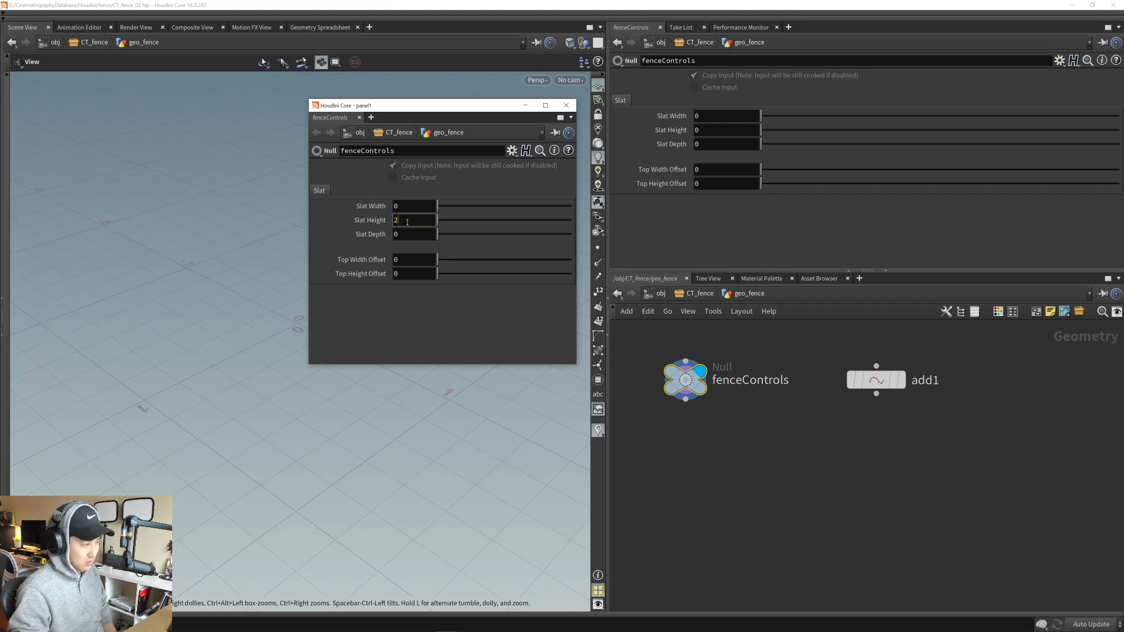
key(Return)
- Switch to Chrome and examine the Home Depot stockade fence photo to judge the width of a slat
click(409, 205)
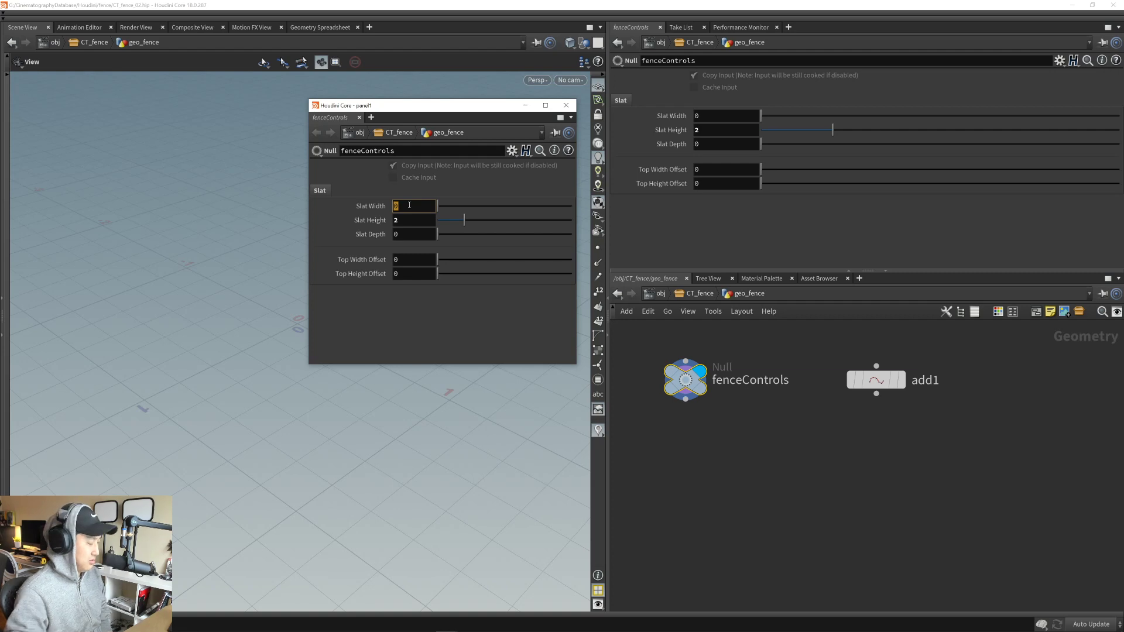
key(alt+Tab)
key(alt+Tab)
key(alt+Tab)
key(alt+Tab)
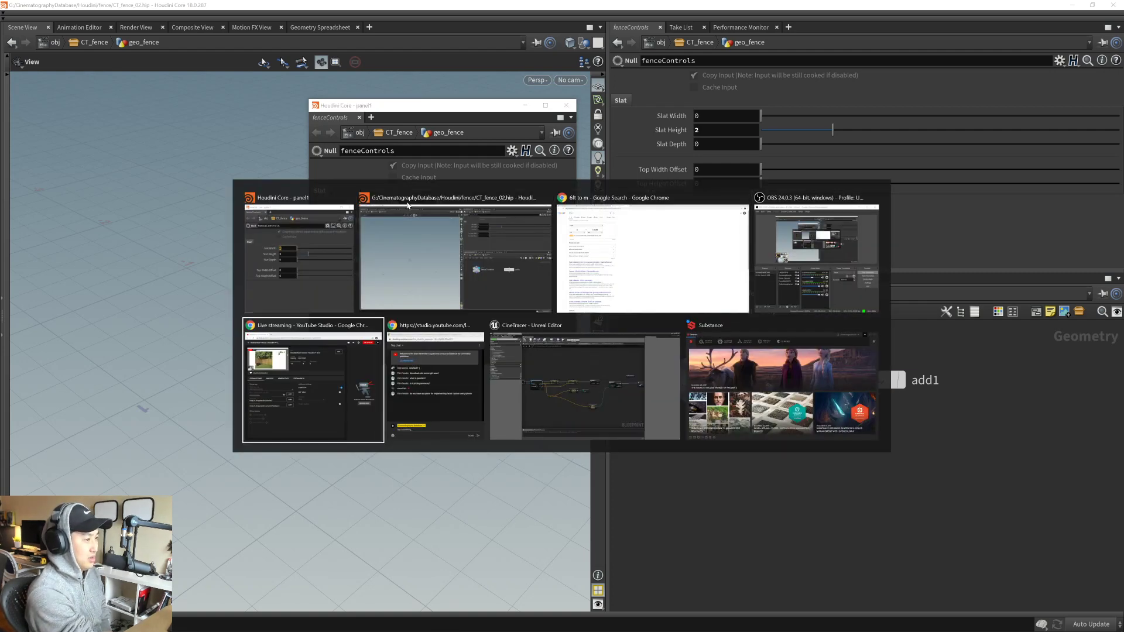
key(alt+Tab)
key(alt+Tab)
key(alt+Tab)
key(alt+Tab)
key(alt+Tab)
key(alt+Tab)
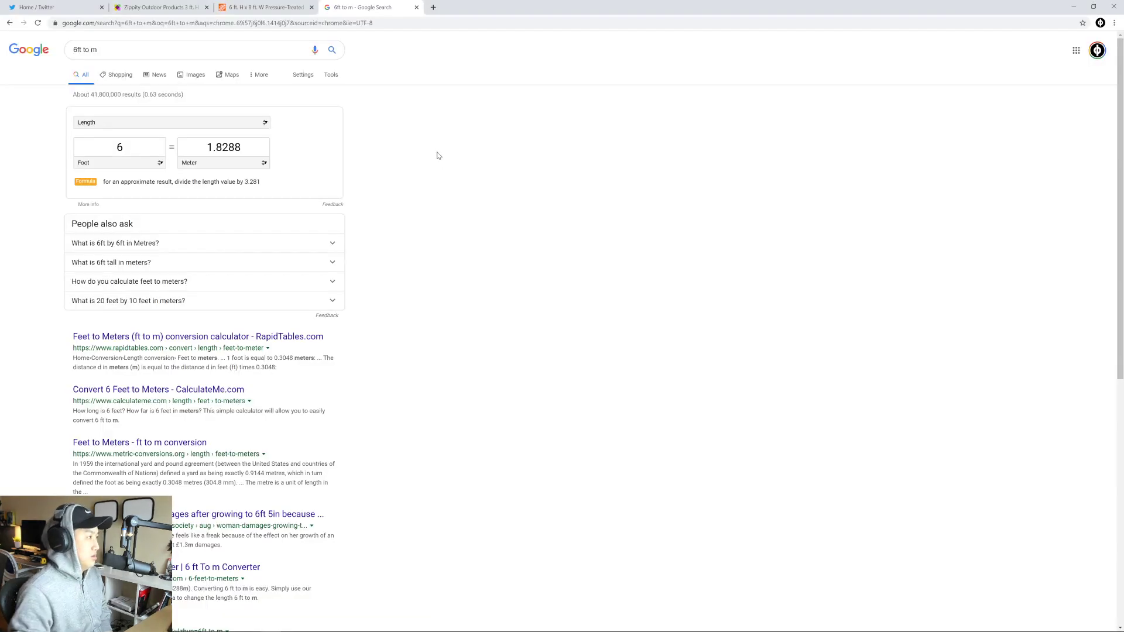
click(254, 7)
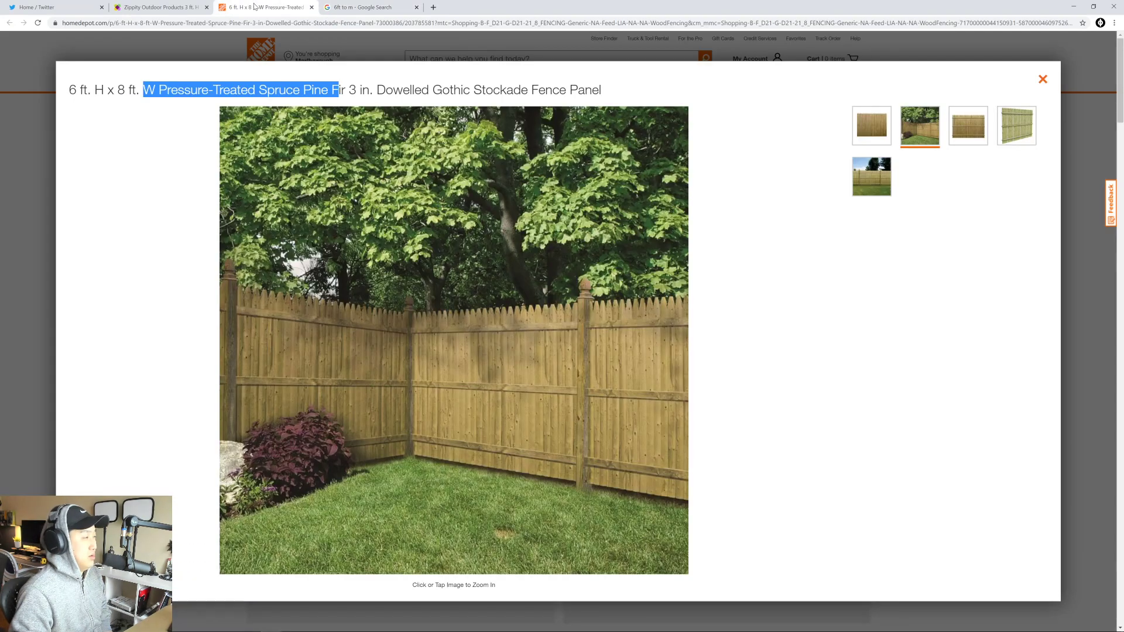
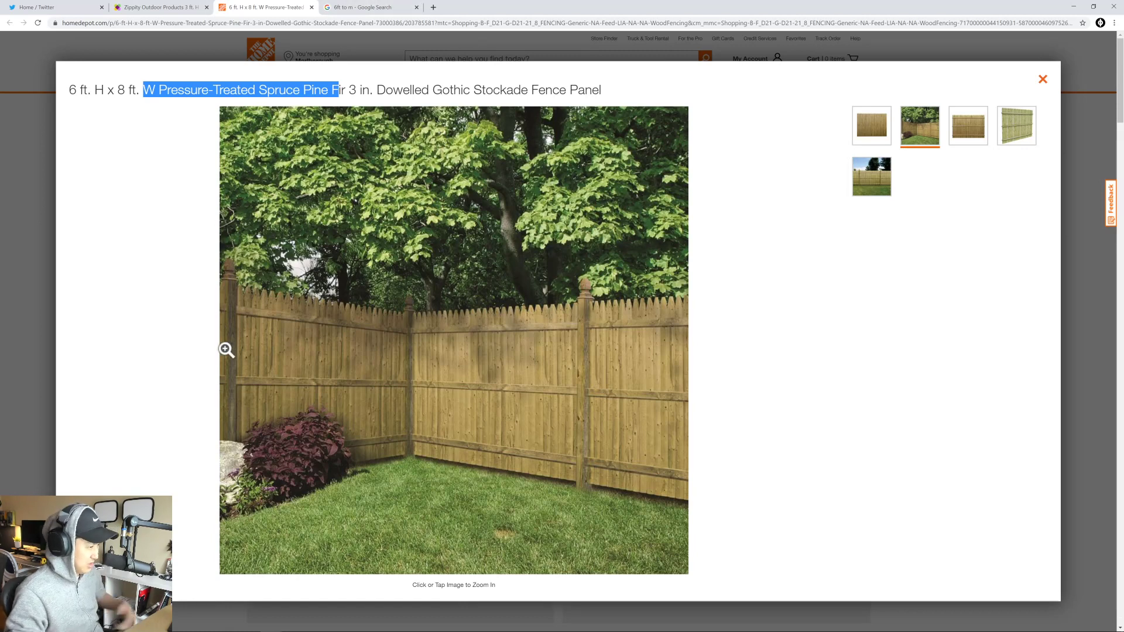
- Return to Houdini and set the Slat Width of fenceControls to 0.1 and the Slat Depth to 0.05
key(alt+Tab)
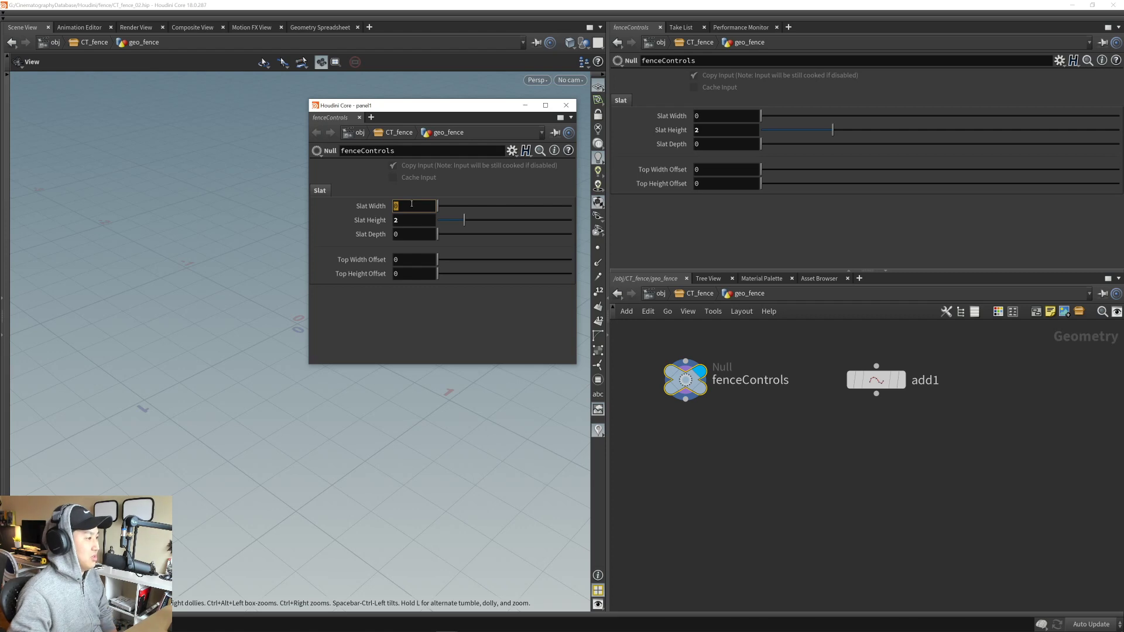
text(.1)
key(Return)
click(414, 234)
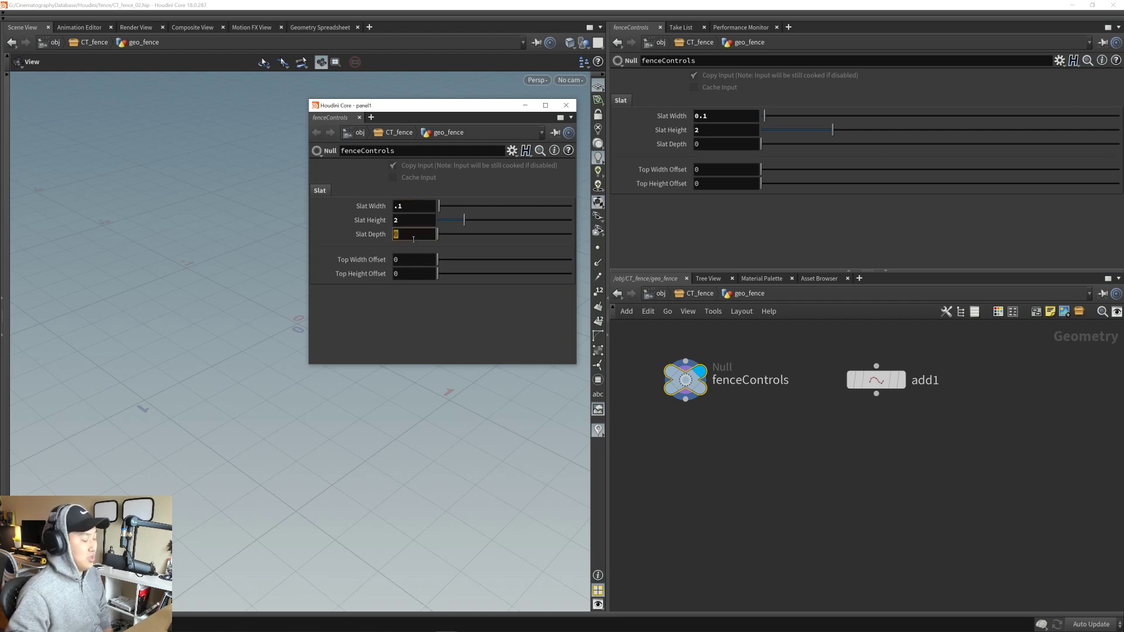
text(.)
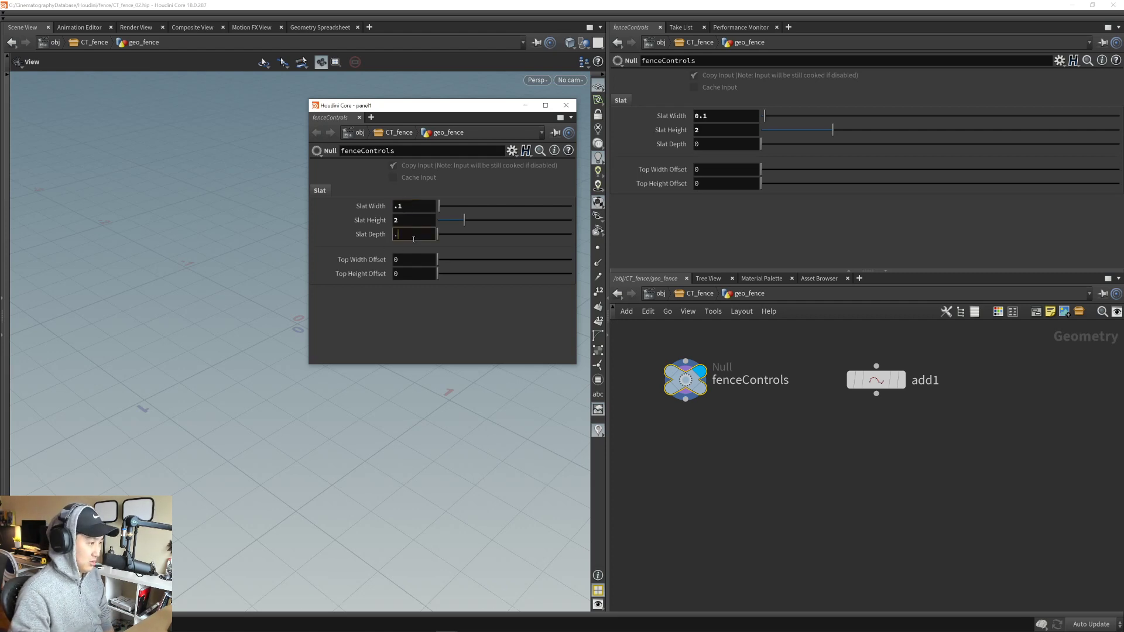
text(05)
key(Return)
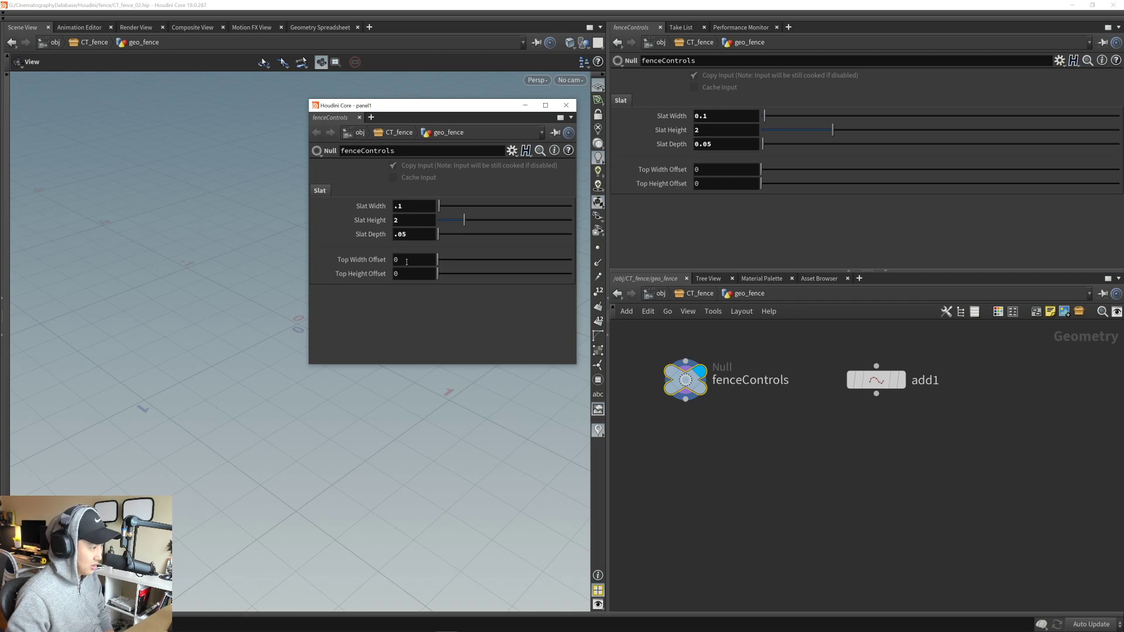
- Set the Top Width Offset of fenceControls to 0.02 and the Top Height Offset to 0.1
double_click(407, 261)
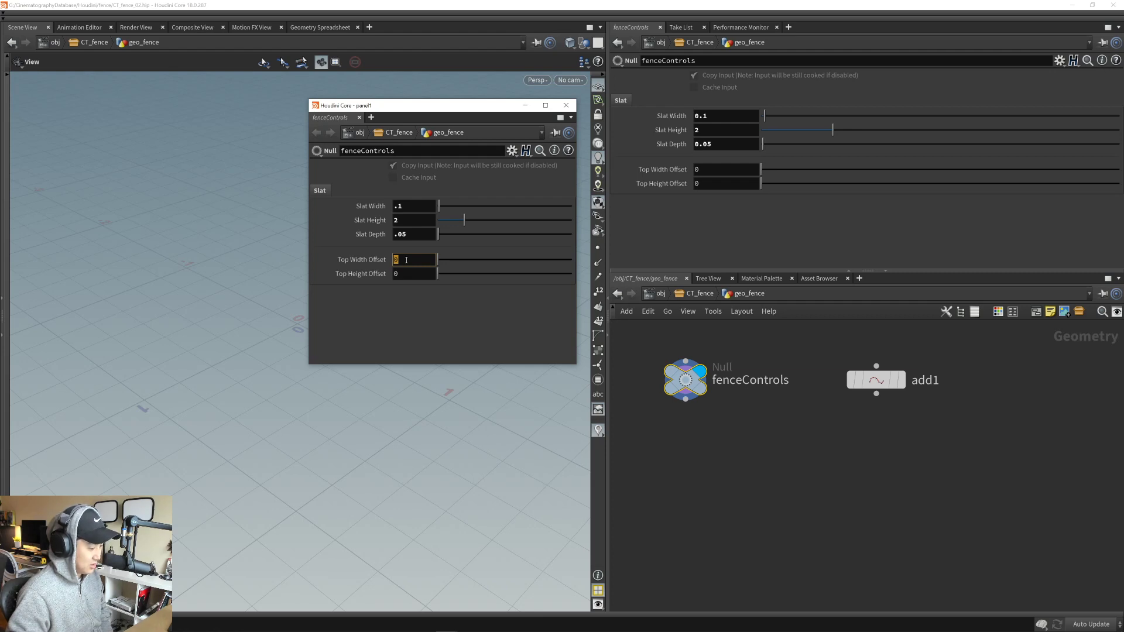
text(.02)
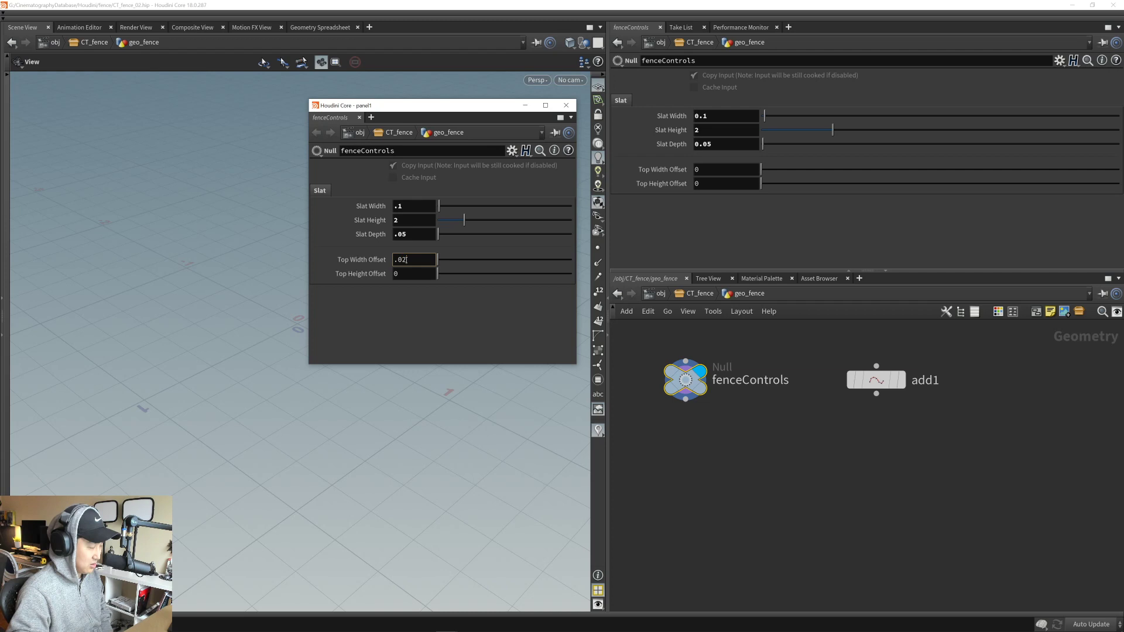
key(Return)
click(416, 274)
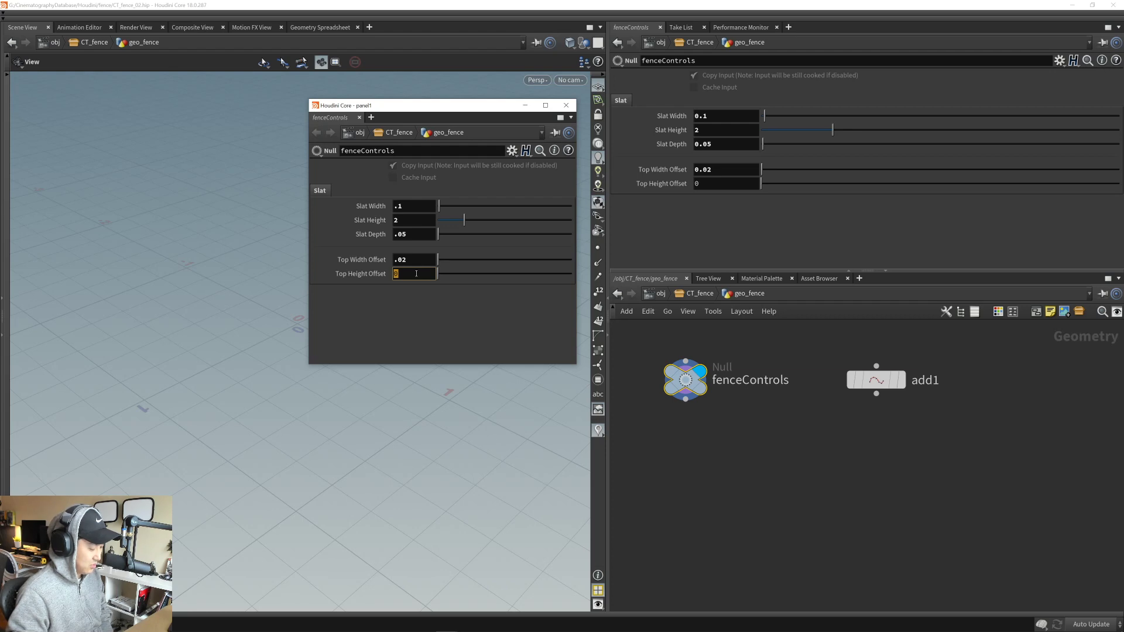
text(.1)
key(Return)
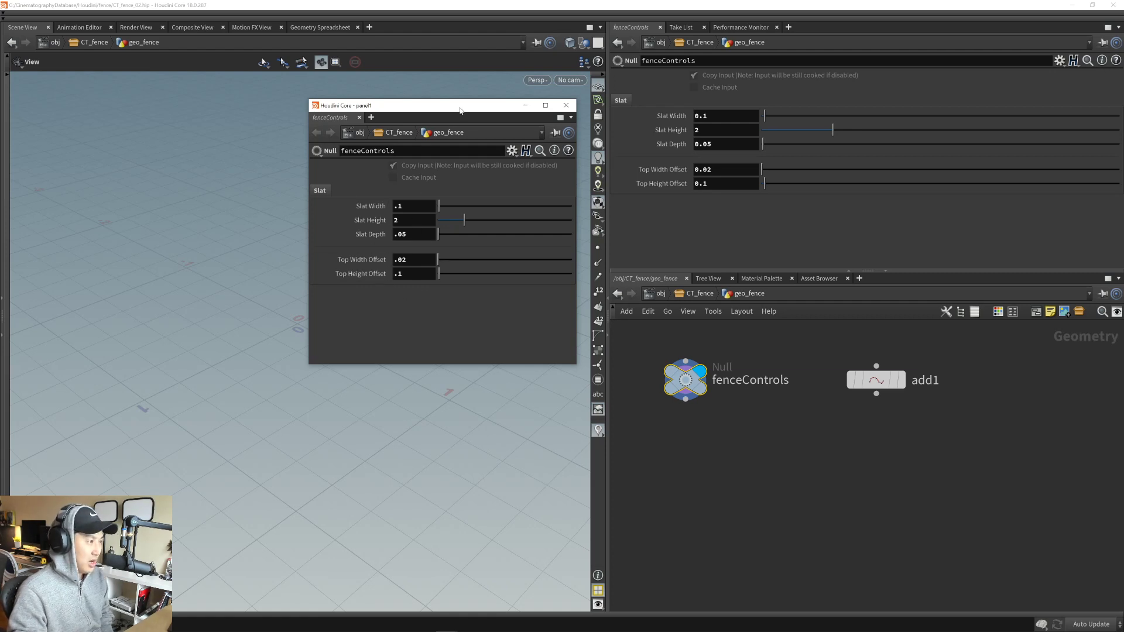
- Open the Edit Parameter Interface dialog for the fenceControls node
drag(460, 110, 466, 114)
click(511, 155)
click(532, 183)
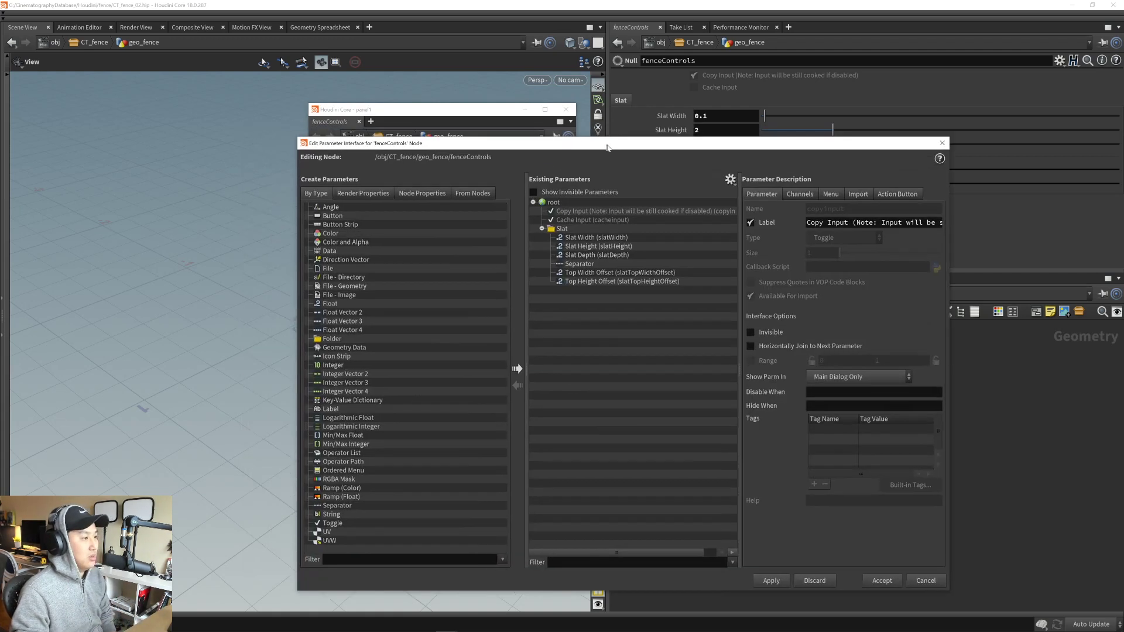
drag(607, 148, 589, 117)
- Examine the parameter descriptions of Slat Width, Slat Height and Slat Depth, including their slider ranges
click(589, 216)
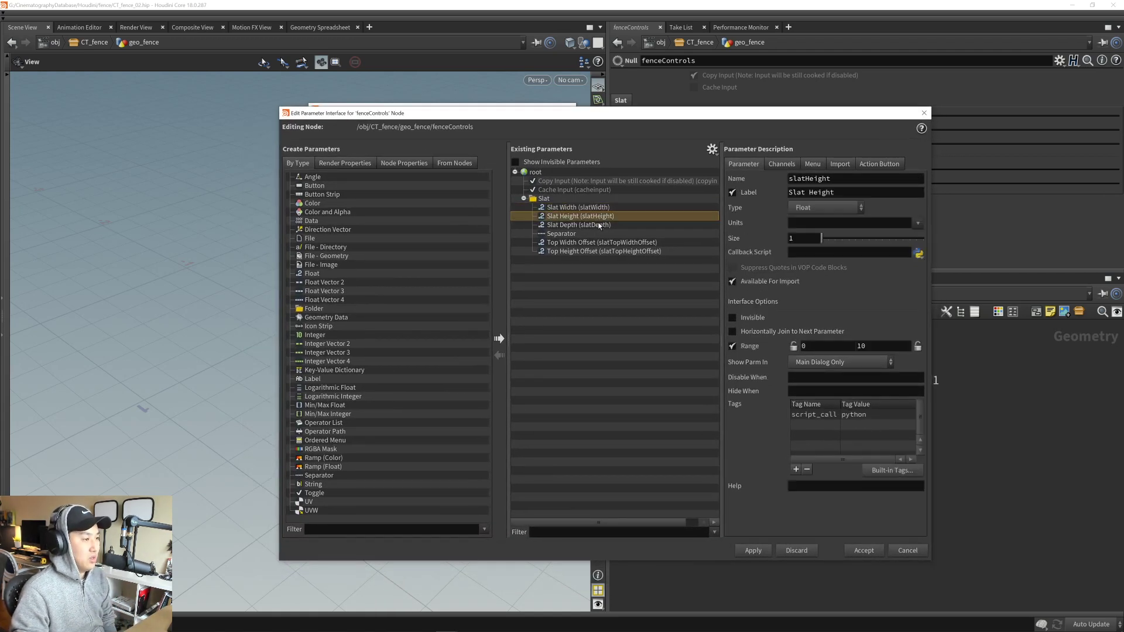
click(598, 225)
click(599, 216)
click(596, 208)
click(597, 217)
click(599, 225)
click(597, 209)
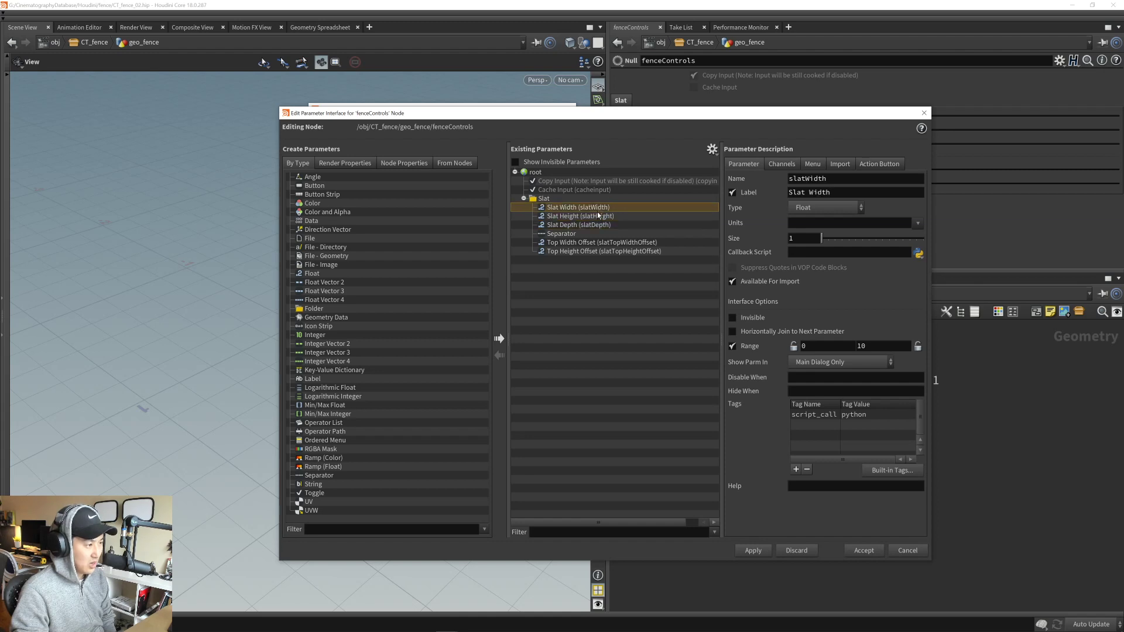
click(598, 216)
click(598, 209)
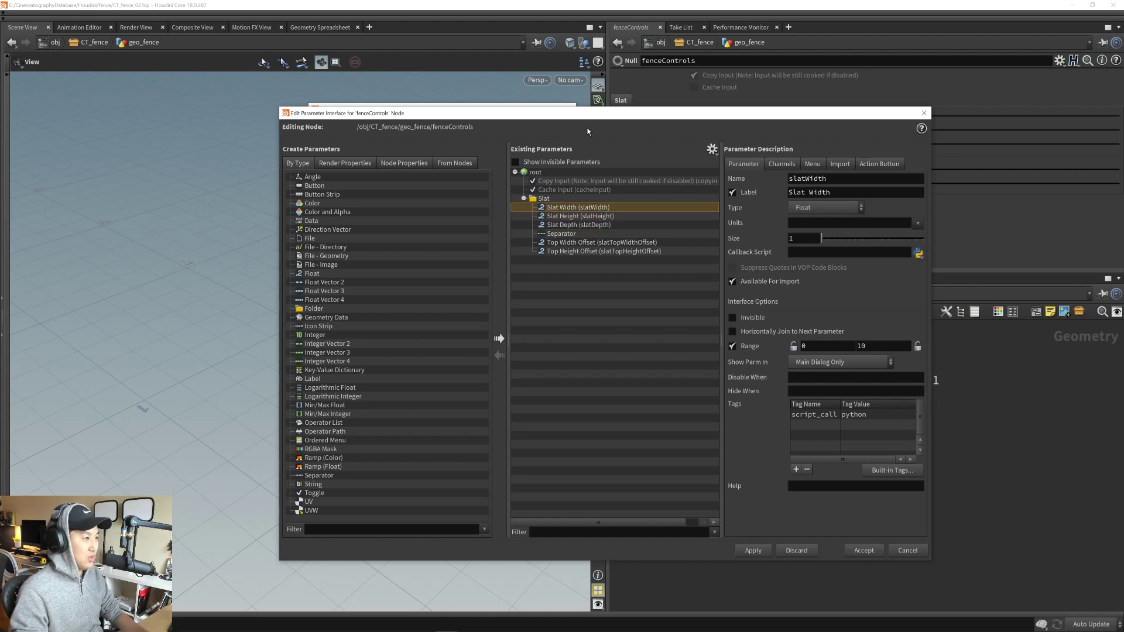
- Arrange the floating fenceControls panel and the Edit Parameter Interface dialog side by side
drag(586, 116, 737, 97)
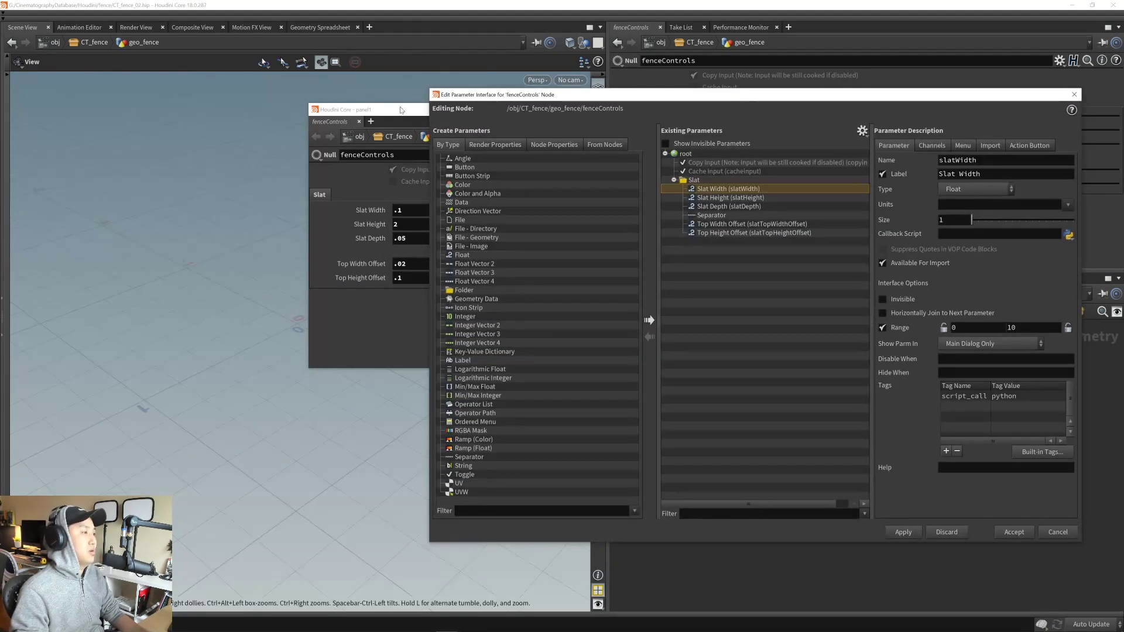
drag(401, 110, 227, 93)
drag(547, 96, 523, 94)
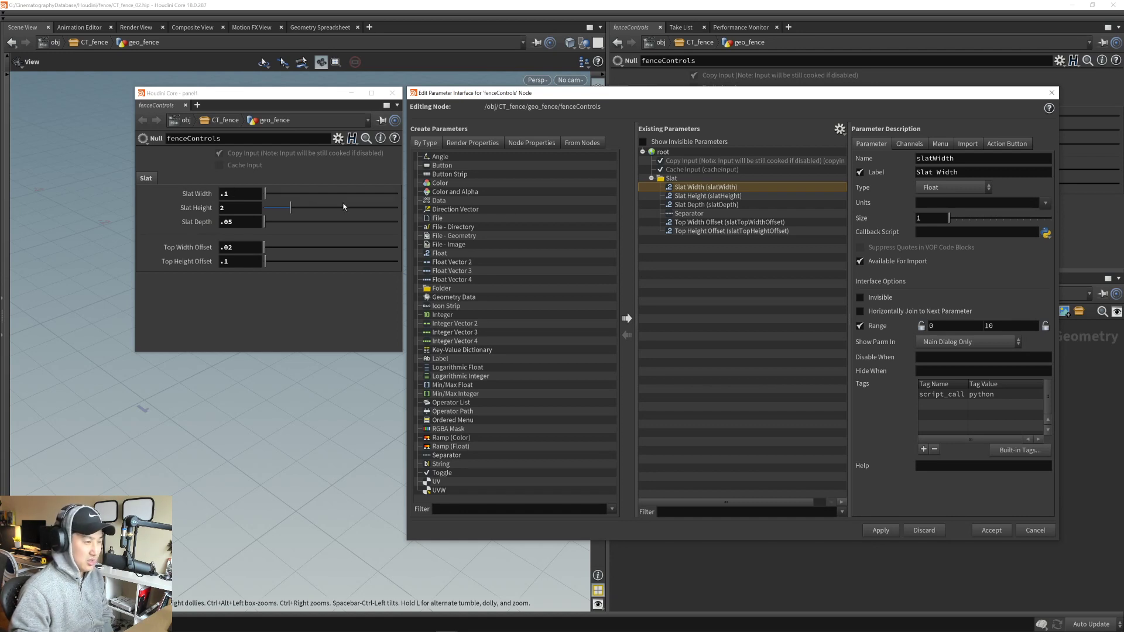
- Set the range of the Slat Width parameter to 0.01–0.5
click(715, 196)
click(716, 190)
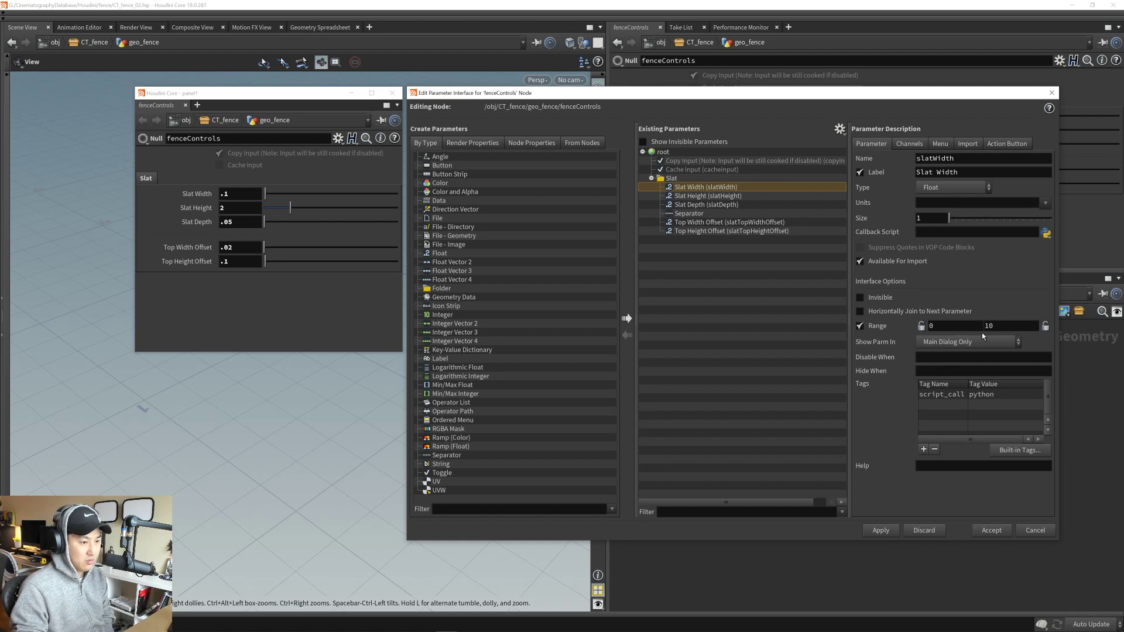
double_click(997, 328)
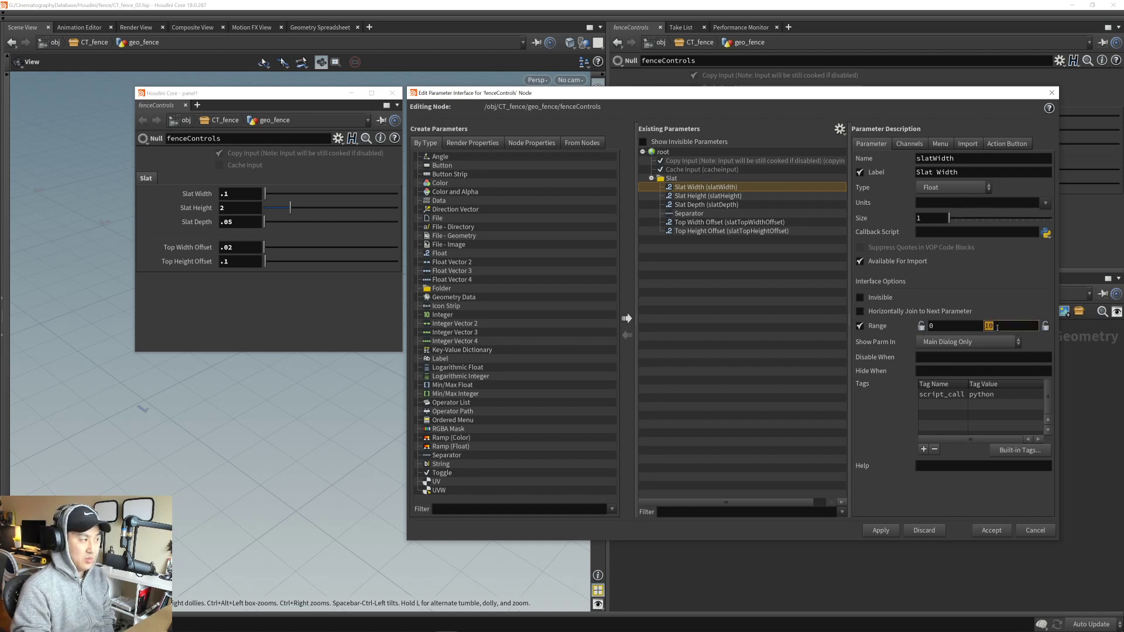
text(.5)
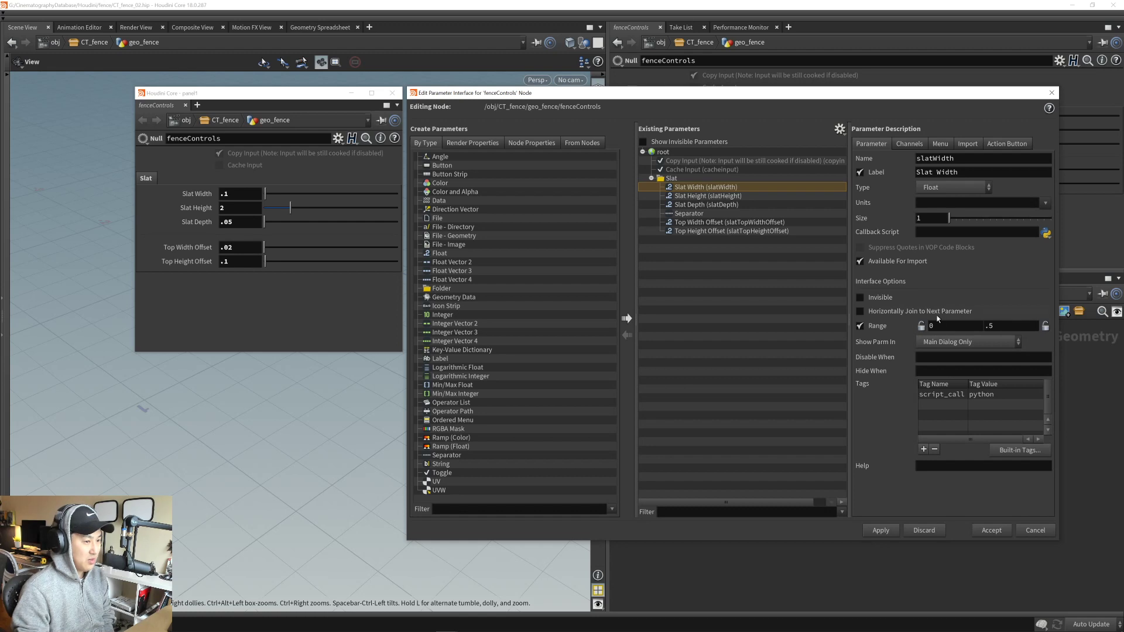
double_click(949, 328)
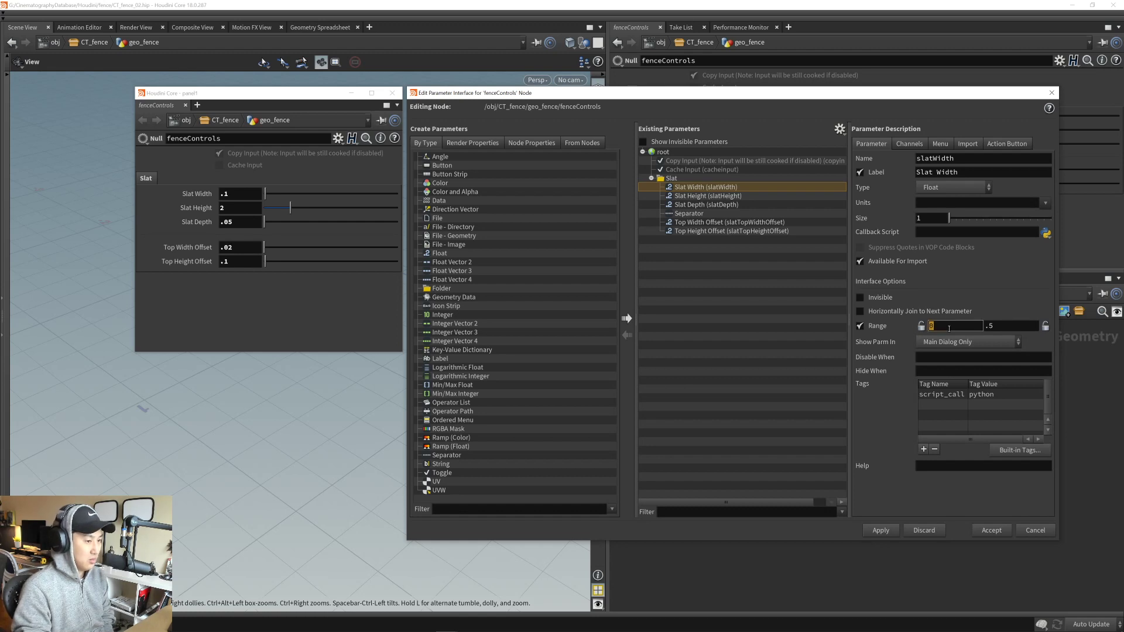
text(.01)
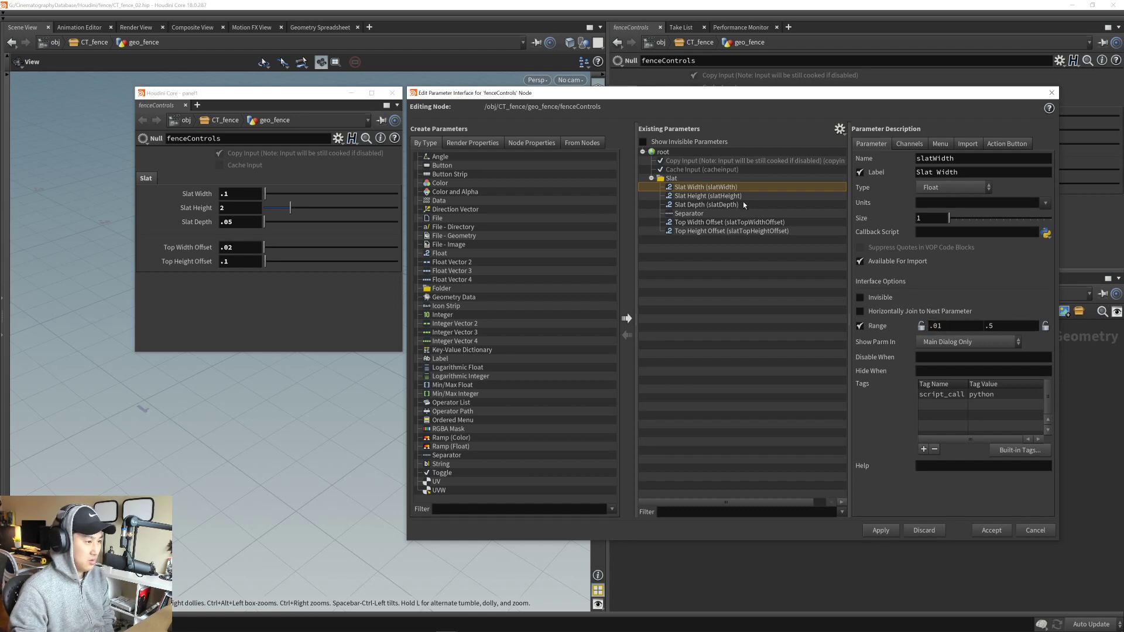
- Set the range of the Slat Height parameter to 0.1–4
click(745, 199)
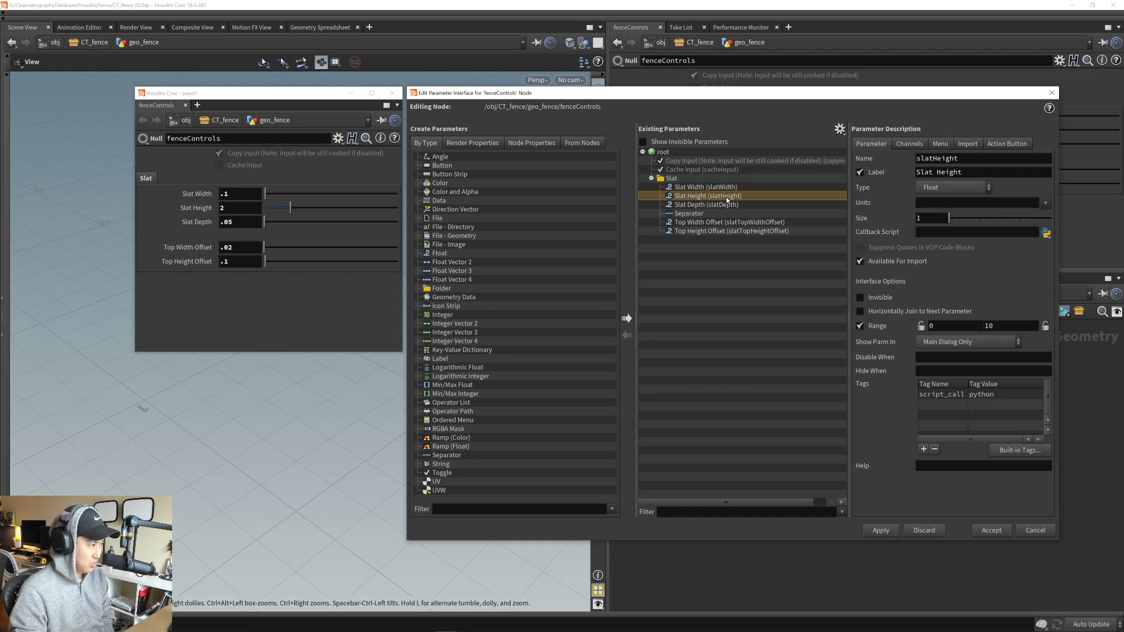
click(1010, 326)
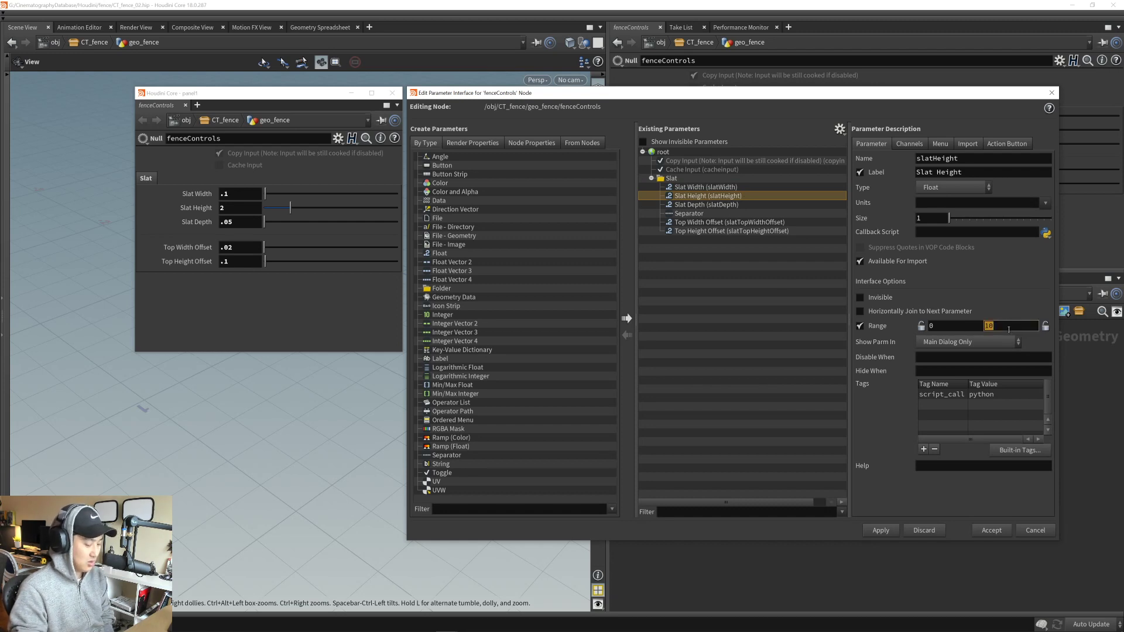
text(4)
click(954, 328)
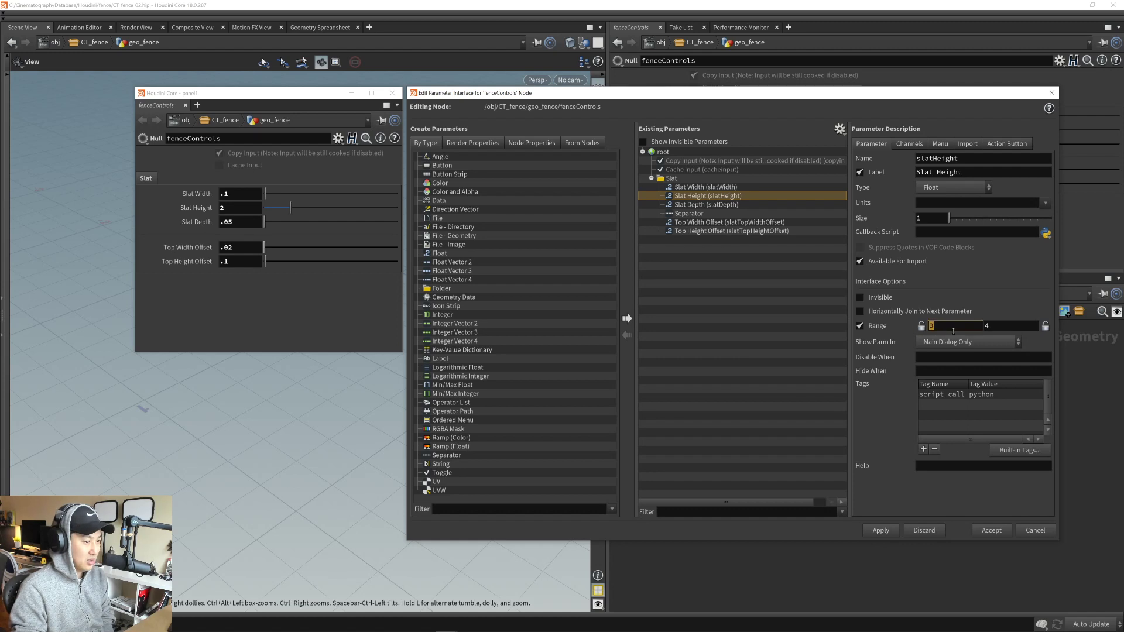
text(.1)
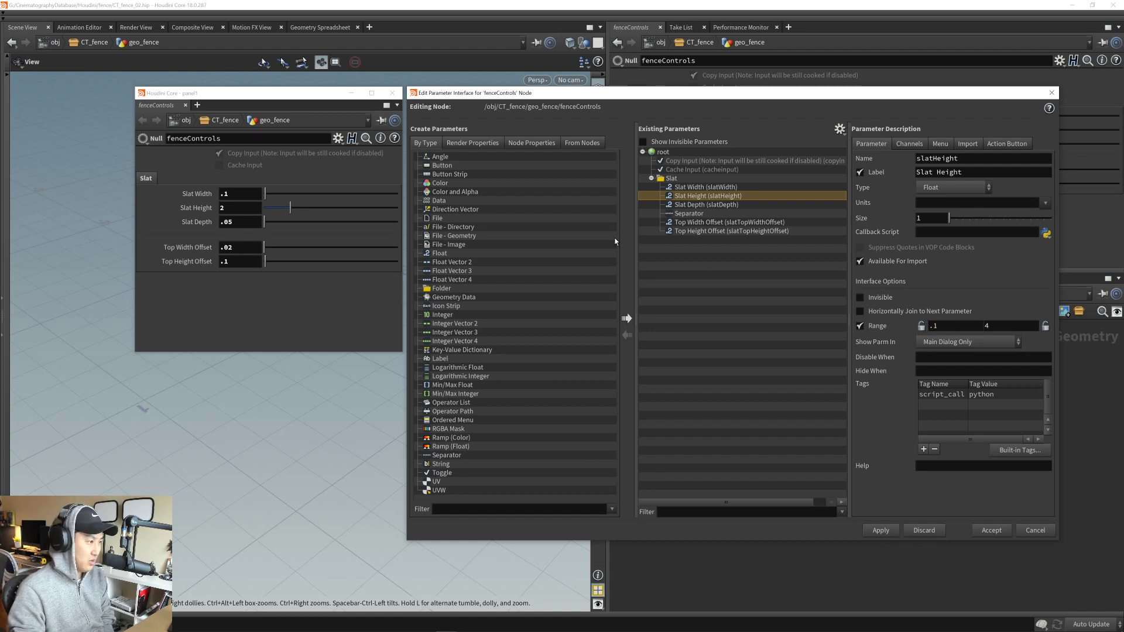
- Set the range of the Slat Depth parameter to 0.01–0.1
click(706, 205)
click(958, 328)
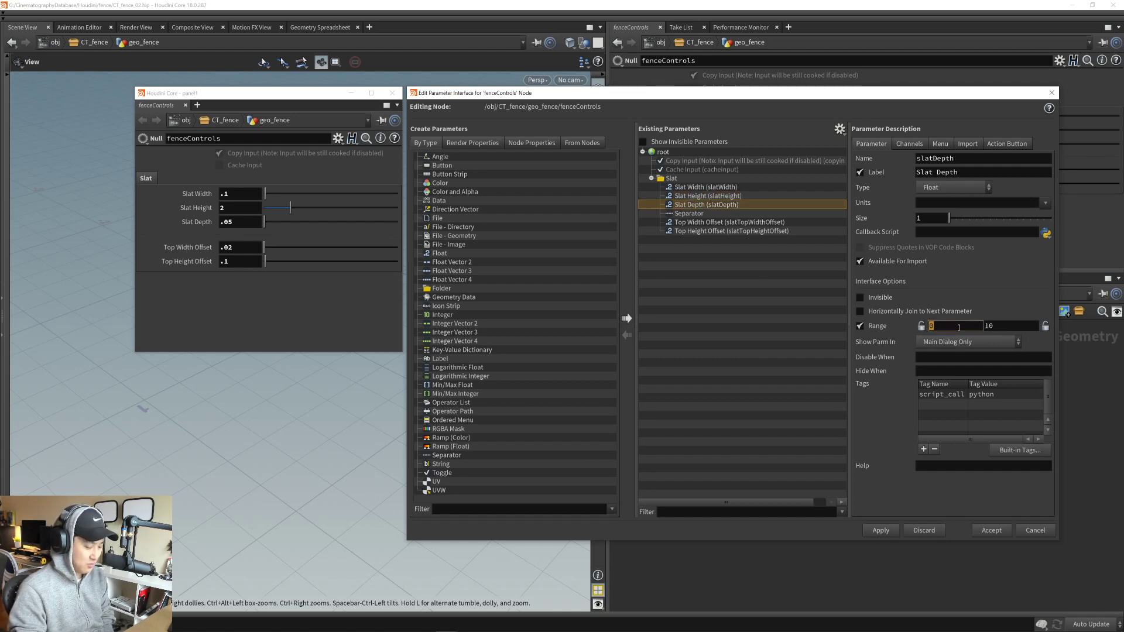
text(.1)
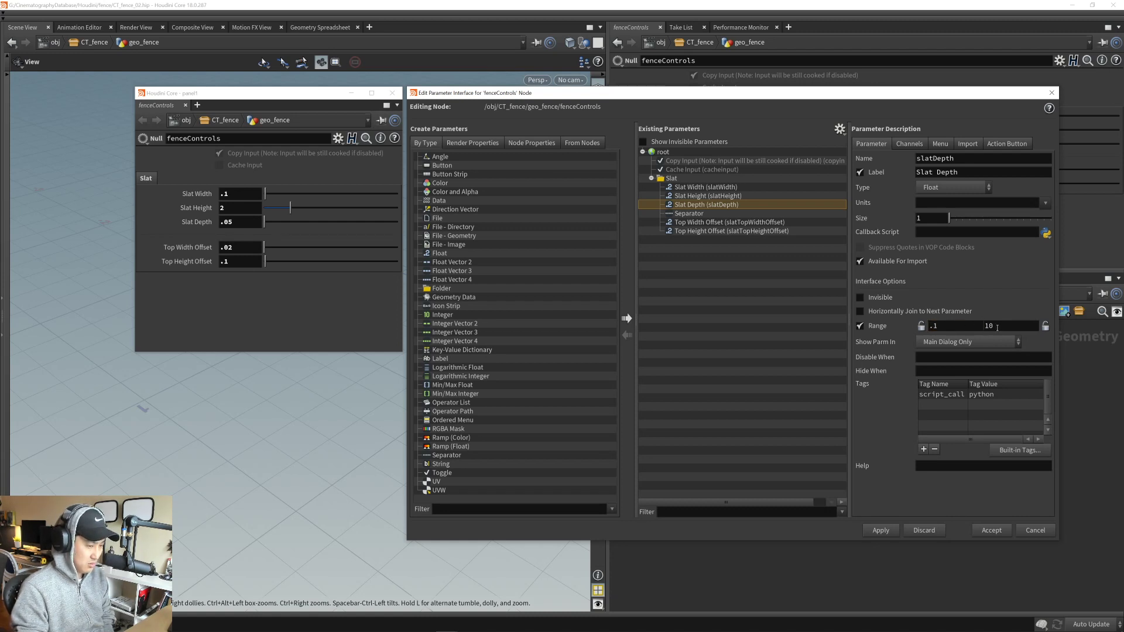
click(956, 328)
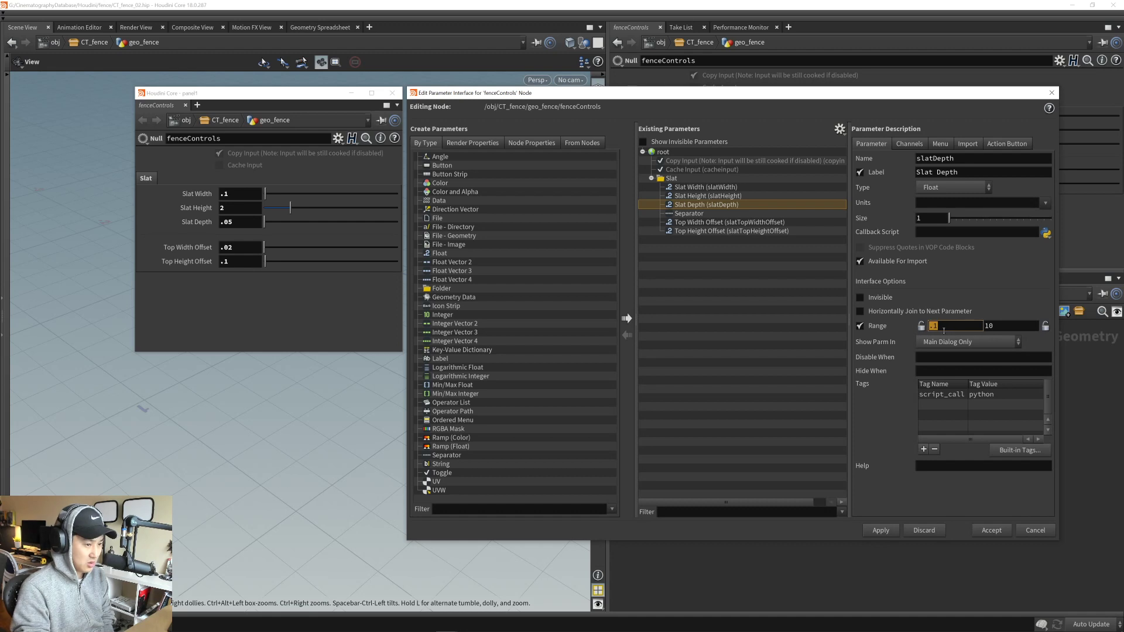
text(.01)
click(995, 329)
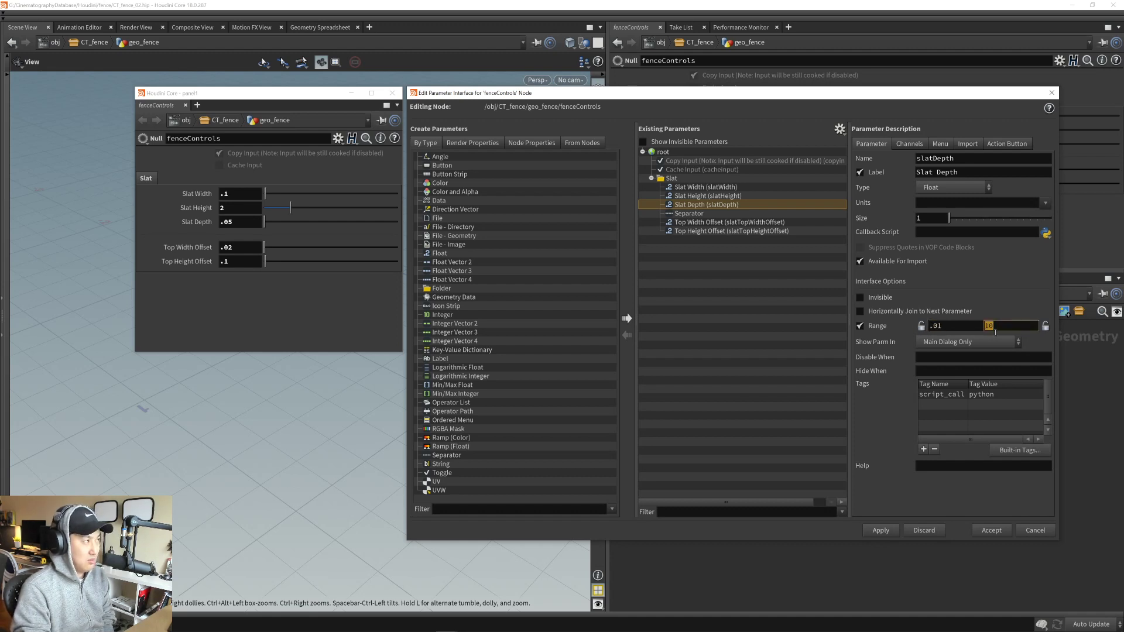
text(.1)
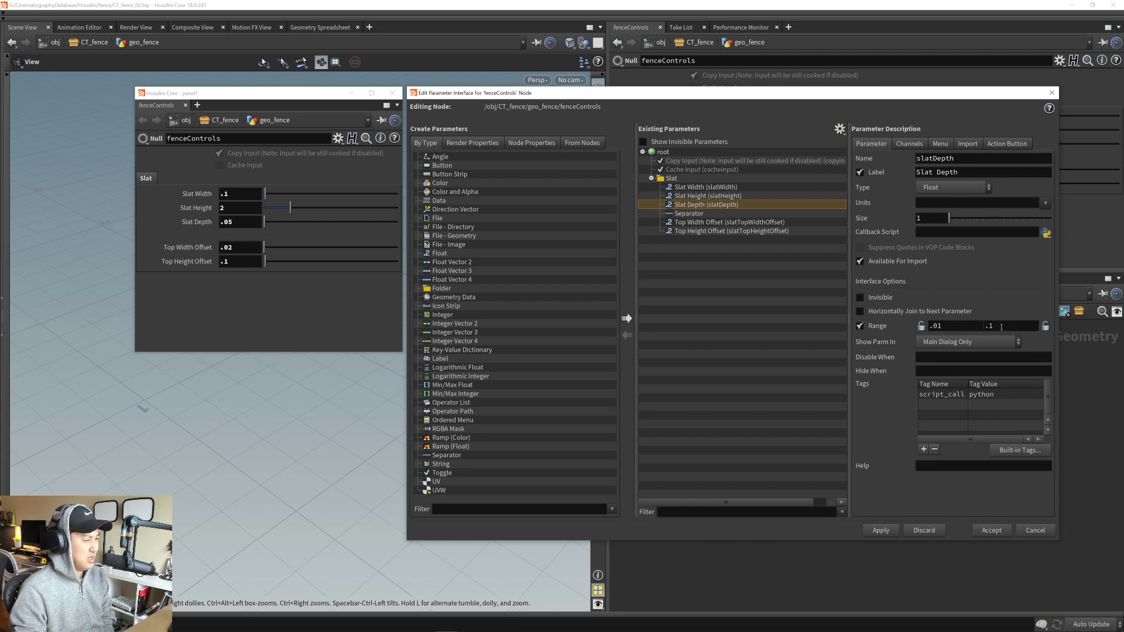
- Set the upper range limit of the Top Width Offset parameter to match Slat Width's maximum of 0.5
click(703, 199)
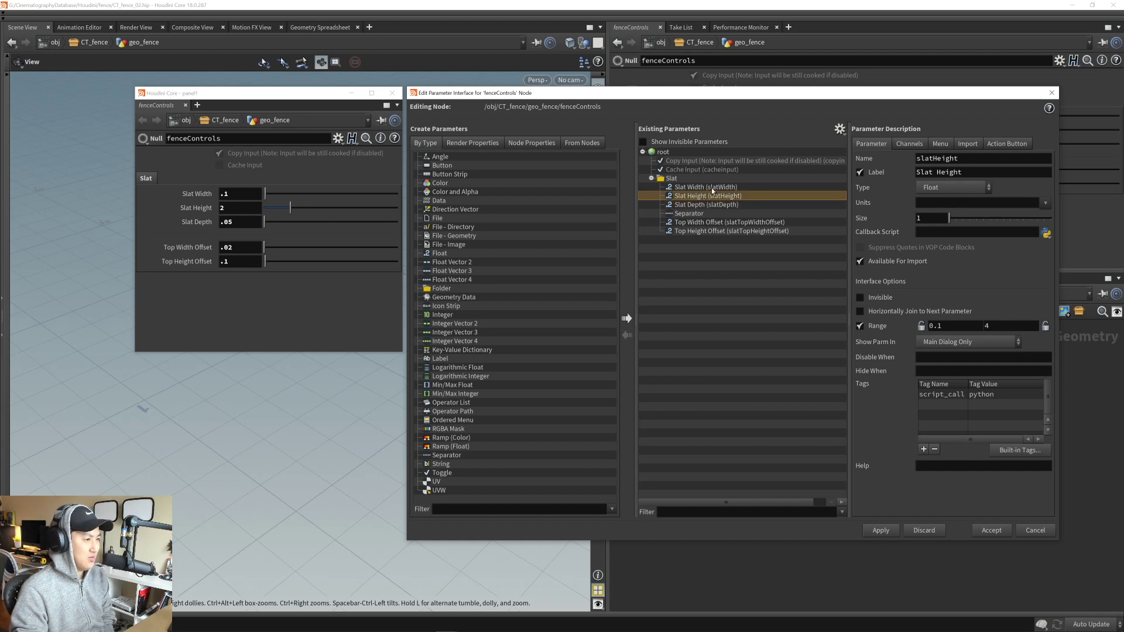
click(713, 188)
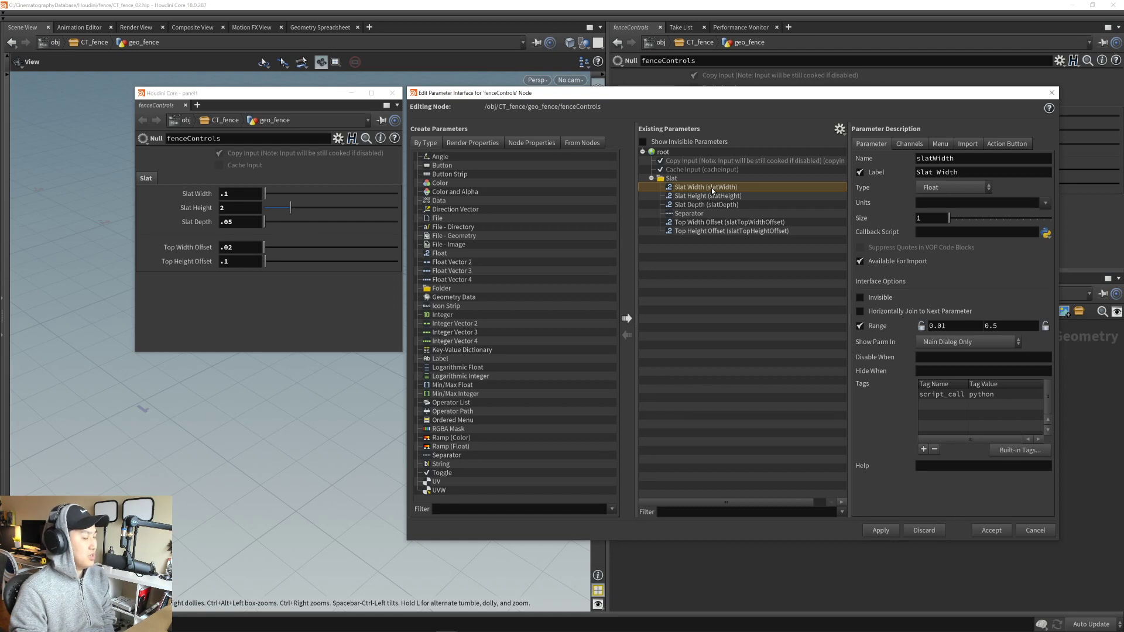
click(717, 223)
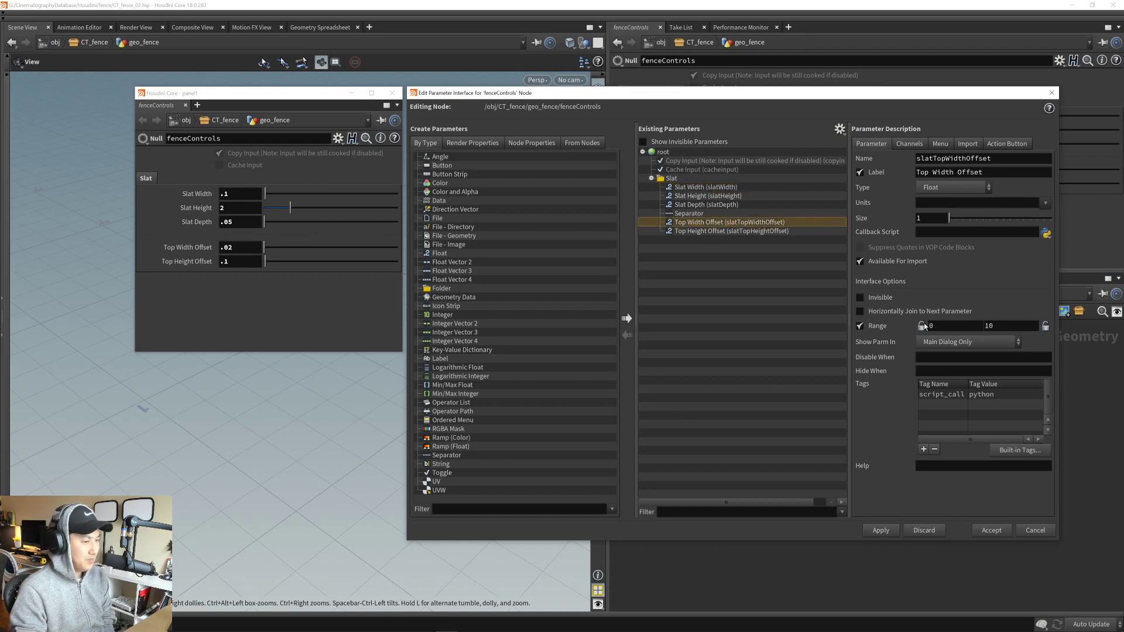
double_click(1006, 328)
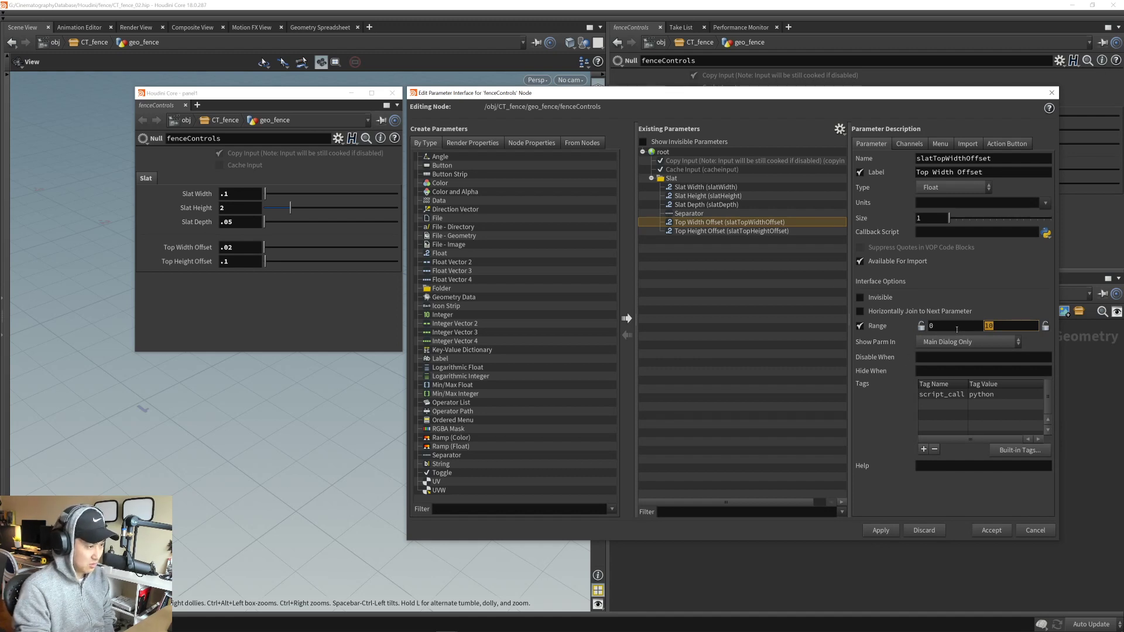
click(713, 188)
click(725, 223)
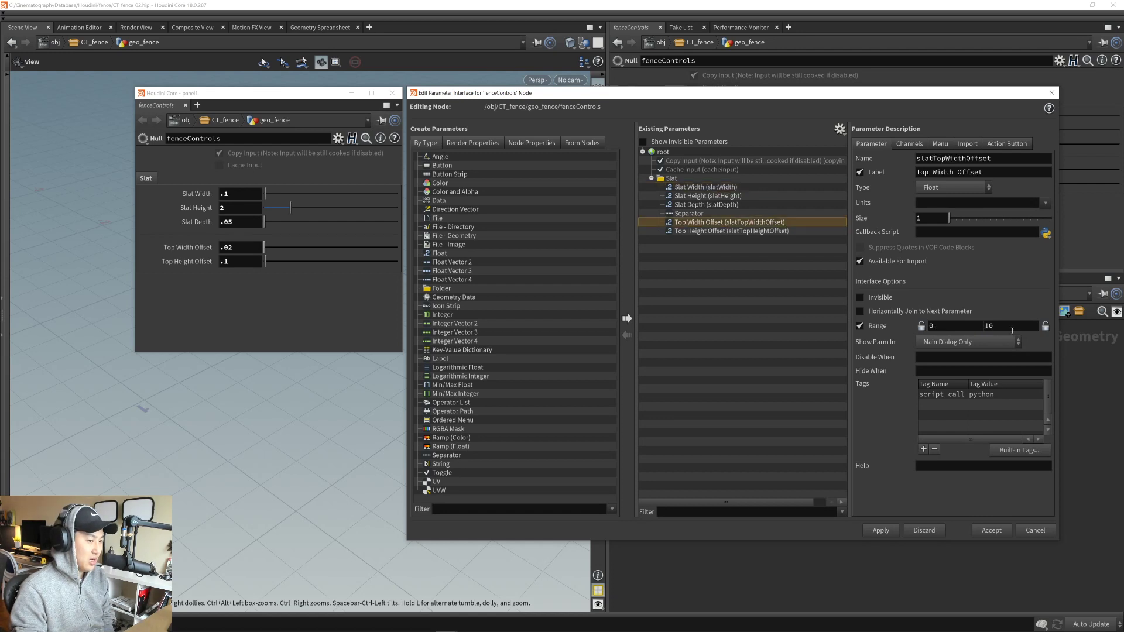
double_click(1008, 326)
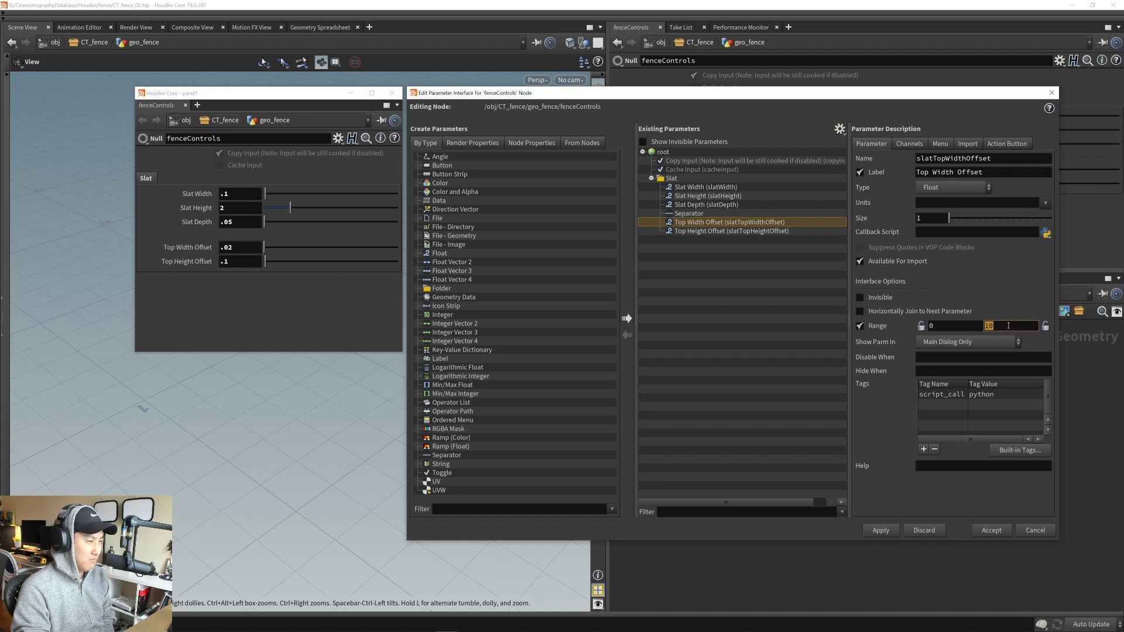
click(731, 189)
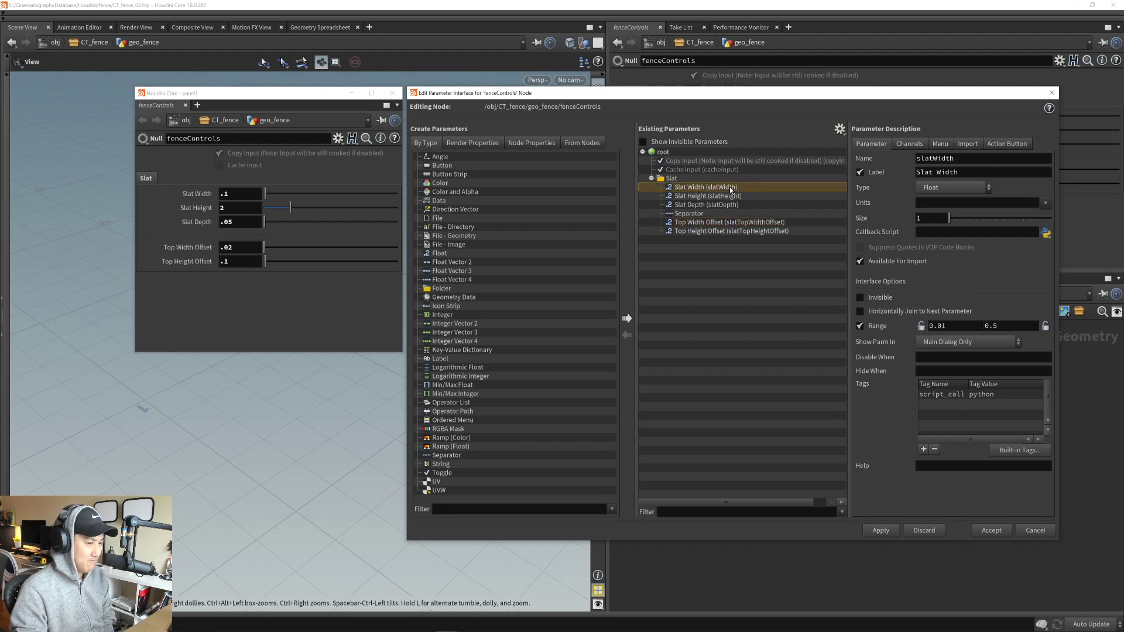
click(739, 223)
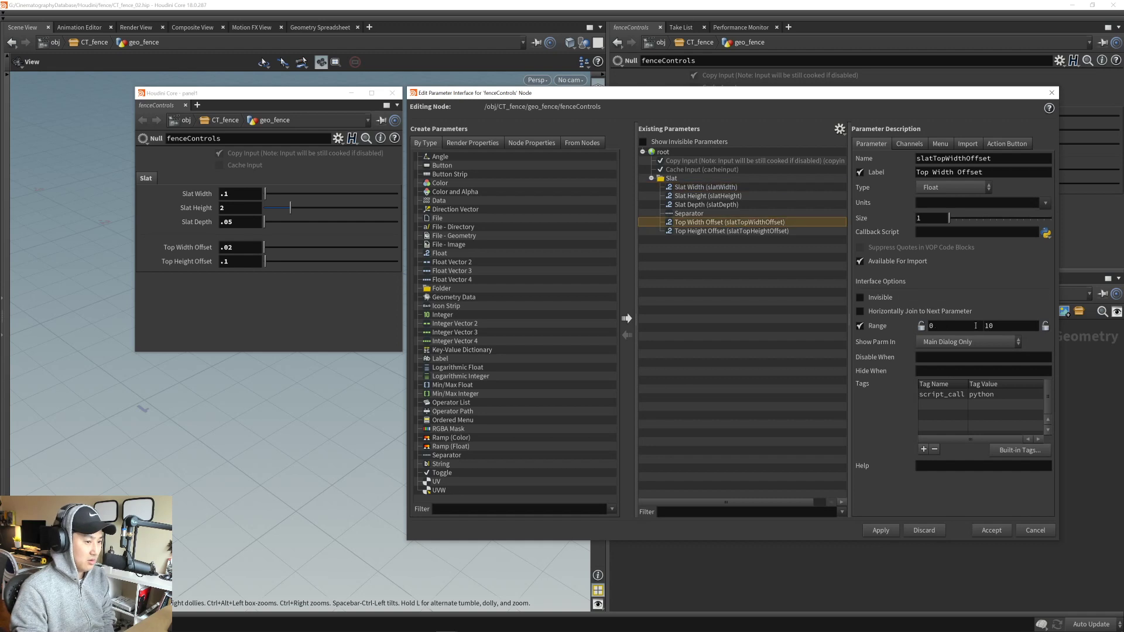
double_click(999, 326)
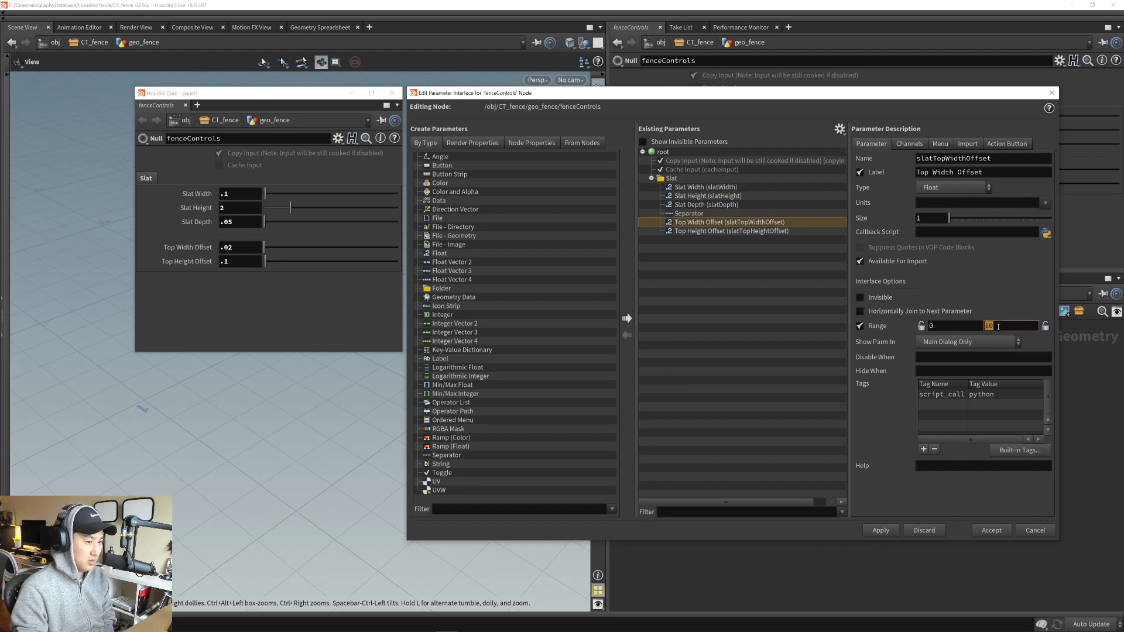
click(719, 189)
- Set the range of the Top Height Offset parameter to 0–1 and accept the parameter interface changes
click(748, 232)
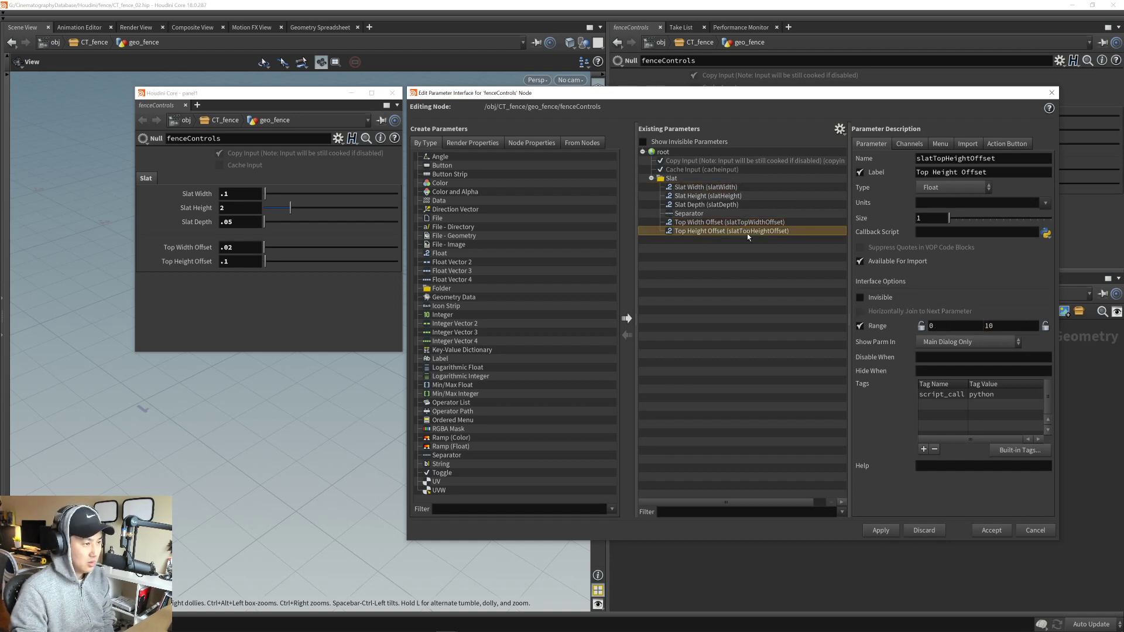
click(730, 198)
click(740, 231)
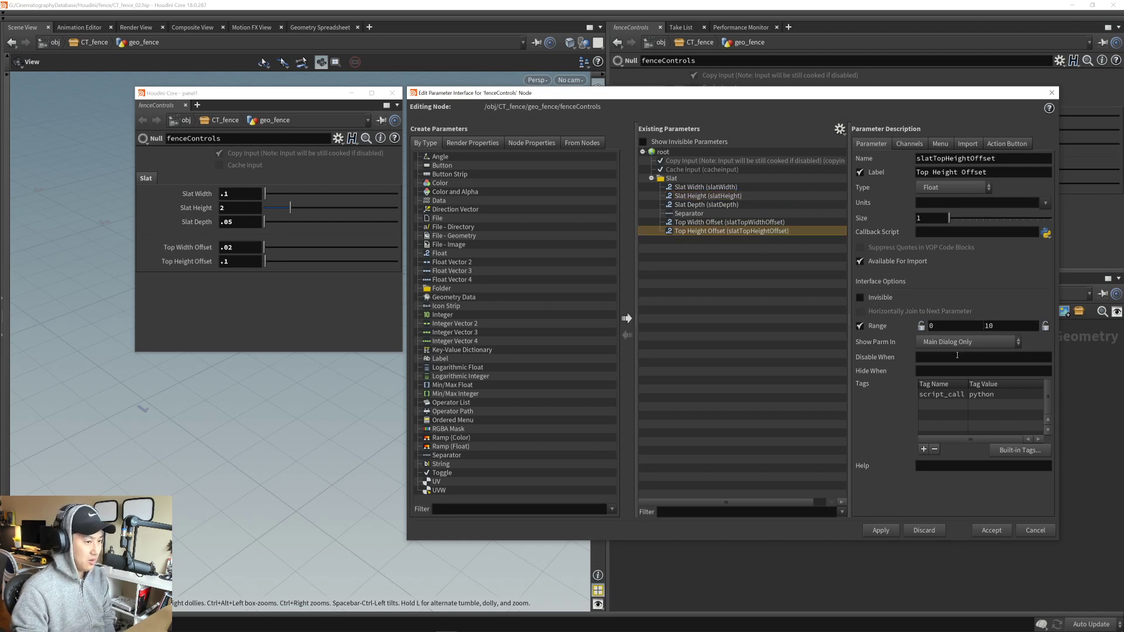
double_click(1010, 327)
text(1)
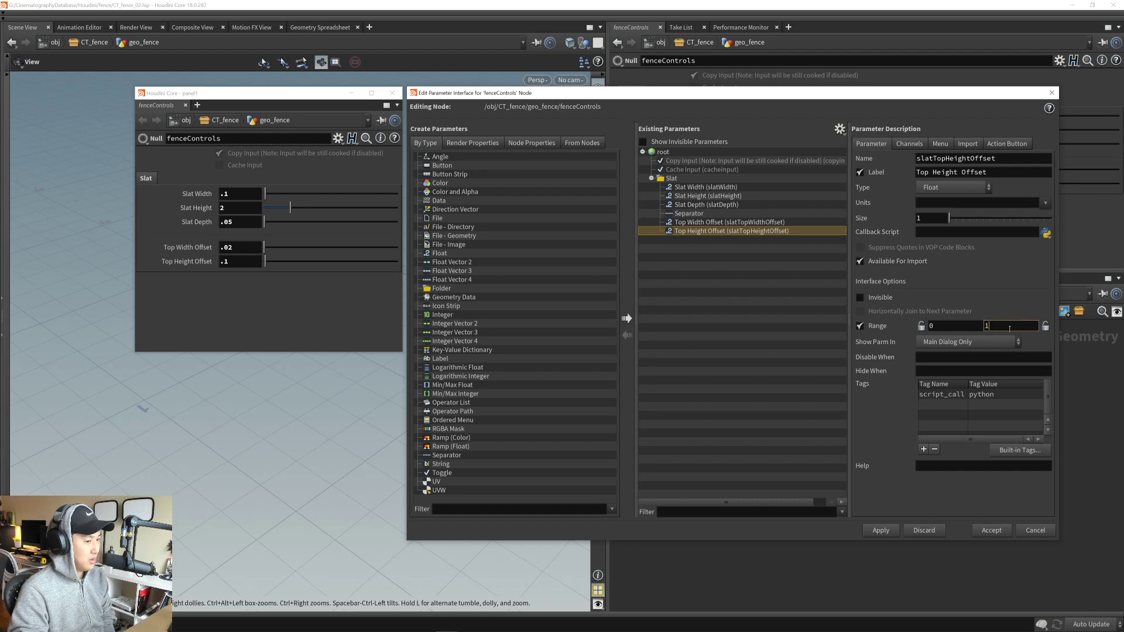
click(881, 531)
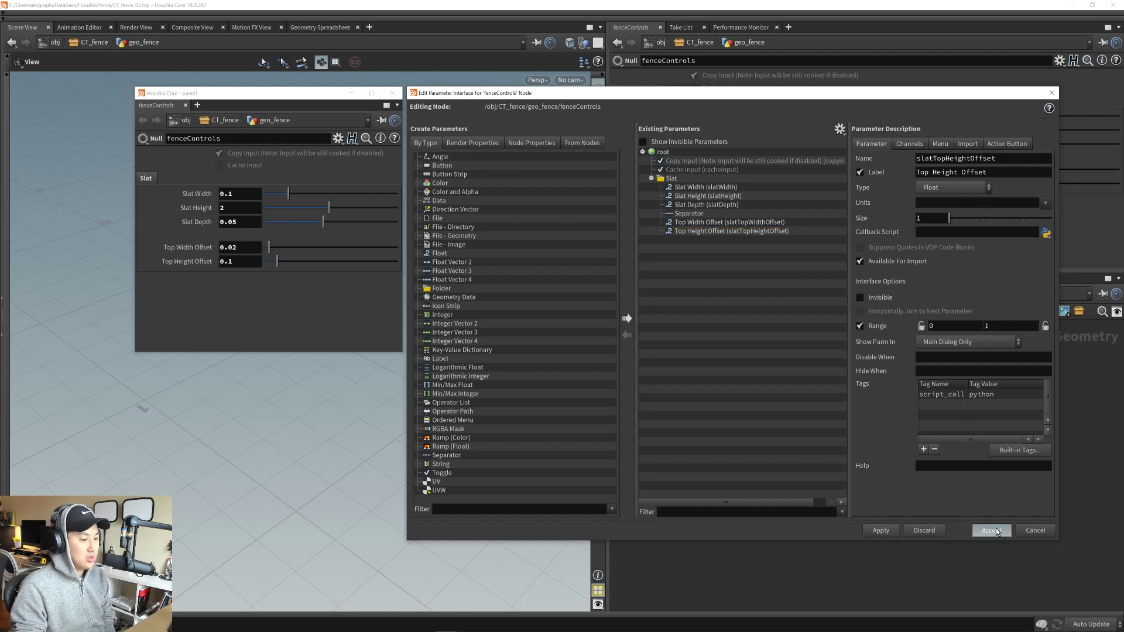
click(991, 530)
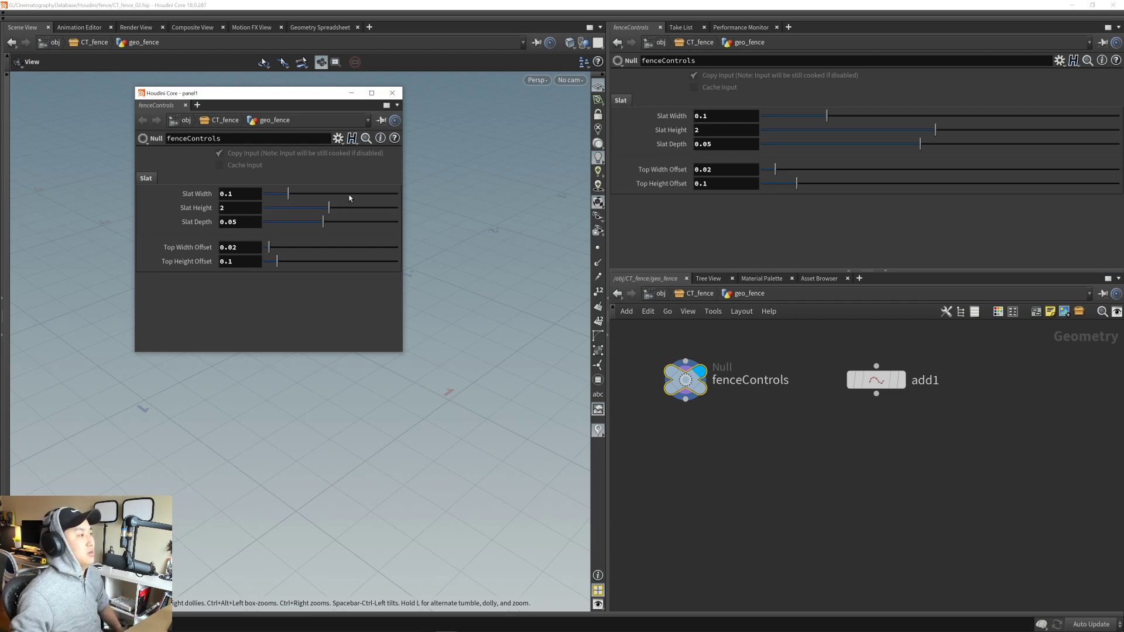
drag(321, 102, 495, 104)
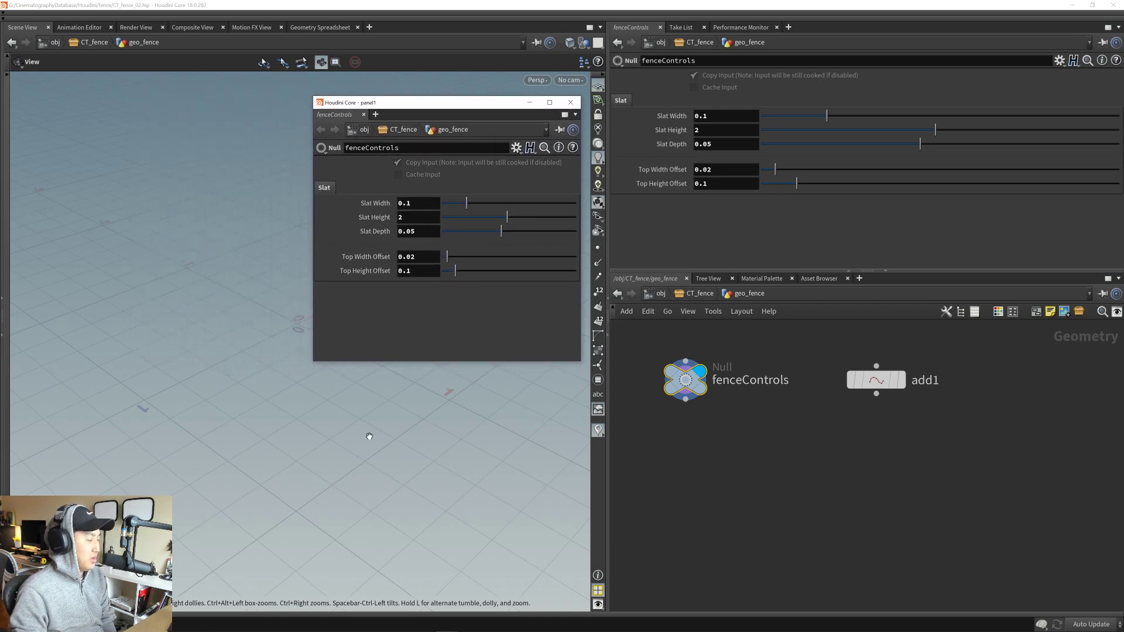
drag(448, 102, 446, 101)
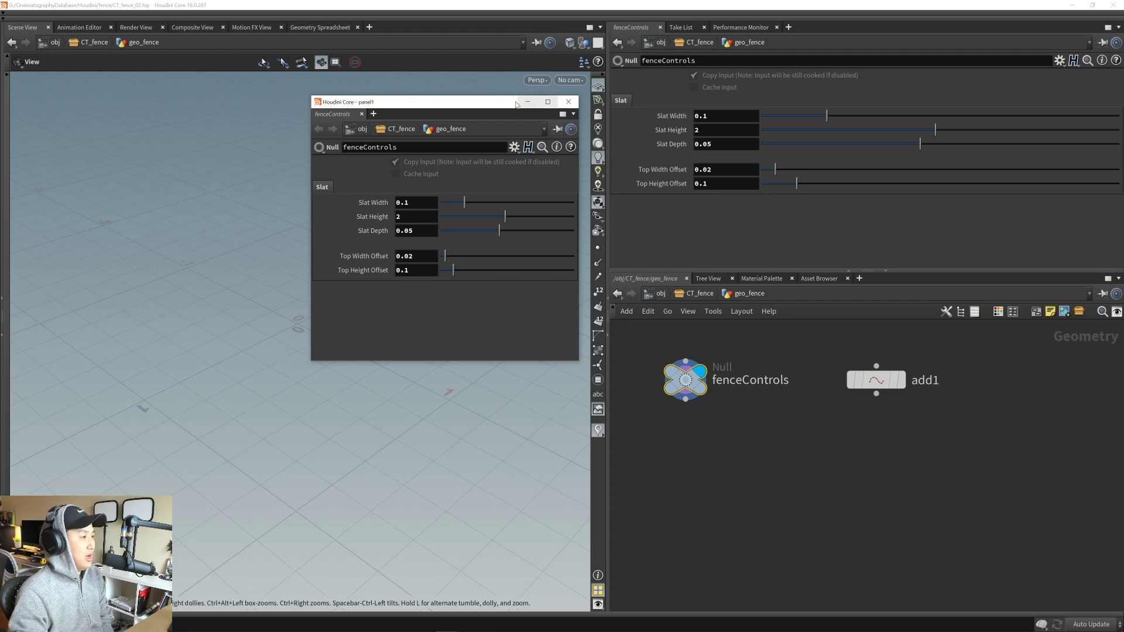
drag(493, 103, 495, 102)
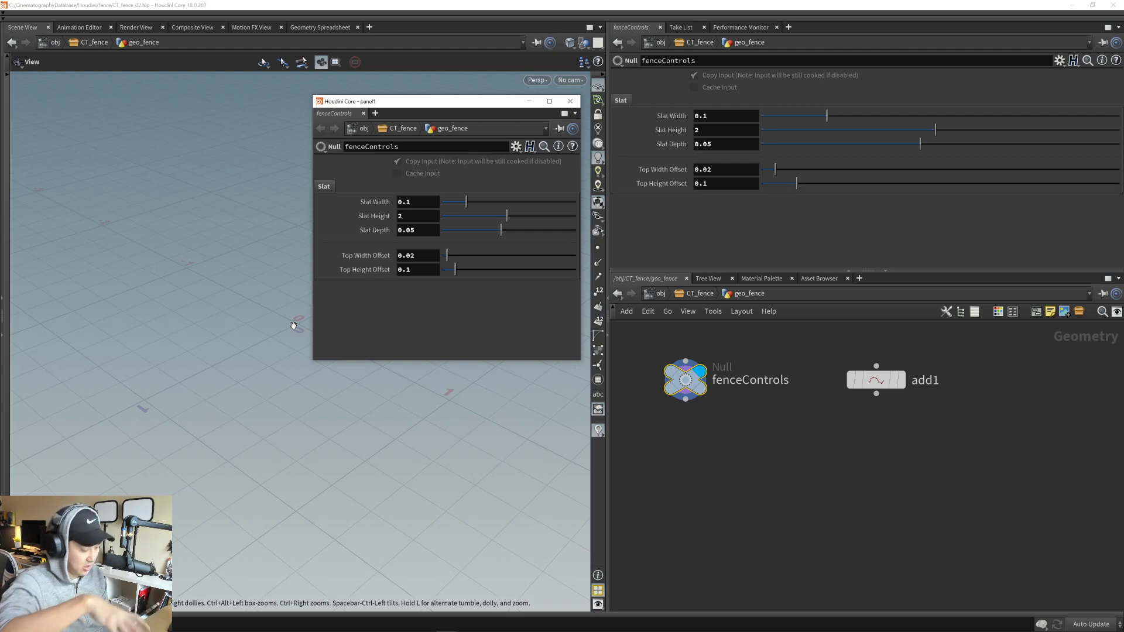
mouse_move(289, 326)
mouse_down()
mouse_move(269, 328)
mouse_move(291, 330)
mouse_up()
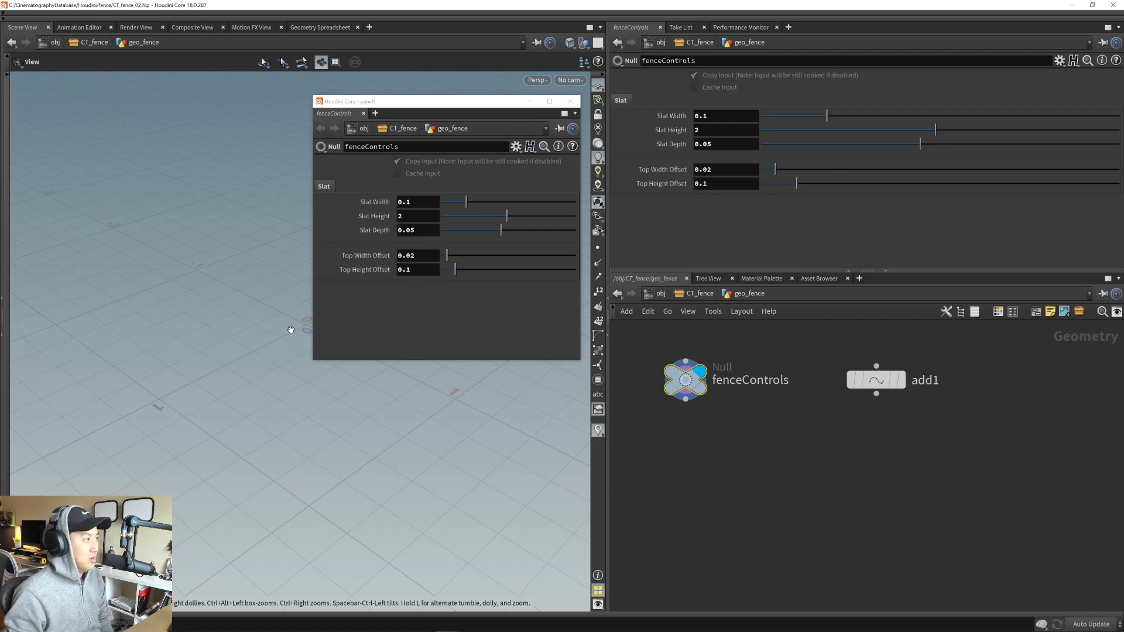
drag(479, 106, 477, 107)
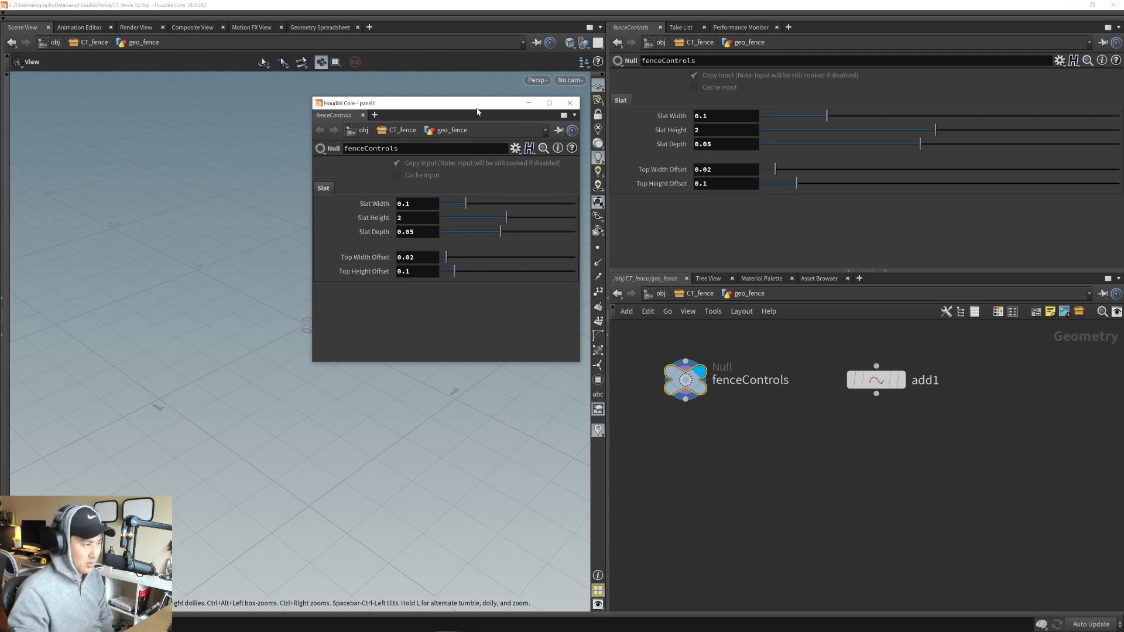
drag(479, 107, 481, 107)
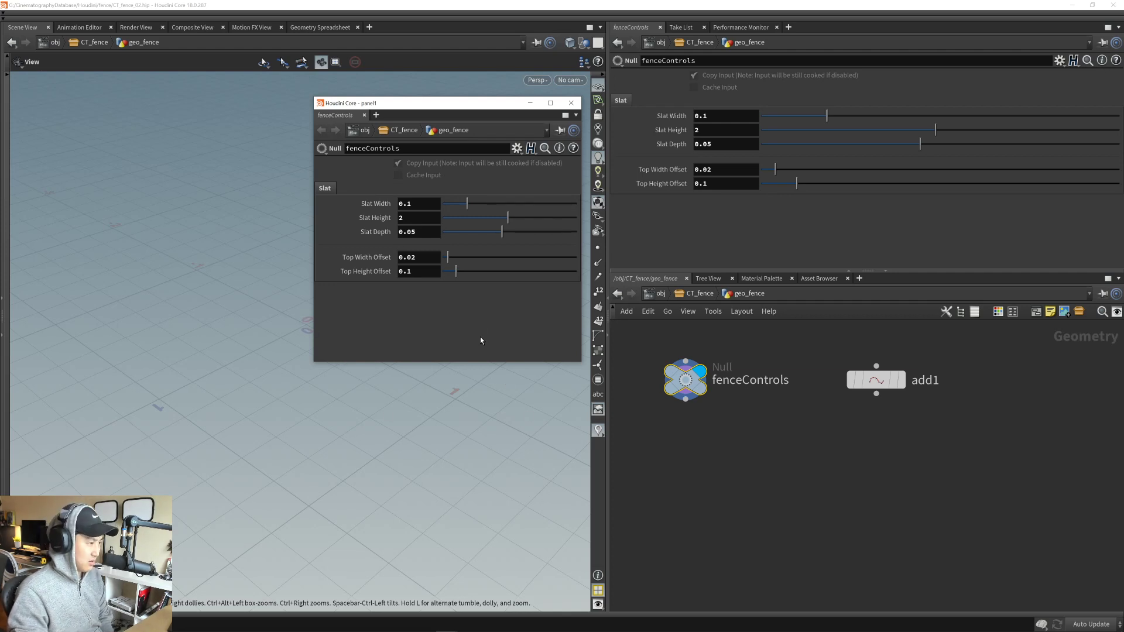
drag(462, 106, 464, 109)
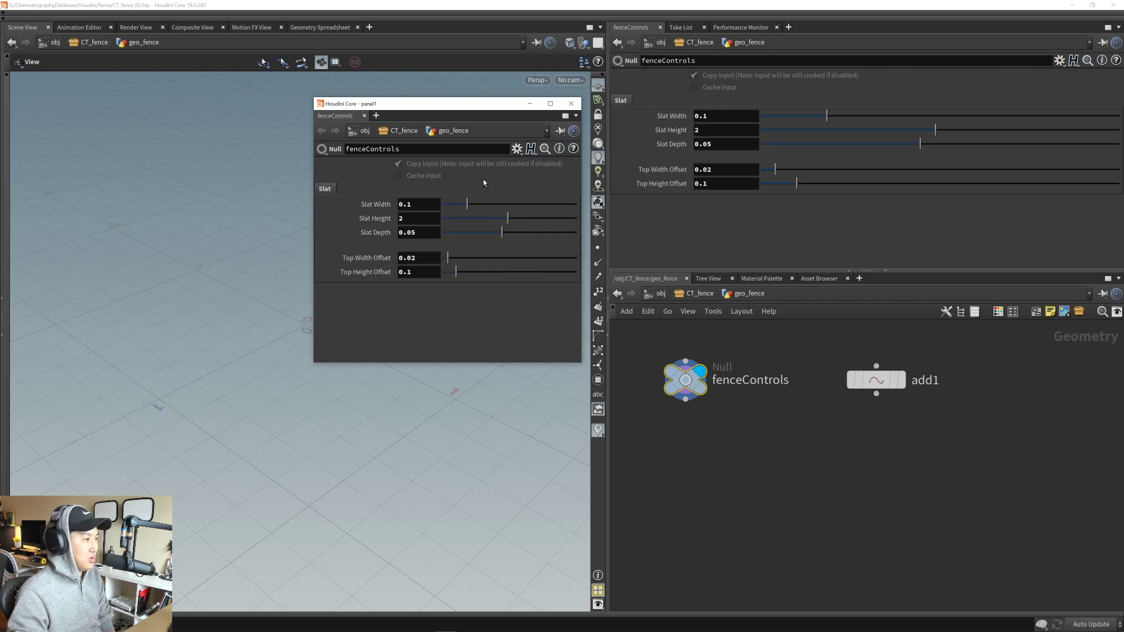
drag(503, 107, 504, 106)
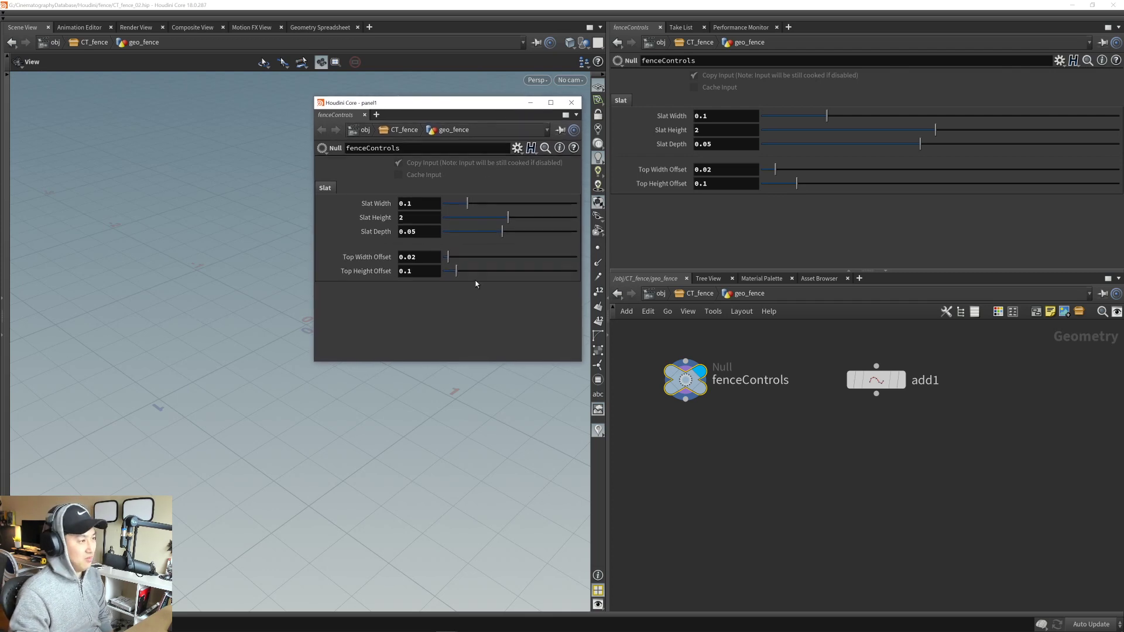
click(754, 478)
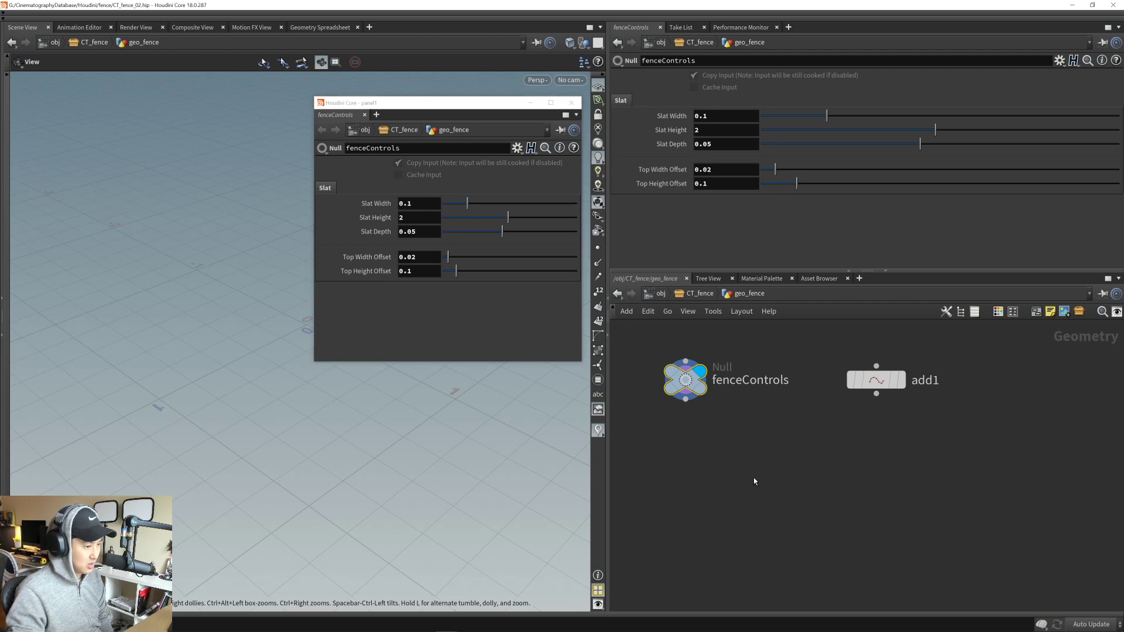
middle_drag(788, 460, 789, 460)
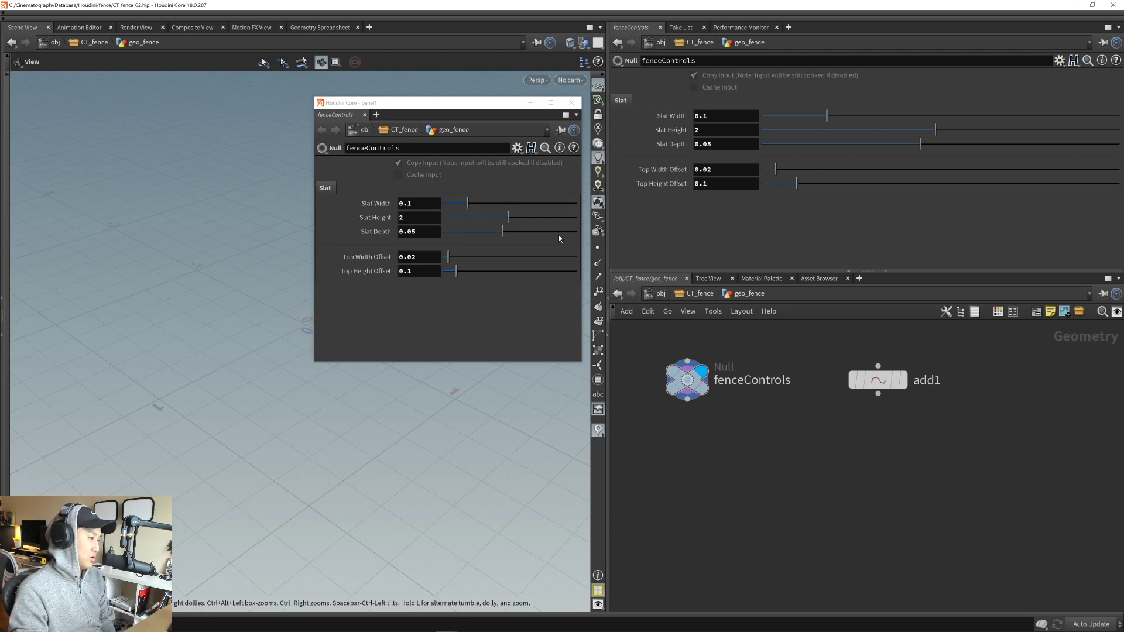
- Make add1 the displayed node in the geo_fence network and select it for parameter editing
mouse_move(804, 449)
middle_down()
mouse_move(776, 476)
mouse_move(813, 441)
mouse_move(789, 457)
mouse_move(827, 444)
mouse_move(809, 461)
middle_up()
click(902, 370)
click(855, 391)
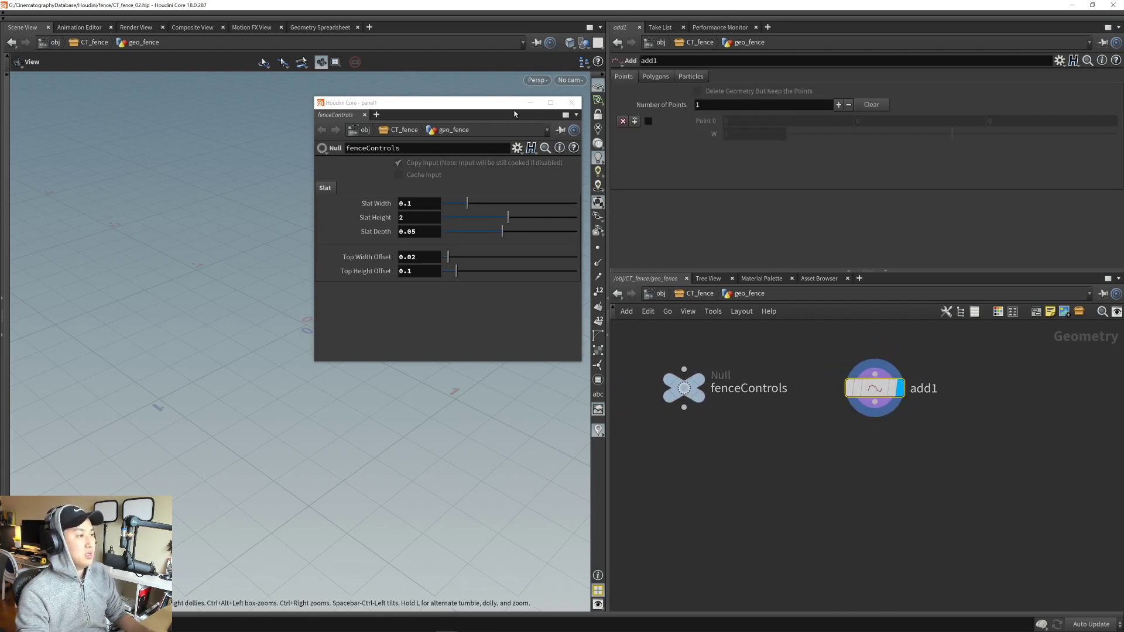
- Switch the viewport to the Front view and move the floating fenceControls panel clear of it
drag(515, 114, 380, 340)
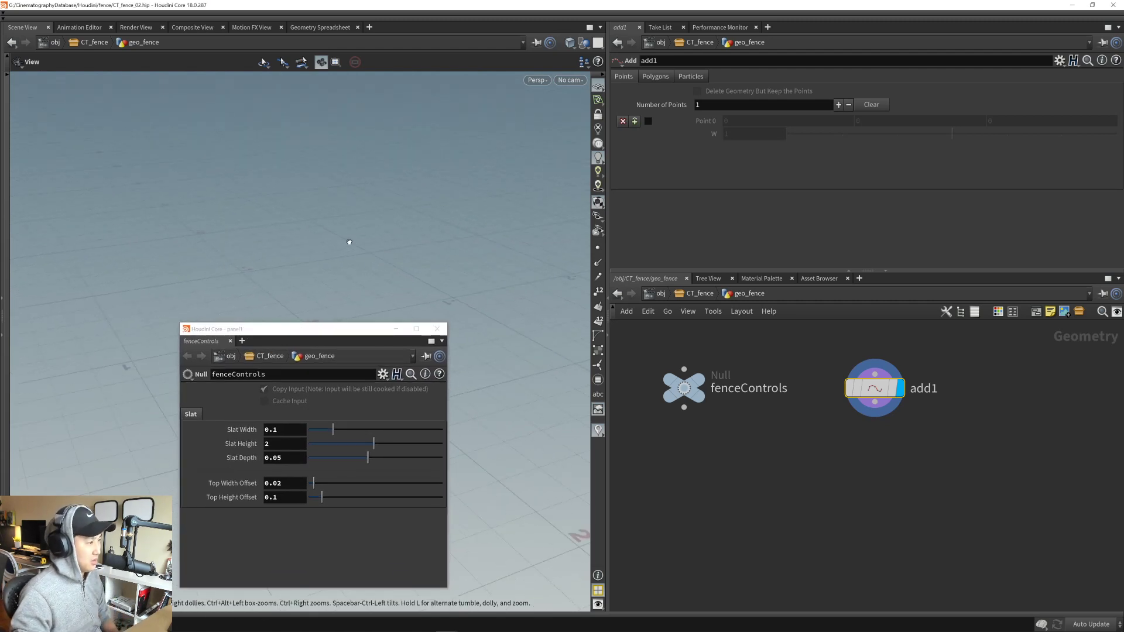
drag(350, 242, 362, 236)
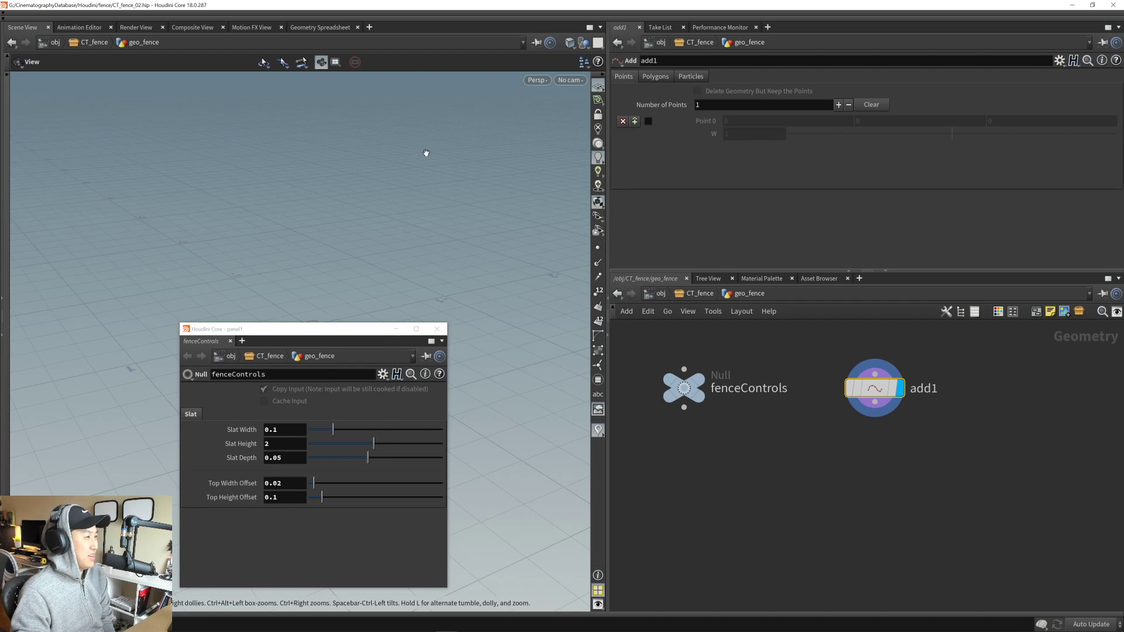
click(542, 80)
mouse_move(565, 108)
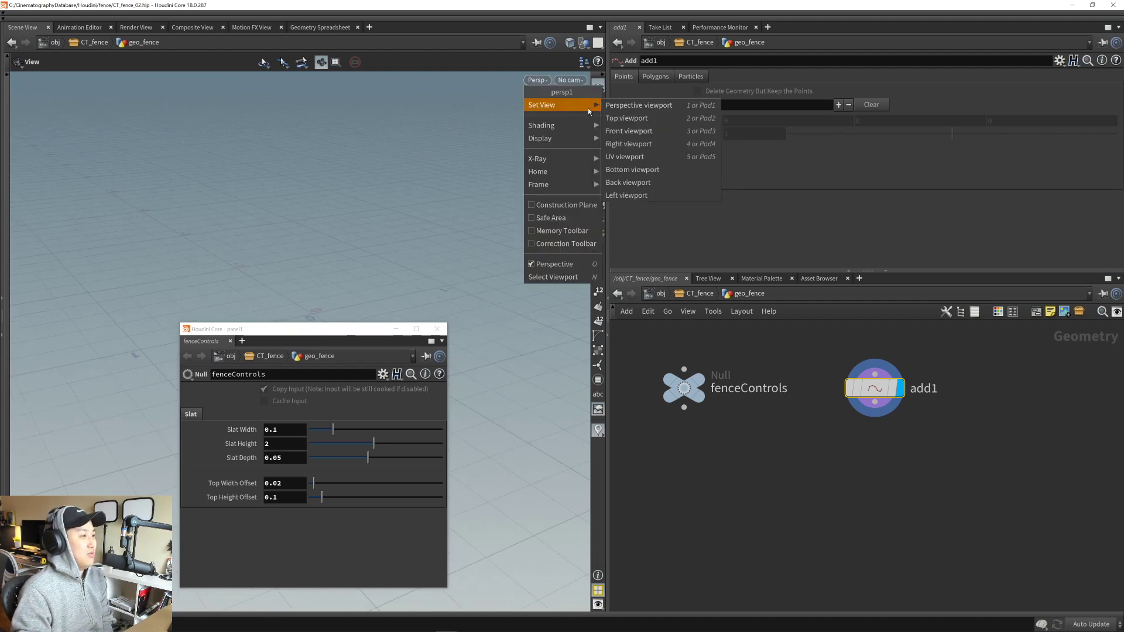
click(629, 130)
drag(355, 332, 791, 213)
middle_drag(342, 359, 305, 499)
middle_drag(305, 498, 311, 468)
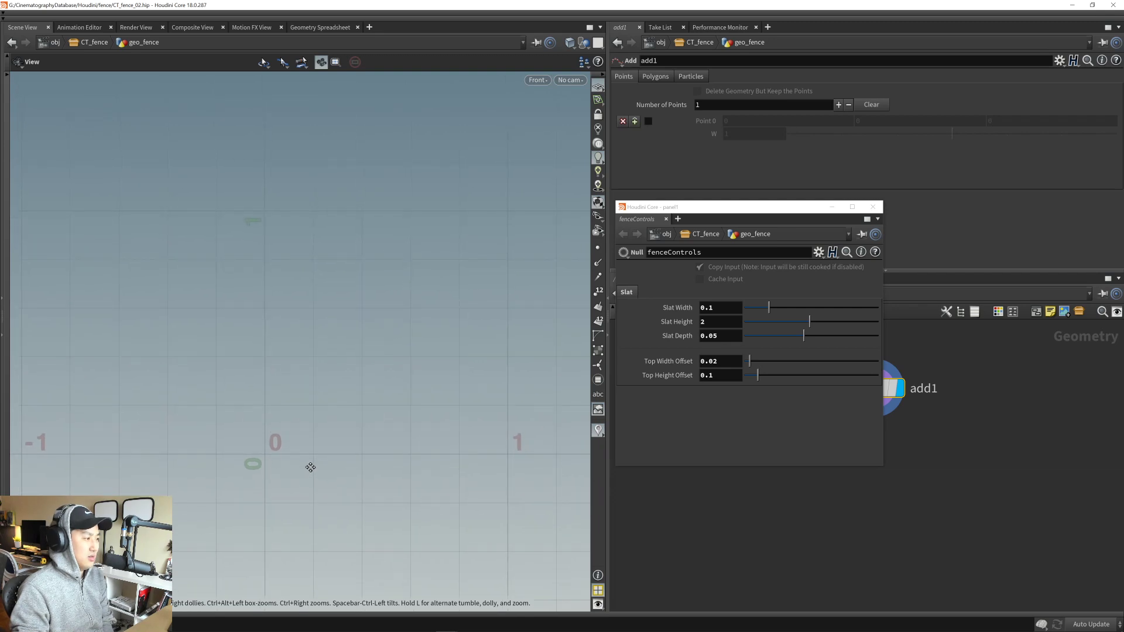
- Return the viewport to the Perspective view and look over the ground grid
click(537, 81)
mouse_move(566, 108)
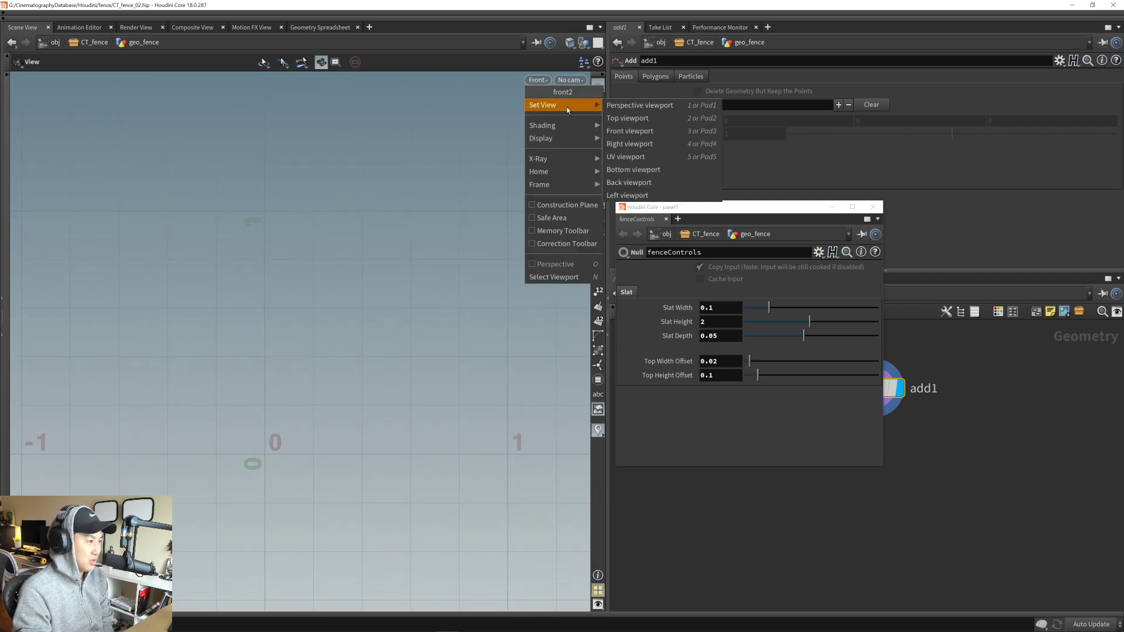
click(629, 106)
drag(353, 403, 342, 366)
middle_drag(359, 275, 357, 282)
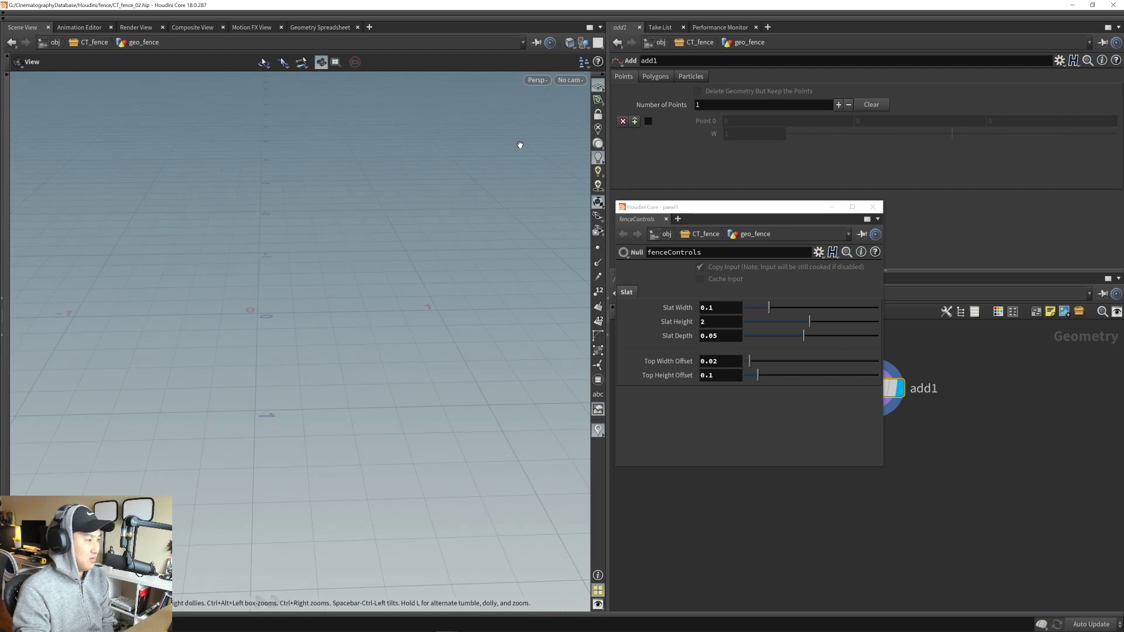
- Set the viewport to the Front view again and frame the grid for placing points
click(536, 80)
mouse_move(562, 108)
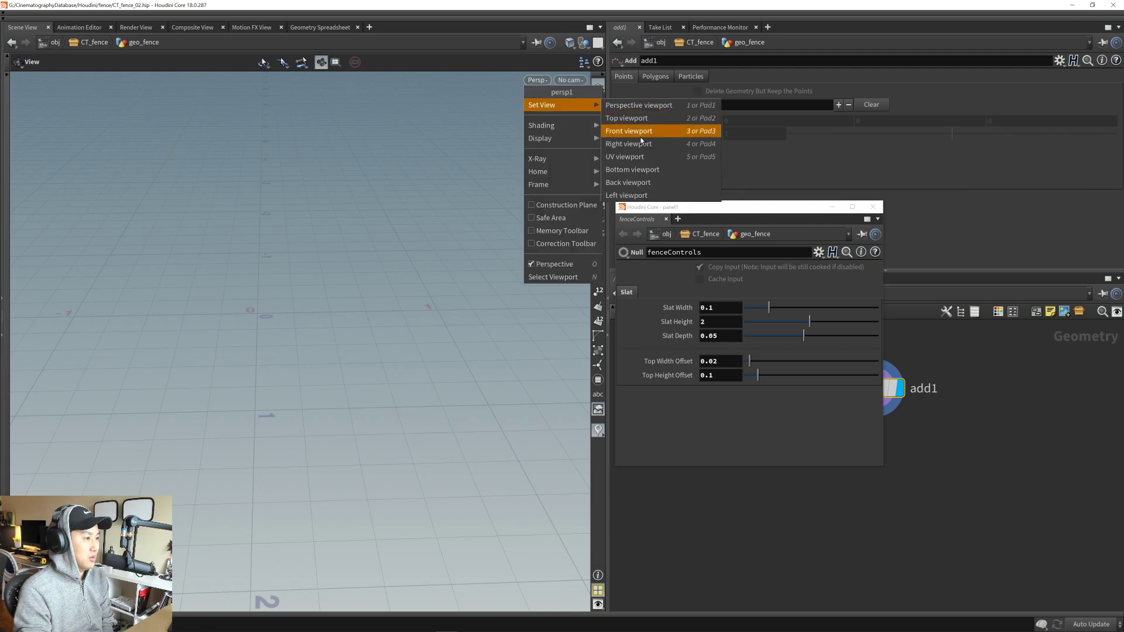
click(640, 134)
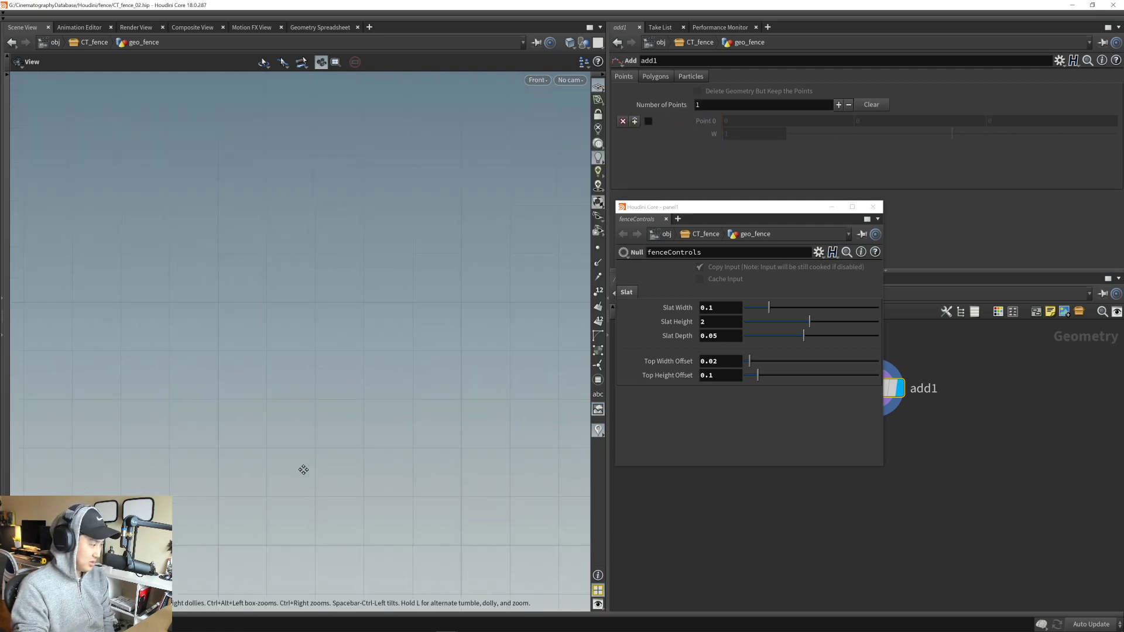
middle_drag(339, 462, 339, 411)
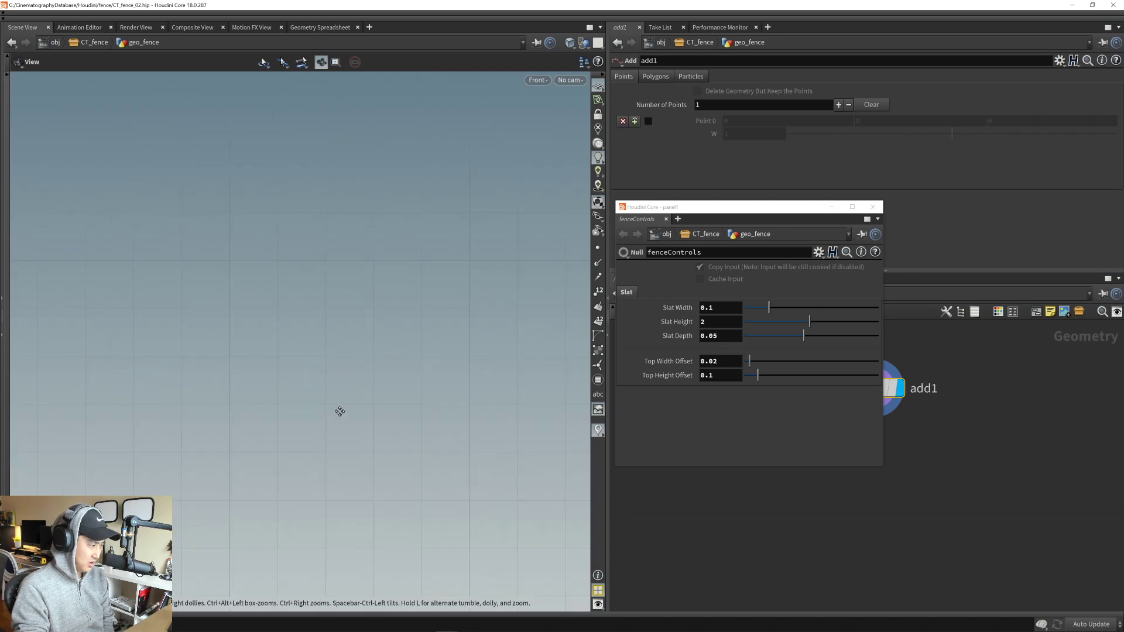
right_drag(340, 412, 435, 386)
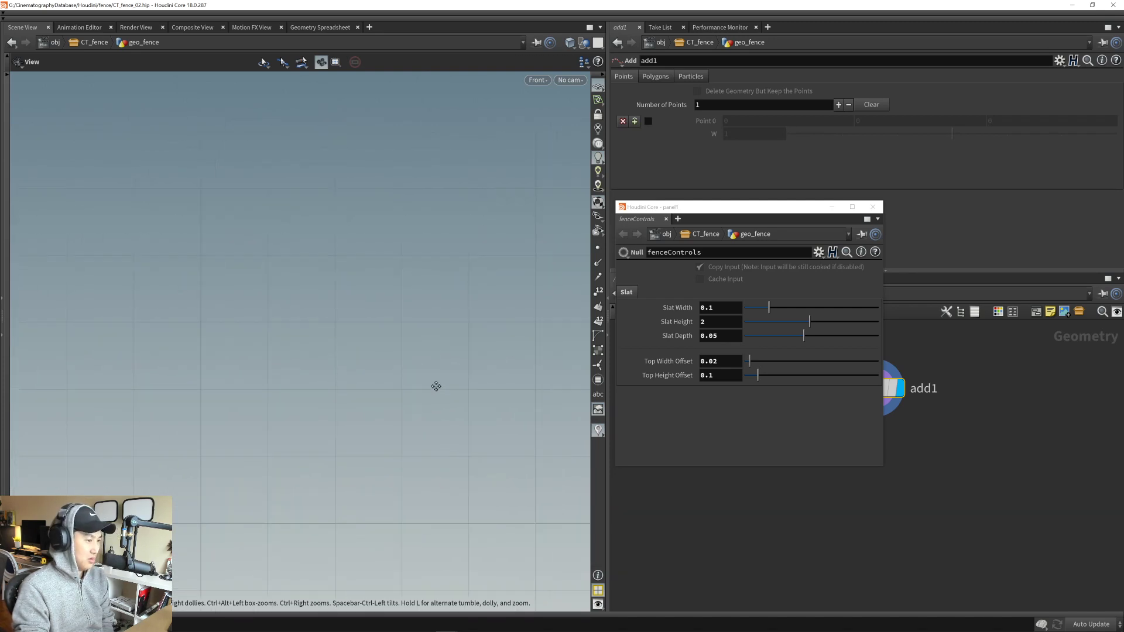
- Enable Point 0 on add1 and display point and primitive numbers in the Front view
drag(743, 209, 438, 105)
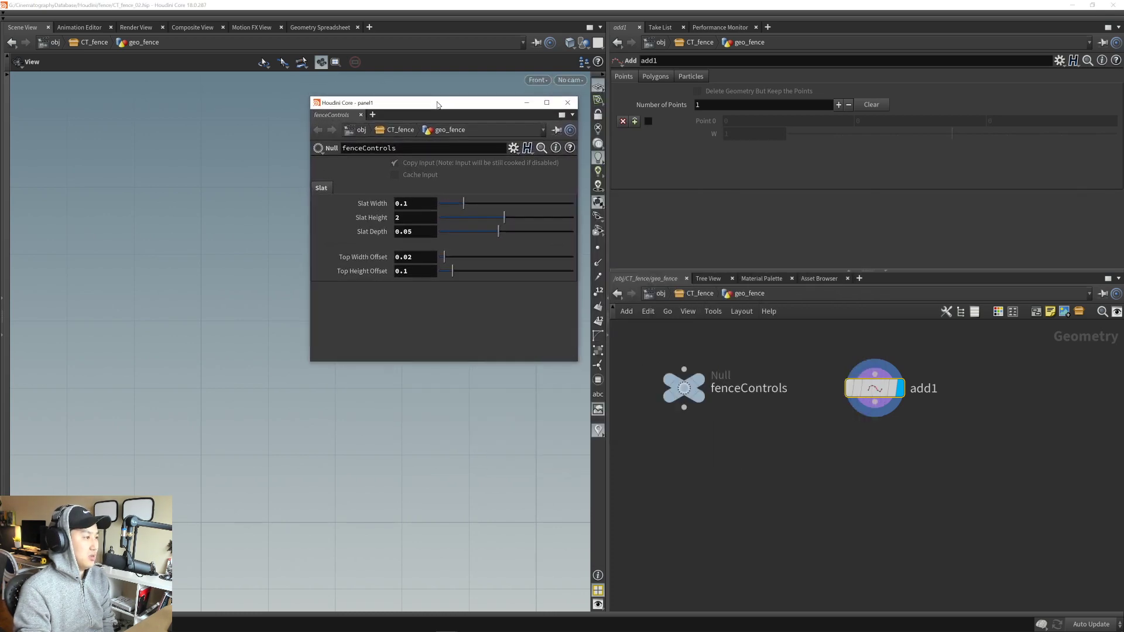
middle_drag(330, 421, 290, 419)
drag(818, 339, 863, 399)
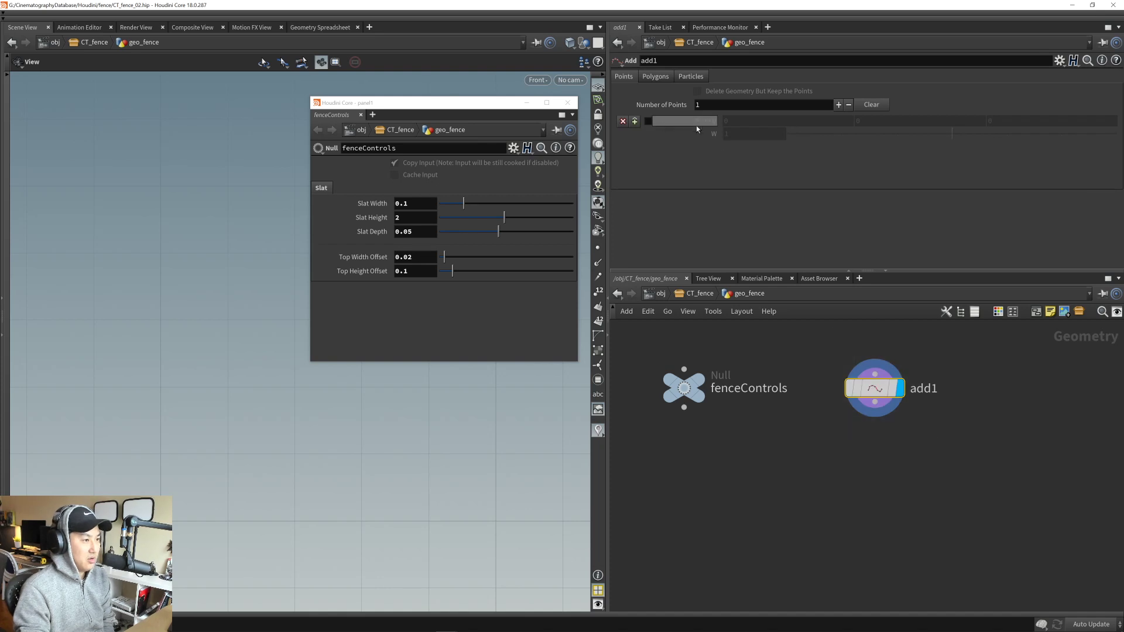
click(649, 120)
middle_drag(296, 442, 319, 414)
middle_drag(245, 490, 292, 449)
right_drag(292, 449, 347, 441)
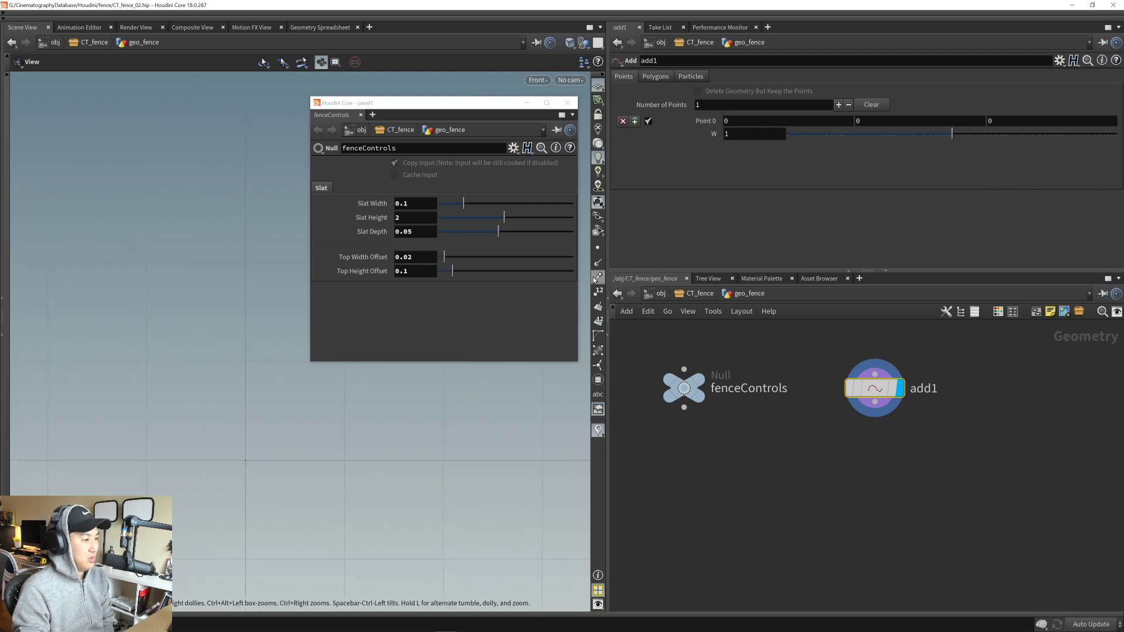
click(598, 291)
click(598, 321)
- Add a Test Geometry: Tommy node beside CT_fence at the obj level as a scale reference
middle_drag(676, 334, 681, 345)
click(661, 294)
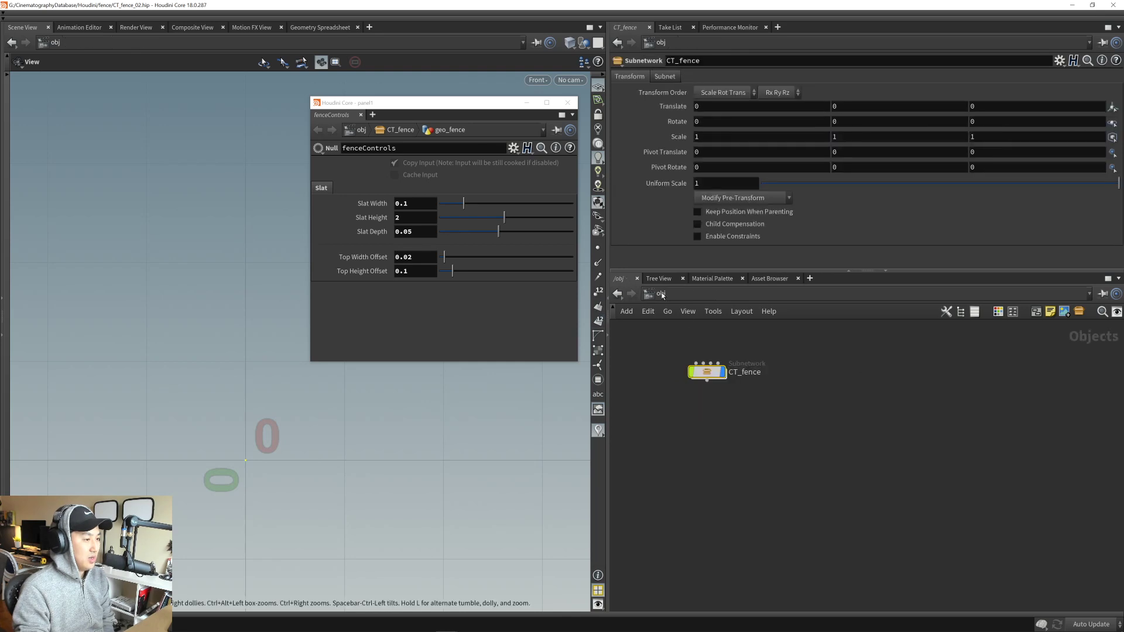
key(Tab)
text(tommy)
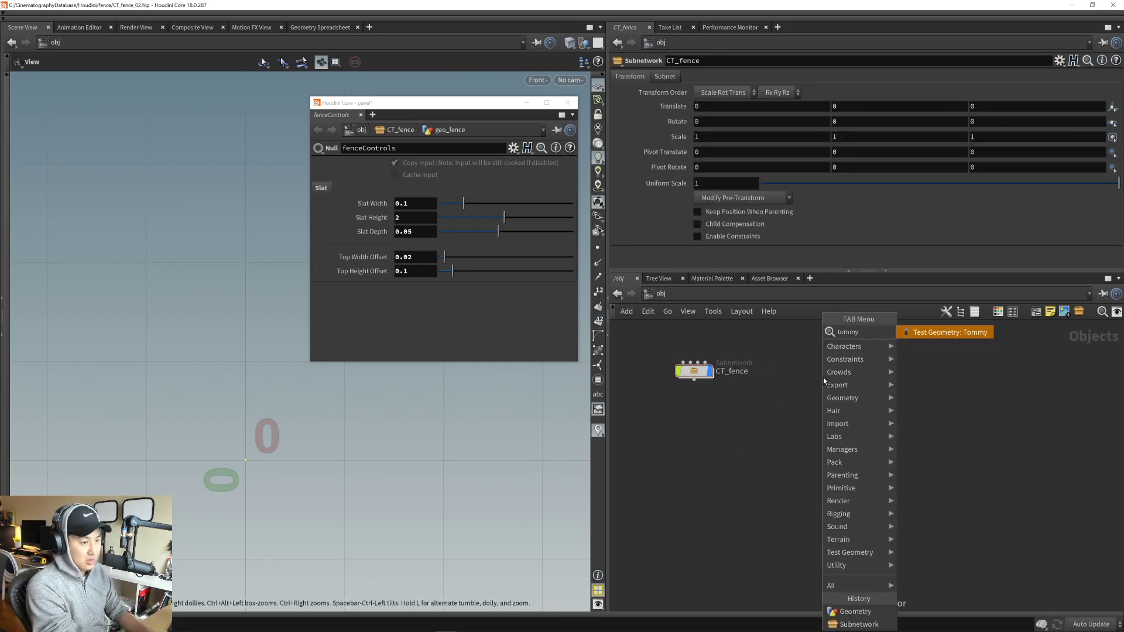
key(Return)
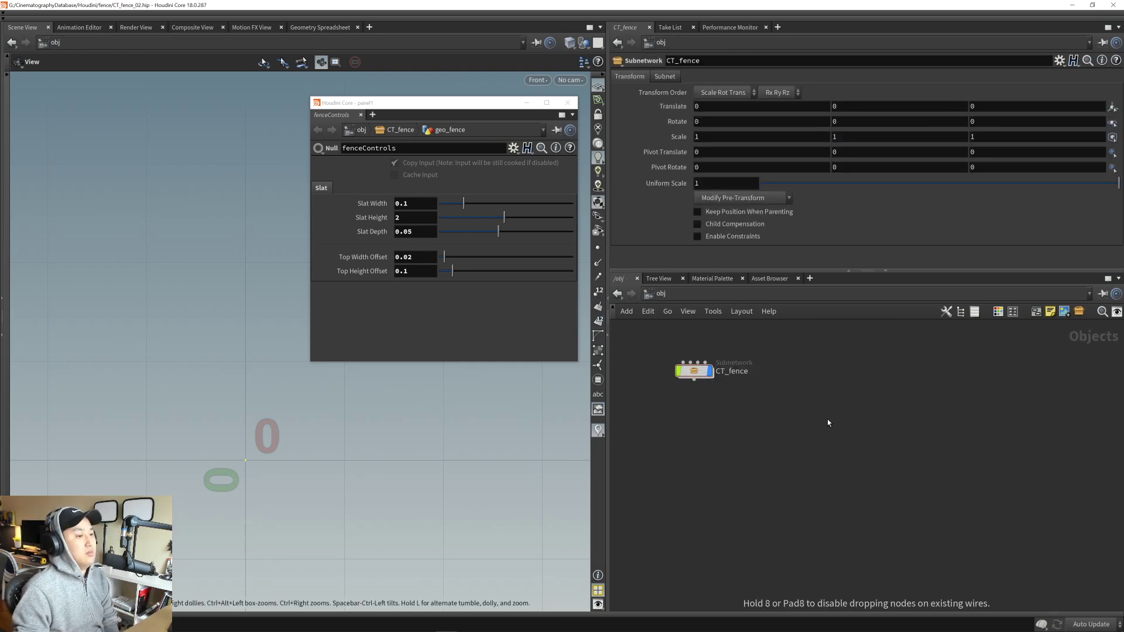
click(811, 371)
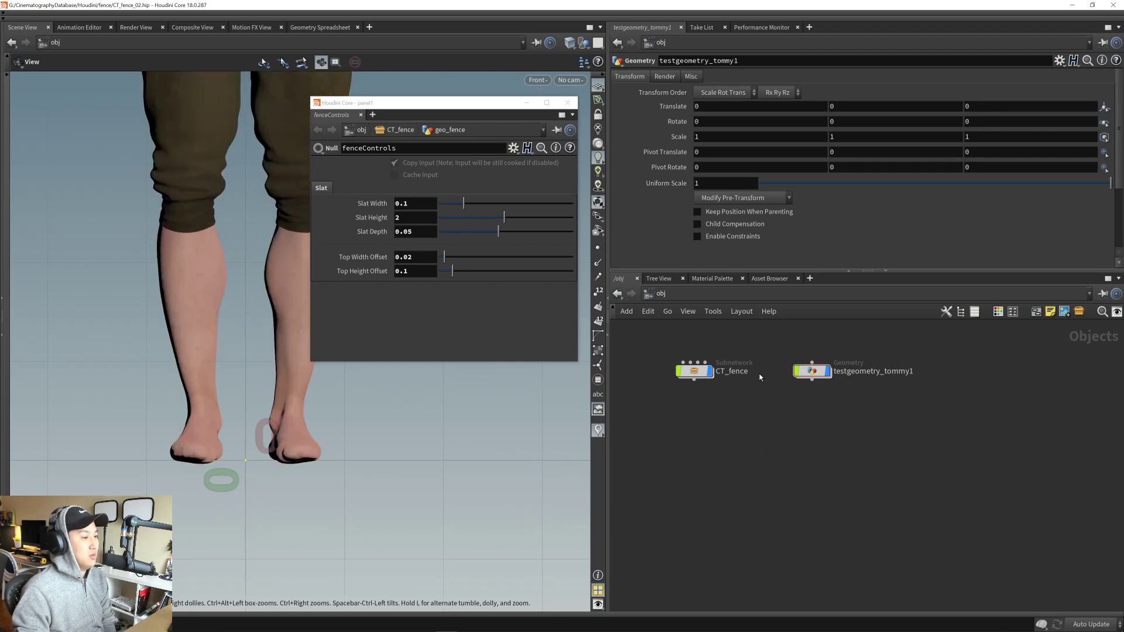
- Return to the geo_fence network inside CT_fence, with the origin framed between Tommy's feet
middle_drag(772, 359, 766, 376)
double_click(690, 387)
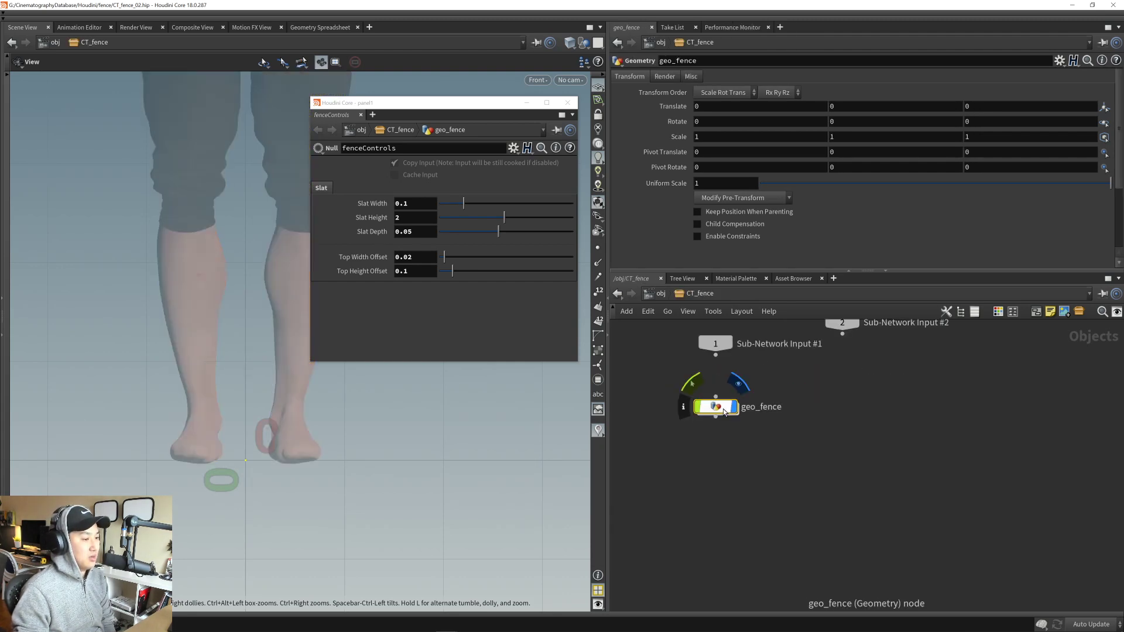
double_click(723, 408)
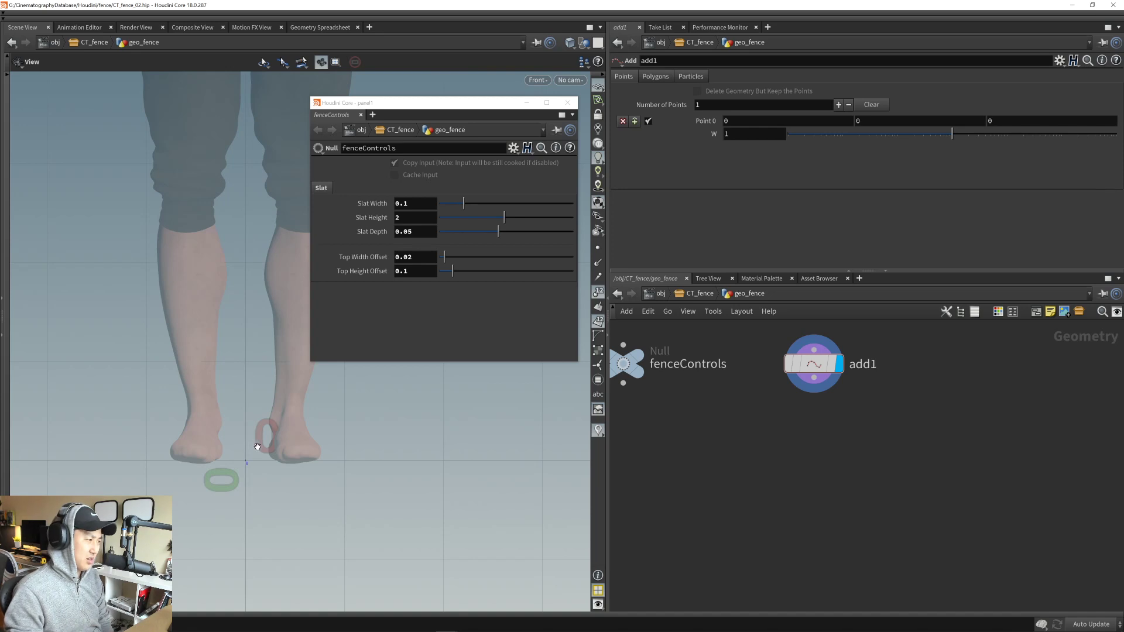
middle_drag(262, 432, 249, 468)
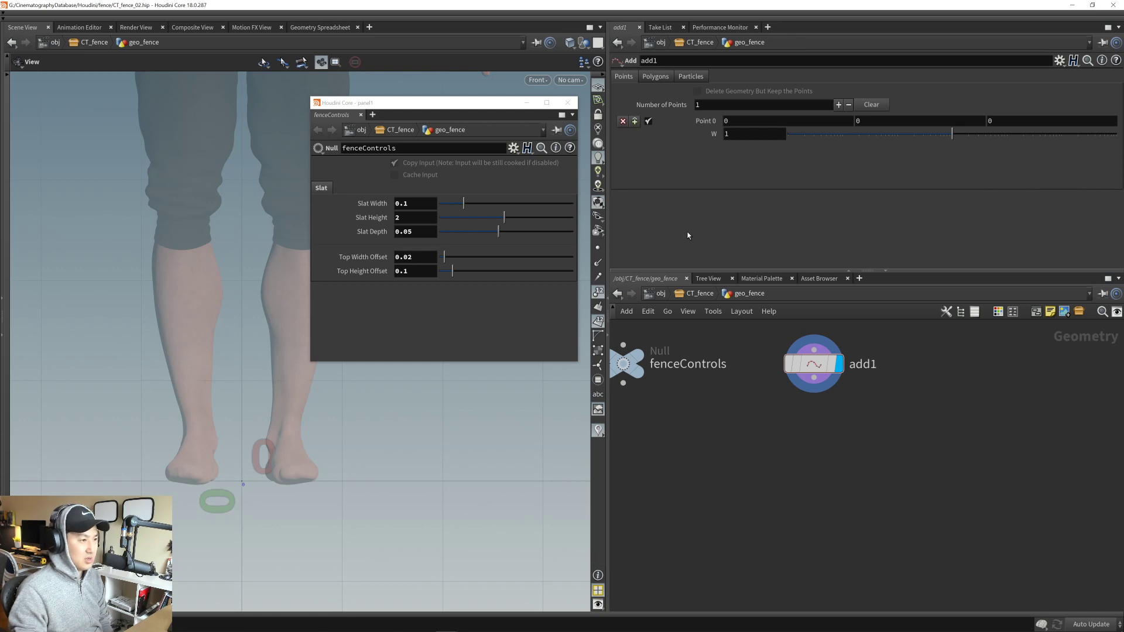
- Reference the fenceControls Slat Width in Point 0's X and multiply it by -.5
right_click(412, 204)
click(450, 287)
click(761, 121)
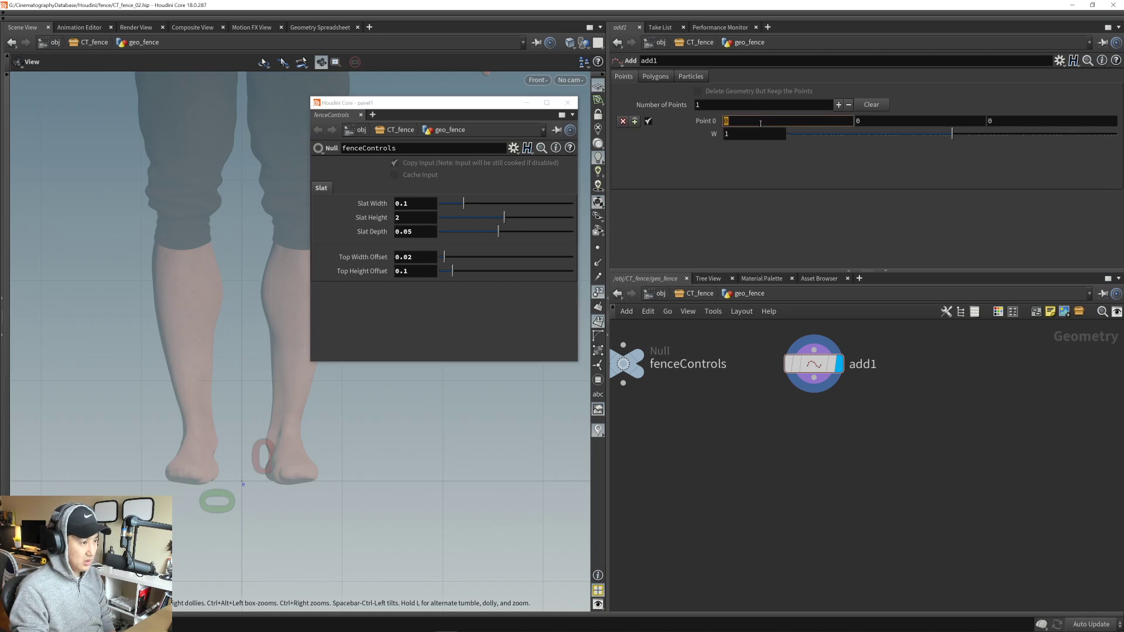
right_click(746, 122)
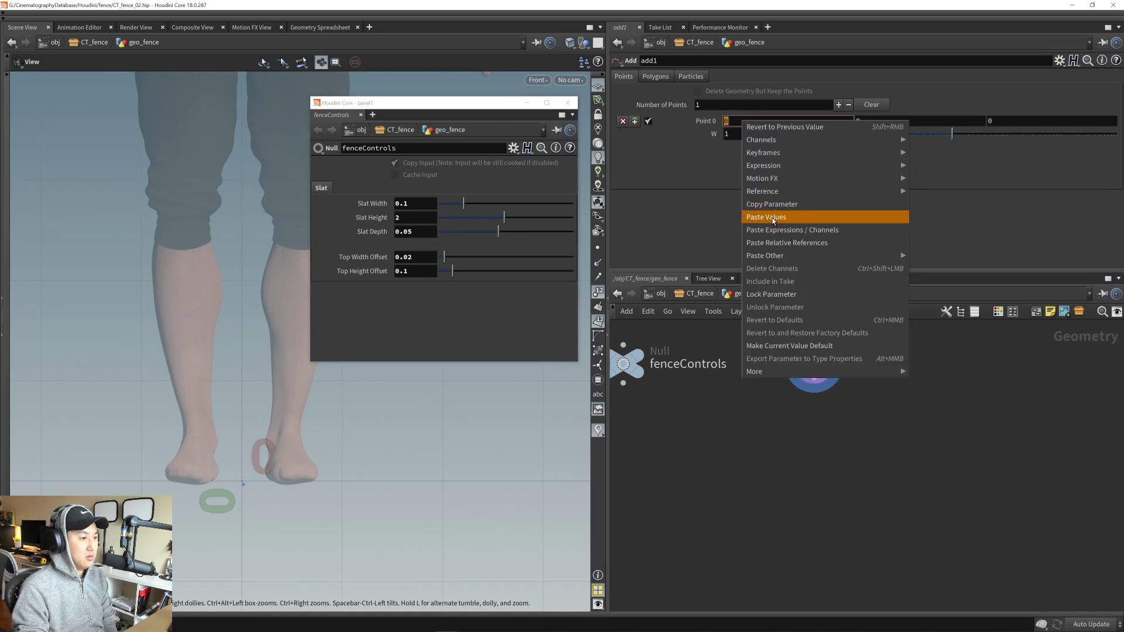
click(772, 219)
right_click(761, 121)
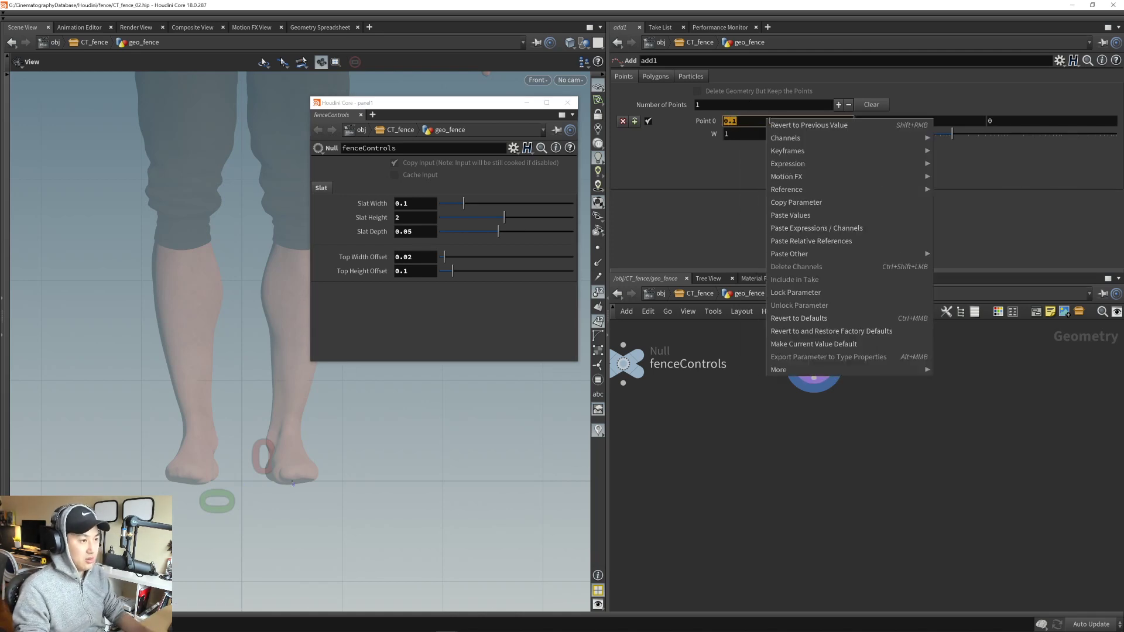
click(830, 239)
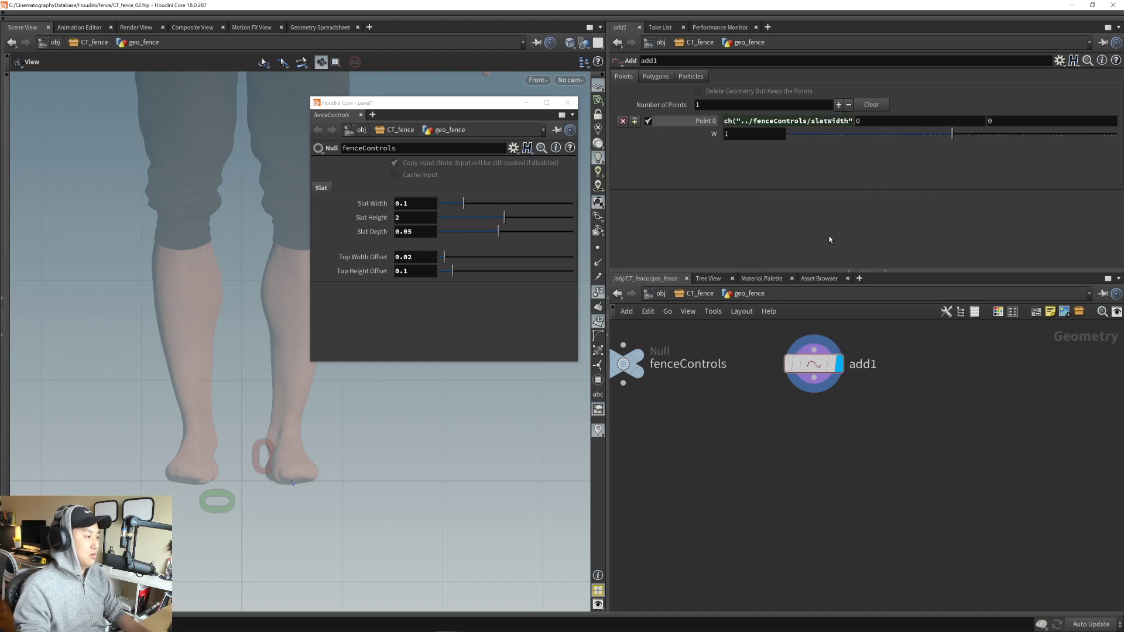
click(846, 121)
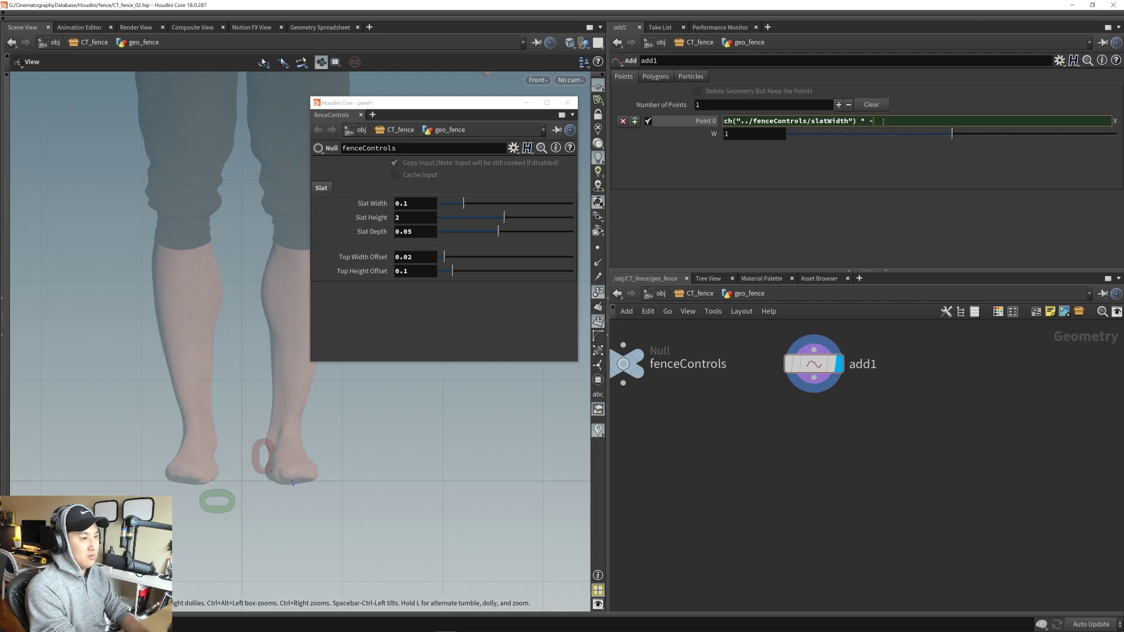
key(Return)
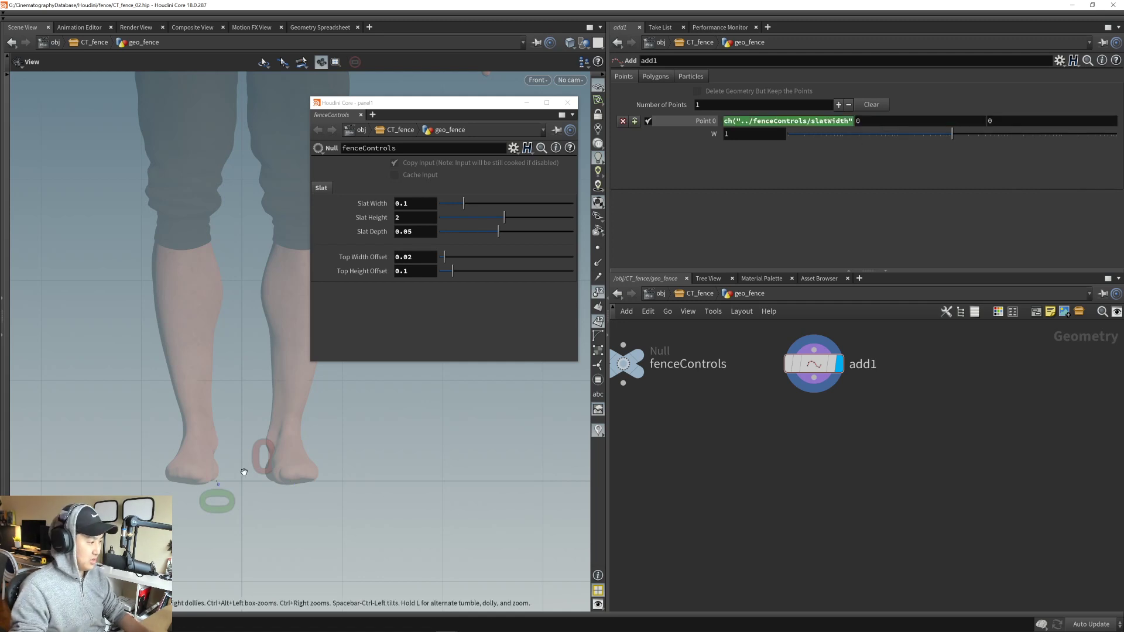
- Add and enable a second point on add1, giving its X Point 0's expression ch("../fenceControls/slatWidth") * -.5
middle_drag(243, 472, 325, 457)
middle_drag(375, 413, 362, 472)
scroll(358, 472, down, 5)
middle_drag(329, 432, 261, 457)
scroll(287, 477, down, 4)
scroll(261, 457, up, 1)
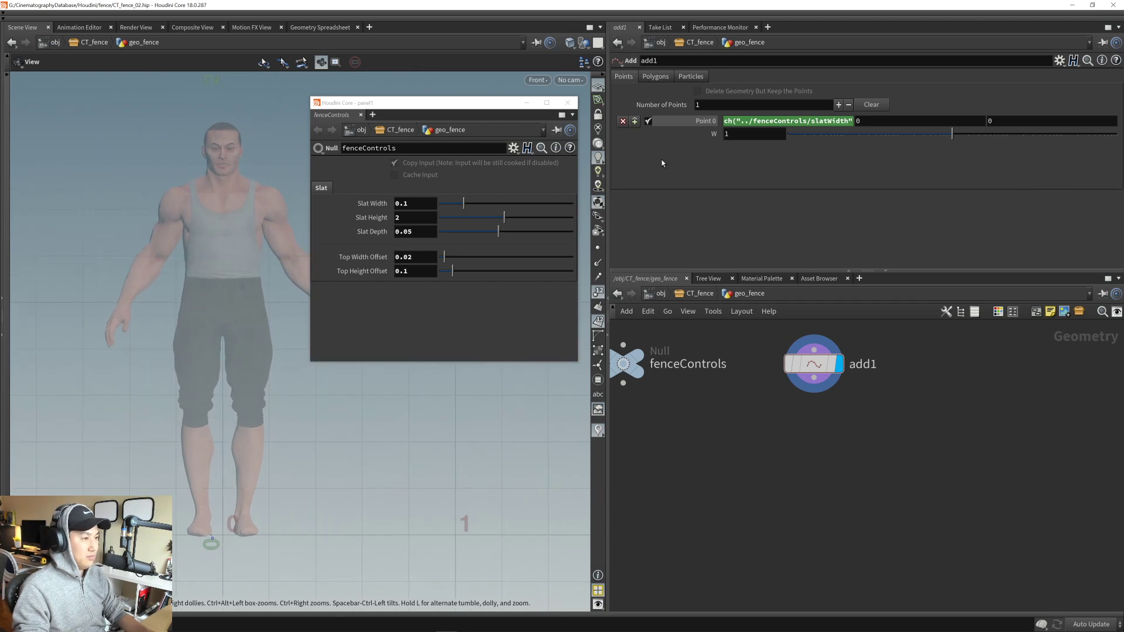
click(839, 105)
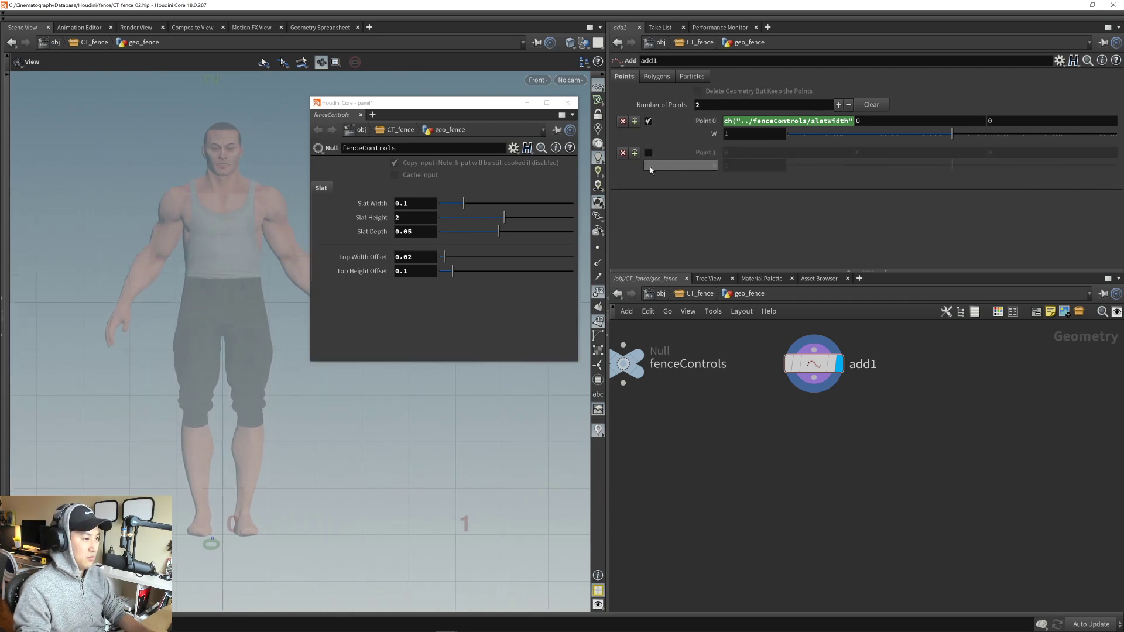
click(763, 122)
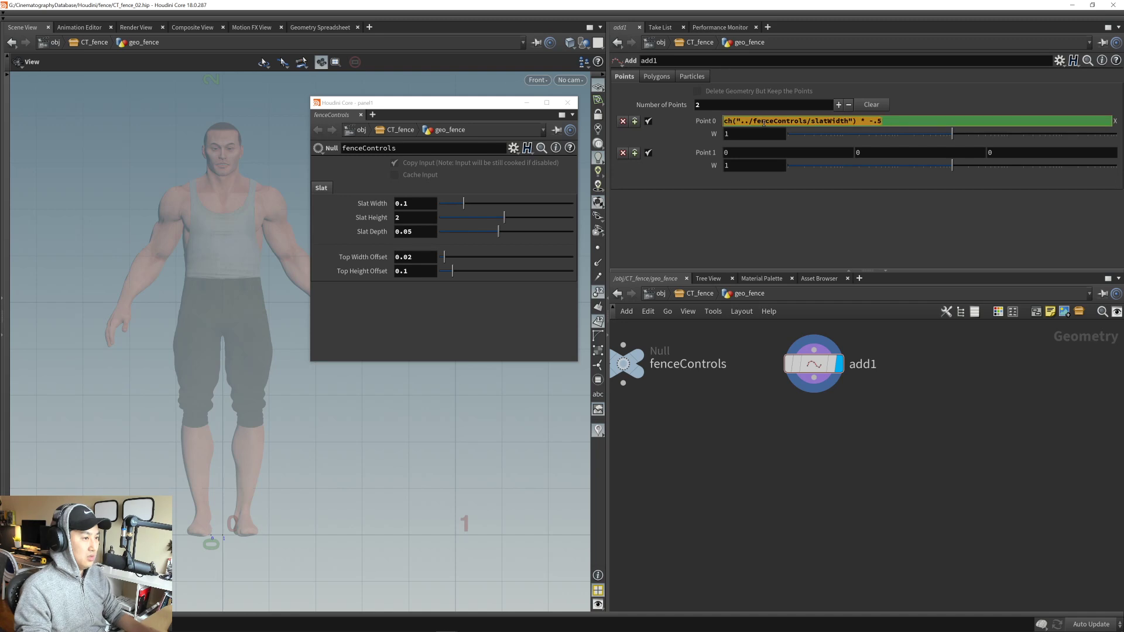
key(ctrl+c)
click(761, 153)
key(ctrl+v)
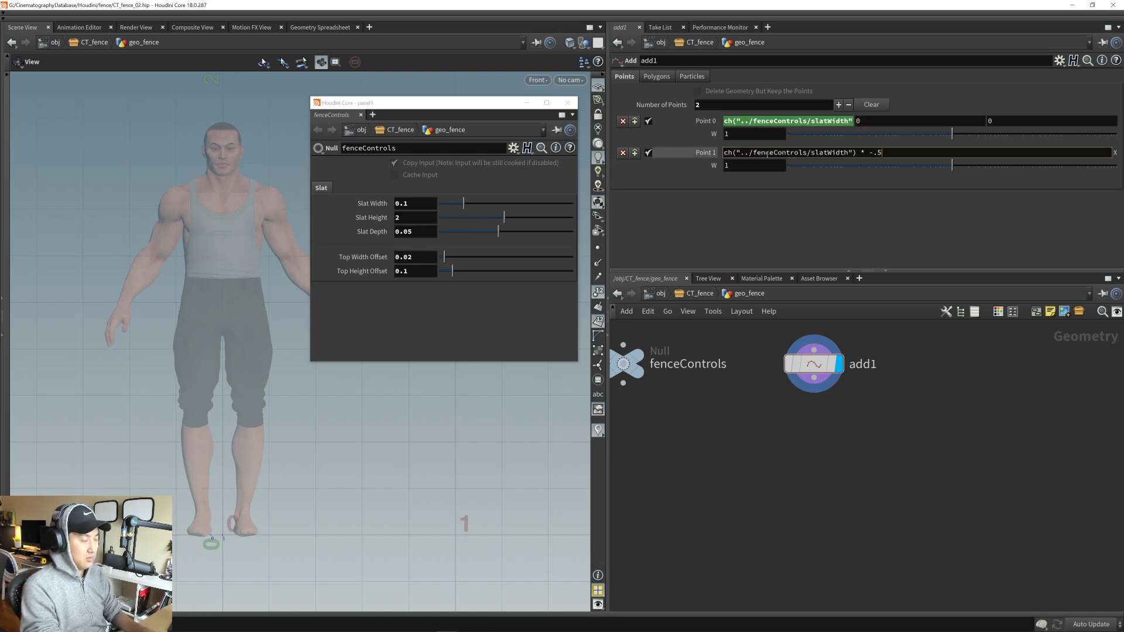
key(Return)
- Paste the fenceControls Slat Height as a relative reference into Point 1's Y
drag(398, 386, 309, 432)
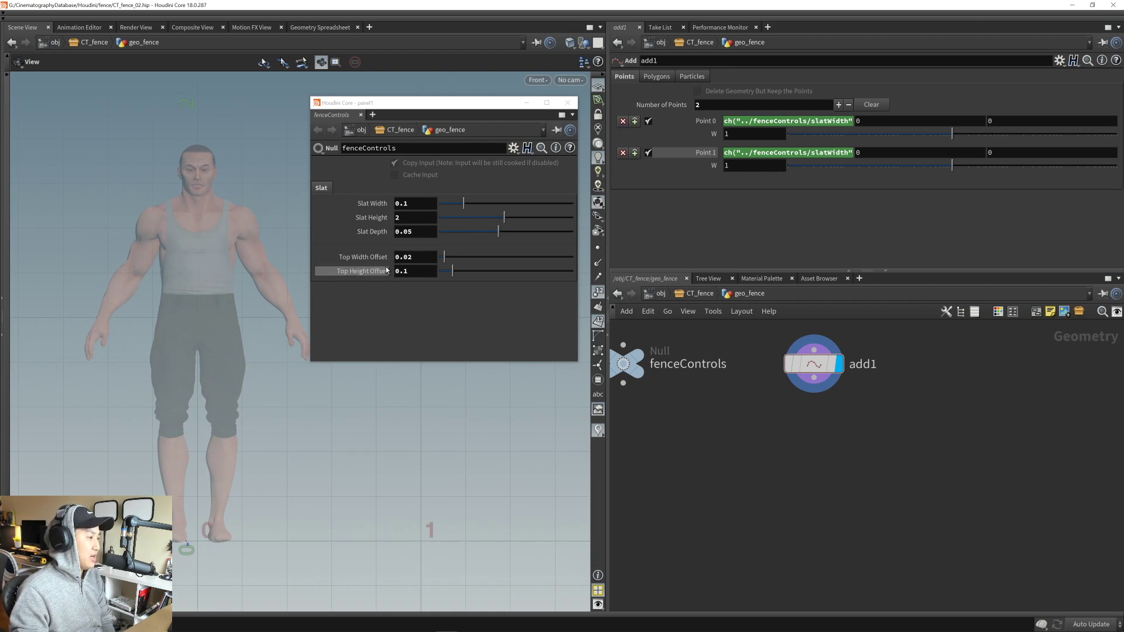
right_click(395, 216)
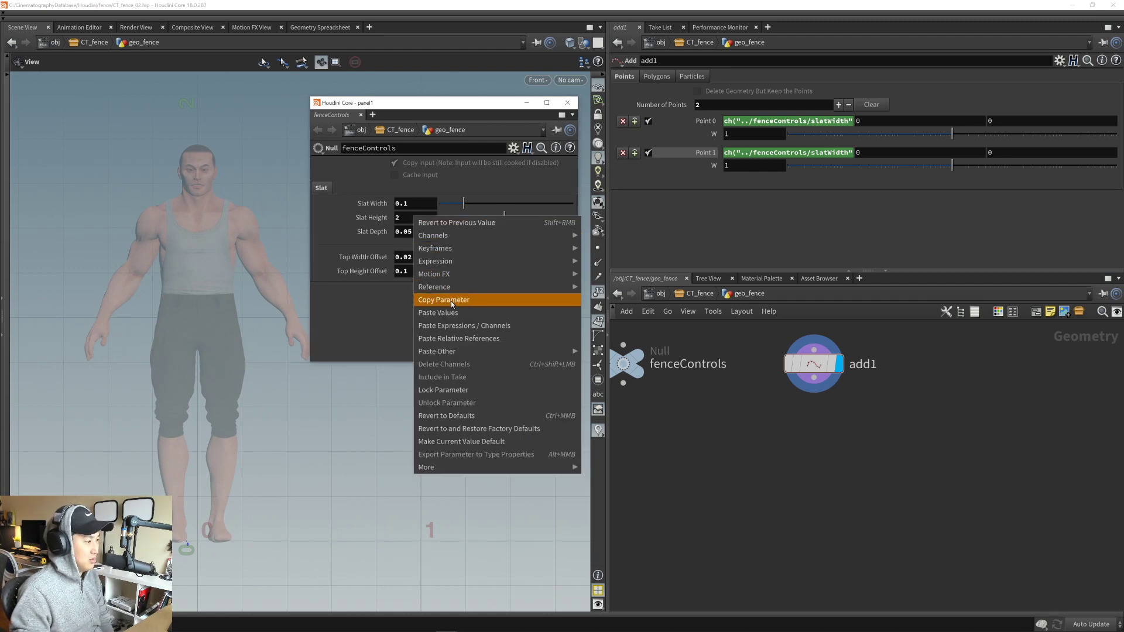
click(446, 294)
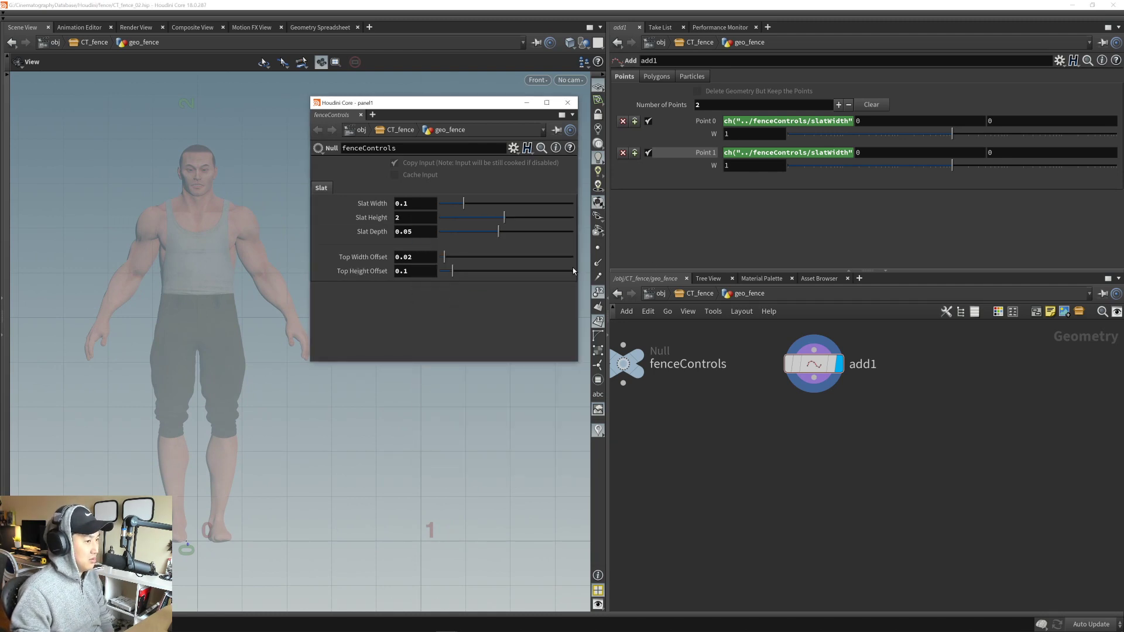
click(873, 156)
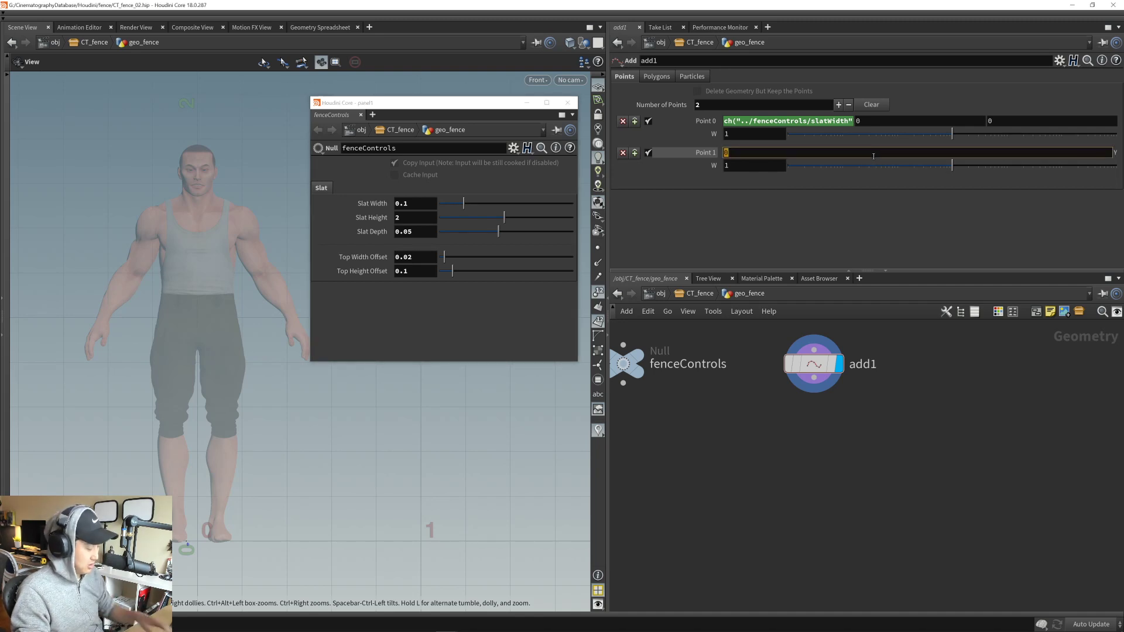
right_click(871, 154)
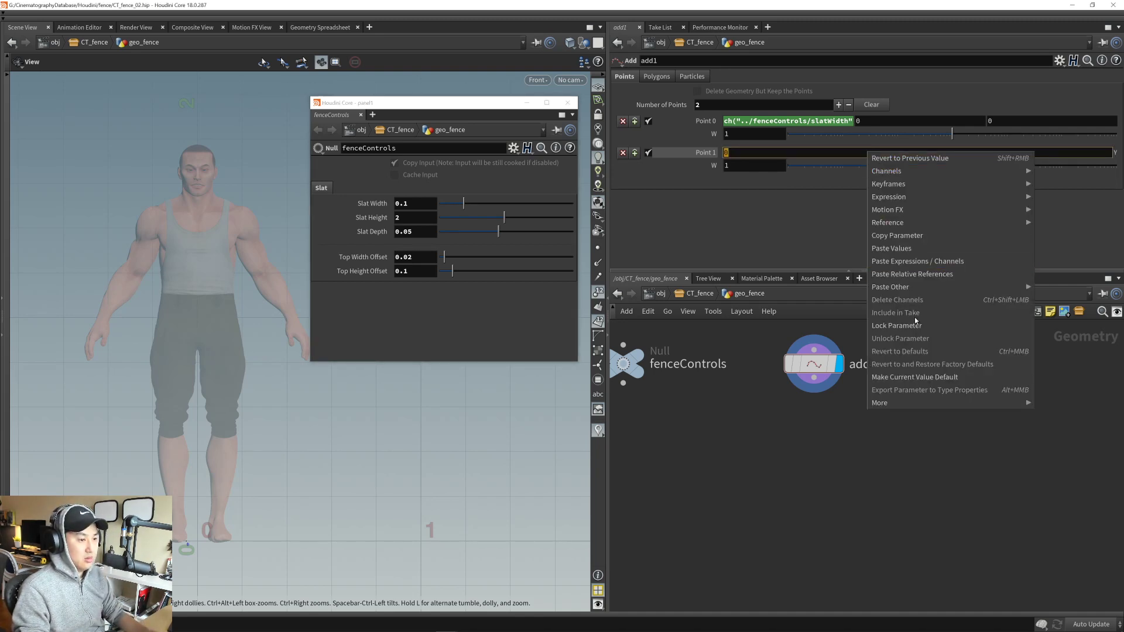
click(917, 273)
key(Return)
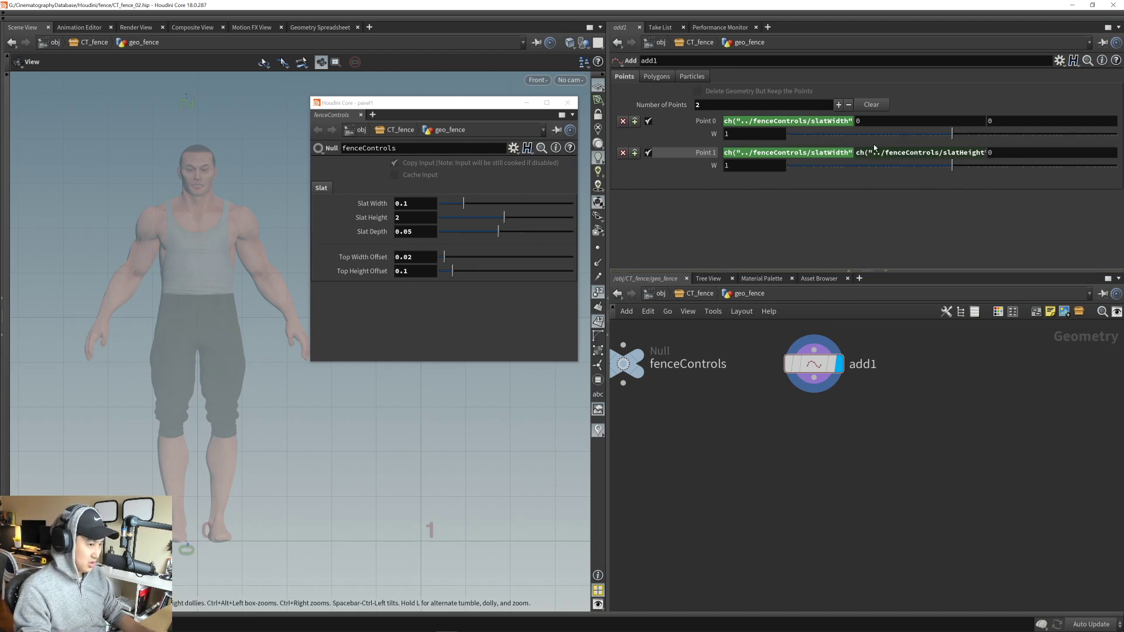
- Subtract a relative reference to Top Height Offset, ch("../fenceControls/slatTopHeightOffset"), from the slatHeight expression in Point 1's Y
right_drag(230, 448, 161, 378)
middle_drag(161, 377, 170, 371)
middle_drag(169, 288, 174, 240)
right_drag(173, 240, 253, 226)
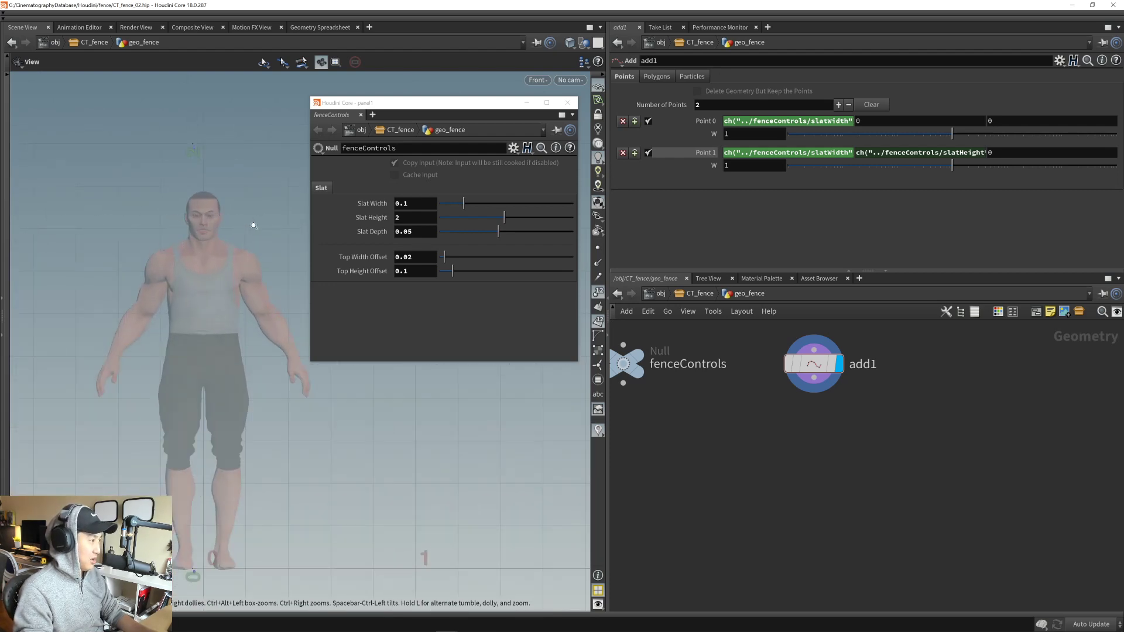
middle_drag(231, 251, 236, 229)
right_drag(236, 229, 241, 235)
middle_drag(188, 513, 176, 511)
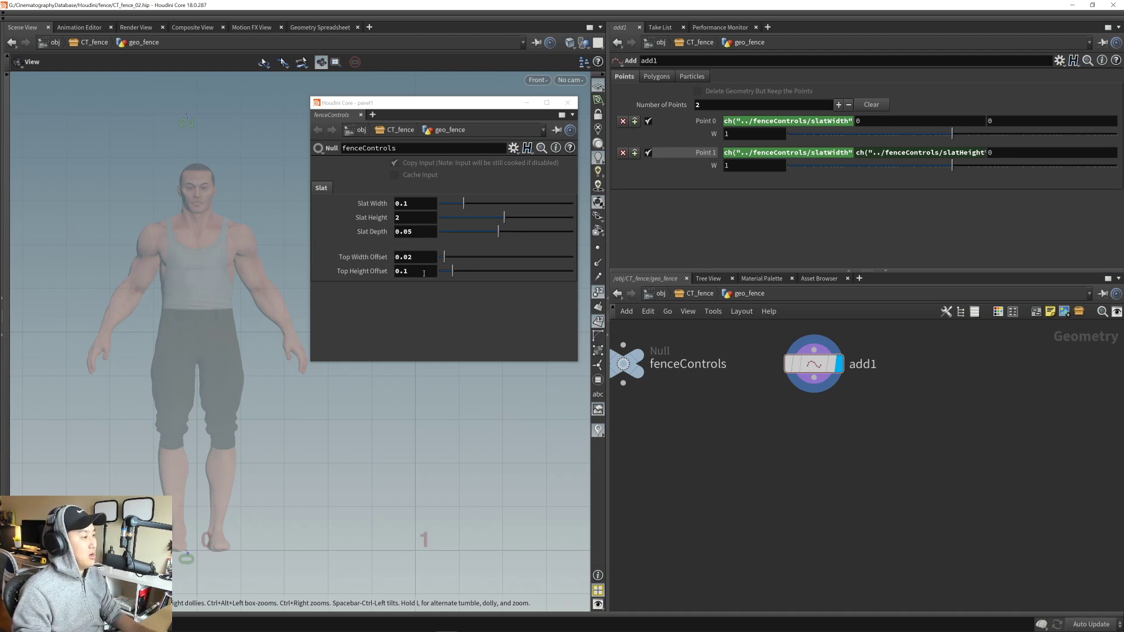
right_click(424, 273)
click(462, 356)
click(939, 152)
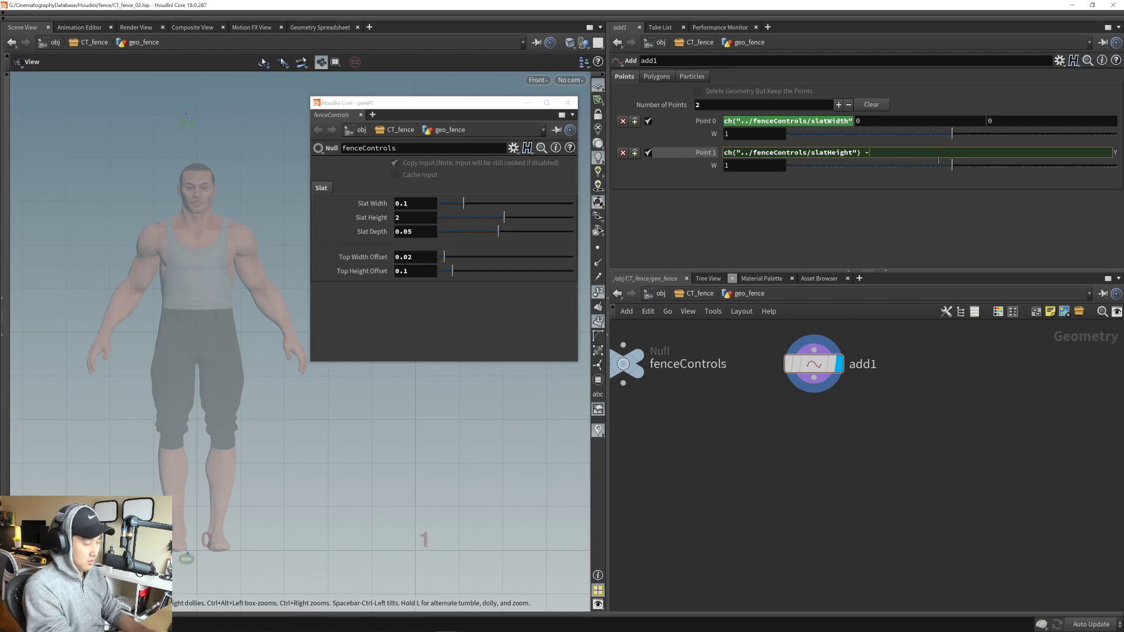
right_click(907, 156)
click(939, 276)
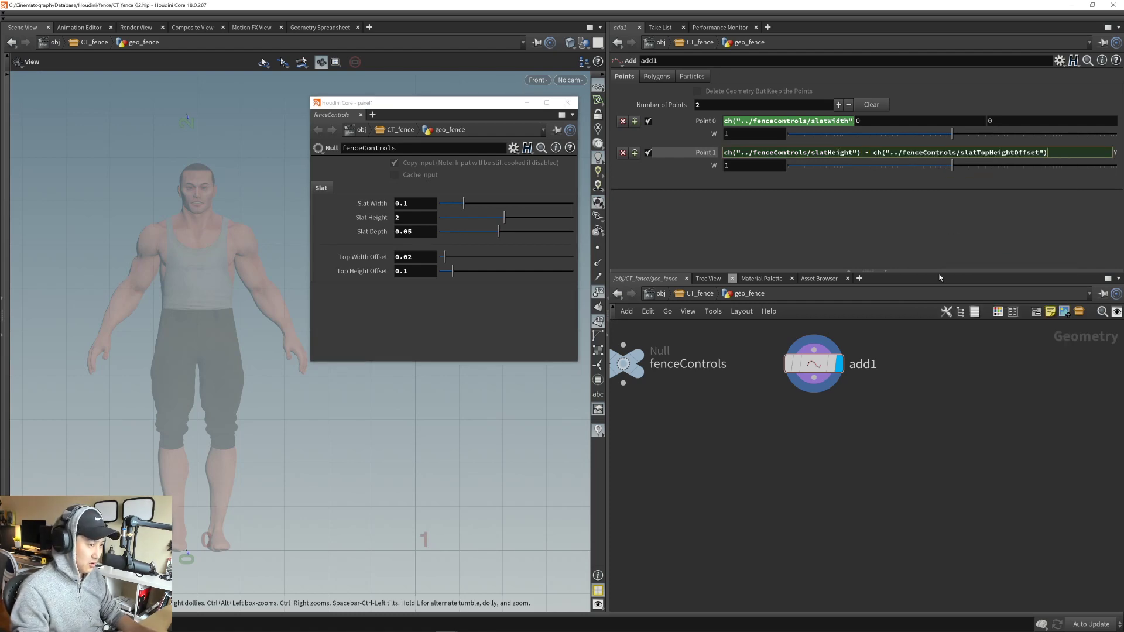
- Examine Point 1's placement near the 2 mark above the figure's head in the front view
middle_drag(194, 126, 221, 263)
scroll(276, 283, up, 6)
scroll(245, 307, up, 3)
middle_drag(207, 326, 258, 311)
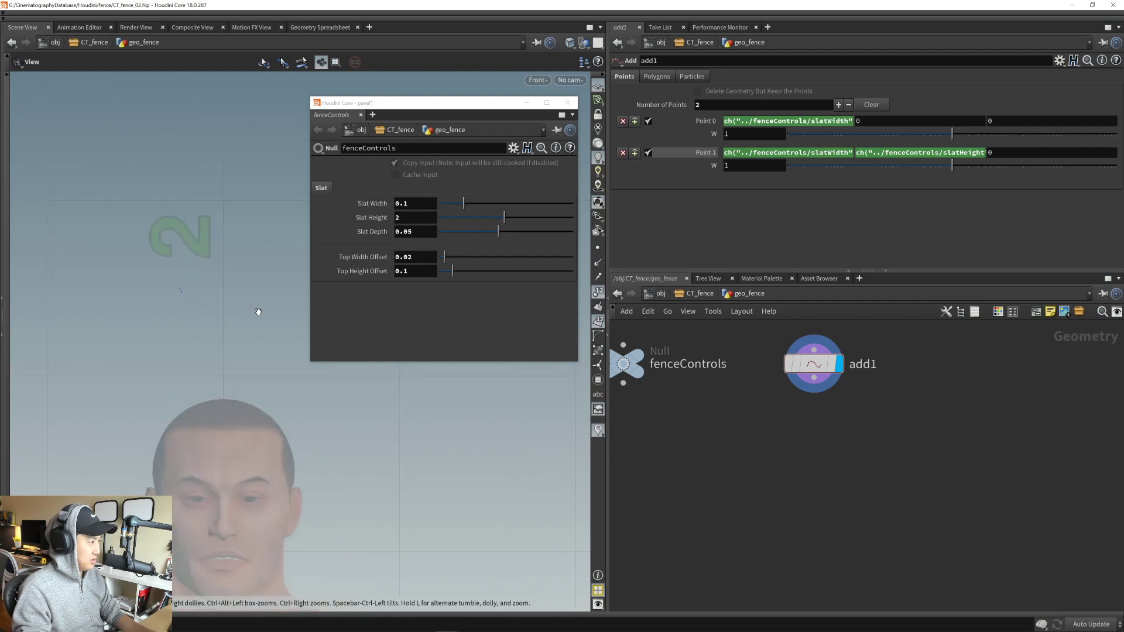
scroll(259, 311, up, 2)
middle_drag(223, 278, 185, 392)
scroll(187, 393, up, 1)
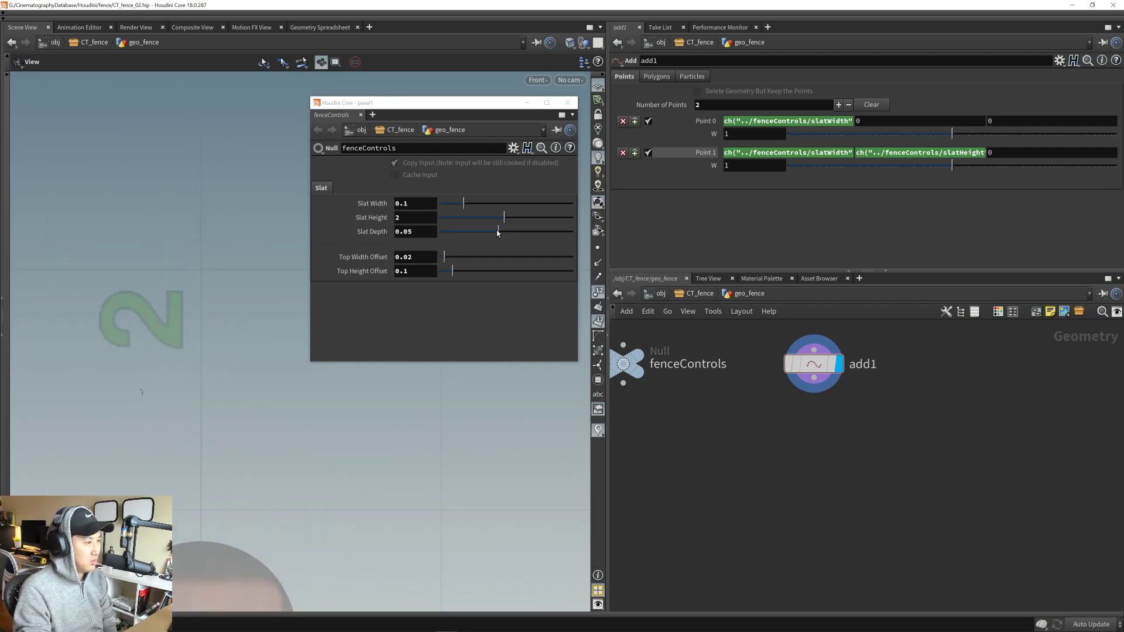
- Add a third point on add1 and paste the fenceControls Slat Height as a relative reference into Point 2's Y
click(839, 105)
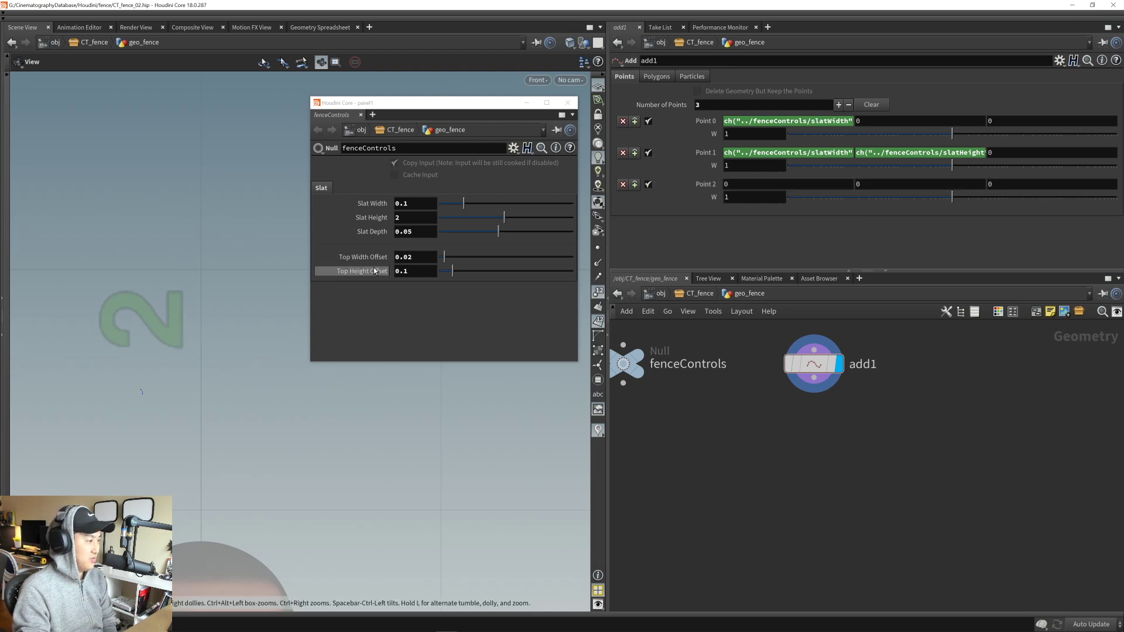
right_click(375, 220)
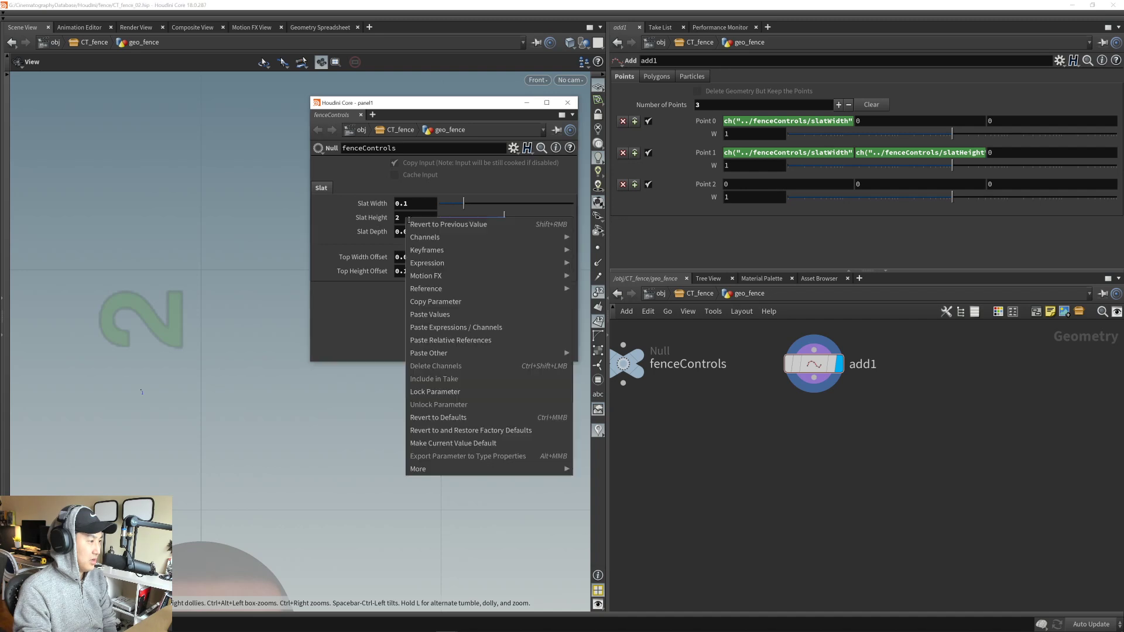
click(436, 303)
click(874, 185)
right_click(873, 184)
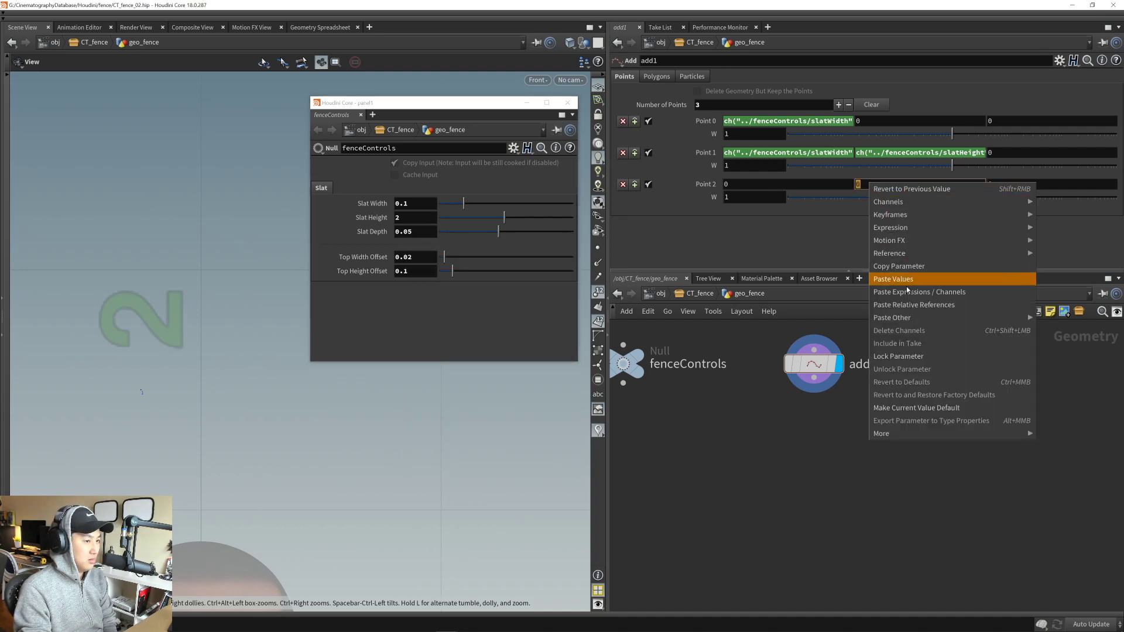
click(911, 304)
key(Return)
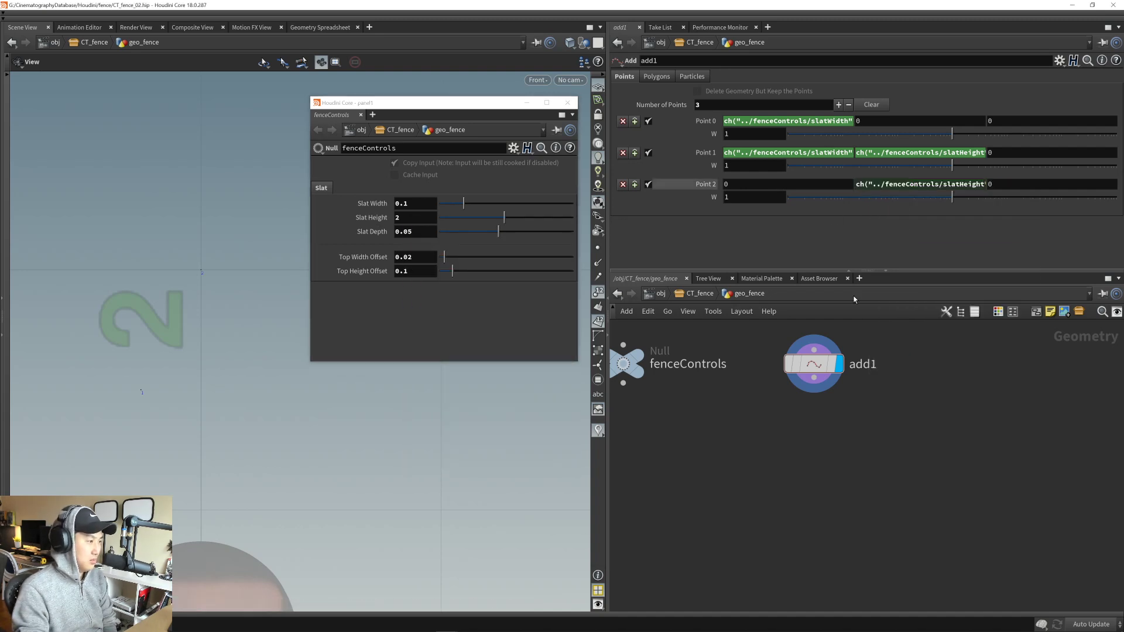
- Paste Point 0's X as a relative reference, ch("pt0x"), into Point 2's X
middle_drag(226, 292, 222, 309)
scroll(193, 344, down, 1)
middle_drag(174, 369, 218, 337)
middle_drag(243, 262, 226, 281)
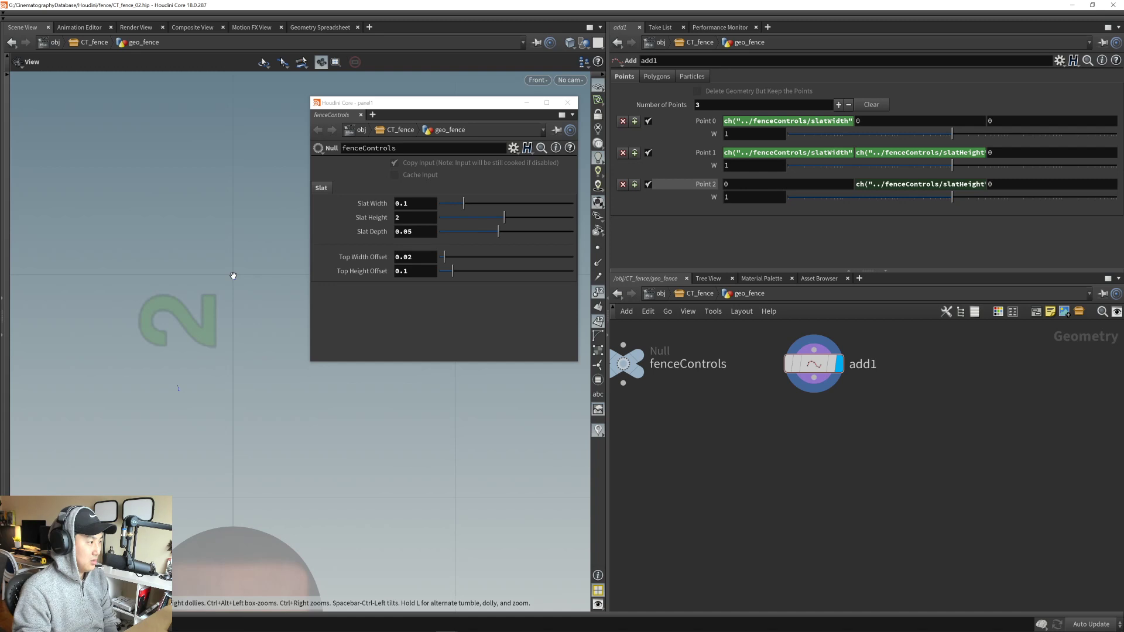
right_click(767, 121)
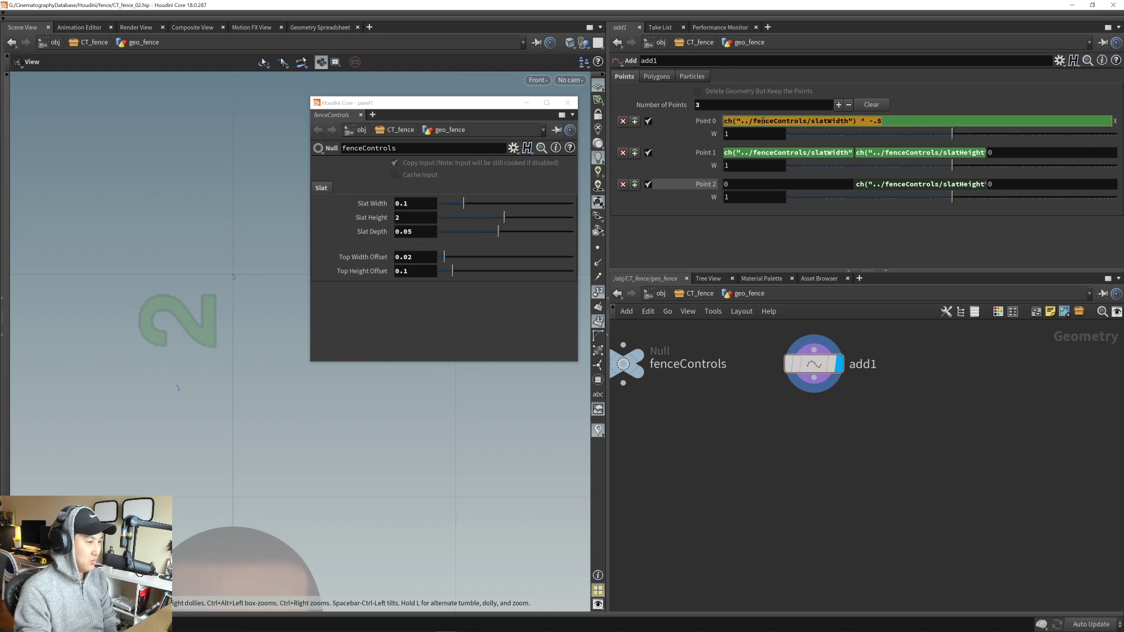
click(768, 202)
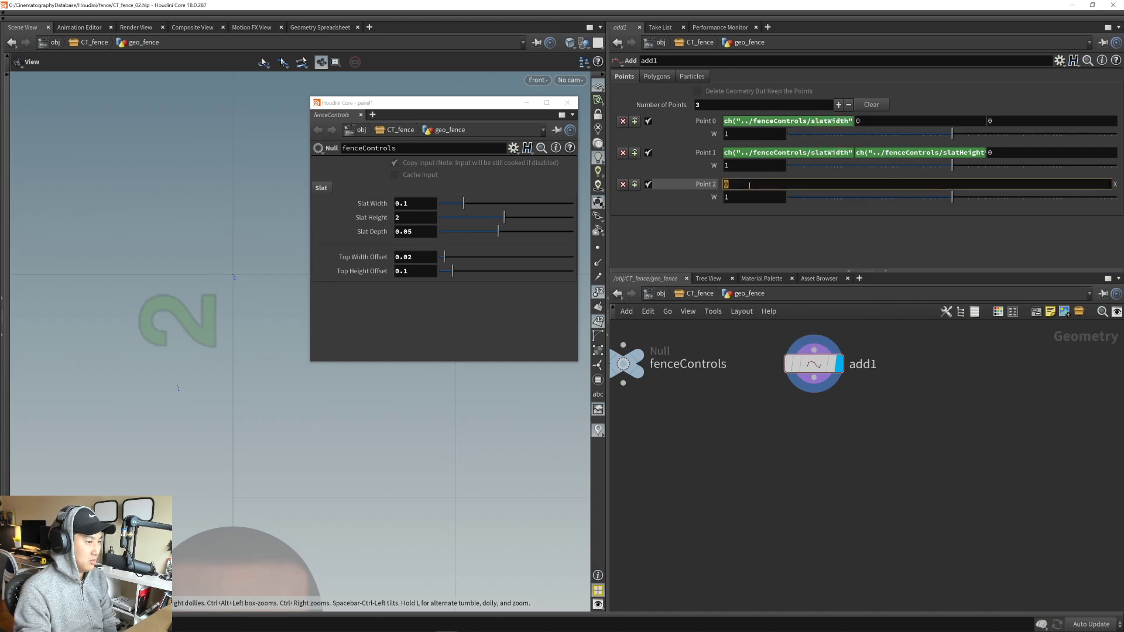
right_click(766, 184)
click(807, 305)
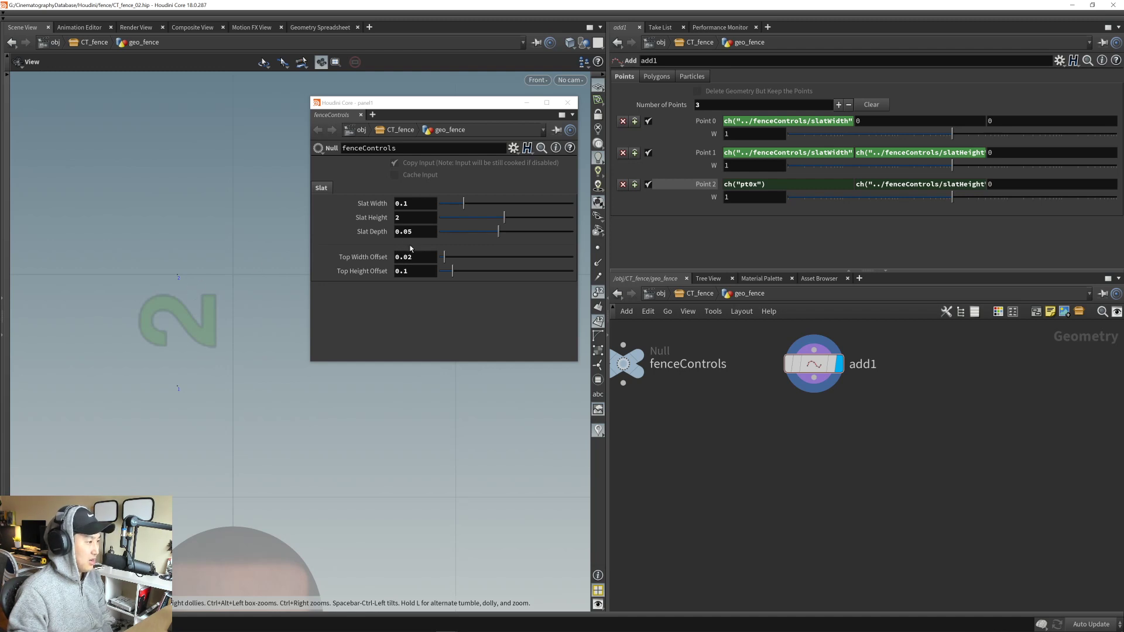
- Replace Point 2's X reference with Point 0's own expression, ch("../fenceControls/slatWidth") * -.5
right_click(371, 261)
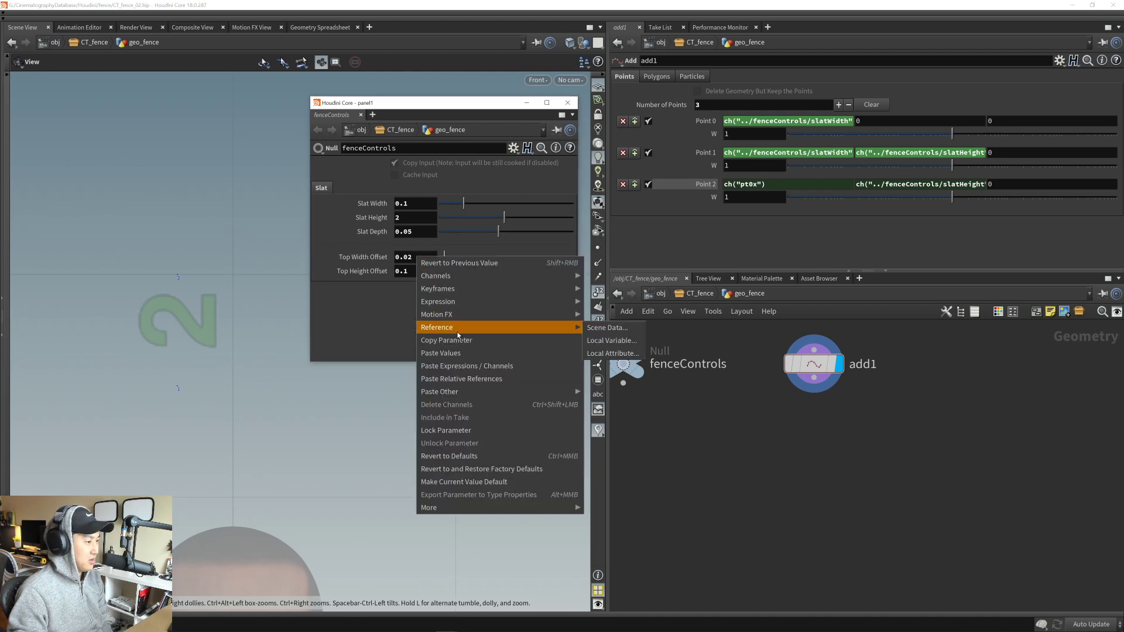
click(511, 335)
click(780, 184)
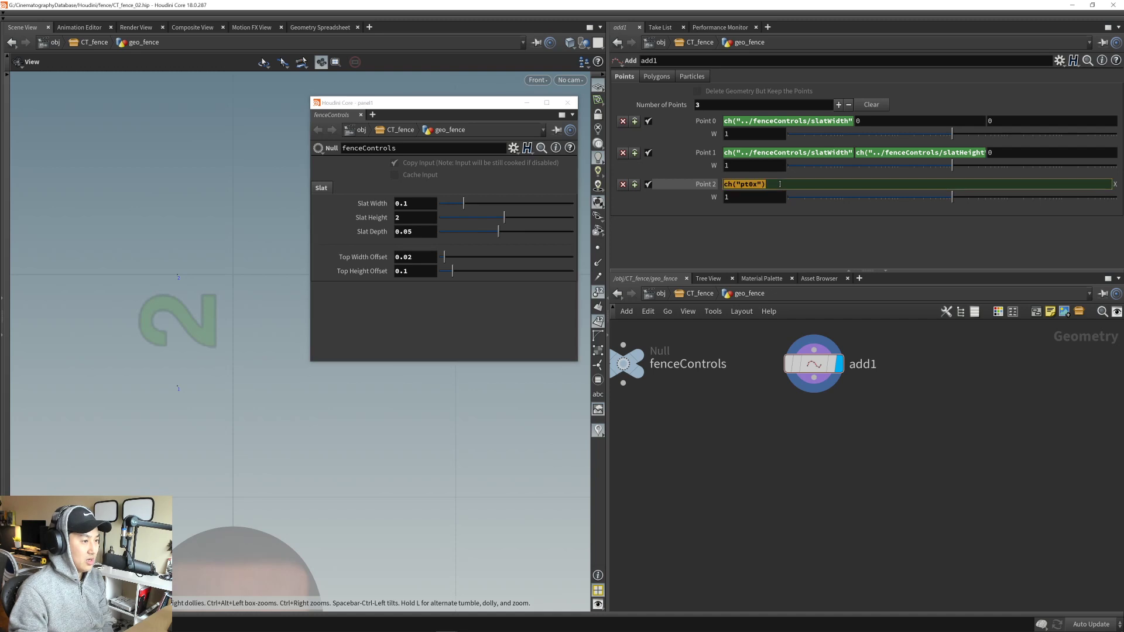
key(Return)
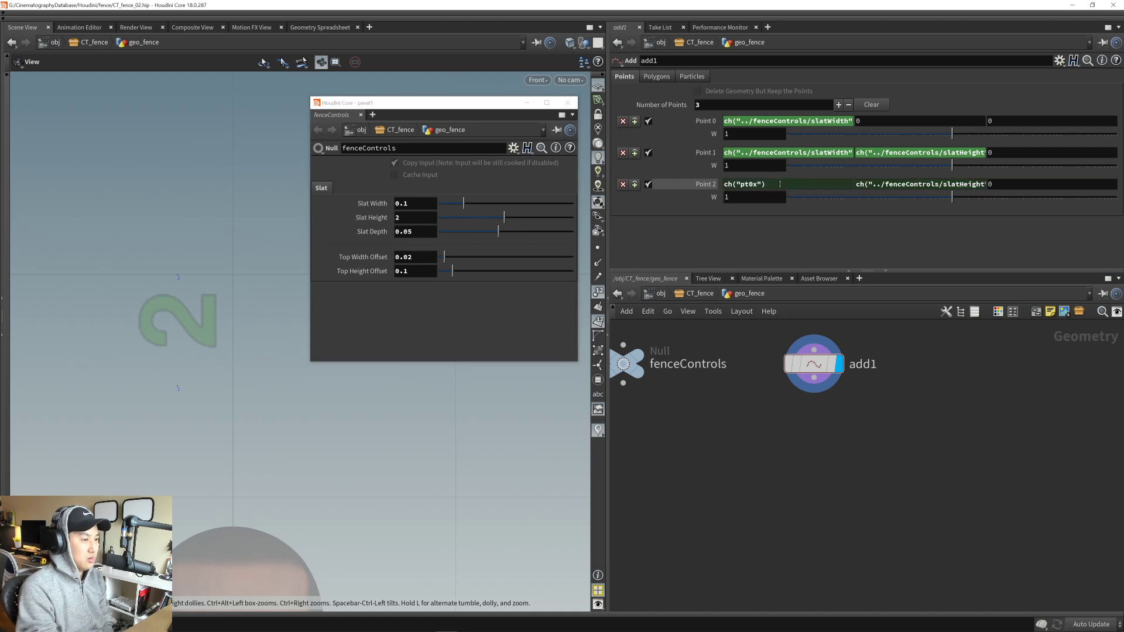
click(776, 121)
double_click(778, 186)
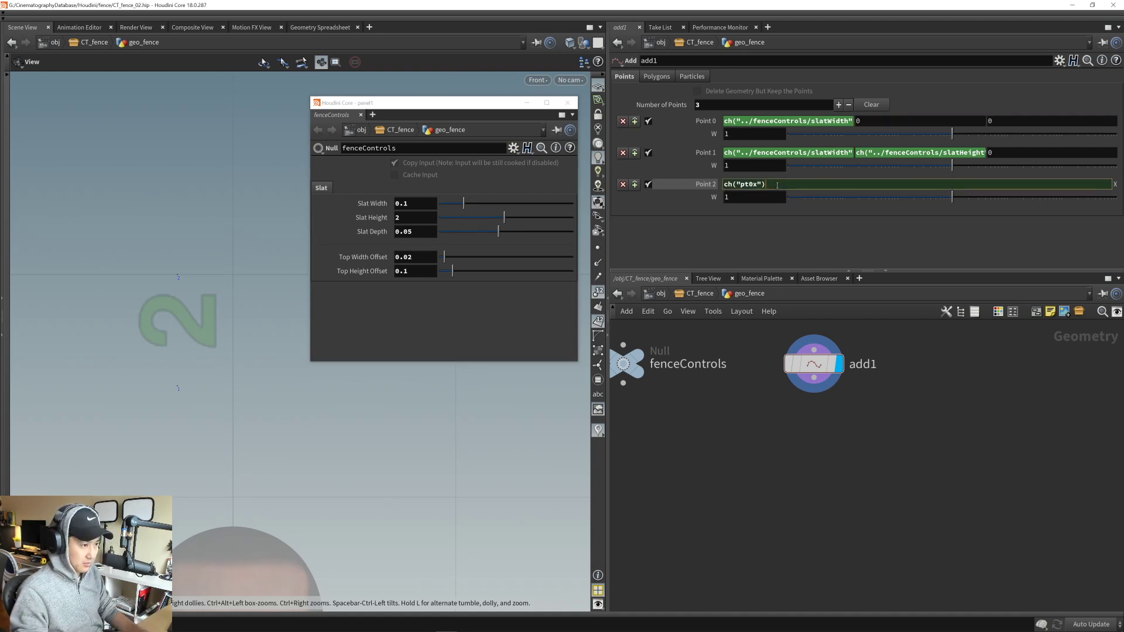
key(ctrl+v)
key(Return)
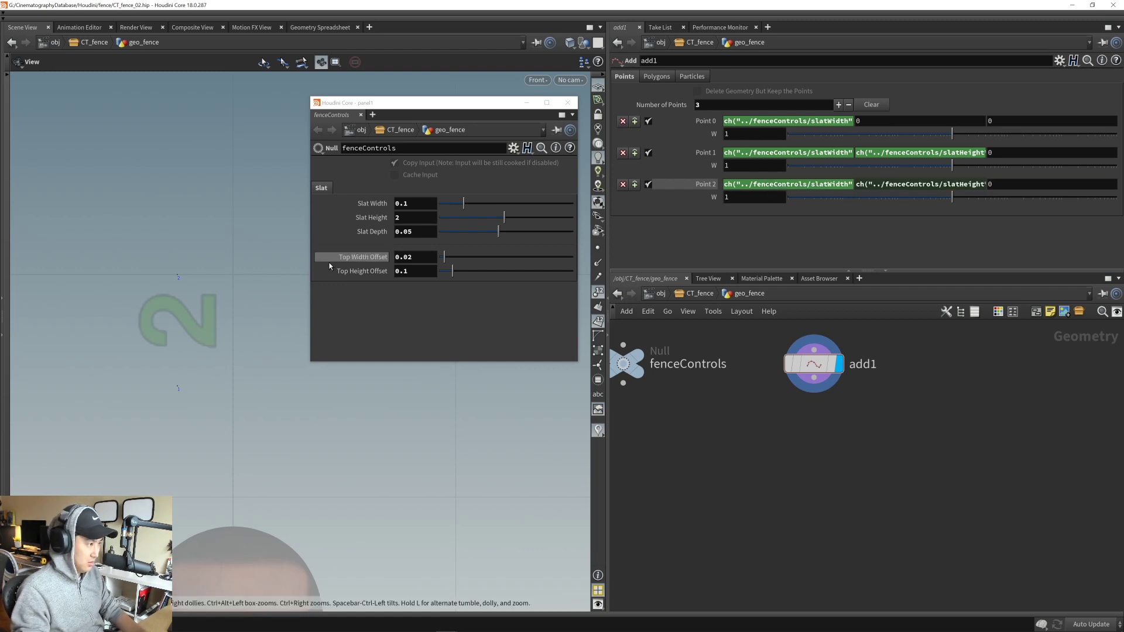
- Set Point 2's X to (ch("../fenceControls/slatWidth") * -.5) + ch("../fenceControls/slatTopWidthOffset"), referencing the Top Width Offset control
right_click(411, 257)
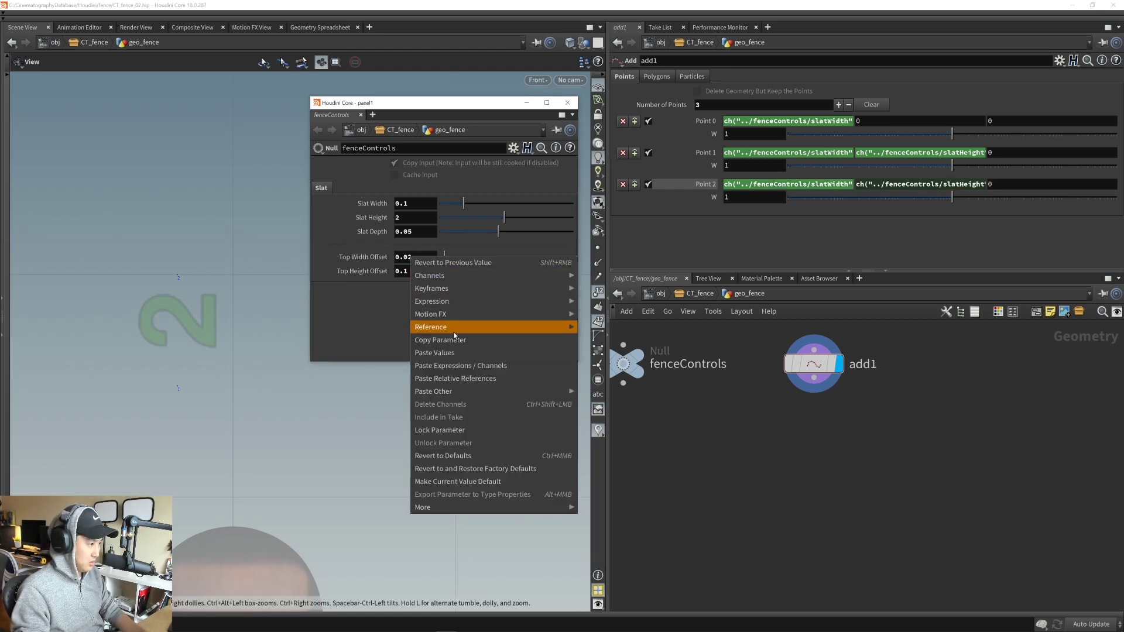
click(452, 340)
click(808, 184)
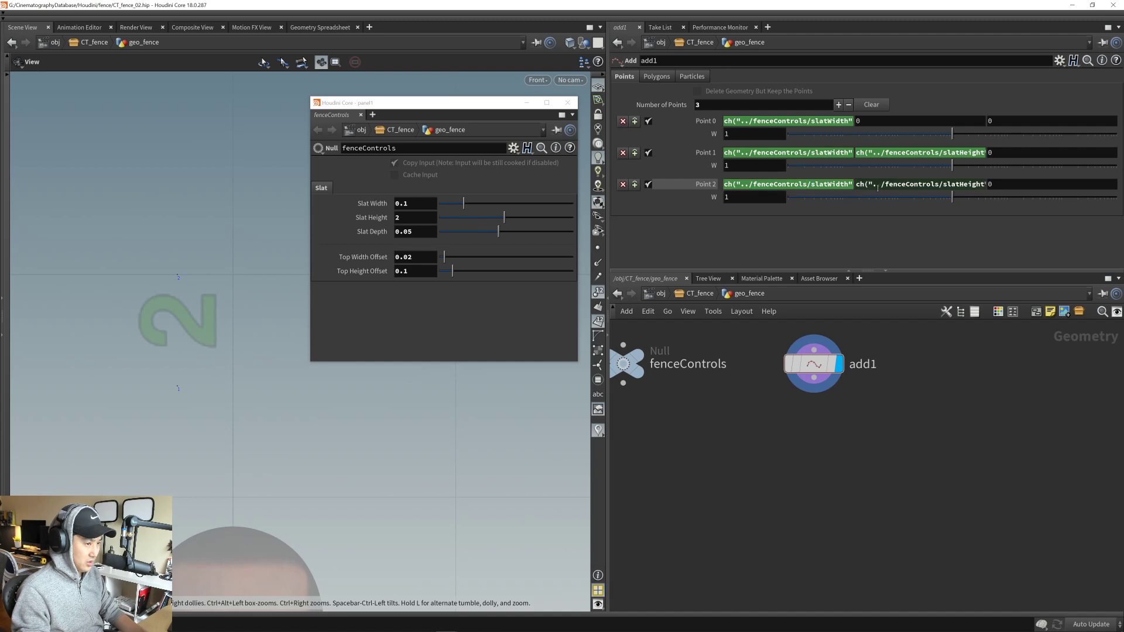
click(820, 185)
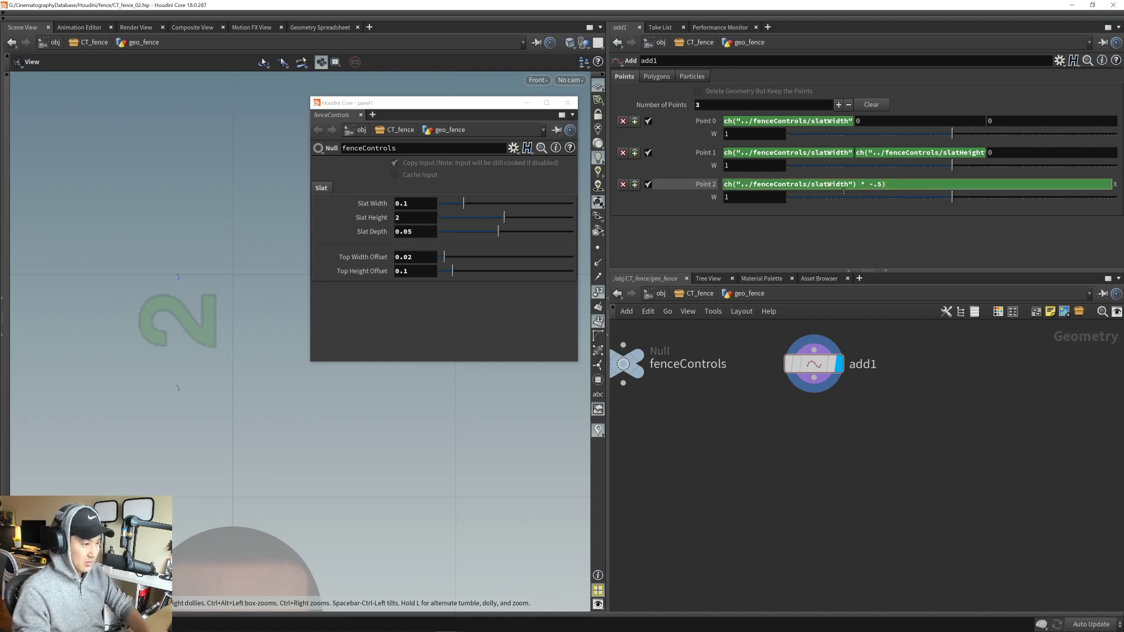
click(724, 185)
text(()
click(903, 186)
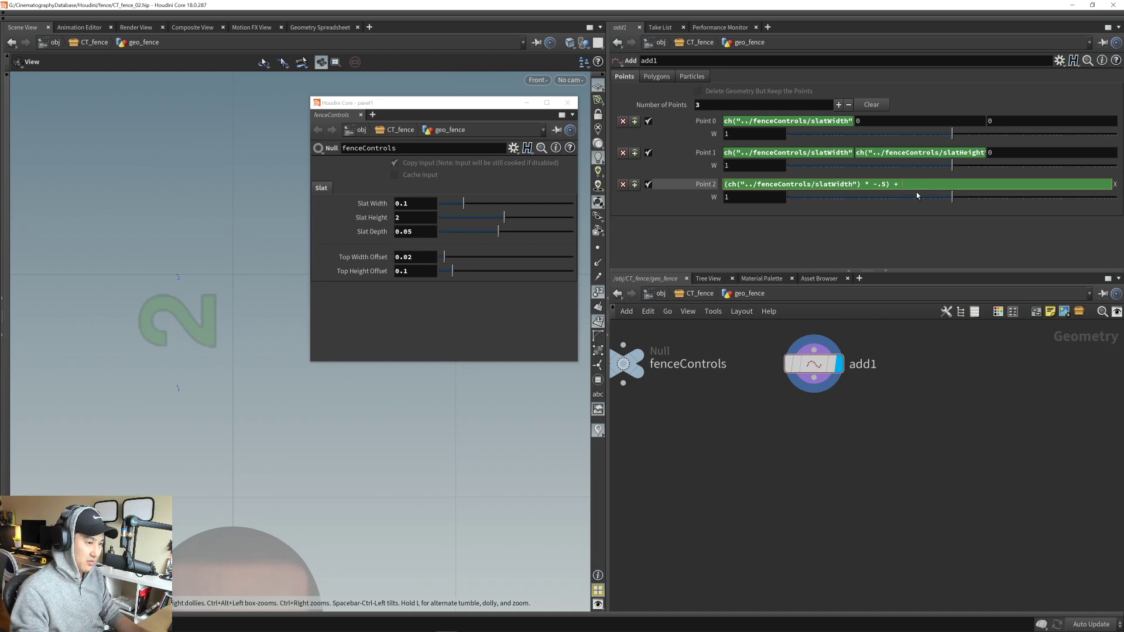
text() +)
right_click(917, 184)
click(947, 307)
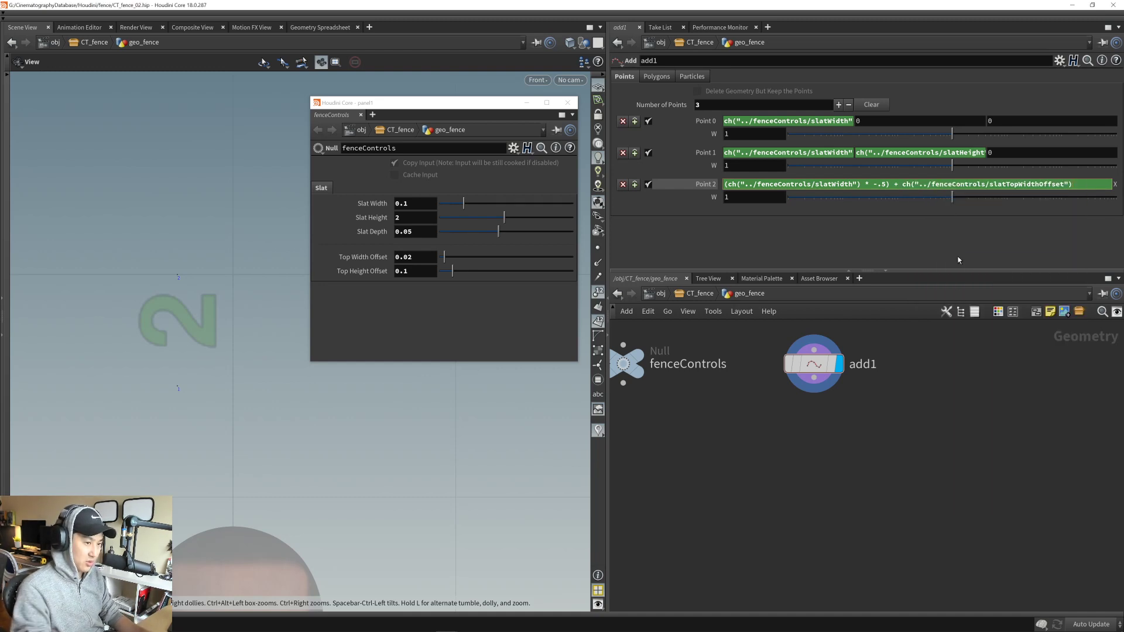
key(Return)
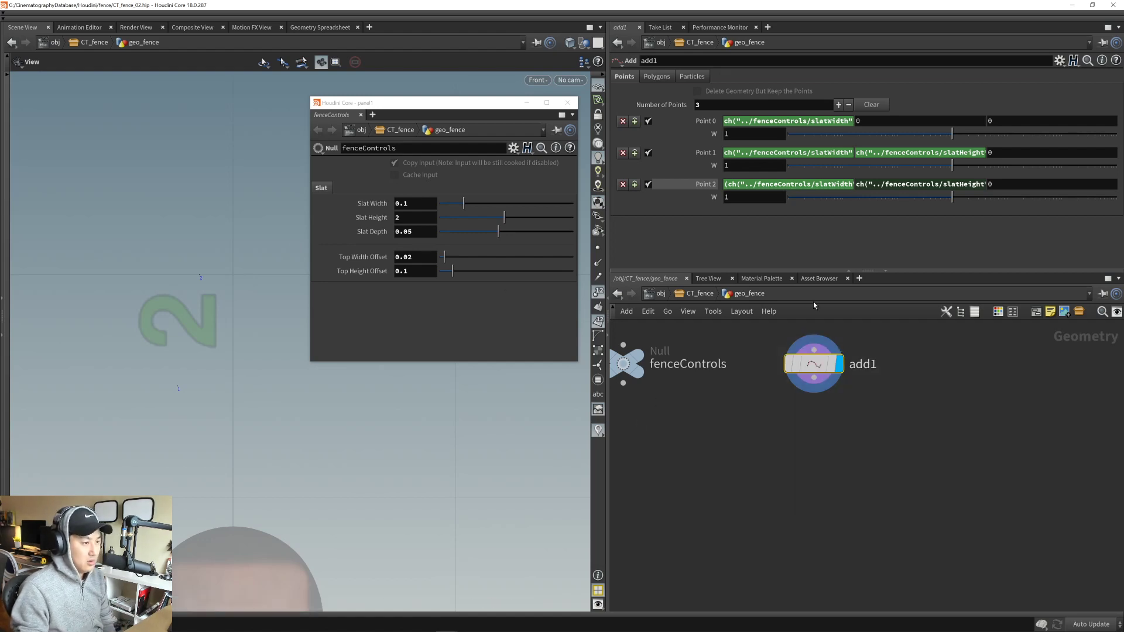
- Add a fourth point to add1 and give Point 3's Y the ch("../fenceControls/slatHeight") expression from Point 2
click(838, 105)
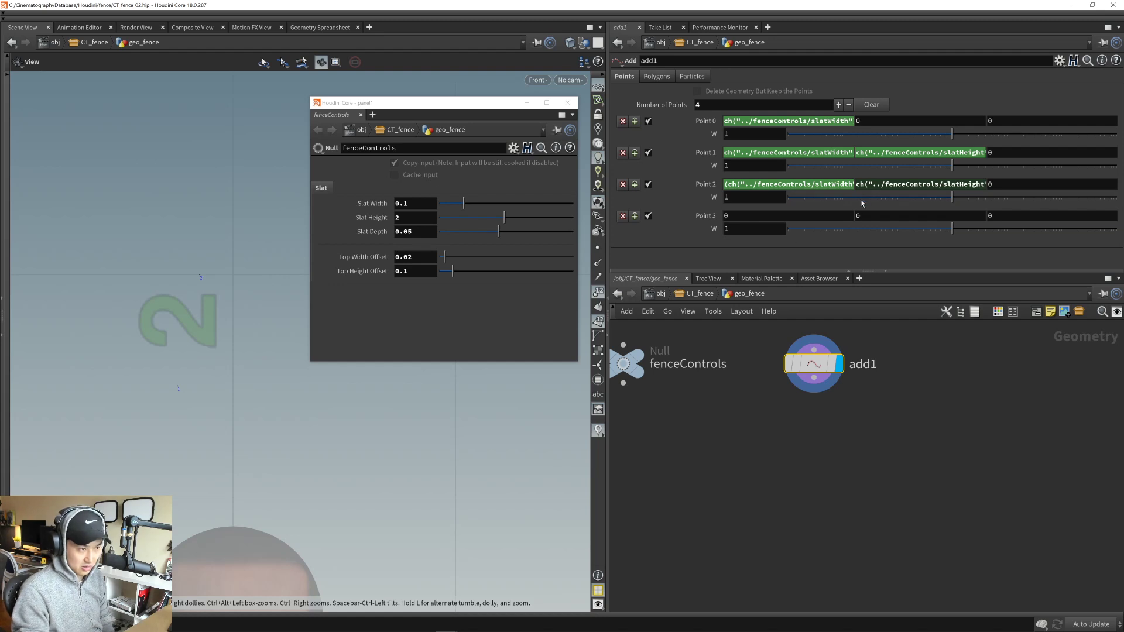
click(886, 185)
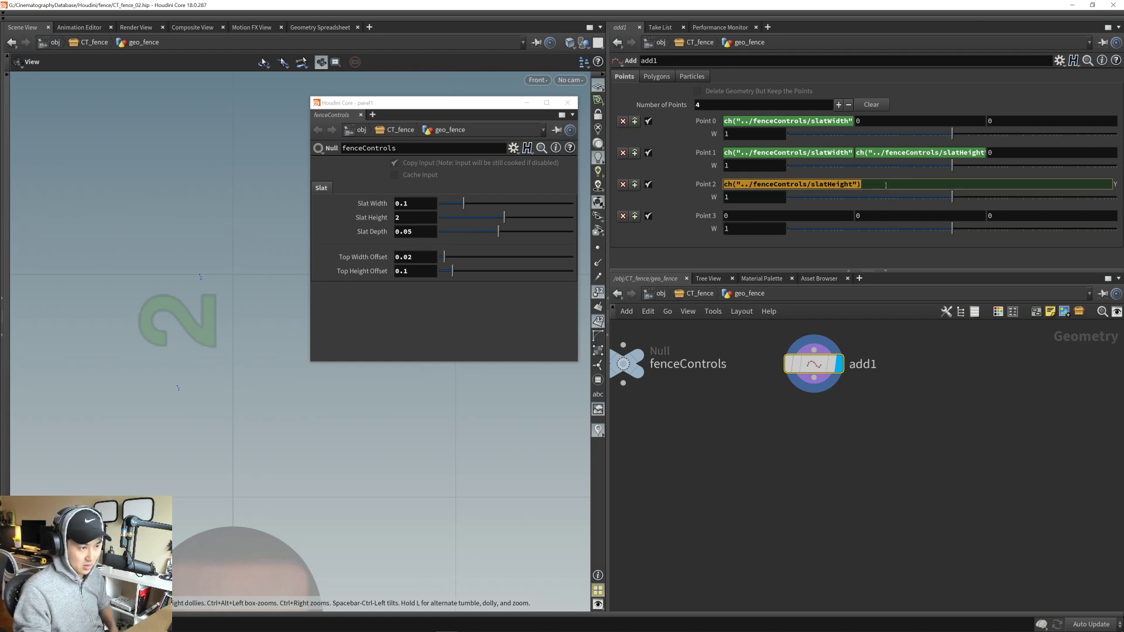
click(884, 216)
key(ctrl+v)
key(Return)
- Copy Point 2's X expression with the slat width and top width offset into Point 3's X
click(819, 185)
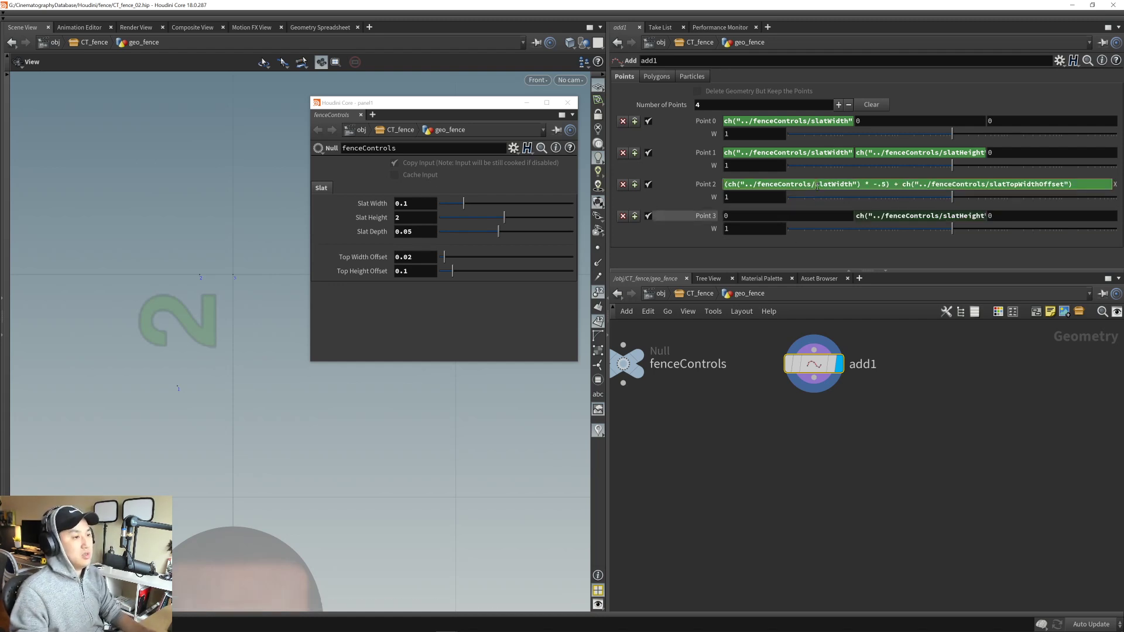
key(ctrl+c)
key(Return)
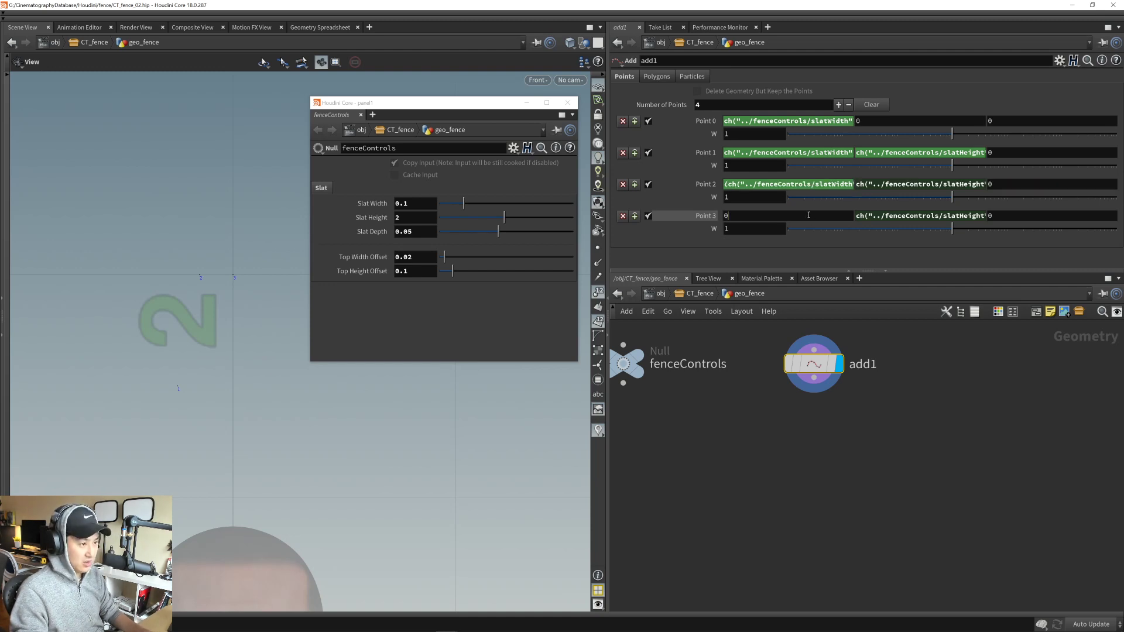
click(809, 216)
key(ctrl+v)
key(Return)
middle_drag(263, 373, 153, 374)
scroll(153, 374, down, 2)
middle_drag(161, 333, 267, 340)
scroll(267, 362, up, 4)
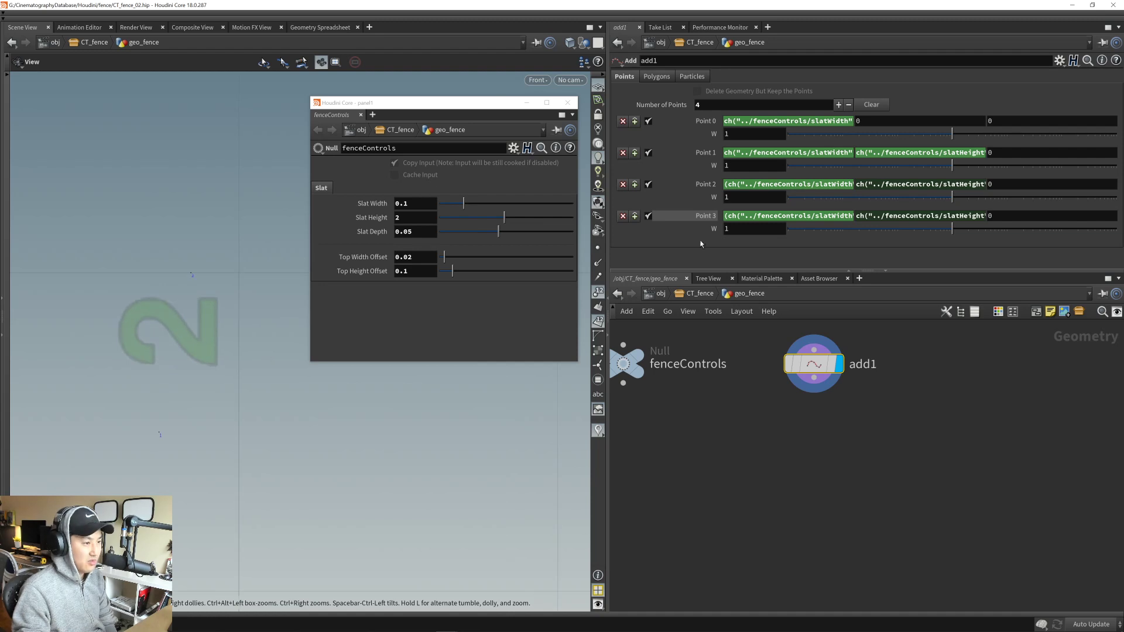
- Mirror Point 3's X by multiplying slatWidth by 0.5 and subtracting slatTopWidthOffset in its expression
click(856, 215)
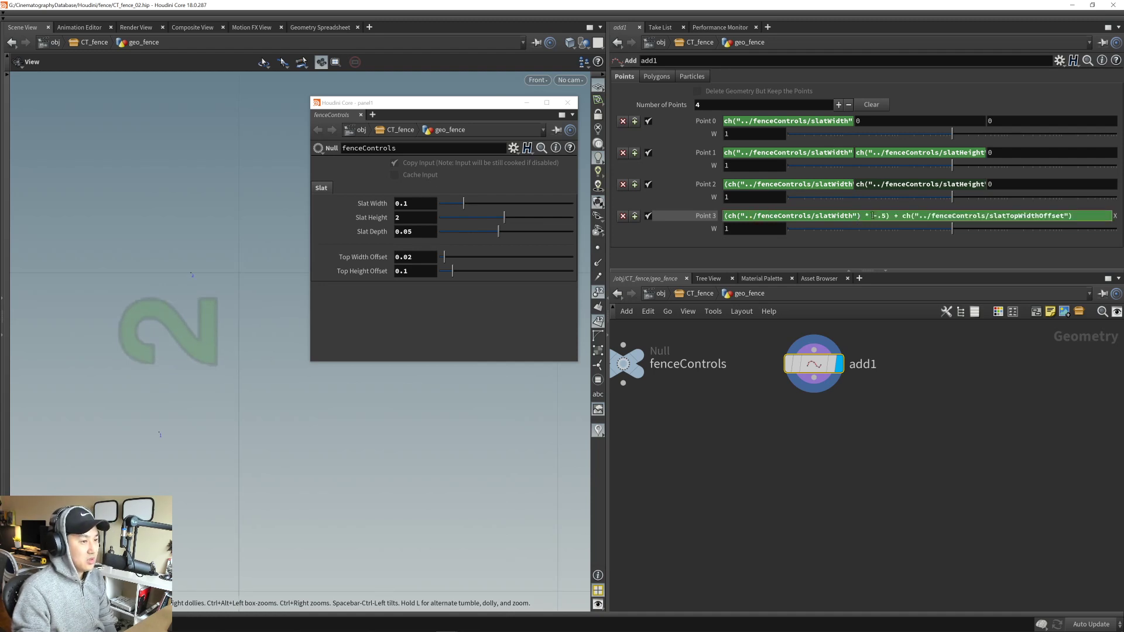
key(Return)
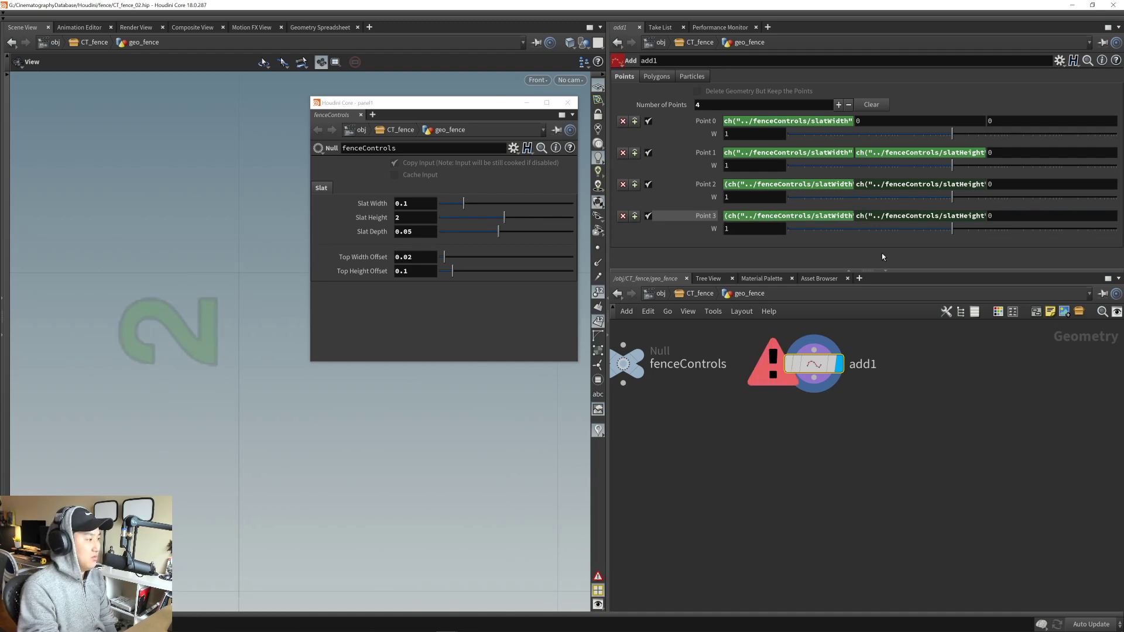
click(854, 216)
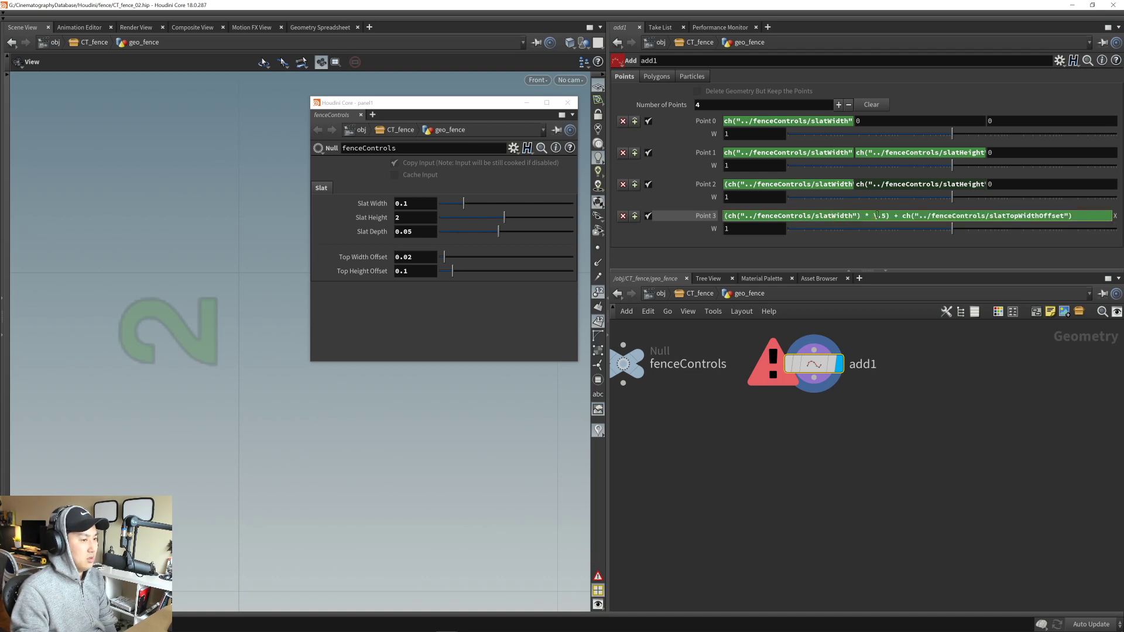
key(BackSpace)
text(0)
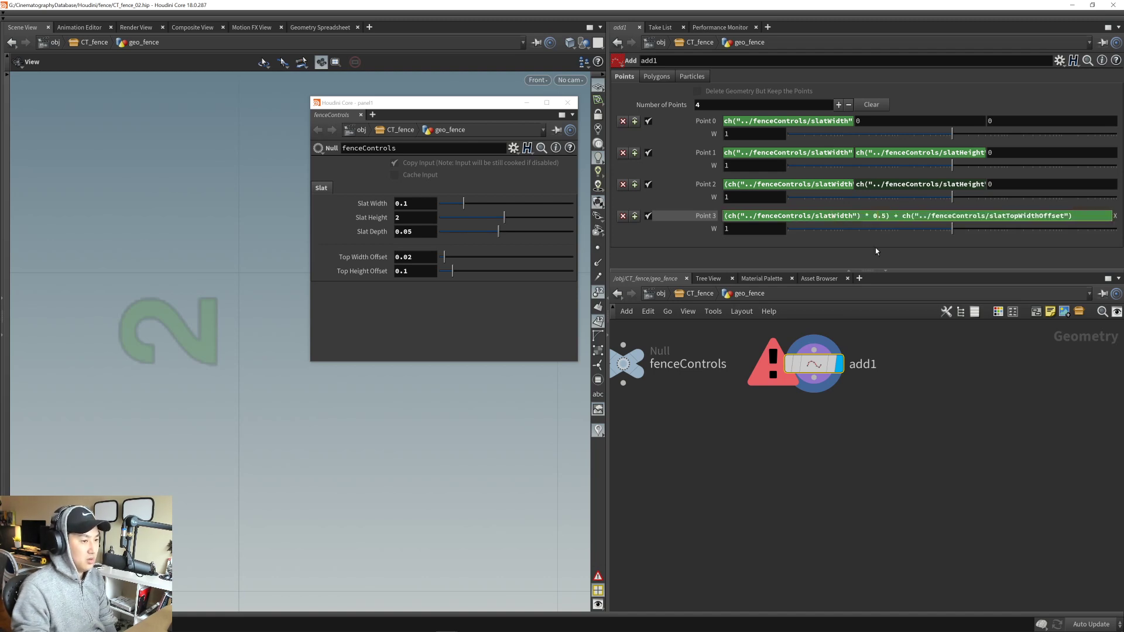
double_click(897, 216)
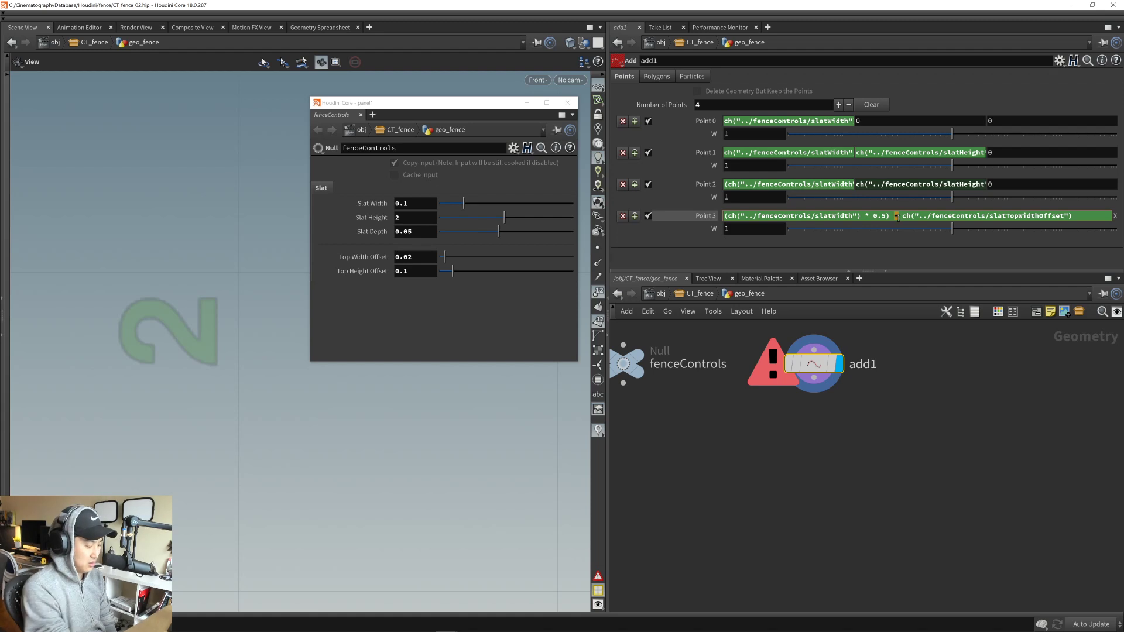
key(Return)
scroll(300, 460, down, 2)
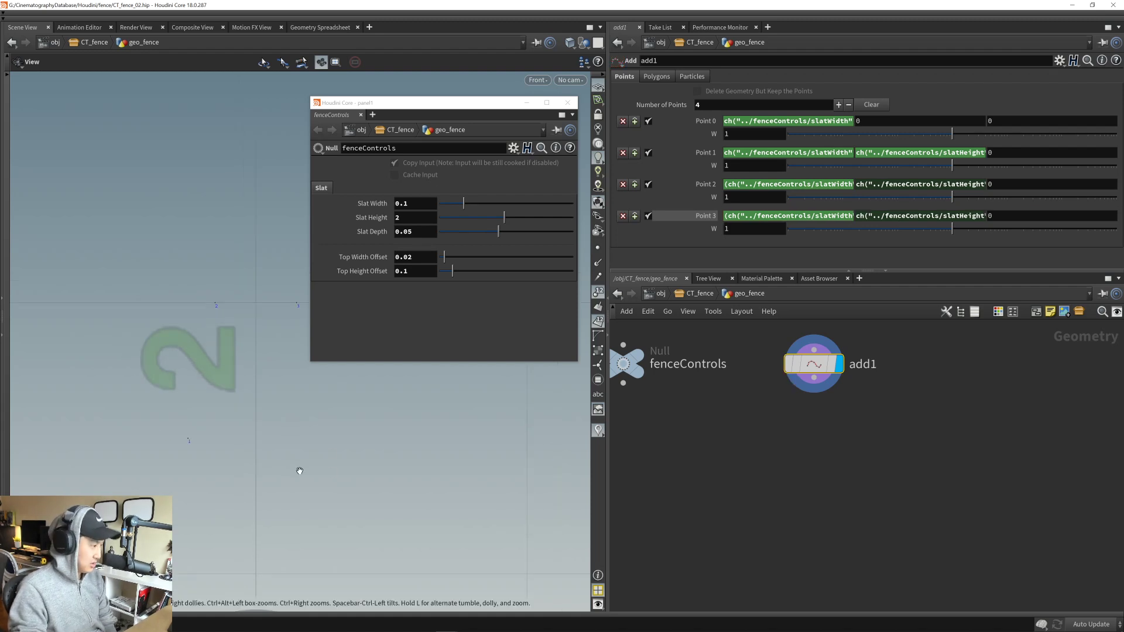
middle_drag(354, 443, 261, 378)
scroll(252, 385, down, 1)
- Add and enable a fifth point, Point 4, on add1 and enlarge the parameter area to fit it
click(839, 105)
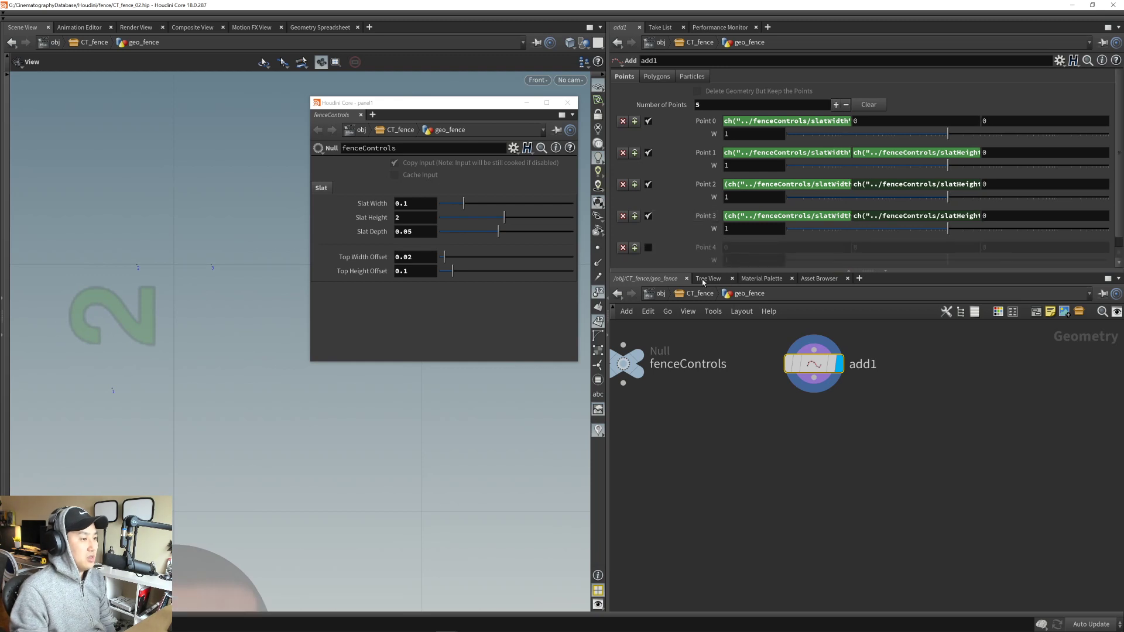
scroll(679, 220, down, 1)
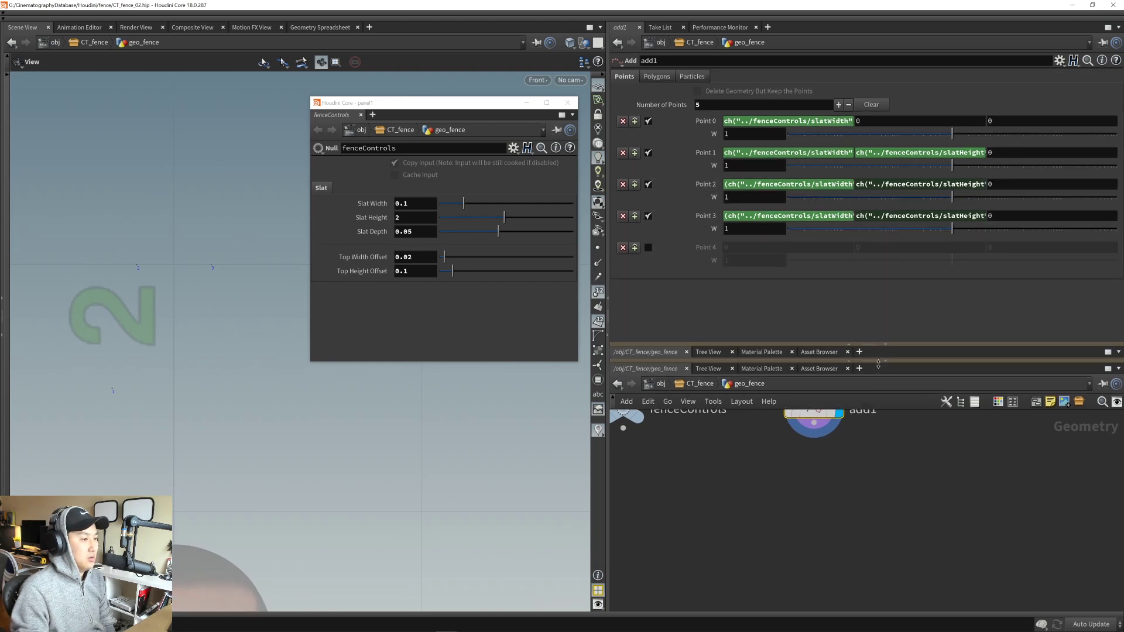
drag(871, 272, 880, 336)
key(h)
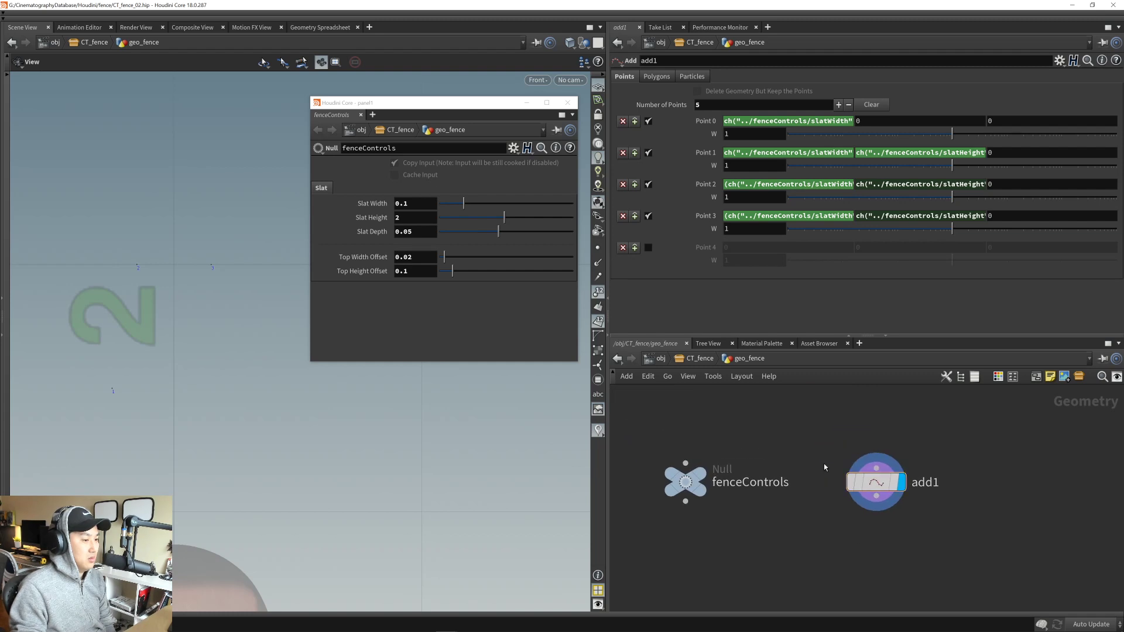
middle_drag(192, 317, 192, 309)
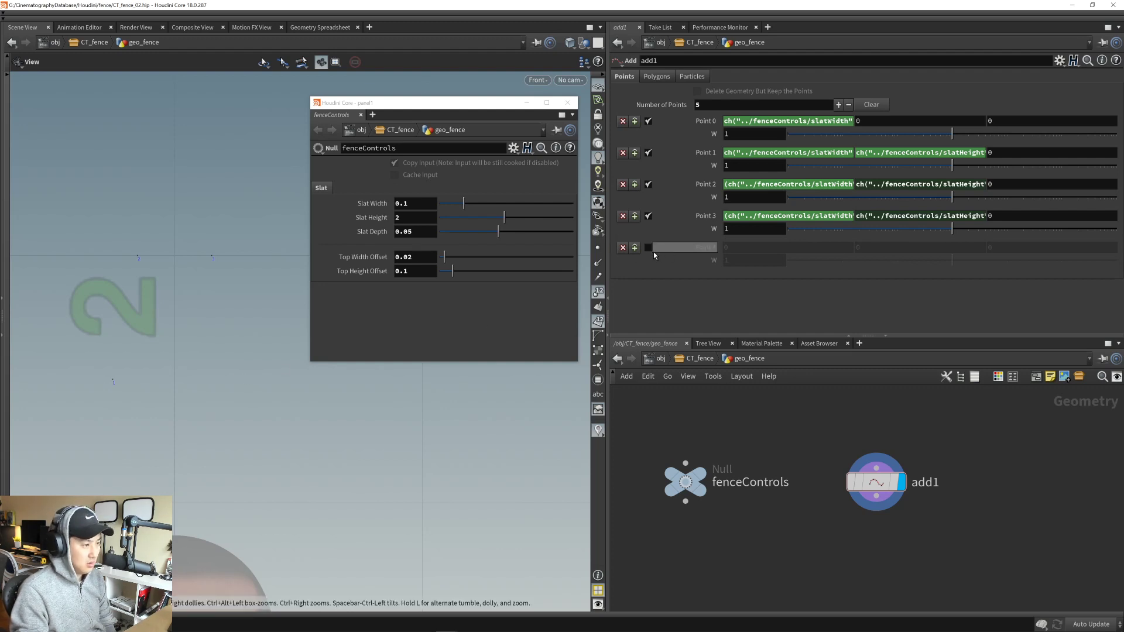
click(648, 248)
- Copy Point 1's Y expression, slatHeight minus slatTopHeightOffset, into Point 4's Y
click(913, 151)
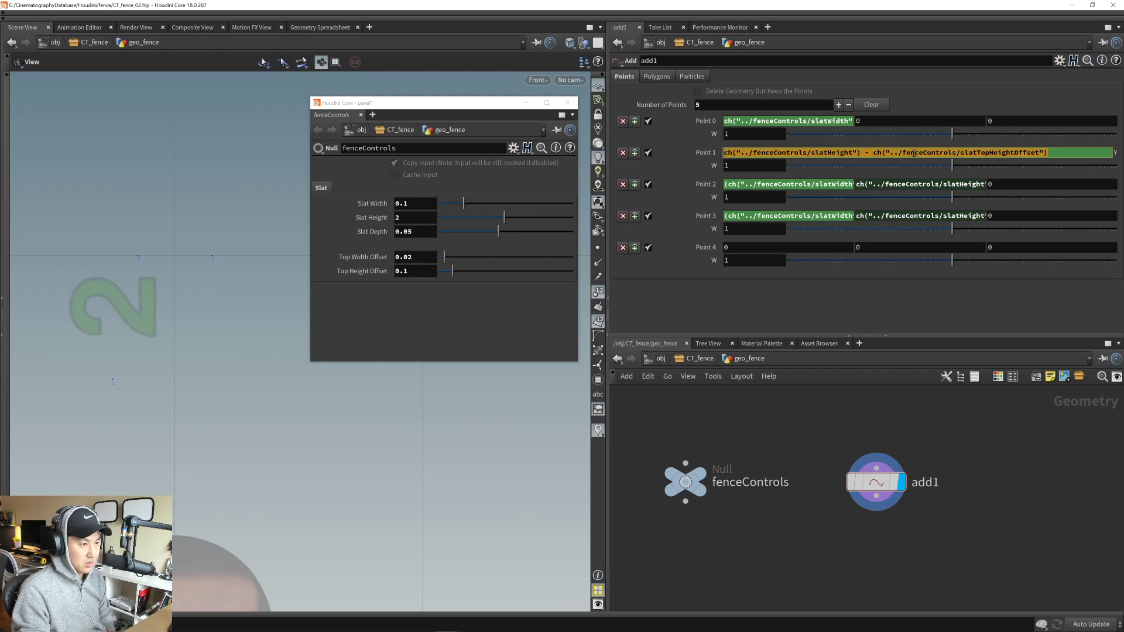
key(ctrl+c)
click(885, 247)
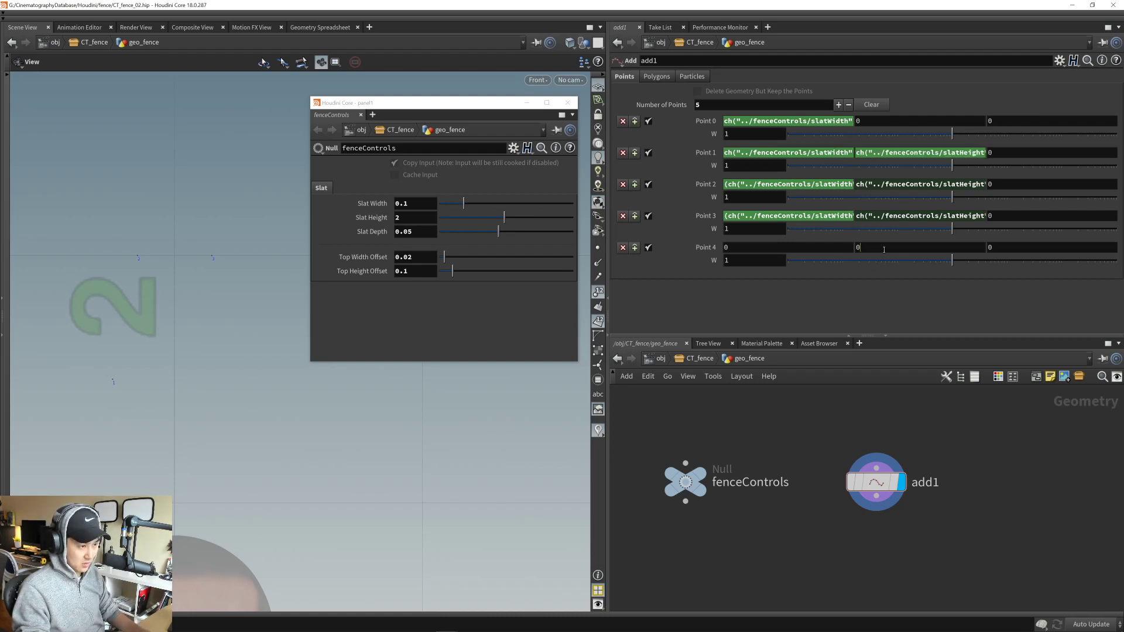
key(ctrl+v)
key(Return)
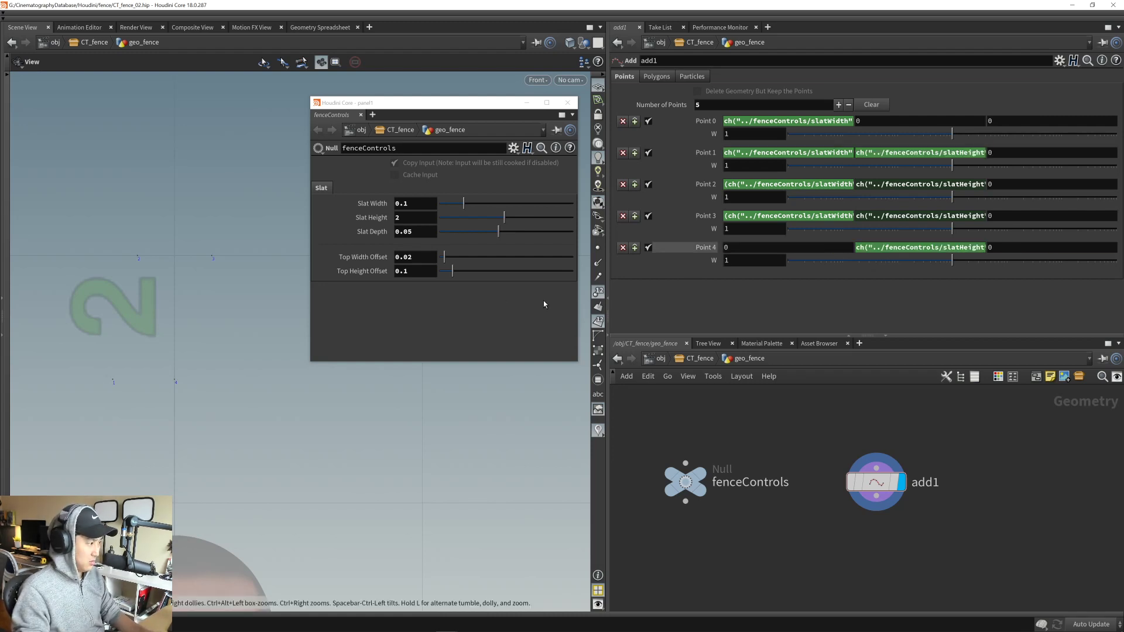
- Copy Point 1's X expression into Point 4's X and make it positive: ch("../fenceControls/slatWidth") * .5
click(779, 153)
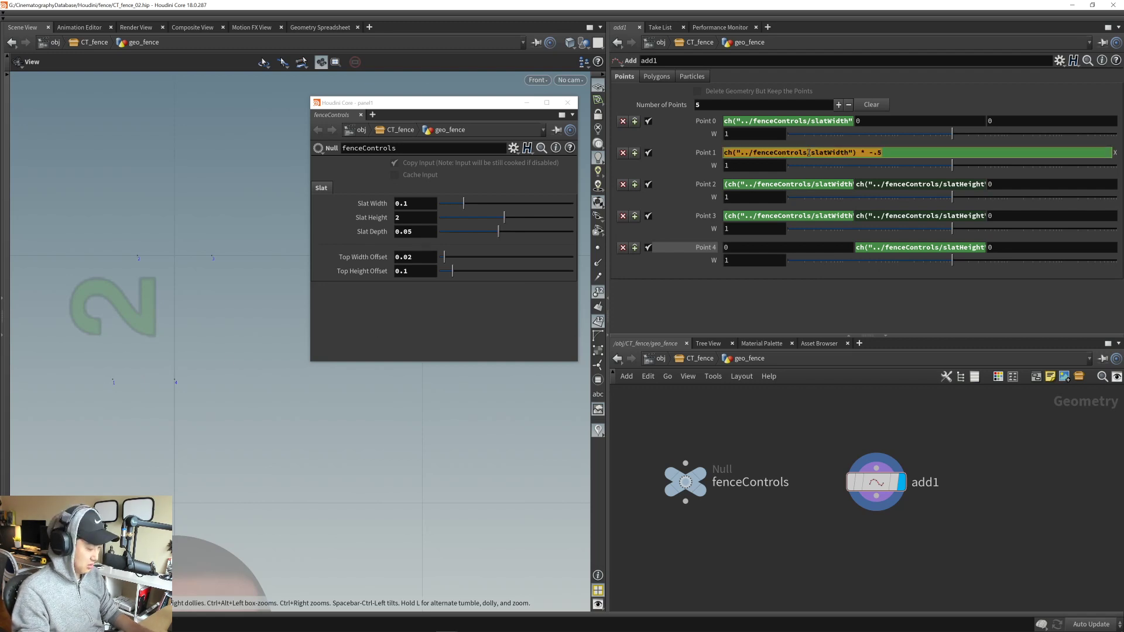
key(ctrl+c)
click(843, 247)
key(ctrl+v)
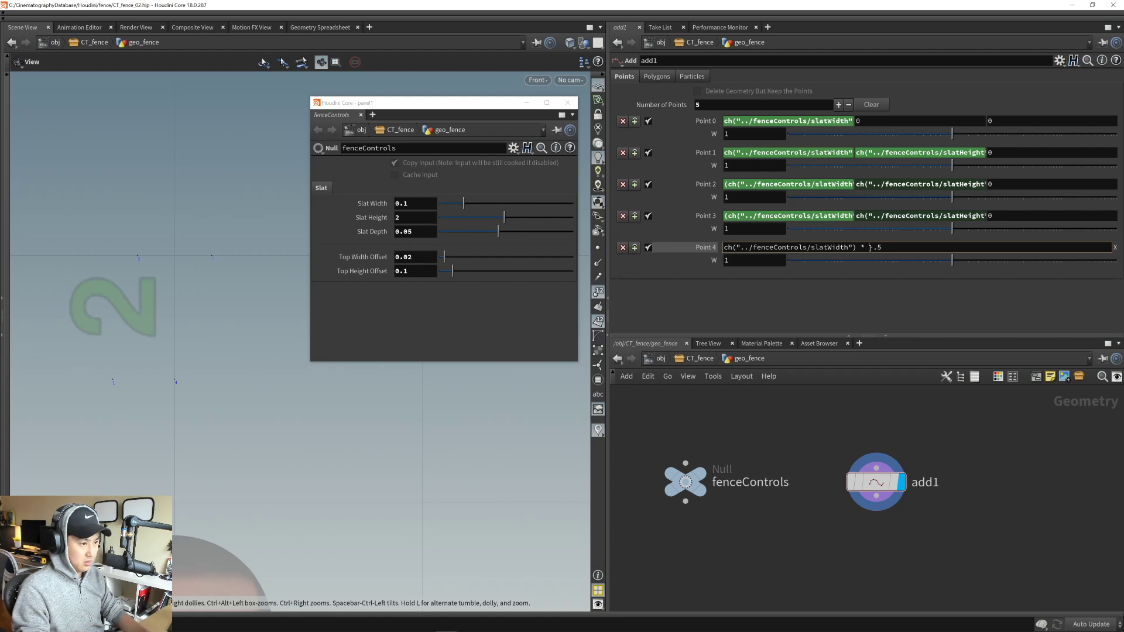
key(Return)
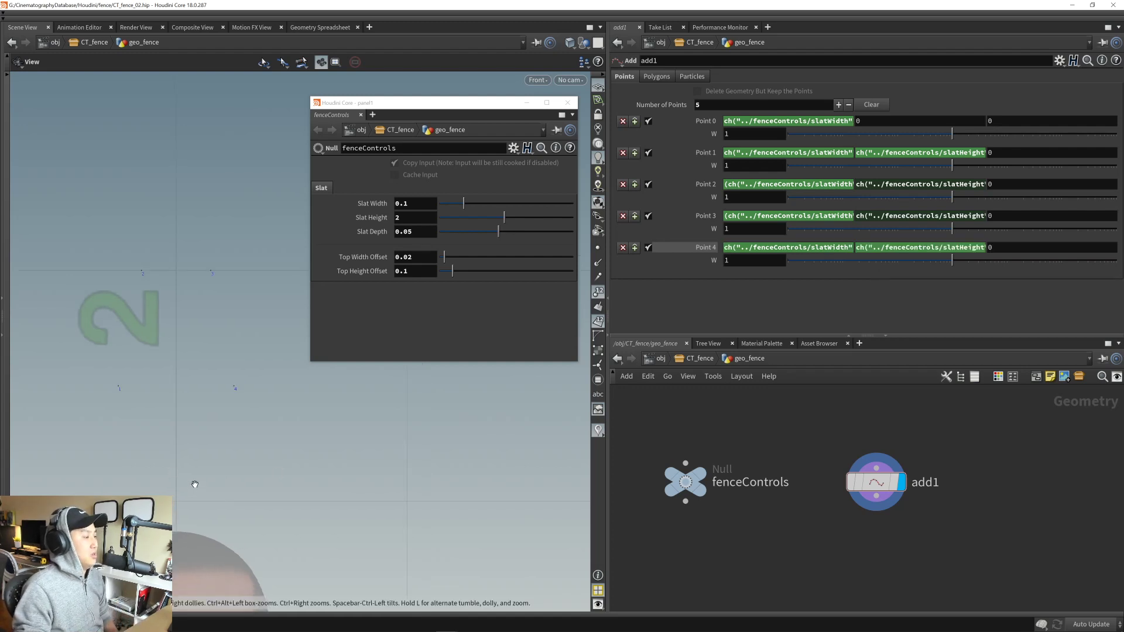
- Examine the placed slat points against the human figure in the front view
middle_drag(195, 482, 208, 362)
scroll(211, 363, down, 10)
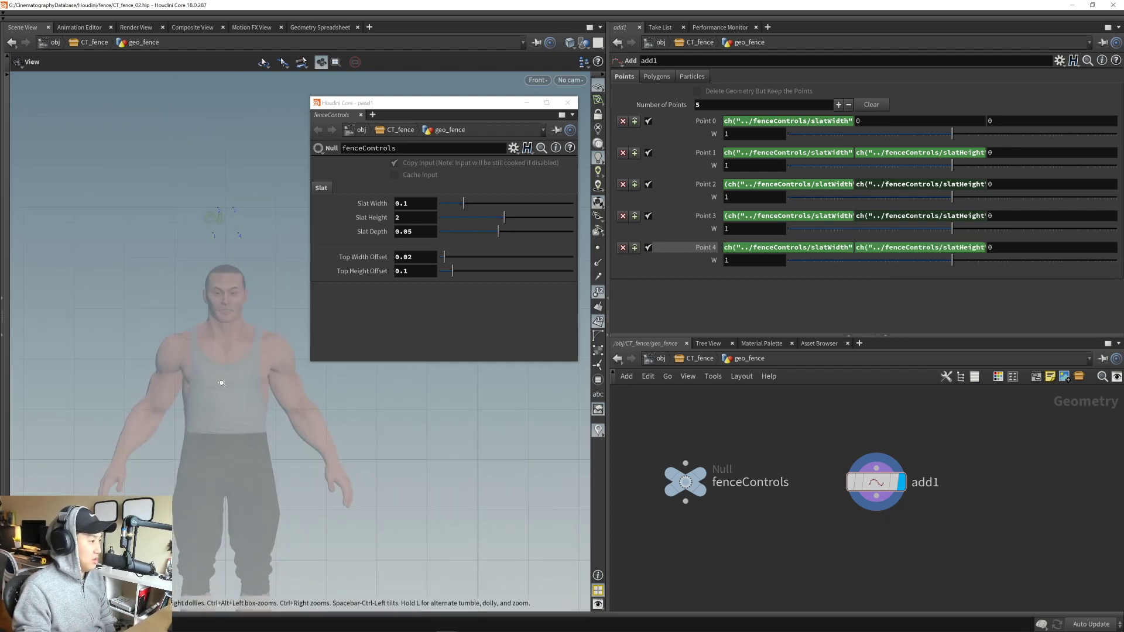
scroll(248, 374, down, 2)
mouse_move(229, 438)
middle_down()
mouse_move(192, 404)
mouse_move(191, 391)
mouse_move(203, 397)
mouse_move(200, 379)
mouse_move(191, 382)
mouse_move(204, 387)
mouse_move(211, 450)
mouse_move(233, 450)
middle_up()
scroll(182, 395, up, 3)
scroll(191, 391, up, 1)
scroll(198, 380, down, 2)
scroll(197, 380, up, 1)
scroll(221, 447, up, 1)
scroll(230, 452, down, 1)
scroll(229, 450, up, 1)
middle_drag(746, 508, 725, 469)
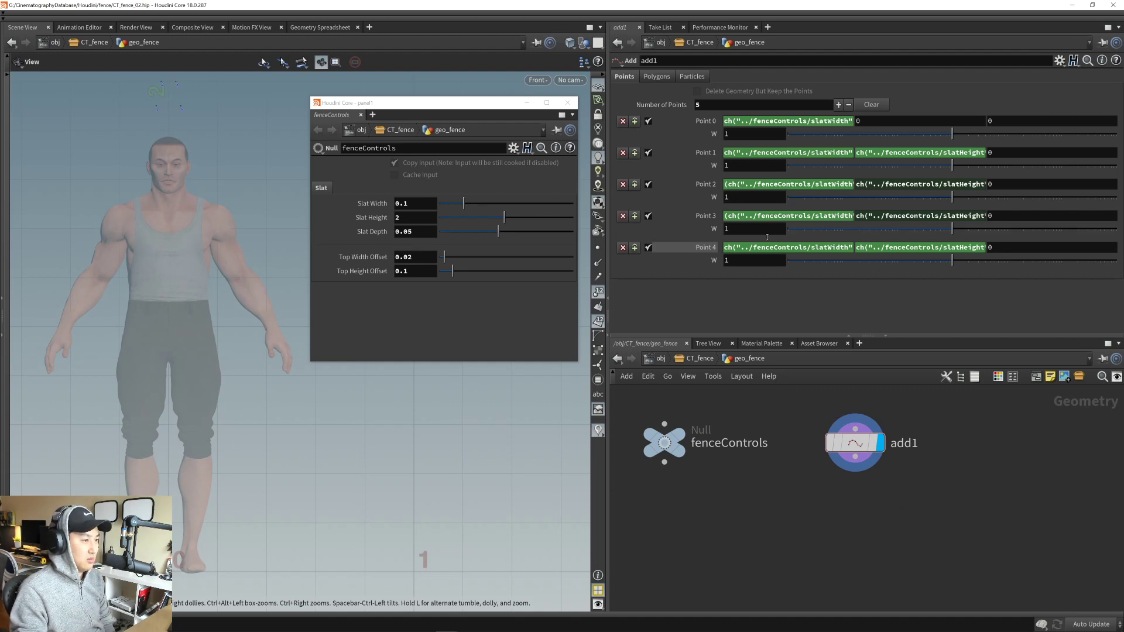
- Add and enable a sixth point, Point 5, and set its X to ch("../fenceControls/slatWidth") * .5
click(839, 104)
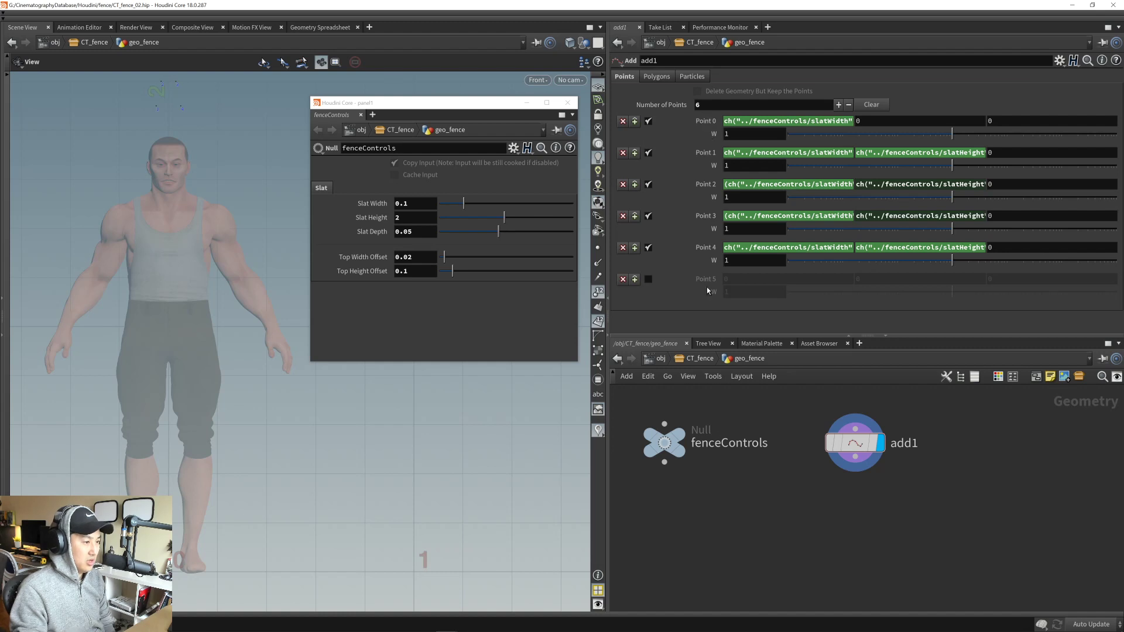
click(647, 280)
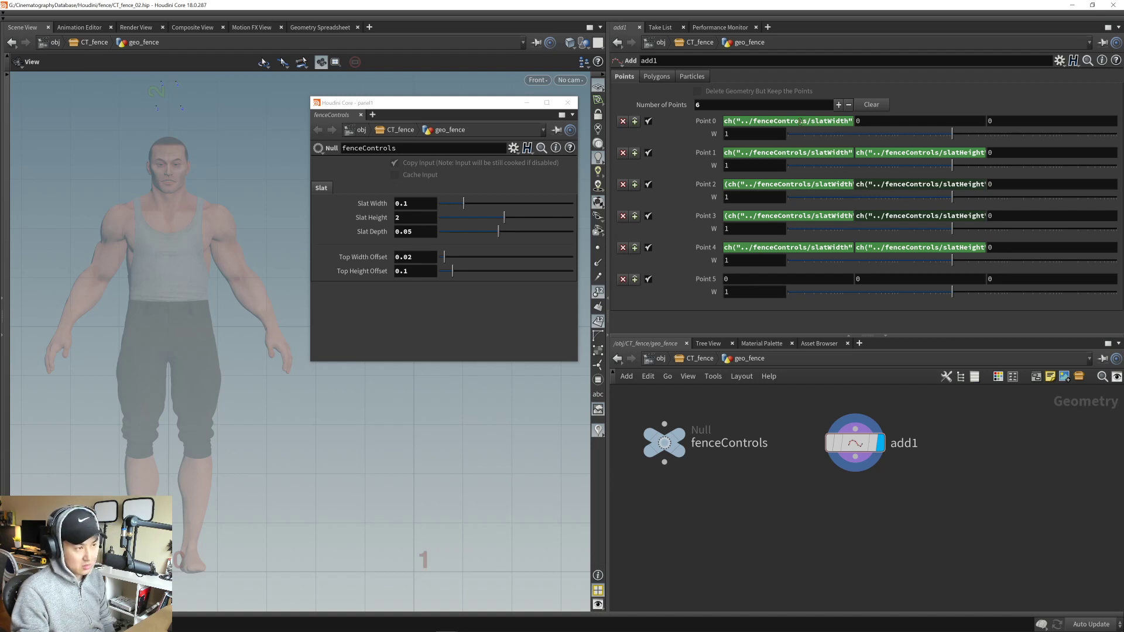
click(784, 278)
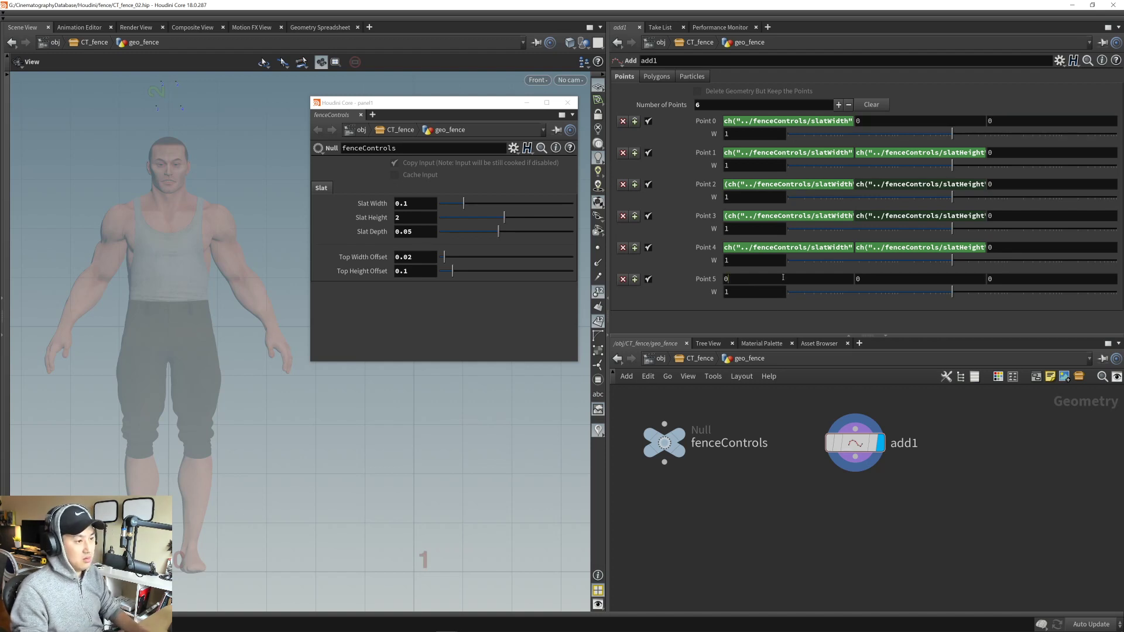
key(ctrl+v)
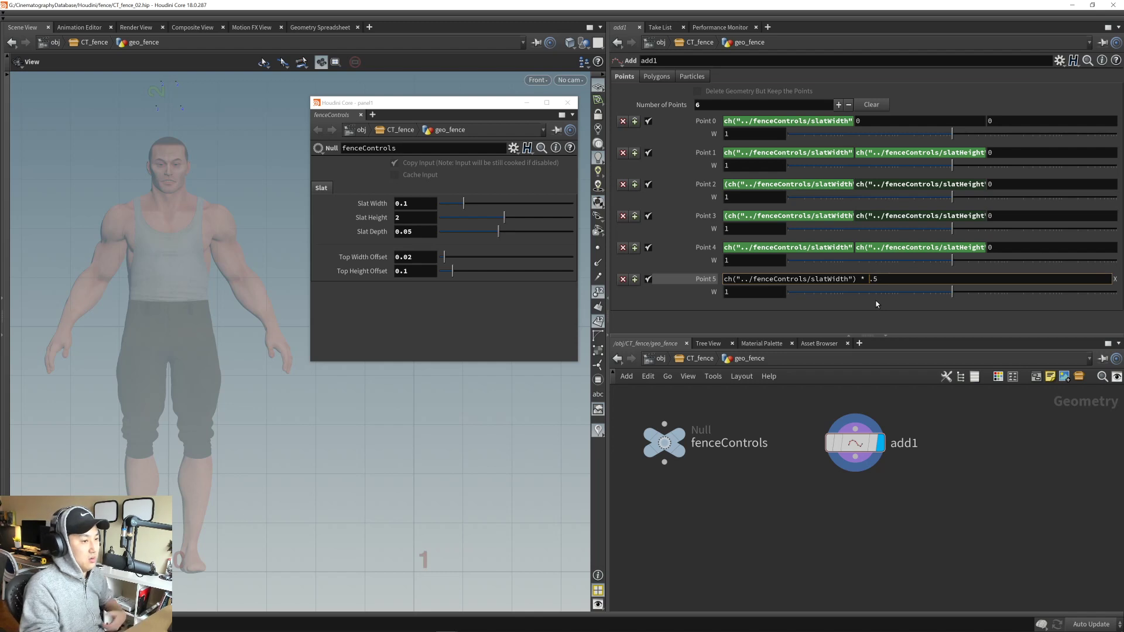
key(Return)
middle_drag(276, 502, 318, 497)
right_drag(319, 497, 304, 465)
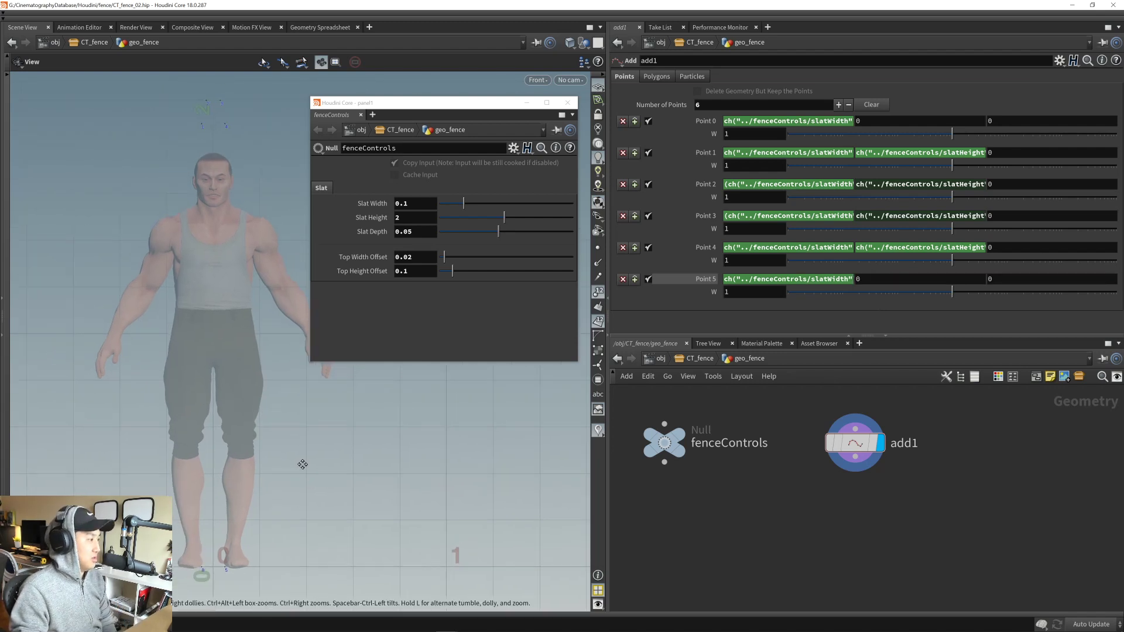
middle_drag(306, 464, 281, 462)
right_drag(281, 461, 285, 462)
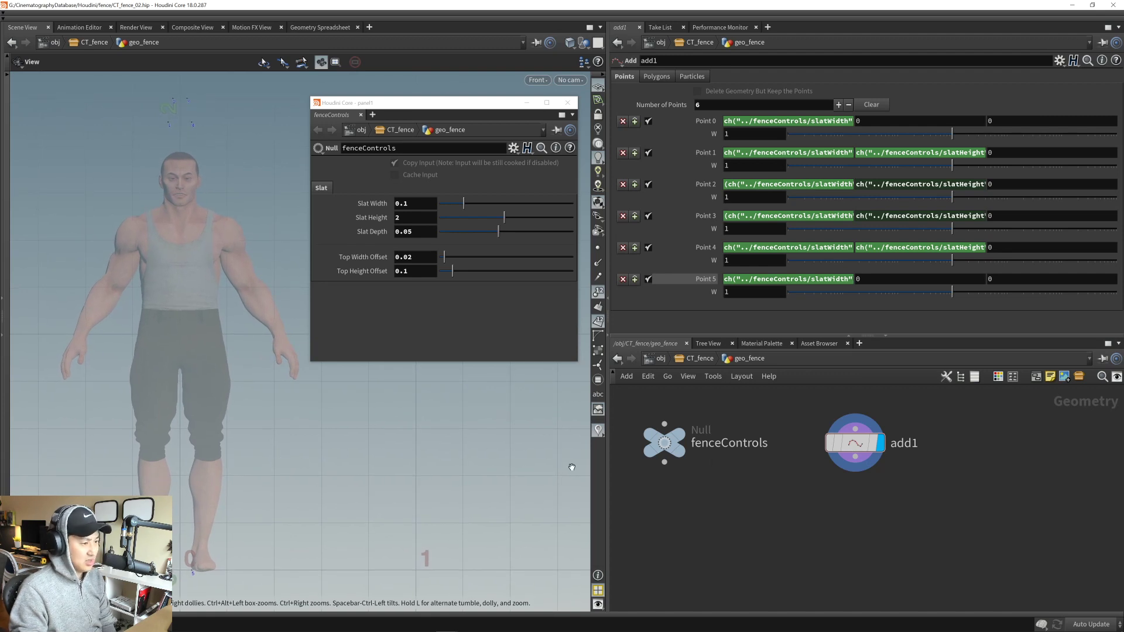
- In the Add node, generate a polygon by group from all points and make it closed
middle_drag(794, 449, 784, 445)
drag(775, 410, 900, 494)
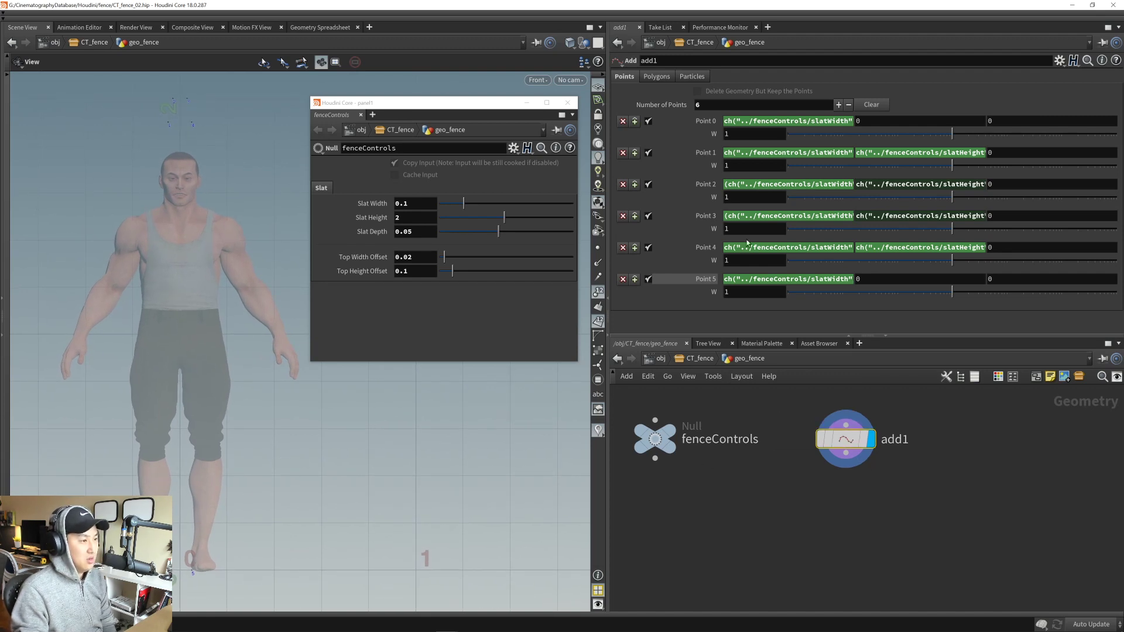
click(657, 76)
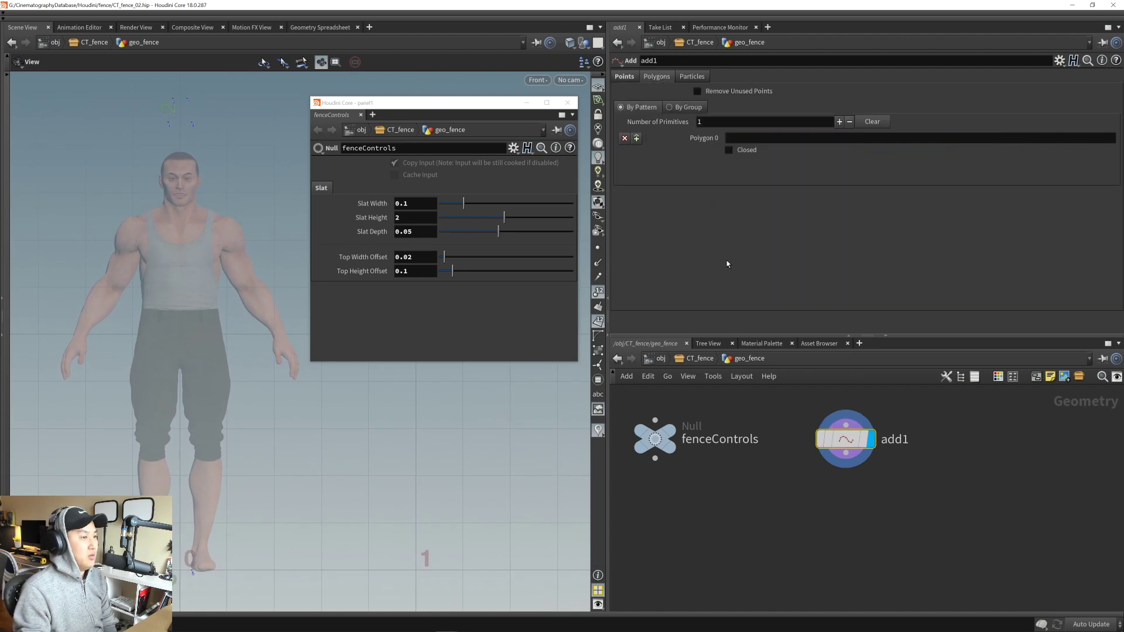
click(696, 110)
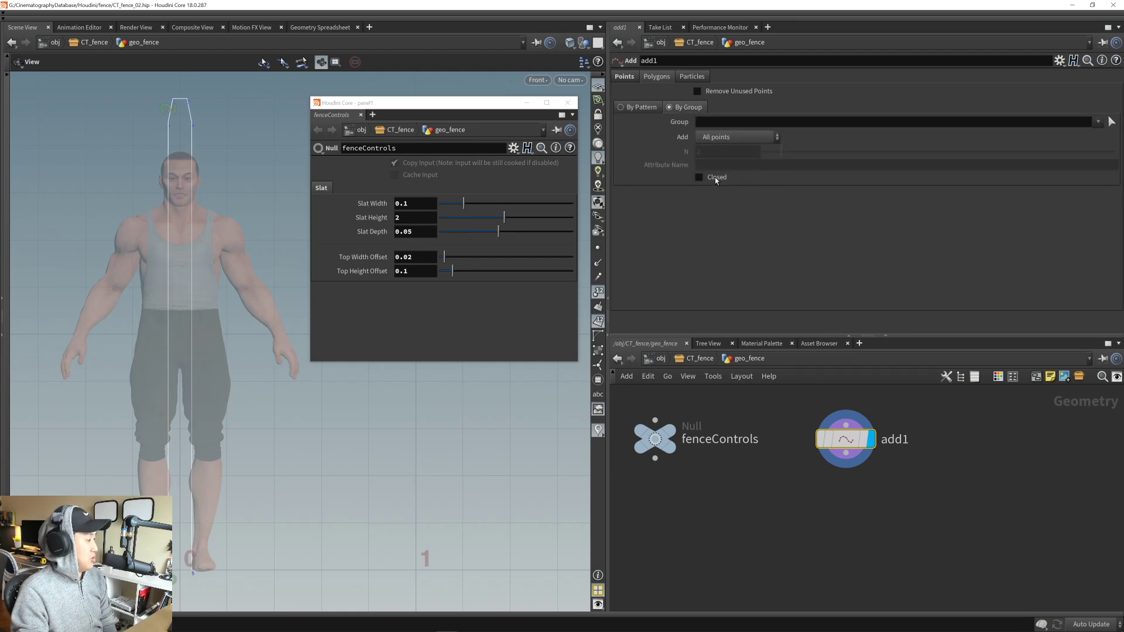
click(699, 176)
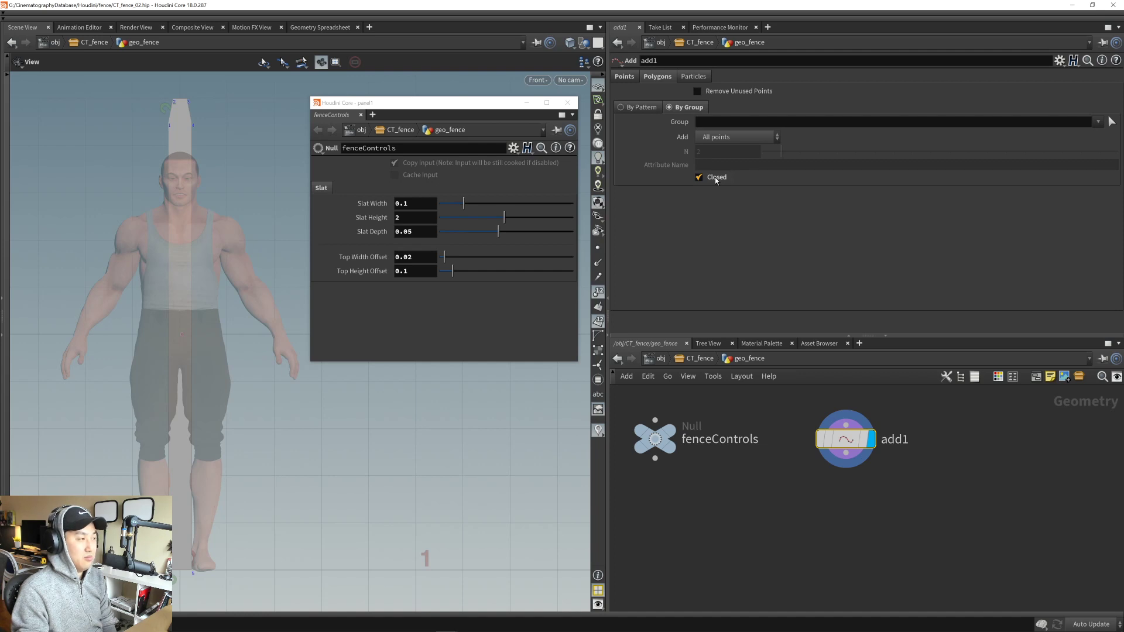
middle_drag(263, 391, 271, 405)
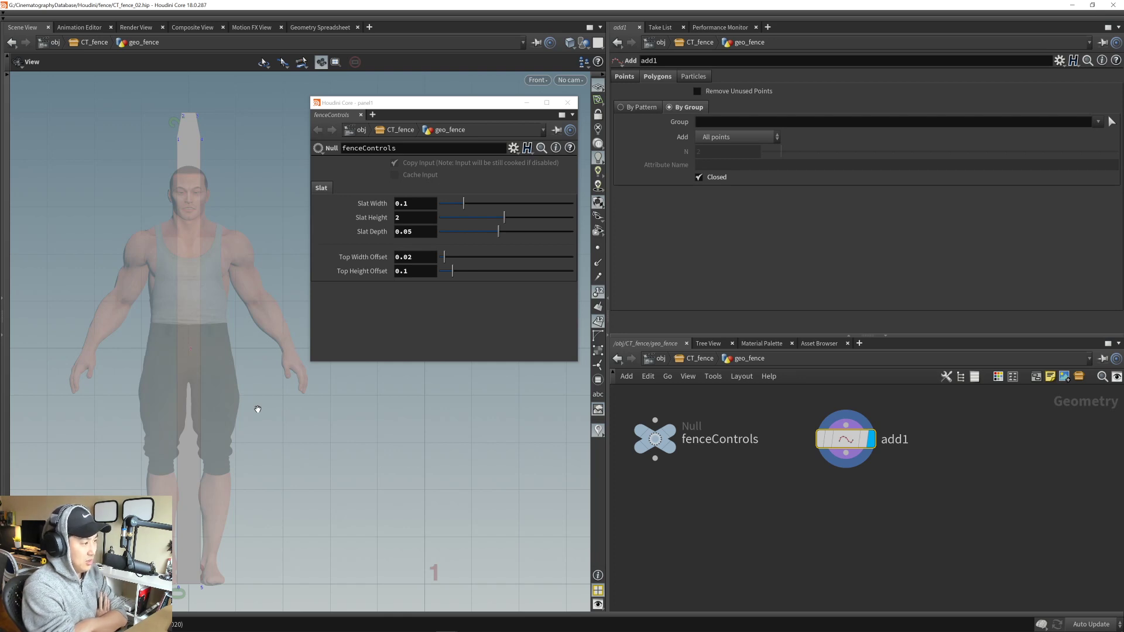
- Append a Labs Thicken (Beta) node beneath the Add node
click(803, 518)
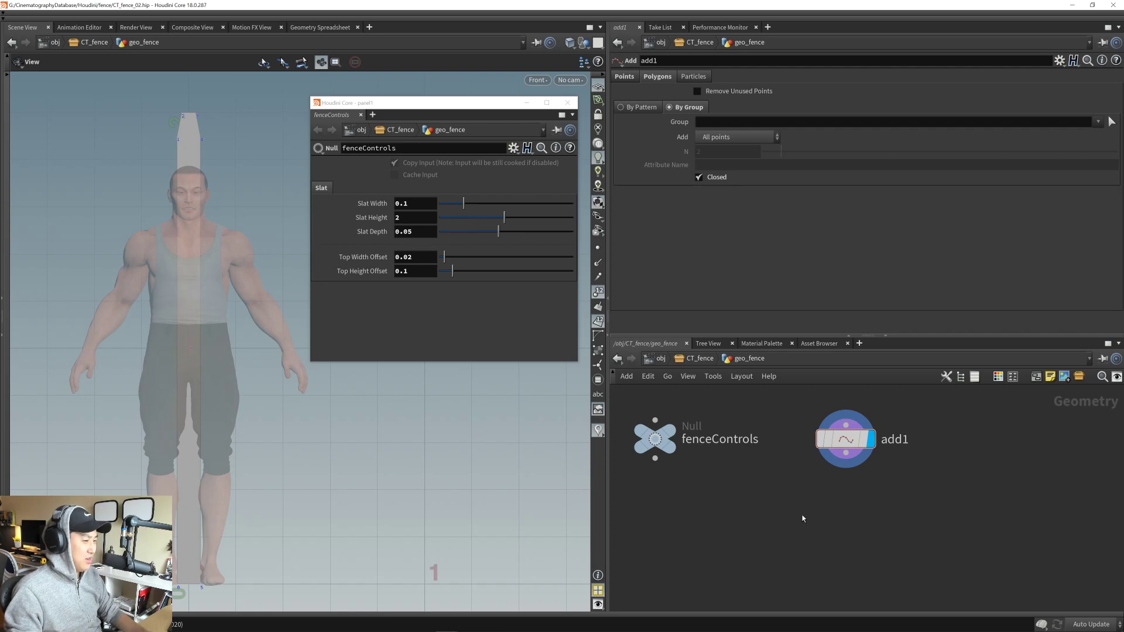
mouse_move(809, 509)
middle_down()
mouse_move(785, 496)
mouse_move(798, 502)
middle_up()
key(Tab)
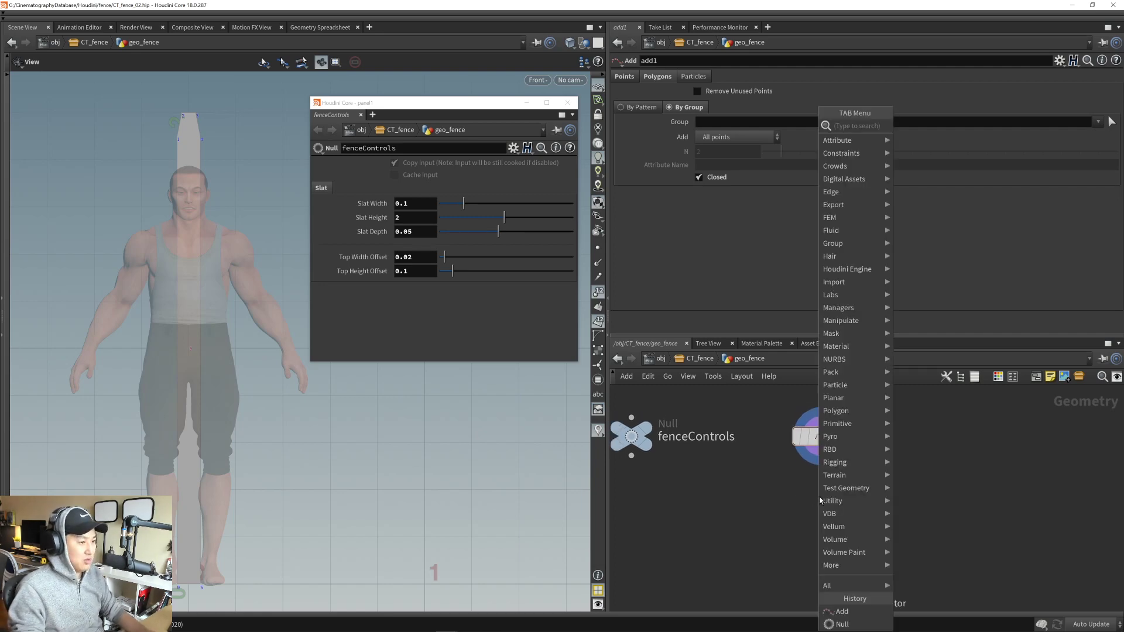
text(labs thicke)
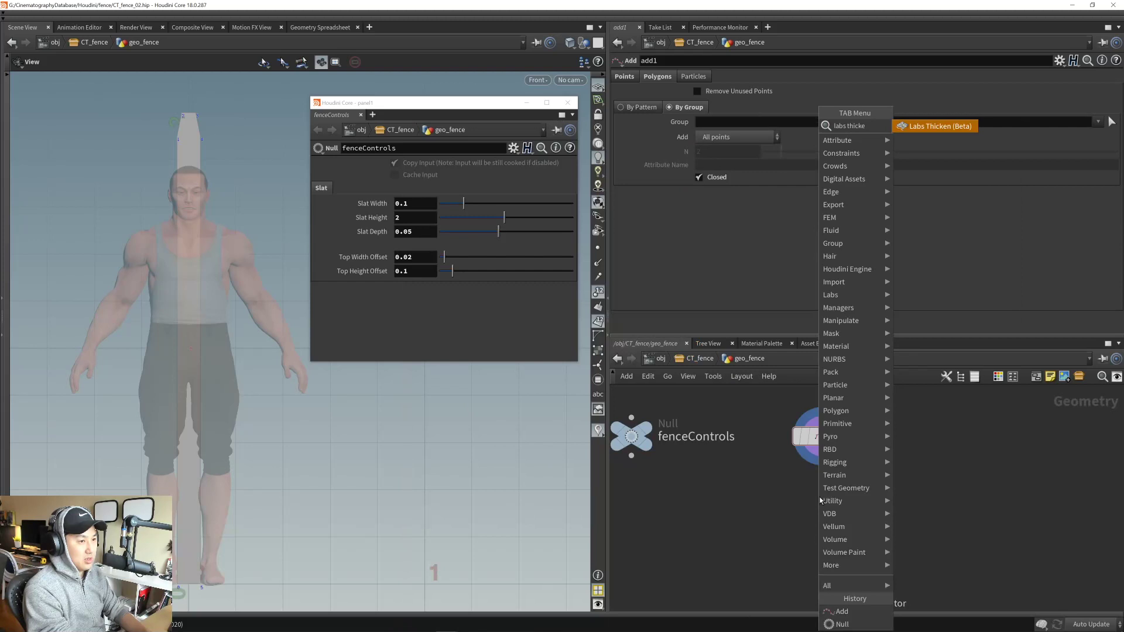
key(Return)
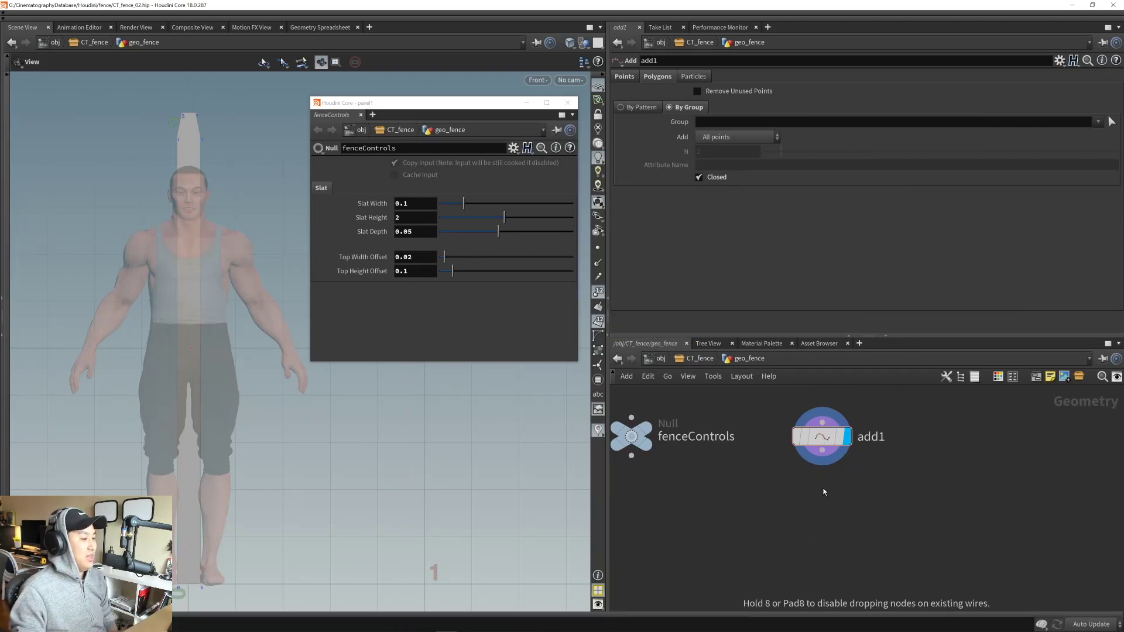
click(821, 487)
- Open the Labs Thicken node and examine its internal network from the mesh input down to the output
double_click(821, 486)
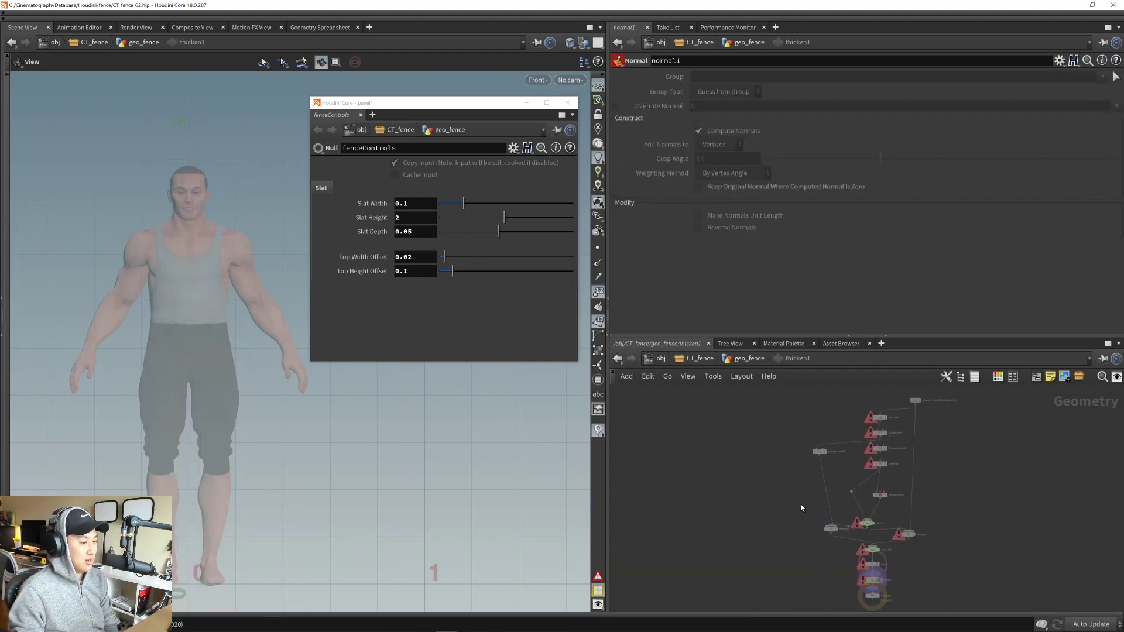
scroll(726, 475, up, 8)
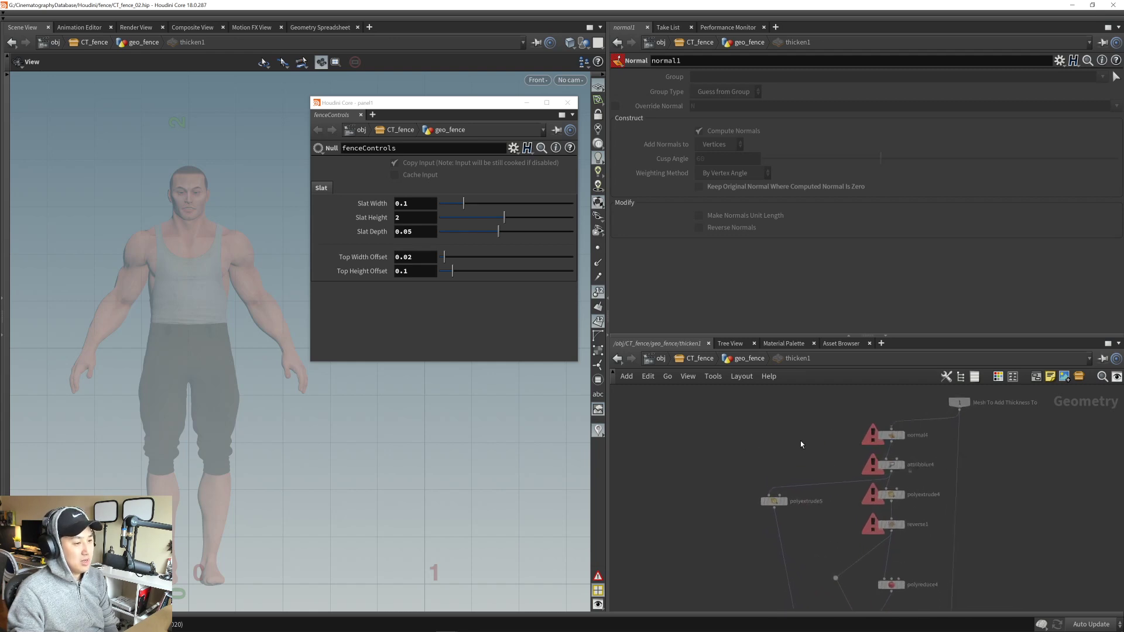
scroll(755, 484, down, 4)
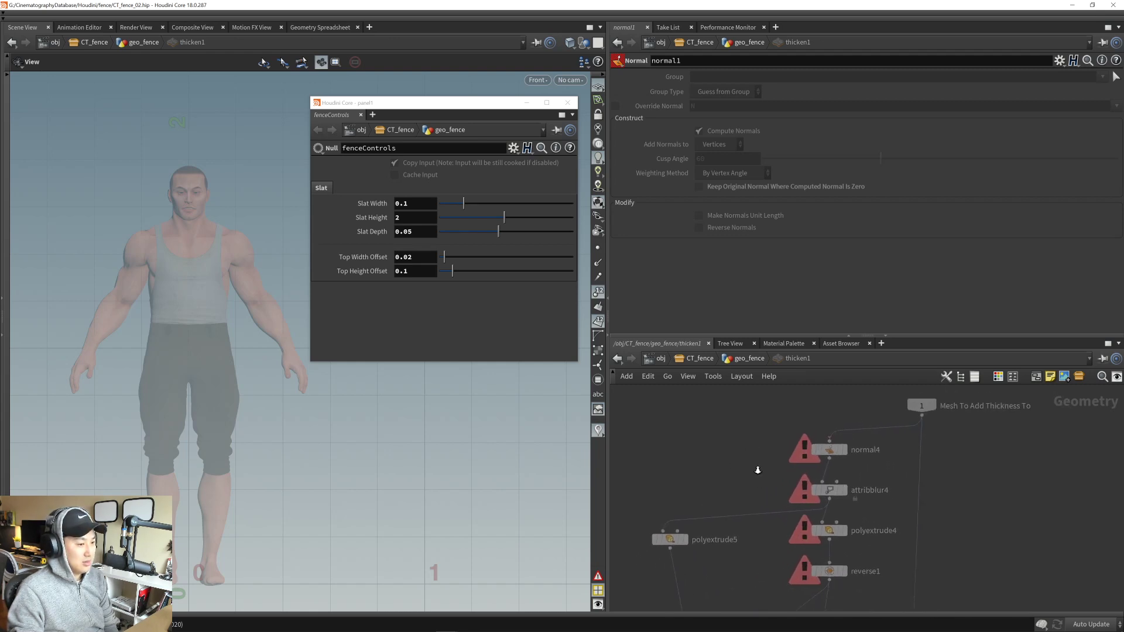
middle_drag(751, 478, 749, 474)
scroll(750, 533, down, 2)
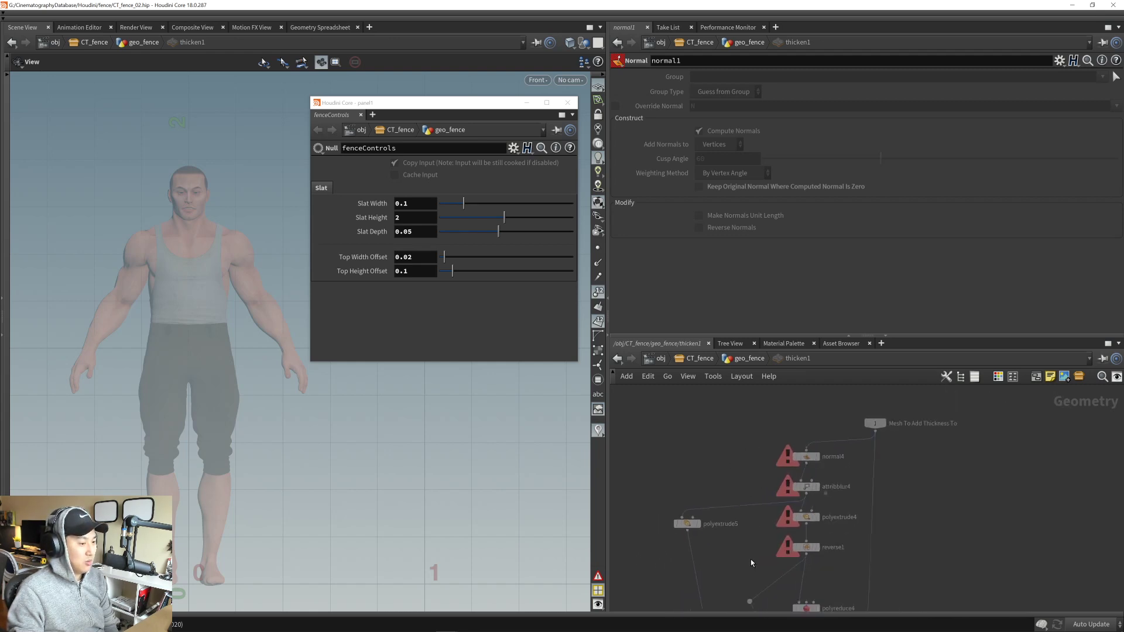
middle_drag(750, 560, 750, 509)
middle_drag(756, 568, 753, 479)
middle_drag(862, 587, 868, 501)
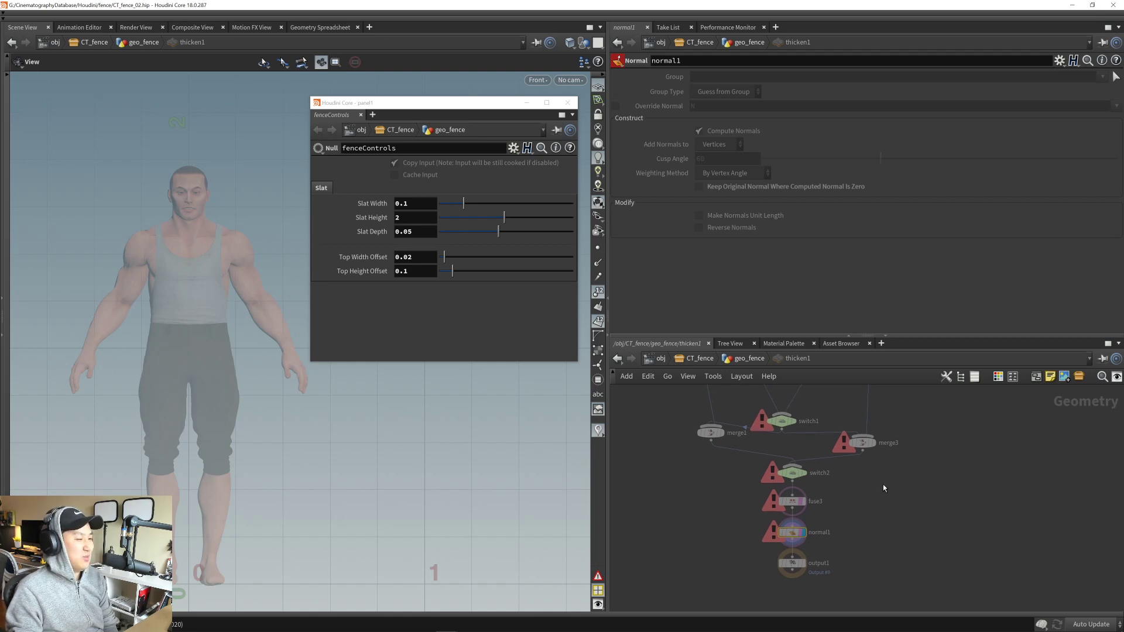
- Return to the geo_fence network and delete the Labs Thicken node
key(u)
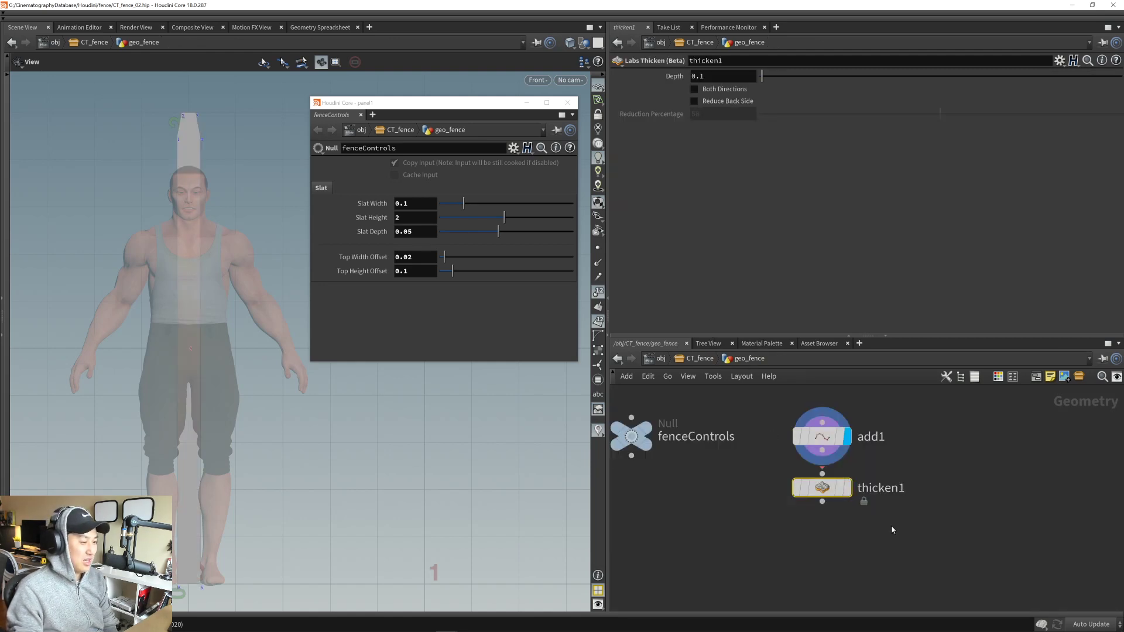
key(Delete)
middle_drag(858, 519, 847, 533)
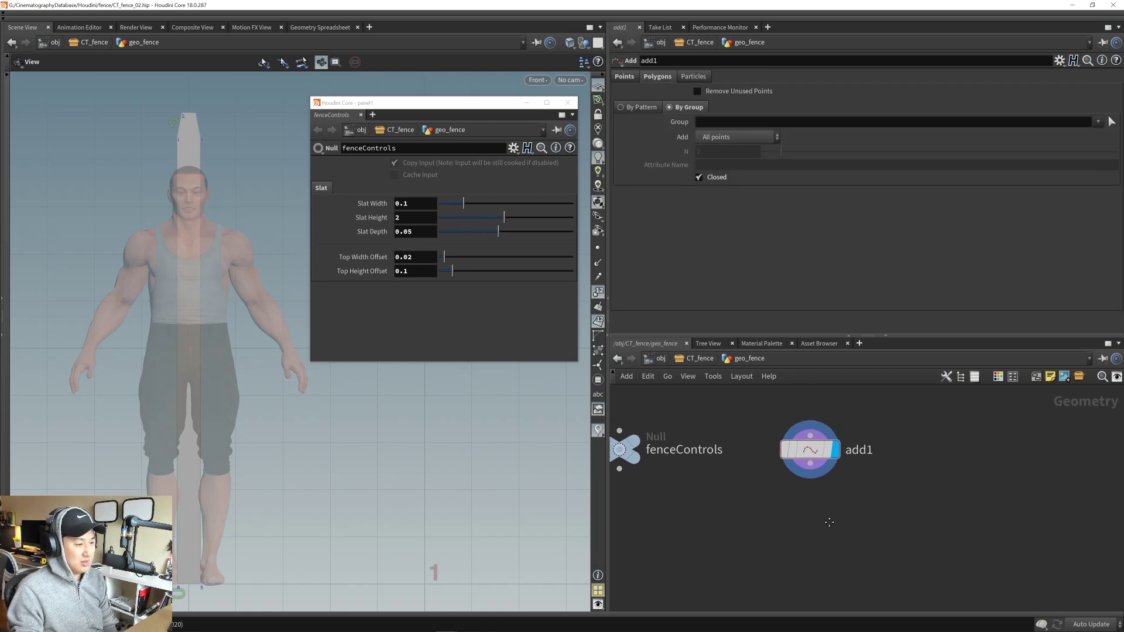
- Append a PolyExtrude node to the Add node, align it directly beneath, and set it as the displayed node
click(811, 464)
key(Tab)
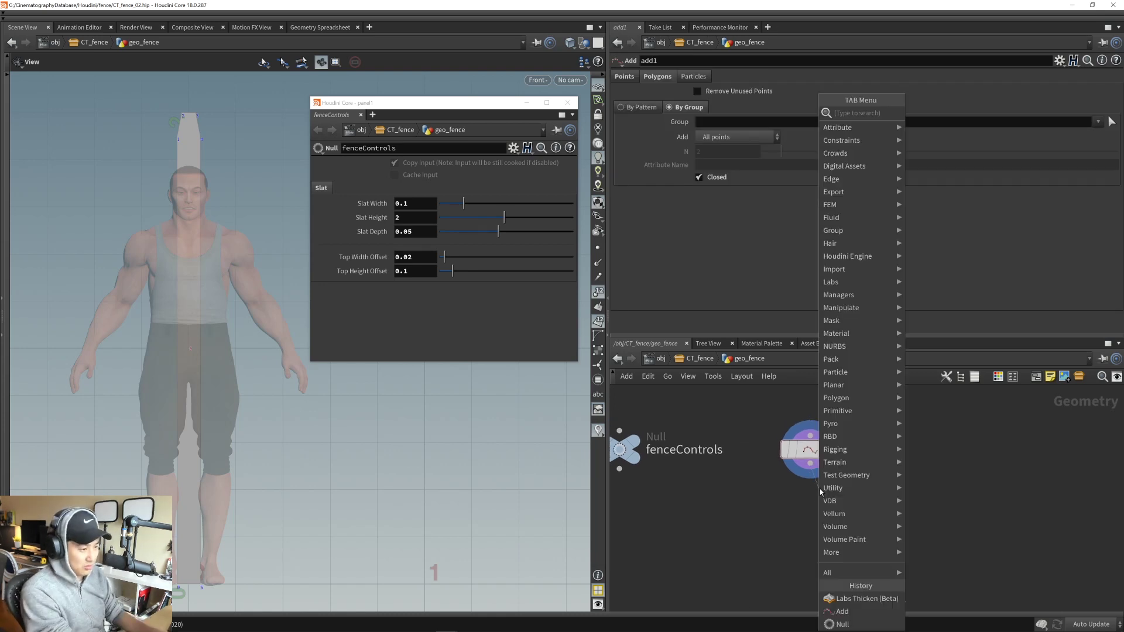
text(poly tri)
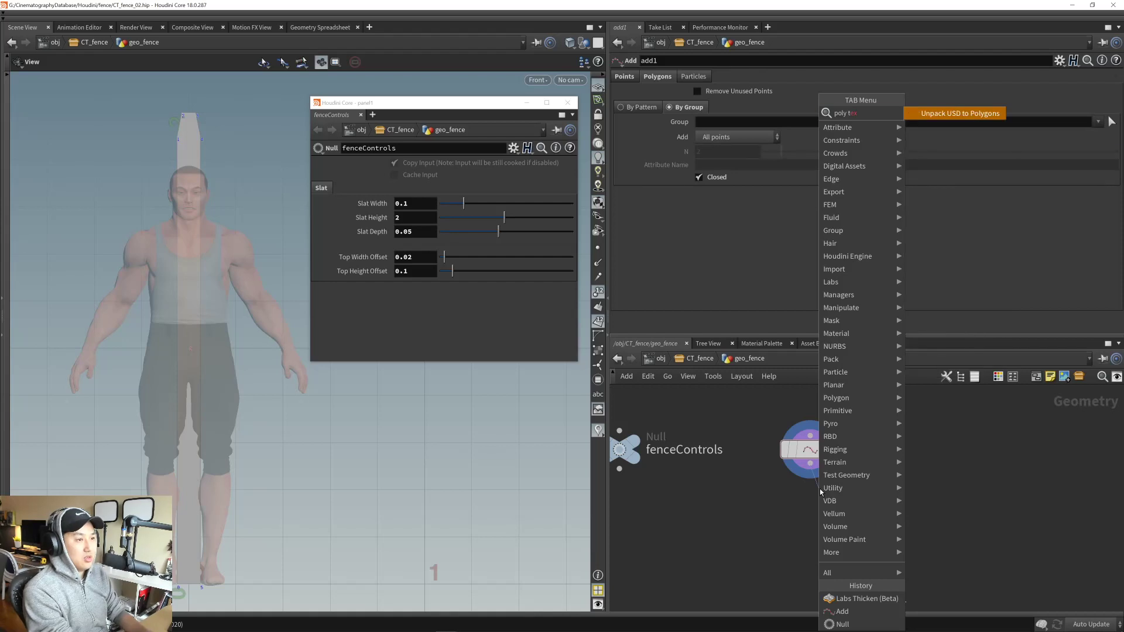
key(BackSpace)
key(BackSpace)
text(ext)
key(Return)
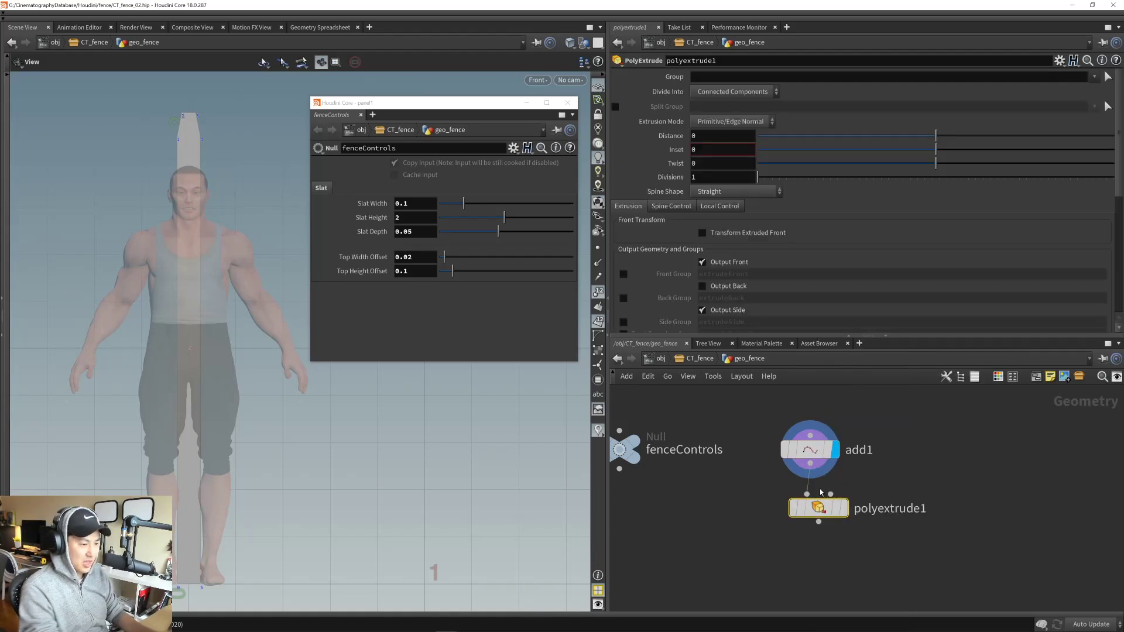
drag(819, 509, 811, 500)
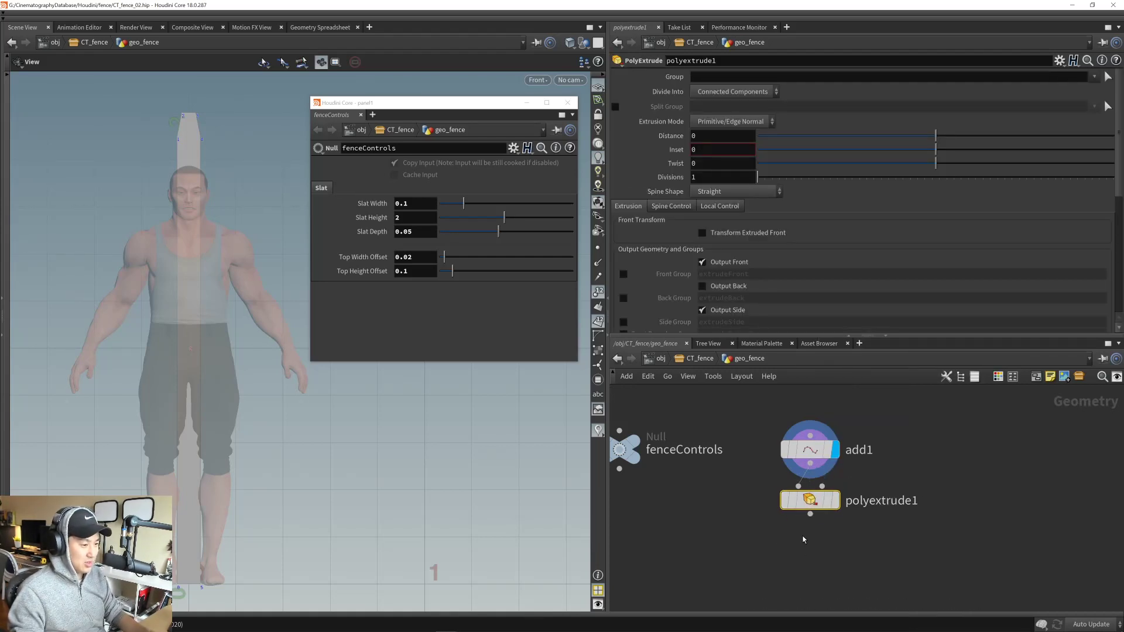
click(805, 539)
mouse_move(808, 548)
middle_down()
mouse_move(824, 534)
mouse_move(826, 550)
middle_up()
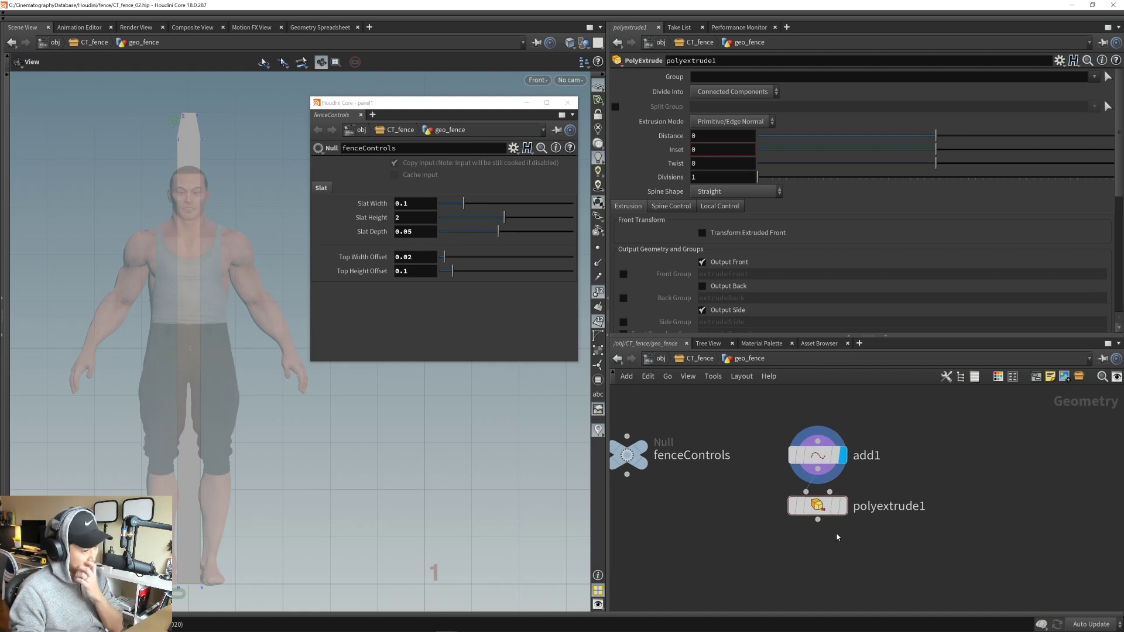
click(818, 506)
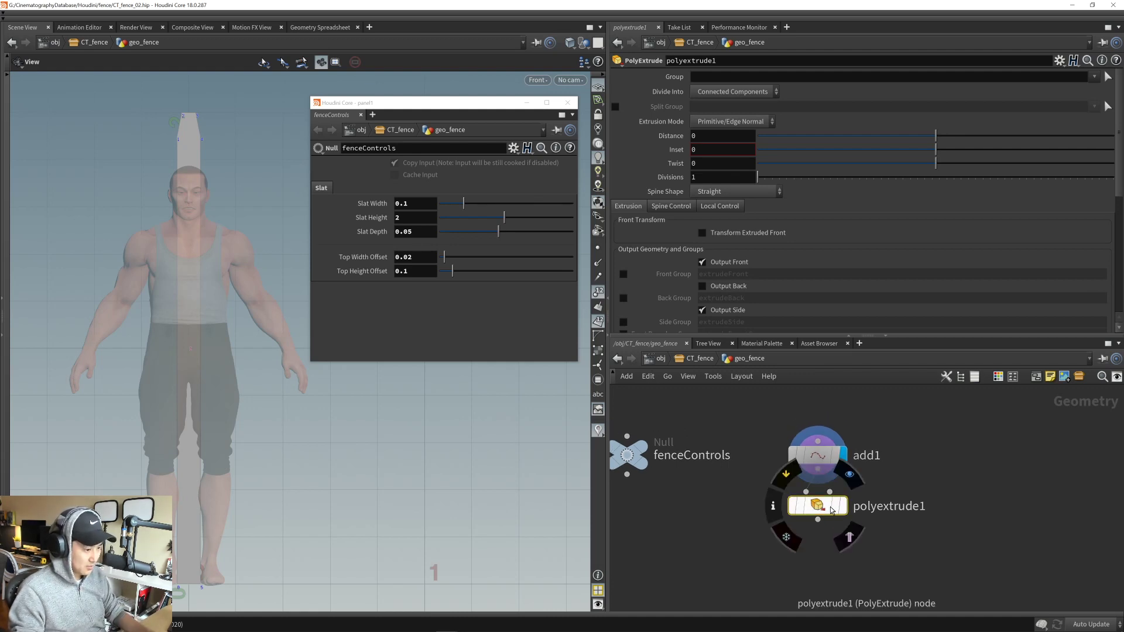
click(844, 506)
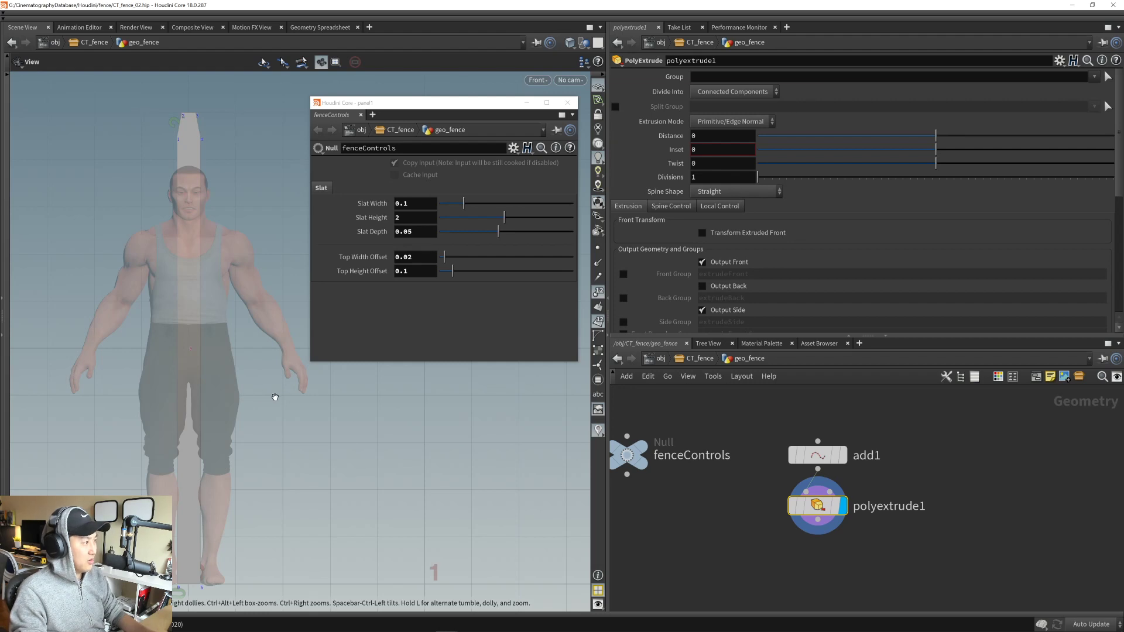
- Try a PolyExtrude Distance of 0.18 on the slat polygon
middle_drag(274, 398, 265, 411)
right_drag(255, 414, 259, 415)
middle_drag(258, 415, 284, 401)
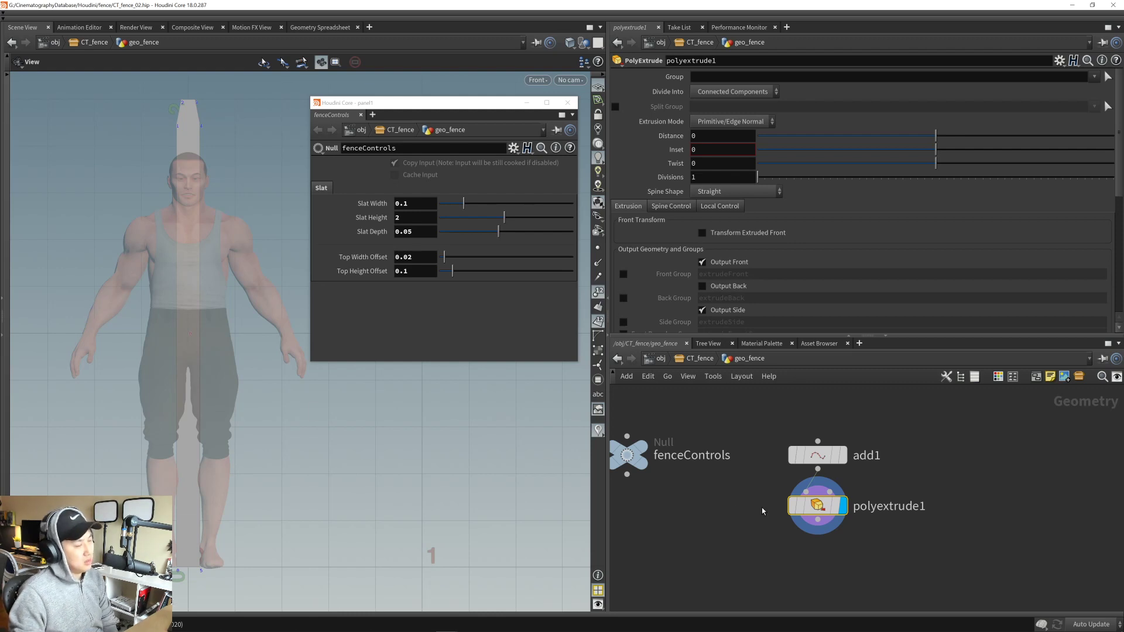
mouse_move(816, 507)
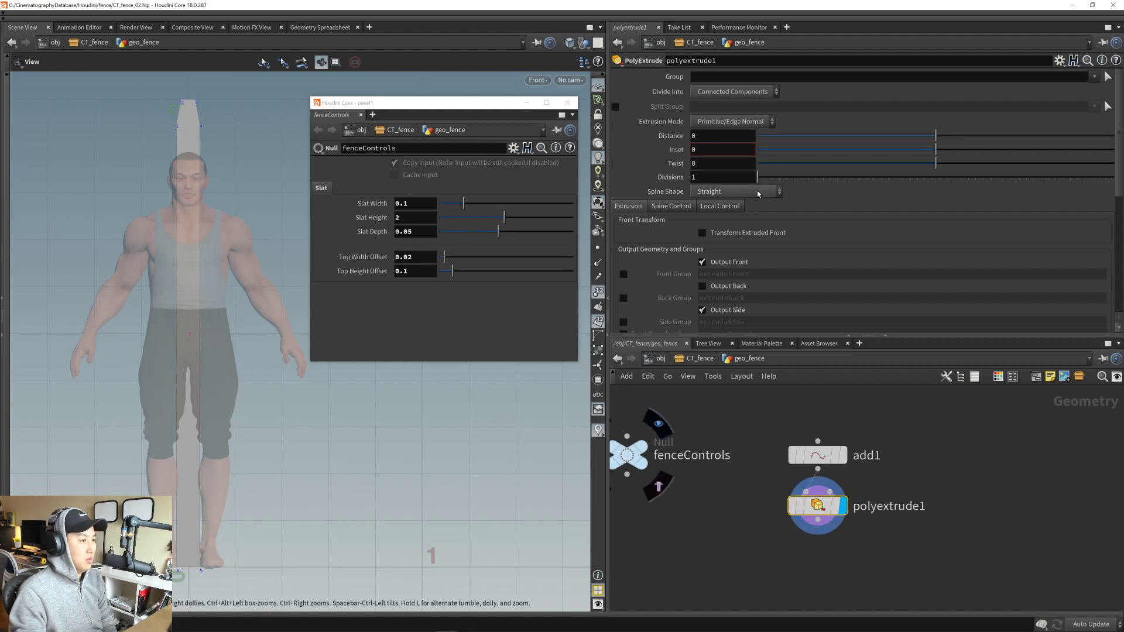
drag(937, 139, 971, 141)
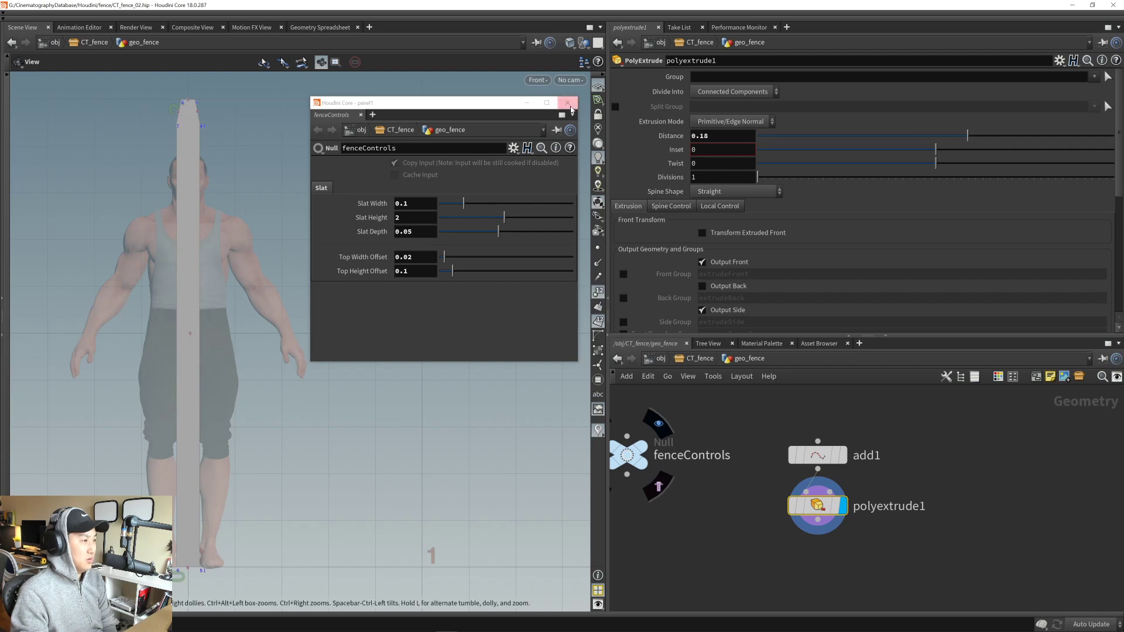
- Switch the viewport to perspective and inspect the extruded slat from the side of the human figure
click(536, 79)
mouse_move(562, 104)
click(629, 109)
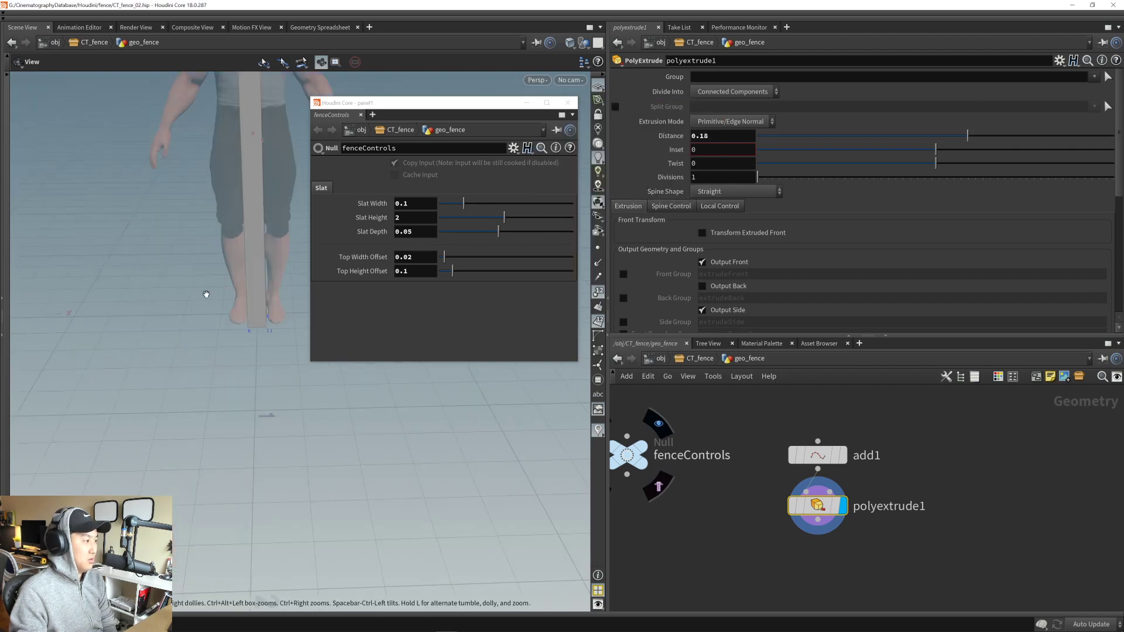
middle_drag(205, 295, 164, 449)
drag(164, 449, 254, 347)
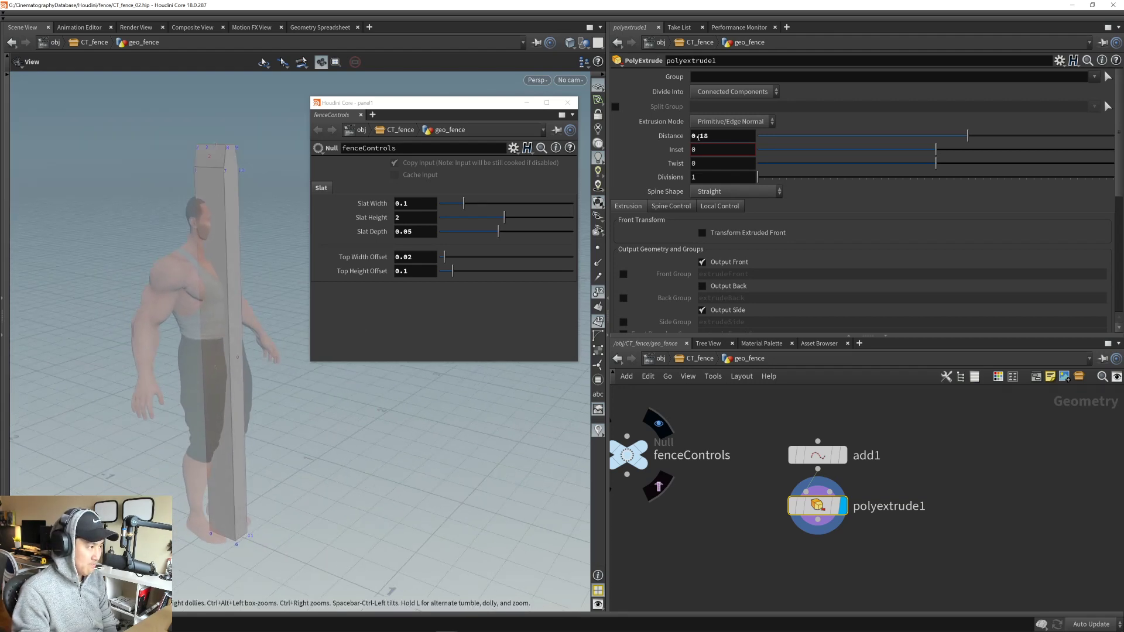
- Link the PolyExtrude Distance to the fenceControls Slat Depth with the relative reference ch("../fenceControls/slatDepth")
right_click(373, 232)
click(456, 315)
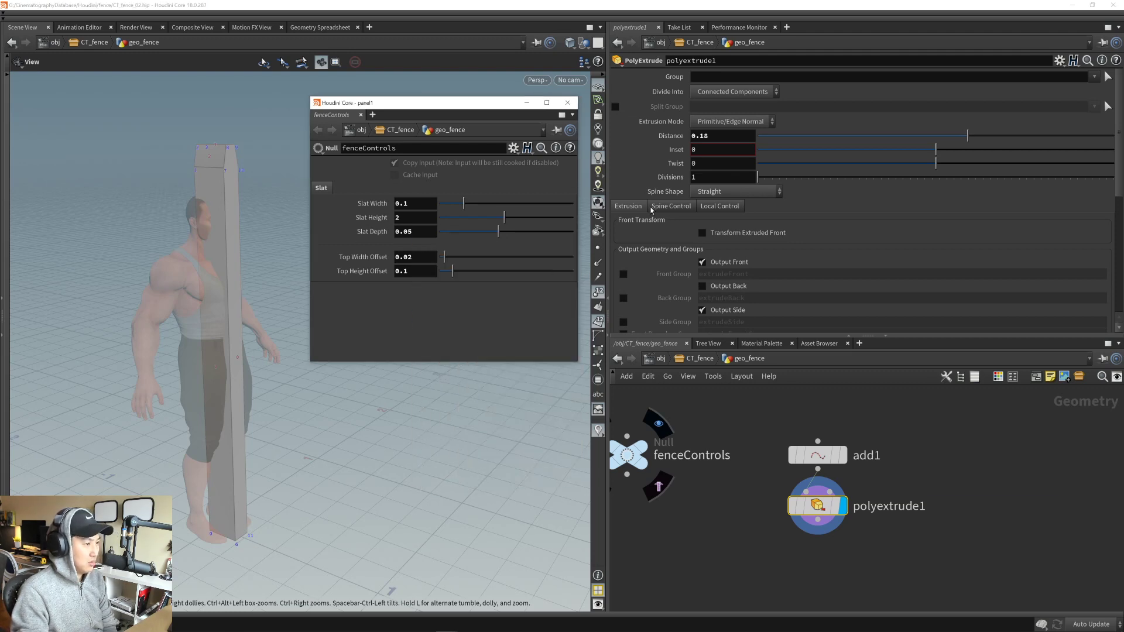
right_click(716, 137)
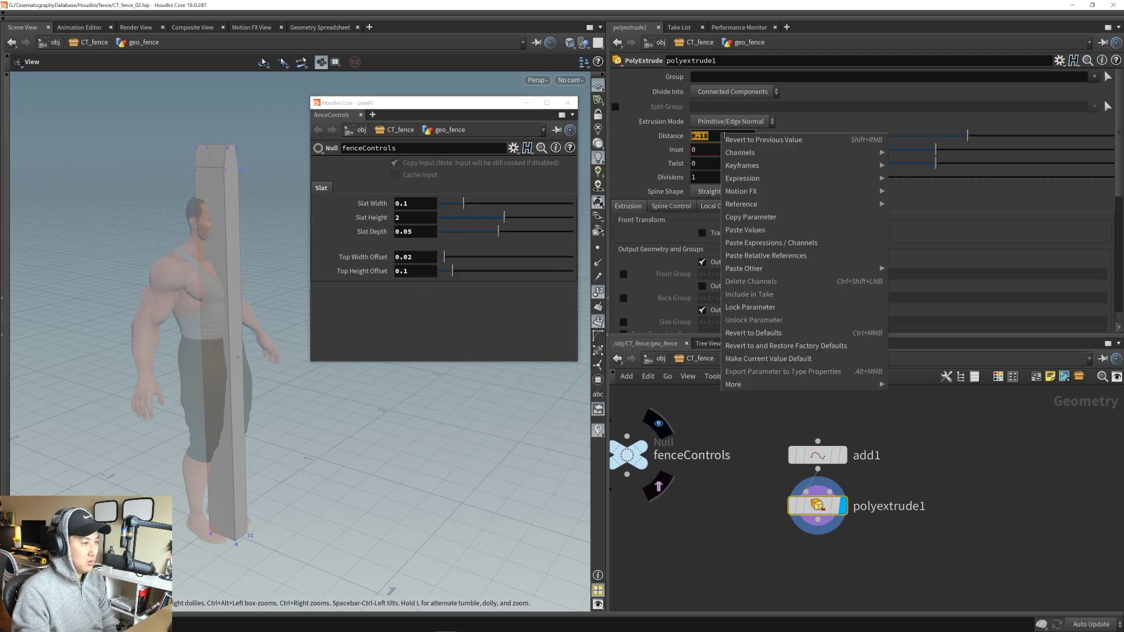
click(769, 258)
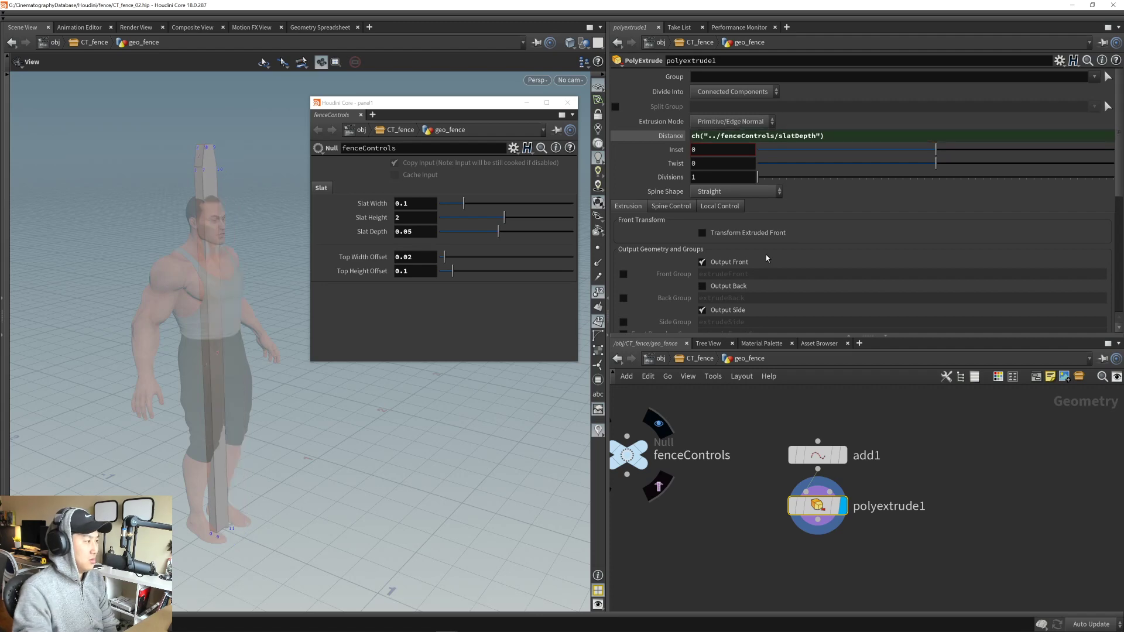
- Append a Transform node to polyextrude1, align it directly beneath, and set it as the displayed node
middle_drag(820, 548, 810, 496)
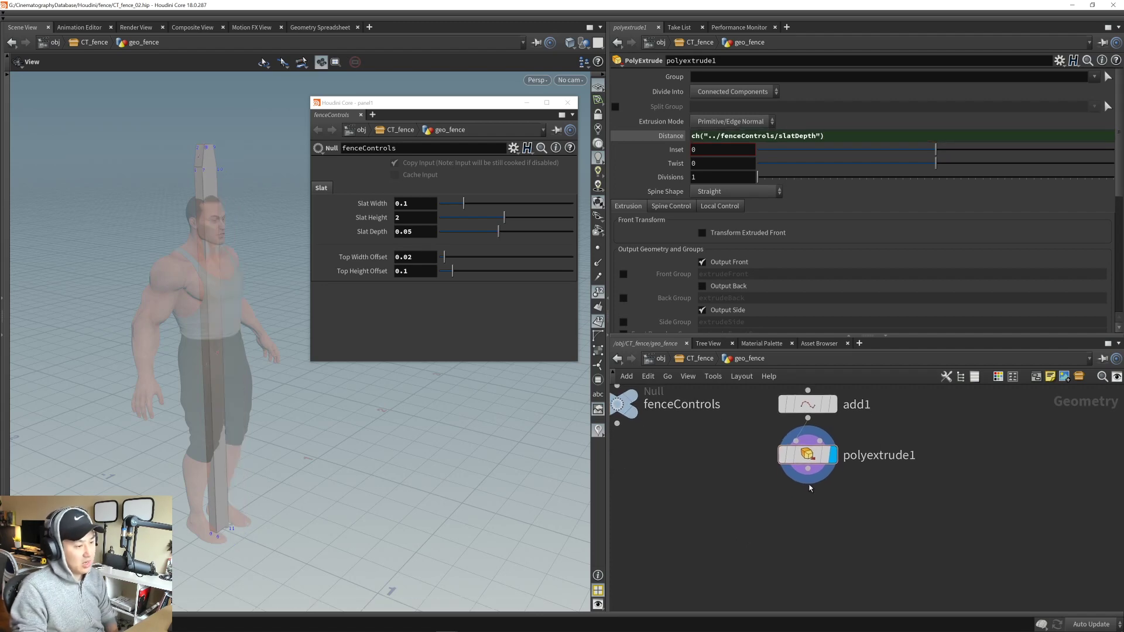
click(808, 472)
key(Tab)
text(tr)
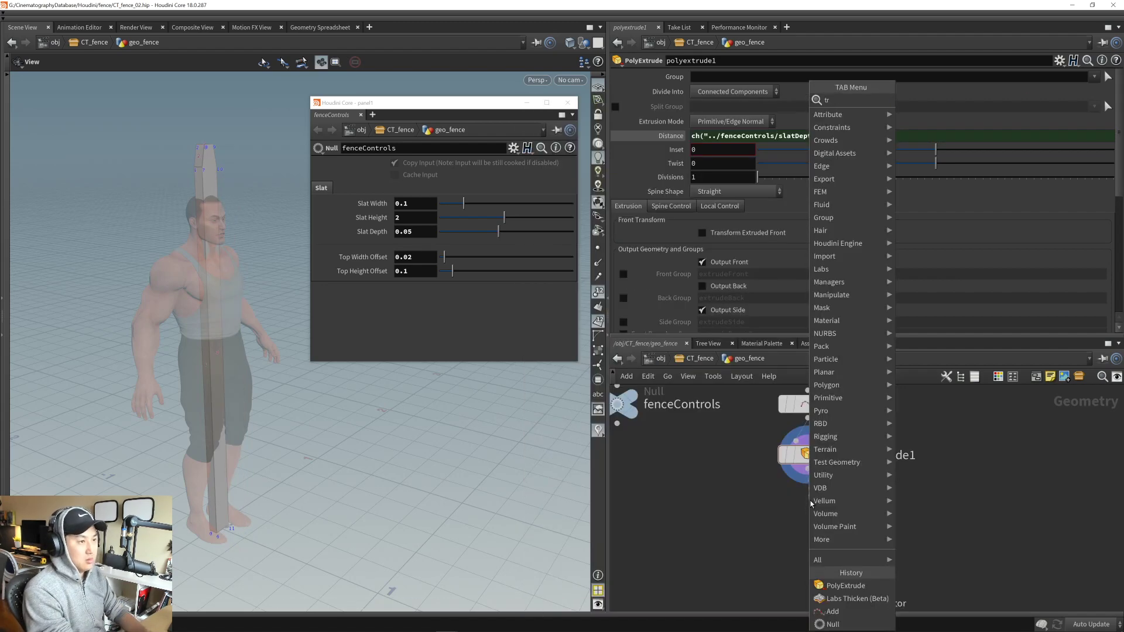
text(ans)
key(Return)
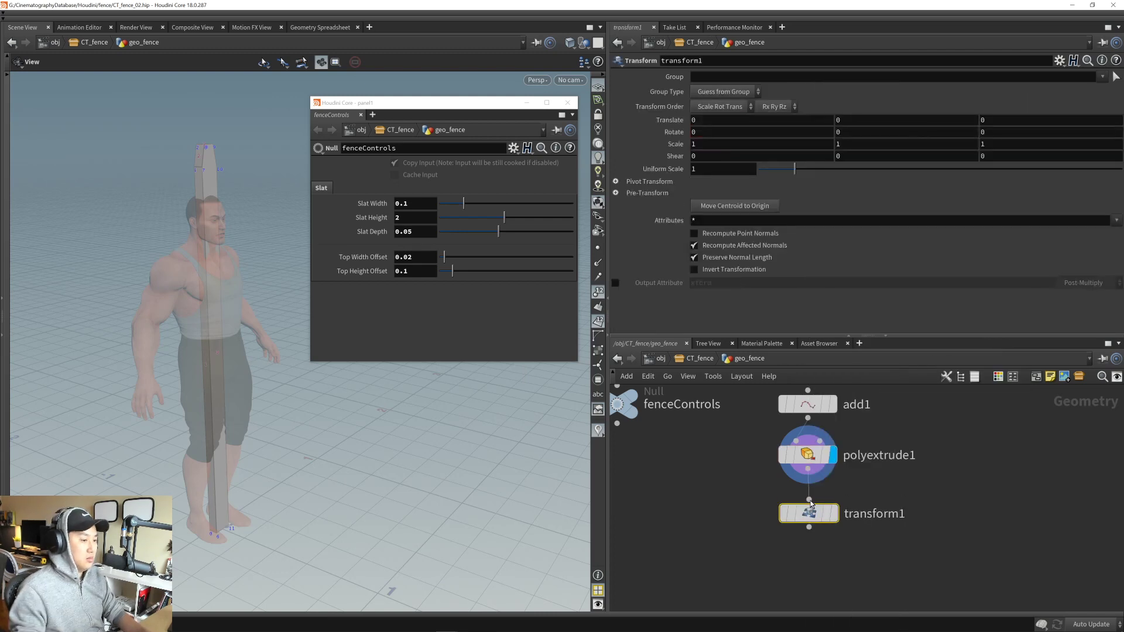
drag(811, 504, 809, 495)
click(833, 500)
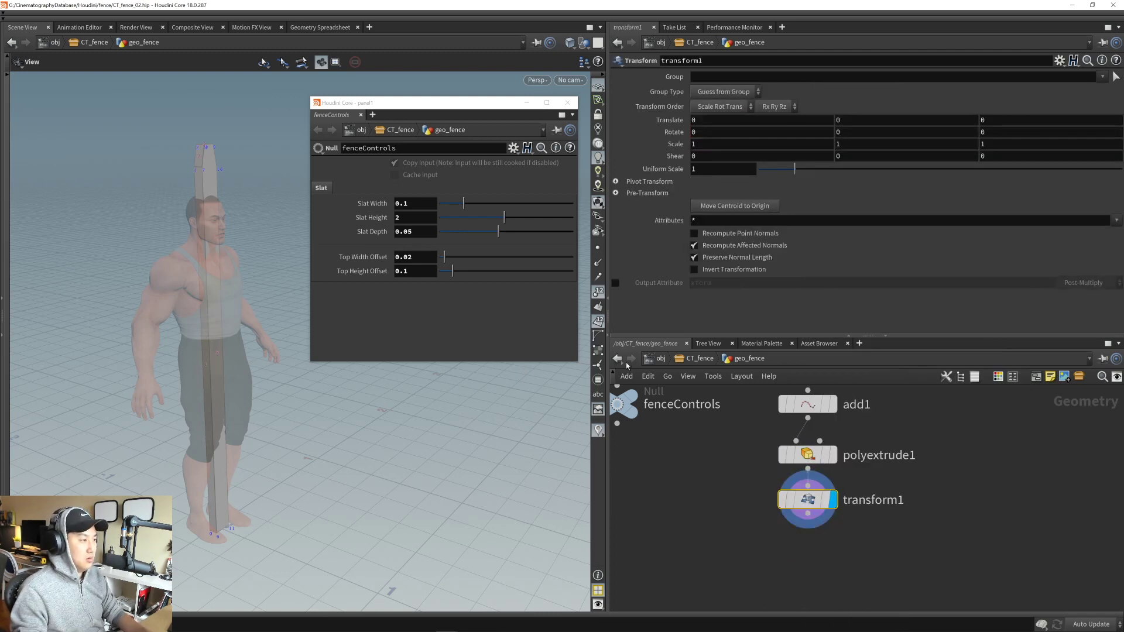
- Link transform1's Z Translate to the fenceControls Slat Depth with a relative reference ch("../fenceControls/slatDepth") and append a multiplier to the expression
right_click(422, 234)
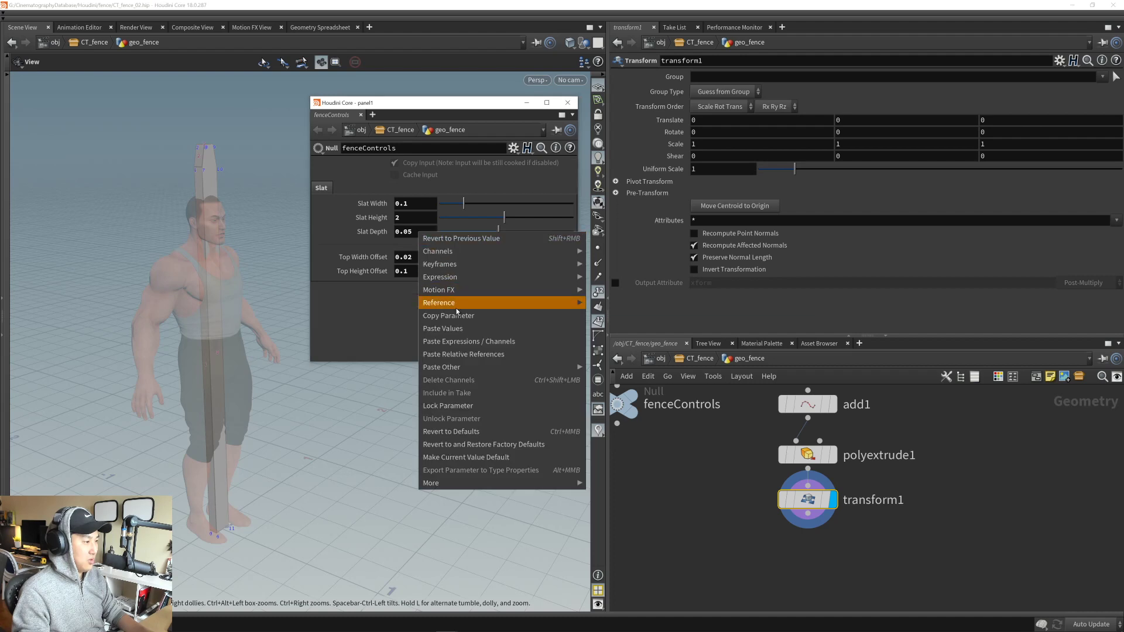
click(459, 316)
middle_drag(254, 515, 257, 483)
drag(257, 483, 251, 509)
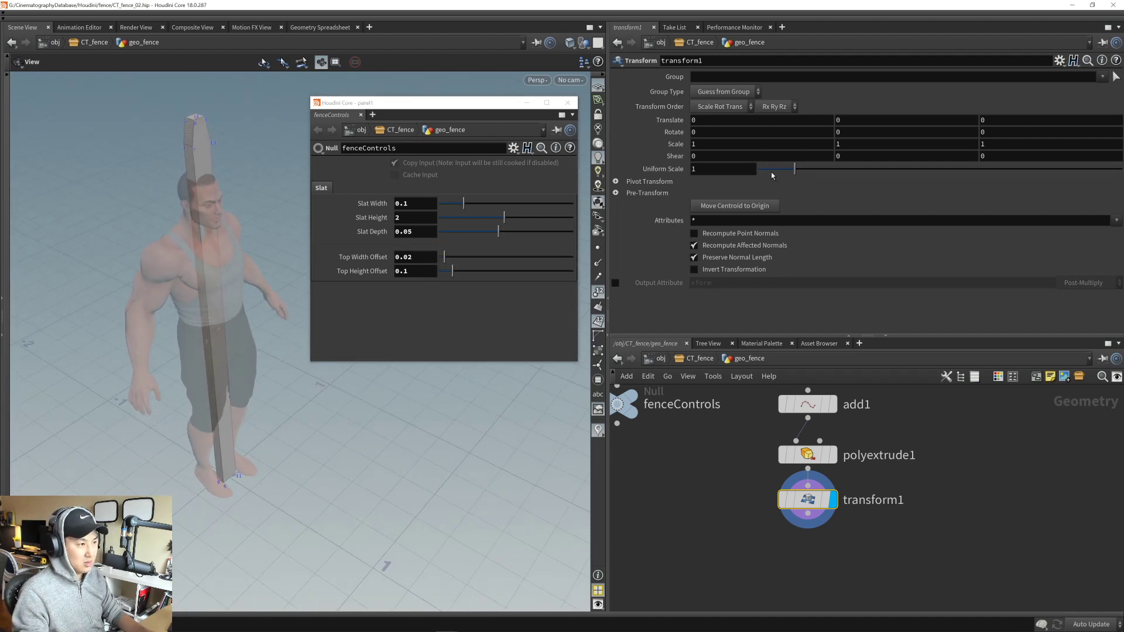
right_click(1008, 121)
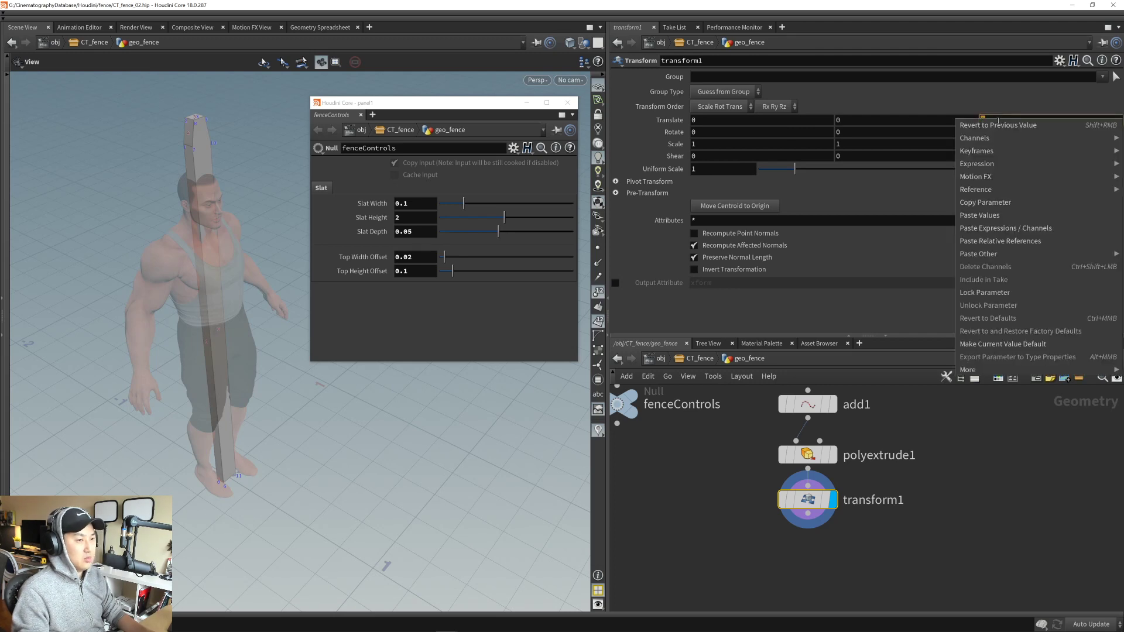
click(1012, 238)
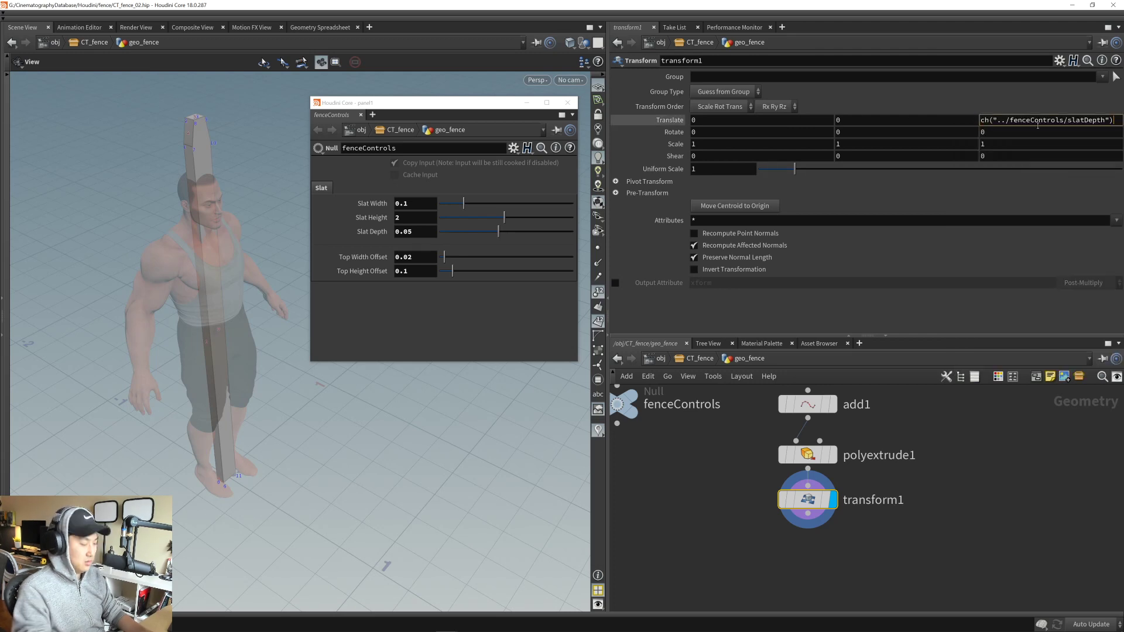
text(* 0)
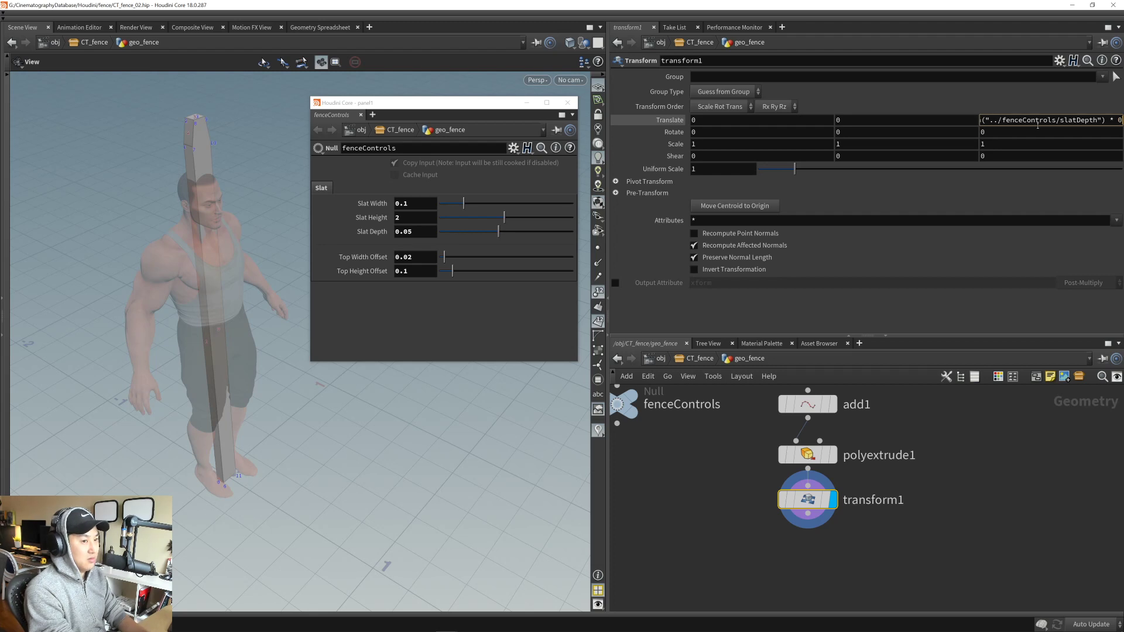
key(Return)
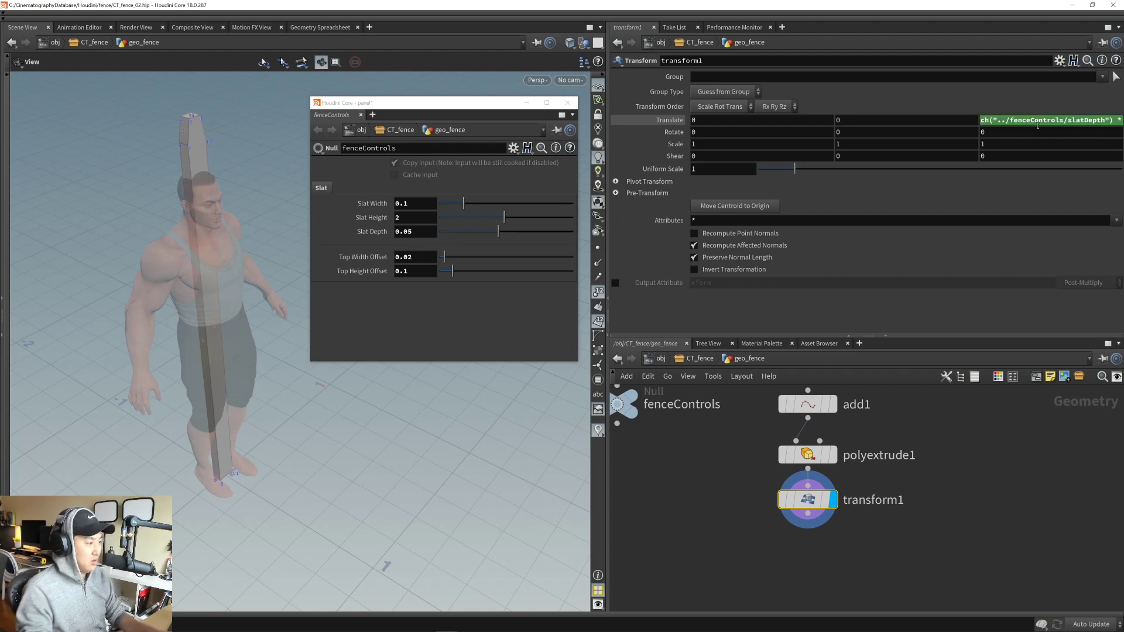
scroll(263, 472, up, 2)
drag(263, 472, 251, 444)
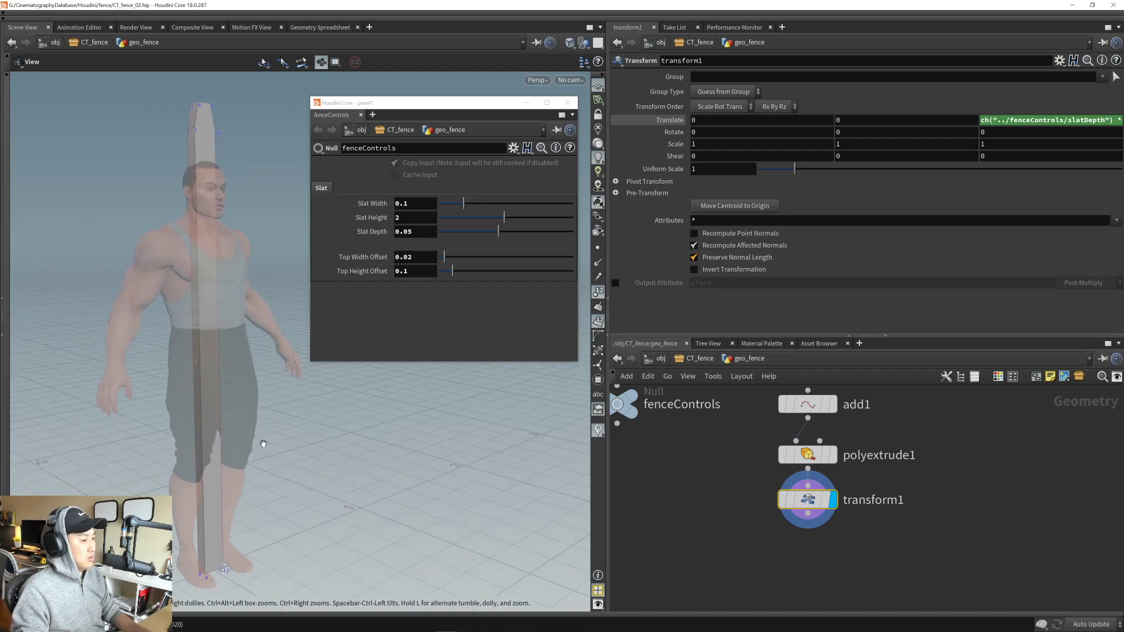
- Move the transform1 node slightly farther below polyextrude1 in the network
drag(730, 488, 810, 521)
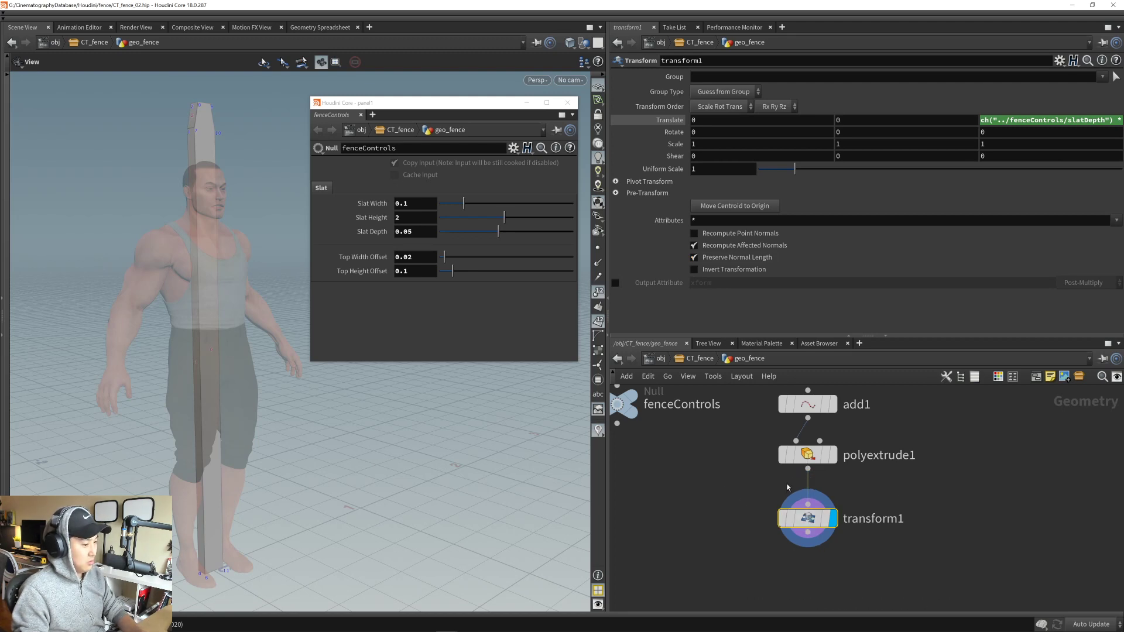
click(811, 455)
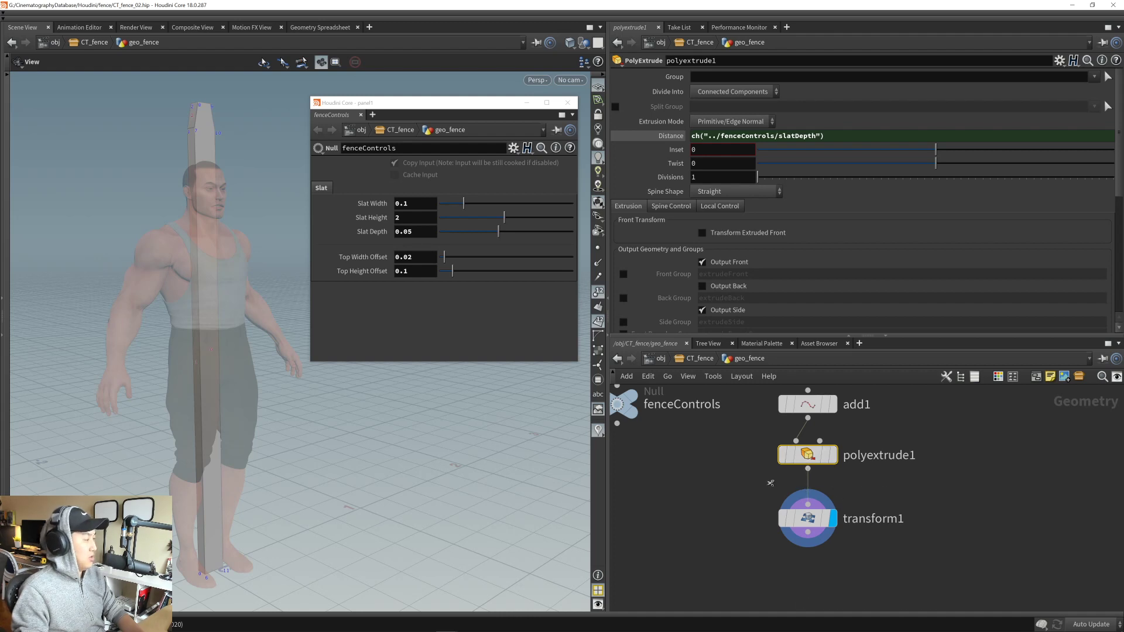
key(y)
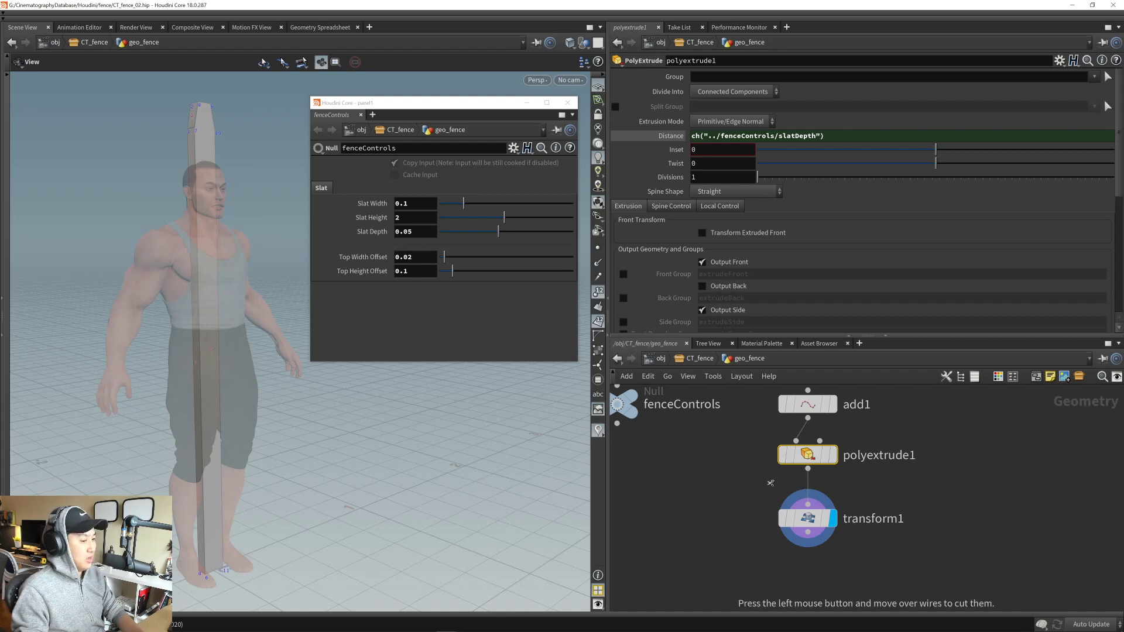
click(808, 469)
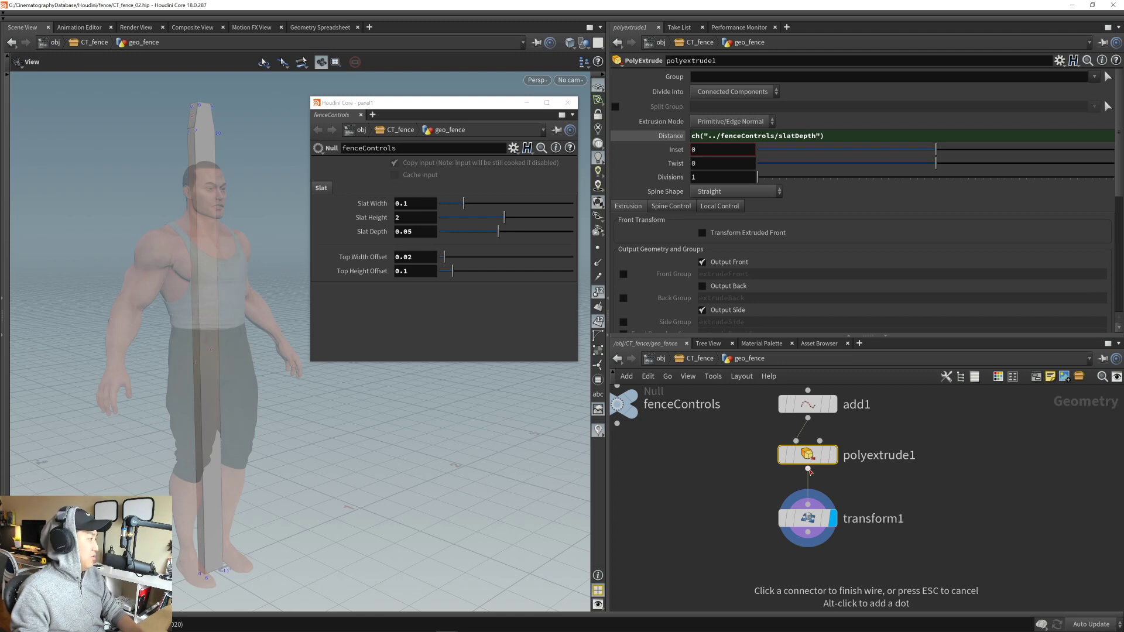
key(Escape)
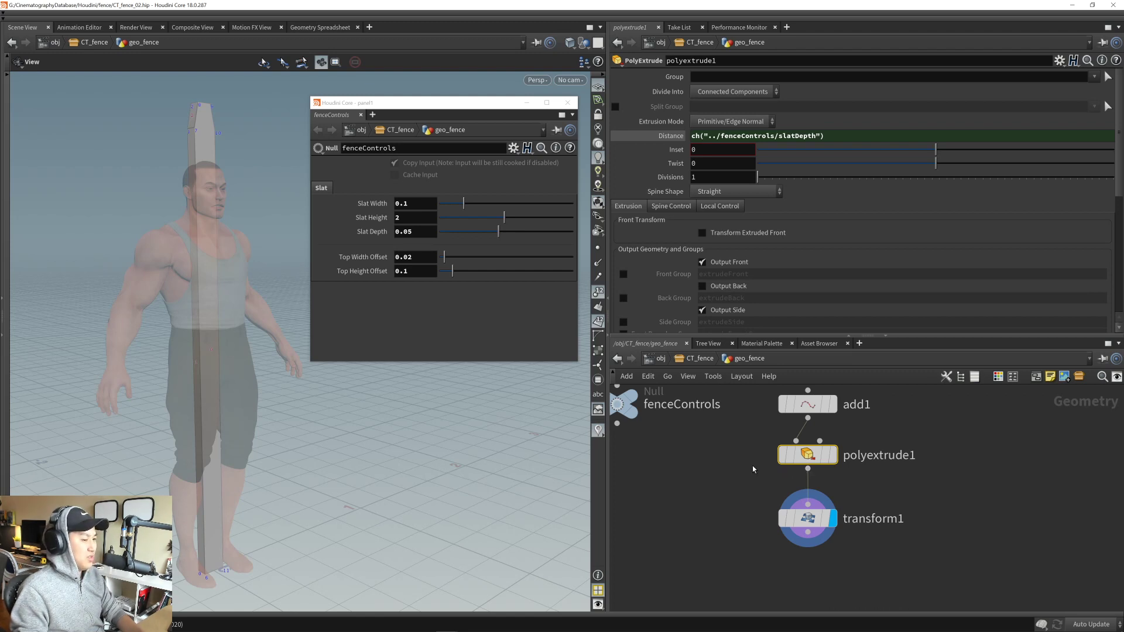
click(753, 466)
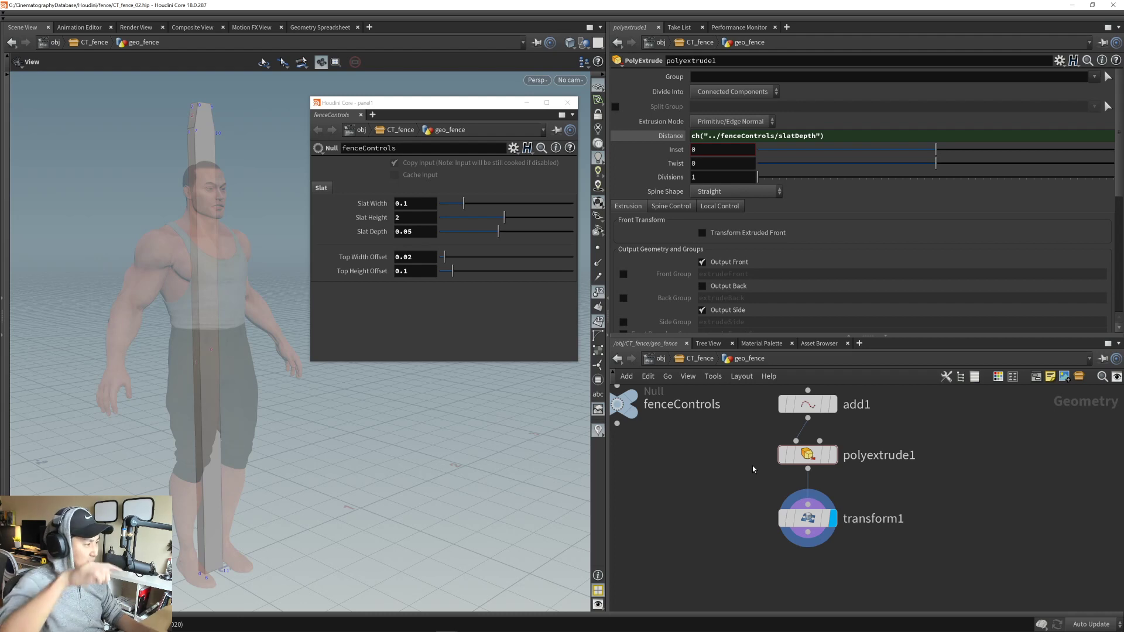
- Cut the wire between polyextrude1 and transform1, and restore the connection
middle_drag(804, 492, 804, 497)
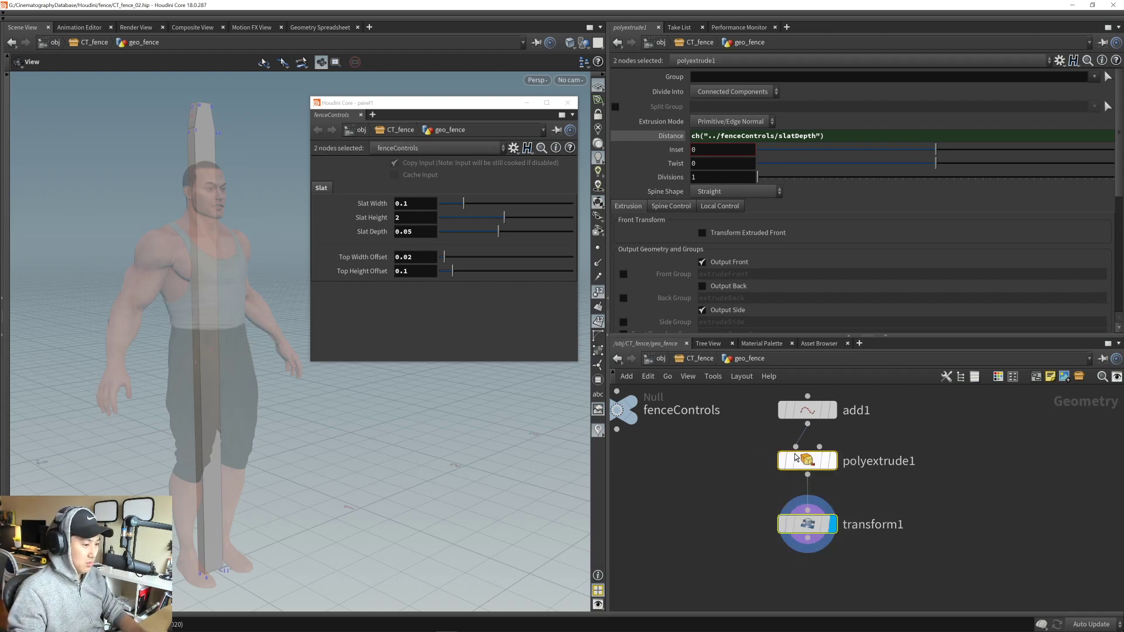
drag(761, 398, 841, 522)
click(779, 504)
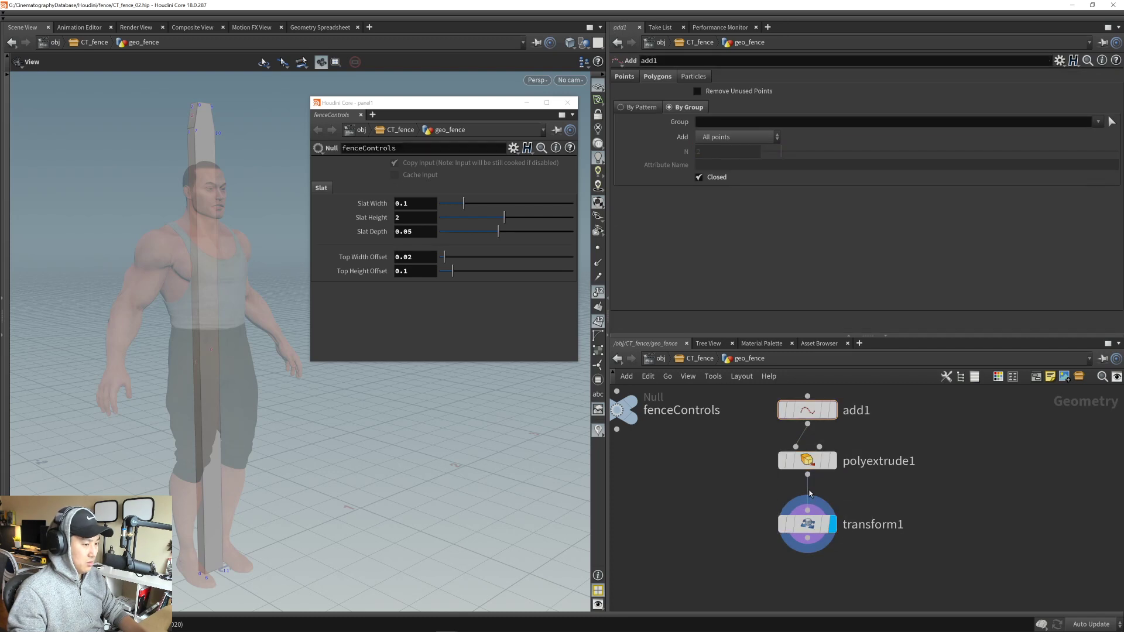
key(y)
mouse_move(712, 487)
mouse_down()
mouse_move(1003, 495)
mouse_move(747, 491)
mouse_up()
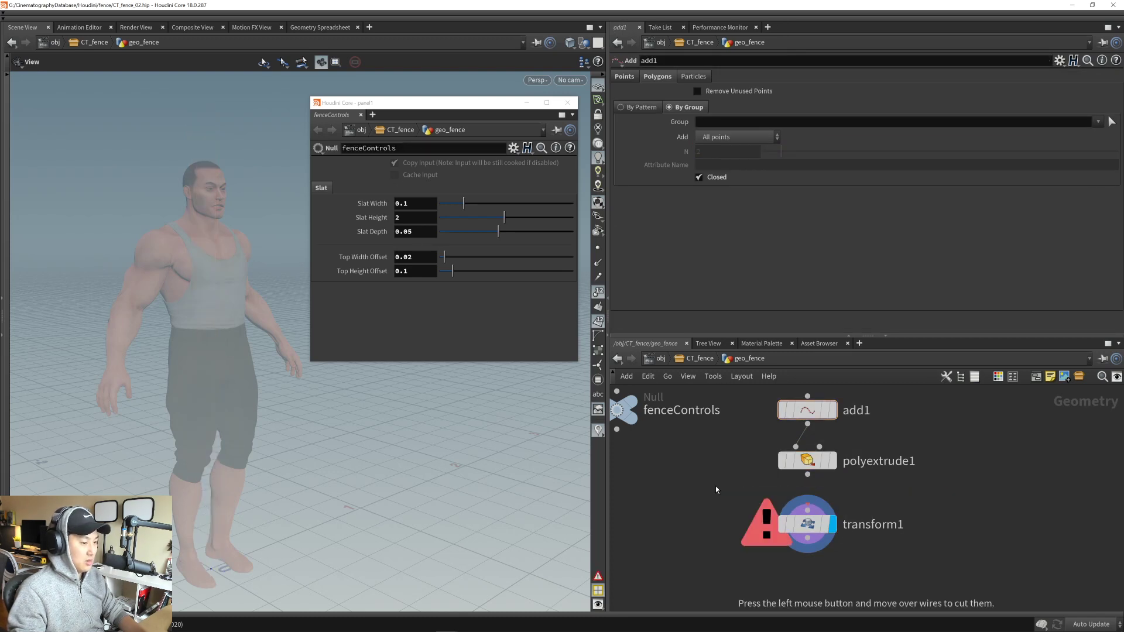
drag(808, 475, 789, 499)
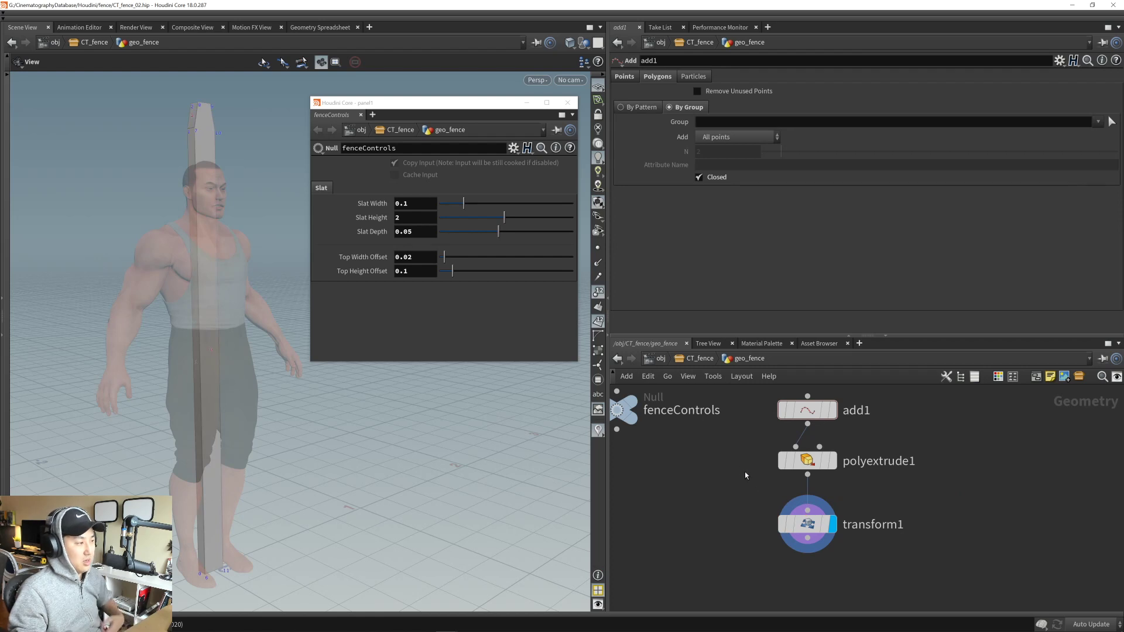
- Set the fenceControls Top Width Offset to 0.032
middle_drag(746, 472, 762, 488)
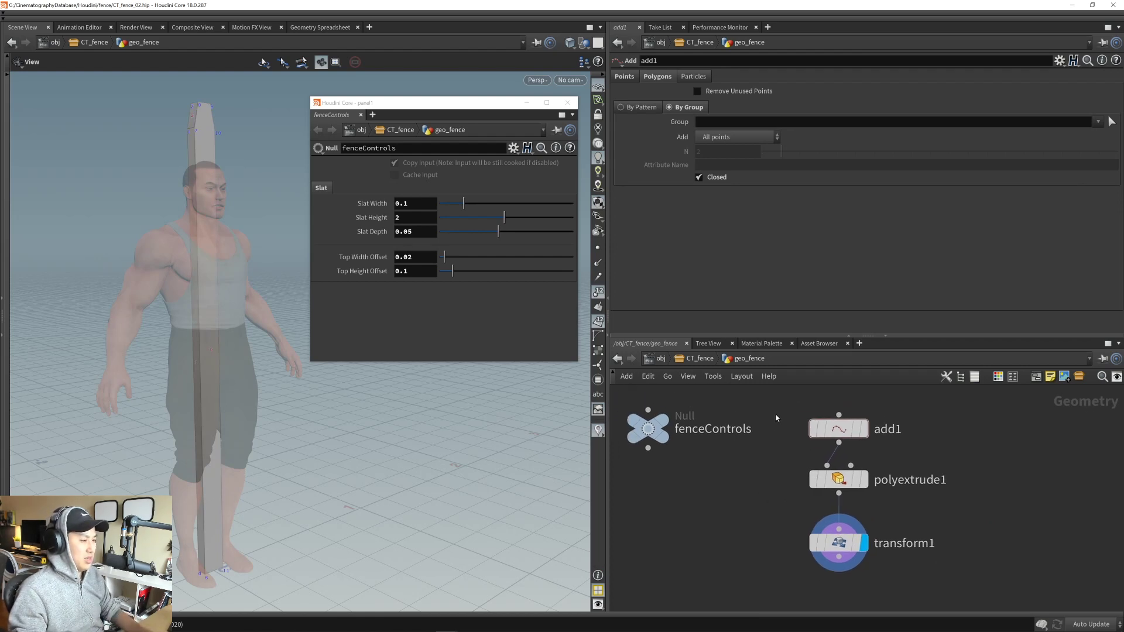
drag(784, 404, 877, 565)
click(770, 505)
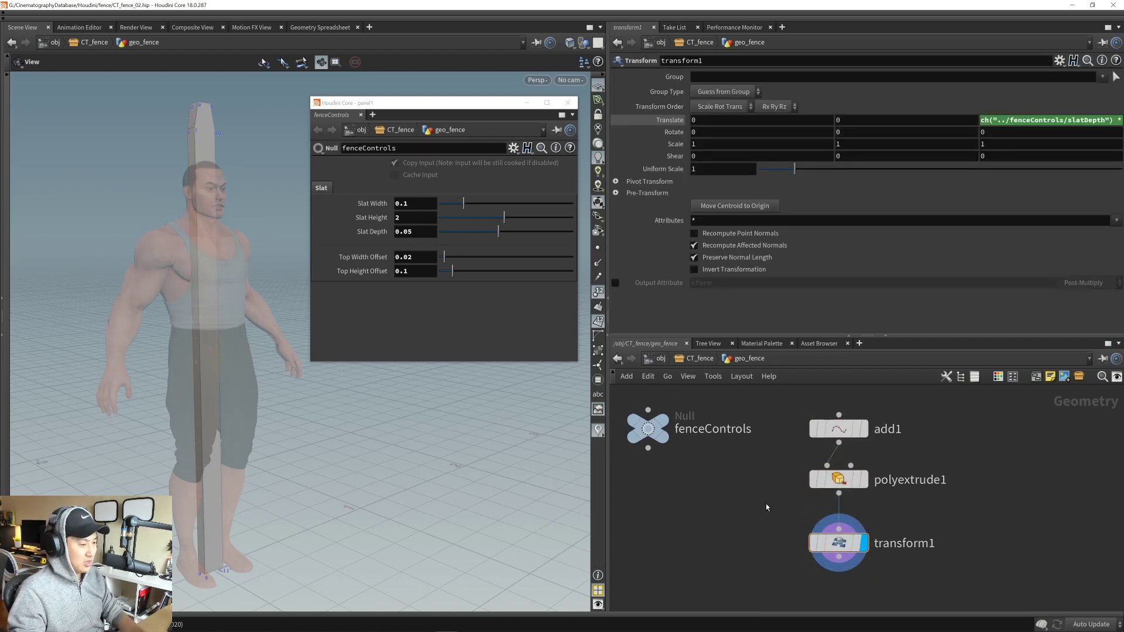
mouse_move(790, 491)
middle_down()
mouse_move(766, 489)
mouse_move(774, 487)
middle_up()
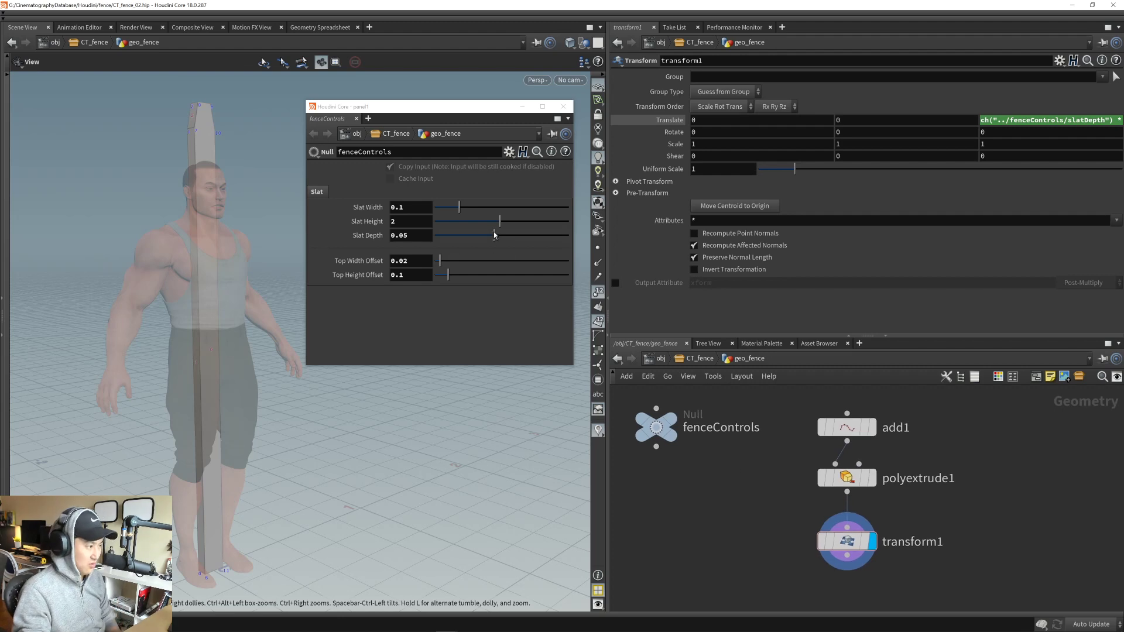
mouse_move(440, 262)
mouse_down()
mouse_move(489, 267)
mouse_move(446, 272)
mouse_up()
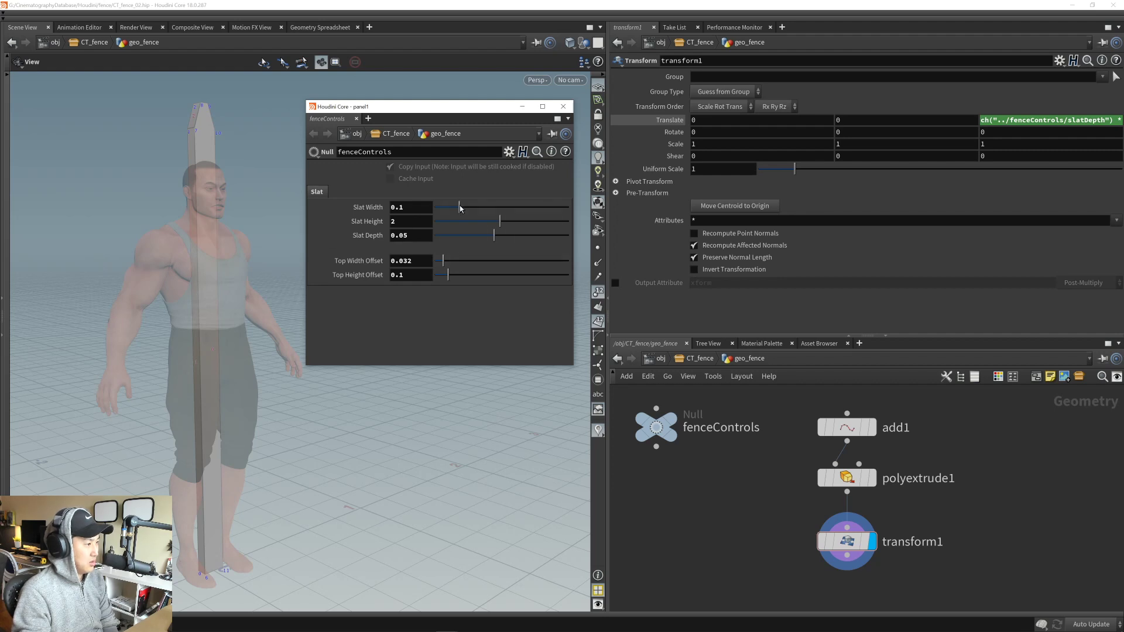
- Open the parameter interface editor for fenceControls and set the Slat Height range maximum to 3
click(509, 151)
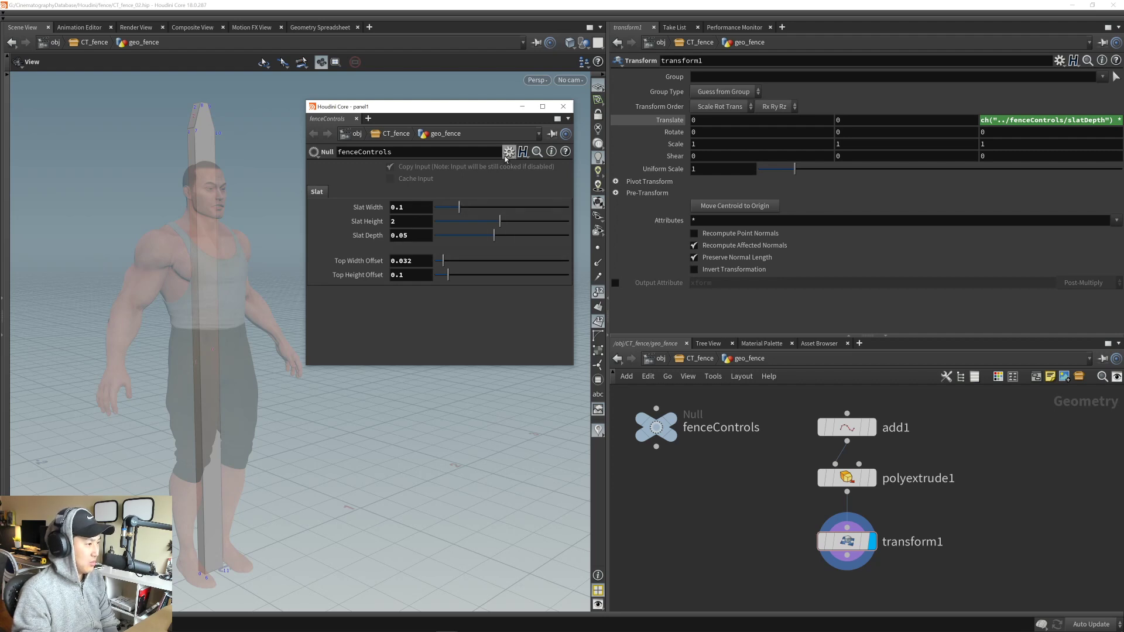
click(530, 330)
drag(625, 92, 596, 128)
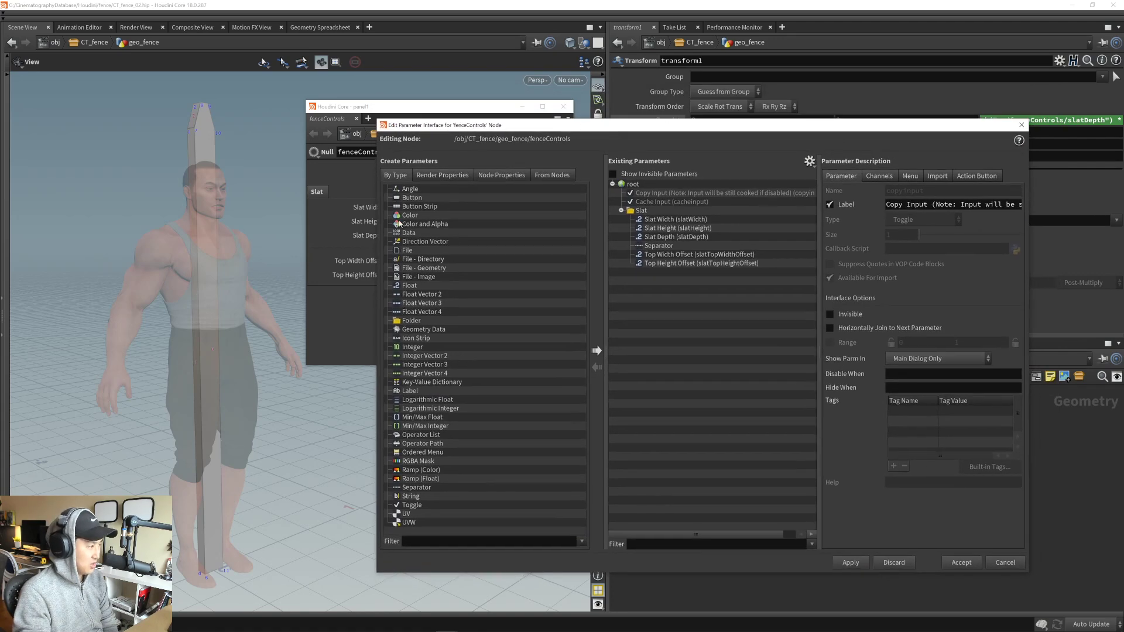
right_drag(202, 417, 221, 394)
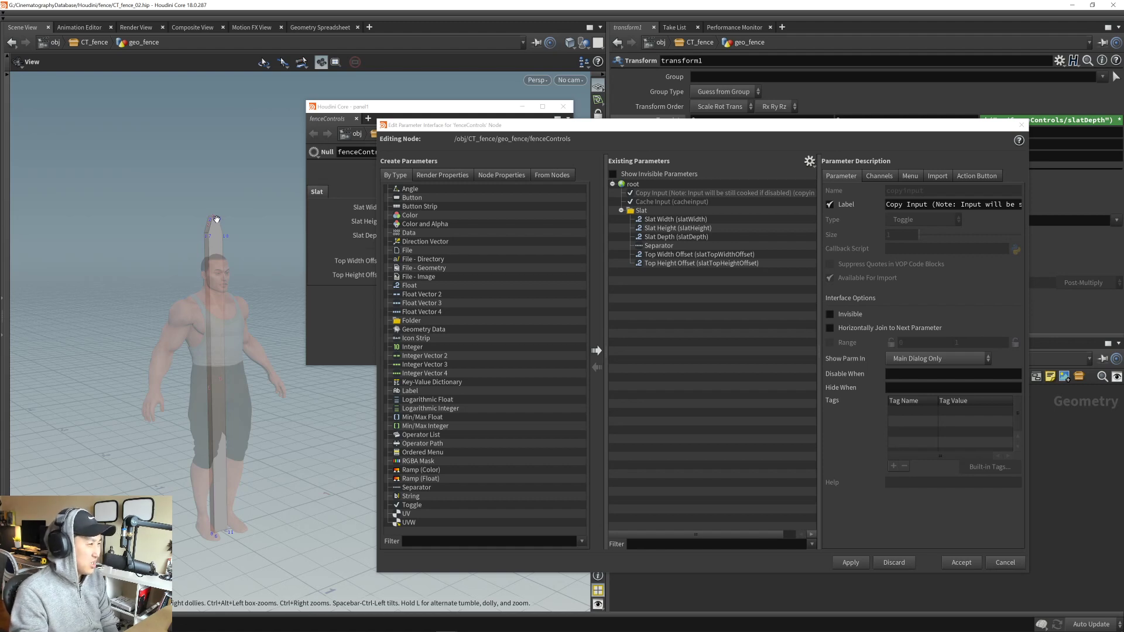
click(678, 228)
click(967, 357)
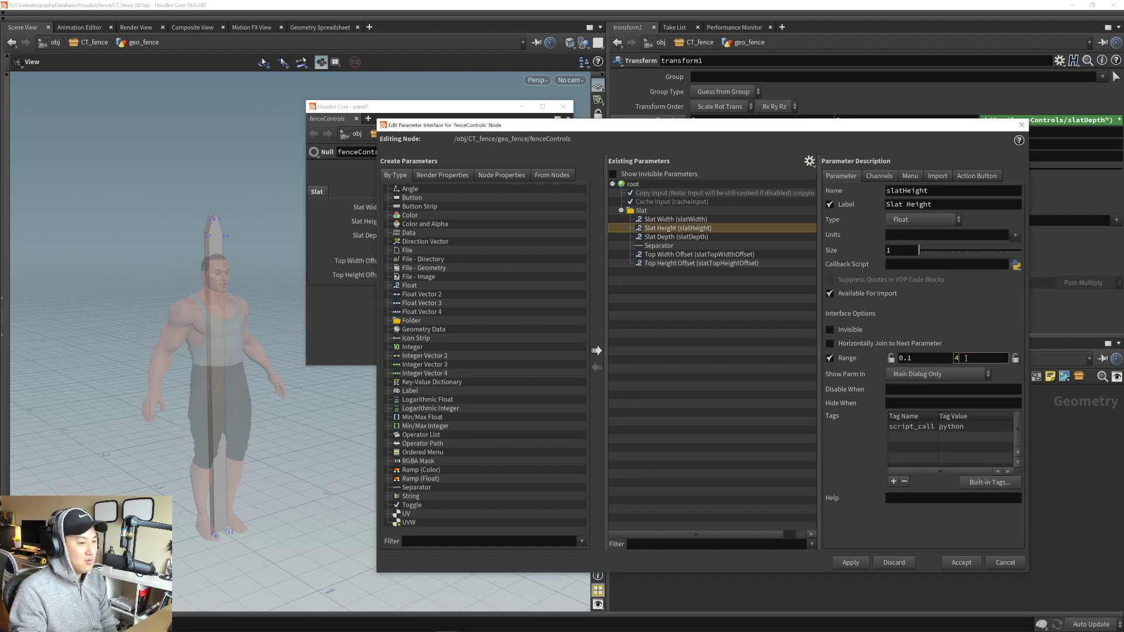
text(3)
key(Return)
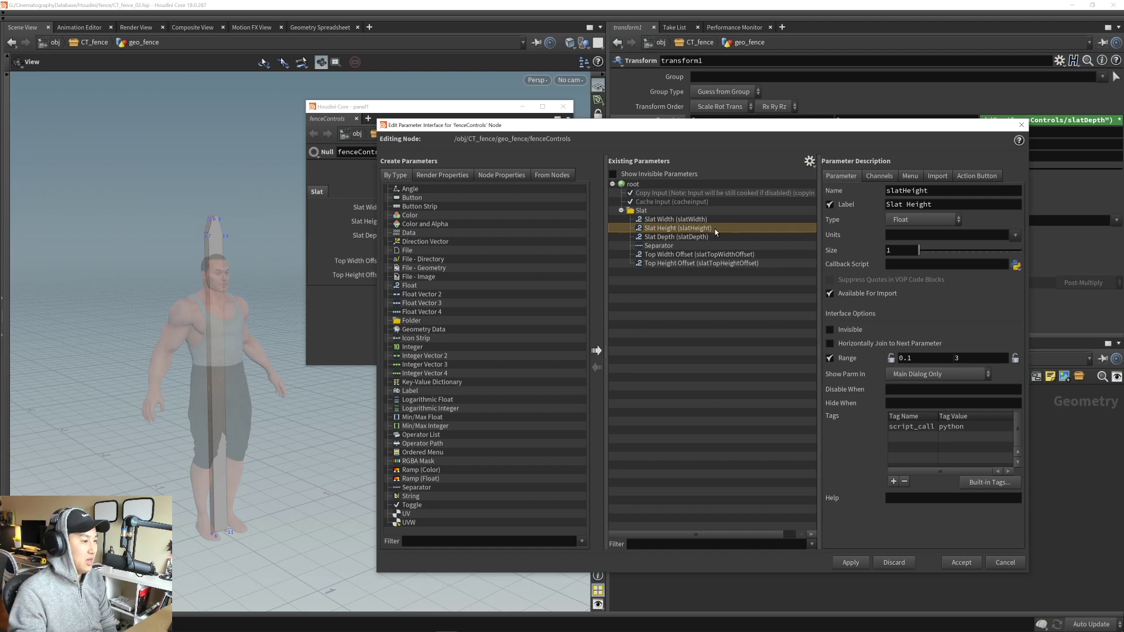
- Set the Slat Width parameter's range maximum to 0.2
key(Up)
click(973, 359)
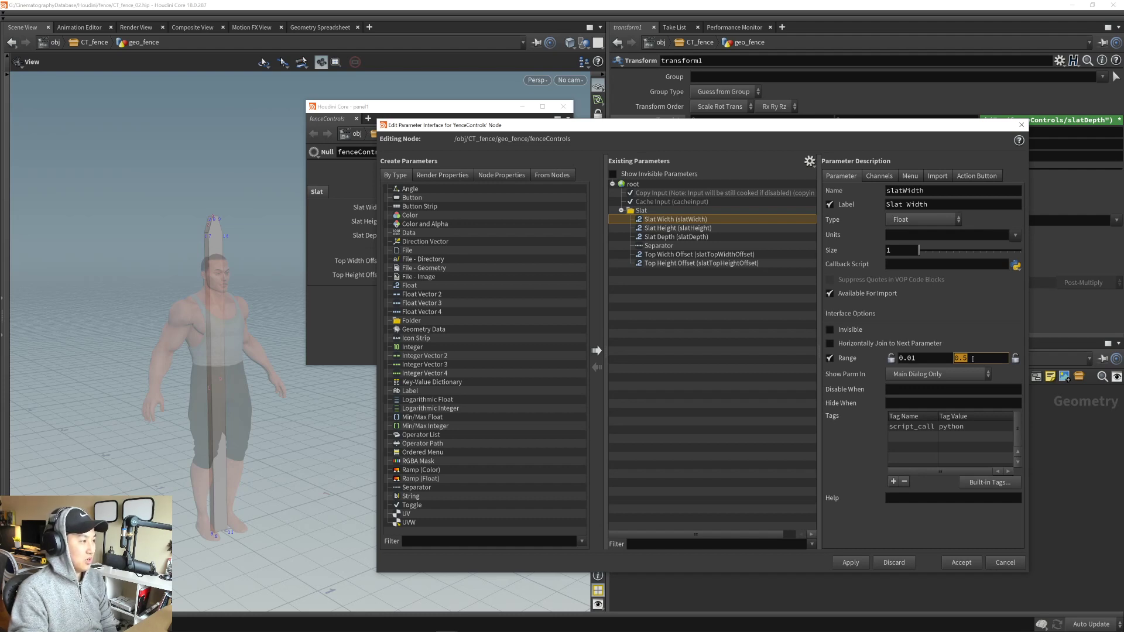
drag(843, 126, 820, 113)
click(953, 347)
double_click(956, 346)
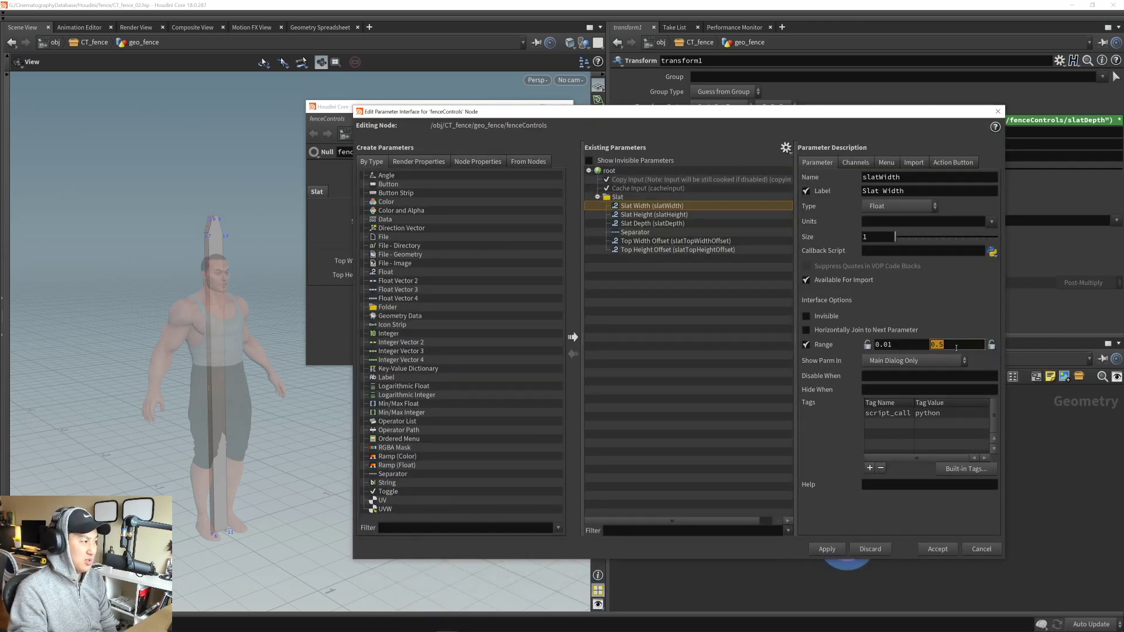
text(.2)
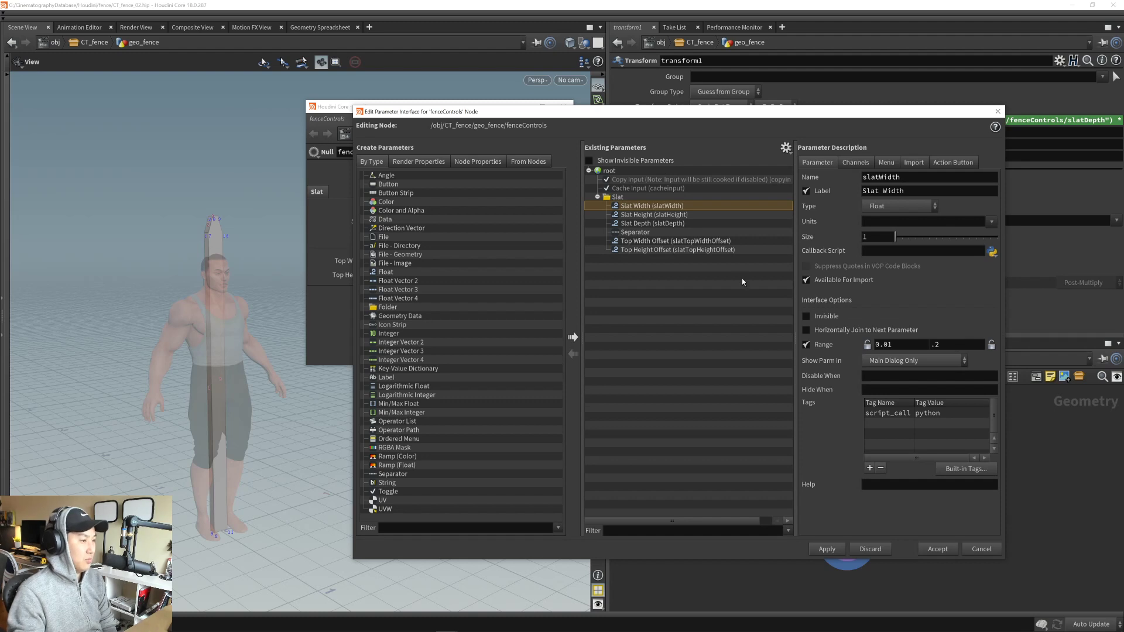
- Set the range maximum of Top Width Offset to 0.1 and of Top Height Offset to 0.4
click(685, 241)
double_click(953, 346)
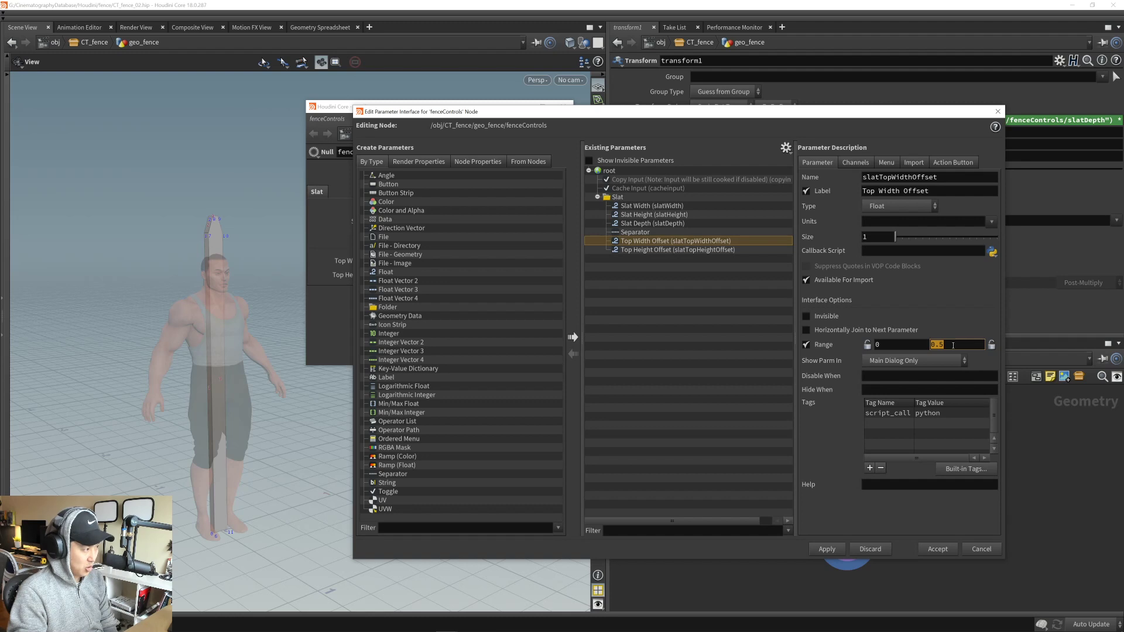
text(.1)
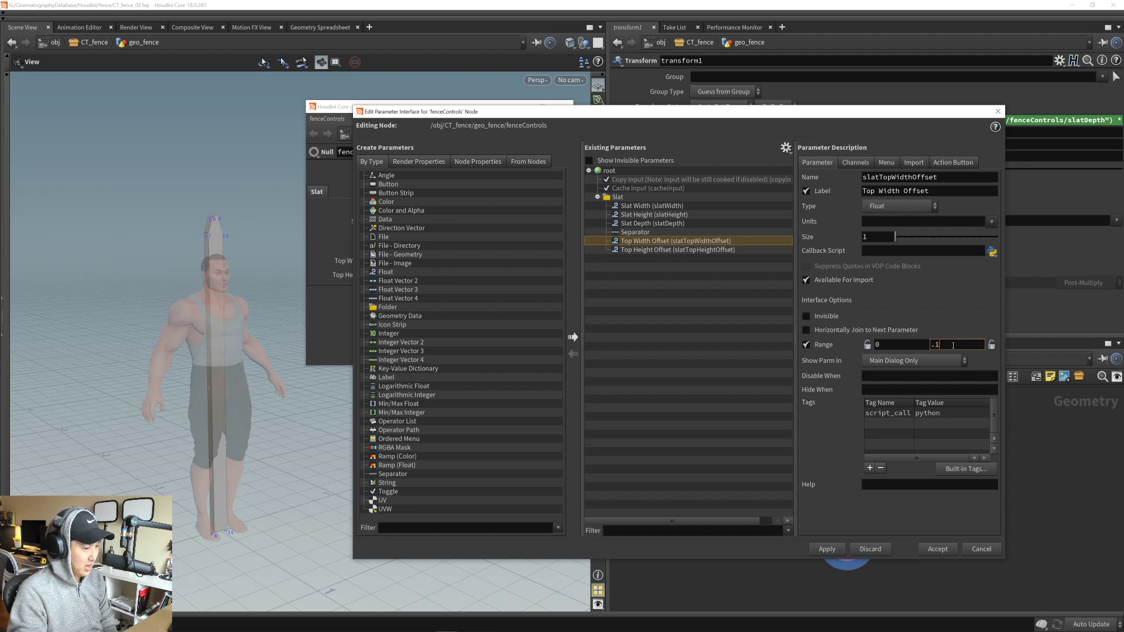
click(684, 251)
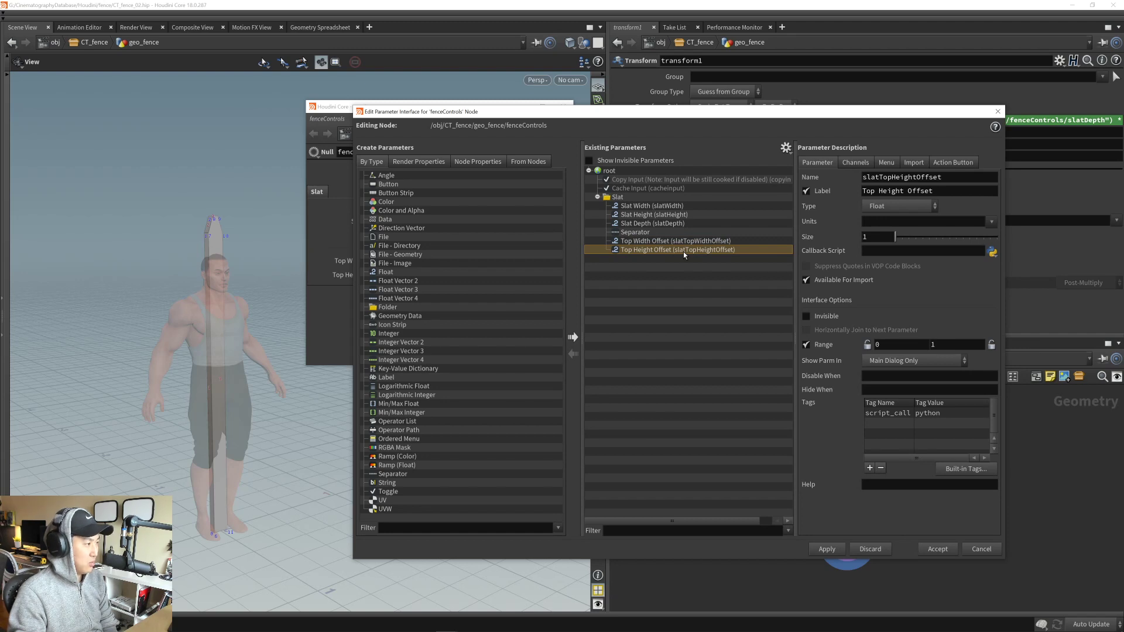
click(950, 345)
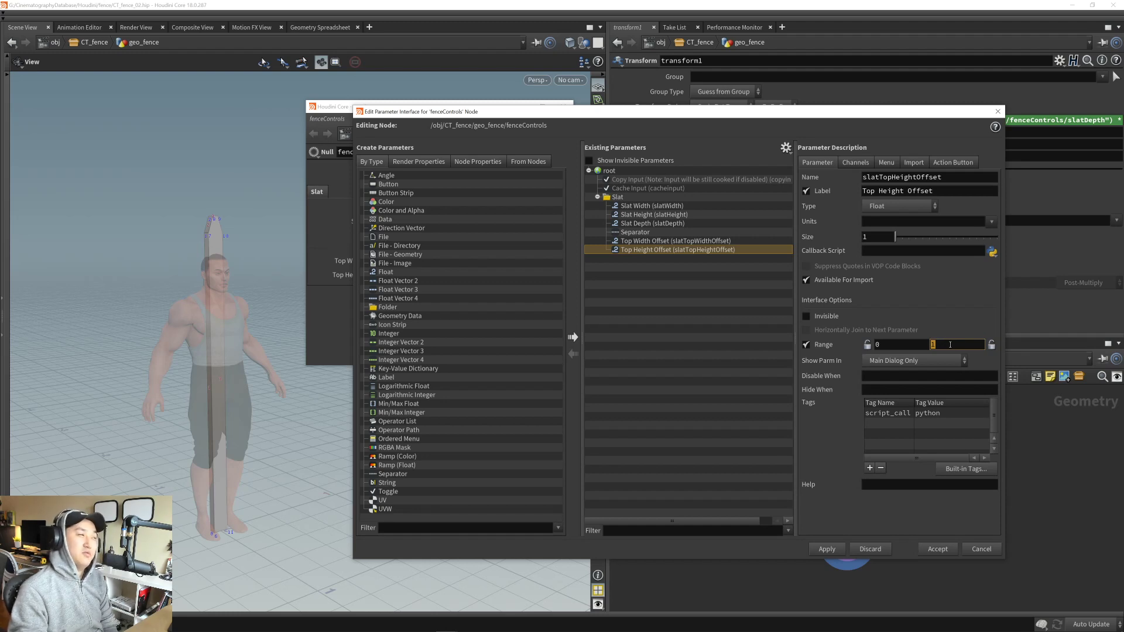
text(.4)
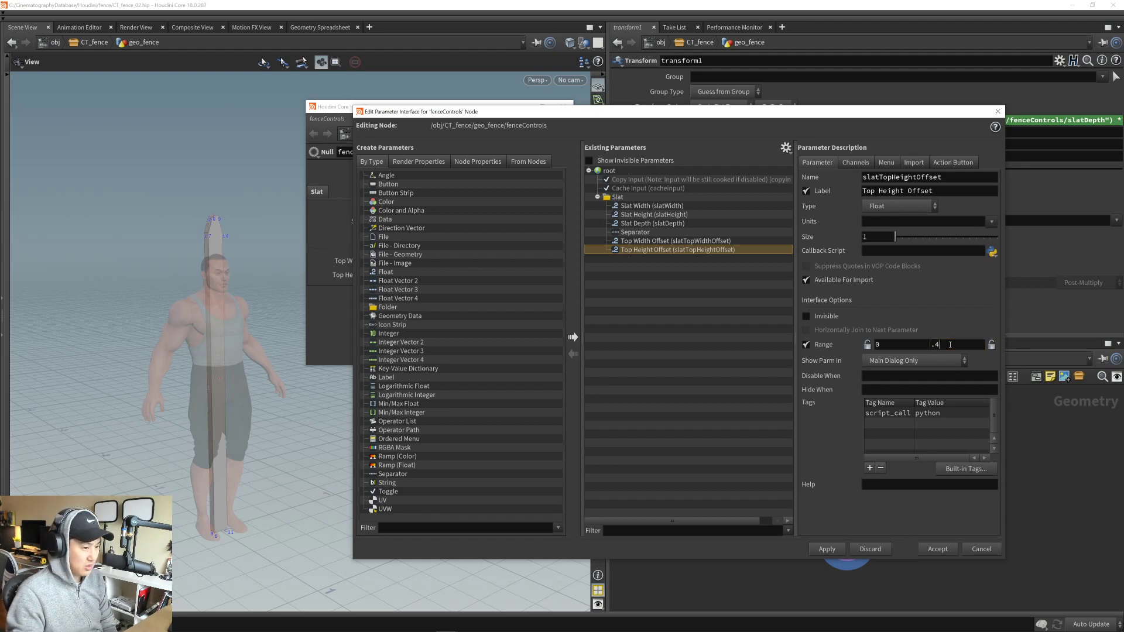
key(Return)
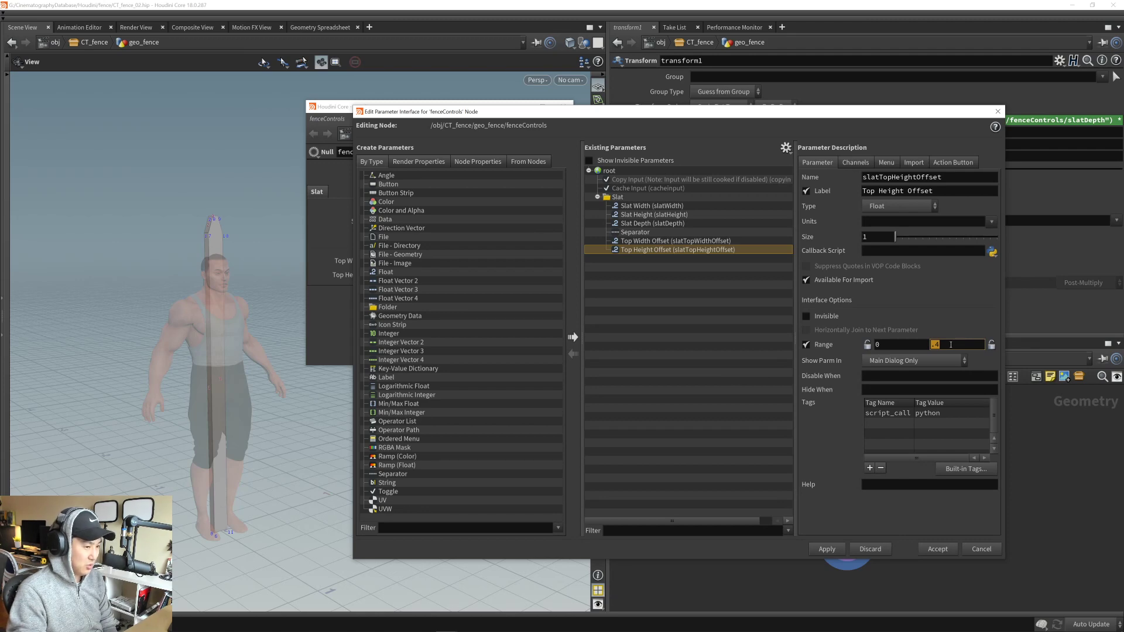
- Set the Top Height Offset range maximum to 0.3 and accept the edited parameter interface for fenceControls
text(.3)
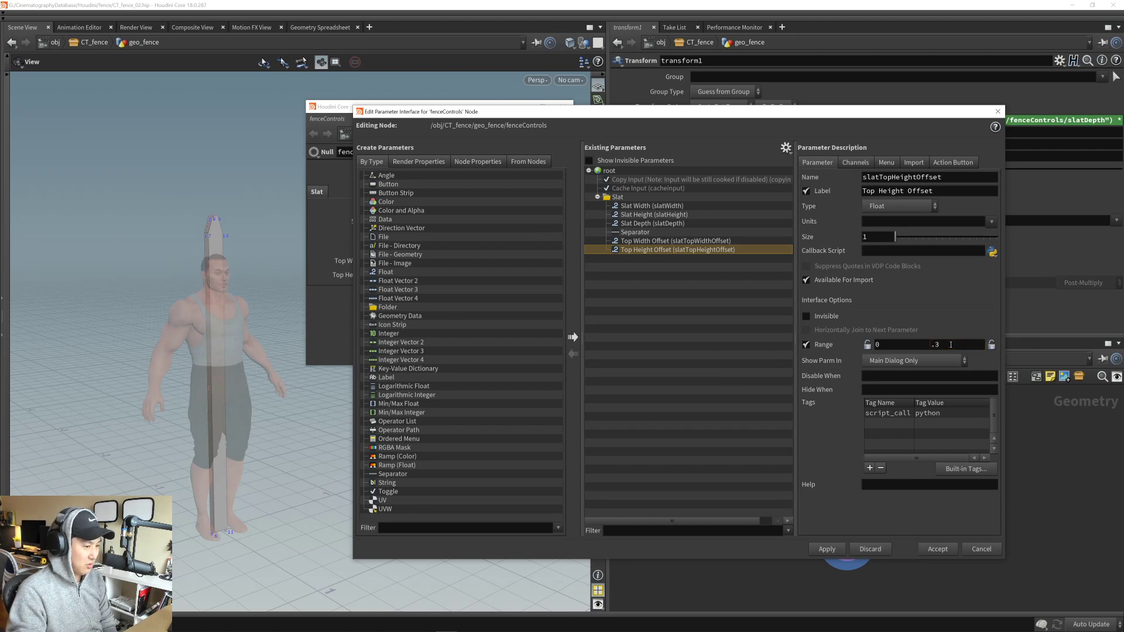
click(827, 549)
click(938, 548)
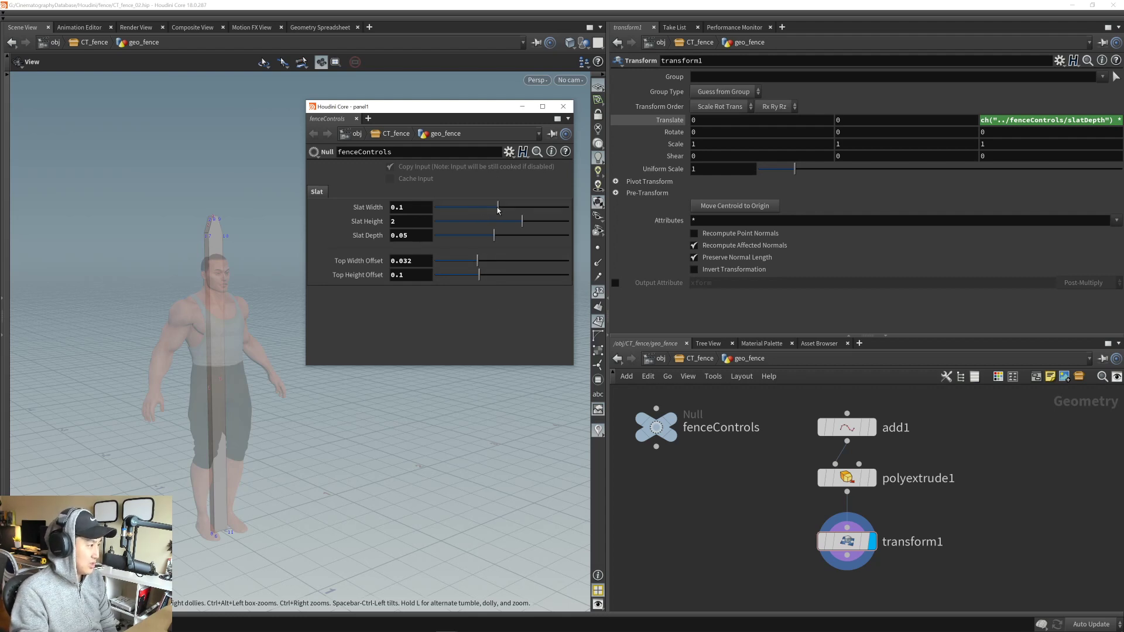
- Try a Slat Width of 0.2, a Top Width Offset of 0.0643 and a Top Height Offset of 0.1083 in fenceControls
drag(498, 210, 584, 215)
mouse_move(478, 261)
mouse_down()
mouse_move(539, 263)
mouse_move(468, 263)
mouse_move(483, 262)
mouse_up()
scroll(237, 241, up, 3)
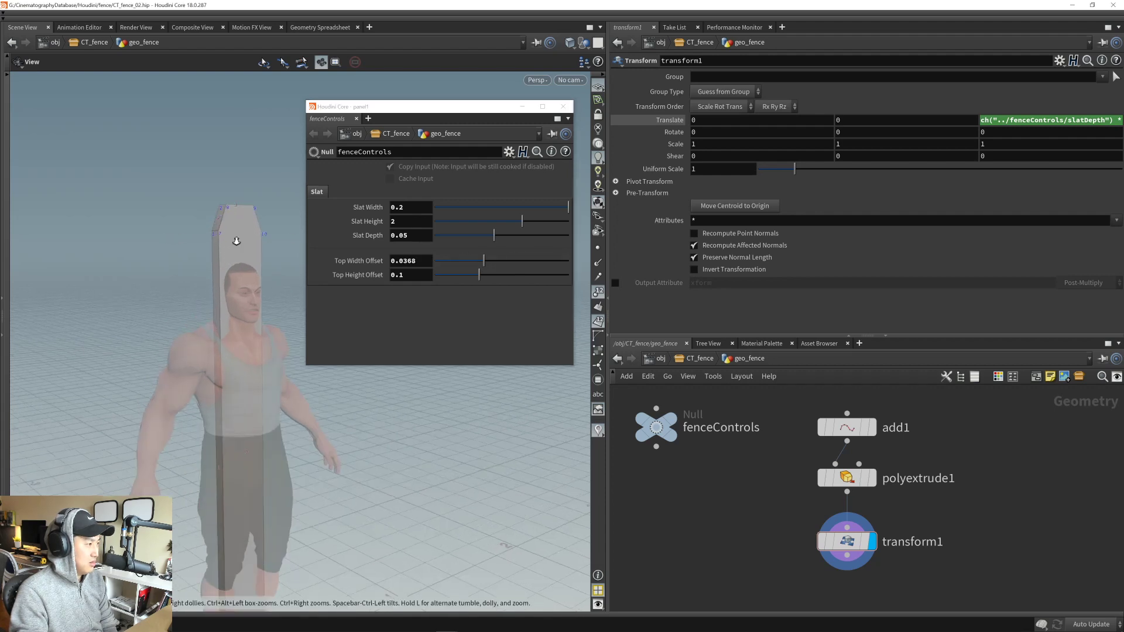
scroll(236, 241, up, 3)
drag(236, 241, 221, 263)
scroll(221, 263, up, 3)
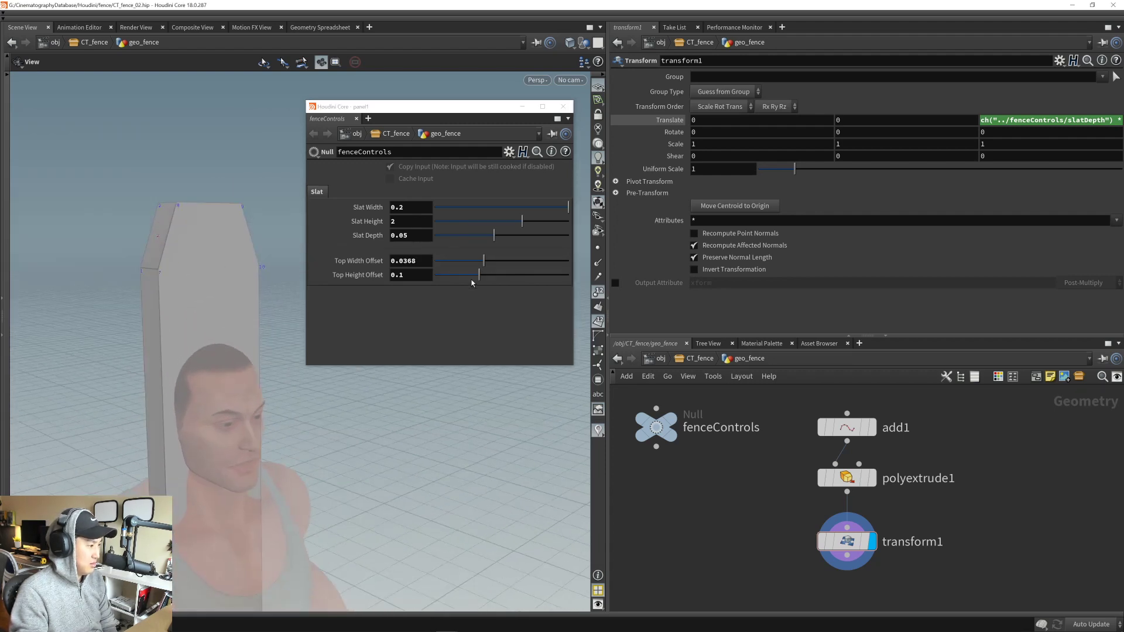
mouse_move(484, 262)
mouse_down()
mouse_move(523, 267)
mouse_move(487, 276)
mouse_move(567, 274)
mouse_move(435, 284)
mouse_move(529, 281)
mouse_move(436, 281)
mouse_move(507, 279)
mouse_move(484, 279)
mouse_up()
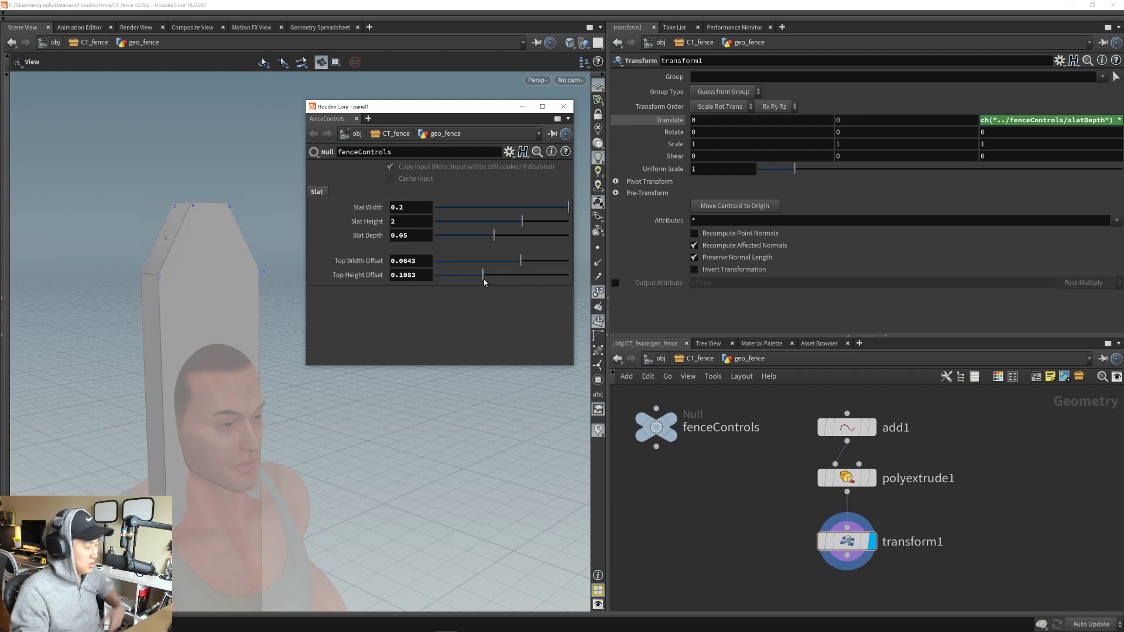
- Undo the trial changes to the slat width and both top offsets
key(ctrl+z)
key(ctrl+z)
key(ctrl+z)
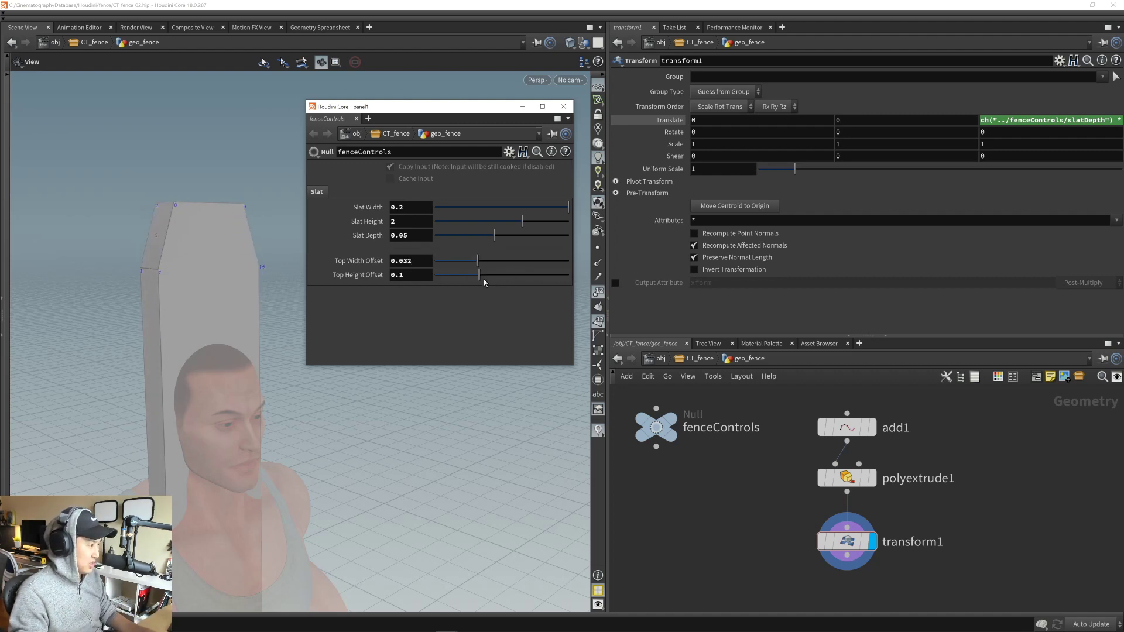
key(ctrl+z)
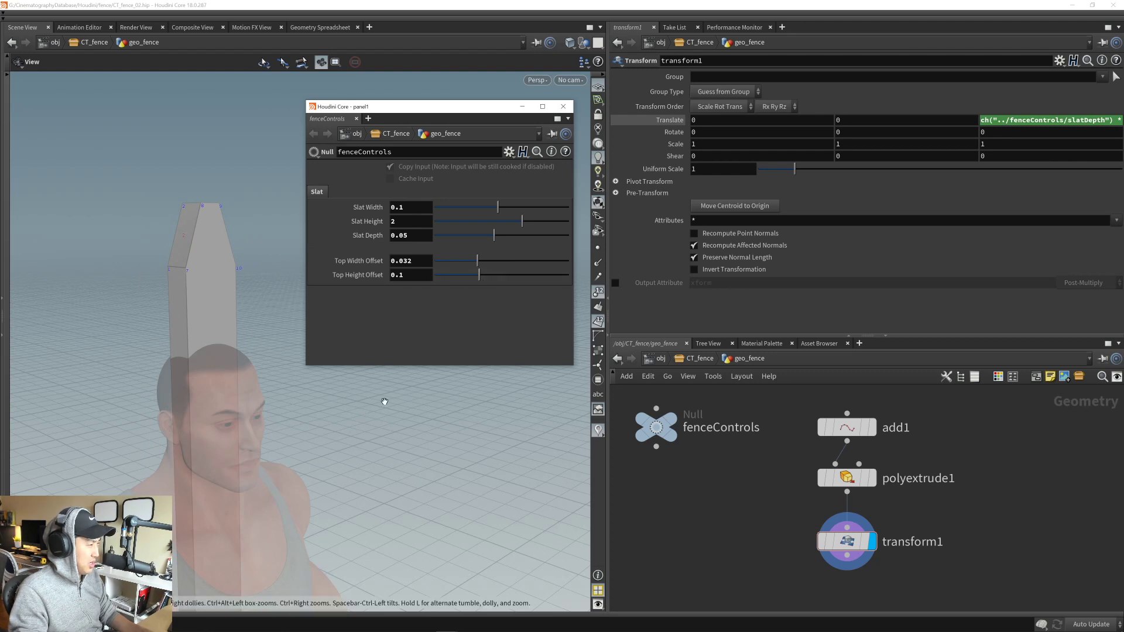
- Examine the full slat's proportions against the human reference figure
right_drag(439, 426, 223, 437)
middle_drag(223, 437, 140, 386)
right_drag(351, 439, 259, 441)
middle_drag(258, 442, 173, 342)
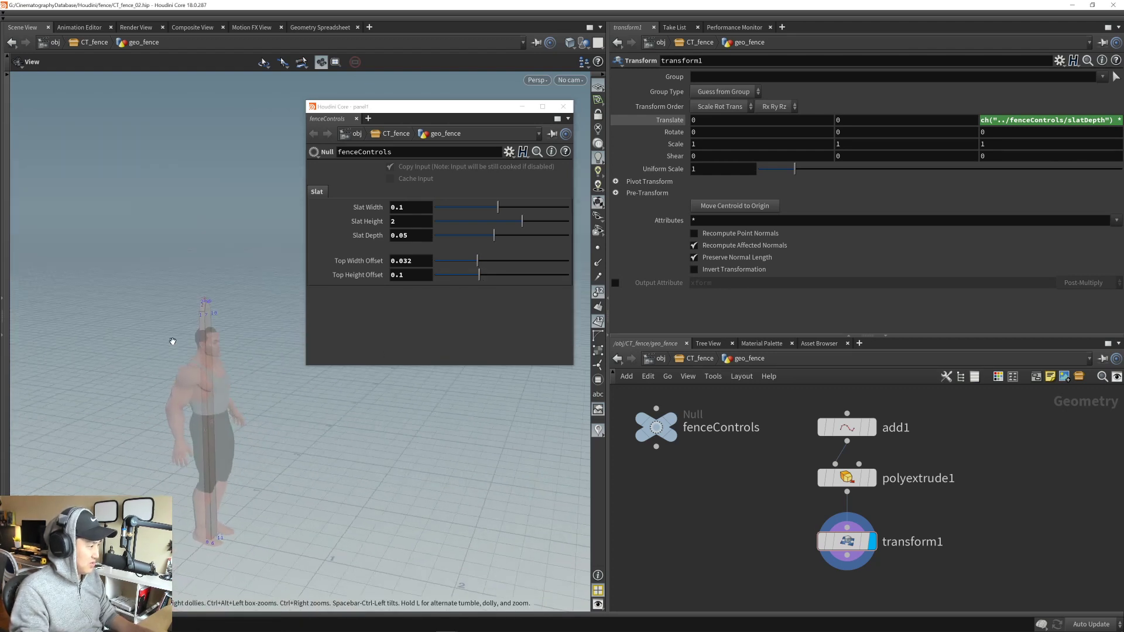
drag(340, 443, 241, 414)
right_drag(241, 414, 271, 410)
middle_drag(271, 411, 239, 383)
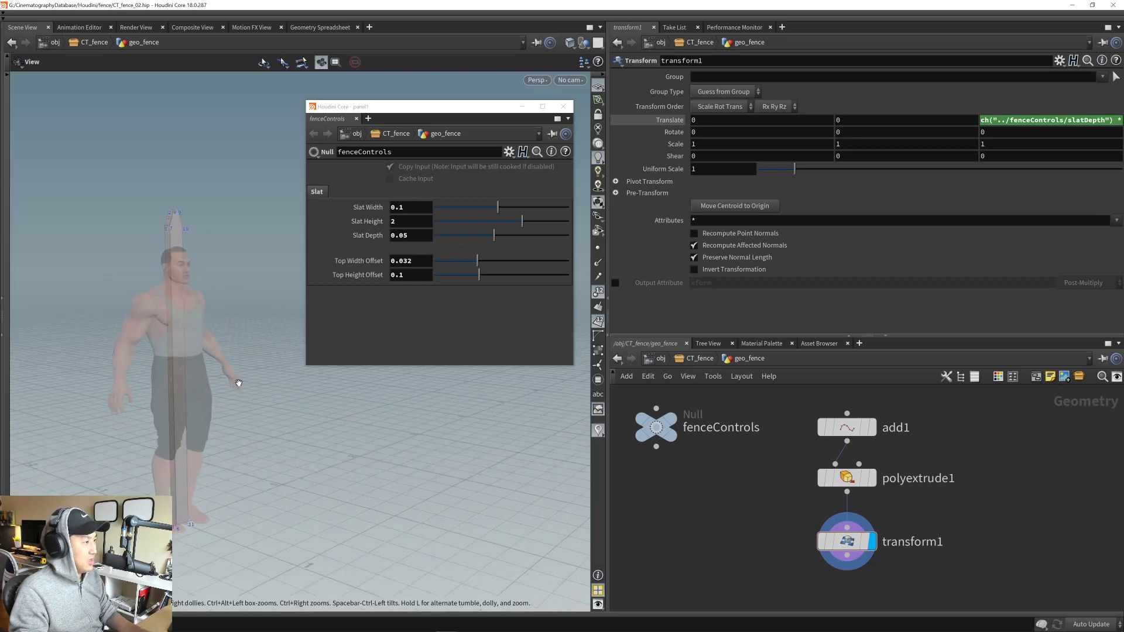
mouse_move(255, 398)
mouse_down()
mouse_move(241, 387)
mouse_move(250, 387)
mouse_up()
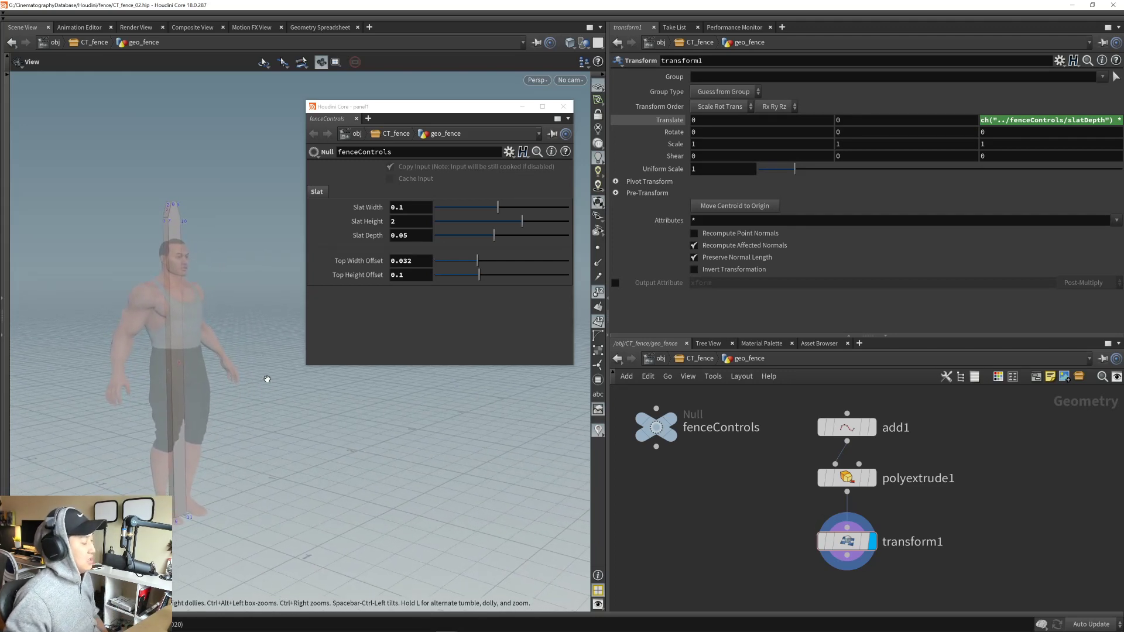
- Select the three slat nodes and view the node shape palette and color palette in turn, hiding them again
drag(789, 397, 861, 563)
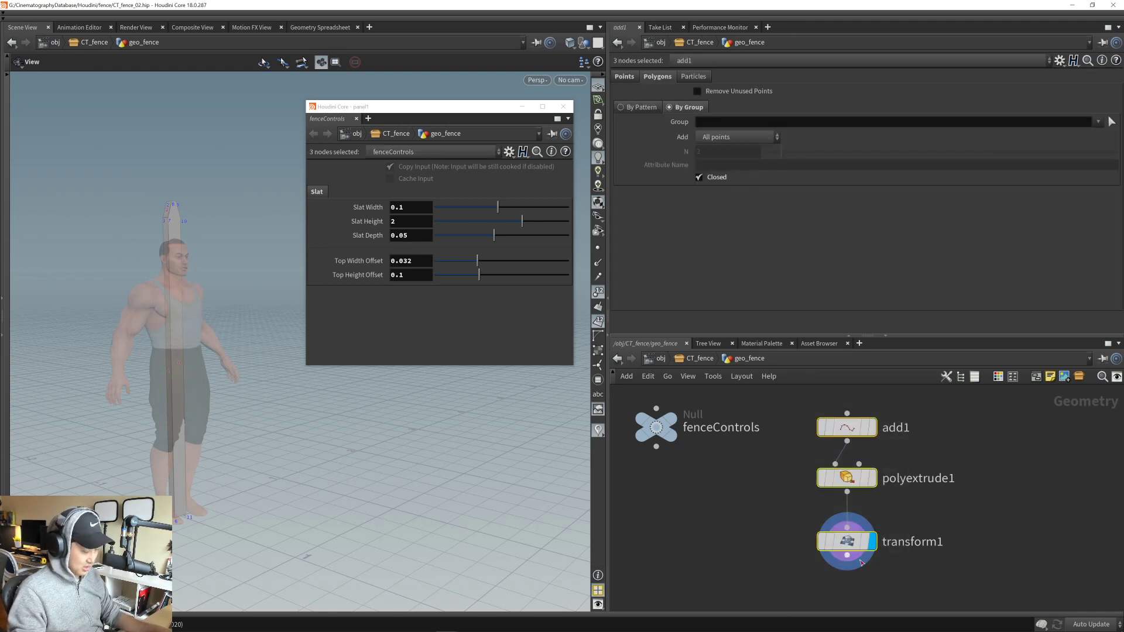
key(z)
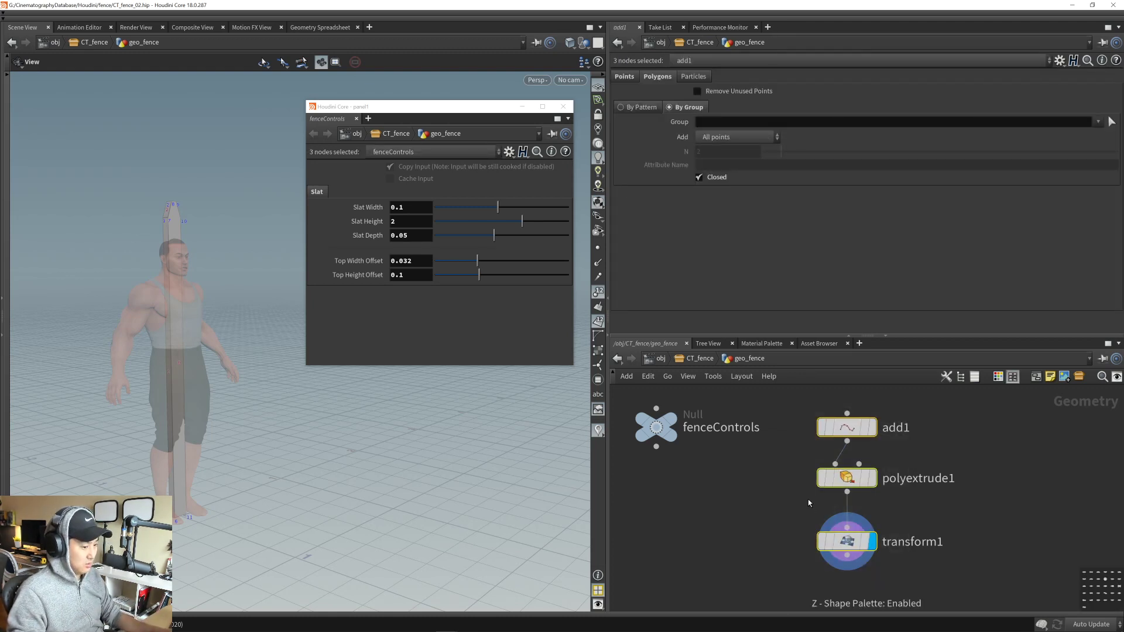
click(991, 520)
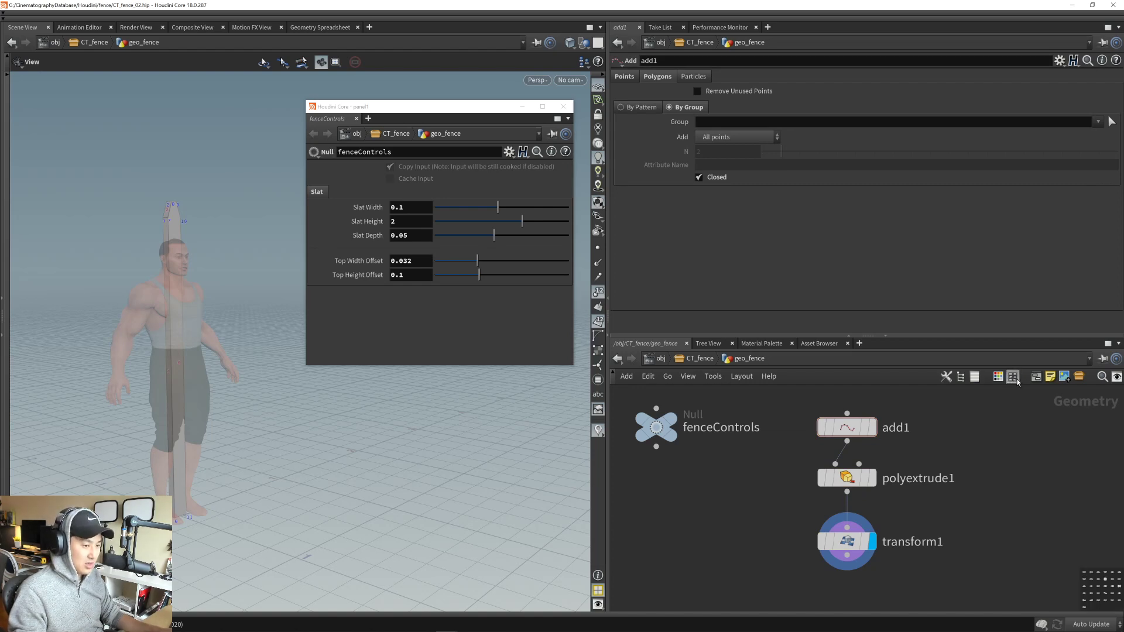
click(998, 378)
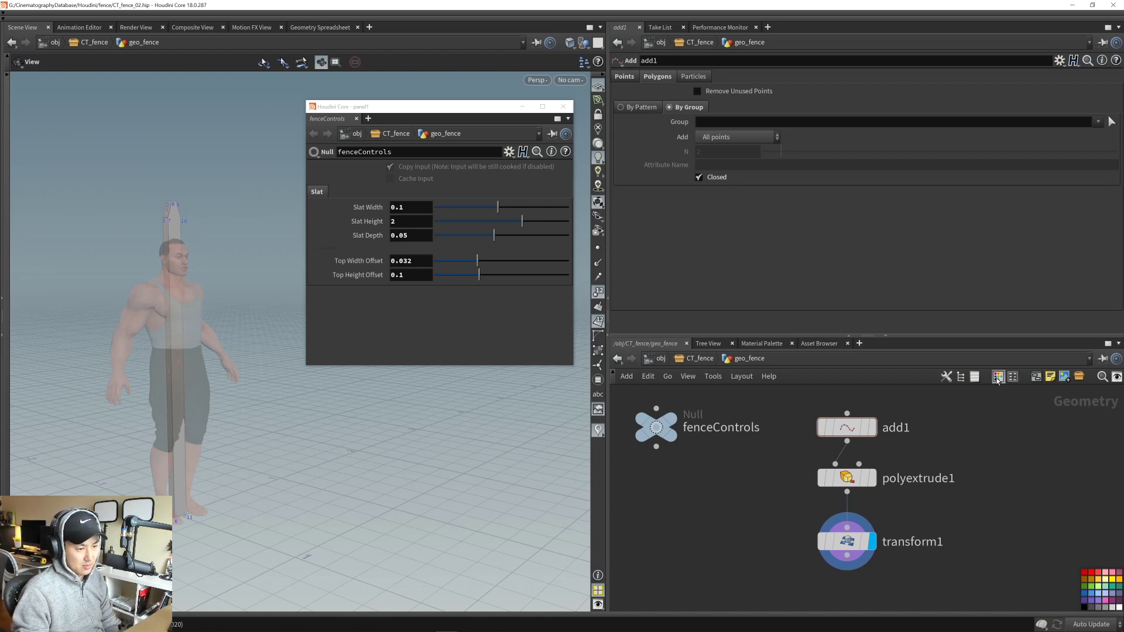
click(998, 379)
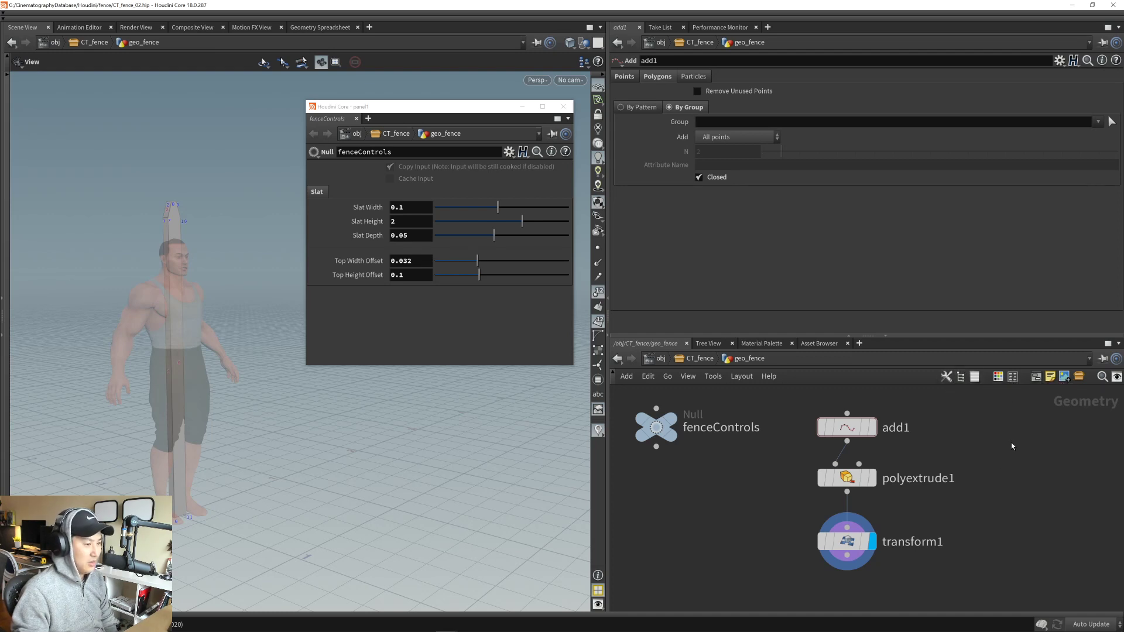
middle_drag(1012, 446, 1014, 437)
drag(829, 527, 827, 507)
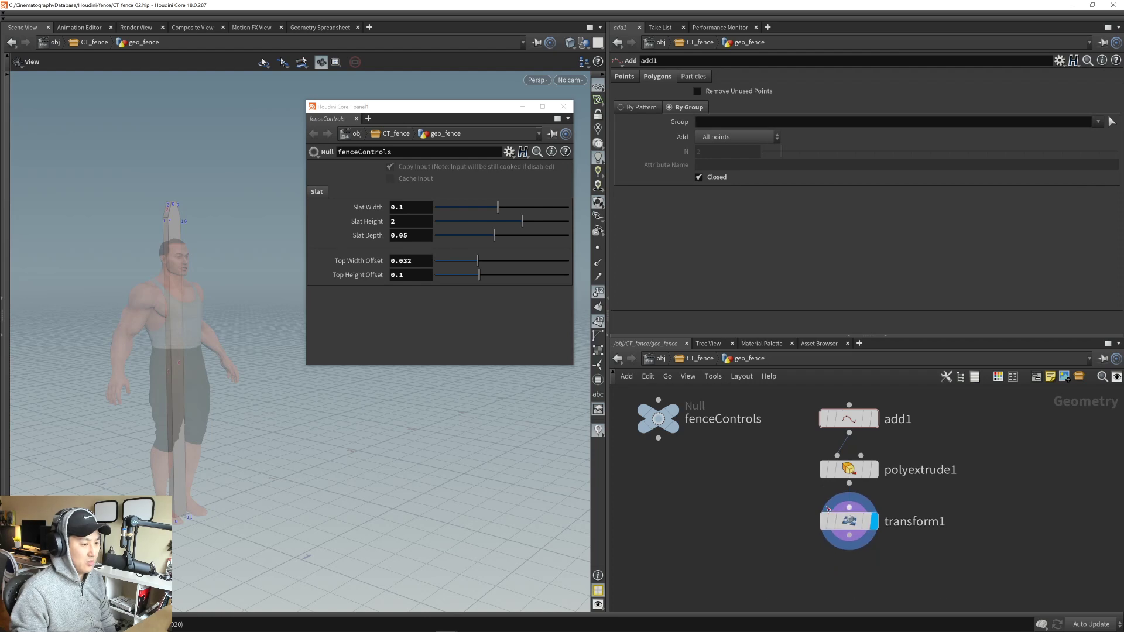
middle_drag(828, 508, 830, 525)
middle_drag(278, 394, 305, 420)
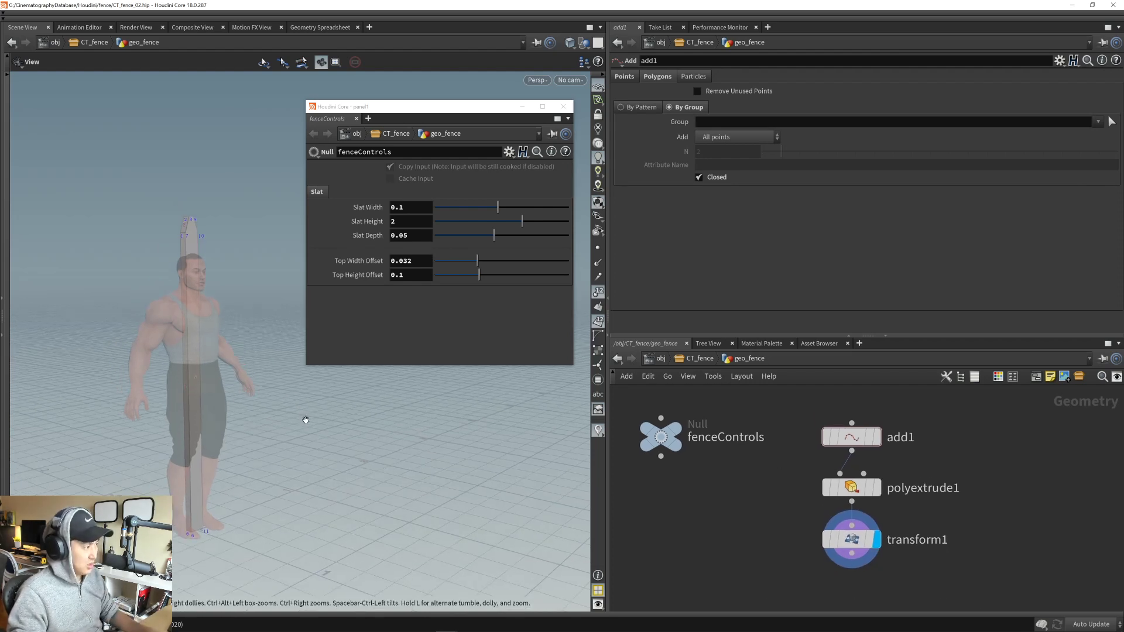
drag(306, 419, 276, 409)
right_drag(276, 409, 308, 425)
middle_drag(307, 425, 309, 396)
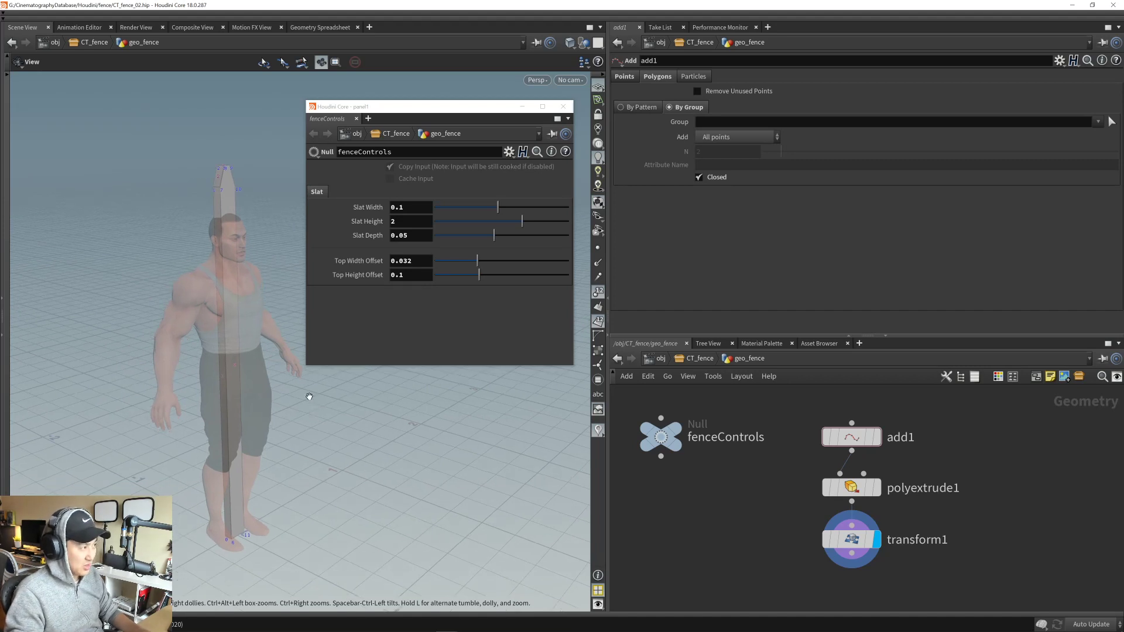
drag(308, 397, 298, 411)
right_drag(298, 411, 315, 399)
middle_drag(314, 399, 329, 422)
right_drag(329, 423, 306, 406)
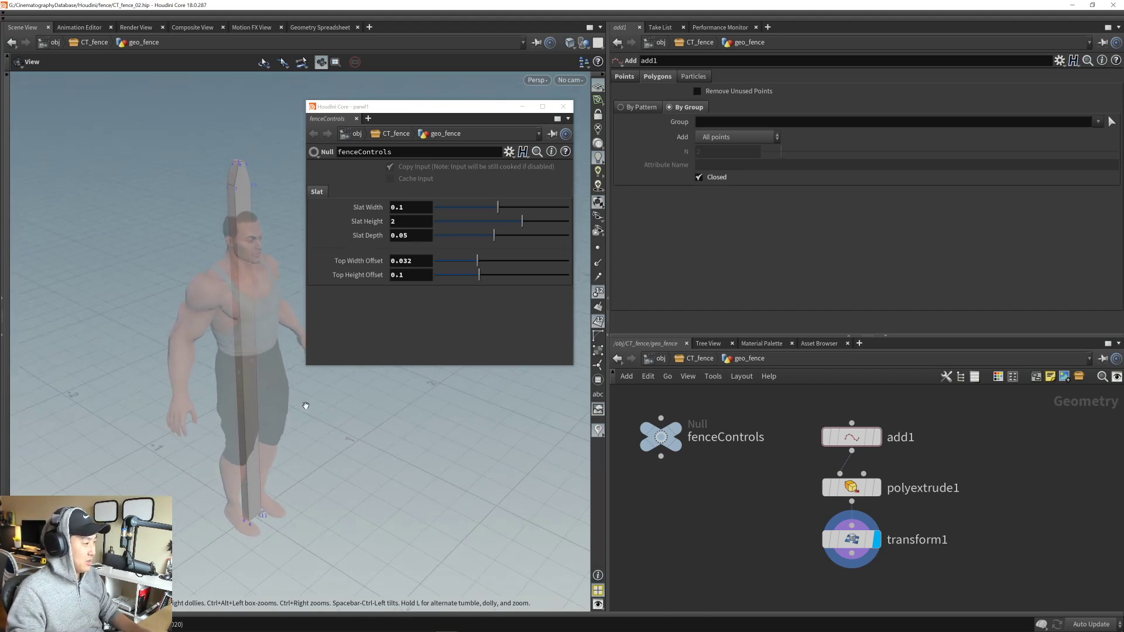
mouse_move(299, 407)
mouse_down()
mouse_move(226, 398)
mouse_move(285, 404)
mouse_up()
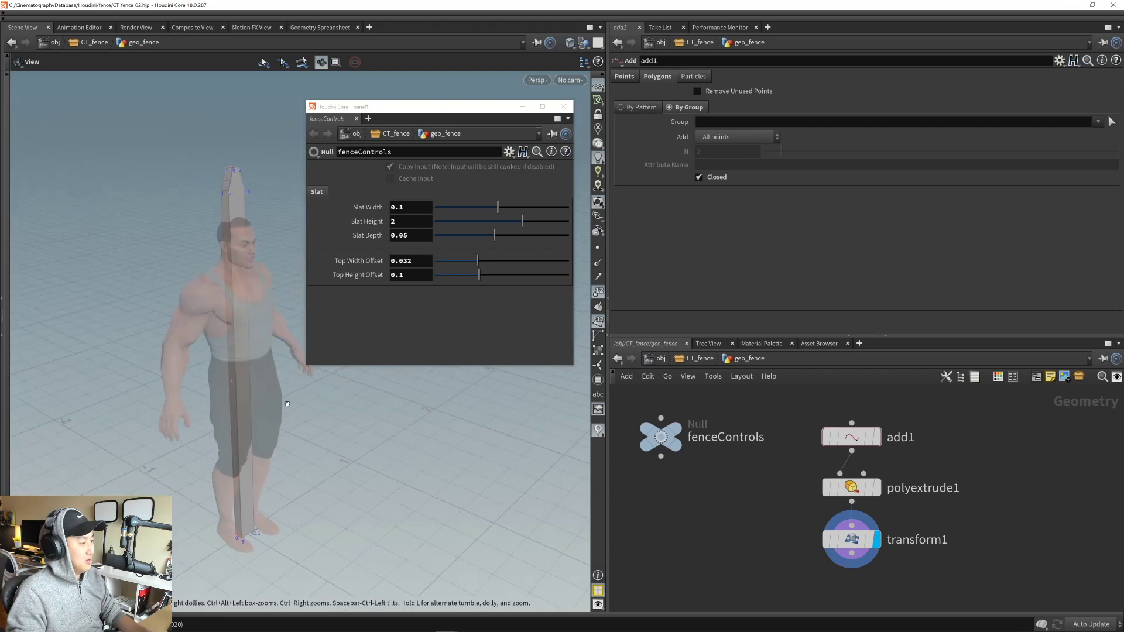
right_drag(285, 404, 269, 421)
drag(269, 422, 299, 411)
middle_drag(299, 412, 270, 406)
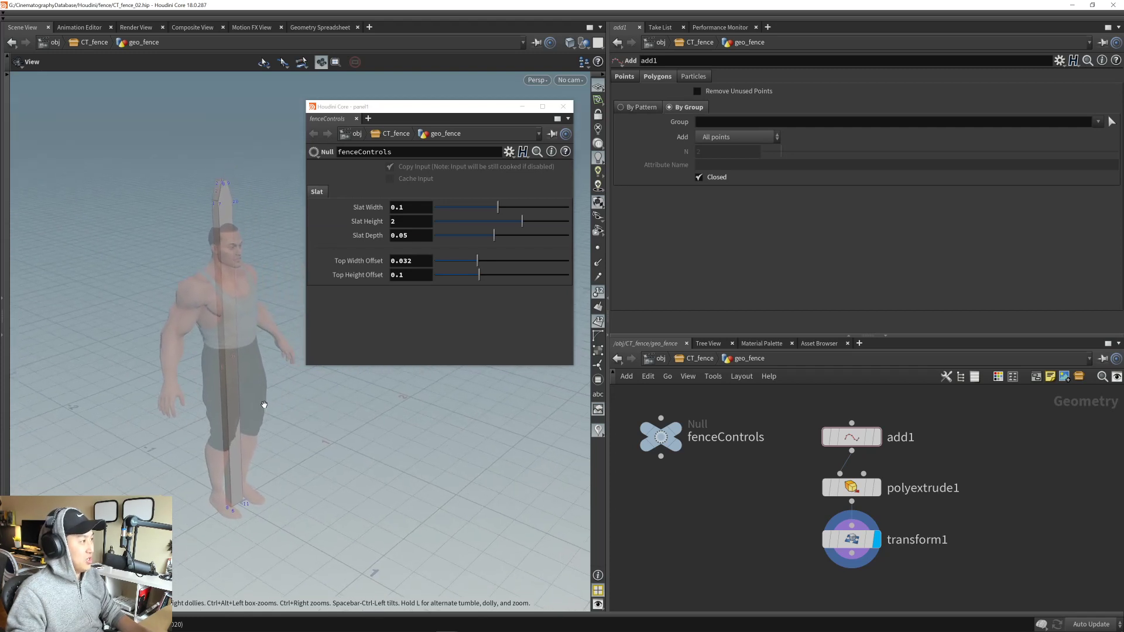
drag(263, 406, 255, 396)
right_drag(251, 407, 284, 419)
mouse_move(283, 431)
middle_down()
mouse_move(281, 419)
mouse_move(294, 419)
middle_up()
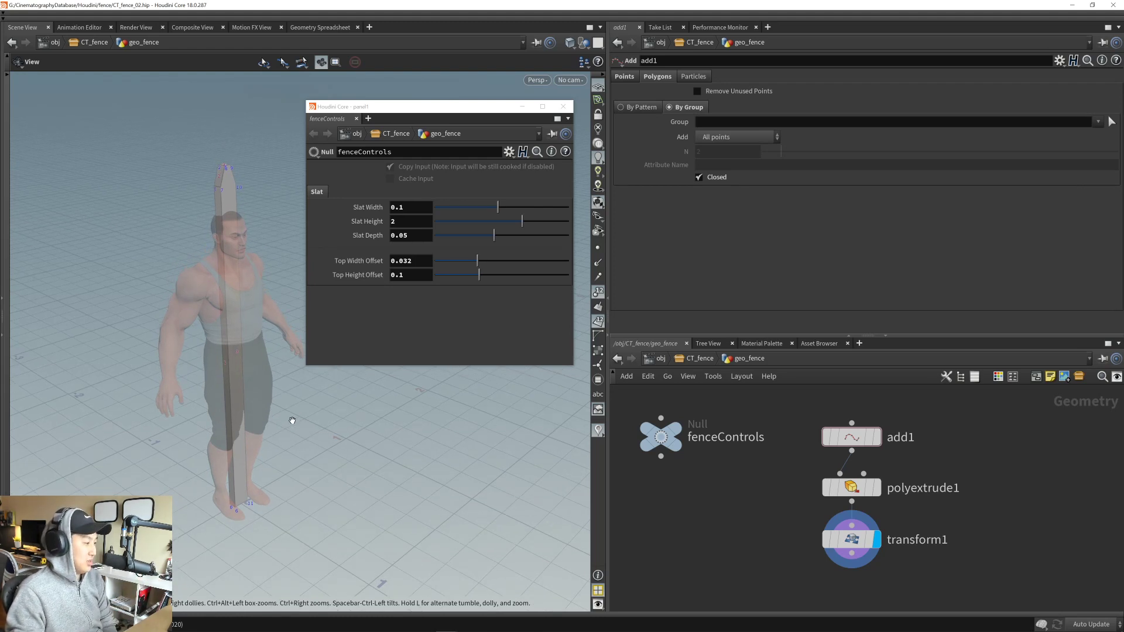
right_drag(274, 414, 296, 444)
drag(297, 444, 261, 437)
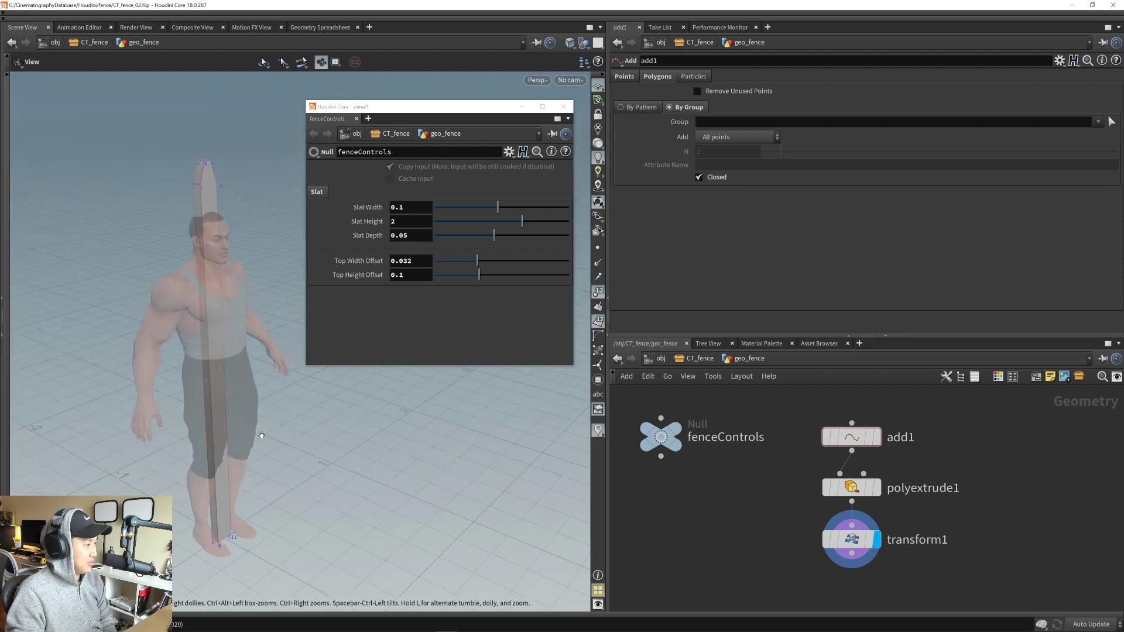
right_drag(261, 436, 264, 443)
drag(259, 420, 239, 394)
right_drag(239, 394, 287, 428)
drag(287, 428, 263, 414)
middle_drag(280, 428, 269, 407)
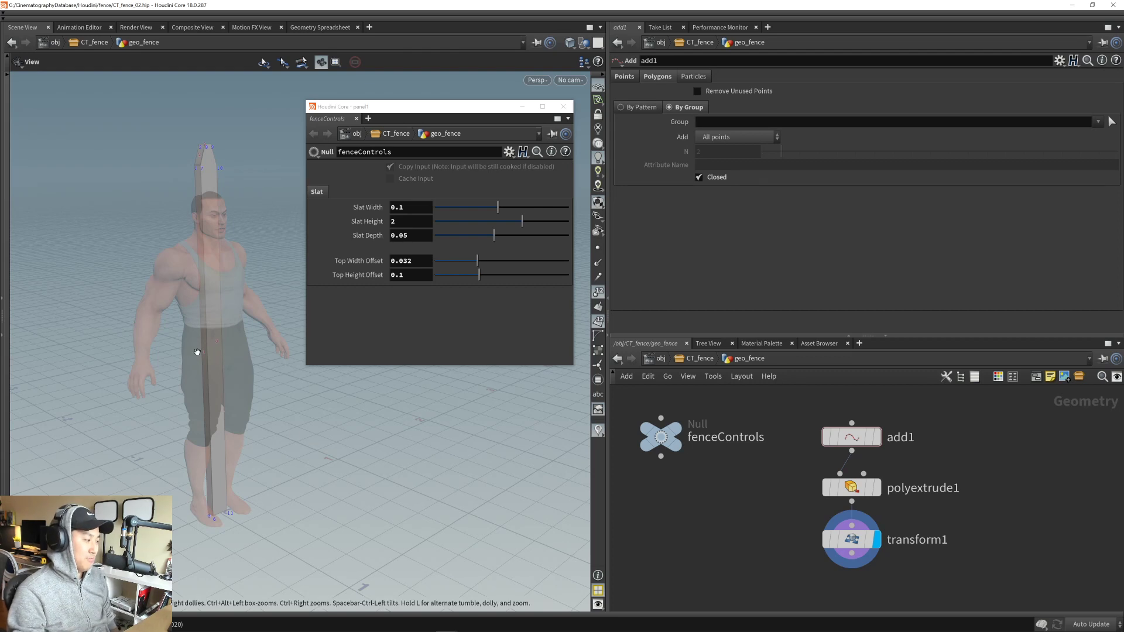
- Enable Output Back on the polyextrude1 node to close the slat's back side
right_drag(225, 356, 178, 344)
drag(178, 344, 321, 364)
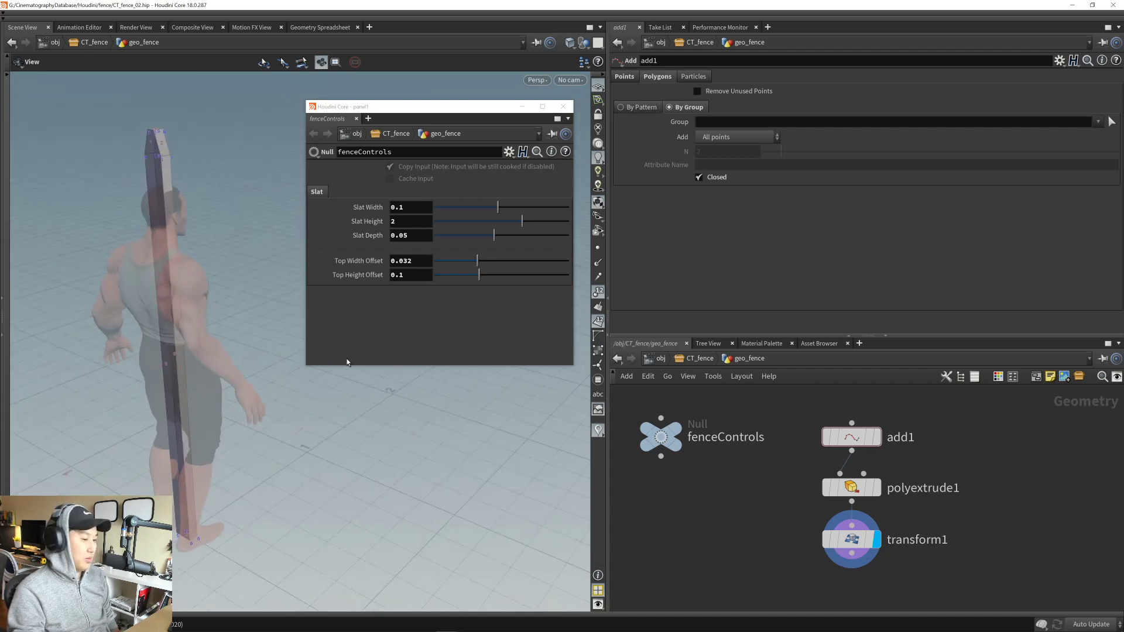
click(852, 488)
click(703, 286)
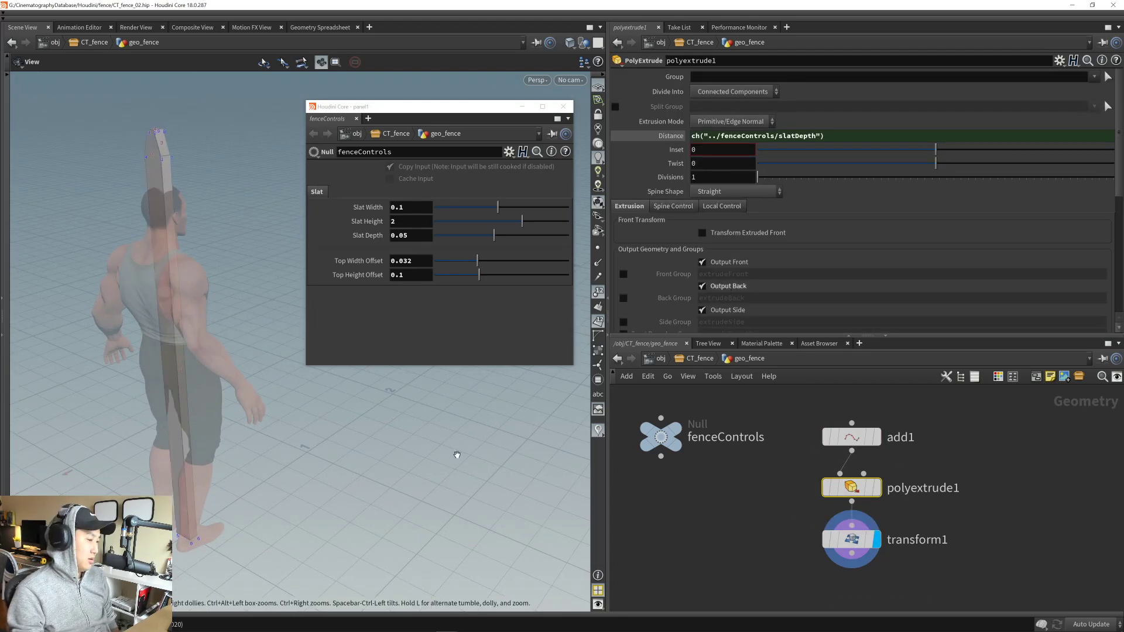
- Inspect the slat's pointed top and its edges up close from several angles, including the whole slat beside the figure
drag(240, 433, 171, 212)
middle_drag(172, 212, 139, 304)
right_drag(138, 304, 201, 311)
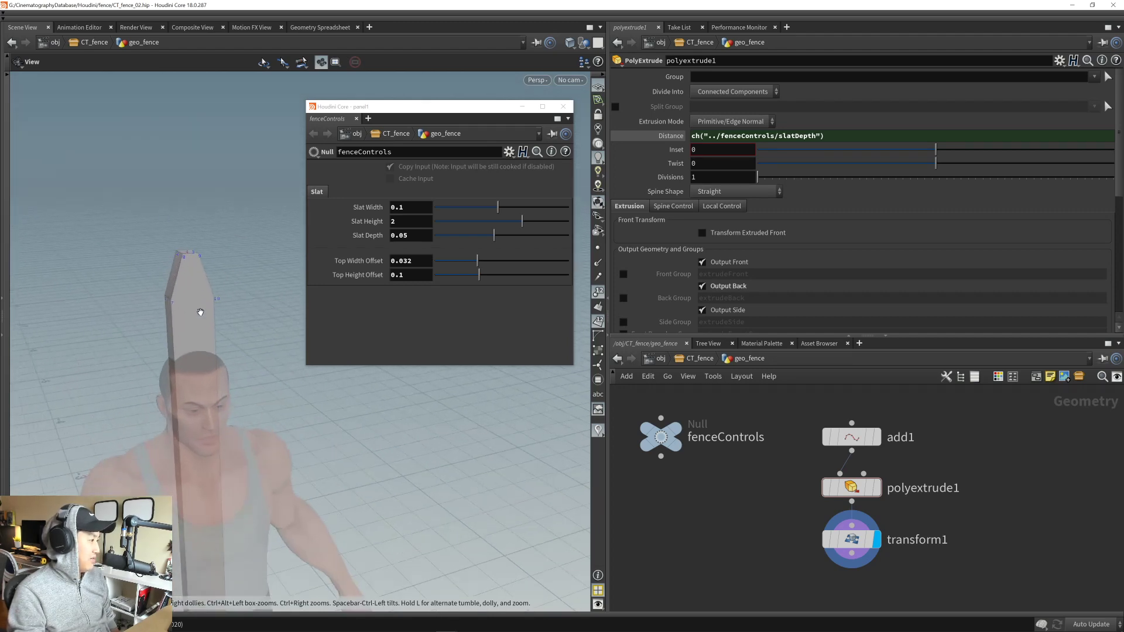
drag(201, 311, 158, 314)
right_drag(158, 314, 220, 318)
middle_drag(220, 317, 136, 291)
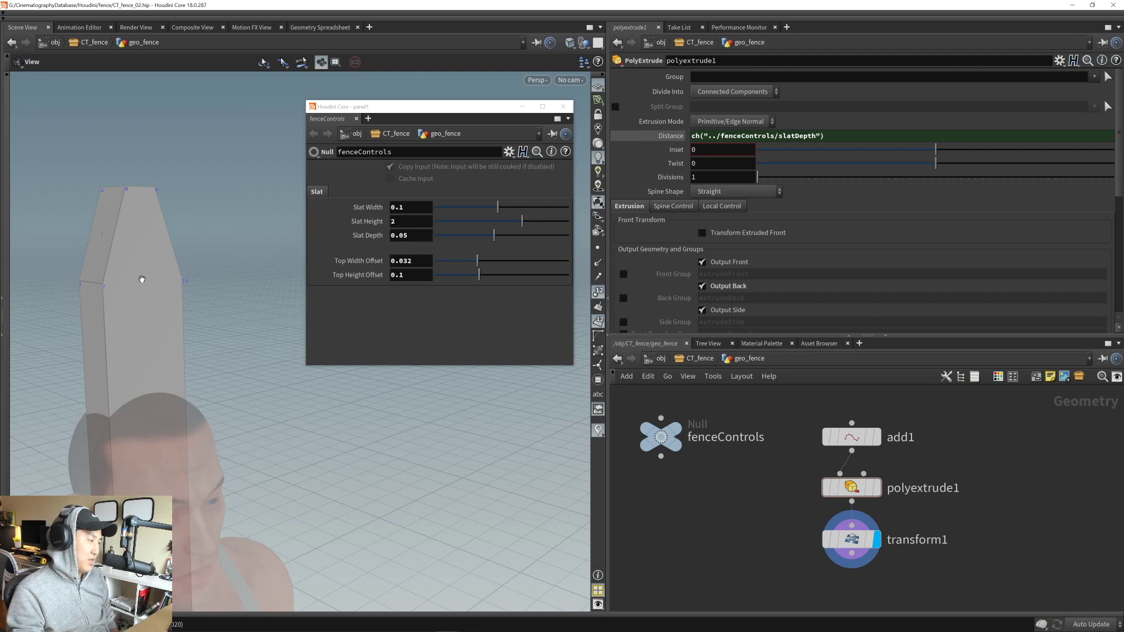
drag(114, 293, 188, 334)
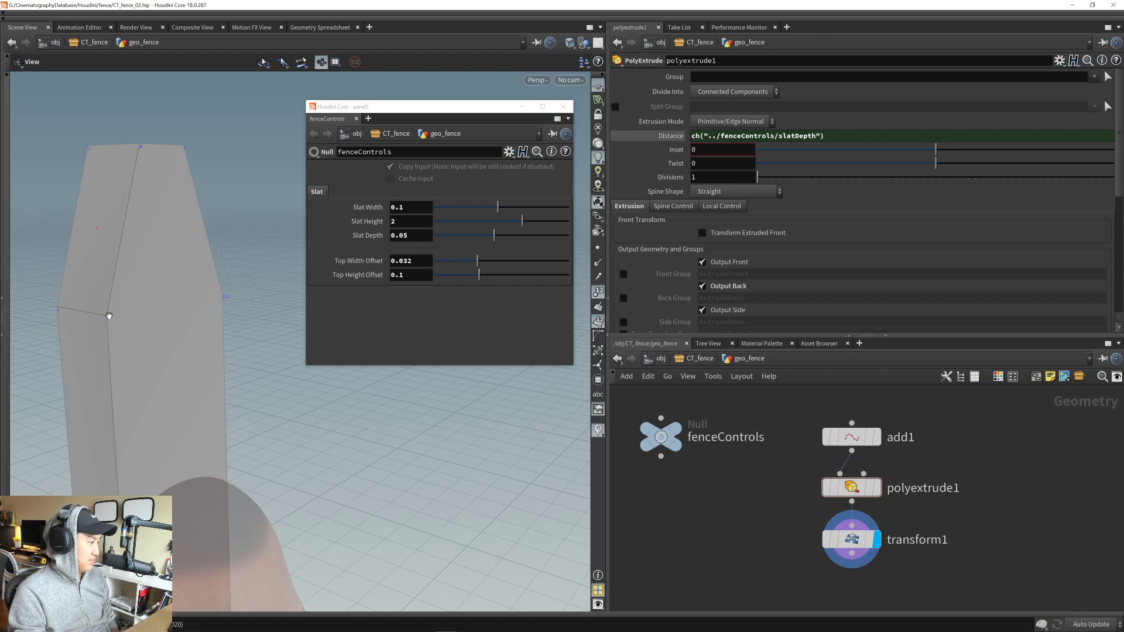
alt+drag(150, 317, 293, 331)
alt+drag(156, 298, 41, 301)
scroll(171, 349, down, 8)
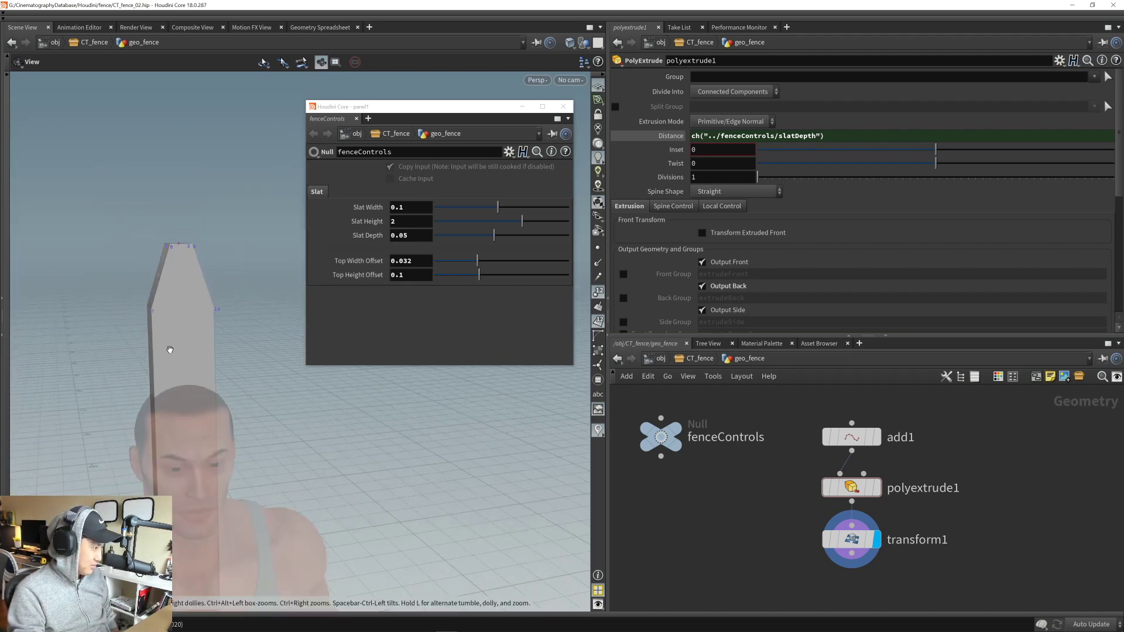
alt+drag(192, 331, 150, 297)
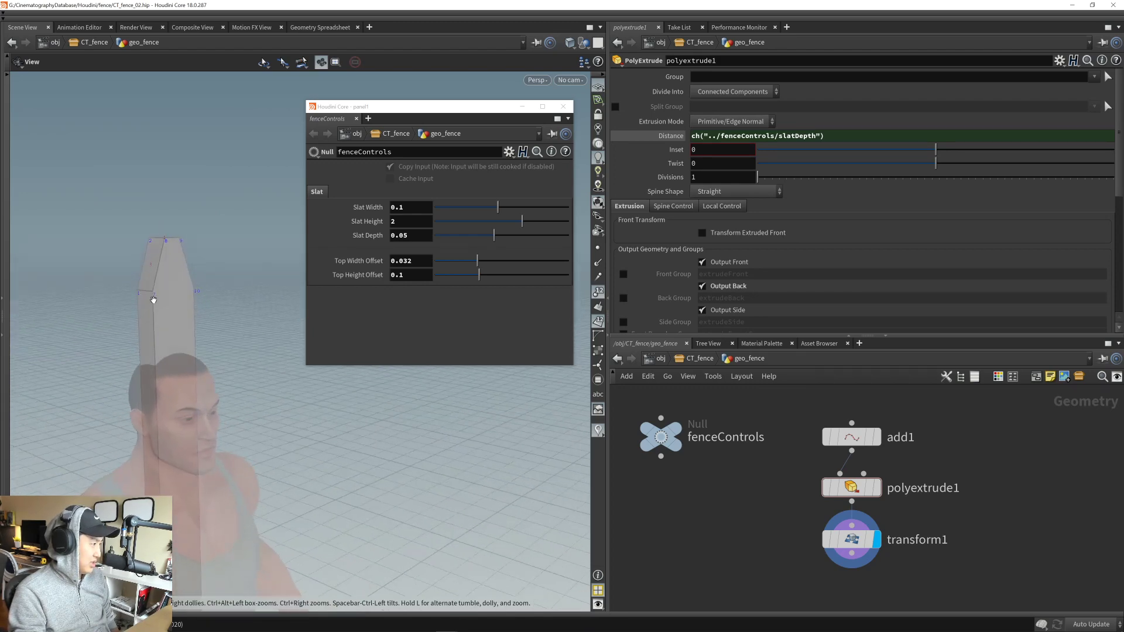
middle_drag(192, 348, 188, 311)
right_drag(188, 311, 176, 409)
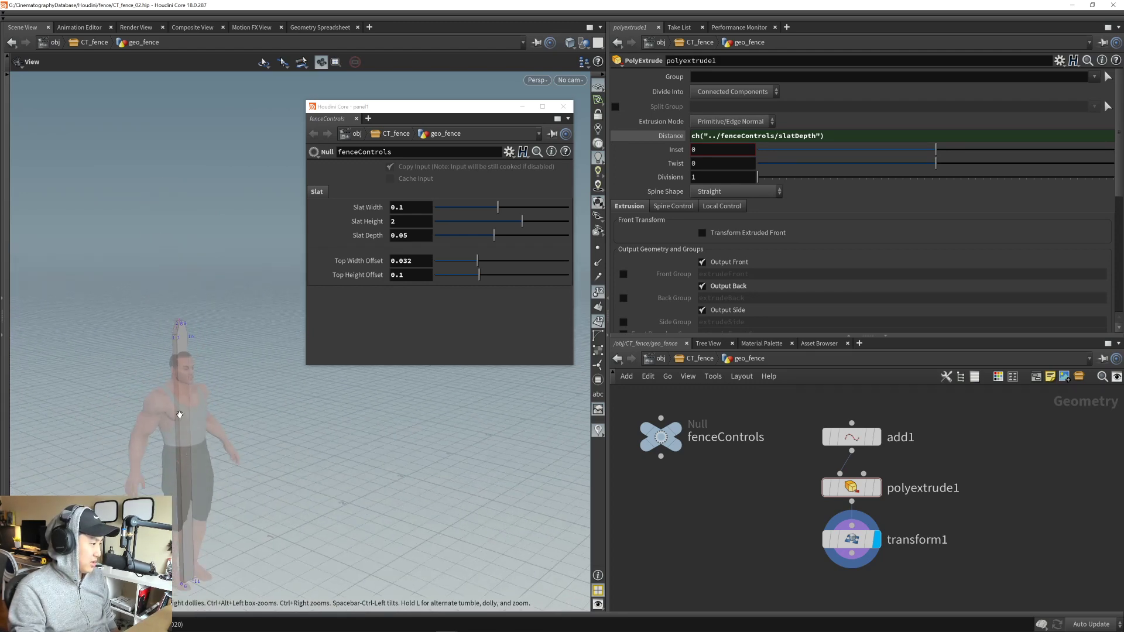
middle_drag(176, 410, 156, 248)
mouse_move(156, 248)
right_down()
mouse_move(154, 230)
mouse_move(143, 251)
right_up()
drag(143, 251, 185, 184)
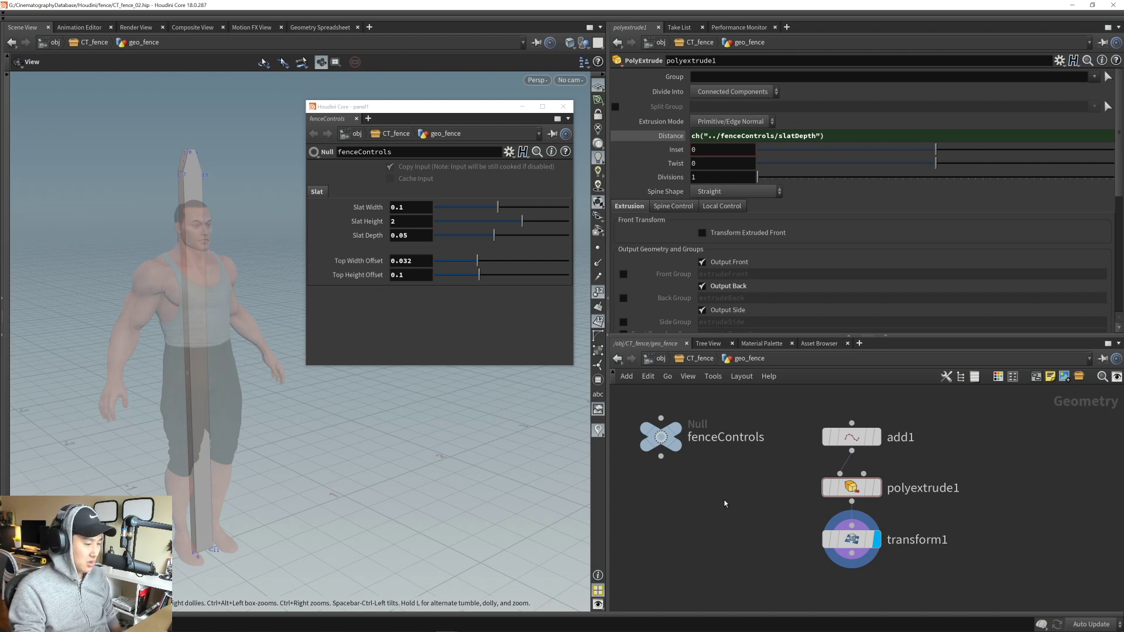
scroll(726, 503, down, 3)
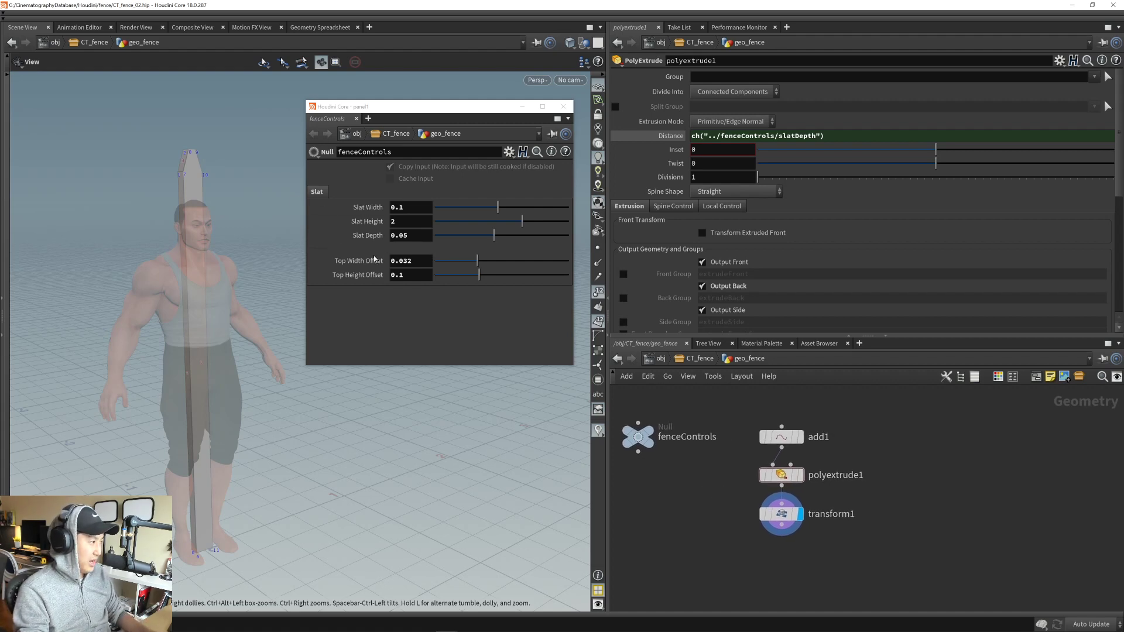
drag(743, 411, 821, 565)
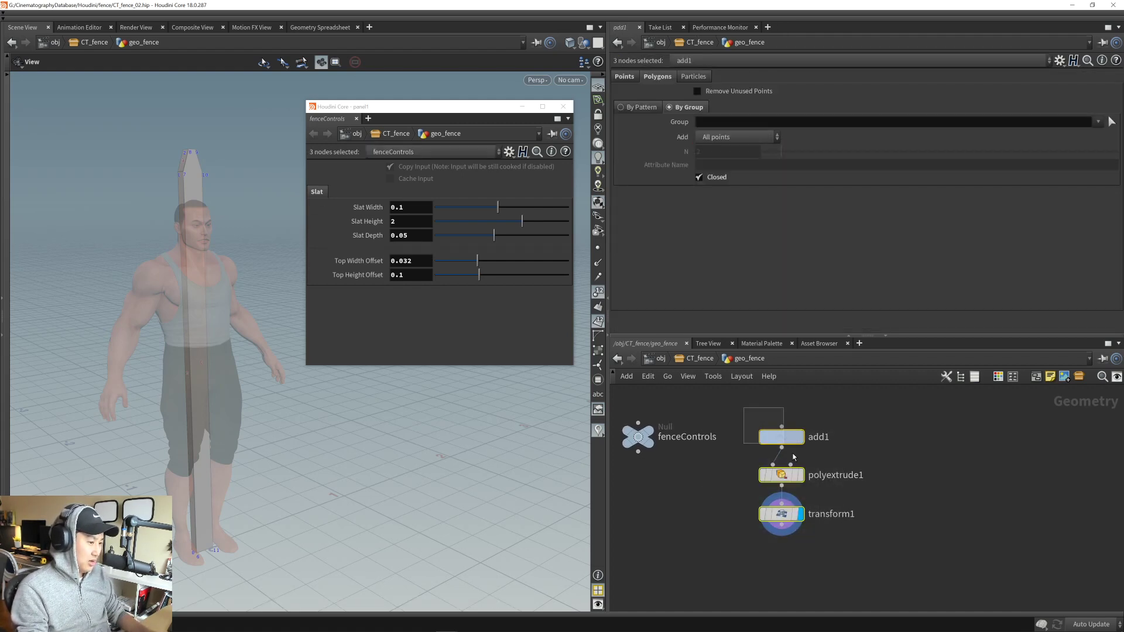
drag(793, 456, 814, 568)
drag(736, 397, 853, 564)
drag(835, 557, 740, 404)
drag(739, 403, 827, 557)
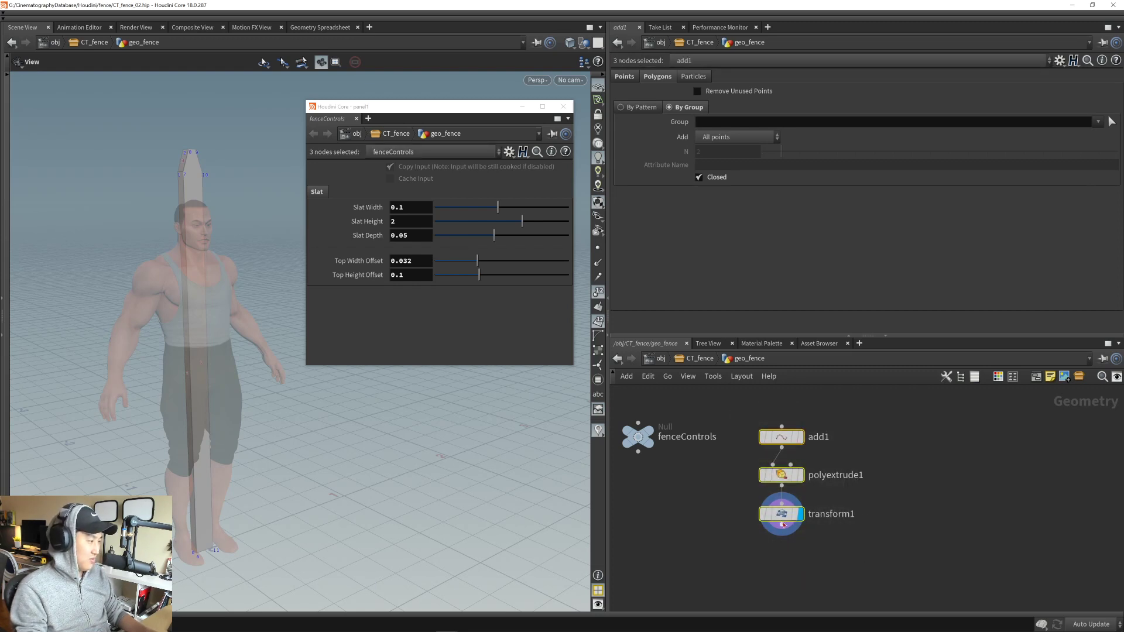
mouse_move(732, 487)
middle_down()
mouse_move(747, 482)
mouse_move(721, 472)
mouse_move(742, 489)
middle_up()
click(721, 470)
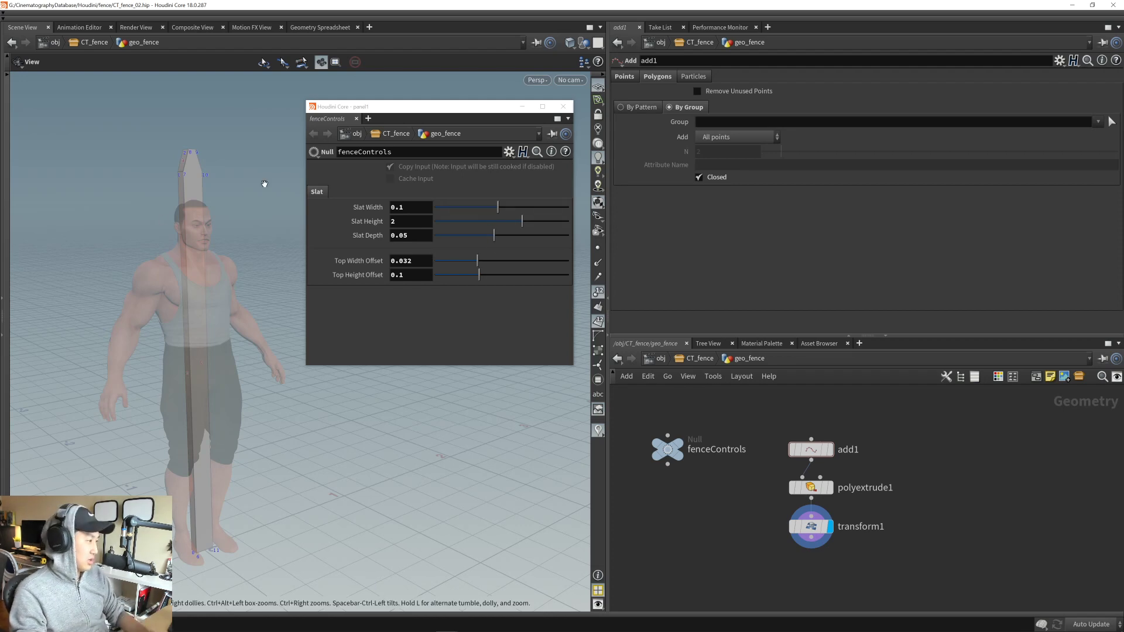
- Save the CT_fence_02.hip scene file
middle_drag(784, 480, 764, 466)
middle_drag(761, 519, 777, 478)
key(ctrl+s)
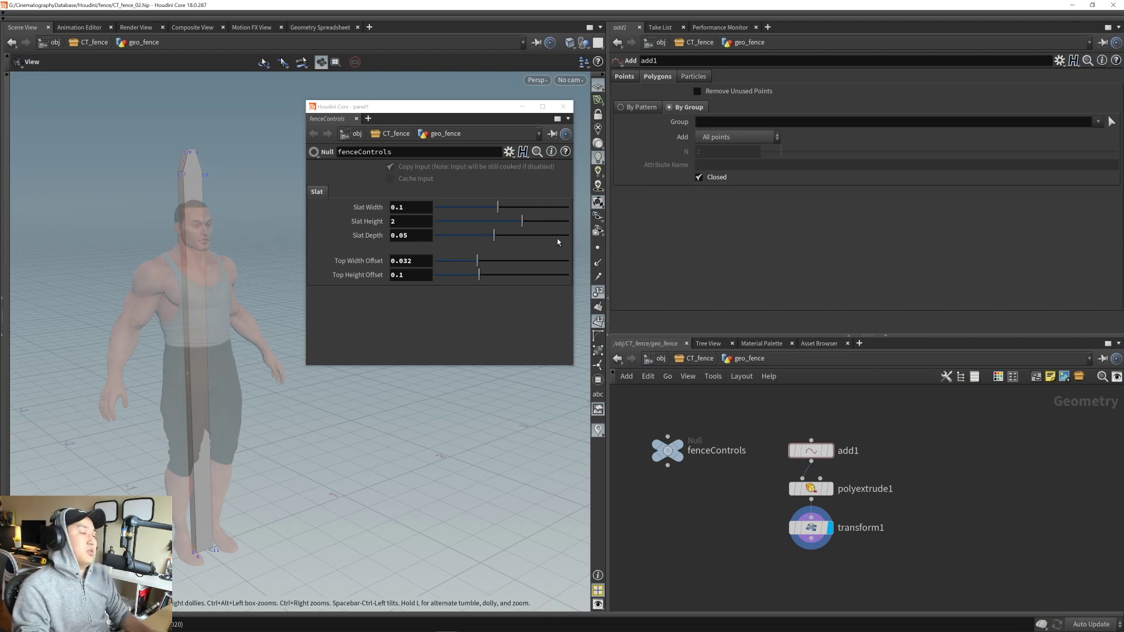
- Add a float parameter above the Slat folder in the fenceControls parameter interface, named fenceWidth and labelled Fence Width
click(509, 152)
click(523, 167)
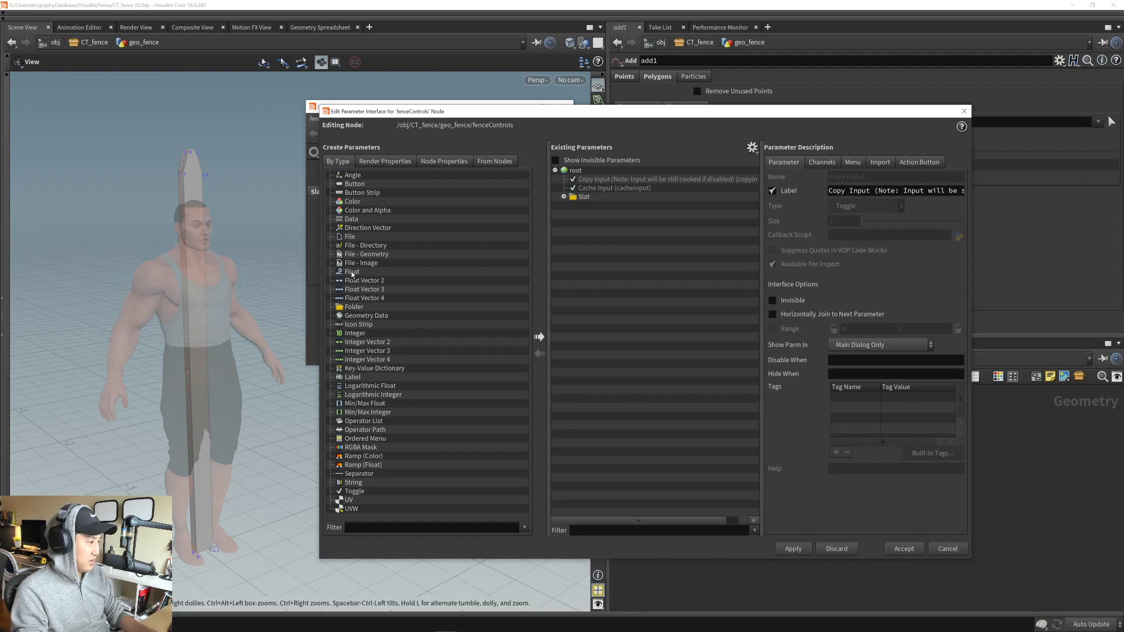
drag(352, 272, 590, 199)
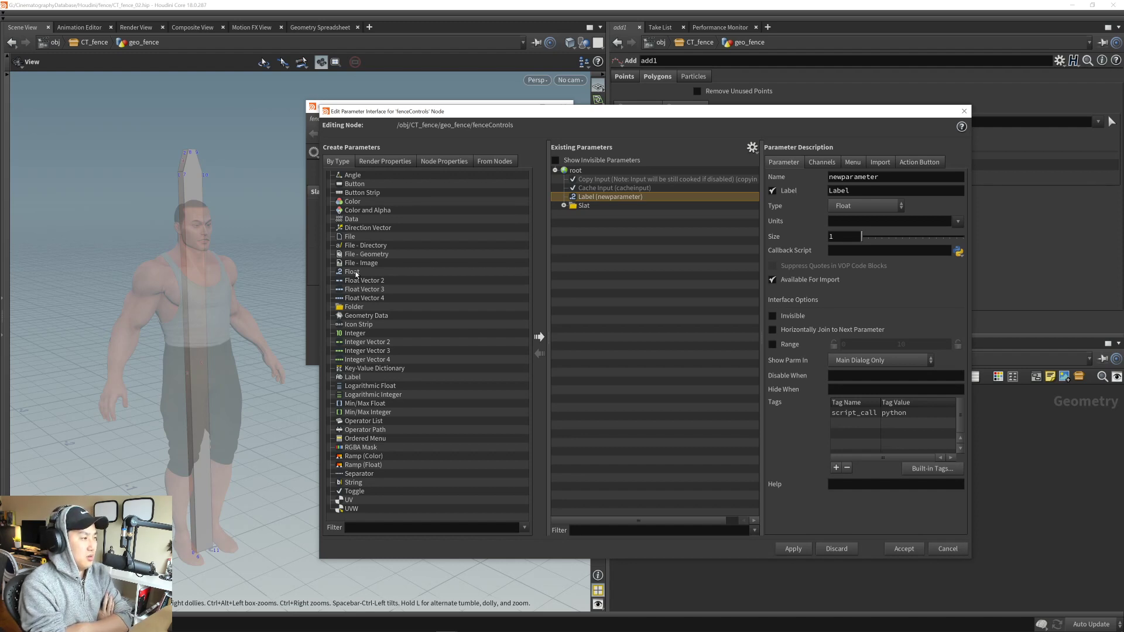
double_click(889, 179)
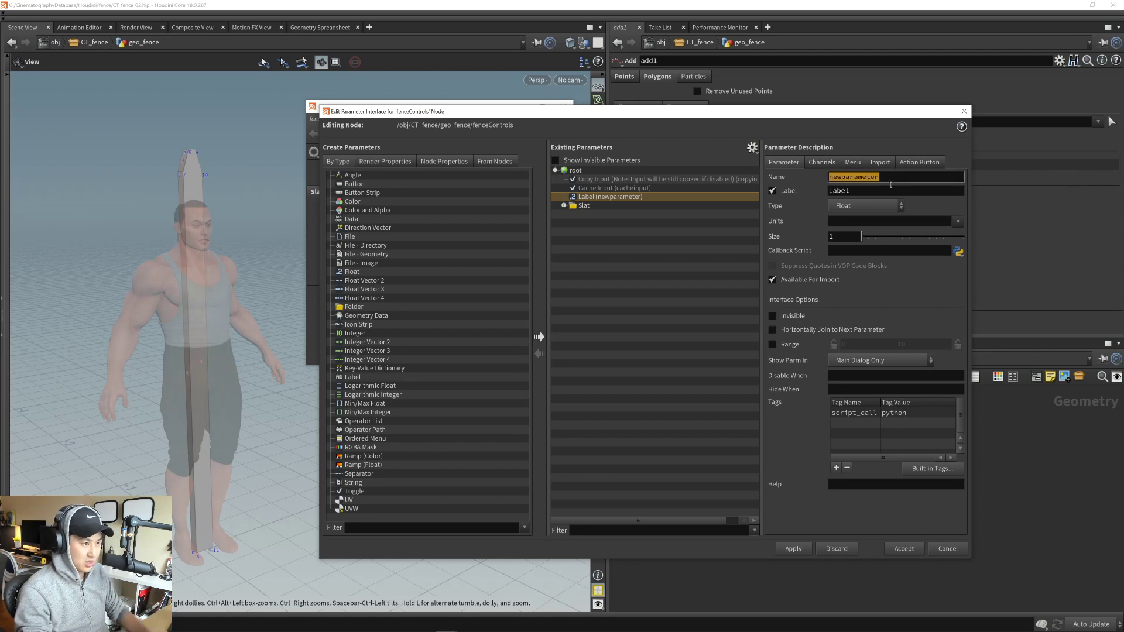
text(fenceWidth)
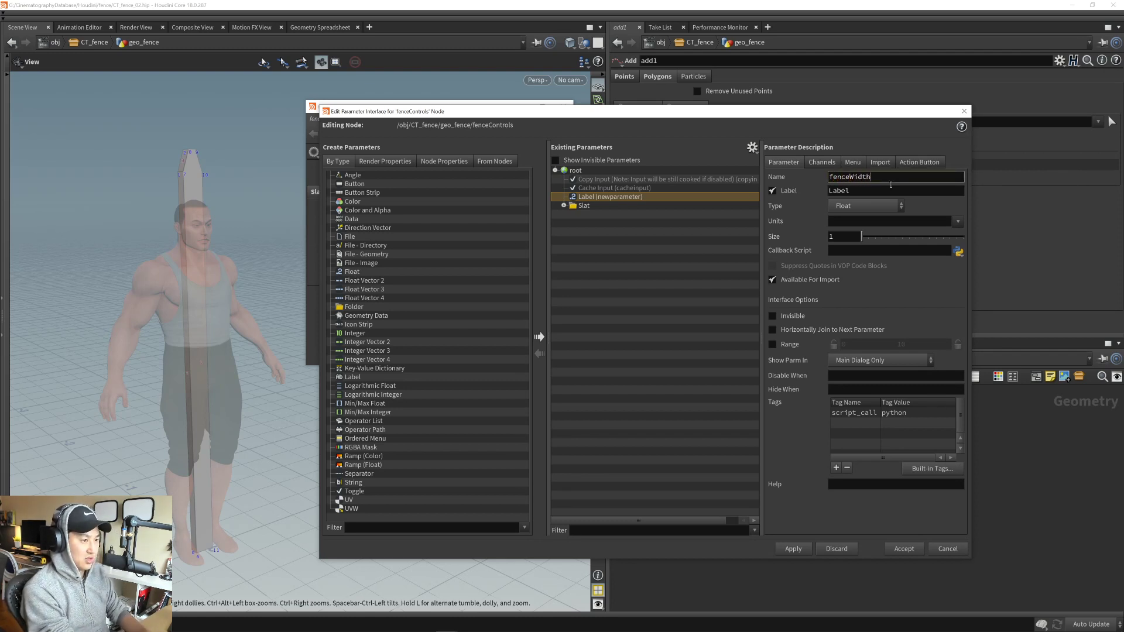
key(Return)
double_click(870, 193)
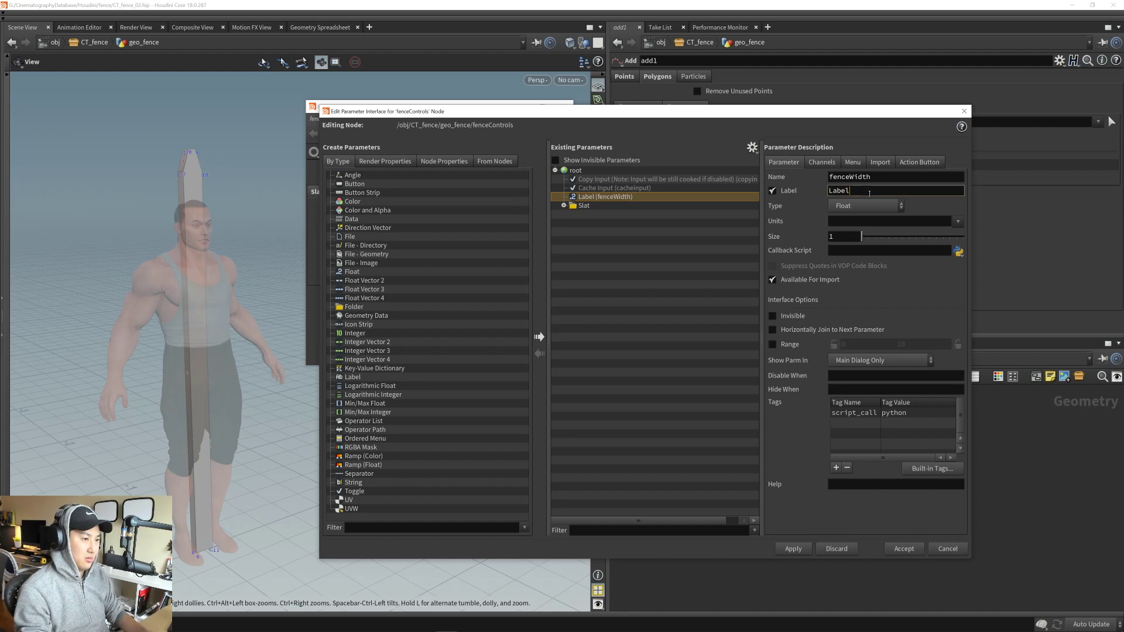
text(Fence Width)
key(Return)
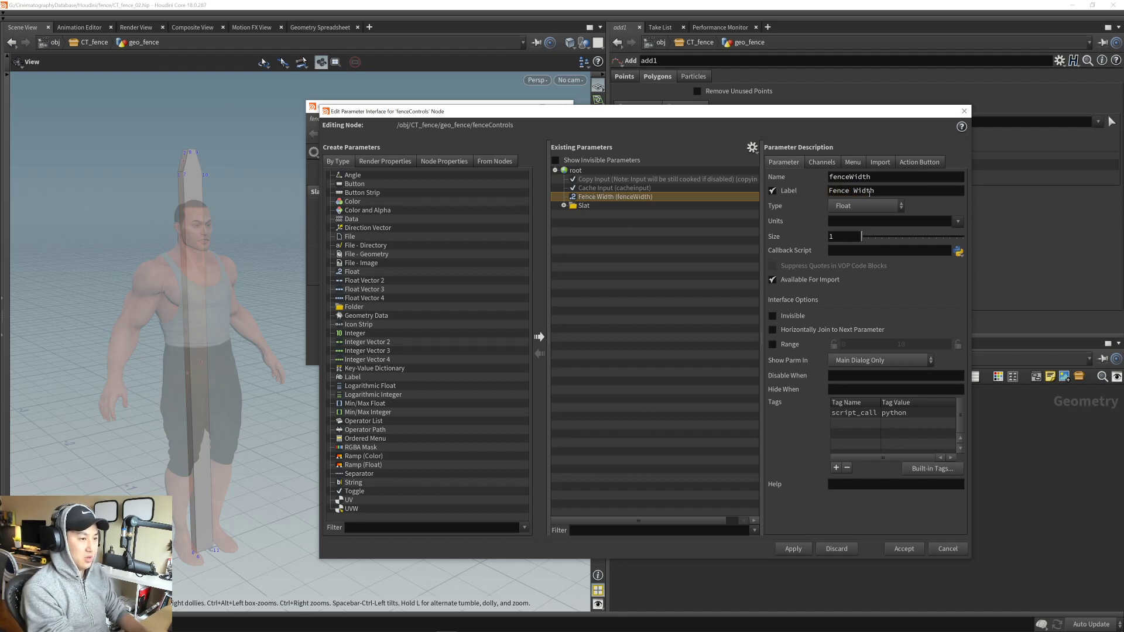
- Enable the Fence Width parameter's range and set its maximum to 4
click(789, 345)
double_click(924, 346)
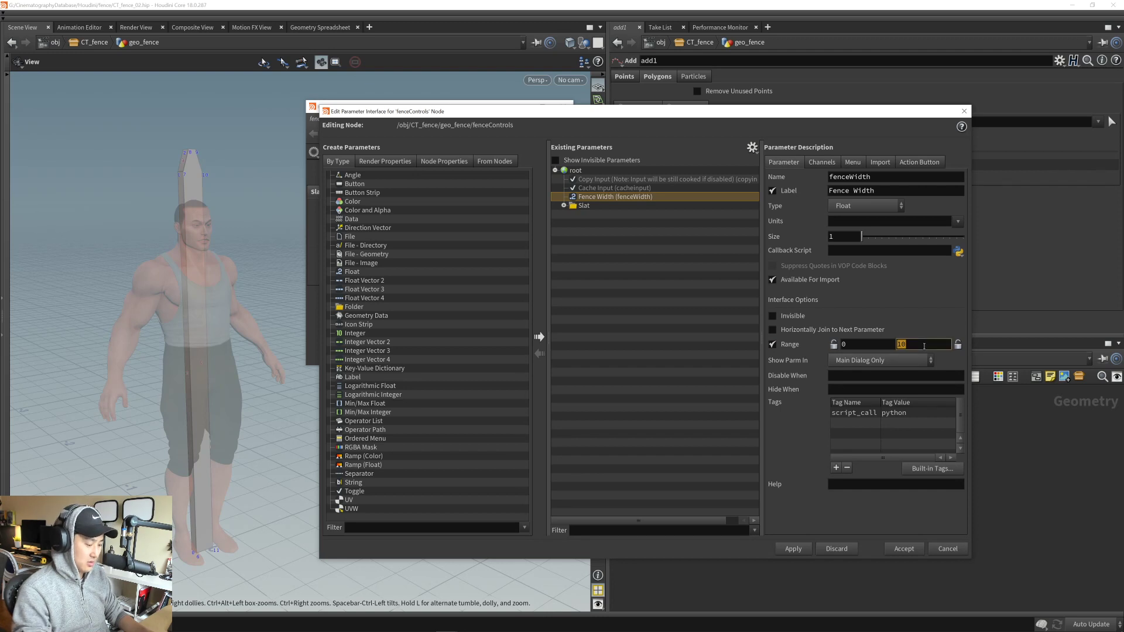
text(4)
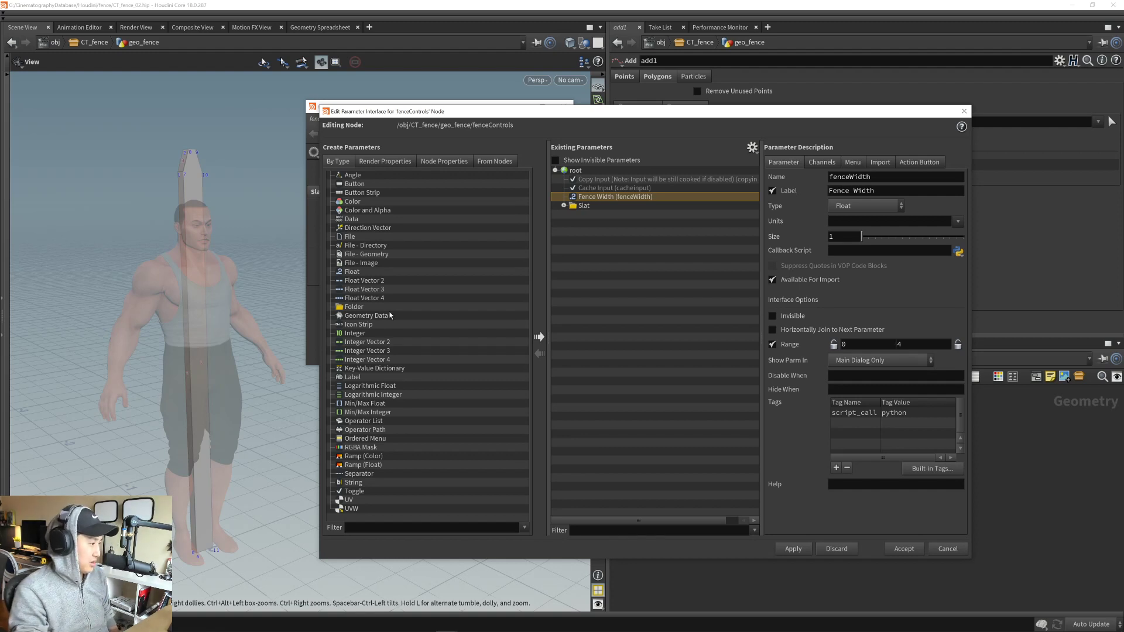
- Add a second float parameter below Fence Width, named fenceHeight and labelled Fence Height, and accept the parameter interface edits
drag(356, 276, 618, 210)
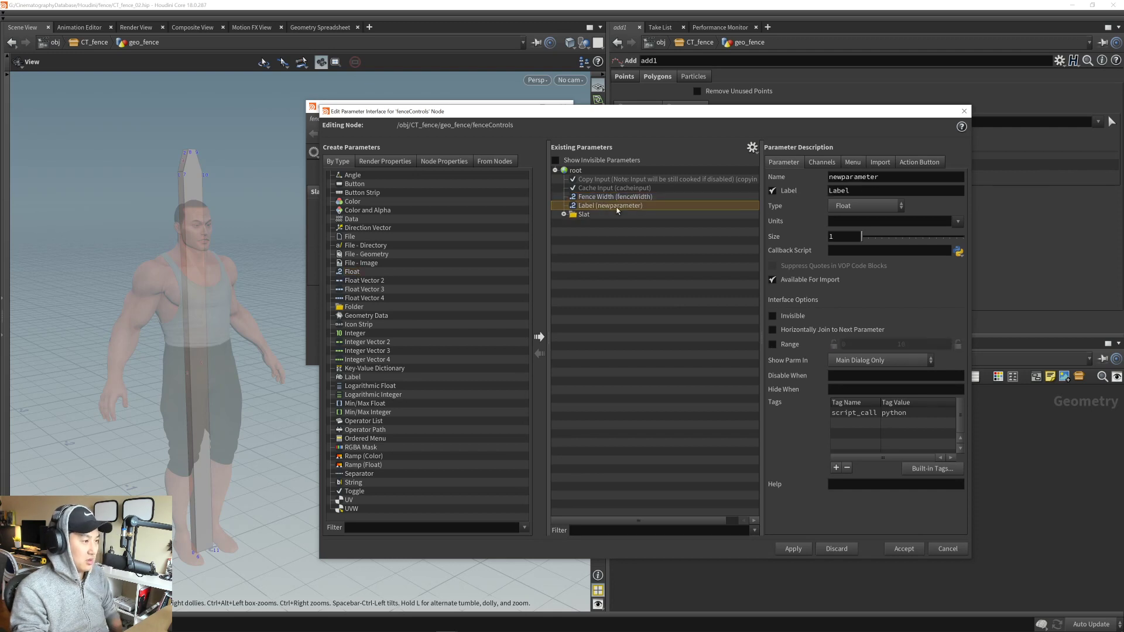
double_click(888, 180)
text(fence)
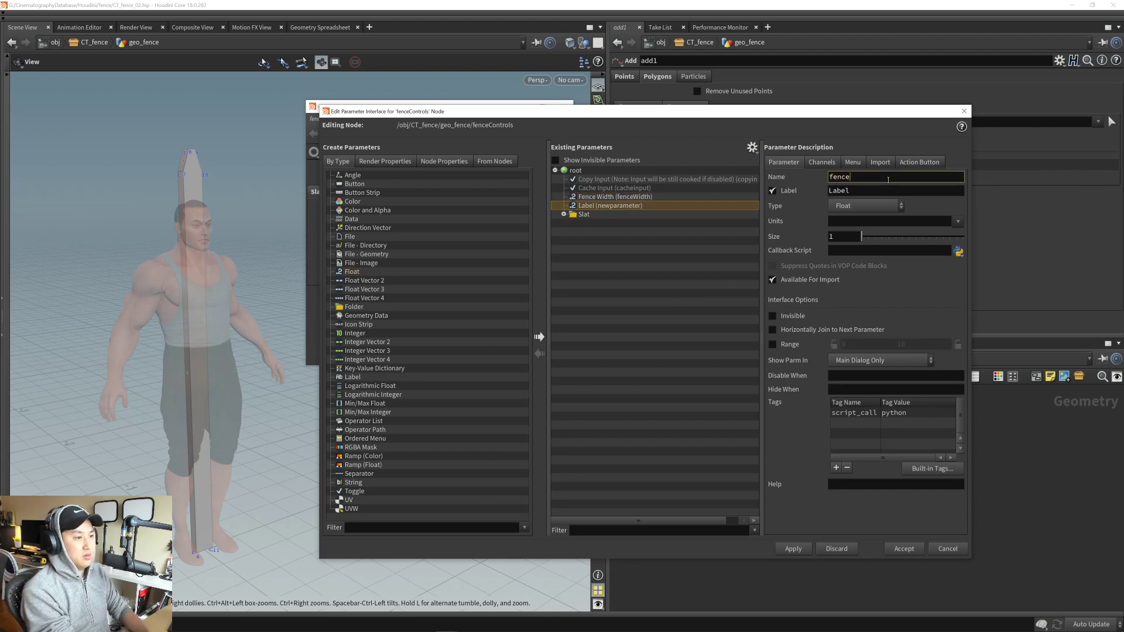
text(Height)
key(Tab)
text(Fe)
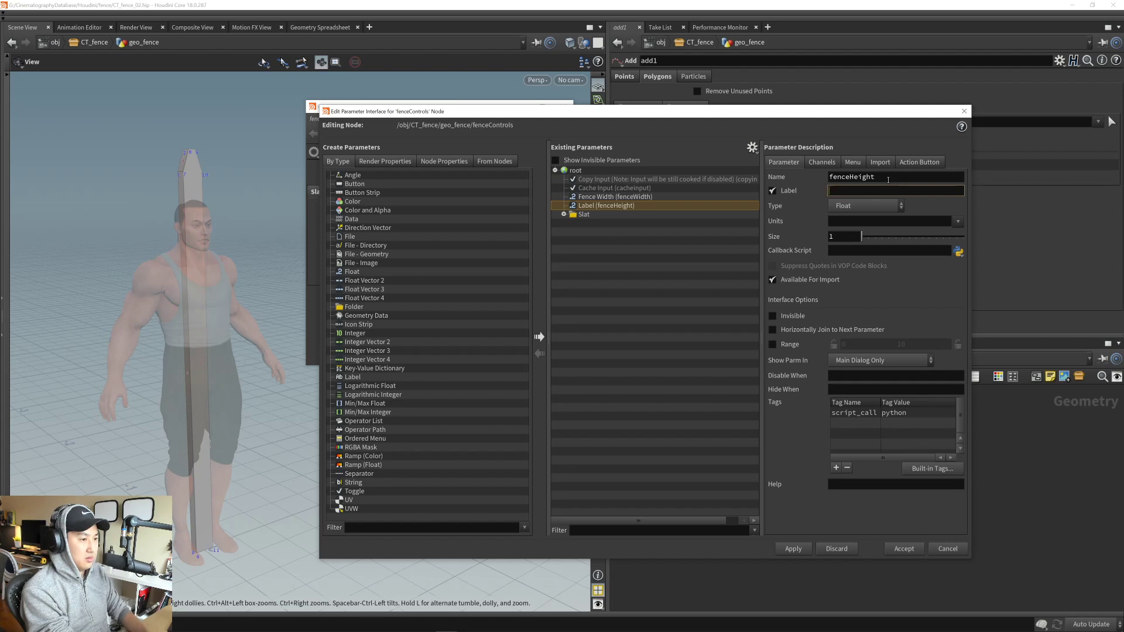
text(nce Height)
key(Return)
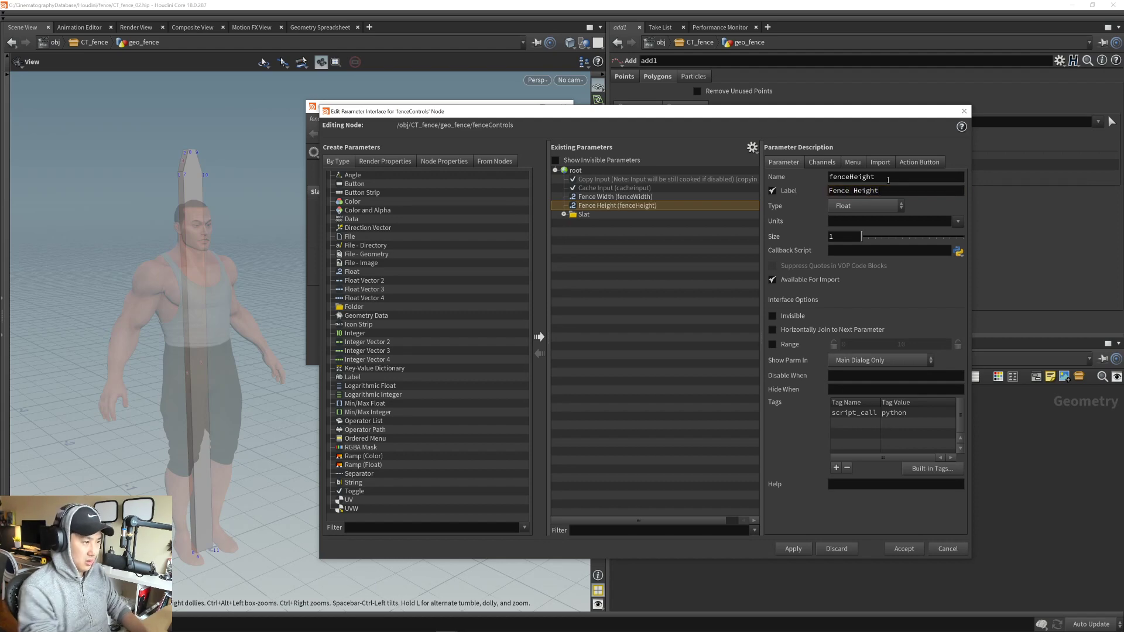
drag(782, 112, 731, 101)
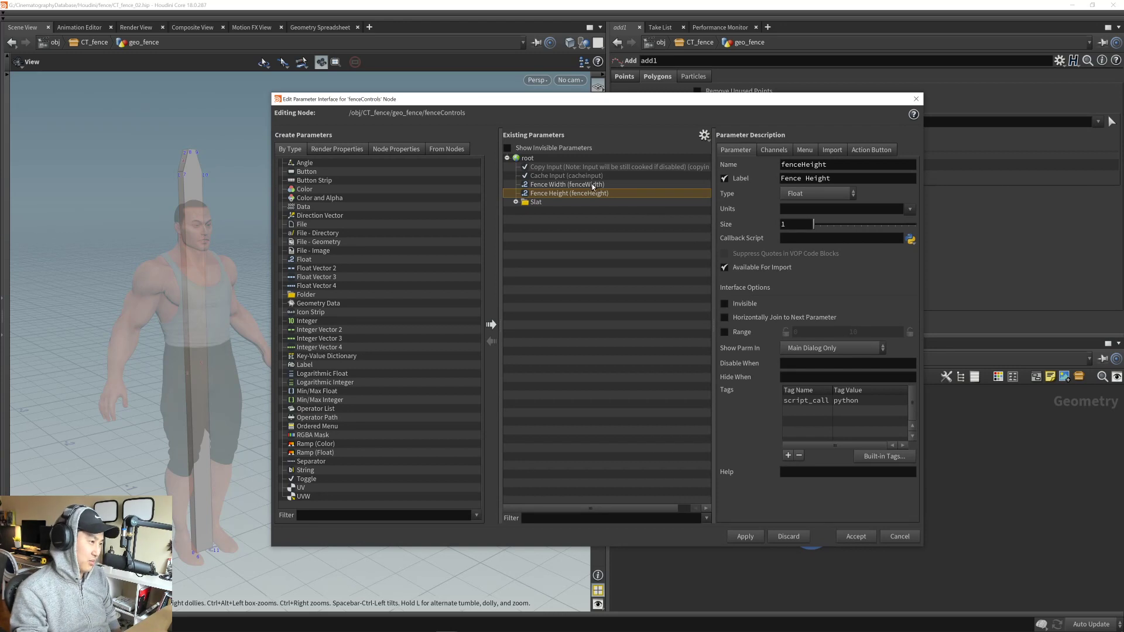
drag(634, 101, 629, 102)
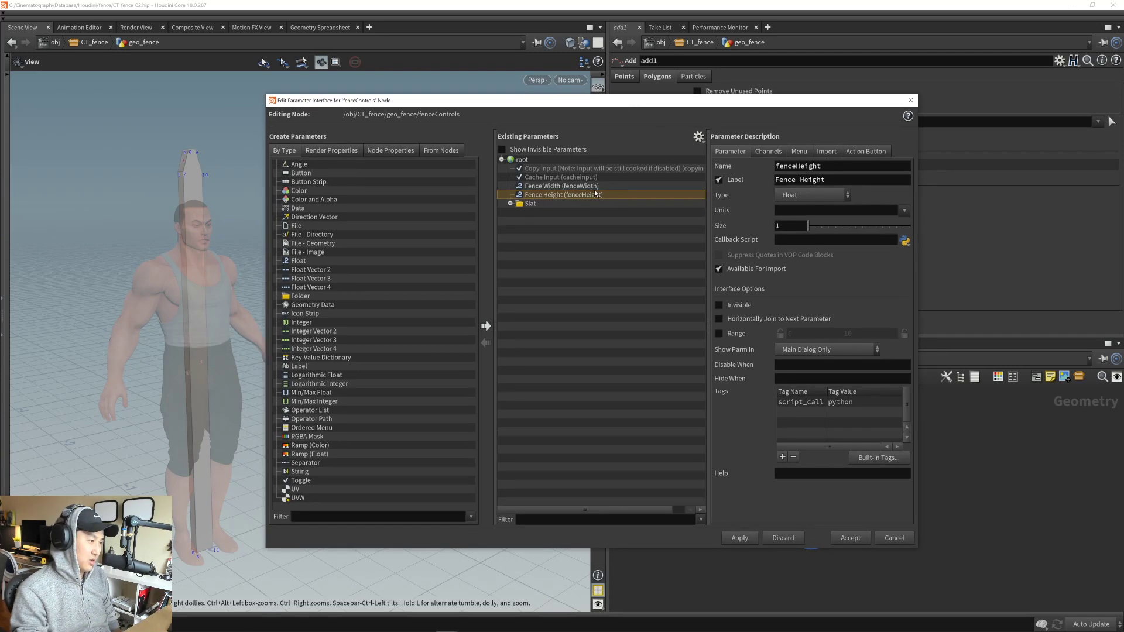
click(739, 538)
click(850, 538)
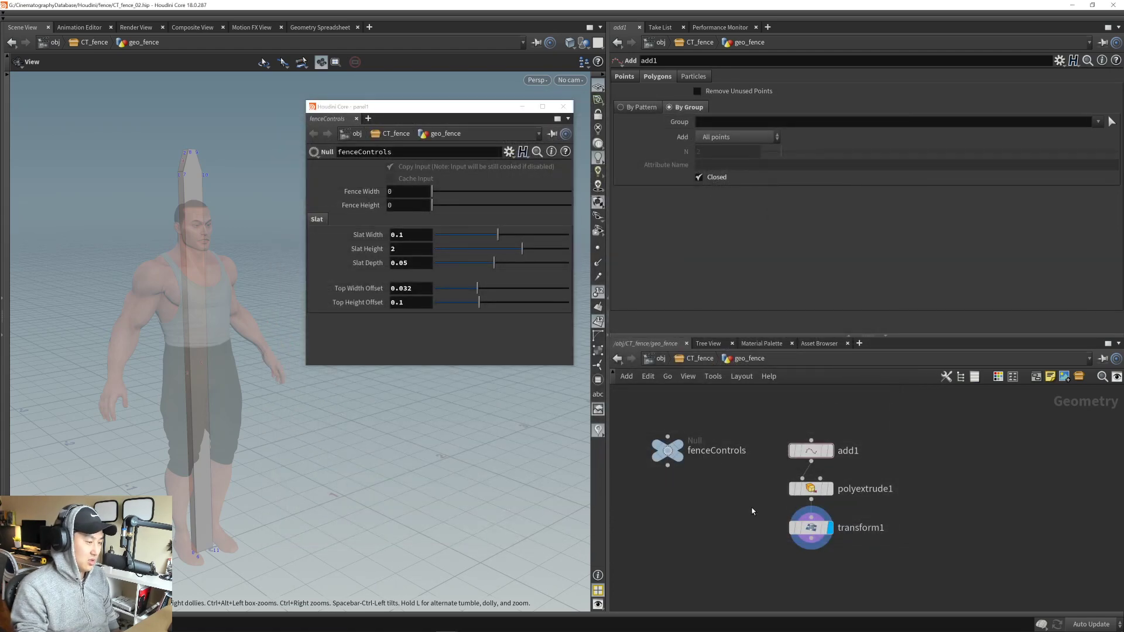
- Set both Fence Width and Fence Height to 2 on the fenceControls node
middle_drag(752, 511, 768, 486)
click(412, 190)
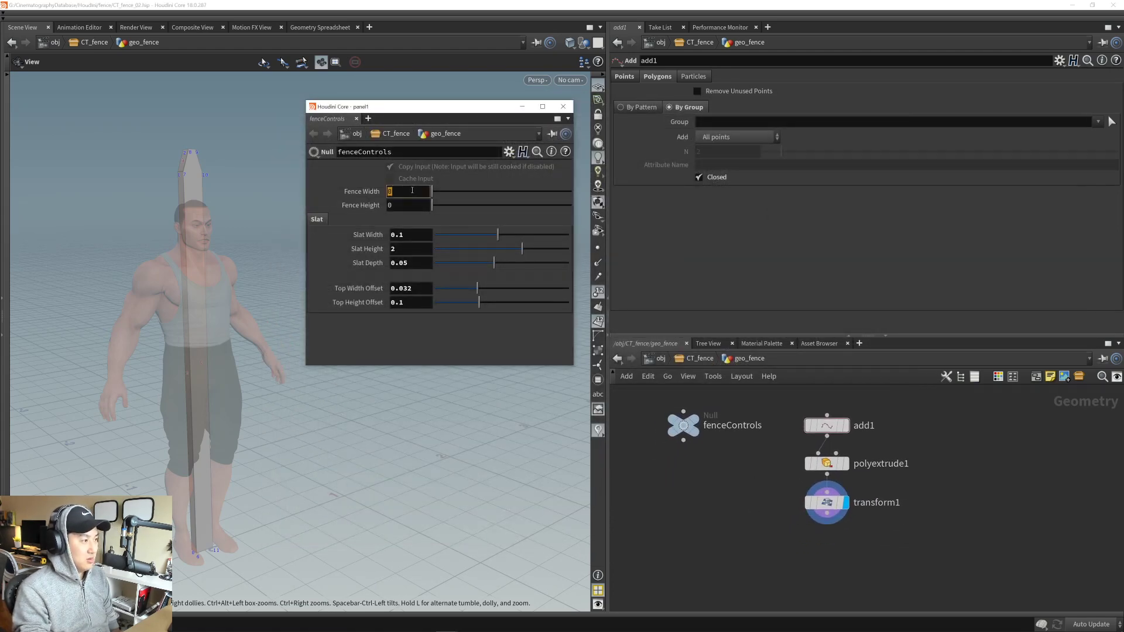
key(Return)
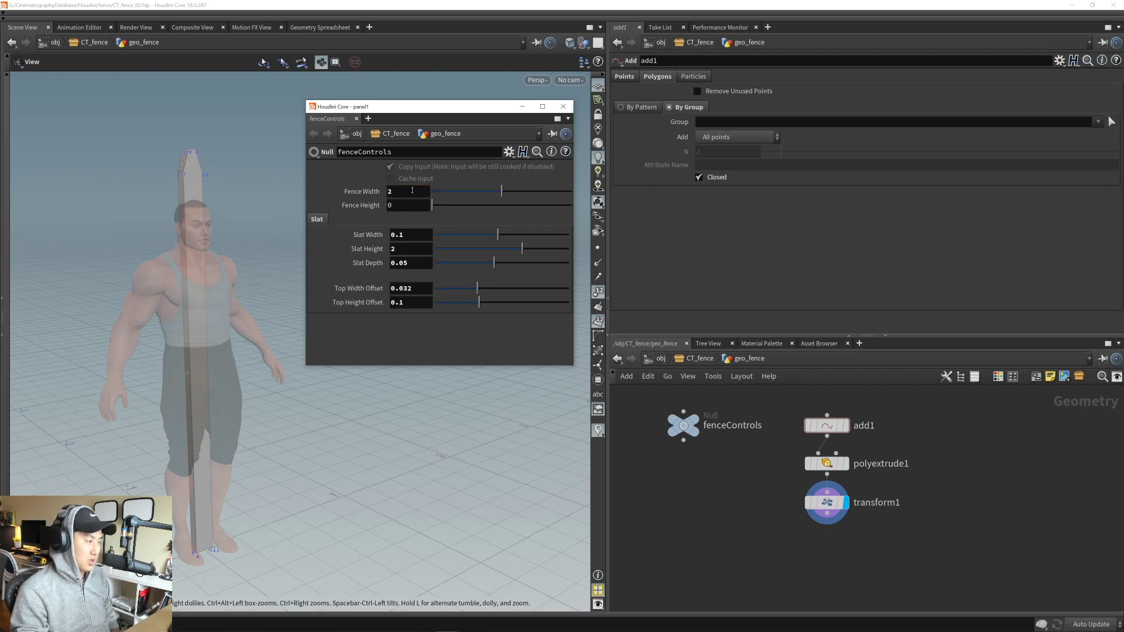
click(407, 207)
text(2)
key(Return)
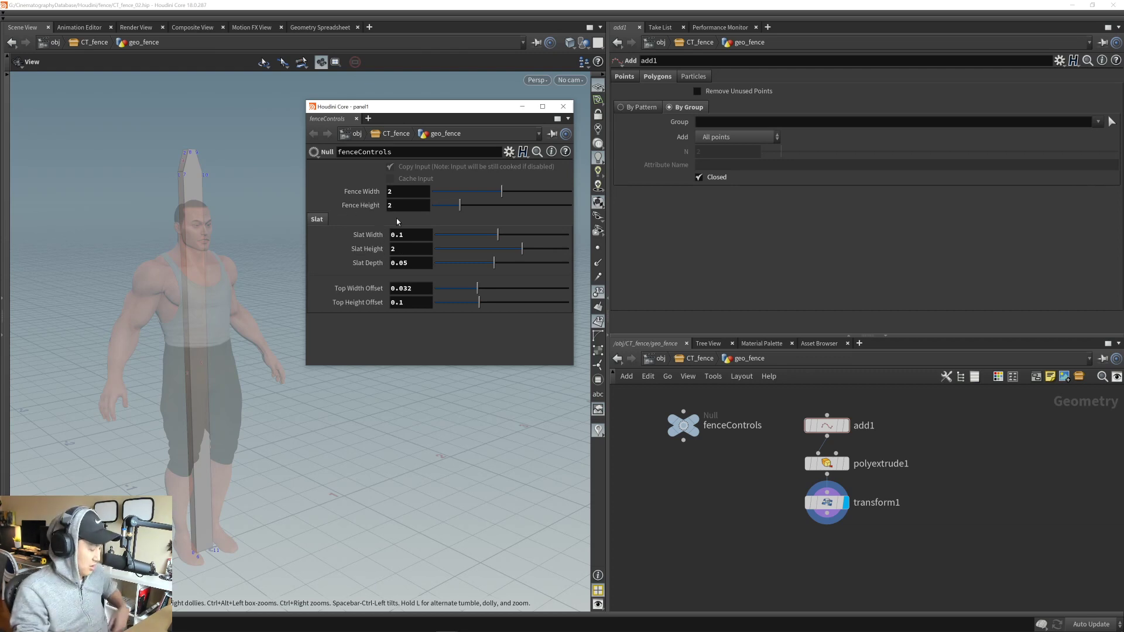
- Switch to the browser and compare the Home Depot stockade fence photo with the Wayfair yard fence panel page
key(alt+Tab)
key(alt+Tab)
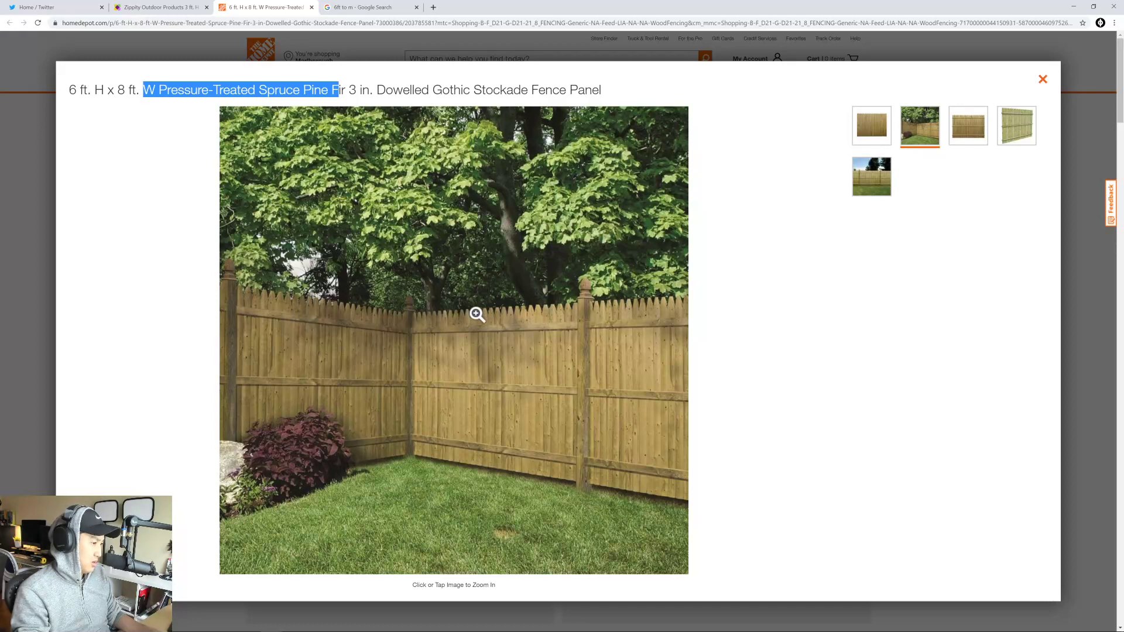
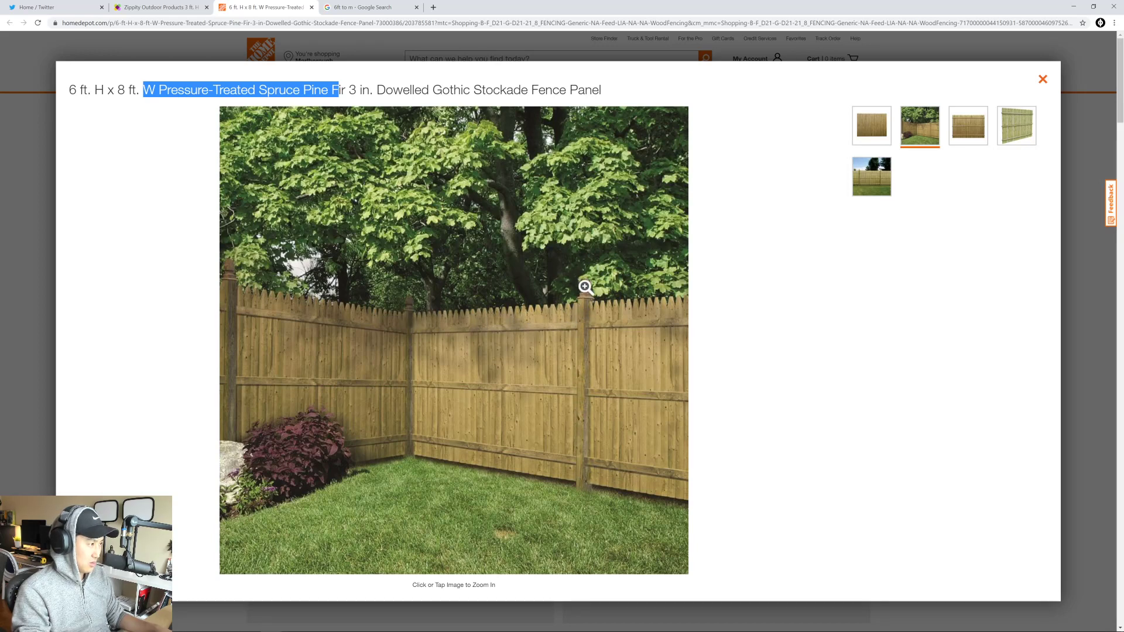
click(35, 201)
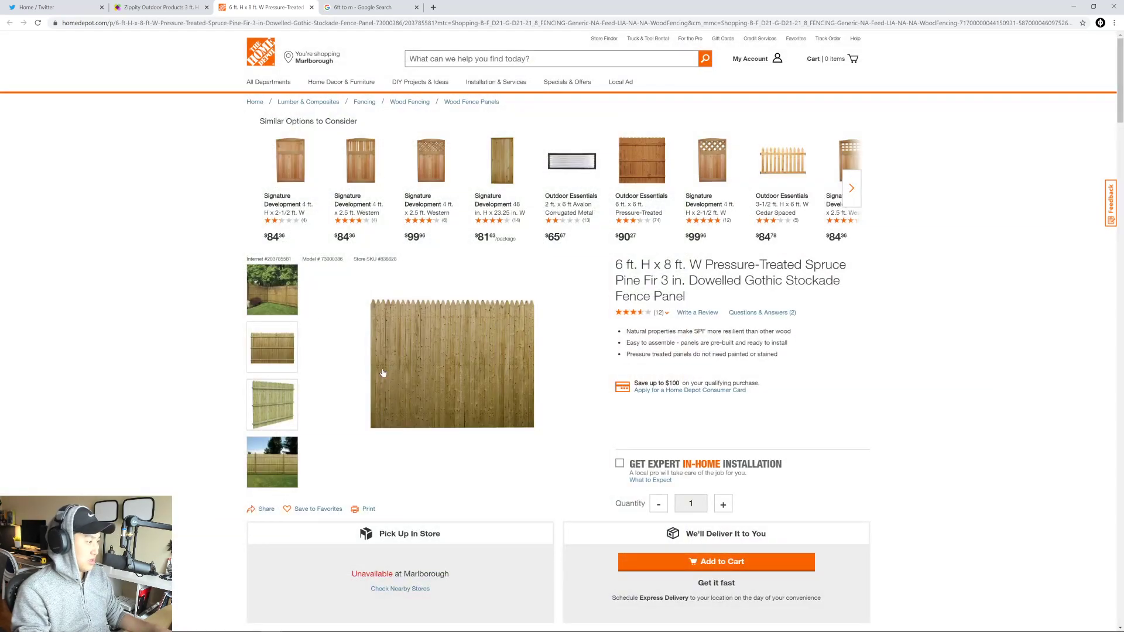
click(173, 7)
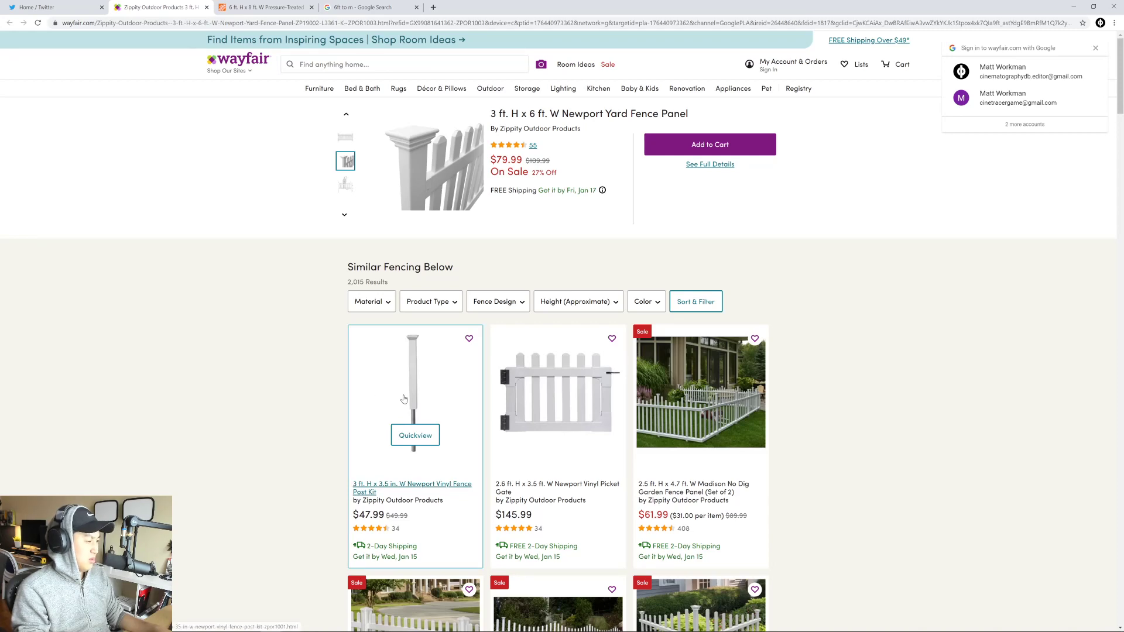
scroll(404, 400, down, 3)
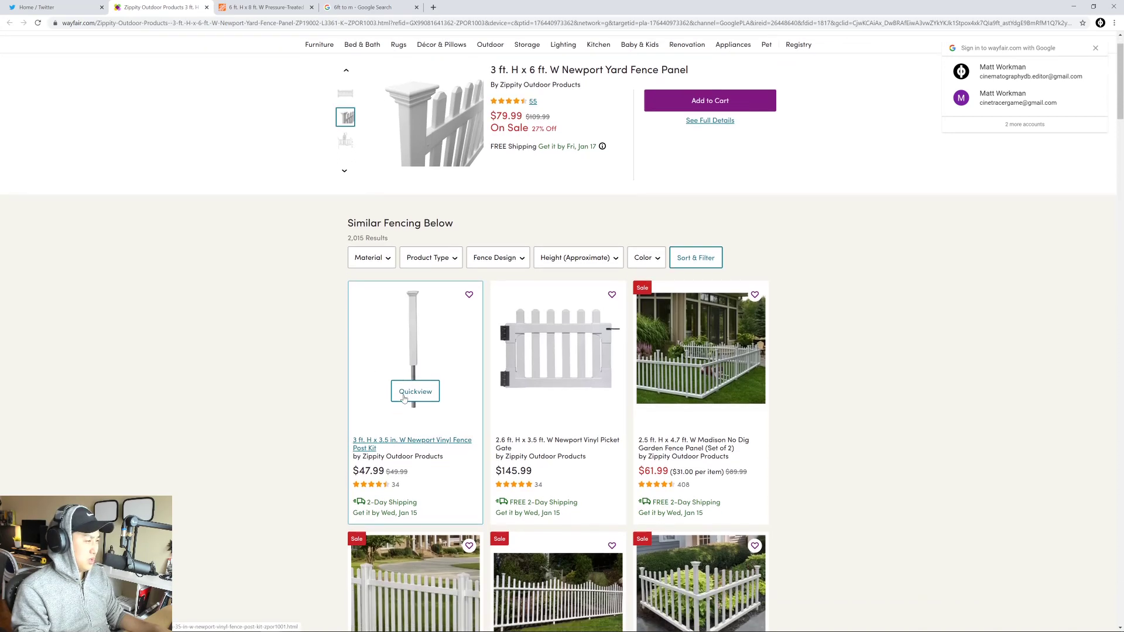
scroll(404, 399, up, 3)
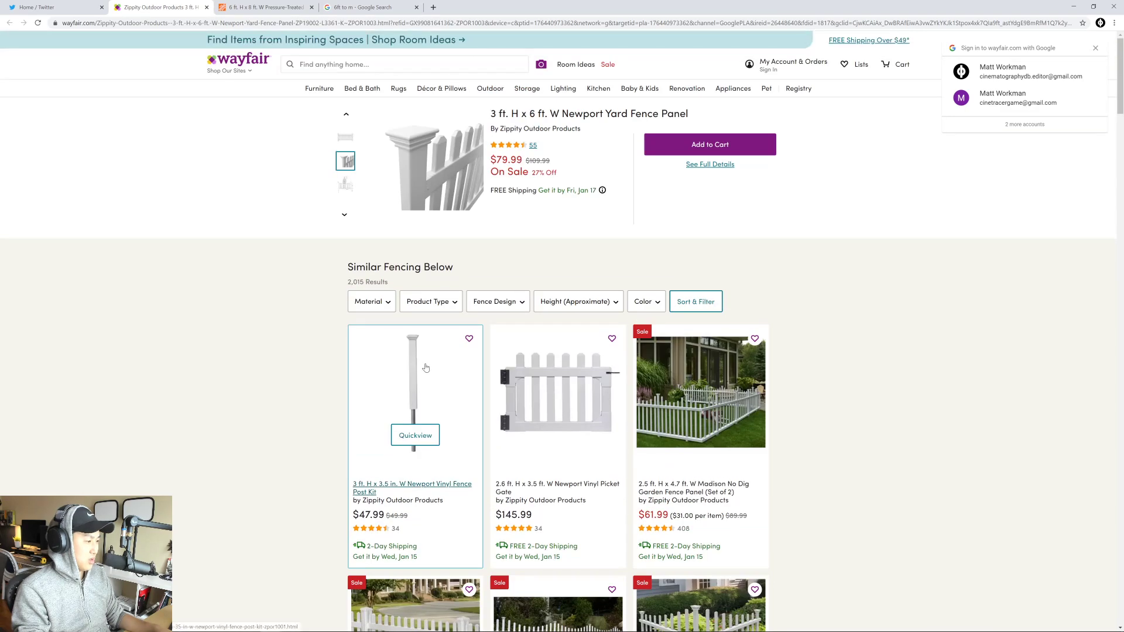
click(266, 7)
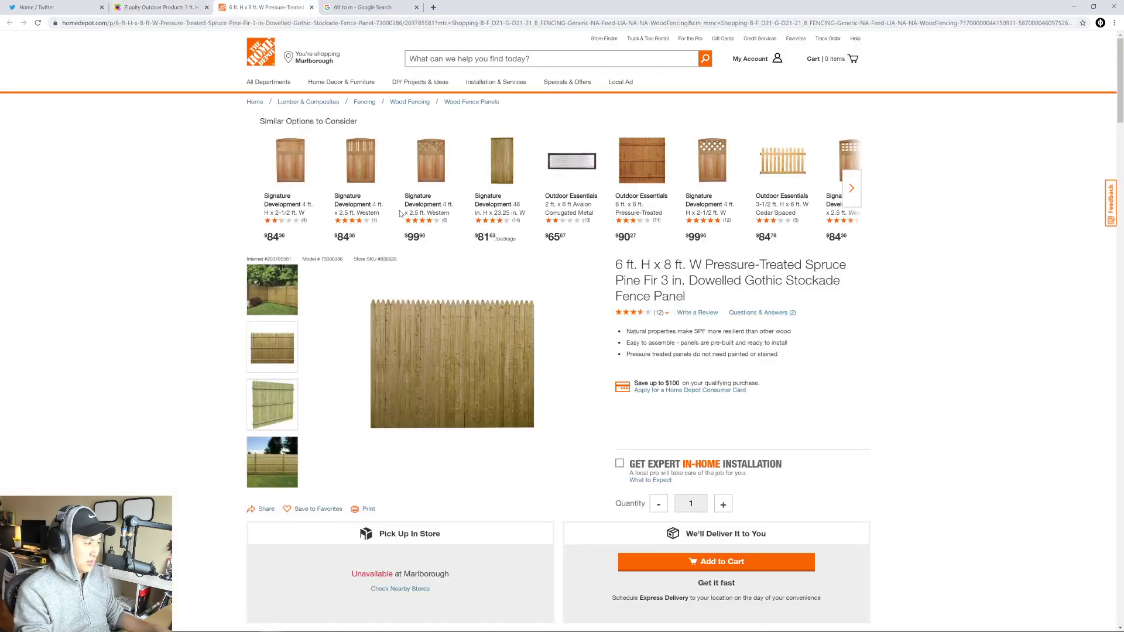
click(282, 303)
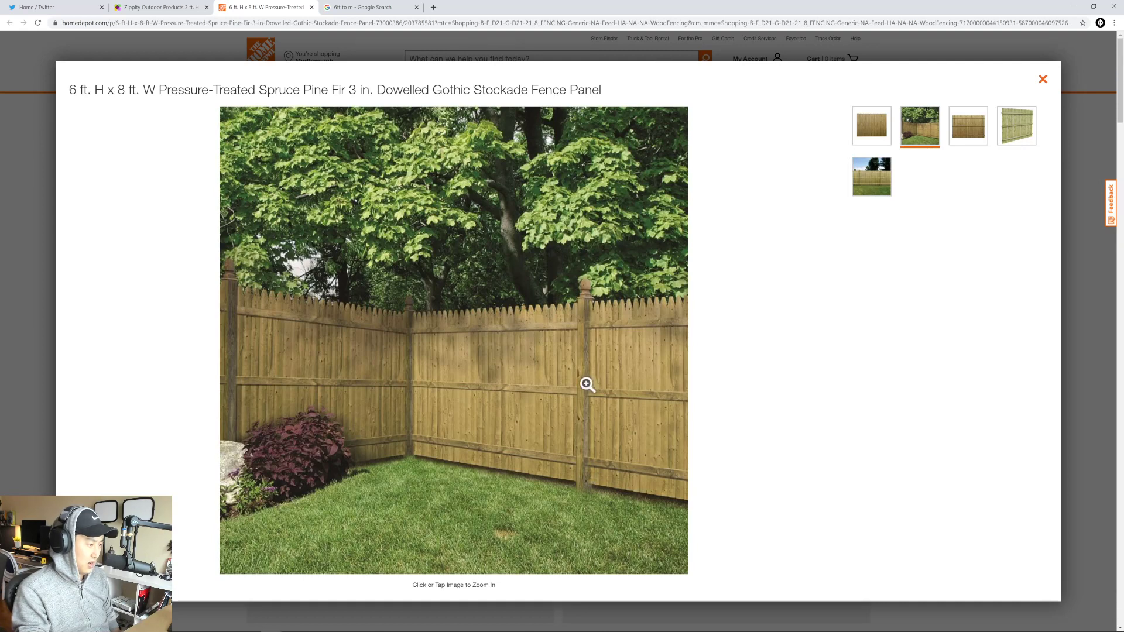
click(158, 7)
- Switch to Unreal Editor and examine the Procedural Mesh Init function graph of the CT_terrain_base blueprint
key(alt+Tab)
key(alt+Tab)
key(alt+Tab)
key(alt+Tab)
key(alt+Tab)
key(alt+Tab)
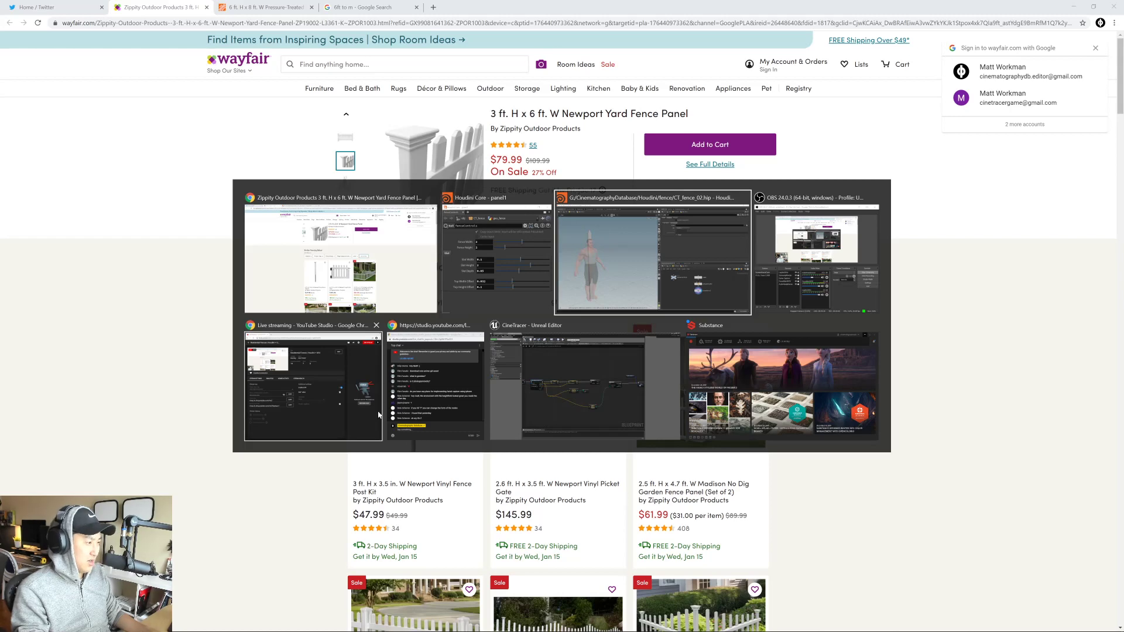
scroll(544, 240, down, 2)
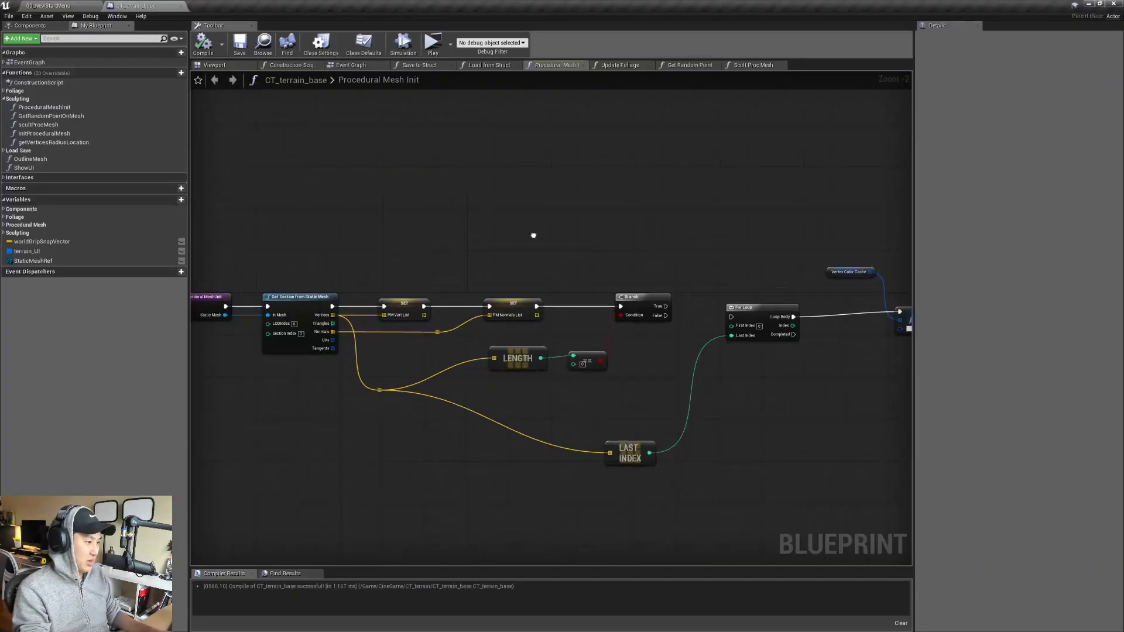
scroll(577, 266, up, 1)
scroll(562, 272, down, 1)
scroll(544, 269, up, 1)
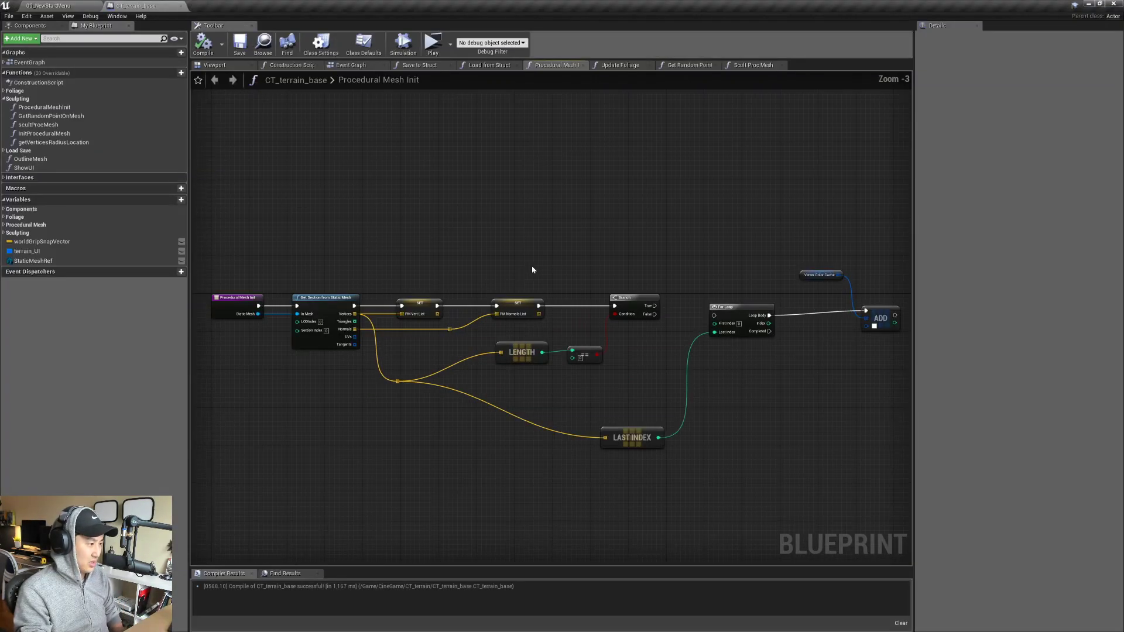
right_drag(532, 269, 606, 263)
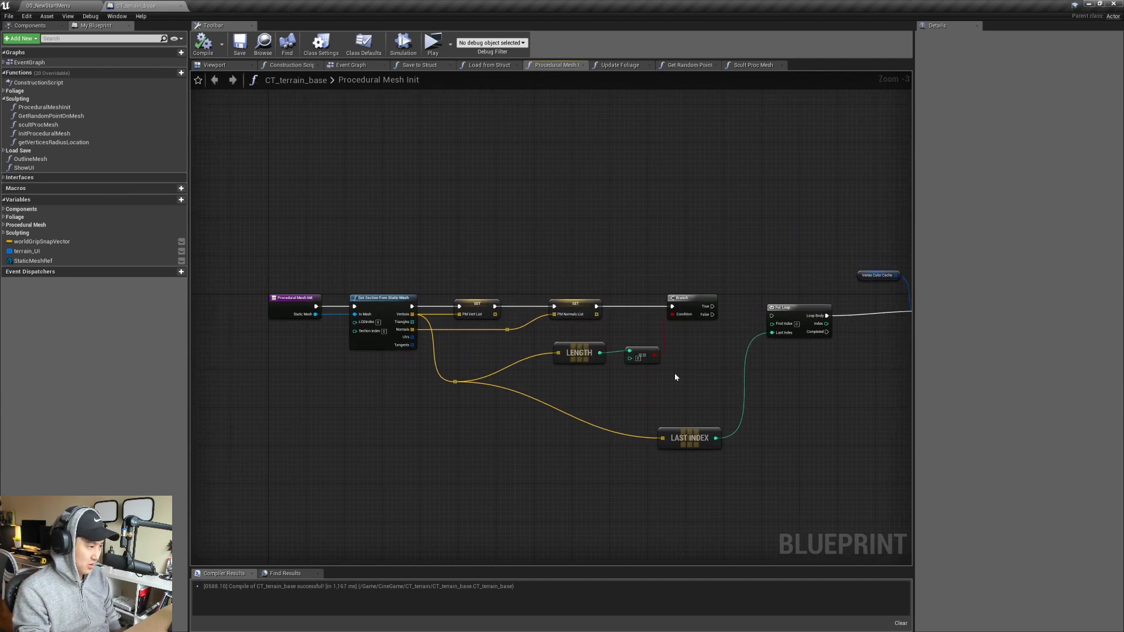
right_drag(674, 372, 643, 374)
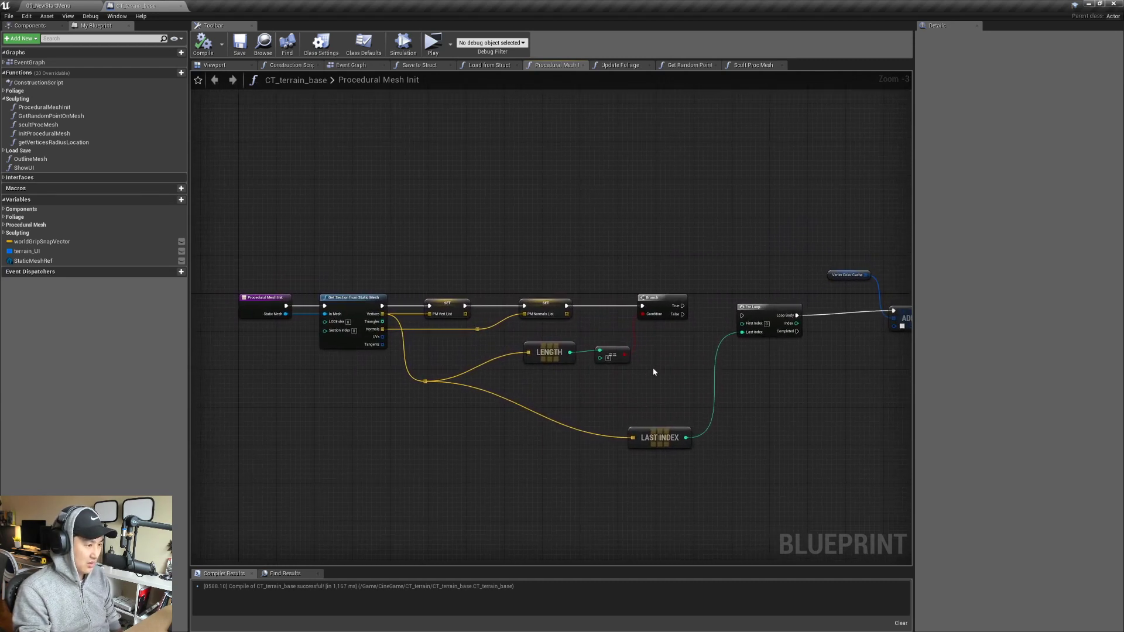
right_drag(730, 281, 662, 284)
drag(646, 251, 822, 398)
click(727, 354)
right_drag(614, 286, 673, 292)
drag(697, 235, 861, 392)
click(656, 258)
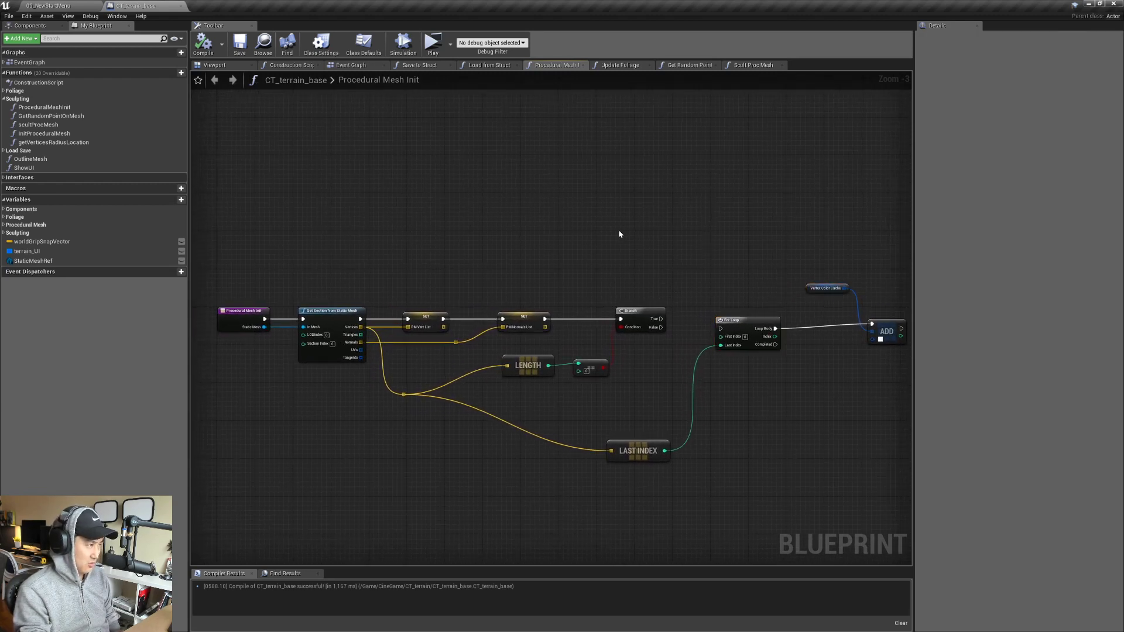
right_drag(562, 232, 544, 227)
right_drag(427, 239, 437, 236)
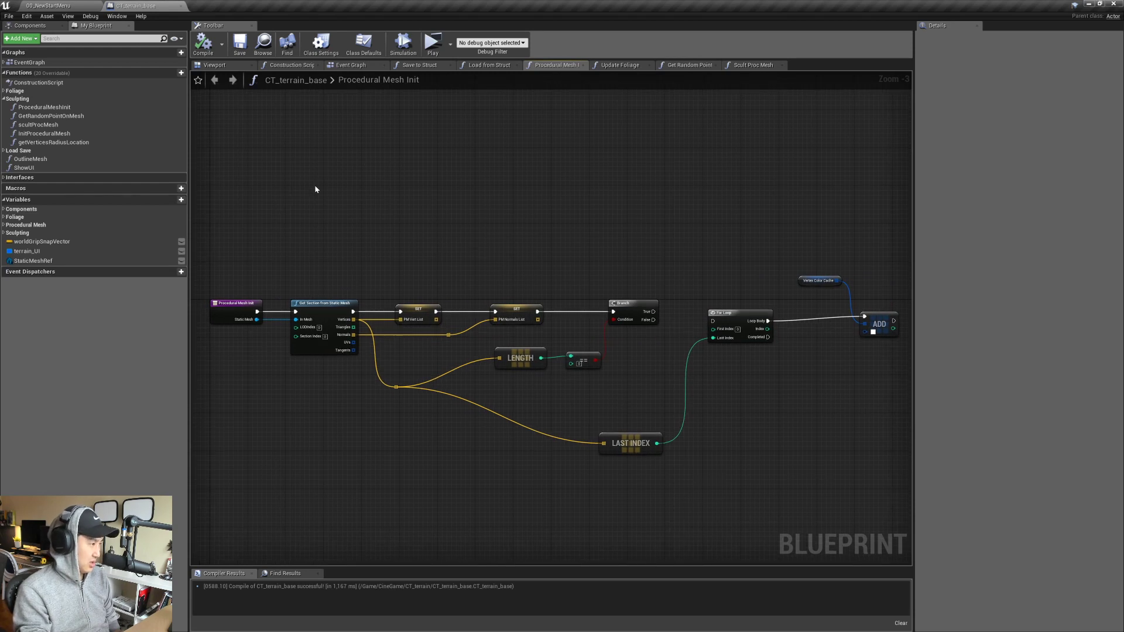
- Open the StaticMeshes folder of CT_Block from the 00_NewStartMenu level editor and look at the SM_fence meshes
click(72, 6)
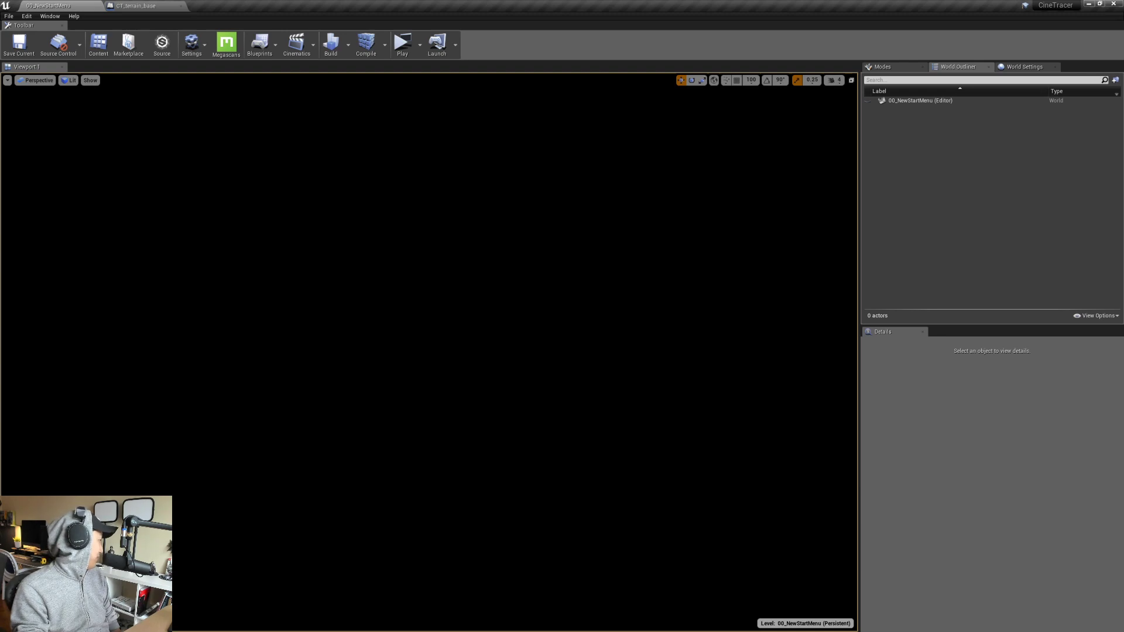
drag(0, 117, 377, 607)
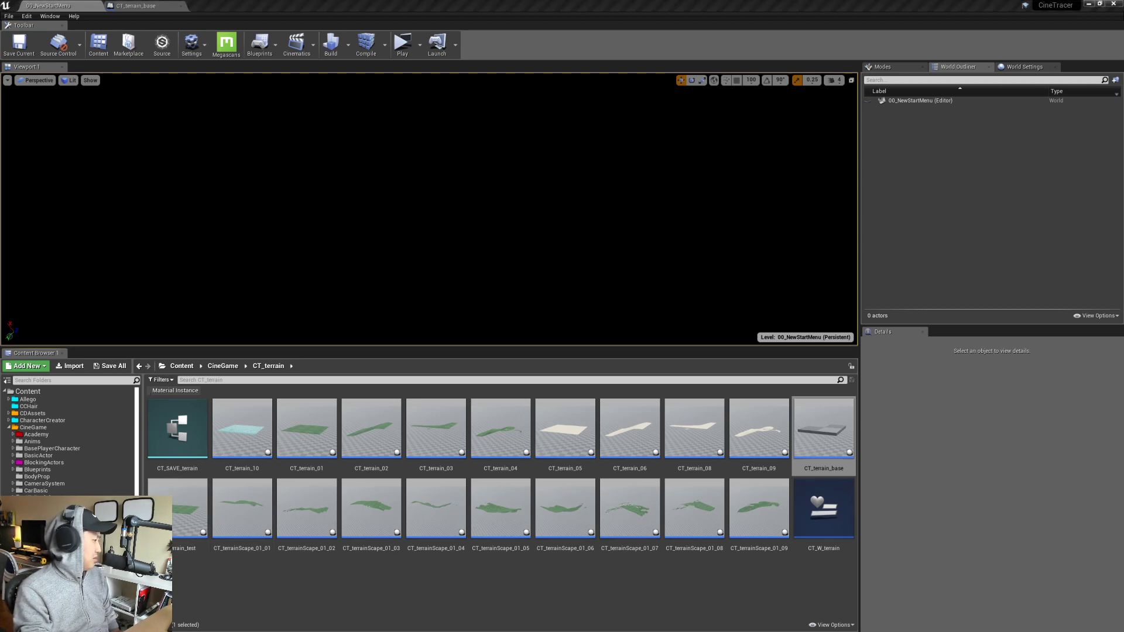
click(36, 526)
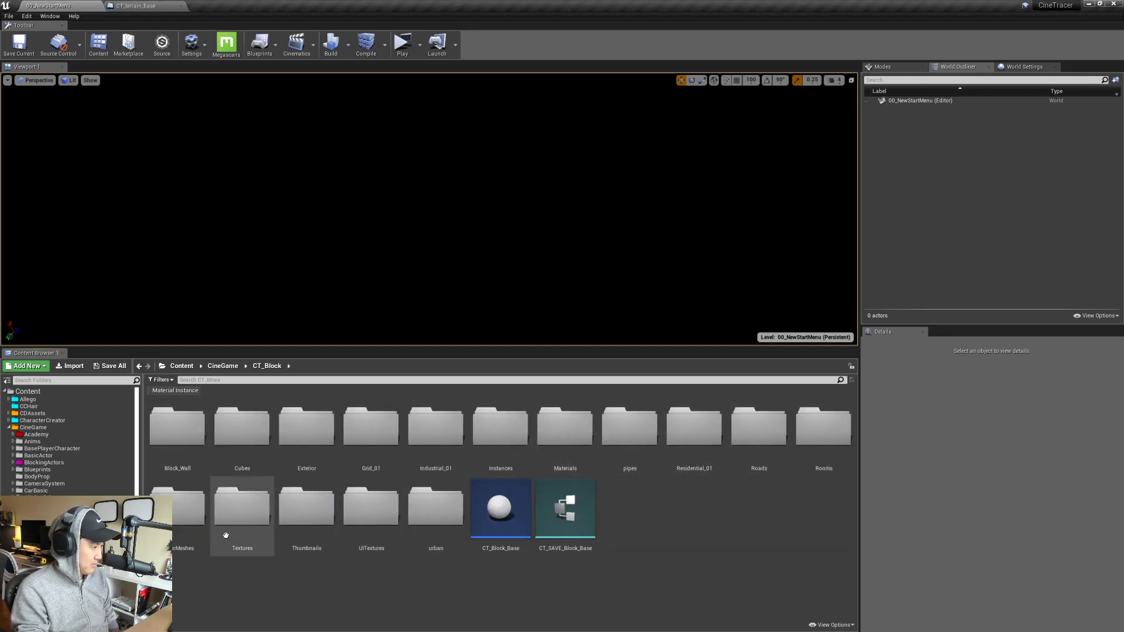
double_click(187, 510)
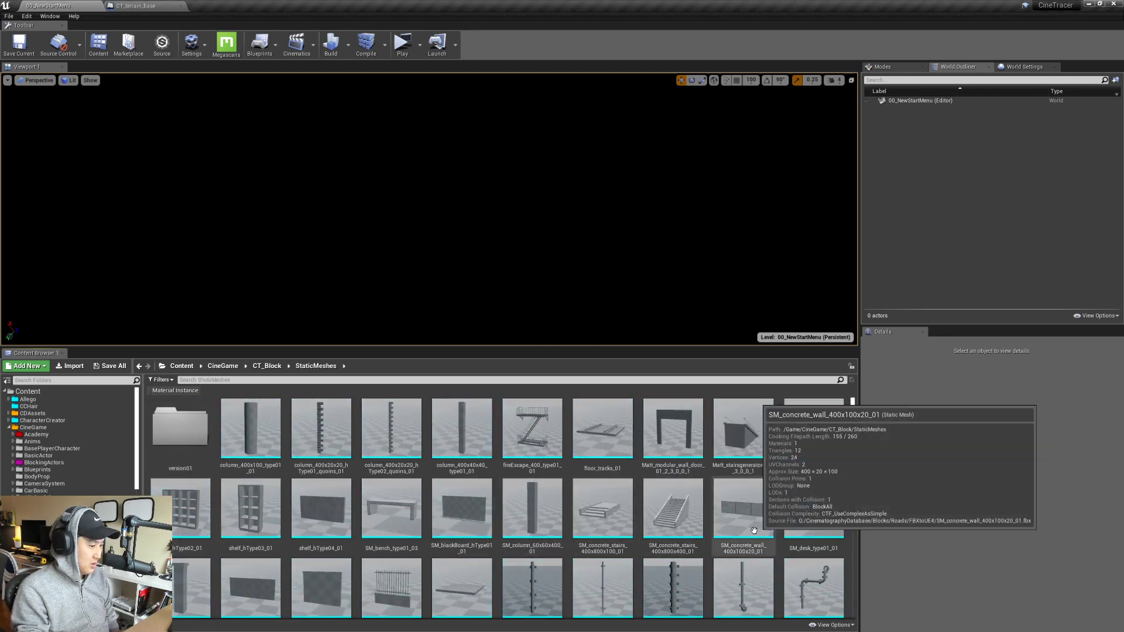
scroll(754, 530, down, 3)
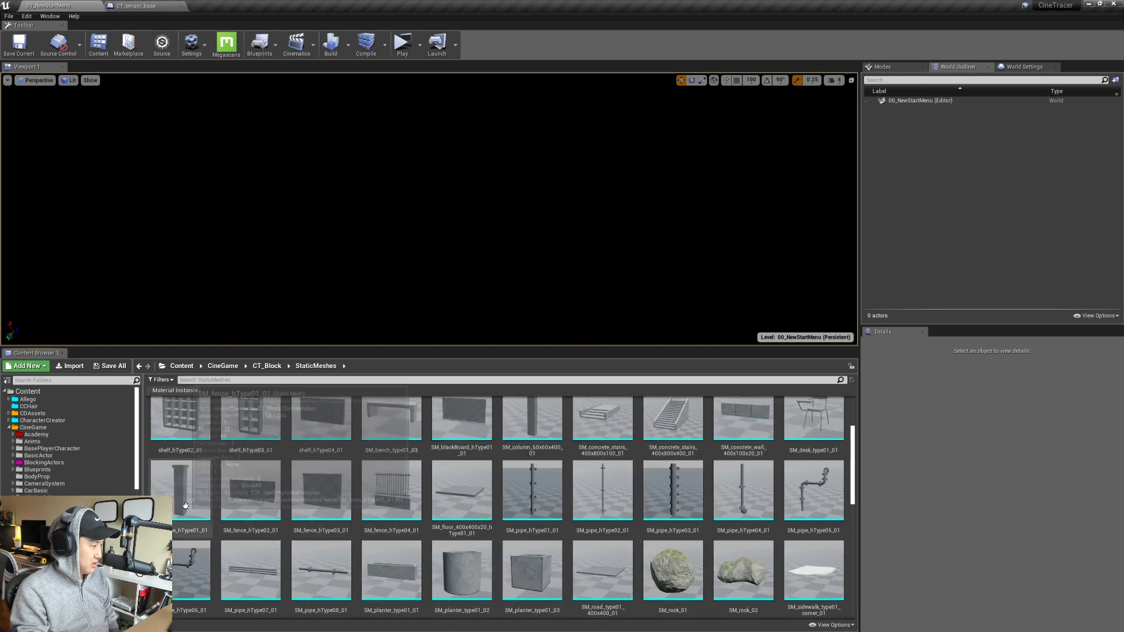
click(185, 506)
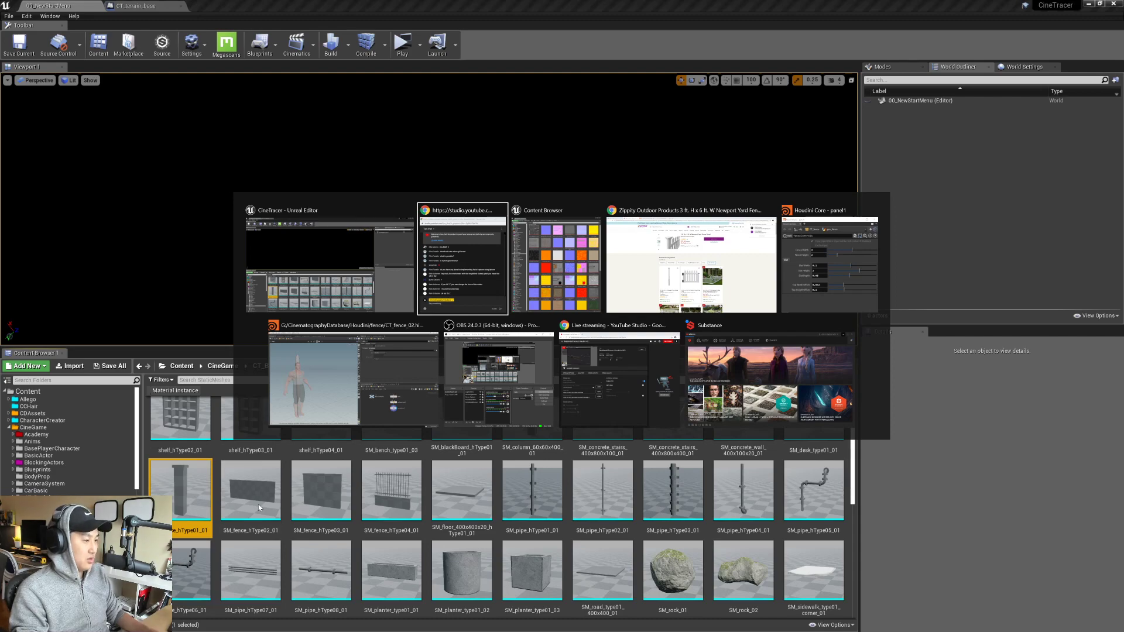
- Switch to Houdini and add a folder labelled Post below the Slat folder in the fenceControls parameter interface
key(Tab)
click(342, 399)
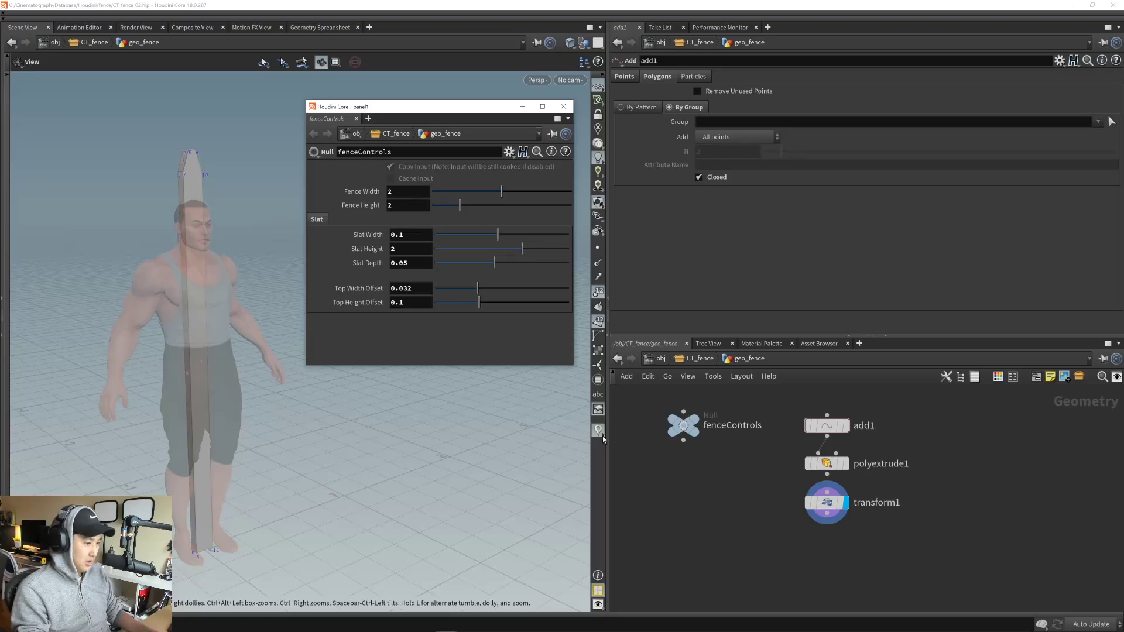
middle_drag(749, 477, 741, 478)
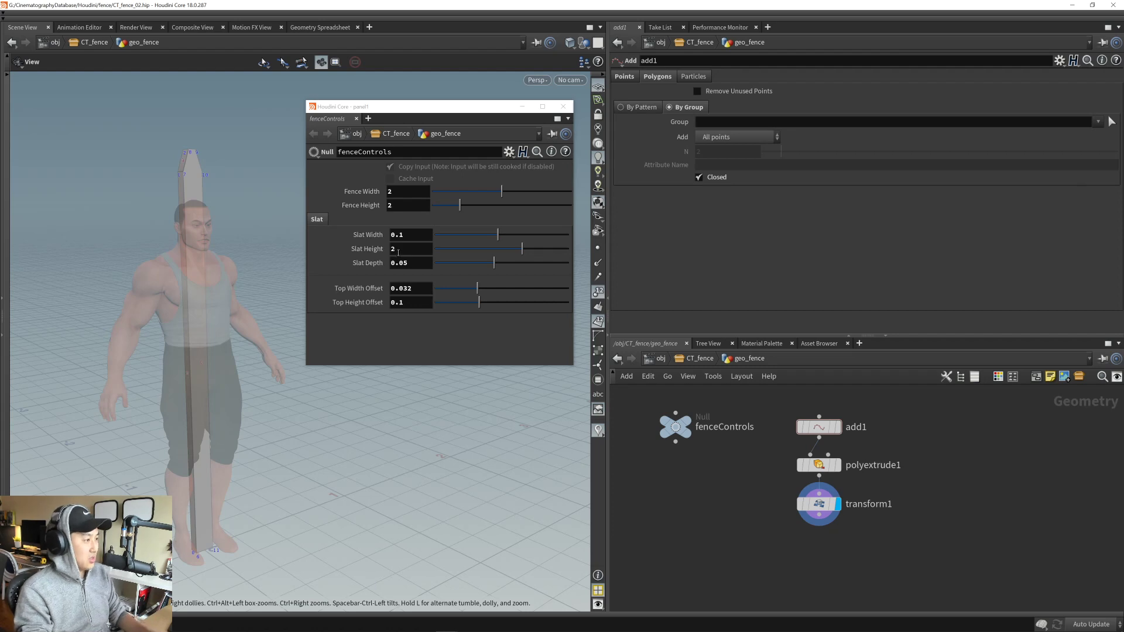
click(509, 152)
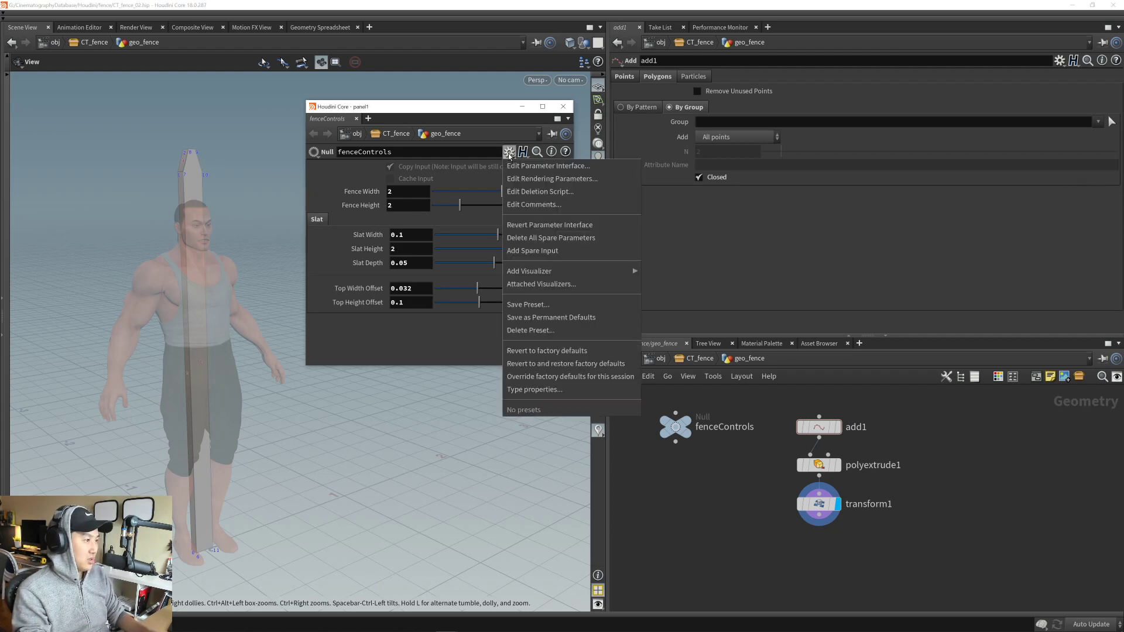
click(533, 165)
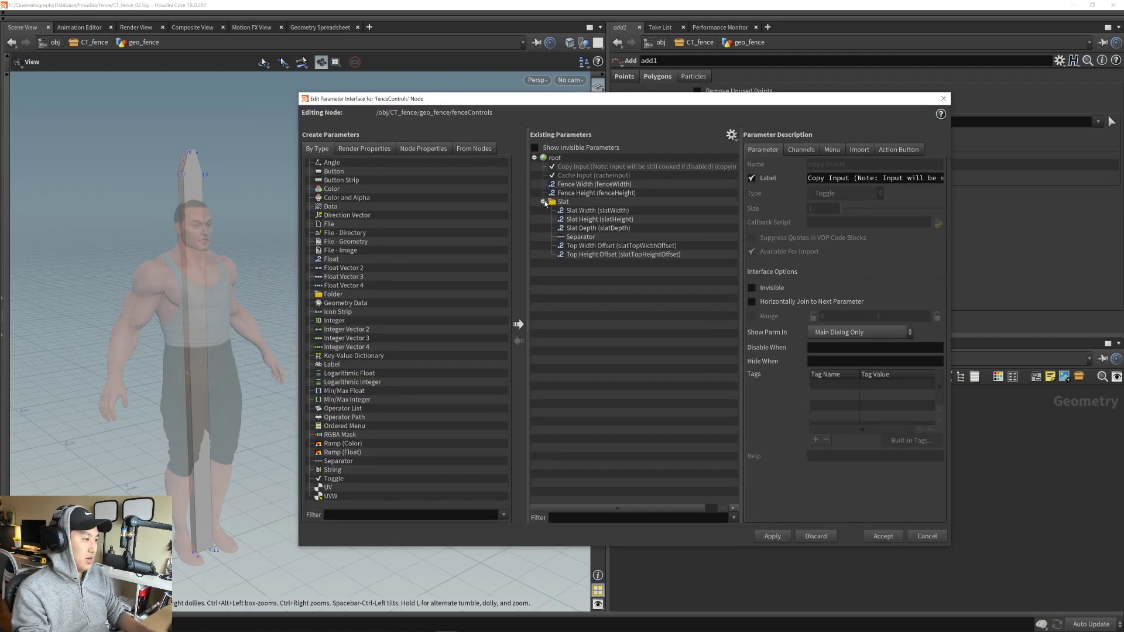
click(544, 202)
click(564, 202)
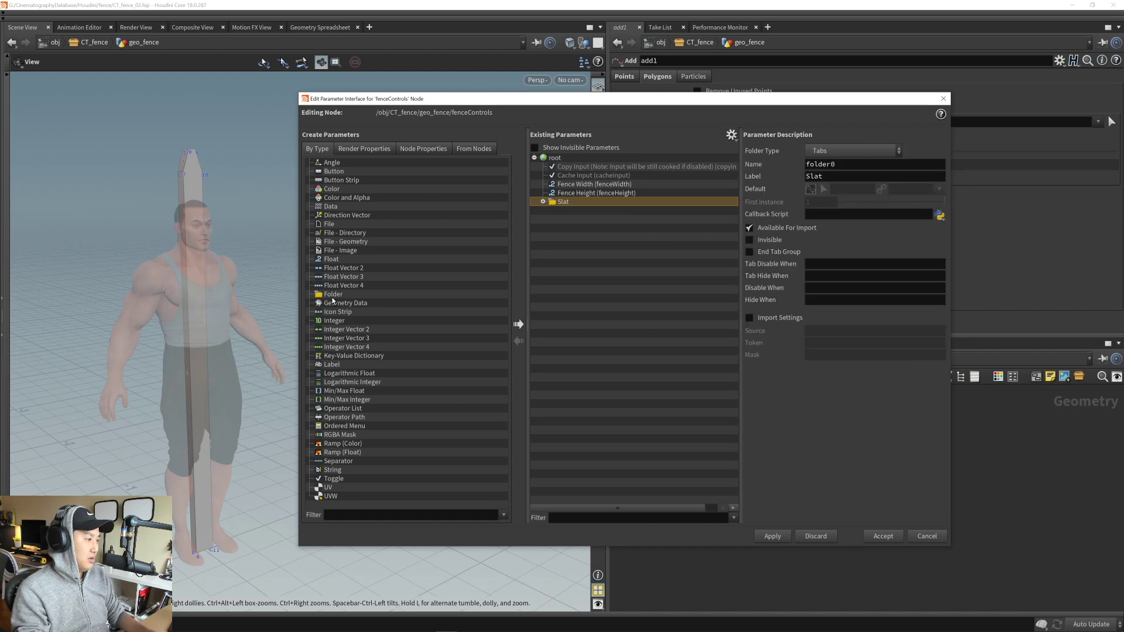
drag(332, 297, 600, 244)
drag(806, 178, 854, 178)
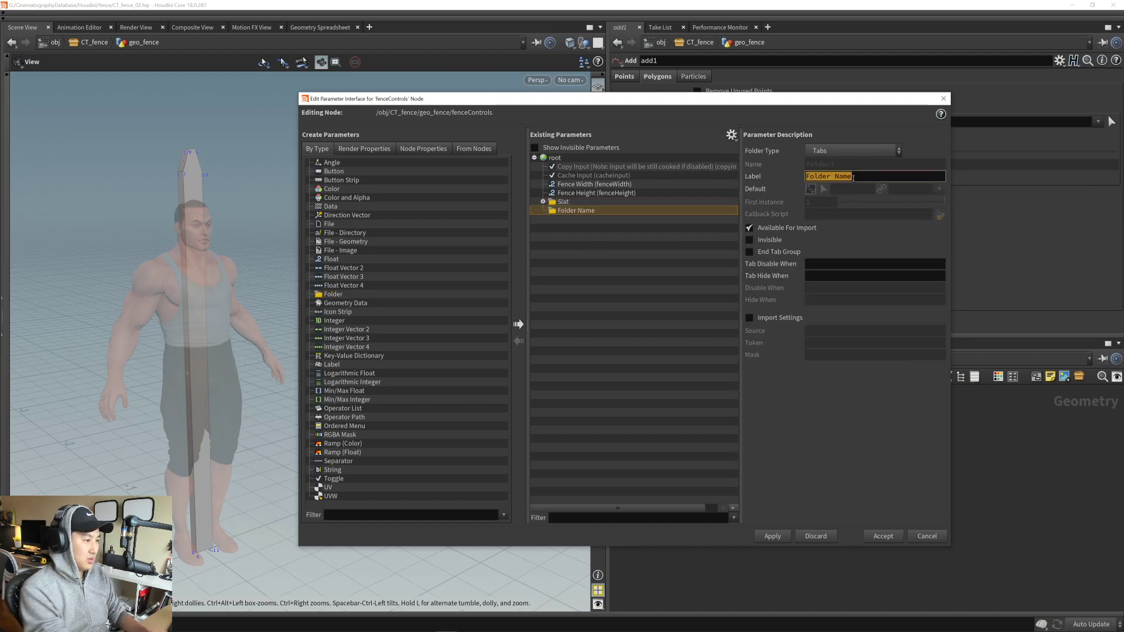
text(Post)
key(Return)
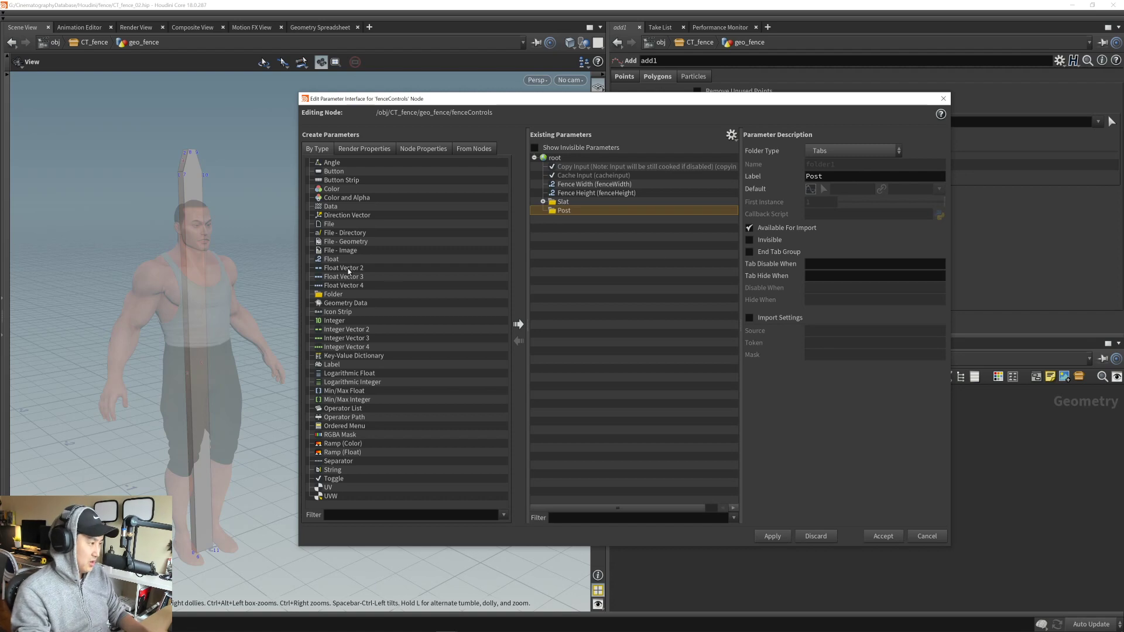
- Add three float parameters followed by a separator inside the Post folder
drag(571, 212, 571, 214)
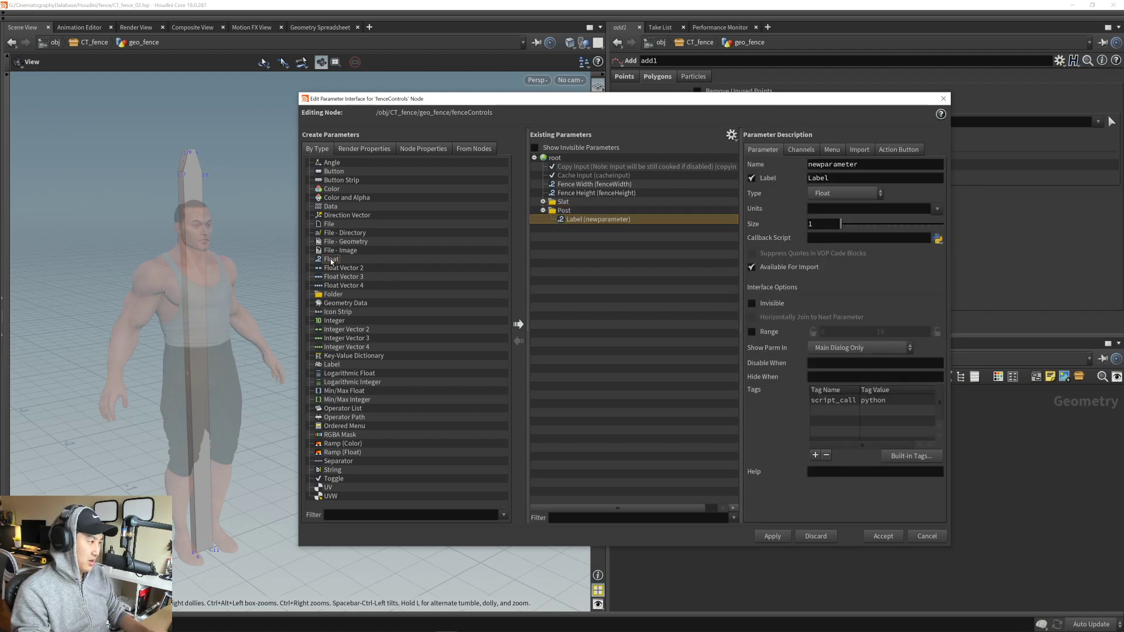
drag(331, 262, 568, 214)
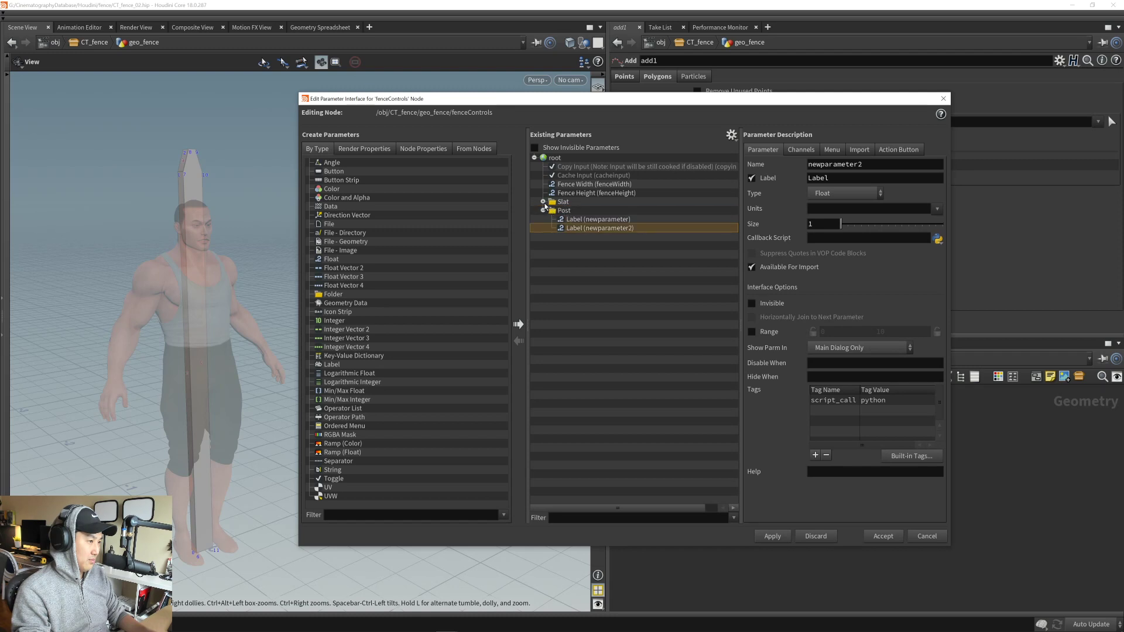
drag(344, 259, 588, 217)
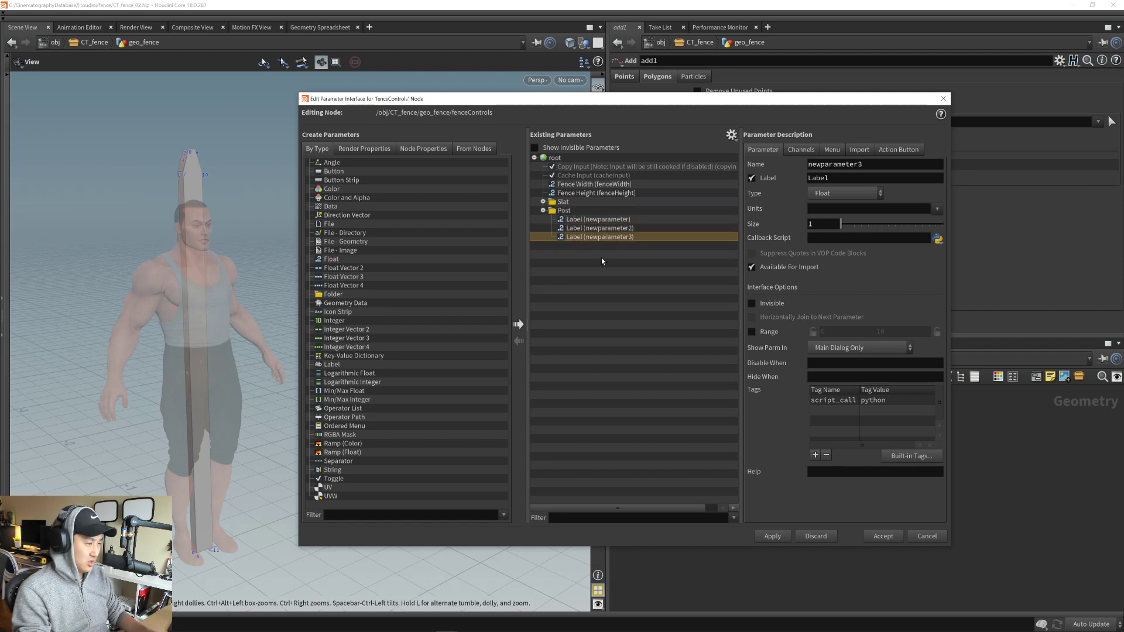
click(592, 220)
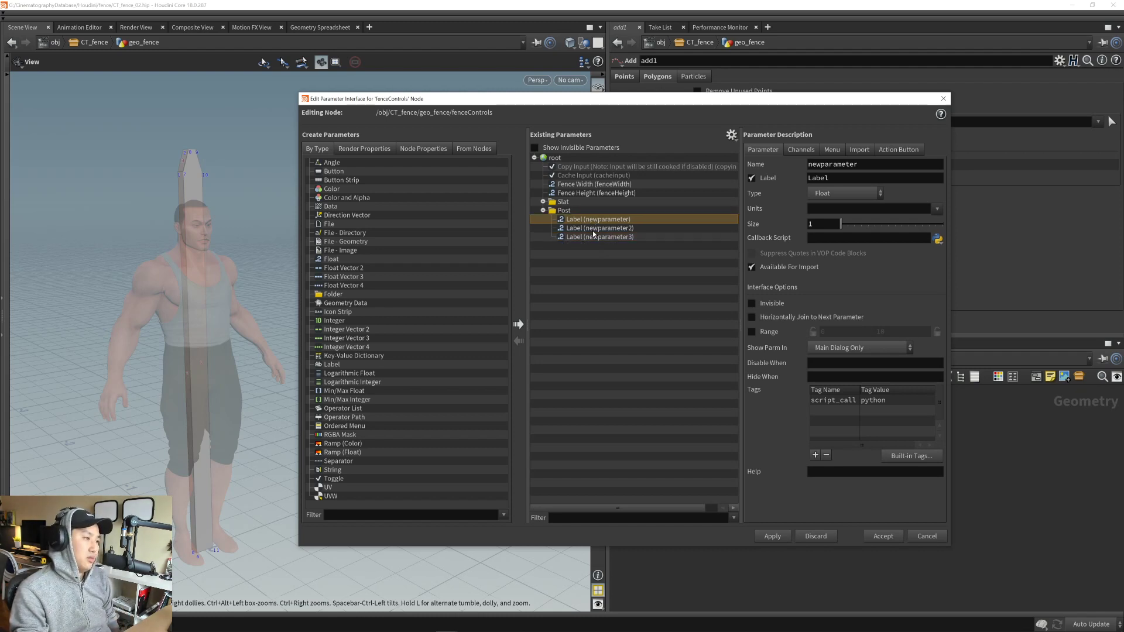
click(592, 228)
click(592, 238)
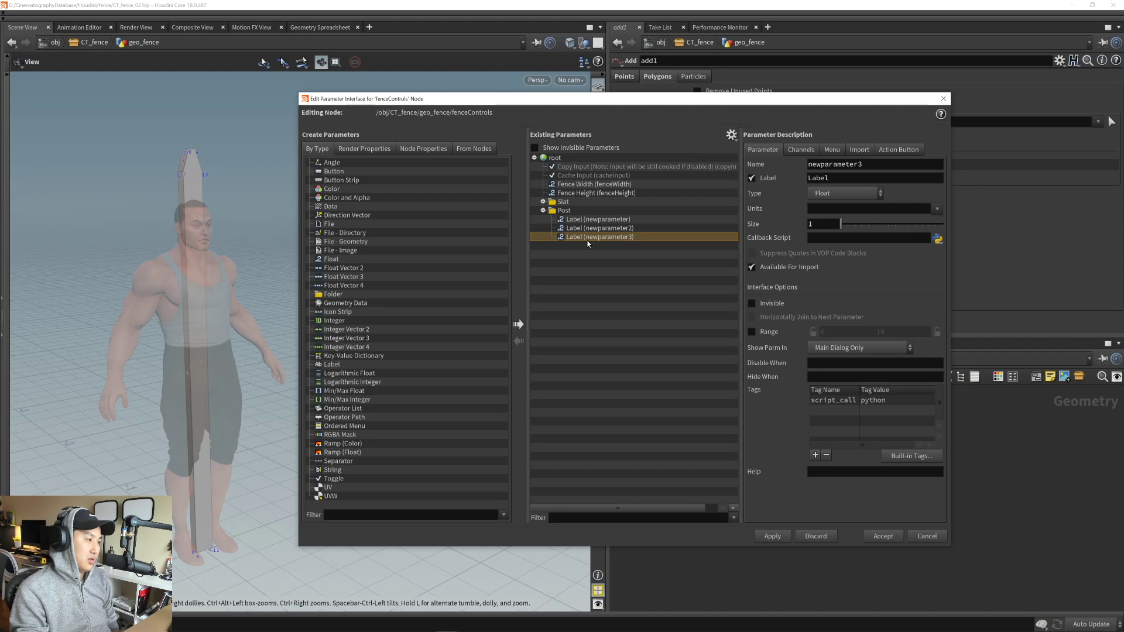
drag(339, 462, 613, 256)
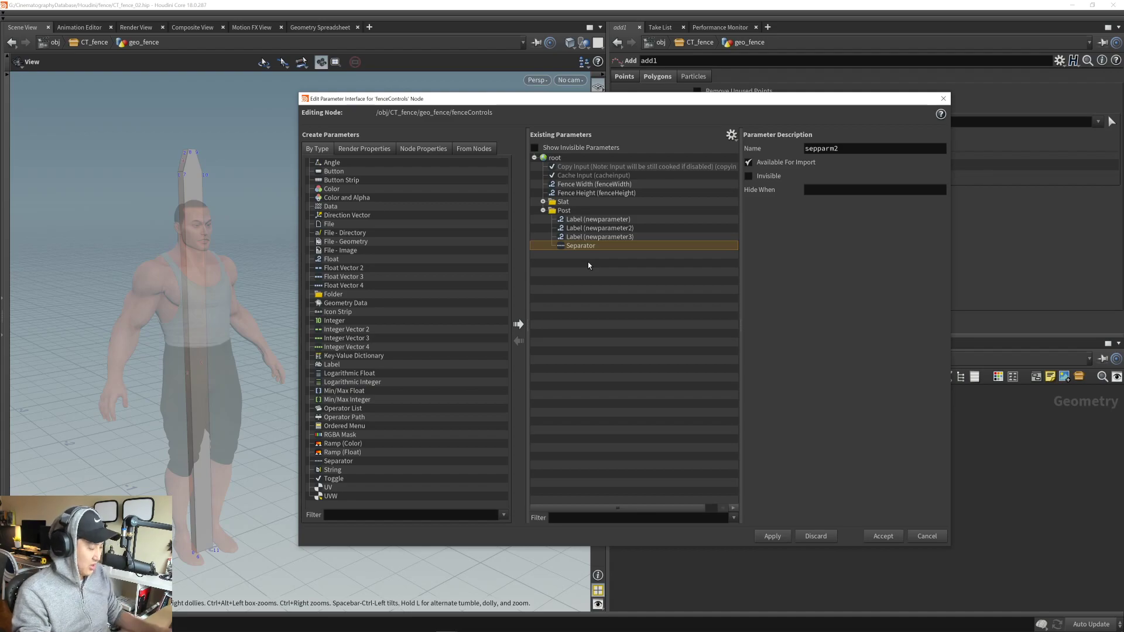
- Switch to the browser, examine the posts on the Wayfair and Home Depot fence pages, and return to Houdini
key(alt+Tab)
click(404, 380)
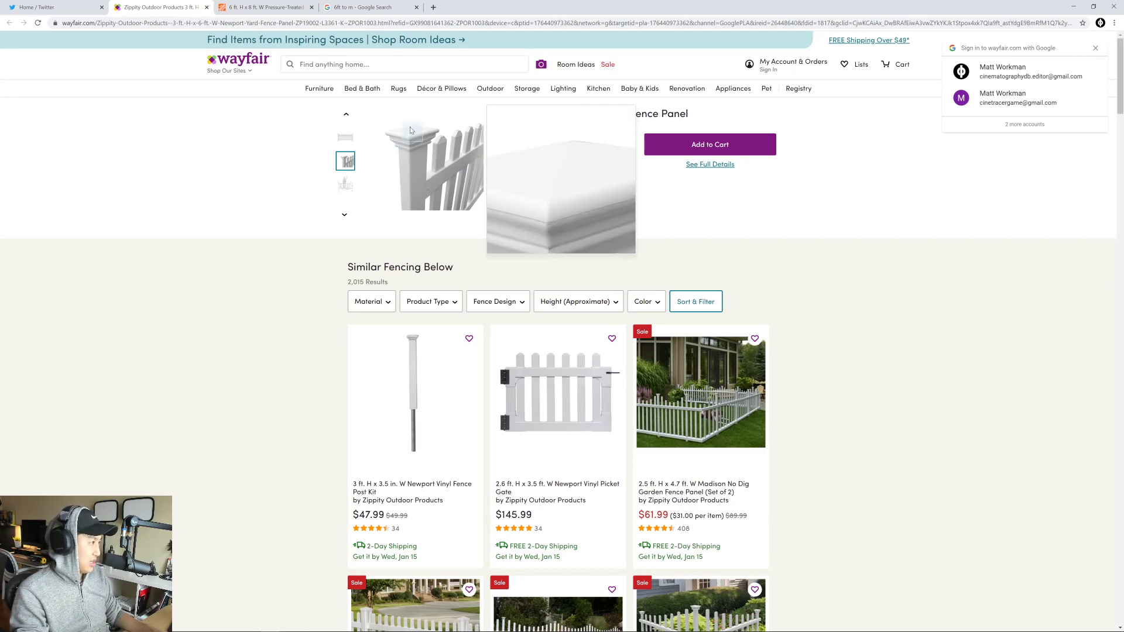
click(280, 9)
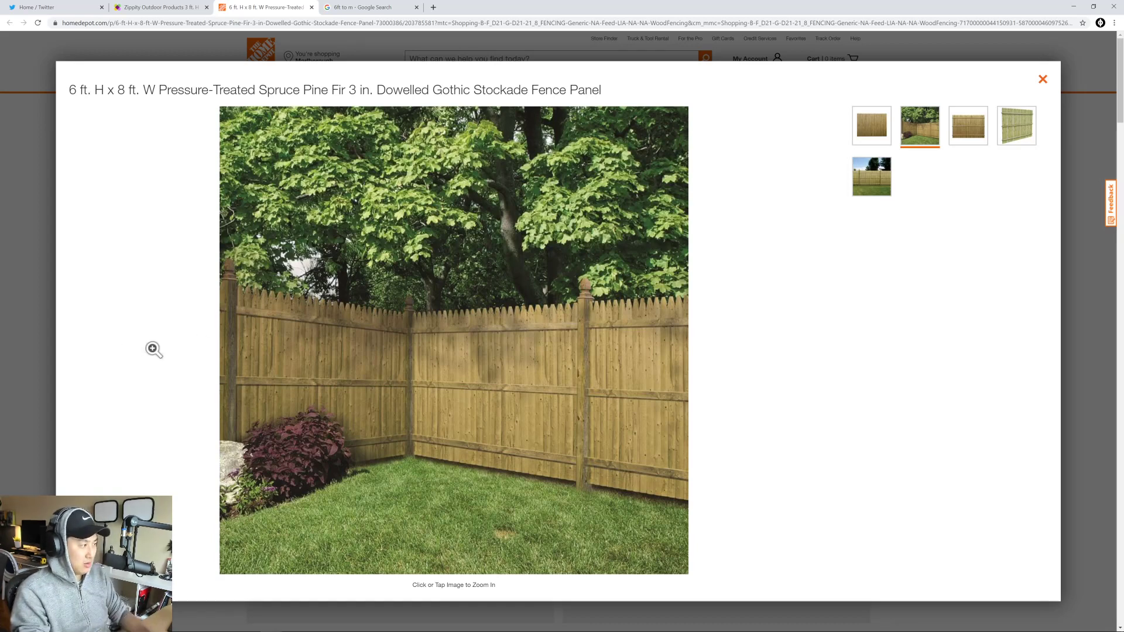
key(alt+Tab)
key(alt+Tab)
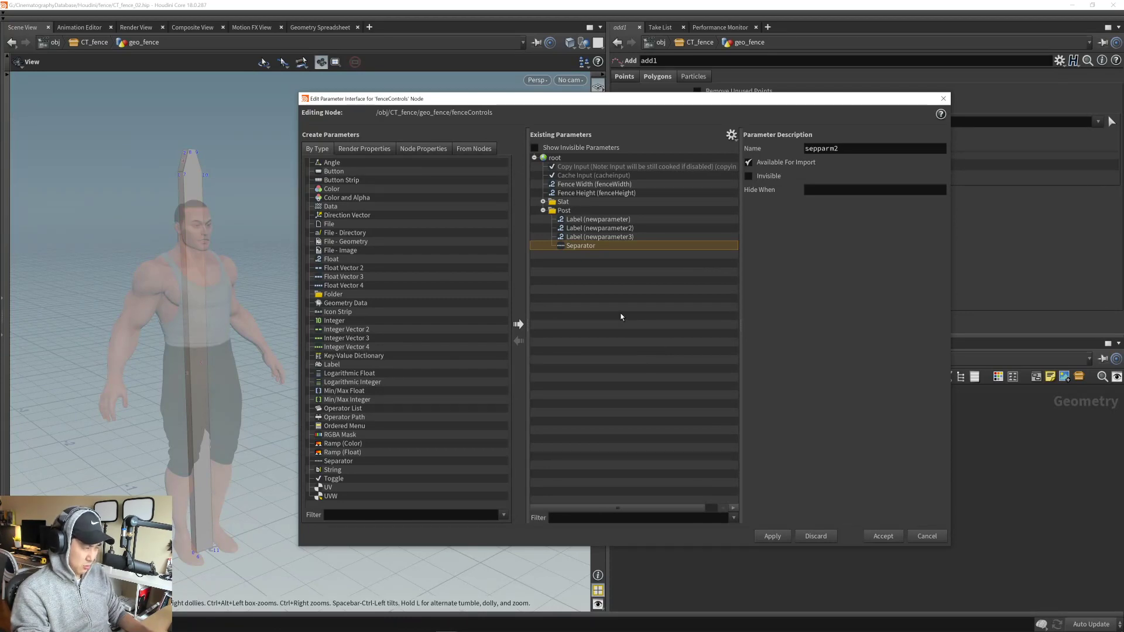
- Name the first float parameter in the Post folder postWidth and label it Post Width
click(612, 219)
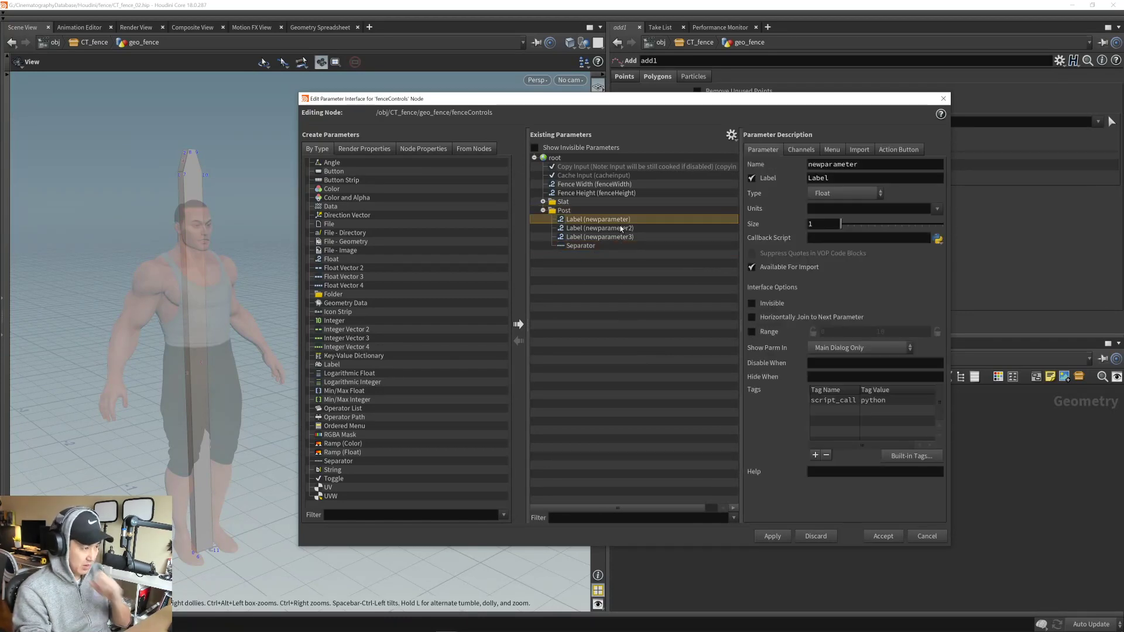
double_click(864, 170)
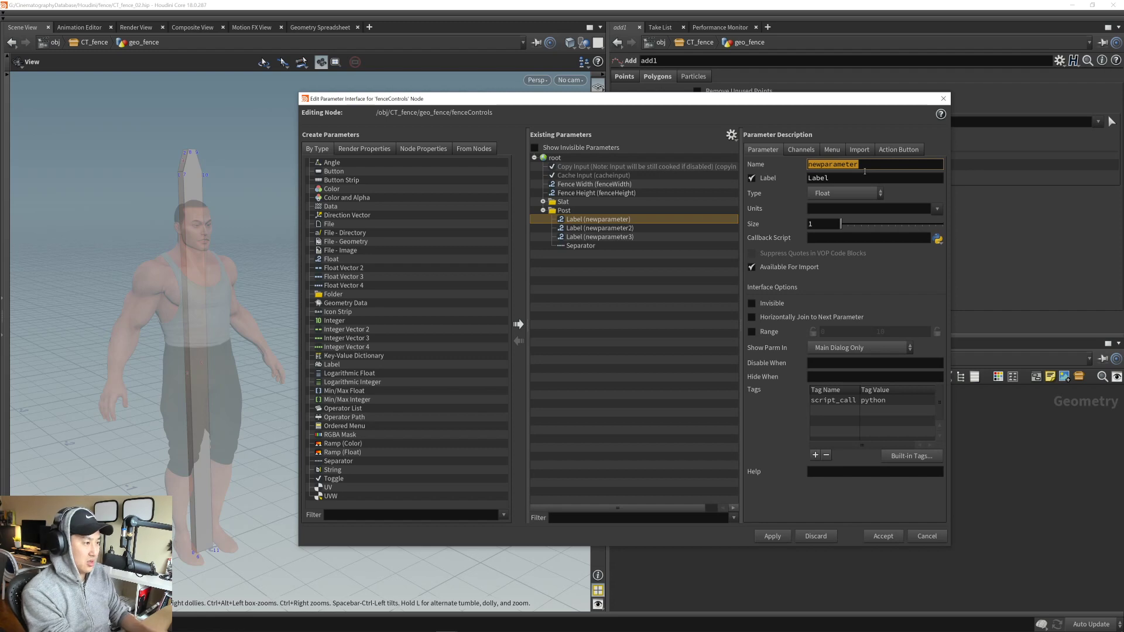
text(postWidth)
key(Tab)
text(Post Wid)
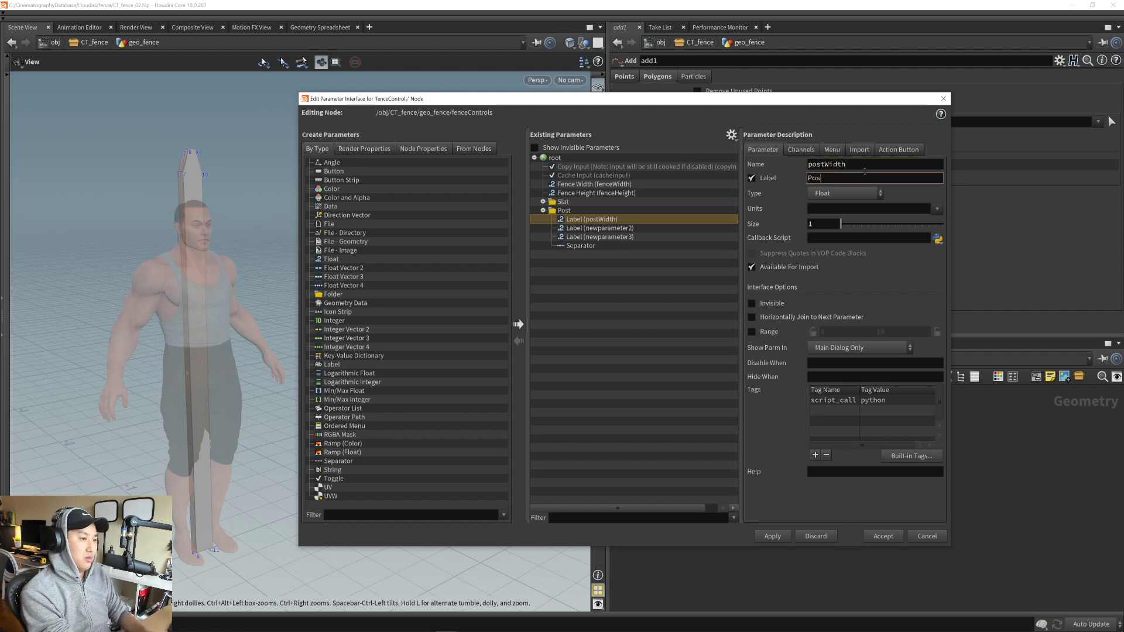
key(Return)
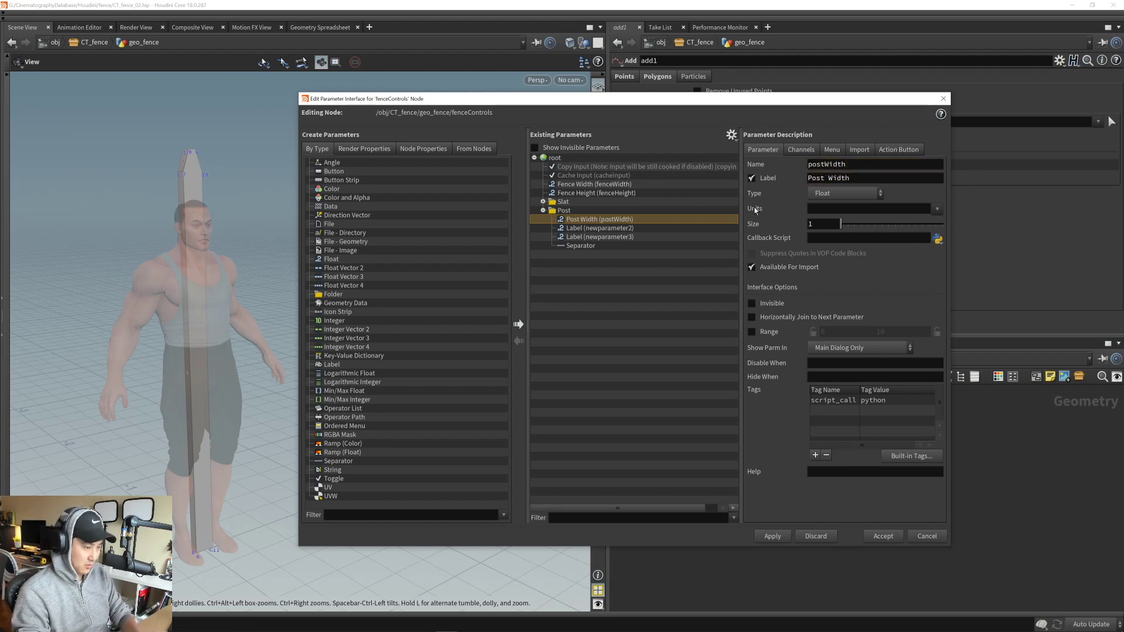
- Name the second float parameter in the Post folder postHeight and label it Post Height
click(627, 228)
double_click(853, 165)
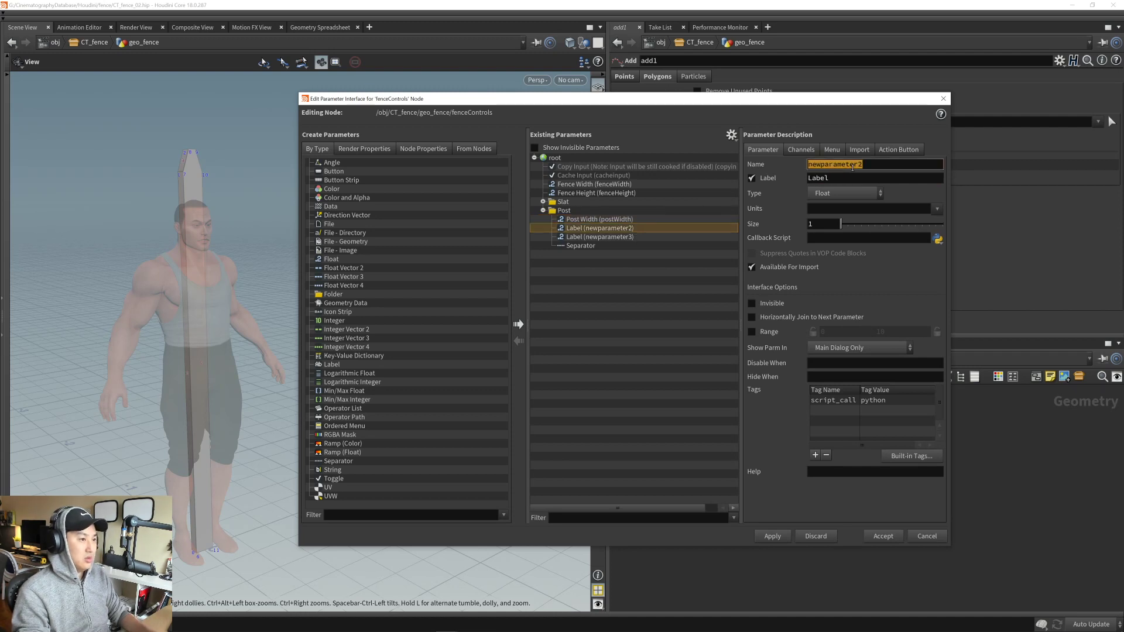
text(PostHeight)
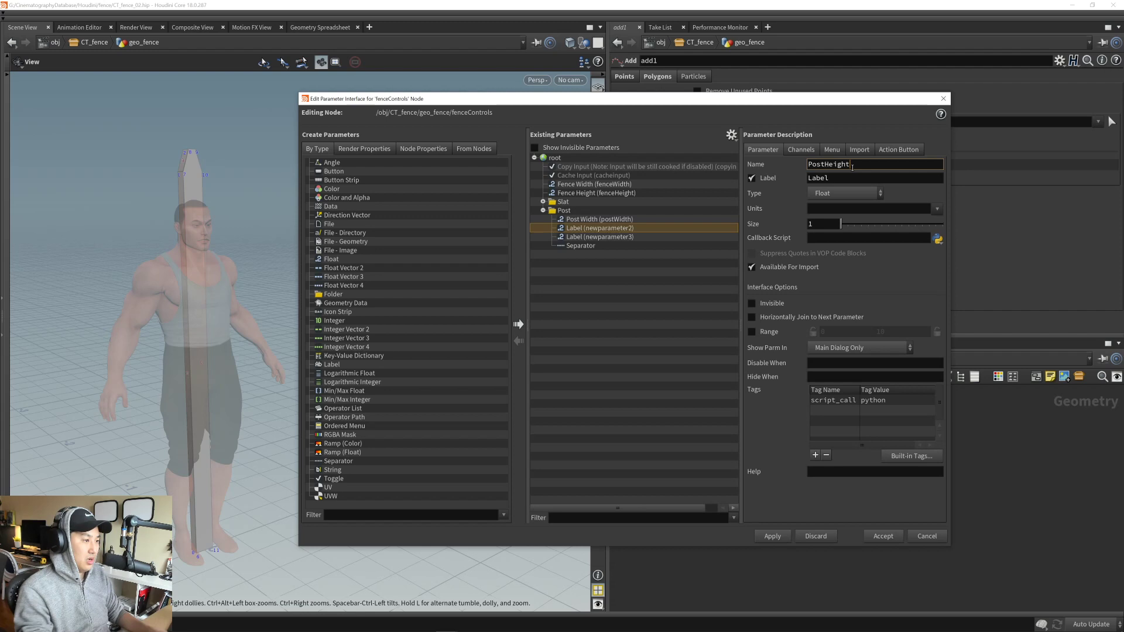
double_click(852, 167)
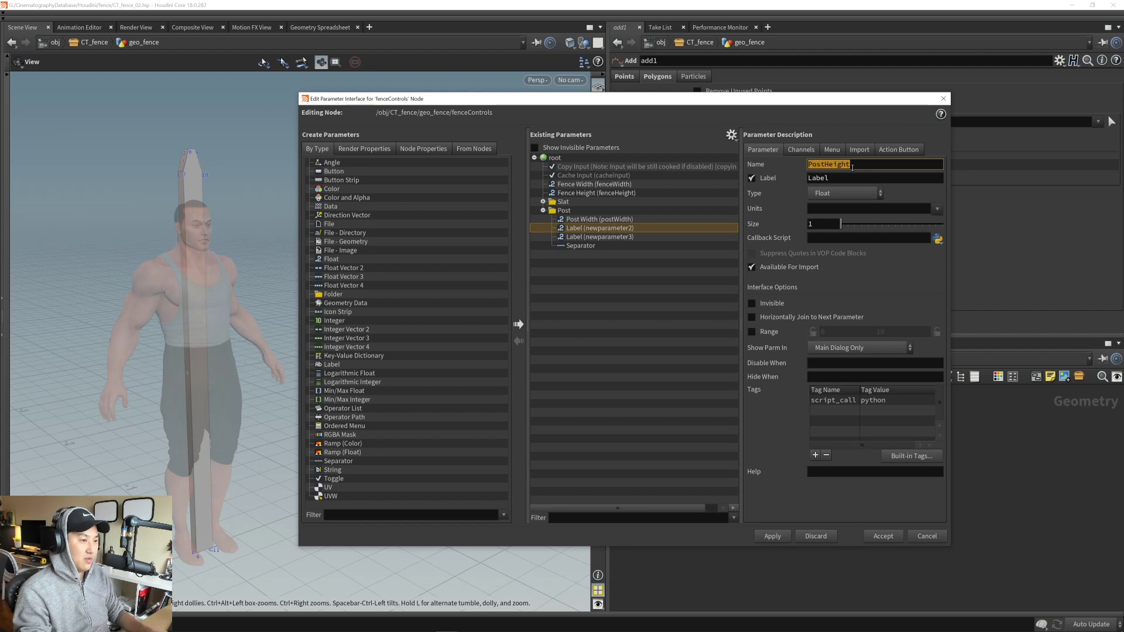
text(postHeight)
key(Tab)
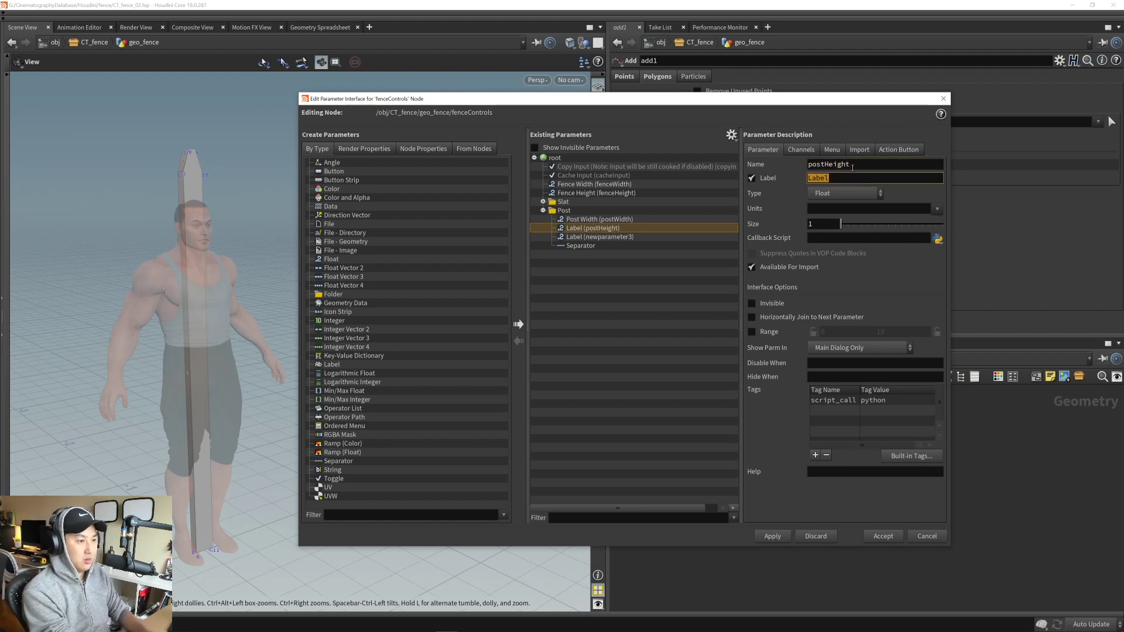
text(Post Height)
key(Return)
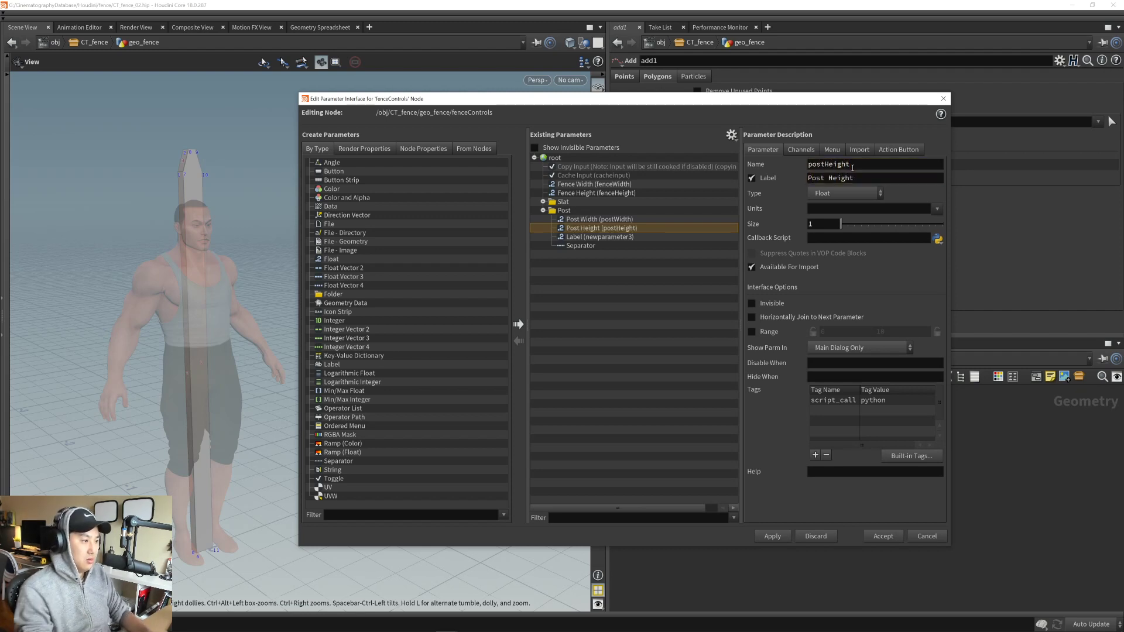
click(643, 237)
double_click(849, 166)
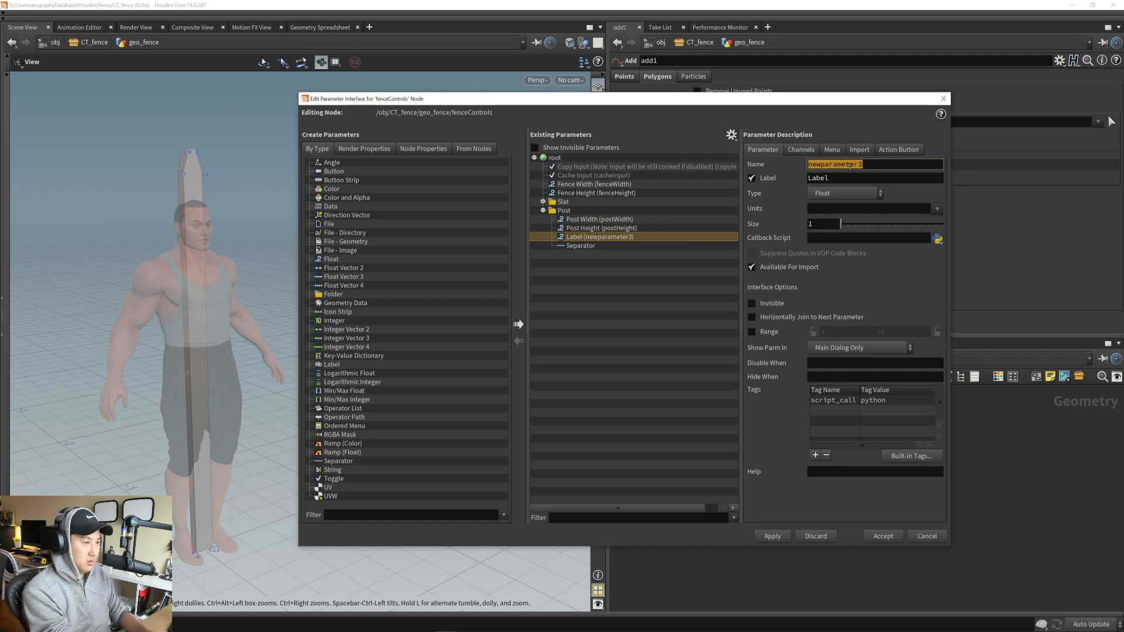
text(Po)
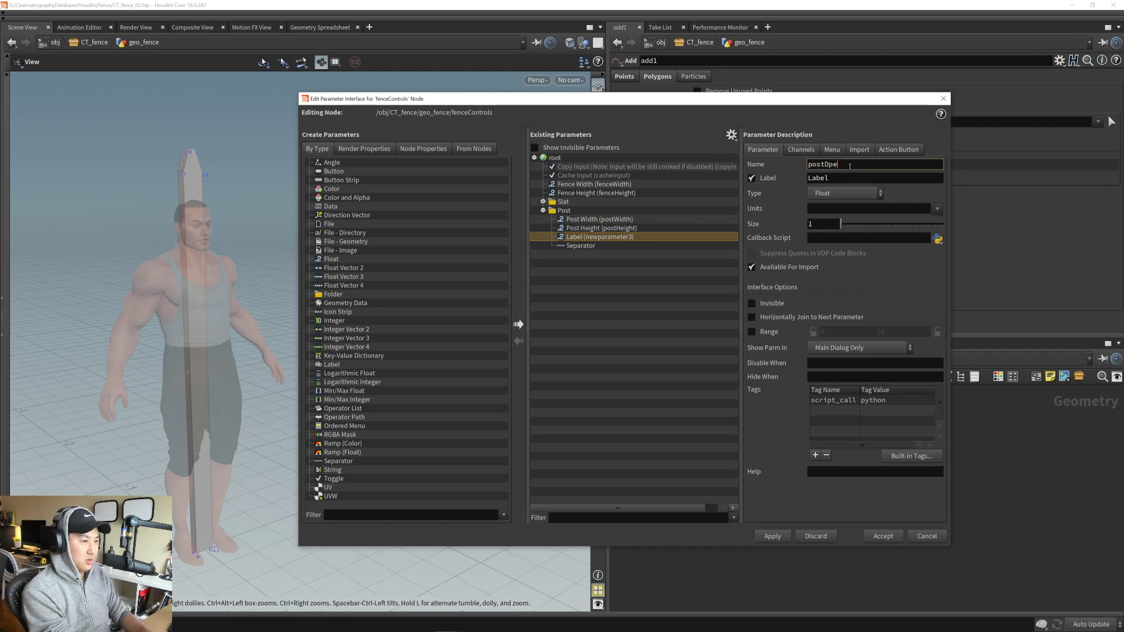
double_click(849, 166)
key(BackSpace)
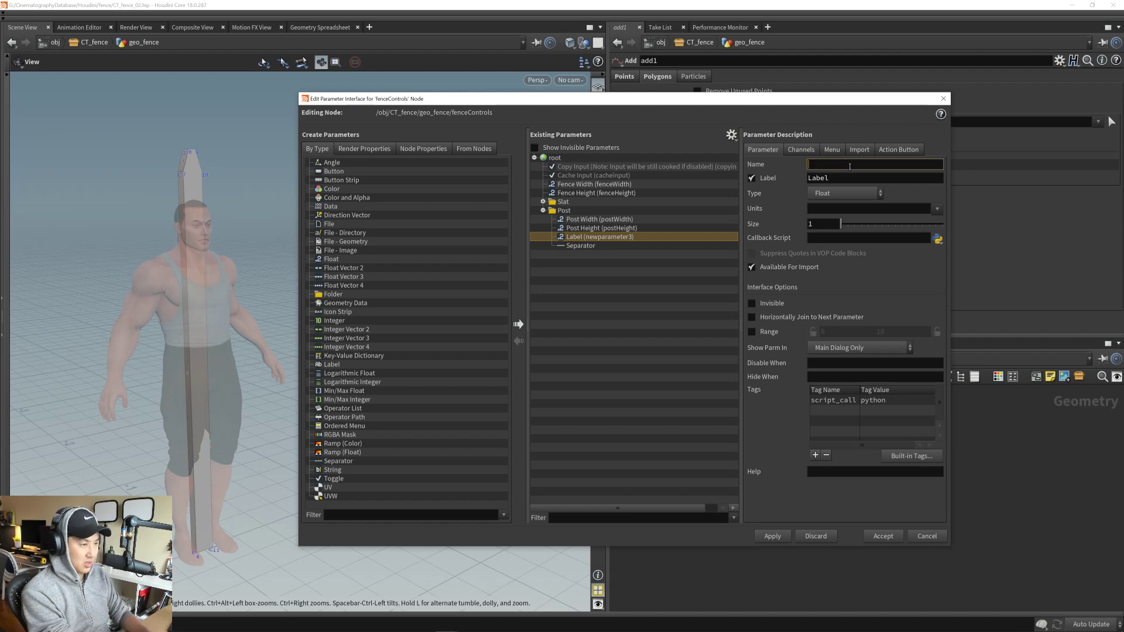
key(Return)
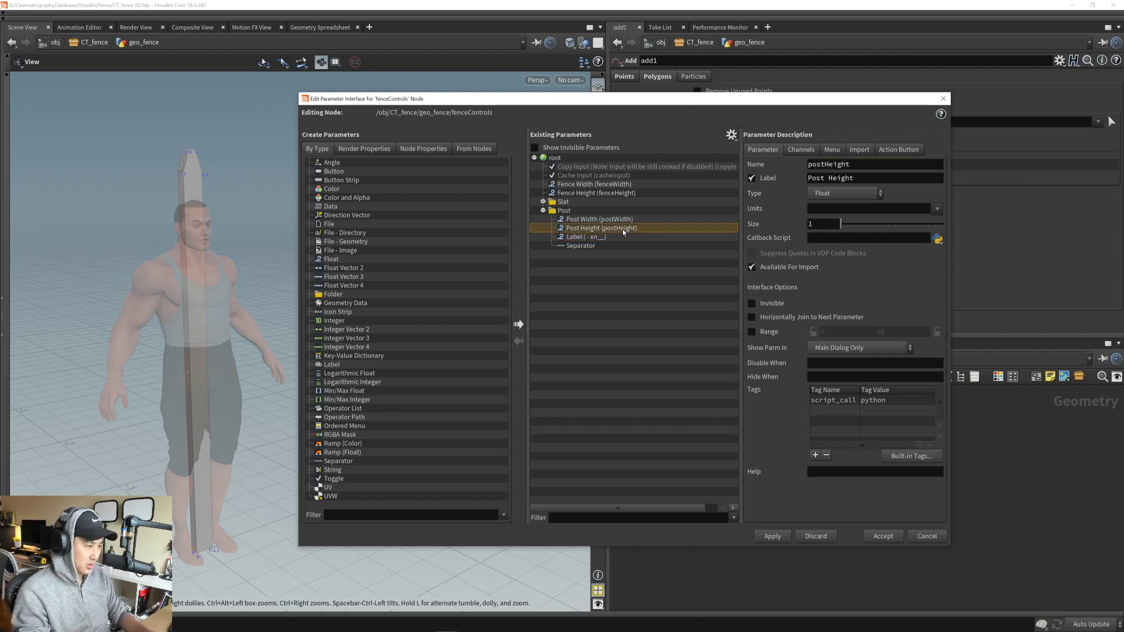
- Delete the third float parameter from the Post folder and accept the parameter interface changes
key(Delete)
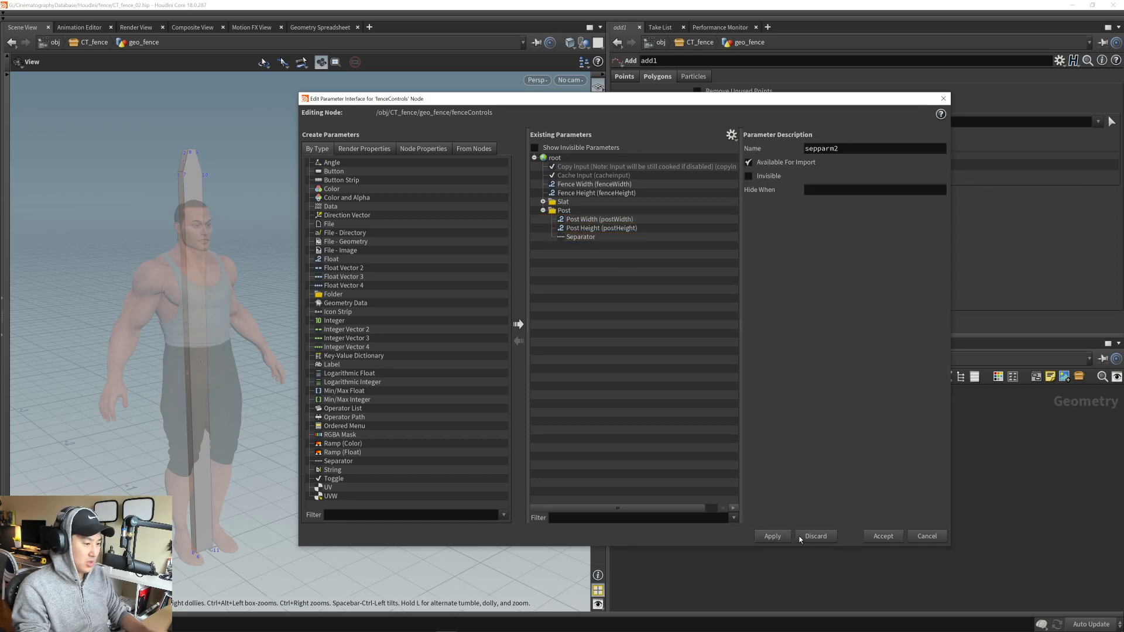
click(884, 536)
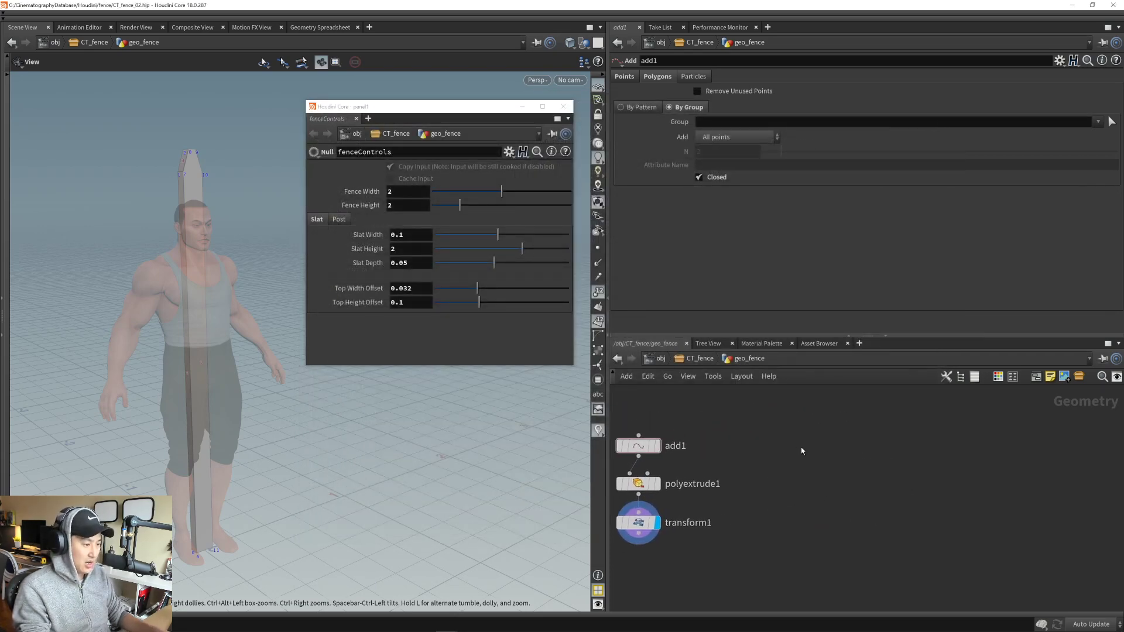
- Add a CT Profile 01 digital asset node beside the slat nodes and display its profile
key(Tab)
mouse_move(850, 143)
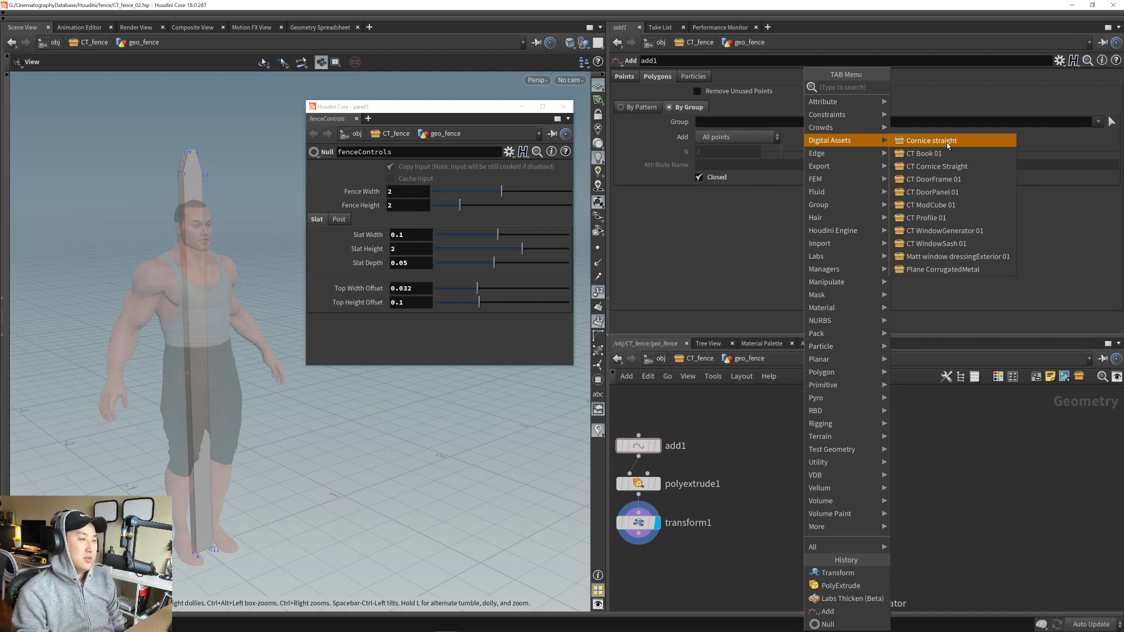
click(926, 218)
click(820, 467)
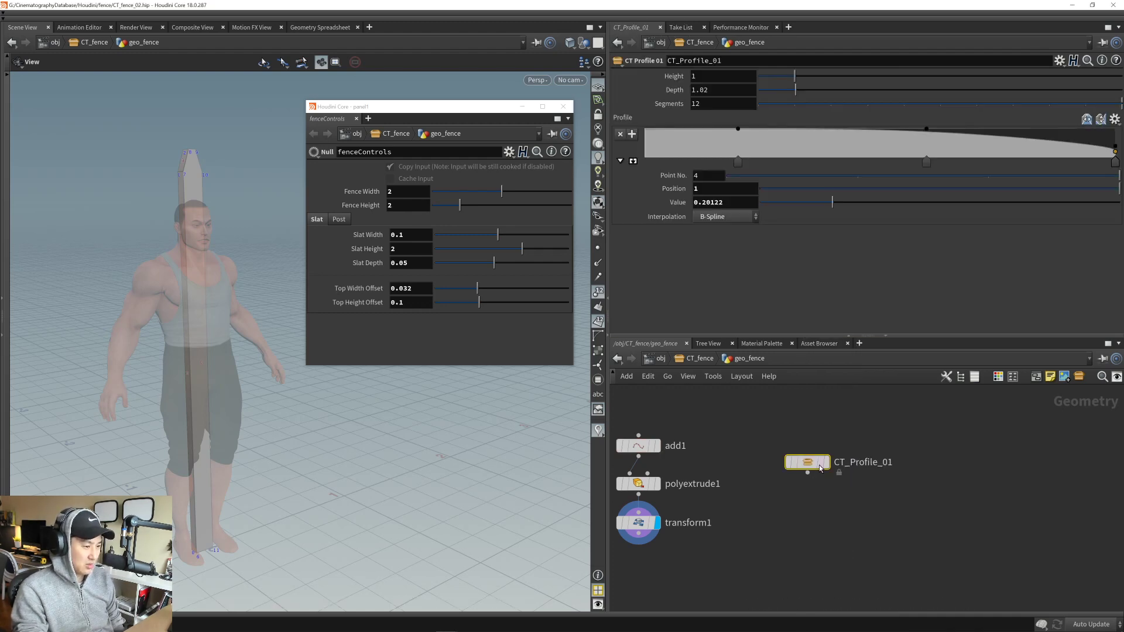
scroll(845, 508, up, 3)
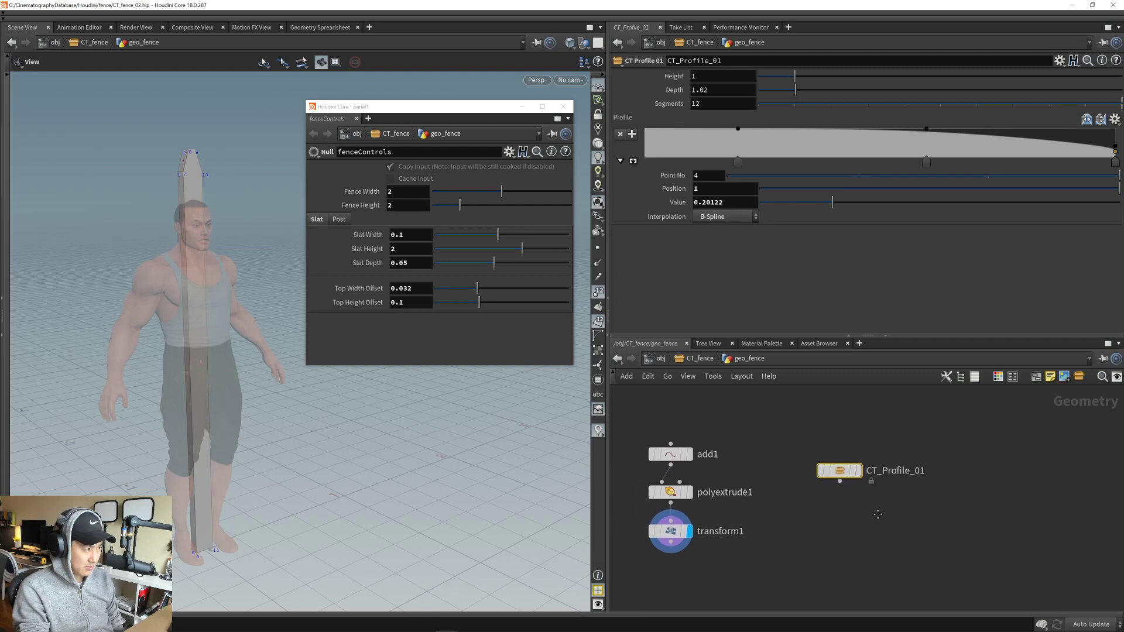
click(858, 468)
drag(298, 480, 288, 432)
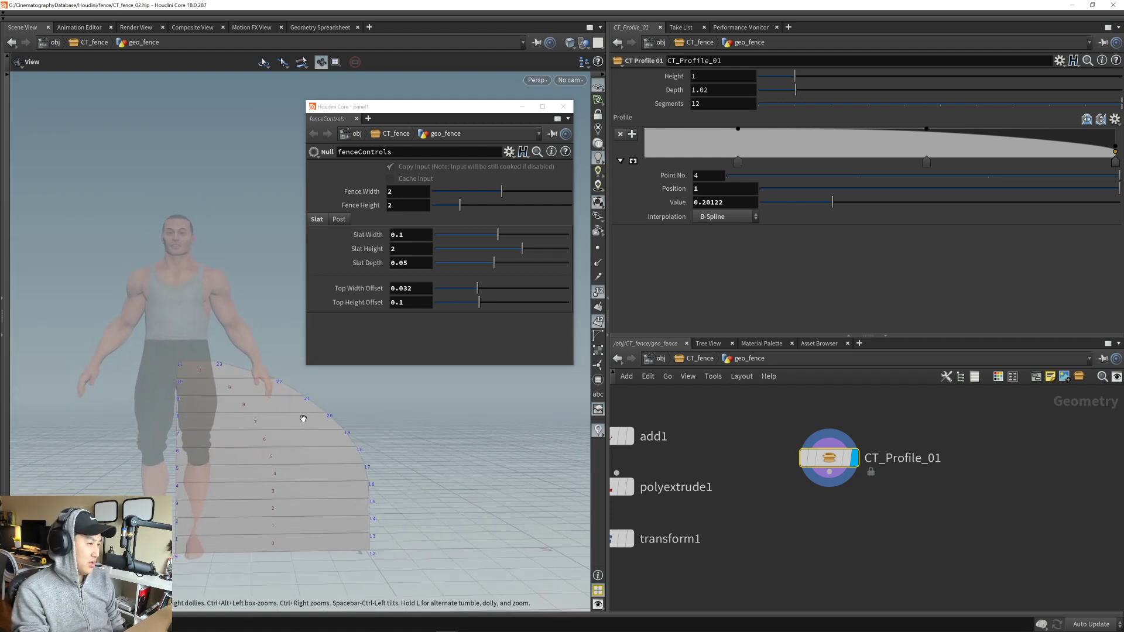
drag(303, 419, 308, 442)
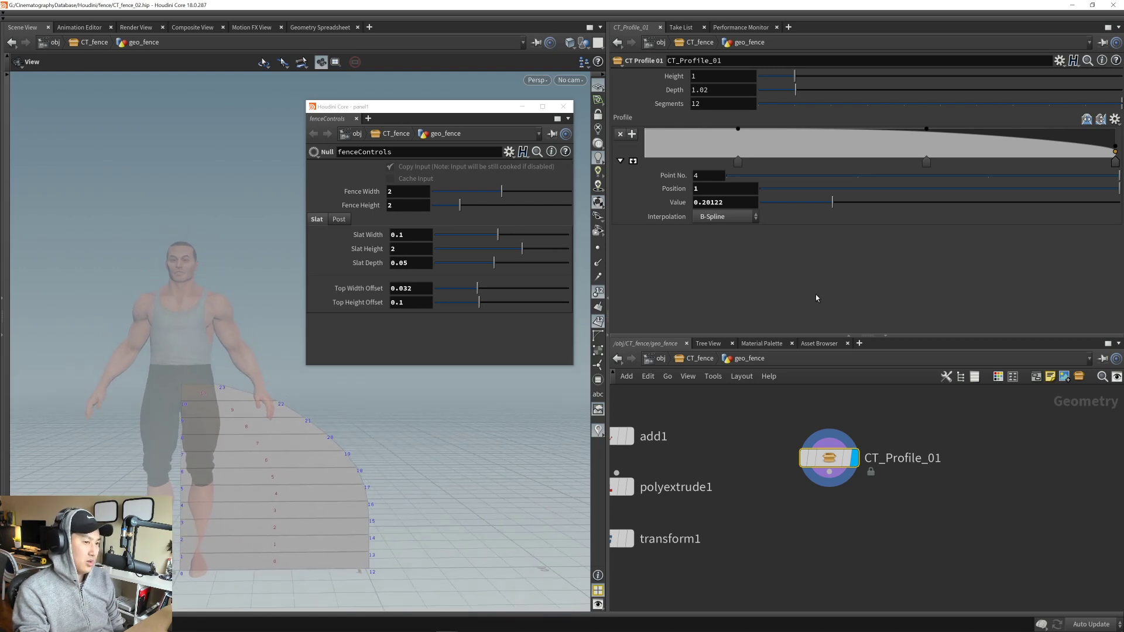
- Enlarge the profile ramp and move its two middle points to about 0.208, value 0.311, and about 0.584, value 0.806
click(630, 163)
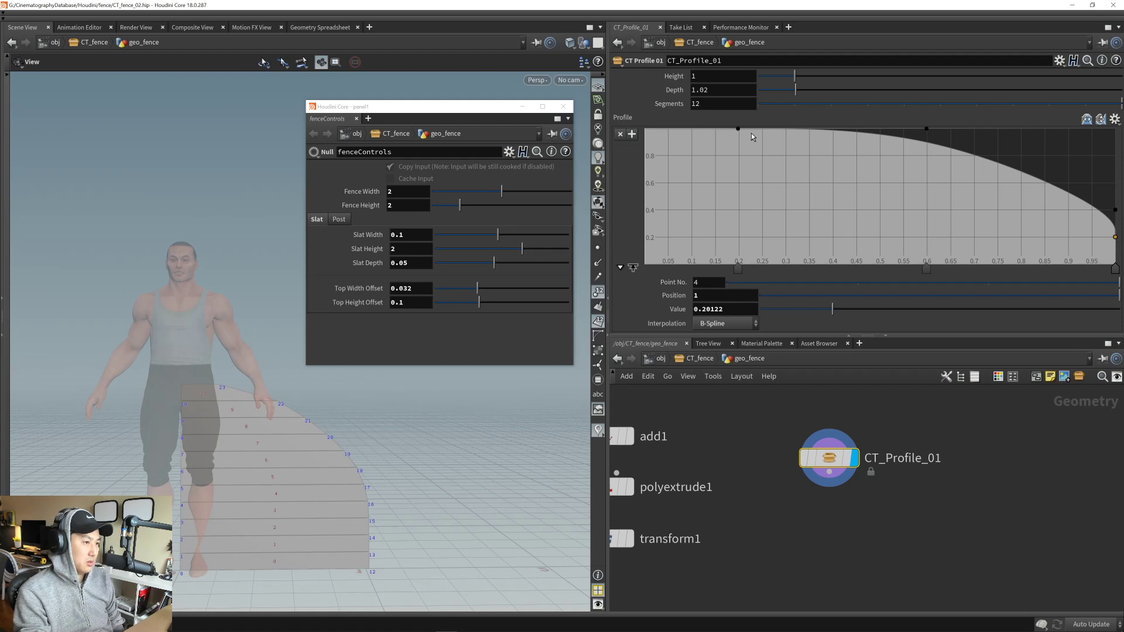
drag(738, 130, 745, 226)
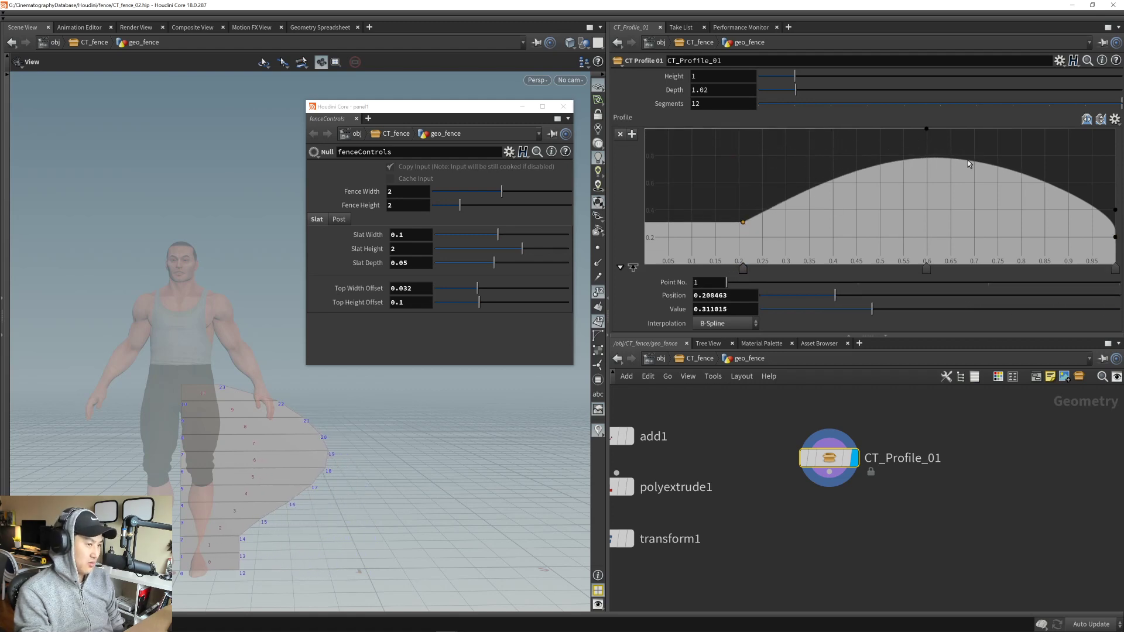
drag(928, 132, 919, 155)
- Examine the reshaped profile geometry against the human figure from several angles
drag(567, 370, 350, 463)
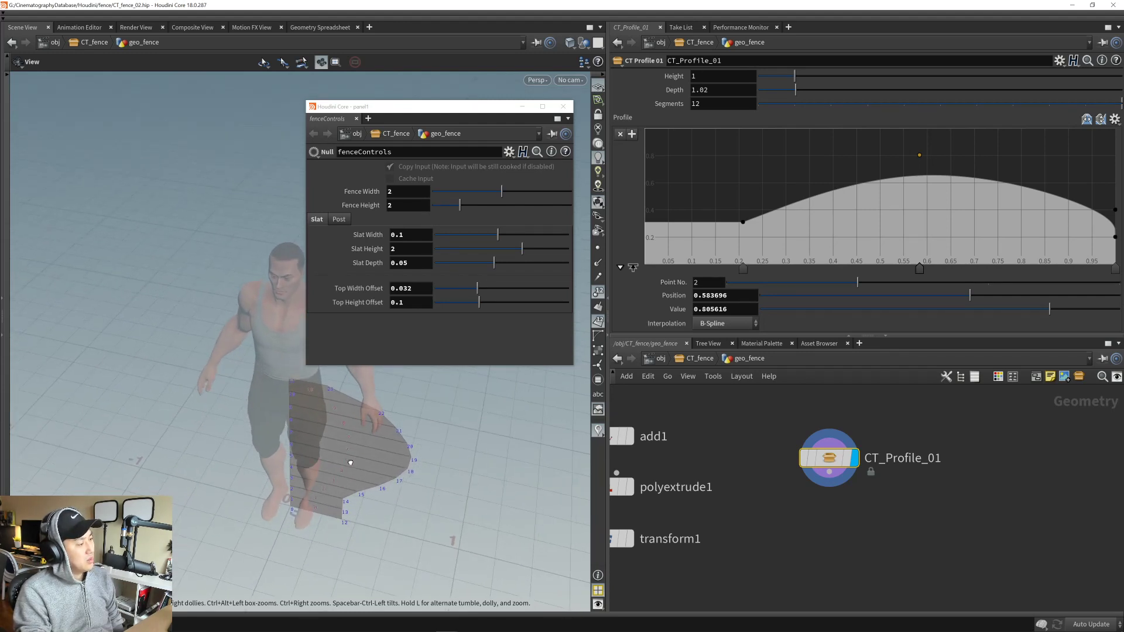
drag(350, 462, 350, 458)
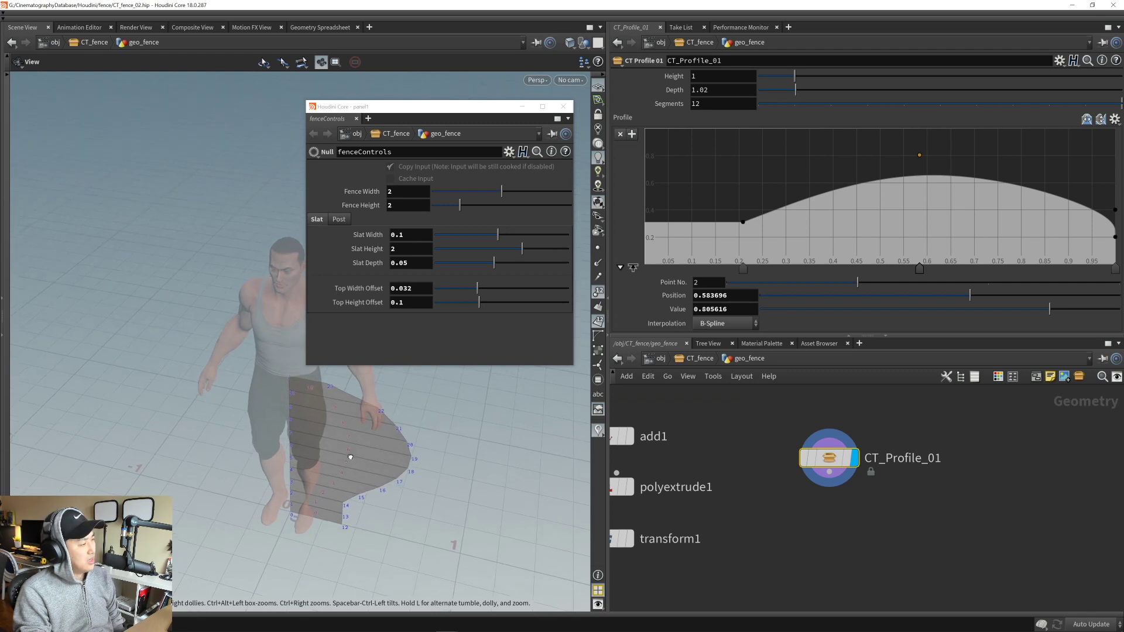
middle_drag(786, 527, 778, 509)
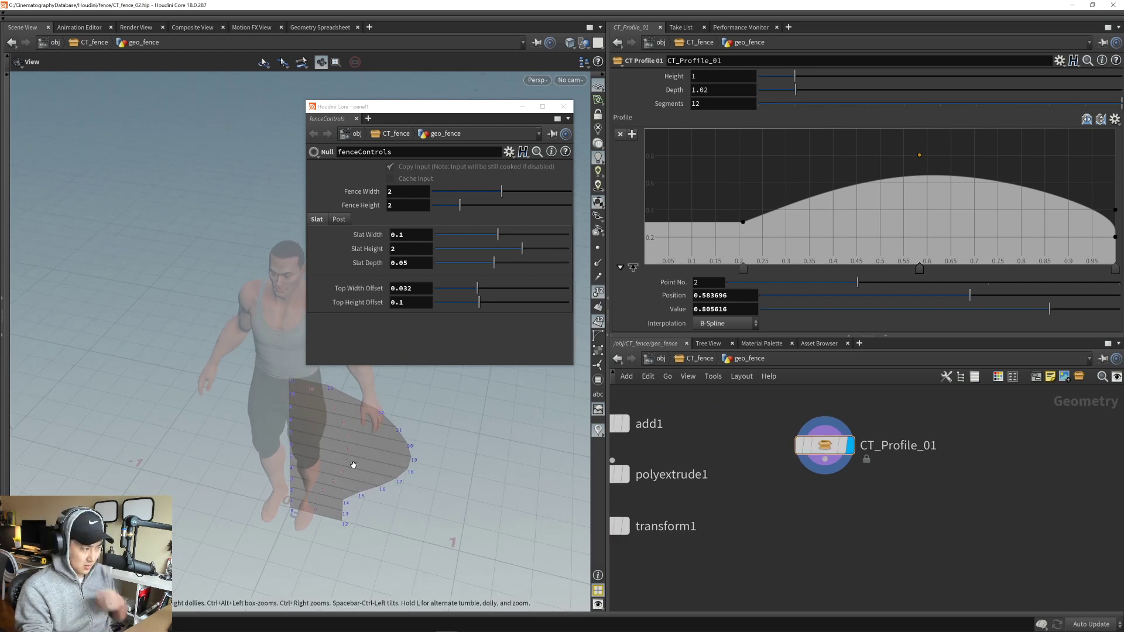
drag(354, 464, 374, 497)
right_drag(374, 498, 344, 480)
drag(344, 480, 344, 430)
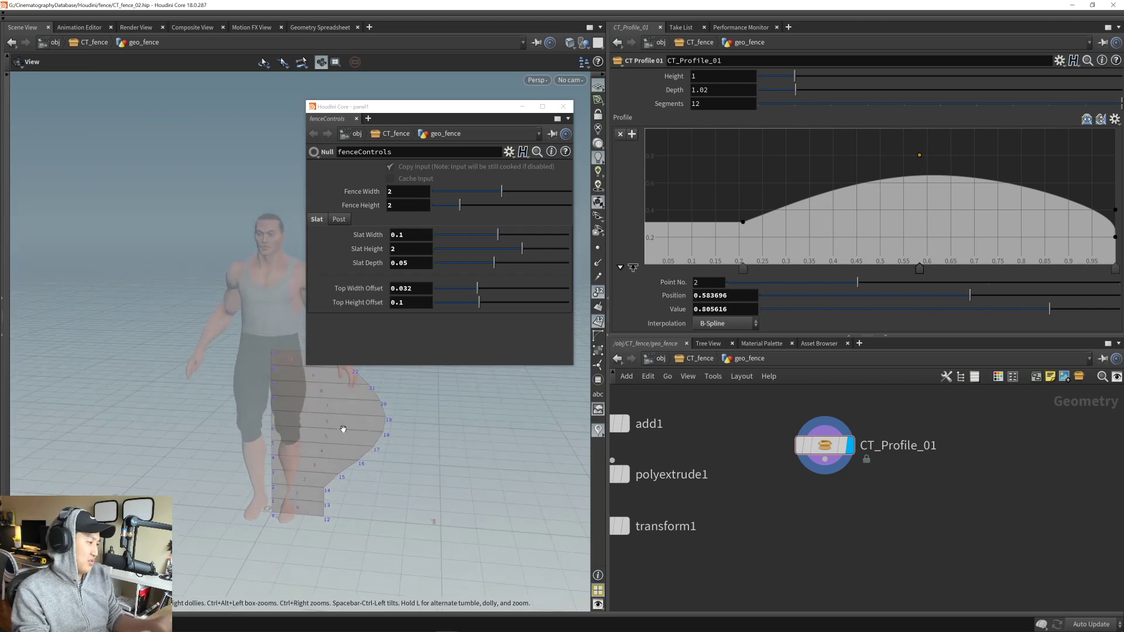
middle_drag(344, 430, 220, 489)
drag(220, 489, 205, 454)
right_drag(206, 454, 249, 476)
middle_drag(249, 475, 266, 434)
right_drag(266, 434, 263, 423)
middle_drag(263, 423, 256, 452)
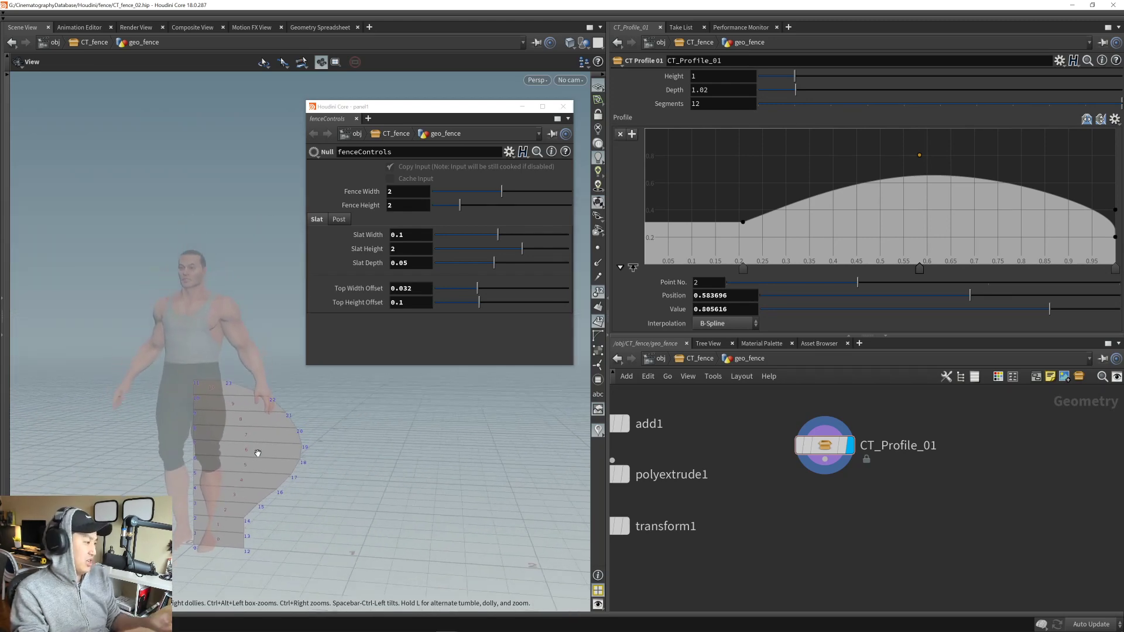
drag(256, 452, 259, 447)
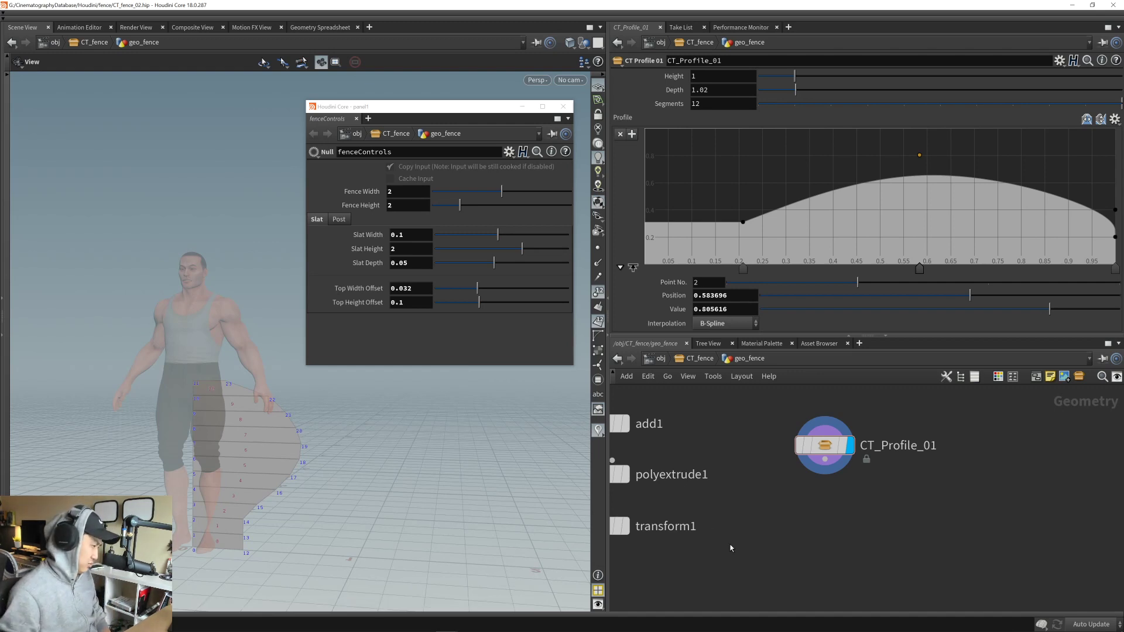
- Connect a Revolve node to CT_Profile_01's output and display the revolved shape
middle_drag(828, 543, 790, 517)
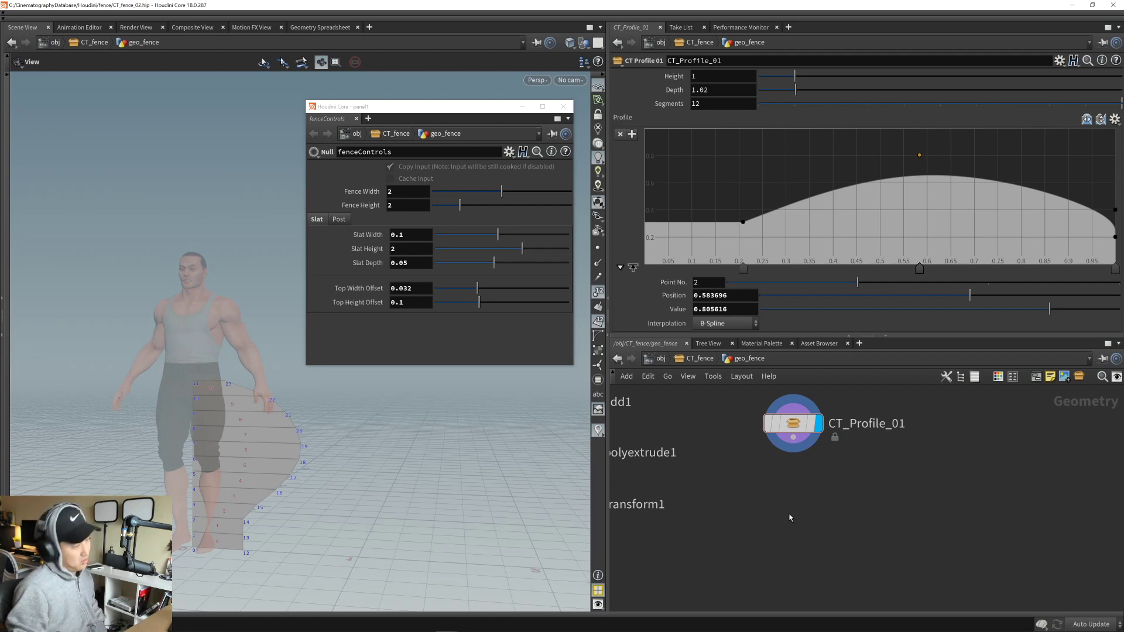
mouse_move(790, 517)
middle_down()
mouse_move(768, 528)
mouse_move(780, 499)
mouse_move(767, 512)
middle_up()
click(757, 464)
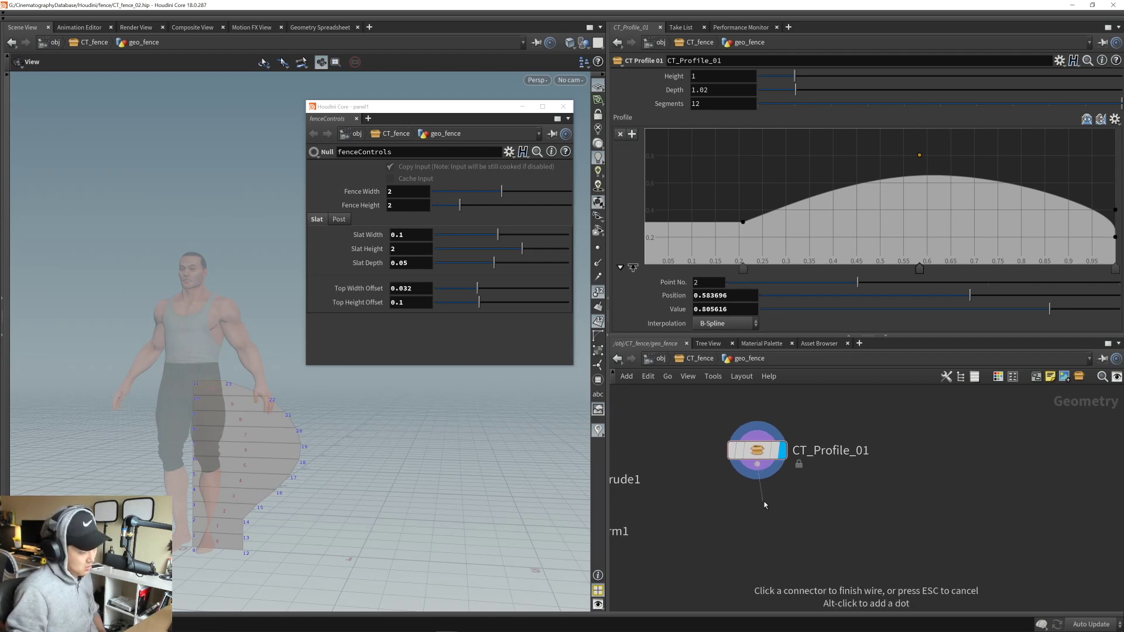
key(Tab)
text(rev)
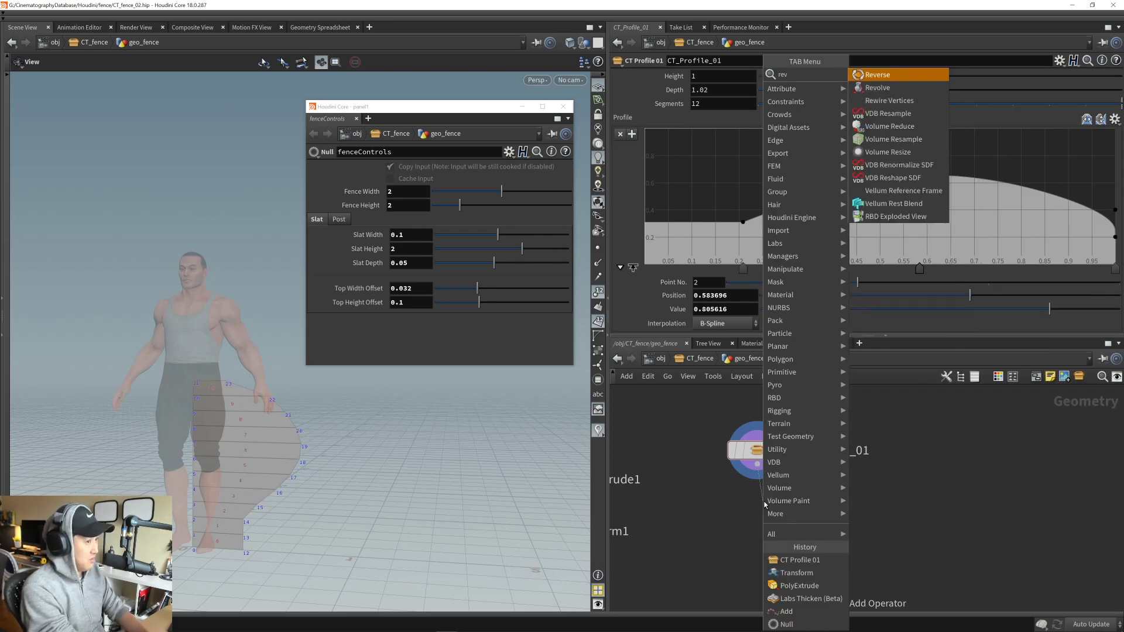
key(Down)
key(Return)
click(760, 502)
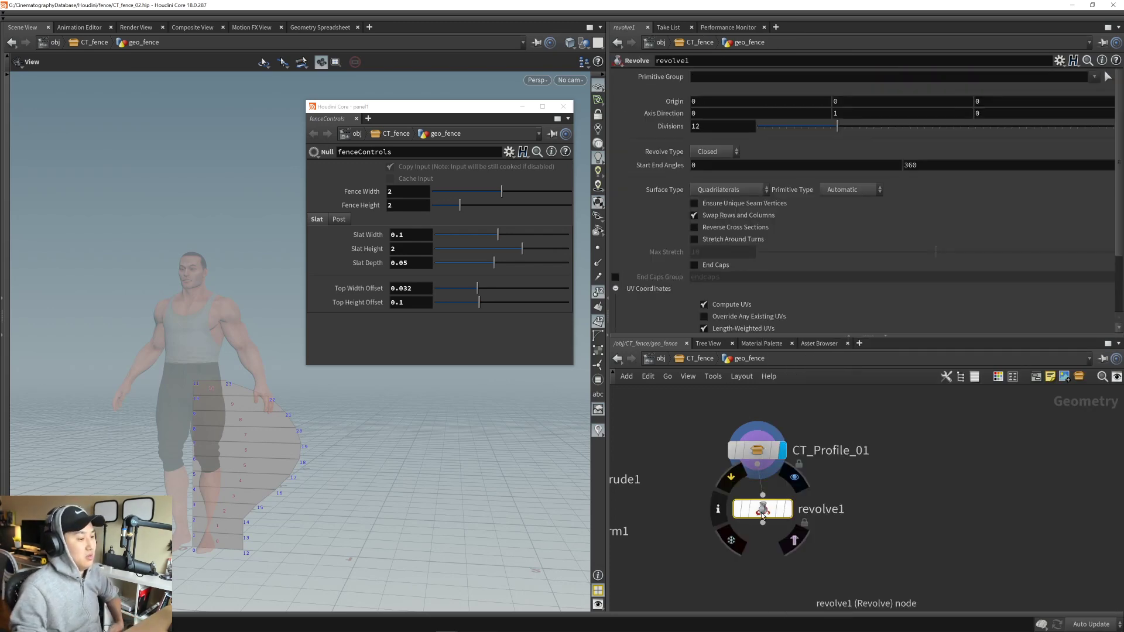
click(785, 505)
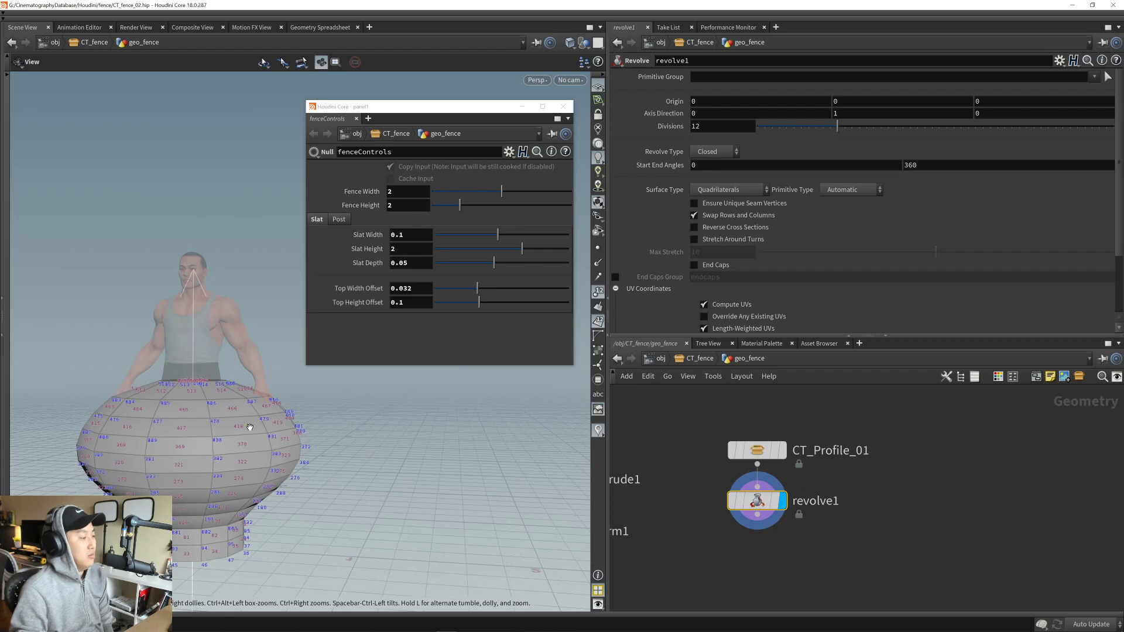
- On CT_Profile_01's ramp, move the upper point to about 0.764, value 0.894, and add a point at about 0.178, value 0.708
drag(254, 426, 293, 462)
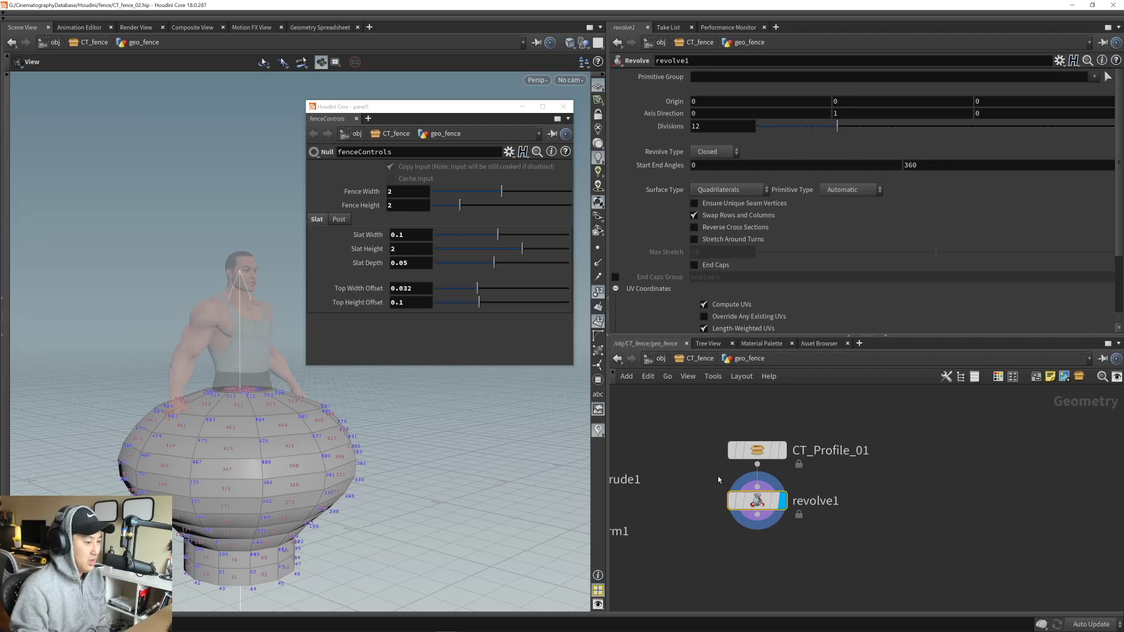
click(757, 450)
drag(924, 160, 1012, 144)
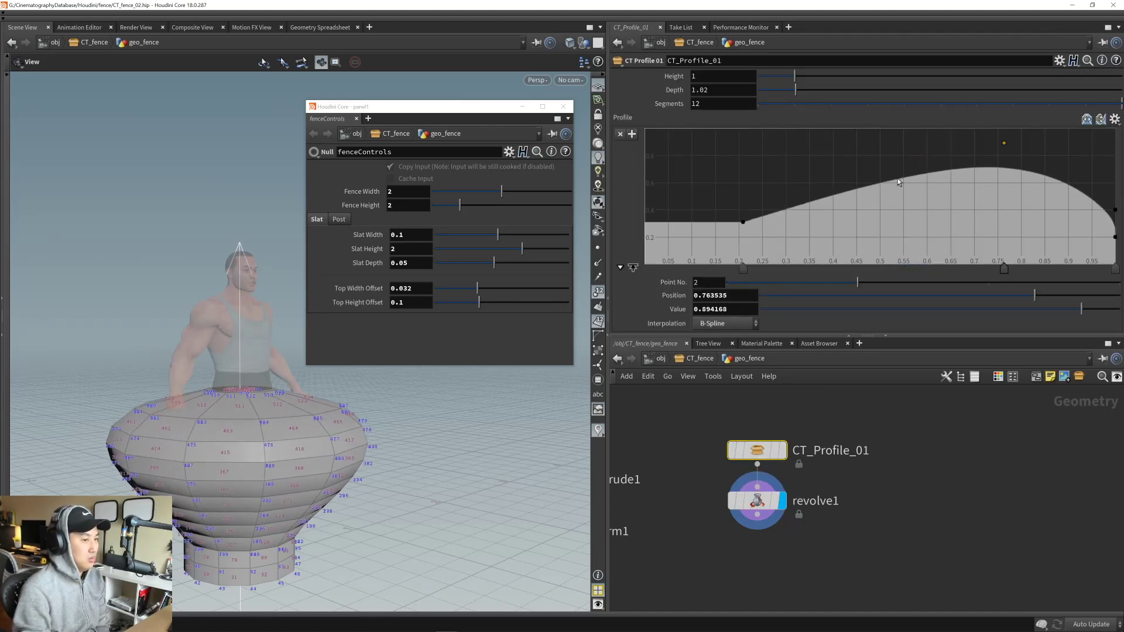
drag(744, 221, 729, 168)
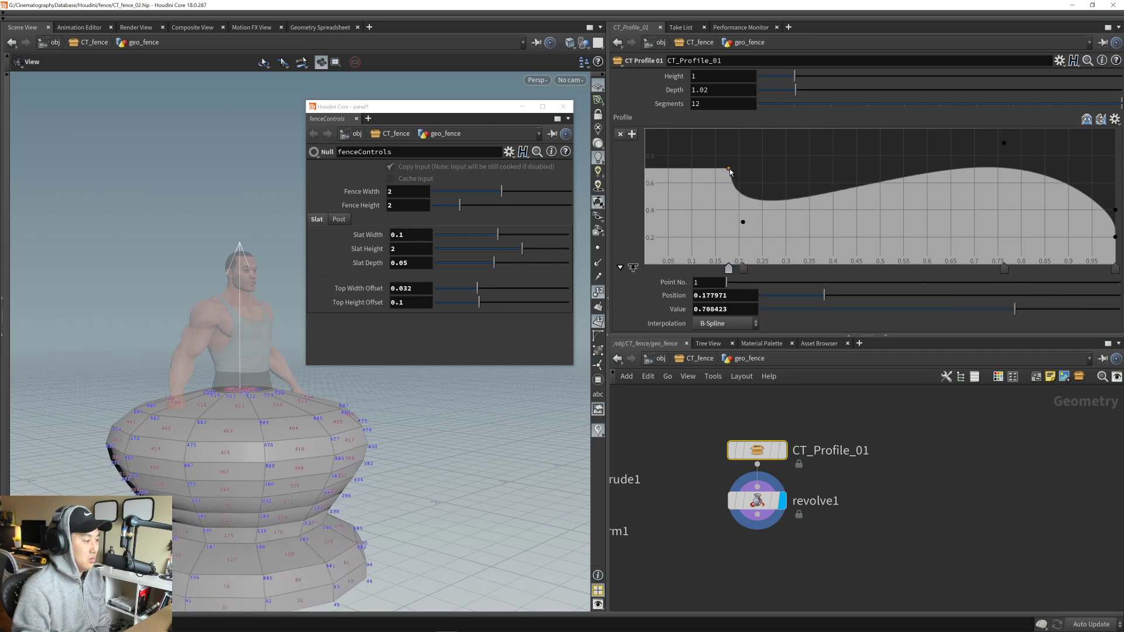
middle_drag(423, 478, 434, 406)
drag(434, 407, 404, 411)
middle_drag(342, 424, 371, 425)
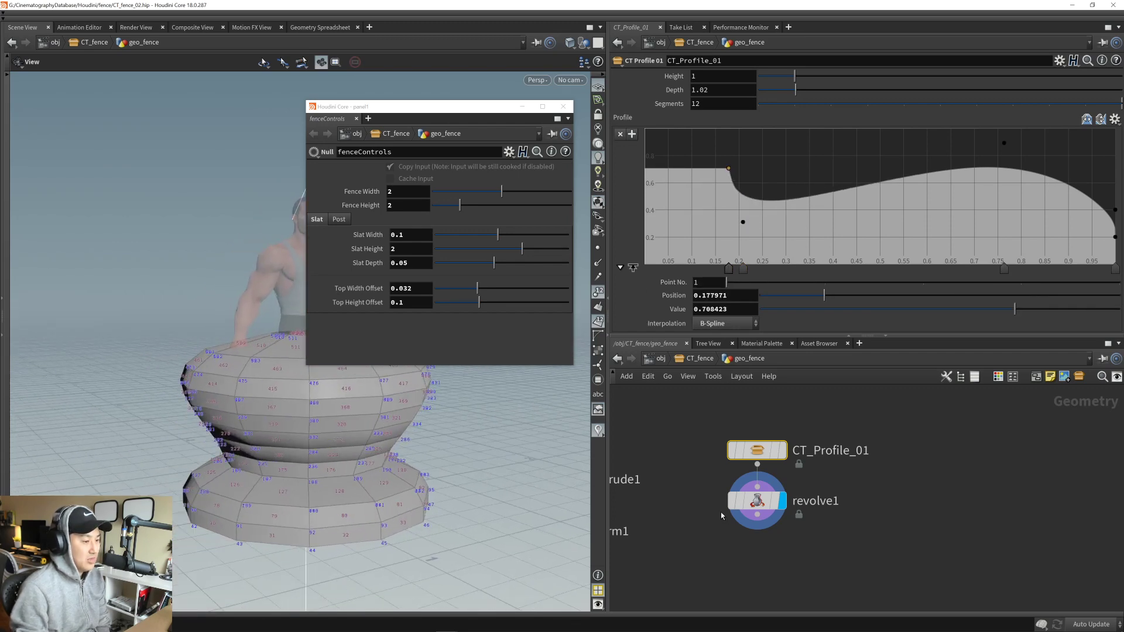
drag(723, 420, 757, 449)
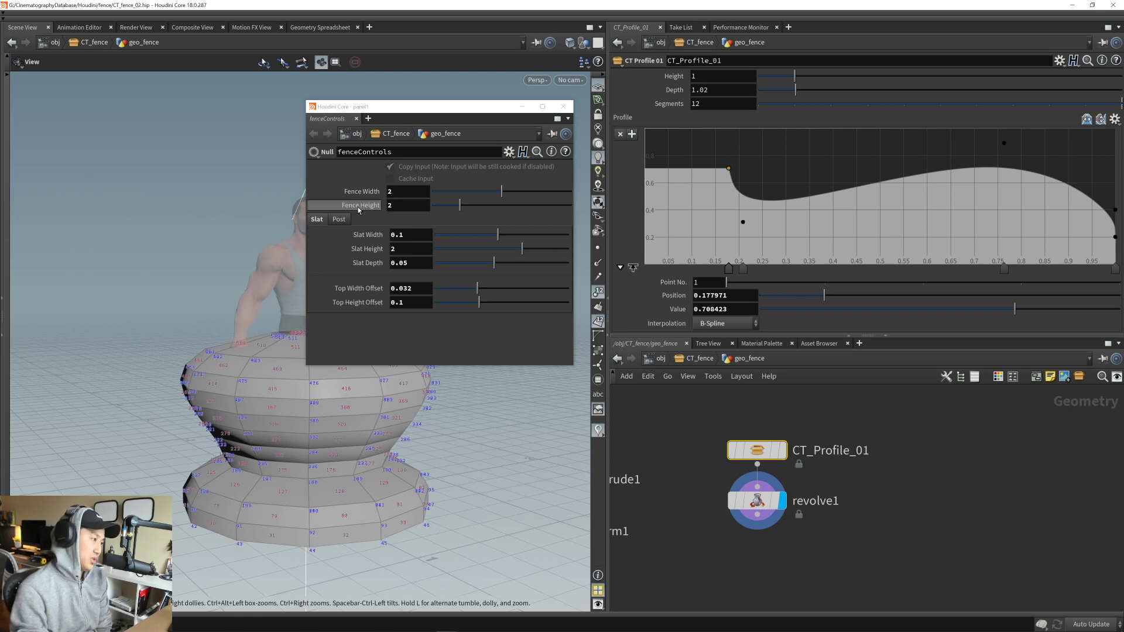
- Collapse the profile ramp's point controls and enlarged graph, and show the Post controls on fenceControls
click(620, 269)
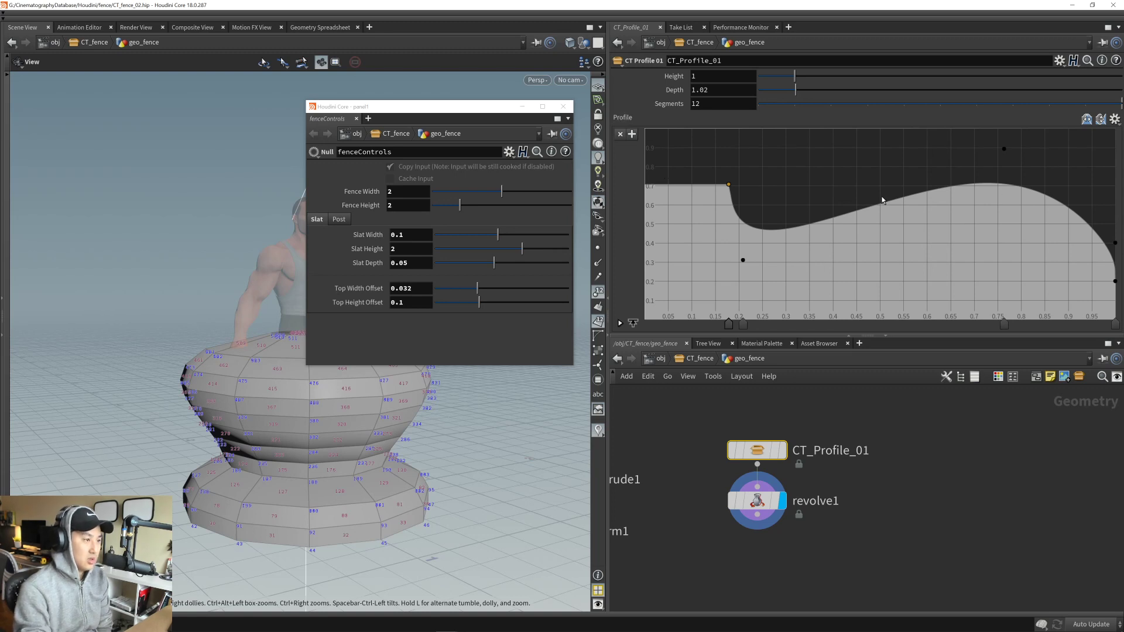
click(633, 323)
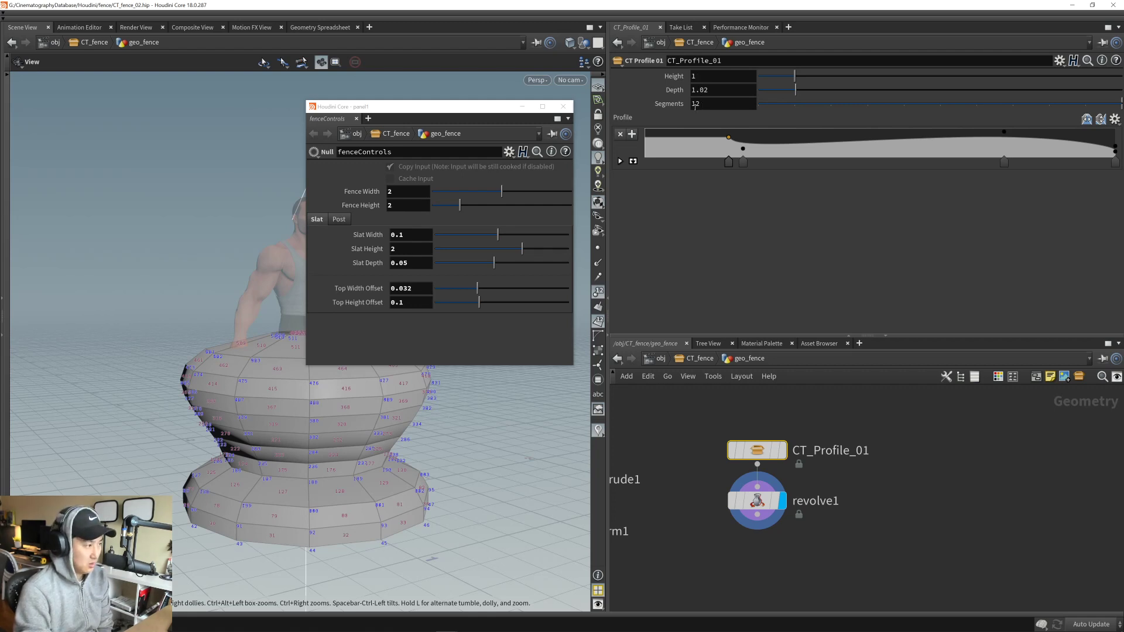
click(339, 219)
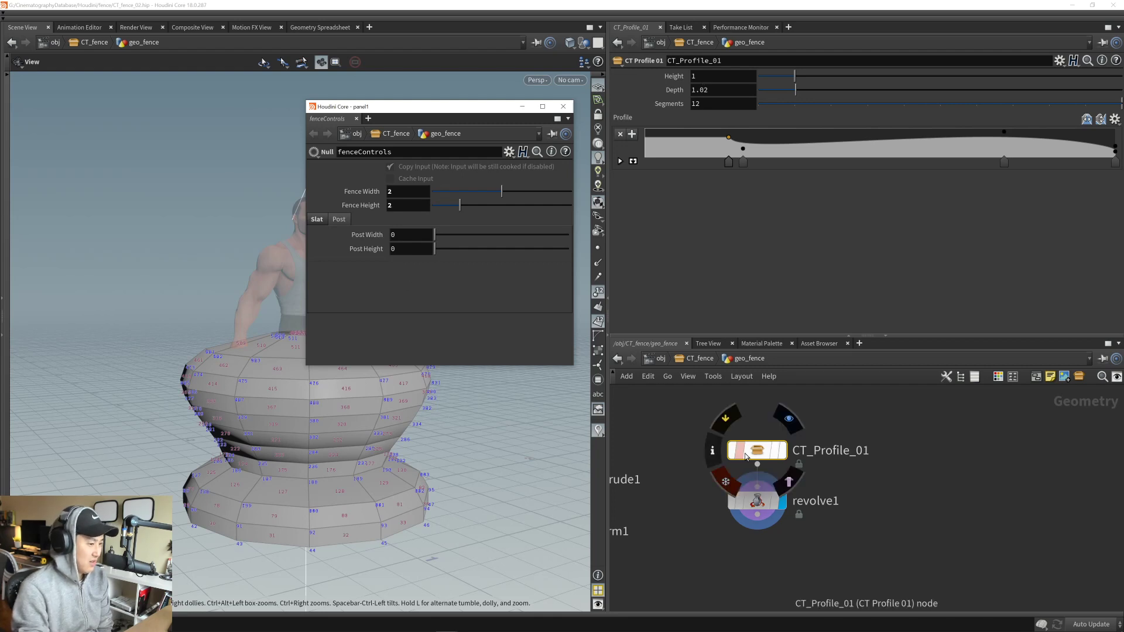
mouse_move(749, 454)
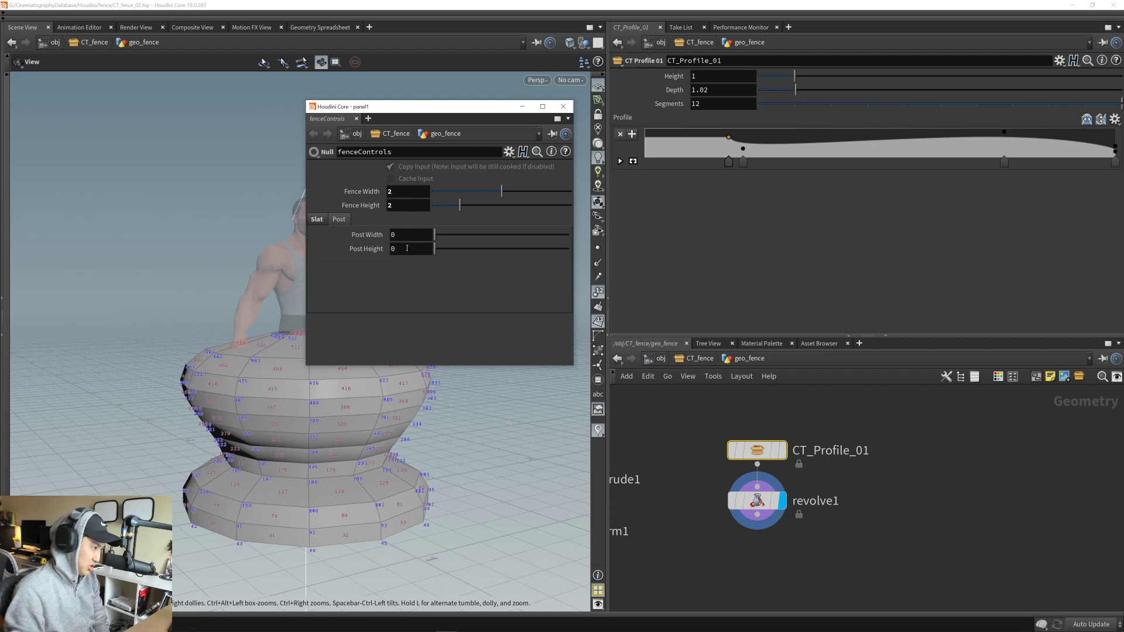
- Rename fenceControls' postHeight parameter to postTopHeight with the label Post Top Height, and accept the interface changes
right_click(517, 160)
click(521, 168)
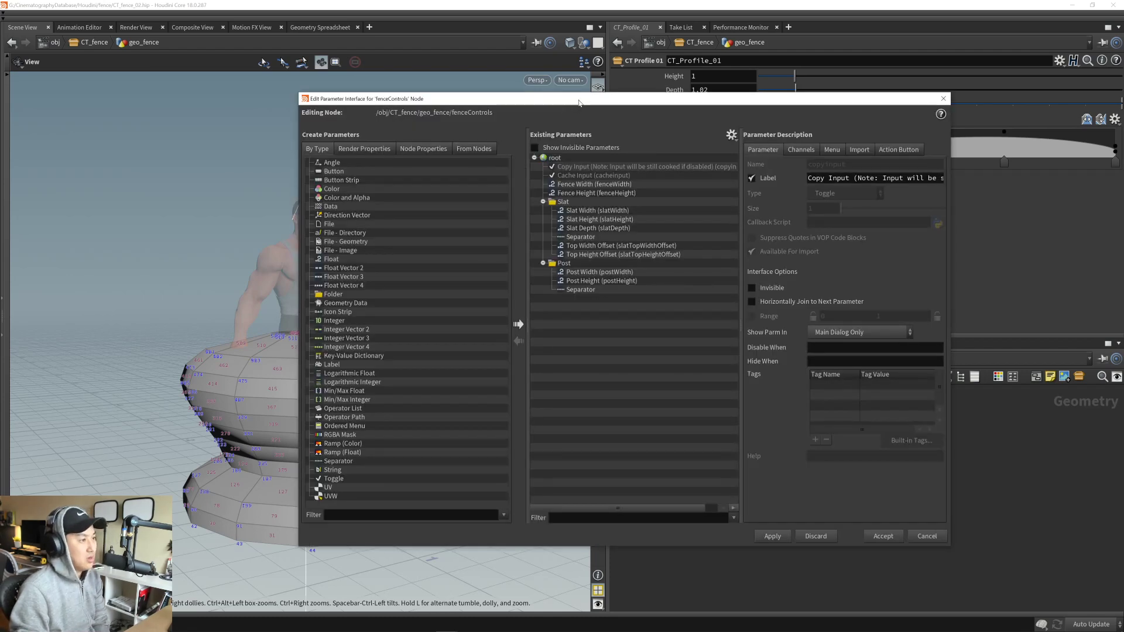
drag(578, 103, 562, 103)
click(585, 281)
click(816, 178)
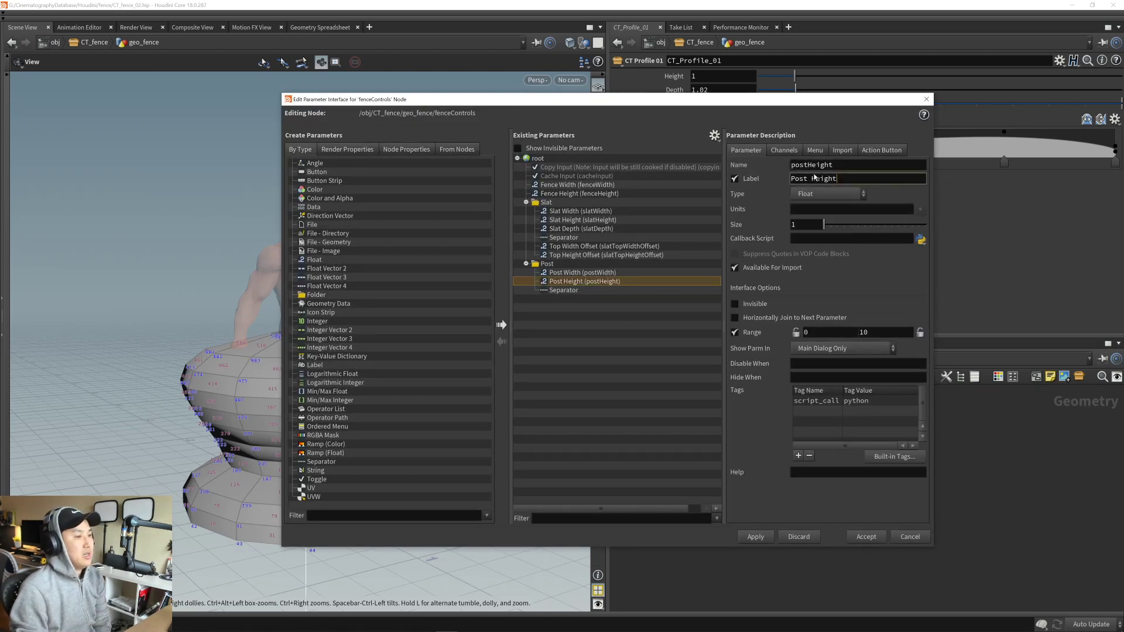
click(807, 165)
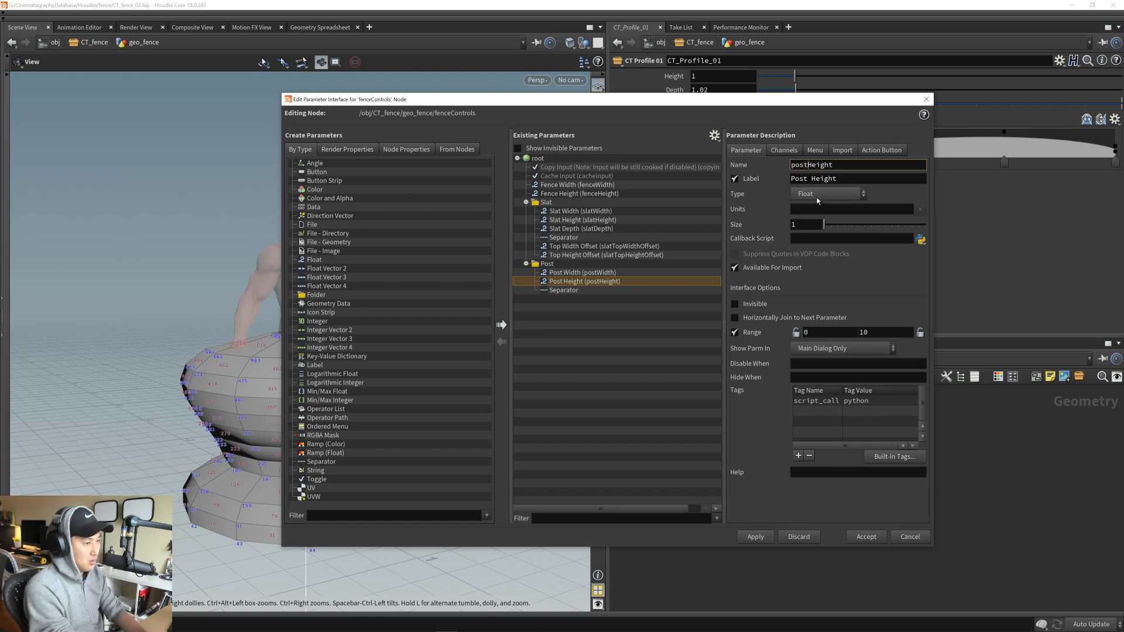
text(Top)
click(808, 179)
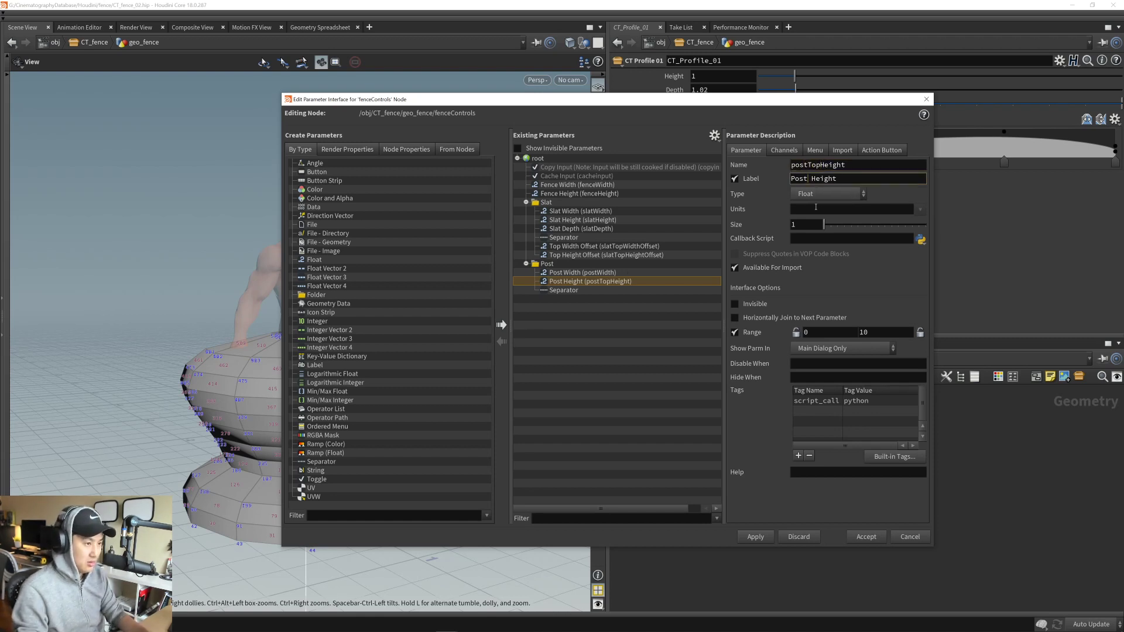
text(Top)
key(Return)
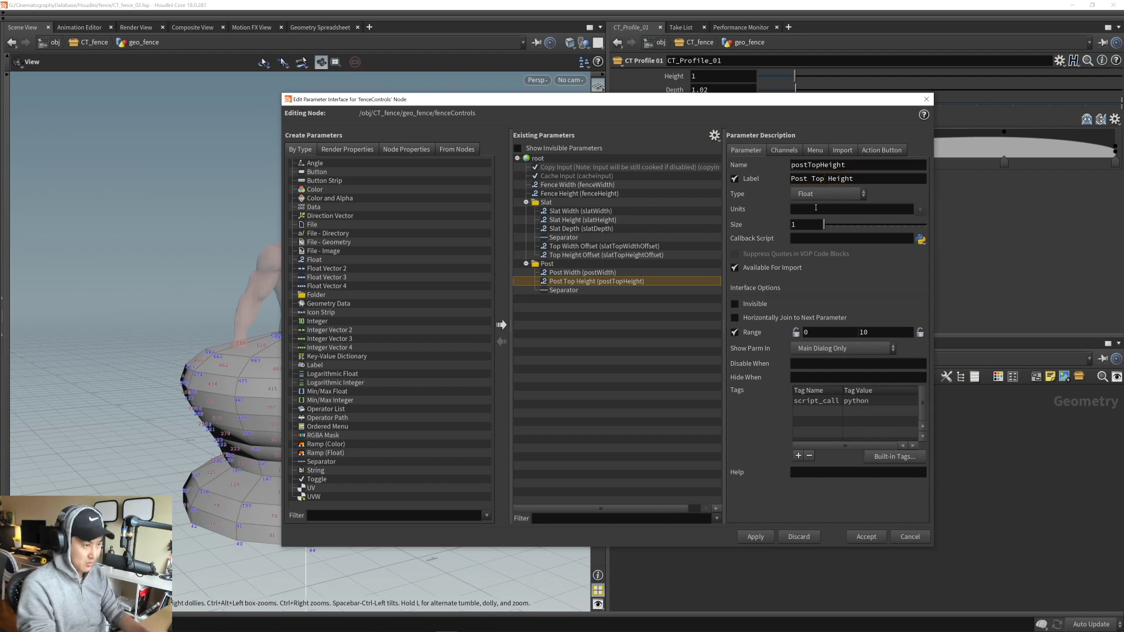
click(857, 536)
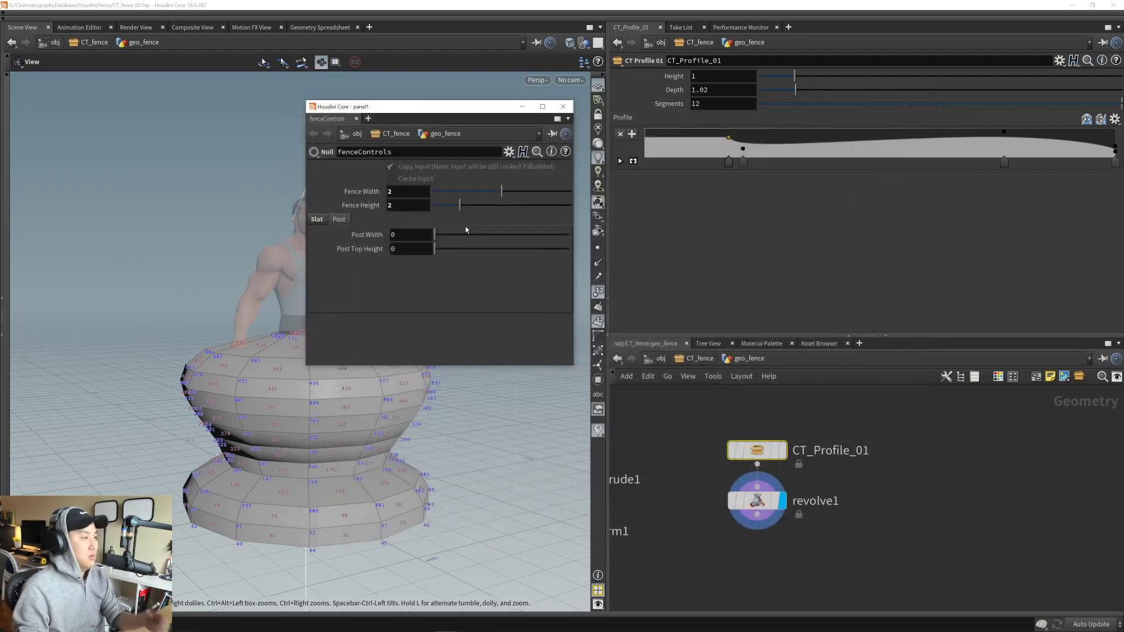
- On fenceControls, set Post Width to .2 and Post Top Height to .4
drag(473, 122, 472, 123)
click(412, 238)
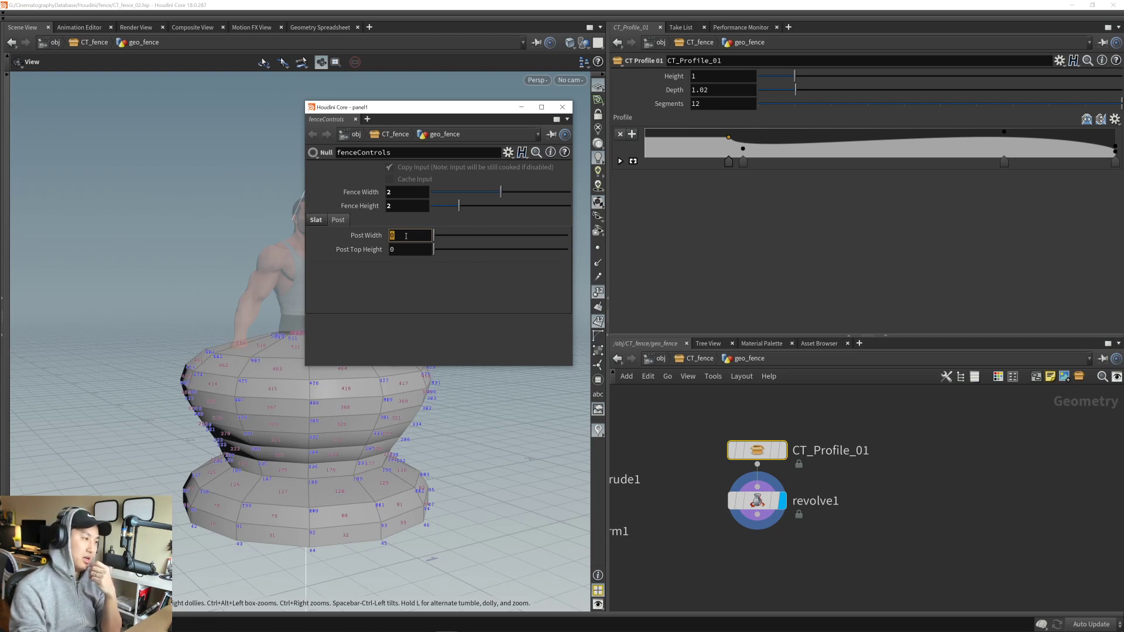
text(.2)
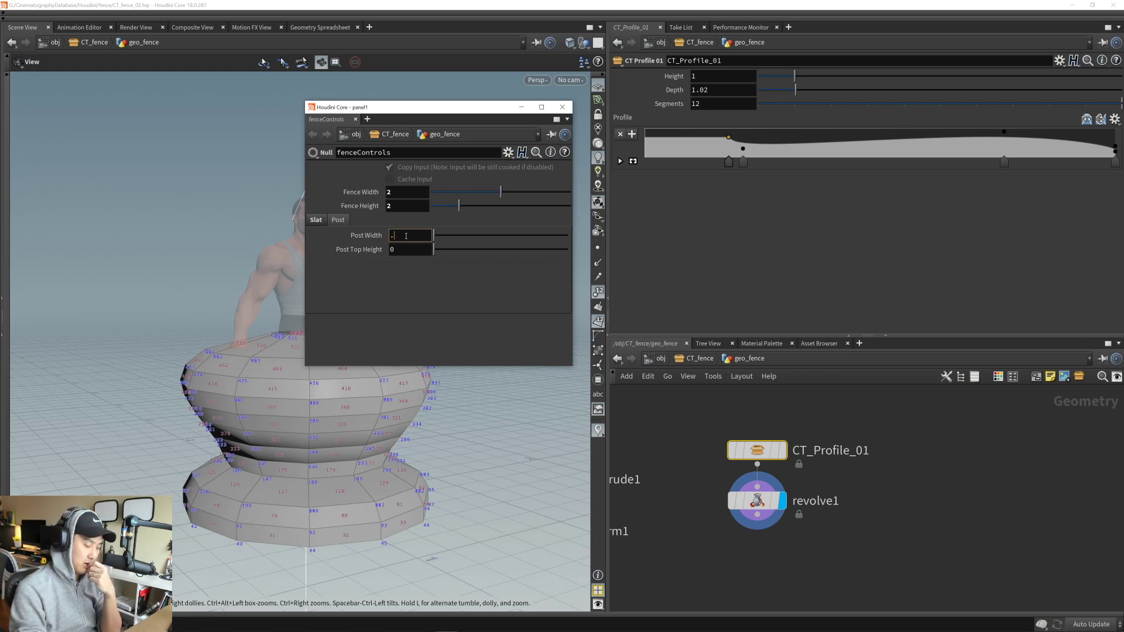
key(Return)
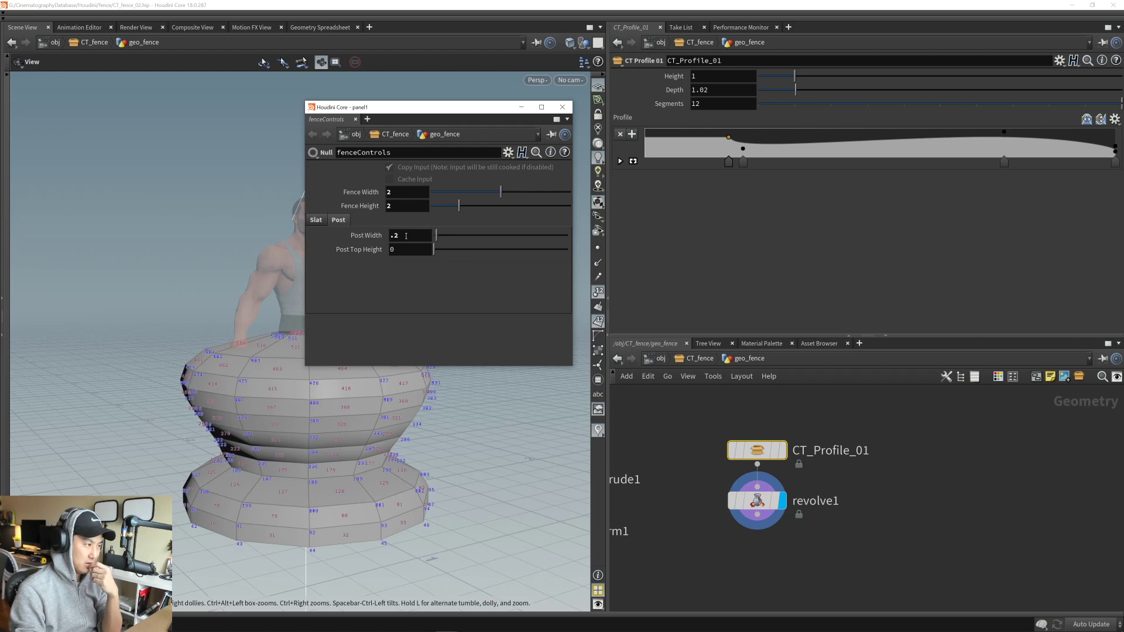
click(407, 250)
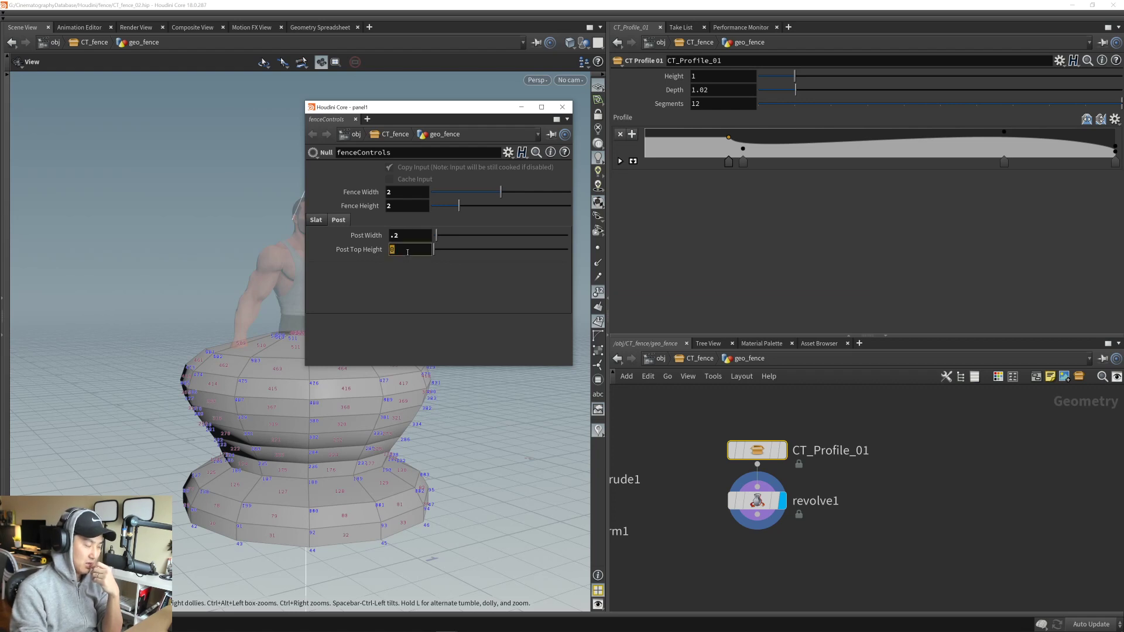
text(.4)
key(Return)
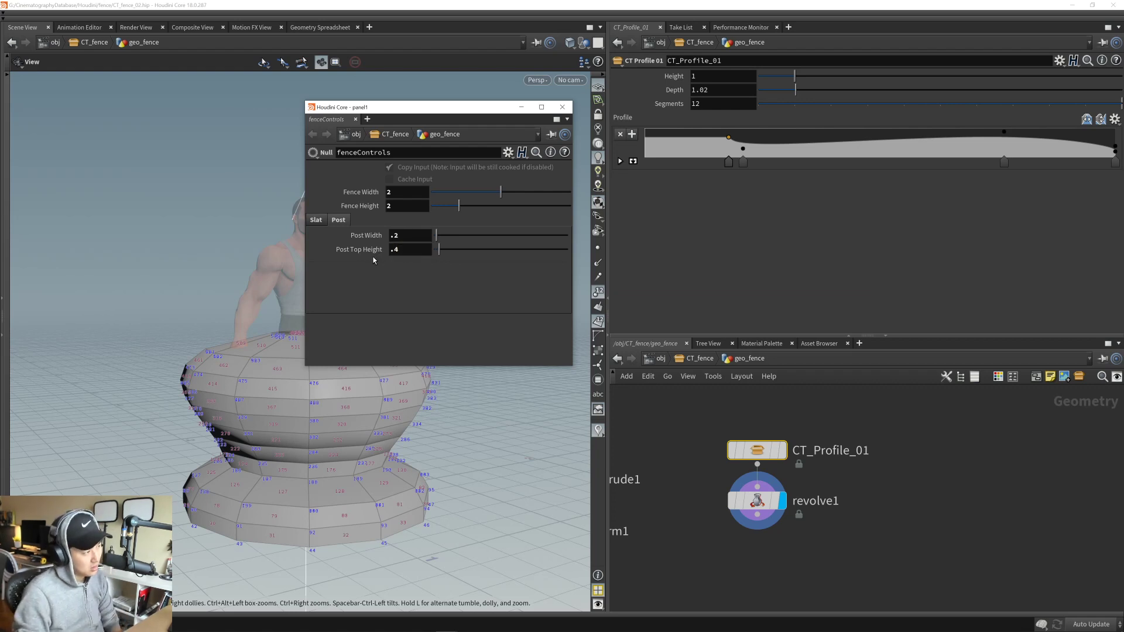
- Link CT_Profile_01's Height to fenceControls' Post Top Height with a relative reference
right_click(413, 250)
click(454, 335)
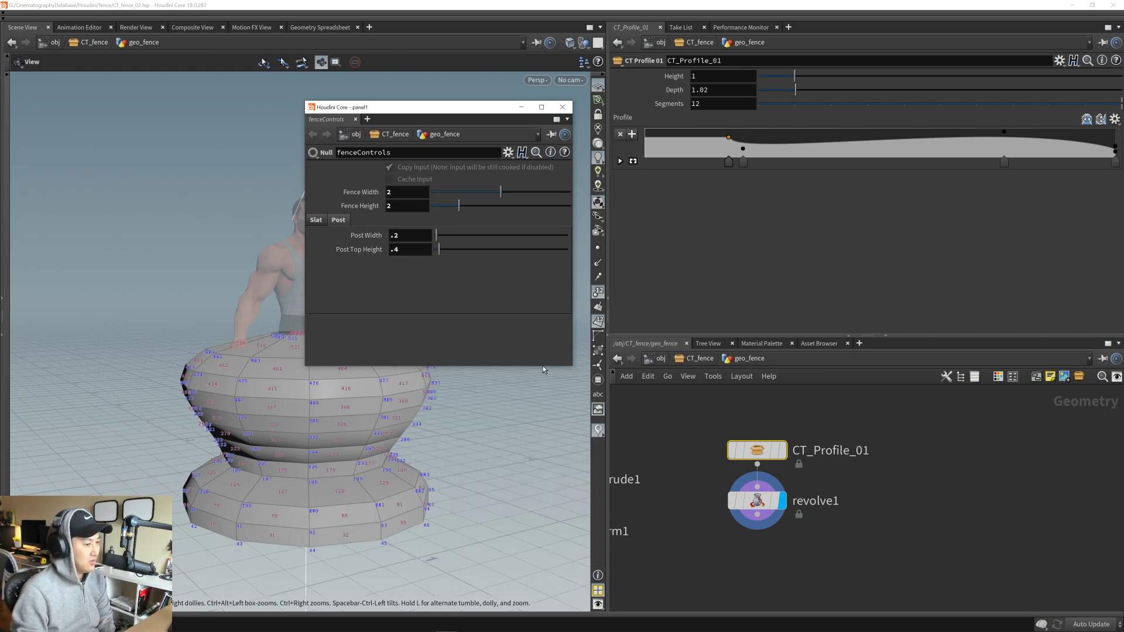
drag(714, 429, 779, 472)
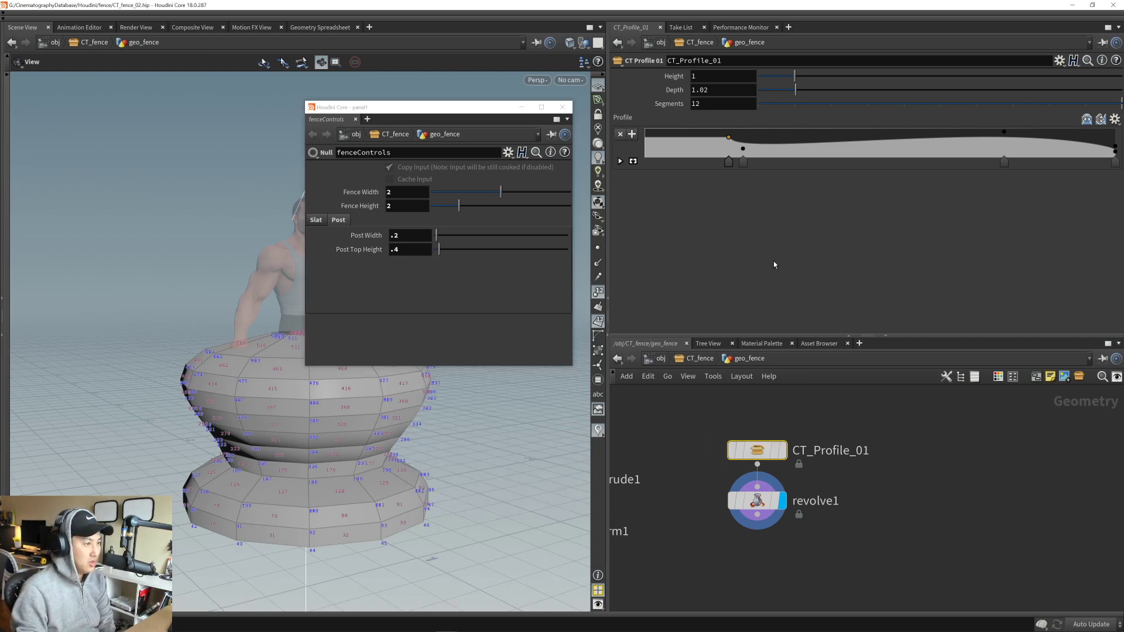
right_click(728, 76)
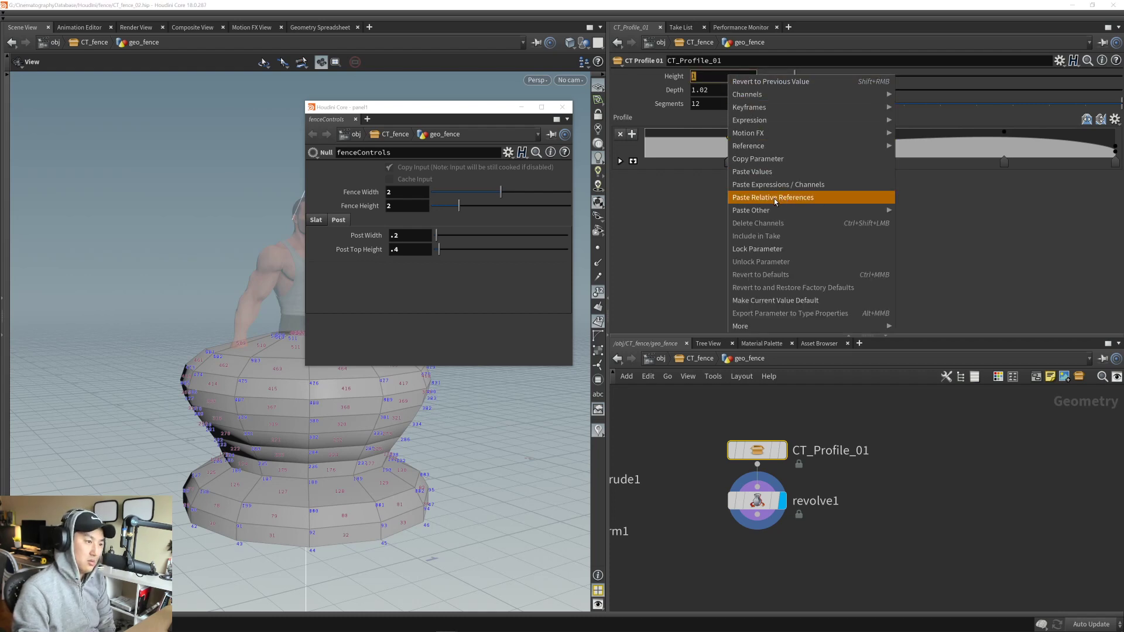
click(779, 197)
drag(359, 456, 285, 438)
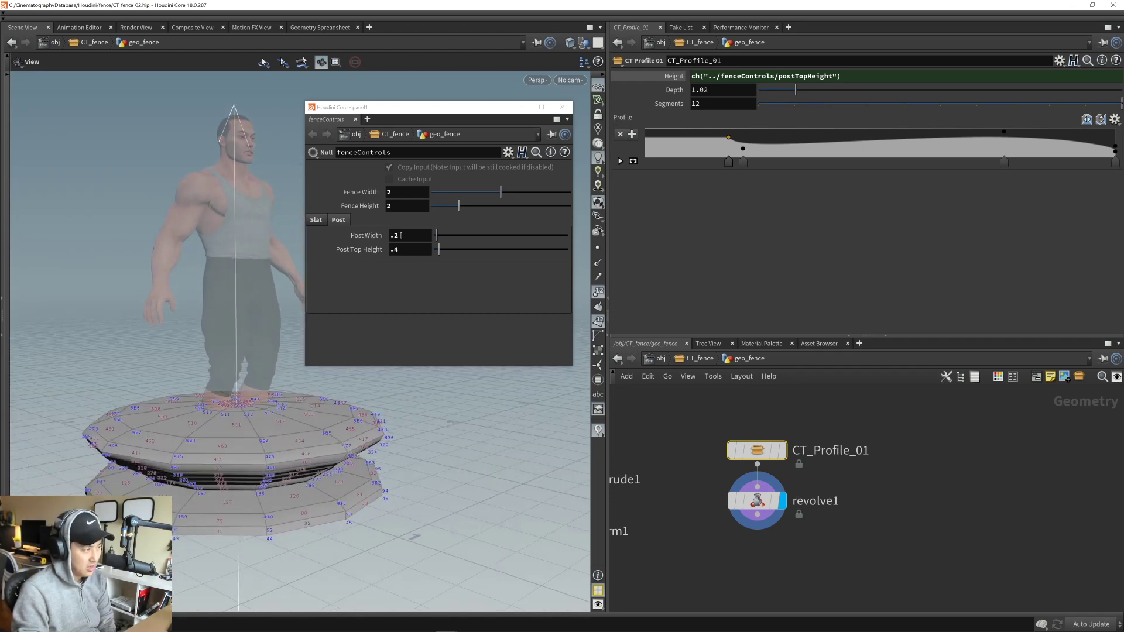
- Link CT_Profile_01's Depth to fenceControls' Post Width with a relative reference and multiply the expression by .5
right_click(370, 240)
click(443, 321)
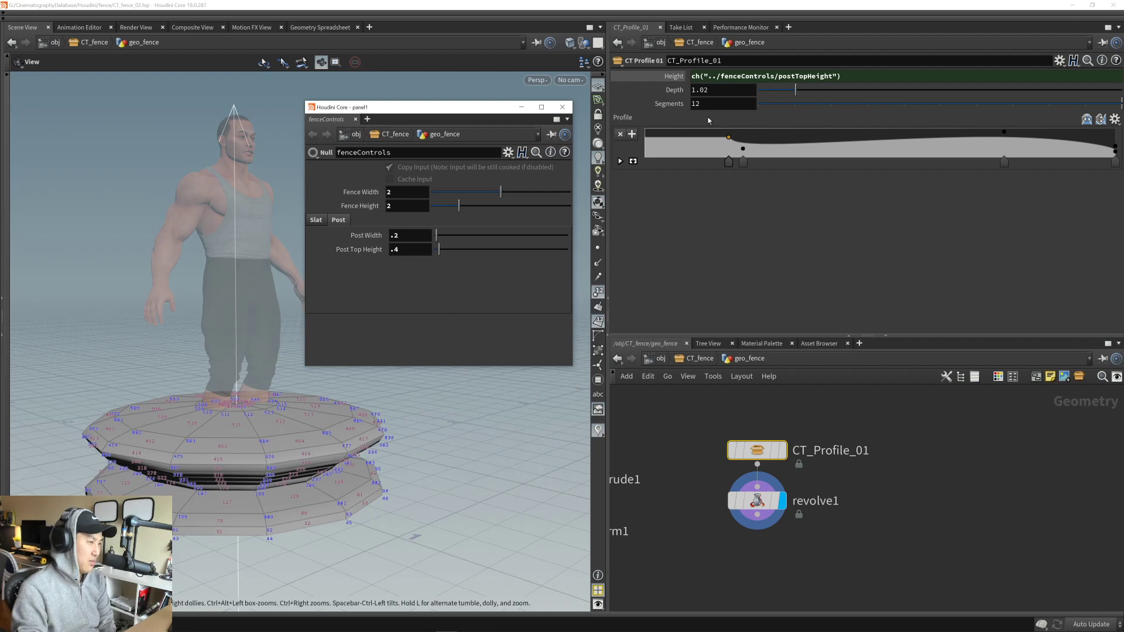
right_click(733, 91)
click(754, 215)
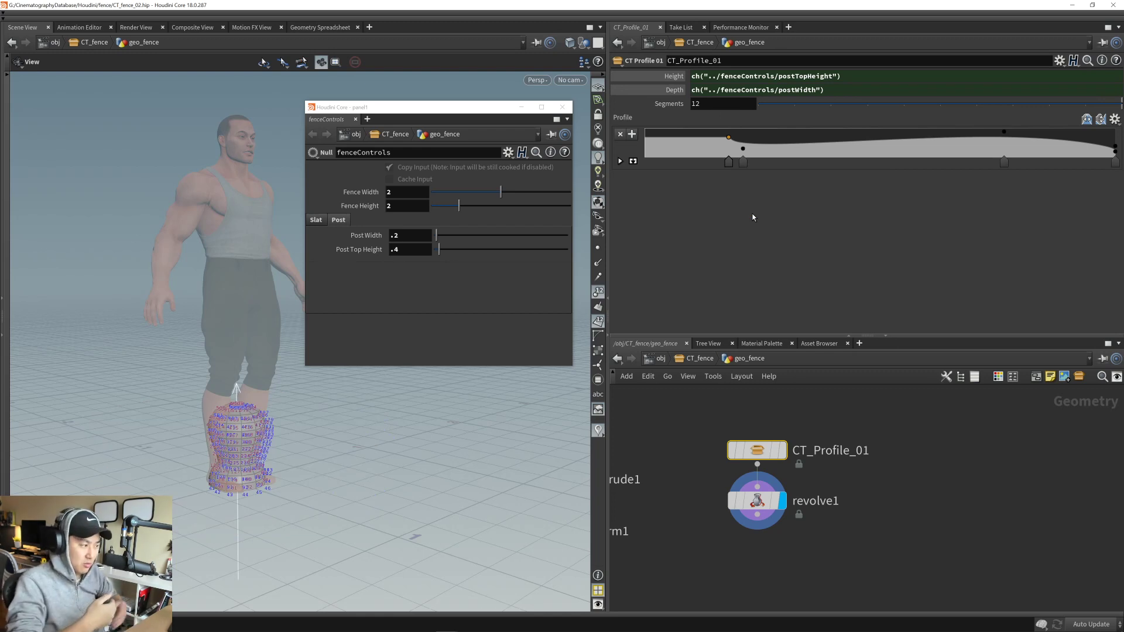
click(854, 93)
text(* .5)
key(Return)
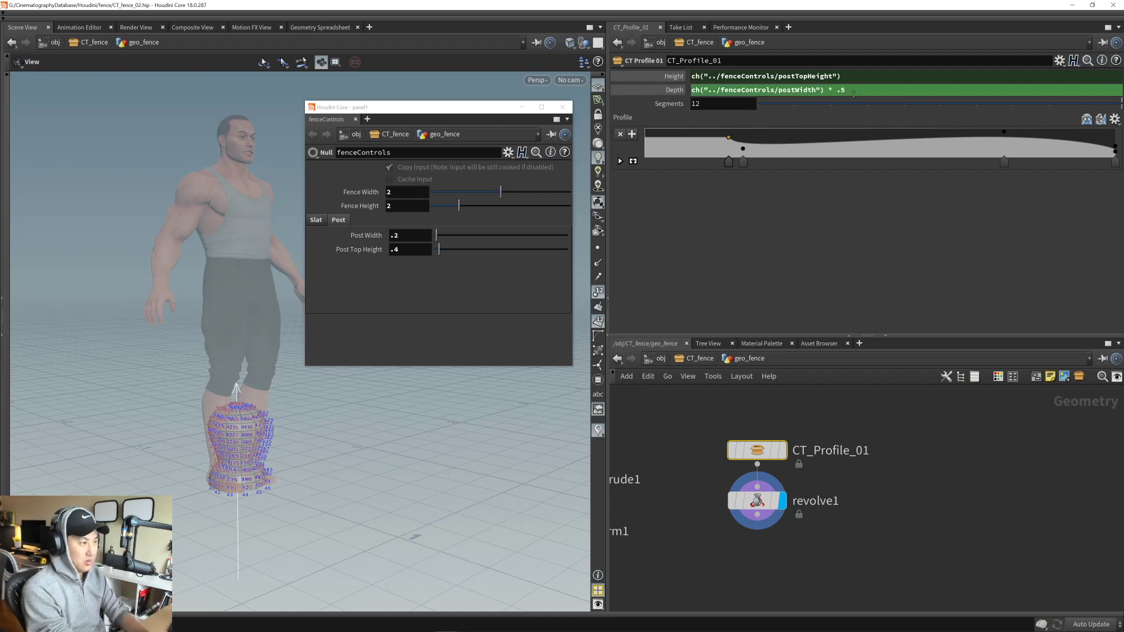
- Examine the resized revolved post shape up close against the figure's legs
scroll(312, 456, up, 3)
scroll(264, 435, up, 6)
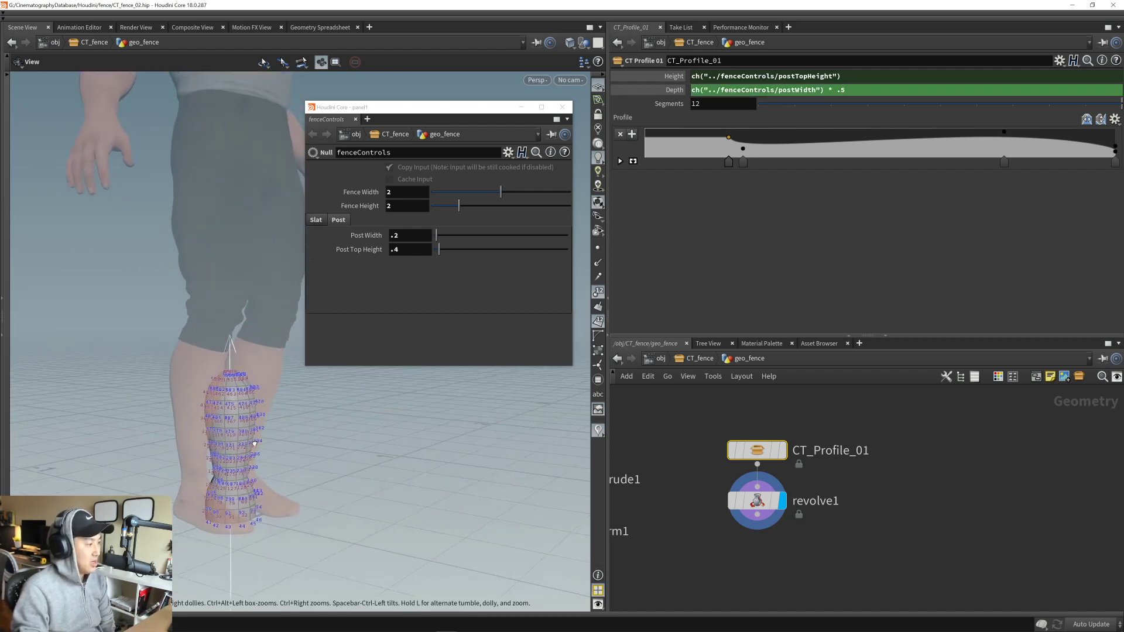
scroll(264, 435, up, 2)
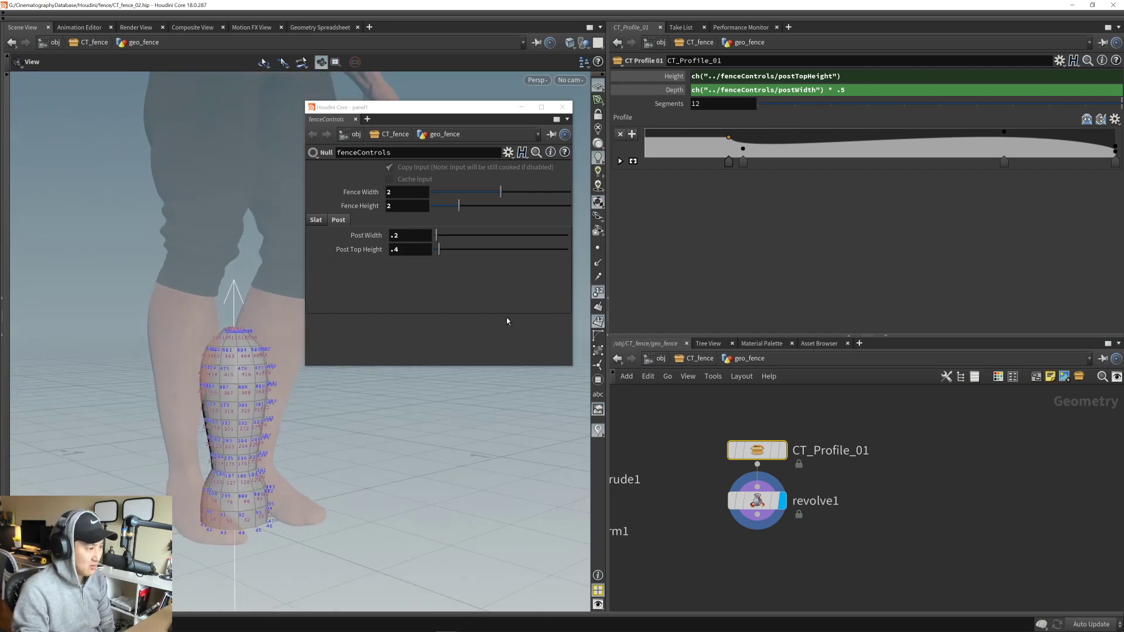
scroll(335, 397, up, 4)
drag(335, 398, 209, 380)
middle_drag(749, 554, 712, 509)
drag(251, 432, 209, 344)
- Connect a Fuse node to revolve1's output and place it below
click(711, 585)
middle_drag(753, 508, 750, 500)
click(739, 473)
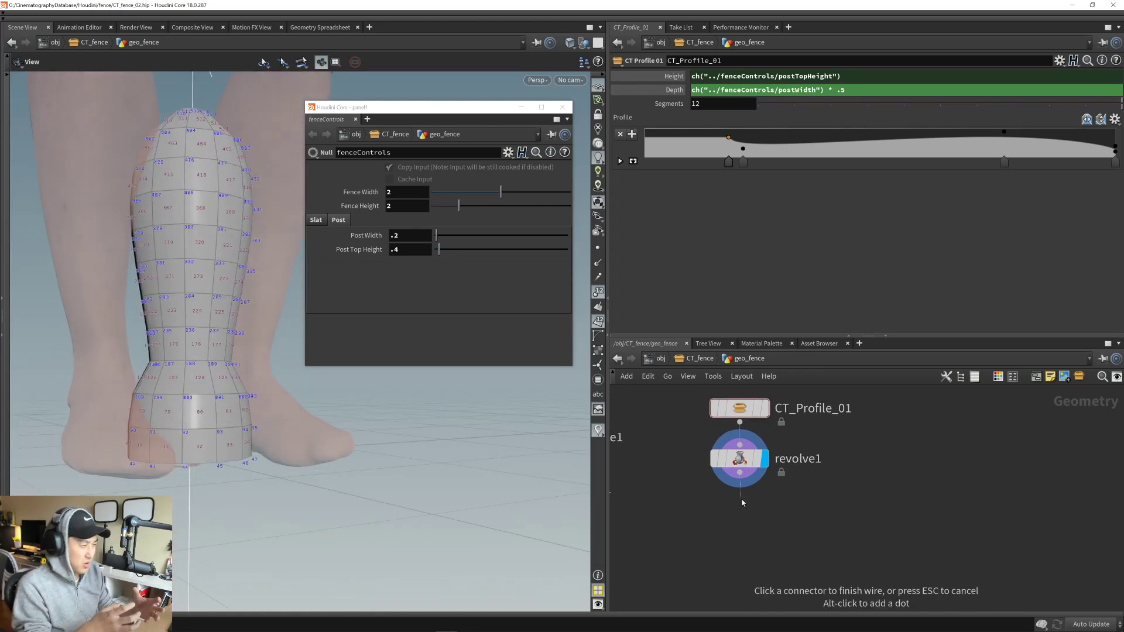
key(Tab)
text(merge)
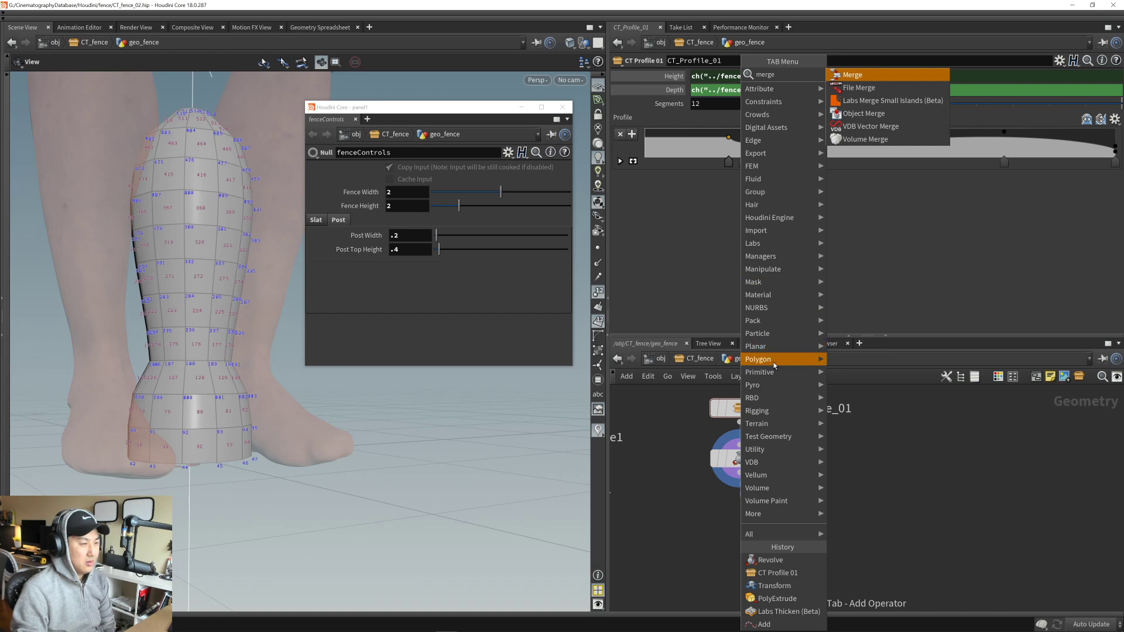
mouse_move(775, 365)
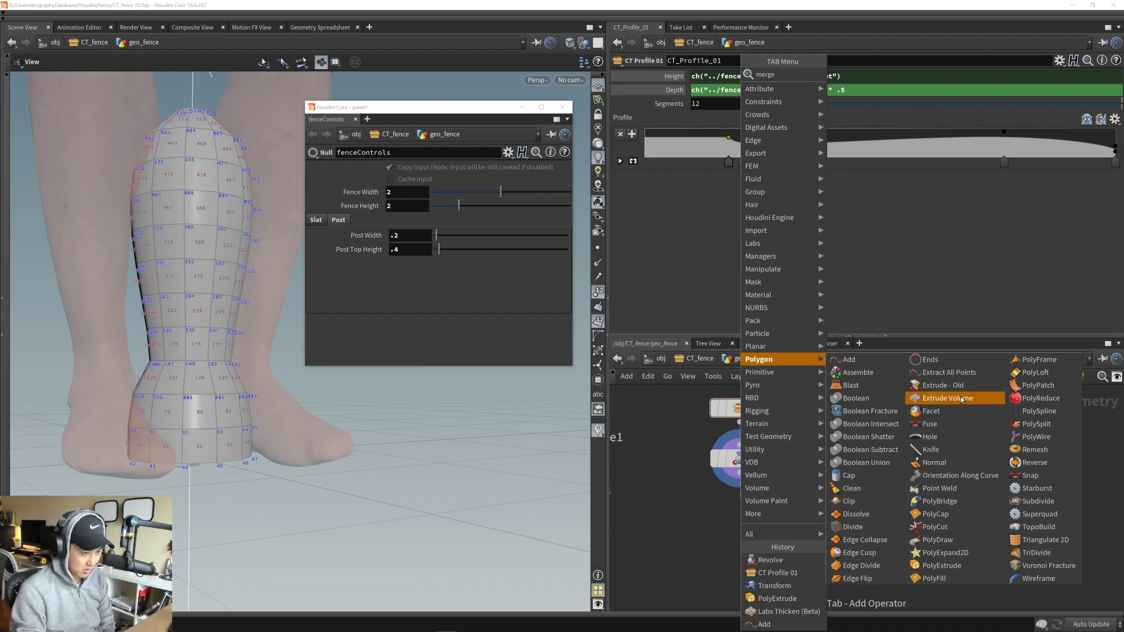
click(931, 424)
click(741, 517)
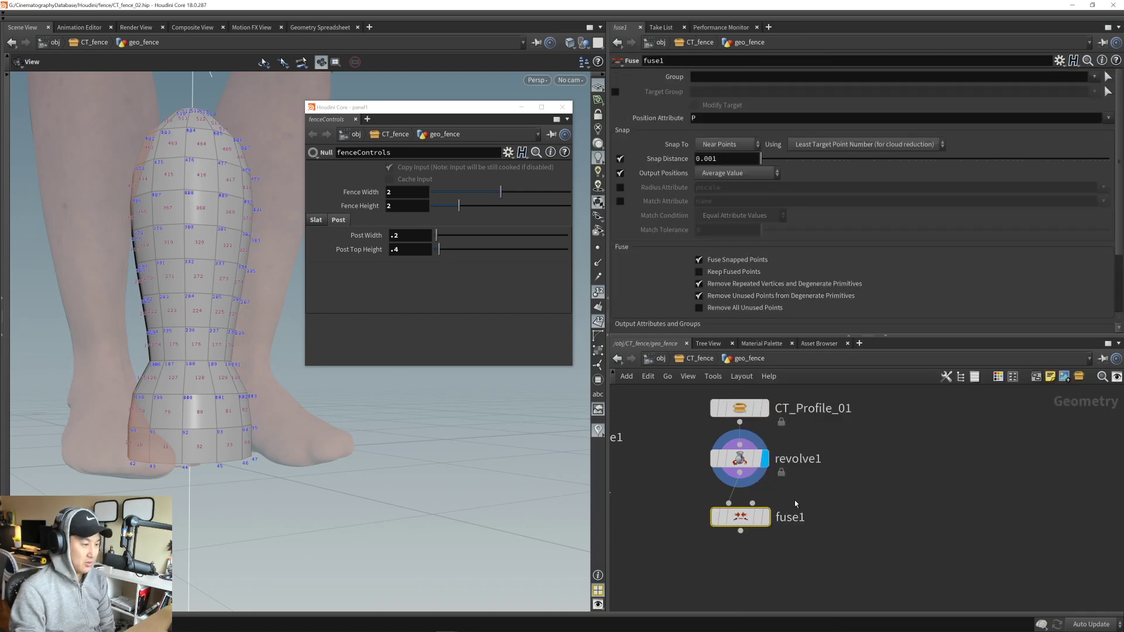
- Display fuse1's result and inspect the fused post shape from several angles
drag(203, 325, 206, 429)
drag(188, 293, 187, 228)
middle_drag(203, 325, 207, 371)
right_drag(207, 371, 205, 390)
drag(206, 390, 183, 349)
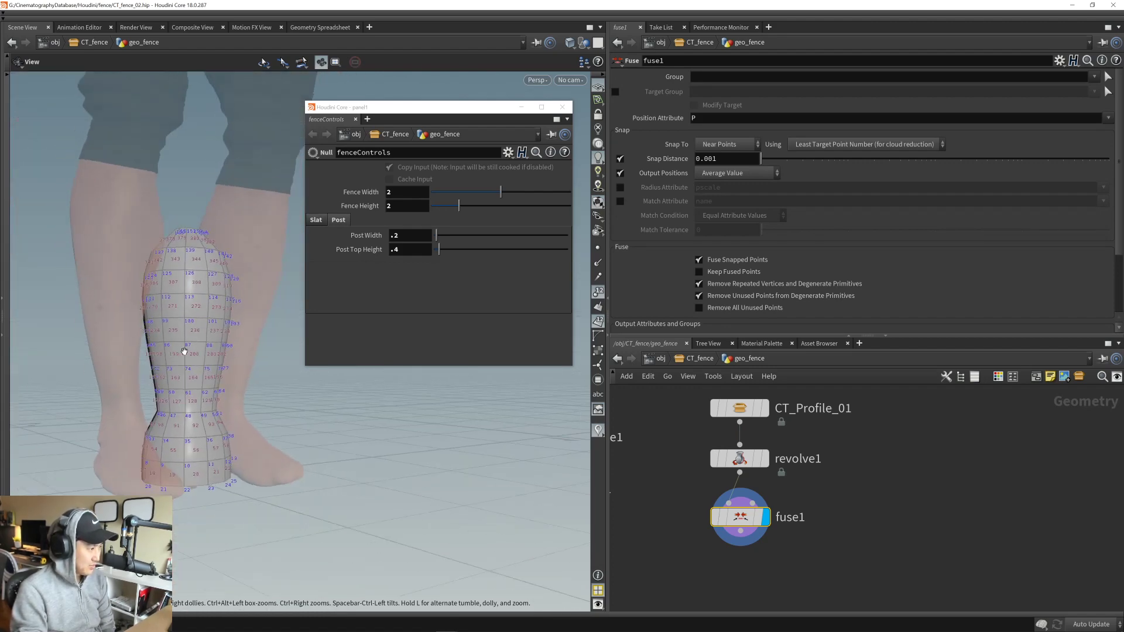
middle_drag(202, 352, 213, 376)
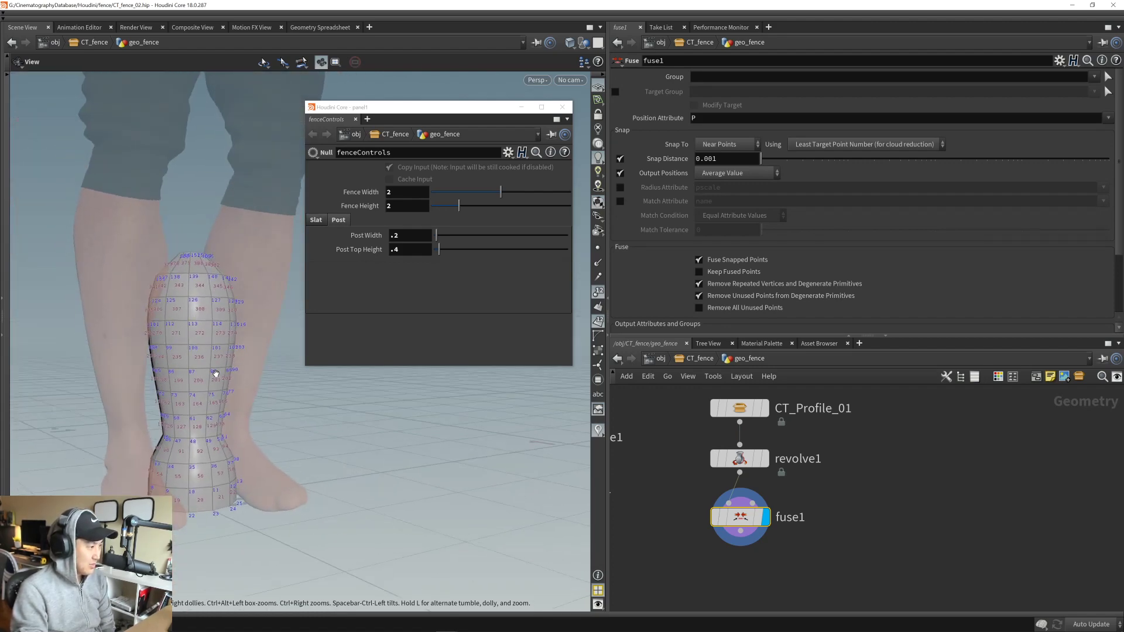
- Set the range maximum of Post Width and Post Top Height to .5 in fenceControls' parameter interface, and accept
click(508, 152)
click(530, 166)
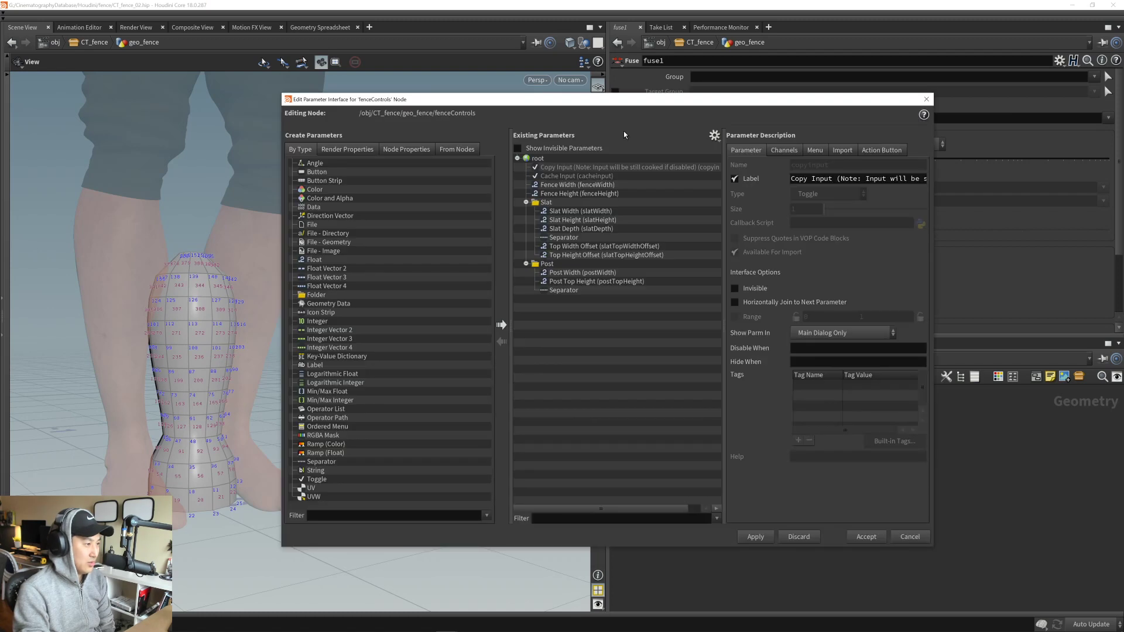
click(578, 273)
click(878, 334)
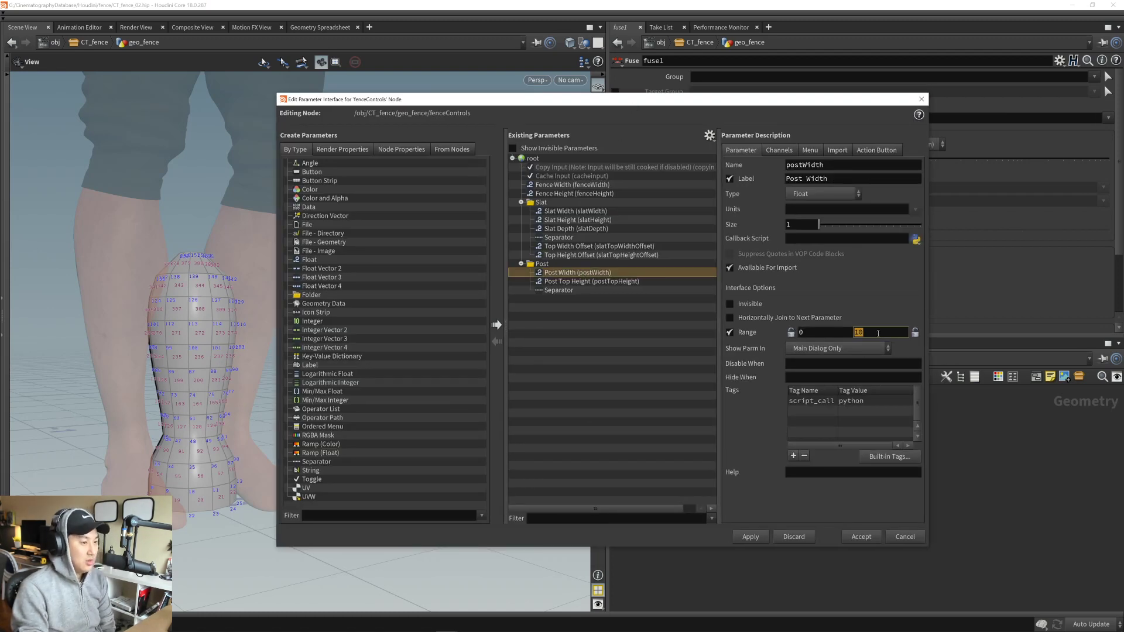
text(.5)
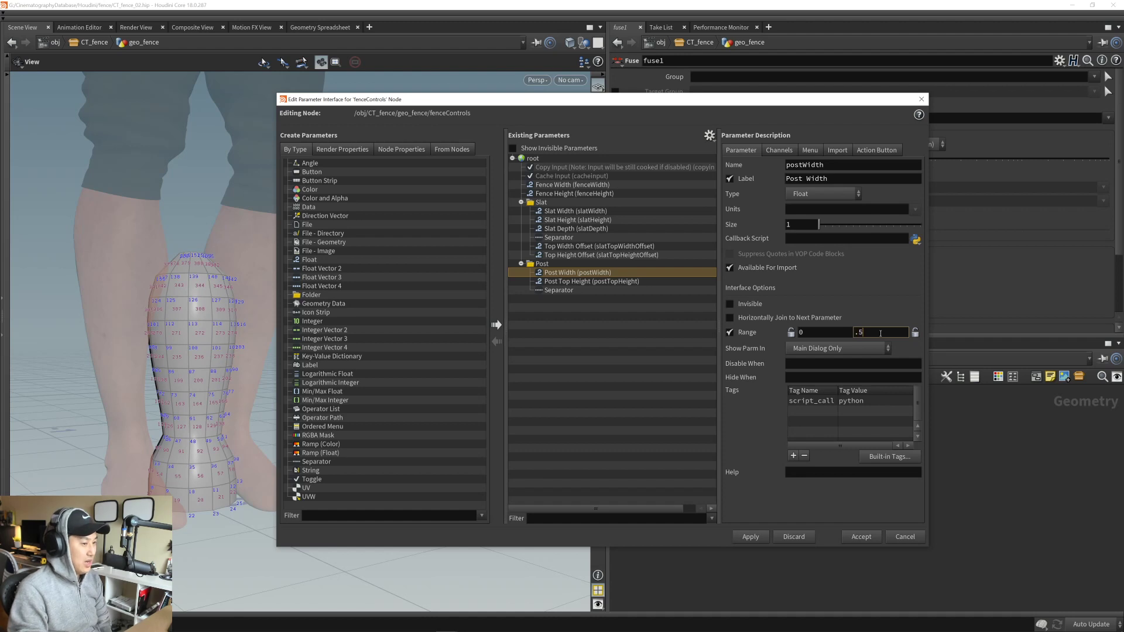
click(643, 283)
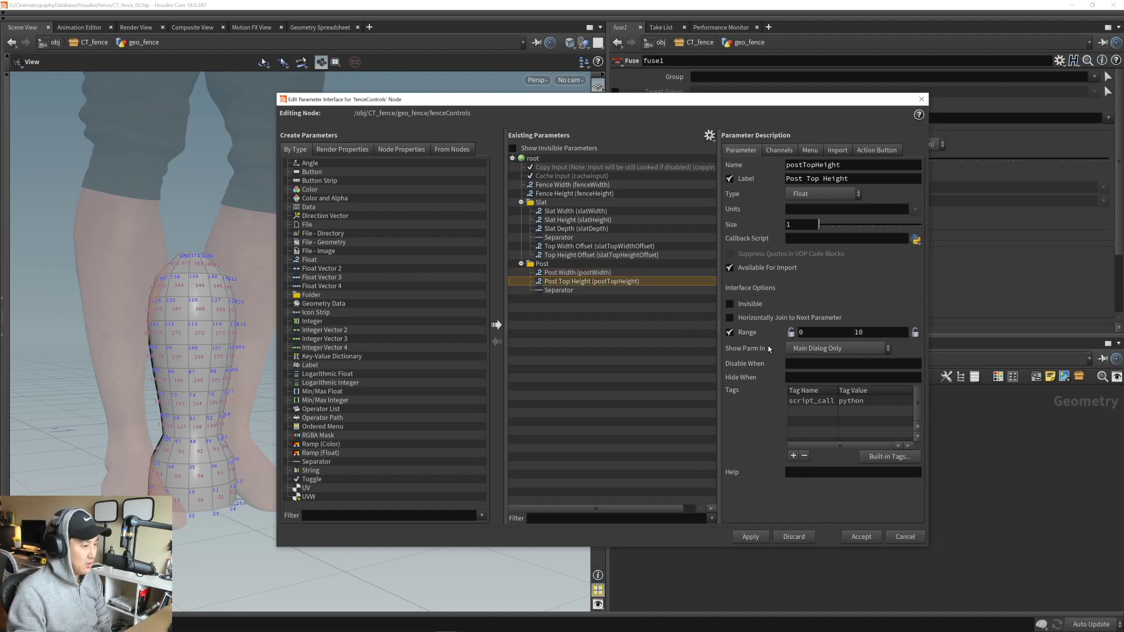
double_click(876, 333)
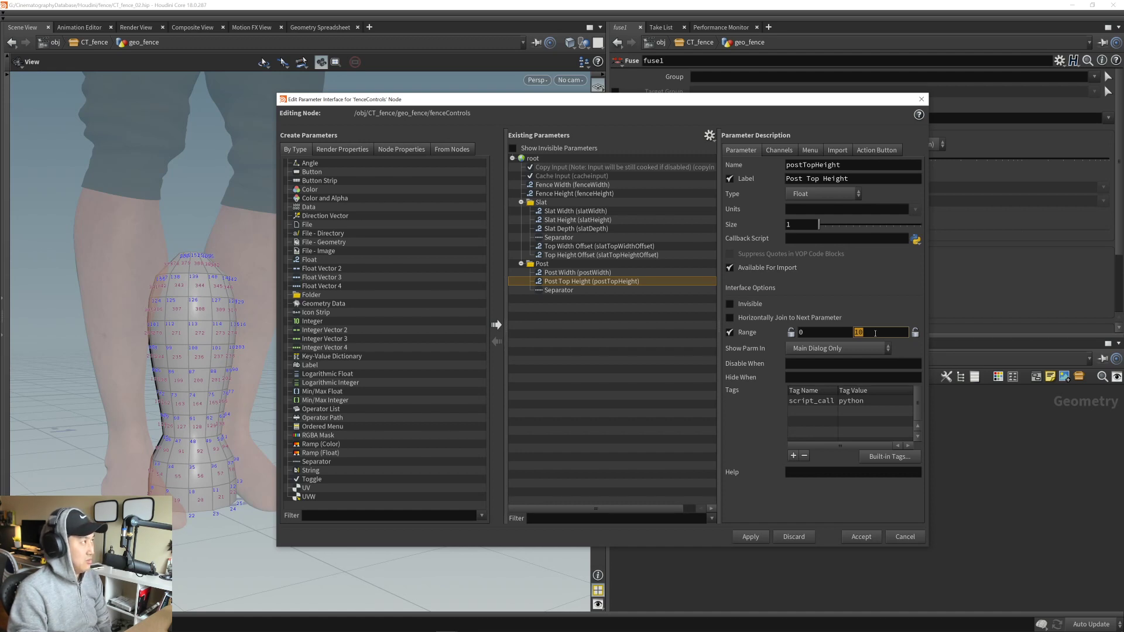
text(0.5)
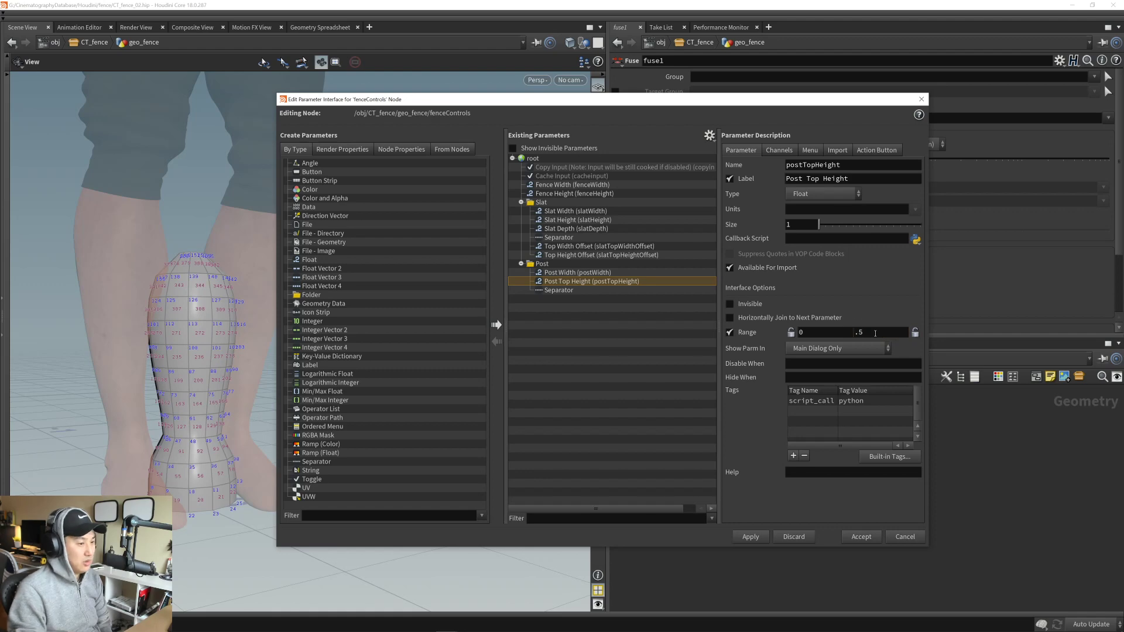
click(852, 538)
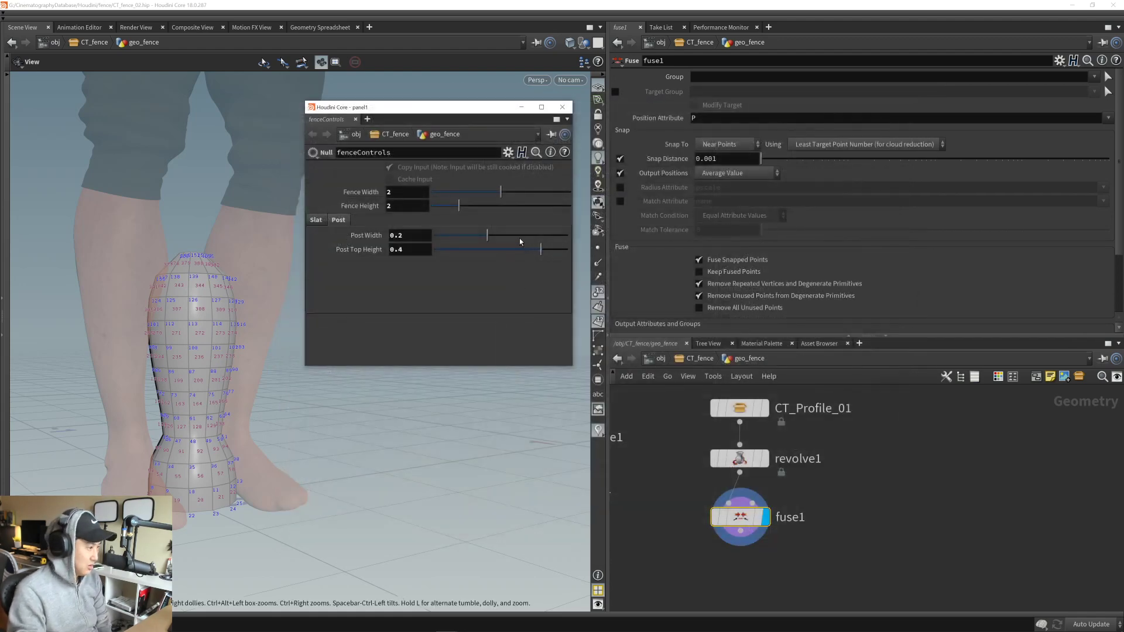
- Reduce Post Top Height to about 0.163 and Post Width to about 0.116 on fenceControls
drag(502, 250, 479, 252)
middle_drag(681, 425, 688, 449)
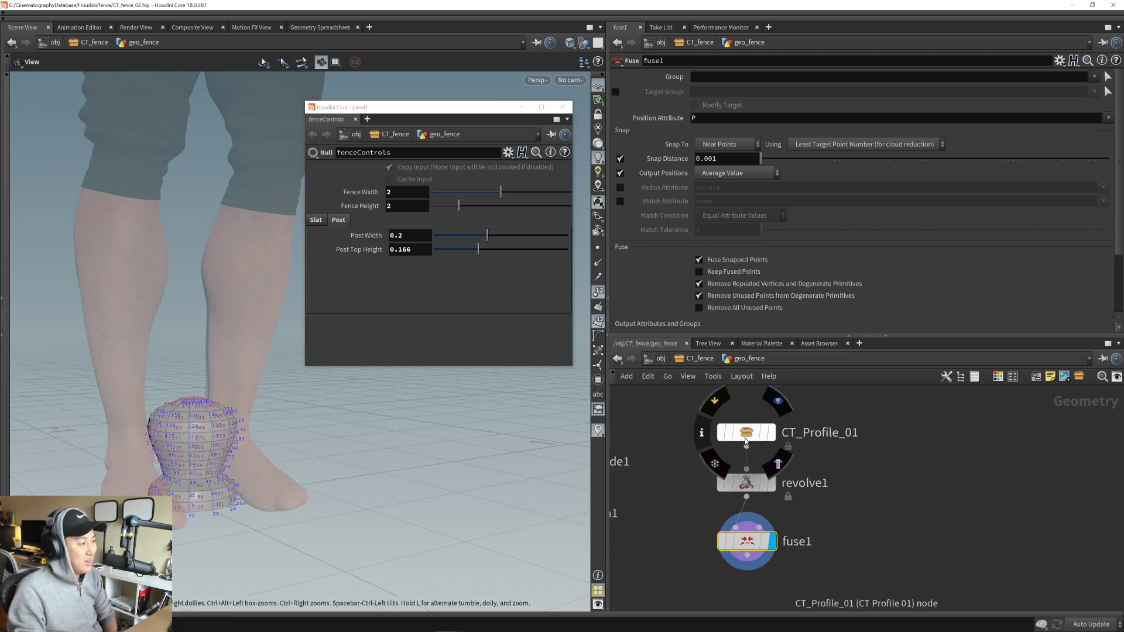
mouse_move(478, 249)
mouse_down()
mouse_move(466, 237)
mouse_move(467, 256)
mouse_move(478, 255)
mouse_up()
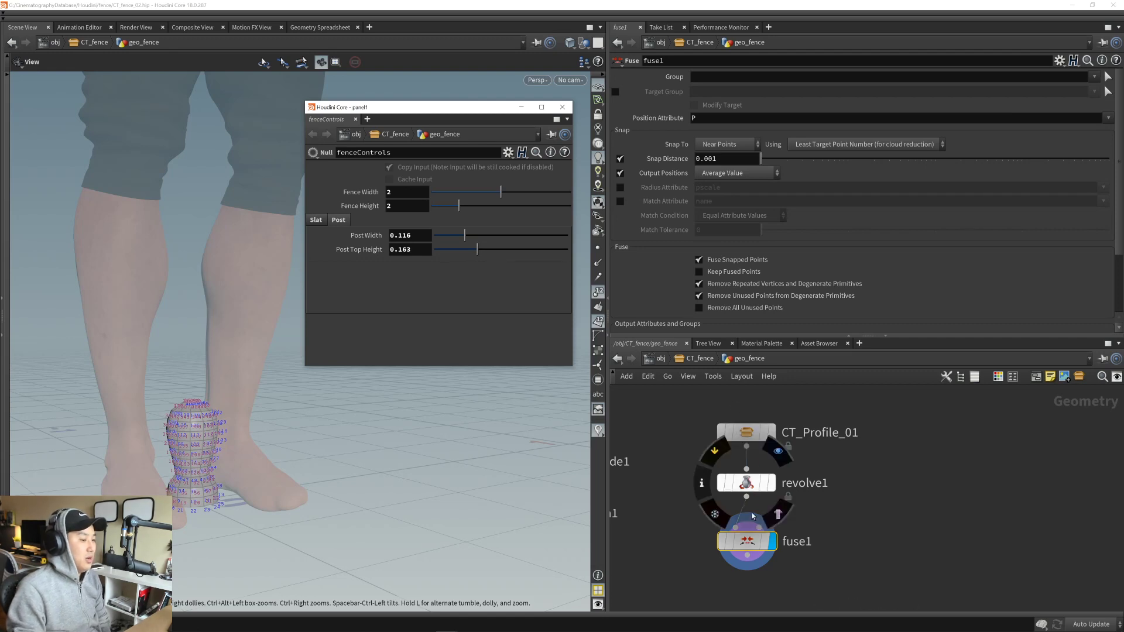
- Show CT_Profile_01's parameters and shift the floating fenceControls window slightly
click(746, 432)
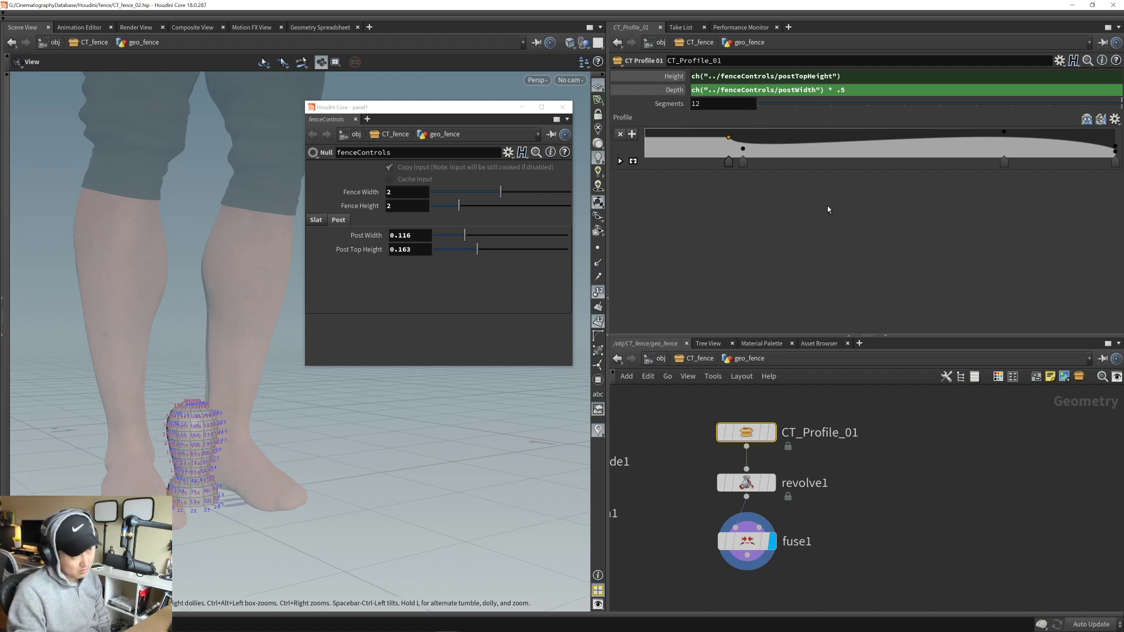
drag(512, 117, 515, 113)
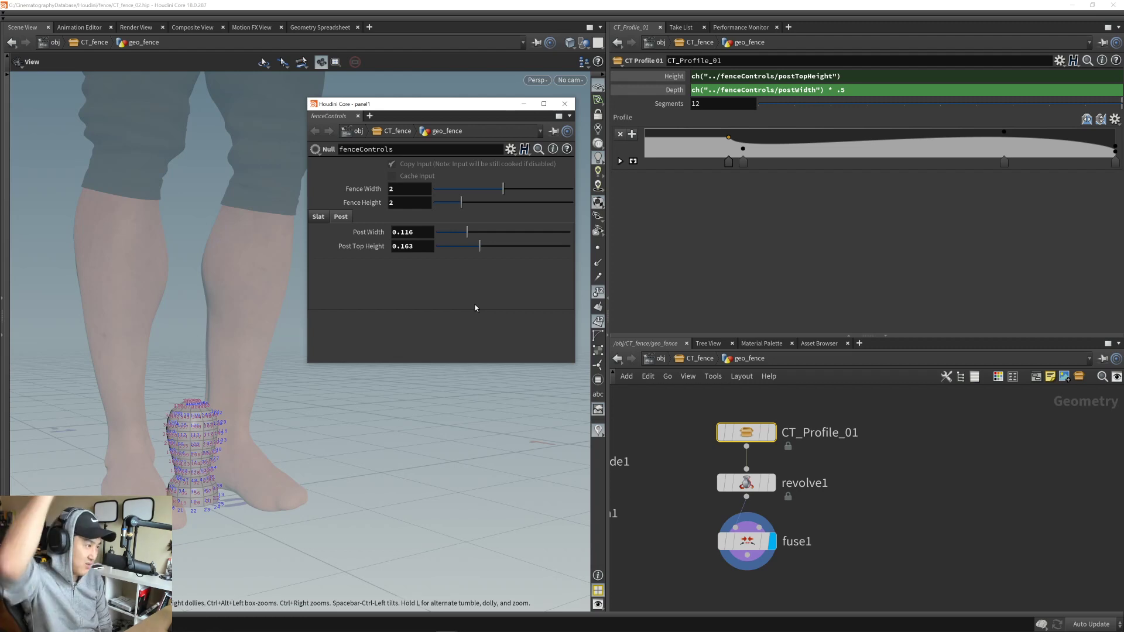
drag(479, 109, 482, 110)
click(673, 505)
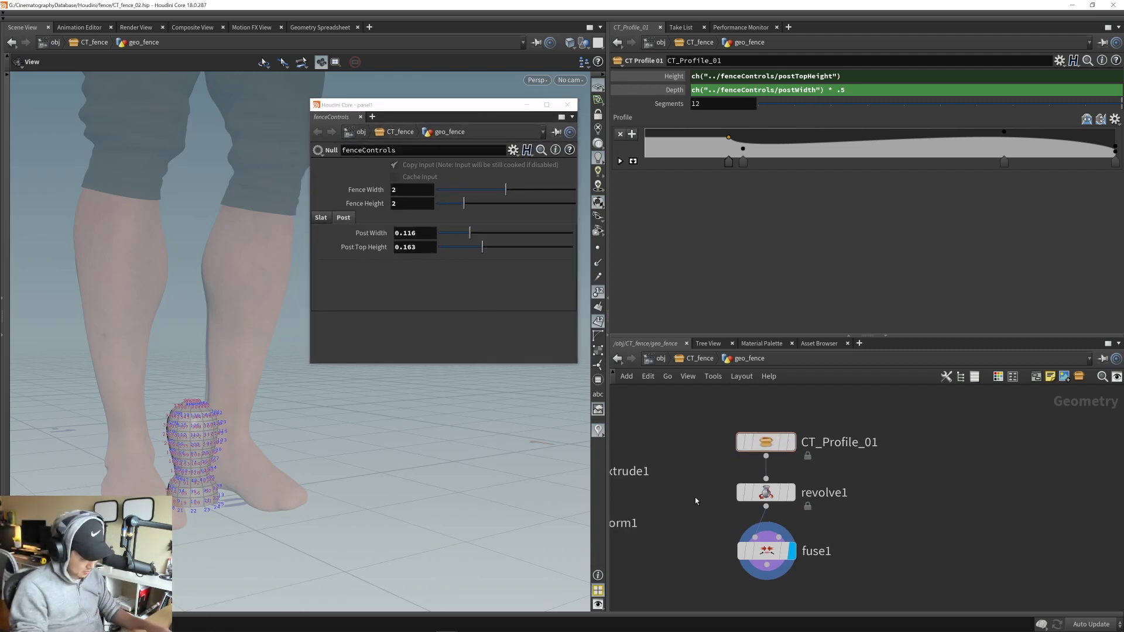
drag(712, 426, 832, 462)
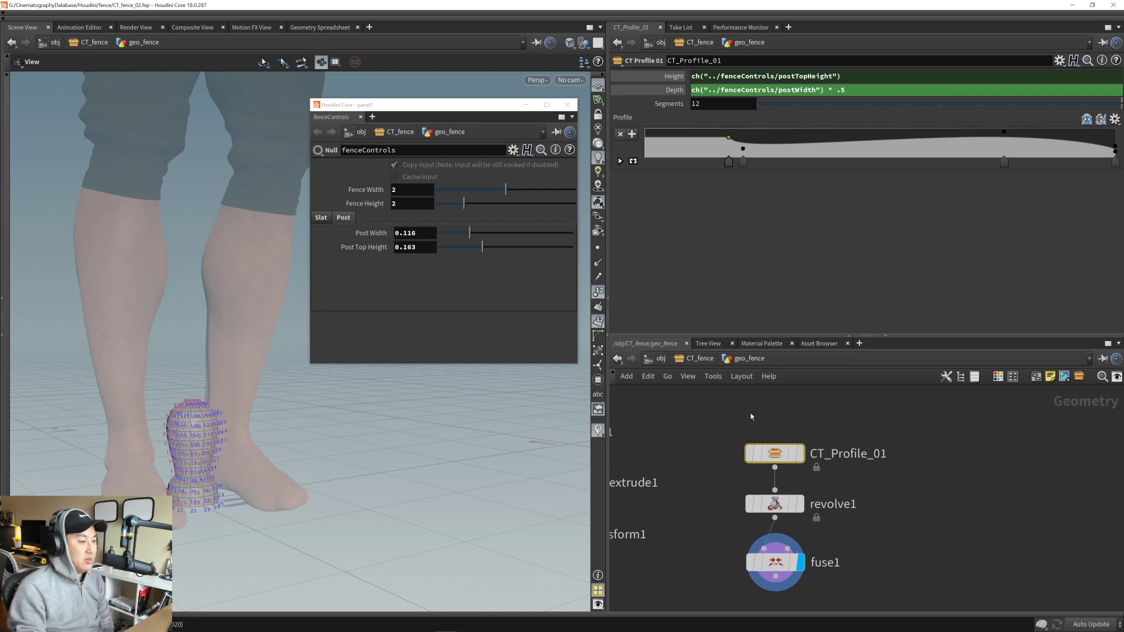
click(447, 289)
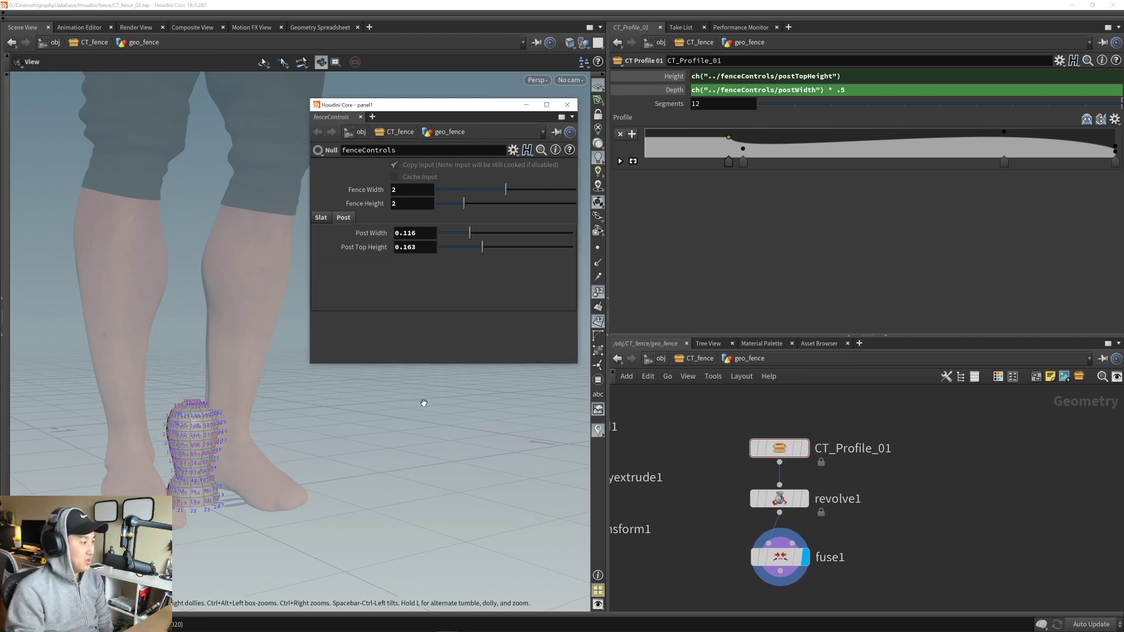
mouse_move(775, 449)
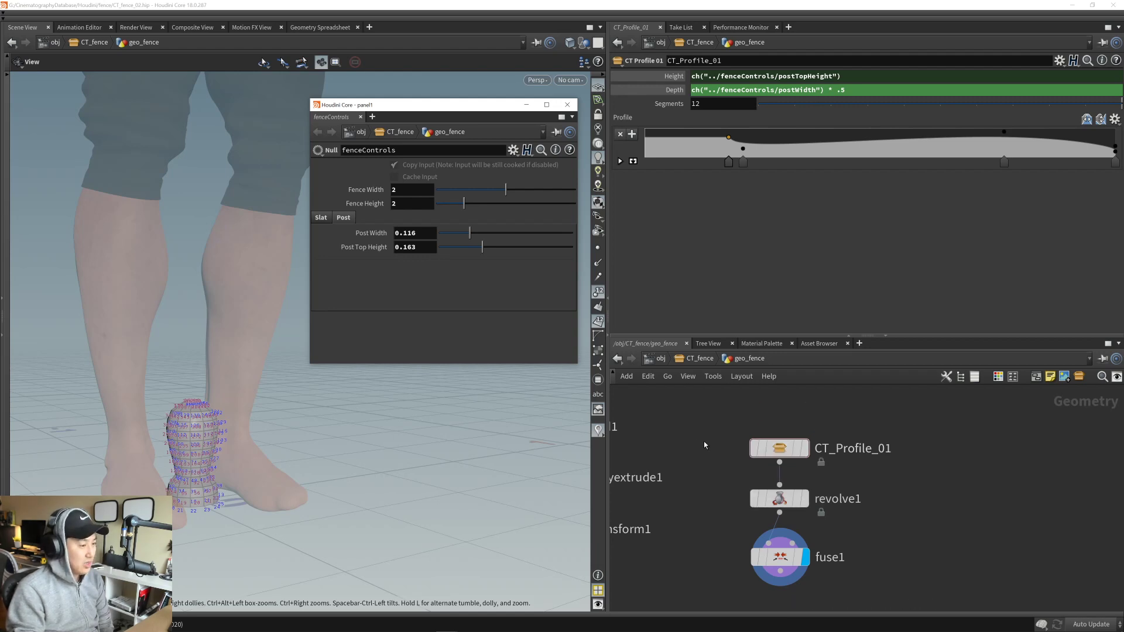
drag(691, 417, 841, 464)
drag(695, 420, 817, 462)
click(724, 432)
middle_drag(724, 432, 739, 425)
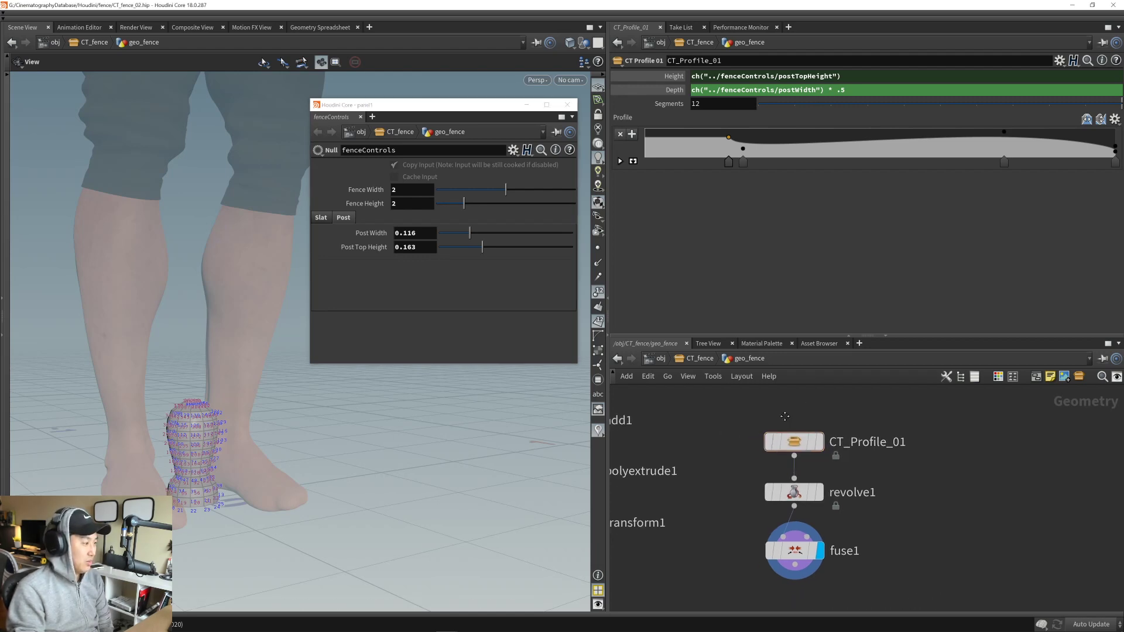
- Turn off the point number and primitive number displays in the viewport and view the post top up close
scroll(243, 454, up, 2)
mouse_move(243, 455)
mouse_down()
mouse_move(251, 387)
mouse_move(235, 316)
mouse_move(176, 322)
mouse_move(290, 434)
mouse_move(274, 405)
mouse_move(221, 466)
mouse_move(254, 444)
mouse_up()
click(598, 292)
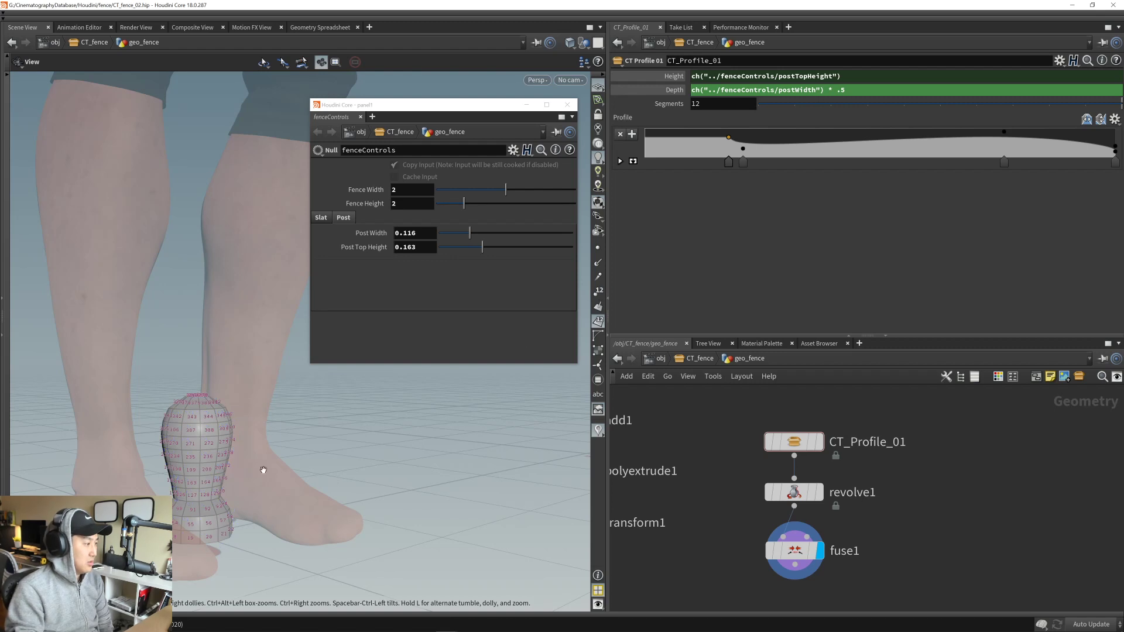
click(598, 321)
drag(292, 425, 346, 408)
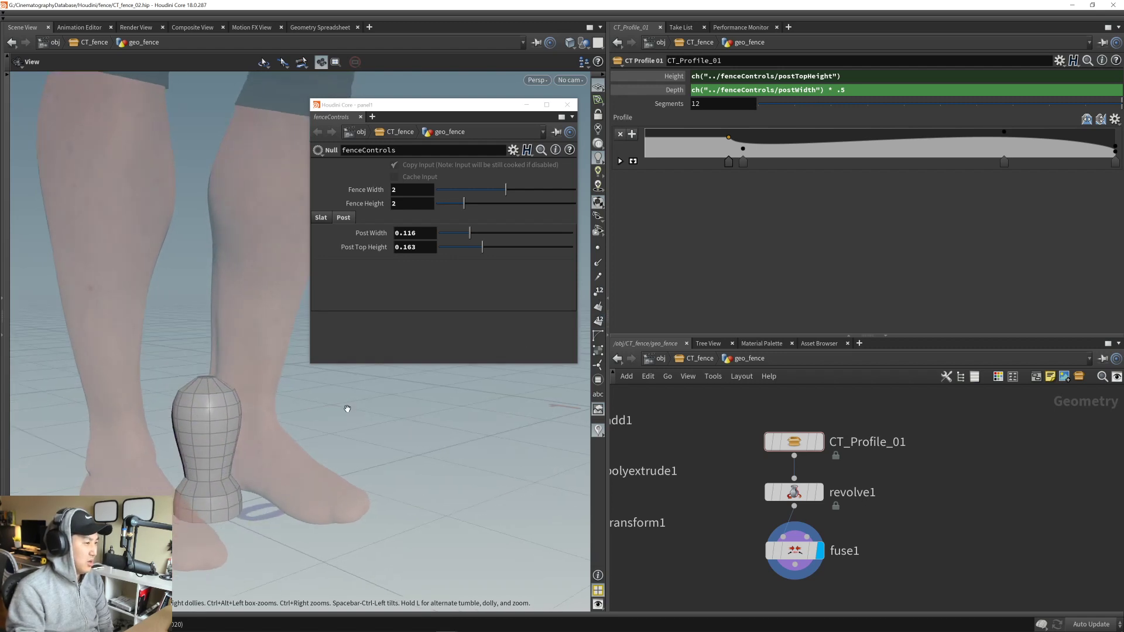
click(598, 292)
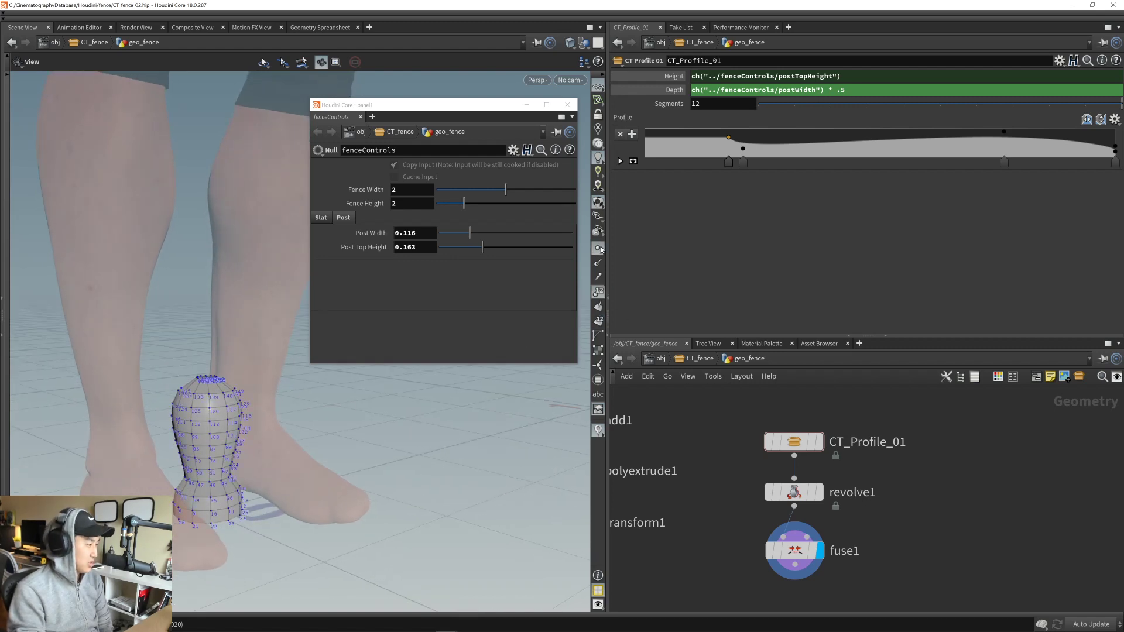
click(598, 292)
drag(208, 424, 260, 417)
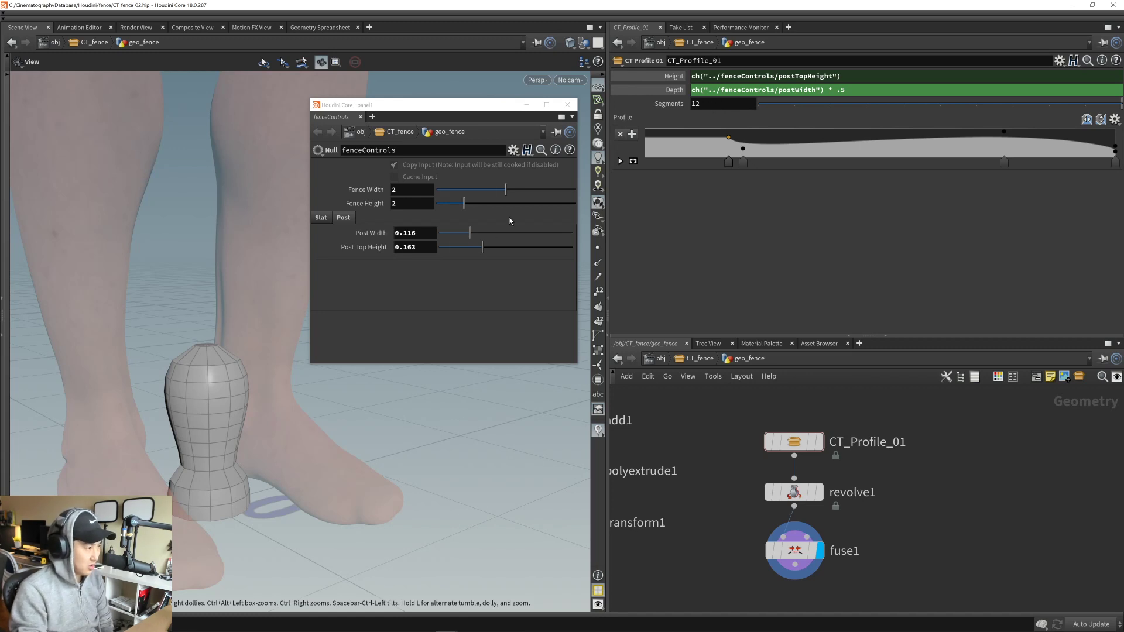
- Add a Ramp (Float) parameter named postTopRamp below the separator in fenceControls' Post folder
click(513, 150)
click(580, 160)
drag(595, 103, 581, 103)
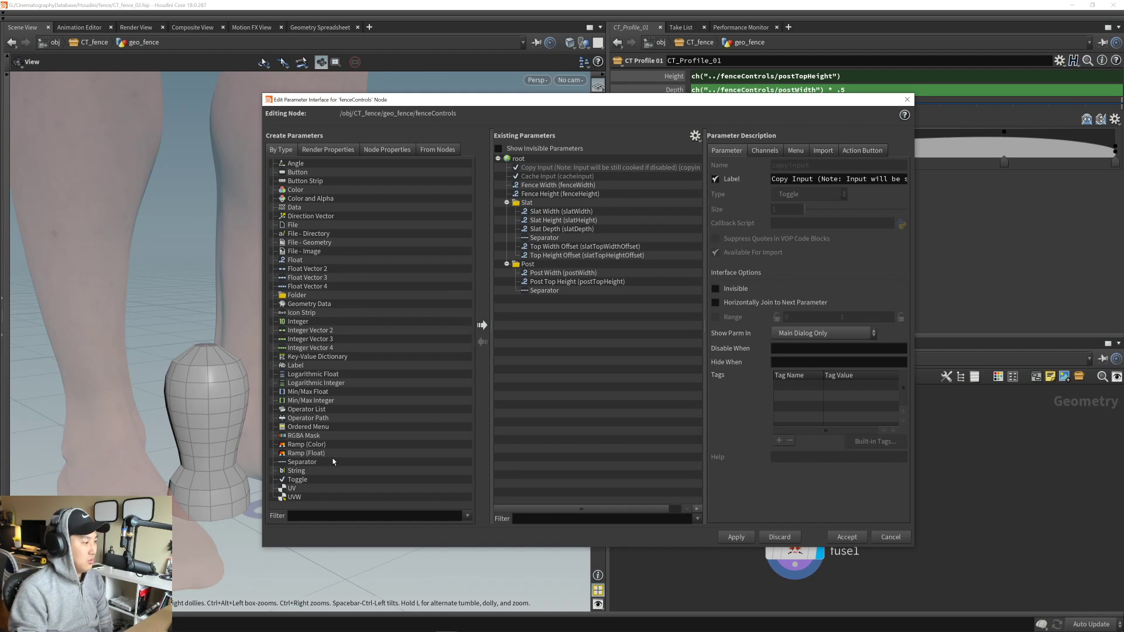
drag(303, 453, 534, 269)
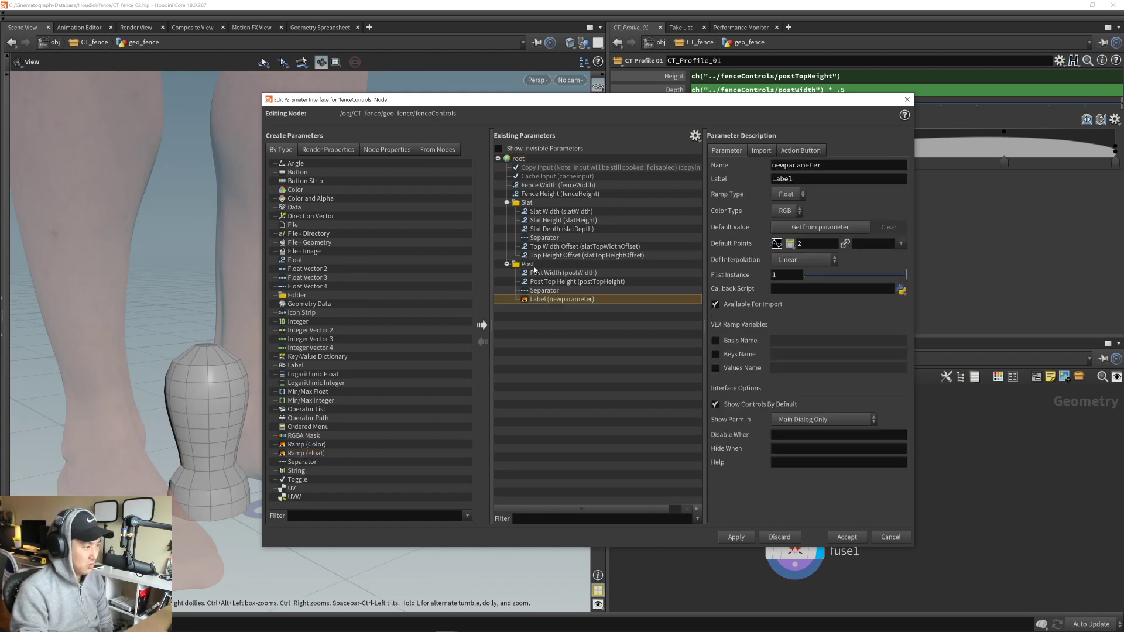
double_click(827, 167)
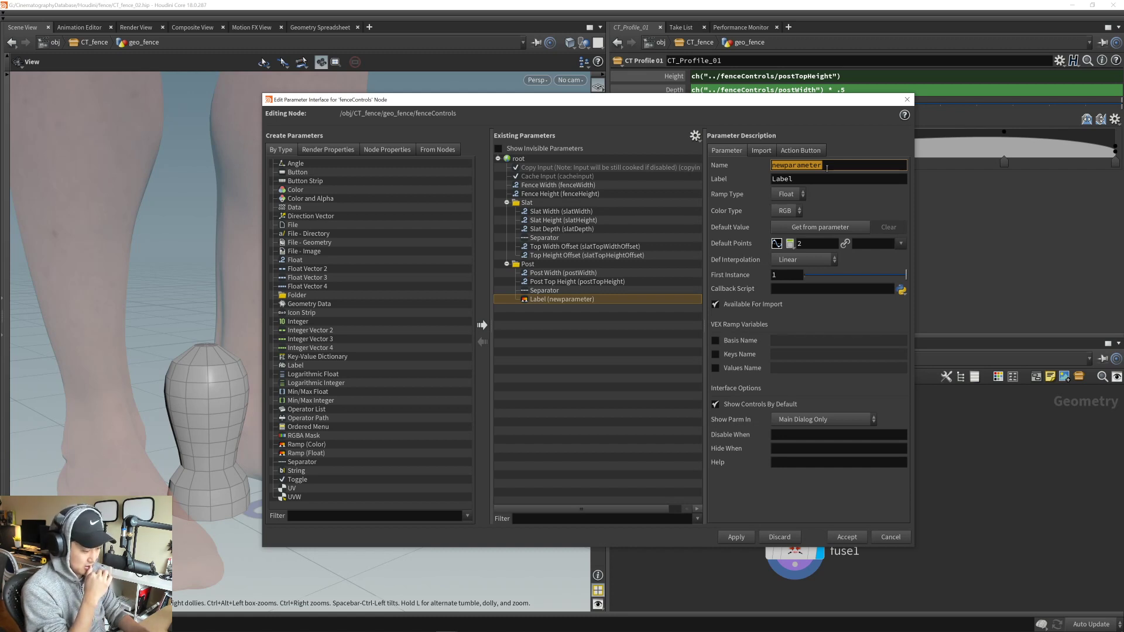
text(p)
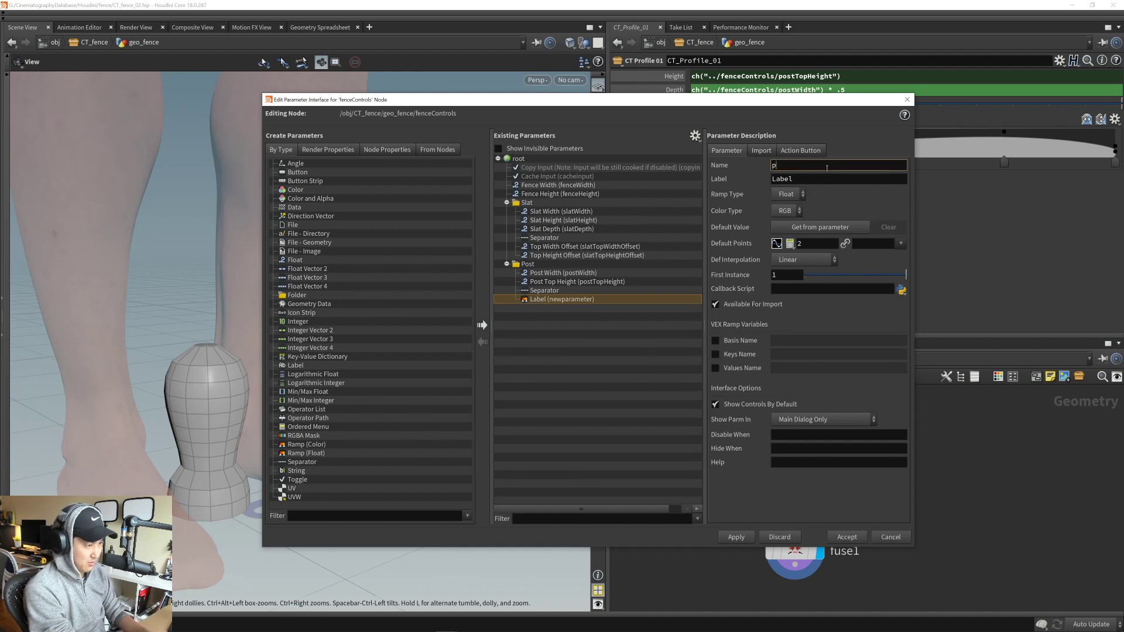
text(ostTopRamp)
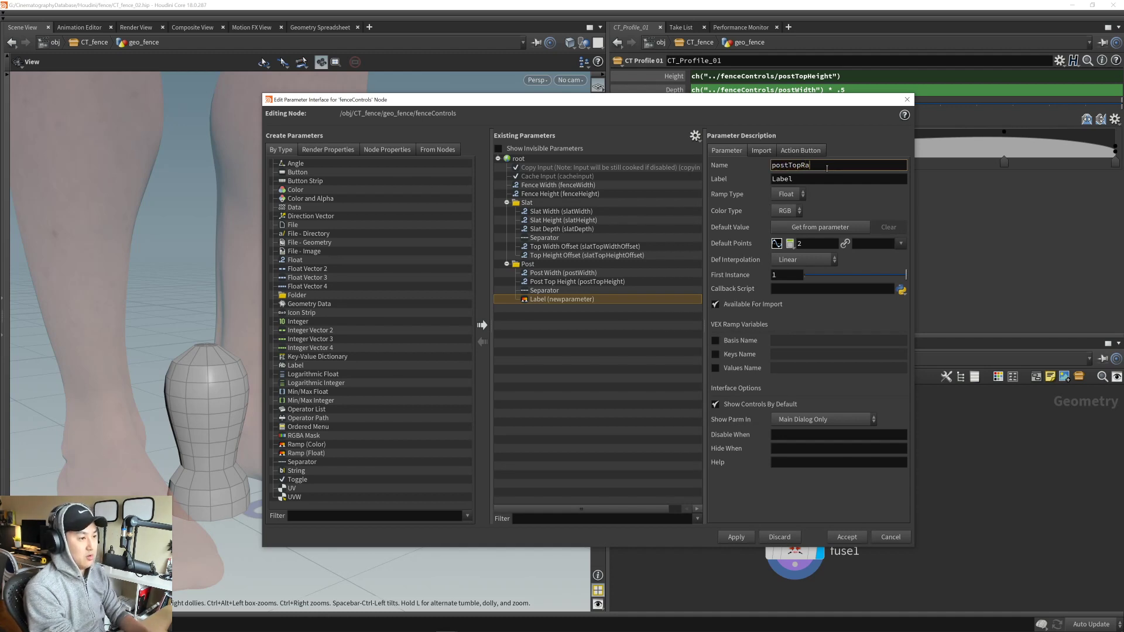
key(Return)
- Label the new ramp parameter Top Ramp and accept the parameter interface changes
click(825, 177)
text(Top Ramp)
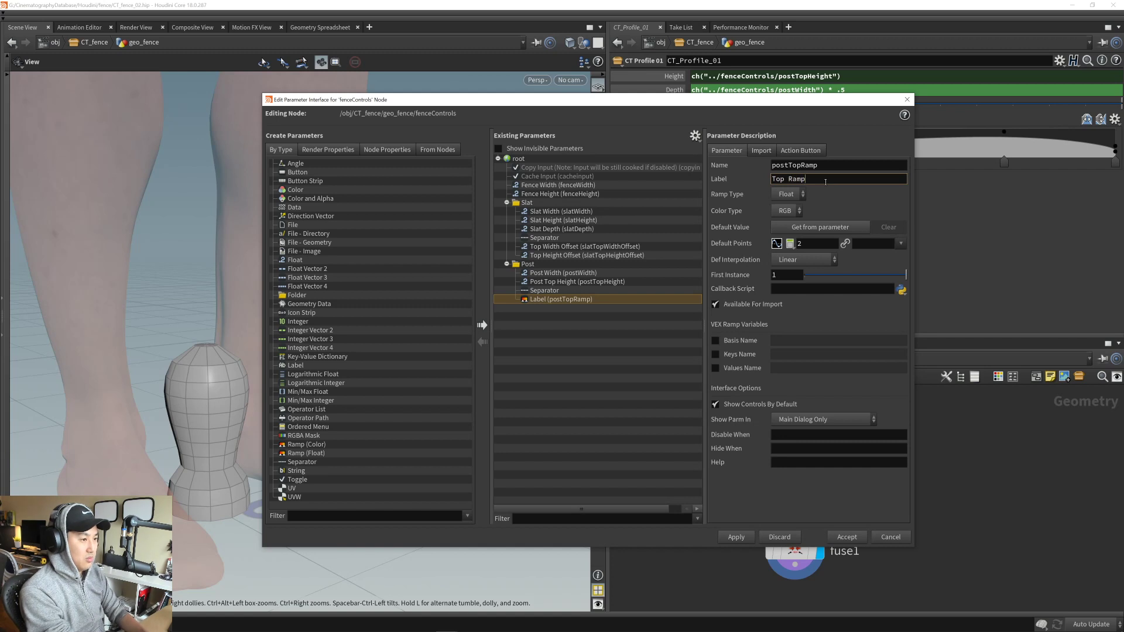
key(Return)
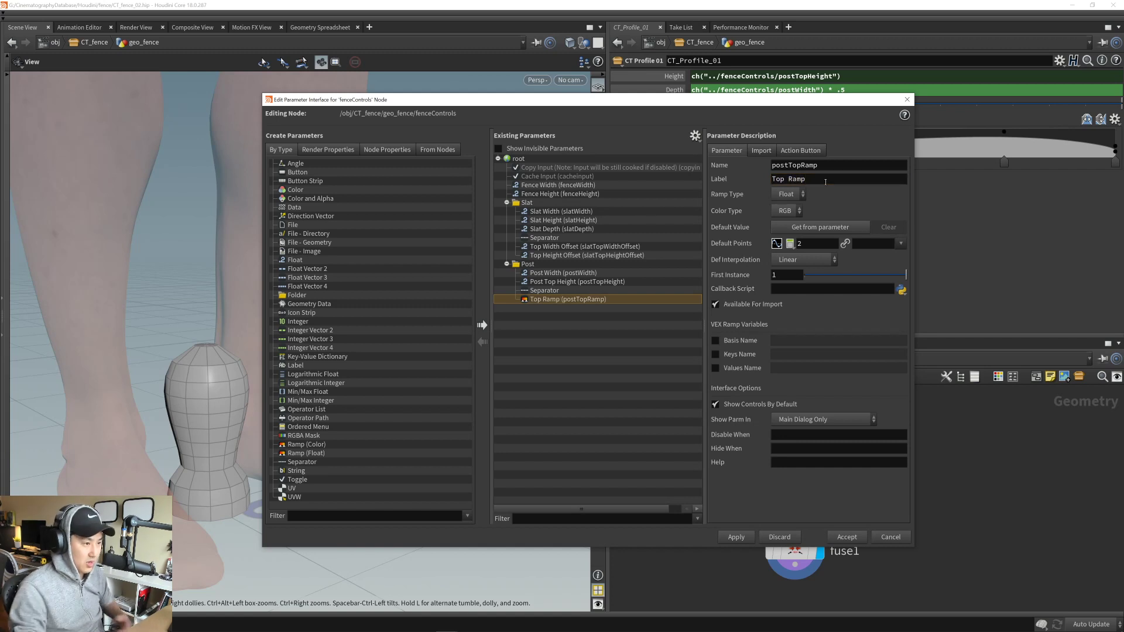
click(786, 212)
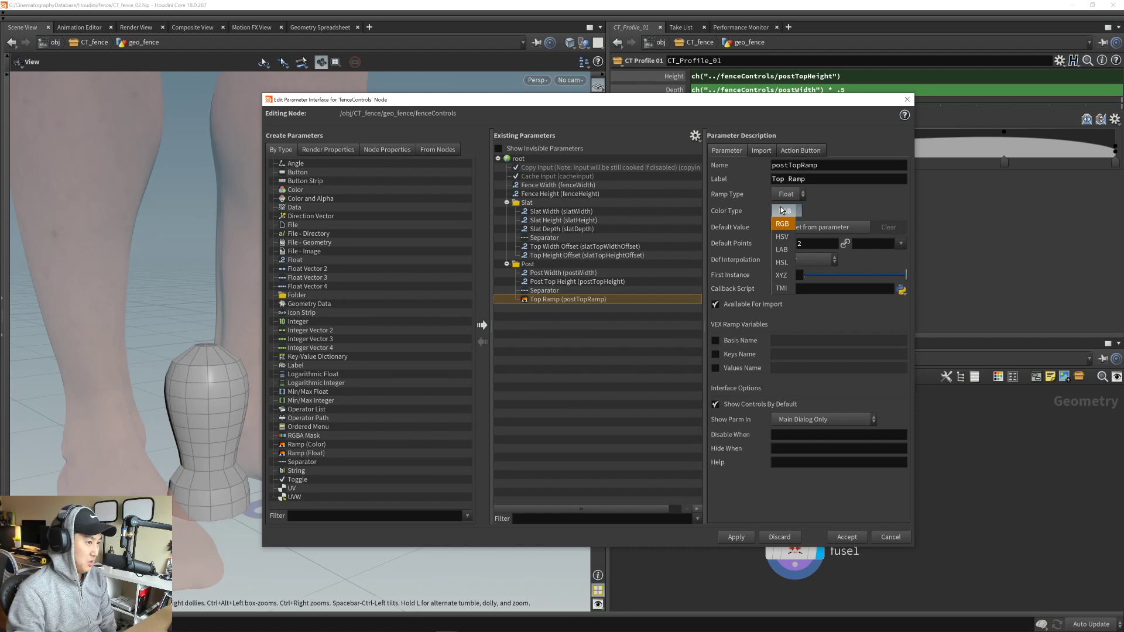
click(783, 211)
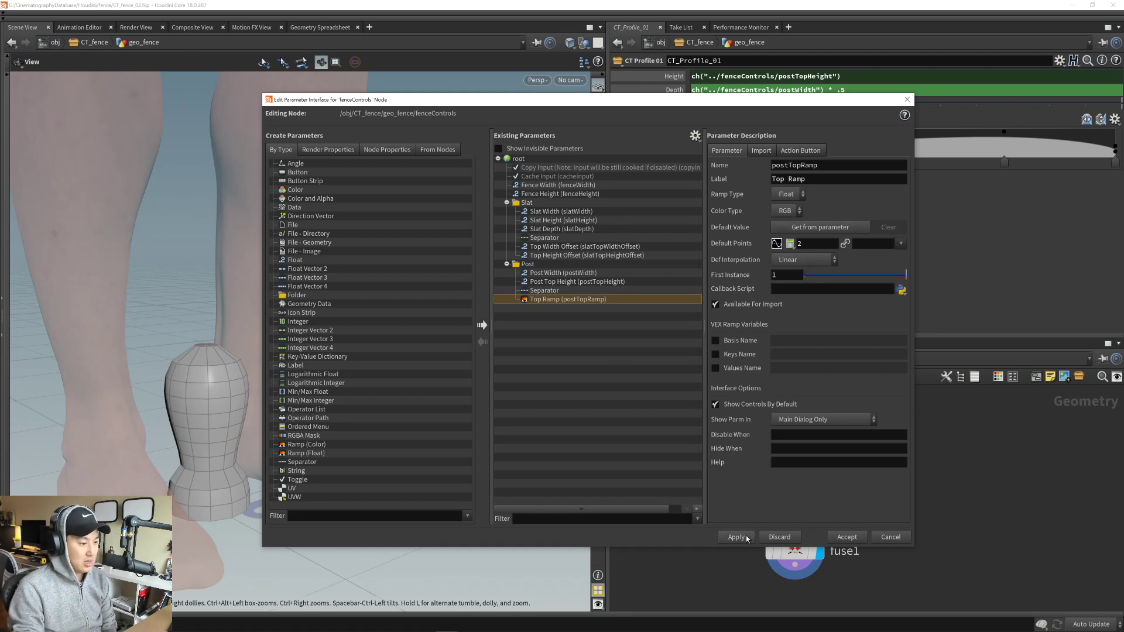
click(847, 537)
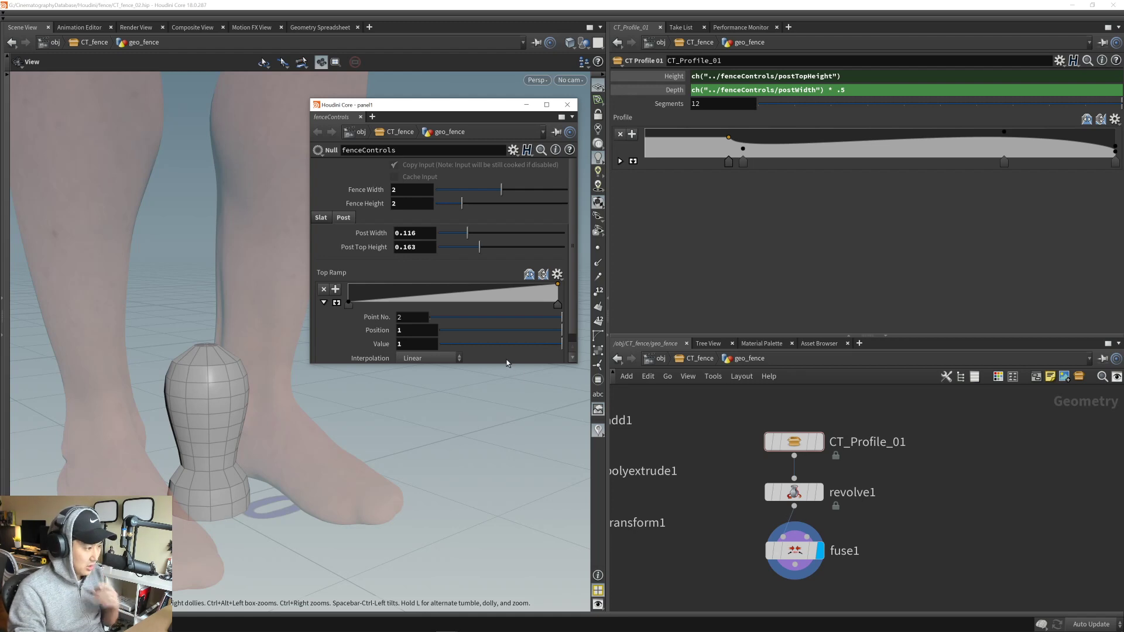
- Enlarge the floating fenceControls window and copy the values of CT_Profile_01's Profile ramp into Top Ramp
drag(510, 363, 506, 493)
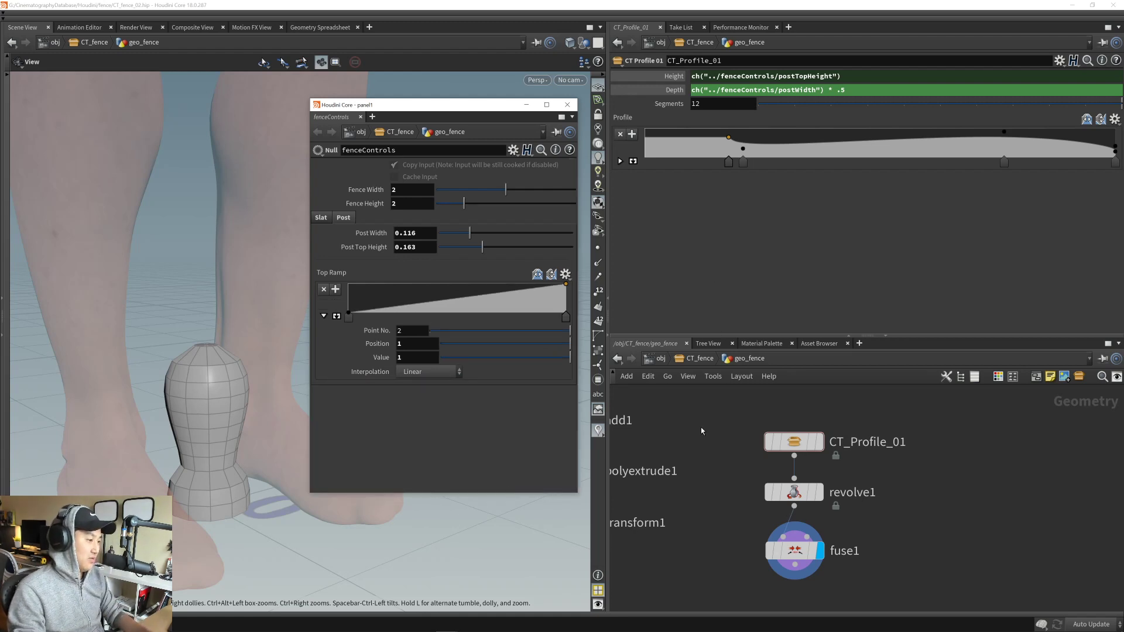
middle_drag(726, 441, 742, 444)
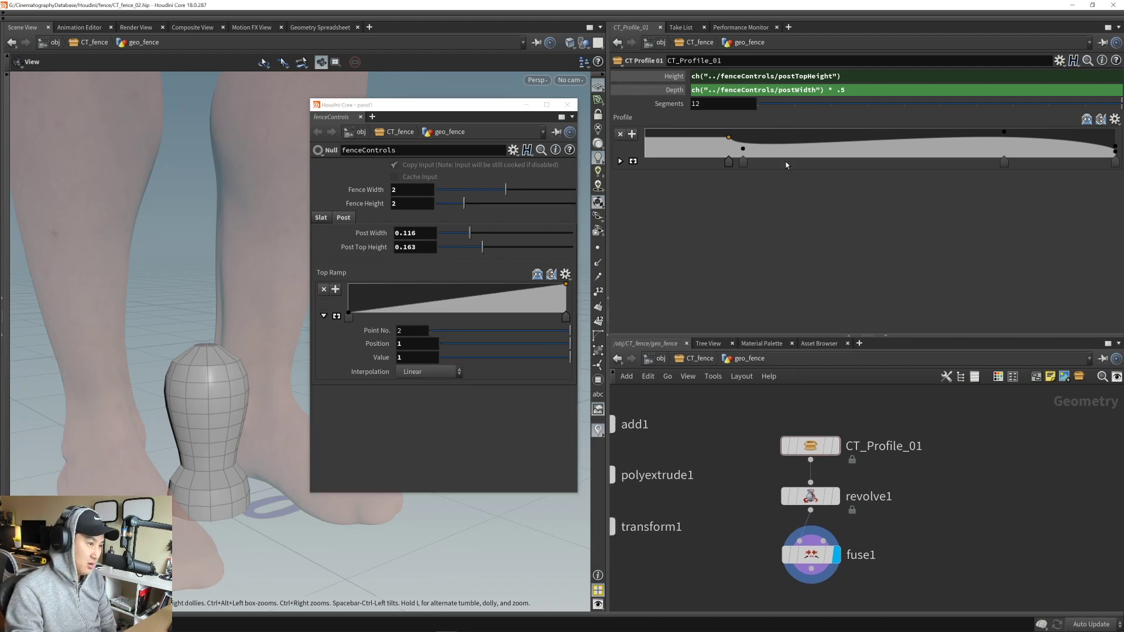
right_click(635, 117)
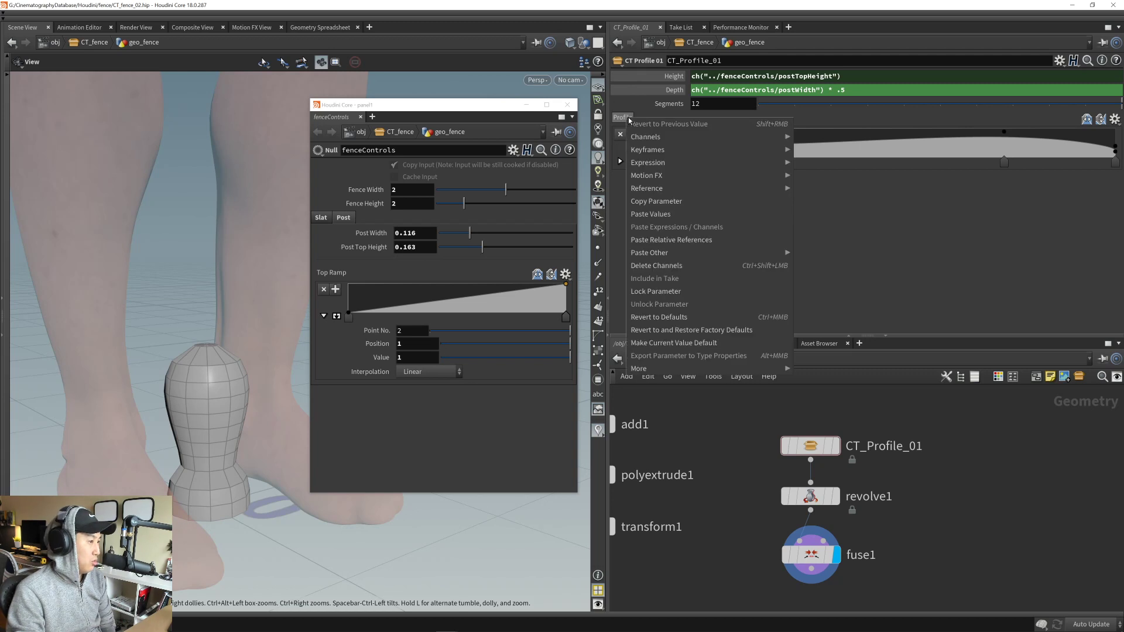
click(665, 202)
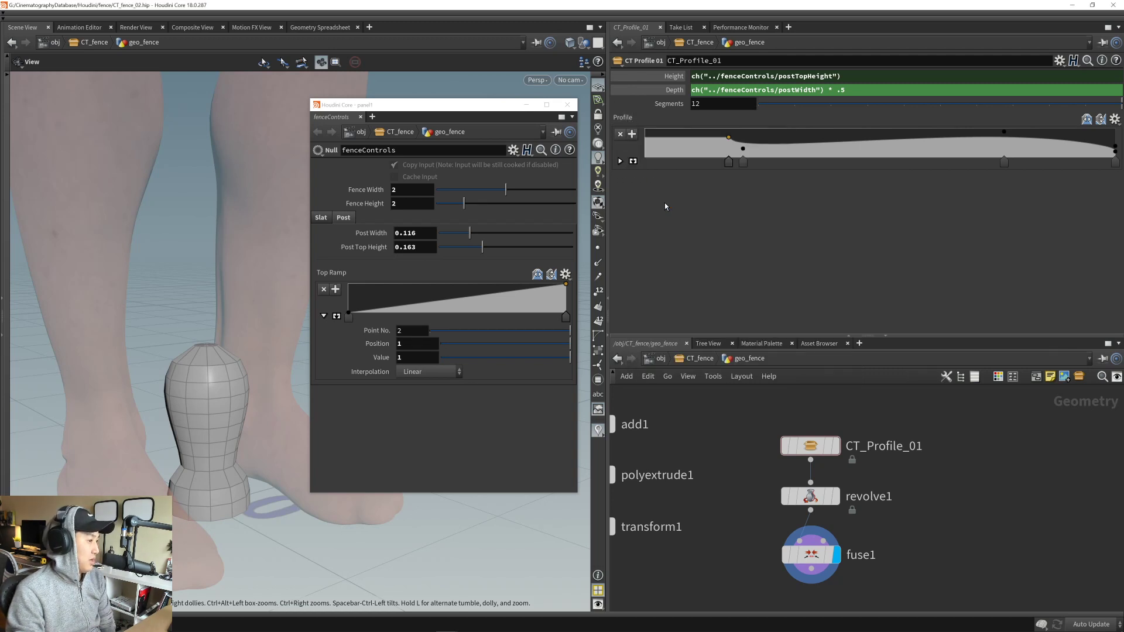
right_click(331, 275)
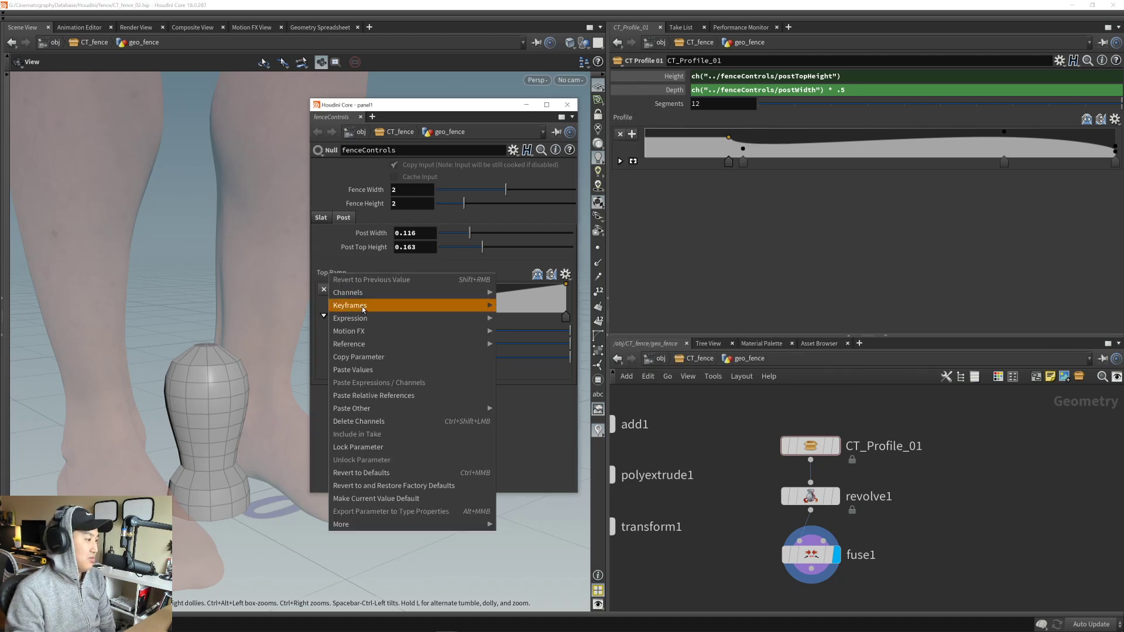
click(382, 368)
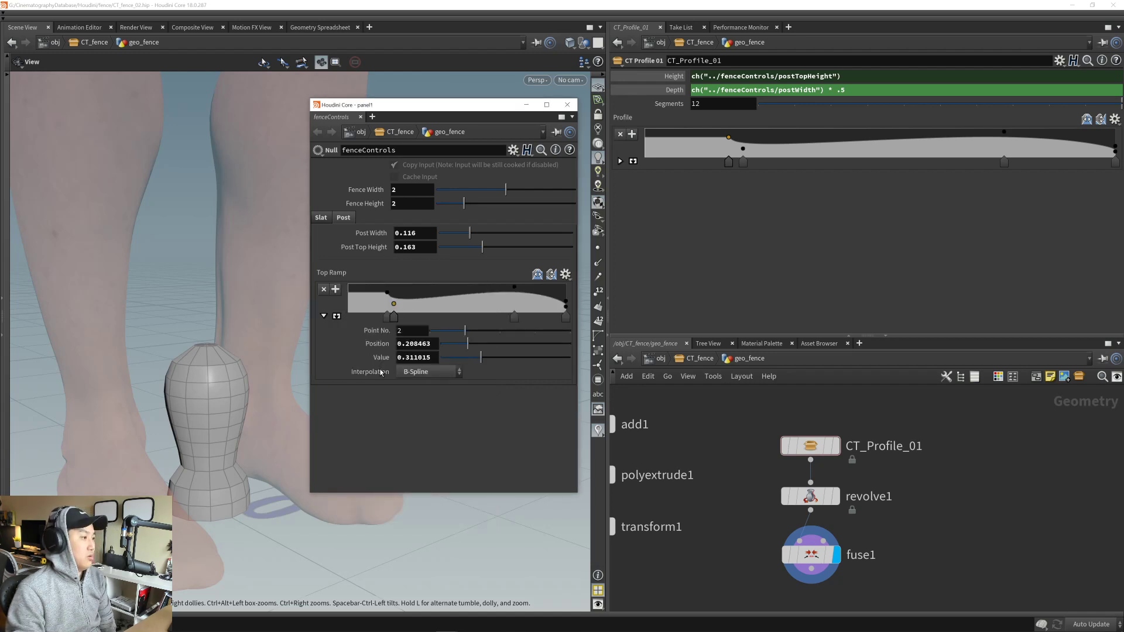
- Link CT_Profile_01's Profile to Top Ramp with relative references, and shift Top Ramp's point 3 to position about 0.755, value about 0.827
right_click(329, 276)
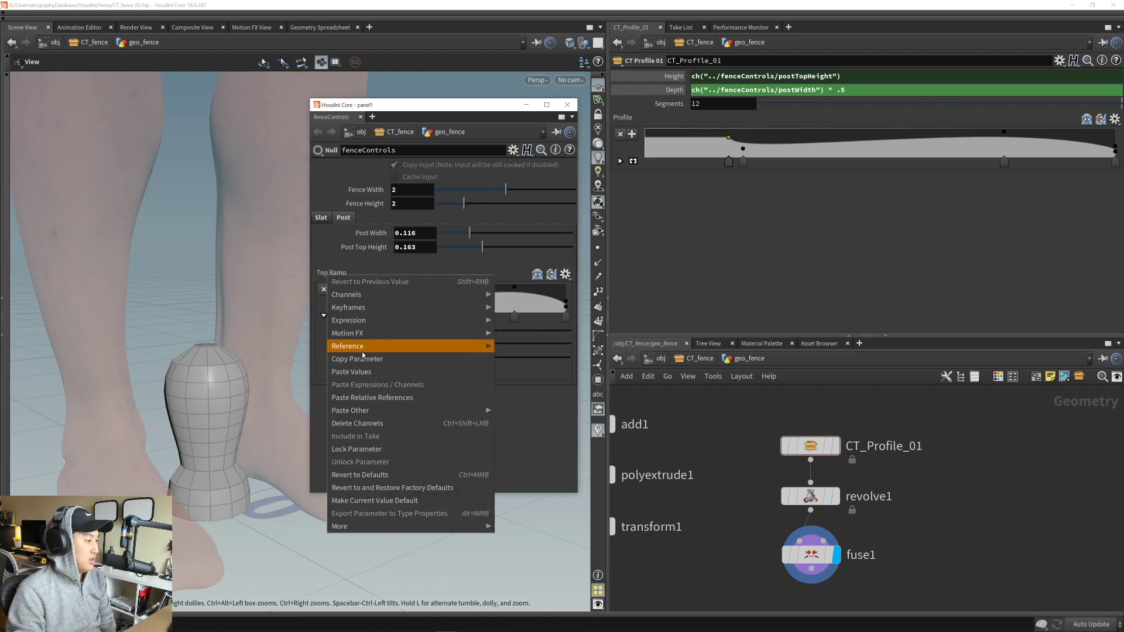
click(362, 353)
right_click(623, 117)
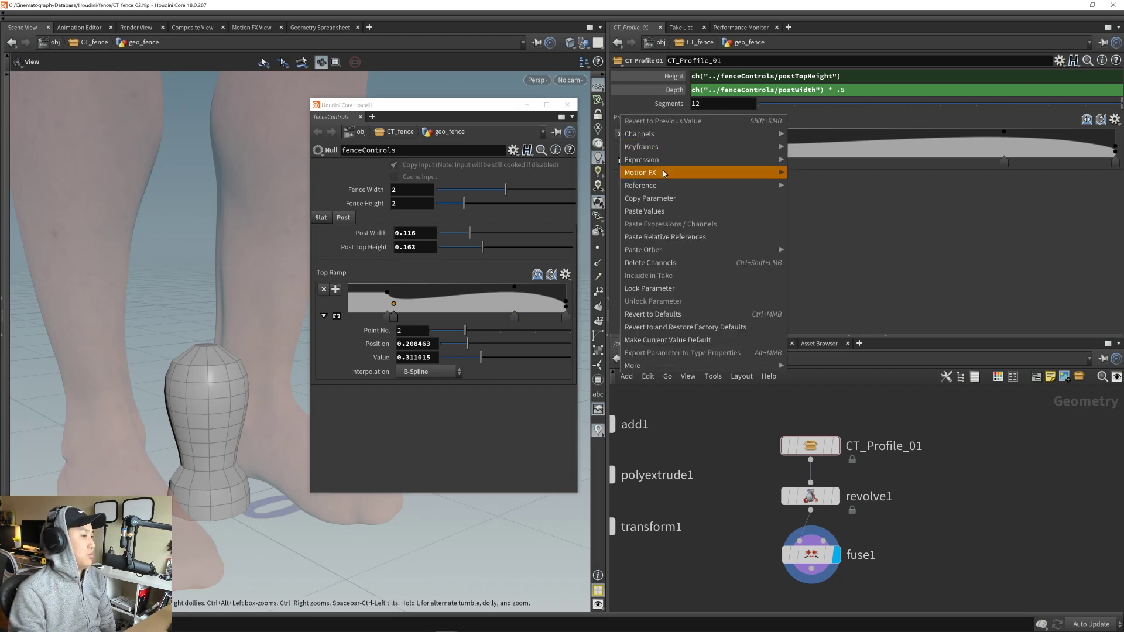
click(667, 237)
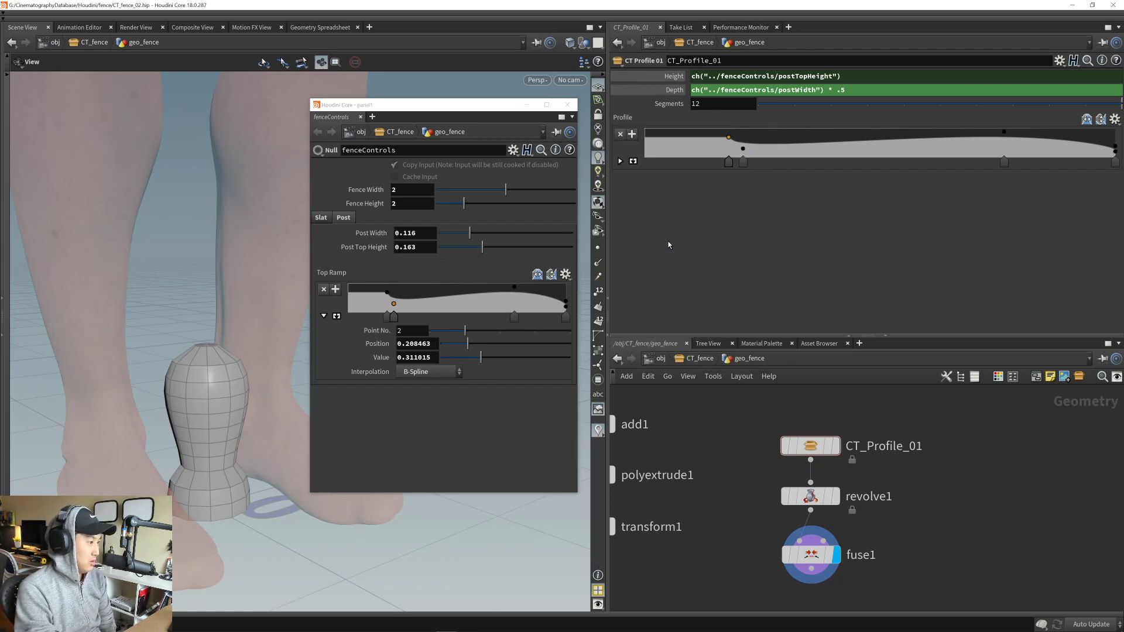
drag(514, 287, 514, 290)
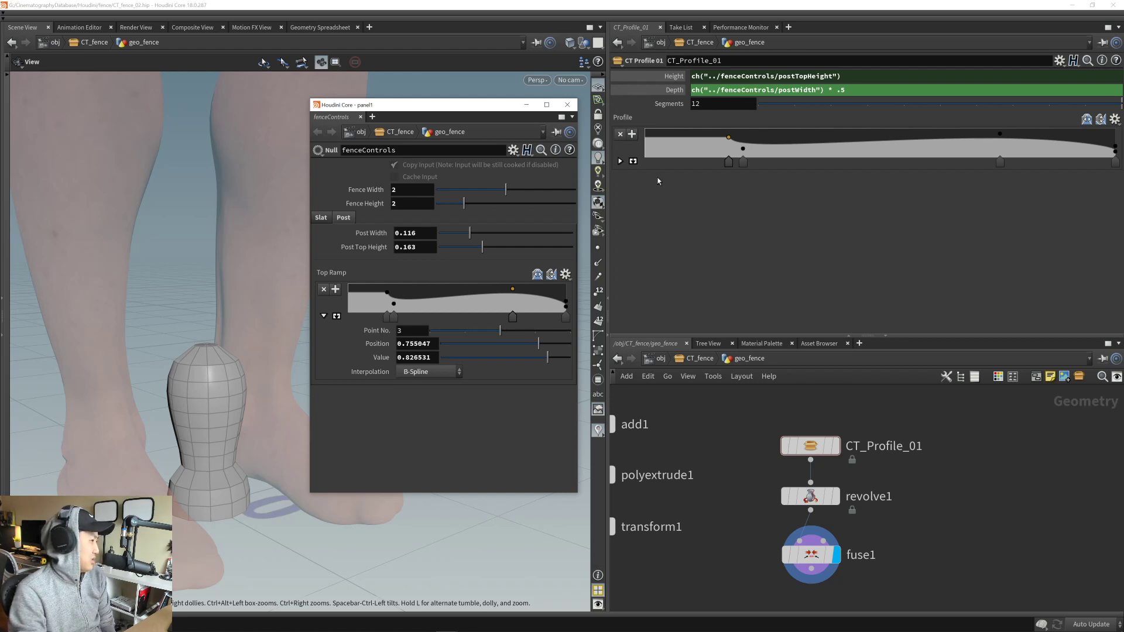
- Add an Integer parameter named postTopDivisions above Top Ramp in the Post folder of fenceControls' parameter interface
click(513, 149)
click(586, 164)
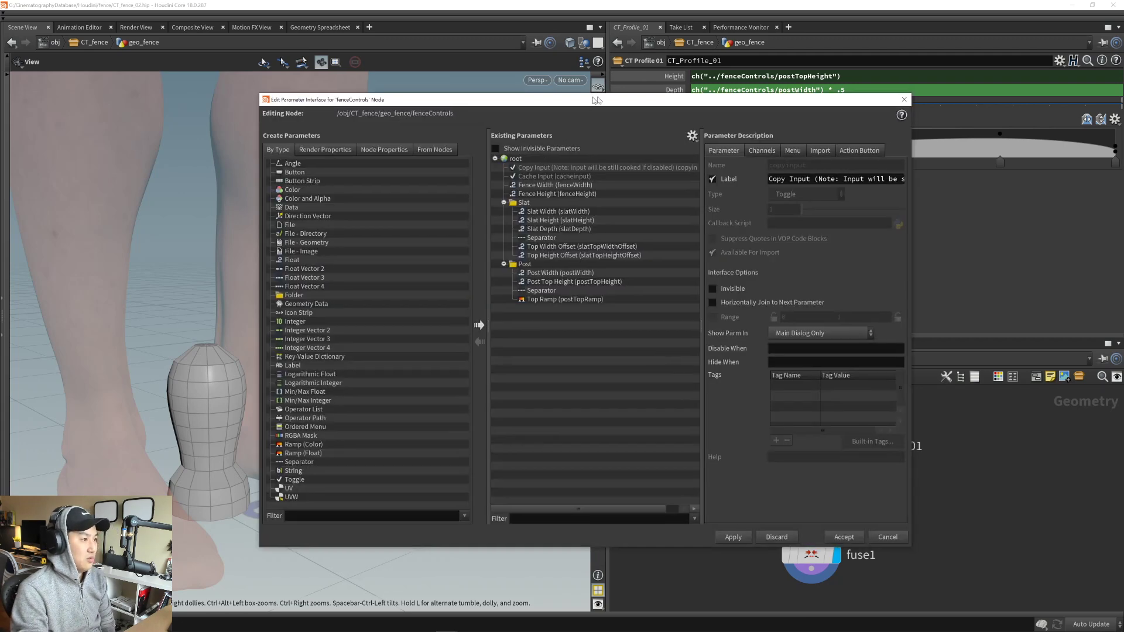
drag(595, 99, 566, 101)
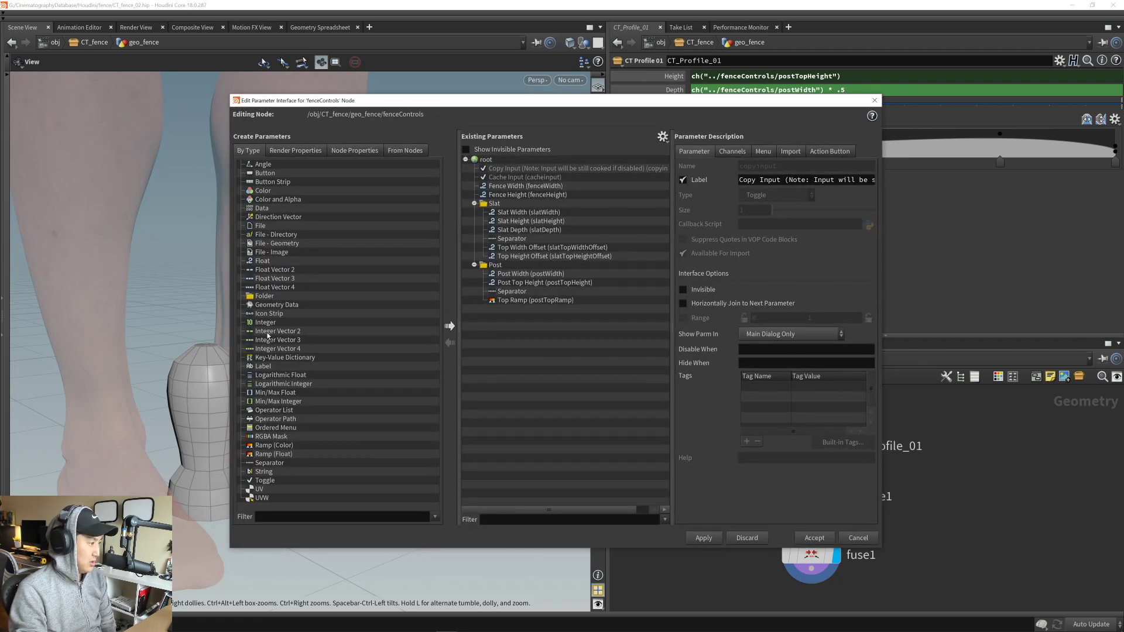
drag(266, 323, 546, 299)
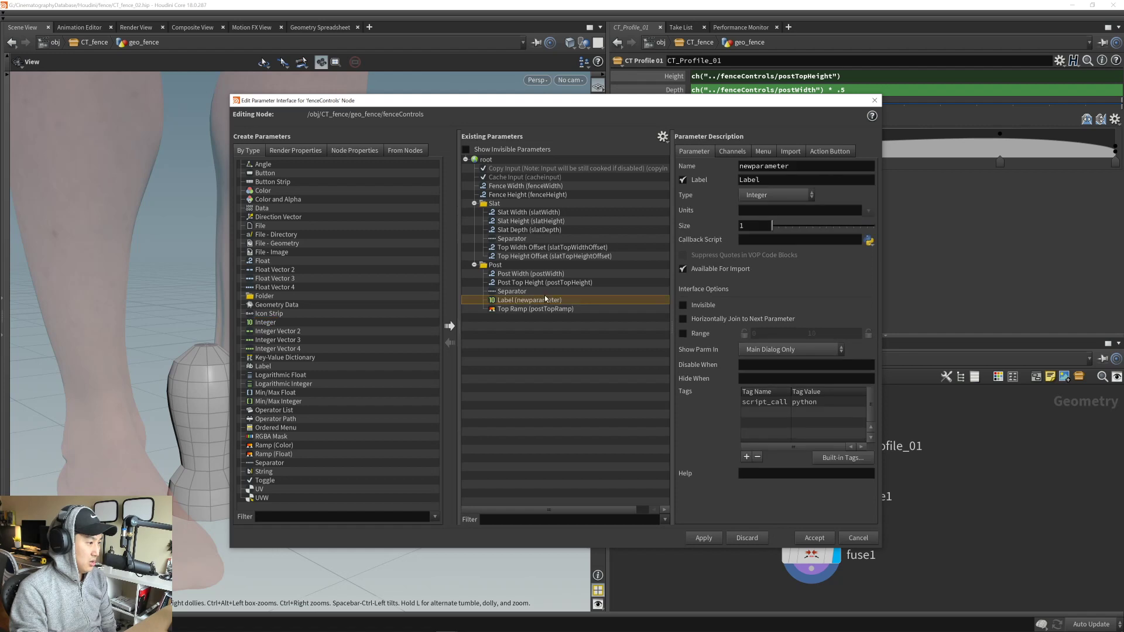
double_click(792, 167)
text(pos)
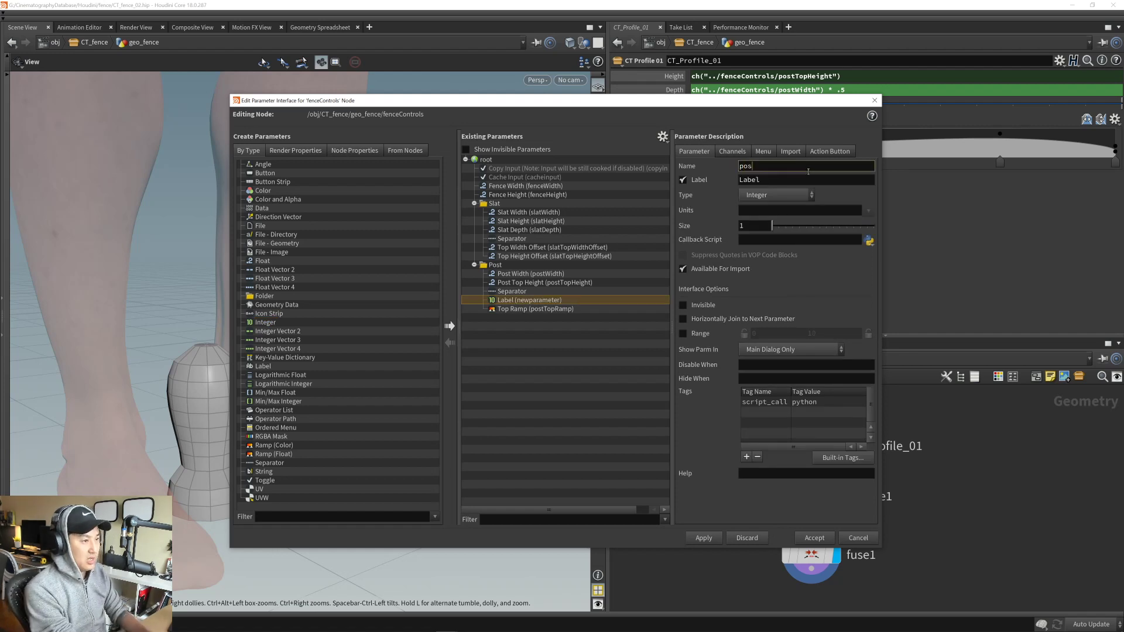
text(tDi)
key(Left)
key(Left)
text(Top)
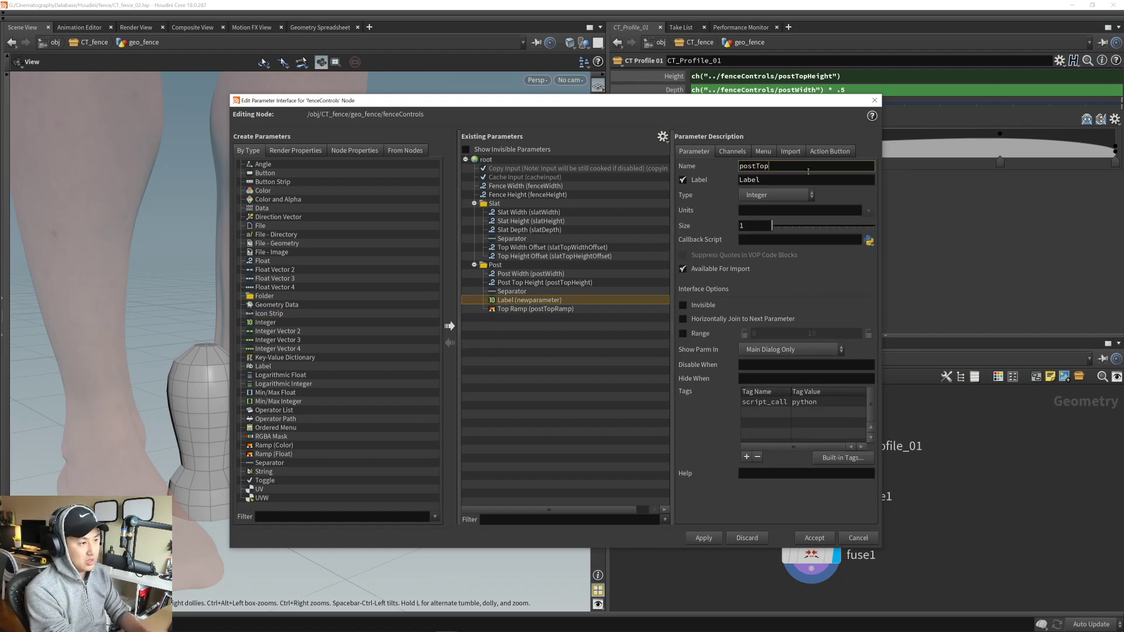
key(End)
text(visions)
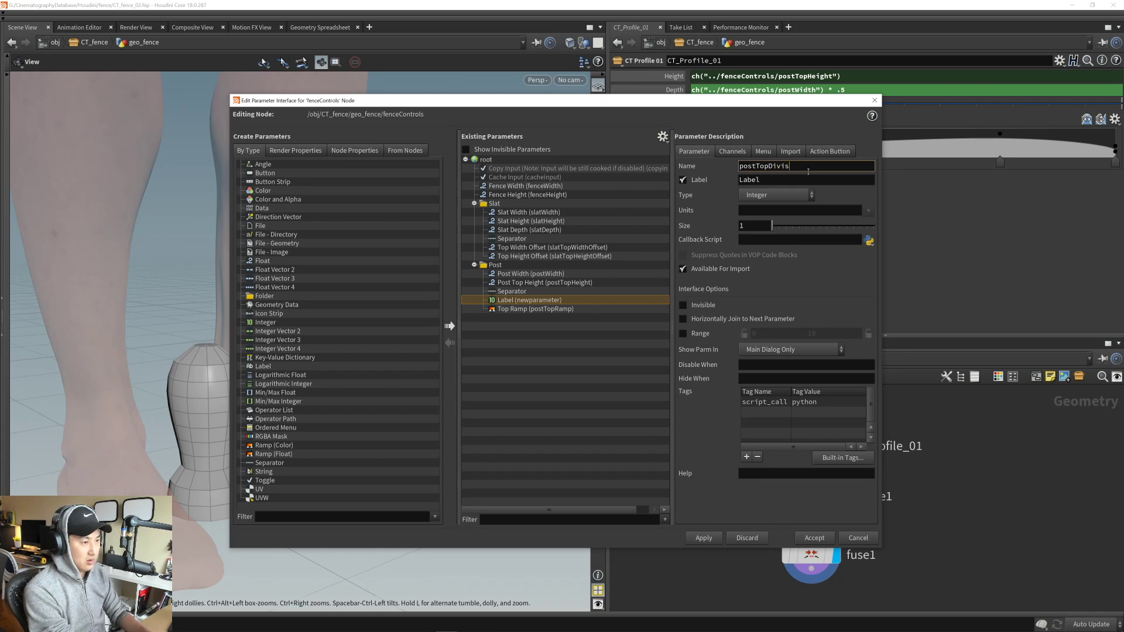
- Label the new integer parameter Top Divisions and accept the parameter interface changes
key(Tab)
text(Top )
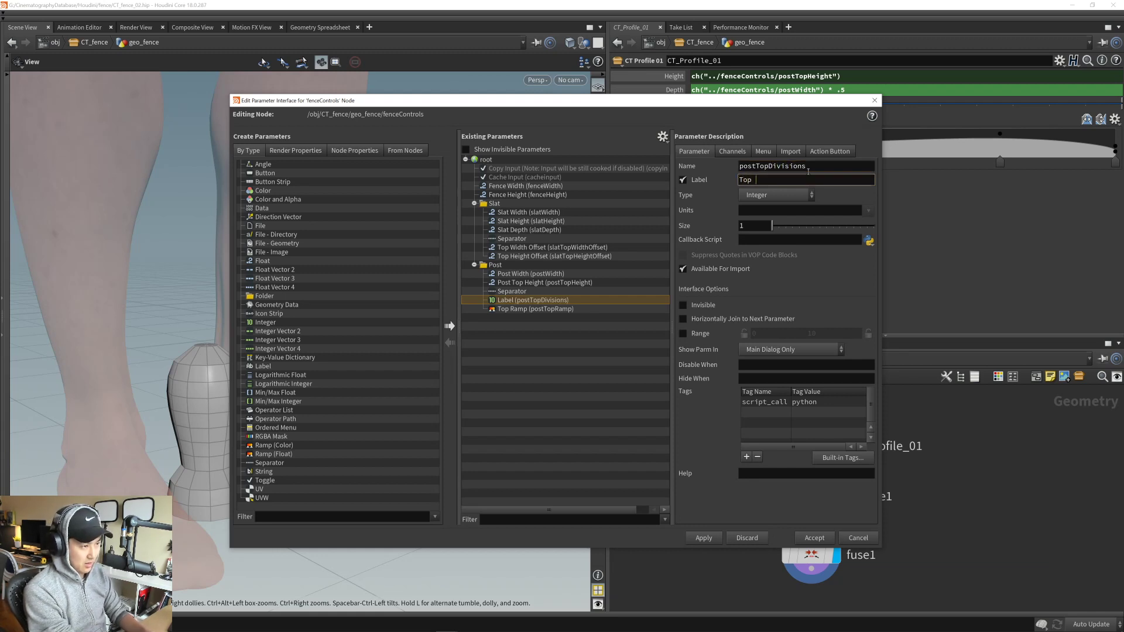
text(Division)
text(sion)
key(Return)
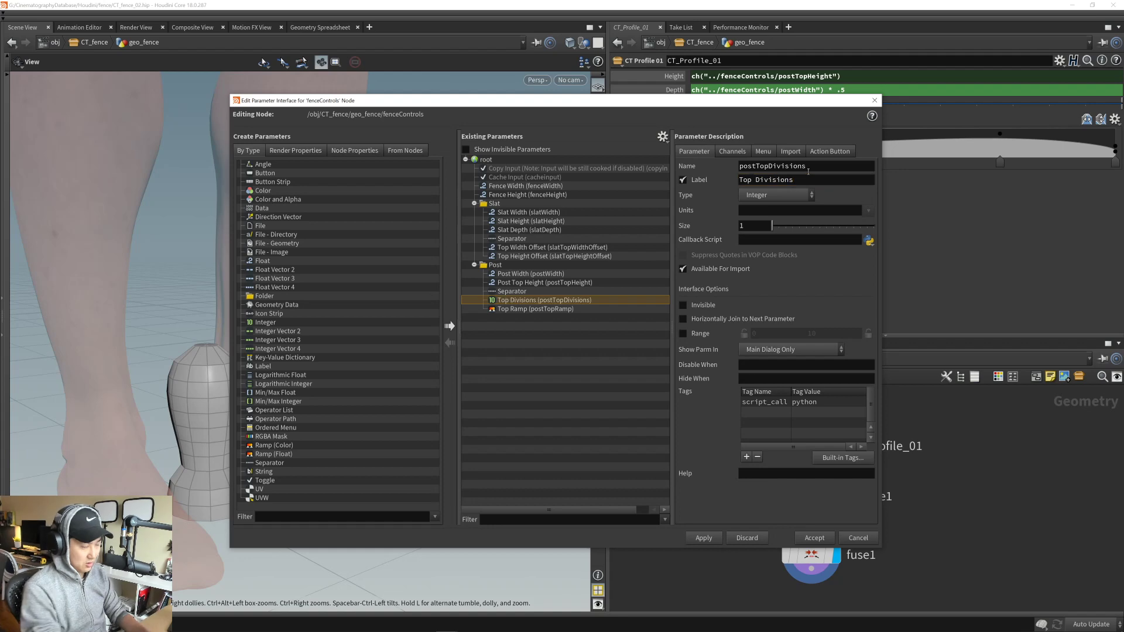
click(815, 538)
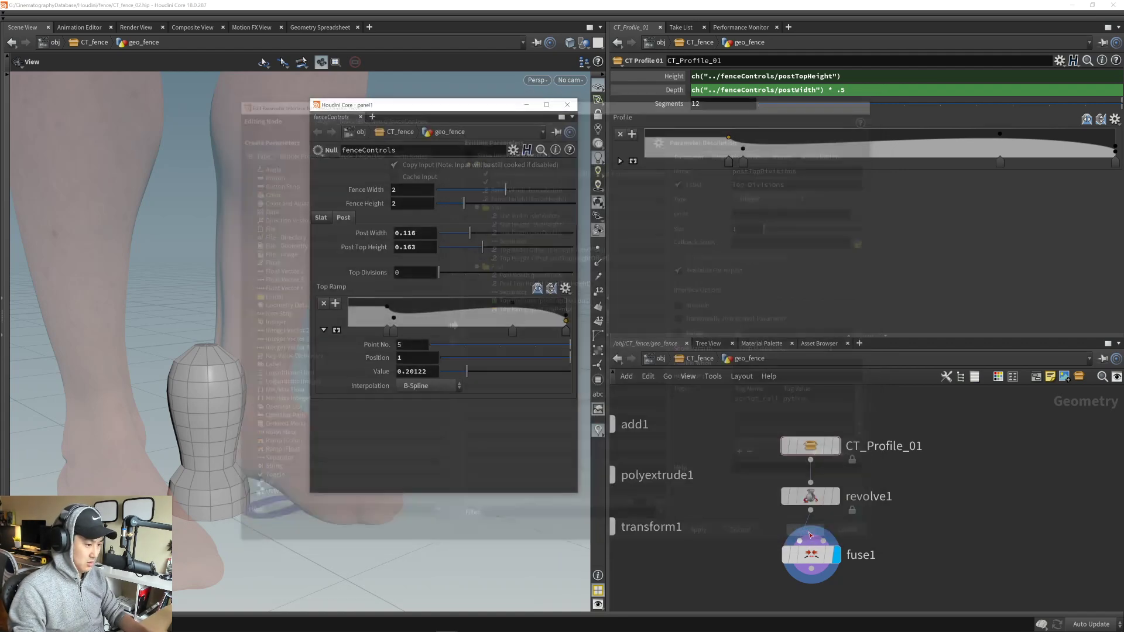
- Set Top Divisions to 12 and link CT_Profile_01's Segments to it with a relative reference
text(12)
key(Return)
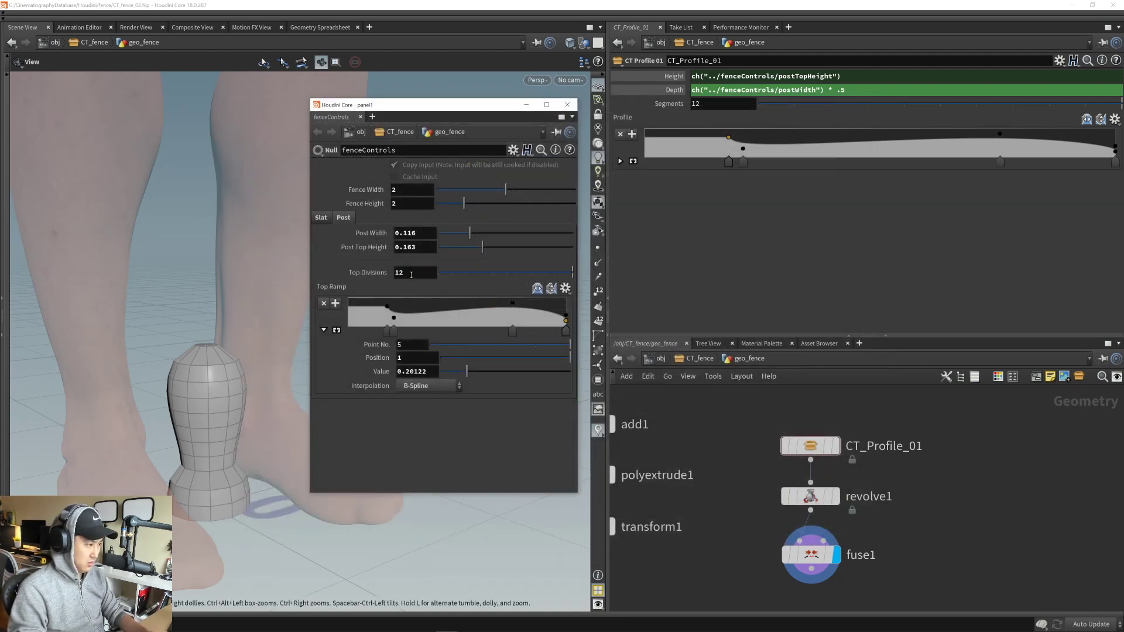
right_click(373, 274)
key(Escape)
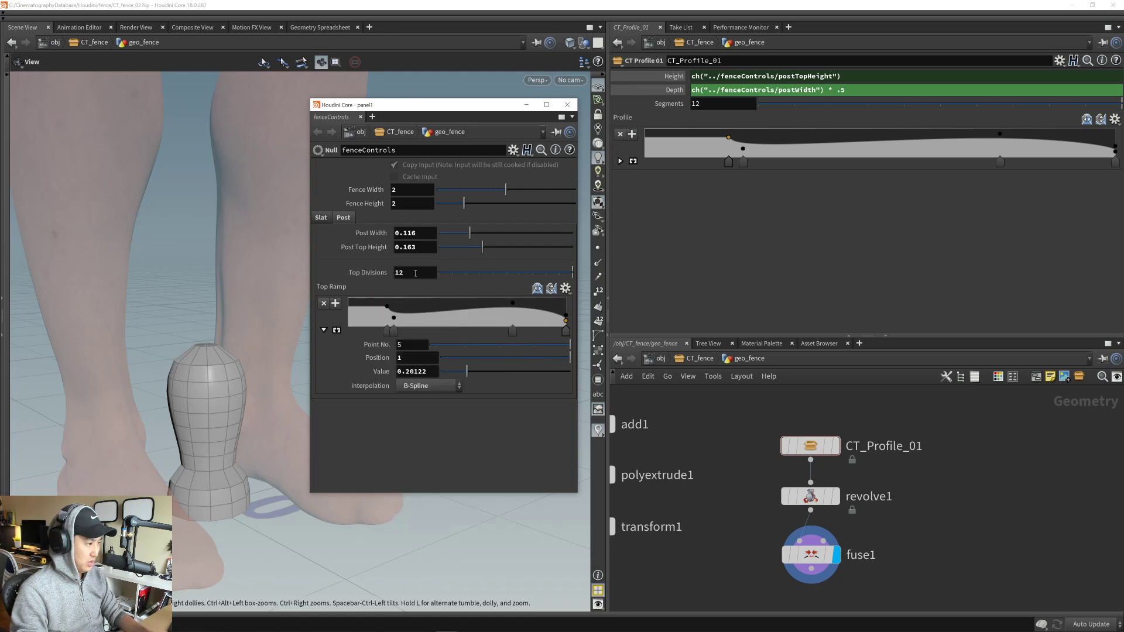
right_click(410, 274)
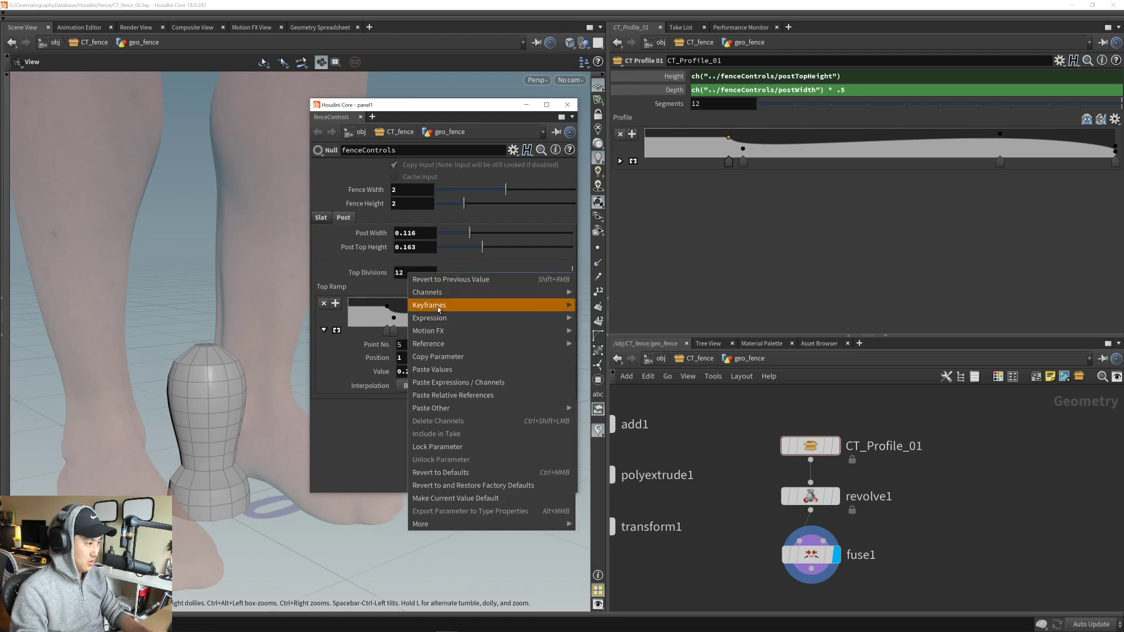
click(445, 356)
right_click(707, 104)
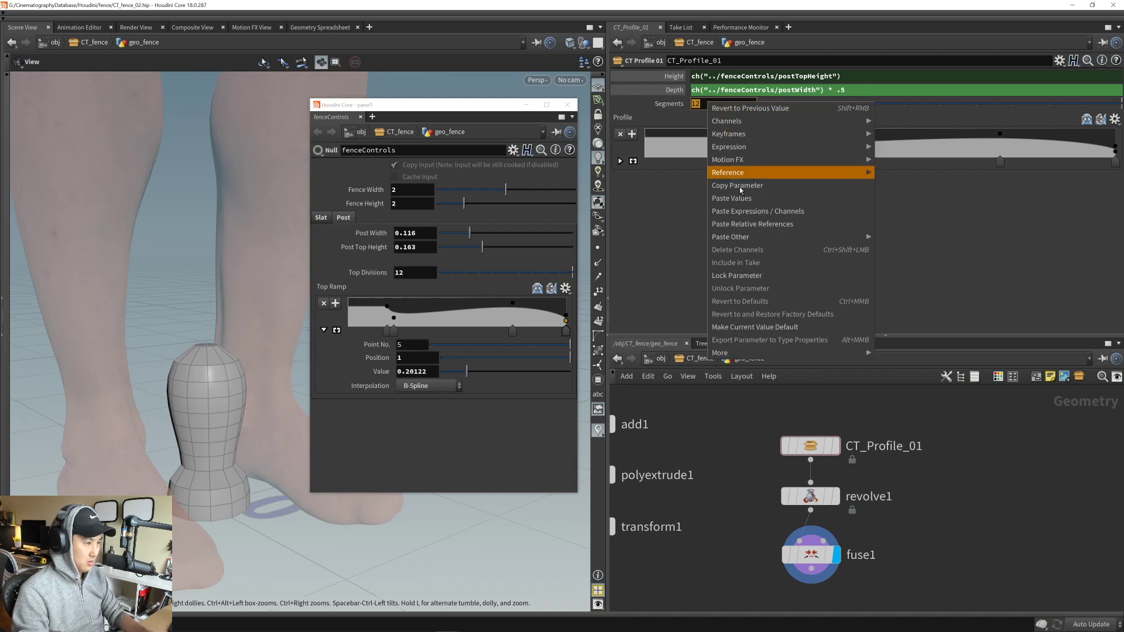
click(752, 227)
key(Return)
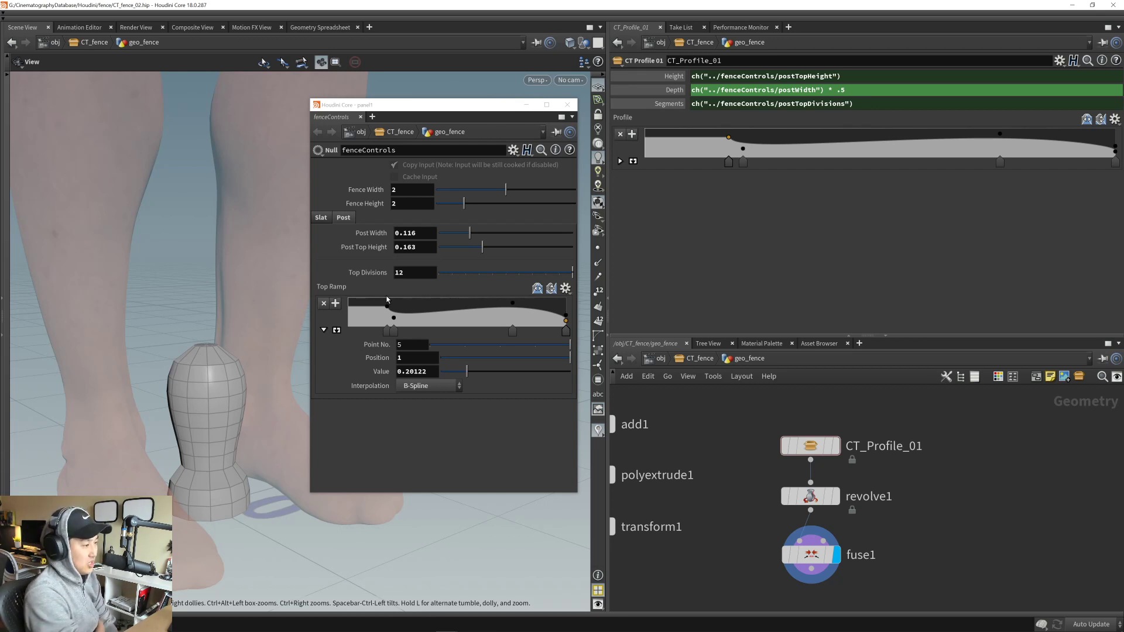
- Align the CT_Profile_01, revolve1 and fuse1 nodes in an evenly spaced vertical column in the network
middle_drag(772, 496, 759, 480)
drag(755, 410, 822, 574)
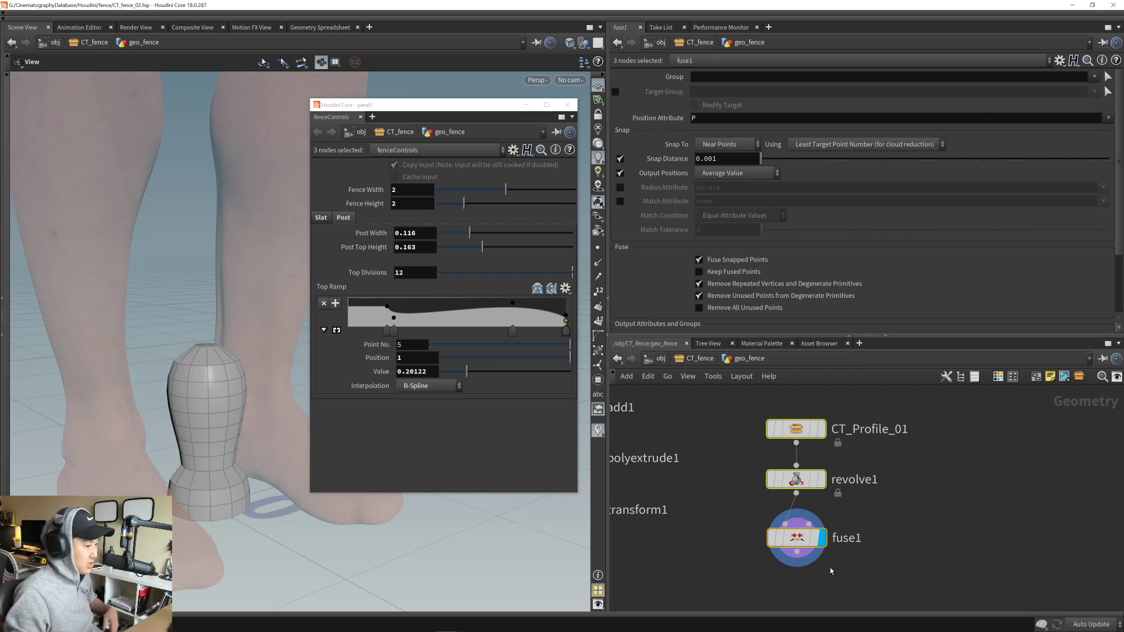
key(a)
drag(799, 433, 798, 539)
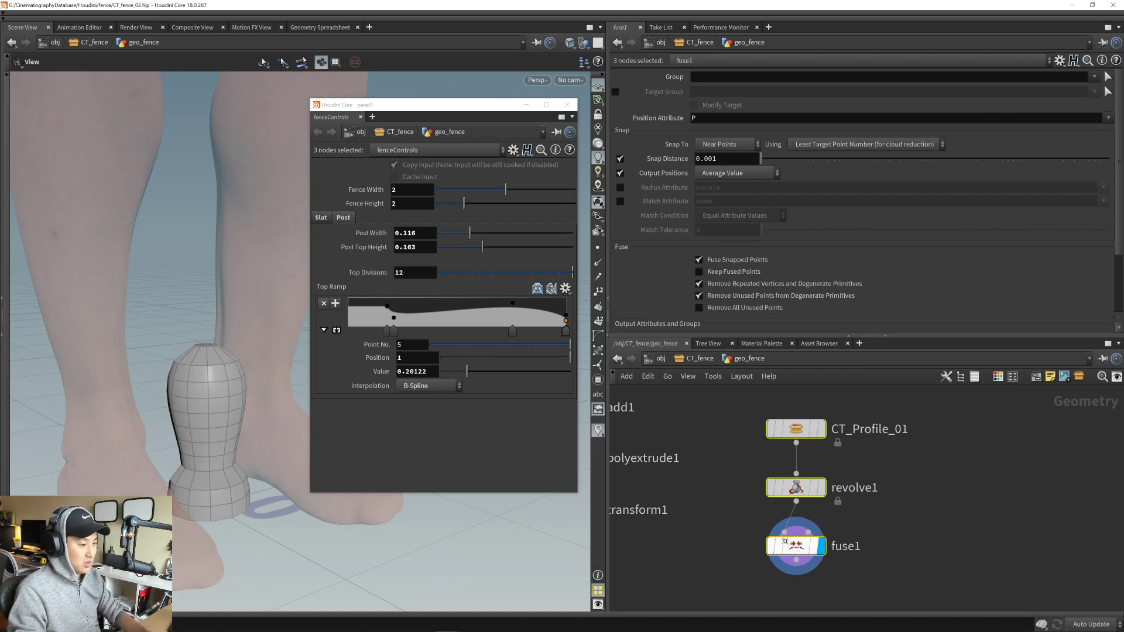
click(733, 477)
middle_drag(734, 476, 761, 510)
right_drag(760, 510, 753, 503)
middle_drag(753, 503, 752, 495)
drag(736, 440, 840, 580)
drag(818, 516, 811, 489)
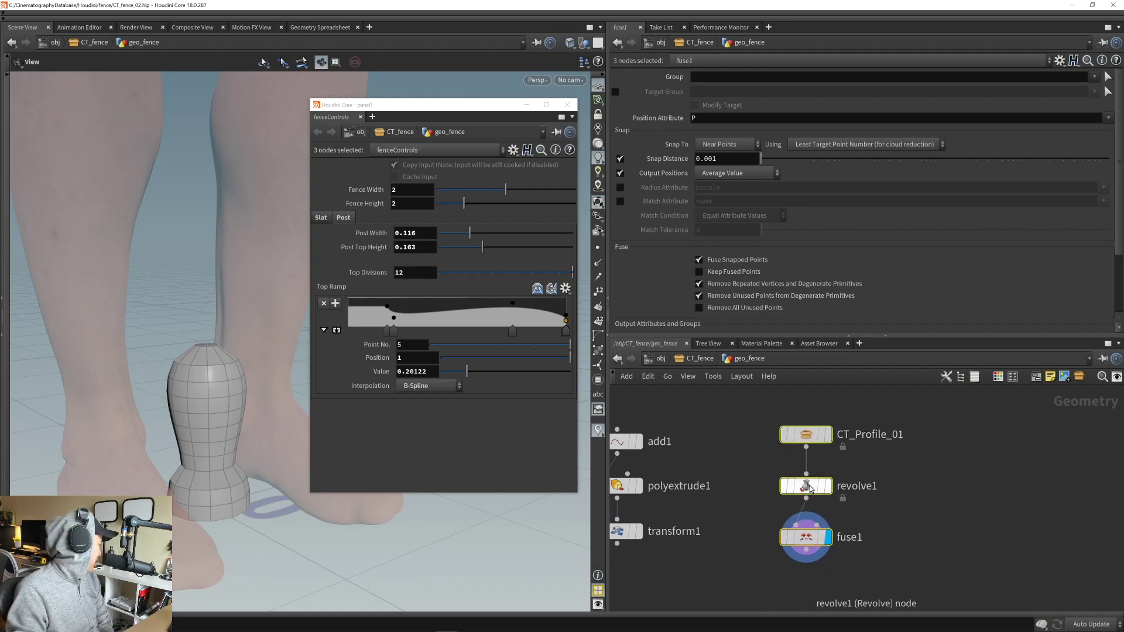
click(749, 502)
middle_drag(749, 503, 680, 476)
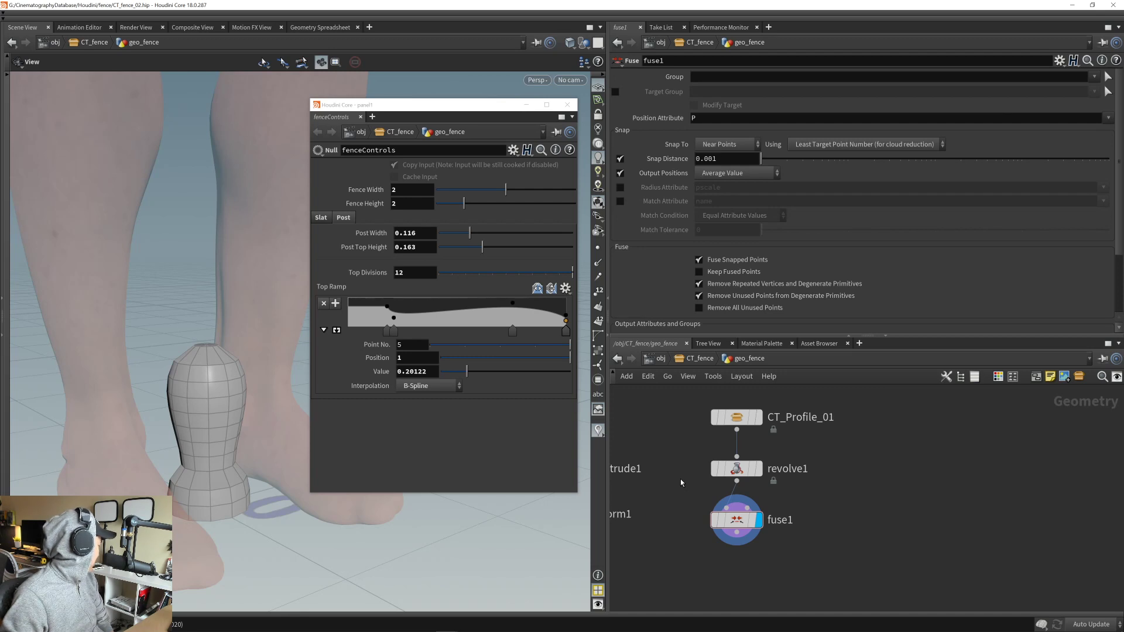
middle_drag(701, 483, 701, 498)
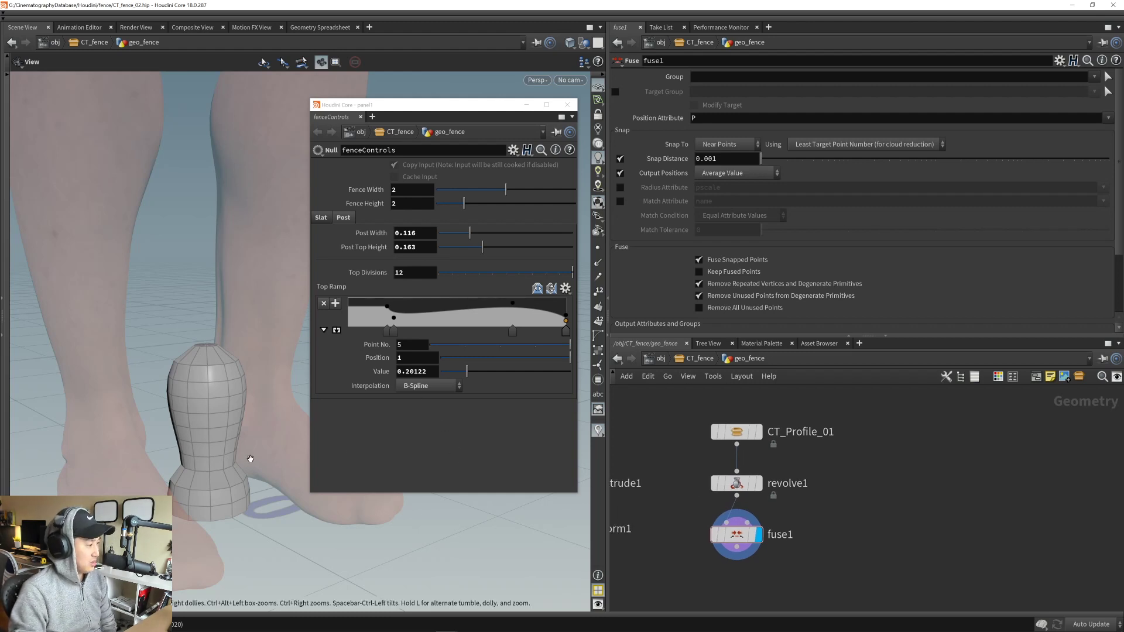
drag(250, 459, 200, 357)
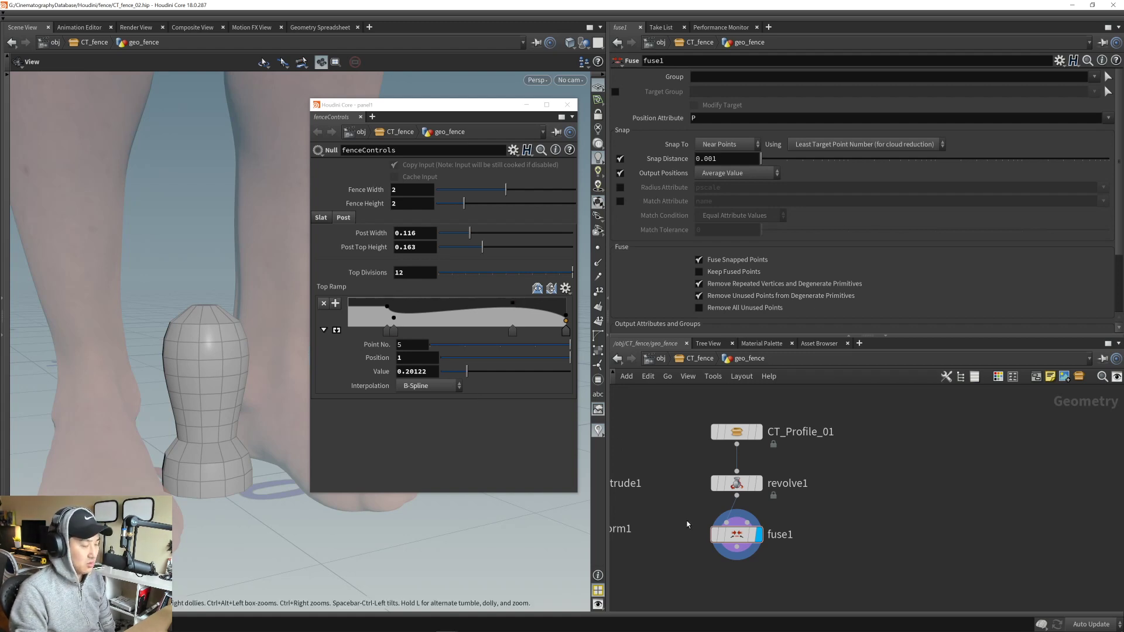
middle_drag(698, 563, 701, 556)
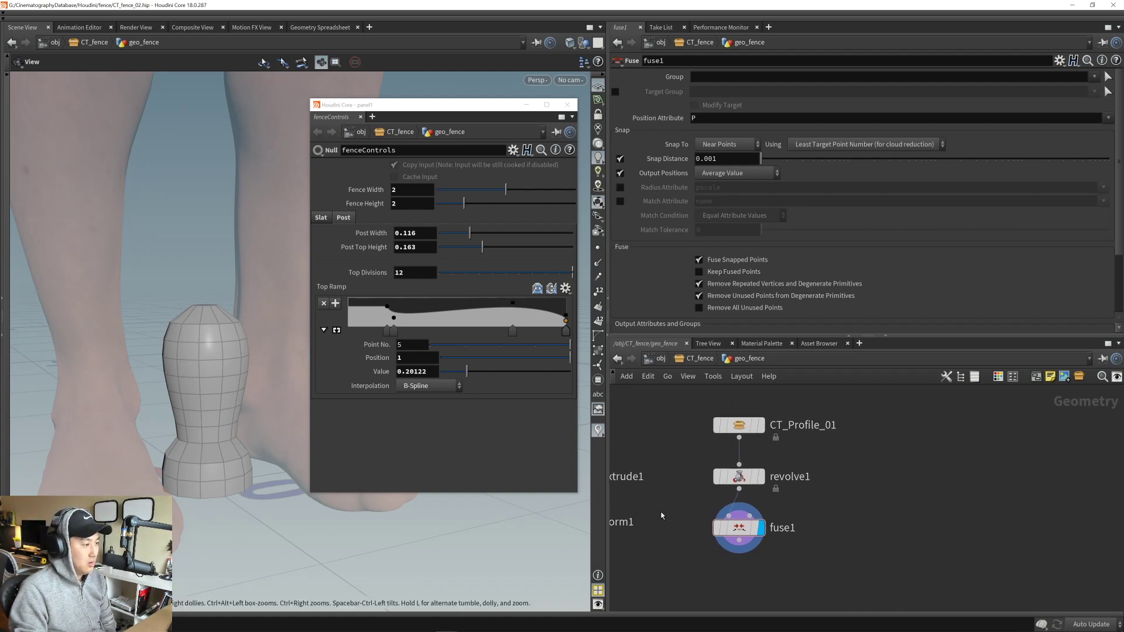
- Add a Transform node below fuse1 and make it the displayed node
scroll(205, 332, down, 14)
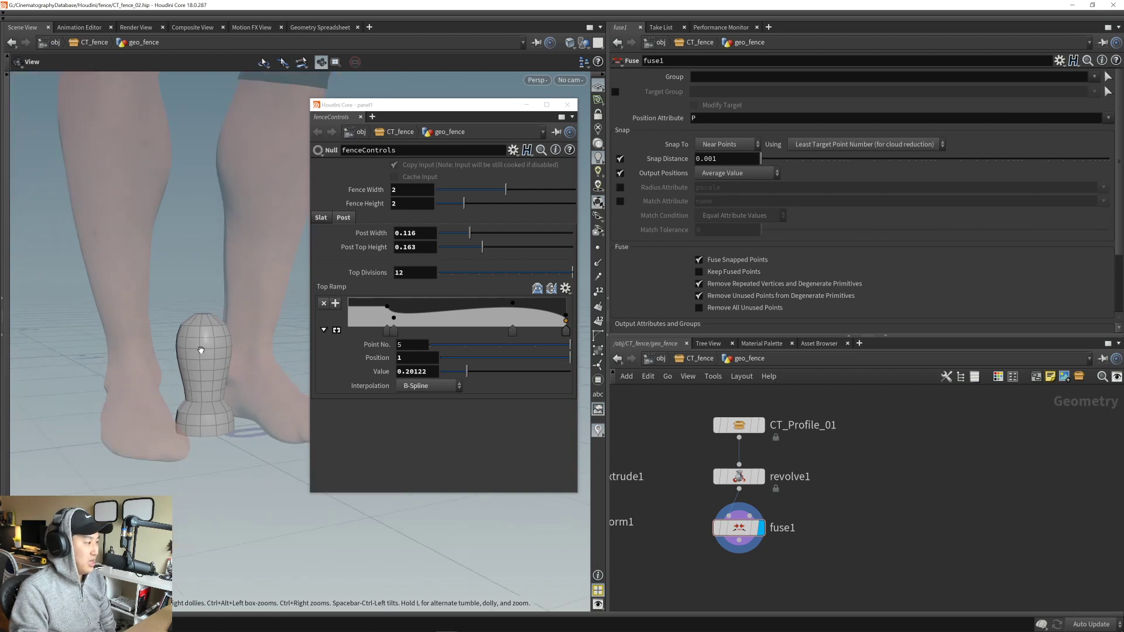
drag(205, 391, 199, 449)
middle_drag(741, 548, 746, 491)
click(746, 488)
key(Tab)
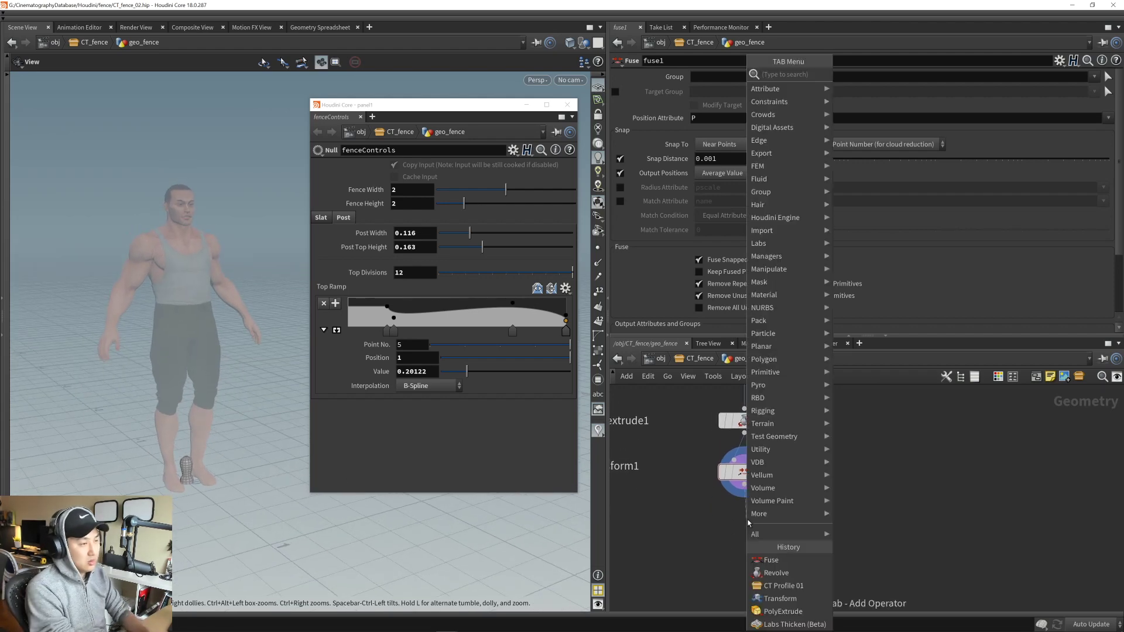
text(trans)
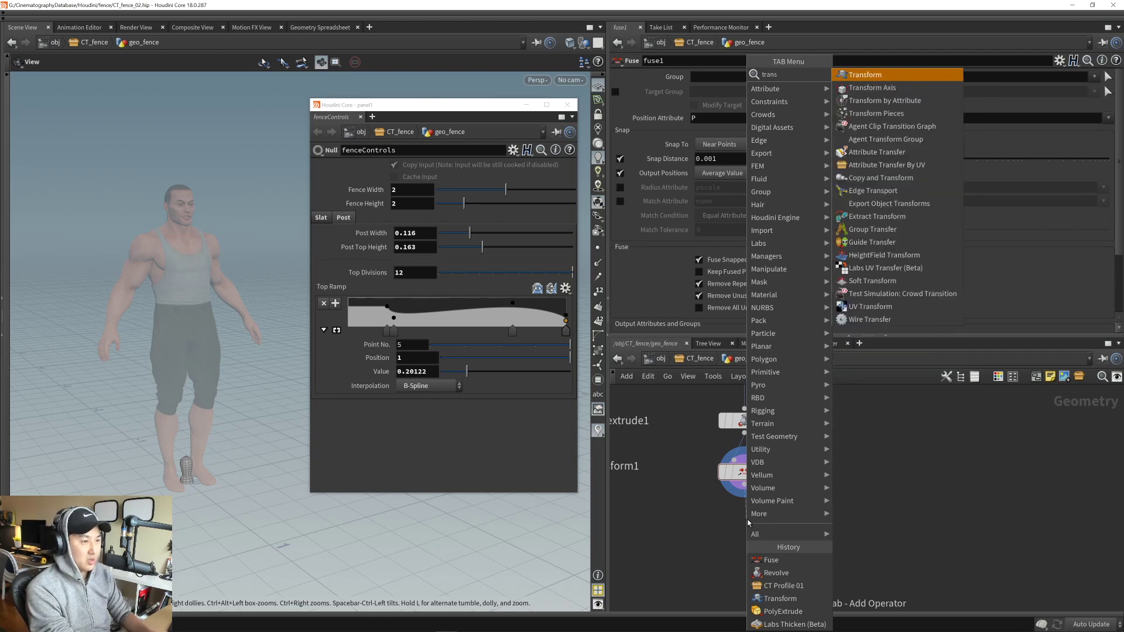
key(Return)
click(749, 523)
drag(749, 524, 747, 520)
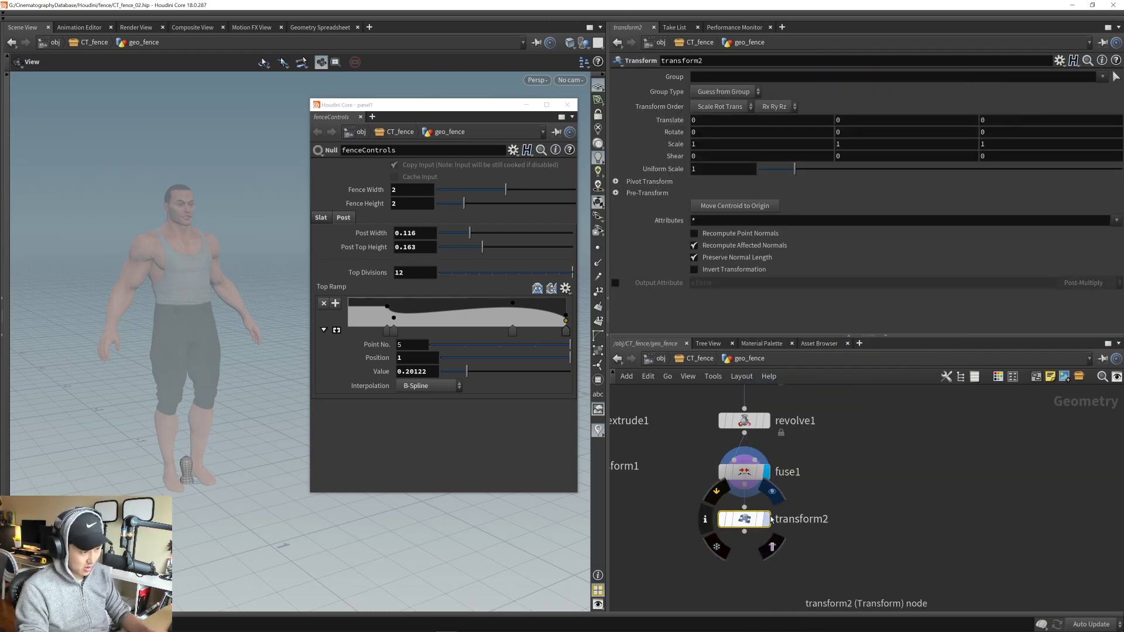
click(767, 520)
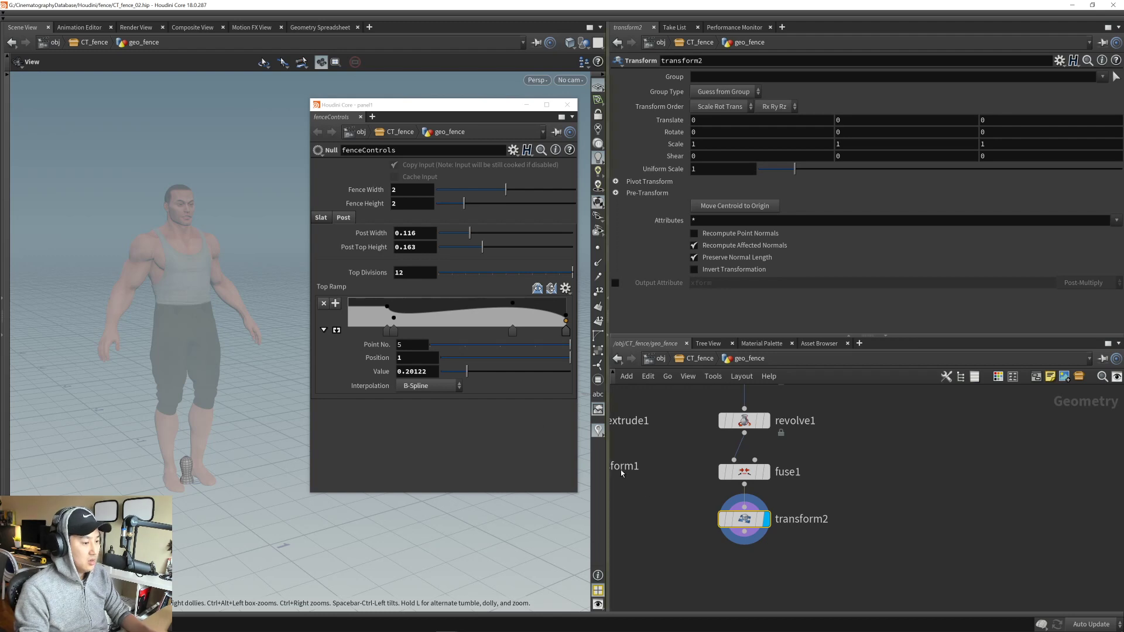
- Link transform2's Translate Y to fenceControls' Fence Height with a relative reference
mouse_move(748, 521)
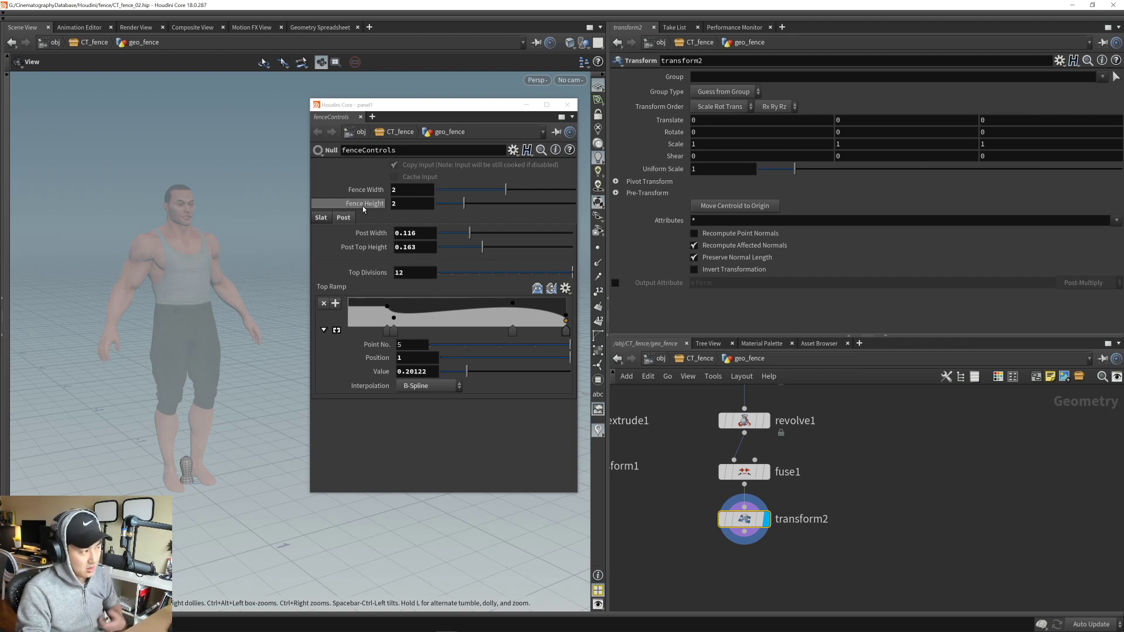
right_click(410, 203)
click(454, 286)
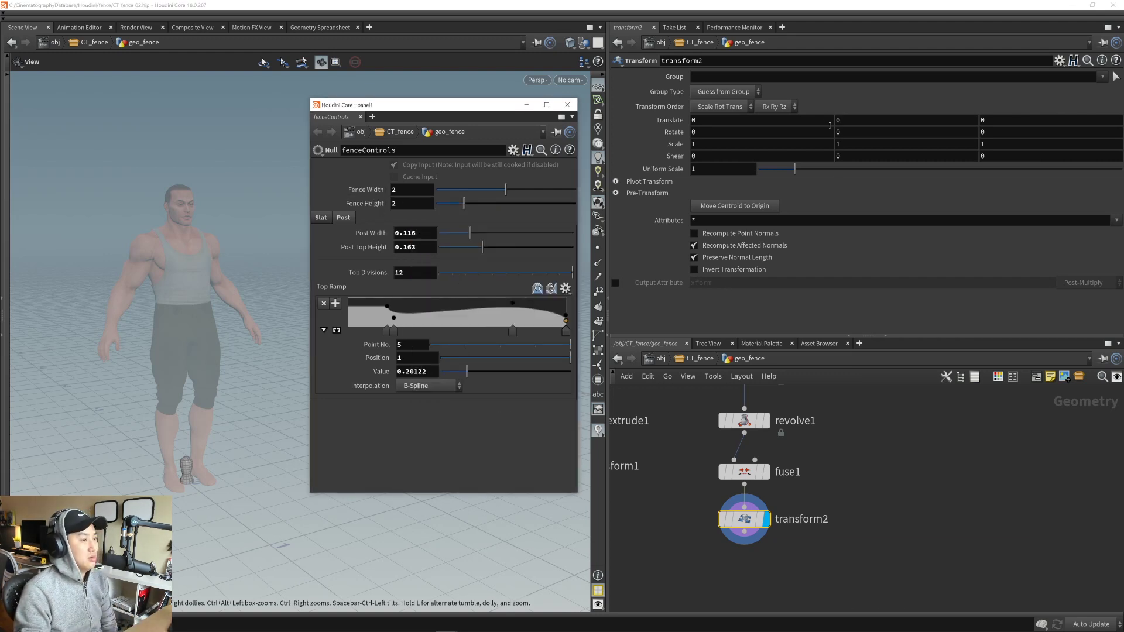
right_click(864, 121)
click(918, 242)
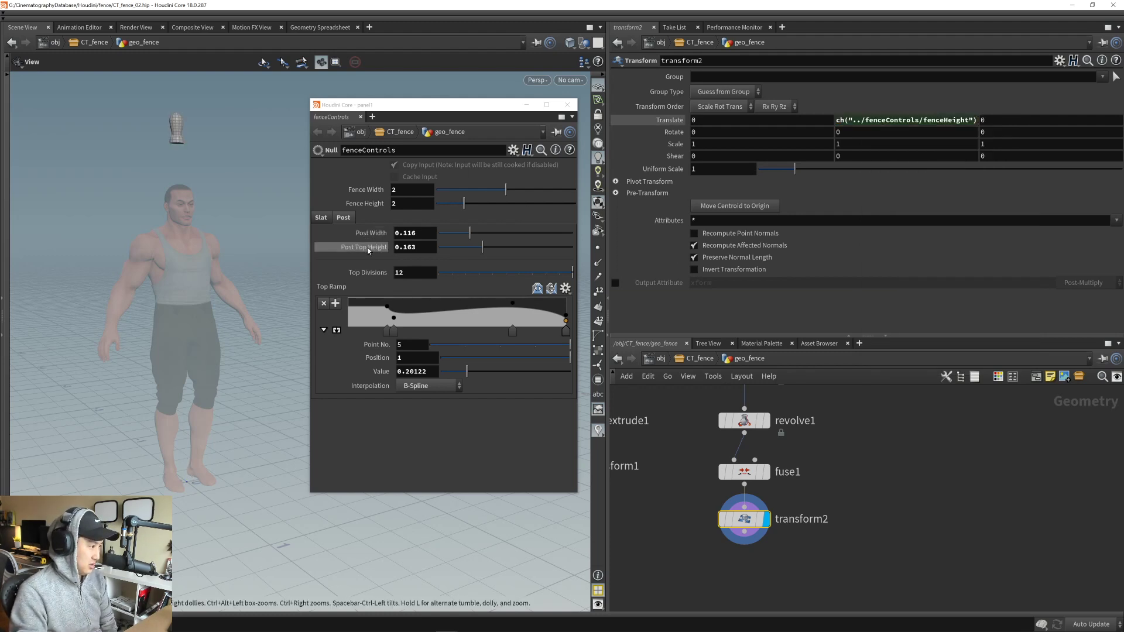
- Extend transform2's Translate Y expression to subtract a relative reference to Post Top Height from the fence height
right_click(425, 248)
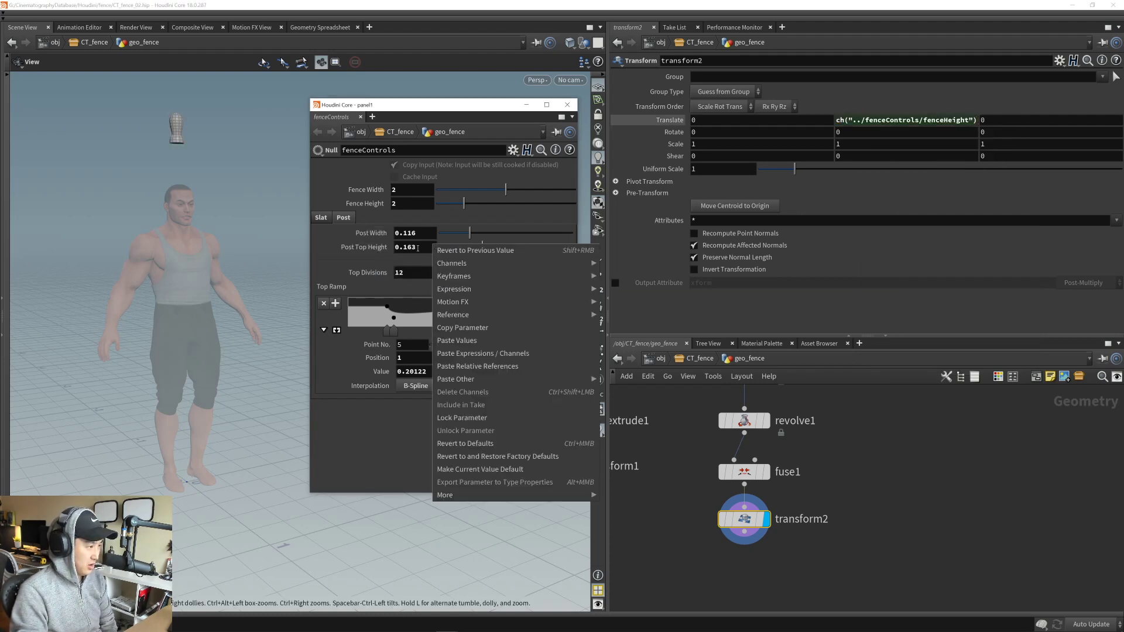
click(462, 328)
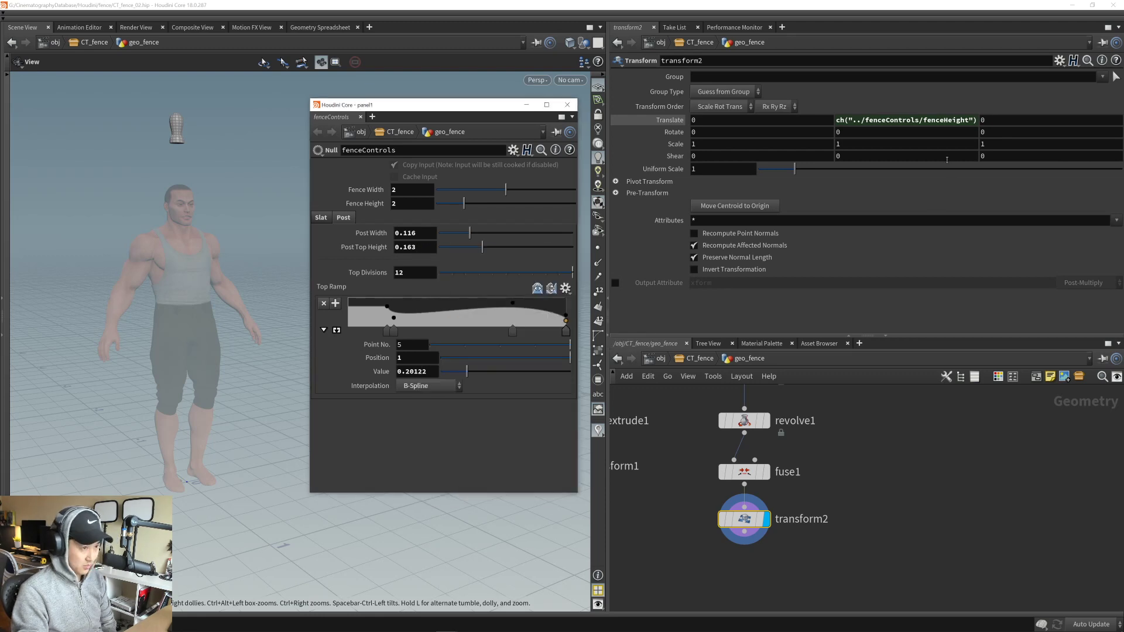
click(951, 122)
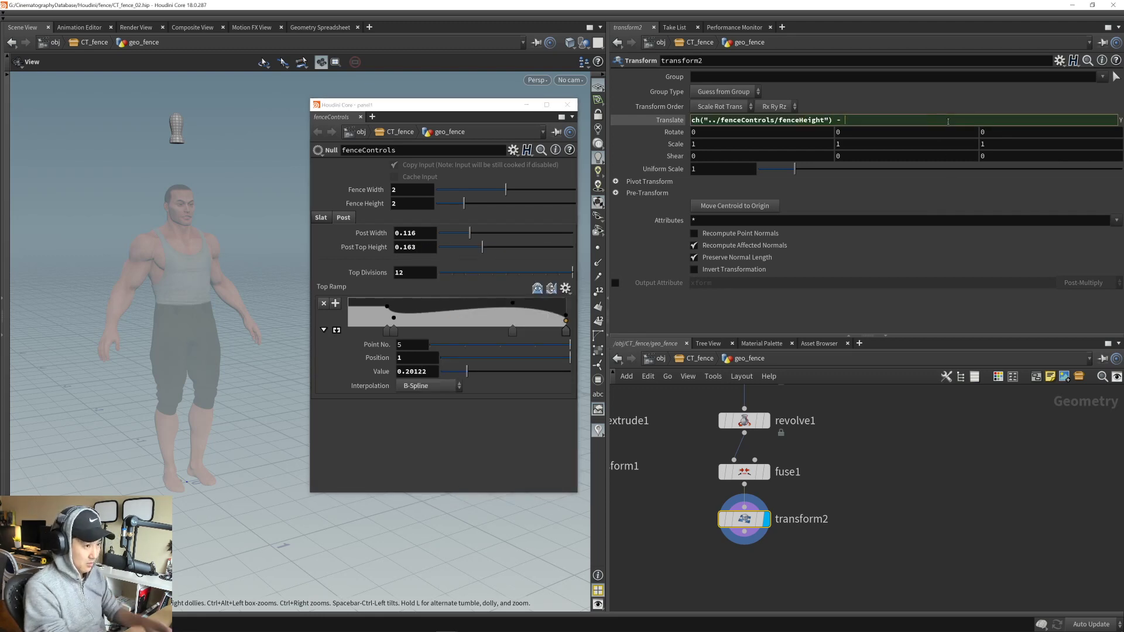
text(-)
right_click(881, 121)
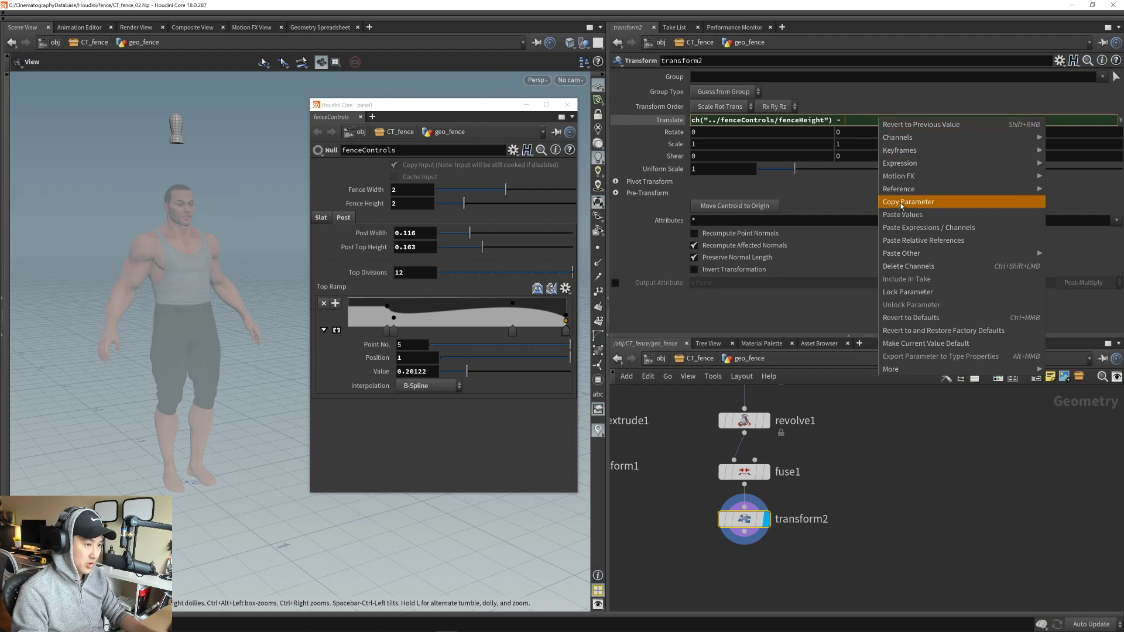
click(927, 240)
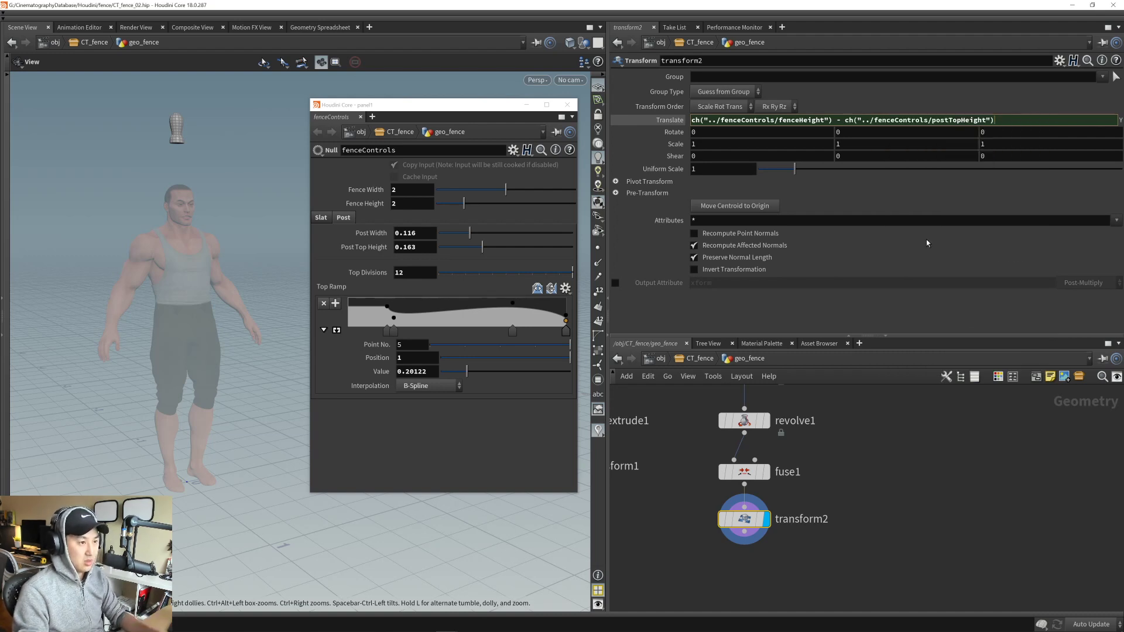
key(Return)
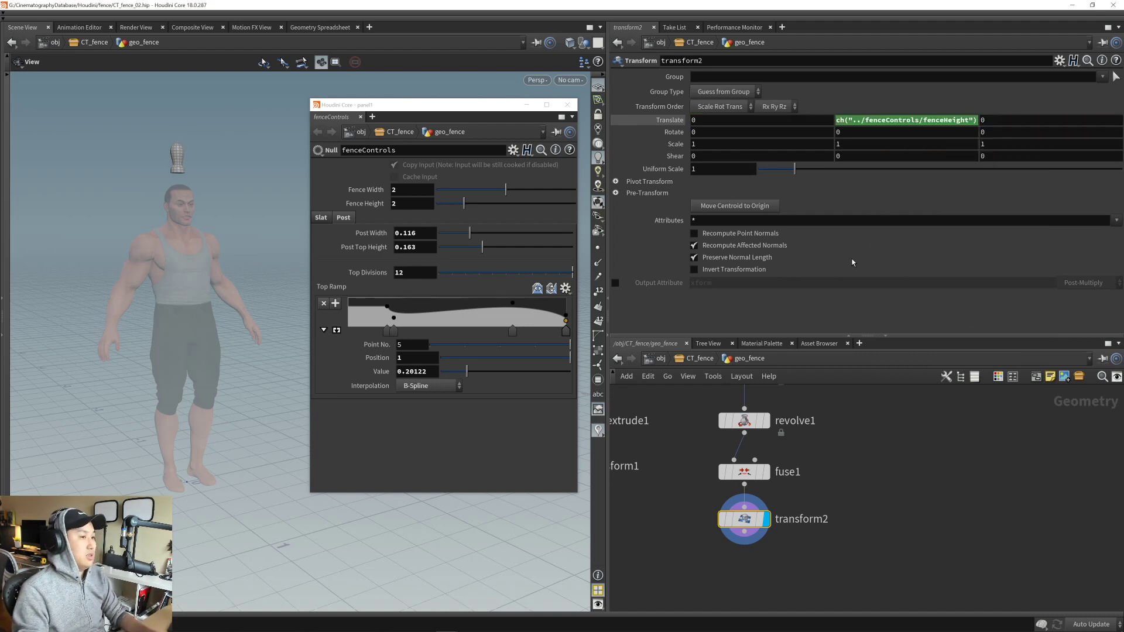
- Bypass and re-enable transform2 to compare the post top's position, and review its full Translate Y expression
click(722, 493)
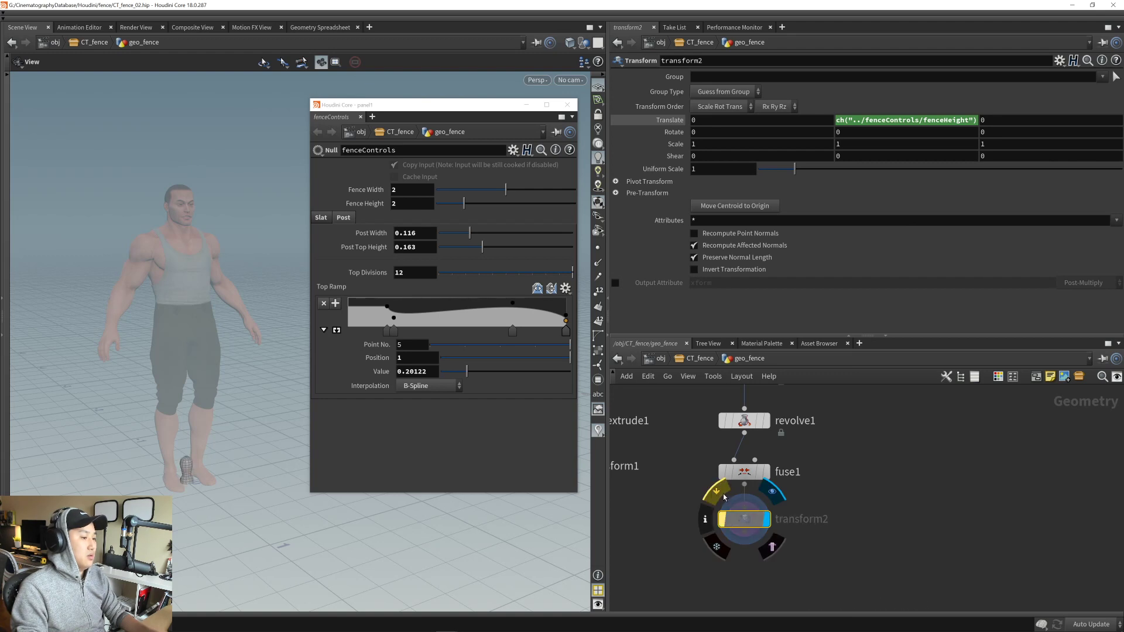
click(724, 497)
click(940, 121)
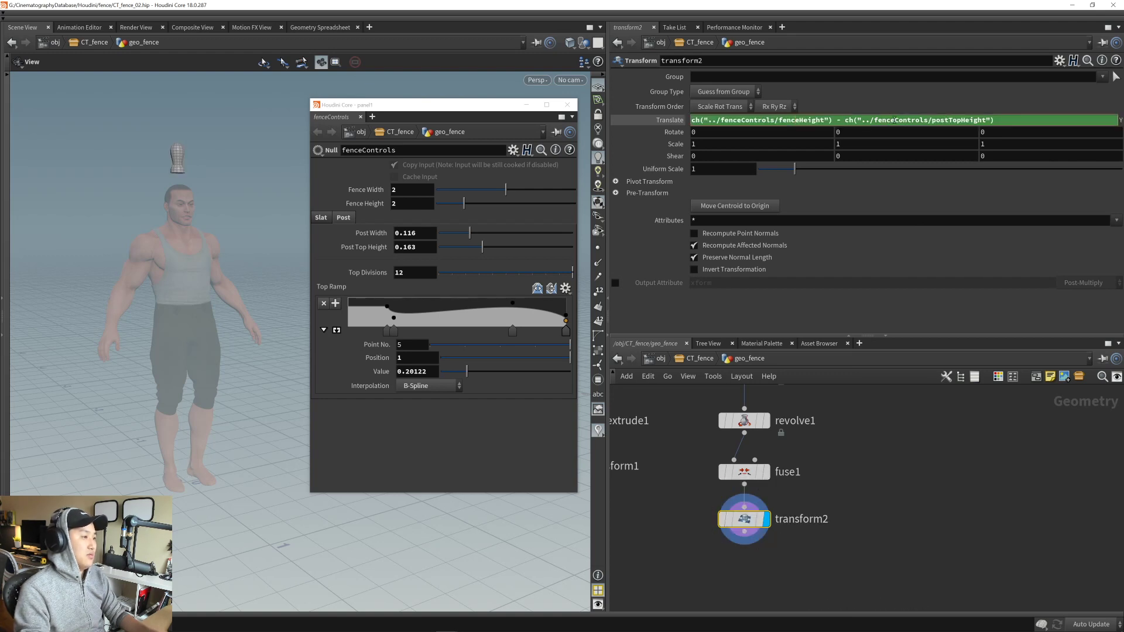
click(922, 511)
middle_drag(187, 183, 179, 211)
scroll(179, 211, down, 1)
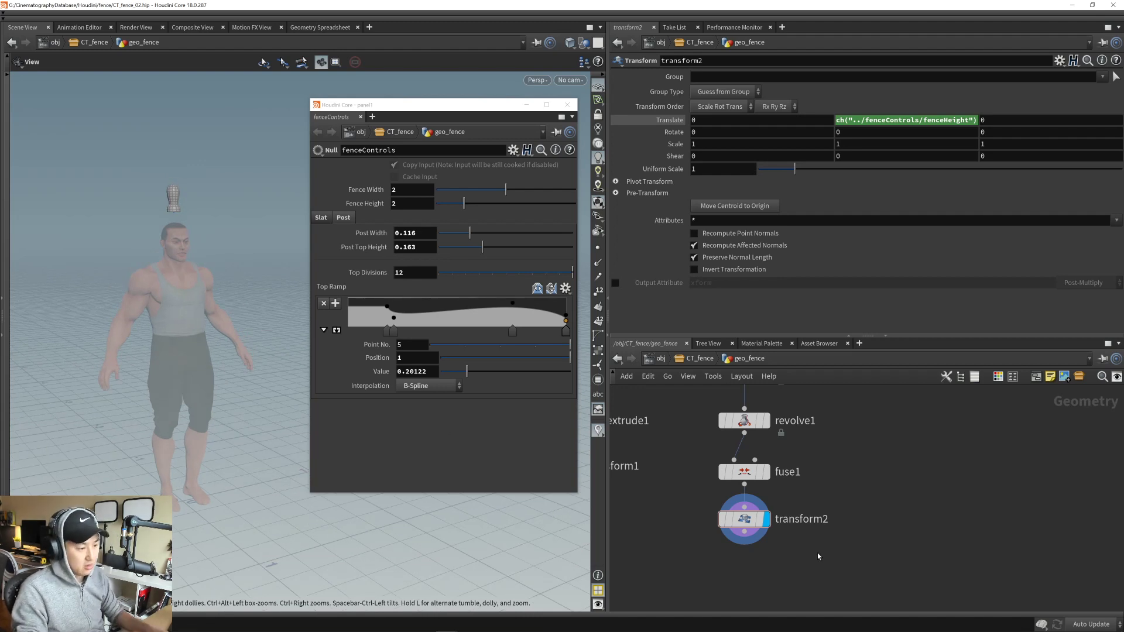
scroll(818, 555, up, 1)
middle_drag(807, 562, 836, 564)
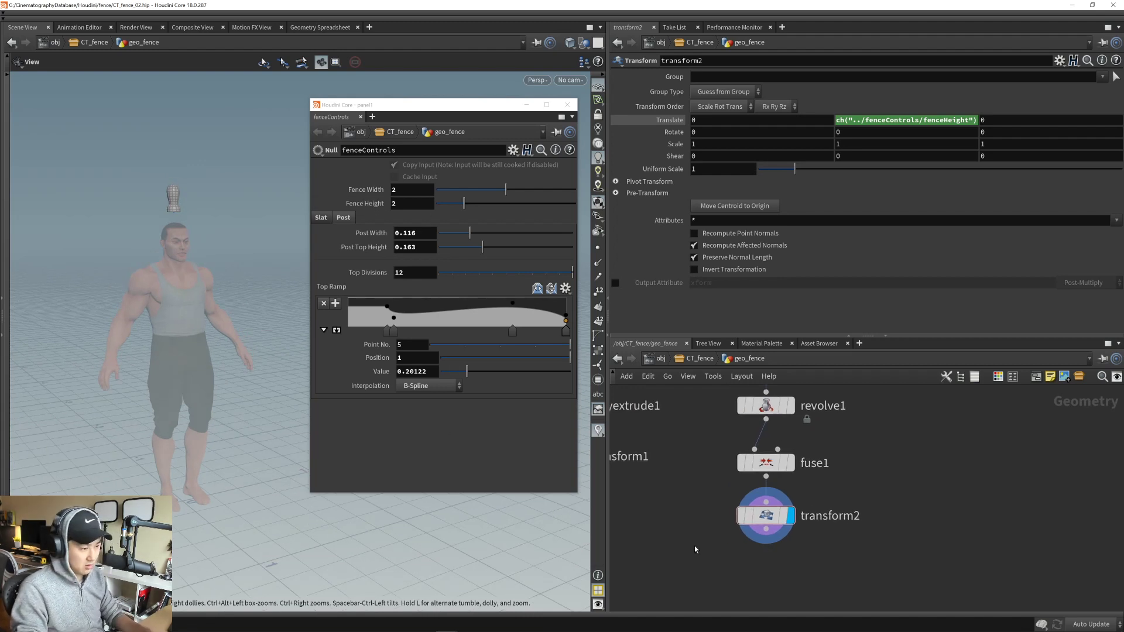
middle_drag(696, 550, 717, 522)
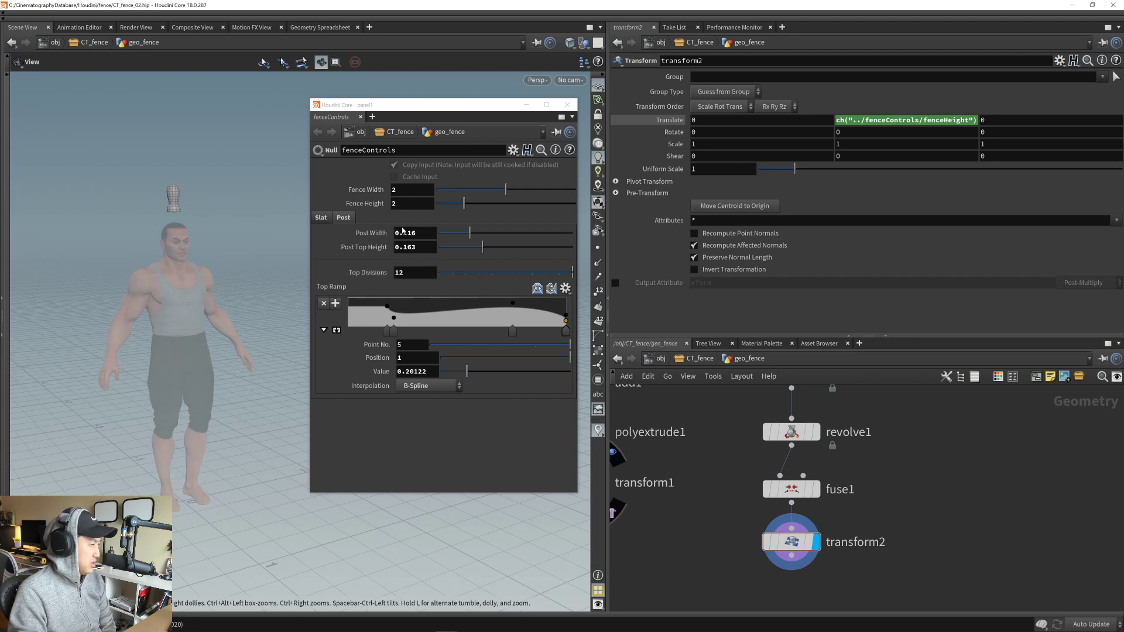
- Examine the post top and its underside up close above the reference figure's head
middle_drag(896, 450, 853, 491)
scroll(884, 520, down, 3)
drag(724, 419, 831, 557)
middle_drag(880, 474, 830, 480)
scroll(831, 471, up, 2)
scroll(203, 239, up, 3)
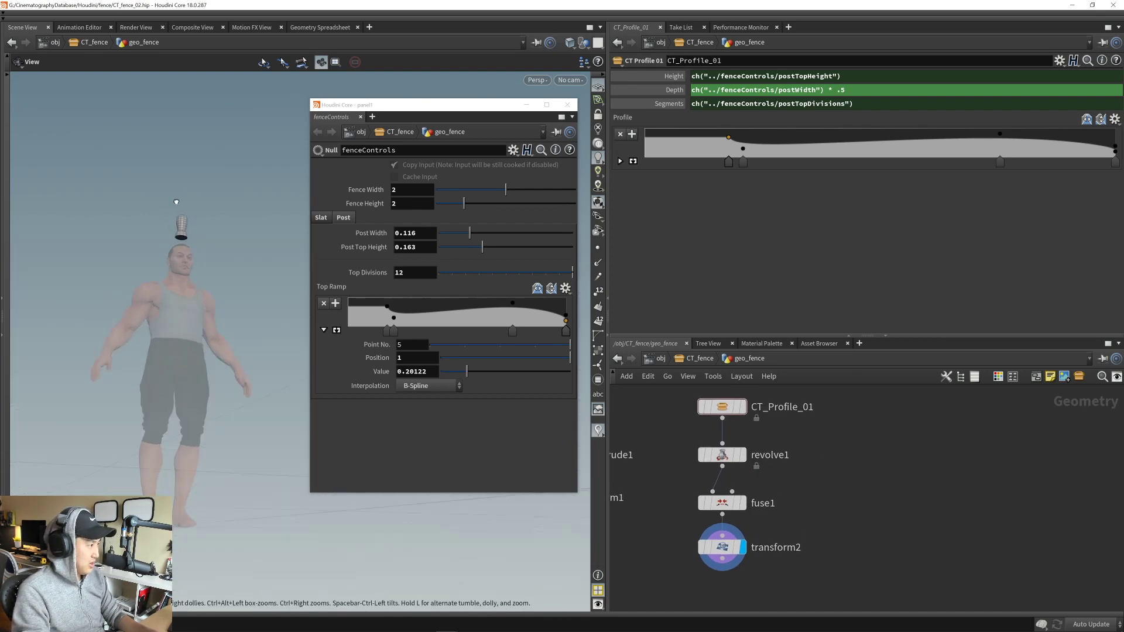
scroll(203, 239, up, 6)
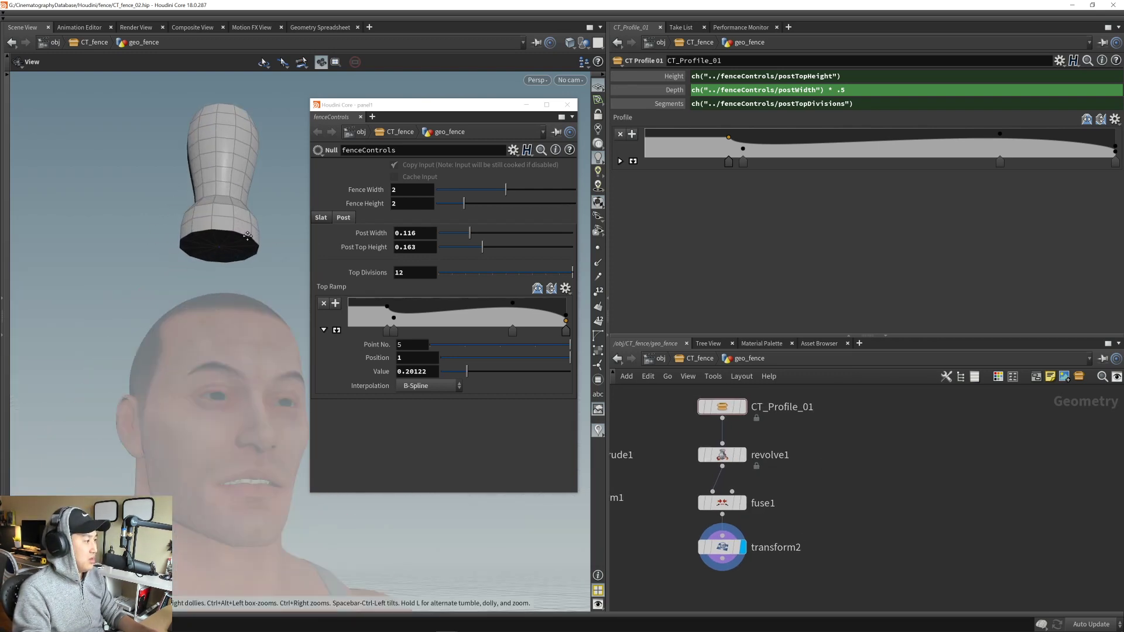
mouse_move(209, 326)
mouse_down()
mouse_move(190, 339)
mouse_move(192, 309)
mouse_move(167, 345)
mouse_move(135, 351)
mouse_move(282, 448)
mouse_move(438, 410)
mouse_move(552, 448)
mouse_move(445, 389)
mouse_move(282, 345)
mouse_move(132, 328)
mouse_move(194, 342)
mouse_up()
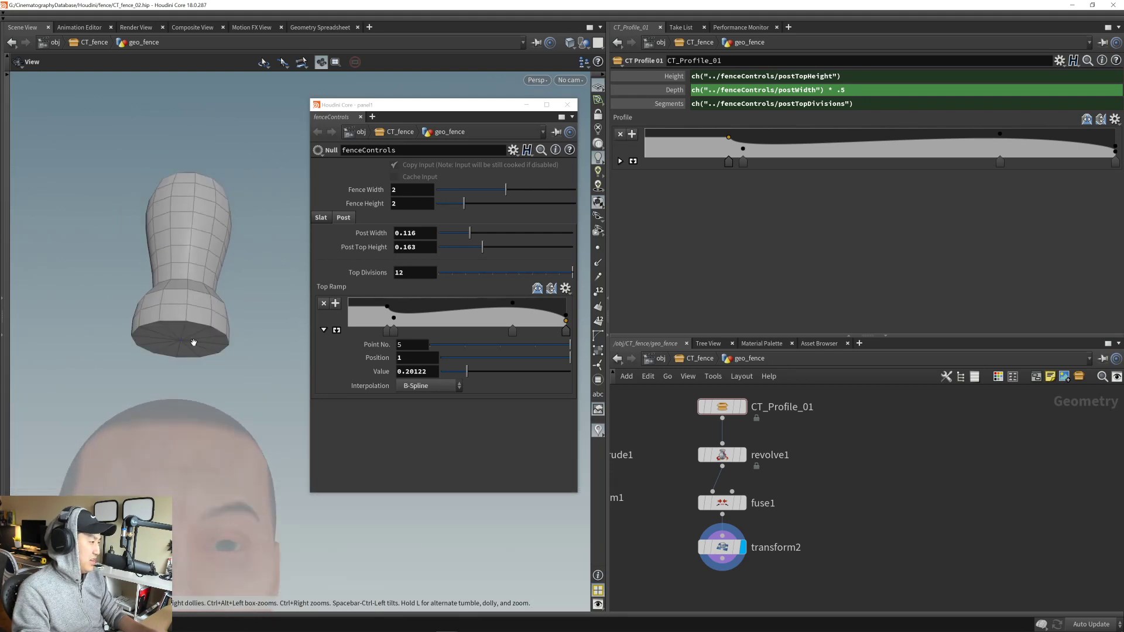
- Add a Box node beside fuse1 in geo_fence and make it the displayed node
middle_drag(823, 517, 808, 493)
key(Tab)
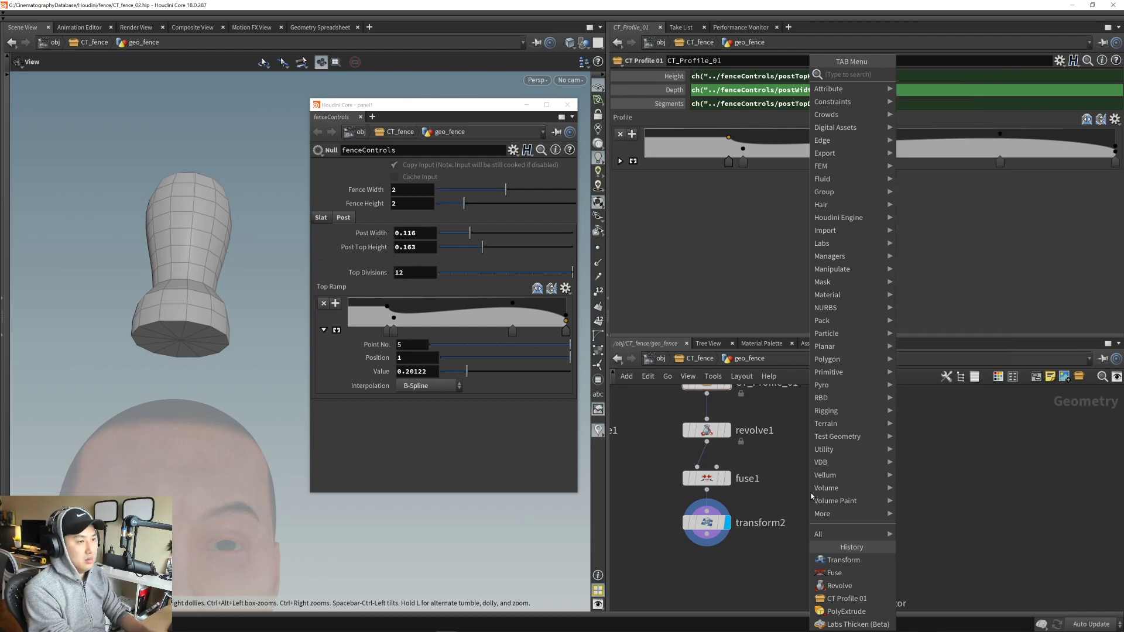
text(box)
key(Return)
click(830, 470)
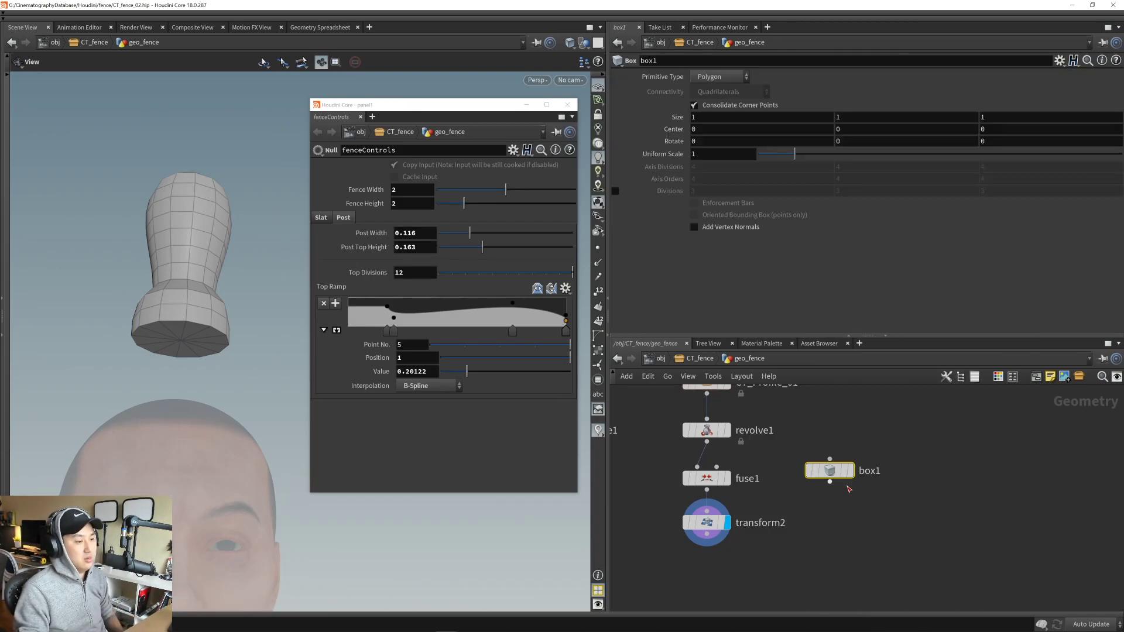
middle_drag(855, 516, 822, 523)
click(852, 461)
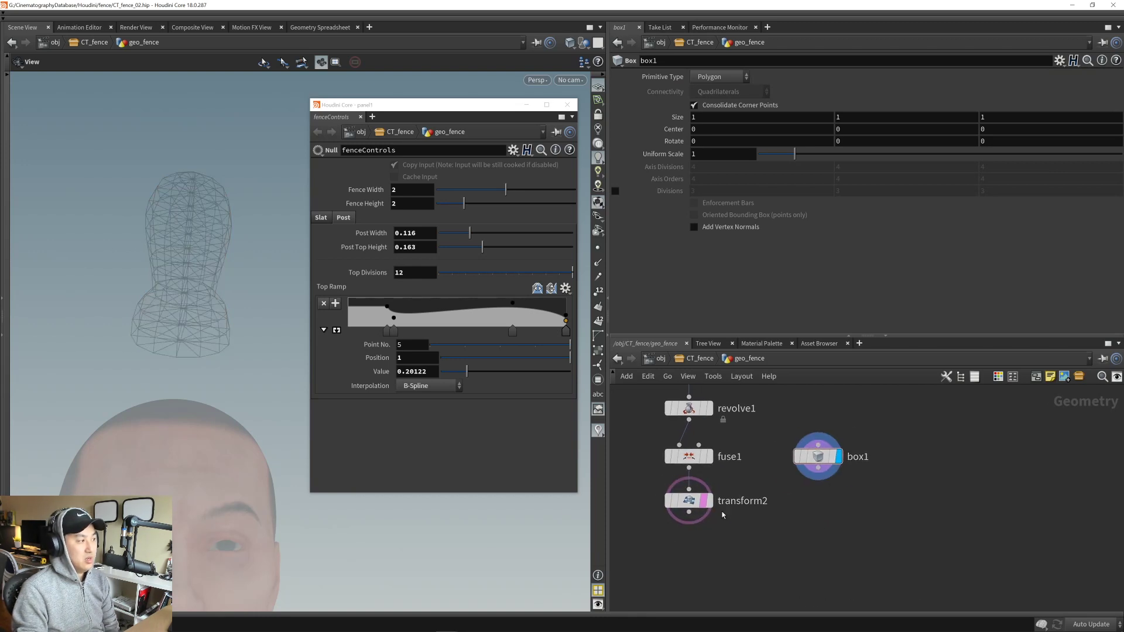
- Go inside CT_Profile_01 and examine how its back and profile lines feed the merge, skin and fuse nodes
middle_drag(239, 303, 249, 292)
drag(249, 292, 182, 236)
mouse_move(184, 355)
mouse_down()
mouse_move(135, 315)
mouse_move(131, 352)
mouse_move(176, 381)
mouse_move(221, 359)
mouse_move(186, 308)
mouse_move(236, 281)
mouse_move(217, 244)
mouse_move(181, 311)
mouse_move(170, 371)
mouse_move(271, 427)
mouse_move(316, 384)
mouse_move(249, 261)
mouse_move(213, 234)
mouse_move(125, 316)
mouse_move(131, 352)
mouse_move(206, 403)
mouse_move(226, 367)
mouse_move(234, 283)
mouse_move(232, 330)
mouse_move(188, 336)
mouse_move(178, 356)
mouse_move(186, 352)
mouse_up()
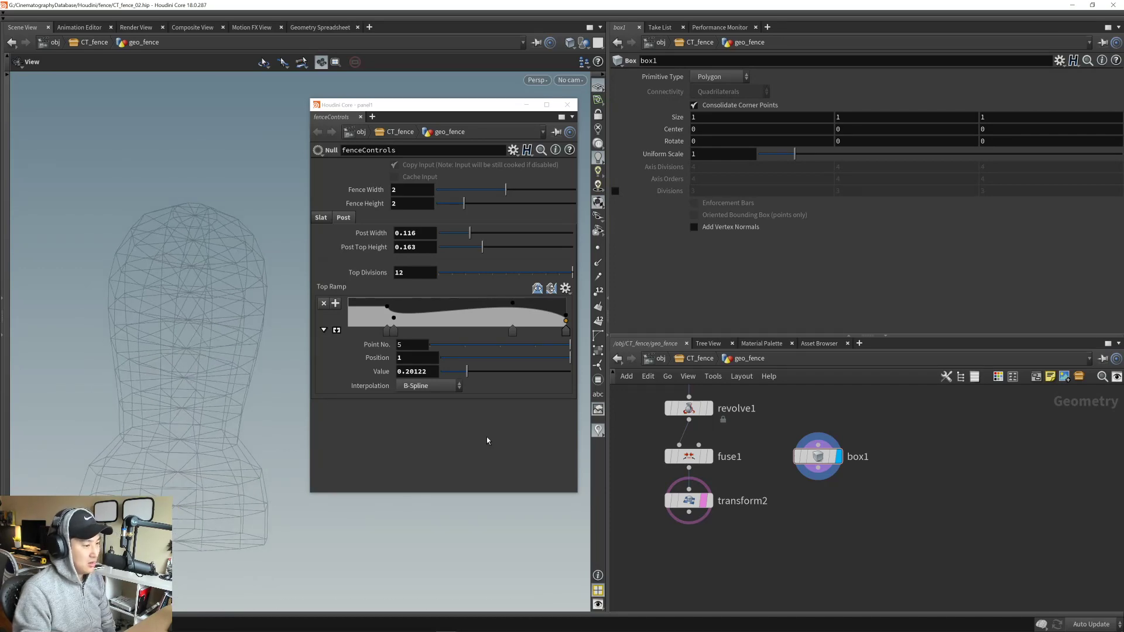
middle_drag(760, 417, 826, 511)
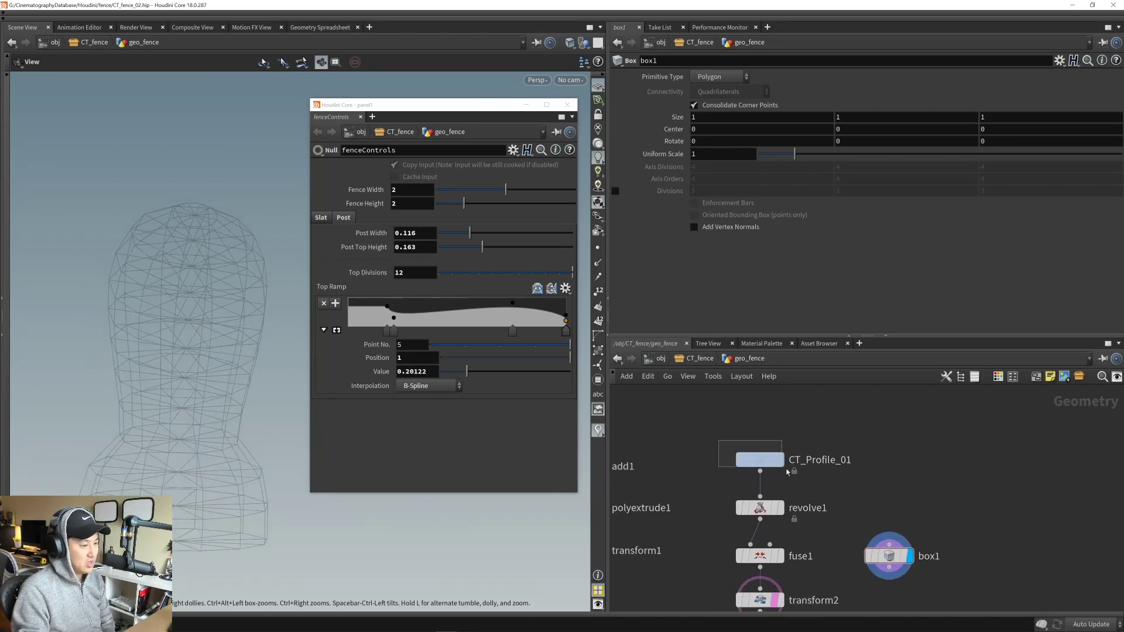
click(760, 458)
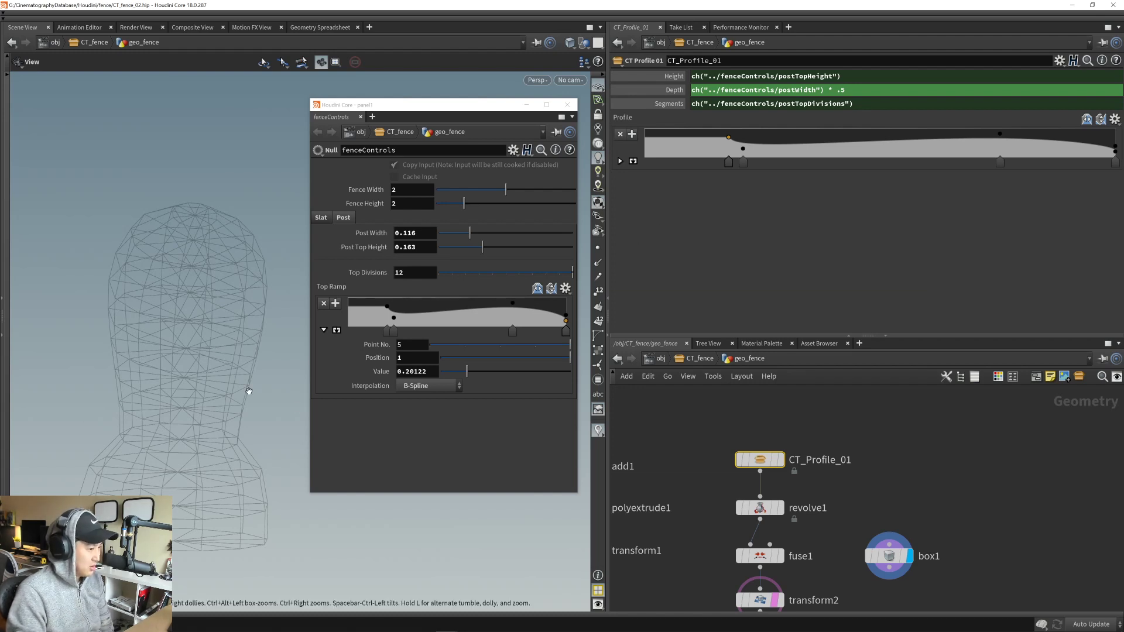
double_click(749, 468)
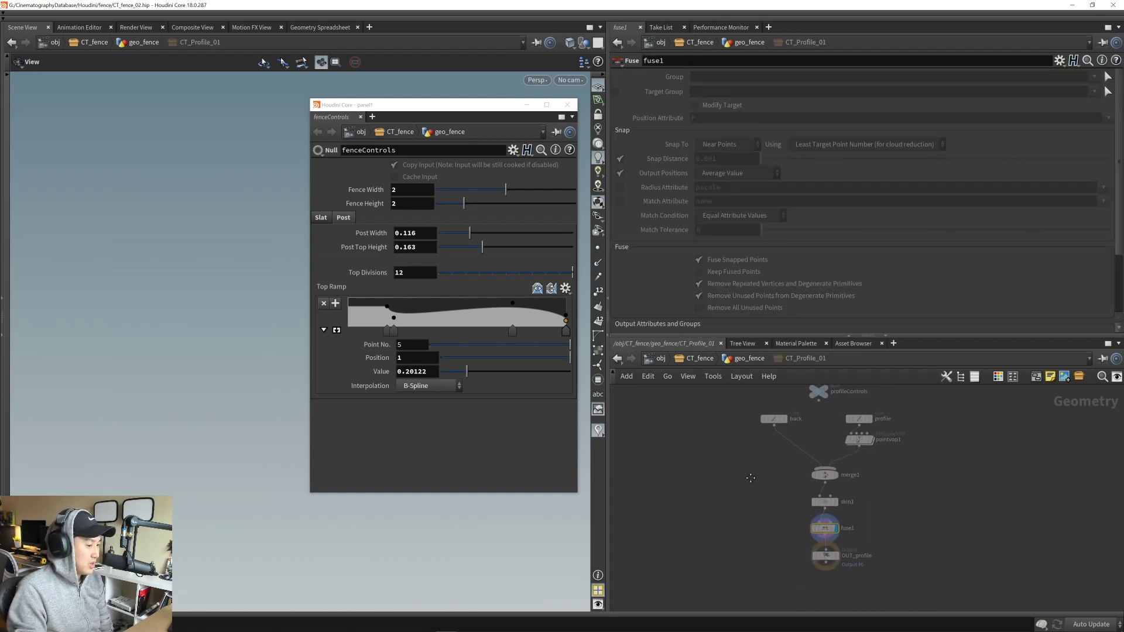
middle_drag(726, 491, 697, 509)
scroll(735, 501, up, 2)
scroll(704, 504, down, 2)
scroll(767, 458, up, 5)
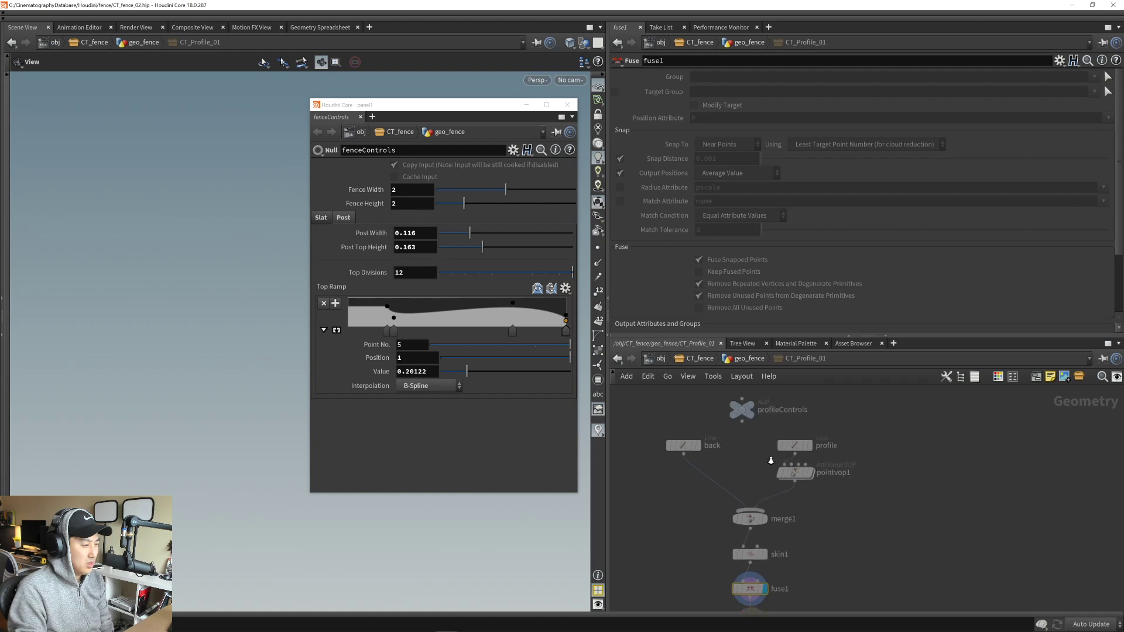
mouse_move(670, 458)
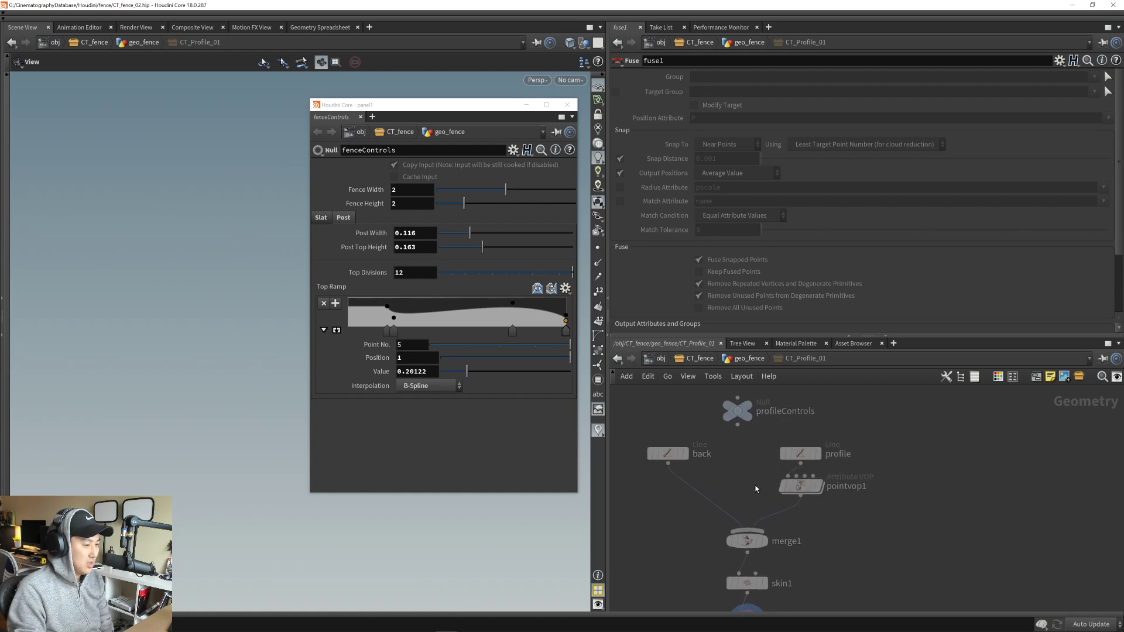
drag(631, 429, 837, 547)
click(637, 438)
click(830, 543)
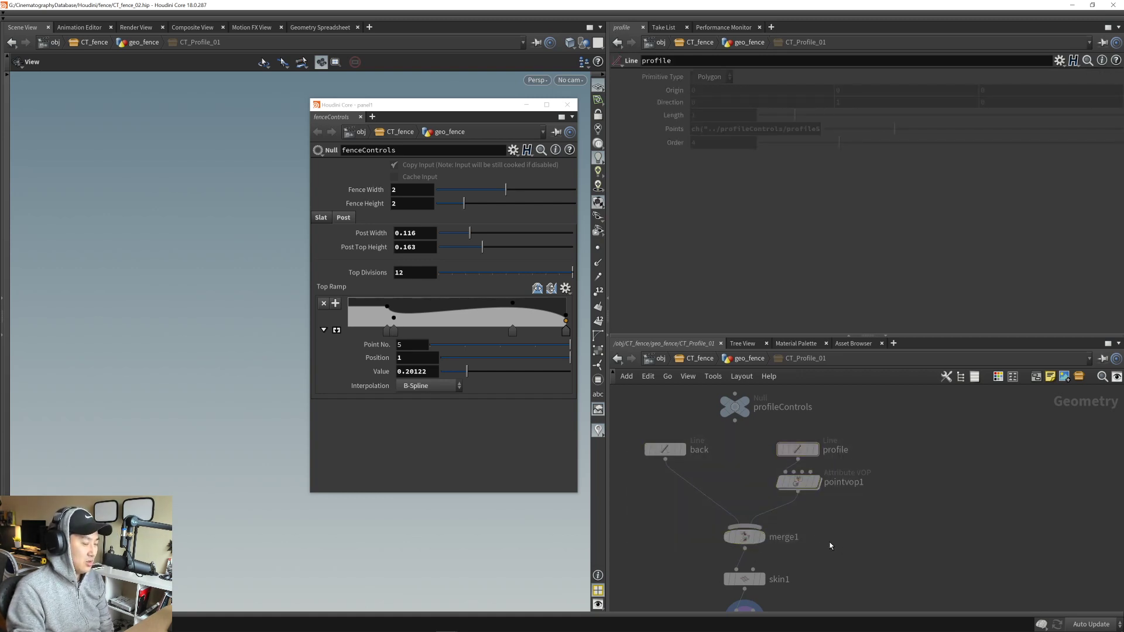
mouse_move(737, 496)
middle_down()
mouse_move(720, 402)
mouse_move(727, 490)
mouse_move(755, 481)
mouse_move(749, 496)
middle_up()
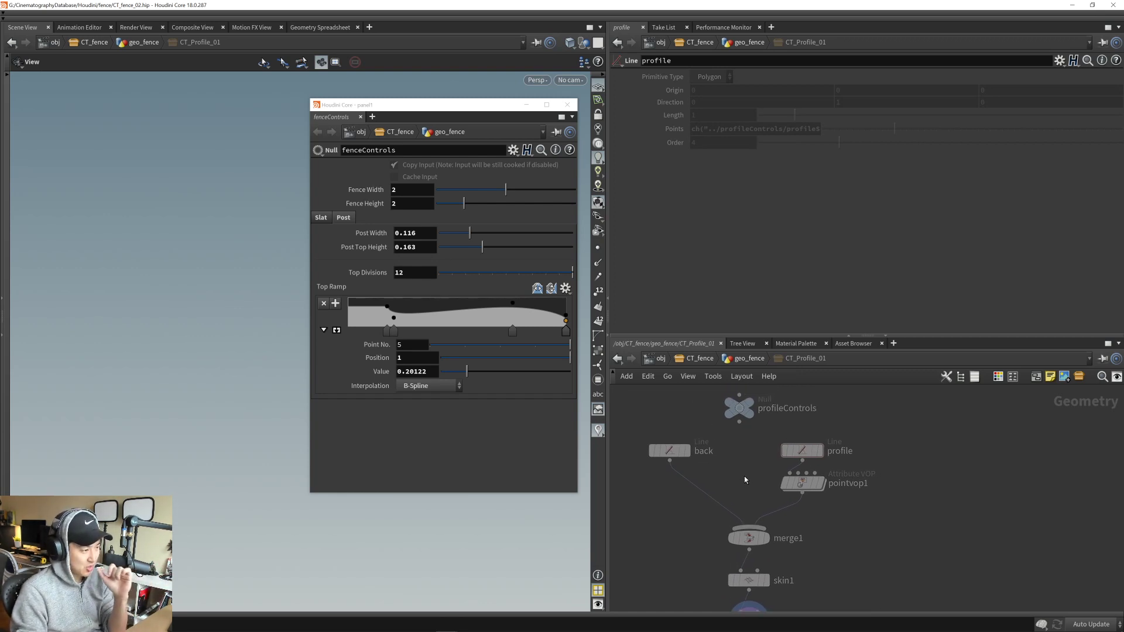
middle_drag(745, 480, 773, 451)
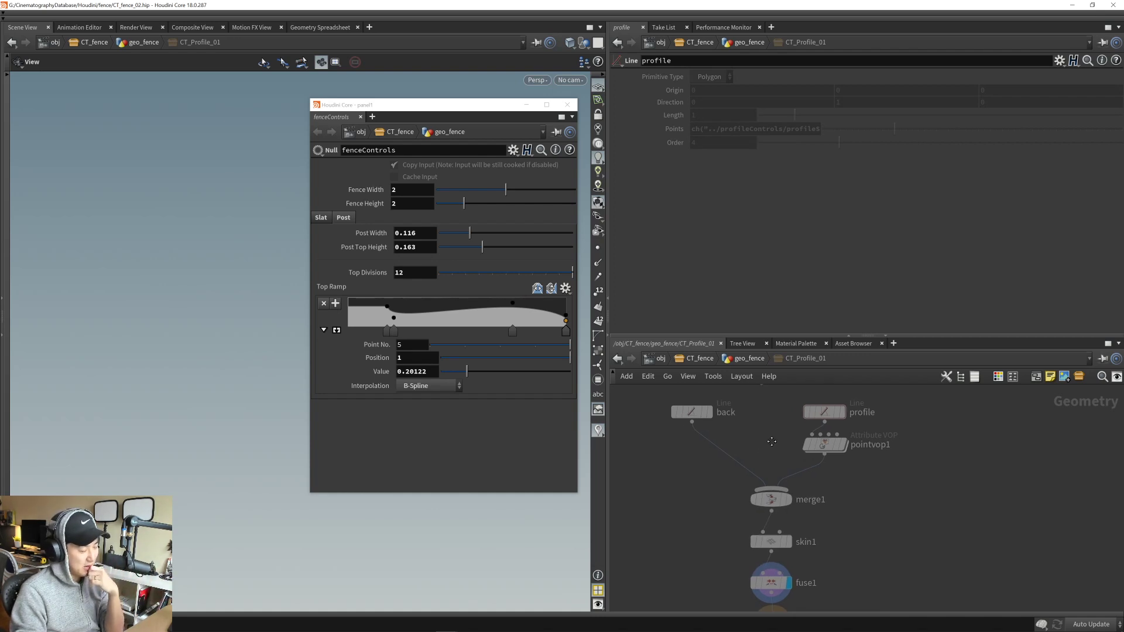
middle_drag(771, 453, 777, 451)
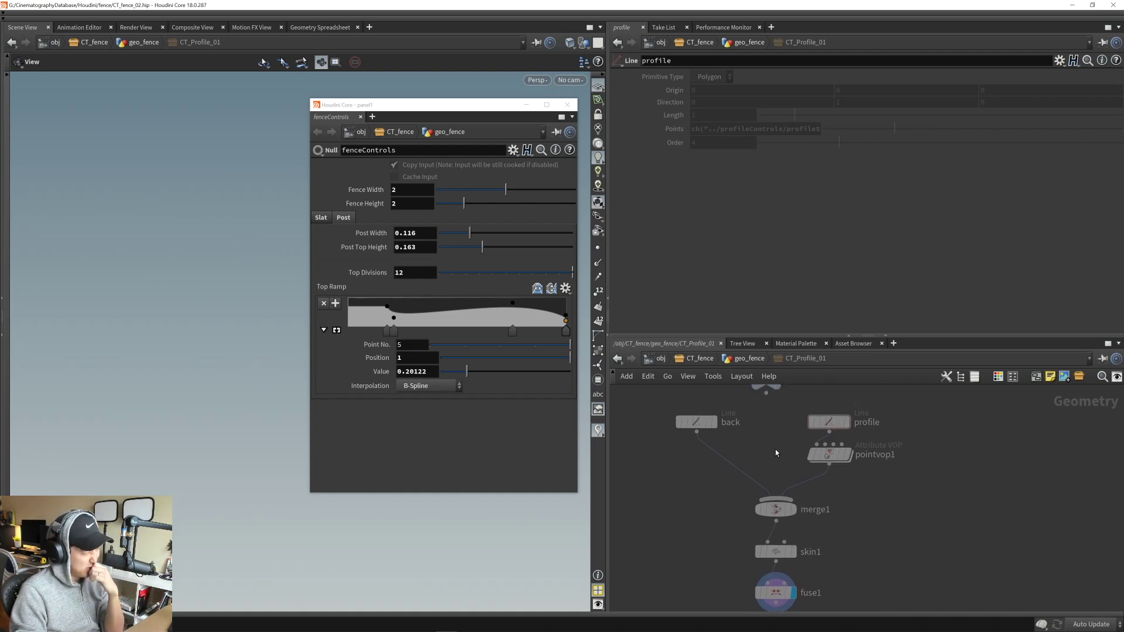
- Return to the geo_fence network and examine the box's size and placement relative to the figure and post top
click(749, 358)
click(699, 358)
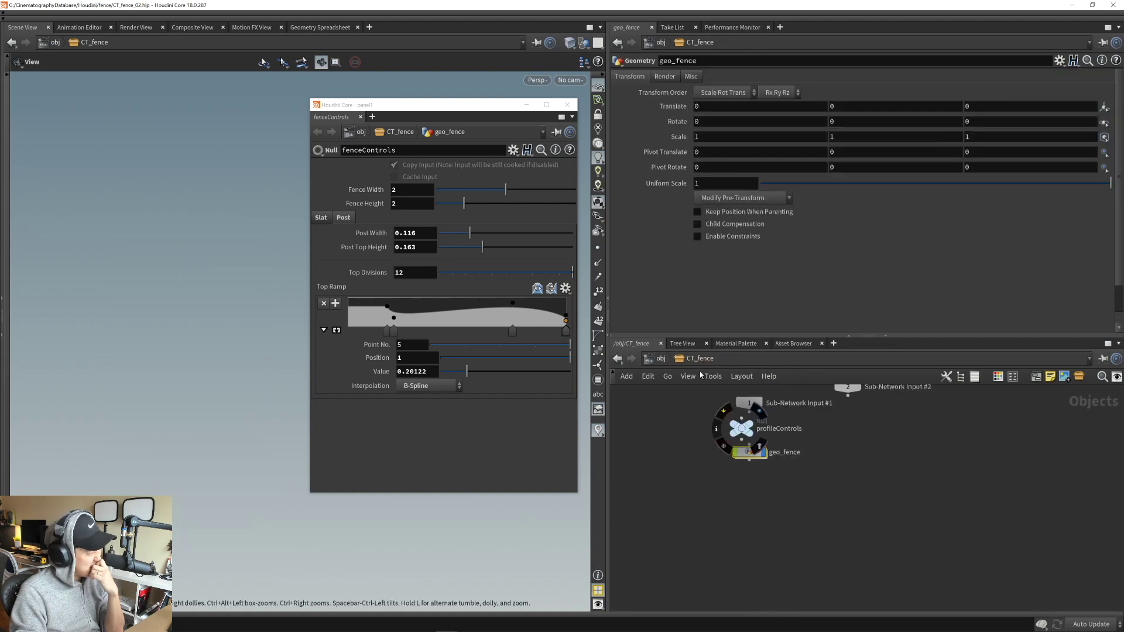
double_click(744, 474)
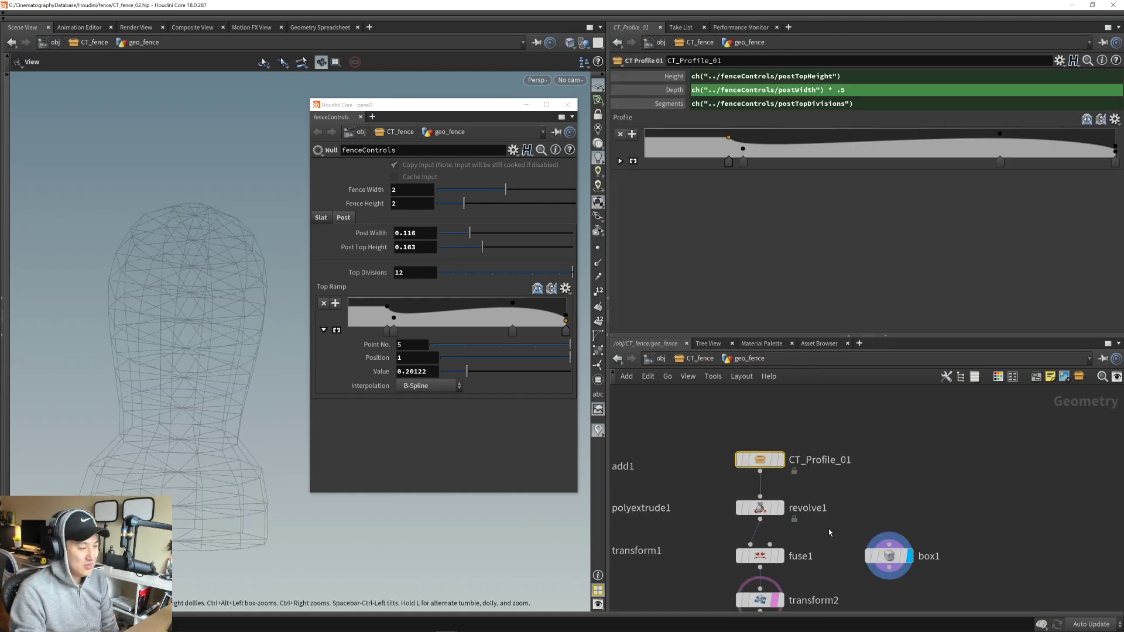
middle_drag(802, 468, 835, 447)
middle_drag(811, 554, 821, 555)
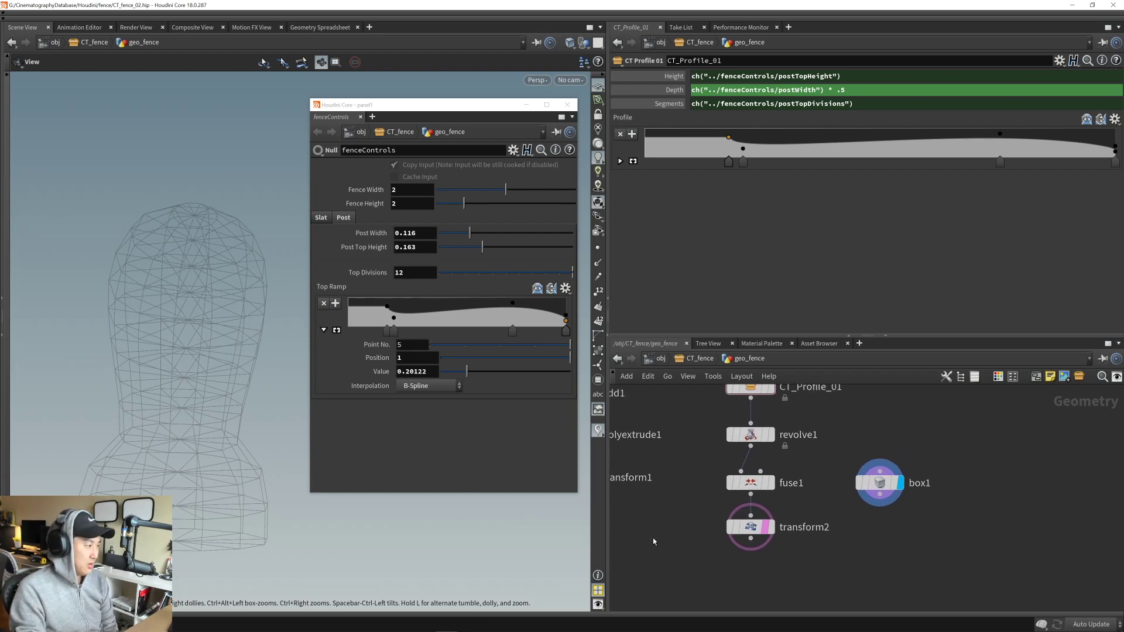
drag(248, 371, 206, 429)
right_drag(207, 429, 158, 444)
middle_drag(212, 404, 226, 311)
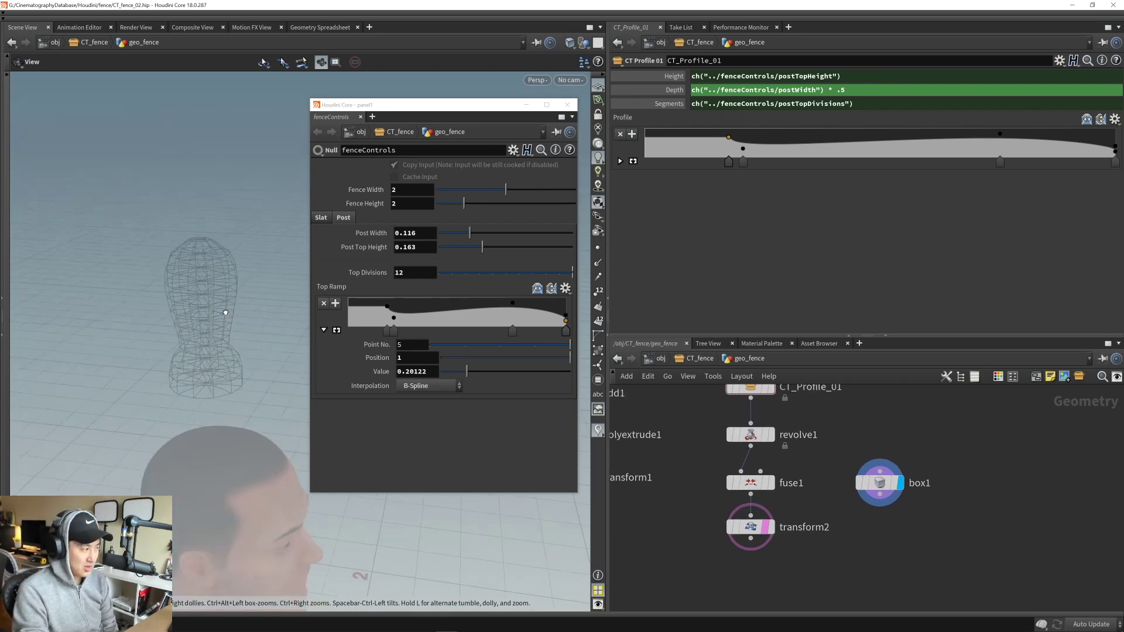
drag(226, 311, 131, 293)
right_drag(131, 293, 85, 300)
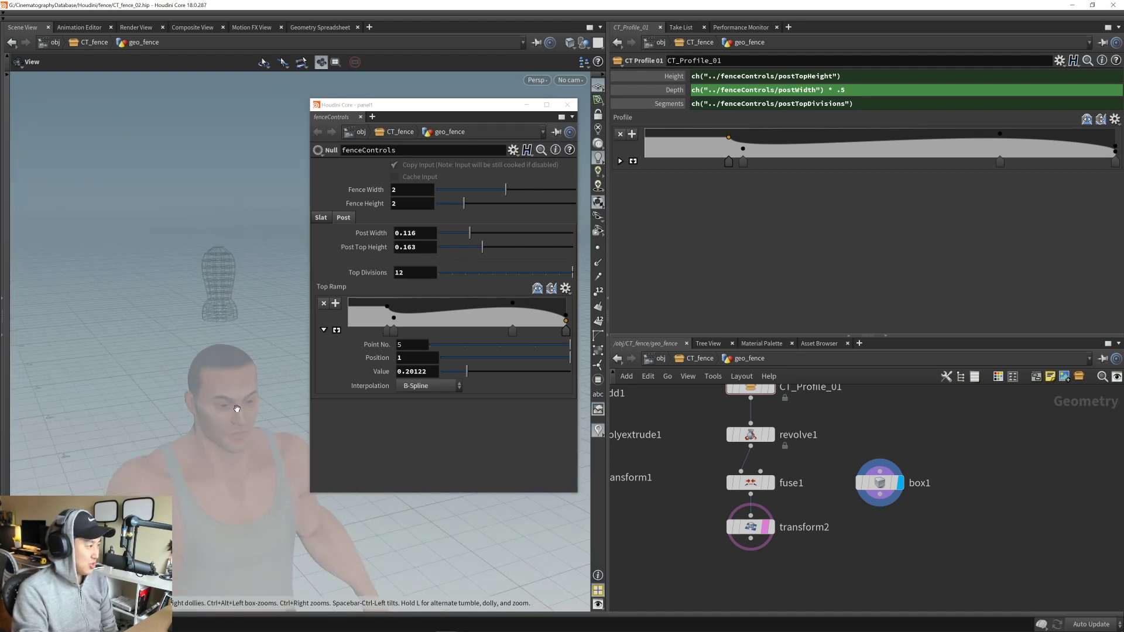
middle_drag(283, 416, 232, 297)
right_drag(231, 297, 209, 271)
drag(208, 271, 207, 160)
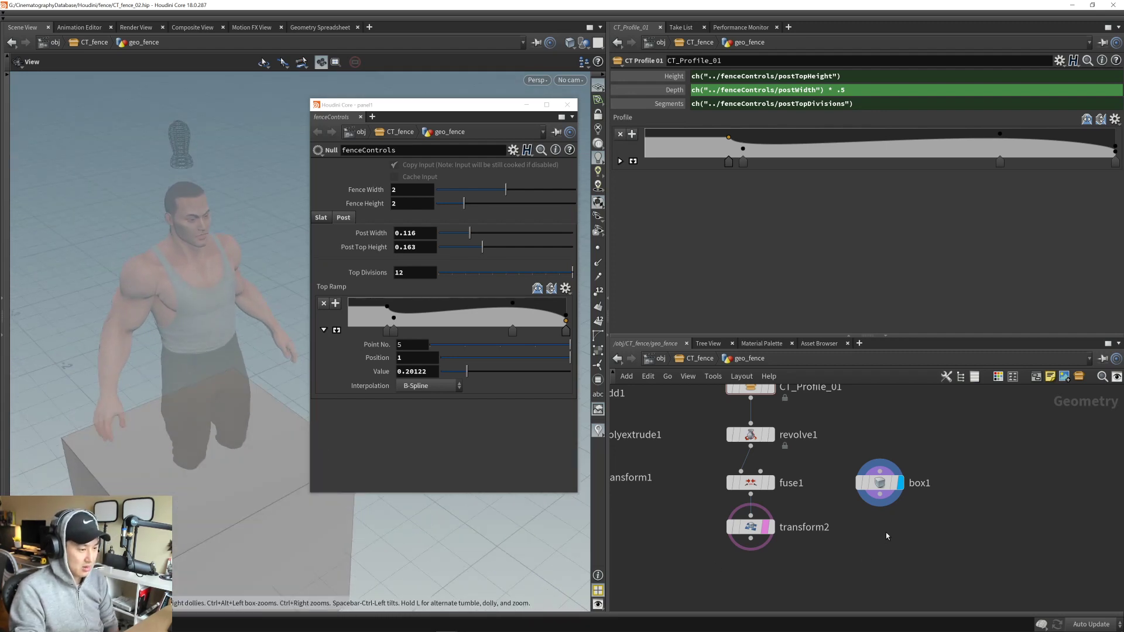
- Link box1's Size X and Size Z to fenceControls' Post Width with relative references
middle_drag(880, 534, 854, 526)
drag(803, 453, 849, 522)
middle_drag(849, 523, 887, 536)
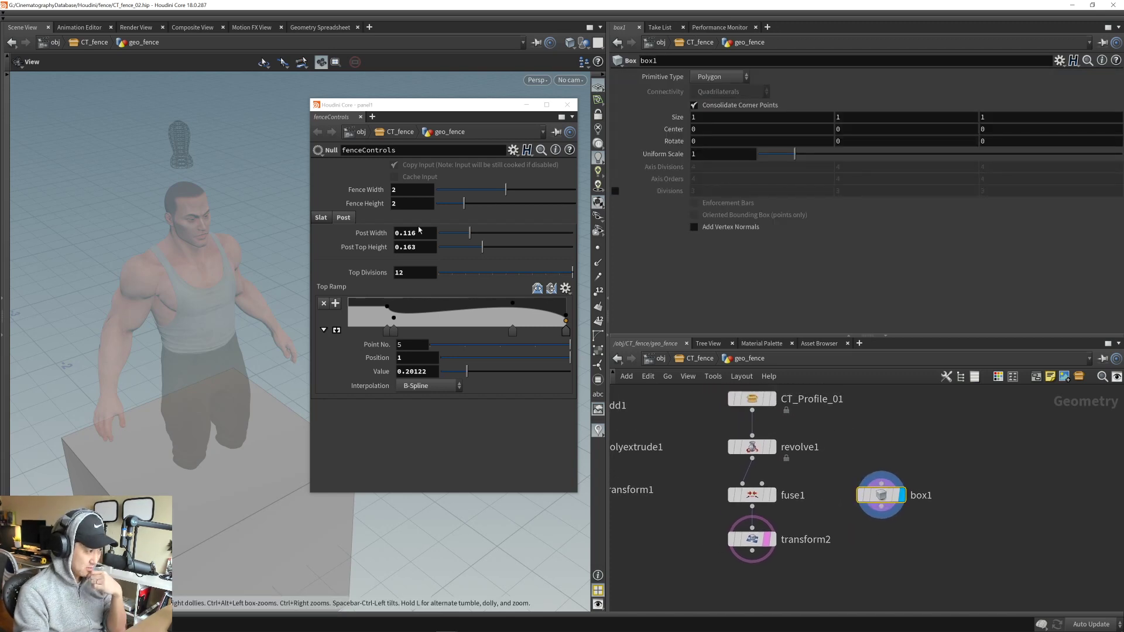
right_click(413, 232)
click(437, 317)
drag(829, 432, 942, 530)
click(715, 116)
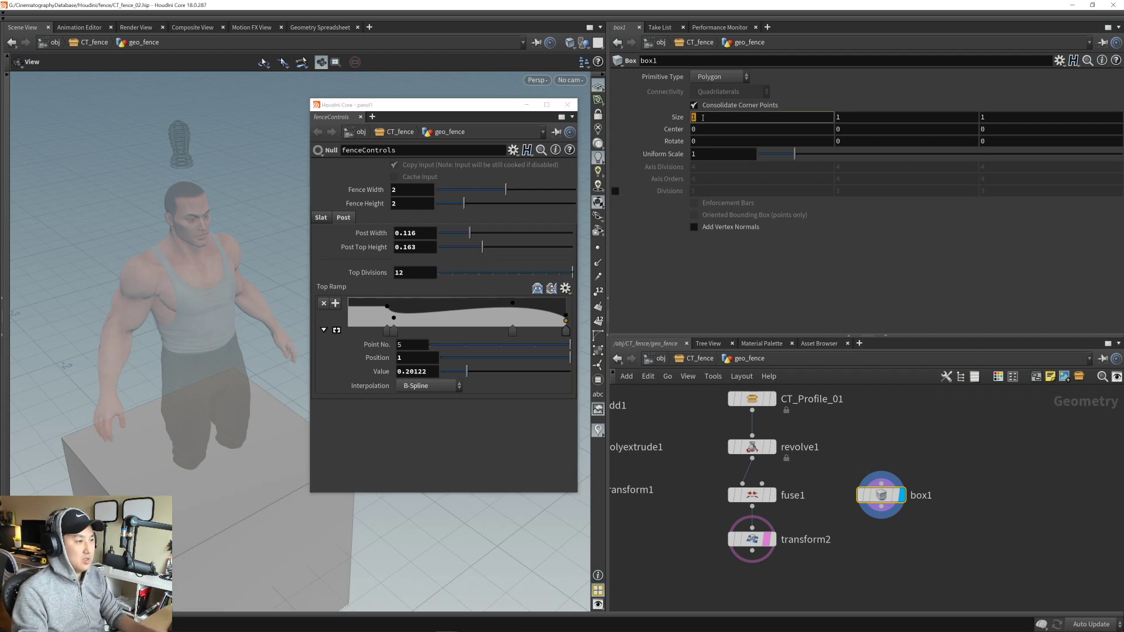
right_click(702, 117)
click(748, 237)
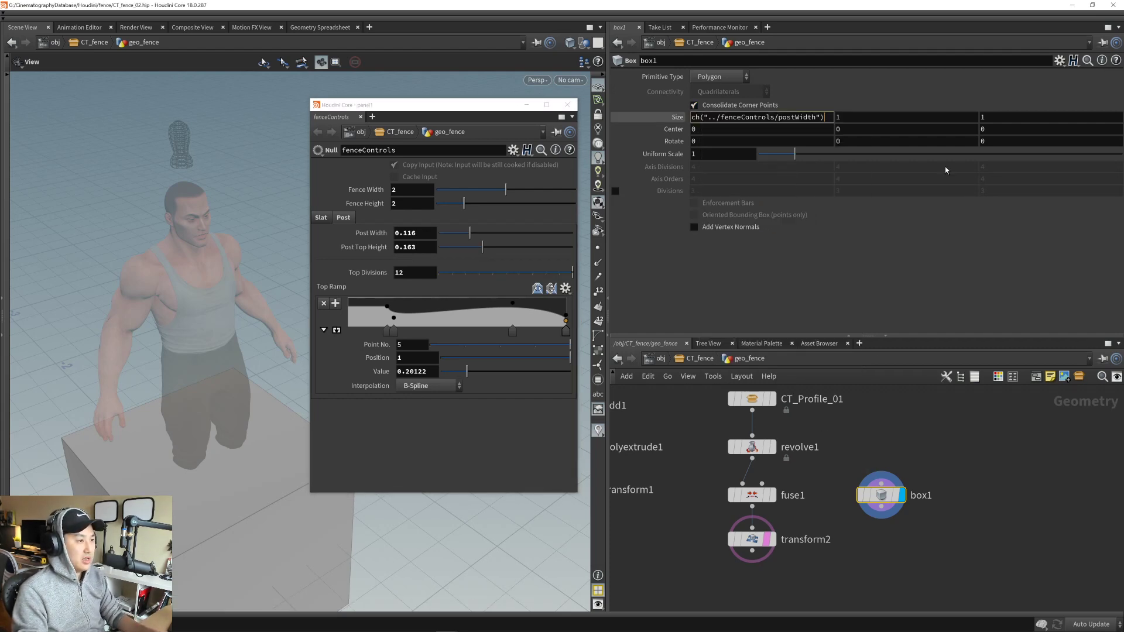
right_click(987, 115)
click(1009, 236)
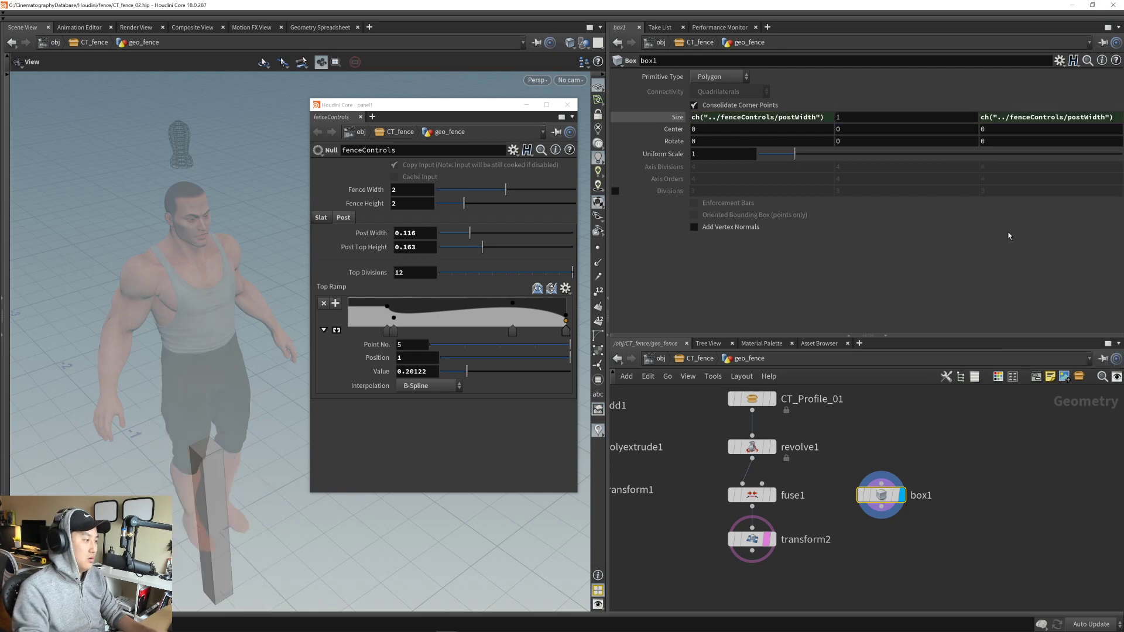
- Copy transform2's Translate Y expression, Fence Height minus Post Top Height, into box1's Size Y
right_click(410, 204)
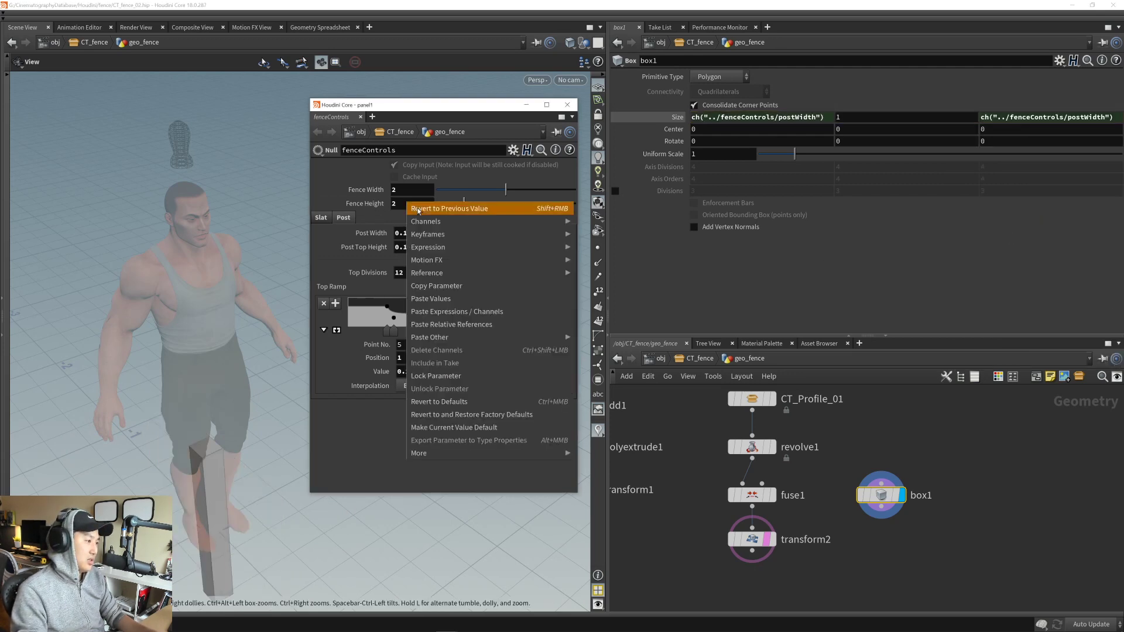
click(436, 286)
click(751, 538)
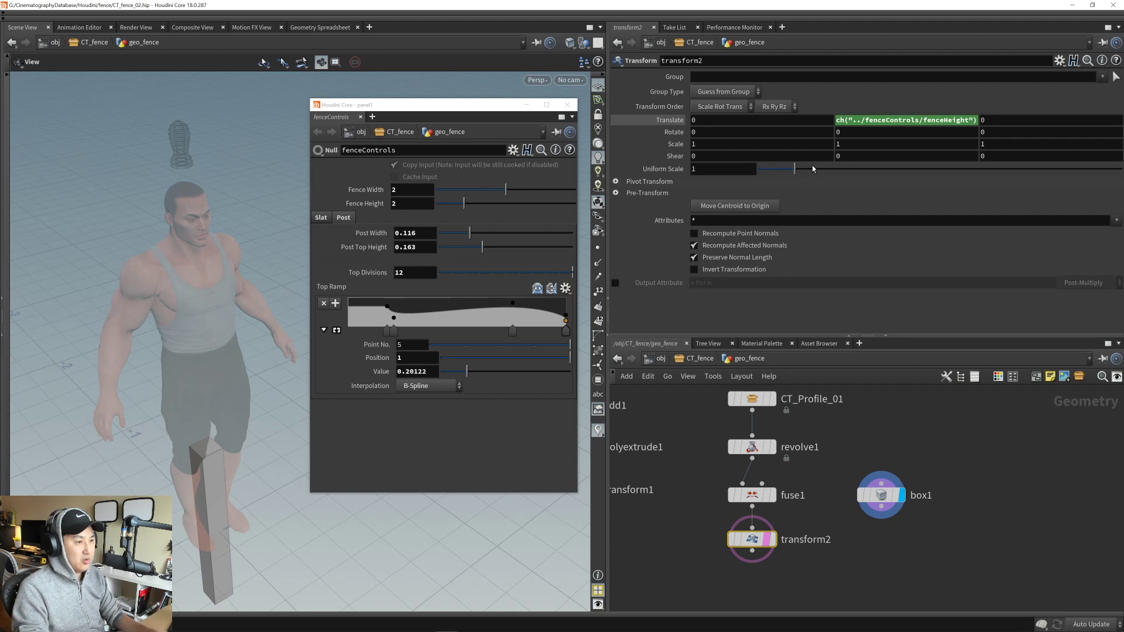
click(888, 118)
click(882, 496)
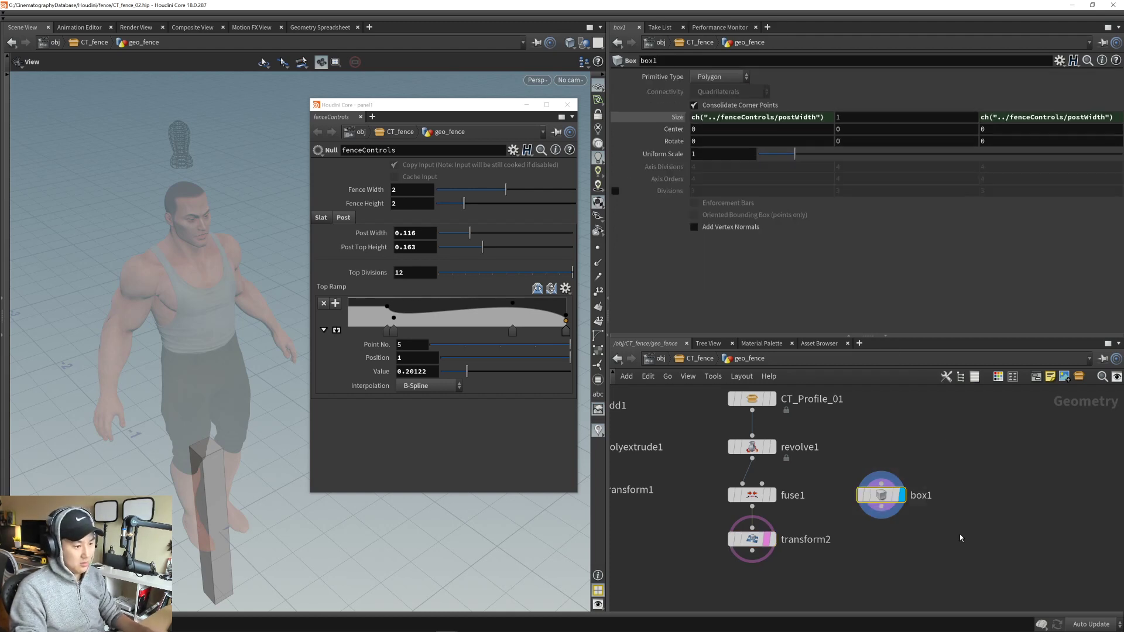
double_click(869, 117)
key(ctrl+v)
key(Return)
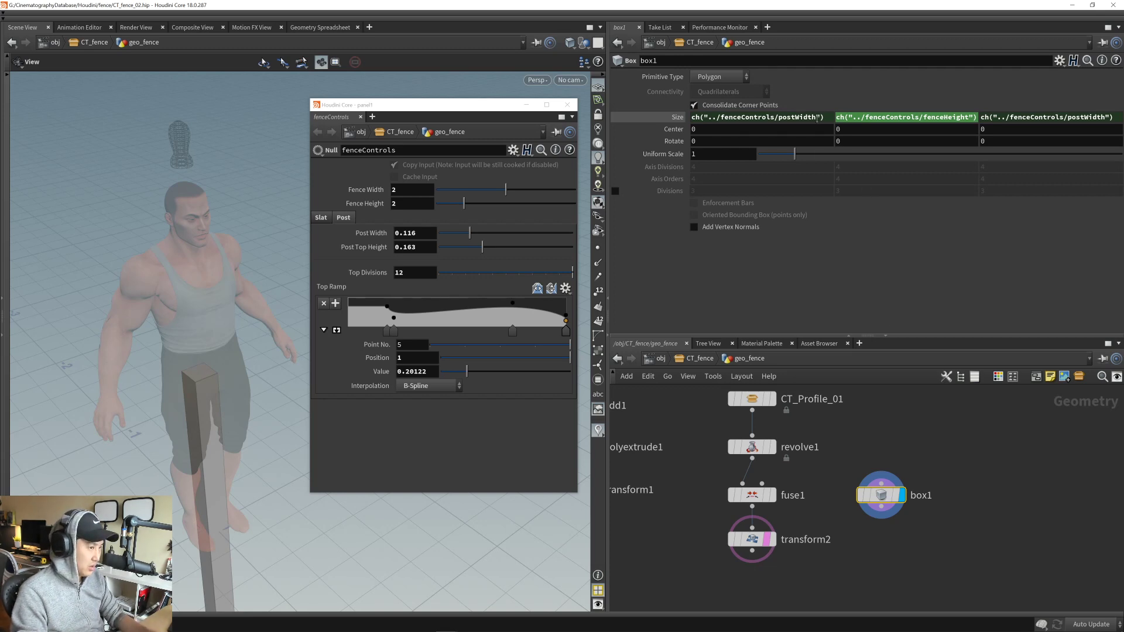
- Link box1's Center Y to its own Size Y with a relative reference multiplied by .5
right_click(852, 117)
click(892, 202)
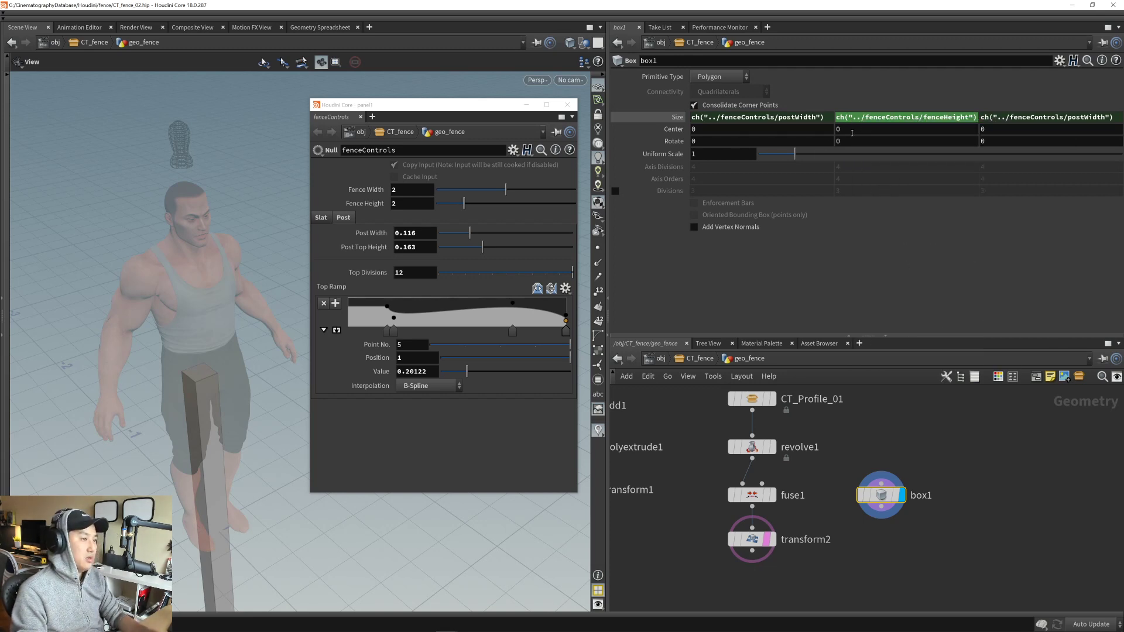
right_click(853, 130)
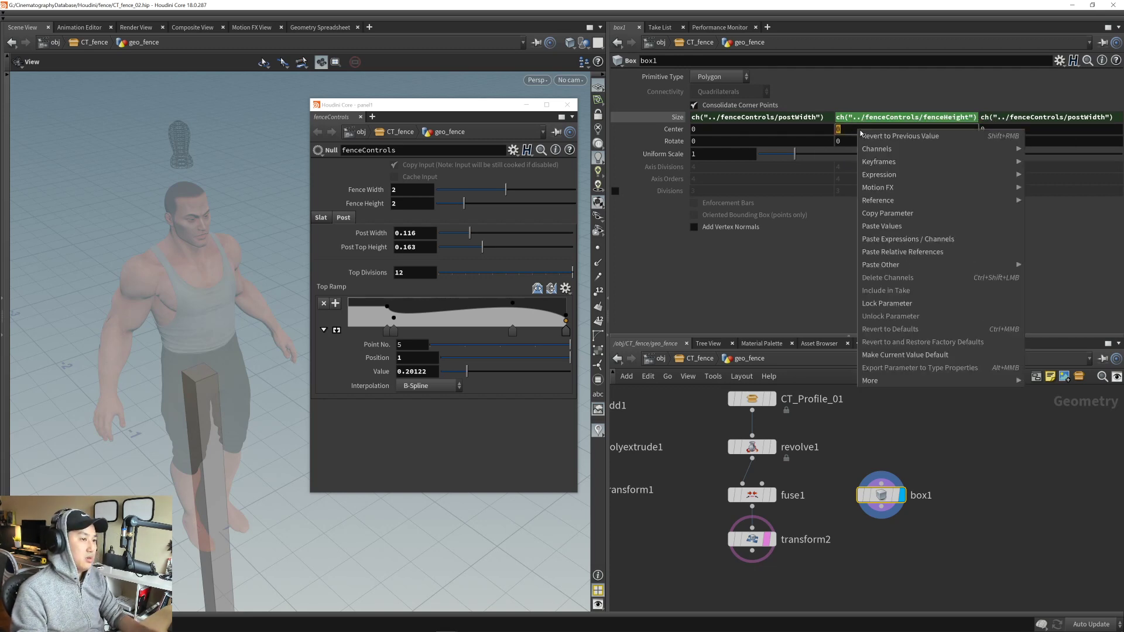
click(882, 253)
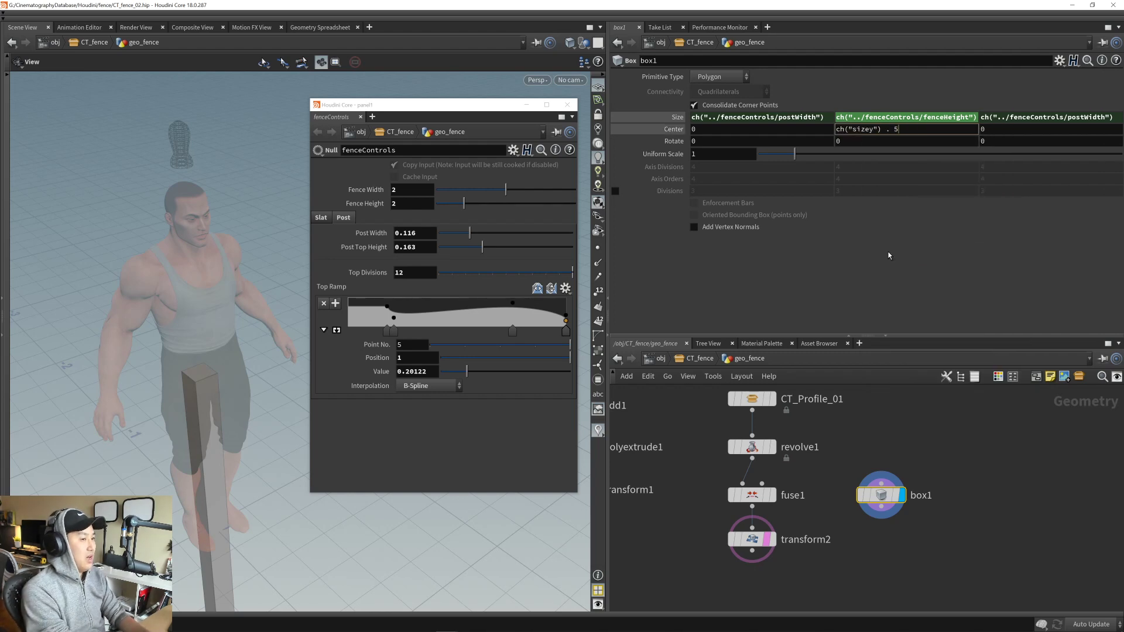
key(Return)
right_drag(259, 276, 173, 304)
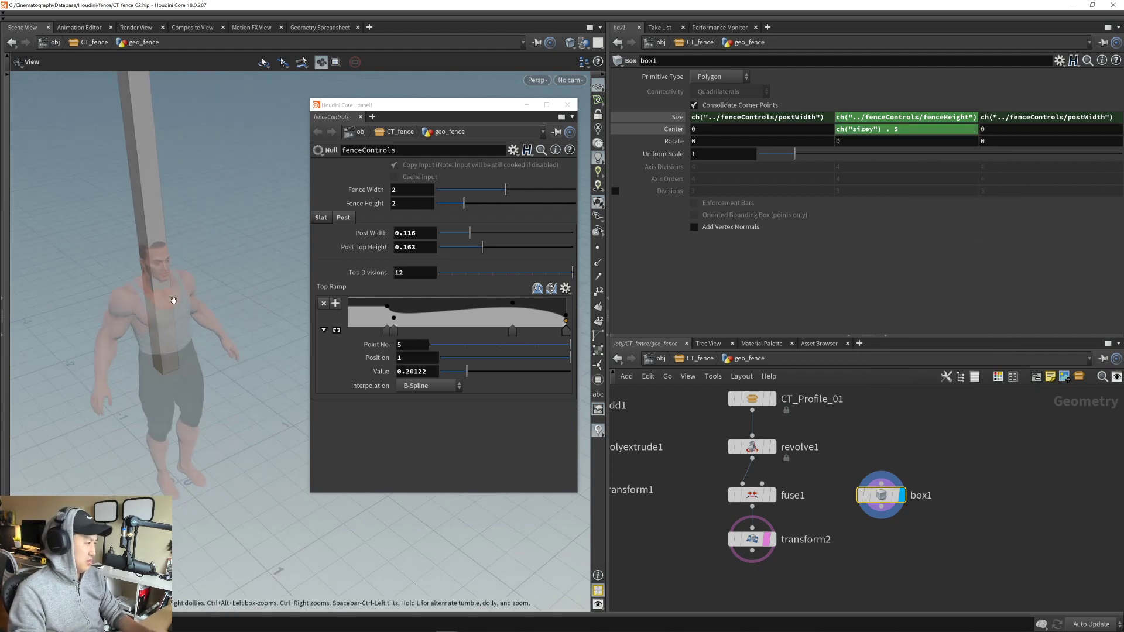
drag(173, 304, 162, 293)
click(893, 129)
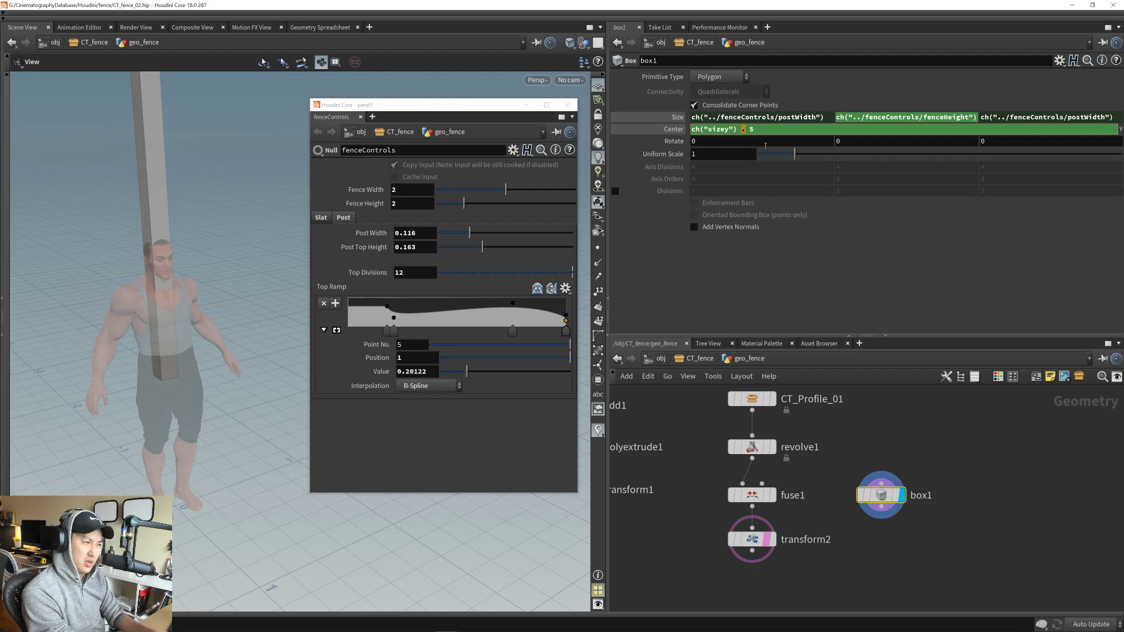
key(Return)
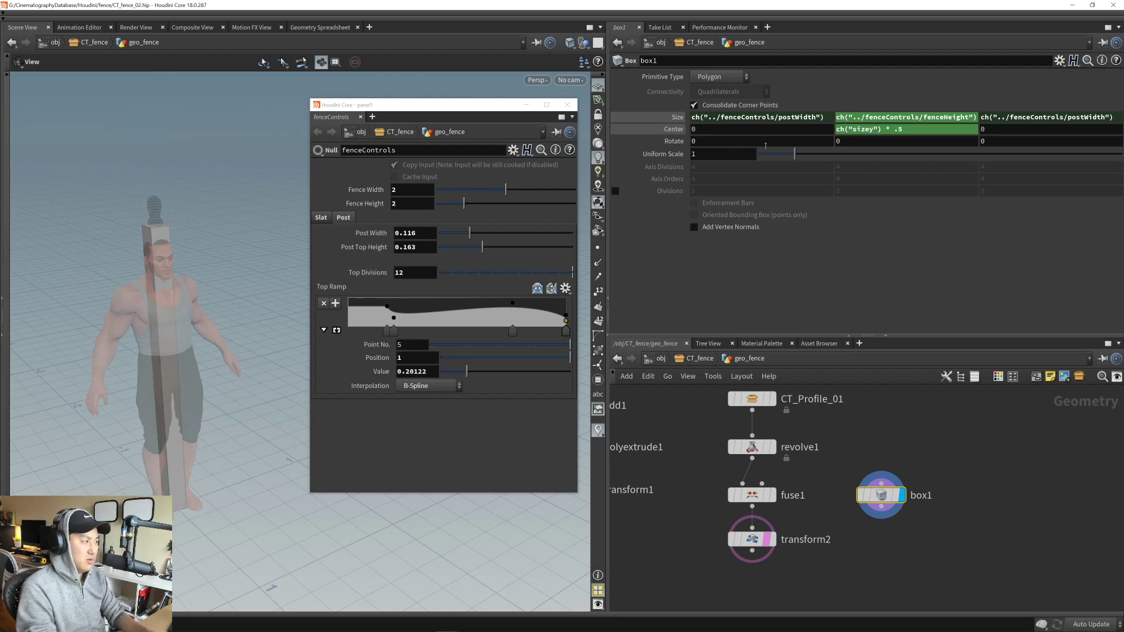
- Raise Top Ramp point 1 on fenceControls to value 1 and set Post Top Height to 0.078
drag(221, 258, 191, 290)
middle_drag(190, 290, 197, 305)
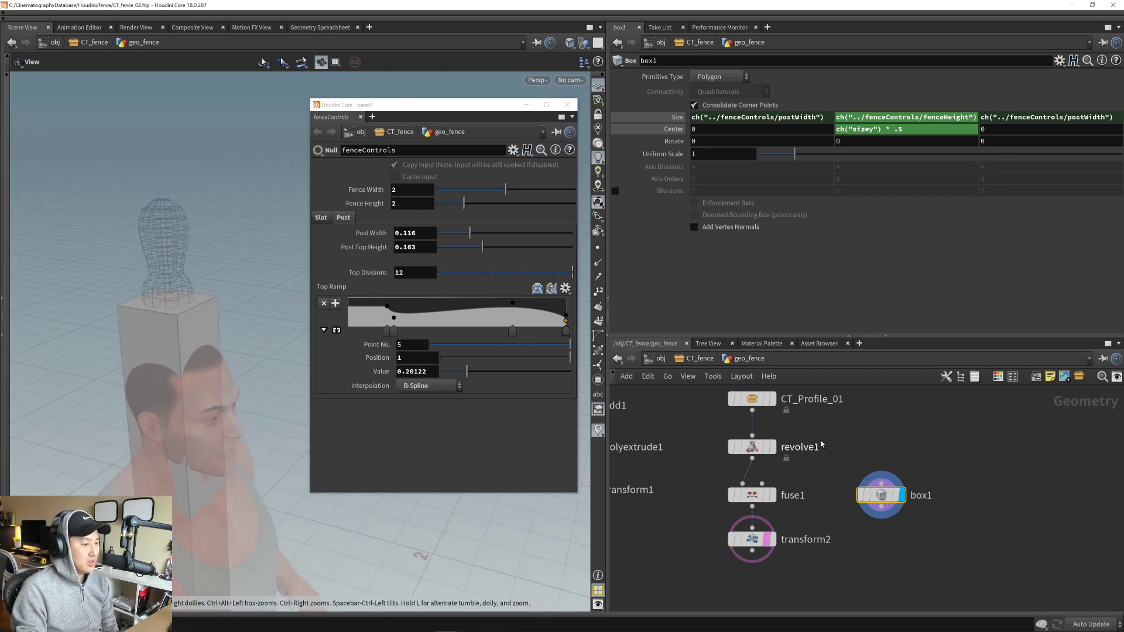
middle_drag(820, 447, 831, 485)
drag(387, 309, 388, 300)
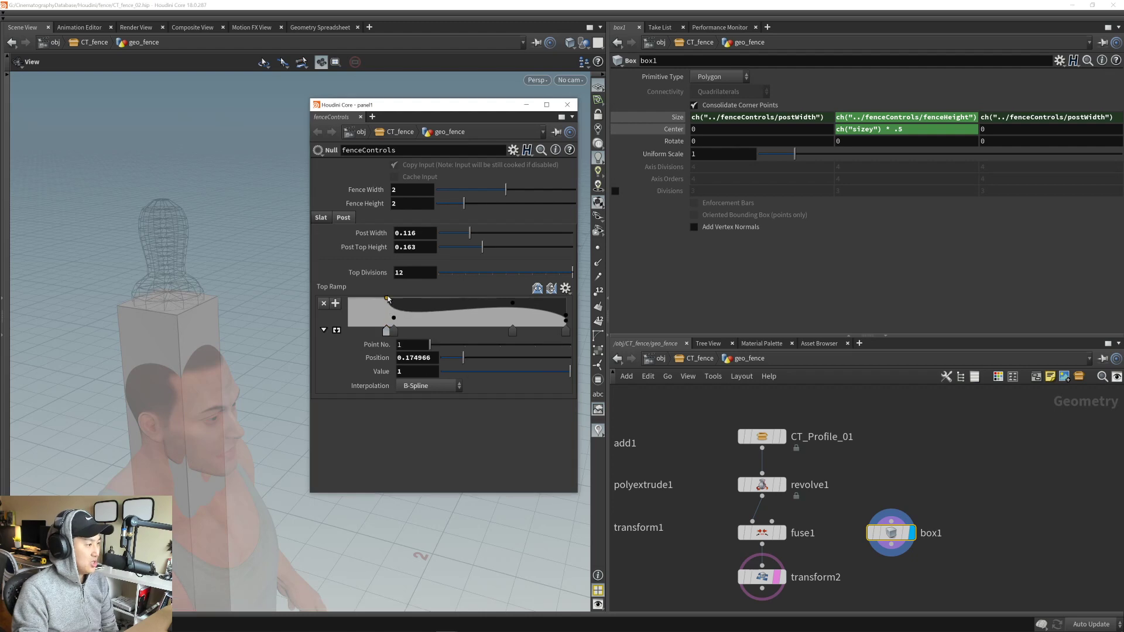
drag(243, 319, 297, 336)
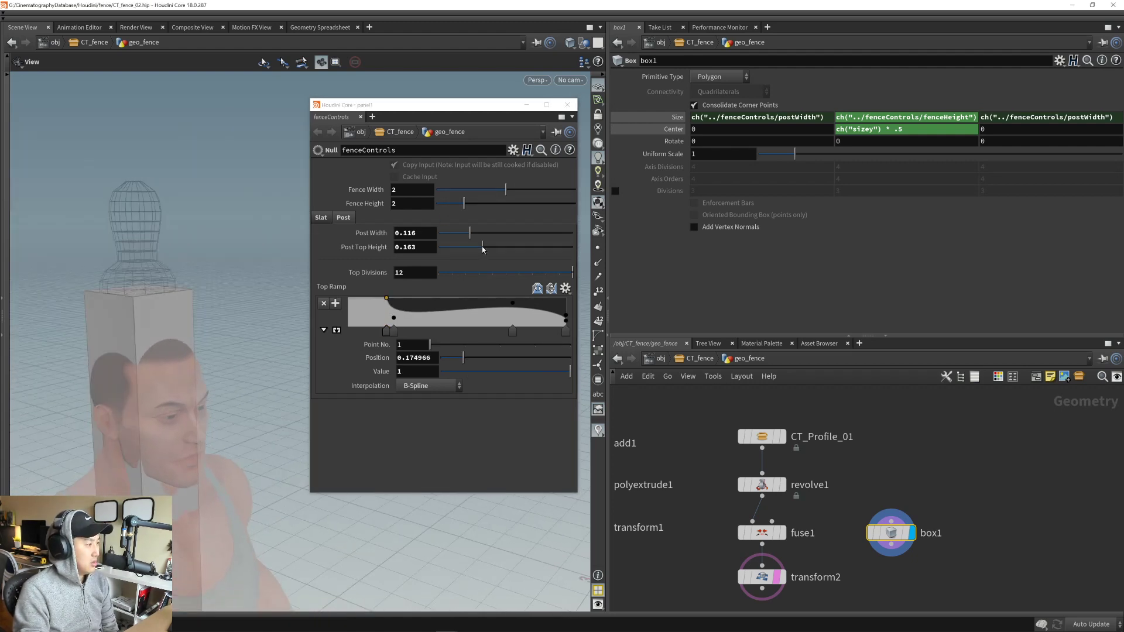
drag(483, 247, 463, 255)
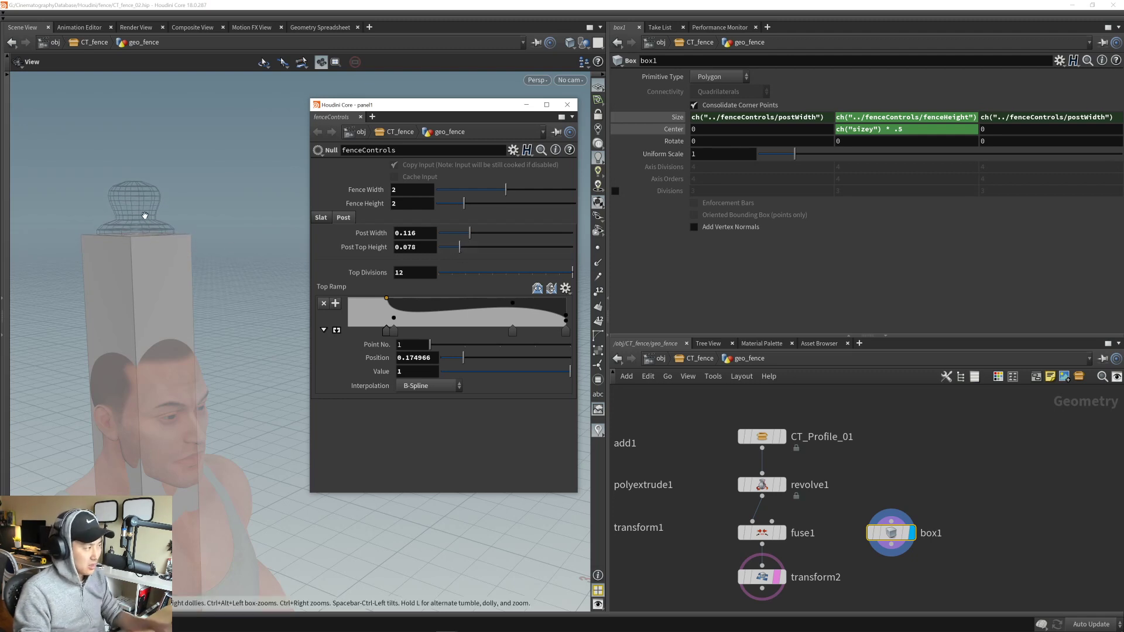
- Switch to the browser and compare the stockade fence panel photo with the Newport yard fence listing, returning to Houdini
key(alt+Tab)
key(Tab)
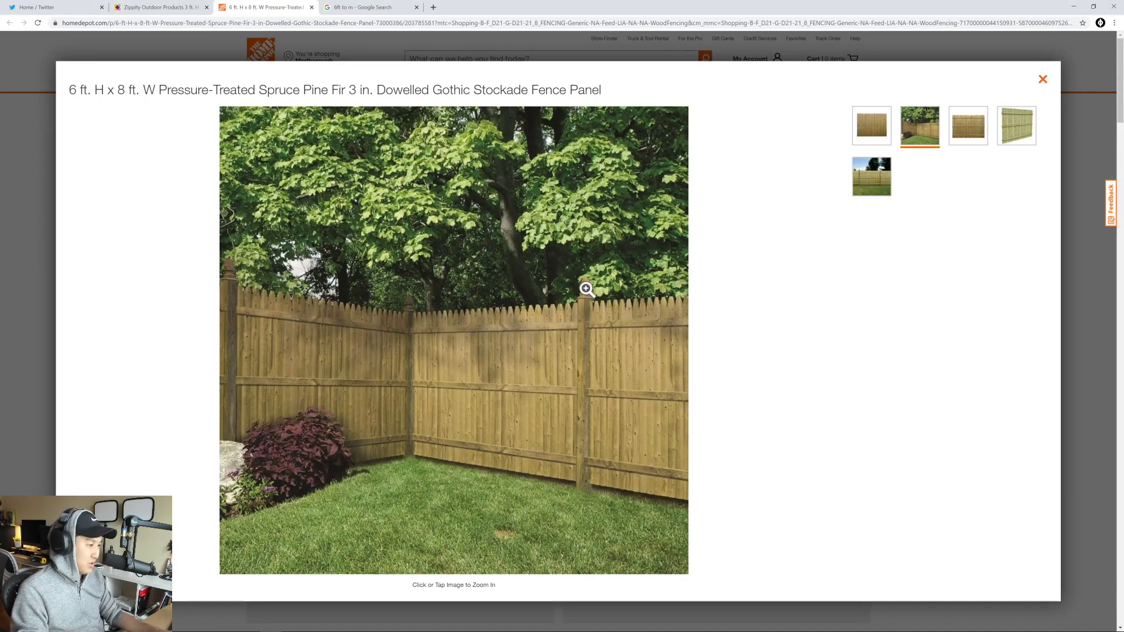
click(164, 10)
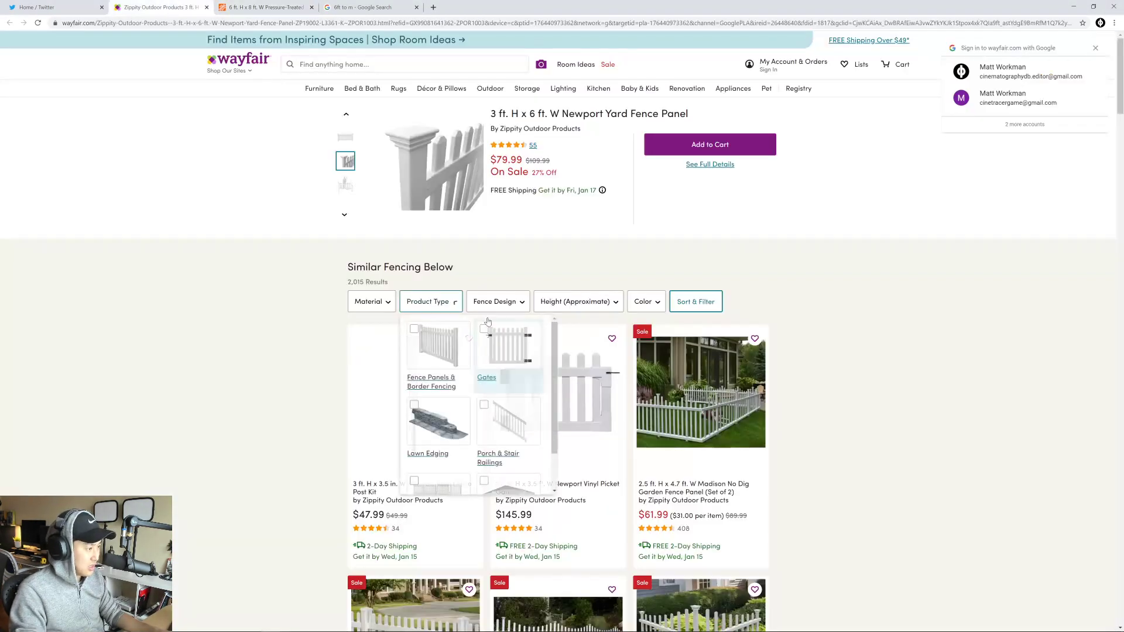
key(alt+Tab)
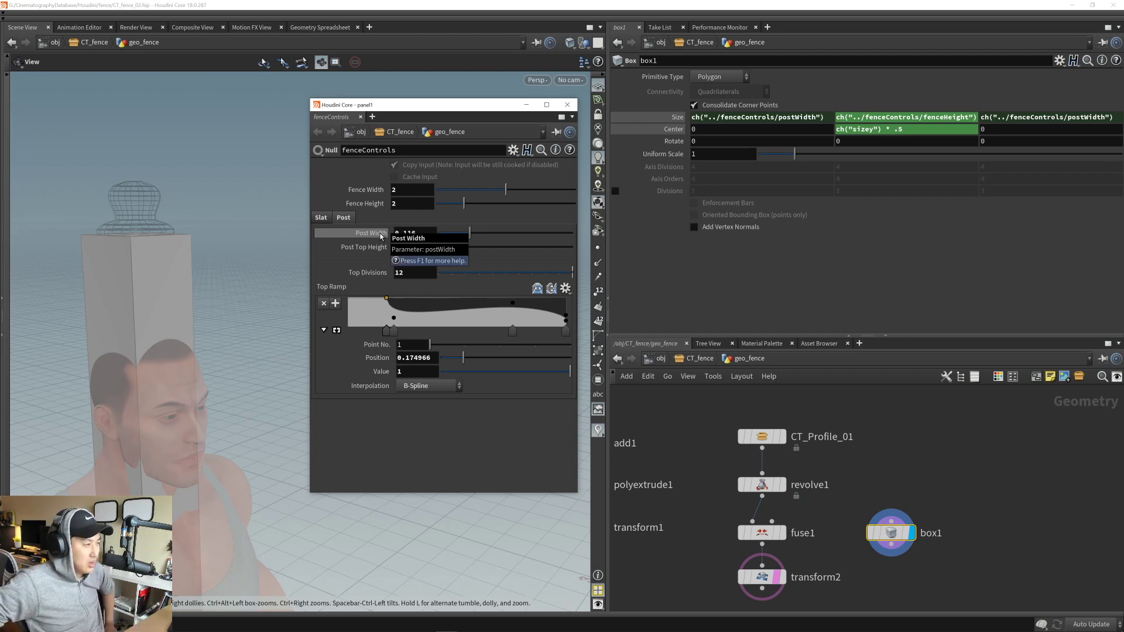
- Remove the * .5 multiplier from CT_Profile_01's Depth expression, leaving only the Post Width reference
click(762, 436)
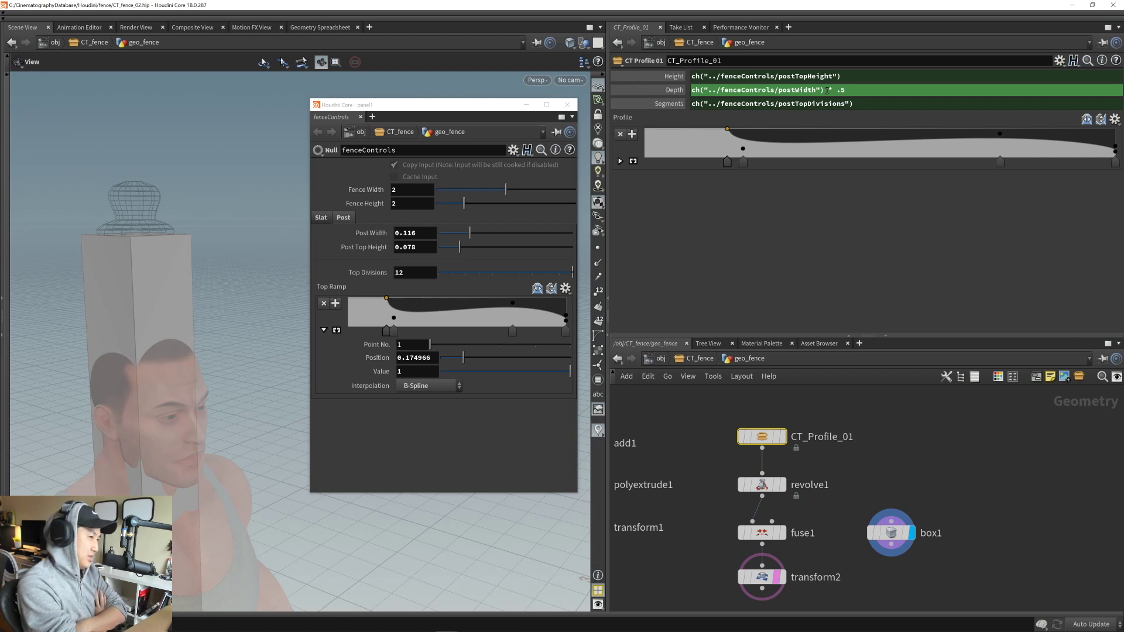
drag(825, 90, 878, 98)
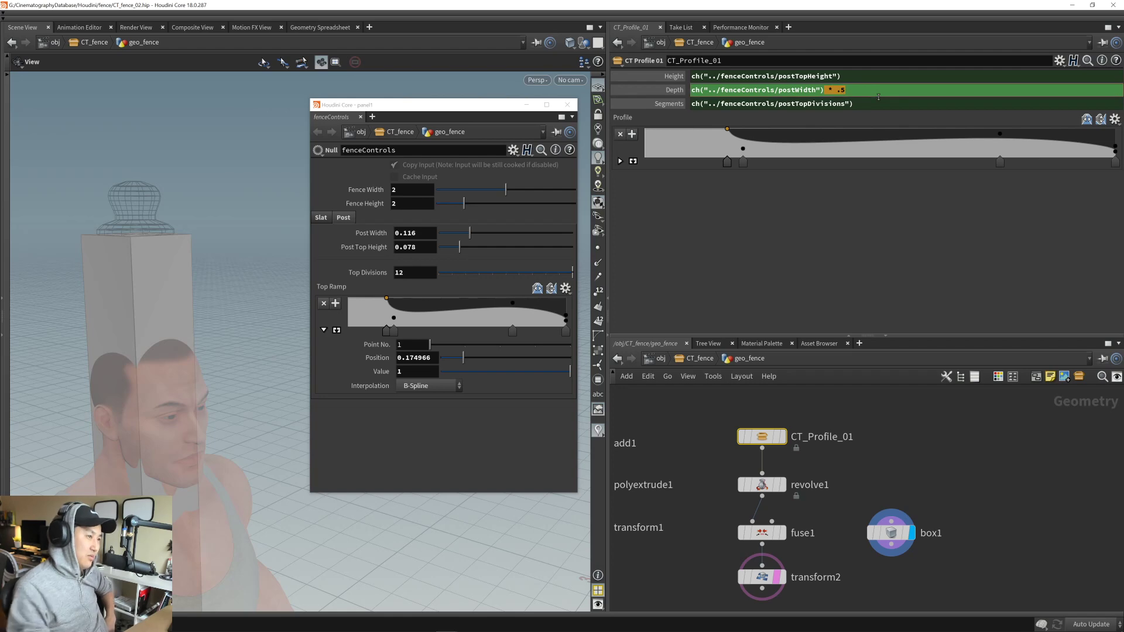
key(BackSpace)
key(Return)
- Examine the post top's width and overhang against the box post from close up and from a distance
drag(153, 120, 173, 233)
right_drag(173, 233, 206, 251)
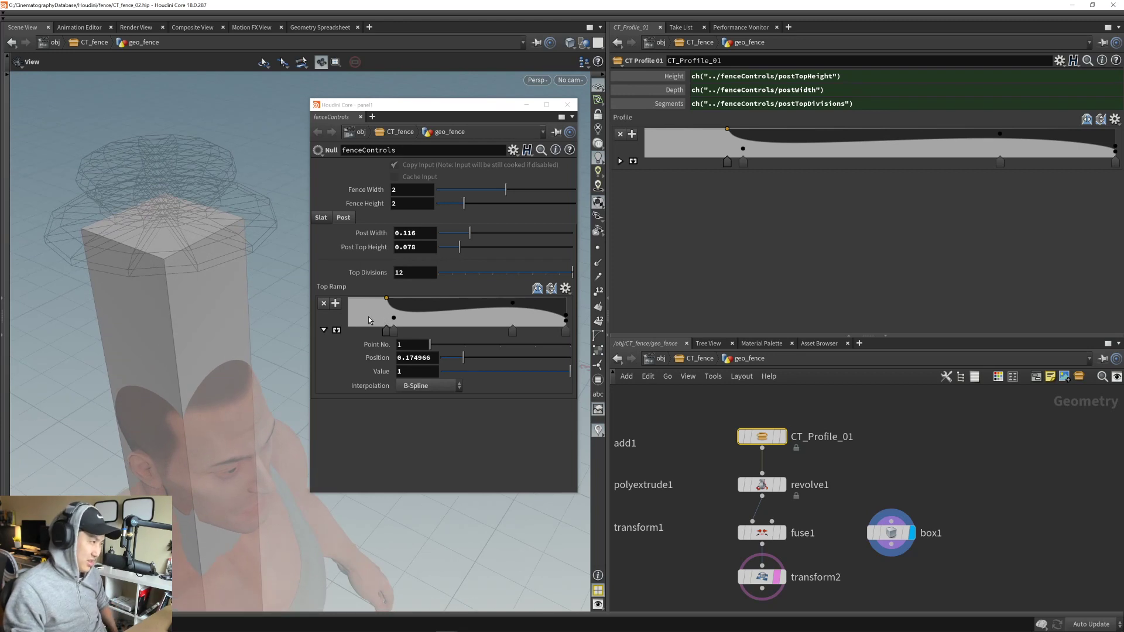
right_drag(230, 265, 209, 289)
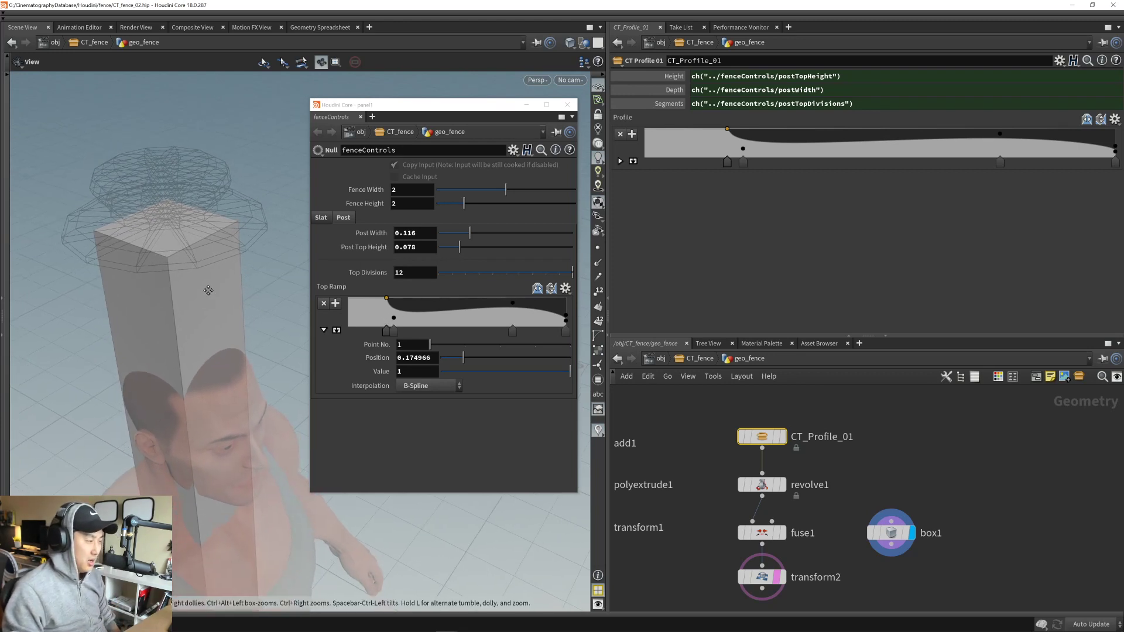
drag(208, 289, 220, 238)
right_drag(221, 238, 126, 329)
right_drag(202, 258, 100, 297)
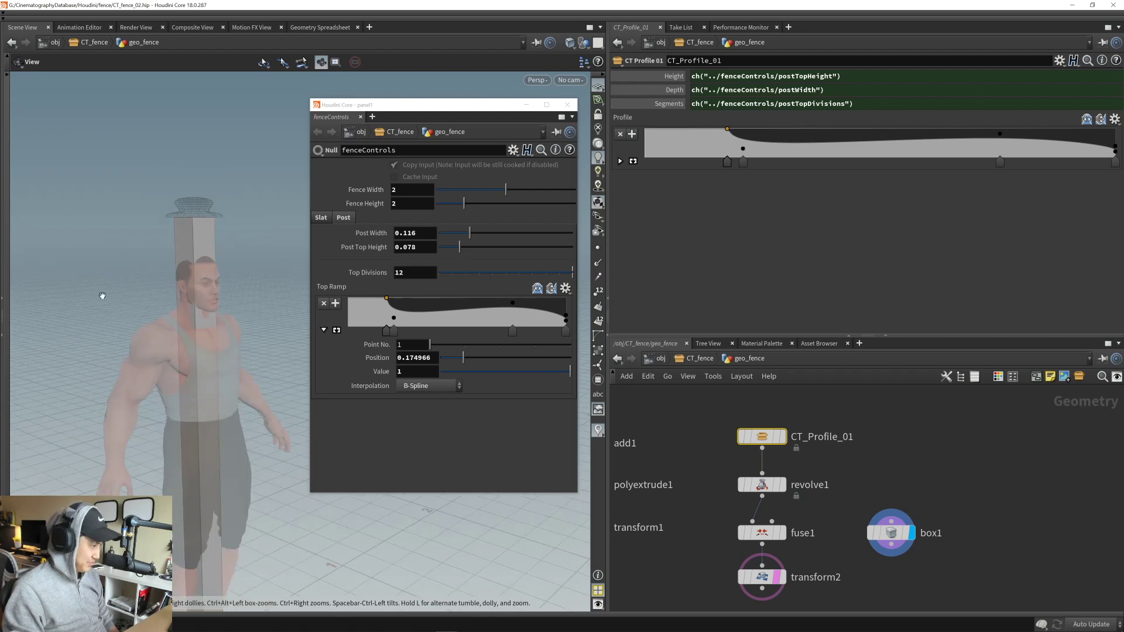
right_drag(201, 231, 217, 207)
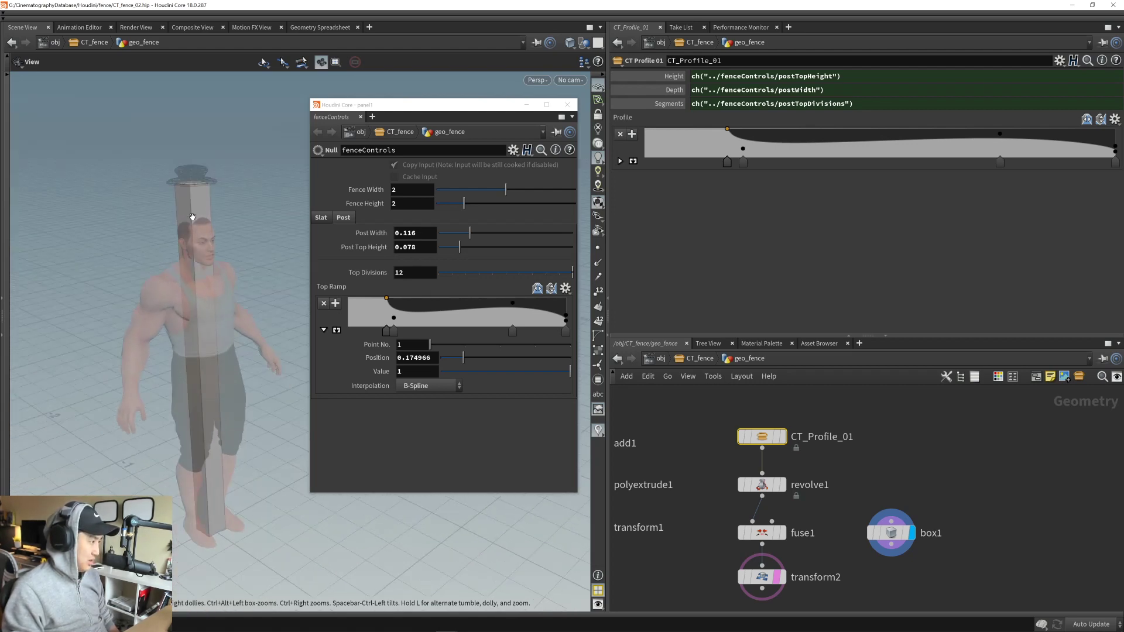
- Add a Merge node combining transform2 and box1, and display the merged post
drag(225, 194, 198, 228)
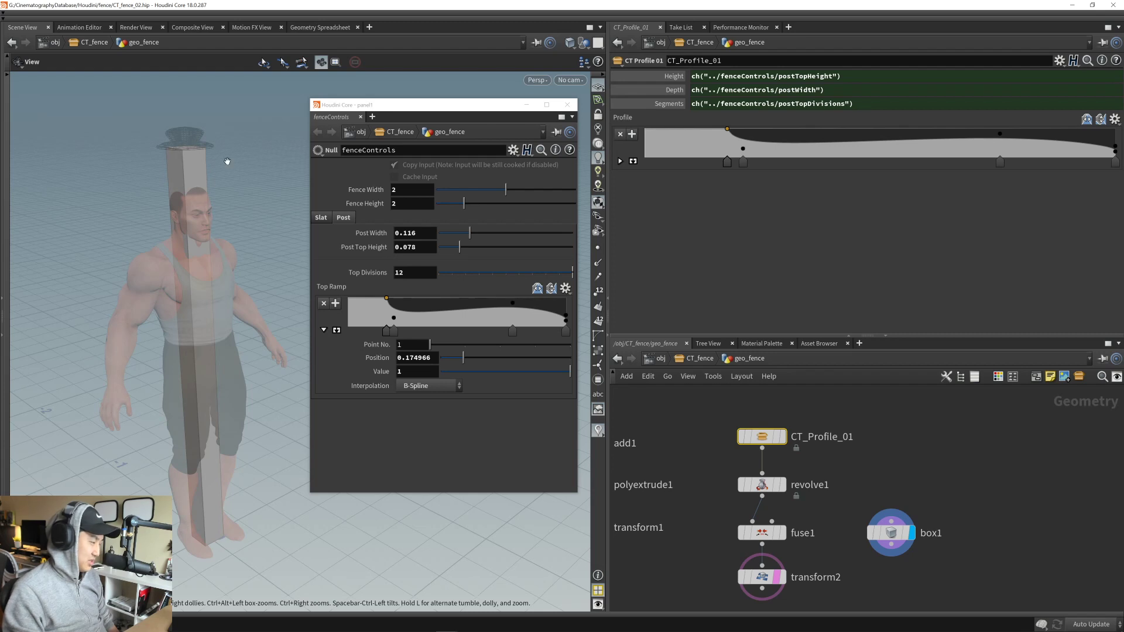
drag(269, 244, 215, 236)
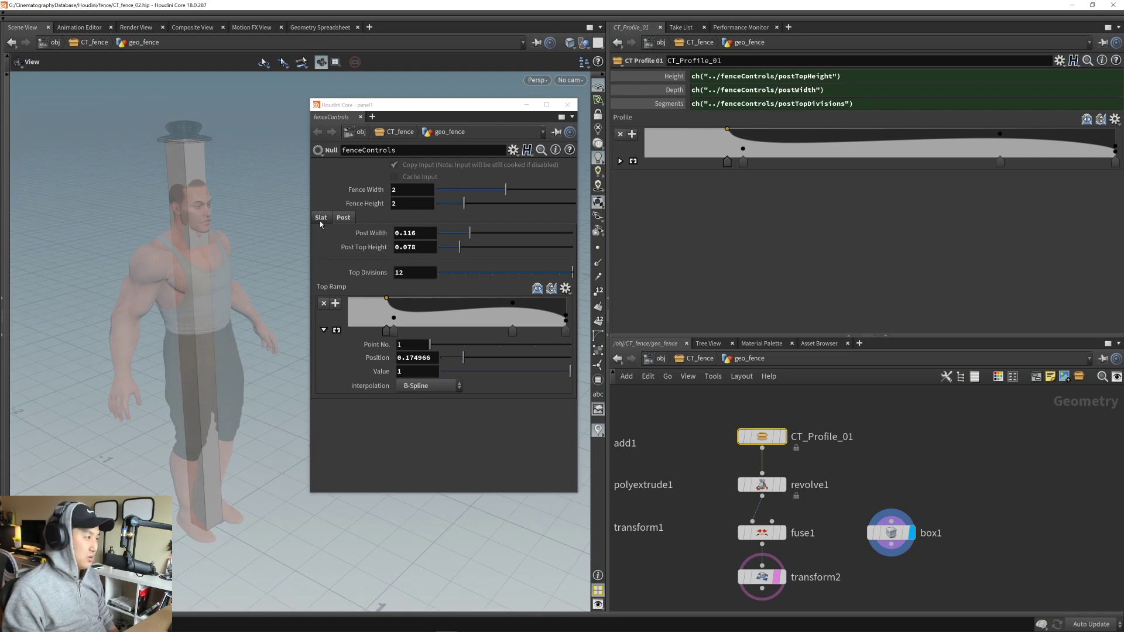
middle_drag(882, 576, 870, 490)
drag(877, 435, 876, 479)
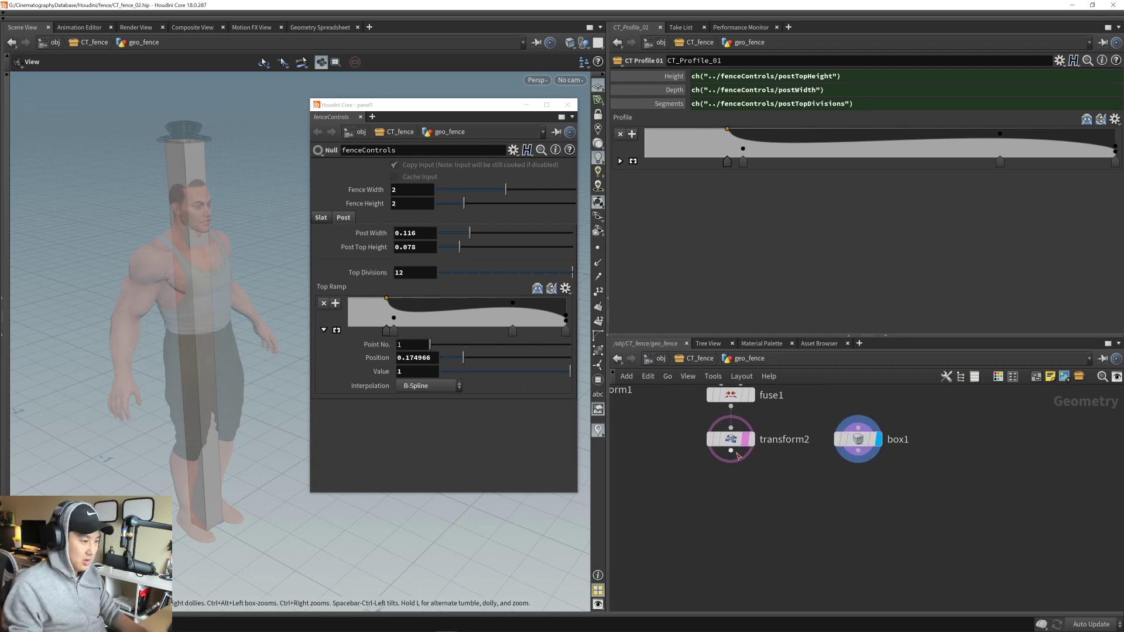
click(757, 498)
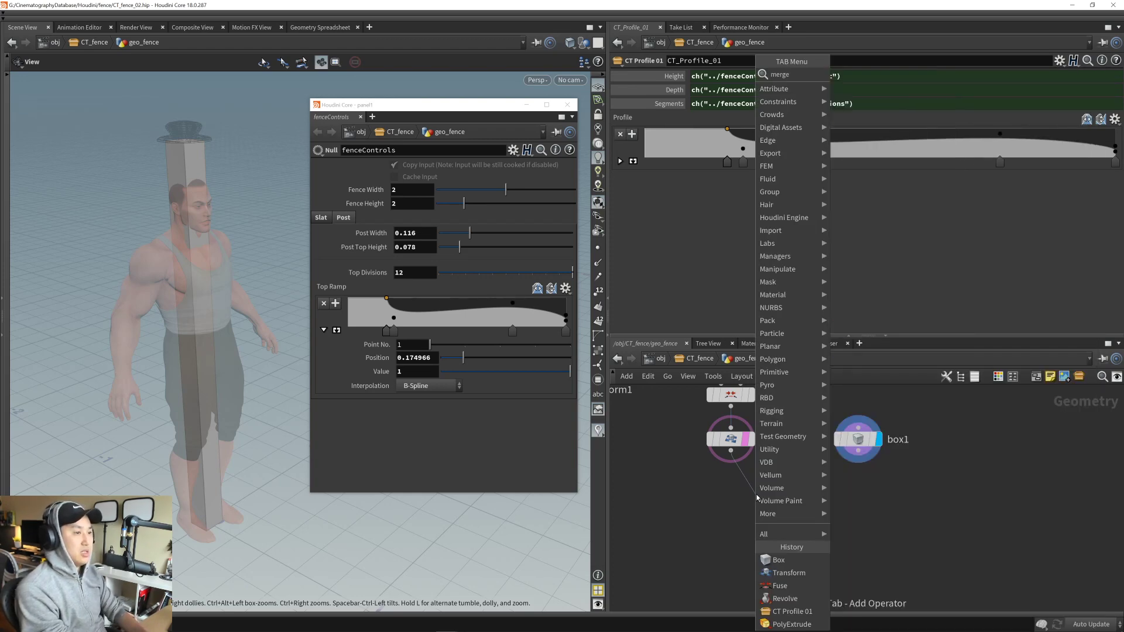
text(merge)
key(Return)
drag(859, 451, 795, 514)
click(791, 509)
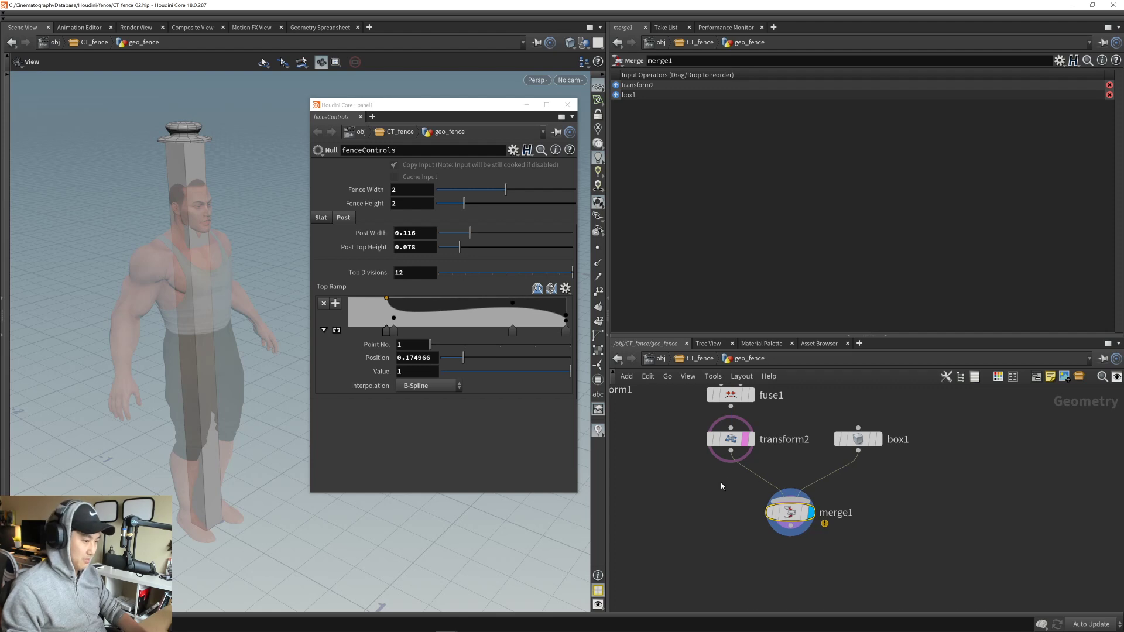
drag(209, 252, 171, 284)
drag(176, 338, 179, 120)
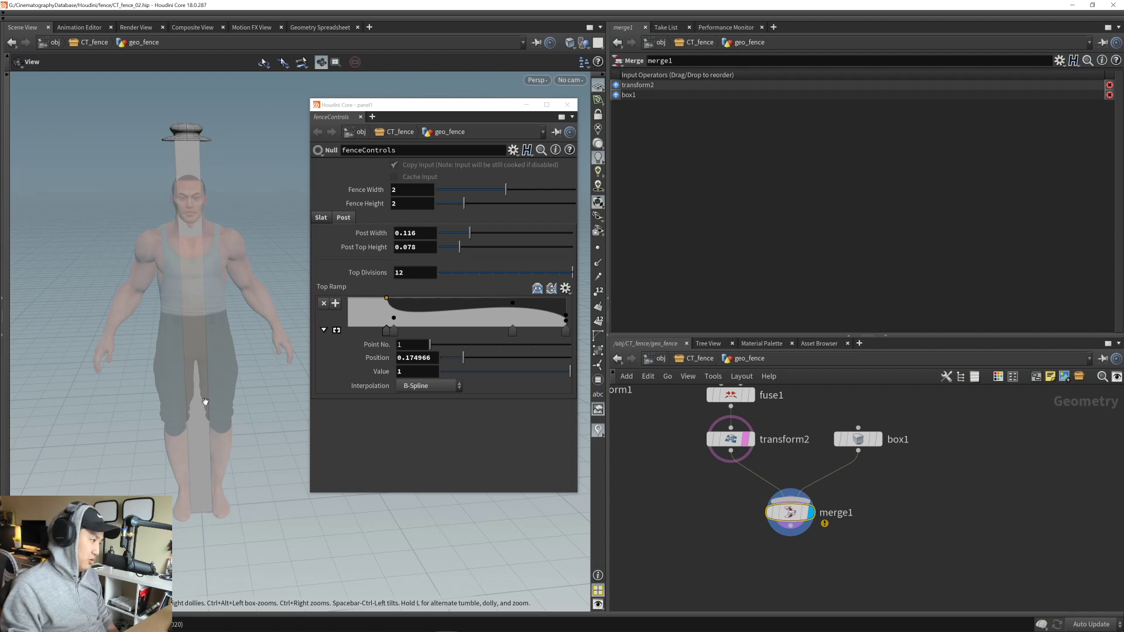
drag(205, 402, 201, 247)
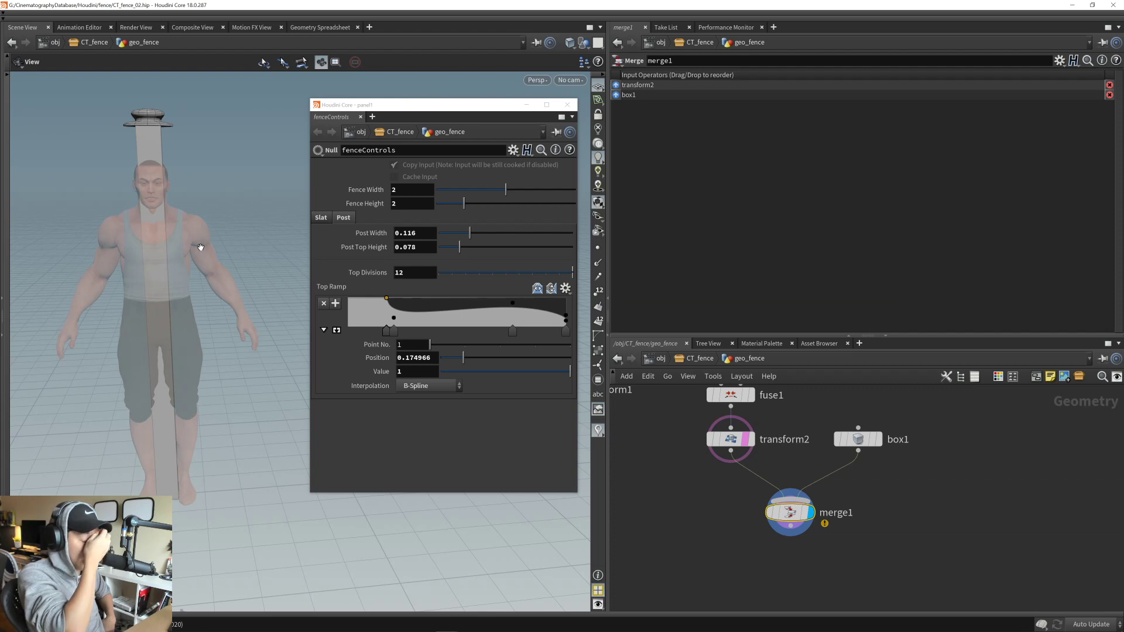
drag(188, 256, 162, 266)
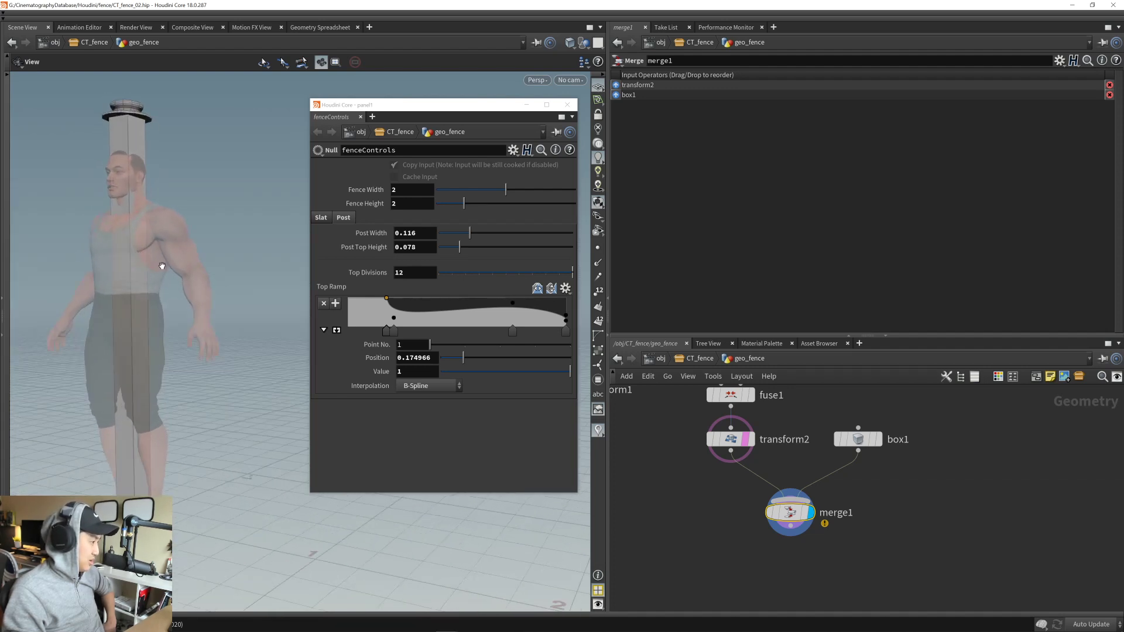
middle_drag(744, 534, 758, 507)
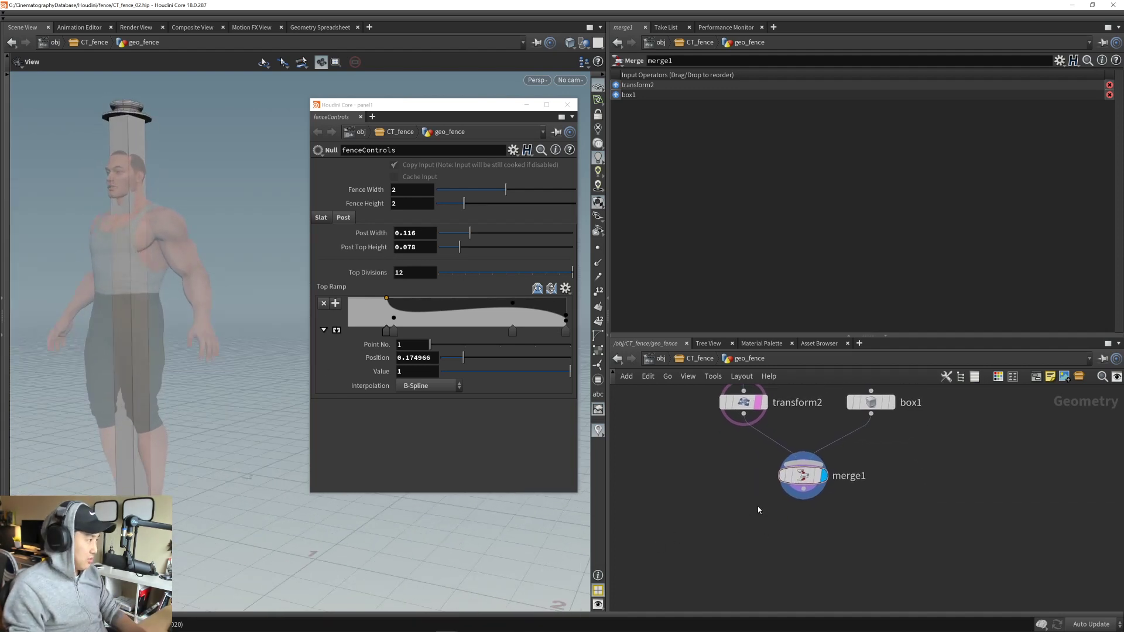
scroll(778, 518, down, 6)
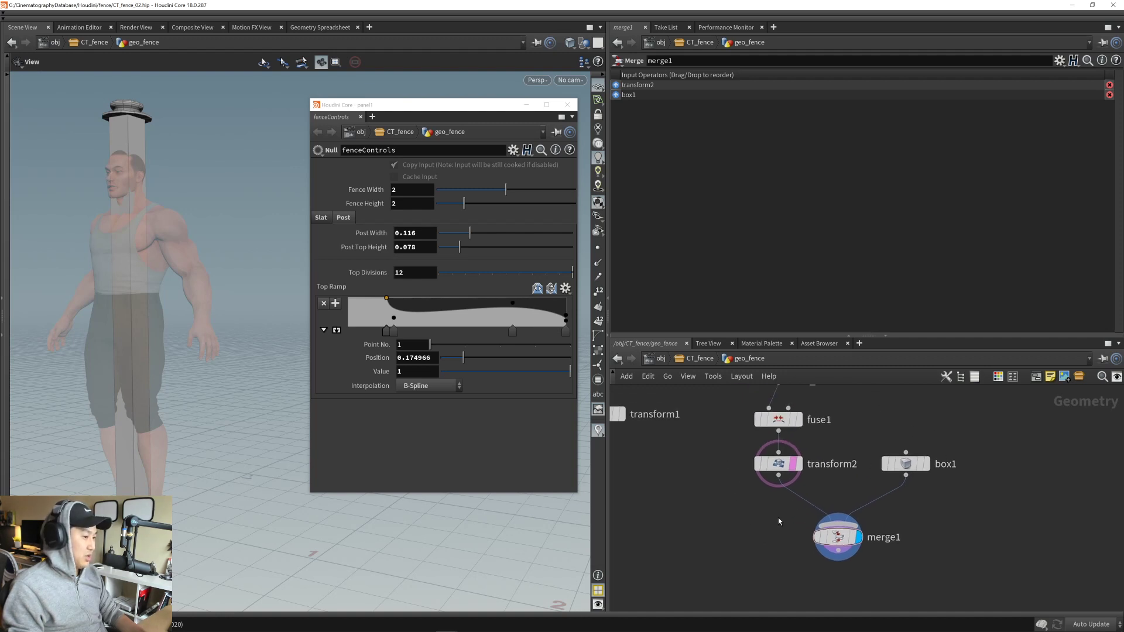
drag(765, 446, 837, 548)
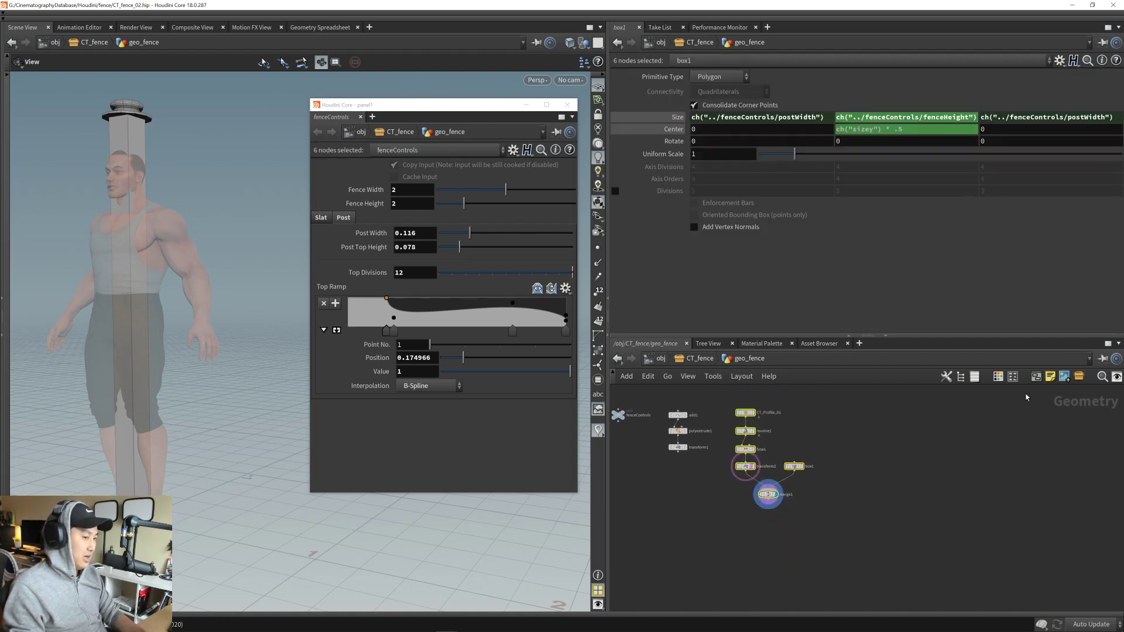
click(1051, 378)
click(907, 459)
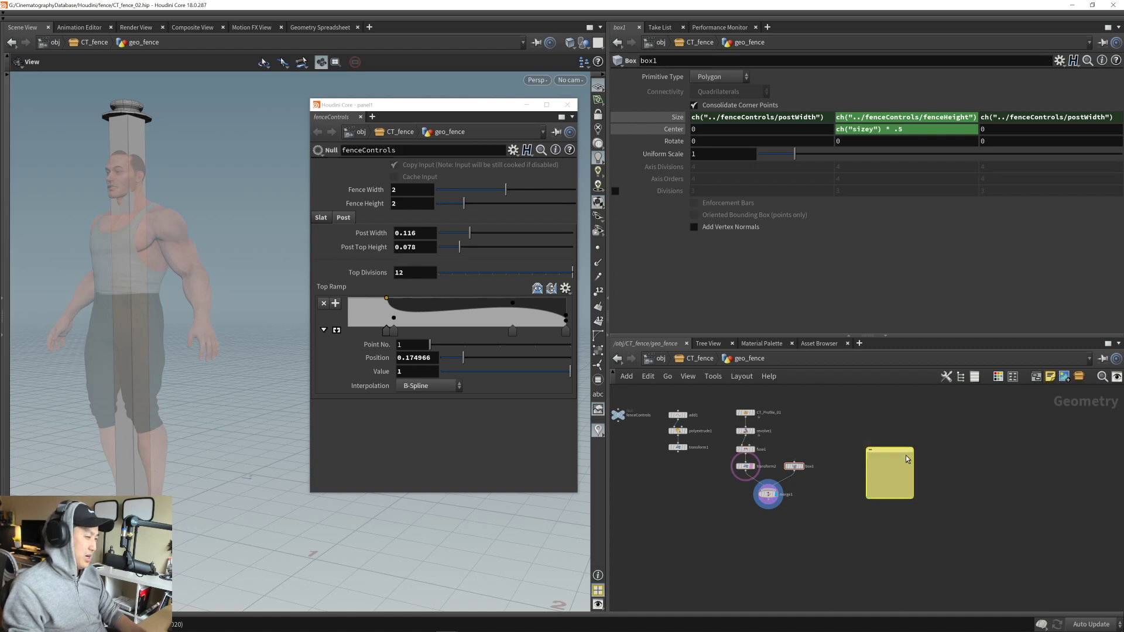
key(Delete)
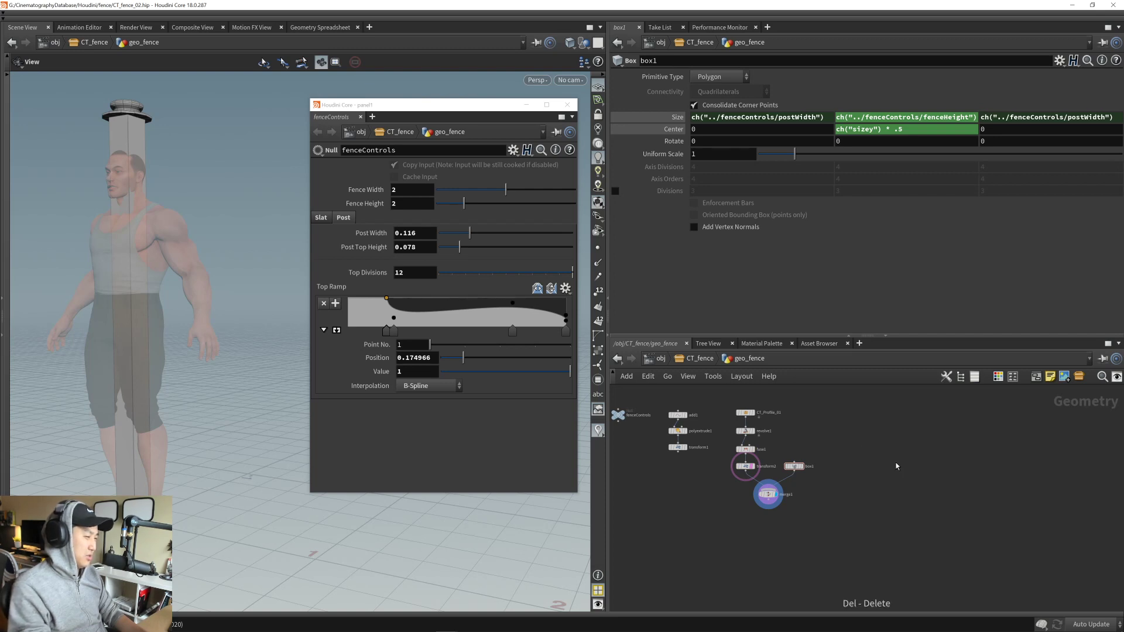
- Enlarge the network editor pane vertically to make more room for the post nodes
scroll(855, 451, up, 3)
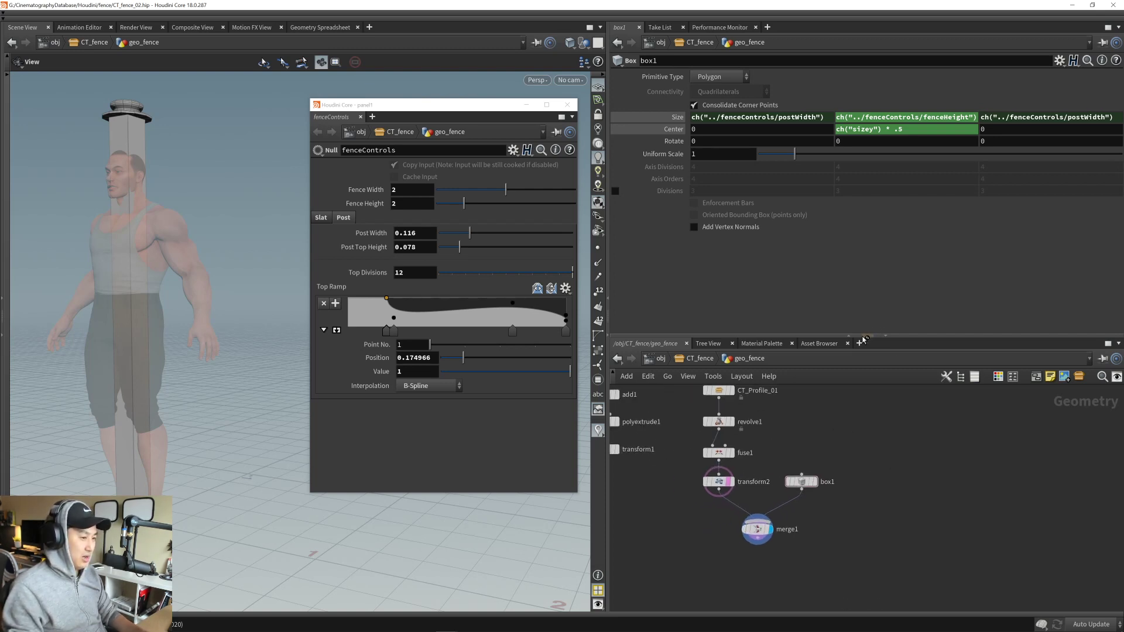
drag(863, 338, 865, 268)
middle_drag(861, 377, 881, 384)
drag(720, 359, 878, 535)
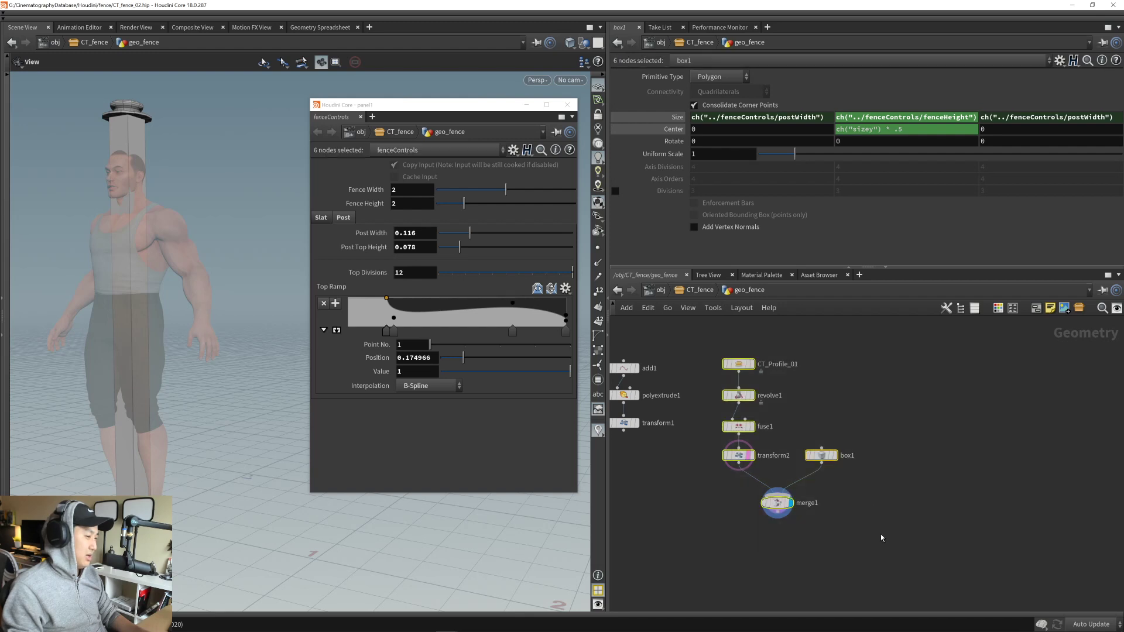
click(826, 417)
middle_drag(825, 413, 854, 407)
drag(731, 337, 761, 375)
middle_drag(855, 415, 862, 404)
- Save the scene file
middle_drag(109, 267, 135, 274)
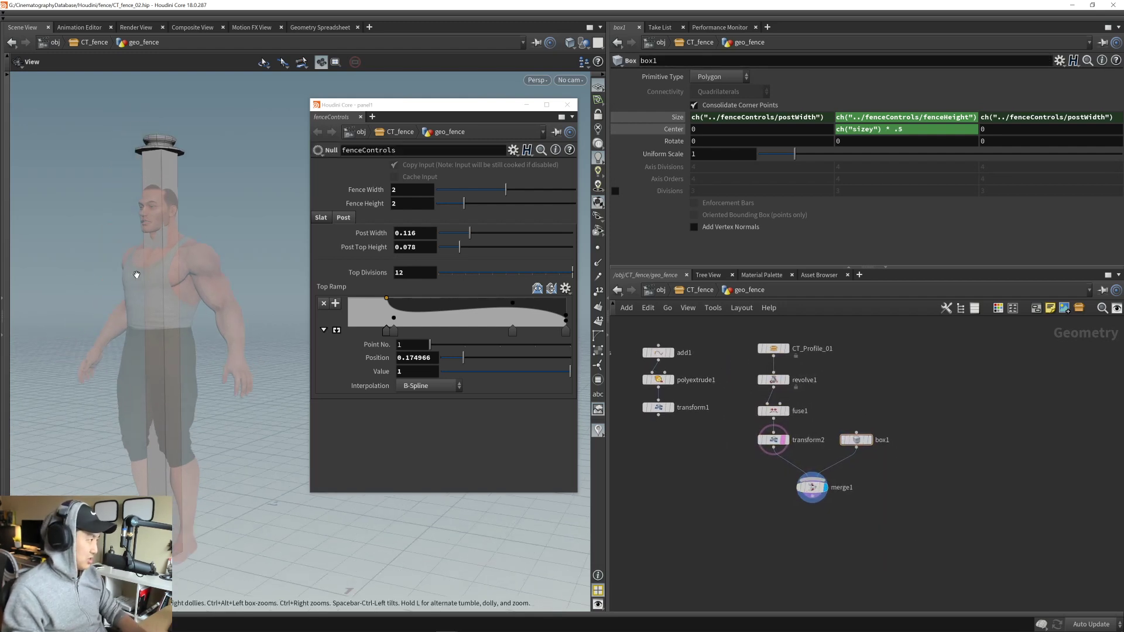
drag(135, 273, 163, 263)
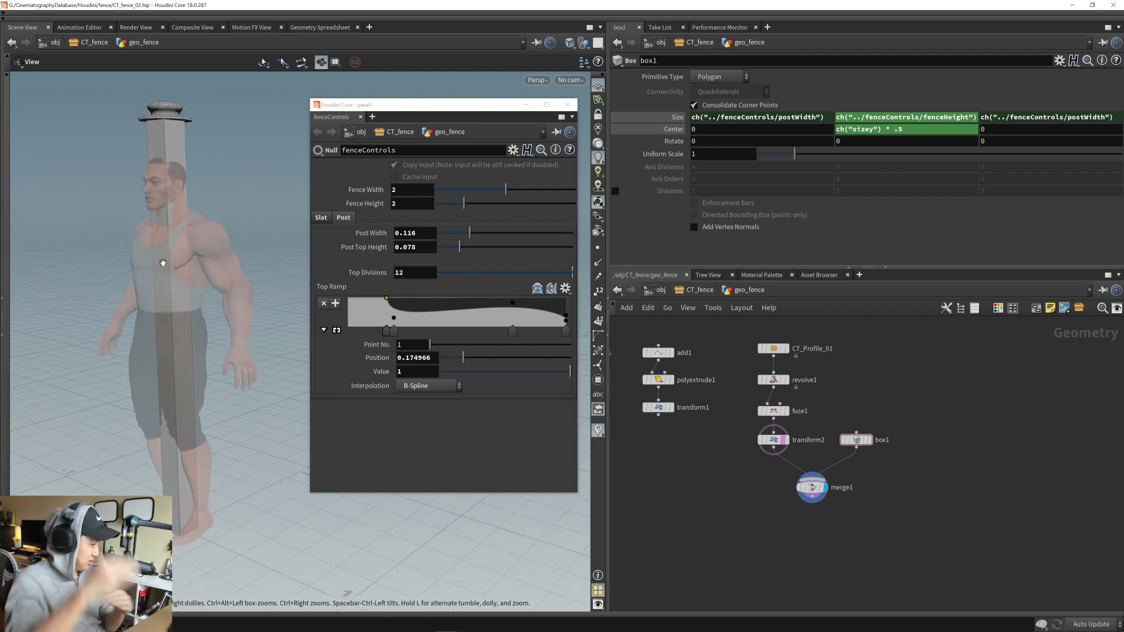
drag(742, 344, 846, 534)
middle_drag(224, 264, 221, 285)
drag(221, 285, 166, 289)
key(ctrl+s)
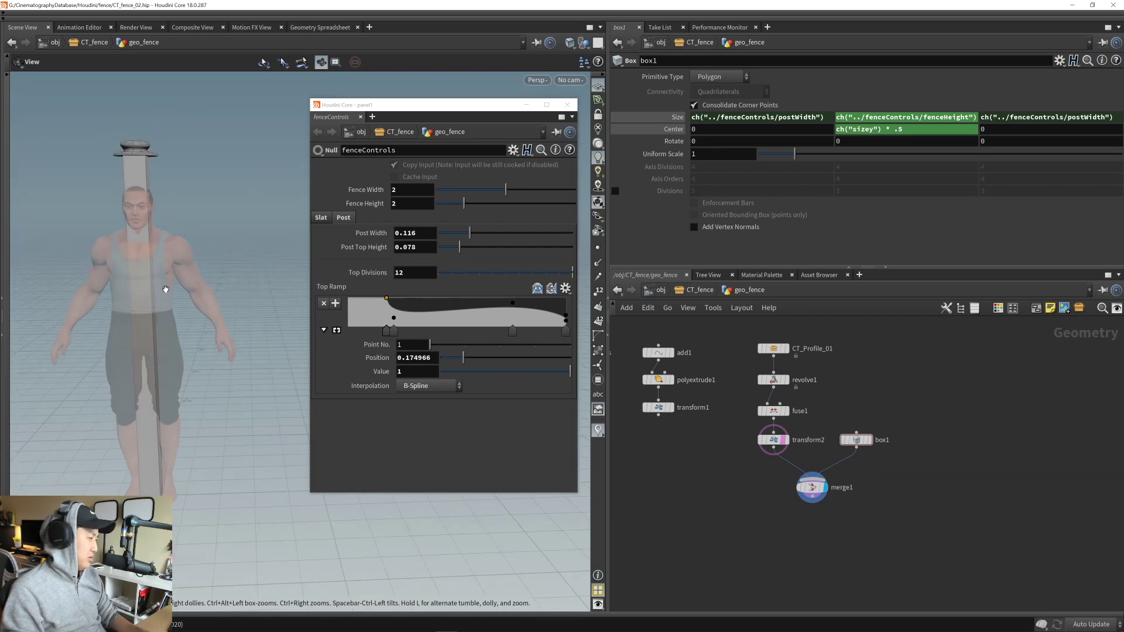
- Move the post node chain, from CT_Profile_01 to merge1, farther away from the slat nodes
middle_drag(184, 296, 122, 324)
right_drag(123, 323, 173, 396)
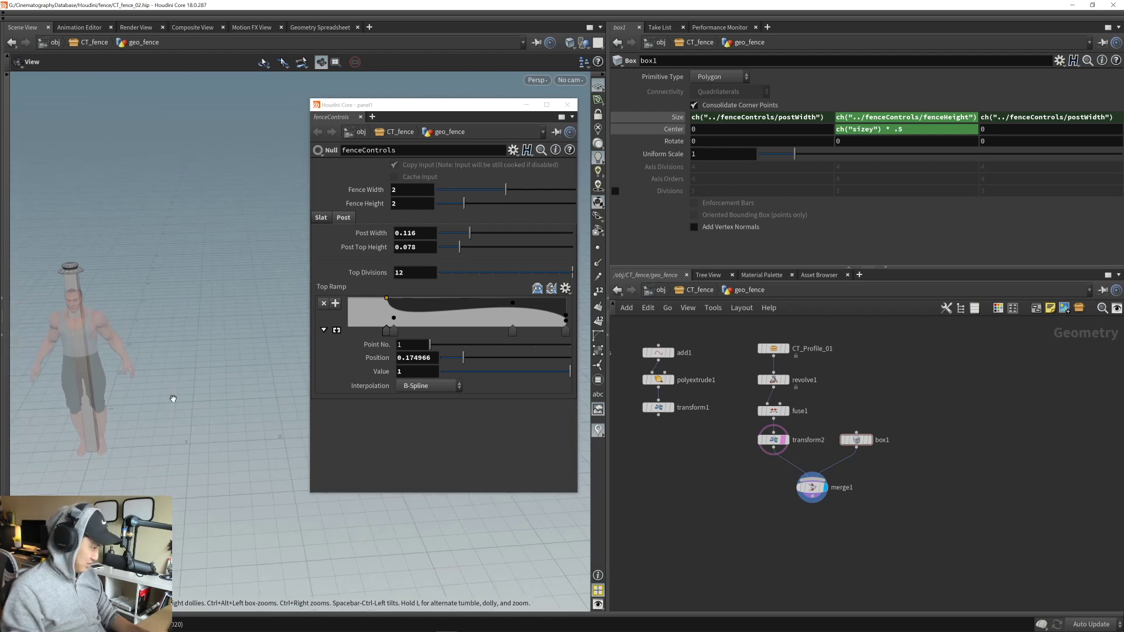
drag(174, 396, 164, 396)
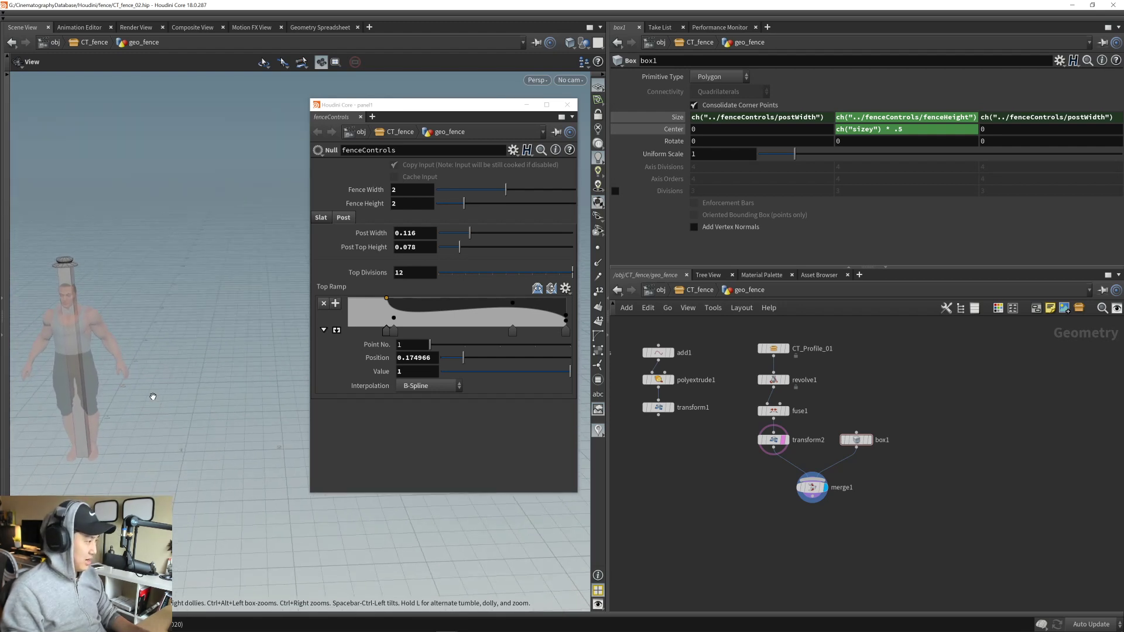
middle_drag(152, 396, 153, 416)
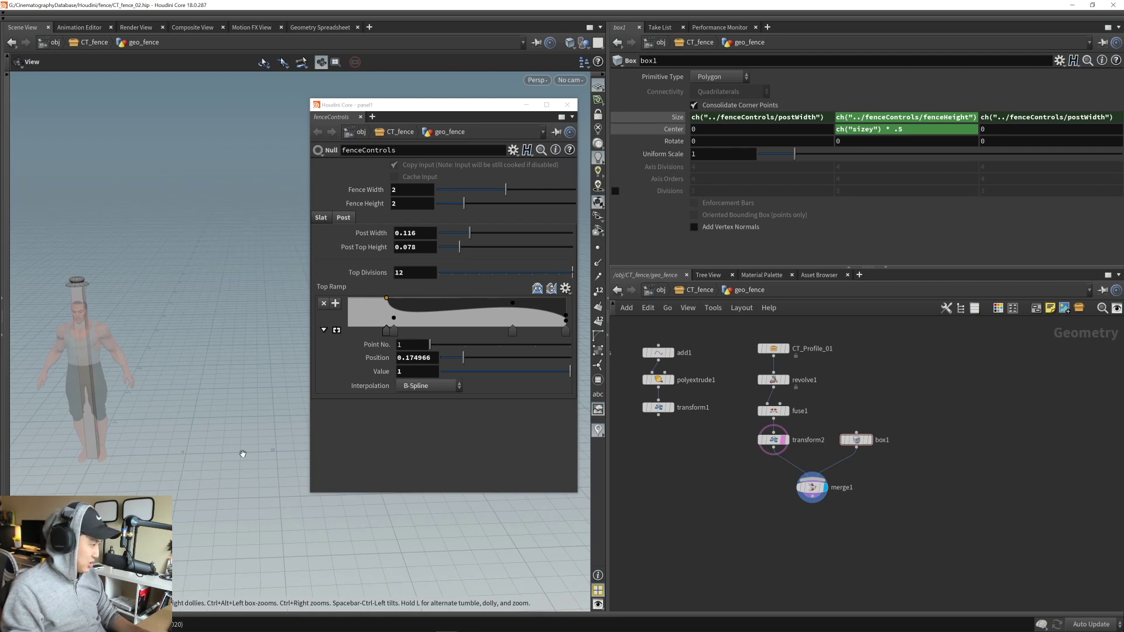
middle_drag(752, 534, 765, 538)
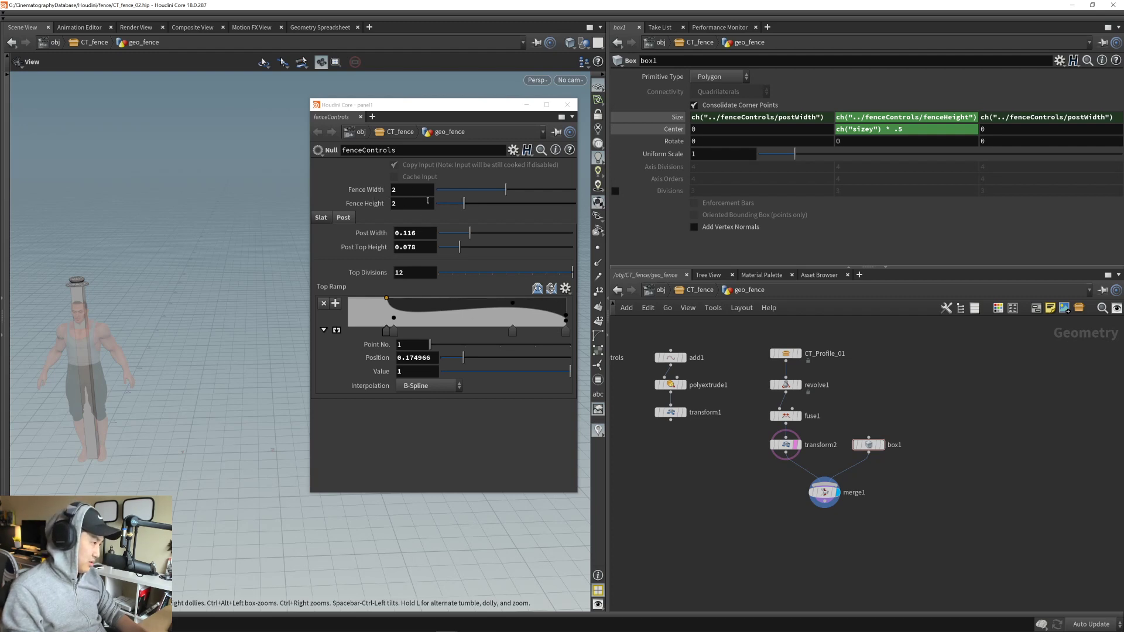
middle_drag(752, 342, 720, 339)
drag(720, 339, 866, 556)
drag(796, 492, 940, 499)
click(777, 422)
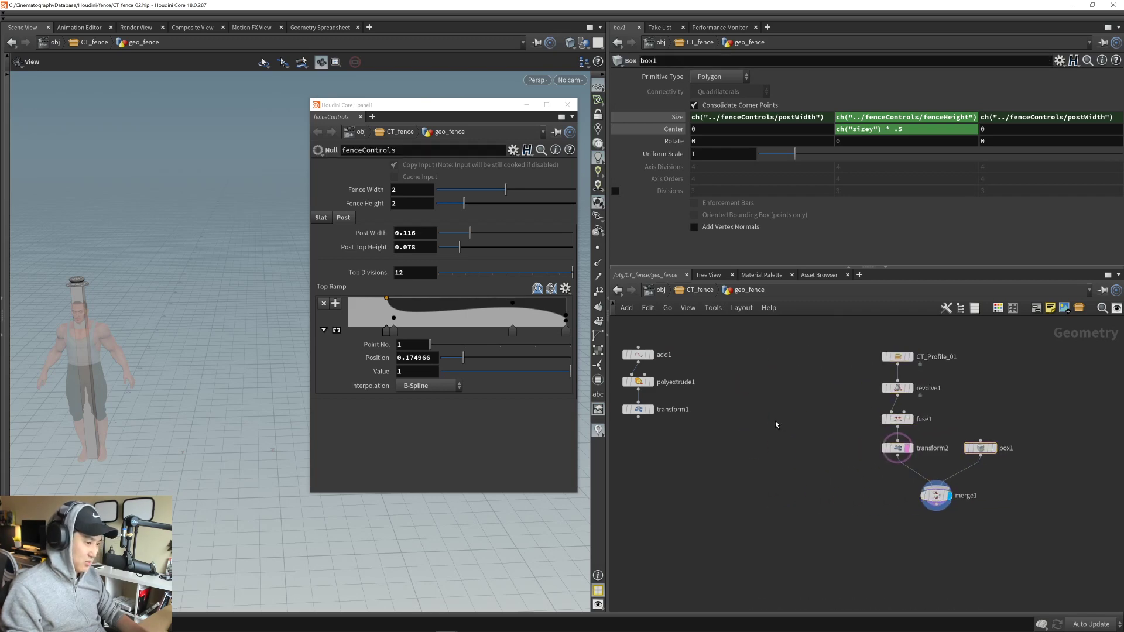
- Add a Copy and Transform node between the slat nodes and the post nodes
middle_drag(763, 431, 736, 437)
key(Tab)
text(copy to point)
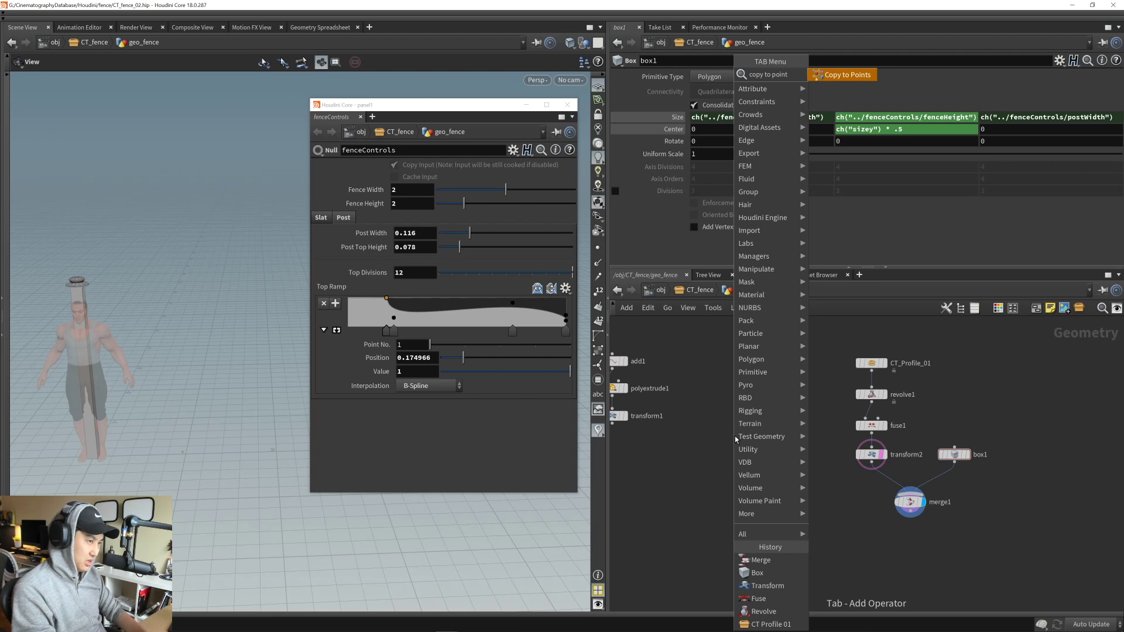
key(BackSpace)
key(BackSpace)
key(BackSpace)
key(BackSpace)
key(BackSpace)
key(BackSpace)
key(BackSpace)
key(BackSpace)
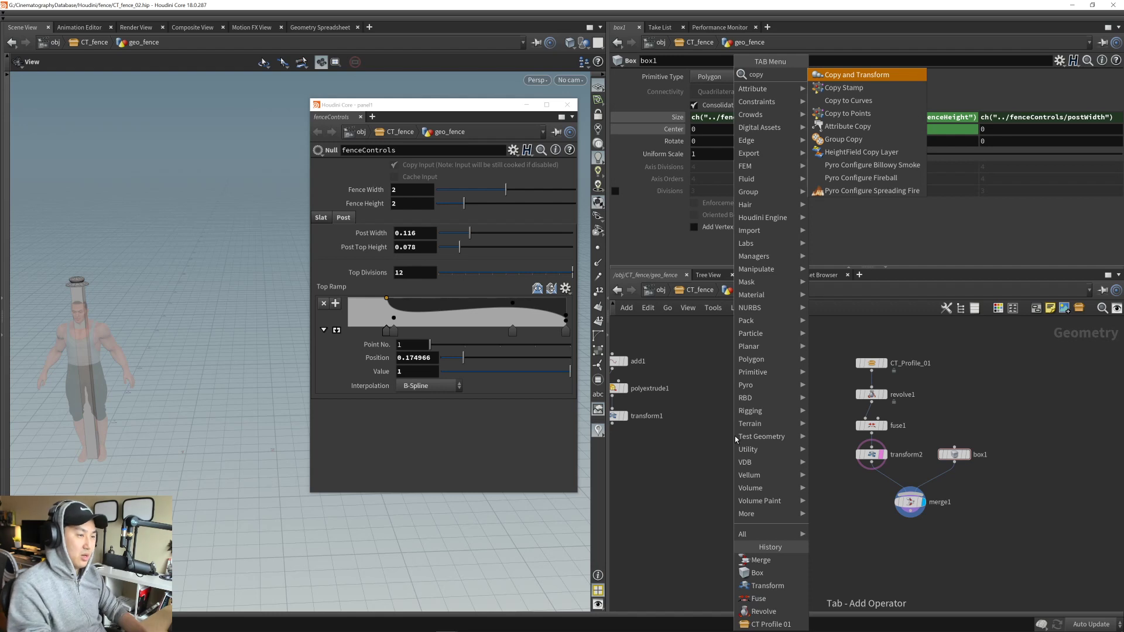
key(Return)
click(739, 490)
- Move the post node chain above copy1, connect merge1 into copy1, and display copy1
drag(796, 367, 986, 559)
drag(889, 466, 724, 399)
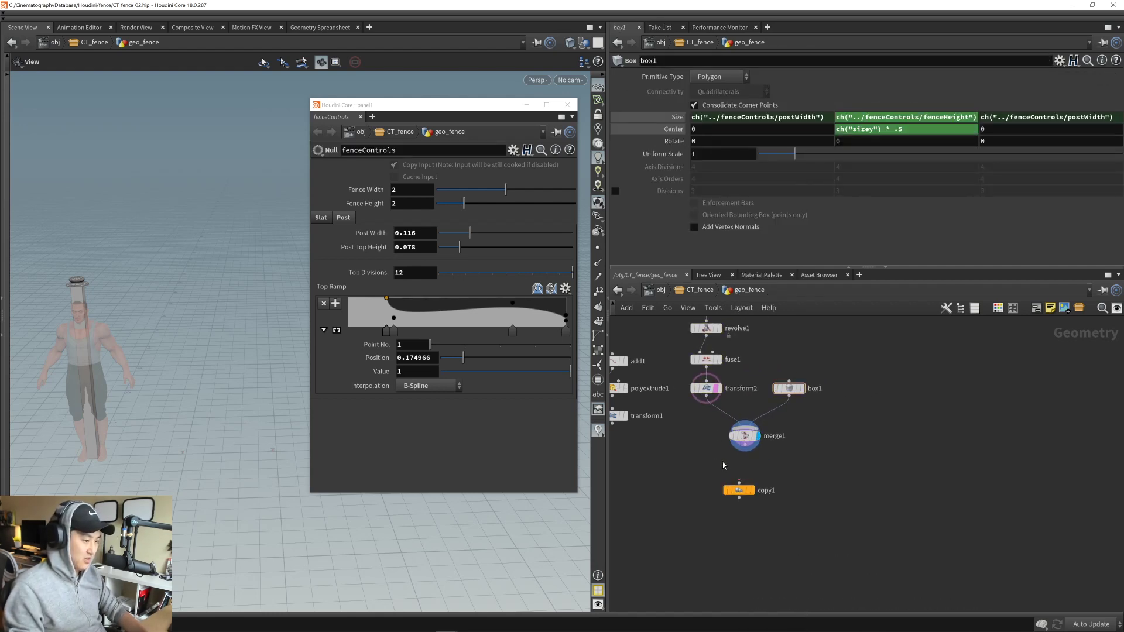
middle_drag(723, 462, 743, 476)
scroll(744, 477, up, 3)
drag(777, 520, 787, 489)
drag(788, 438, 788, 480)
click(787, 488)
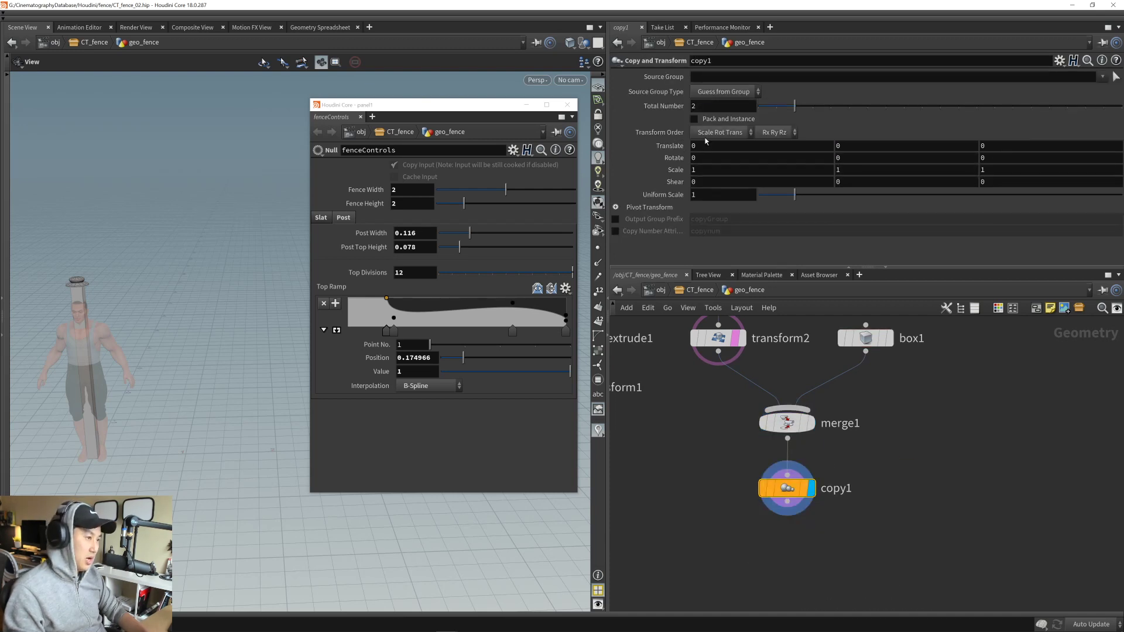
- Link copy1's X Translate to the Fence Width parameter of fenceControls with a relative reference
right_click(411, 190)
click(444, 273)
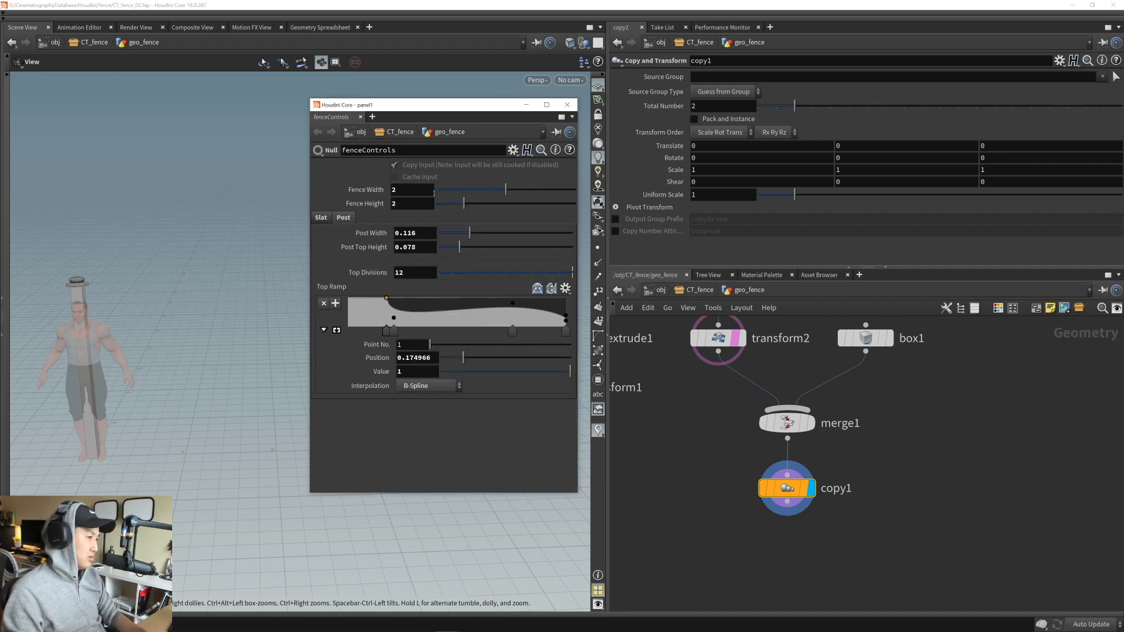
right_click(717, 147)
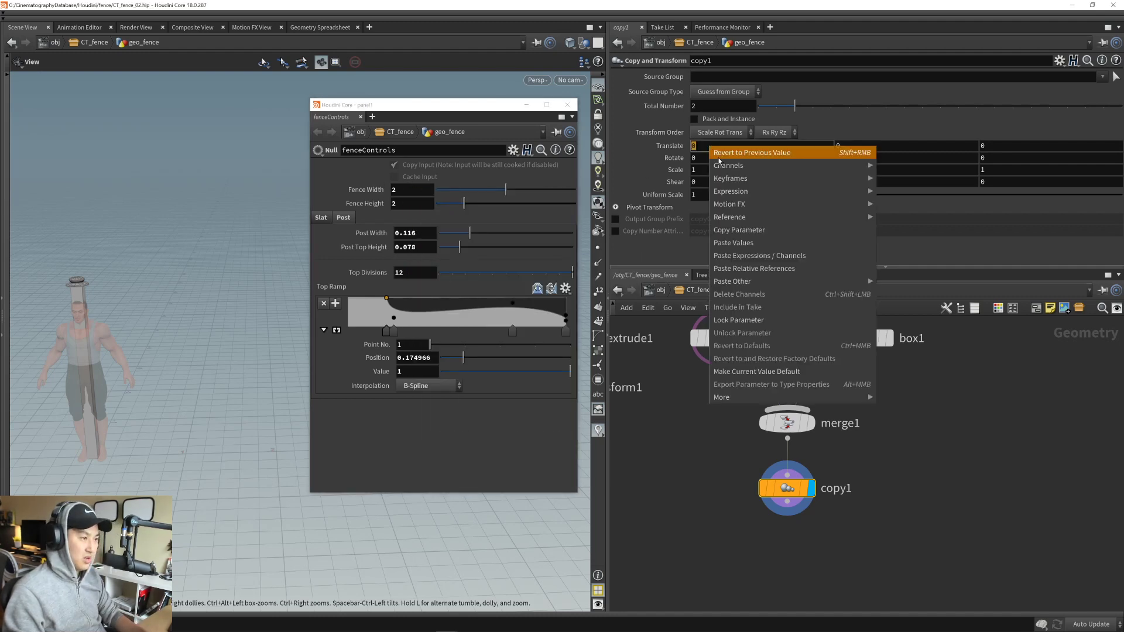
click(755, 265)
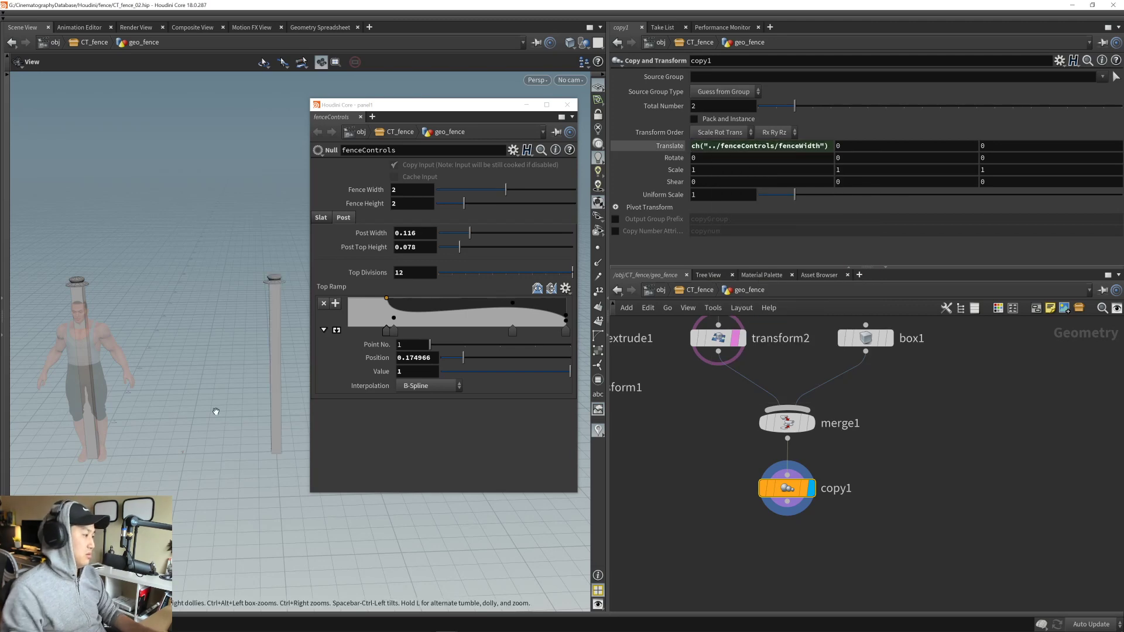
- Examine the spacing and placement of the two fence posts from several angles
drag(217, 411, 228, 447)
mouse_move(228, 447)
right_down()
mouse_move(228, 422)
mouse_move(228, 439)
right_up()
drag(228, 439, 256, 442)
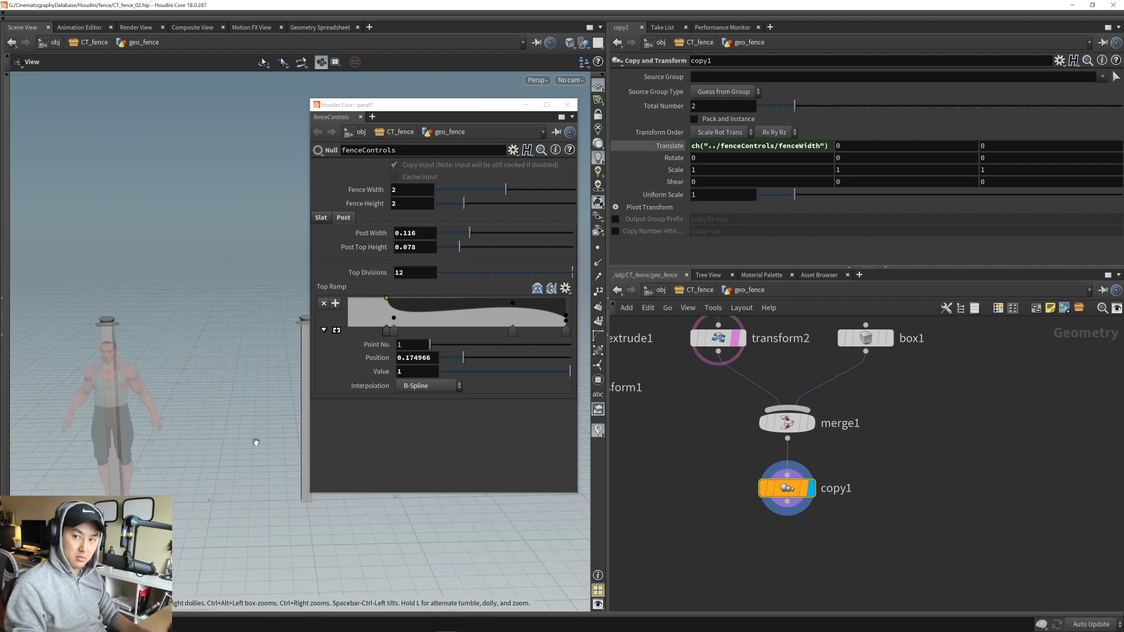
right_drag(256, 442, 248, 434)
drag(248, 434, 190, 394)
middle_drag(190, 393, 145, 399)
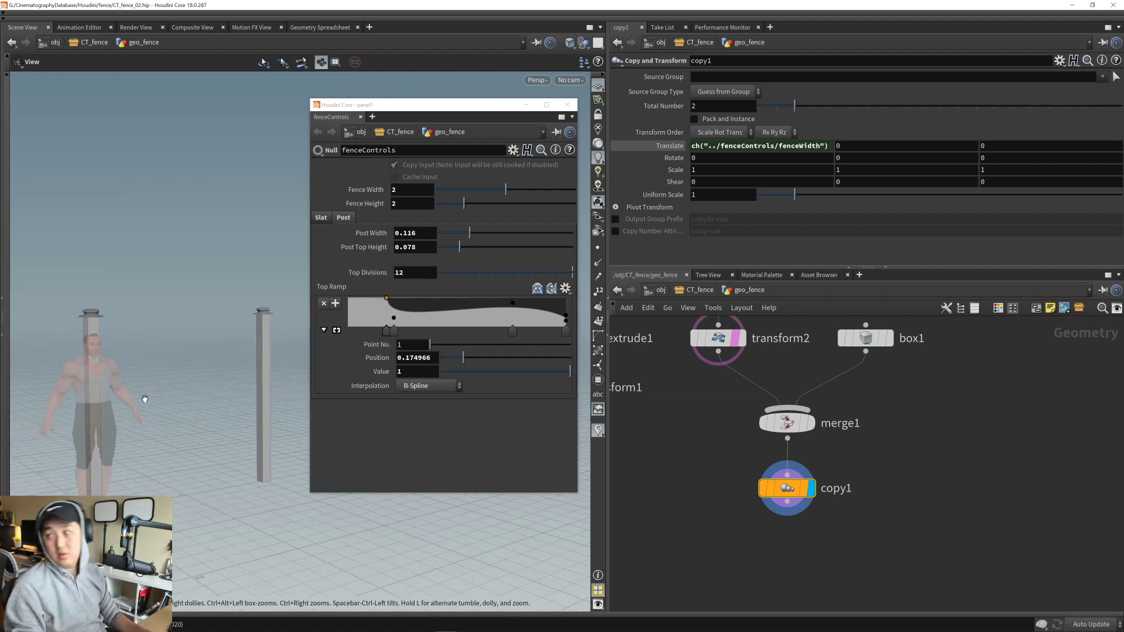
right_drag(162, 397, 138, 397)
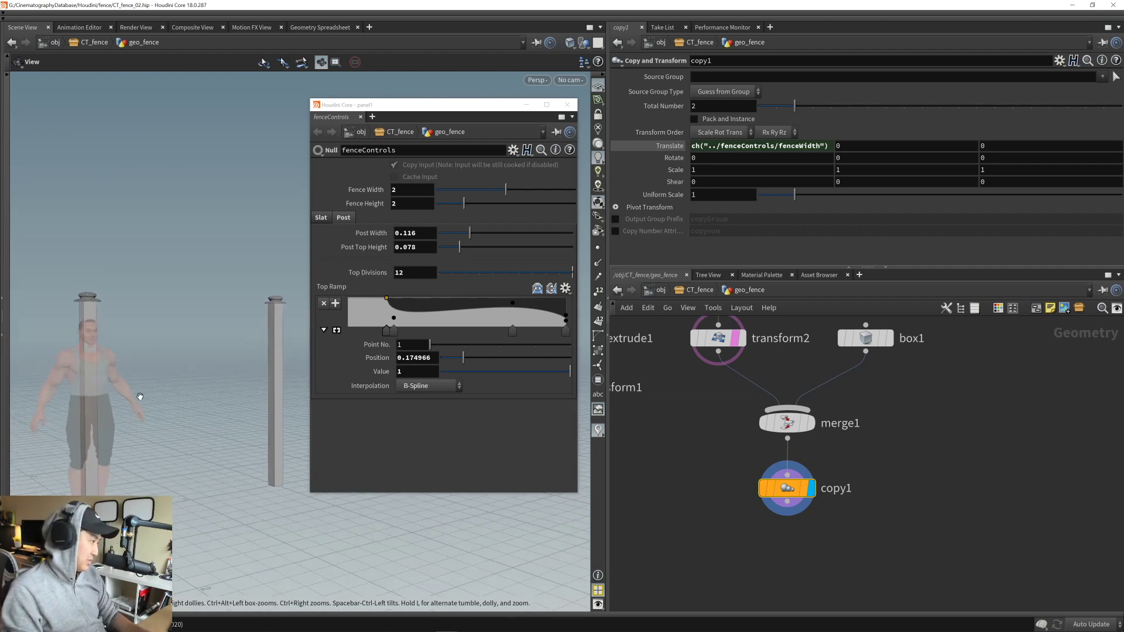
drag(139, 396, 201, 399)
middle_drag(201, 399, 127, 399)
drag(127, 399, 212, 423)
middle_drag(212, 422, 218, 420)
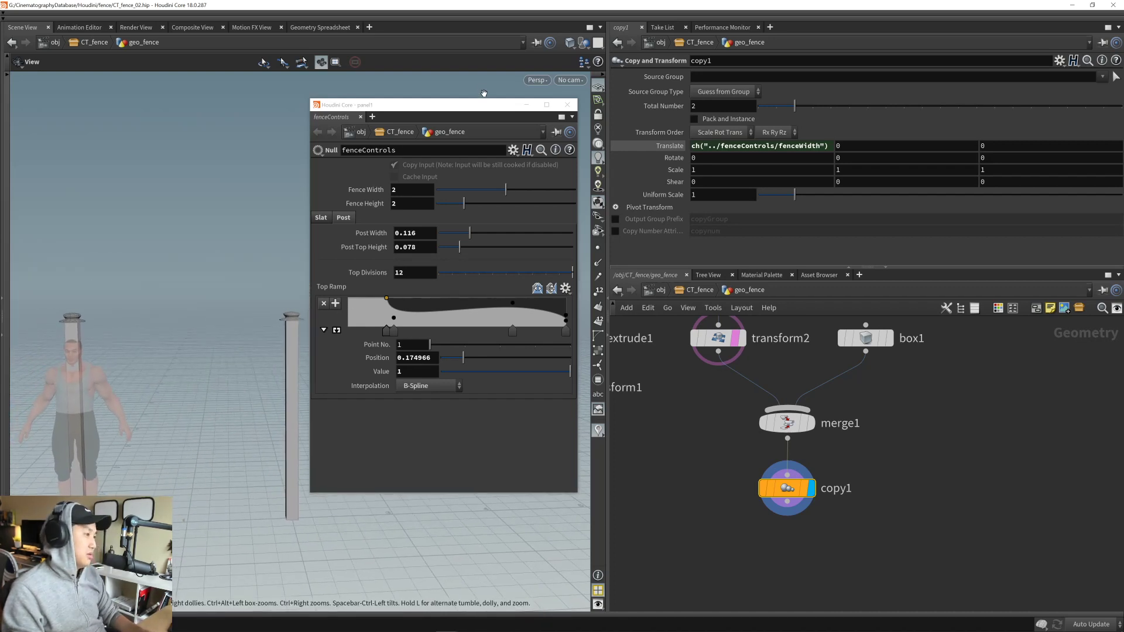
- Reposition and narrow the floating fenceControls parameter window so it covers less of the viewport
drag(468, 106, 477, 99)
drag(318, 176, 364, 194)
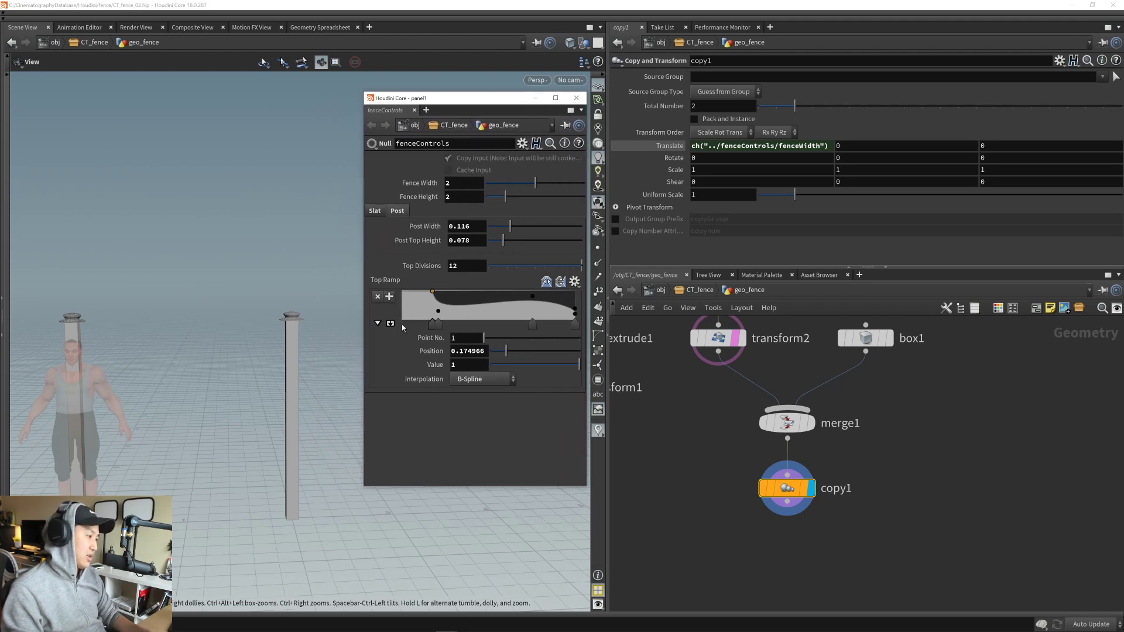
- Shorten the floating fenceControls window and shift it so both fence posts stay in view
drag(508, 93, 490, 108)
right_drag(150, 391, 196, 392)
drag(196, 392, 236, 371)
drag(418, 421, 416, 435)
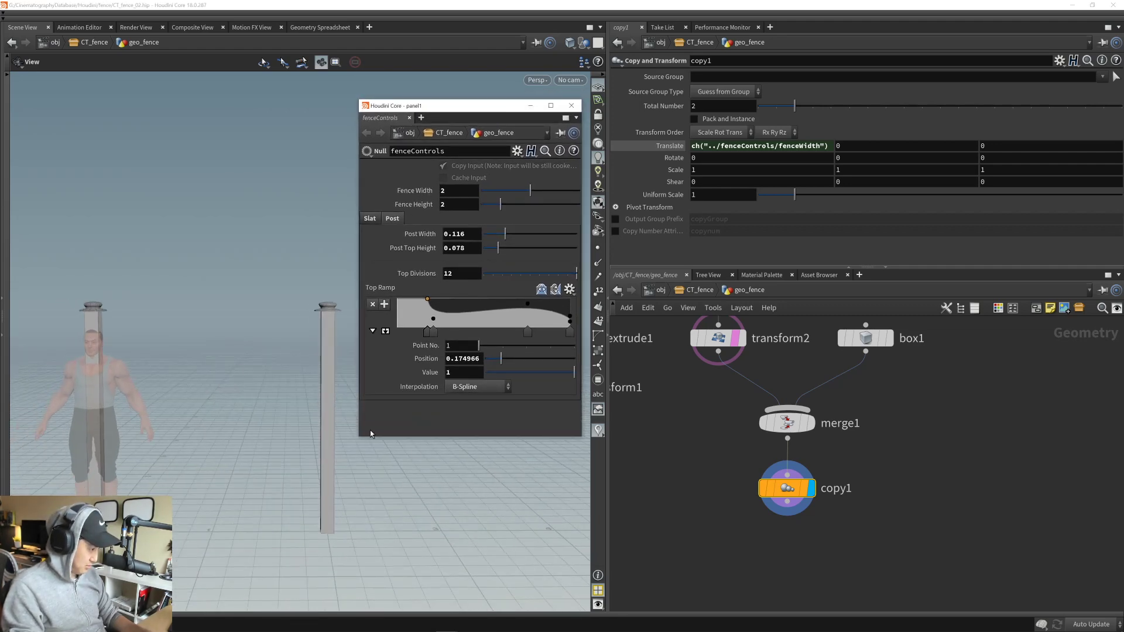
drag(241, 395, 271, 404)
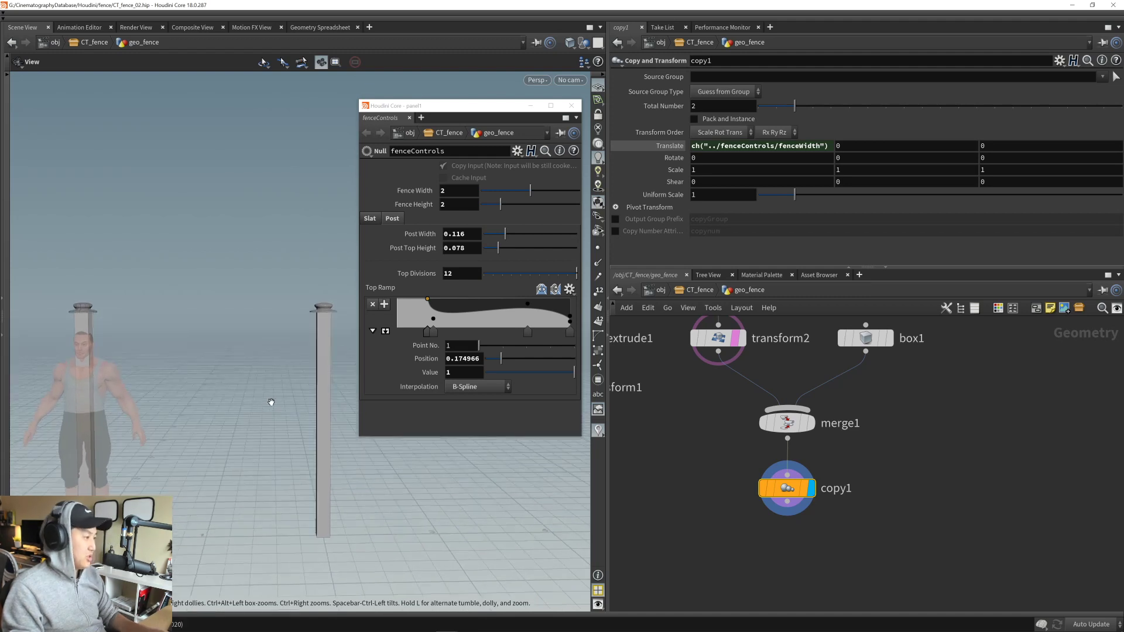
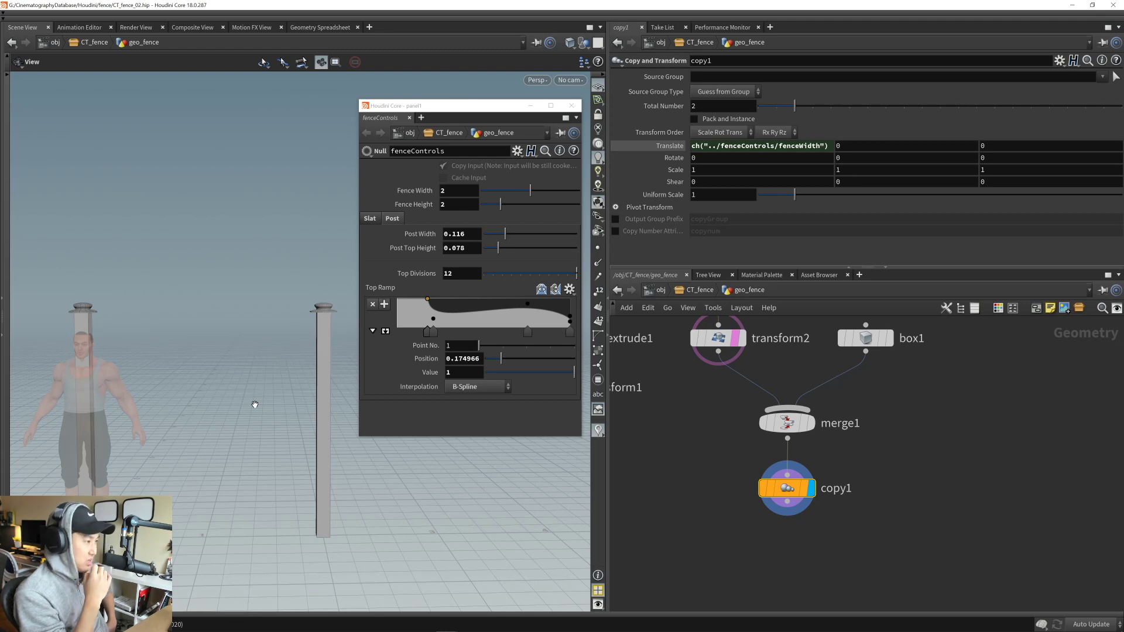
- Add an integer parameter at the top of the Slat folder in the fenceControls parameter interface
click(373, 219)
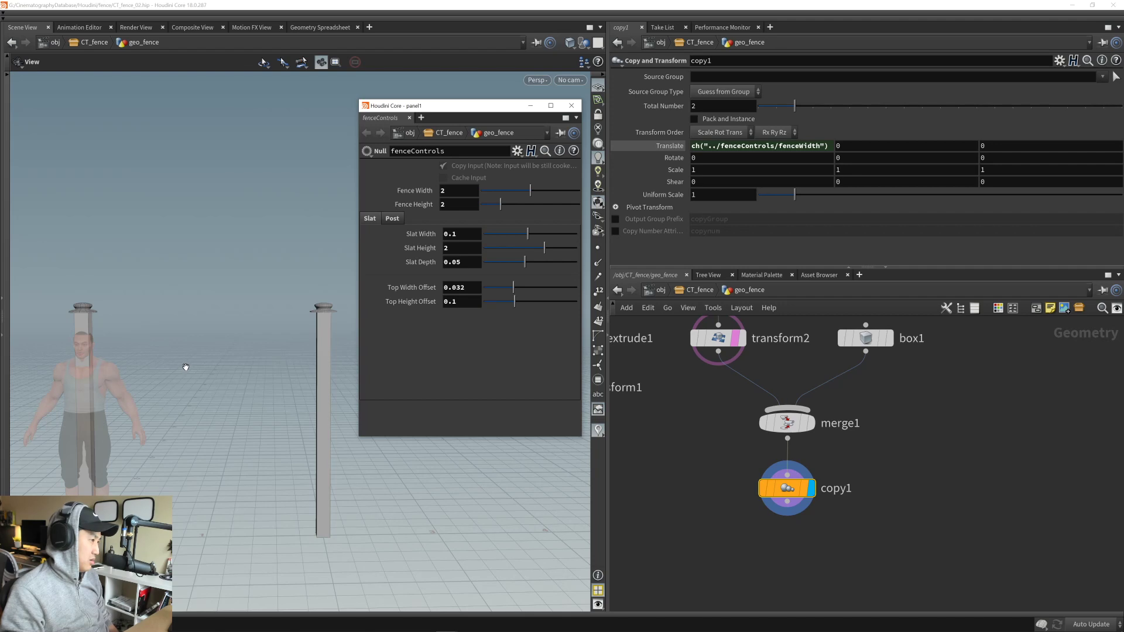
drag(502, 106, 500, 104)
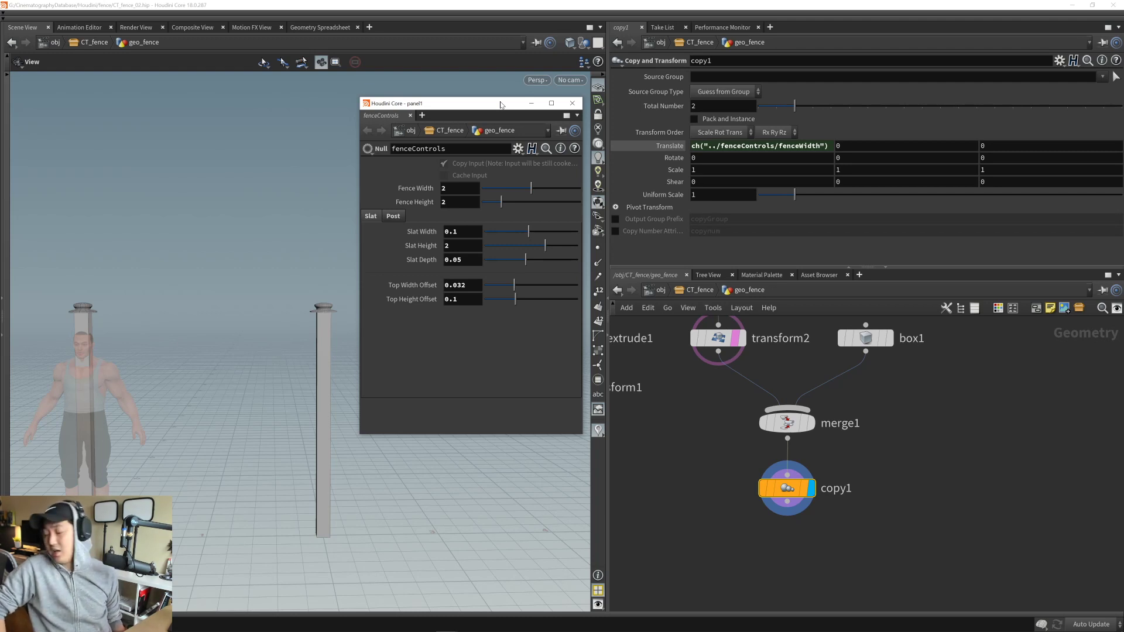
drag(501, 104, 498, 102)
click(517, 147)
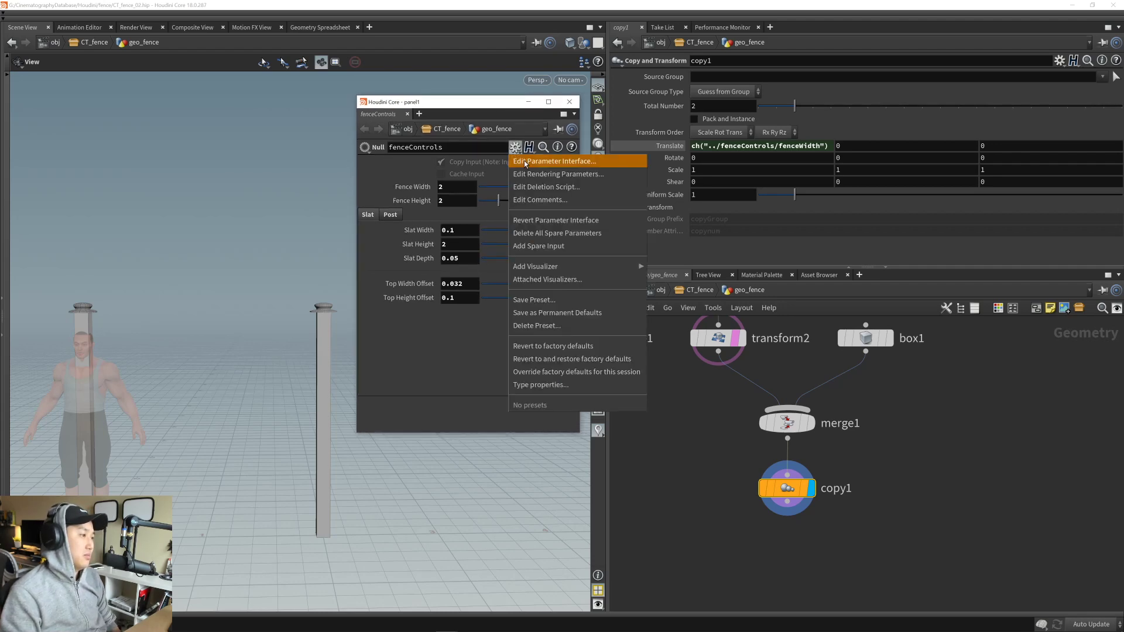
click(535, 164)
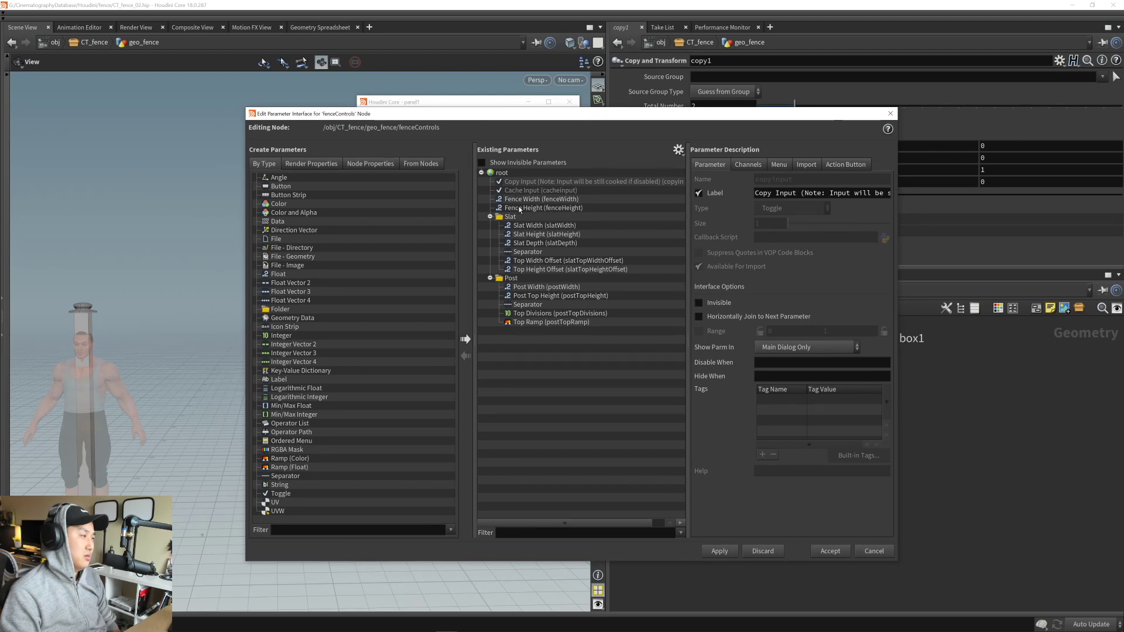
drag(281, 336, 536, 228)
click(537, 227)
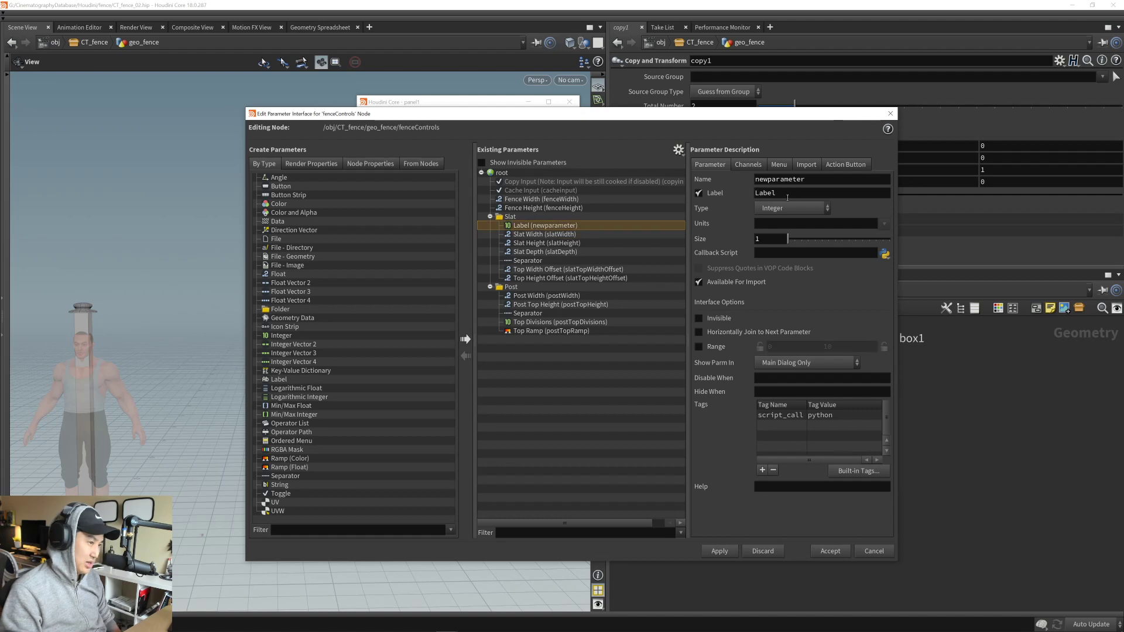
- Name the new integer parameter slatNumber and label it Slat Amount
double_click(820, 179)
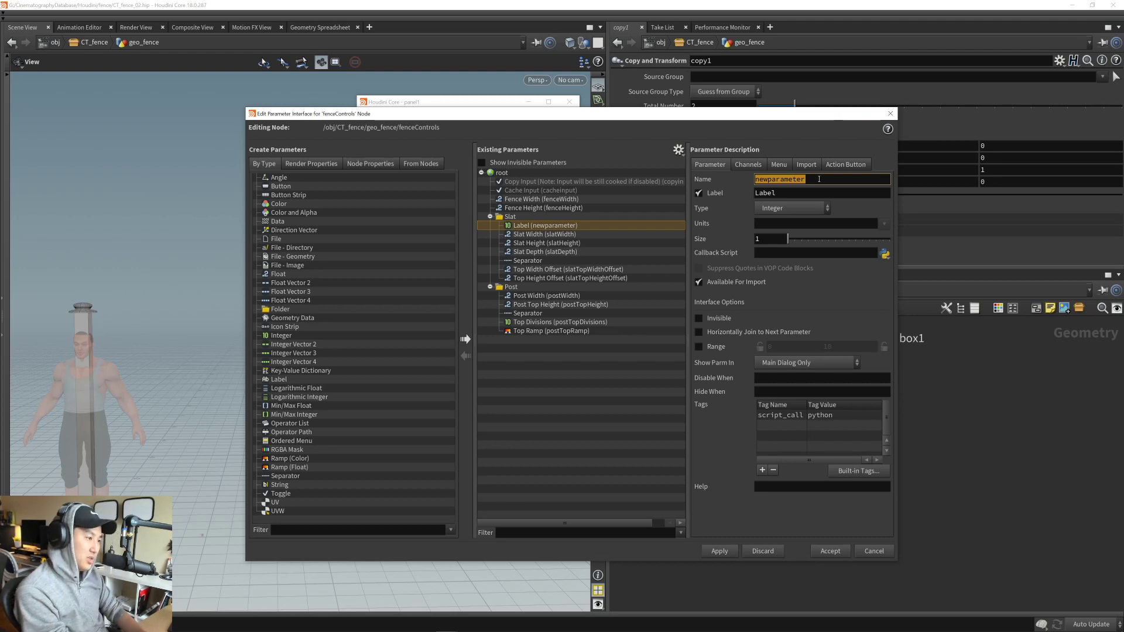
text(slt)
key(BackSpace)
text(atNumber)
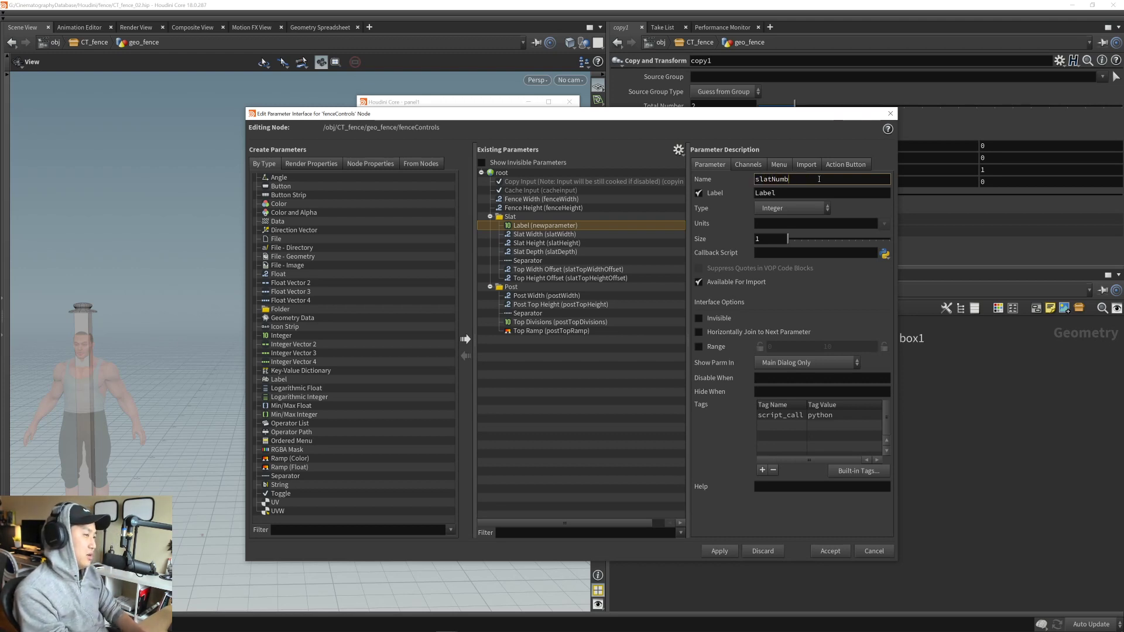
key(Return)
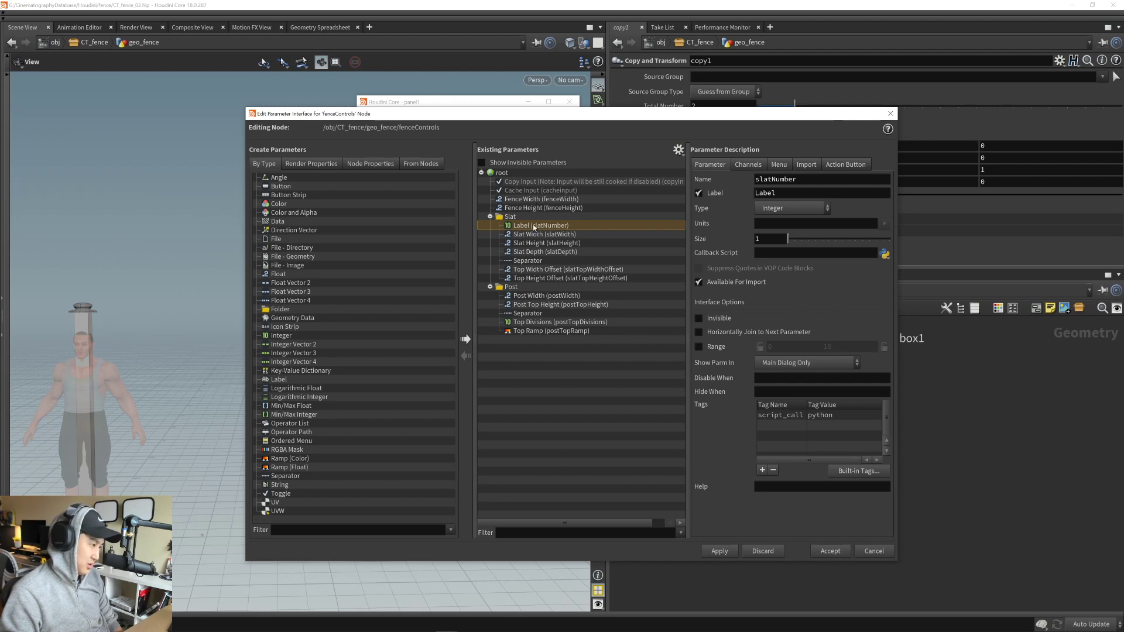
double_click(795, 194)
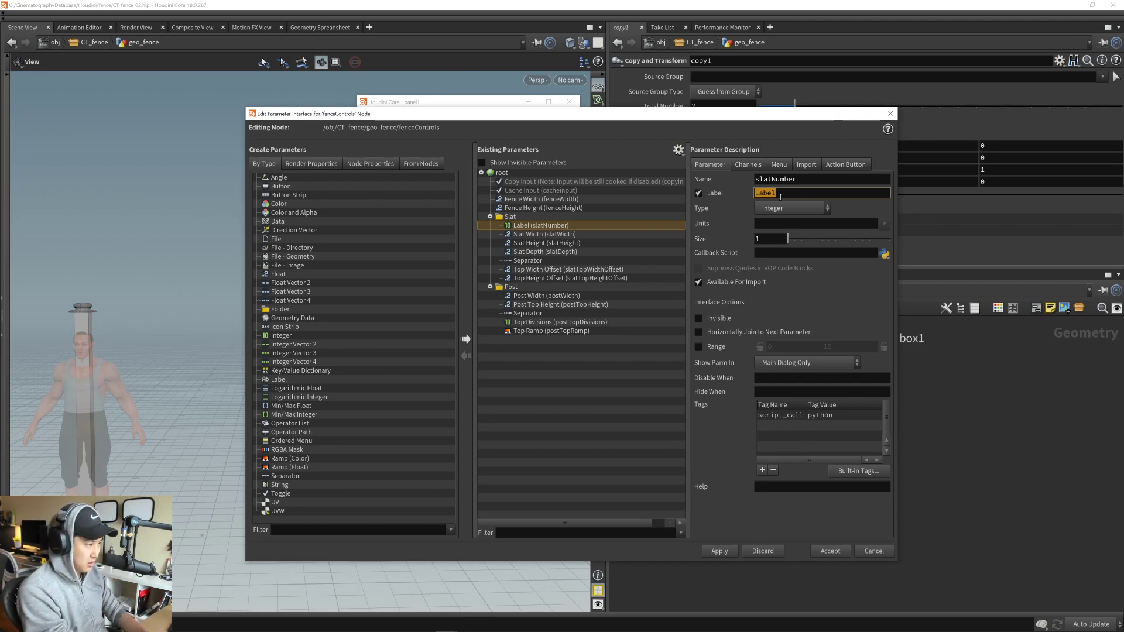
text(Slat)
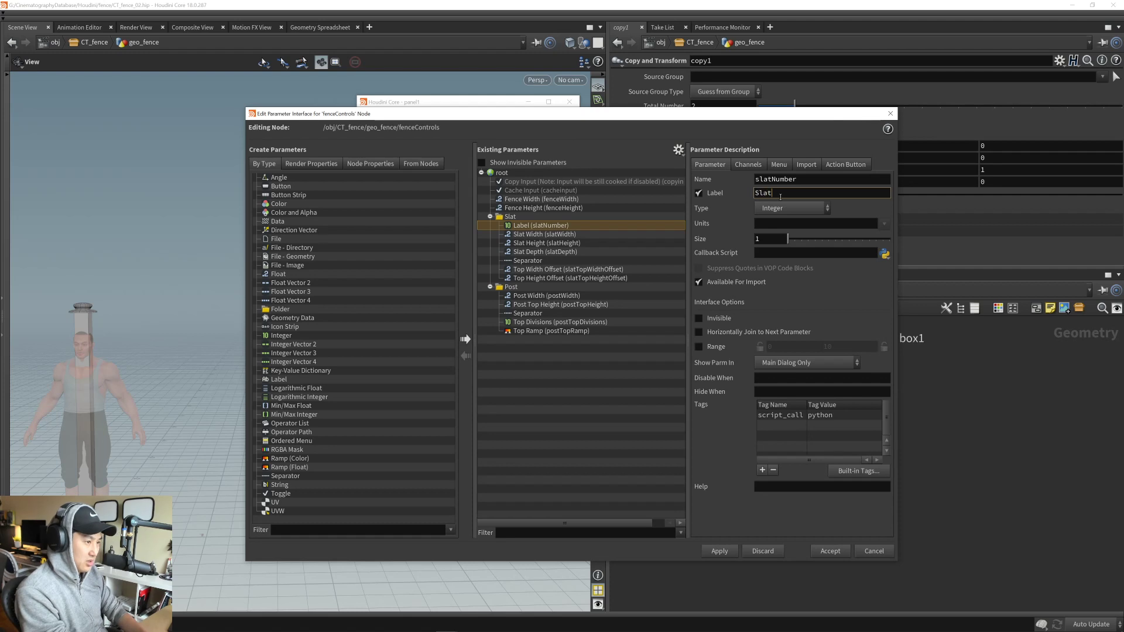
text( Amount)
key(Return)
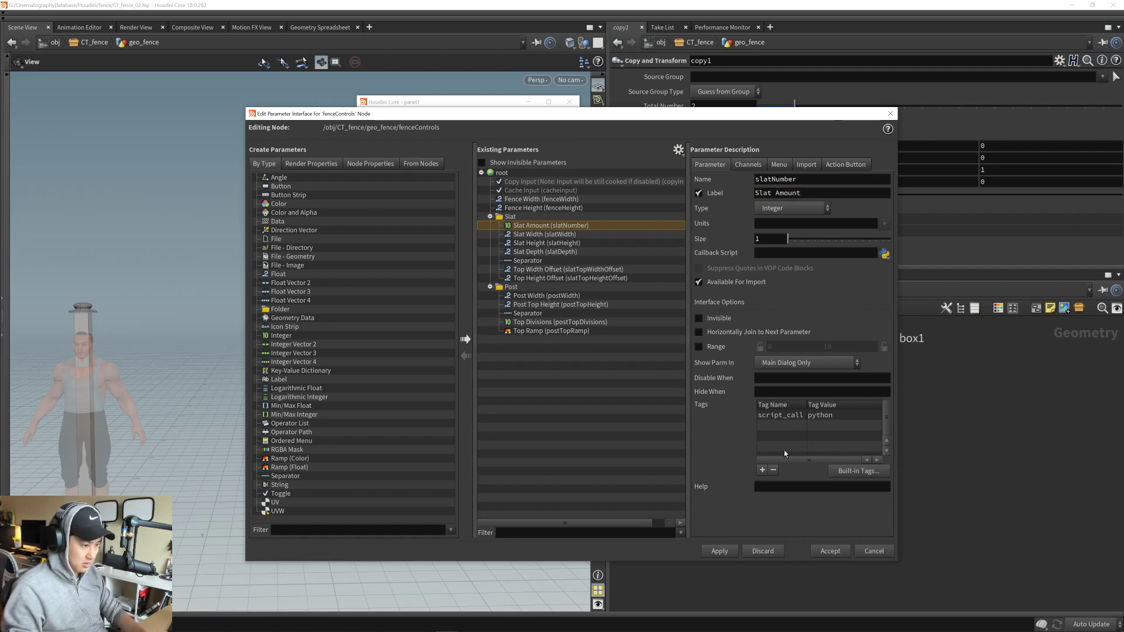
- Enable the range for Slat Amount with a maximum of 50 and accept the parameter interface changes
click(699, 347)
double_click(831, 348)
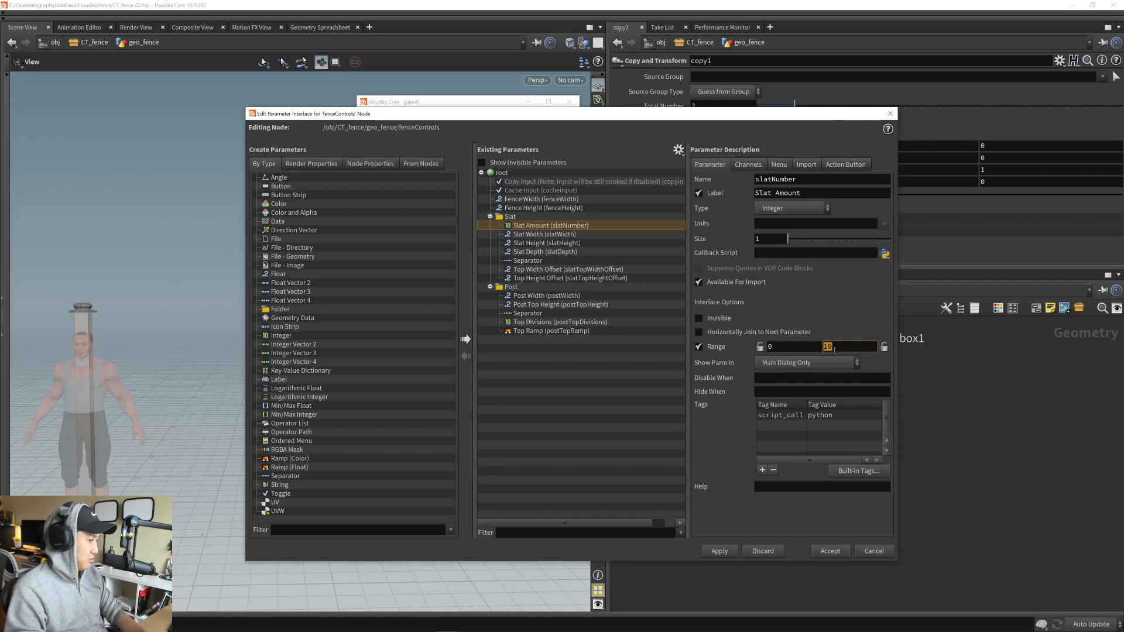
text(50)
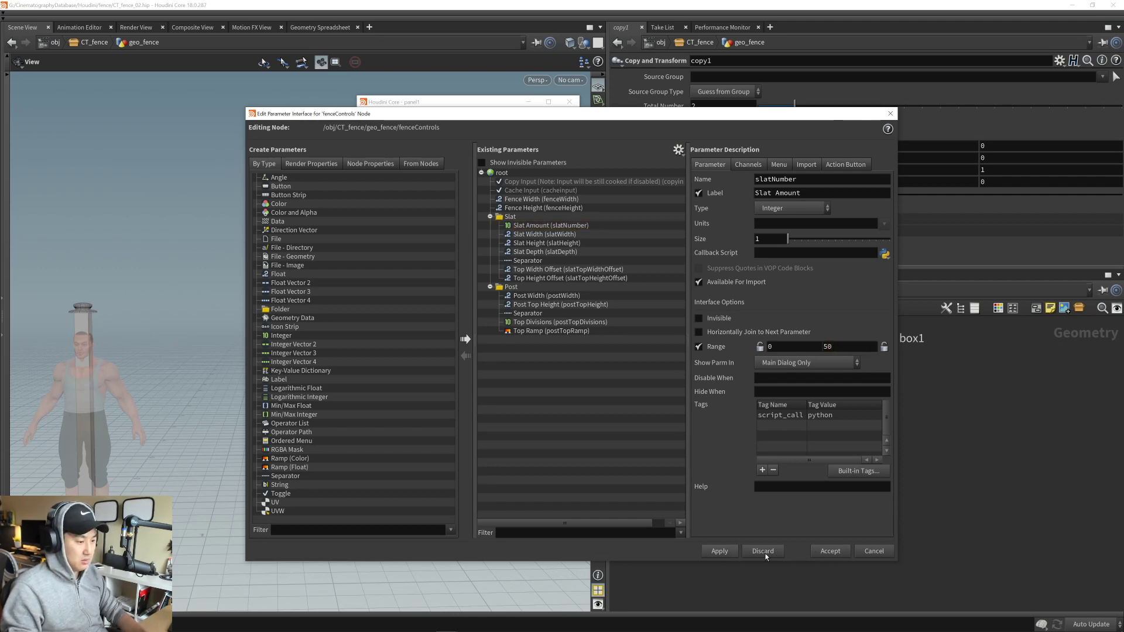
click(831, 551)
- Set Slat Amount to 10 on fenceControls
click(459, 230)
text(10)
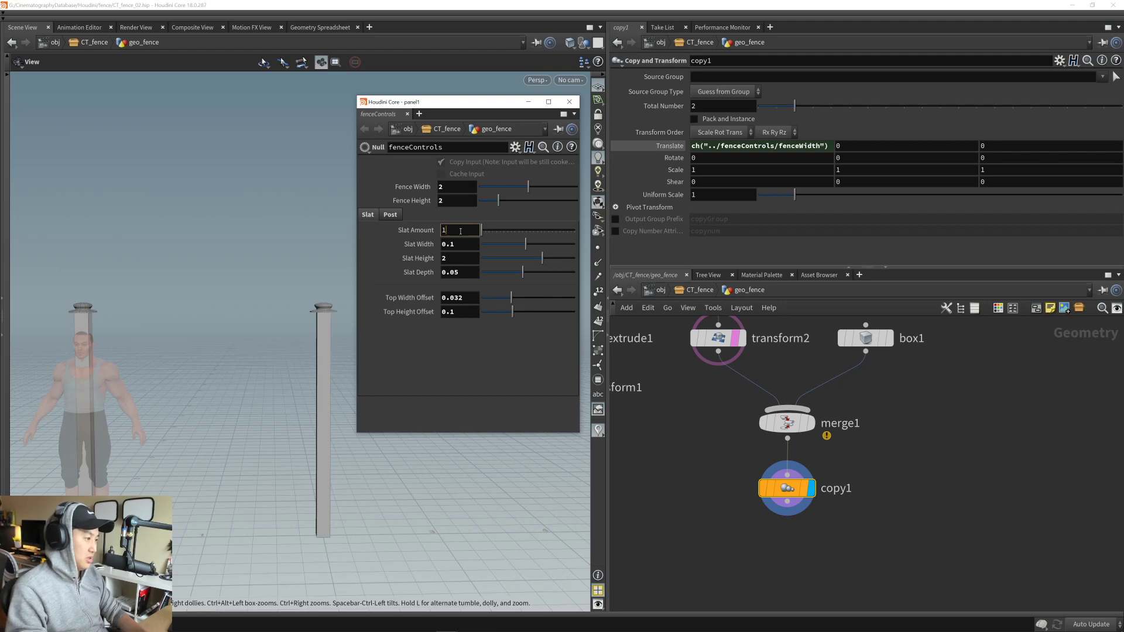
key(Return)
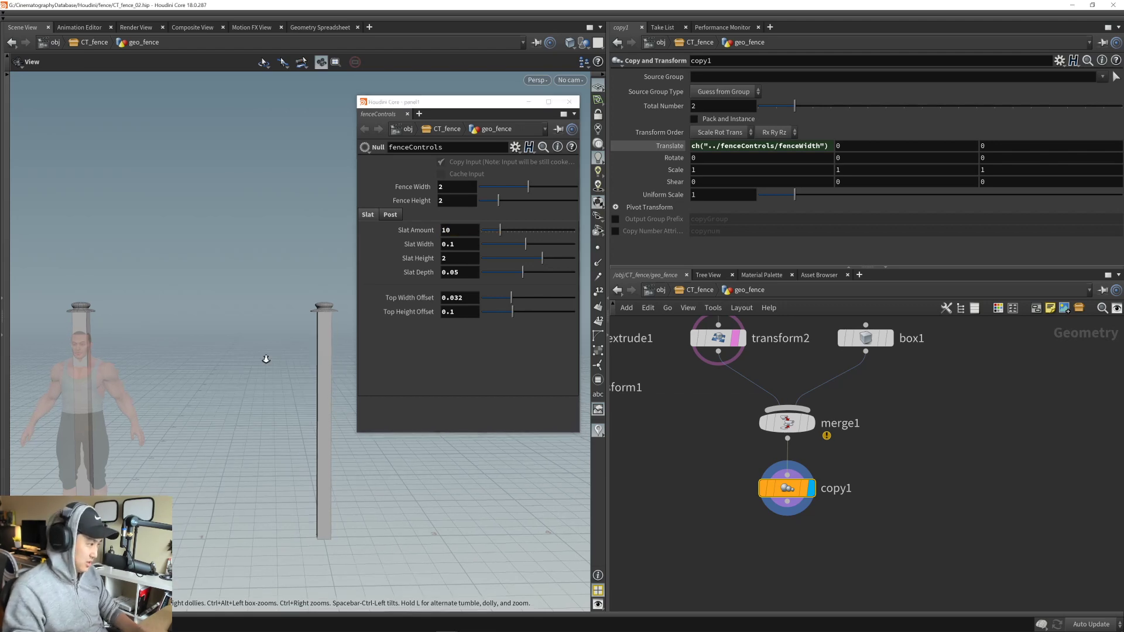
- Add a Line node below transform1 in the geo_fence network and display it
drag(263, 358, 236, 386)
drag(235, 481, 254, 457)
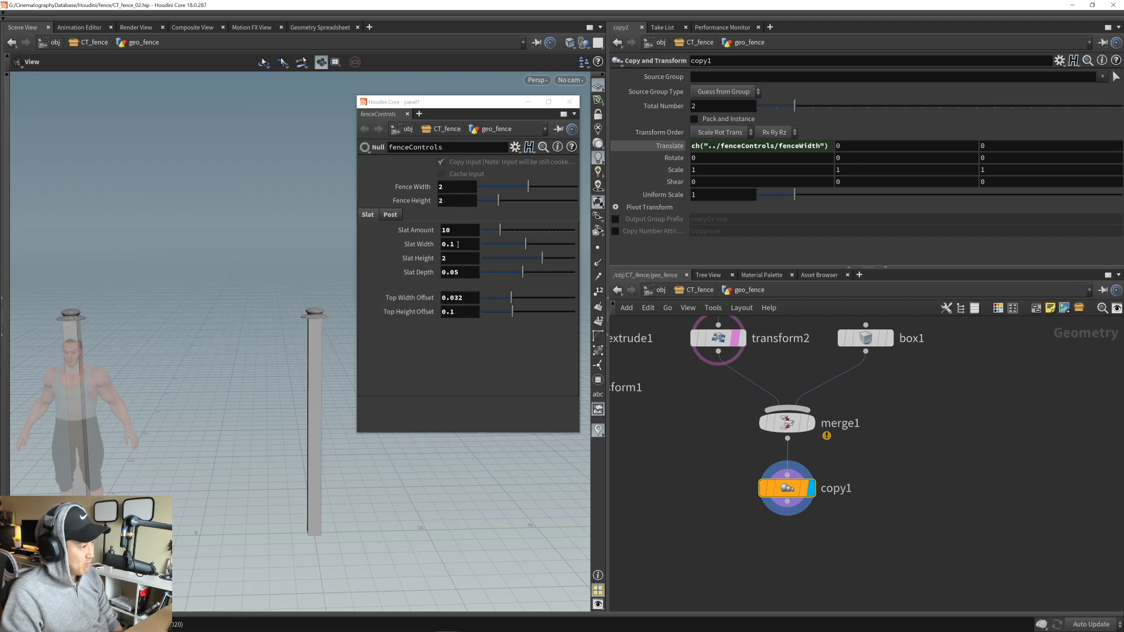
middle_drag(839, 499, 918, 521)
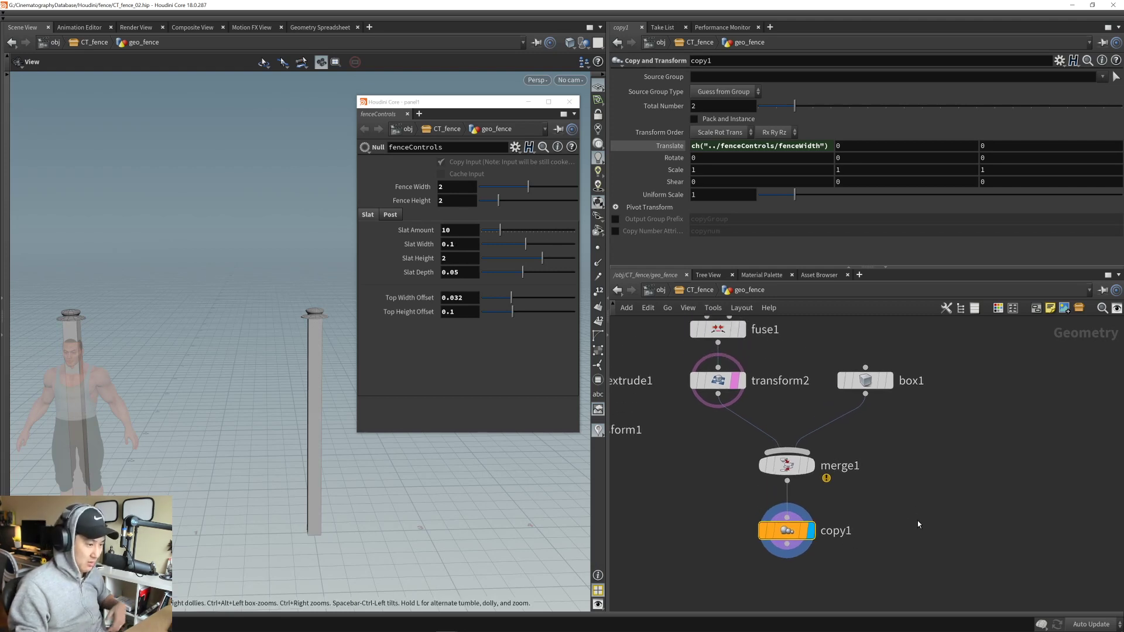
right_drag(861, 488, 838, 485)
scroll(837, 482, down, 2)
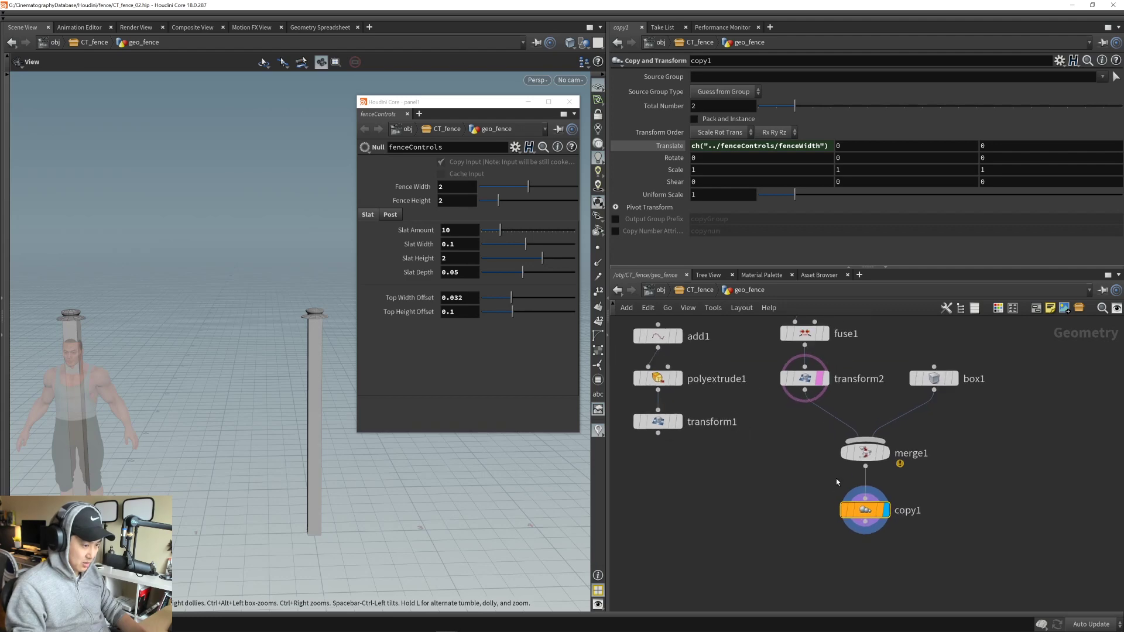
middle_drag(836, 479, 884, 487)
key(Tab)
text(line)
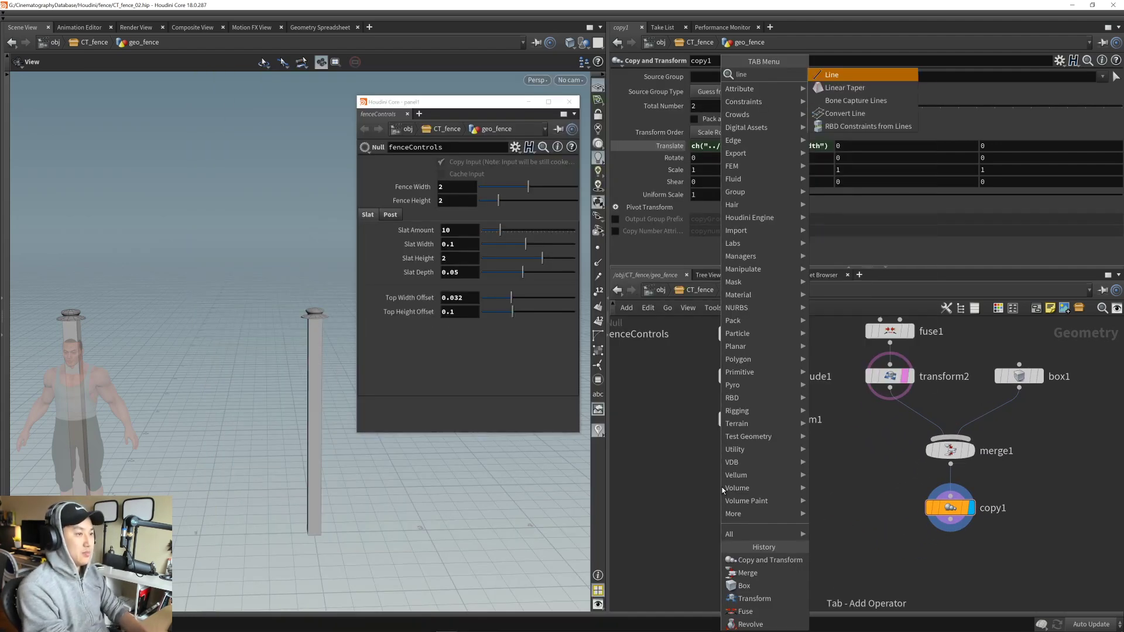
key(Return)
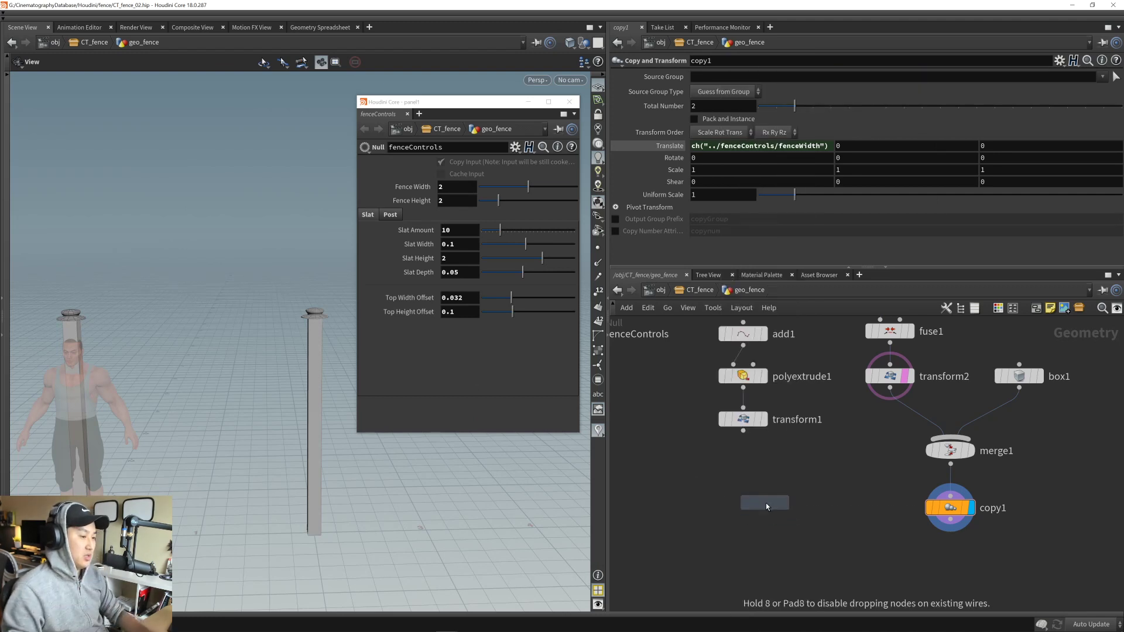
click(765, 502)
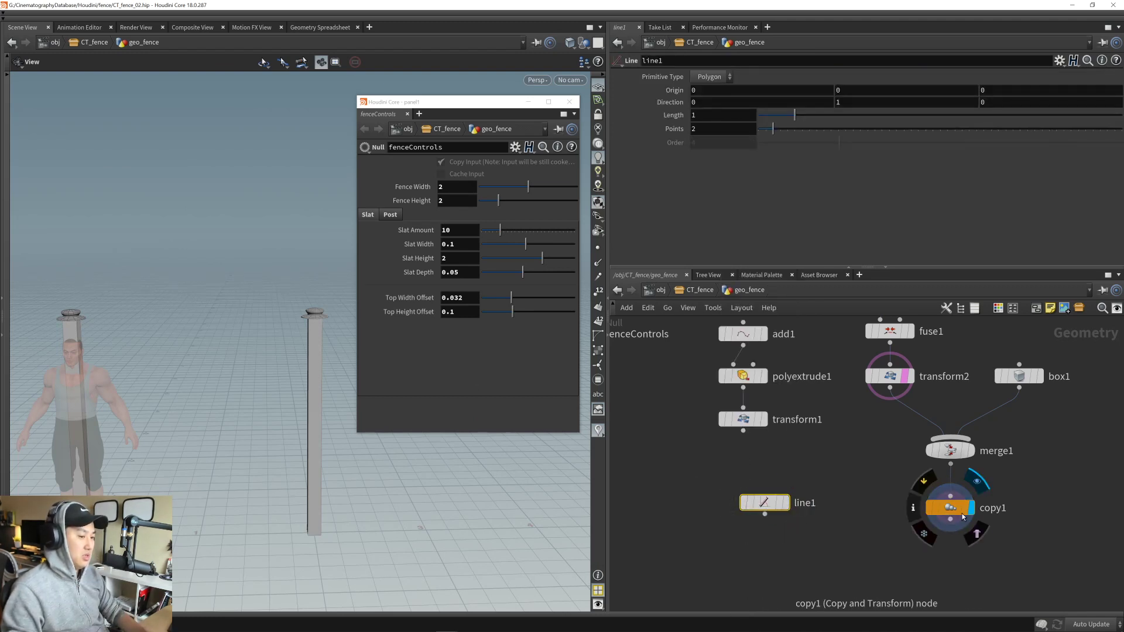
click(787, 503)
- Set line1's Direction to 1, 0, 0 so it runs along the X axis
drag(331, 469, 389, 485)
click(838, 103)
text(0)
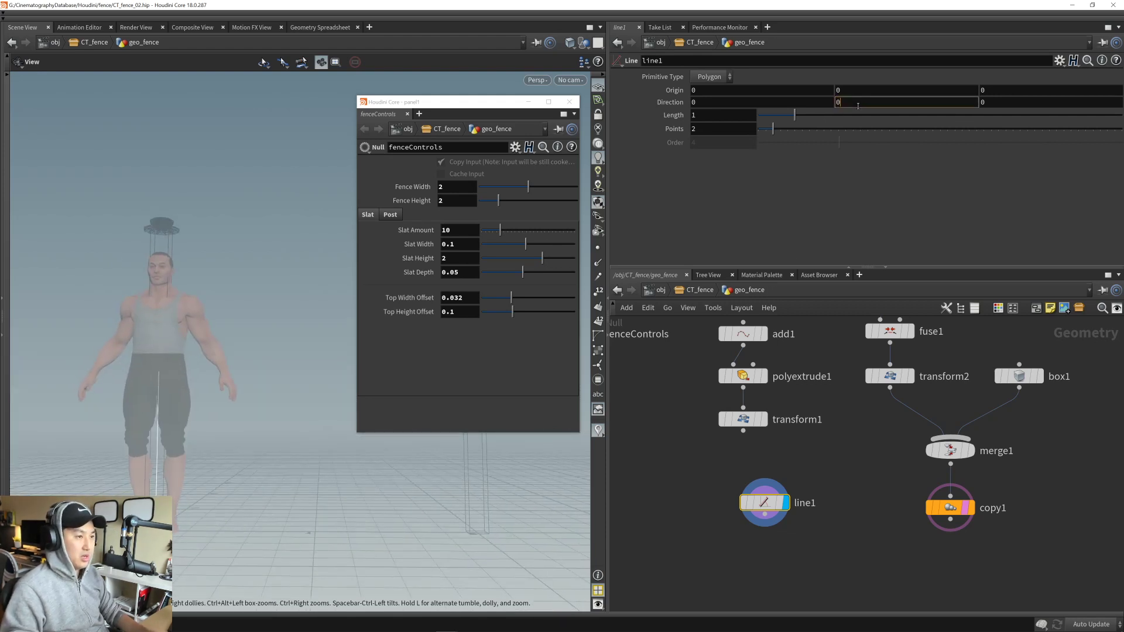
key(Return)
click(802, 104)
text(1)
key(Return)
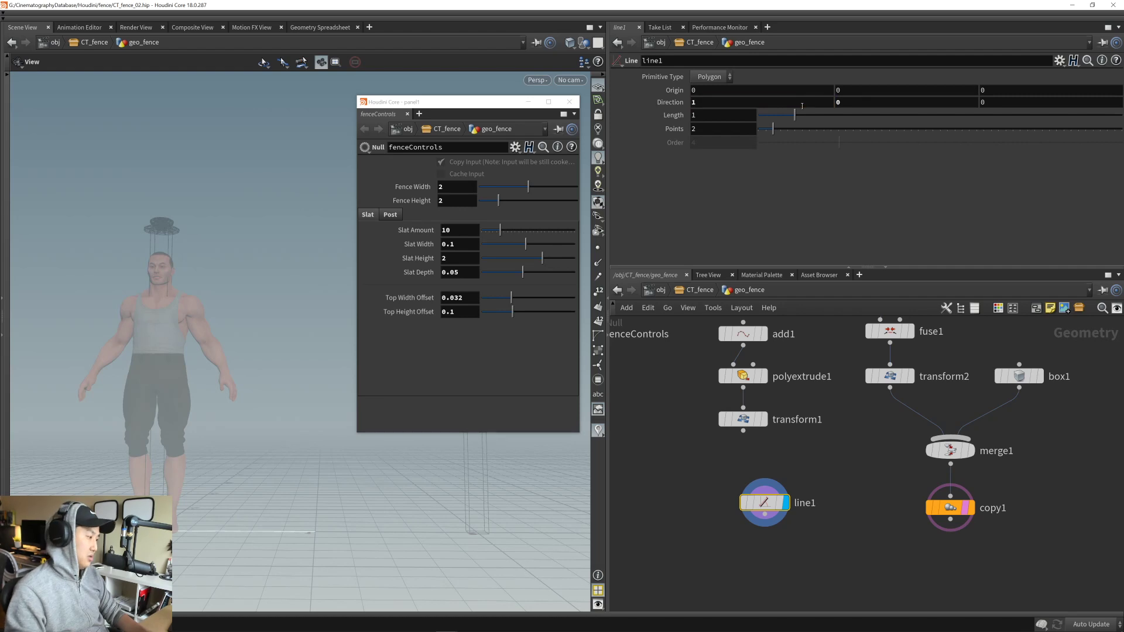
- Link line1's Length to the Fence Width parameter of fenceControls with a relative reference
drag(388, 504, 422, 509)
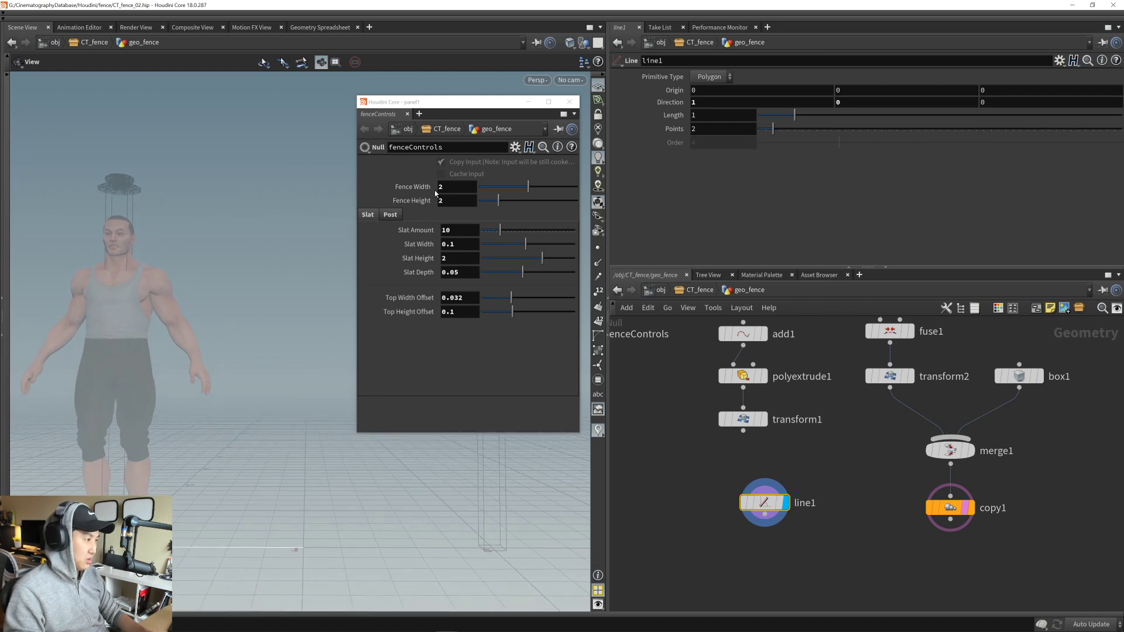
right_click(451, 187)
click(491, 268)
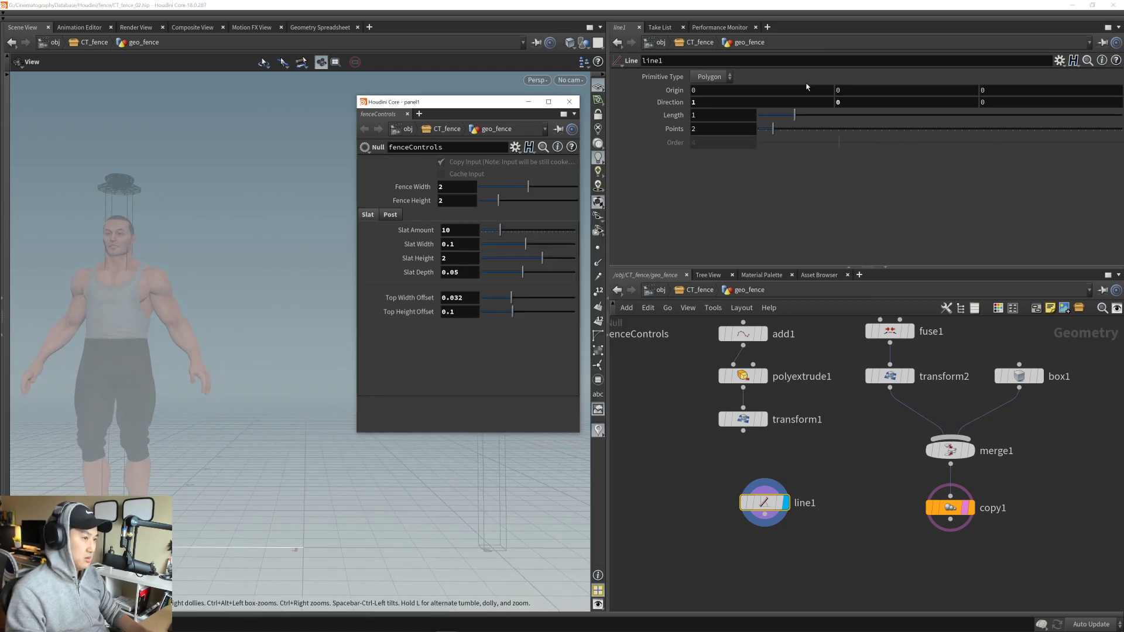
right_click(712, 115)
click(777, 234)
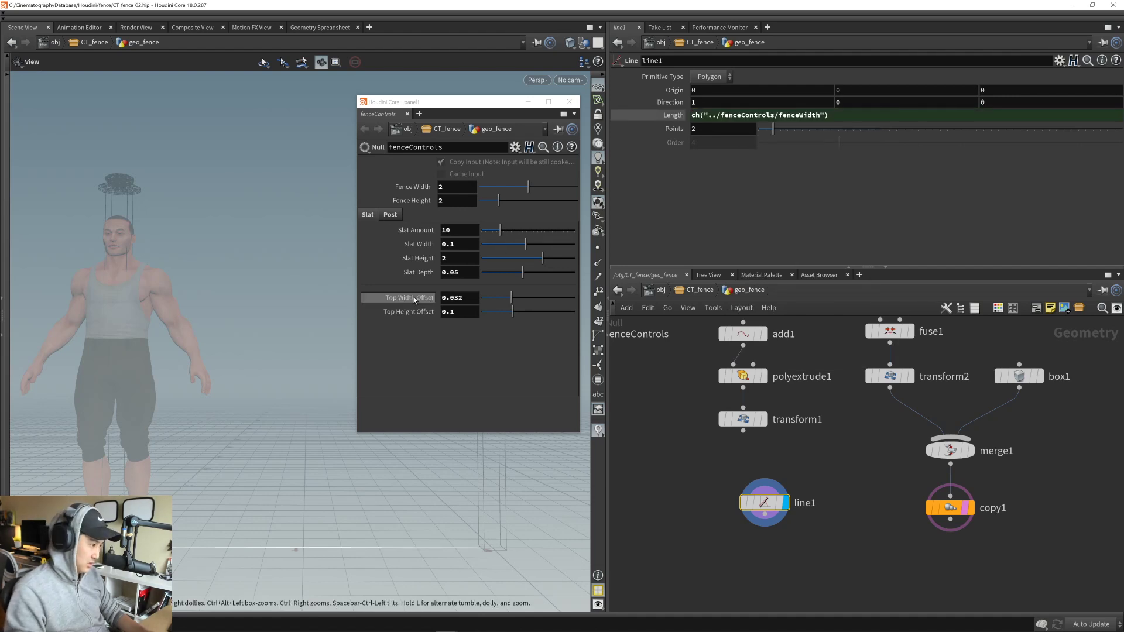
- Extend line1's Length expression to subtract a relative reference to the Post Width parameter of fenceControls
click(390, 215)
right_click(453, 231)
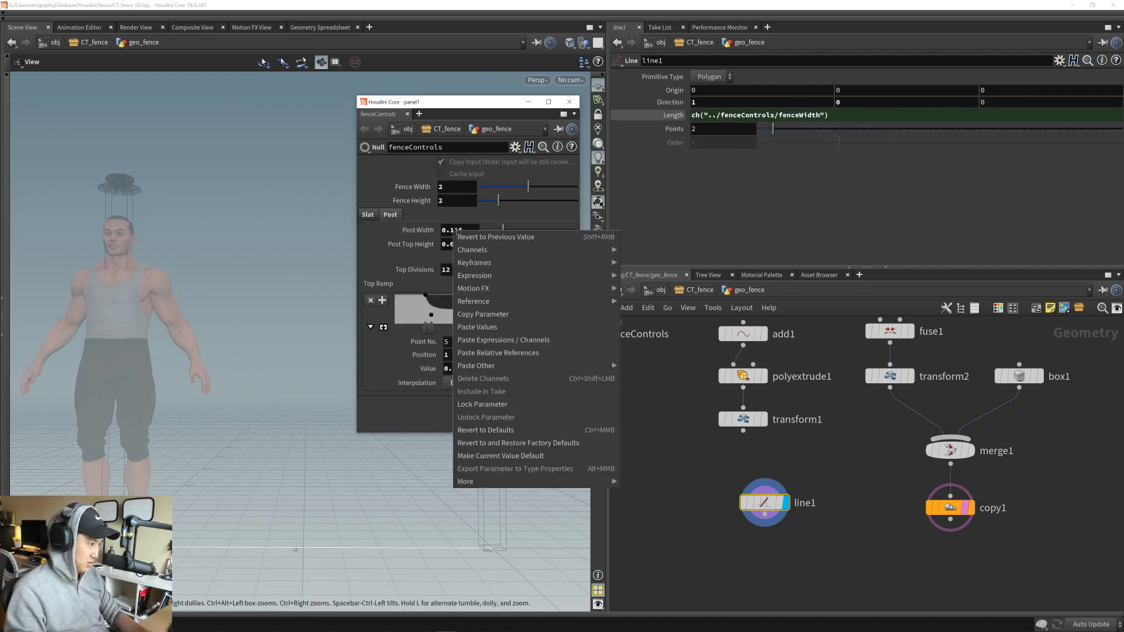
click(491, 315)
click(876, 119)
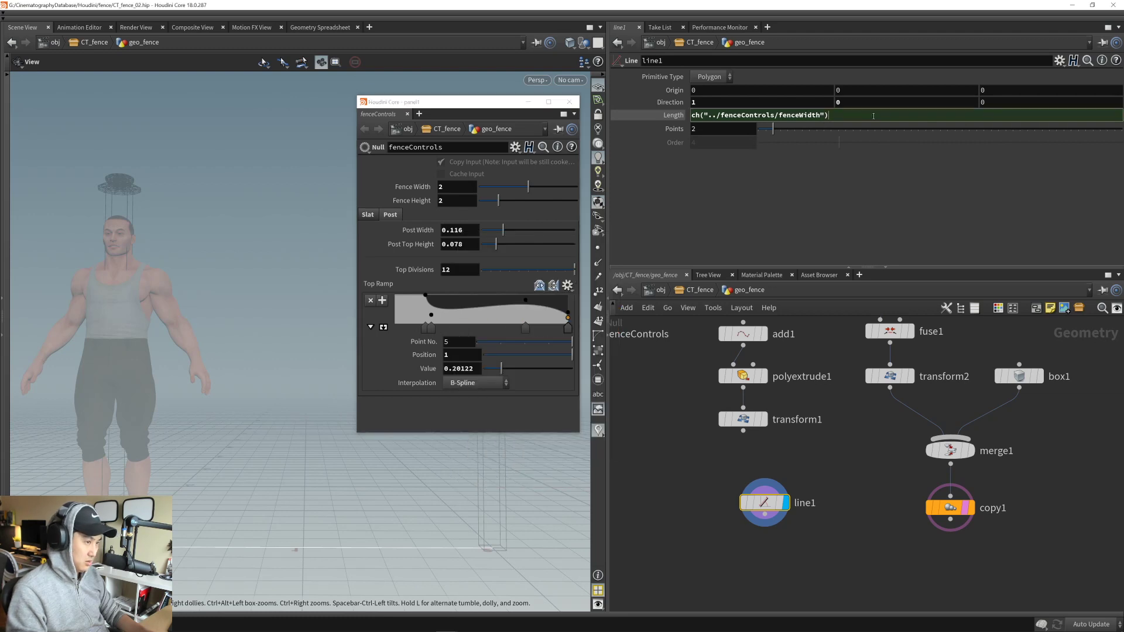
right_click(879, 119)
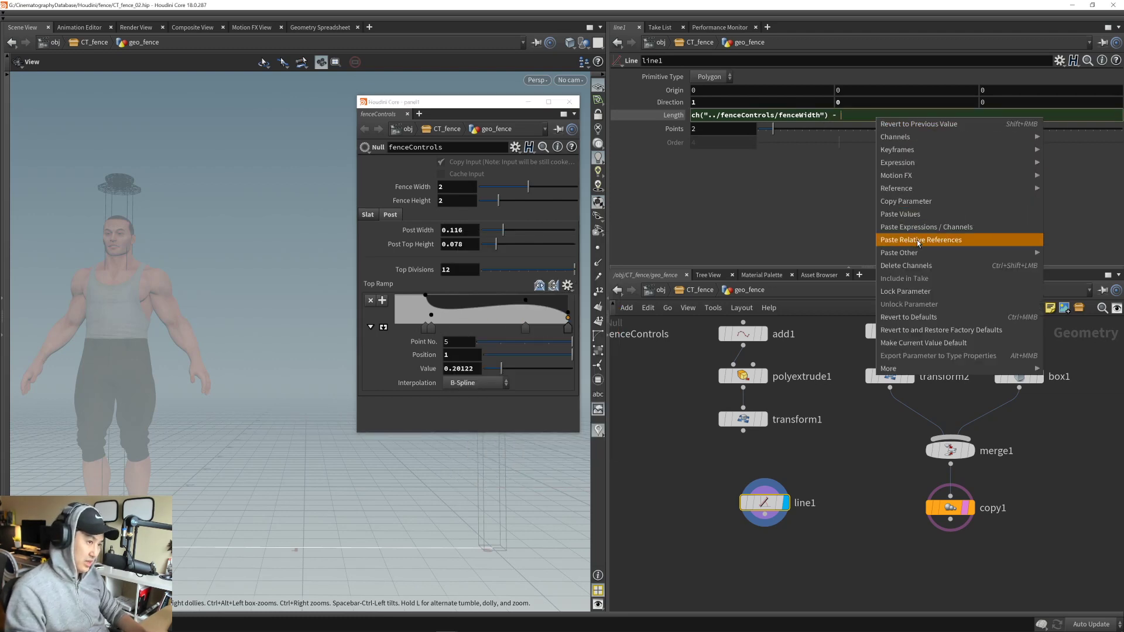
click(919, 240)
key(Return)
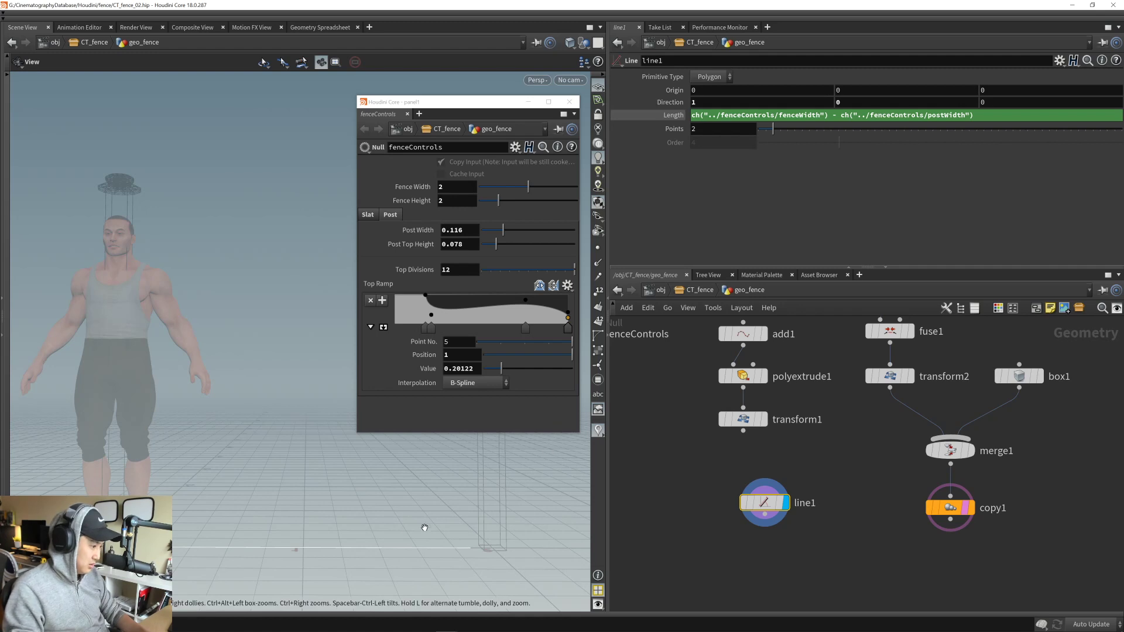
right_drag(380, 528, 391, 535)
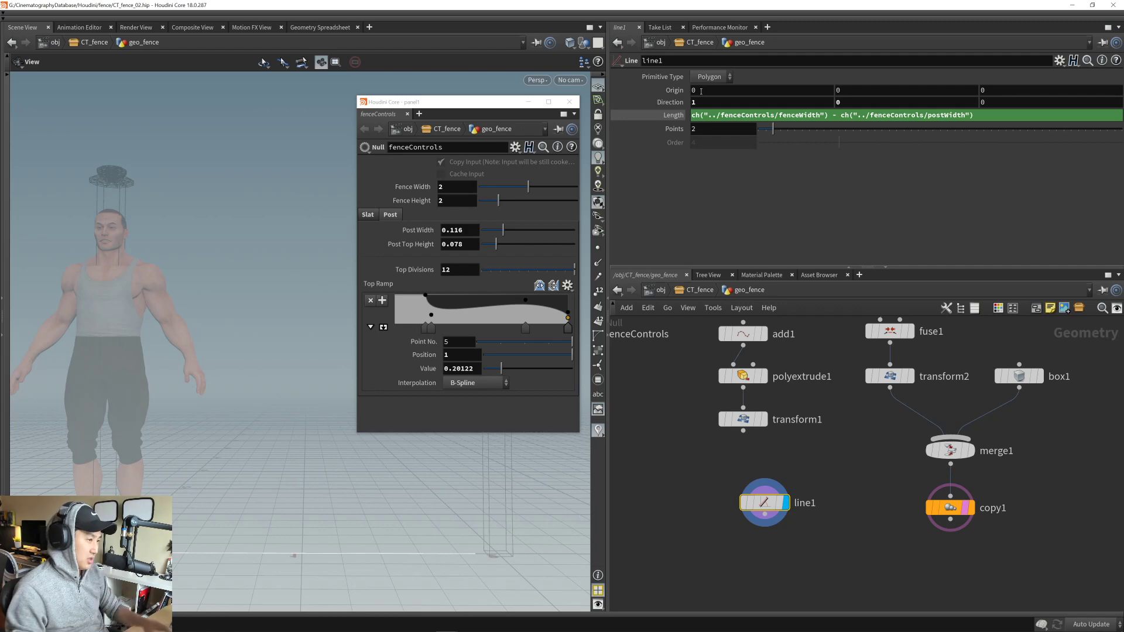
- Add a Transform node after line1 and display its output
click(797, 553)
middle_drag(796, 552, 787, 527)
click(755, 488)
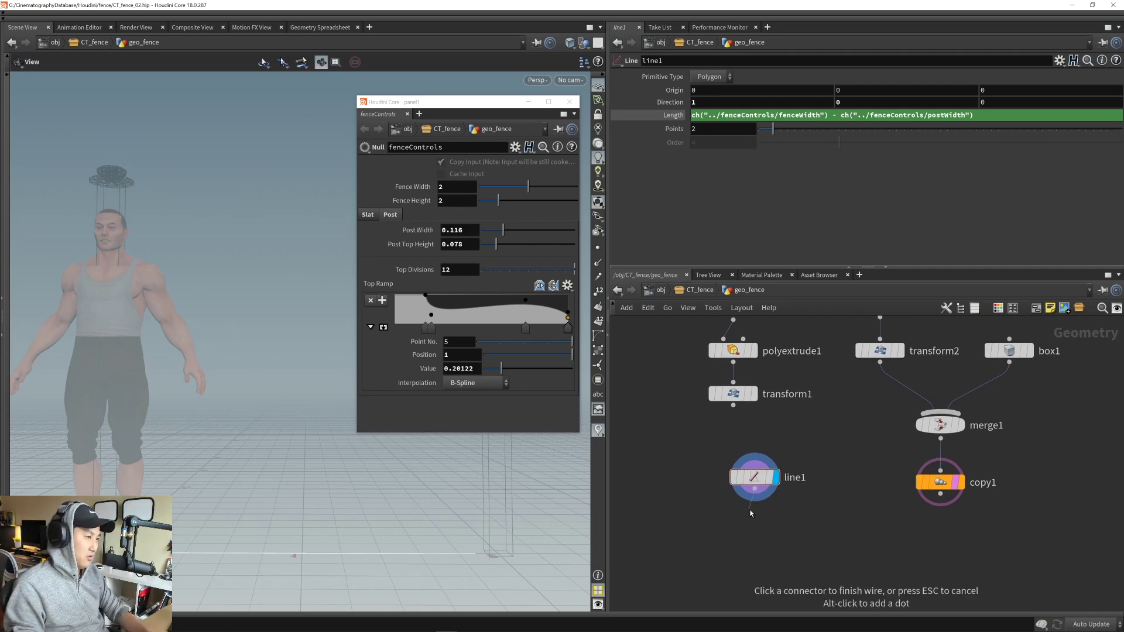
key(Tab)
text(tran)
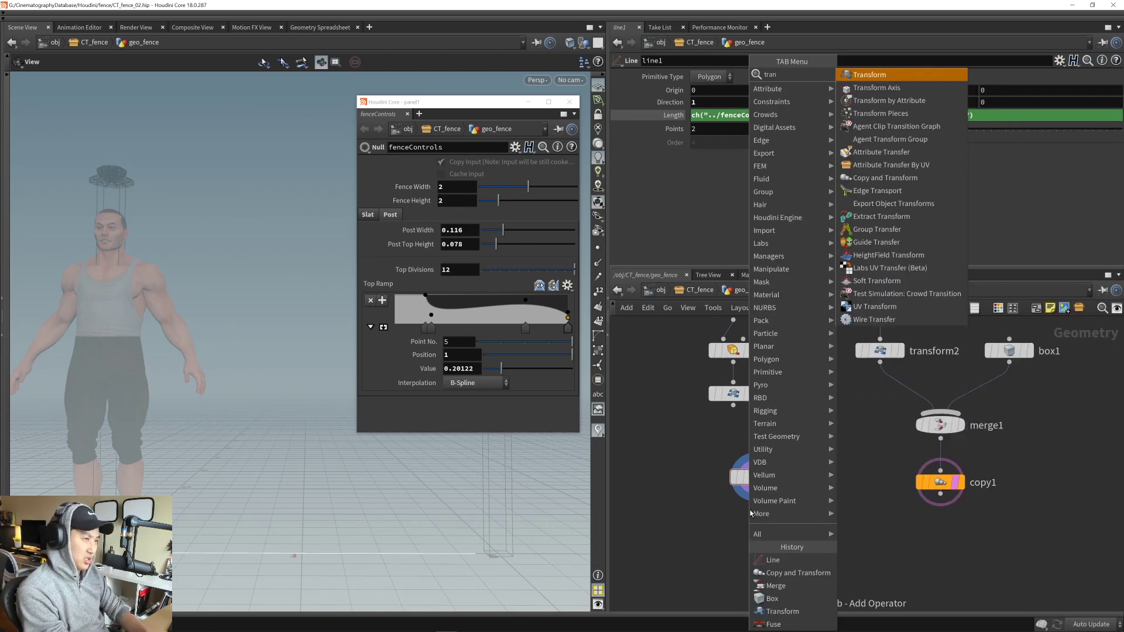
text(sform)
key(Return)
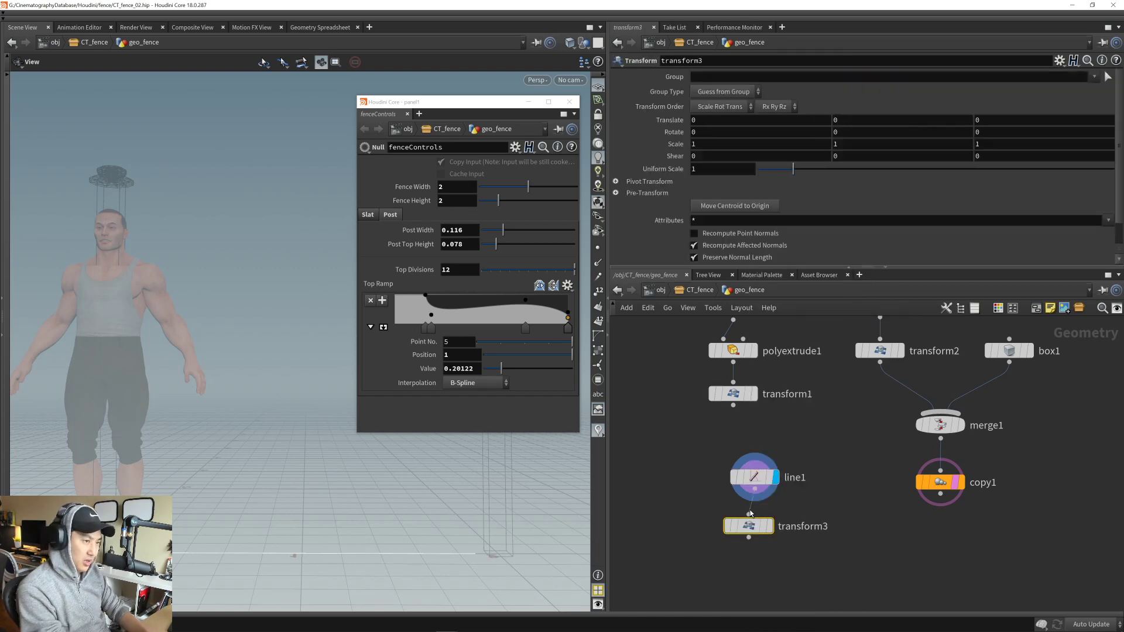
click(755, 502)
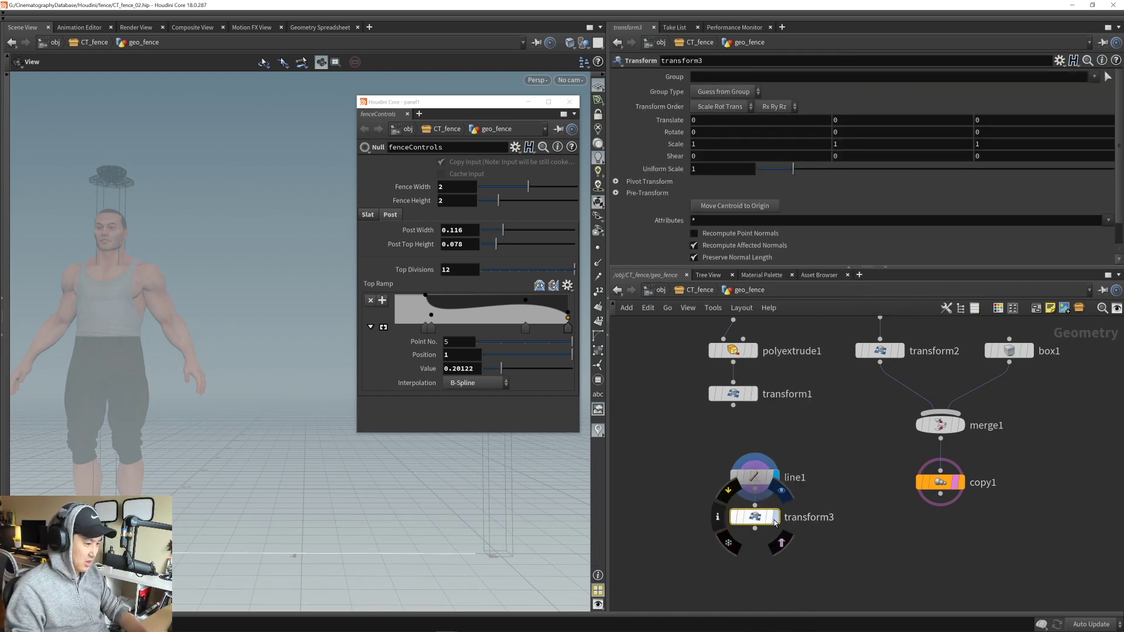
drag(431, 528, 285, 538)
right_drag(338, 540, 320, 544)
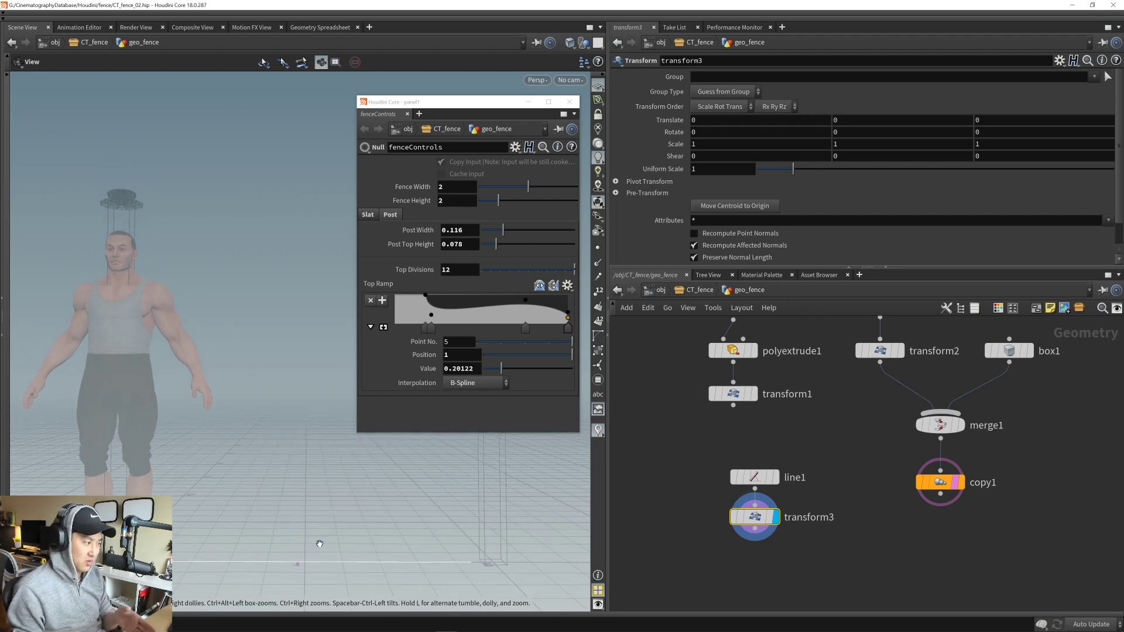
mouse_move(701, 504)
middle_down()
mouse_move(710, 484)
mouse_move(702, 508)
middle_up()
mouse_move(758, 498)
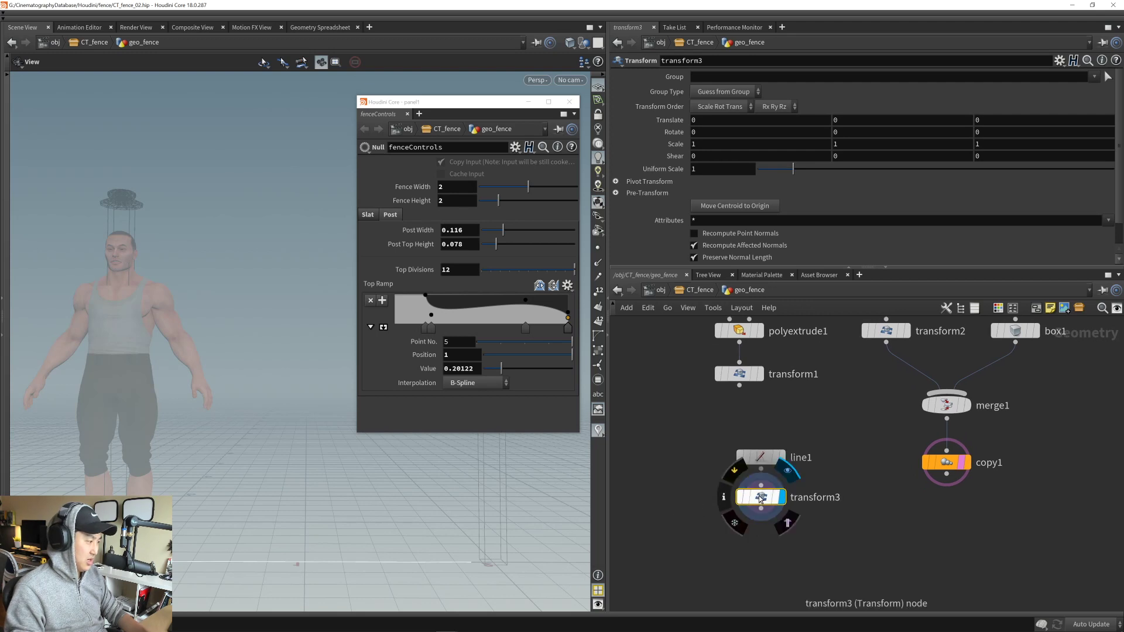
- Link transform3's X translate to the Post Width parameter of fenceControls with a relative reference, multiplied by .5
right_click(463, 229)
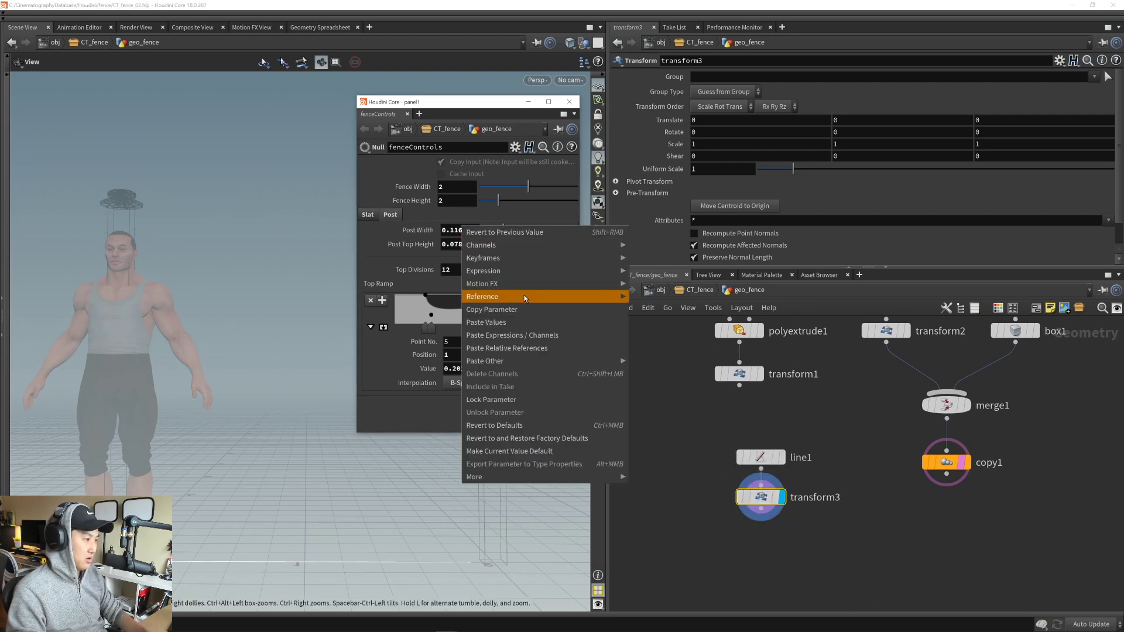
click(528, 310)
right_click(745, 125)
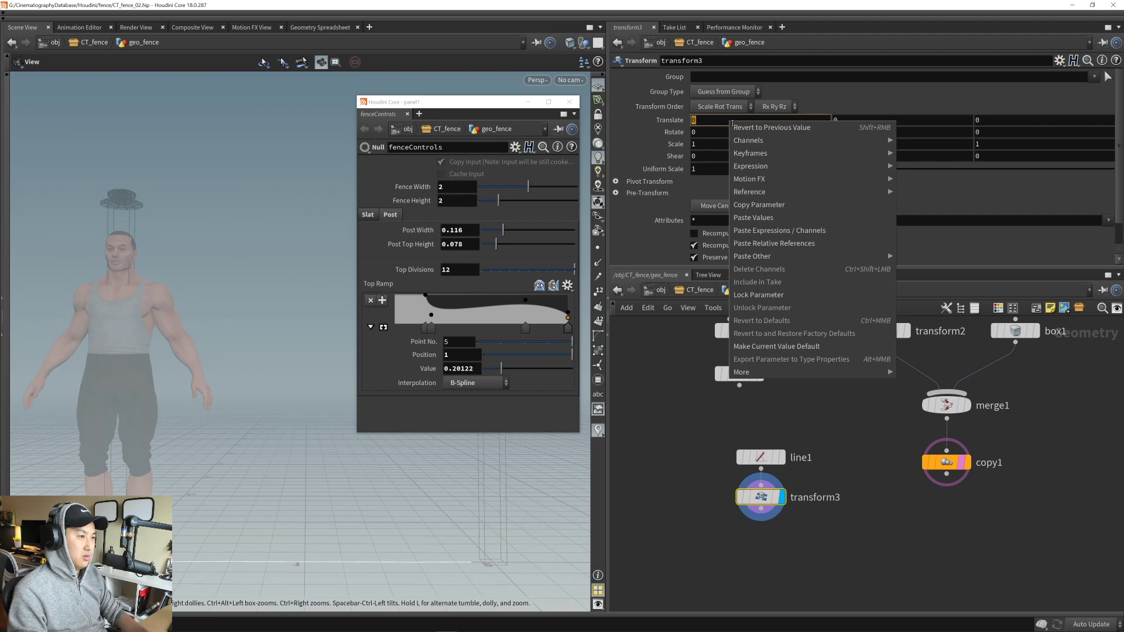
click(785, 251)
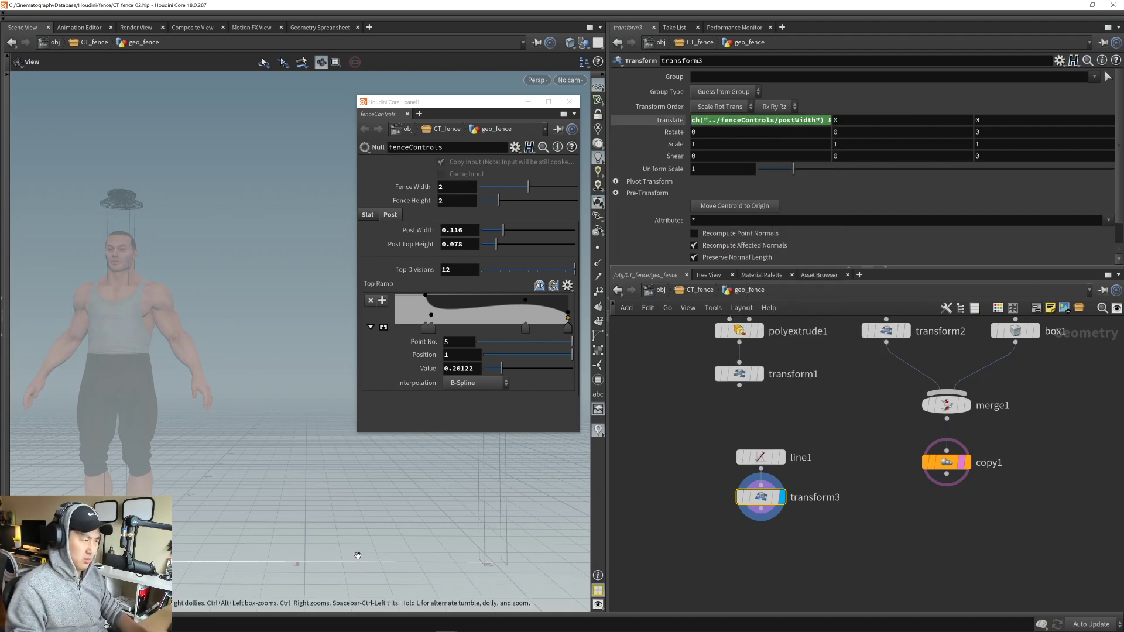
click(825, 120)
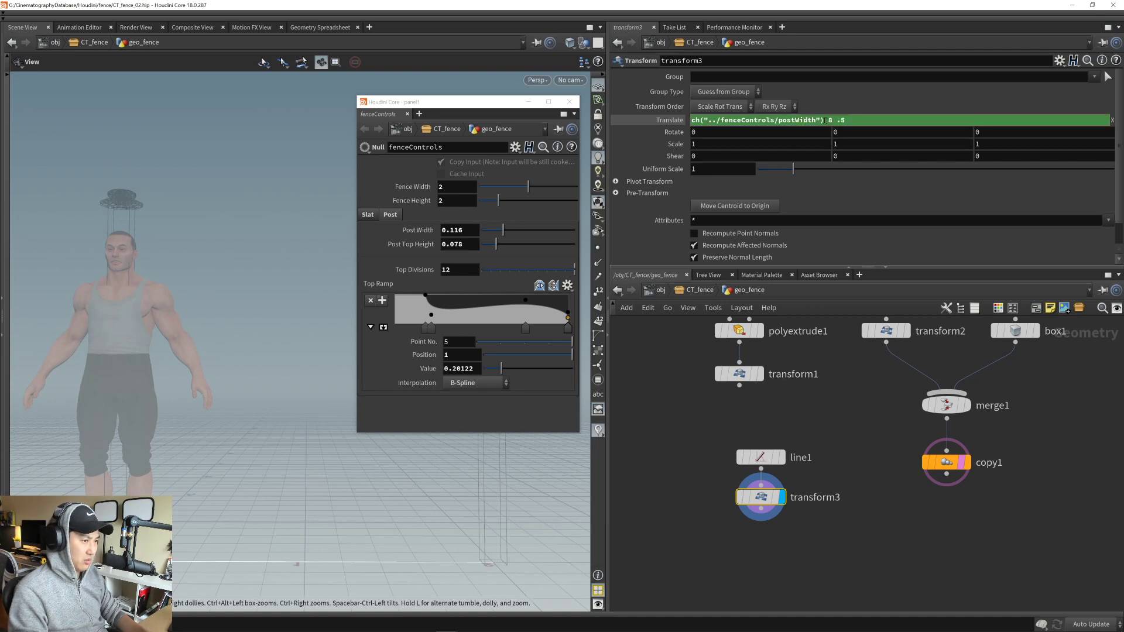
text(8)
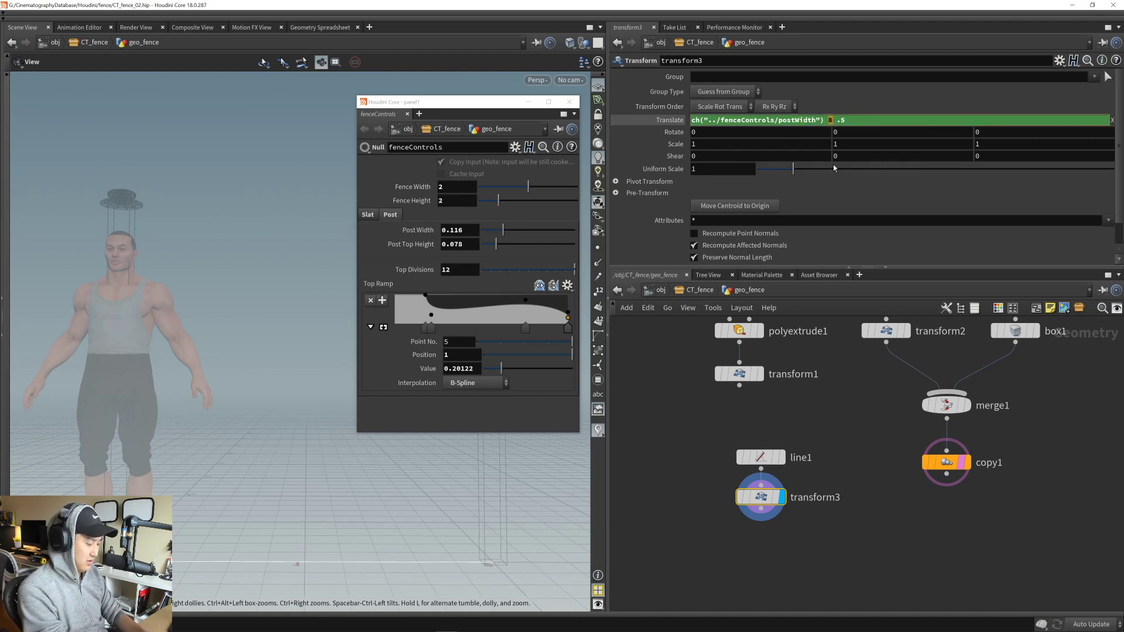
key(Return)
drag(321, 505, 374, 514)
right_drag(374, 513, 279, 533)
drag(278, 532, 233, 518)
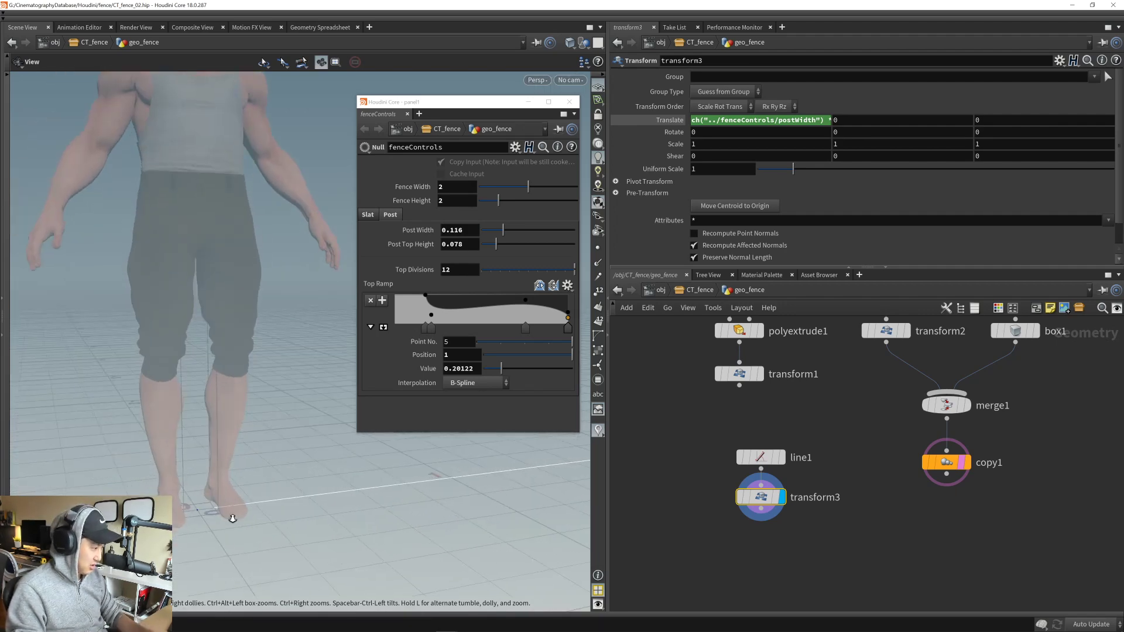
right_drag(233, 517, 276, 514)
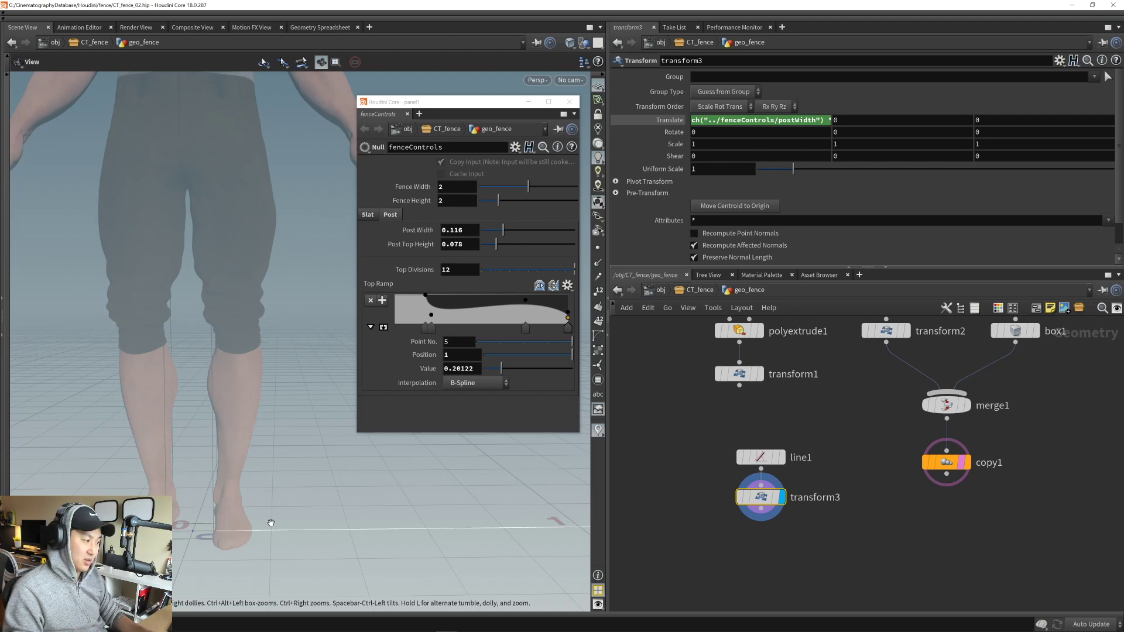
- Set line1's Points to 11 and turn on point display in the viewport
click(760, 457)
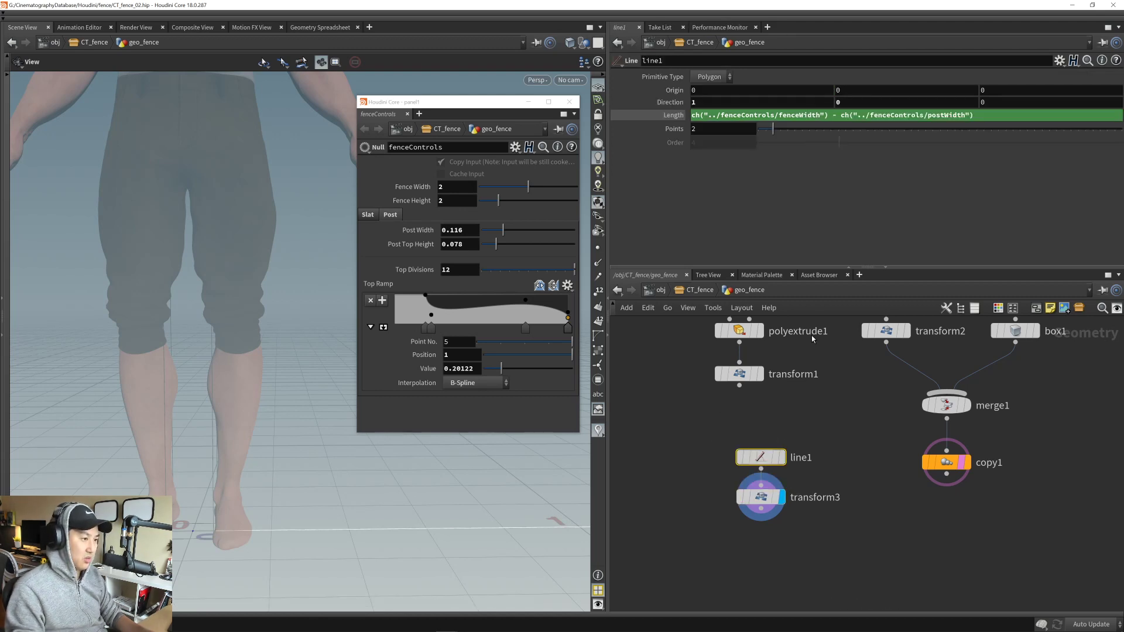
mouse_move(854, 137)
mouse_down()
mouse_move(936, 132)
mouse_move(841, 139)
mouse_up()
click(598, 248)
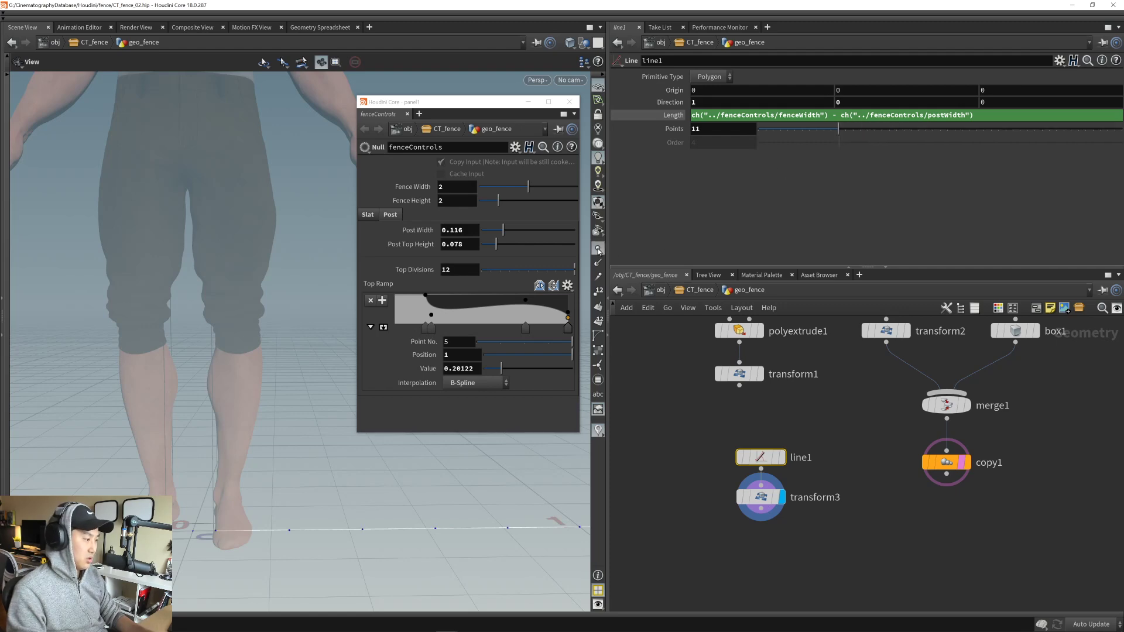
- Examine how the line's points are distributed between the two fence posts
scroll(391, 517, down, 3)
middle_drag(391, 517, 246, 490)
scroll(247, 490, down, 2)
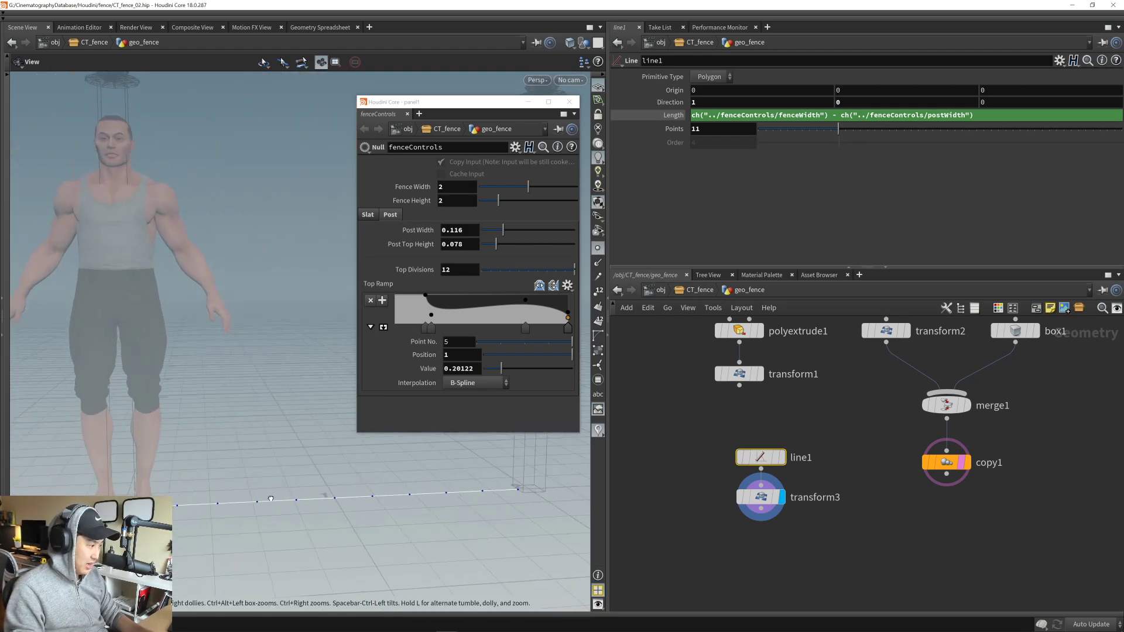
scroll(178, 520, up, 3)
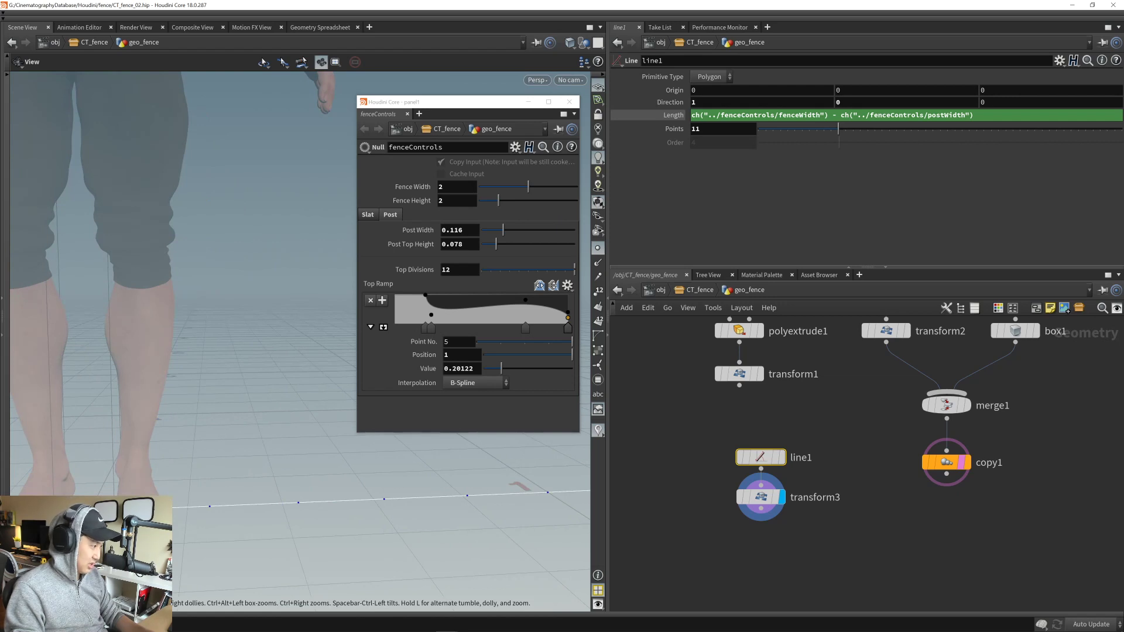
mouse_move(375, 508)
mouse_down()
mouse_move(384, 511)
mouse_move(329, 498)
mouse_move(387, 512)
mouse_up()
scroll(353, 510, down, 3)
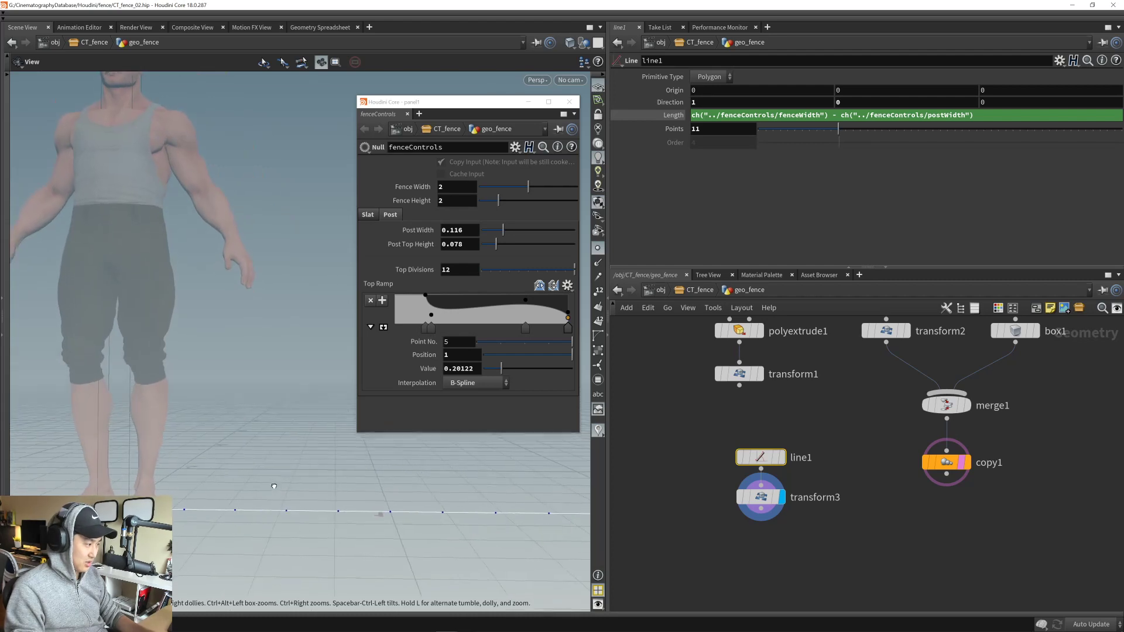
middle_drag(328, 504, 254, 497)
drag(254, 497, 307, 497)
right_drag(307, 498, 337, 497)
middle_drag(336, 497, 328, 495)
drag(327, 495, 309, 509)
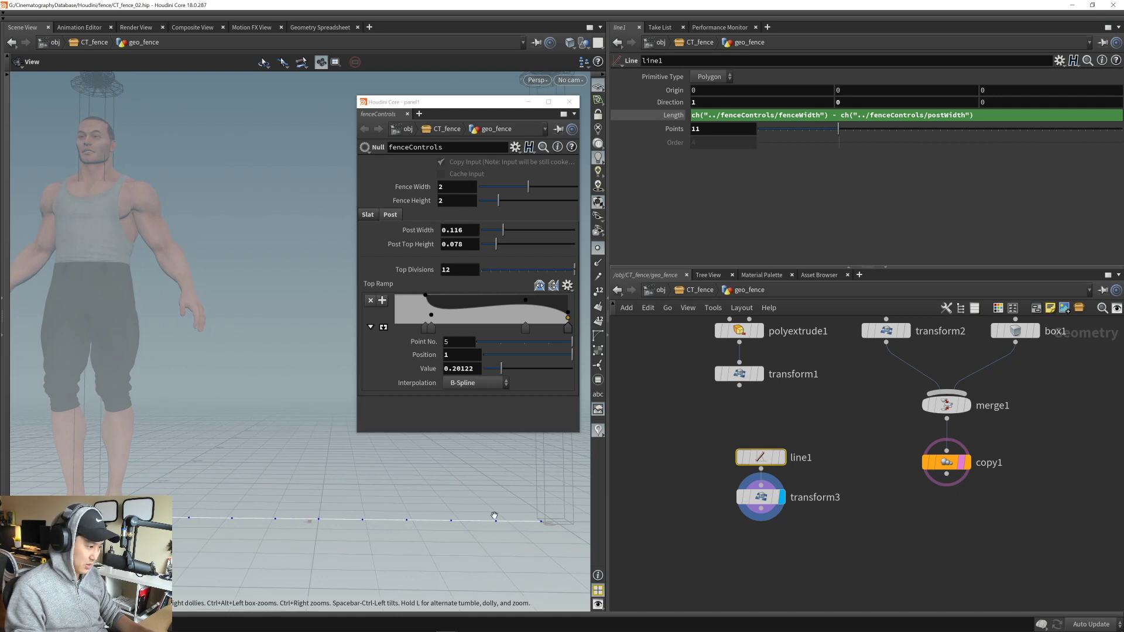
drag(455, 509, 347, 501)
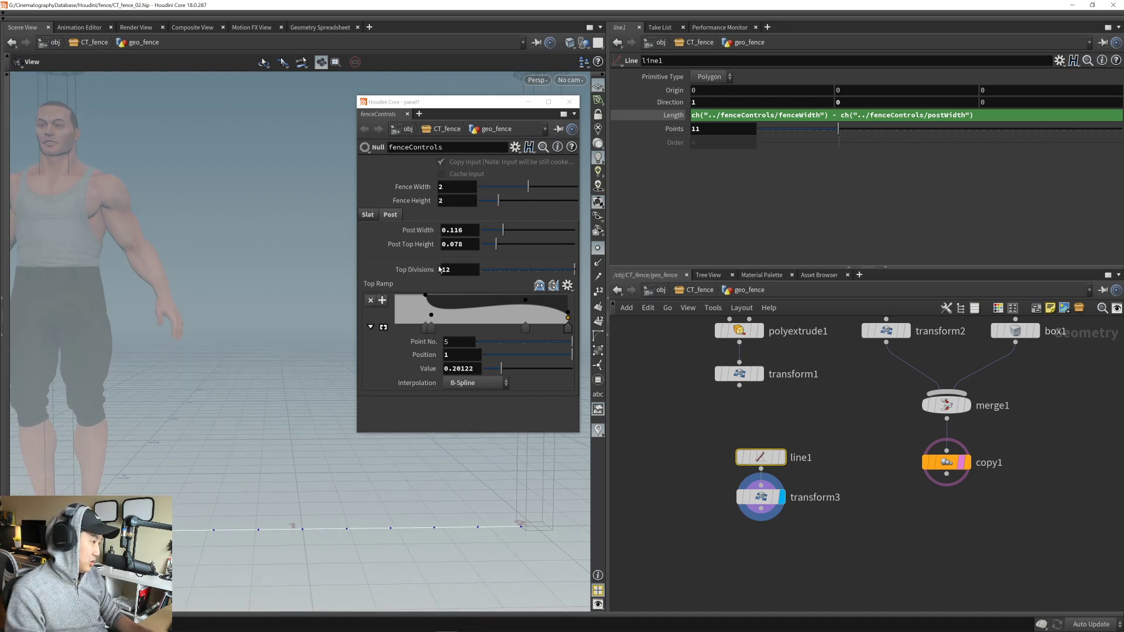
- Show the Slat parameters of fenceControls and remove the .5 multiplier from transform3's X translate expression
click(372, 215)
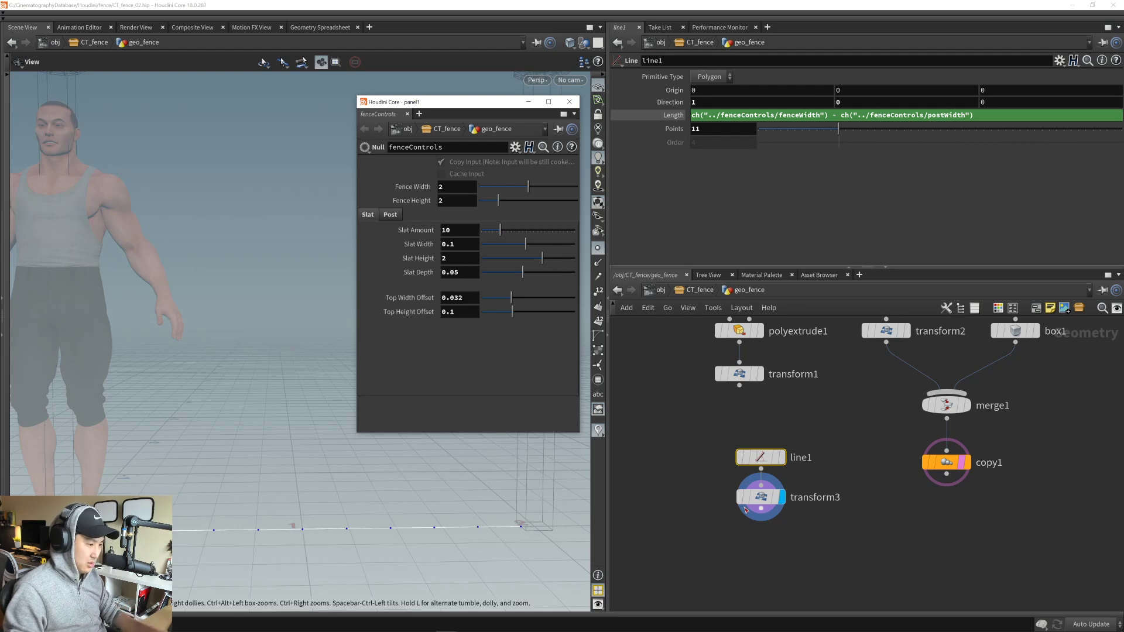
click(760, 497)
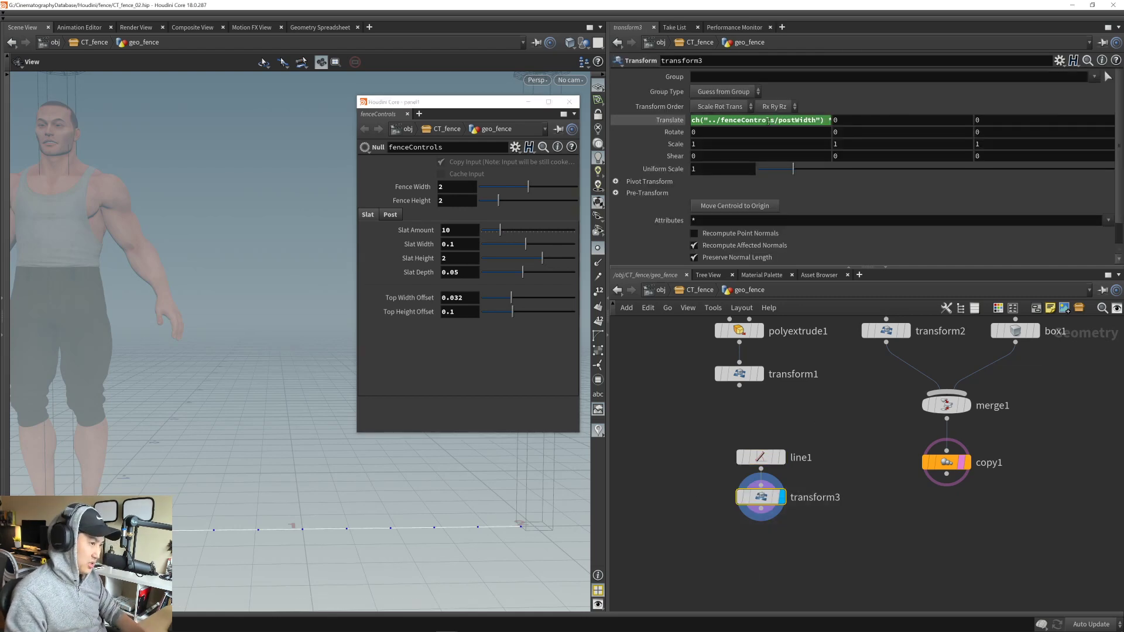
click(768, 120)
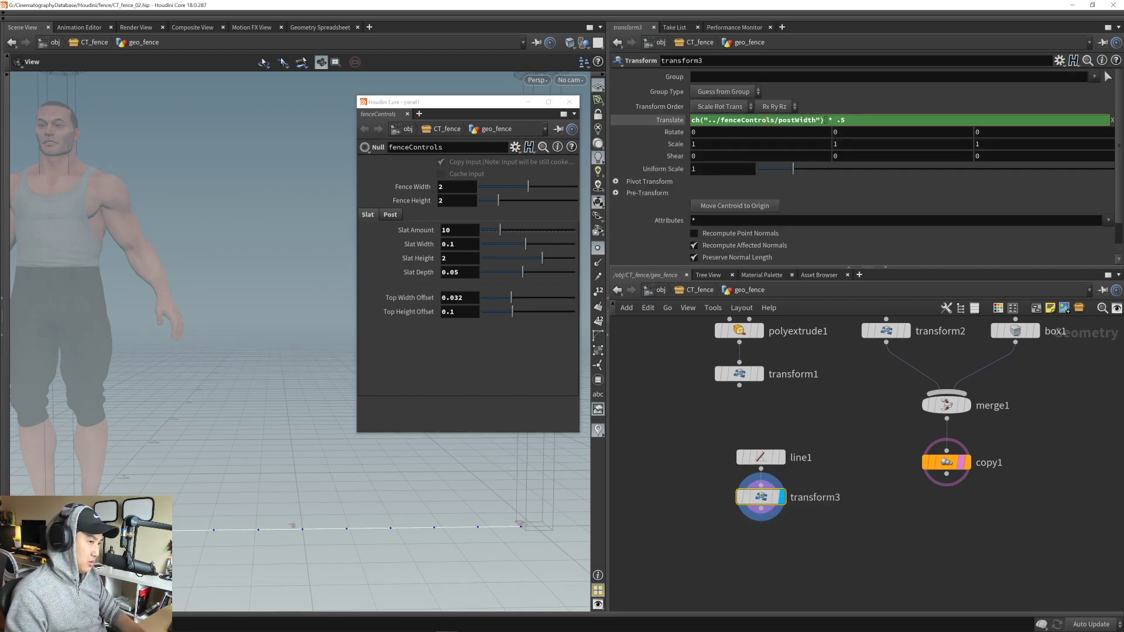
key(shift+End)
key(BackSpace)
key(Return)
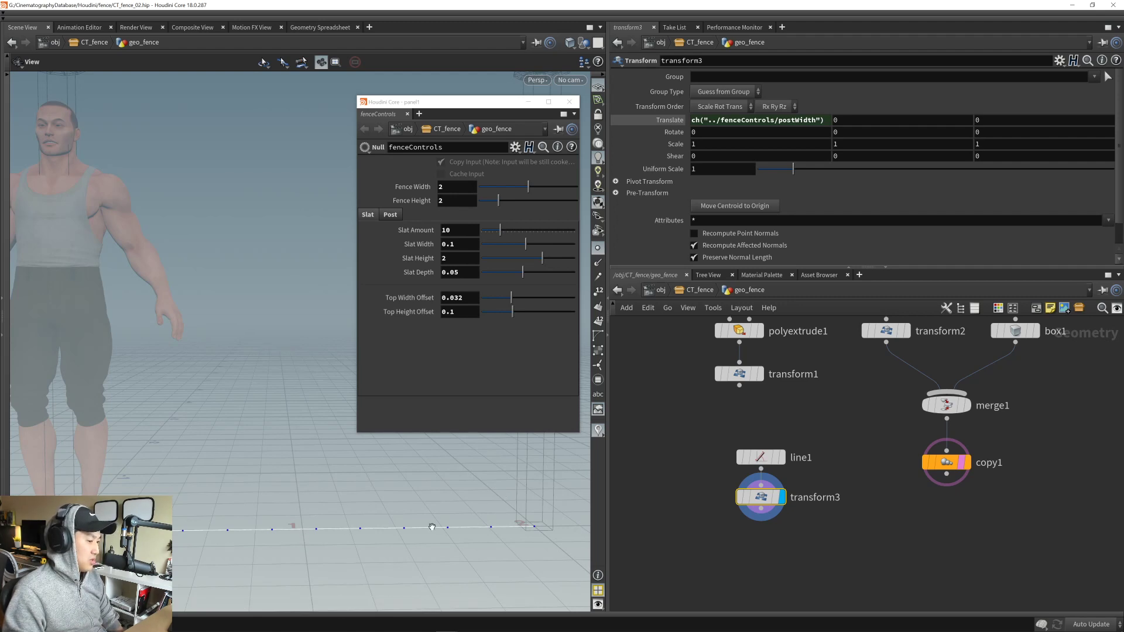
- Multiply the Post Width reference by 2 in line1's Length expression
click(770, 459)
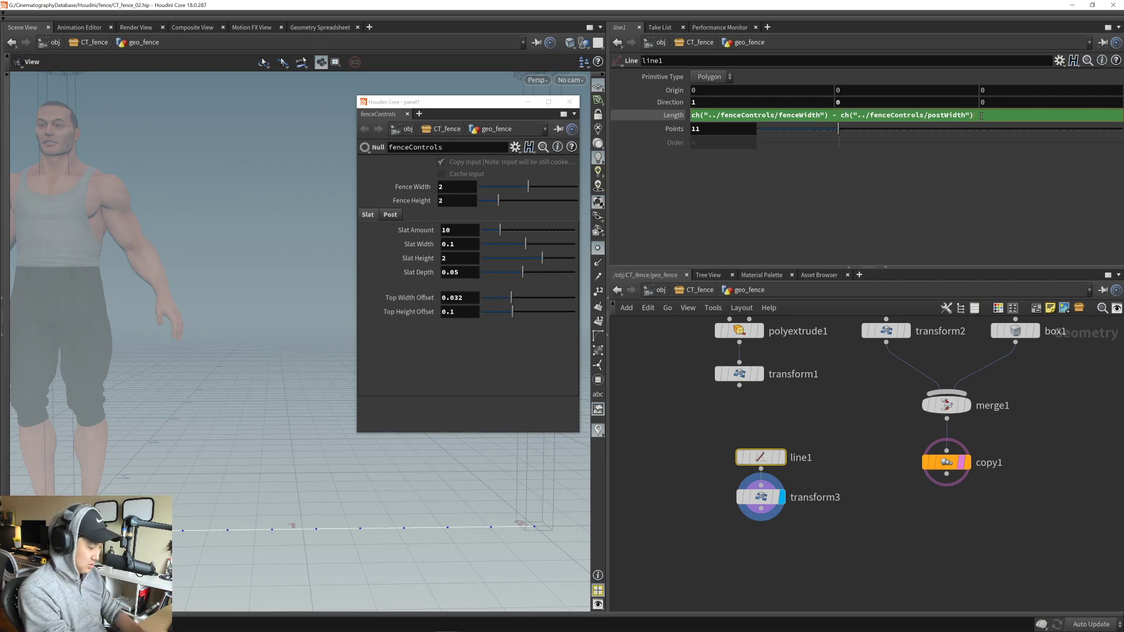
key(Return)
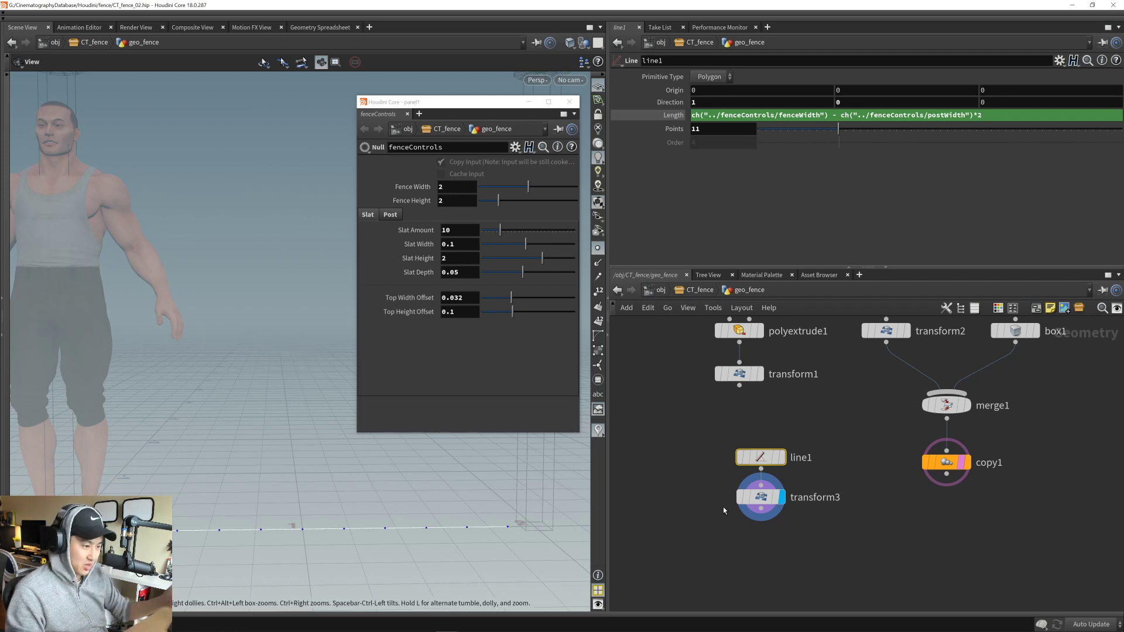
- Add a Copy to Points node below transform3 and connect transform3 to its target points input
middle_drag(725, 539, 789, 542)
scroll(788, 543, down, 3)
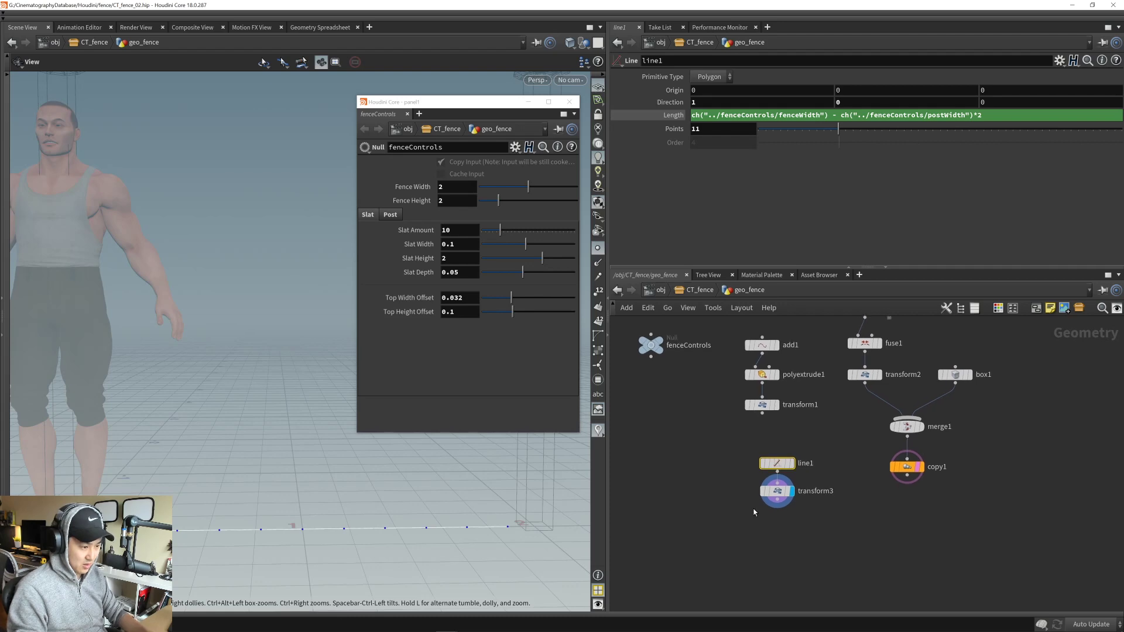
middle_drag(698, 490, 721, 481)
key(Tab)
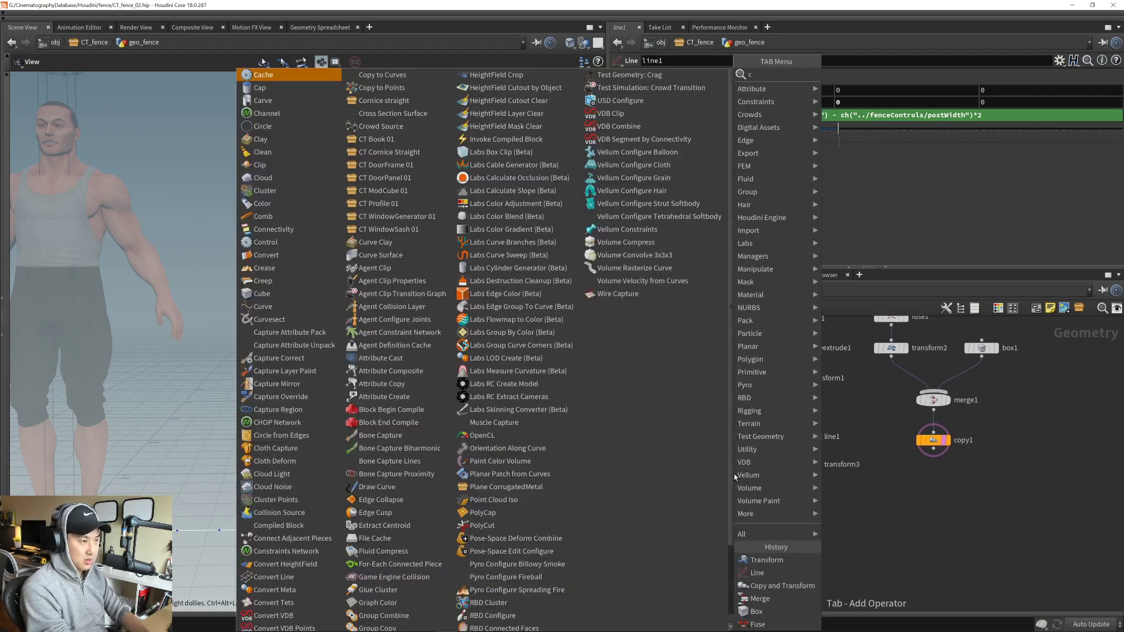
text(copy to poin)
key(Return)
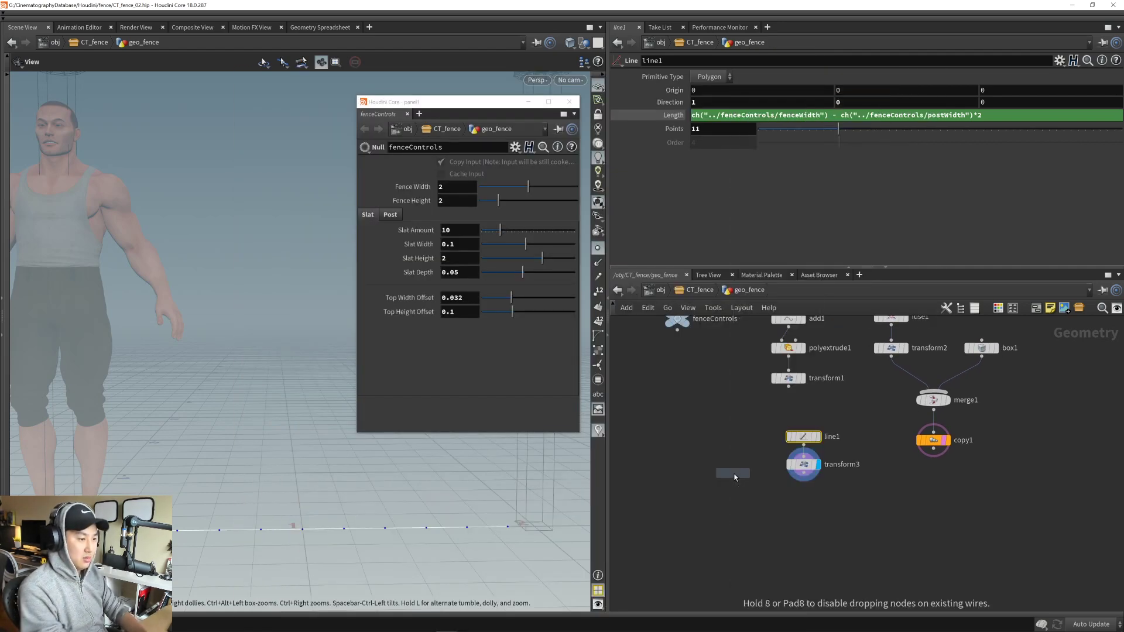
click(747, 513)
scroll(730, 468, up, 1)
scroll(730, 468, up, 3)
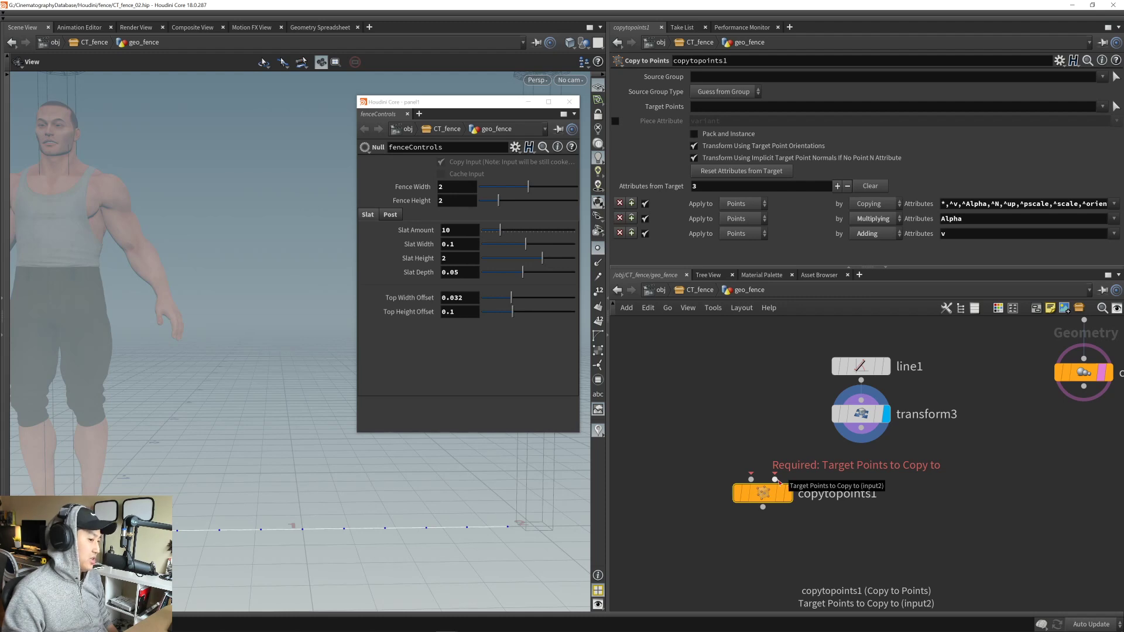
drag(776, 480, 861, 428)
mouse_move(767, 515)
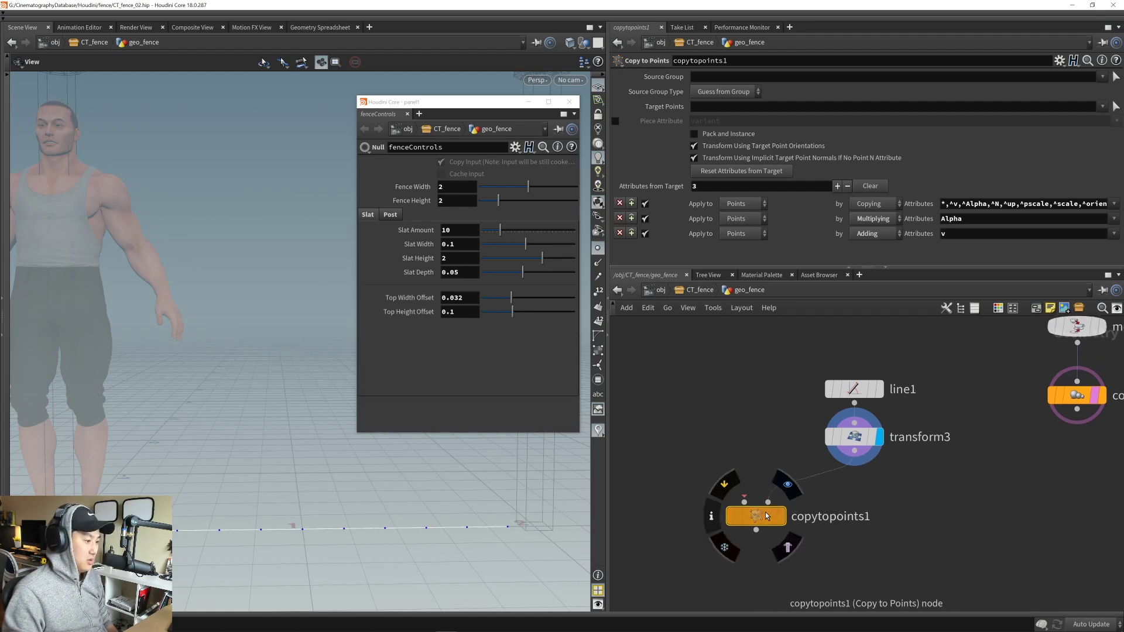
- Connect the slat geometry from transform1 to copytopoints1's source input and display copytopoints1
scroll(768, 515, down, 5)
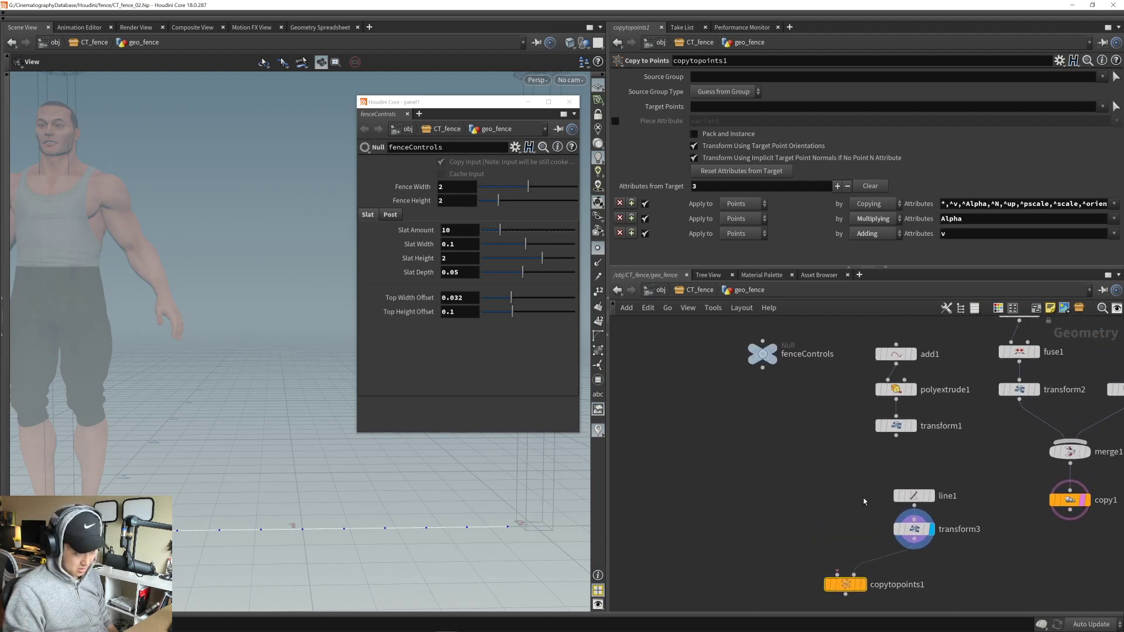
drag(739, 347, 791, 513)
click(780, 542)
scroll(785, 538, up, 4)
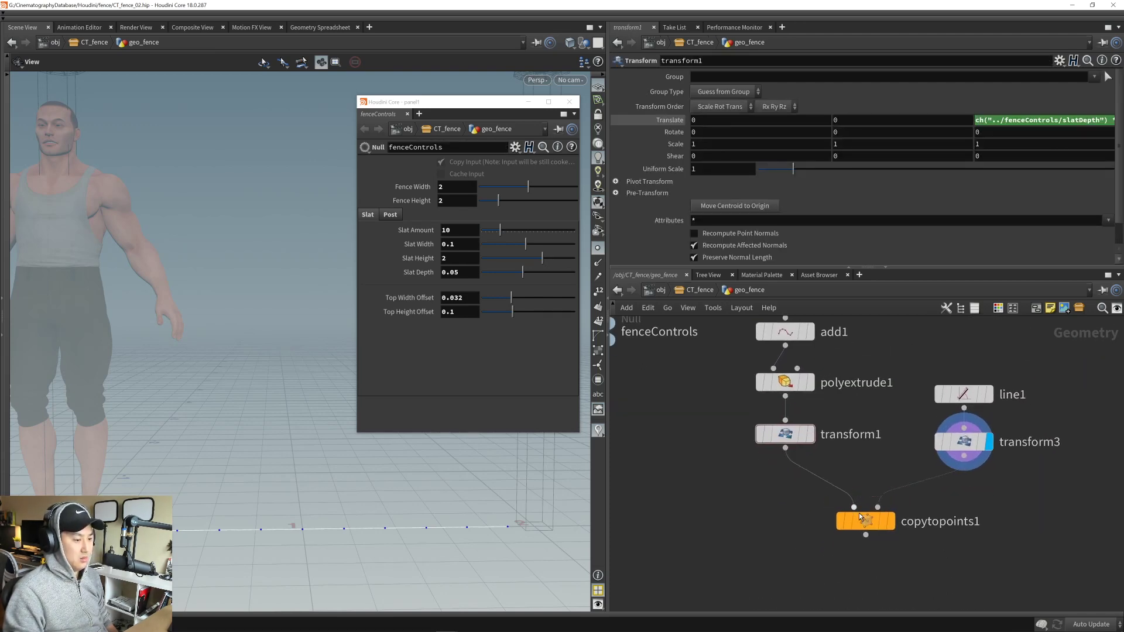
click(892, 522)
- Inspect the copied slats and their placement between the fence posts from several angles
right_drag(419, 460, 370, 465)
middle_drag(370, 465, 383, 551)
right_drag(382, 551, 331, 502)
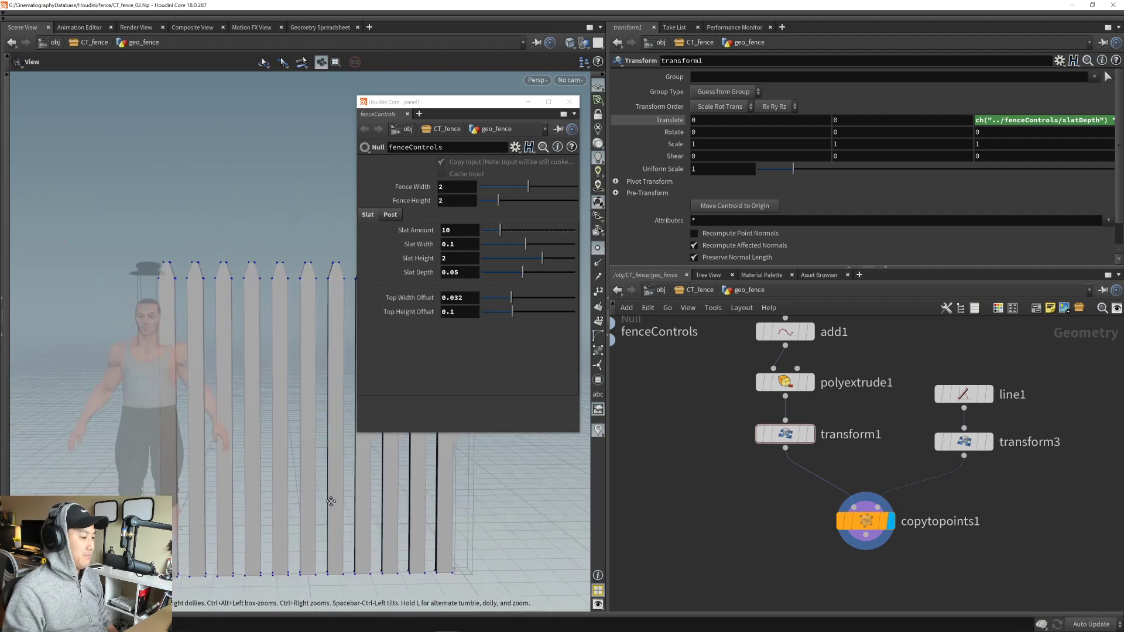
middle_drag(331, 502, 301, 484)
drag(301, 484, 326, 469)
right_drag(326, 469, 346, 487)
drag(346, 487, 353, 486)
right_drag(354, 486, 344, 502)
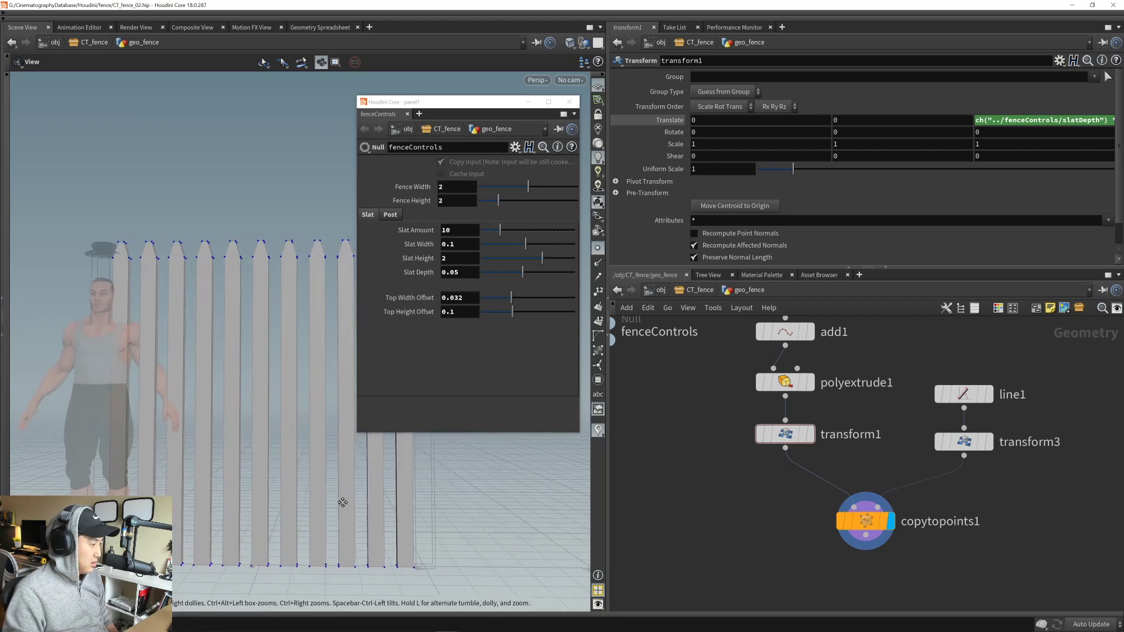
- Resize the floating fenceControls window and examine the slat width and the gaps between the copied slats
drag(344, 502, 345, 491)
right_drag(345, 491, 354, 510)
drag(354, 510, 357, 462)
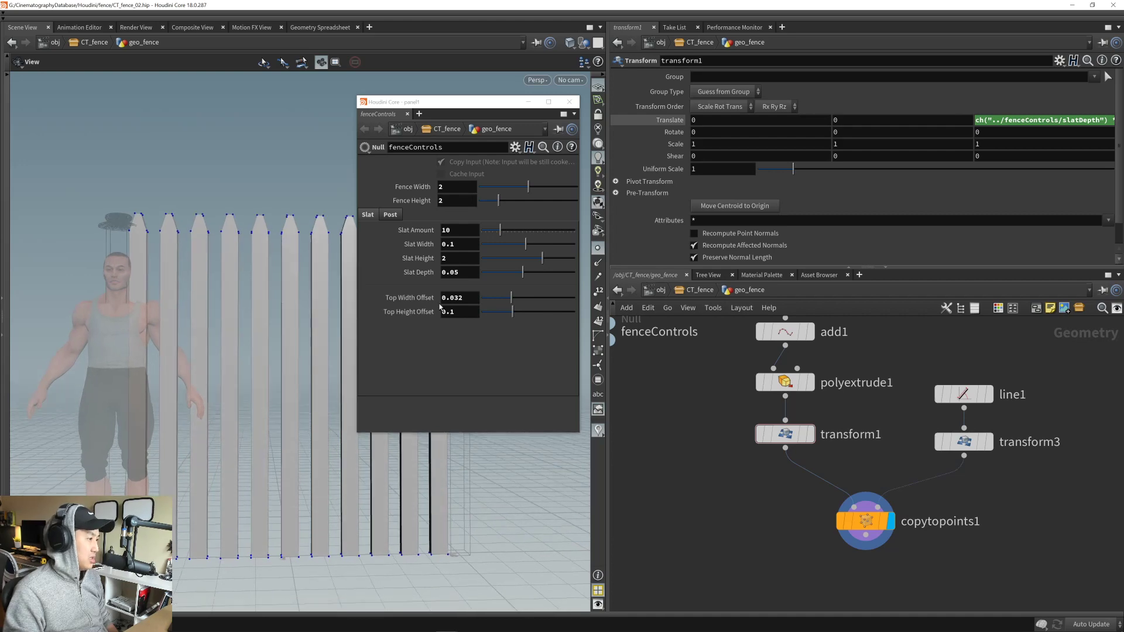
mouse_move(485, 103)
mouse_down()
mouse_move(488, 248)
mouse_move(487, 100)
mouse_up()
middle_drag(321, 419, 402, 536)
right_drag(402, 536, 339, 486)
middle_drag(339, 487, 336, 417)
right_drag(336, 416, 378, 392)
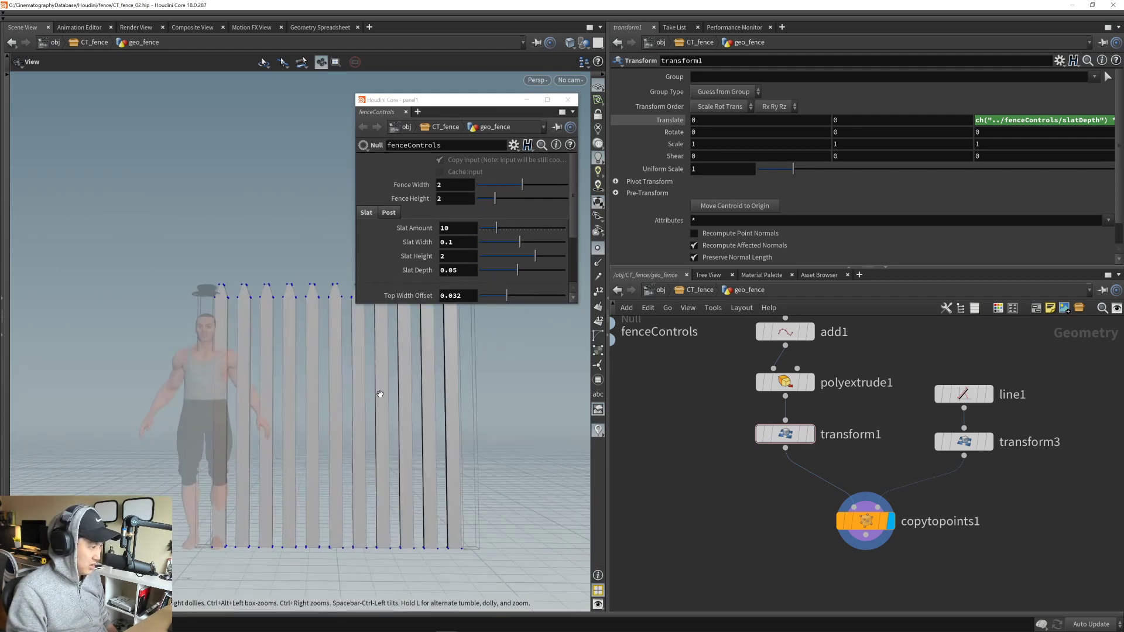
drag(379, 392, 372, 448)
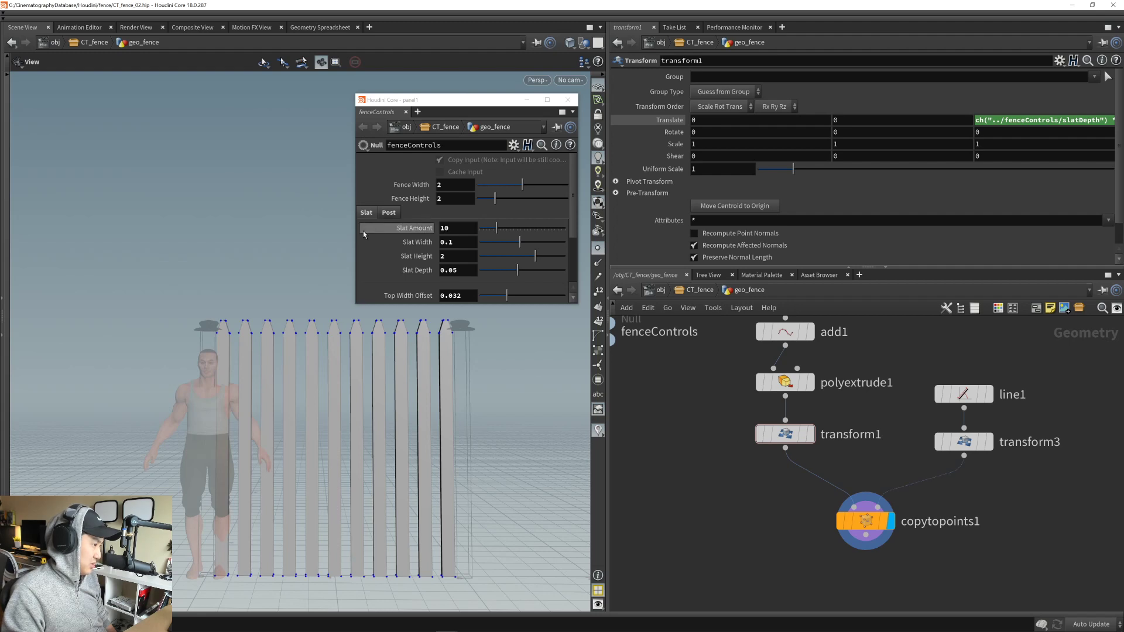
drag(355, 240, 325, 247)
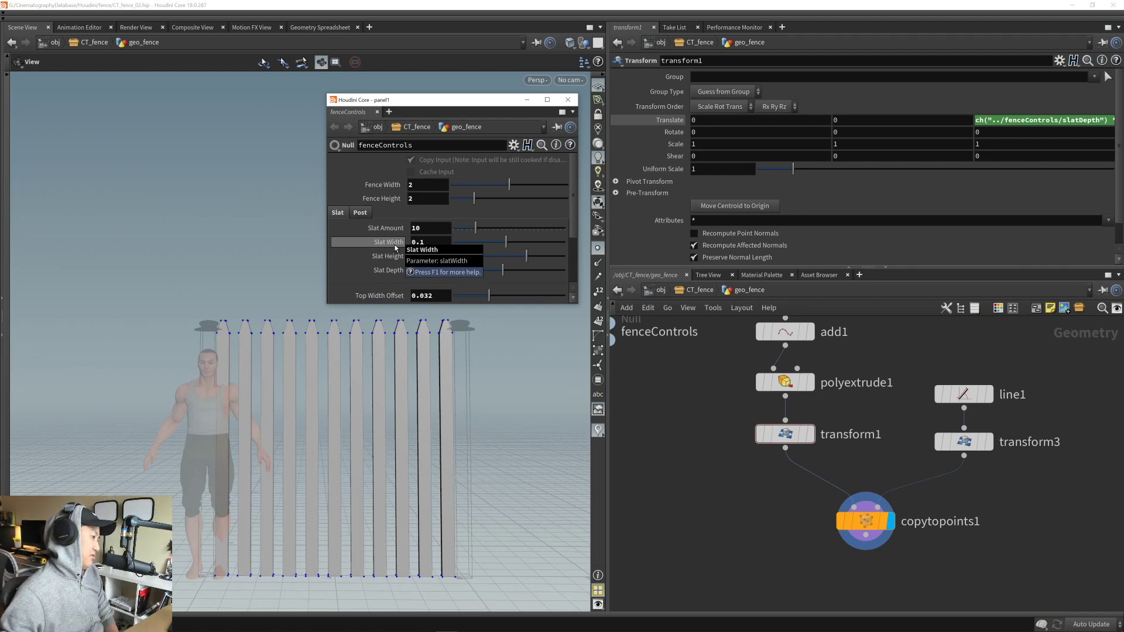
middle_drag(333, 422, 336, 421)
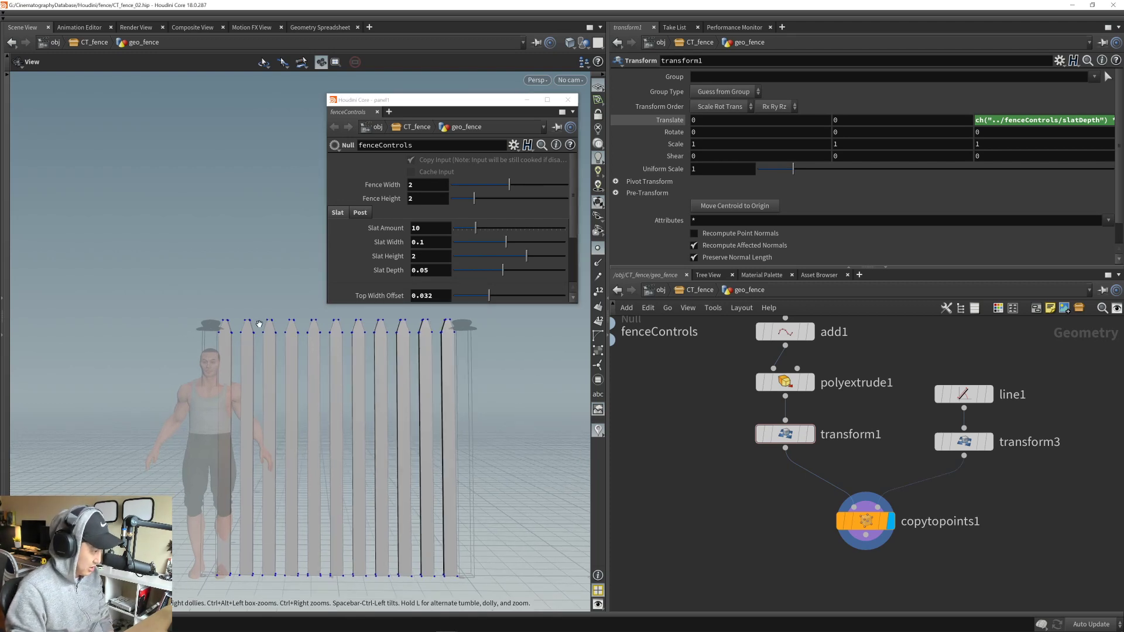
middle_drag(301, 372, 303, 374)
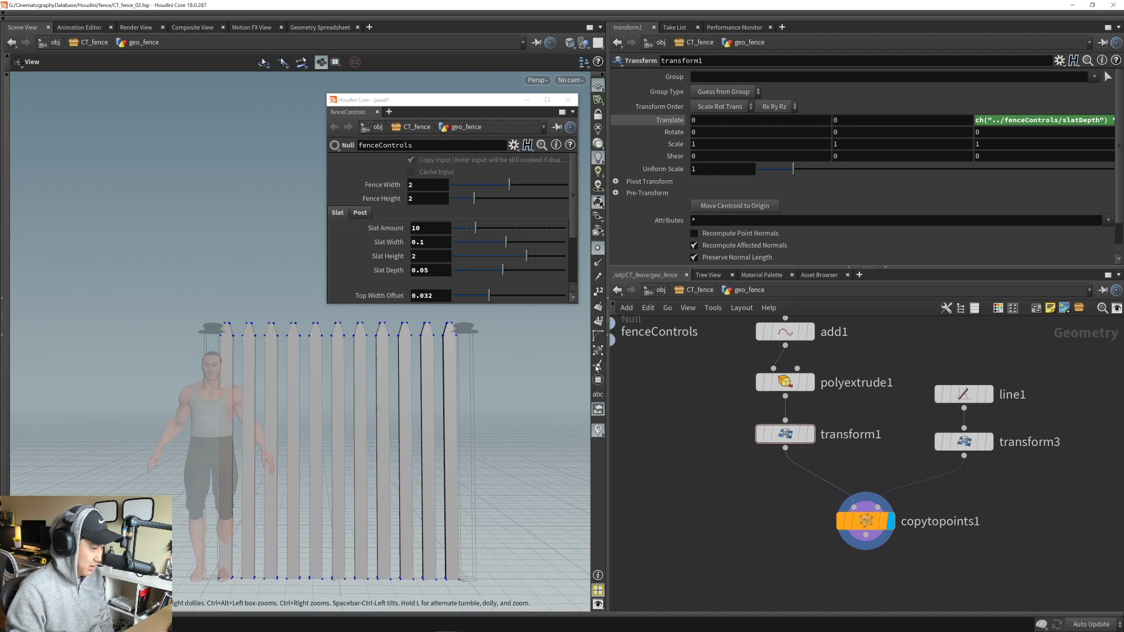
click(433, 240)
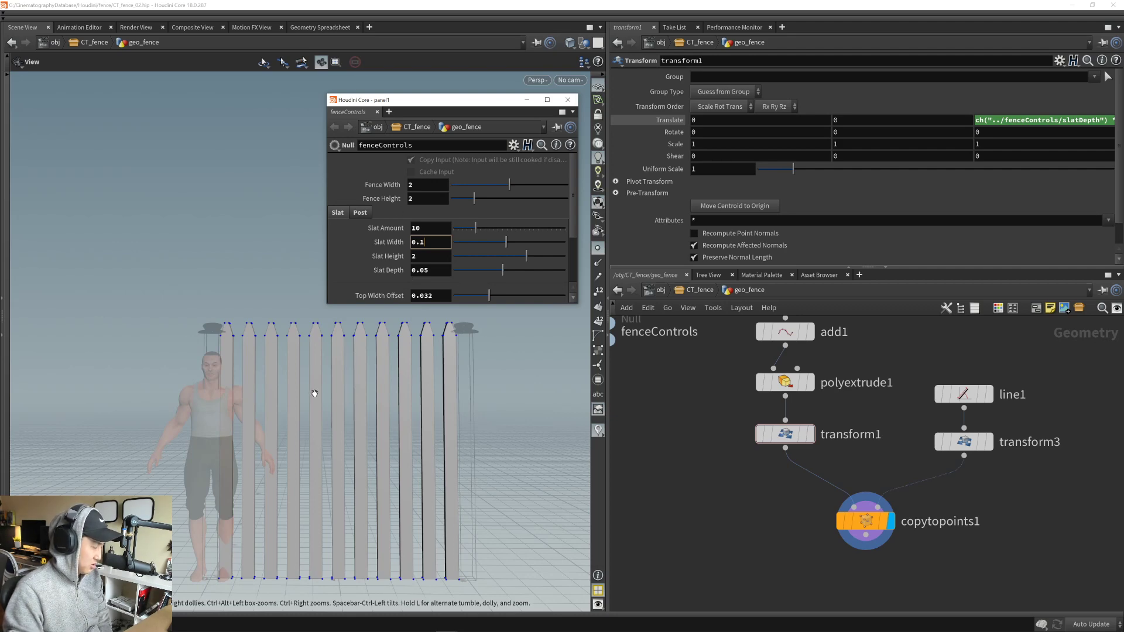
drag(313, 391, 434, 460)
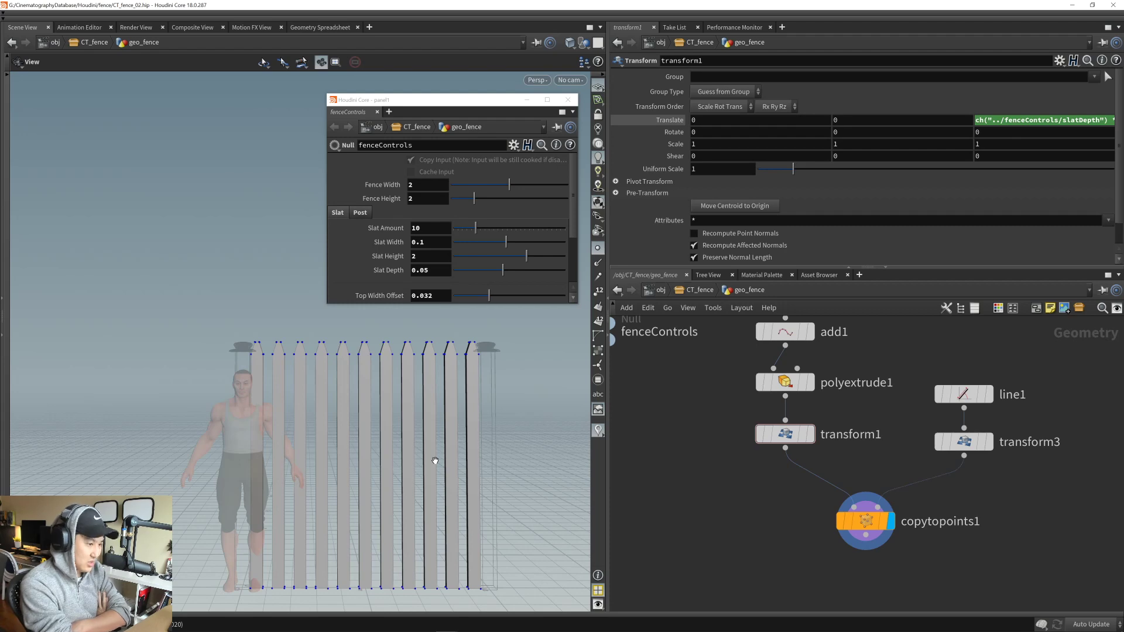
- Display add1, line1 and transform3 in turn to examine the single slat and the line of copy points between the posts
middle_drag(740, 415, 733, 459)
click(785, 376)
middle_drag(412, 535, 420, 475)
scroll(419, 474, up, 3)
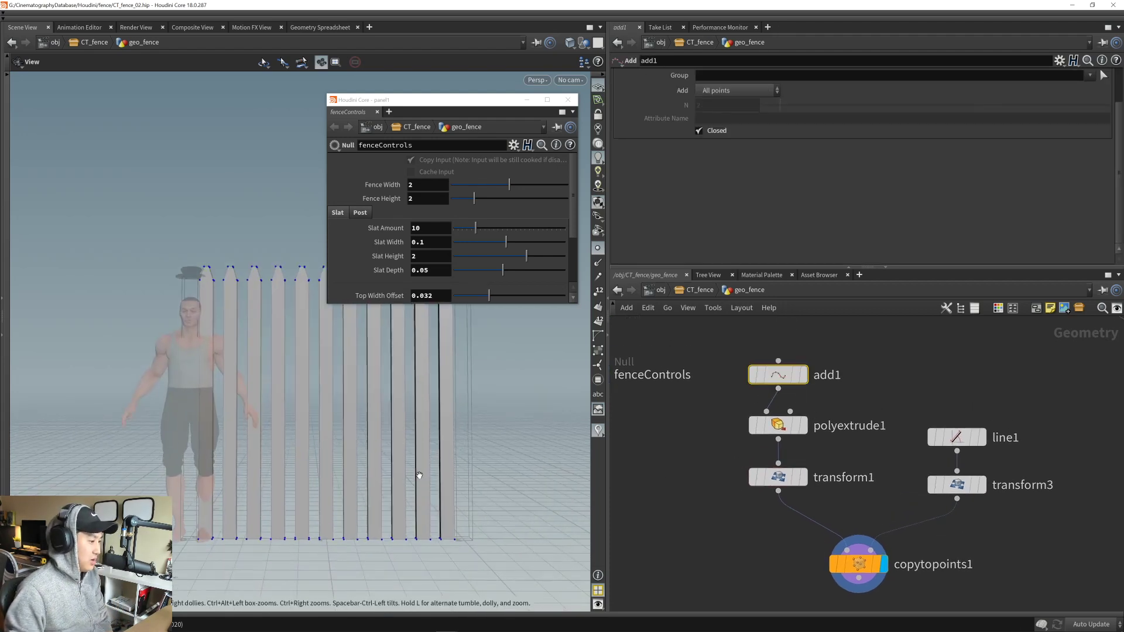
click(807, 344)
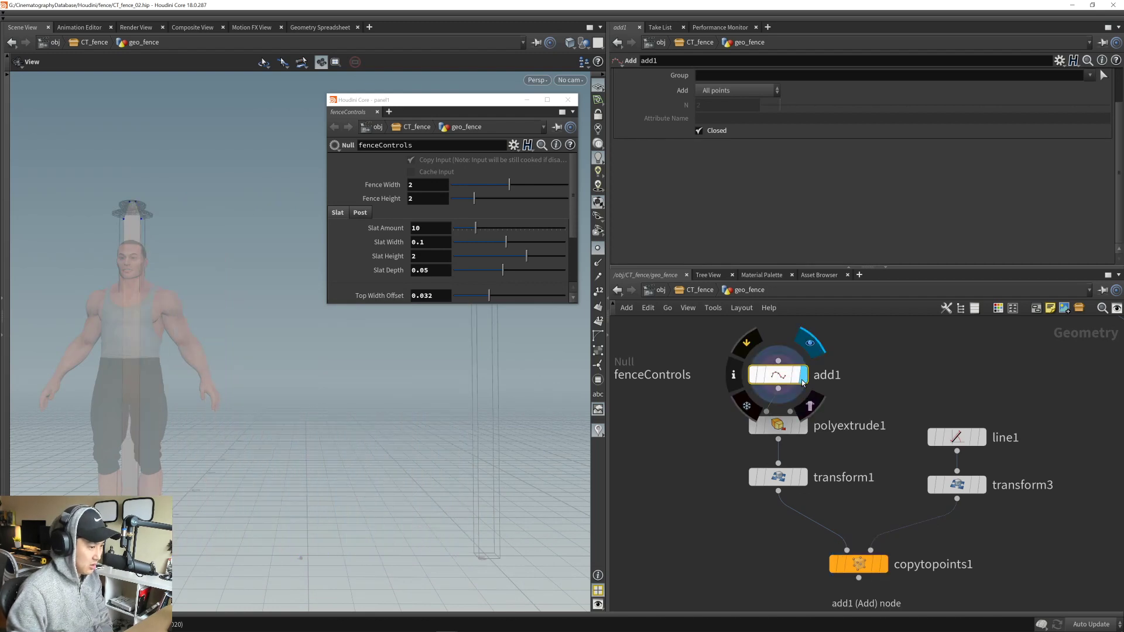
middle_drag(739, 516, 864, 494)
middle_drag(1037, 469, 846, 467)
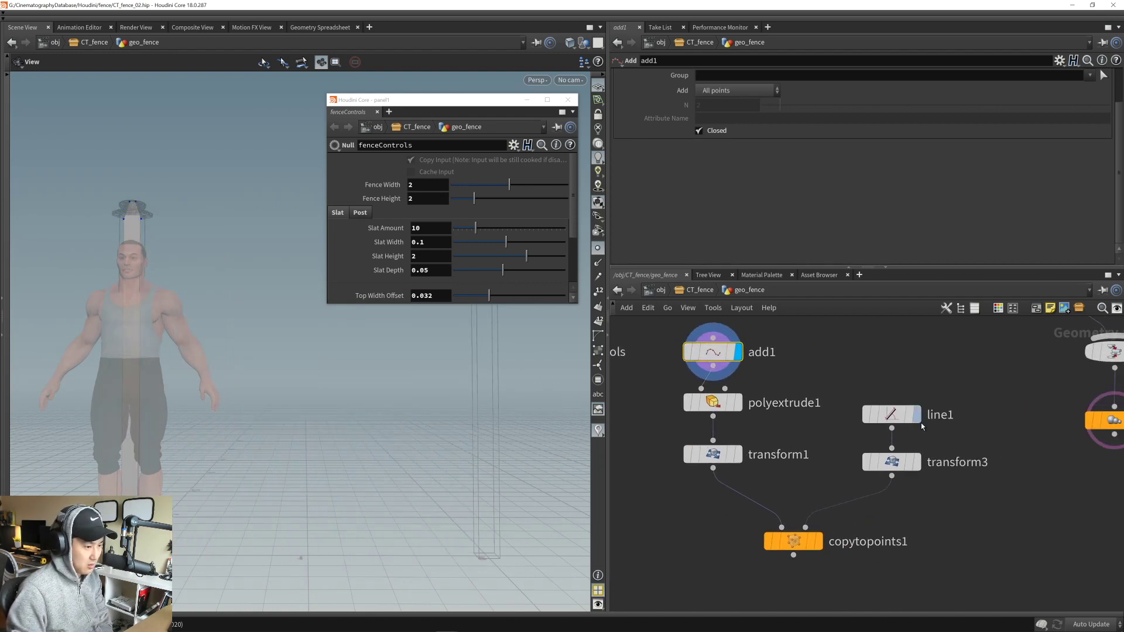
click(917, 416)
drag(384, 524, 414, 512)
click(918, 463)
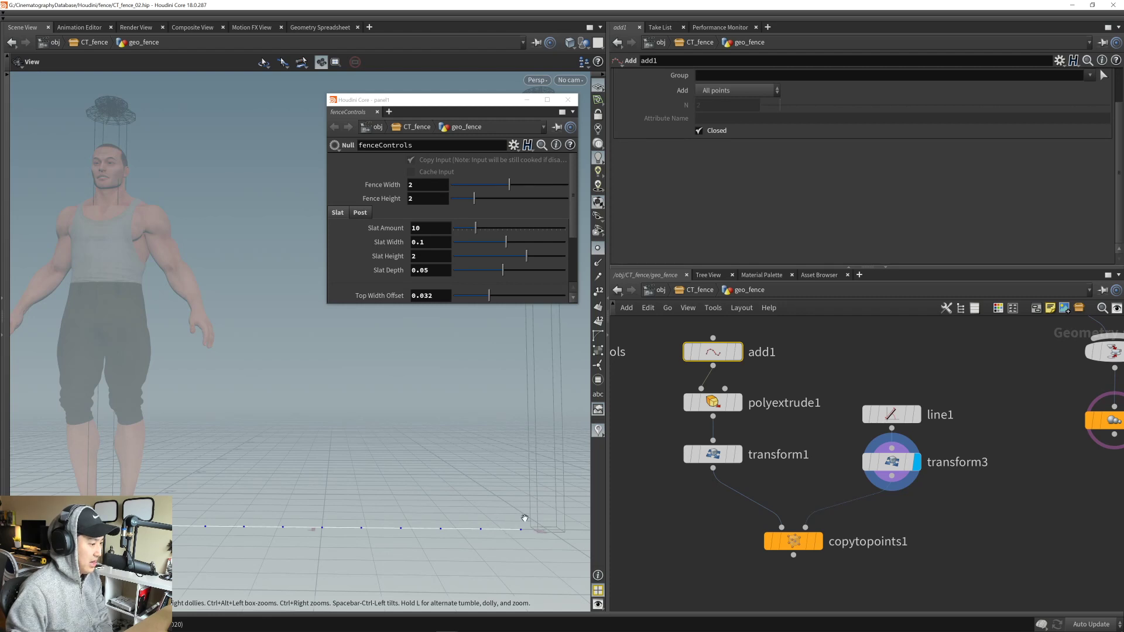
drag(469, 530, 446, 529)
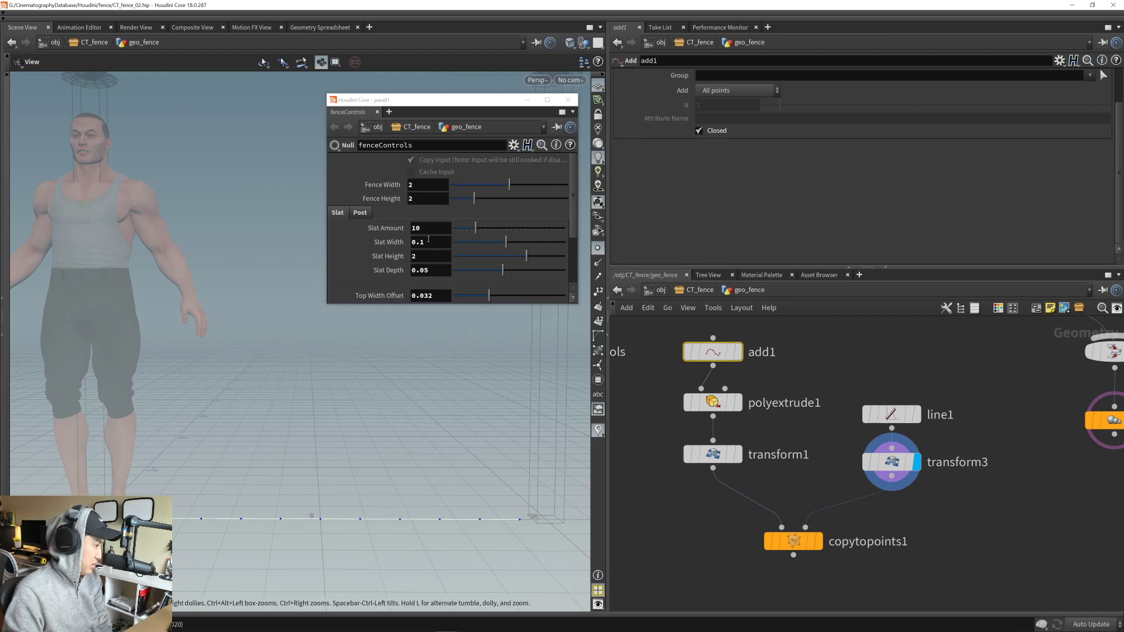
- Copy the Length parameter of line1
mouse_move(892, 466)
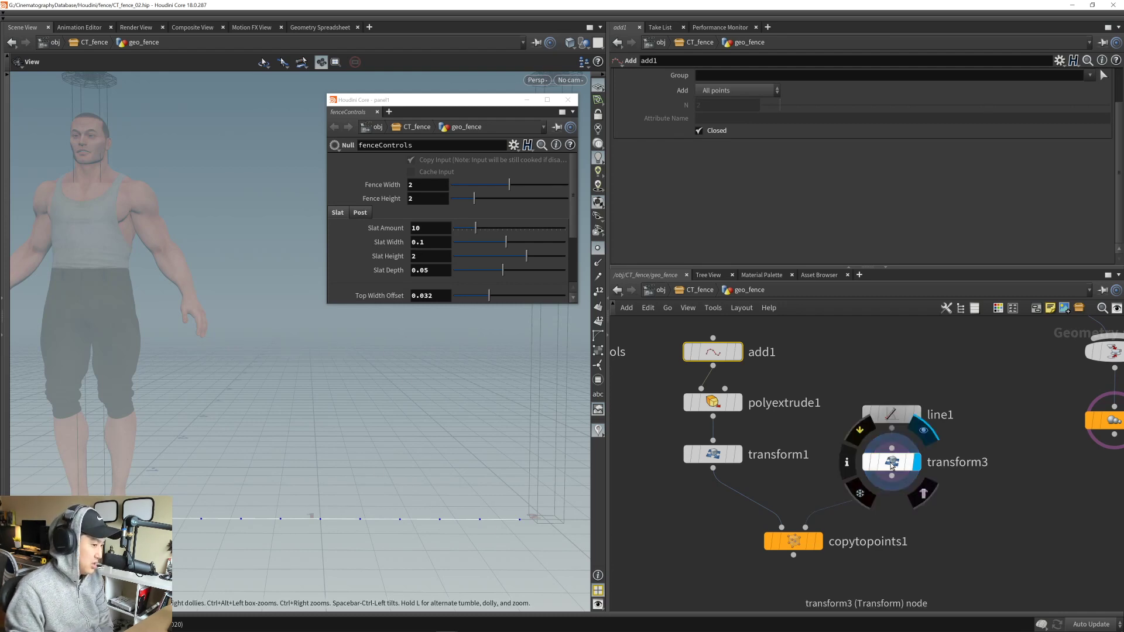
click(891, 415)
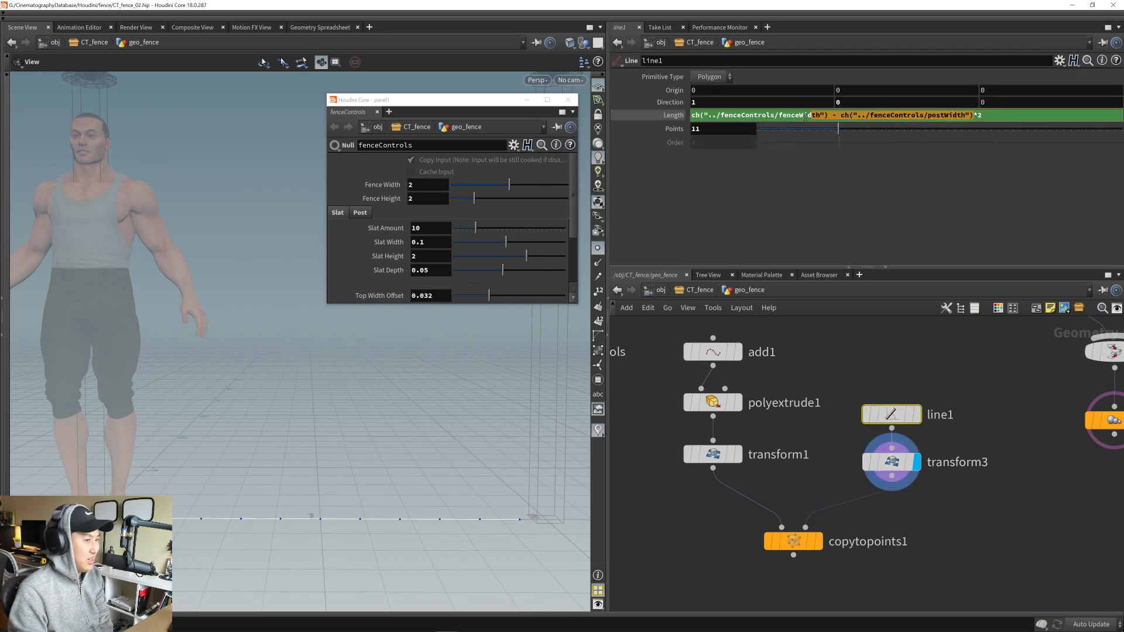
right_click(750, 115)
click(779, 195)
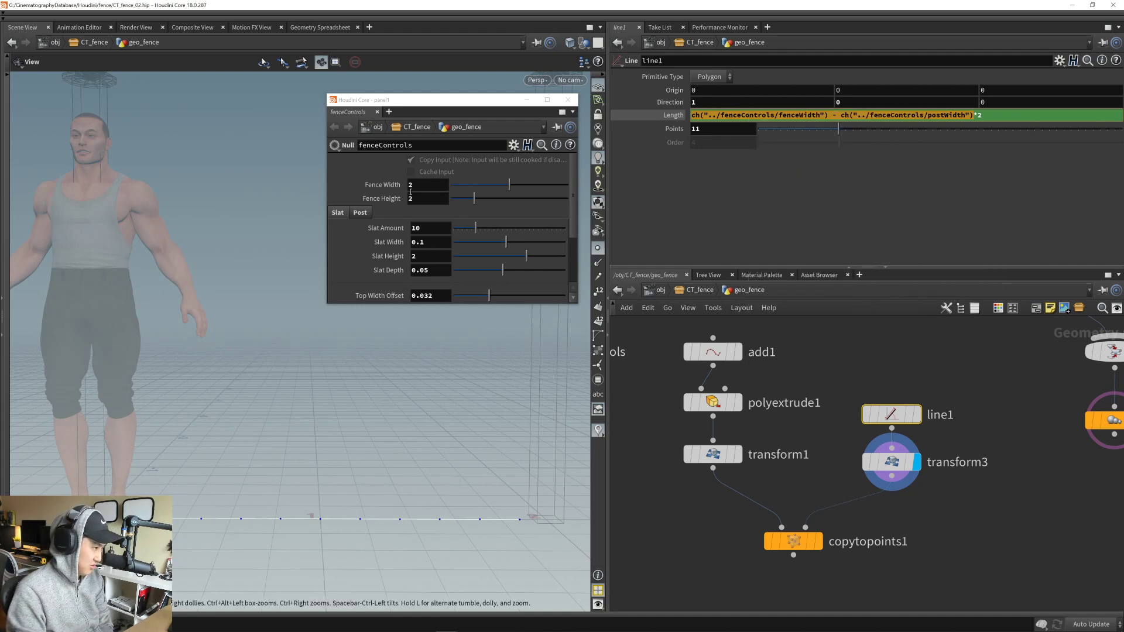
- Widen the fenceControls window and paste line1's Length into Slat Width as a relative reference
click(442, 246)
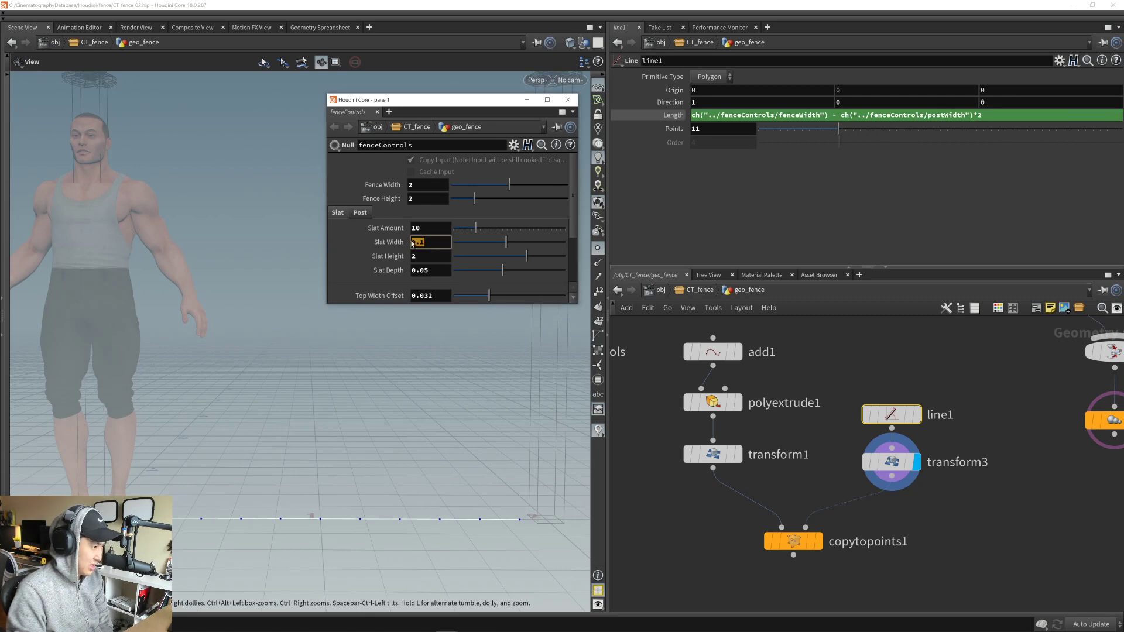
right_click(431, 241)
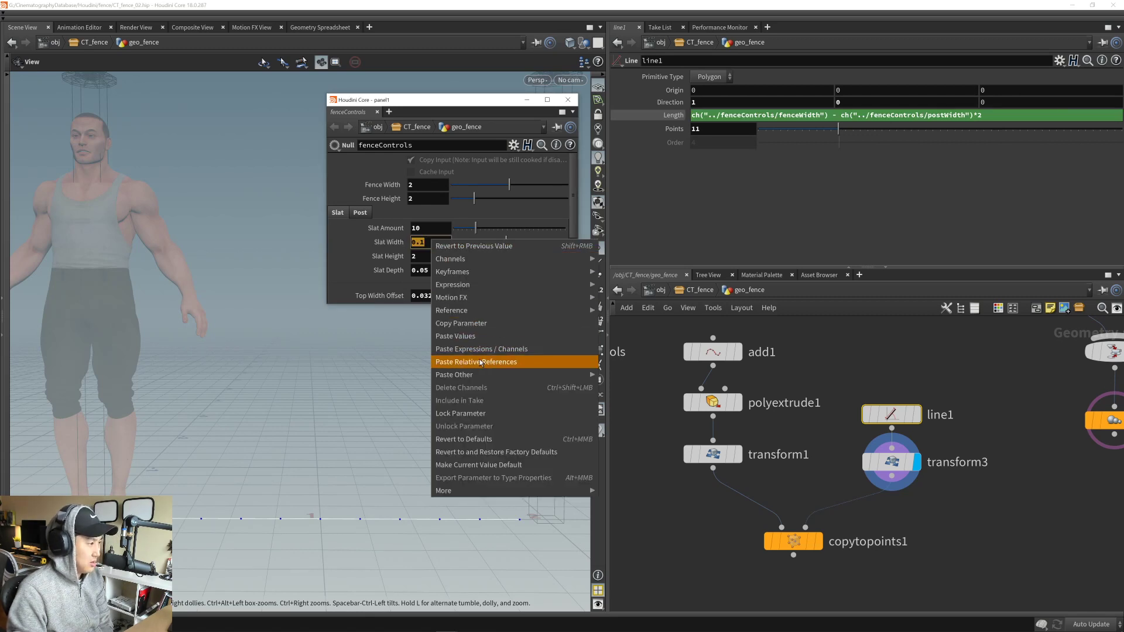
click(336, 244)
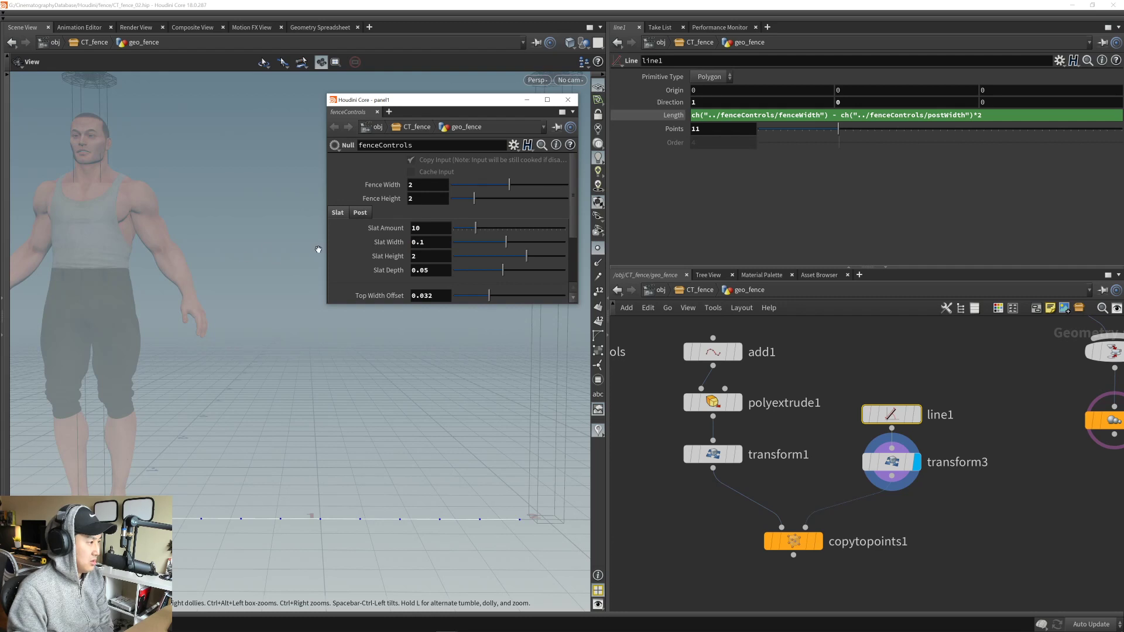
drag(327, 250, 137, 250)
click(258, 245)
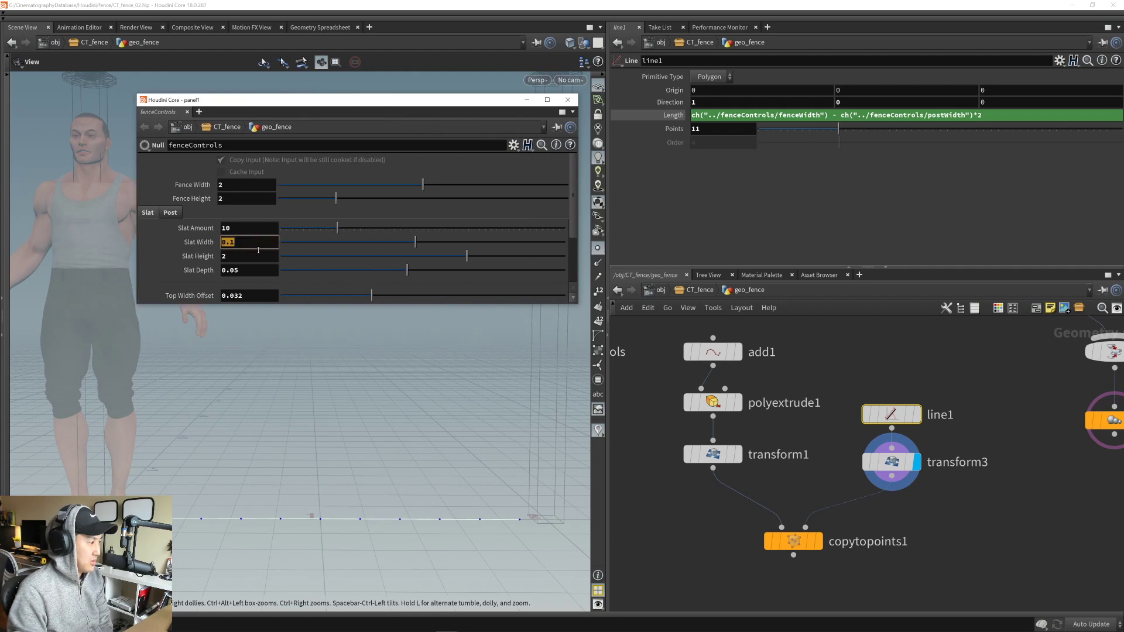
right_click(246, 243)
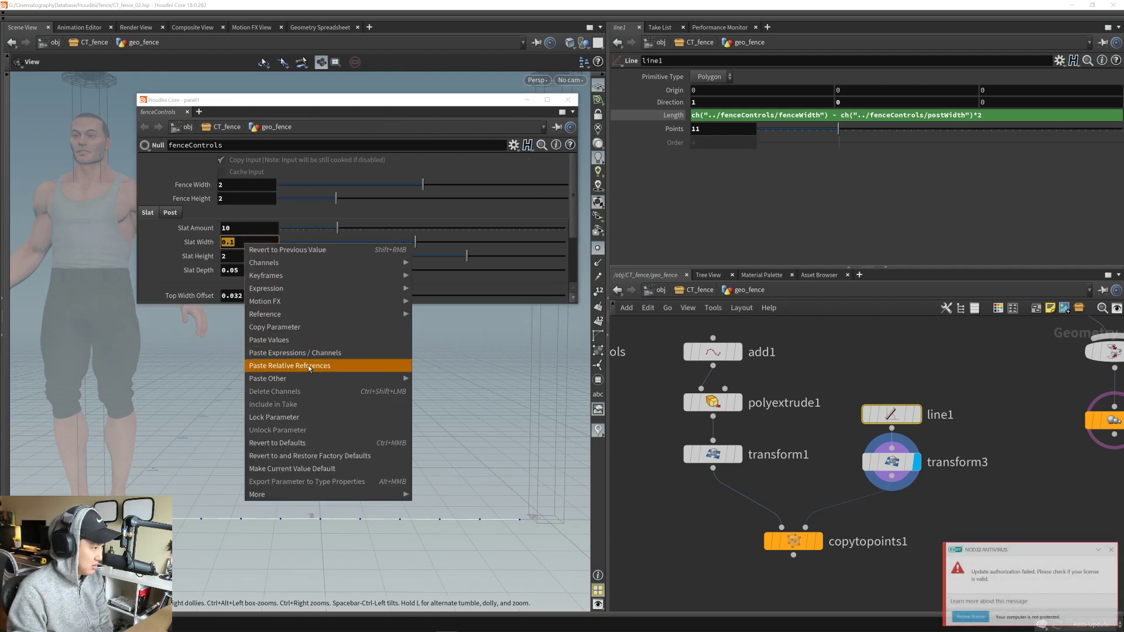
click(309, 367)
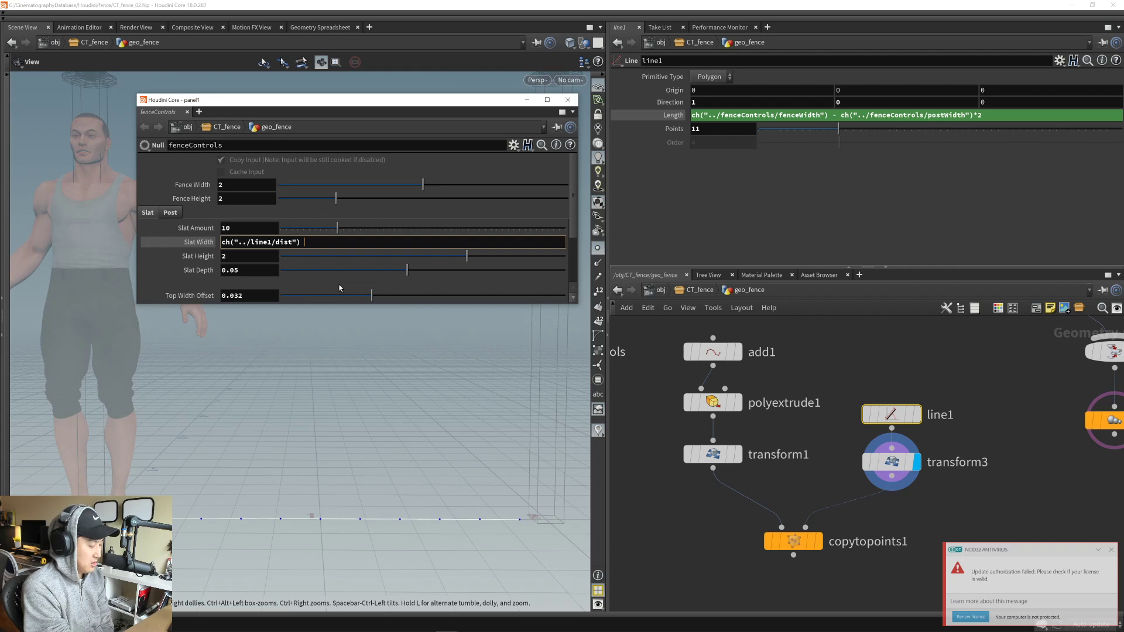
- Divide the Slat Width expression by a relative reference to Slat Amount, giving ch("../line1/dist") / ch("slatNumber")
text(/)
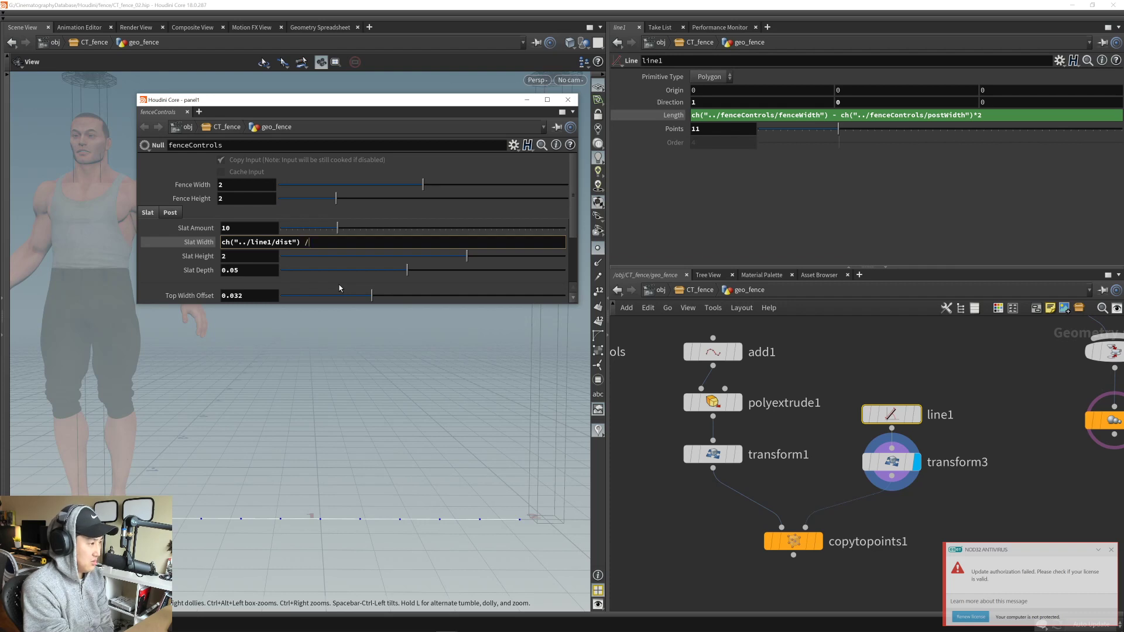
right_click(218, 242)
click(241, 311)
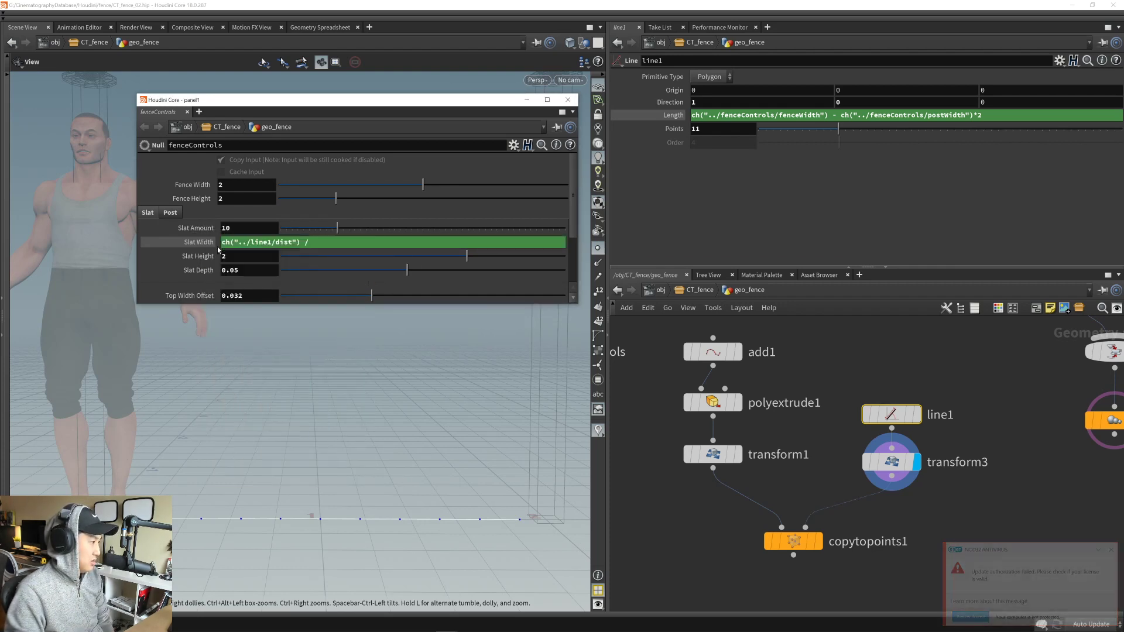
right_click(216, 247)
click(246, 325)
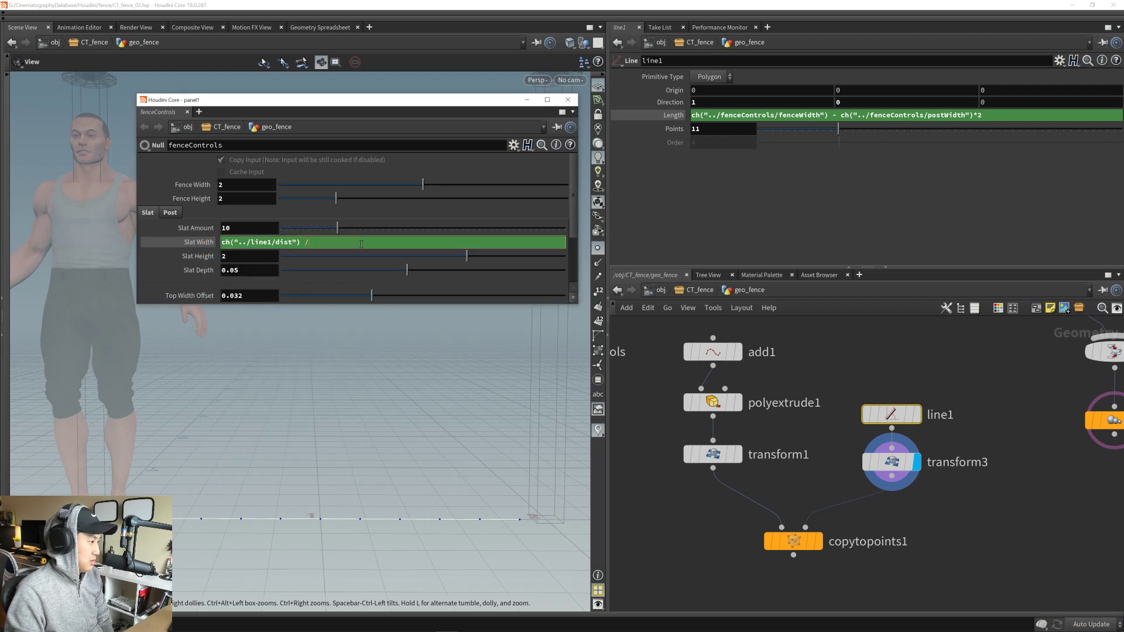
right_click(370, 243)
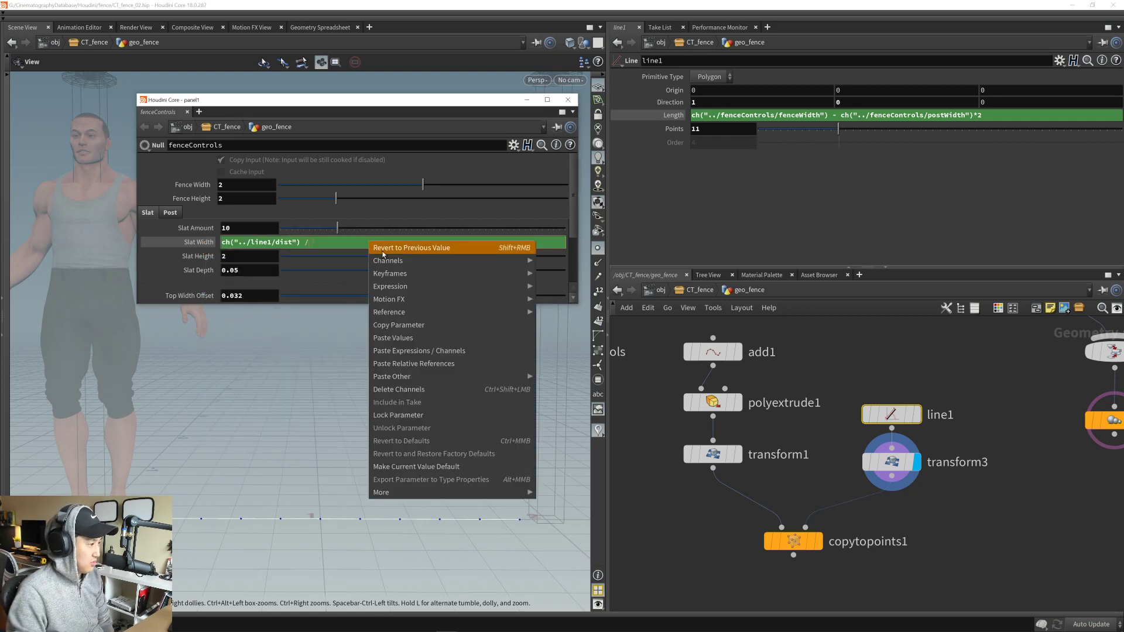
click(426, 363)
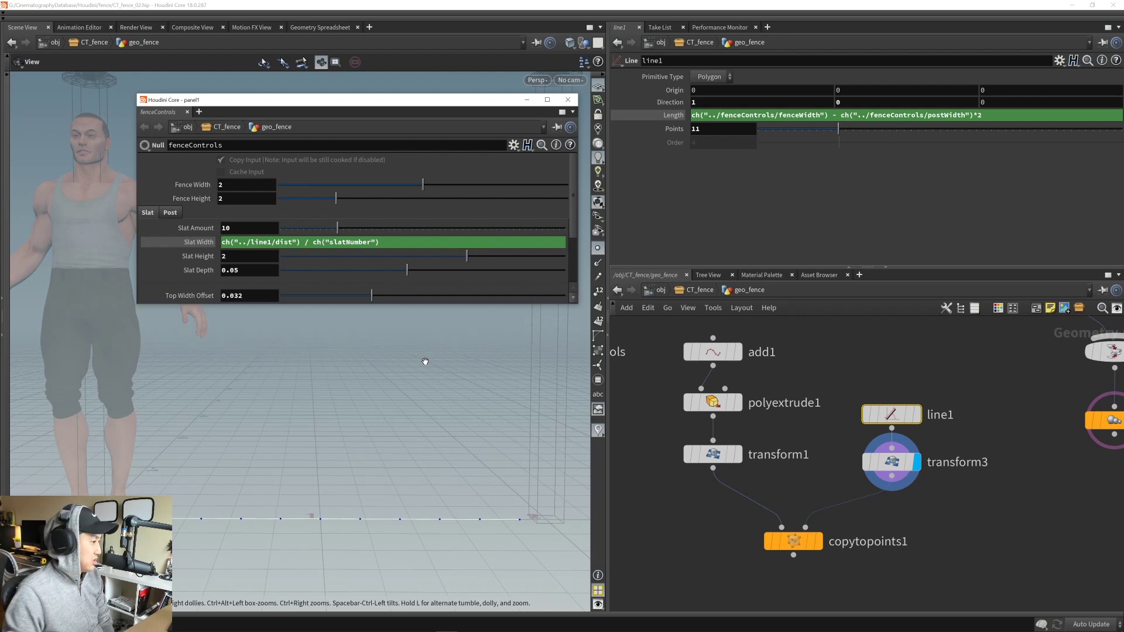
- Display copytopoints1 and examine how the widened slats fit between the posts from the front and from above
click(819, 542)
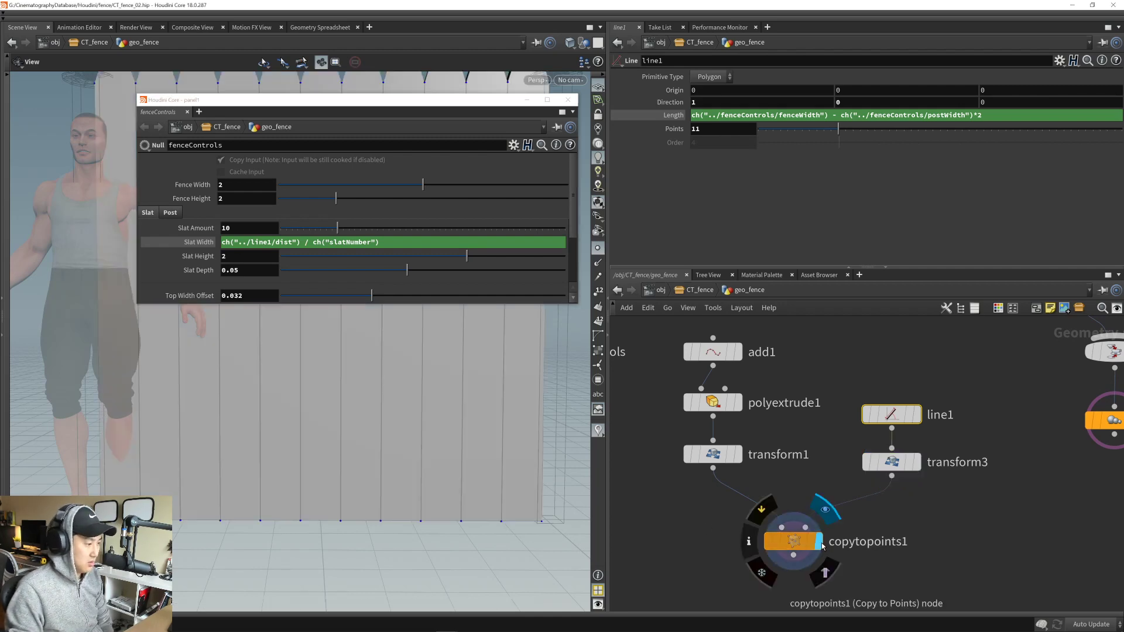
middle_drag(370, 407, 364, 508)
right_drag(414, 485, 311, 482)
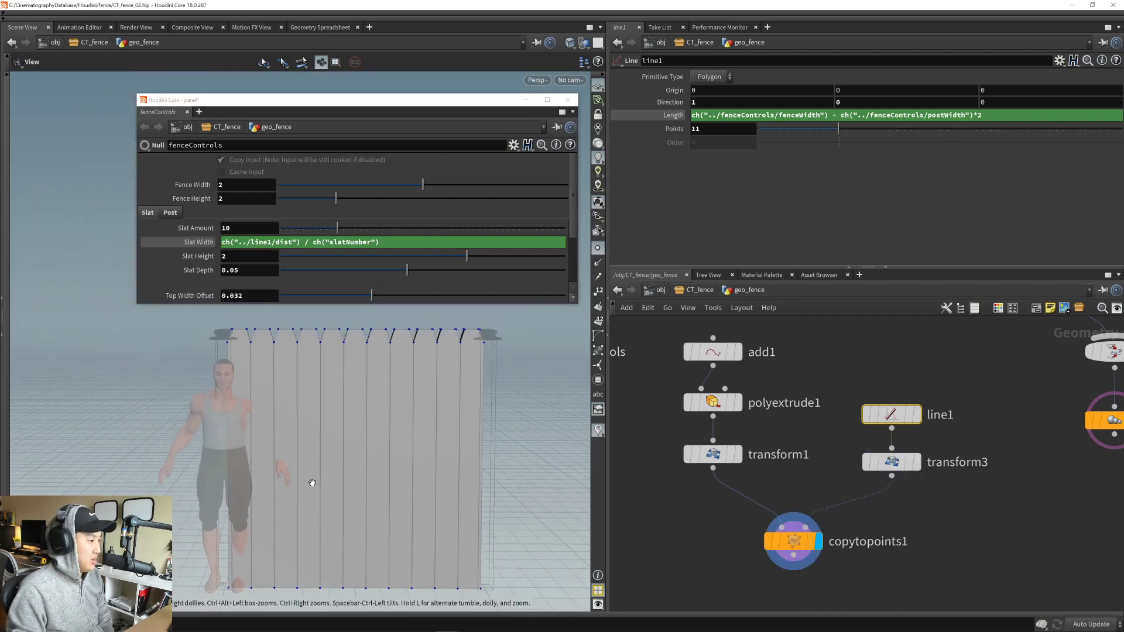
right_drag(384, 478, 357, 480)
middle_drag(357, 479, 349, 459)
right_drag(349, 459, 363, 472)
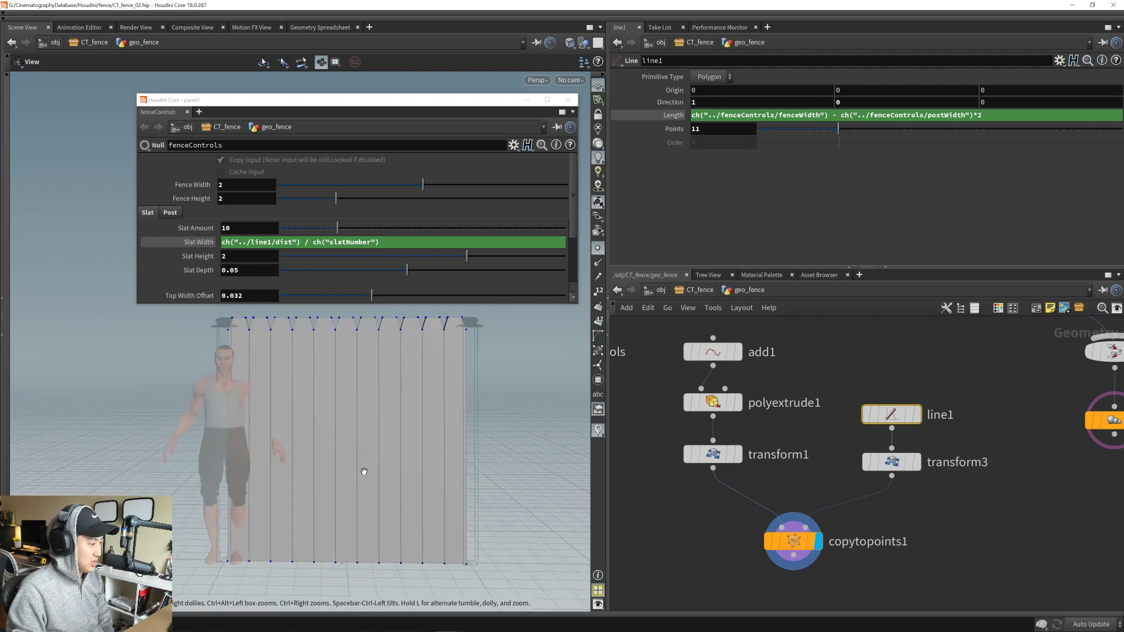
drag(364, 472, 361, 464)
right_drag(361, 465, 422, 520)
drag(422, 519, 329, 377)
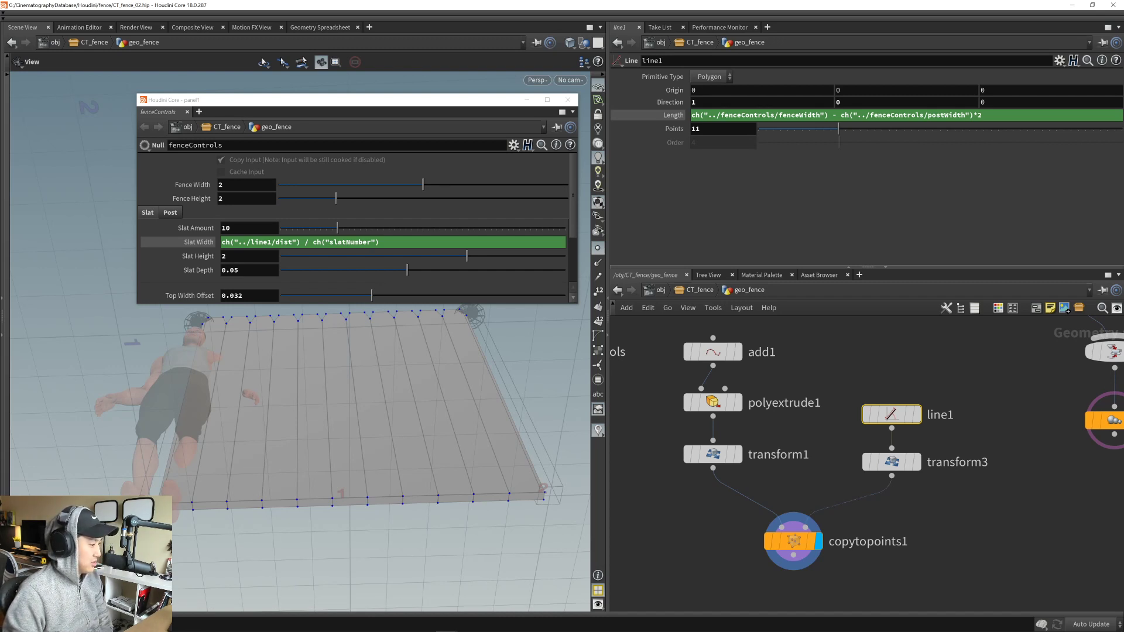
drag(311, 469, 345, 497)
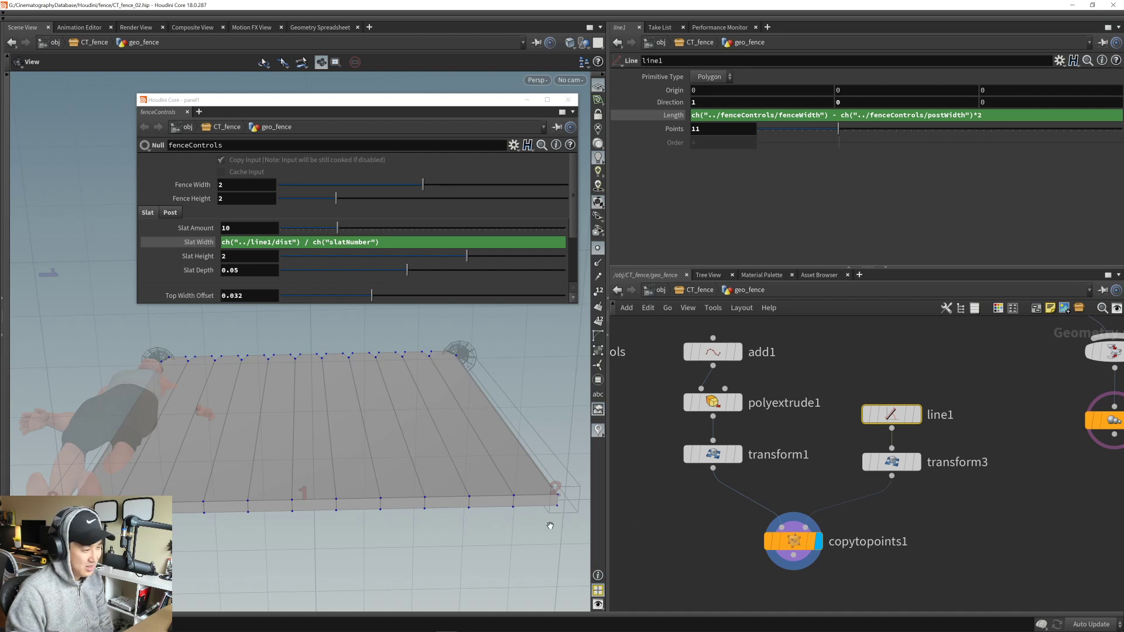
- Check the point positions on line1 and transform3 against the posts, and display copytopoints1 again
click(919, 423)
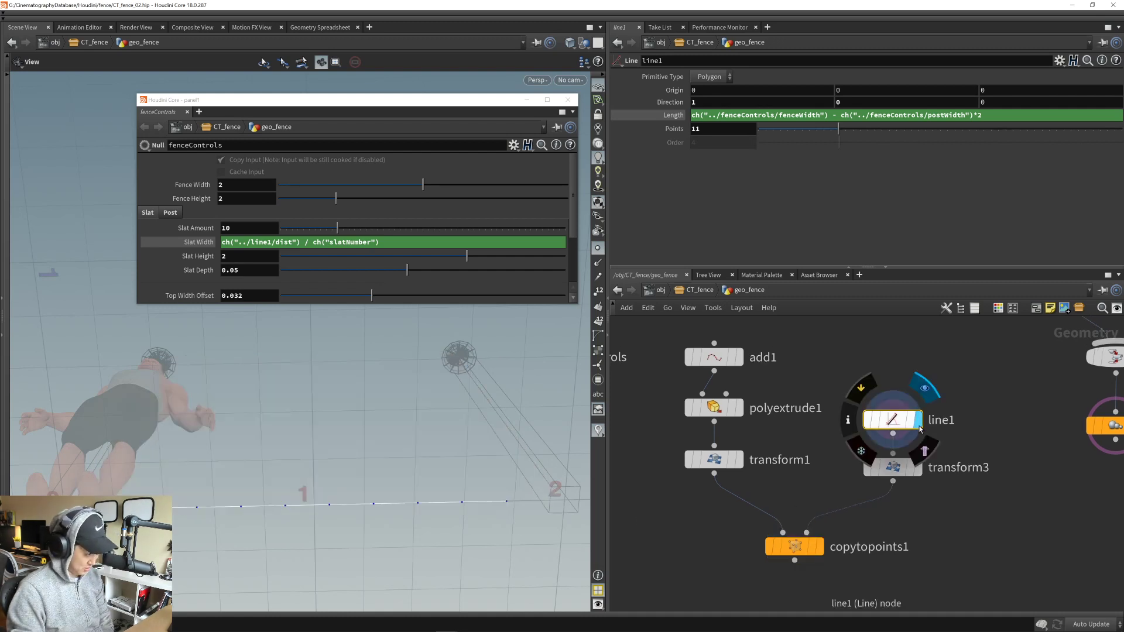
click(921, 471)
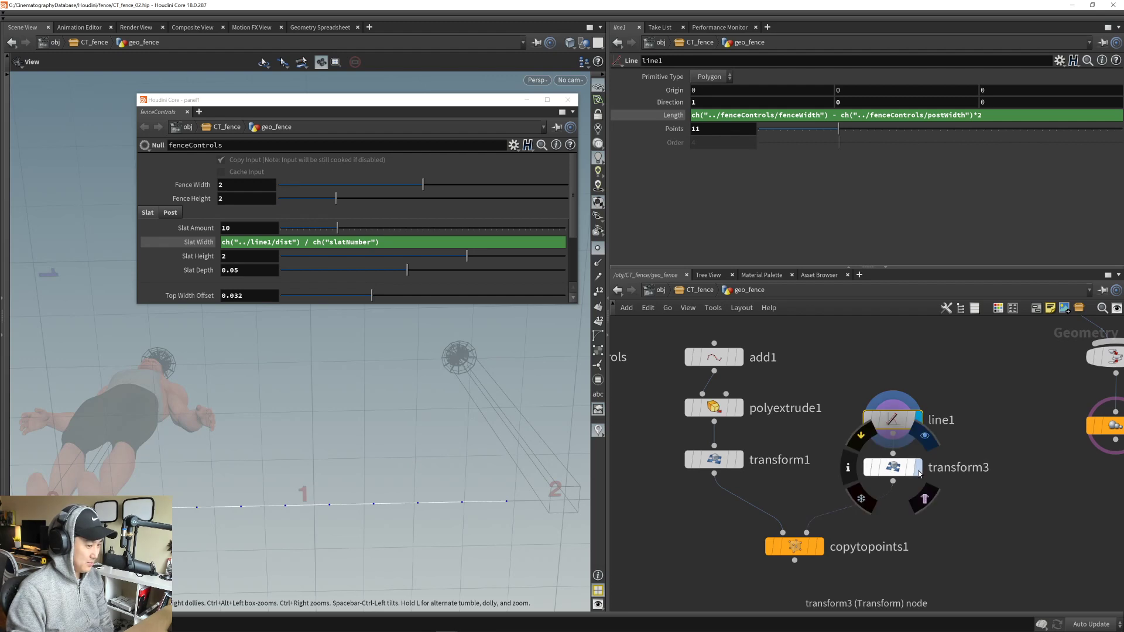
drag(380, 510, 399, 491)
click(820, 547)
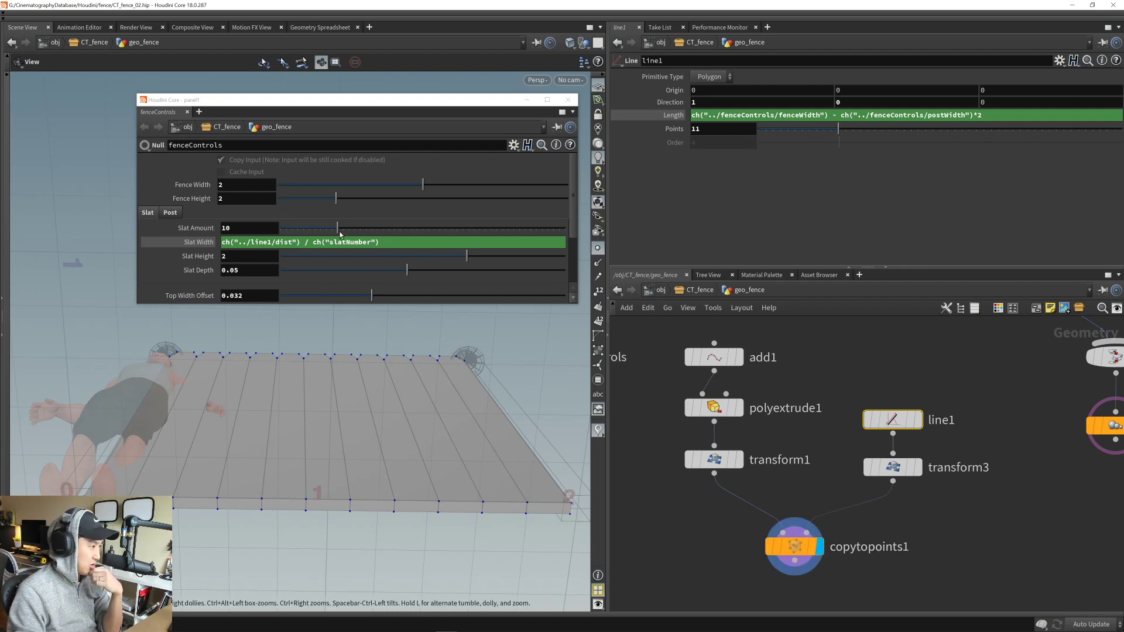
- Set Slat Amount to 1 and paste it into line1's Points as a relative reference, giving ch("../fenceControls/slatNumber")
drag(338, 229, 287, 232)
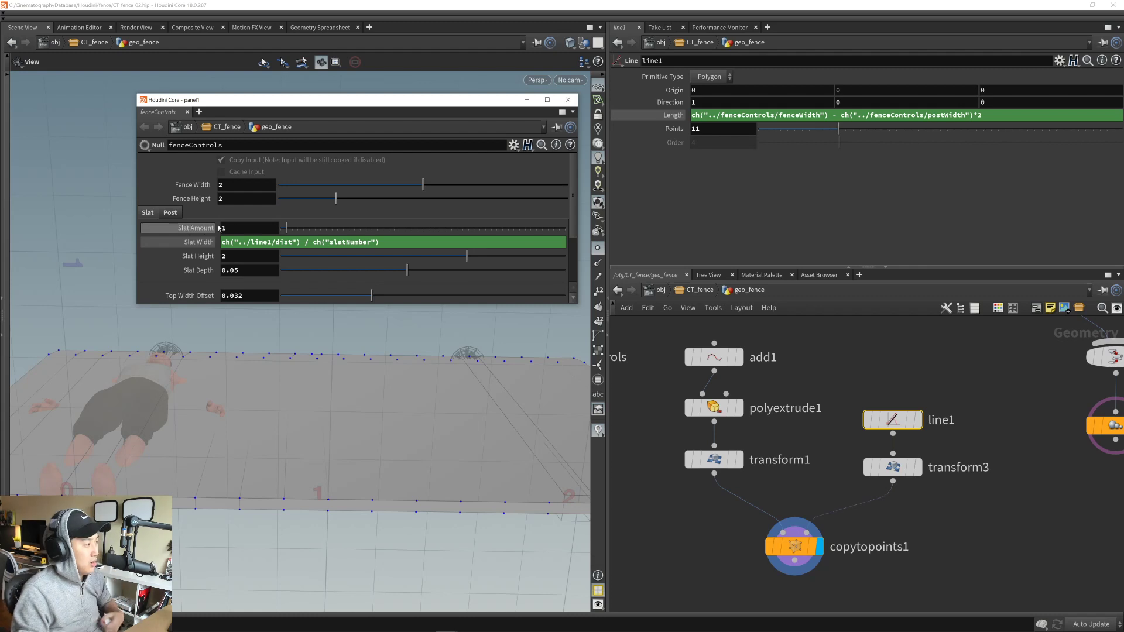
right_click(237, 228)
click(285, 314)
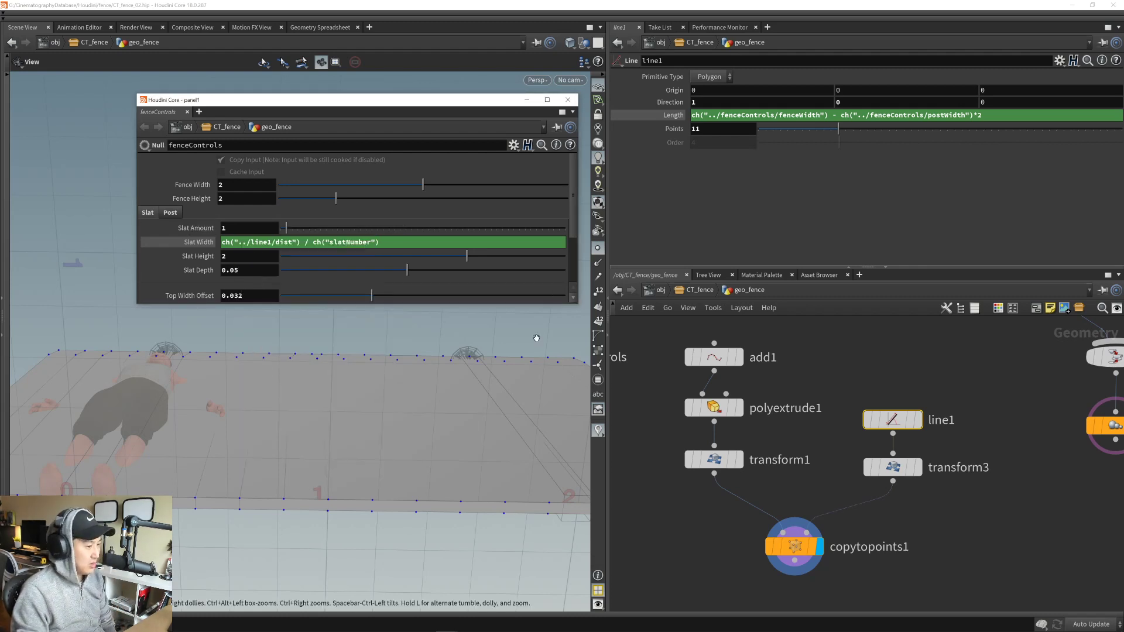
mouse_move(894, 429)
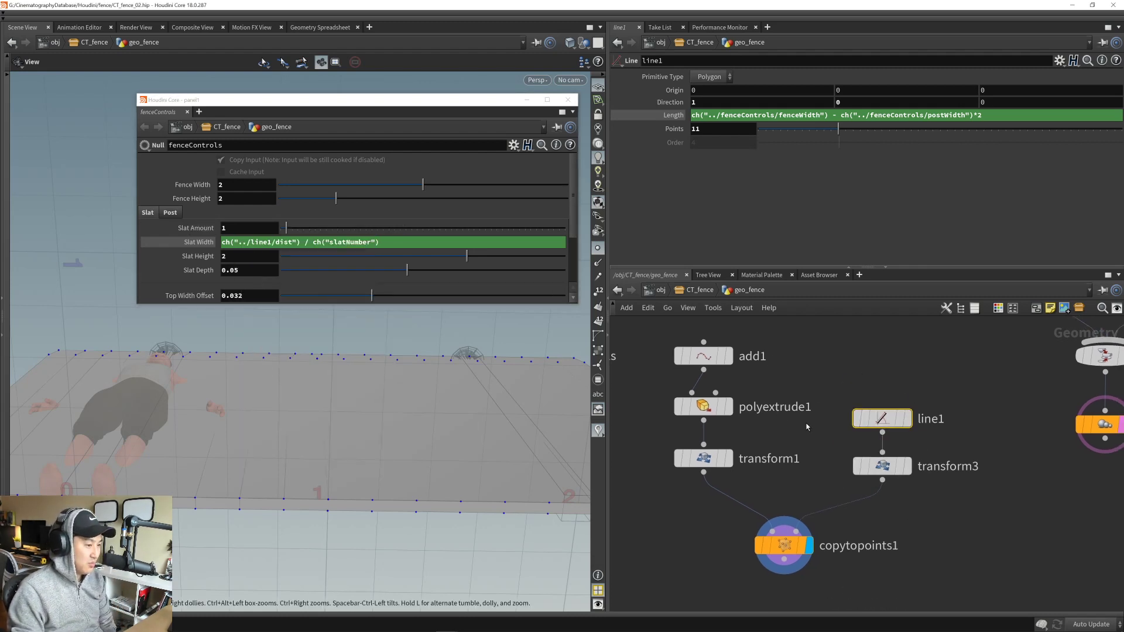
right_click(716, 129)
click(760, 250)
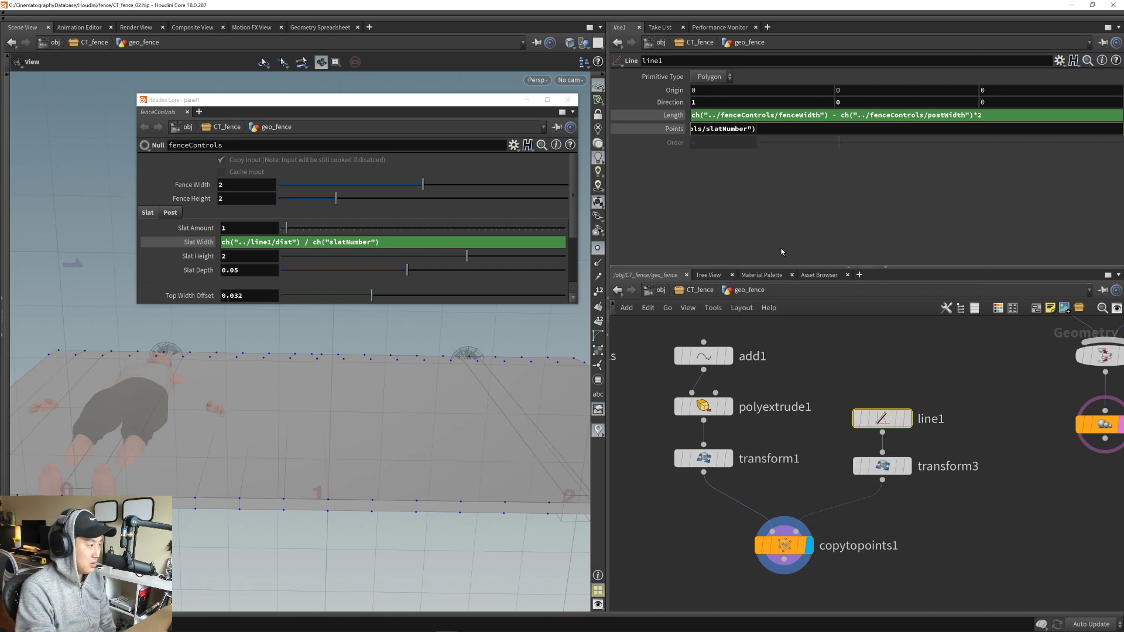
key(Return)
scroll(374, 391, down, 3)
middle_drag(374, 392, 355, 414)
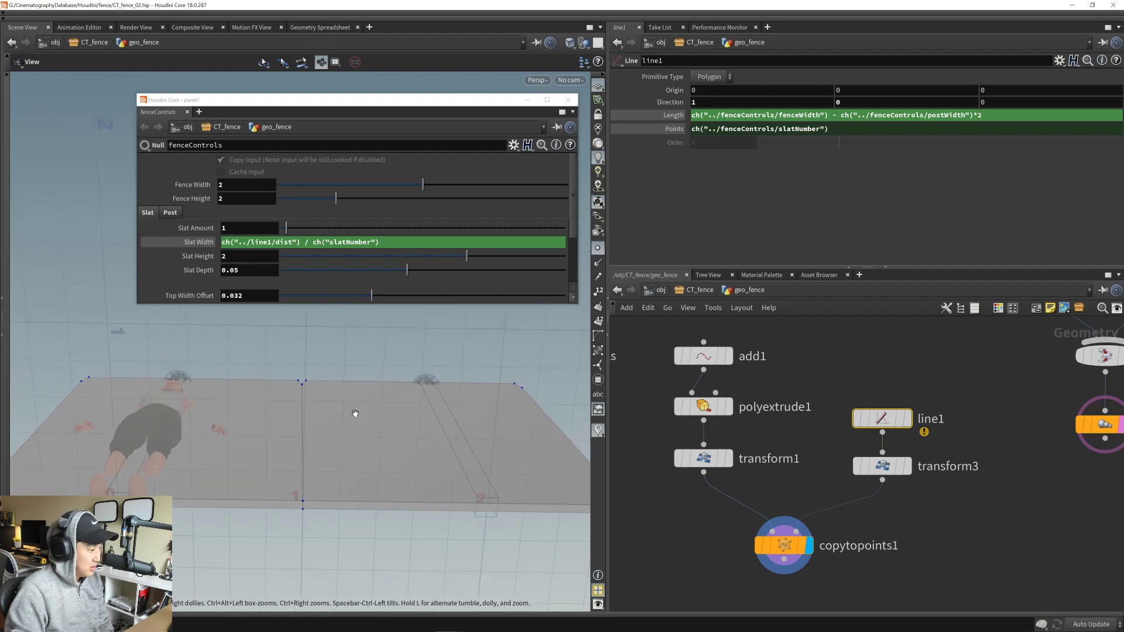
drag(355, 414, 310, 426)
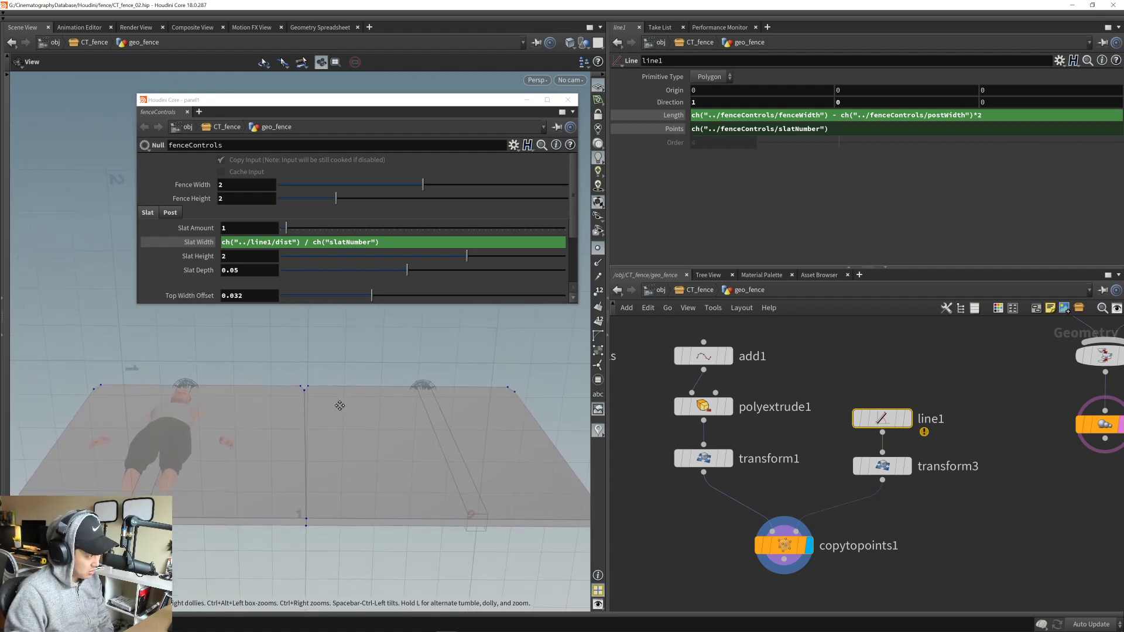
middle_drag(339, 405, 338, 398)
mouse_move(338, 399)
mouse_down()
mouse_move(330, 407)
mouse_move(344, 411)
mouse_up()
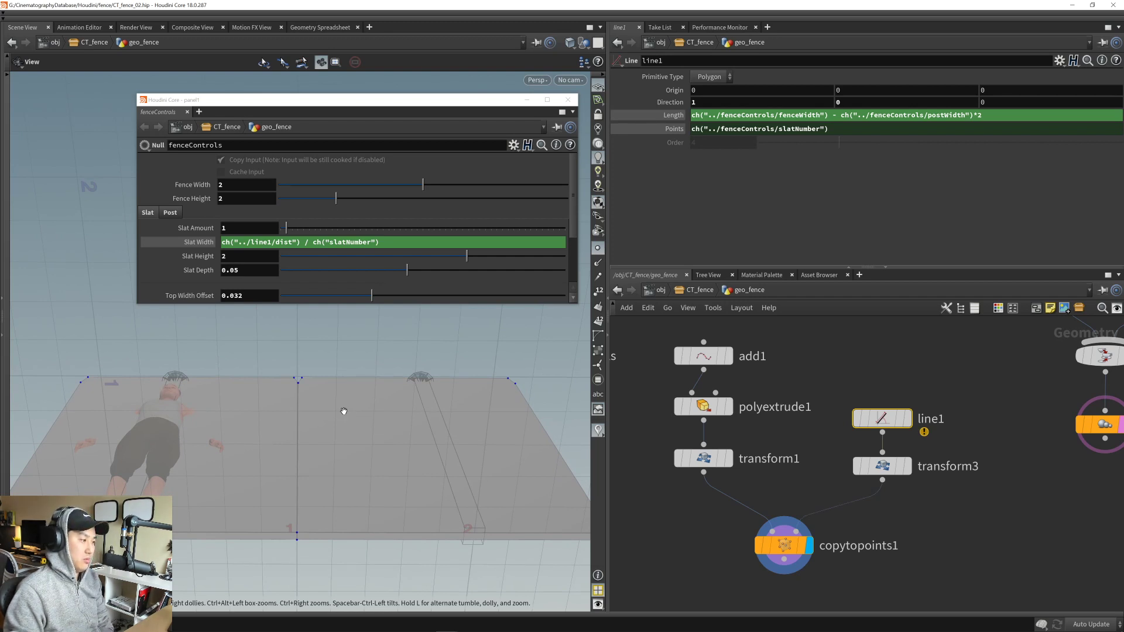
- Display line1 and read the warning in its node info
click(907, 418)
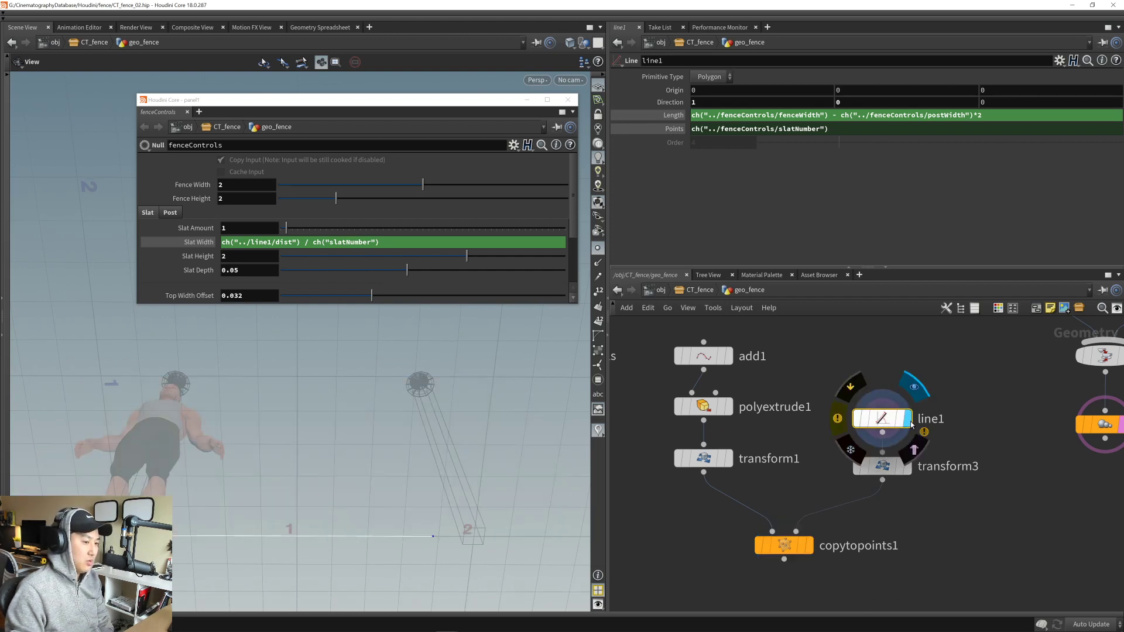
click(837, 420)
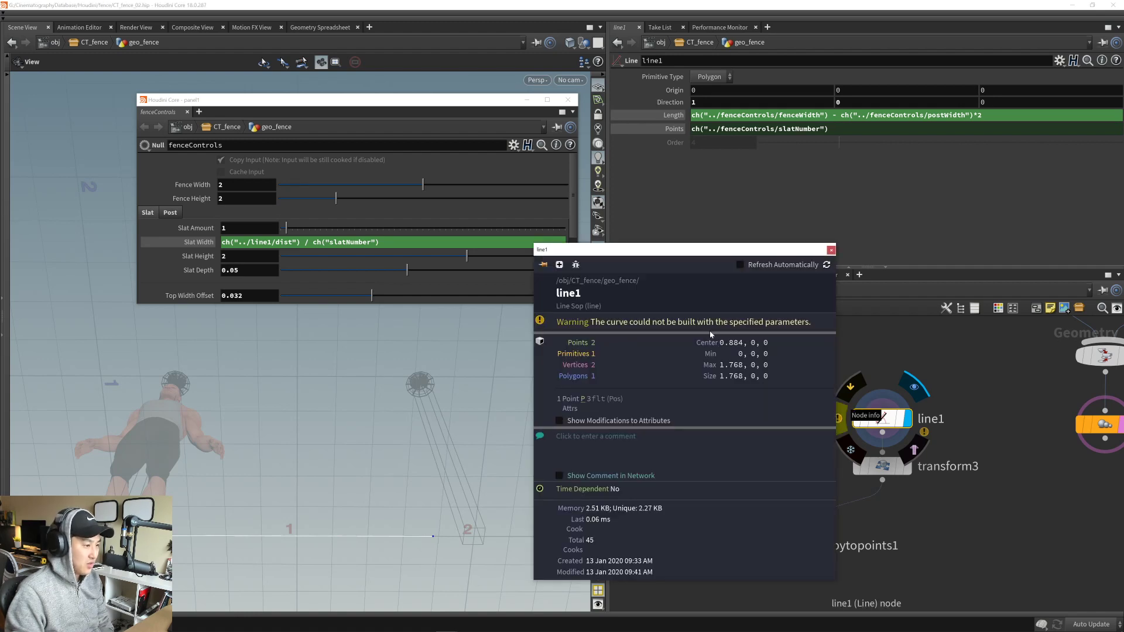
click(831, 250)
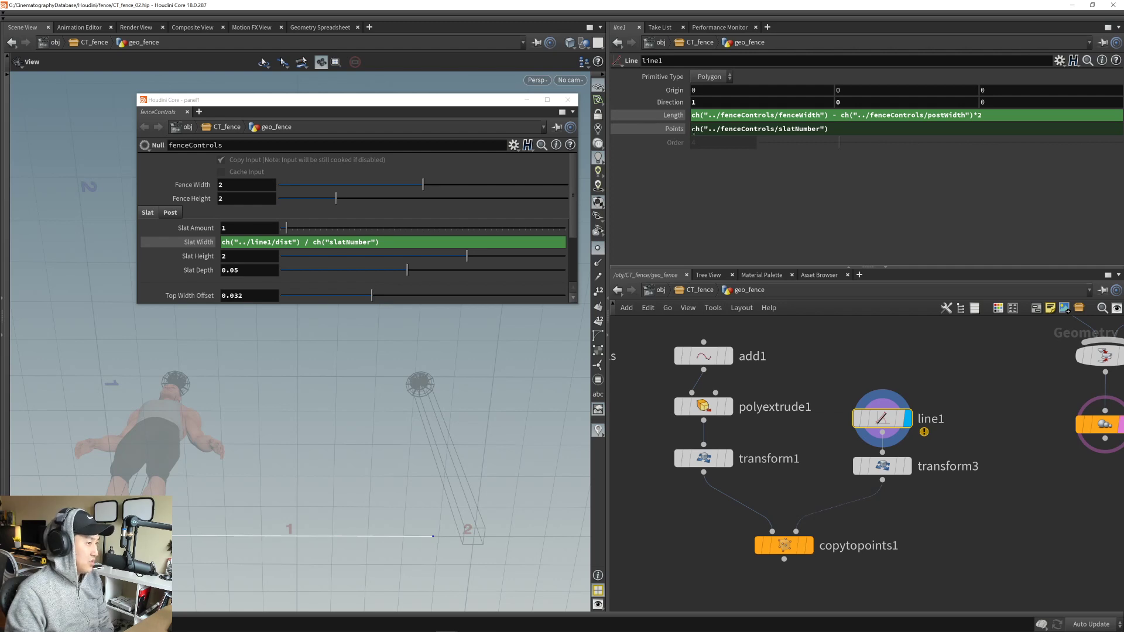
- Extend line1's Points expression to ch("../fenceControls/slatNumber")+1 and display copytopoints1 to check the slats between the posts
right_click(249, 228)
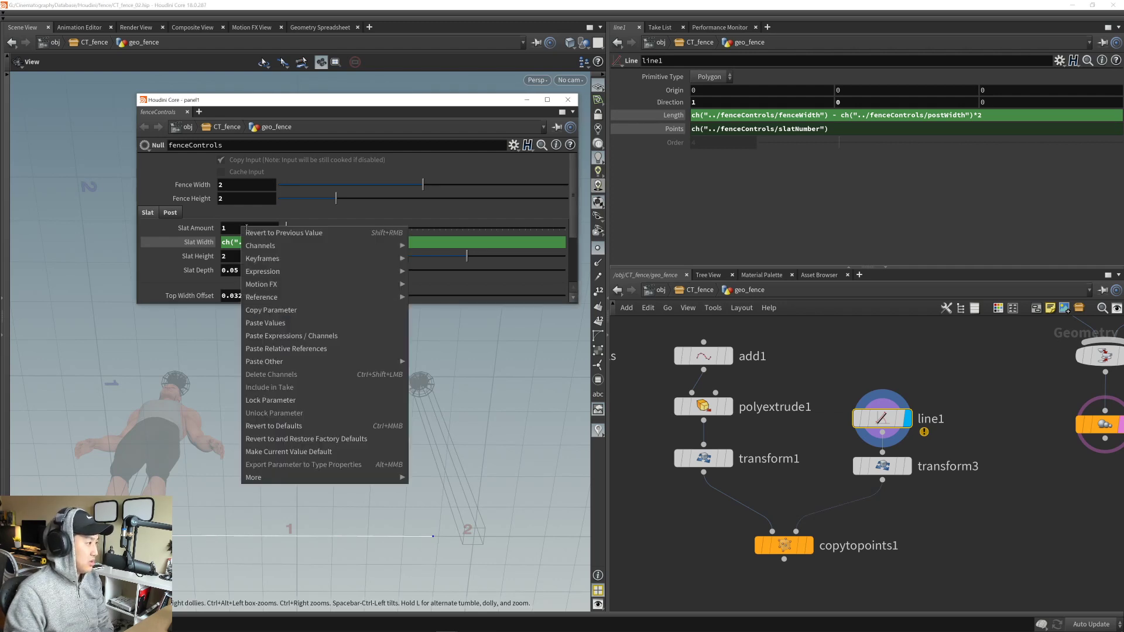
click(282, 314)
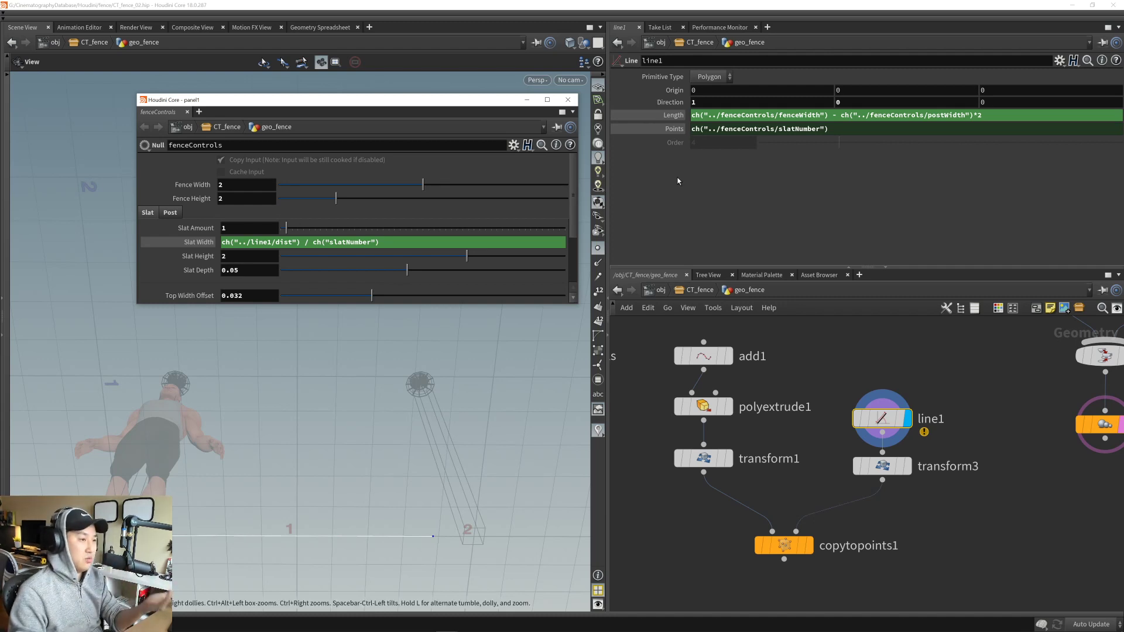
click(850, 129)
text(+1)
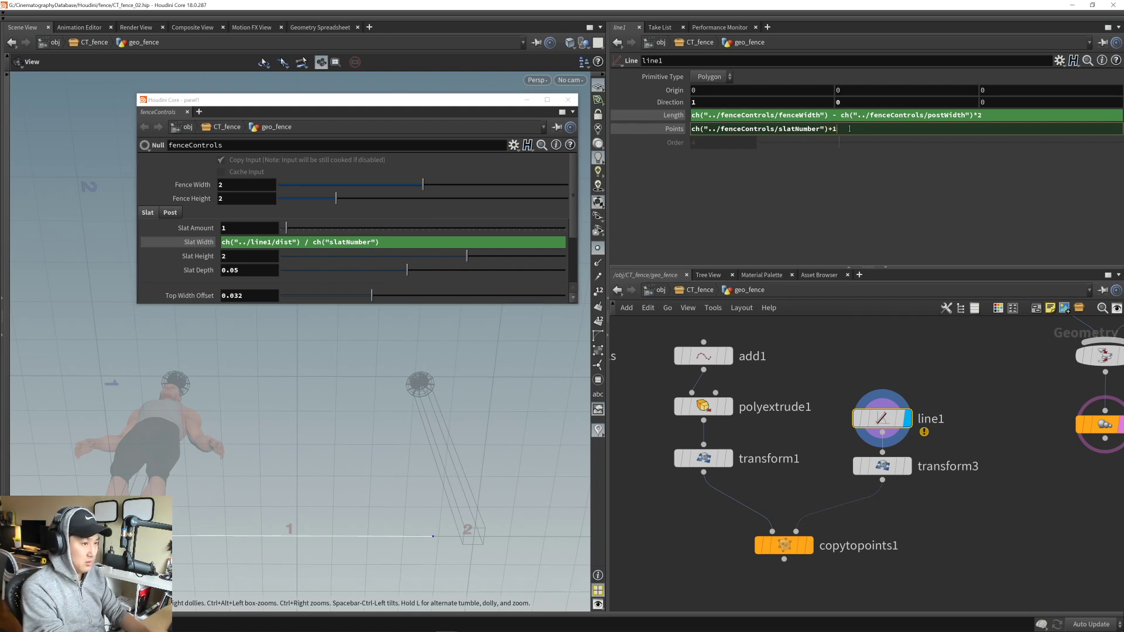
key(Return)
right_drag(420, 496, 485, 483)
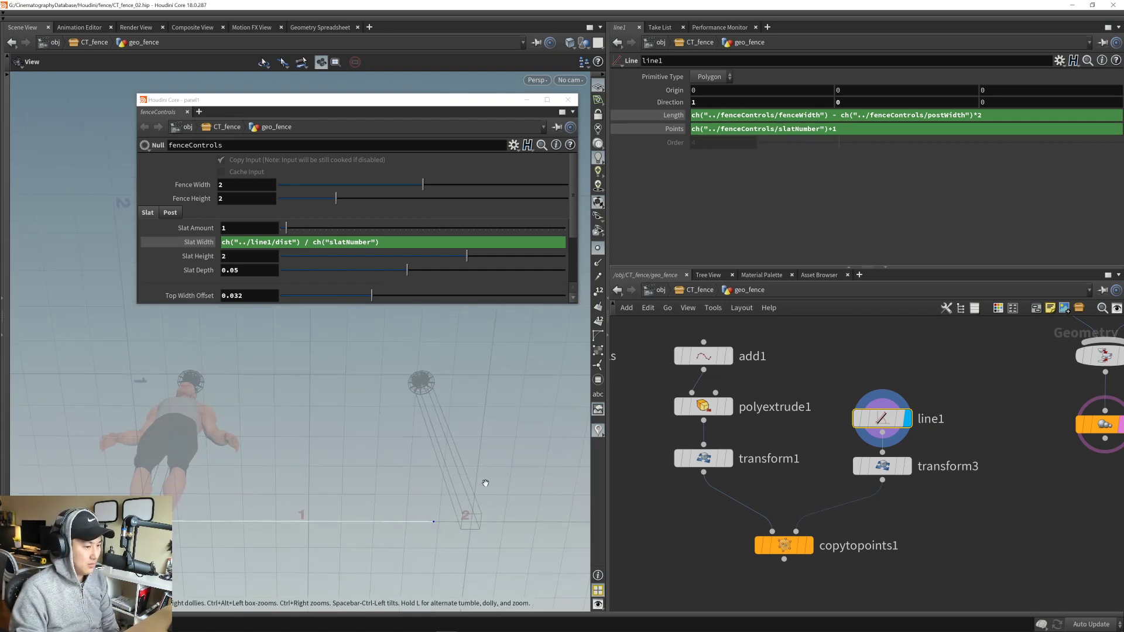
click(809, 546)
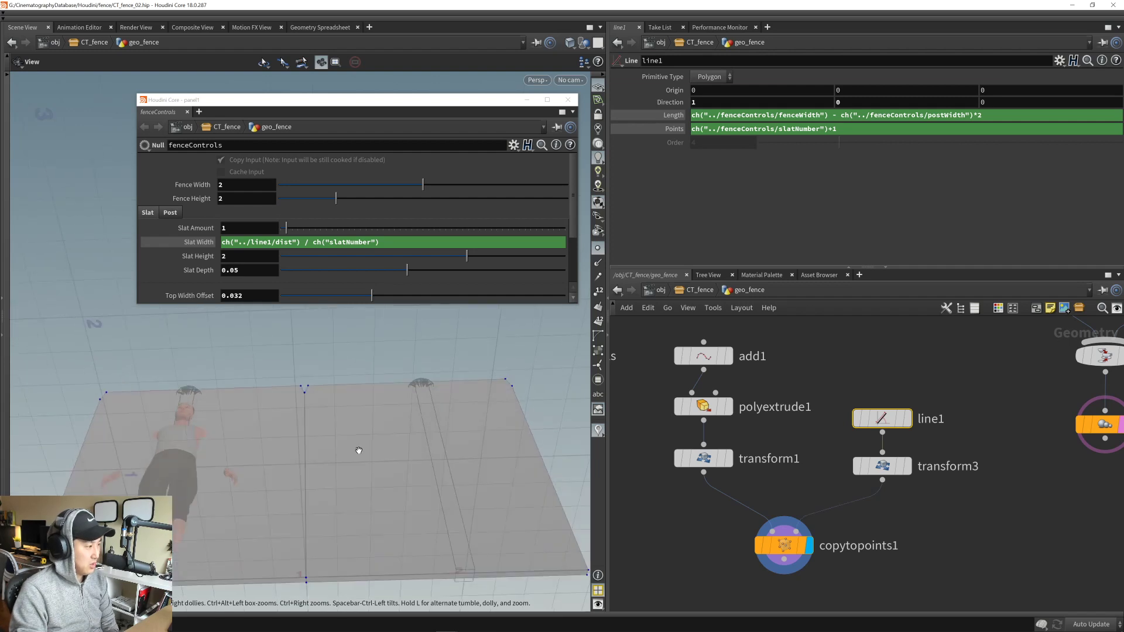
drag(359, 451, 378, 428)
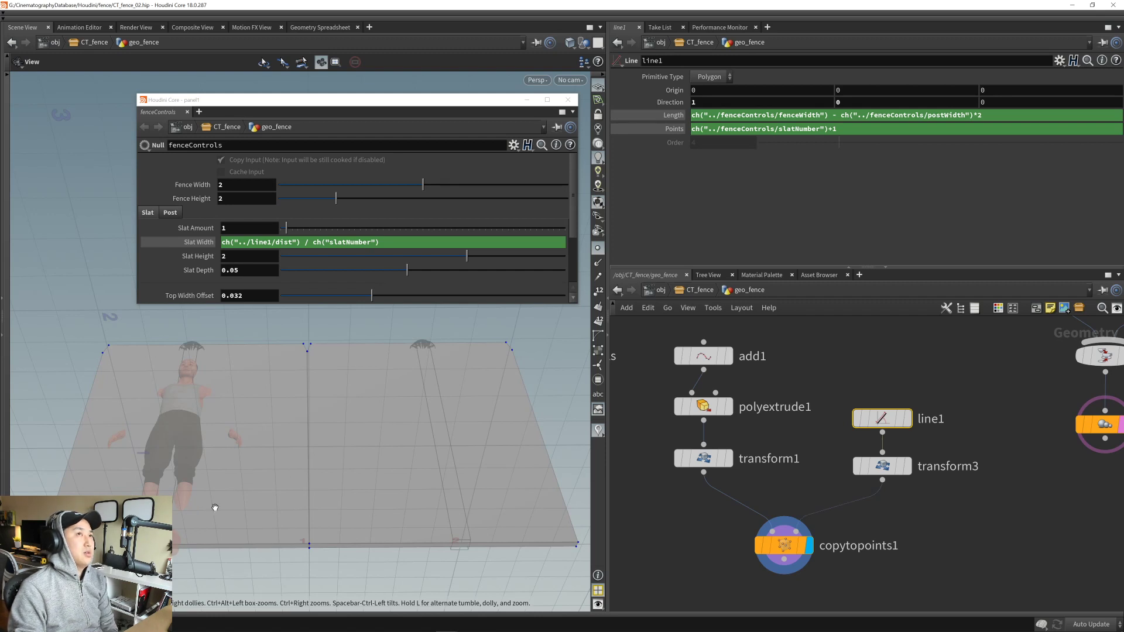
drag(211, 486, 366, 490)
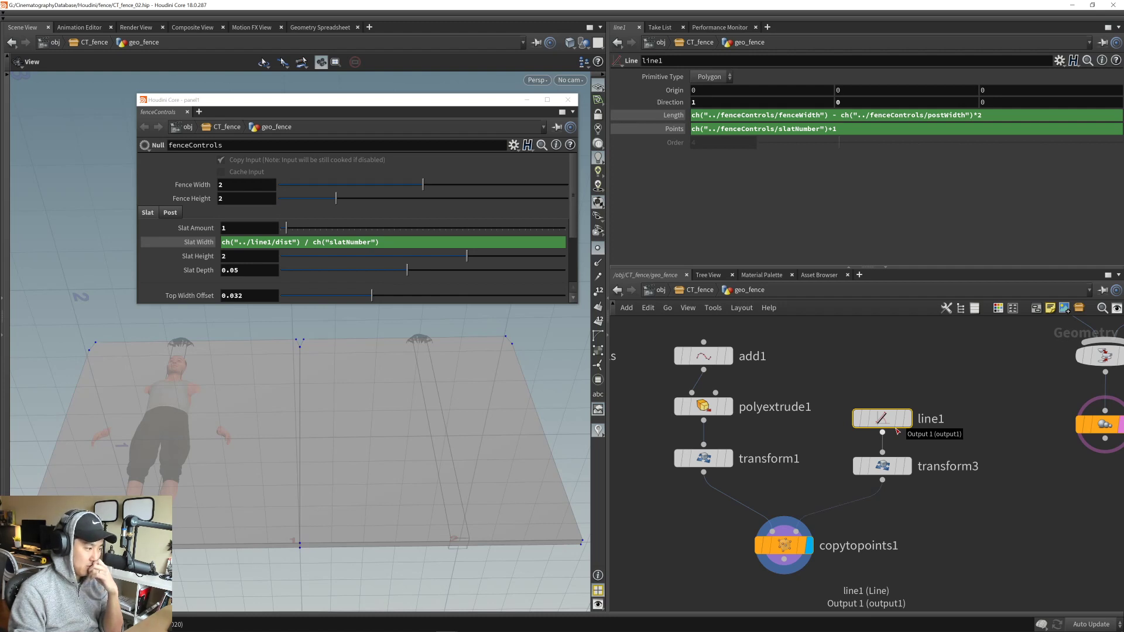
- Try deleting line1, transform3 and copytopoints1, and undo the deletion
click(910, 517)
middle_drag(902, 508, 888, 499)
drag(825, 357, 902, 469)
shift+drag(697, 511, 841, 544)
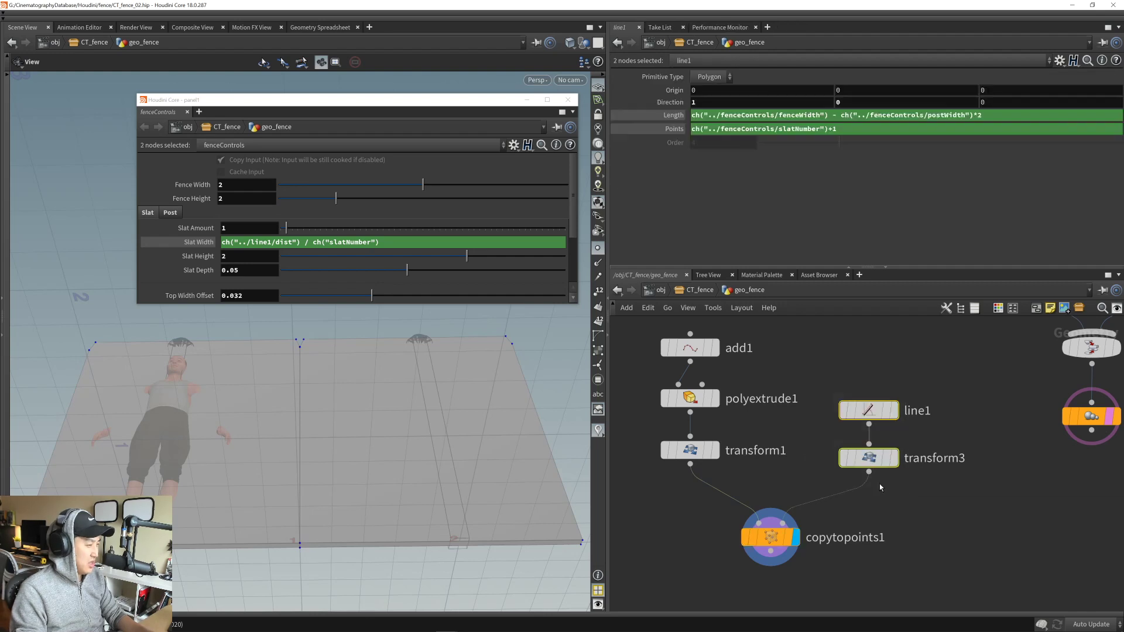
key(Delete)
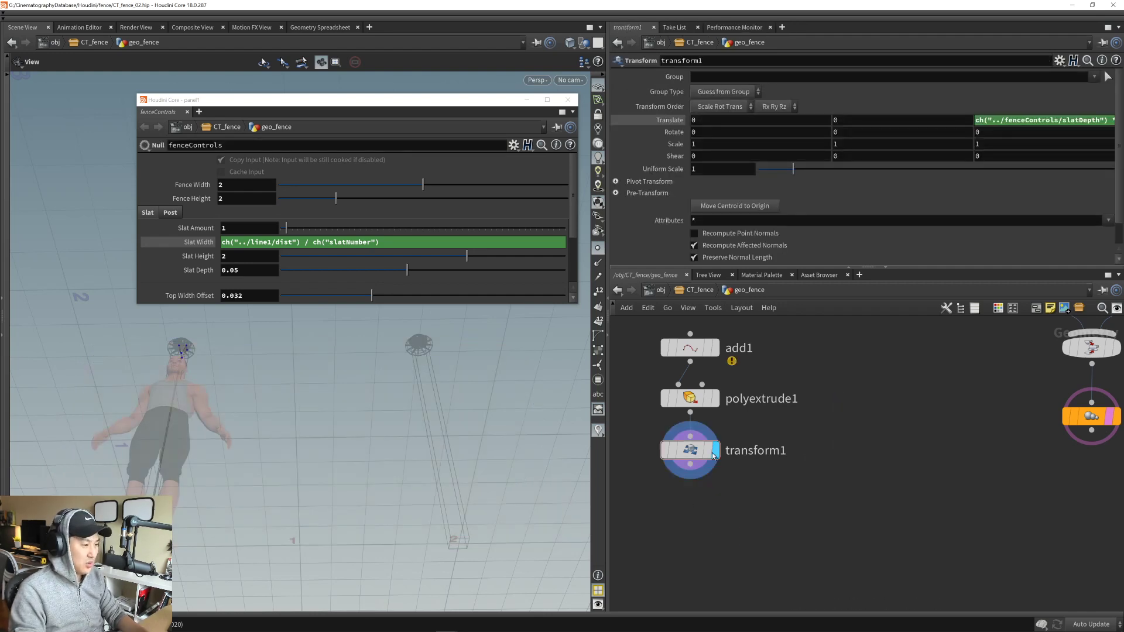
mouse_move(317, 479)
mouse_down()
mouse_move(258, 394)
mouse_move(318, 460)
mouse_up()
key(ctrl+z)
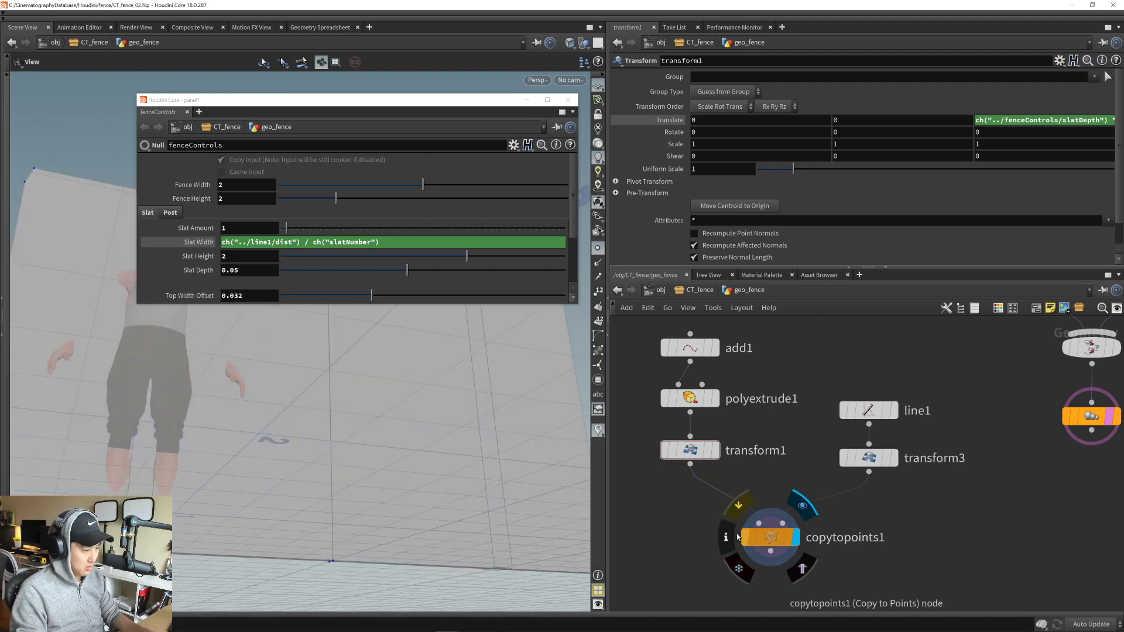
- Display transform1 to view the single slat from the front beside the posts
mouse_move(716, 456)
right_drag(298, 442, 238, 444)
drag(239, 444, 318, 462)
right_drag(319, 461, 288, 445)
middle_drag(289, 445, 291, 473)
drag(291, 473, 344, 448)
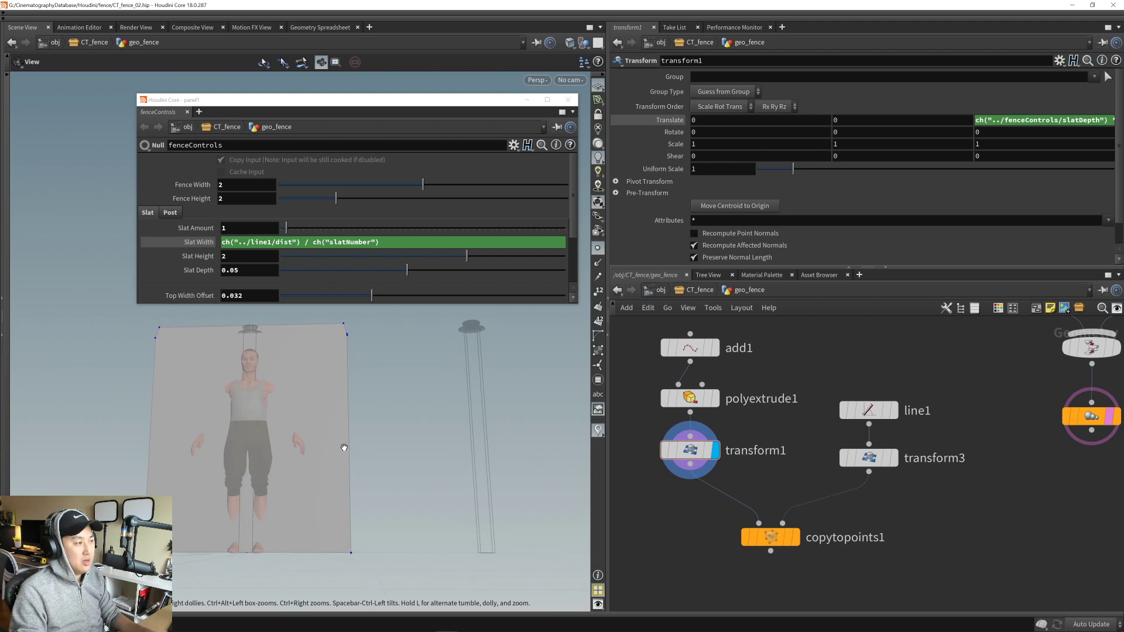
- Remove the expression from Slat Width on fenceControls, try a width of 2, and set it to 0.1
click(364, 242)
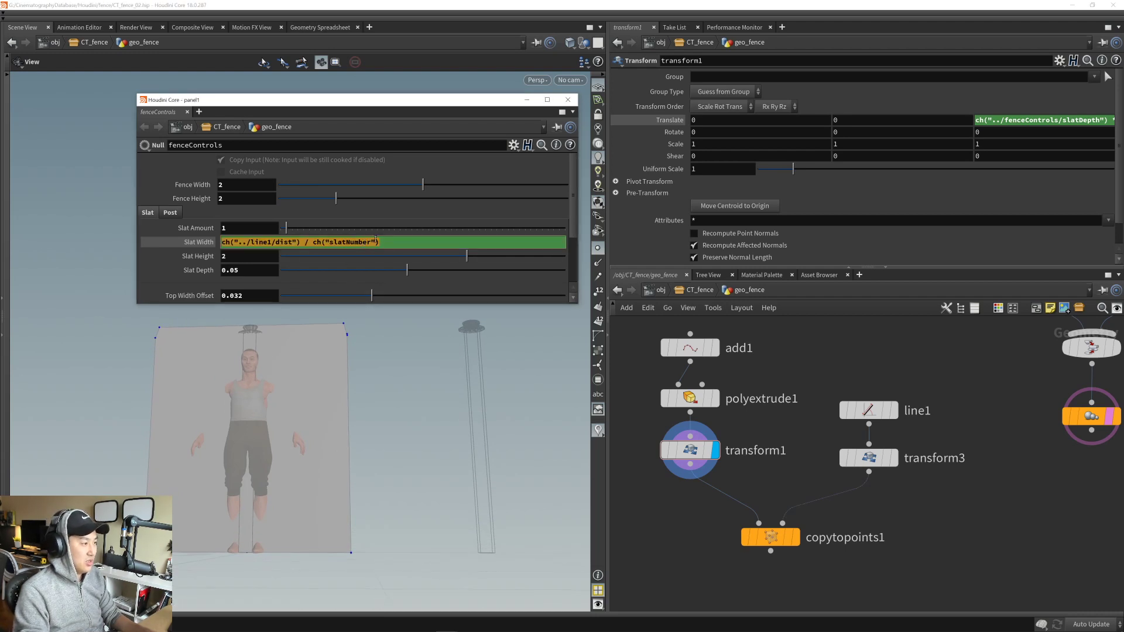
right_click(410, 241)
click(445, 388)
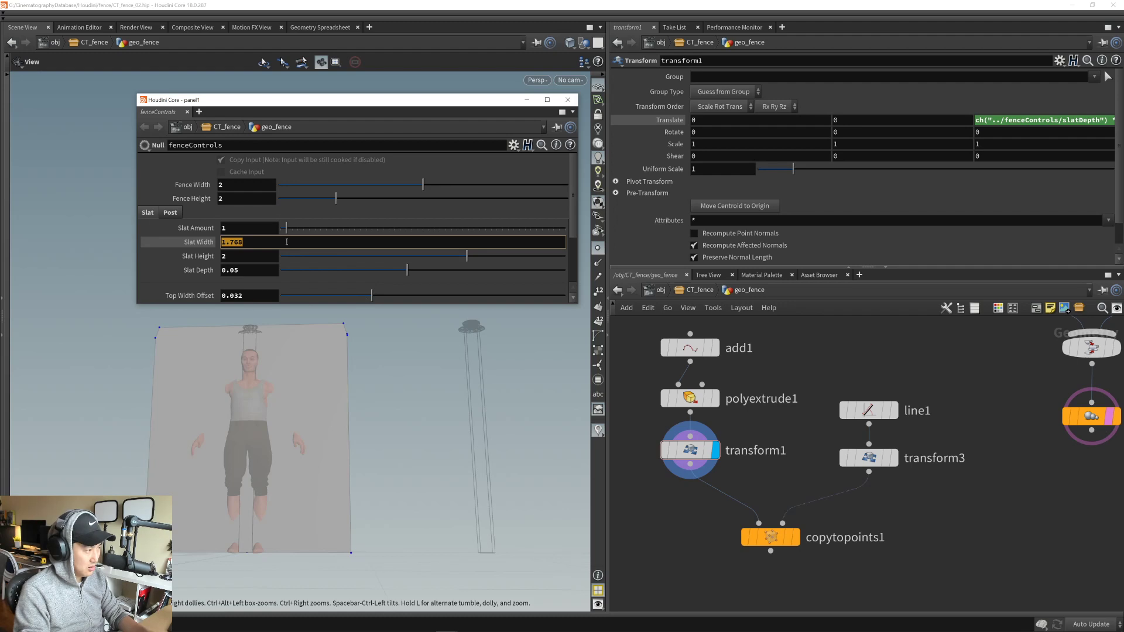
text(2)
key(Return)
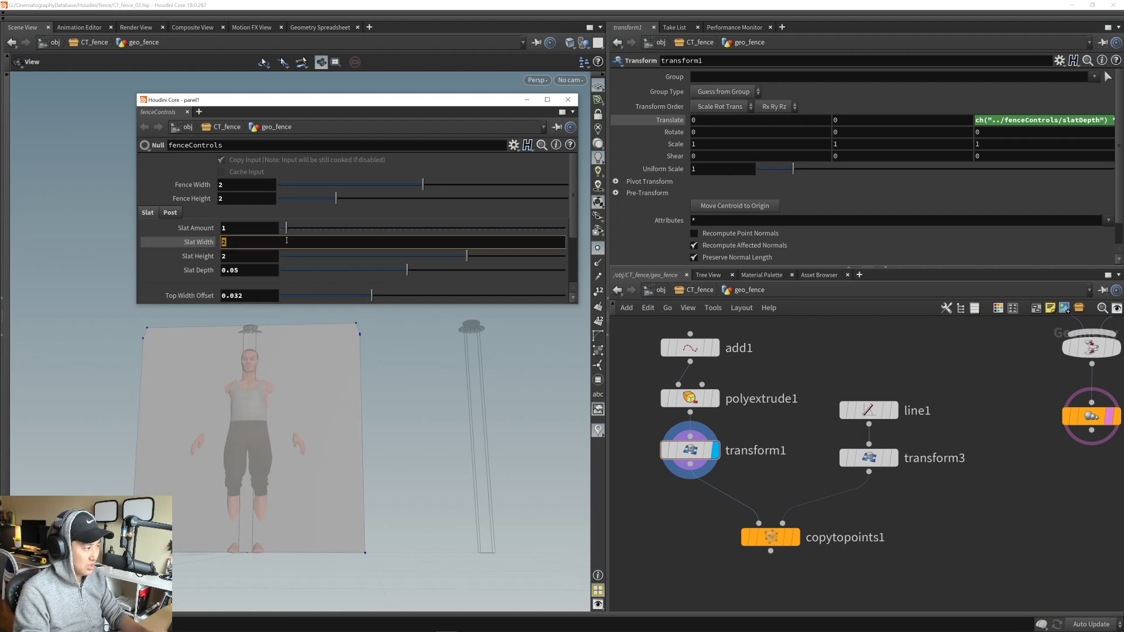
text(0.1)
key(Return)
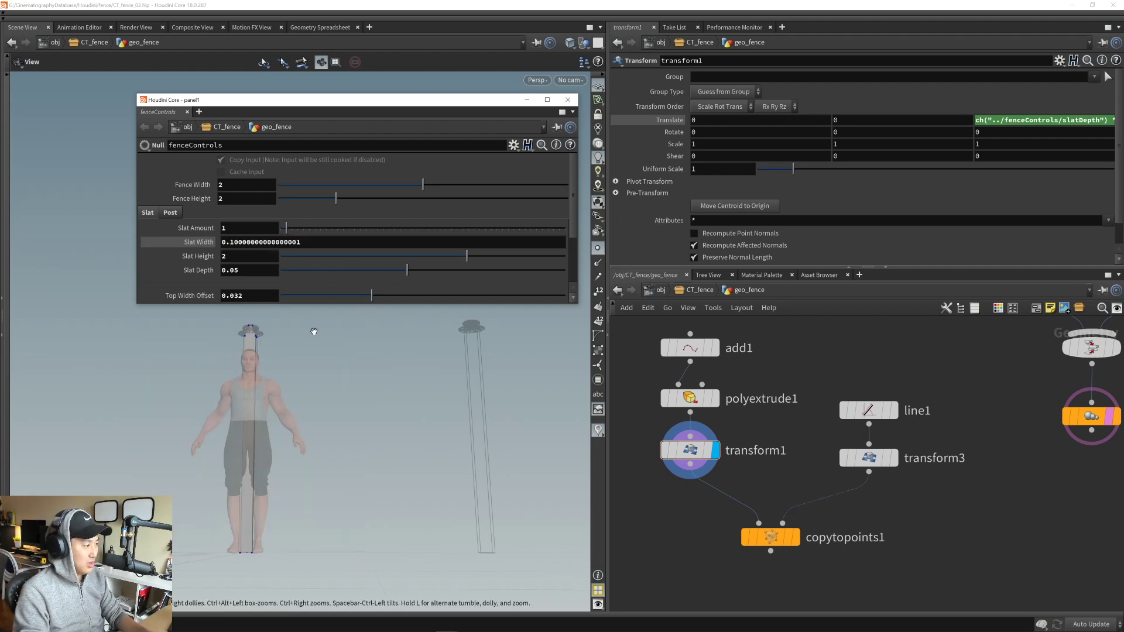
drag(294, 428, 312, 438)
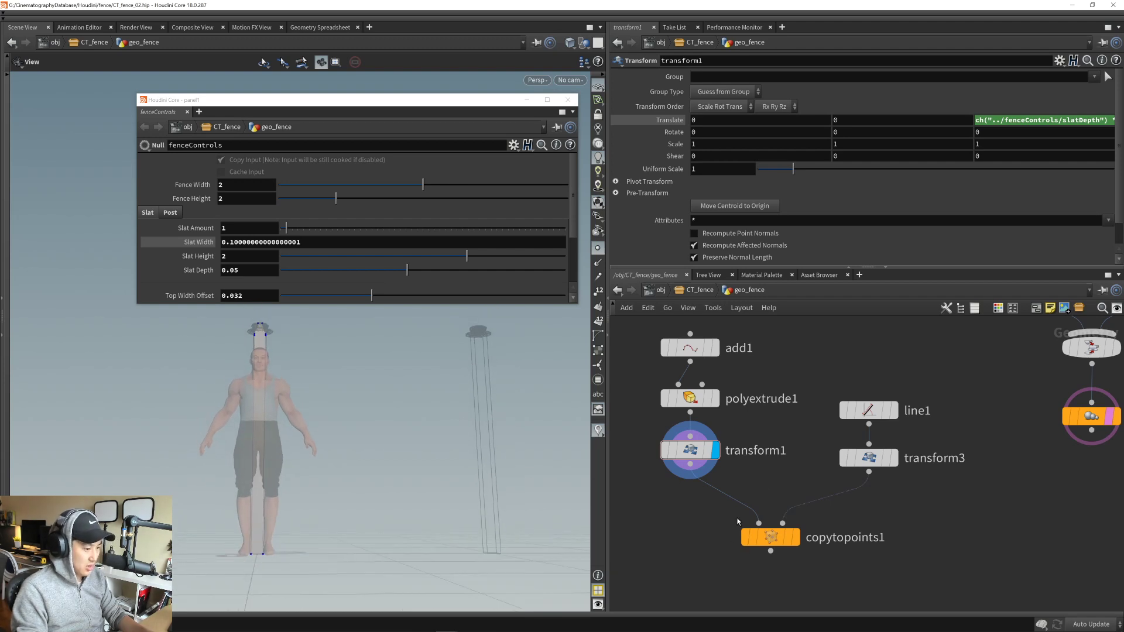
- Delete the copytopoints1, line1 and transform3 nodes, keeping the slat branch down to transform1
drag(702, 515, 824, 559)
shift+drag(870, 346, 909, 460)
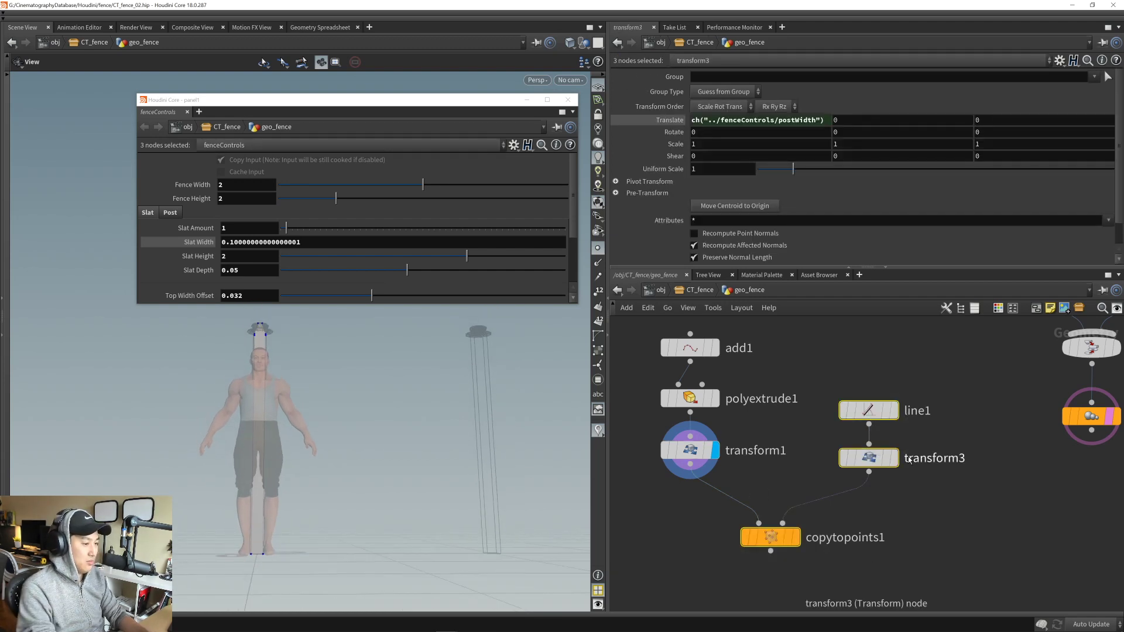
key(Delete)
drag(234, 494, 198, 547)
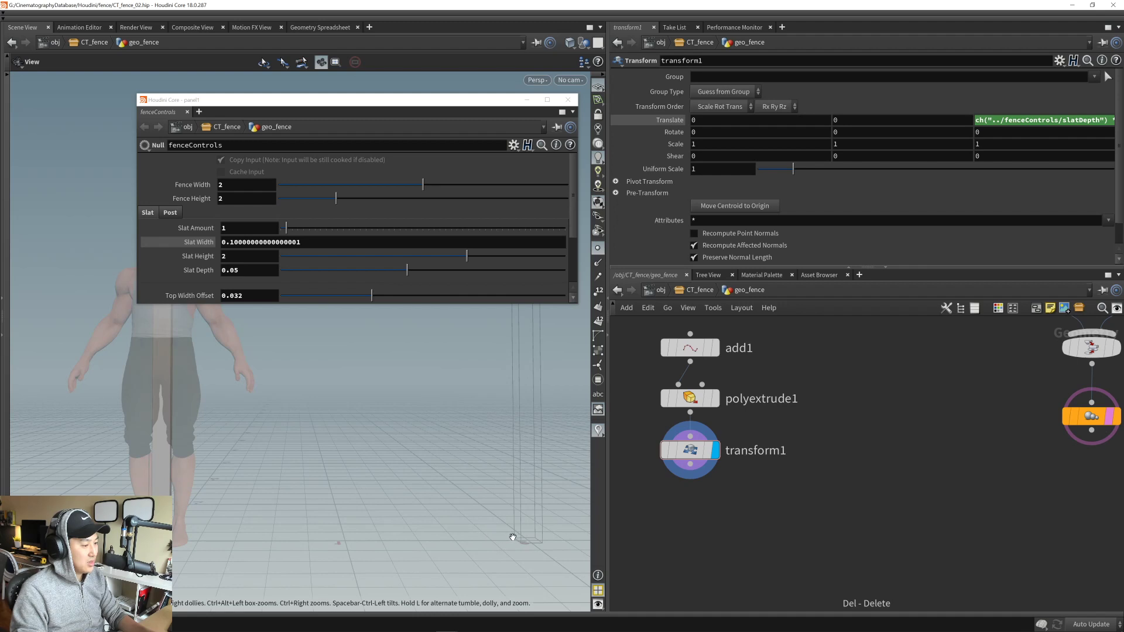
- Add a Copy and Transform node to the network and place it below transform1
mouse_move(724, 500)
middle_down()
mouse_move(731, 488)
mouse_move(726, 499)
middle_up()
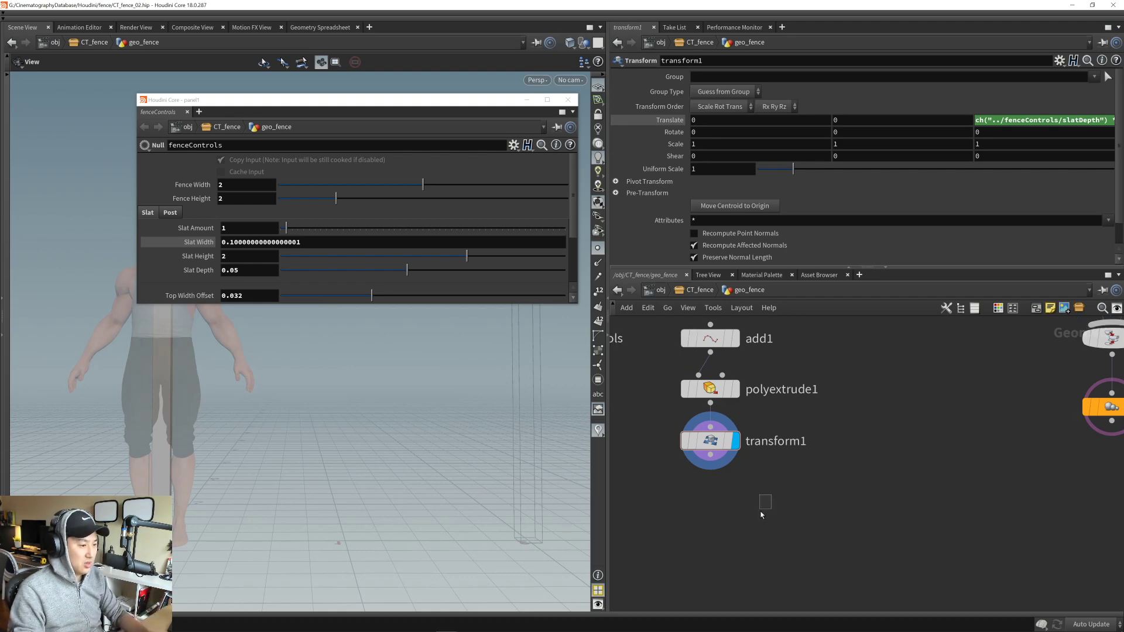
key(Tab)
text(copytr)
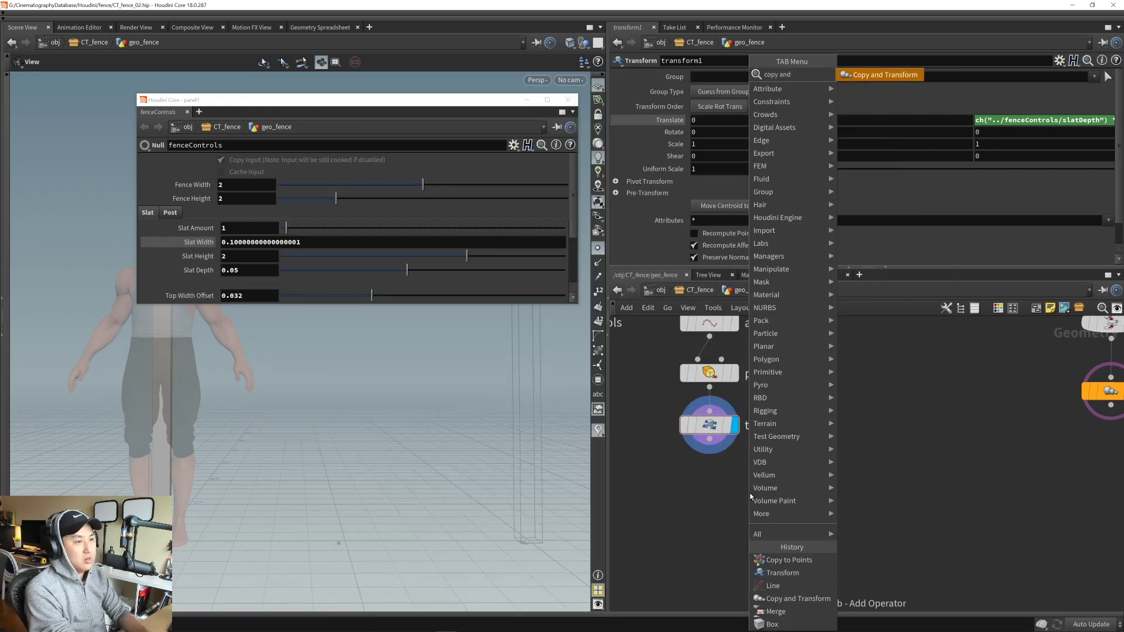
key(Return)
click(790, 515)
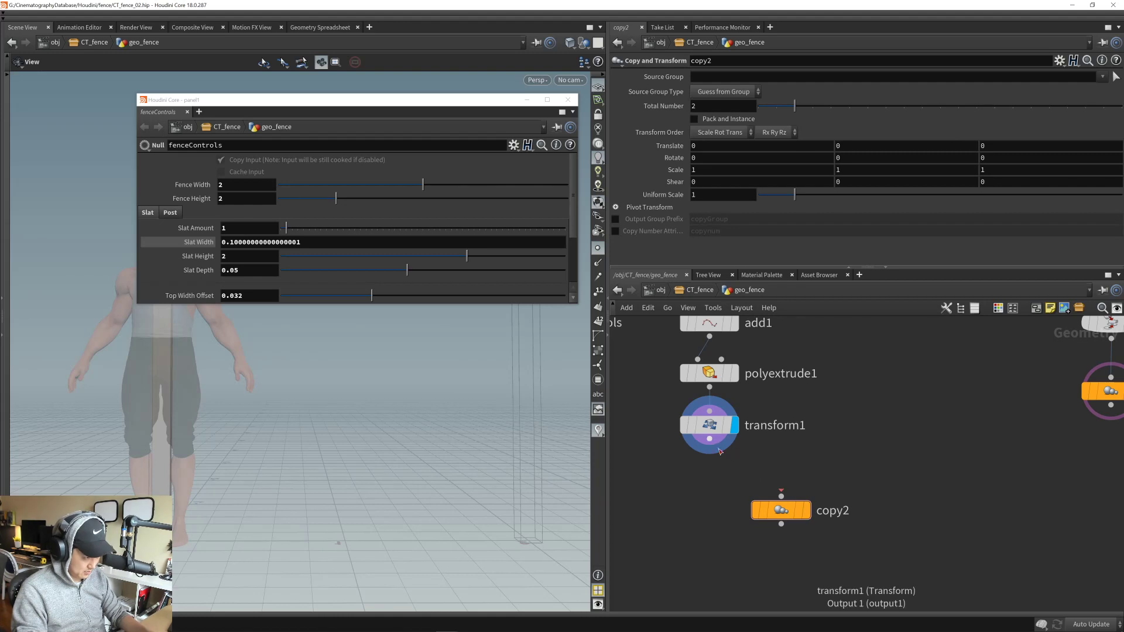
drag(782, 522, 763, 541)
middle_drag(693, 487, 688, 476)
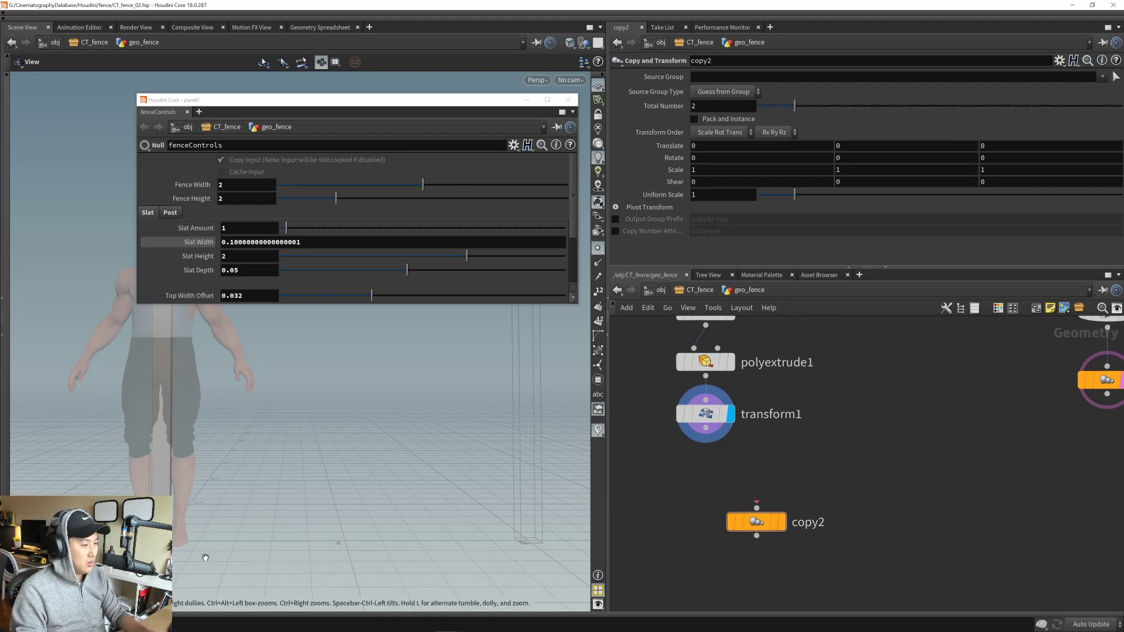
mouse_move(760, 524)
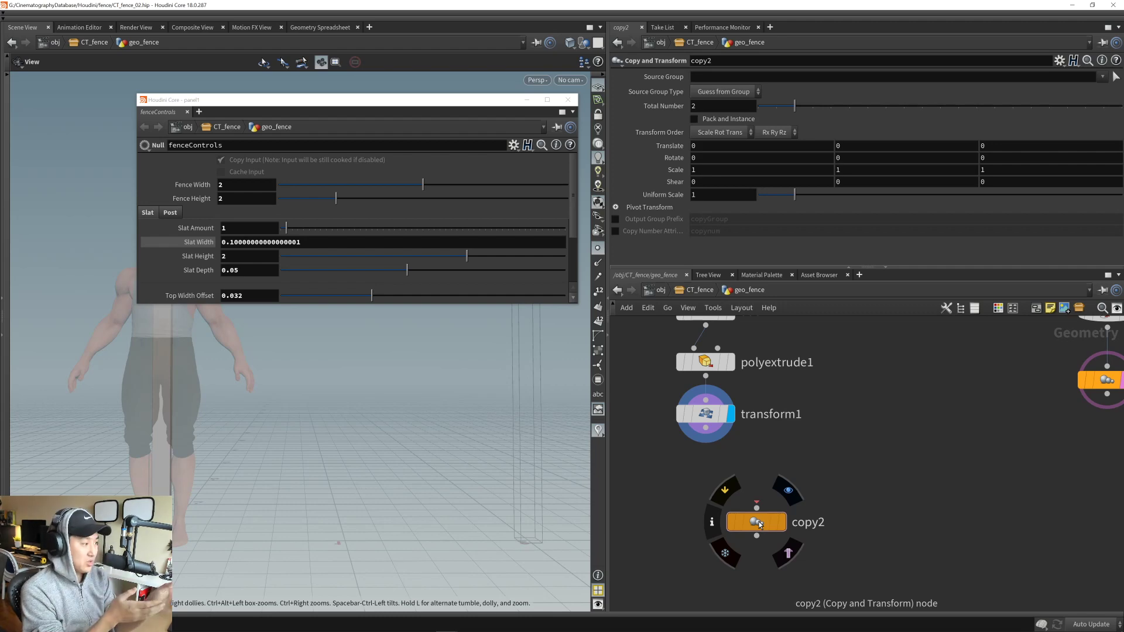
scroll(226, 541, up, 3)
scroll(226, 540, up, 5)
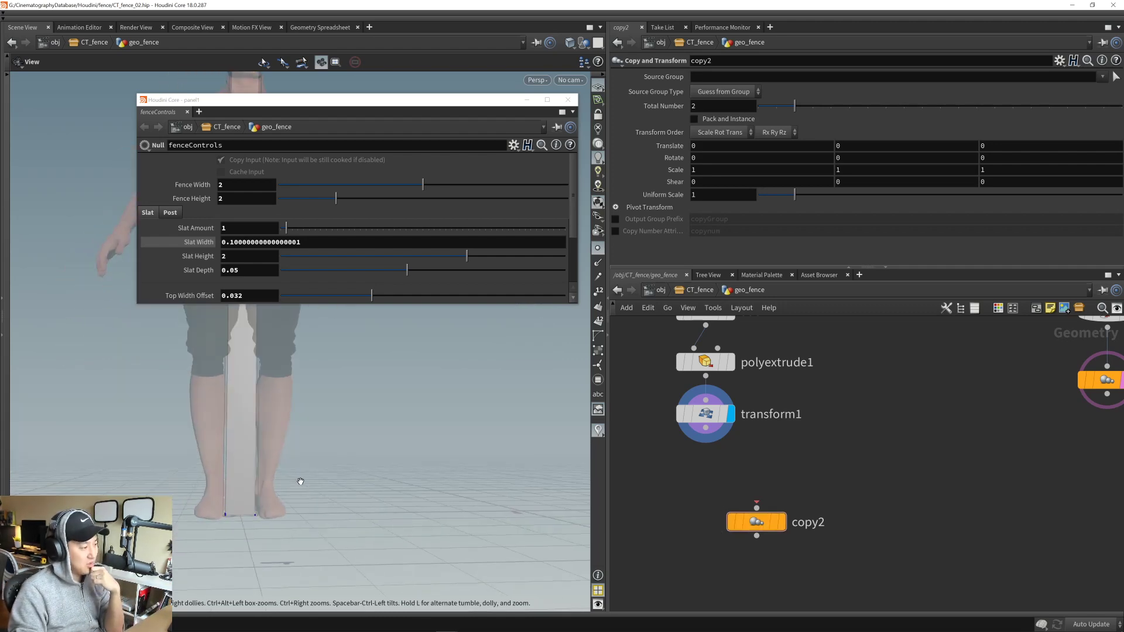
scroll(301, 509, up, 1)
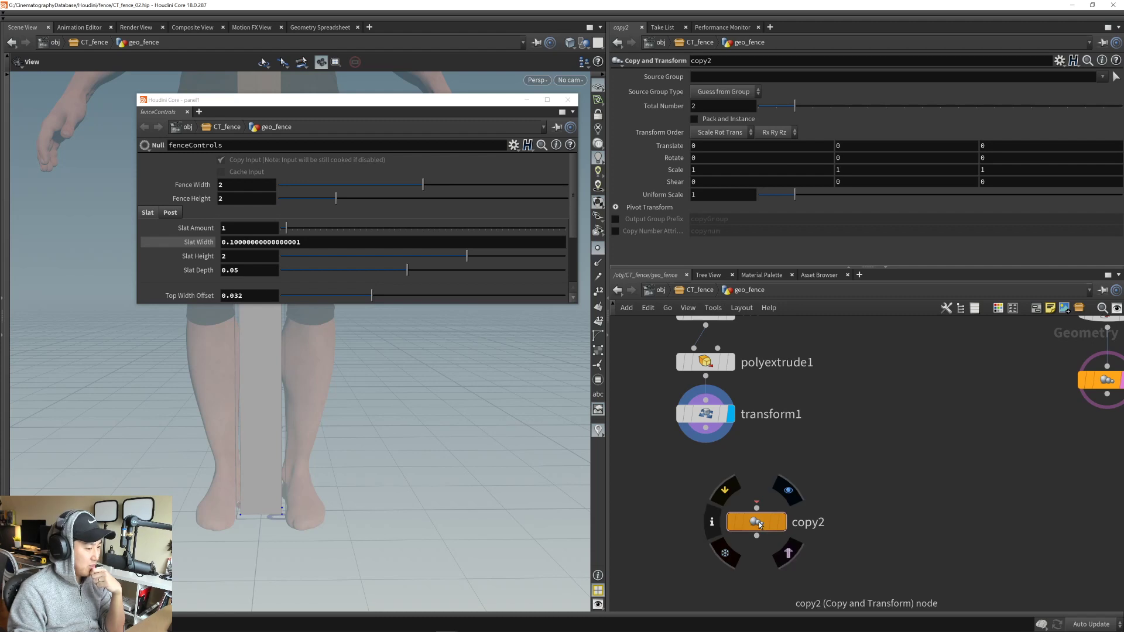
- Connect transform1 to the copy2 Copy and Transform node, display copy2 and show its parameters
click(705, 414)
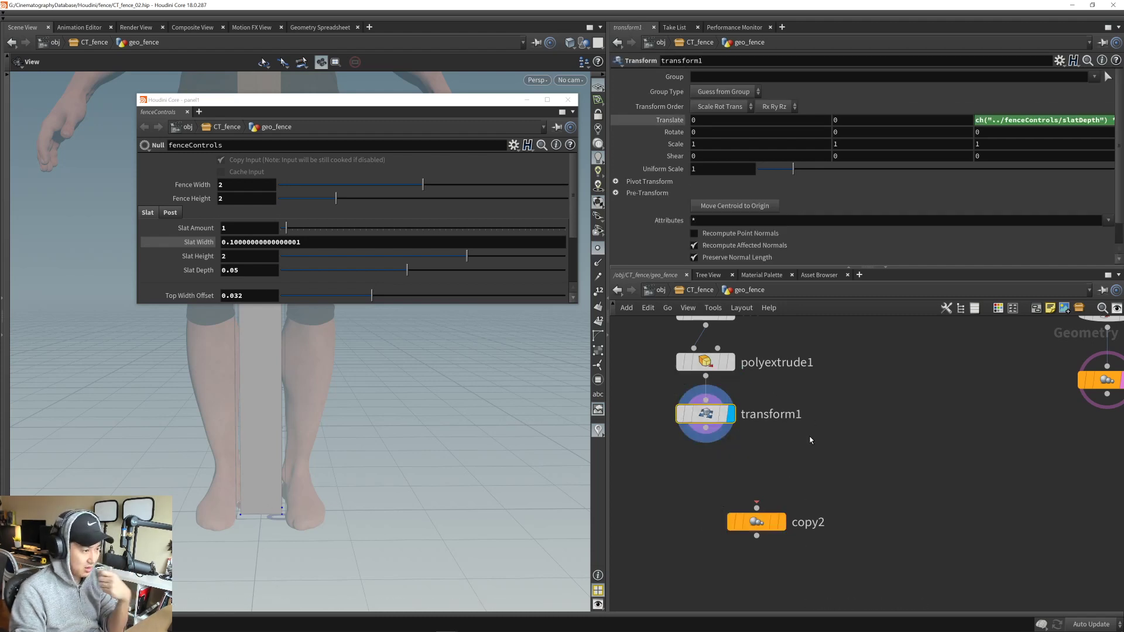
mouse_move(810, 439)
middle_down()
mouse_move(795, 477)
mouse_move(820, 503)
mouse_move(811, 454)
middle_up()
click(795, 504)
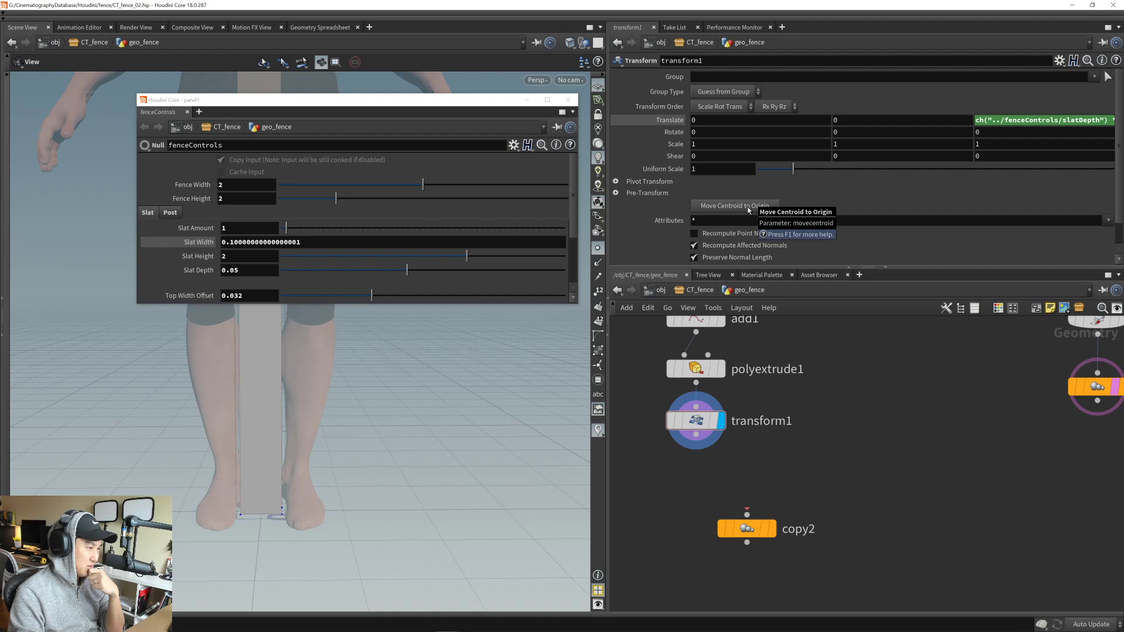
click(747, 515)
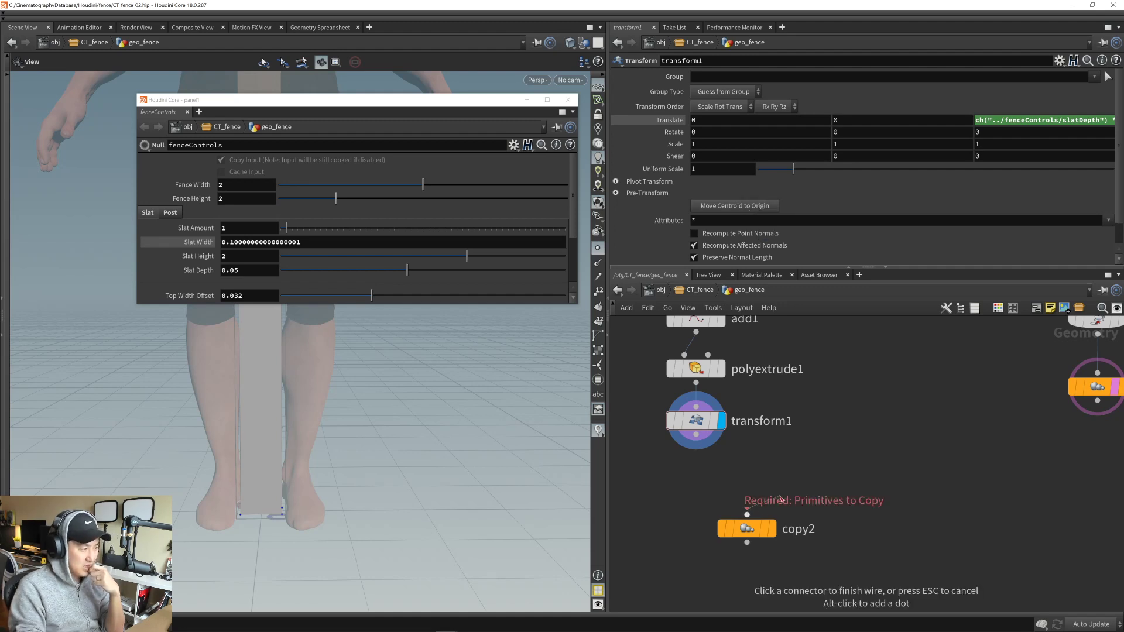
middle_drag(782, 482, 761, 439)
click(683, 440)
click(760, 487)
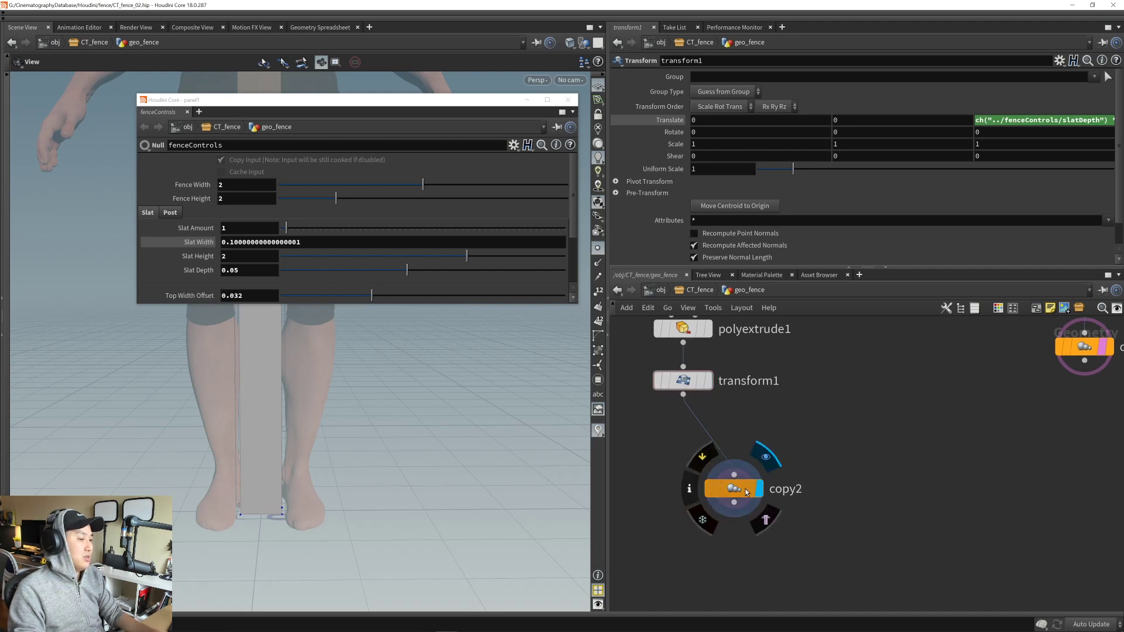
click(745, 489)
middle_drag(814, 496, 828, 498)
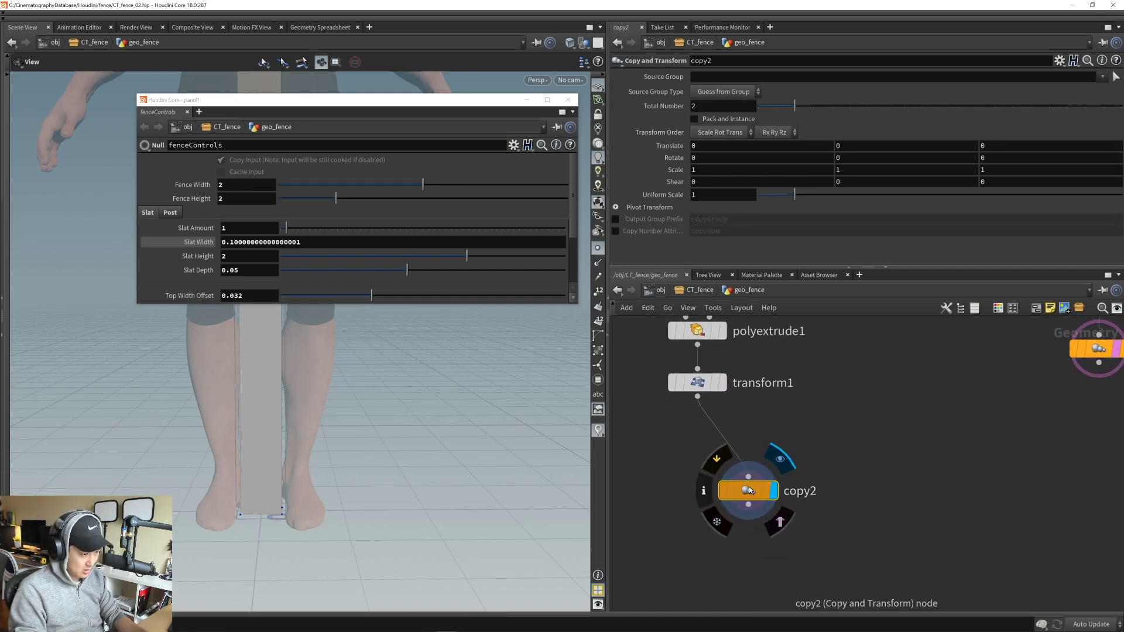
drag(752, 490, 745, 491)
middle_drag(776, 445, 774, 450)
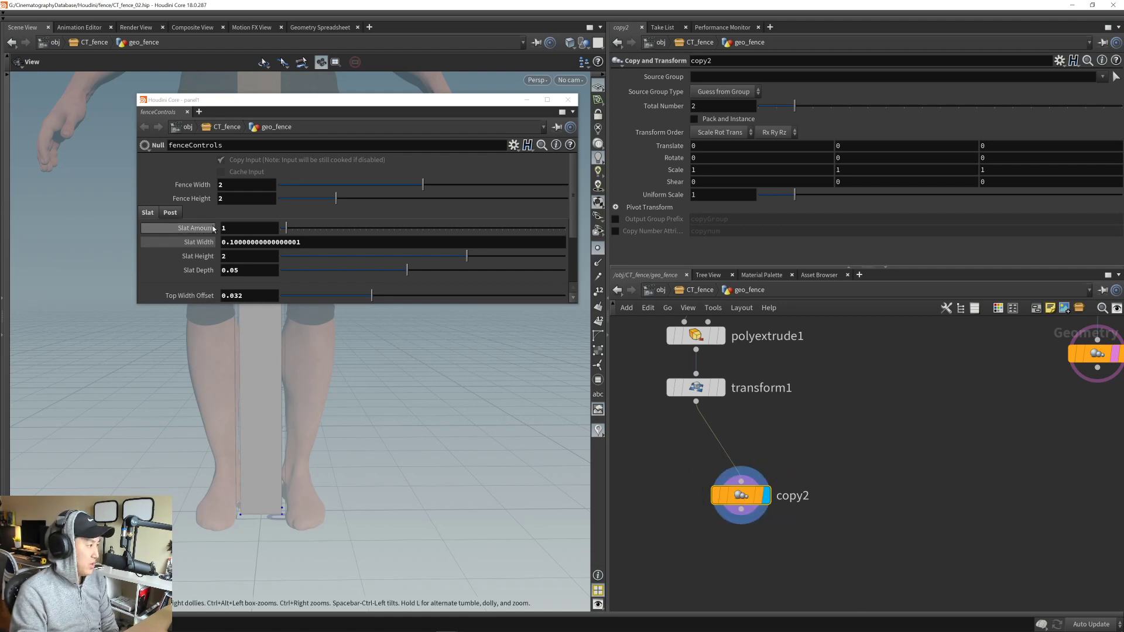
- Reference Slat Width from fenceControls in copy2's X Translate as ch("../fenceControls/slatWidth")
right_click(249, 242)
click(300, 320)
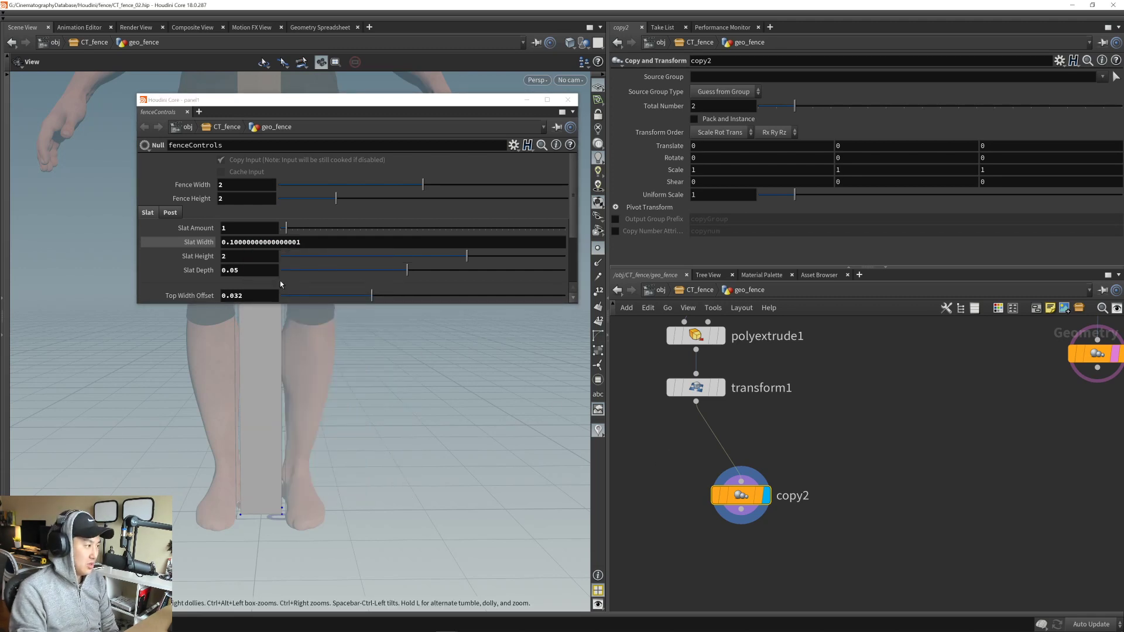
right_click(257, 242)
click(286, 323)
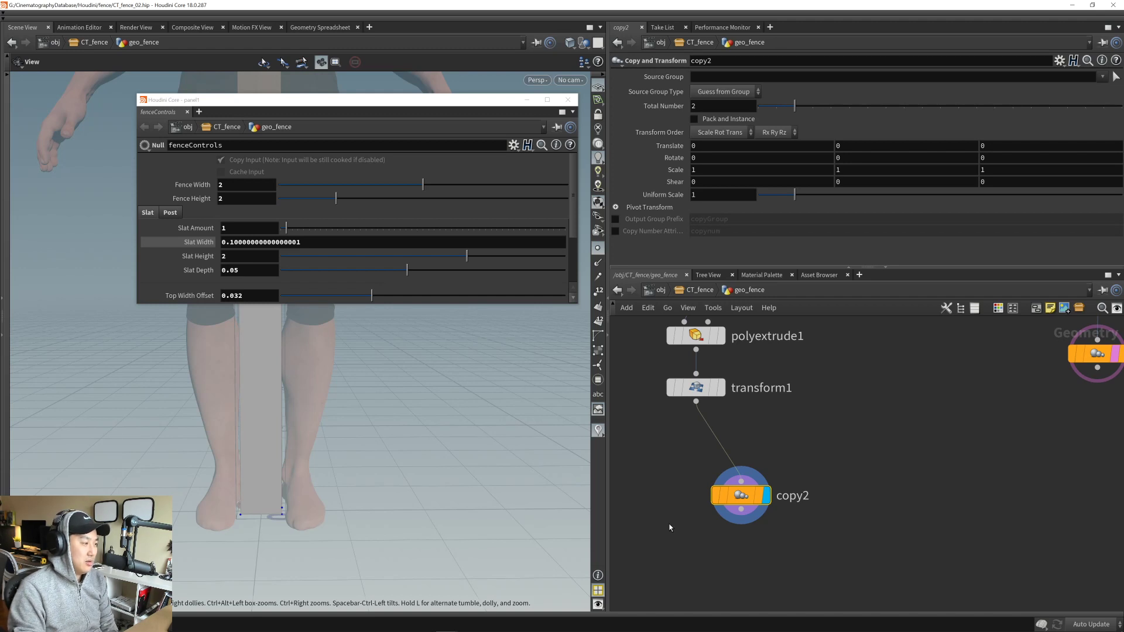
right_click(709, 145)
click(763, 265)
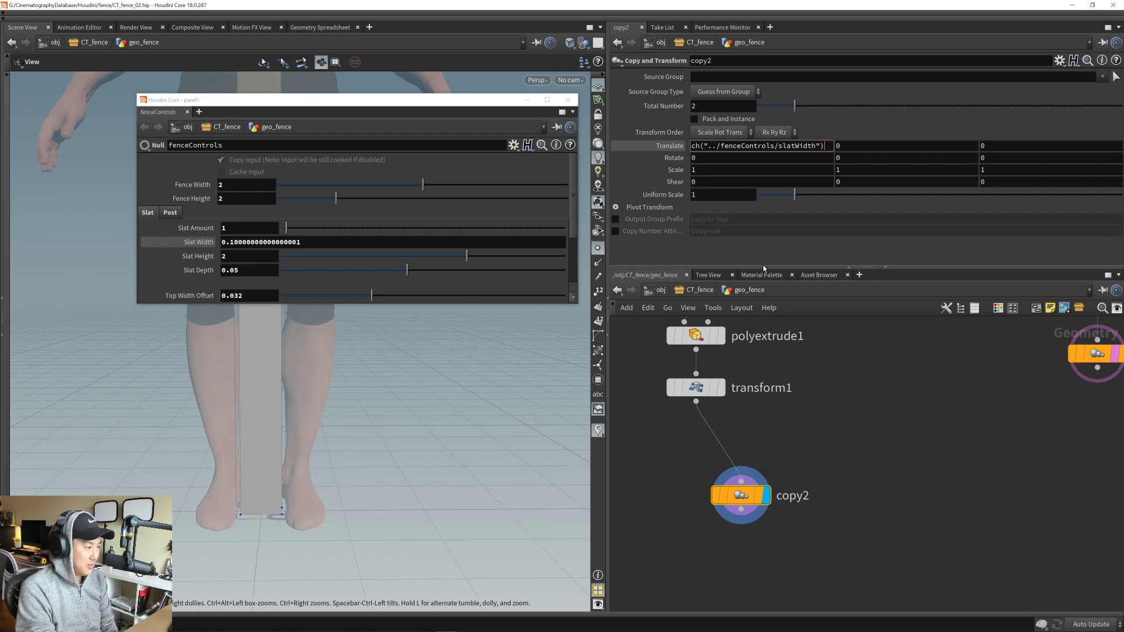
- Try a Total Number of 8 on copy2 and view the row of slats against the two posts
drag(795, 106, 904, 118)
right_drag(175, 437, 391, 445)
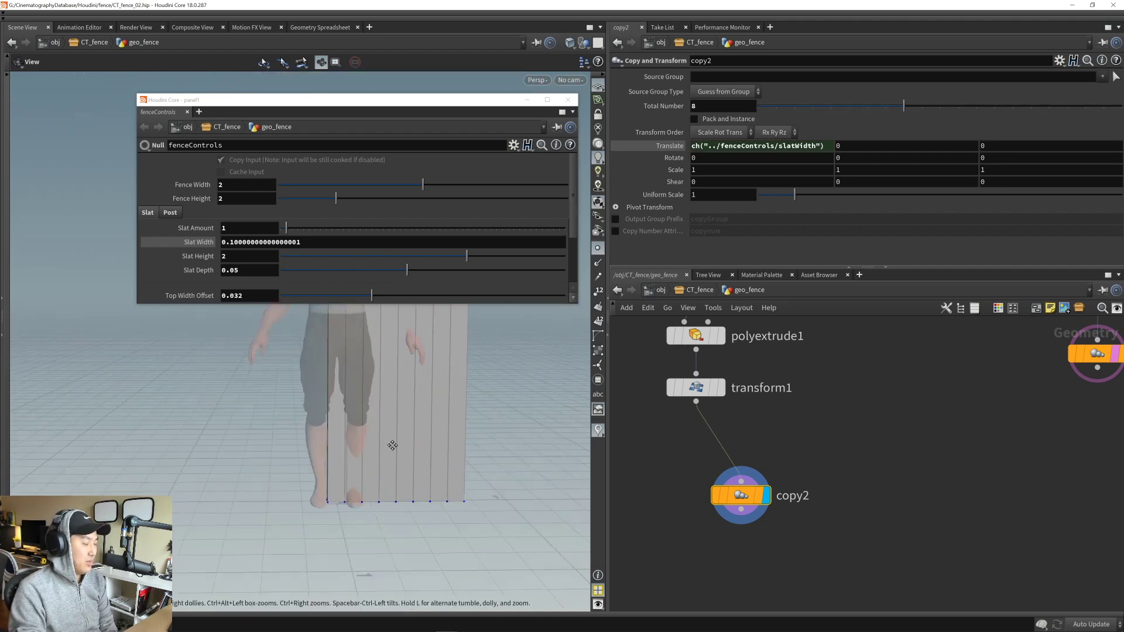
middle_drag(392, 446, 387, 508)
right_drag(387, 509, 311, 492)
middle_drag(366, 476, 372, 462)
right_drag(372, 462, 373, 475)
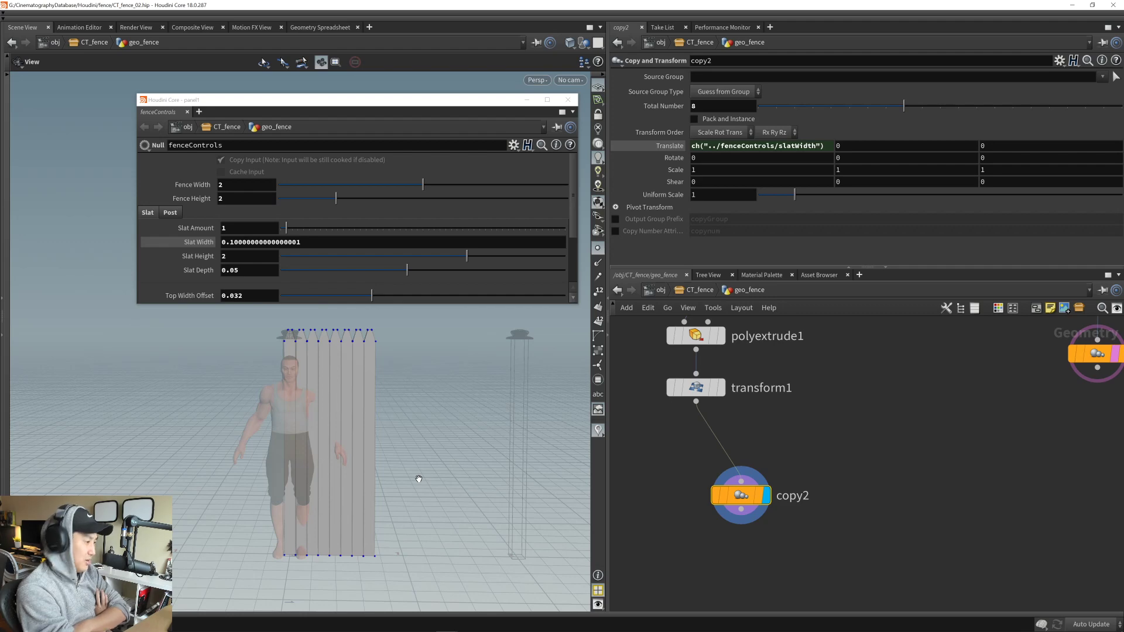
drag(406, 460, 382, 482)
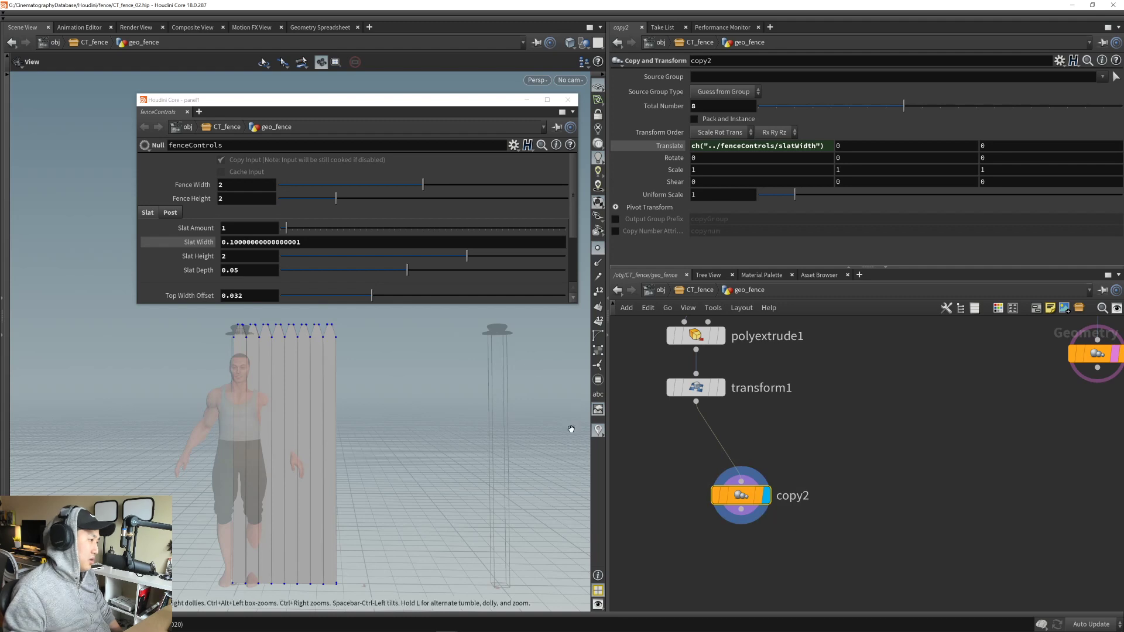
- Link copy2's Total Number to Slat Amount as ch("../fenceControls/slatNumber"), and set Slat Amount to 8
right_click(246, 240)
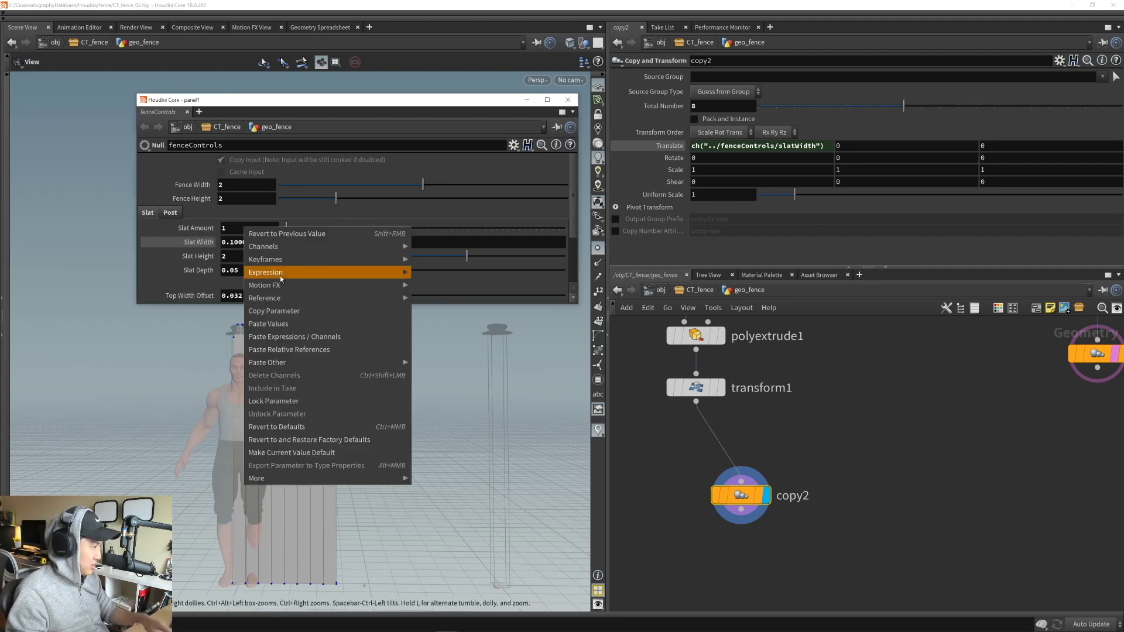
click(293, 312)
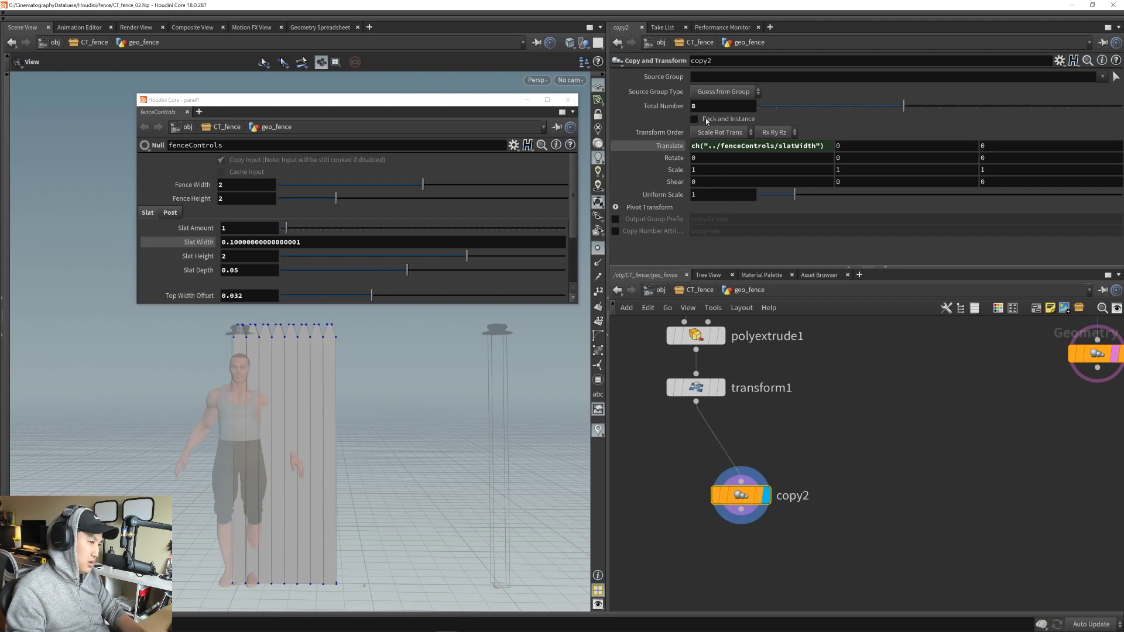
right_click(724, 106)
click(777, 226)
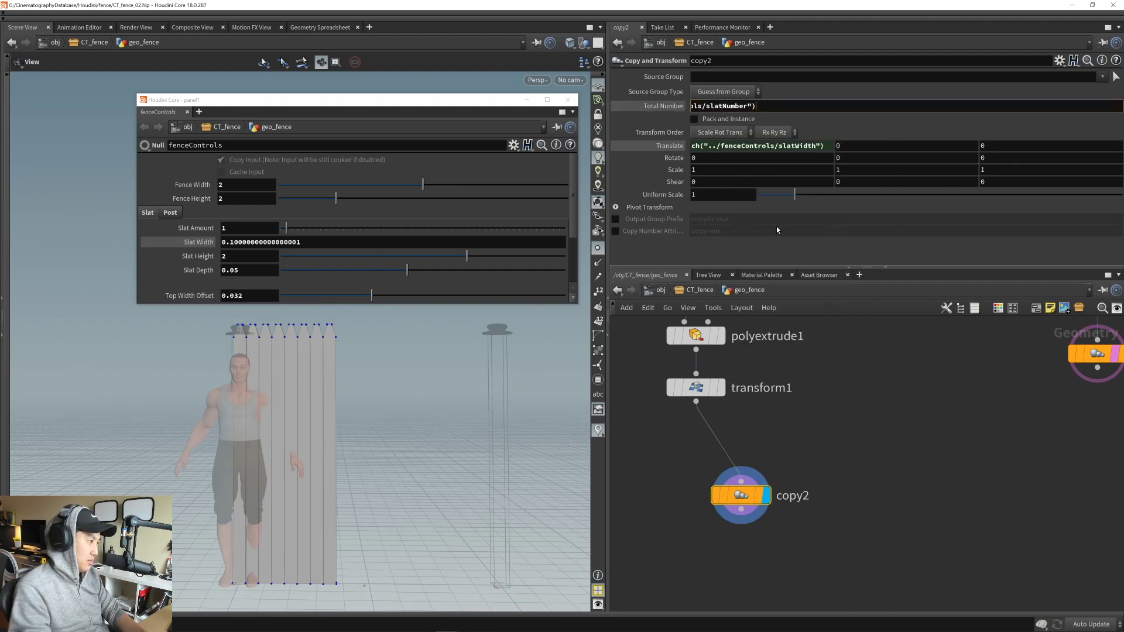
key(Return)
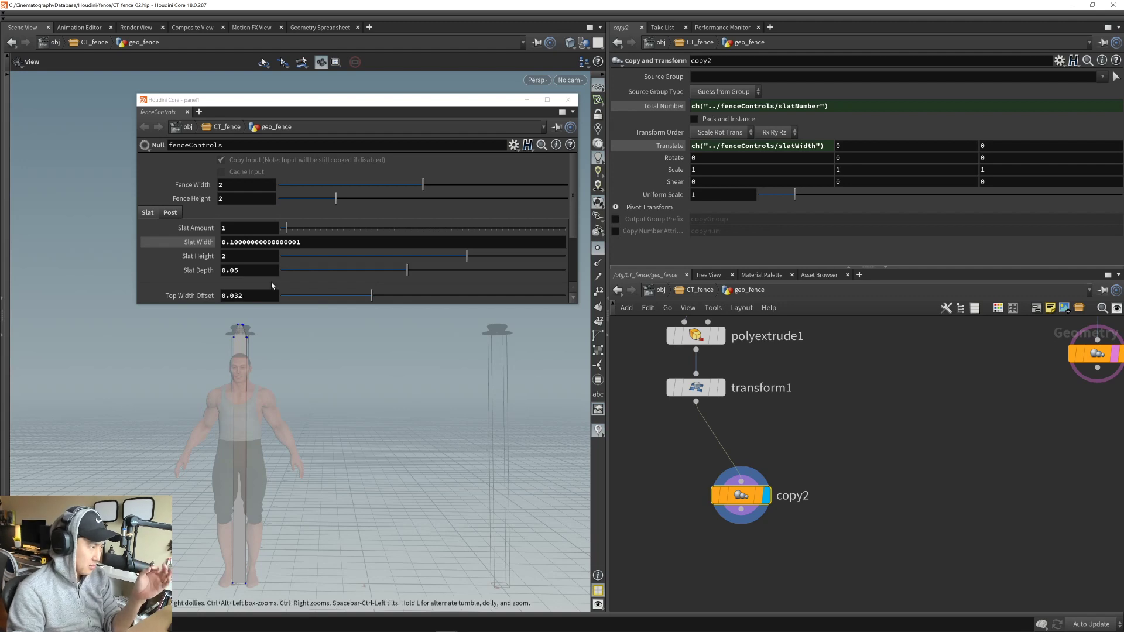
drag(295, 231, 329, 233)
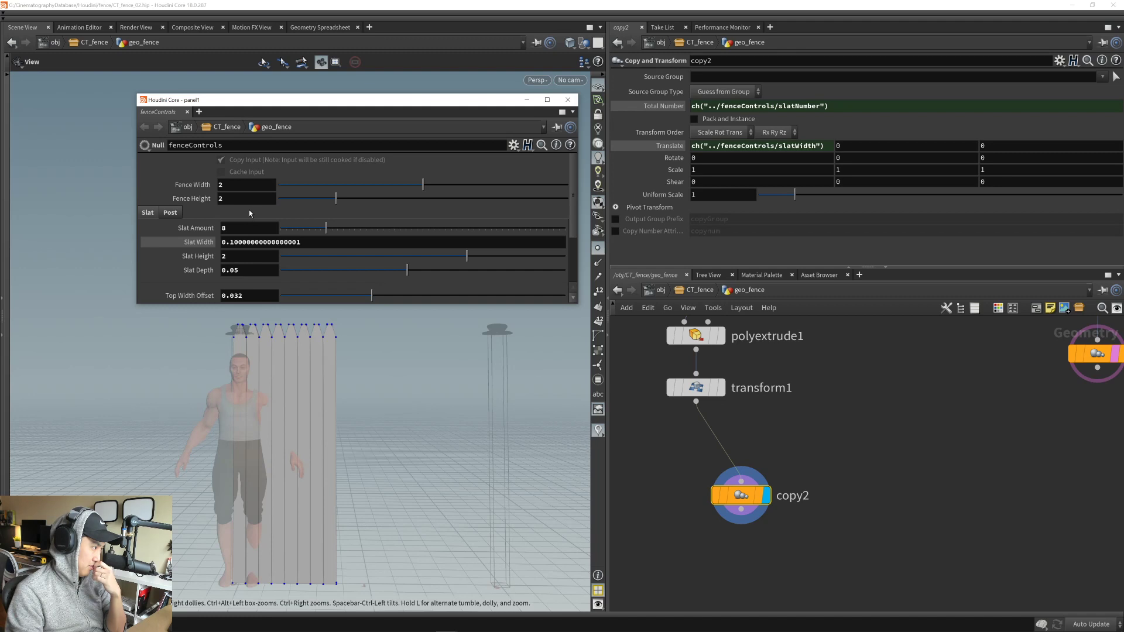
- Replace the Slat Width value on fenceControls with a relative reference to Fence Width, ch("fenceWidth")
right_click(235, 185)
click(275, 269)
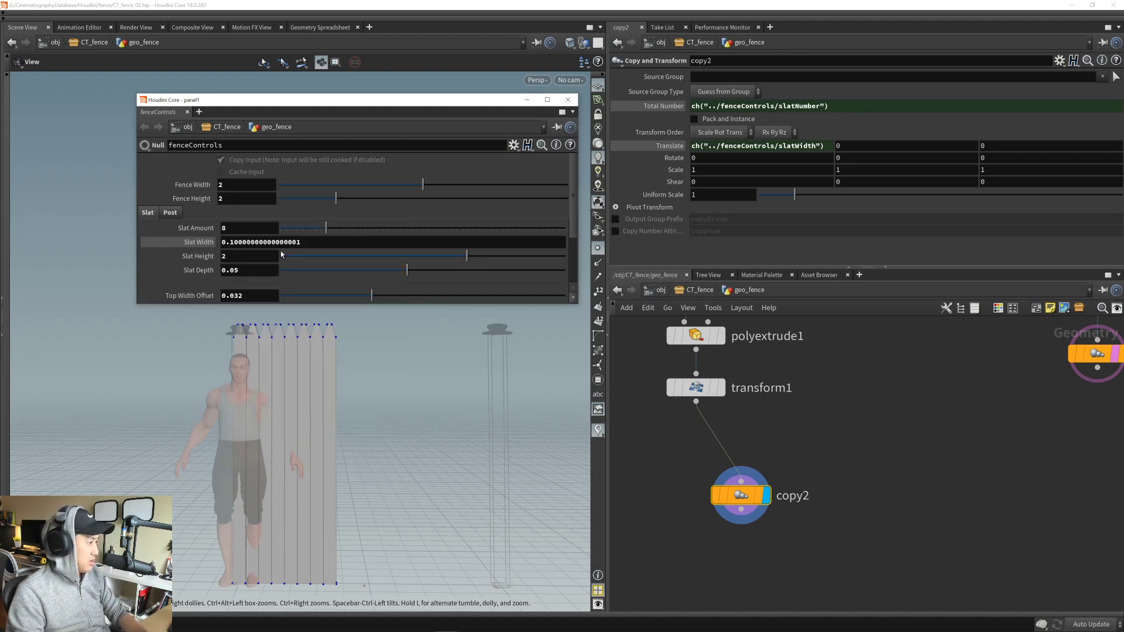
click(264, 241)
right_click(314, 241)
click(370, 360)
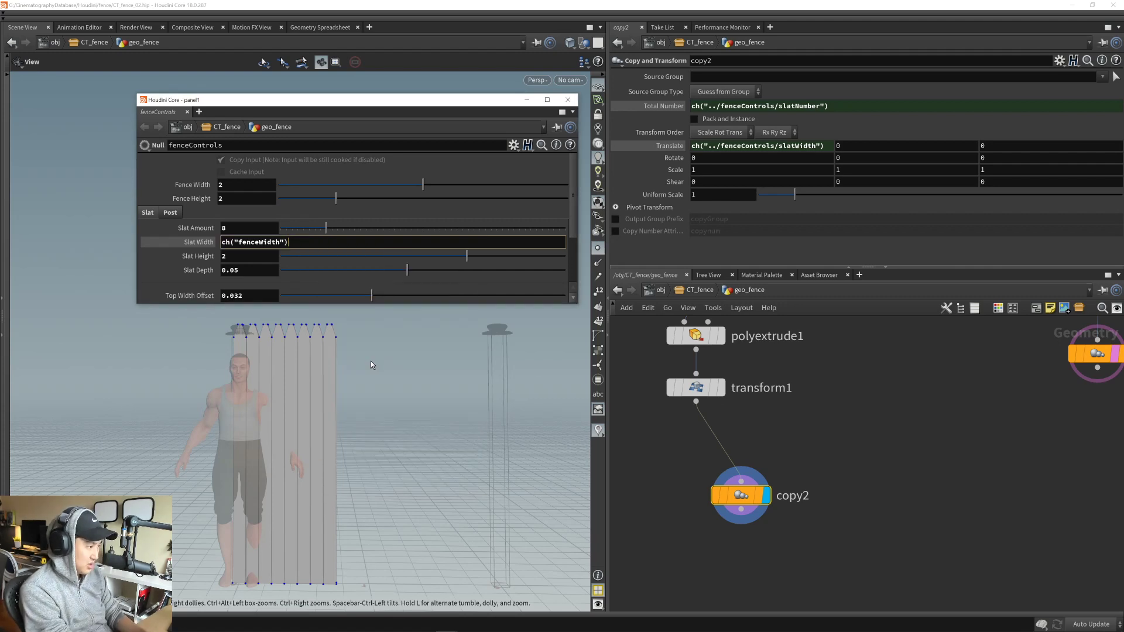
text(-)
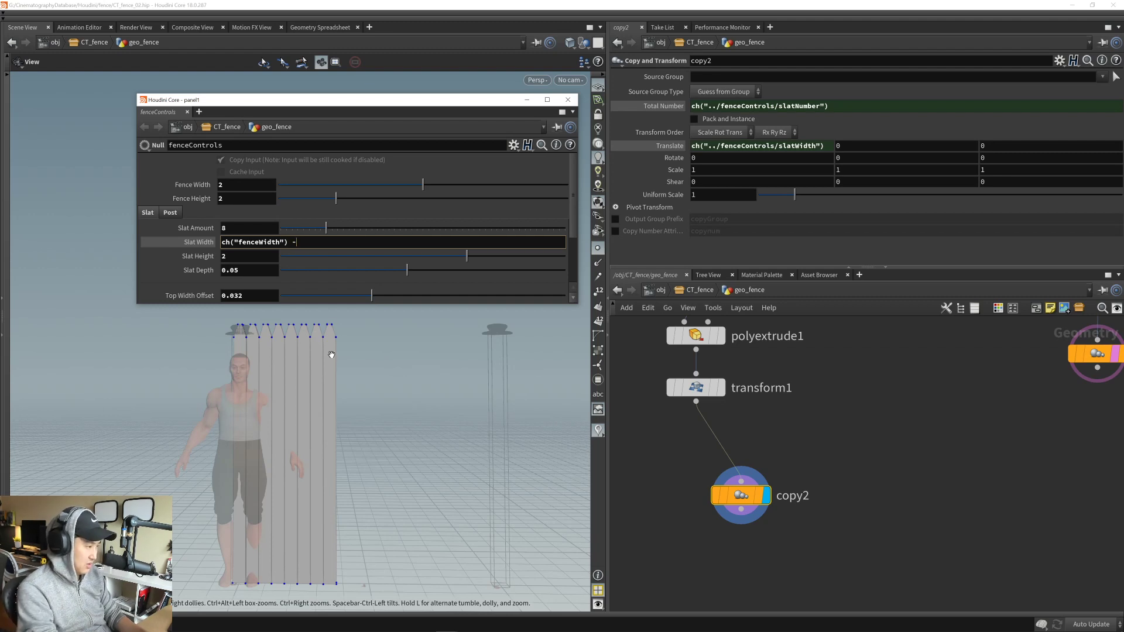
key(BackSpace)
key(BackSpace)
key(BackSpace)
key(Return)
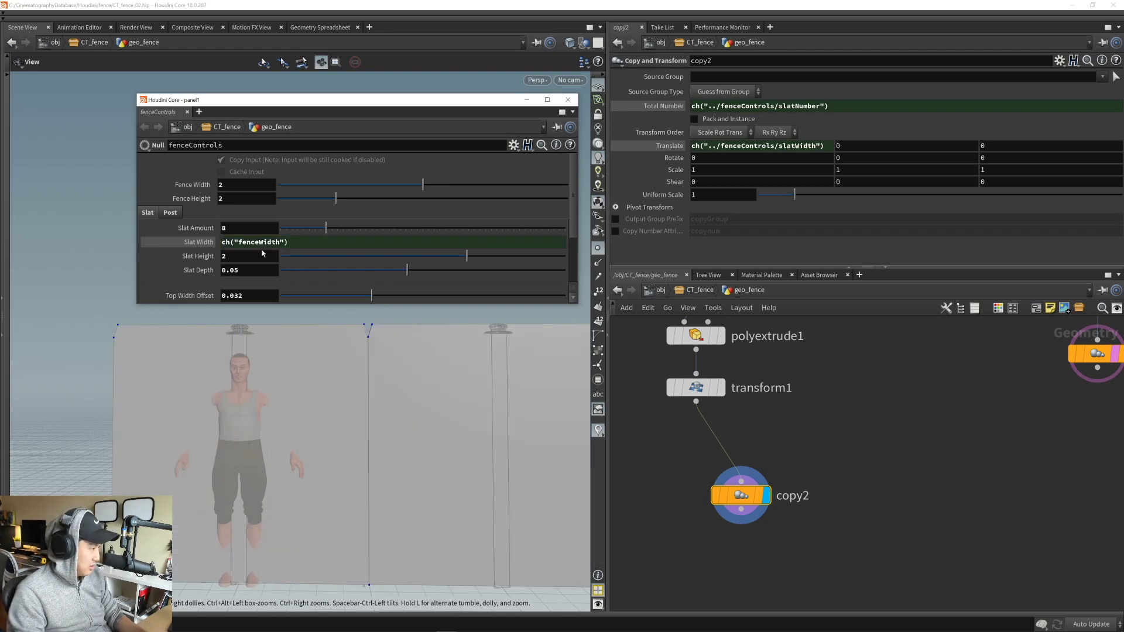
- Subtract a reference to Post Width in the Slat Width expression, making it ch("fenceWidth") - ch("postWidth")
click(169, 212)
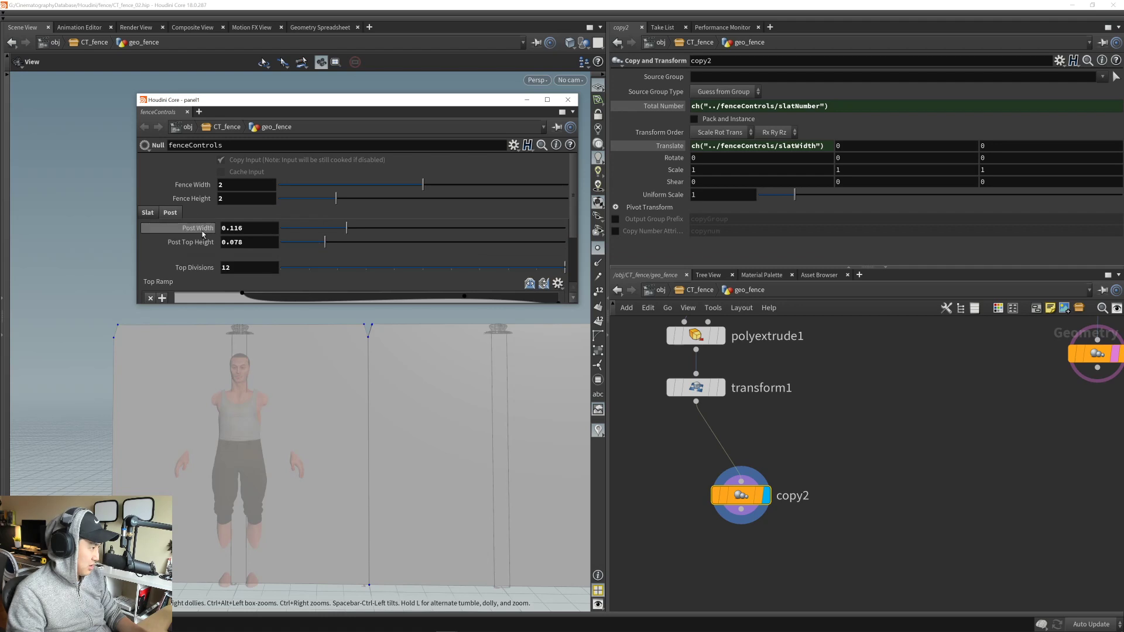
right_click(252, 228)
key(Escape)
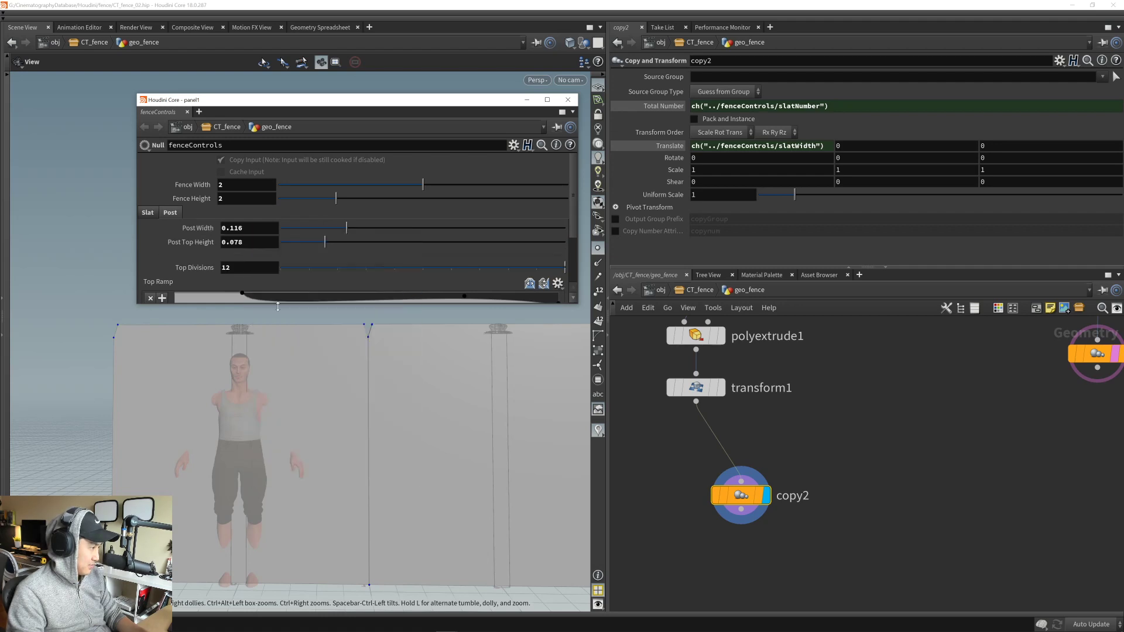
click(148, 212)
click(350, 242)
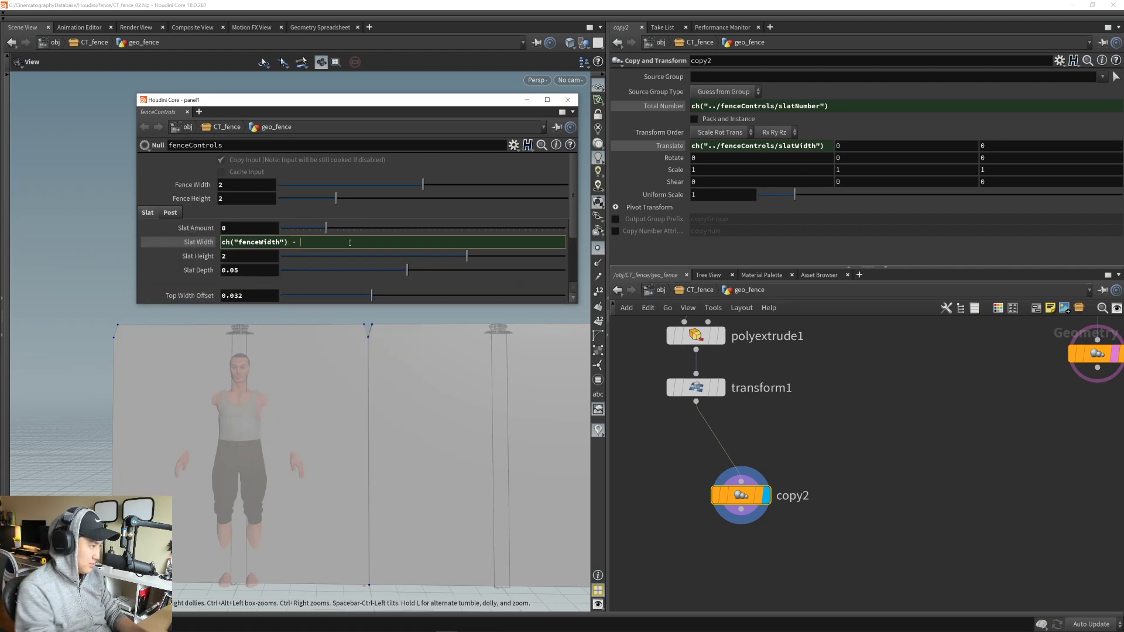
text(-)
right_click(349, 242)
click(408, 359)
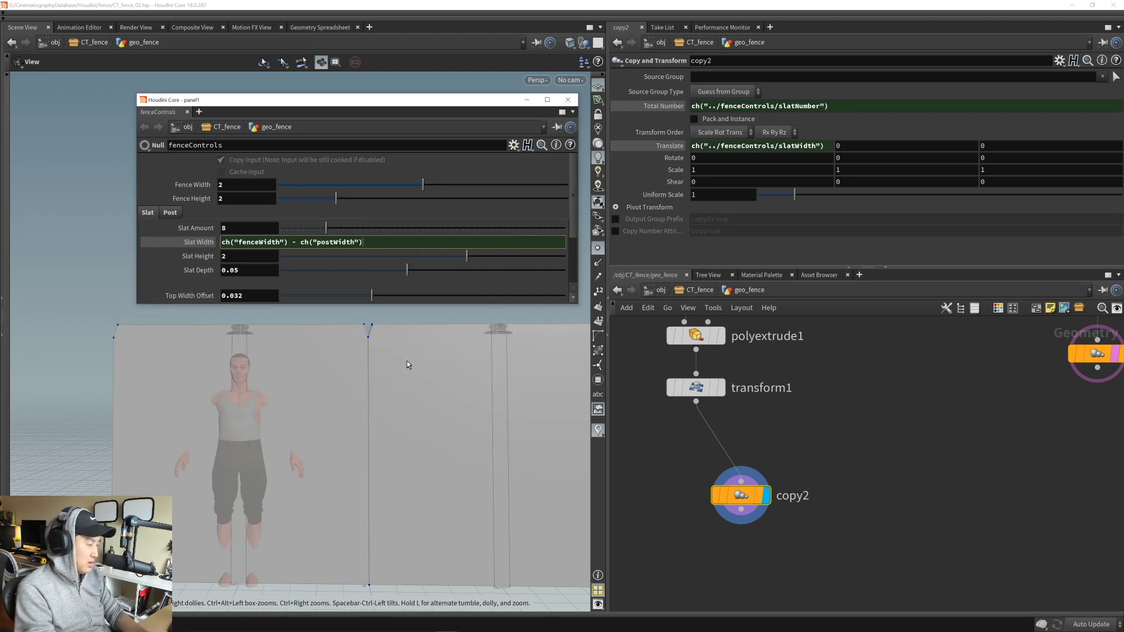
key(Return)
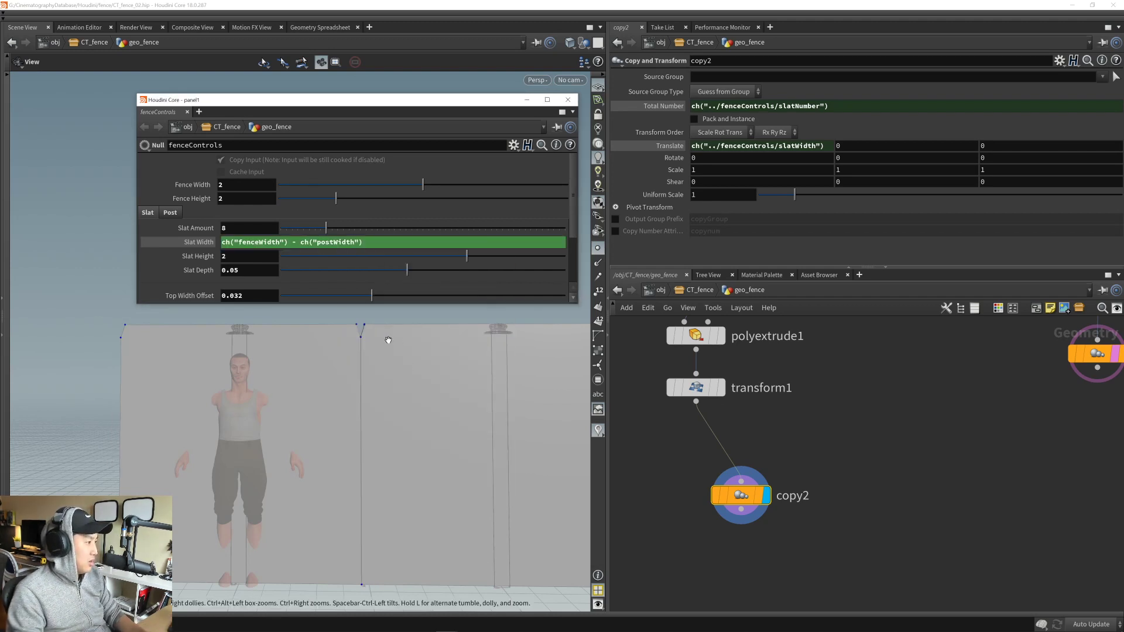
- Enclose the Slat Width expression in parentheses as (ch("fenceWidth") - ch("postWidth"))
drag(434, 386, 425, 388)
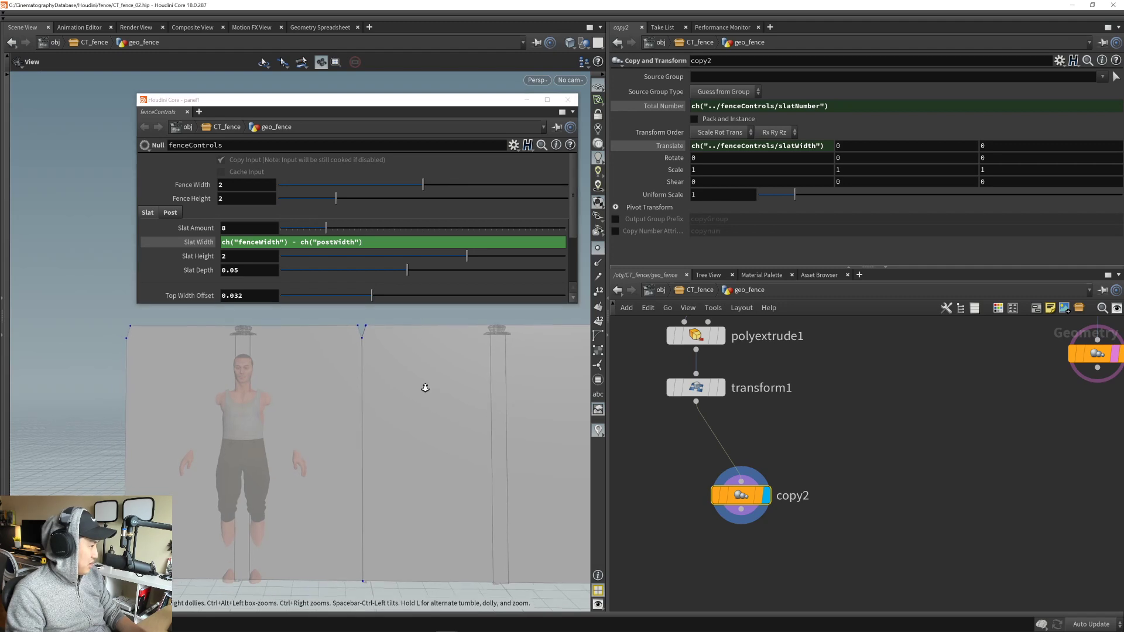
right_drag(425, 387, 366, 384)
middle_drag(398, 385, 360, 384)
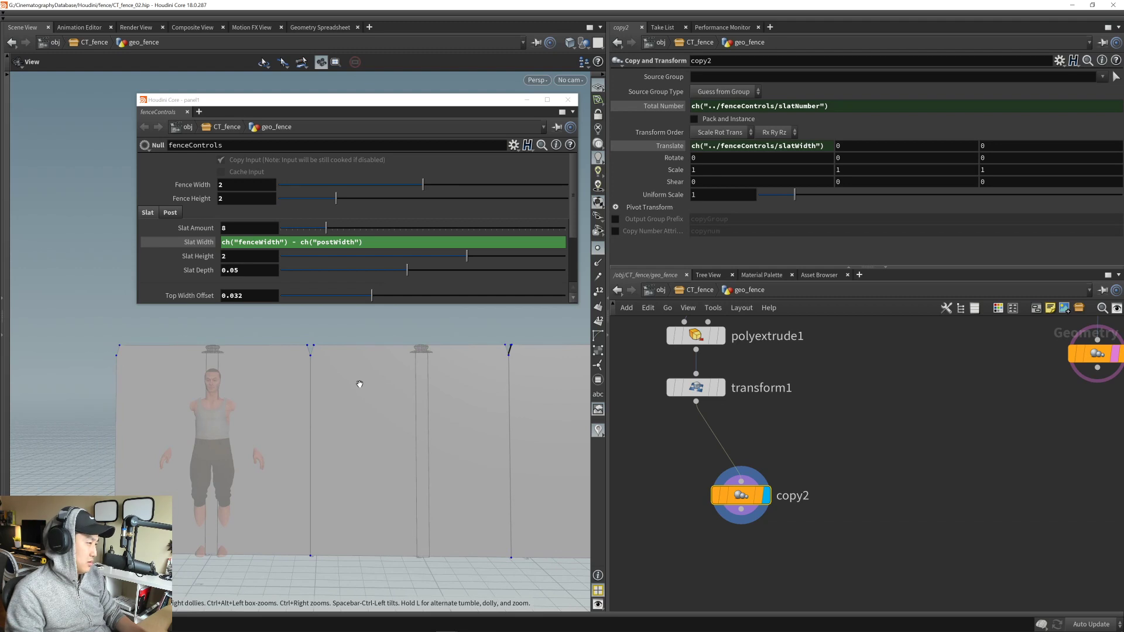
middle_drag(360, 384, 361, 377)
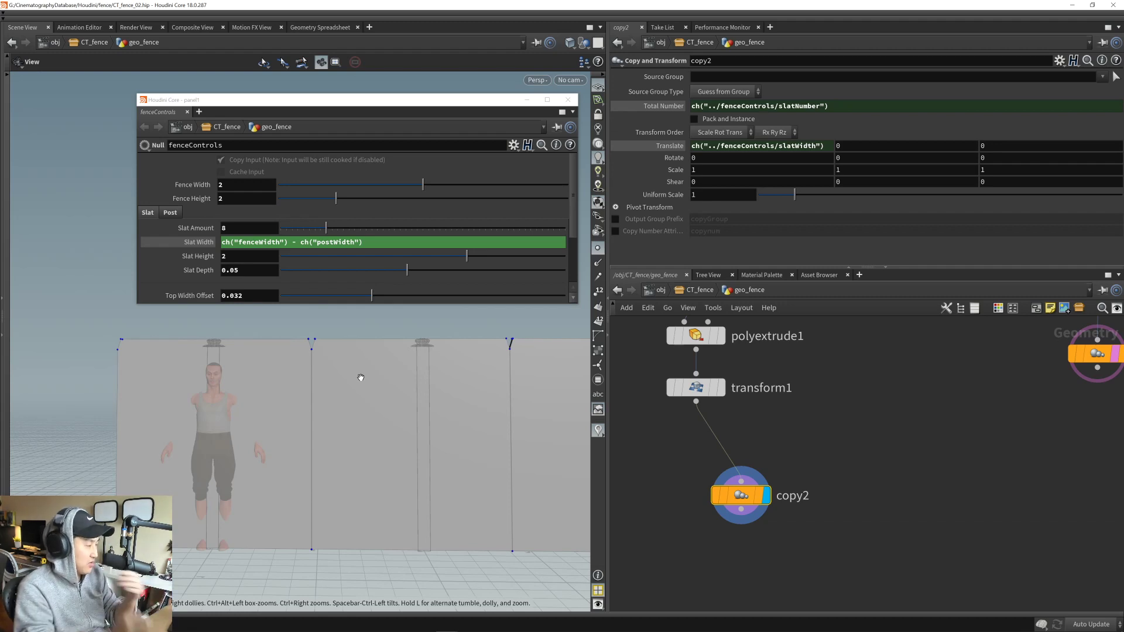
click(397, 240)
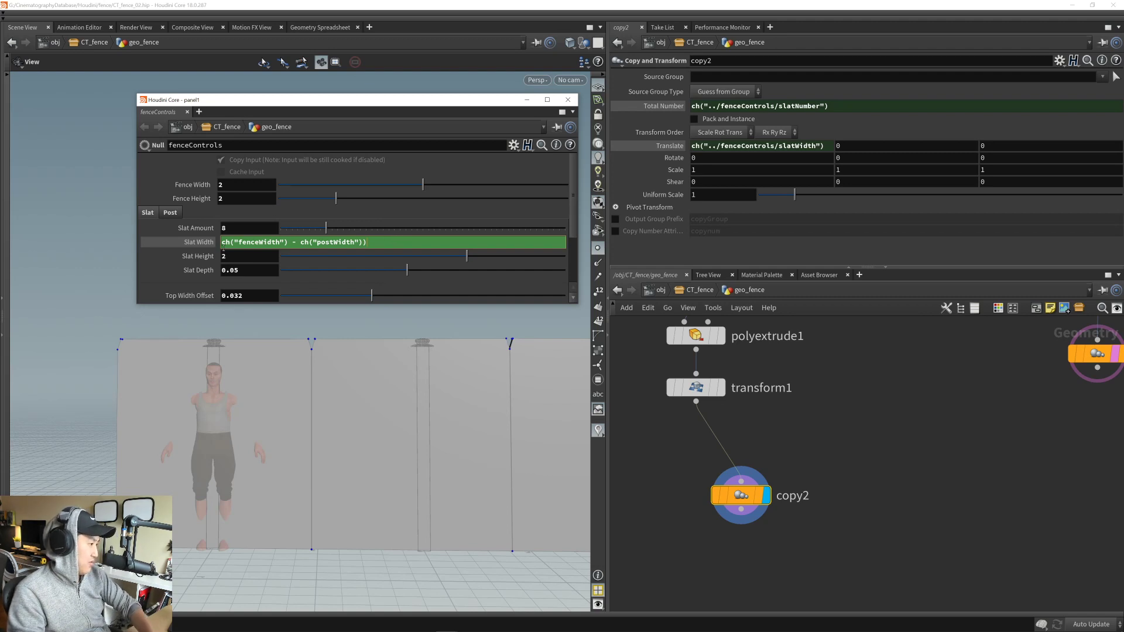
double_click(225, 243)
text(()
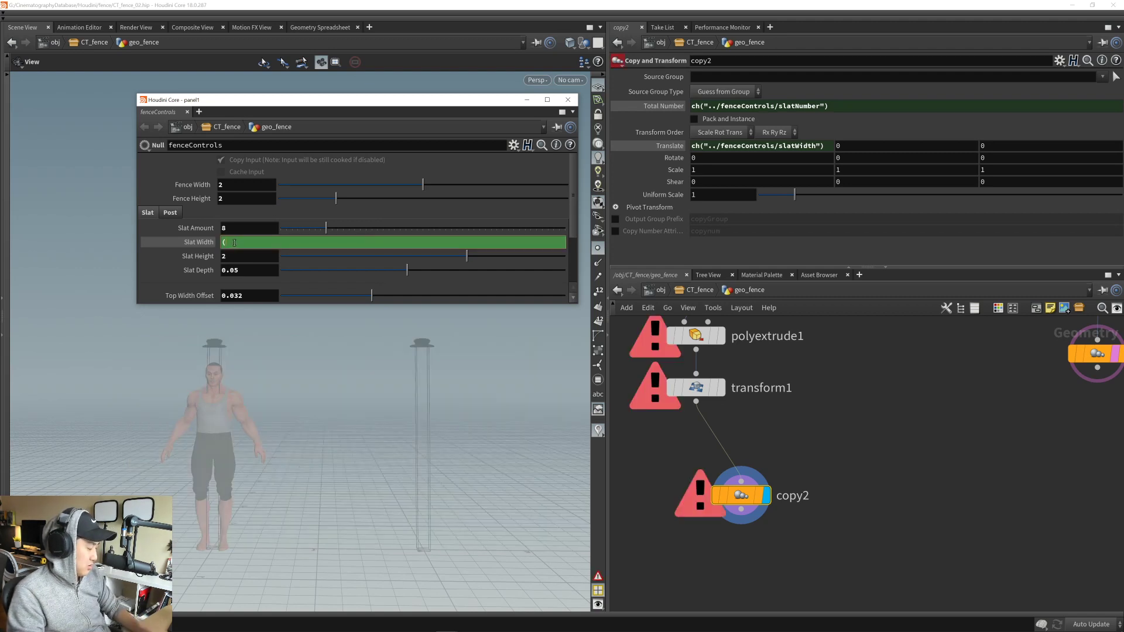
key(ctrl+v)
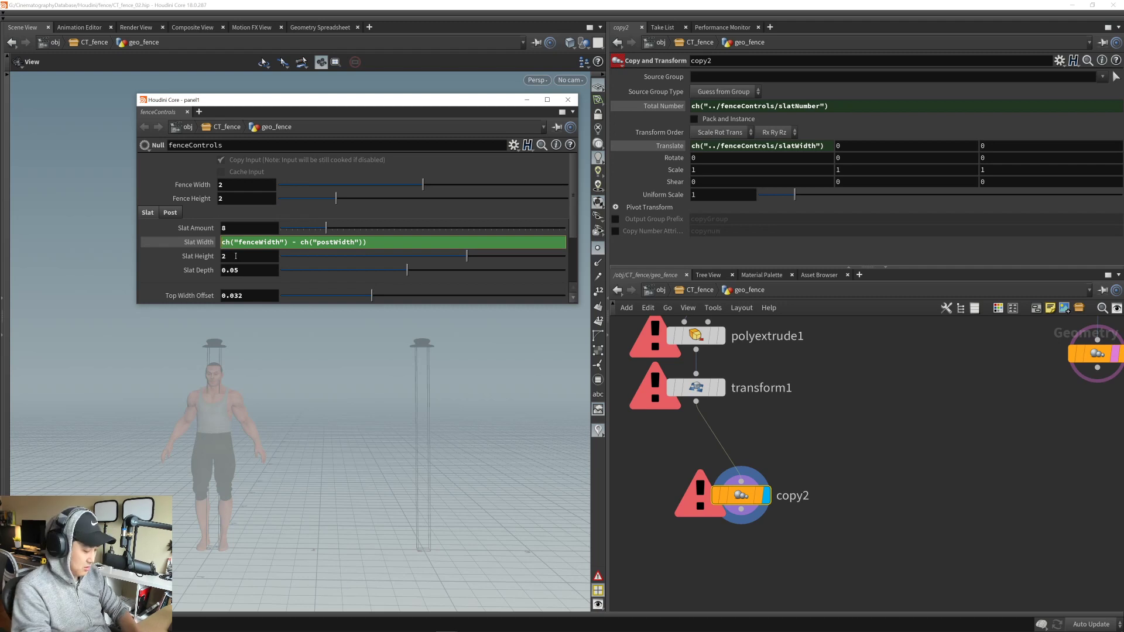
key(Return)
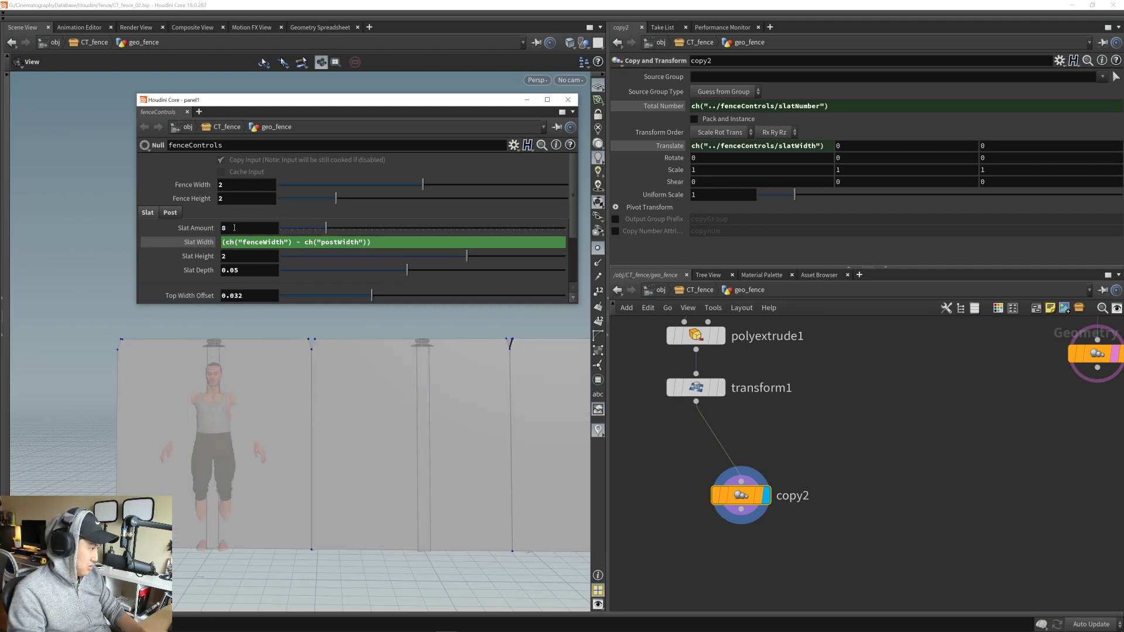
- Divide the Slat Width expression by a reference to Slat Amount, making it (ch("fenceWidth") - ch("postWidth")) / ch("slatNumber")
right_click(234, 228)
click(271, 310)
click(411, 241)
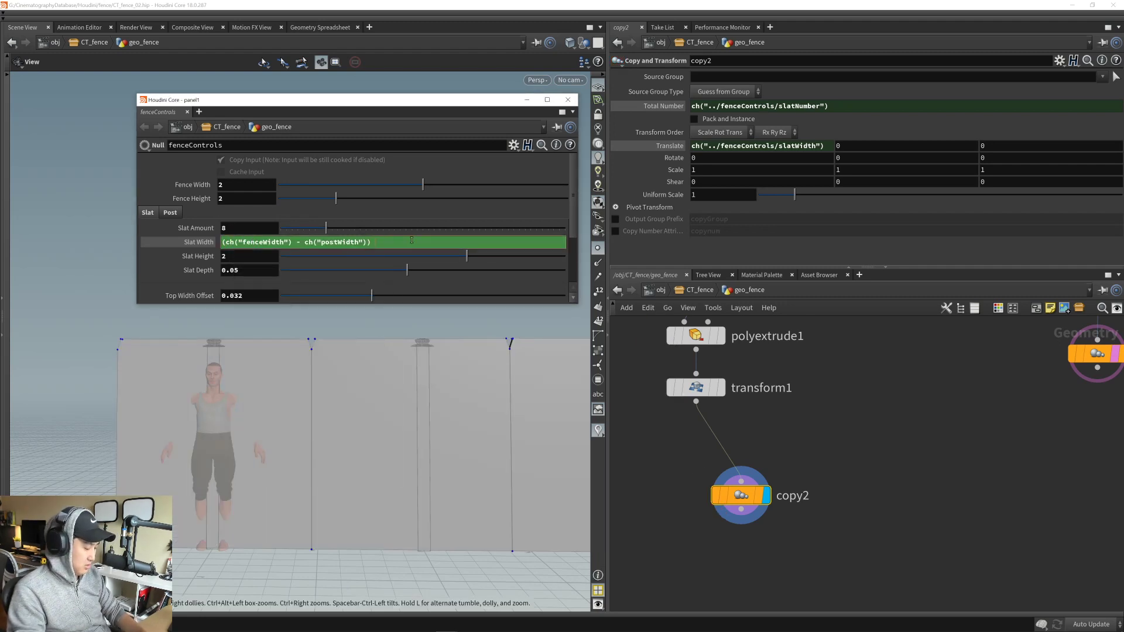
text(/)
right_click(410, 240)
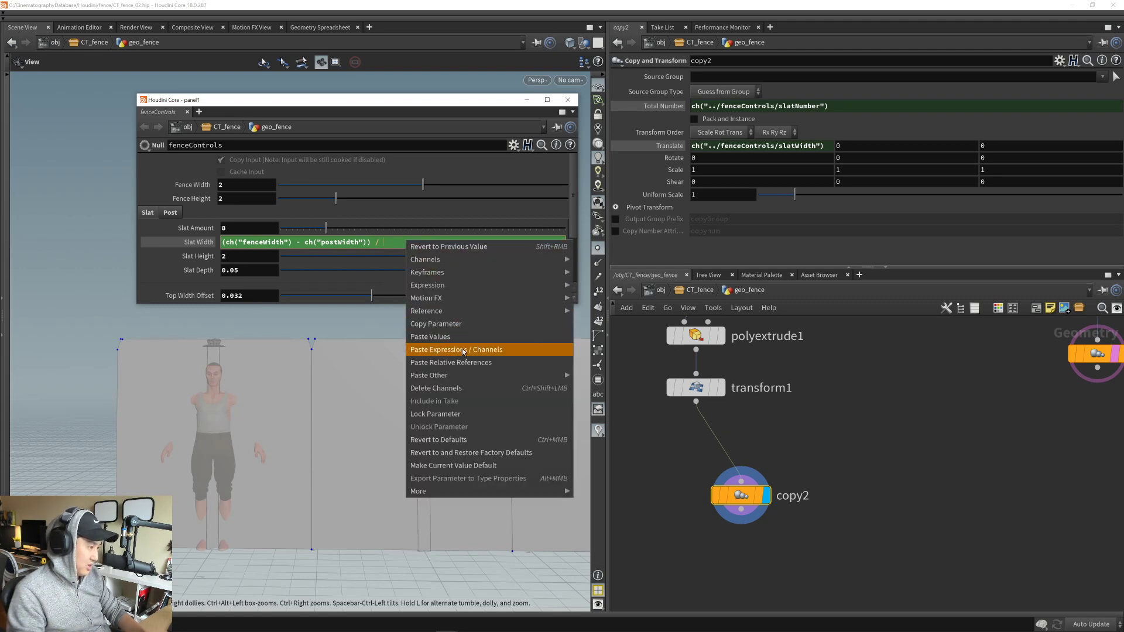
click(462, 363)
key(Return)
scroll(366, 401, up, 1)
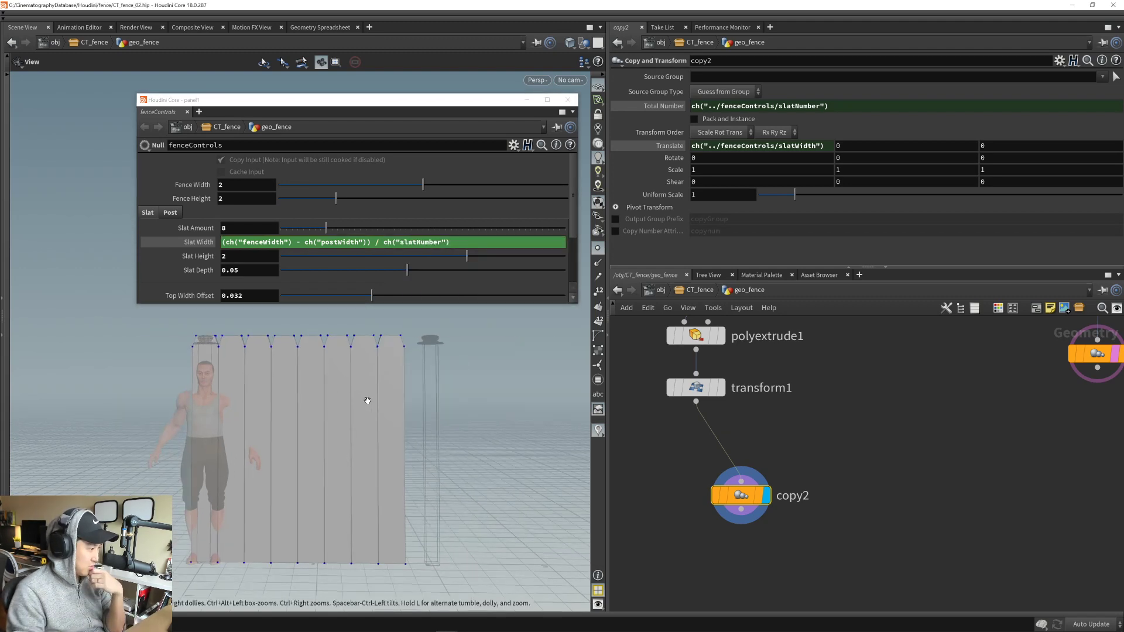
drag(367, 391, 349, 402)
scroll(367, 388, up, 2)
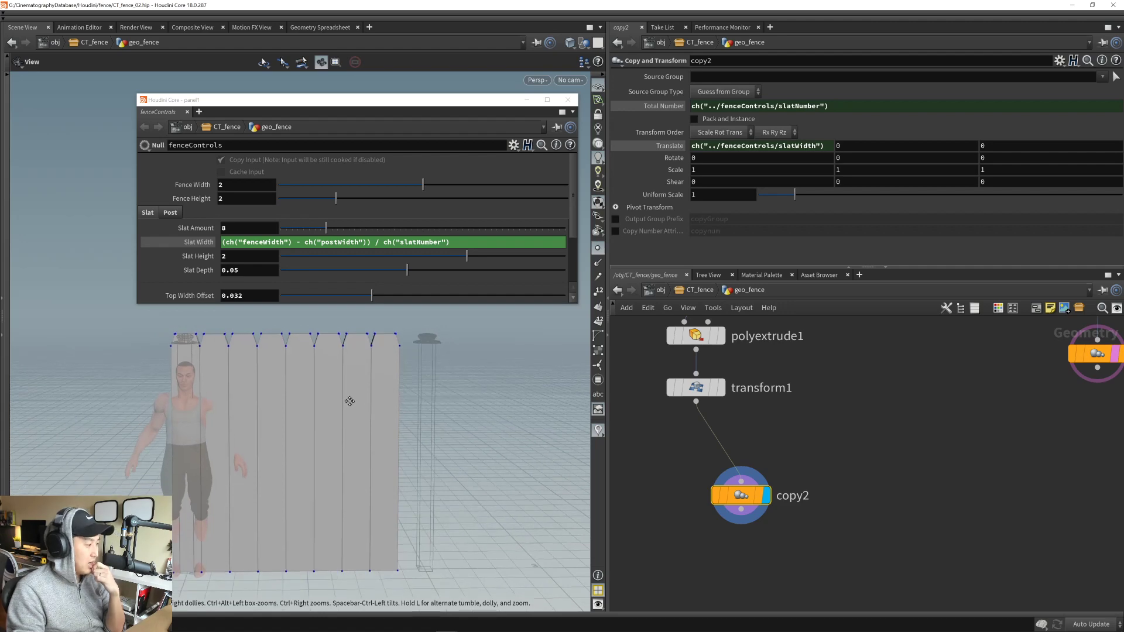
middle_drag(337, 443, 348, 433)
mouse_move(348, 433)
mouse_down()
mouse_move(349, 415)
mouse_move(345, 425)
mouse_up()
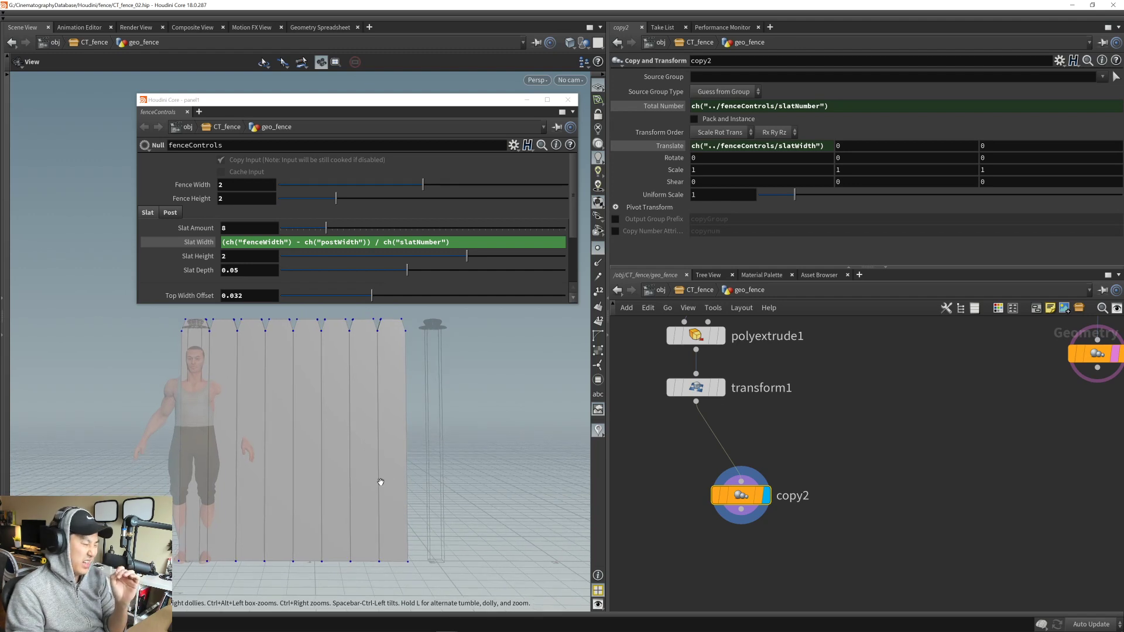
- Align copy2 beneath transform1 and add a Transform node connected directly below copy2
middle_drag(654, 530, 664, 521)
drag(753, 486, 708, 451)
mouse_move(716, 501)
middle_down()
mouse_move(727, 531)
mouse_move(724, 507)
middle_up()
key(Tab)
text(tra)
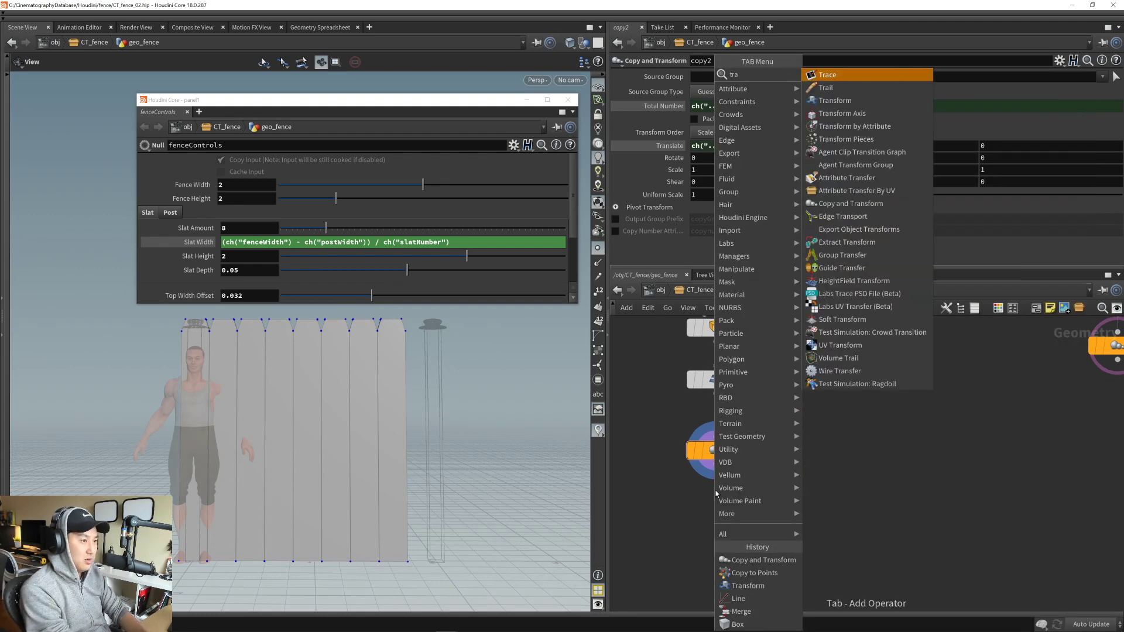
text(nsform)
key(Return)
click(716, 495)
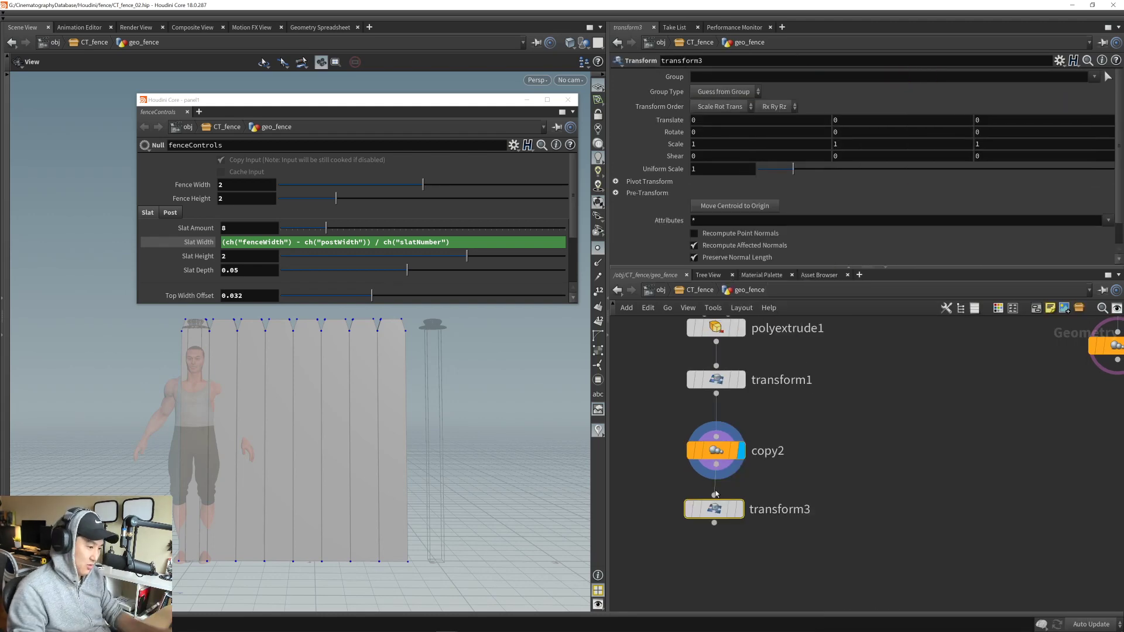
middle_drag(786, 425, 792, 468)
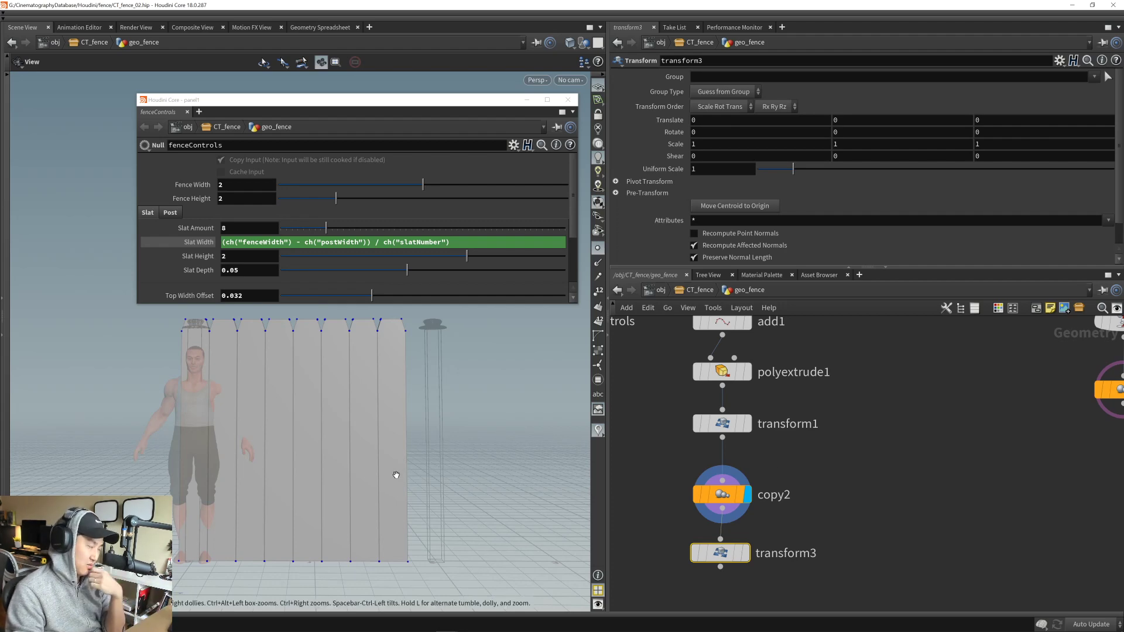
drag(250, 468, 289, 422)
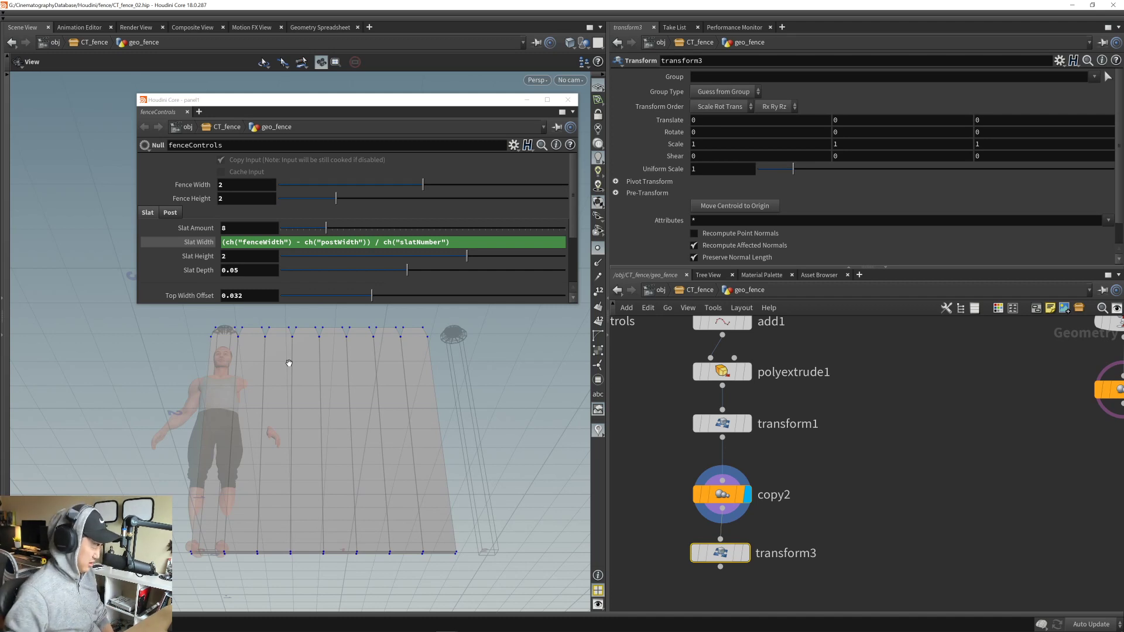
middle_drag(849, 550, 865, 436)
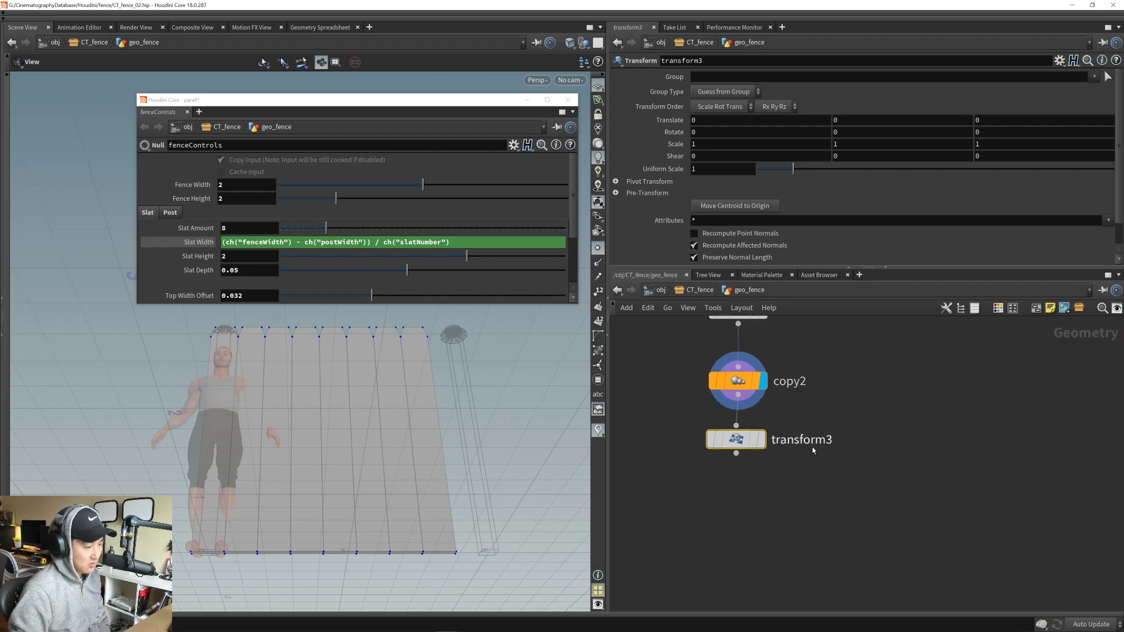
drag(741, 440, 744, 444)
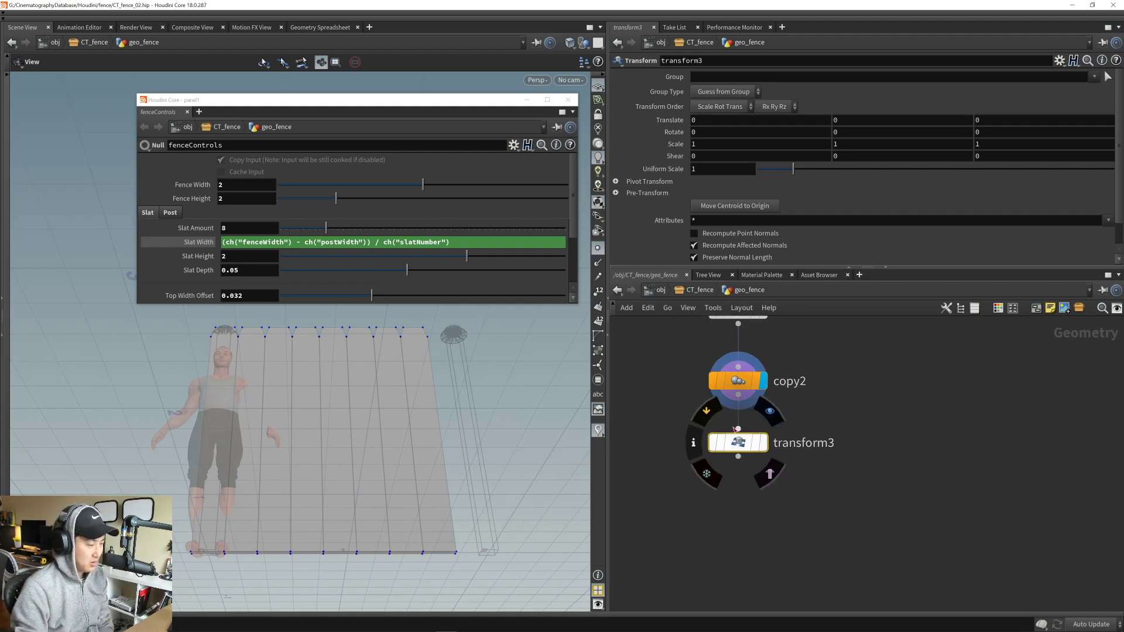
- Link transform3's Translate X to fenceControls' Post Width by relative reference and append a multiplier to the expression
click(171, 213)
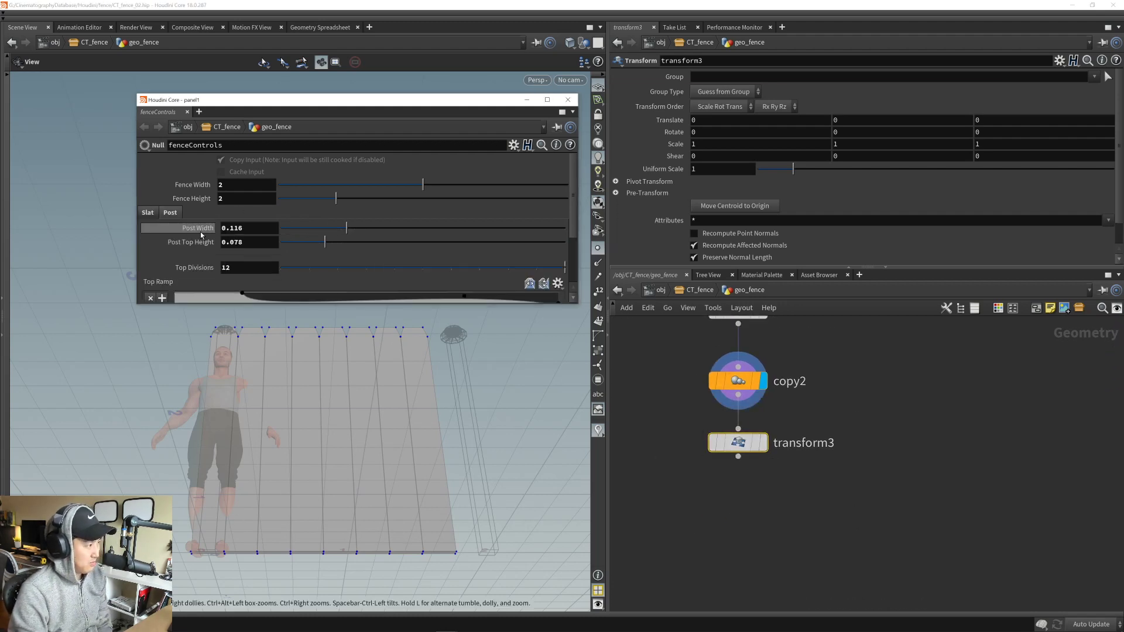
right_click(252, 229)
click(305, 310)
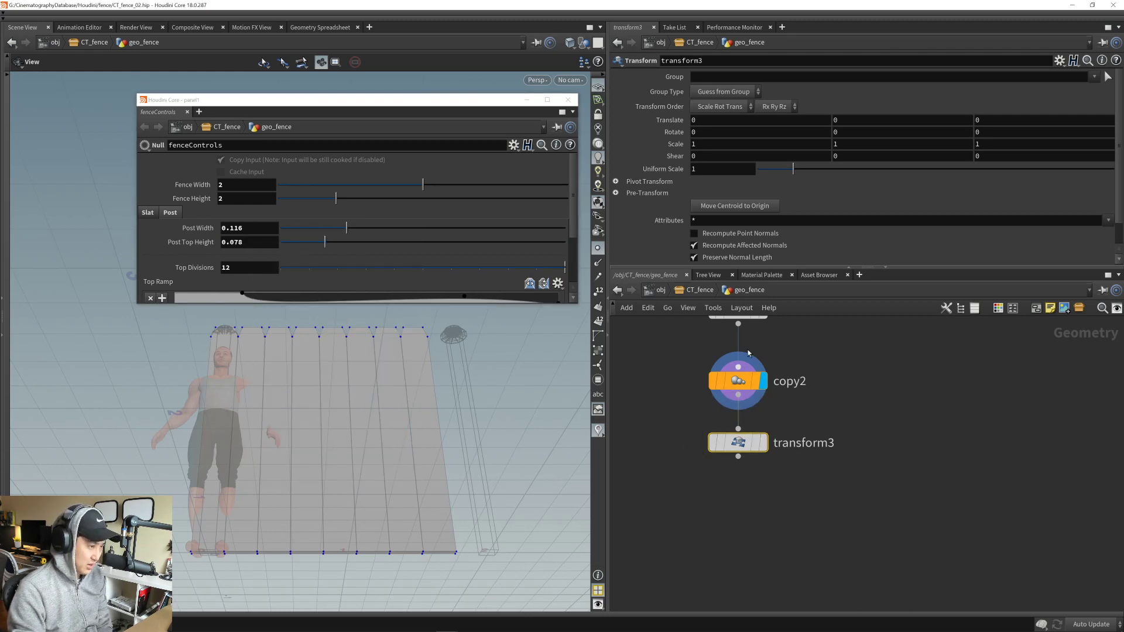
right_click(705, 120)
click(753, 232)
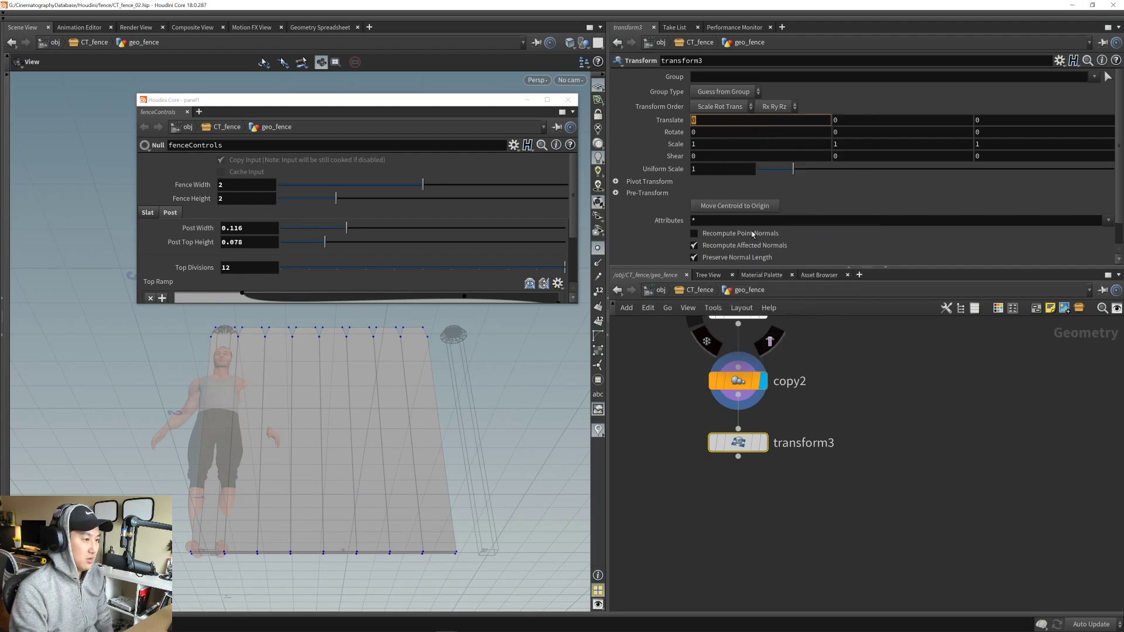
right_click(711, 120)
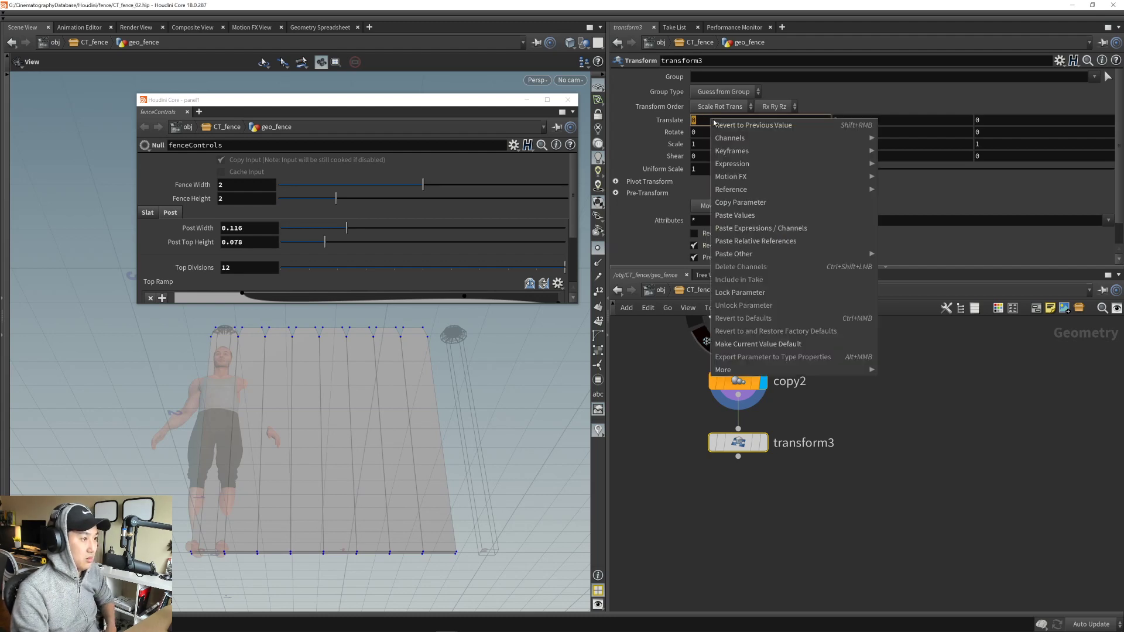
click(754, 241)
text(*)
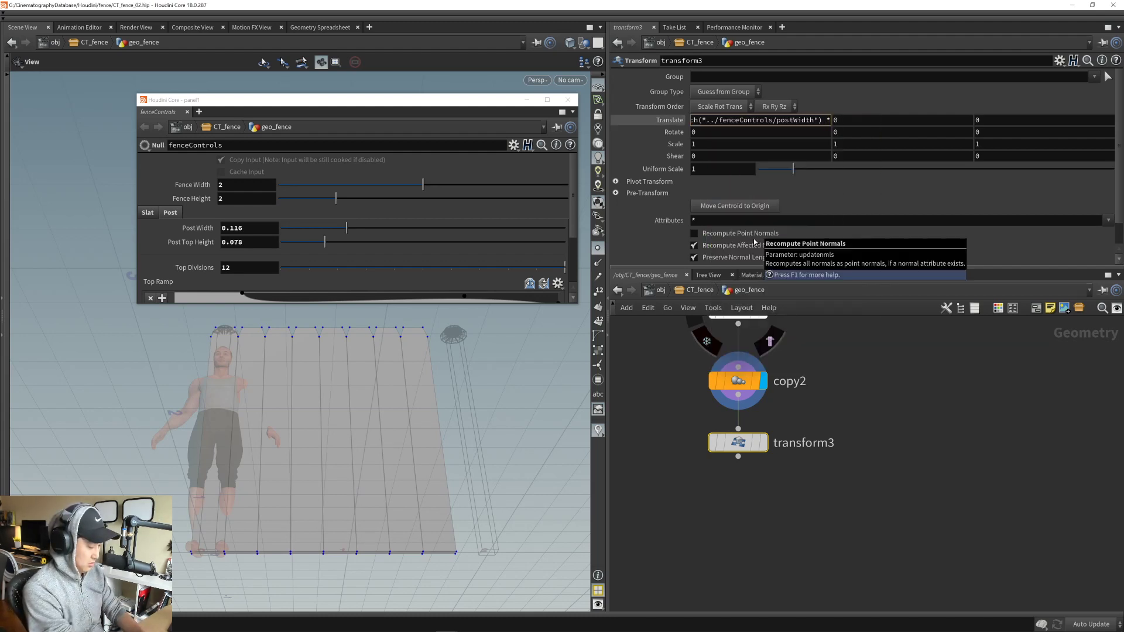
text( -.5)
key(Return)
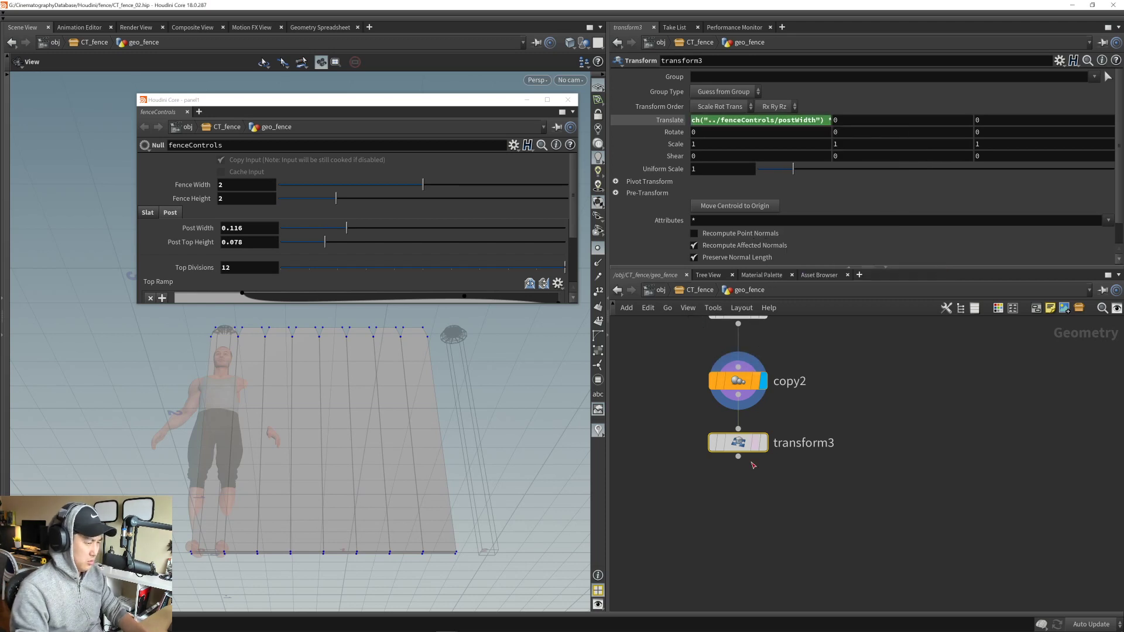
- Display transform3 and correct its Translate X expression to ch("../fenceControls/postWidth") * .5
click(763, 443)
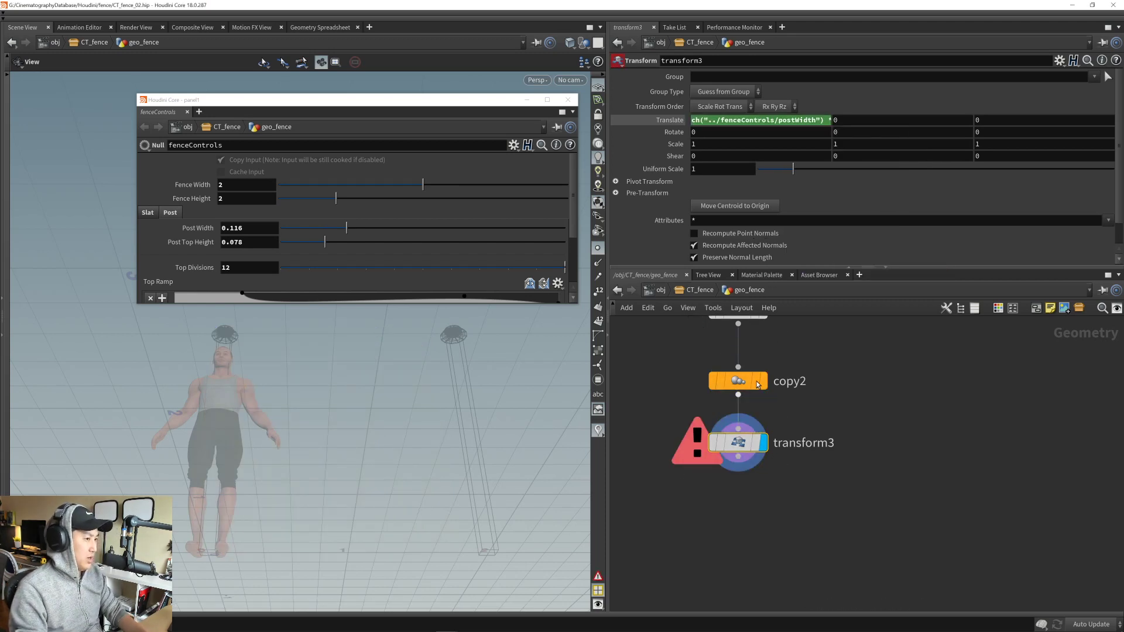
click(845, 120)
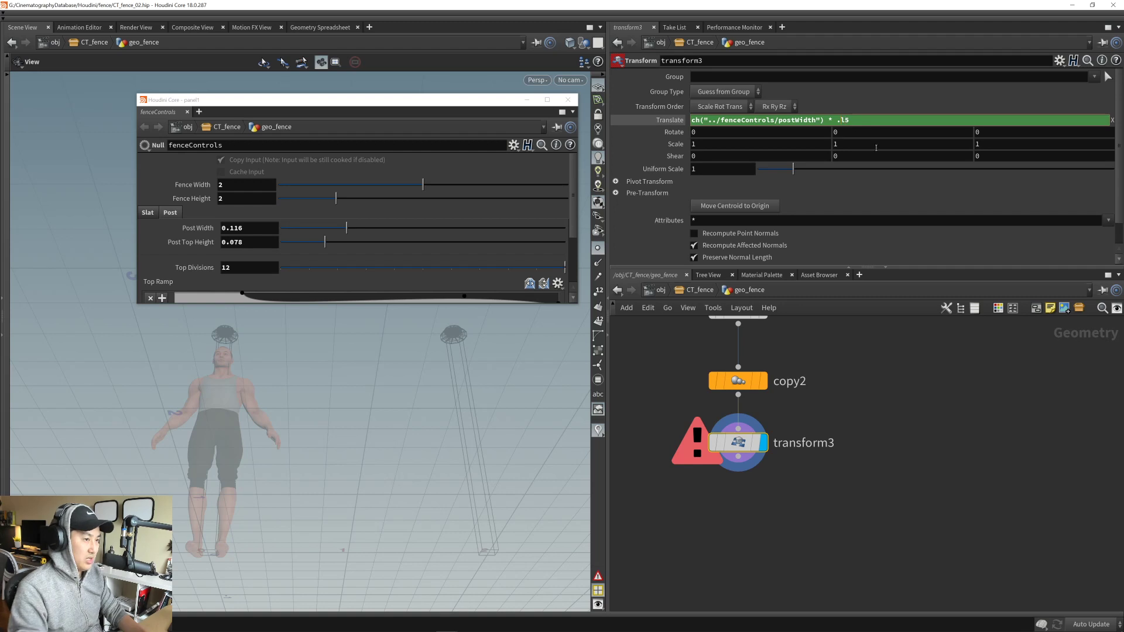
key(Return)
scroll(344, 497, up, 1)
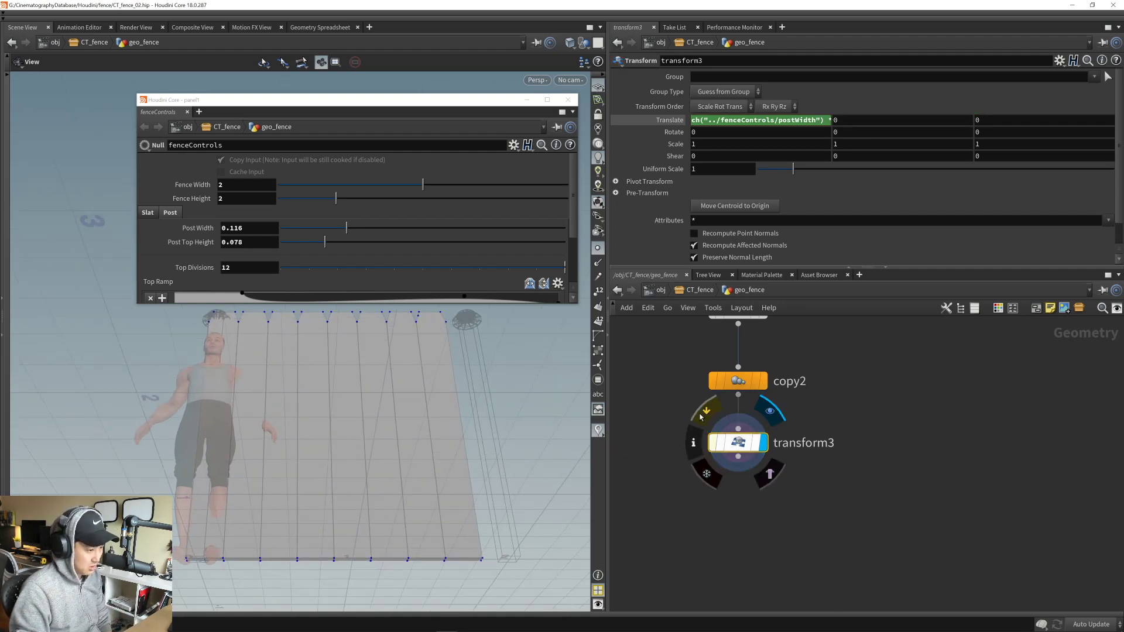
- Toggle transform3's bypass repeatedly to compare the slat positions with and without the half-post-width offset
click(706, 416)
click(706, 417)
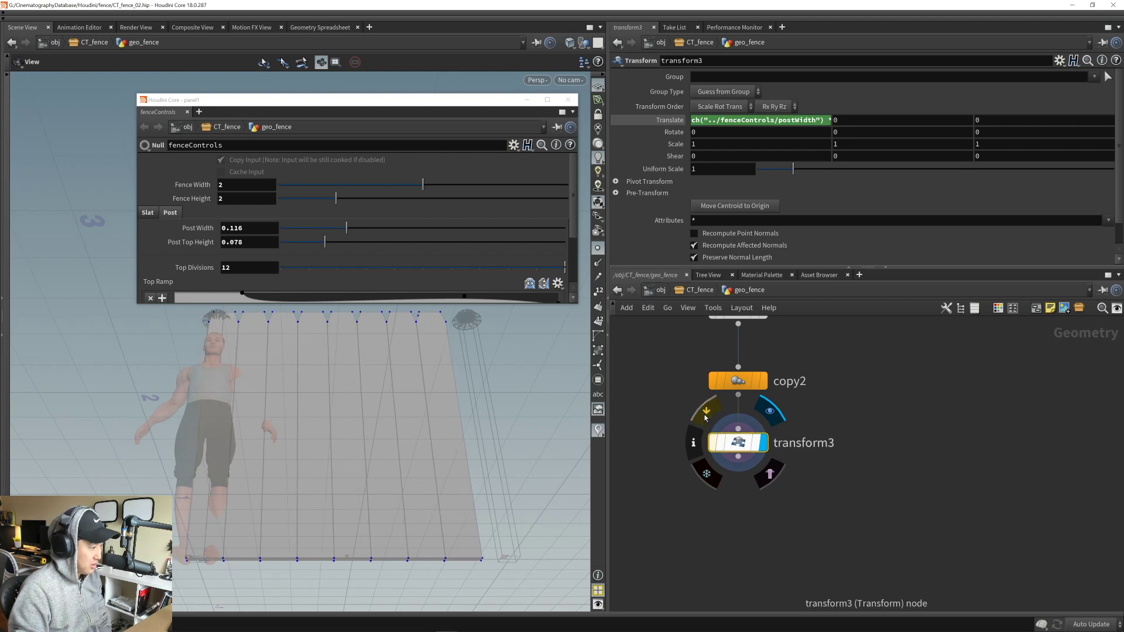
click(706, 417)
click(706, 416)
click(706, 416)
click(705, 416)
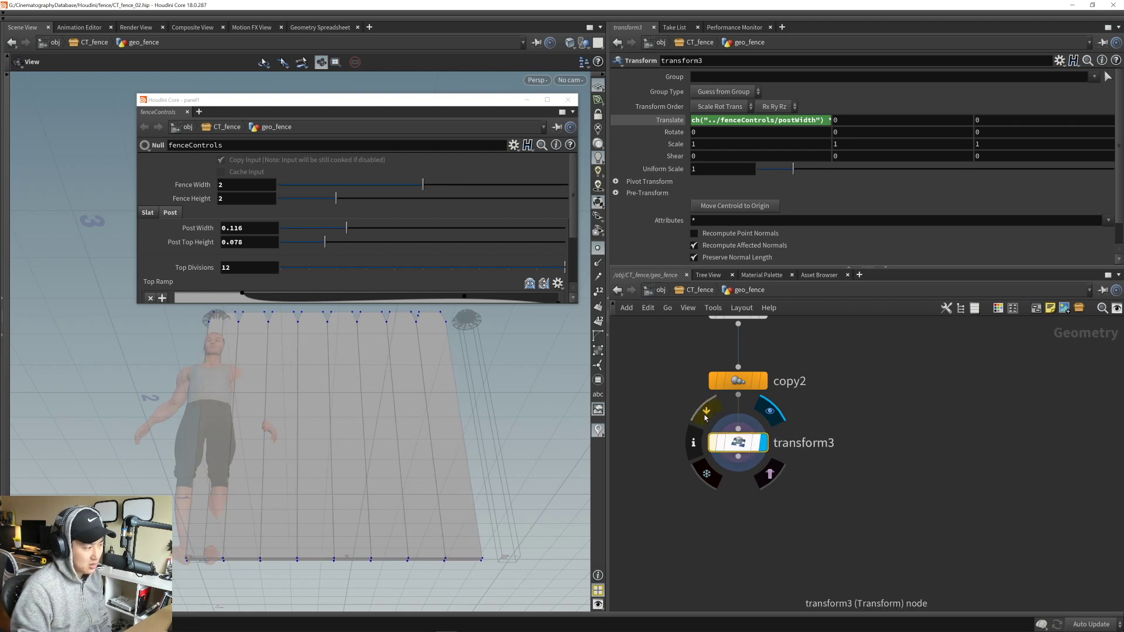
click(705, 416)
click(706, 416)
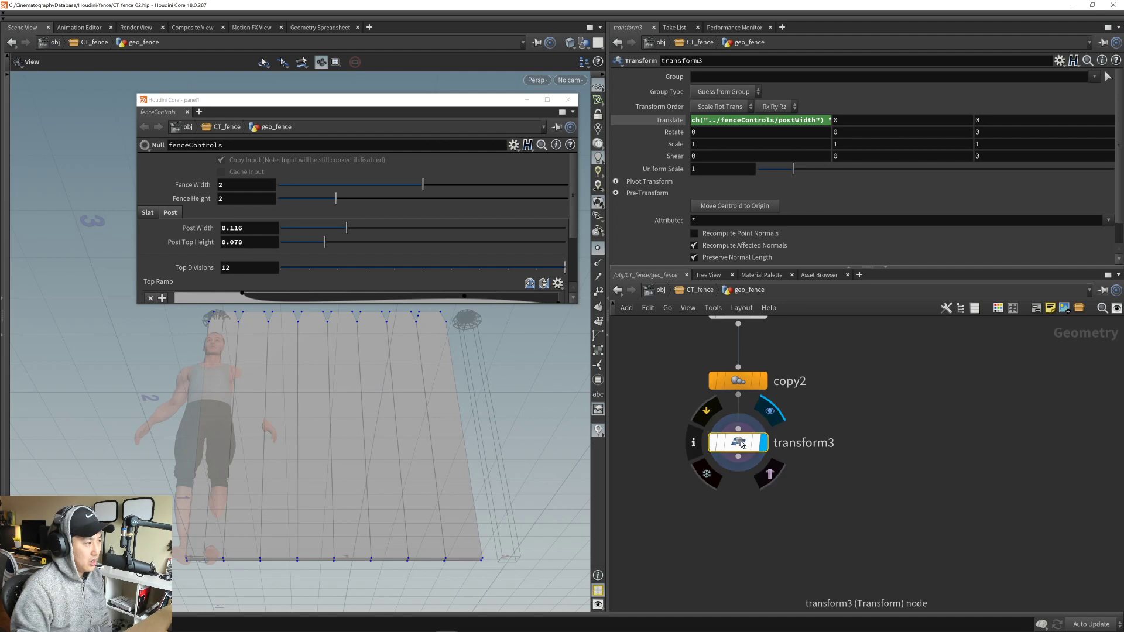
- Extend transform3's Translate X with a Slat Width reference, making it (ch("../fenceControls/postWidth") * .5) + ch("../fenceControls/slatWidth")
click(148, 213)
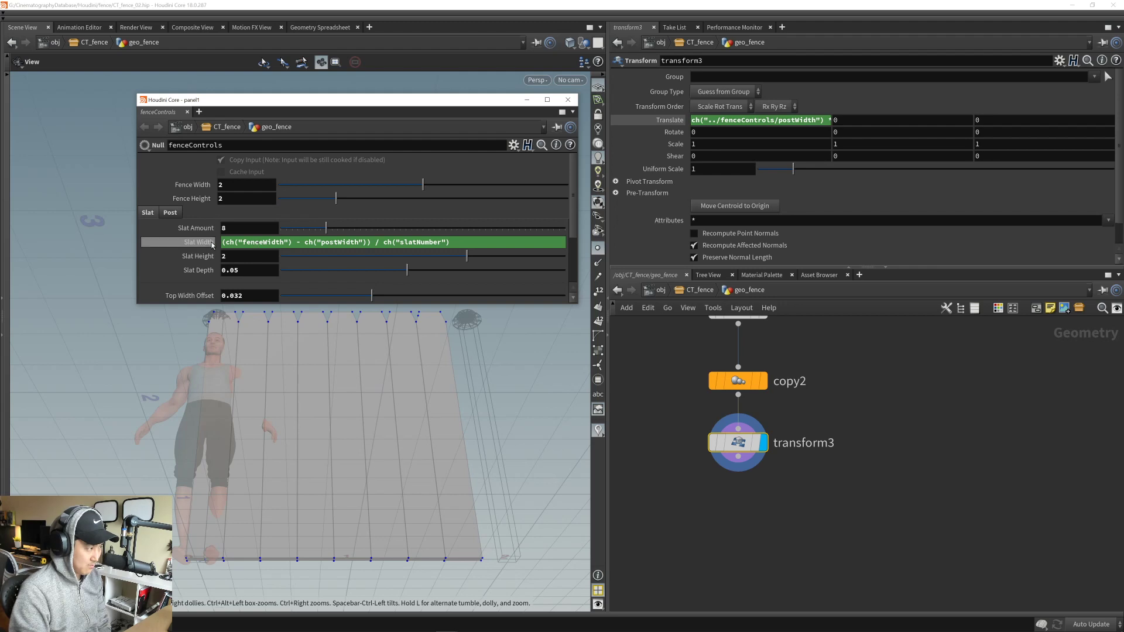
right_click(241, 243)
click(286, 325)
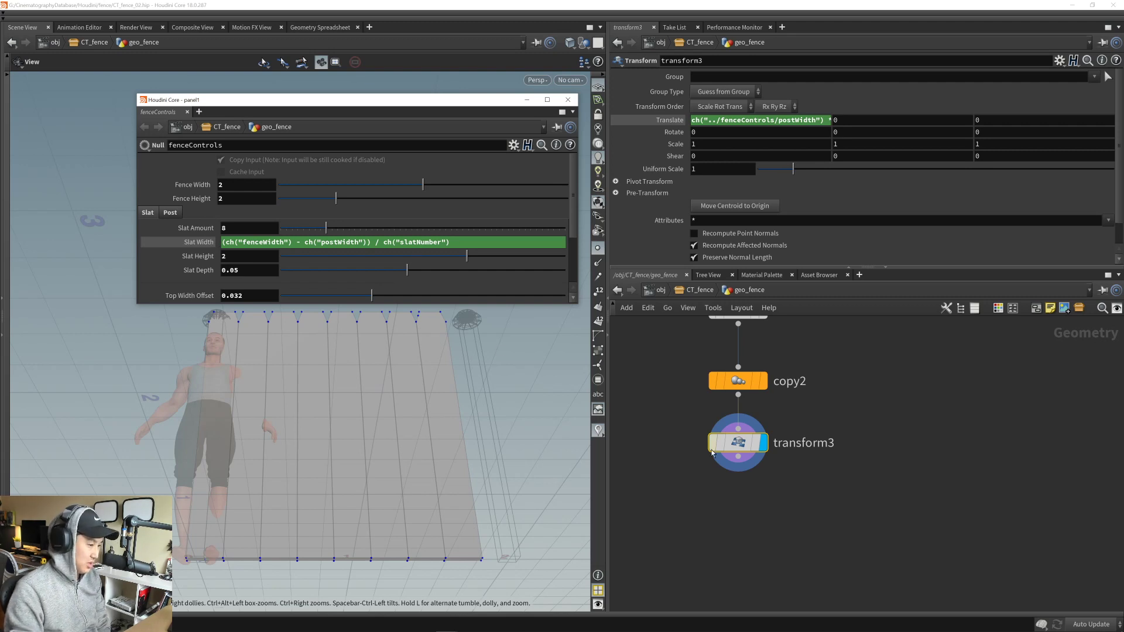
click(780, 502)
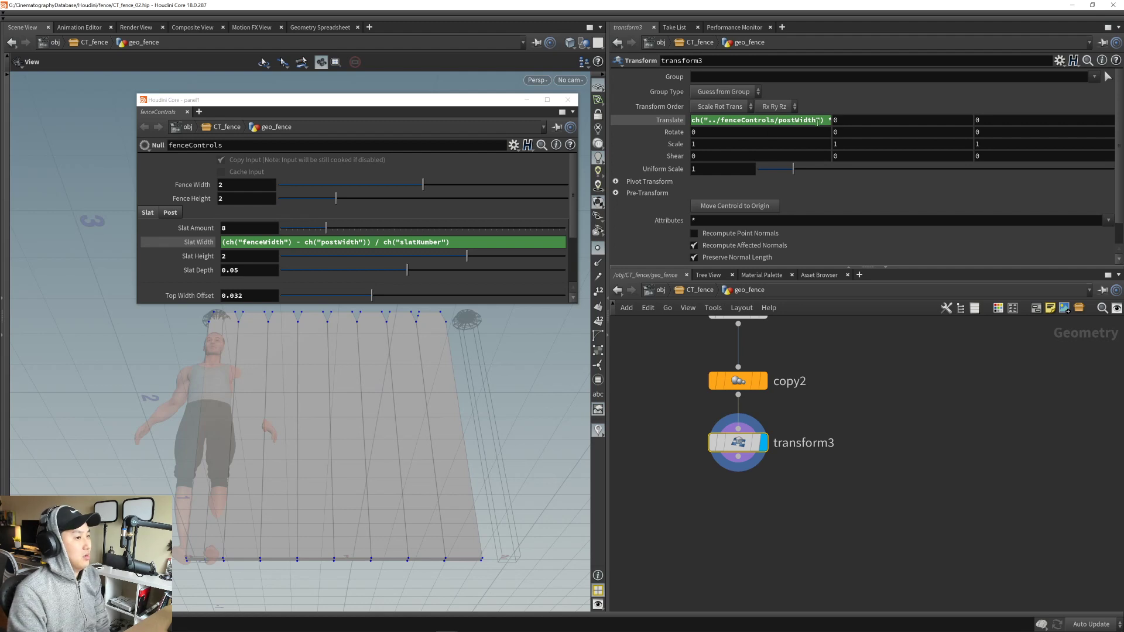
click(839, 120)
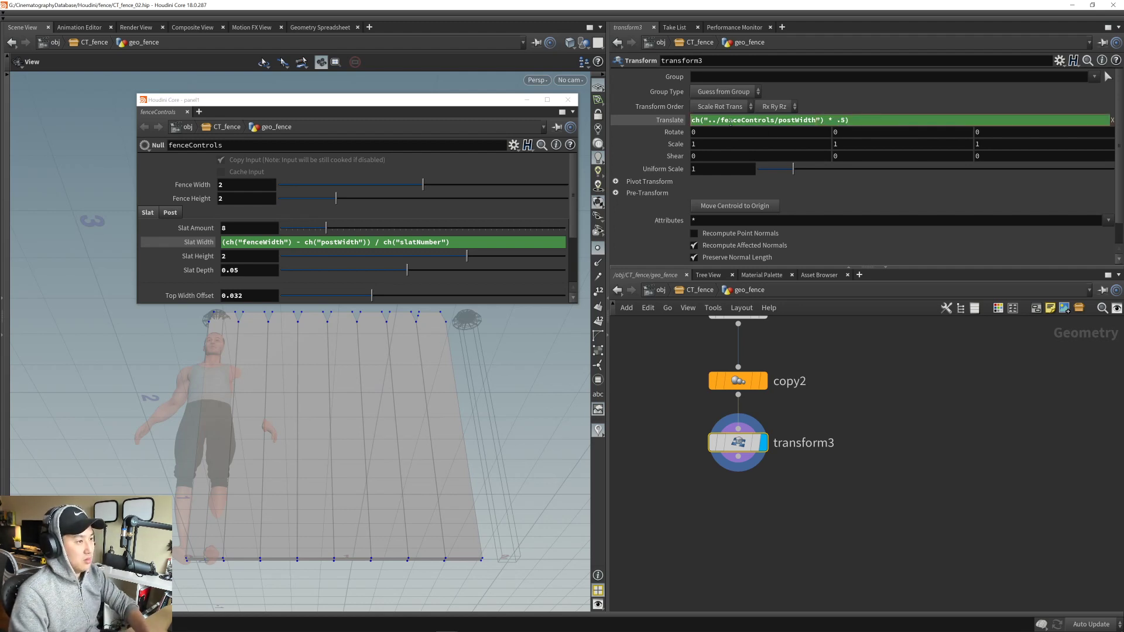
key(Home)
text(()
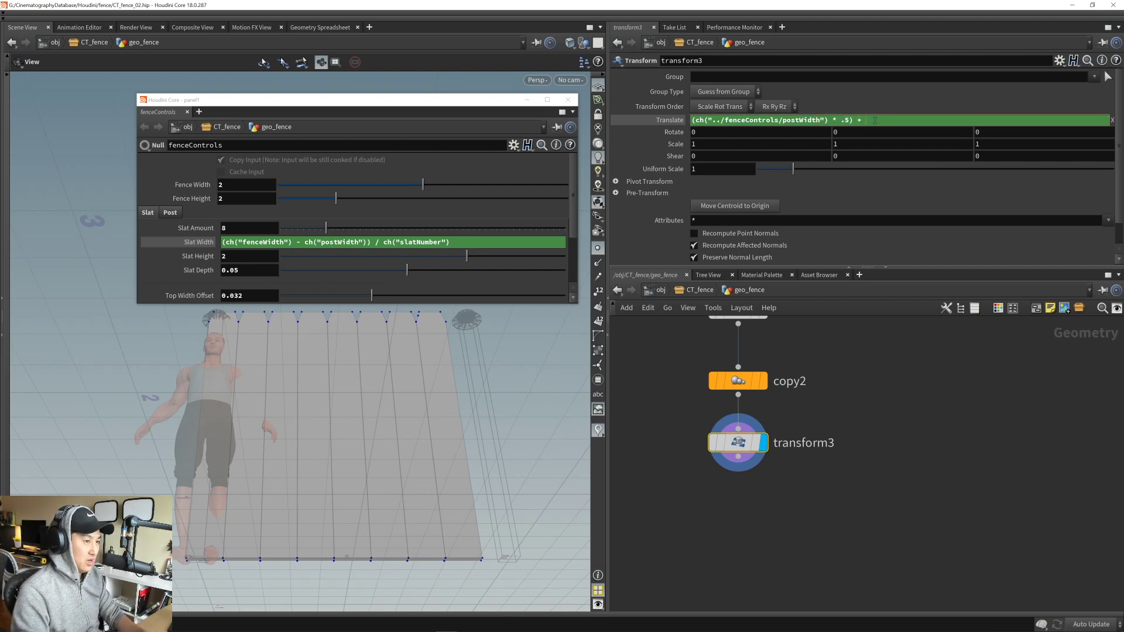
right_click(875, 120)
click(933, 236)
key(Return)
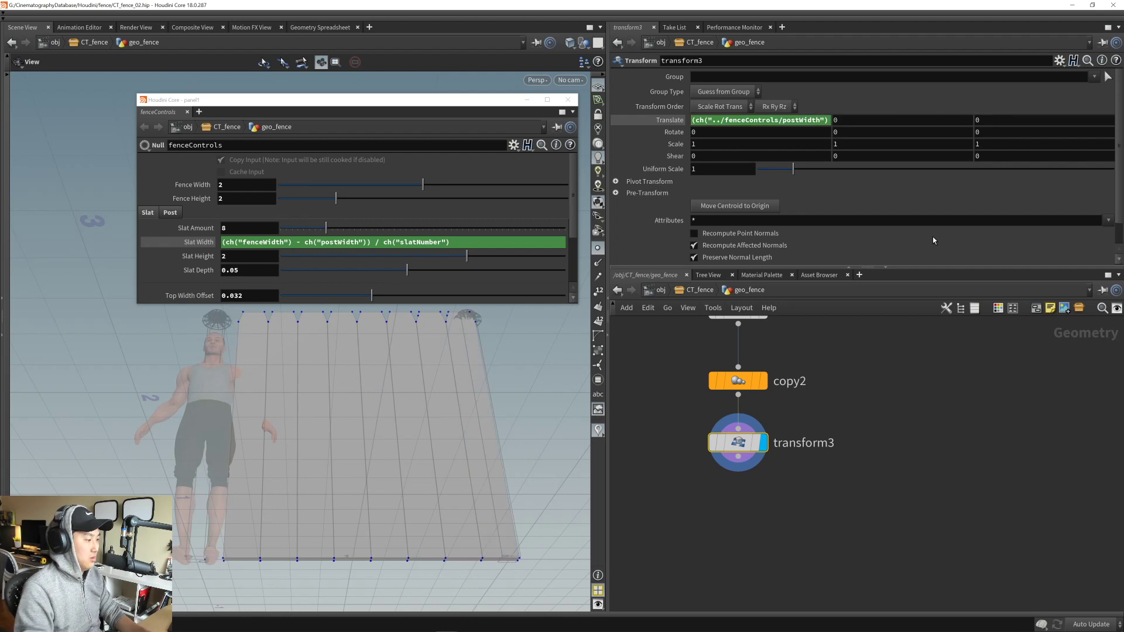
- Multiply the Slat Width term in transform3's Translate X by .5, and check the slats' fit between the posts
click(810, 121)
text(*)
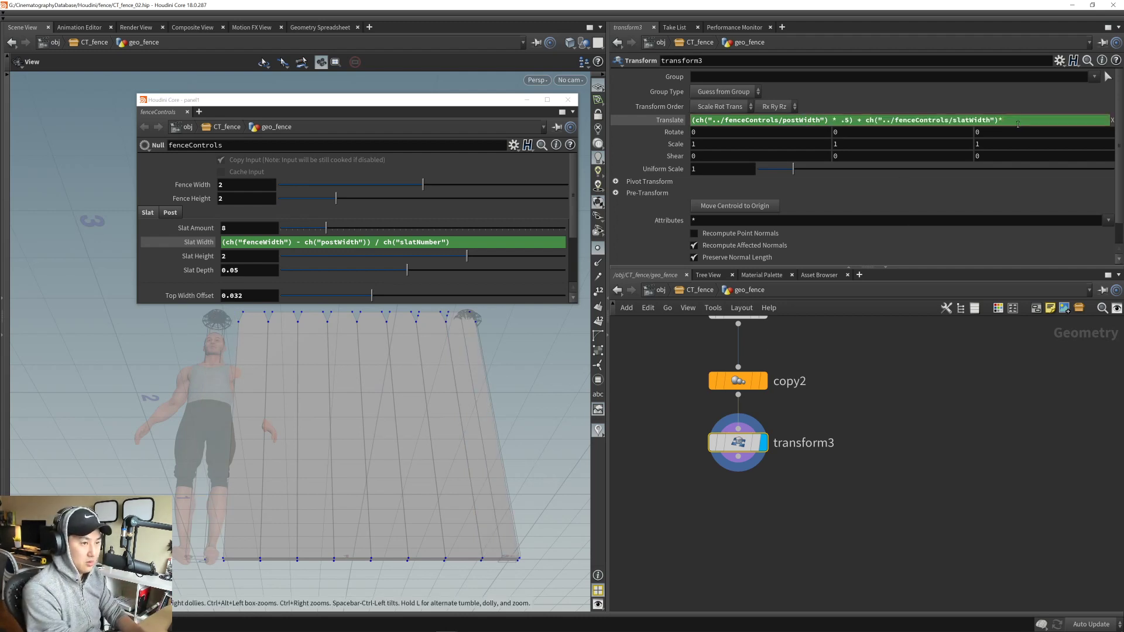
text(.5)
key(Return)
alt+drag(409, 510, 284, 473)
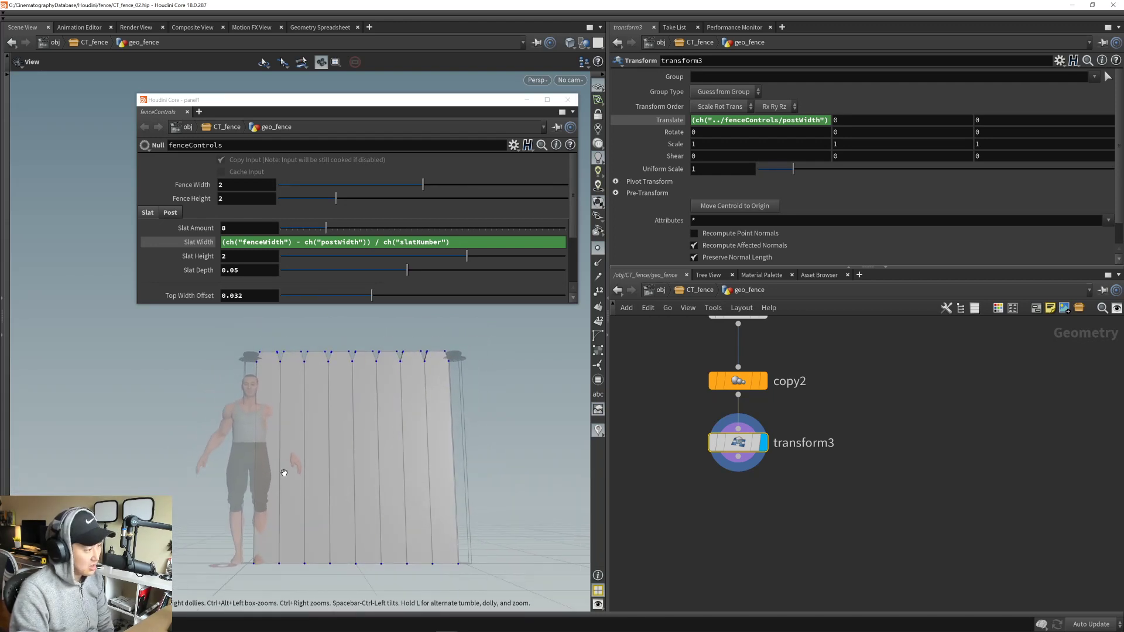
alt+drag(302, 381, 365, 457)
middle_drag(365, 456, 366, 452)
middle_drag(679, 353, 724, 370)
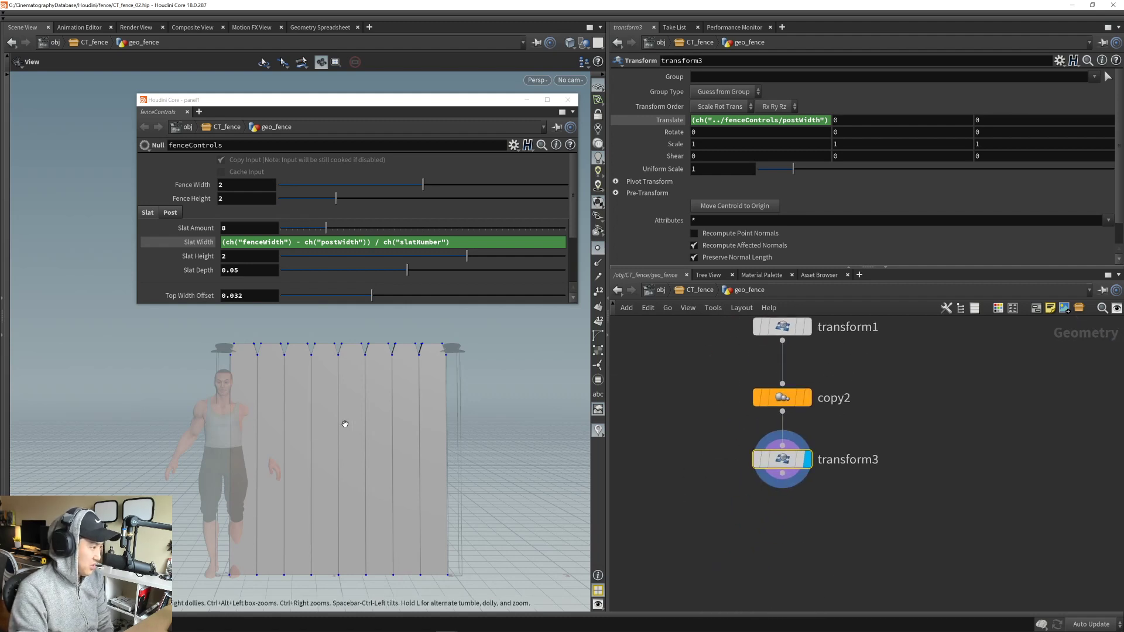
middle_drag(344, 431, 344, 436)
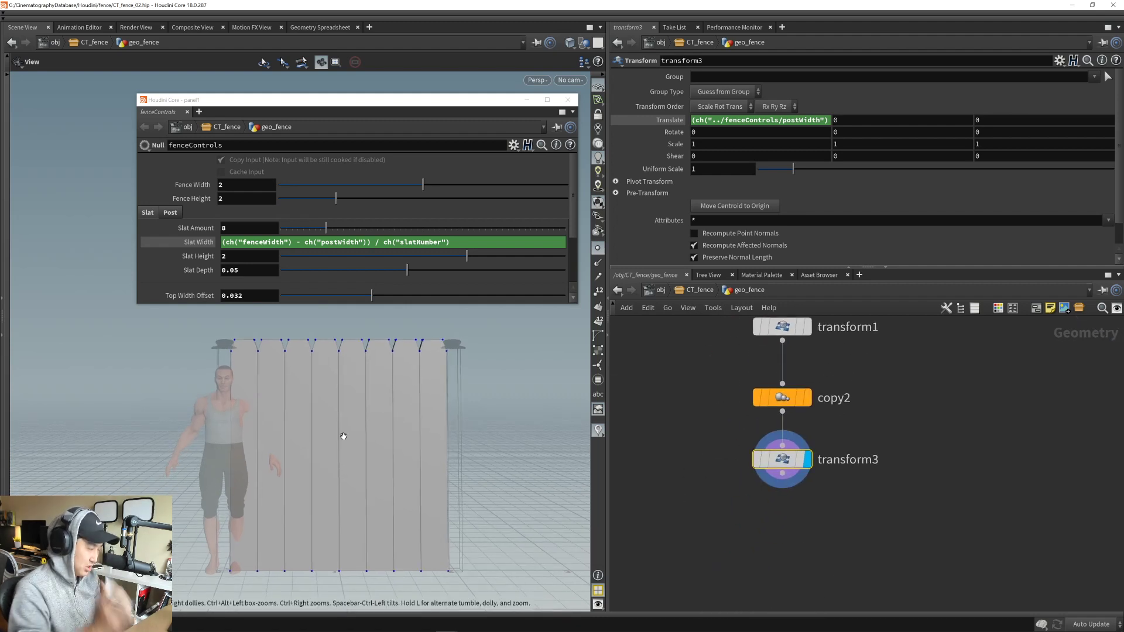
- Raise Slat Amount on fenceControls to 18 and inspect the slats between the posts
drag(326, 228, 385, 245)
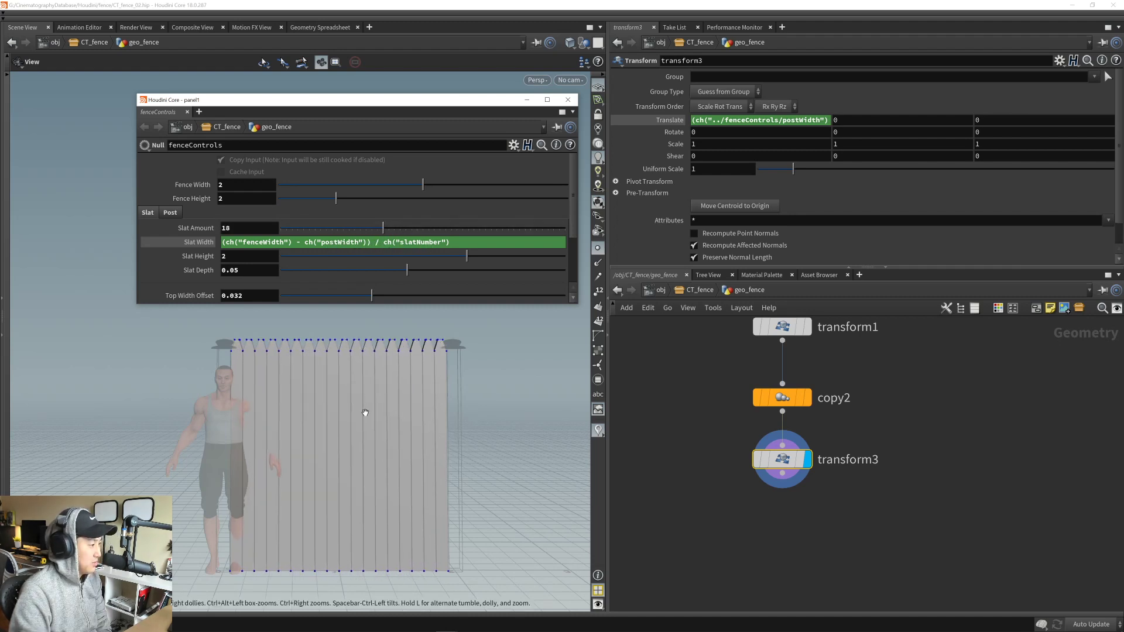
middle_drag(336, 407, 336, 390)
drag(336, 389, 351, 413)
middle_drag(351, 414, 369, 408)
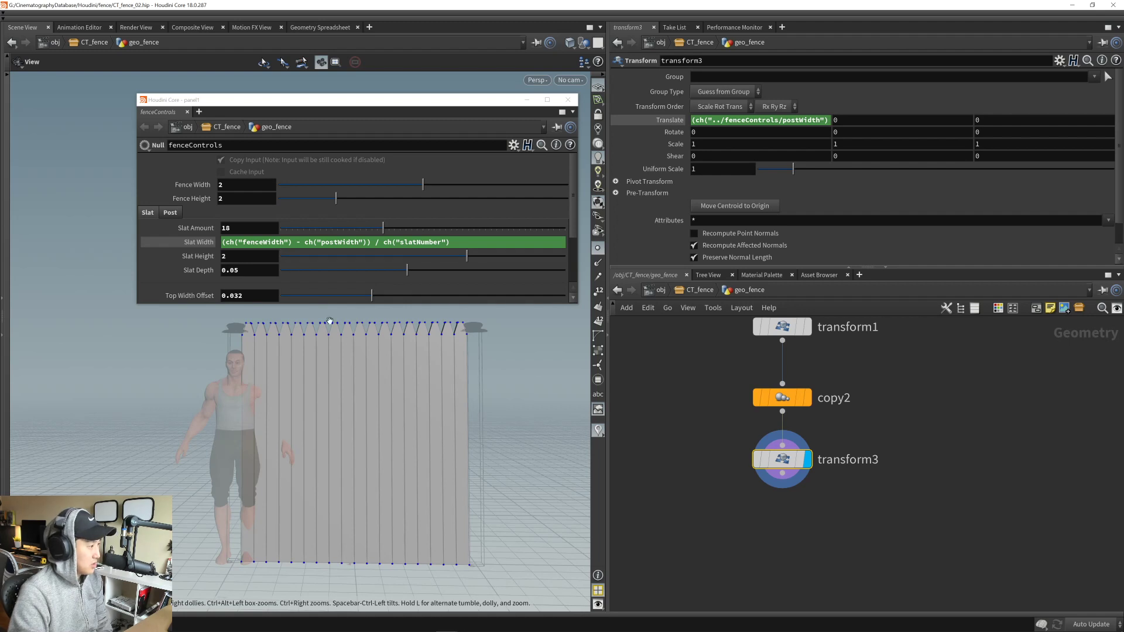
right_drag(360, 432, 378, 455)
middle_drag(379, 455, 371, 450)
right_drag(371, 449, 364, 446)
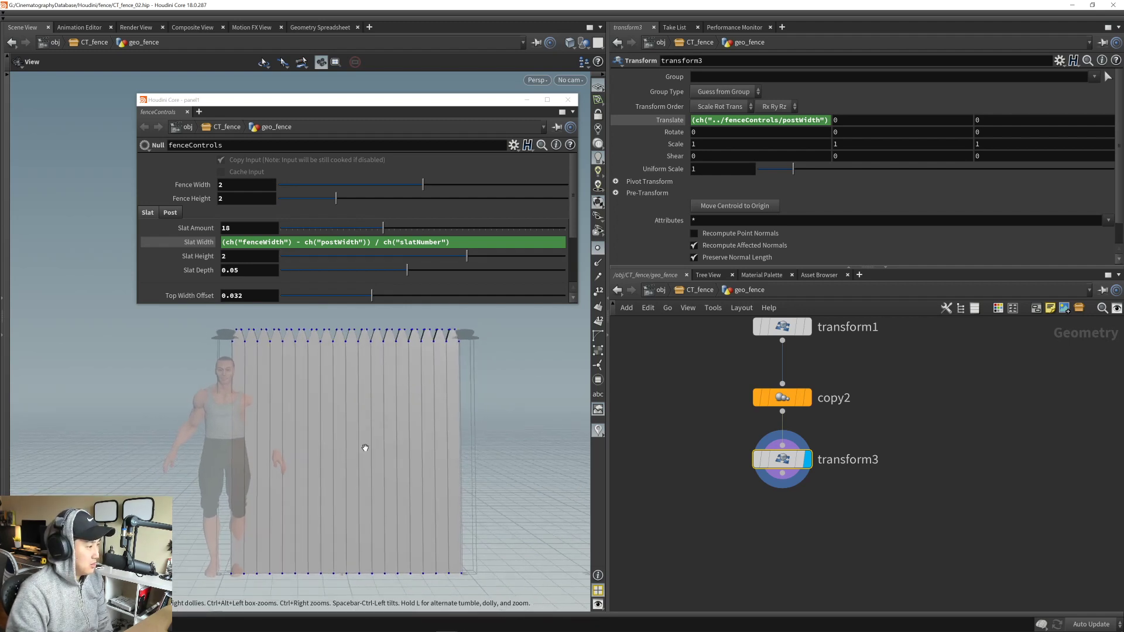
mouse_move(363, 447)
middle_down()
mouse_move(384, 454)
mouse_move(380, 442)
middle_up()
middle_drag(635, 356, 638, 530)
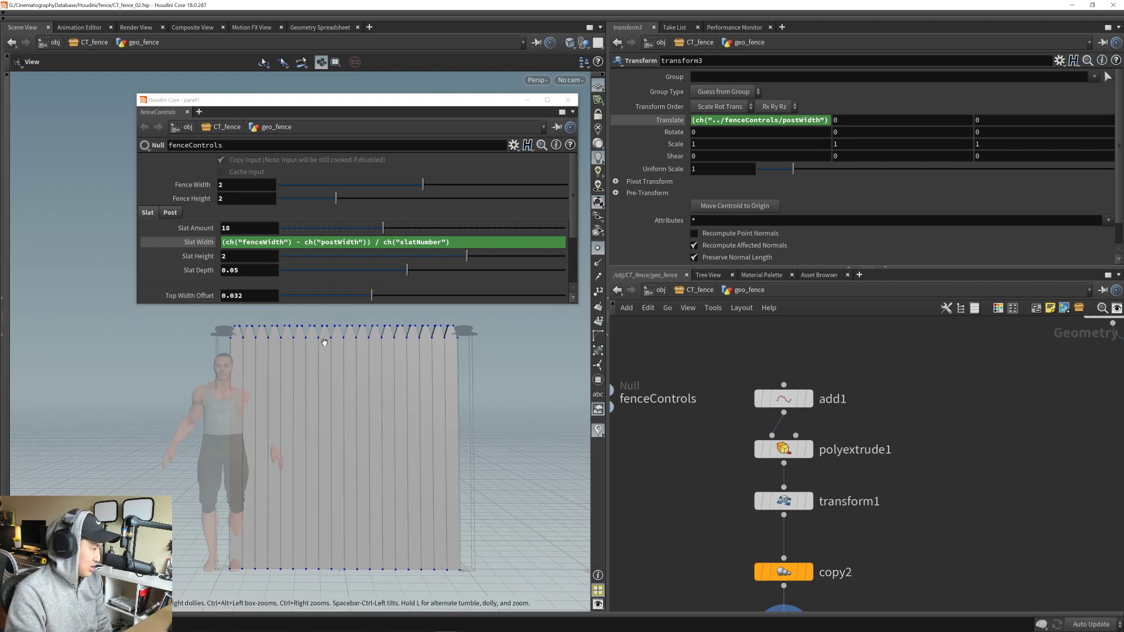
mouse_move(704, 460)
middle_down()
mouse_move(705, 445)
mouse_move(723, 441)
mouse_move(701, 441)
middle_up()
drag(401, 438, 352, 411)
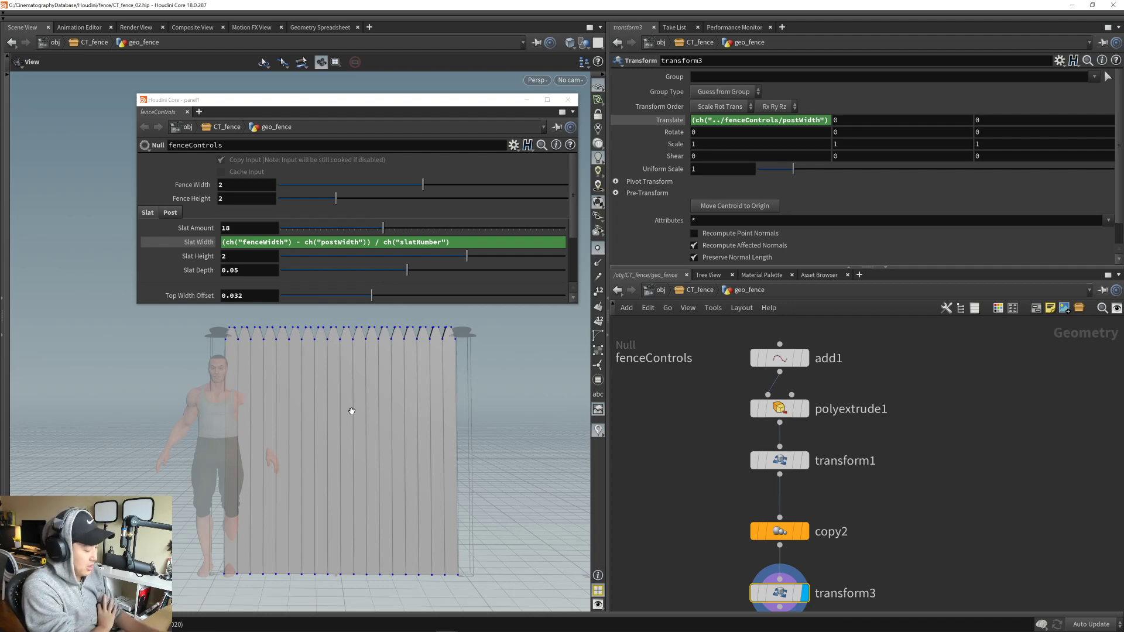
- Switch to the browser, examine the Newport fence panel's close-up and dimension images on Wayfair, and return to Houdini
key(alt+Tab)
key(Tab)
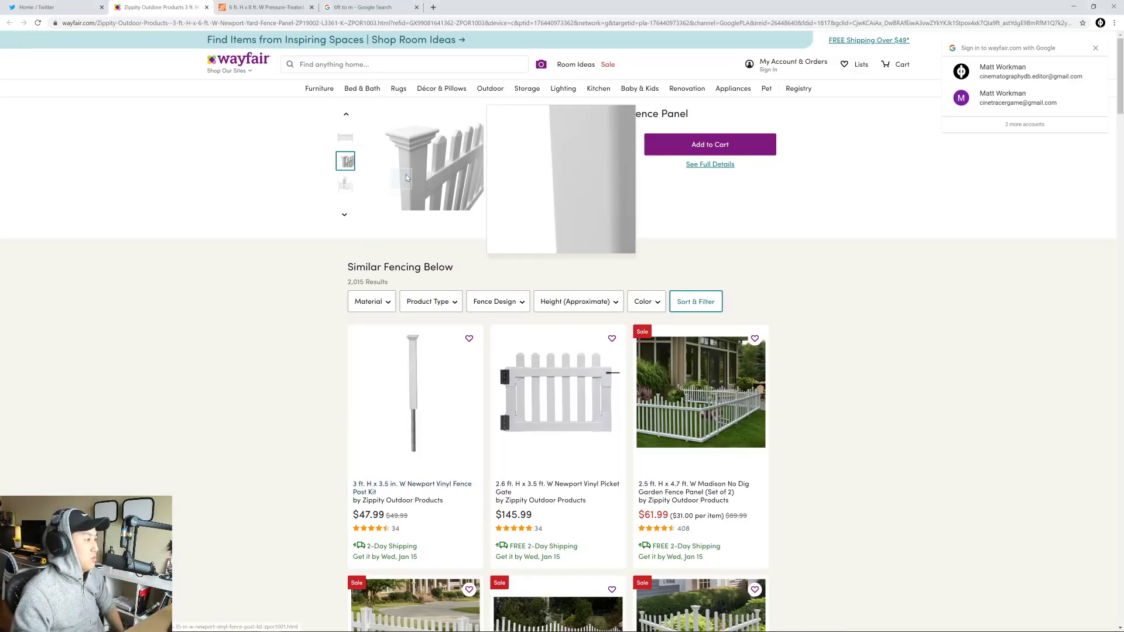
click(496, 301)
mouse_move(448, 179)
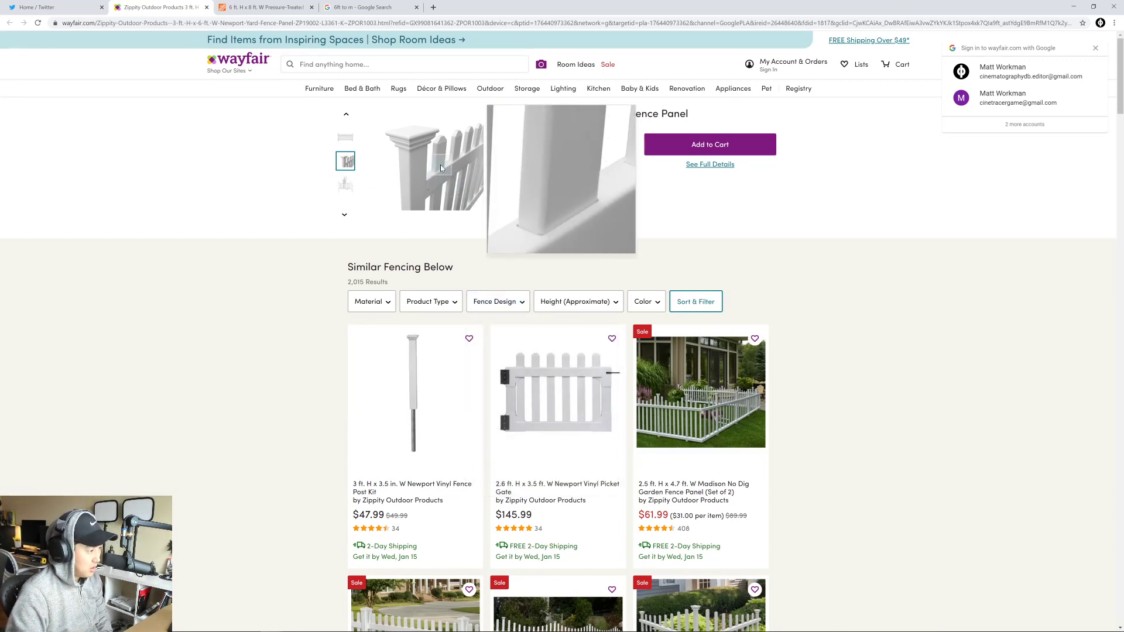
click(345, 186)
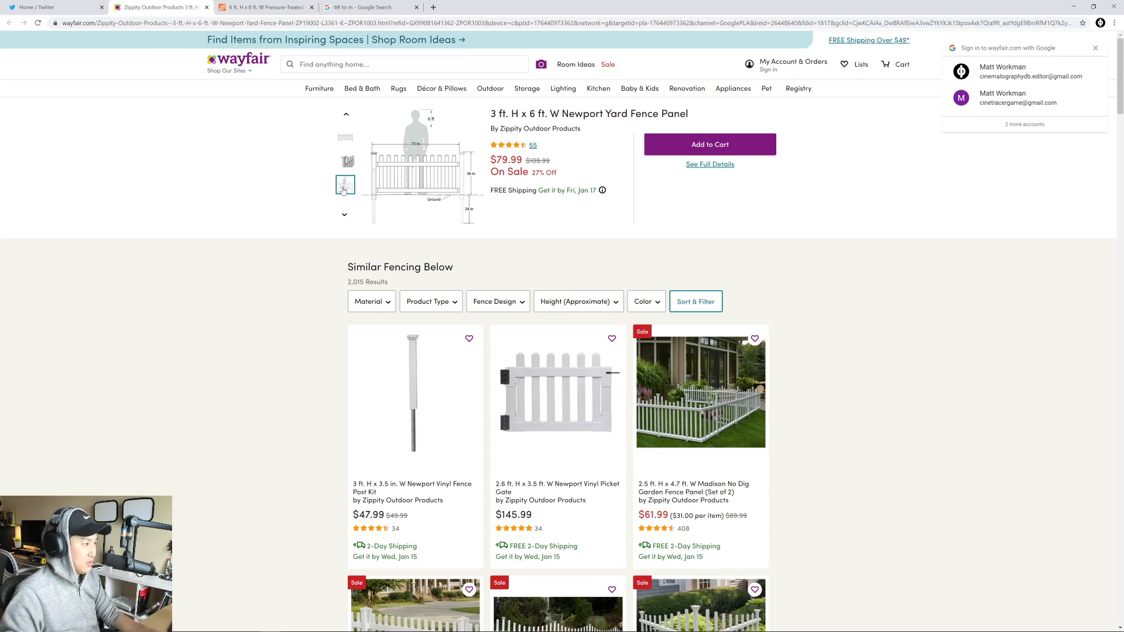
key(alt+Tab)
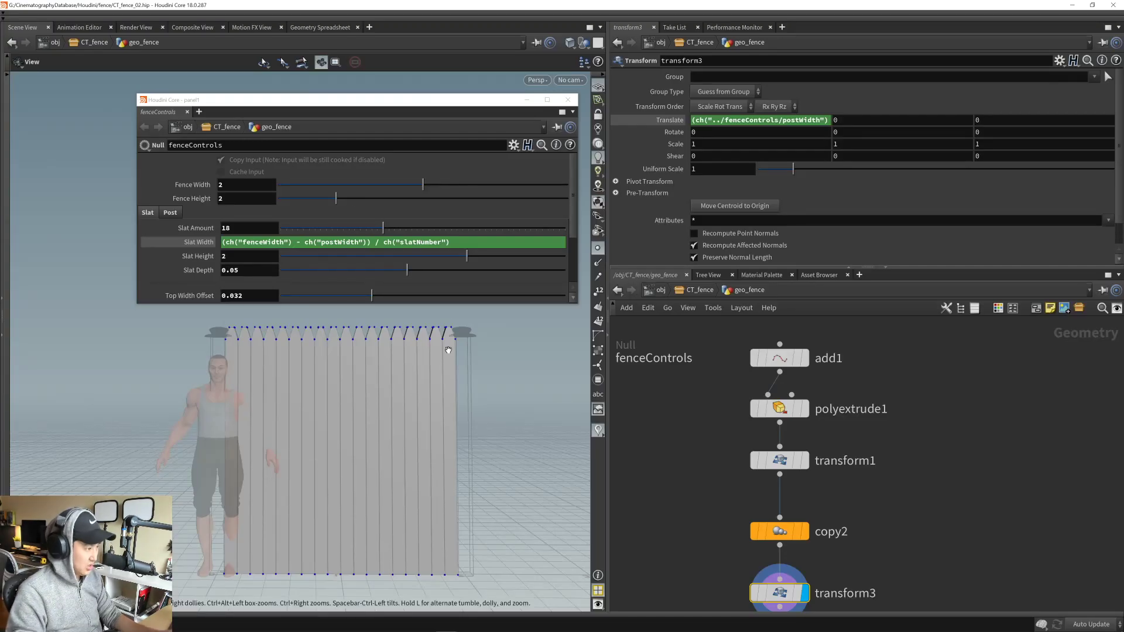
- Review the Slat and Post parameters of fenceControls for an existing slat height offset
scroll(574, 221, down, 3)
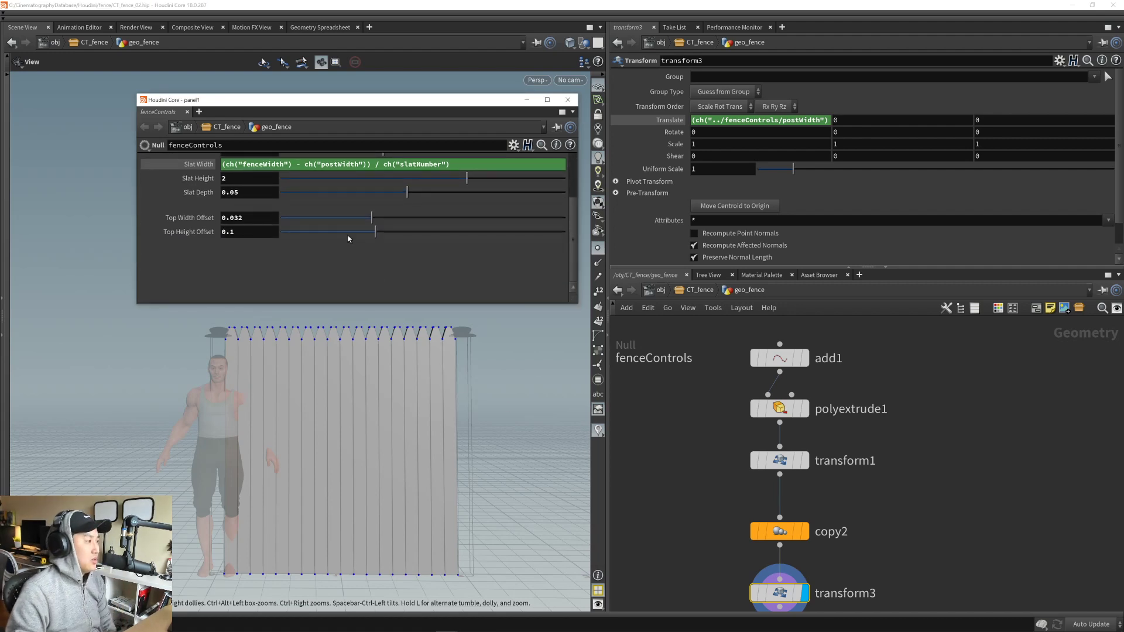
scroll(533, 266, up, 3)
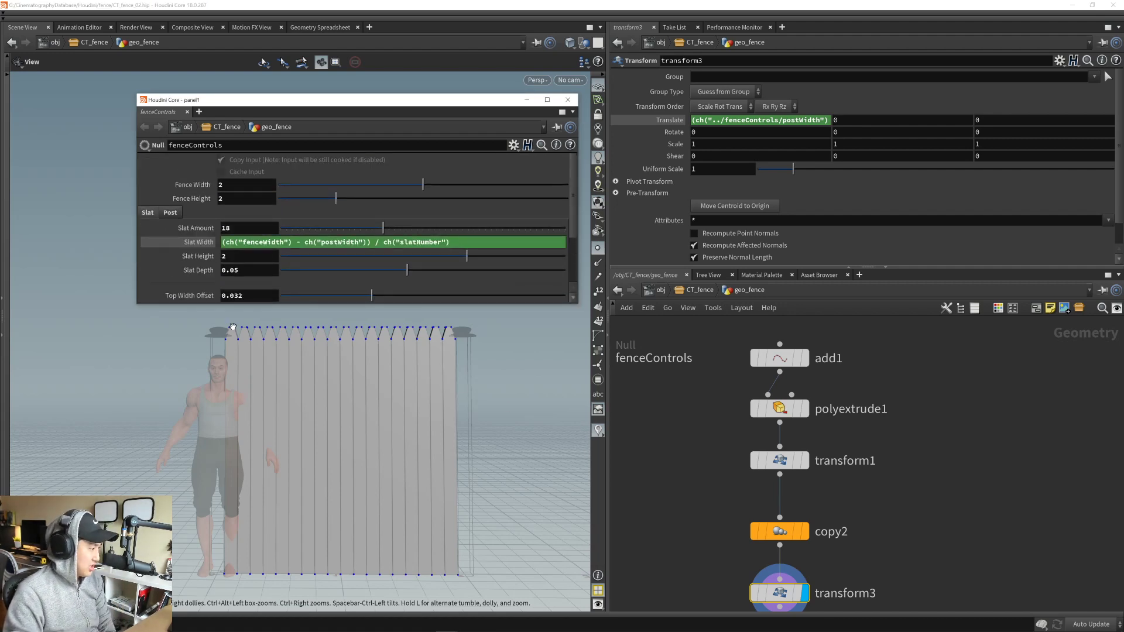
click(170, 212)
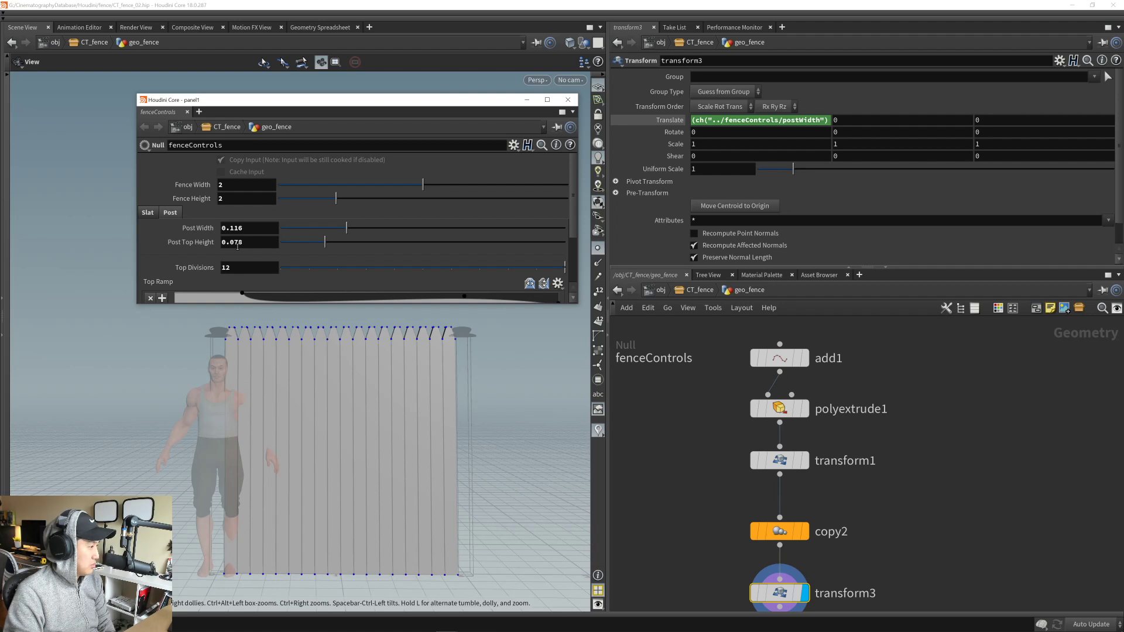
click(150, 213)
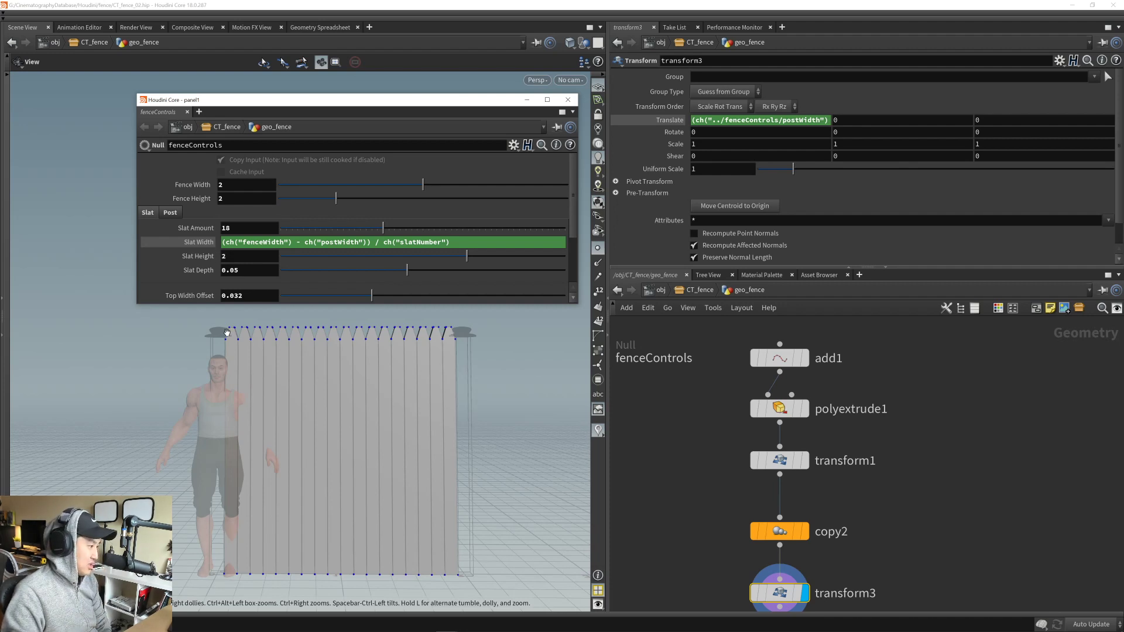
- Reposition the floating fenceControls parameter window and make it taller to fit Top Width Offset and Top Height Offset
mouse_move(696, 470)
middle_down()
mouse_move(697, 447)
mouse_move(709, 469)
mouse_move(696, 473)
middle_up()
drag(714, 352, 811, 497)
middle_drag(811, 498, 776, 497)
drag(684, 339, 785, 501)
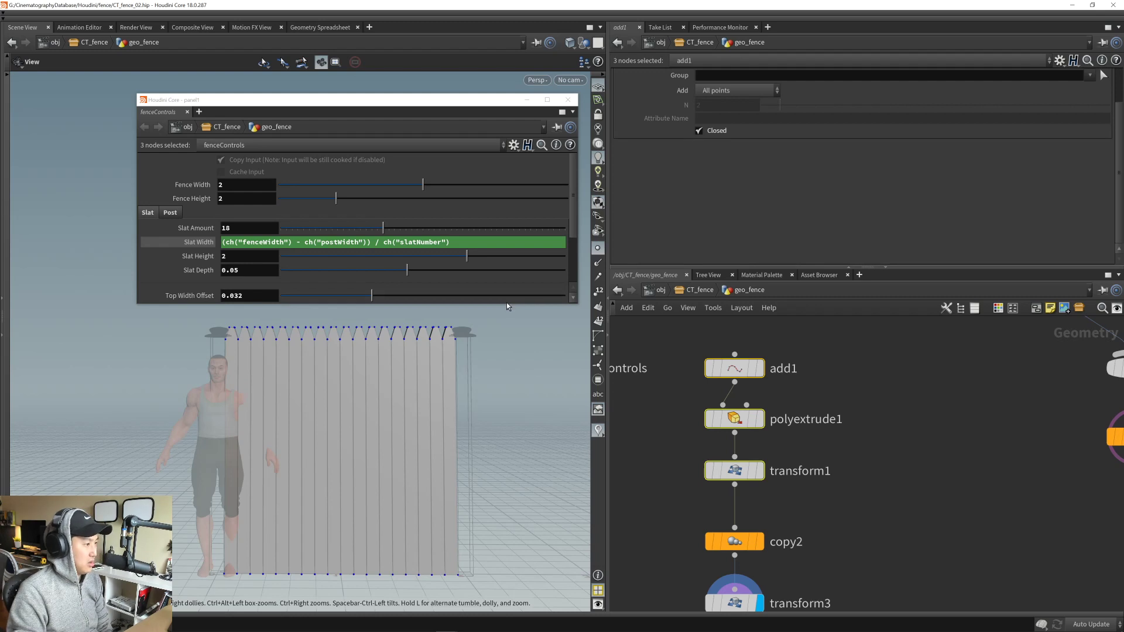
mouse_move(473, 102)
mouse_down()
mouse_move(462, 85)
mouse_move(483, 83)
mouse_up()
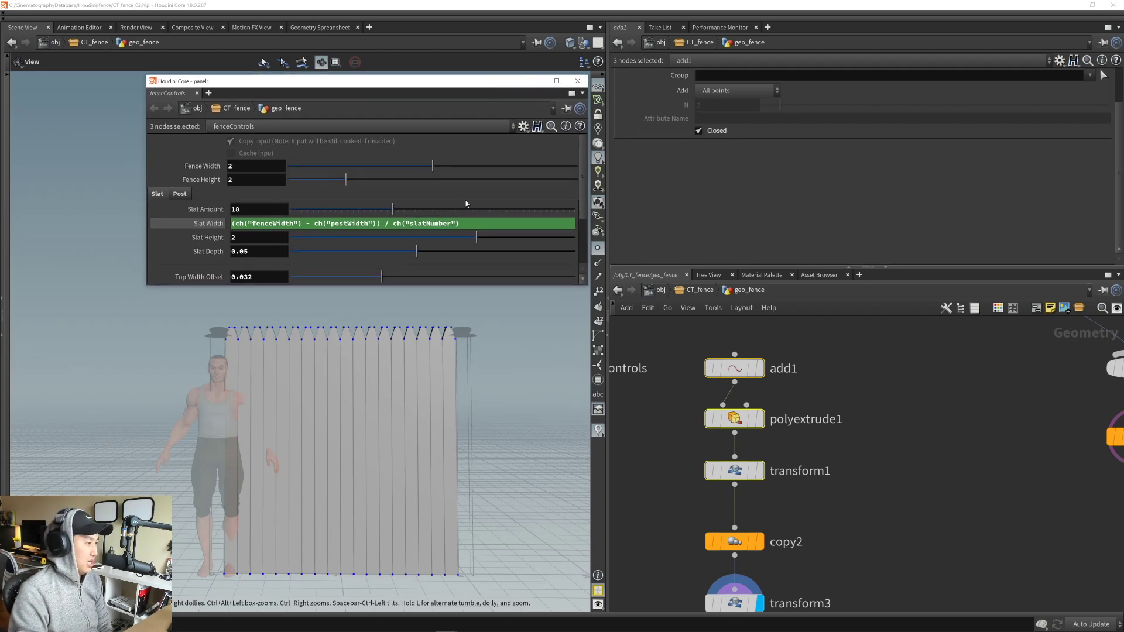
drag(461, 286, 461, 311)
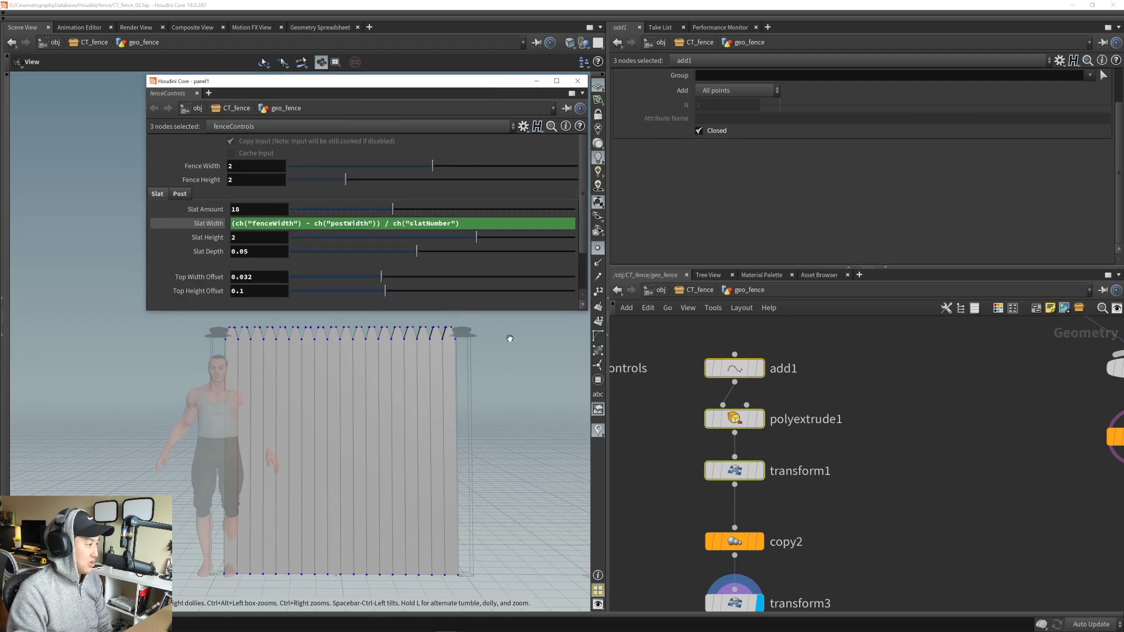
click(836, 432)
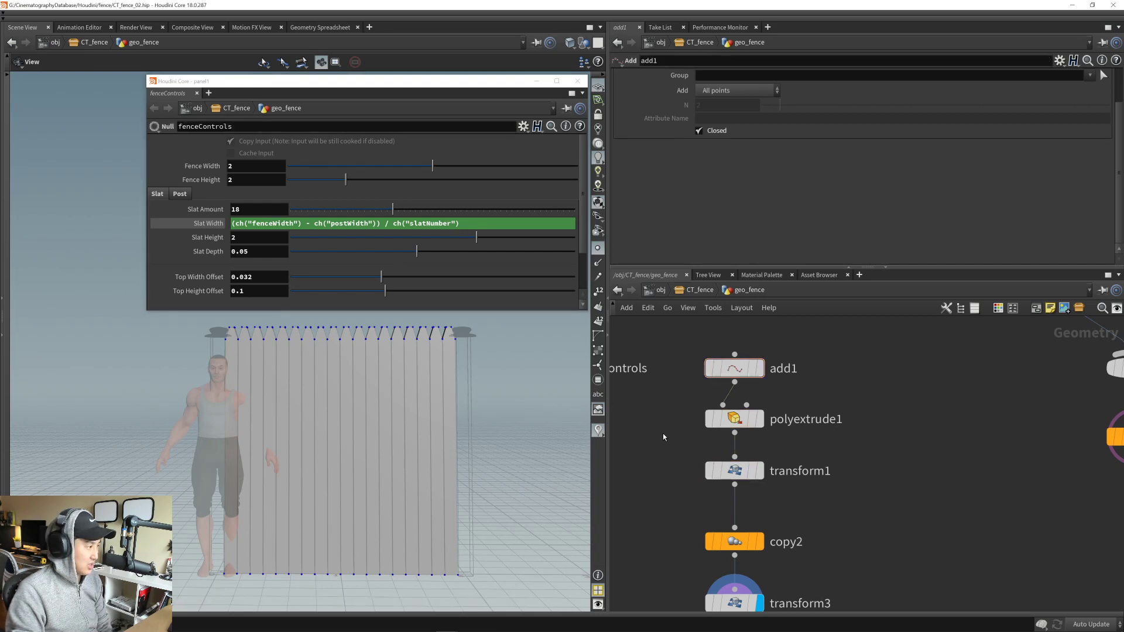
middle_drag(866, 515, 875, 510)
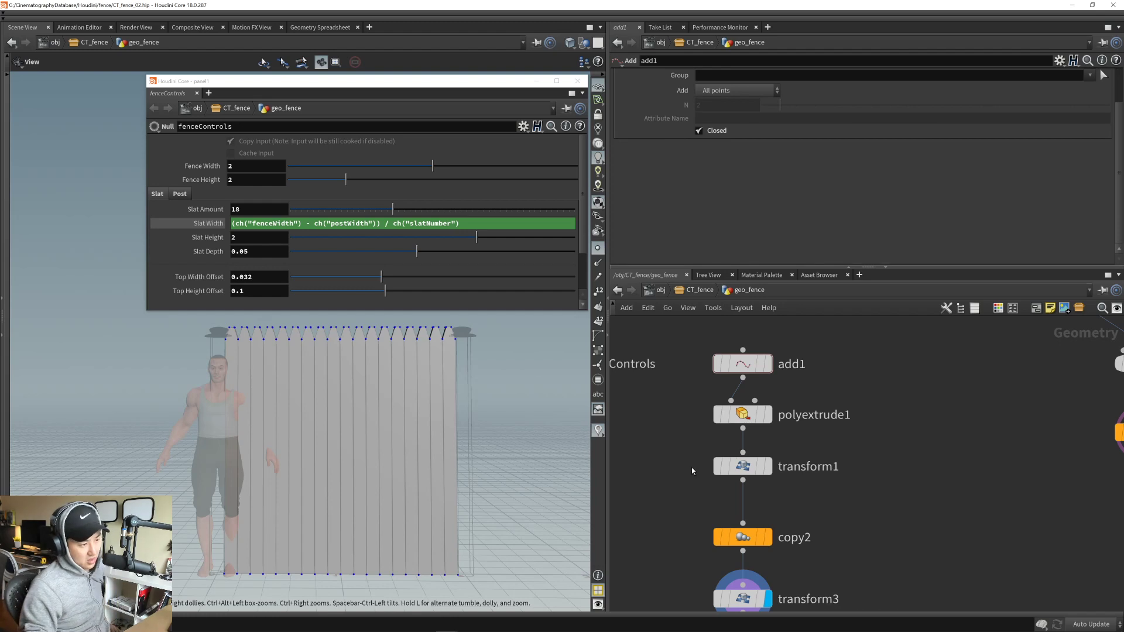
middle_drag(691, 463, 688, 454)
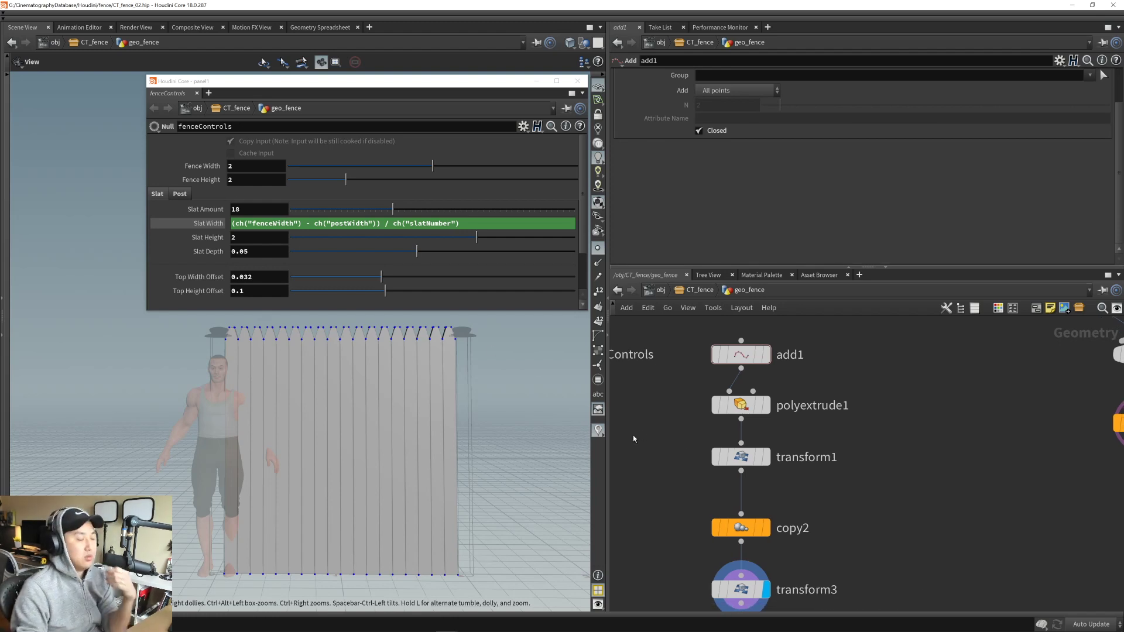
middle_drag(660, 433, 662, 438)
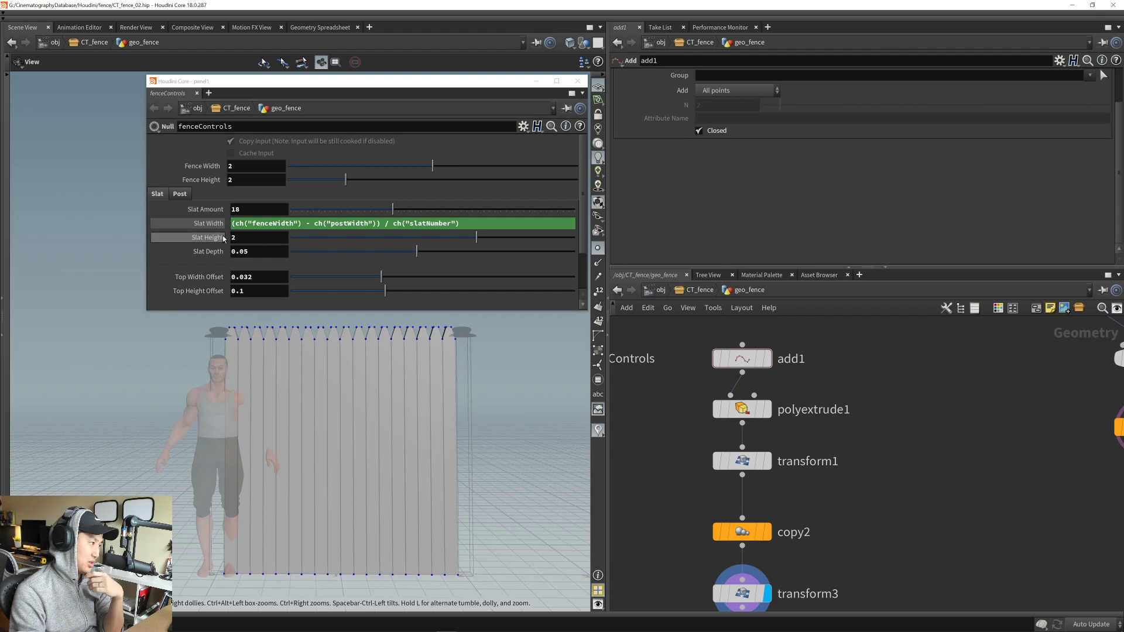
middle_drag(680, 466, 678, 472)
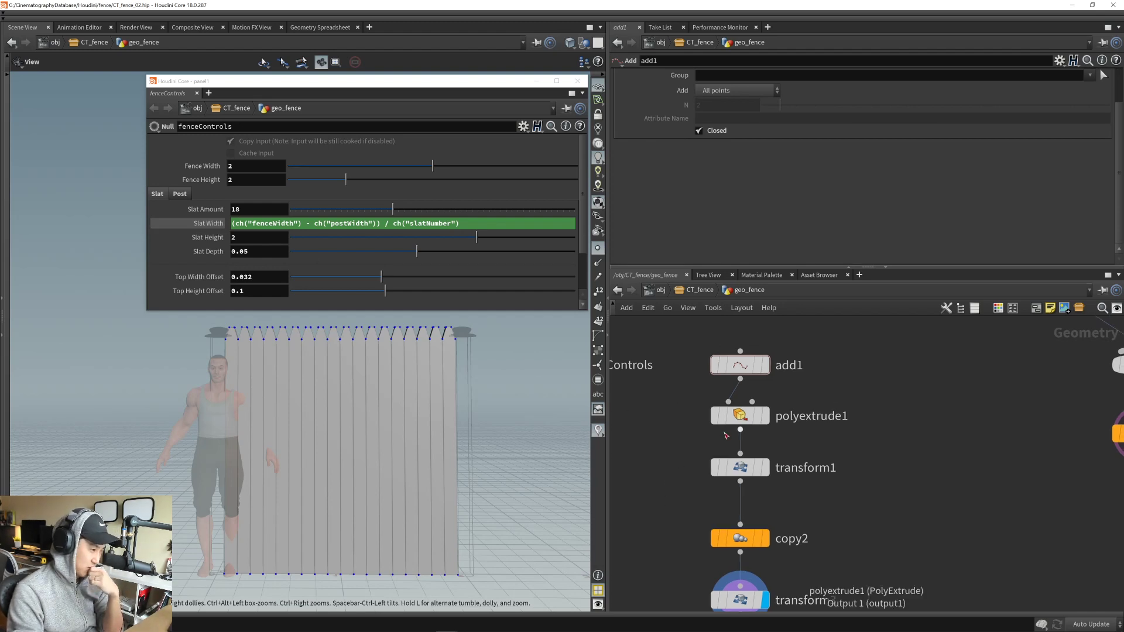
drag(728, 357, 679, 483)
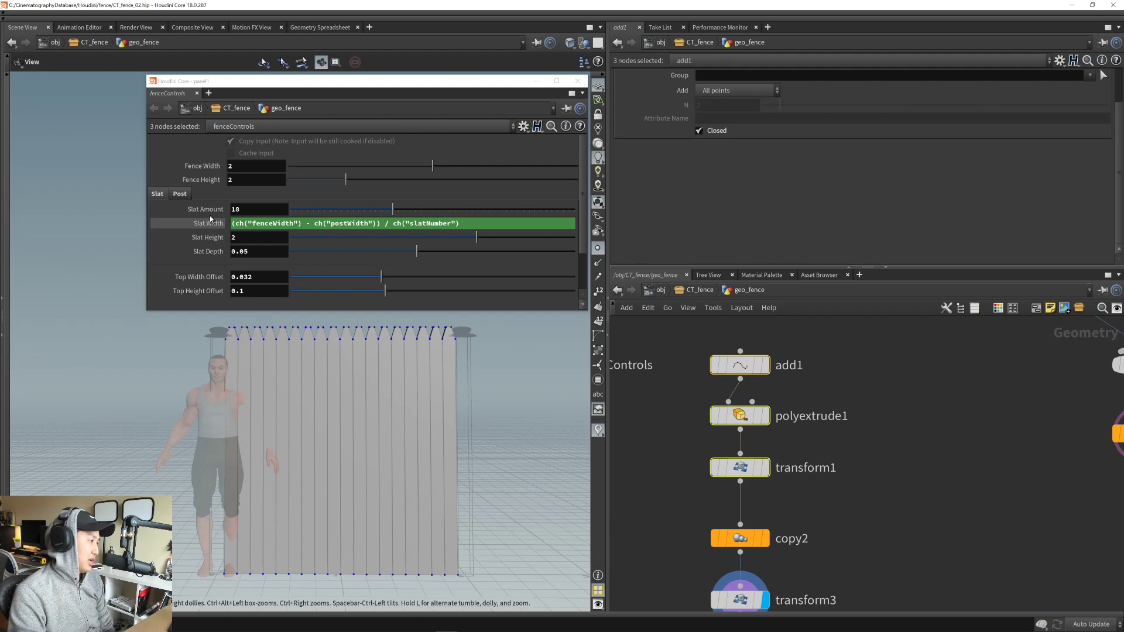
- Open fenceControls' parameter interface for editing and add a Float parameter between Slat Amount and Slat Width
click(524, 127)
click(535, 141)
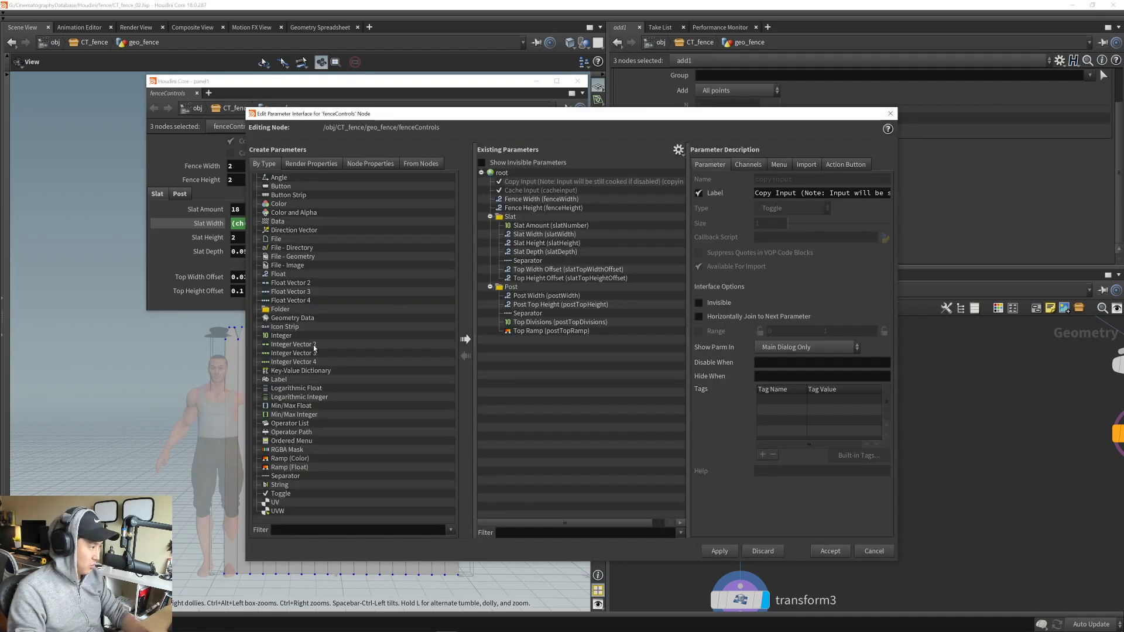
drag(279, 275, 559, 242)
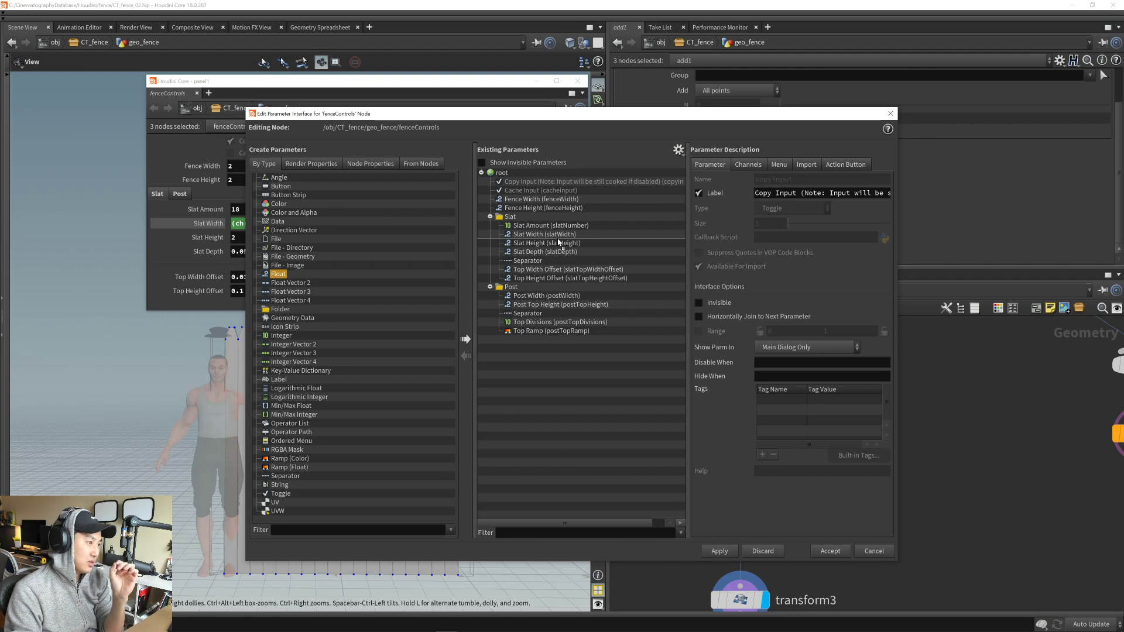
drag(558, 240, 555, 251)
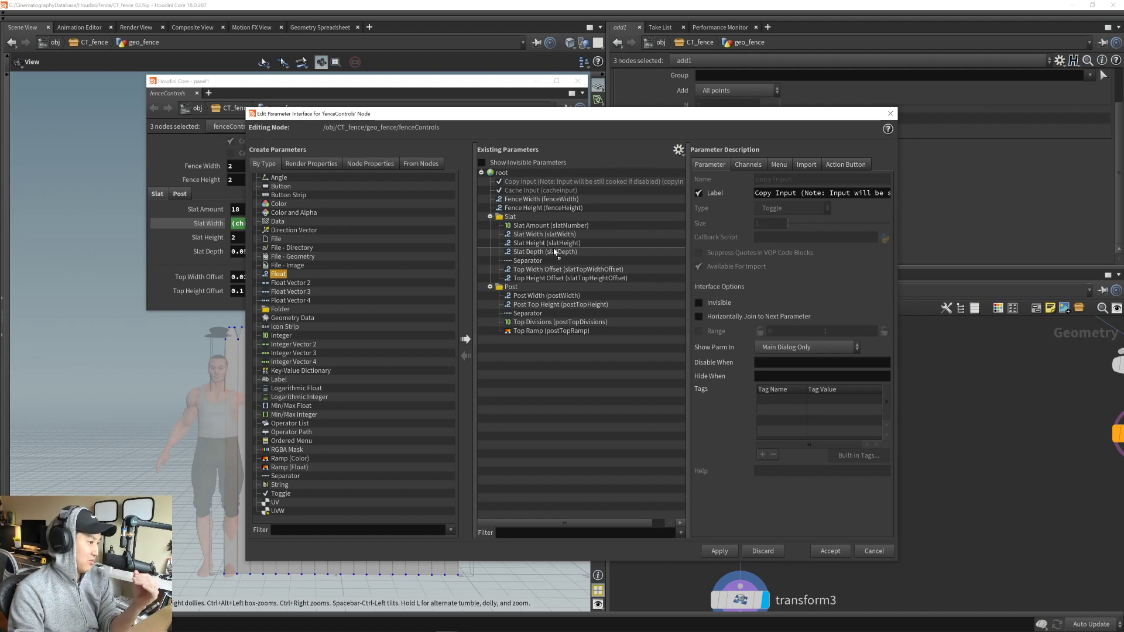
drag(555, 252, 544, 229)
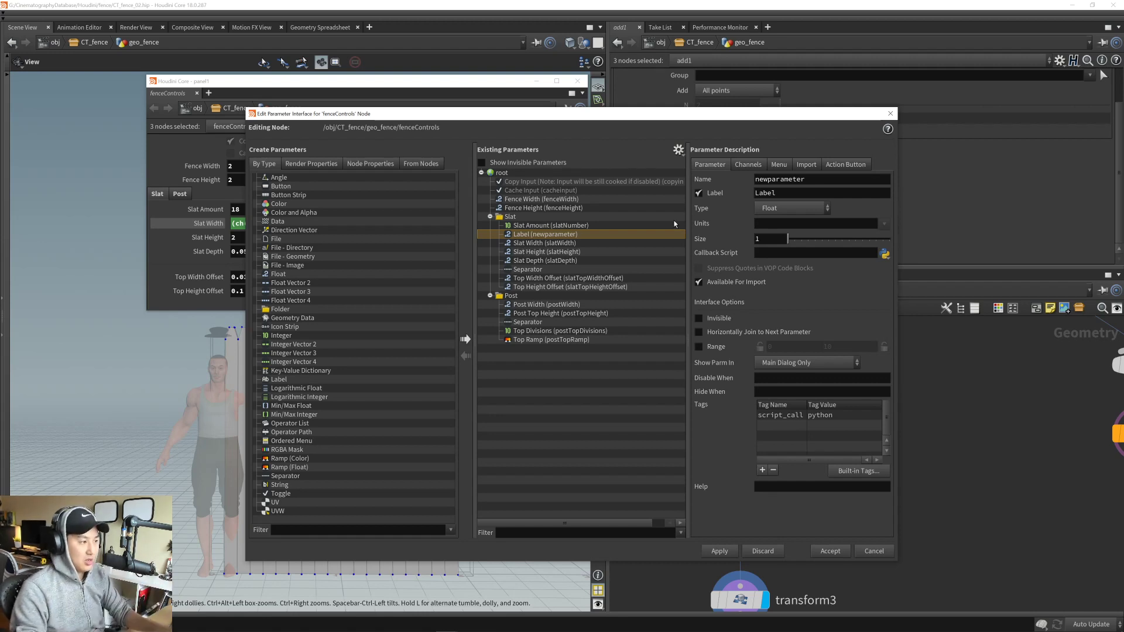
- Name the new float parameter slatHeightGlobalOffset and label it Height Global Offset
double_click(808, 180)
text(slatHegith)
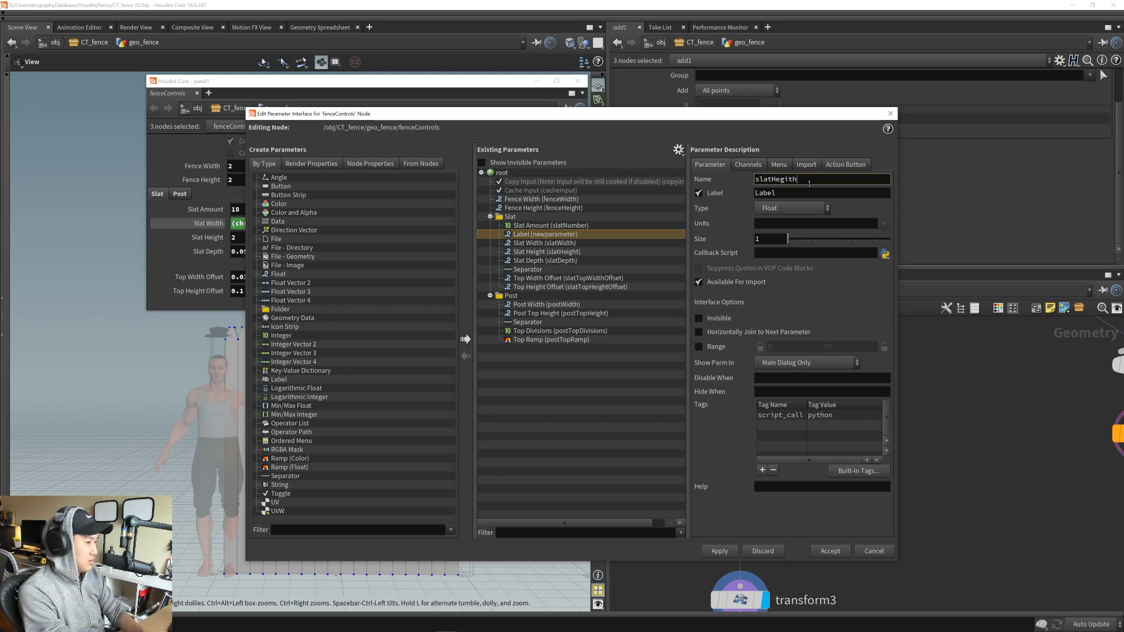
key(BackSpace)
key(BackSpace)
key(BackSpace)
key(BackSpace)
text(ight)
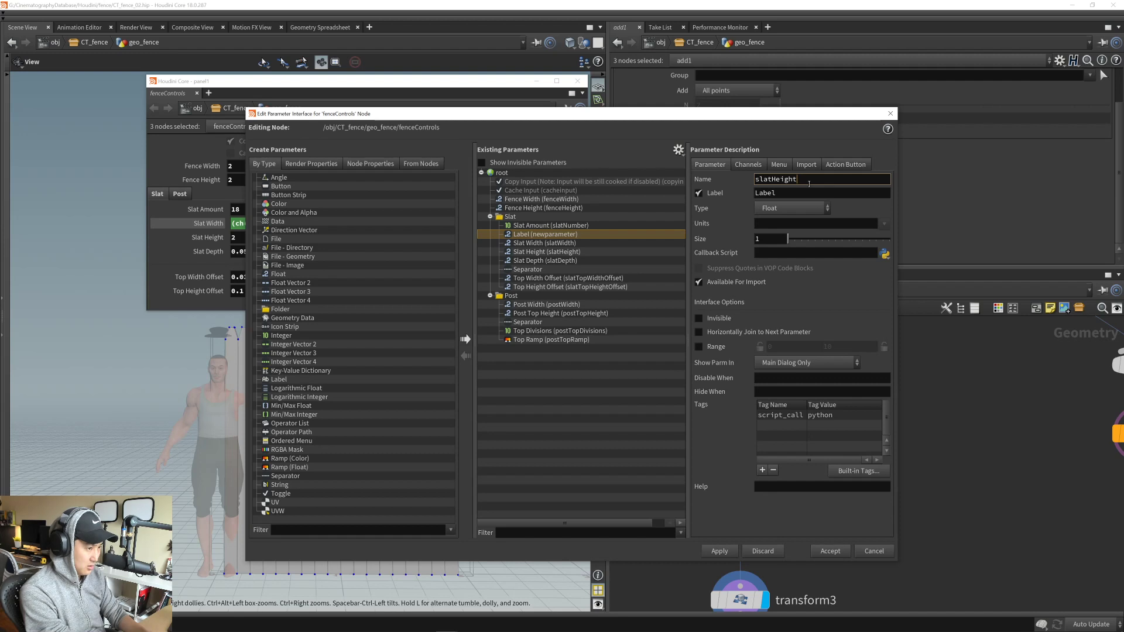
text(GlobalOffset)
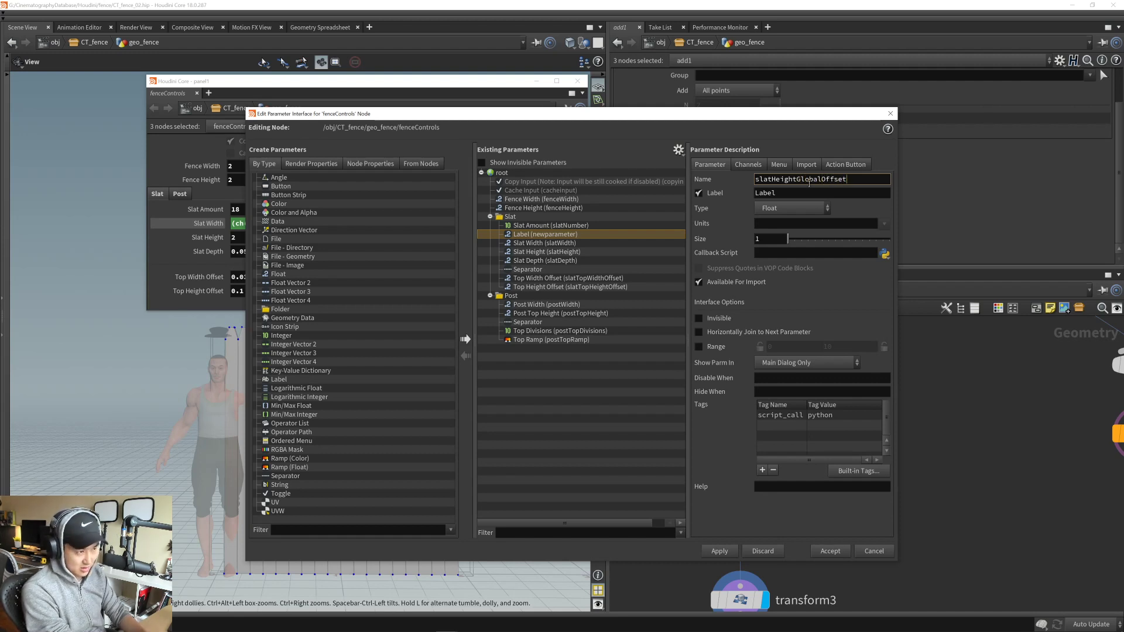
key(Return)
double_click(797, 194)
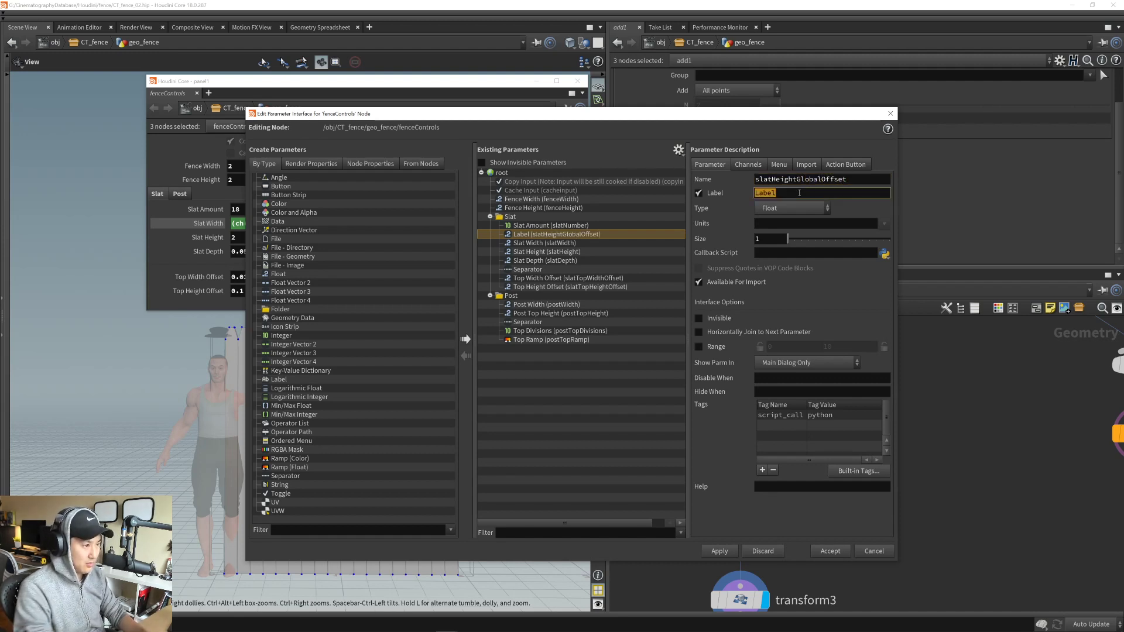
text(Height Global)
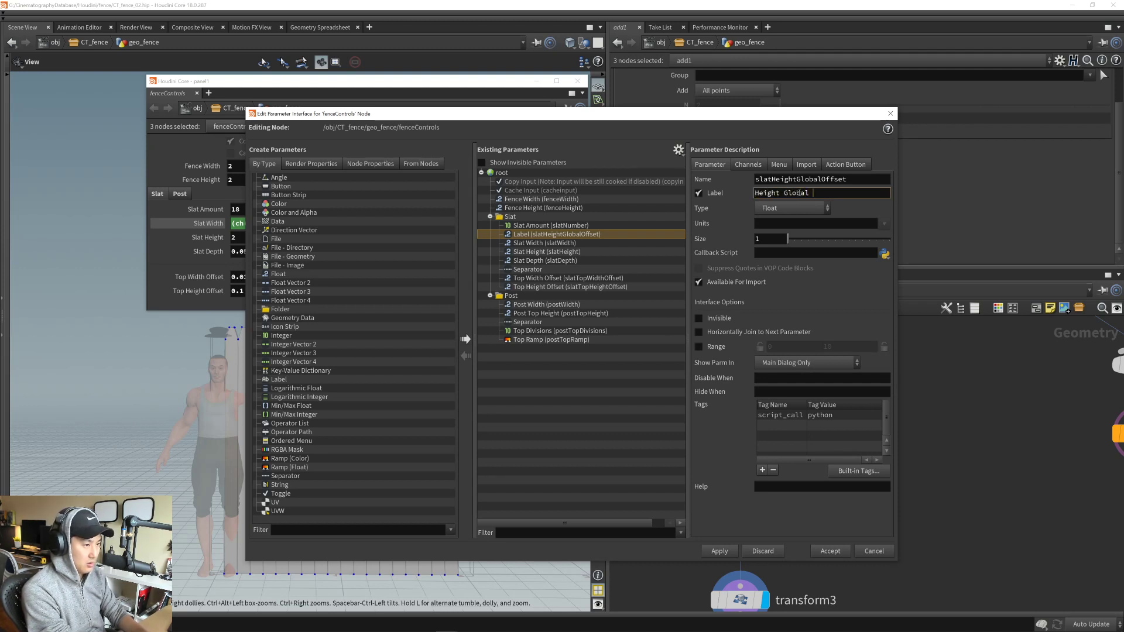
text( Offset)
key(Return)
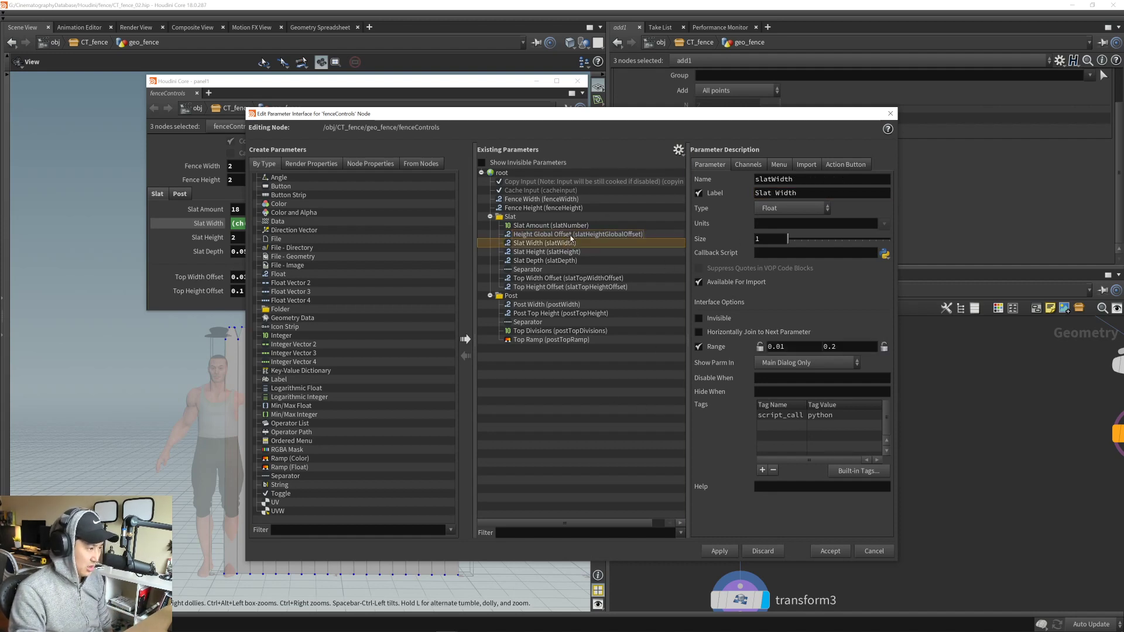
- Enable a 0 to 1 range for Height Global Offset and accept the parameter interface changes
click(699, 346)
click(836, 349)
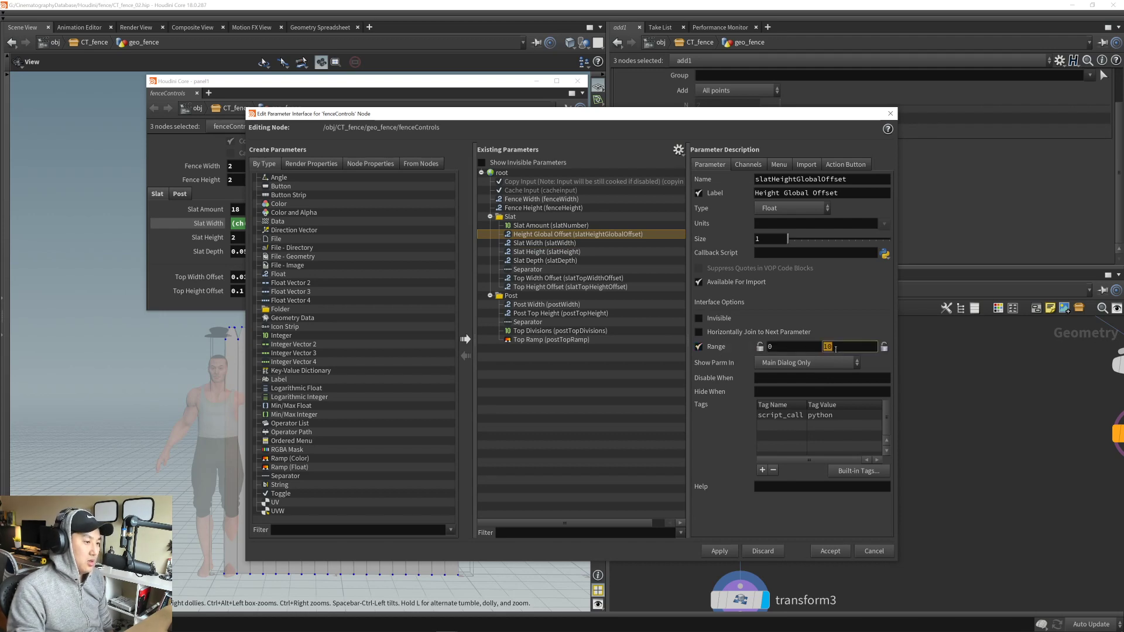
text(1)
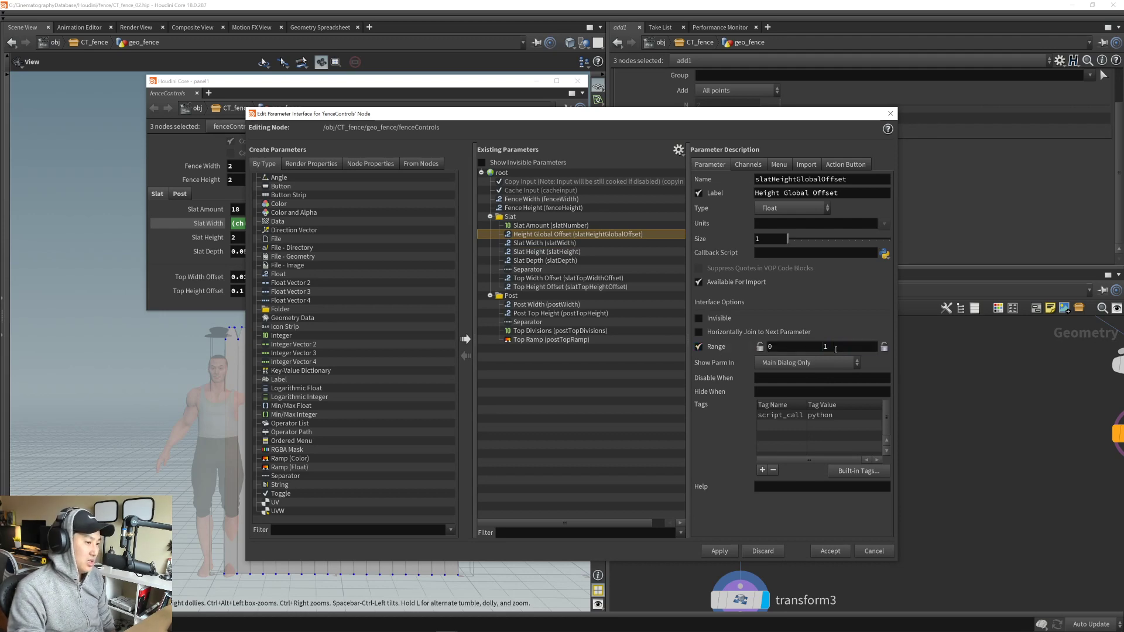
click(726, 555)
click(828, 551)
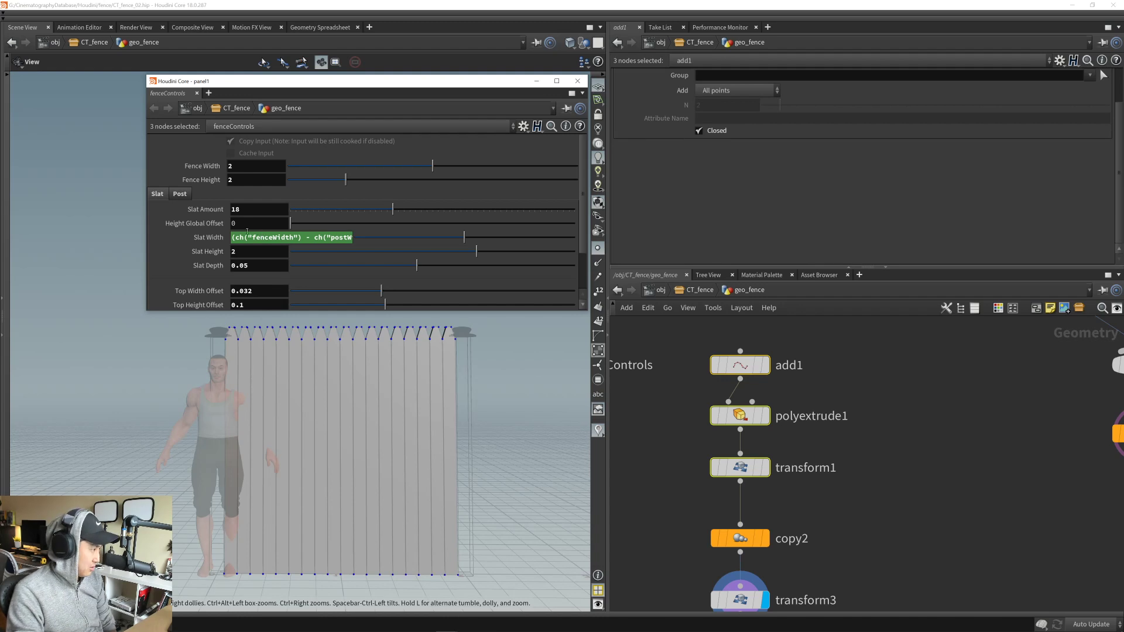
- Raise the slats' Height Global Offset to about 0.143
drag(291, 223, 331, 224)
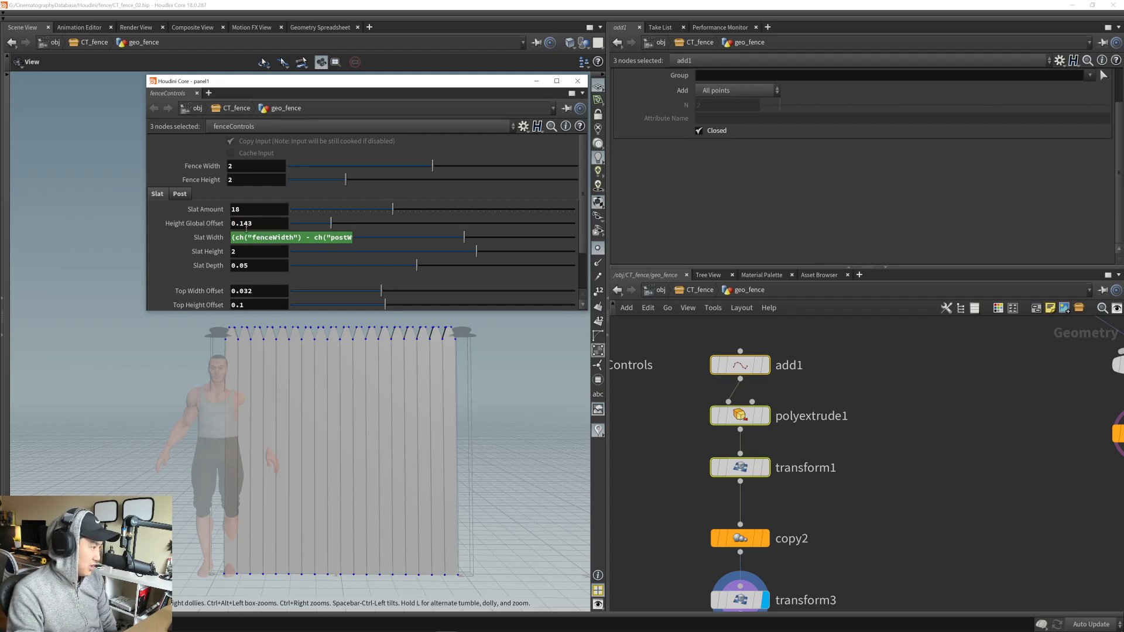
right_click(272, 225)
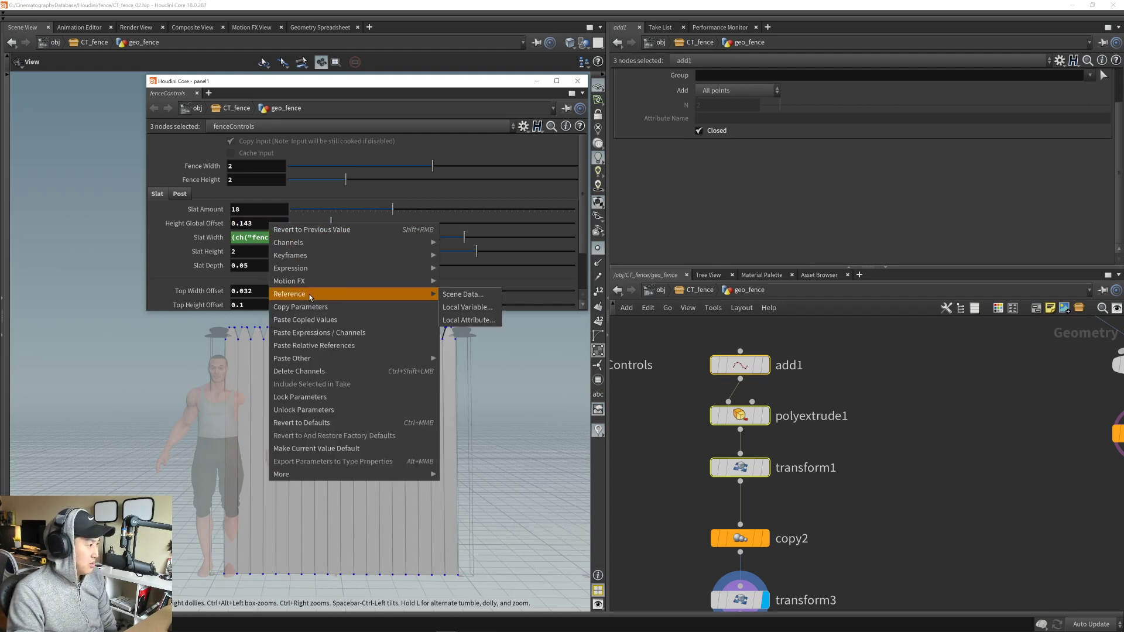
click(292, 301)
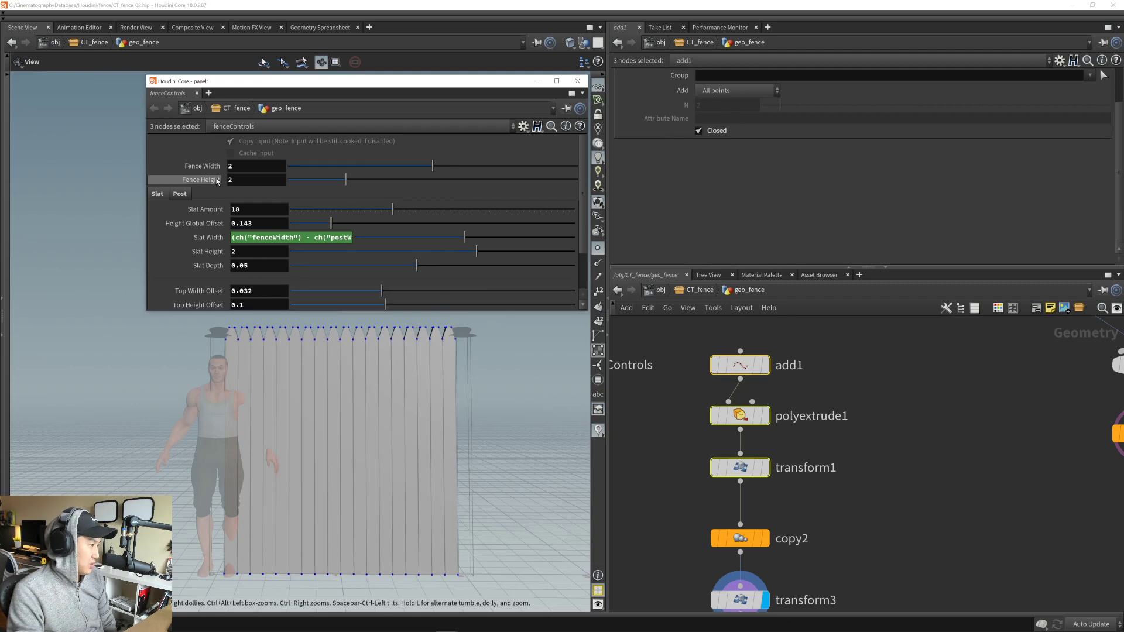
- Copy the Fence Height parameter and try to paste it into Slat Height as a relative reference
right_click(250, 179)
click(280, 262)
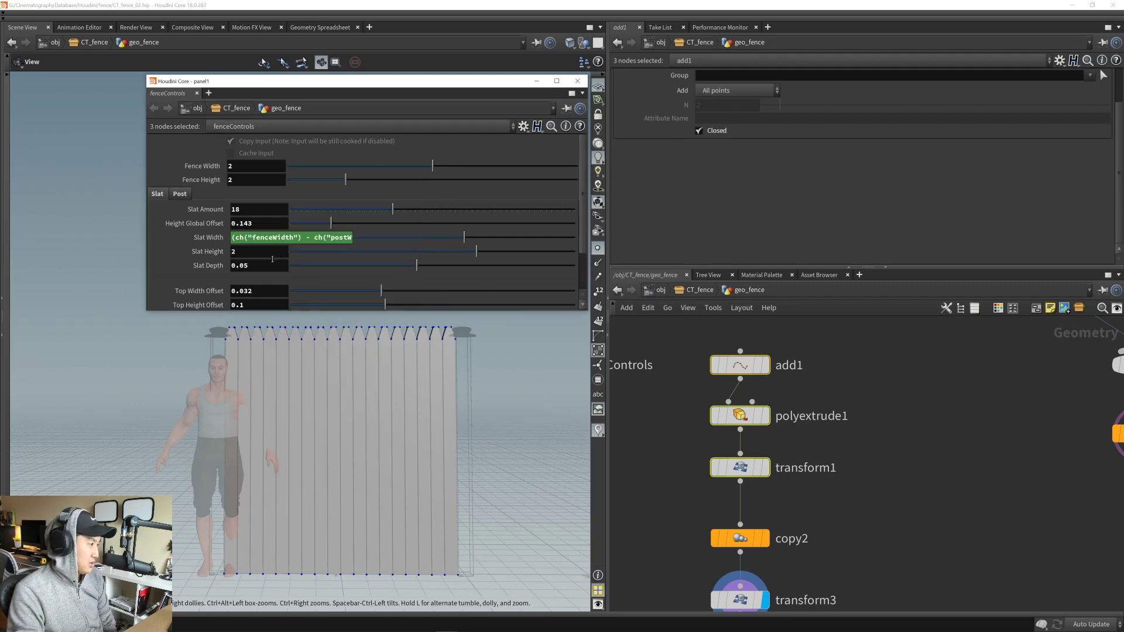
right_click(247, 251)
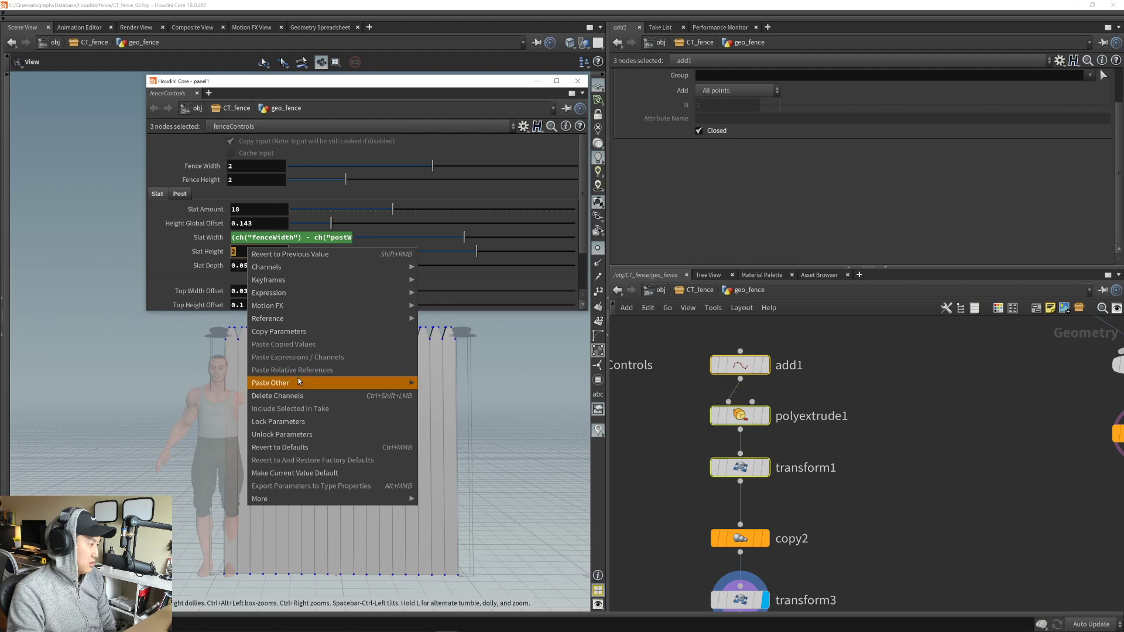
click(279, 244)
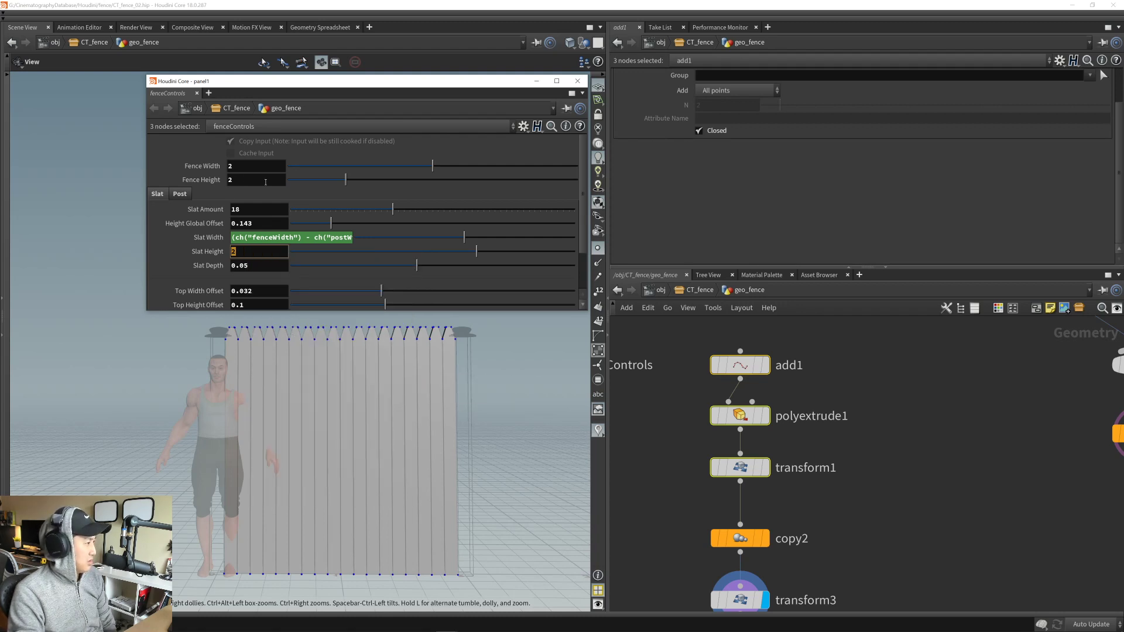
right_click(266, 183)
click(264, 264)
right_click(263, 252)
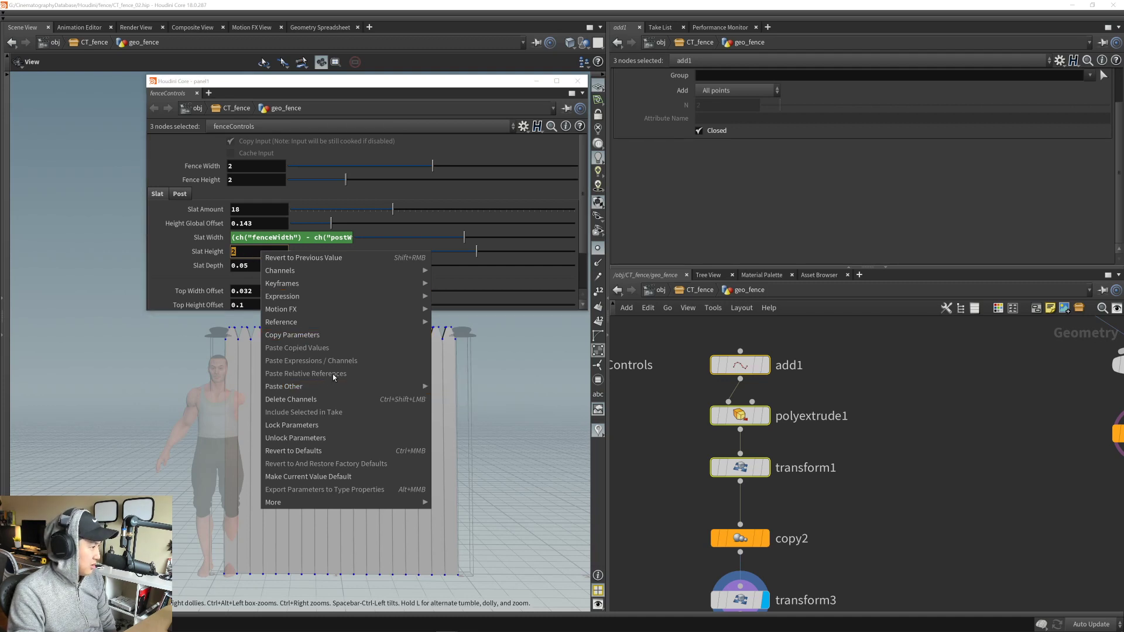
key(Escape)
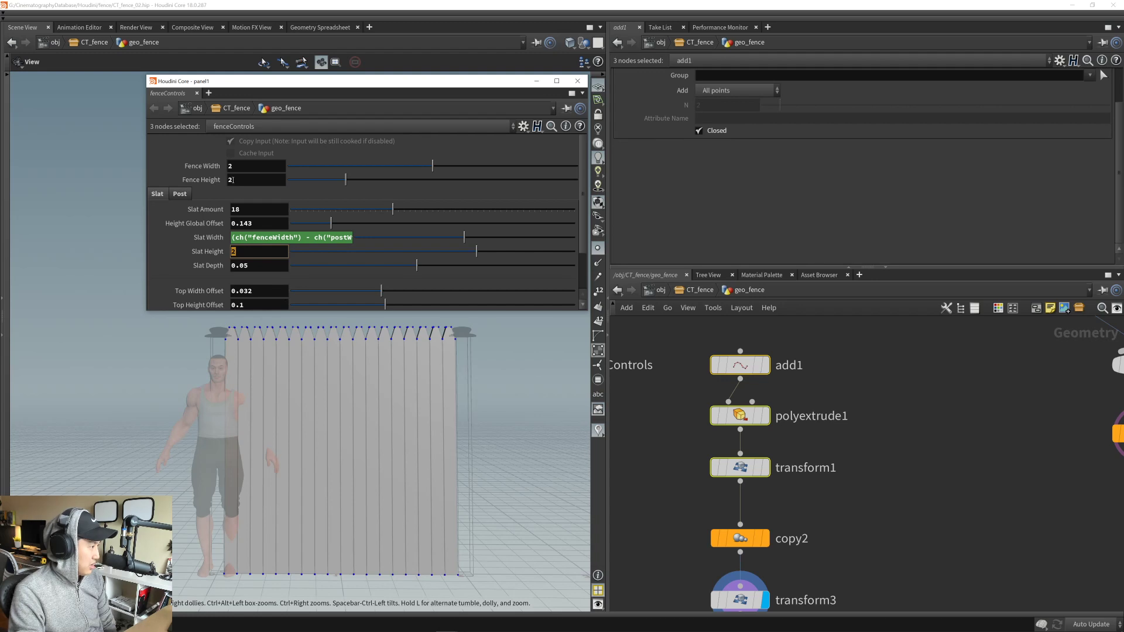
- Shift the floating parameter window slightly and retry linking Slat Height to the copied Fence Height parameter
drag(377, 82, 364, 84)
click(257, 205)
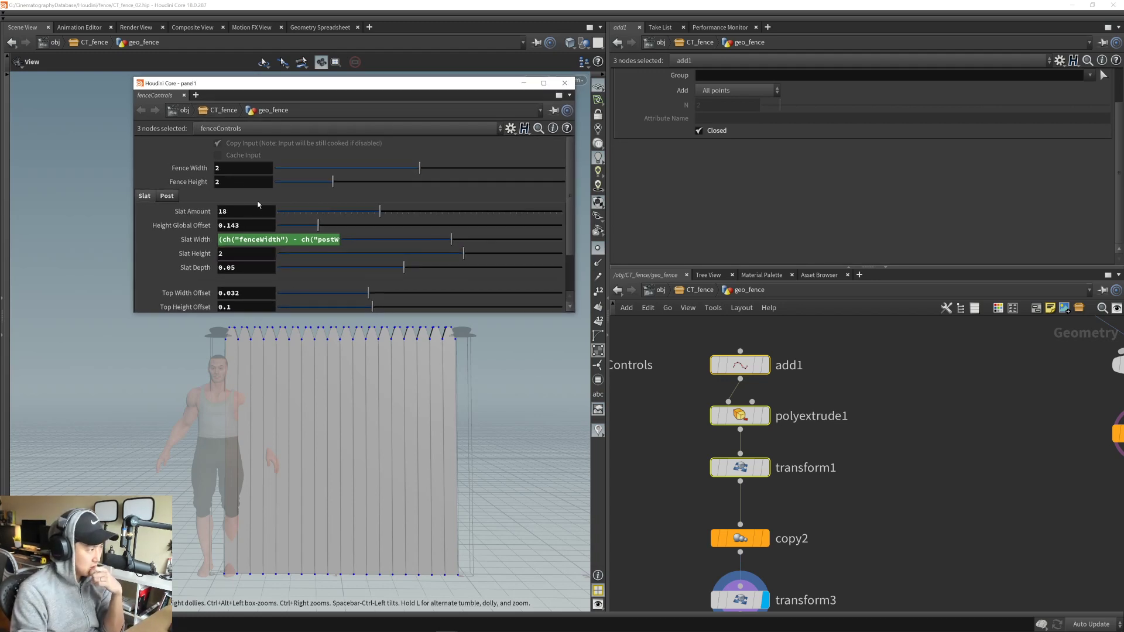
right_click(248, 181)
click(288, 265)
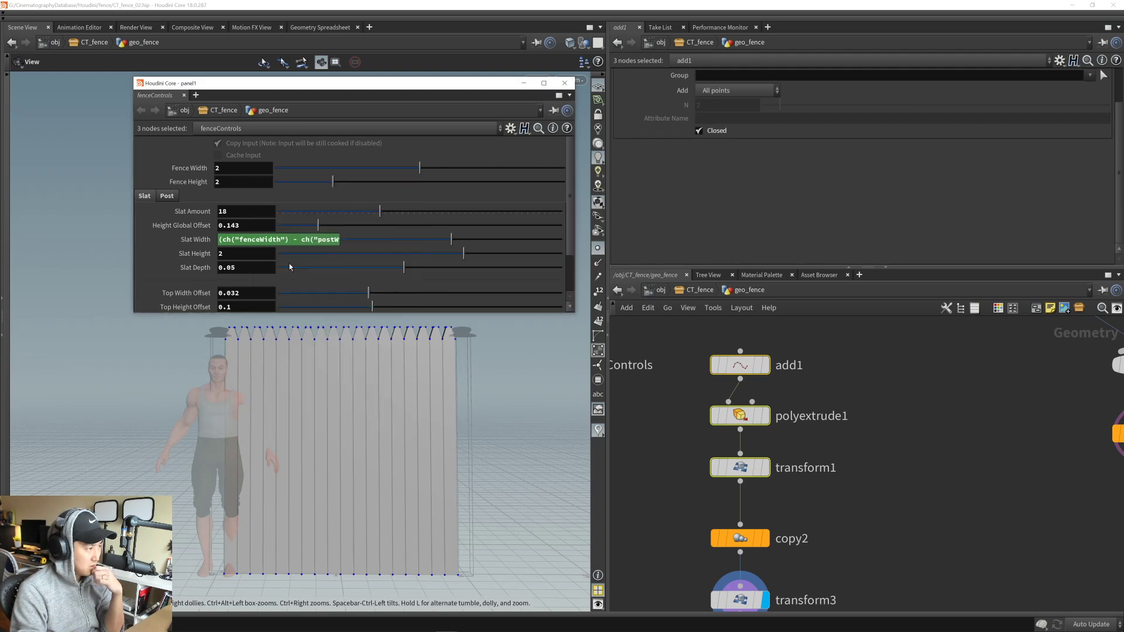
click(252, 268)
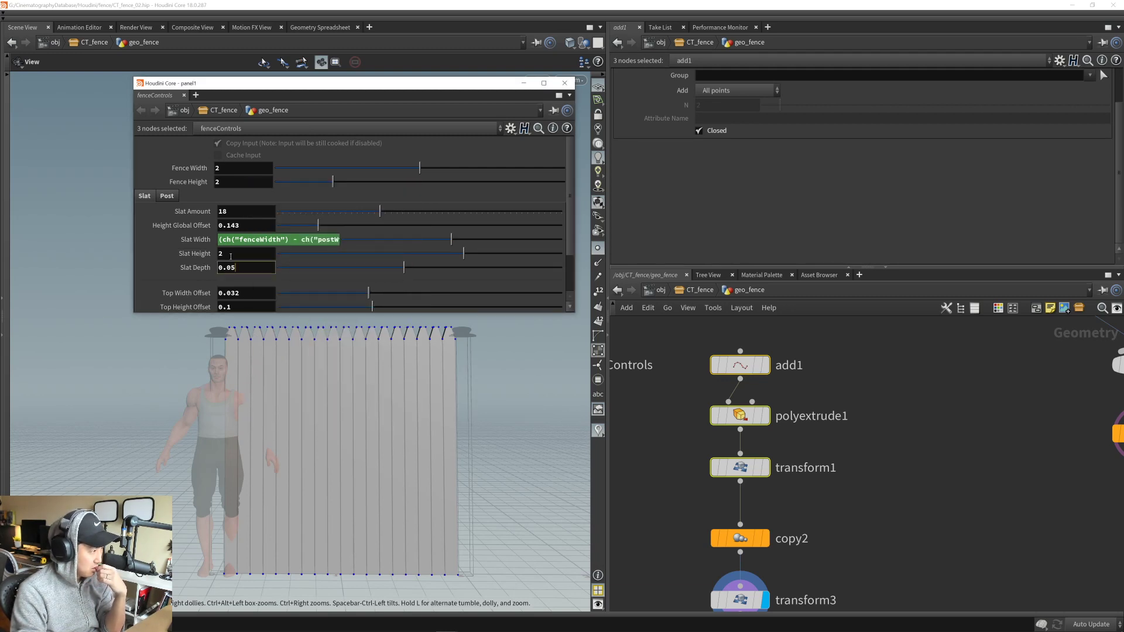
scroll(187, 258, down, 1)
scroll(188, 258, up, 1)
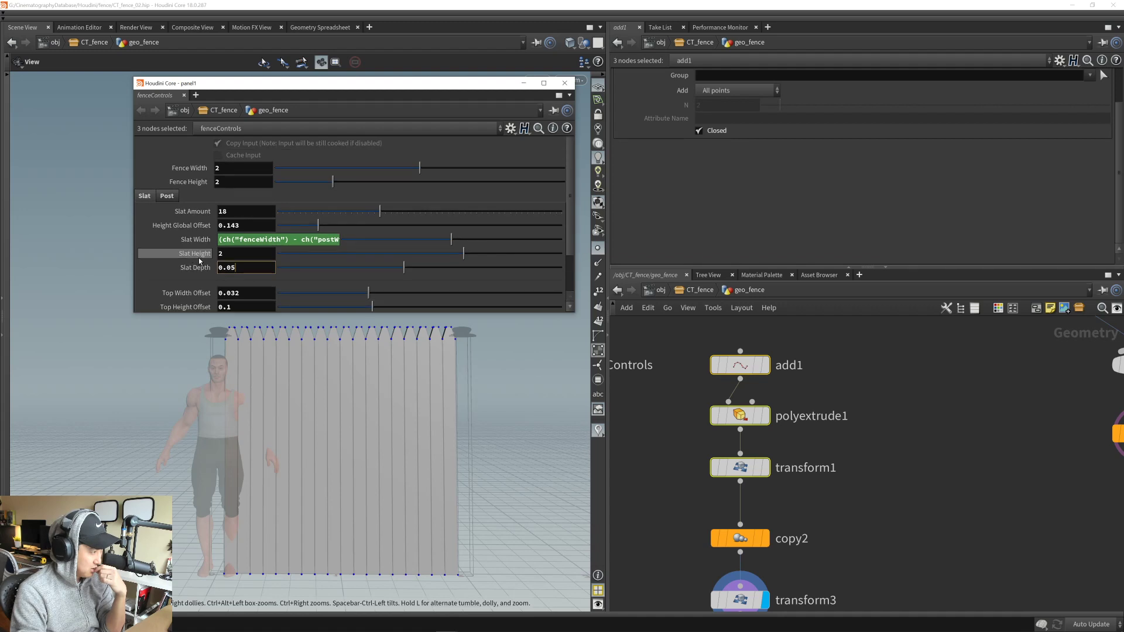
click(246, 255)
right_click(246, 254)
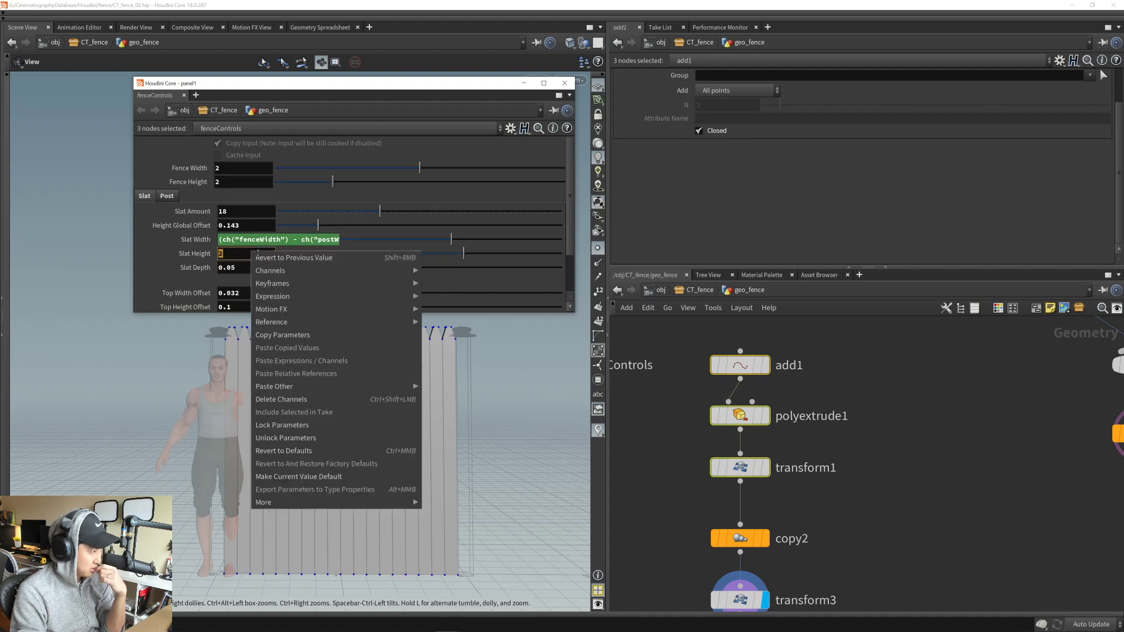
click(306, 379)
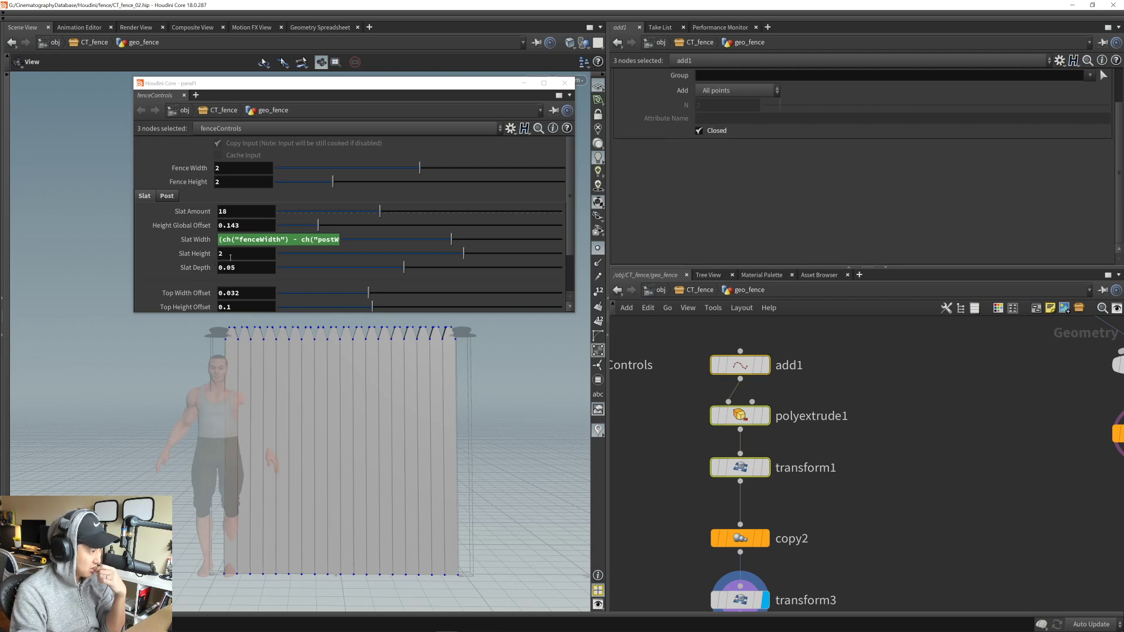
- Set Height Global Offset to about 0.185 and Slat Height to about 1.817
mouse_move(462, 254)
mouse_down()
mouse_move(378, 255)
mouse_move(479, 256)
mouse_move(423, 260)
mouse_move(444, 260)
mouse_up()
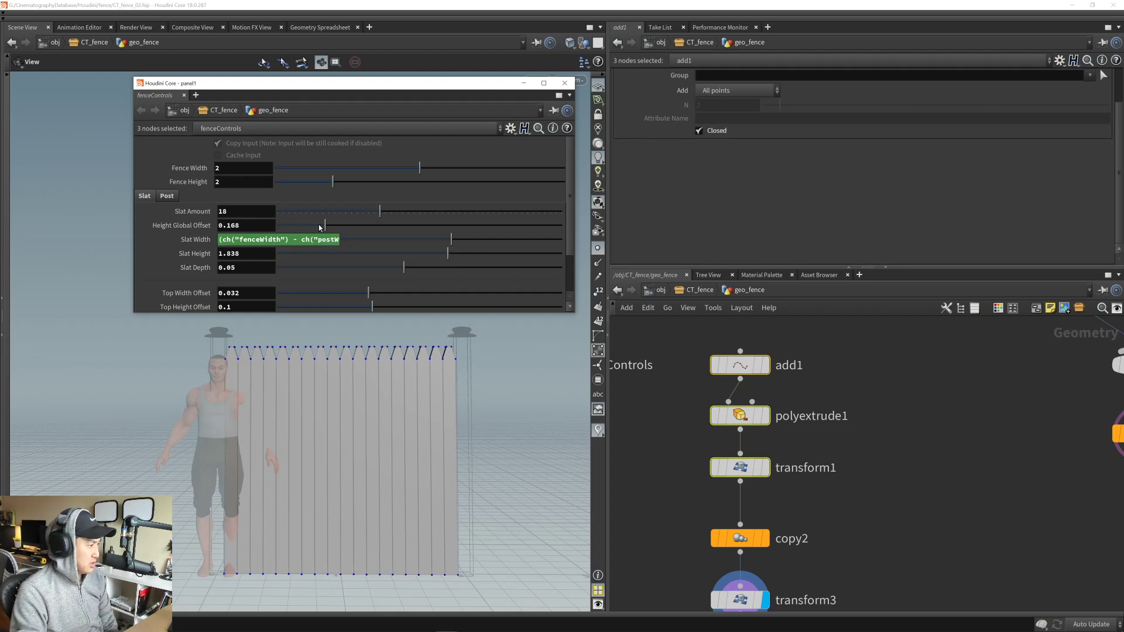
drag(319, 225, 330, 226)
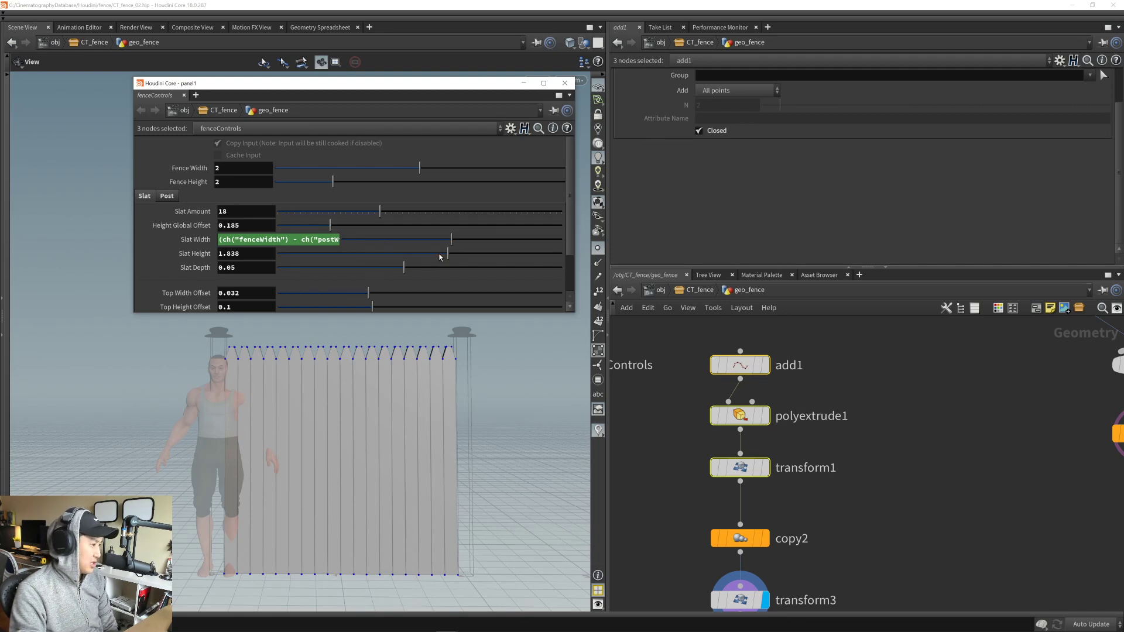
mouse_move(440, 254)
mouse_down()
mouse_move(424, 252)
mouse_move(448, 252)
mouse_up()
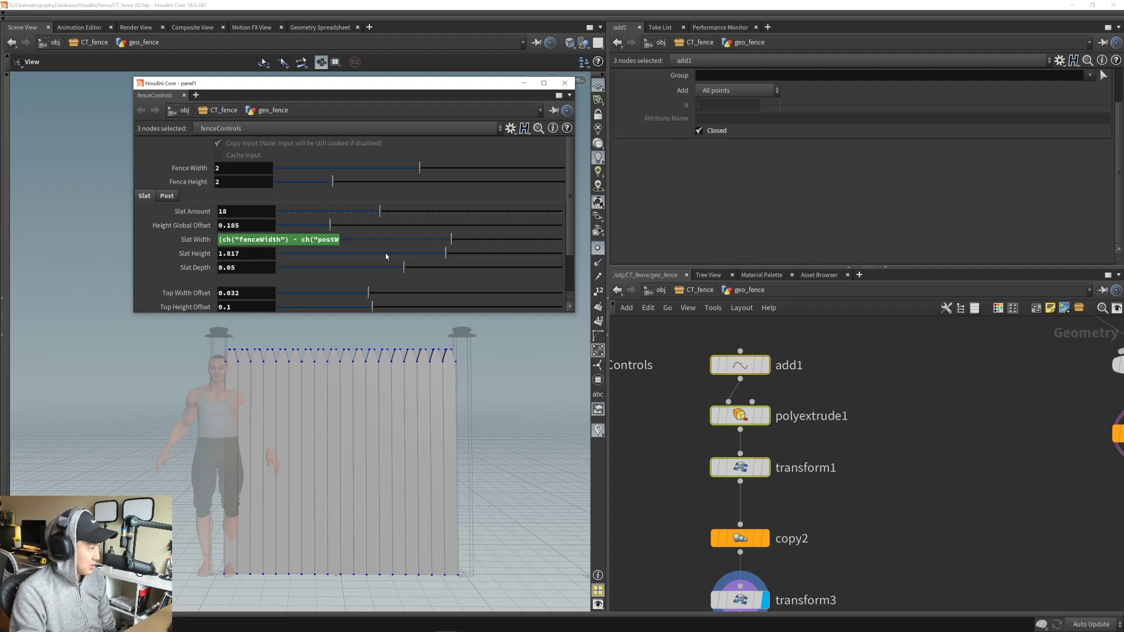
- Try a Fence Height of about 1.93 and undo the change
mouse_move(333, 182)
mouse_down()
mouse_move(312, 188)
mouse_move(332, 191)
mouse_up()
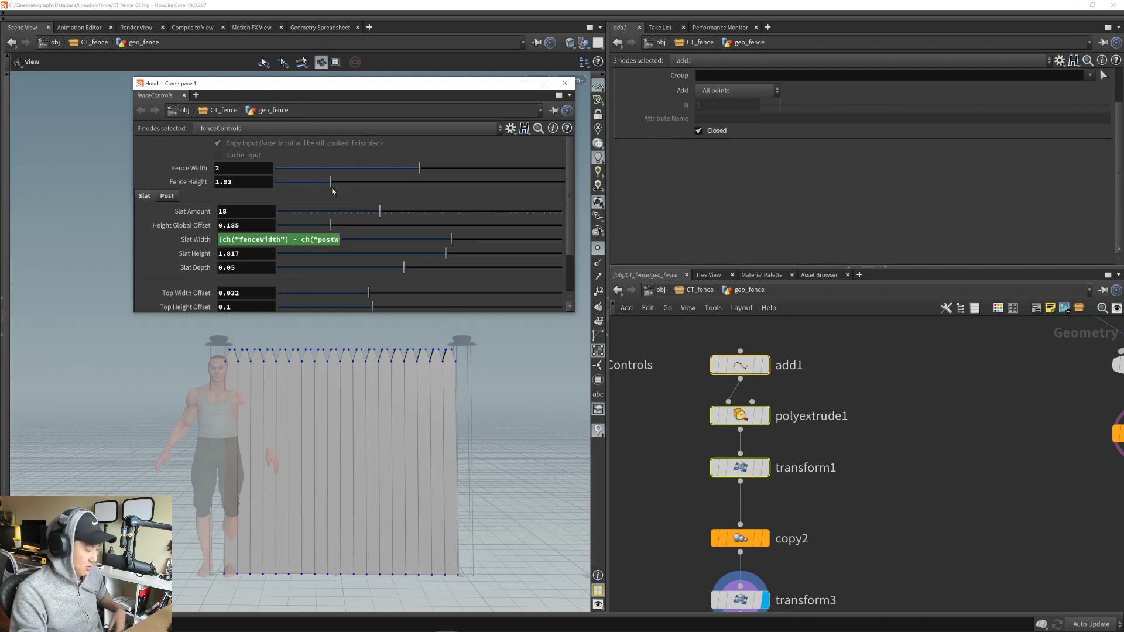
key(ctrl+z)
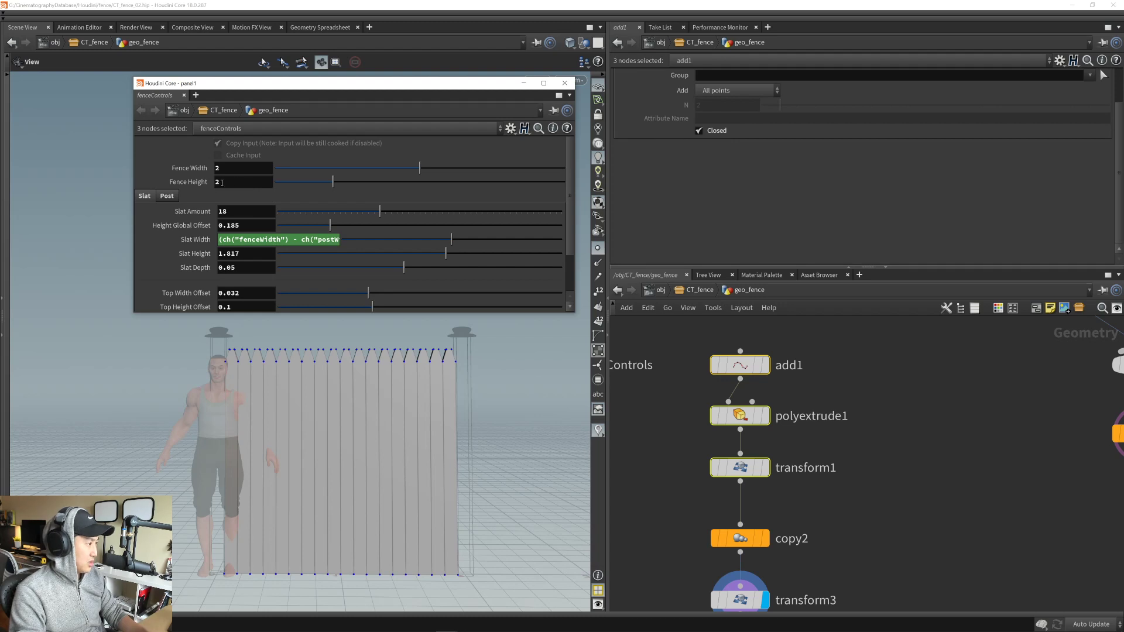
- Copy the Fence Height parameter, check Slat Height's paste options, and enlarge the floating window to show all slat parameters
right_click(244, 181)
click(293, 263)
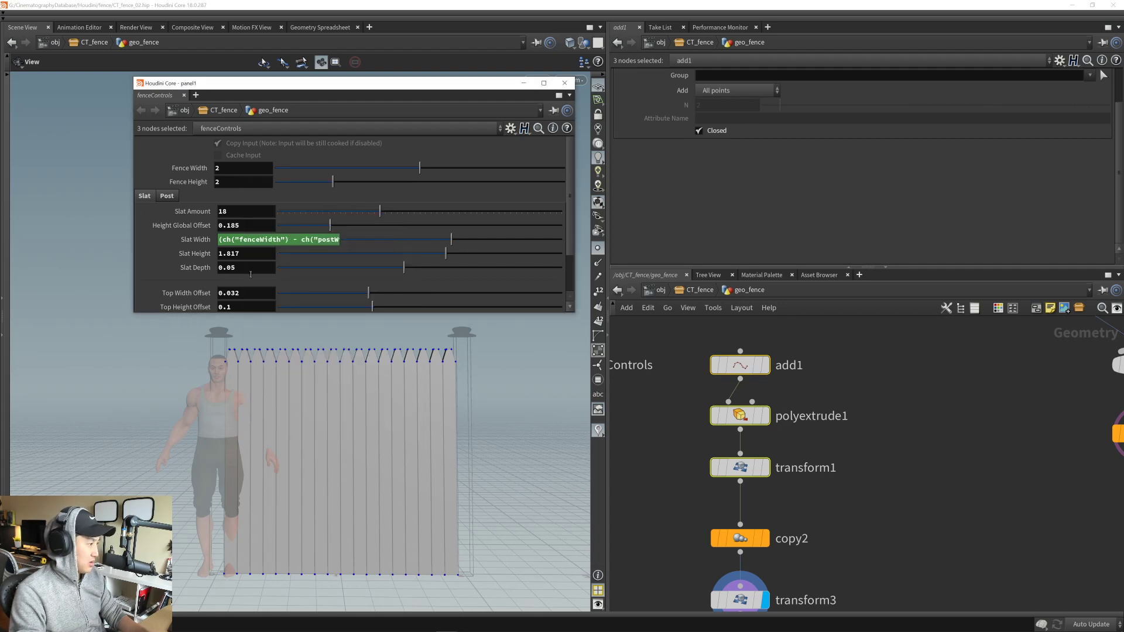
right_click(252, 255)
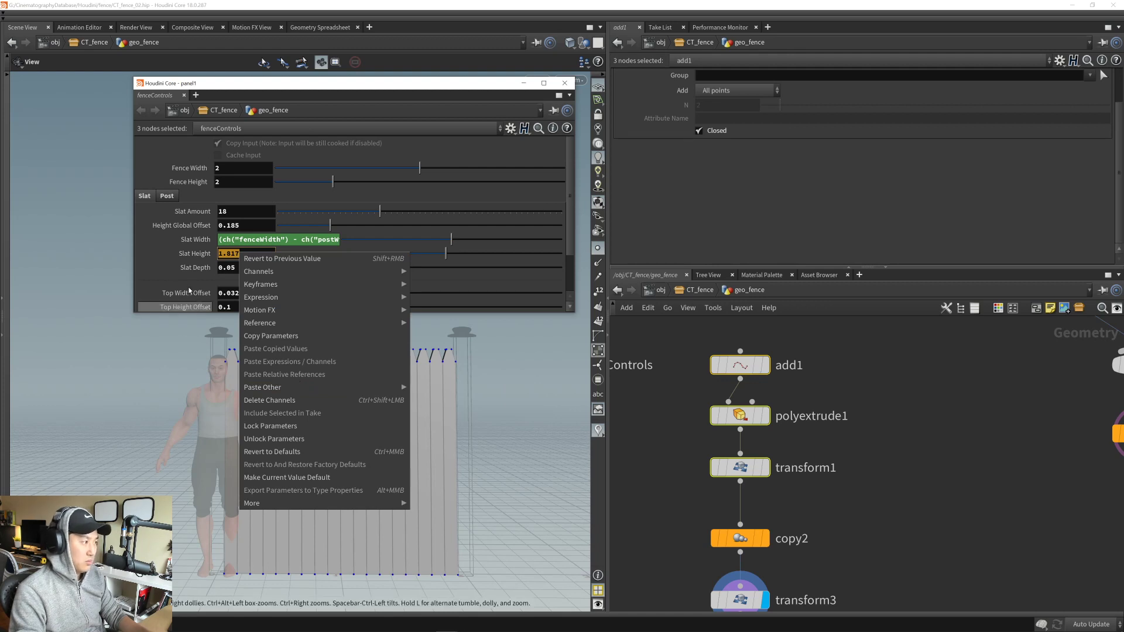
drag(162, 315, 163, 408)
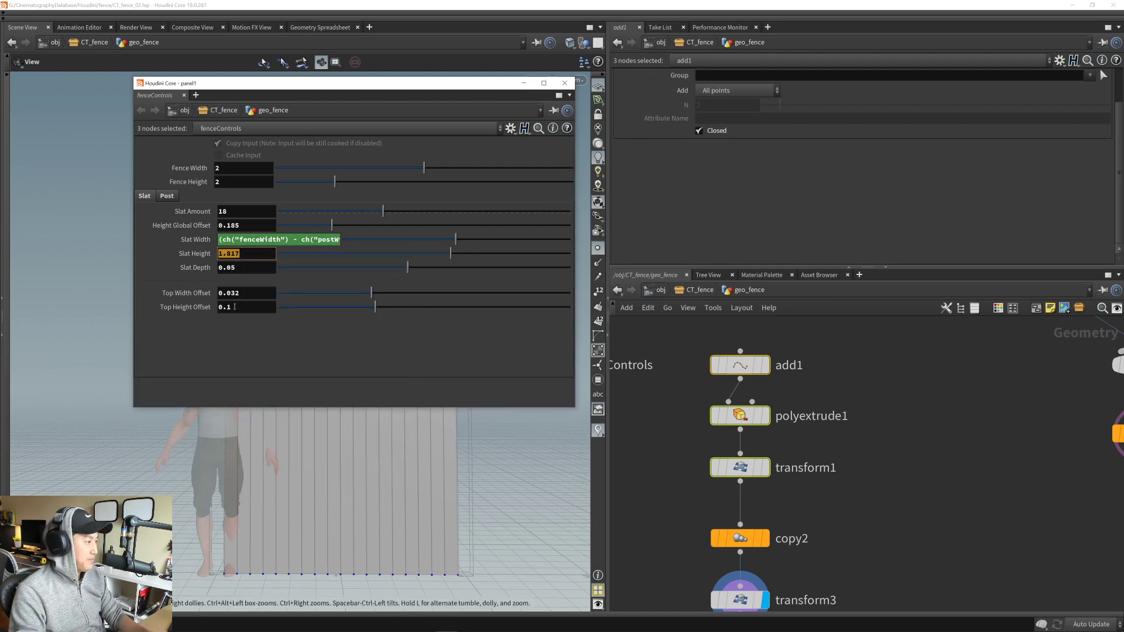
- Copy Fence Height once more and try to paste its reference through Slat Height's label and value field
right_click(188, 181)
click(239, 264)
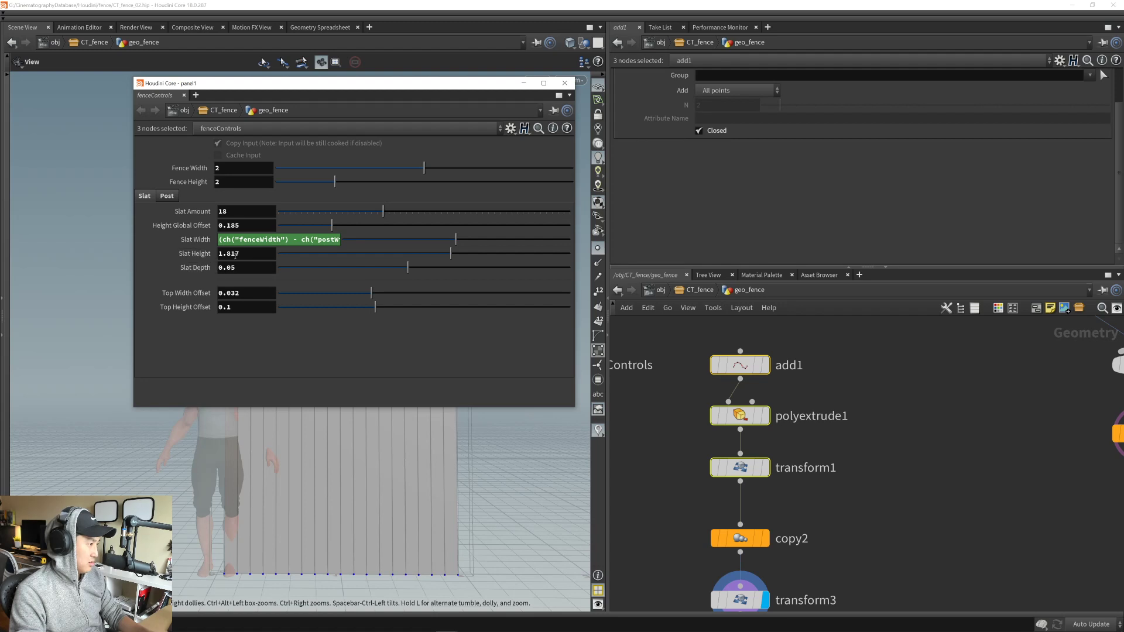
right_click(203, 253)
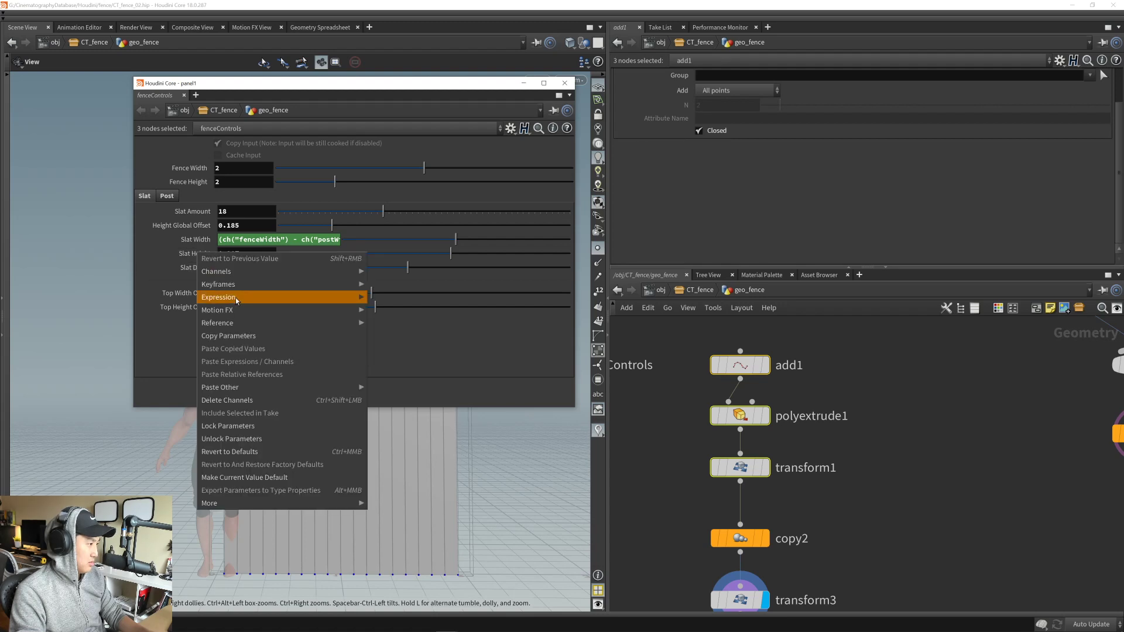
click(183, 369)
right_click(251, 255)
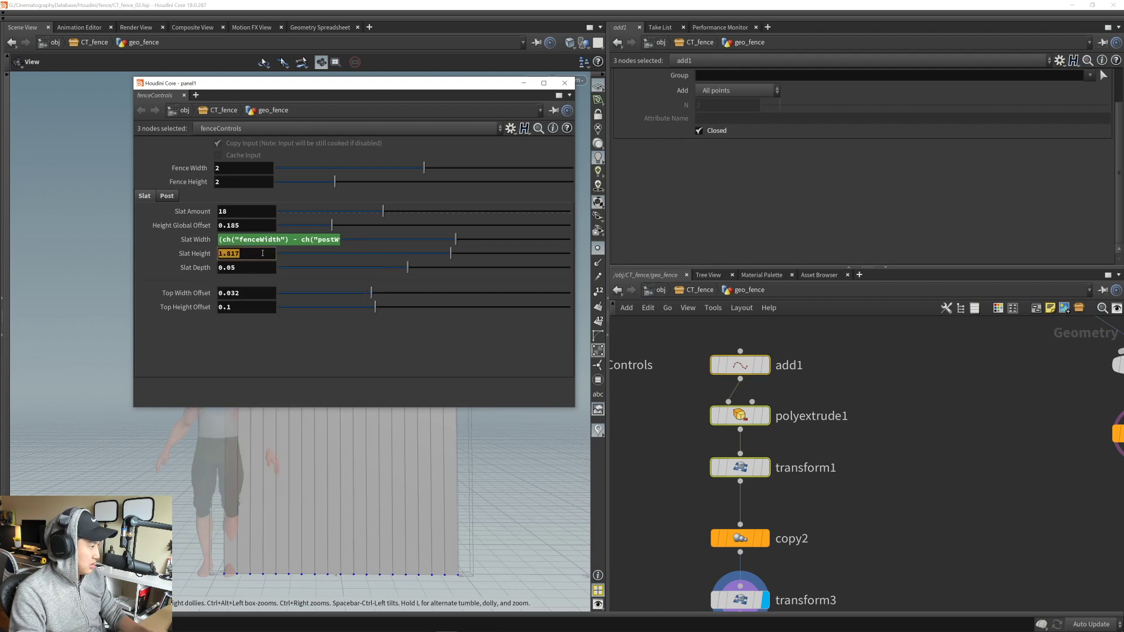
click(233, 366)
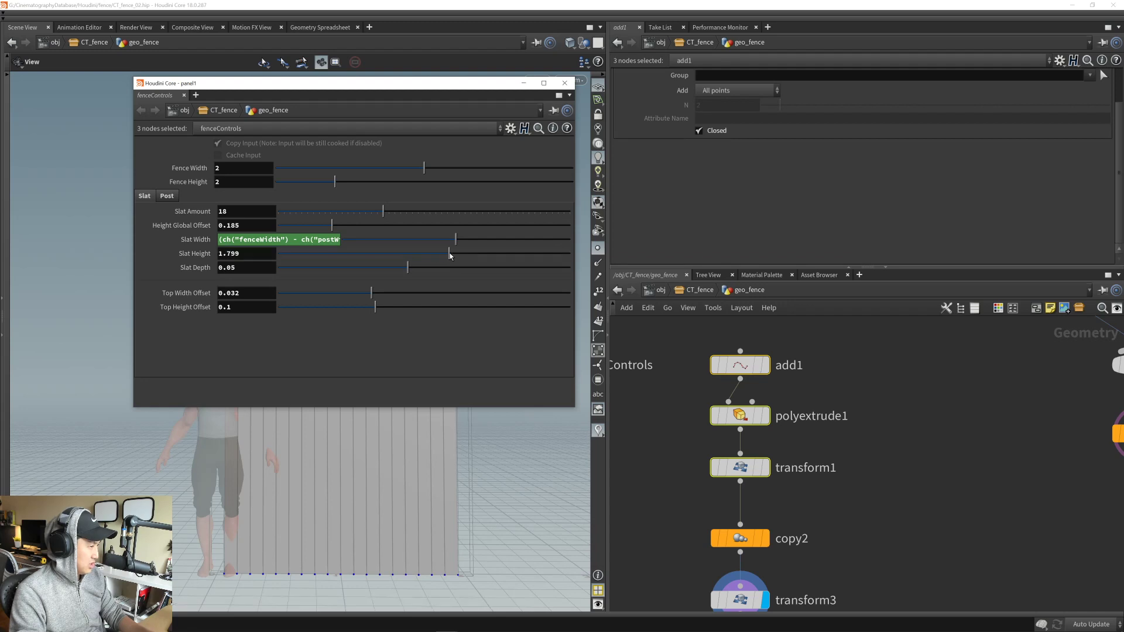
- Lower Slat Height to about 1.711 and replace its value with the ch("fenceWidth") term copied from Slat Width's expression
drag(450, 253, 440, 253)
click(287, 240)
drag(286, 240, 223, 240)
click(290, 241)
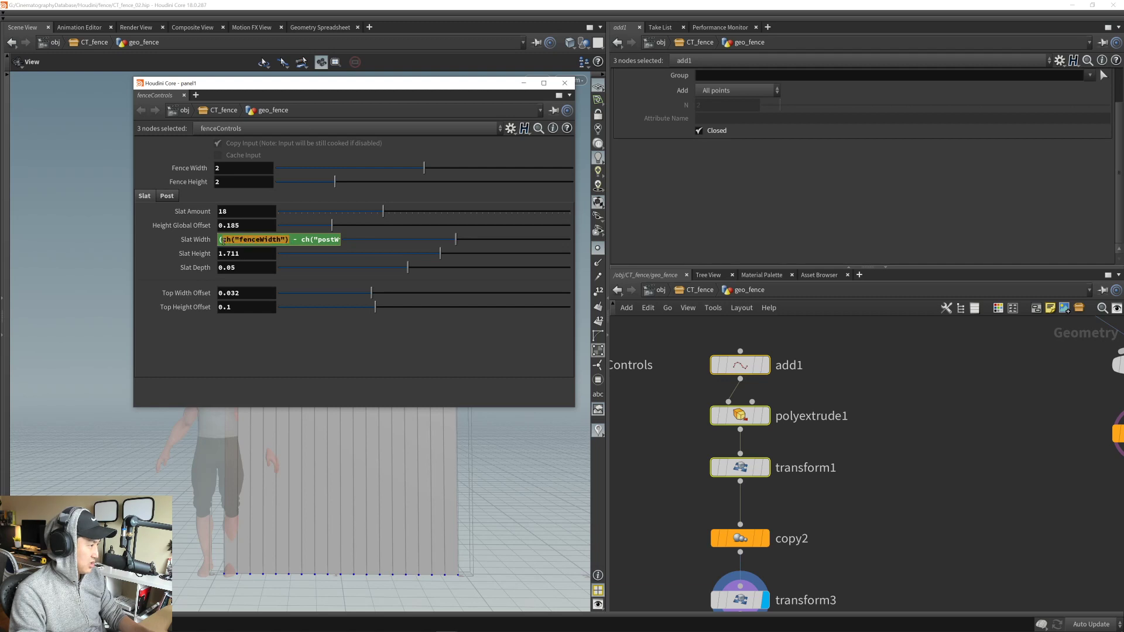
double_click(252, 255)
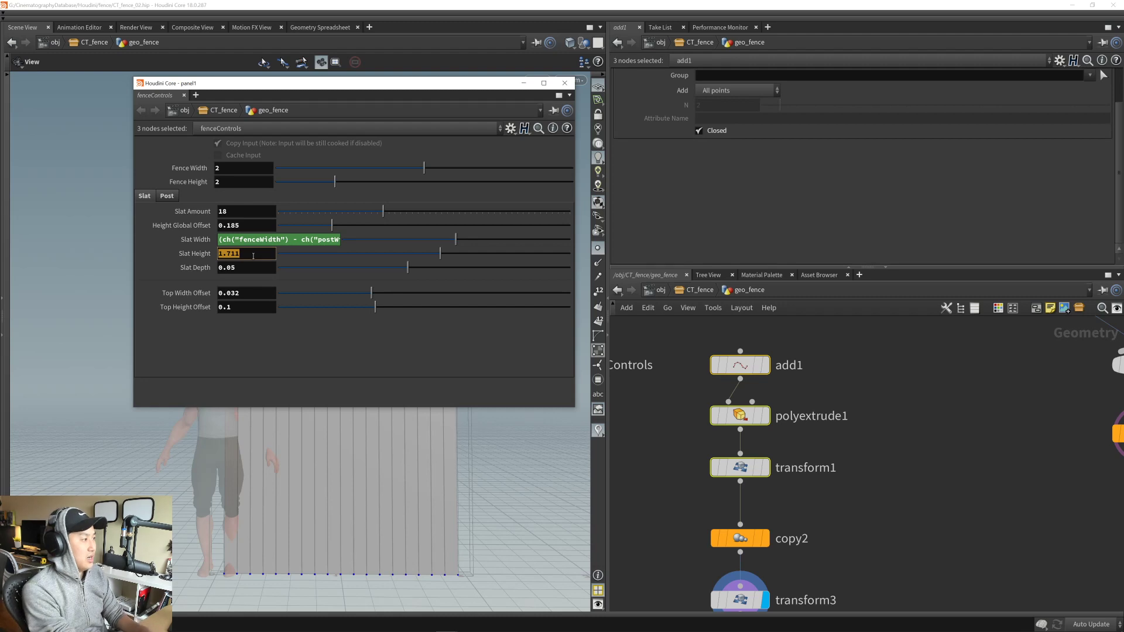
key(ctrl+v)
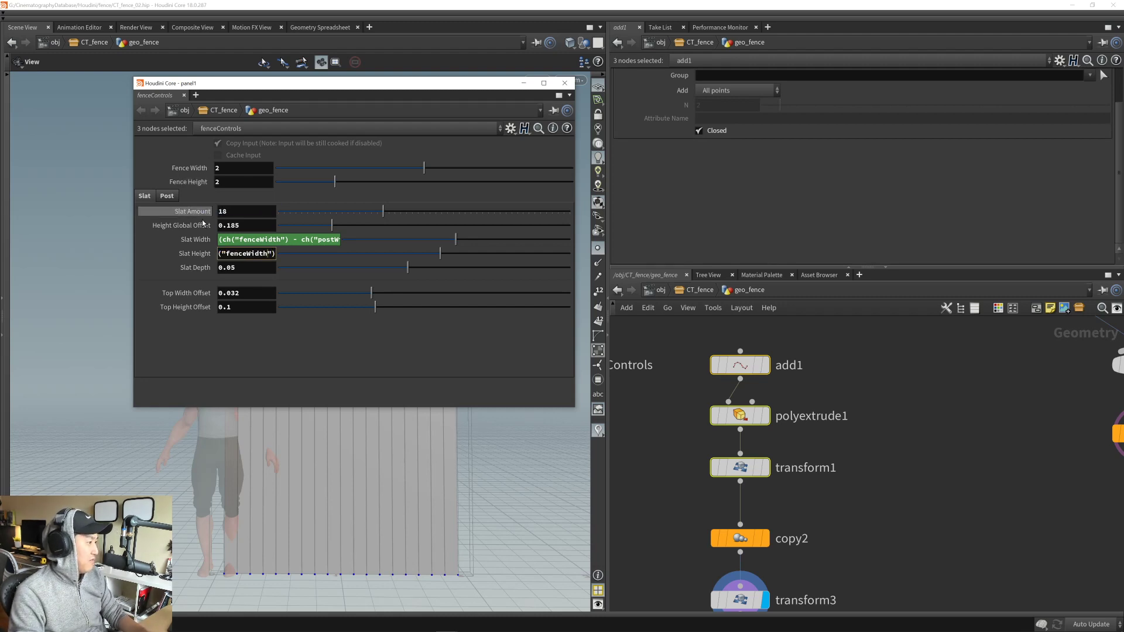
- Try to drive Slat Height with ch("fenceHeight") by replacing Width with Height in the pasted reference
key(BackSpace)
key(BackSpace)
key(BackSpace)
key(BackSpace)
key(BackSpace)
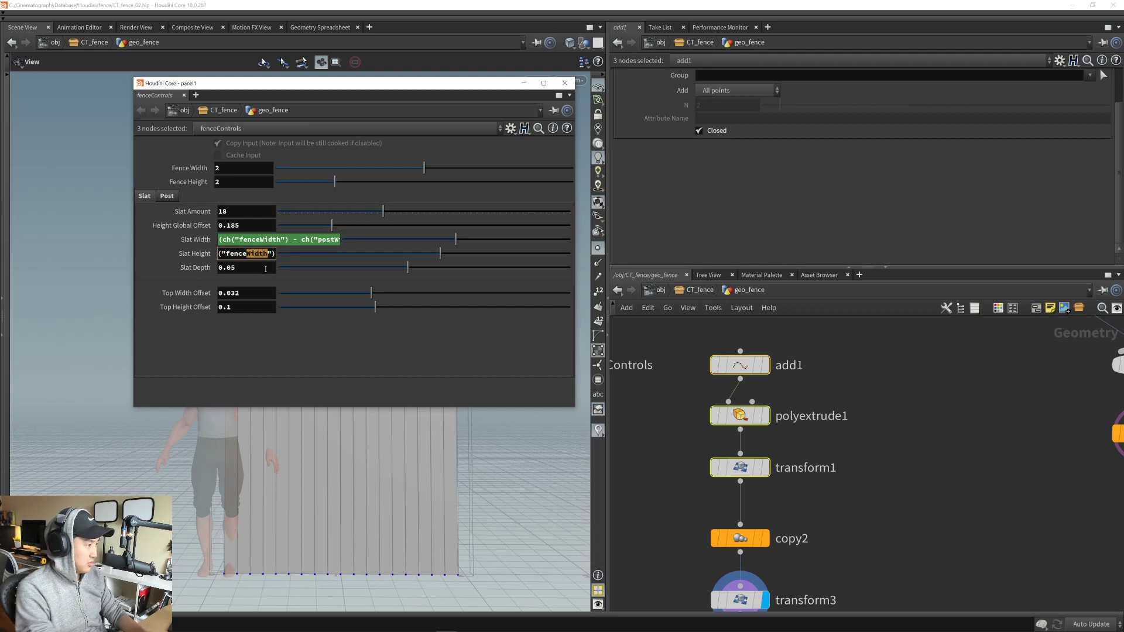
text(Heigh)
key(Return)
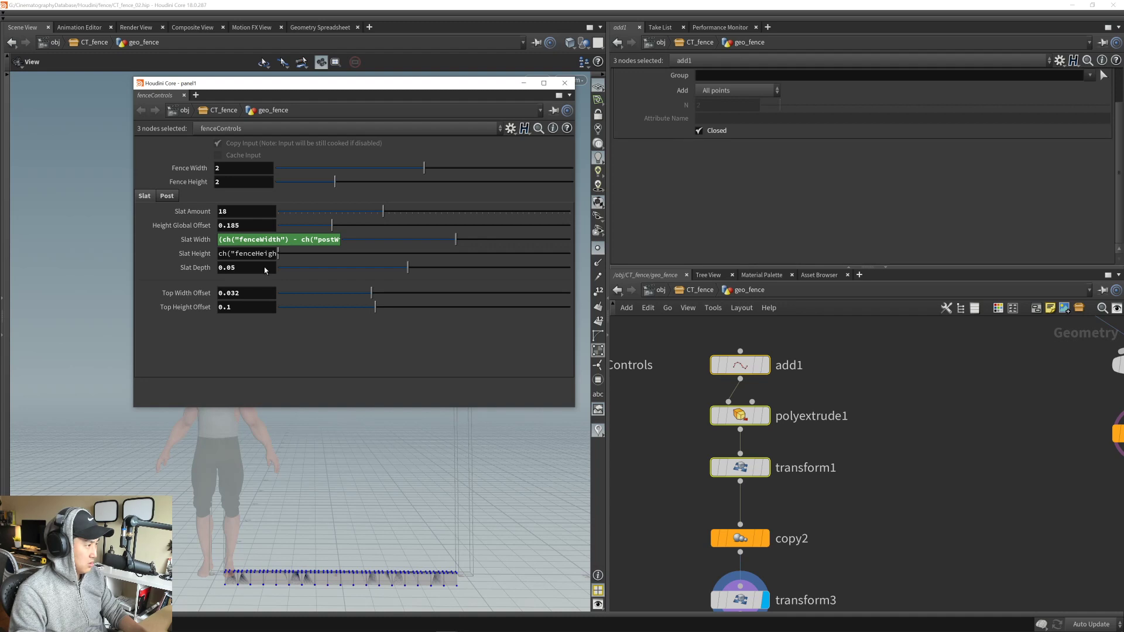
- Replace the Slat Height expression with a plain value of about 1.429
drag(285, 254, 347, 254)
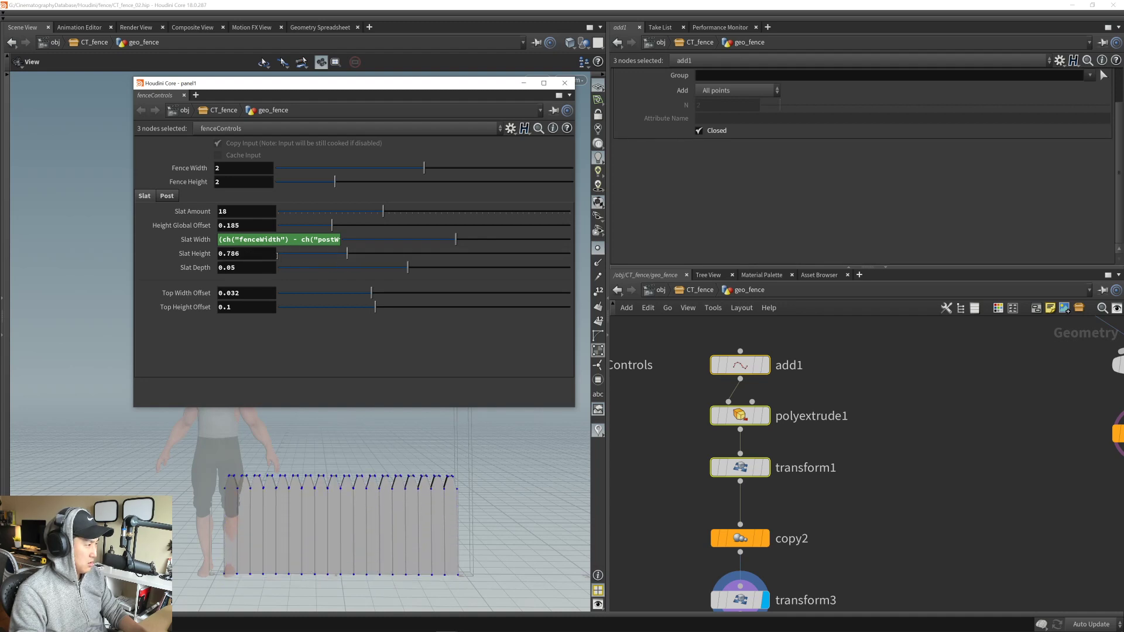
double_click(248, 253)
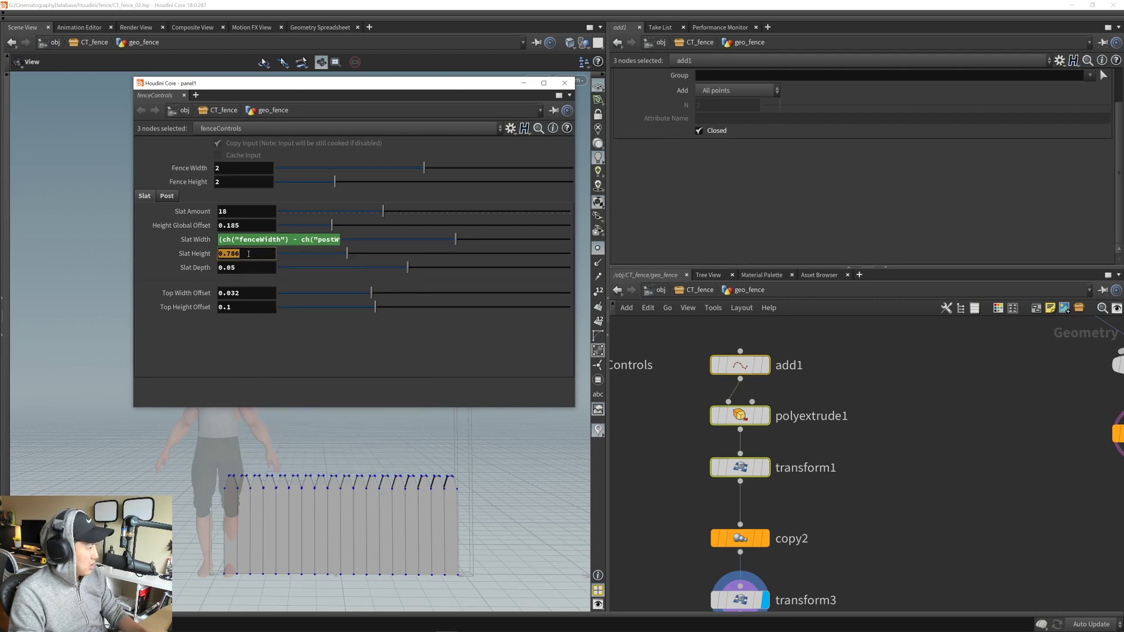
right_click(248, 253)
click(229, 355)
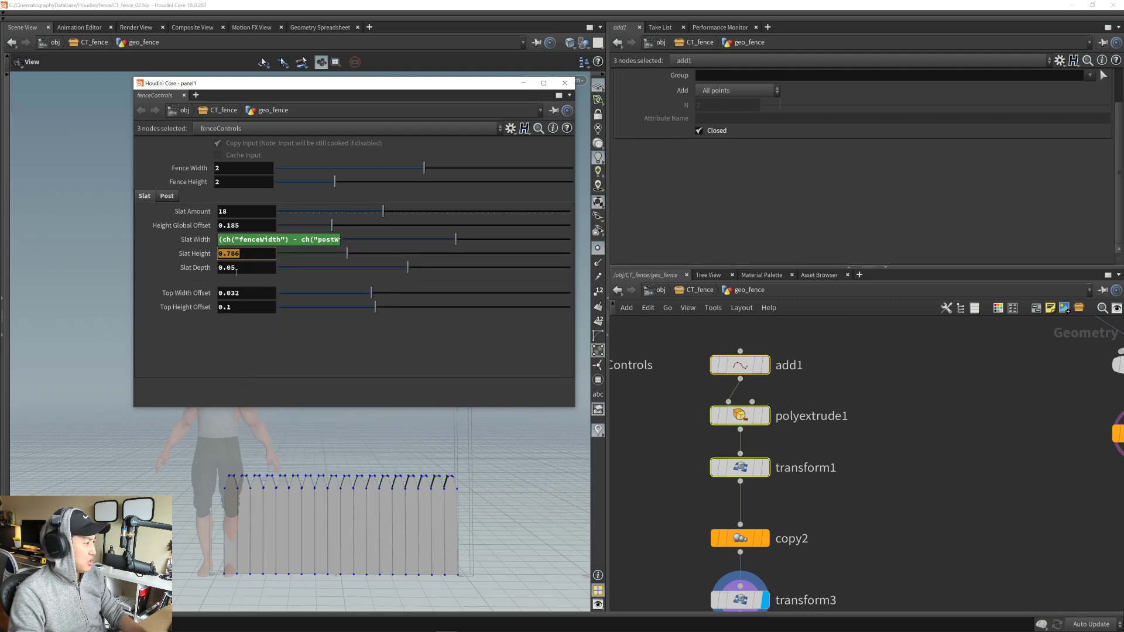
drag(331, 256, 413, 258)
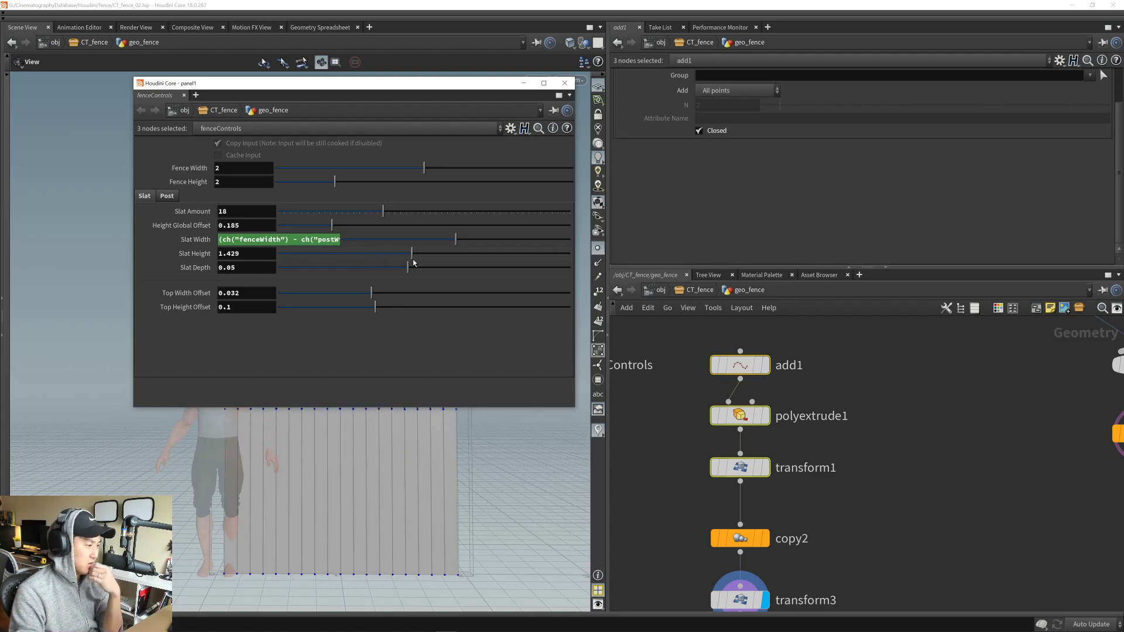
- Raise Slat Height to about 1.837 so the slats reach closer to the post tops
middle_drag(362, 443, 395, 525)
right_drag(395, 525, 311, 460)
middle_drag(310, 460, 333, 493)
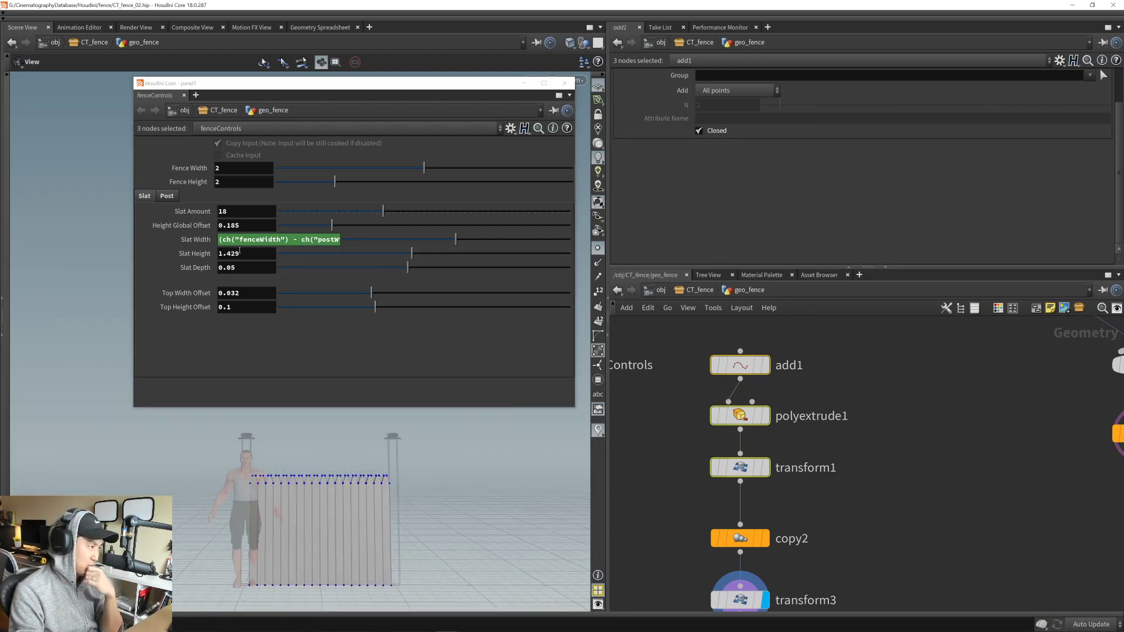
drag(413, 257, 454, 263)
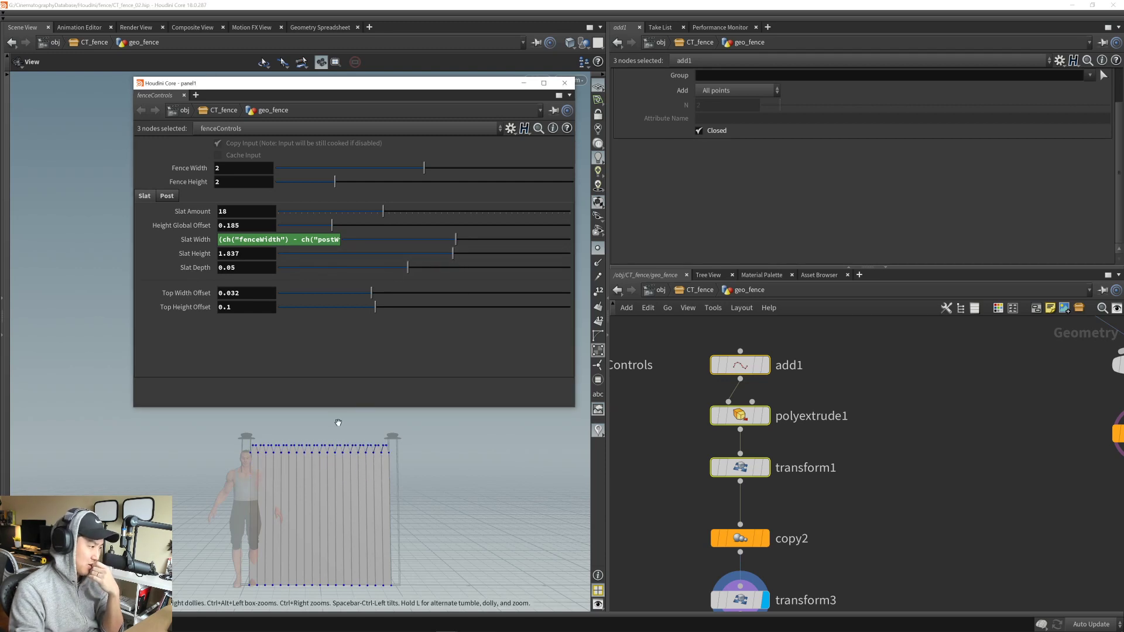
right_drag(336, 462, 331, 495)
mouse_move(332, 494)
middle_down()
mouse_move(324, 464)
mouse_move(330, 483)
middle_up()
right_drag(329, 483, 337, 485)
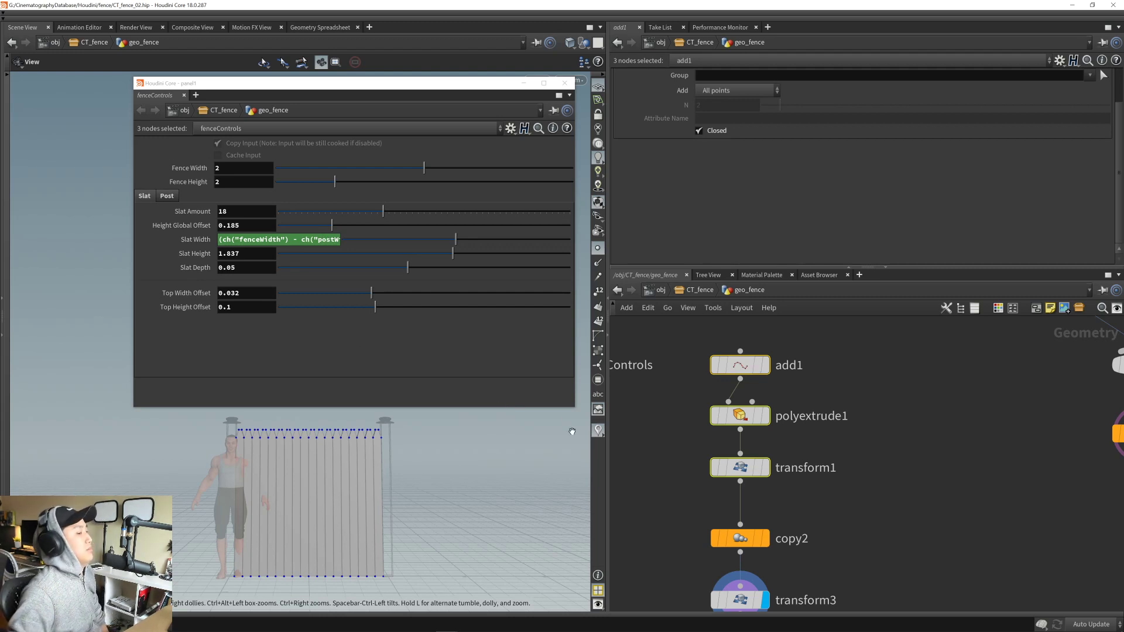
- Raise Fence Height to about 2.156 in the floating fenceControls parameters
middle_drag(683, 440, 676, 419)
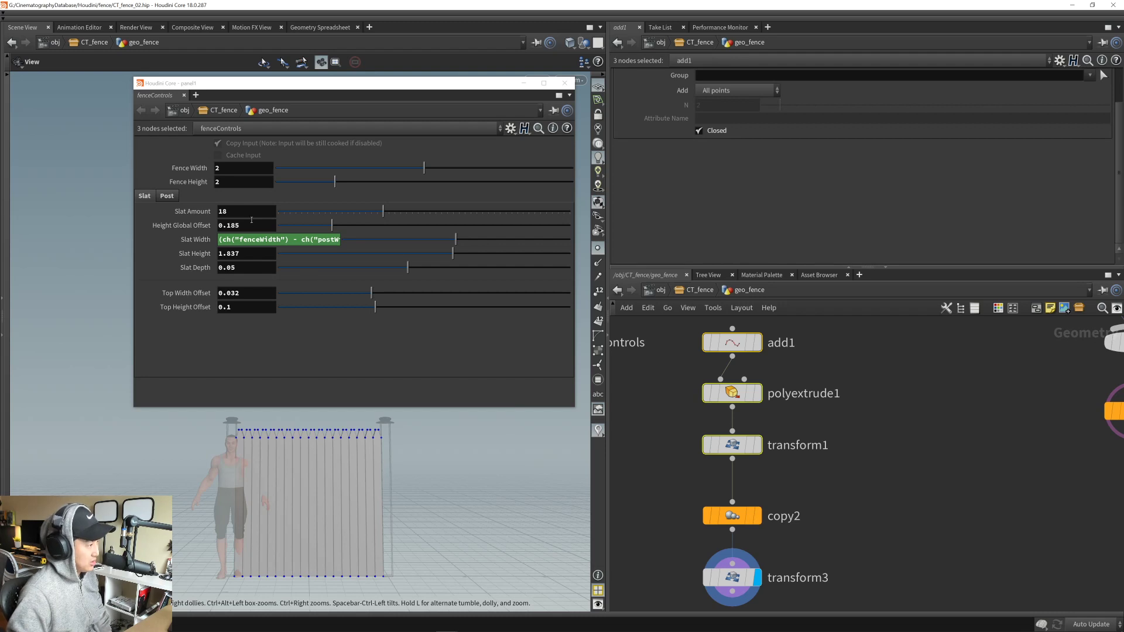
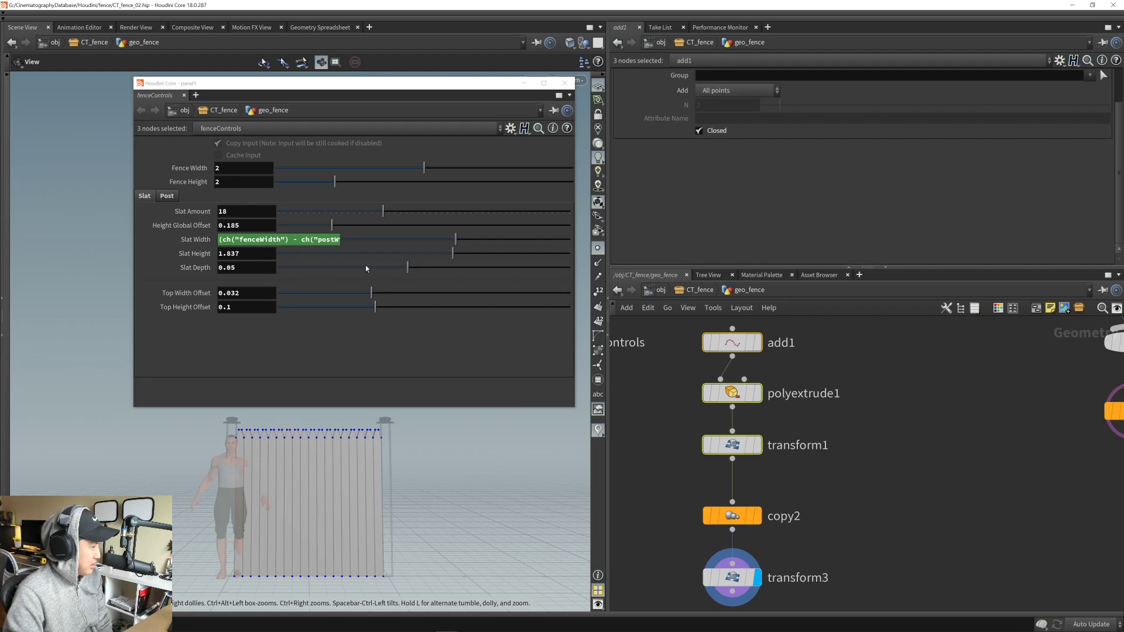
mouse_move(456, 241)
mouse_down()
mouse_move(439, 241)
mouse_move(459, 243)
mouse_up()
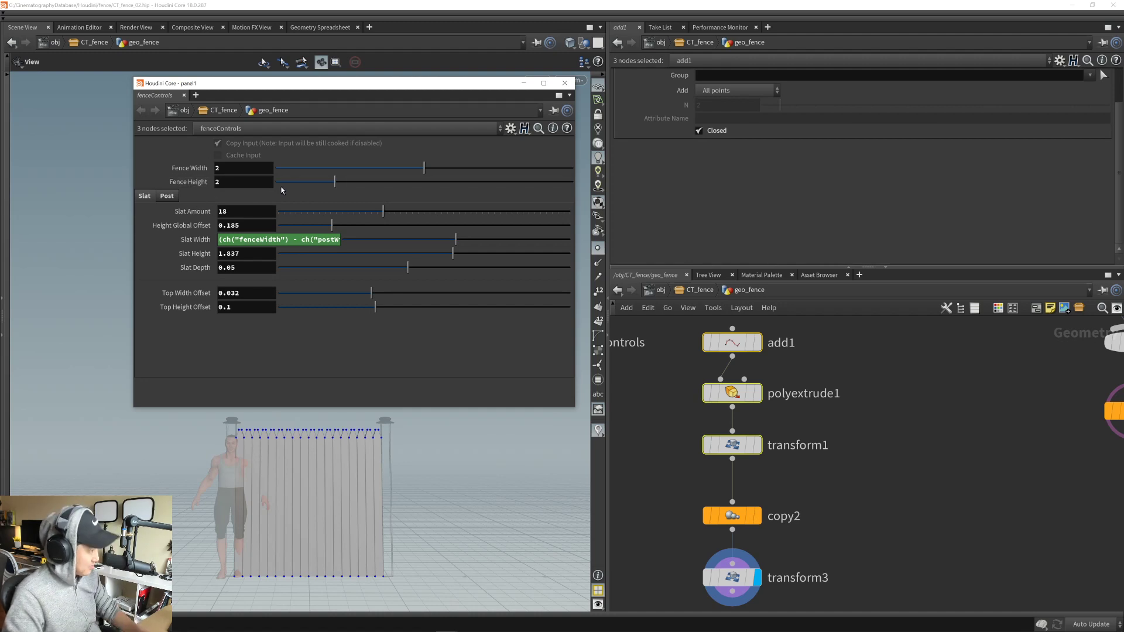
drag(369, 87, 372, 90)
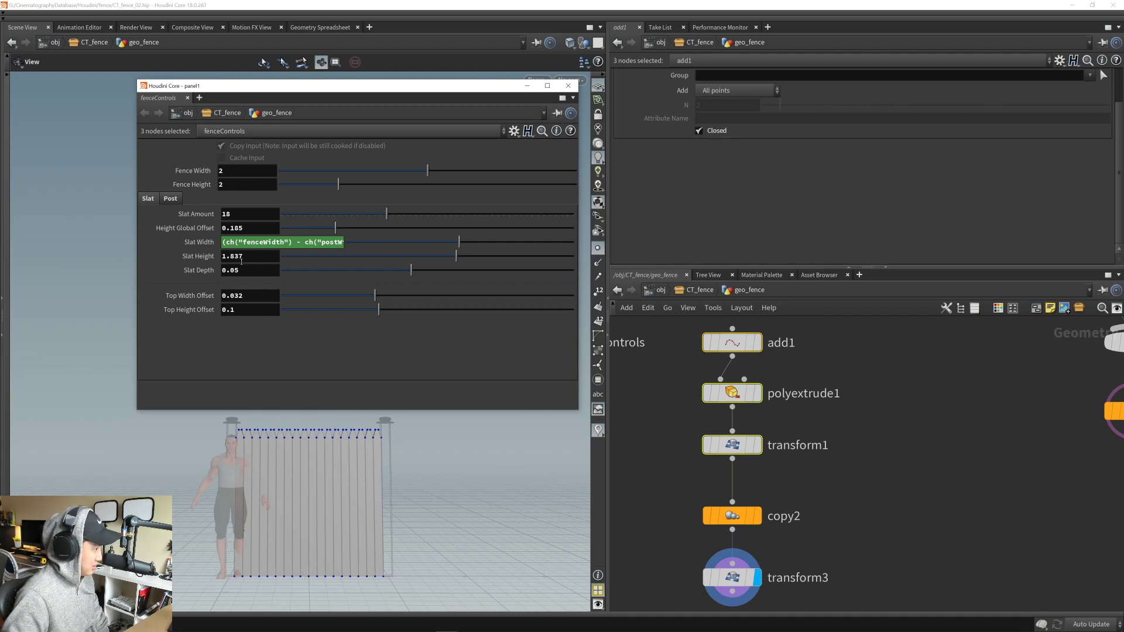
drag(339, 185, 344, 193)
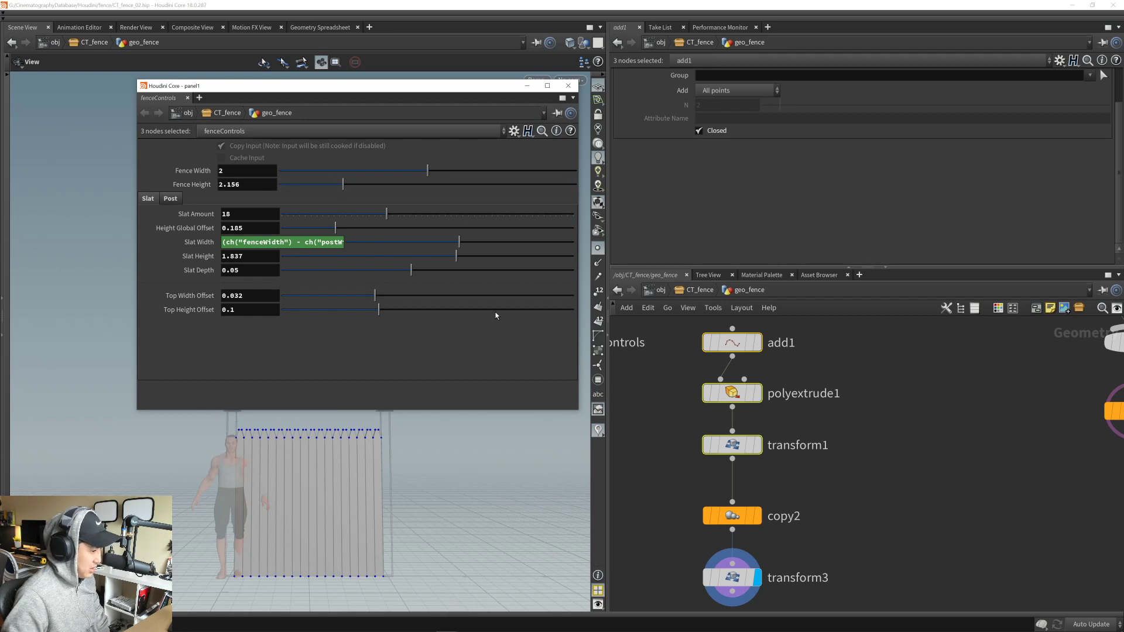
- Move the whole post node chain, from CT_Profile_01 and box1 down to copy1, closer to the slat chain
scroll(751, 487, down, 5)
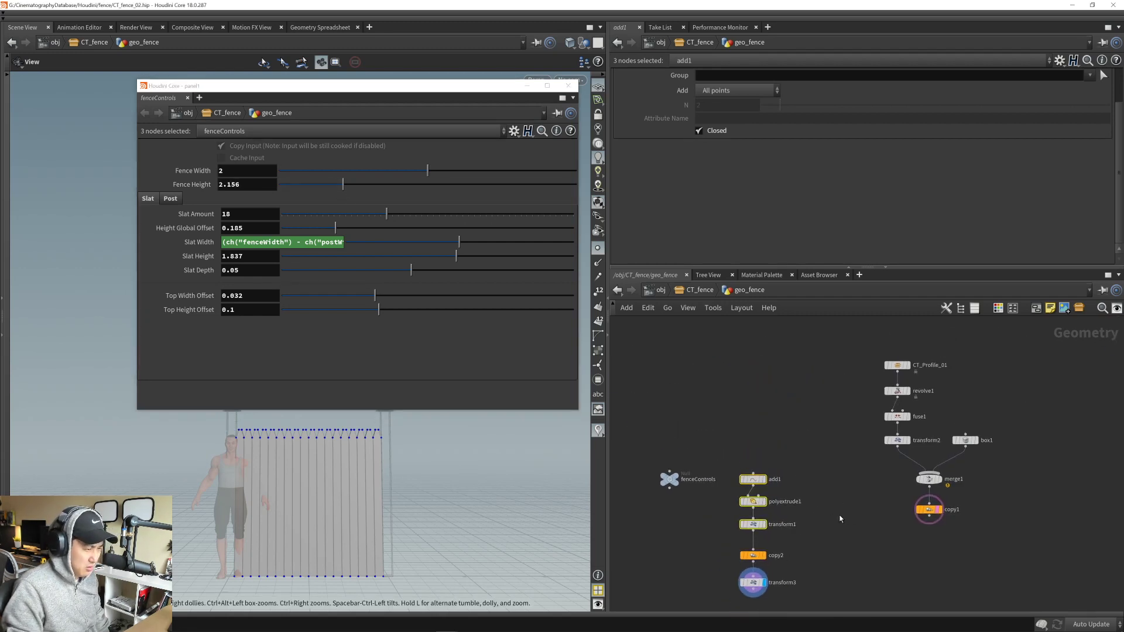
drag(833, 324, 1001, 519)
middle_drag(893, 503, 866, 469)
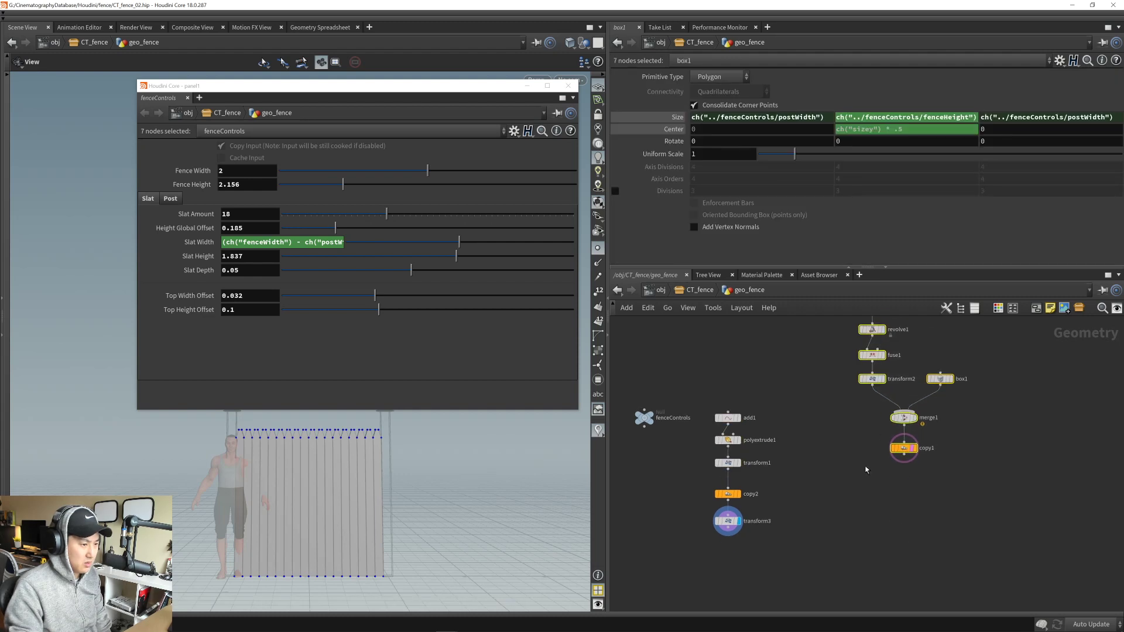
drag(903, 417, 851, 513)
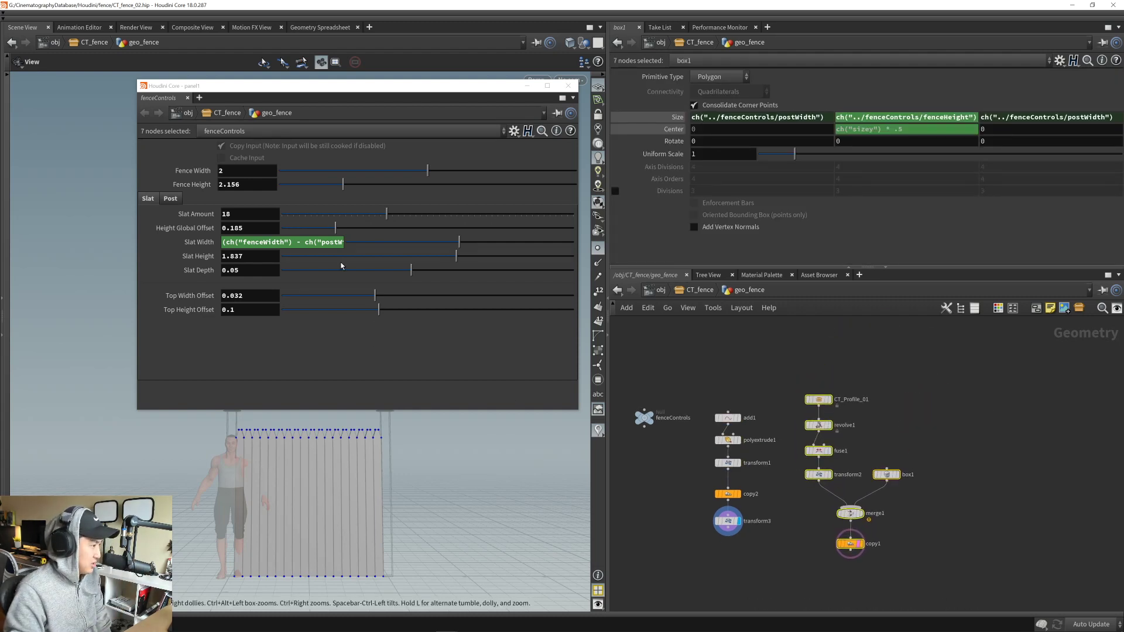
middle_drag(772, 513, 880, 507)
scroll(814, 511, up, 4)
scroll(873, 506, down, 2)
scroll(879, 505, up, 2)
scroll(874, 506, up, 1)
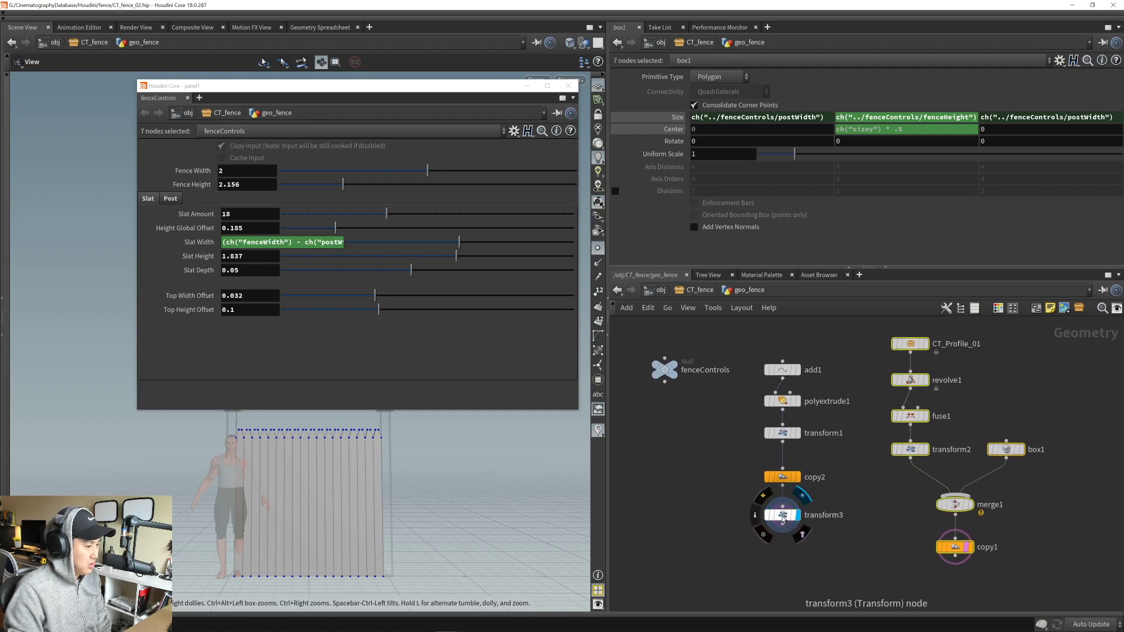
- Check the available paste and reference commands for Slat Height and Slat Width
right_click(245, 256)
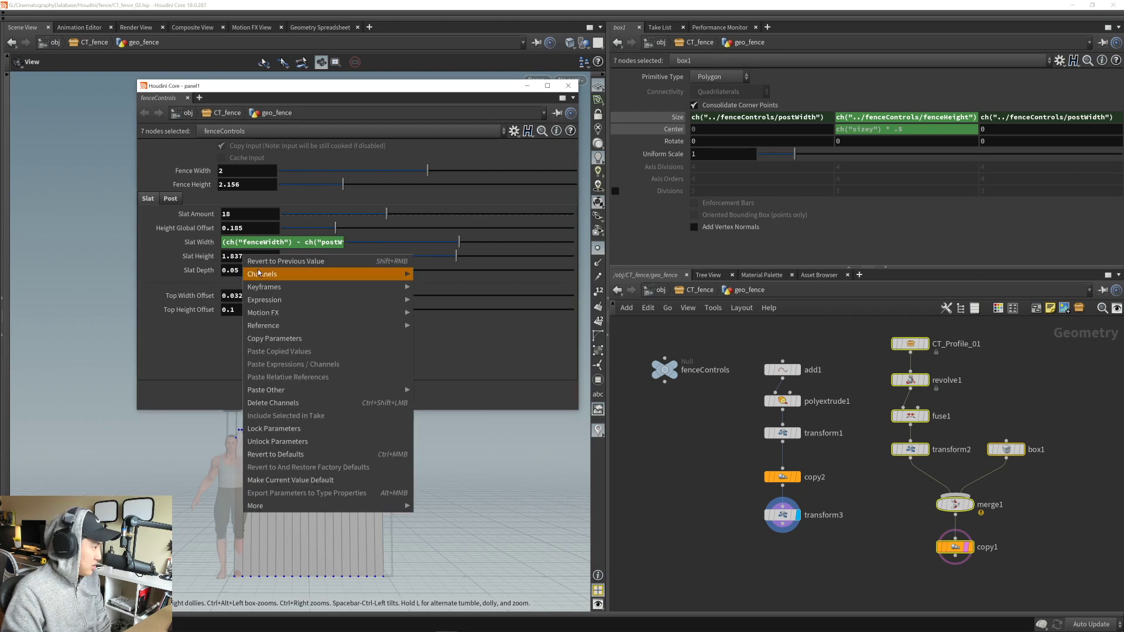
right_click(246, 245)
right_click(245, 245)
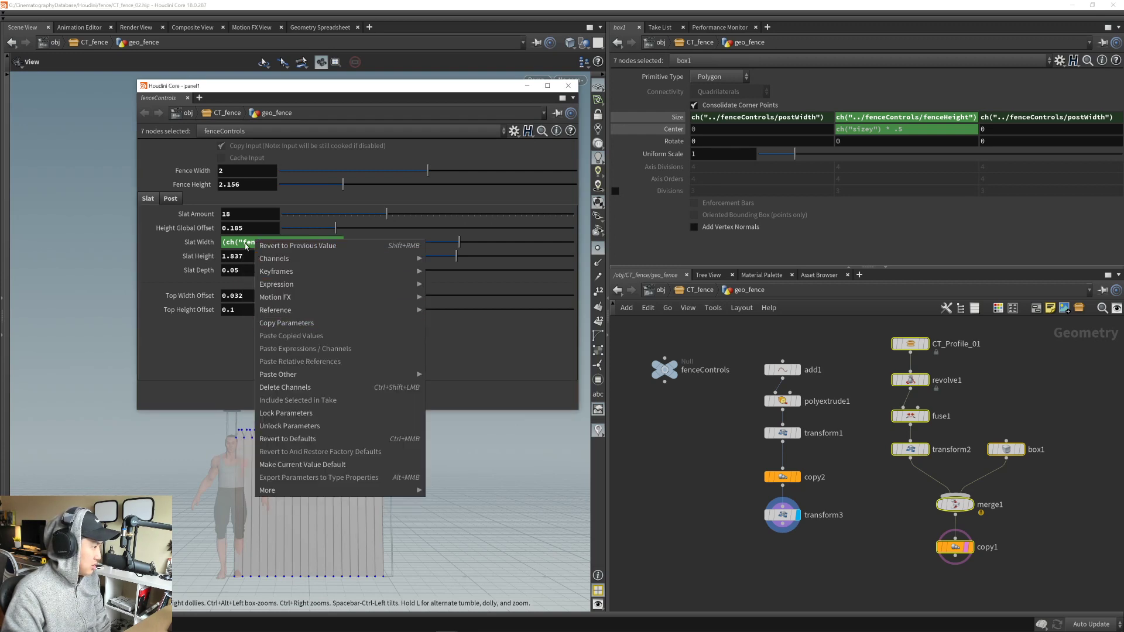
right_click(246, 245)
right_click(253, 238)
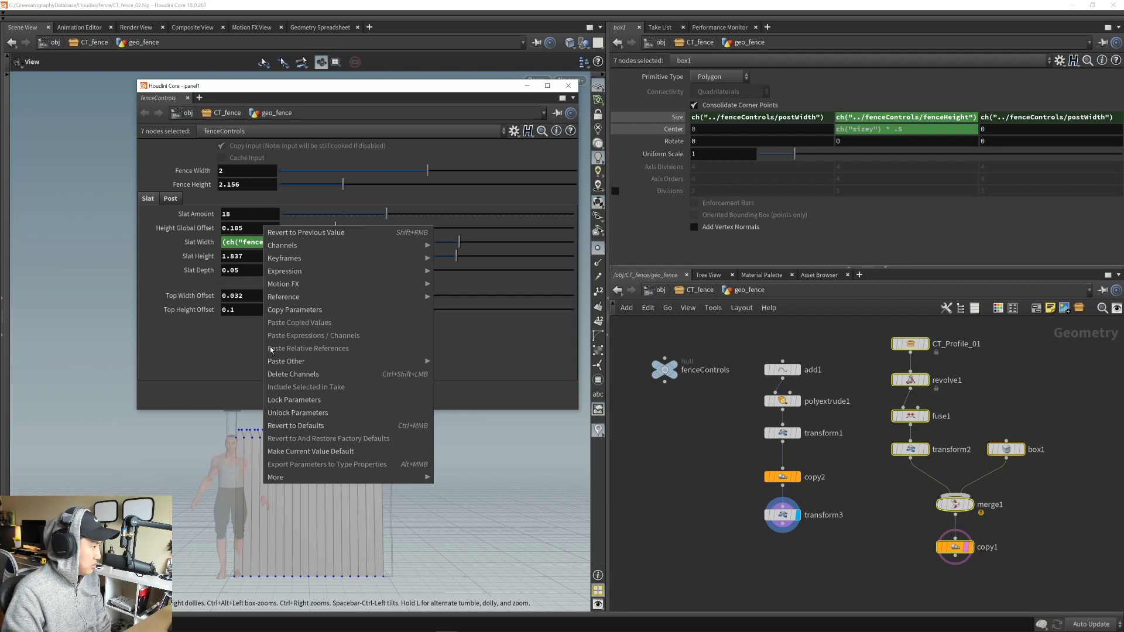
click(239, 344)
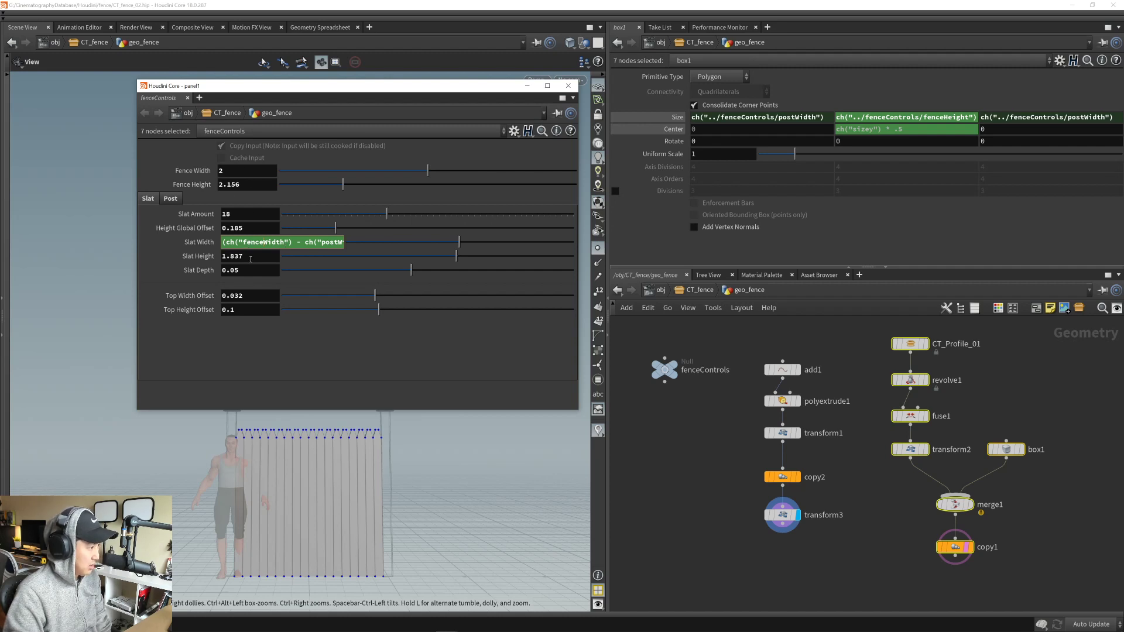
- Inspect Slat Height's definition in the fenceControls parameter interface and accept it without edits
click(513, 130)
click(526, 145)
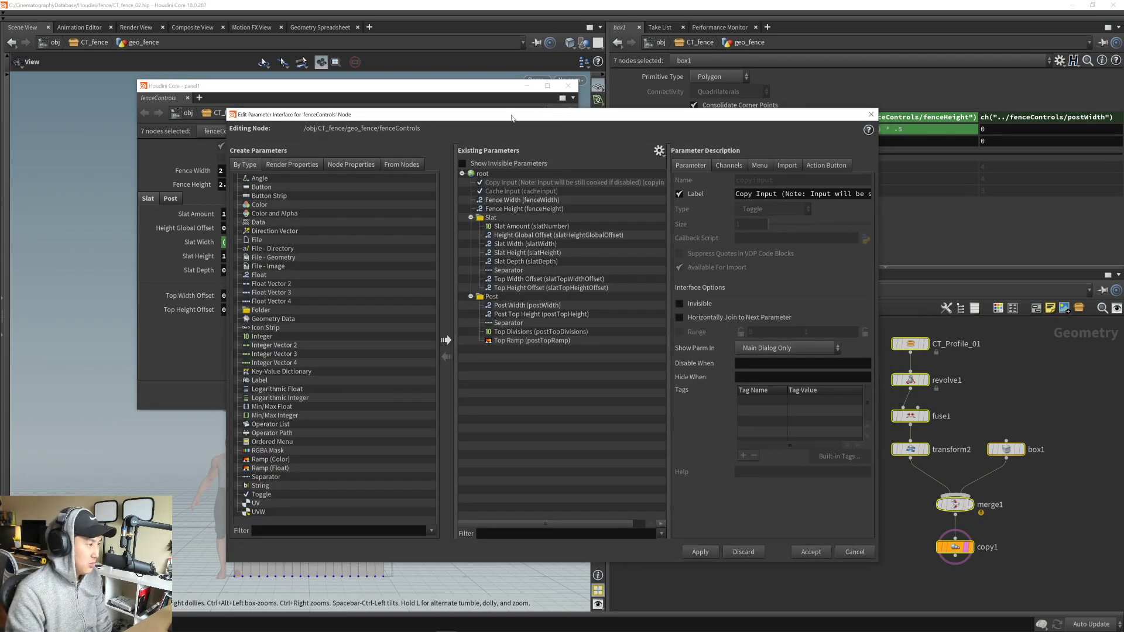
drag(512, 118, 598, 124)
click(605, 261)
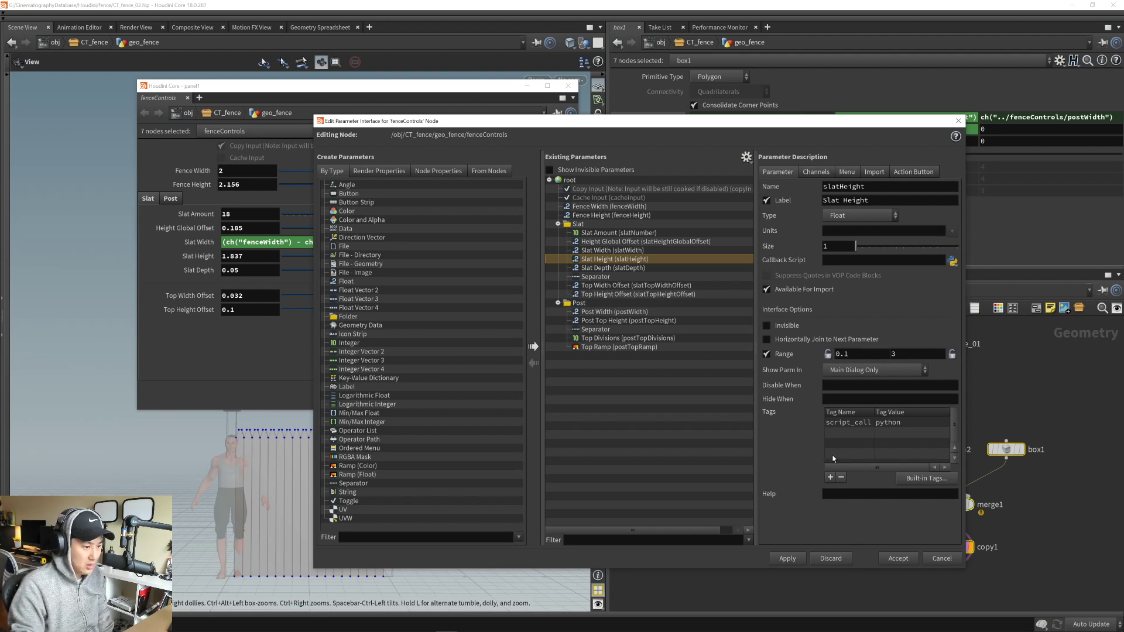
click(788, 559)
click(897, 558)
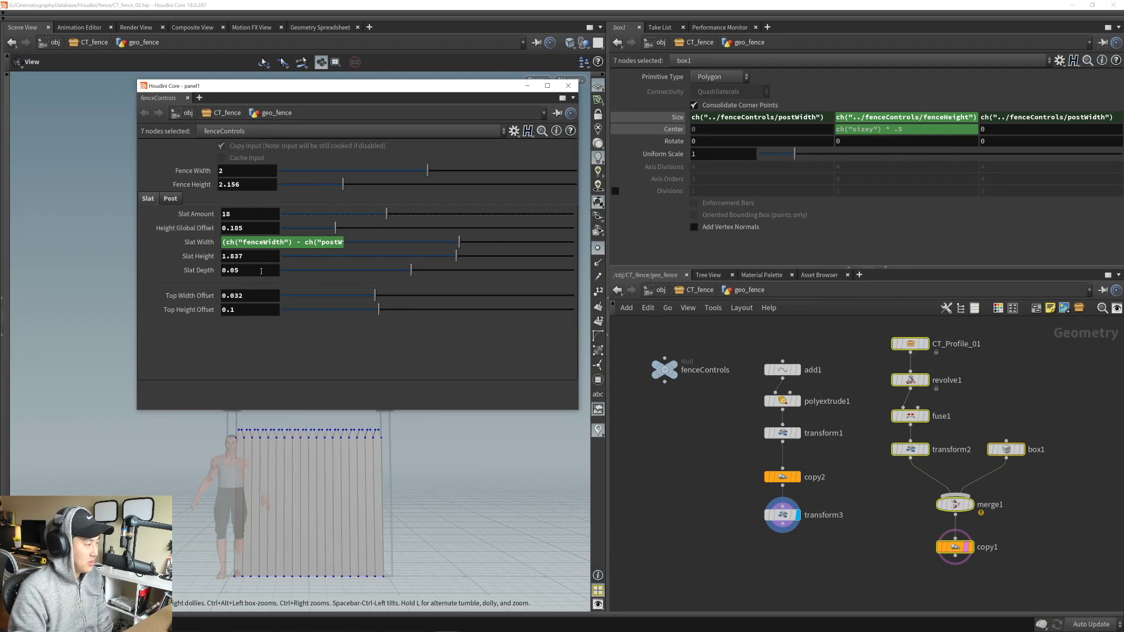
- Copy the Fence Height parameter and try to paste it as a relative reference into box1's X rotation
click(306, 243)
right_click(237, 187)
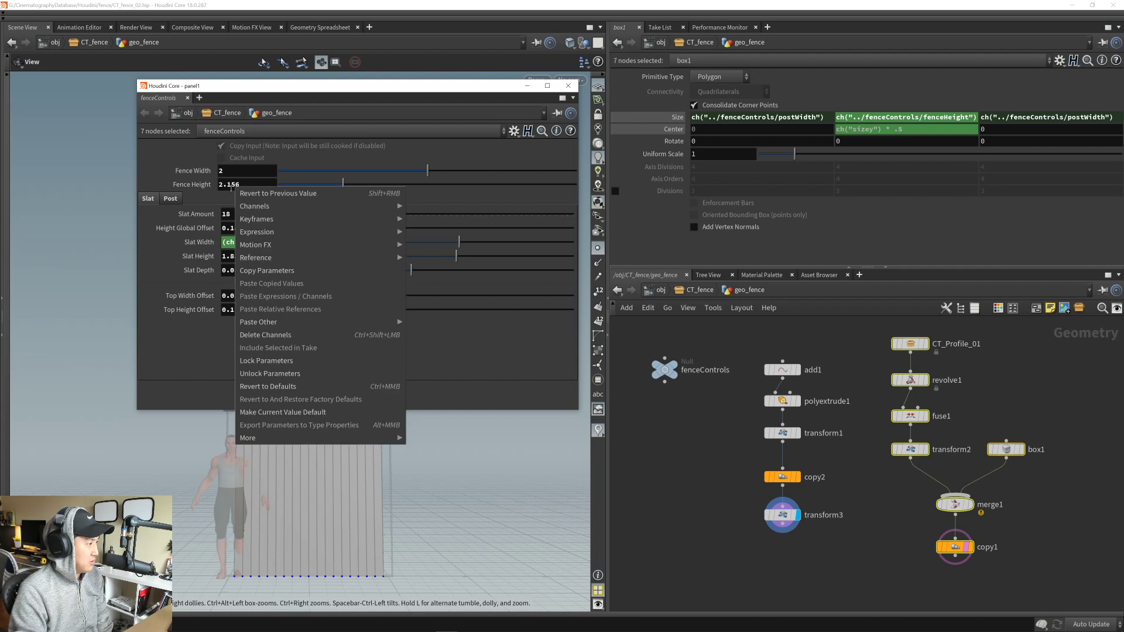
click(253, 183)
click(252, 184)
right_click(244, 182)
click(277, 265)
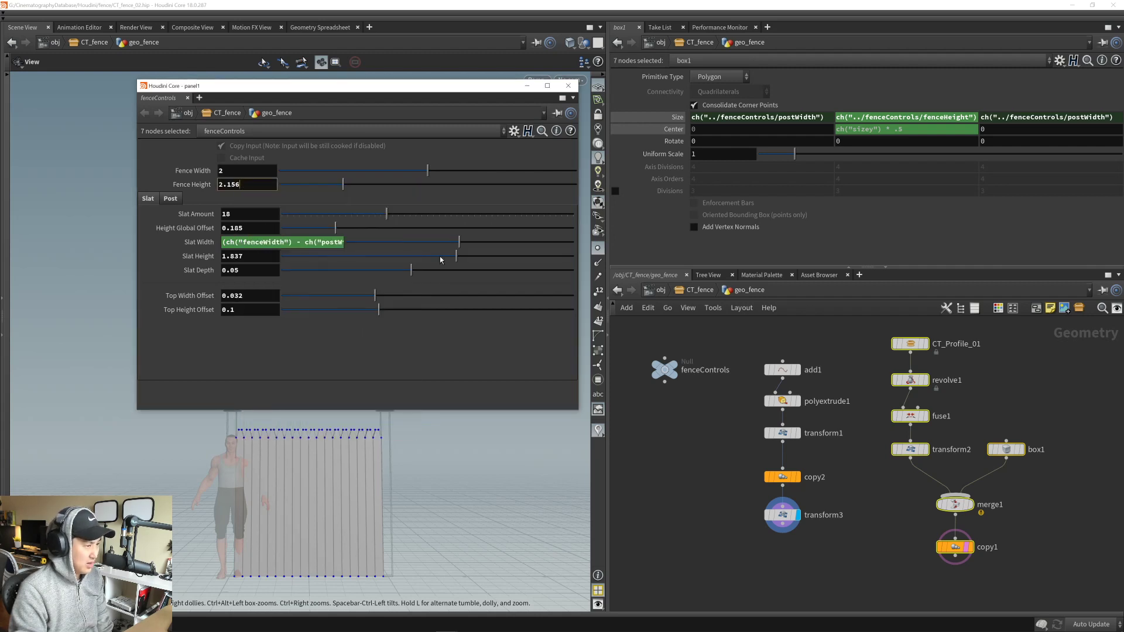
right_click(696, 142)
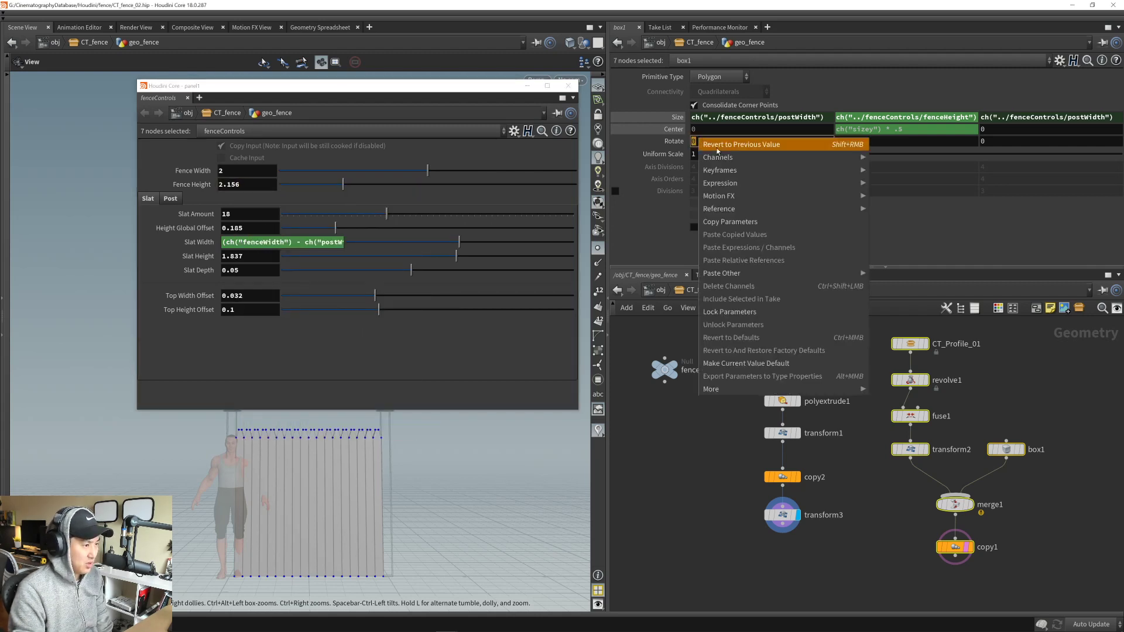
click(746, 260)
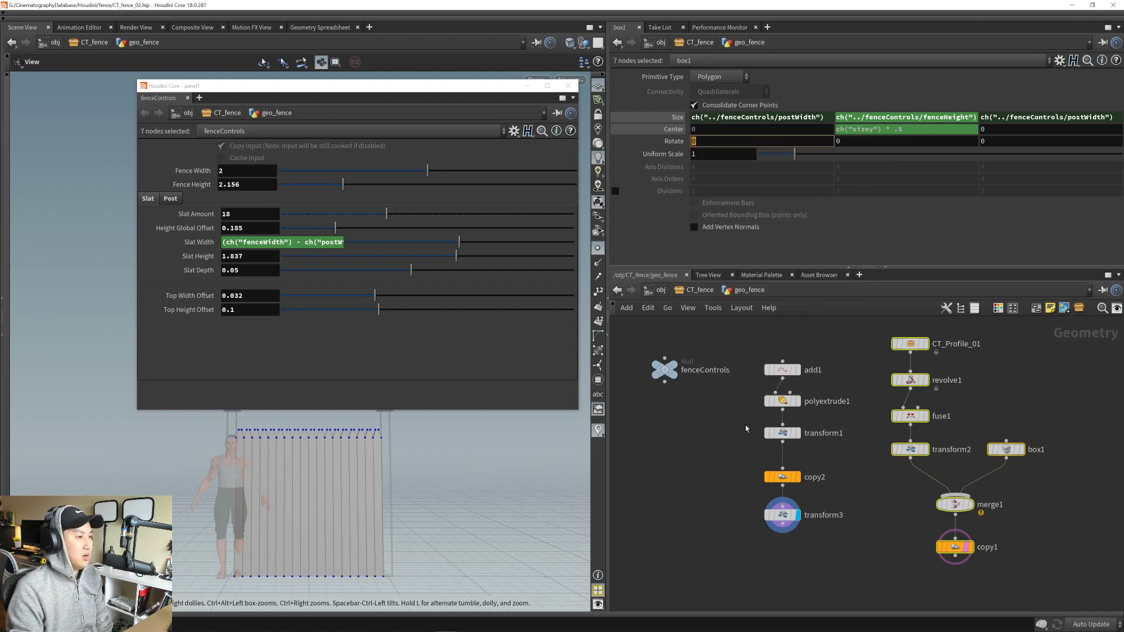
- Close Houdini with the scene changes saved, relaunch it past the Unreal Editor window, and dismiss the start screen
click(684, 428)
click(1113, 5)
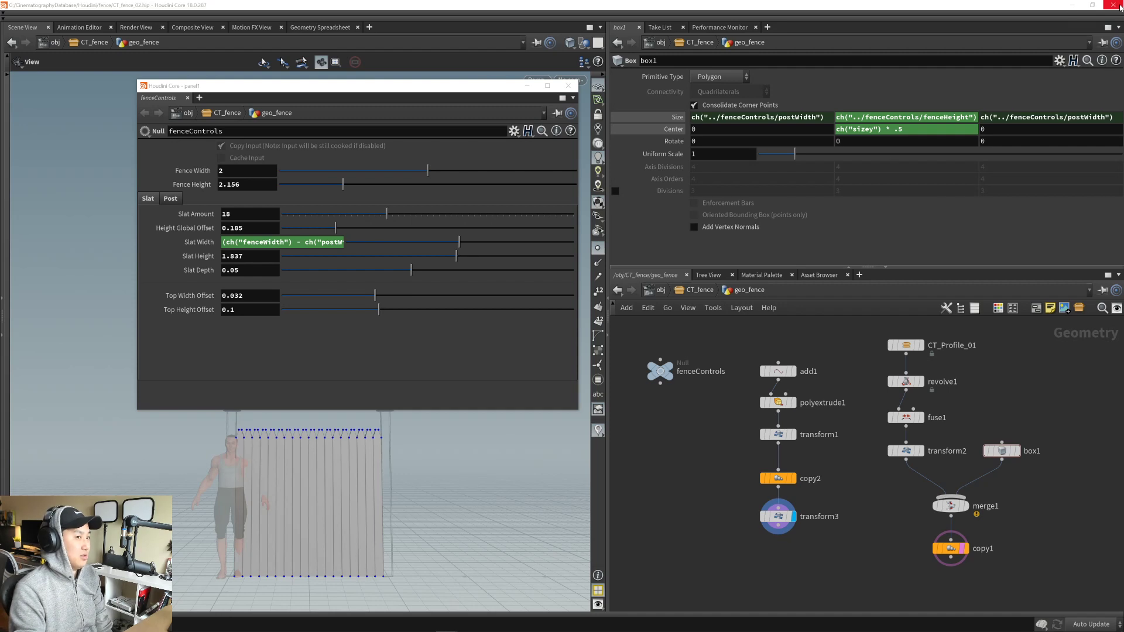
click(979, 48)
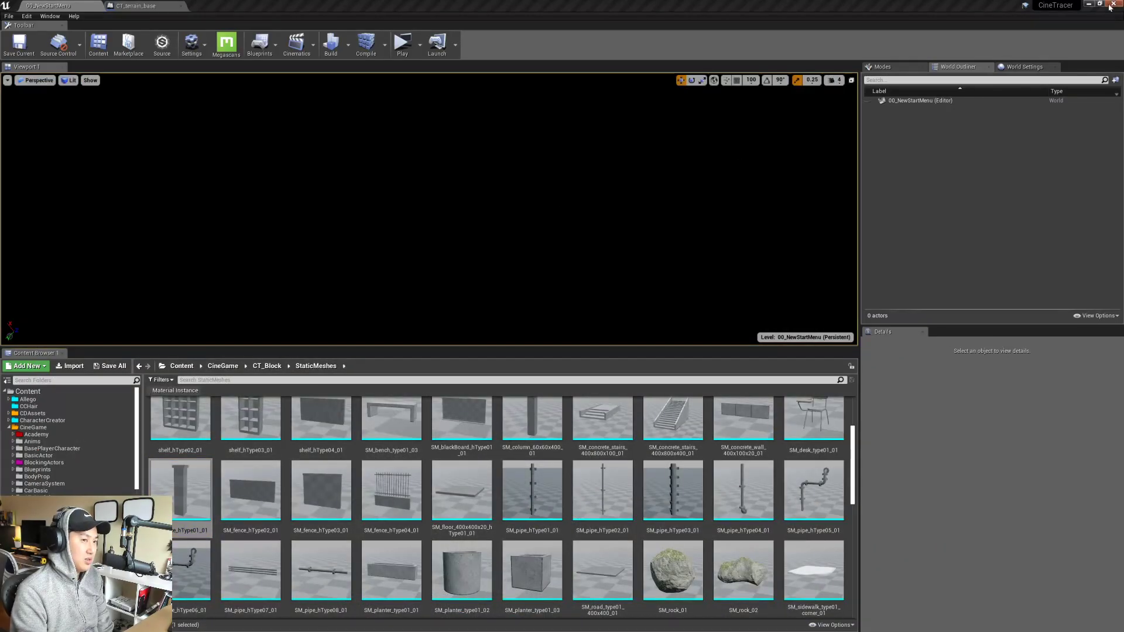
click(1090, 3)
click(411, 57)
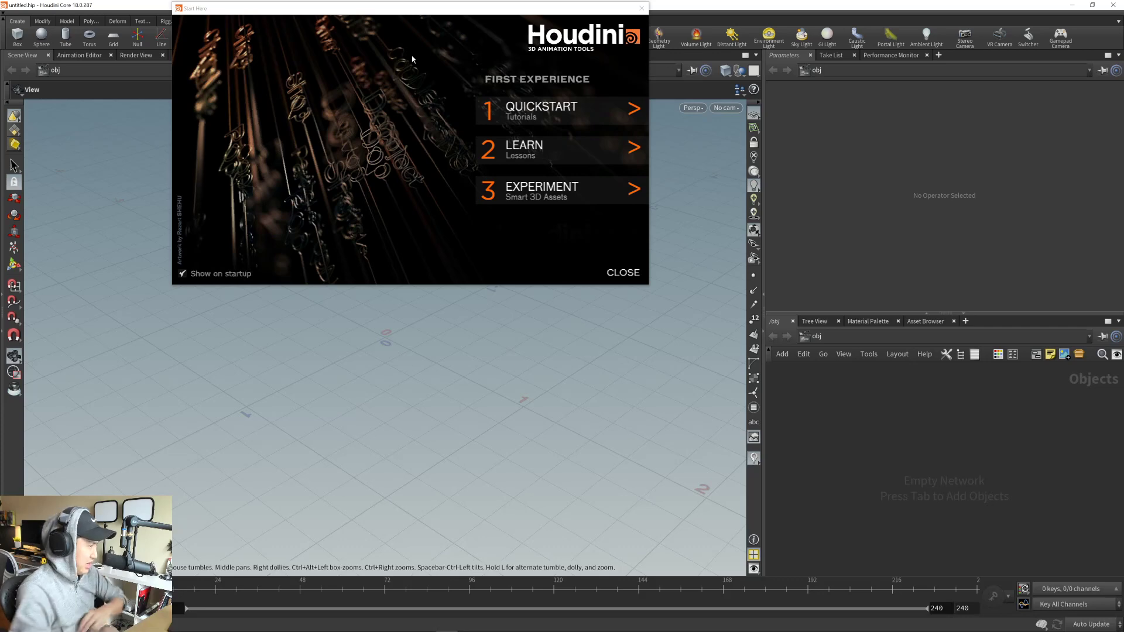
click(641, 8)
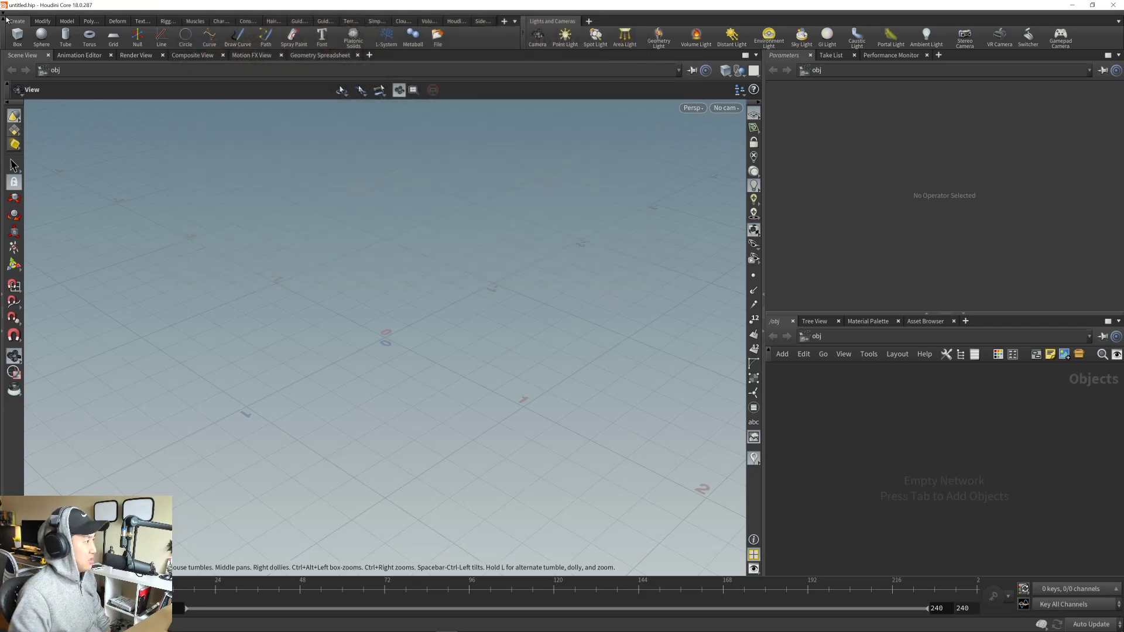
- Reopen the scene file CT_fence_02.hip and view the fence at an angle
click(4, 13)
click(14, 17)
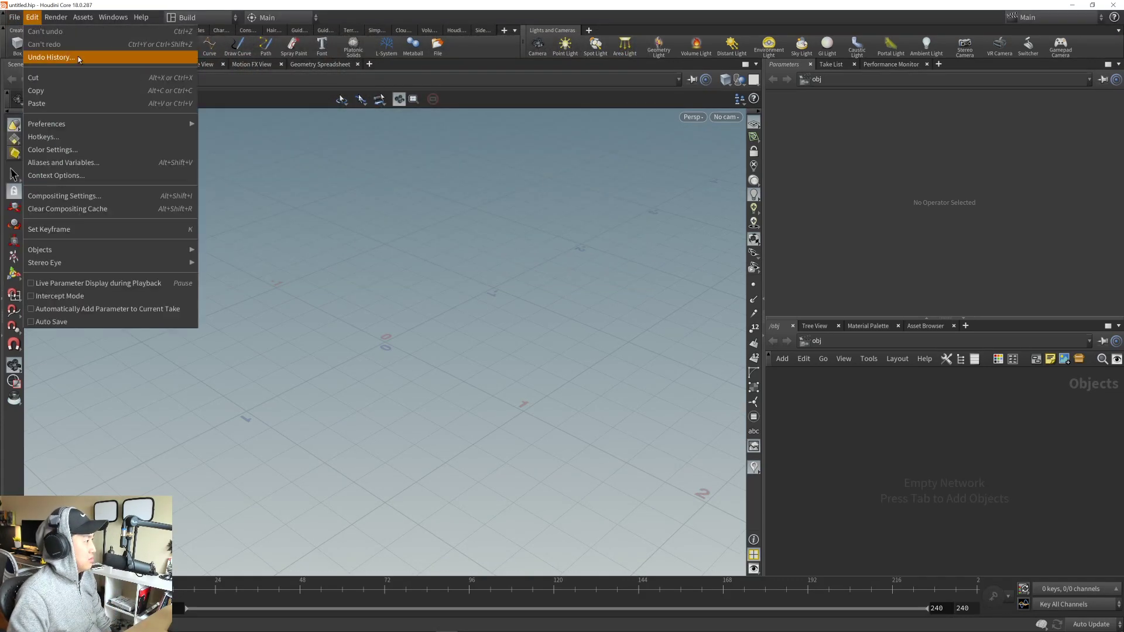
click(205, 57)
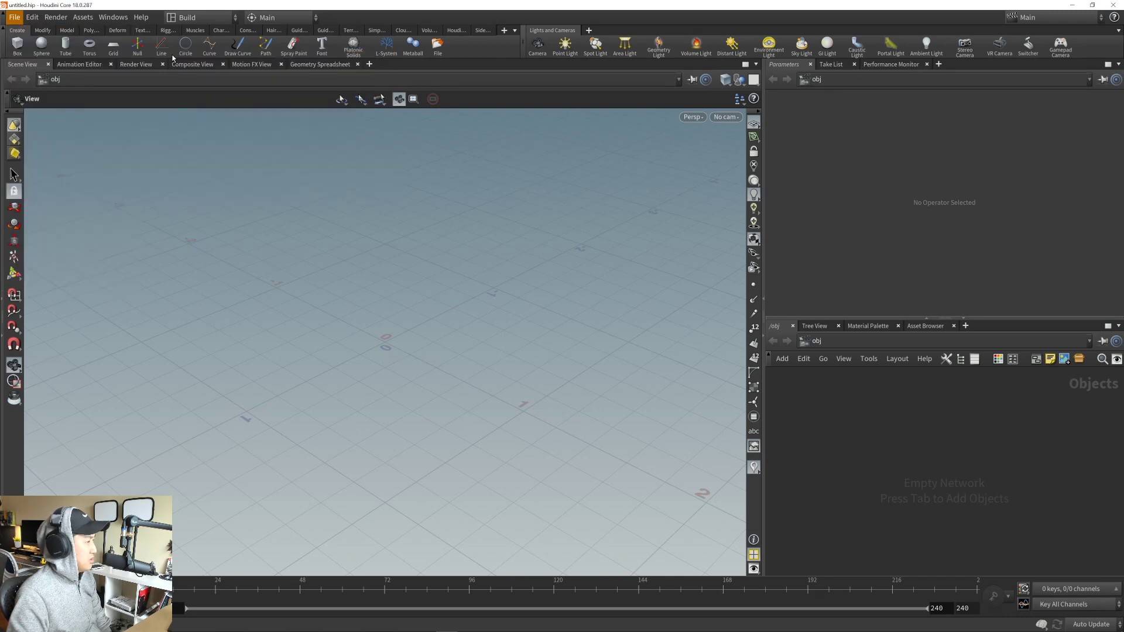
middle_drag(377, 464, 374, 328)
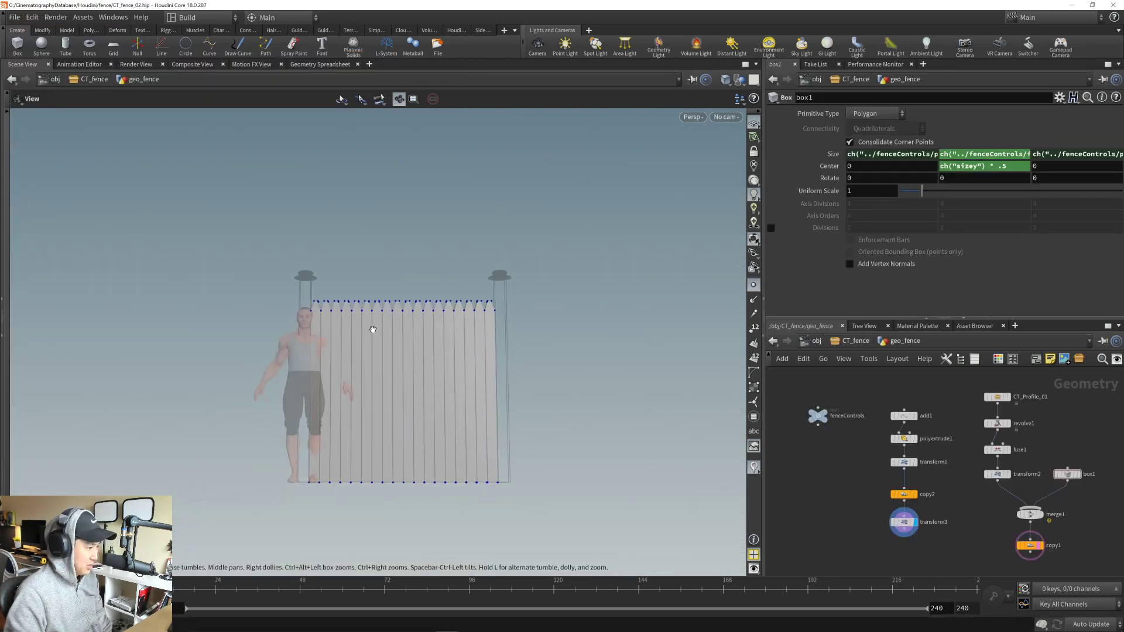
drag(374, 329, 410, 379)
right_drag(409, 379, 451, 359)
drag(451, 359, 467, 380)
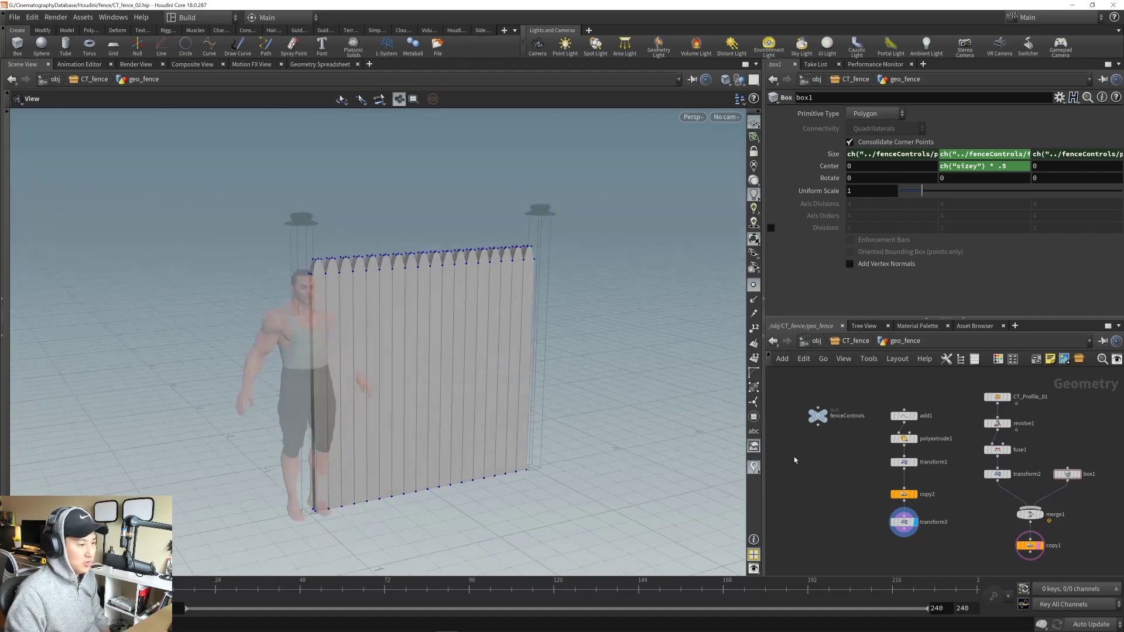
- Select the fenceControls node and show its parameters in a narrowed floating window over the viewport
middle_drag(841, 461, 855, 472)
drag(855, 472, 818, 413)
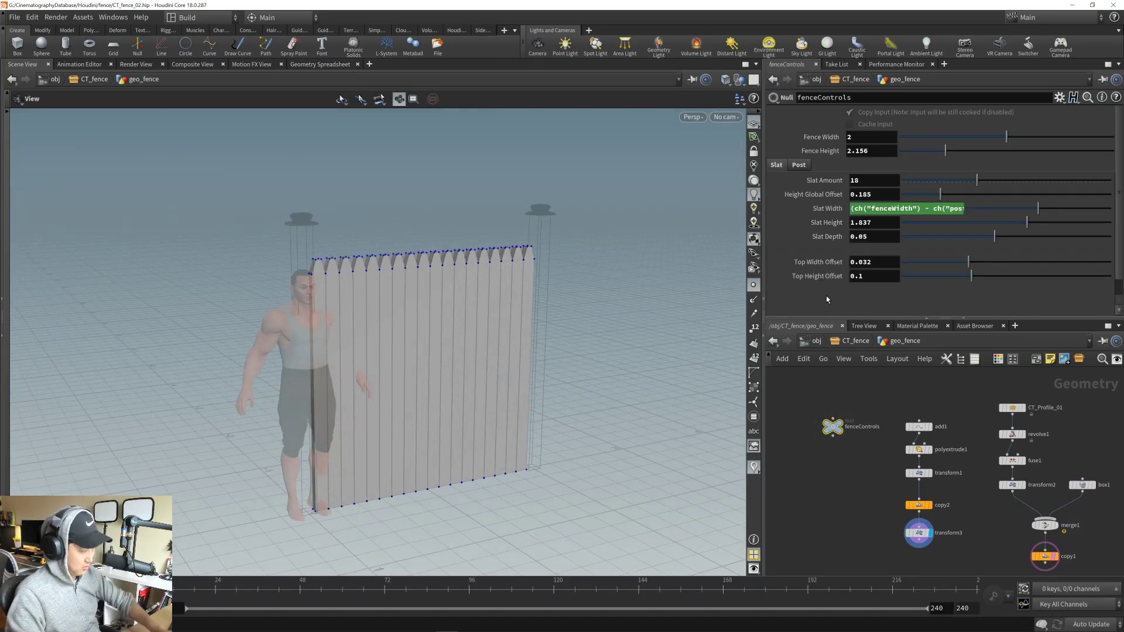
key(alt+shift+c)
drag(807, 164, 535, 125)
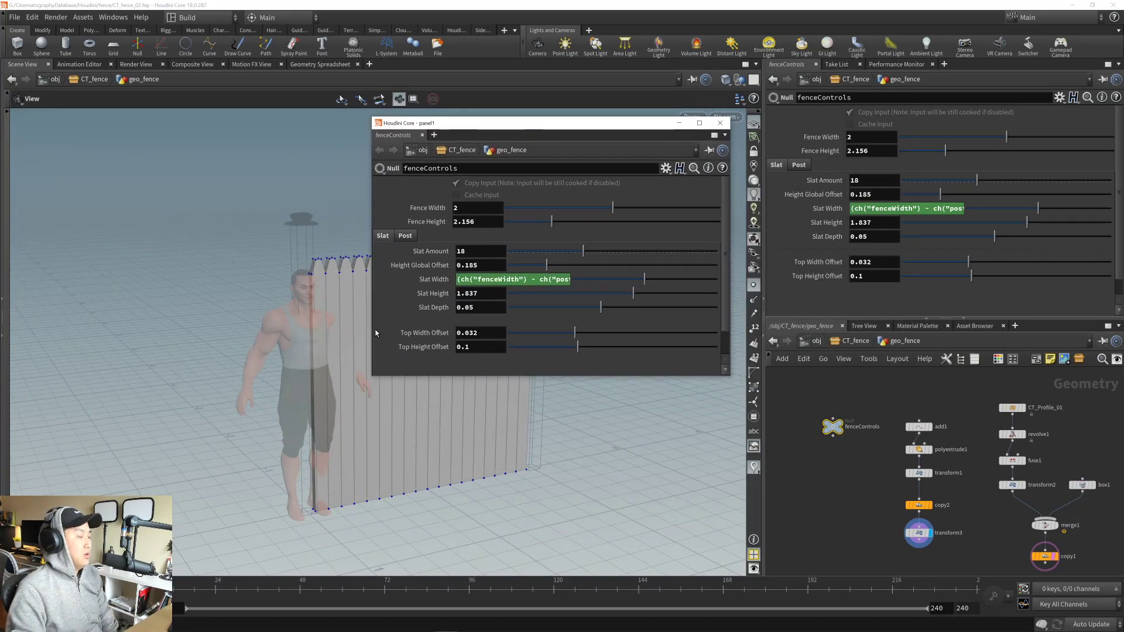
drag(375, 340, 414, 325)
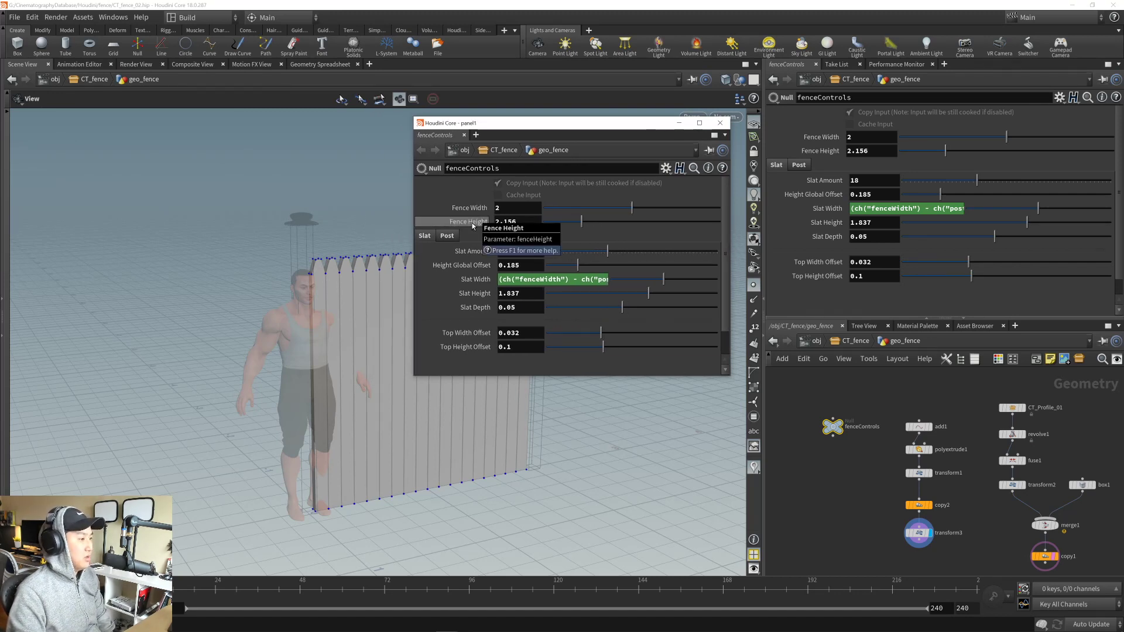
- Copy the Fence Height parameter, paste it as a relative reference into Slat Height, and append a minus sign to the expression
right_click(472, 226)
click(503, 306)
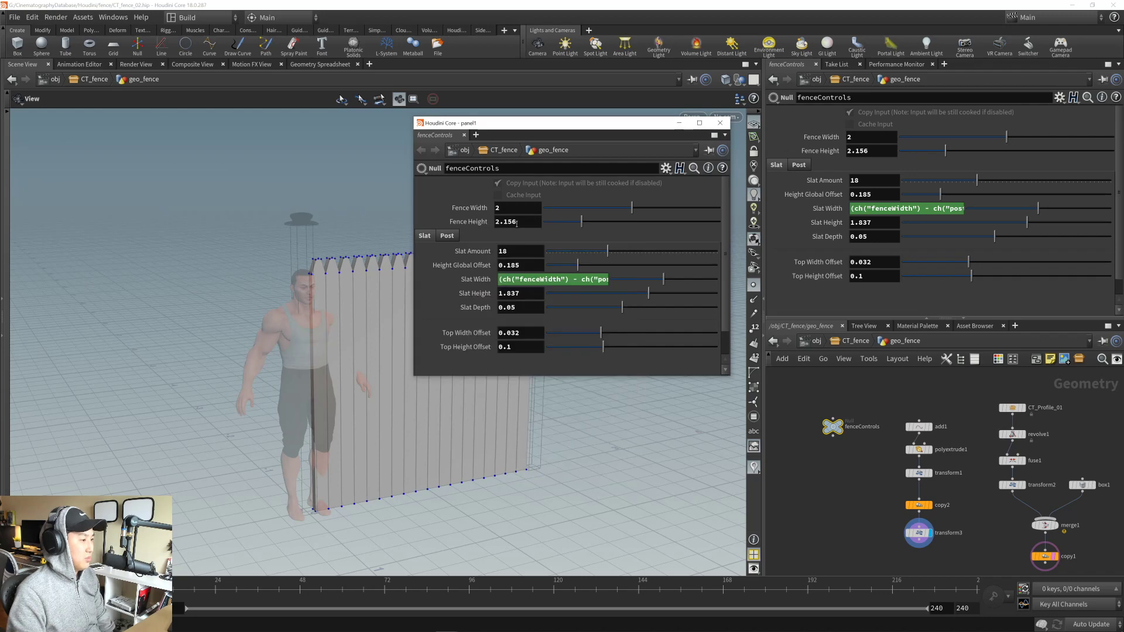
right_click(525, 222)
click(553, 304)
right_click(529, 294)
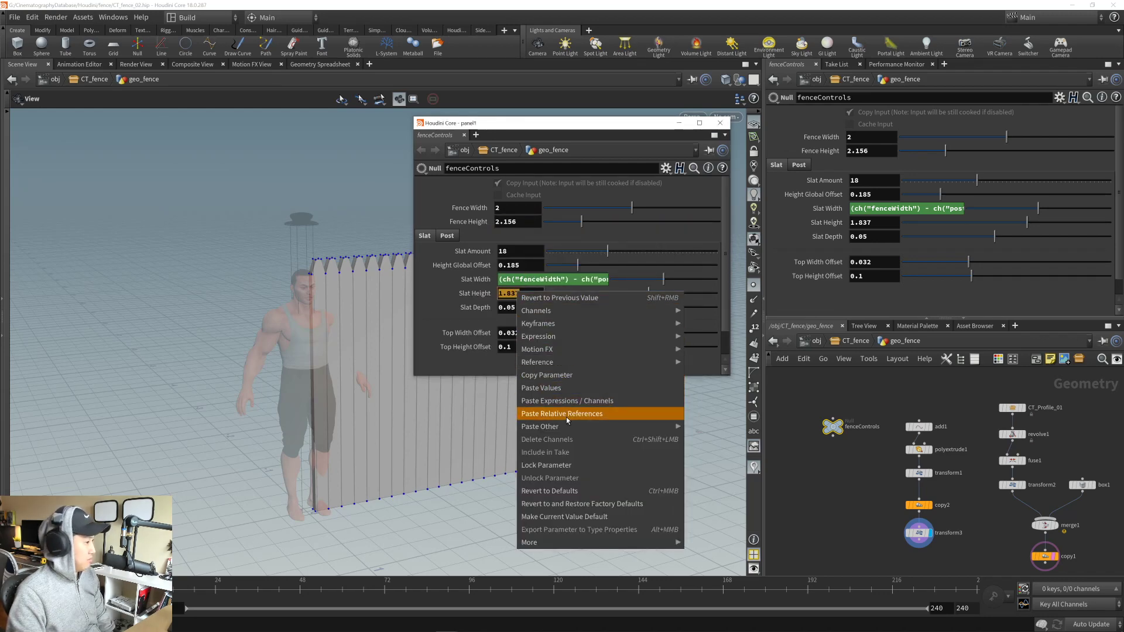
click(567, 419)
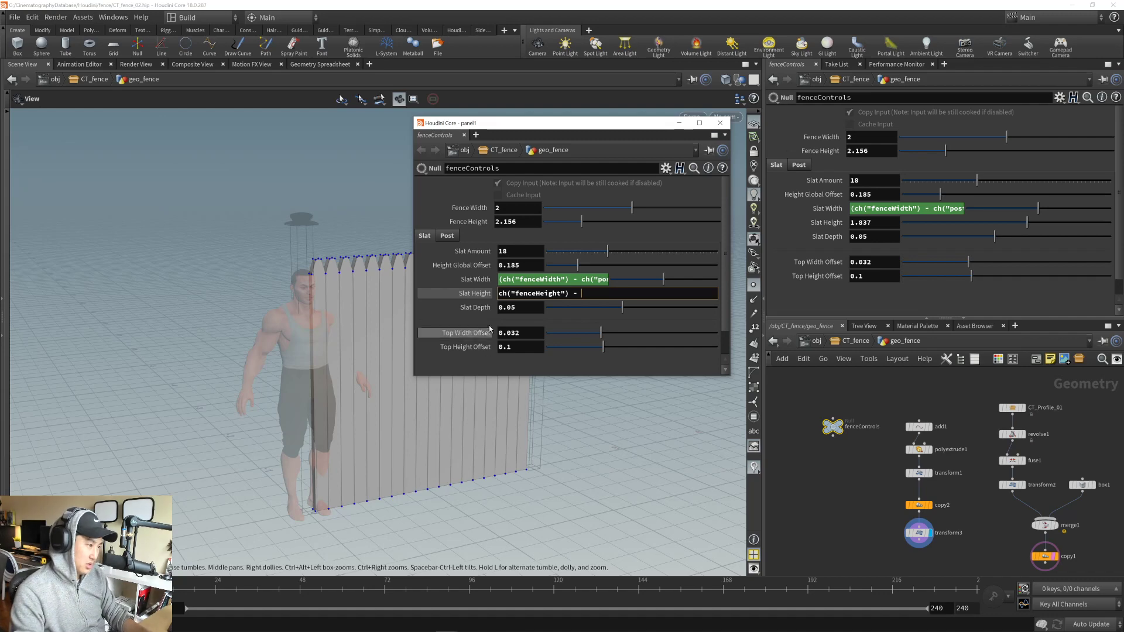
key(Return)
- Complete the Slat Height expression with a pasted relative reference to Height Global Offset: ch("fenceHeight") - ch("slatHeightGlobalOffset")
right_click(520, 293)
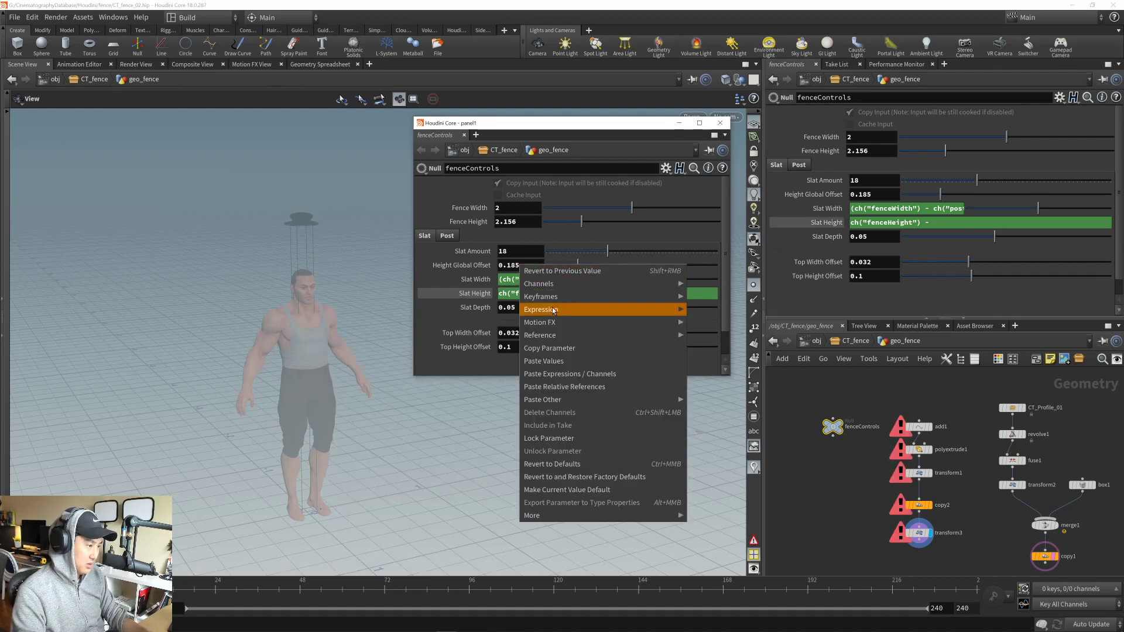
click(560, 349)
right_click(531, 267)
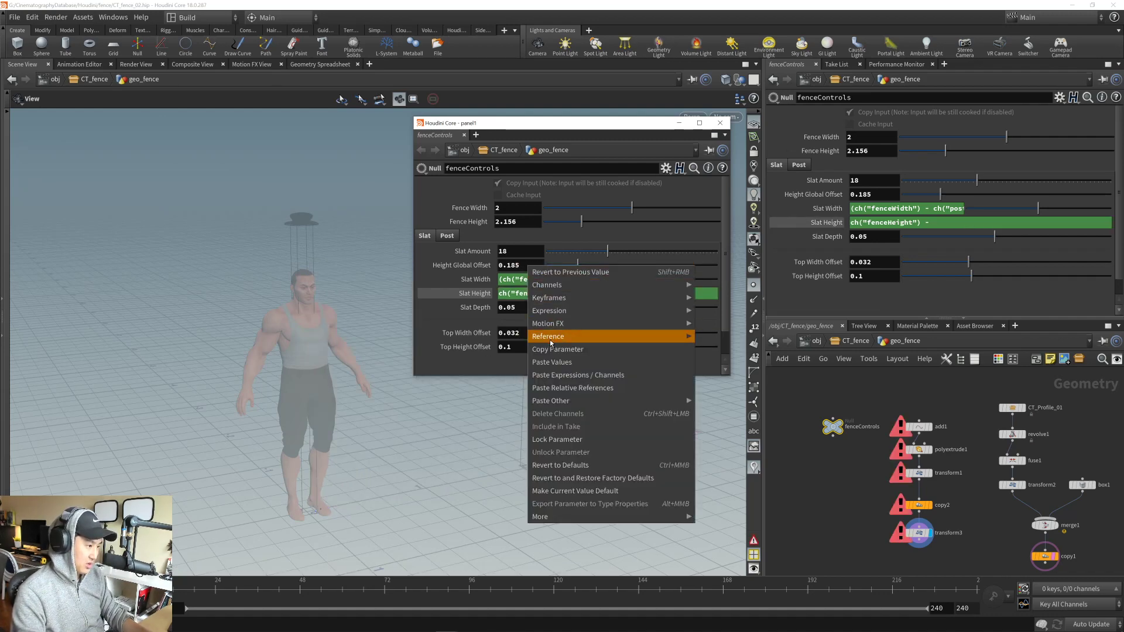
click(553, 332)
click(611, 294)
right_click(596, 295)
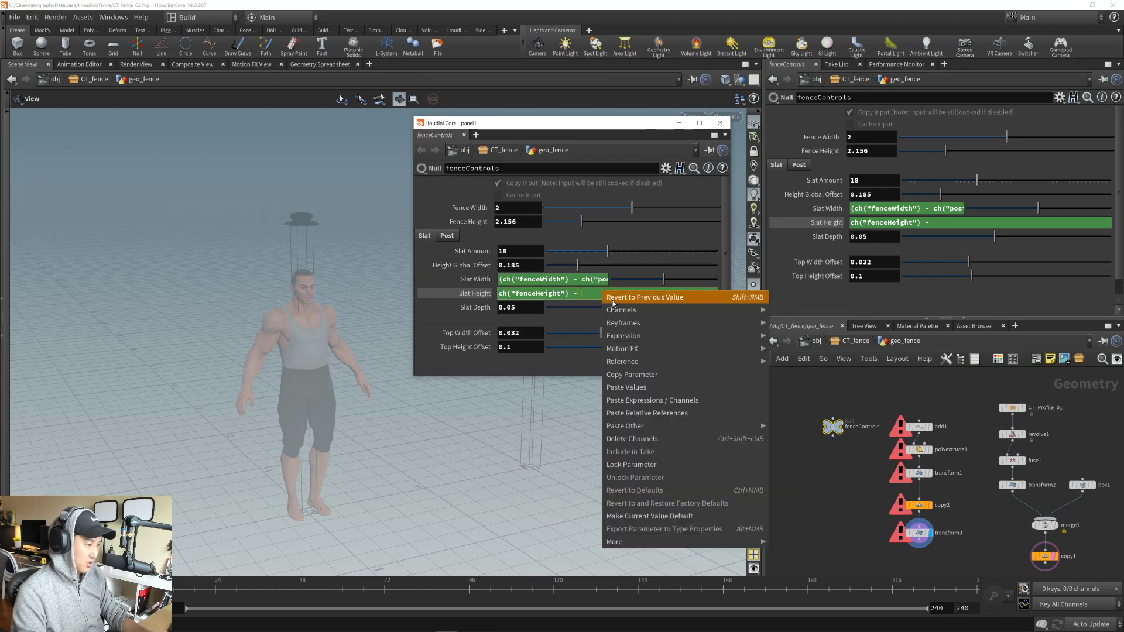
click(667, 417)
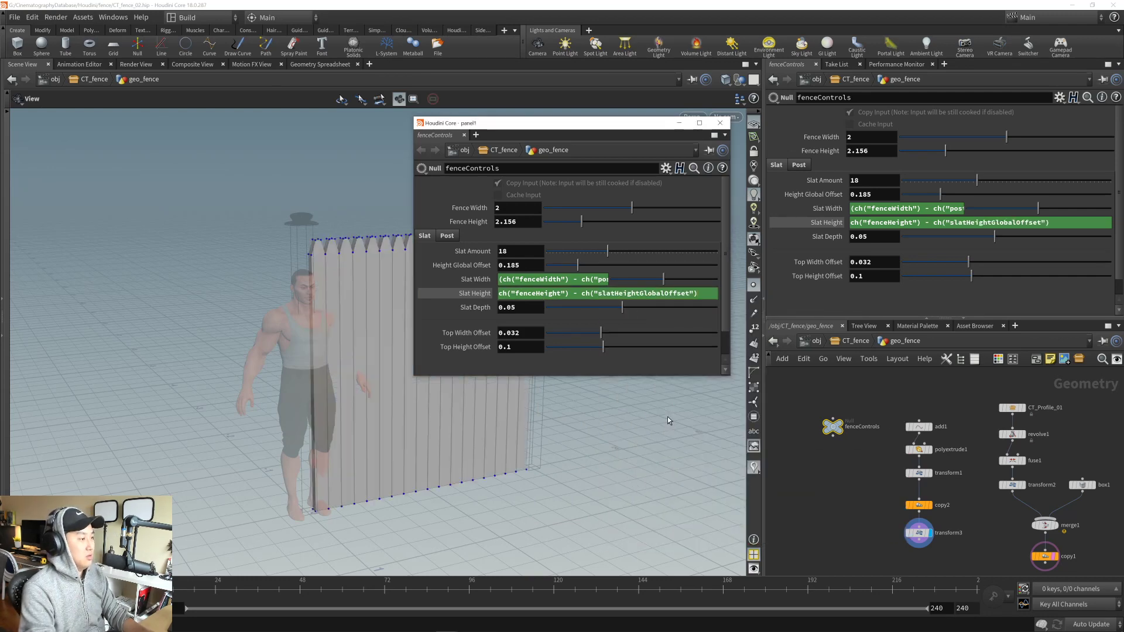
- Test the slat height by varying Height Global Offset against the posts in a front view, ending at 0.183
mouse_move(577, 265)
mouse_down()
mouse_move(598, 266)
mouse_move(584, 267)
mouse_up()
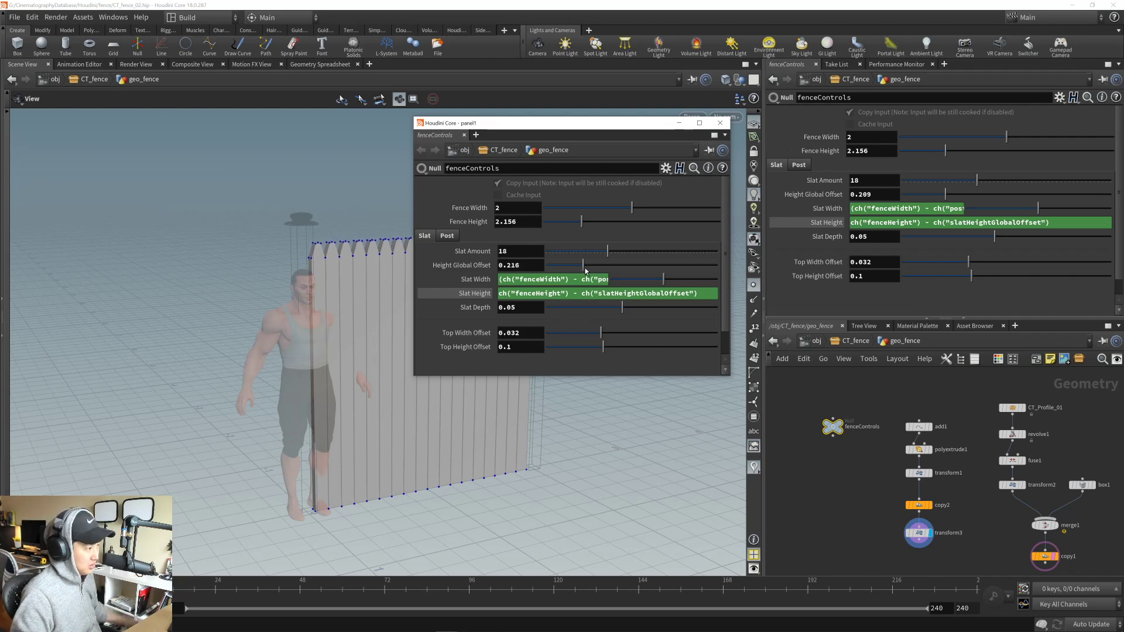
drag(343, 325, 239, 320)
right_drag(240, 320, 255, 346)
middle_drag(255, 347, 177, 353)
drag(177, 353, 178, 334)
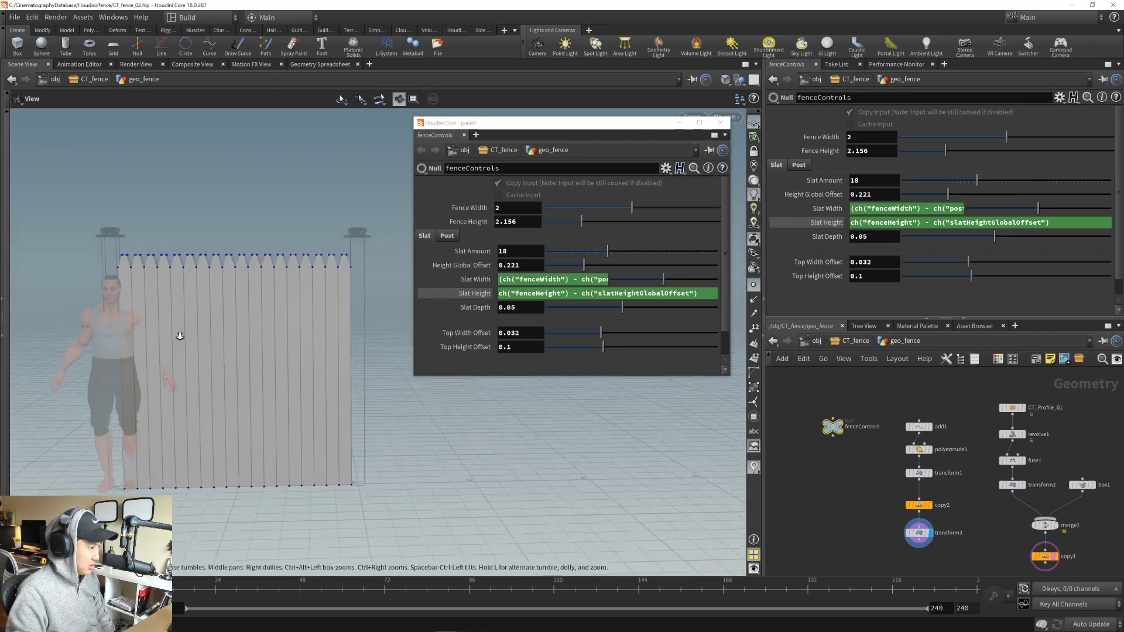
middle_drag(178, 334, 187, 339)
right_drag(188, 340, 191, 328)
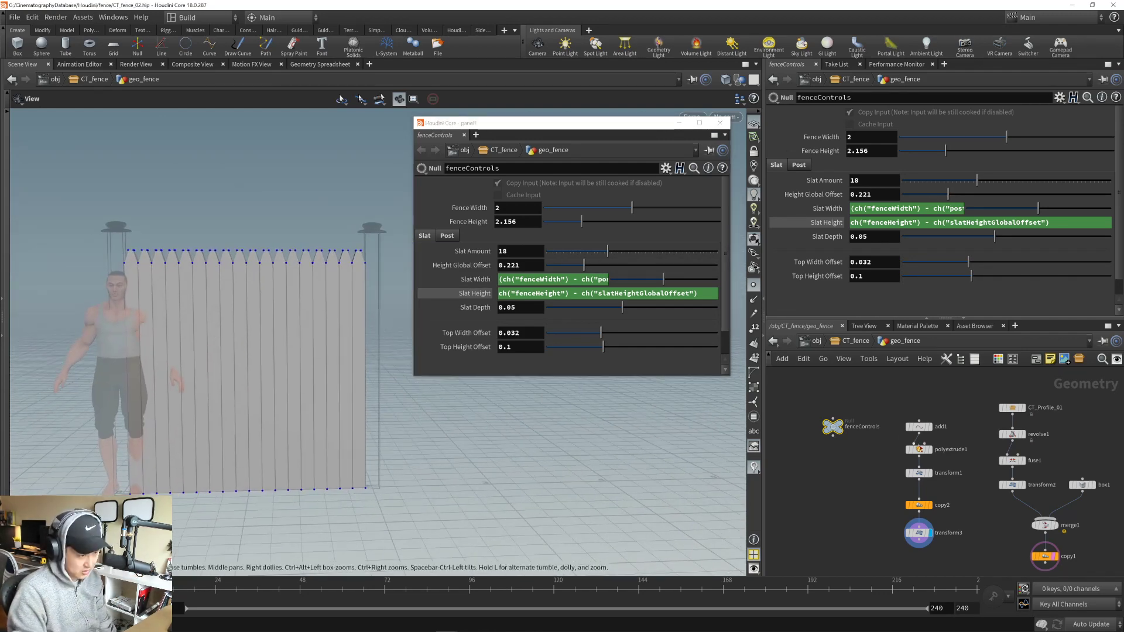
middle_drag(226, 317, 243, 342)
right_drag(243, 342, 262, 346)
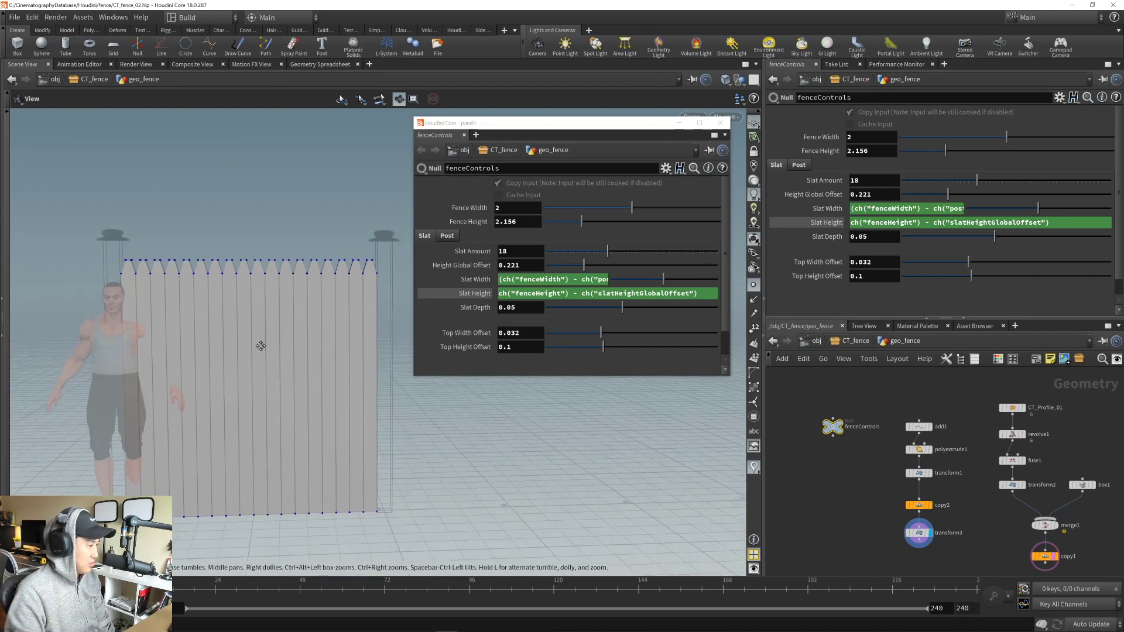
middle_drag(261, 346, 248, 339)
mouse_move(576, 272)
mouse_down()
mouse_move(627, 270)
mouse_move(580, 283)
mouse_up()
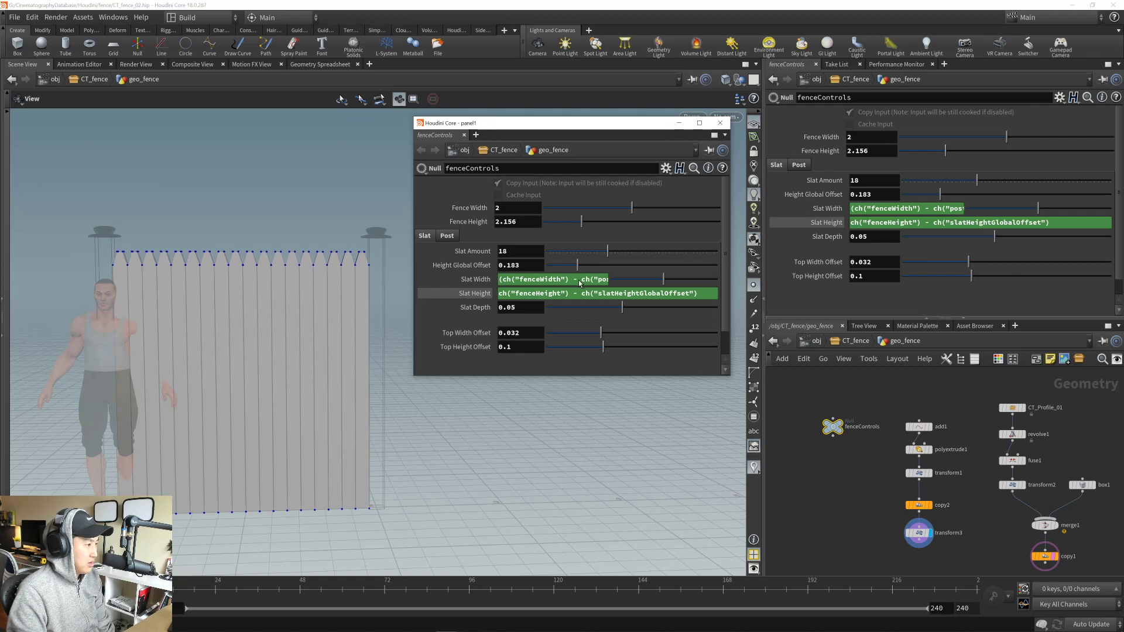
- Vary Fence Height to test the slat and post heights together, and set it to 2
mouse_move(582, 226)
mouse_down()
mouse_move(591, 222)
mouse_move(559, 232)
mouse_move(592, 231)
mouse_move(559, 243)
mouse_move(593, 236)
mouse_move(572, 238)
mouse_move(578, 247)
mouse_up()
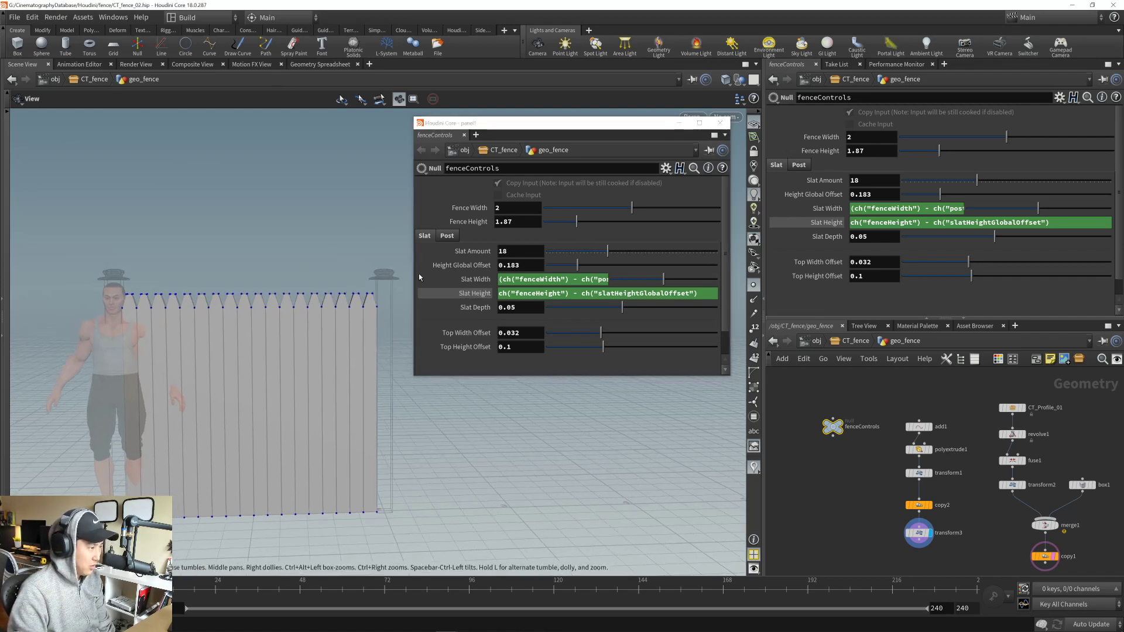
click(536, 221)
text(2)
key(Return)
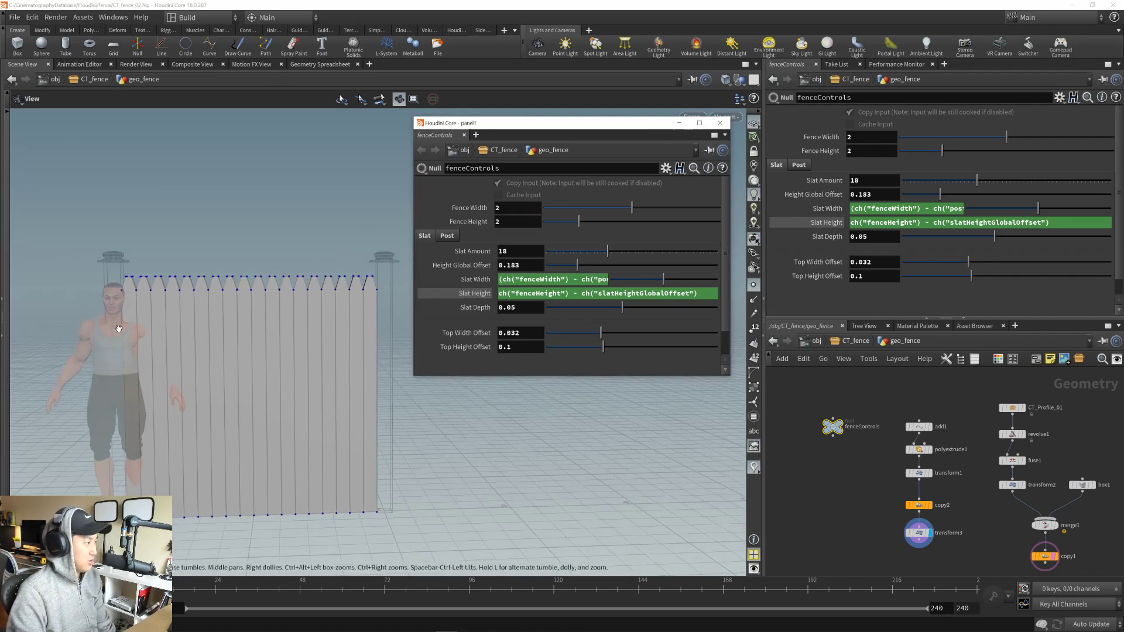
right_drag(117, 329, 254, 337)
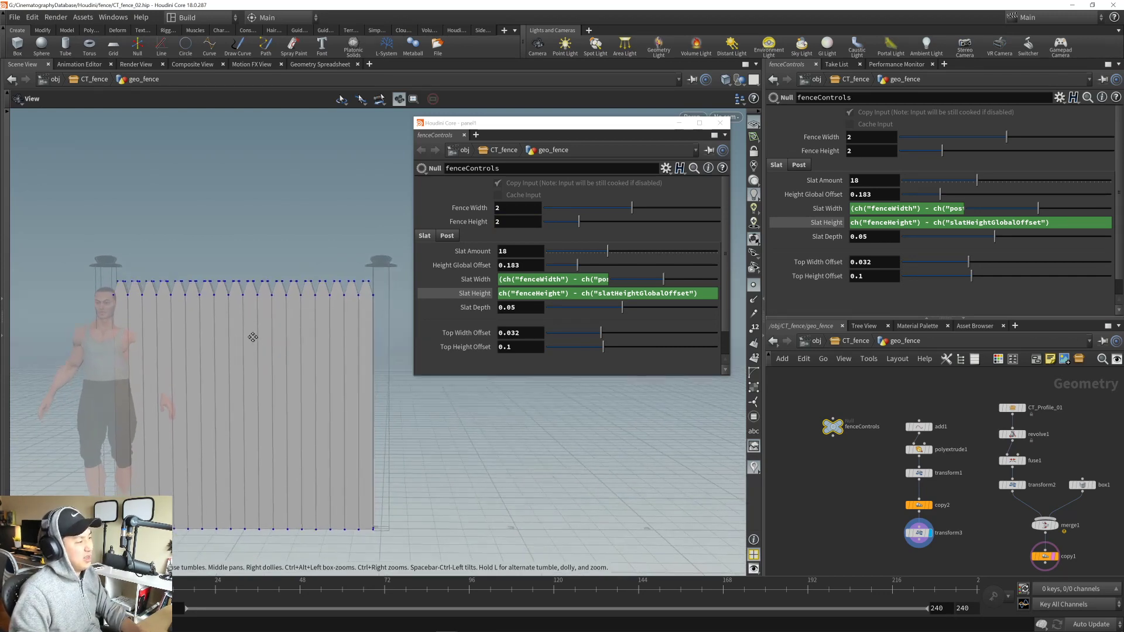
middle_drag(262, 347, 257, 343)
mouse_move(249, 345)
mouse_down()
mouse_move(383, 365)
mouse_move(331, 286)
mouse_move(248, 386)
mouse_move(90, 308)
mouse_move(194, 363)
mouse_move(283, 377)
mouse_move(269, 313)
mouse_move(226, 331)
mouse_move(296, 352)
mouse_move(303, 343)
mouse_move(234, 329)
mouse_move(252, 329)
mouse_up()
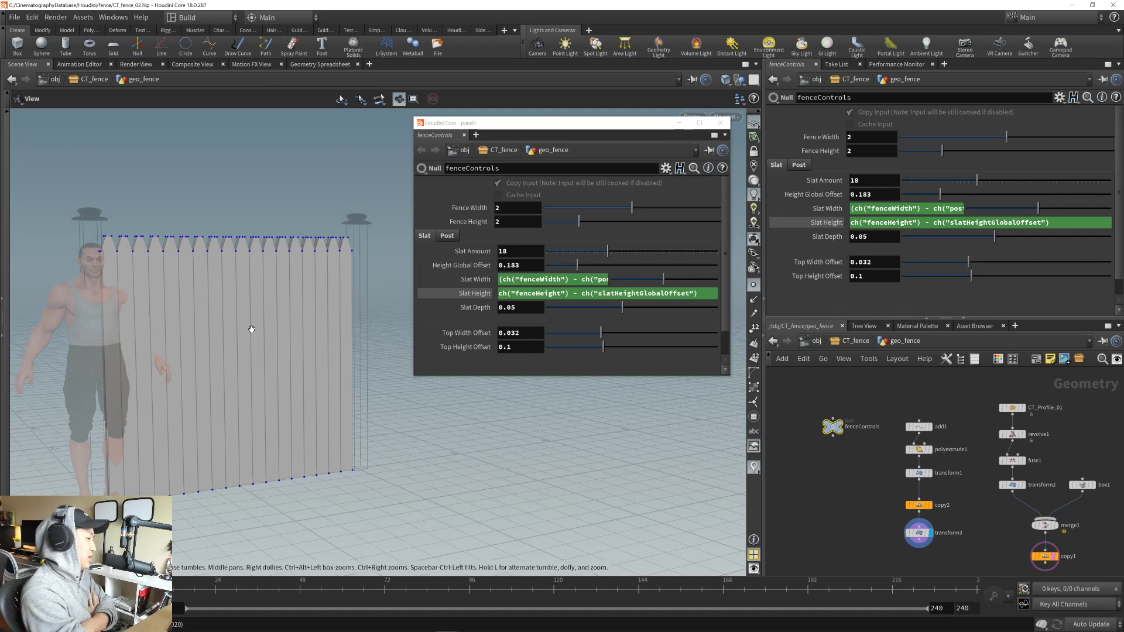
- Switch to Chrome, examine the Home Depot stockade fence panel photo as reference, and return to Houdini
key(alt+Tab)
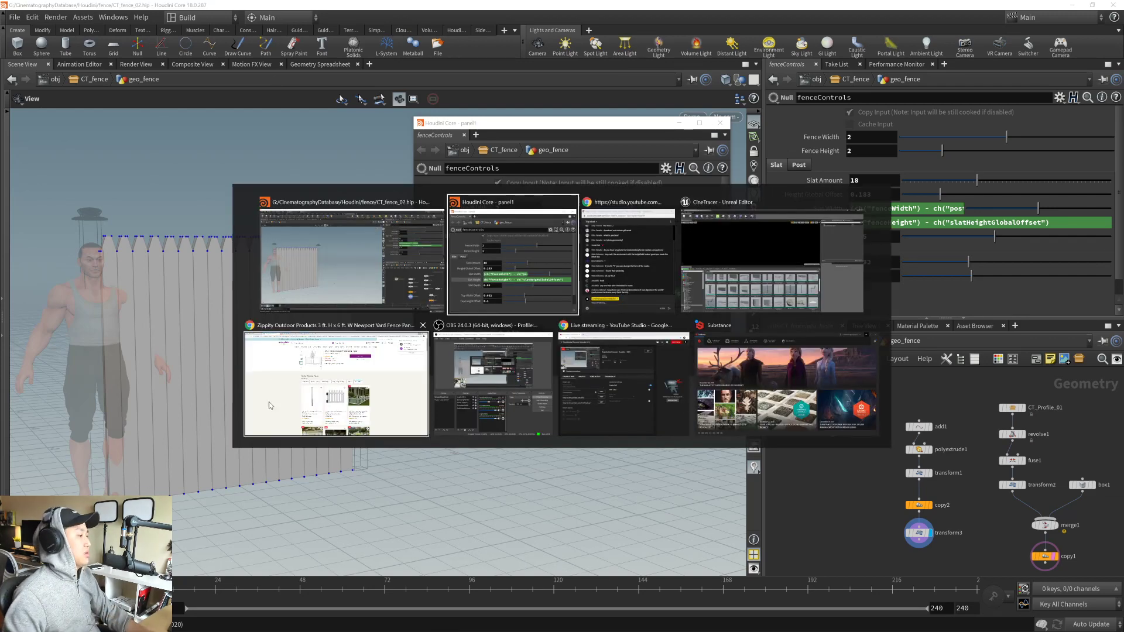
click(354, 392)
click(249, 8)
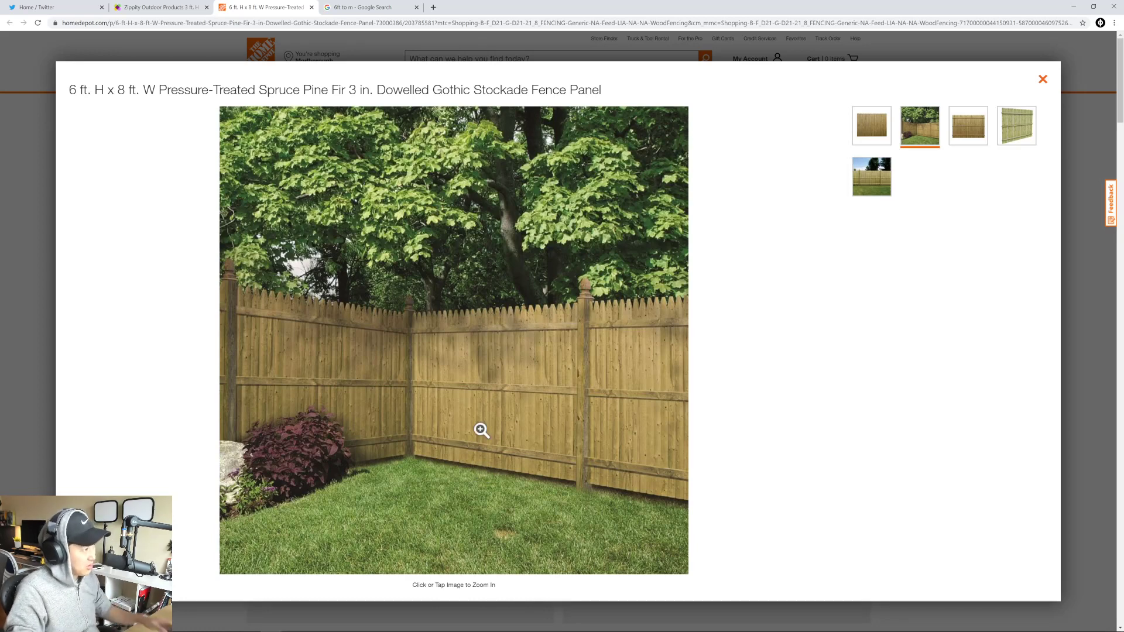
key(alt+Tab)
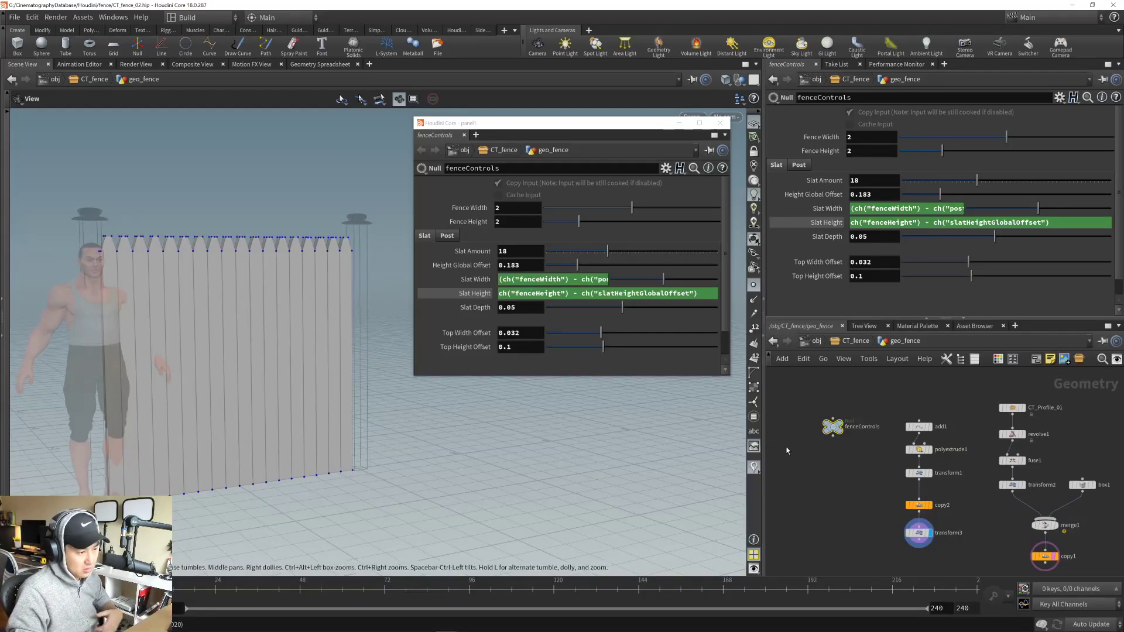
- Add a Merge node that combines transform3 with copy1, and display its result in the viewport
middle_drag(993, 543, 874, 490)
drag(839, 473, 904, 527)
text(merge)
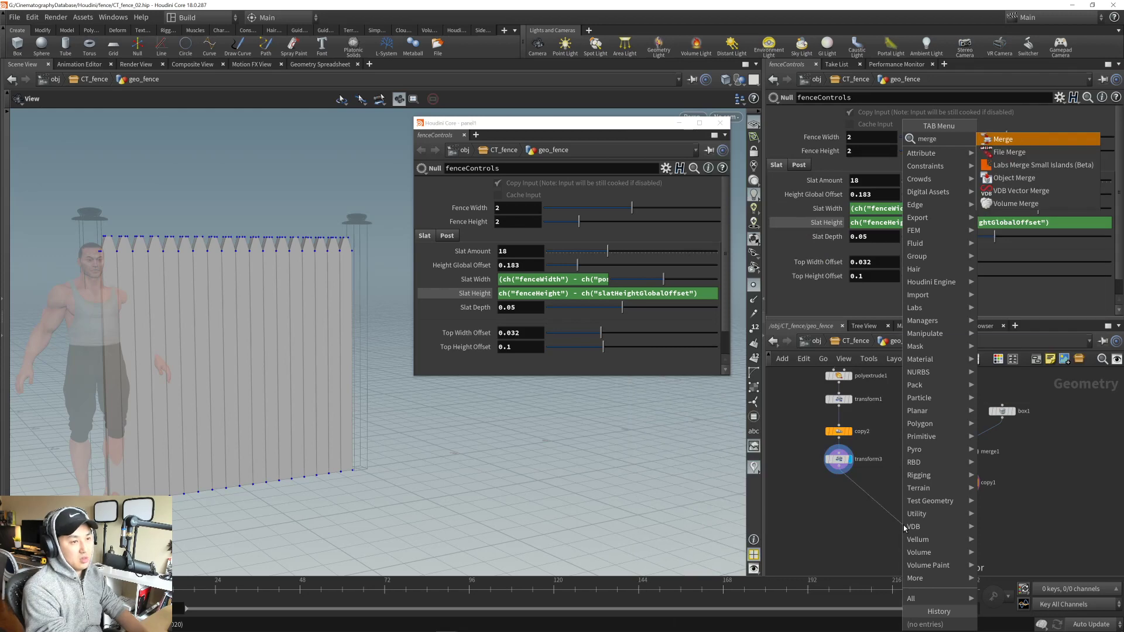
key(Return)
drag(965, 490, 903, 521)
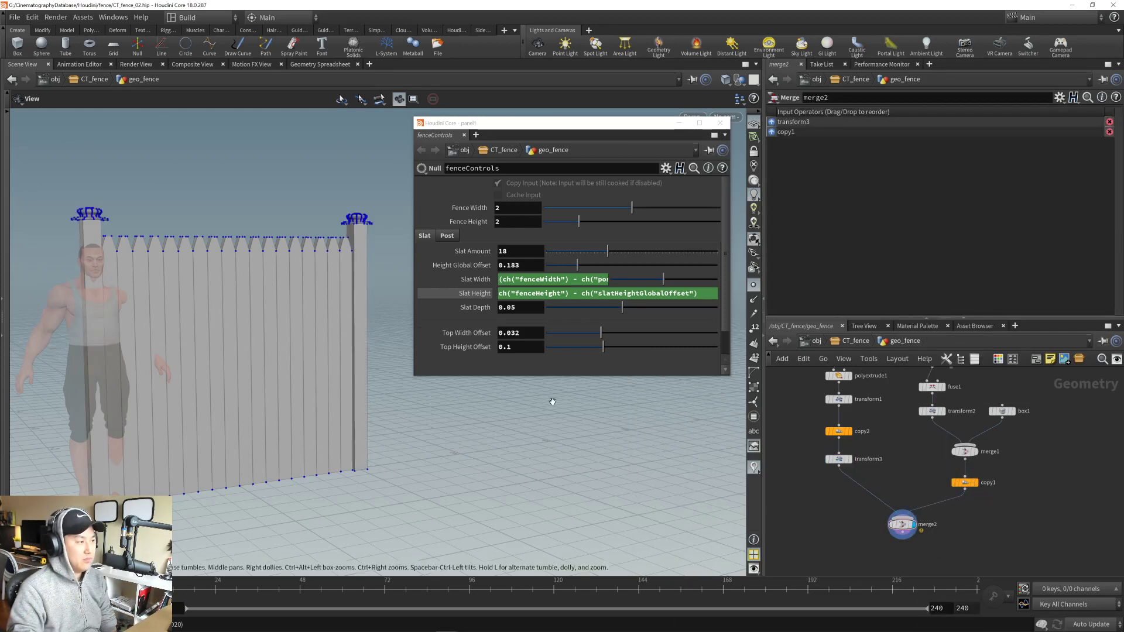
- Hide the point markers in the viewport, enlarge the floating parameter window vertically, and inspect the merged fence from several angles
drag(293, 287, 331, 328)
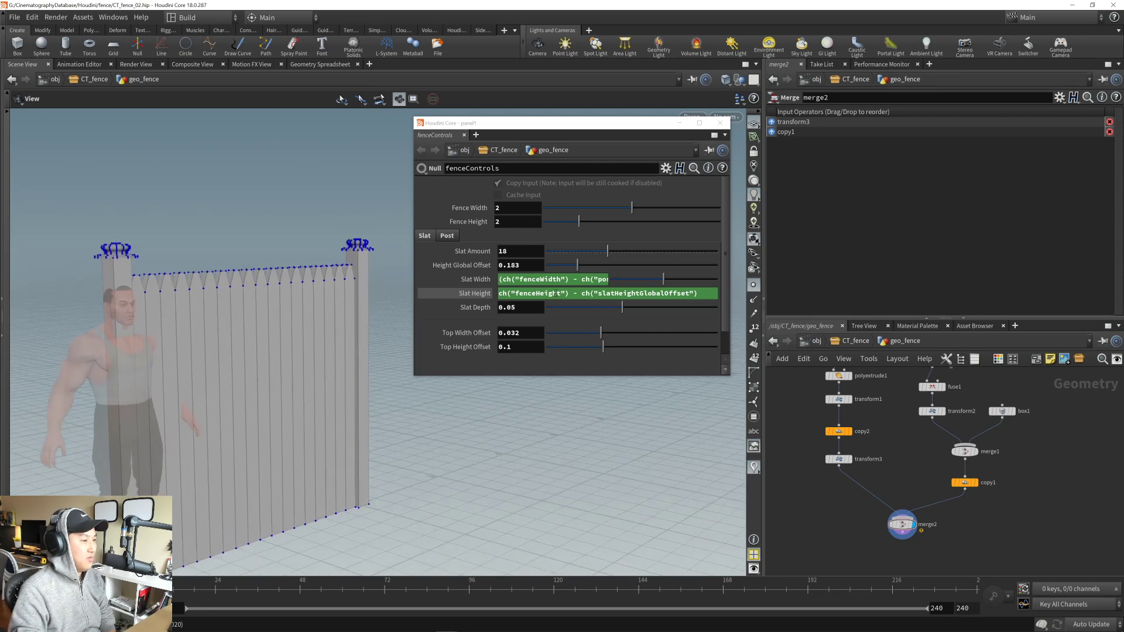
click(754, 285)
mouse_move(220, 357)
mouse_down()
mouse_move(226, 388)
mouse_move(236, 354)
mouse_up()
right_drag(236, 354, 282, 361)
mouse_move(282, 361)
mouse_down()
mouse_move(297, 346)
mouse_move(231, 306)
mouse_move(206, 359)
mouse_move(276, 364)
mouse_move(272, 333)
mouse_move(275, 357)
mouse_move(287, 351)
mouse_up()
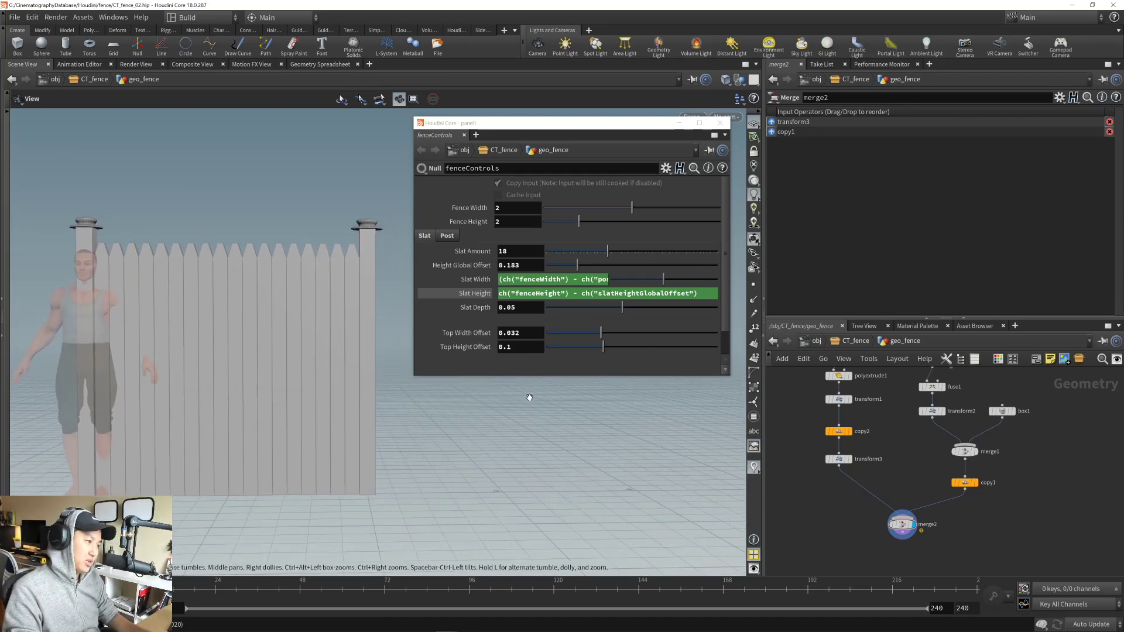
drag(540, 378, 550, 444)
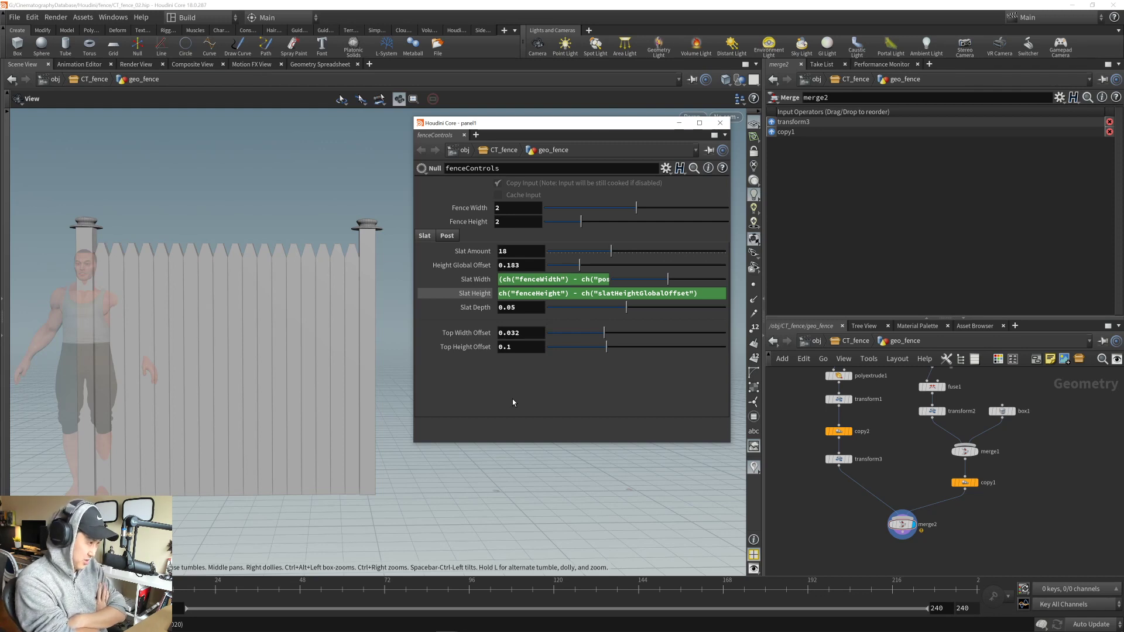
drag(267, 282, 298, 209)
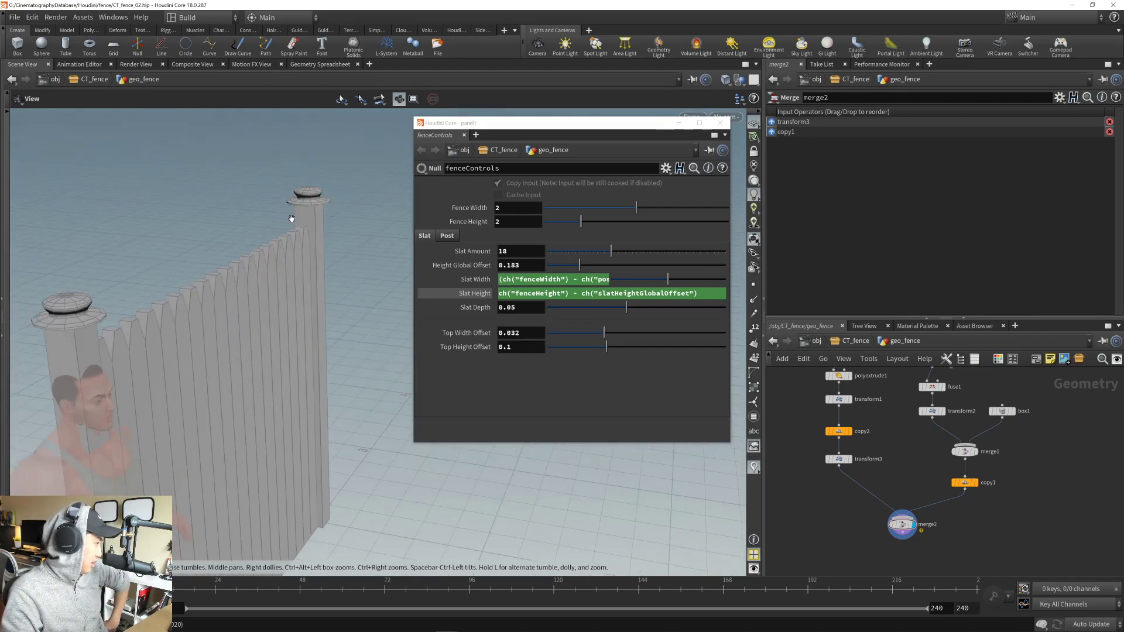
drag(289, 282, 305, 313)
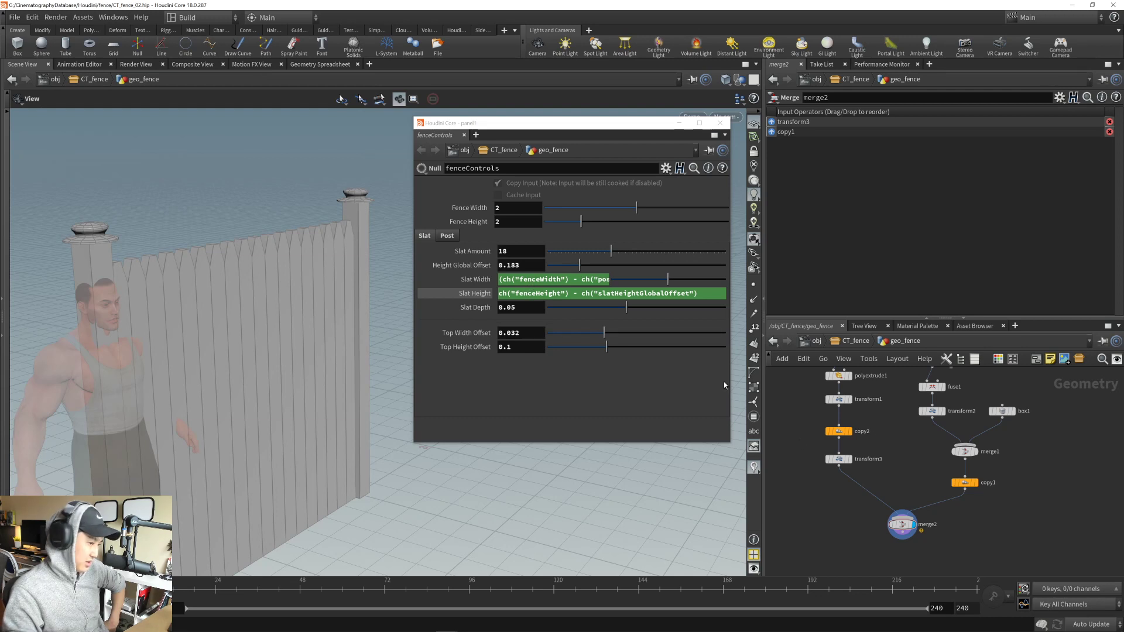
- Open the parameter interface editor for the fenceControls node and collapse its Slat and Post folders
middle_drag(794, 397, 869, 482)
click(828, 438)
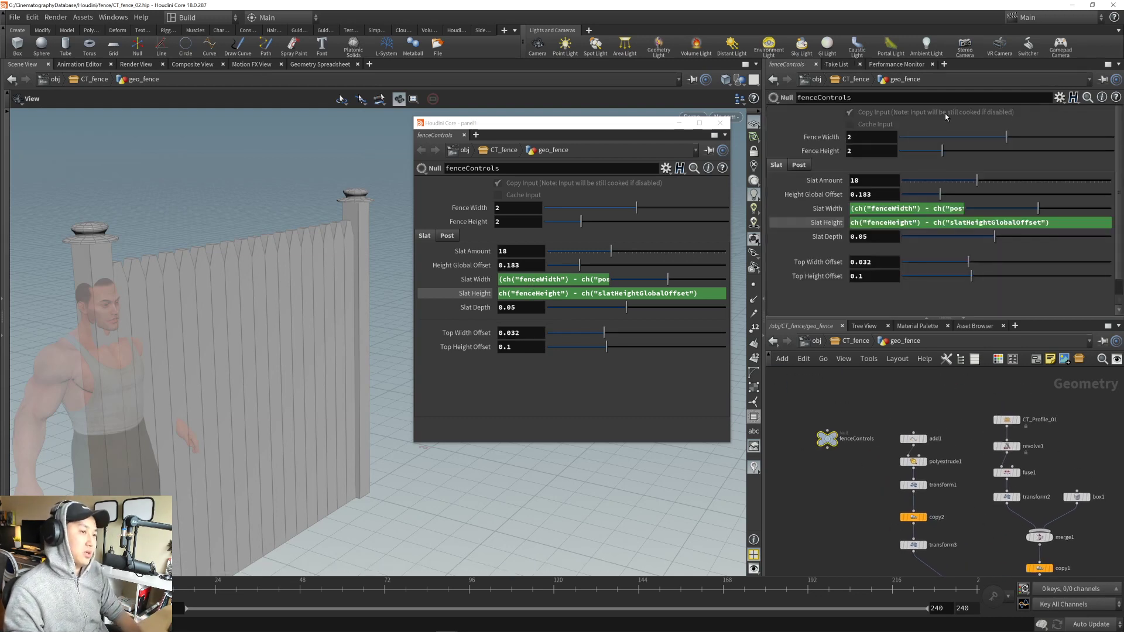
click(1061, 100)
click(1042, 110)
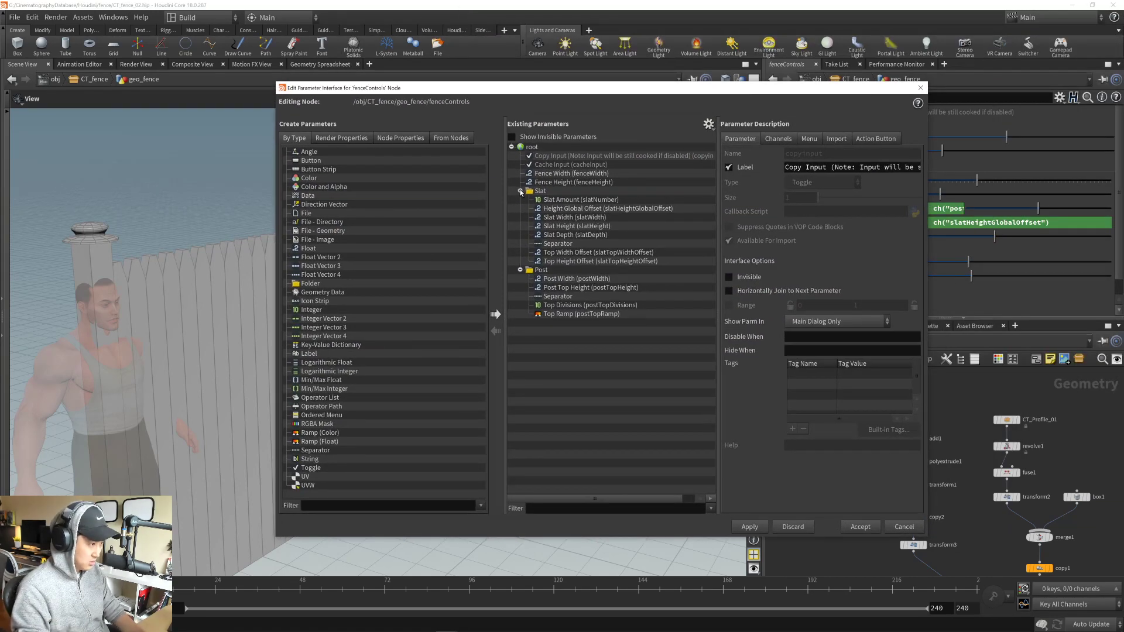
click(520, 191)
click(520, 200)
- Add a new folder after Post in the existing parameters and label it dividers
drag(311, 283, 556, 224)
click(834, 167)
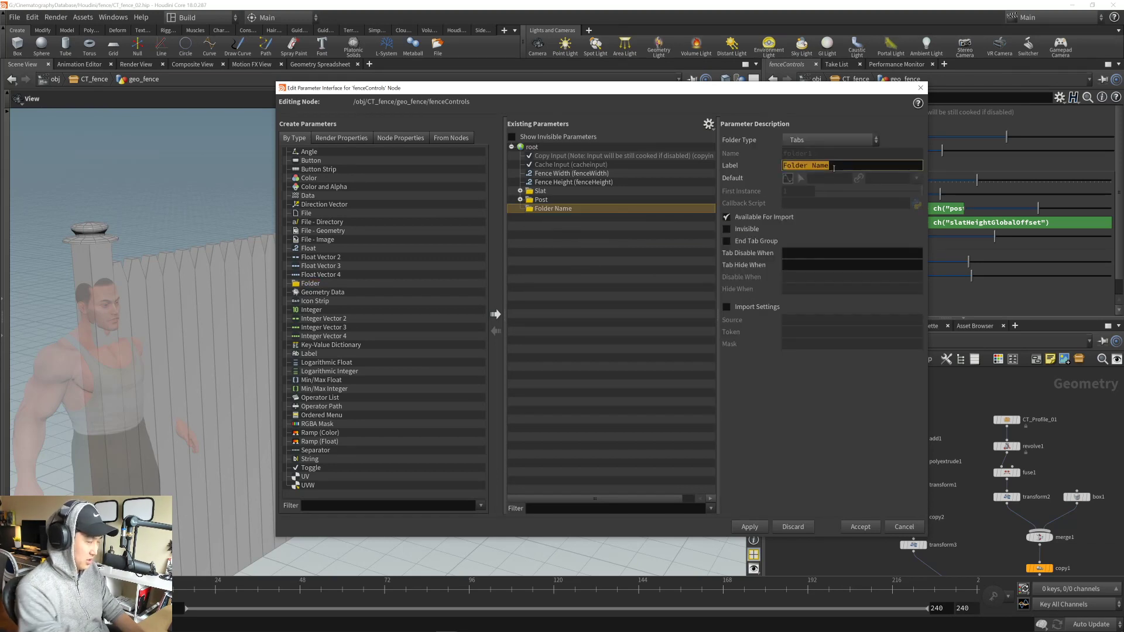
text(cross)
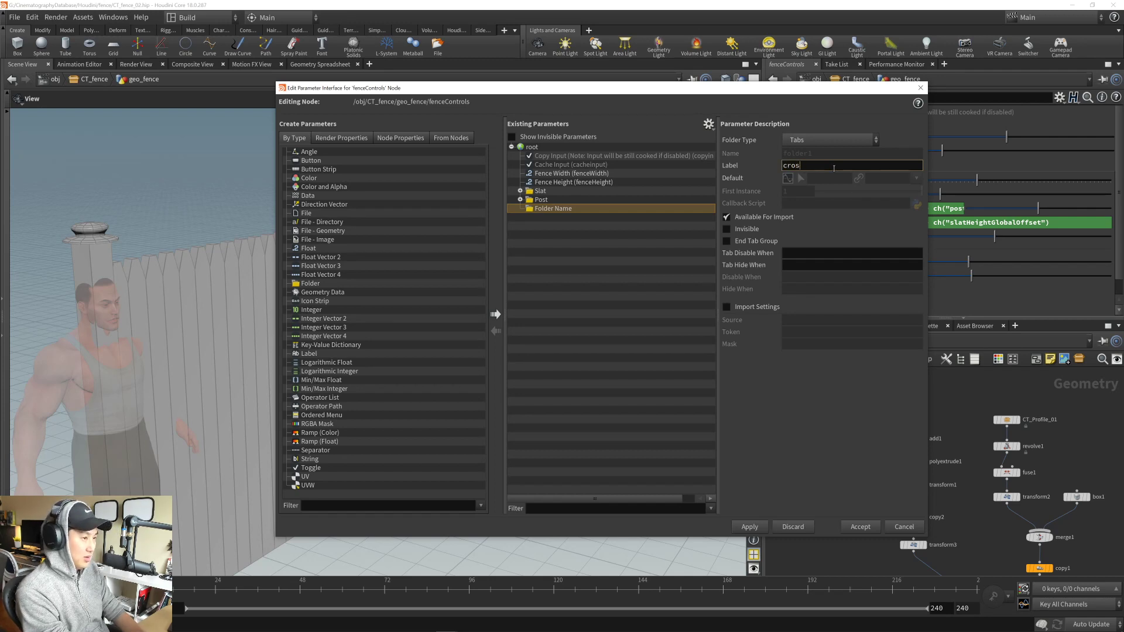
key(BackSpace)
key(BackSpace)
key(BackSpace)
key(BackSpace)
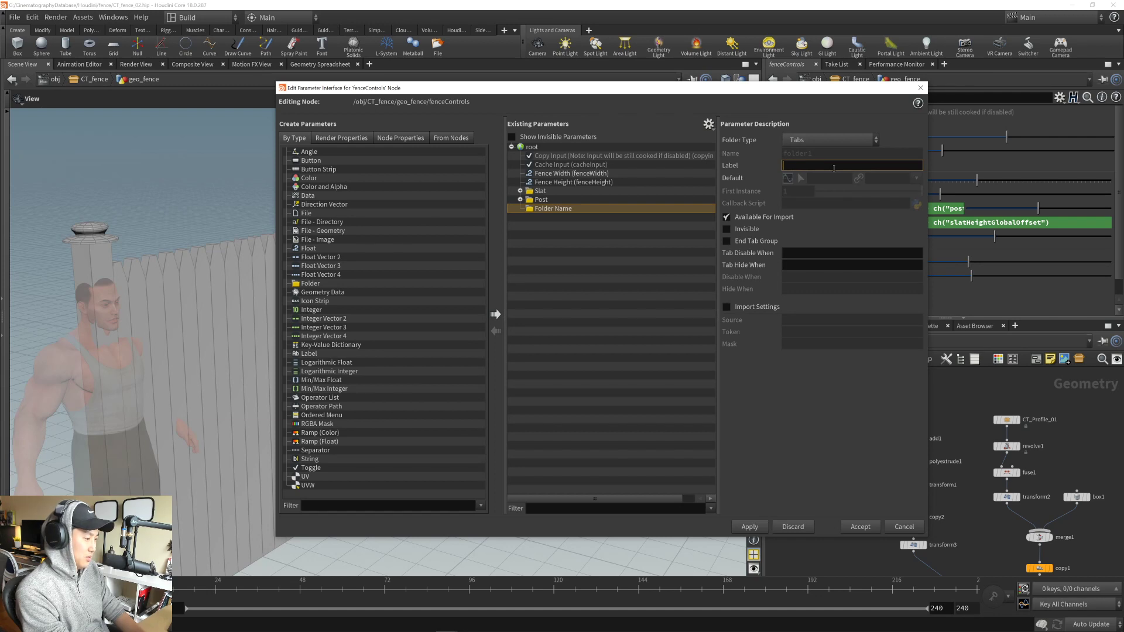
text(dividers)
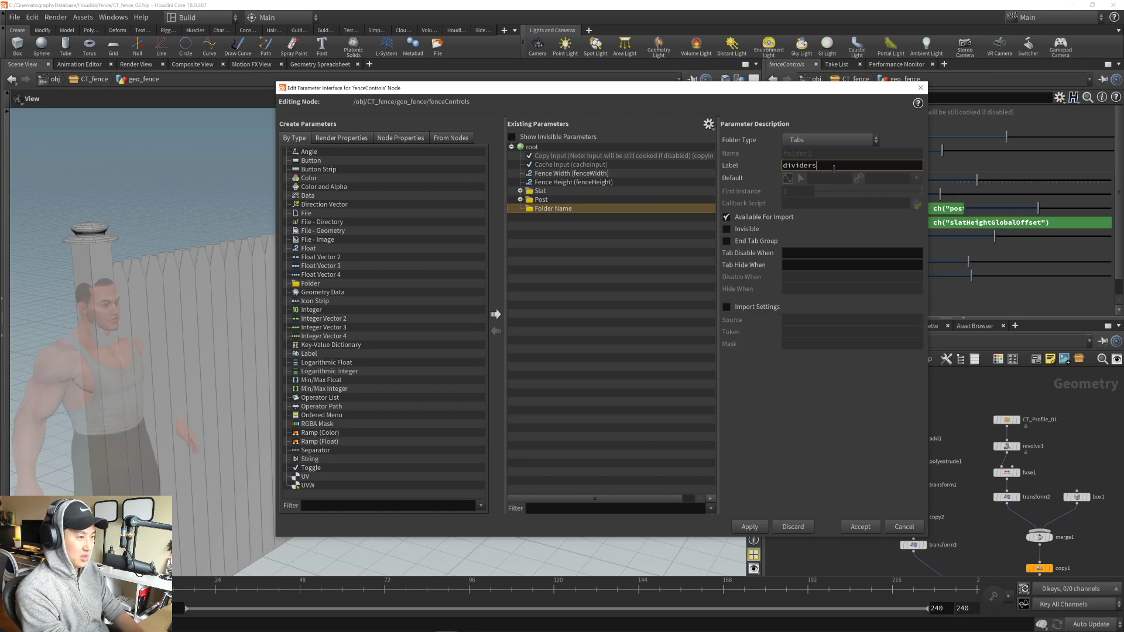
key(Return)
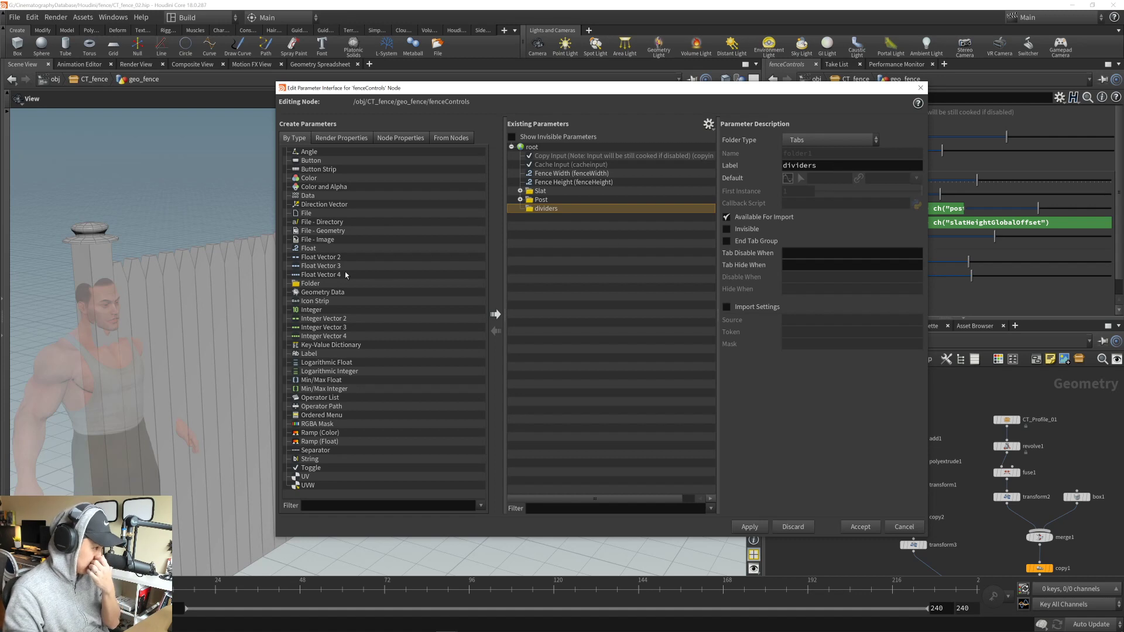
- Add a float parameter to the dividers folder, named dividerHeight and labelled Divider Height
drag(309, 248, 547, 209)
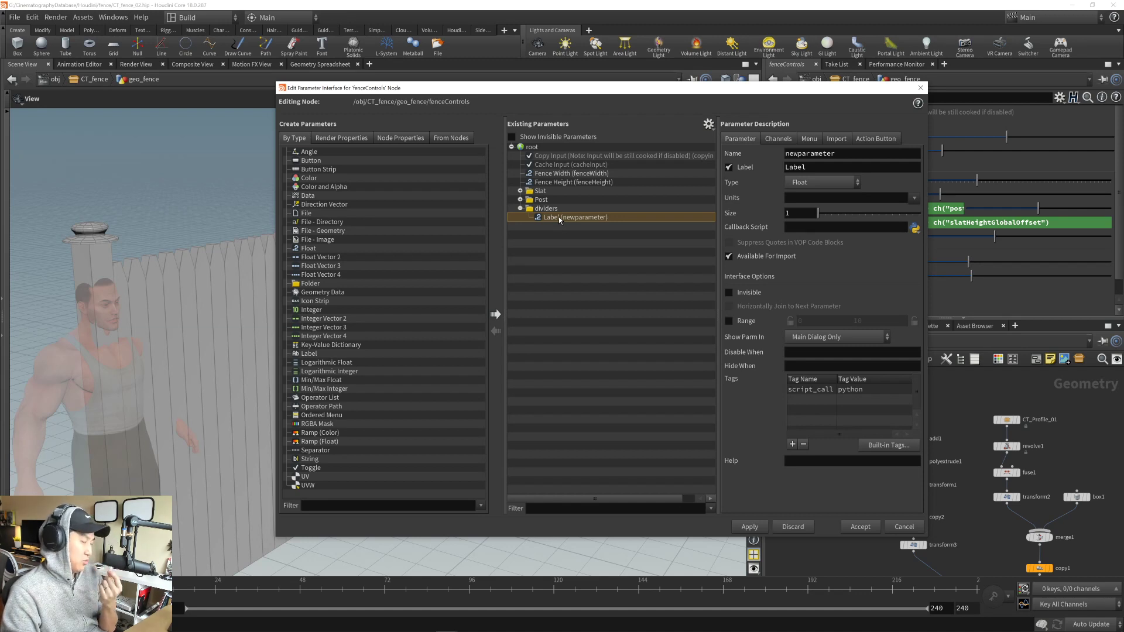
double_click(831, 154)
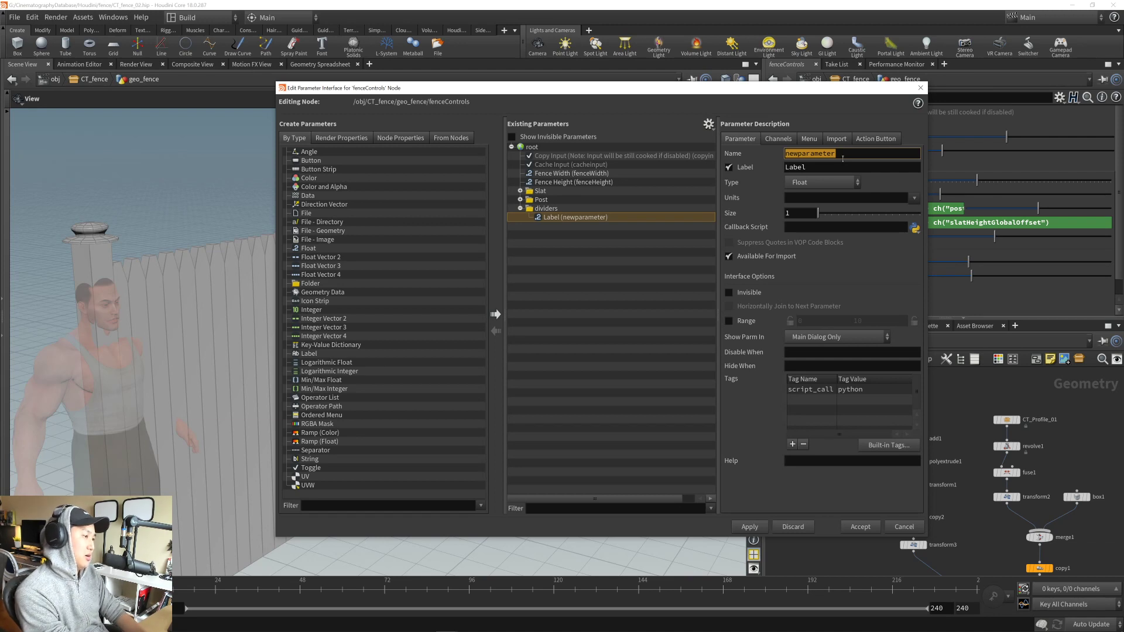
text(dividerHeight)
key(Tab)
text(Di)
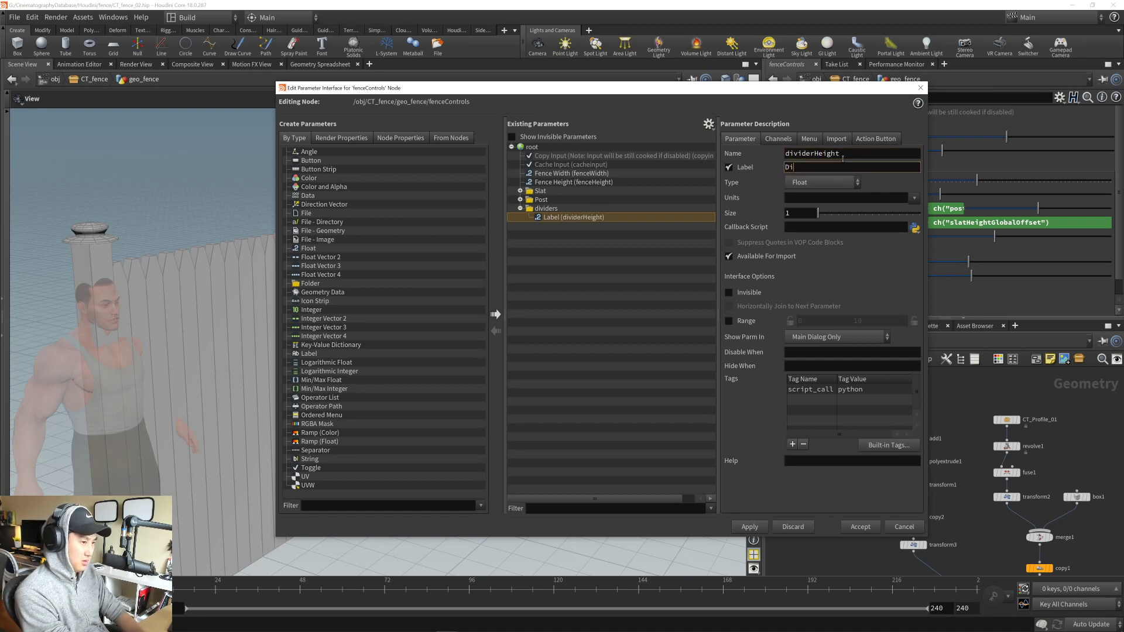
text(vider Height)
key(Return)
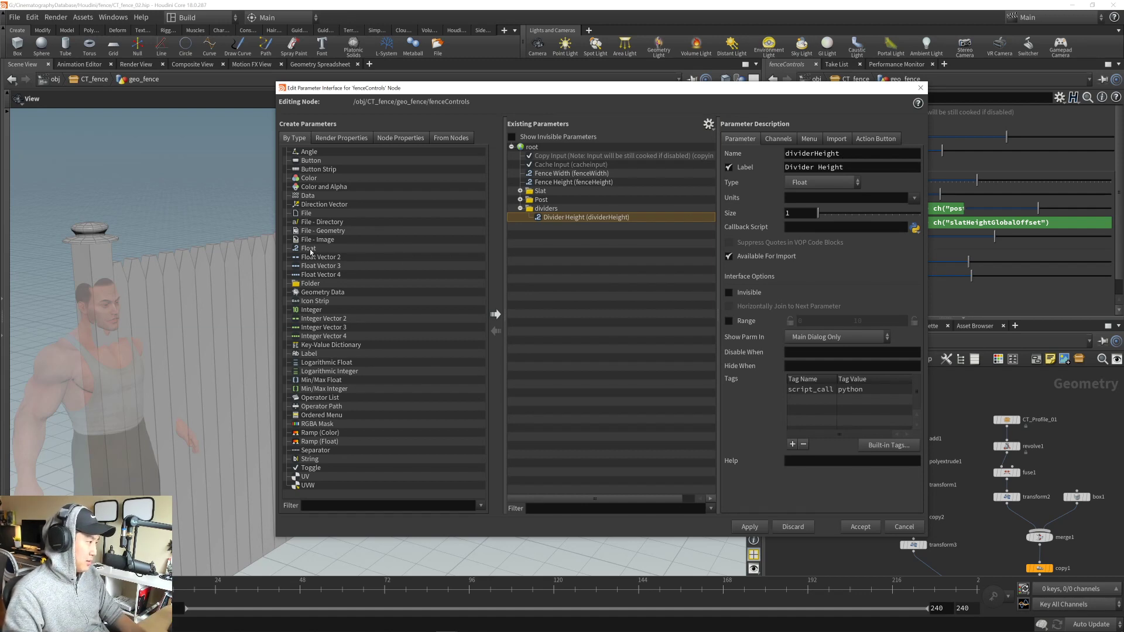
- Add a float parameter below Divider Height, named dividerDepthOffset and labelled Depth Offset
drag(311, 252, 557, 221)
click(852, 153)
double_click(853, 154)
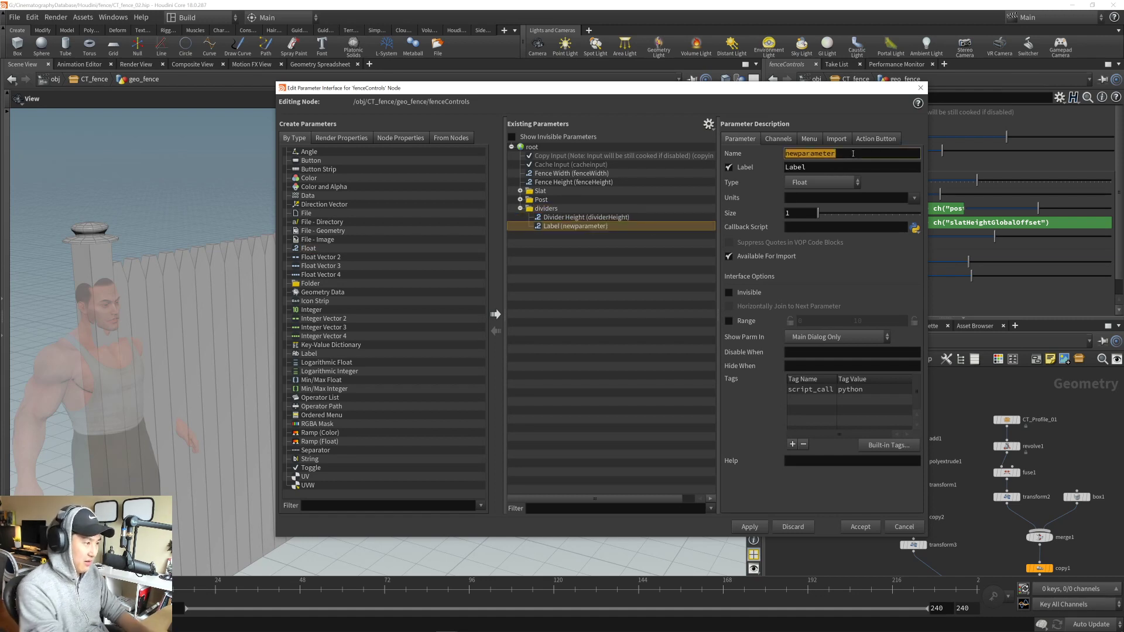
text(divi)
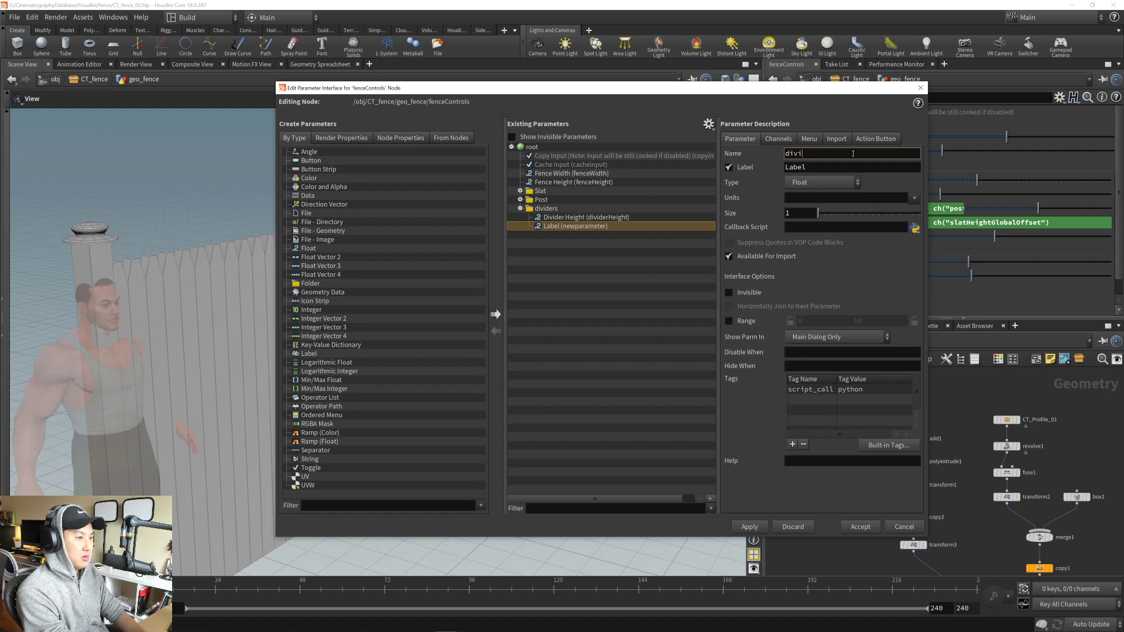
text(derDepthOffset)
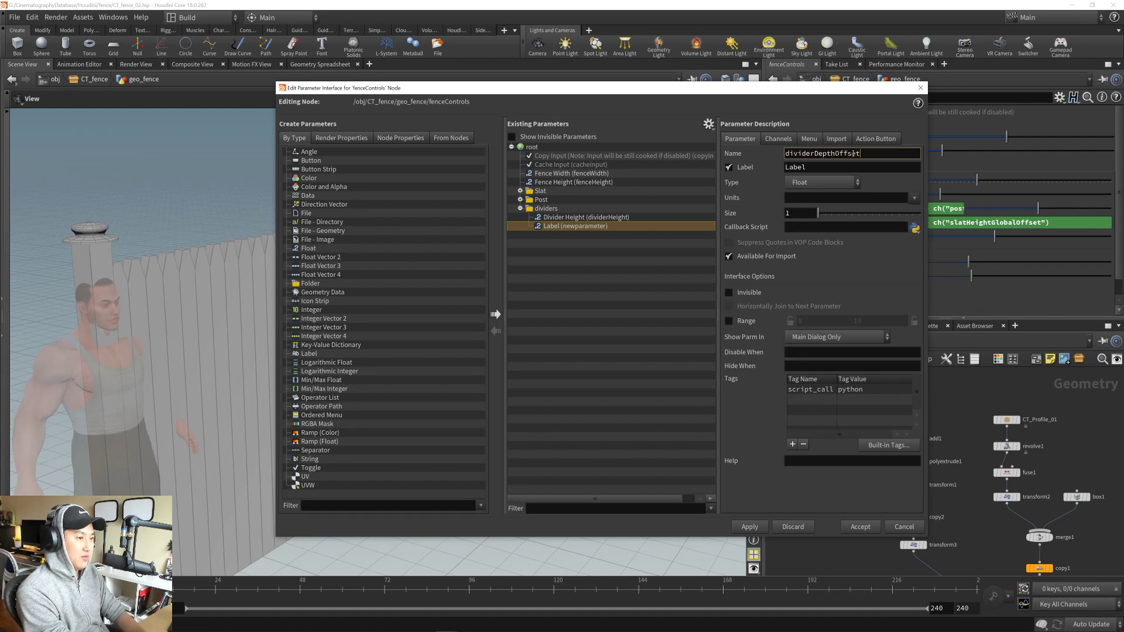
key(Tab)
text(Depth Offset)
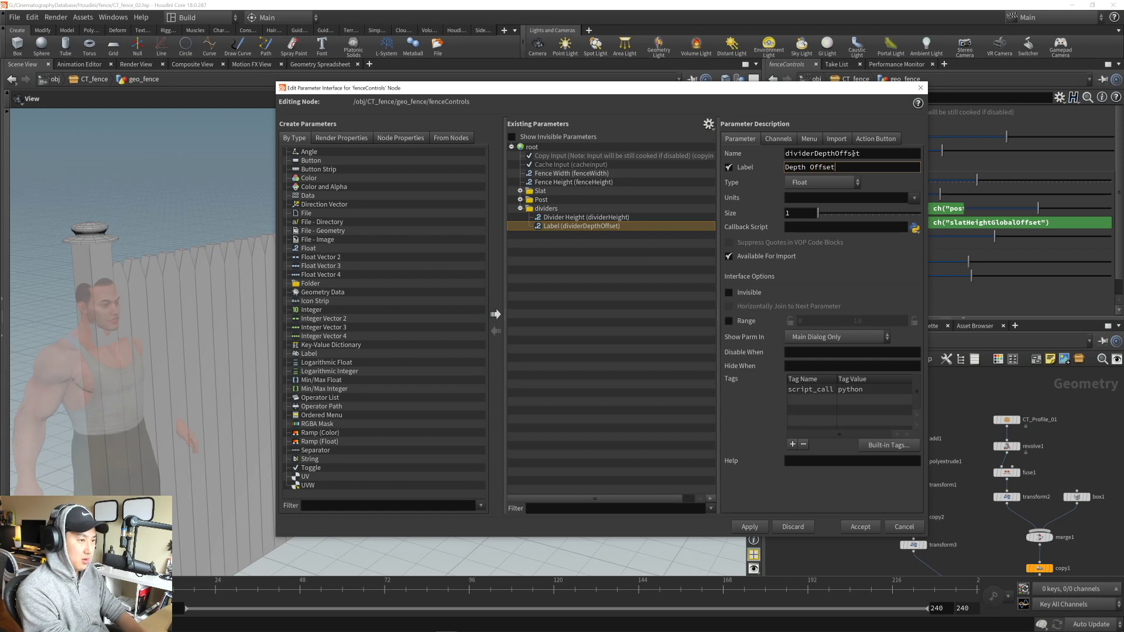
key(Return)
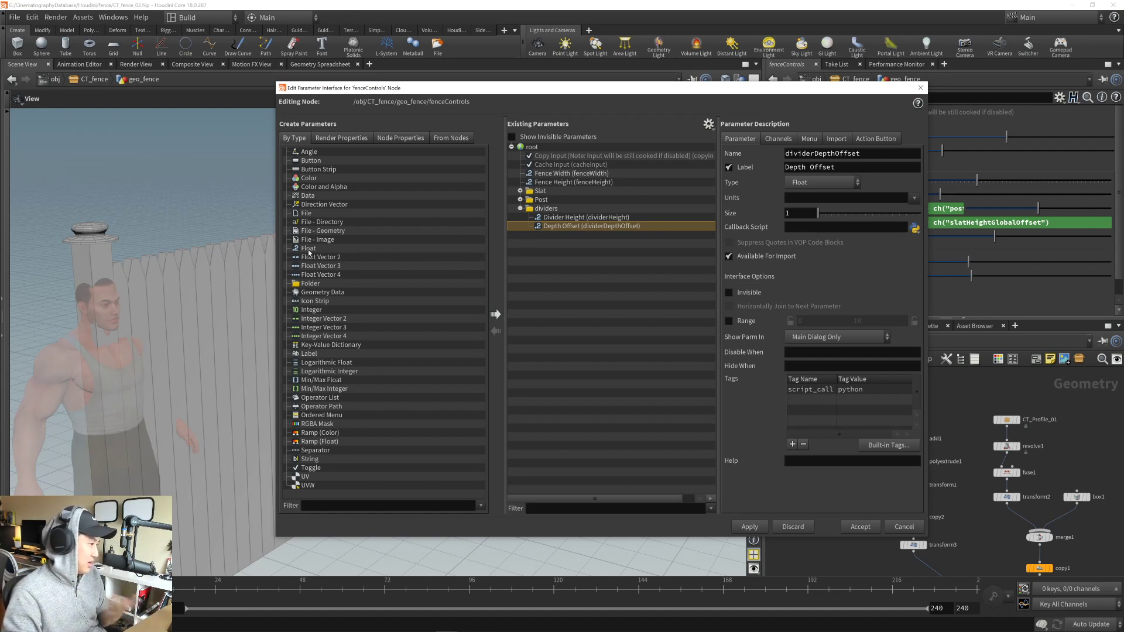
- Add a float parameter below Depth Offset, named dividerPositionOffset and labelled HeightPositionOffset
drag(309, 252, 586, 233)
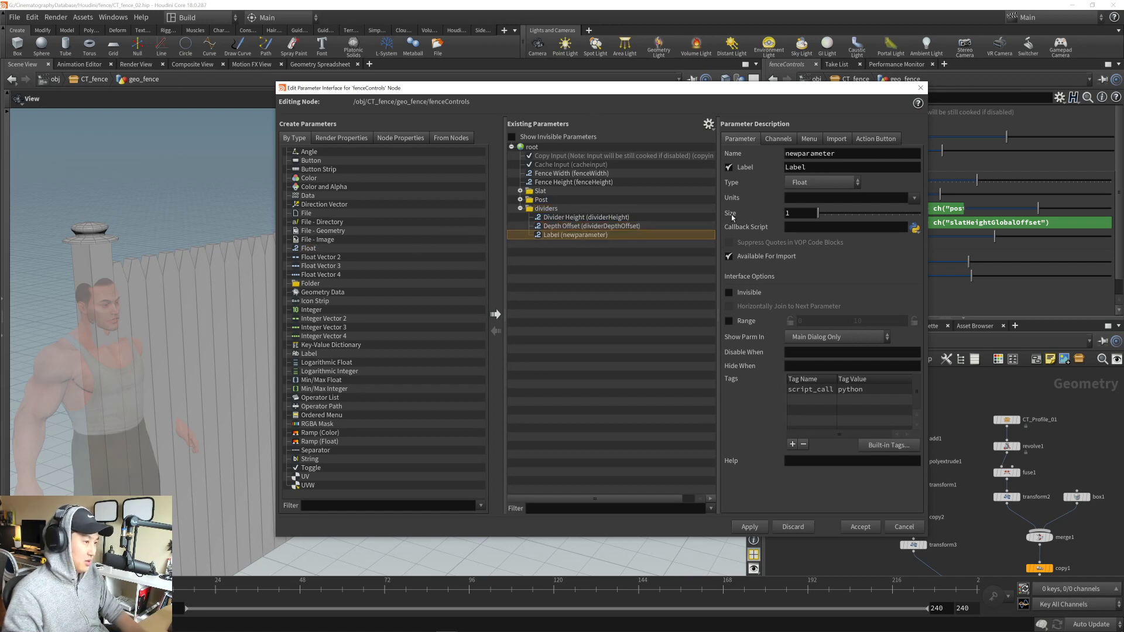
double_click(837, 154)
text(divider)
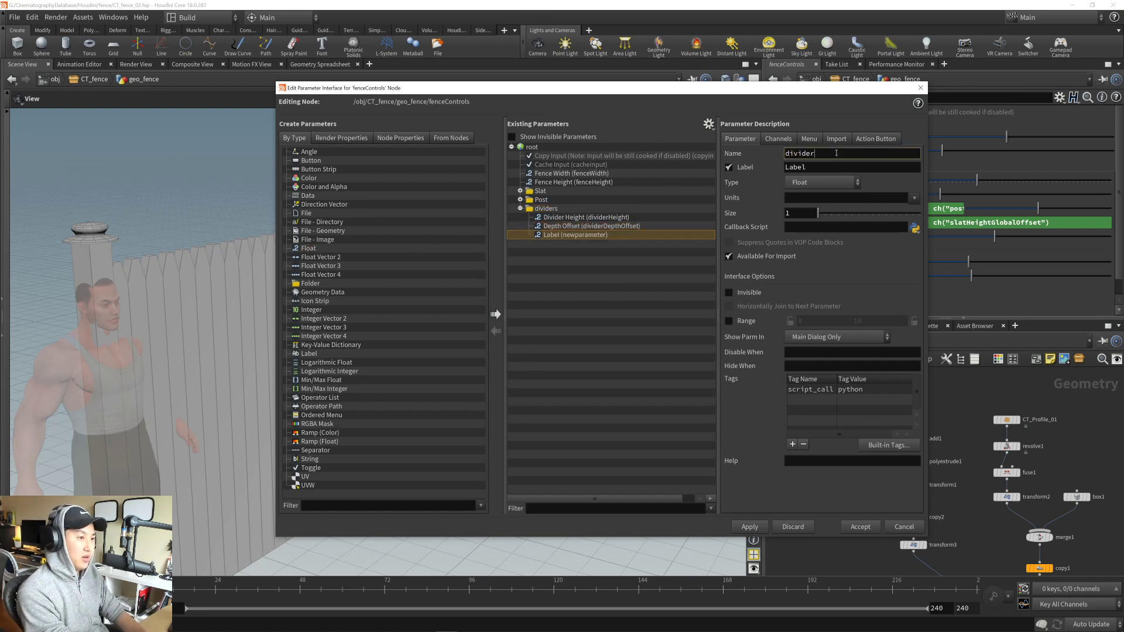
text(PositionOffset)
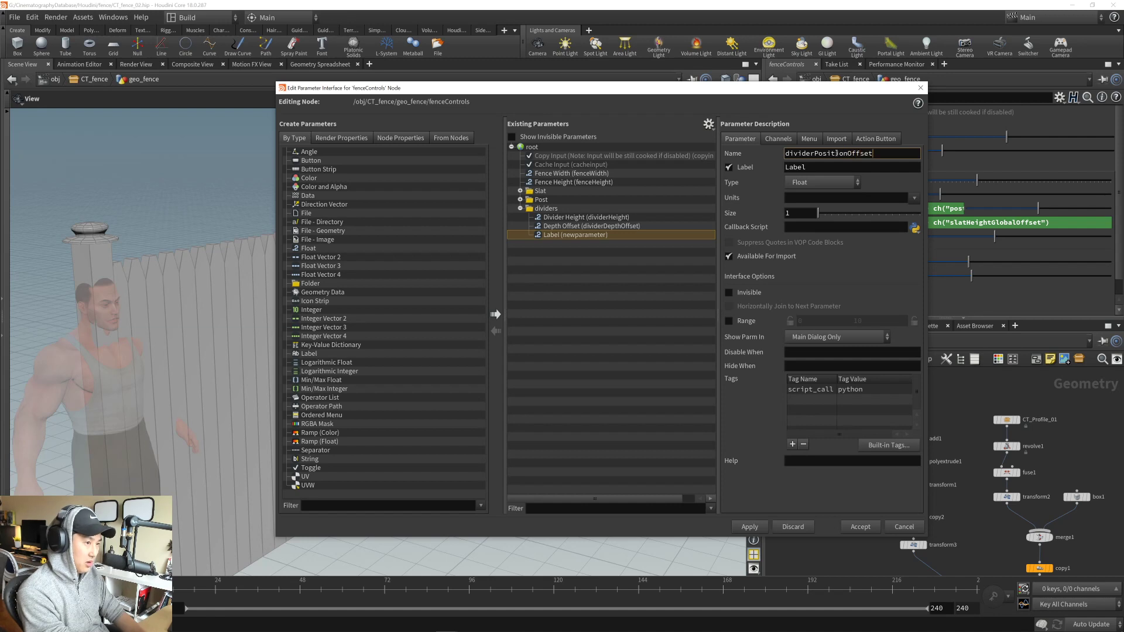
key(Tab)
text(PositionOffset)
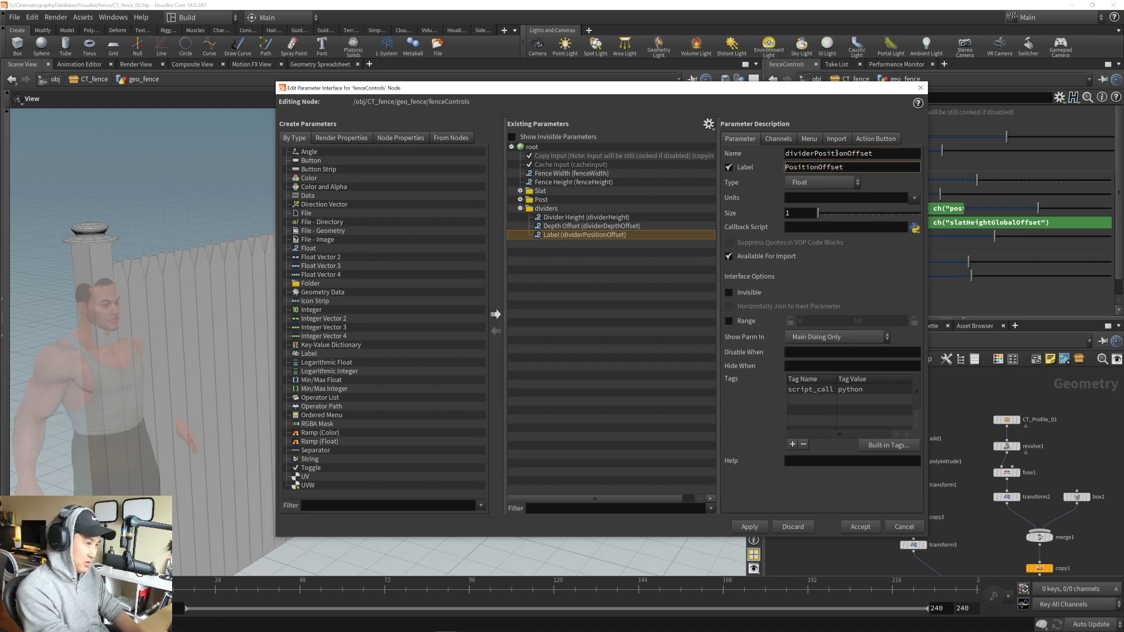
key(Home)
text(Height)
key(Return)
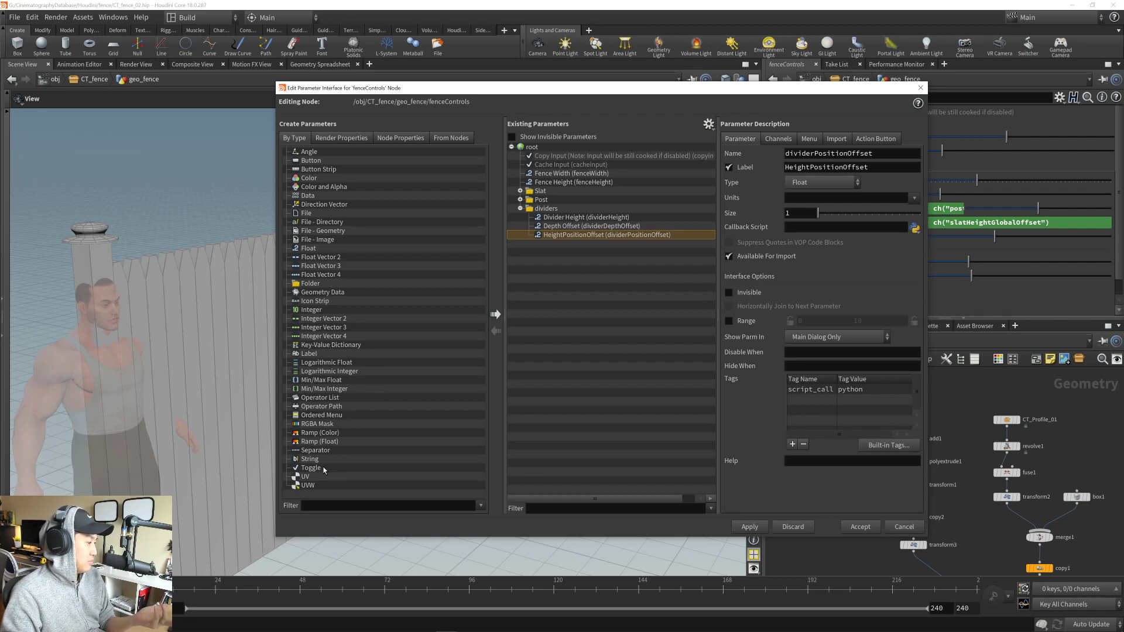
- Add a toggle parameter at the end of the dividers folder and enter toggle as its name
drag(325, 466, 555, 218)
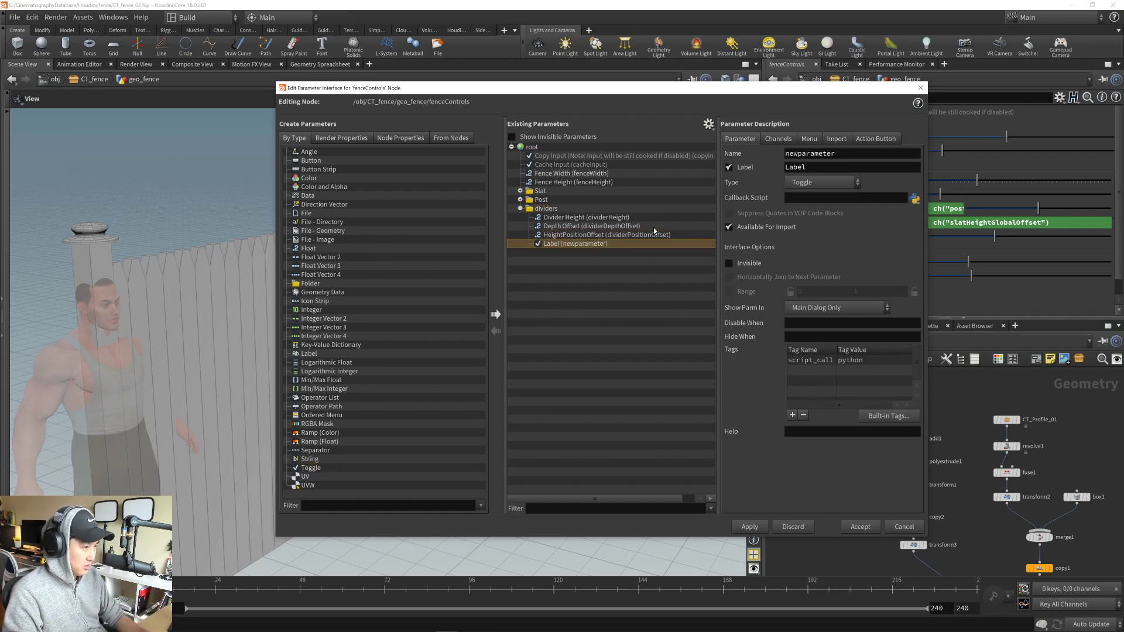
double_click(853, 155)
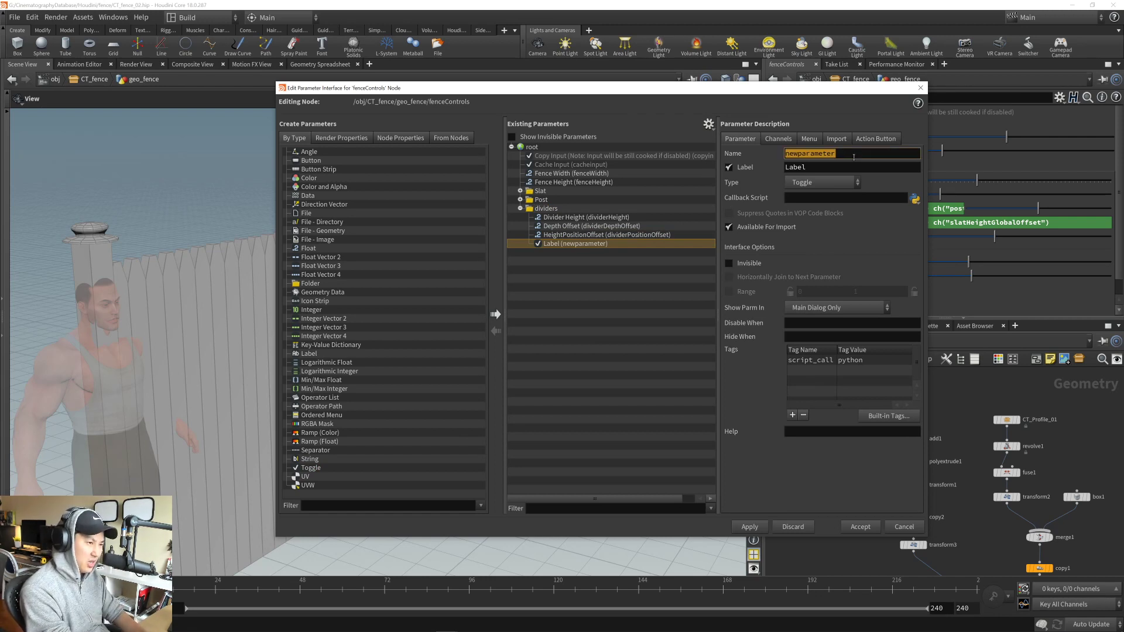
key(BackSpace)
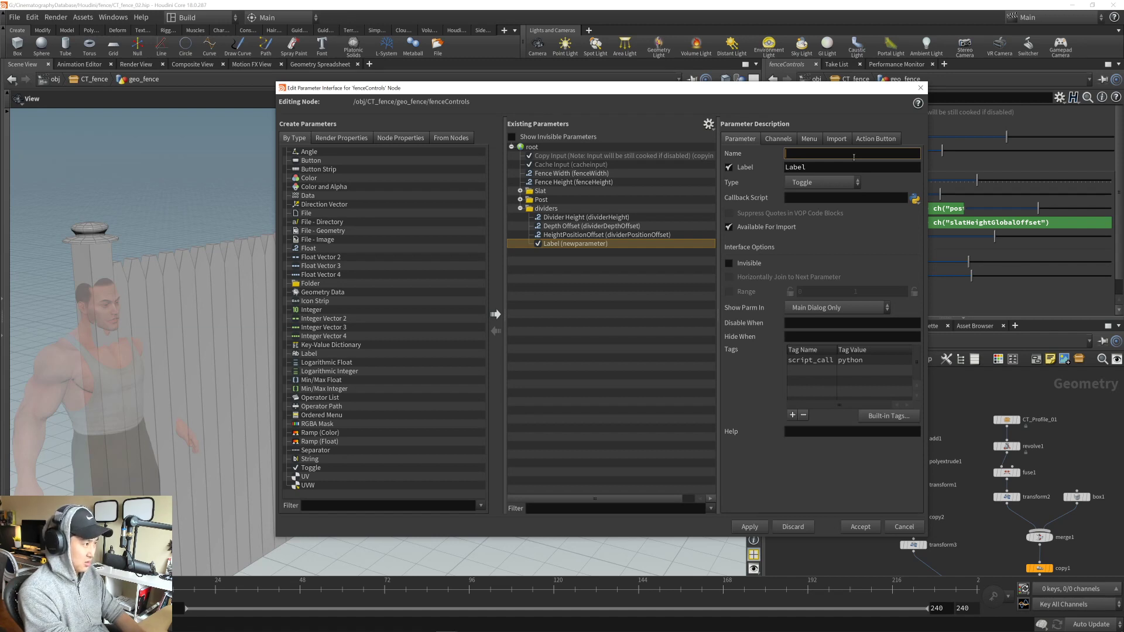
text(toggle)
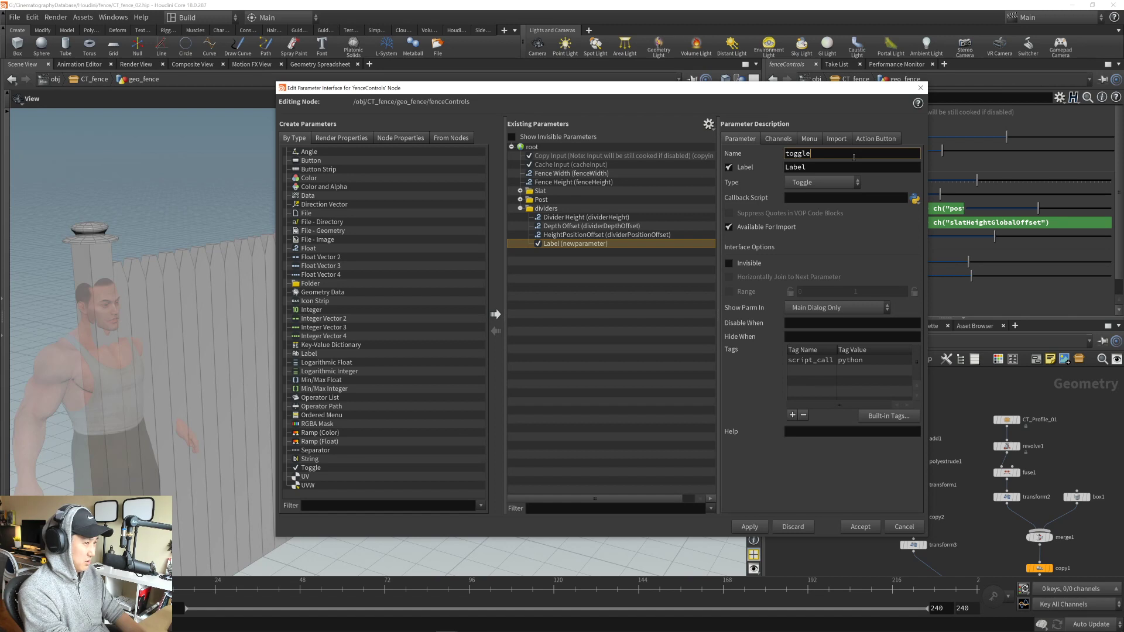
- Name the new toggle parameter in the dividers folder boolMiddleDivider
key(BackSpace)
key(BackSpace)
key(BackSpace)
key(BackSpace)
key(BackSpace)
key(BackSpace)
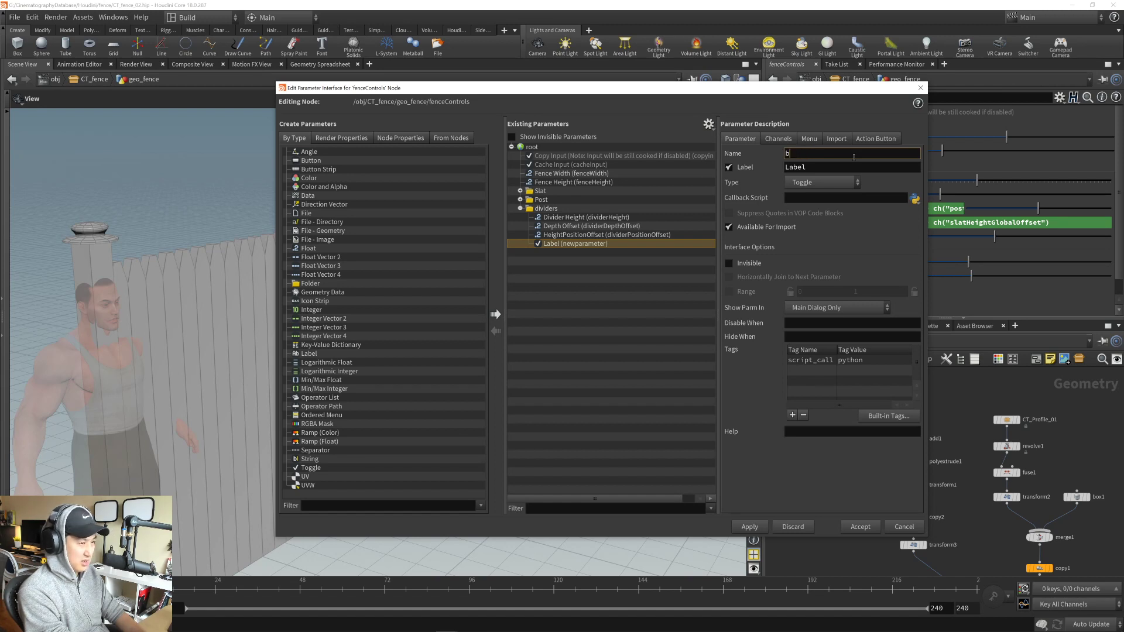
text(boolMiddle)
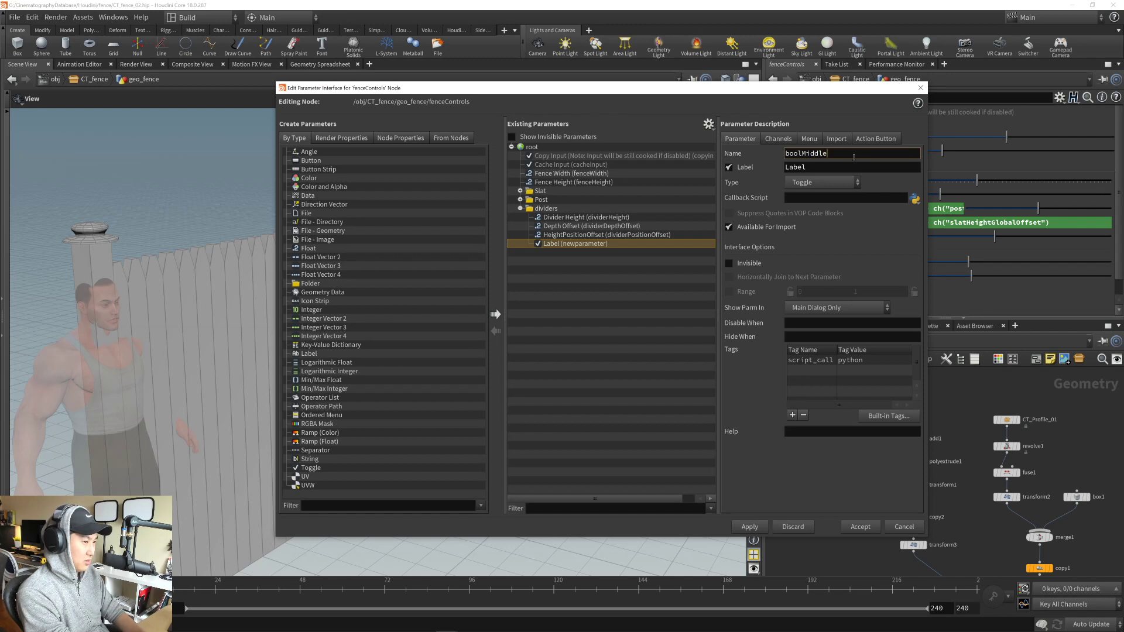
text(Divider)
key(Return)
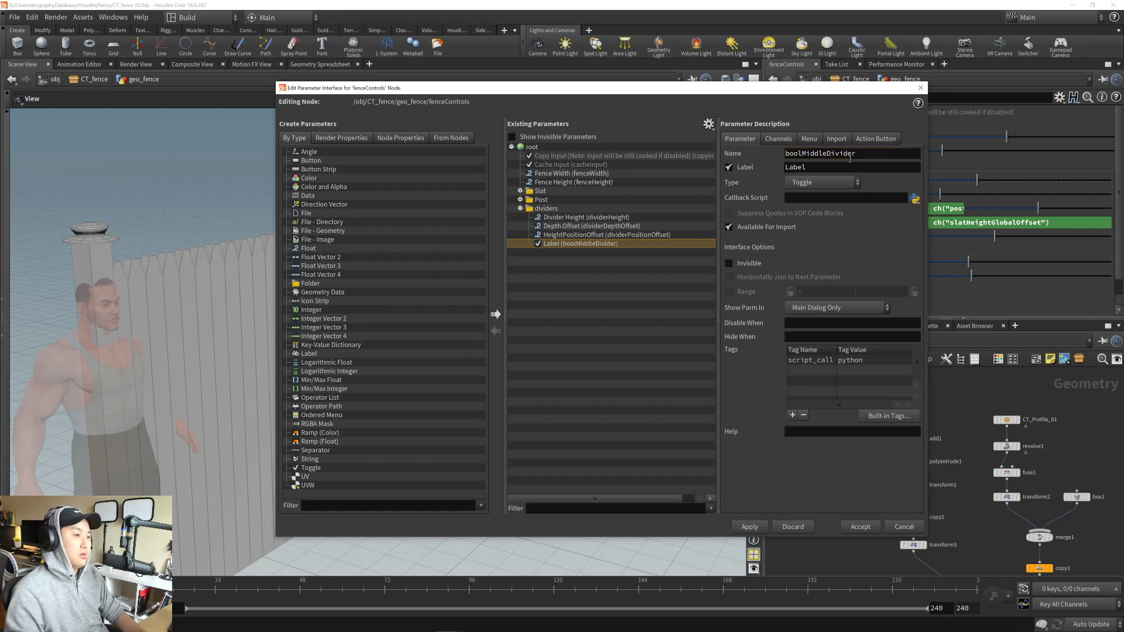
- Label the boolMiddleDivider toggle "Middle Divider", then apply and accept the fenceControls parameter interface changes
double_click(825, 168)
text(Middl)
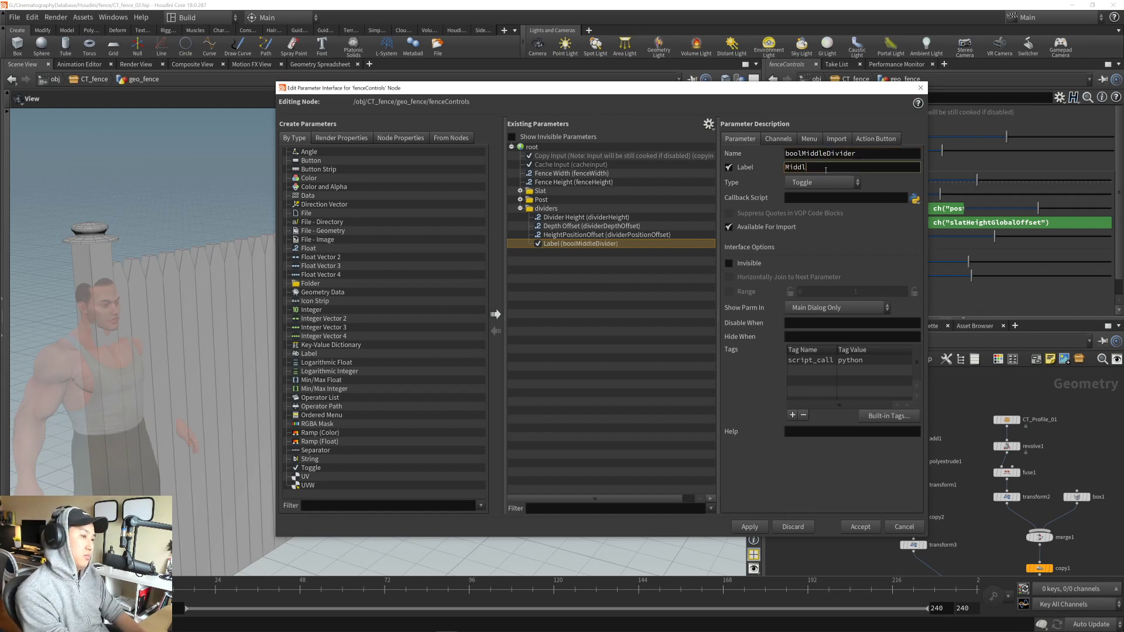
text(e Divider)
key(Return)
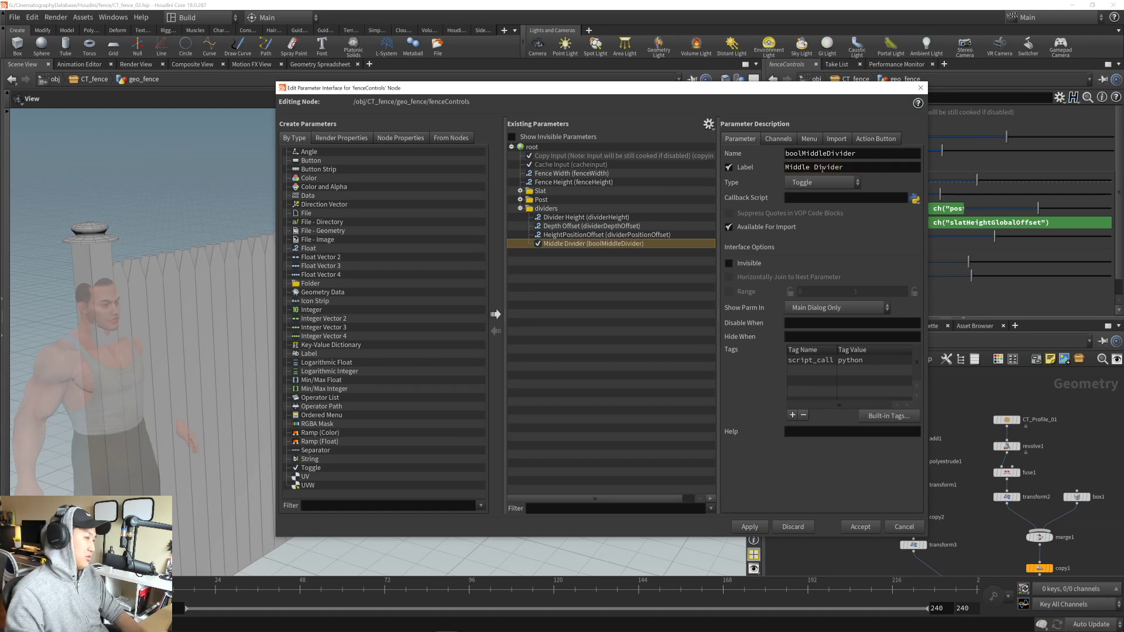
click(754, 529)
click(852, 529)
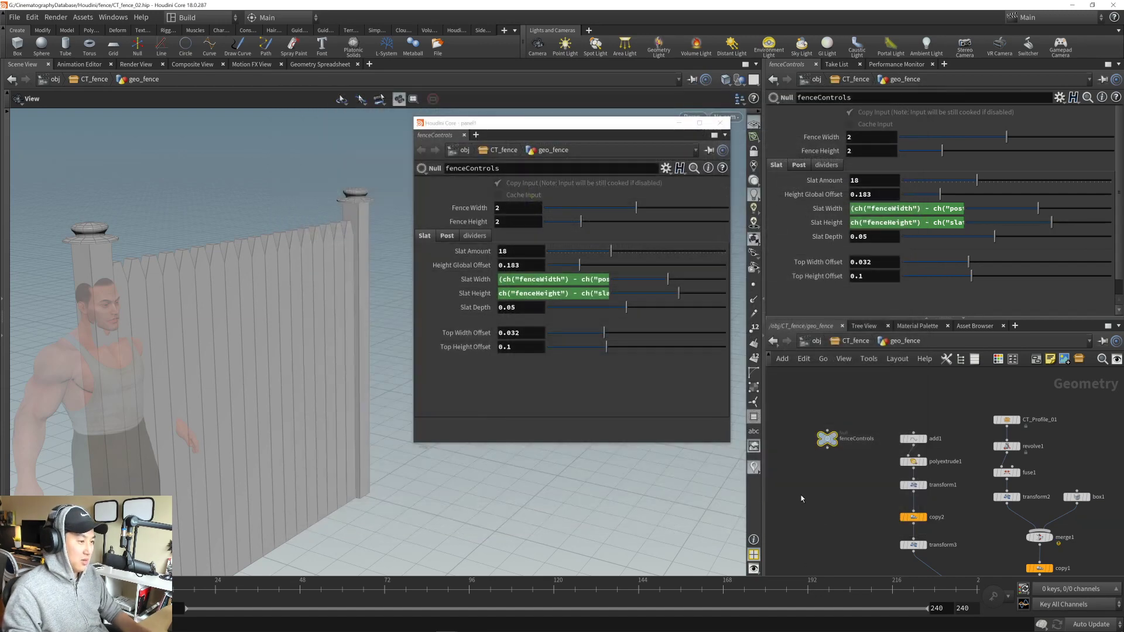
- In the dividers controls, set Divider Height to about 0.57, Depth Offset to about 0.48 and HeightPositionOffset to about 0.53
click(484, 239)
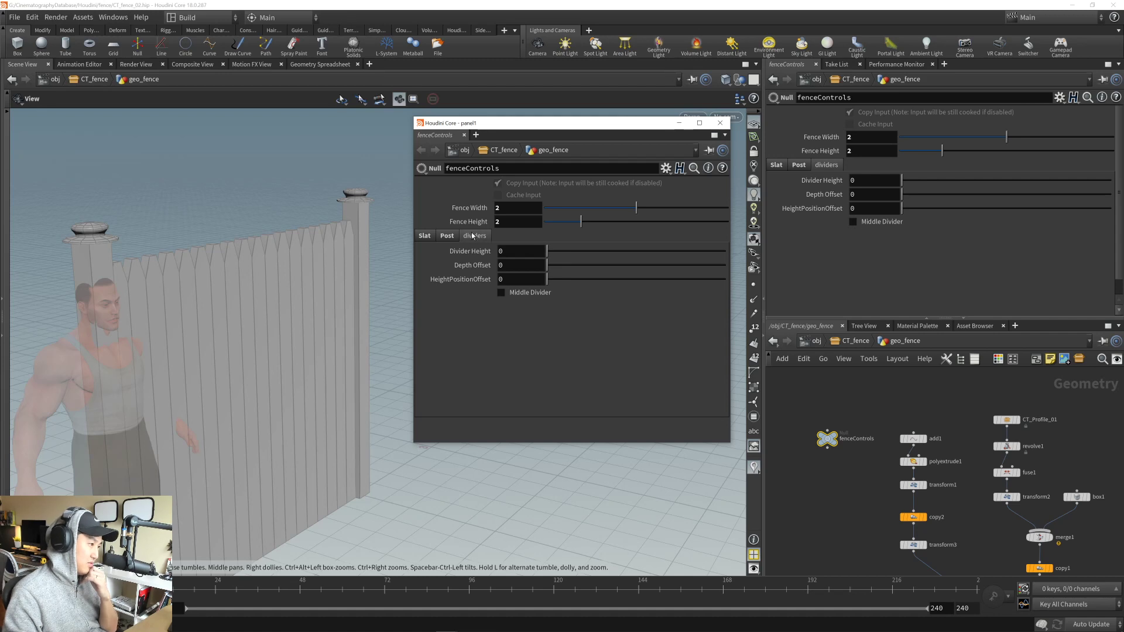
drag(561, 253, 555, 283)
click(524, 253)
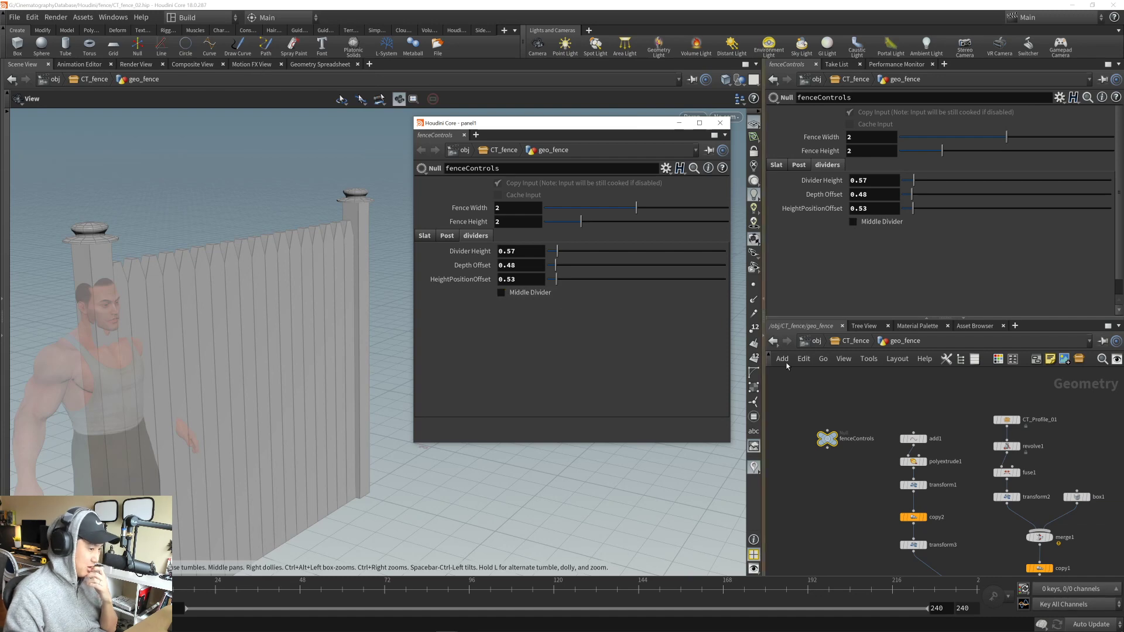
- Add a new Box node in empty network space beside box1 and display it in the viewport
middle_drag(1084, 524, 799, 494)
middle_drag(858, 421, 861, 444)
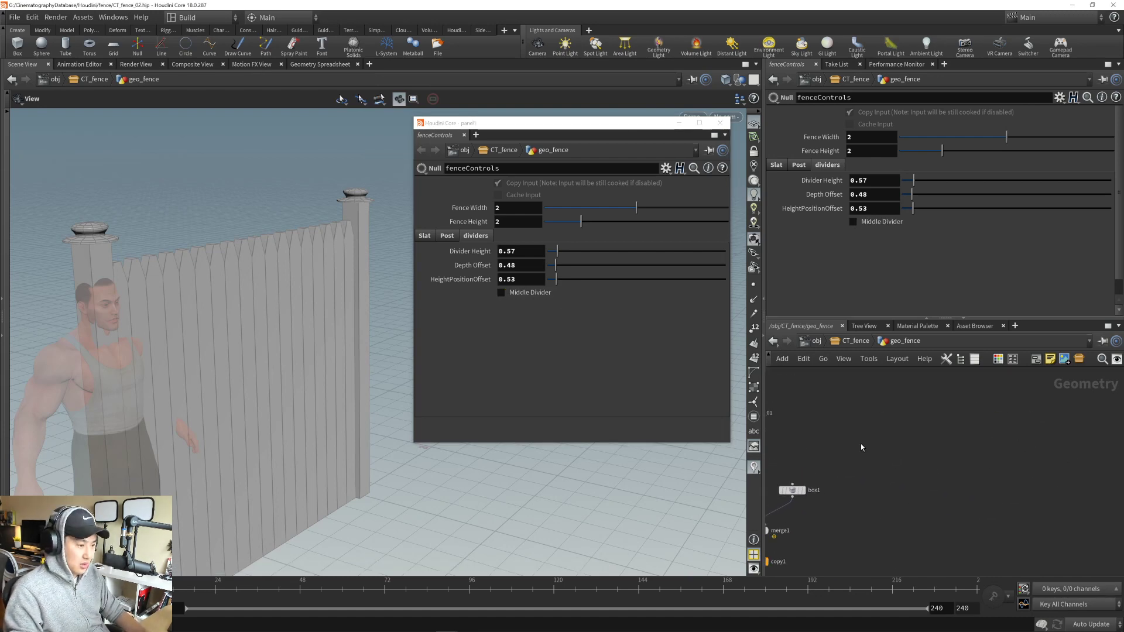
key(Tab)
text(box)
key(Return)
click(861, 440)
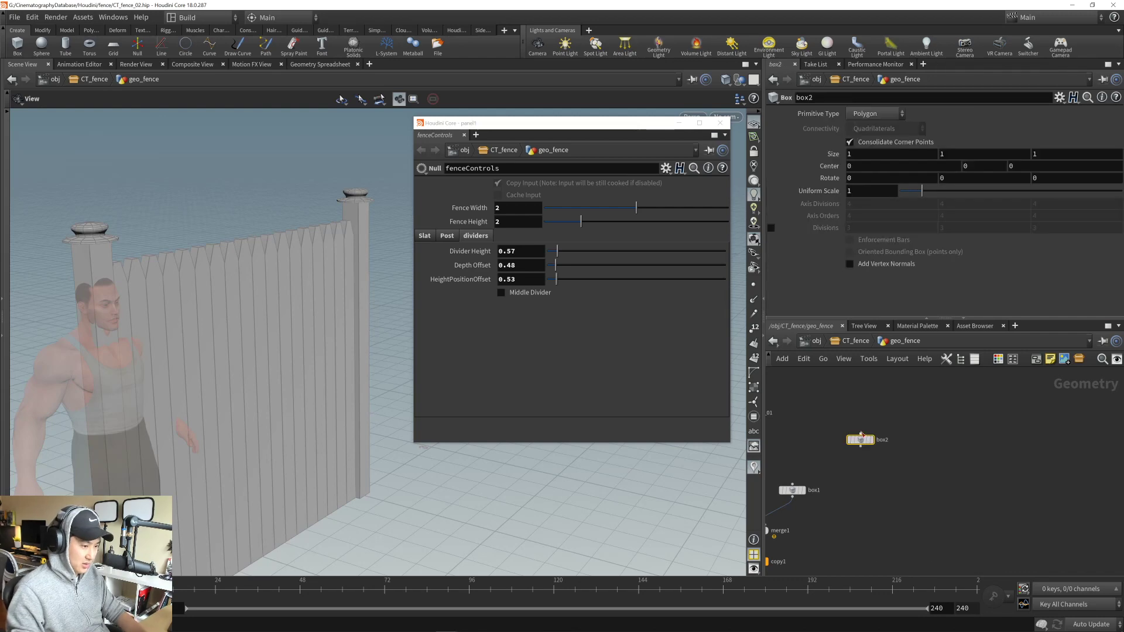
middle_drag(846, 482, 866, 461)
click(893, 419)
right_drag(293, 418, 268, 478)
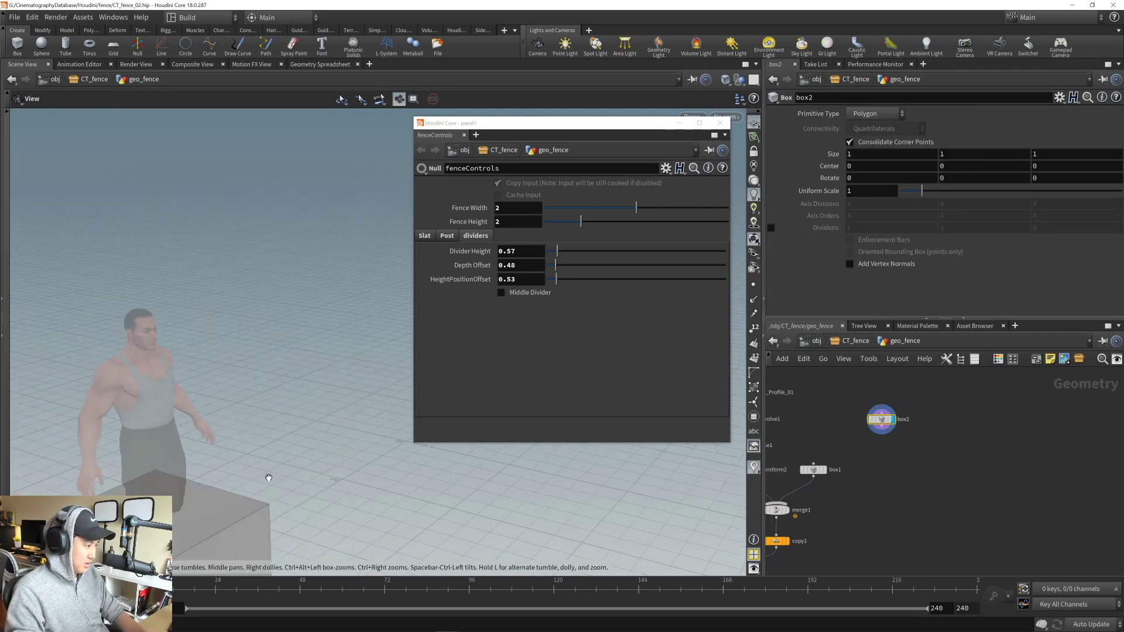
drag(268, 478, 287, 414)
- Turn on the template display of merge2 so the fence shows as a wireframe reference around the new box
middle_drag(941, 548, 1021, 431)
scroll(1021, 431, down, 2)
middle_drag(863, 498, 884, 527)
scroll(879, 526, up, 5)
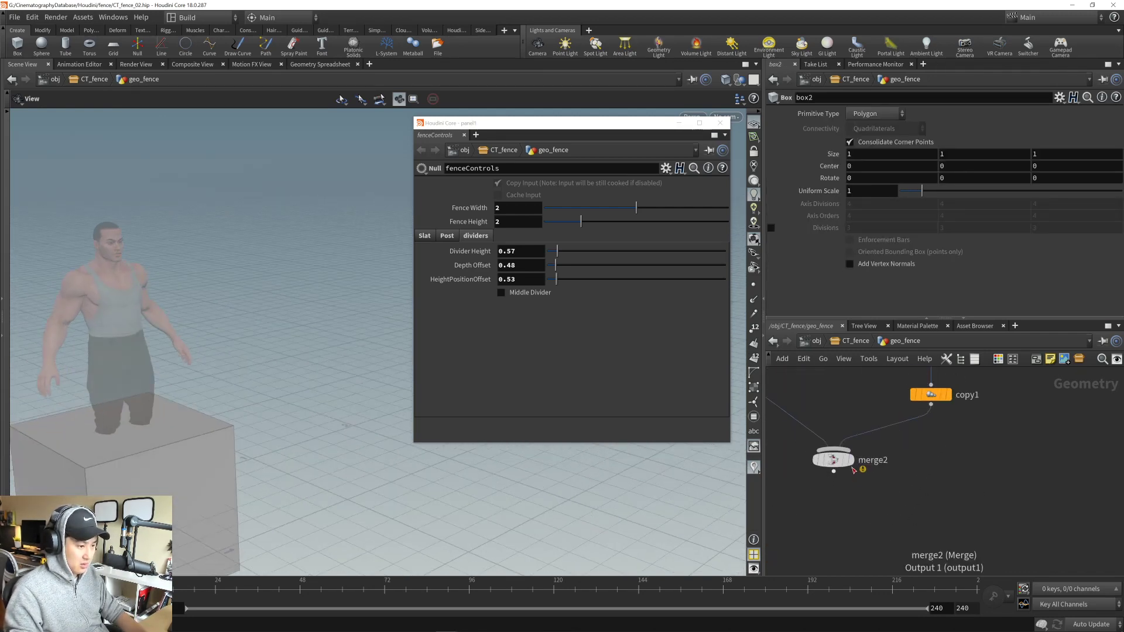
click(861, 477)
scroll(1017, 418, down, 6)
middle_drag(1018, 419, 981, 509)
right_drag(192, 410, 155, 370)
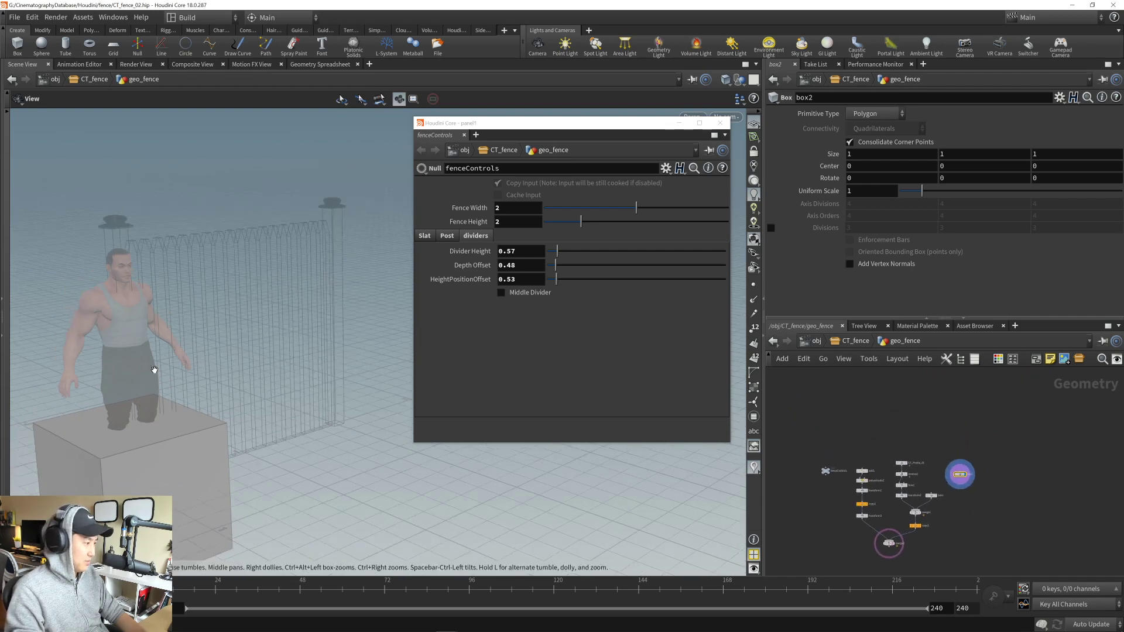
drag(155, 370, 173, 349)
right_drag(173, 349, 353, 346)
drag(354, 346, 271, 389)
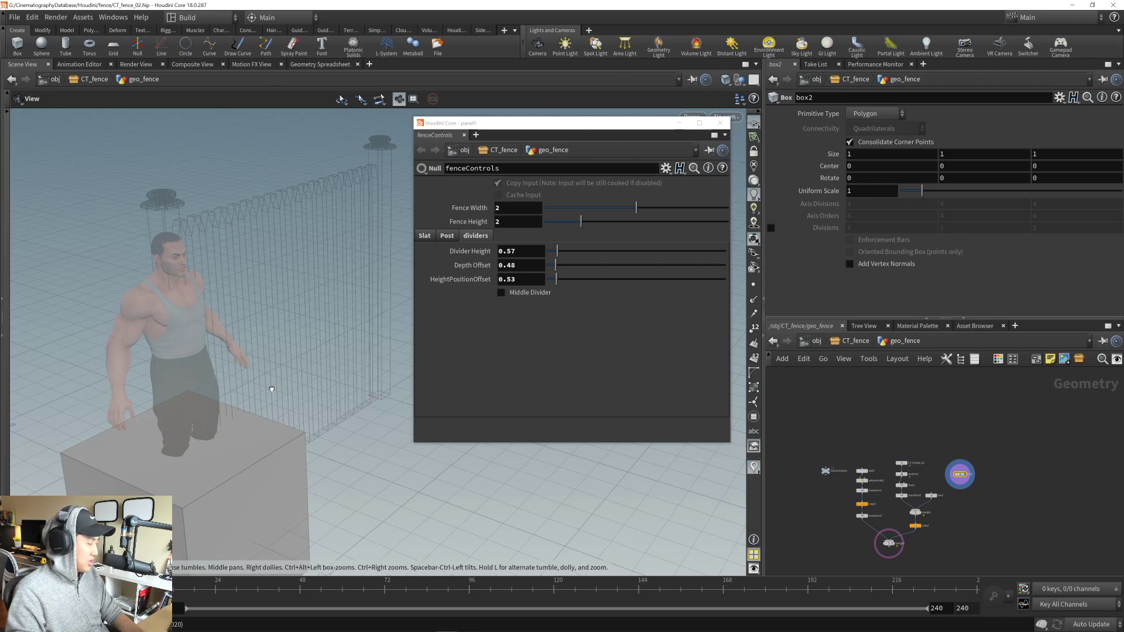
drag(281, 382, 278, 392)
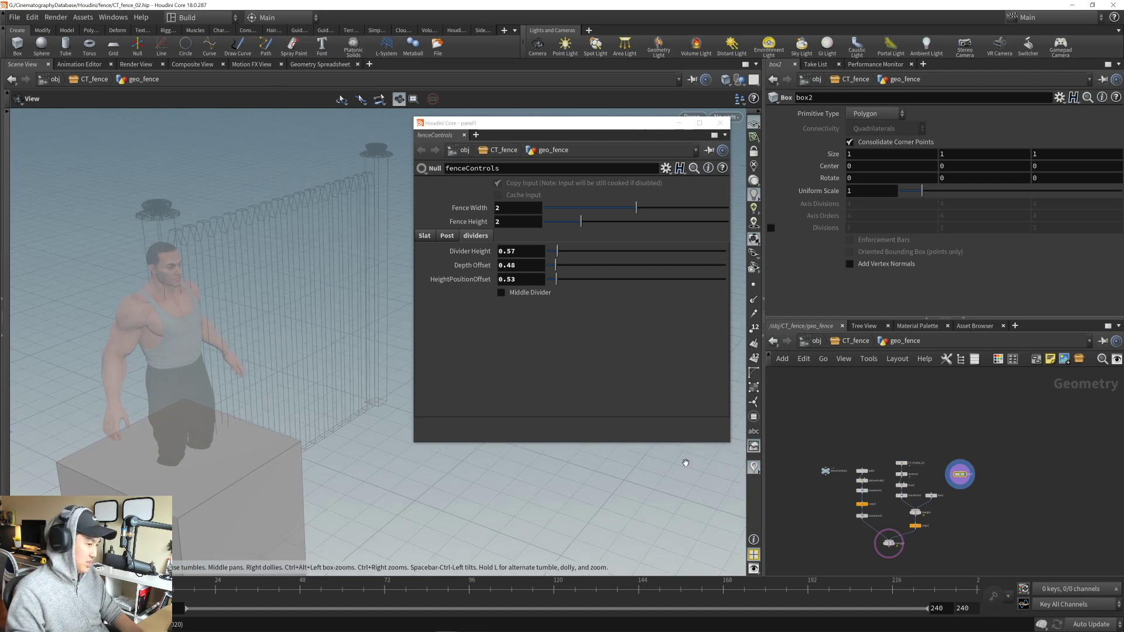
middle_drag(970, 515, 872, 475)
right_drag(872, 475, 956, 469)
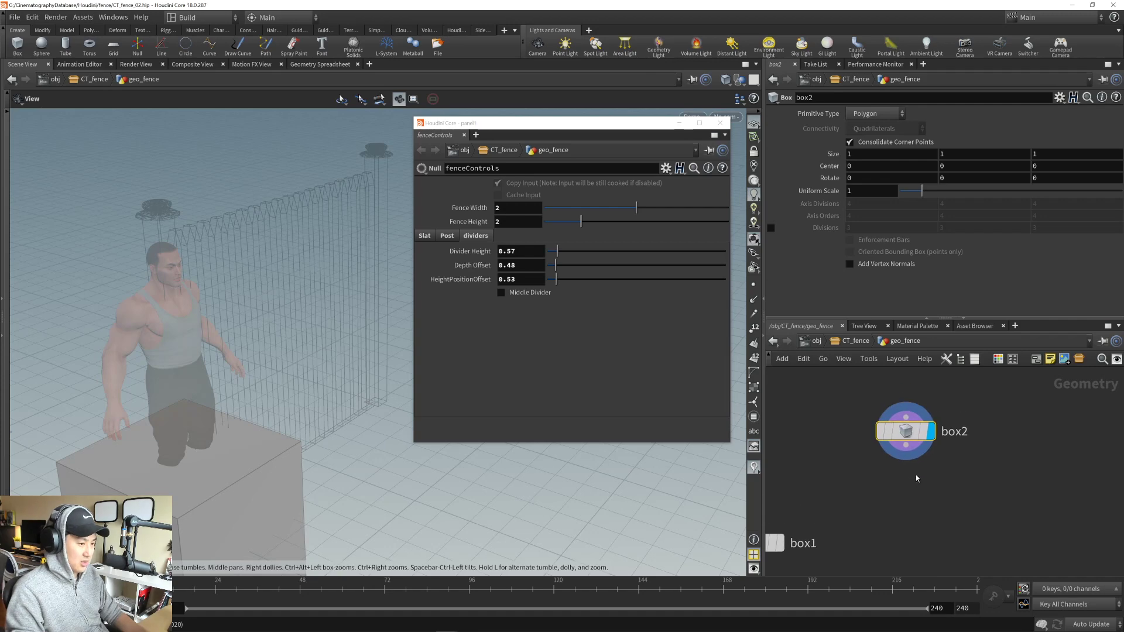
key(Tab)
text(tran)
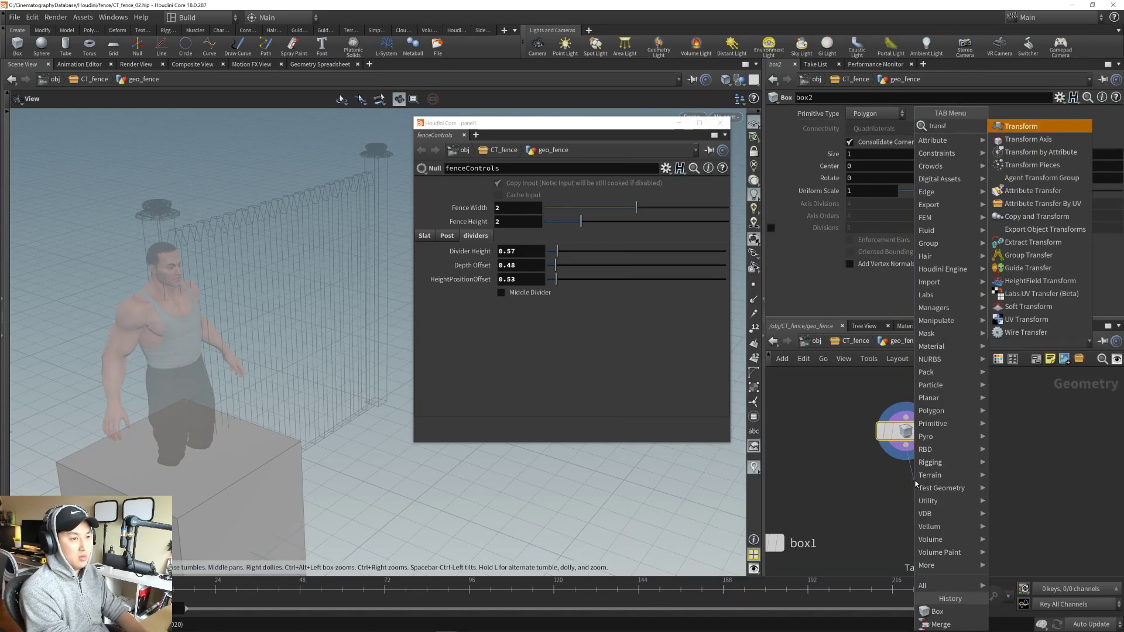
key(Return)
click(909, 491)
drag(909, 490, 903, 490)
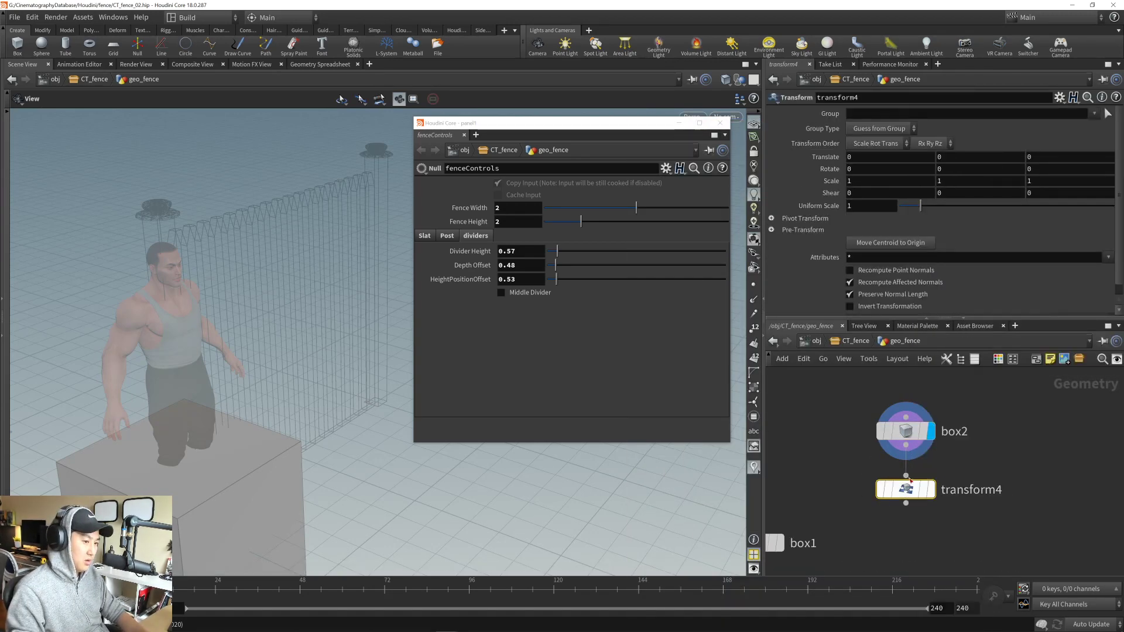
click(909, 431)
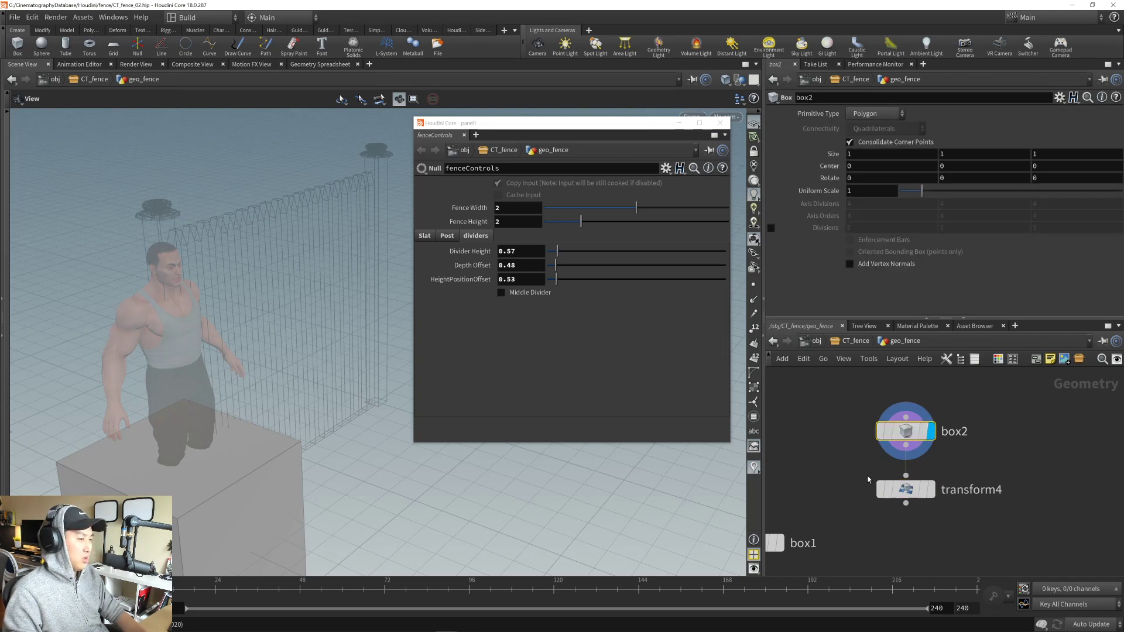
click(906, 489)
key(Delete)
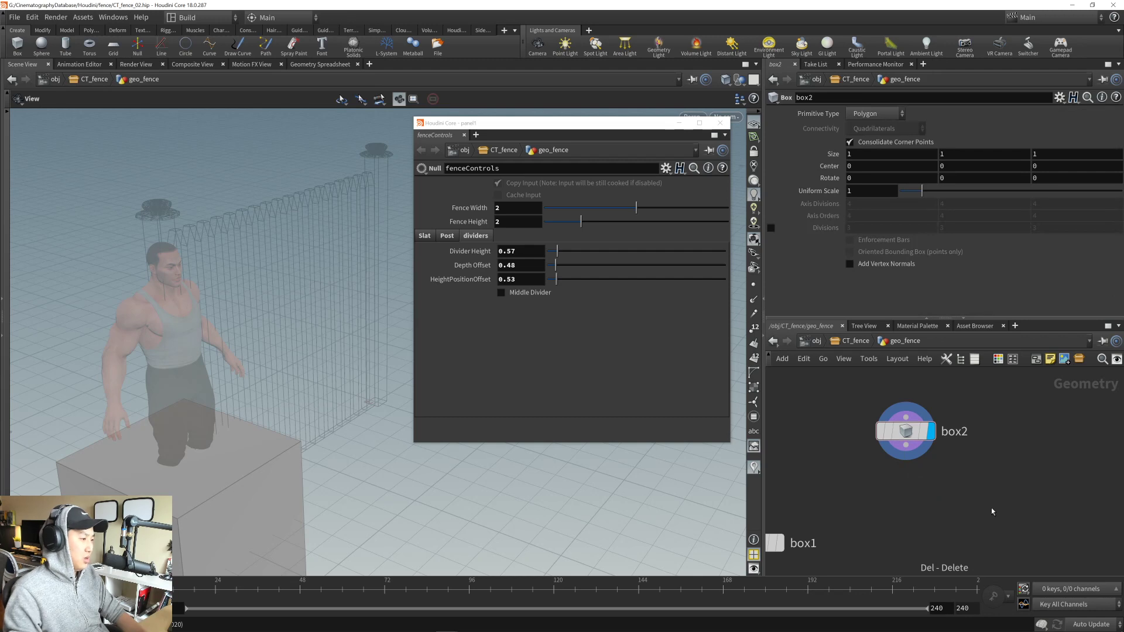
- Link box2's X size to the Fence Width parameter of fenceControls with a relative reference
drag(842, 402, 924, 461)
middle_drag(860, 383, 860, 389)
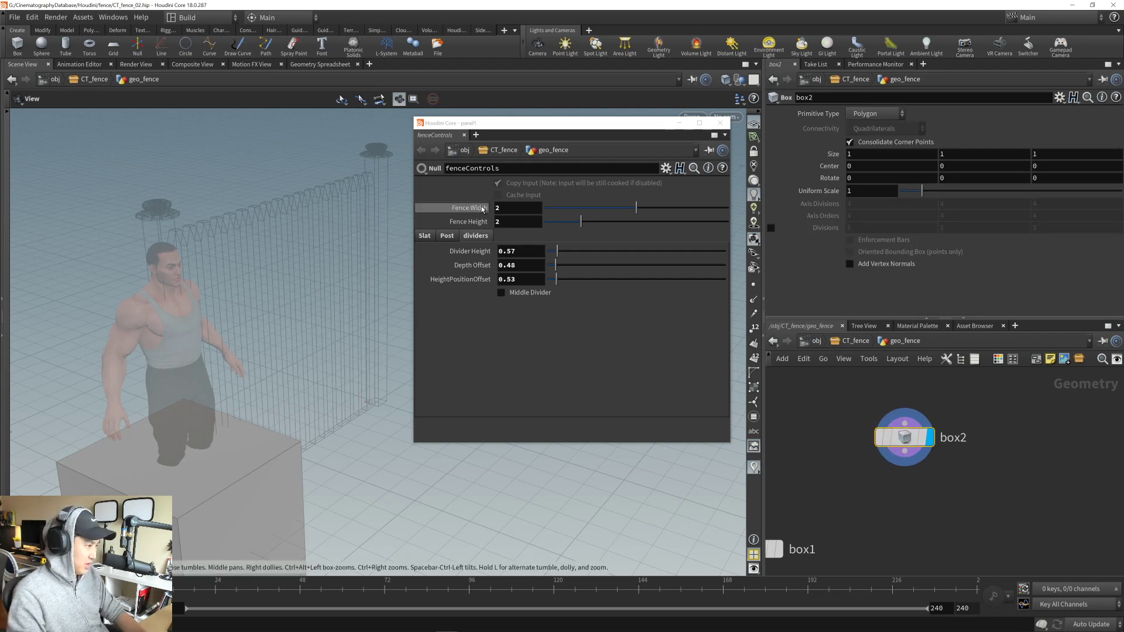
right_click(507, 207)
click(555, 289)
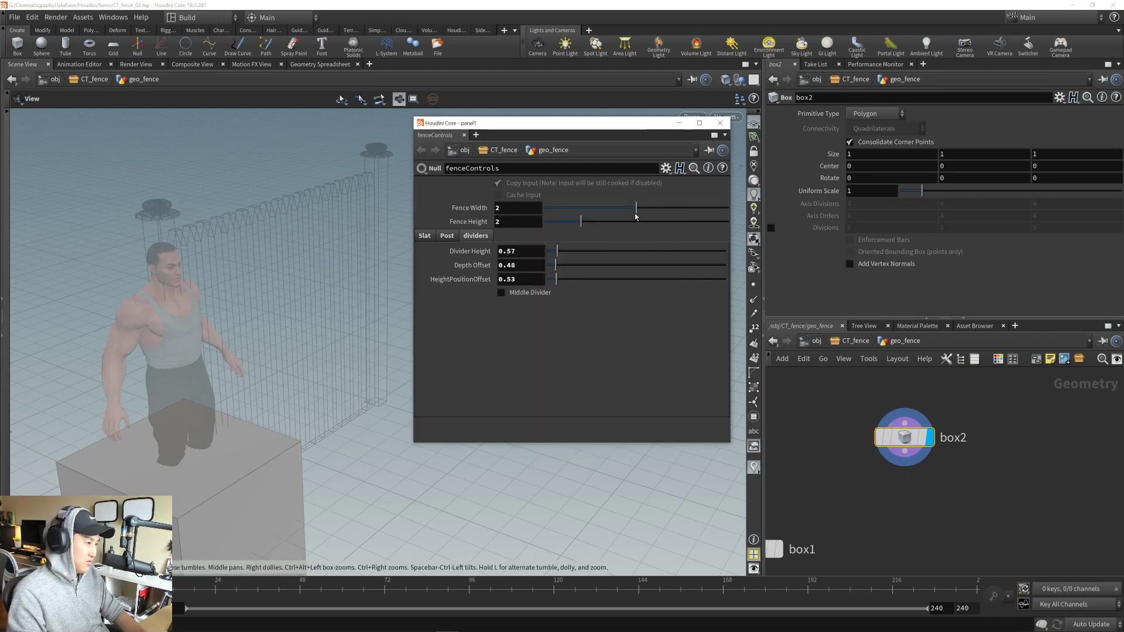
right_click(873, 155)
click(910, 277)
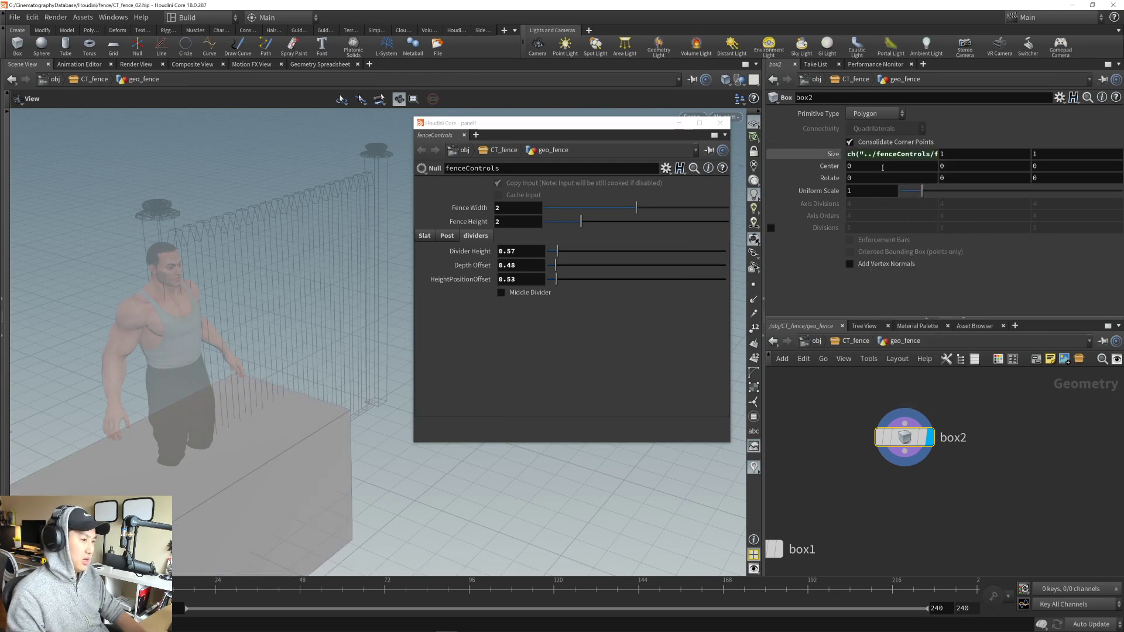
- Drive box2's X center from the Fence Width reference so the box sits between the two fence posts
right_click(883, 168)
click(907, 289)
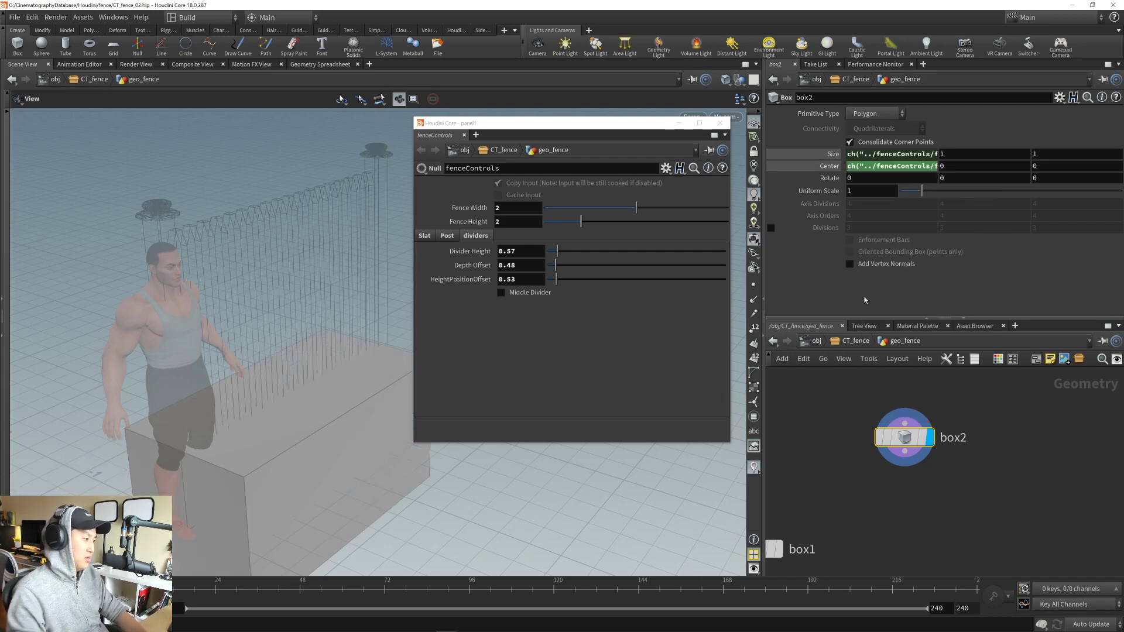
drag(287, 388, 140, 374)
middle_drag(238, 409, 294, 415)
mouse_move(294, 415)
right_down()
mouse_move(234, 403)
mouse_move(244, 381)
mouse_move(274, 414)
right_up()
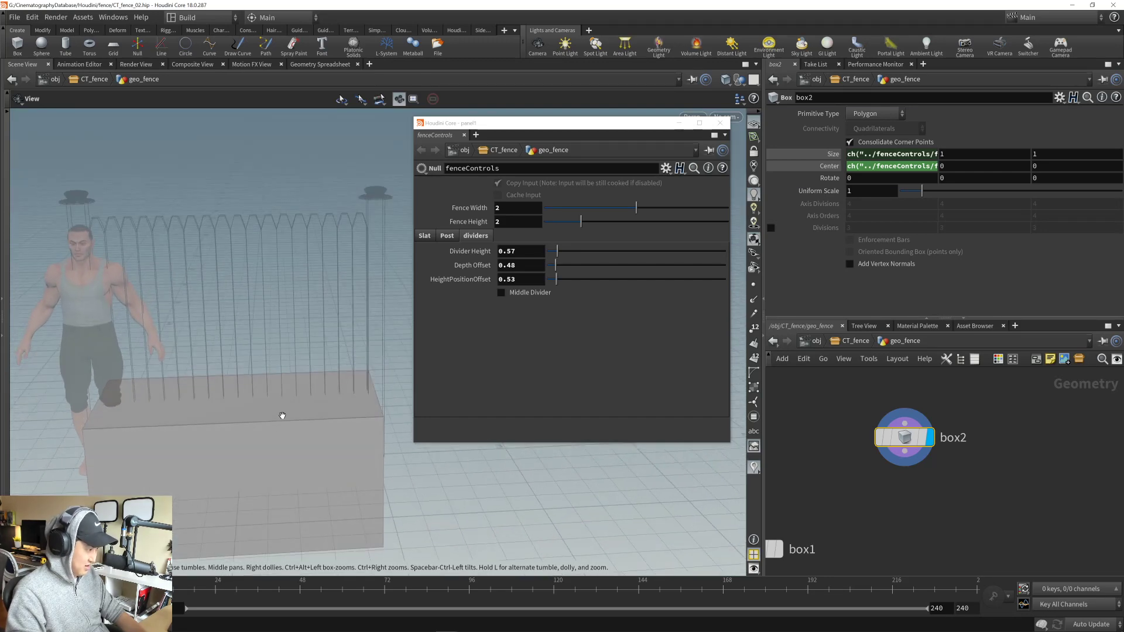
drag(283, 407, 314, 385)
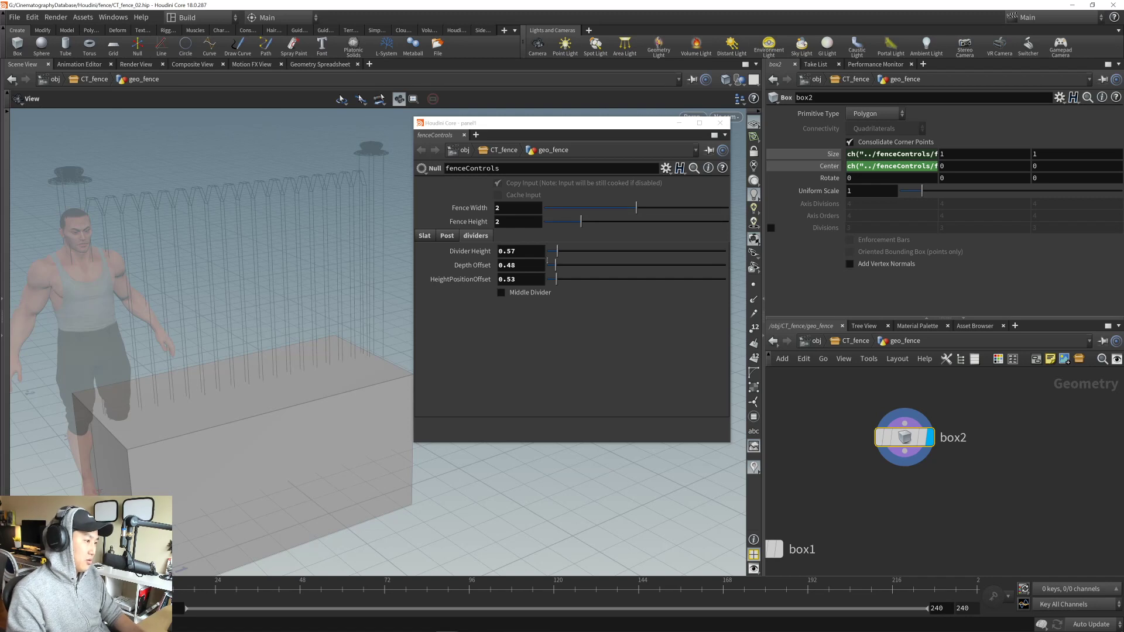
- Link box2's Y size to Divider Height with a relative reference and reduce Divider Height to about 0.16
right_click(525, 252)
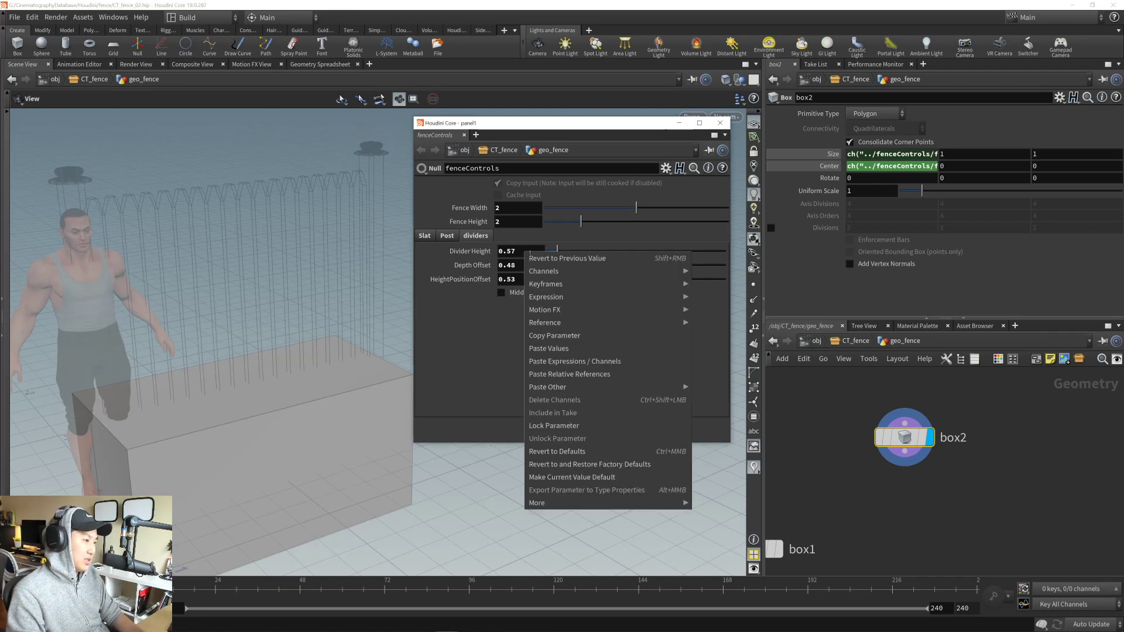
click(561, 334)
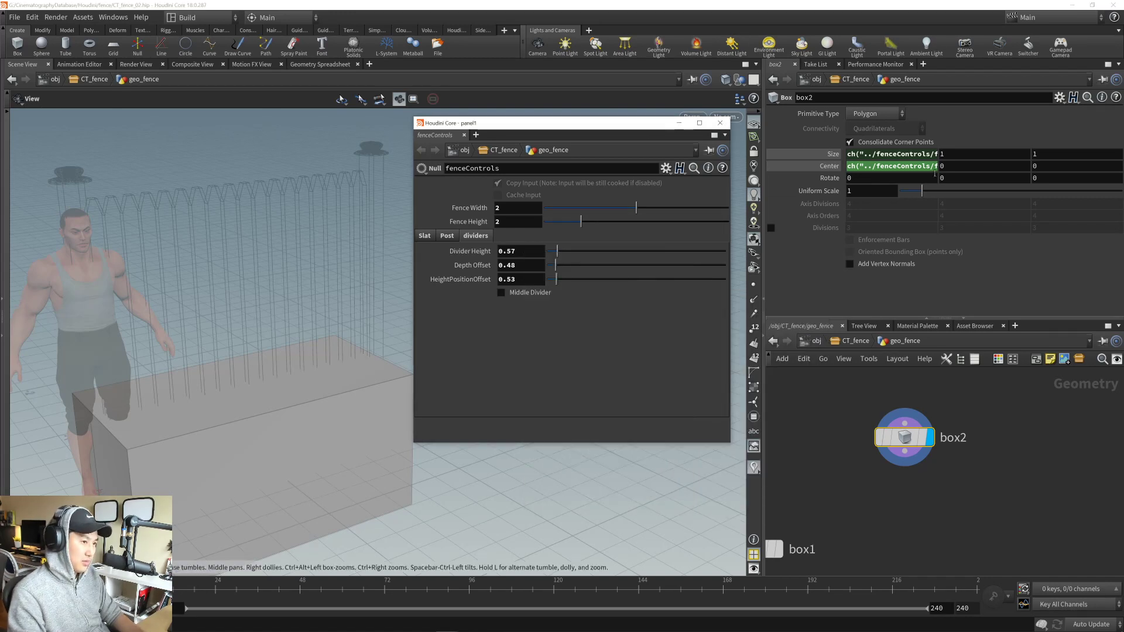
right_click(944, 154)
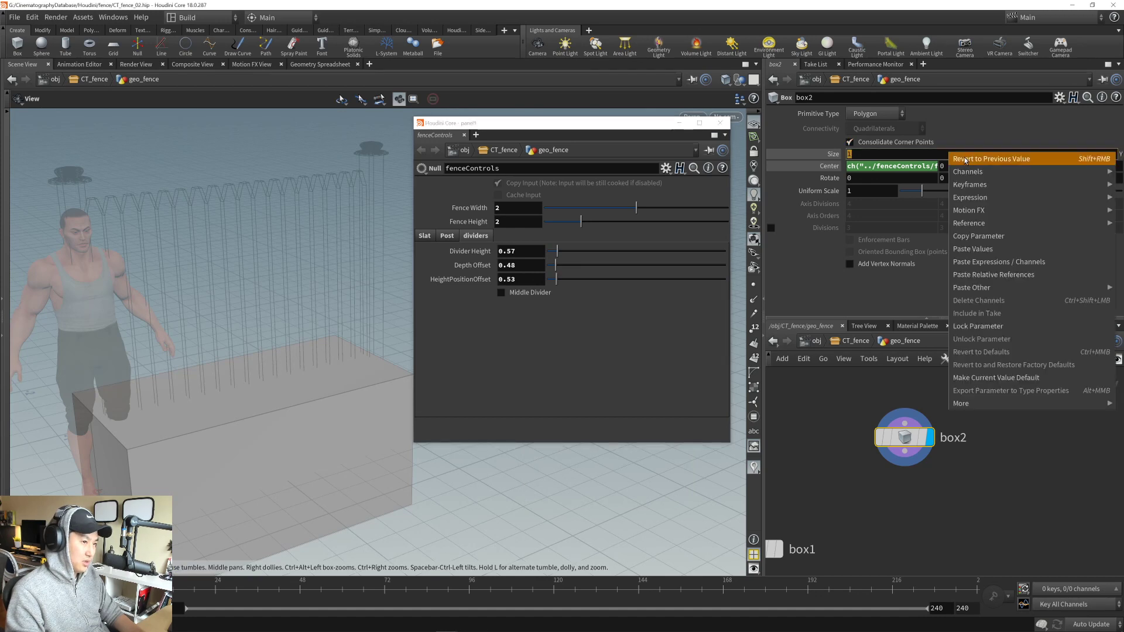
click(995, 273)
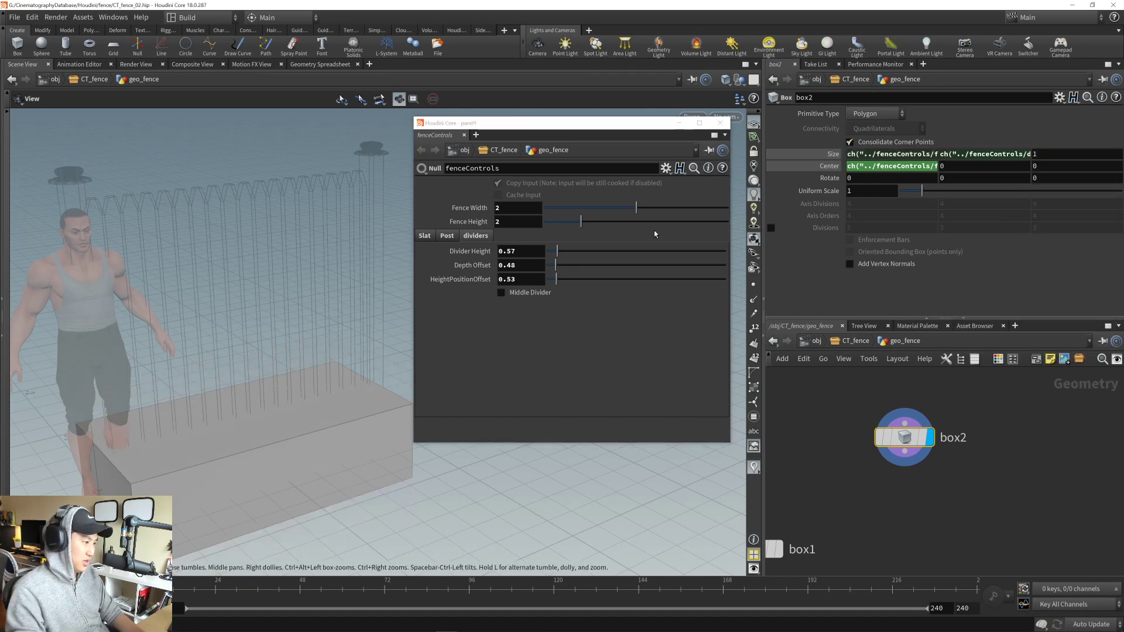
drag(553, 255, 551, 256)
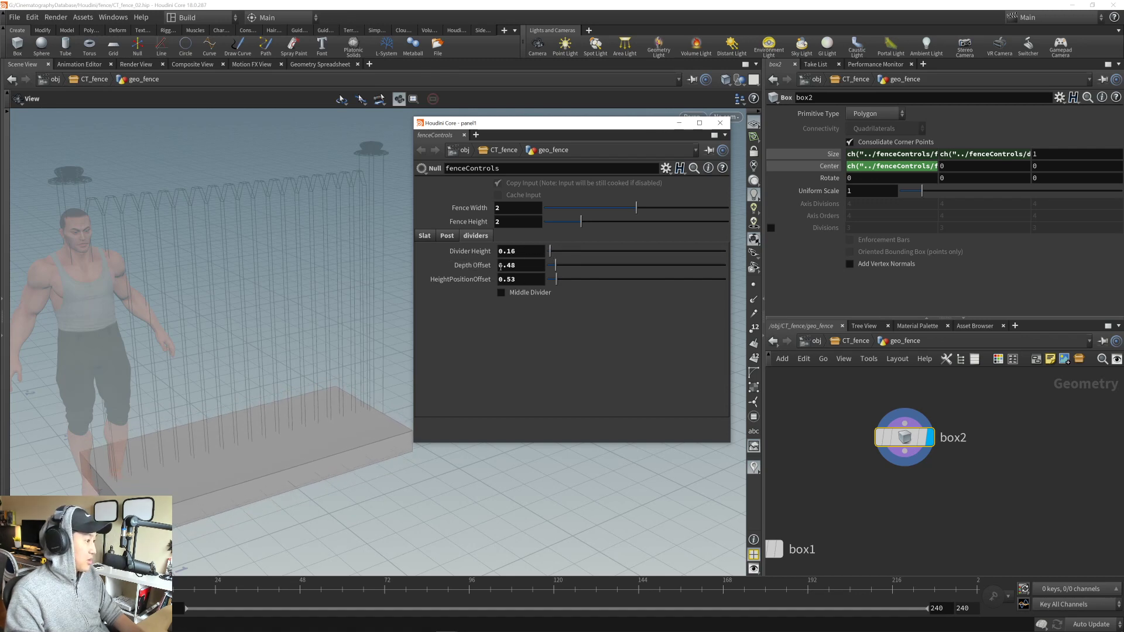
- Link box2's Z size to the Post Width parameter of fenceControls with a relative reference
click(448, 237)
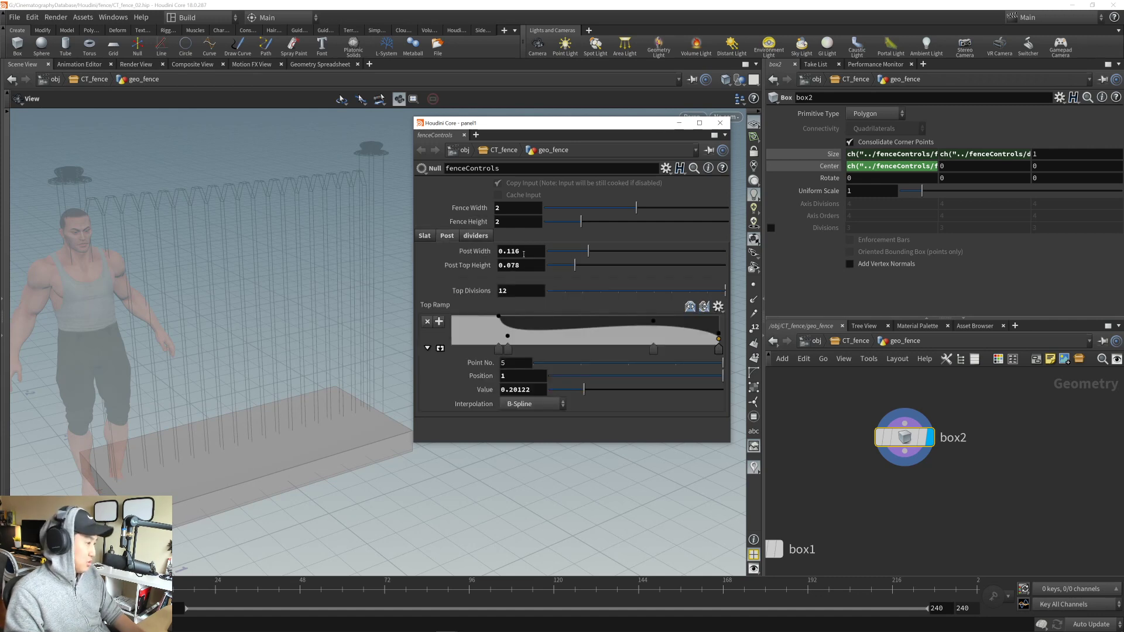
right_click(526, 252)
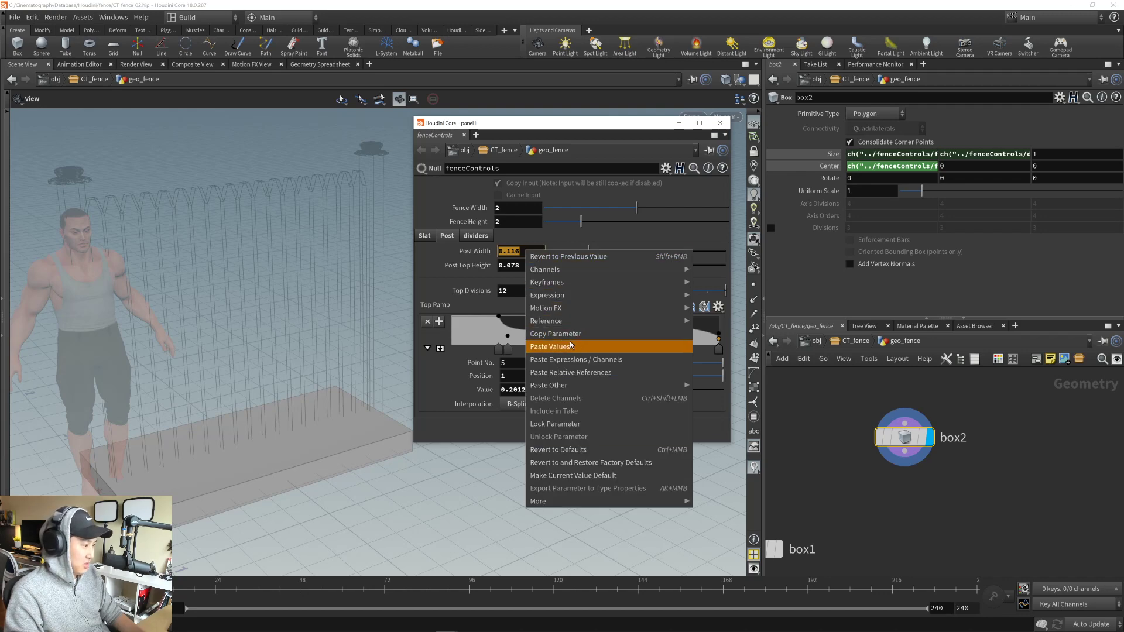
click(549, 332)
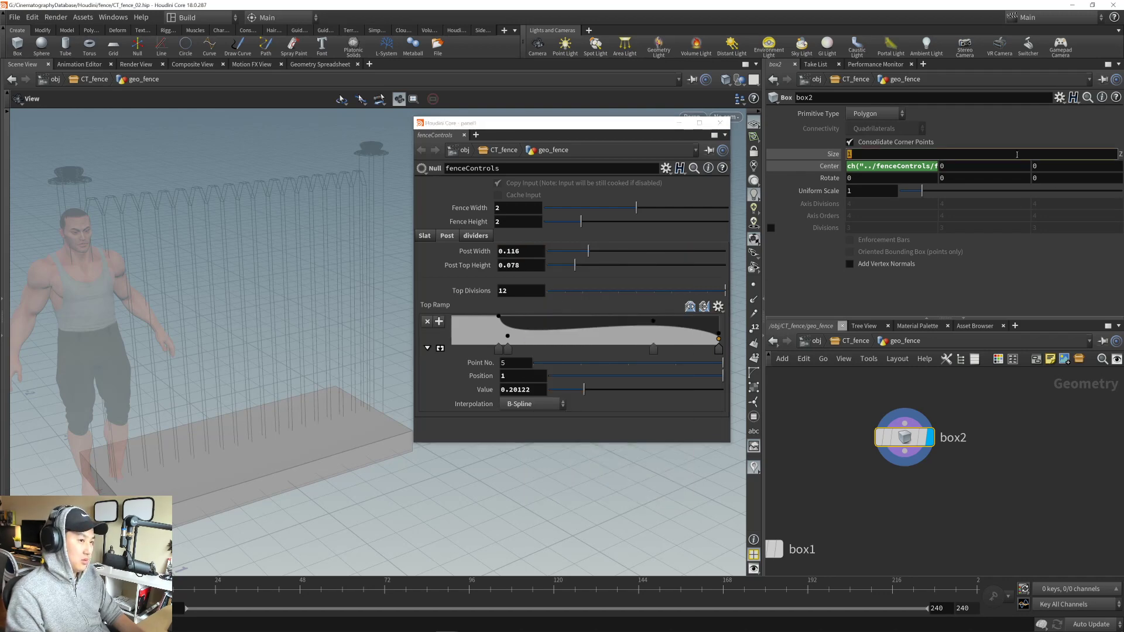
right_click(1057, 155)
click(1013, 283)
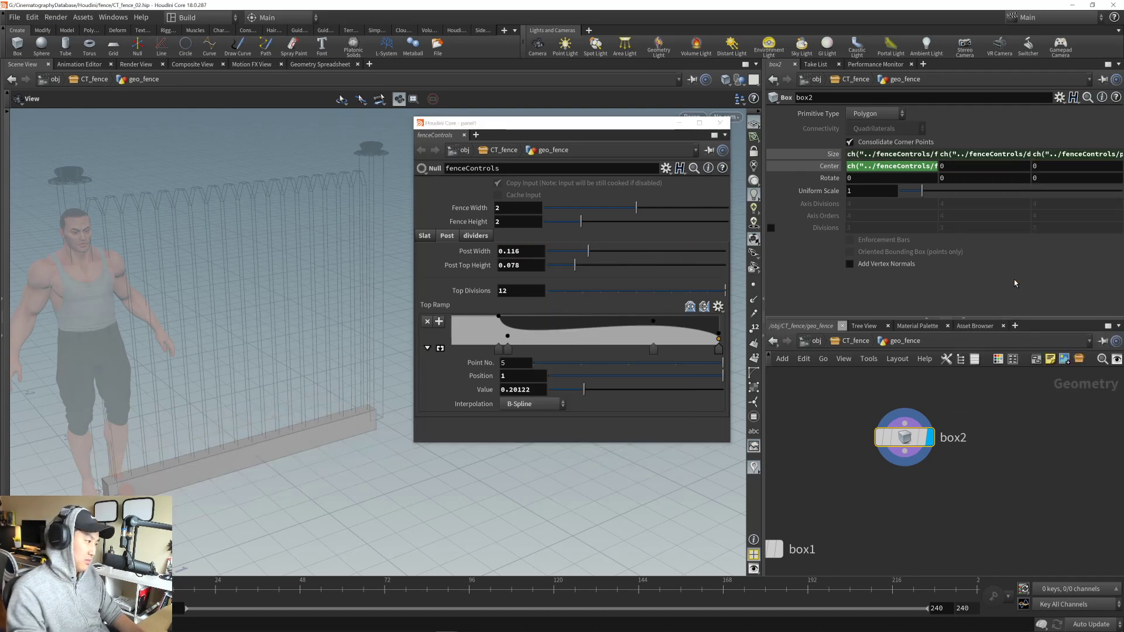
- Subtract a relative reference to the Depth Offset parameter from the Post Width reference in box2's Z size
click(478, 236)
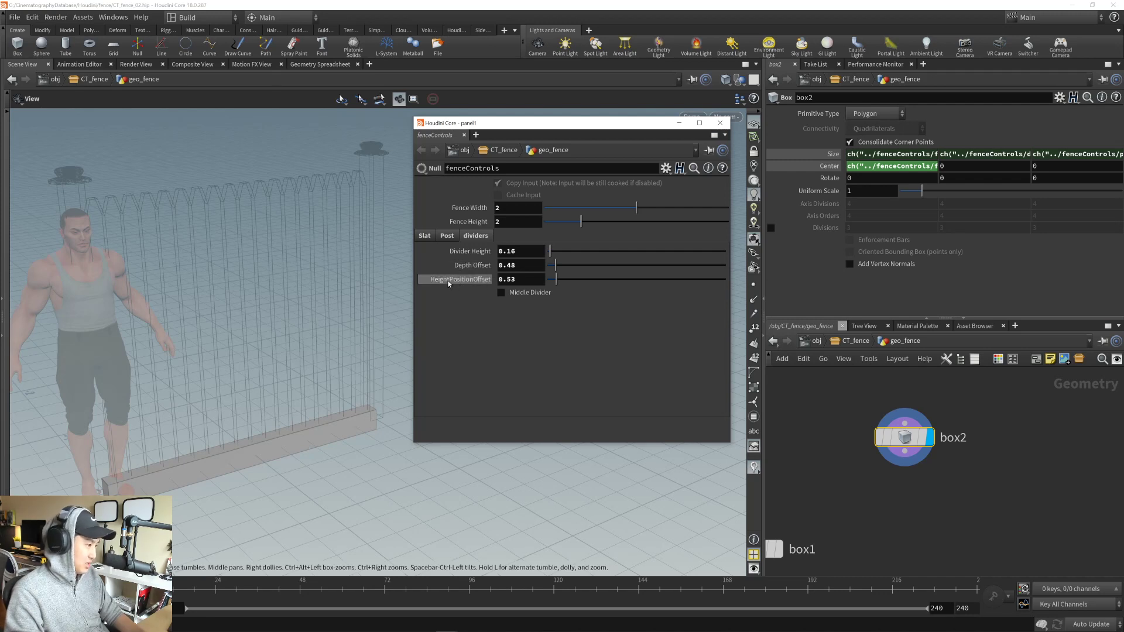
right_click(493, 265)
click(562, 351)
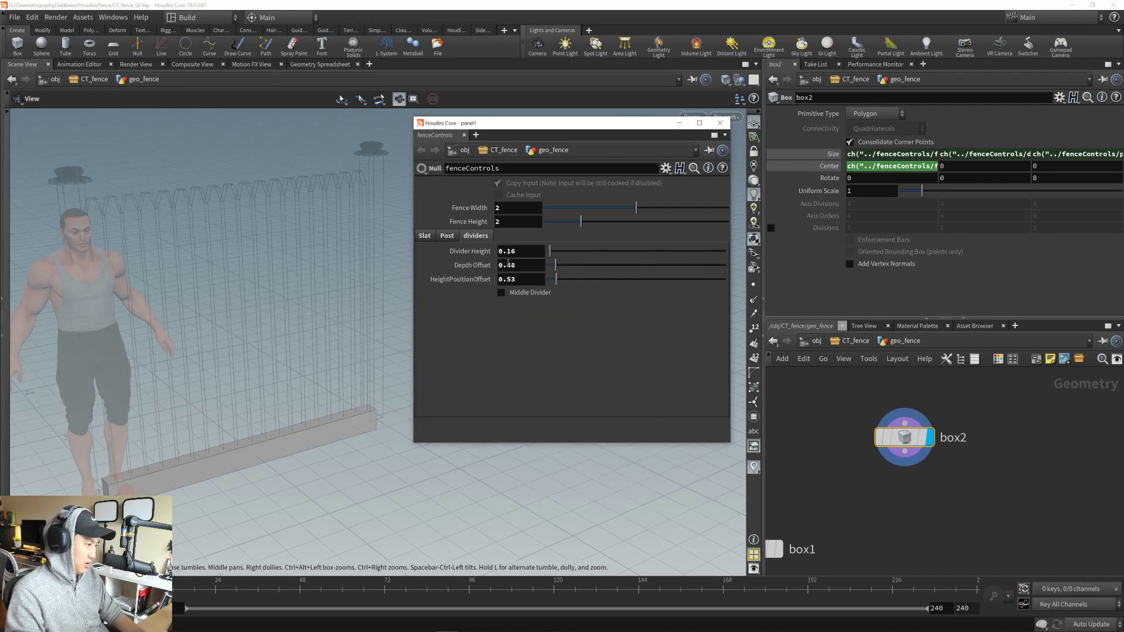
click(1068, 157)
text(-)
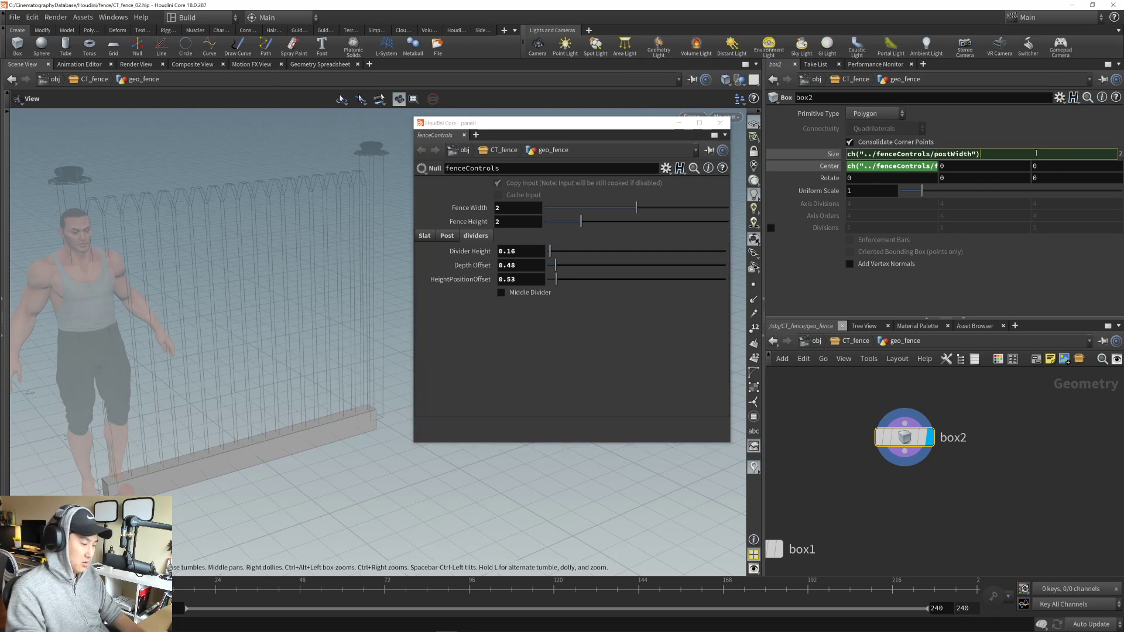
right_click(1026, 155)
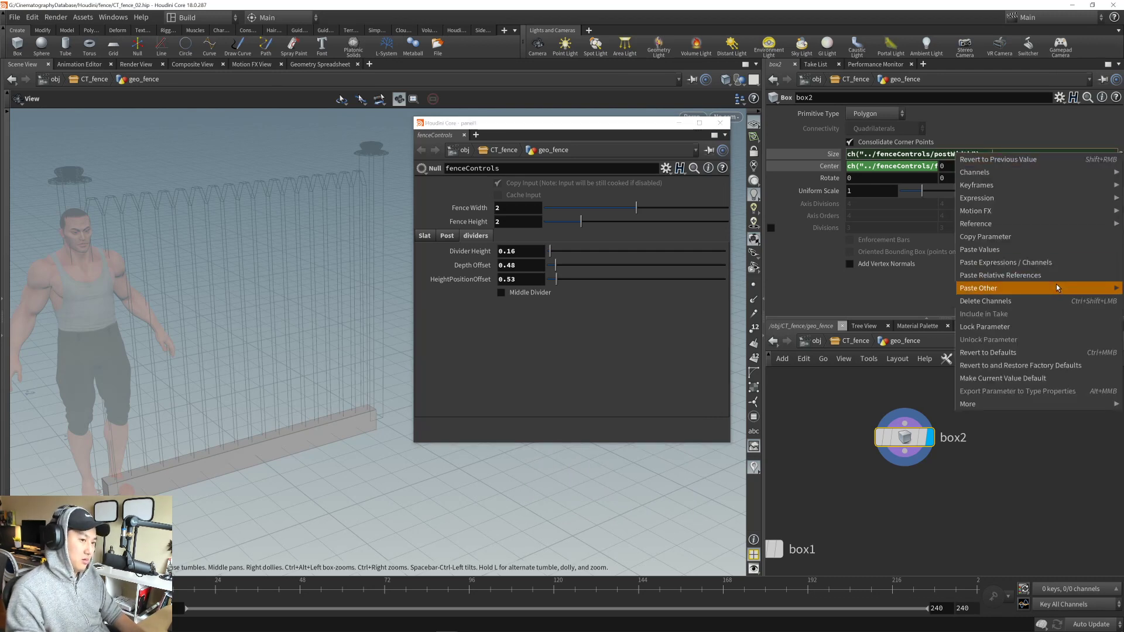
click(1054, 282)
key(Return)
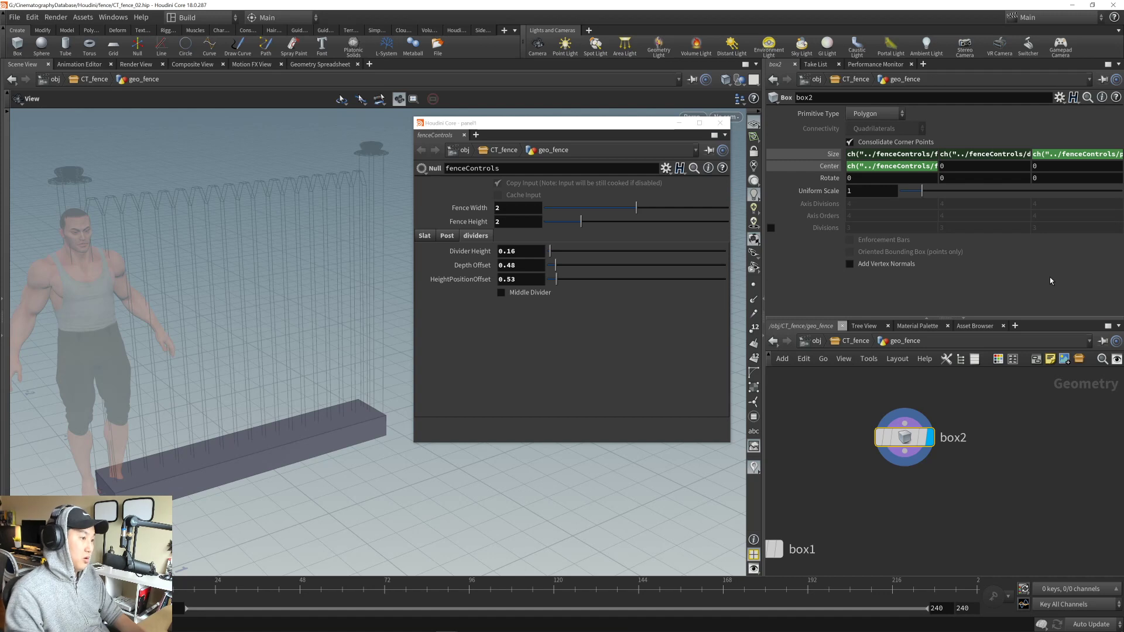
click(1040, 157)
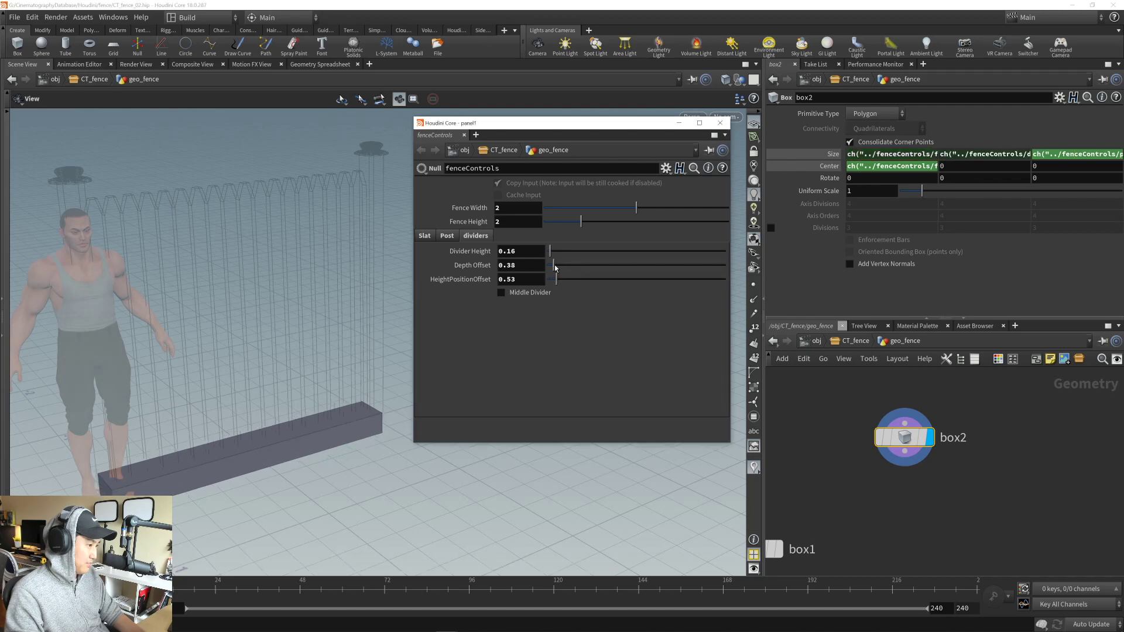
- Reduce Depth Offset in fenceControls to about 0.08 so the divider box becomes thinner than the posts
drag(555, 265, 549, 271)
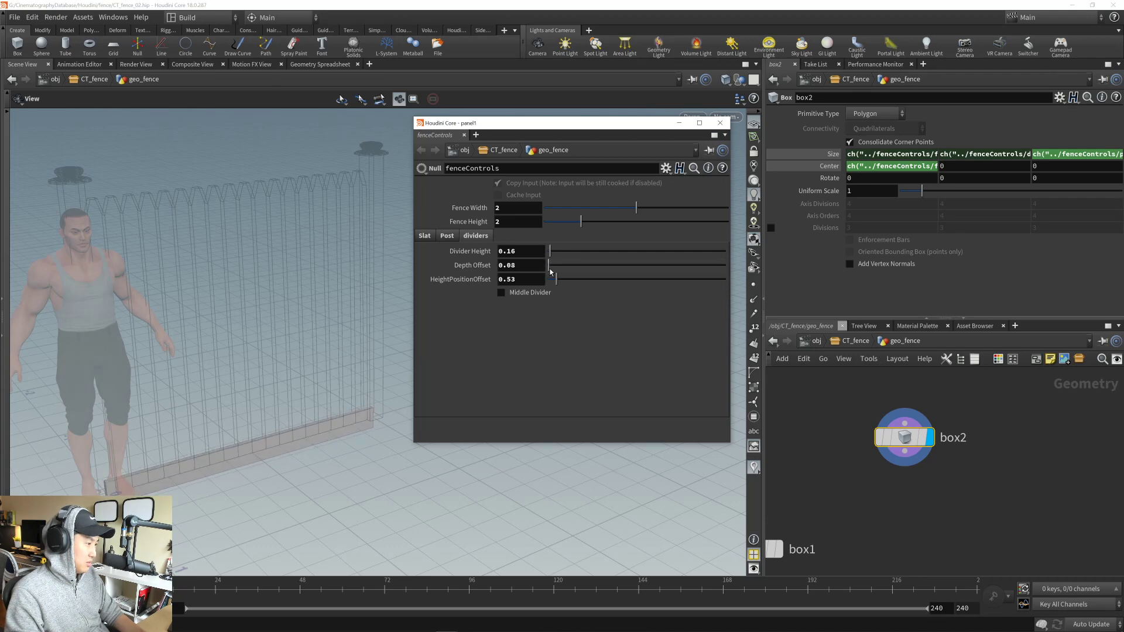
scroll(331, 404, up, 5)
drag(328, 396, 246, 431)
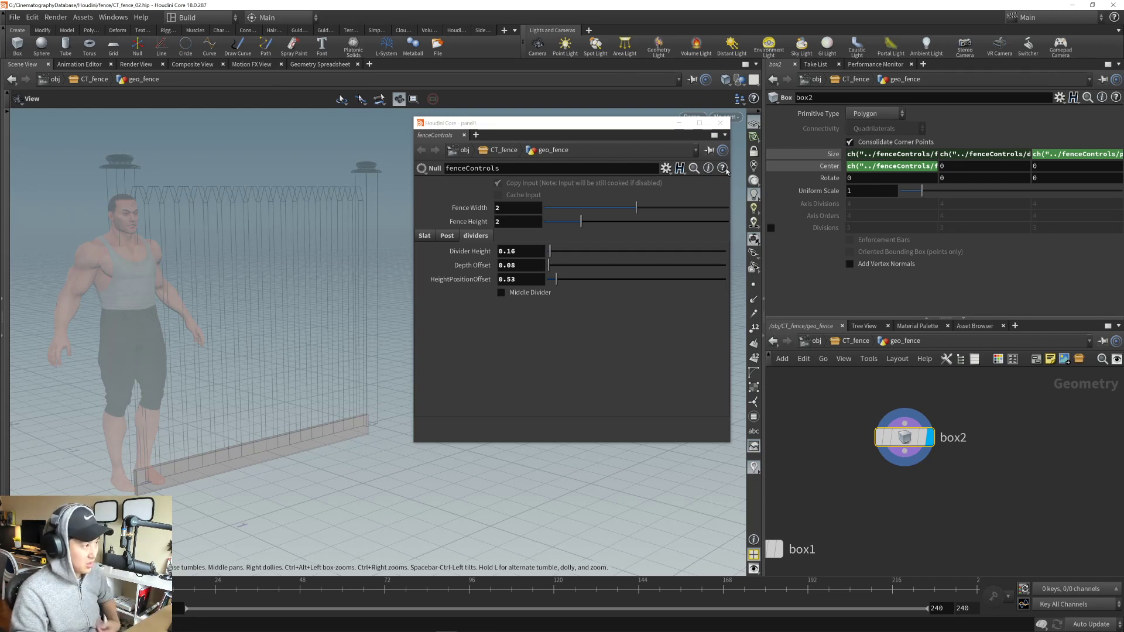
drag(644, 125, 647, 141)
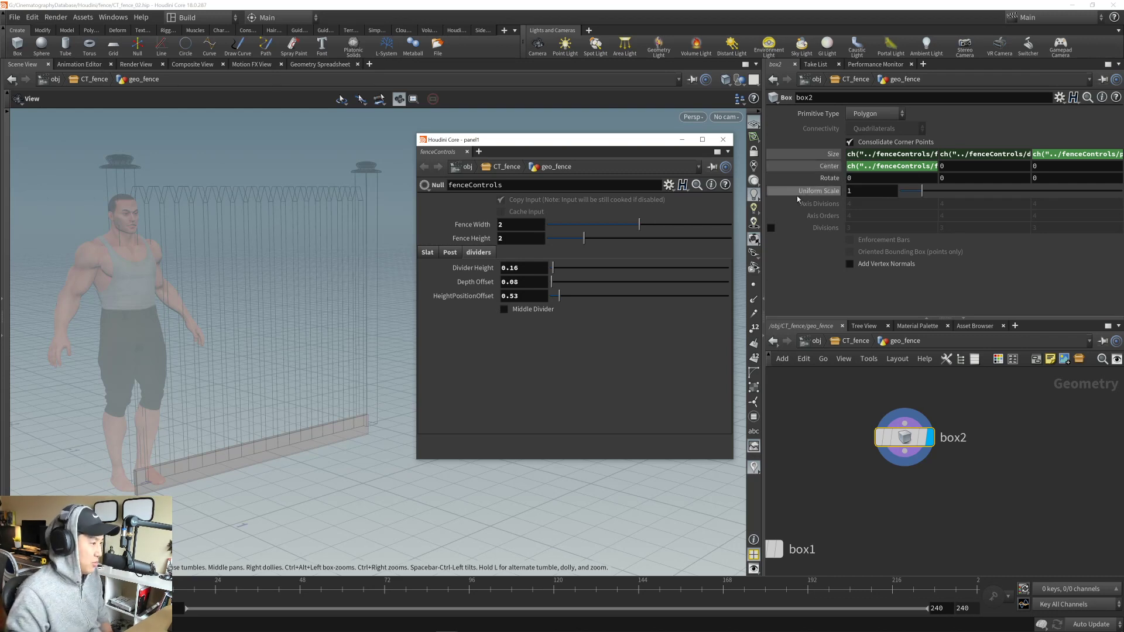
- Drive box2's Y center with a relative reference to Divider Height multiplied by .5
right_click(527, 268)
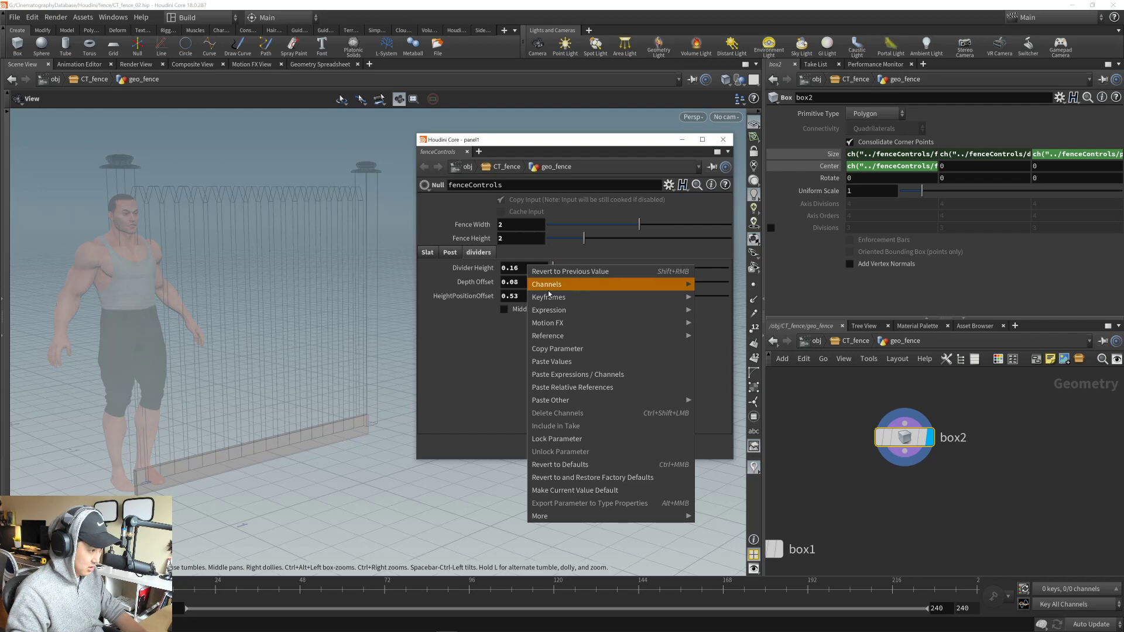
click(568, 350)
right_click(955, 166)
click(978, 248)
right_click(945, 166)
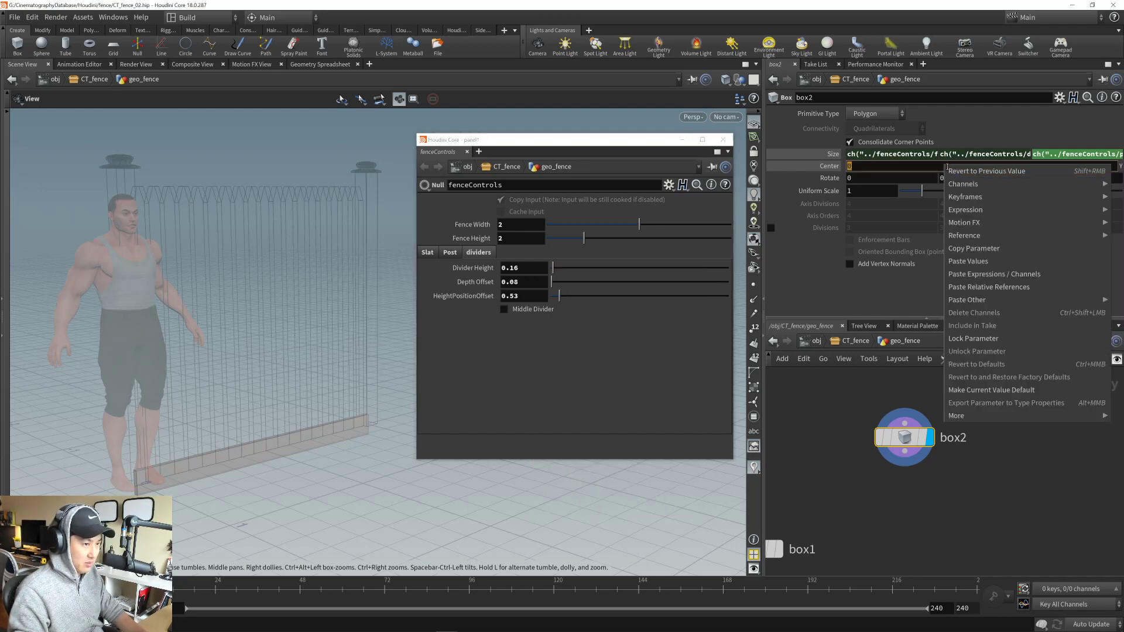
click(981, 288)
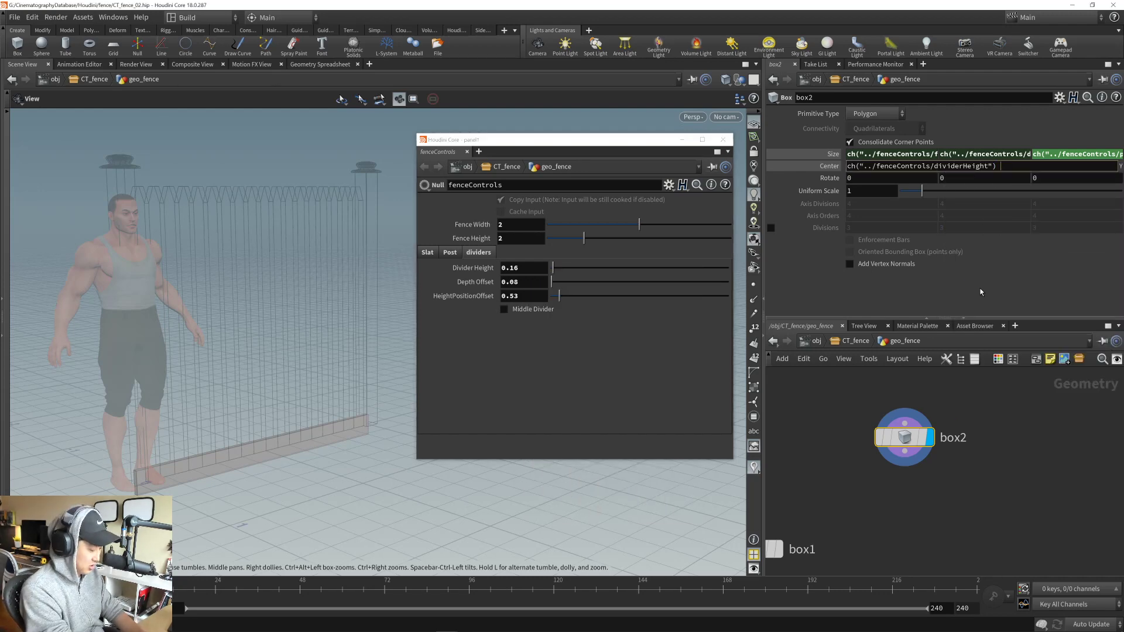
text(* .5)
key(Return)
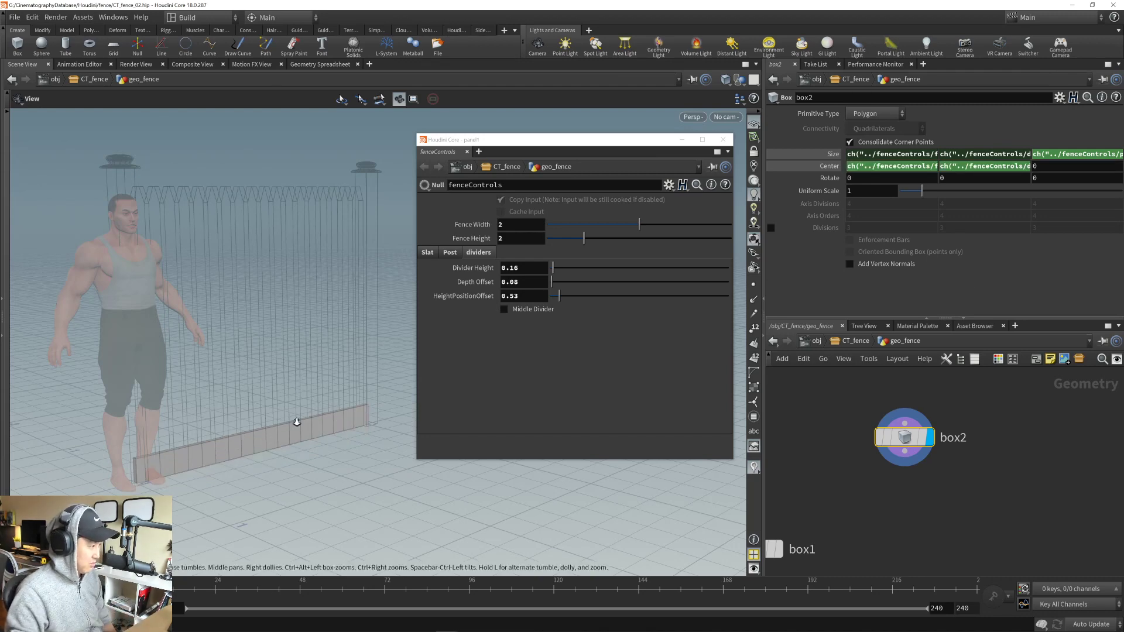
- Raise HeightPositionOffset to about 2.92 and copy the parameter as a reference source
scroll(297, 422, up, 1)
middle_drag(296, 422, 295, 390)
drag(294, 390, 321, 420)
drag(563, 297, 589, 300)
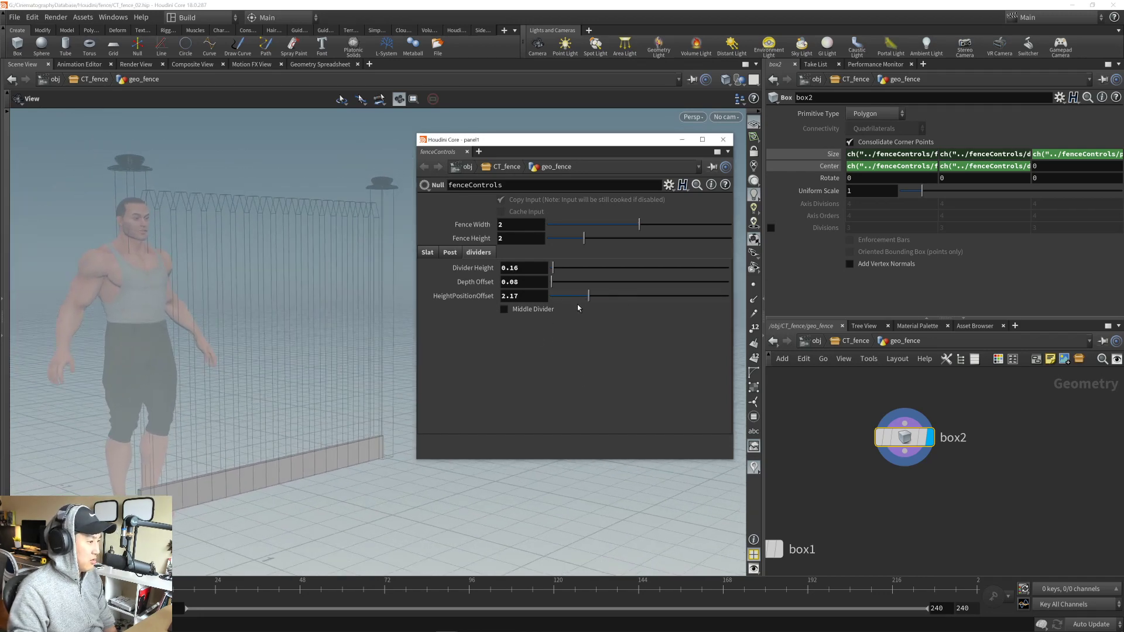
right_click(532, 298)
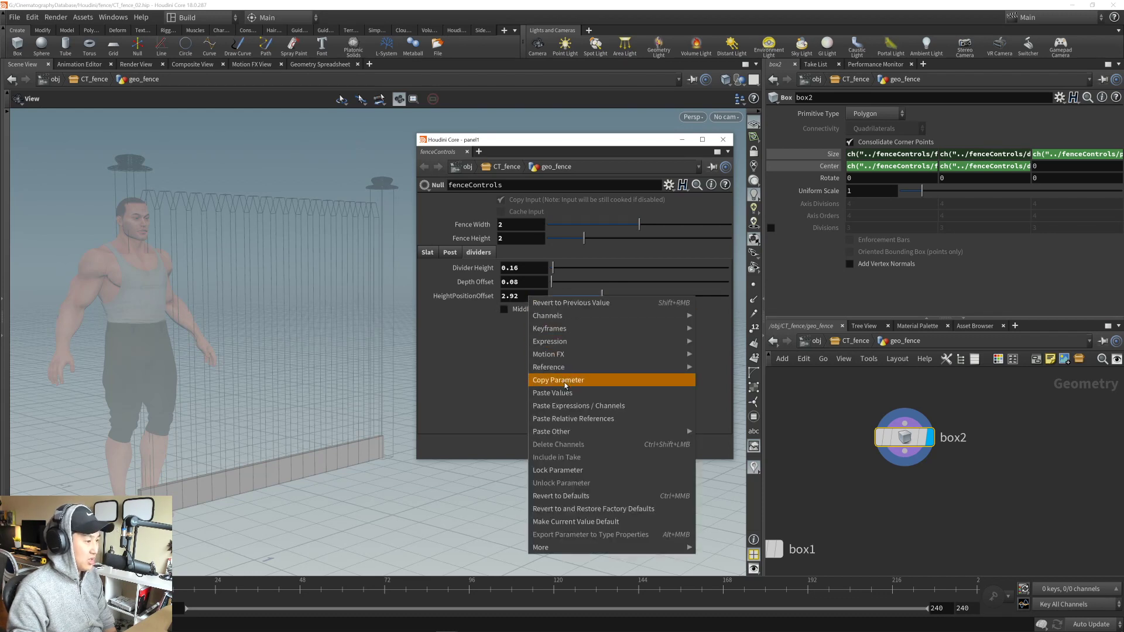
click(586, 378)
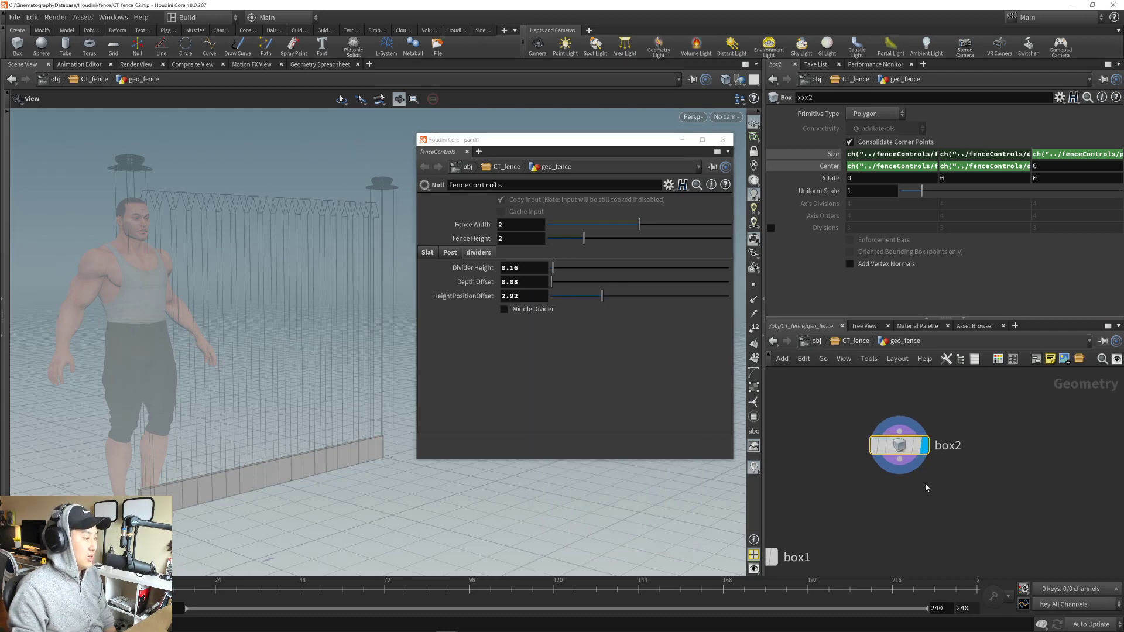
- Add a Transform node below box2 and display its output
middle_drag(926, 484, 910, 460)
click(884, 460)
key(Tab)
text(trans)
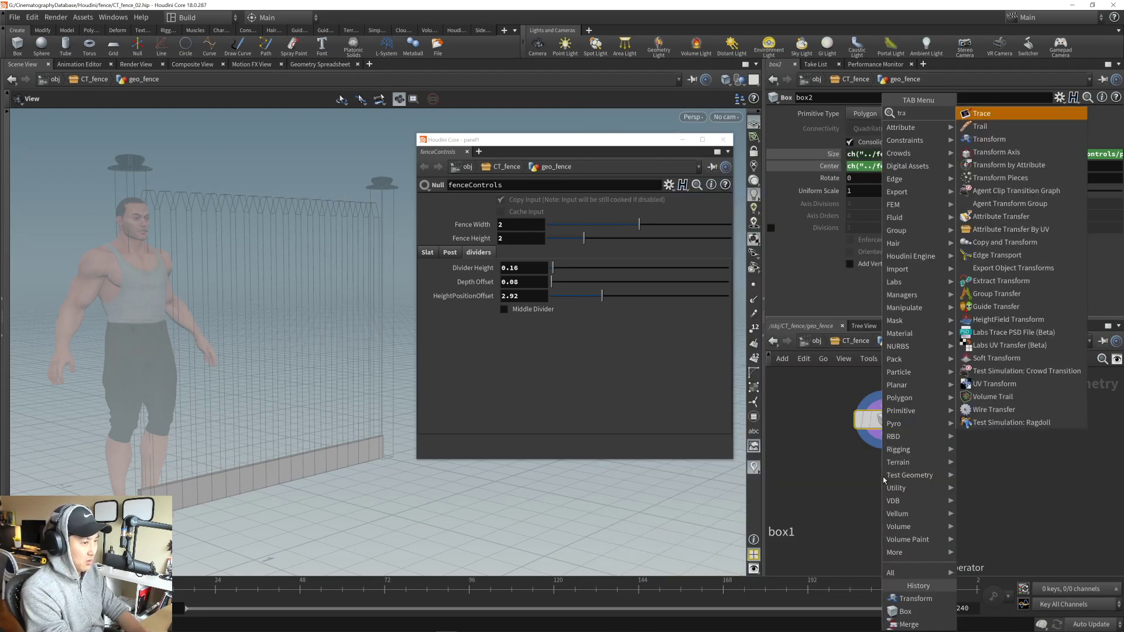
key(Return)
click(882, 479)
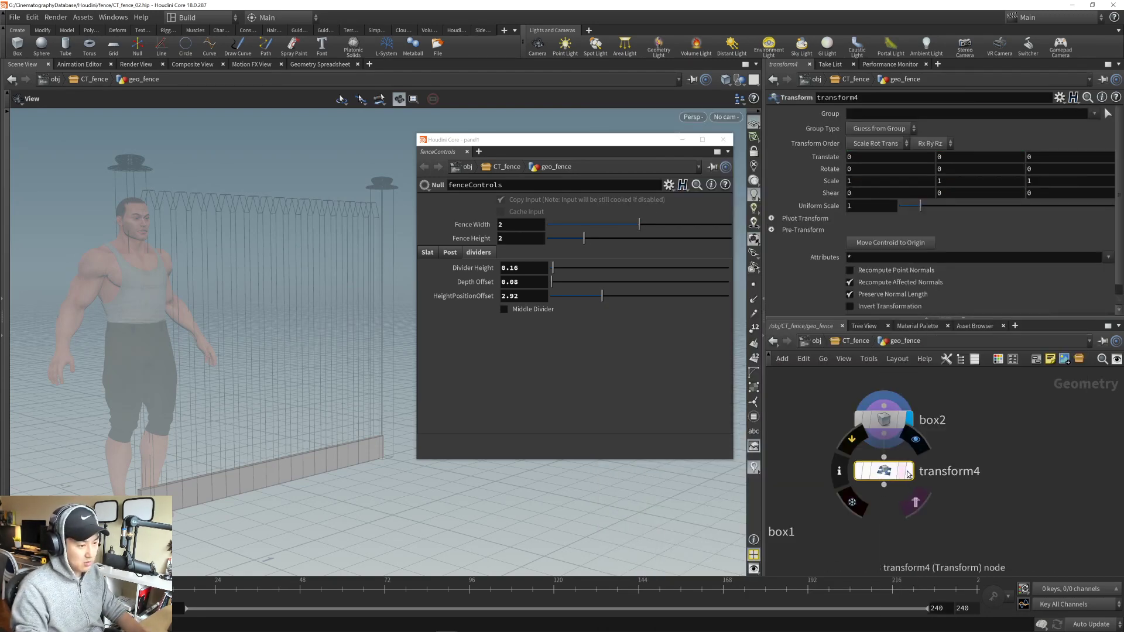
click(909, 471)
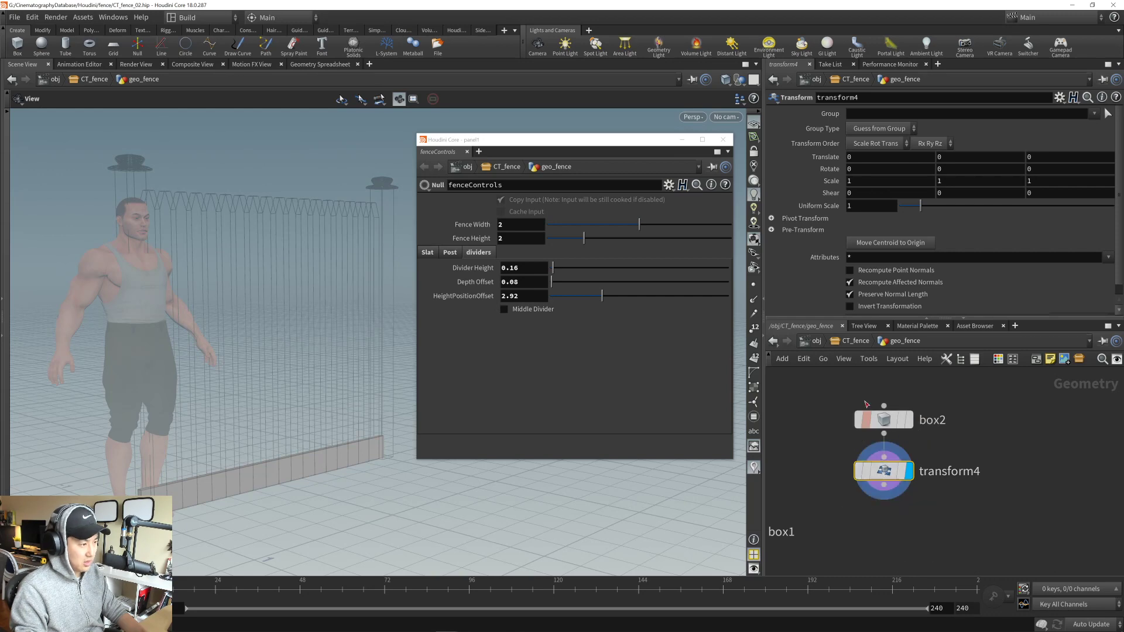
- Link transform4's Y translation to HeightPositionOffset with a relative reference and reduce HeightPositionOffset to about 0.21
right_click(939, 157)
right_click(949, 157)
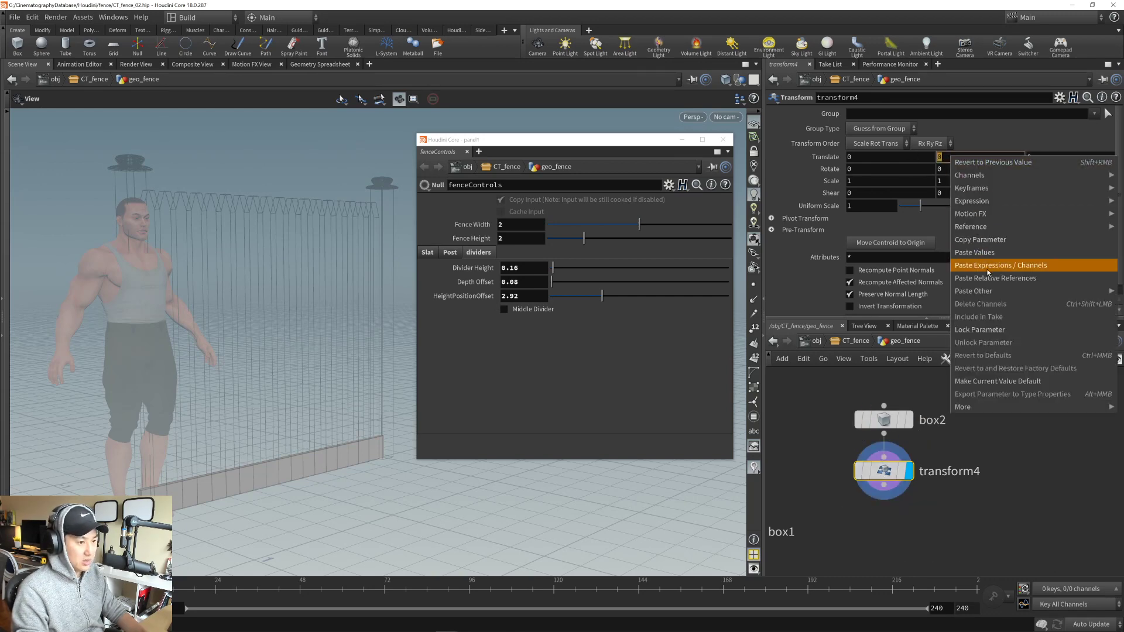
click(989, 277)
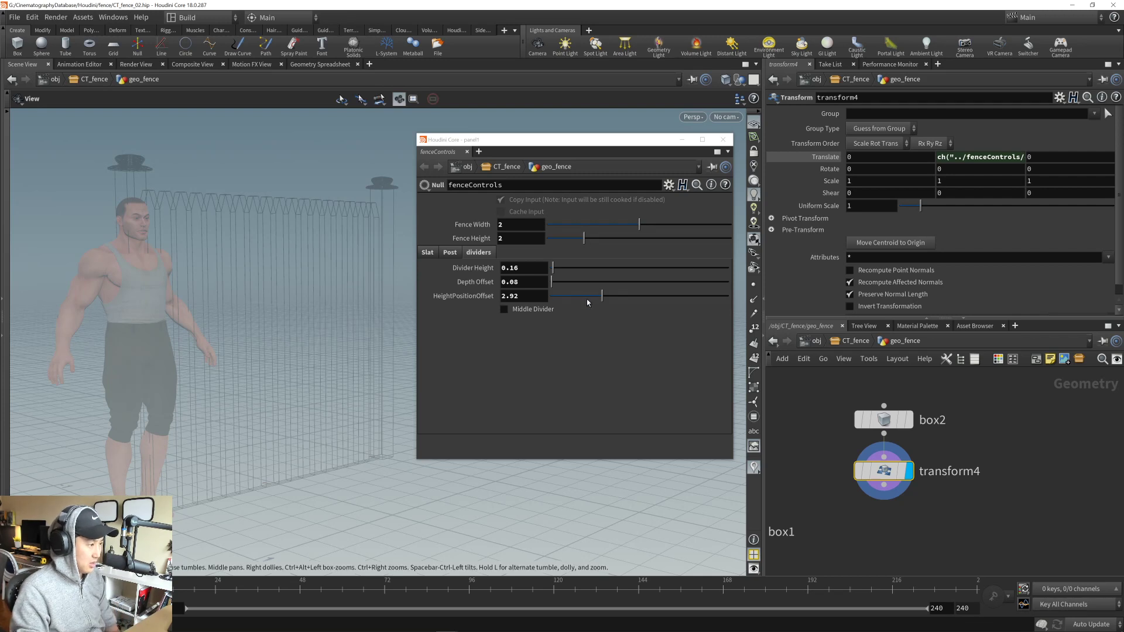
drag(588, 298, 555, 312)
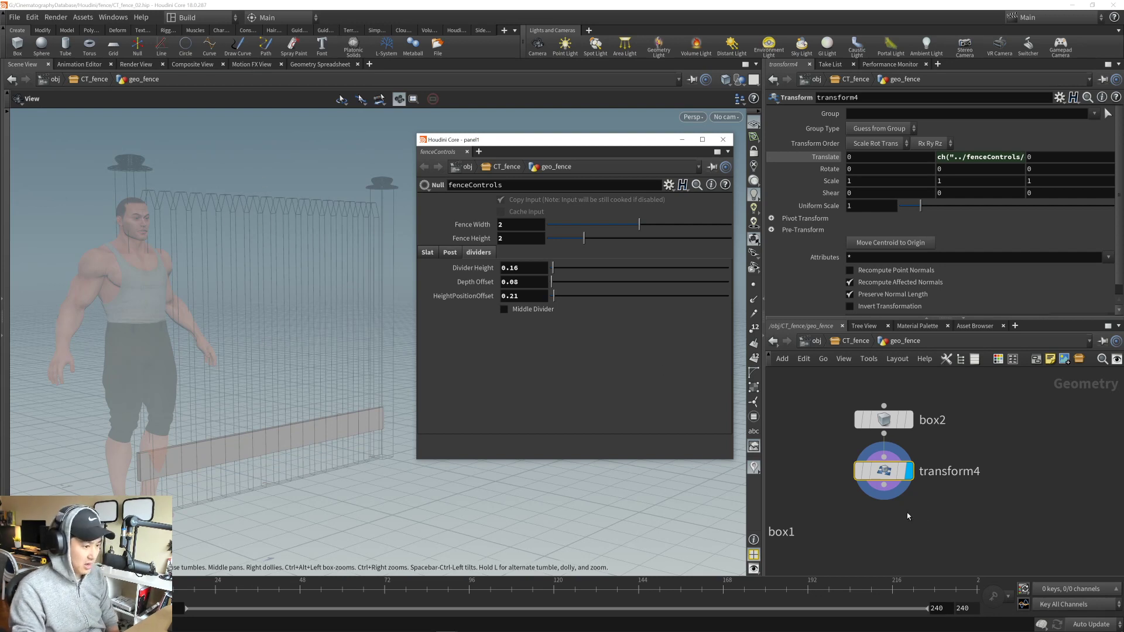
- Add a Mirror node below transform4 to duplicate the divider box
key(Tab)
text(mi)
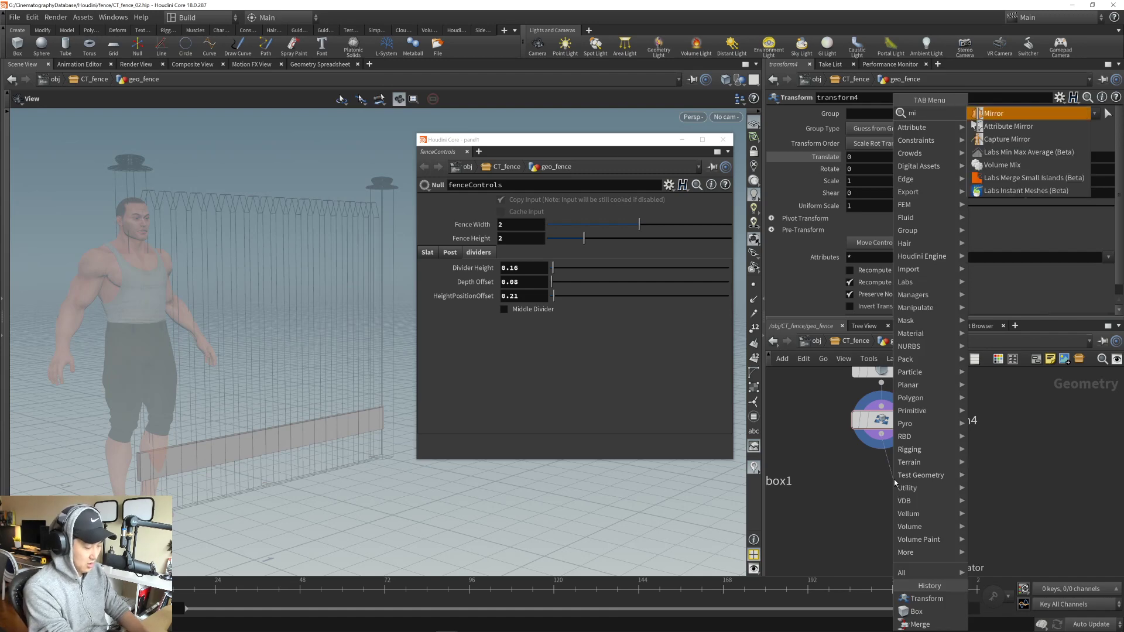
key(Return)
click(884, 481)
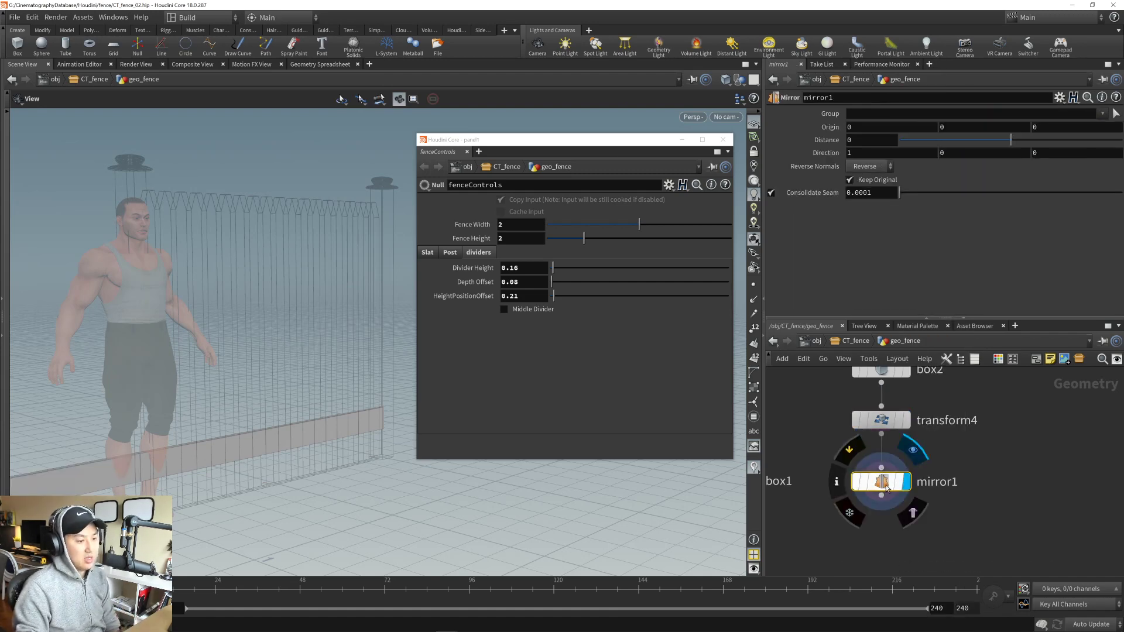
right_drag(352, 375, 287, 389)
drag(296, 388, 346, 371)
- Set mirror1's direction to 0, 1, 0 so the divider is mirrored vertically
click(880, 151)
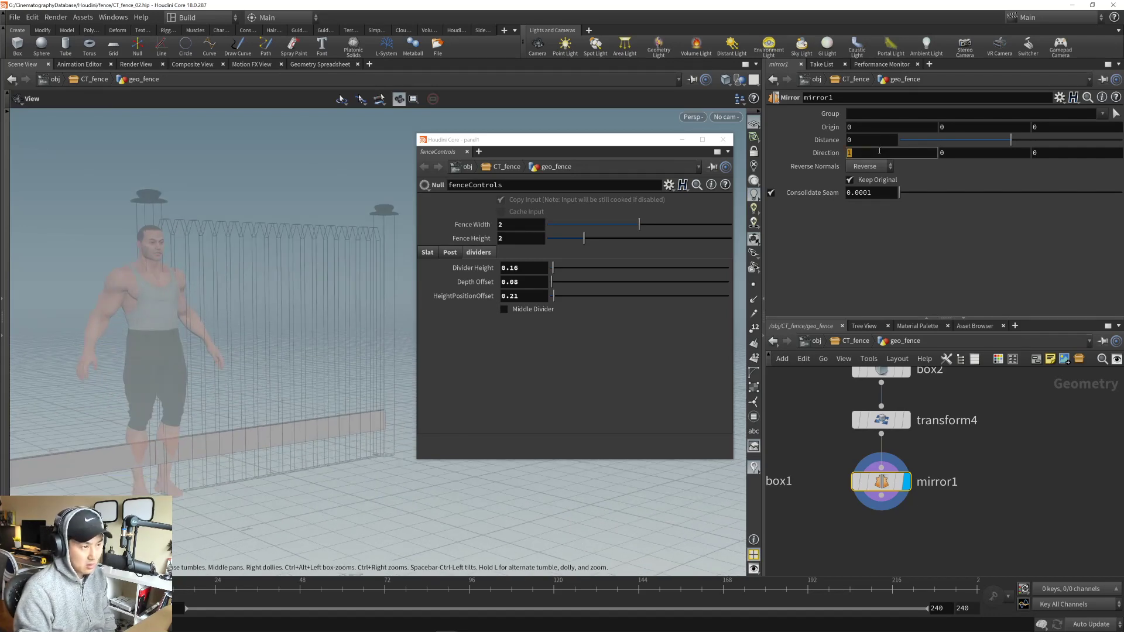
key(Return)
click(975, 154)
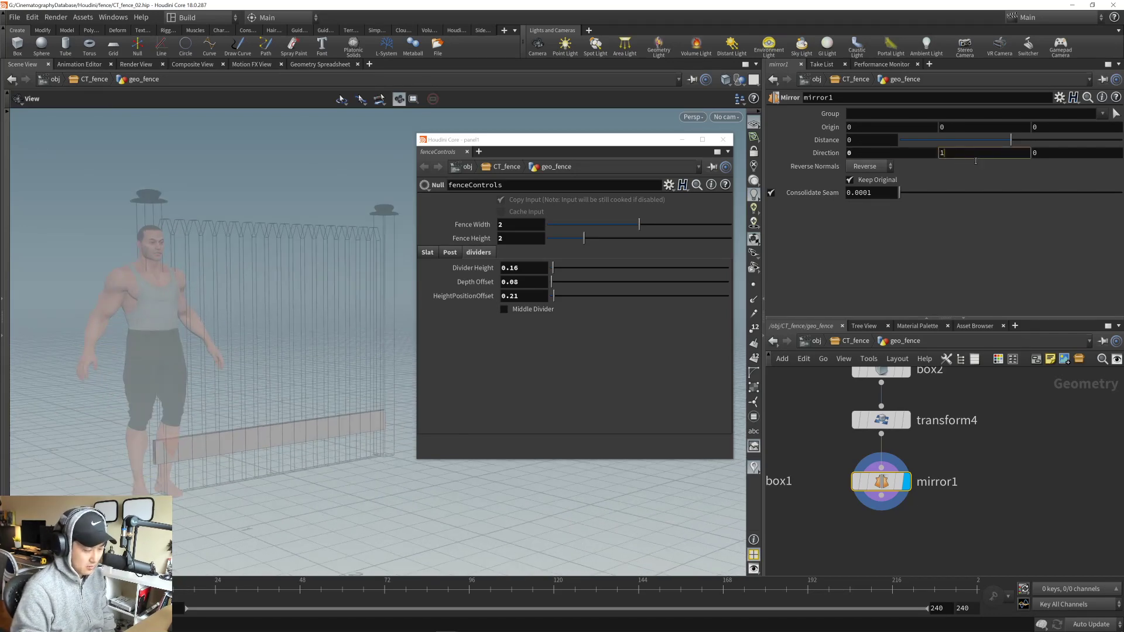
text(1)
key(Return)
drag(321, 369, 328, 363)
drag(299, 330, 303, 388)
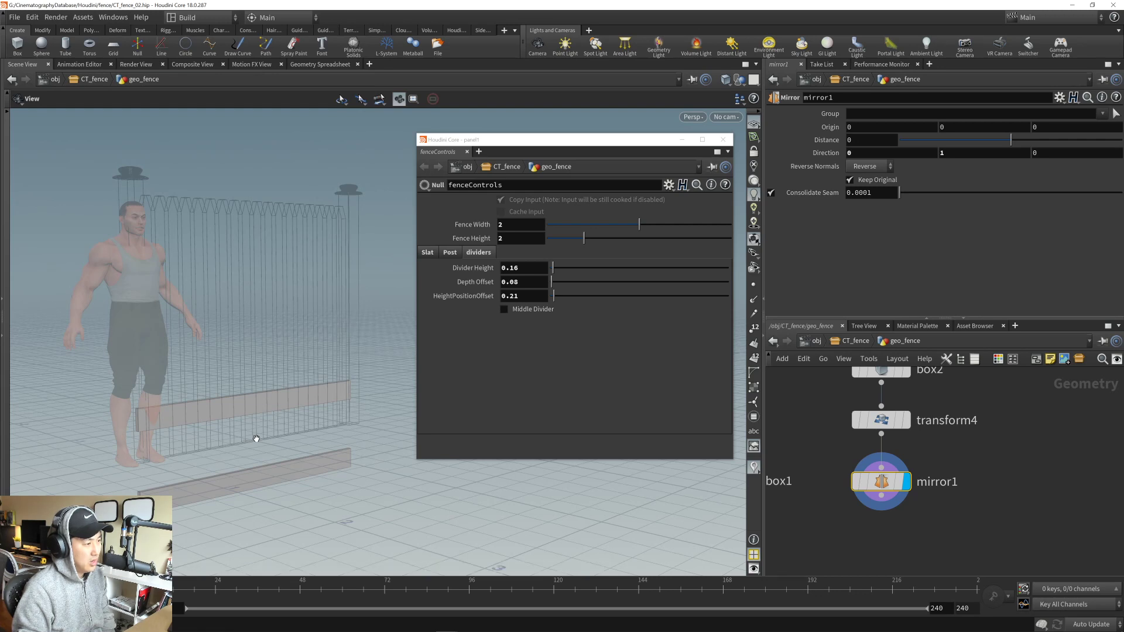
- Adjust HeightPositionOffset to 0.2 and raise mirror1's Y origin to 0.9 so the mirrored divider sits near the fence top
drag(557, 297, 562, 300)
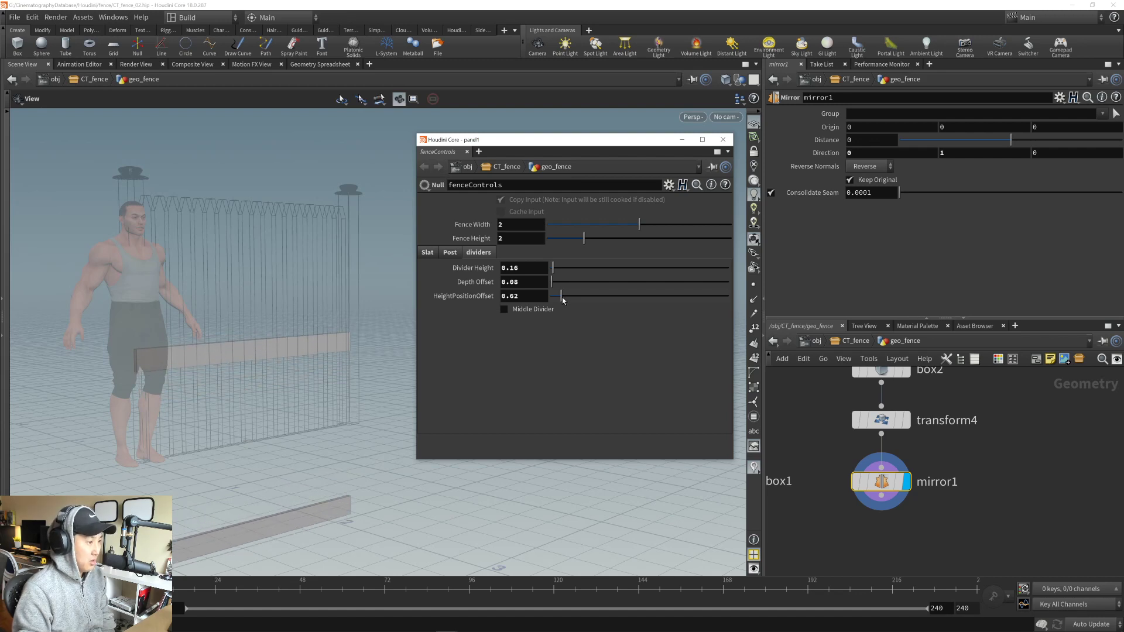
drag(563, 300, 556, 301)
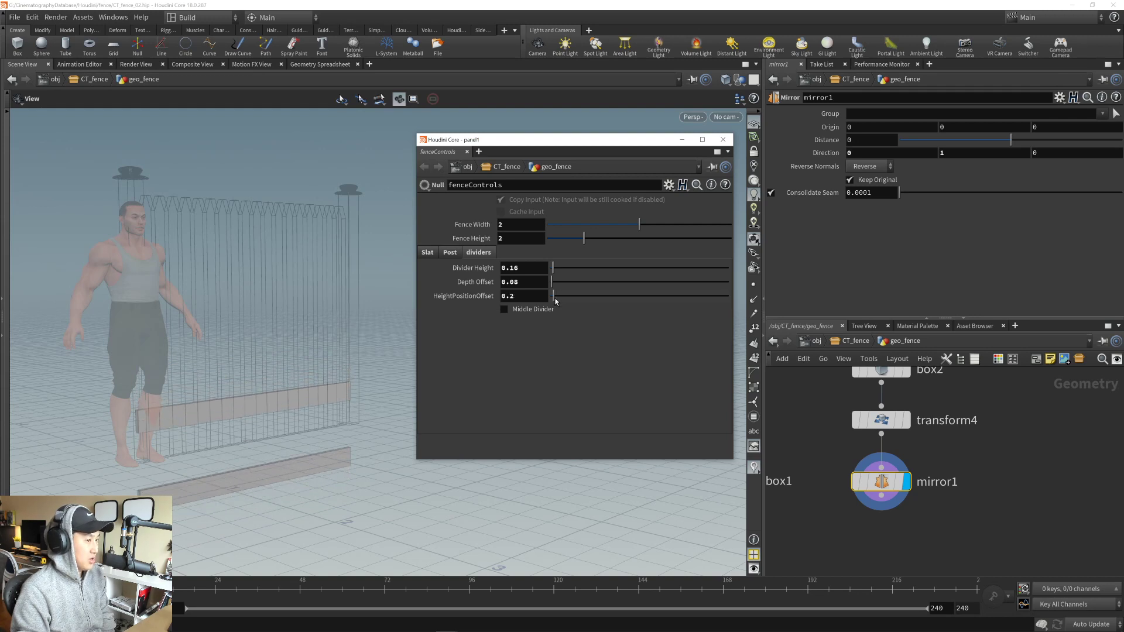
middle_click(956, 125)
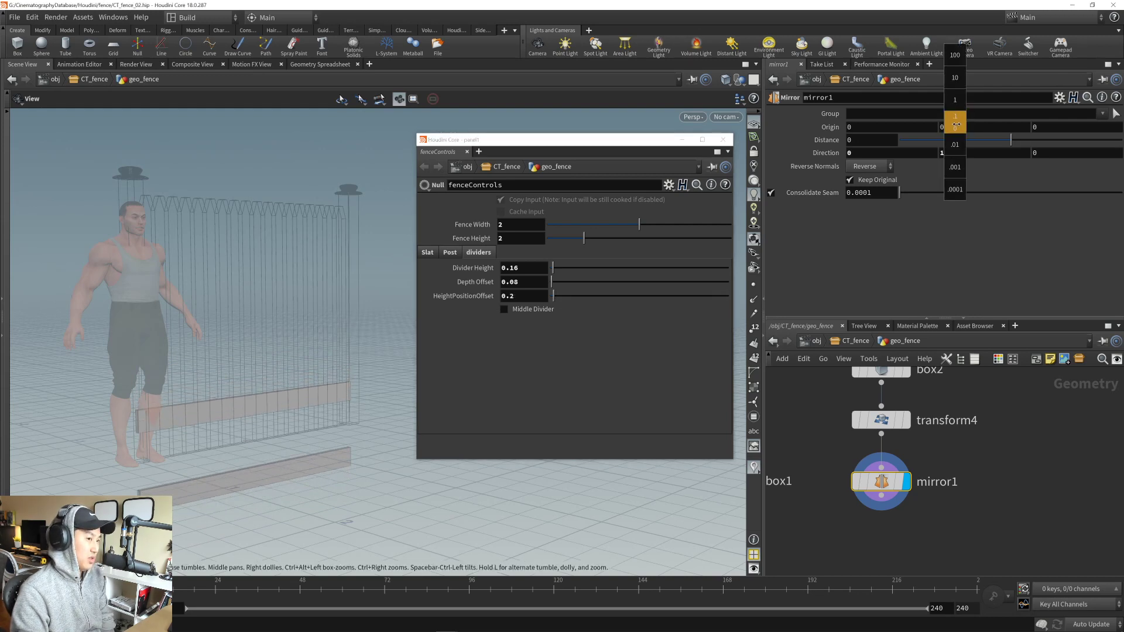
middle_drag(967, 124, 1013, 127)
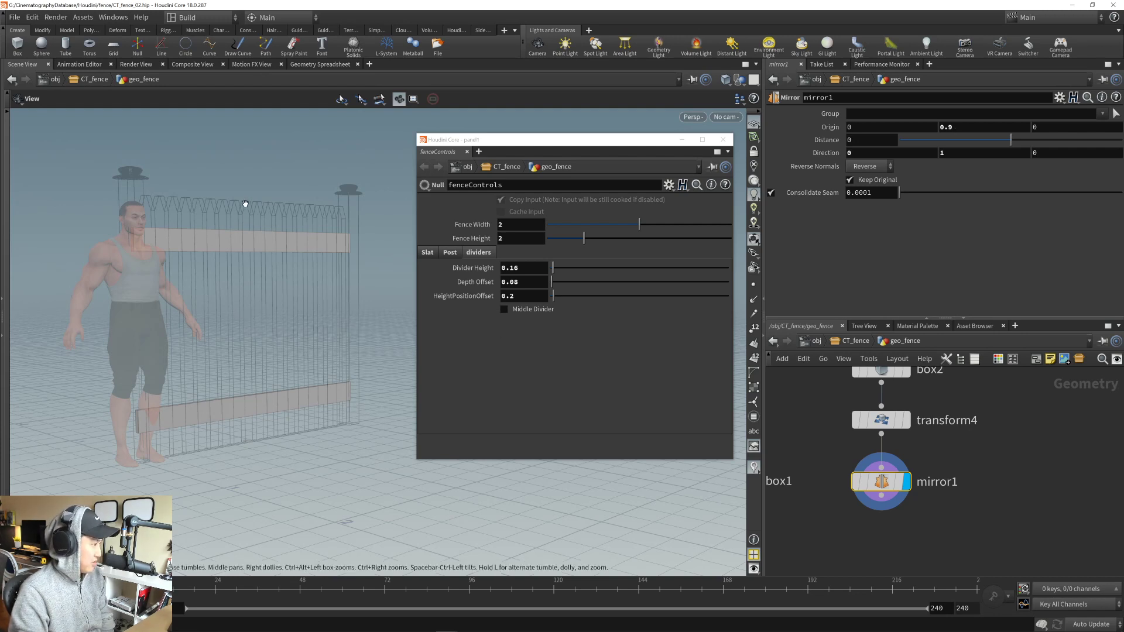
- Link mirror1's Y origin to the fenceControls Slat Height with a relative reference multiplied by .5
click(450, 254)
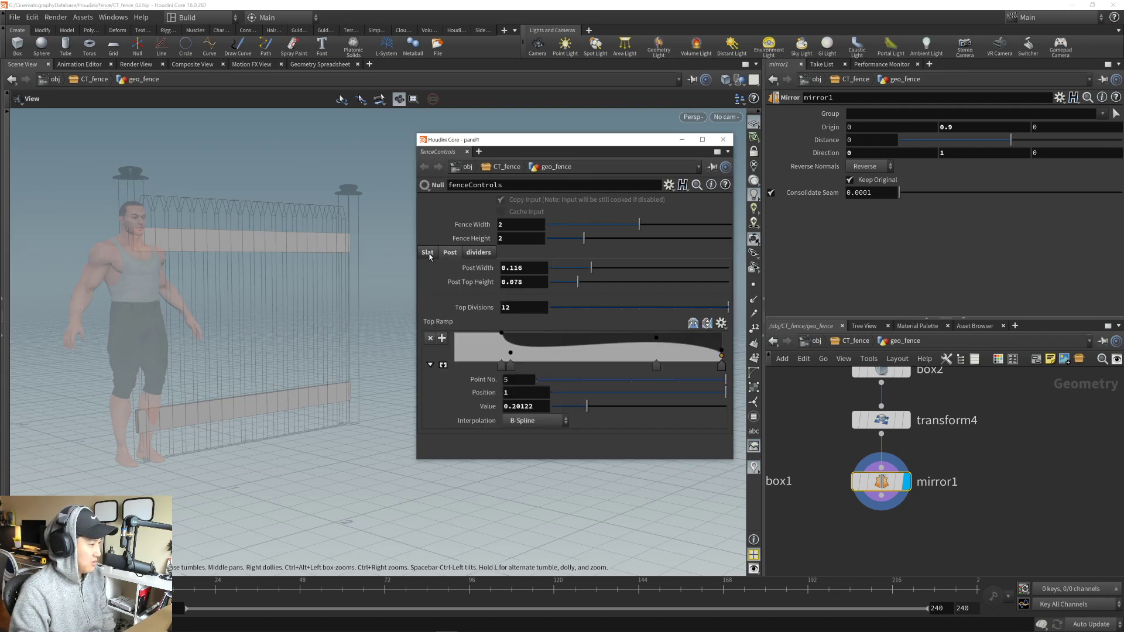
click(428, 254)
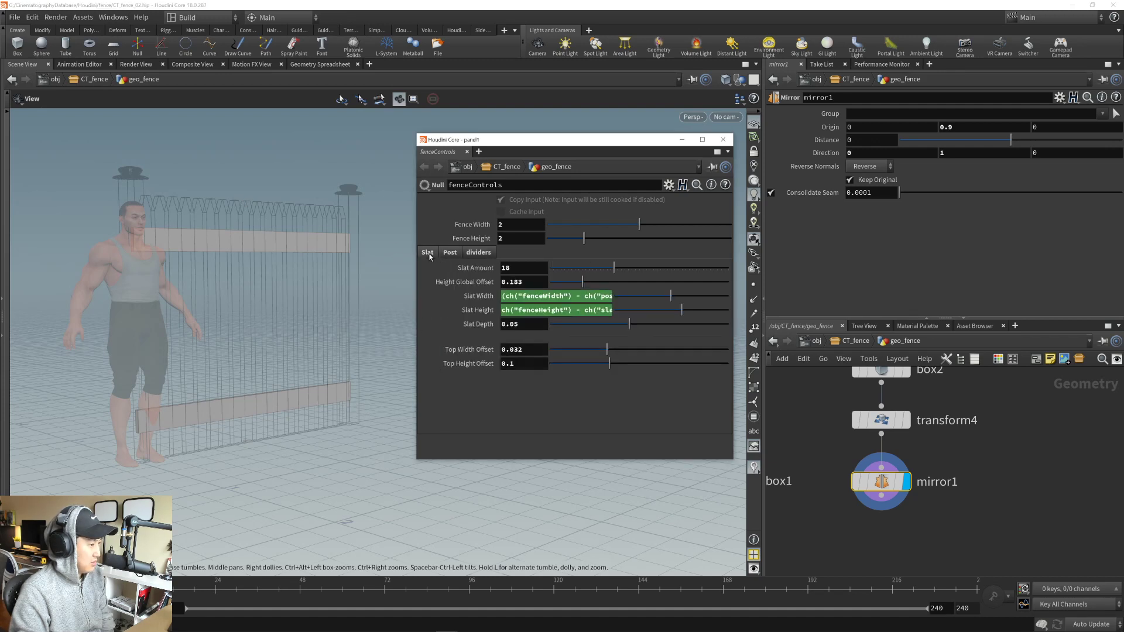
right_click(535, 312)
click(567, 391)
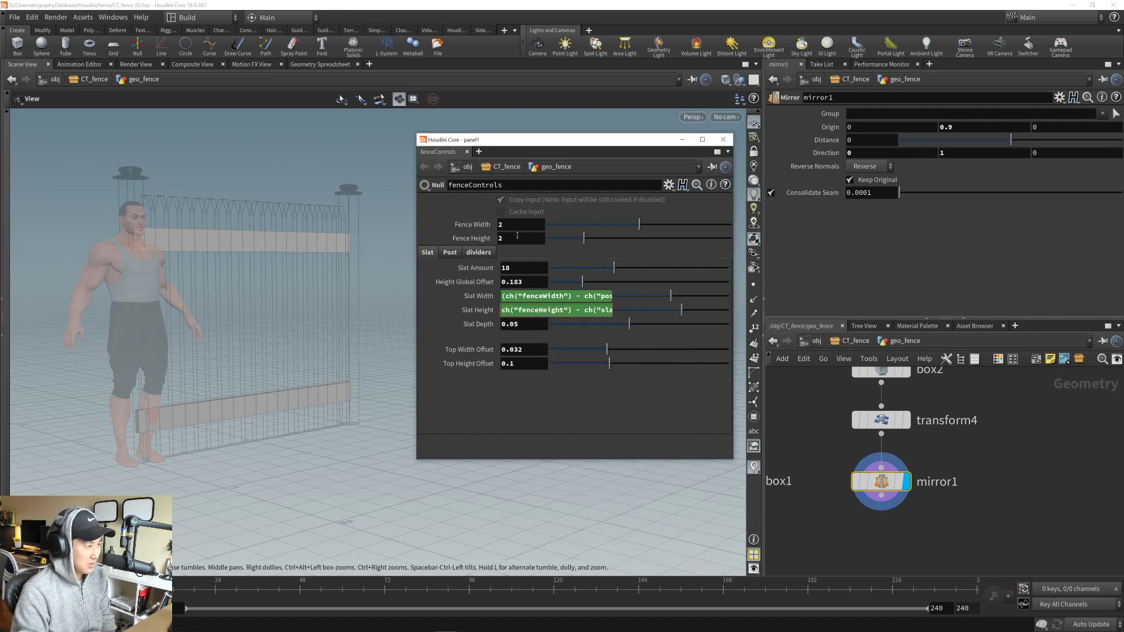
click(479, 253)
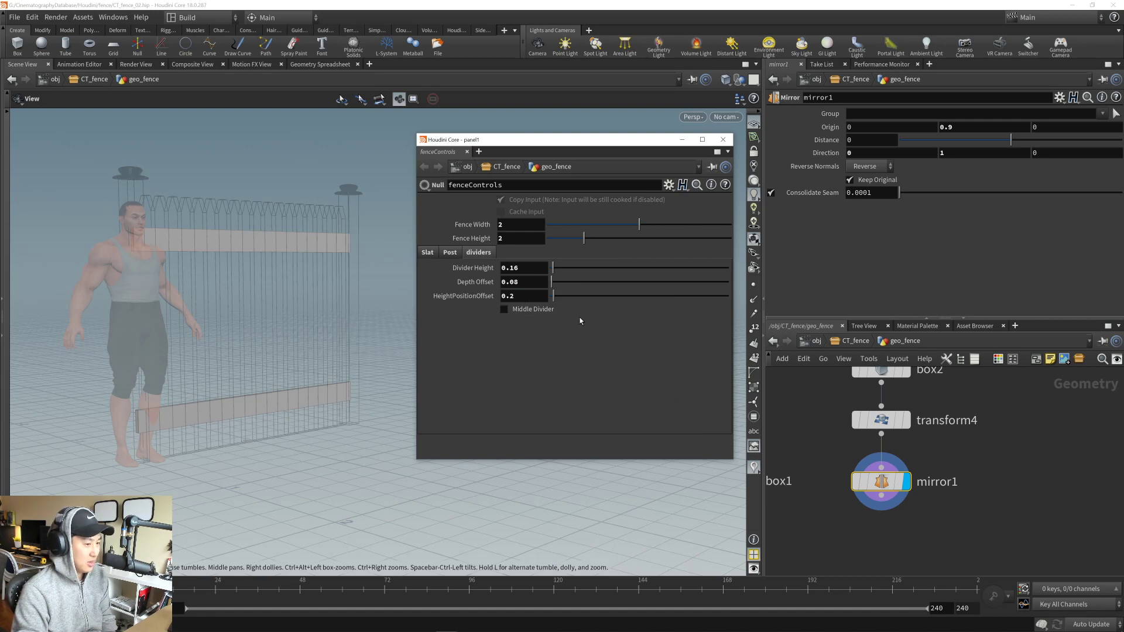
middle_drag(832, 482, 827, 481)
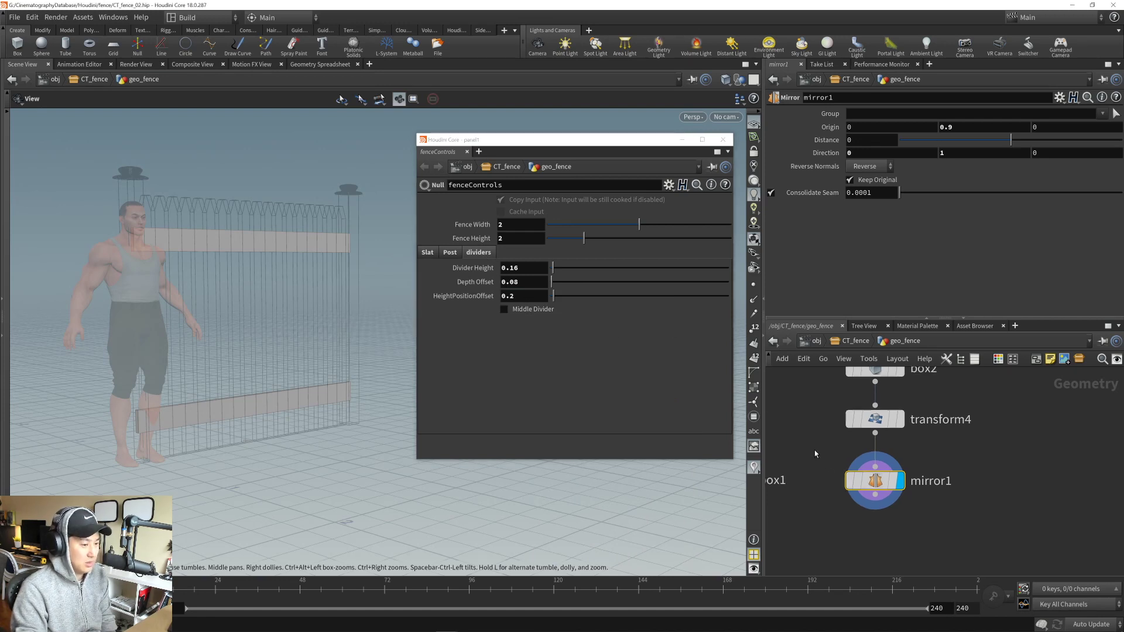
right_click(953, 129)
click(995, 250)
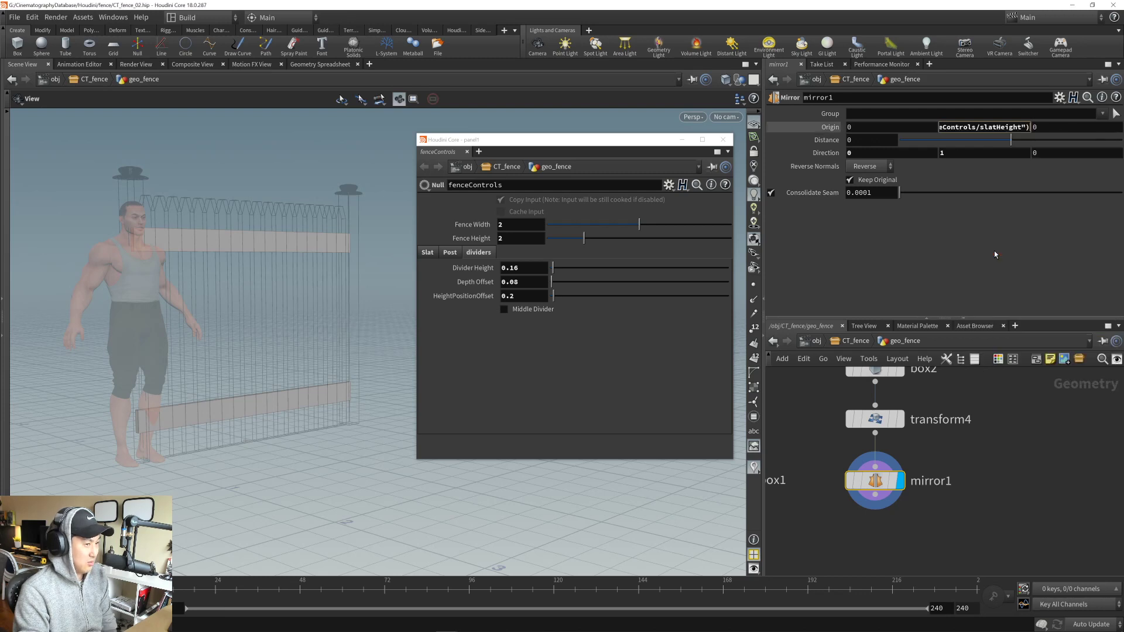
text(* .5)
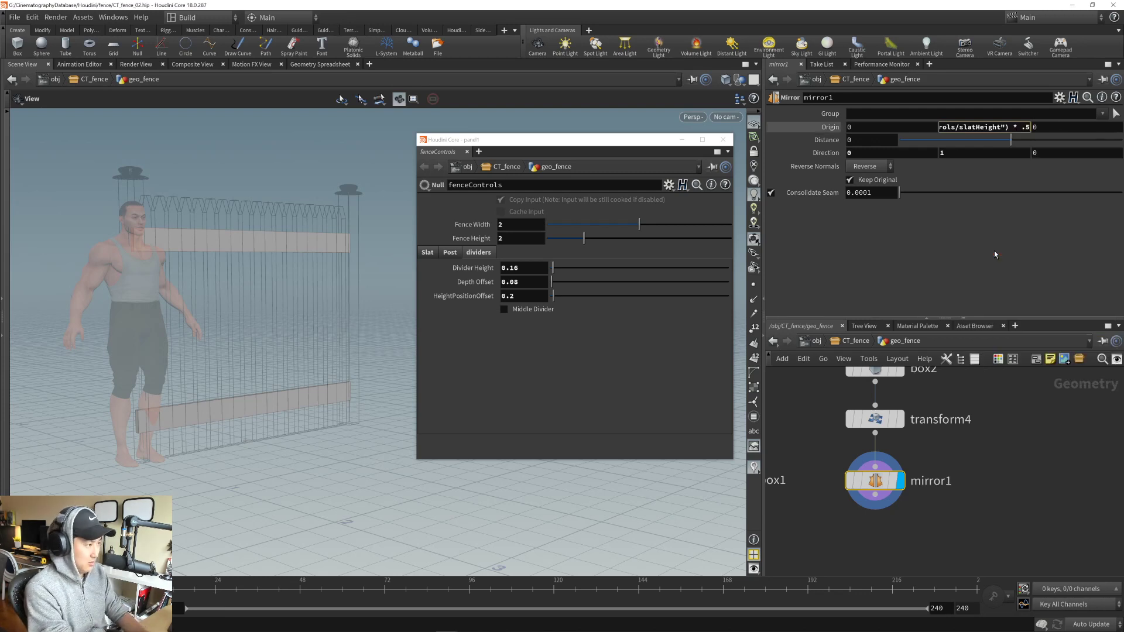
key(Return)
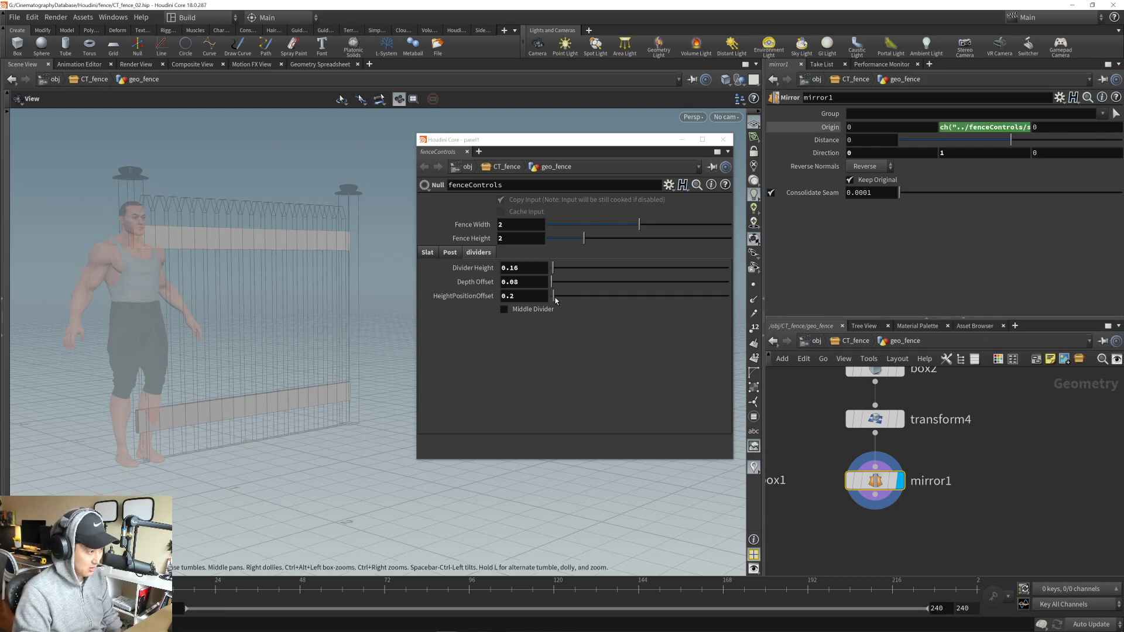
- Lower HeightPositionOffset to 0.16 and test the dividers at another Fence Height before setting it back to 2
drag(556, 300, 557, 308)
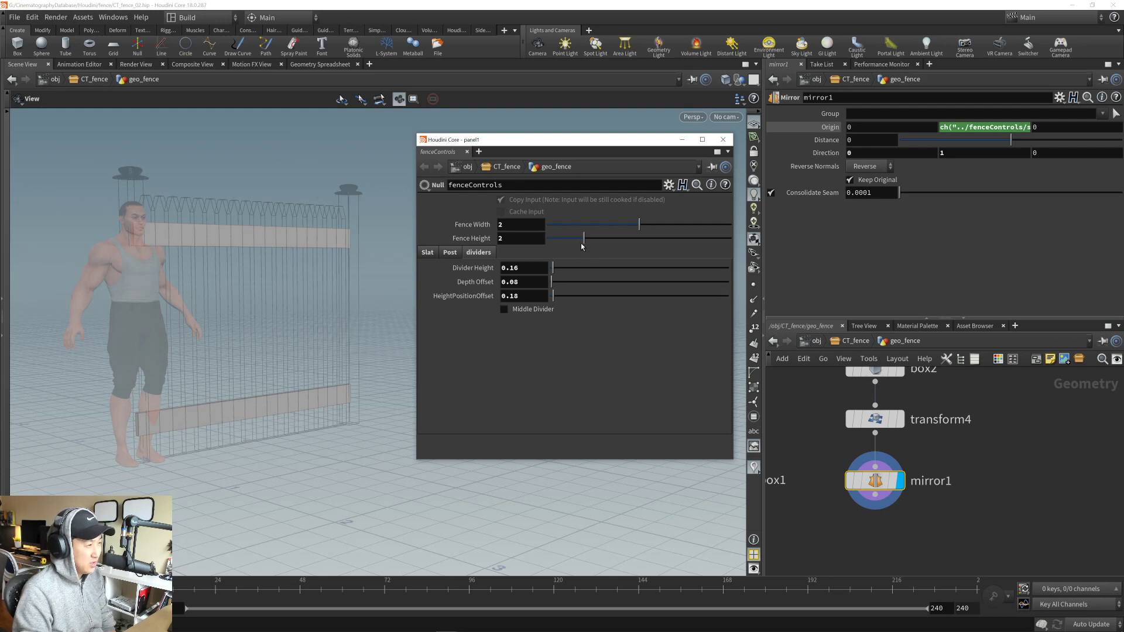
drag(584, 242, 555, 303)
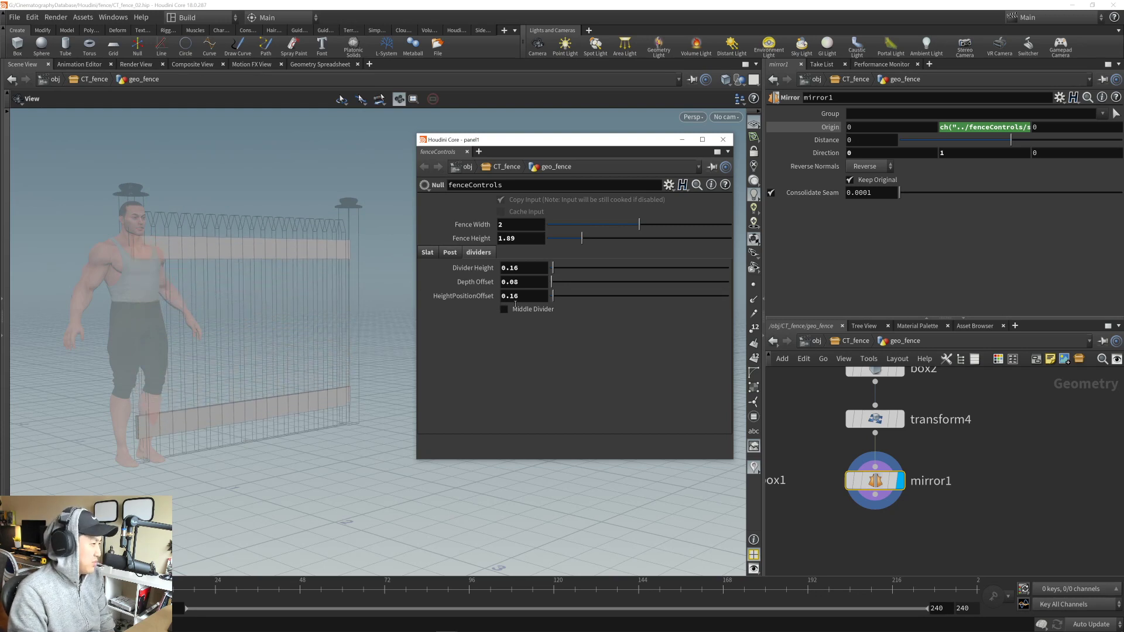
mouse_move(584, 243)
mouse_down()
mouse_move(564, 246)
mouse_move(584, 242)
mouse_up()
text(2)
key(Return)
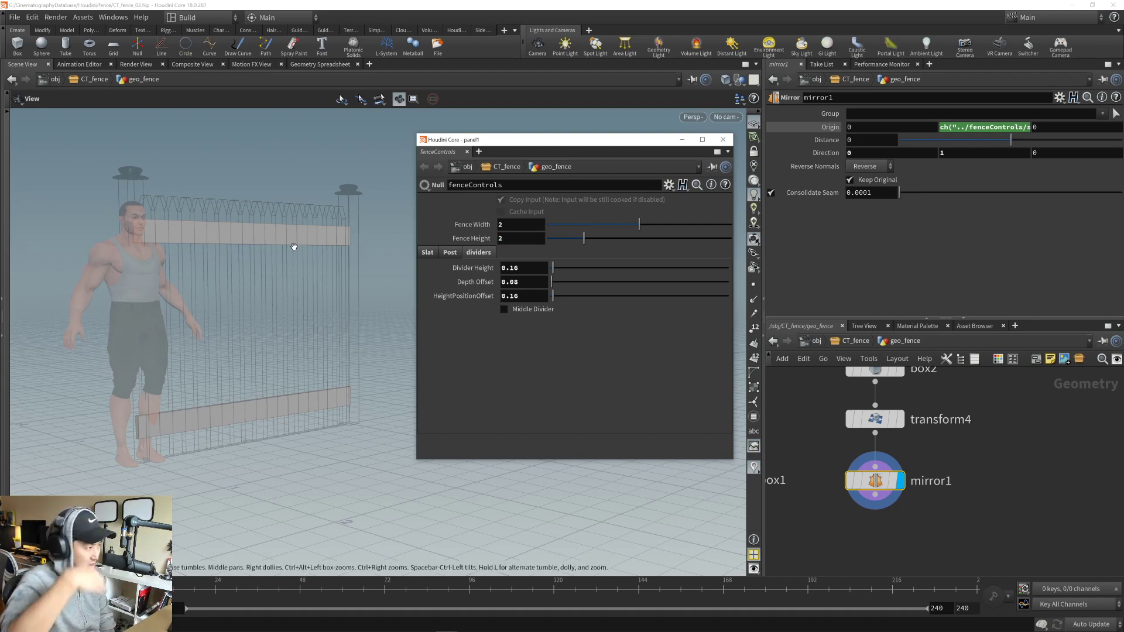
drag(278, 253, 280, 323)
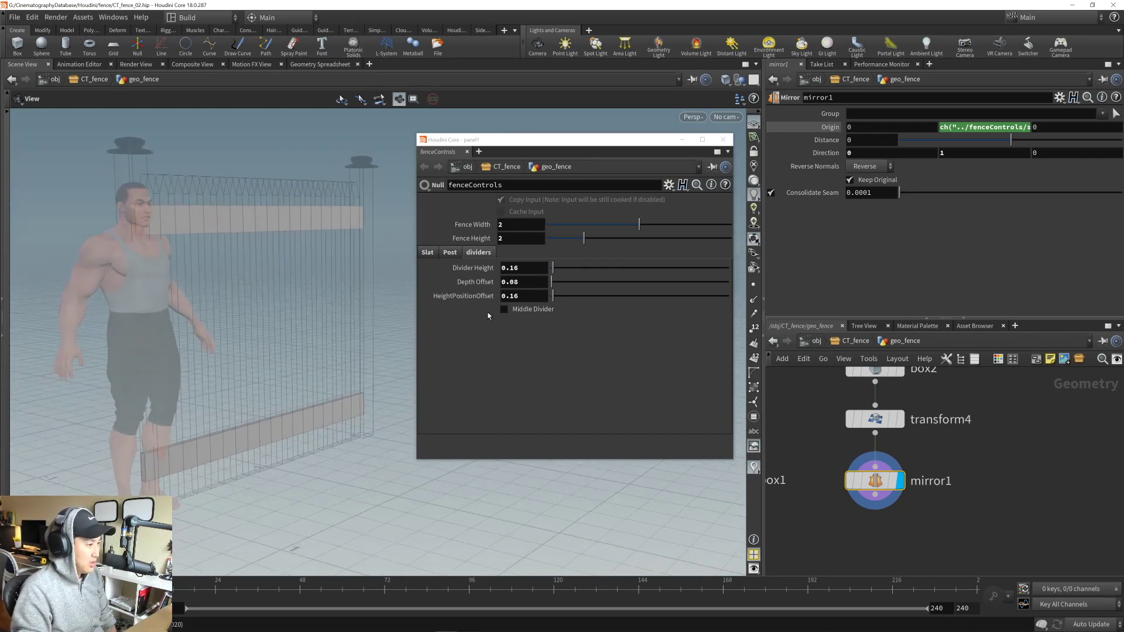
- Add a Switch node below mirror1 and connect mirror1's output to it as the first input
click(527, 309)
click(527, 309)
middle_drag(1001, 472, 925, 446)
scroll(986, 494, down, 1)
middle_drag(845, 497, 849, 479)
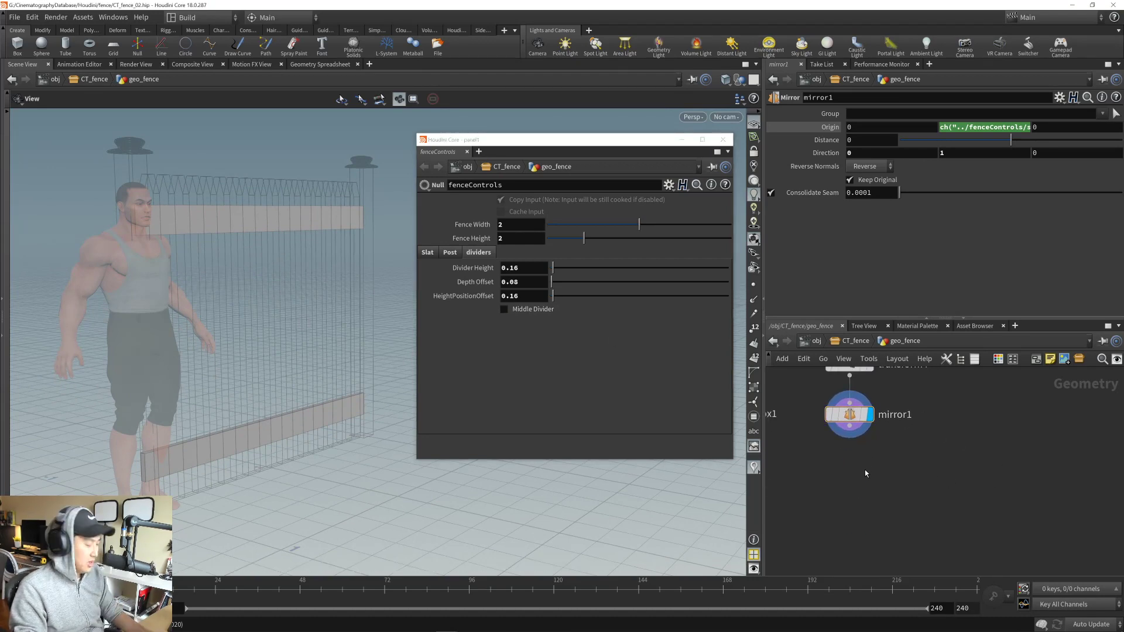
key(Tab)
text(swit)
key(Return)
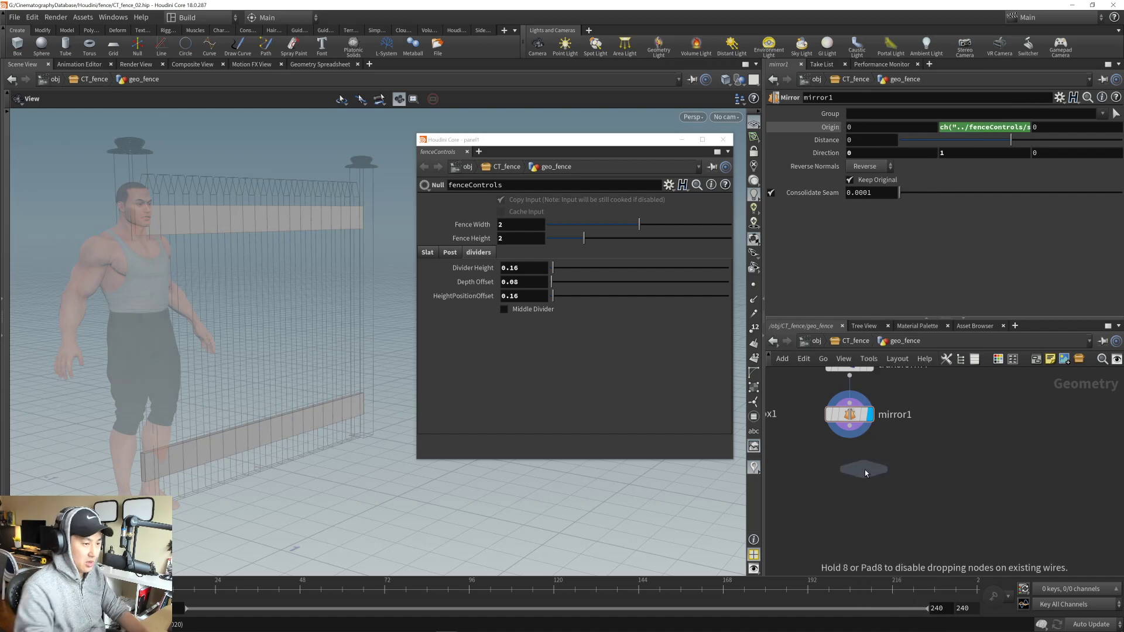
click(880, 460)
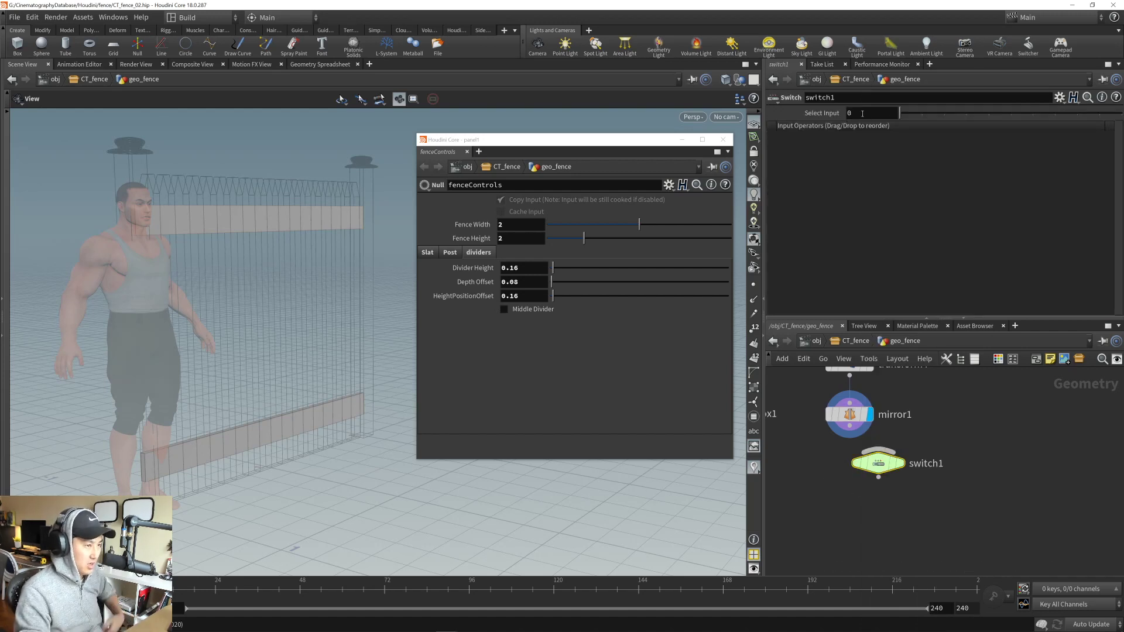
drag(850, 435, 880, 452)
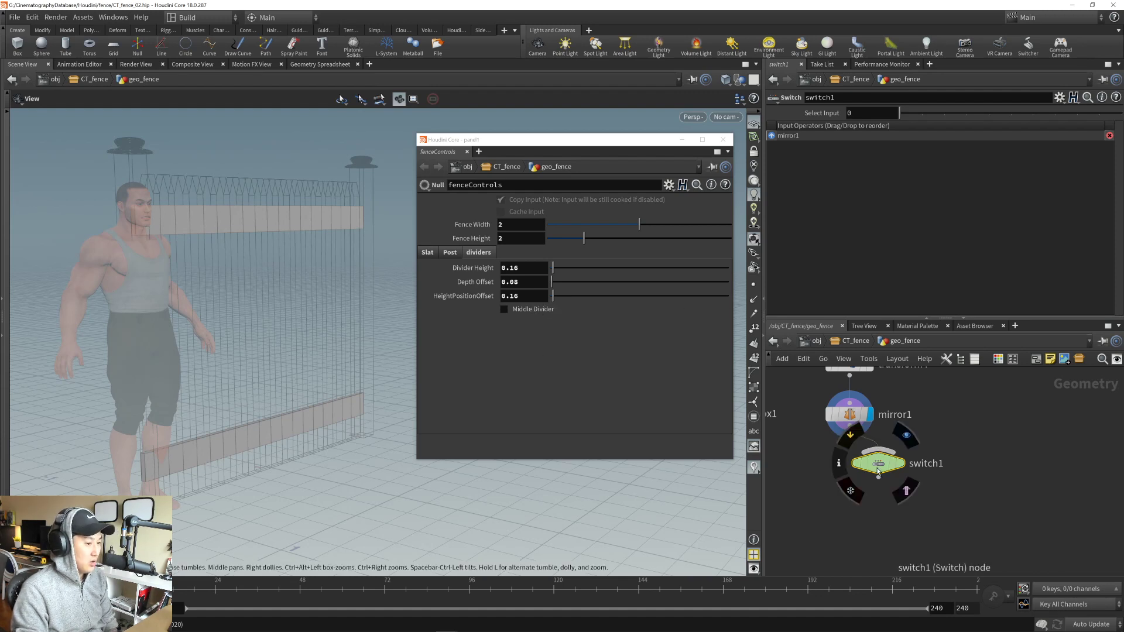
- Reposition switch1 lower and to the side of mirror1 to leave room for a second input branch
drag(879, 463, 885, 490)
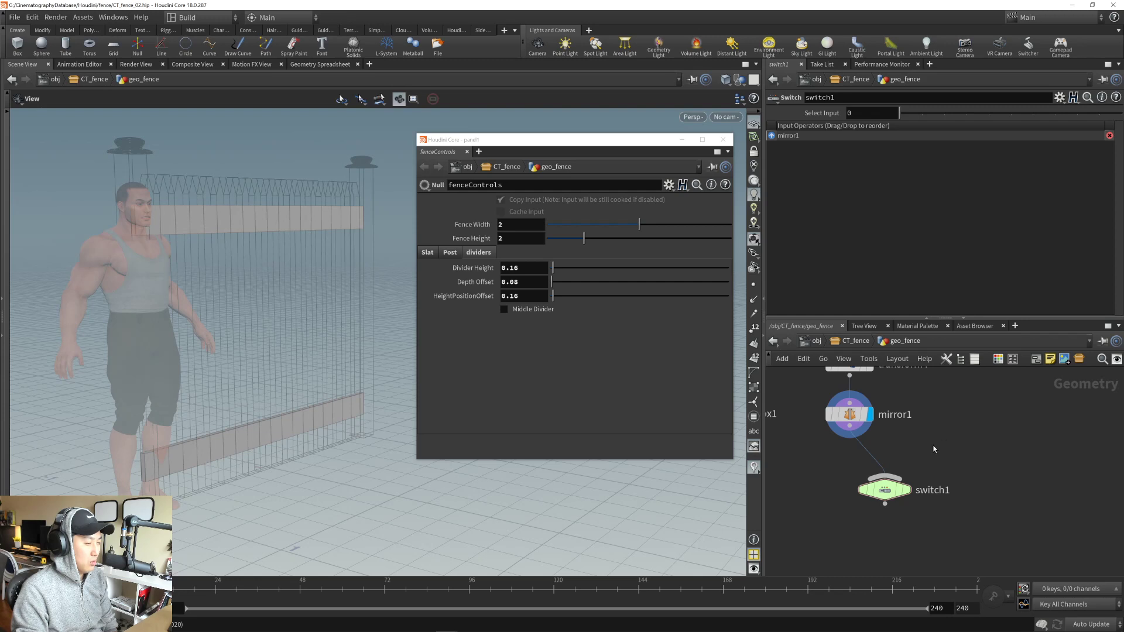
middle_drag(936, 448, 938, 435)
drag(888, 479, 896, 467)
middle_drag(931, 436, 911, 451)
drag(884, 481, 903, 469)
middle_drag(856, 472, 859, 461)
middle_drag(927, 415, 938, 461)
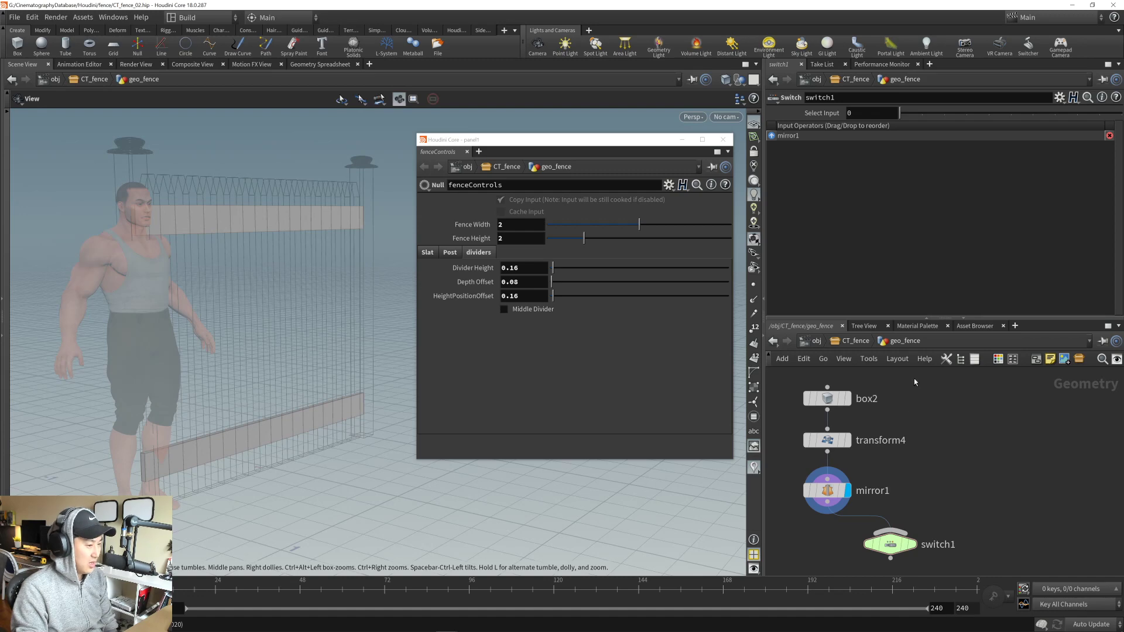
- Duplicate box2 and transform4 and place the copied pair beside the original nodes
drag(916, 390, 838, 460)
key(ctrl+c)
middle_drag(919, 469, 895, 461)
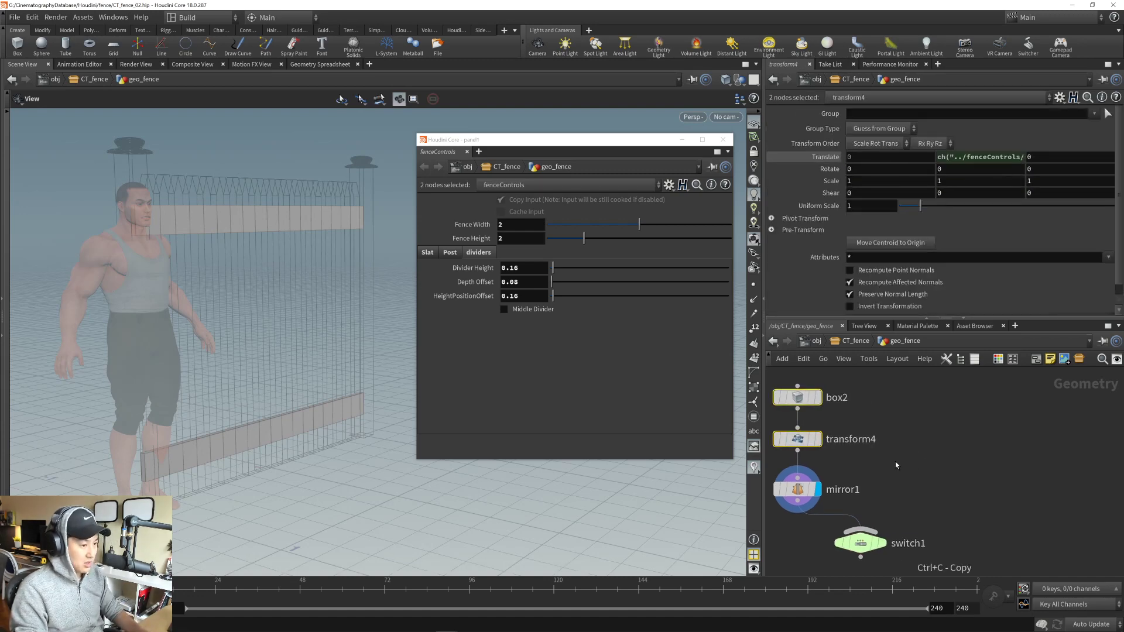
key(ctrl+v)
drag(917, 481, 929, 441)
middle_drag(881, 492, 902, 480)
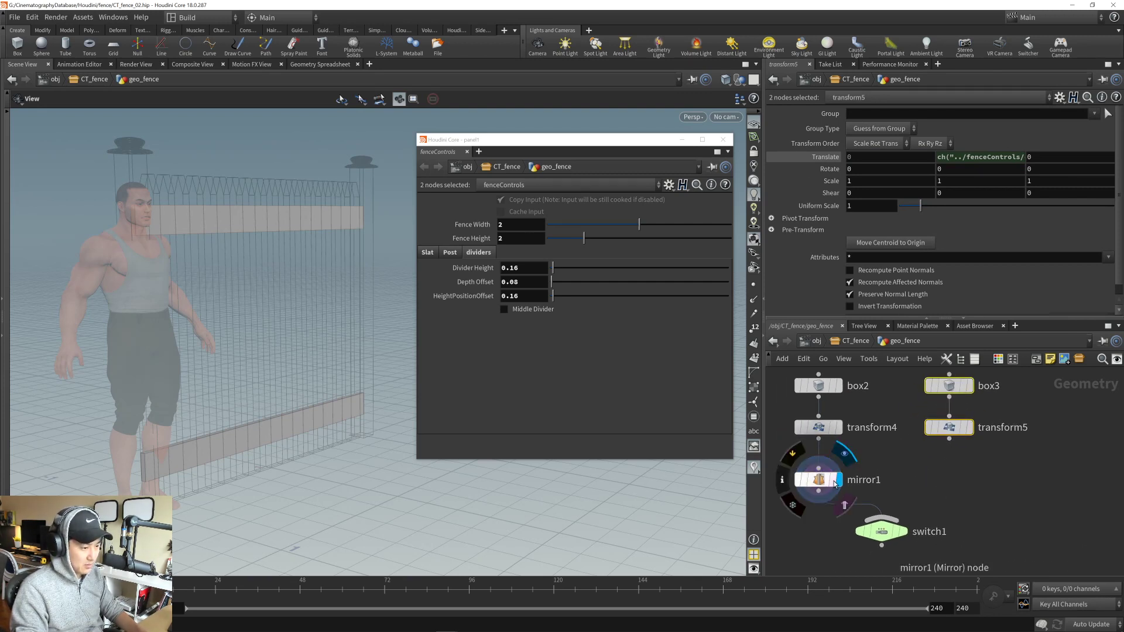
- Display transform5 against the templated fence slats, turn off mirror1's template display and select box3
click(836, 482)
click(969, 428)
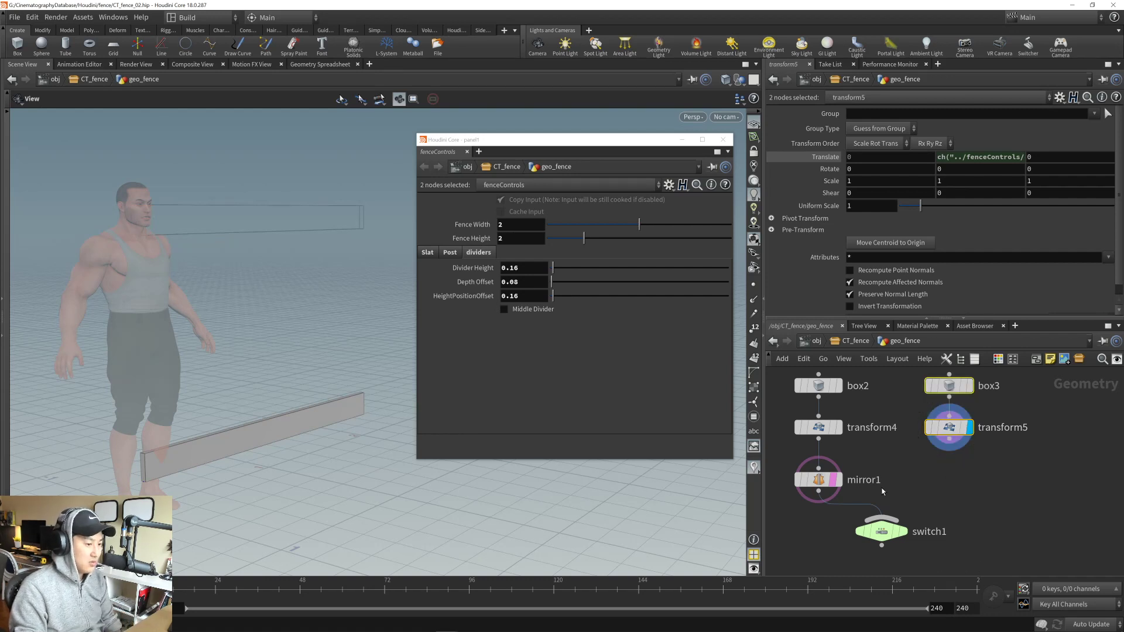
middle_drag(898, 486, 905, 489)
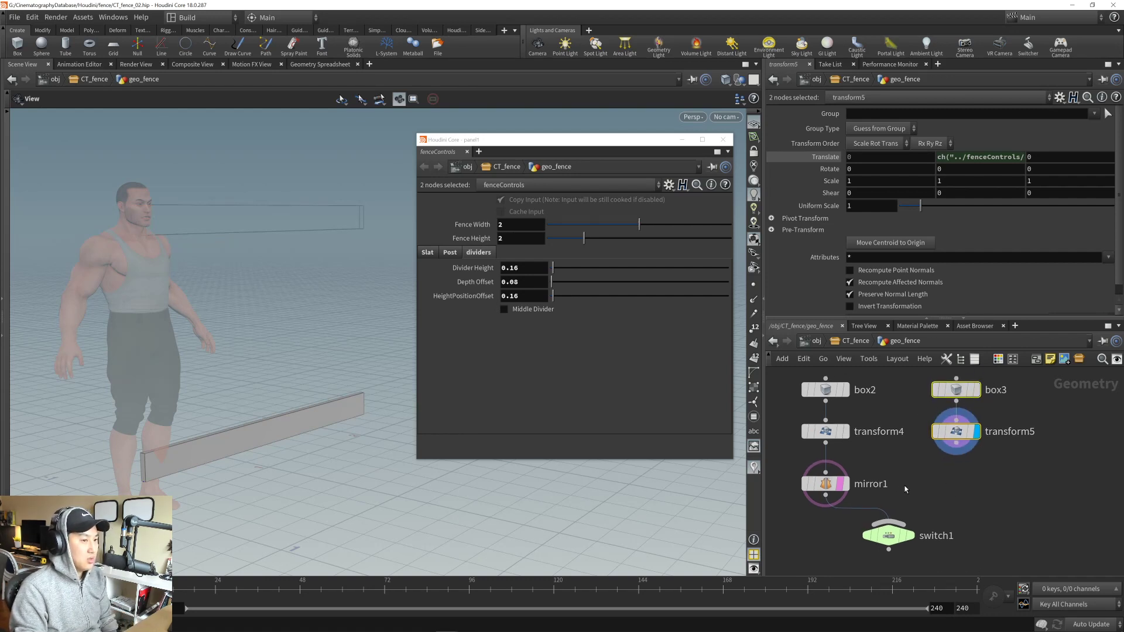
click(921, 490)
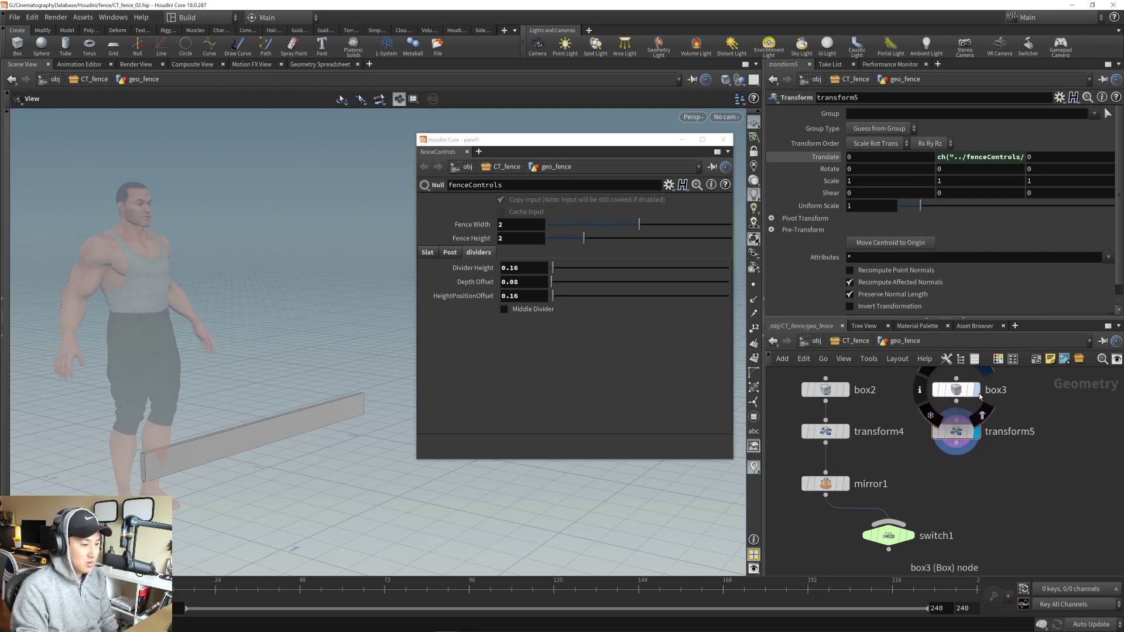
middle_drag(844, 525, 980, 429)
middle_drag(814, 547, 998, 443)
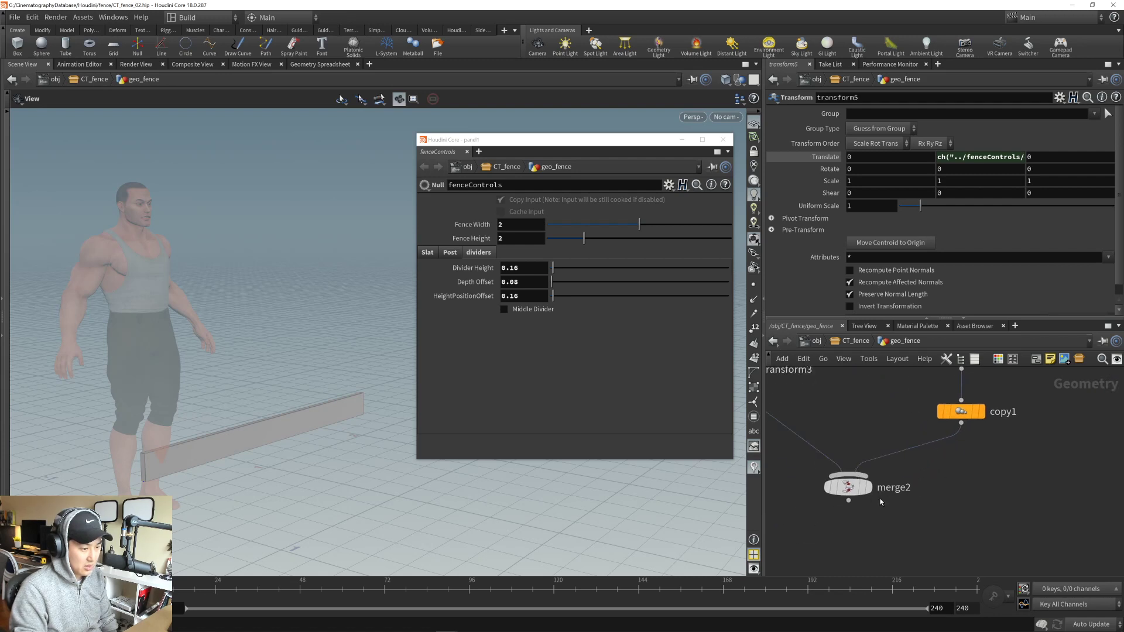
mouse_move(865, 495)
middle_down()
mouse_move(866, 517)
mouse_move(972, 448)
mouse_move(950, 502)
middle_up()
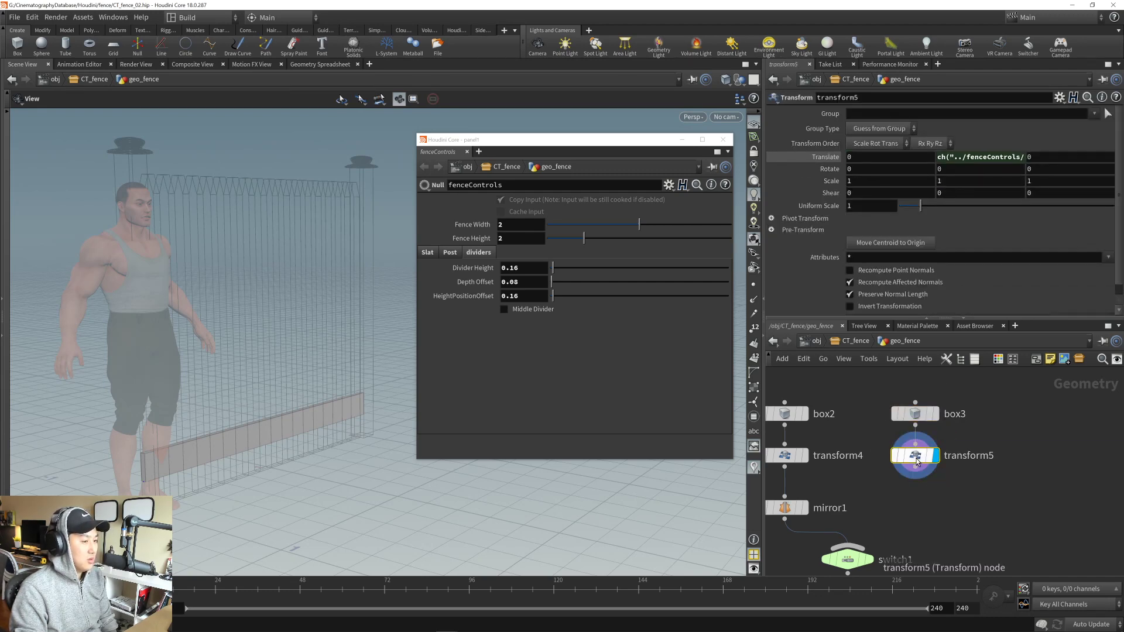
click(915, 414)
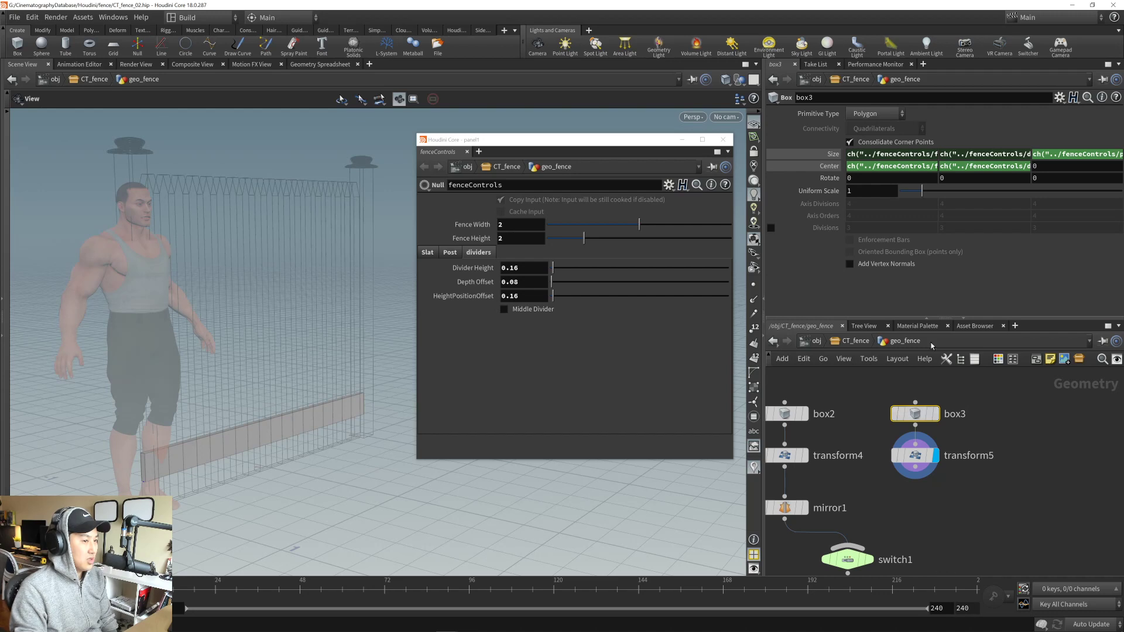
click(979, 168)
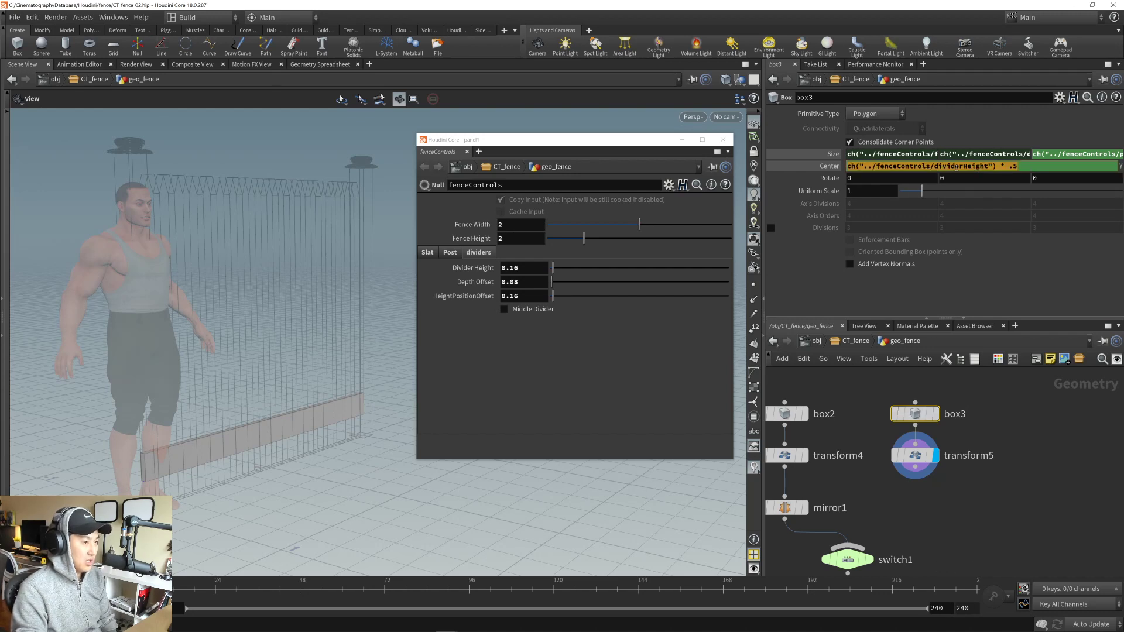
right_click(956, 167)
click(983, 311)
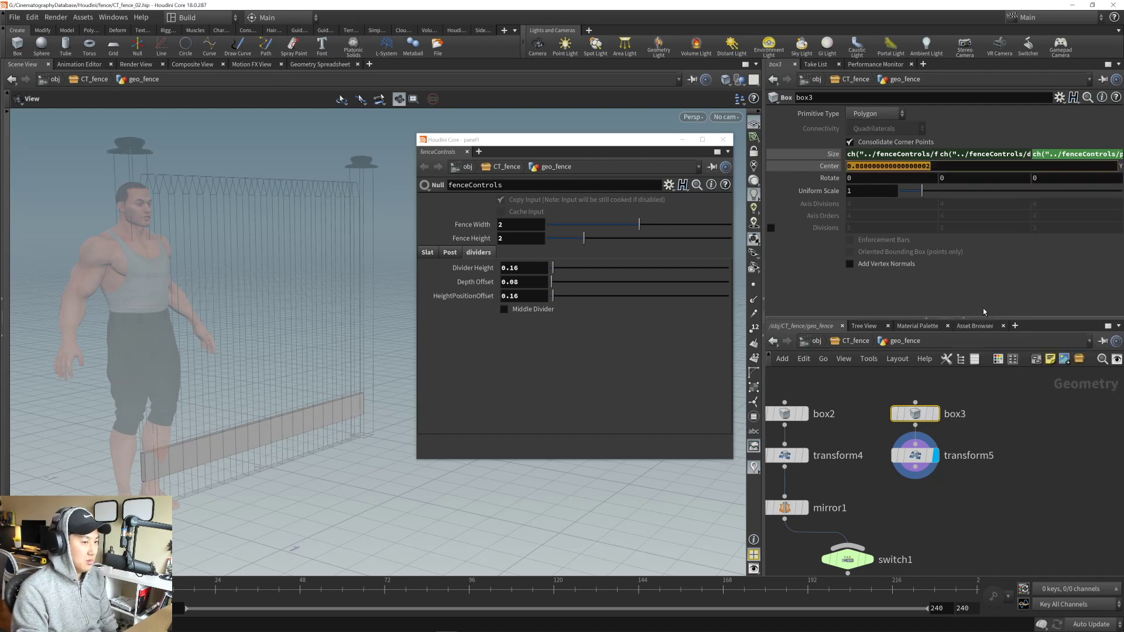
key(ctrl+z)
key(ctrl+z)
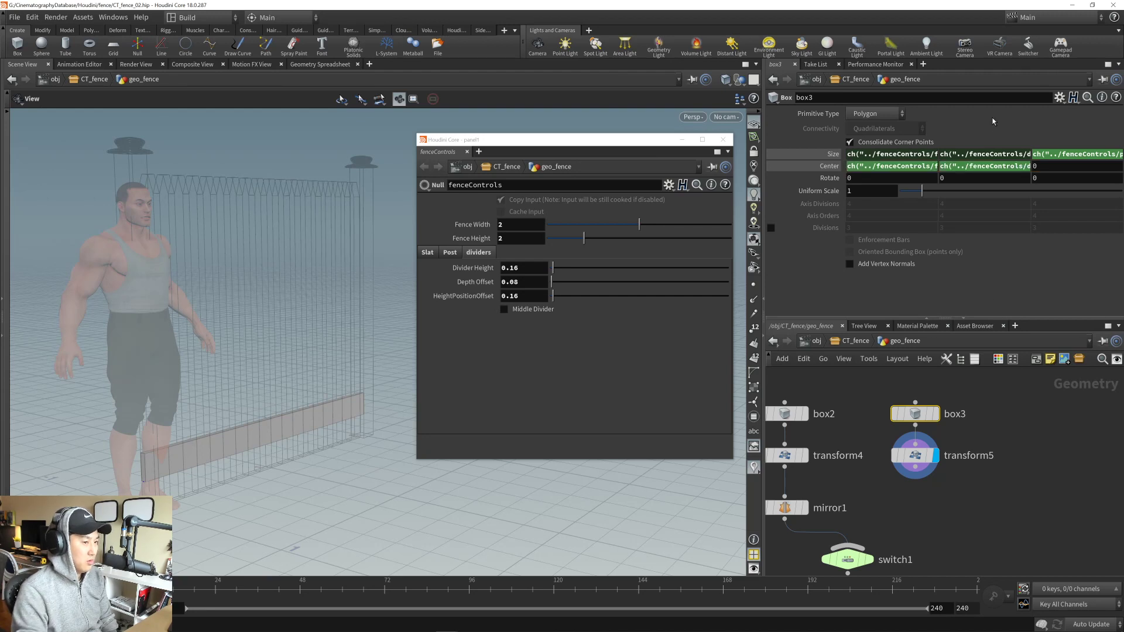
- Delete the expression on box3's Y center and set the value to 0
right_click(965, 168)
click(983, 311)
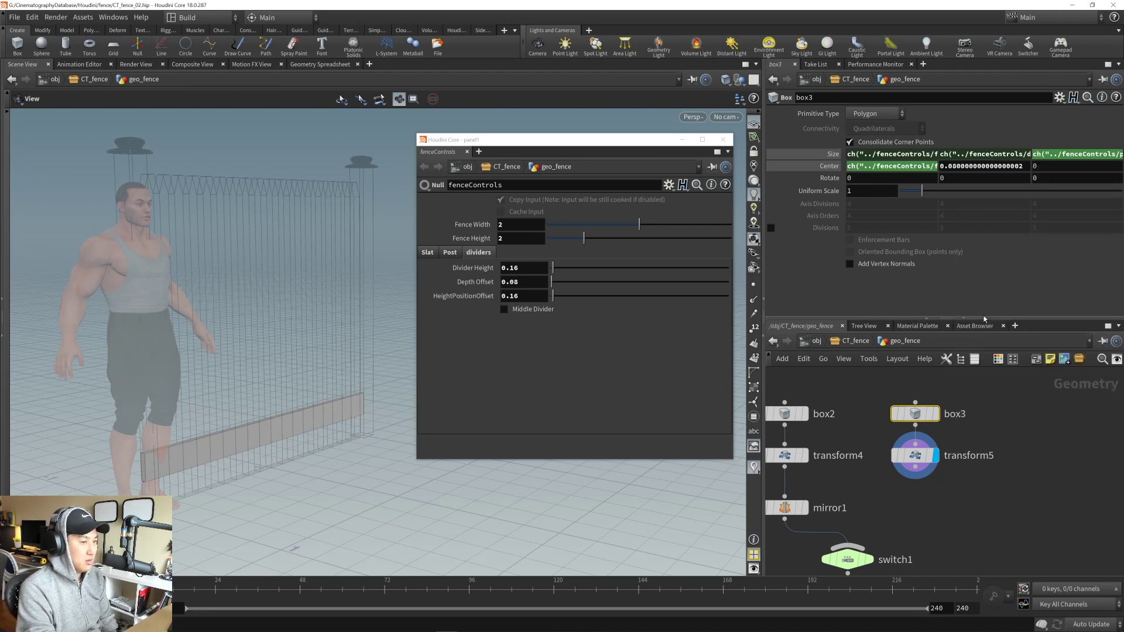
double_click(994, 170)
text(0)
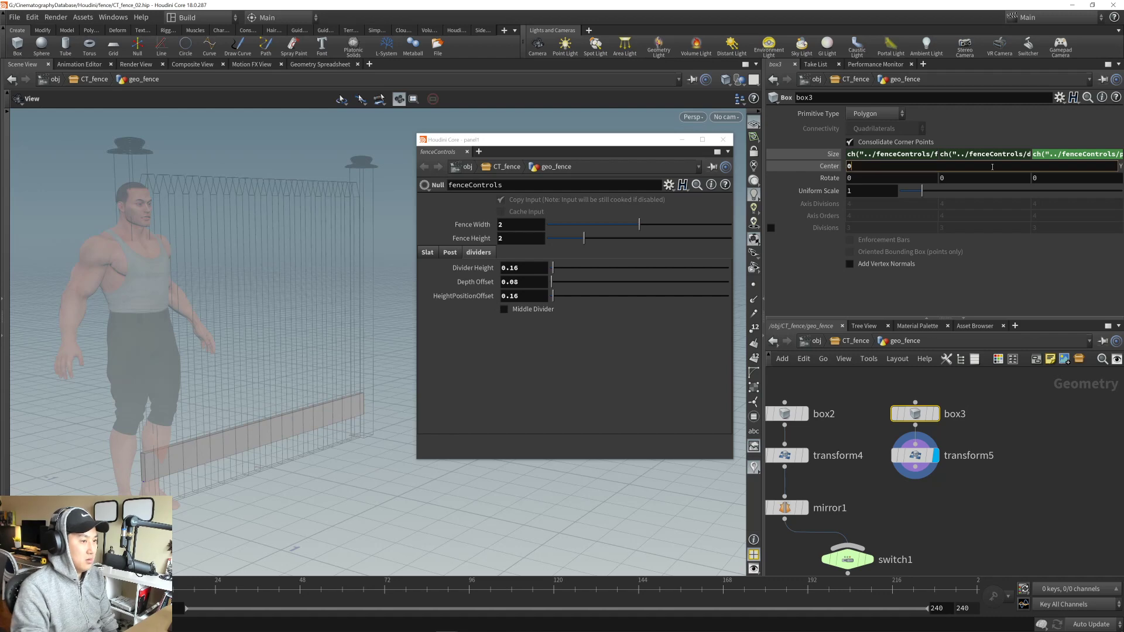
key(Return)
drag(348, 369, 329, 404)
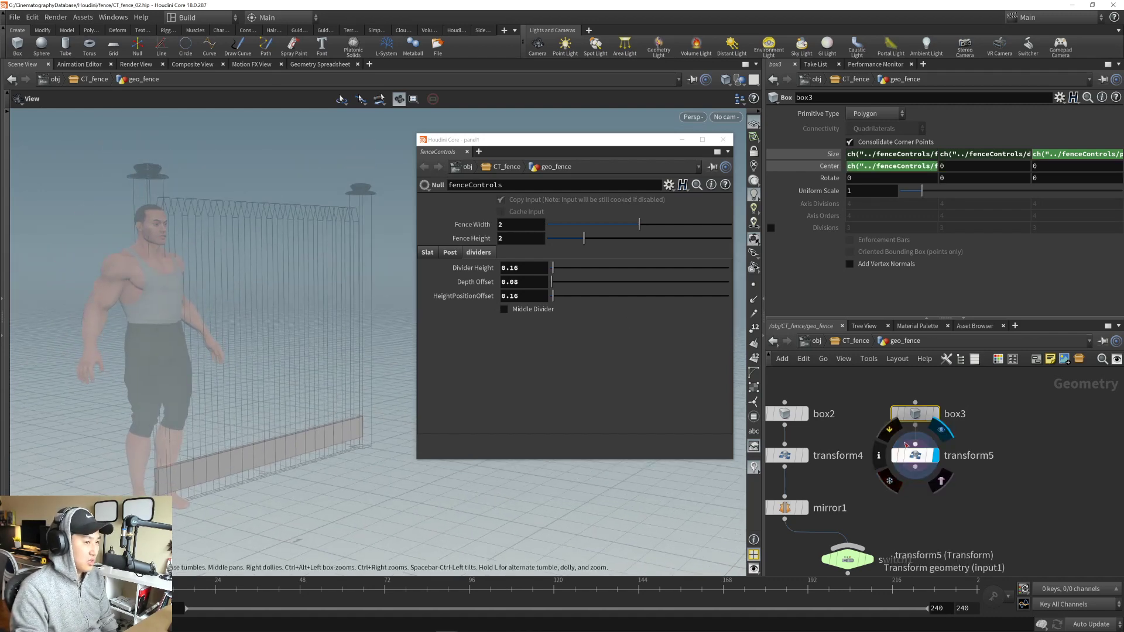
- Delete the expression on transform5's Y translate and set the value to 0
click(917, 457)
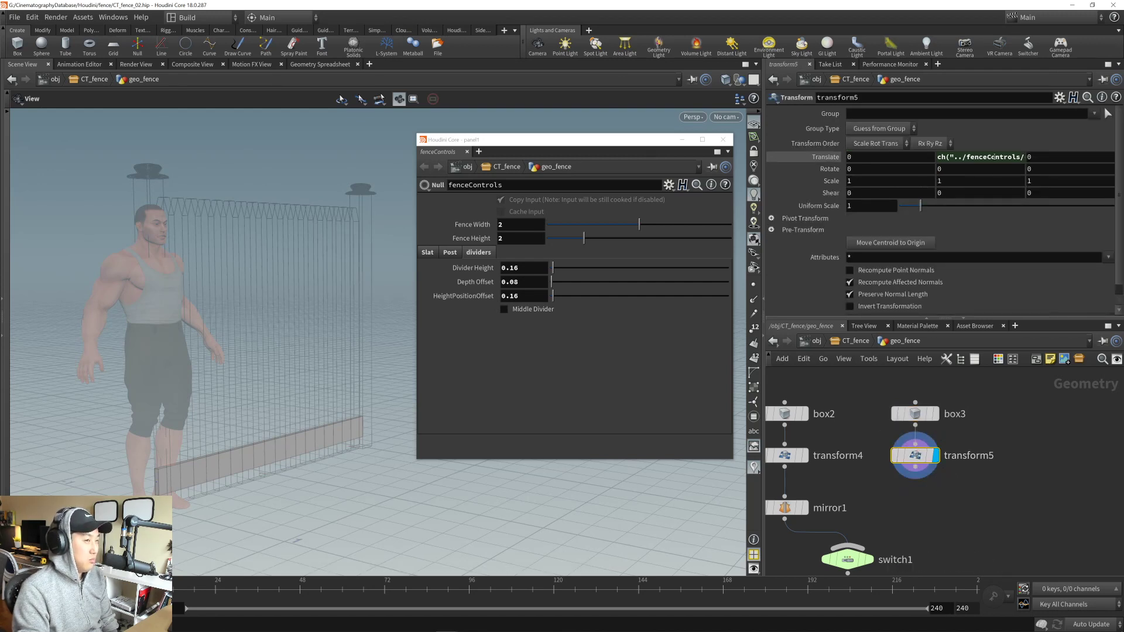
click(996, 156)
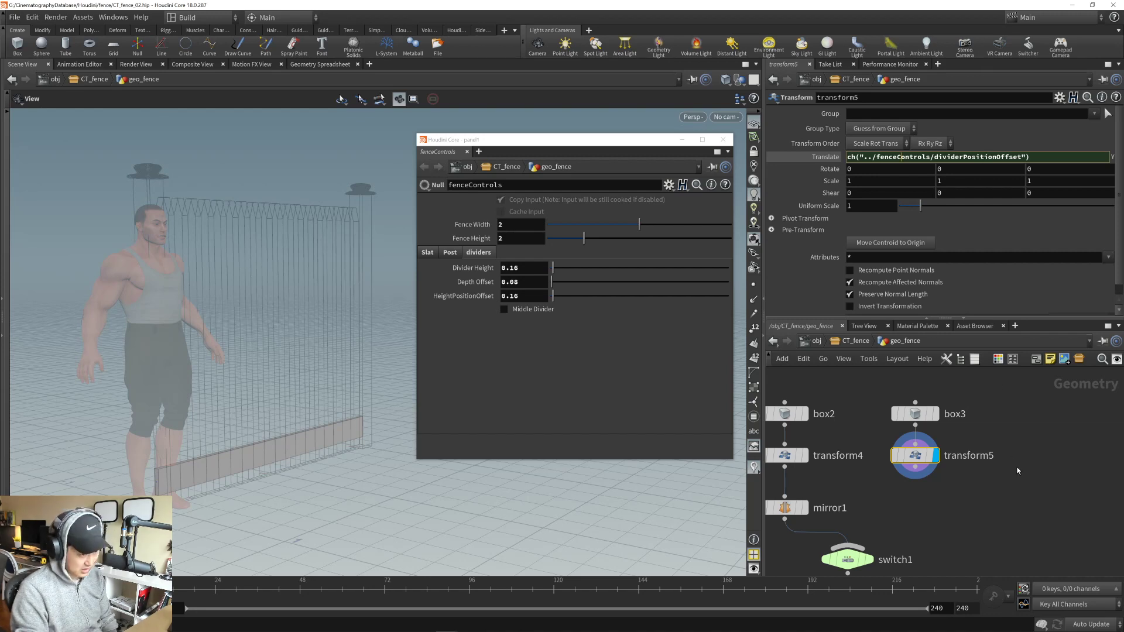
key(Return)
right_click(985, 158)
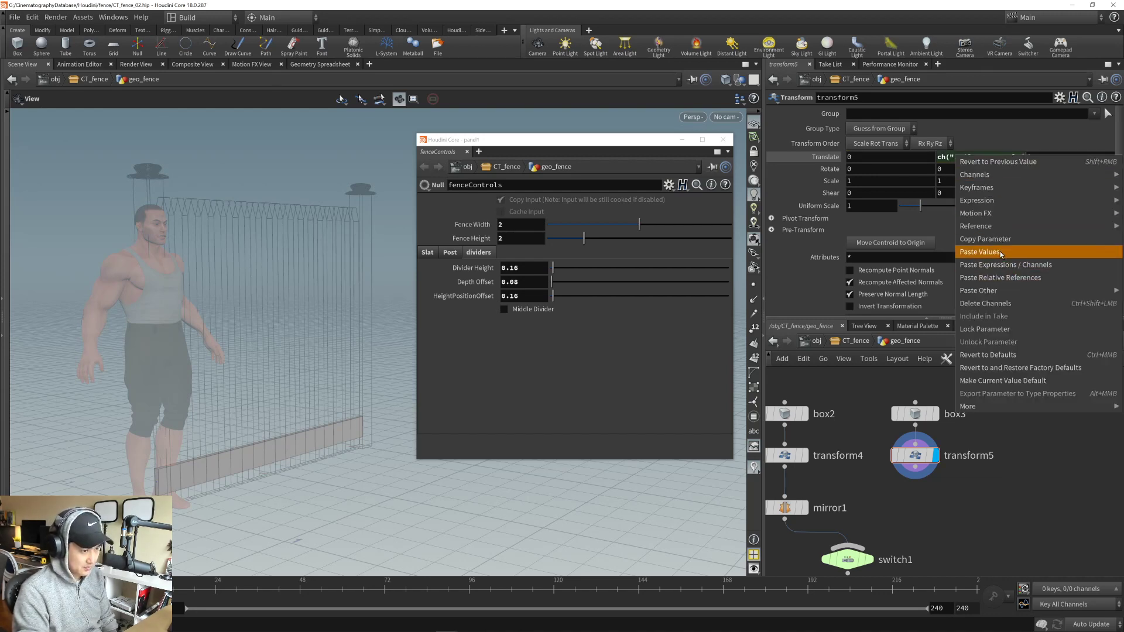
click(1001, 300)
click(969, 158)
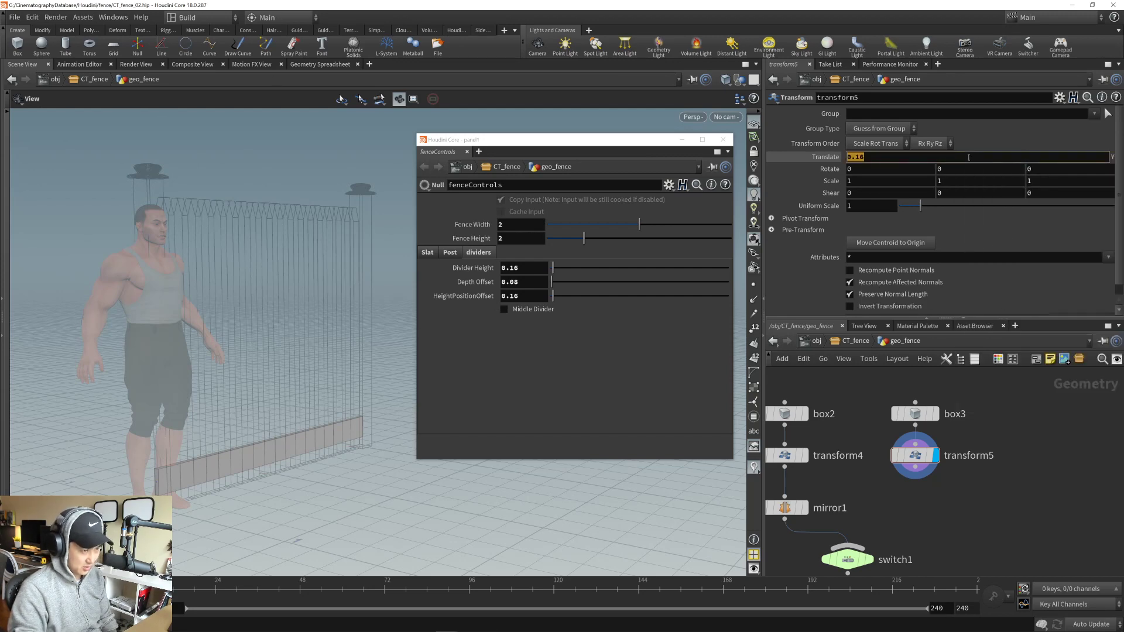
text(0)
key(Return)
- Copy mirror1's Y origin expression, ch("../fenceControls/slatHeight") * .5, into transform5's Y translate to centre the divider vertically
drag(311, 458, 220, 464)
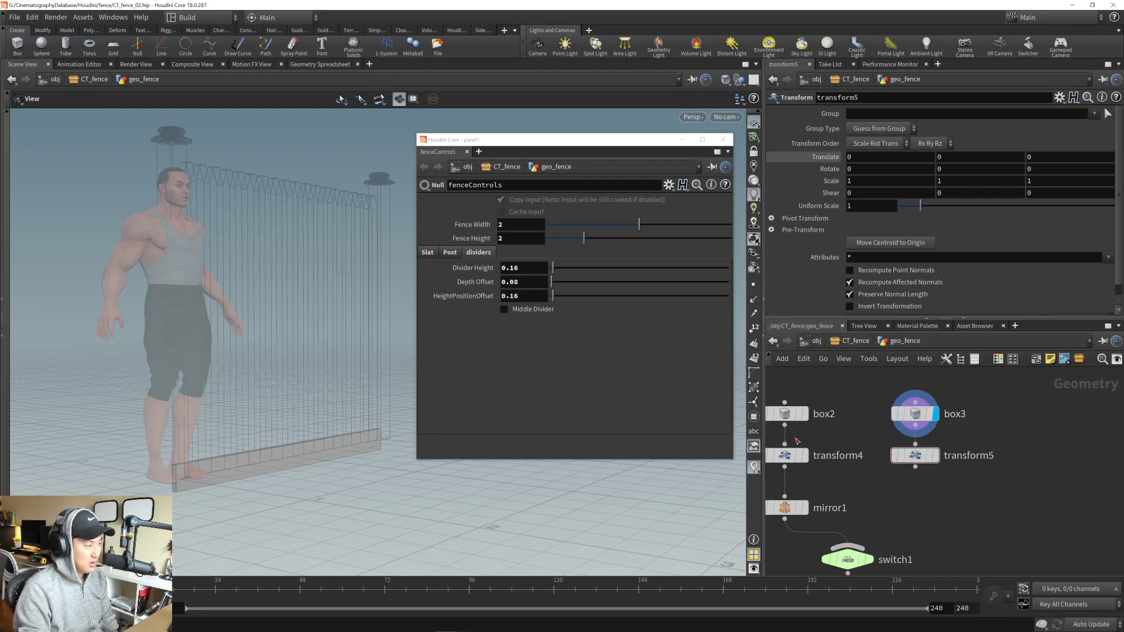
mouse_move(294, 436)
mouse_down()
mouse_move(296, 446)
mouse_move(299, 424)
mouse_up()
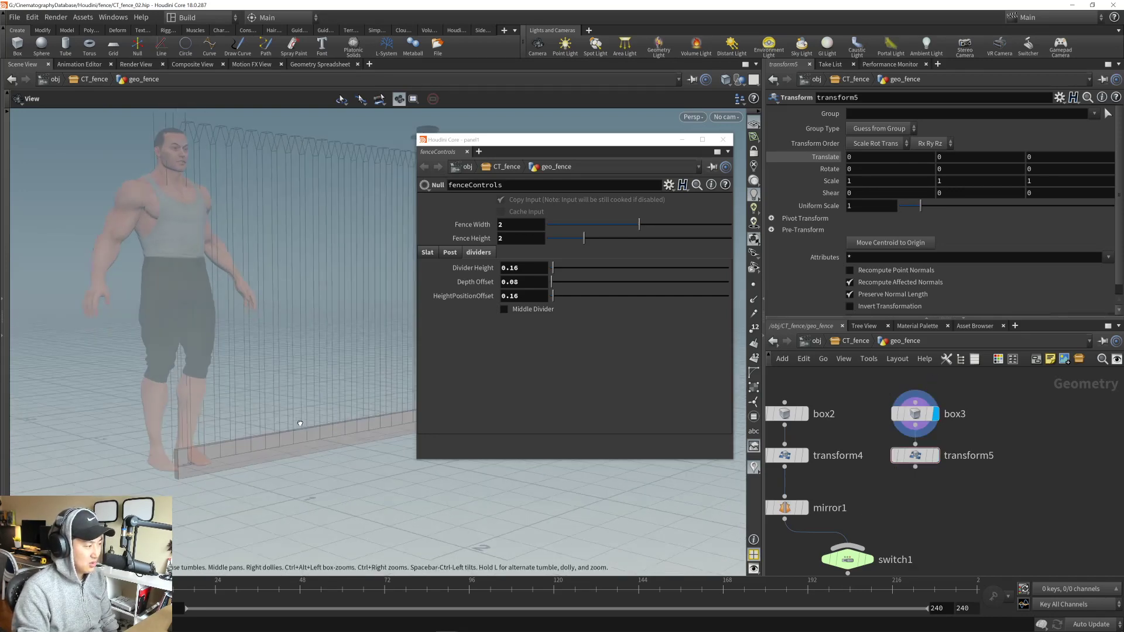
click(937, 458)
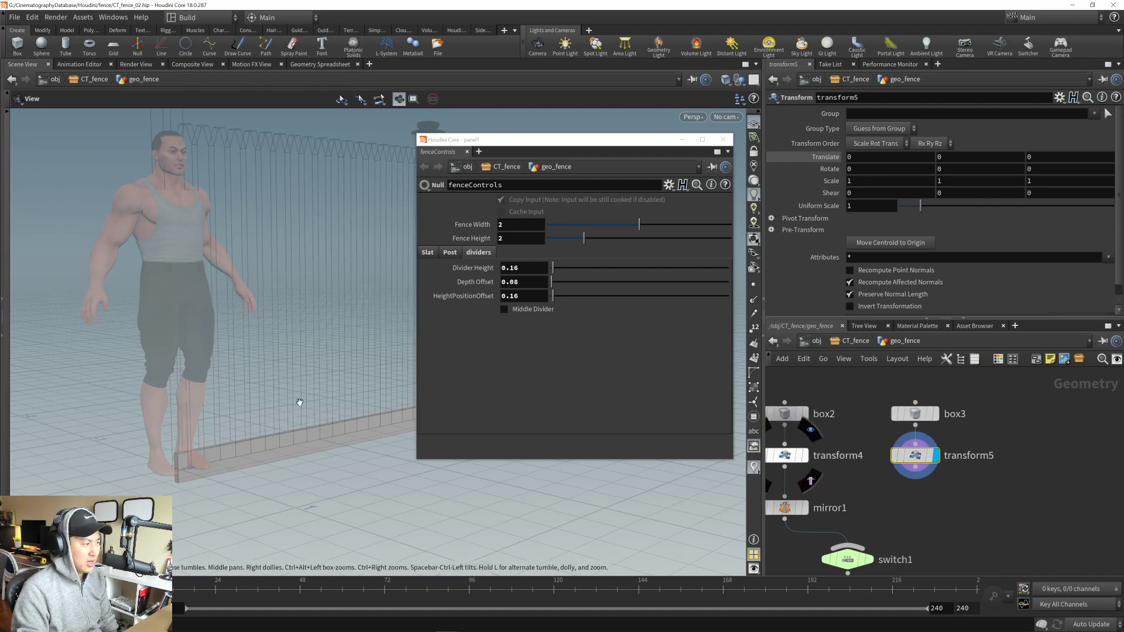
drag(299, 403, 156, 449)
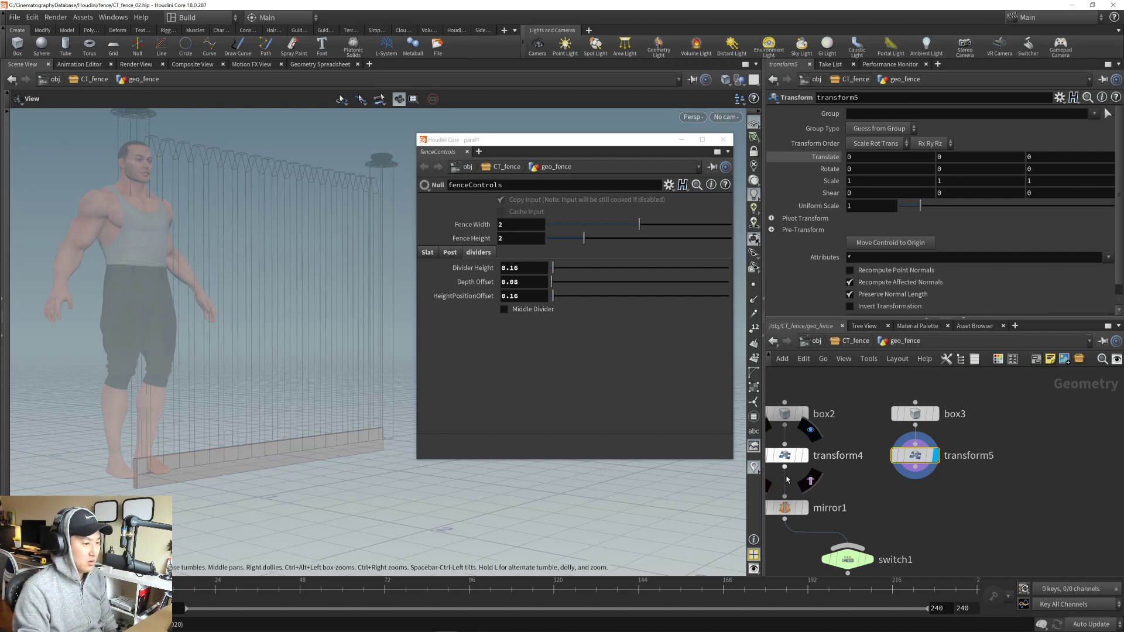
middle_drag(880, 507, 920, 490)
click(825, 491)
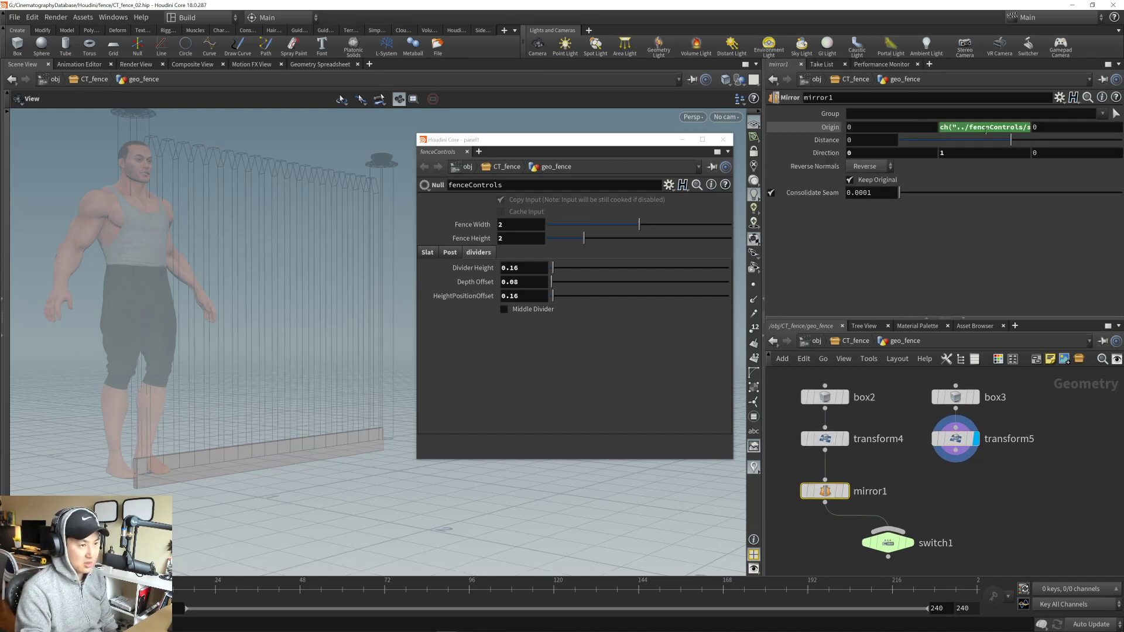
drag(986, 130, 837, 126)
key(ctrl+c)
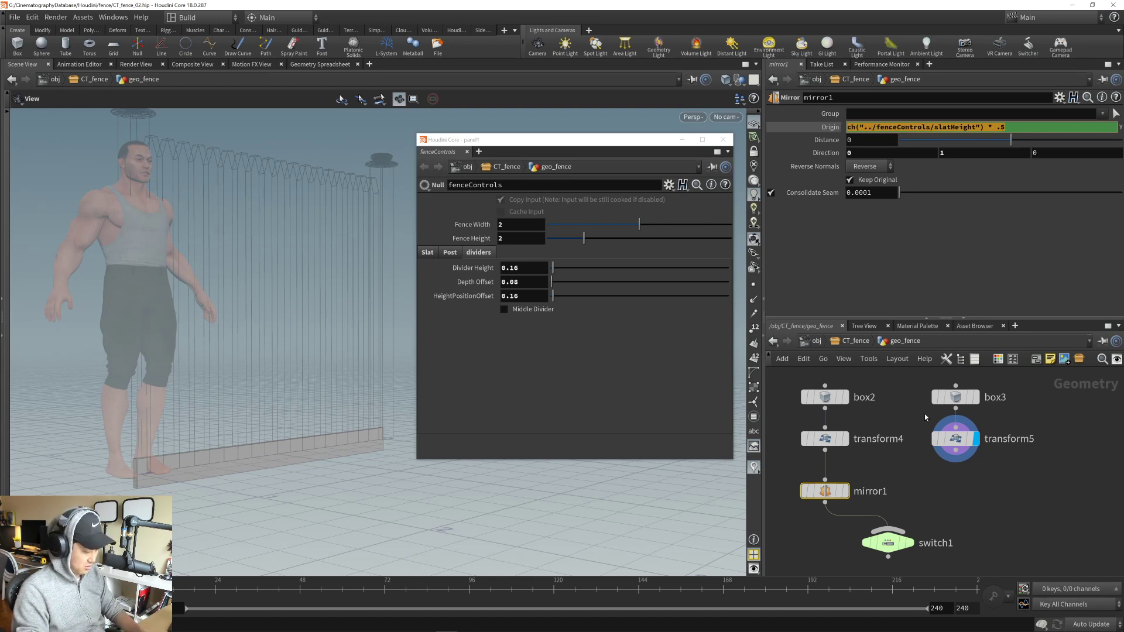
click(957, 440)
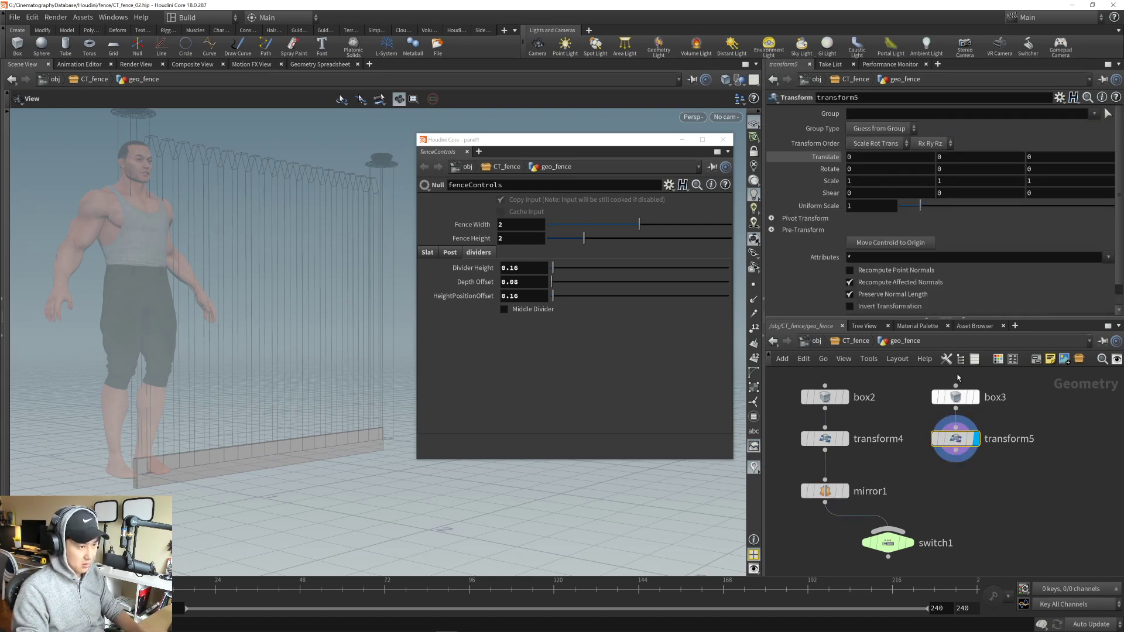
click(960, 157)
key(ctrl+v)
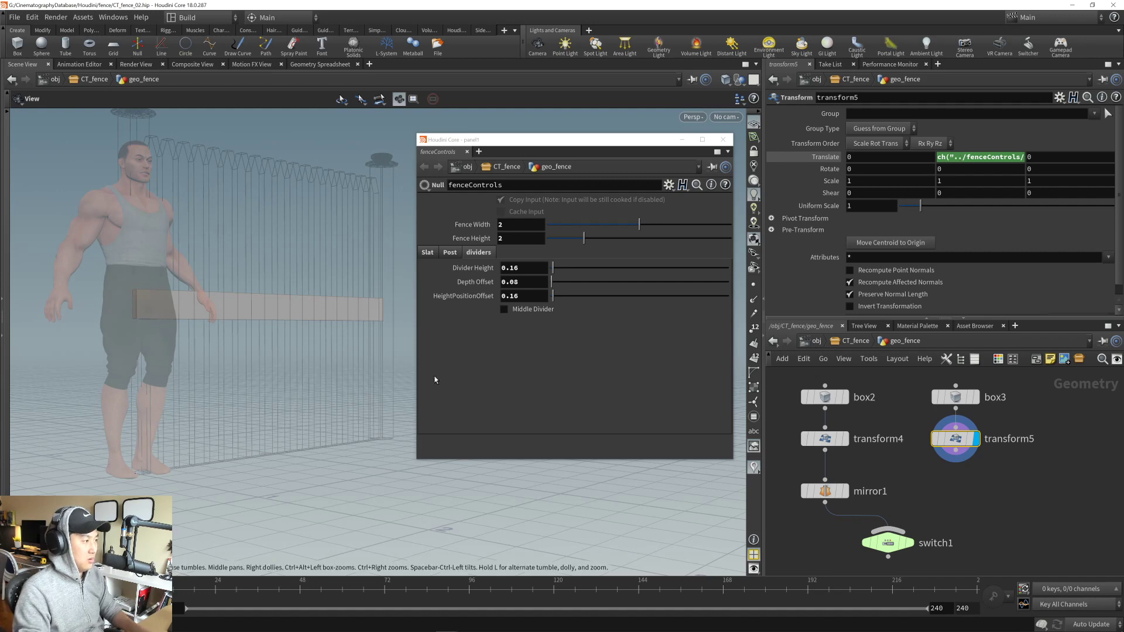
- Test the middle divider's position by lowering Fence Height to about 1.89, and restore it to 2
scroll(311, 336, down, 3)
drag(311, 336, 313, 376)
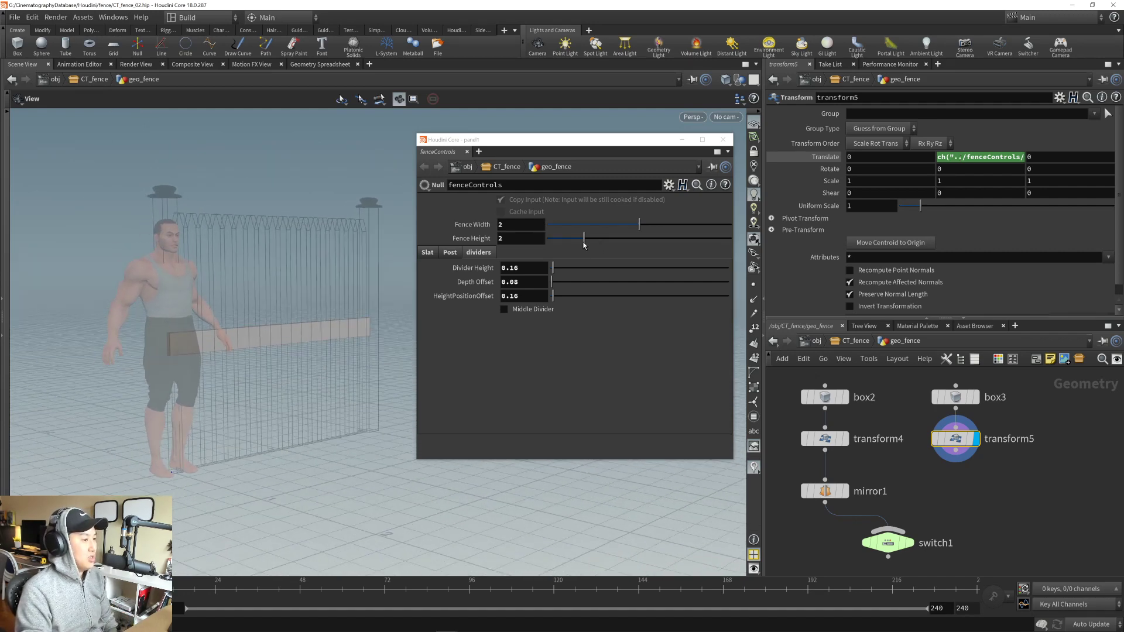
mouse_move(583, 241)
mouse_down()
mouse_move(608, 241)
mouse_move(582, 247)
mouse_up()
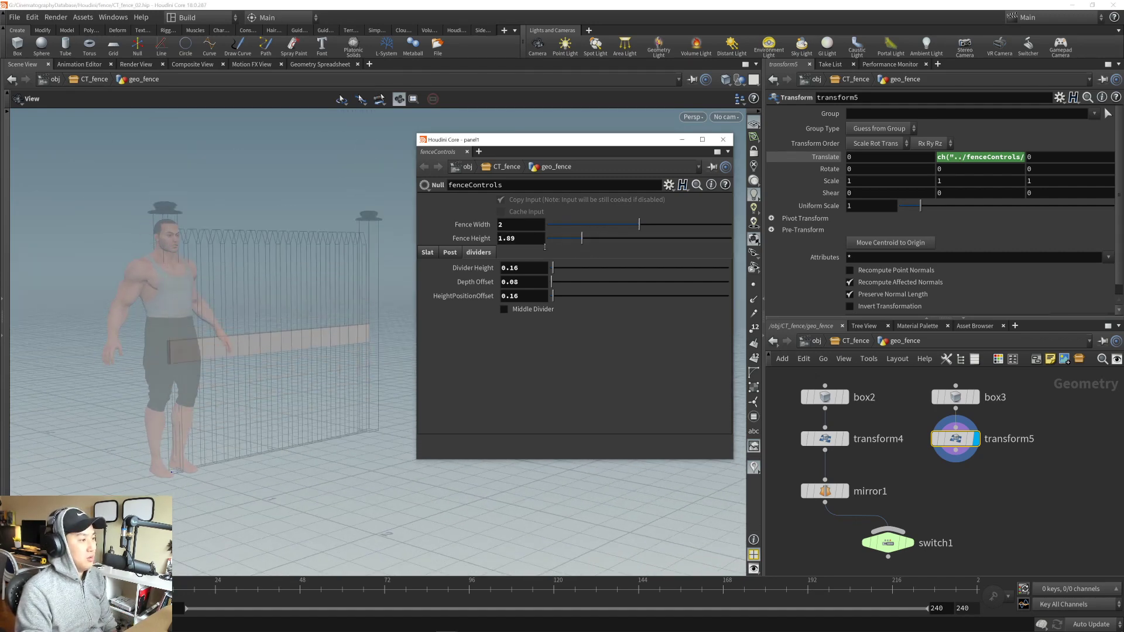
double_click(514, 239)
text(2)
key(Return)
drag(306, 382, 321, 389)
middle_drag(935, 521, 958, 489)
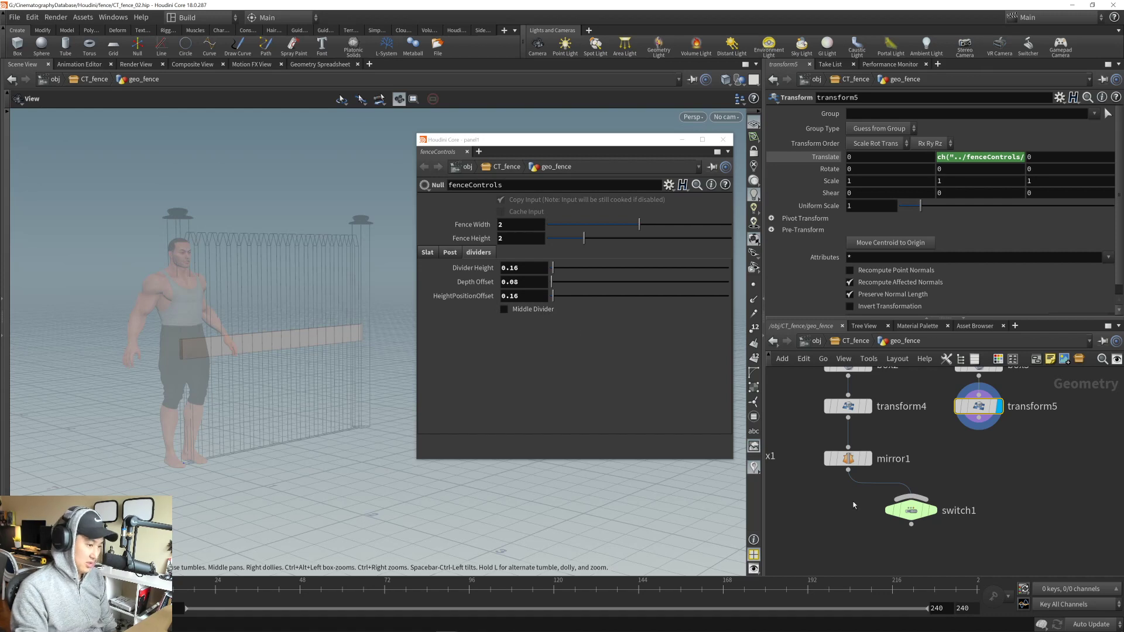
middle_drag(854, 504, 842, 461)
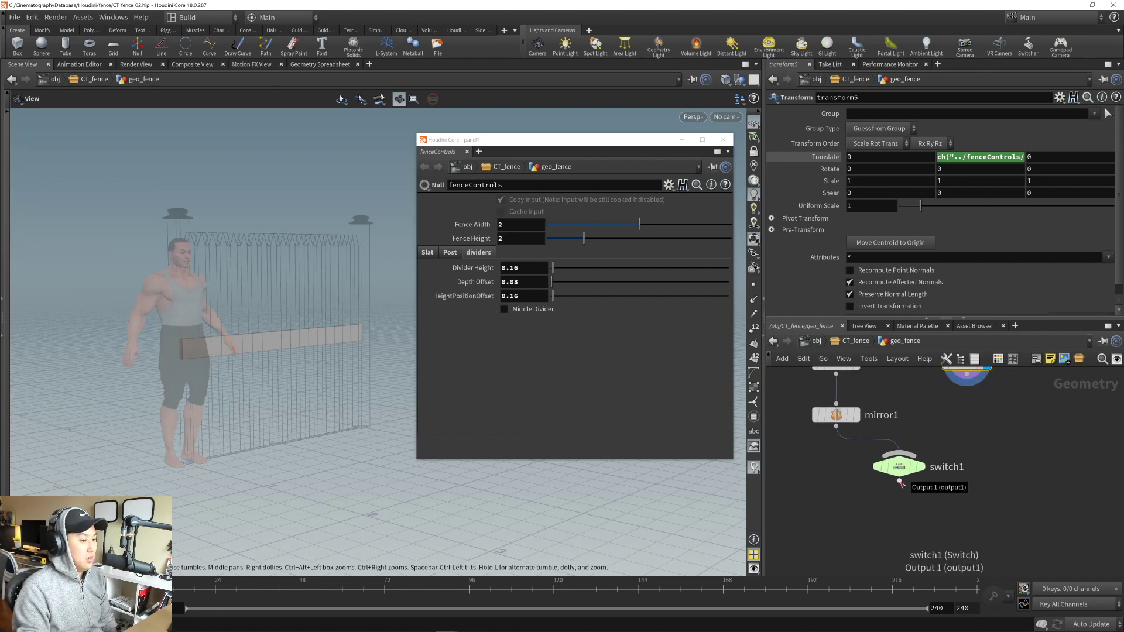
middle_drag(946, 429, 960, 503)
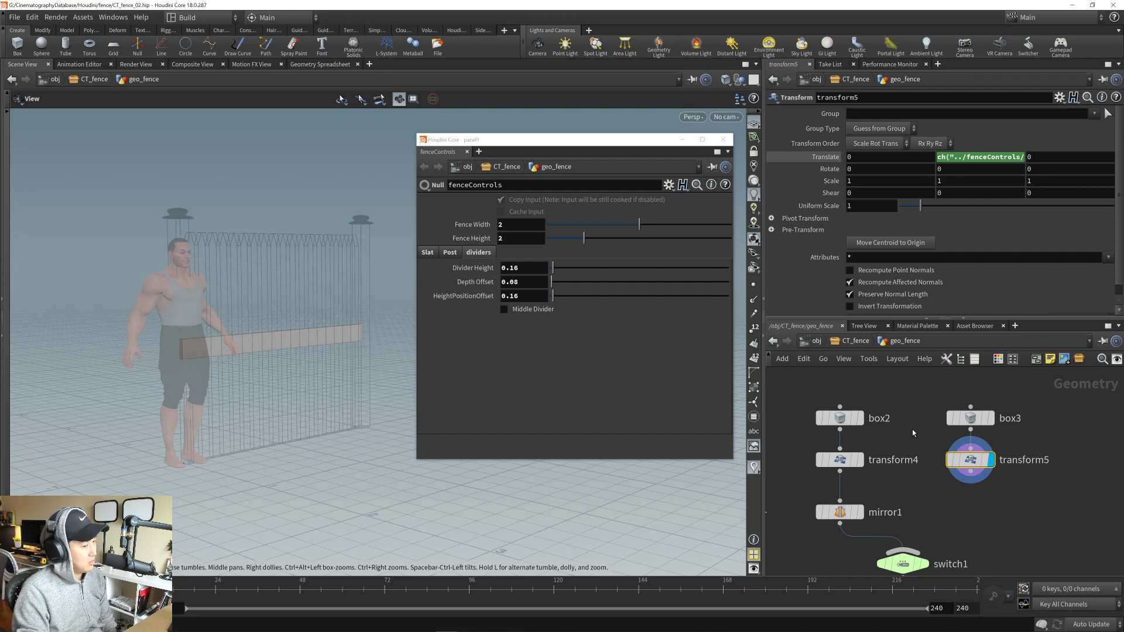
click(959, 518)
middle_drag(959, 519, 936, 479)
scroll(958, 502, up, 2)
scroll(959, 502, down, 3)
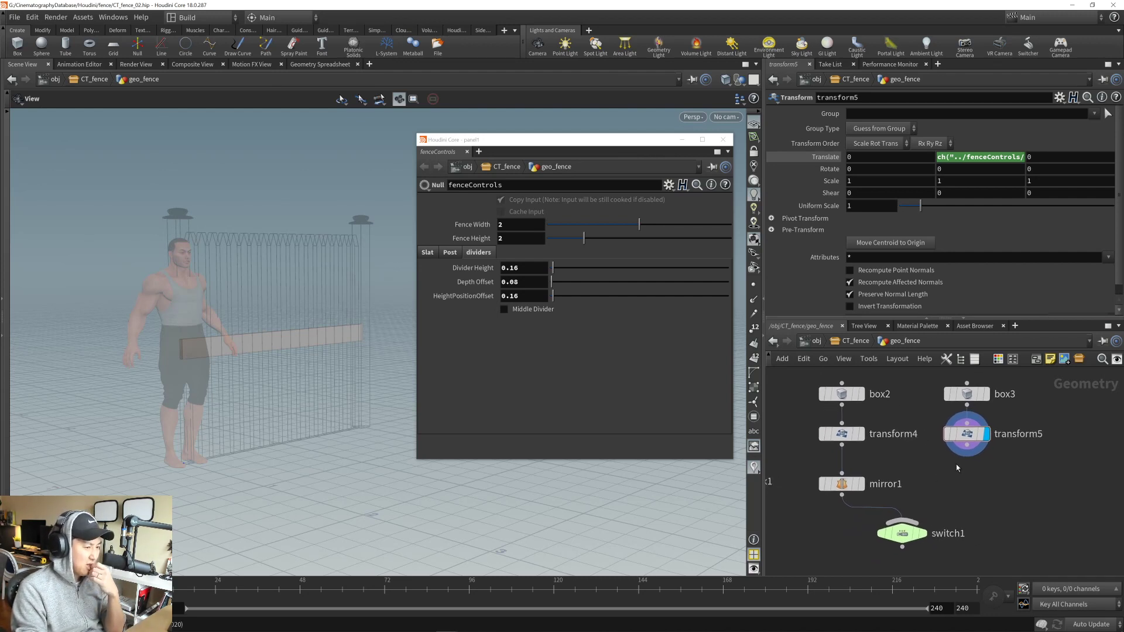
- Add a Merge node below transform5, fed by transform5's output
click(968, 447)
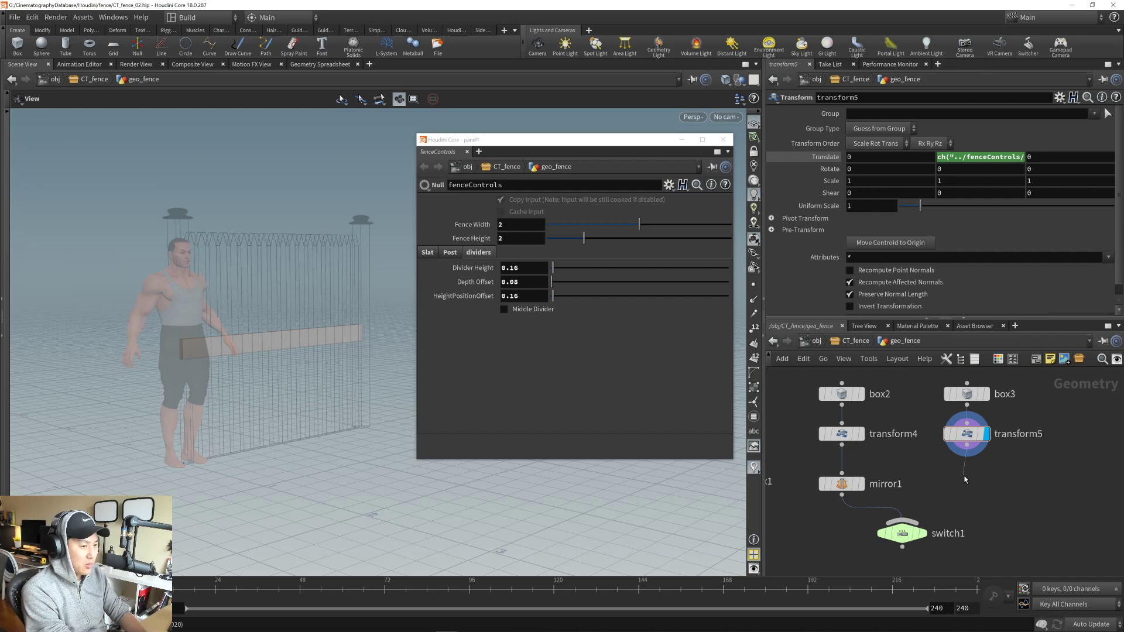
key(Tab)
text(merge)
key(Return)
click(966, 478)
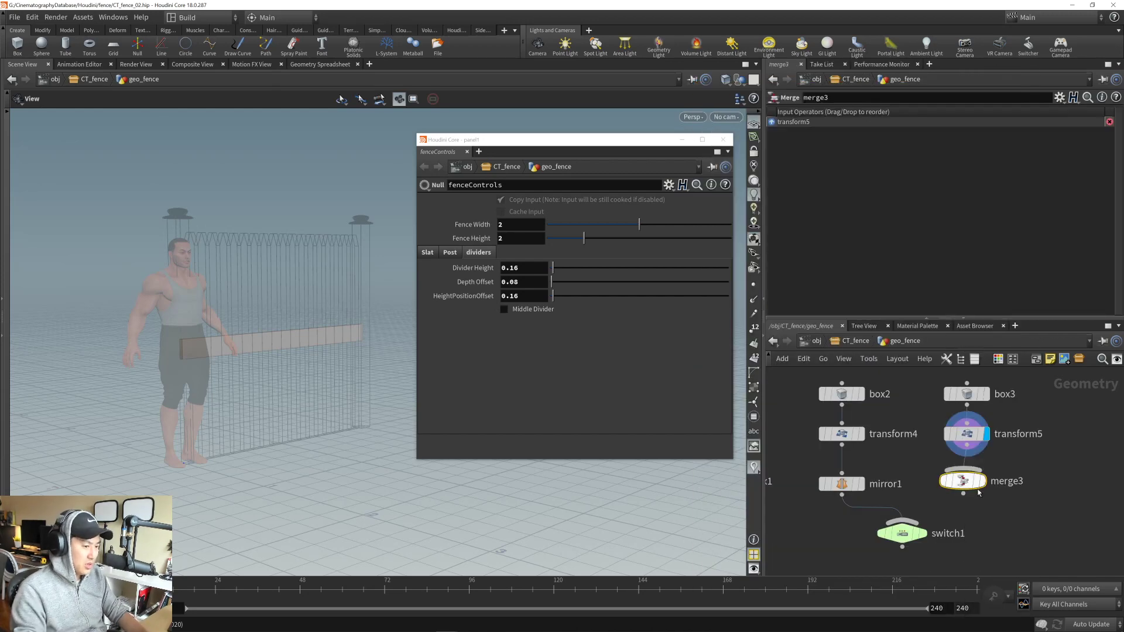
- Move merge3 further down and insert switch1 between transform5 and merge3, detached from mirror1
middle_drag(975, 493, 977, 435)
drag(976, 434, 978, 544)
drag(900, 475, 964, 469)
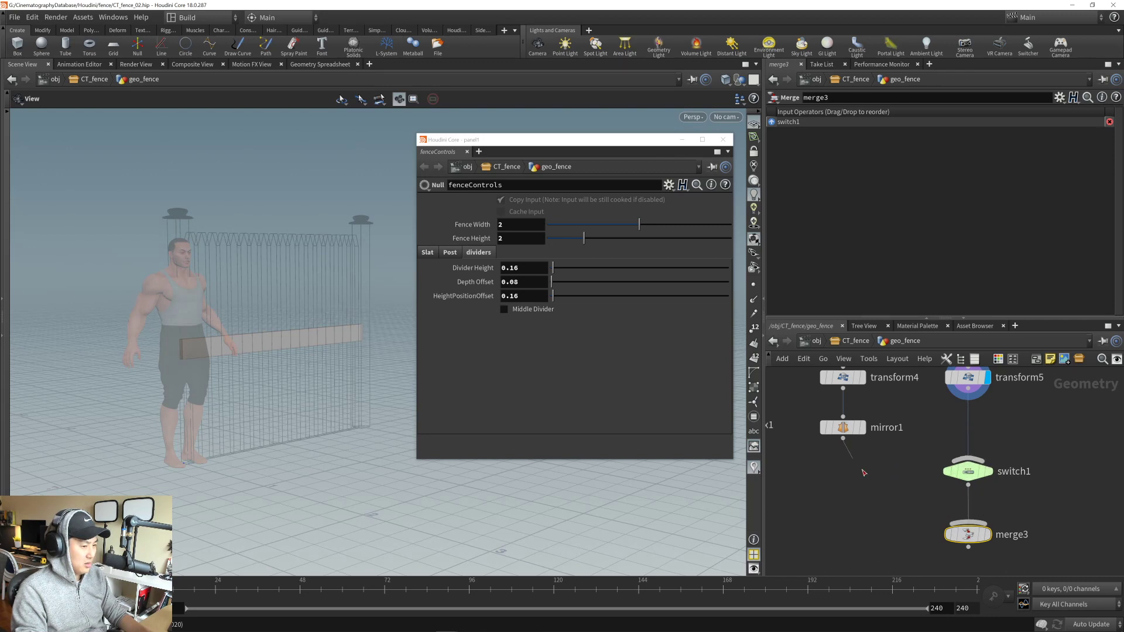
- Connect mirror1 to merge3 and reorder the merge inputs so mirror1 comes before switch1
drag(864, 472, 885, 516)
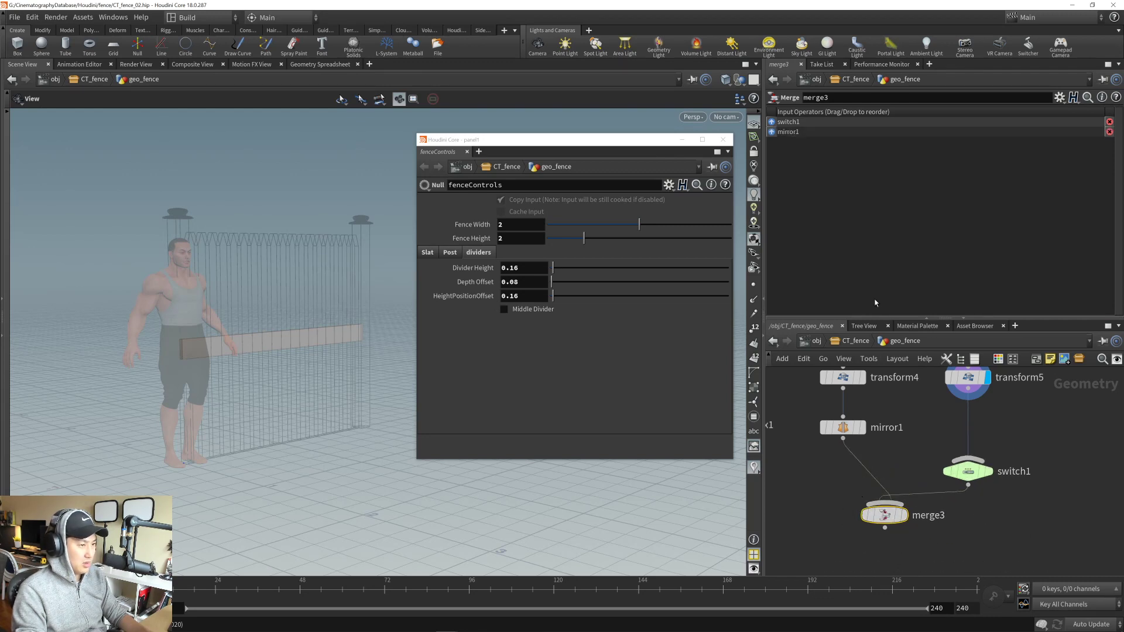
drag(796, 123, 795, 137)
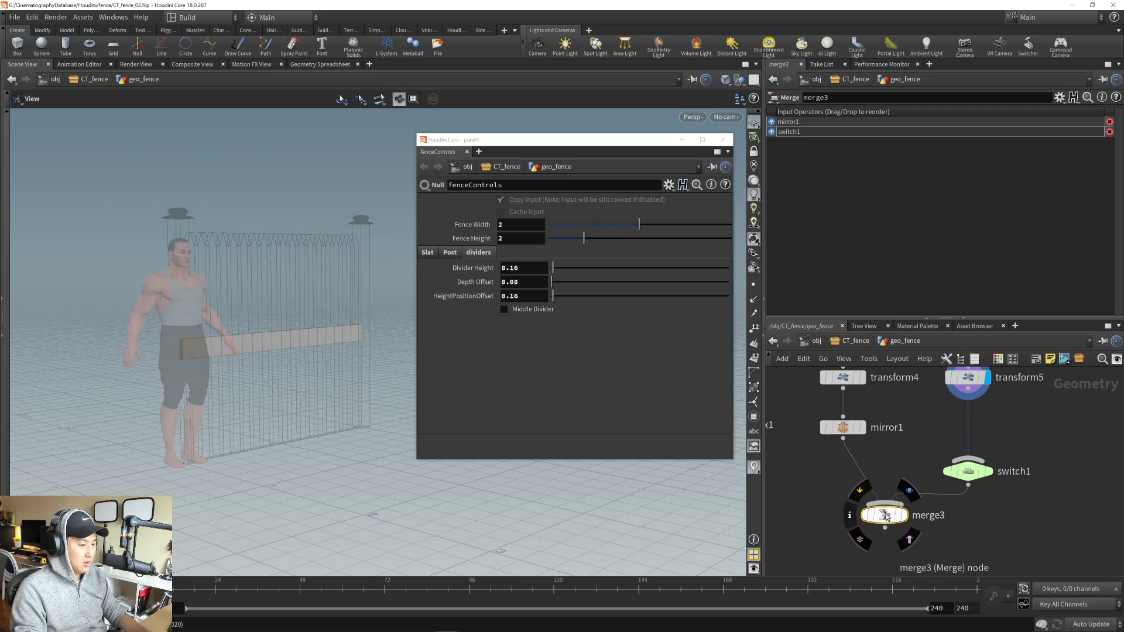
drag(885, 518, 903, 534)
- Add a Null node beside transform5 and connect it as another input of switch1
click(969, 473)
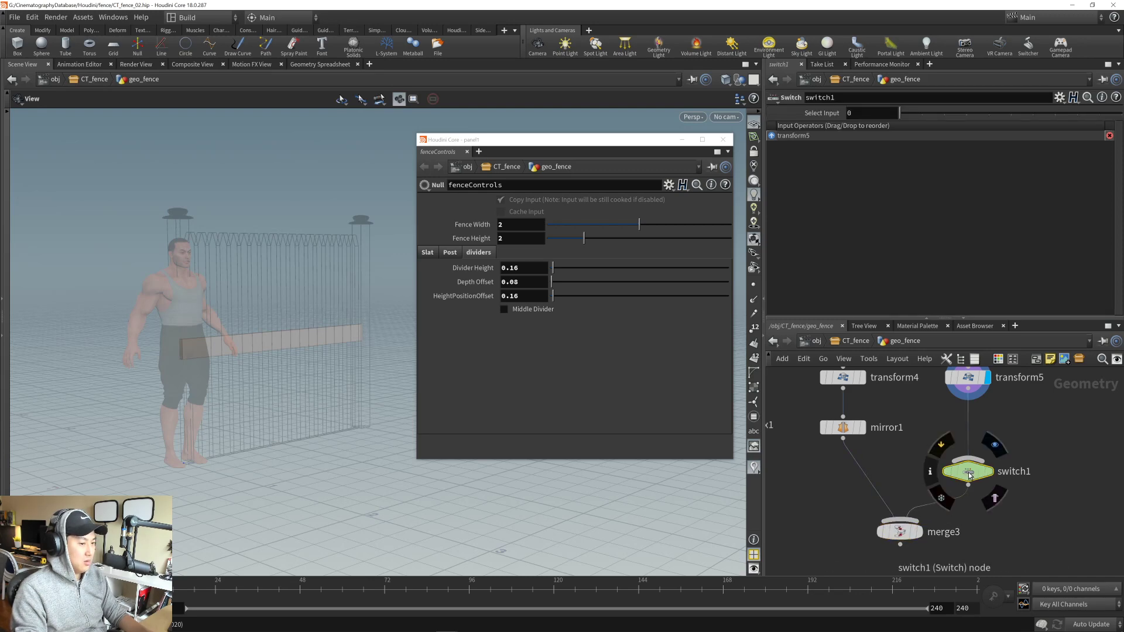
key(Tab)
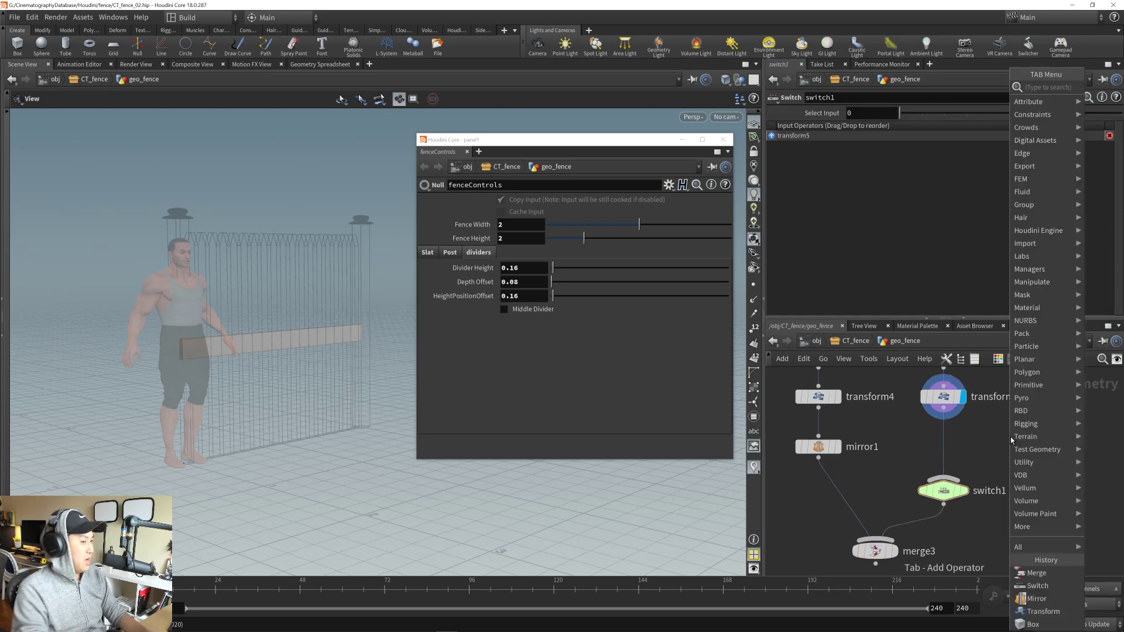
text(null)
key(Return)
click(1011, 437)
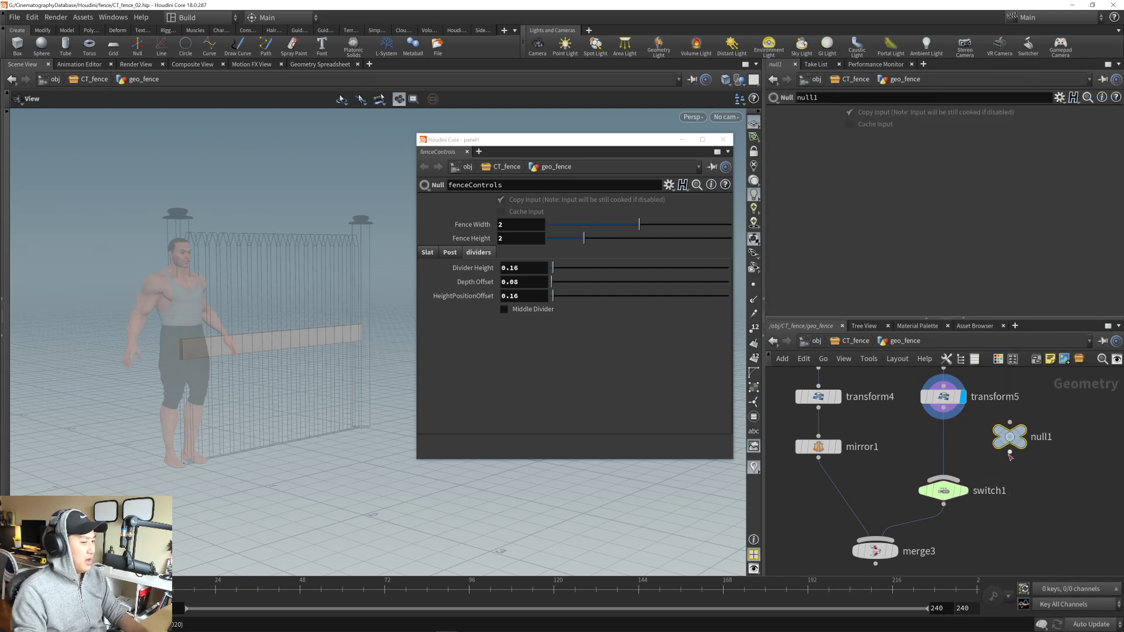
drag(1010, 452, 944, 479)
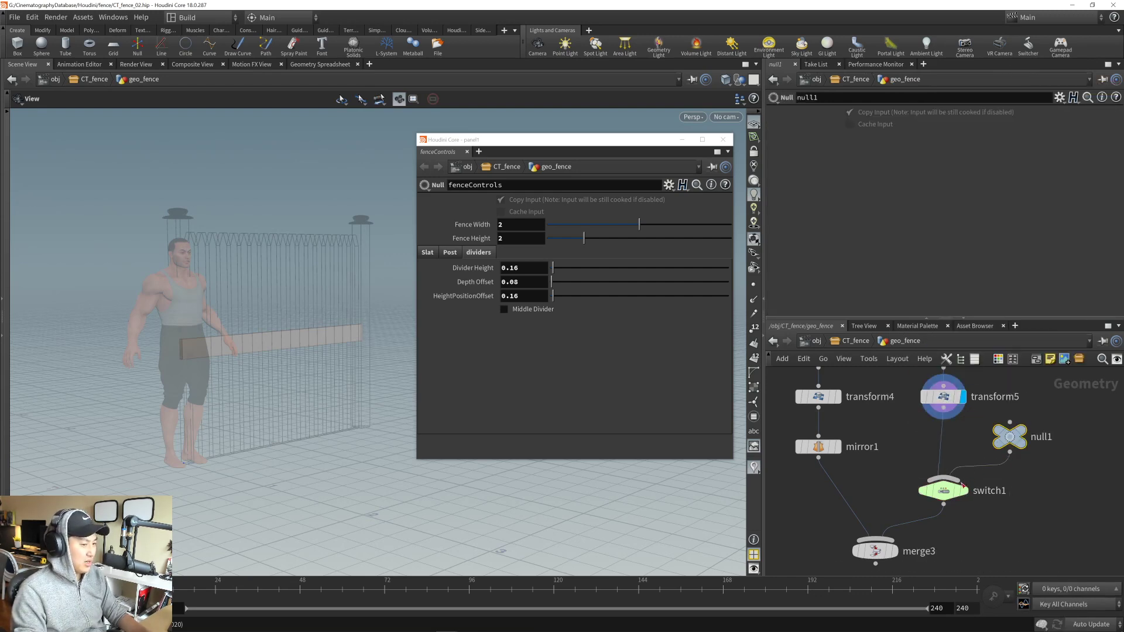
- Reorder switch1's inputs so null1 comes first and transform5 second, spacing out the nodes above it
click(944, 491)
middle_drag(962, 440, 956, 489)
drag(1002, 486, 1020, 477)
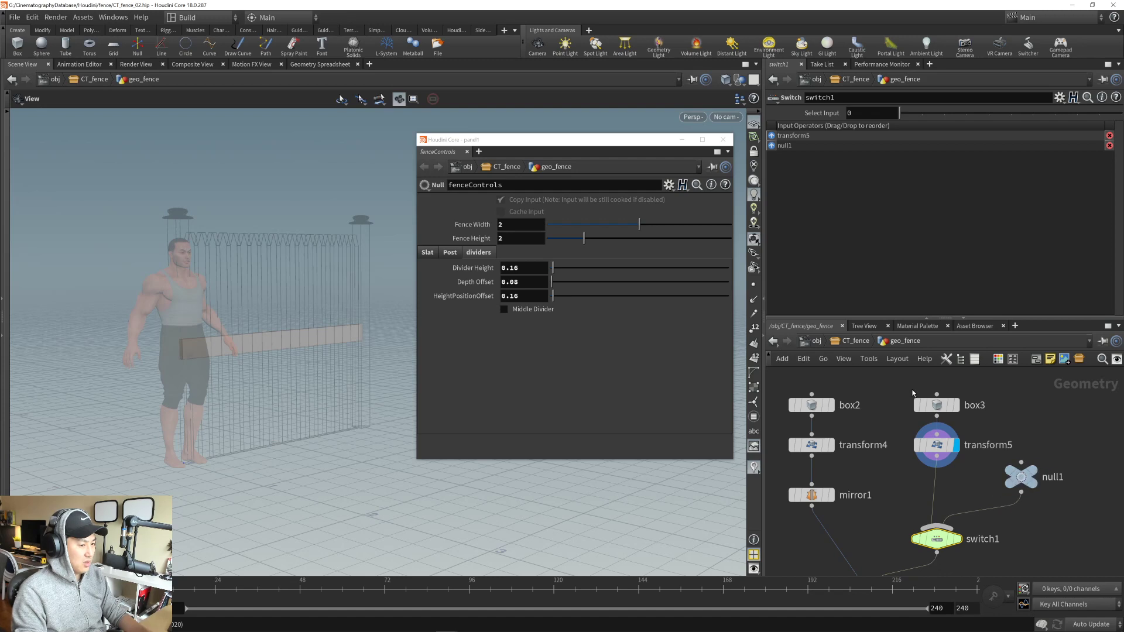
drag(979, 388, 944, 465)
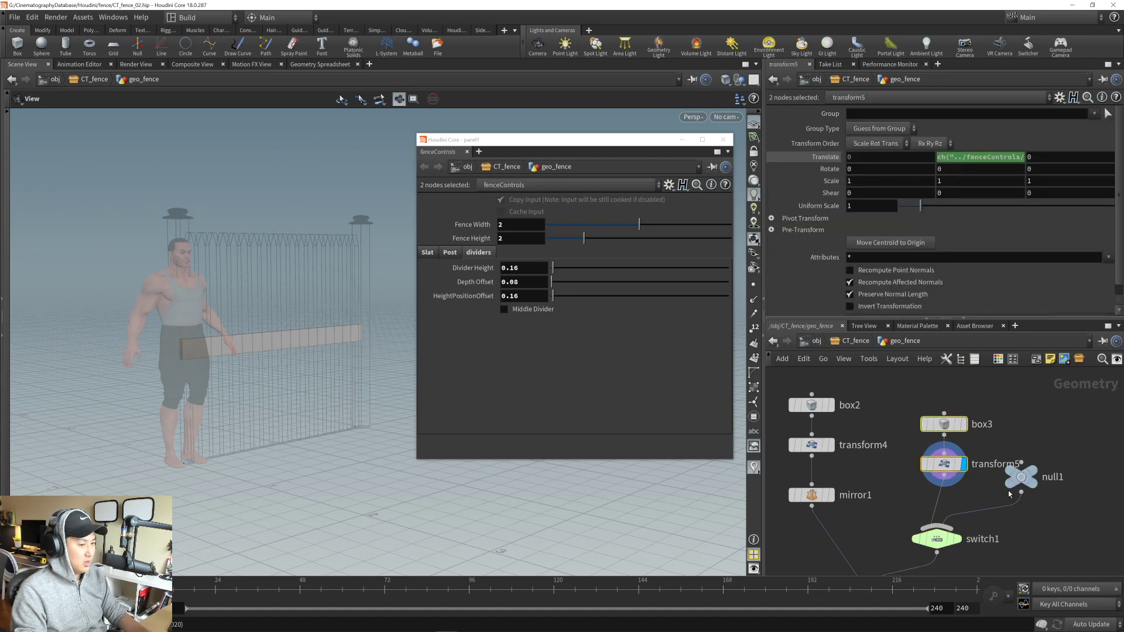
click(937, 539)
drag(802, 136, 826, 219)
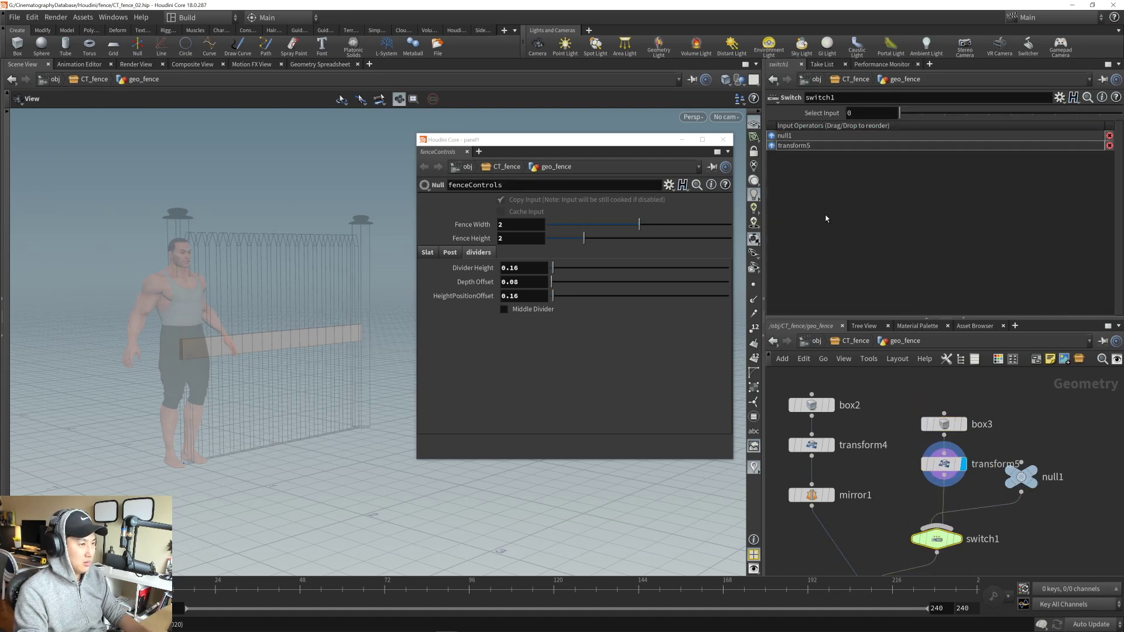
- Swap the positions of null1 and the box3/transform5 pair above switch1 so their wires no longer cross
drag(972, 491, 901, 489)
drag(955, 393, 1004, 489)
drag(905, 487, 927, 482)
click(923, 444)
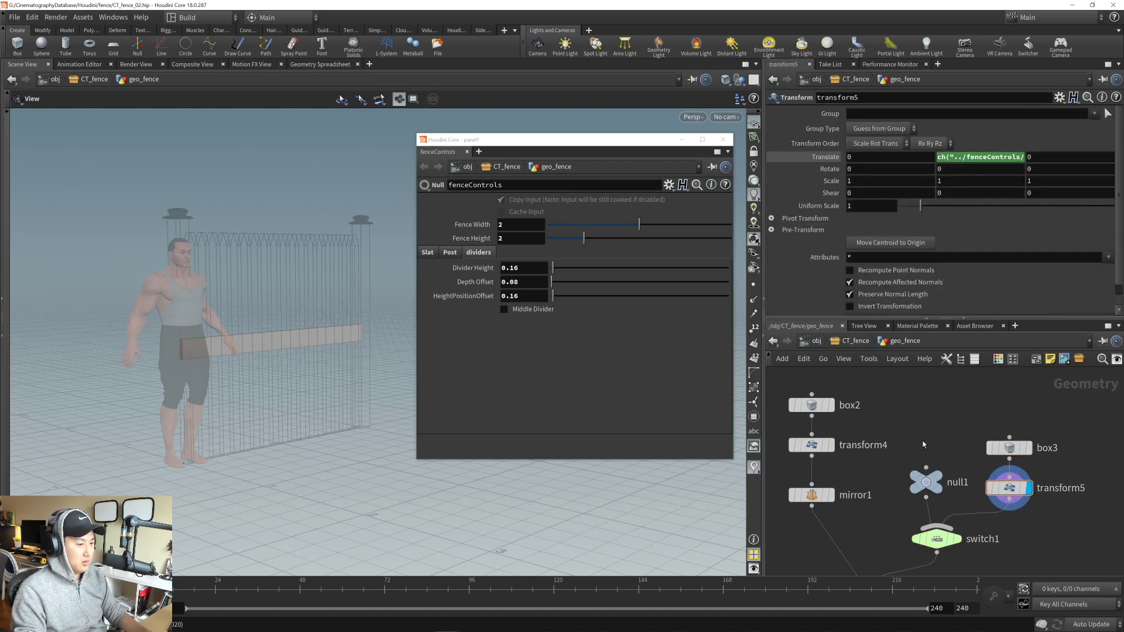
middle_drag(923, 444, 931, 402)
drag(936, 440, 924, 446)
click(957, 447)
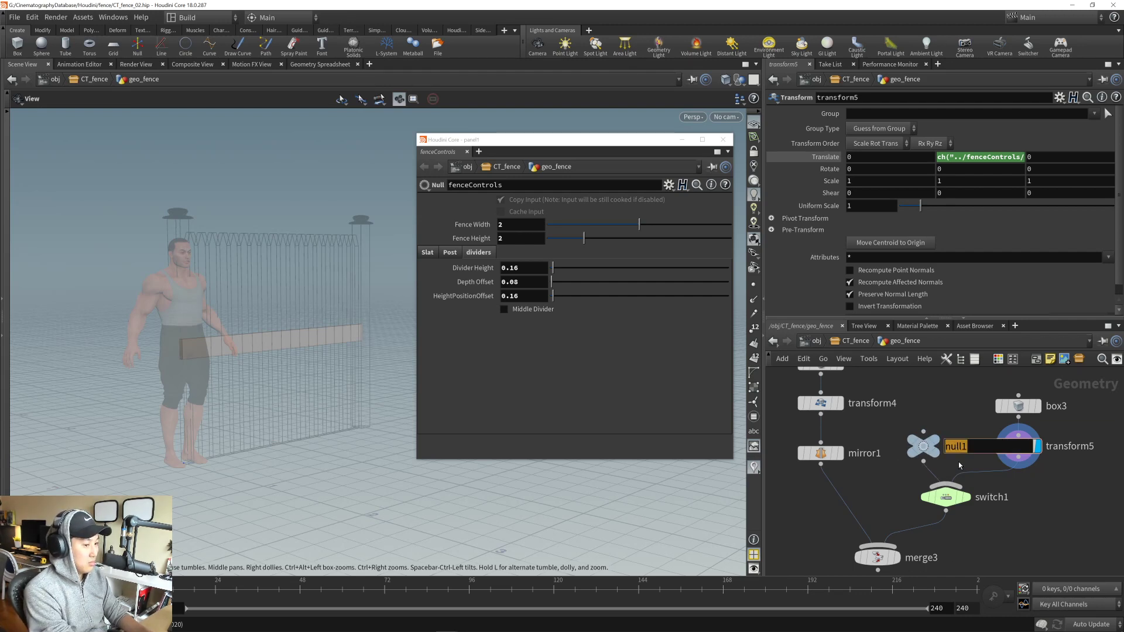
click(951, 413)
- Rename the switch1 node to switchMiddleDivider
middle_drag(952, 413, 953, 391)
click(950, 476)
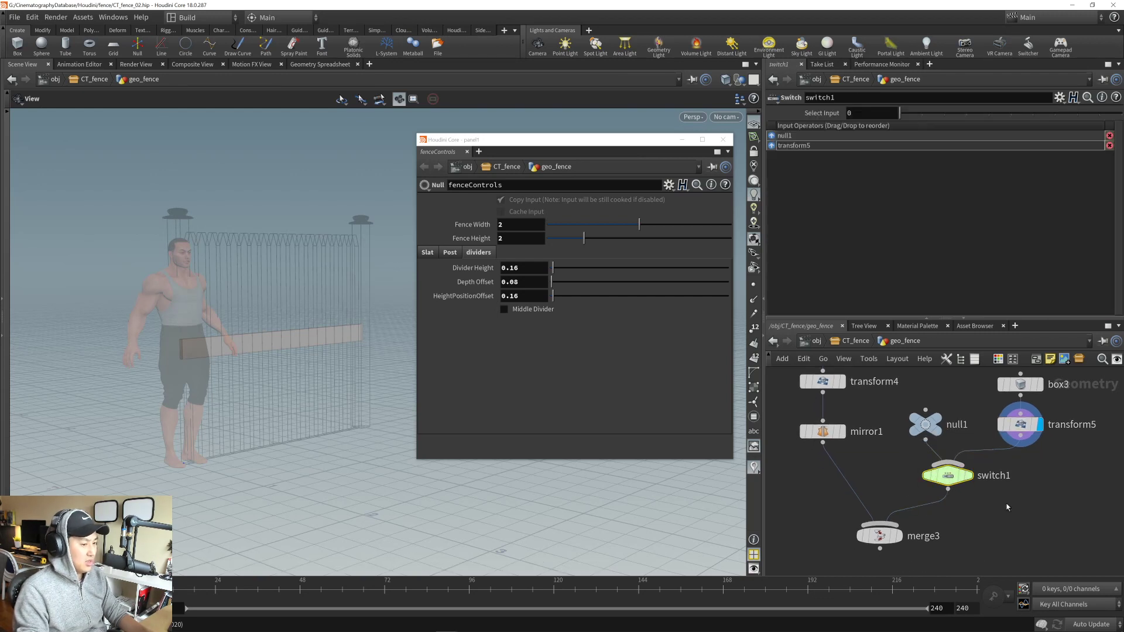
middle_drag(1008, 507, 961, 493)
click(964, 465)
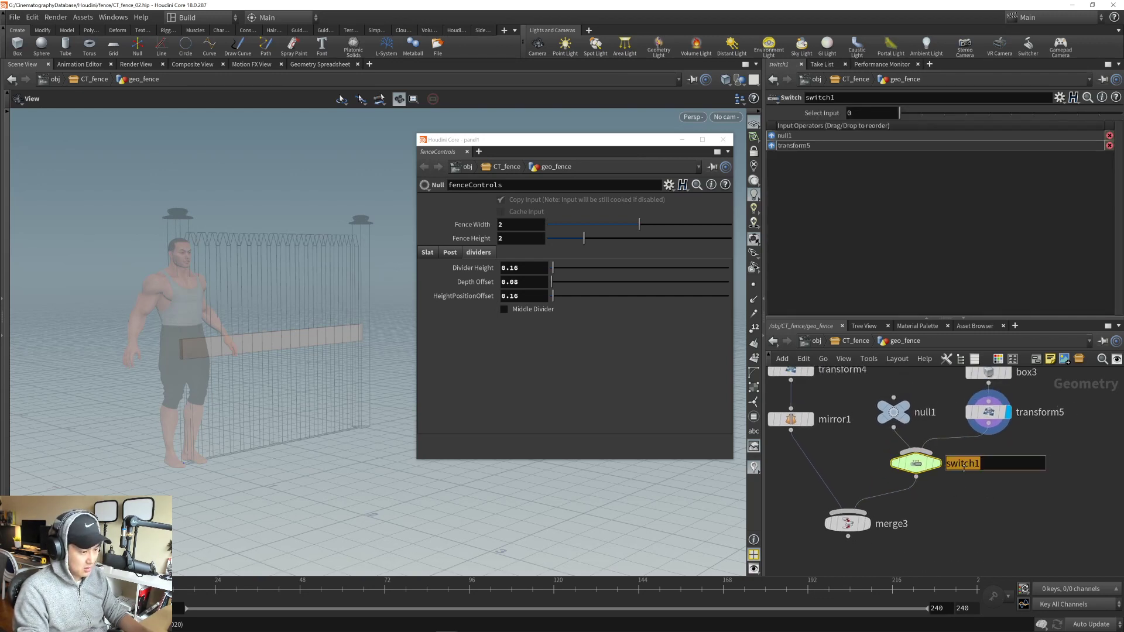
text(switchM)
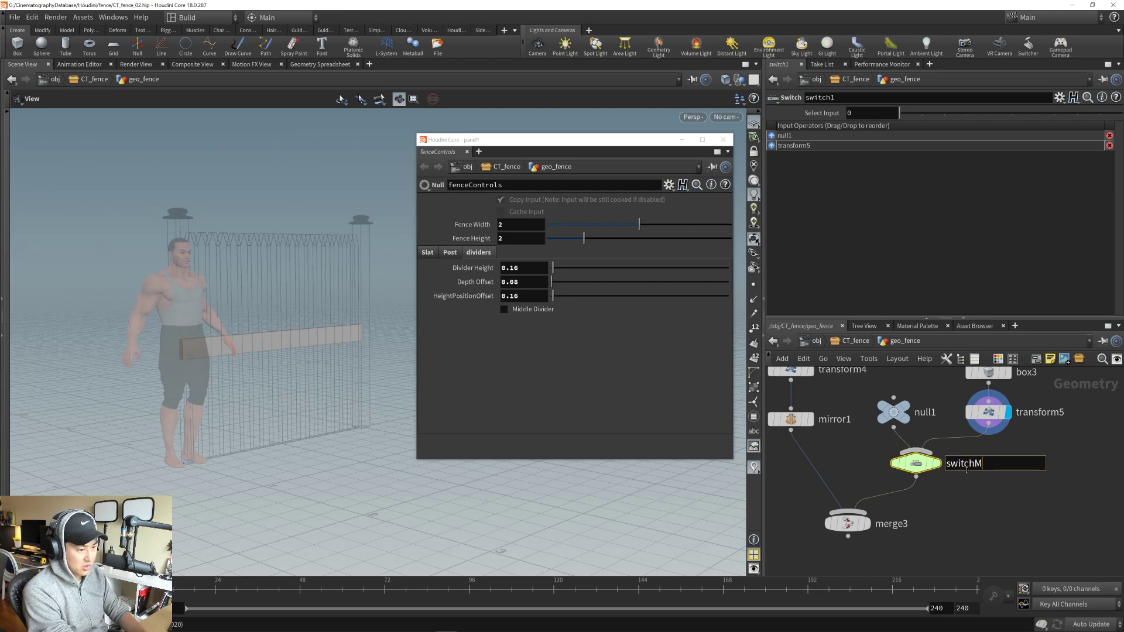
text(iddleDivider)
key(Return)
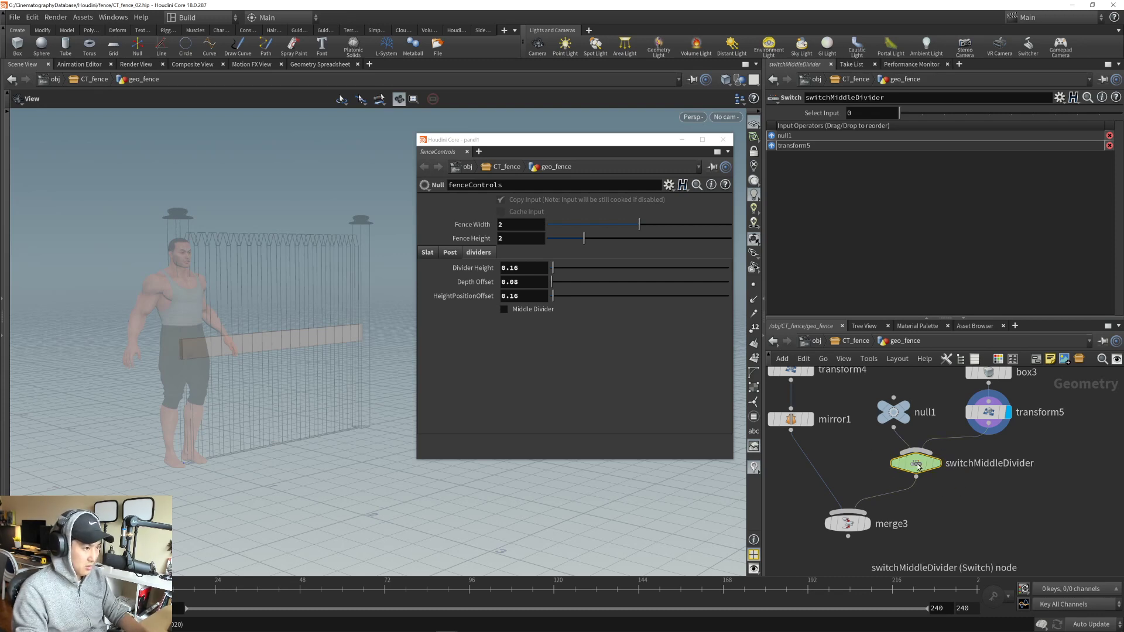
- Link switchMiddleDivider's Select Input to the Middle Divider toggle of fenceControls with a relative reference to boolMiddleDivider
right_click(529, 310)
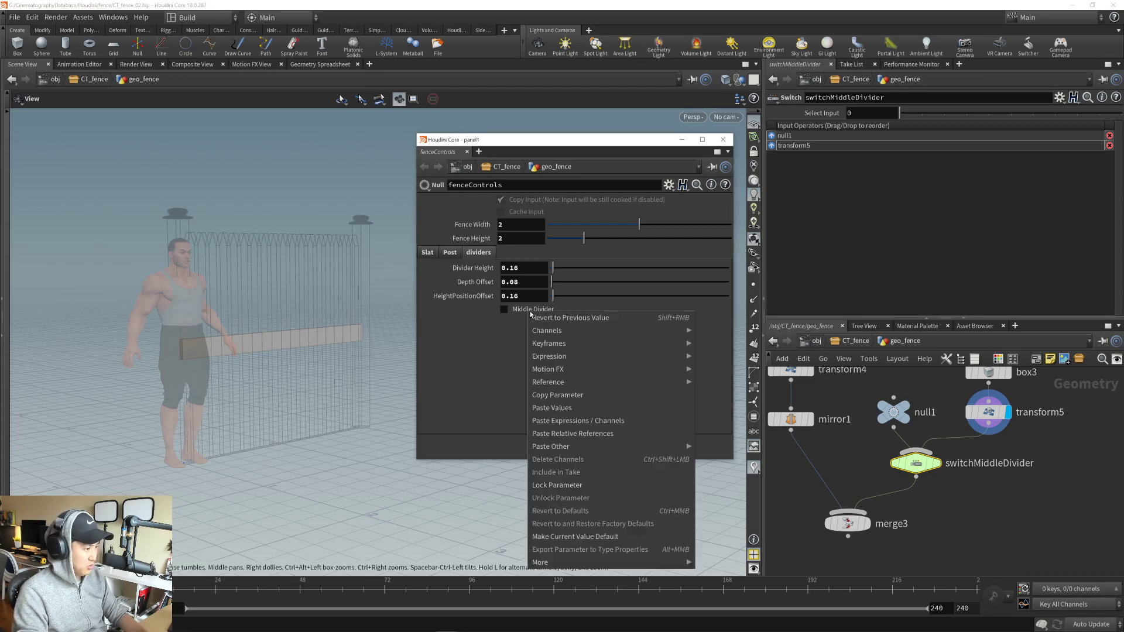
click(557, 396)
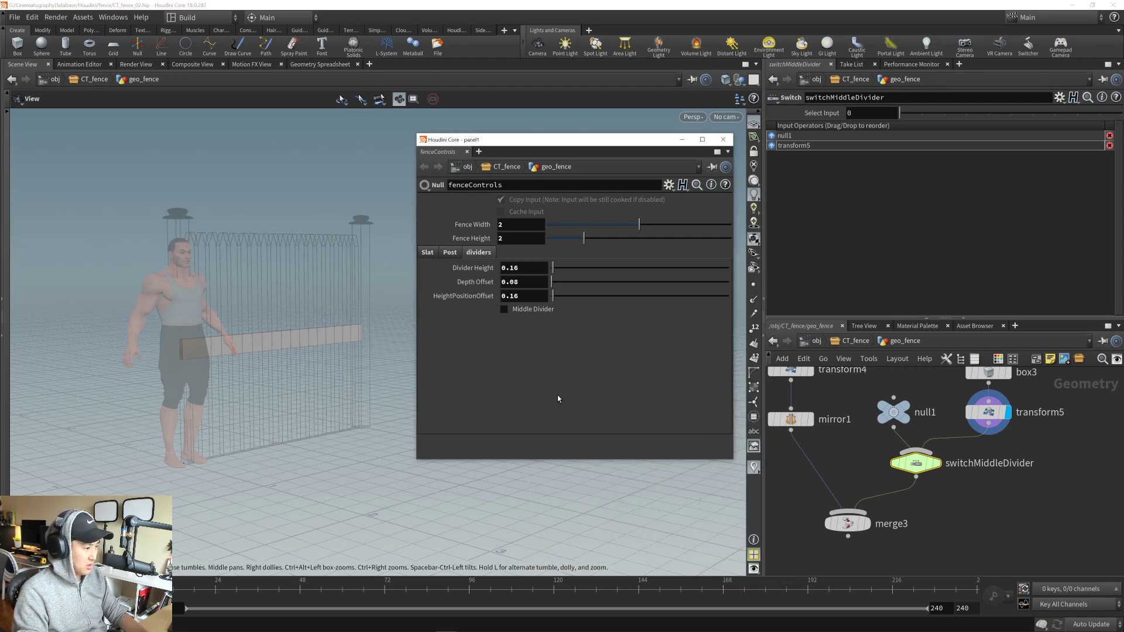
right_click(865, 112)
click(917, 236)
key(Return)
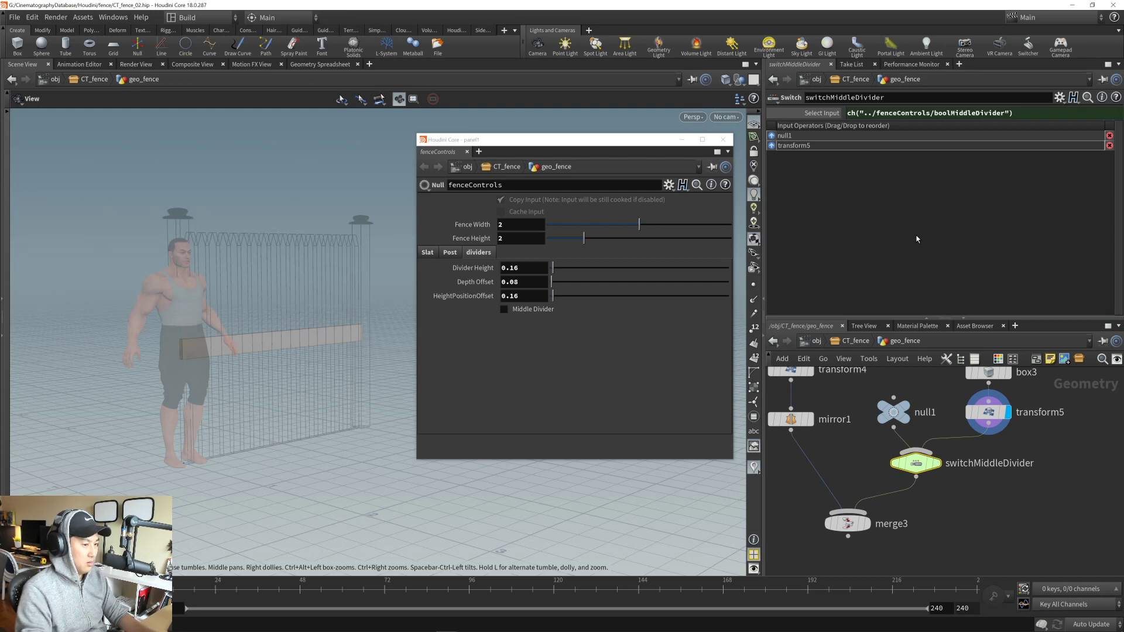
- Display merge3 and test the Middle Divider toggle by switching it repeatedly, leaving it enabled
middle_drag(867, 490, 901, 476)
click(901, 511)
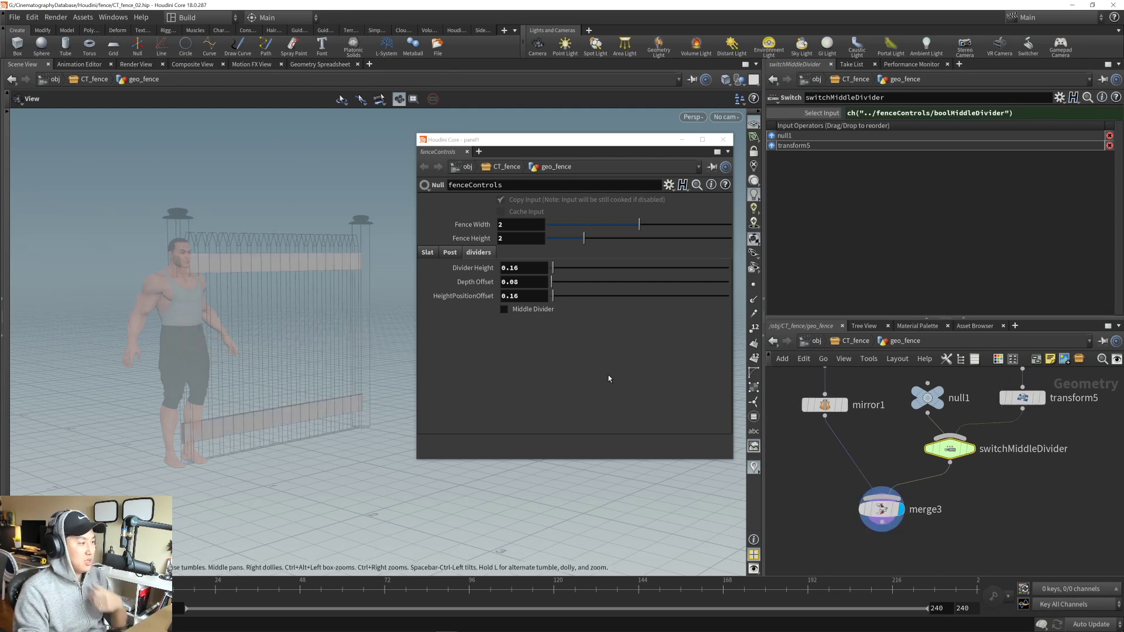
click(542, 310)
click(542, 310)
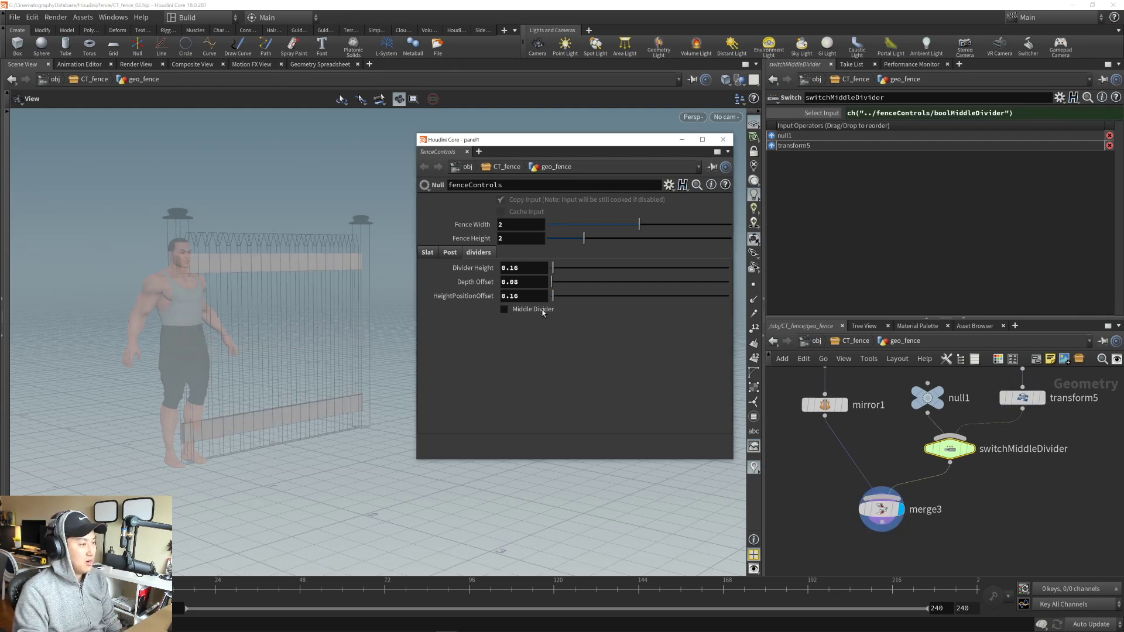
click(542, 310)
click(543, 310)
click(542, 309)
click(543, 310)
click(542, 310)
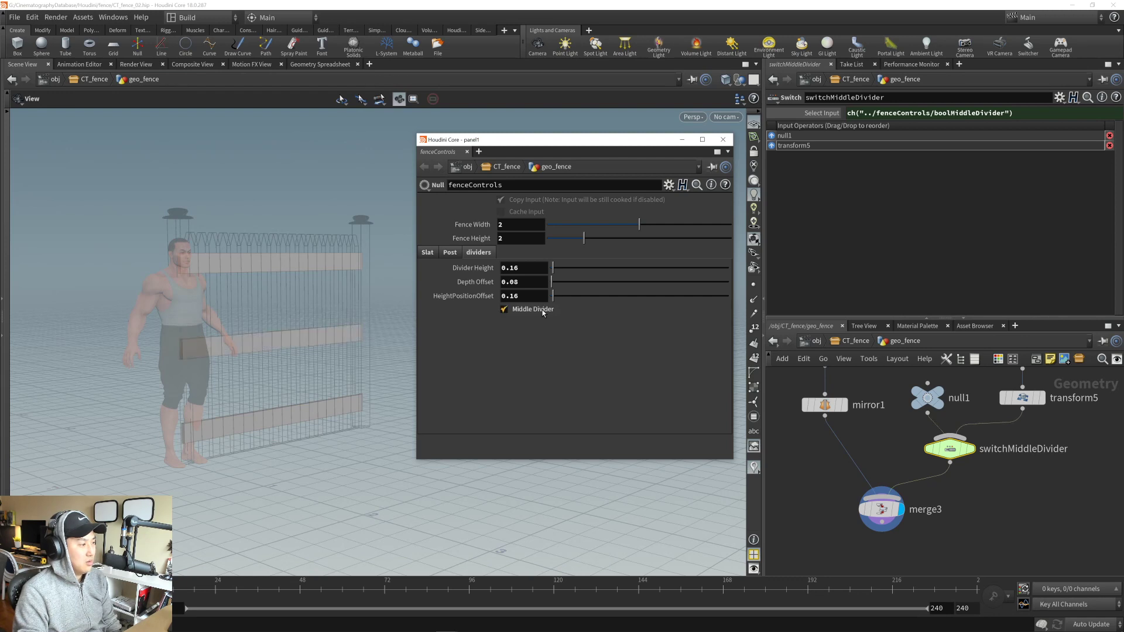
click(543, 310)
click(542, 310)
click(542, 310)
click(542, 310)
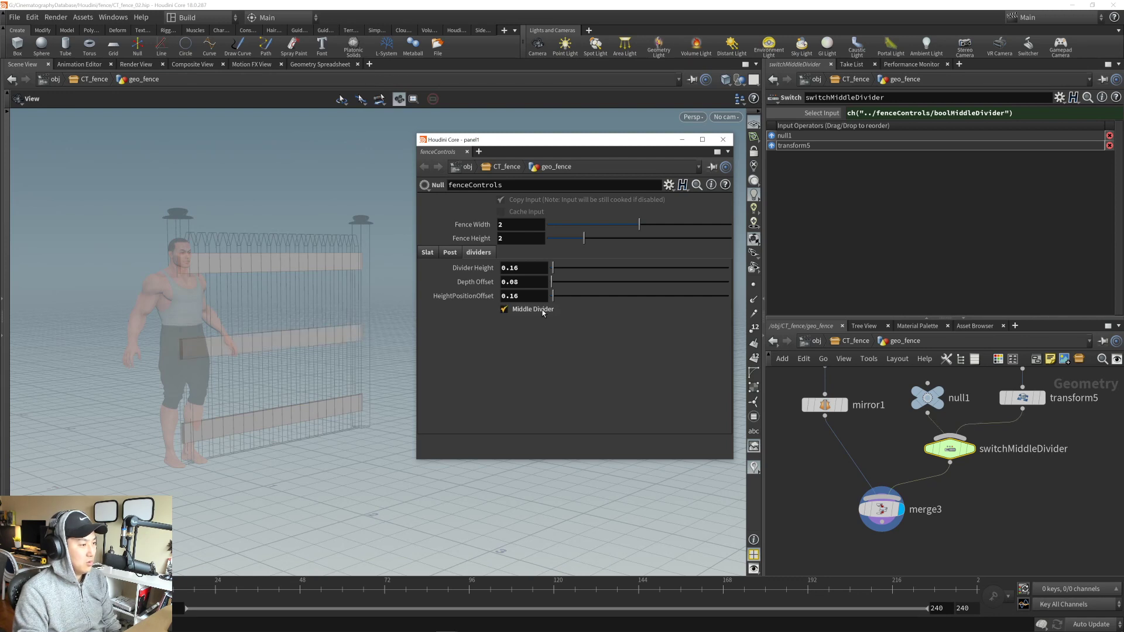
- Examine the three divider rails on the fence from several angles and distances, next to the human figure
mouse_move(279, 331)
mouse_down()
mouse_move(286, 359)
mouse_move(402, 431)
mouse_move(353, 376)
mouse_move(328, 374)
mouse_move(304, 363)
mouse_move(310, 354)
mouse_move(214, 357)
mouse_move(288, 381)
mouse_move(258, 374)
mouse_move(266, 389)
mouse_move(274, 355)
mouse_move(265, 347)
mouse_up()
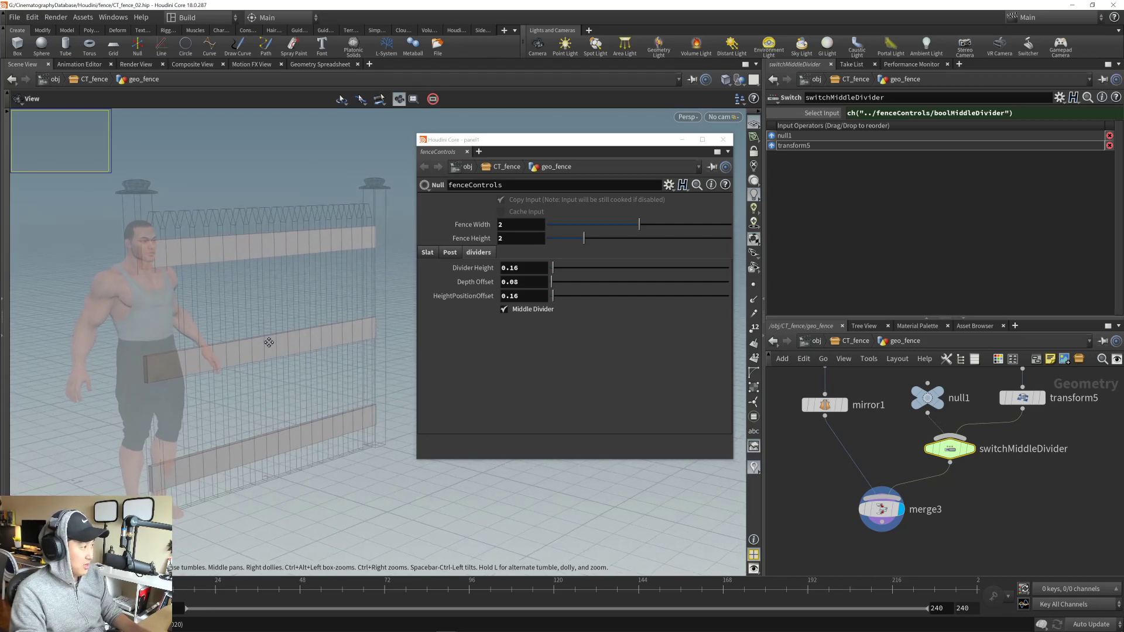
click(90, 158)
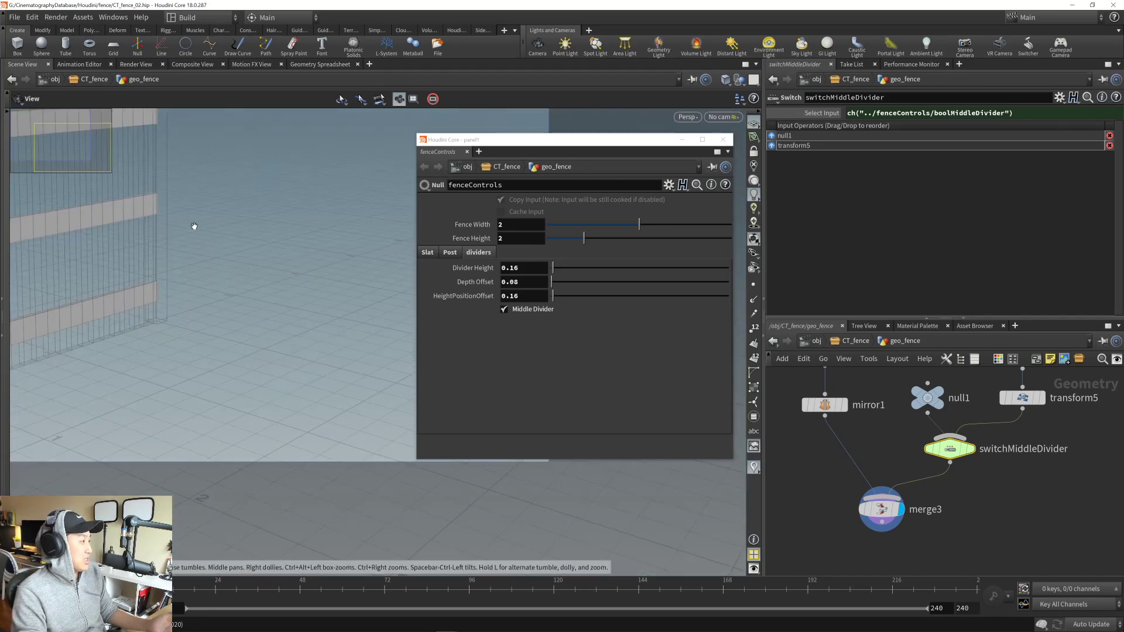
middle_drag(195, 226, 354, 271)
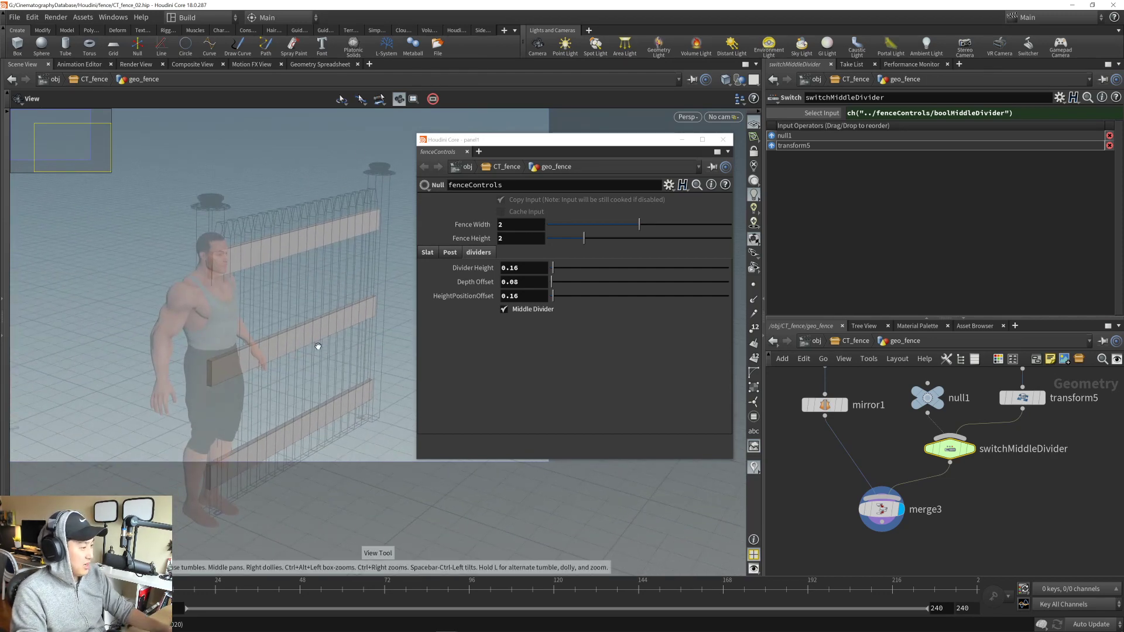
drag(315, 351, 257, 328)
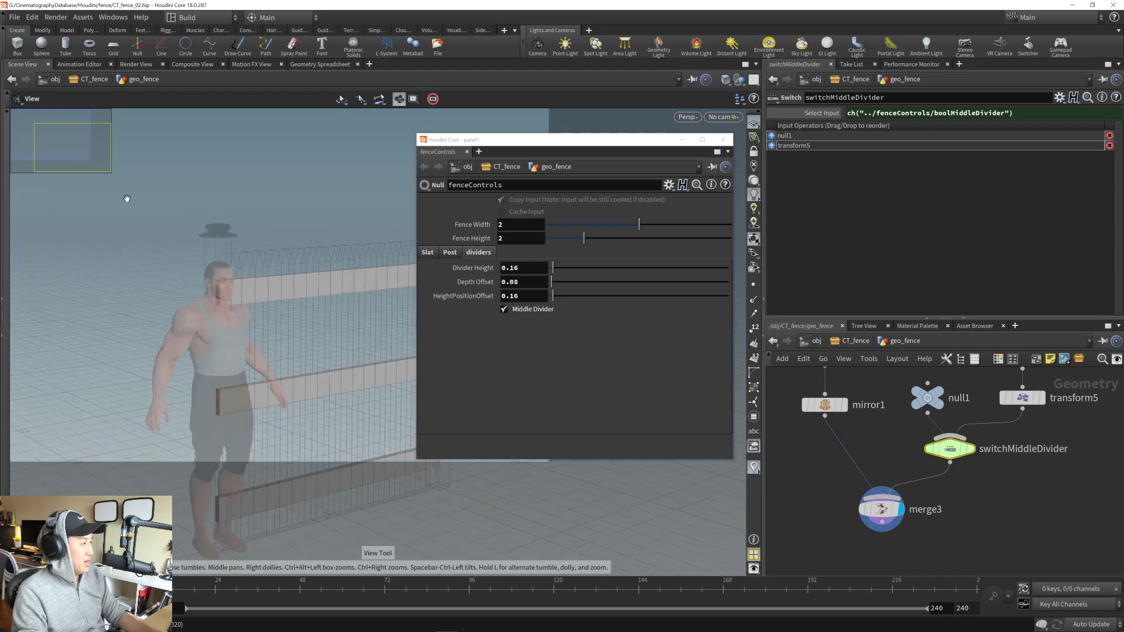
drag(71, 152, 50, 135)
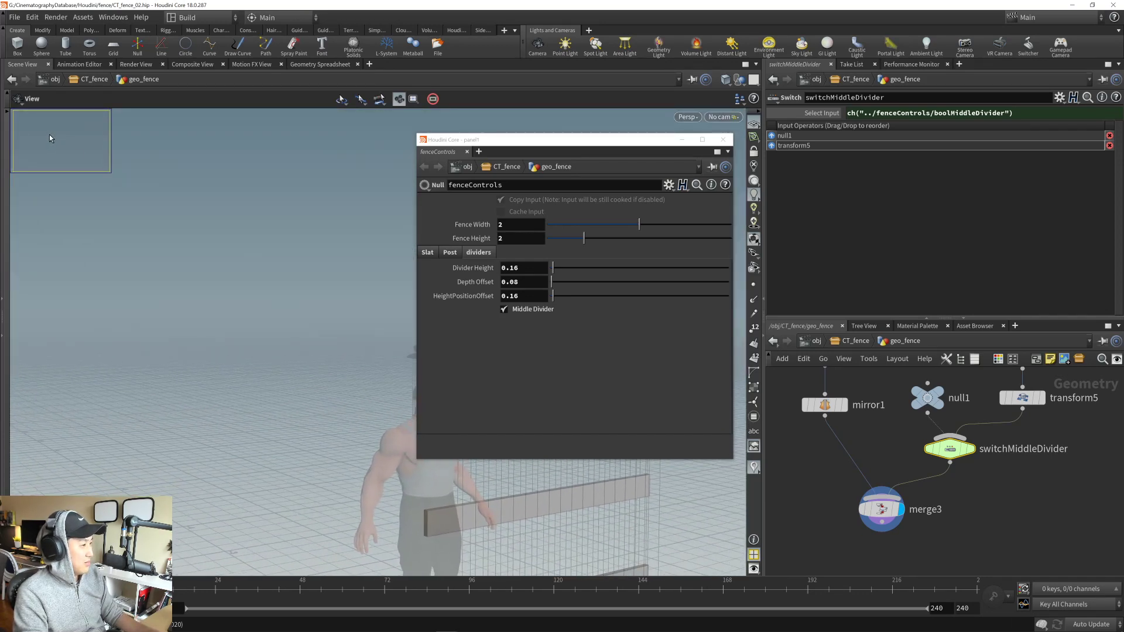
middle_drag(329, 333, 153, 256)
middle_drag(289, 337, 213, 291)
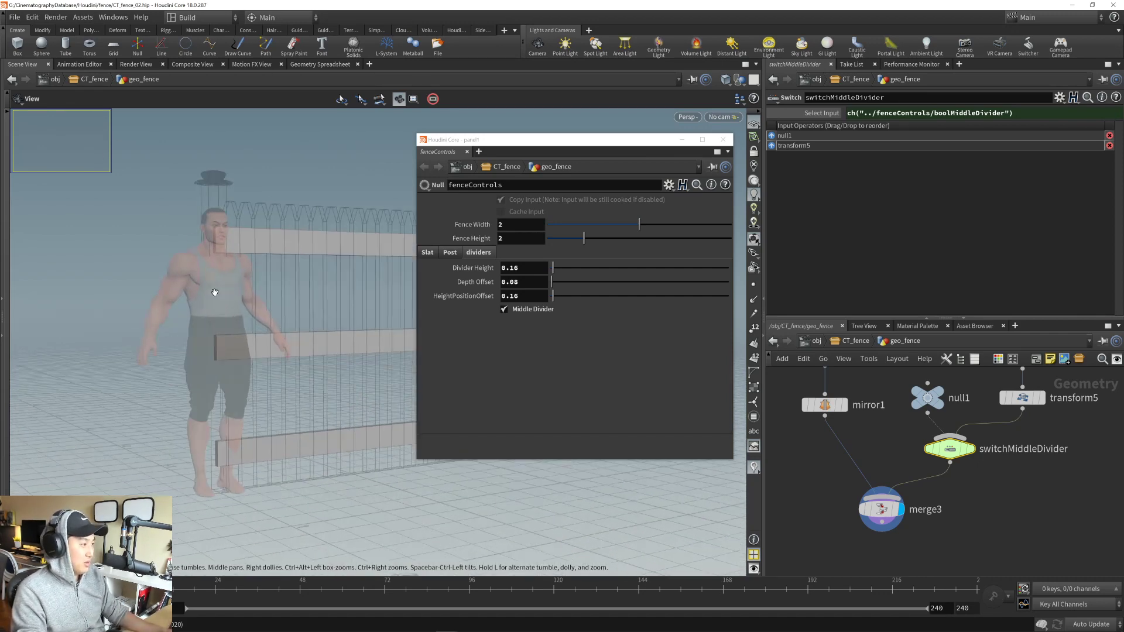
drag(214, 291, 309, 314)
middle_drag(308, 314, 226, 318)
drag(226, 318, 250, 316)
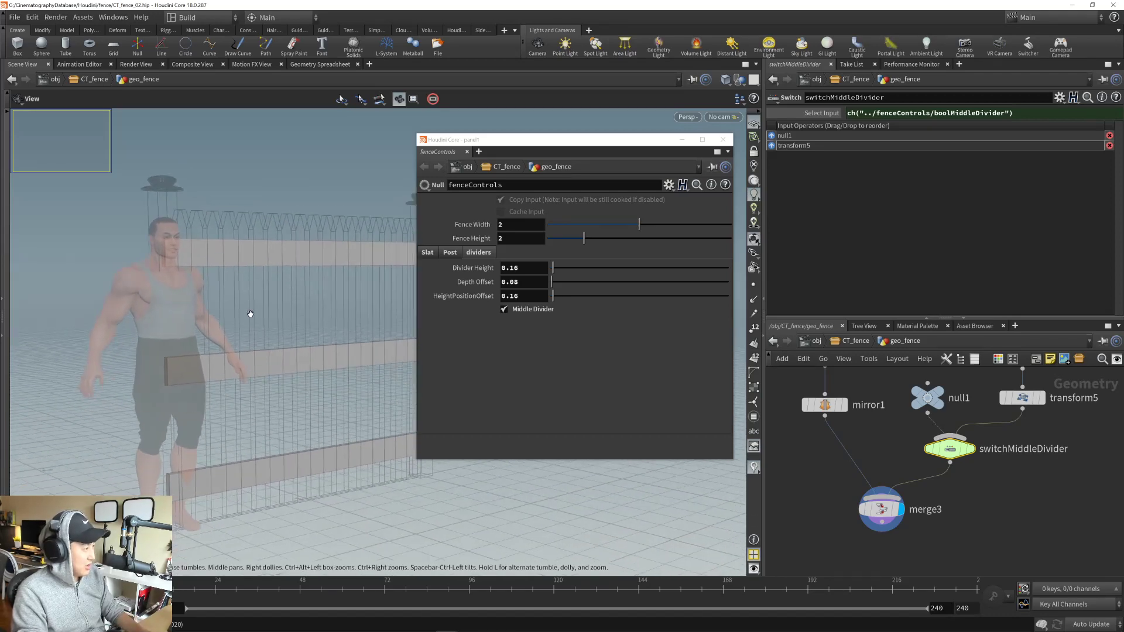
middle_drag(249, 317, 281, 323)
mouse_move(281, 323)
mouse_down()
mouse_move(294, 325)
mouse_move(282, 327)
mouse_up()
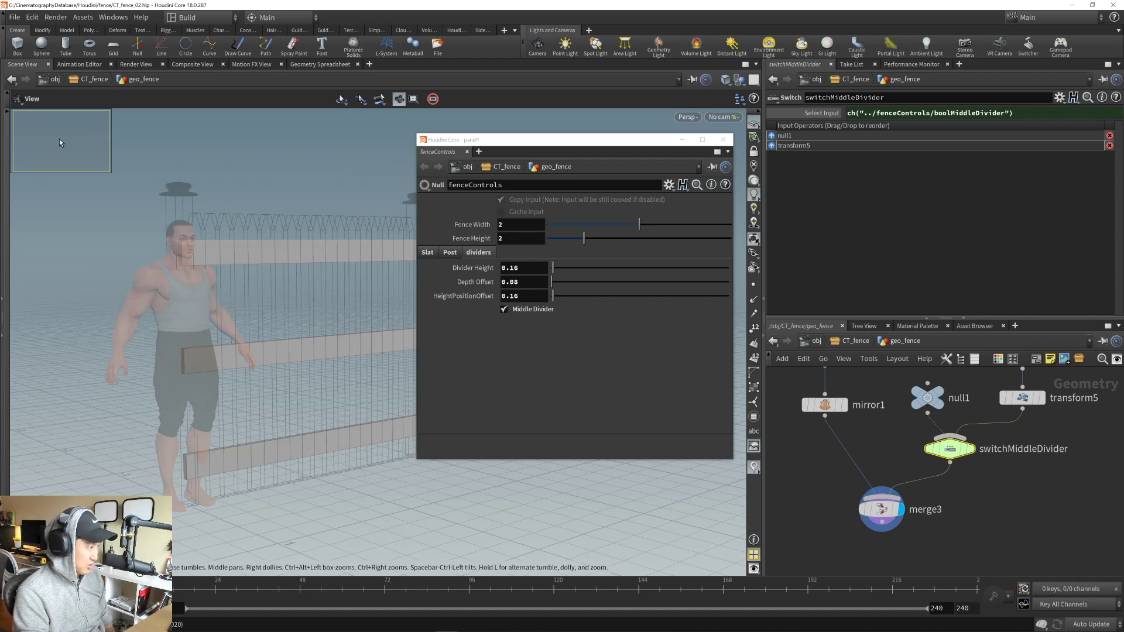
drag(290, 334, 262, 363)
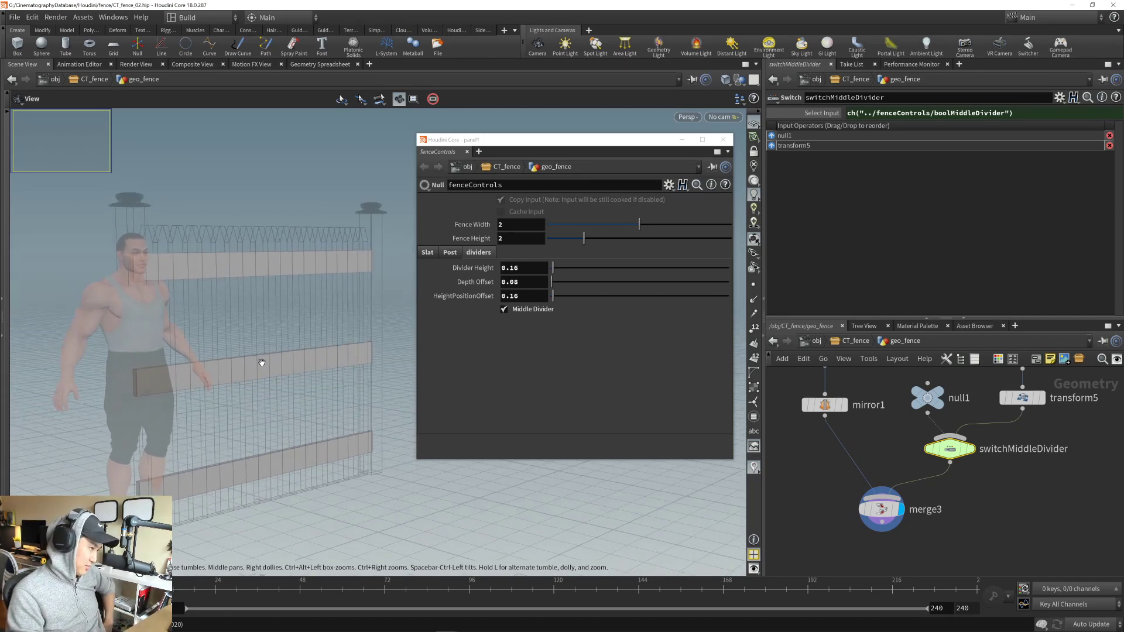
- Open fenceControls' parameter interface for editing and set the maximum of the Divider Height range to 0.3
click(669, 185)
click(699, 198)
drag(657, 94, 770, 205)
drag(631, 141, 328, 149)
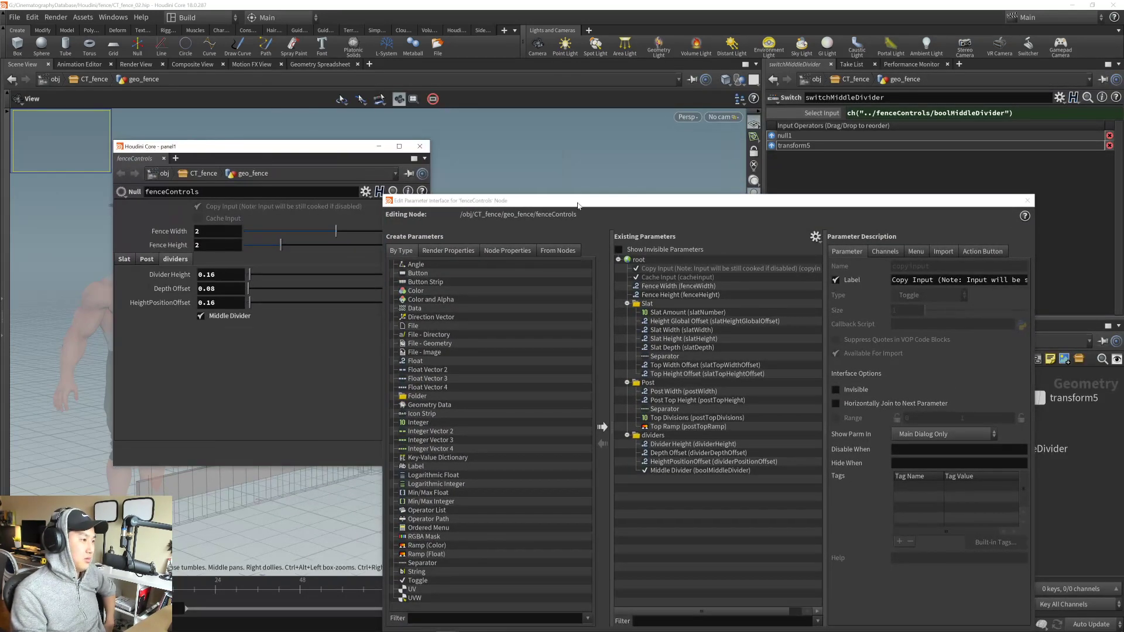
drag(578, 205, 562, 108)
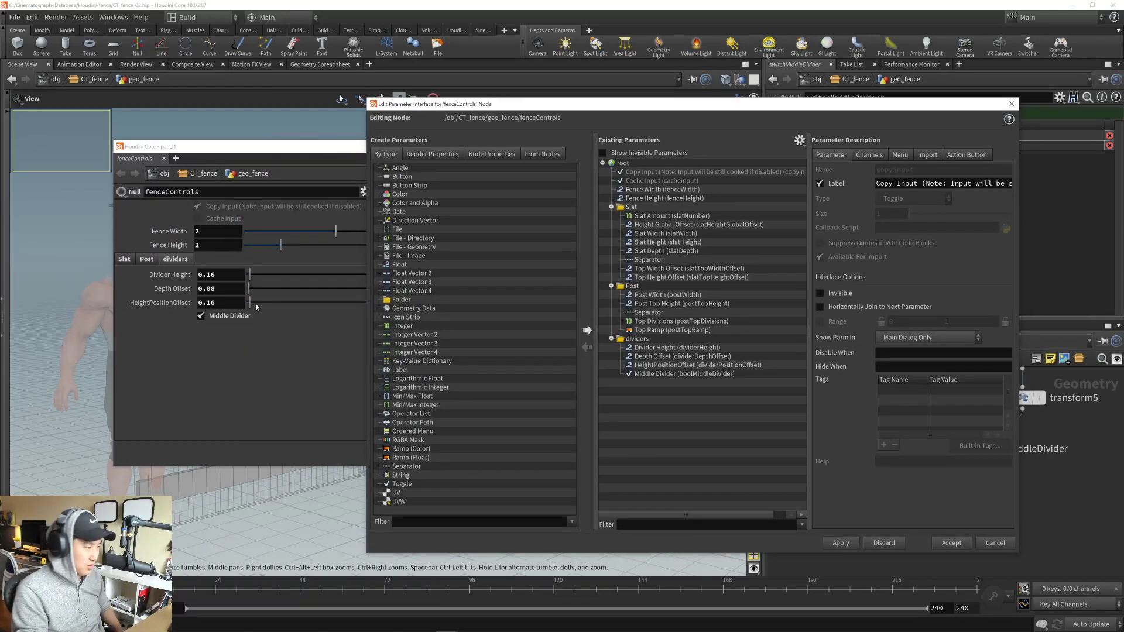
click(682, 348)
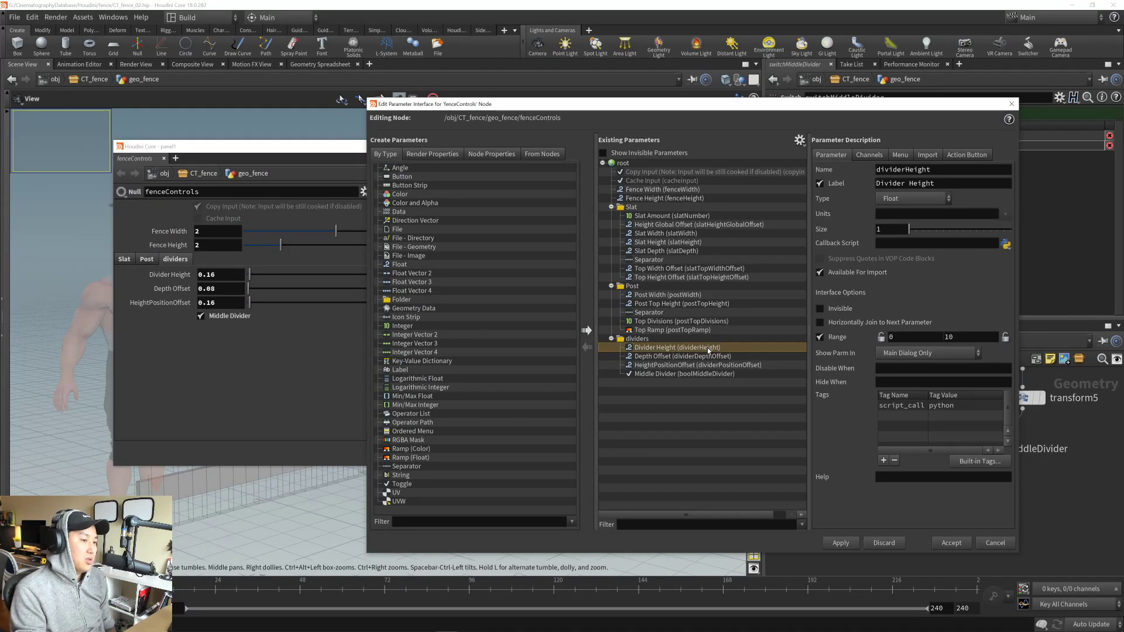
double_click(957, 338)
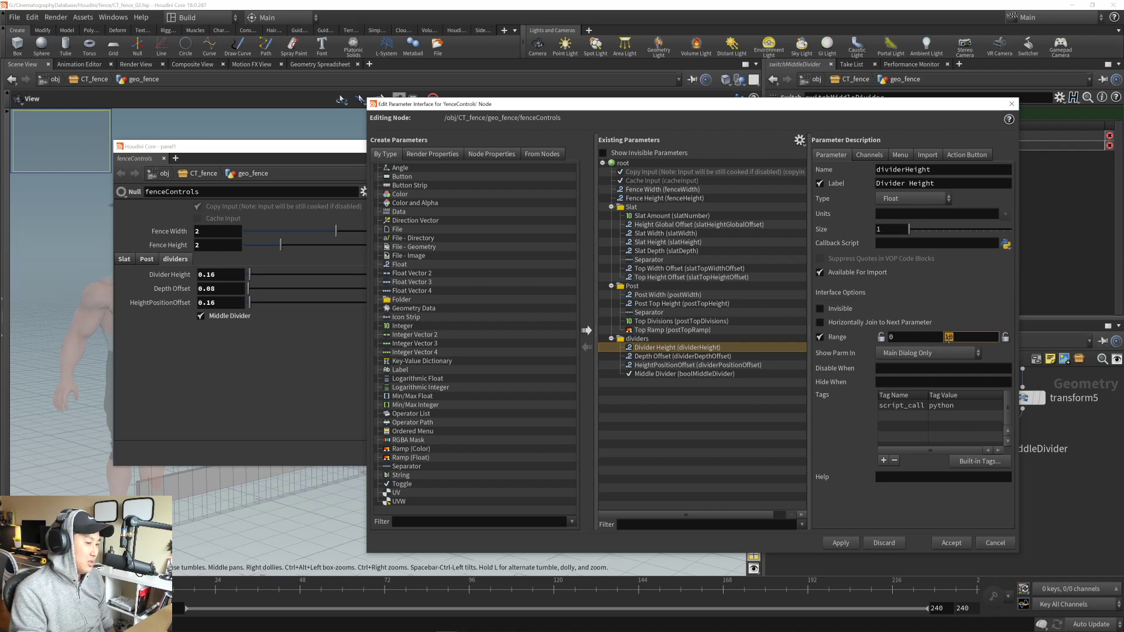
text(0.5)
click(656, 357)
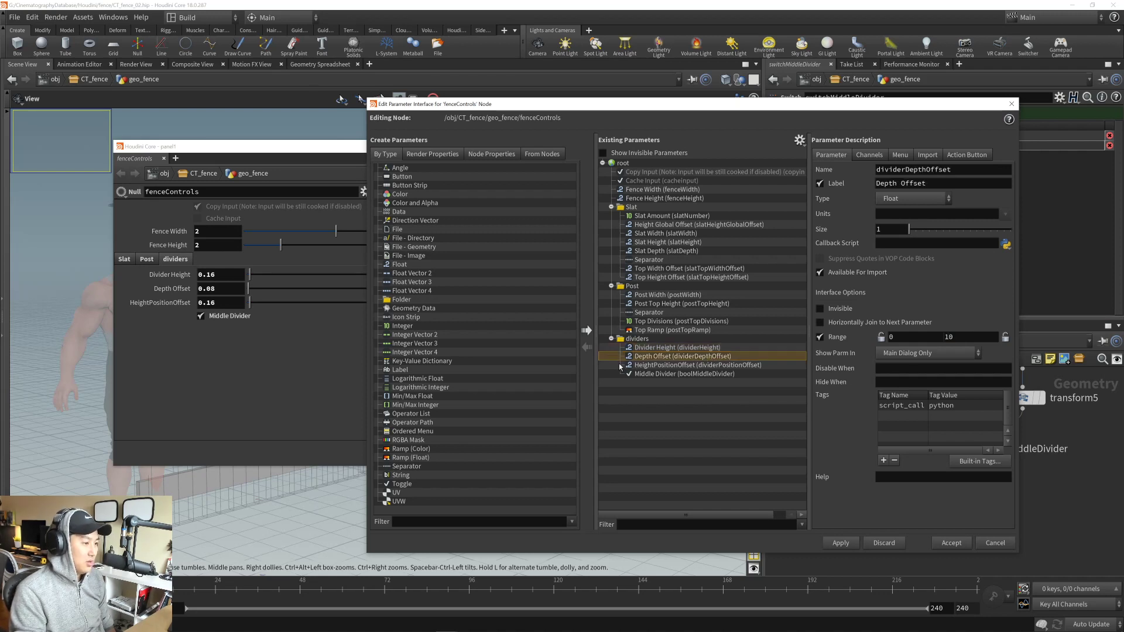
click(712, 349)
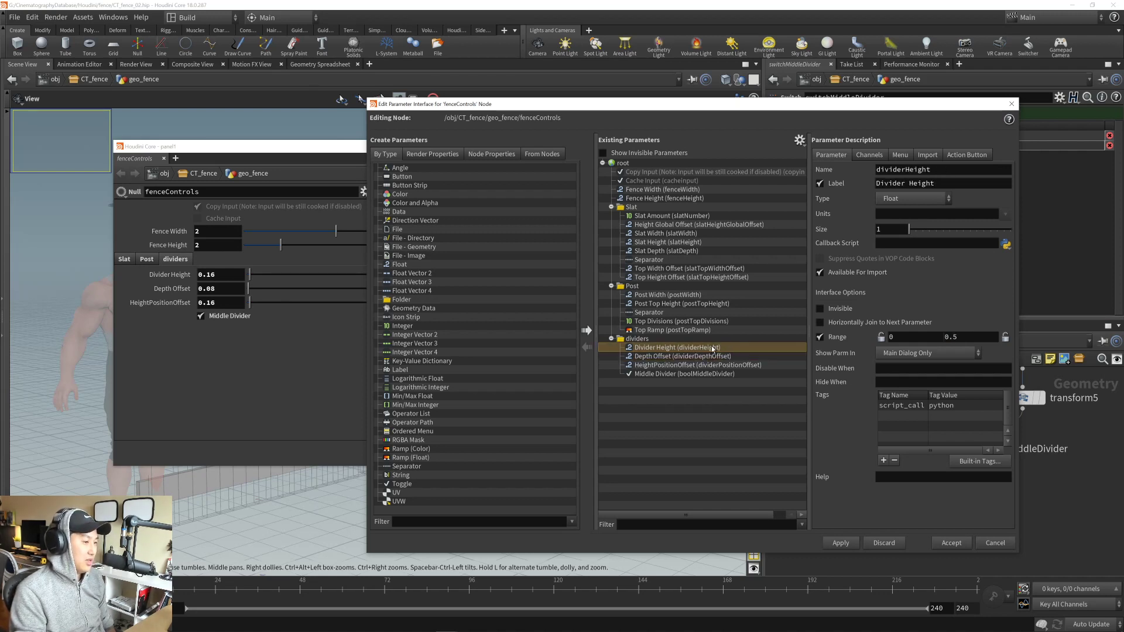
double_click(959, 338)
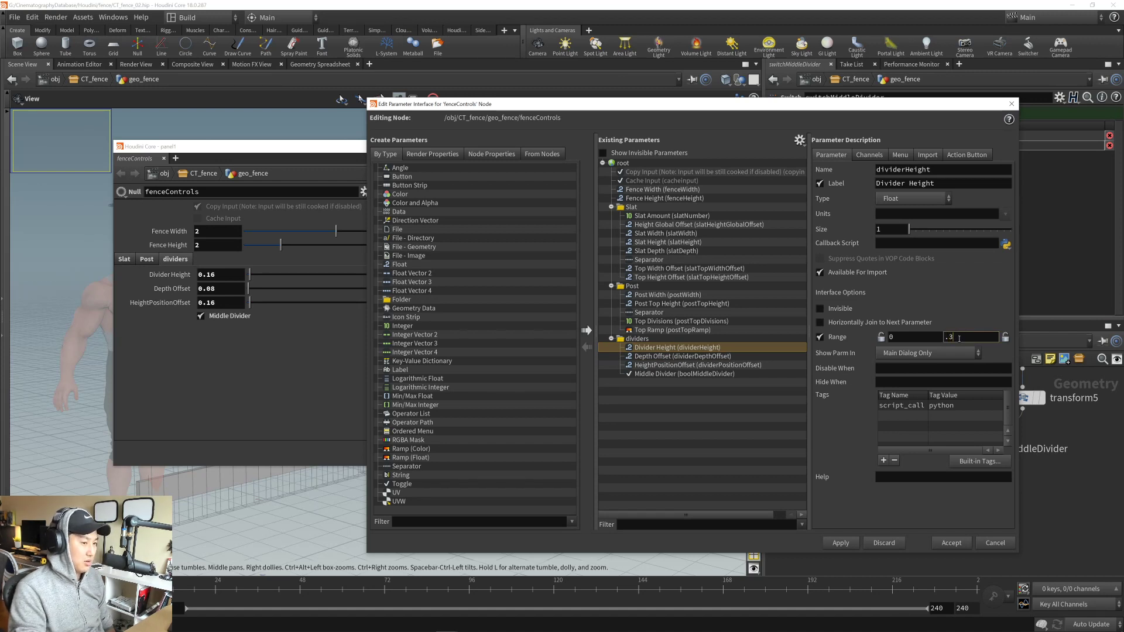
key(Return)
- Set the range maximum of Depth Offset to 0.05 and of HeightPositionOffset to 1, and apply the interface changes
click(731, 359)
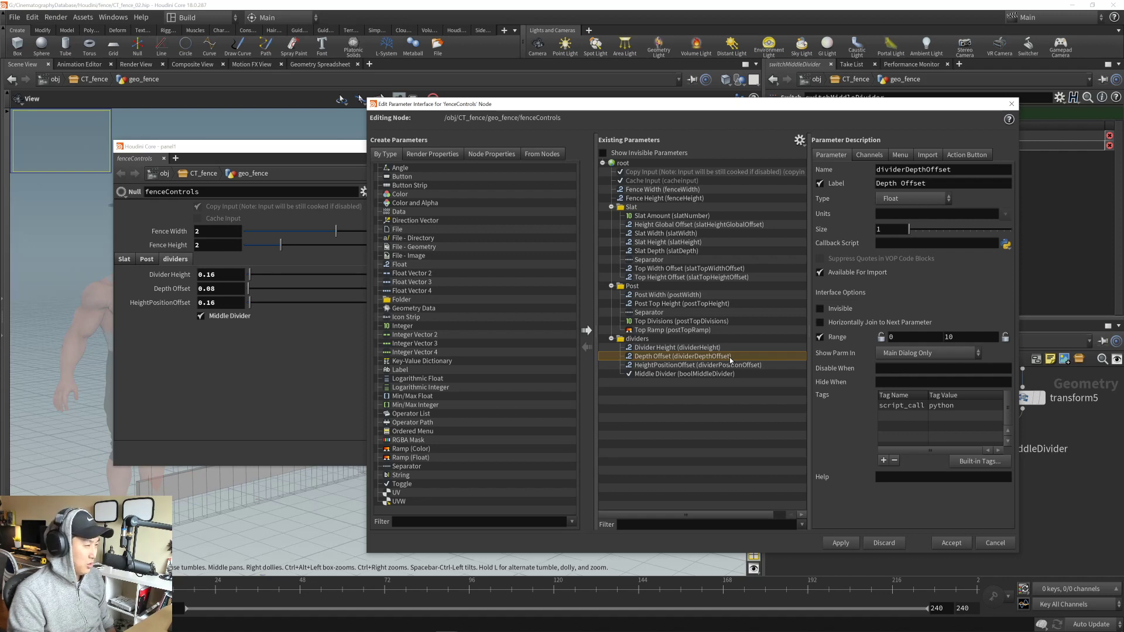
double_click(968, 338)
key(Return)
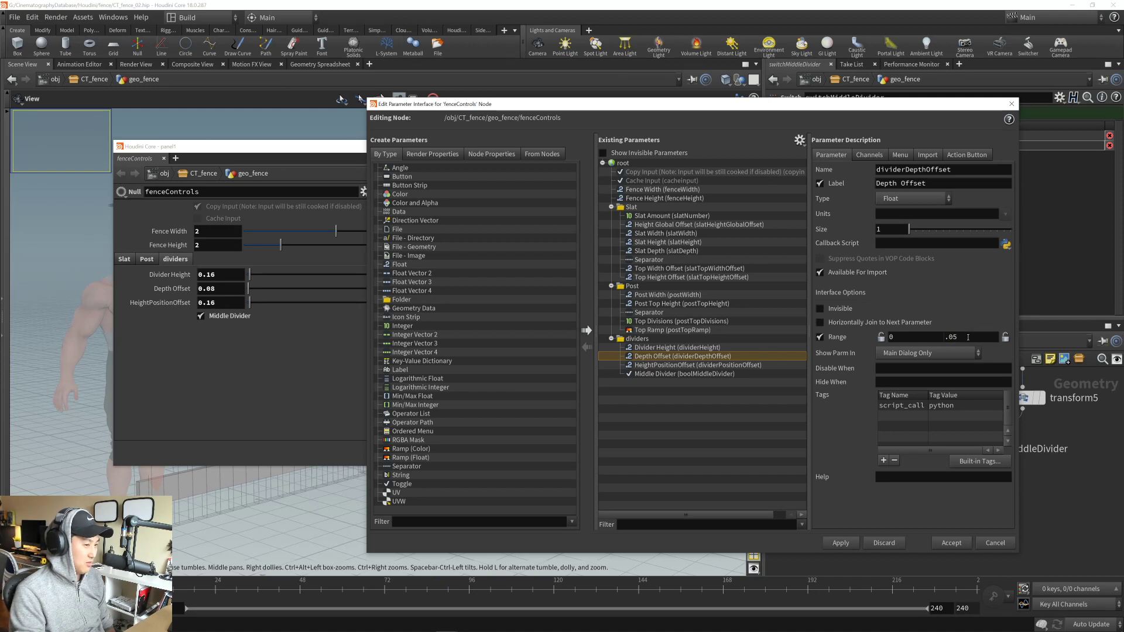
click(729, 368)
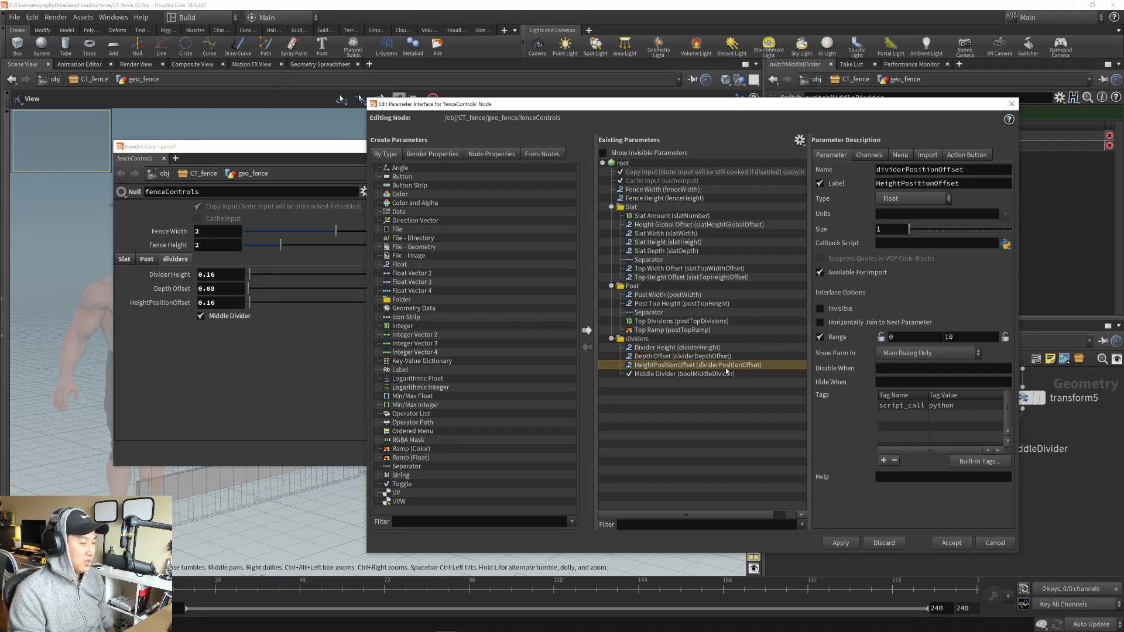
double_click(967, 342)
text(1)
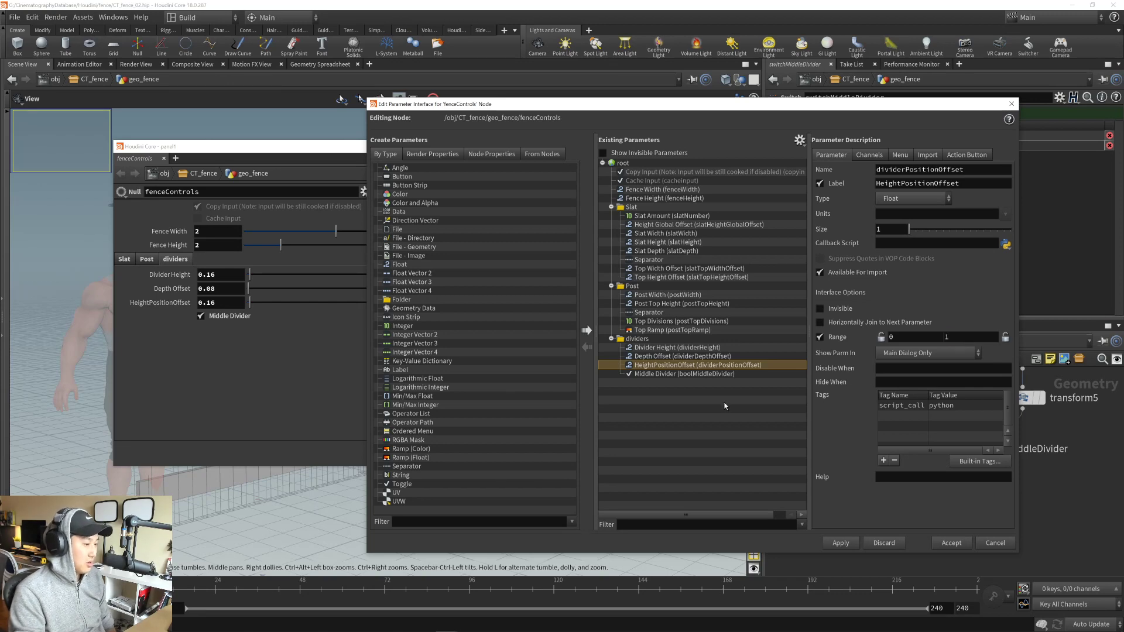
click(841, 543)
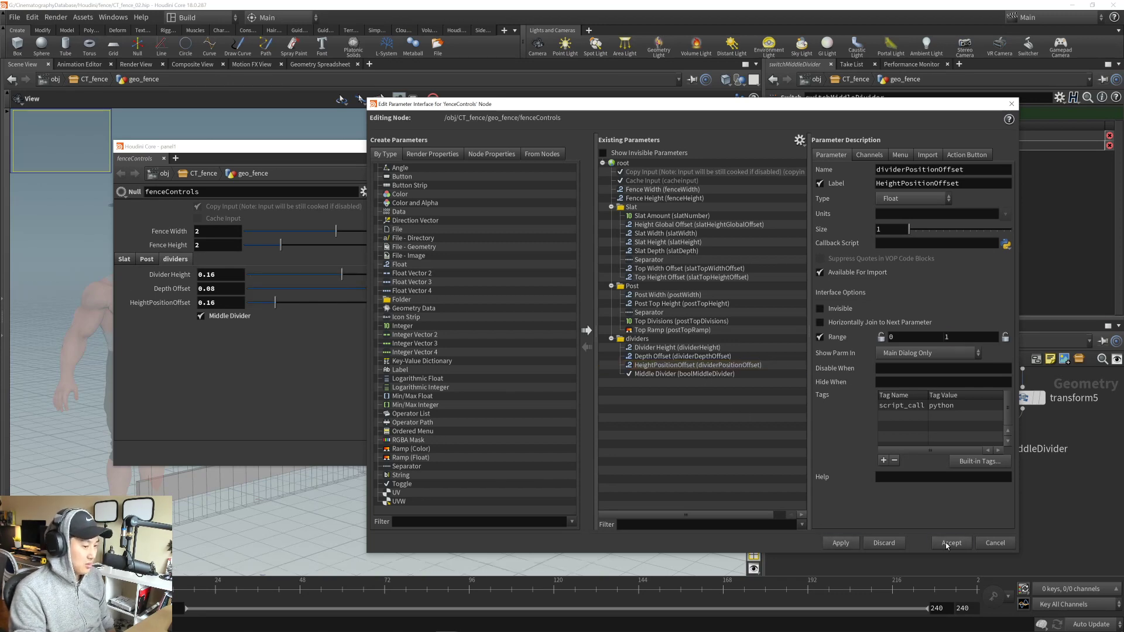
key(Escape)
- Reduce the dividers' Depth Offset to about 0.043 while viewing the rails' depth against the slats up close
drag(356, 148, 666, 149)
drag(715, 291, 875, 326)
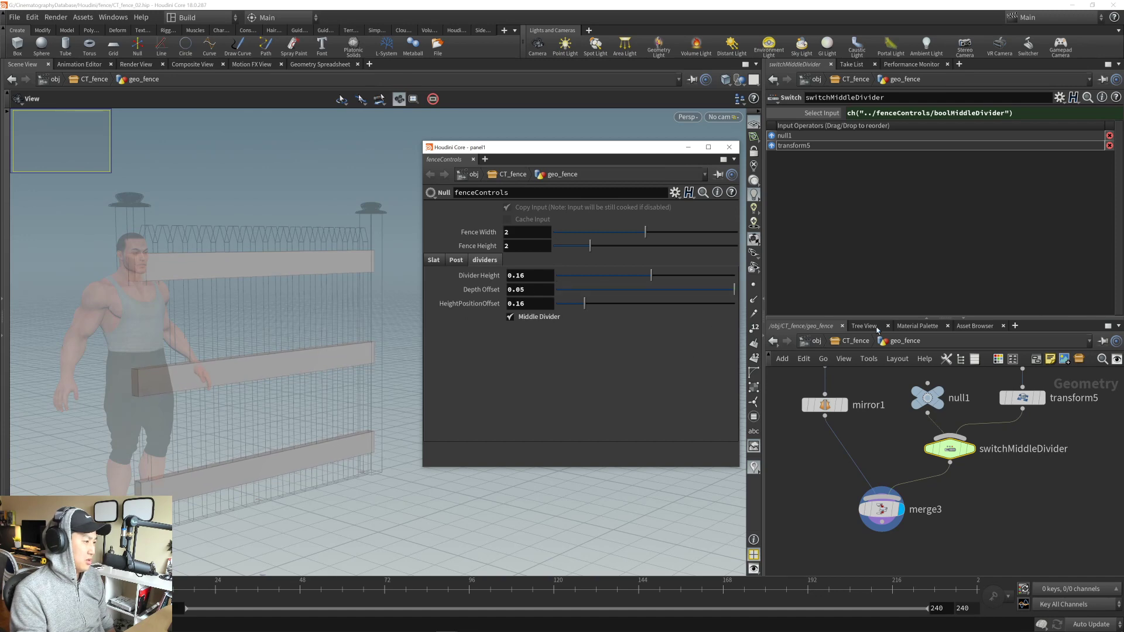
drag(346, 316, 417, 394)
right_drag(303, 273, 390, 258)
drag(390, 259, 300, 317)
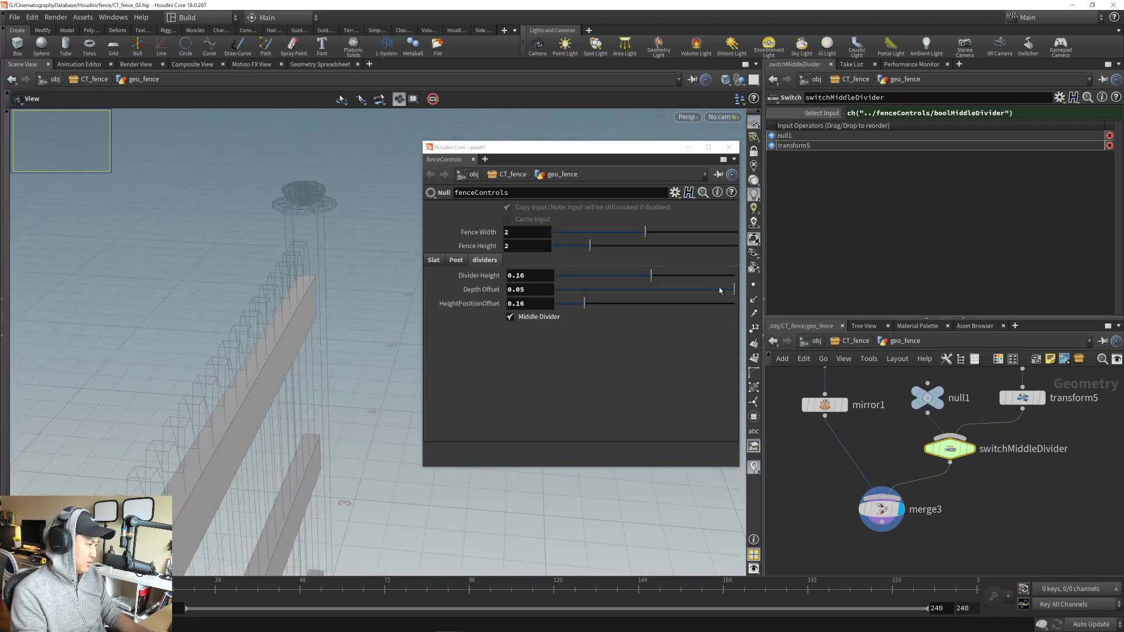
mouse_move(720, 289)
mouse_down()
mouse_move(645, 291)
mouse_move(717, 297)
mouse_move(708, 293)
mouse_up()
- Wire the dividers' merge3 node into merge2 together with the slats and posts, and display merge2
middle_drag(900, 487, 991, 417)
scroll(990, 417, down, 3)
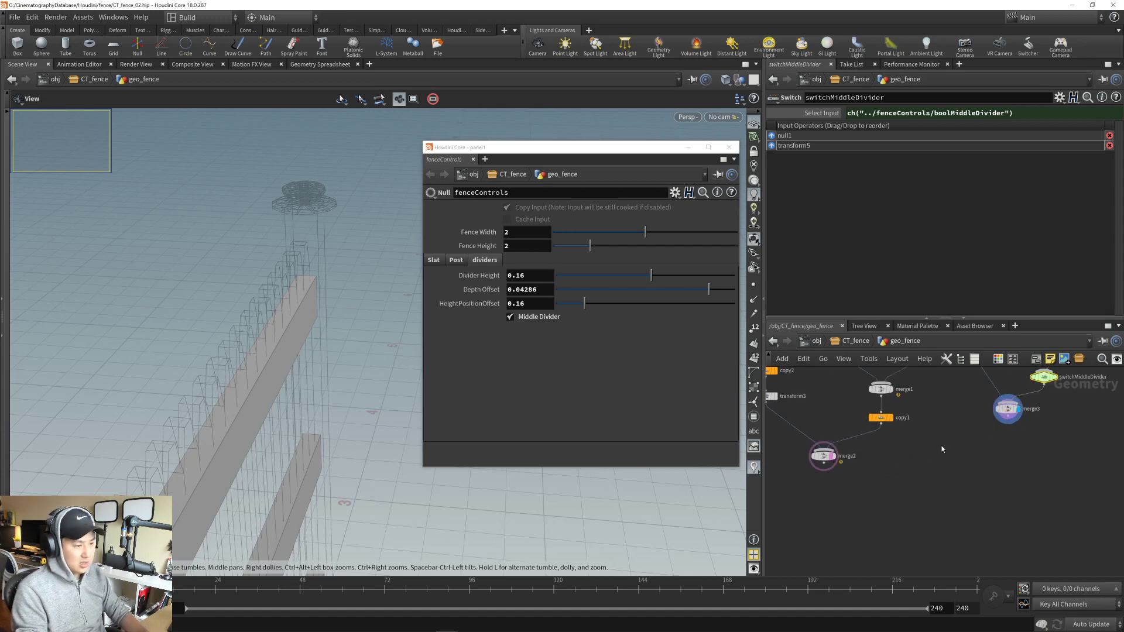
middle_drag(861, 468, 871, 494)
drag(834, 486, 892, 531)
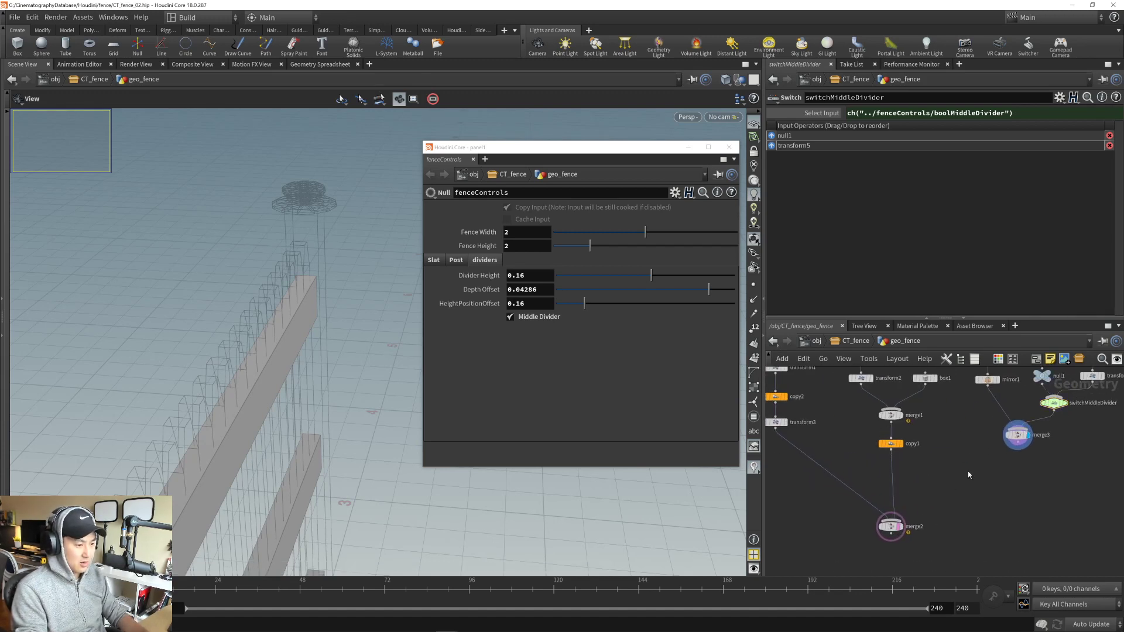
drag(1018, 448, 894, 520)
click(902, 529)
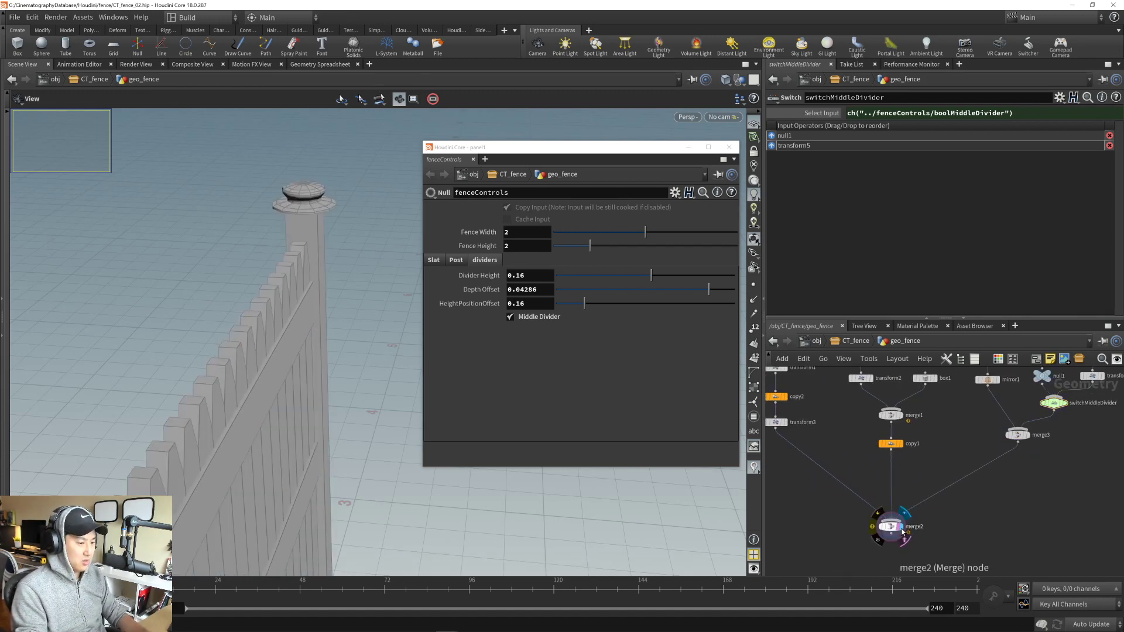
mouse_move(983, 437)
middle_down()
mouse_move(961, 495)
mouse_move(1002, 518)
mouse_move(1016, 501)
mouse_move(985, 465)
mouse_move(979, 420)
middle_up()
scroll(974, 490, up, 4)
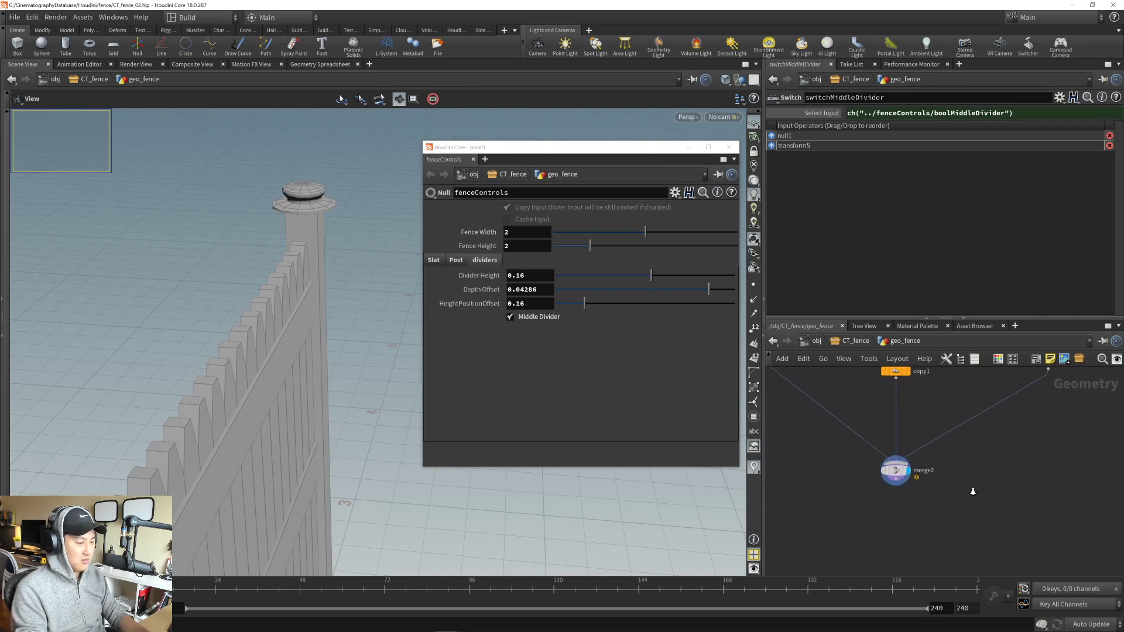
- Try a divider Depth Offset of about 0.025 against the slats, and settle on 0.05
drag(401, 423, 320, 372)
drag(716, 293, 648, 294)
drag(292, 285, 246, 296)
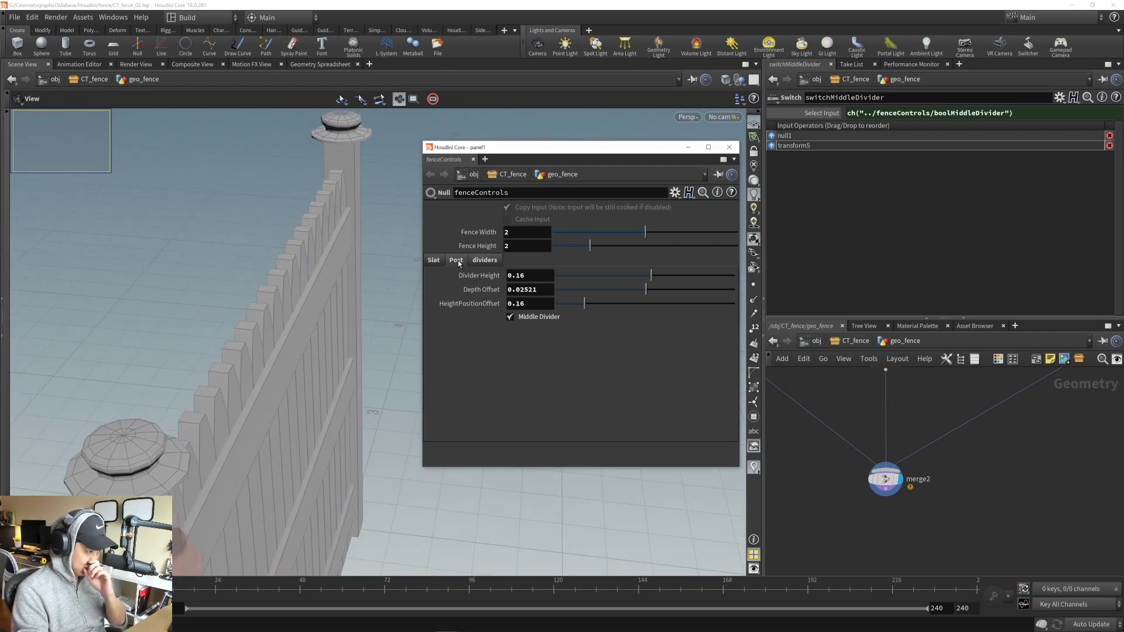
click(434, 260)
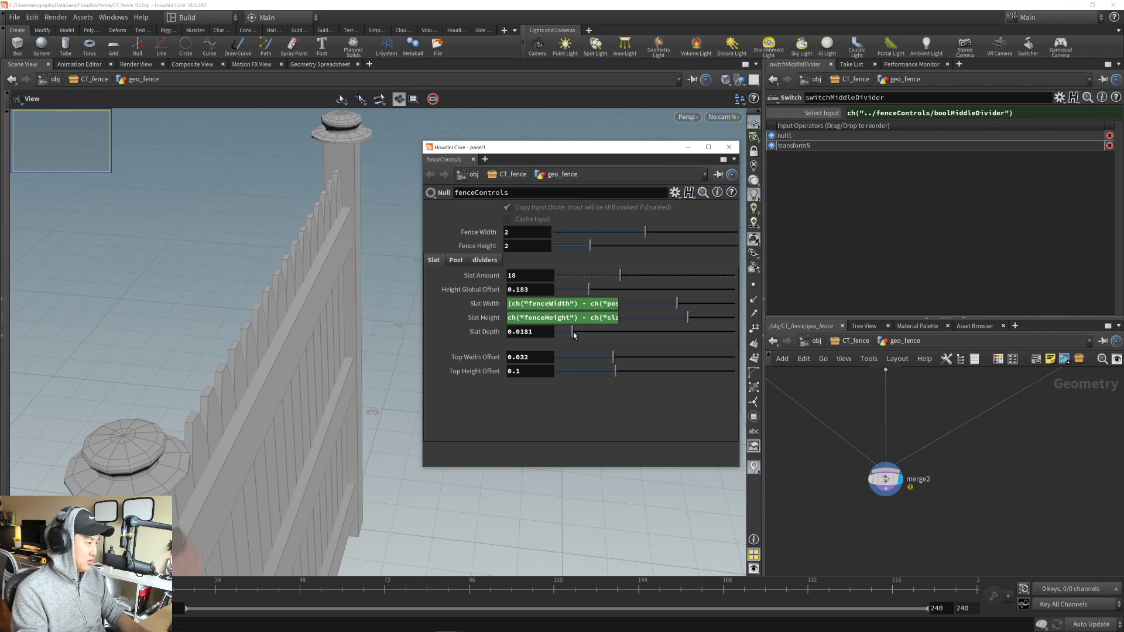
drag(270, 287, 294, 282)
click(485, 260)
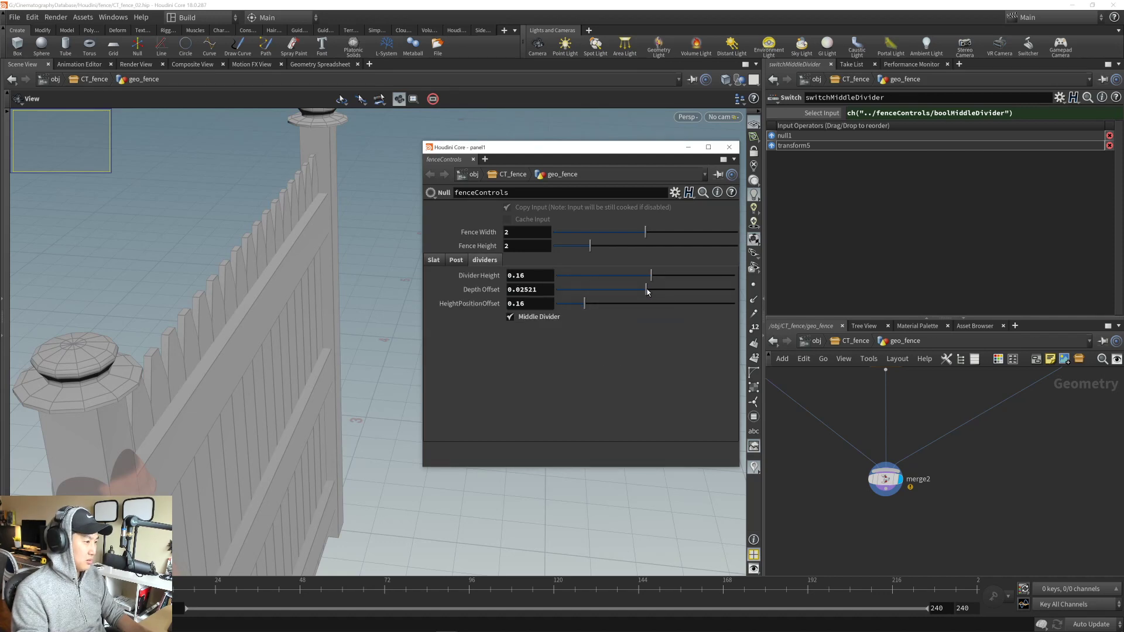
drag(611, 291, 735, 289)
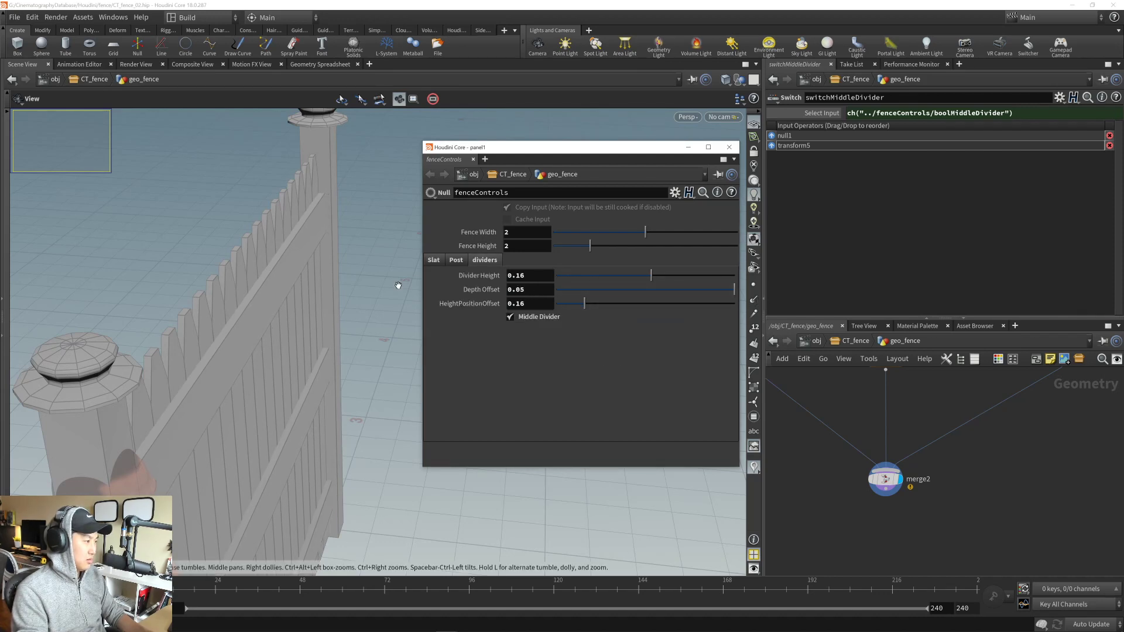
drag(394, 283, 155, 187)
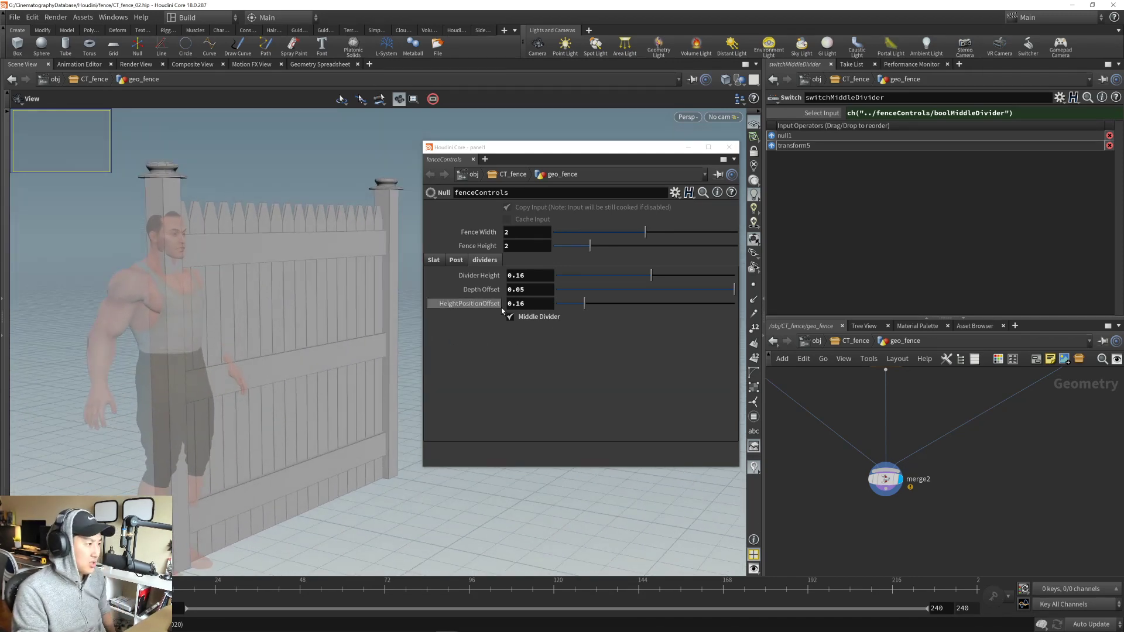
- Raise the Post Top Height to about 0.15
click(456, 261)
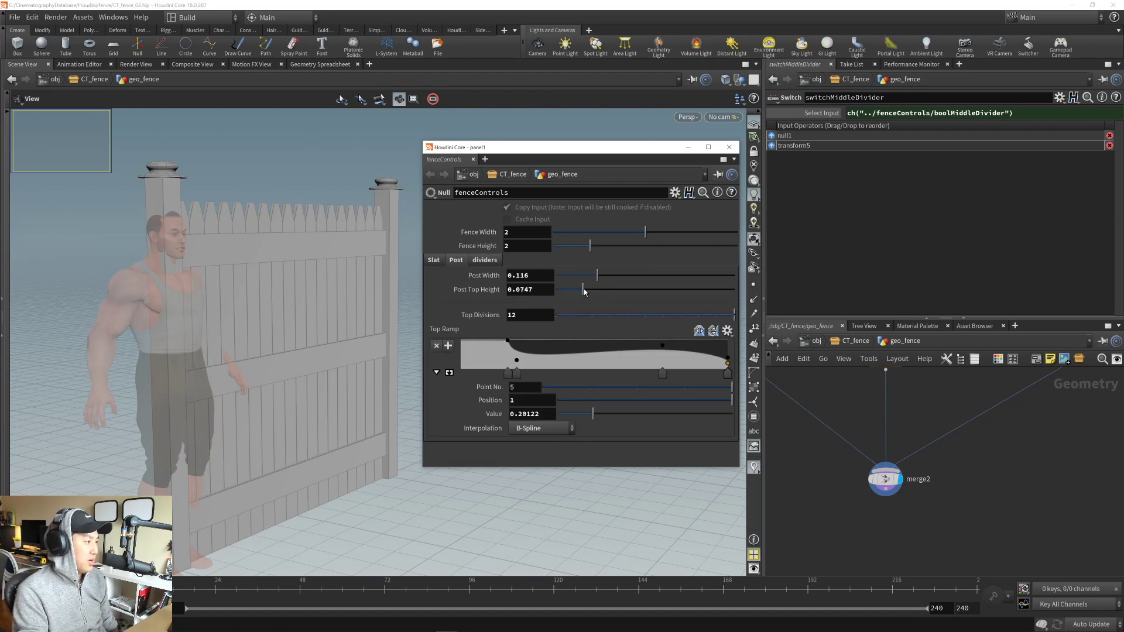
drag(585, 290, 616, 291)
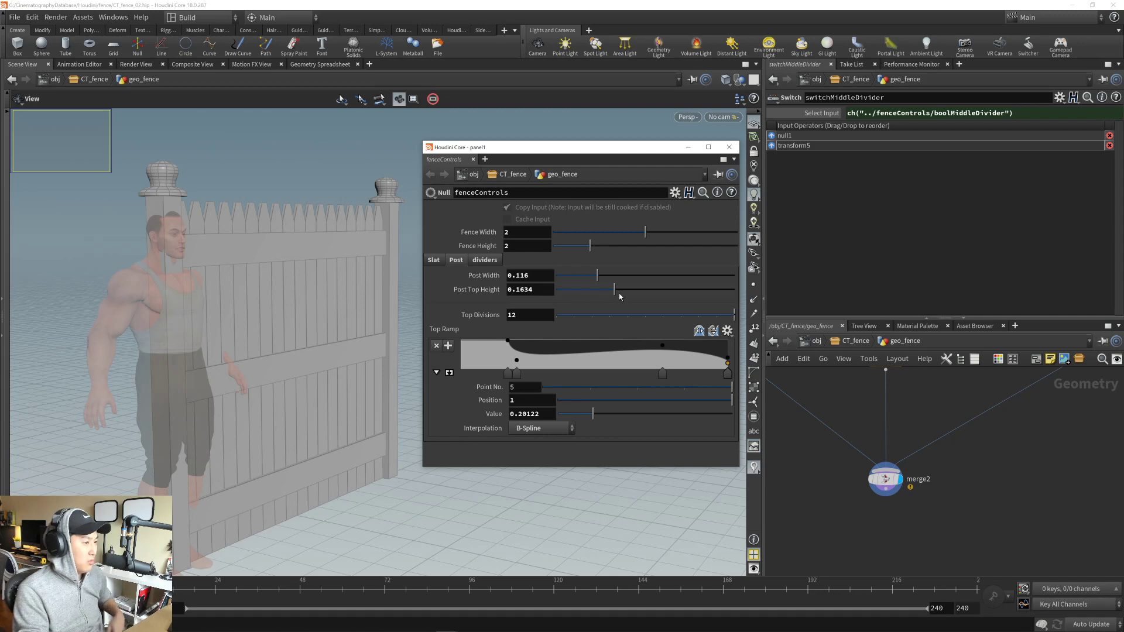
key(alt+Tab)
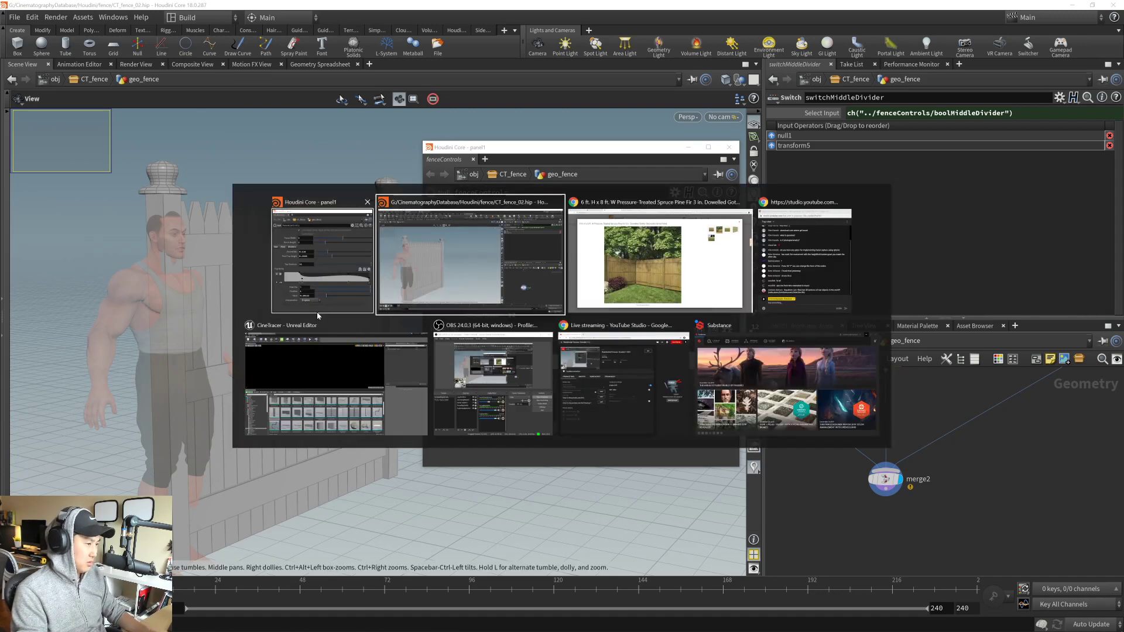
click(622, 293)
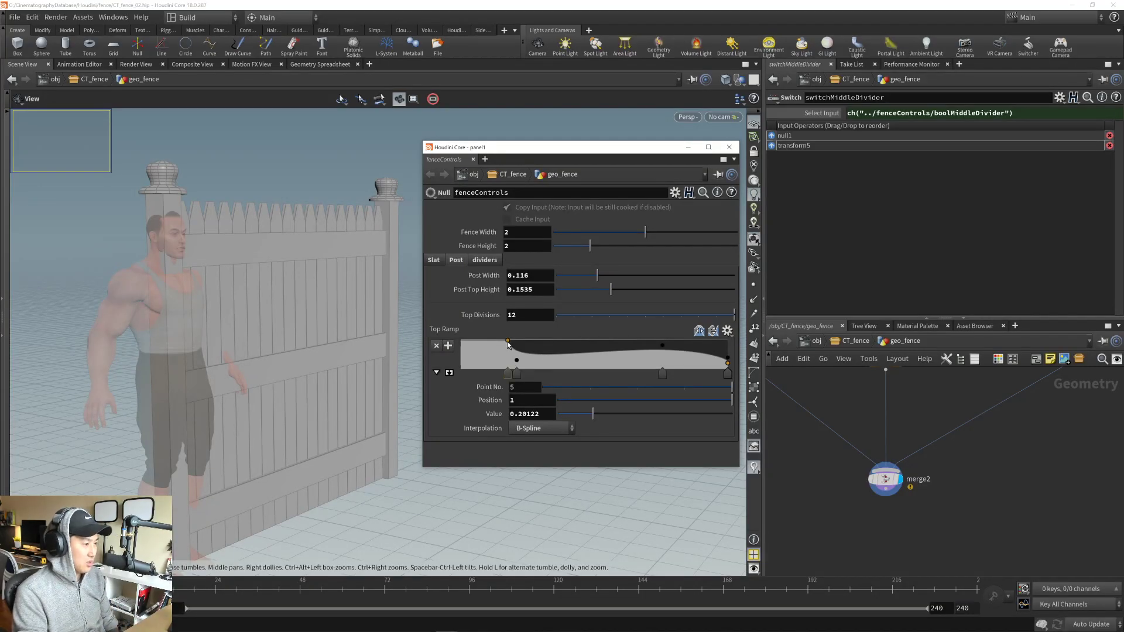
- Reshape the Top Ramp, placing point 1 at about position 0.17, value 0.67 and point 3 at about position 0.70, value 0.52
scroll(207, 309, up, 8)
middle_drag(197, 239, 236, 311)
drag(236, 311, 234, 350)
scroll(158, 354, up, 3)
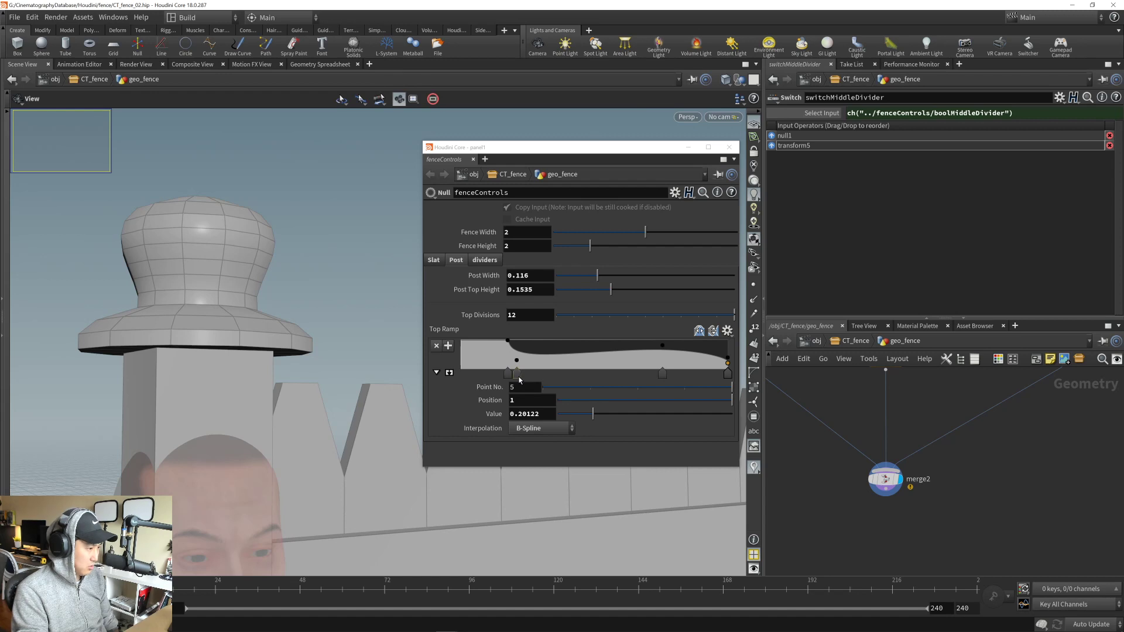
drag(518, 375, 508, 350)
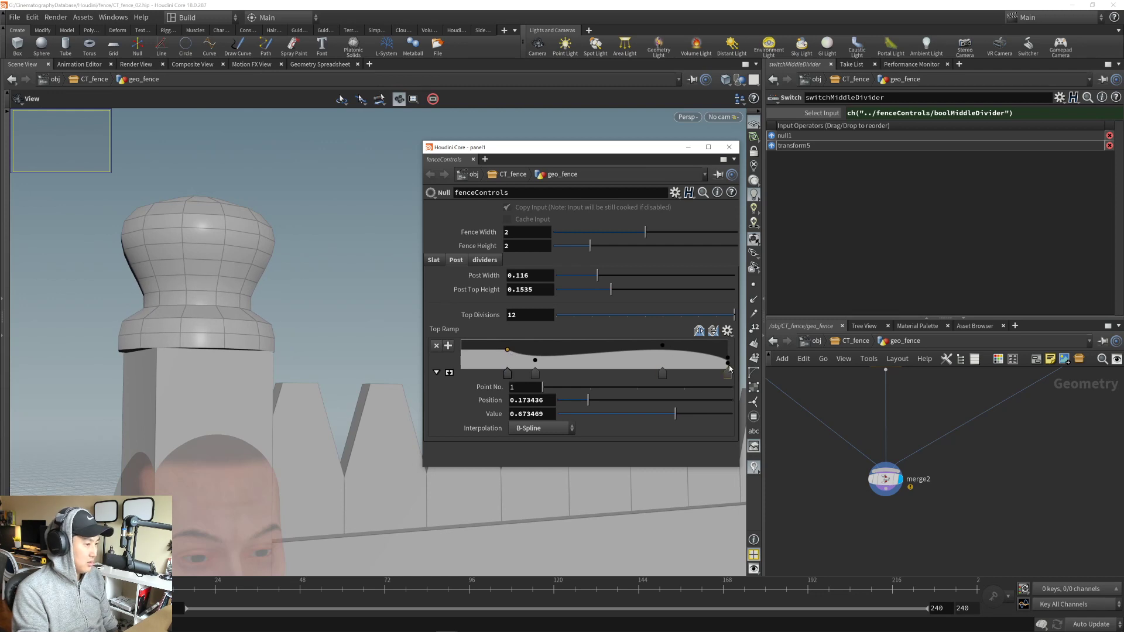
drag(728, 359, 650, 356)
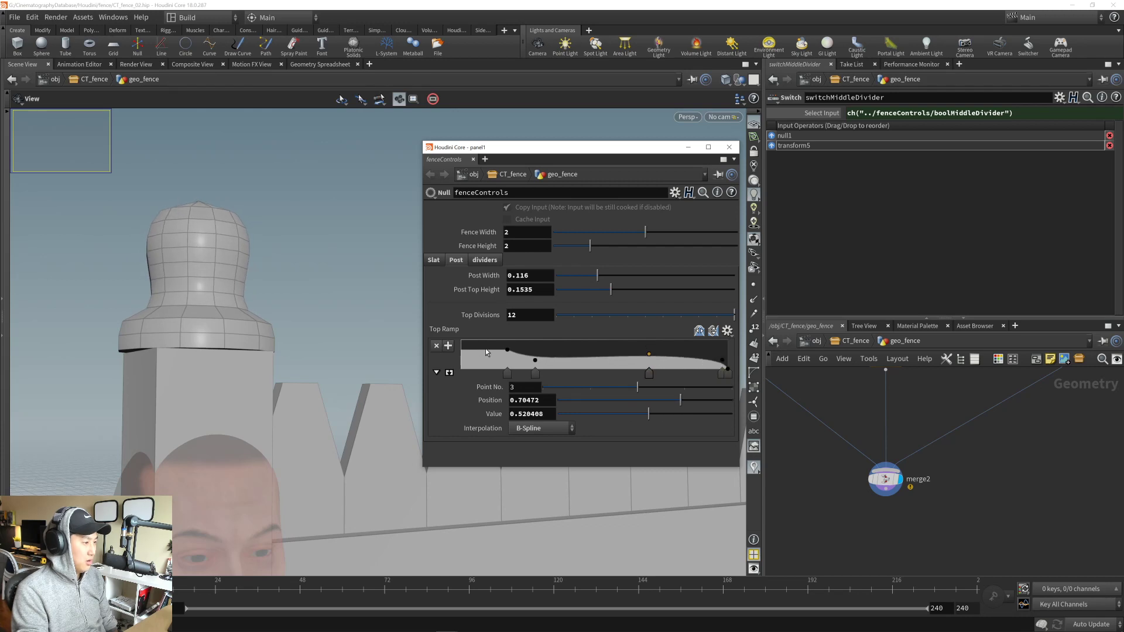
- Expand the Top Ramp graph and enlarge the fenceControls window to fit it
click(451, 374)
drag(651, 148, 645, 112)
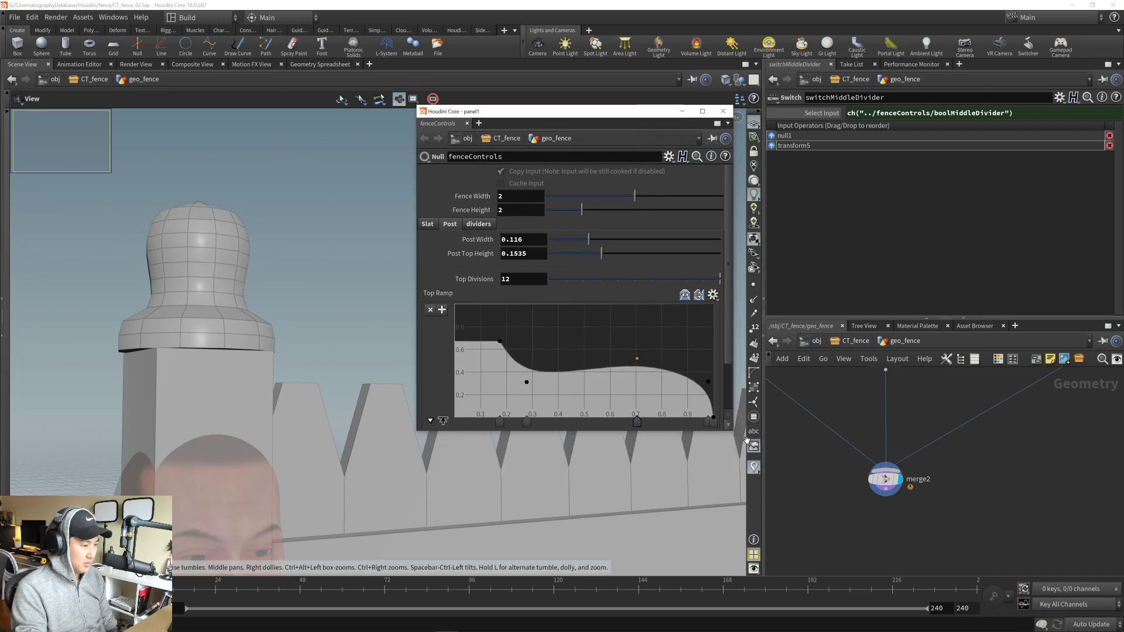
drag(733, 431, 772, 533)
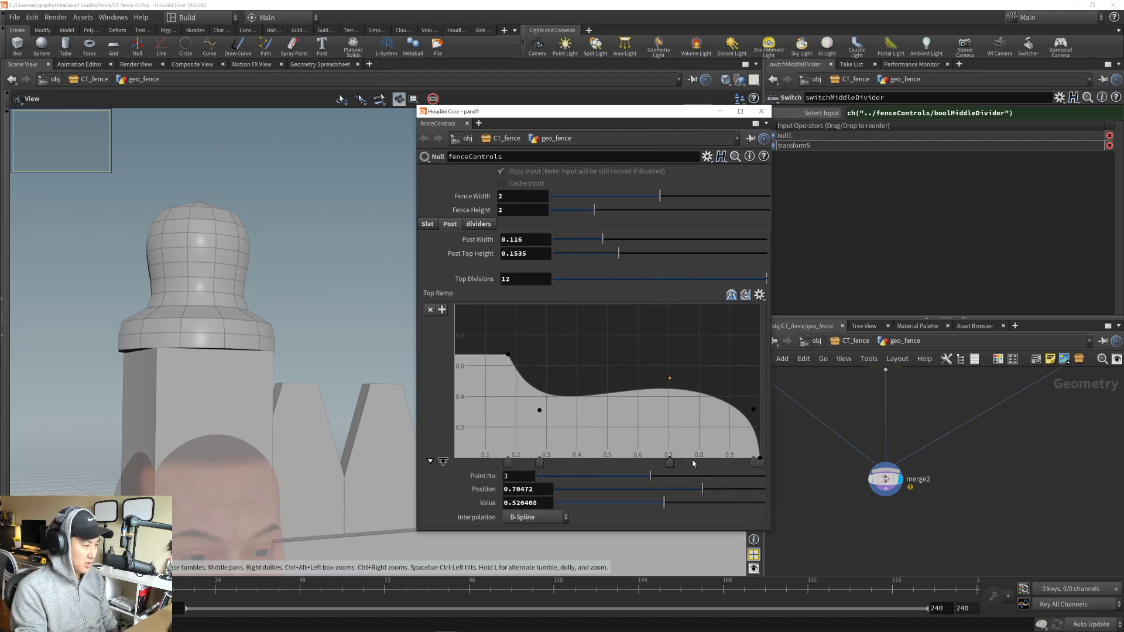
- Round out the post top, moving ramp point 2 to about position 0.26, value 0.37 and point 3 to about position 0.57, value 0.64
drag(537, 410, 534, 402)
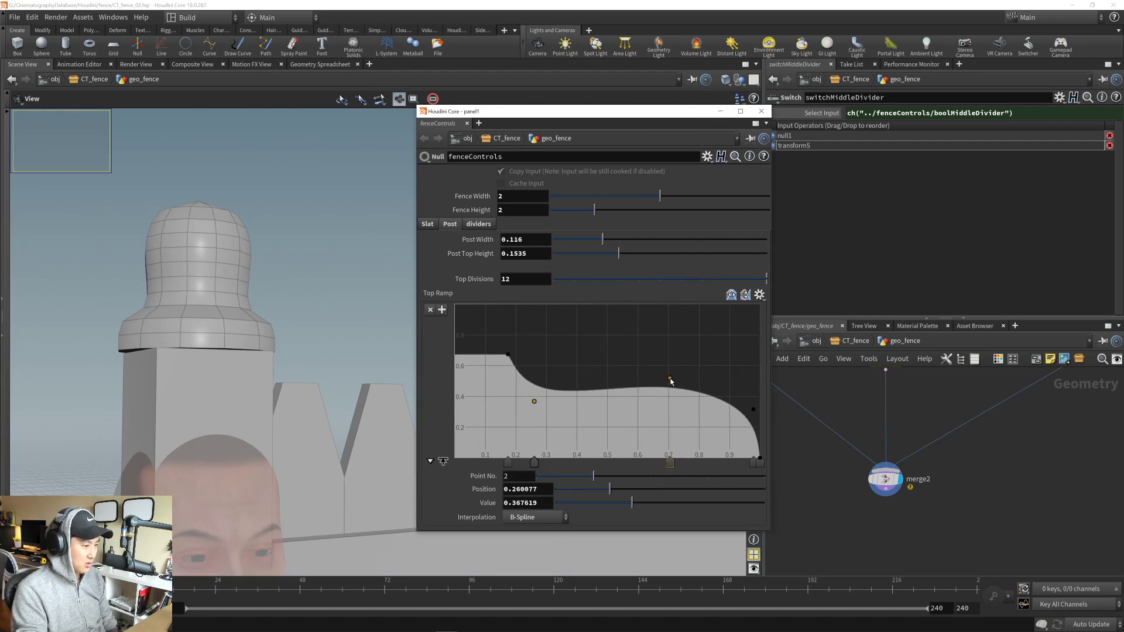
drag(671, 381, 672, 366)
drag(754, 409, 773, 415)
drag(669, 363, 631, 361)
- Examine the rounded post top from several angles and distances
middle_drag(245, 290, 246, 308)
drag(246, 307, 258, 410)
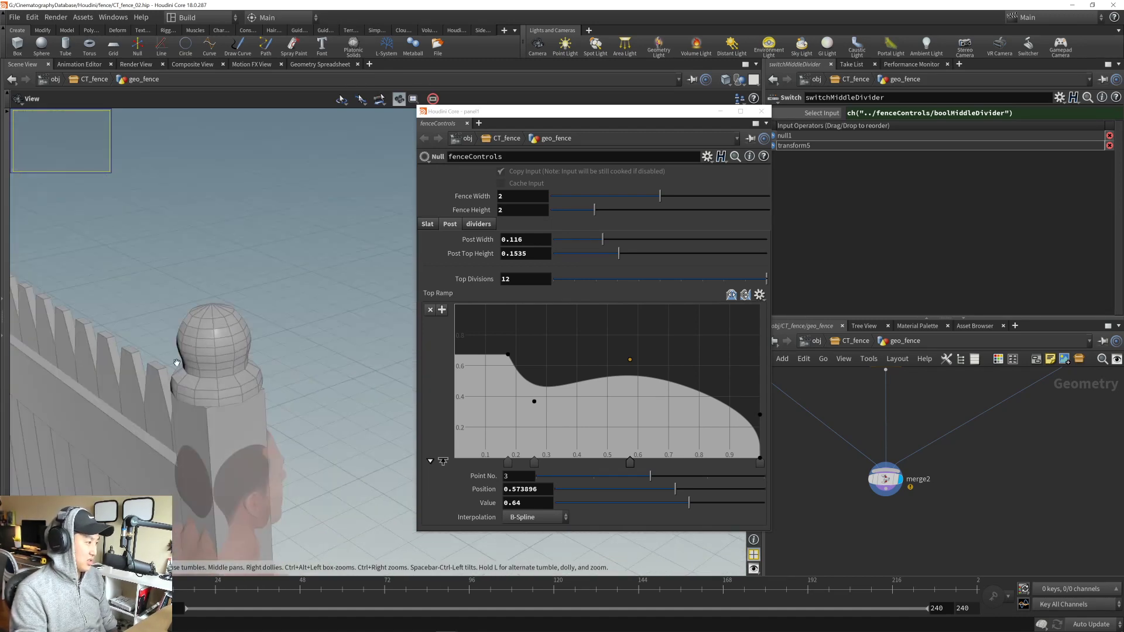
right_drag(257, 410, 302, 335)
drag(296, 389, 140, 327)
right_drag(140, 327, 41, 398)
middle_drag(271, 383, 230, 348)
right_drag(230, 348, 309, 319)
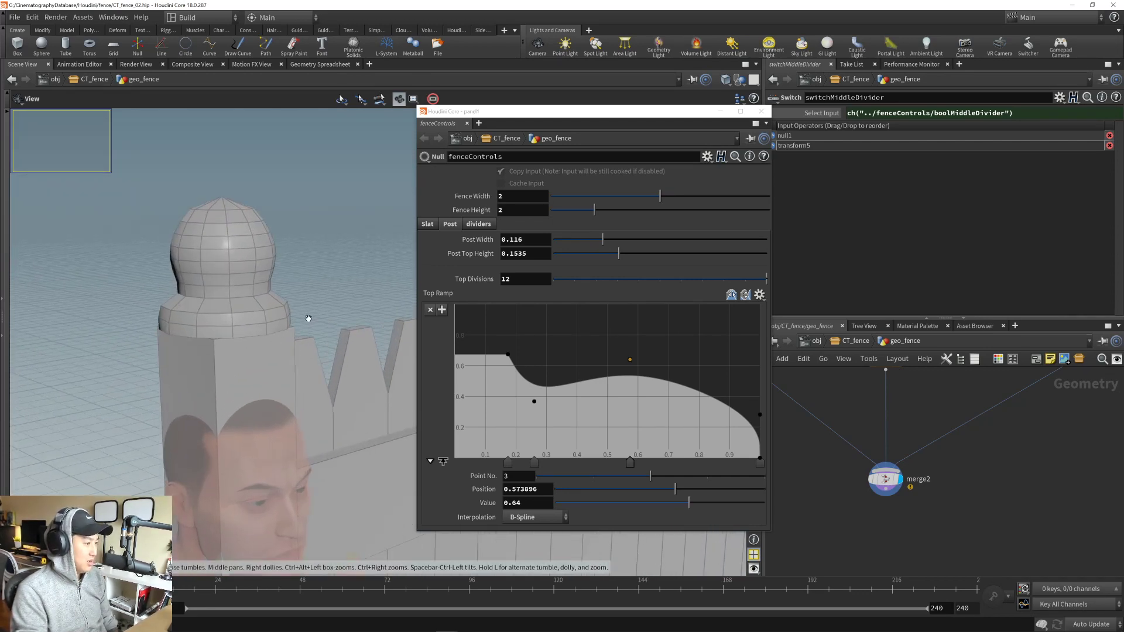
drag(308, 318, 258, 378)
- Raise the value of Top Ramp point 1 to about 0.76 at position 0.17, and check the post top against the whole fence
drag(504, 356, 454, 322)
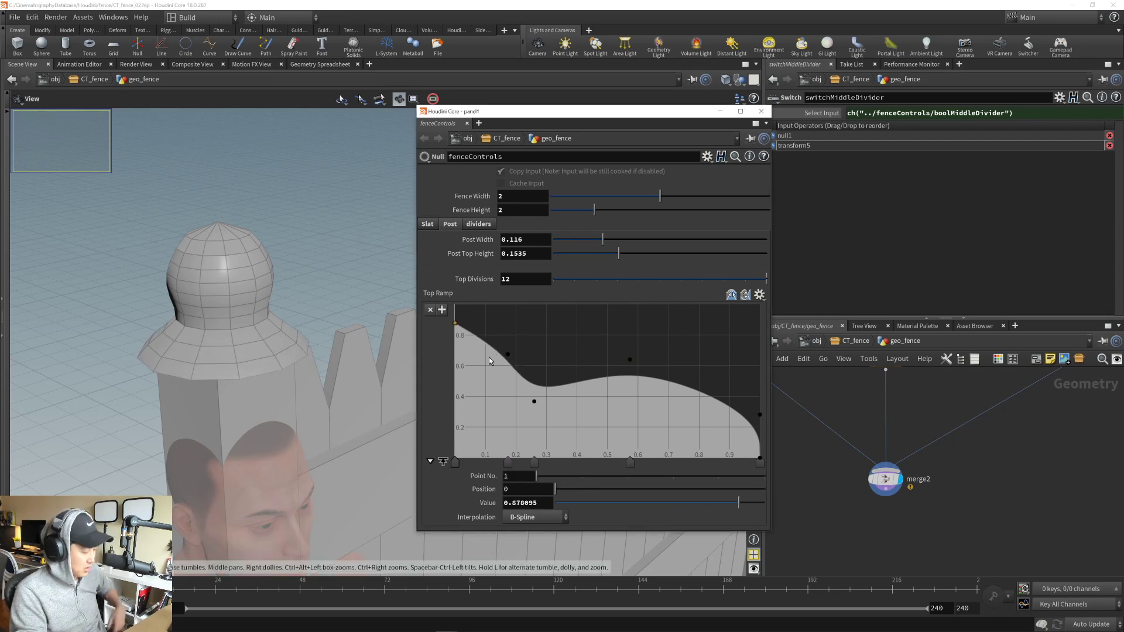
key(ctrl+z)
drag(508, 356, 507, 341)
middle_drag(253, 366, 256, 323)
drag(256, 323, 245, 321)
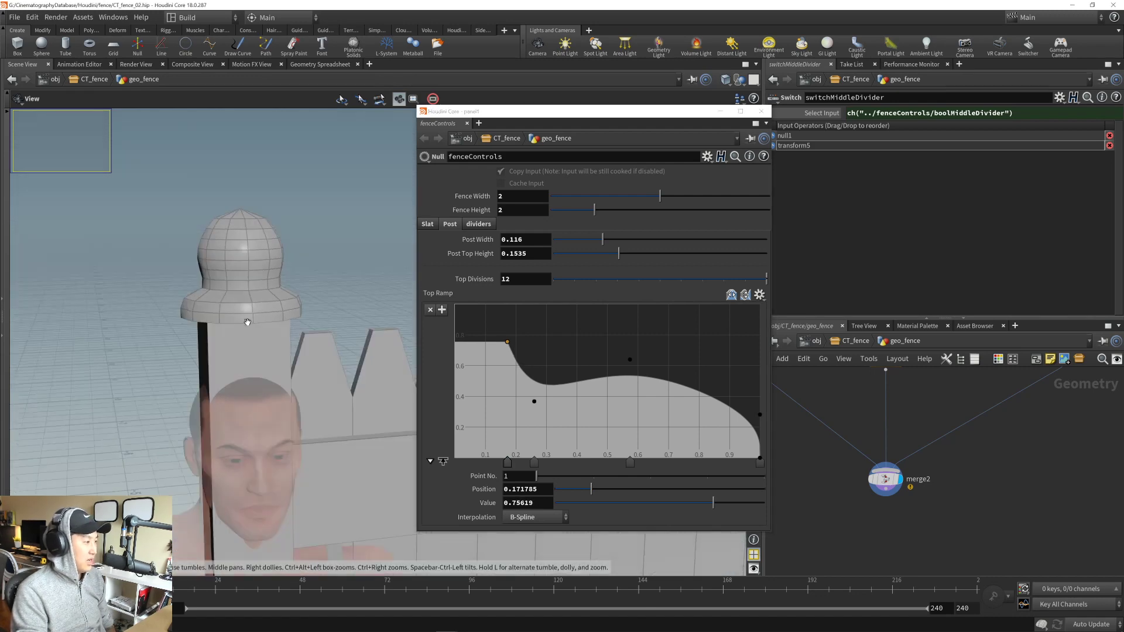
right_drag(246, 322, 304, 421)
drag(304, 422, 258, 374)
right_drag(258, 375, 245, 356)
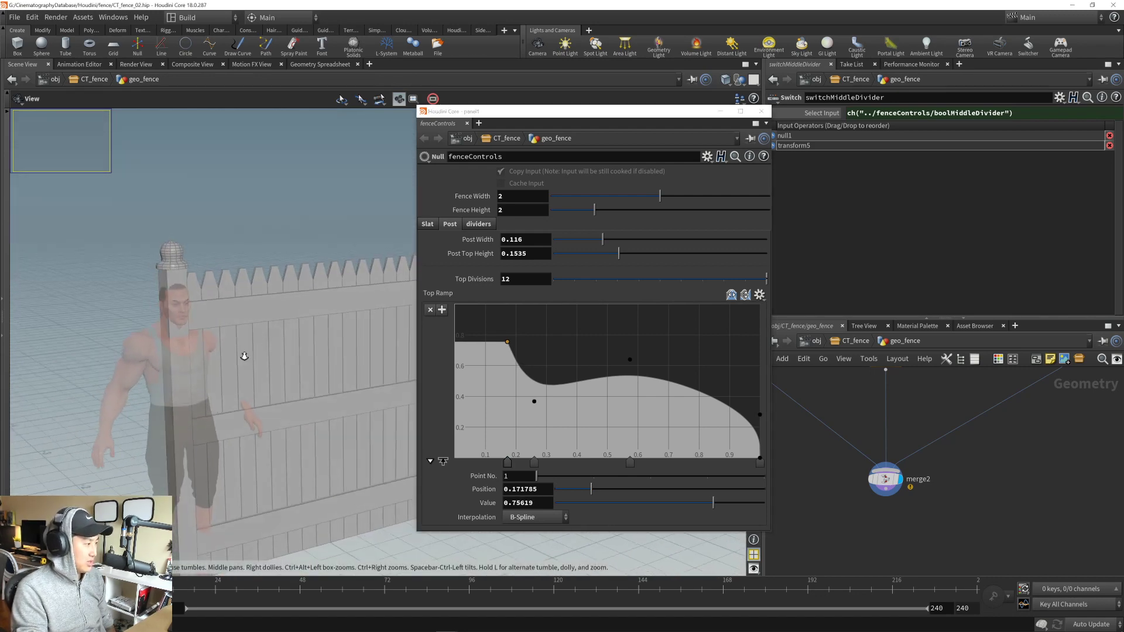
drag(244, 356, 283, 316)
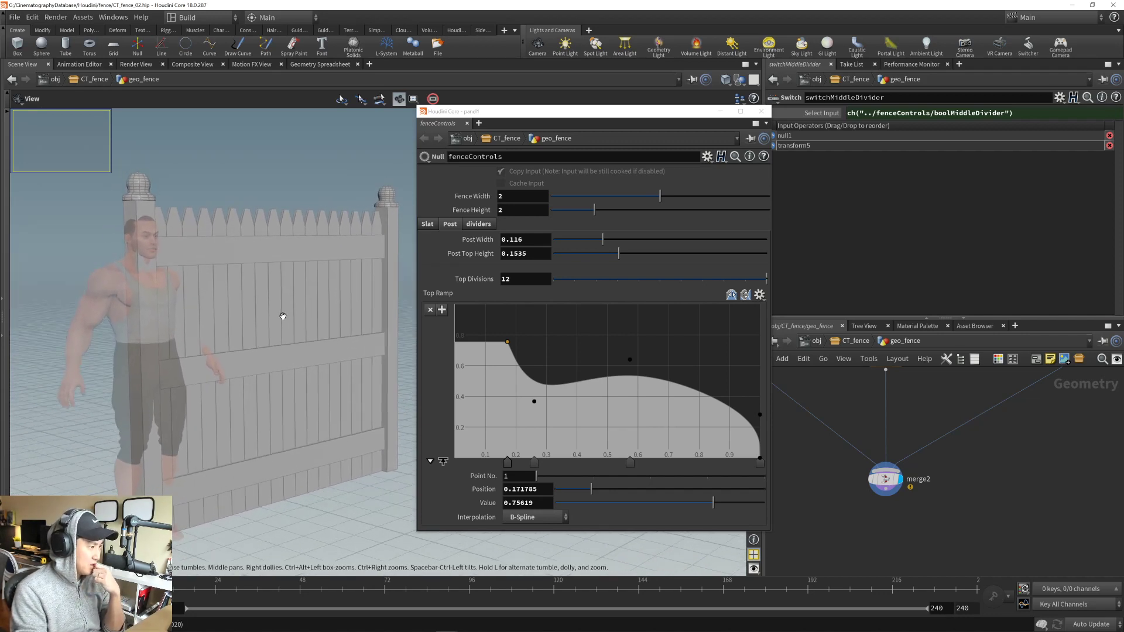
- Toggle Middle Divider off and on twice to compare the fence, and return to the slat parameters
click(432, 225)
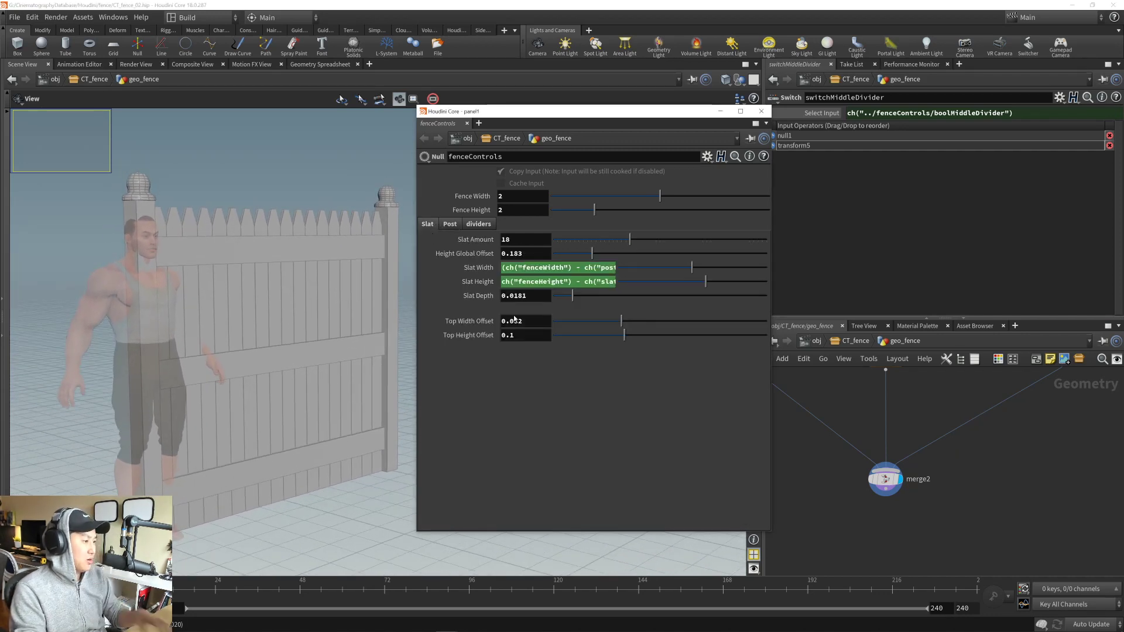
click(479, 225)
click(506, 283)
click(505, 282)
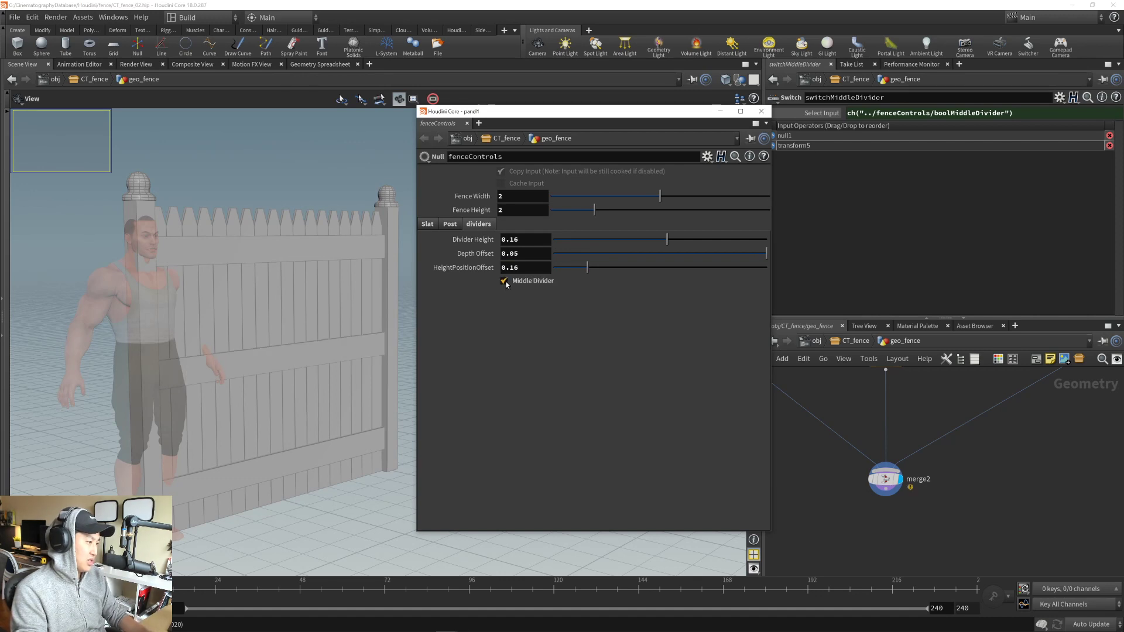
click(505, 282)
click(505, 282)
click(428, 225)
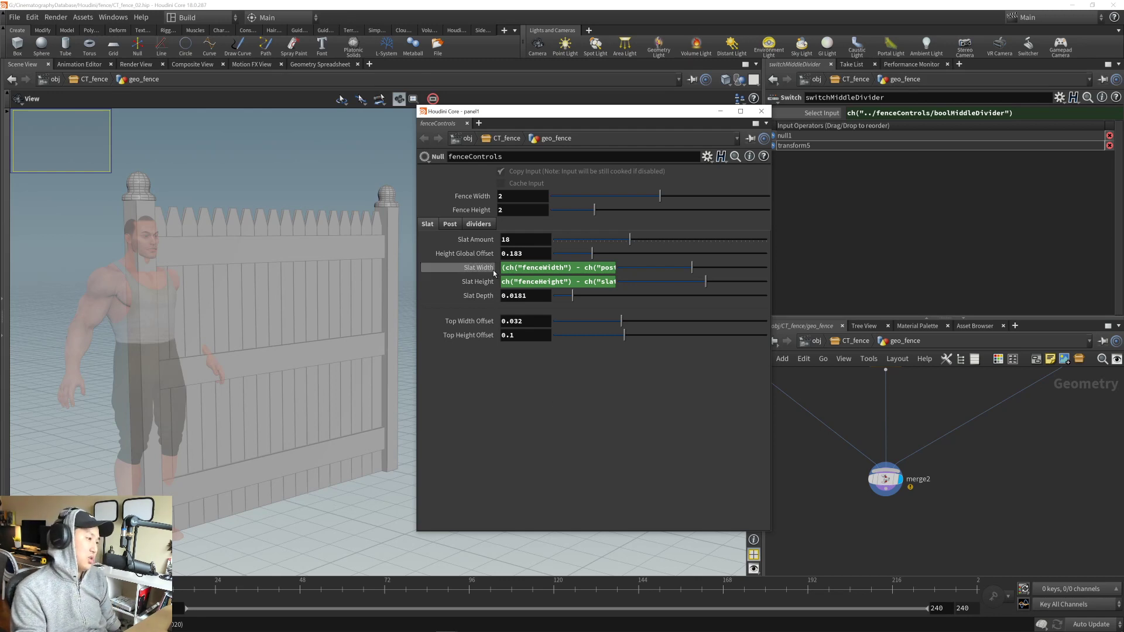
- Shrink and reposition the fenceControls window clear of the whole fence and the slat nodes
middle_drag(858, 412, 1007, 545)
middle_drag(951, 499, 972, 539)
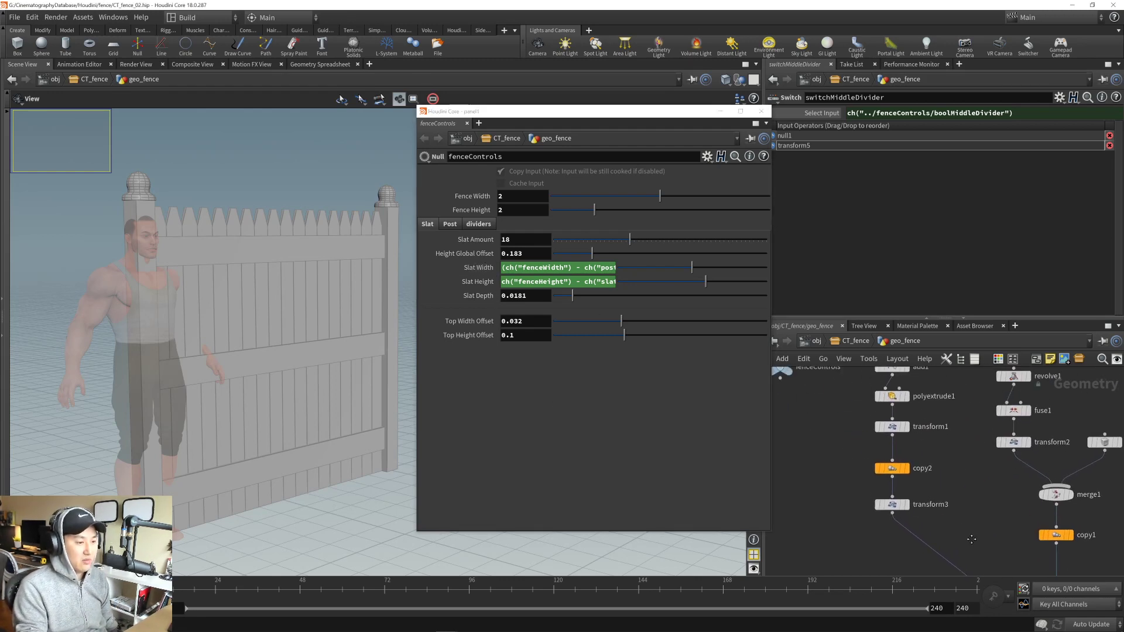
middle_drag(976, 491, 956, 517)
drag(686, 115, 613, 153)
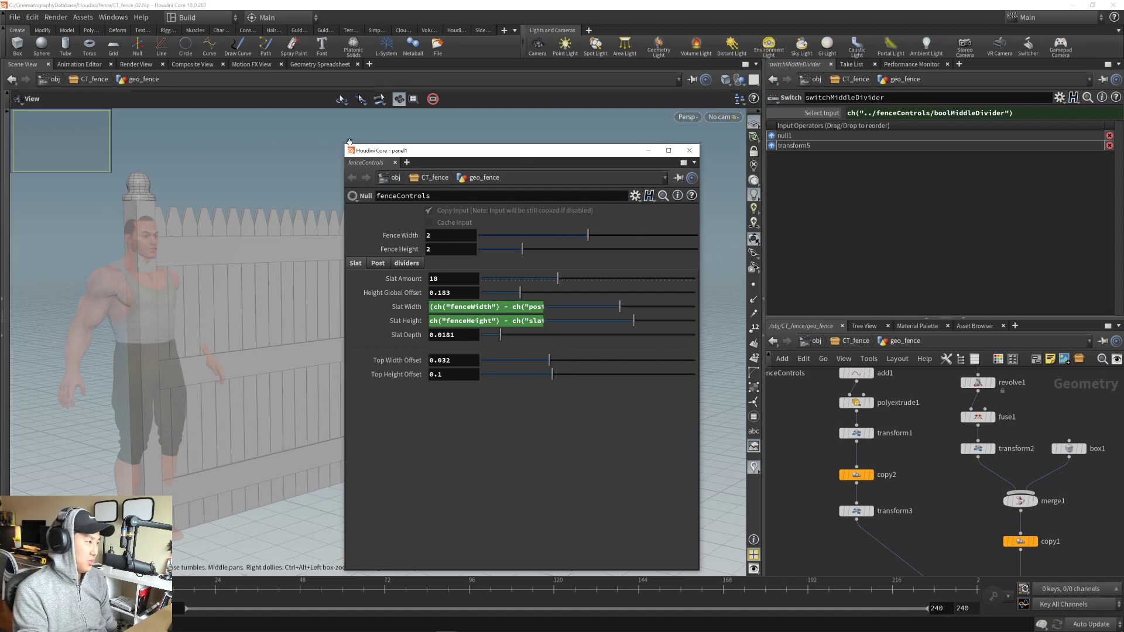
drag(344, 144, 442, 241)
drag(544, 247, 579, 146)
drag(341, 260, 329, 291)
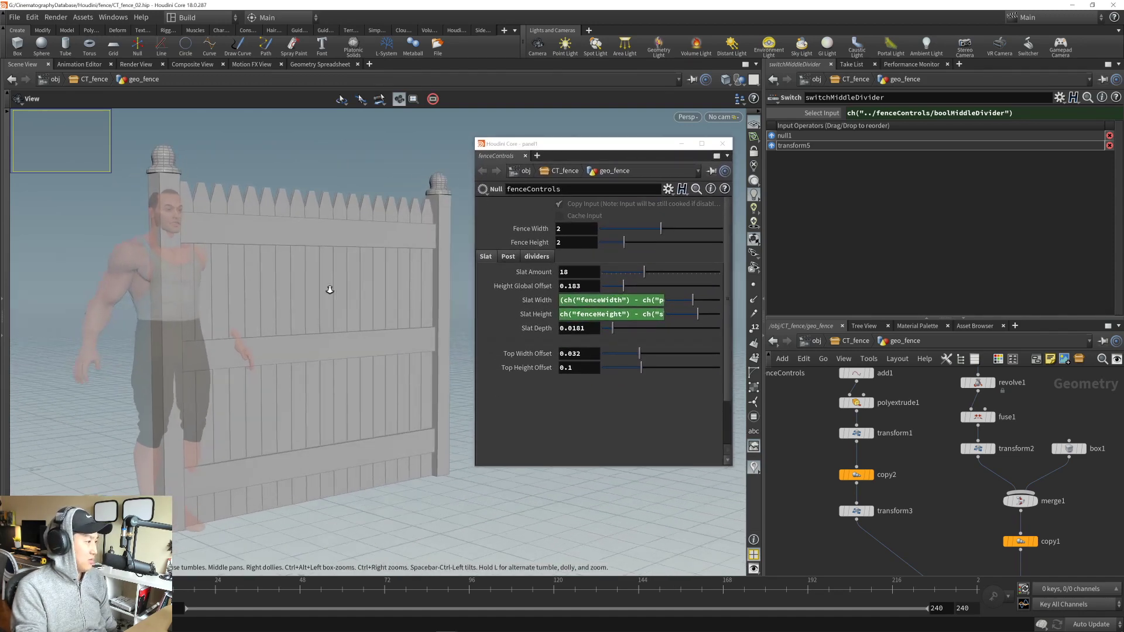
right_drag(329, 291, 349, 289)
drag(339, 286, 372, 311)
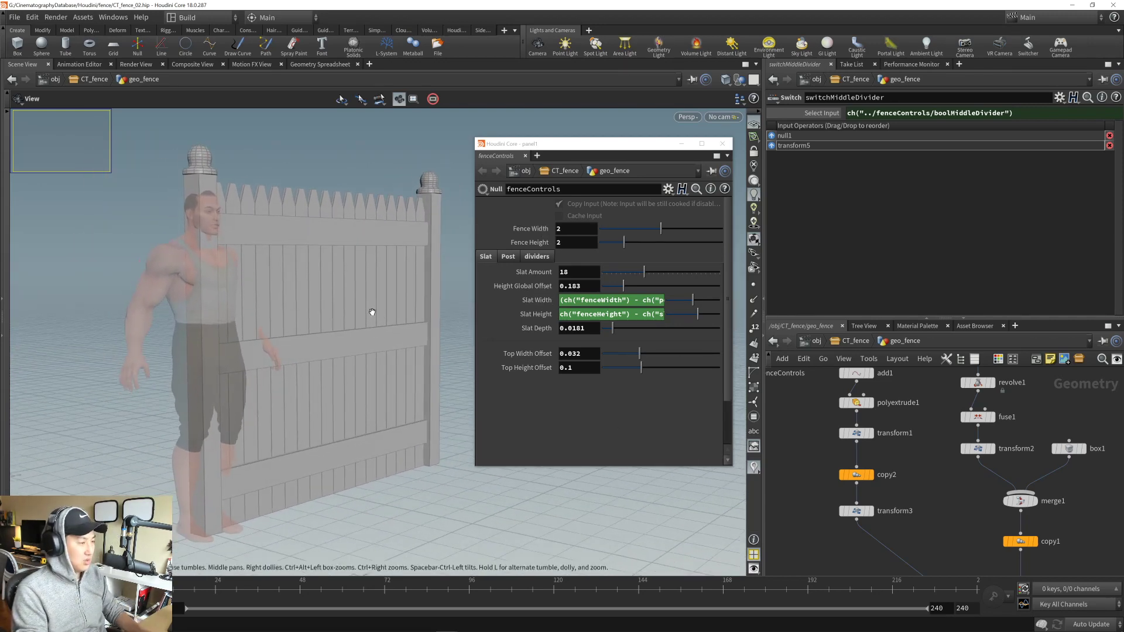
- Open the parameter interface of fenceControls for editing and add a Toggle parameter at the start of the Slat folder
mouse_move(941, 504)
middle_down()
mouse_move(838, 504)
mouse_move(838, 535)
mouse_move(873, 536)
mouse_move(910, 492)
mouse_move(998, 466)
mouse_move(962, 467)
mouse_move(972, 454)
mouse_move(987, 509)
mouse_move(959, 507)
middle_up()
scroll(972, 455, up, 3)
scroll(974, 508, down, 1)
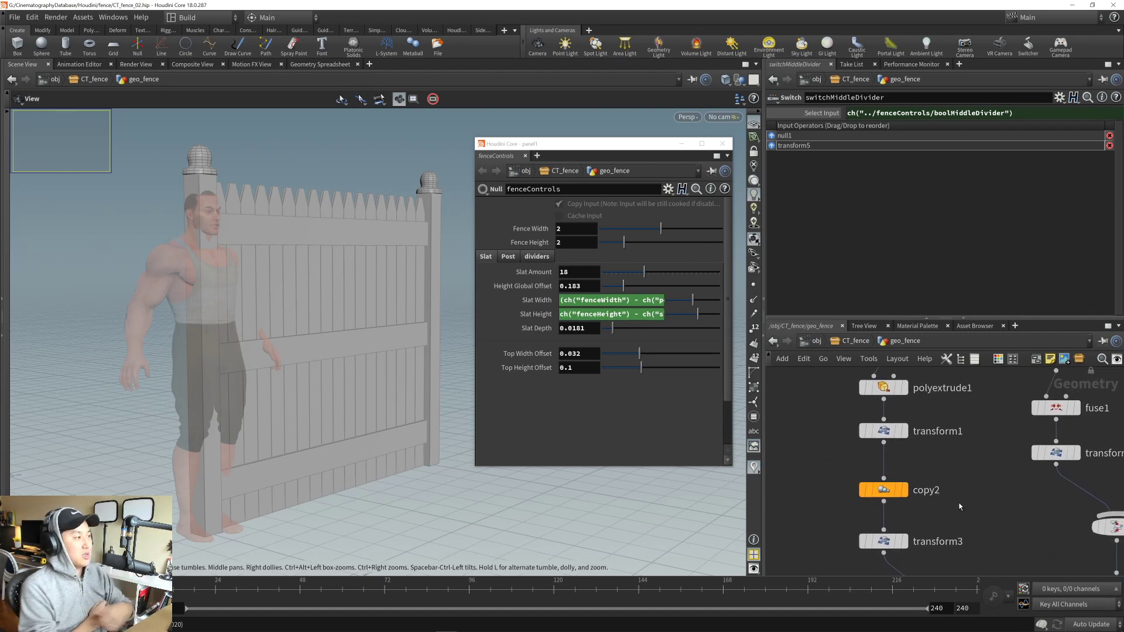
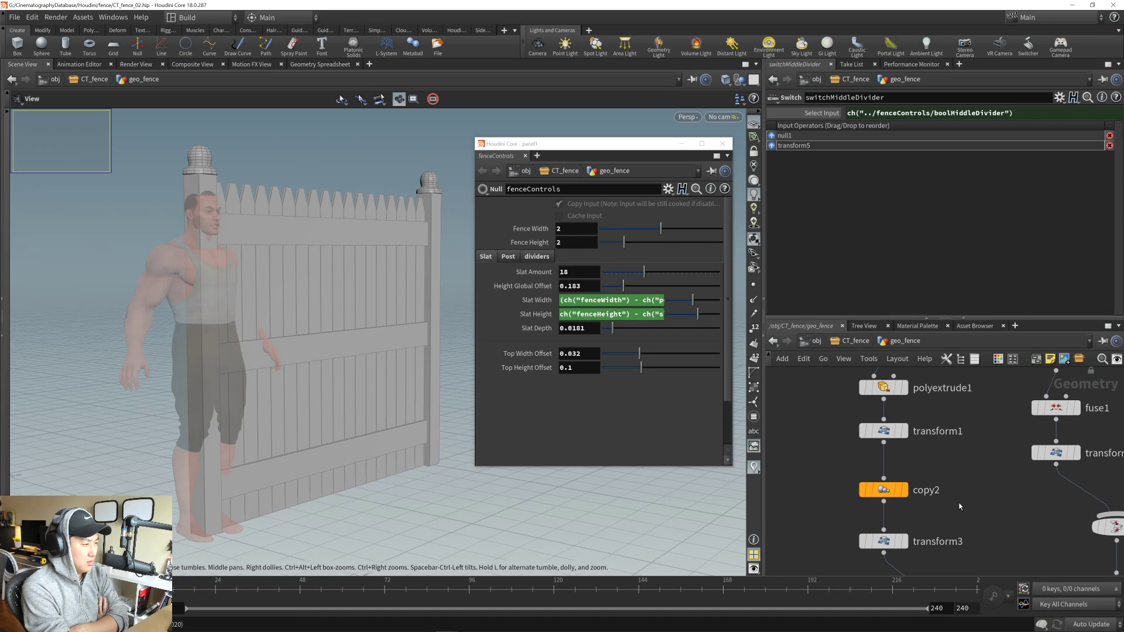
click(668, 189)
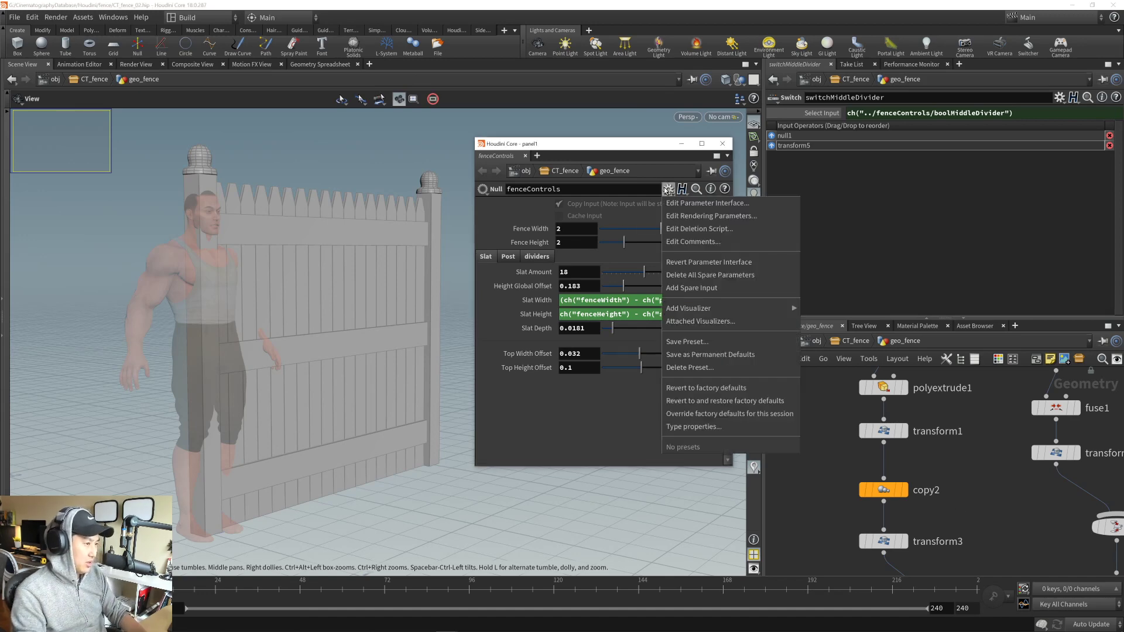
click(672, 199)
drag(697, 109, 689, 109)
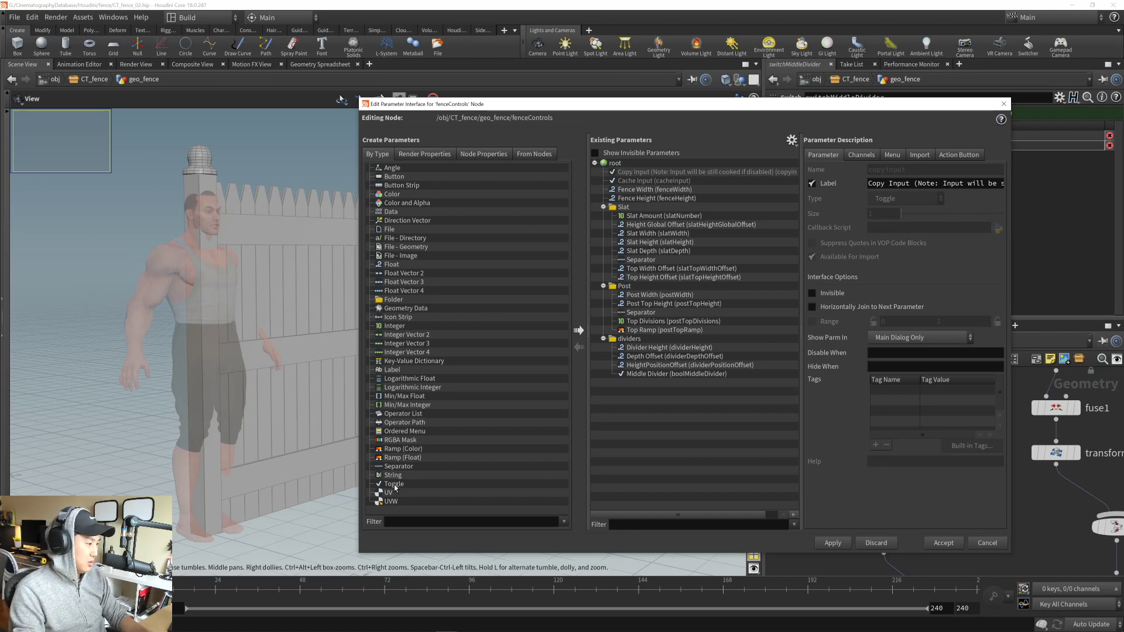
drag(394, 488, 651, 226)
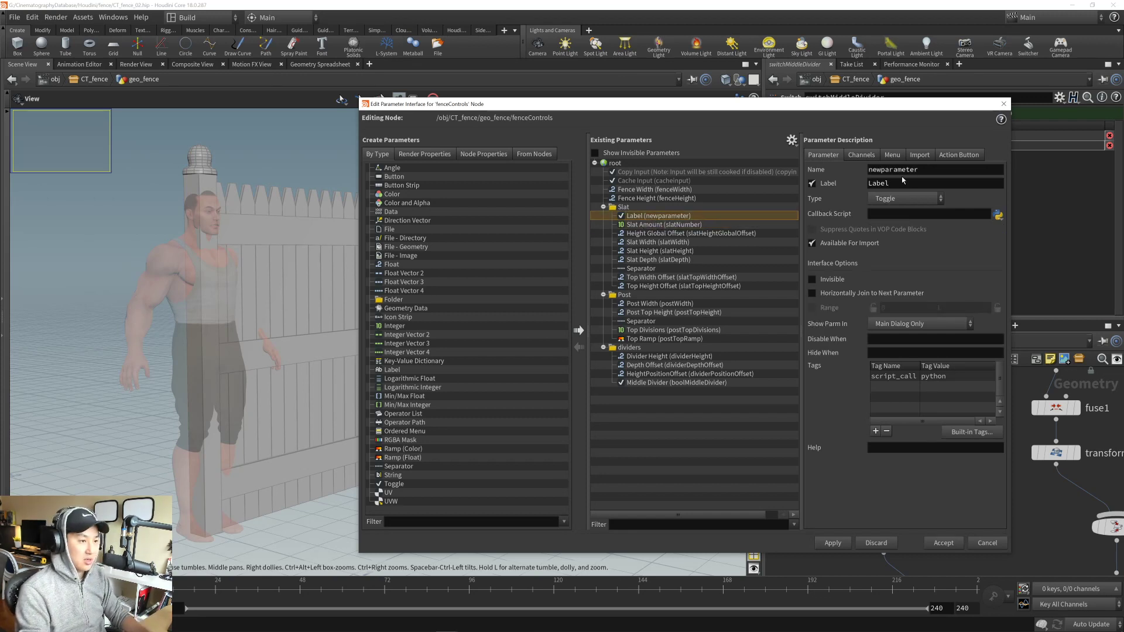
- Name the new toggle slatPattern, label it Every Other, and accept the interface changes
double_click(918, 170)
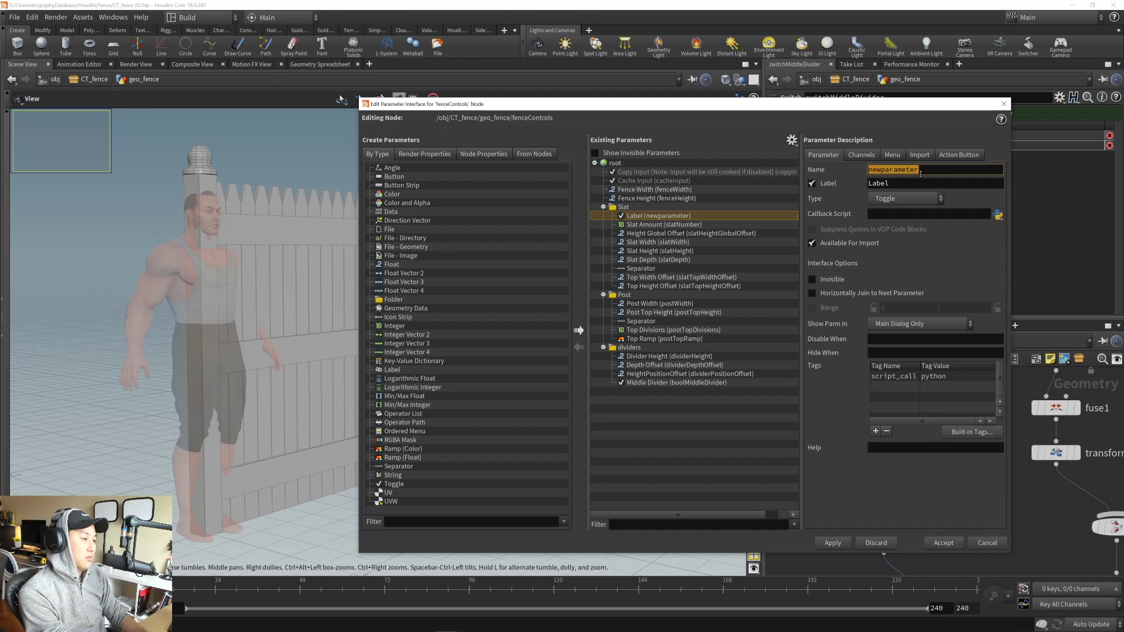
text(ev)
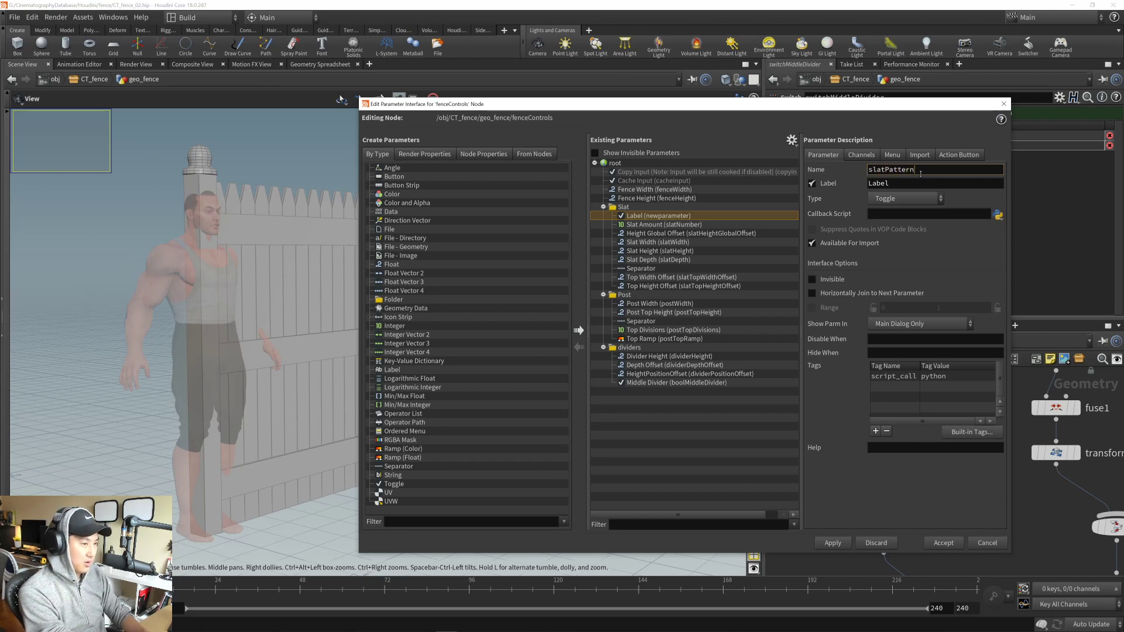
double_click(906, 185)
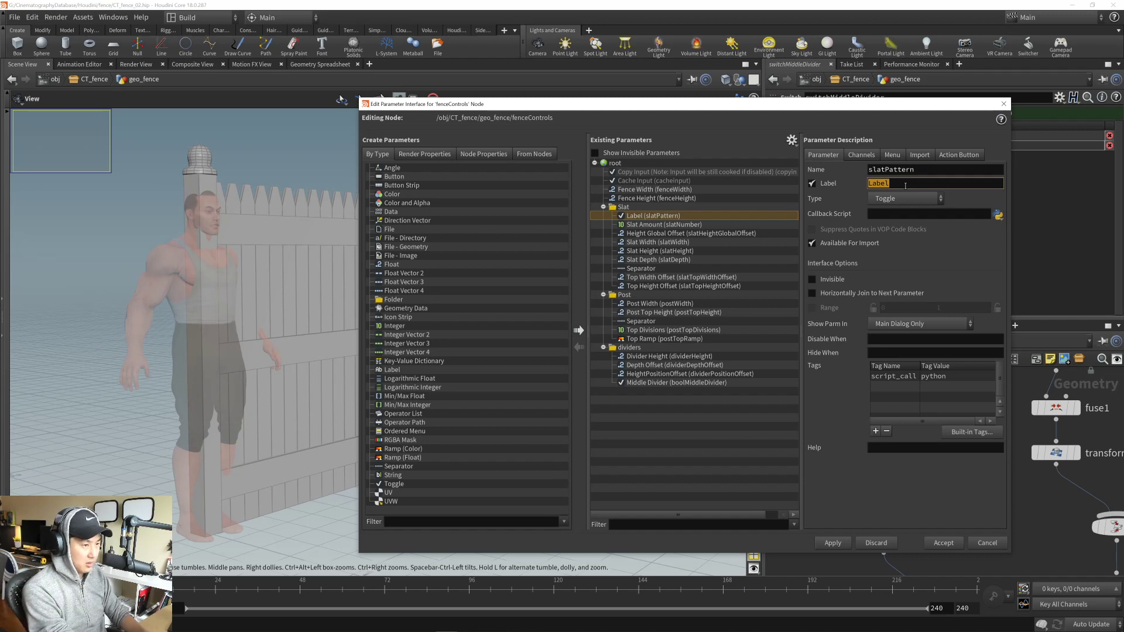
text(Every Other)
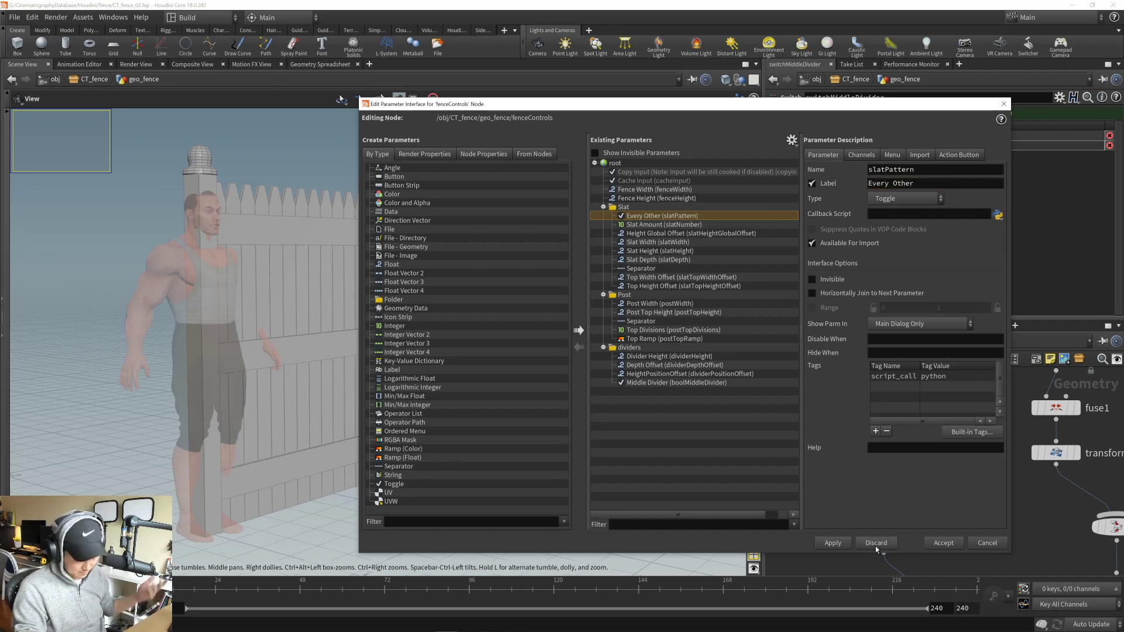
click(940, 542)
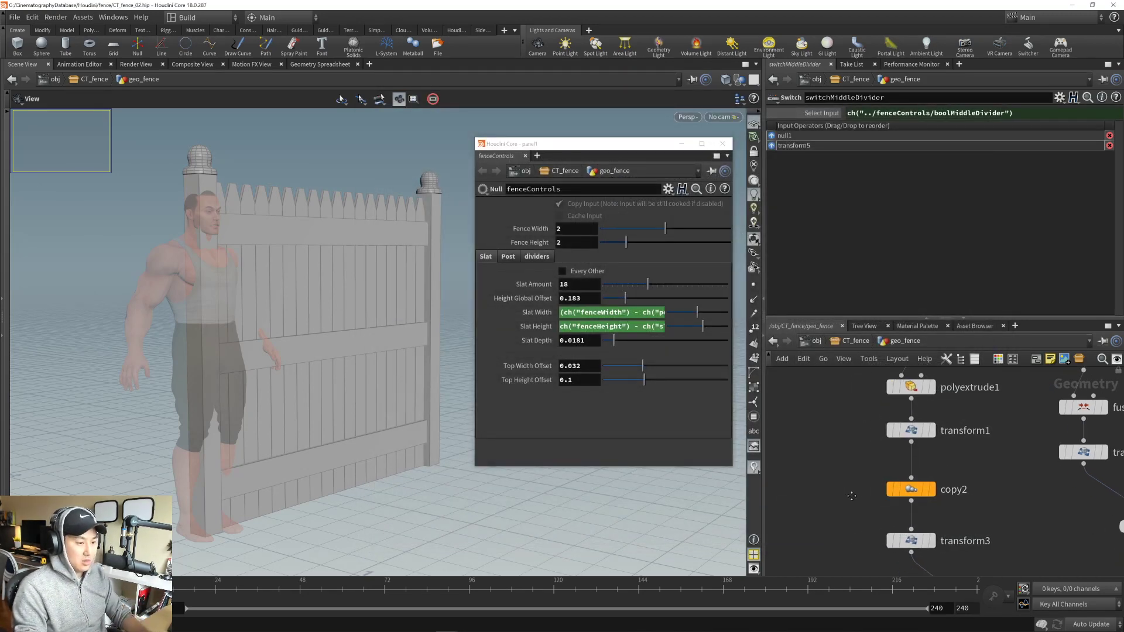
- Rearrange the workspace with a wider network editor, the timeline collapsed, and the fenceControls window clear of the network
drag(559, 148, 440, 152)
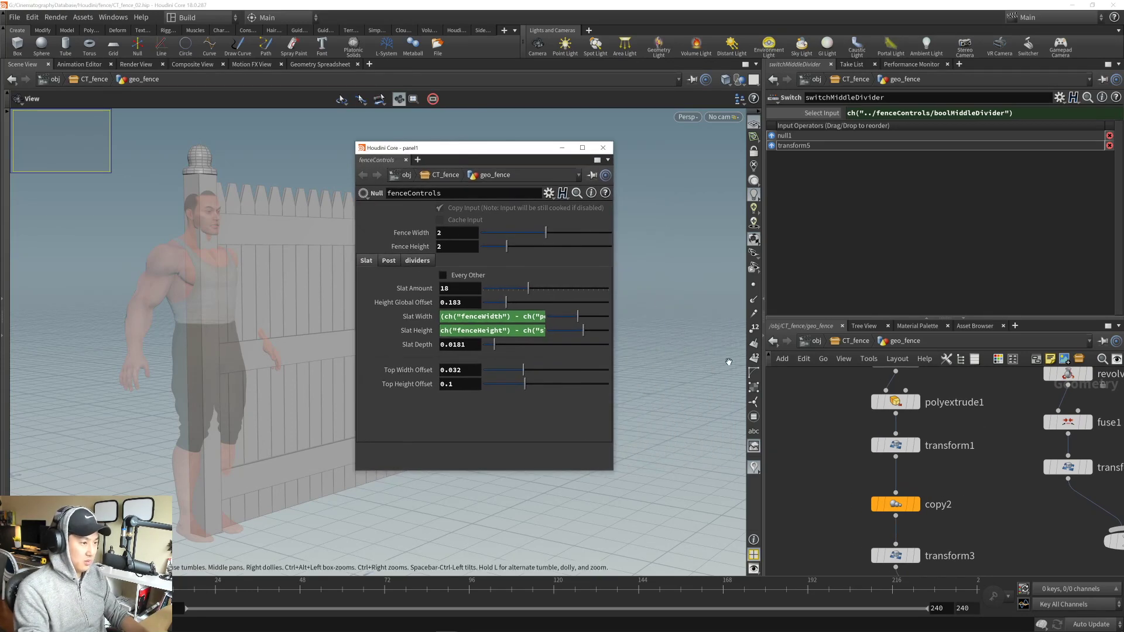
drag(765, 321, 659, 321)
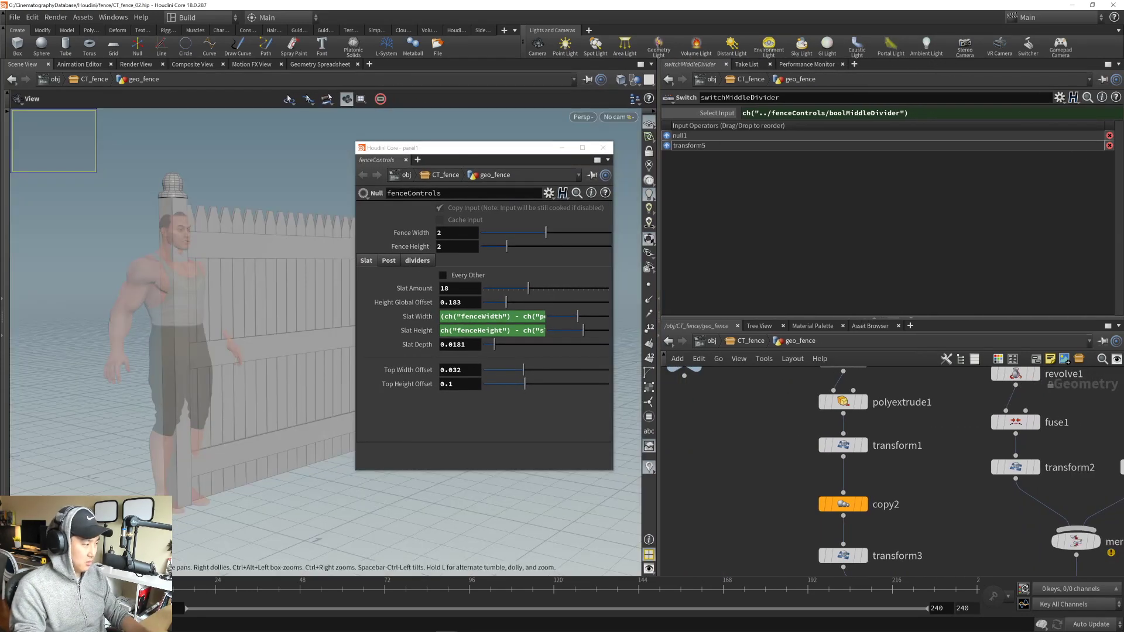
click(563, 577)
middle_drag(748, 511, 752, 460)
scroll(755, 466, down, 6)
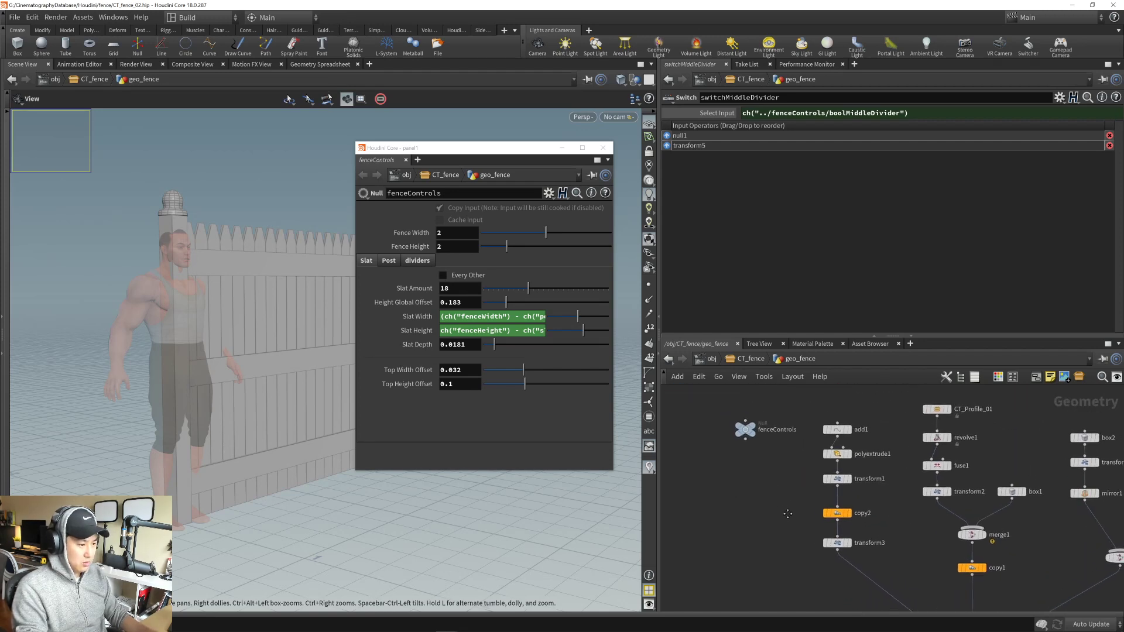
- Shift the slat nodes from add1 to copy2 sideways, away from transform3, to make room in the network
drag(732, 416, 767, 511)
middle_drag(771, 524, 773, 516)
scroll(774, 517, up, 3)
middle_drag(839, 477, 878, 521)
scroll(874, 515, down, 1)
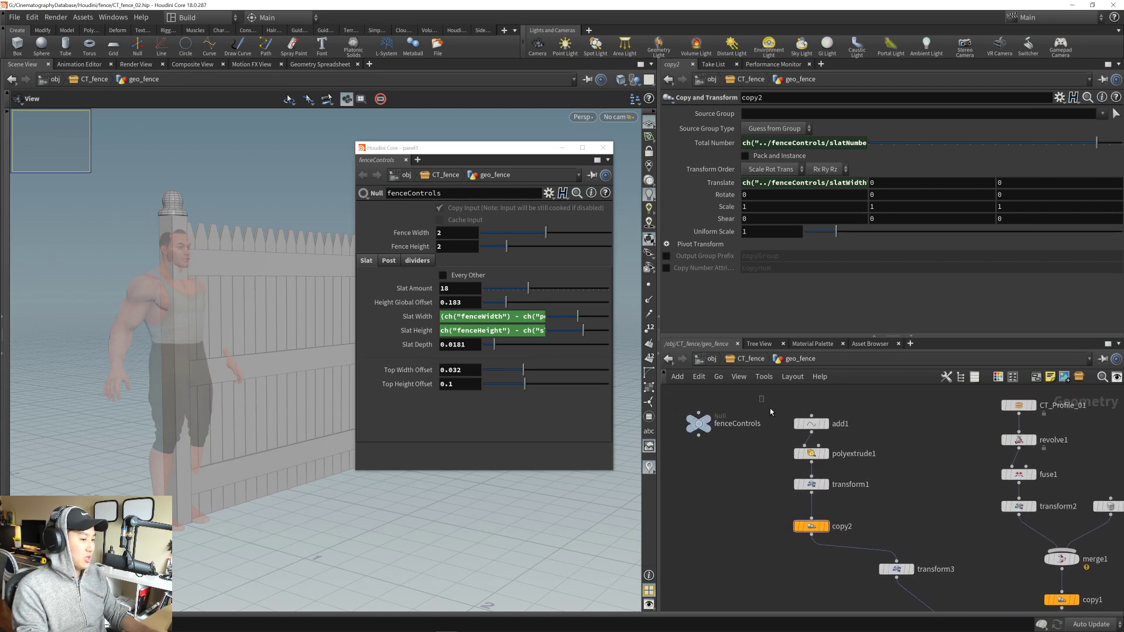
drag(771, 409, 792, 508)
click(859, 496)
- Add a Switch node and place it in the free space between copy2 and transform3
middle_drag(865, 498, 858, 501)
key(Tab)
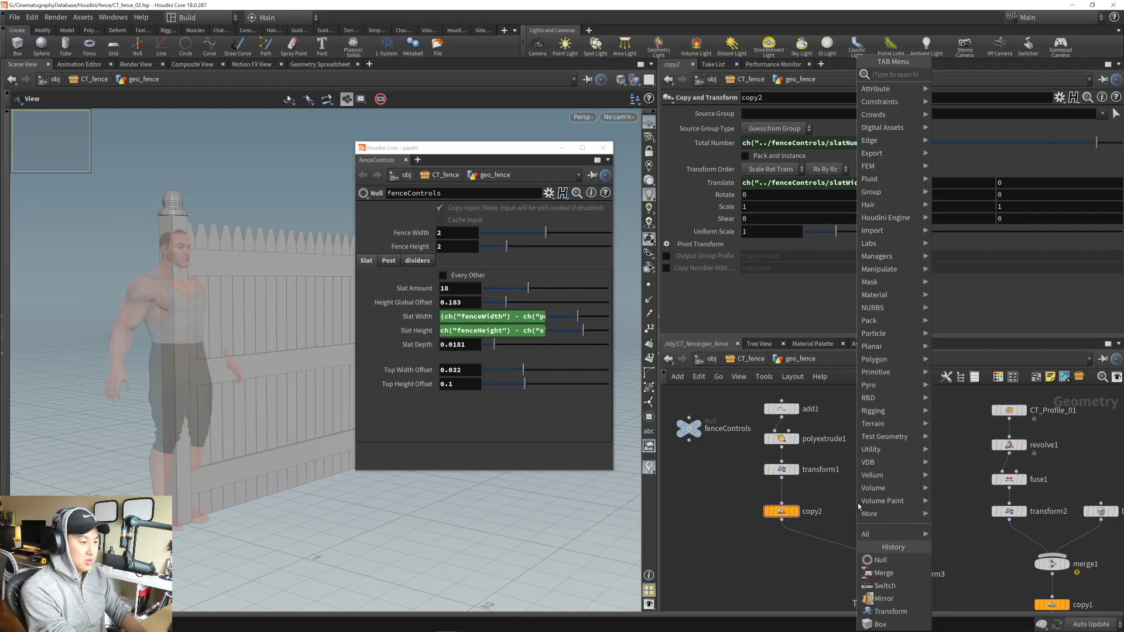
text(switc)
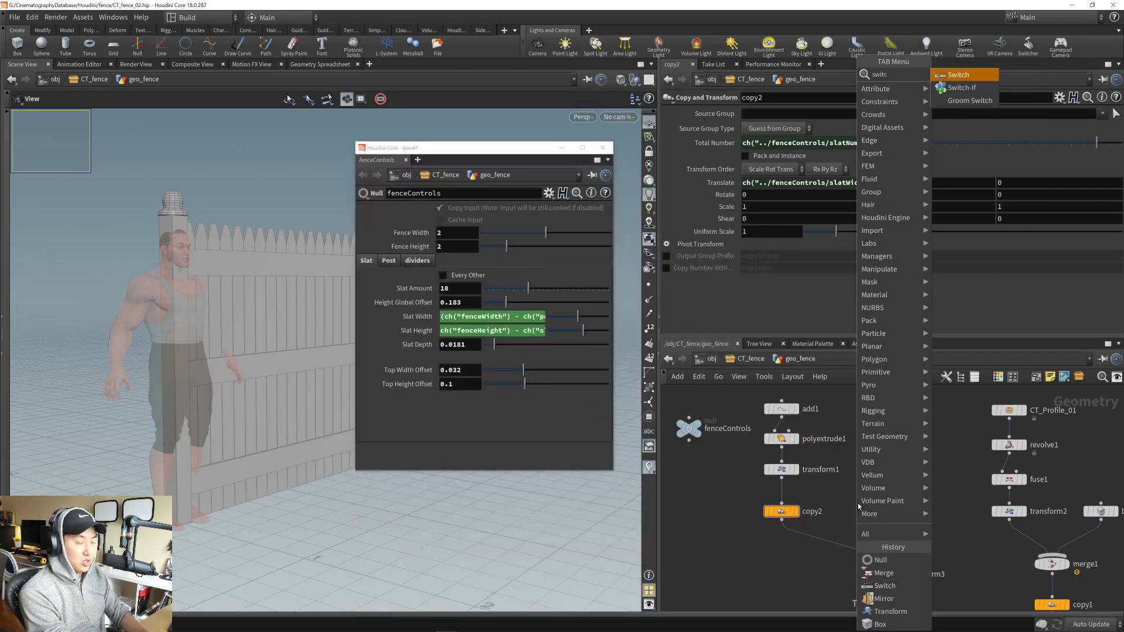
key(Return)
click(866, 523)
scroll(842, 460, up, 3)
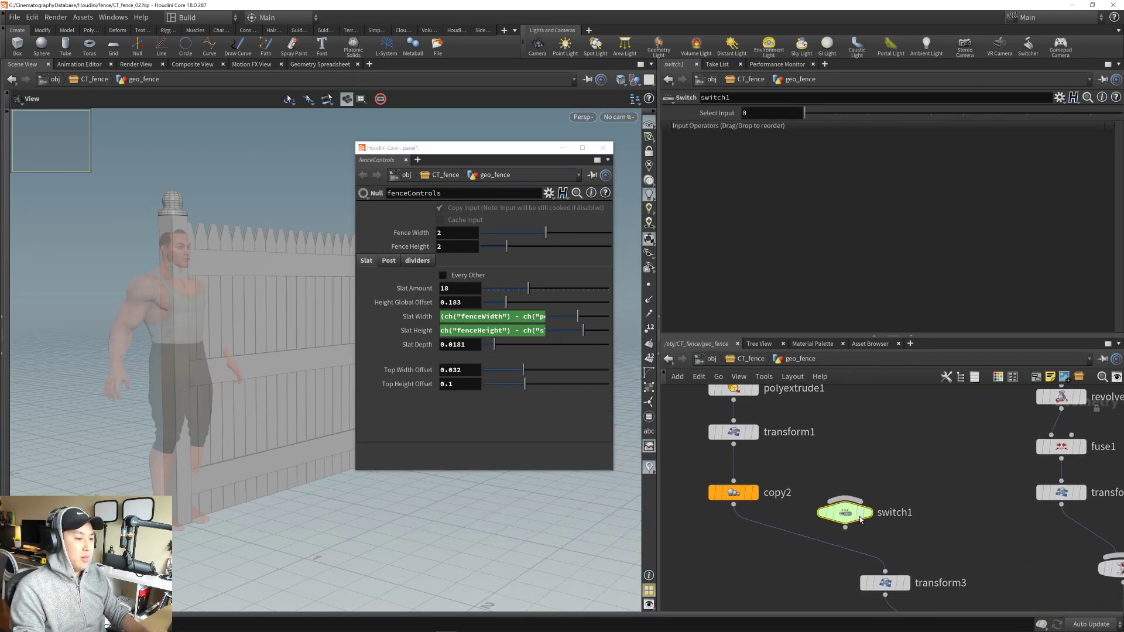
drag(845, 512, 847, 527)
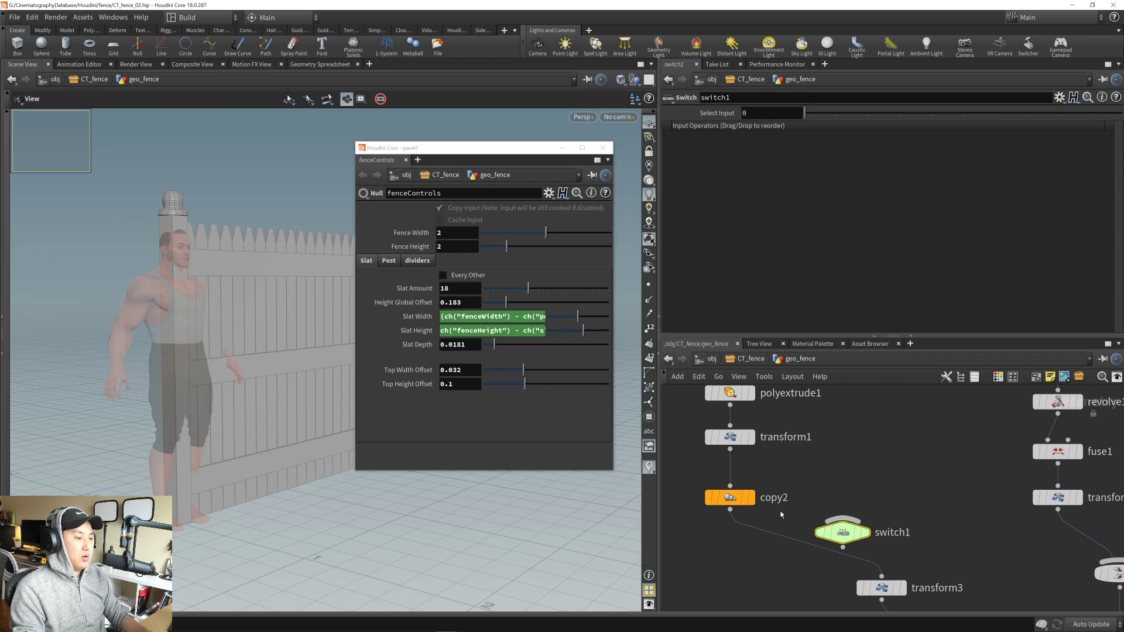
- Shift the add1 to copy2 chain to the far side of switch1 and check the copy2 parameters
middle_drag(797, 485, 823, 532)
scroll(850, 523, down, 3)
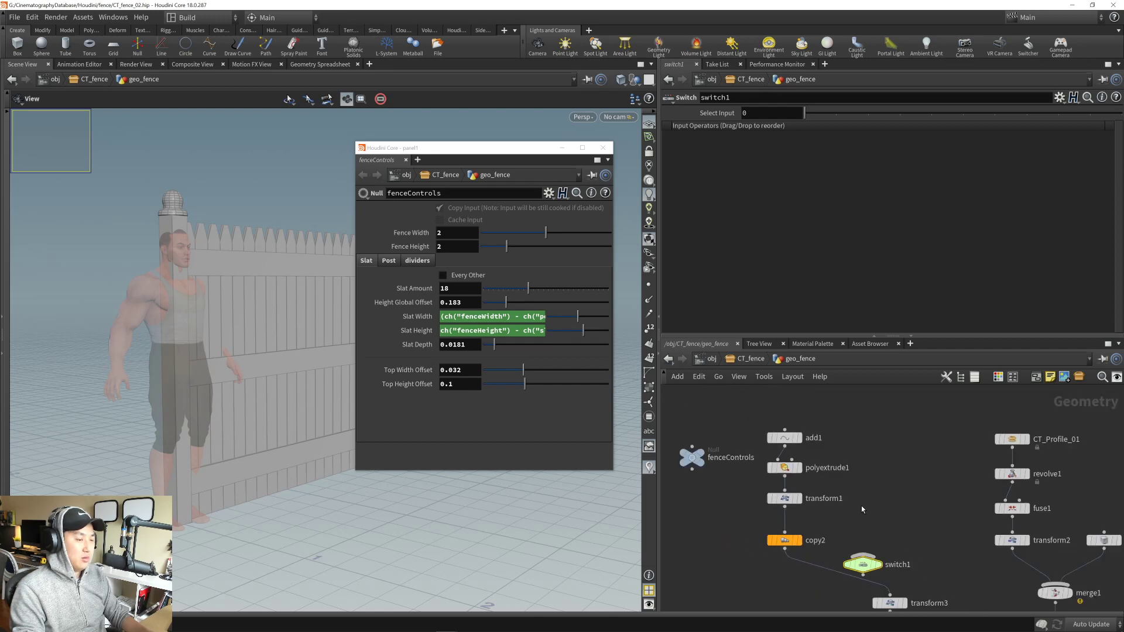
drag(767, 414, 898, 521)
middle_drag(848, 518, 828, 511)
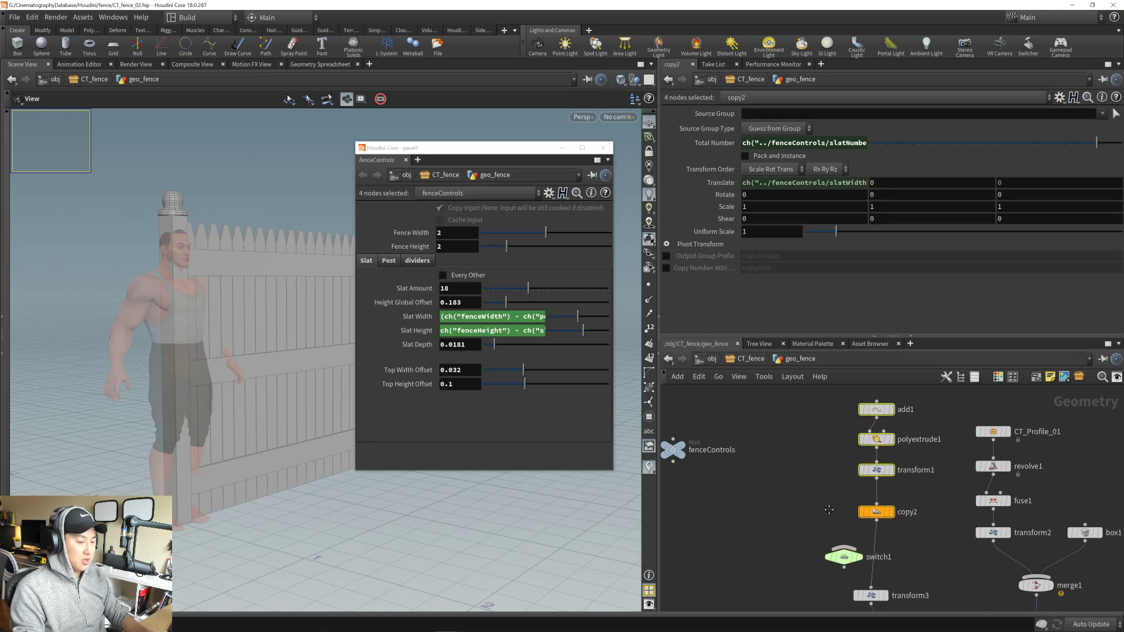
scroll(829, 511, up, 3)
click(863, 513)
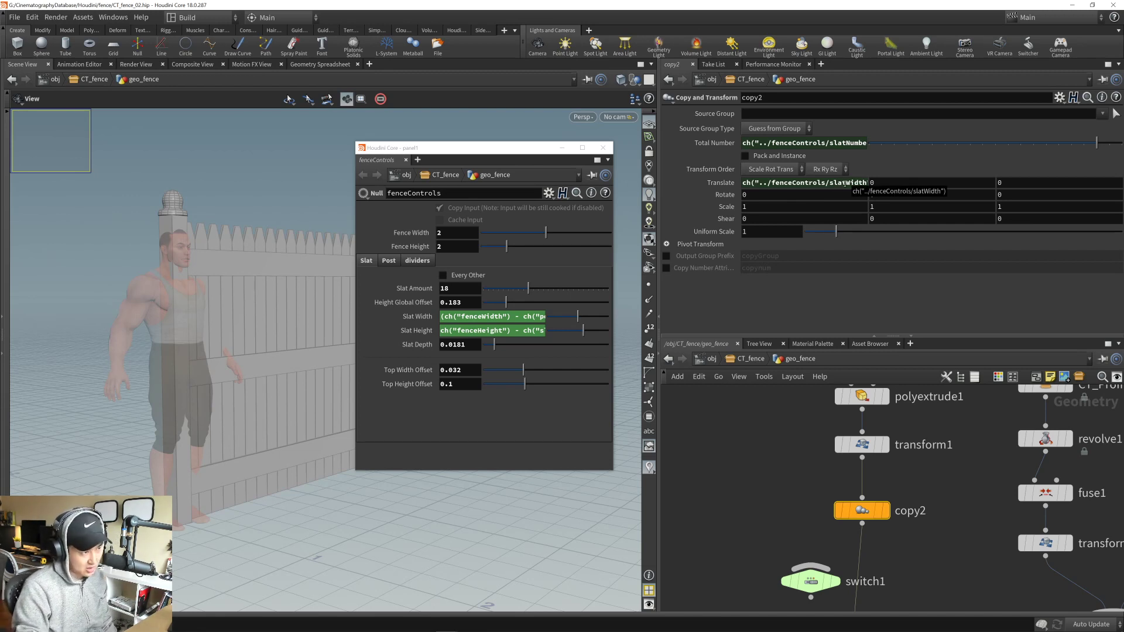
scroll(802, 455, down, 3)
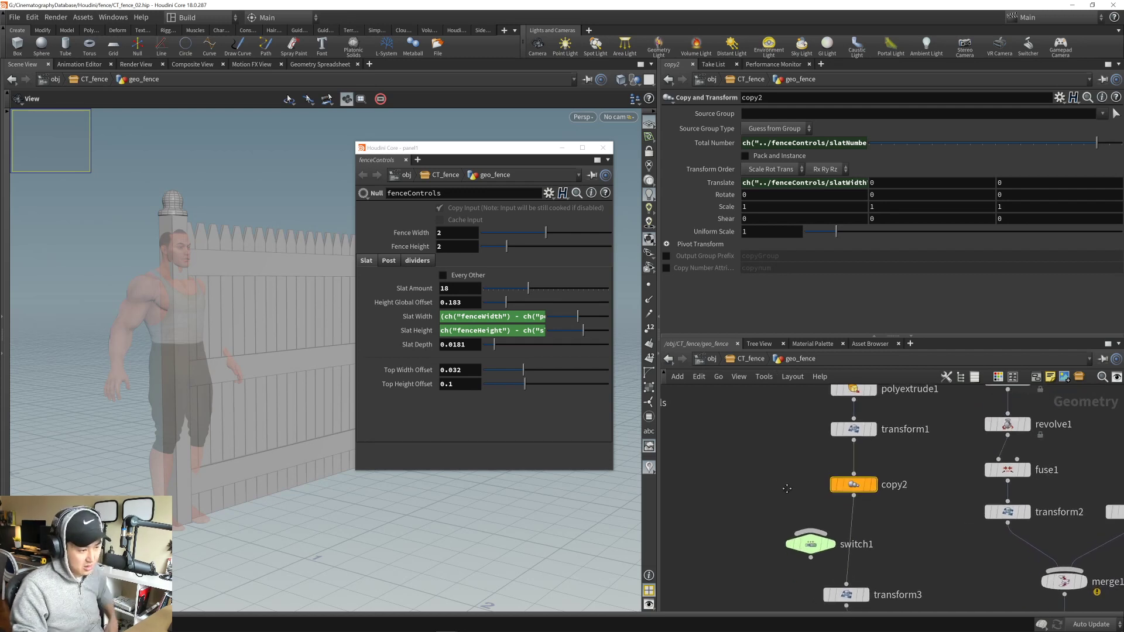
click(813, 544)
- Add a Null node beside copy2, connect it to the input of switch1, and turn on Every Other
middle_drag(800, 491, 816, 507)
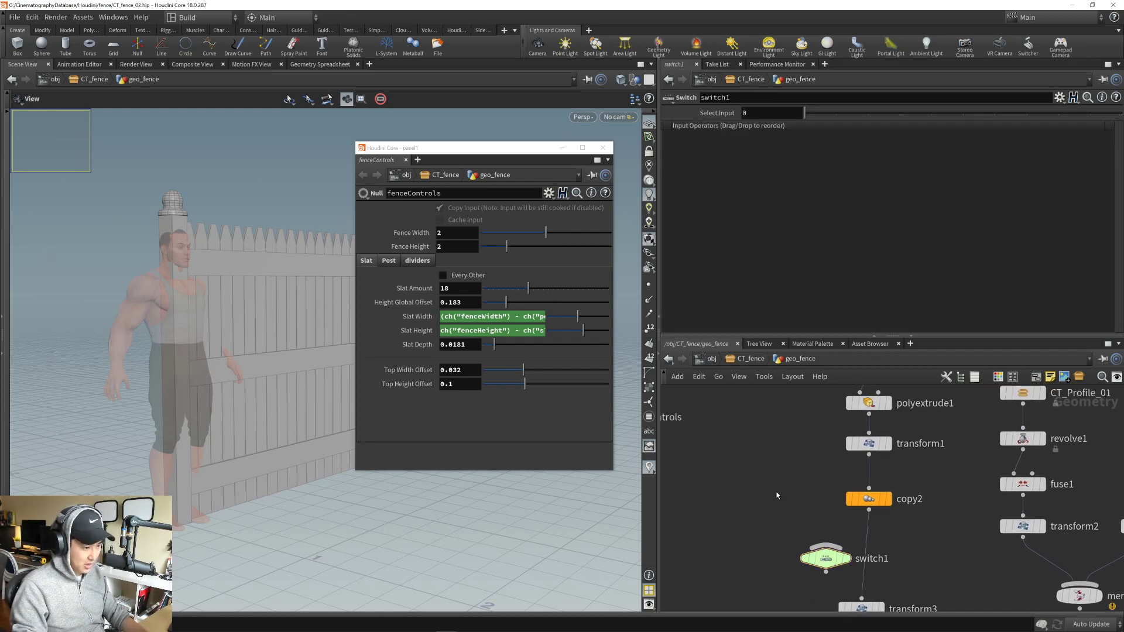
key(Tab)
text(null)
key(Return)
click(777, 492)
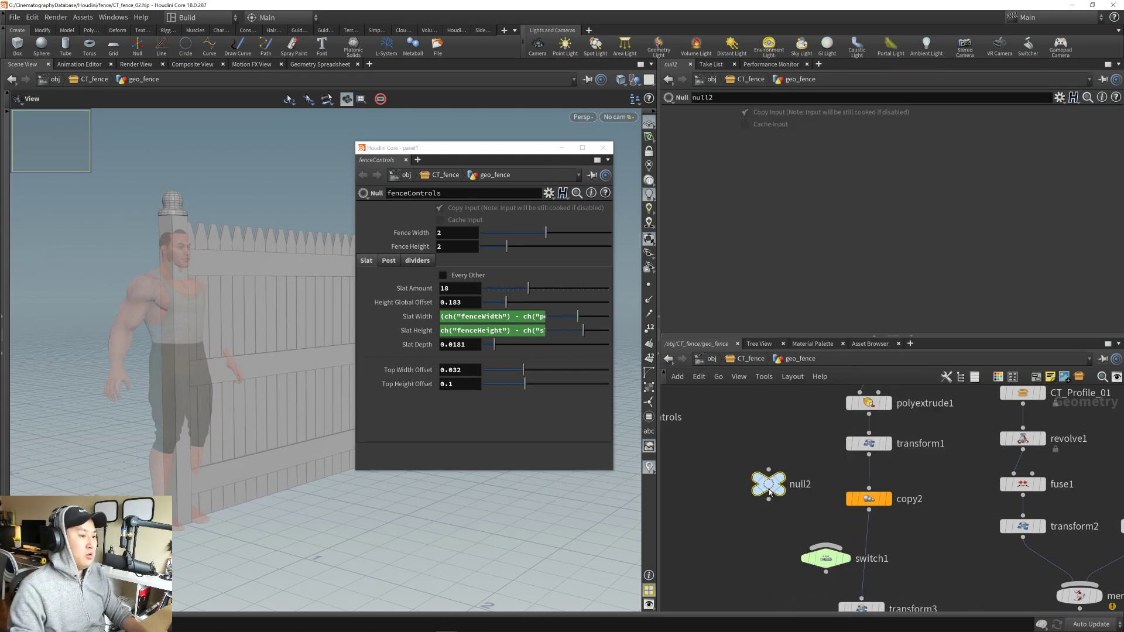
drag(769, 499, 811, 546)
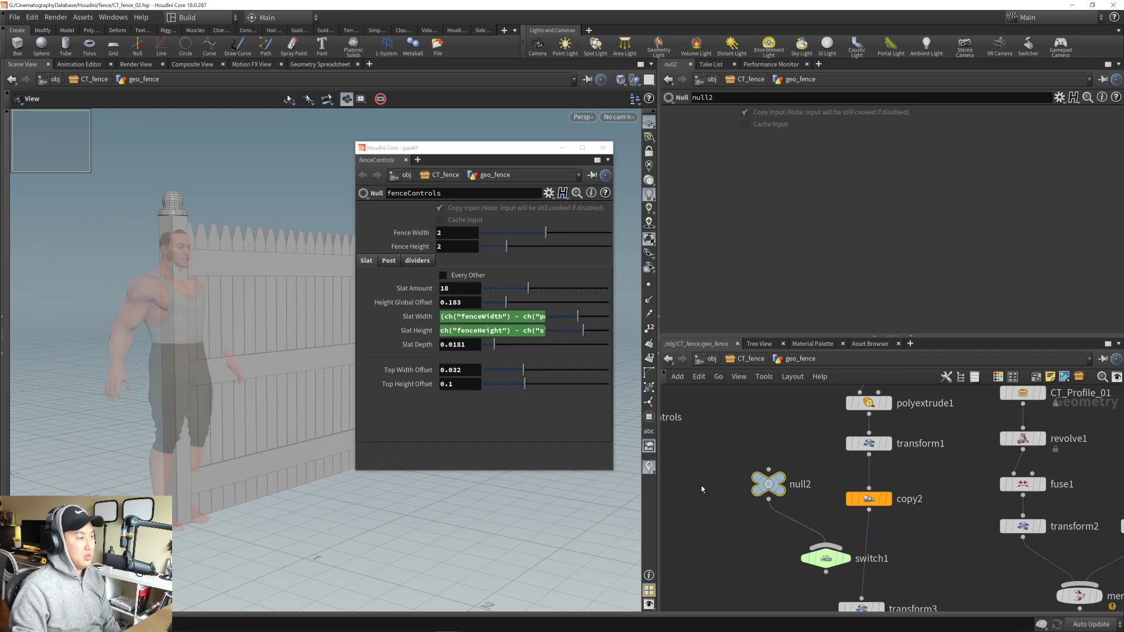
click(475, 275)
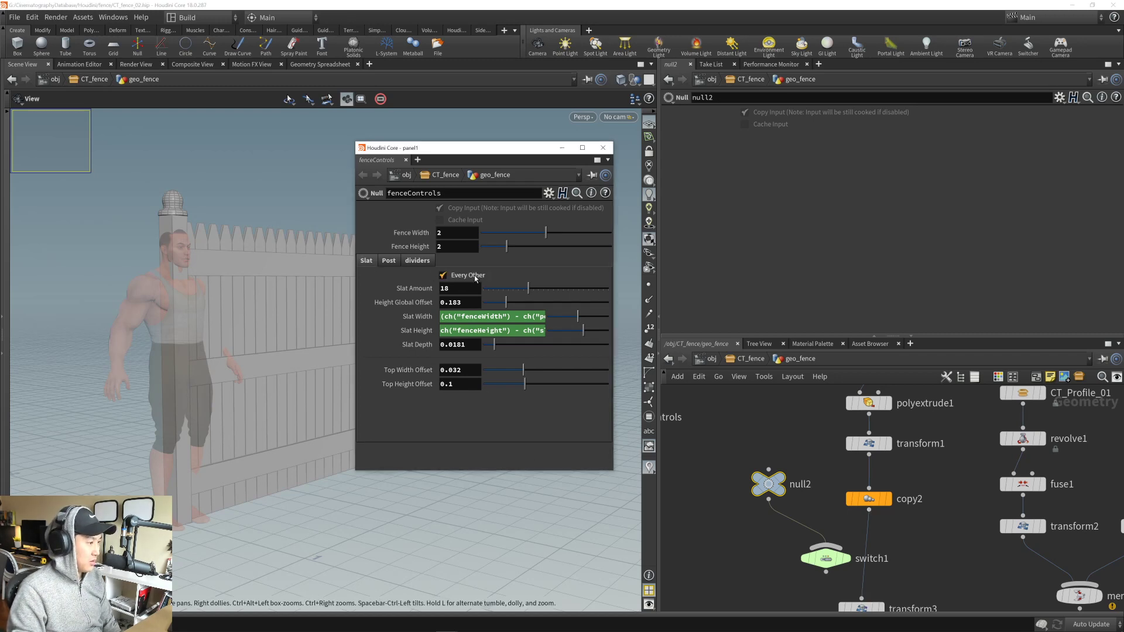
- Move null2 to the other side of copy2, shift the slat chain, and insert switch1 between copy2 and transform3
scroll(782, 508, down, 1)
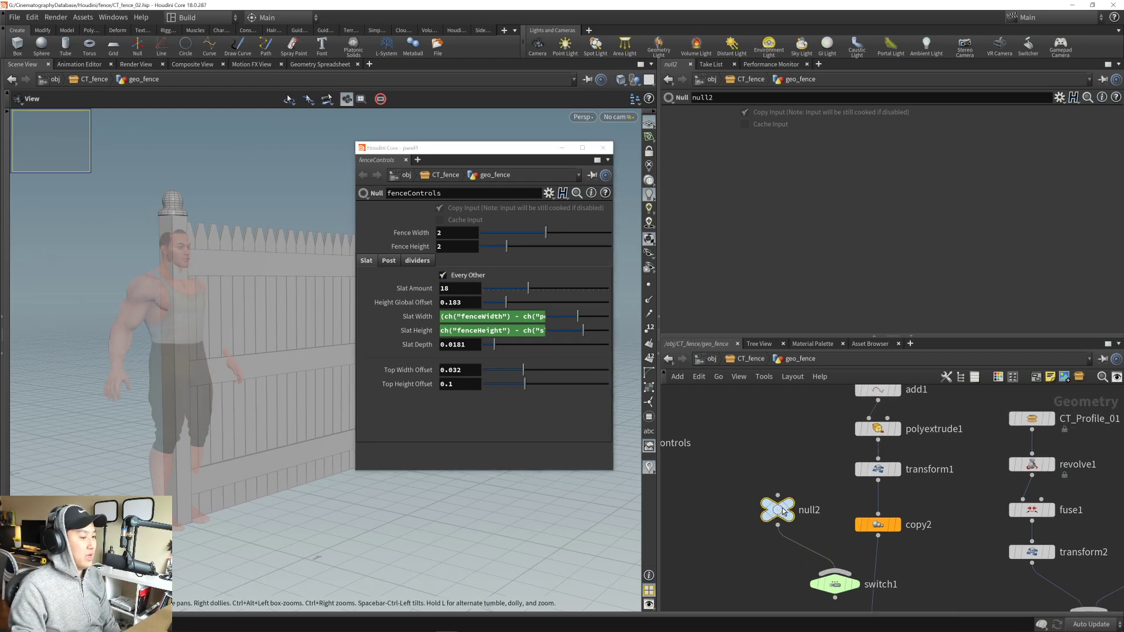
scroll(820, 509, down, 3)
drag(861, 516, 861, 517)
drag(861, 516, 905, 515)
click(817, 498)
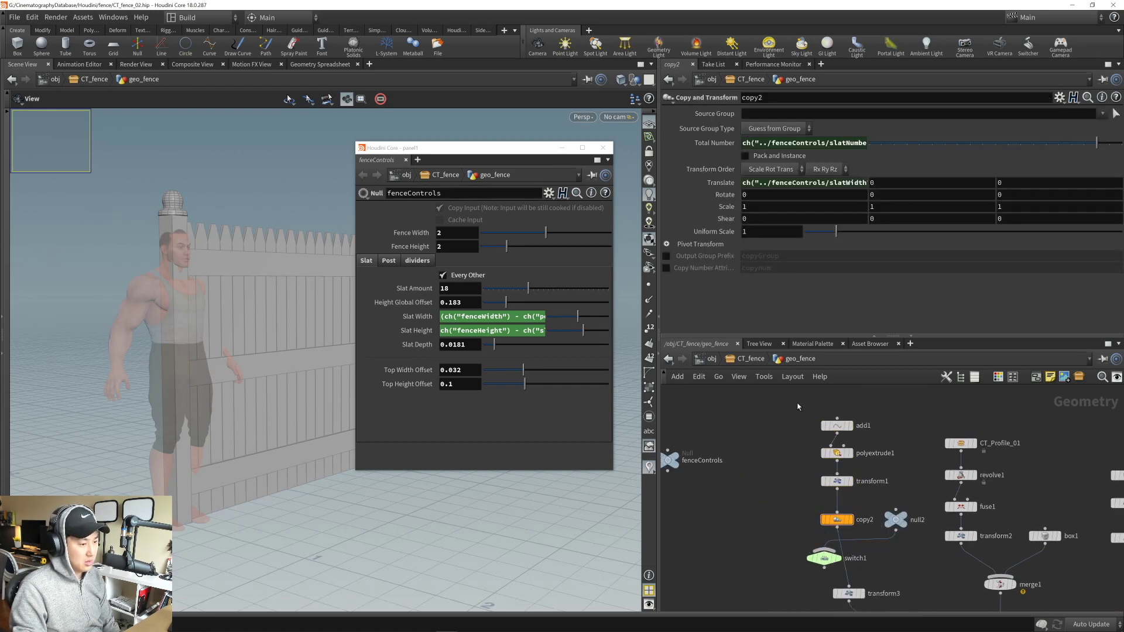
drag(797, 405, 790, 516)
middle_drag(840, 530, 839, 510)
right_drag(839, 511, 872, 499)
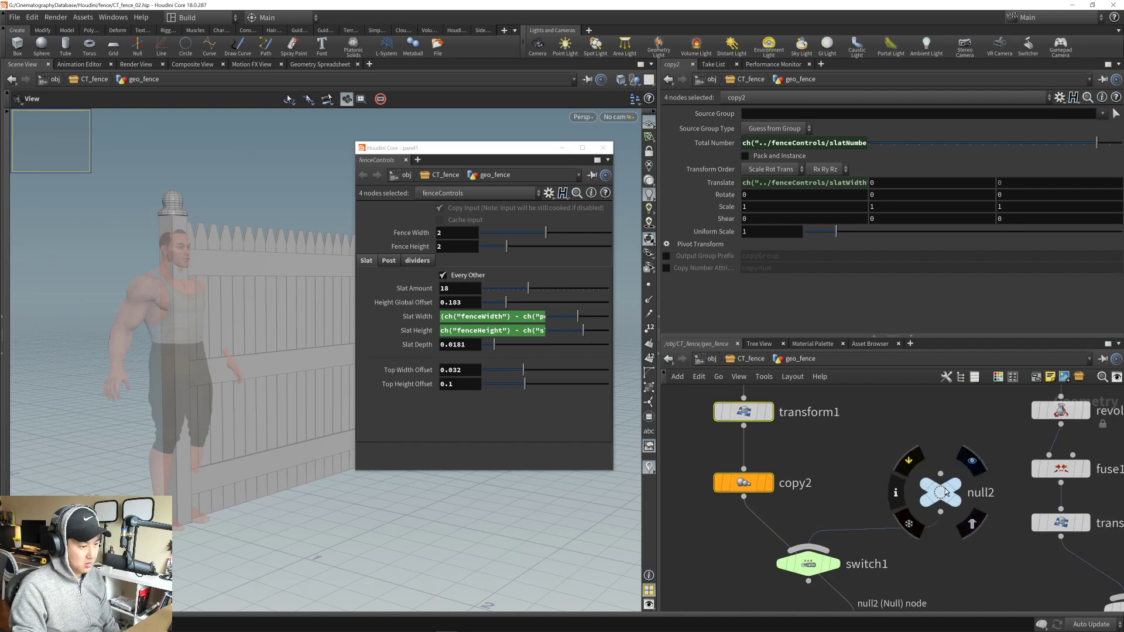
- Arrange switch1's inputs with copy2 first and null2 second, spacing the nodes apart for clear wiring
drag(939, 493, 923, 483)
click(851, 515)
middle_drag(851, 514, 850, 489)
mouse_move(809, 544)
mouse_down()
mouse_move(831, 533)
mouse_move(797, 542)
mouse_up()
middle_drag(850, 534, 840, 520)
drag(785, 524, 807, 524)
drag(912, 461, 813, 504)
middle_drag(813, 502, 816, 513)
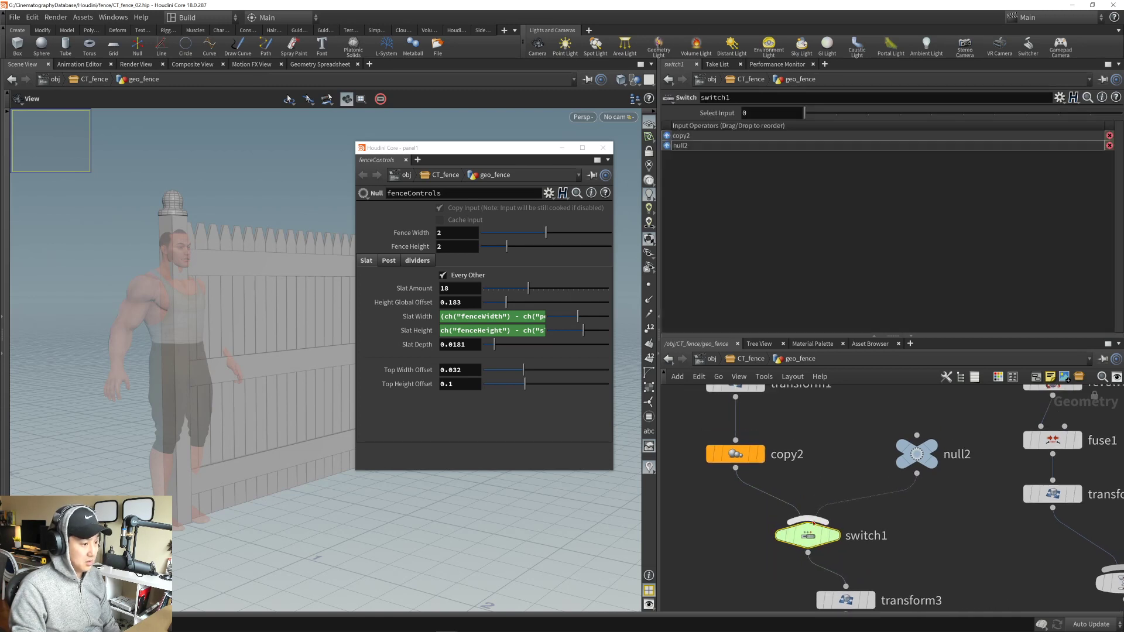
- Drive switch1's Select Input with a relative reference to the Every Other toggle on fenceControls
right_click(443, 275)
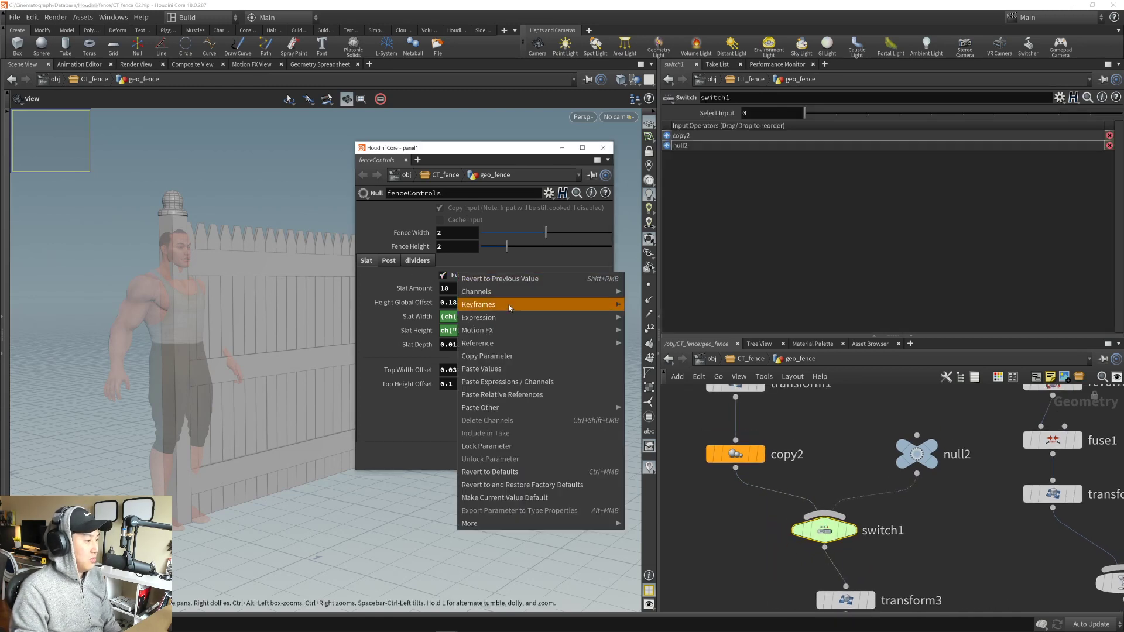
click(523, 359)
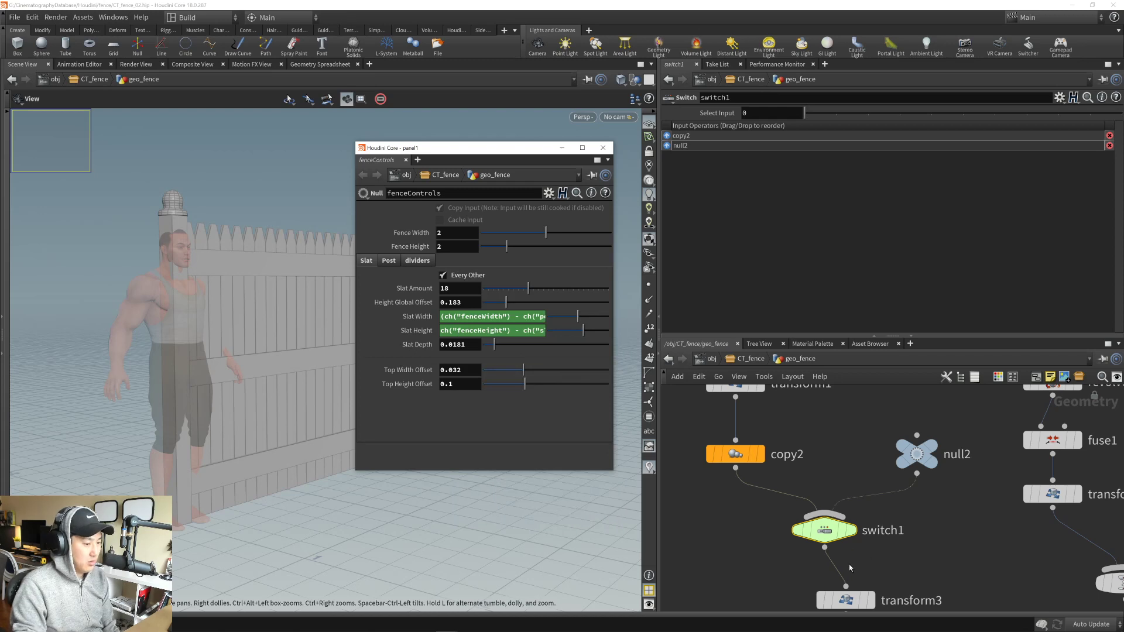
right_click(767, 113)
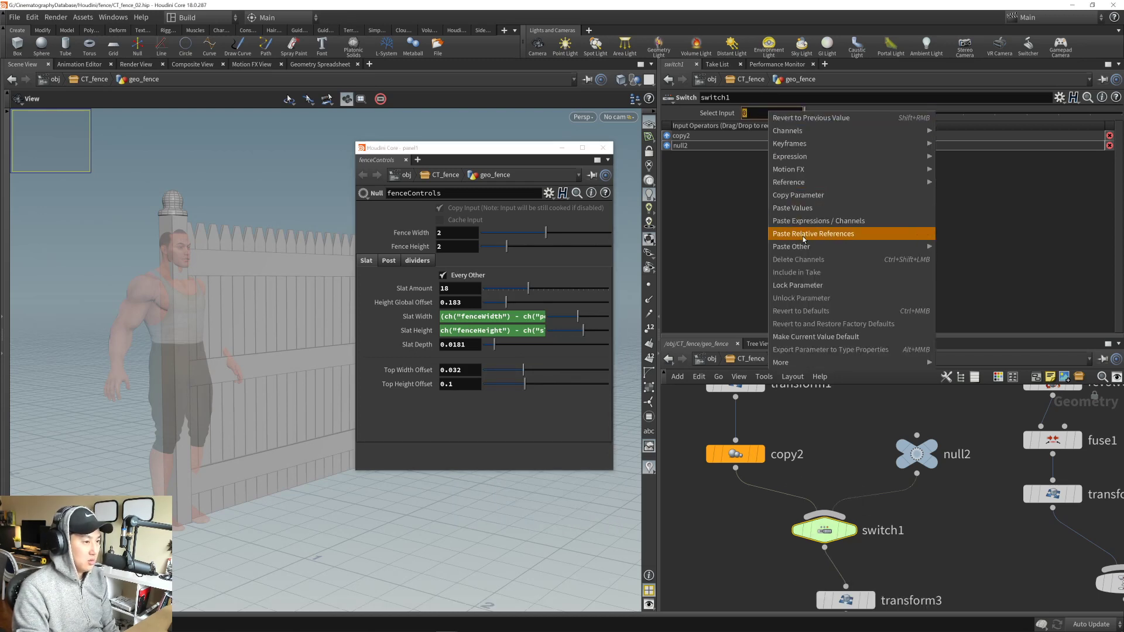
click(804, 234)
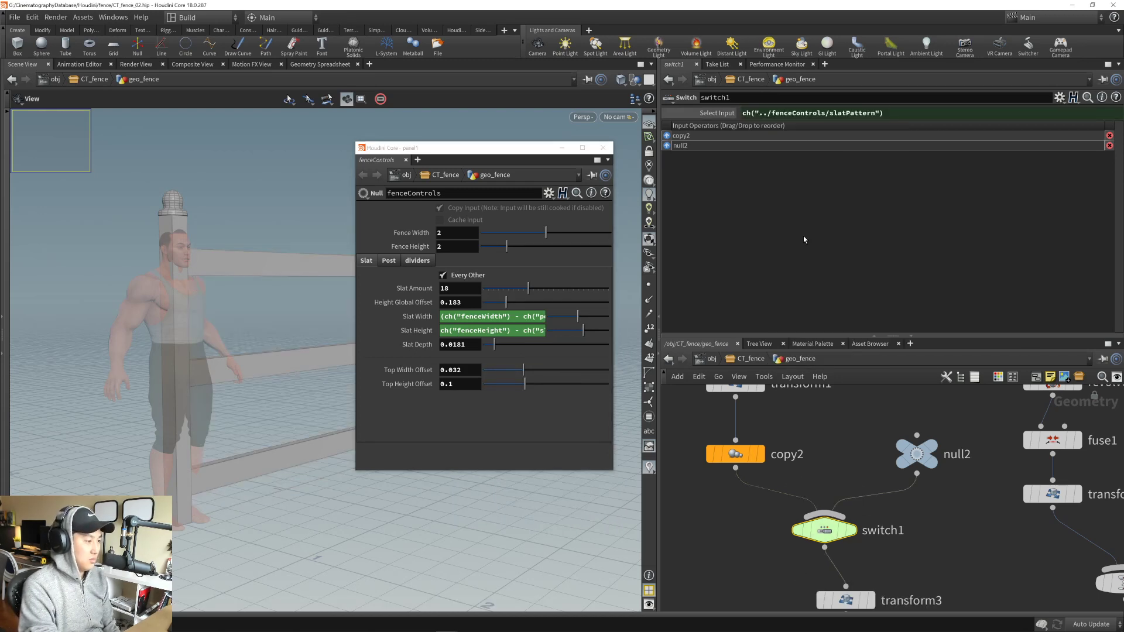
- Move the add1, polyextrude1 and transform1 nodes together closer to copy2
scroll(841, 417, down, 6)
middle_drag(841, 418, 865, 530)
scroll(853, 495, up, 5)
scroll(865, 530, down, 2)
drag(741, 403, 787, 504)
drag(786, 500, 787, 513)
click(861, 529)
middle_drag(848, 523, 851, 486)
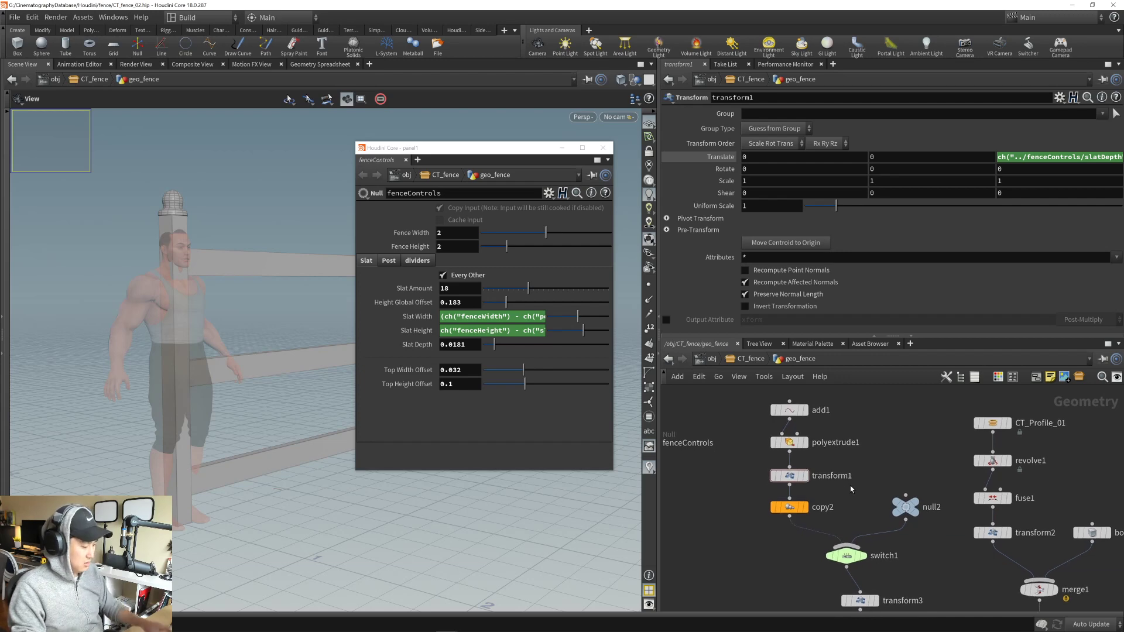
- Switch Every Other on fenceControls on and off repeatedly to check its effect on the slats, ending with it off
scroll(851, 486, up, 1)
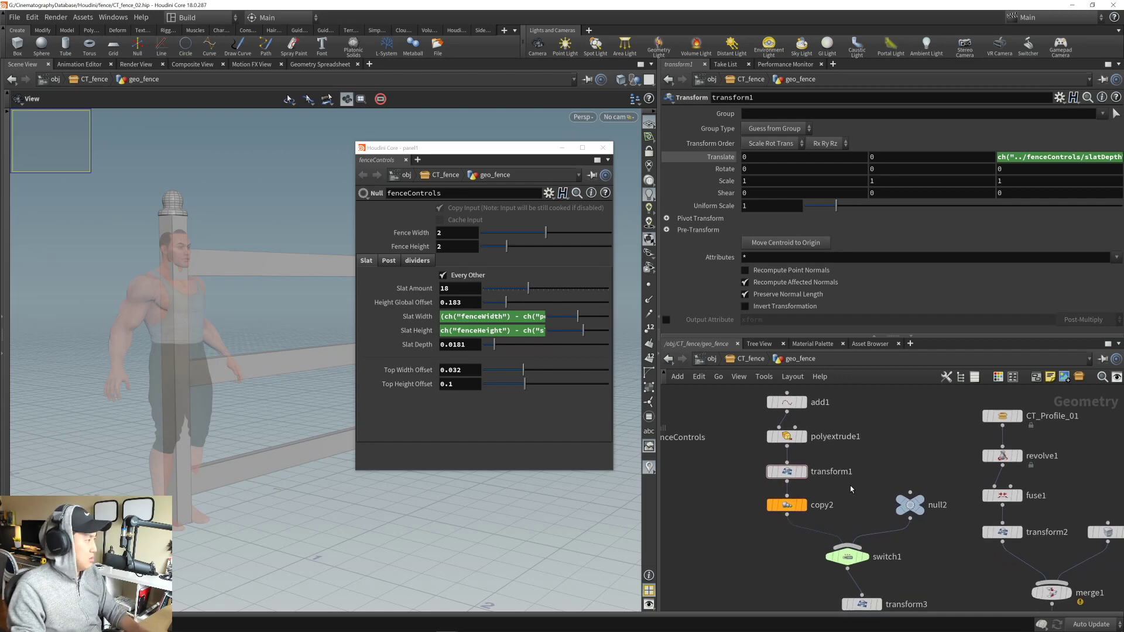
click(476, 278)
click(475, 277)
click(475, 277)
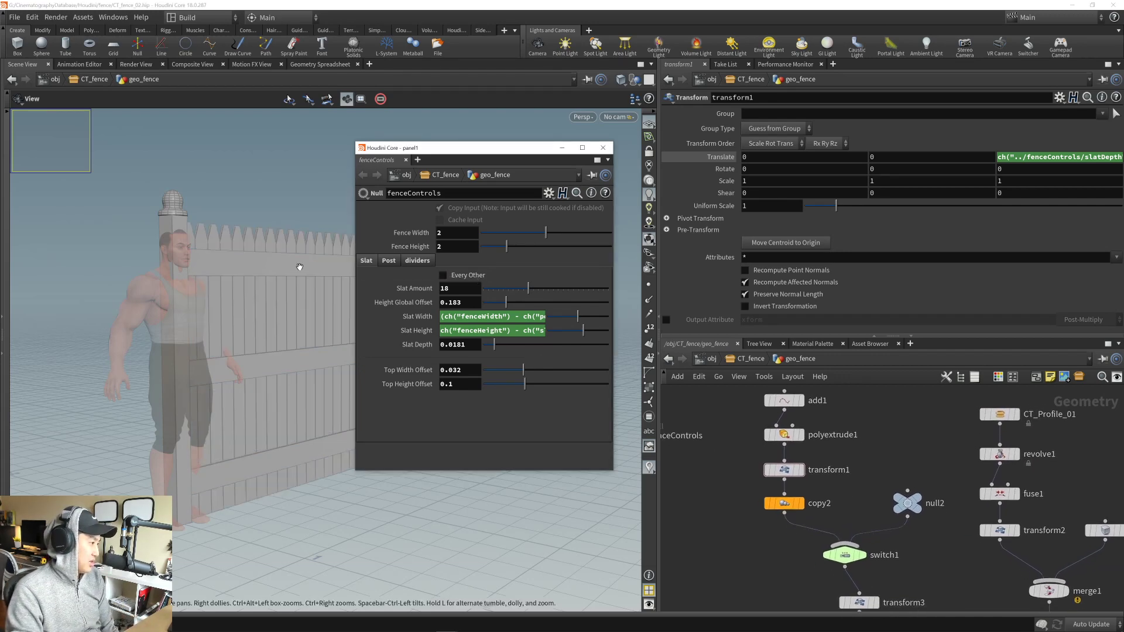
middle_drag(300, 266, 218, 286)
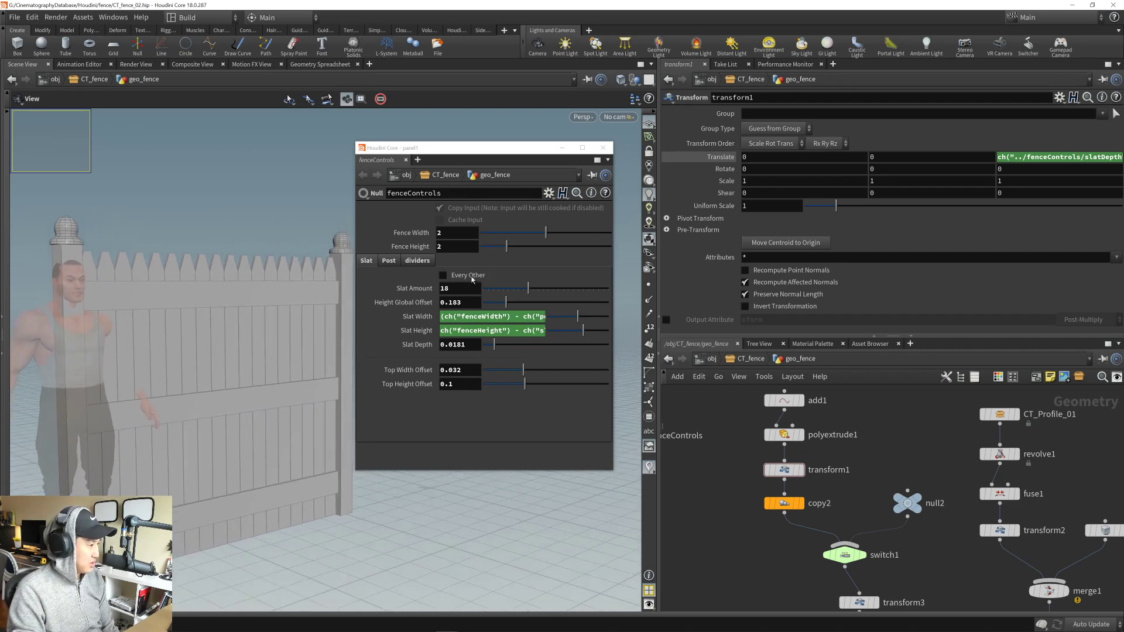
click(471, 276)
click(472, 277)
click(472, 276)
click(472, 277)
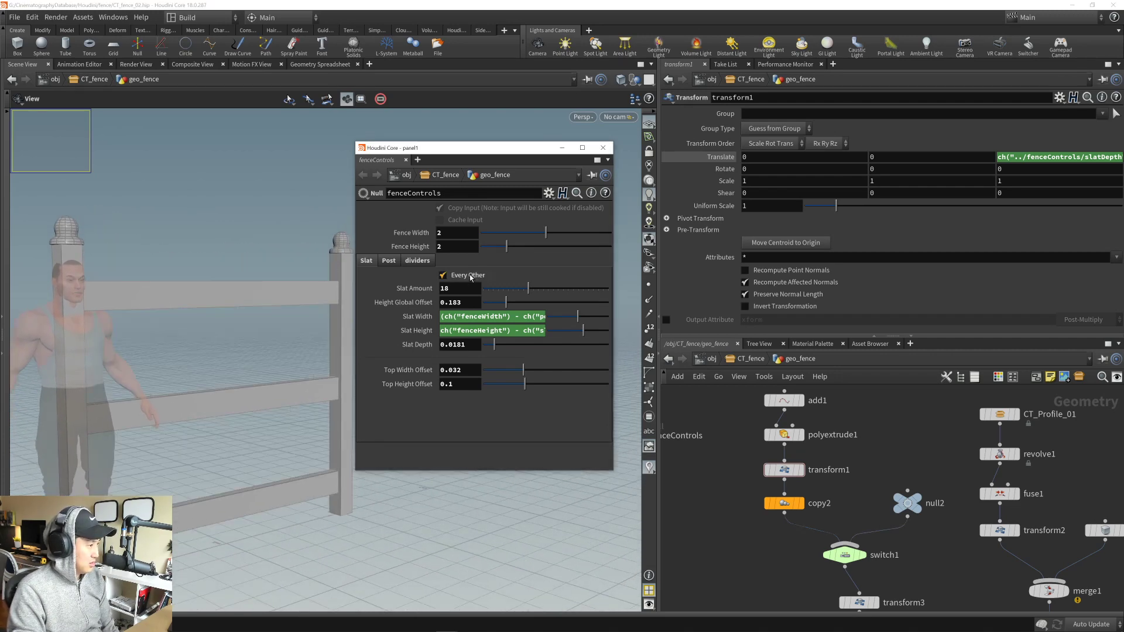
click(472, 277)
click(472, 276)
click(471, 276)
click(471, 277)
click(471, 276)
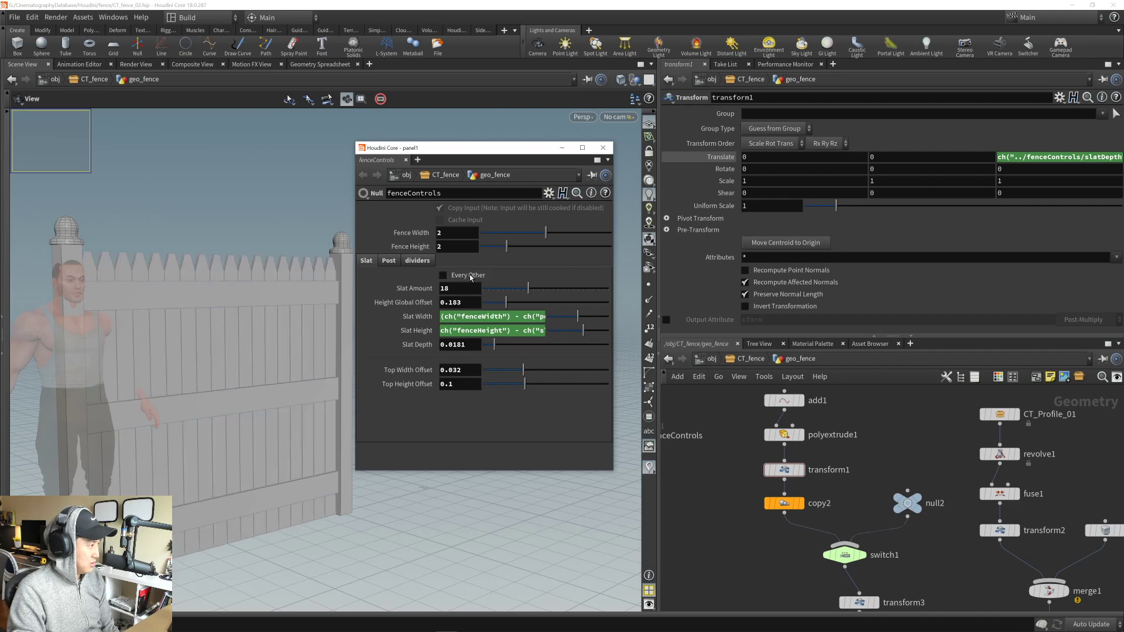
click(471, 277)
click(471, 277)
click(471, 277)
click(471, 276)
click(471, 276)
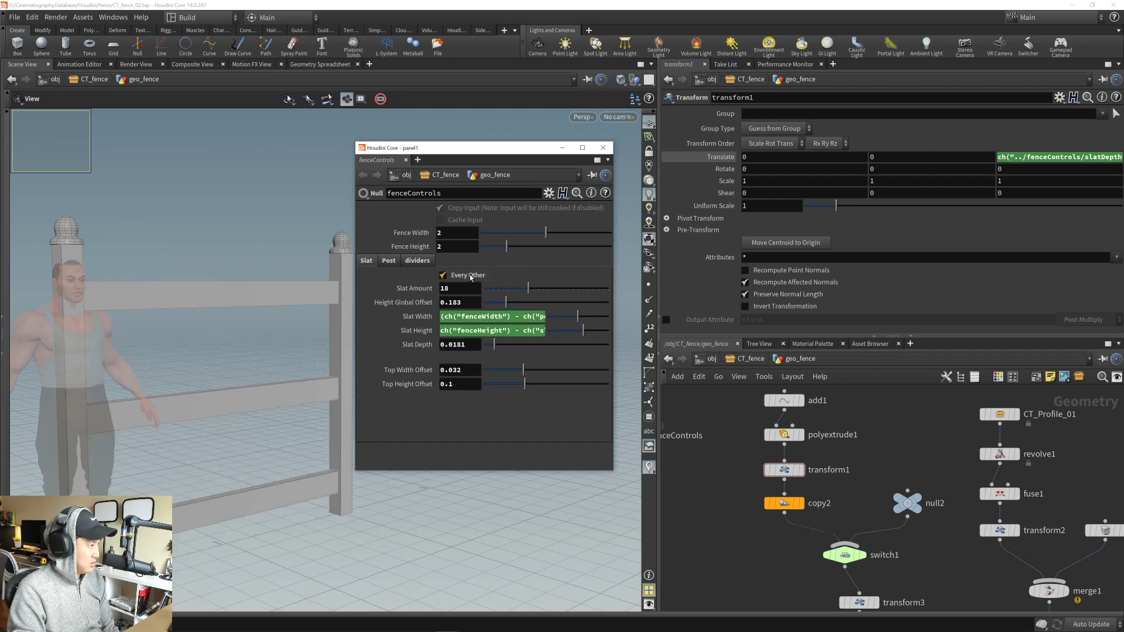
click(471, 276)
click(471, 276)
click(472, 277)
click(471, 277)
click(471, 276)
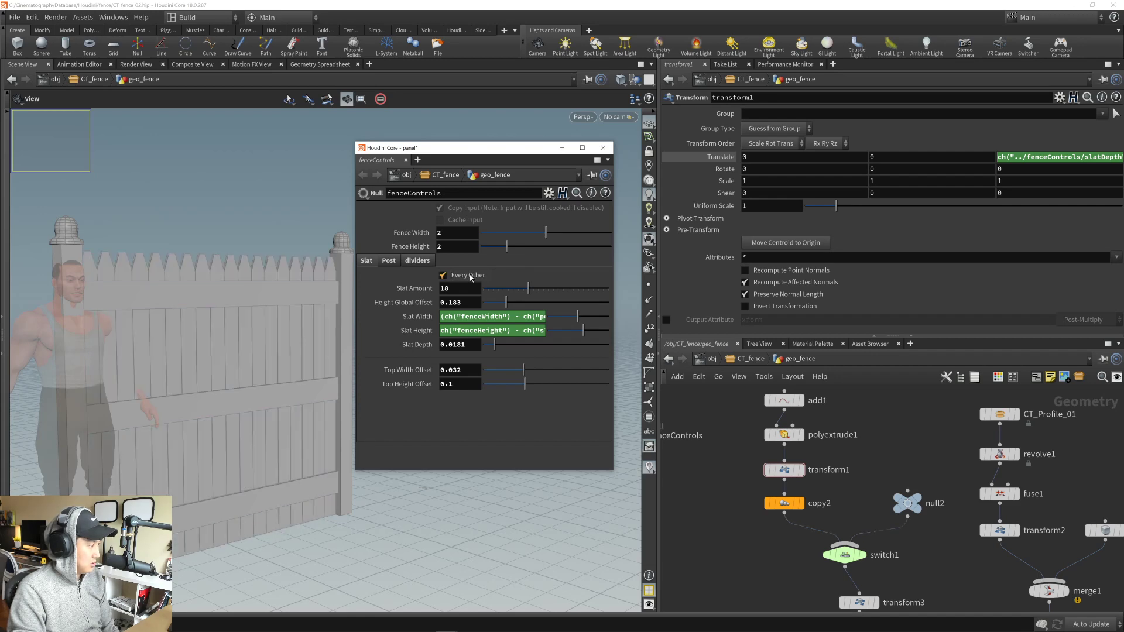
click(471, 277)
click(472, 276)
click(471, 277)
click(471, 277)
click(471, 278)
click(472, 278)
click(471, 278)
click(472, 278)
click(471, 278)
click(471, 278)
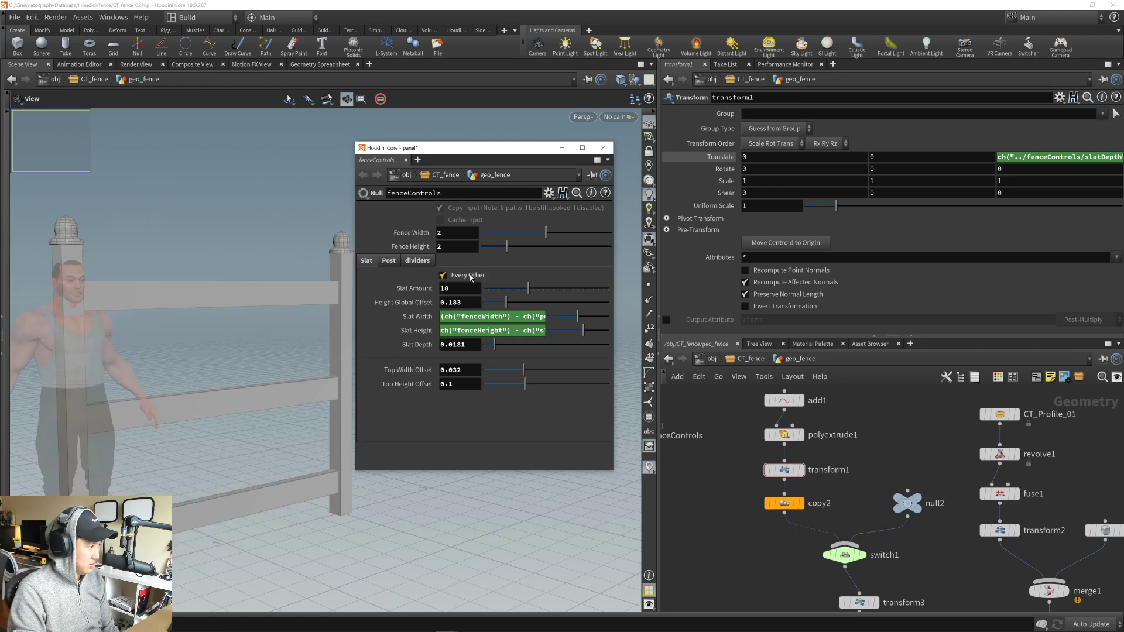
click(471, 278)
click(472, 277)
click(471, 278)
click(471, 278)
click(472, 277)
click(471, 278)
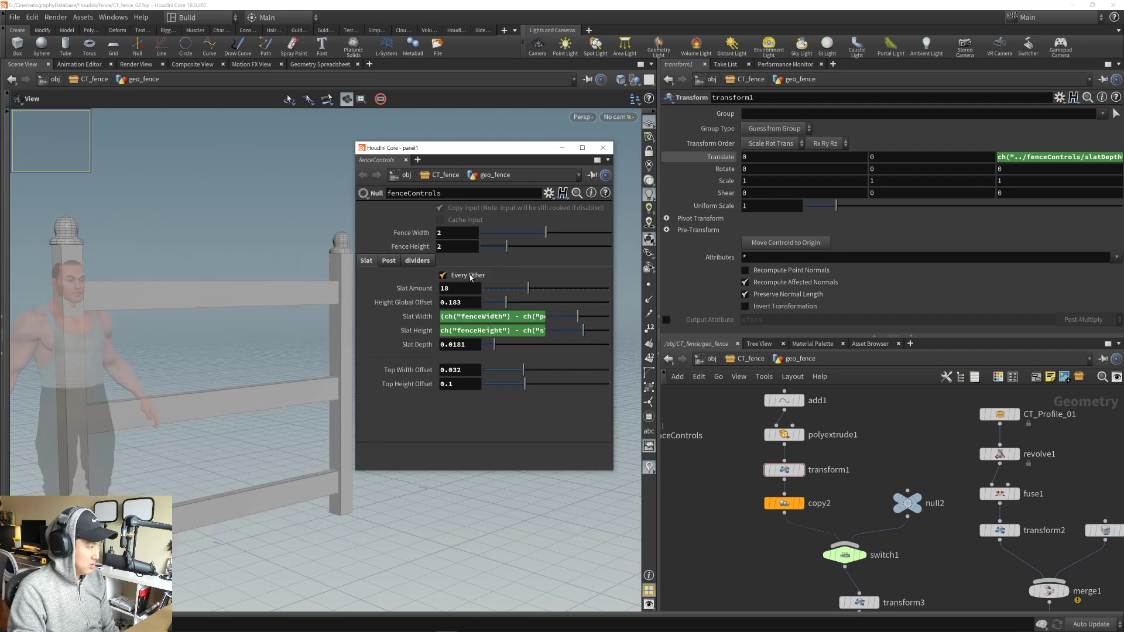
click(471, 277)
- Duplicate the slat chain of add1, polyextrude1, transform1 and copy2
middle_drag(842, 495, 821, 521)
drag(739, 407, 777, 535)
middle_drag(854, 454, 820, 470)
key(ctrl+c)
key(ctrl+v)
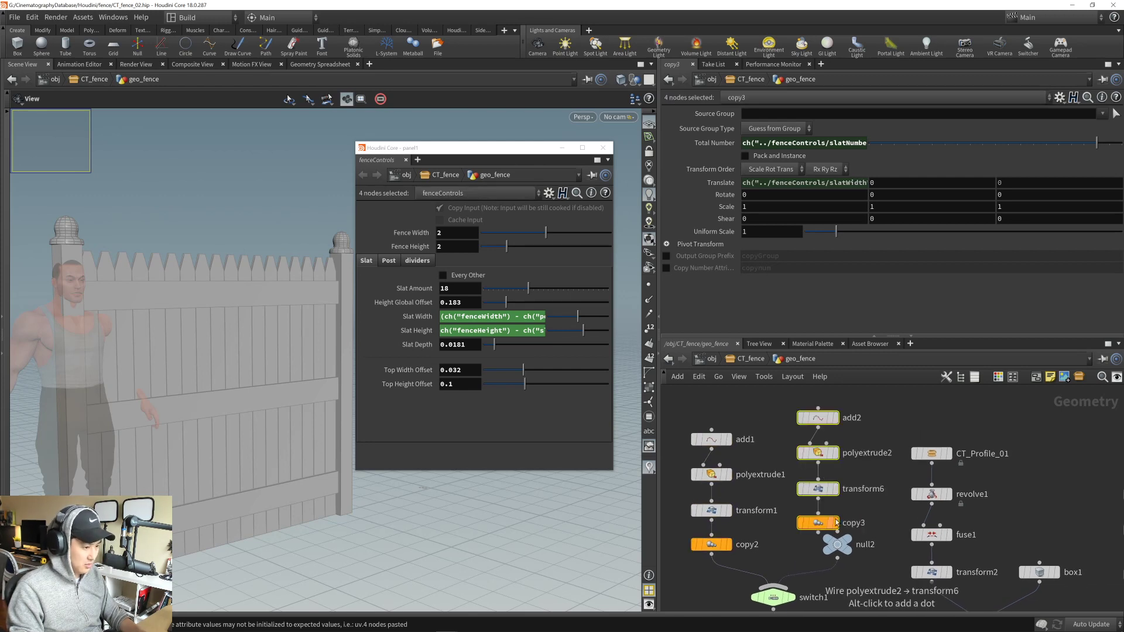
- Delete null2, line the duplicated chain up beside the original, and wire copy3 into switch1 as its second input
click(833, 524)
key(Delete)
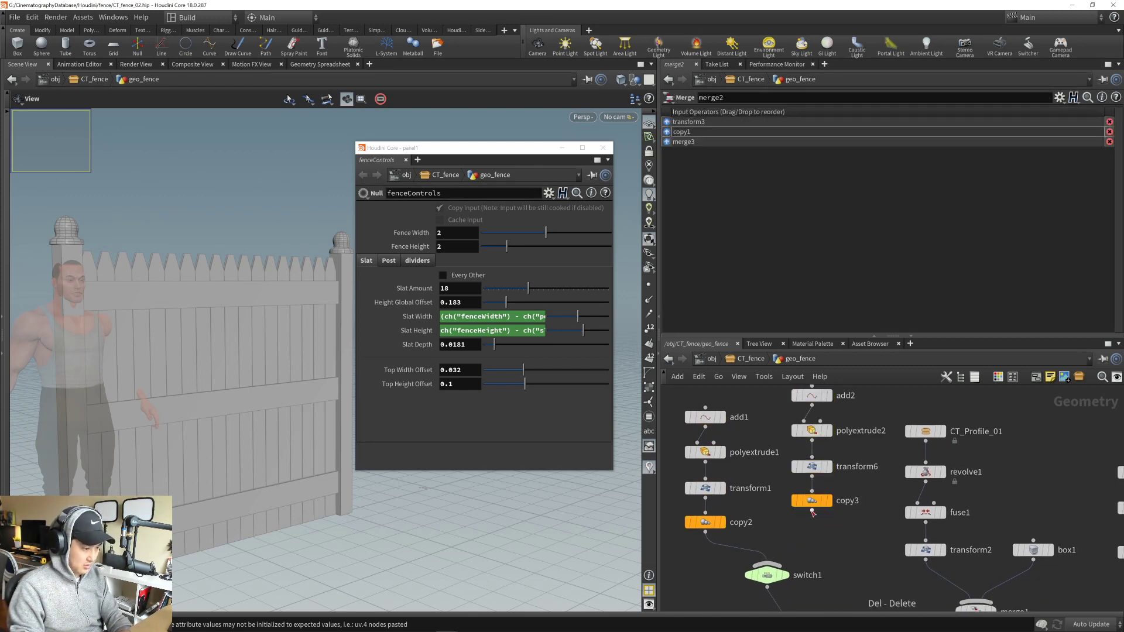
middle_drag(842, 529, 841, 547)
drag(841, 548, 818, 437)
- Set copy3's Total Number to the expression ch("../fenceControls/slatNumber") * .5
click(815, 540)
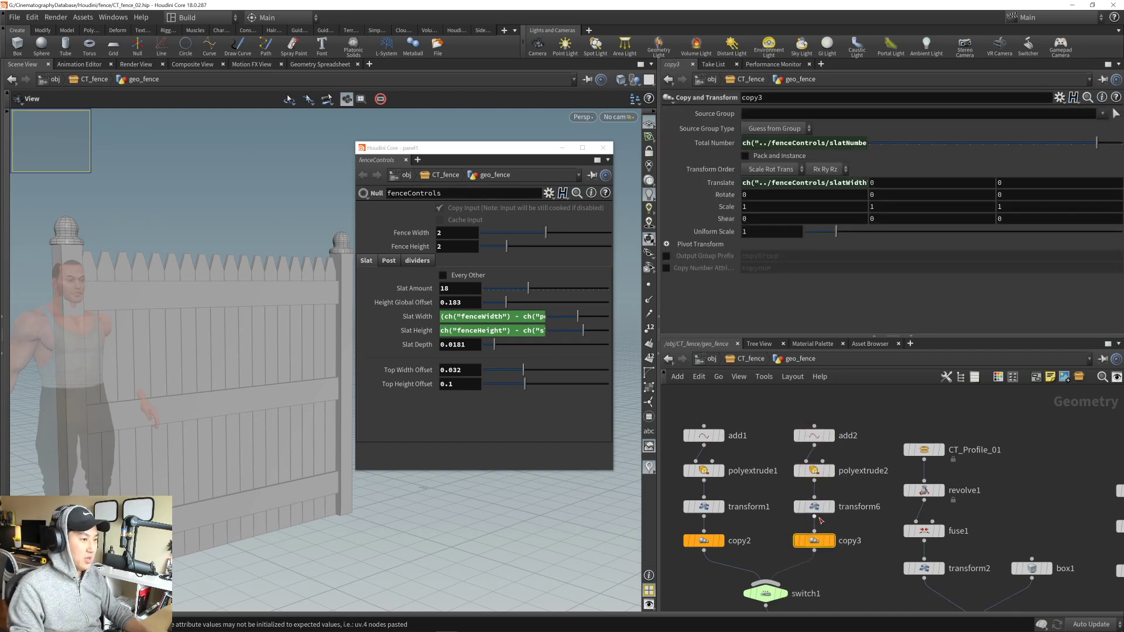
click(805, 184)
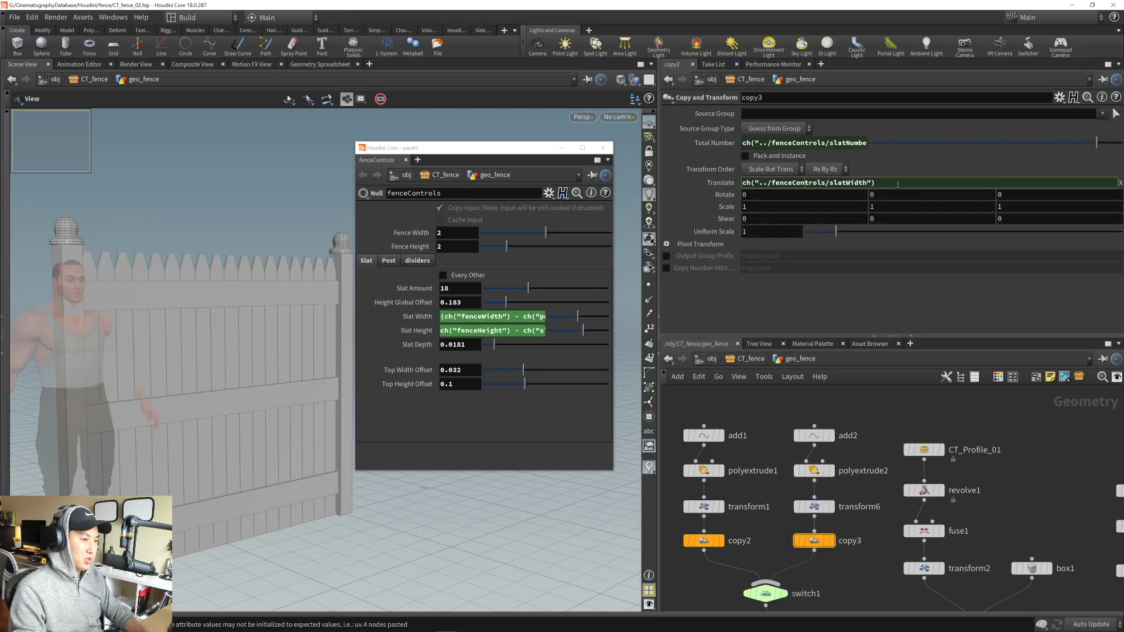
key(Return)
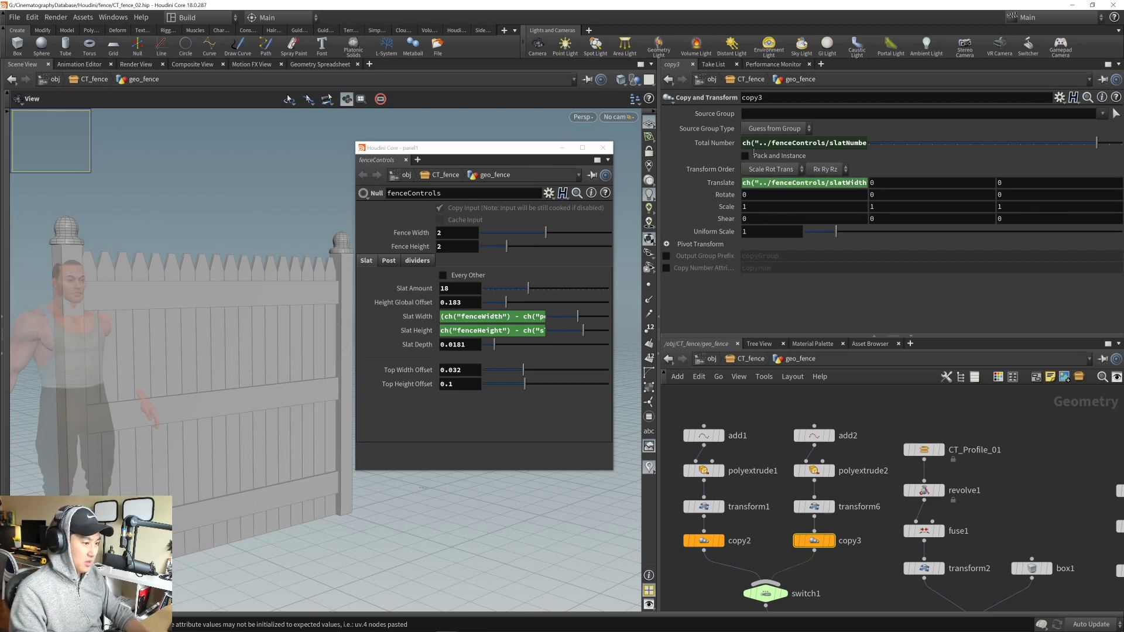
click(849, 143)
click(835, 143)
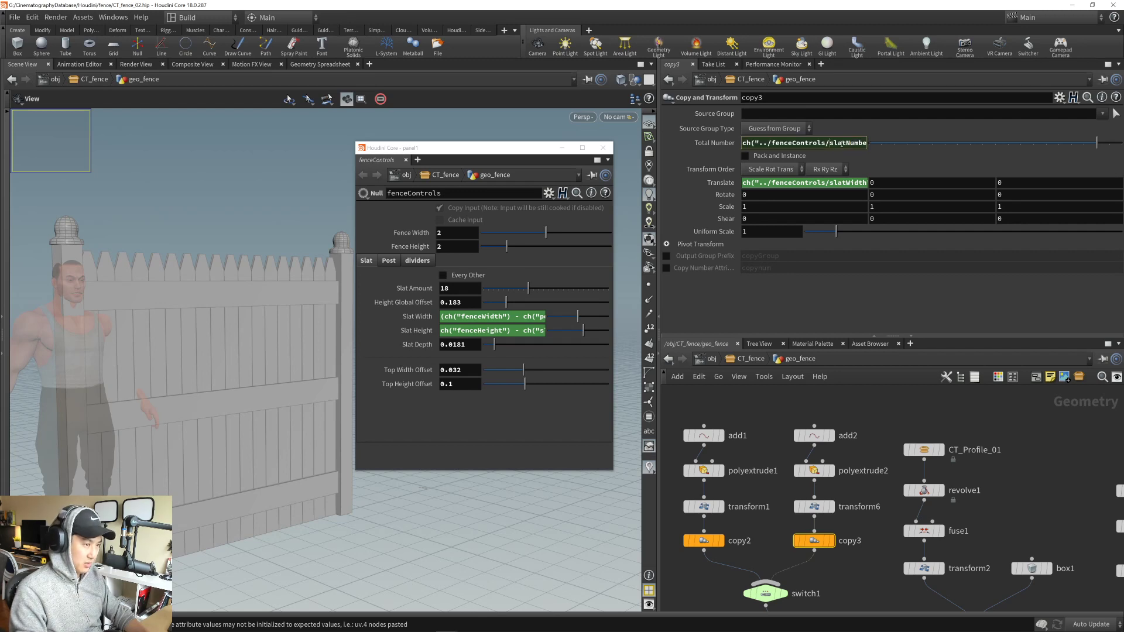
drag(861, 144, 833, 143)
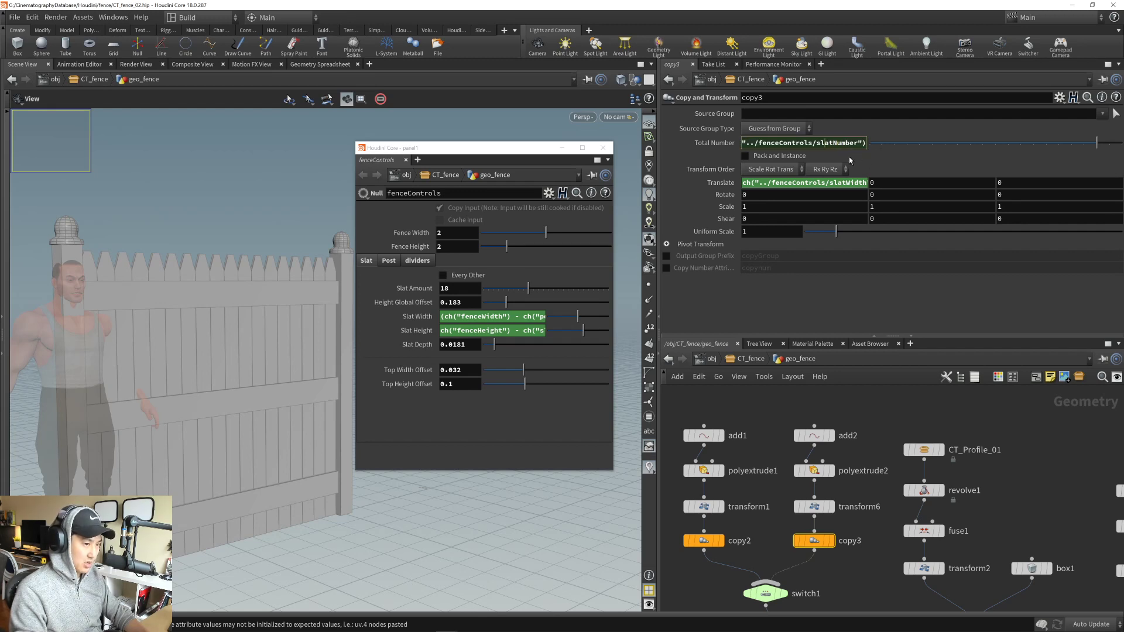
click(730, 144)
click(766, 144)
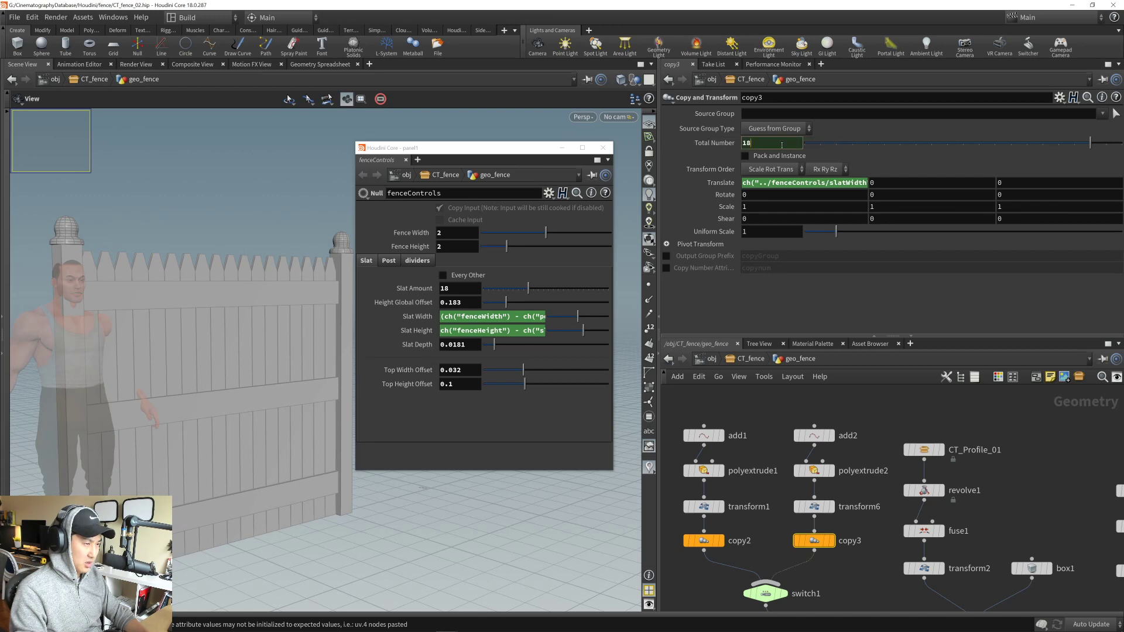
click(729, 144)
click(775, 144)
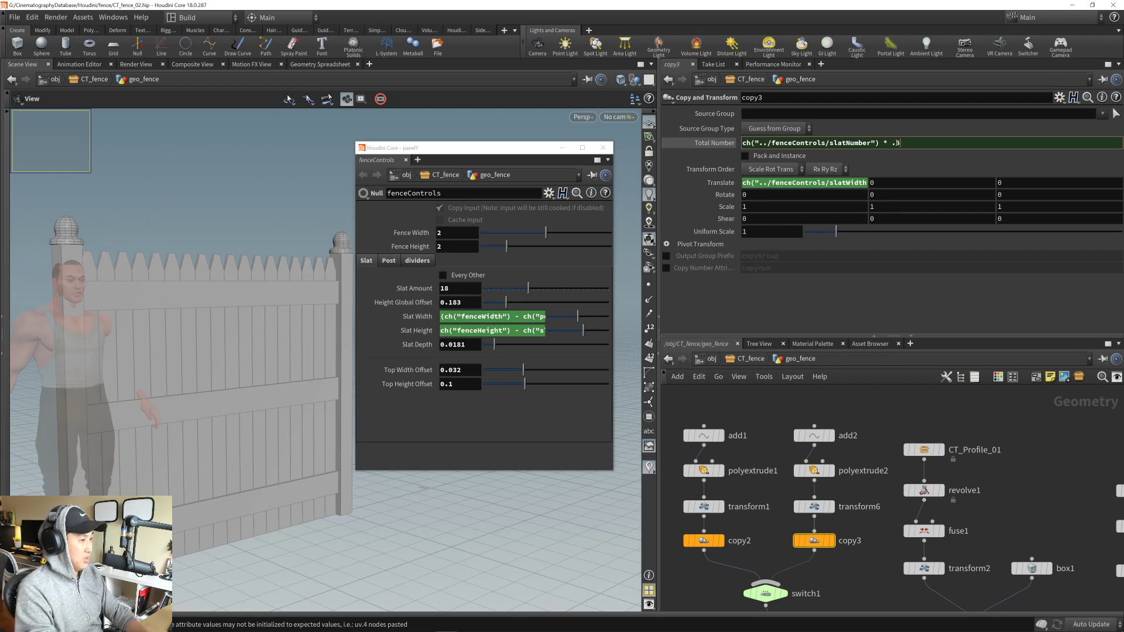
key(Return)
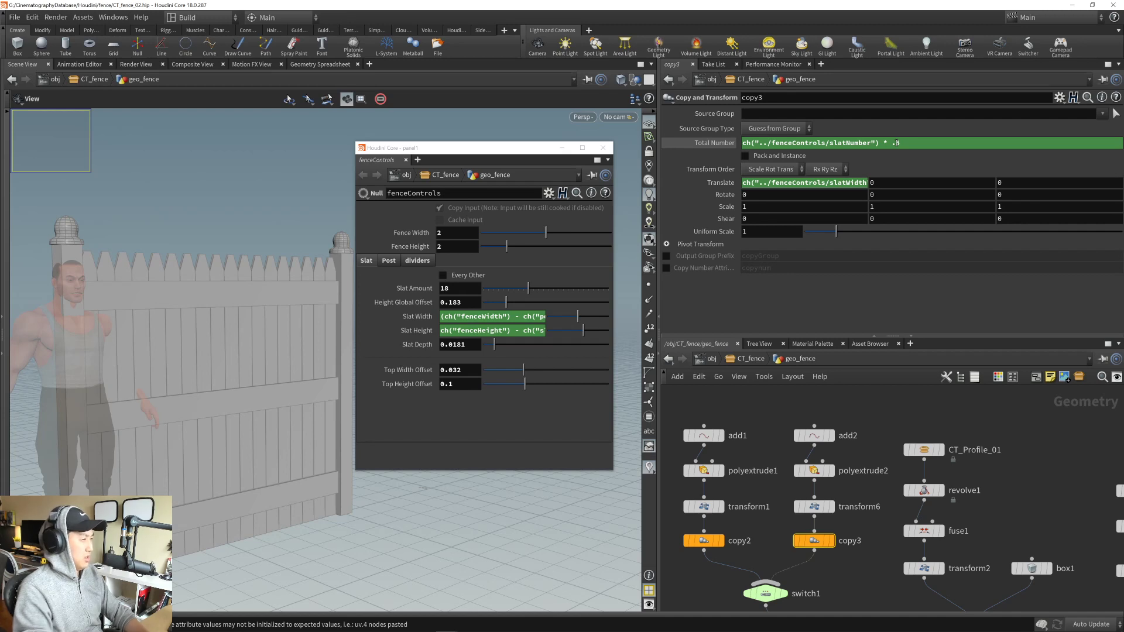
- Turn on Every Other and vary the Slat Amount to test the spacing of the slats, ending at 13
click(475, 278)
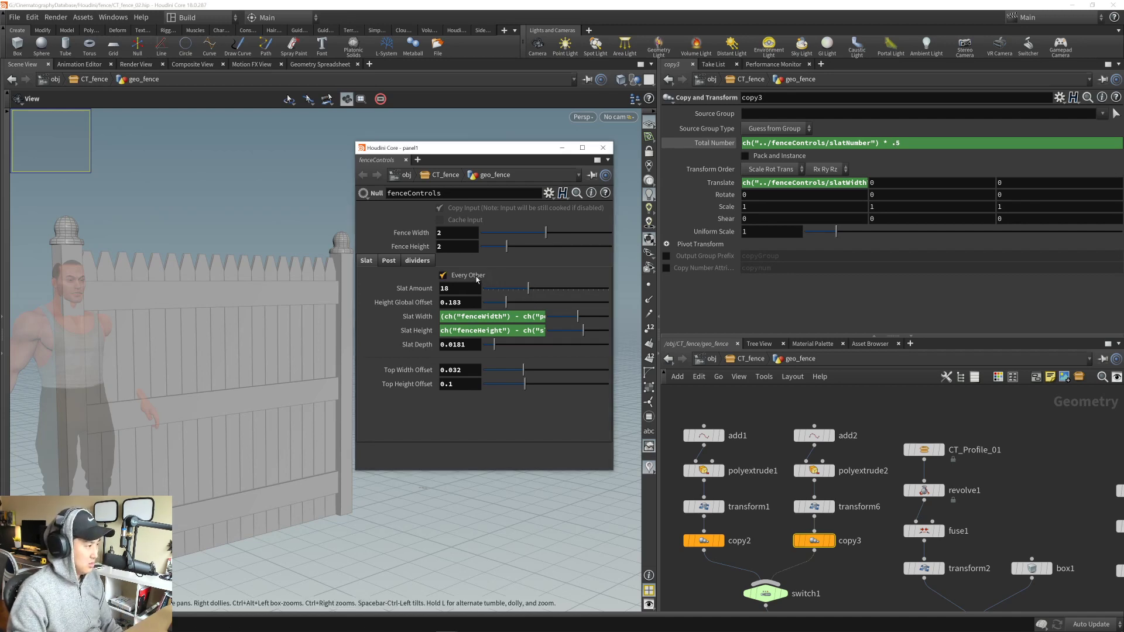
drag(257, 315, 213, 314)
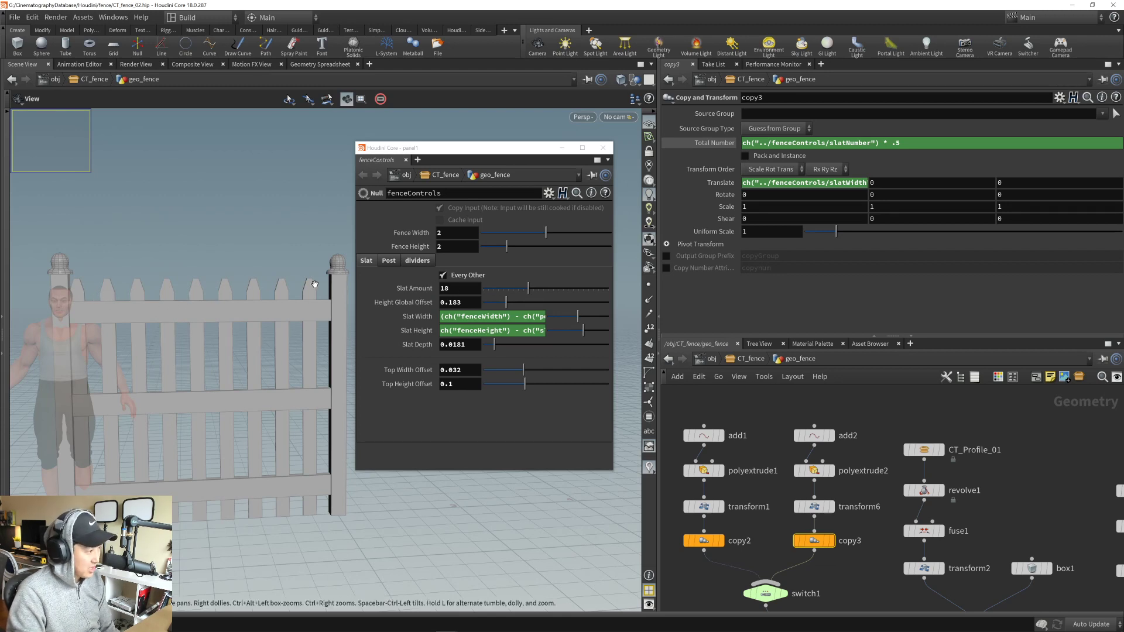
drag(525, 291, 498, 291)
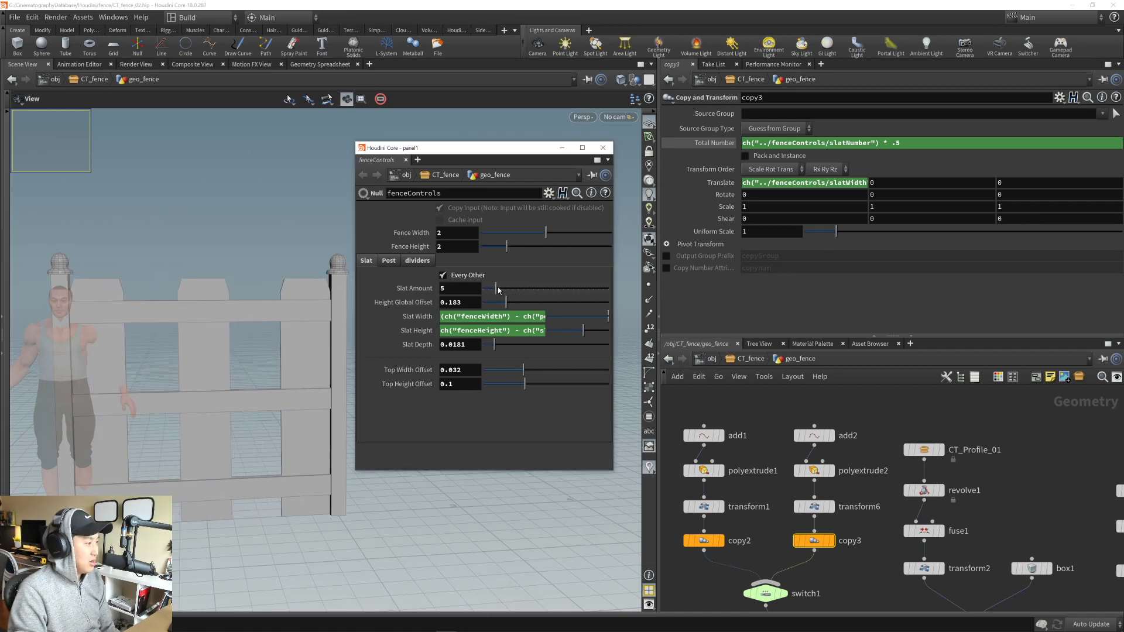
drag(498, 290, 520, 293)
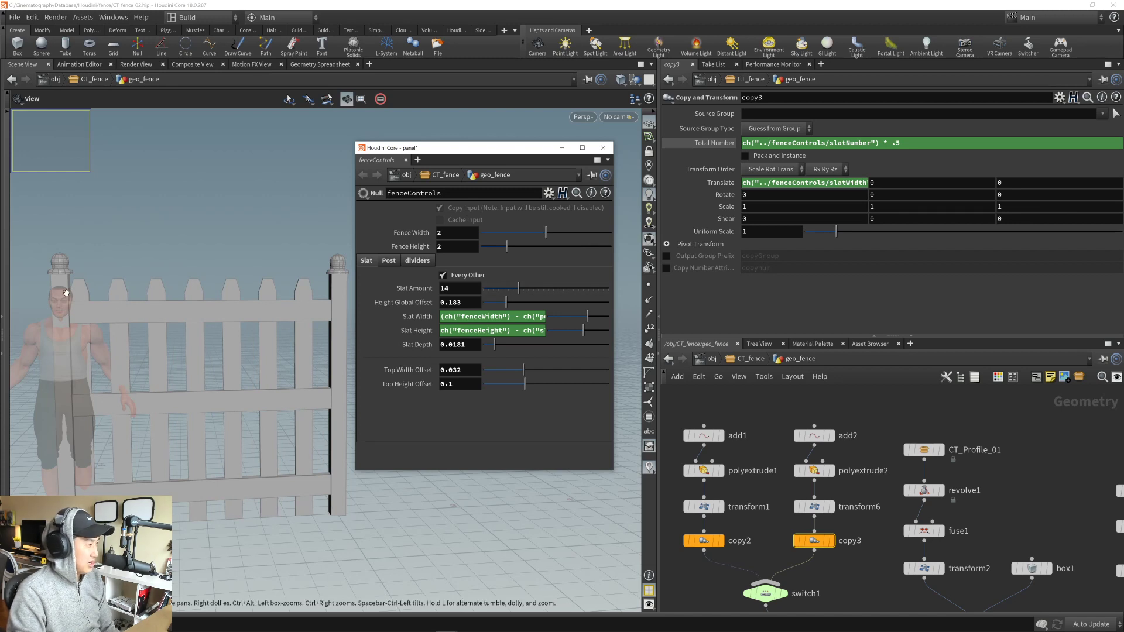
drag(519, 291, 520, 291)
drag(530, 292, 522, 298)
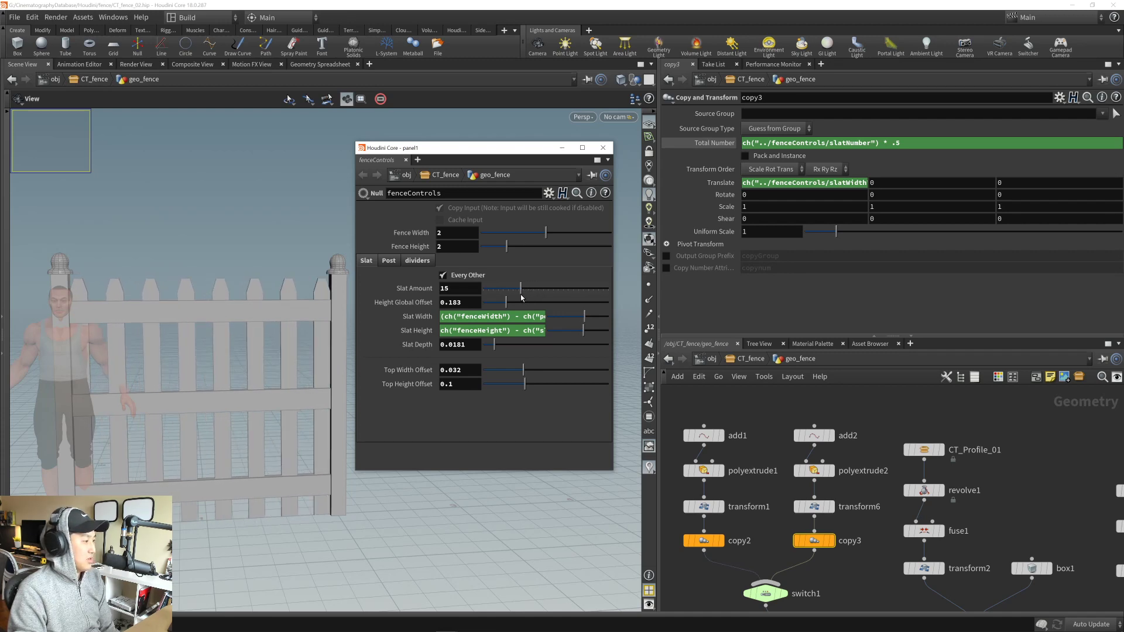
mouse_move(522, 298)
mouse_down()
mouse_move(534, 297)
mouse_move(519, 298)
mouse_up()
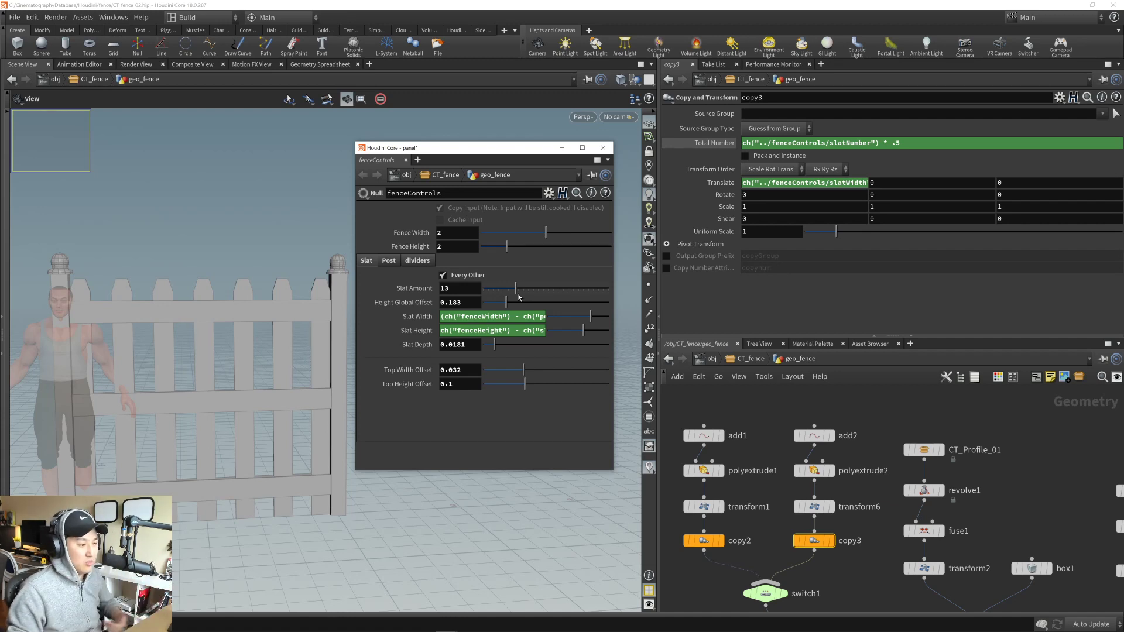
- Compare the original add1, polyextrude1 and transform1 nodes with their duplicates add2, polyextrude2 and transform6
middle_drag(771, 430, 755, 411)
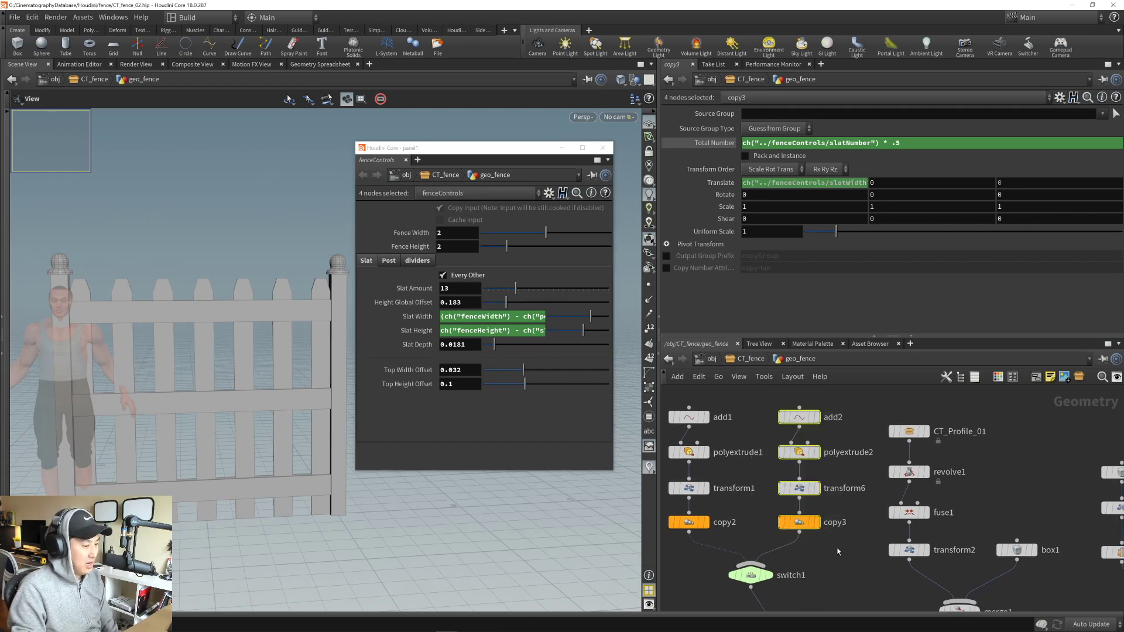
middle_drag(825, 548, 826, 558)
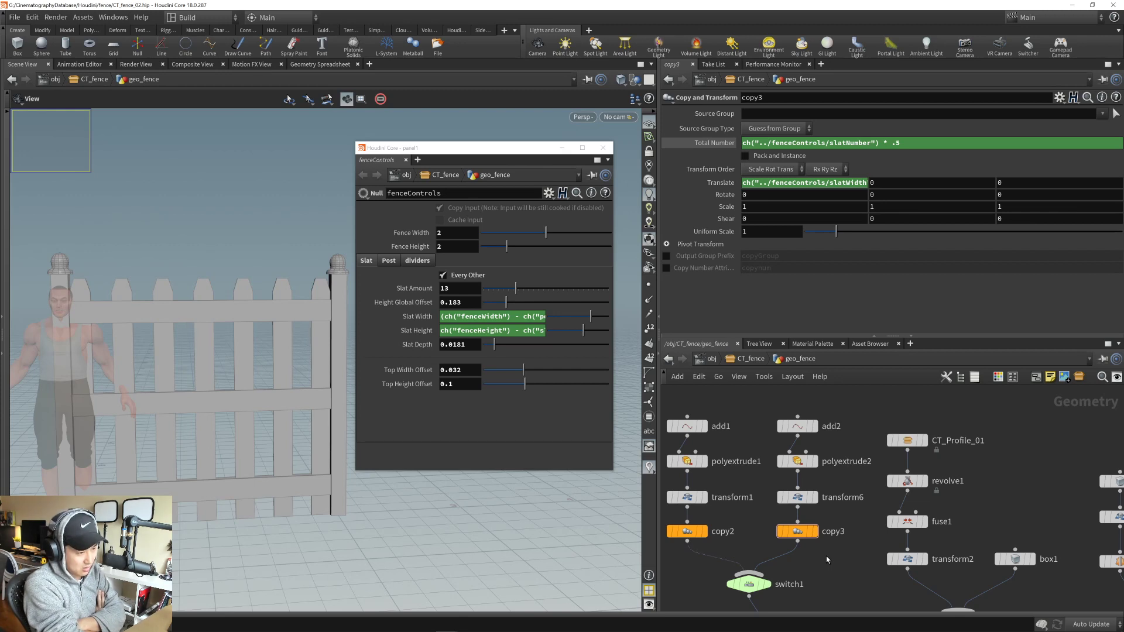
middle_drag(851, 538, 850, 547)
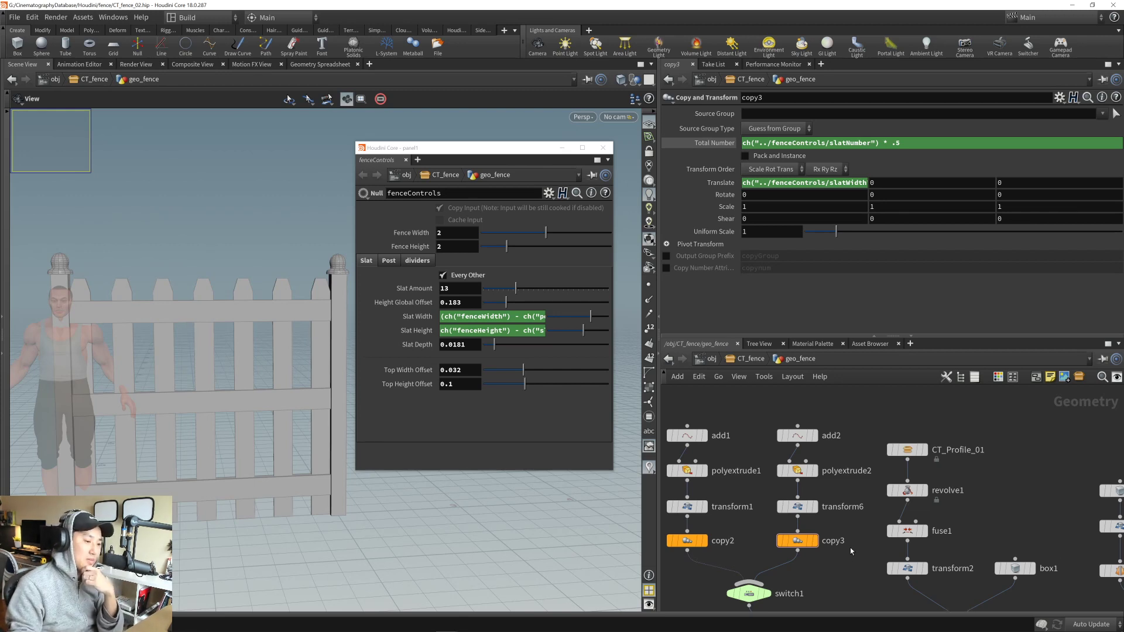
drag(764, 406, 821, 524)
middle_drag(845, 399, 841, 419)
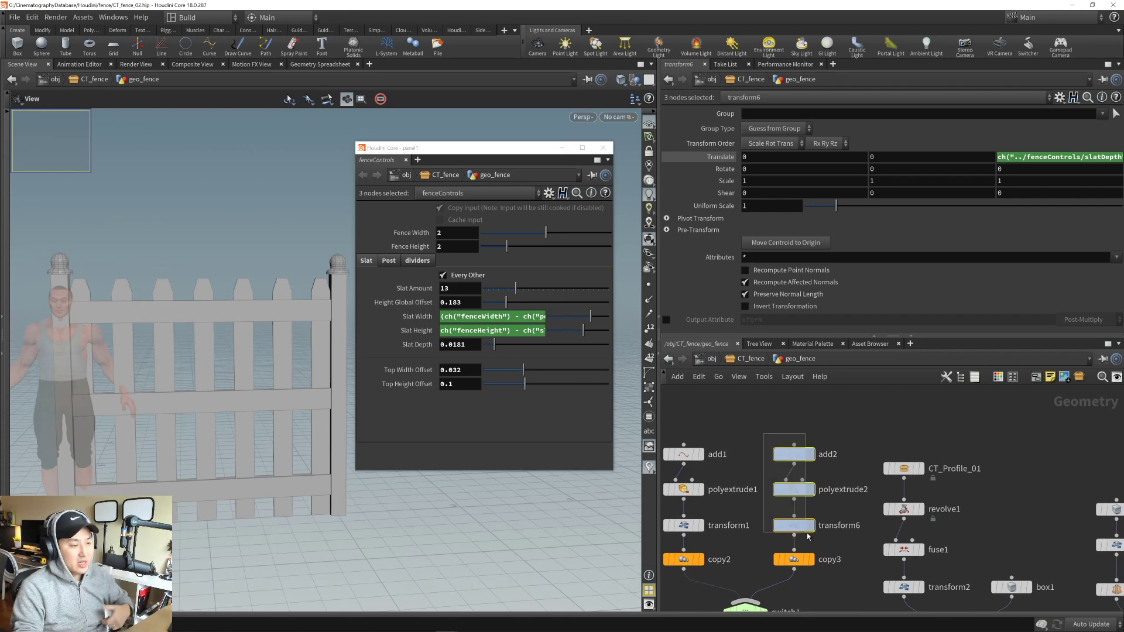
middle_drag(750, 444, 786, 426)
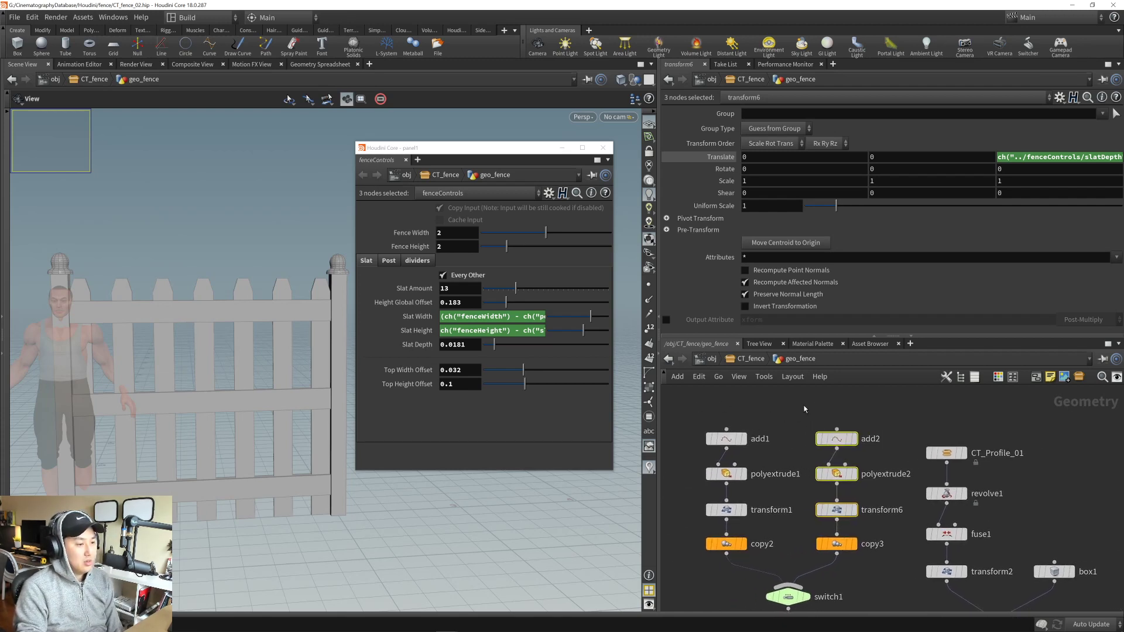
drag(747, 398, 665, 522)
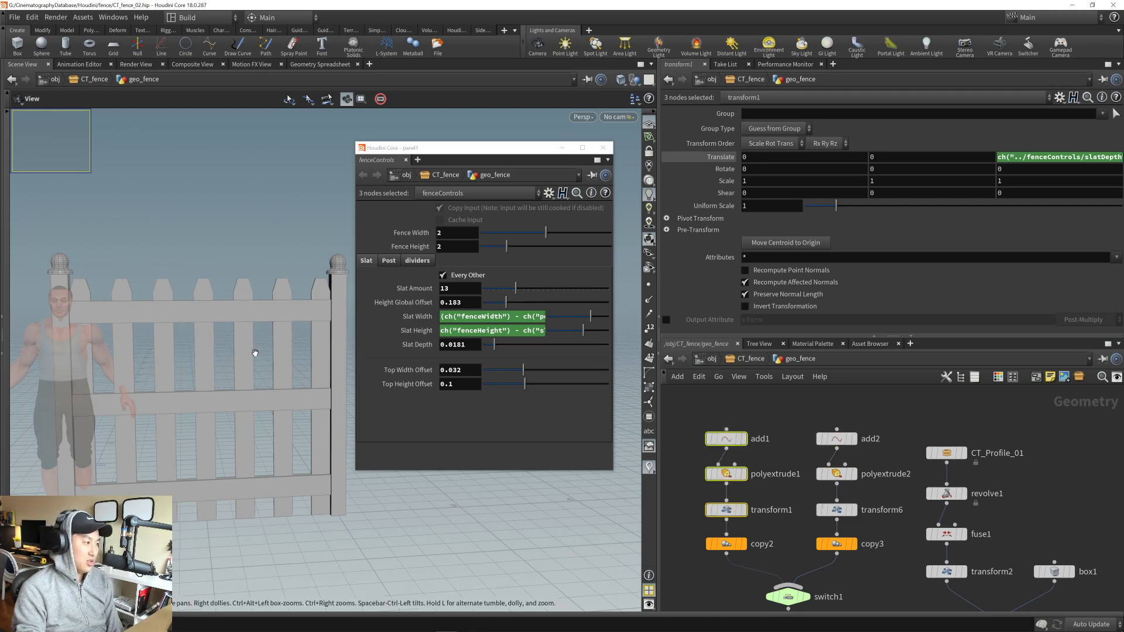
click(790, 404)
middle_drag(800, 415, 743, 419)
drag(743, 419, 803, 514)
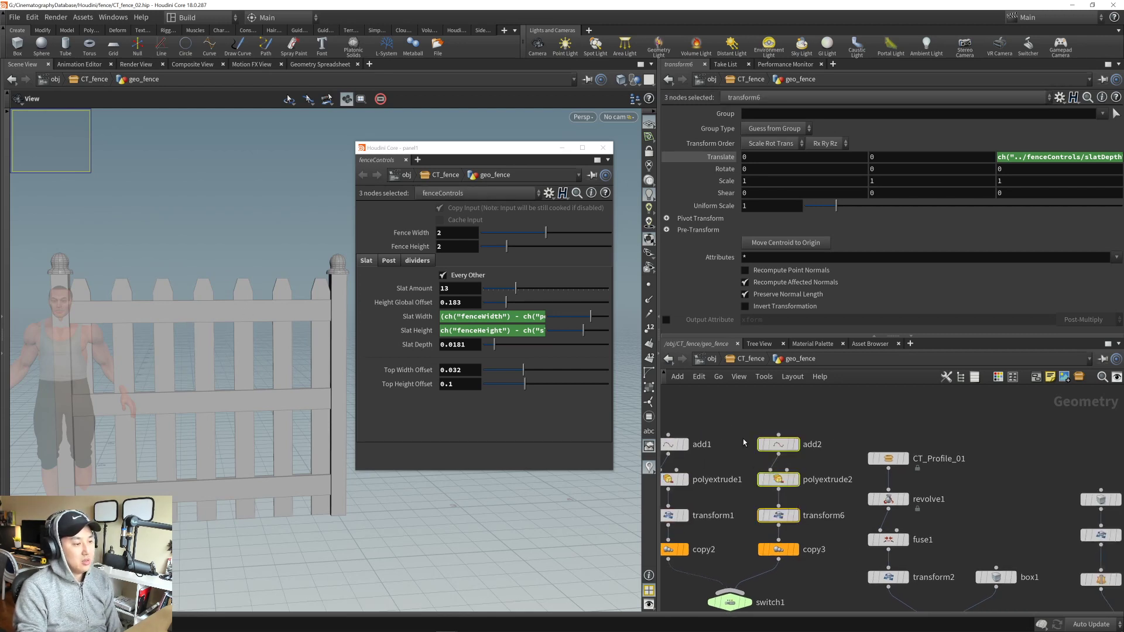
middle_drag(730, 461, 773, 436)
middle_drag(675, 461, 730, 481)
scroll(730, 480, down, 1)
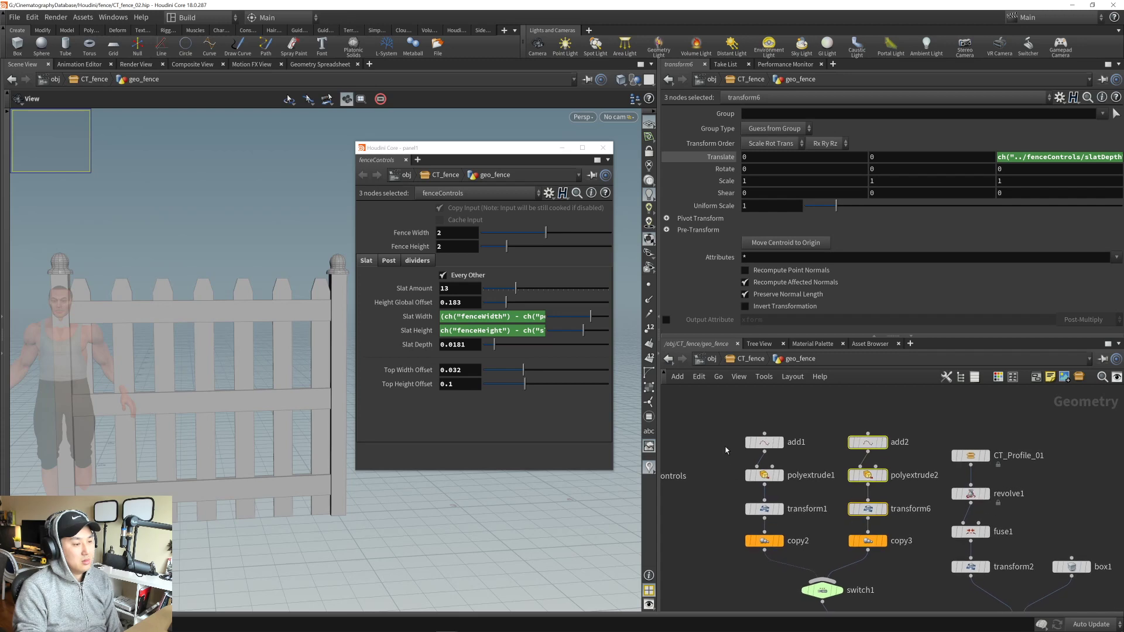
- Space the add1-to-copy2 chain and the add2-to-copy3 chain farther apart above switch1
drag(726, 438, 747, 541)
click(830, 493)
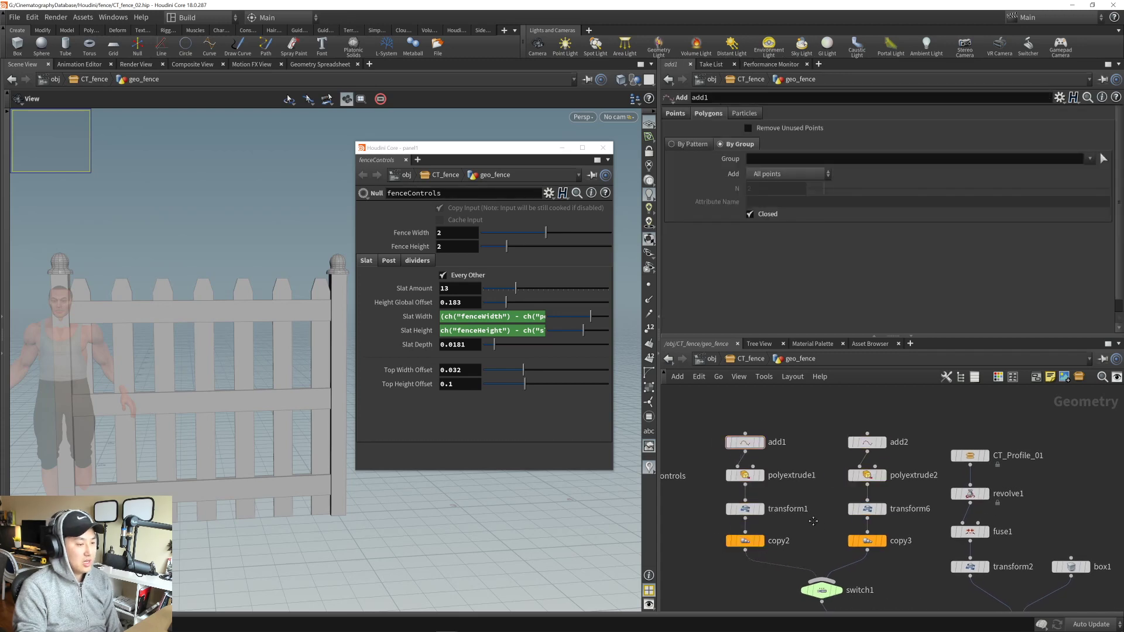
middle_drag(836, 490, 807, 482)
drag(817, 416, 859, 563)
middle_drag(860, 563, 808, 555)
drag(789, 524, 803, 523)
click(838, 560)
- Move the eight divider nodes that feed the final merge together, farther away from the post nodes
middle_drag(838, 560, 745, 523)
scroll(744, 523, down, 3)
scroll(843, 552, down, 3)
middle_drag(964, 603, 898, 553)
drag(899, 546, 789, 418)
drag(835, 519, 873, 553)
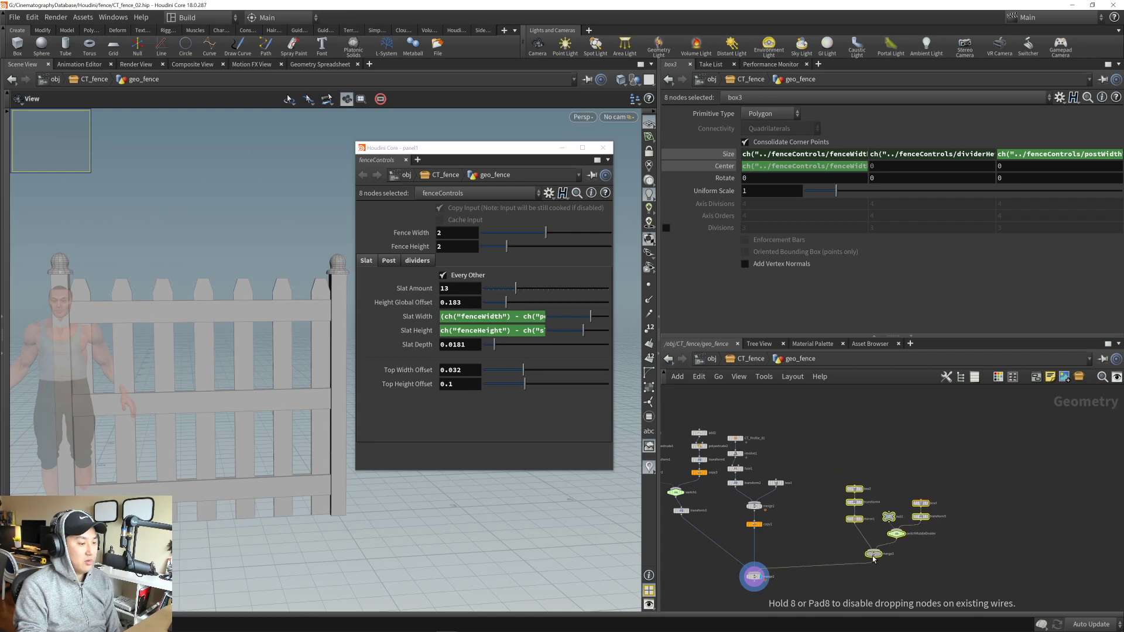
- Space the seven post nodes and the ten slat nodes apart as separate groups above the final merge
click(802, 530)
middle_drag(802, 530, 821, 547)
drag(805, 554, 741, 433)
drag(754, 473, 796, 480)
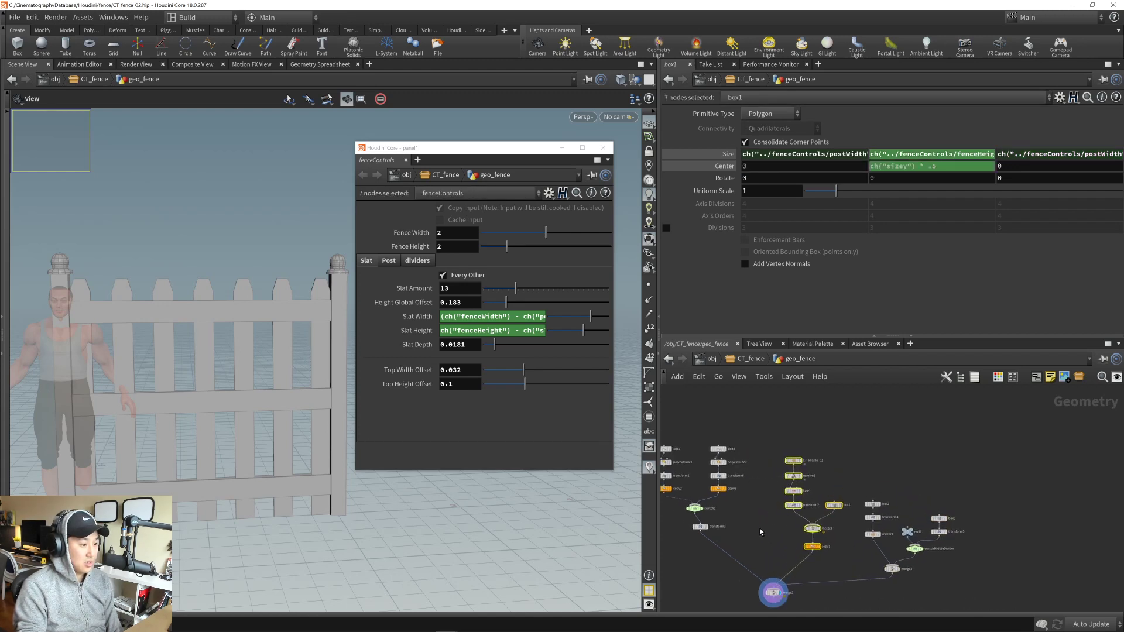
middle_drag(738, 514, 847, 502)
drag(732, 454, 793, 585)
middle_drag(810, 554, 801, 559)
drag(717, 403, 784, 560)
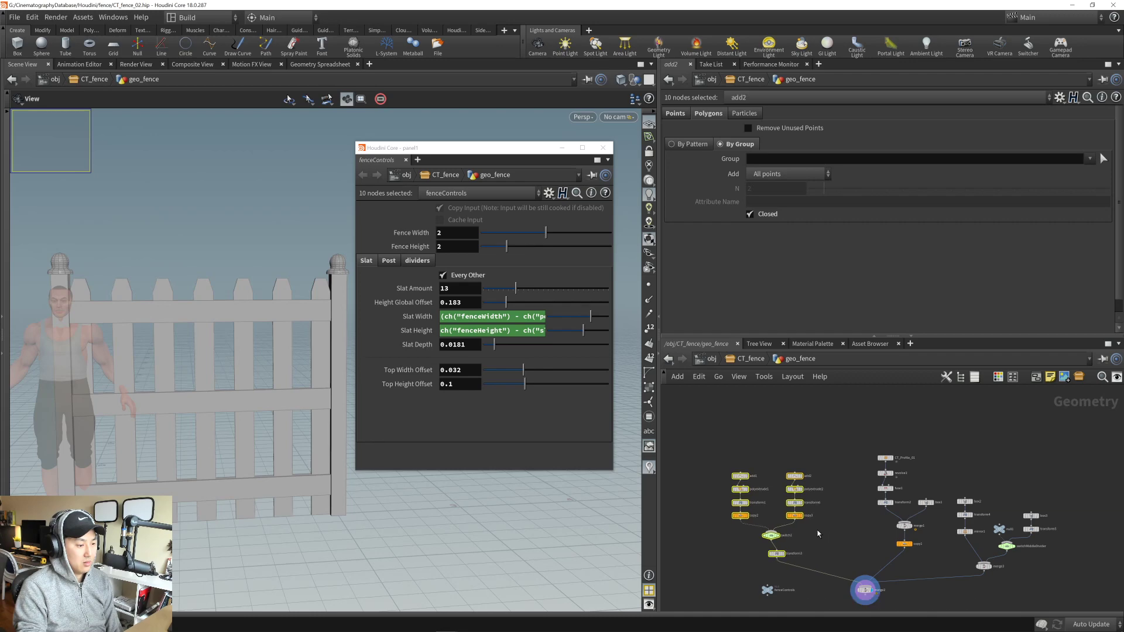
- Examine the add2, polyextrude2, transform6 and copy3 nodes of the alternating slat chain
scroll(793, 495, up, 5)
click(816, 517)
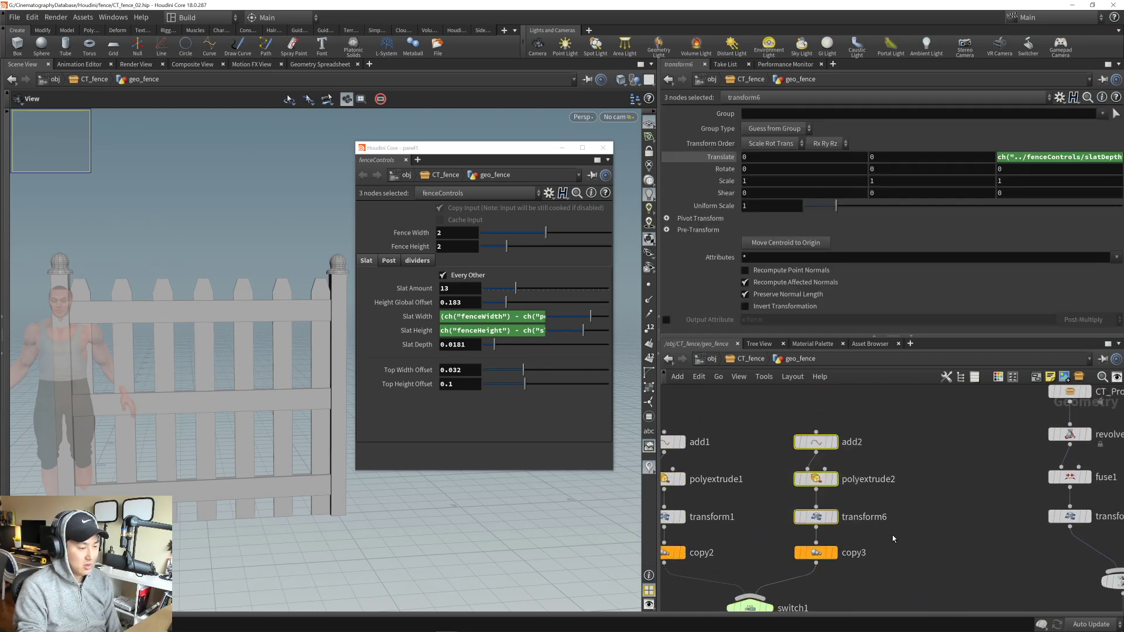
scroll(916, 536, down, 3)
scroll(892, 504, up, 1)
middle_drag(882, 507, 863, 560)
drag(772, 442, 819, 519)
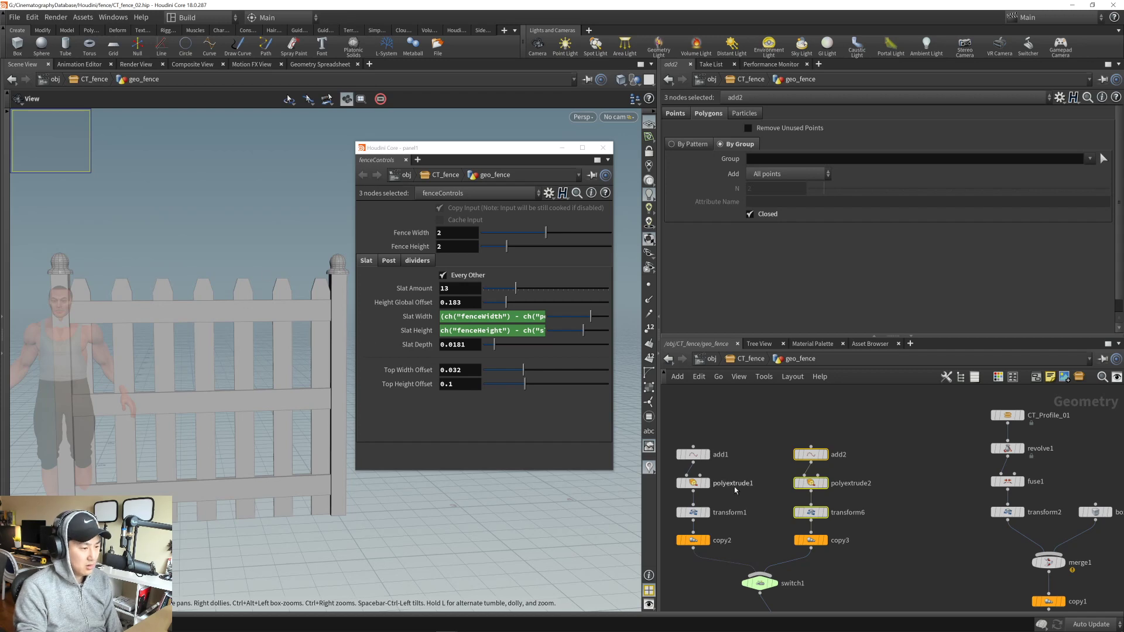
middle_drag(773, 465, 752, 469)
click(771, 469)
drag(753, 450, 815, 543)
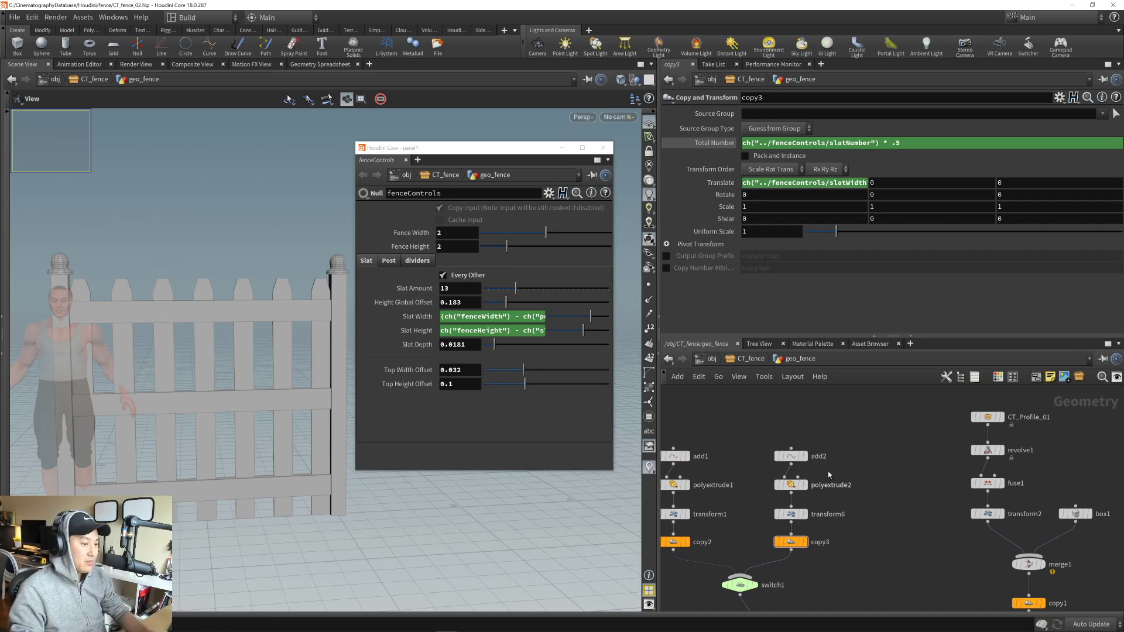
drag(750, 425, 811, 522)
click(784, 468)
click(876, 423)
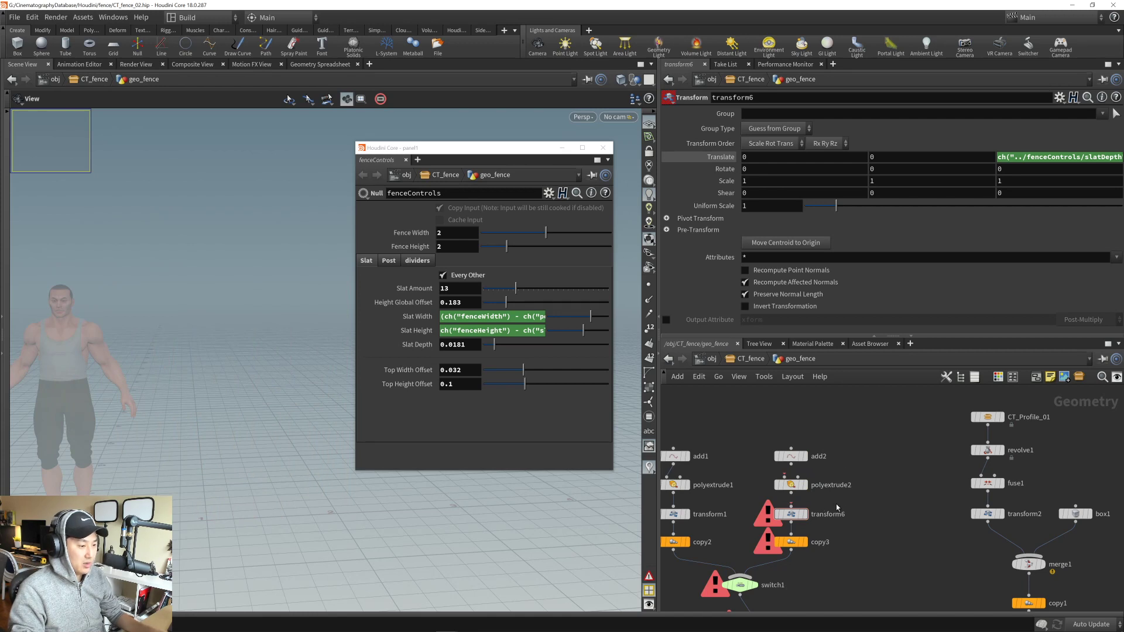
key(ctrl+z)
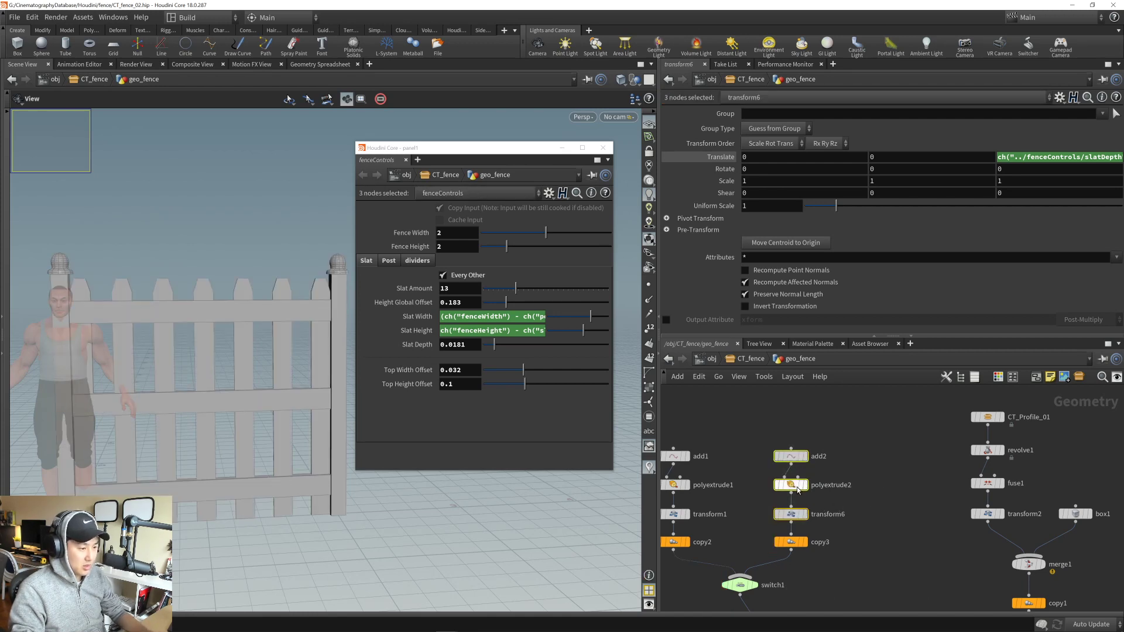
- Move add2, polyextrude2 and transform6 farther from switch1 and delete the copy3 node
drag(797, 488, 782, 462)
click(824, 516)
mouse_move(827, 515)
middle_down()
mouse_move(853, 520)
mouse_move(847, 512)
middle_up()
scroll(839, 523, up, 3)
drag(780, 522, 853, 550)
key(Delete)
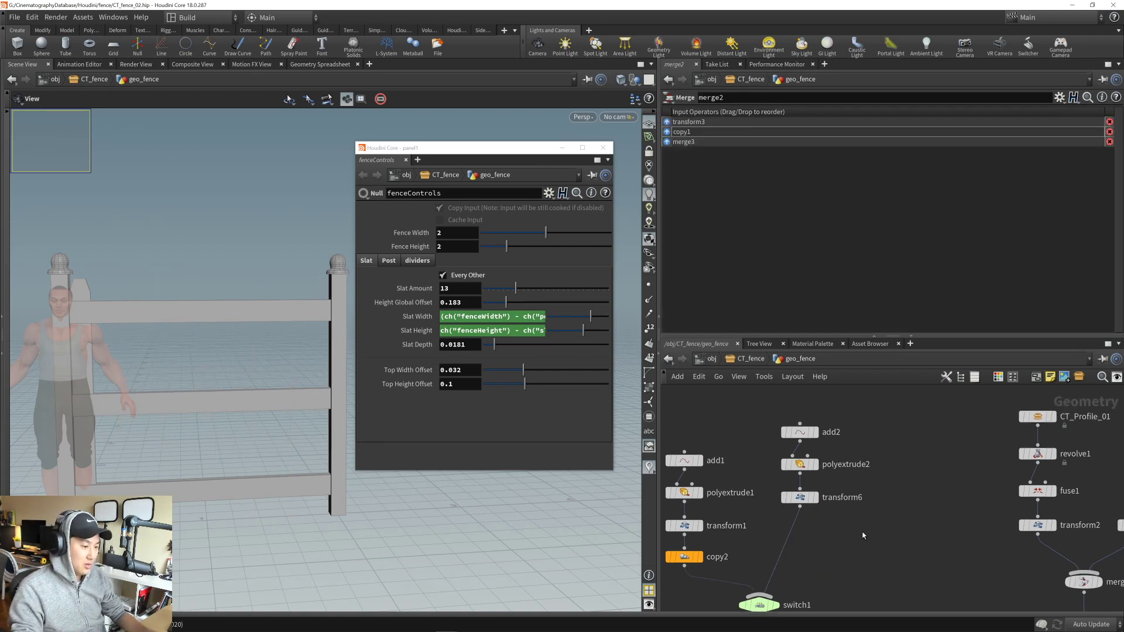
- Add a Line node beside transform6 and display its output
middle_drag(884, 509, 870, 516)
key(Tab)
text(line)
key(Return)
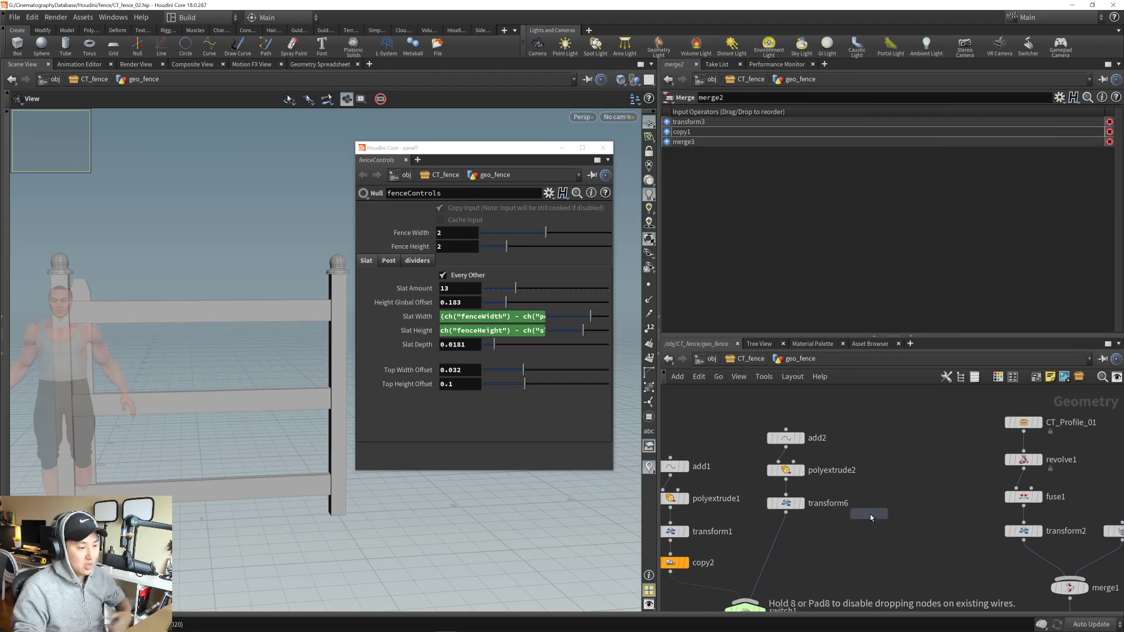
click(870, 515)
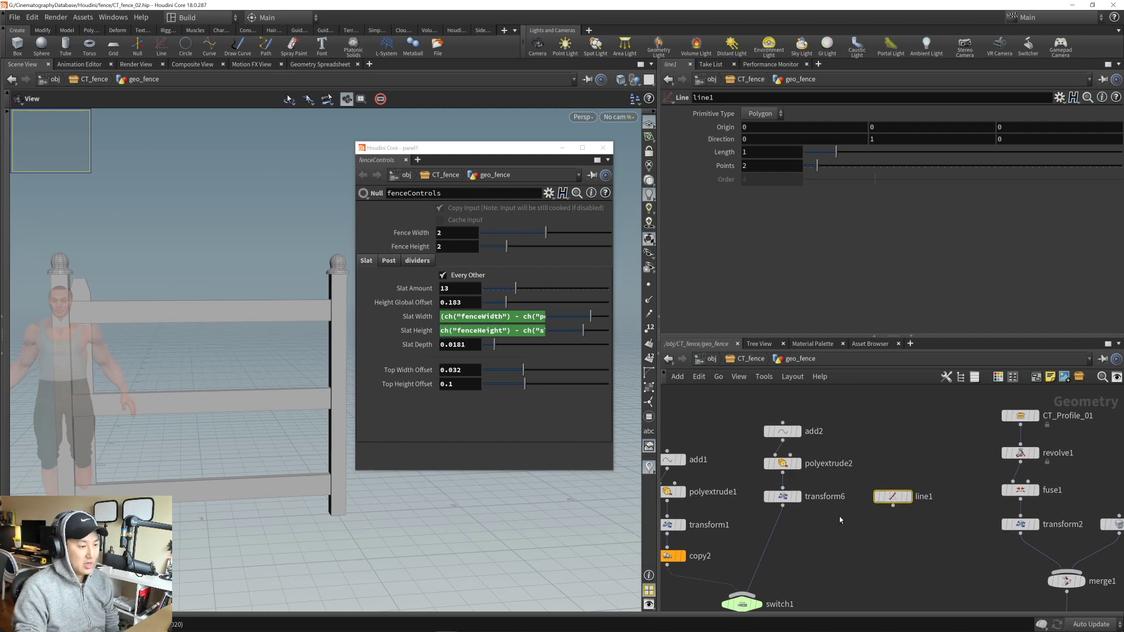
middle_drag(840, 520, 845, 505)
click(915, 482)
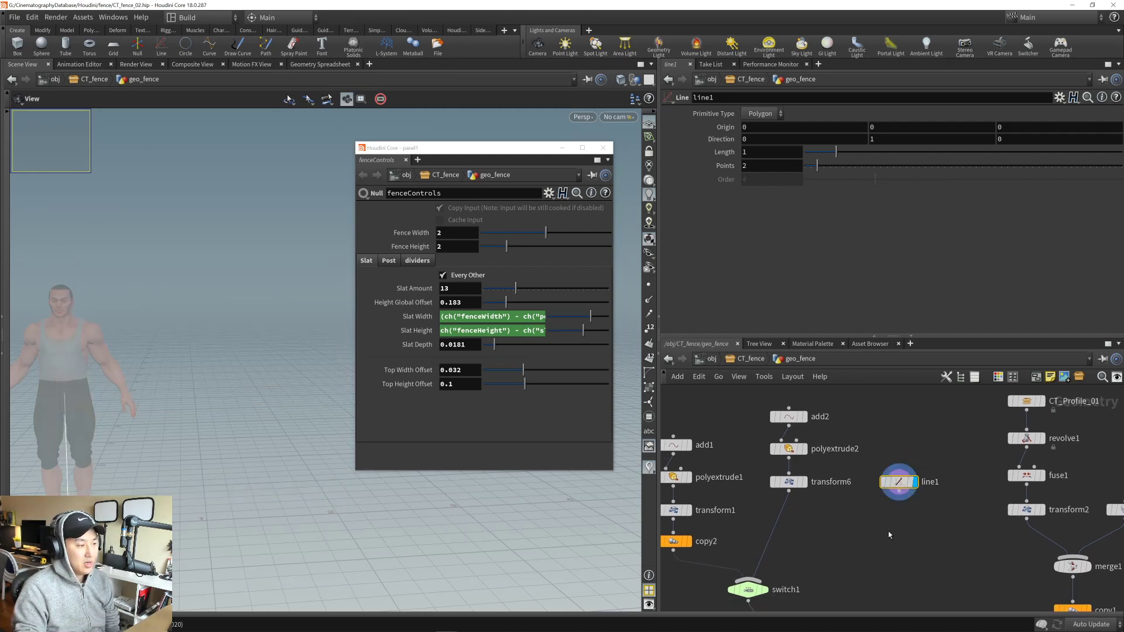
- Template the final merge node to show the fence as a wireframe reference behind the line
middle_drag(889, 535, 853, 434)
middle_drag(891, 568, 893, 545)
click(909, 526)
middle_drag(877, 454, 885, 559)
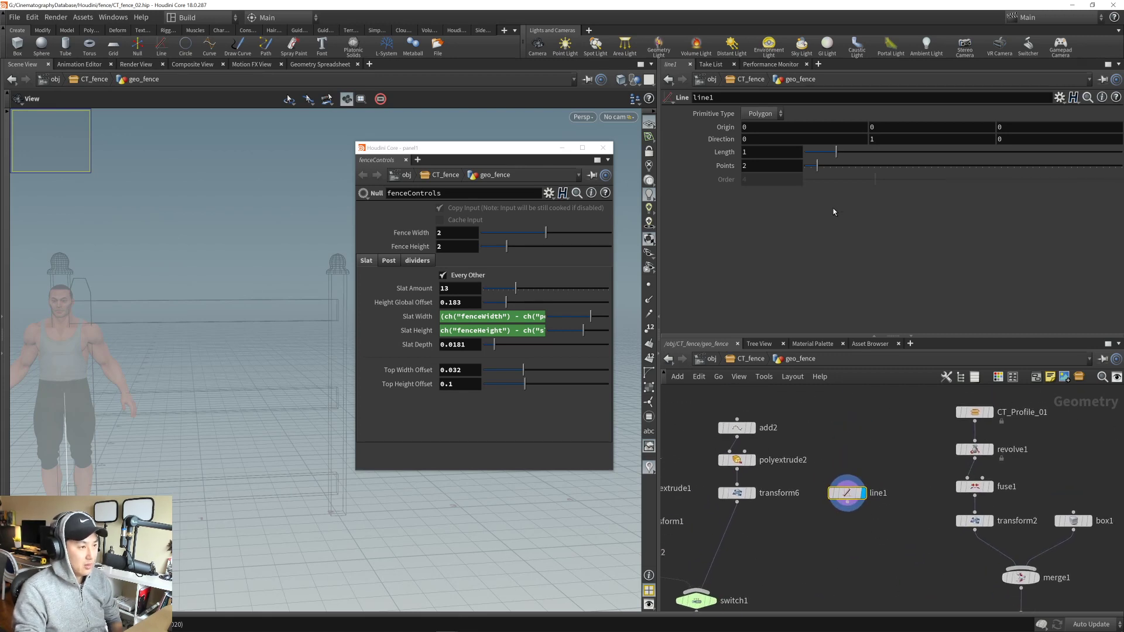
- Set line1's direction to 1, 0, 0 and frame the line against the wireframe fence
click(772, 138)
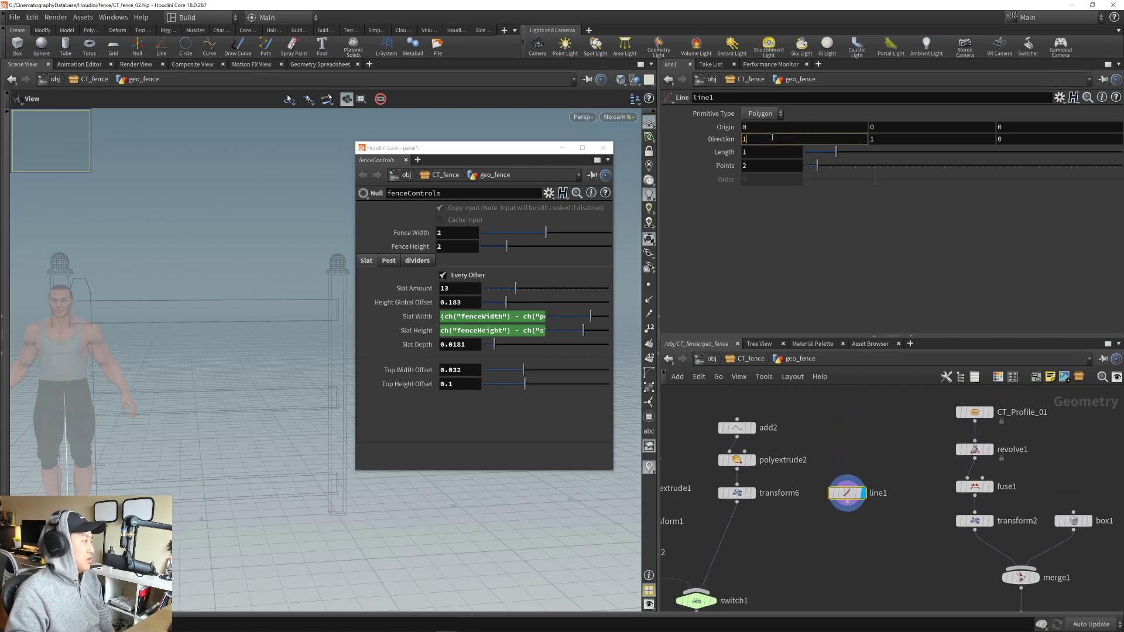
key(Return)
click(890, 141)
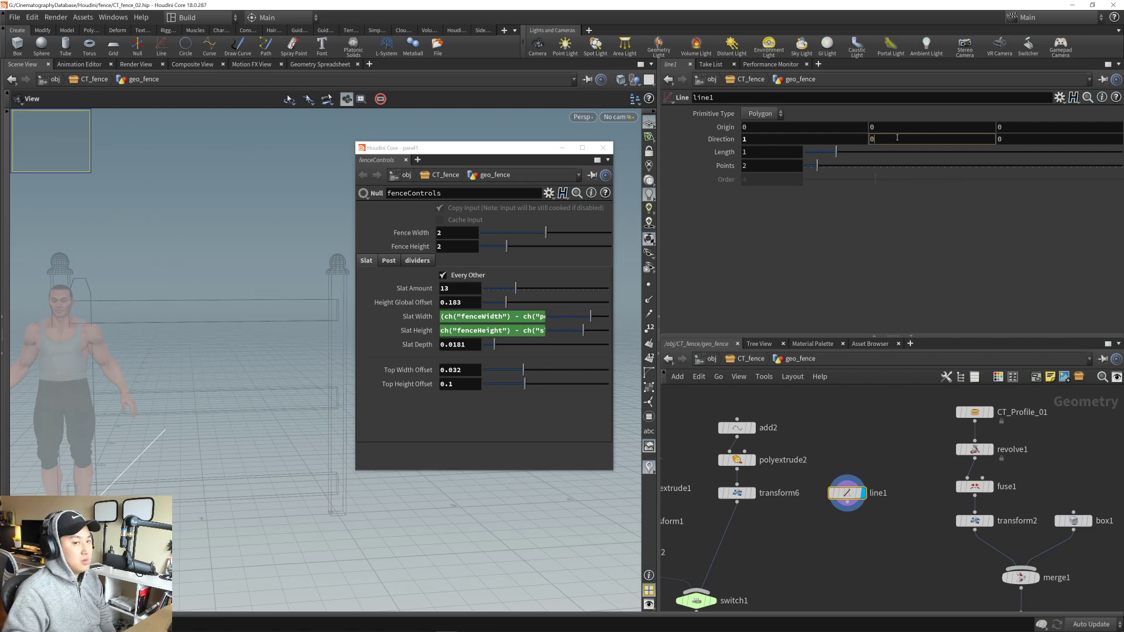
text(0)
key(Return)
scroll(793, 431, up, 4)
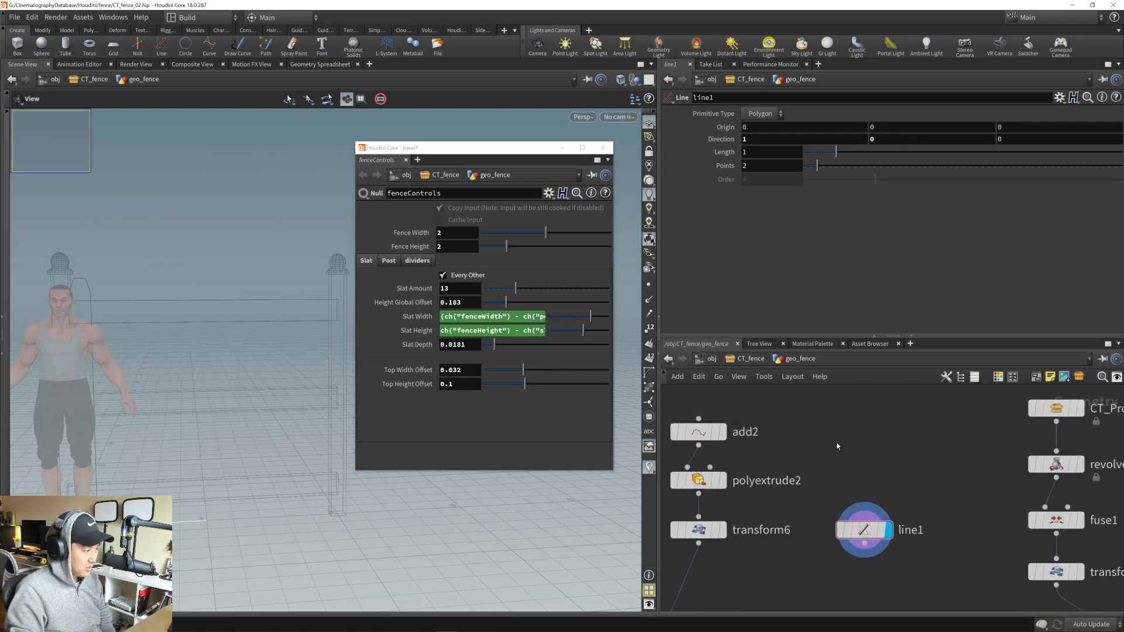
drag(213, 432, 203, 465)
middle_drag(207, 465, 192, 471)
mouse_move(191, 471)
right_down()
mouse_move(181, 462)
mouse_move(223, 469)
mouse_move(206, 465)
right_up()
middle_drag(206, 466, 291, 472)
right_drag(291, 472, 389, 513)
middle_drag(389, 513, 371, 515)
drag(371, 515, 328, 508)
- Link line1's Length to the Fence Width parameter of fenceControls with a relative reference
right_click(446, 234)
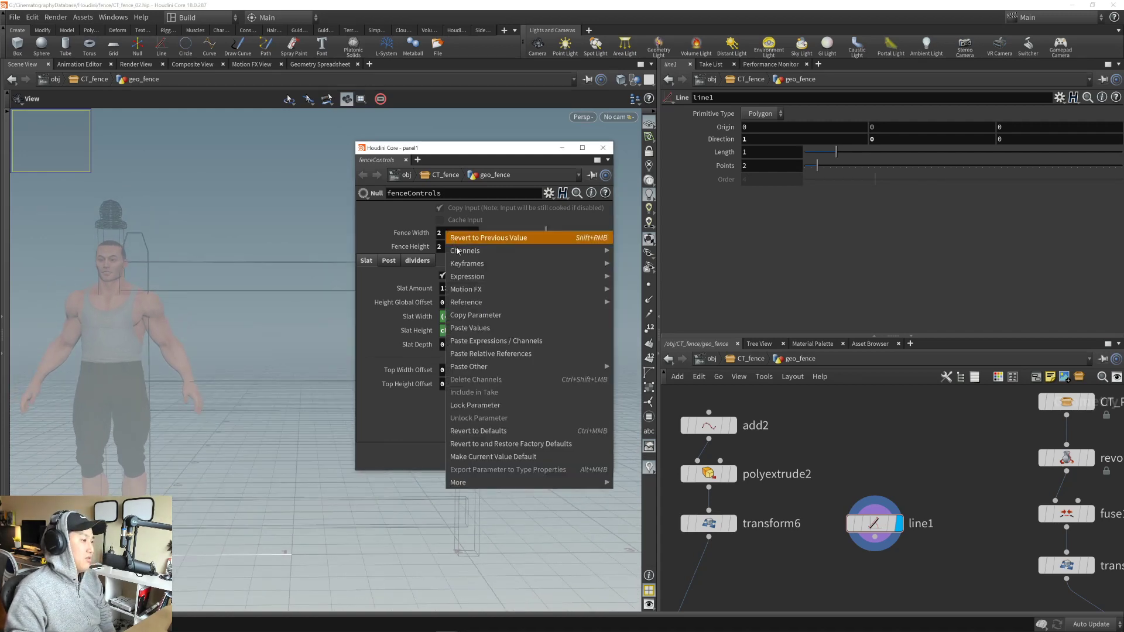
click(481, 317)
click(770, 152)
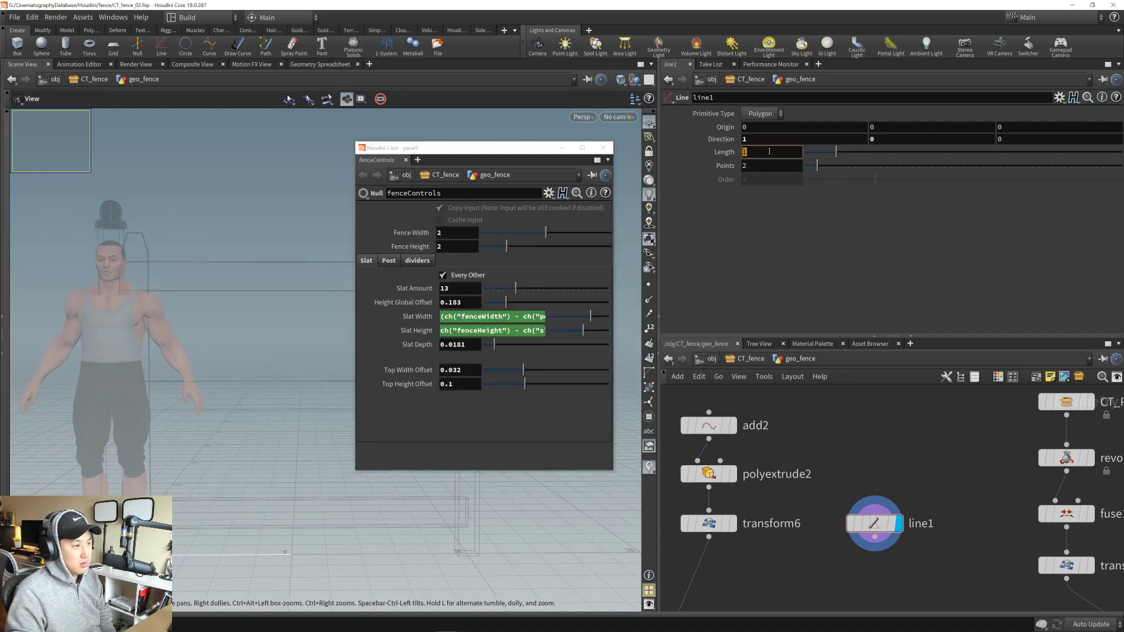
right_click(772, 151)
click(808, 277)
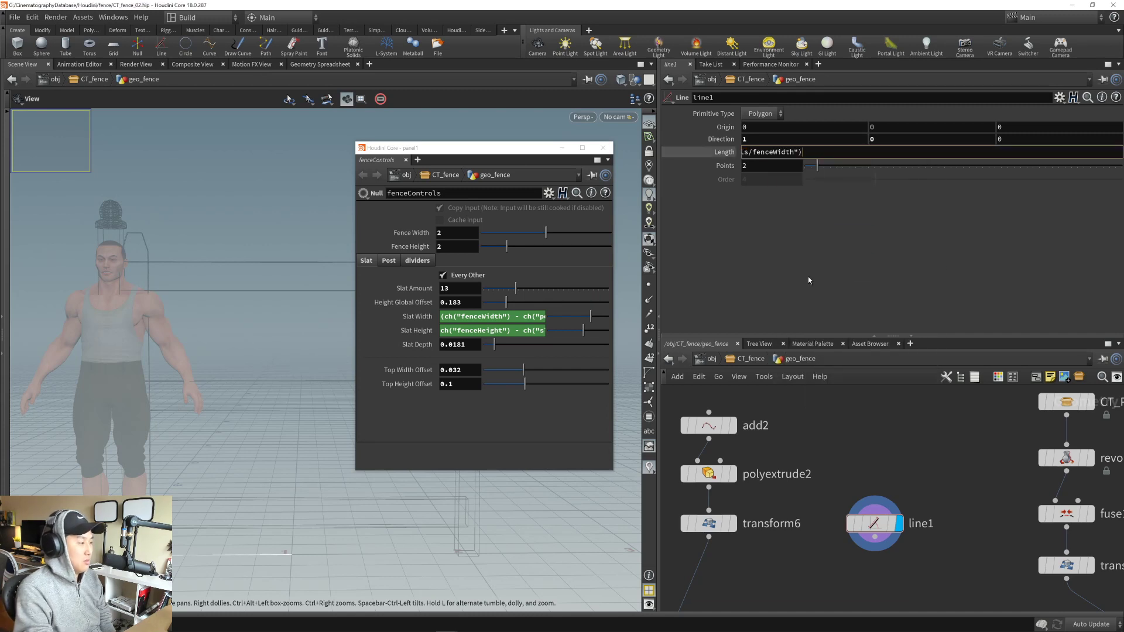
drag(501, 492, 339, 532)
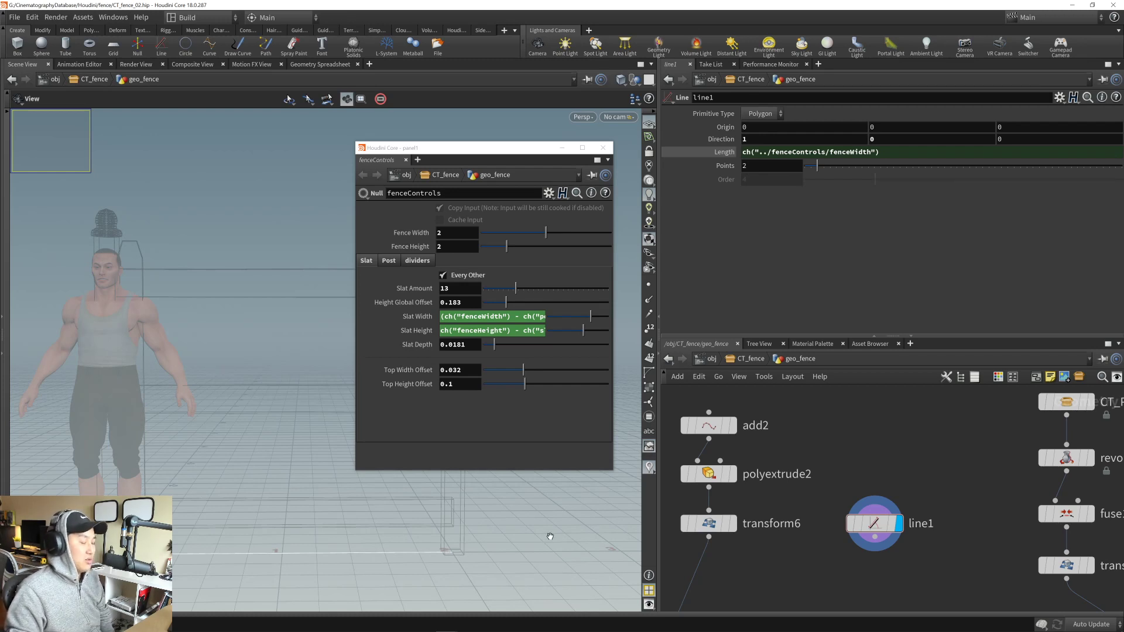
- Subtract the Post Width reference so line1's Length reads ch("../fenceControls/fenceWidth") - ch("../fenceControls/postWidth")
middle_drag(695, 445, 680, 425)
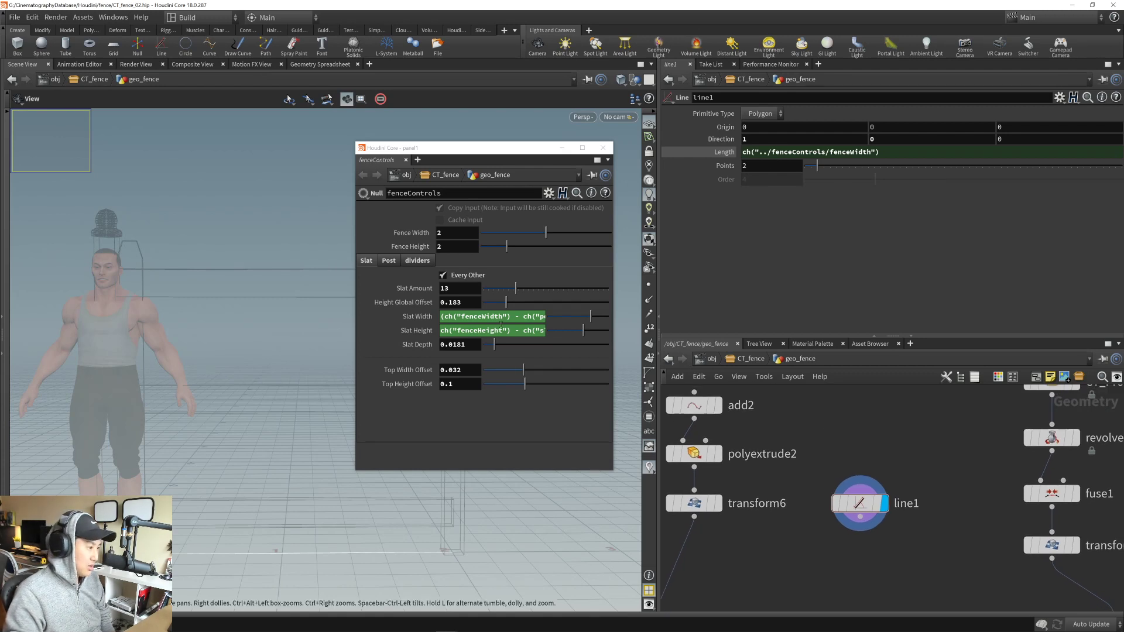
click(388, 260)
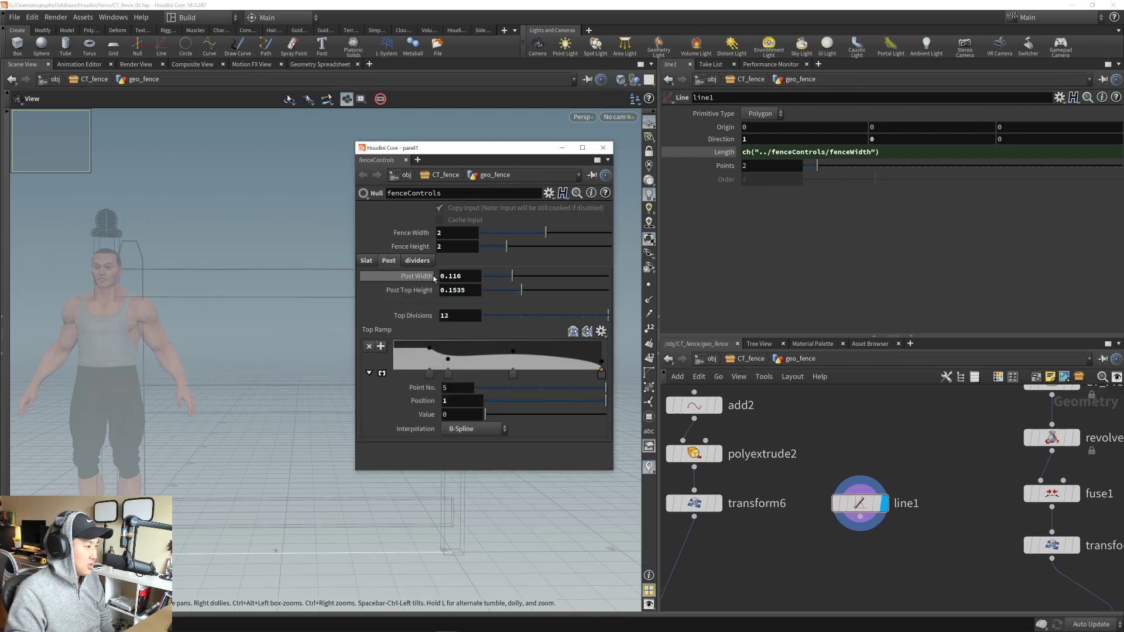
right_click(466, 276)
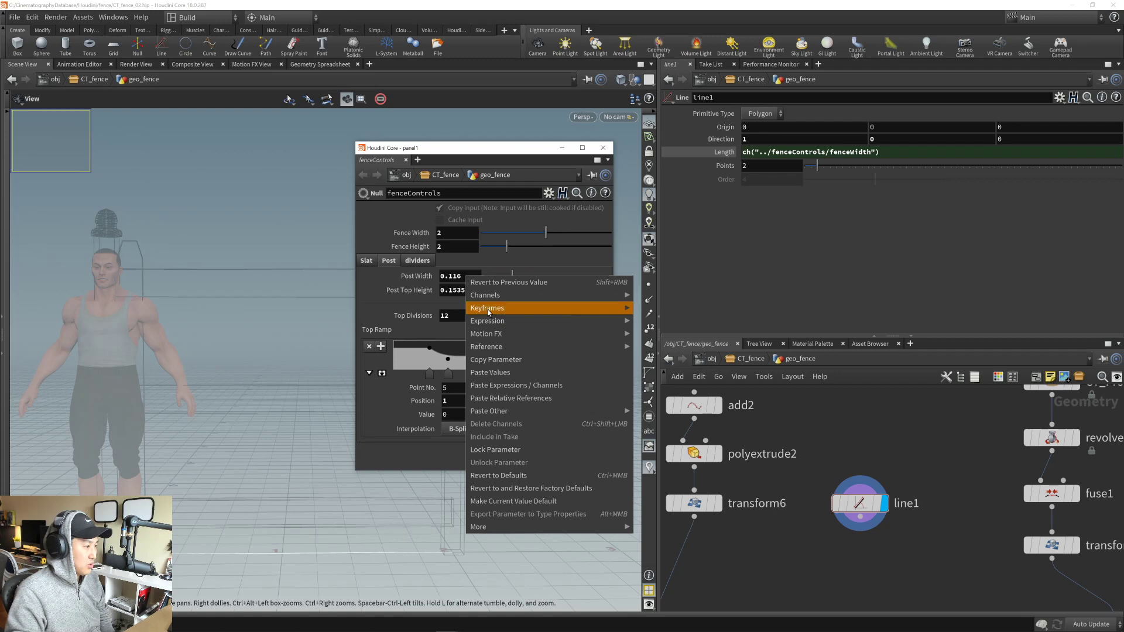
click(517, 359)
click(903, 157)
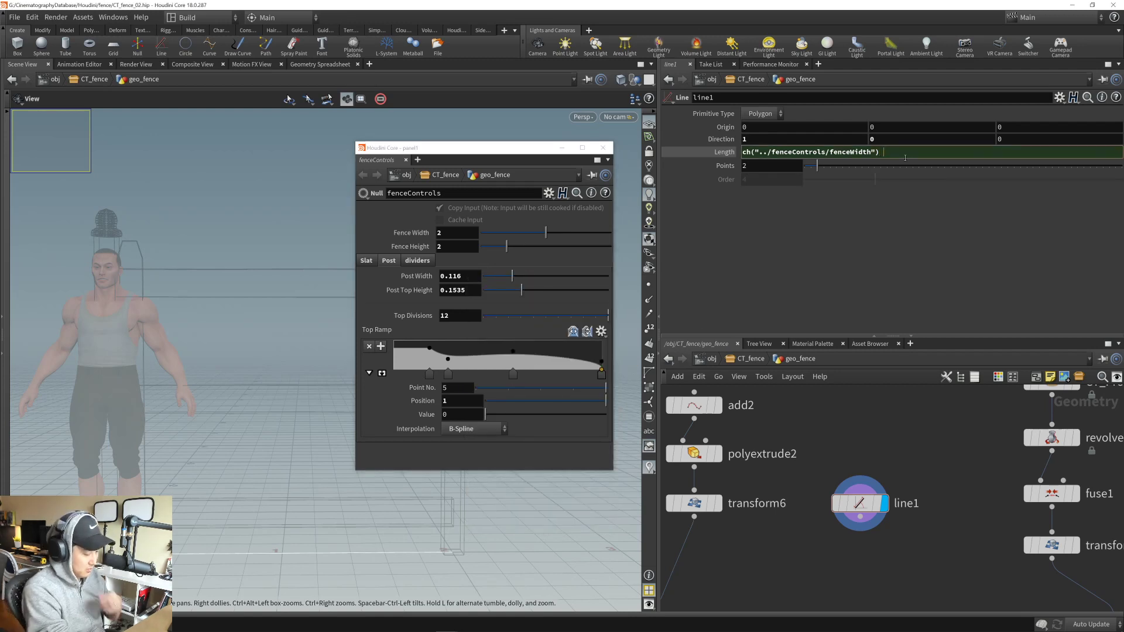
right_click(905, 156)
mouse_move(958, 284)
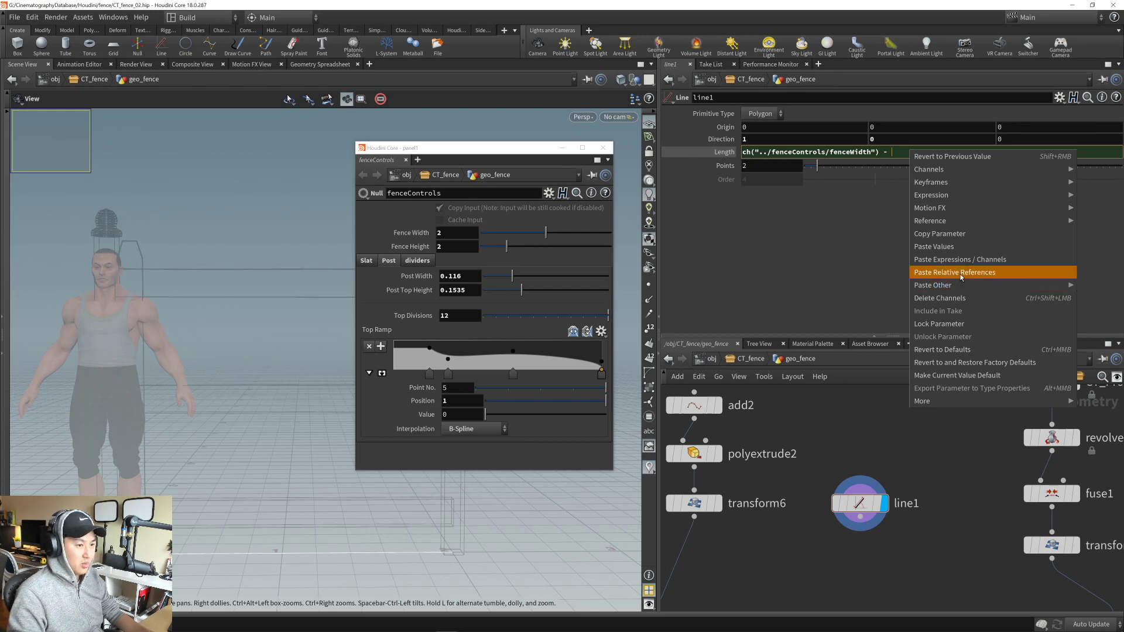
click(959, 273)
key(Return)
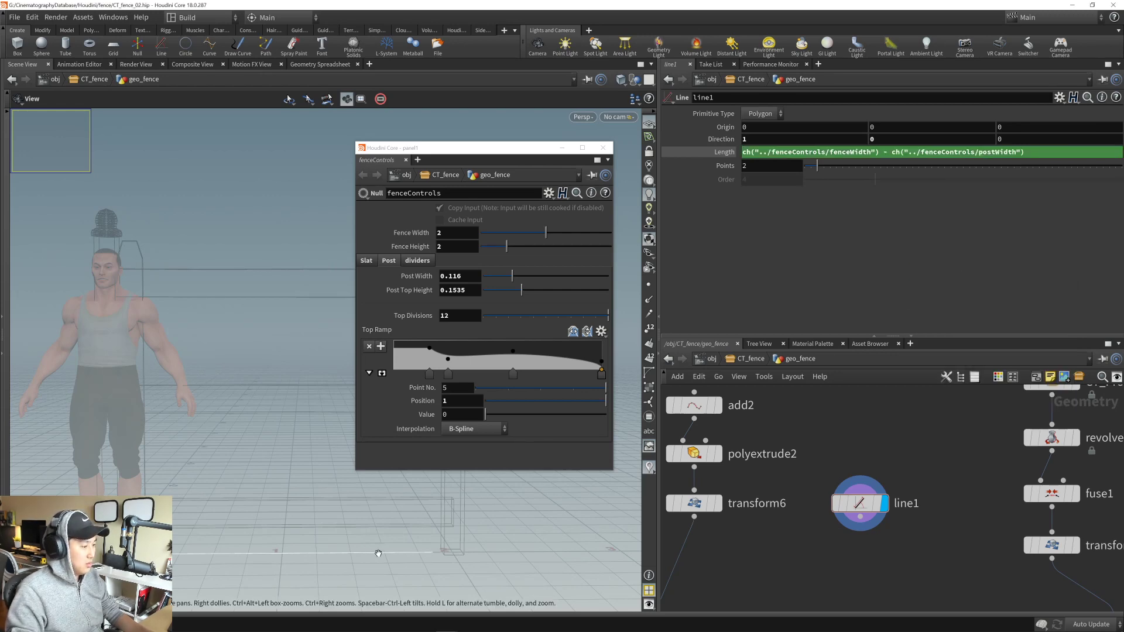
mouse_move(375, 521)
mouse_down()
mouse_move(370, 553)
mouse_move(374, 537)
mouse_move(366, 538)
mouse_up()
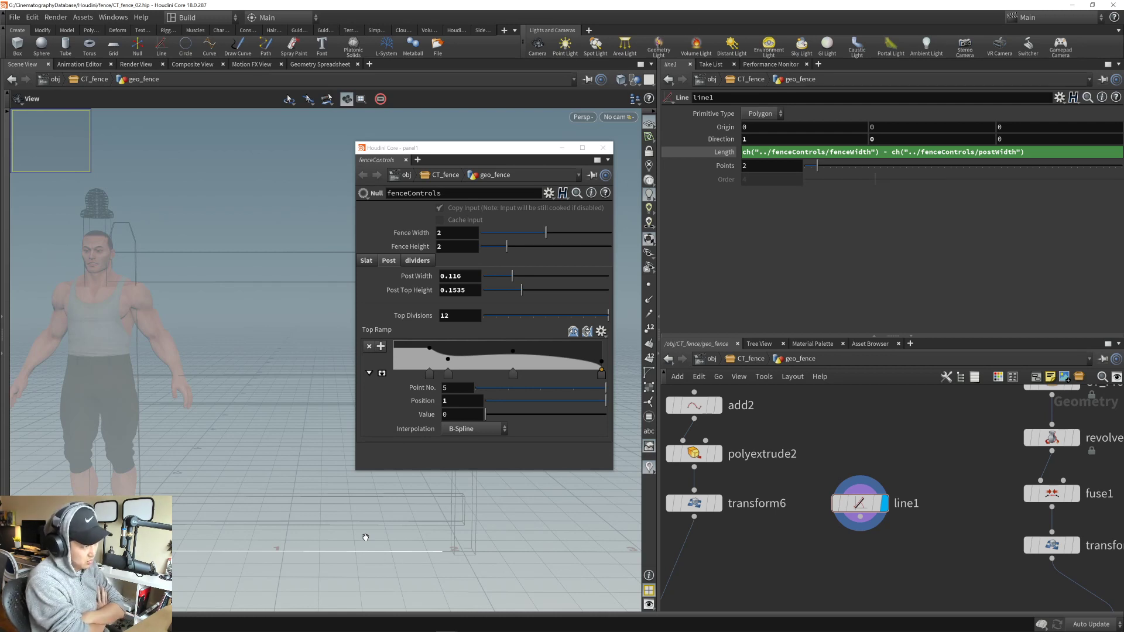
- Turn on the display of points and point numbers in the viewport and inspect the line's end
click(649, 285)
click(649, 329)
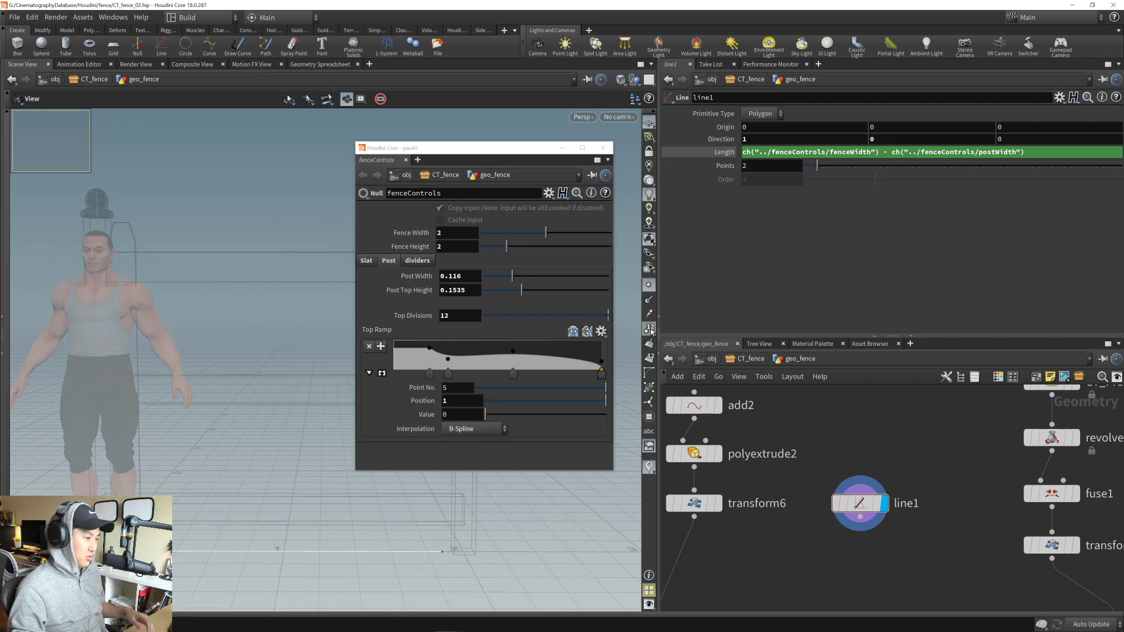
middle_drag(329, 583, 343, 568)
mouse_move(433, 543)
mouse_down()
mouse_move(389, 556)
mouse_move(426, 555)
mouse_up()
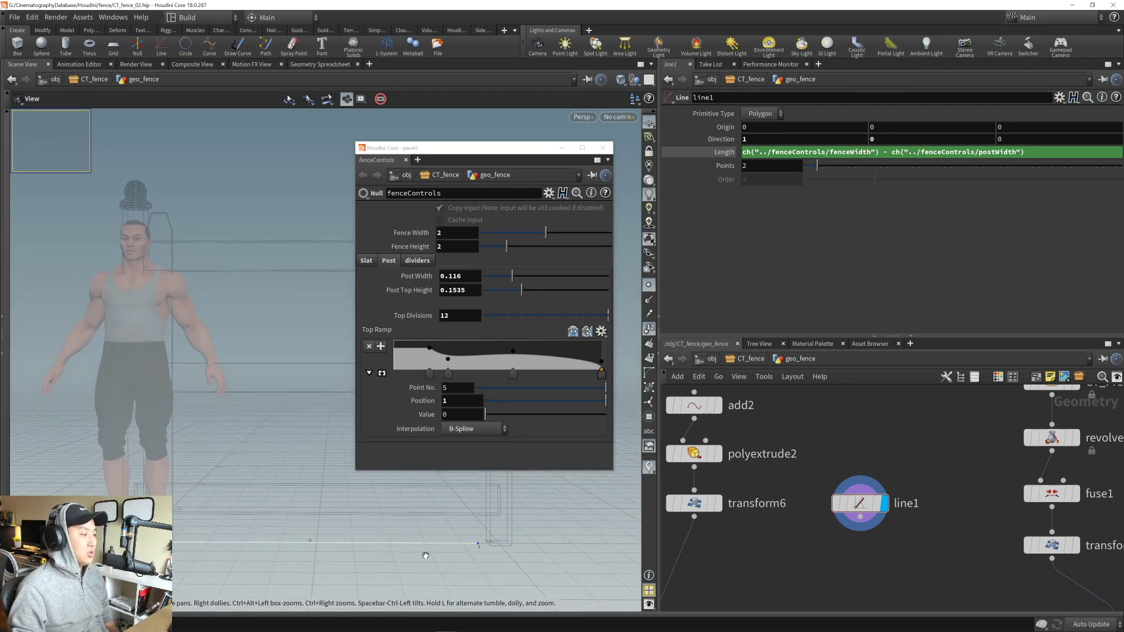
- Add a Transform node below line1, align it under the line and display its output
middle_drag(762, 574, 803, 492)
text(transform)
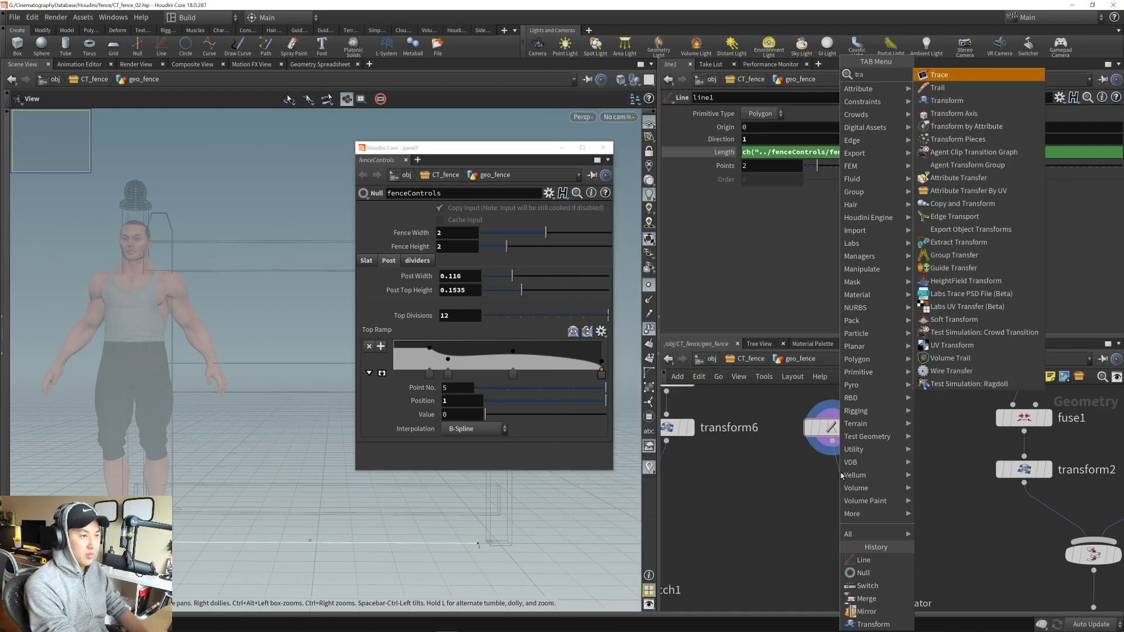
key(Return)
click(826, 491)
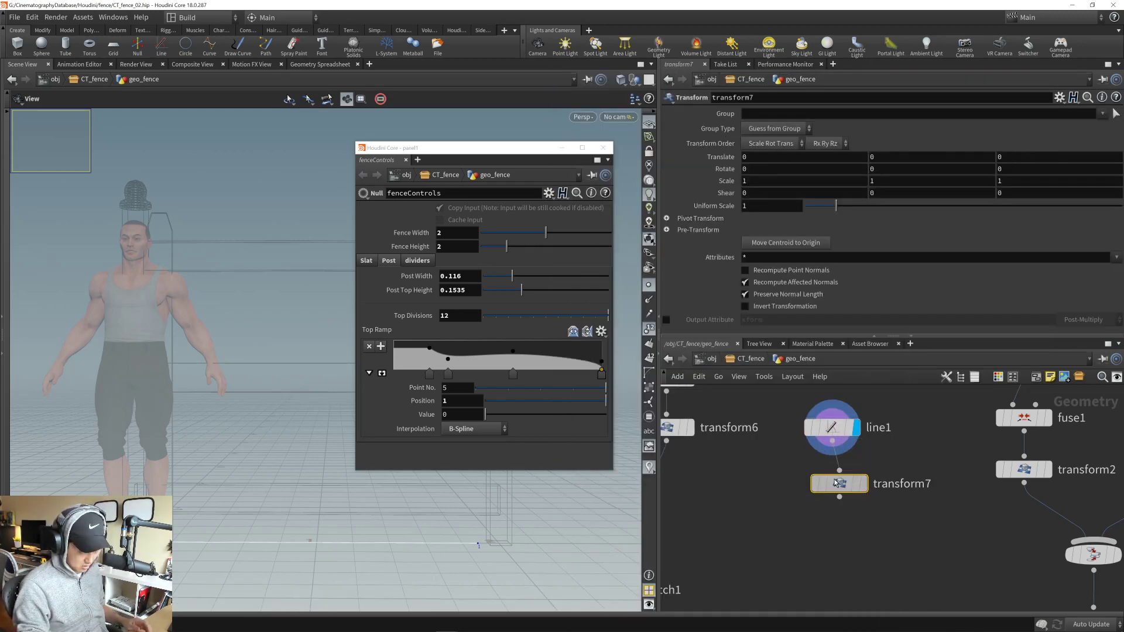
drag(838, 486, 831, 477)
click(857, 476)
drag(218, 537, 222, 546)
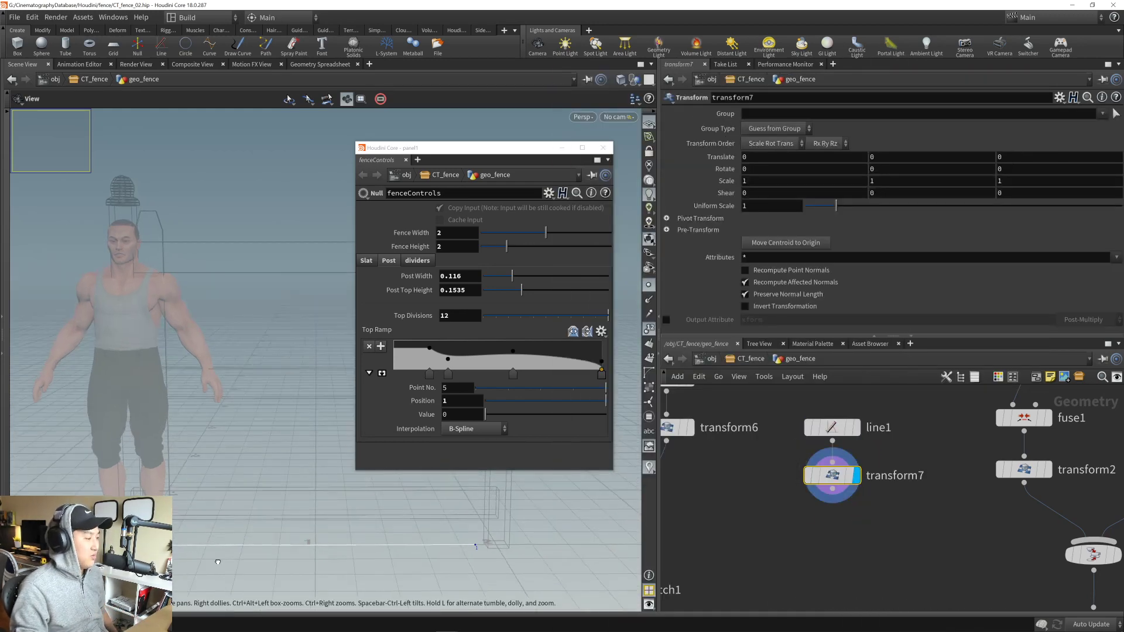
right_drag(222, 545, 208, 535)
drag(208, 535, 243, 565)
- Reuse line1's post width reference to set transform7's X translate to ch("../fenceControls/postWidth") * .5, centring the line between the posts
click(832, 427)
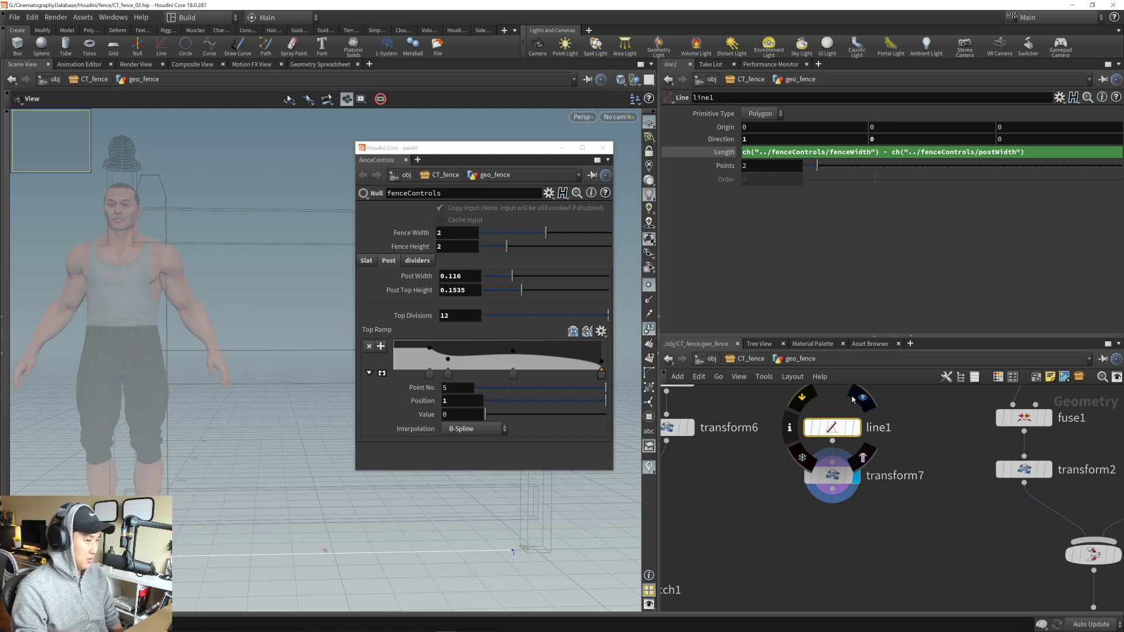
click(890, 152)
click(891, 153)
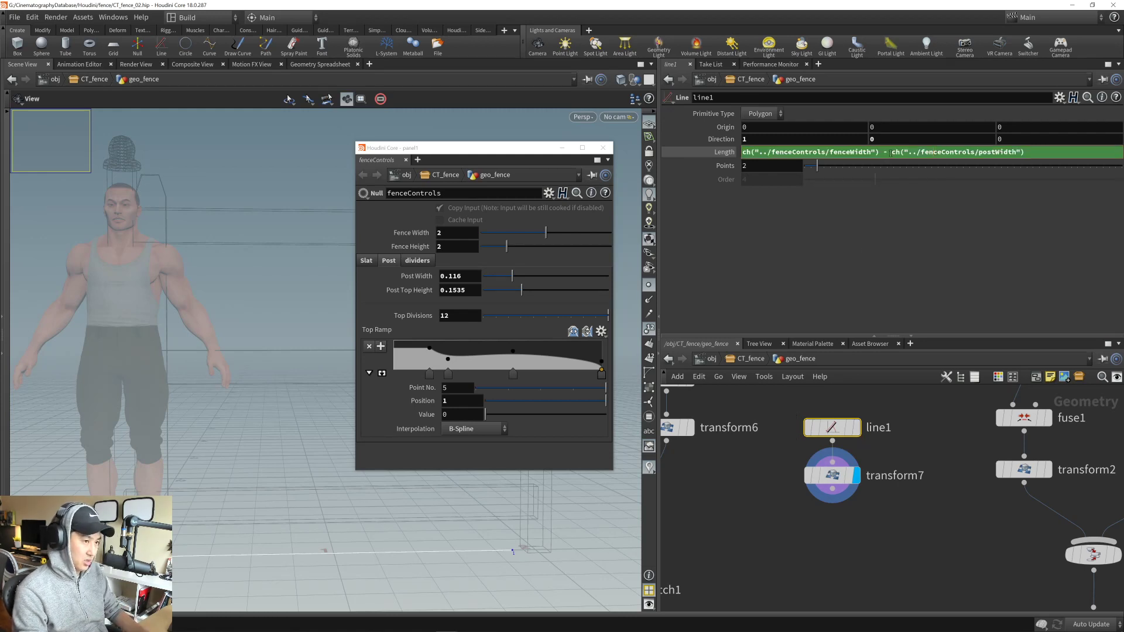
drag(892, 153, 1052, 156)
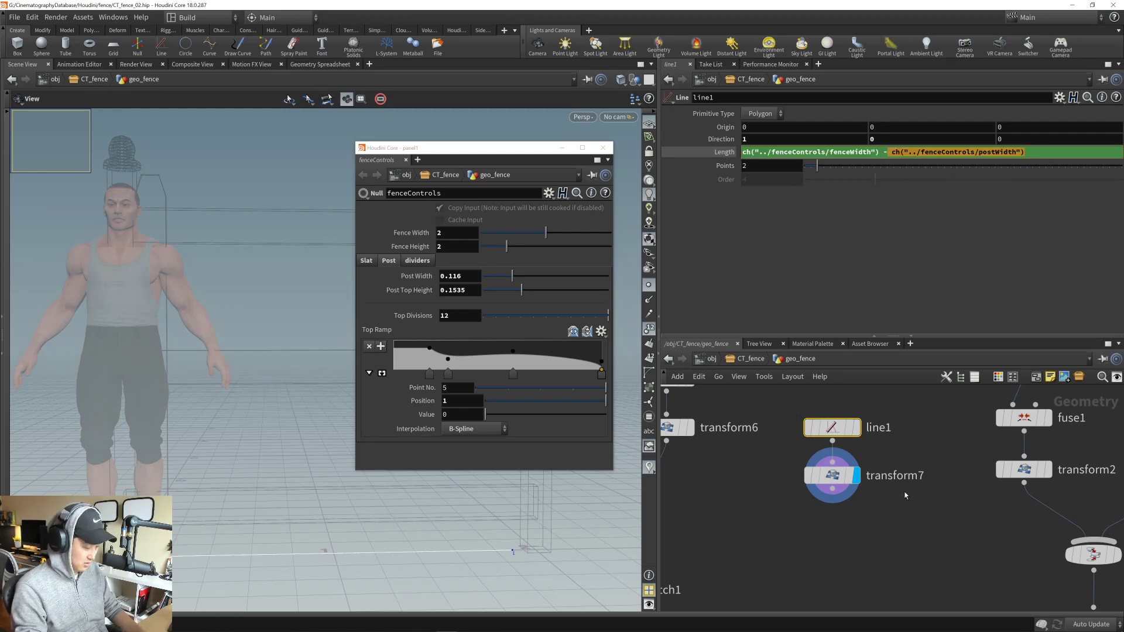
click(835, 476)
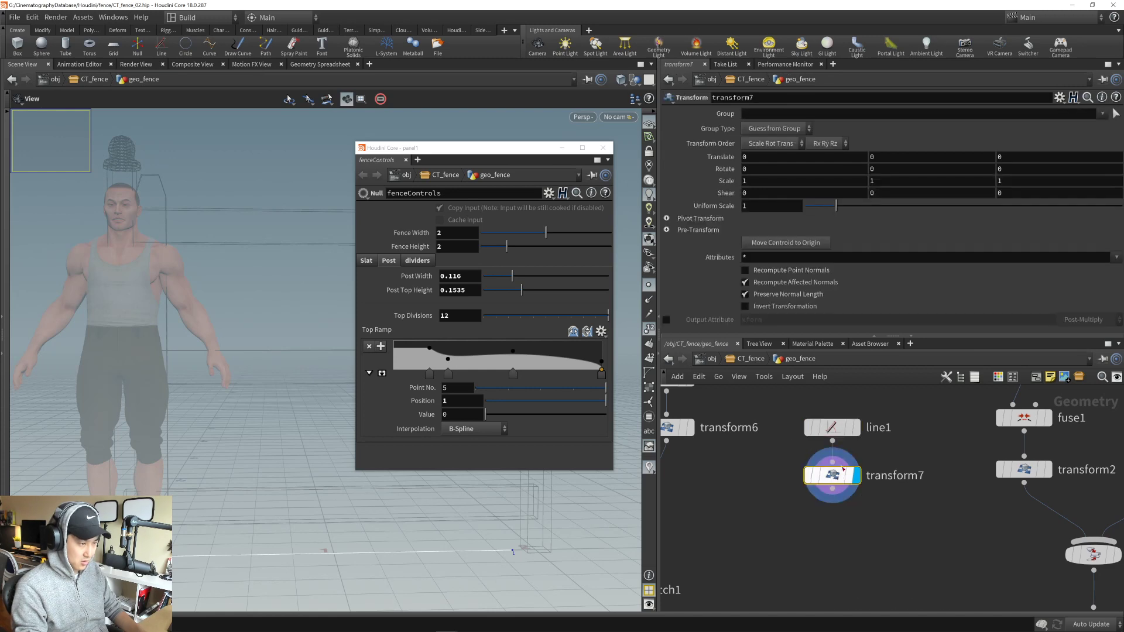
right_click(791, 157)
click(832, 276)
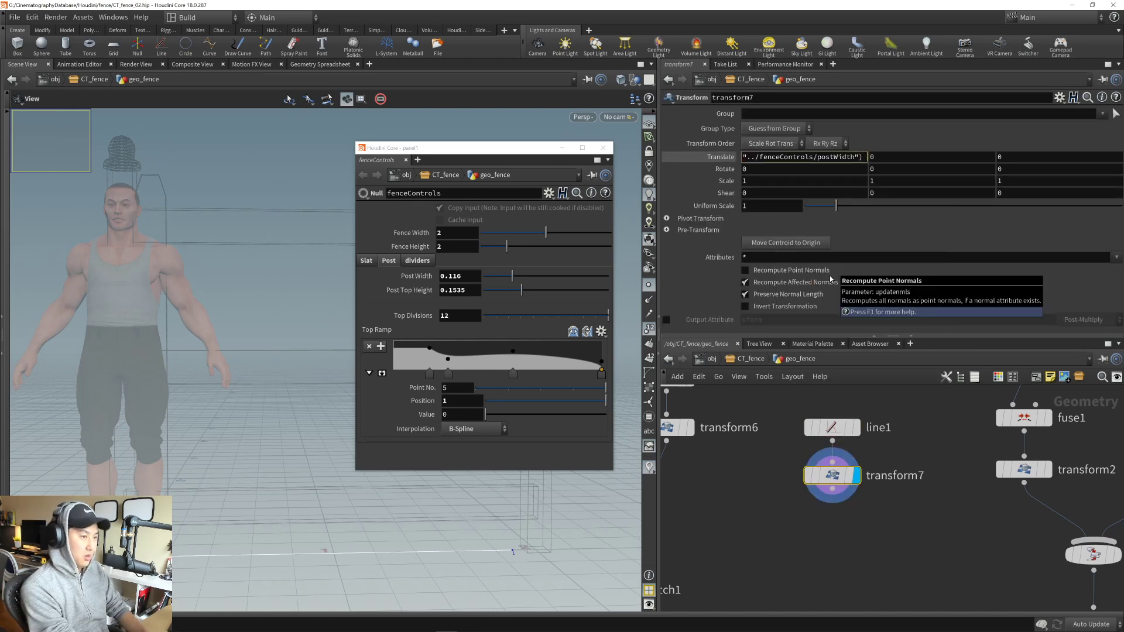
text(* .5)
key(Return)
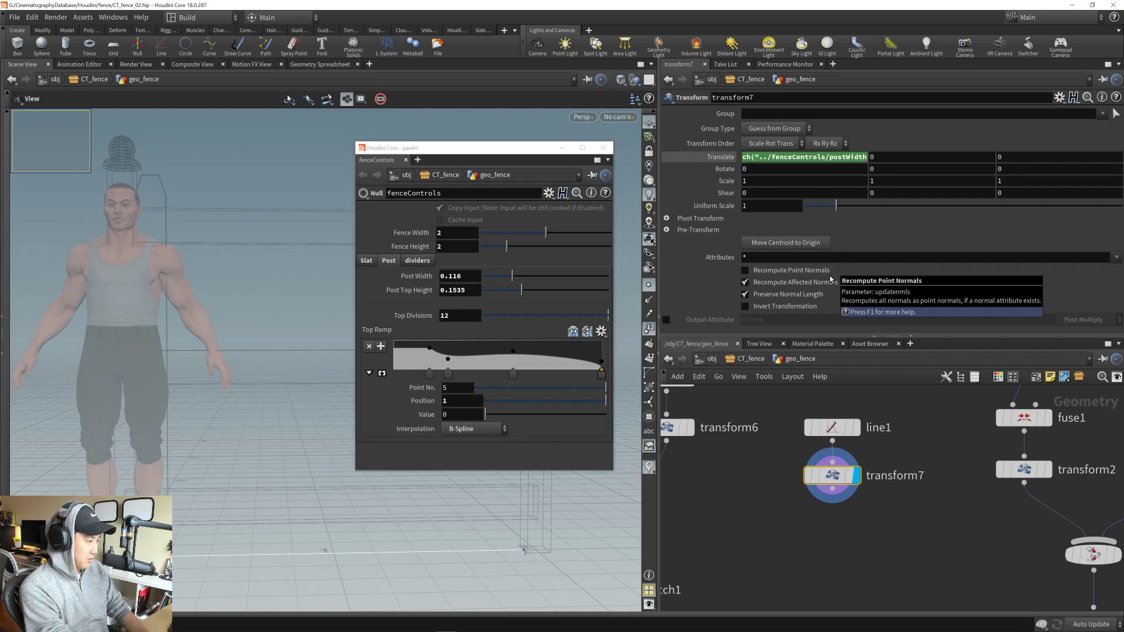
scroll(396, 556, up, 3)
drag(397, 537, 207, 543)
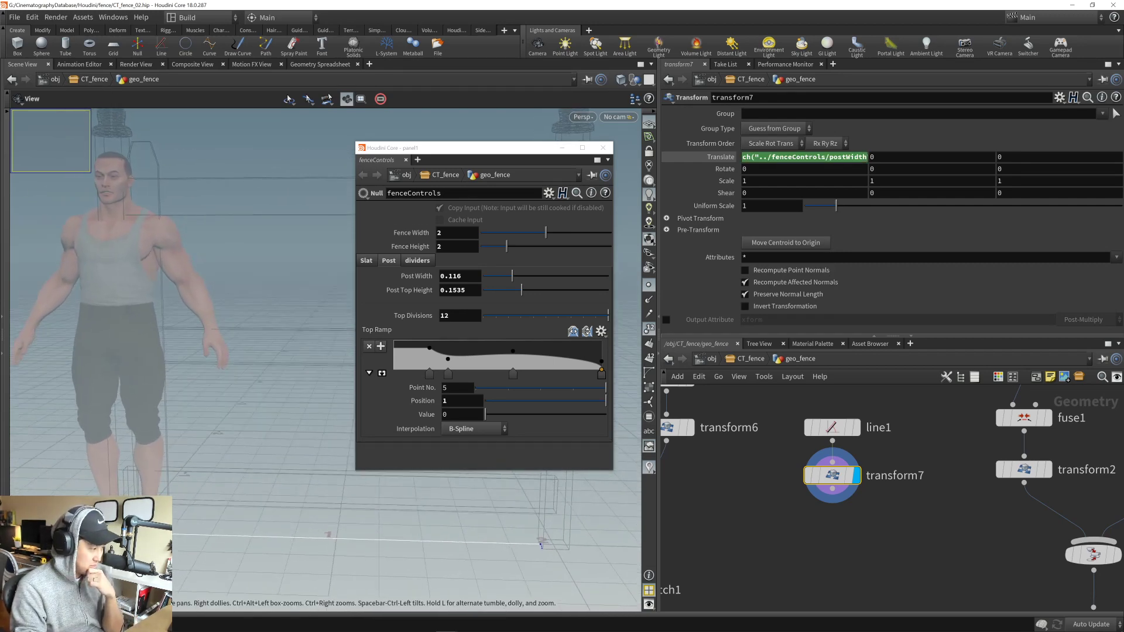
drag(482, 548, 489, 533)
right_drag(411, 539, 441, 545)
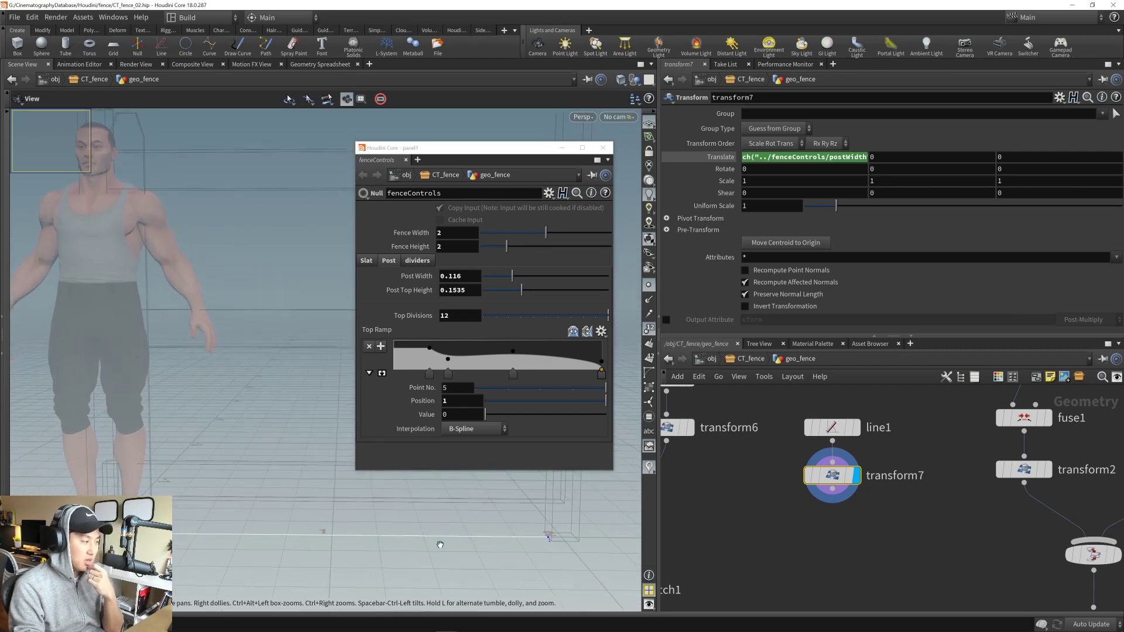
drag(440, 544, 453, 543)
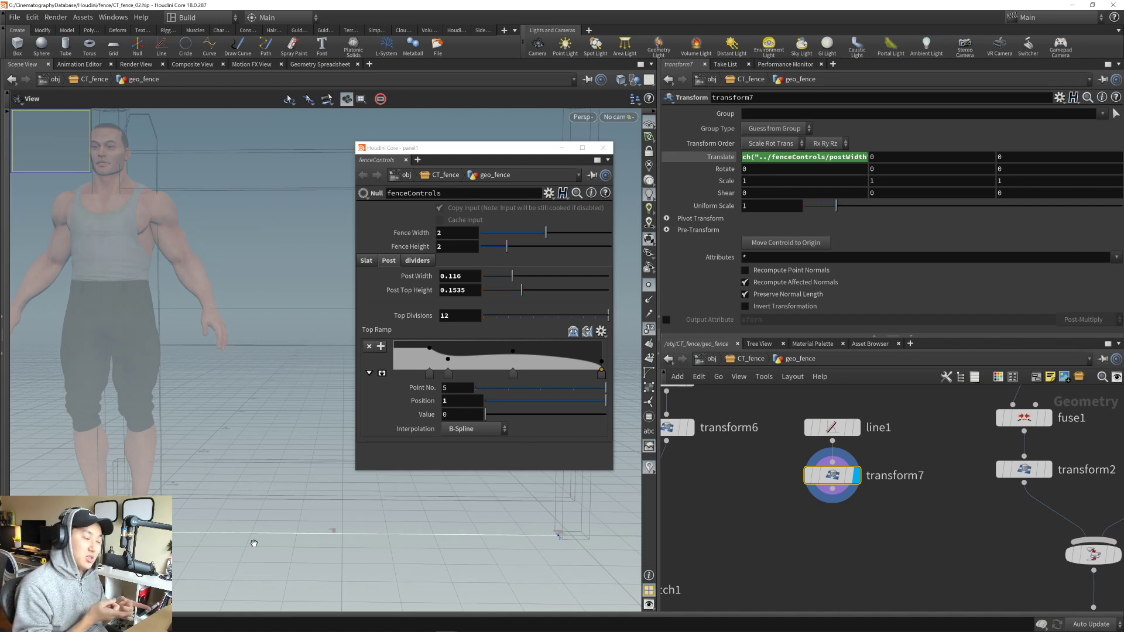
- Link line1's Points to the Slat Amount parameter of fenceControls with a relative reference
middle_drag(760, 496, 755, 503)
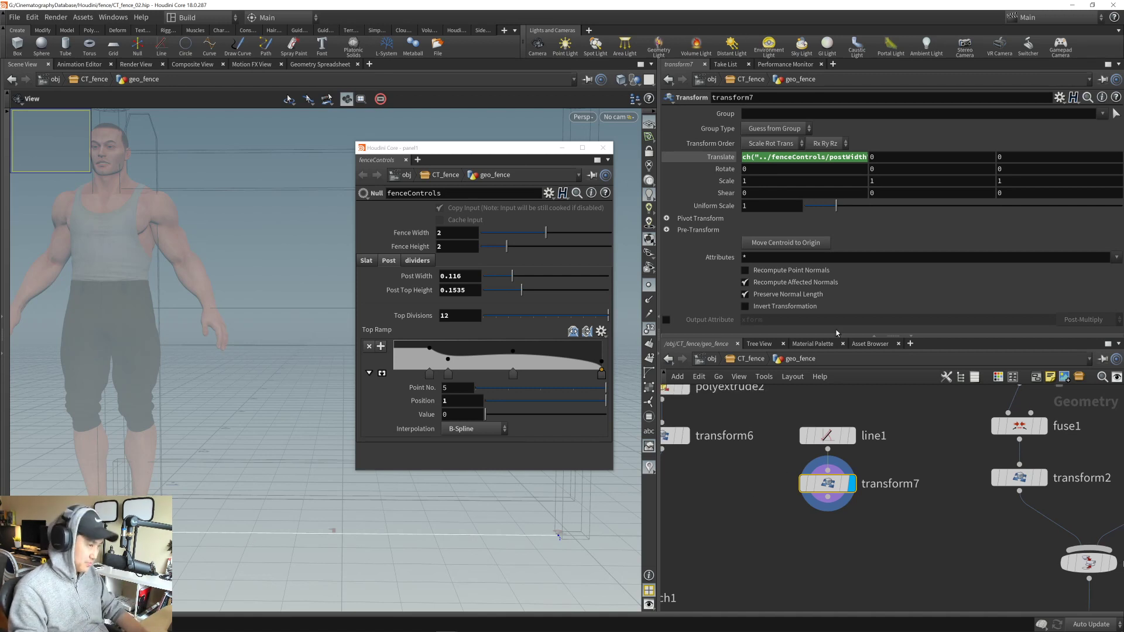
click(827, 436)
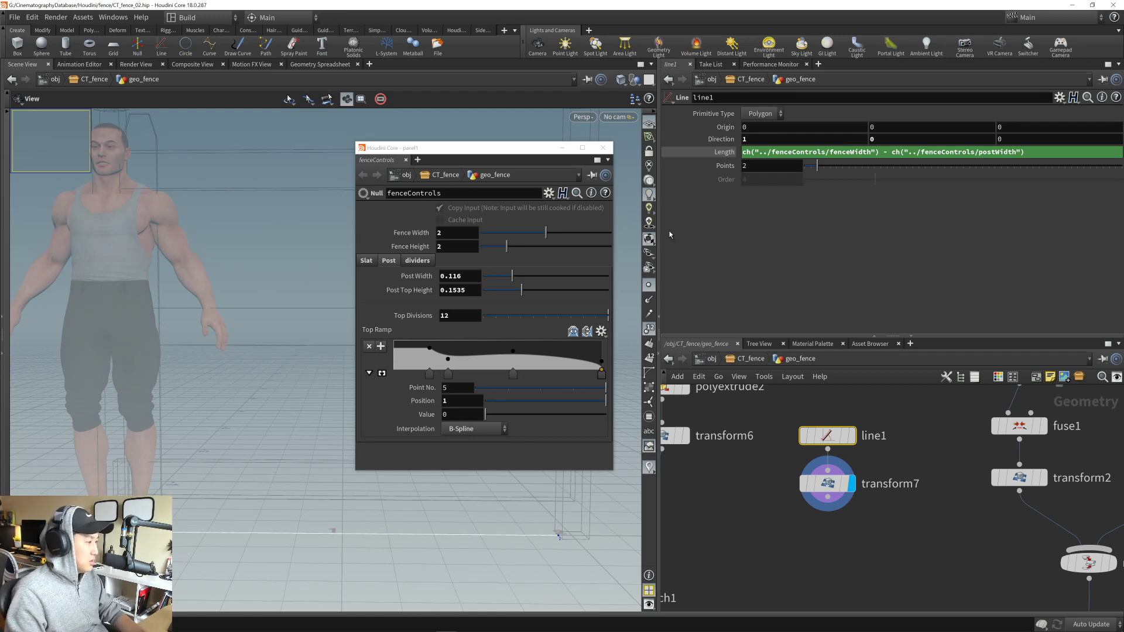
click(425, 262)
click(401, 264)
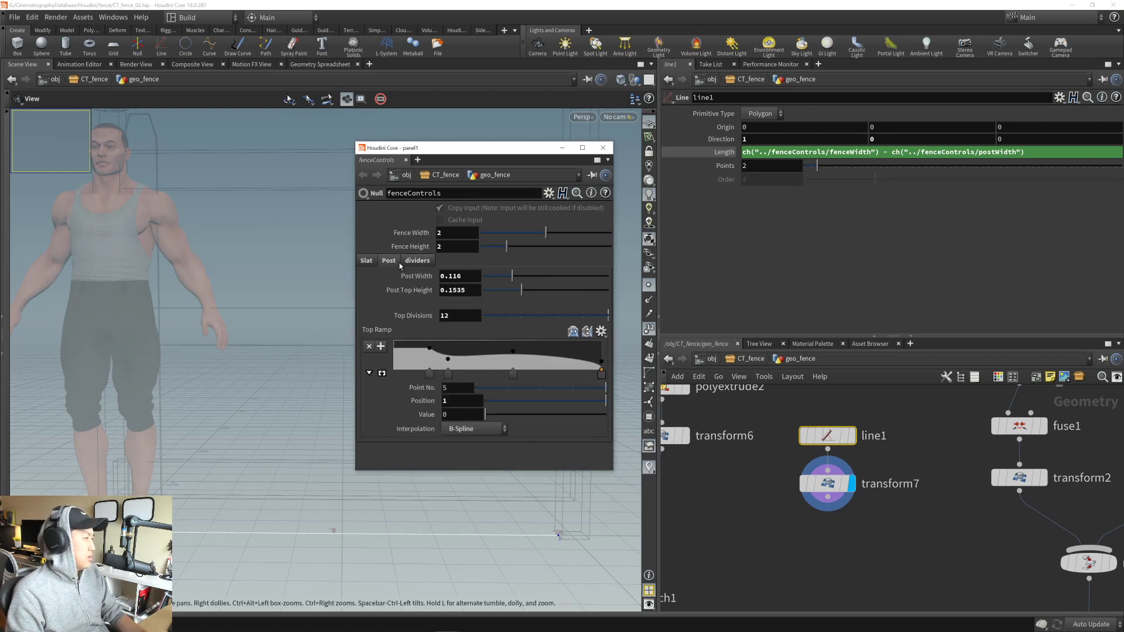
click(366, 261)
right_click(450, 288)
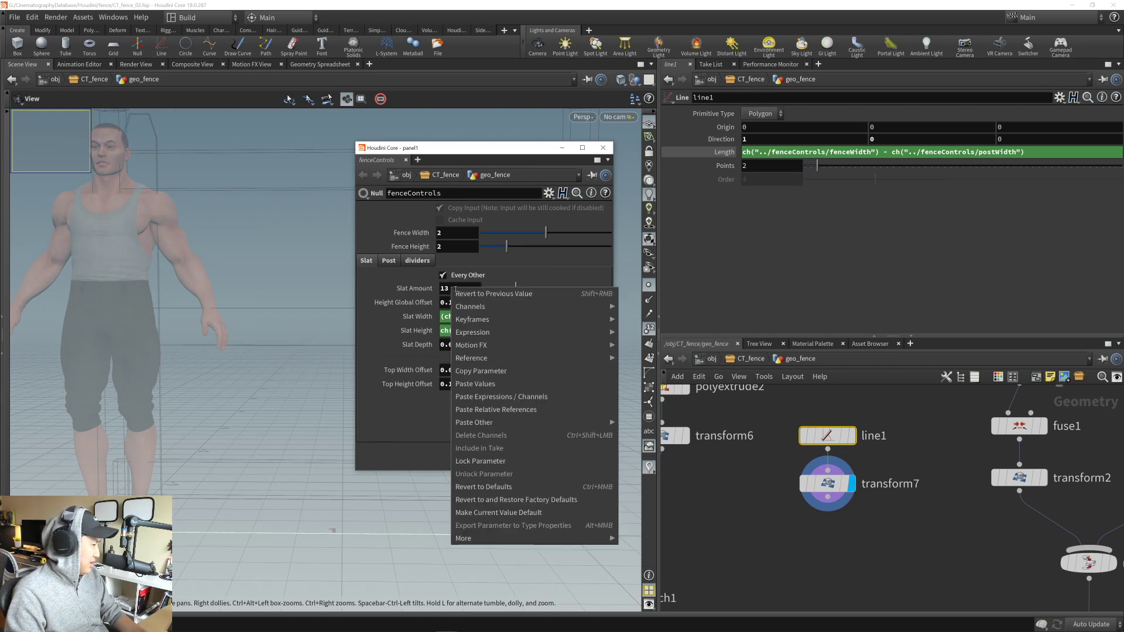
click(468, 372)
right_click(761, 166)
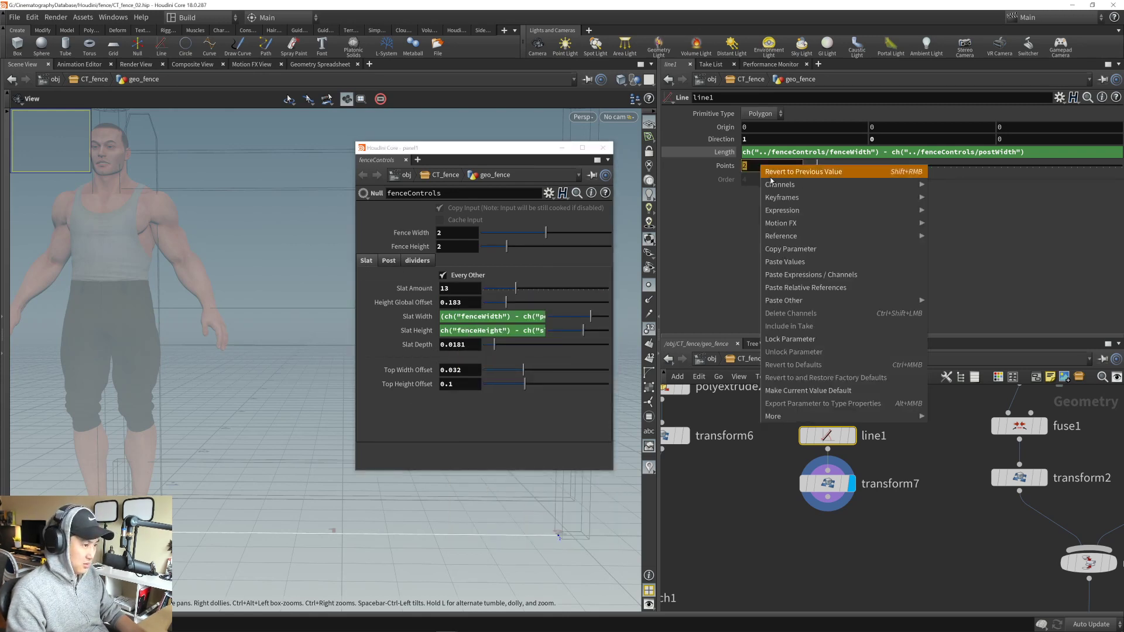
click(797, 284)
key(Return)
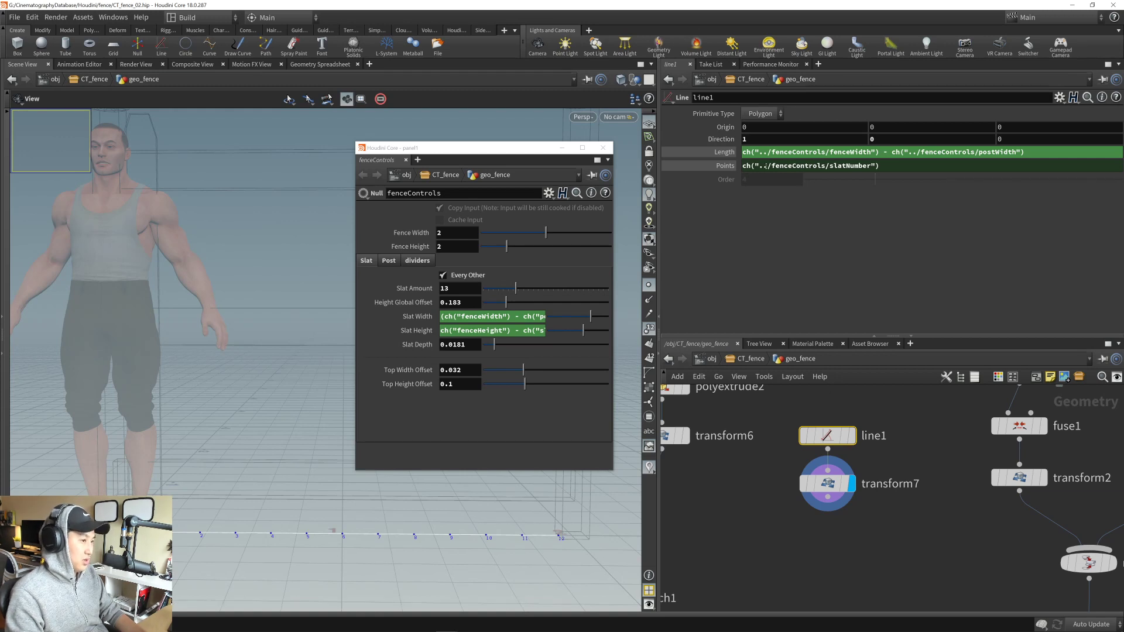
- Add one to line1's Points expression so it reads ch("../fenceControls/slatNumber") + 1
click(894, 168)
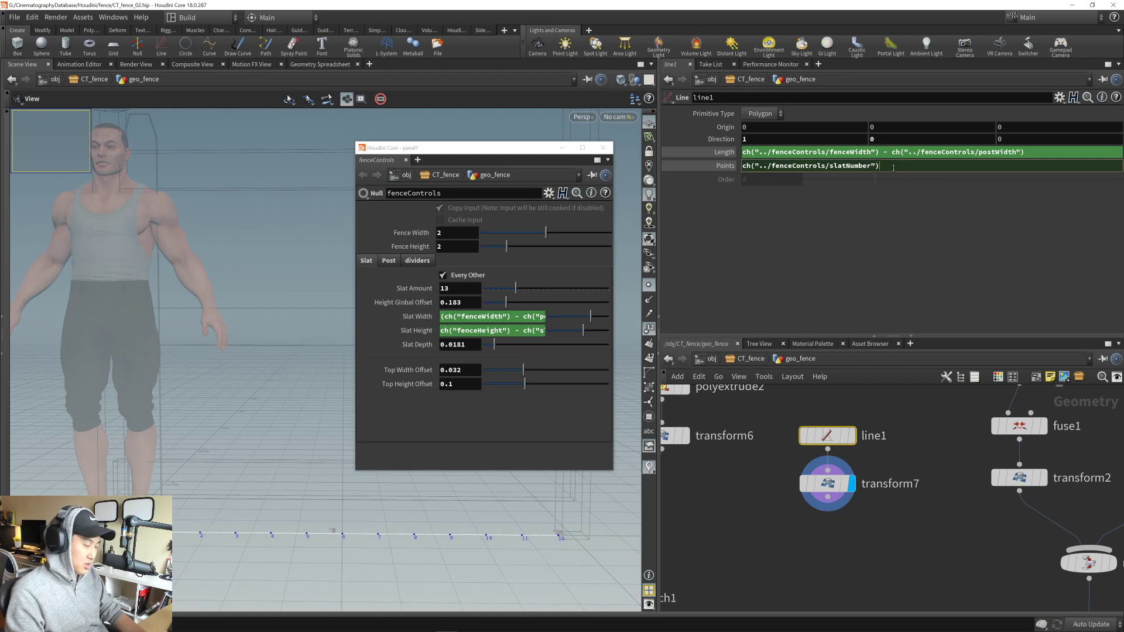
text(+ 1)
key(Return)
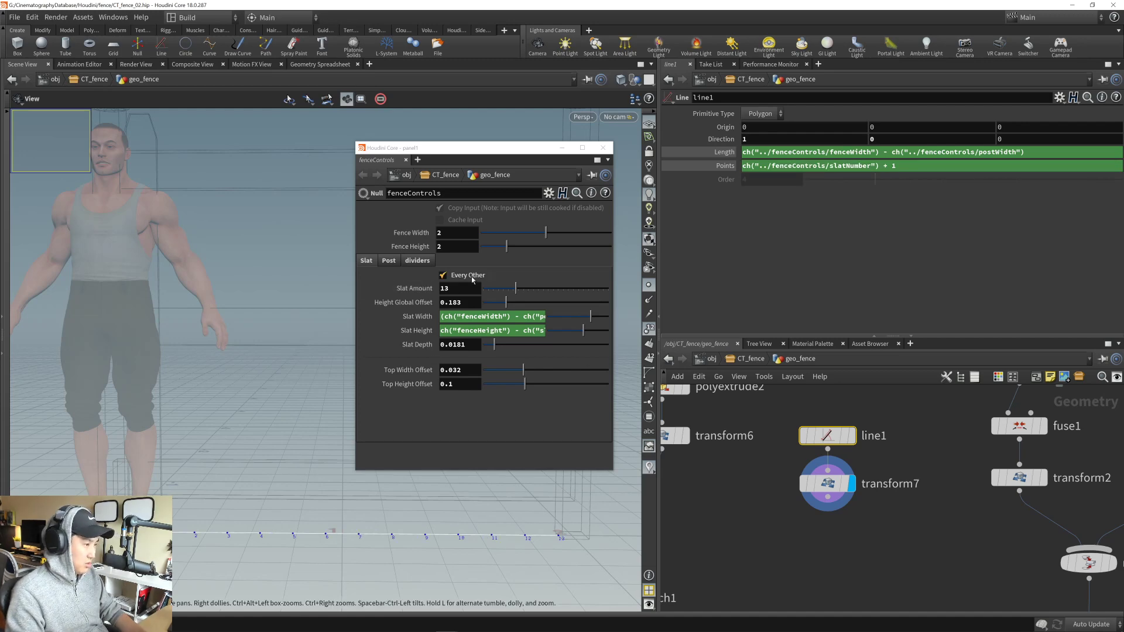
- Edit the parameter interface of fenceControls and set the Slat Amount range minimum to 1
click(549, 194)
click(552, 227)
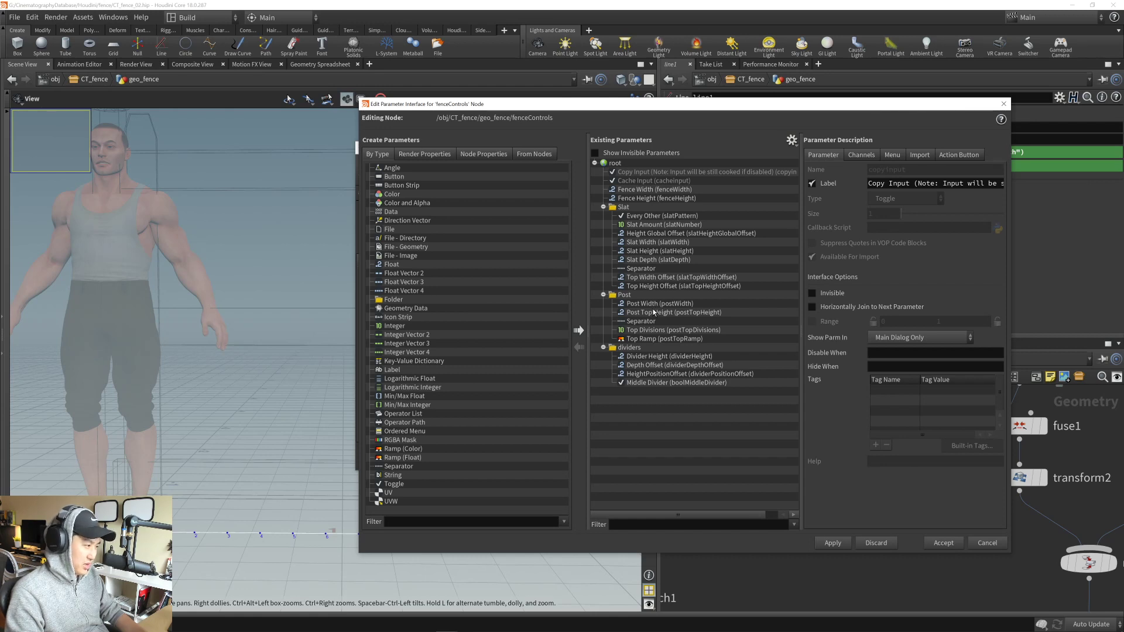
click(651, 224)
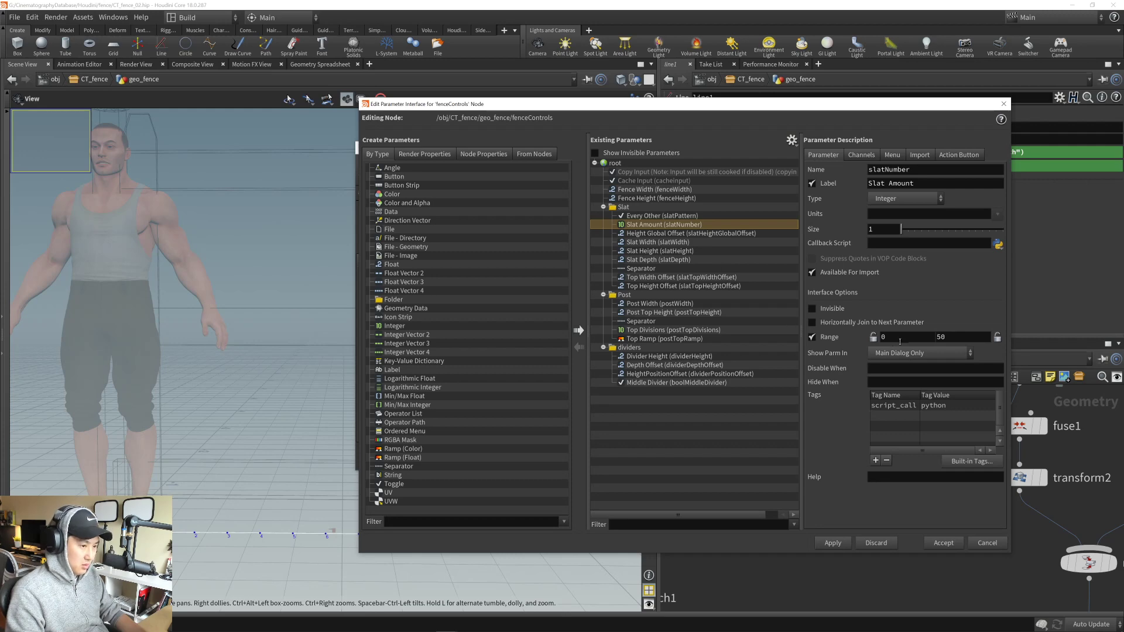
click(900, 339)
text(1)
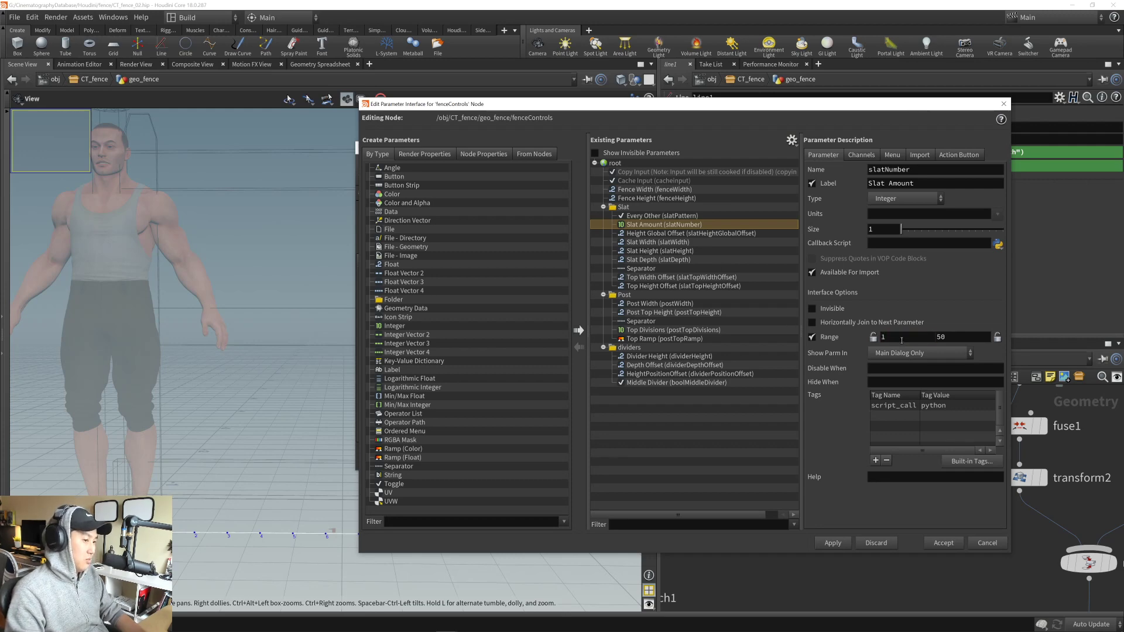
click(832, 543)
click(943, 542)
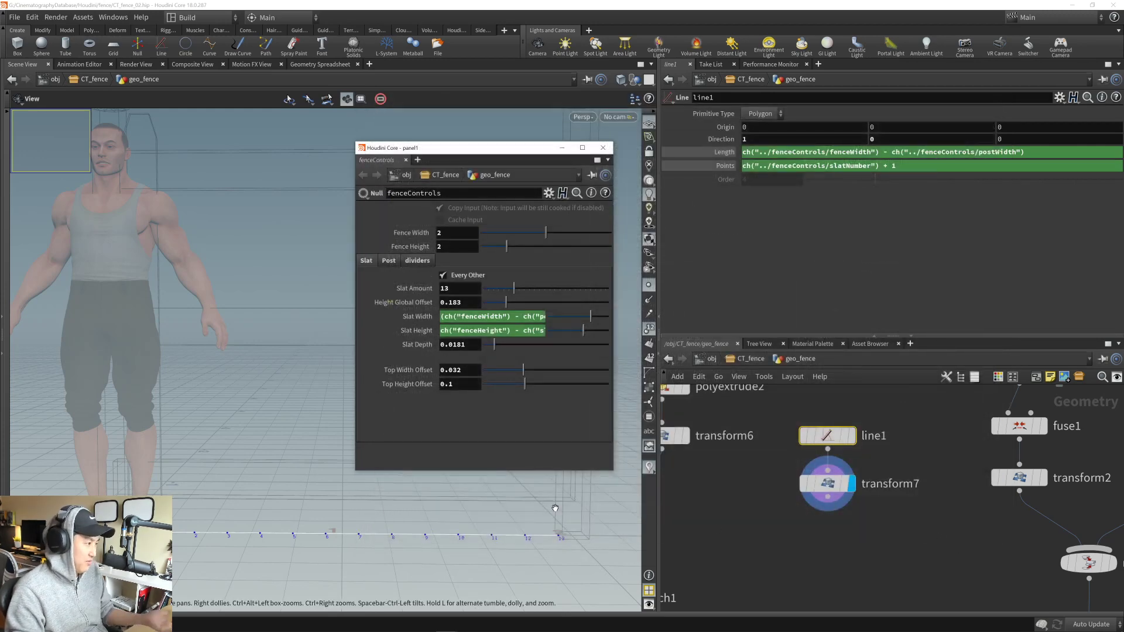
- Add a Group by Range node below transform7, align it under the chain and display its output
drag(284, 469, 251, 477)
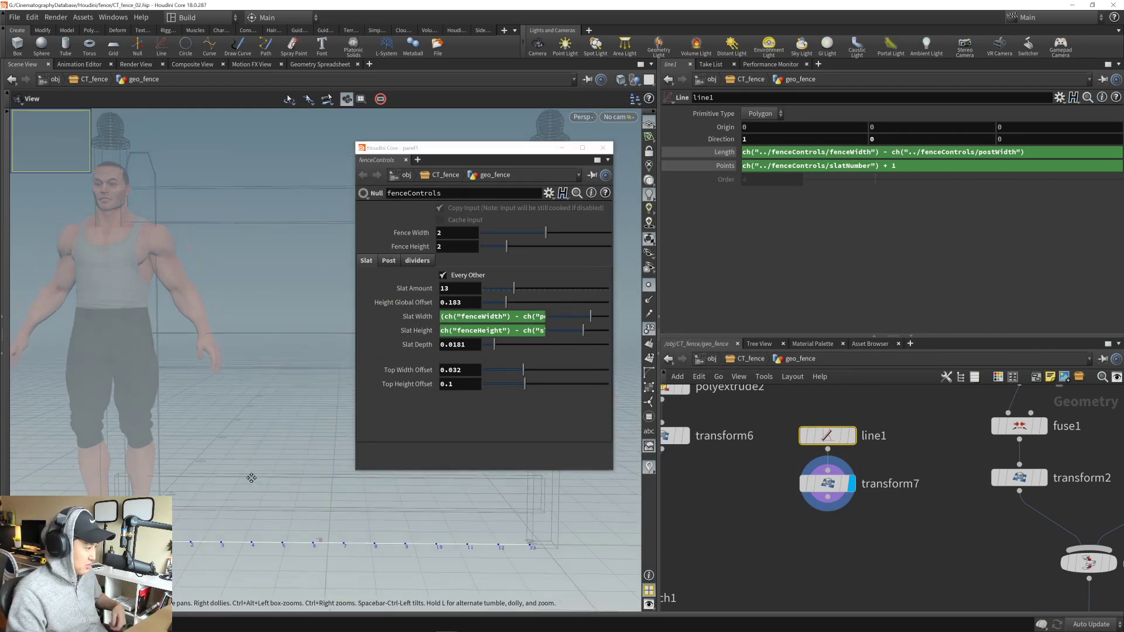
middle_drag(251, 476, 247, 516)
drag(247, 515, 269, 509)
middle_drag(352, 574, 355, 540)
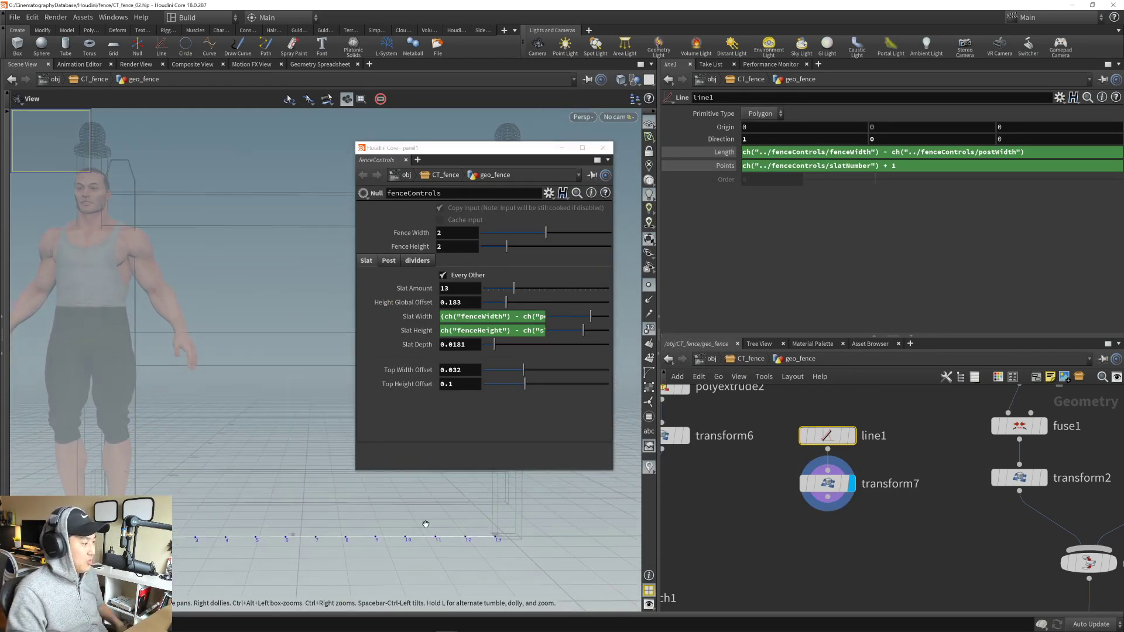
middle_drag(762, 573, 767, 535)
click(822, 508)
middle_drag(824, 508, 832, 523)
click(841, 478)
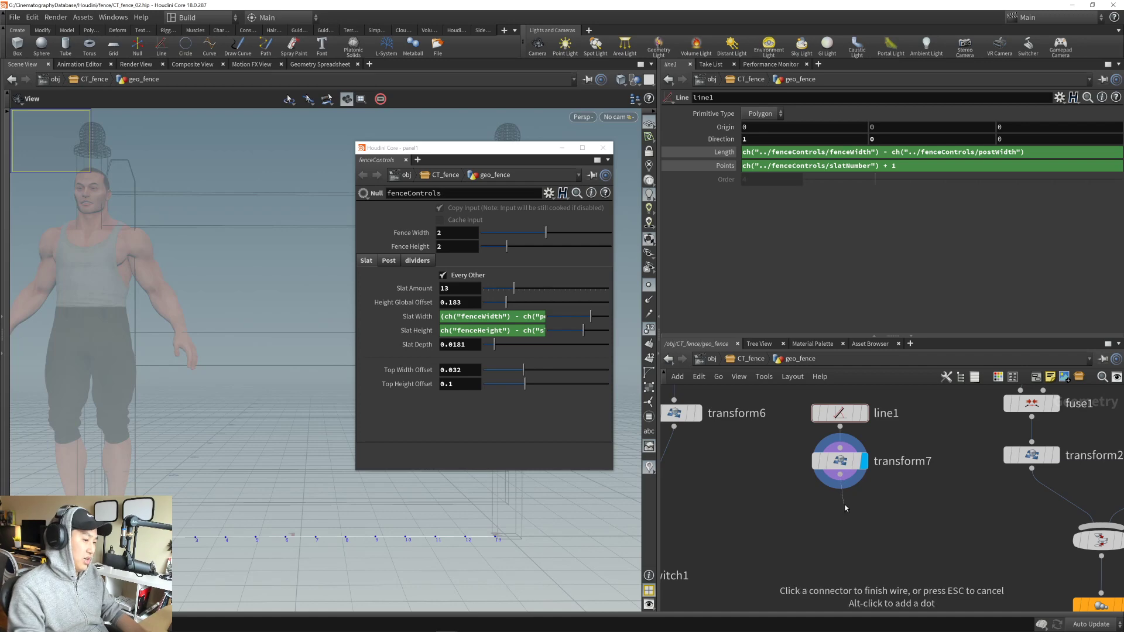
key(Tab)
text(group)
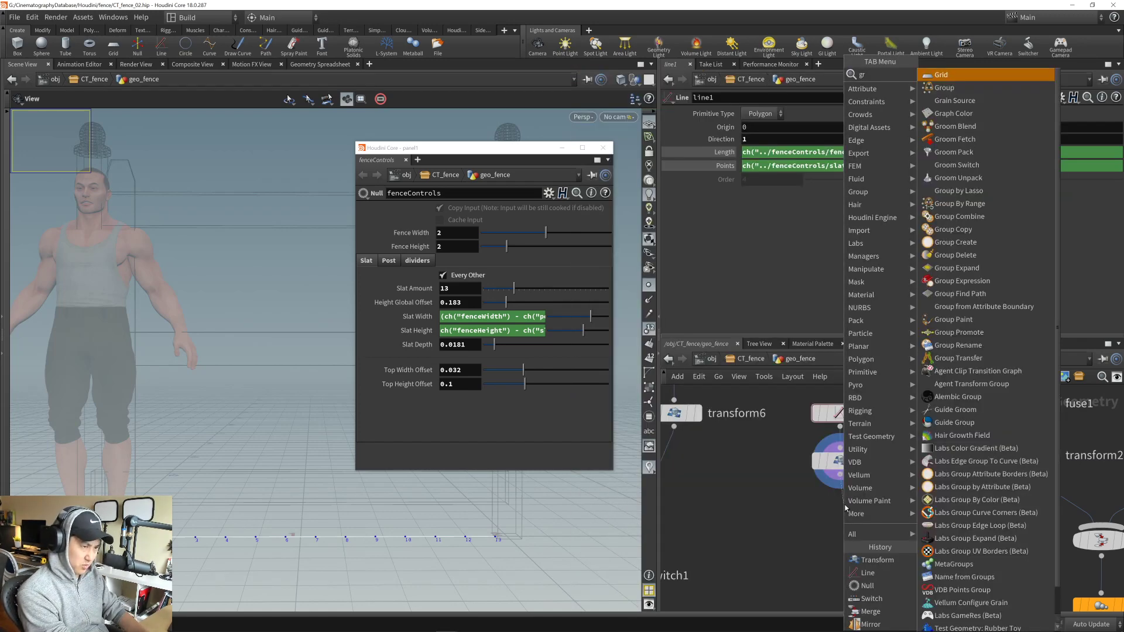
key(Down)
key(Down)
key(Return)
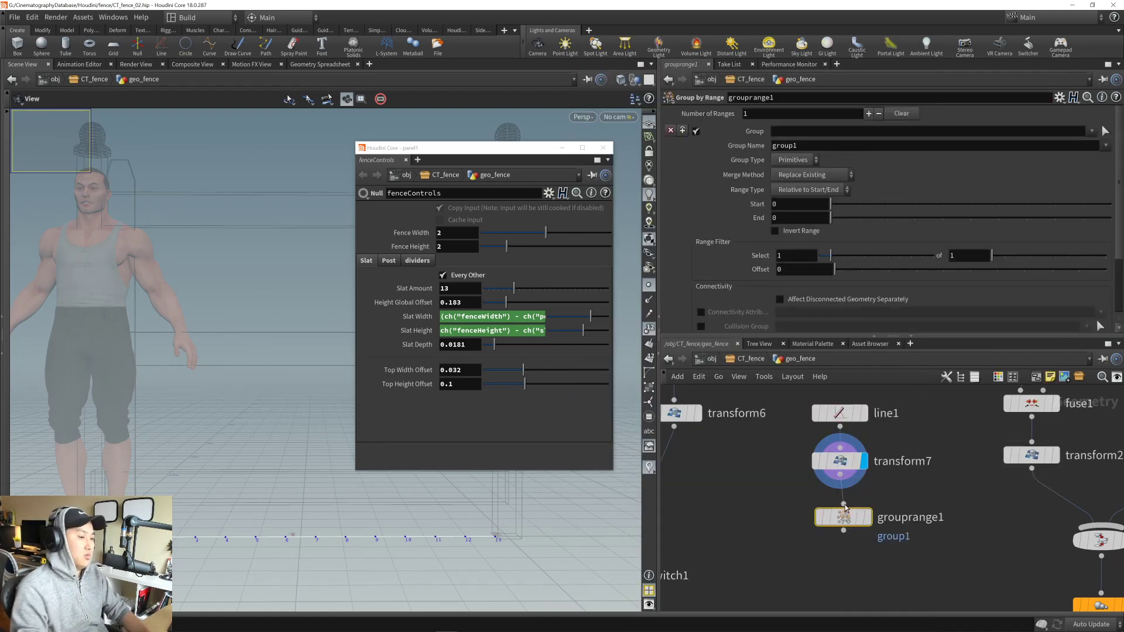
click(846, 509)
drag(855, 516, 862, 515)
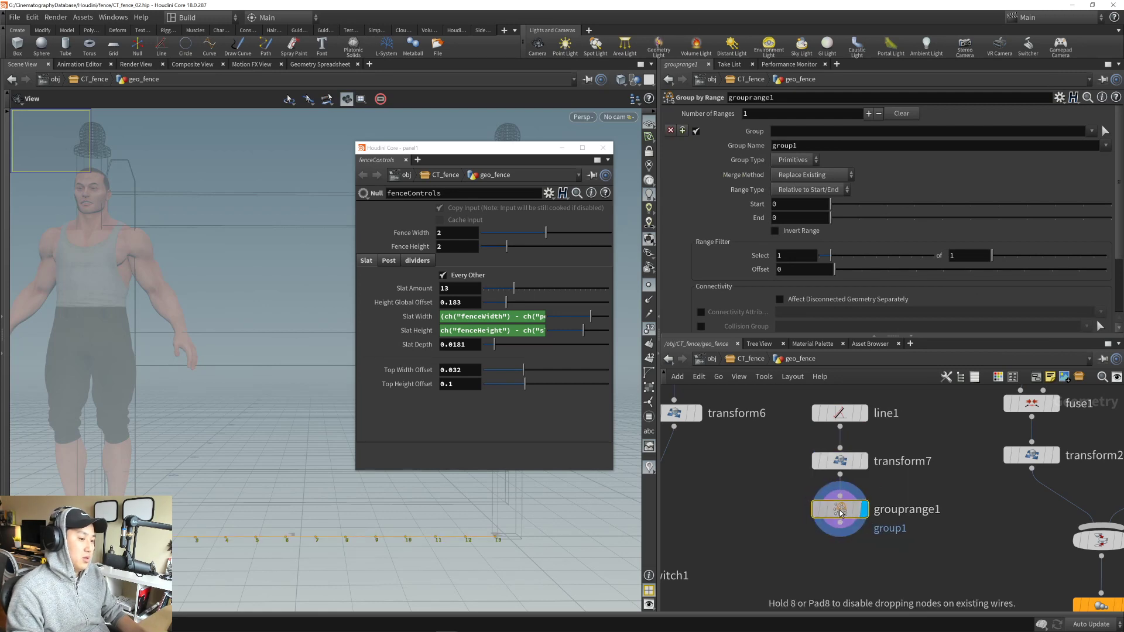
- Name the range group slateEveryOtherPoints
double_click(820, 150)
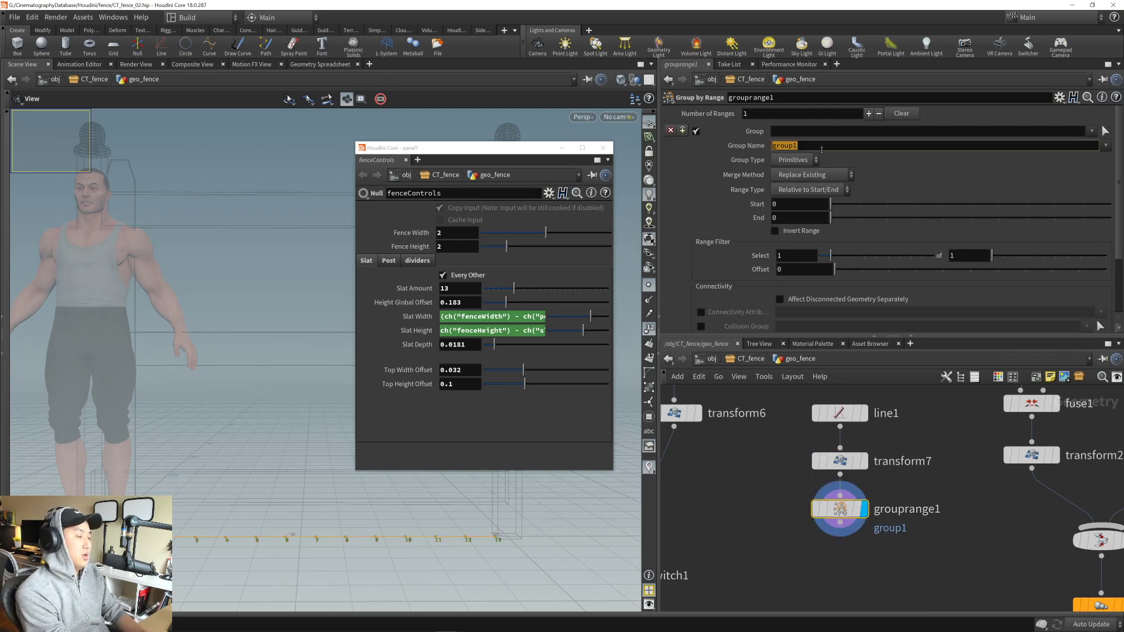
text(s)
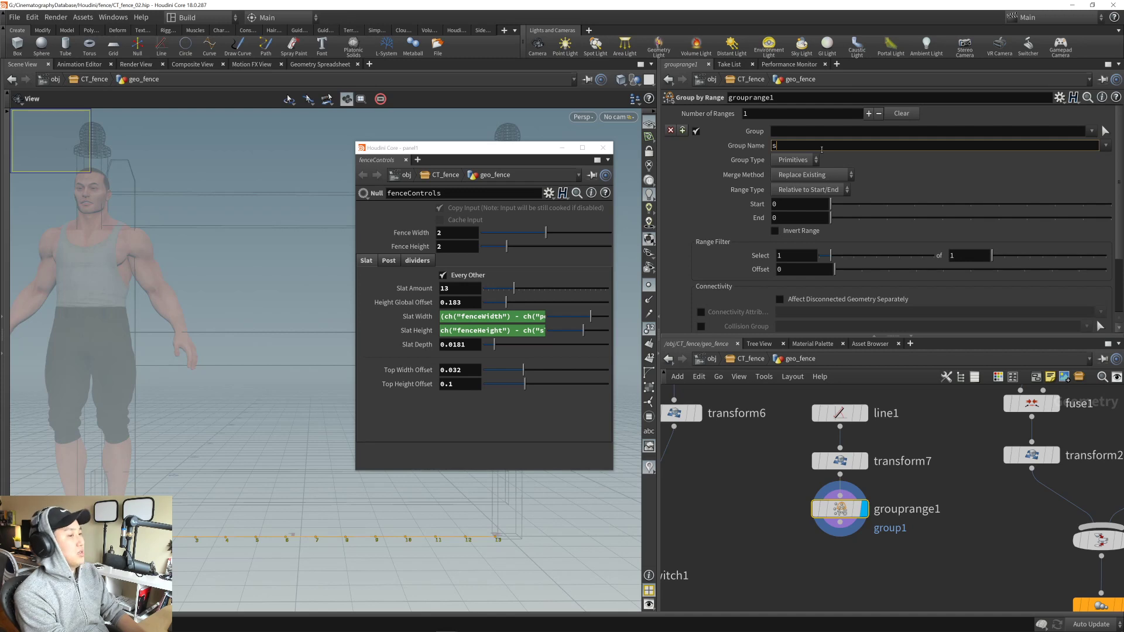
text(late0)
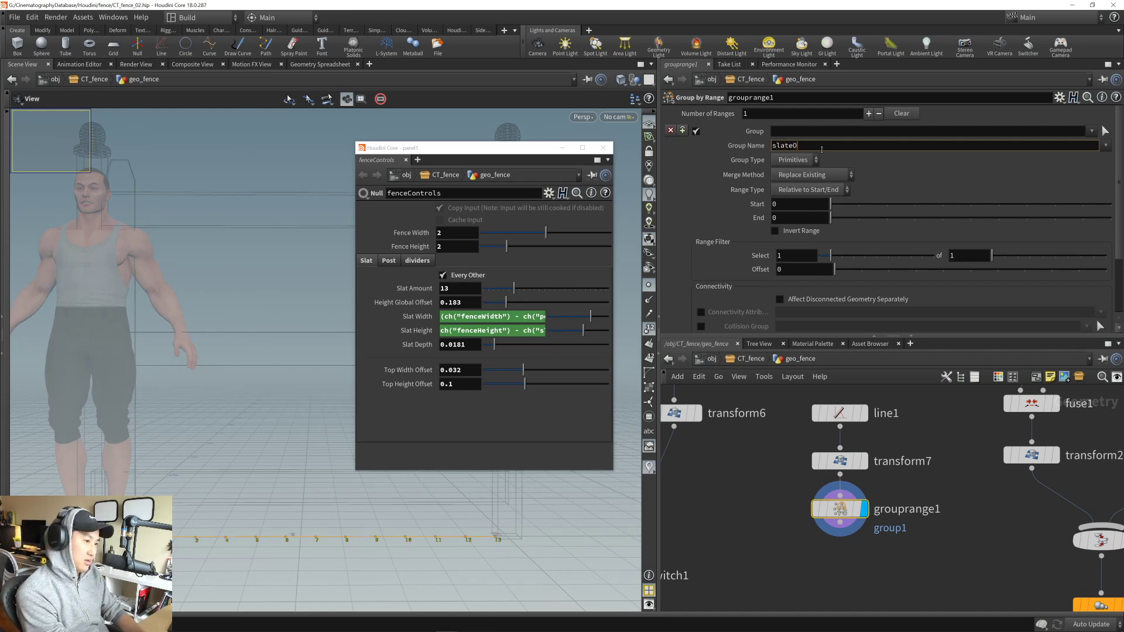
text(veryOthe)
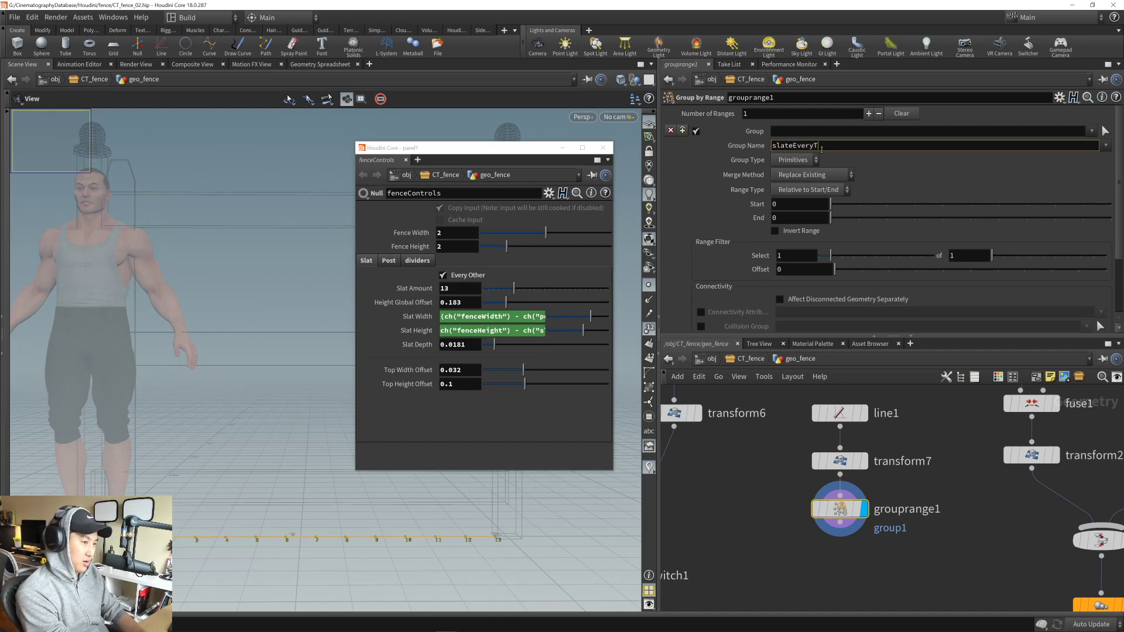
text(rPoints)
key(Return)
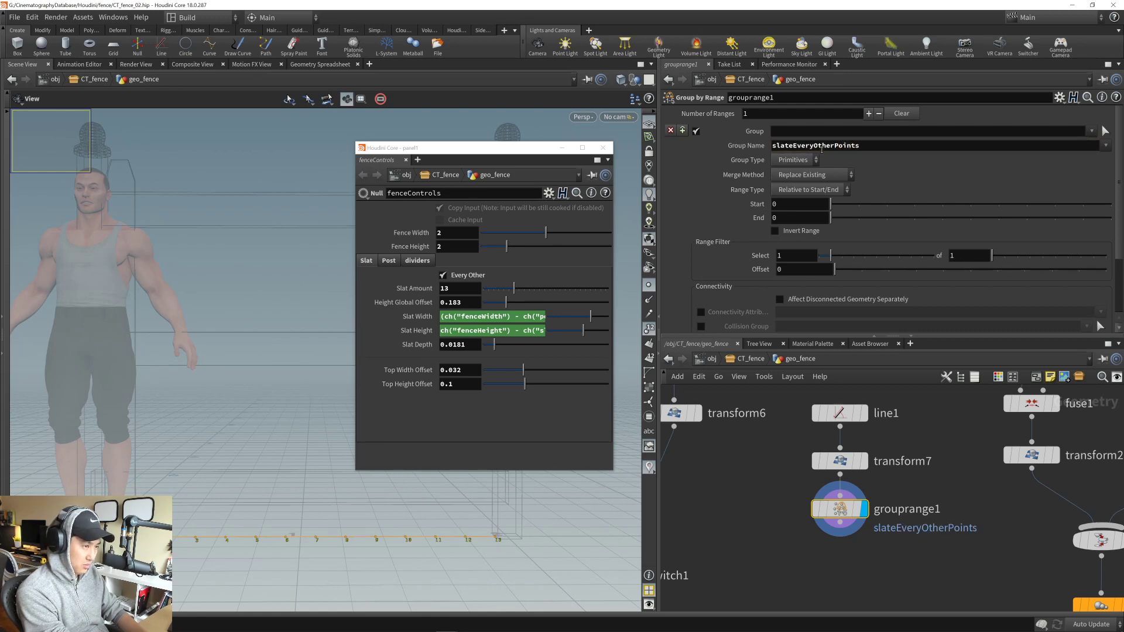
- Set the range group's type to Points and both its Start and End to 1, leaving out the line's end points
click(813, 159)
click(808, 174)
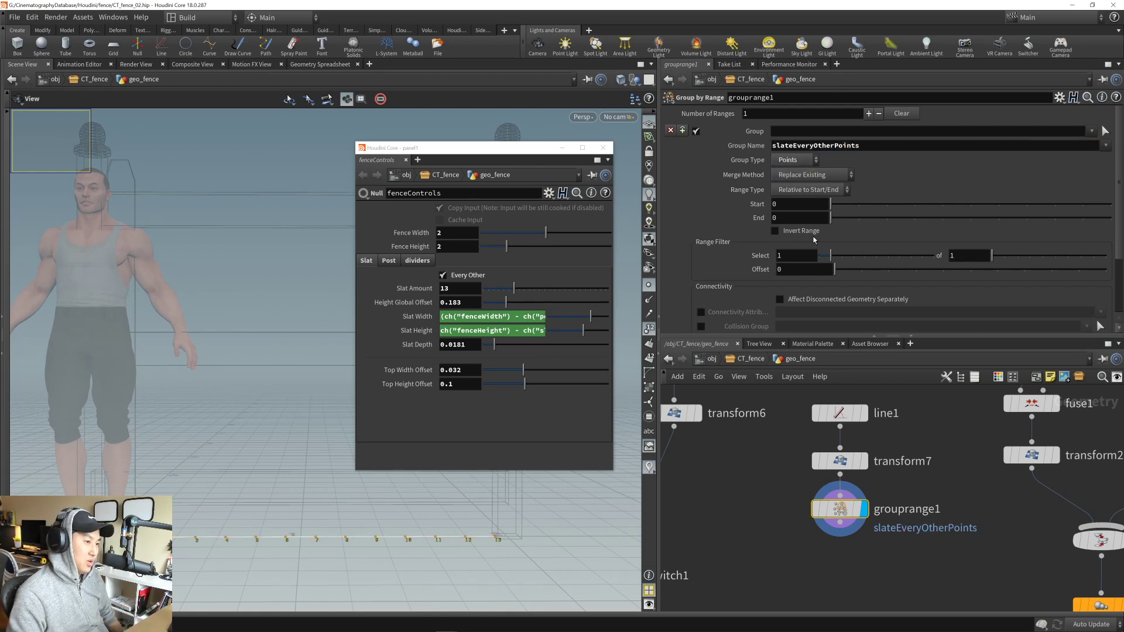
drag(831, 204, 859, 218)
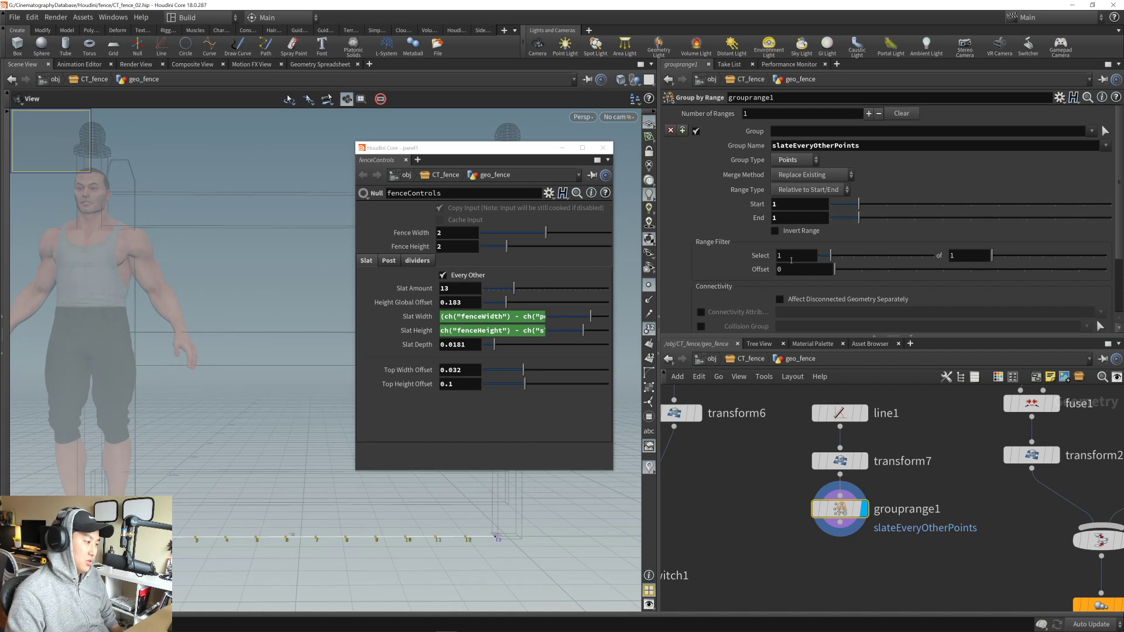
mouse_move(303, 516)
middle_down()
mouse_move(314, 506)
mouse_move(315, 519)
middle_up()
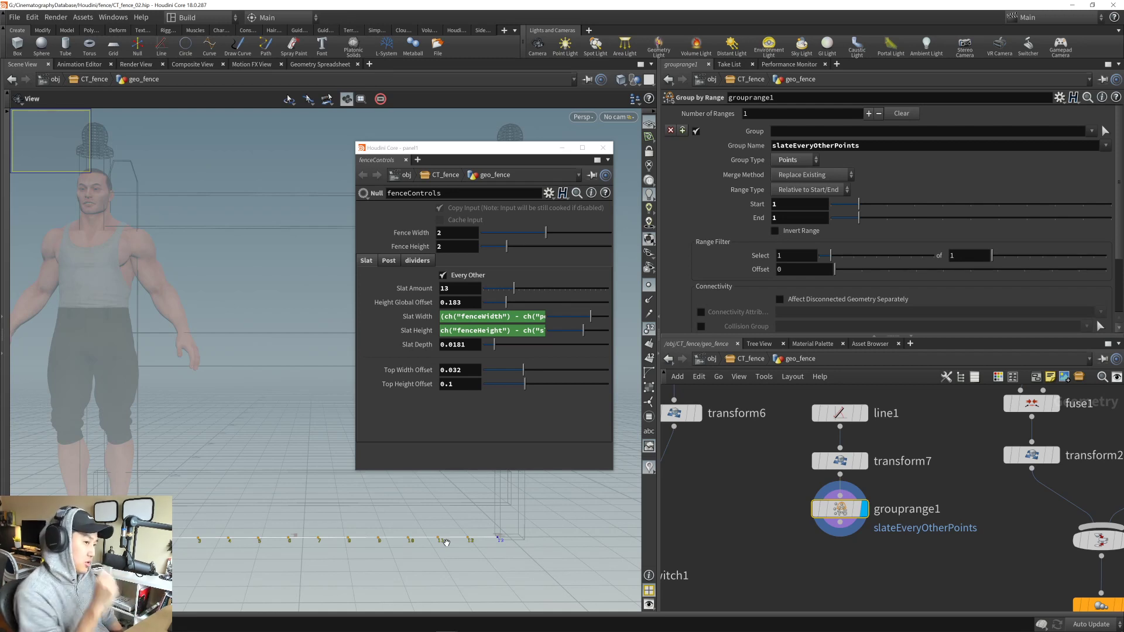
- Set the range filter of grouprange1 to select 1 of 2 so that every other line point is grouped
drag(992, 256, 1005, 256)
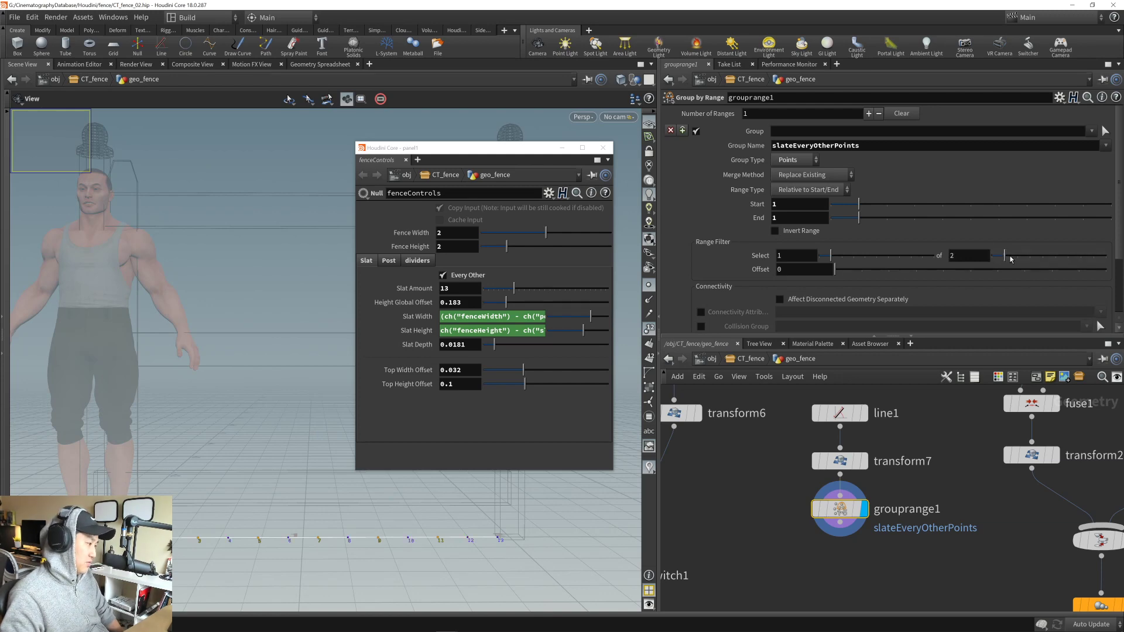
drag(316, 545, 271, 519)
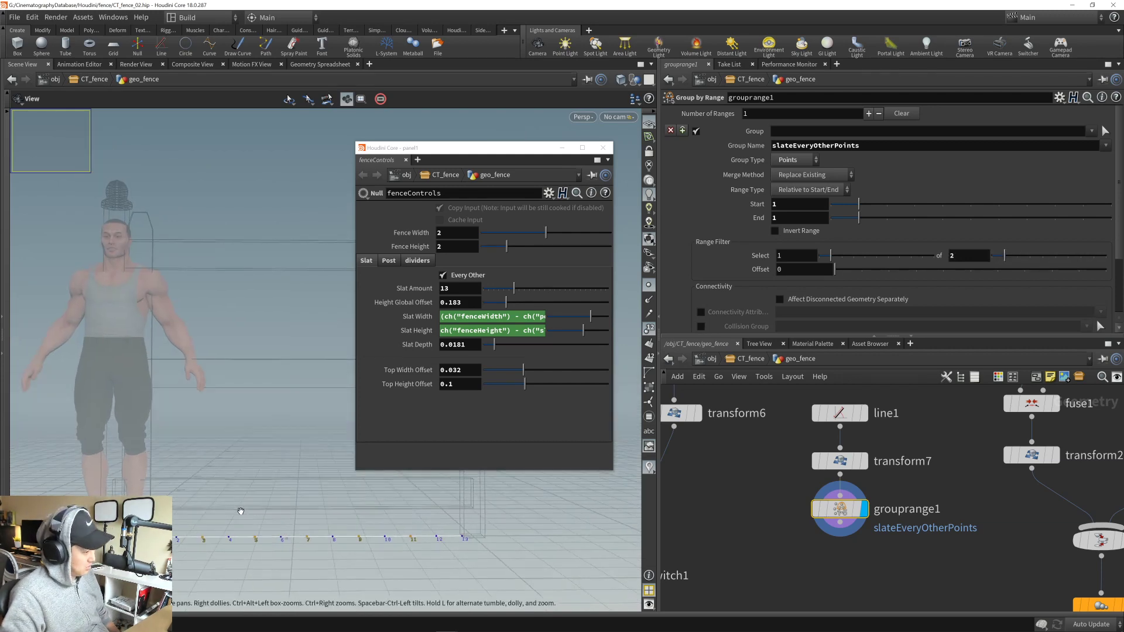
scroll(273, 520, up, 1)
middle_drag(756, 521, 752, 498)
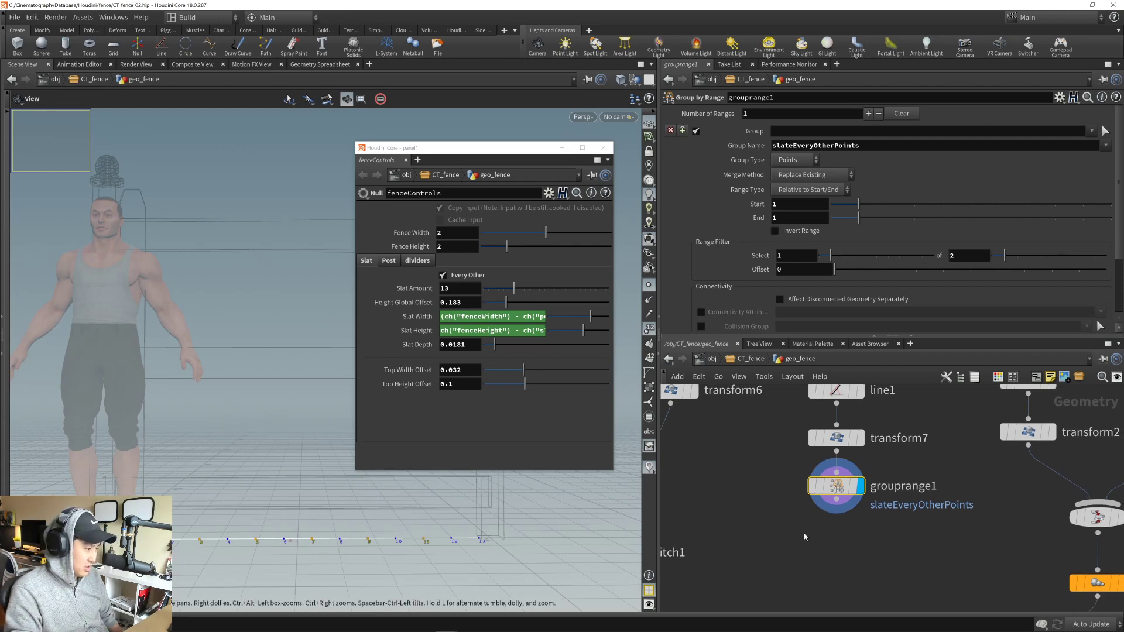
middle_drag(804, 533, 803, 543)
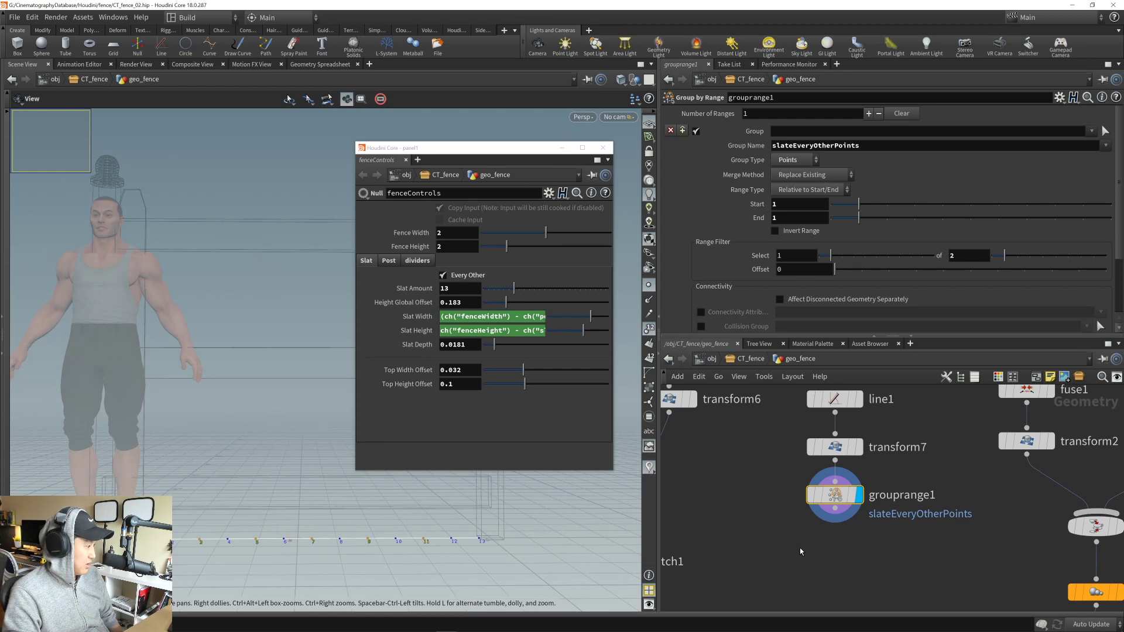
- Add a Copy to Points node between the transform6 and grouprange1 branches, above switch1
middle_drag(800, 548, 824, 489)
scroll(824, 489, down, 6)
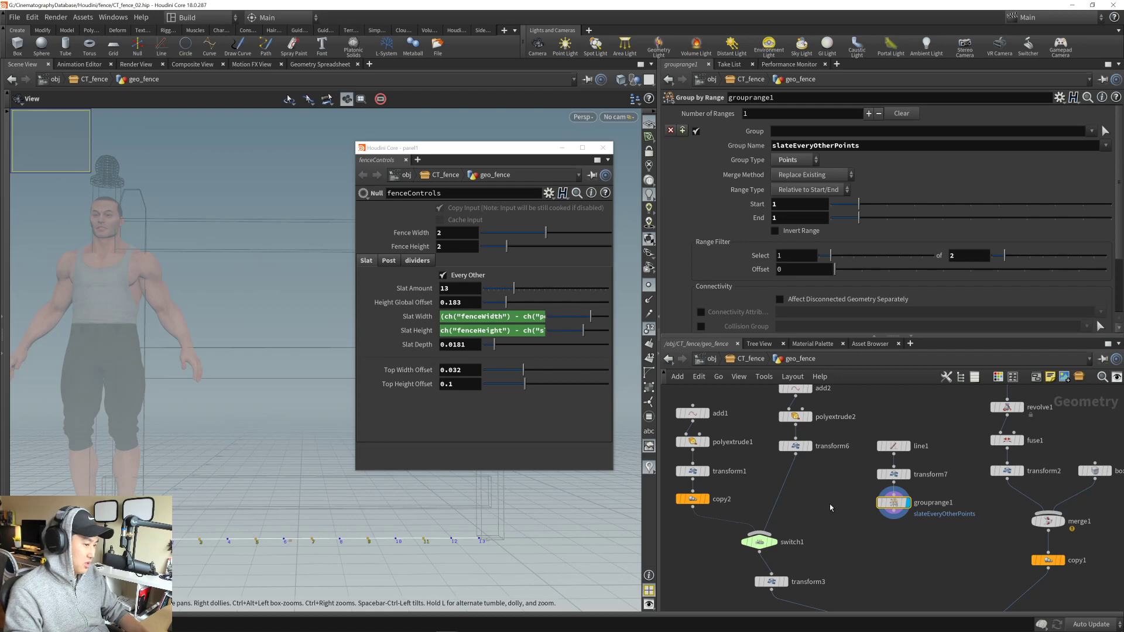
scroll(831, 507, up, 3)
key(Tab)
text(c)
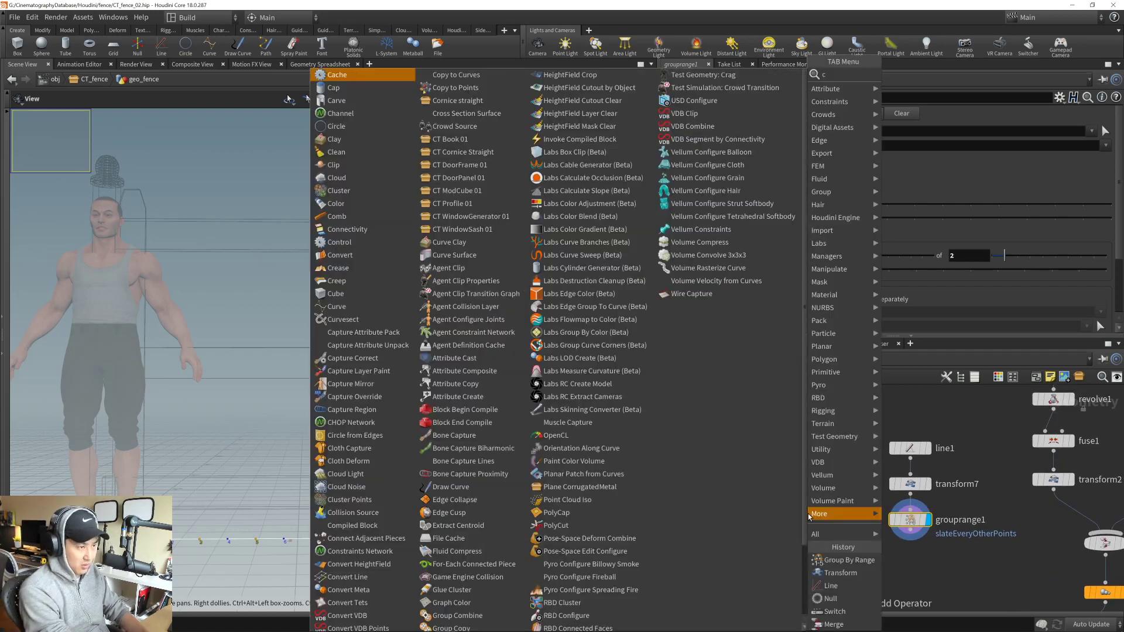
text(opy to p)
key(Return)
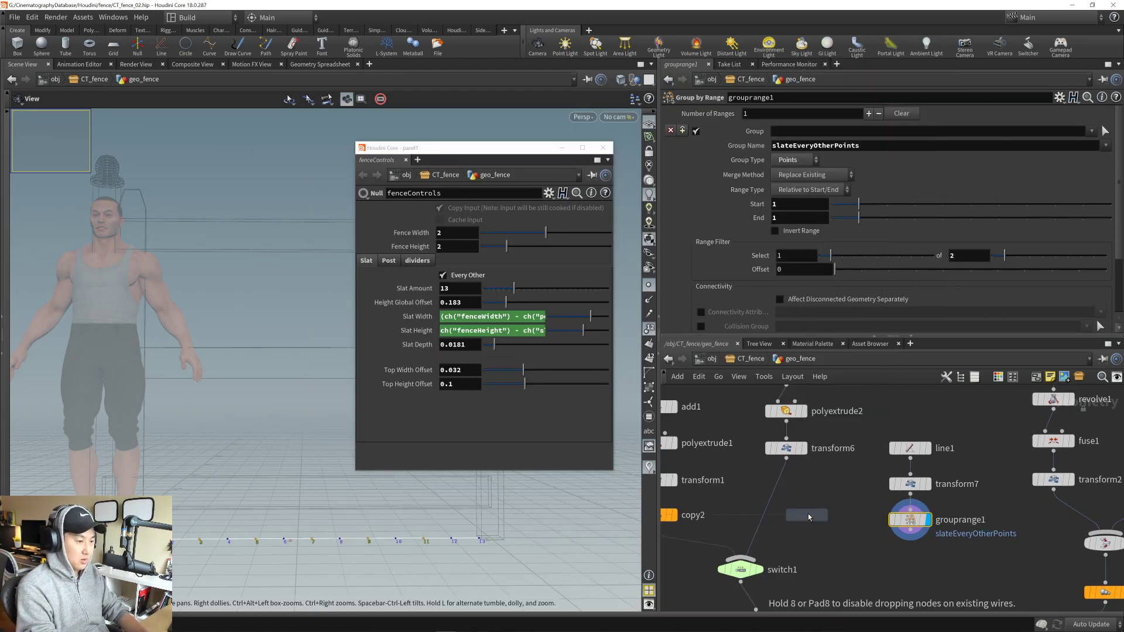
click(808, 515)
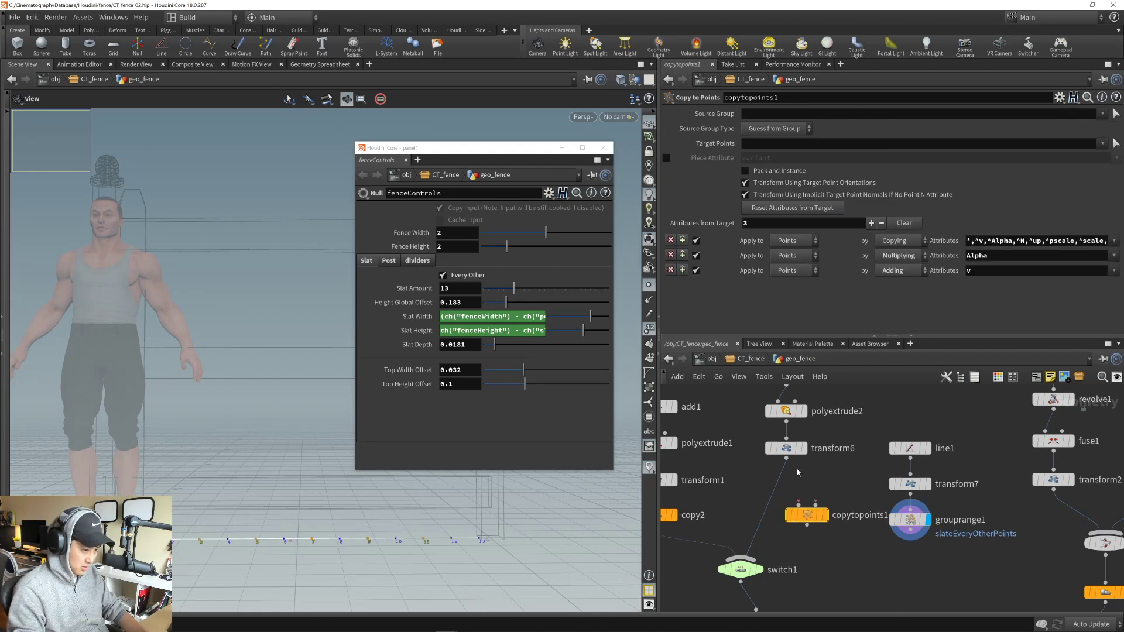
- Wire transform6 and grouprange1 into copytopoints1 as geometry and target points, and move the line chain up
click(816, 505)
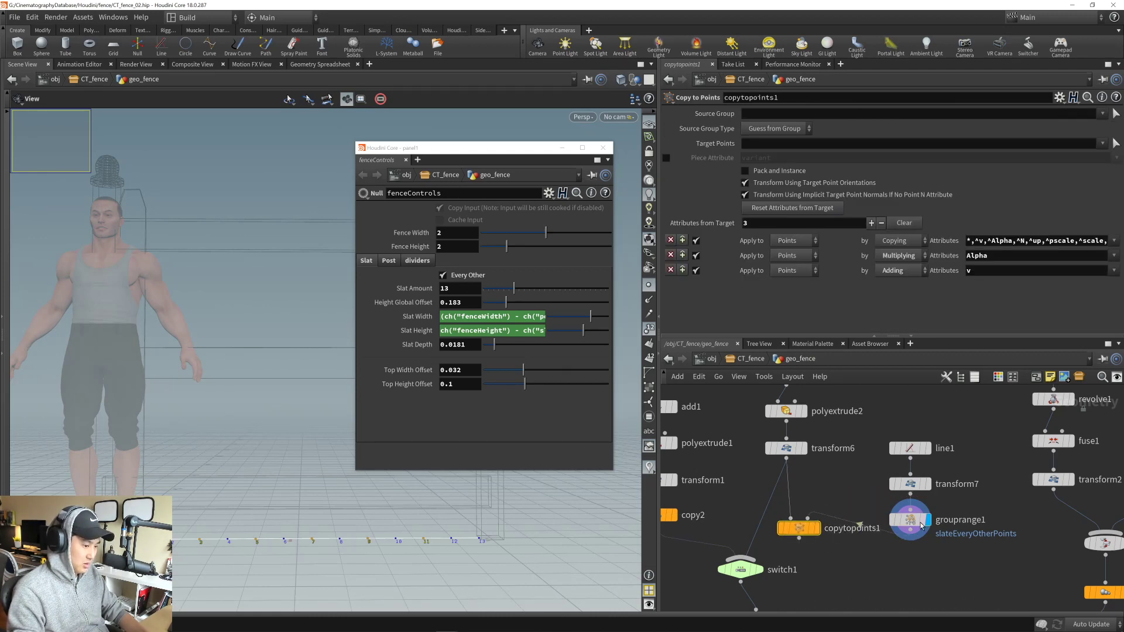
drag(921, 525, 920, 521)
drag(966, 549, 883, 435)
drag(907, 488, 908, 469)
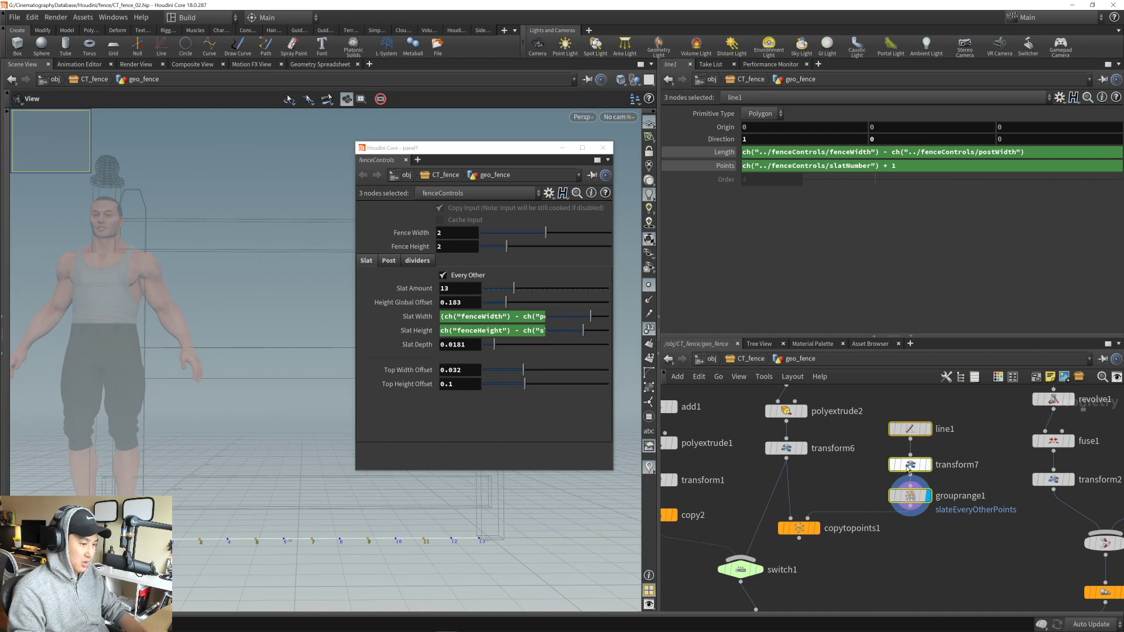
- Set the Source Group Type of copytopoints1 to Points and check which source groups can be chosen
click(797, 527)
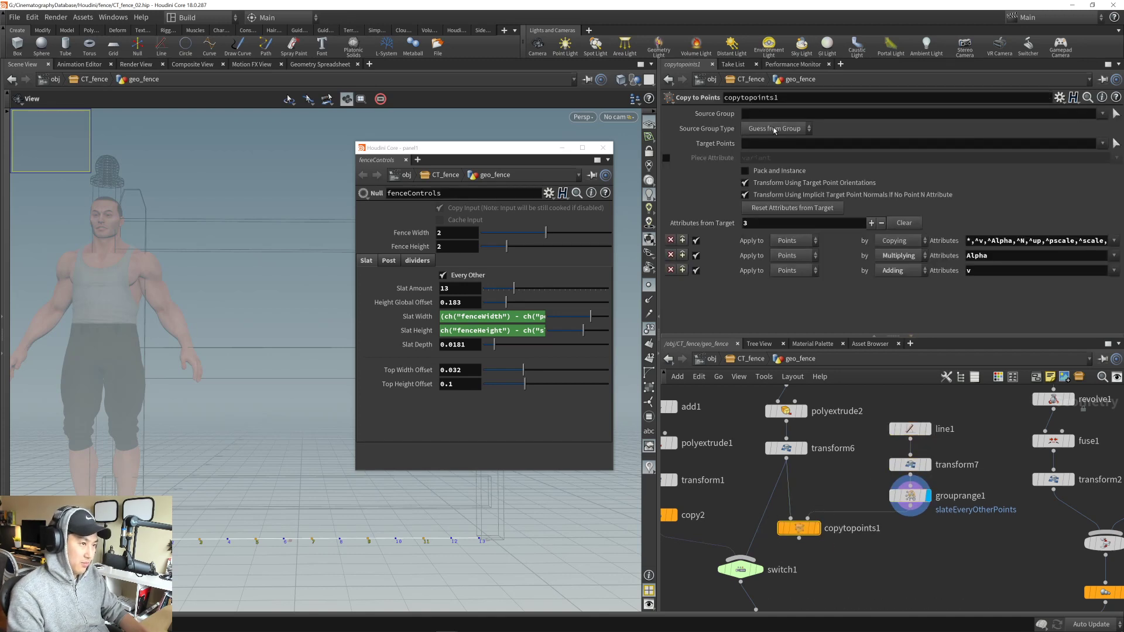
click(1099, 116)
click(1013, 133)
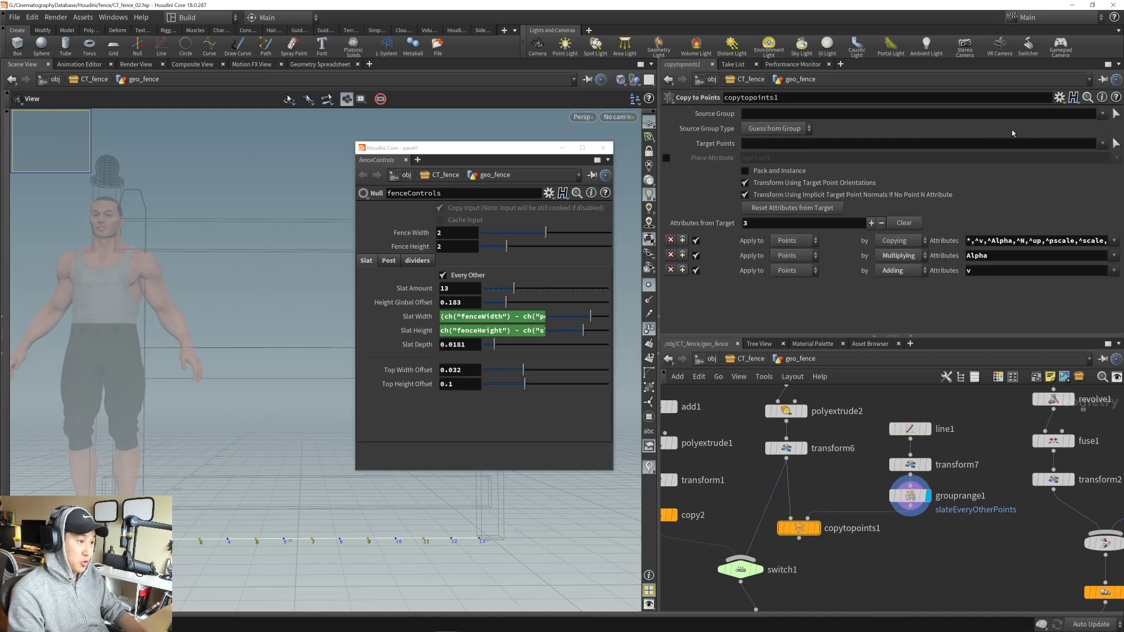
click(792, 136)
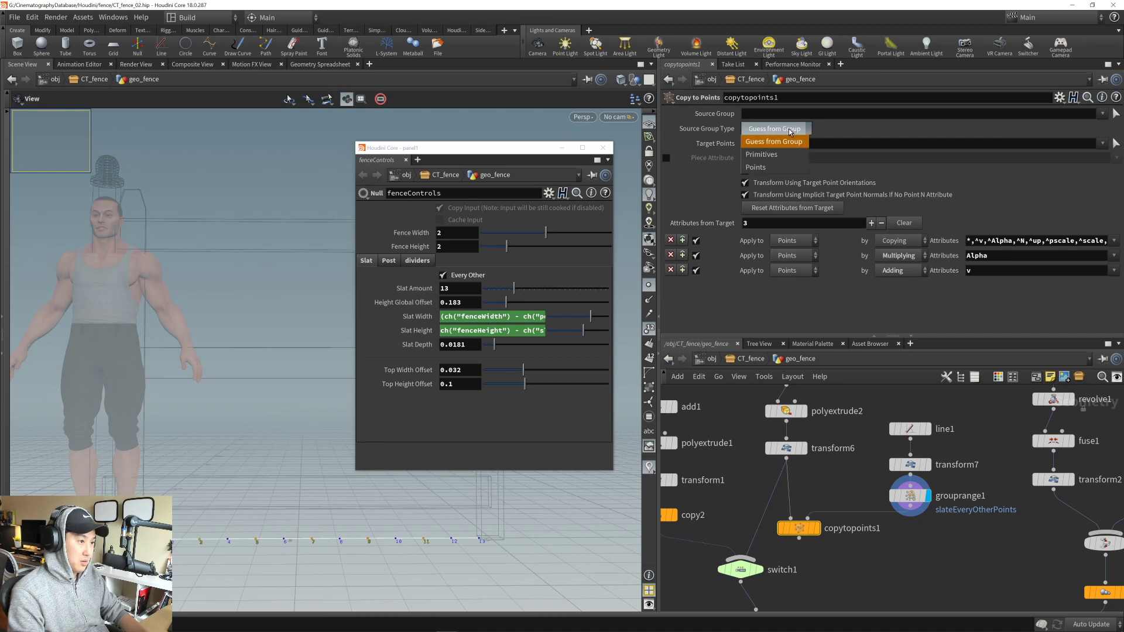
click(774, 167)
click(1101, 116)
click(1101, 117)
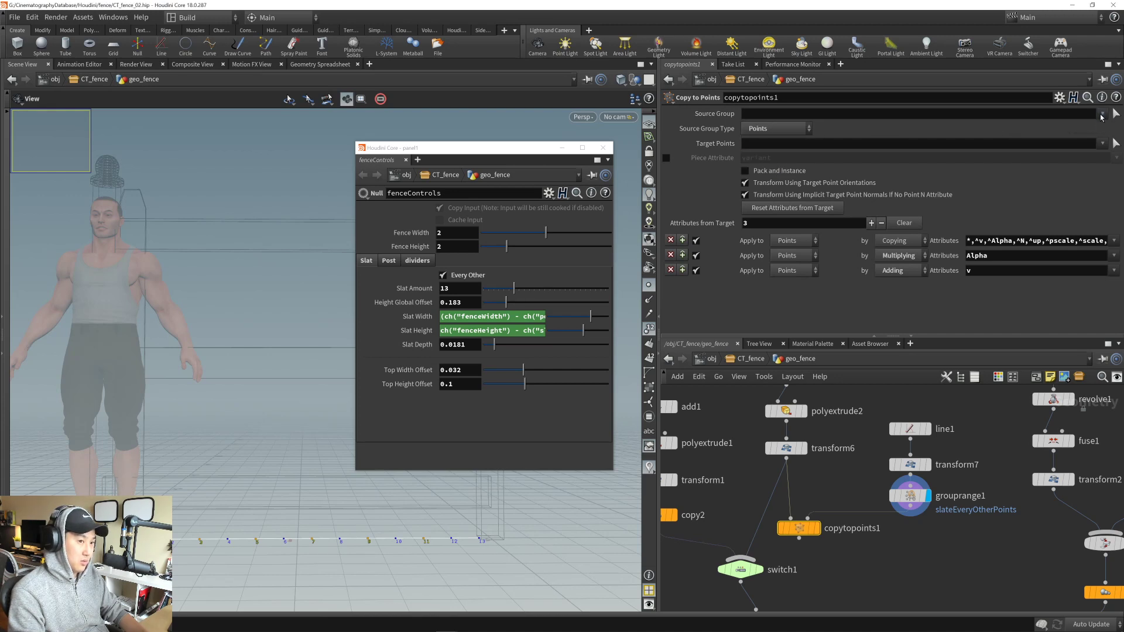
- Compare the group settings of grouprange1 with the source groups offered in copytopoints1
click(910, 508)
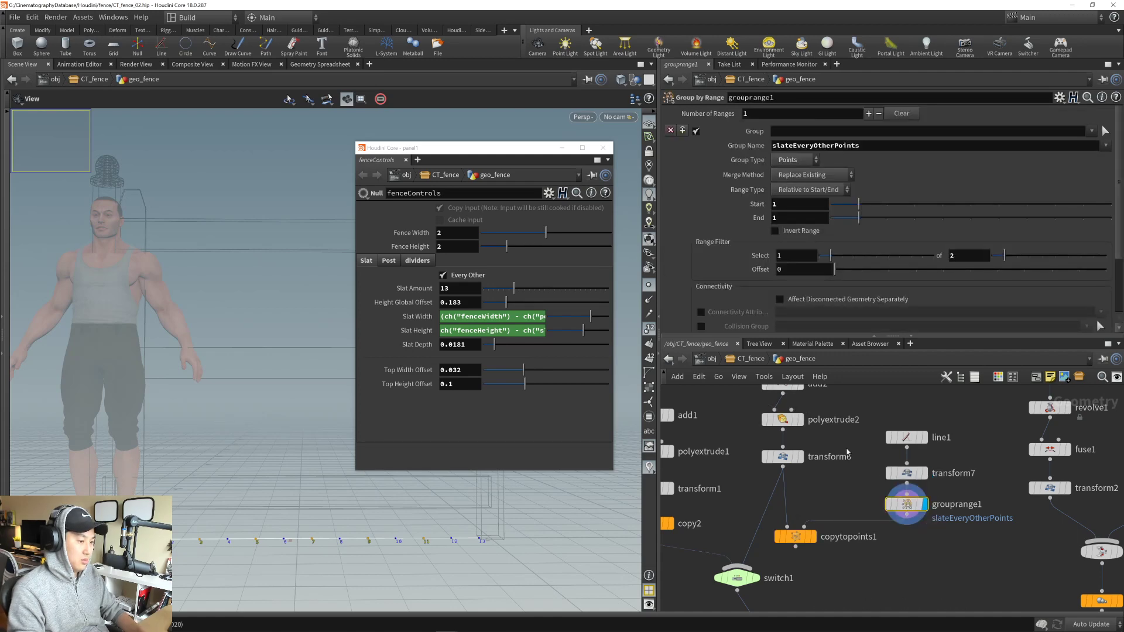
middle_drag(865, 493, 867, 493)
click(800, 535)
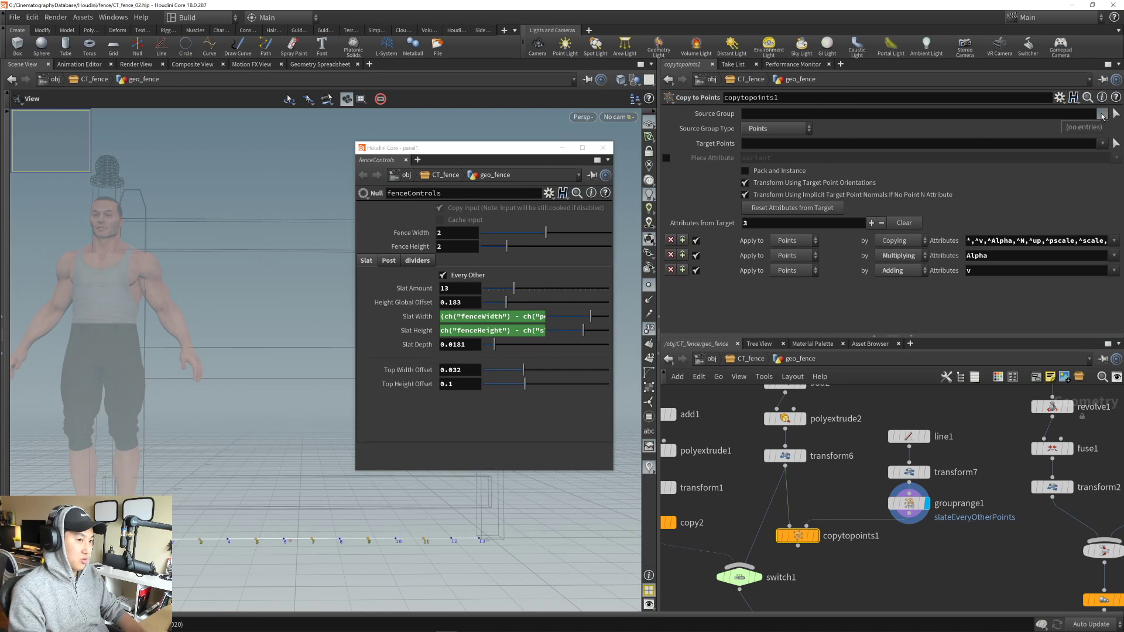
middle_drag(855, 464, 837, 496)
click(907, 508)
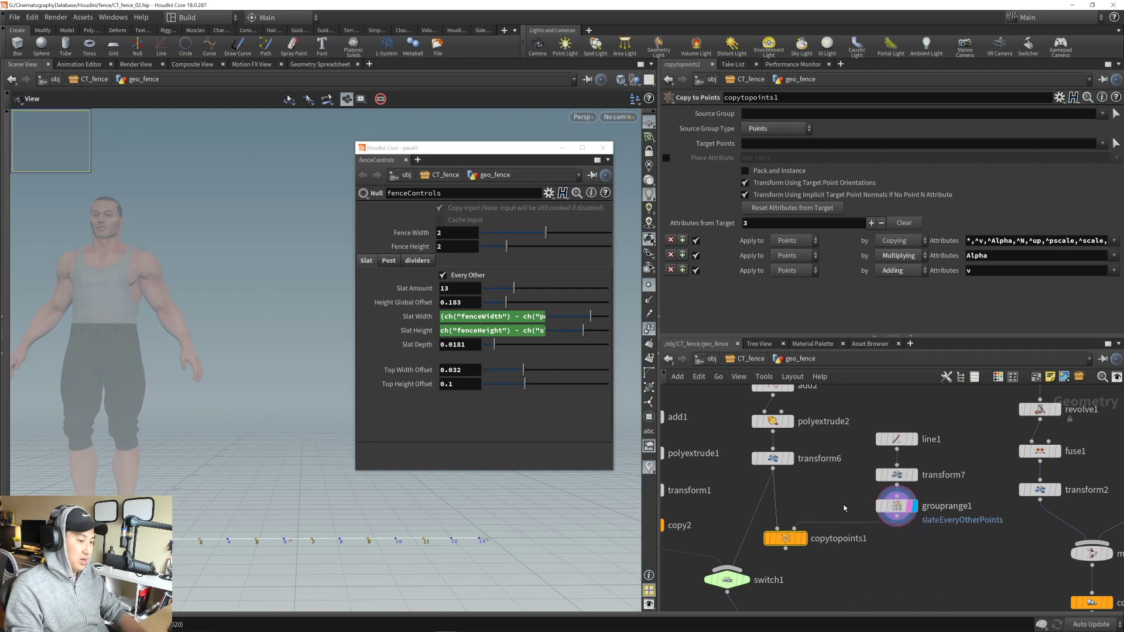
click(897, 506)
- Display the output of copytopoints1 and review the copied slats together with the node's parameters
click(803, 538)
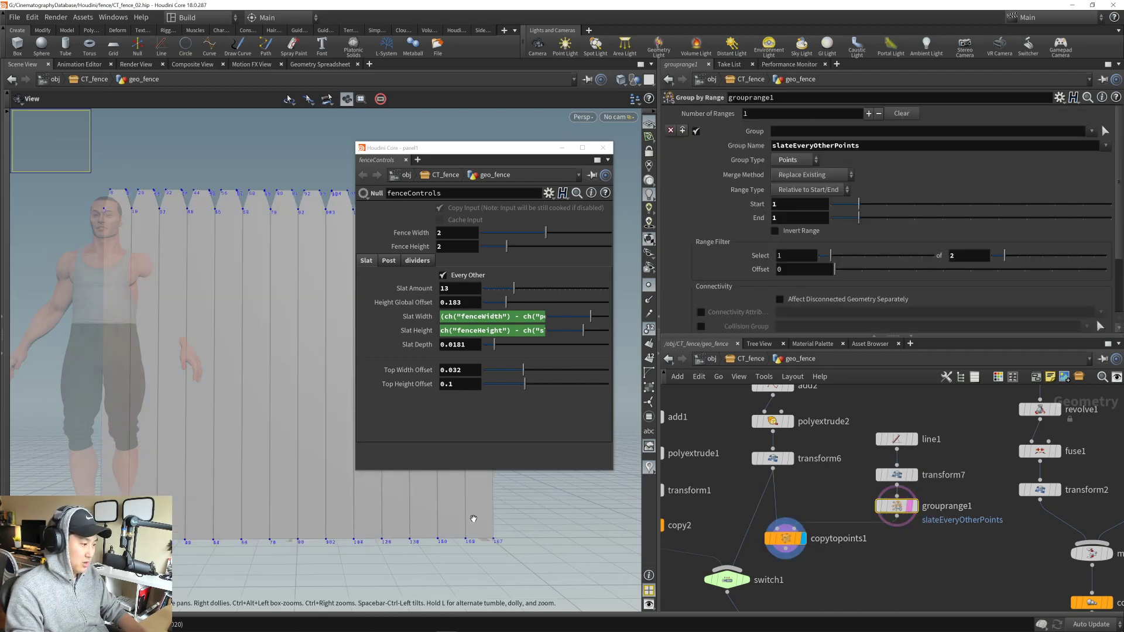
drag(471, 519, 385, 522)
middle_drag(818, 602, 838, 567)
click(802, 505)
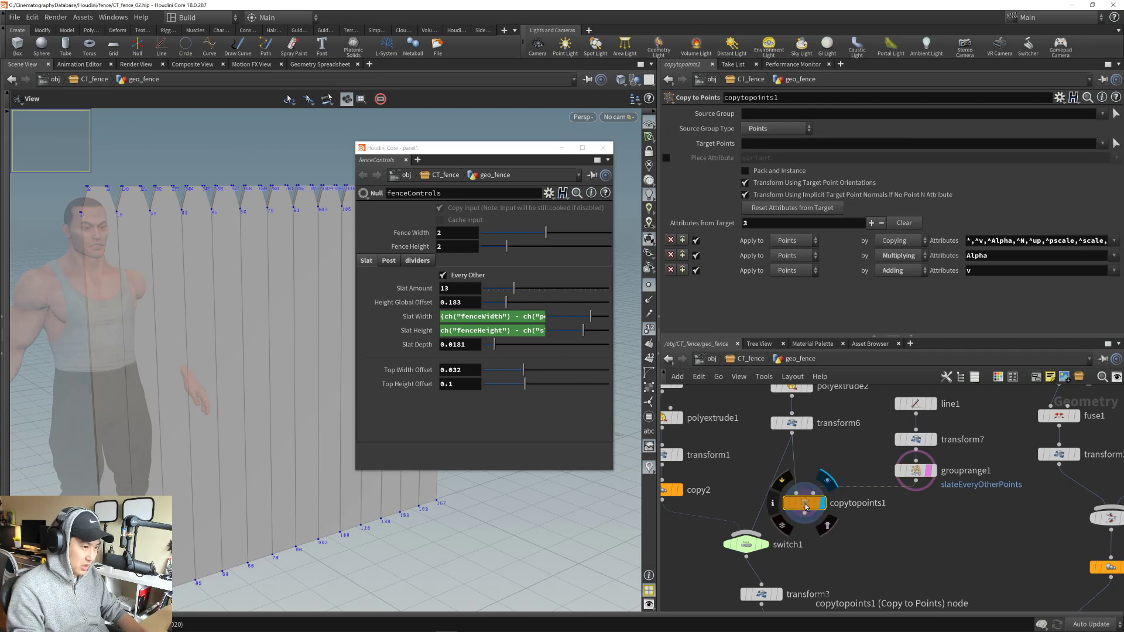
middle_drag(842, 460, 836, 463)
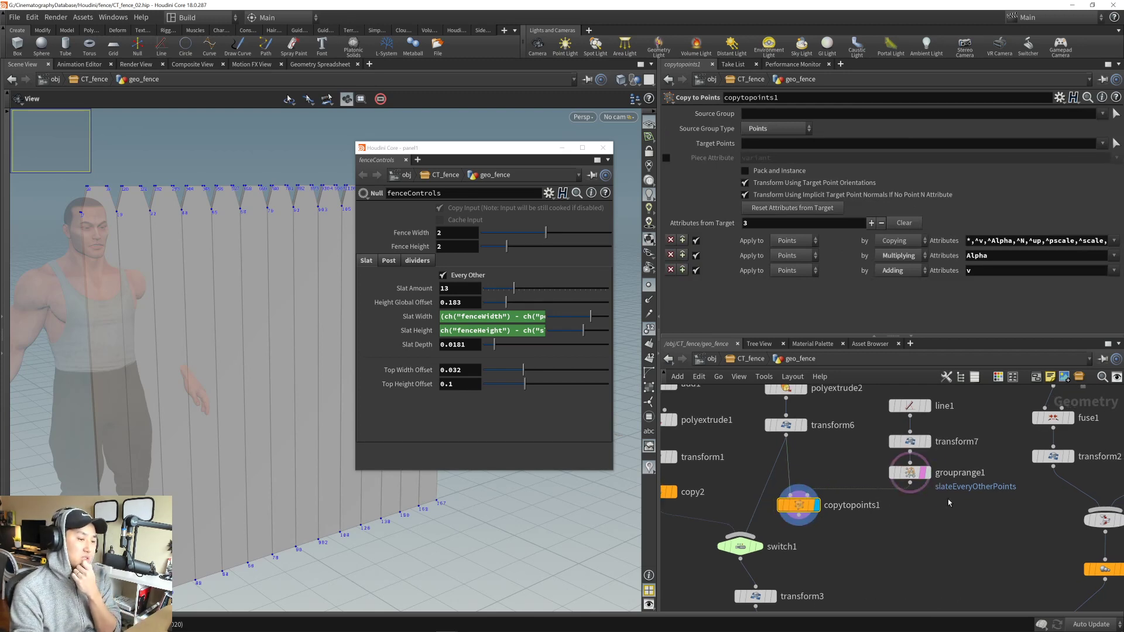
middle_drag(942, 524, 937, 562)
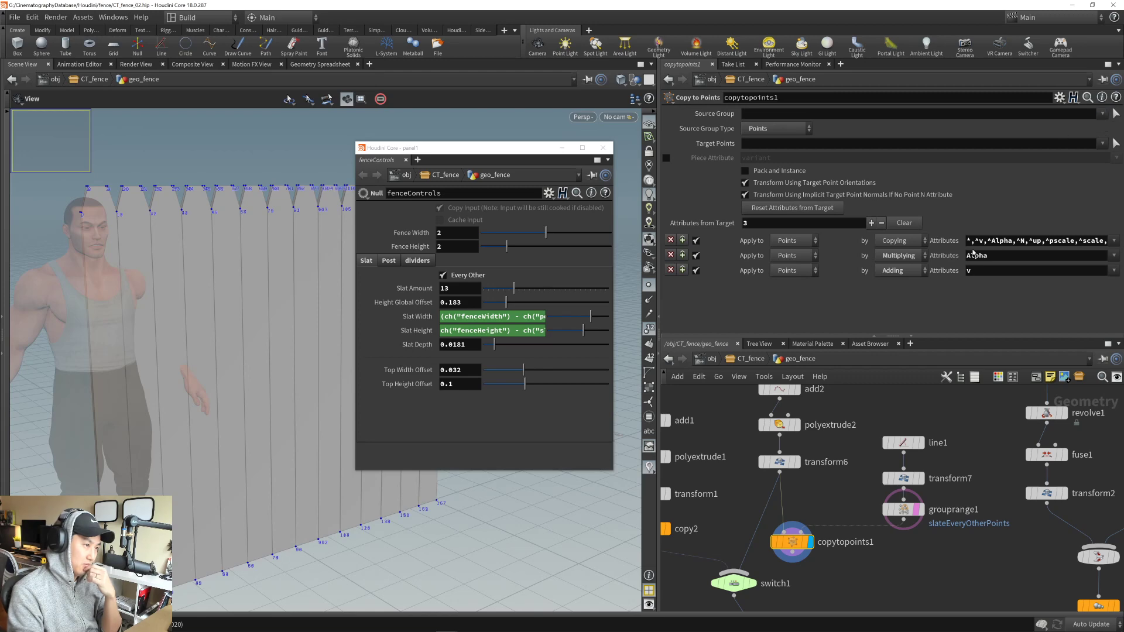
- Move line1, transform7 and grouprange1 slightly higher in the network, away from copytopoints1
drag(871, 416, 931, 534)
drag(904, 512, 904, 496)
click(830, 565)
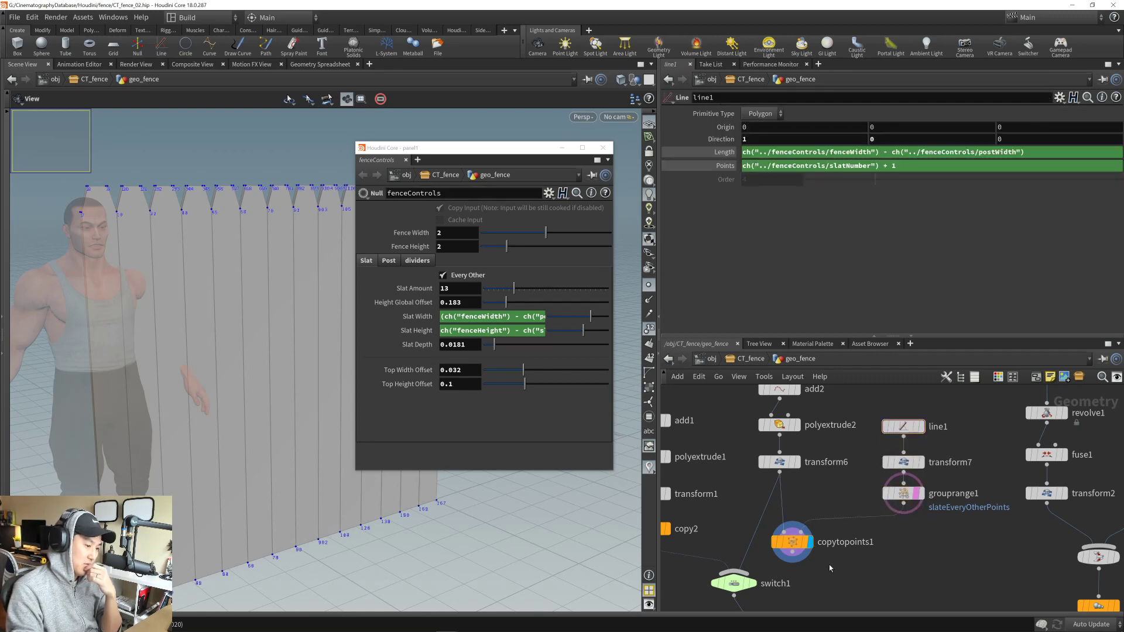
- Inspect the node information of copytopoints1 and grouprange1 to compare their point groups
middle_click(794, 544)
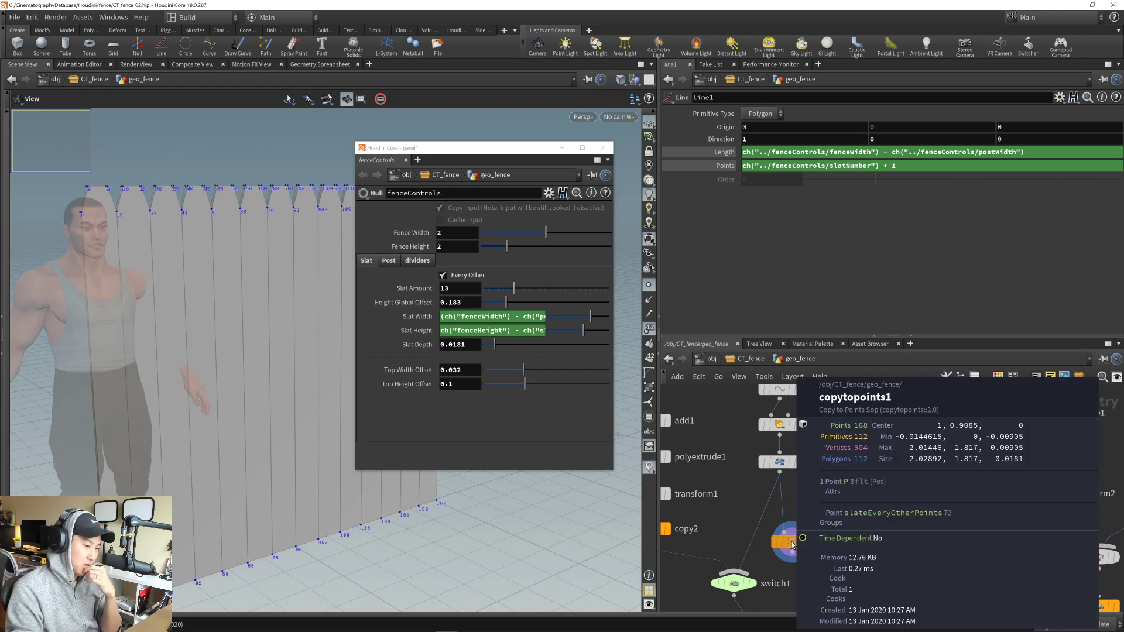
middle_click(904, 496)
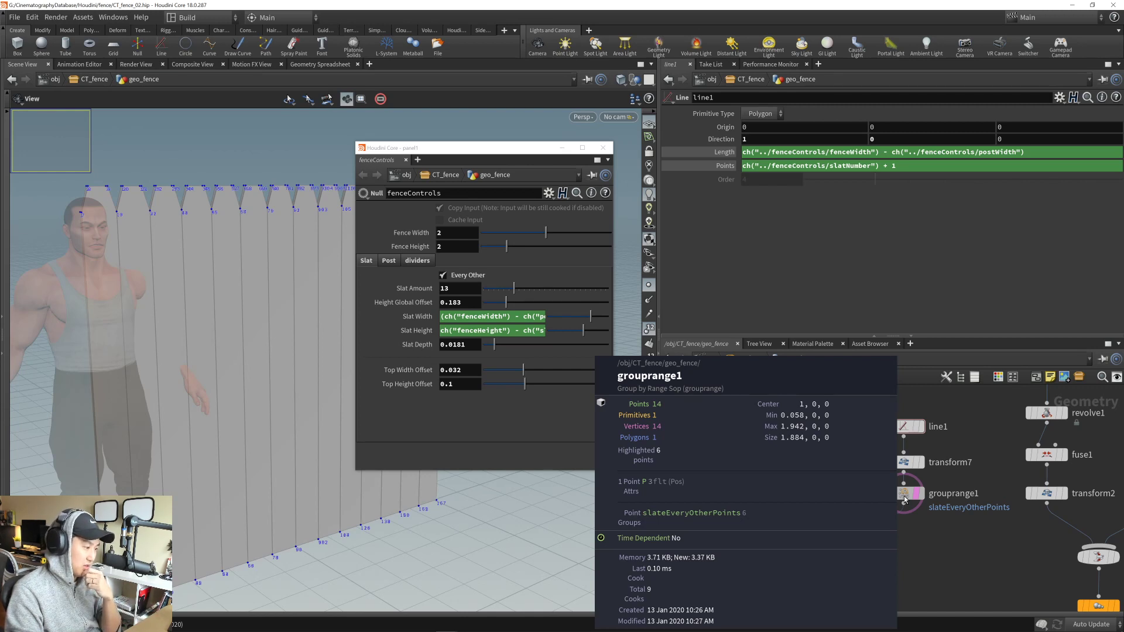
middle_click(910, 498)
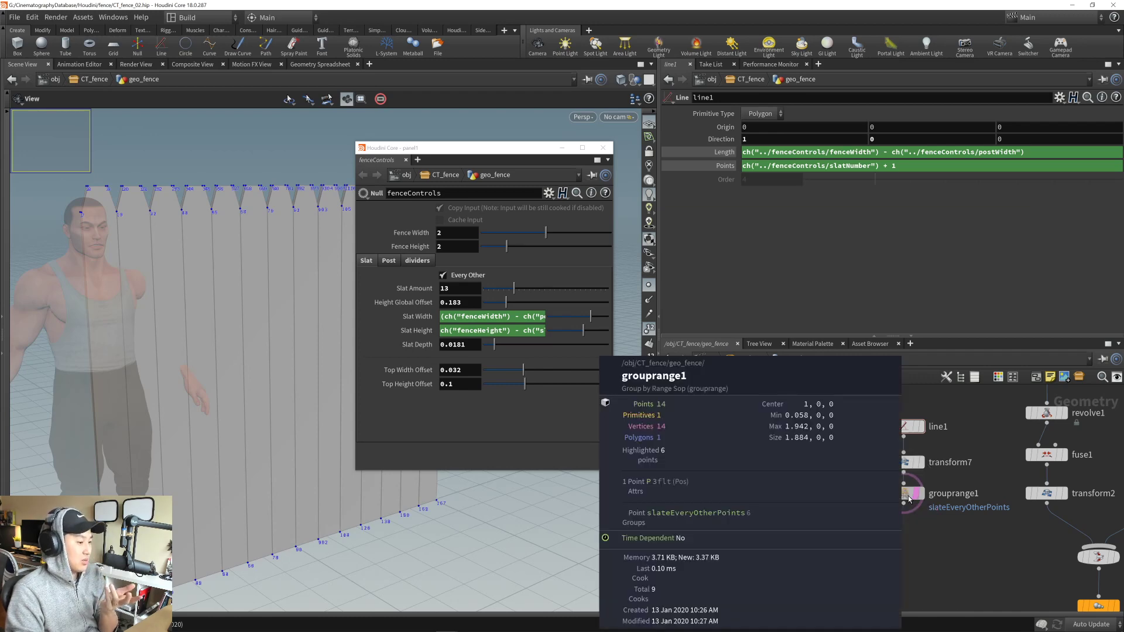
- Replace grouprange1 with a fresh Group by Range node wired between transform7 and copytopoints1, and display its output
click(904, 494)
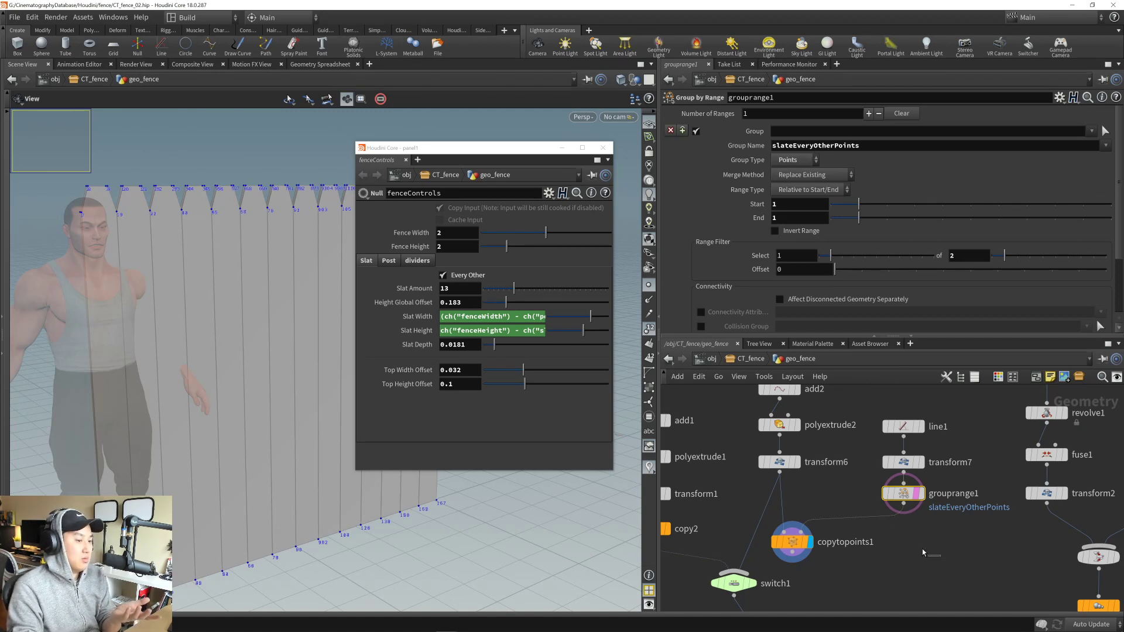
key(Delete)
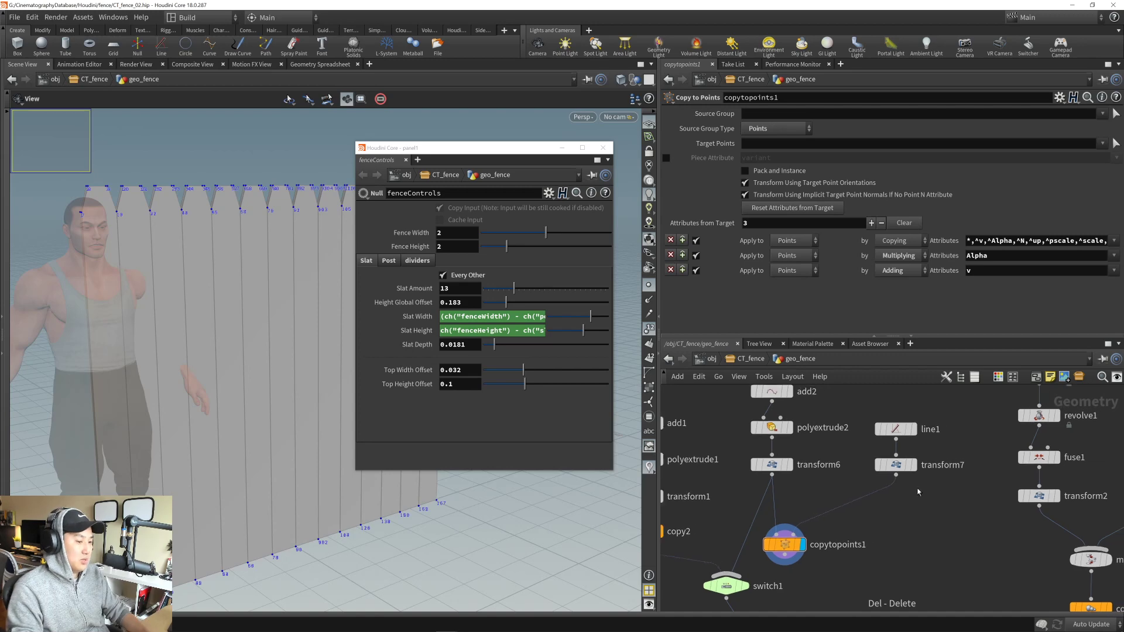
key(Tab)
text(group ran)
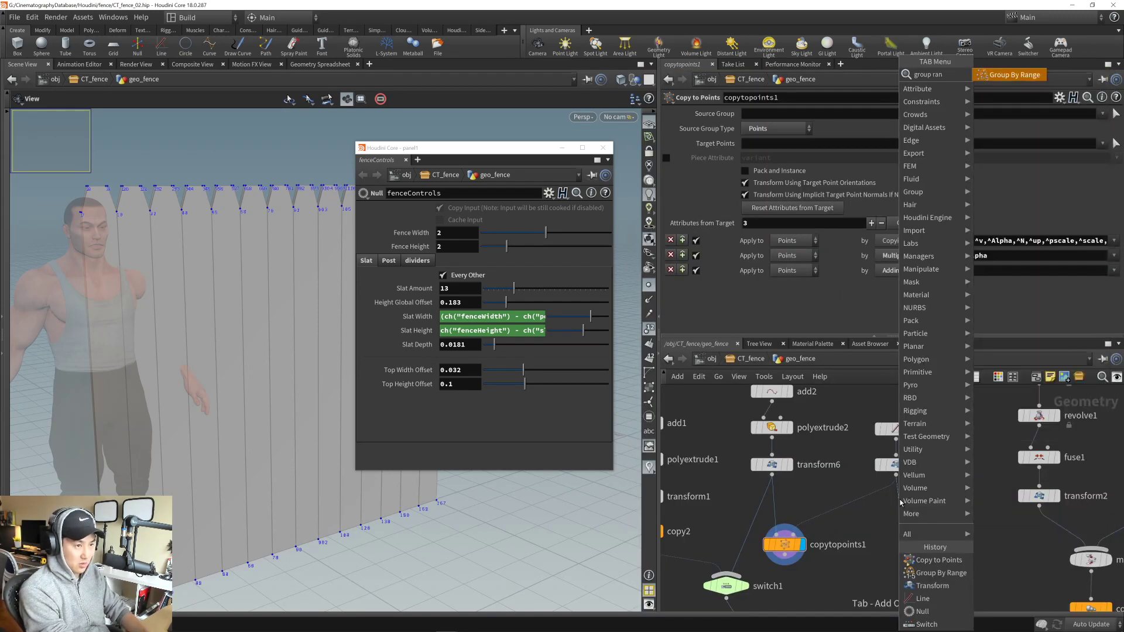
key(Return)
click(902, 503)
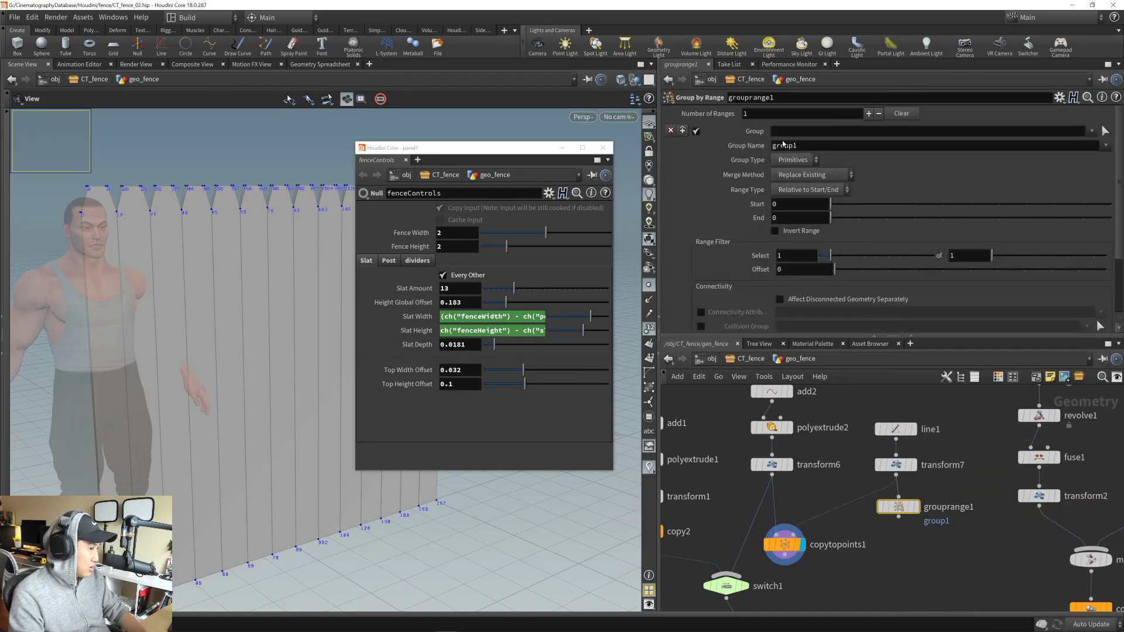
click(899, 516)
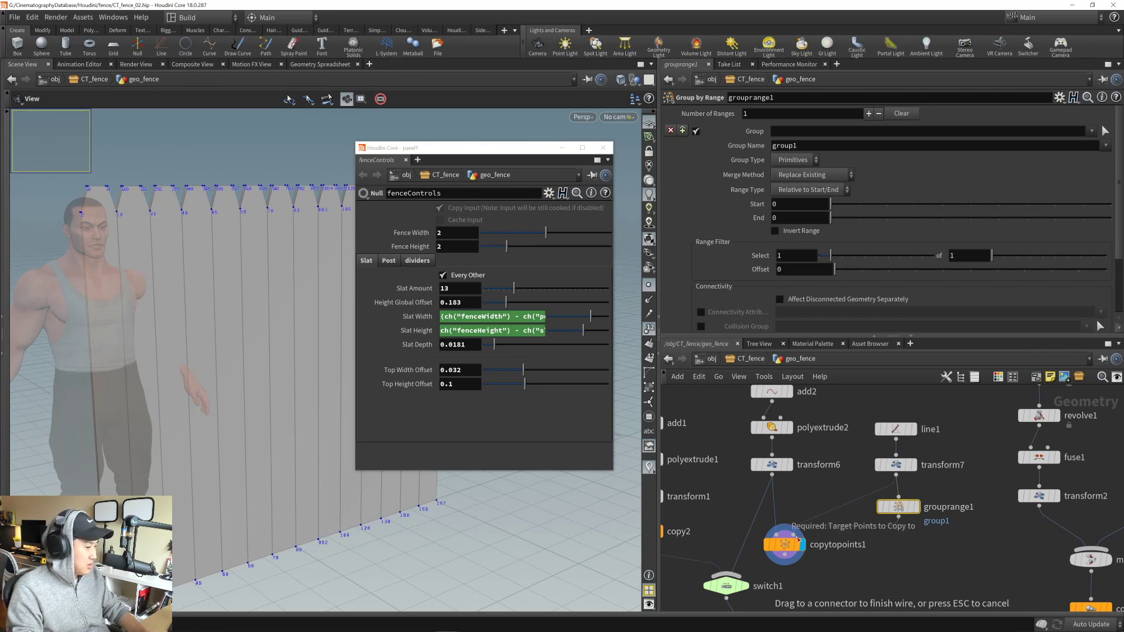
drag(913, 511, 911, 507)
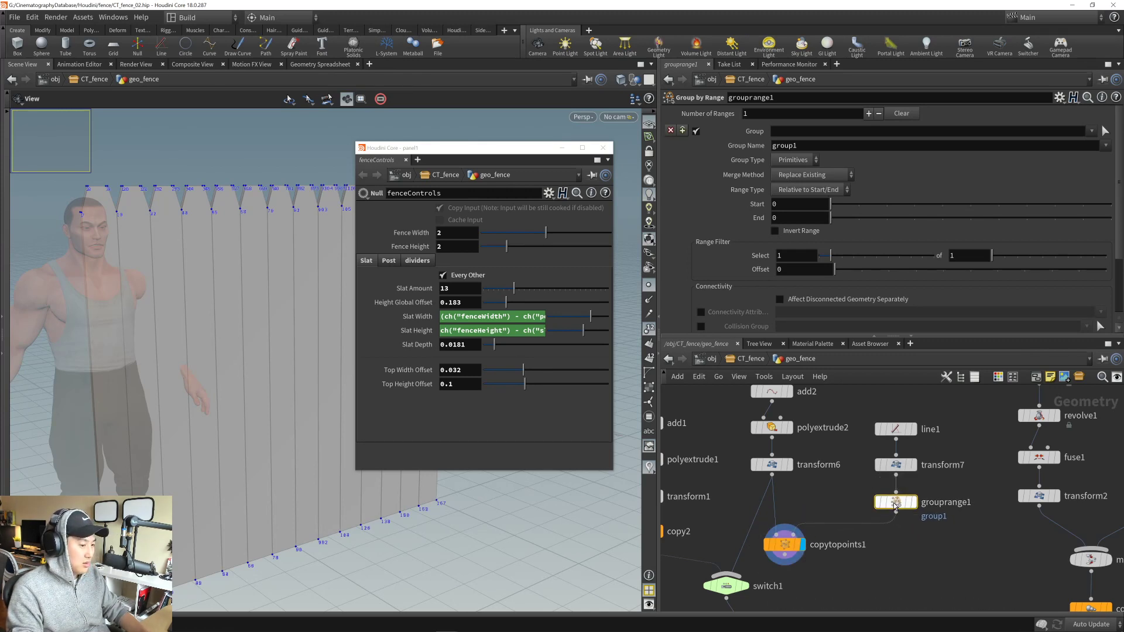
click(914, 503)
drag(377, 549, 408, 511)
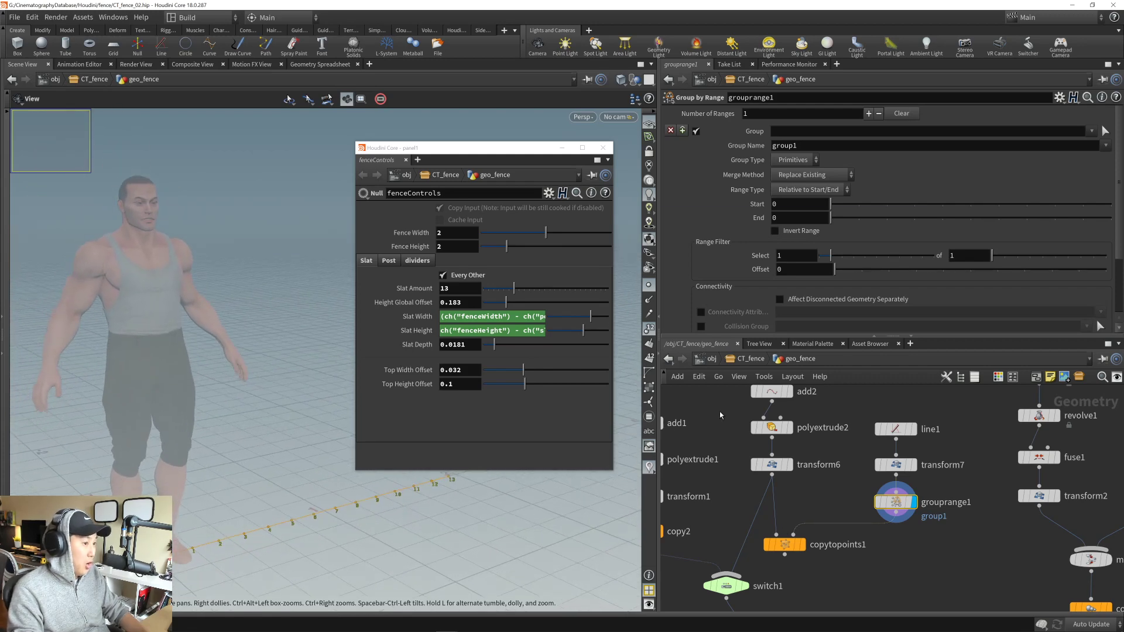
- Set the new range group's type to Points, its Start and End to 1, and its range filter to select 1 of 2
click(809, 159)
click(800, 177)
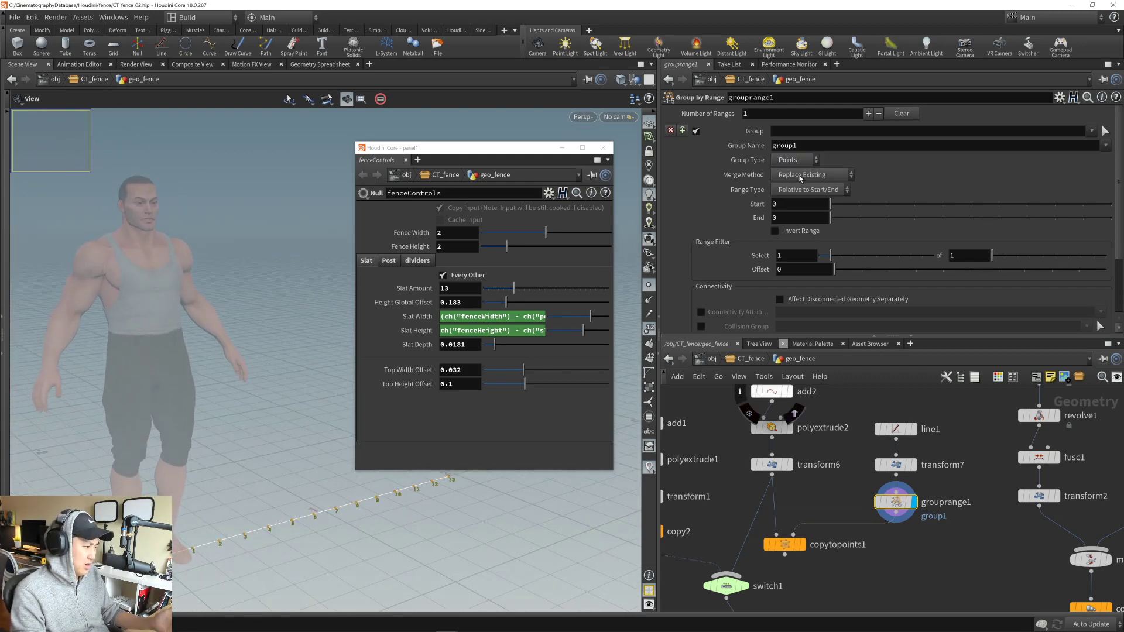
drag(840, 206, 856, 206)
click(849, 218)
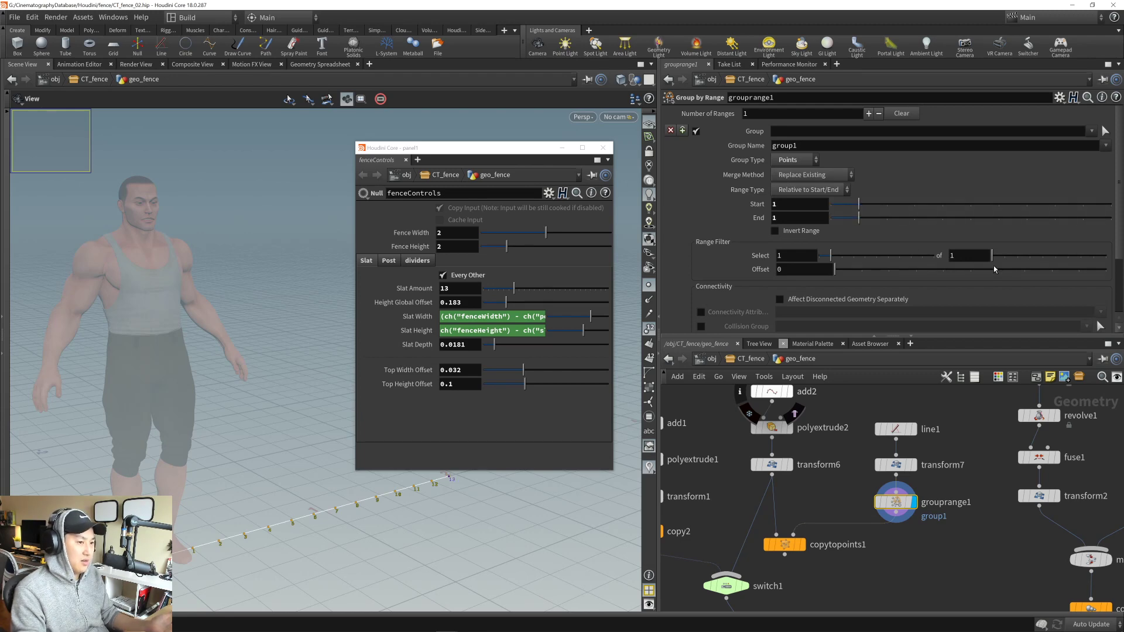
drag(326, 543, 445, 521)
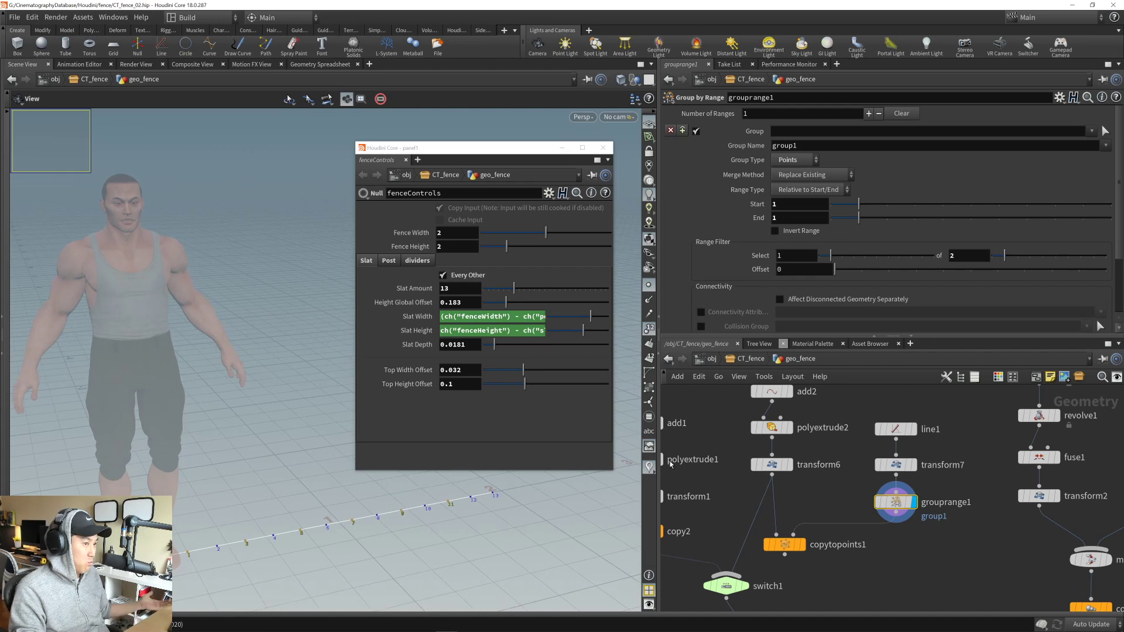
- Space copytopoints1 apart from the line1, transform7 and grouprange1 chain in the network, and save the scene
middle_drag(876, 547, 887, 535)
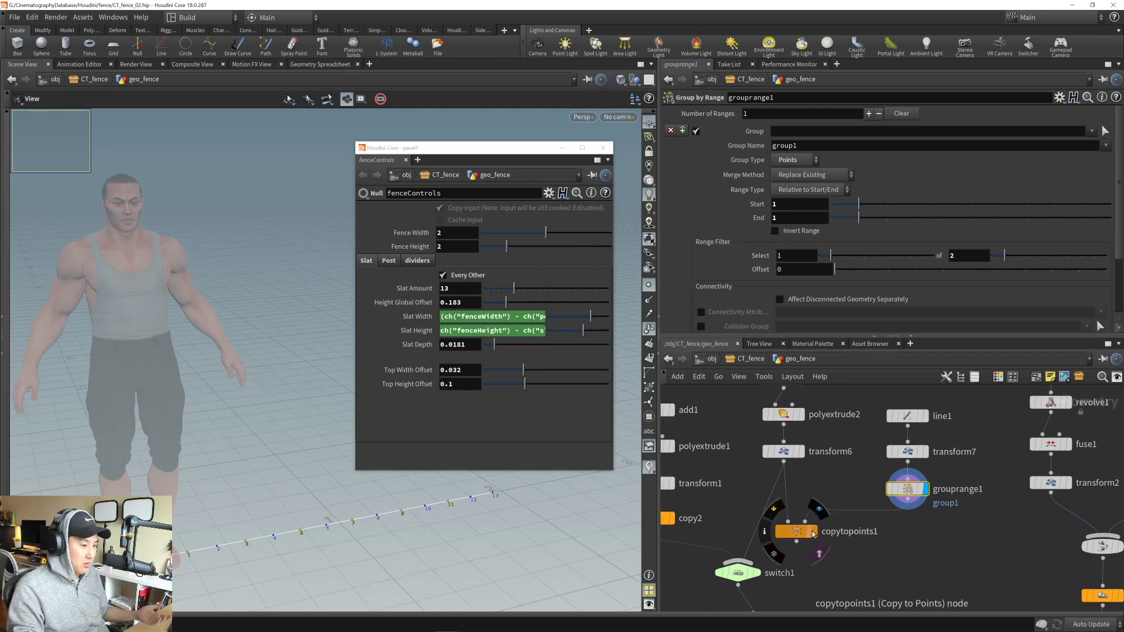
drag(797, 532, 815, 532)
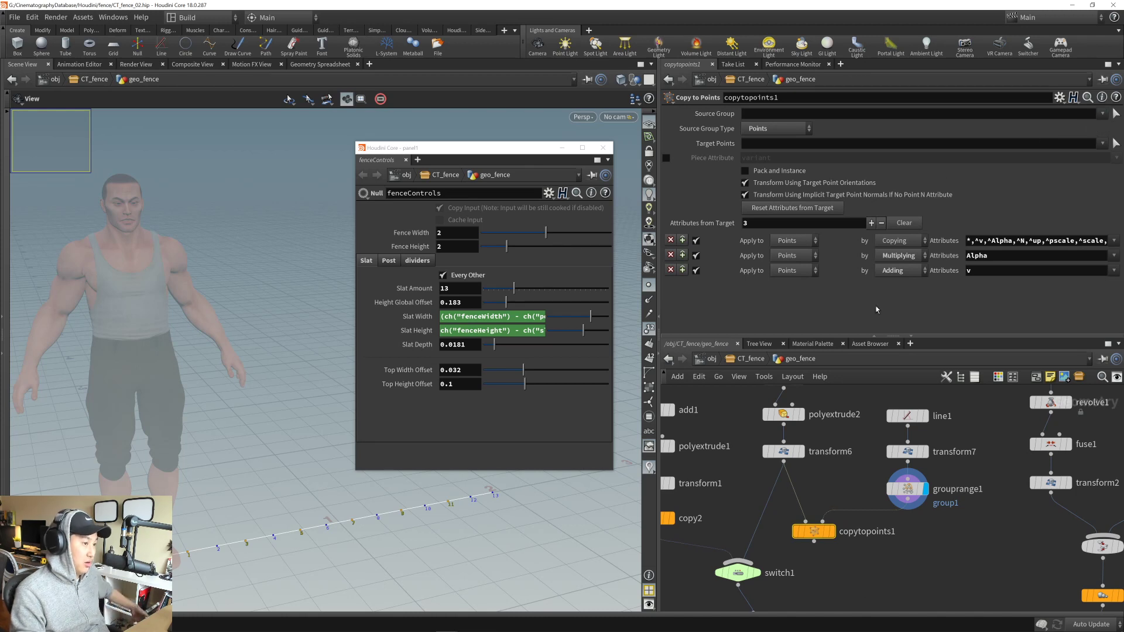
middle_drag(871, 558, 894, 549)
key(ctrl+s)
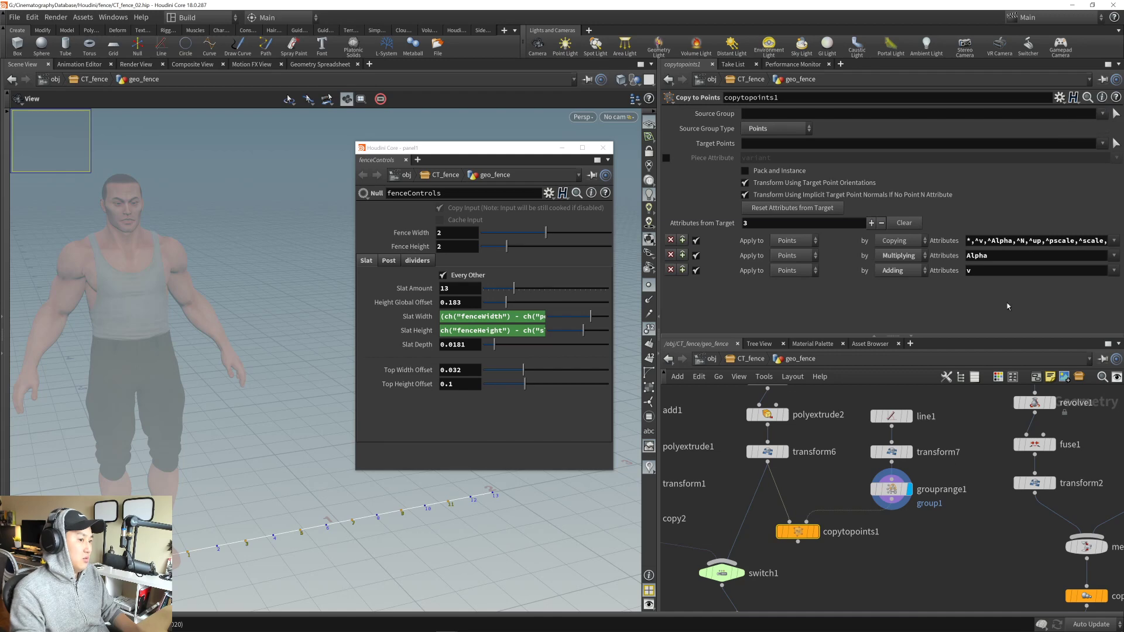
middle_drag(914, 537, 916, 558)
shift+drag(895, 511, 896, 479)
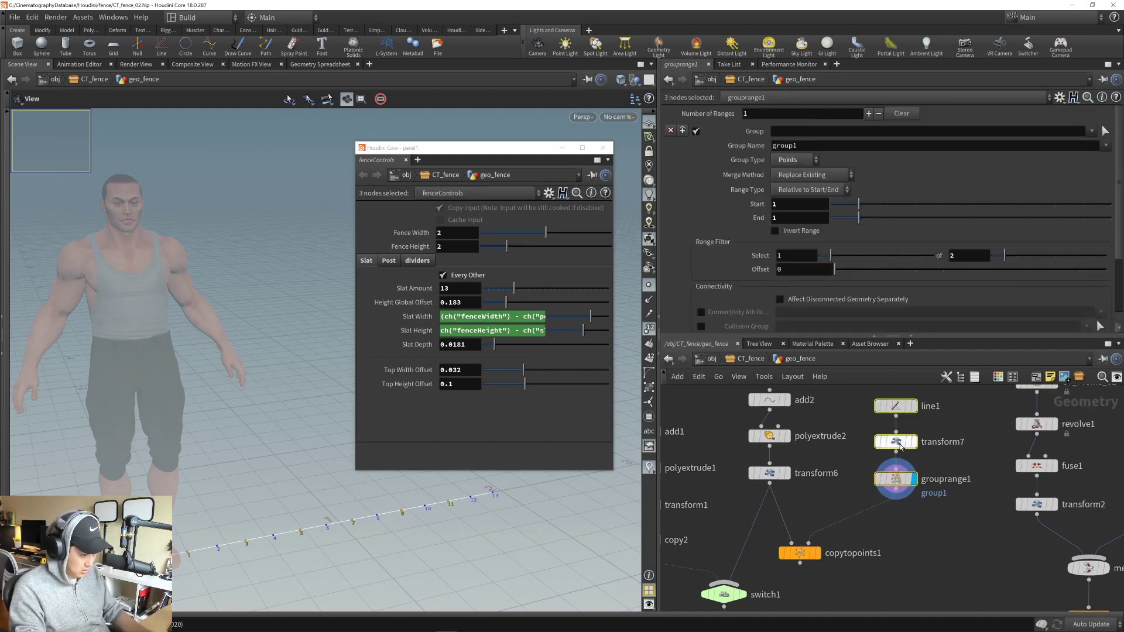
- Add a Split node wired between grouprange1 and copytopoints1, feeding the copy node's target points input
key(Tab)
text(blast)
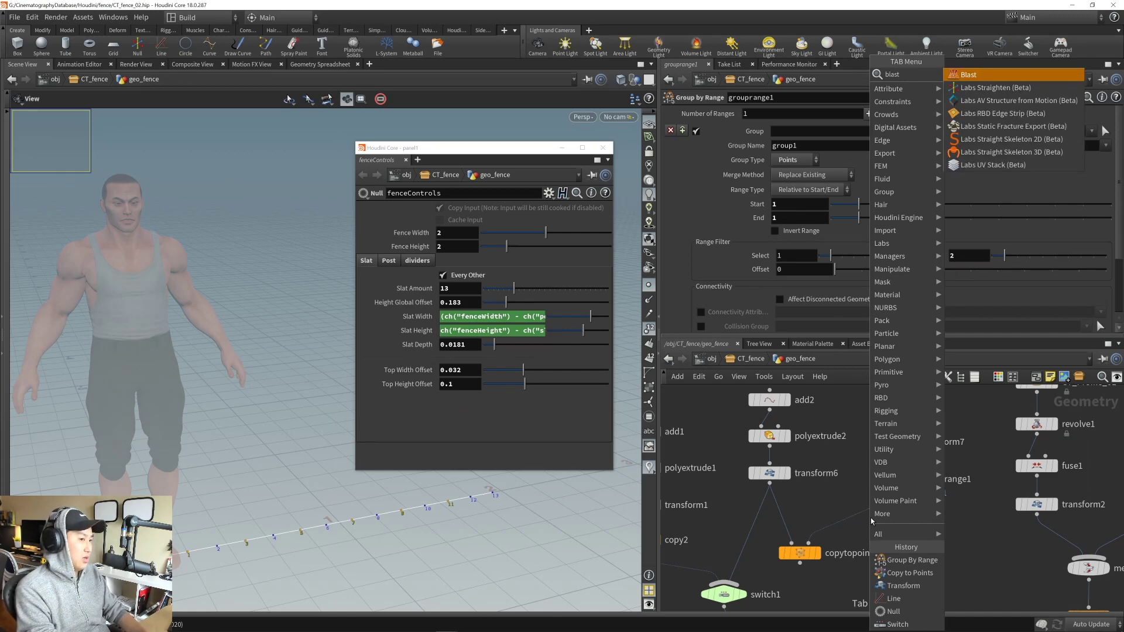
key(BackSpace)
key(BackSpace)
key(BackSpace)
key(BackSpace)
key(BackSpace)
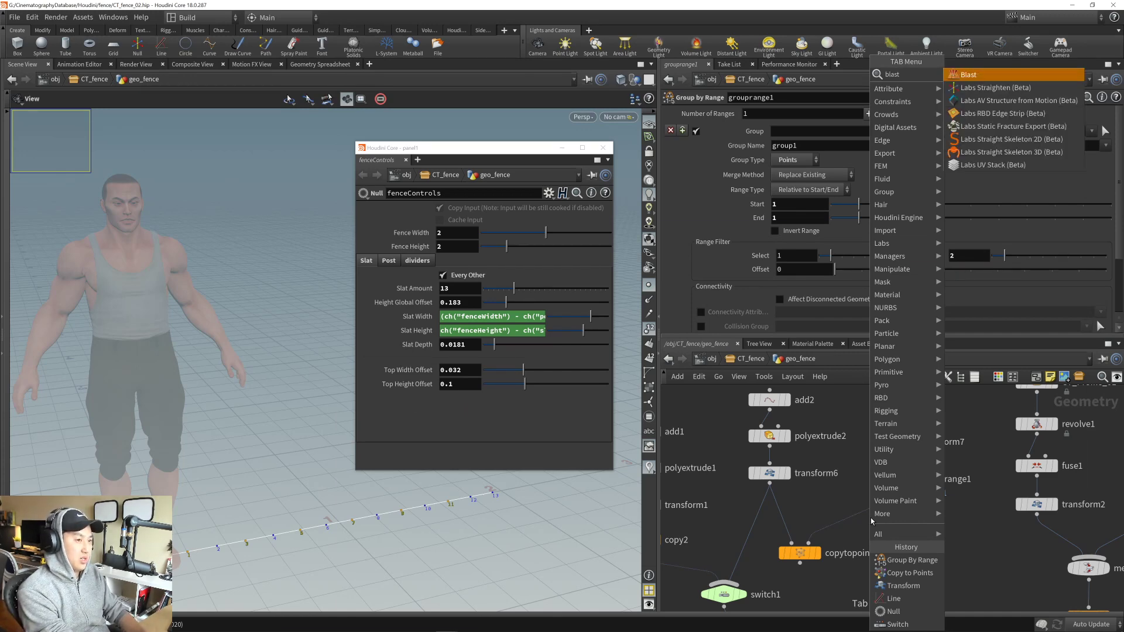
text(split)
key(Return)
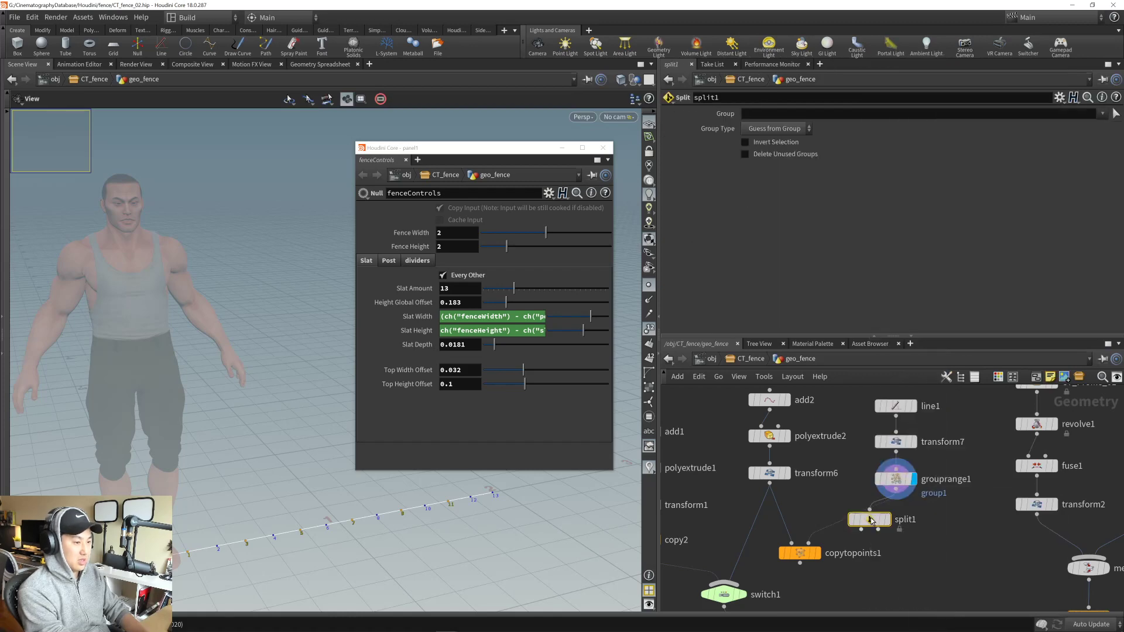
click(871, 520)
drag(862, 532, 809, 543)
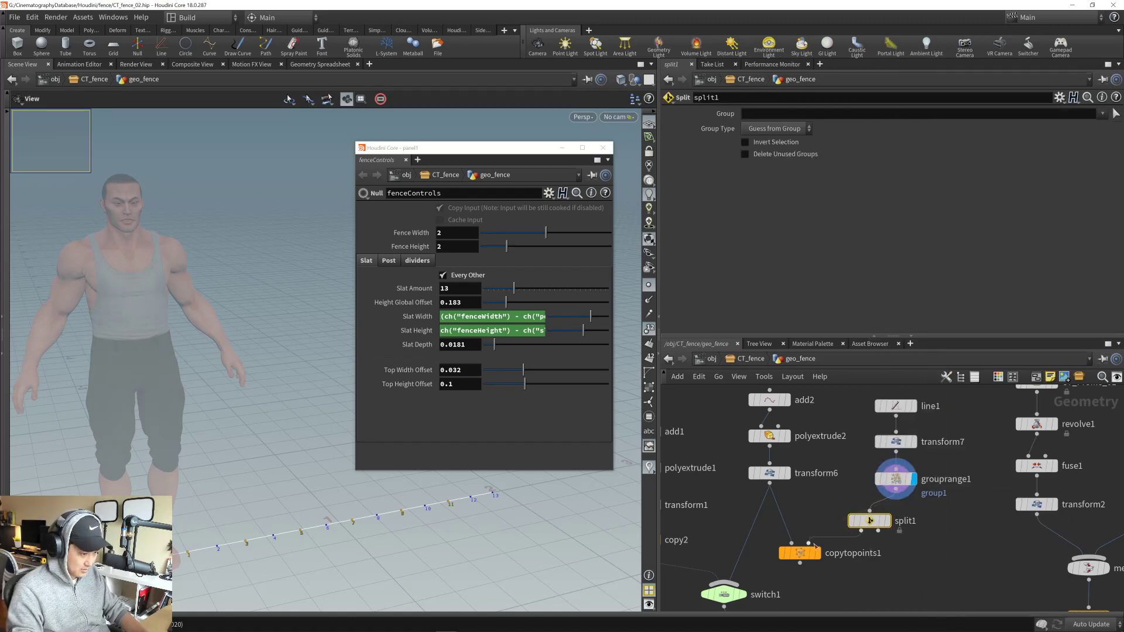
- Display split1 and set its group to group1
click(888, 521)
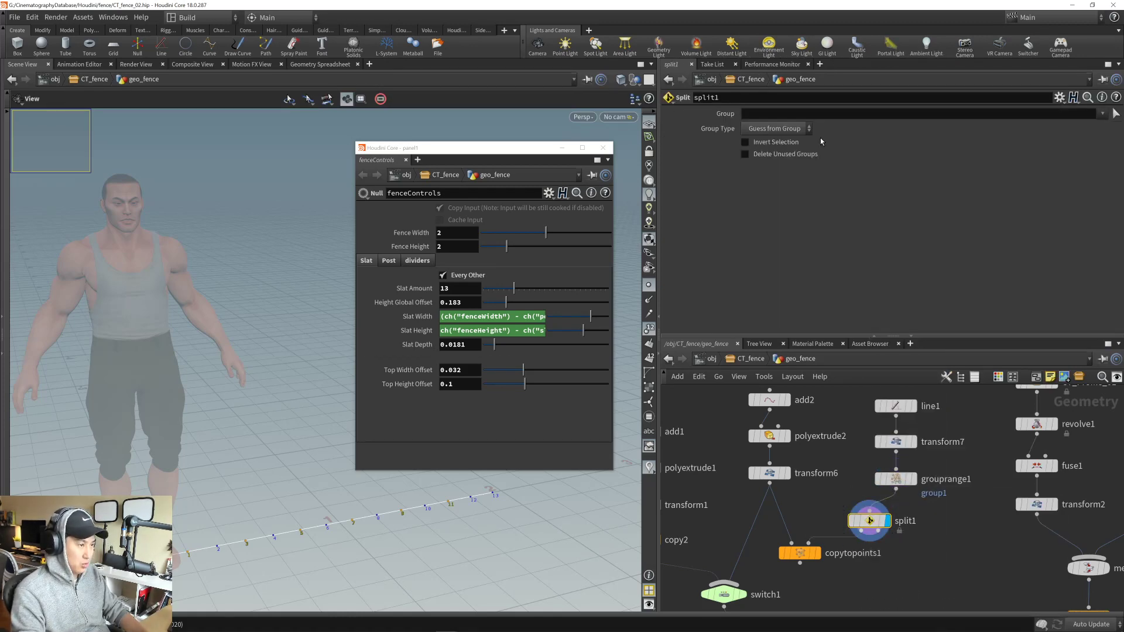
click(1102, 114)
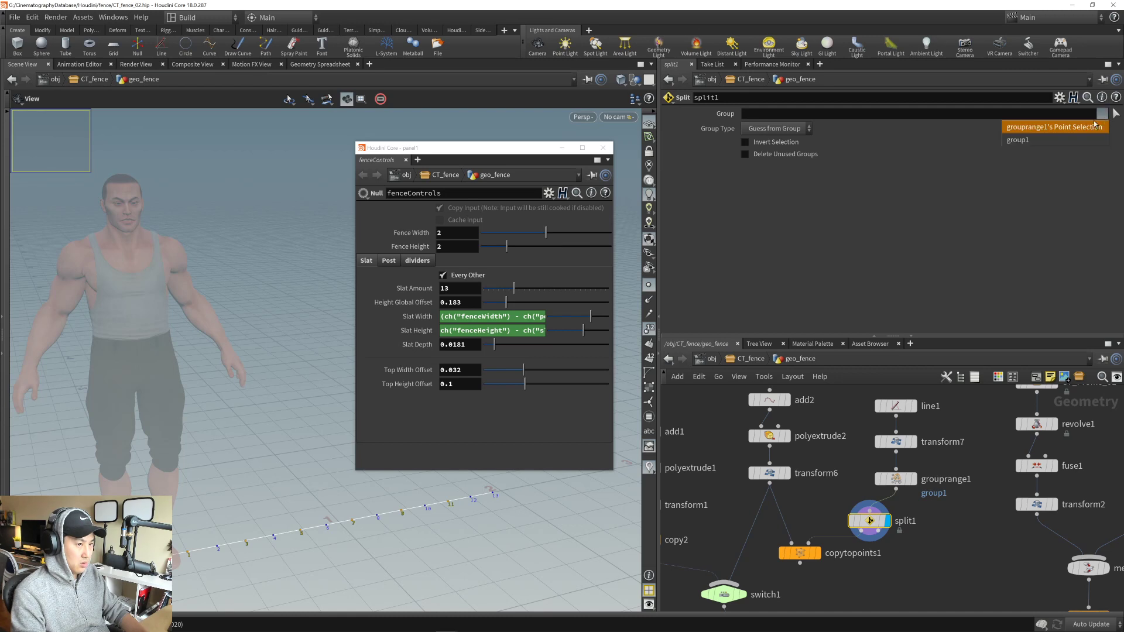
click(1049, 139)
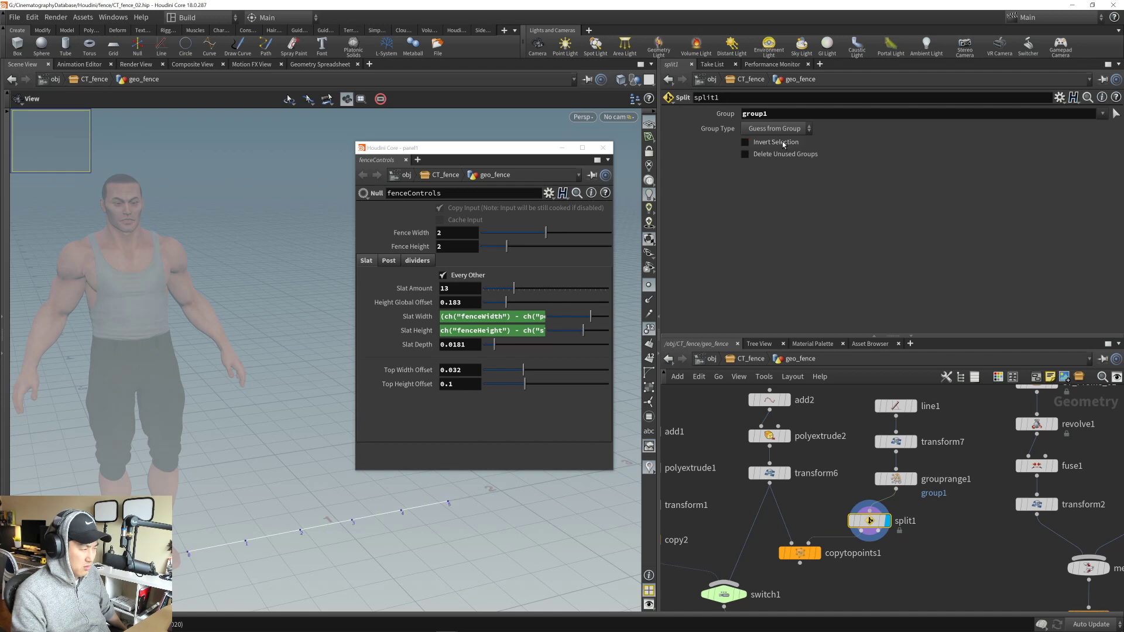
- Display copytopoints1 and template merge2 to compare the copied slats with the rest of the fence
middle_drag(855, 476, 868, 456)
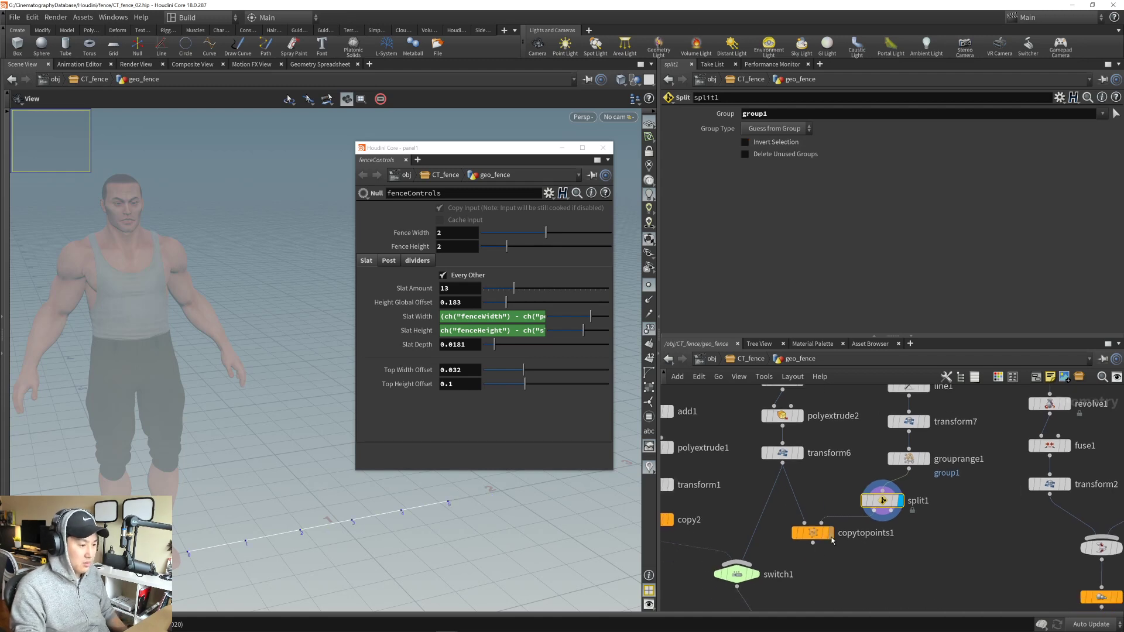
click(832, 538)
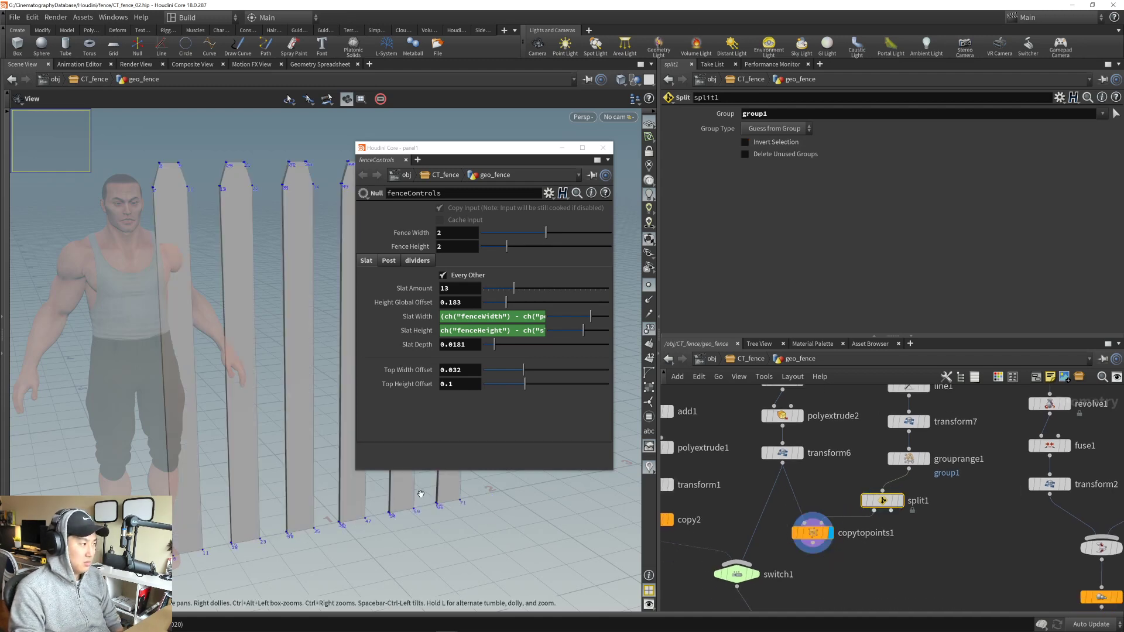
middle_drag(824, 613, 837, 468)
middle_drag(928, 583, 816, 554)
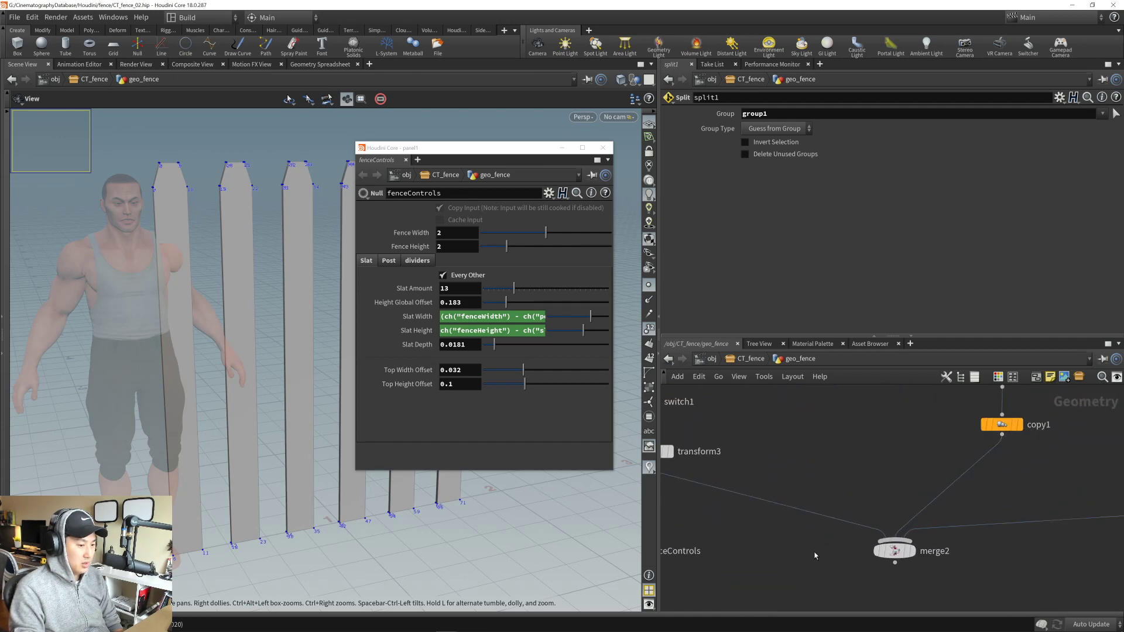
click(907, 554)
scroll(838, 511, down, 8)
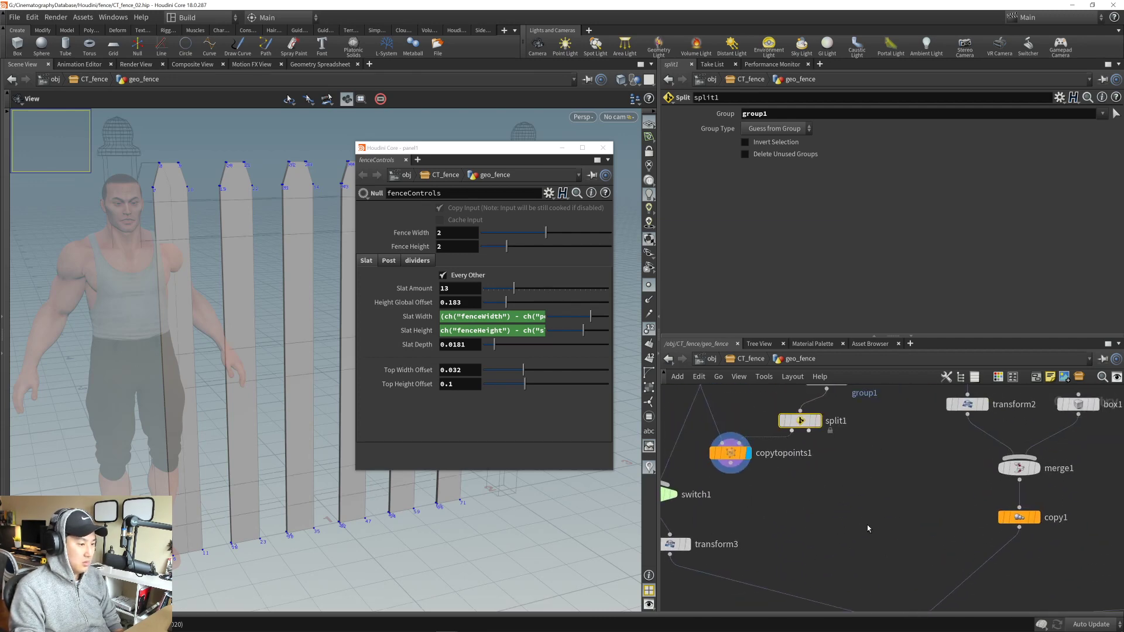
scroll(839, 511, up, 5)
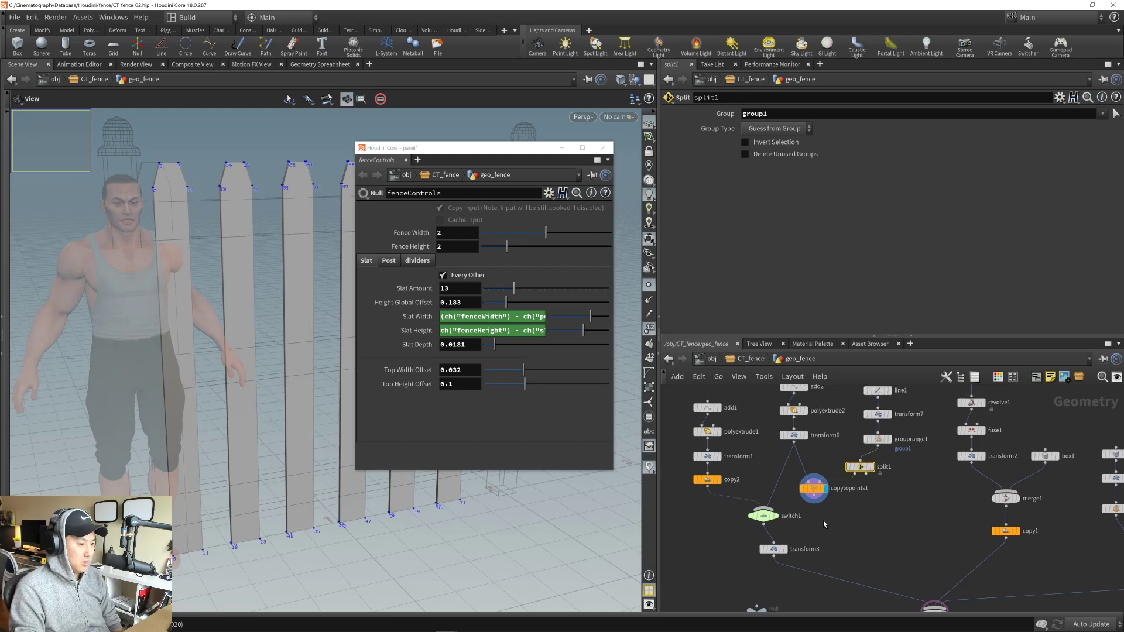
drag(293, 336, 259, 373)
right_drag(259, 372, 200, 367)
middle_drag(201, 366, 156, 363)
right_drag(156, 363, 208, 391)
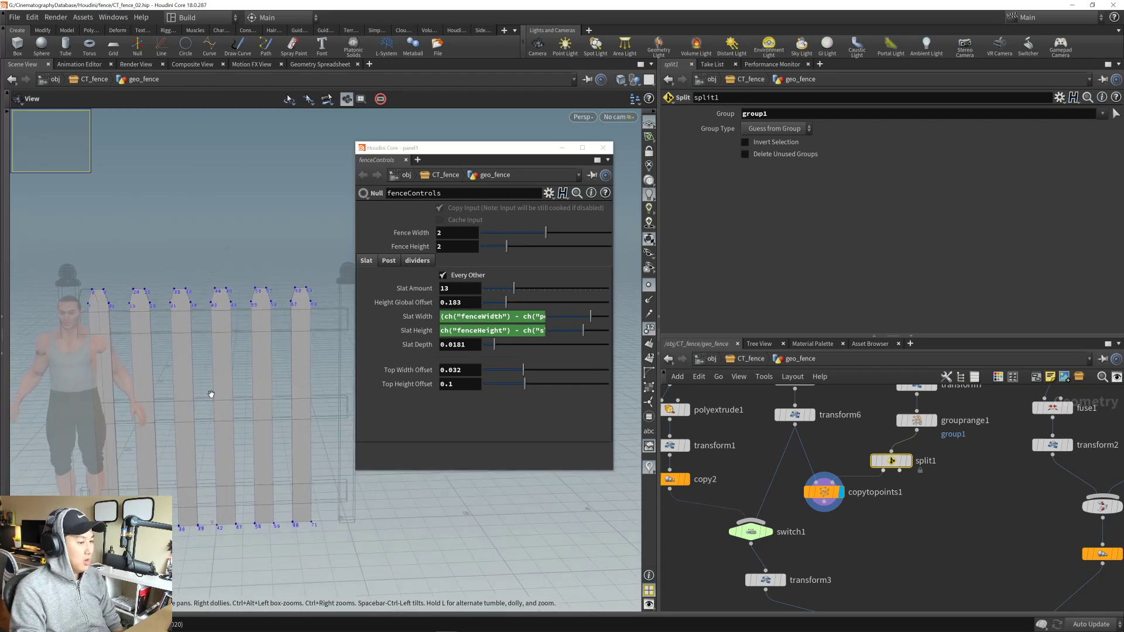
middle_drag(209, 392, 226, 405)
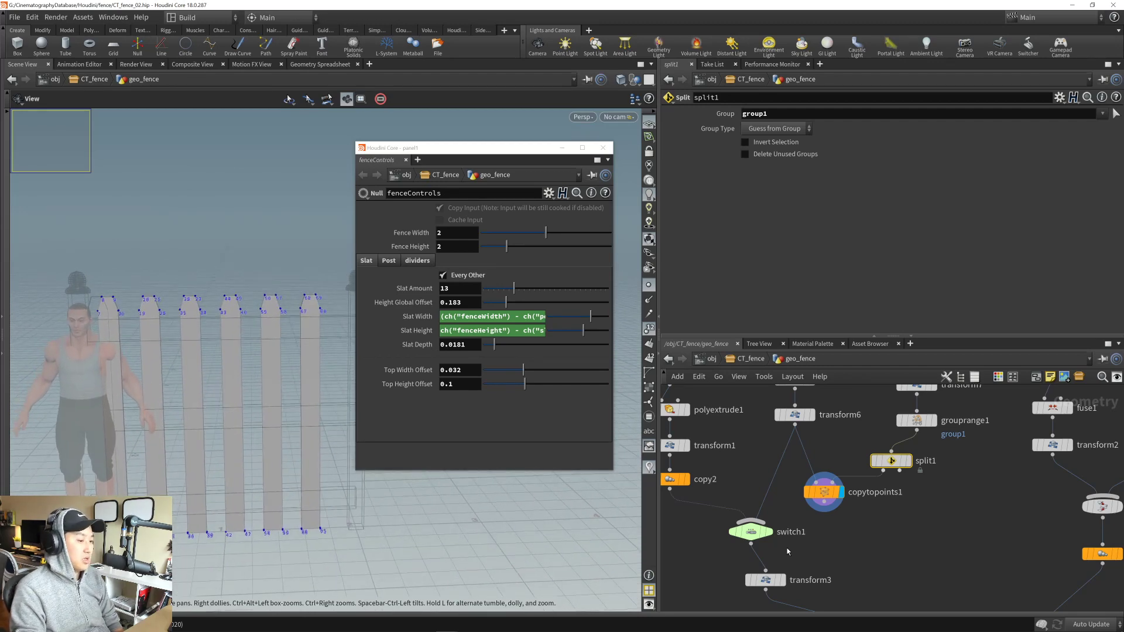
- Rewire transform3 between copy2 and switch1, and reorder switch1's inputs so transform3 comes before transform6
middle_drag(825, 568, 857, 526)
scroll(811, 541, down, 1)
drag(793, 544, 721, 483)
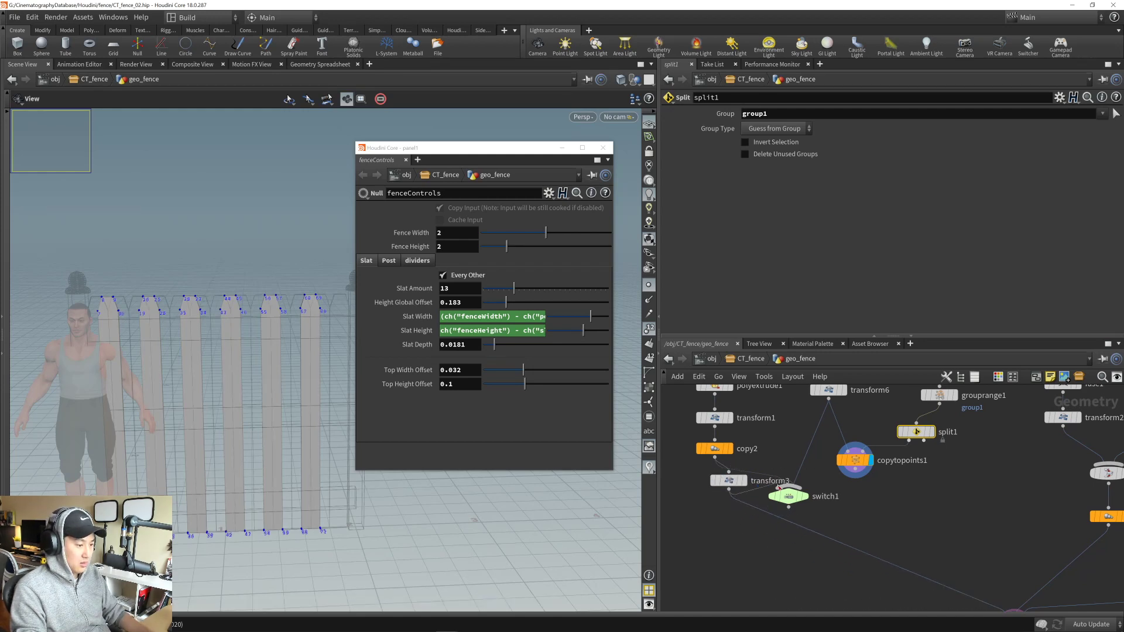
mouse_move(789, 497)
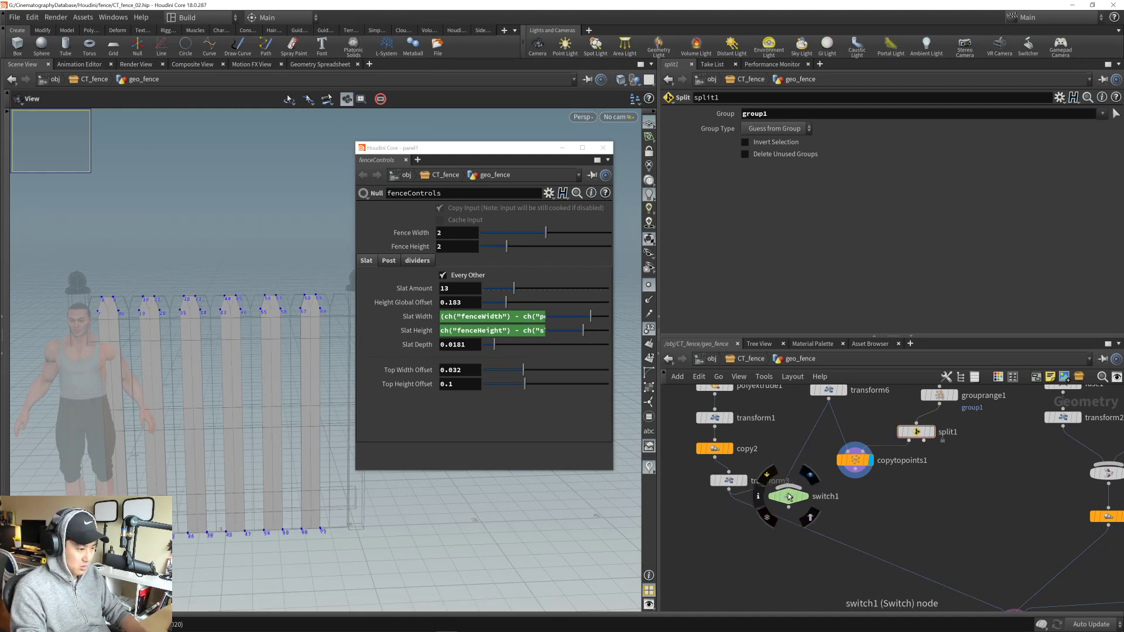
drag(789, 496, 797, 507)
drag(884, 550, 883, 569)
middle_drag(901, 543, 858, 505)
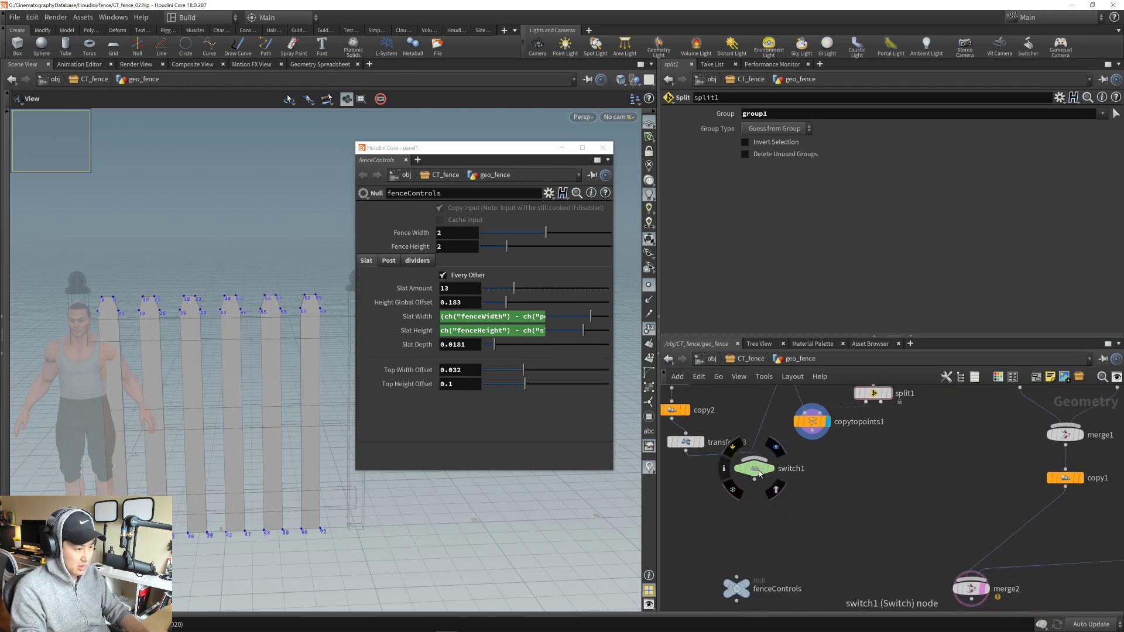
drag(757, 474, 759, 497)
click(760, 498)
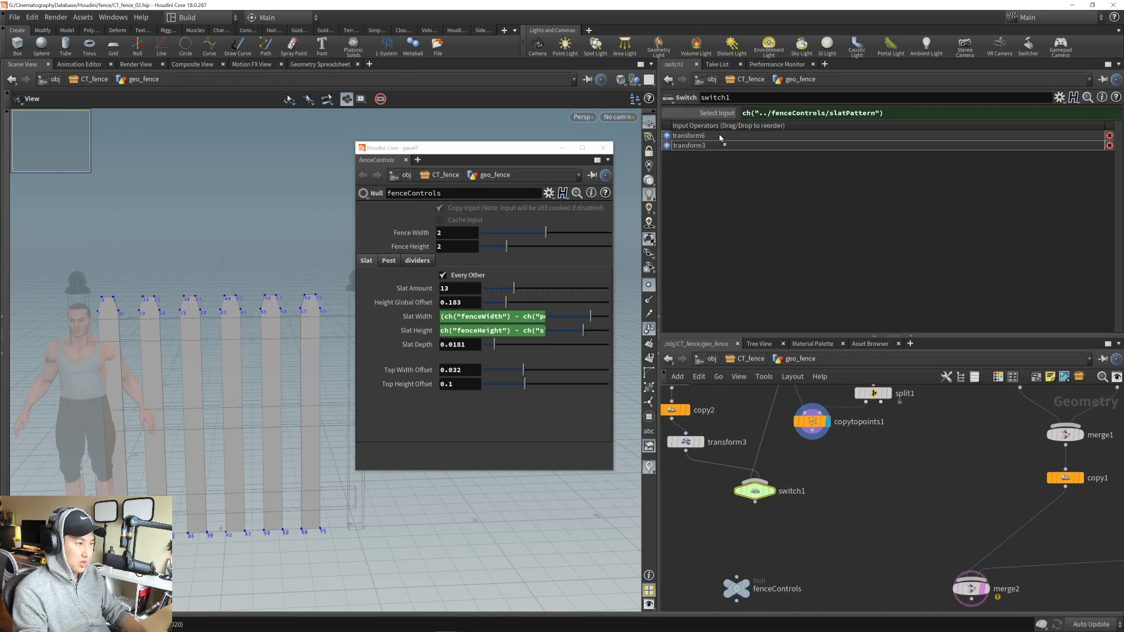
drag(720, 139, 720, 137)
- Connect switch1's output to merge2 and place switch1 first in merge2's input order
middle_drag(824, 529, 809, 512)
drag(739, 485, 951, 565)
click(955, 571)
drag(690, 142, 697, 121)
- Connect copytopoints1 to switch1 and cut the direct wire from transform6 to switch1
middle_drag(906, 491, 959, 563)
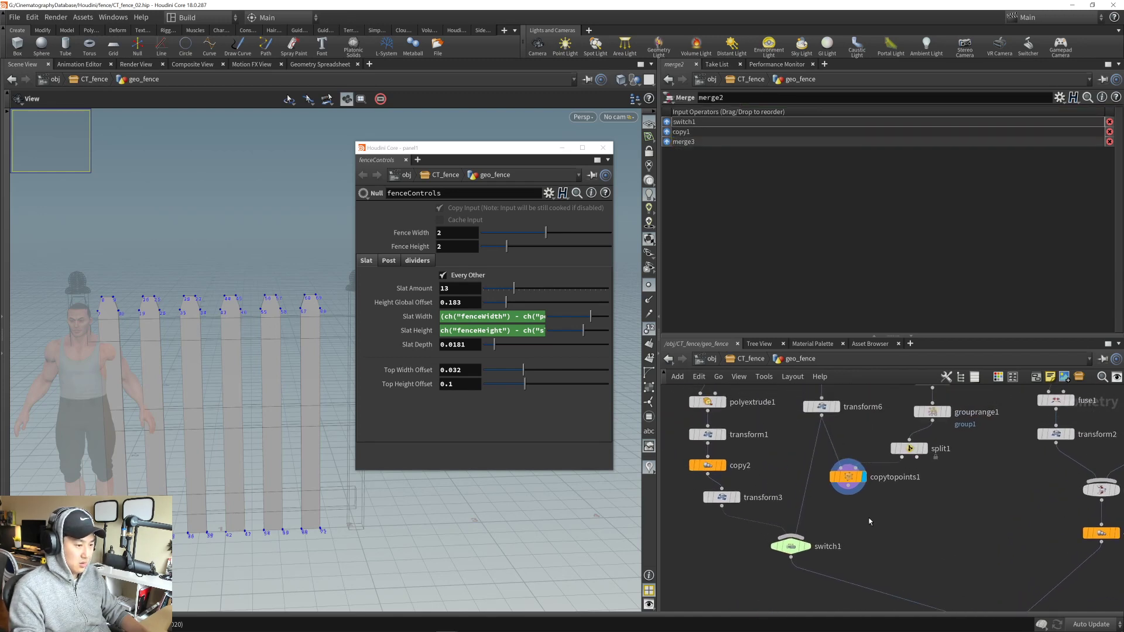
scroll(871, 520, up, 3)
middle_drag(868, 509, 887, 539)
drag(859, 518, 791, 572)
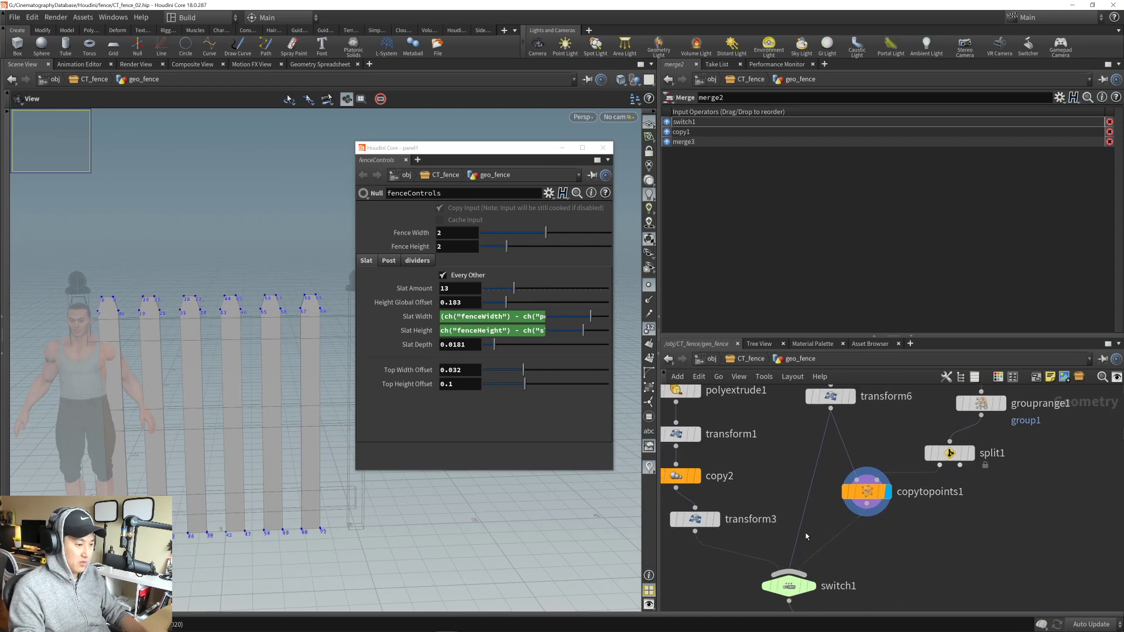
key(y)
drag(814, 525, 788, 490)
- Lower the Slat Amount on fenceControls to 10 to test the alternating slats
mouse_move(927, 551)
middle_down()
mouse_move(945, 582)
mouse_move(934, 545)
middle_up()
scroll(935, 577, down, 2)
middle_drag(271, 399, 254, 417)
mouse_move(254, 417)
mouse_down()
mouse_move(258, 427)
mouse_move(282, 404)
mouse_move(295, 409)
mouse_move(267, 431)
mouse_up()
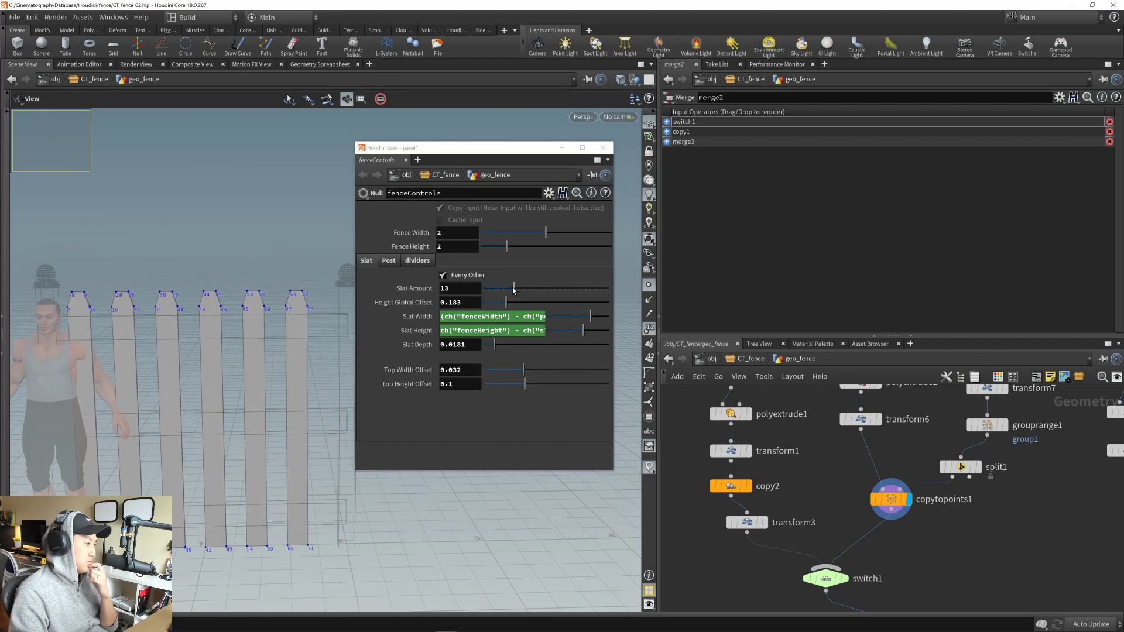
drag(515, 290, 508, 289)
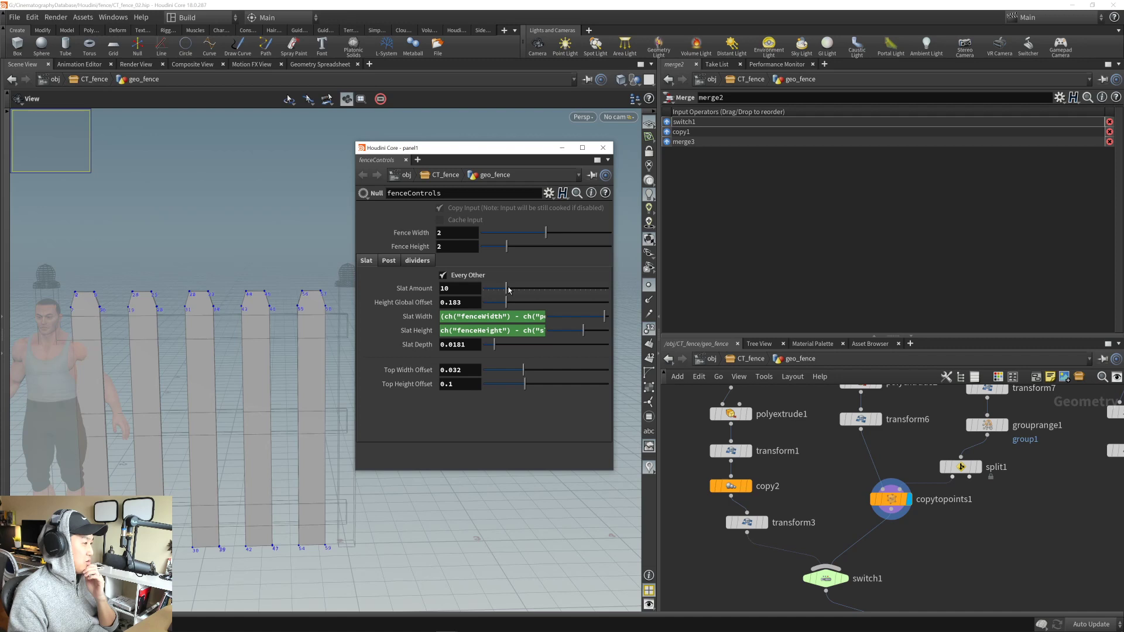
- Display switch1 and toggle Every Other off and back on to compare the two slat patterns
click(476, 278)
middle_drag(902, 558, 900, 482)
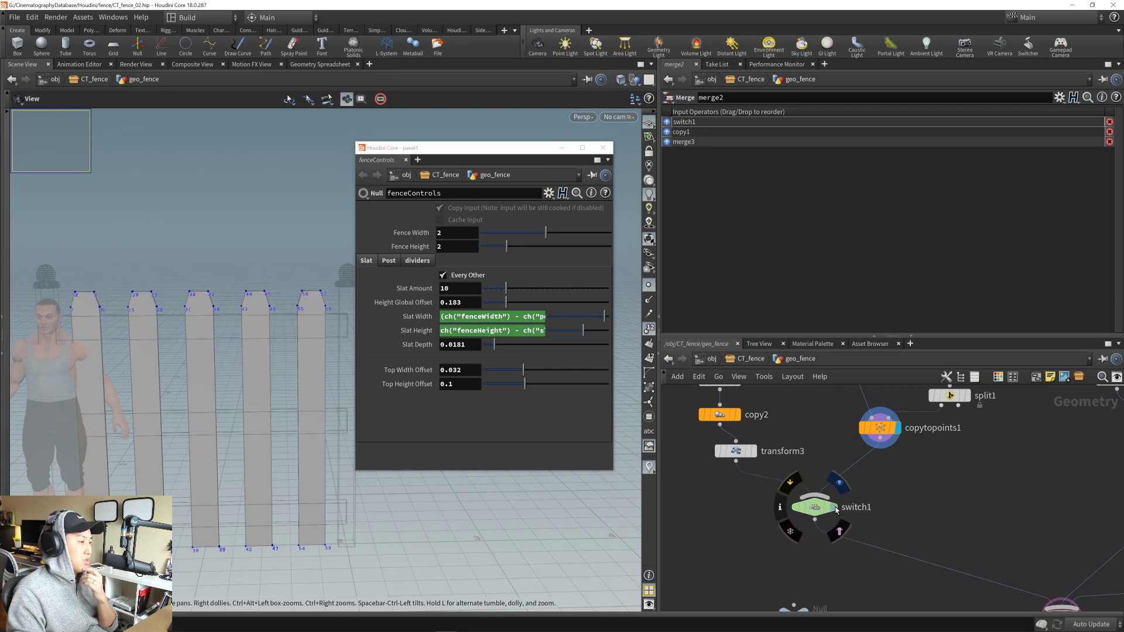
click(836, 508)
click(468, 276)
click(468, 276)
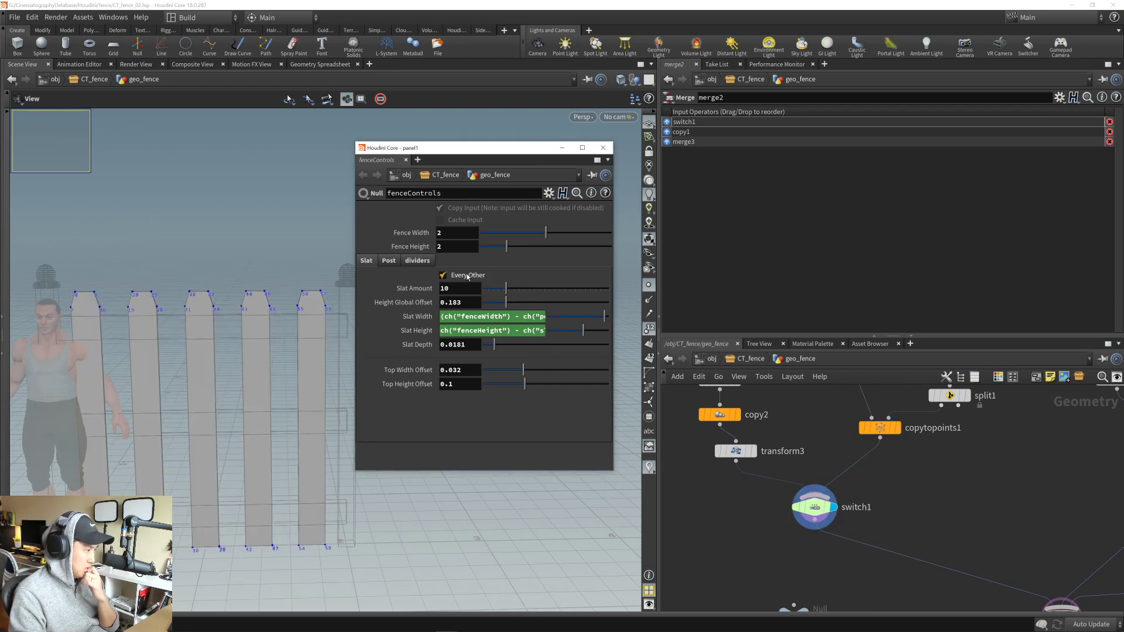
- Compare the slat layout with and without Every Other, leave it enabled, and set Slat Amount to 18
click(468, 277)
click(468, 277)
click(468, 276)
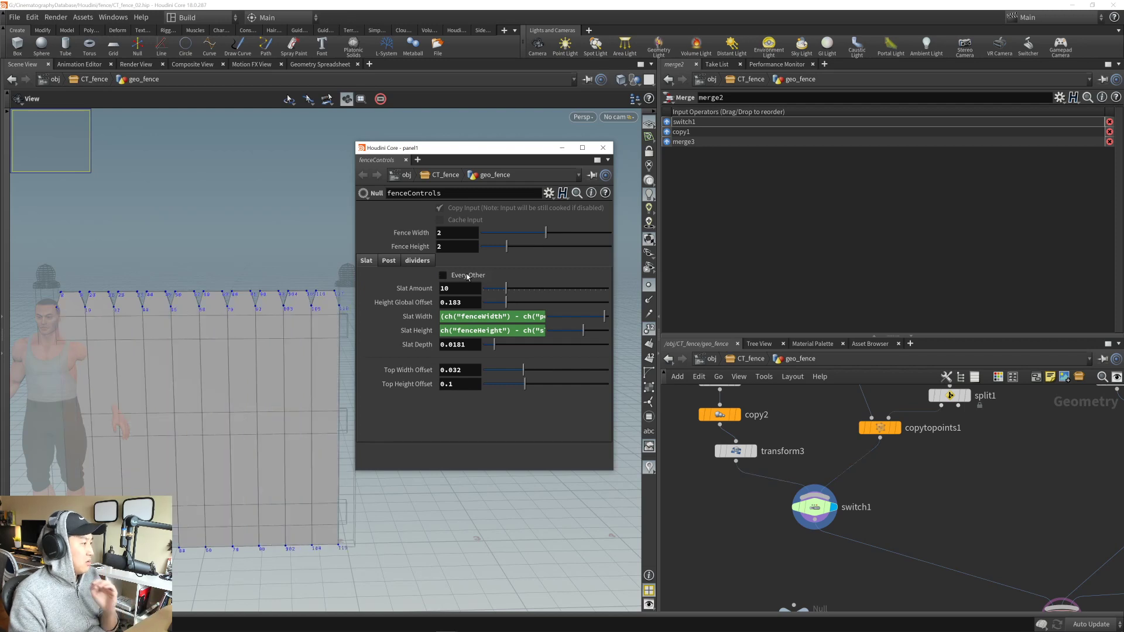
click(468, 277)
drag(509, 292, 528, 292)
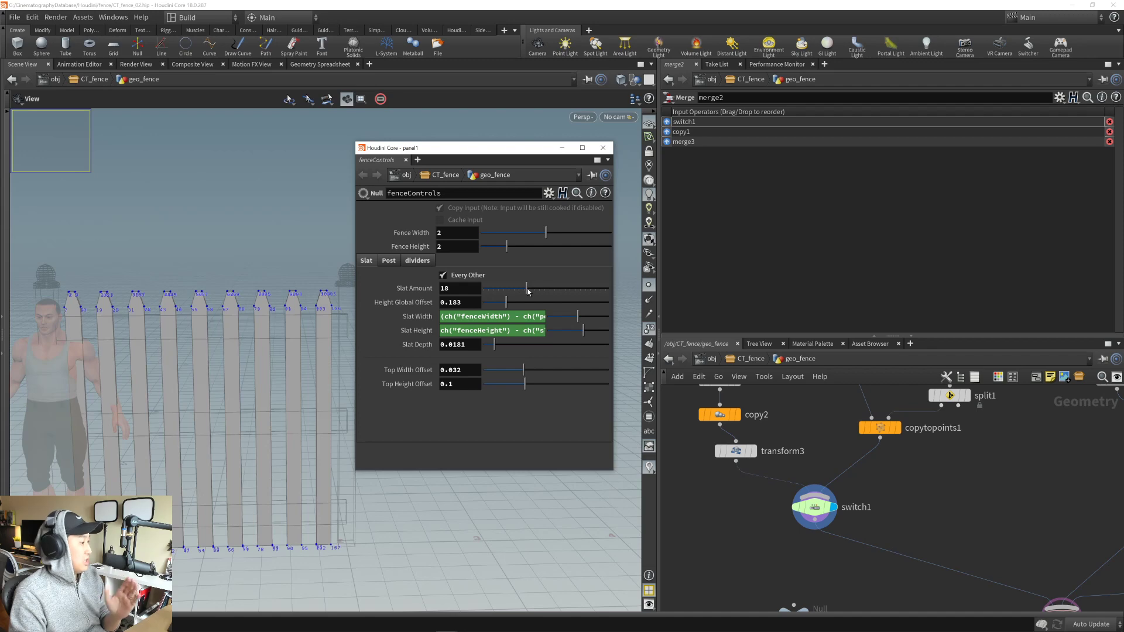
- Examine the slats up close, then display grouprange1's output and inspect the numbered points along the fence base
mouse_move(285, 321)
mouse_down()
mouse_move(264, 345)
mouse_move(282, 339)
mouse_up()
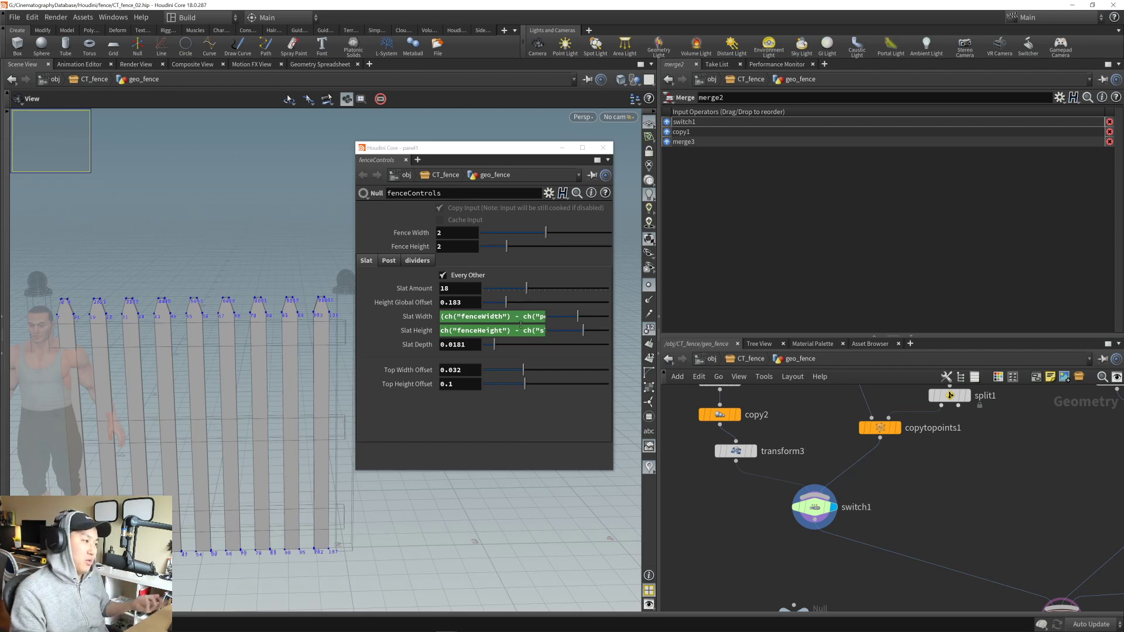
scroll(239, 359, up, 8)
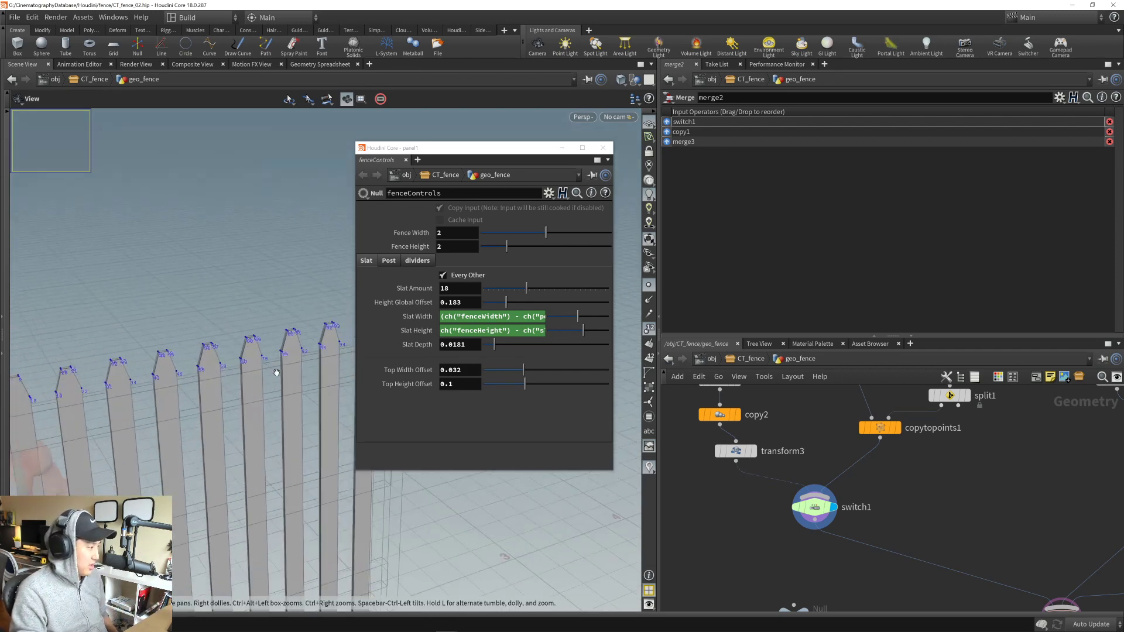
drag(240, 360, 147, 386)
right_drag(148, 386, 103, 406)
drag(103, 406, 215, 342)
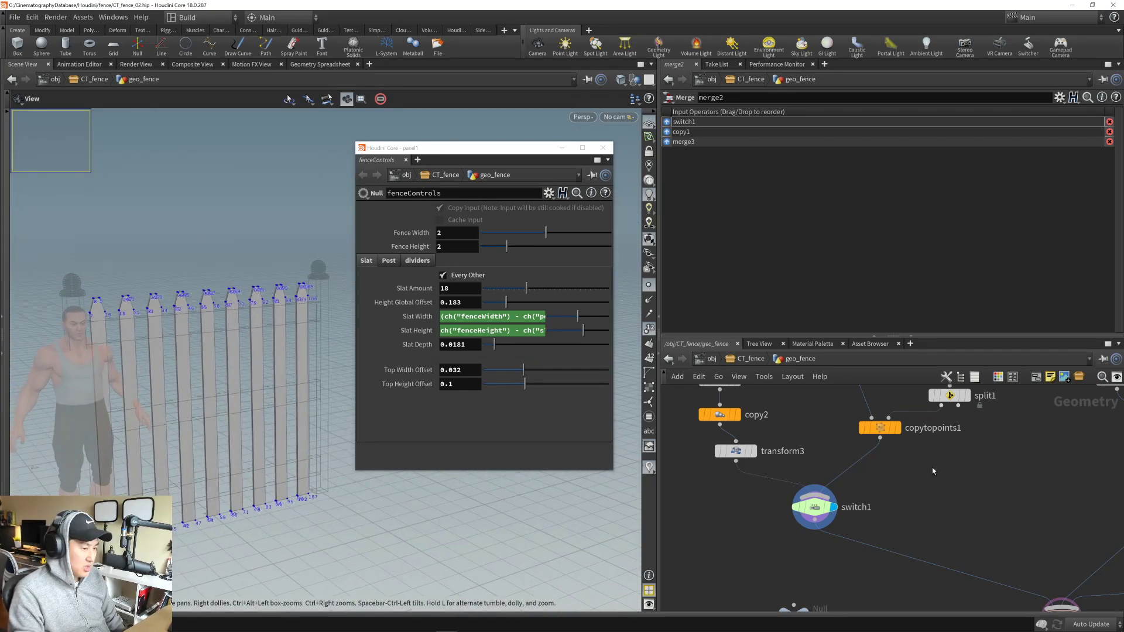
middle_drag(989, 452, 970, 553)
click(974, 459)
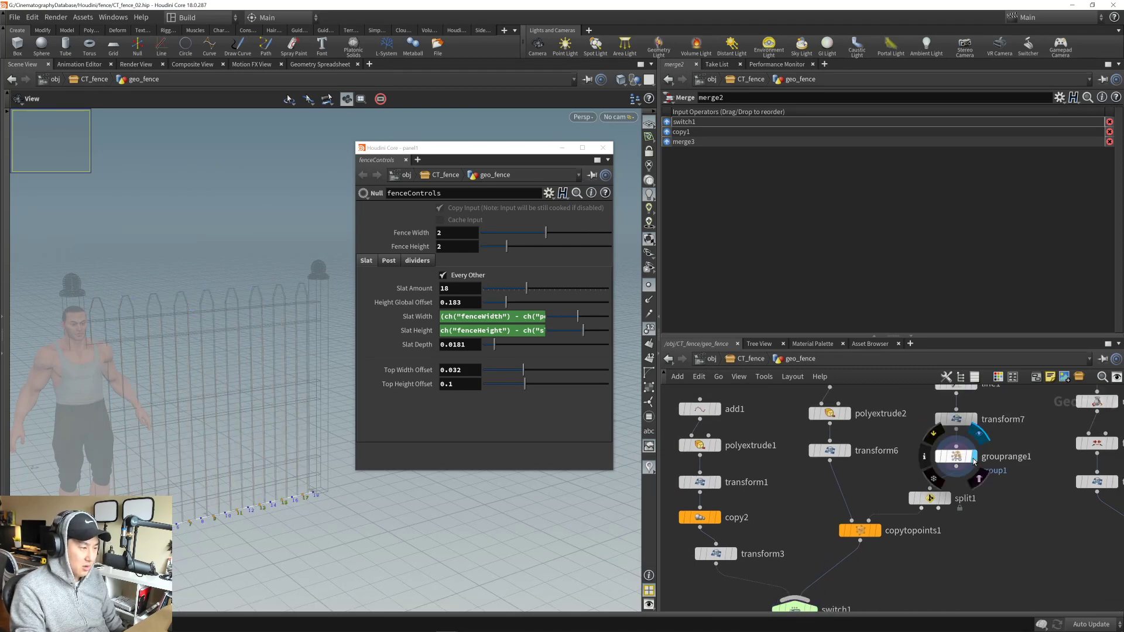
drag(300, 440, 298, 432)
right_drag(298, 432, 293, 463)
middle_drag(293, 463, 249, 473)
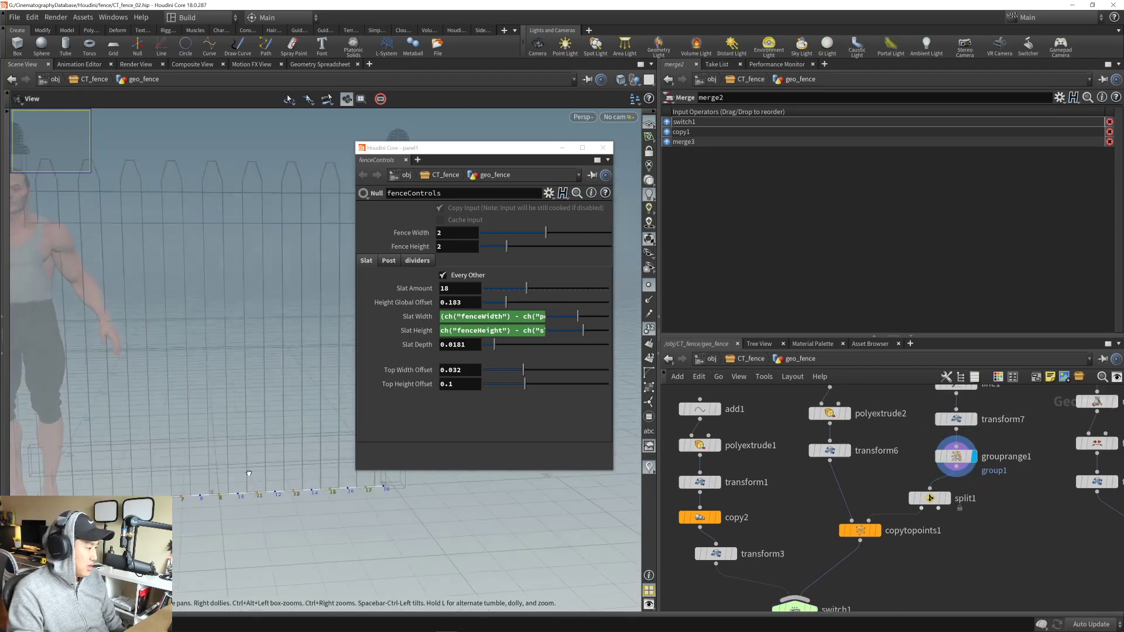
drag(249, 473, 288, 470)
right_drag(288, 470, 310, 497)
middle_drag(310, 497, 412, 494)
middle_drag(314, 524, 298, 461)
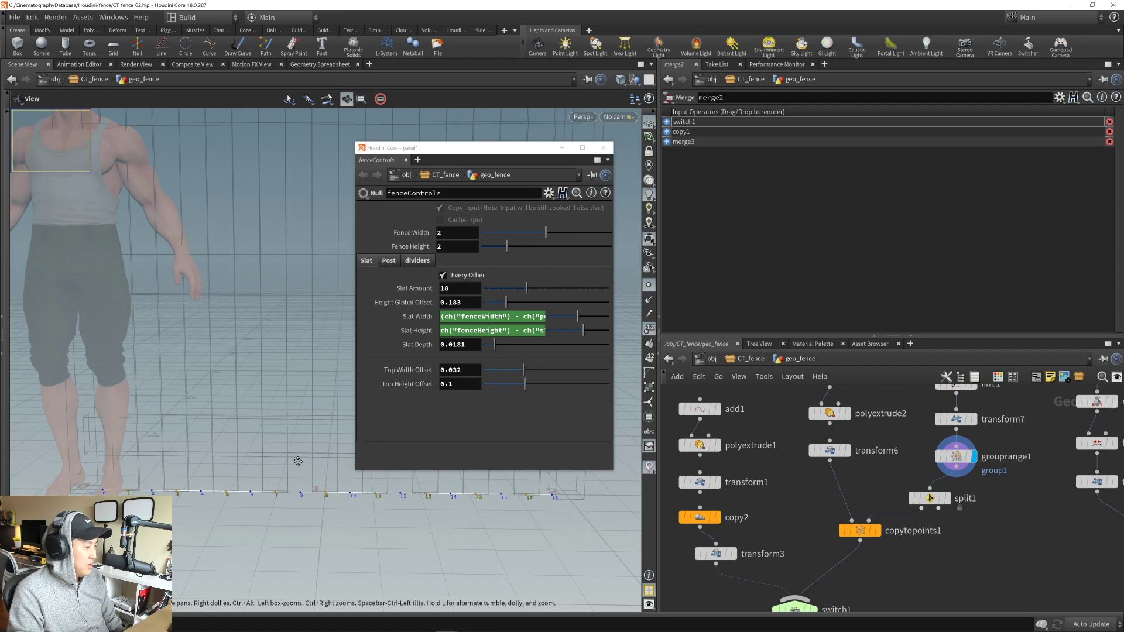
middle_drag(298, 461, 298, 469)
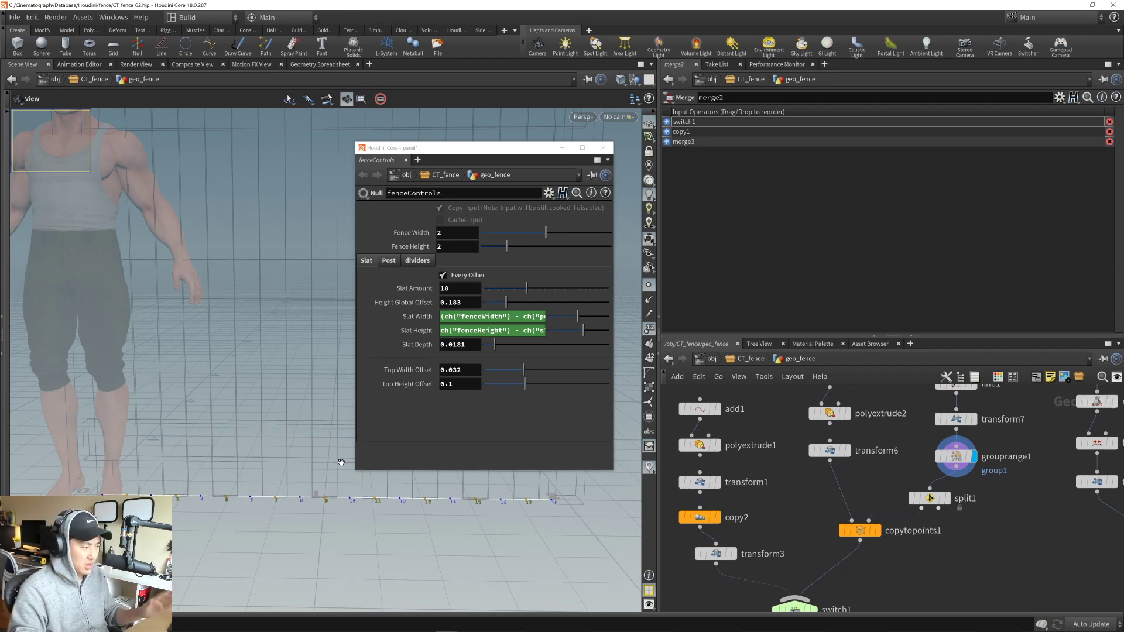
- Set the range filter of grouprange1 to select 1 of 1
middle_drag(995, 514, 980, 562)
click(939, 505)
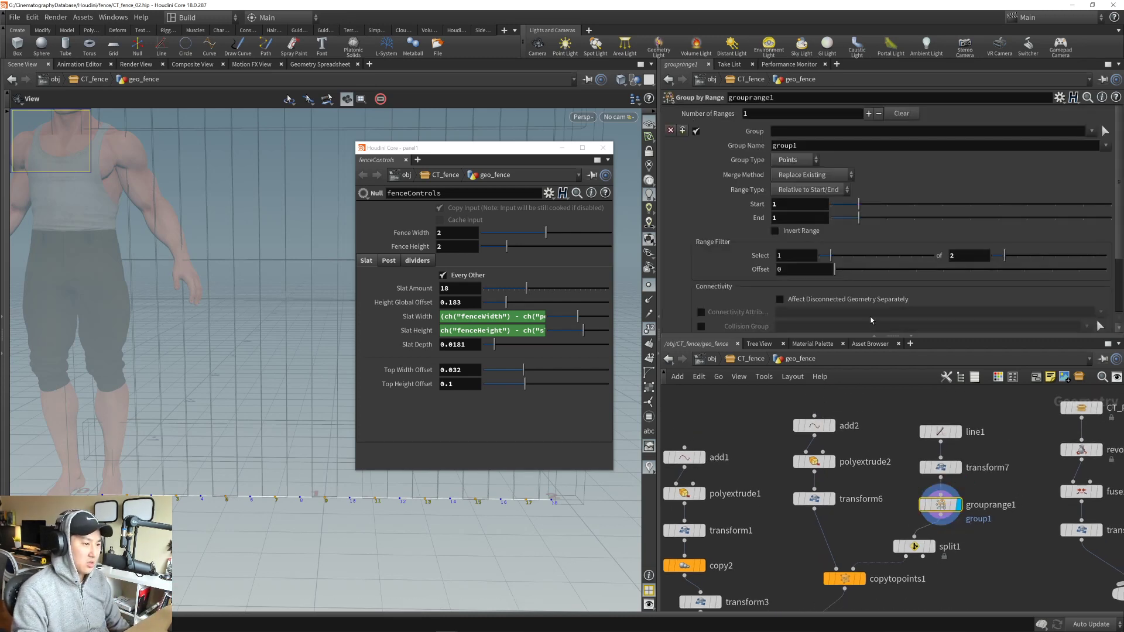
drag(1005, 256, 991, 256)
mouse_move(409, 530)
middle_down()
mouse_move(384, 554)
mouse_move(417, 543)
middle_up()
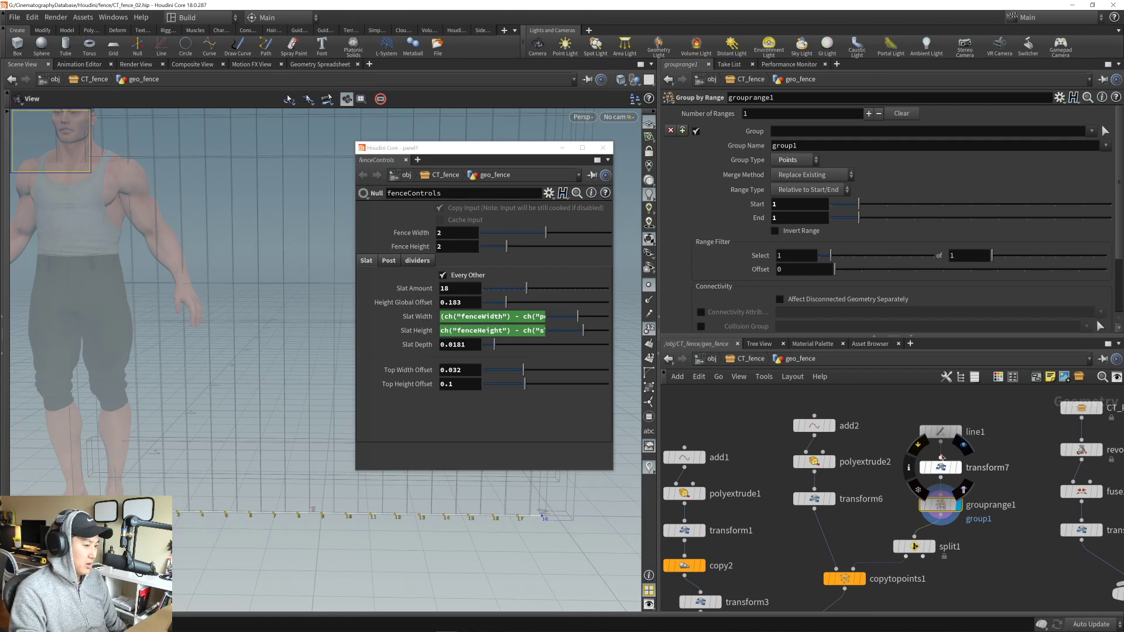
- Set line1's Points expression to (ch("../fenceControls/slatNumber") + 1) * .5
click(942, 433)
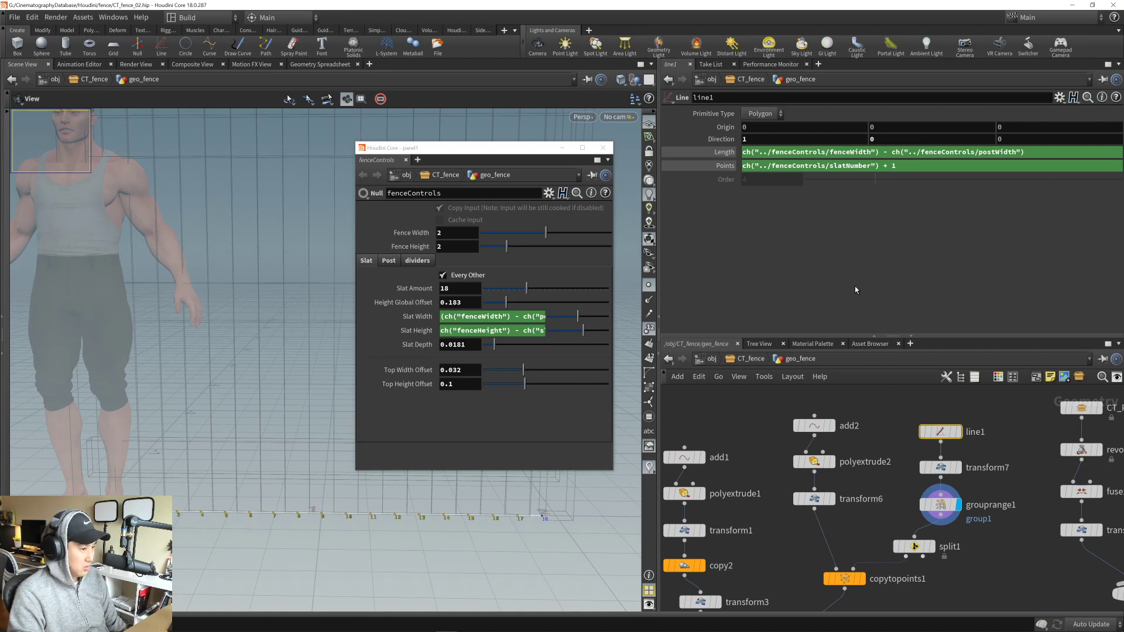
text())
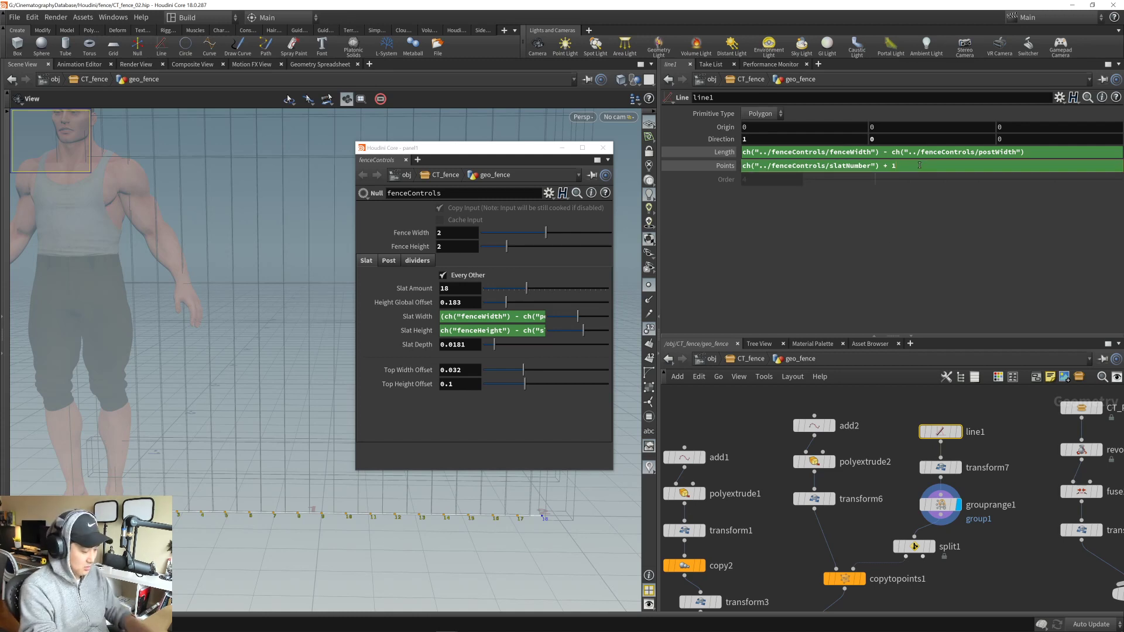
click(744, 166)
text(()
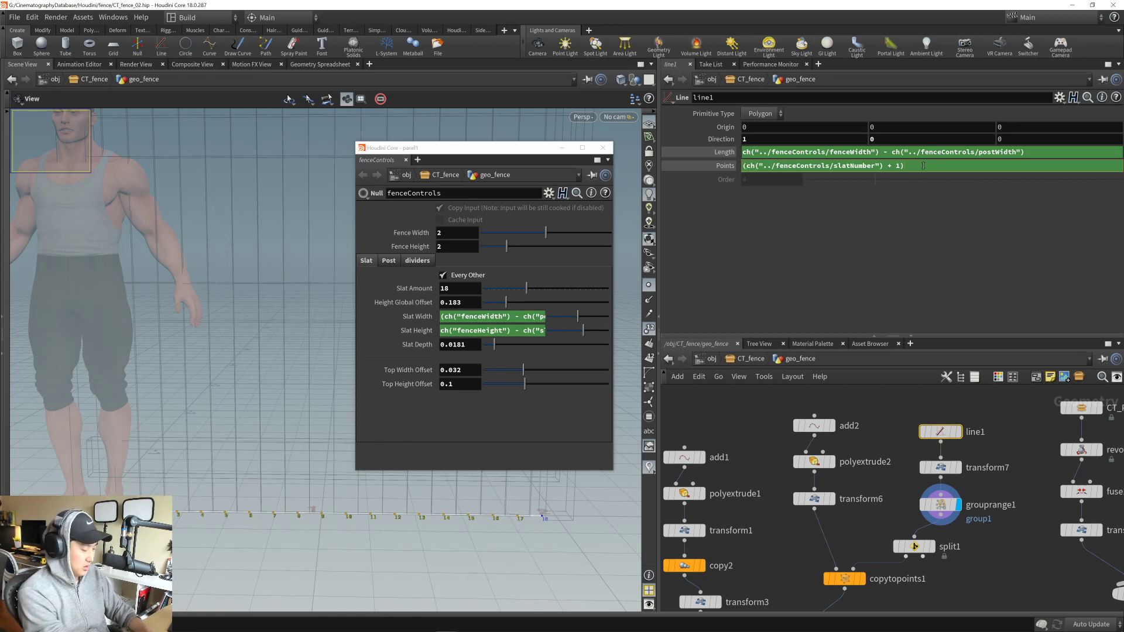
text( * .5)
key(Return)
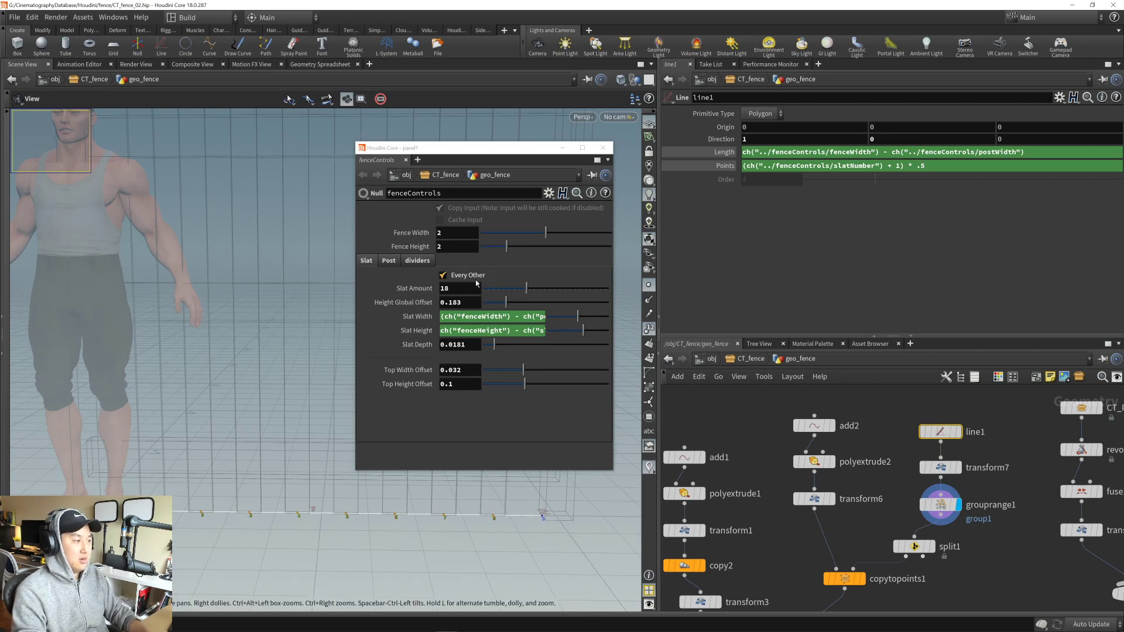
- Display switch1's output and examine how the slats are spaced between the two fence posts
middle_drag(982, 575, 1011, 404)
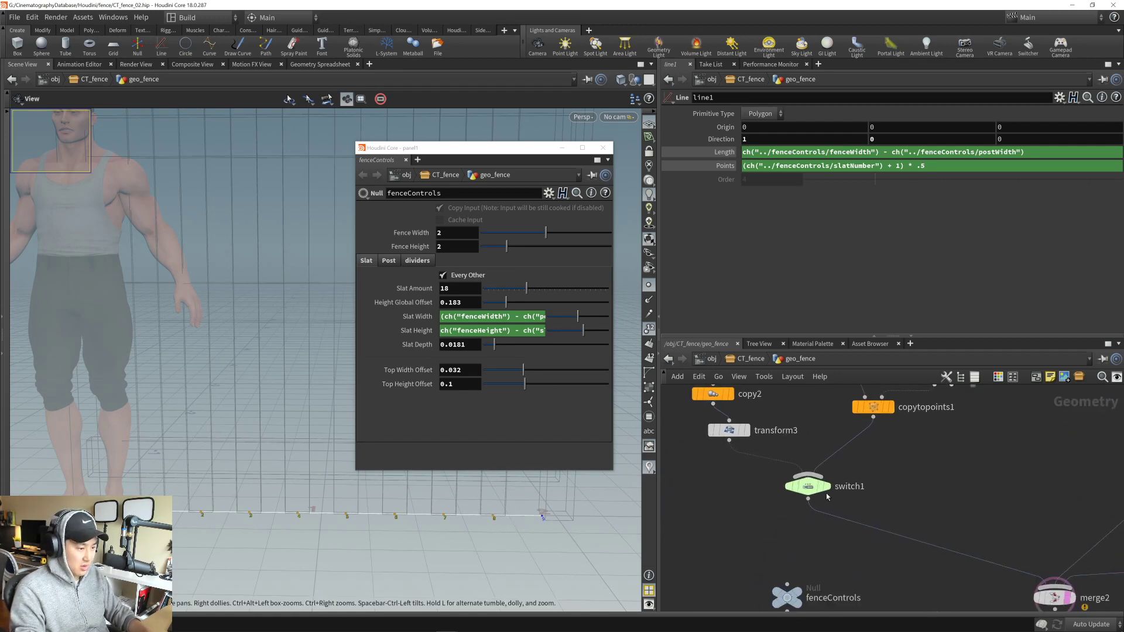
click(826, 486)
middle_drag(252, 448, 266, 524)
right_drag(266, 525, 310, 509)
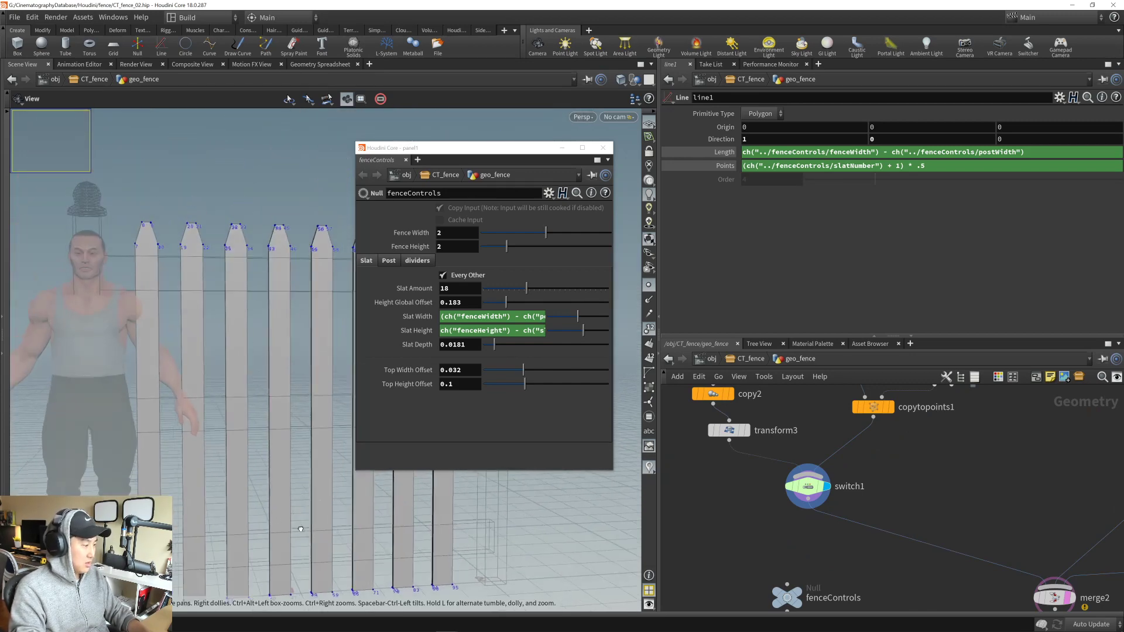
middle_drag(311, 509, 324, 527)
right_drag(324, 527, 398, 457)
middle_drag(399, 456, 367, 503)
right_drag(366, 503, 328, 472)
middle_drag(329, 472, 282, 507)
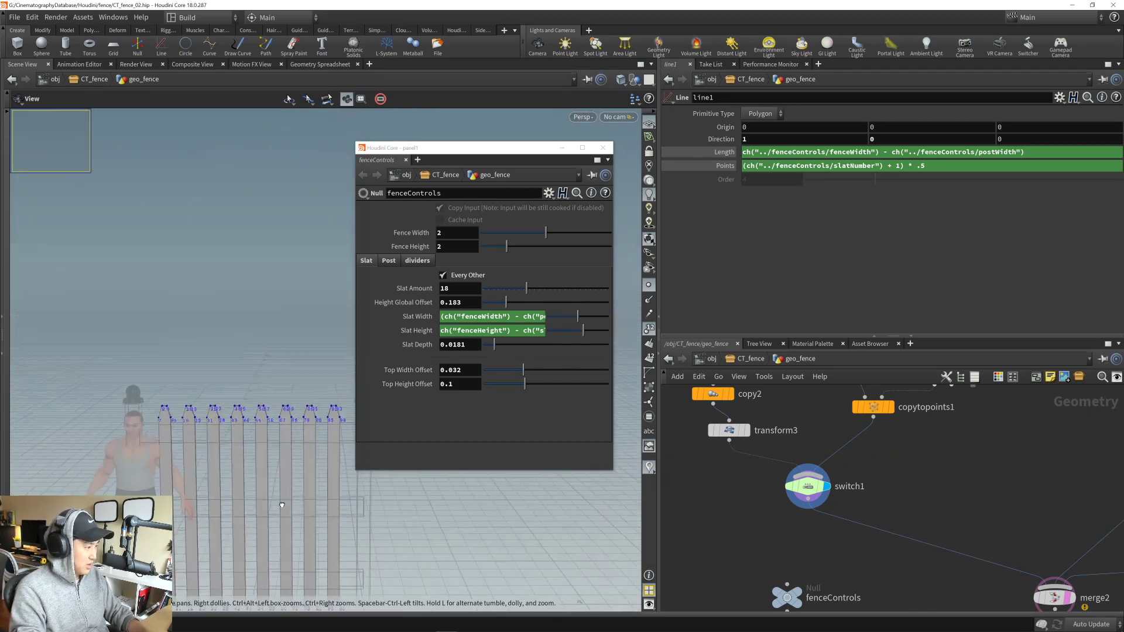
drag(281, 507, 291, 459)
middle_drag(291, 459, 287, 417)
- Move the floating fenceControls window clear of the fence and set Slat Amount to 25
drag(466, 150, 575, 114)
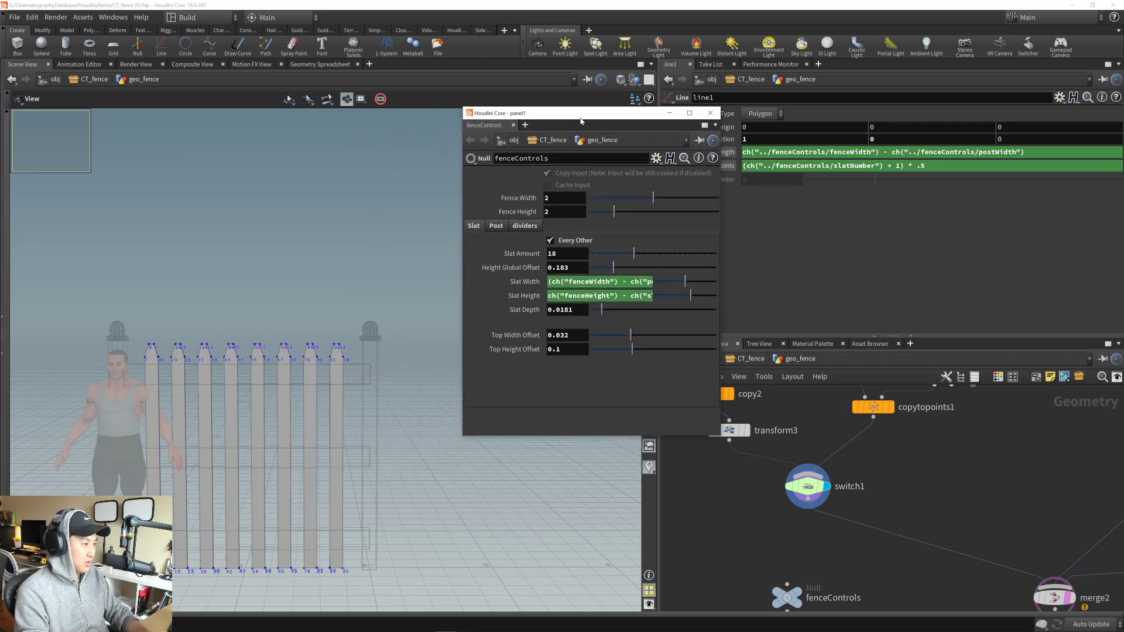
middle_drag(252, 413, 306, 366)
right_drag(305, 366, 322, 393)
drag(322, 393, 375, 373)
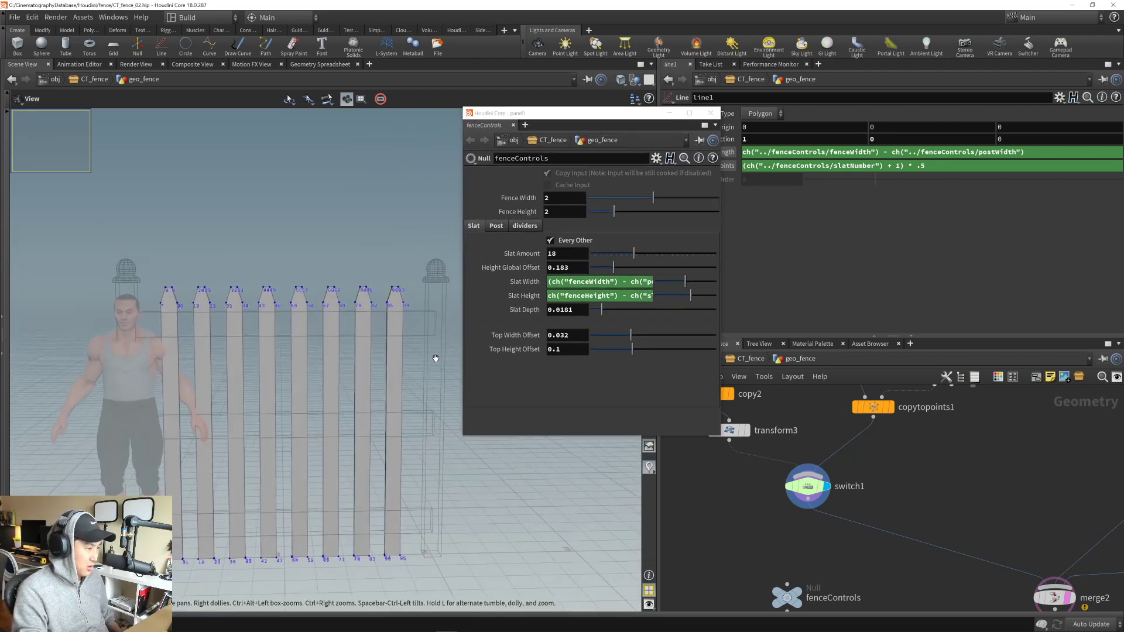
mouse_move(634, 253)
mouse_down()
mouse_move(611, 255)
mouse_move(661, 253)
mouse_move(626, 257)
mouse_move(653, 254)
mouse_up()
scroll(236, 318, up, 5)
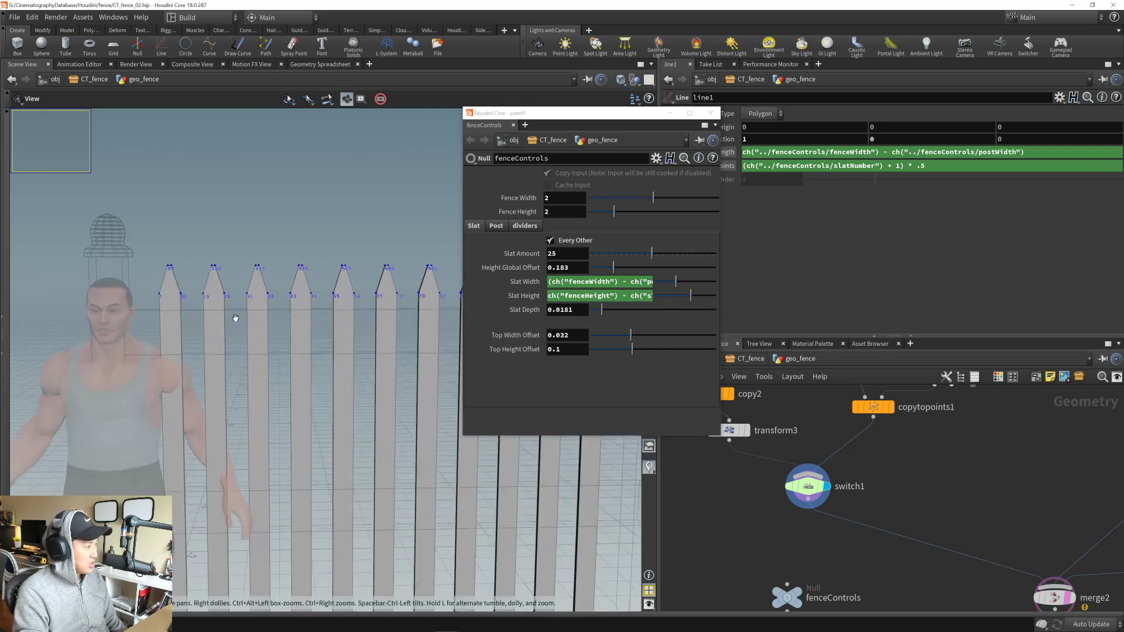
scroll(235, 322, down, 4)
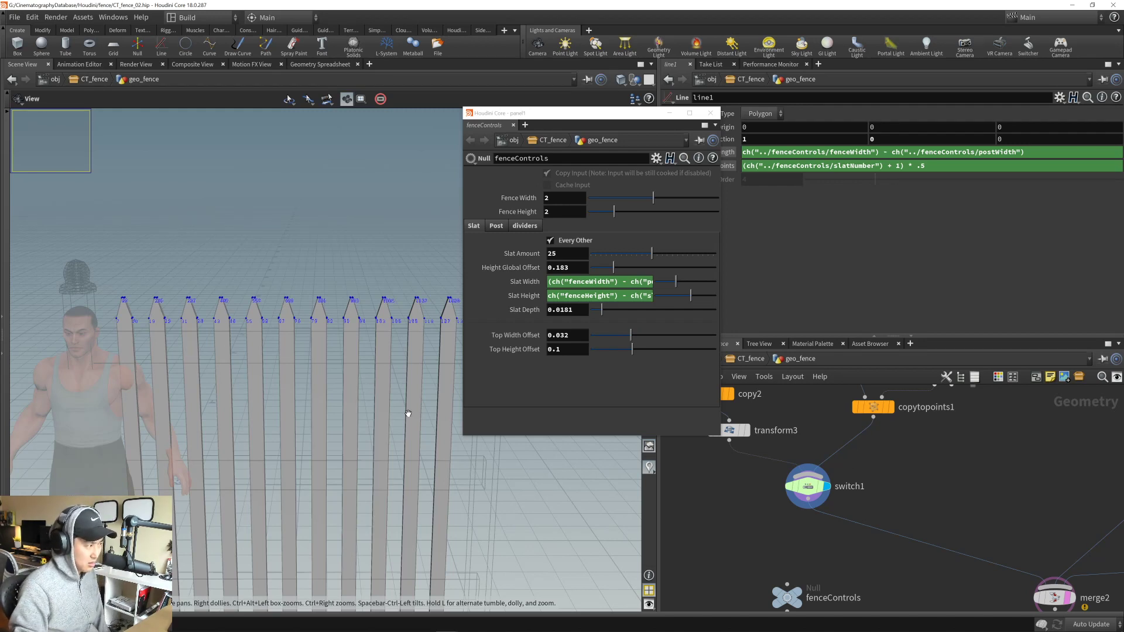
- Display transform7's points with merge2 as the reference geometry and examine their positions along the fence base
middle_drag(931, 456, 907, 562)
middle_drag(988, 496, 934, 561)
middle_drag(969, 417, 957, 423)
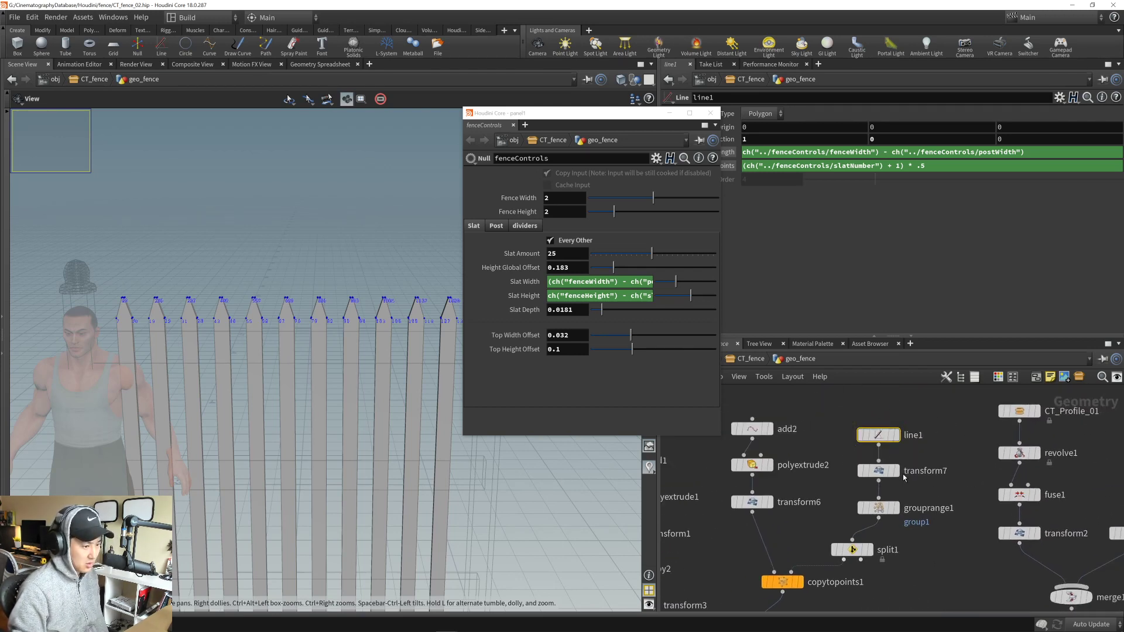
click(897, 471)
middle_drag(935, 560, 918, 443)
middle_drag(900, 580, 856, 450)
click(918, 528)
drag(214, 410, 243, 379)
right_drag(244, 379, 317, 381)
middle_drag(308, 428, 324, 475)
right_drag(324, 475, 286, 481)
middle_drag(252, 511, 256, 507)
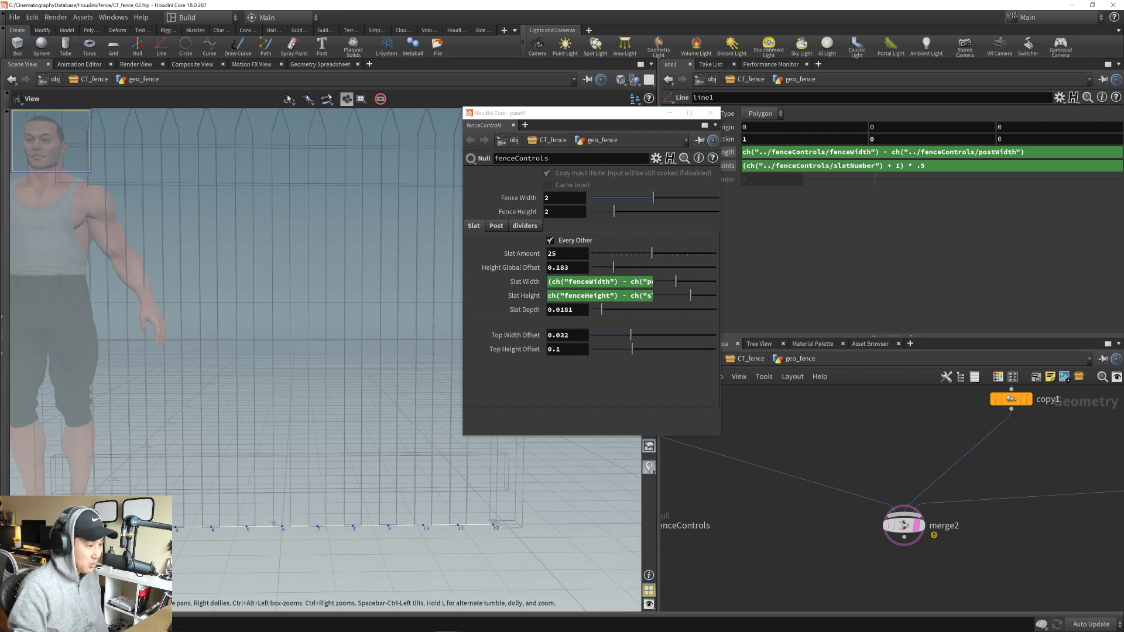
- Remove the + 1 and the enclosing parentheses from line1's Points expression, leaving ch("../fenceControls/slatNumber") * .5
middle_drag(813, 442, 835, 518)
middle_drag(925, 428, 853, 557)
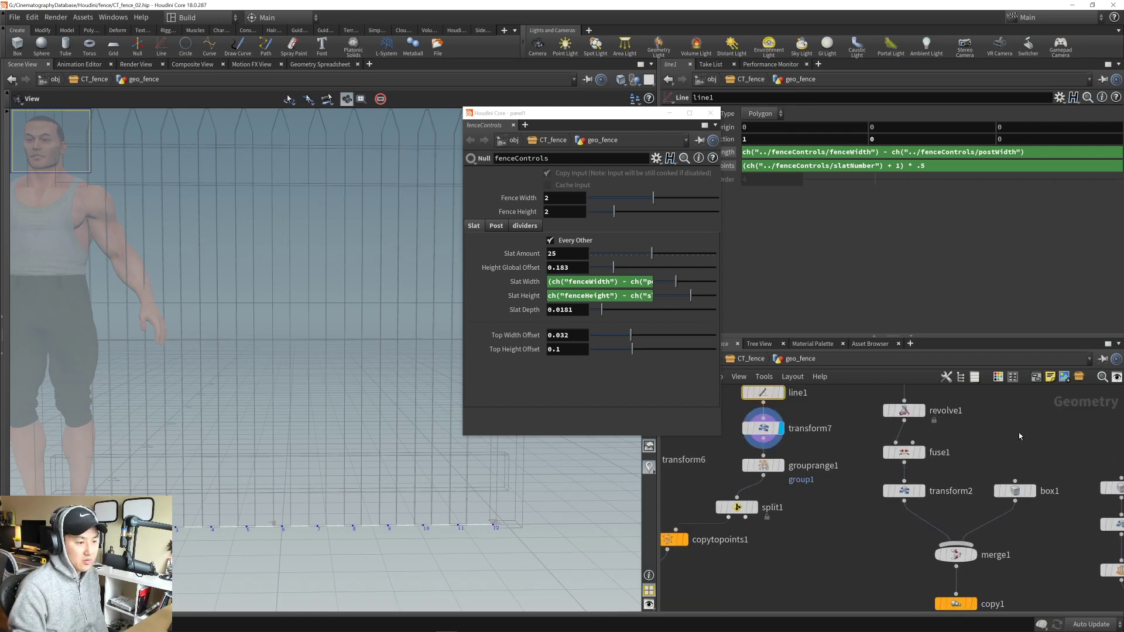
middle_drag(1005, 386, 978, 414)
middle_drag(828, 510, 874, 500)
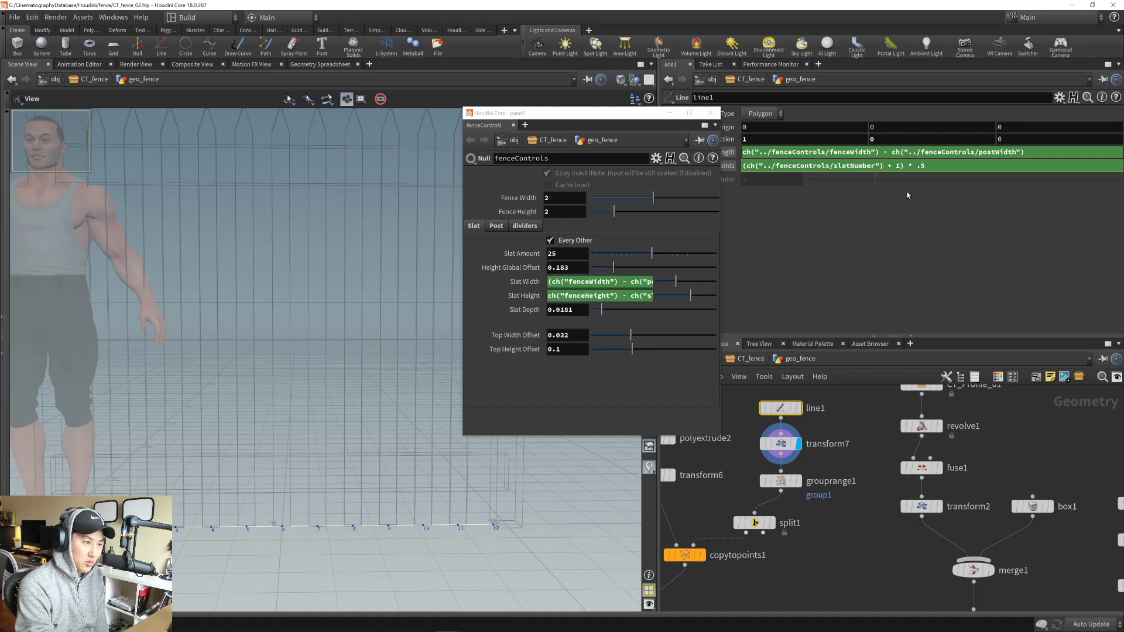
key(Delete)
key(Delete)
key(Delete)
key(Delete)
key(Delete)
key(Return)
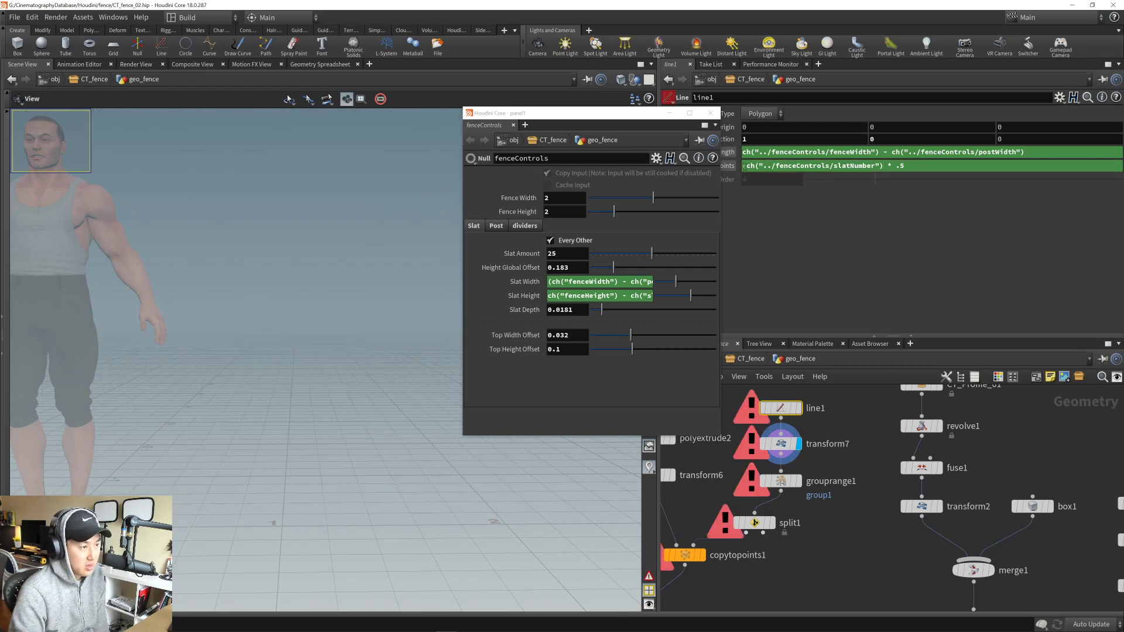
key(Delete)
key(Return)
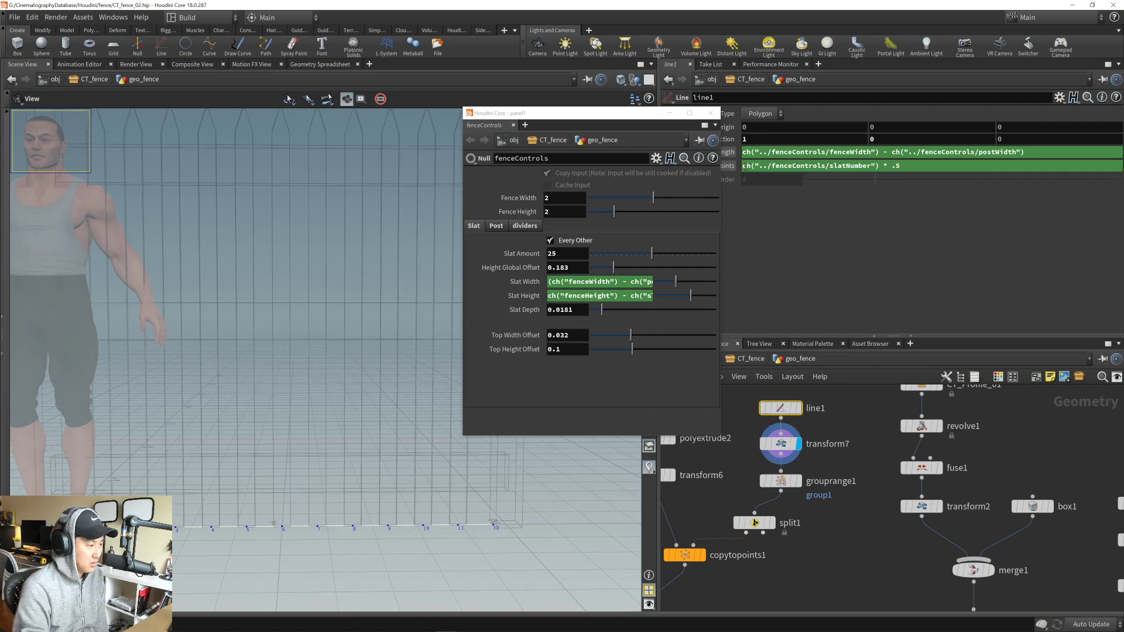
- Delete the grouprange1 and split1 nodes, and move line1 and transform7 closer to copytopoints1
scroll(301, 449, down, 1)
middle_drag(301, 449, 290, 489)
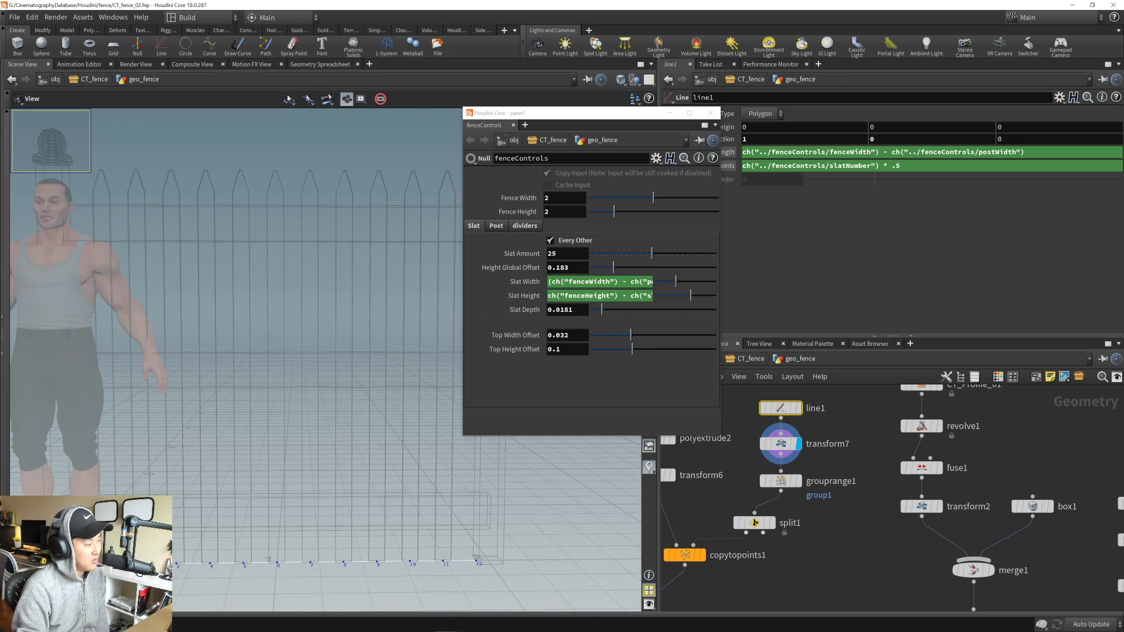
middle_drag(196, 531, 212, 531)
scroll(194, 533, down, 1)
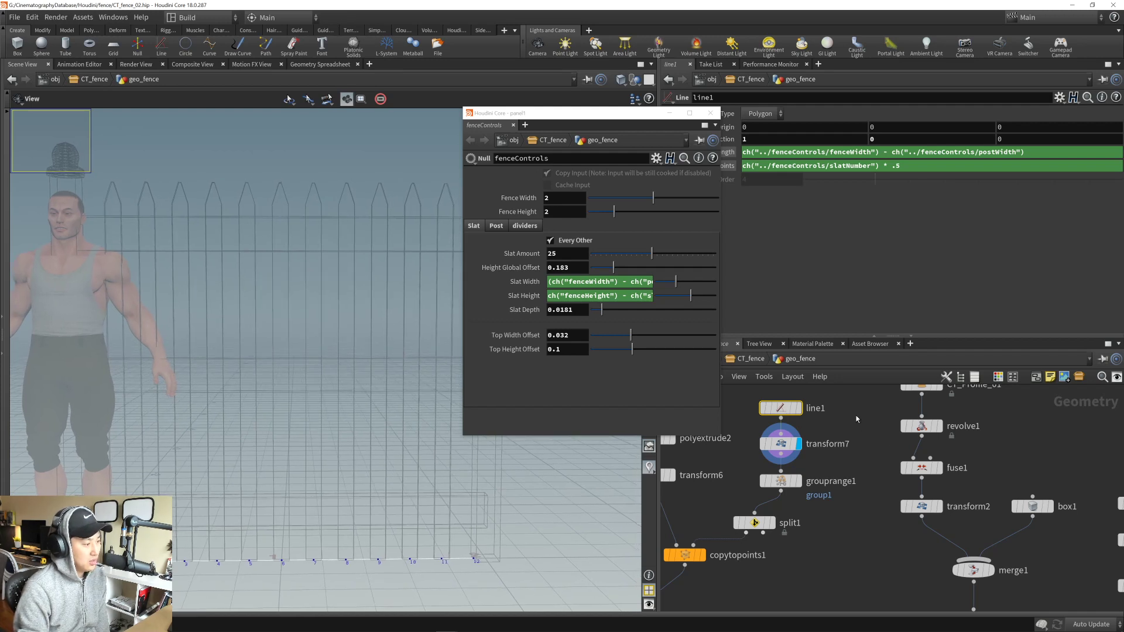
middle_drag(856, 420, 868, 439)
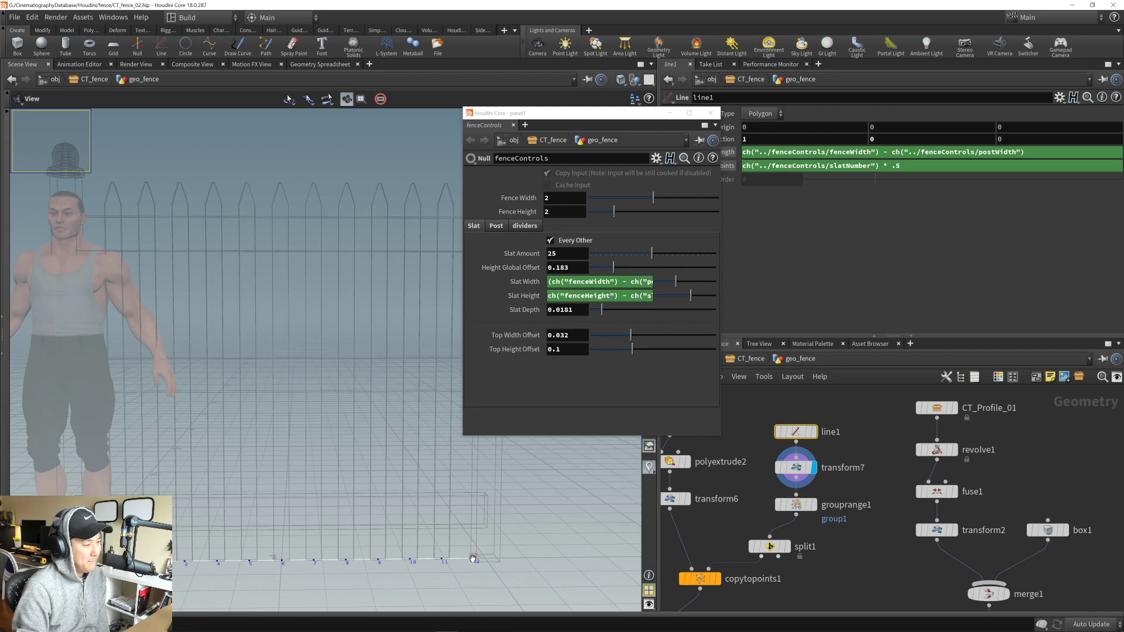
drag(472, 559, 407, 545)
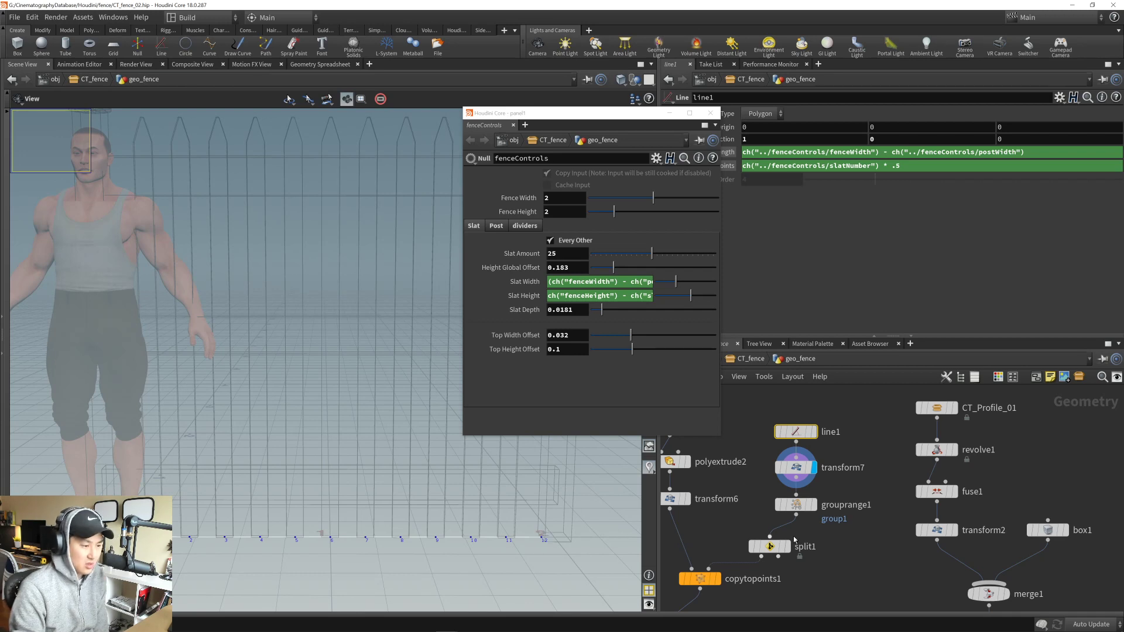
middle_drag(752, 514, 779, 494)
drag(779, 494, 840, 543)
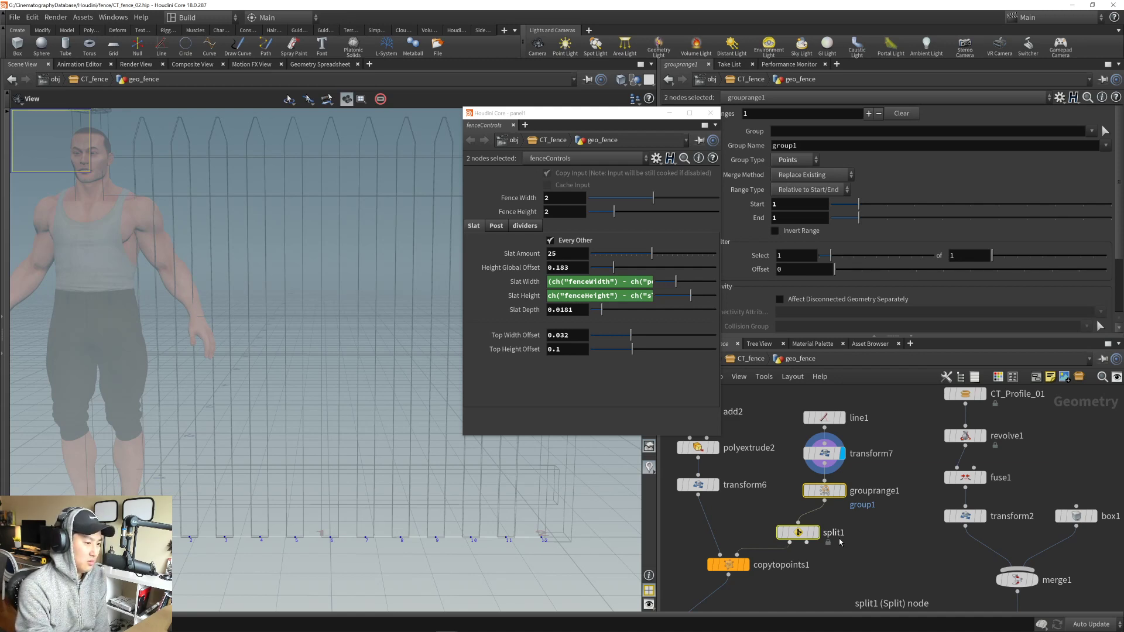
key(Delete)
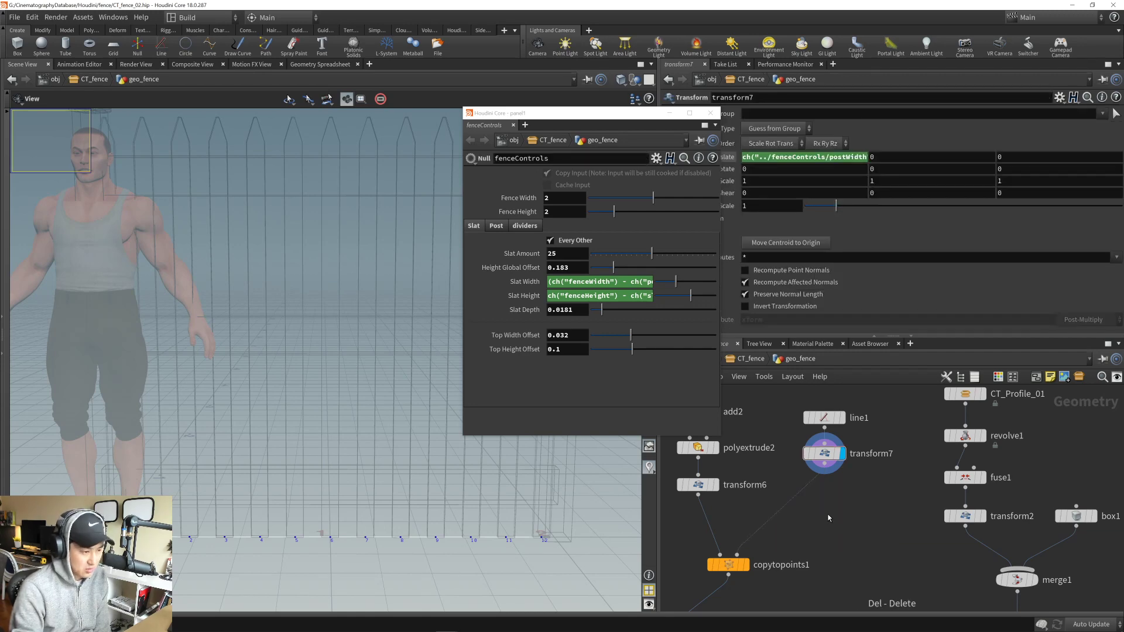
drag(796, 407, 830, 459)
drag(829, 458, 820, 520)
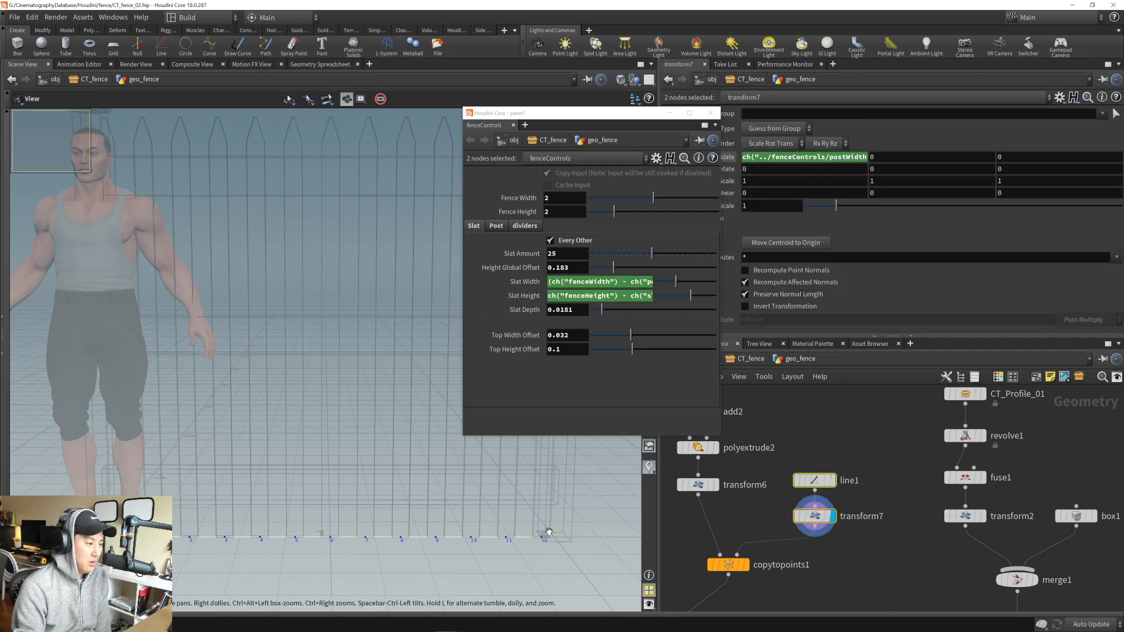
- Examine the points along the fence base, select line1 and move the floating fenceControls window off its parameters
scroll(359, 540, up, 2)
drag(388, 540, 357, 520)
scroll(419, 519, down, 2)
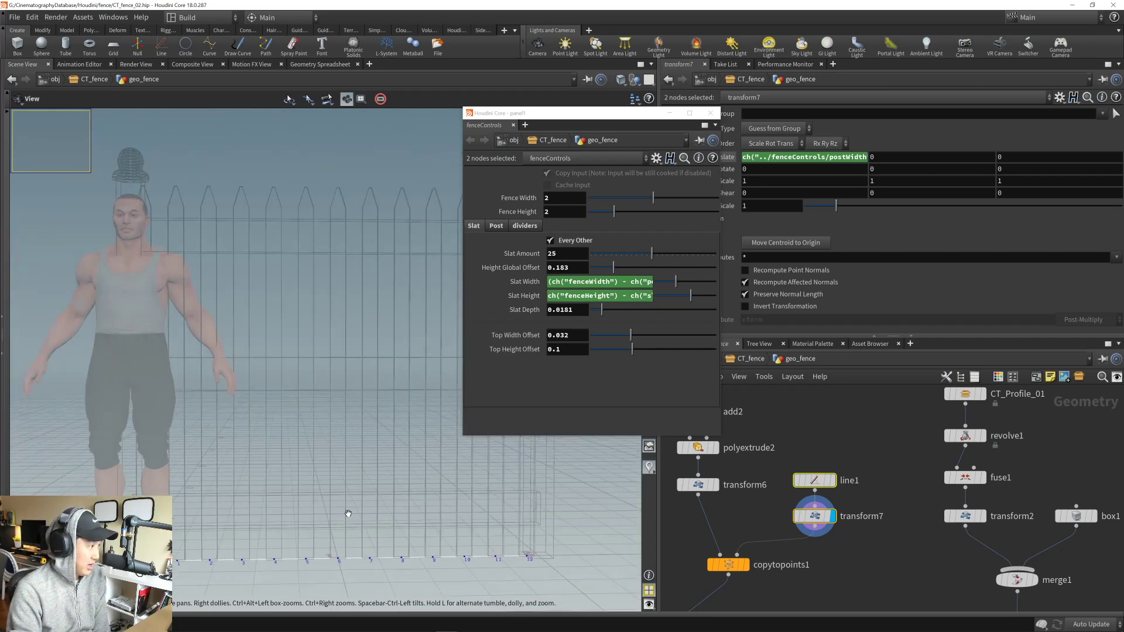
scroll(410, 498, up, 2)
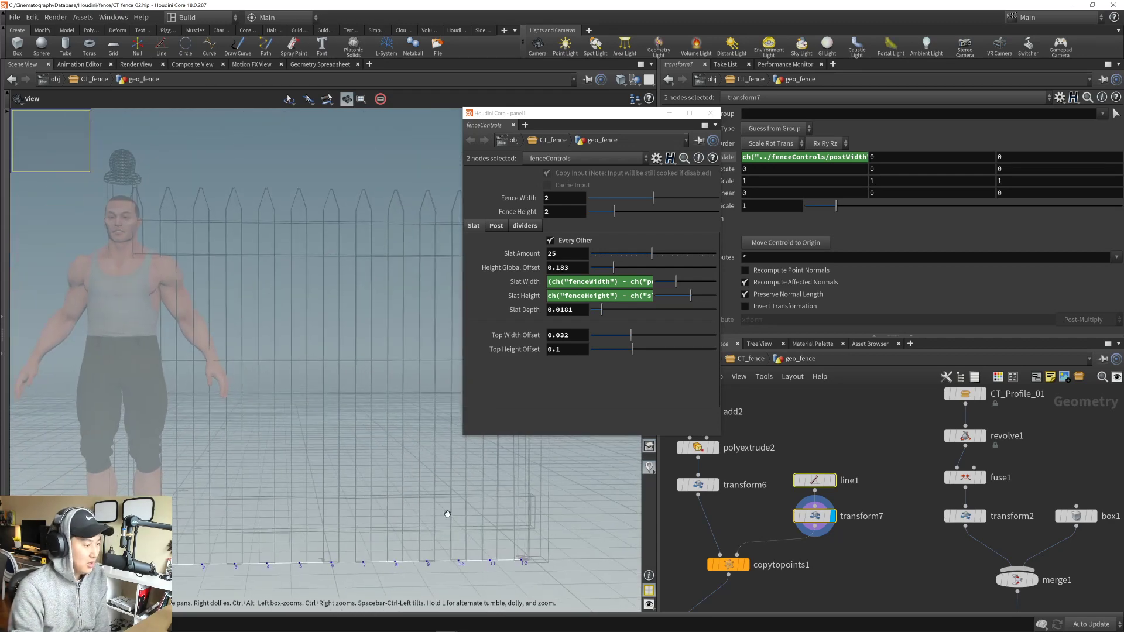
click(816, 481)
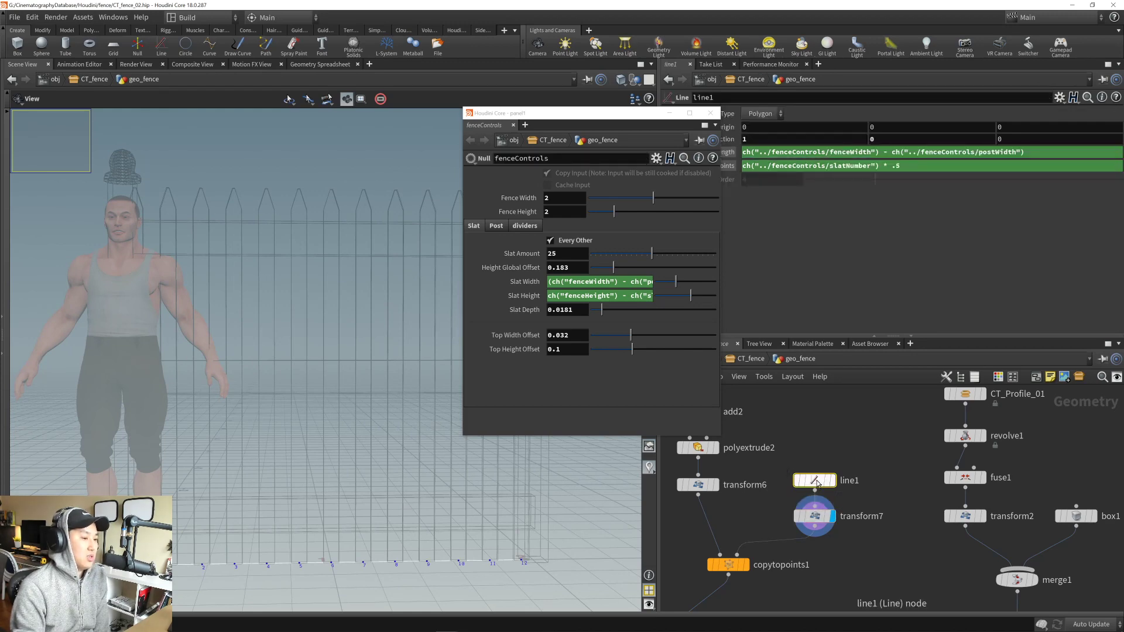
drag(654, 115, 558, 123)
drag(436, 521, 403, 539)
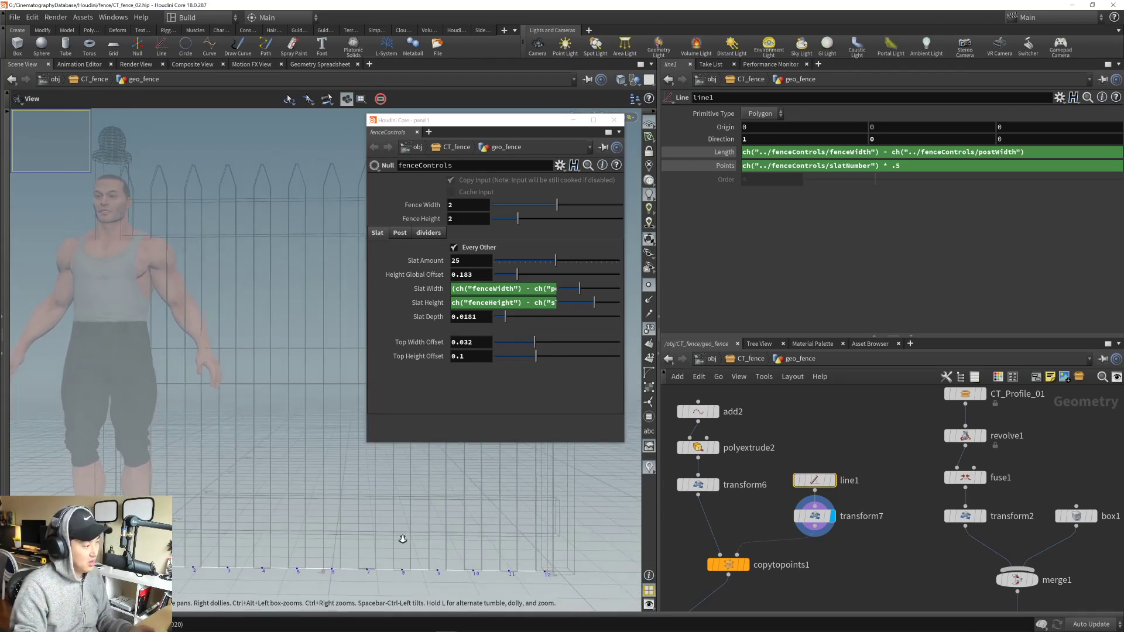
right_drag(402, 538, 417, 536)
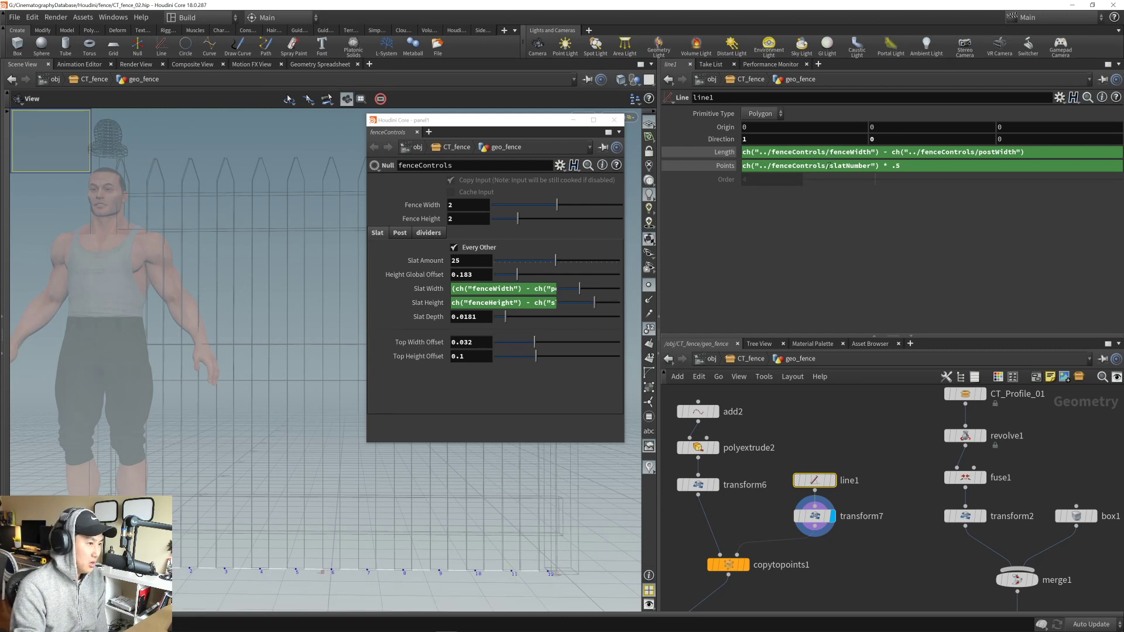
- Append *2 to line1's Length expression so that twice the postWidth is subtracted from fenceWidth
click(1032, 152)
text(*)
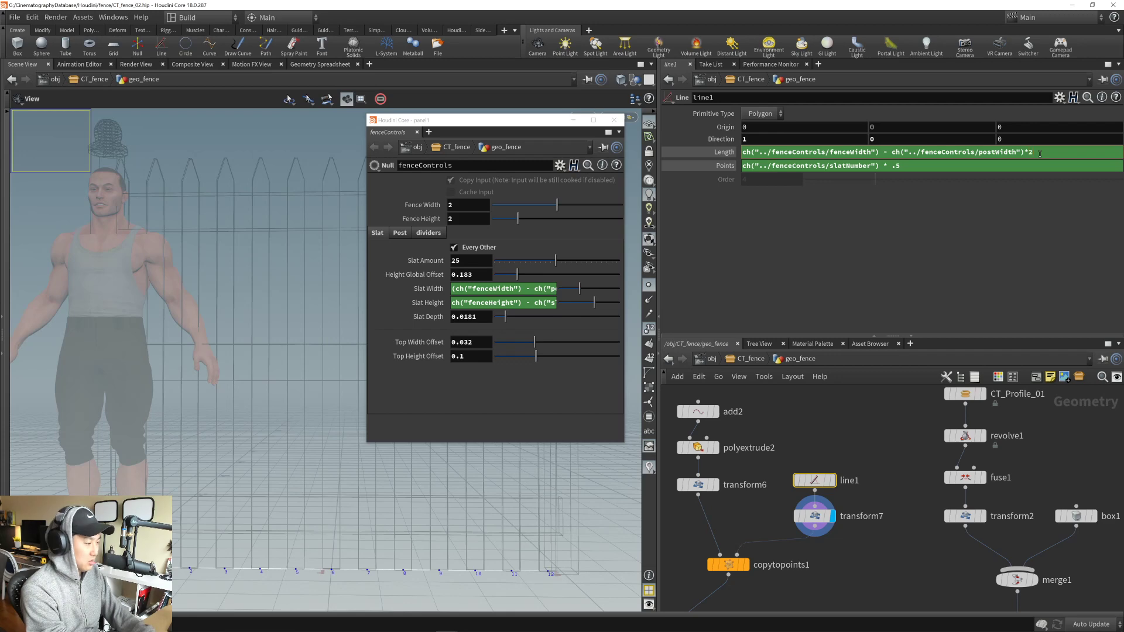
key(Return)
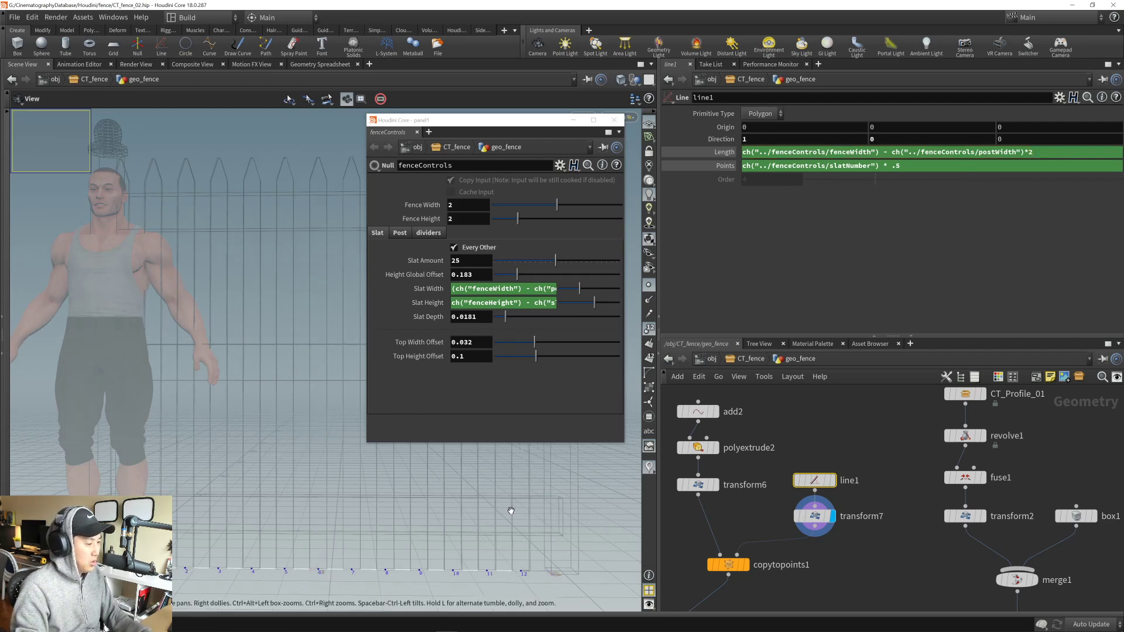
- Remove the half multiplier from transform7's X Translate expression, leaving ch("../fenceControls/postWidth")
mouse_move(509, 509)
mouse_down()
mouse_move(451, 504)
mouse_move(519, 513)
mouse_up()
click(817, 518)
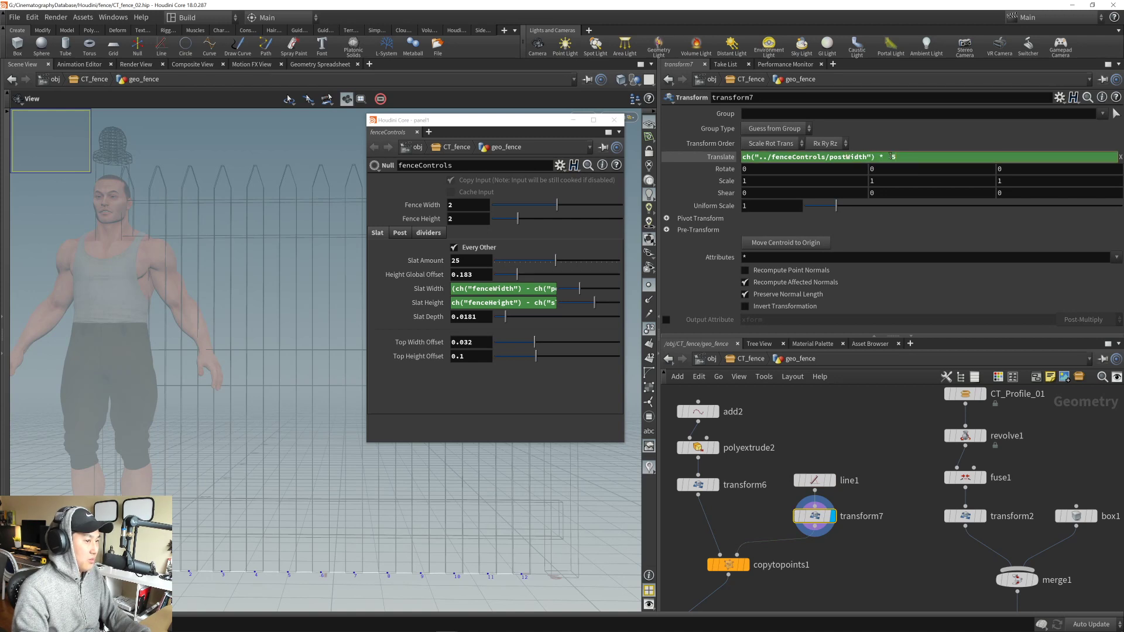
drag(888, 157, 918, 161)
text(1)
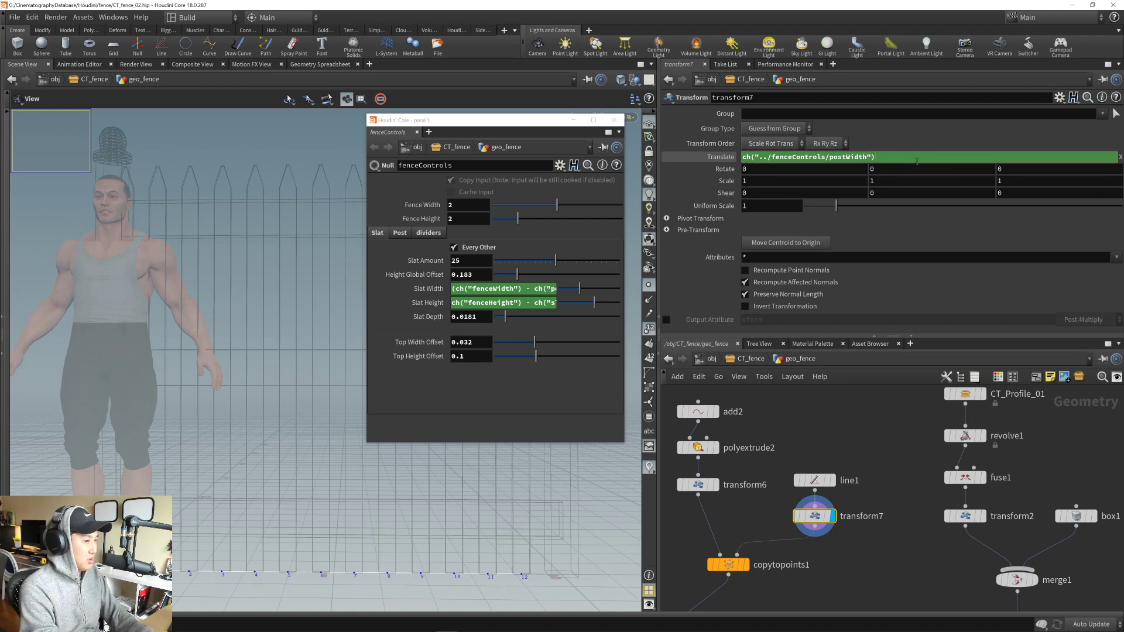
key(Return)
- Shrink the floating fenceControls window and examine transform7's points between the two fence posts
drag(439, 509, 363, 483)
middle_drag(363, 483, 392, 583)
drag(392, 584, 429, 519)
middle_drag(429, 519, 283, 469)
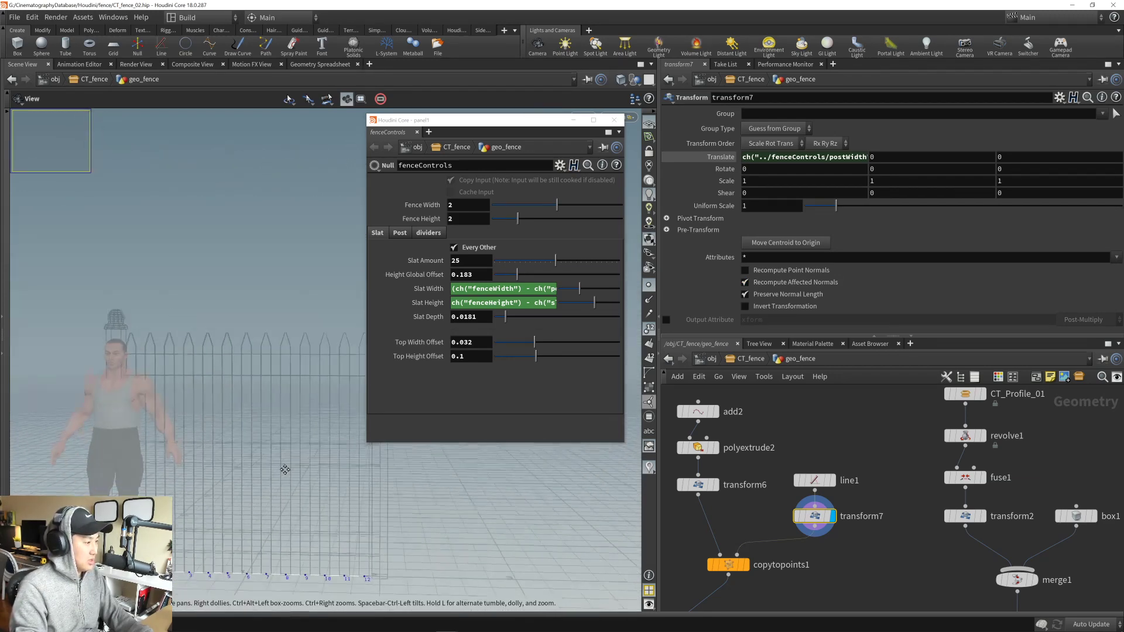
drag(283, 469, 243, 379)
middle_drag(243, 379, 252, 394)
drag(252, 395, 269, 374)
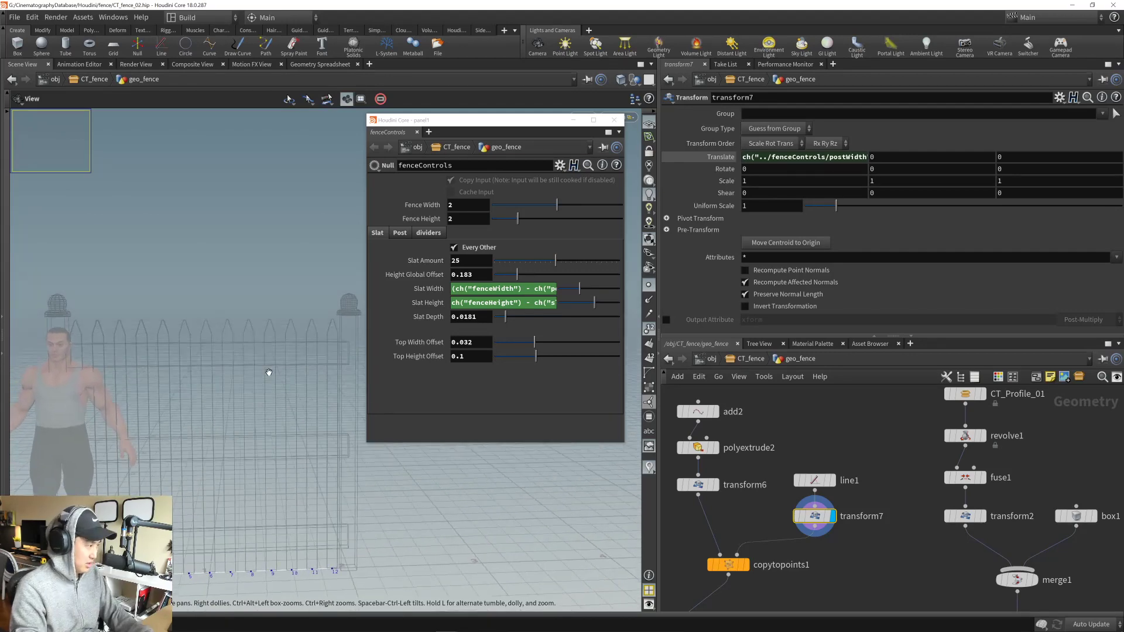
drag(372, 449, 400, 410)
drag(243, 430, 277, 410)
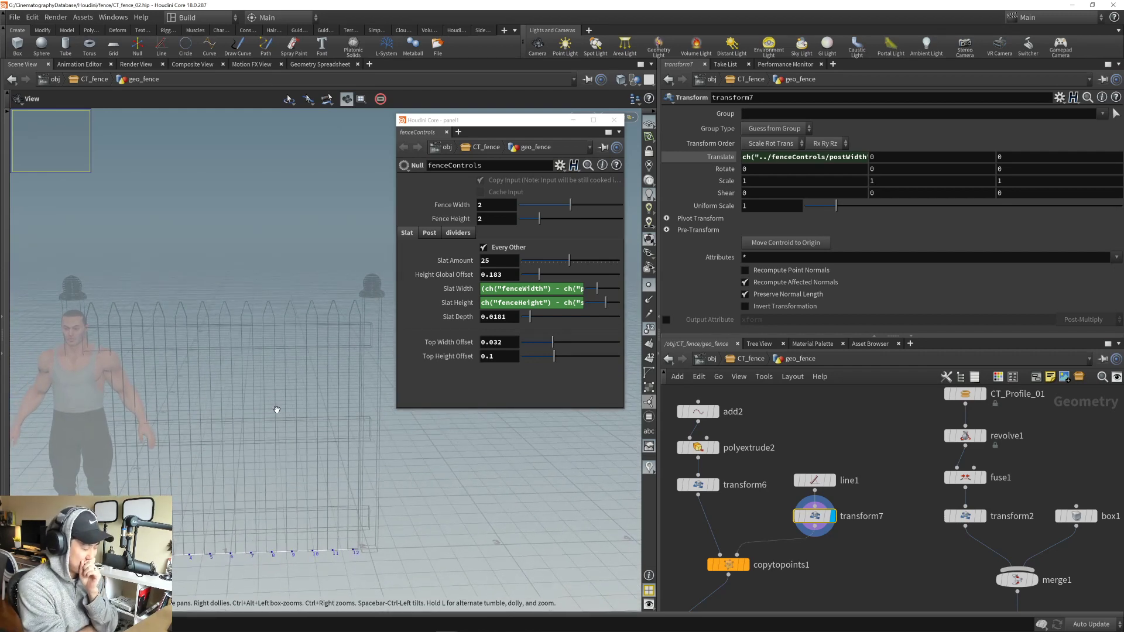
- Display switch1's slats with the point markers hidden, and set Slat Amount to 9
middle_drag(734, 592, 859, 434)
click(794, 494)
drag(385, 446, 345, 434)
click(650, 286)
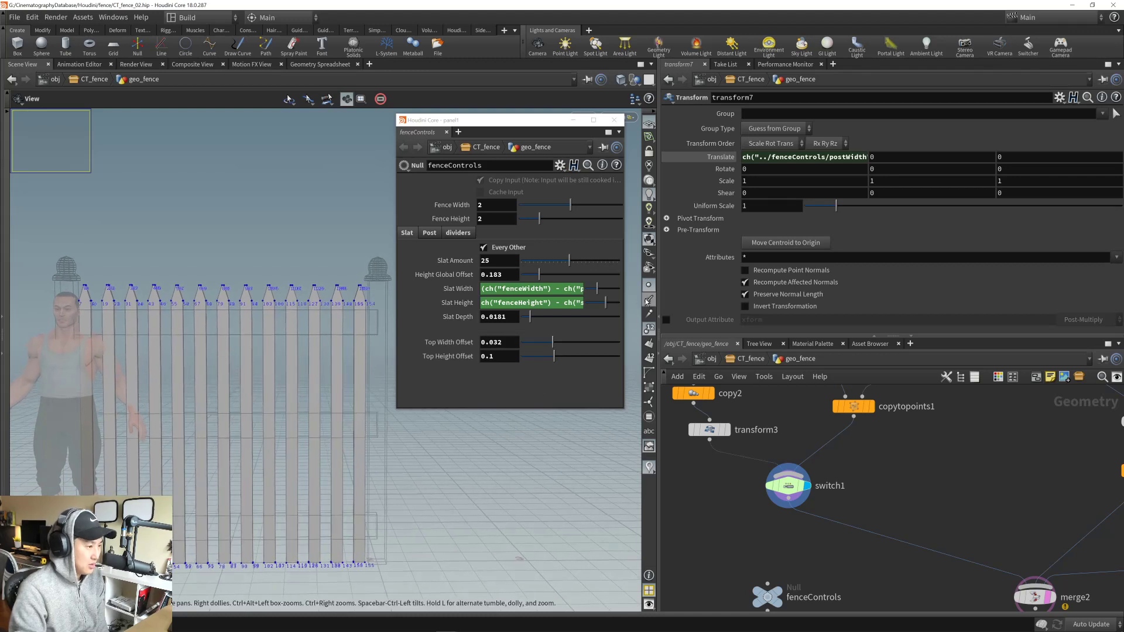
mouse_move(568, 260)
mouse_down()
mouse_move(529, 263)
mouse_move(574, 263)
mouse_up()
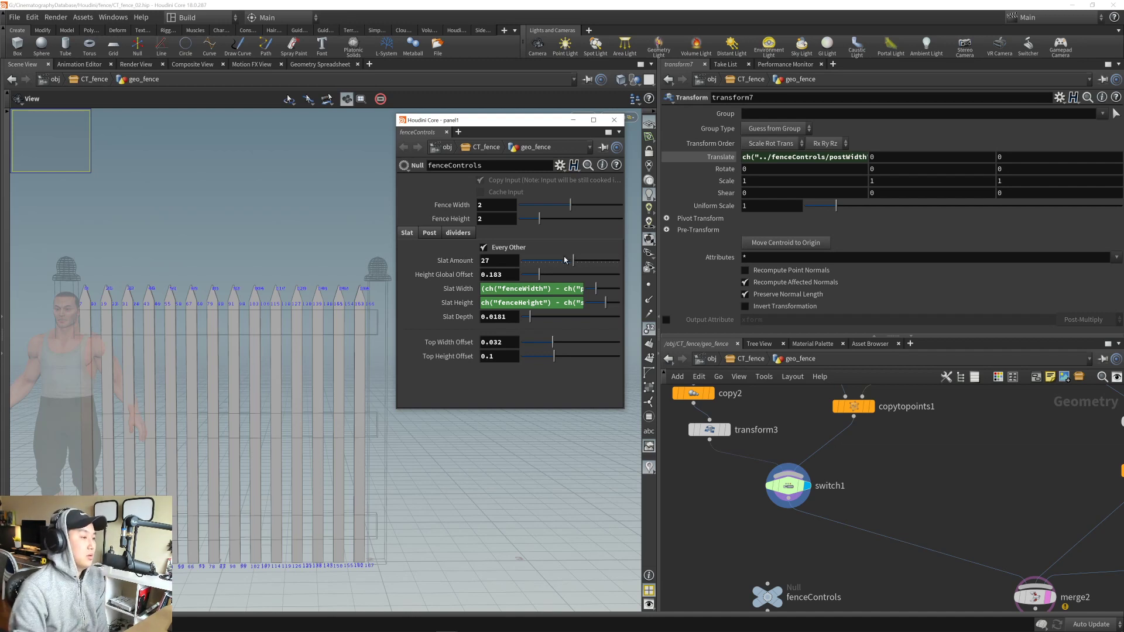
drag(566, 262, 539, 266)
- Display line1 and transform7 in turn and examine where their points fall relative to the slats and posts
middle_drag(928, 471, 909, 629)
middle_drag(970, 550, 941, 547)
mouse_move(879, 585)
middle_down()
mouse_move(897, 556)
mouse_move(885, 576)
middle_up()
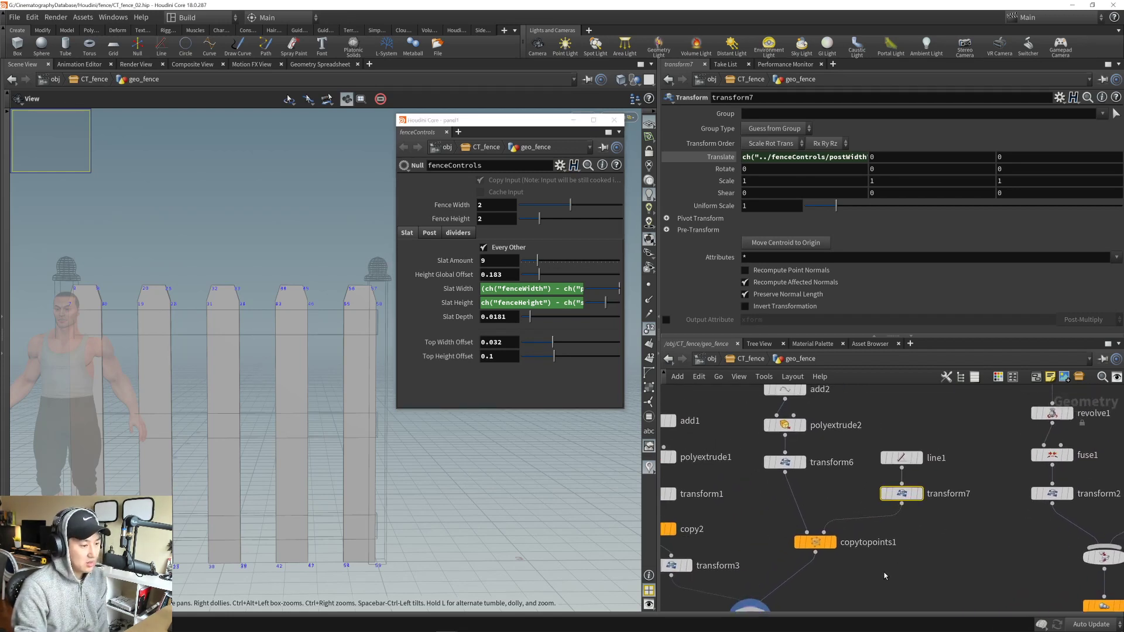
scroll(948, 534, up, 2)
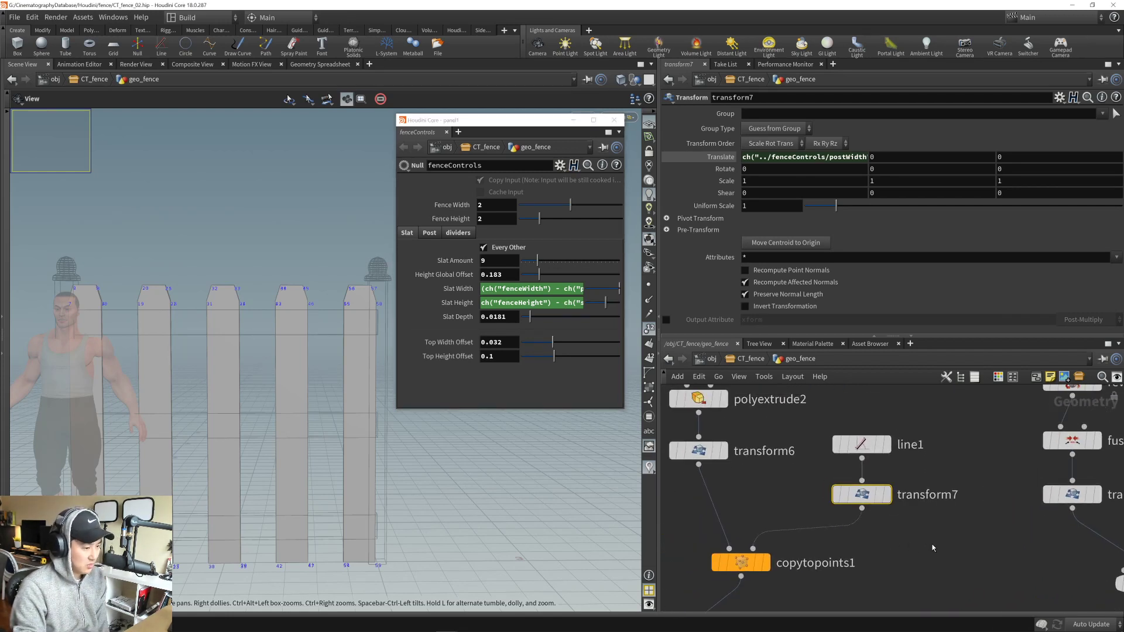
middle_drag(933, 547, 974, 535)
click(928, 433)
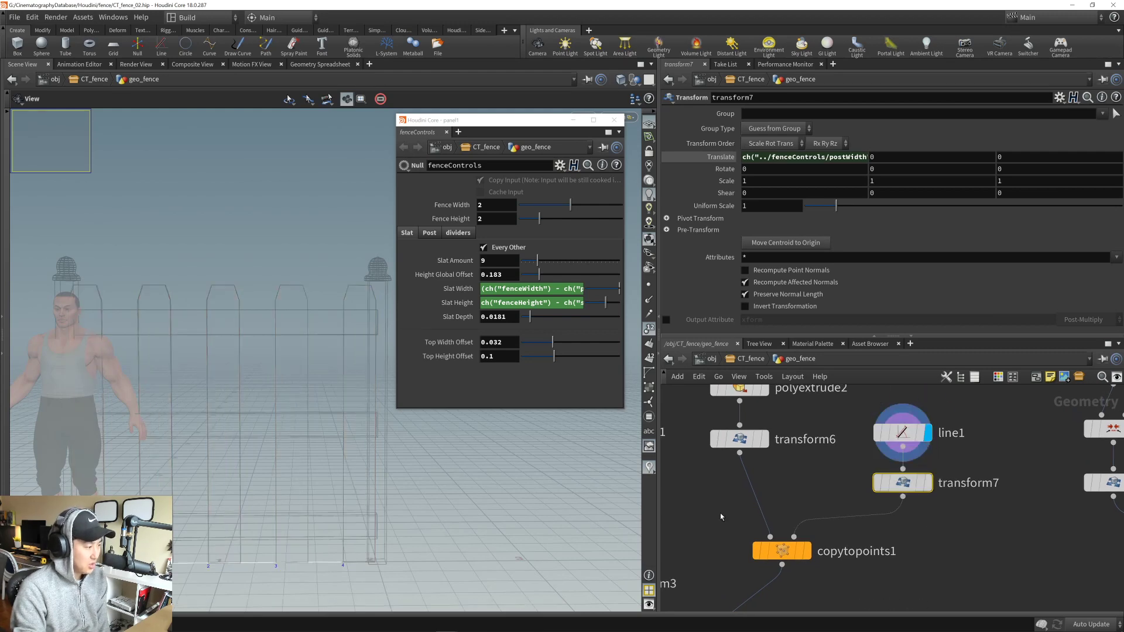
middle_drag(497, 550, 537, 538)
click(928, 483)
scroll(369, 560, up, 1)
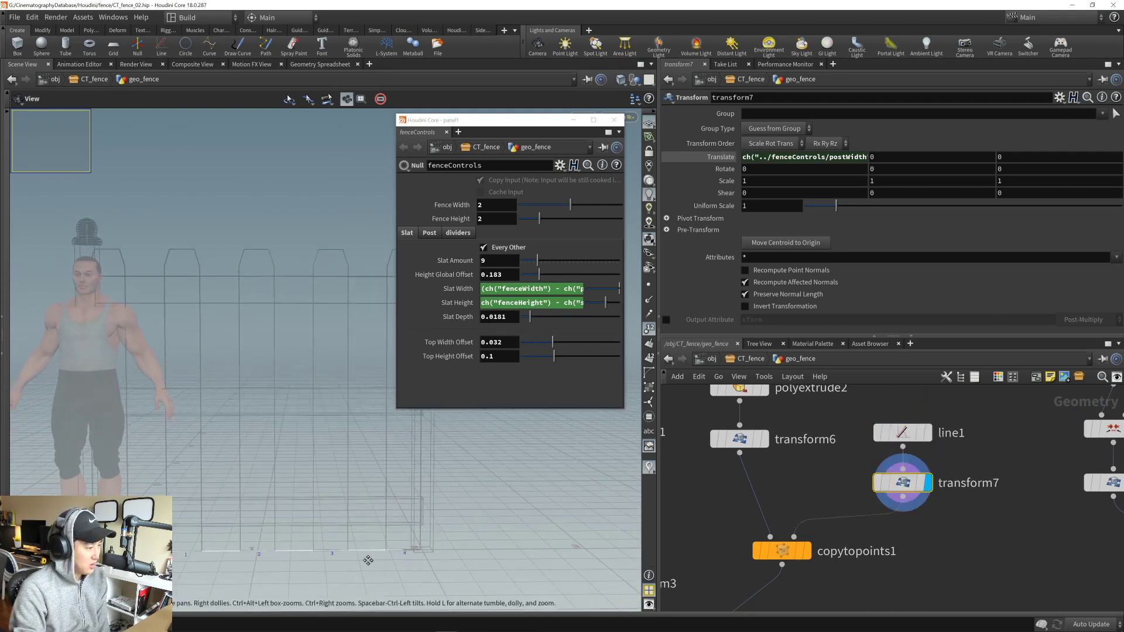
drag(369, 560, 412, 550)
middle_drag(911, 532, 910, 545)
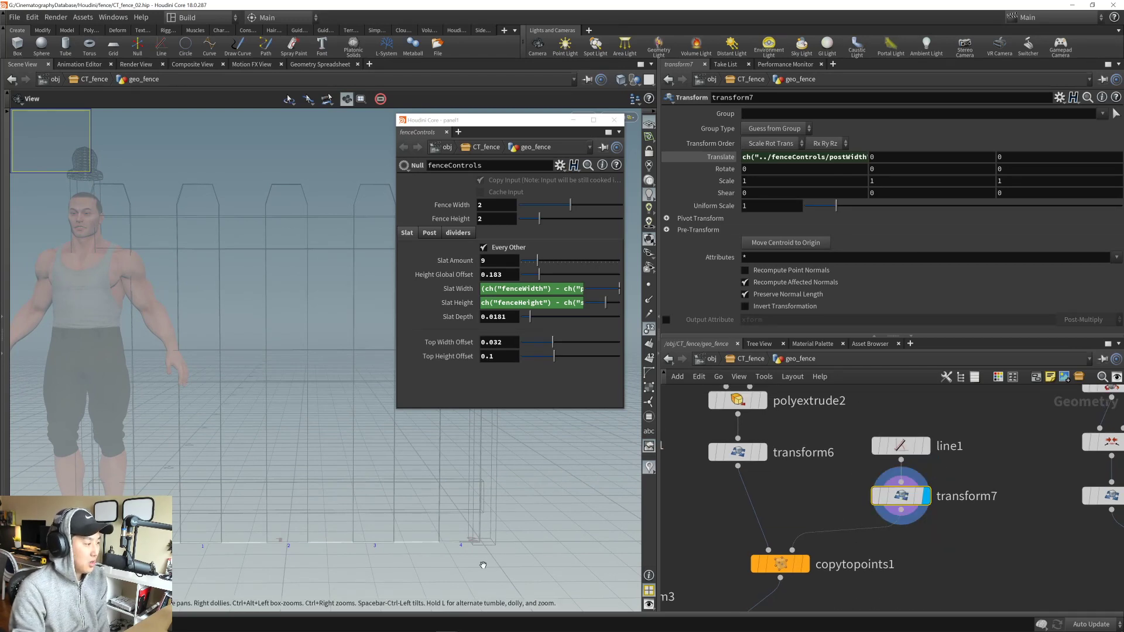
- Subtract the Slat Width parameter in line1's Length expression by appending - ch("../fenceControls/slatWidth")
click(900, 446)
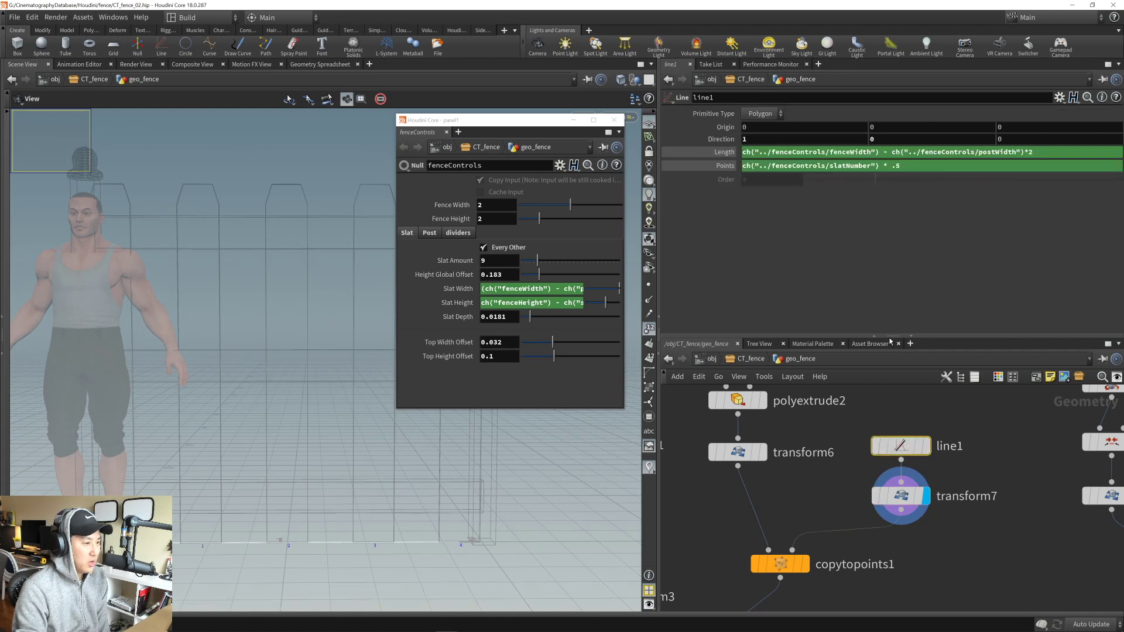
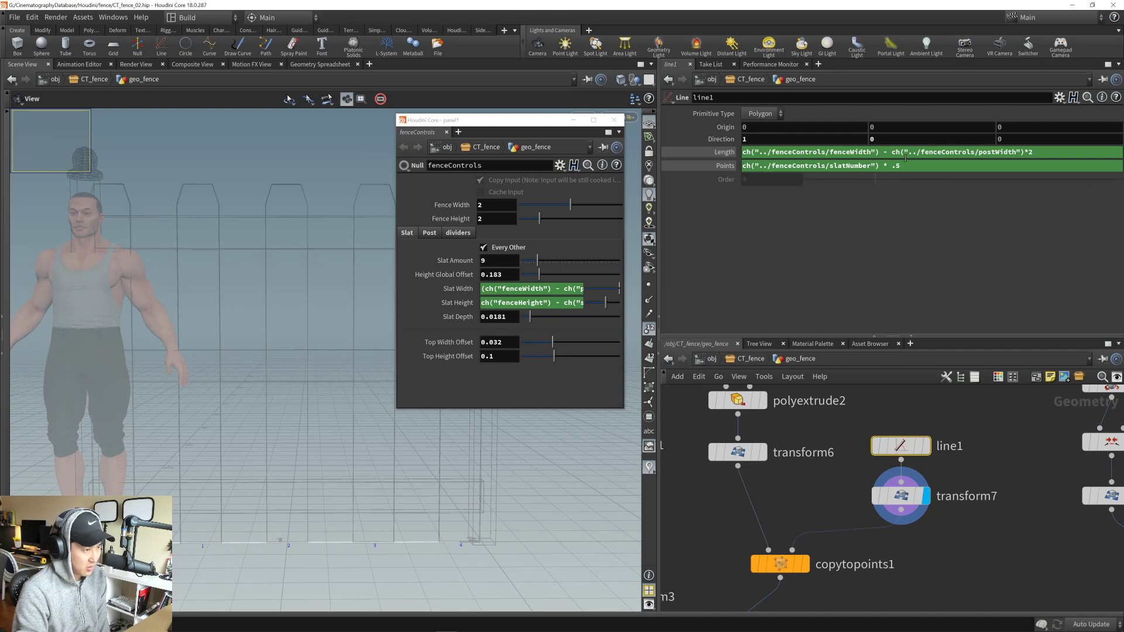
right_click(513, 288)
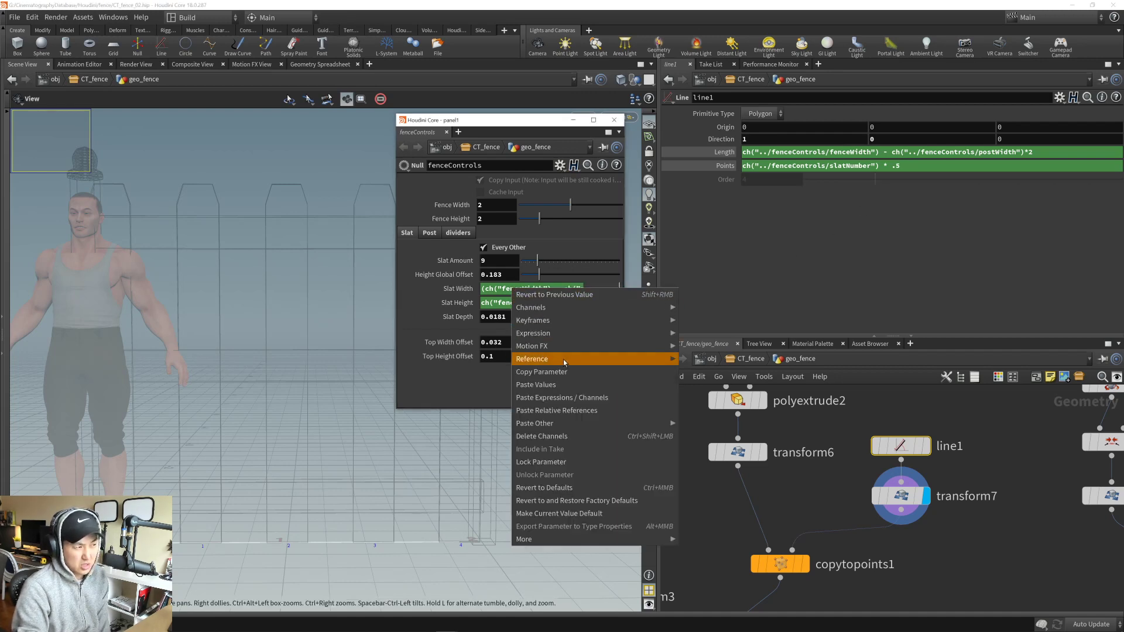
click(562, 372)
click(1055, 155)
text(-)
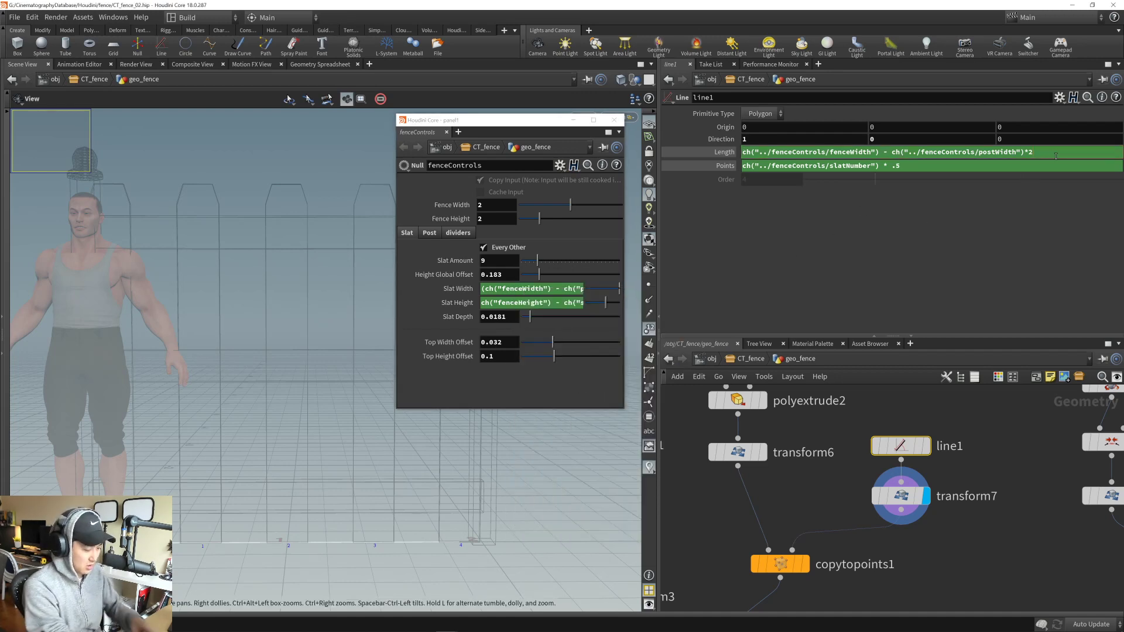
right_click(1055, 155)
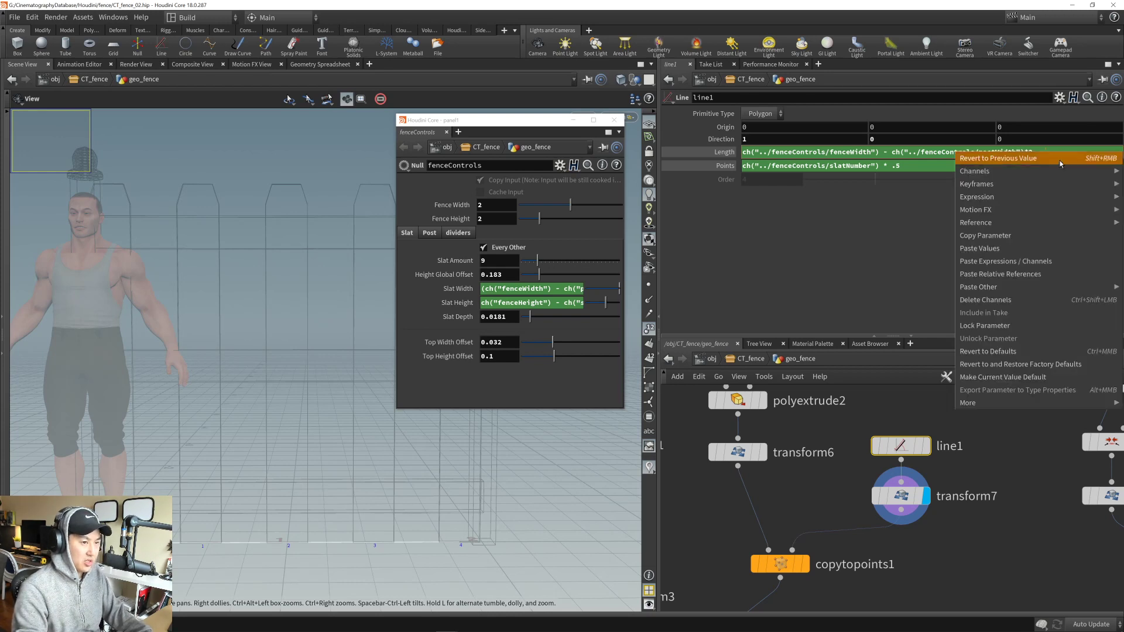
click(1042, 275)
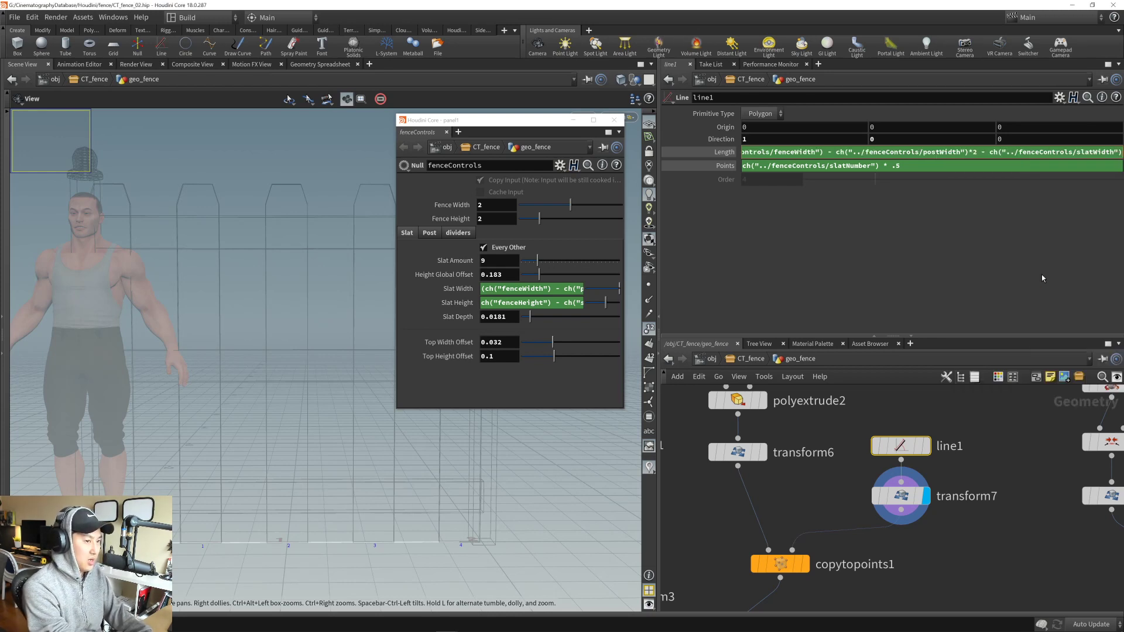
key(Return)
- Add half of ch("../fenceControls/slatWidth") to the postWidth reference in transform7's X Translate expression
alt+drag(359, 422, 412, 451)
middle_drag(915, 557, 929, 531)
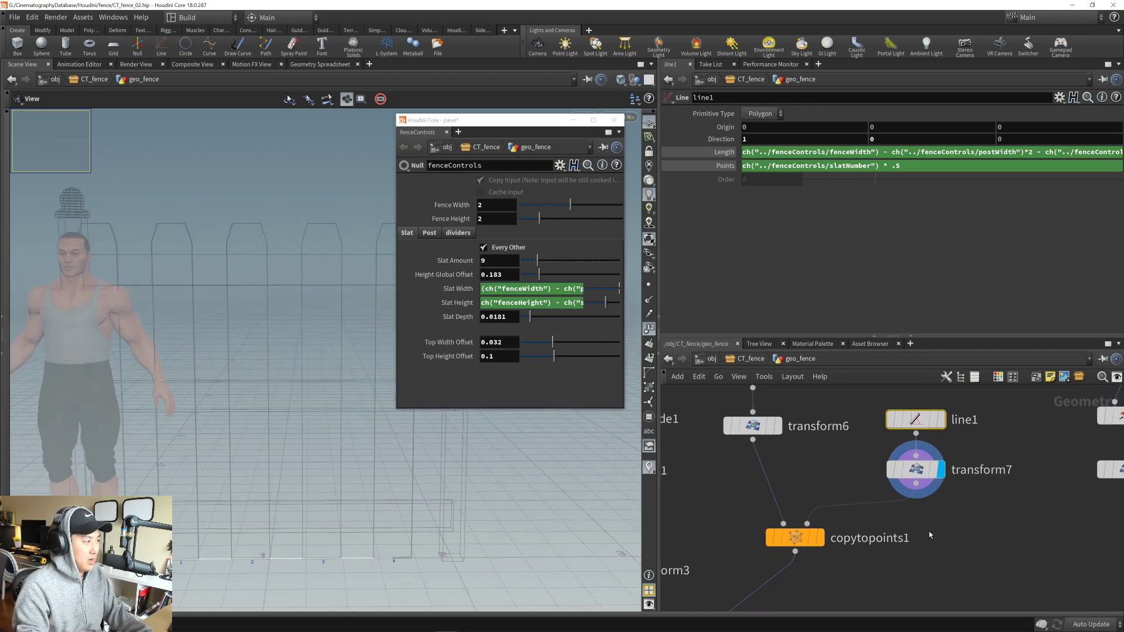
click(922, 476)
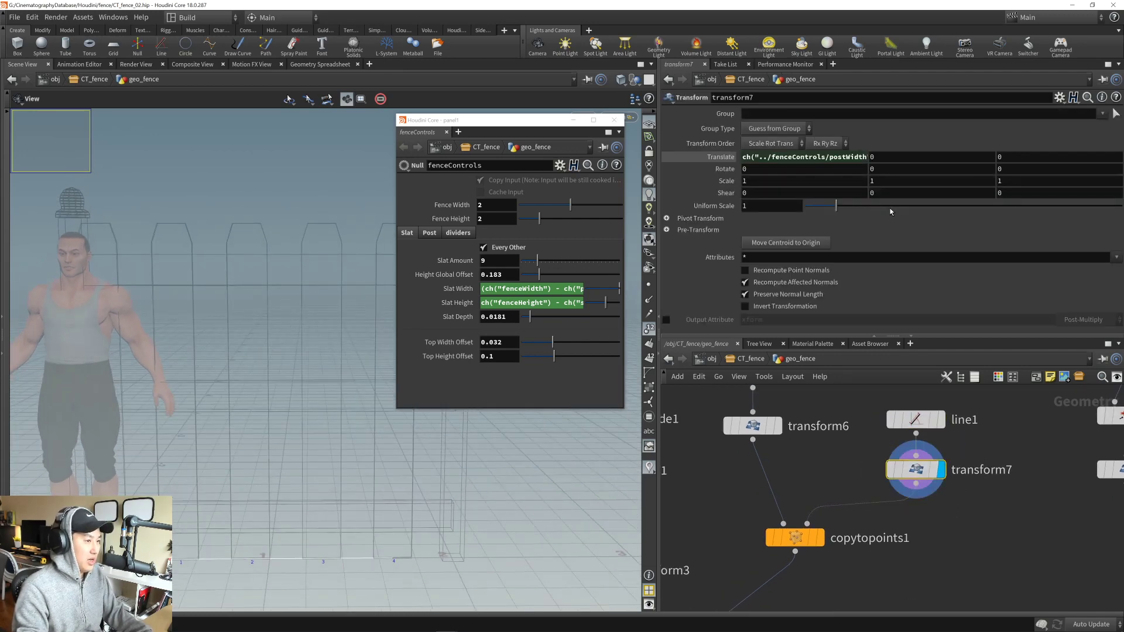
click(838, 158)
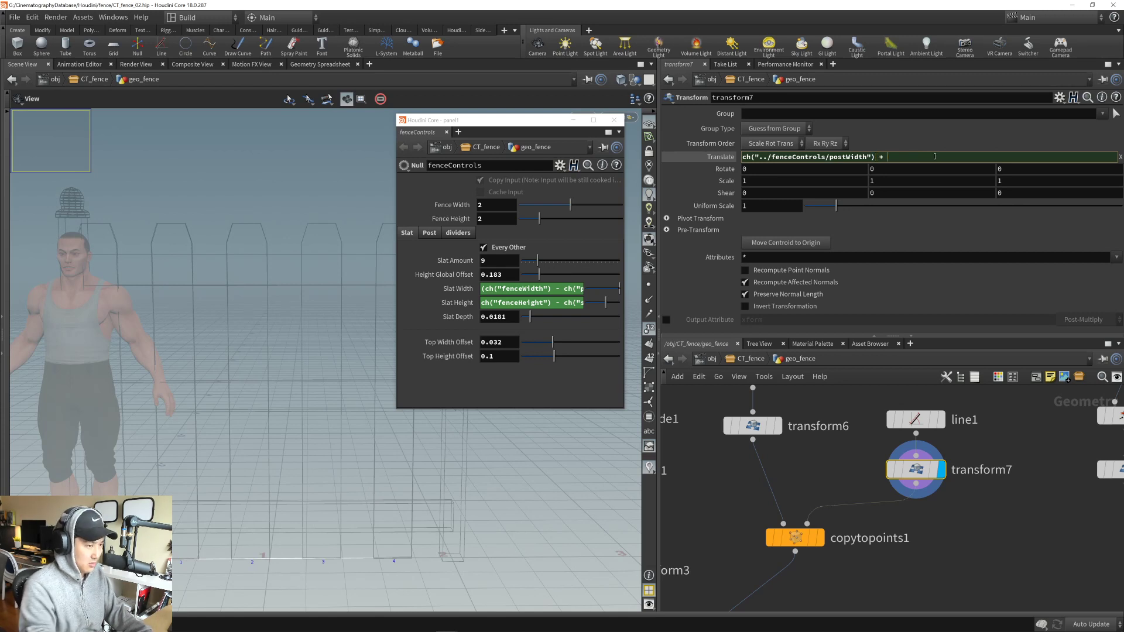
text(+)
right_click(928, 159)
click(960, 280)
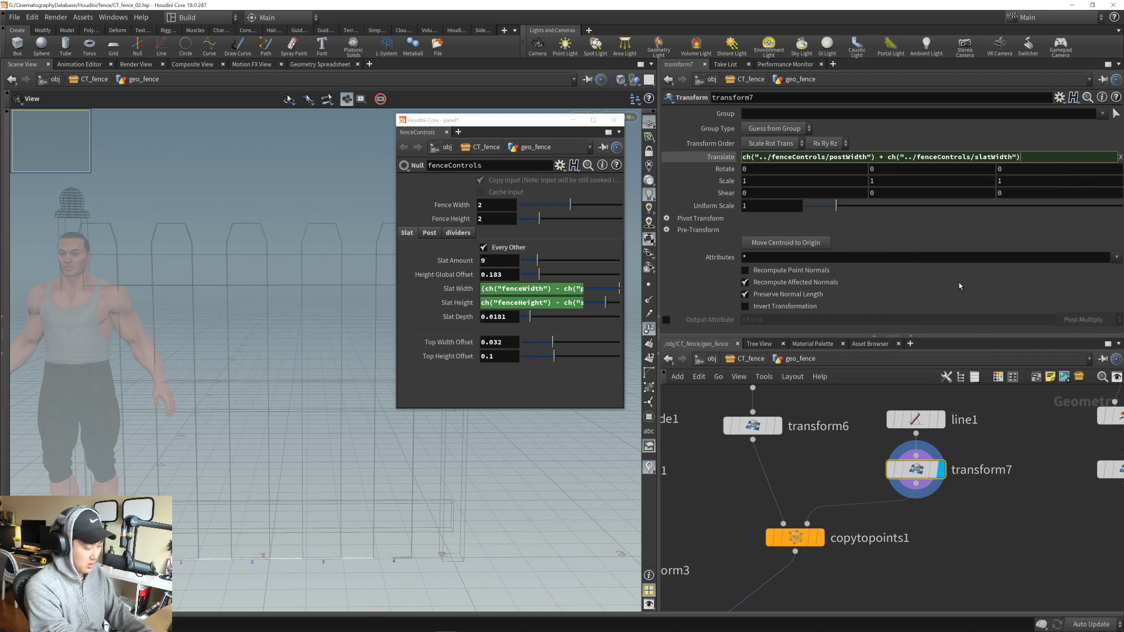
key(Return)
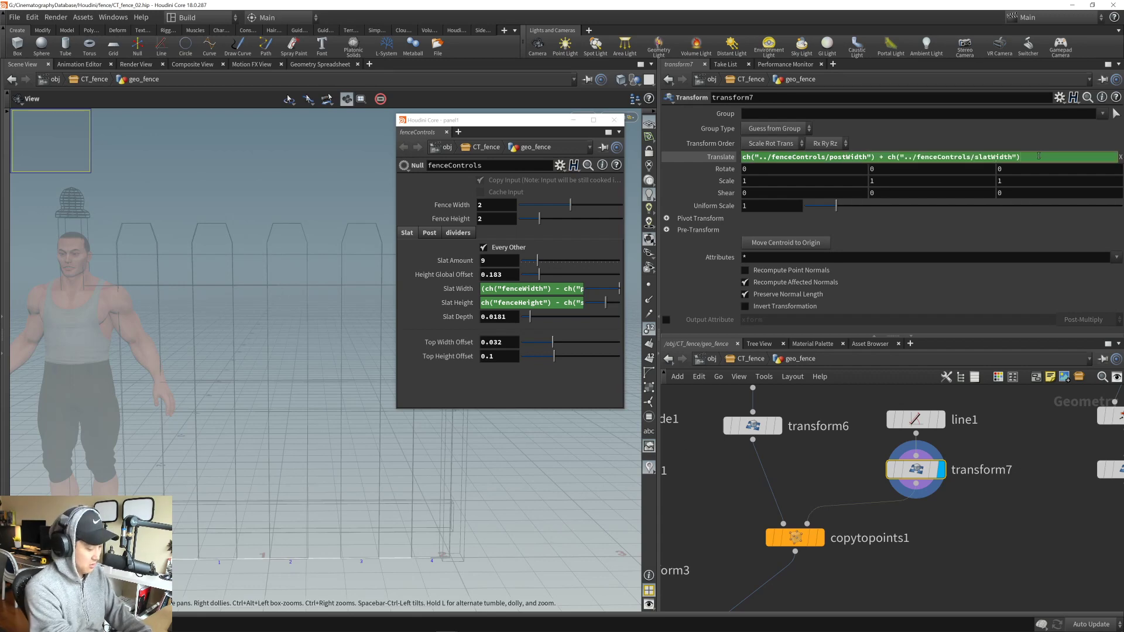
key(Return)
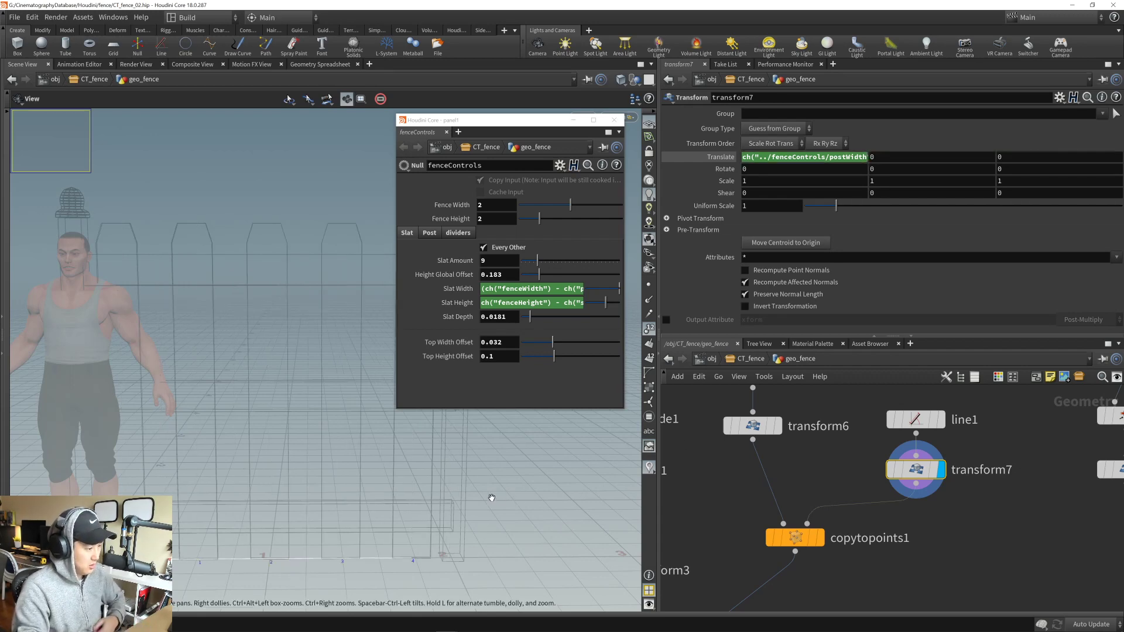
- Examine the shifted points along the fence base and set Slat Amount to 17
right_drag(491, 496, 427, 564)
middle_drag(427, 563, 406, 465)
drag(406, 465, 385, 486)
right_drag(384, 487, 429, 500)
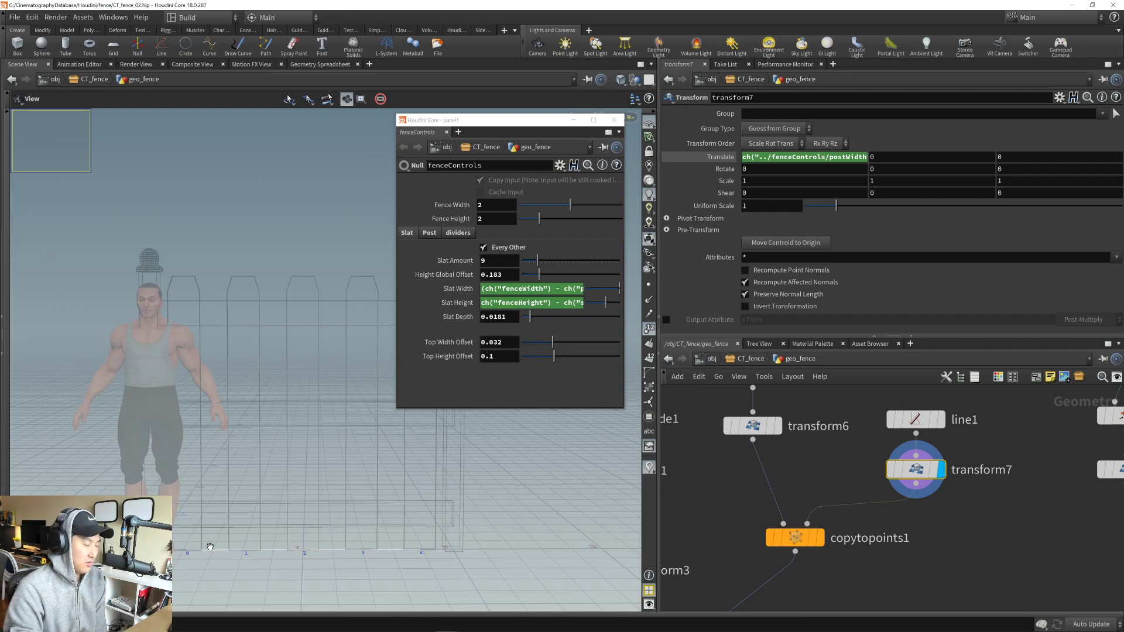
drag(349, 462, 394, 518)
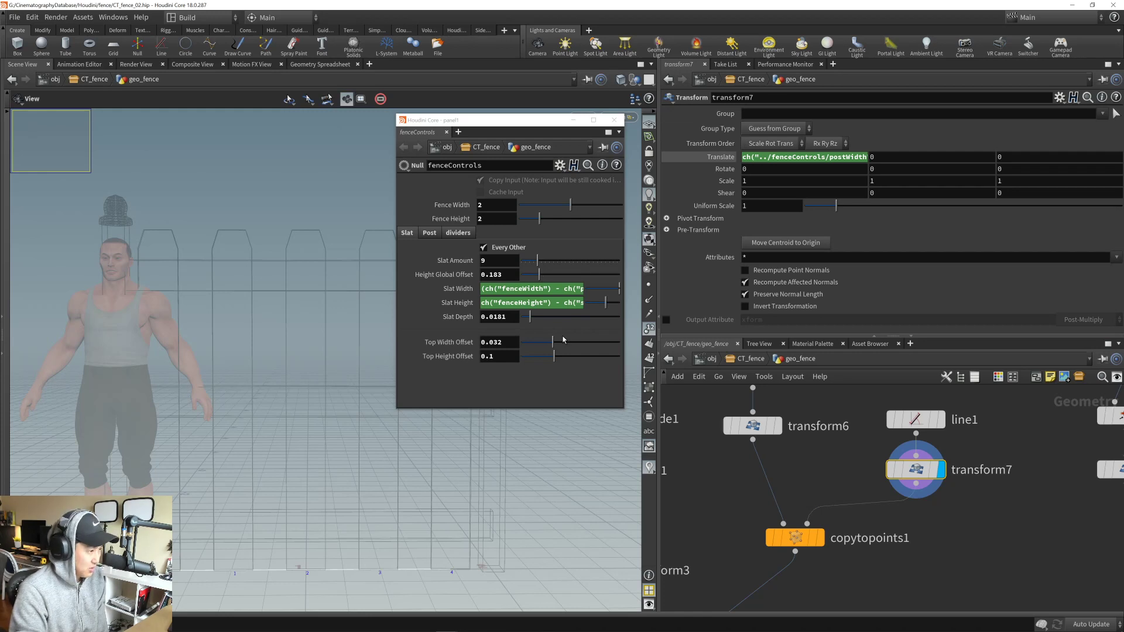
mouse_move(538, 262)
mouse_down()
mouse_move(577, 267)
mouse_move(552, 266)
mouse_up()
- Display the complete fence from the merge2 node and move the fenceControls window off the fence in the viewport
middle_drag(926, 597, 959, 455)
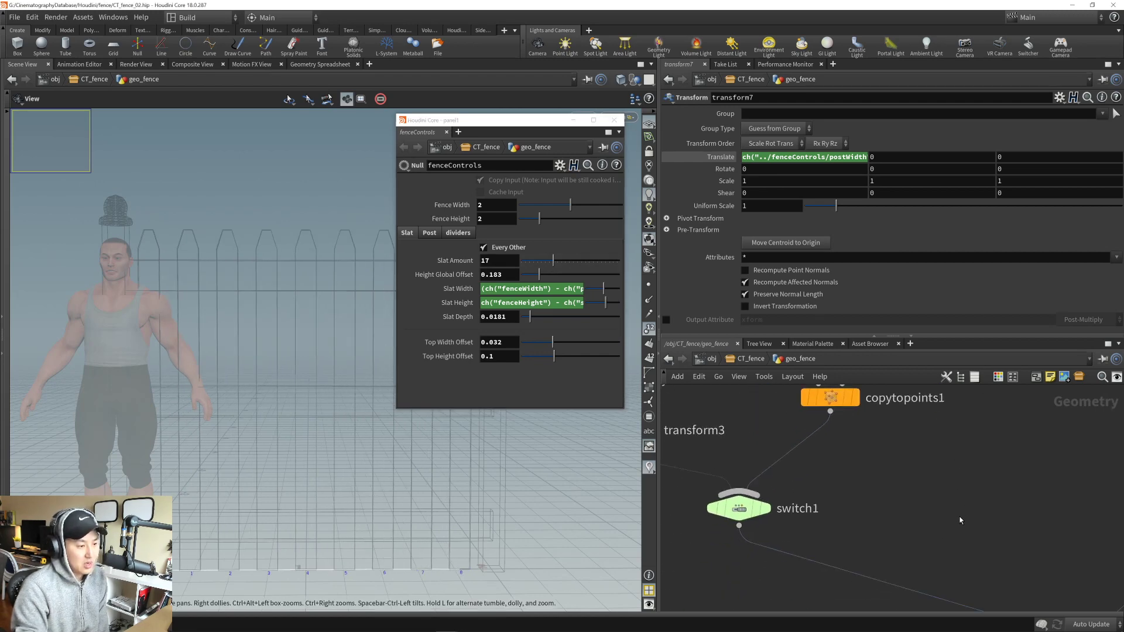
scroll(961, 521, down, 5)
middle_drag(941, 535, 829, 470)
scroll(846, 529, up, 5)
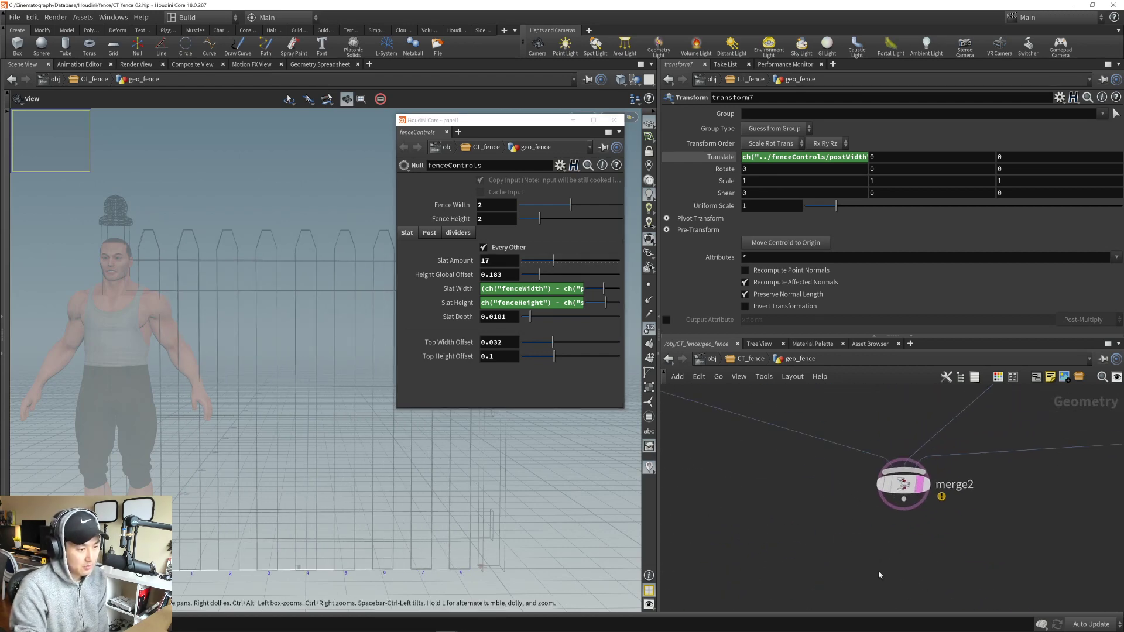
click(926, 485)
drag(518, 122, 837, 342)
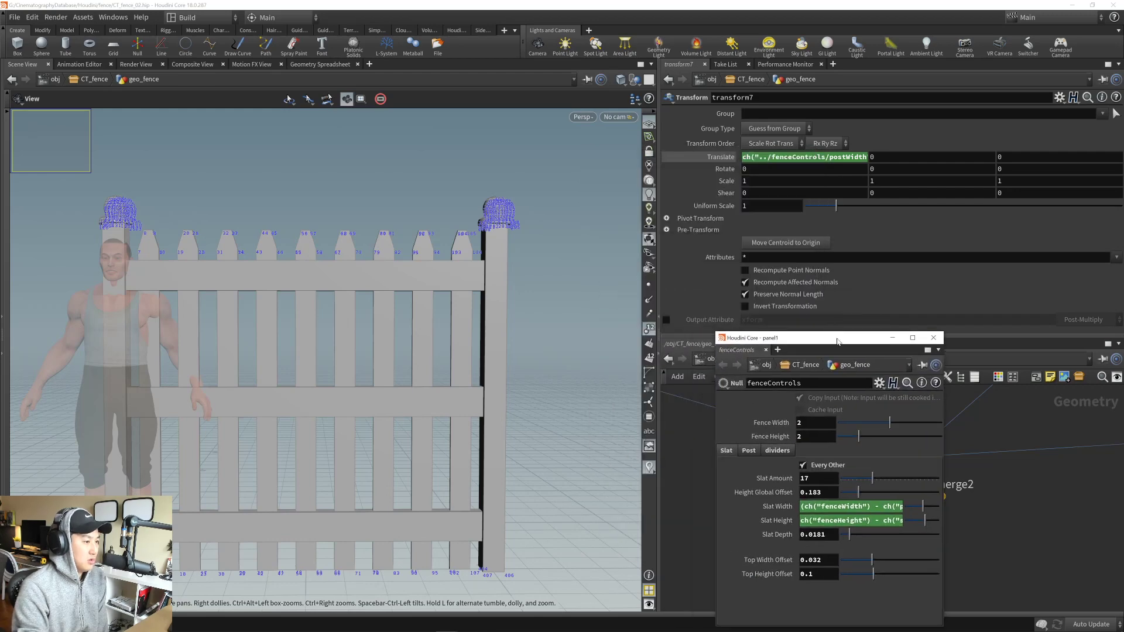
- Turn off the point number display and check the spaced slats between both posts
middle_drag(530, 247, 529, 304)
scroll(527, 304, up, 4)
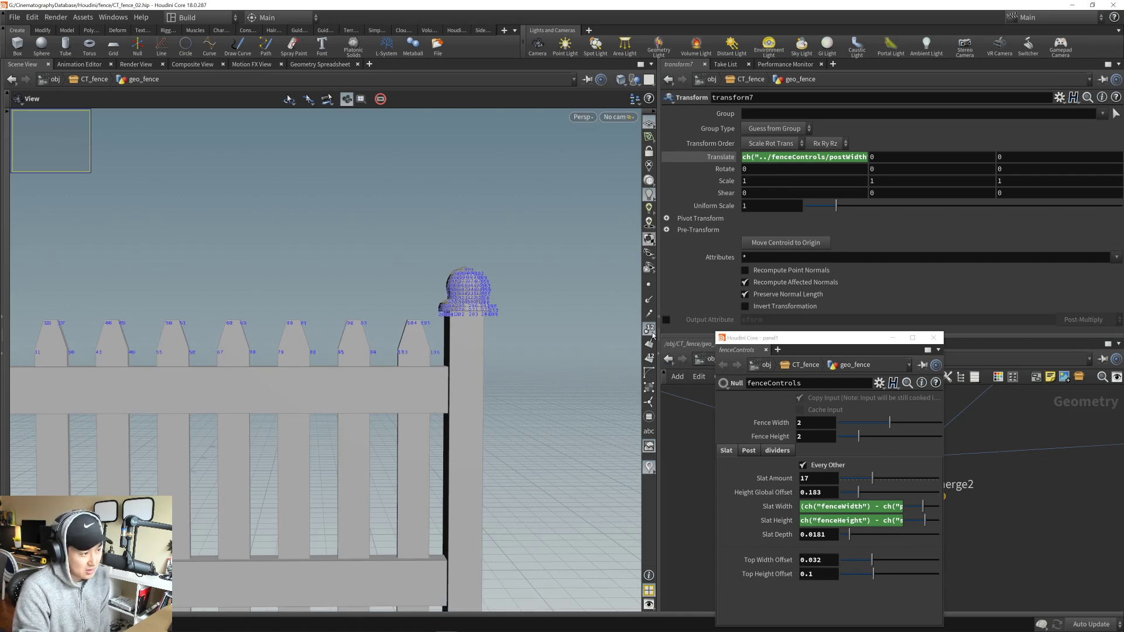
click(651, 332)
middle_drag(375, 404, 474, 354)
right_drag(475, 354, 399, 377)
middle_drag(399, 377, 395, 339)
mouse_move(395, 340)
mouse_down()
mouse_move(384, 349)
mouse_move(409, 349)
mouse_up()
middle_drag(408, 349, 349, 304)
right_drag(349, 305, 394, 356)
drag(394, 356, 381, 344)
middle_drag(377, 360, 383, 348)
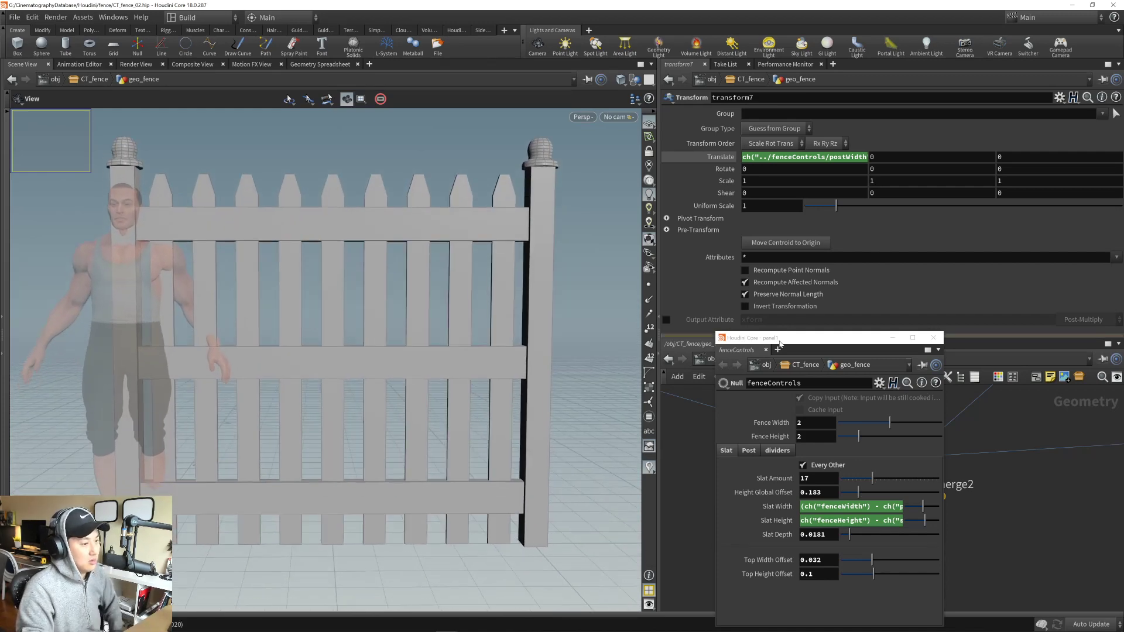
- Test the fence with different Fence Width and Fence Height values, then set both back to 2
drag(781, 343, 642, 162)
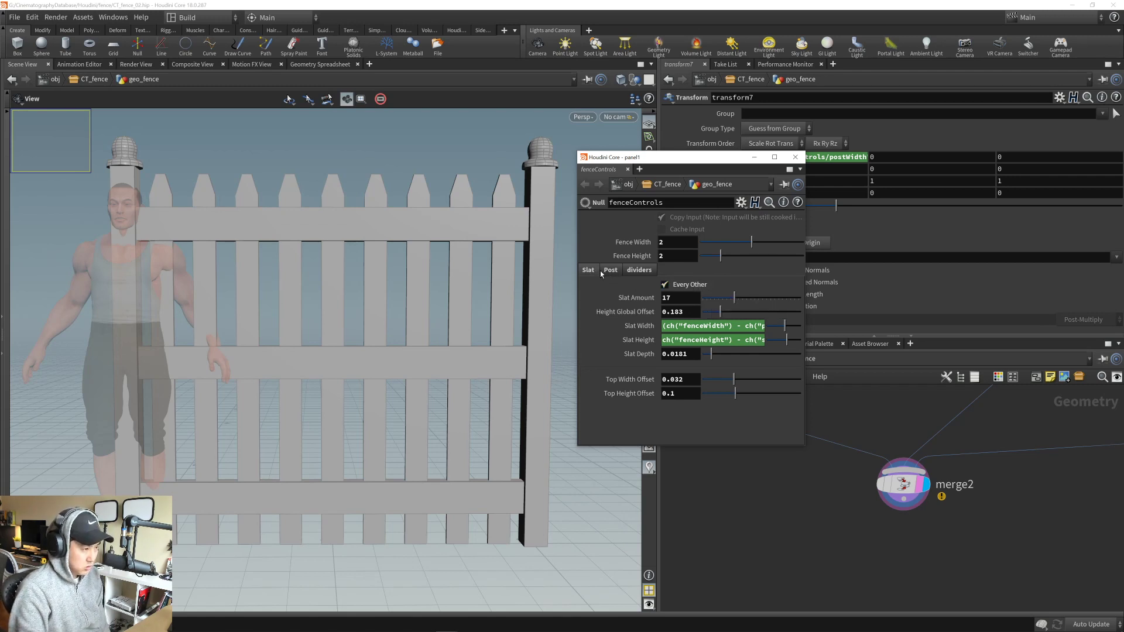
drag(750, 250, 713, 262)
double_click(679, 243)
text(2)
key(Return)
double_click(691, 260)
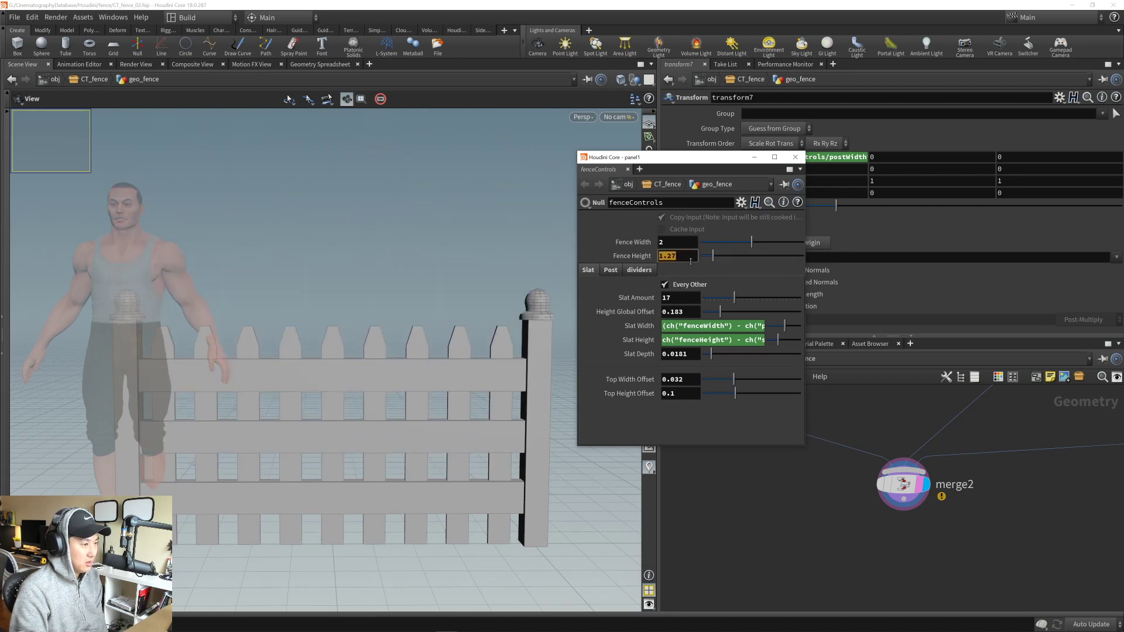
text(2)
key(Return)
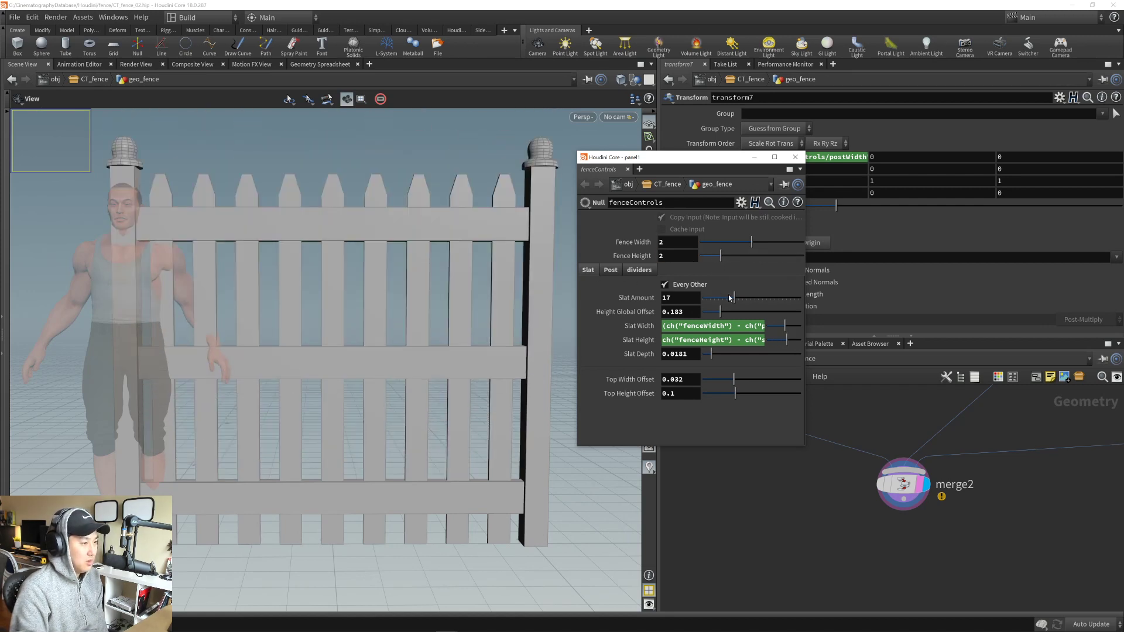
- Compare the solid and spaced slat layouts by switching Every Other off and on, leaving it enabled
click(691, 286)
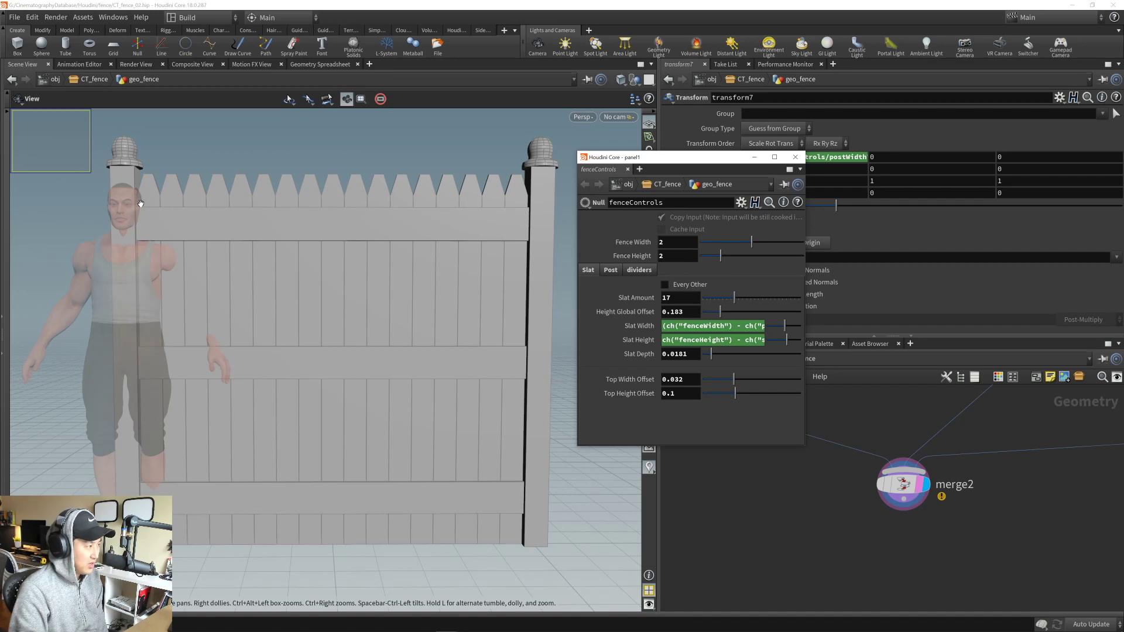
click(693, 285)
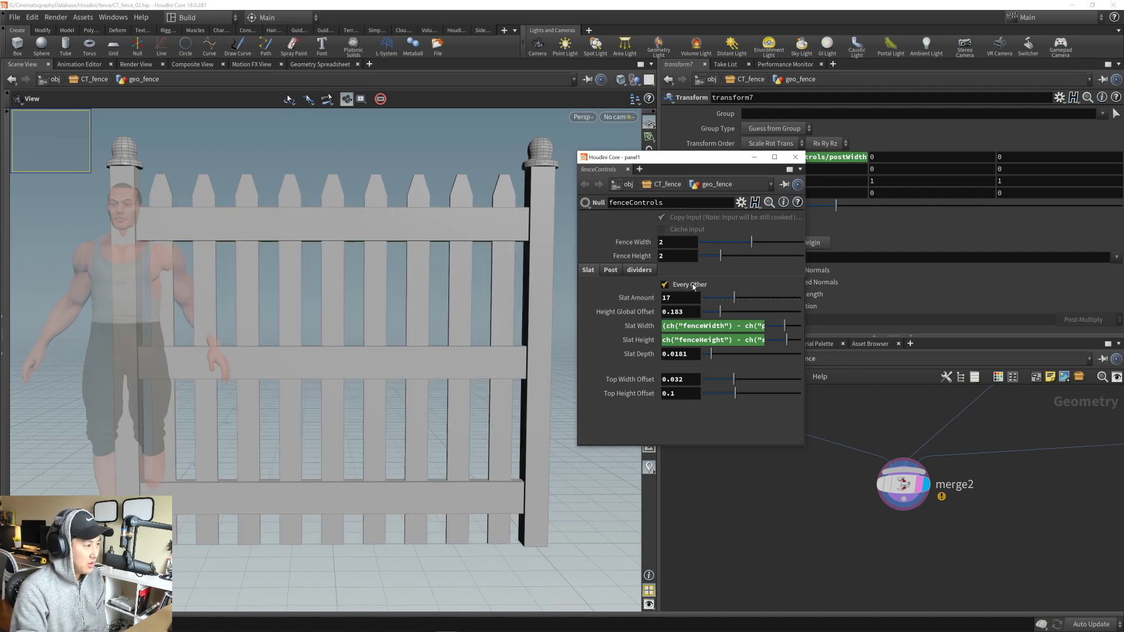
click(693, 286)
click(694, 286)
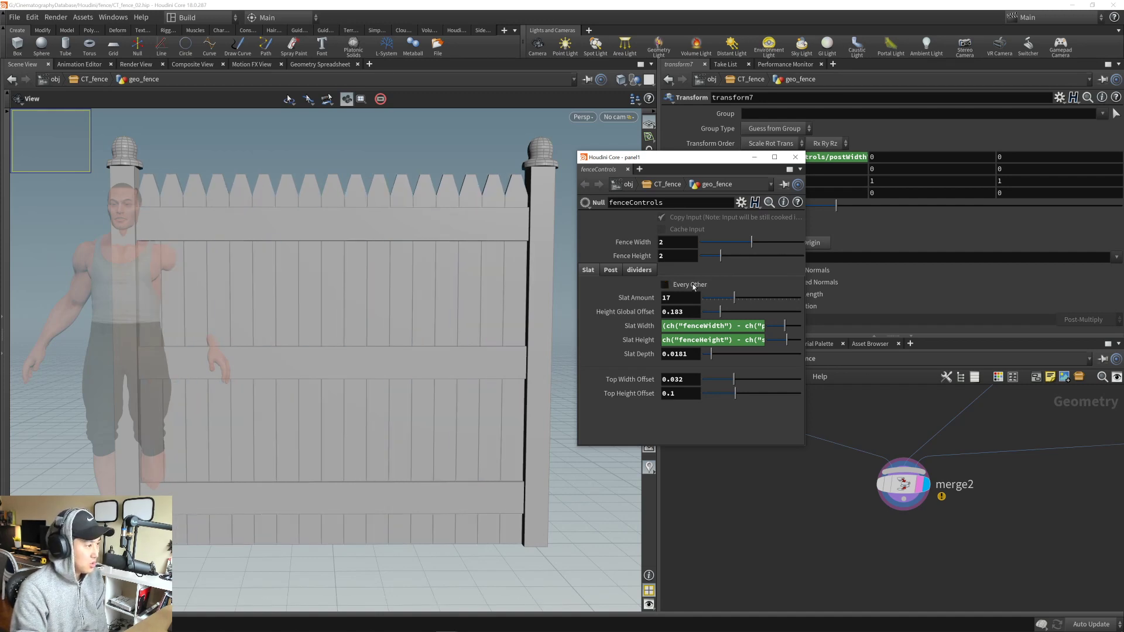
click(694, 287)
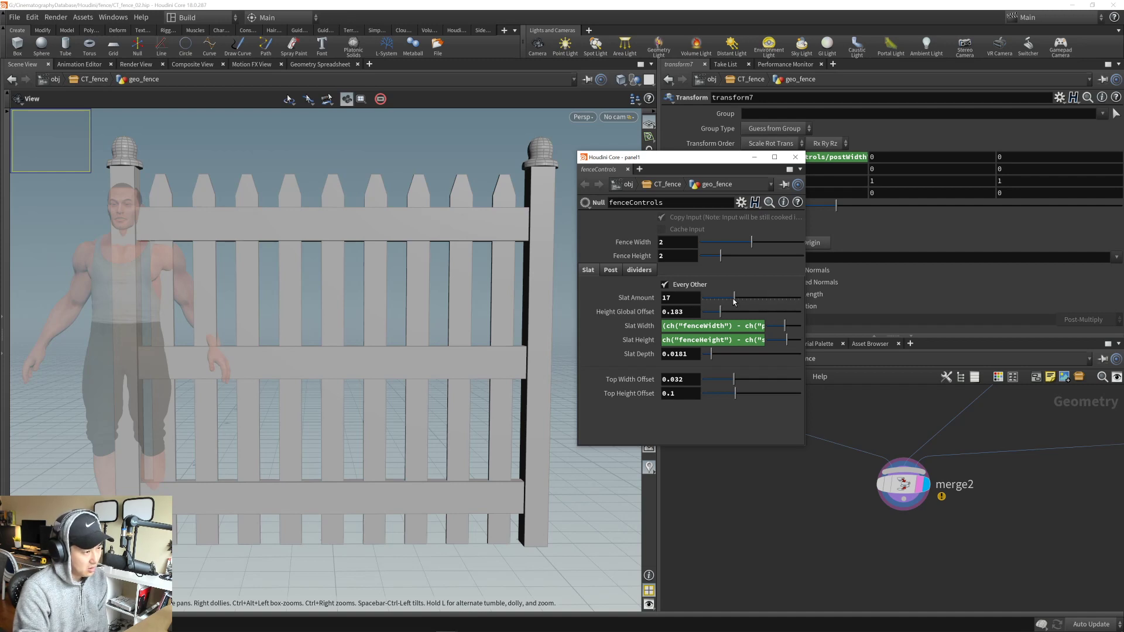
- Set Slat Amount to 21 and Height Global Offset to 0.17, and inspect the slats
mouse_move(734, 301)
mouse_down()
mouse_move(714, 300)
mouse_move(758, 300)
mouse_move(719, 304)
mouse_move(745, 306)
mouse_up()
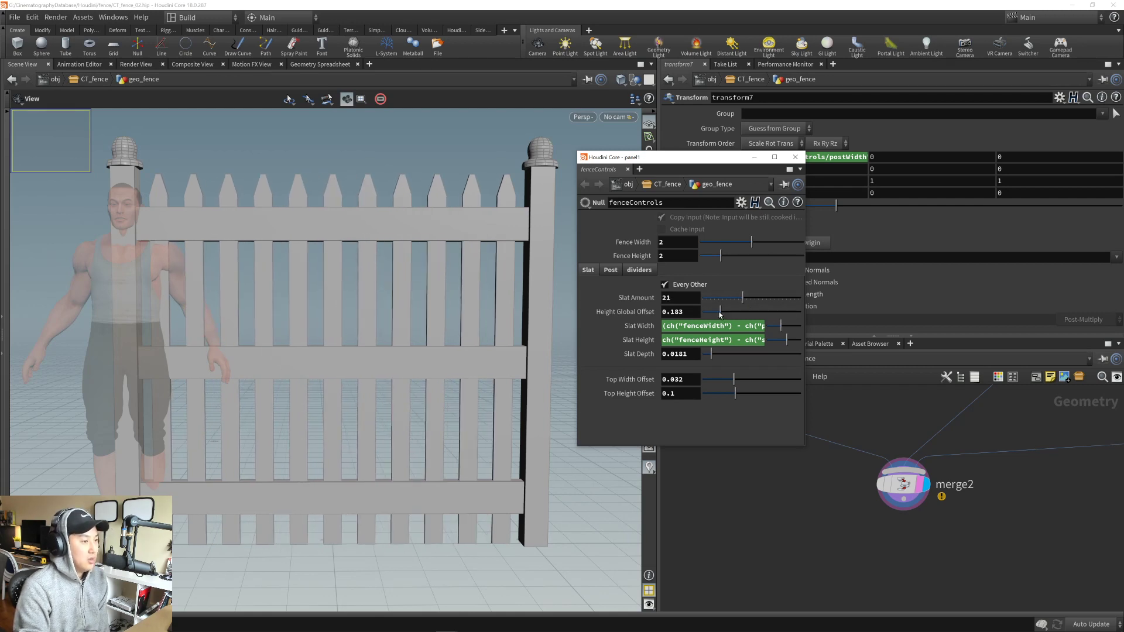
drag(720, 315, 722, 326)
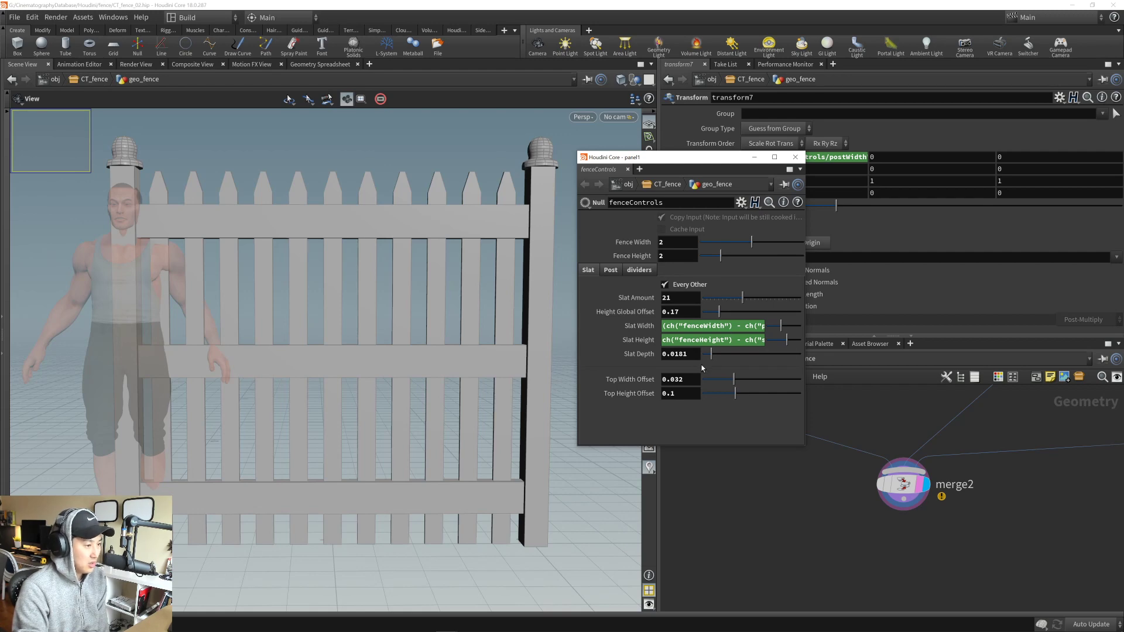
alt+drag(449, 309, 492, 322)
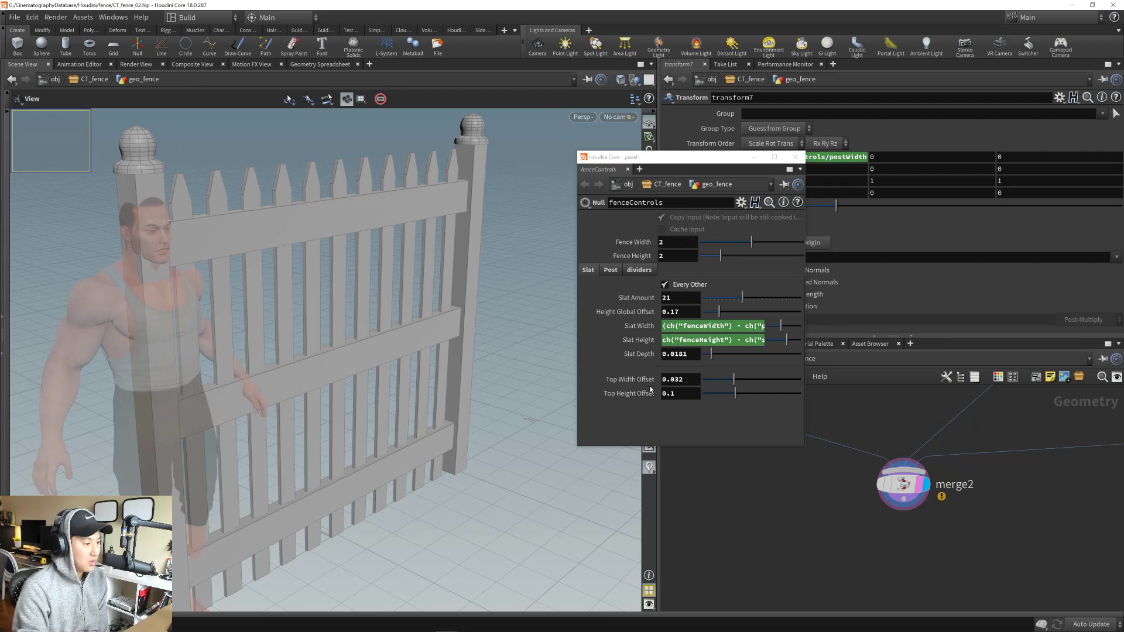
alt+drag(349, 221, 309, 289)
scroll(308, 289, up, 3)
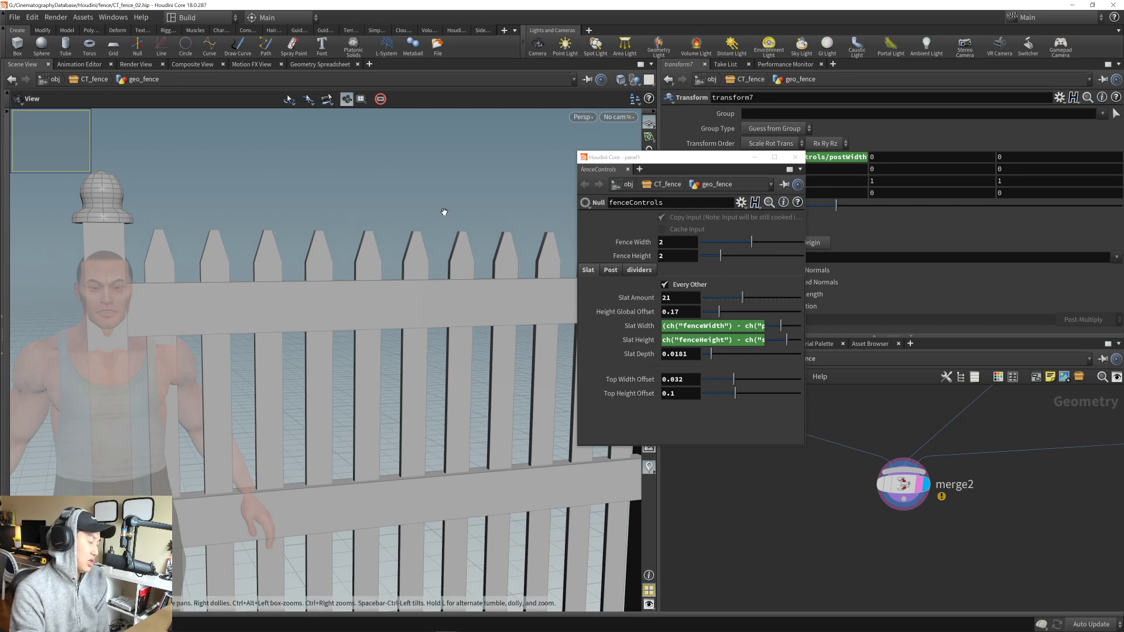
drag(513, 345, 402, 317)
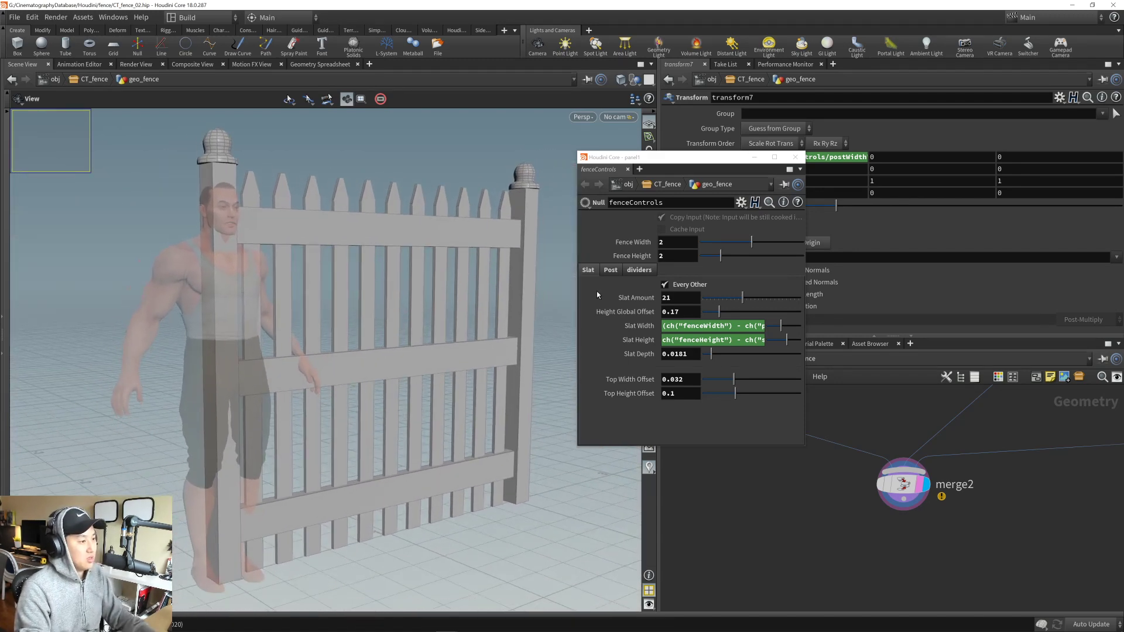
- Try a Post Width of 0.063 on the posts, then undo the change
click(611, 271)
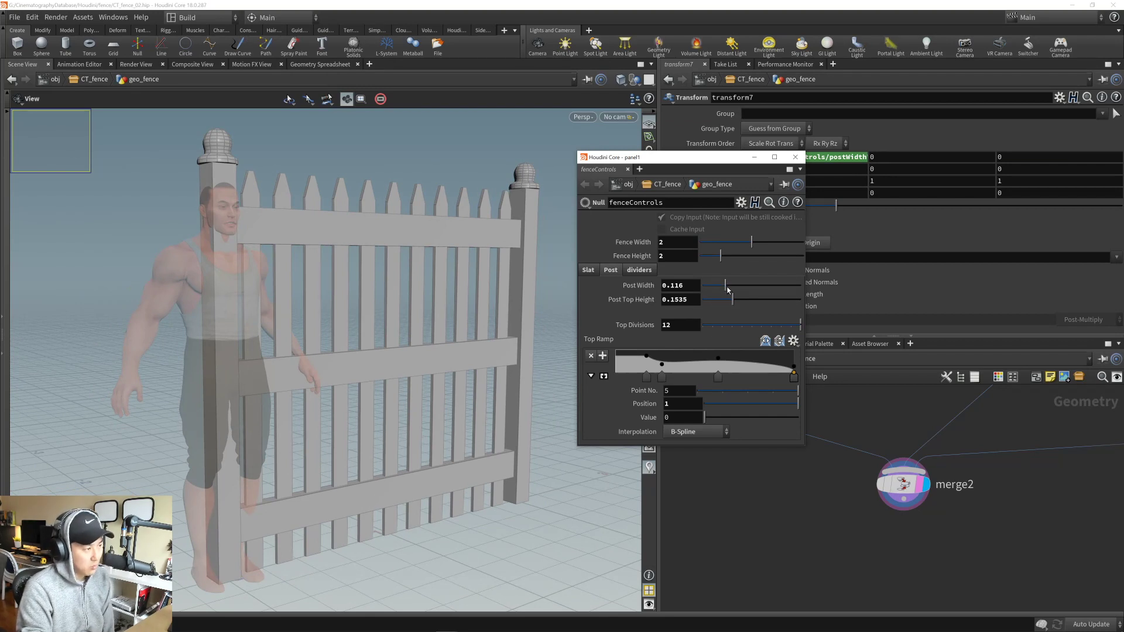
mouse_move(727, 288)
mouse_down()
mouse_move(761, 289)
mouse_move(719, 297)
mouse_up()
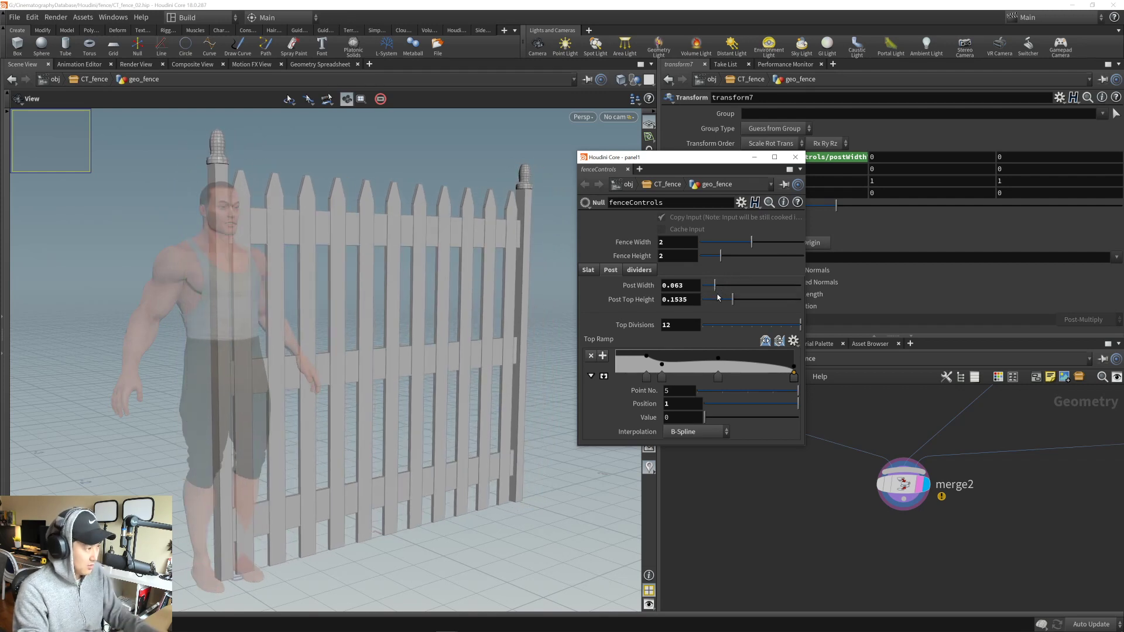
key(ctrl+z)
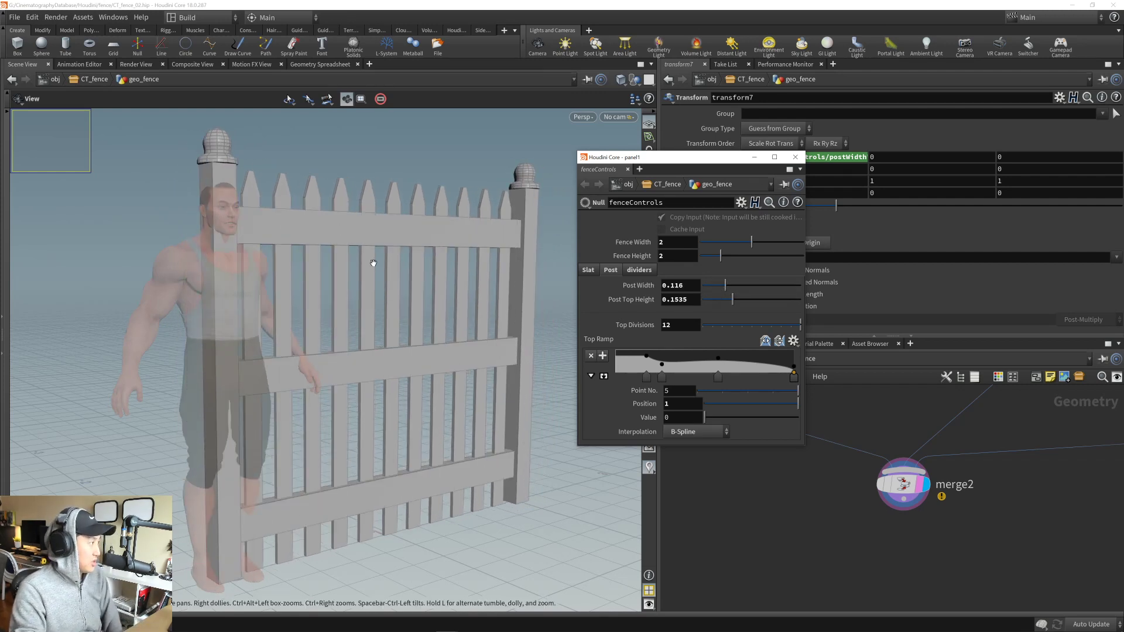
drag(374, 263, 364, 337)
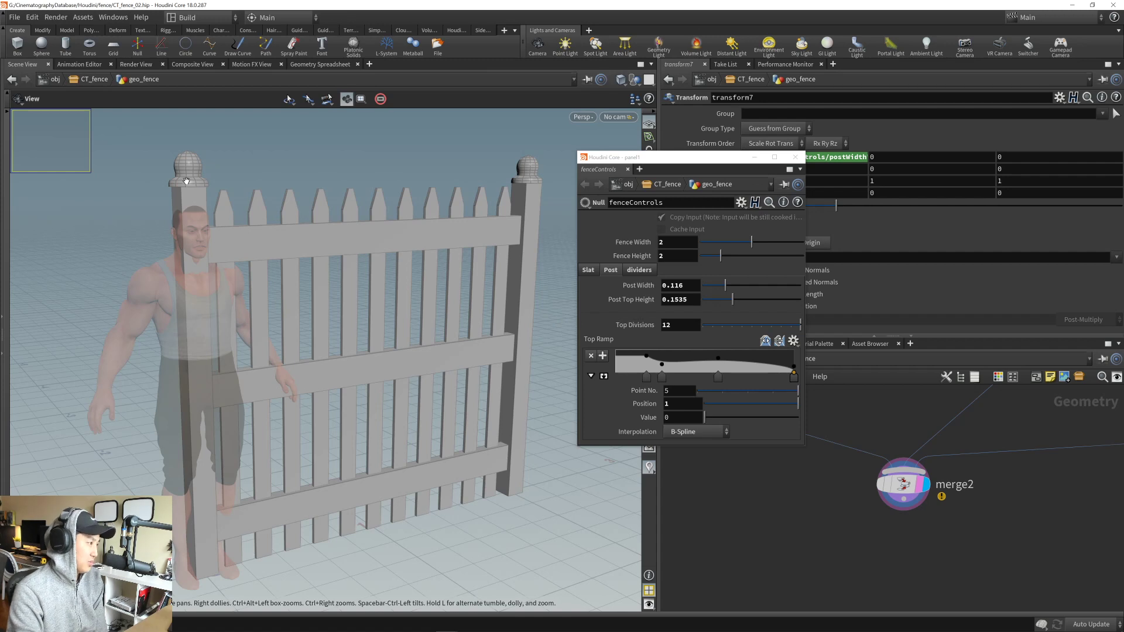
- Enlarge the fenceControls window and adjust the dividers to a Divider Height of 0.0958 and a Depth Offset of 0.05
click(673, 432)
click(620, 431)
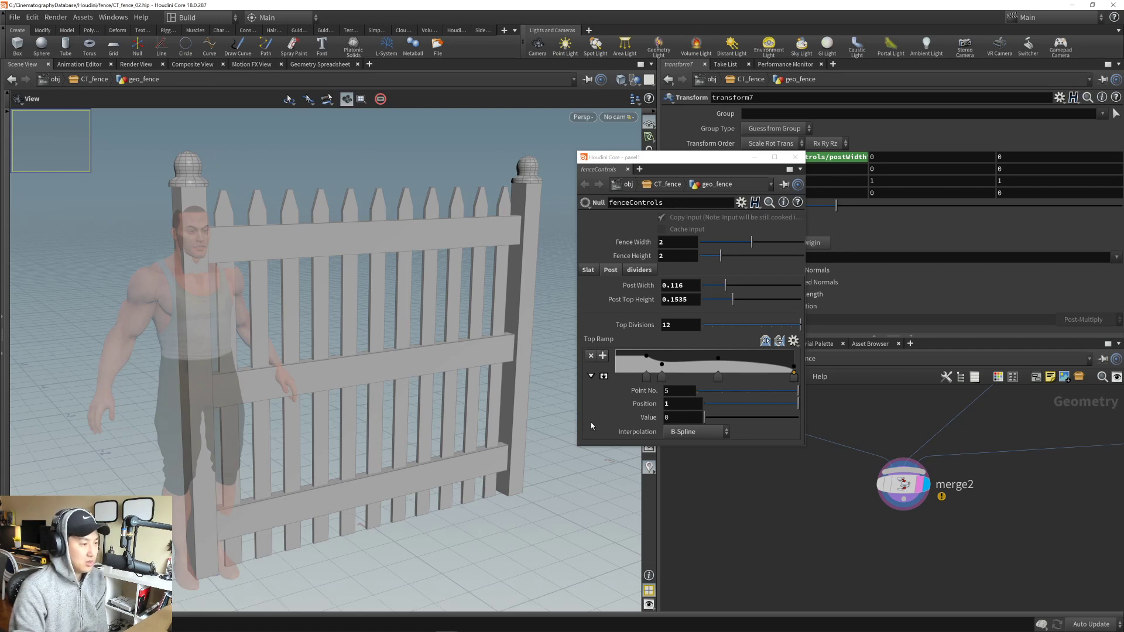
drag(676, 448, 683, 506)
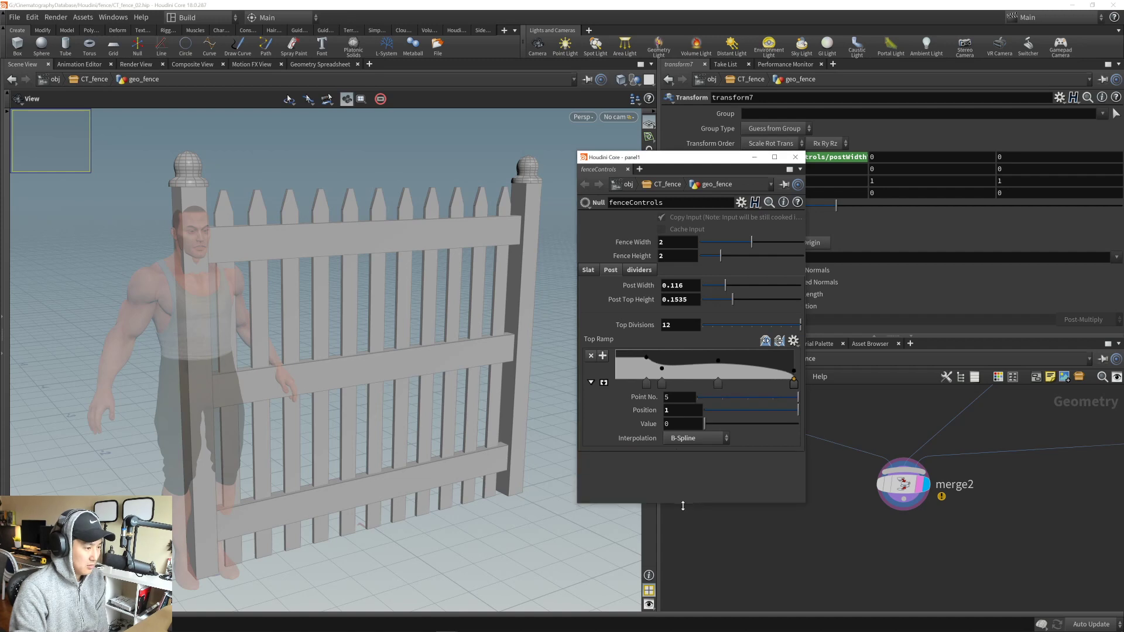
click(639, 270)
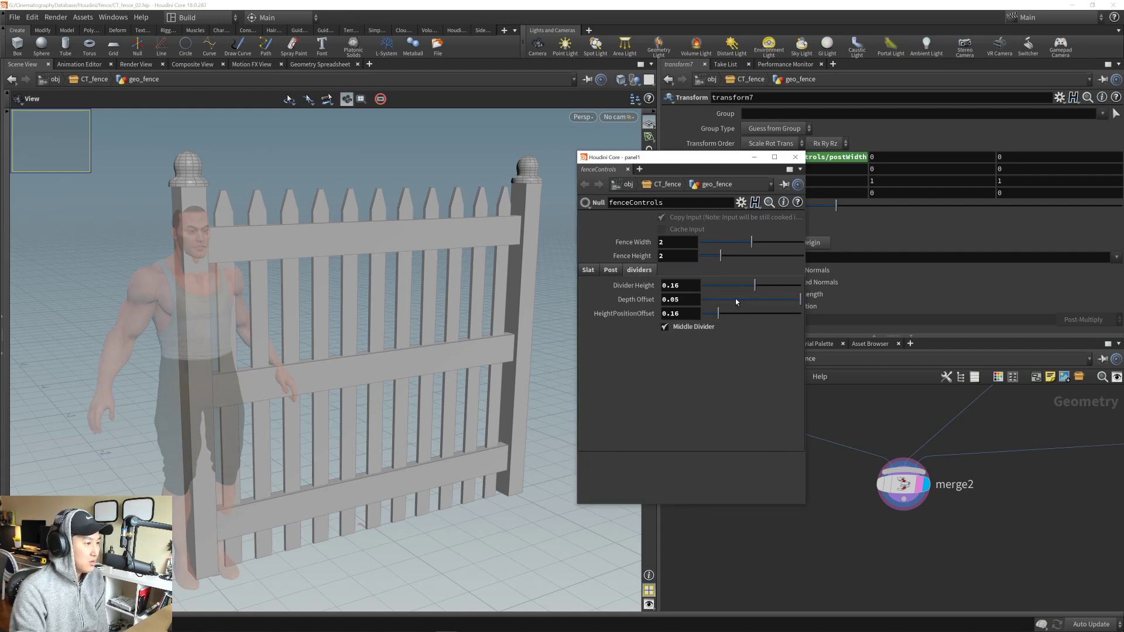
click(696, 328)
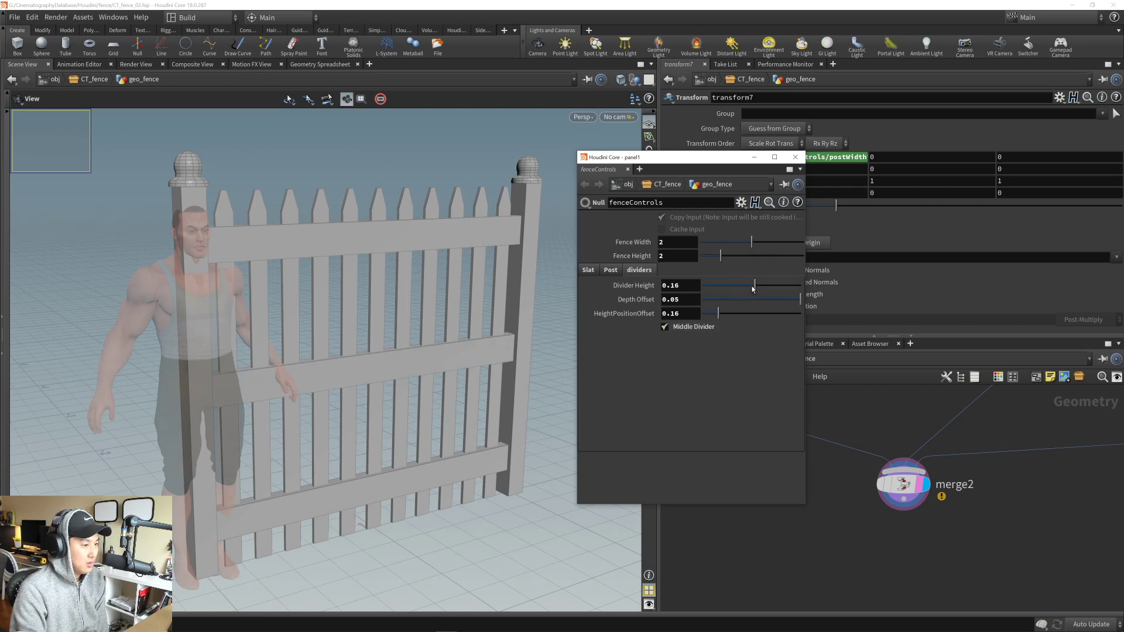
drag(754, 286, 736, 291)
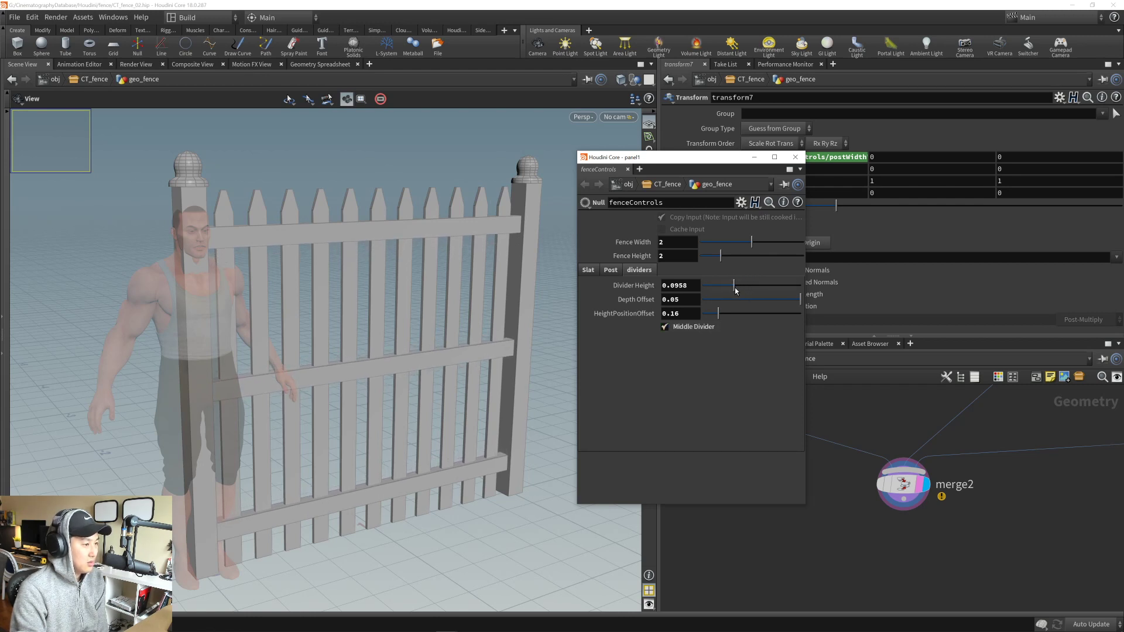
alt+drag(457, 282, 547, 354)
drag(775, 308, 800, 315)
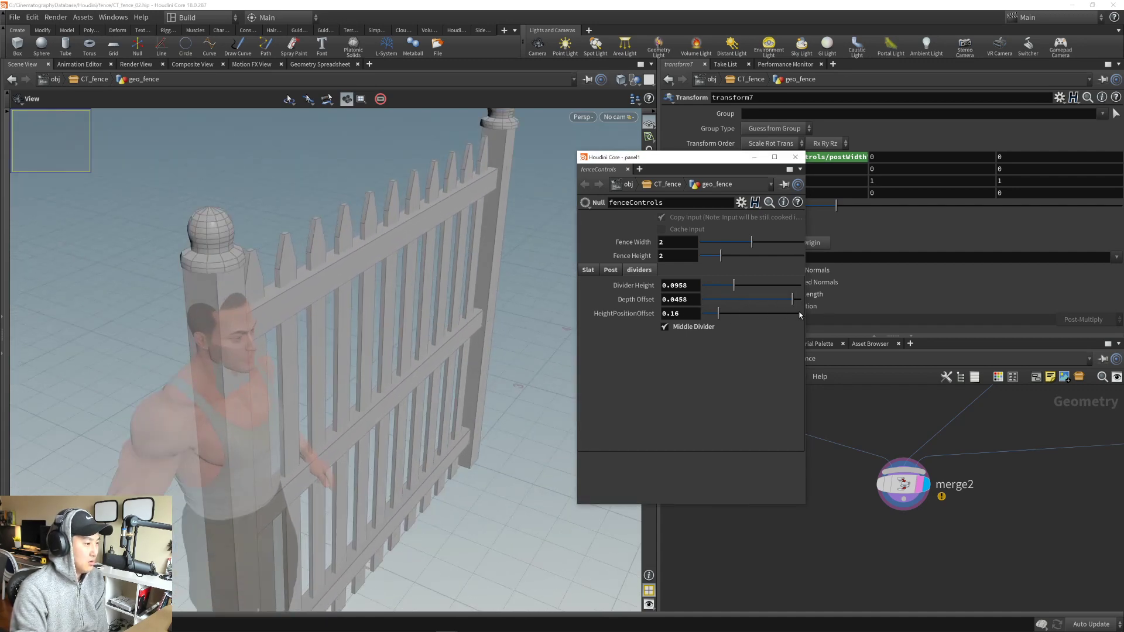
- Set the dividers' HeightPositionOffset to 0.281, testing a Fence Height of 1.69 before returning it to 2
alt+drag(527, 304, 445, 296)
drag(718, 313, 742, 314)
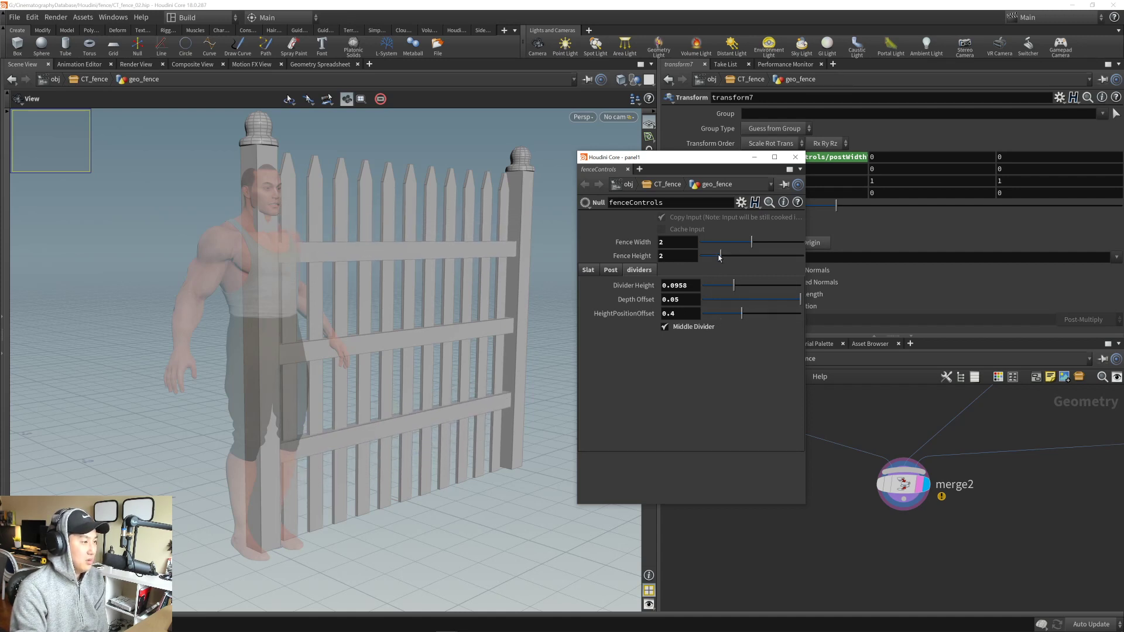
mouse_move(720, 258)
mouse_down()
mouse_move(731, 259)
mouse_move(719, 269)
mouse_up()
mouse_move(742, 315)
mouse_down()
mouse_move(759, 315)
mouse_move(728, 318)
mouse_up()
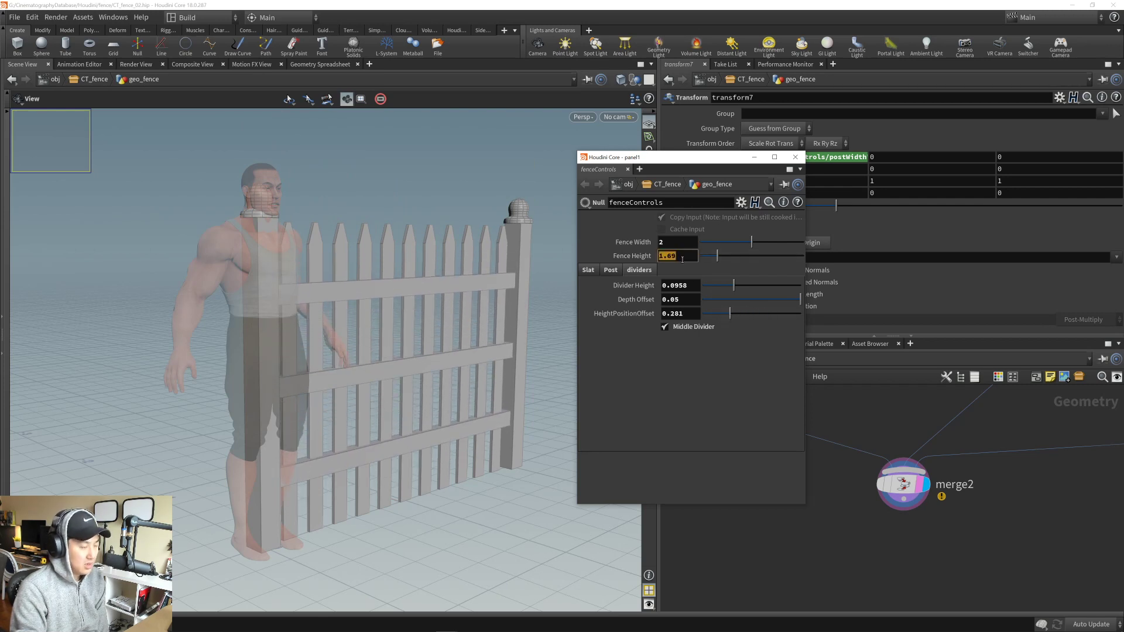
key(Return)
- Inspect the finished fence's post tops, pointed slats and dividers up close and from several angles
drag(383, 270, 266, 330)
right_drag(266, 330, 520, 354)
middle_drag(501, 370, 256, 299)
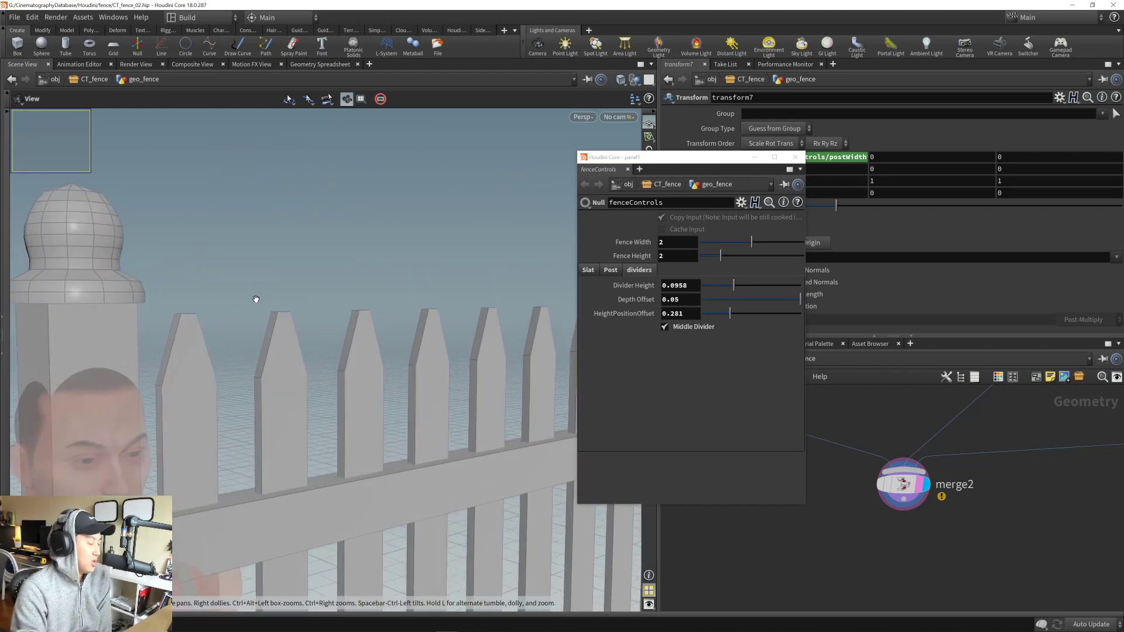
drag(256, 298, 336, 373)
right_drag(337, 373, 355, 438)
drag(405, 373, 349, 394)
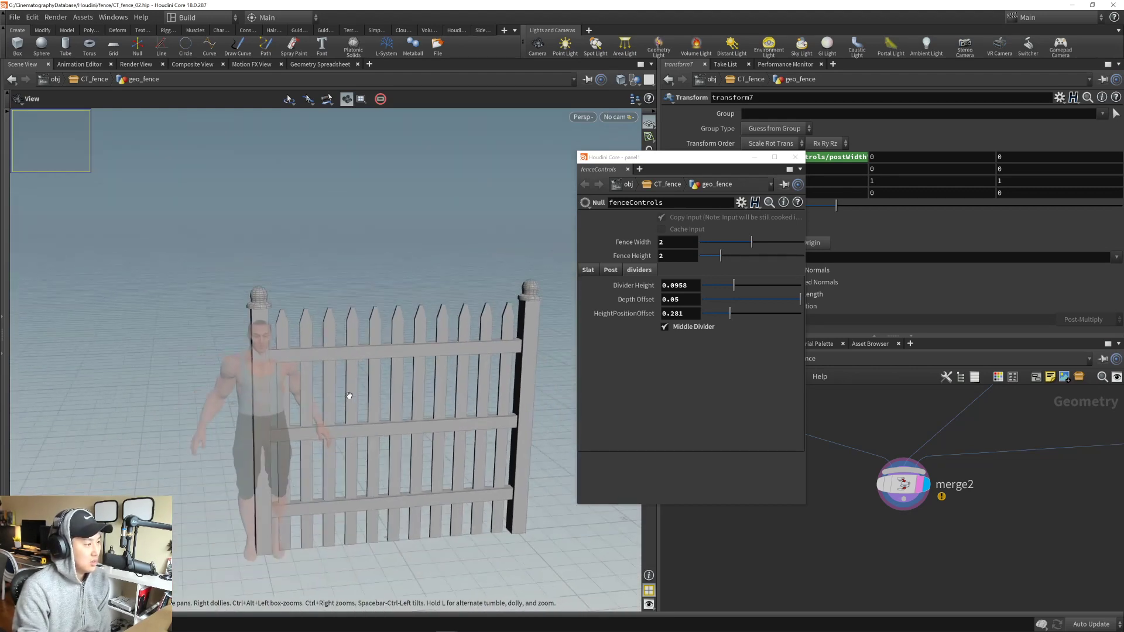
middle_drag(349, 394, 330, 364)
drag(330, 364, 396, 374)
middle_drag(396, 373, 322, 332)
right_drag(322, 332, 389, 358)
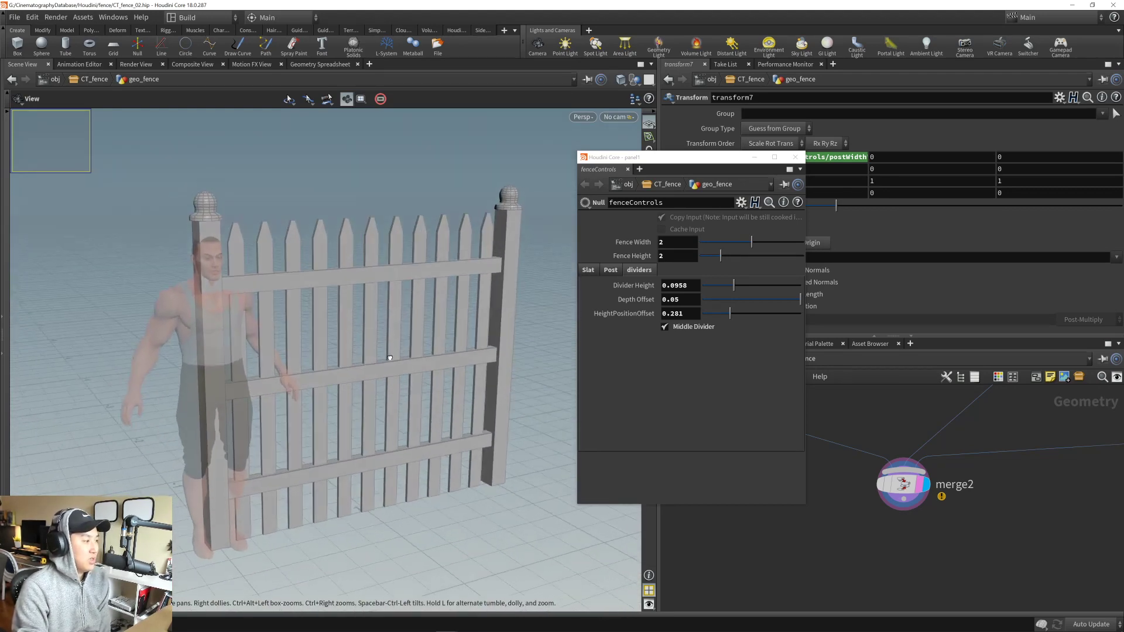
drag(389, 358, 188, 308)
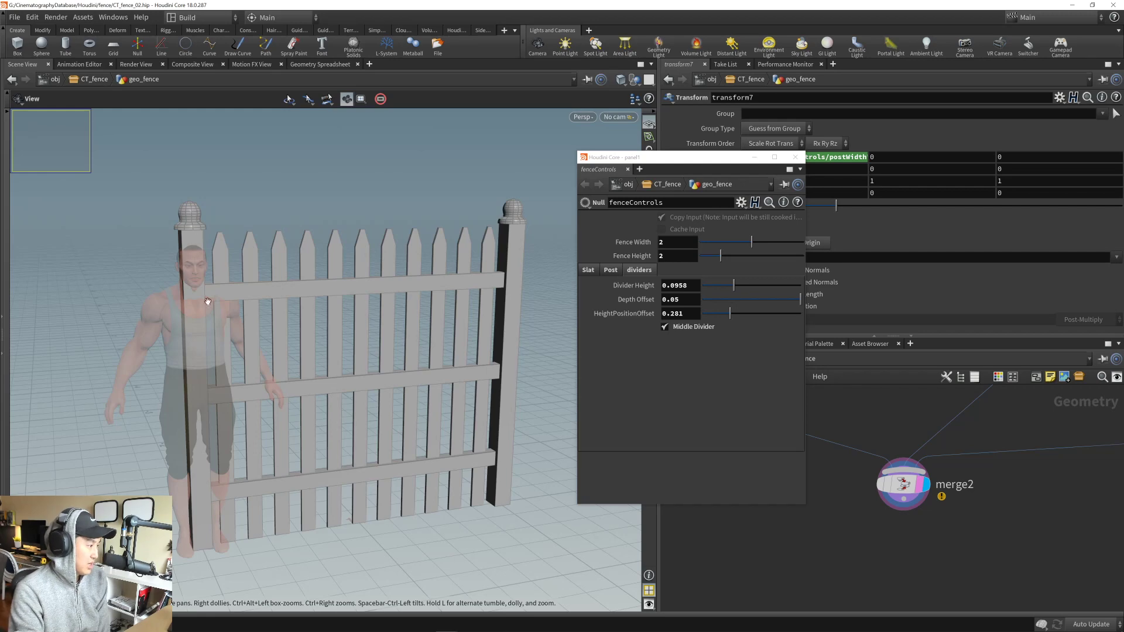
drag(450, 399, 244, 296)
right_drag(244, 297, 343, 372)
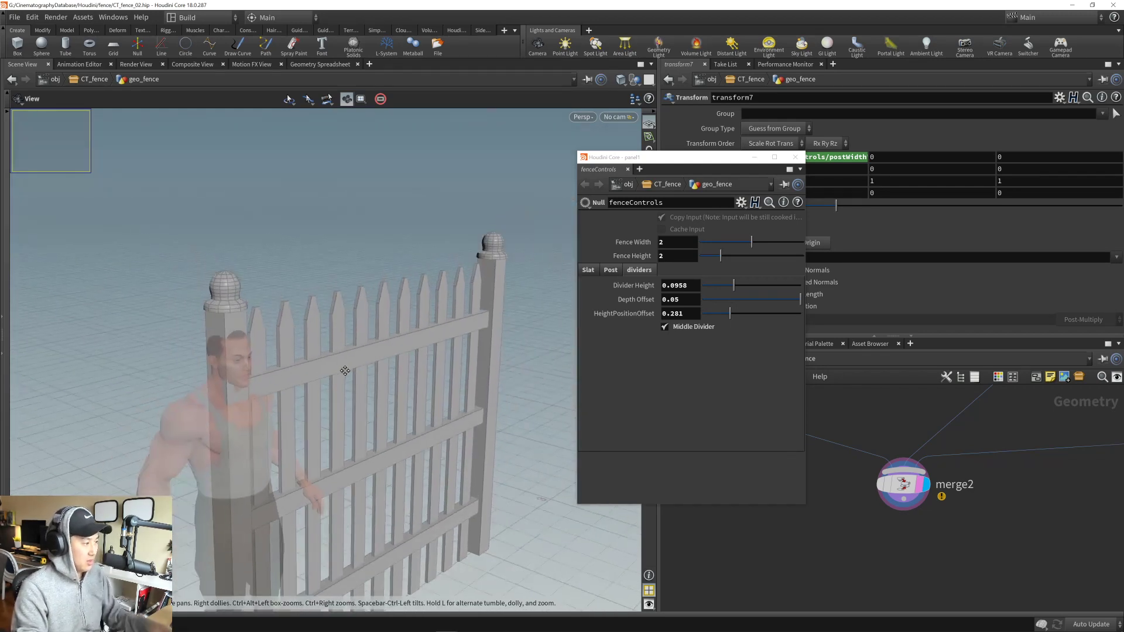
drag(343, 372, 327, 352)
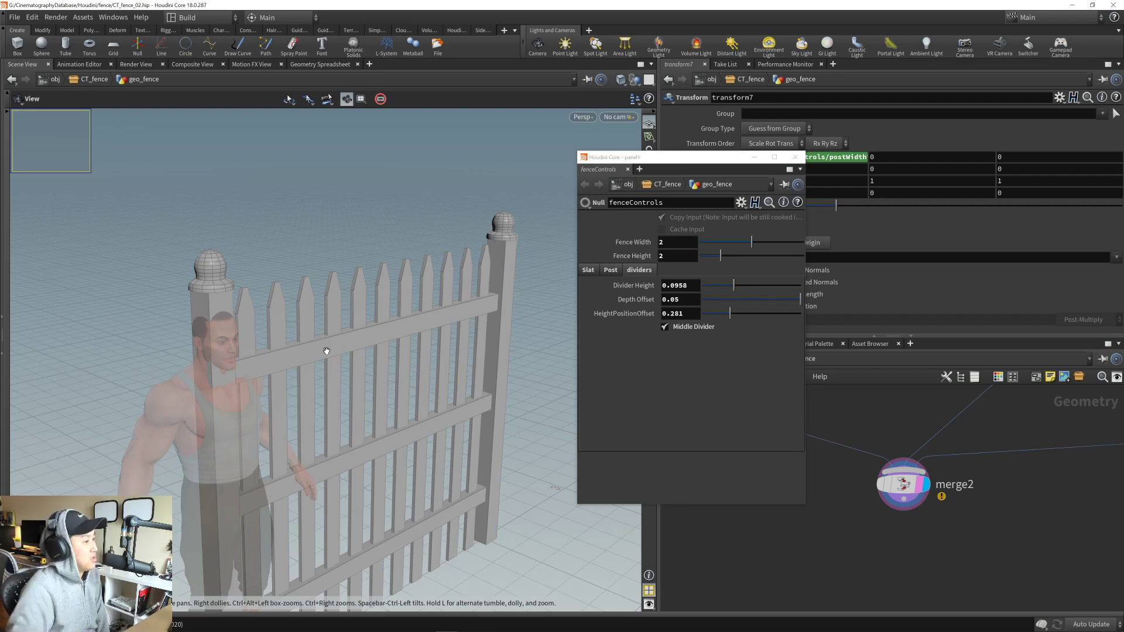
- Examine the fence's post cap, pointed slats and divider joints up close from several angles, dismissing the antivirus notification
drag(340, 358, 285, 360)
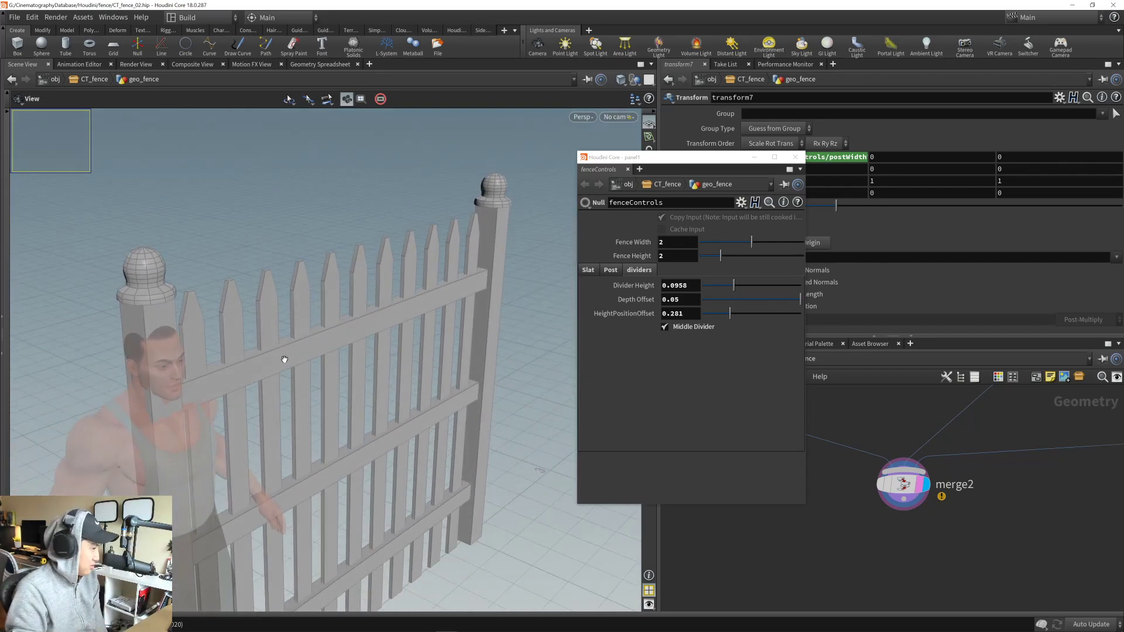
drag(340, 364, 319, 320)
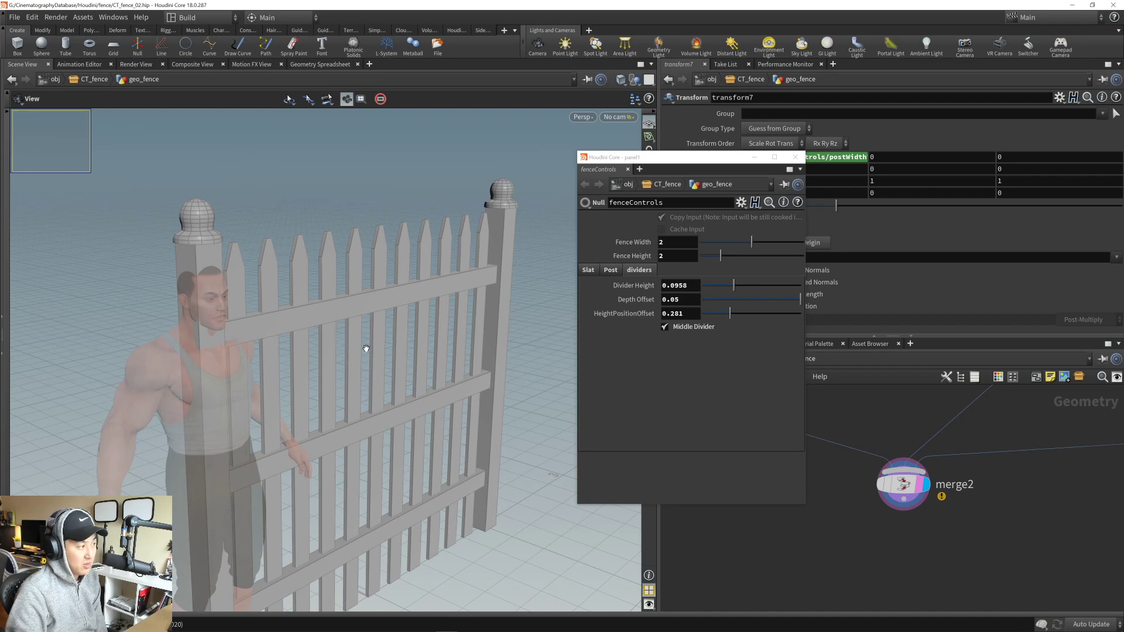
scroll(297, 319, up, 3)
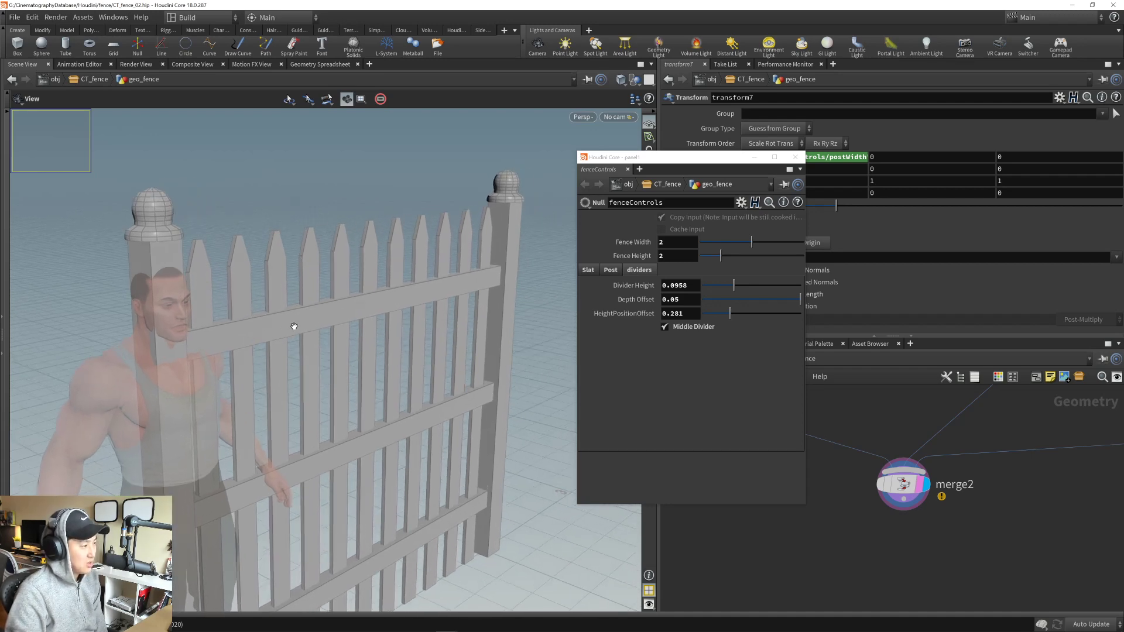
drag(293, 326, 173, 318)
scroll(175, 319, up, 3)
middle_drag(174, 318, 293, 316)
scroll(240, 320, up, 5)
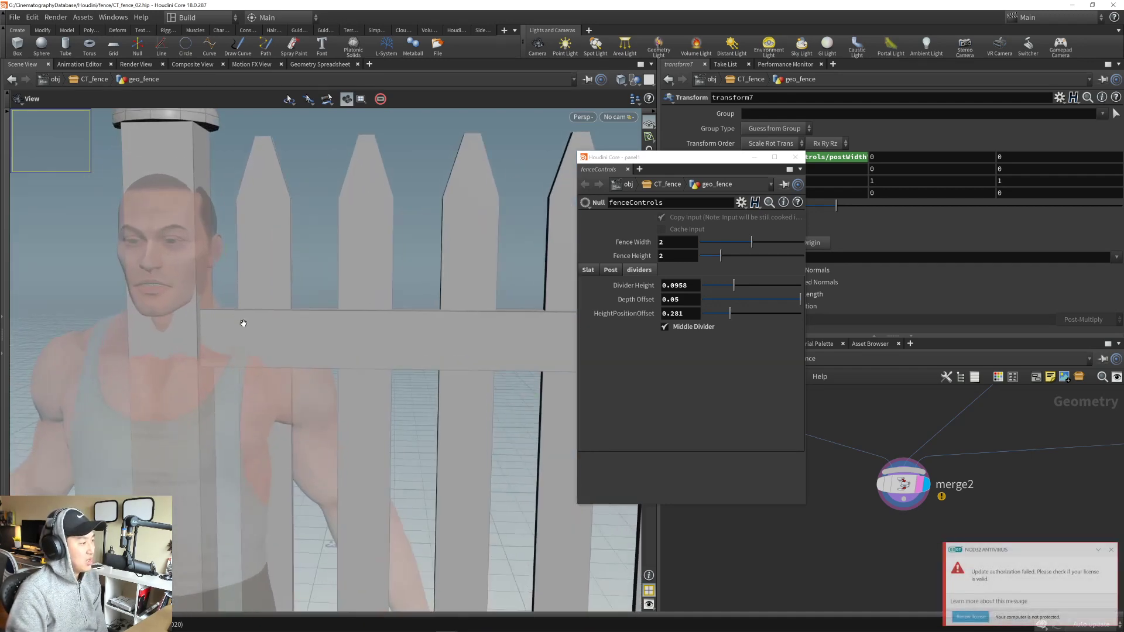
scroll(230, 321, down, 5)
drag(230, 322, 279, 332)
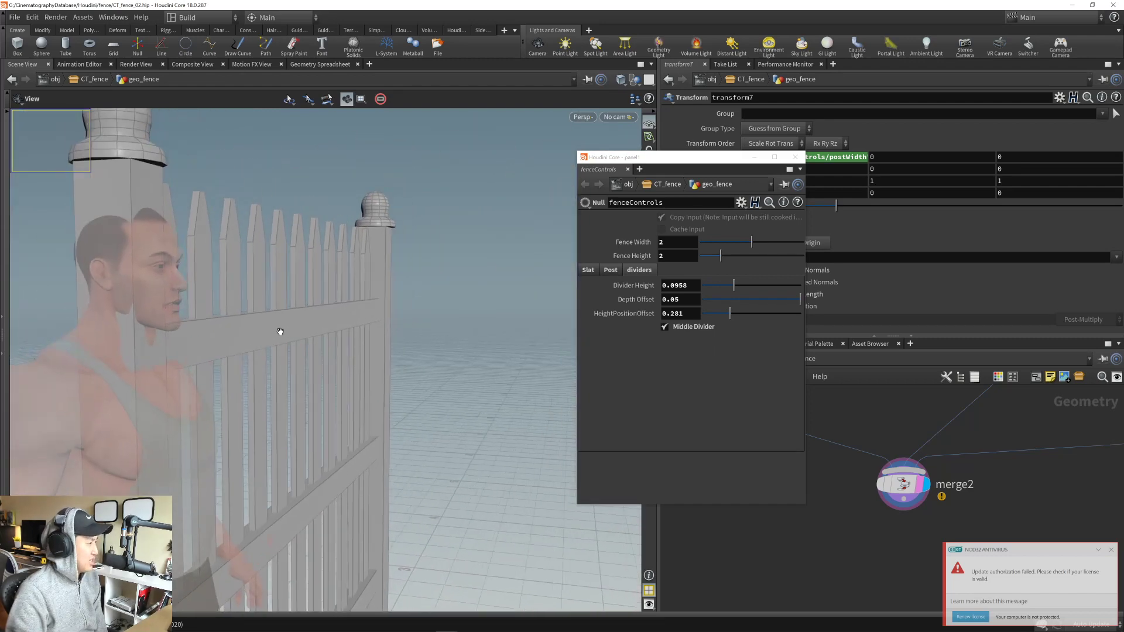
middle_drag(279, 331, 354, 384)
drag(353, 384, 470, 408)
click(1112, 550)
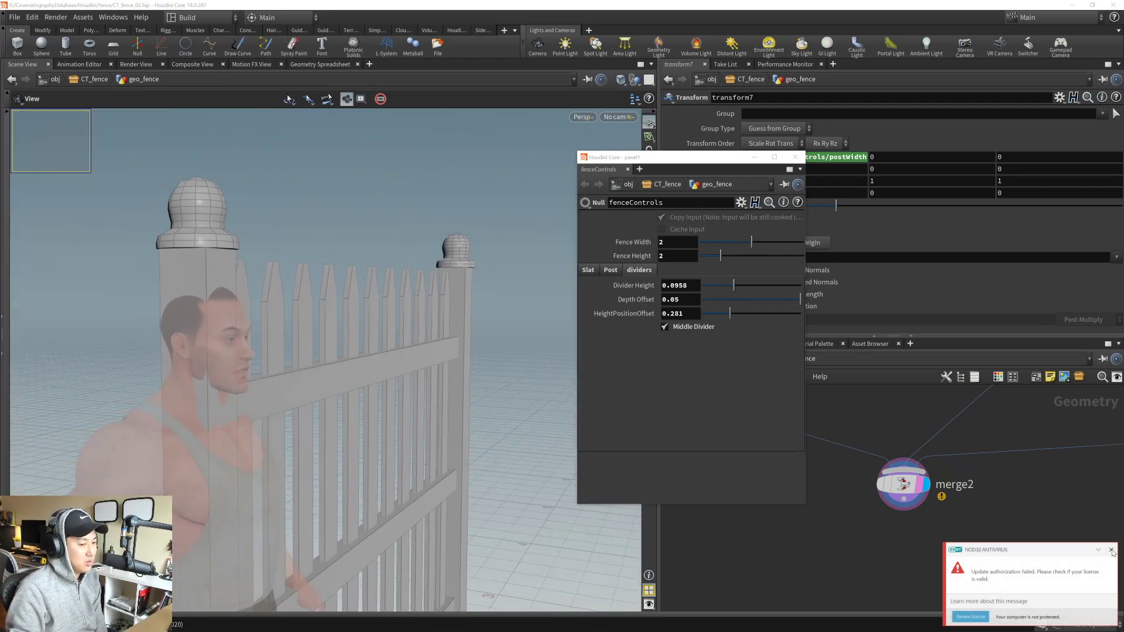
drag(482, 363, 287, 387)
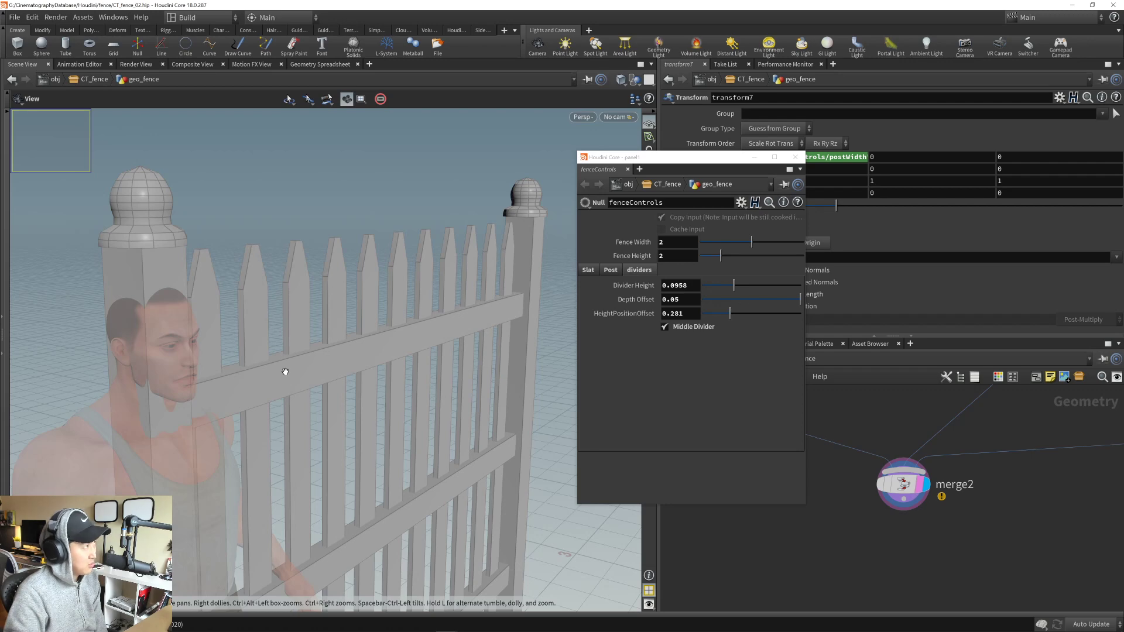
mouse_move(286, 372)
mouse_down()
mouse_move(326, 353)
mouse_move(288, 314)
mouse_move(306, 384)
mouse_move(301, 311)
mouse_move(235, 371)
mouse_move(271, 407)
mouse_move(333, 402)
mouse_move(293, 344)
mouse_move(284, 360)
mouse_move(318, 391)
mouse_move(258, 360)
mouse_move(291, 459)
mouse_move(439, 427)
mouse_move(260, 396)
mouse_move(275, 404)
mouse_move(344, 402)
mouse_move(308, 360)
mouse_move(304, 381)
mouse_move(329, 394)
mouse_move(261, 371)
mouse_move(315, 396)
mouse_move(280, 375)
mouse_up()
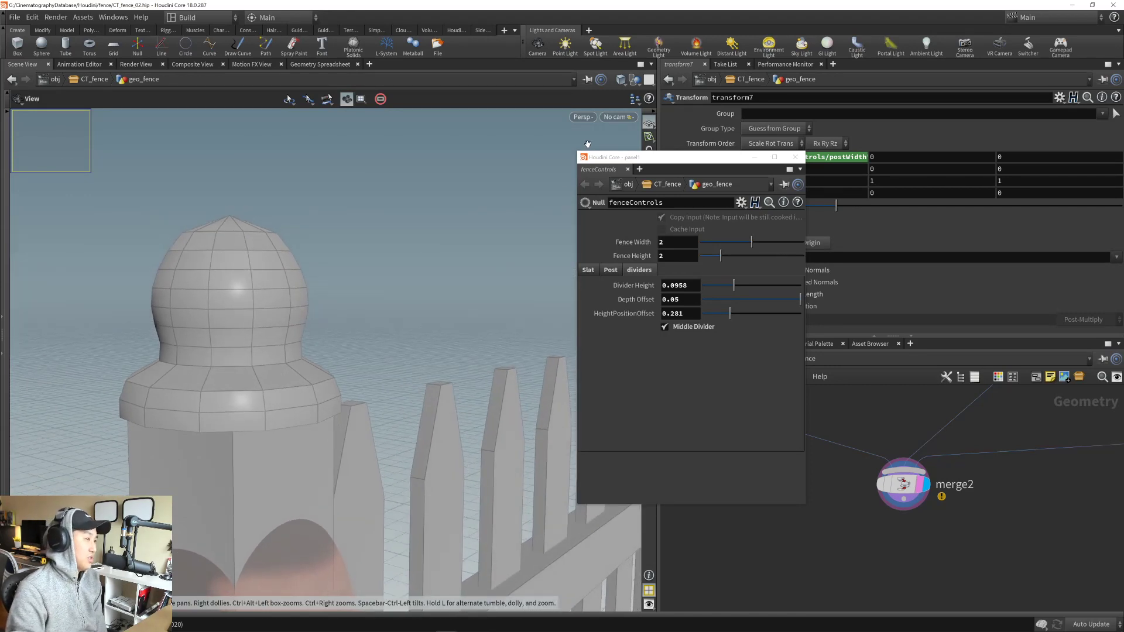
- Select the CT_Profile_01 node above revolve1 and move the fenceControls window clear of its parameters
scroll(898, 431, down, 10)
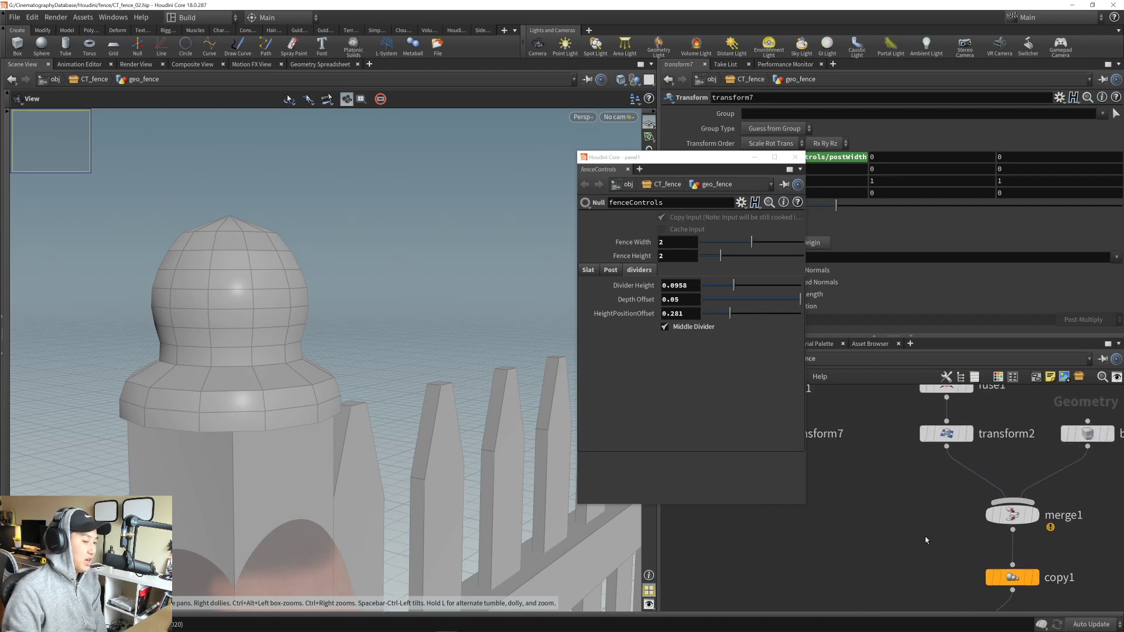
scroll(905, 463, up, 8)
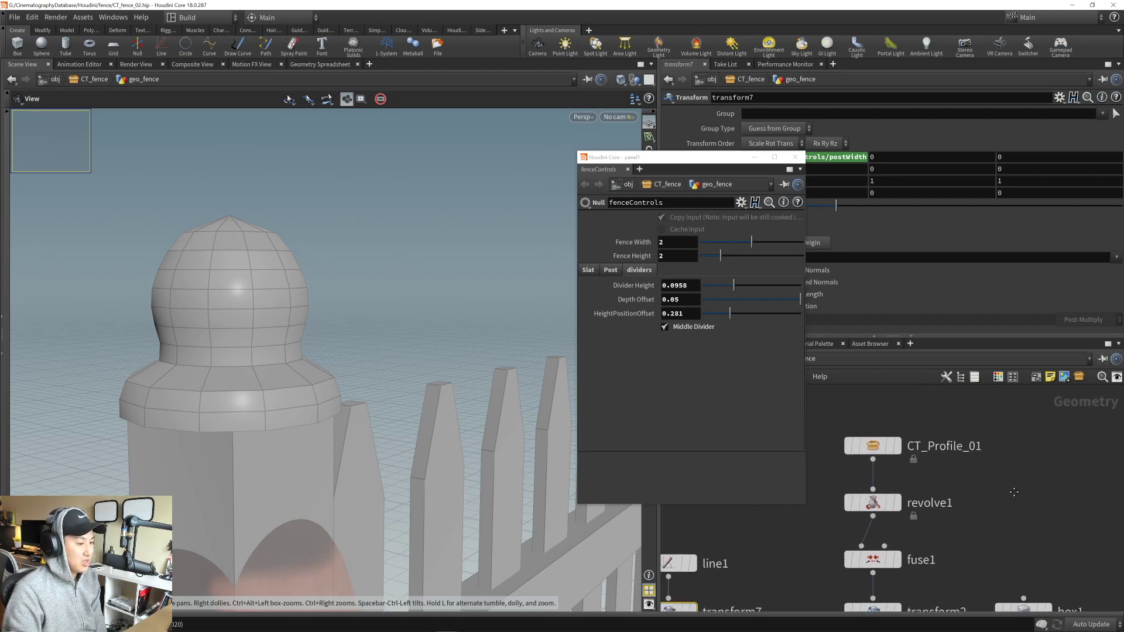
click(913, 457)
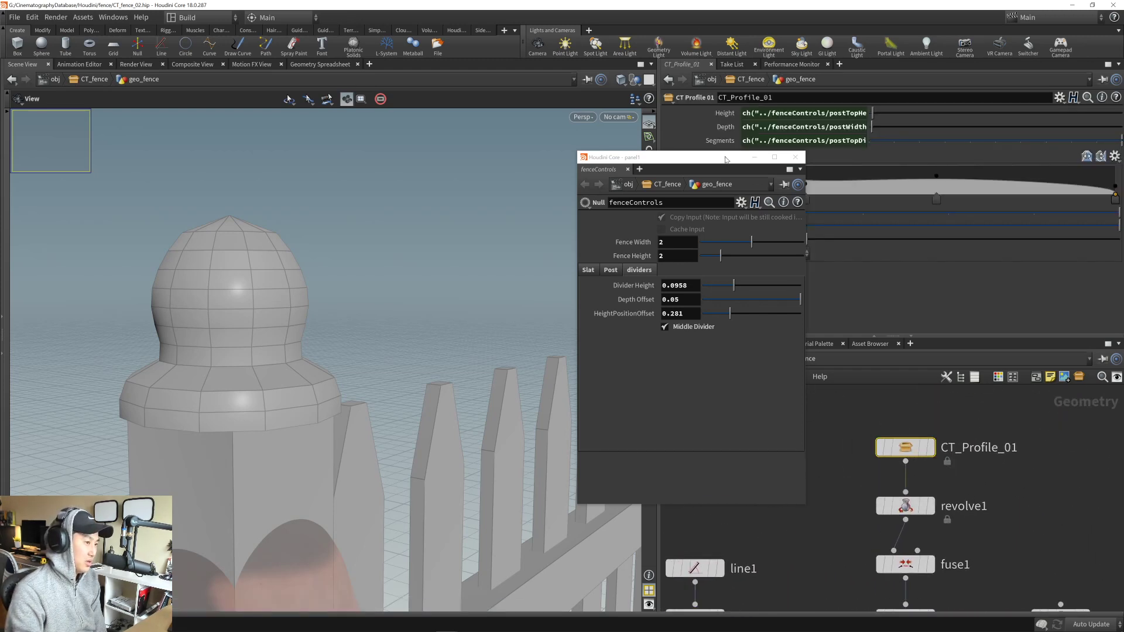
drag(725, 160, 532, 139)
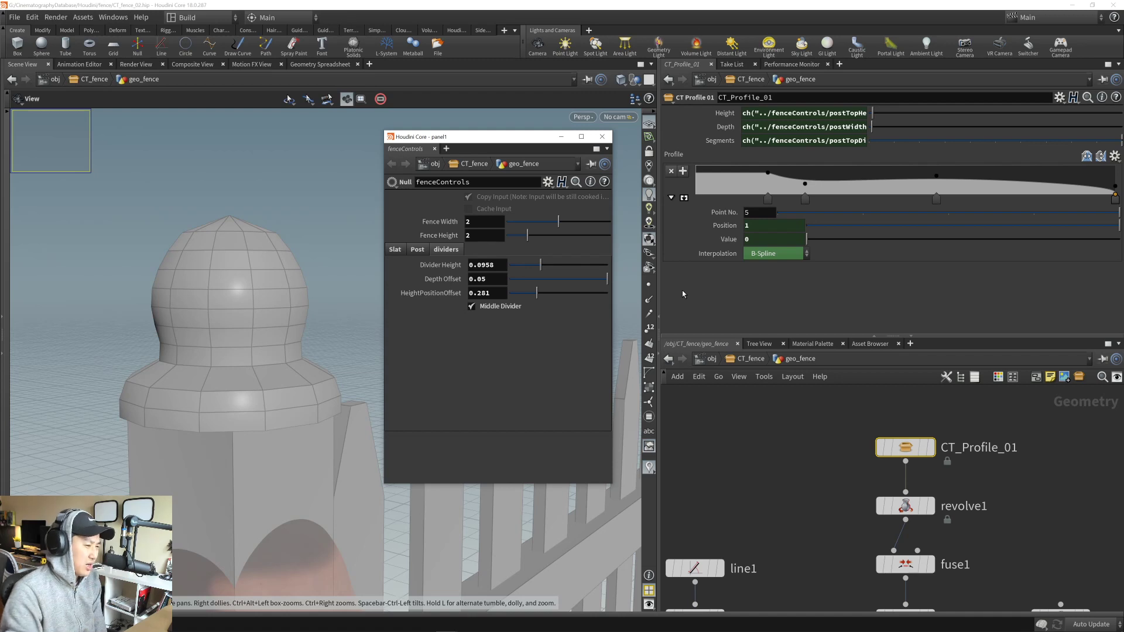
- Open the CT_Profile_01 node's internal network and frame its flat profile shape in the viewport
click(799, 492)
middle_drag(807, 469, 794, 472)
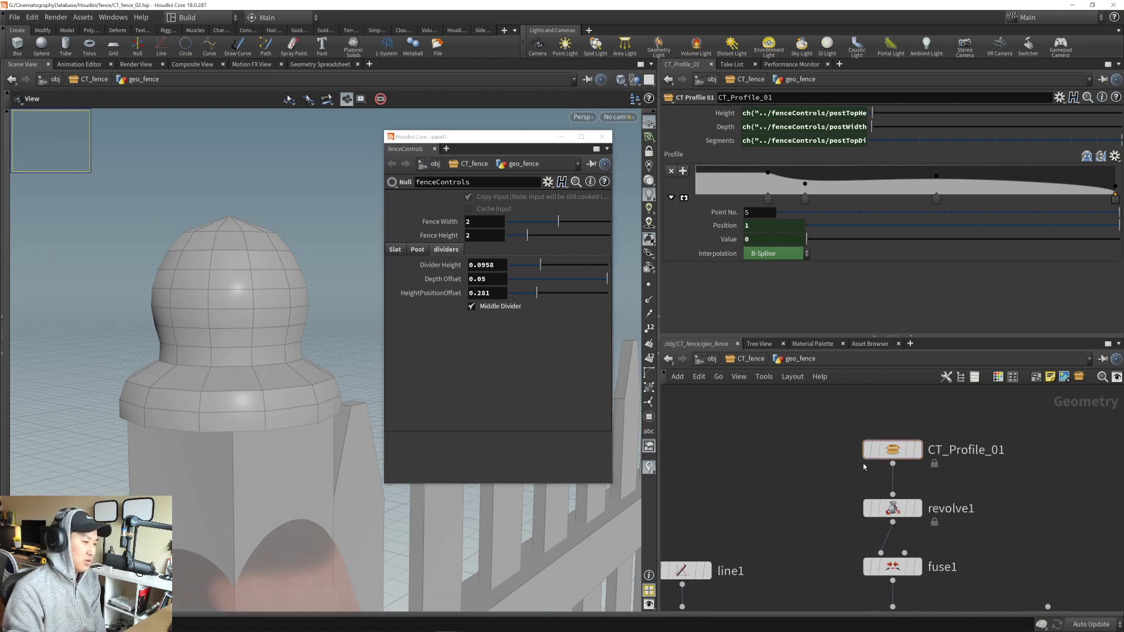
double_click(890, 449)
middle_drag(264, 523, 251, 311)
right_drag(250, 311, 311, 532)
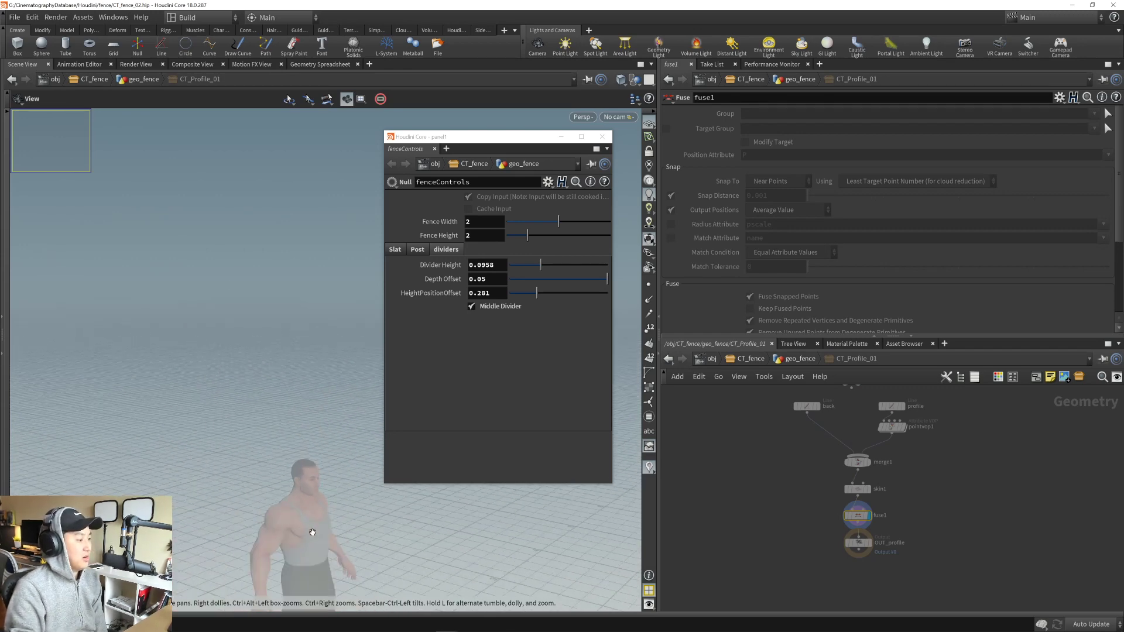
middle_drag(311, 532, 281, 230)
right_drag(281, 231, 226, 448)
middle_drag(225, 448, 242, 415)
right_drag(242, 415, 293, 458)
drag(293, 458, 324, 462)
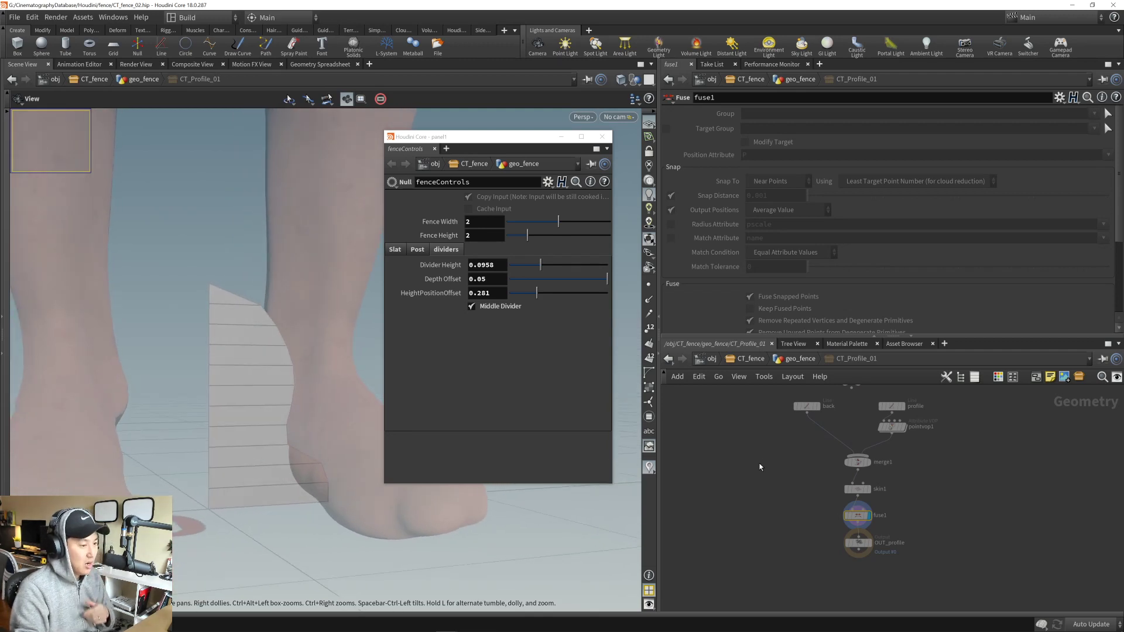
- Examine the profile shape and the nodes that build it, selecting the whole network from profileControls to OUT_profile
middle_drag(760, 467, 734, 498)
mouse_move(835, 495)
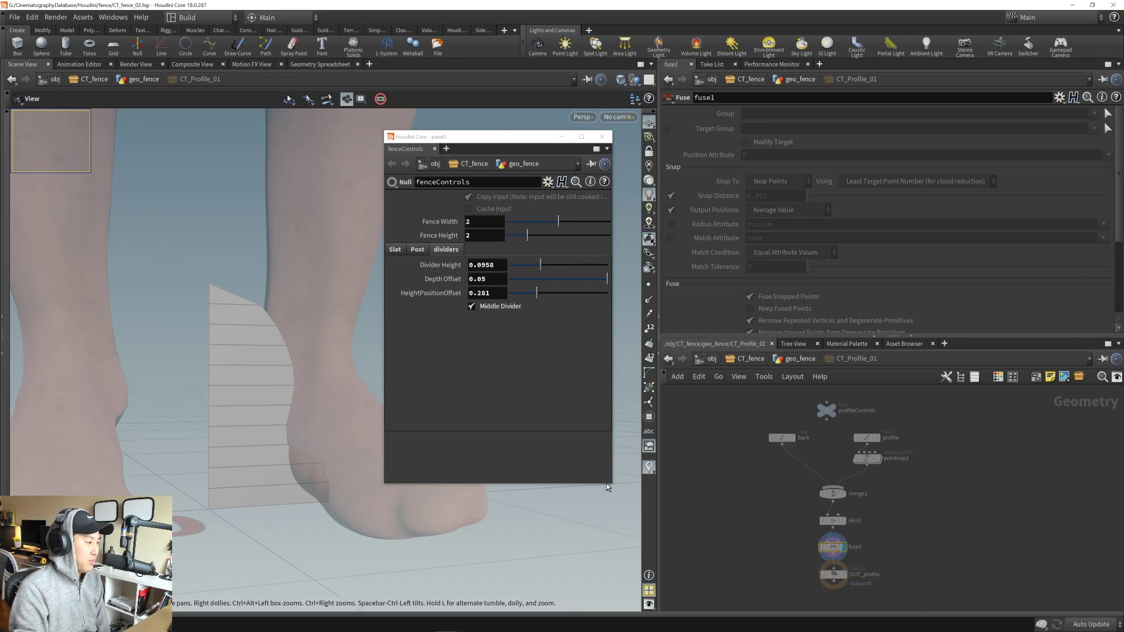
middle_drag(260, 432, 248, 421)
drag(248, 422, 223, 439)
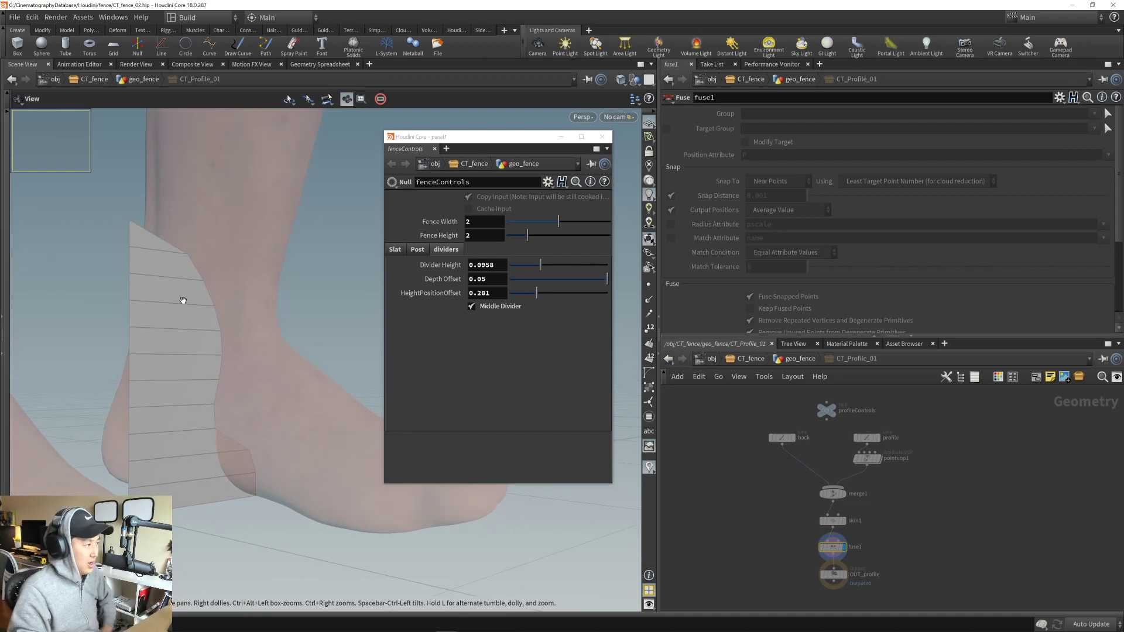
drag(174, 450, 199, 450)
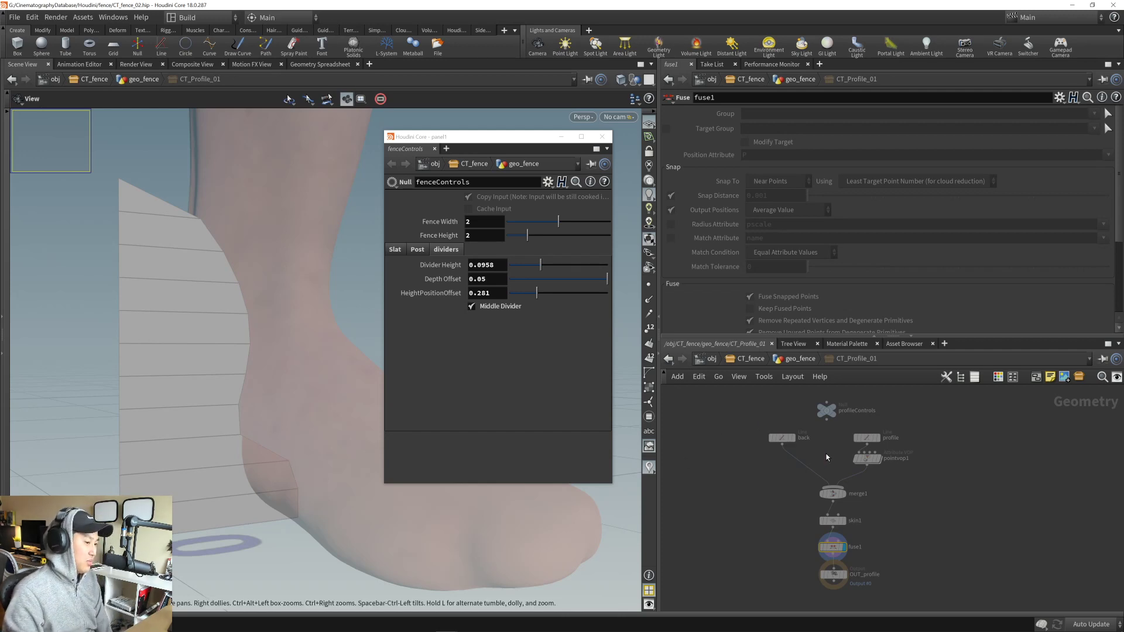
scroll(812, 475, up, 3)
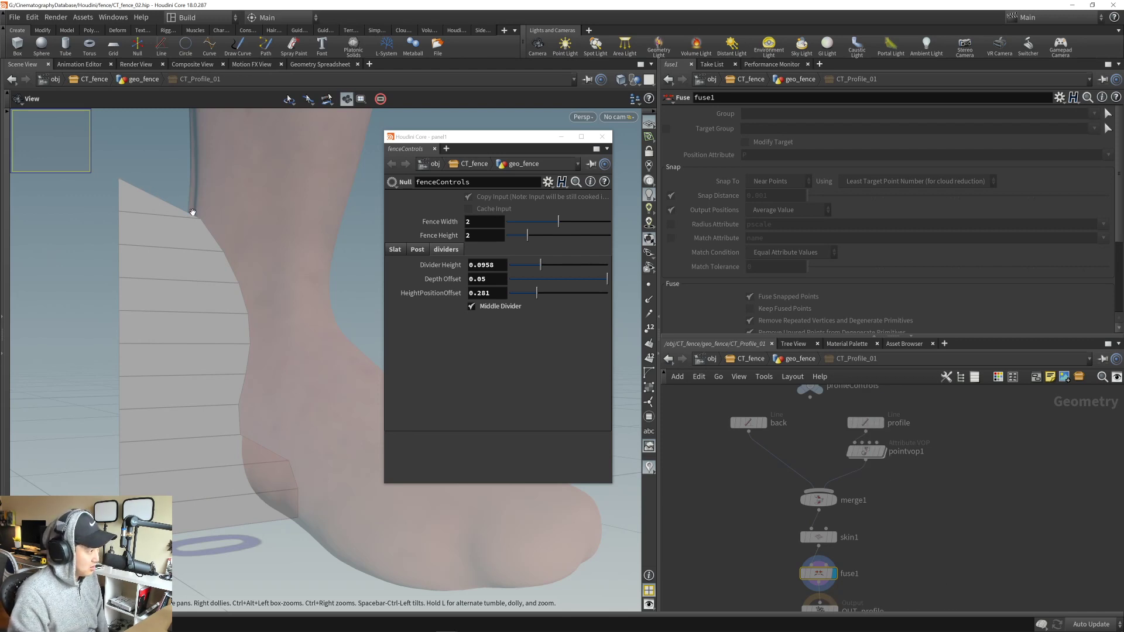
scroll(820, 468, down, 5)
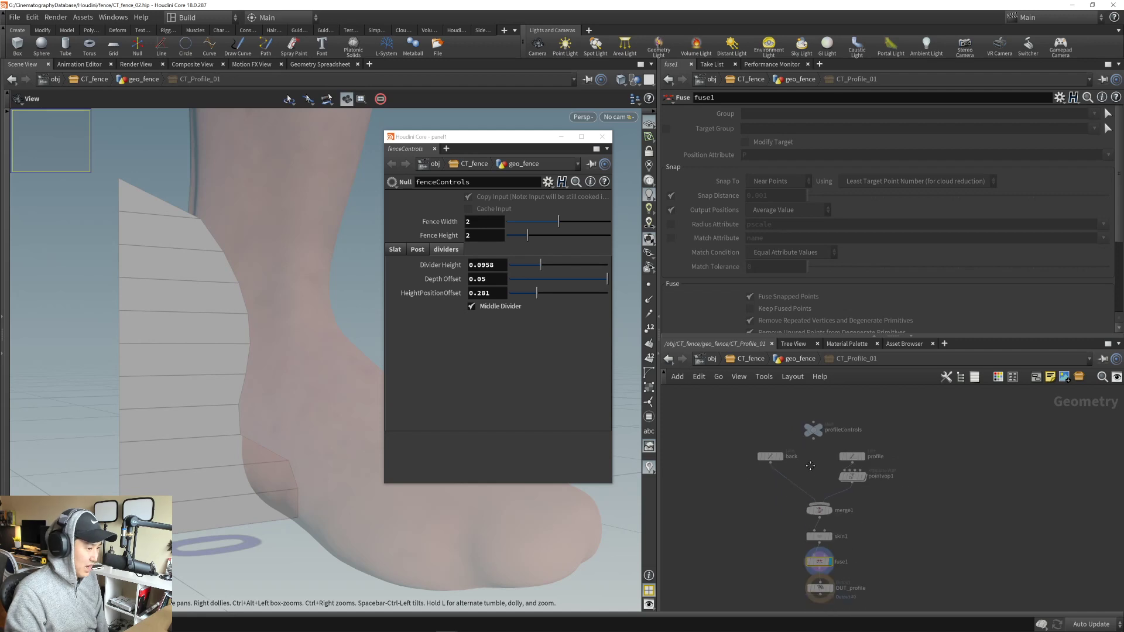
drag(741, 416, 884, 601)
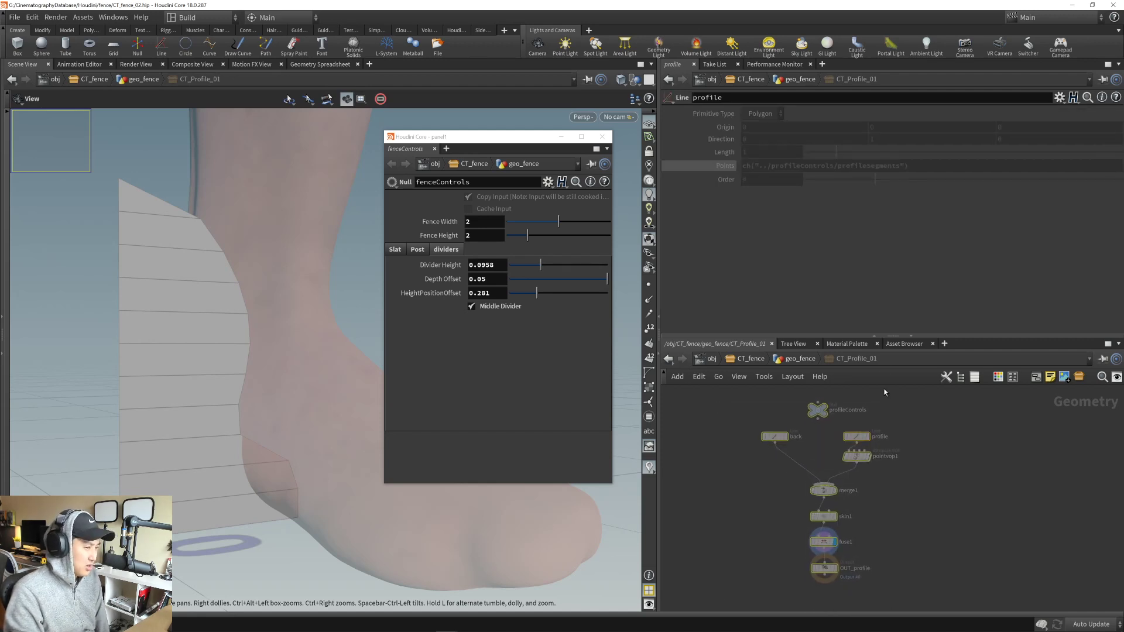
- Return to the geo_fence network and check the CT_Profile_01 node's available options and node information
key(u)
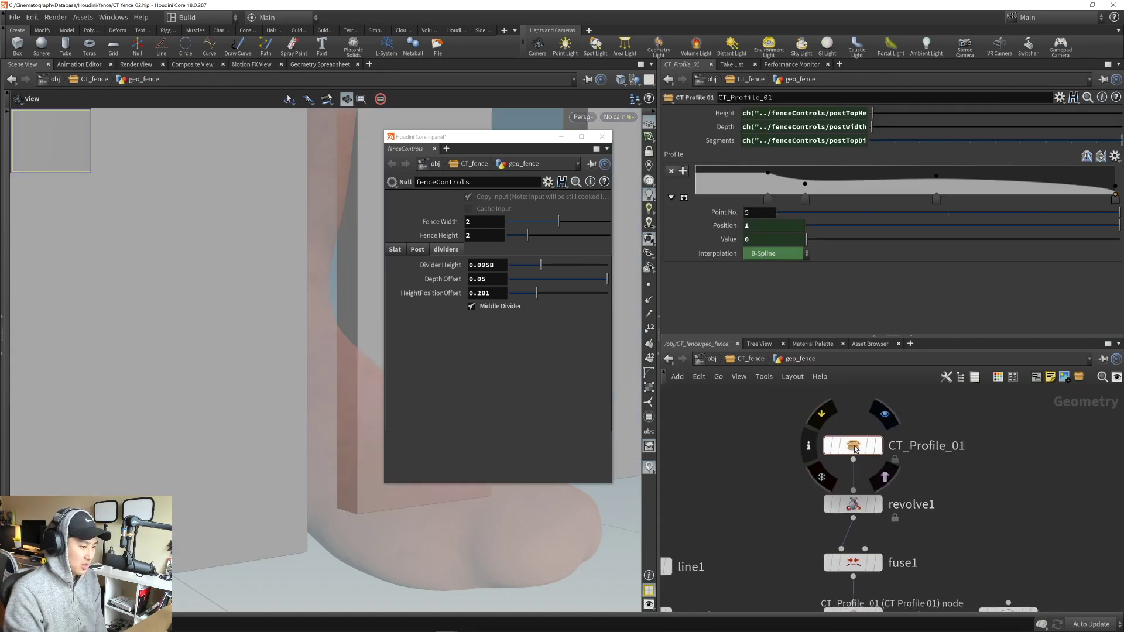
right_click(849, 449)
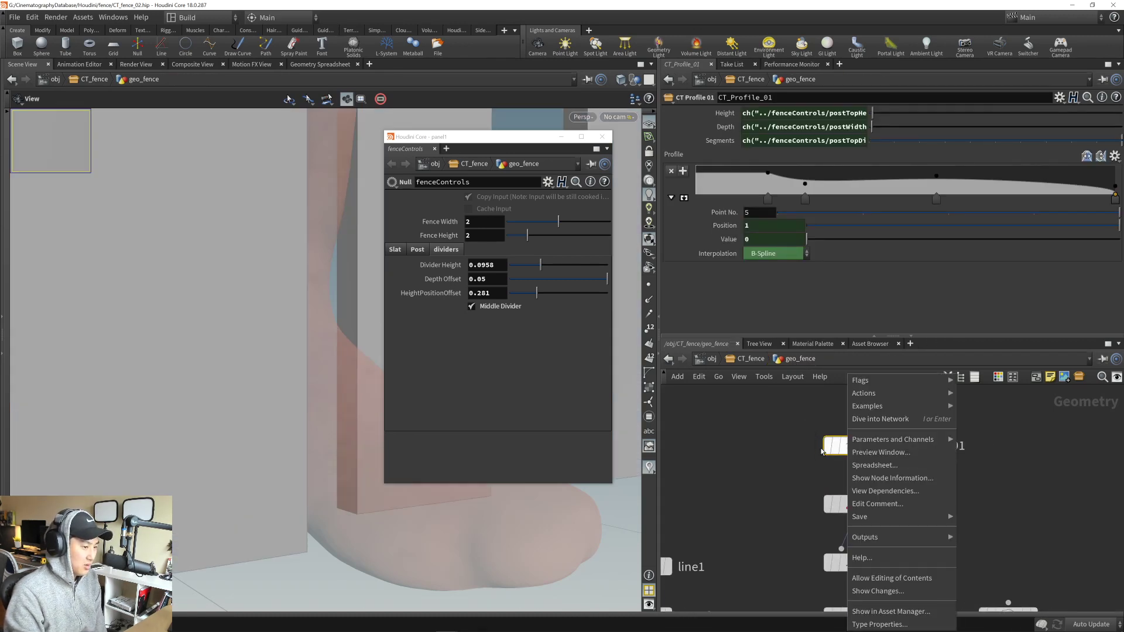
click(842, 448)
click(849, 449)
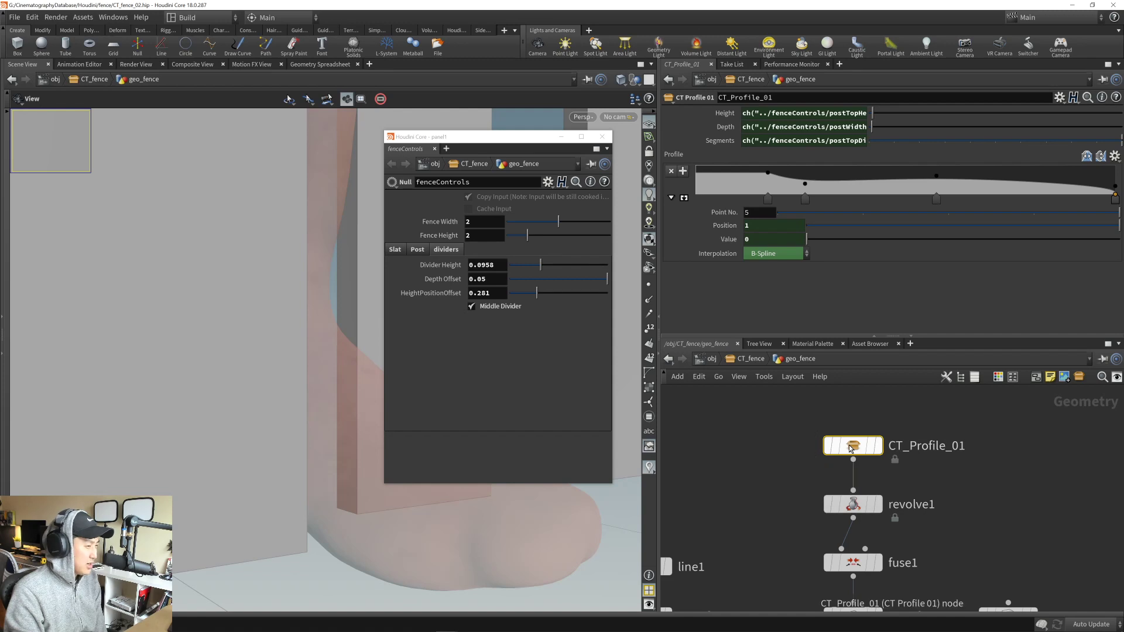
middle_click(851, 448)
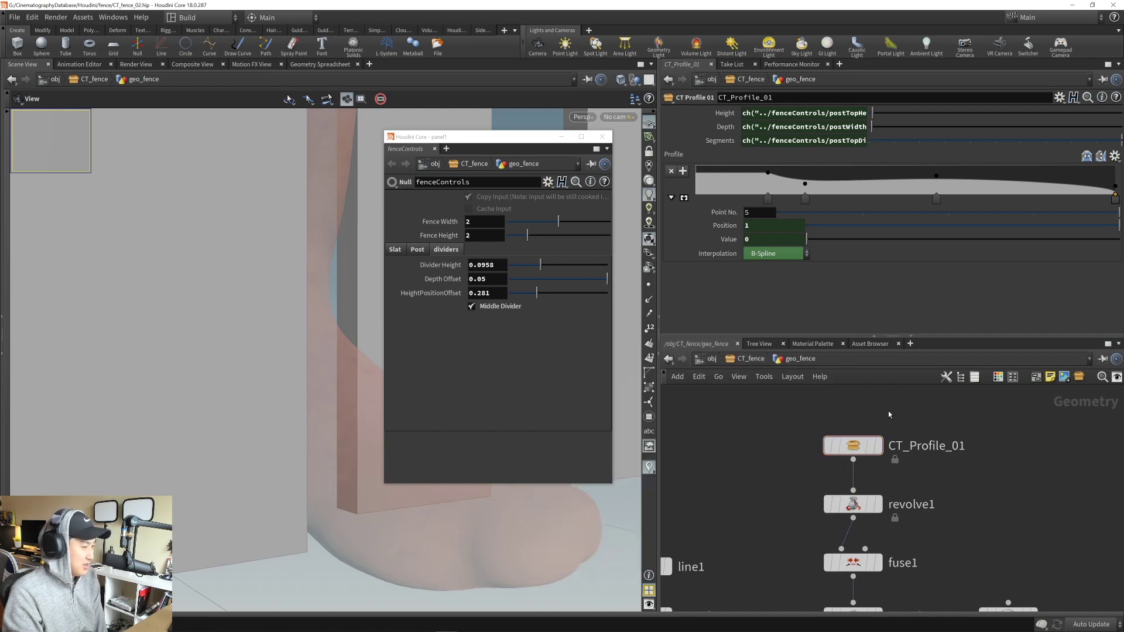
middle_drag(843, 504, 827, 520)
middle_drag(827, 462, 827, 449)
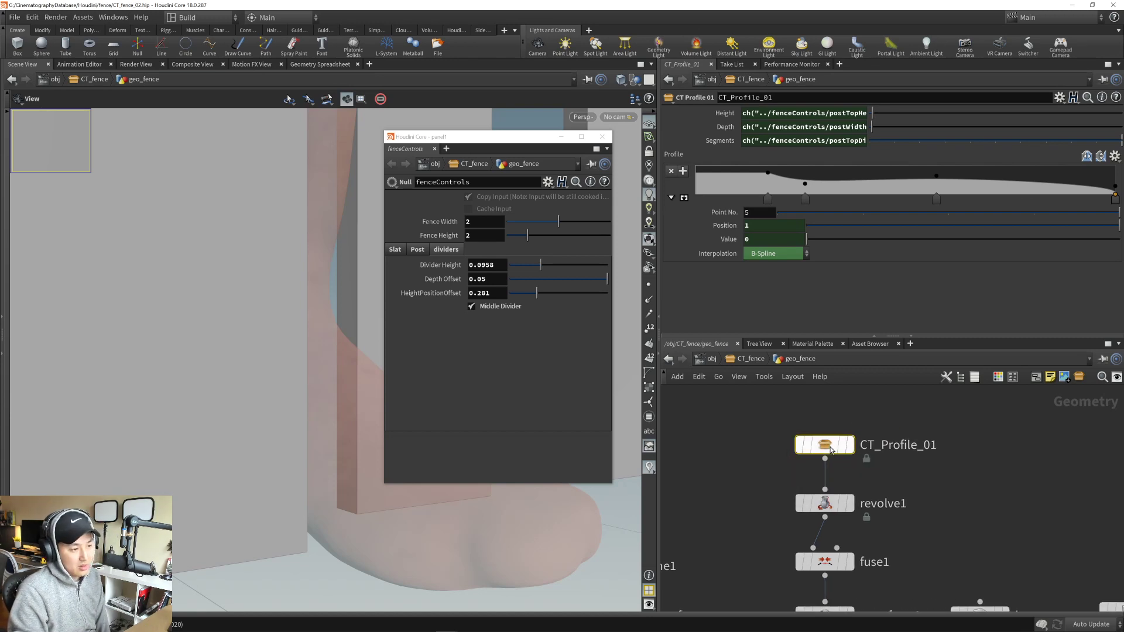
- Dive into the CT_Profile_01 network again and go back up to geo_fence
right_click(826, 448)
mouse_move(828, 447)
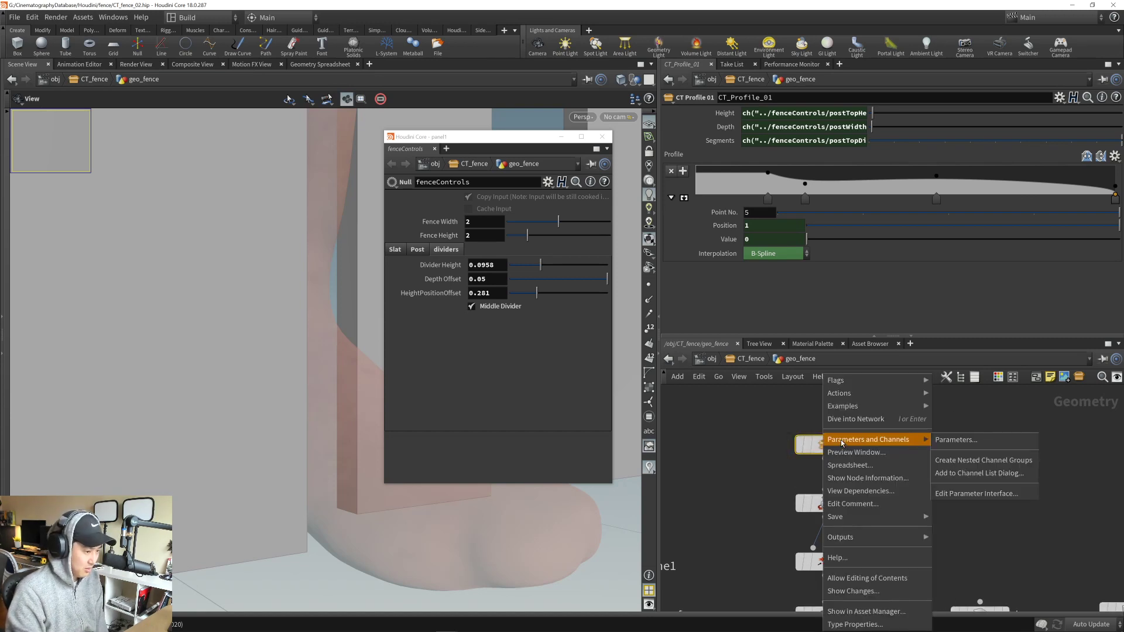
click(864, 419)
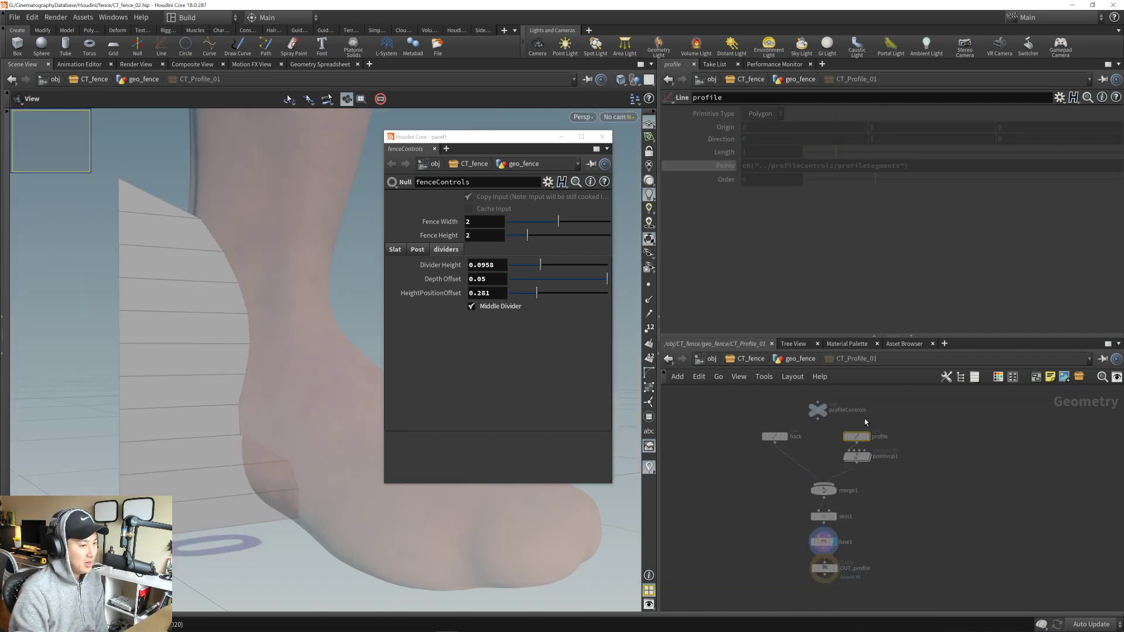
click(801, 359)
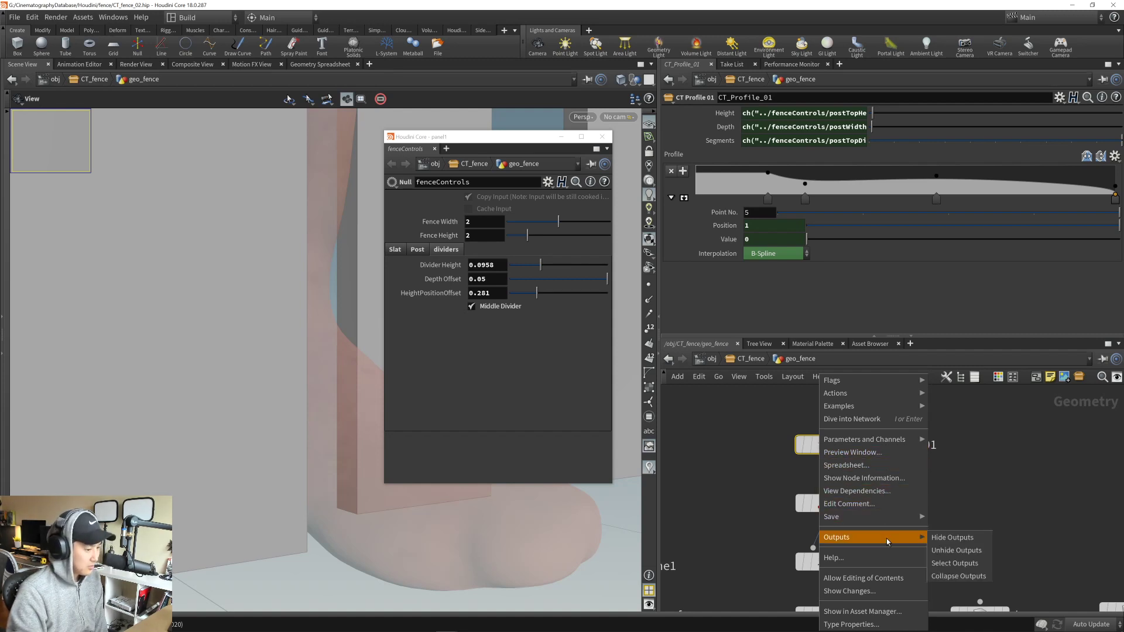
- Lock the CT_Profile_01 node and decline to discard its locked changes
mouse_move(879, 382)
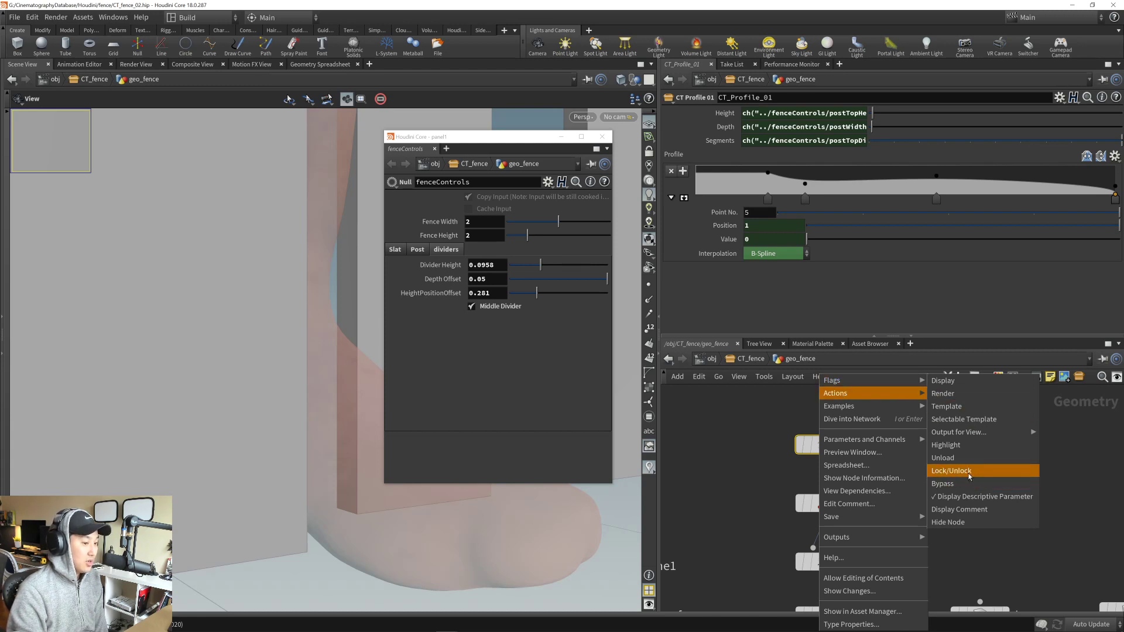
click(943, 470)
mouse_move(808, 450)
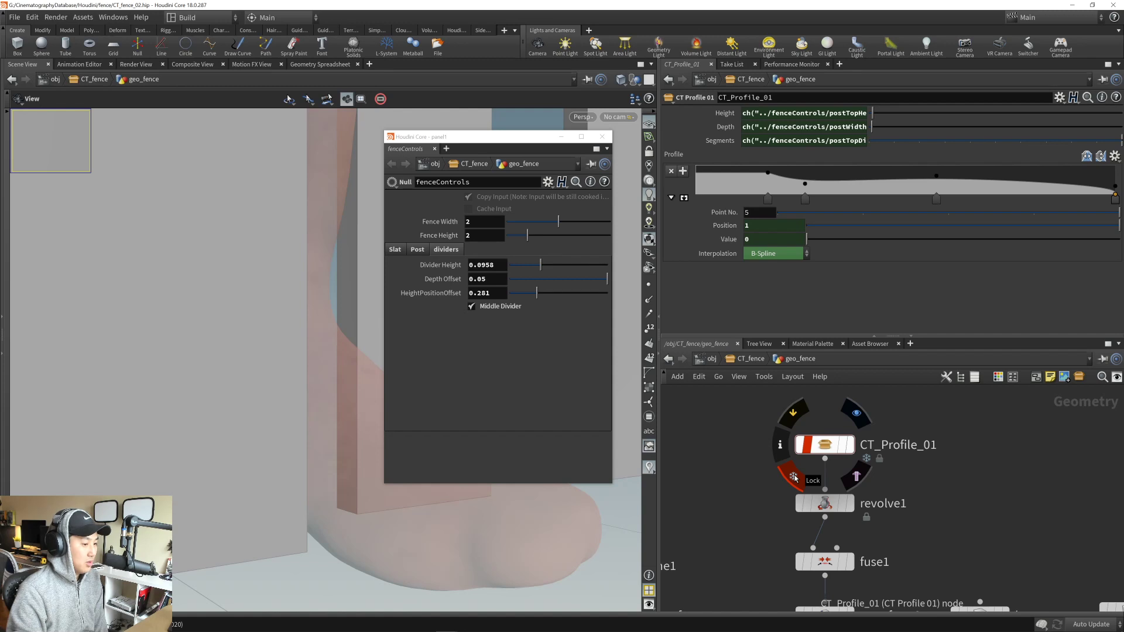
click(795, 478)
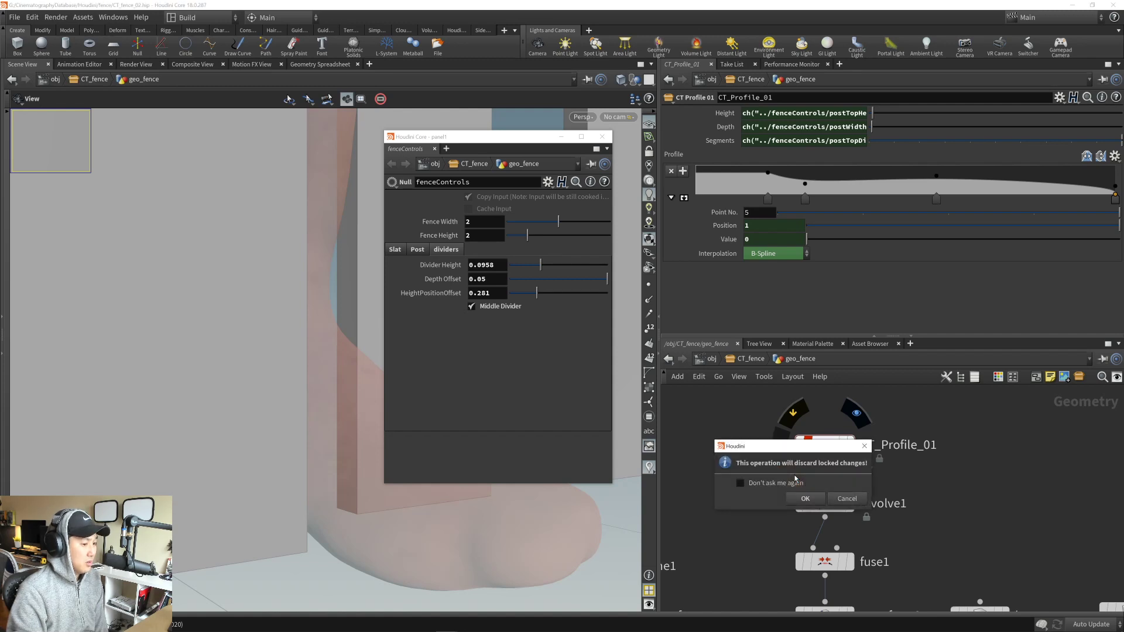
click(847, 499)
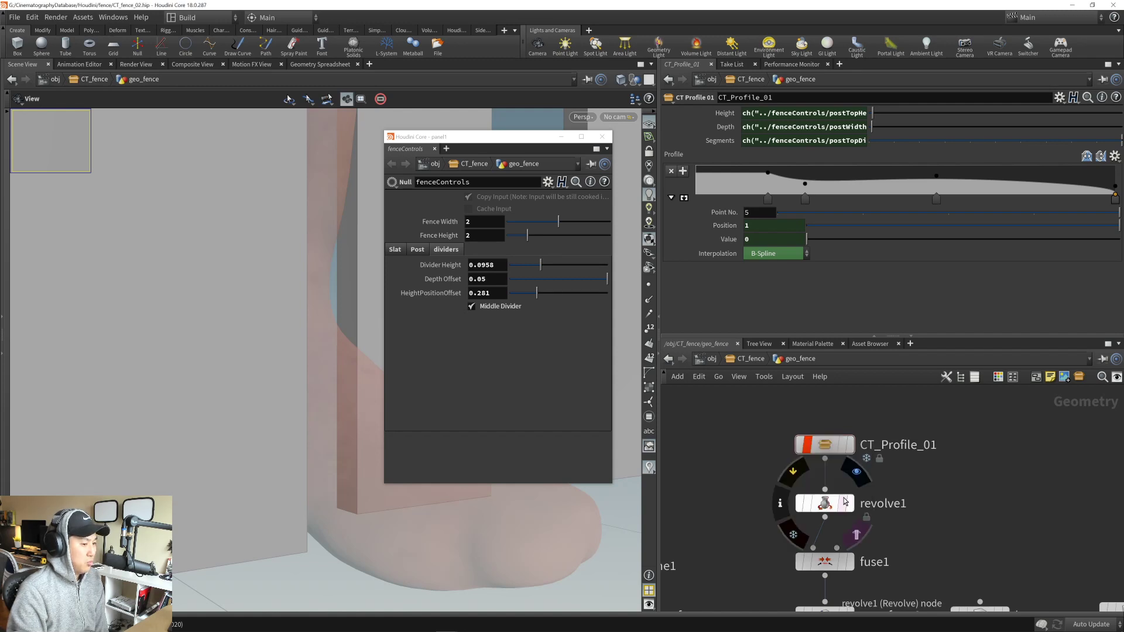
- Reopen the CT_Profile_01 network and select merge1 to view its input operators
double_click(831, 447)
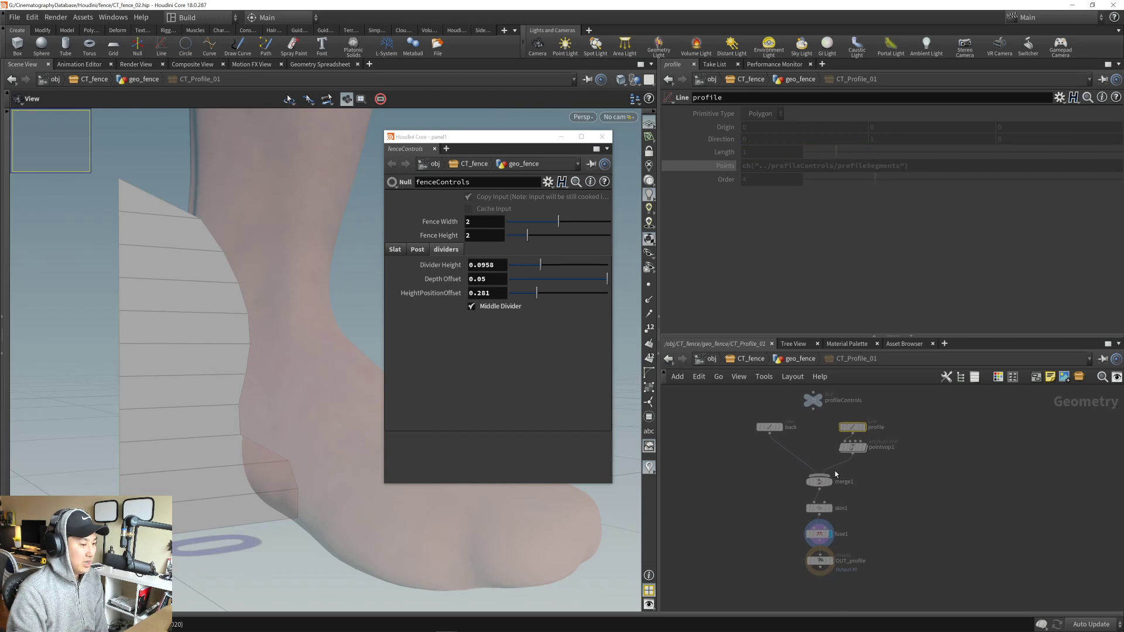
drag(860, 481, 860, 482)
scroll(818, 459, up, 3)
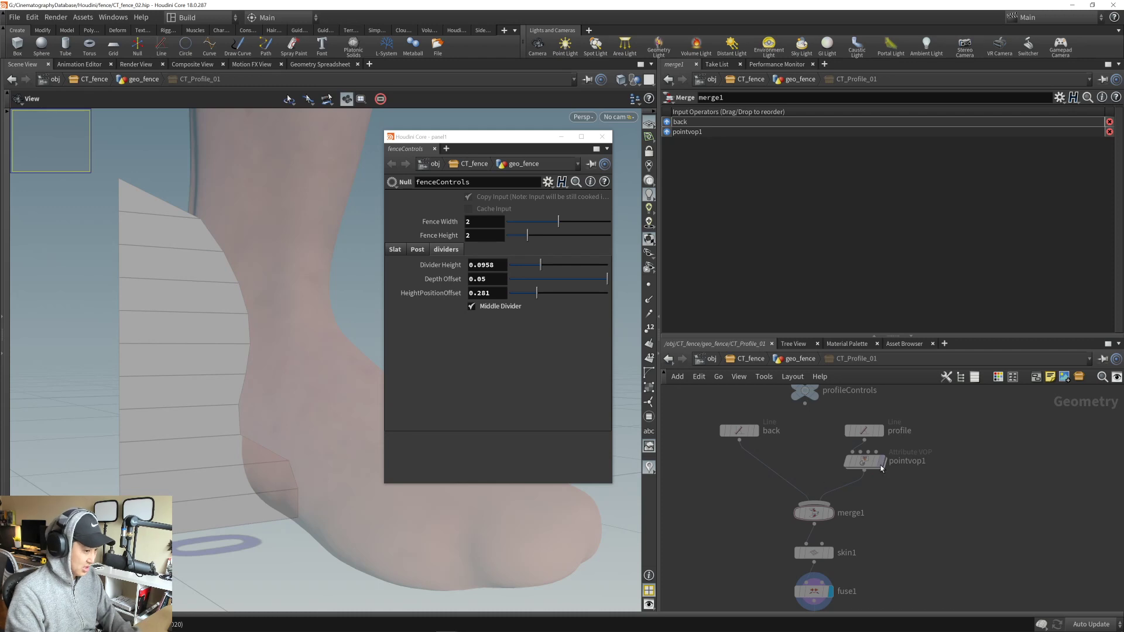
- Try to wire pointvop1's output directly to OUT_profile inside the locked CT_Profile_01 network
drag(864, 471, 887, 534)
scroll(941, 538, down, 3)
middle_drag(910, 537, 841, 466)
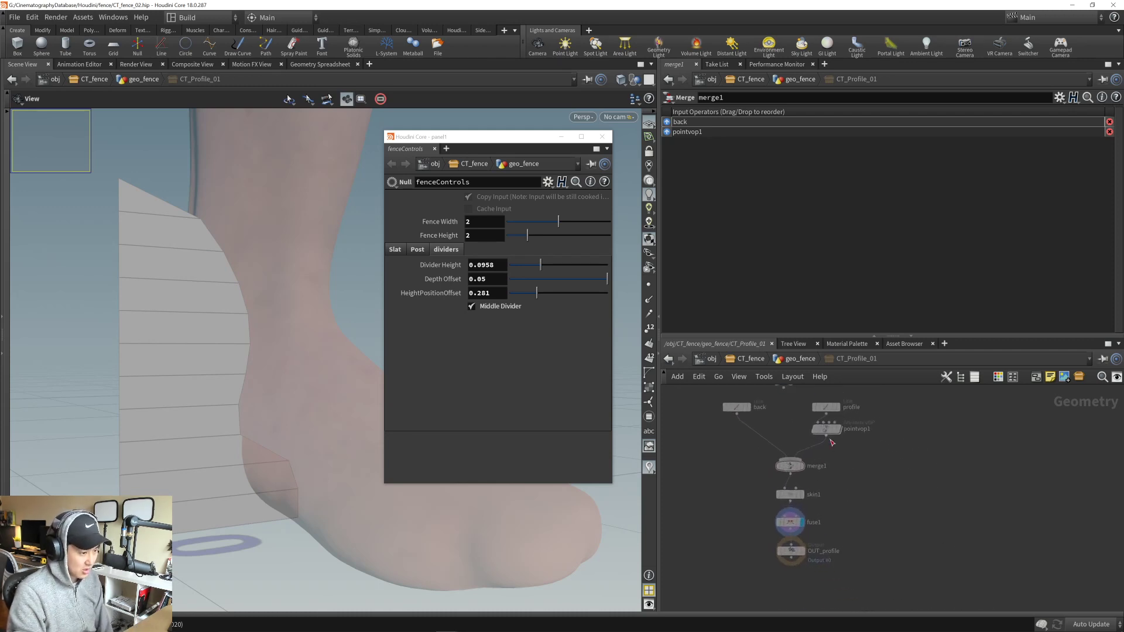
drag(830, 439, 792, 545)
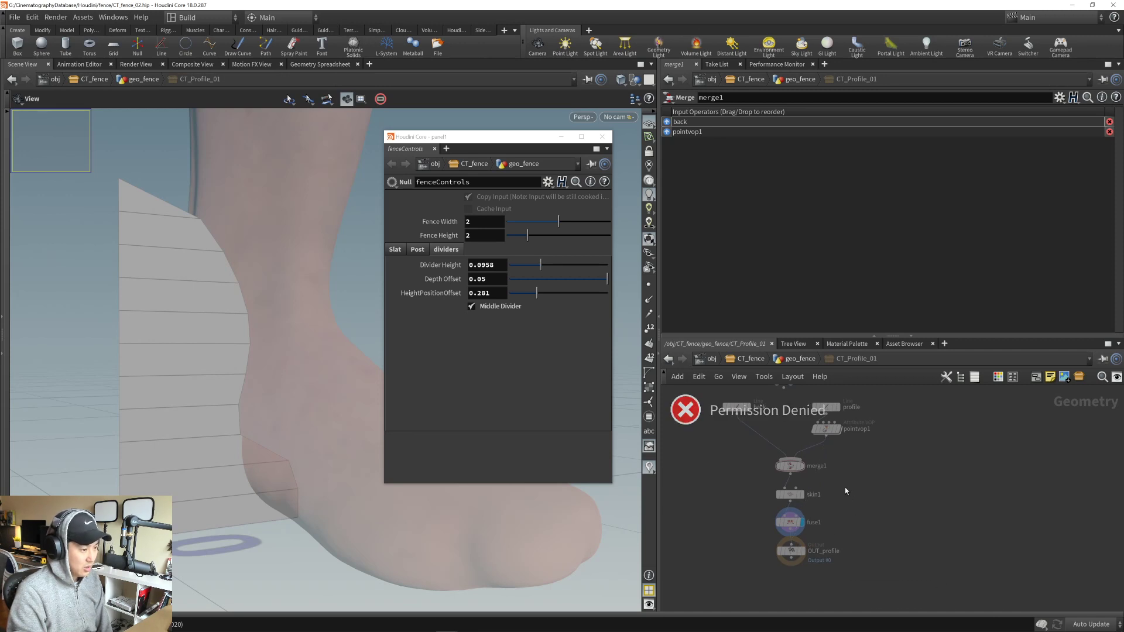
middle_drag(845, 487, 883, 507)
scroll(883, 507, up, 1)
mouse_move(823, 453)
middle_down()
mouse_move(838, 460)
mouse_move(828, 449)
middle_up()
- Return to the geo_fence network and accept discarding the locked changes on the CT_Profile_01 node
click(800, 359)
click(803, 466)
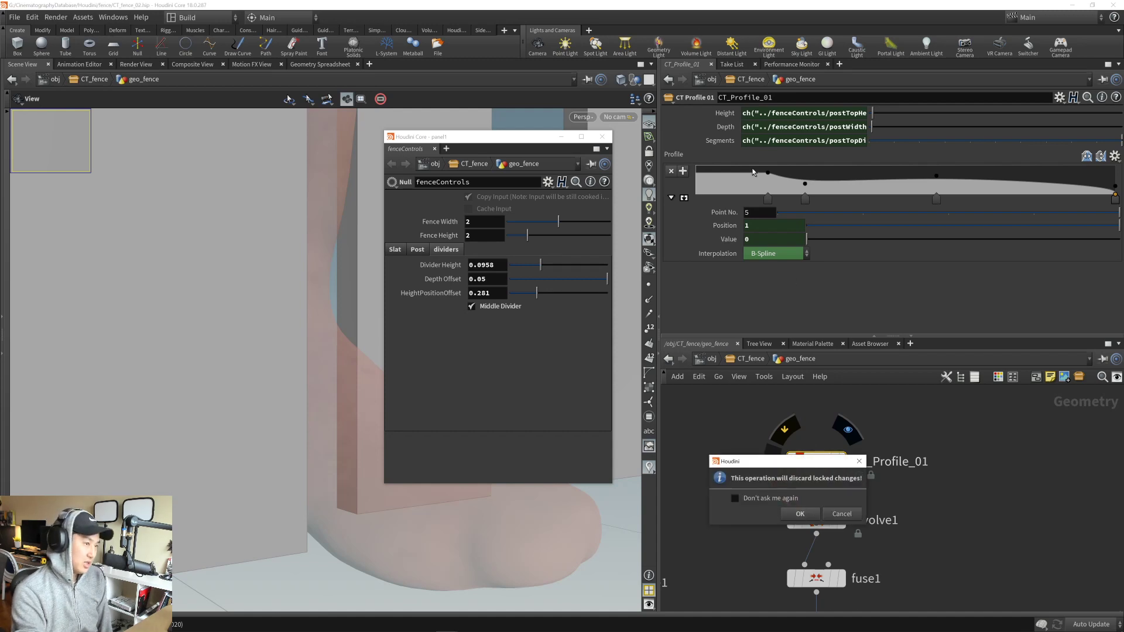
click(801, 515)
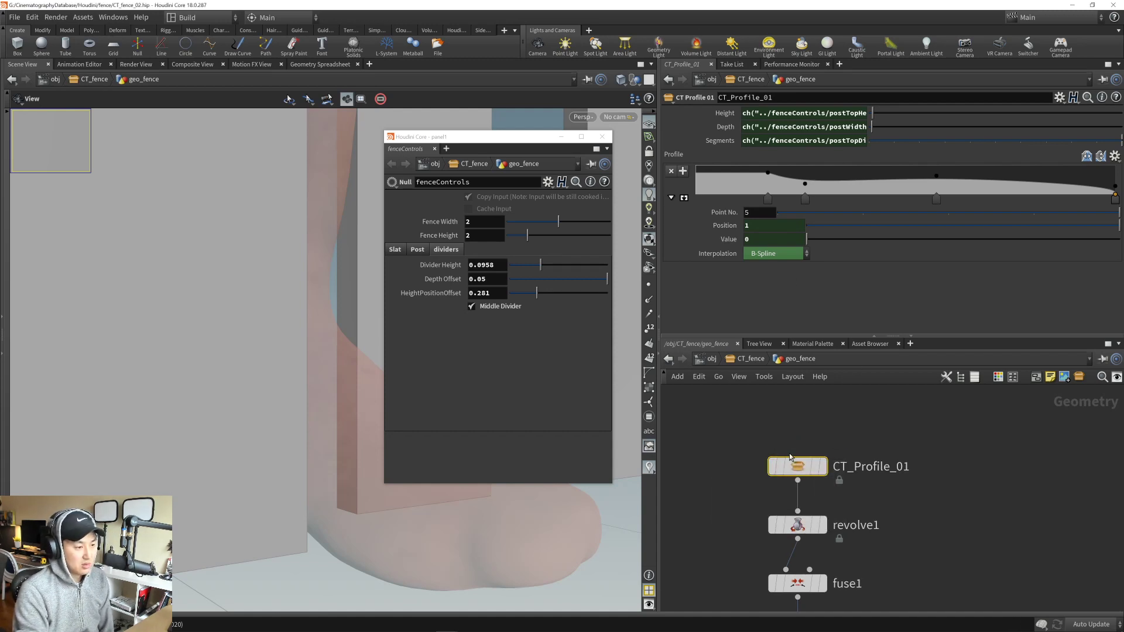
right_click(800, 468)
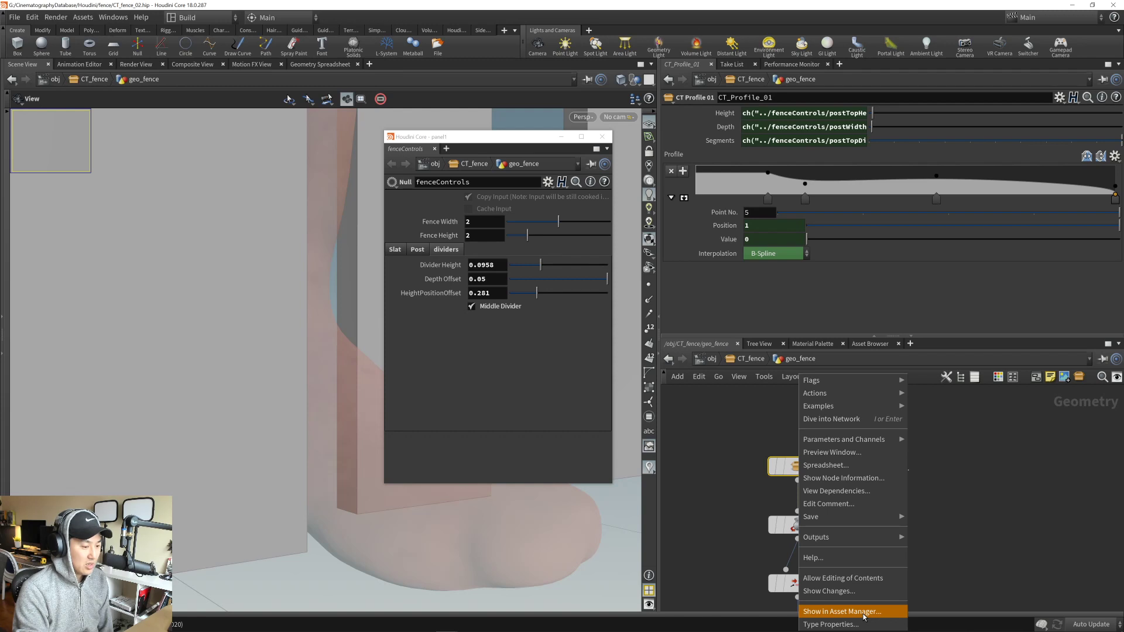
mouse_move(847, 396)
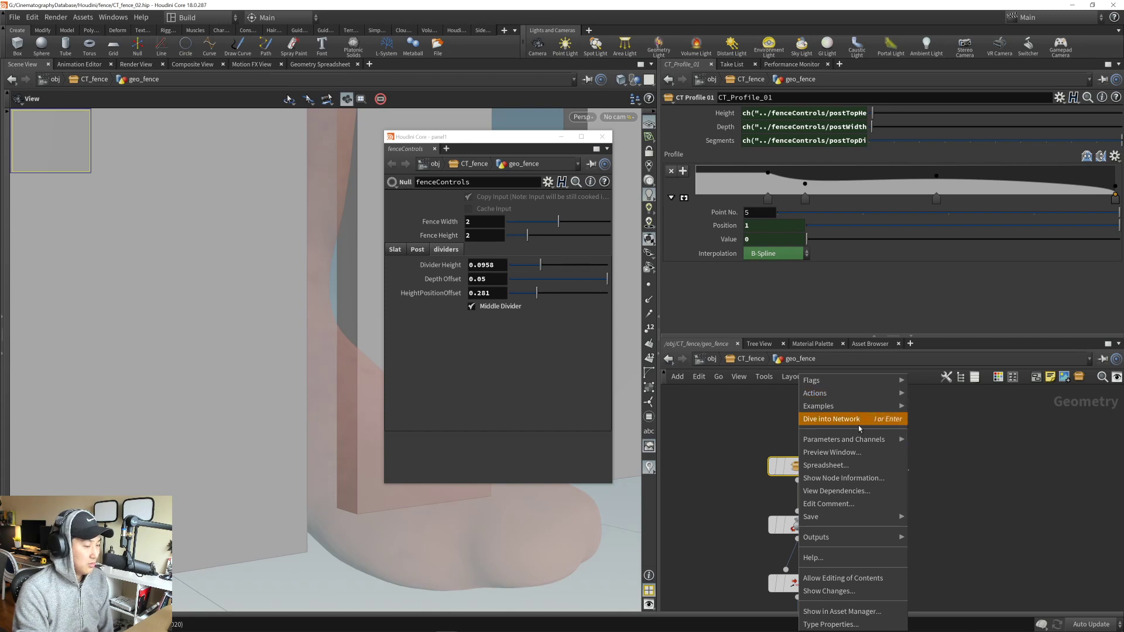
click(743, 432)
drag(713, 432, 856, 496)
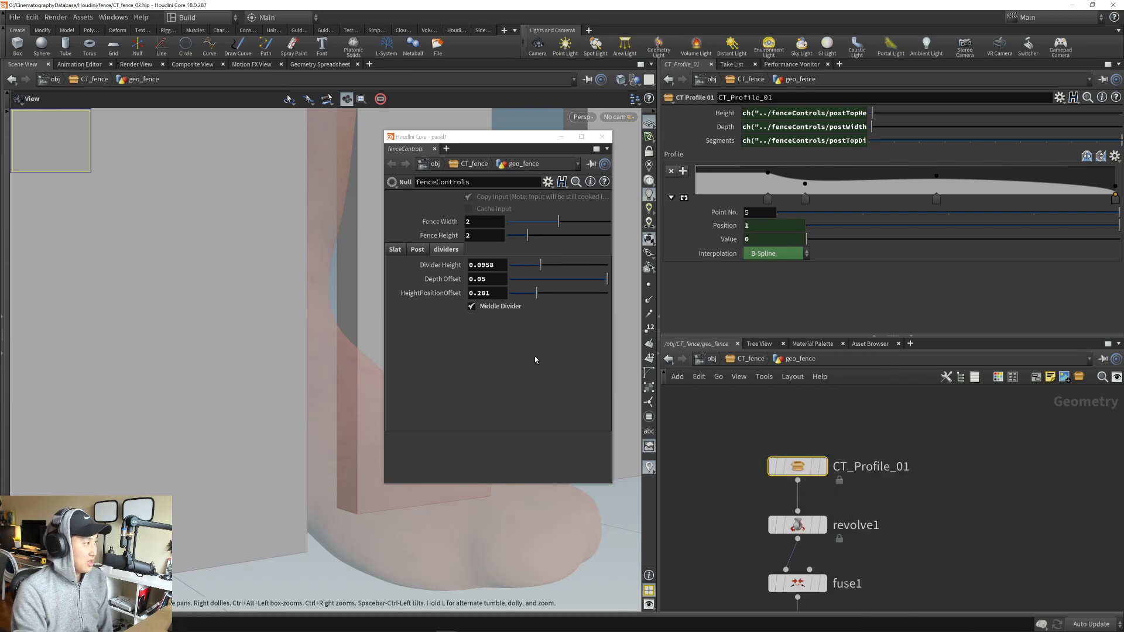
- Unlock the CT Profile 01 asset so that its contents can be edited
click(83, 17)
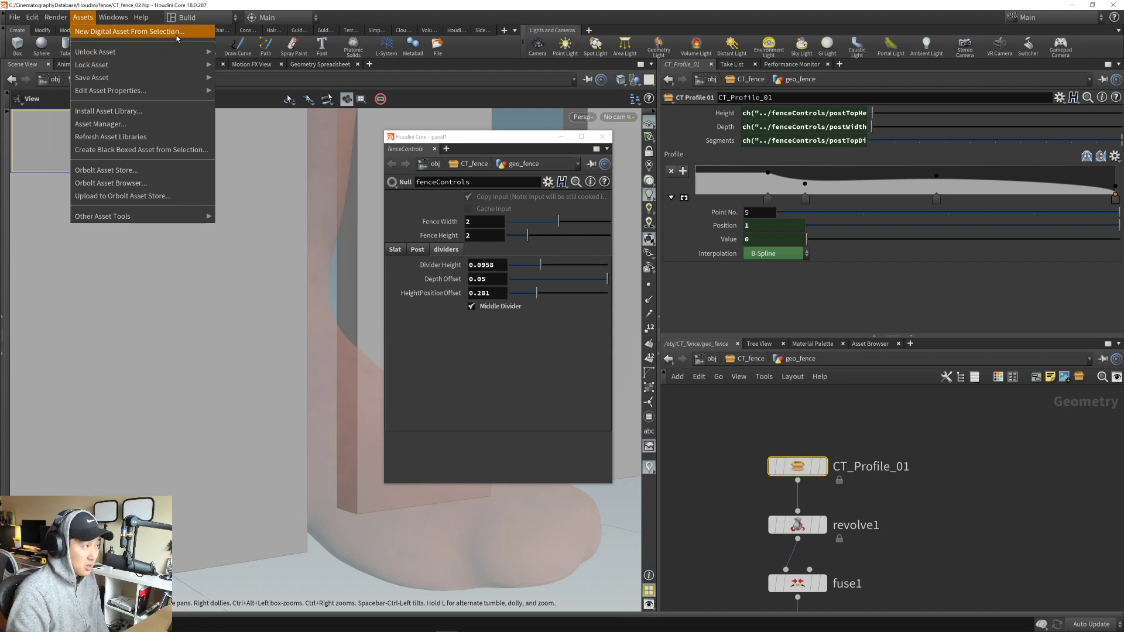
mouse_move(178, 55)
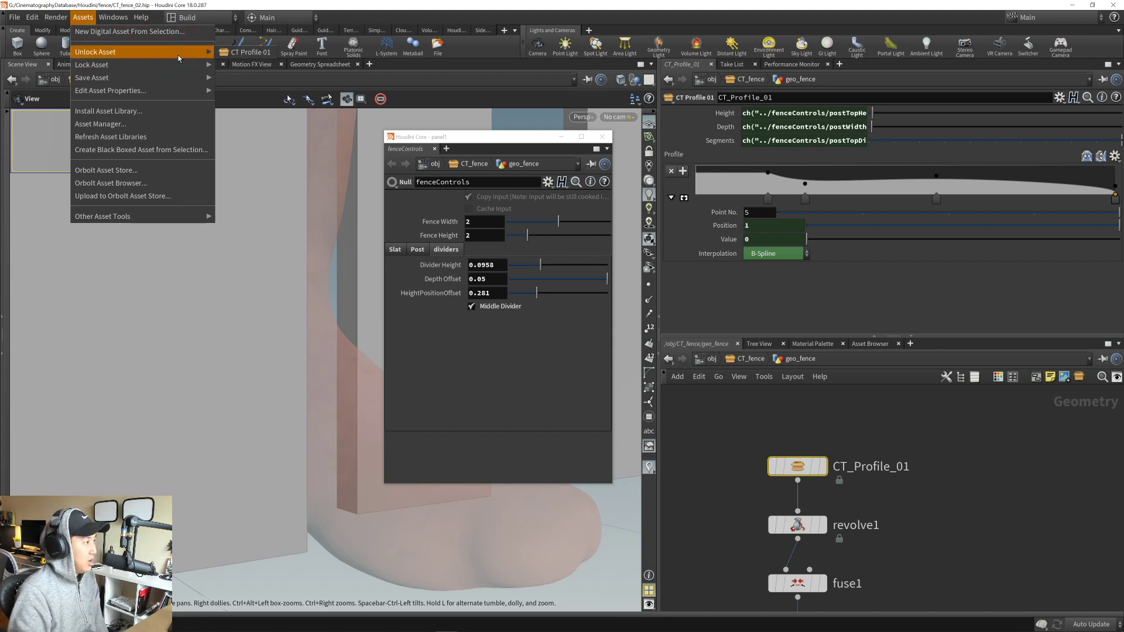
click(255, 55)
middle_drag(753, 402, 765, 411)
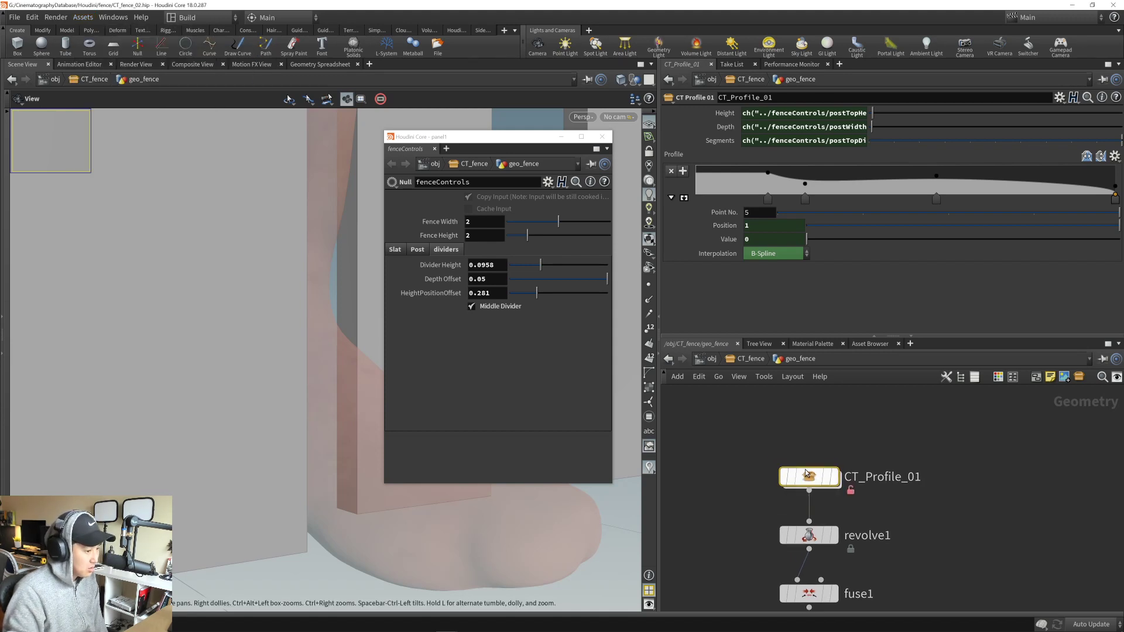
- Dive into CT_Profile_01, wire pointvop1 directly into OUT_profile in place of fuse1, and display OUT_profile
mouse_move(808, 473)
mouse_down()
mouse_move(789, 465)
mouse_move(806, 467)
mouse_up()
double_click(807, 471)
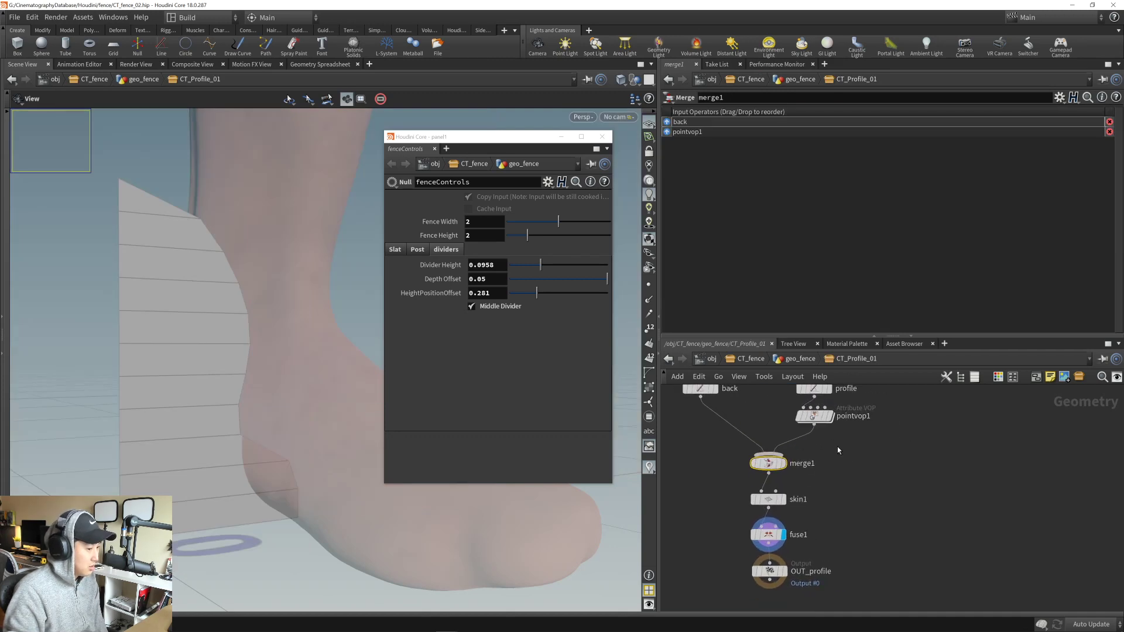
drag(815, 428, 832, 542)
click(832, 551)
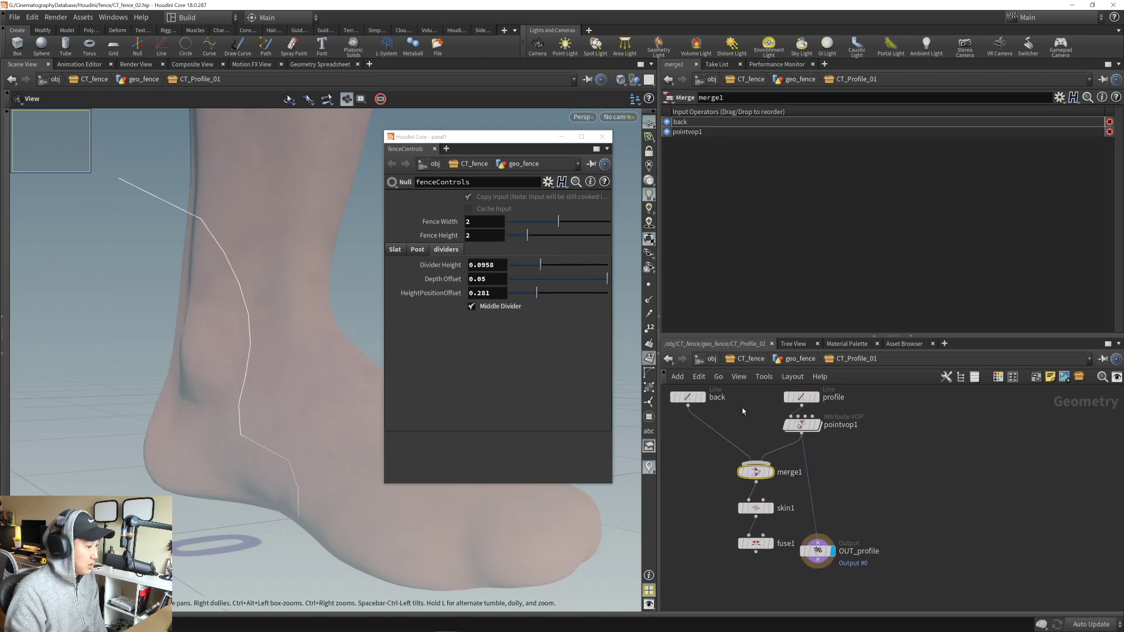
middle_drag(757, 396, 772, 410)
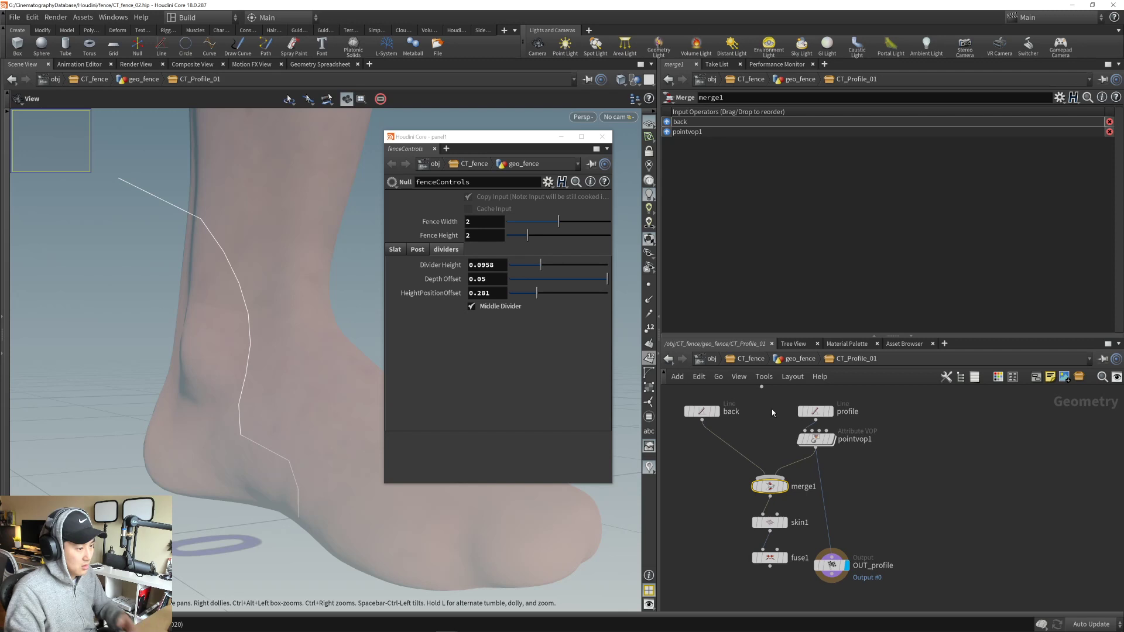
- Return to the geo_fence network and display the fuse1 result of the revolved post top
click(793, 360)
scroll(920, 485, down, 3)
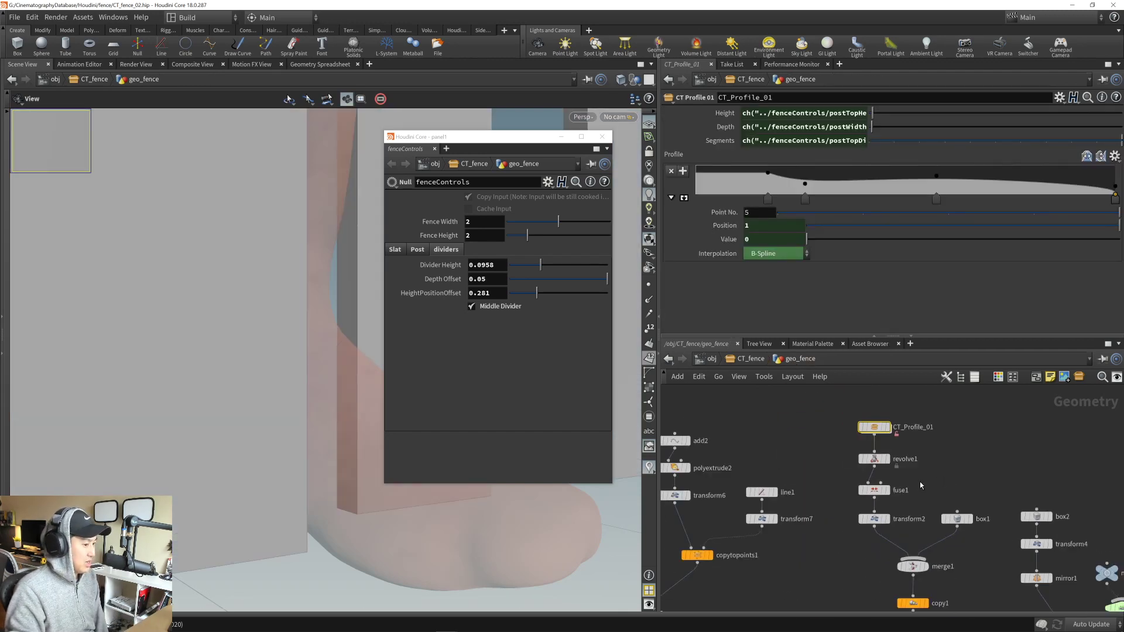
scroll(887, 516, up, 5)
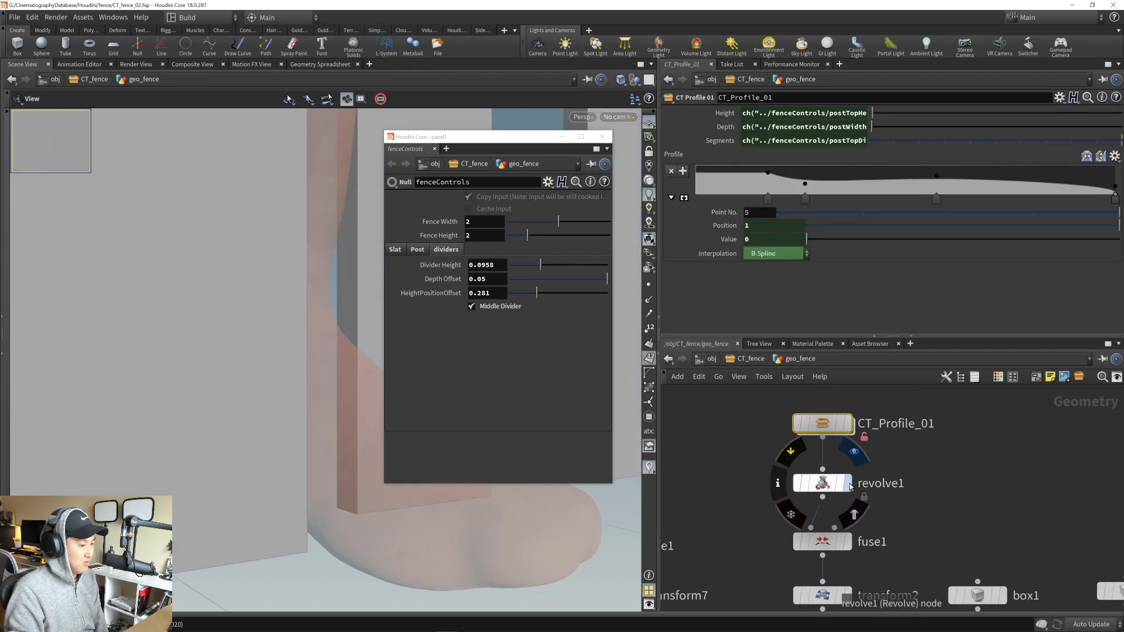
click(848, 483)
click(848, 542)
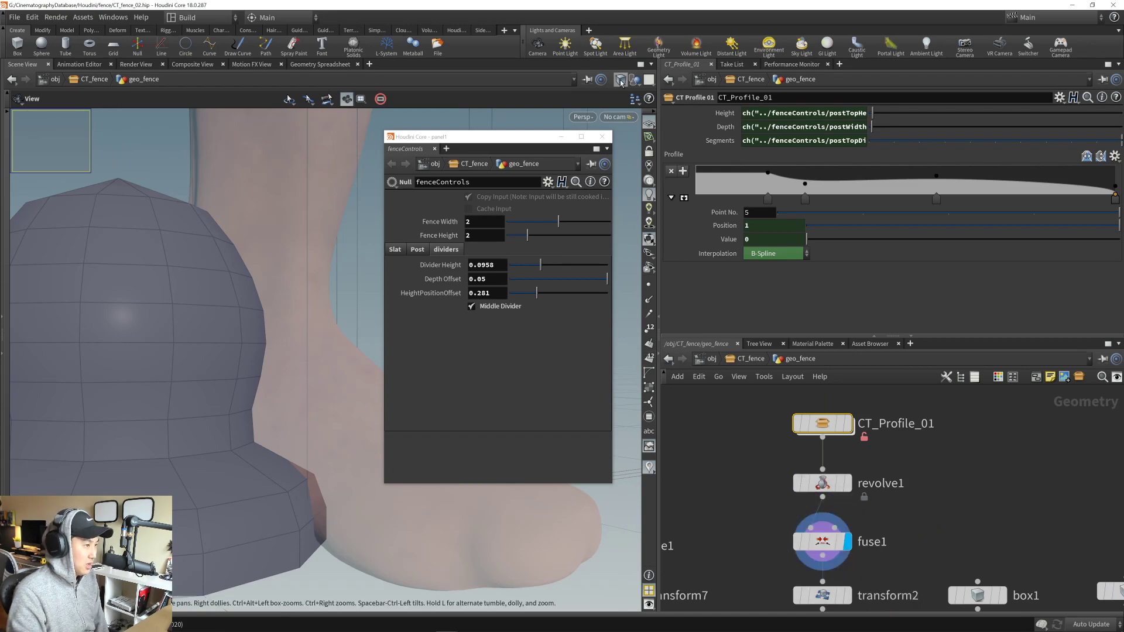
- Inspect the post top in Wireframe shading and bring up the revolve1 parameters
click(622, 79)
click(648, 119)
mouse_move(196, 309)
mouse_down()
mouse_move(228, 296)
mouse_move(153, 317)
mouse_move(234, 244)
mouse_up()
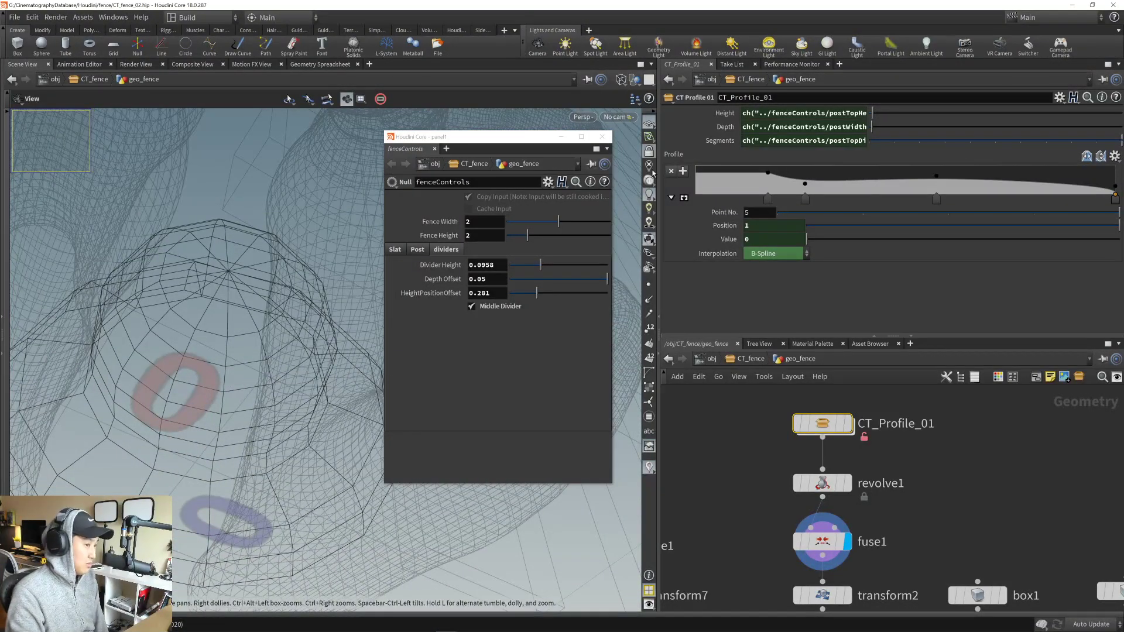
click(823, 484)
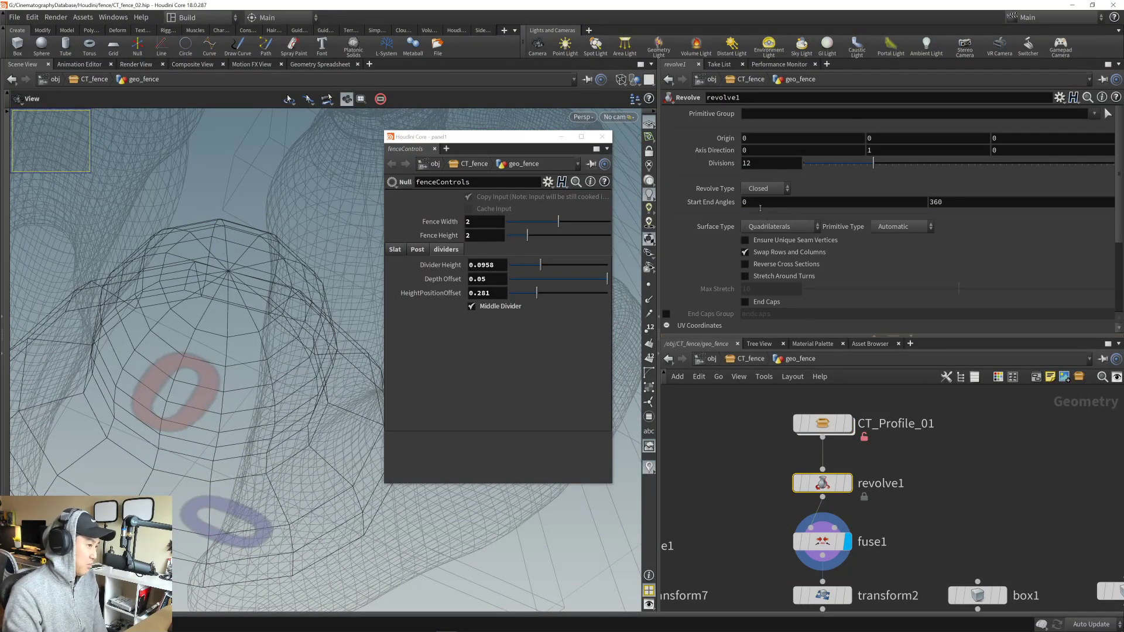
- Switch the viewport to Flat Wire Shaded and view the whole post top from the side
click(620, 79)
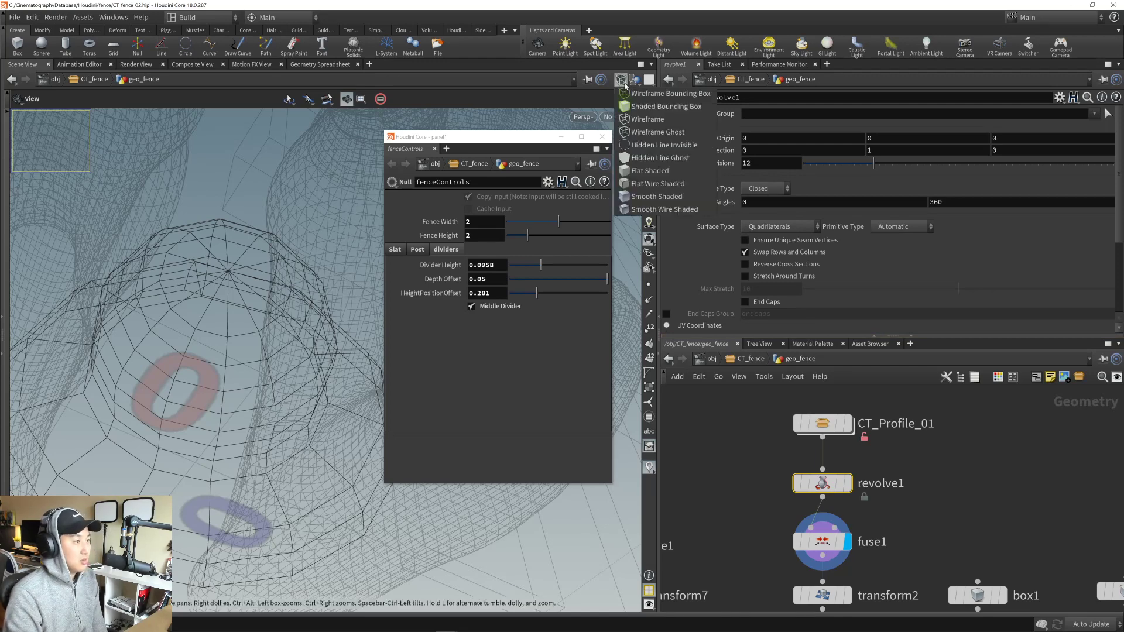
click(653, 183)
drag(273, 294, 260, 398)
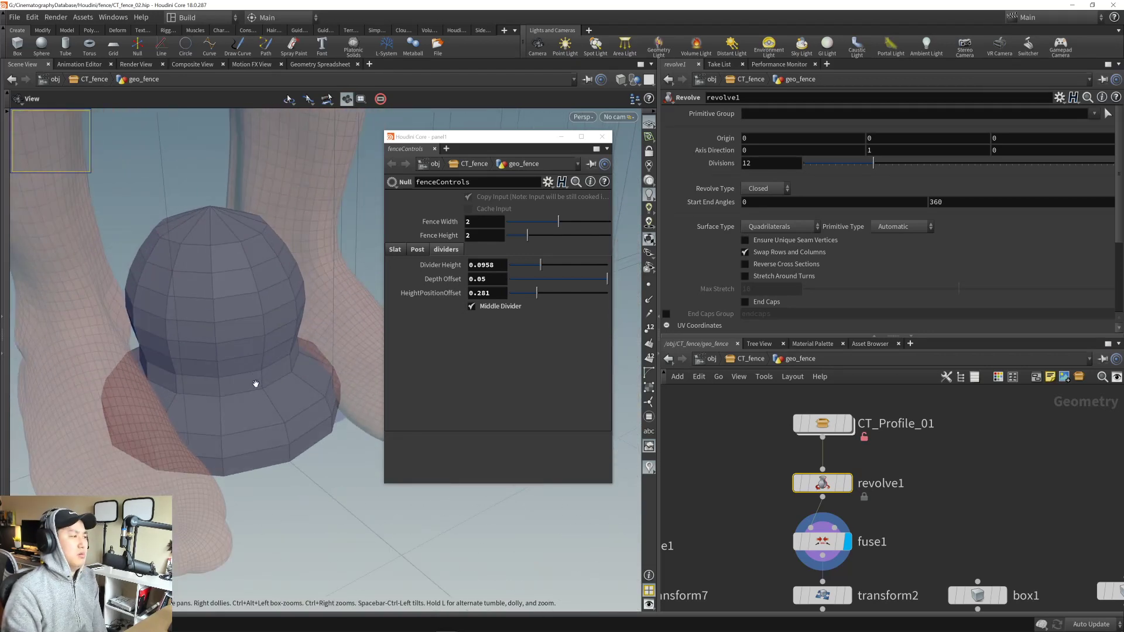
- Move CT_Profile_01 and revolve1 up to make room for another node above fuse1
middle_drag(906, 519, 887, 502)
scroll(927, 485, down, 3)
scroll(913, 486, up, 1)
click(825, 446)
scroll(912, 516, up, 2)
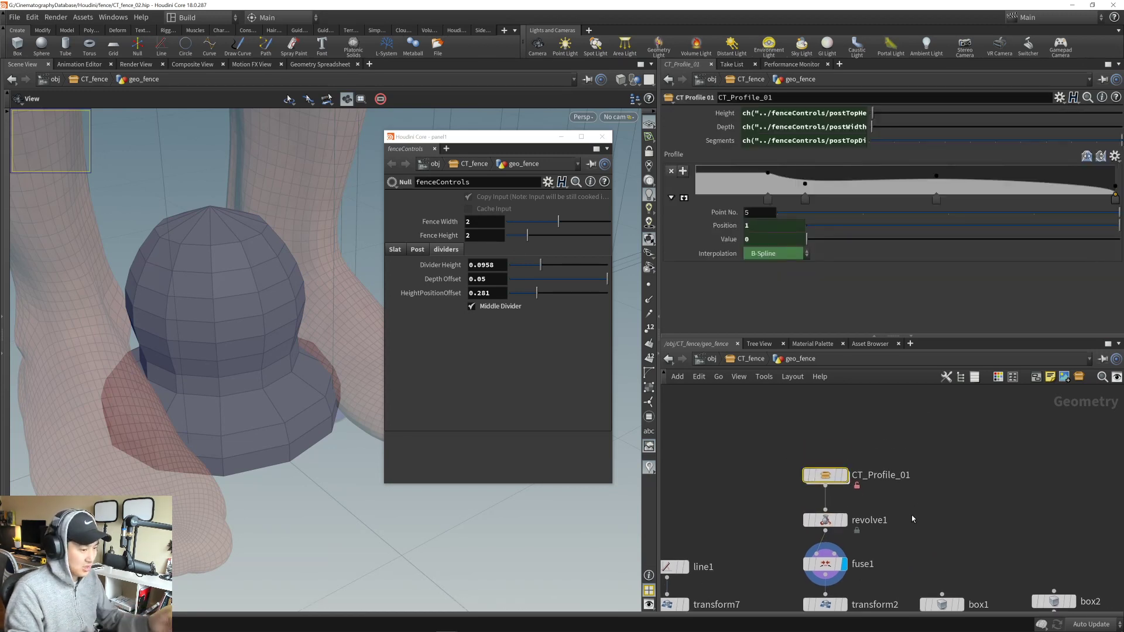
drag(739, 445, 802, 472)
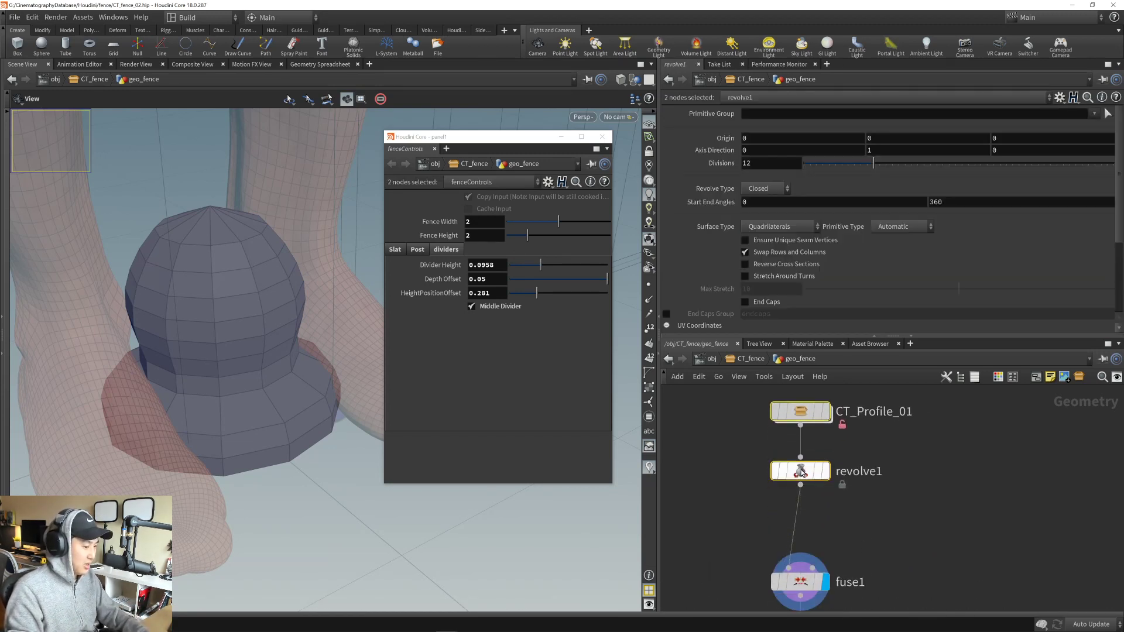
middle_drag(849, 512, 809, 439)
click(844, 487)
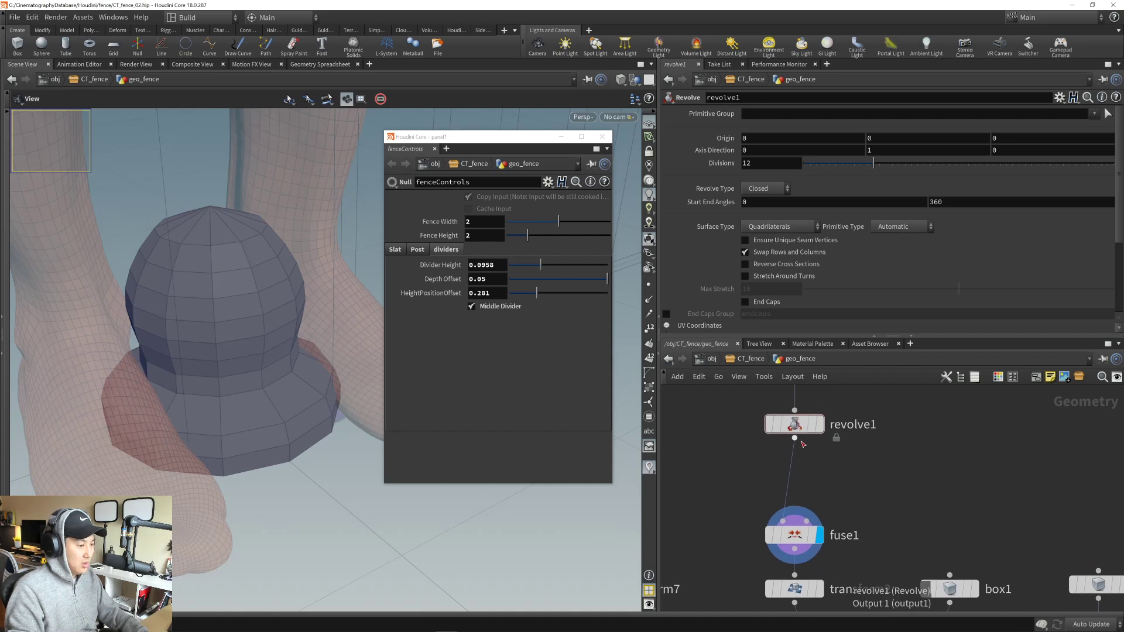
- Add a Reverse node and insert it on the wire between revolve1 and fuse1
key(Tab)
text(rever)
key(Return)
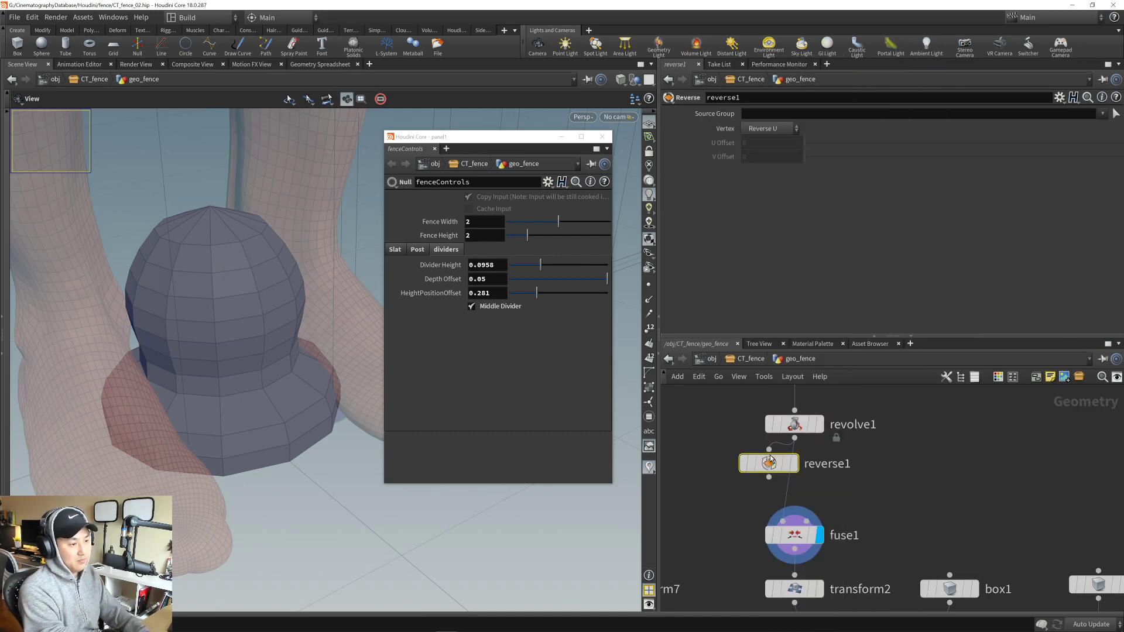
mouse_move(769, 497)
mouse_down()
mouse_move(783, 522)
mouse_move(781, 483)
mouse_up()
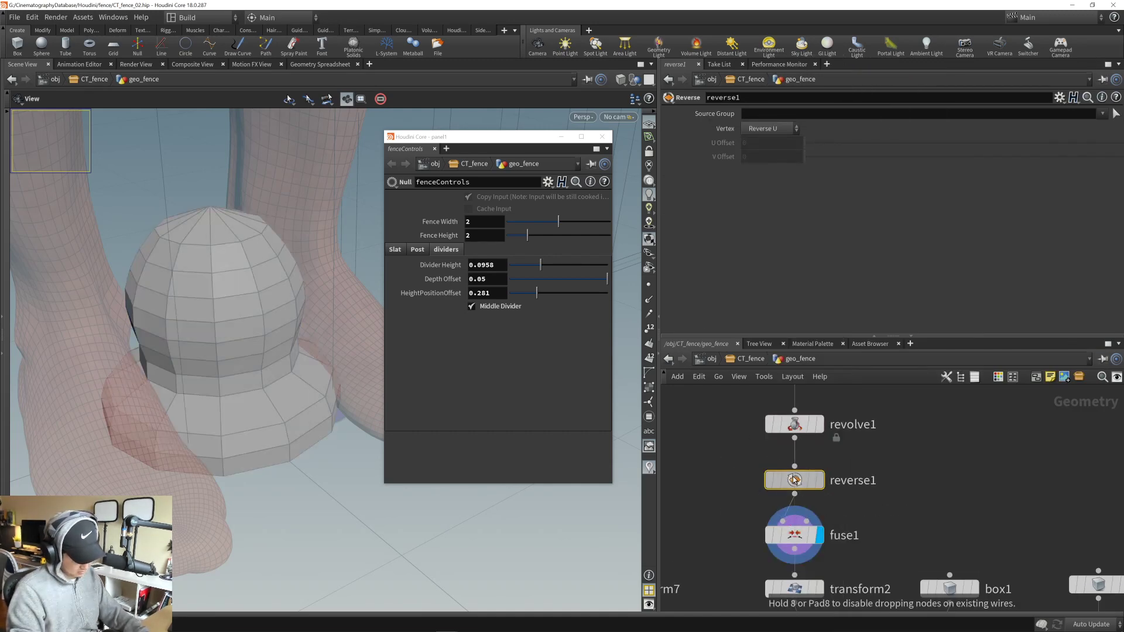
- Display merge2 so that the complete fence is shown in the viewport
scroll(781, 484, down, 5)
middle_drag(782, 484, 850, 480)
scroll(850, 480, down, 2)
middle_drag(804, 618, 817, 552)
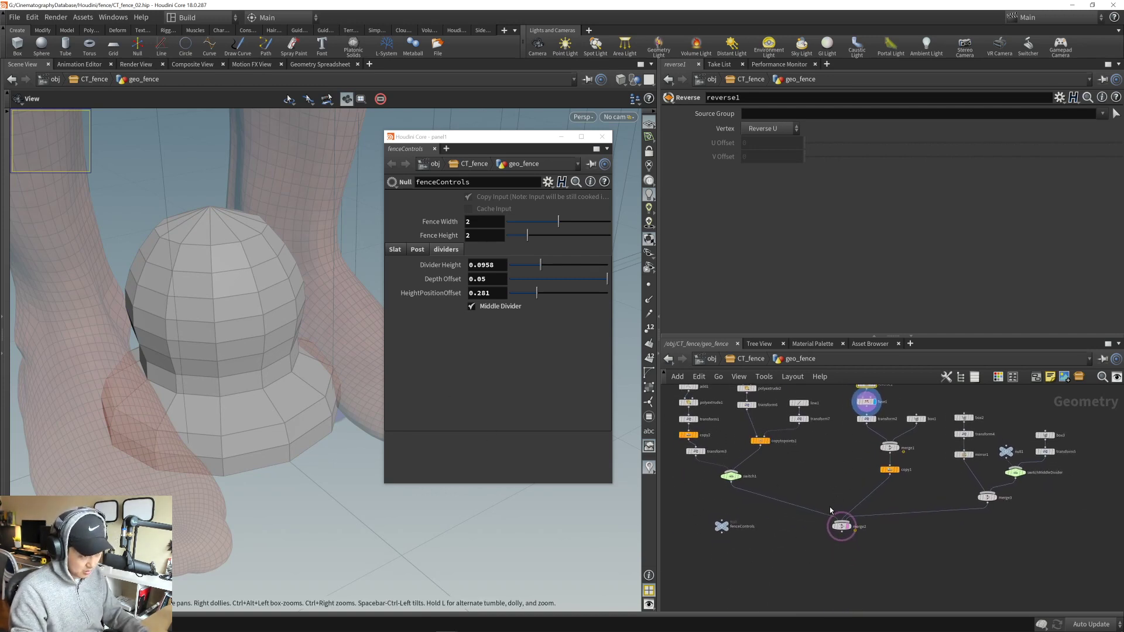
scroll(830, 507, up, 4)
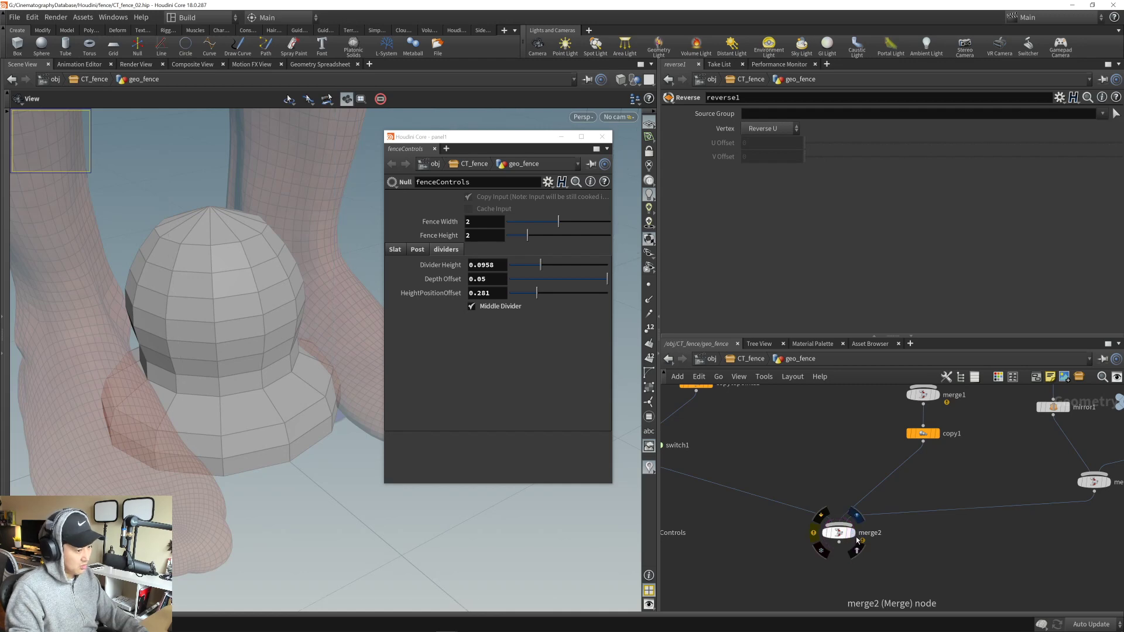
click(854, 534)
- Examine the complete fence with its reversed post tops next to the human reference figure
right_drag(364, 342, 88, 322)
drag(88, 321, 262, 254)
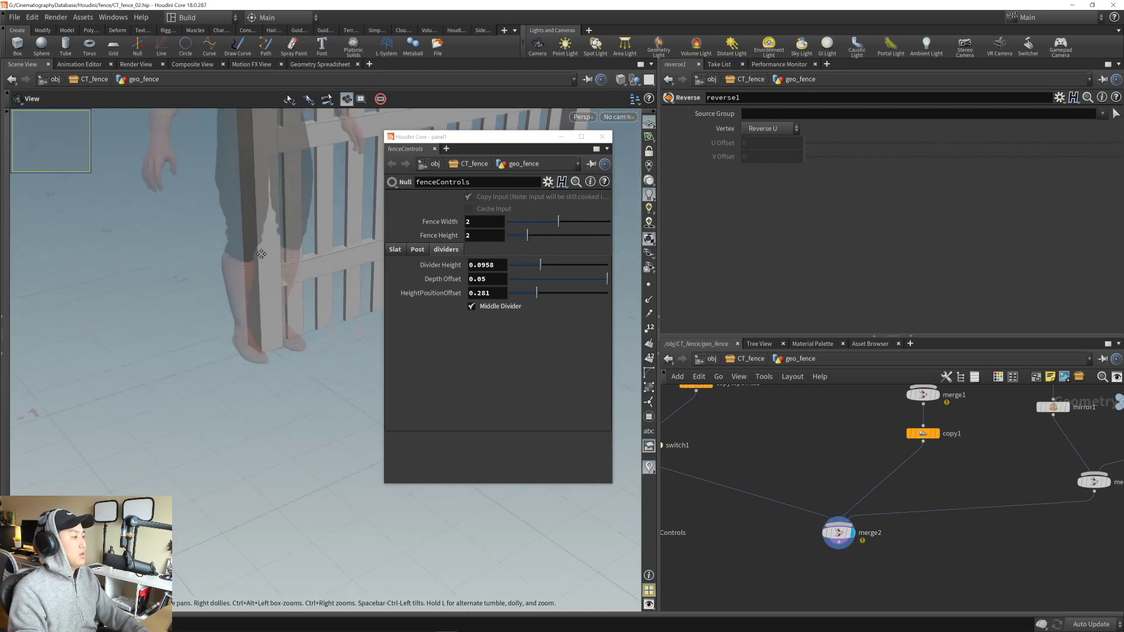
middle_drag(261, 254, 243, 392)
mouse_move(243, 391)
right_down()
mouse_move(197, 401)
mouse_move(230, 411)
mouse_move(221, 379)
mouse_move(231, 392)
right_up()
drag(231, 391, 186, 378)
right_drag(186, 378, 203, 384)
middle_drag(203, 384, 226, 374)
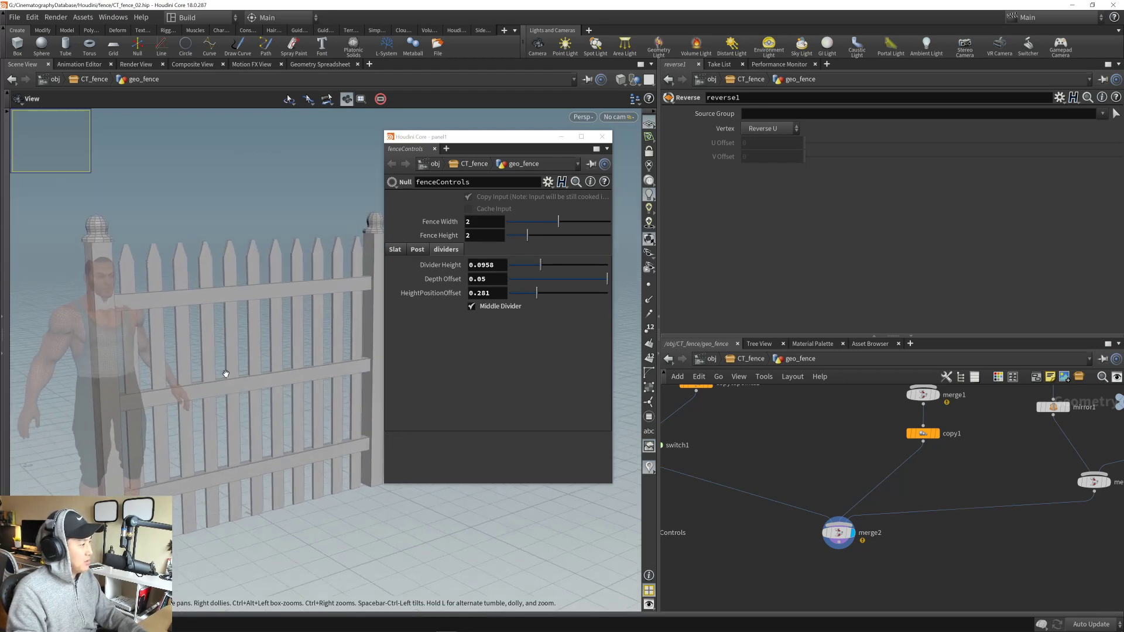
drag(226, 374, 239, 368)
middle_drag(239, 368, 240, 382)
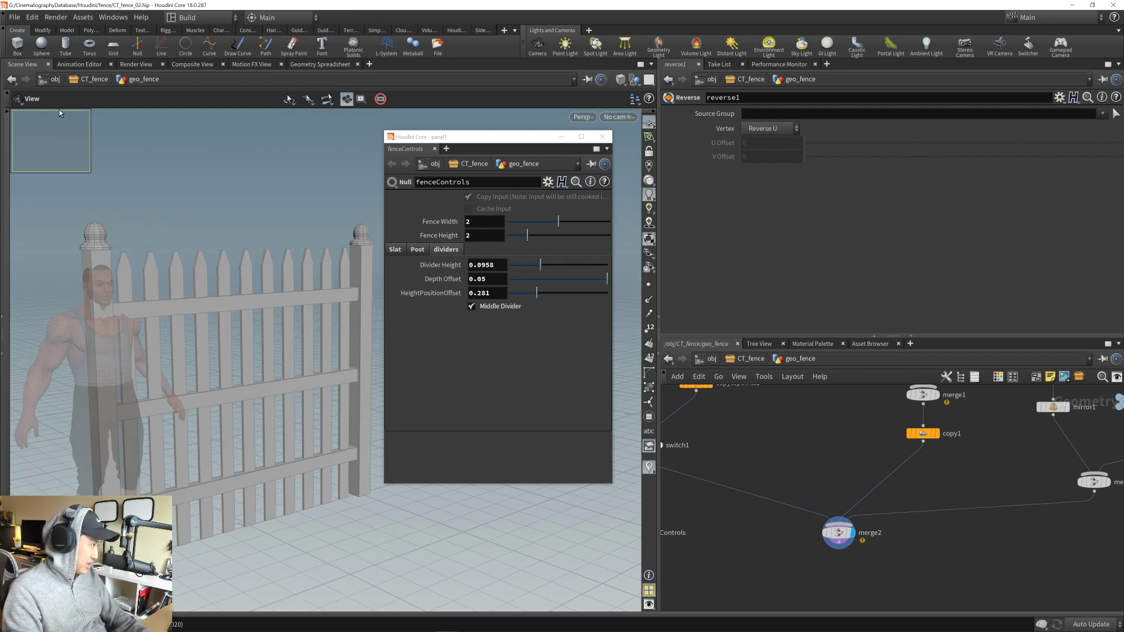
- Close the floating fenceControls parameter window
drag(535, 143, 538, 146)
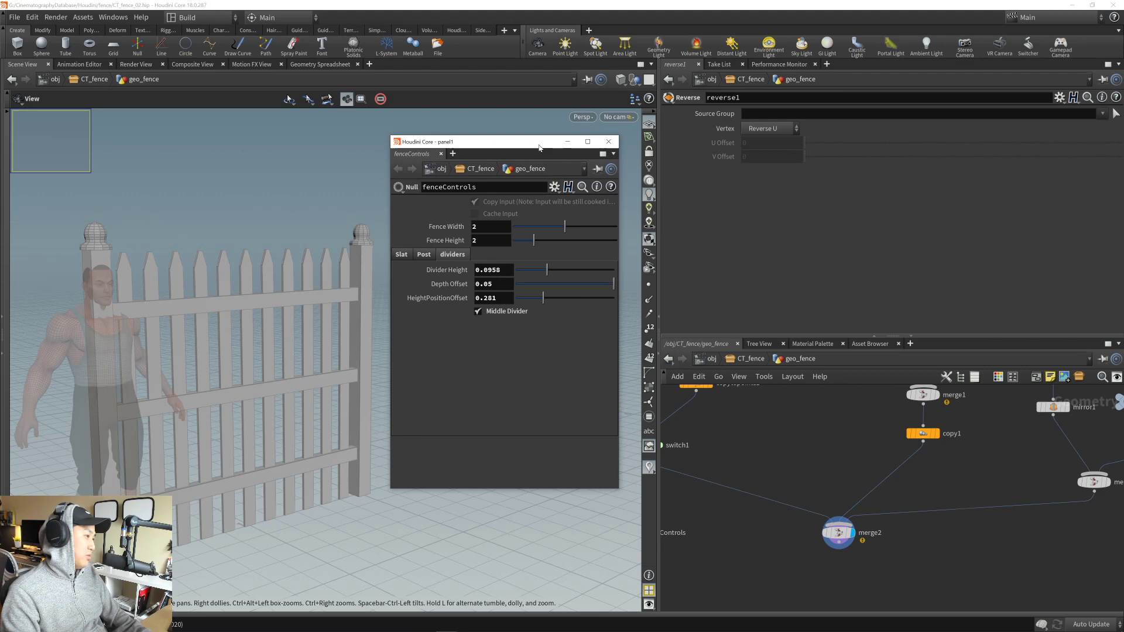
click(608, 141)
- Append a Normal node after merge2 in the geo_fence network
middle_drag(830, 574, 807, 492)
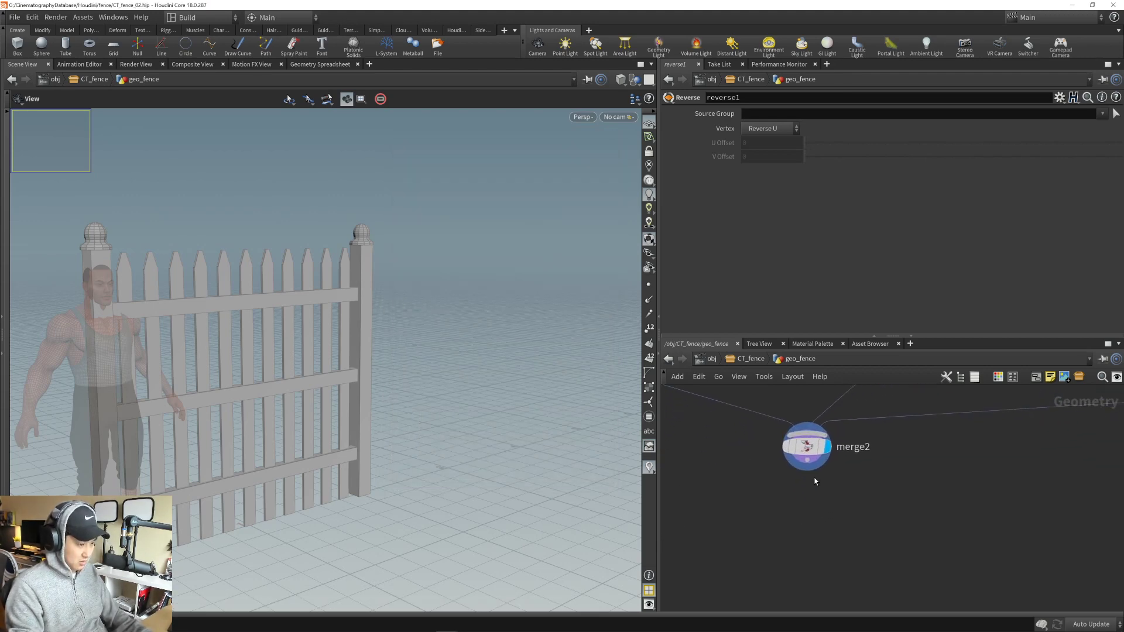
key(Tab)
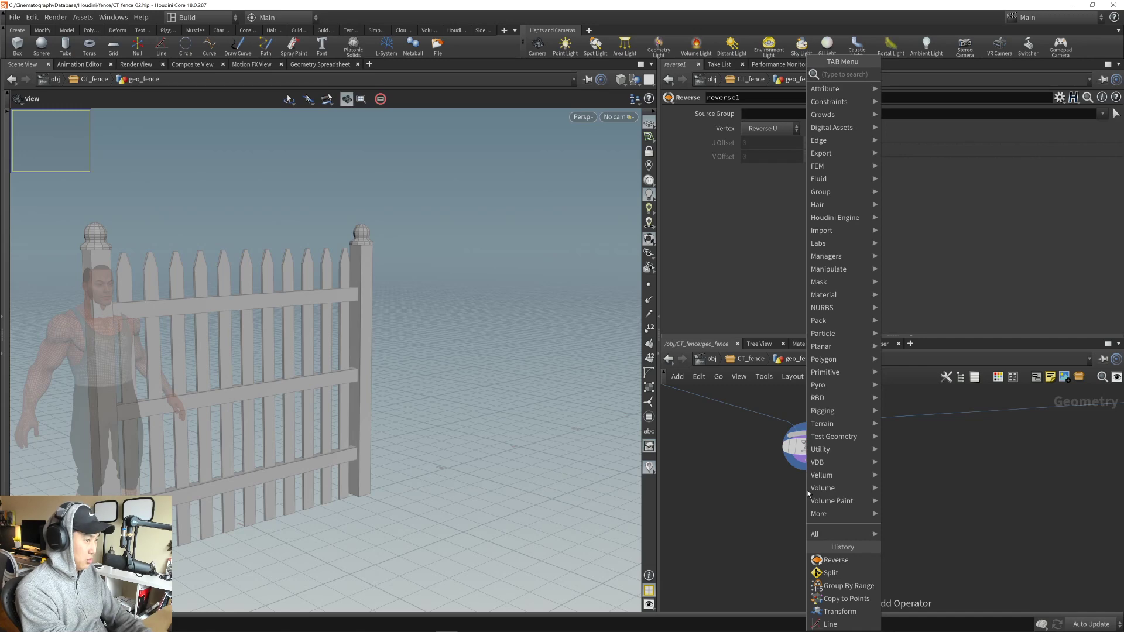
text(normal)
key(Return)
key(Return)
- Append a Labs Auto UV node after normal1 in the geo_fence network
middle_drag(831, 546, 812, 471)
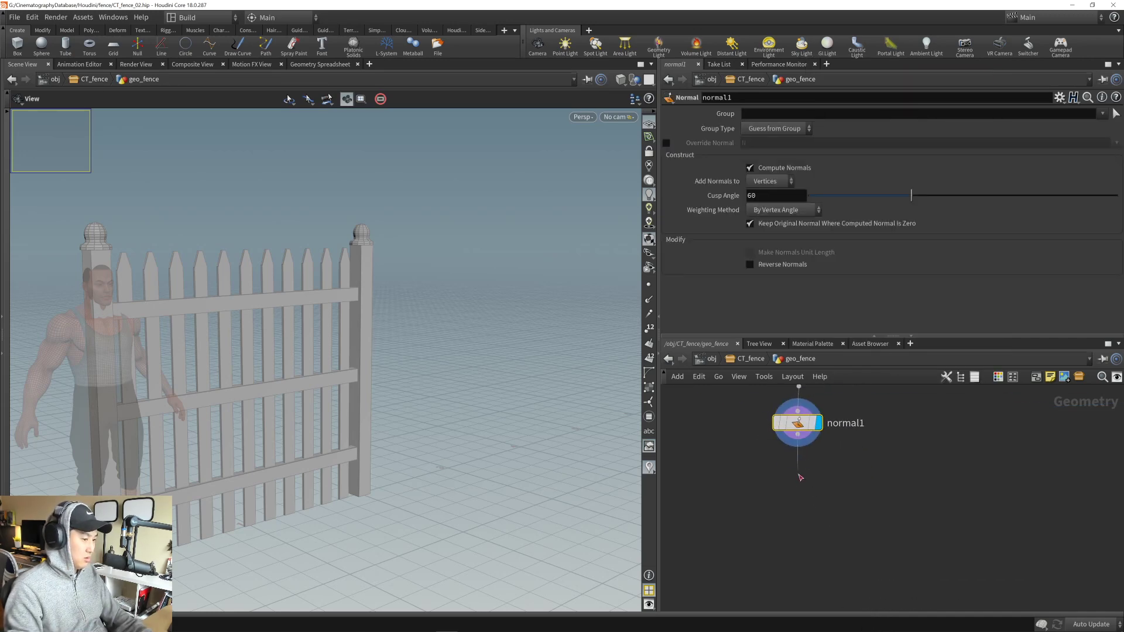
key(Tab)
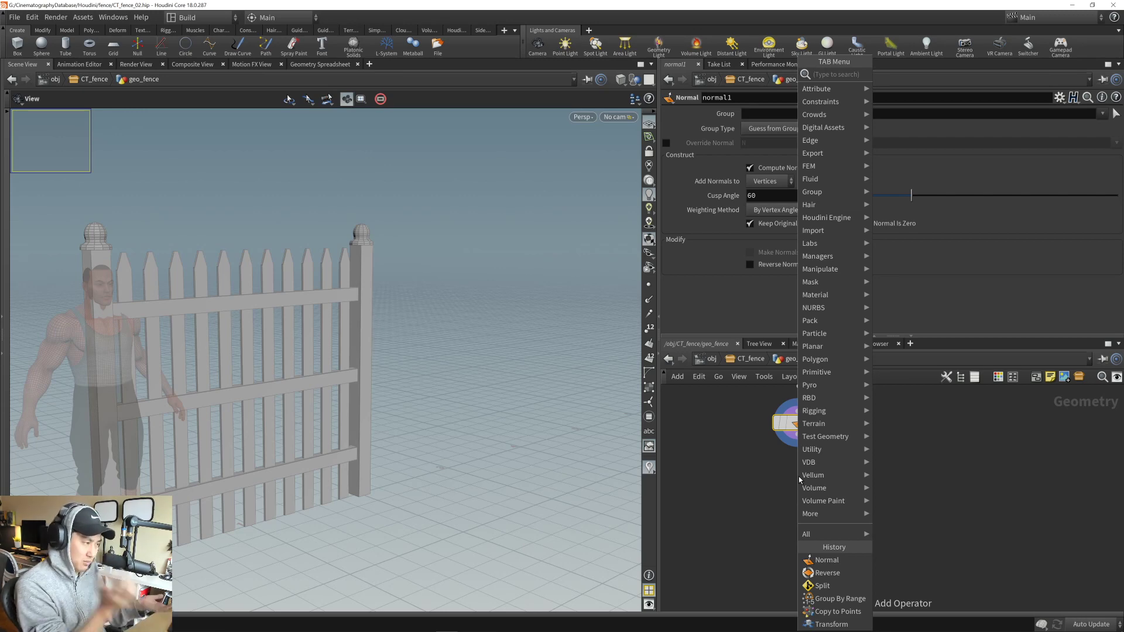
text(labs us)
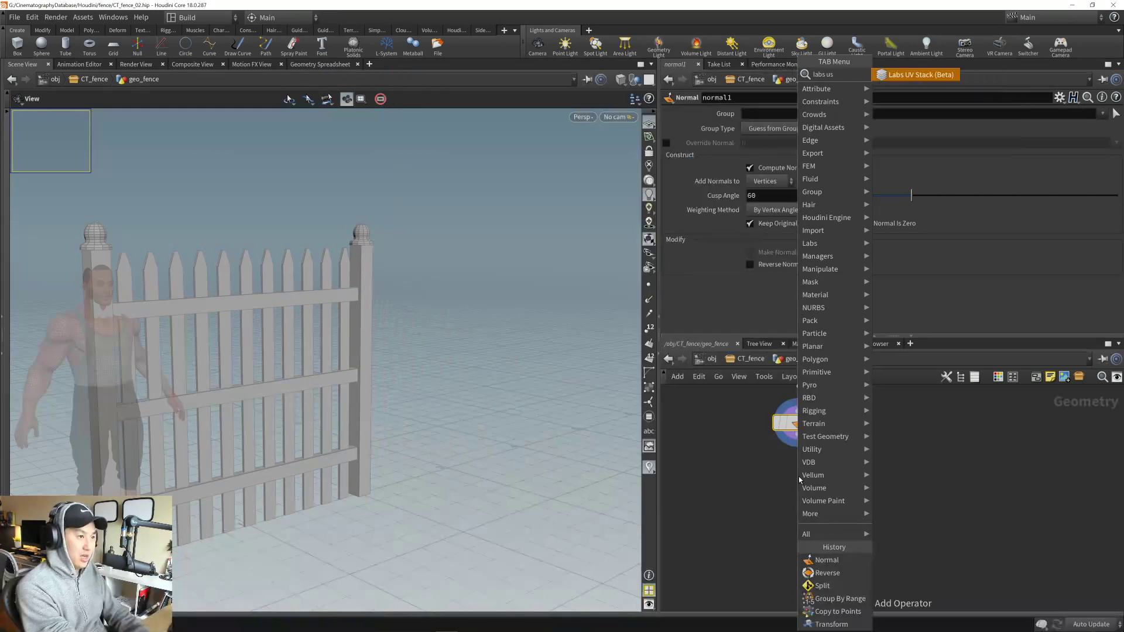
key(BackSpace)
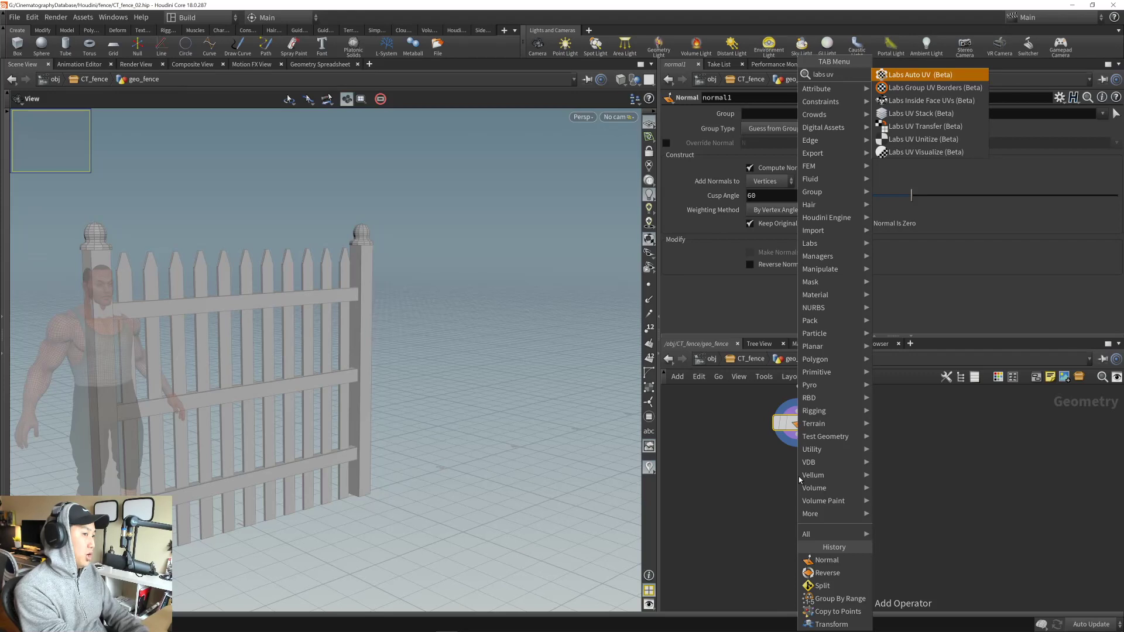
key(Escape)
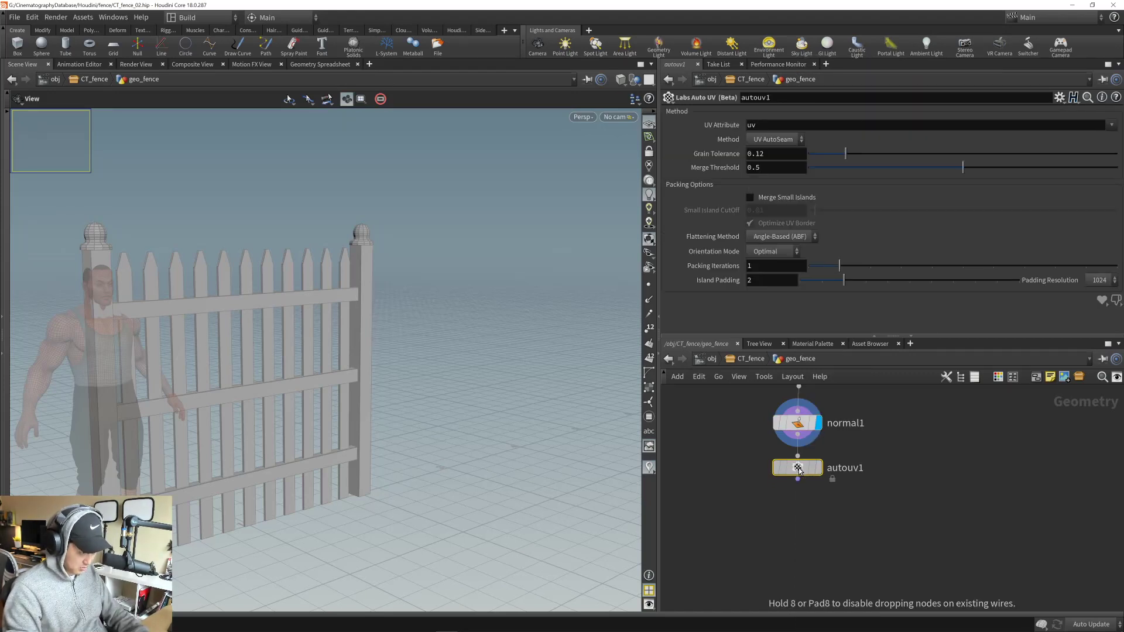
click(799, 472)
- Append a UV Quick Shade node after autouv1 and display it on the fence
click(803, 504)
text(quick s)
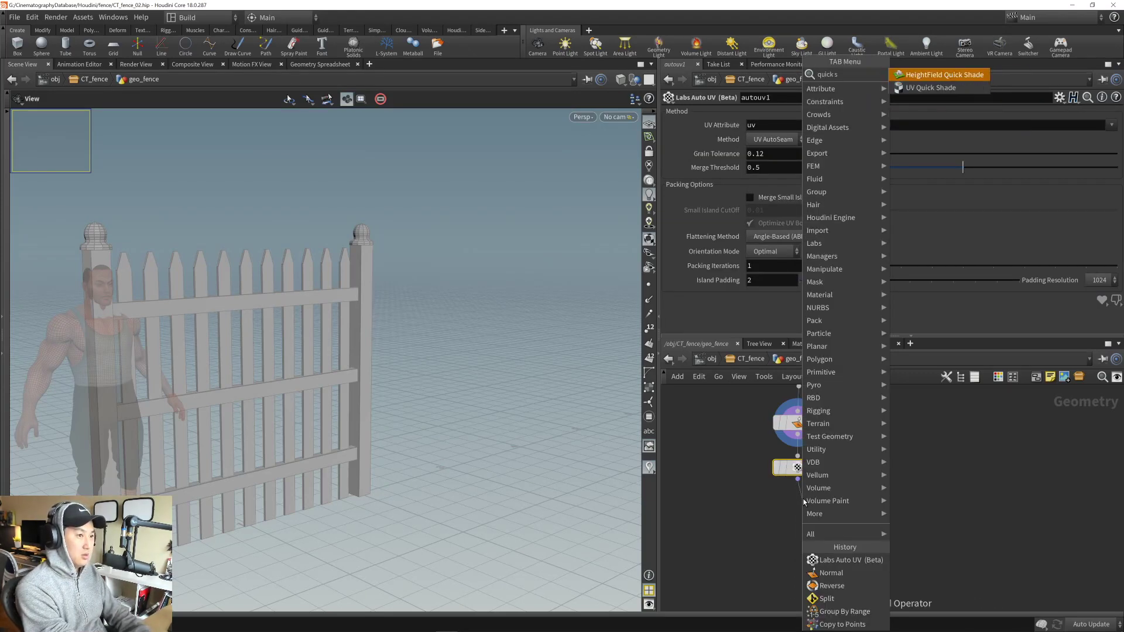
text(hade)
key(Down)
key(Return)
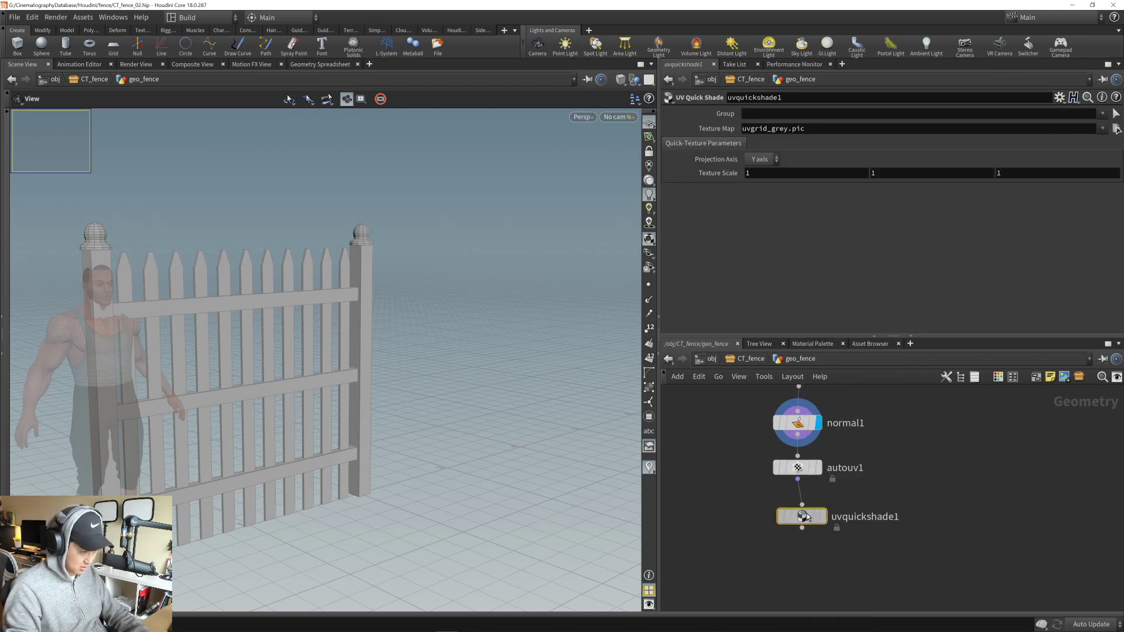
click(819, 511)
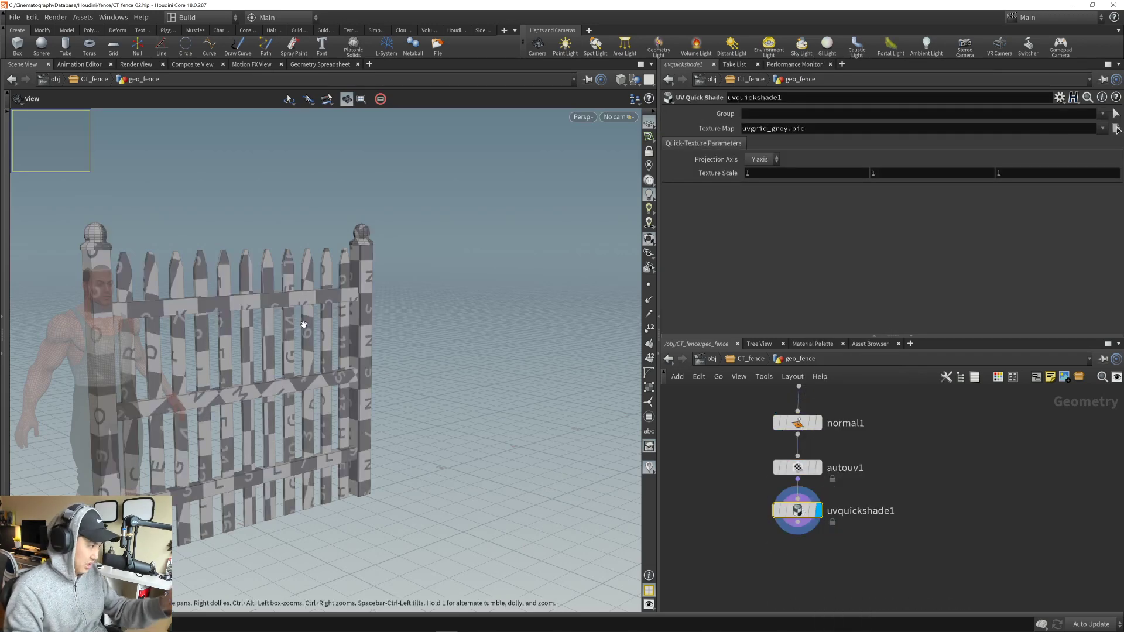
- Split the scene view into two side-by-side viewports and change the top-view one to a UV viewport
drag(503, 434, 310, 343)
scroll(310, 343, up, 2)
middle_drag(310, 346, 394, 334)
drag(394, 334, 413, 319)
click(650, 122)
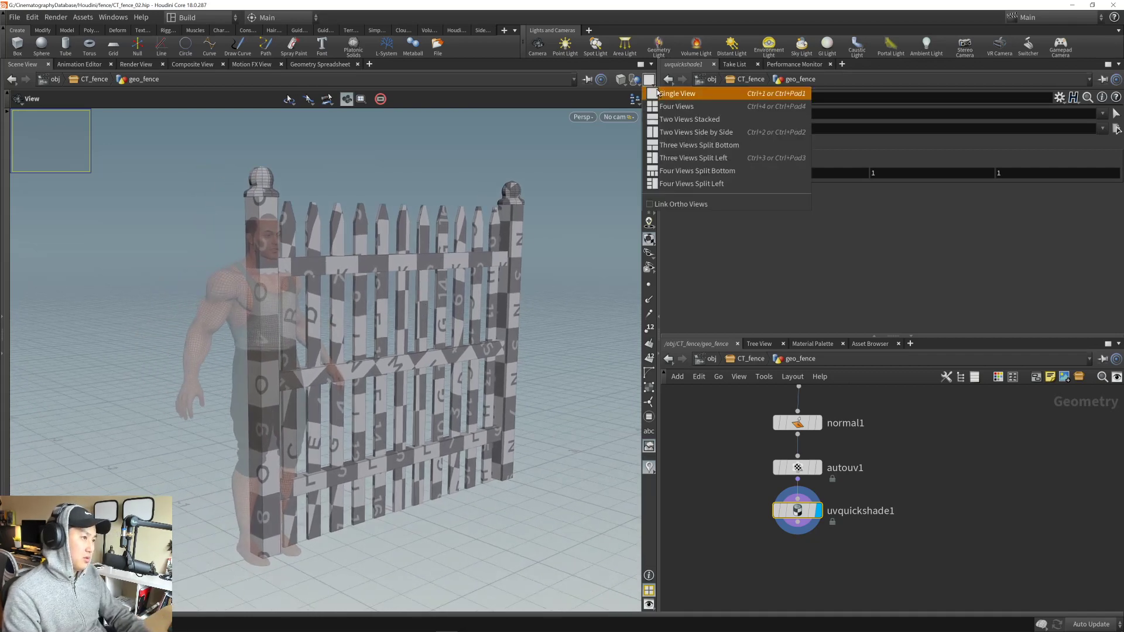
click(682, 132)
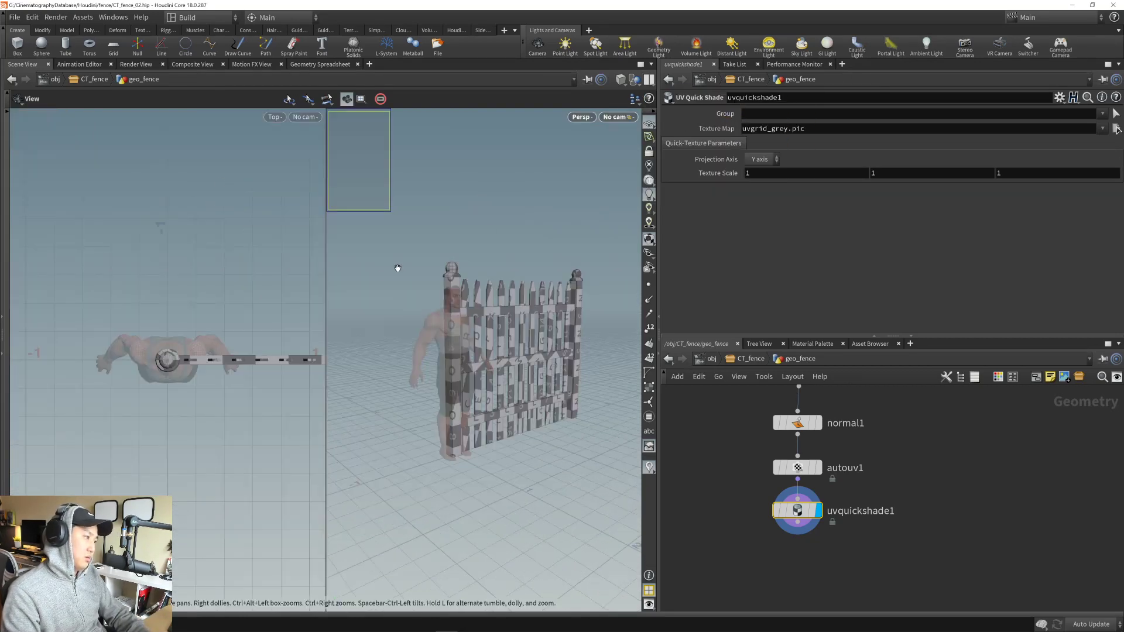
click(274, 117)
mouse_move(283, 142)
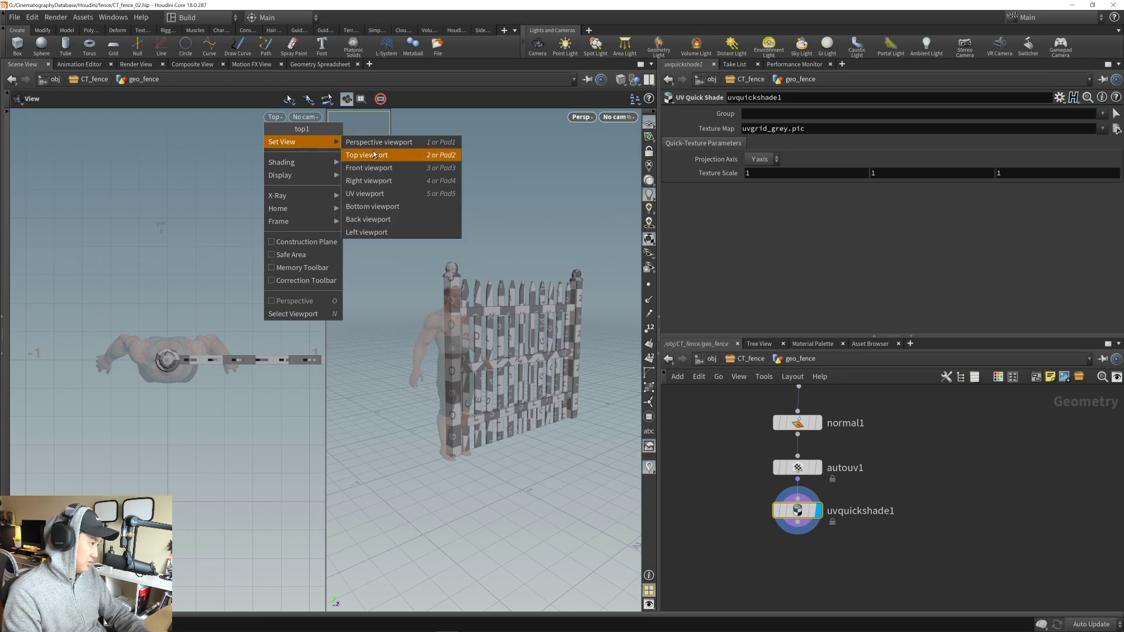
click(379, 194)
- Select autouv1 and examine its packed UV islands against the grid texture on the fence
middle_drag(269, 281, 209, 378)
scroll(184, 412, up, 1)
scroll(183, 412, up, 5)
scroll(209, 378, down, 1)
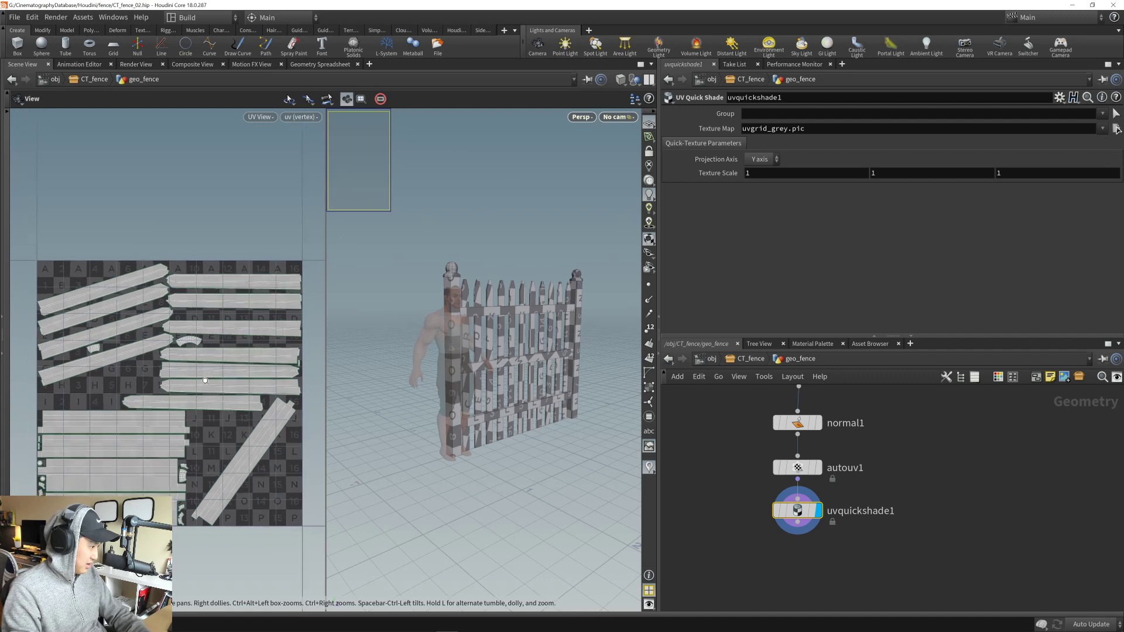
middle_drag(505, 338, 452, 382)
mouse_move(452, 382)
mouse_down()
mouse_move(431, 375)
mouse_move(495, 388)
mouse_move(473, 385)
mouse_up()
drag(691, 482, 768, 526)
click(834, 469)
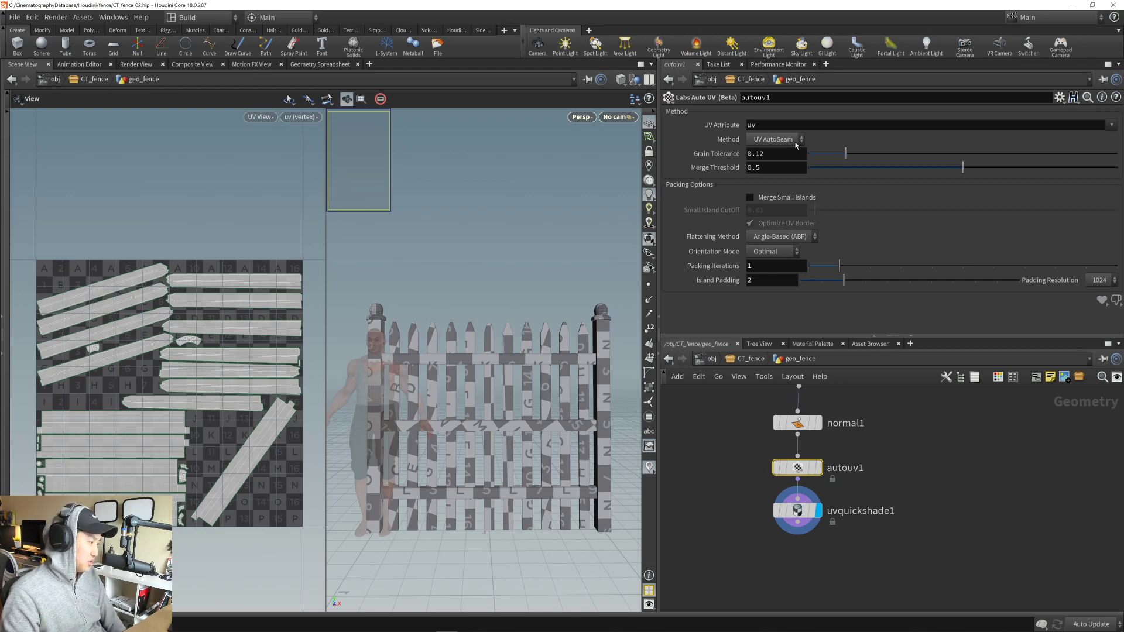
scroll(190, 350, up, 4)
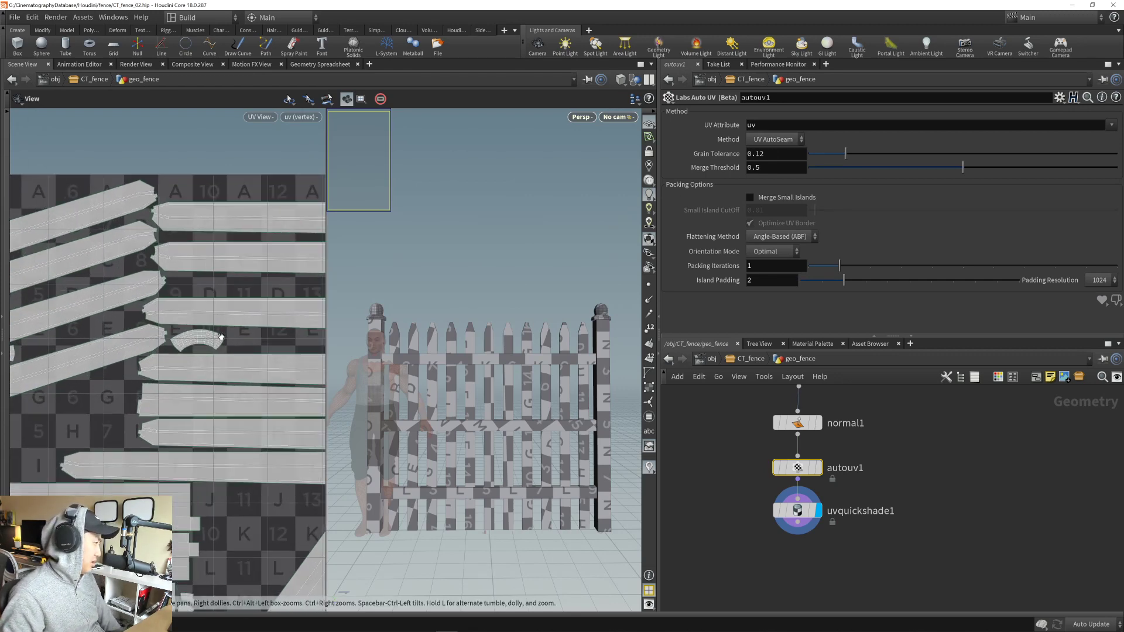
scroll(221, 338, down, 5)
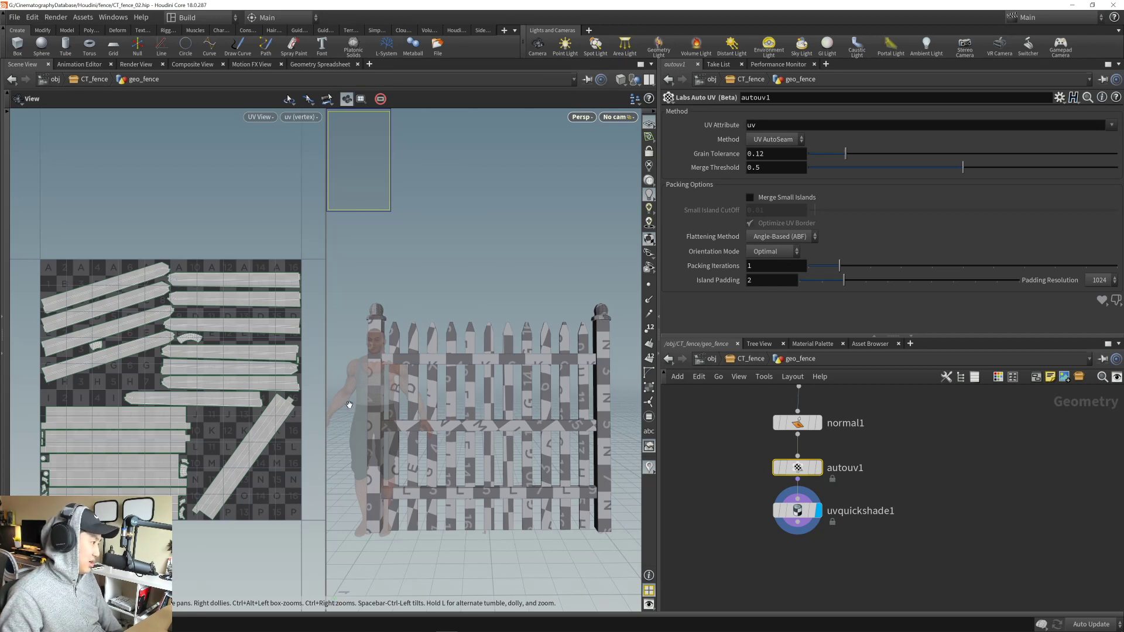
middle_drag(189, 379, 186, 379)
right_drag(186, 378, 189, 383)
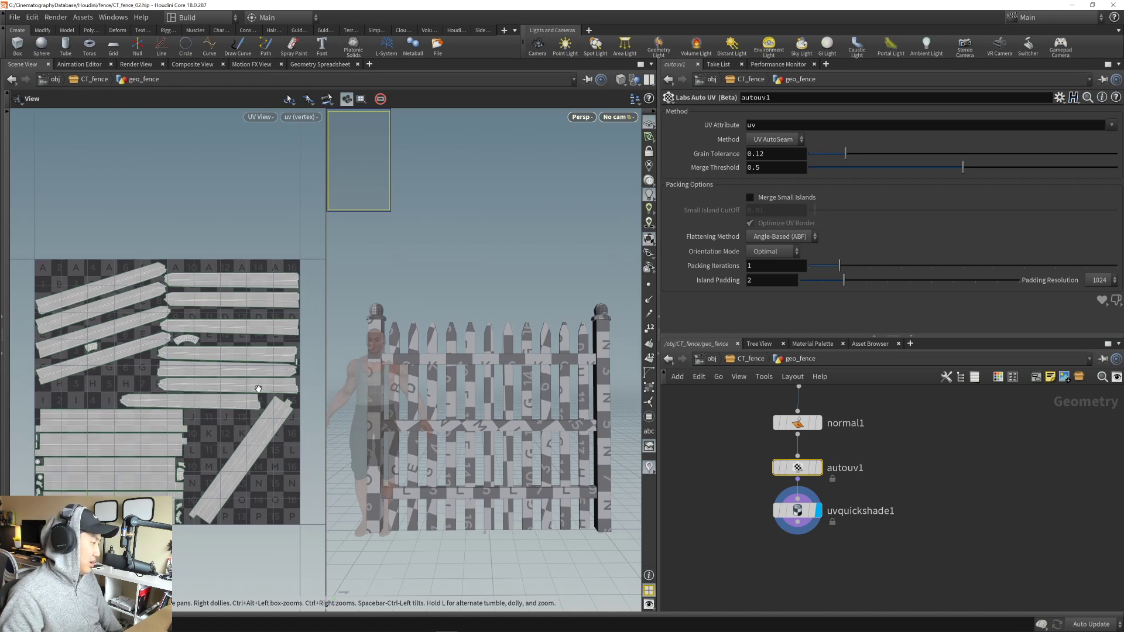
- Try the UV Unwrap method on autouv1 and return to UV AutoSeam
click(772, 139)
click(770, 176)
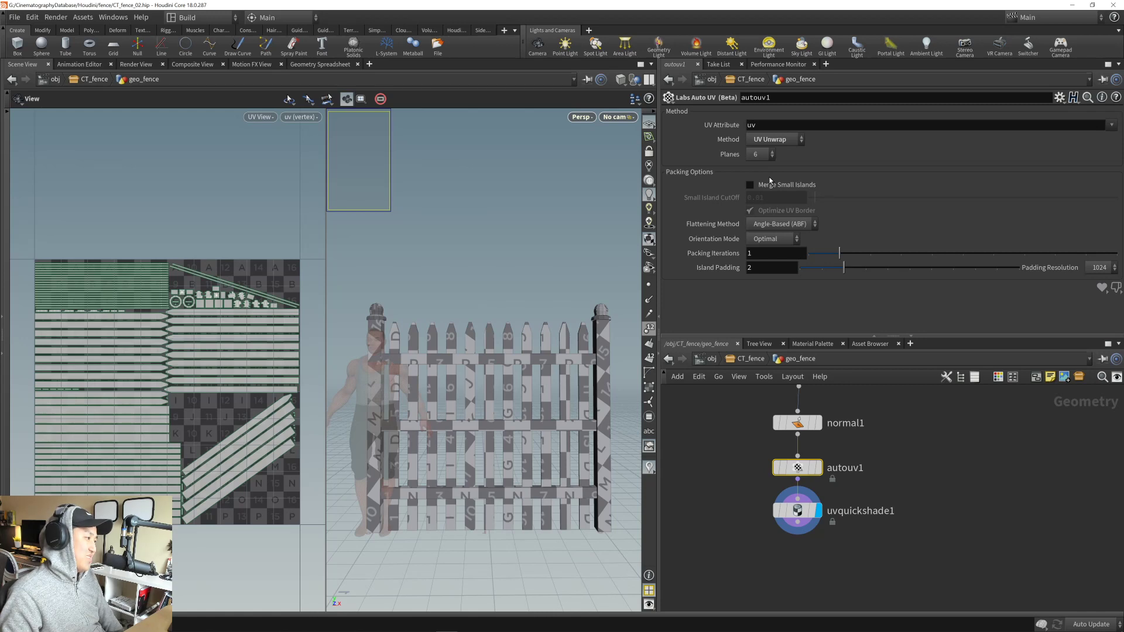
click(771, 138)
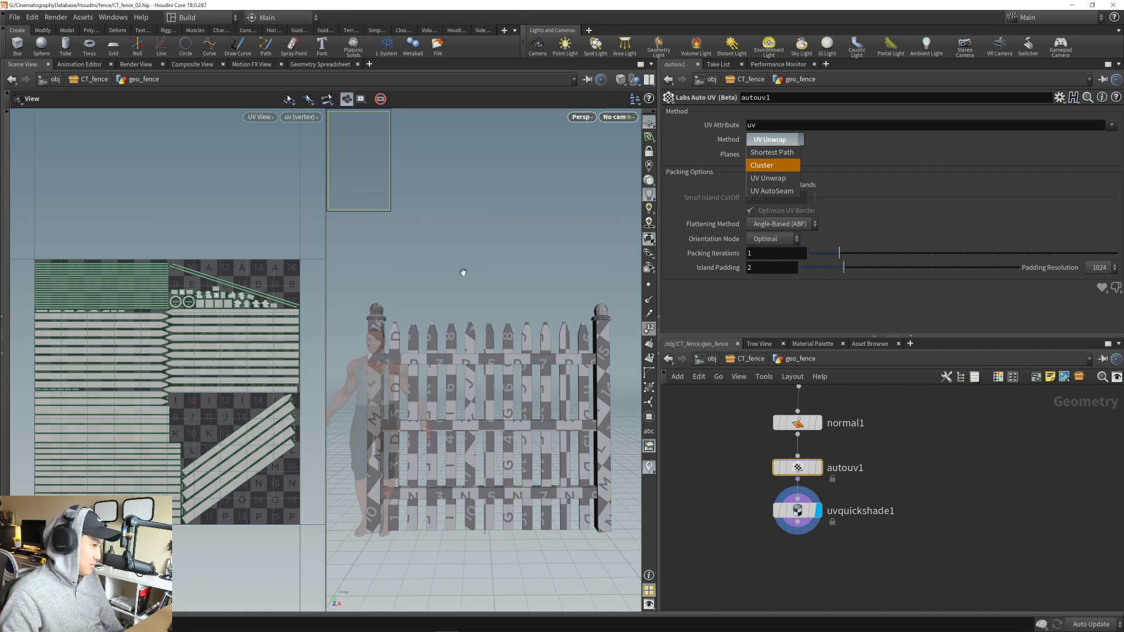
click(772, 190)
- Raise the Grain Tolerance of autouv1 to 0.3229
right_drag(159, 342, 187, 345)
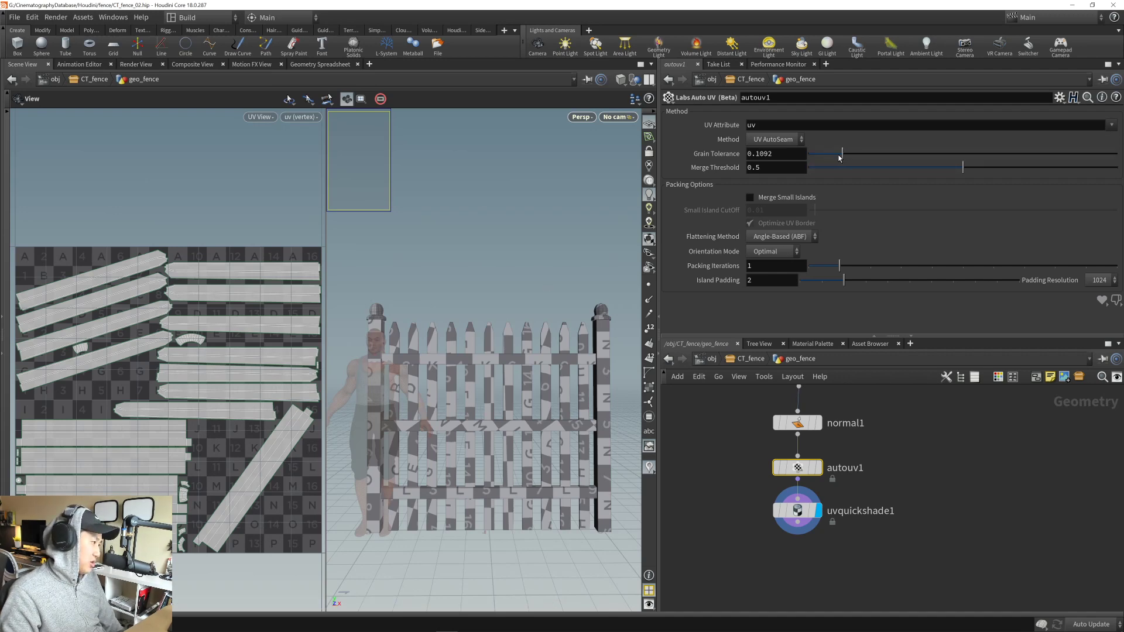
drag(839, 159, 818, 160)
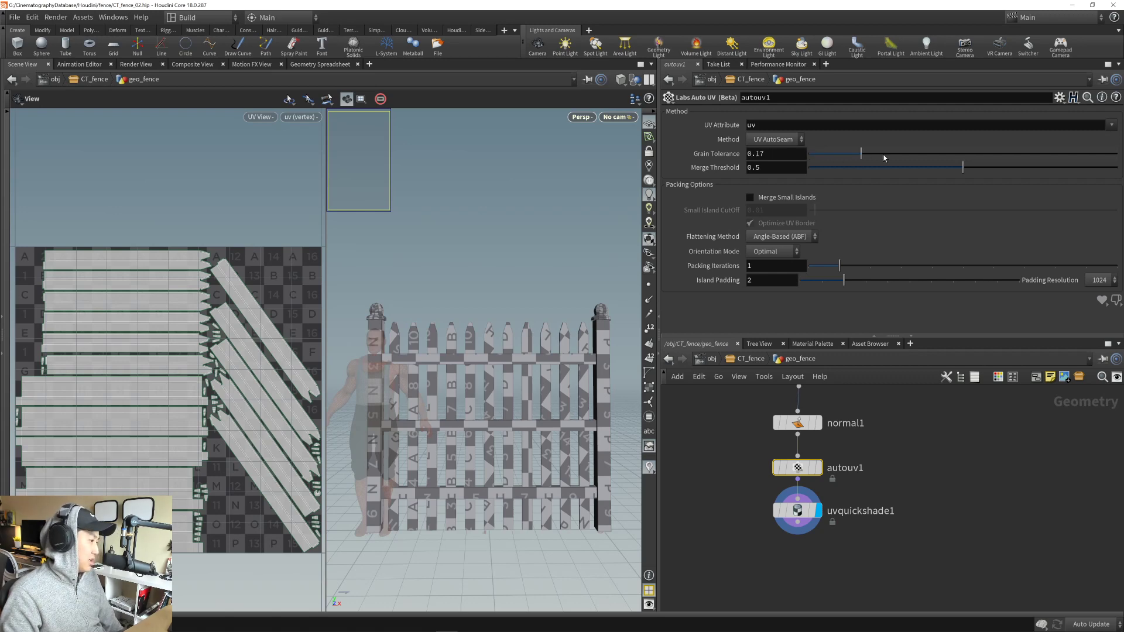
drag(884, 159, 911, 157)
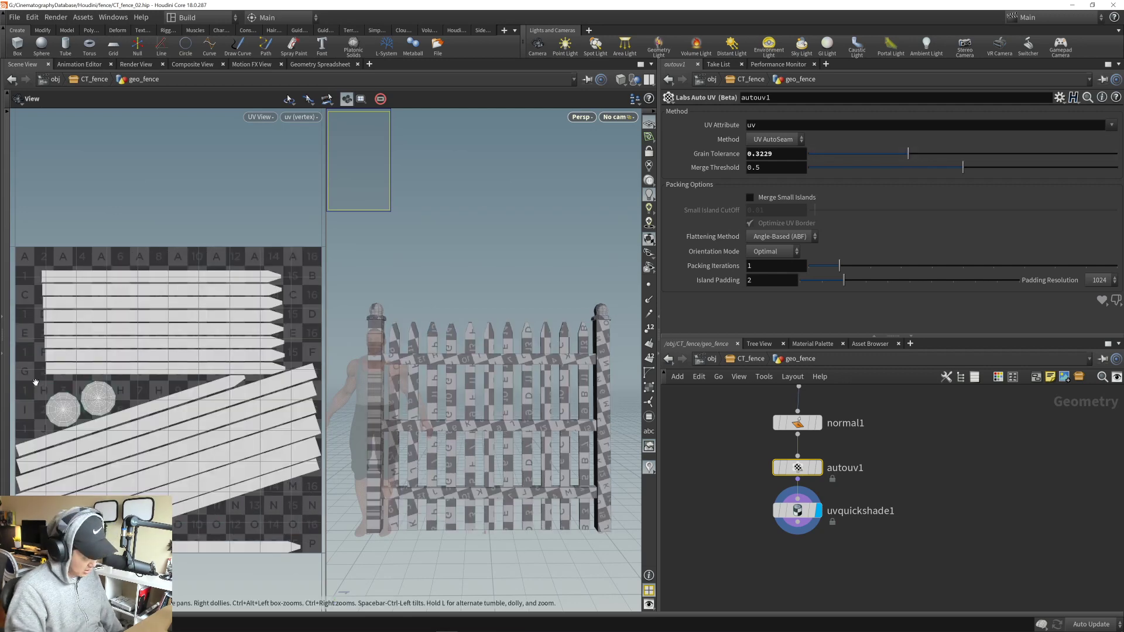
- Examine the round UV islands of the post tops and compare them with the textured post top in the perspective view
scroll(81, 395, up, 5)
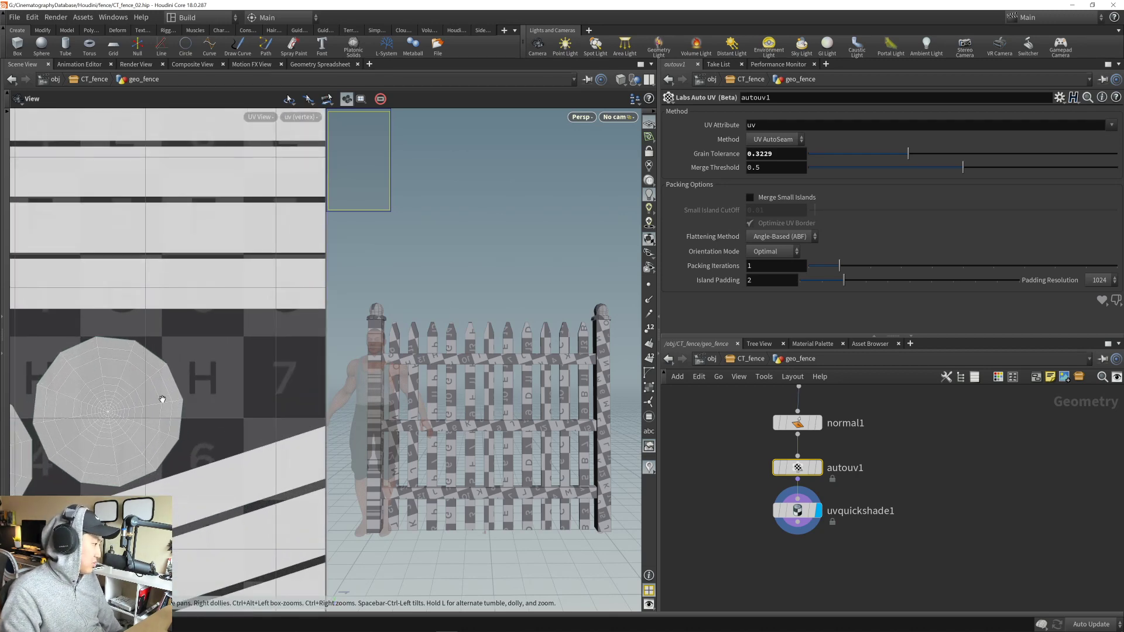
scroll(159, 398, down, 8)
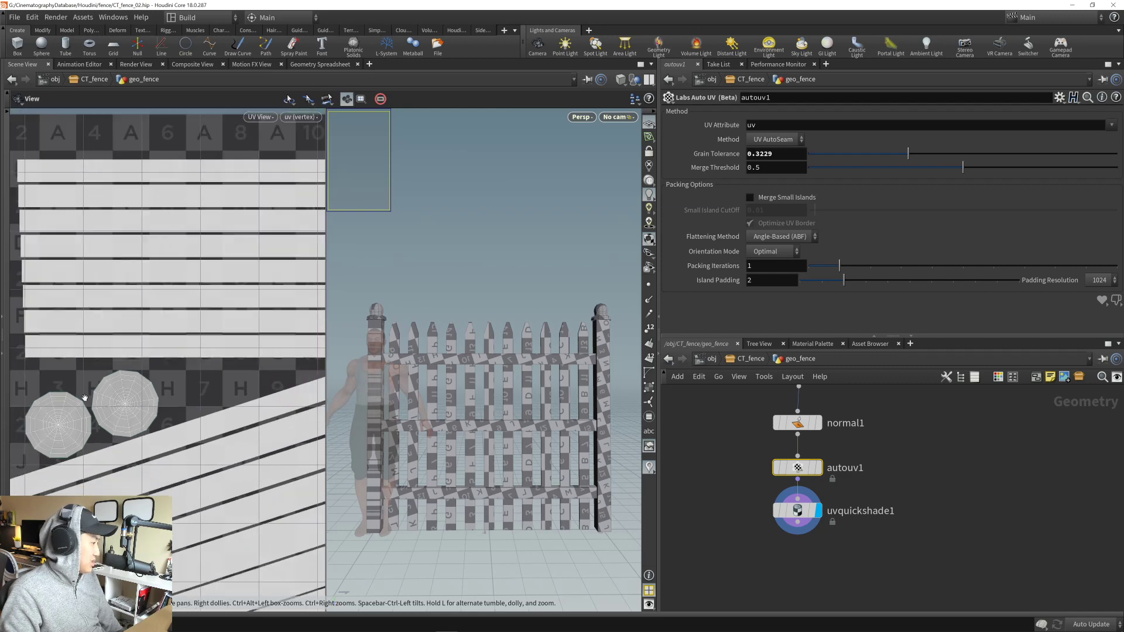
scroll(91, 400, up, 5)
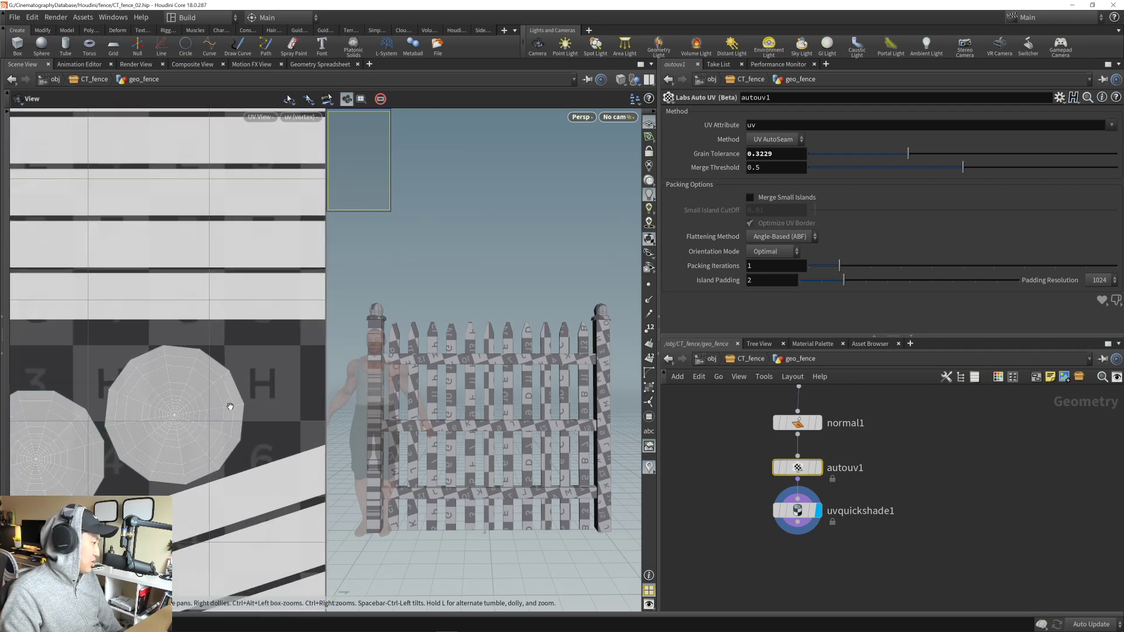
drag(424, 347, 439, 386)
right_drag(439, 387, 603, 469)
middle_drag(510, 492, 514, 433)
drag(514, 433, 516, 398)
right_drag(533, 448, 492, 447)
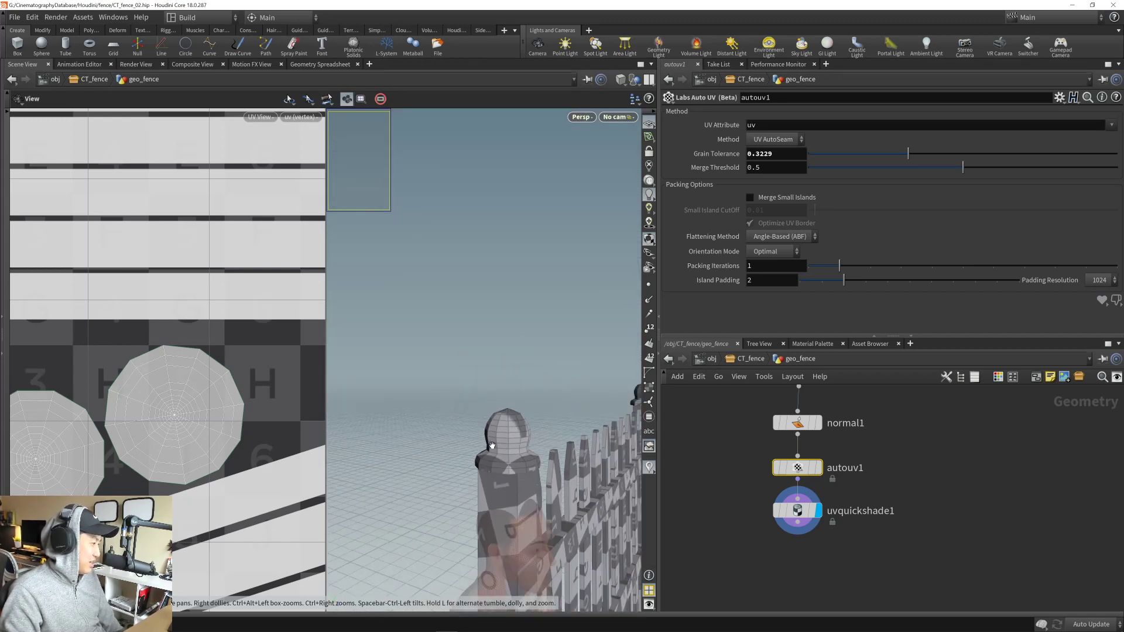
drag(492, 447, 445, 416)
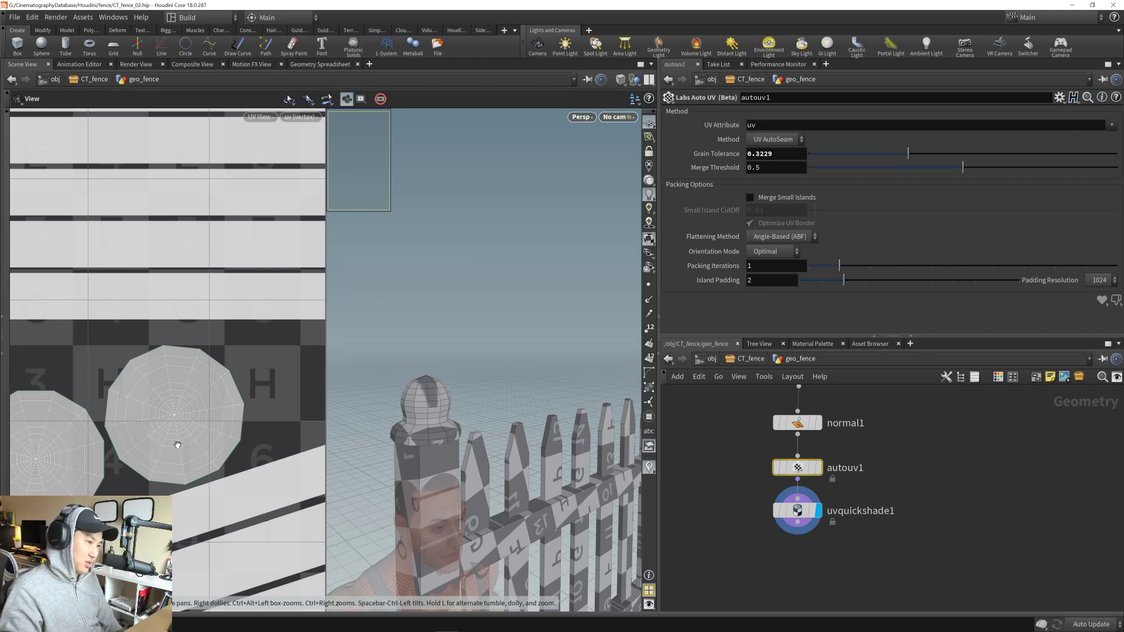
right_drag(295, 410, 278, 436)
middle_drag(278, 436, 169, 421)
right_drag(169, 421, 161, 401)
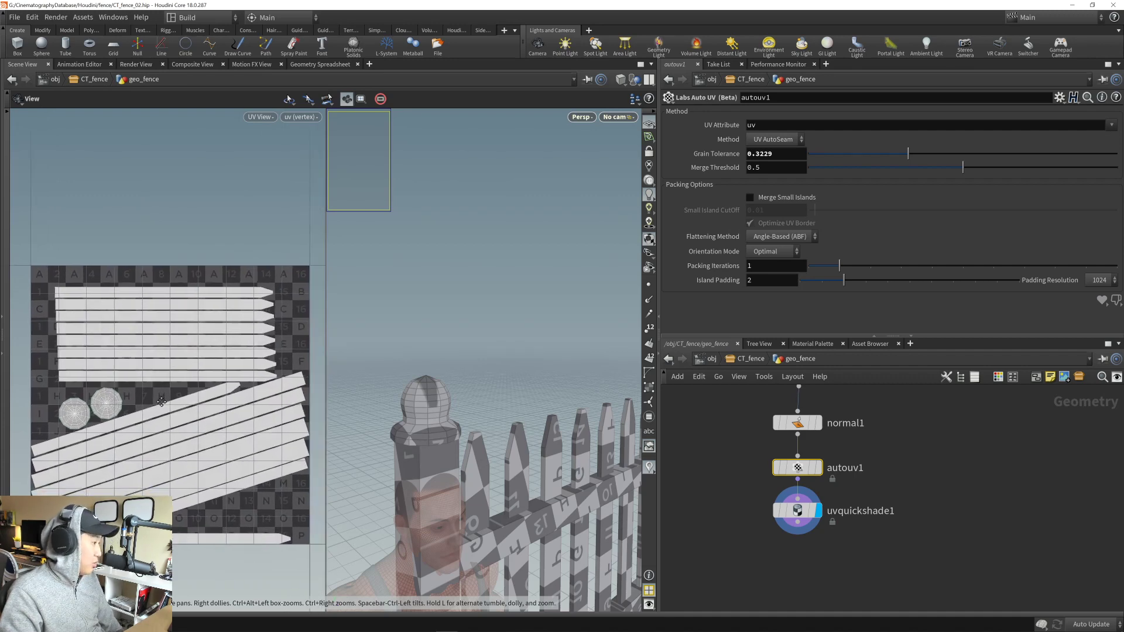
middle_drag(162, 401, 162, 401)
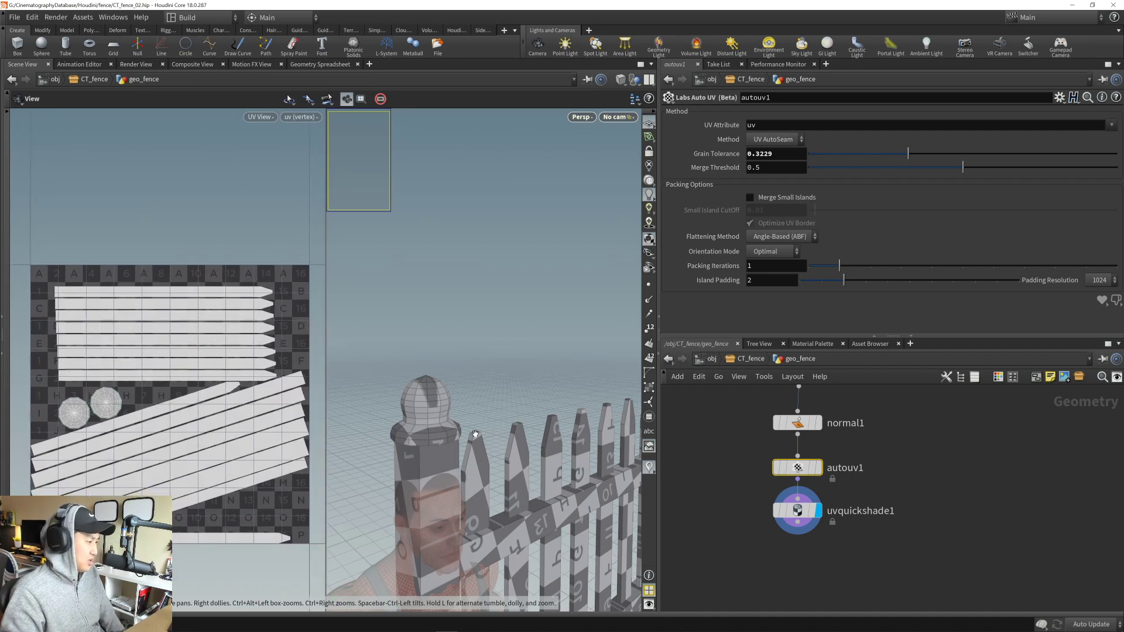
middle_drag(231, 390, 219, 387)
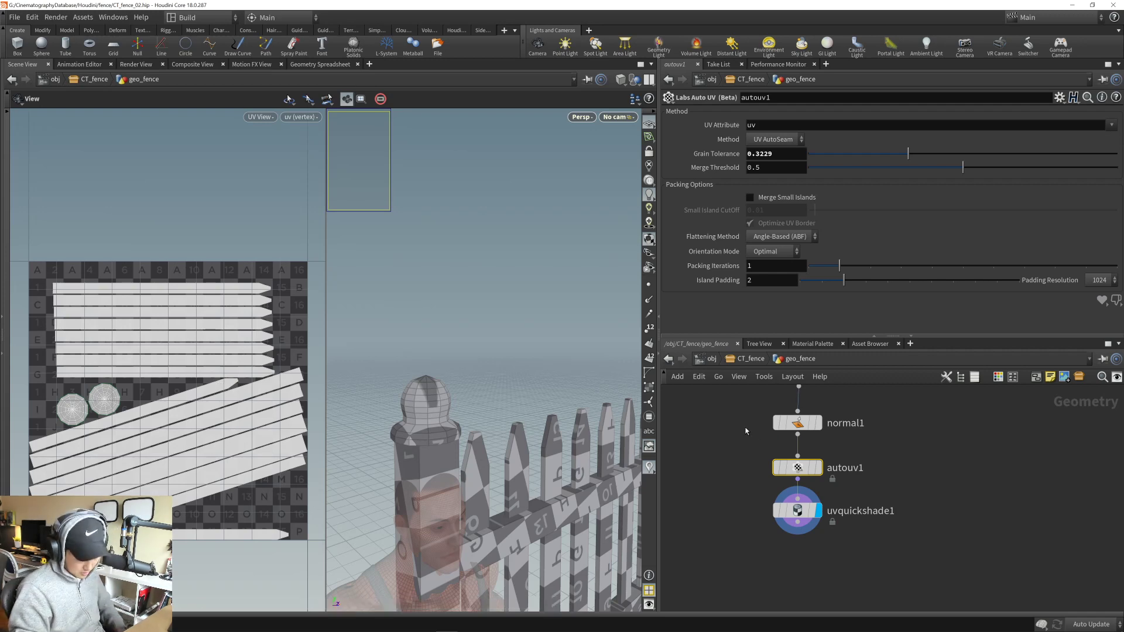
- Examine the whole fence with its grid texture alongside the complete node network
scroll(808, 488, down, 8)
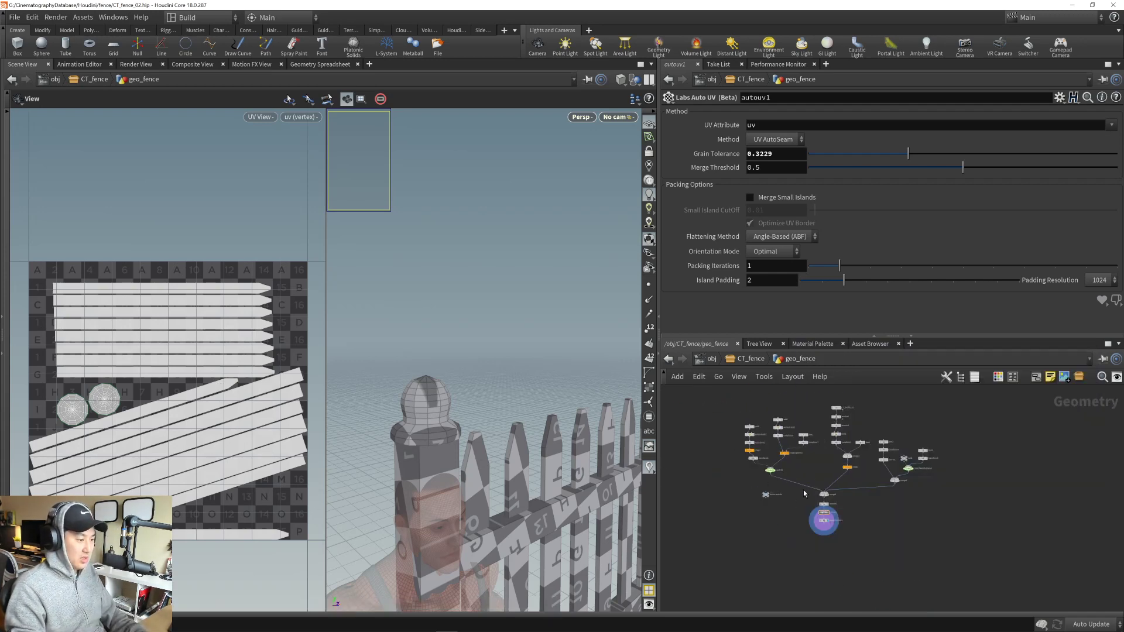
scroll(804, 493, up, 4)
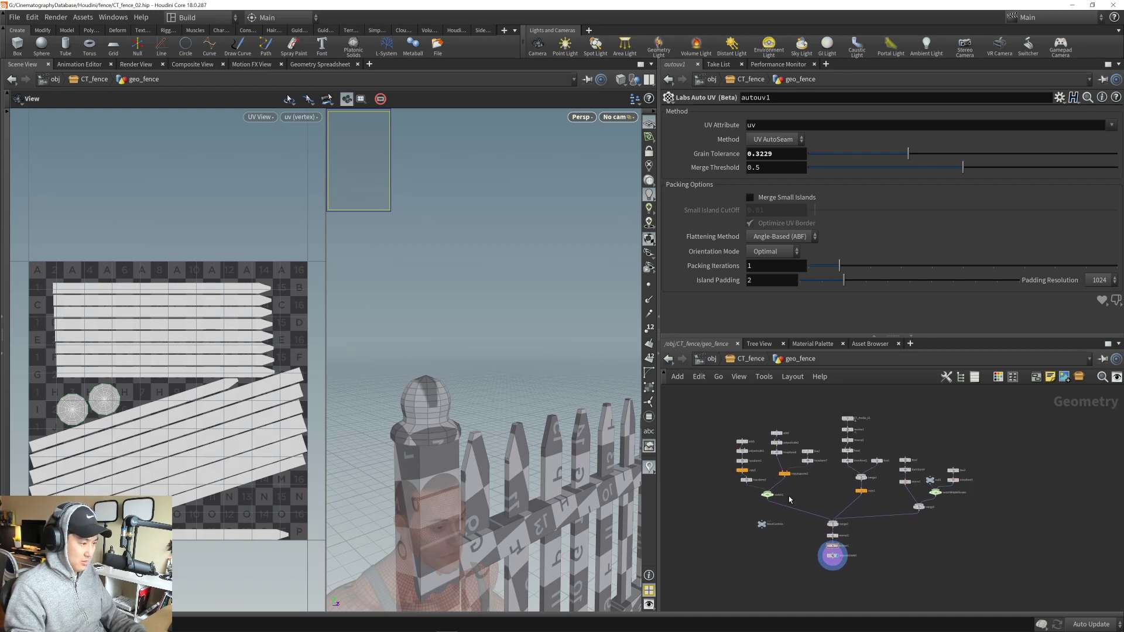
scroll(478, 340, down, 6)
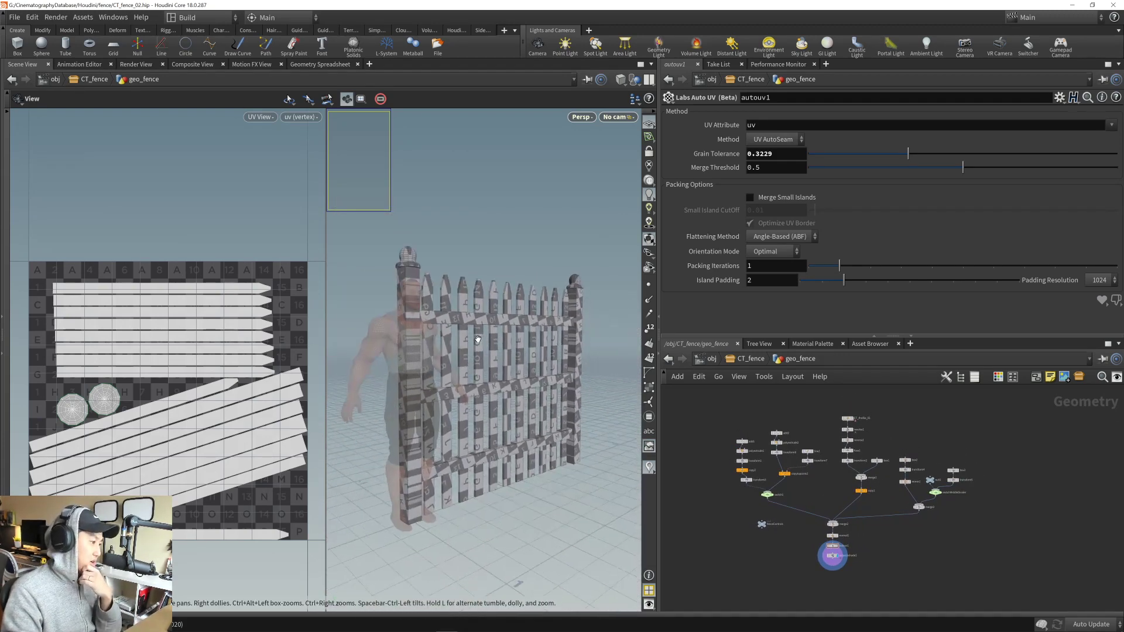
drag(478, 340, 502, 383)
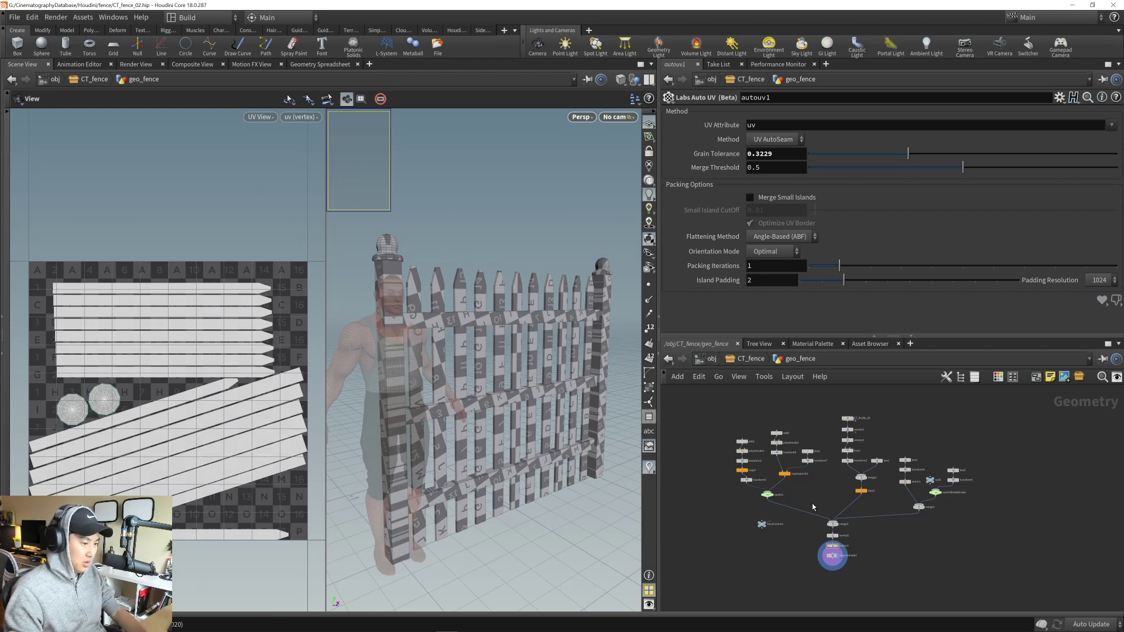
- Display the slat branch at switch1 and the post branch at copy1 in turn to check each part of the fence
scroll(813, 507, up, 4)
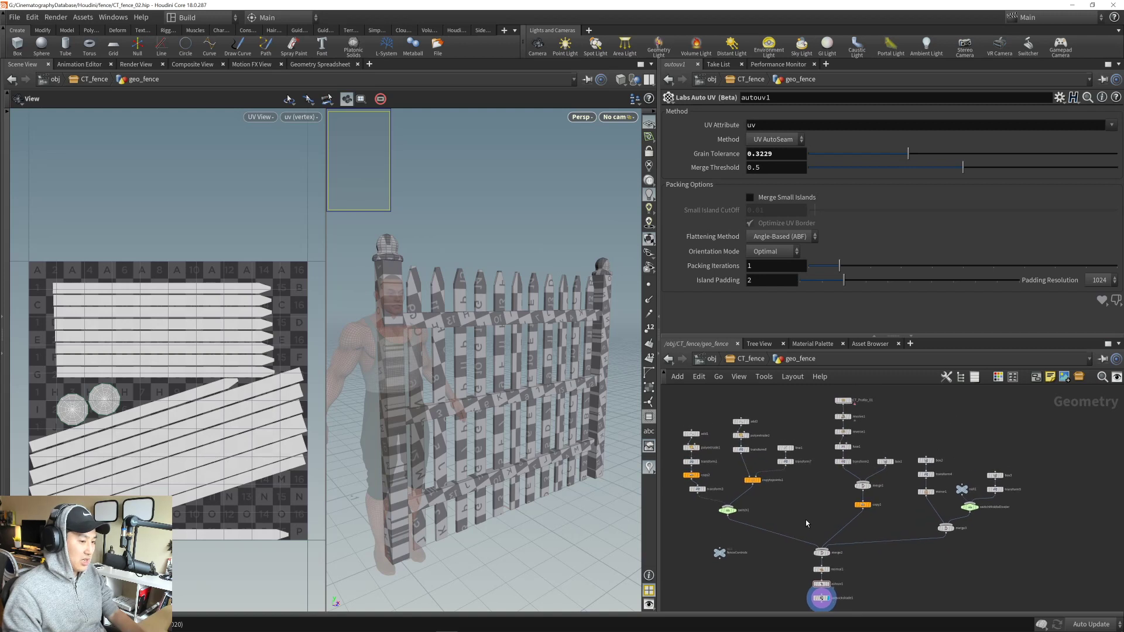
scroll(914, 541, up, 3)
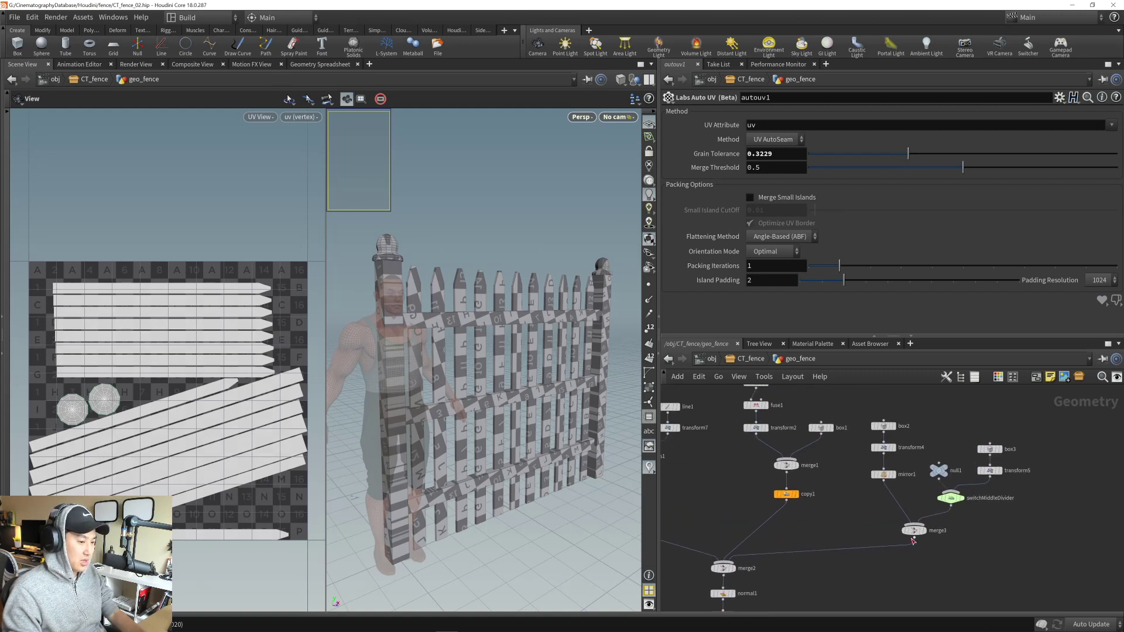
mouse_move(928, 537)
middle_drag(747, 497, 837, 570)
scroll(837, 562, down, 3)
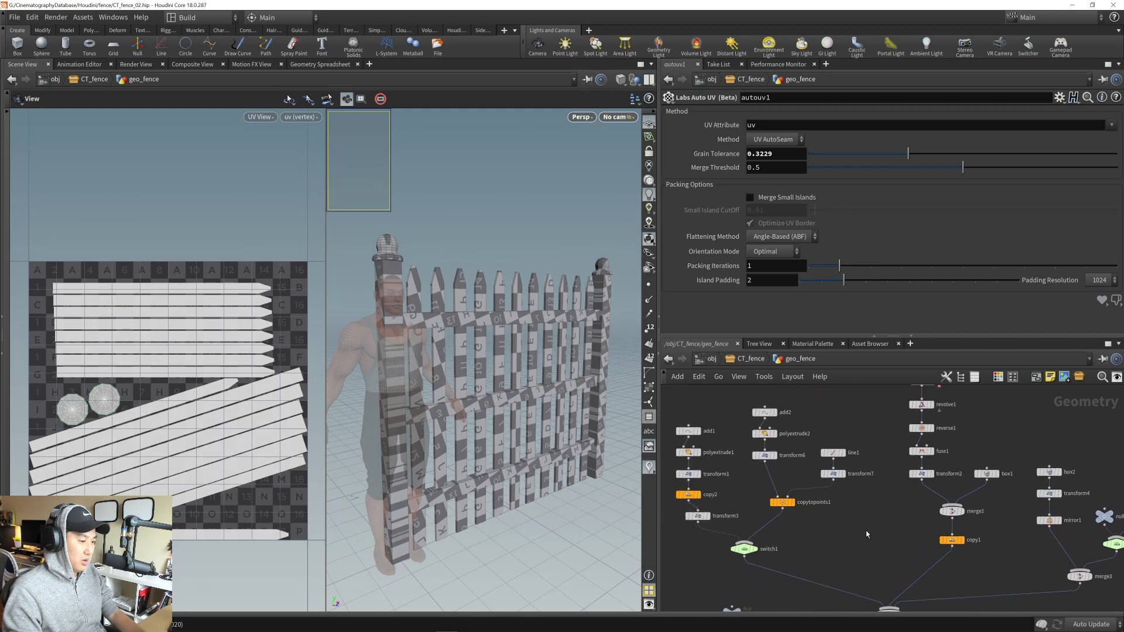
scroll(842, 534, up, 3)
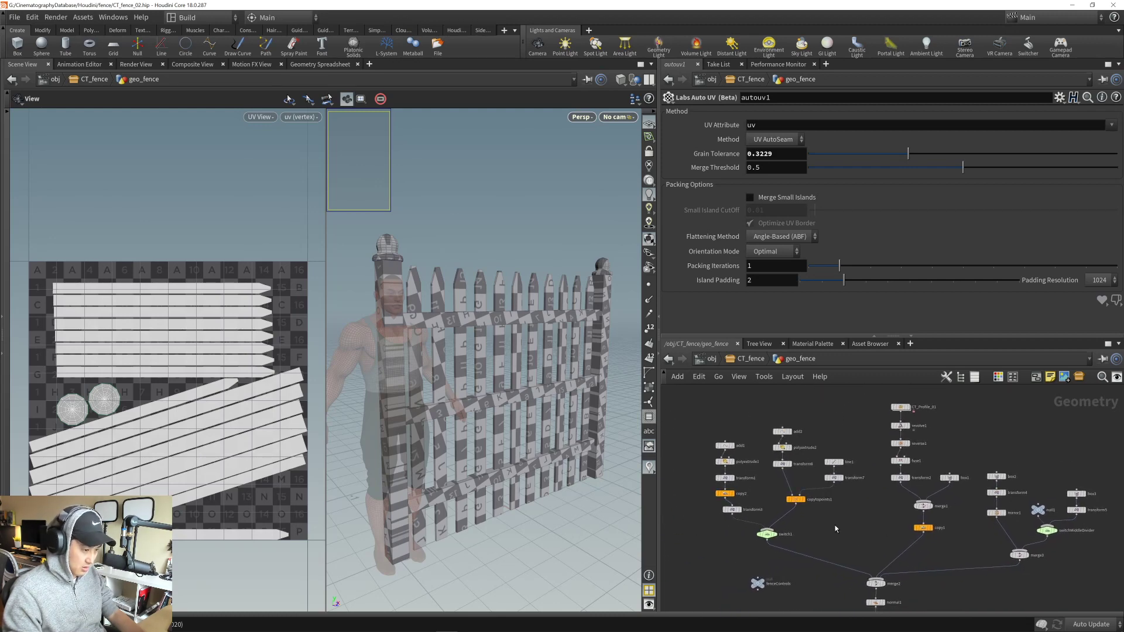
click(767, 544)
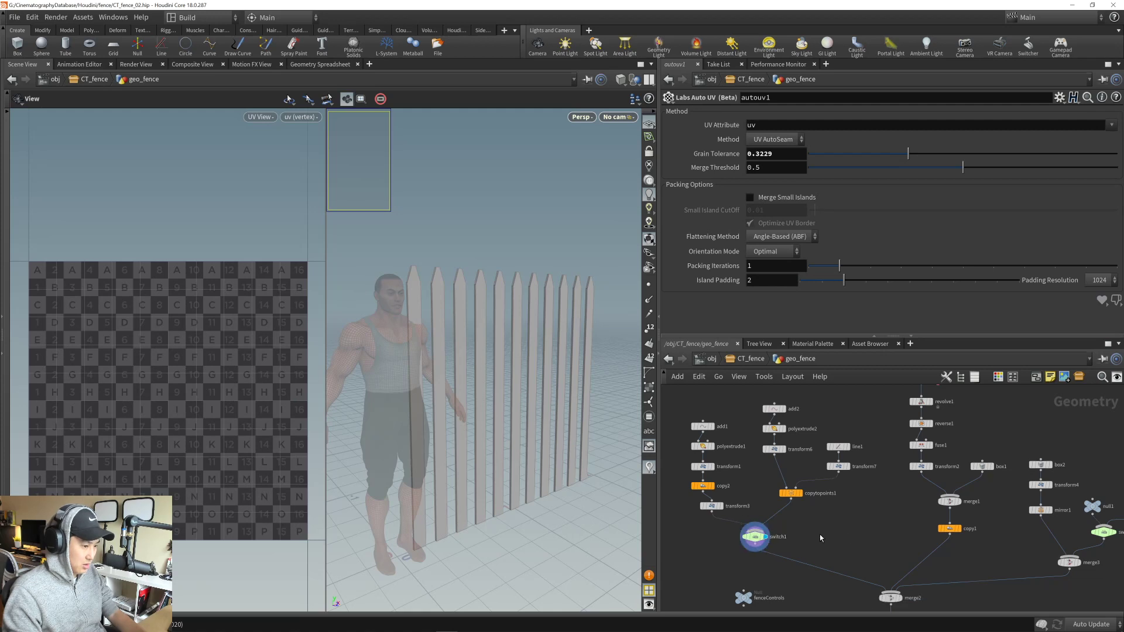
click(913, 527)
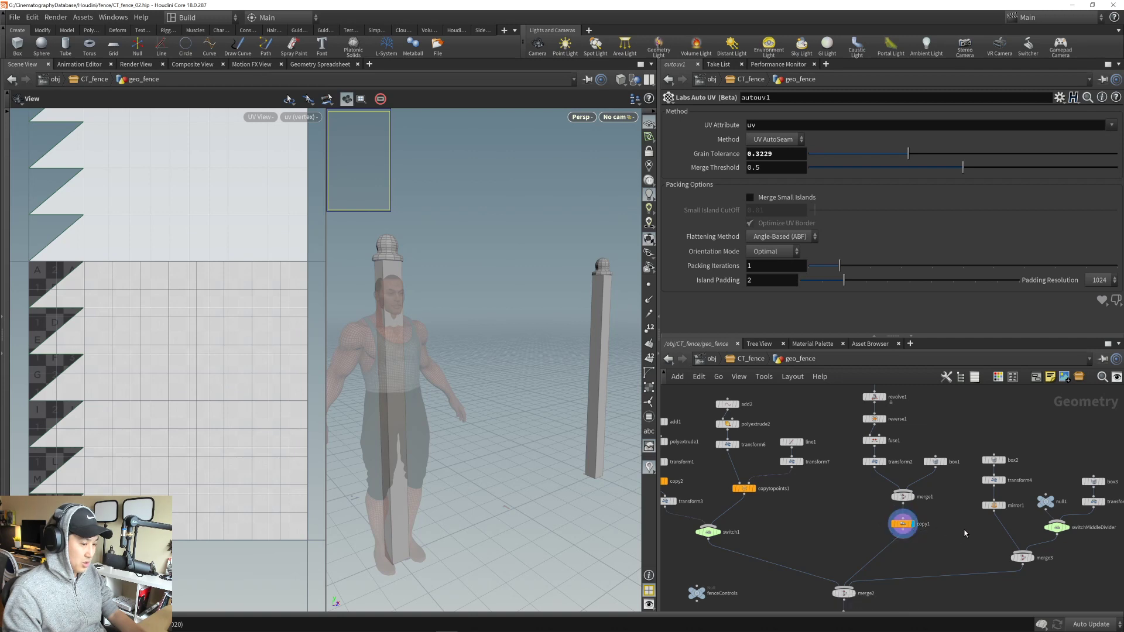
- Move the post branch away from the other branches and place the divider branch beside the slat branch
scroll(911, 536, down, 5)
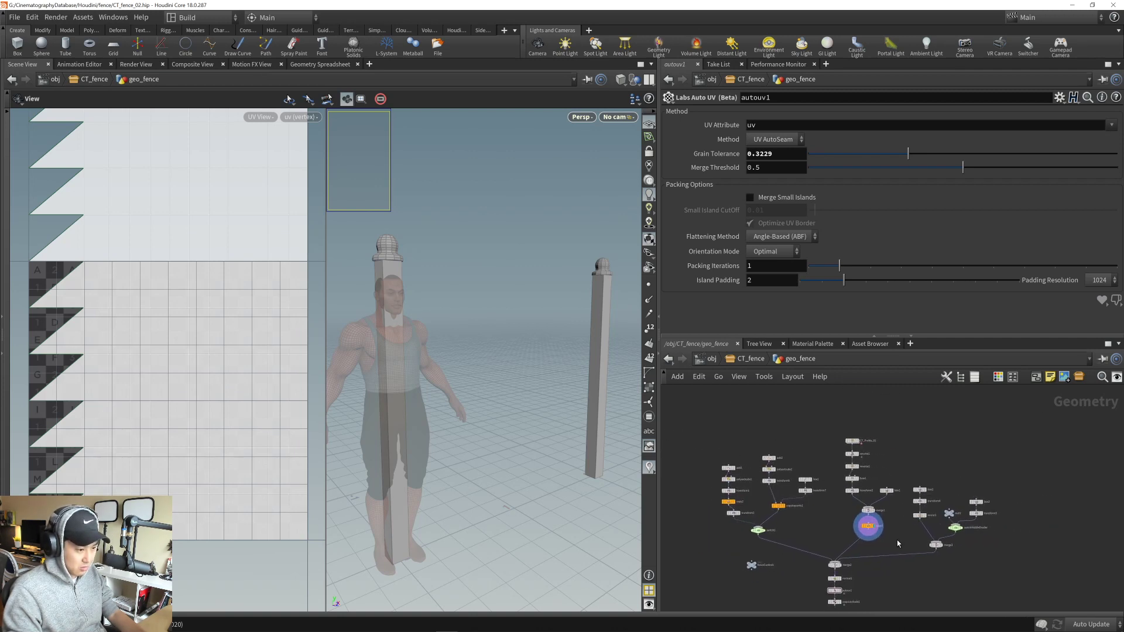
scroll(897, 539, up, 3)
drag(813, 414, 1013, 561)
drag(868, 460, 877, 501)
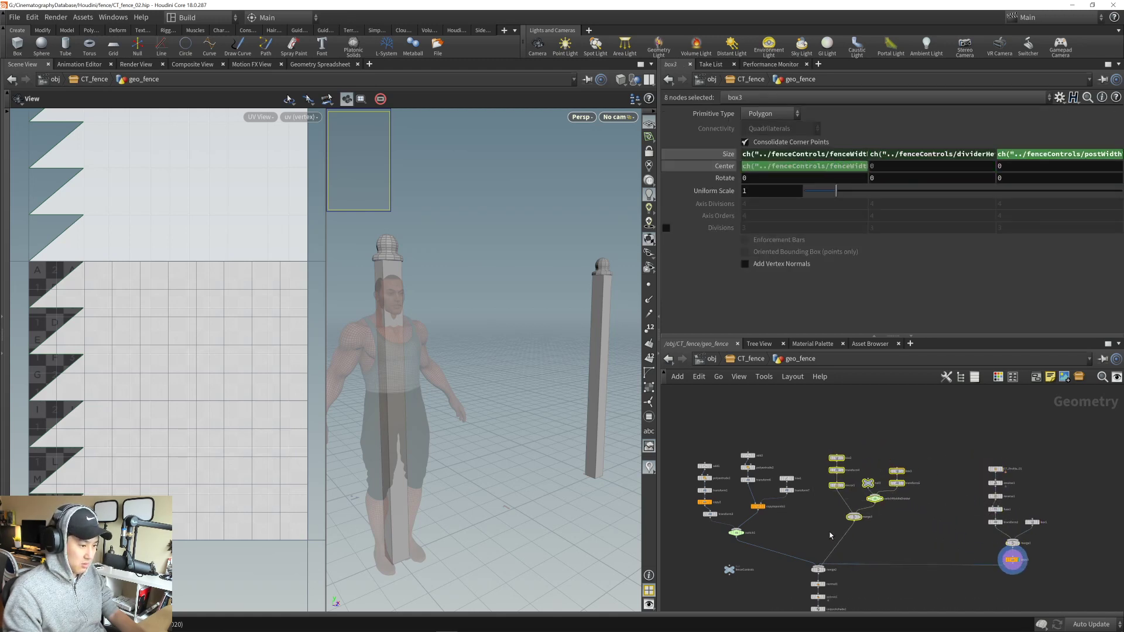
scroll(808, 525, up, 3)
middle_drag(808, 525, 847, 523)
scroll(833, 517, up, 1)
scroll(845, 521, down, 1)
scroll(847, 523, down, 2)
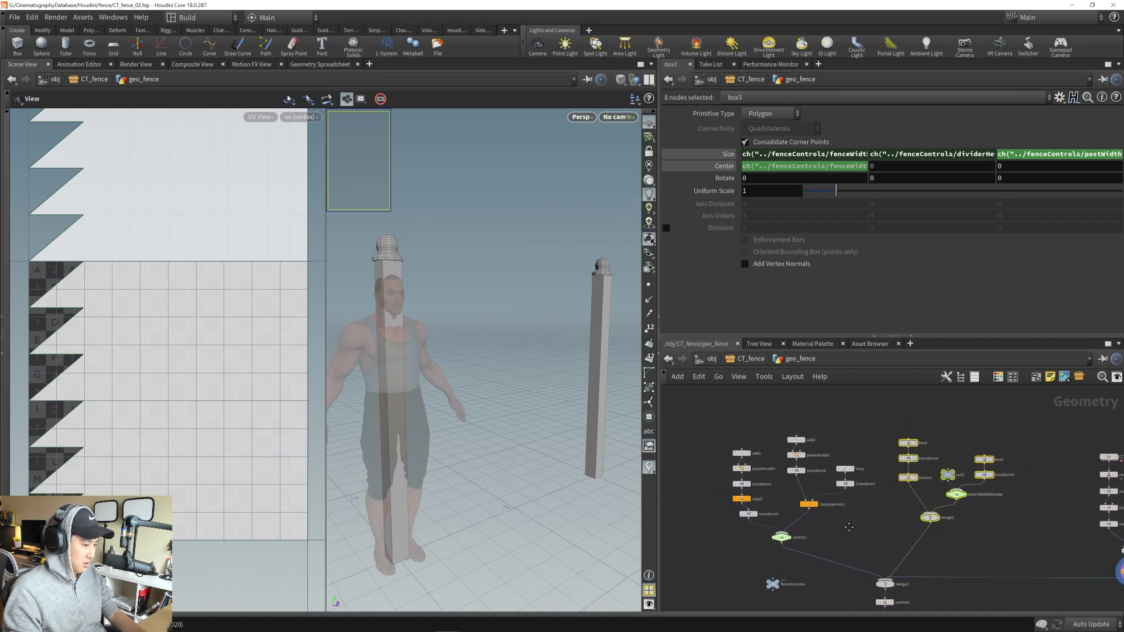
middle_drag(846, 527, 843, 523)
scroll(843, 523, up, 1)
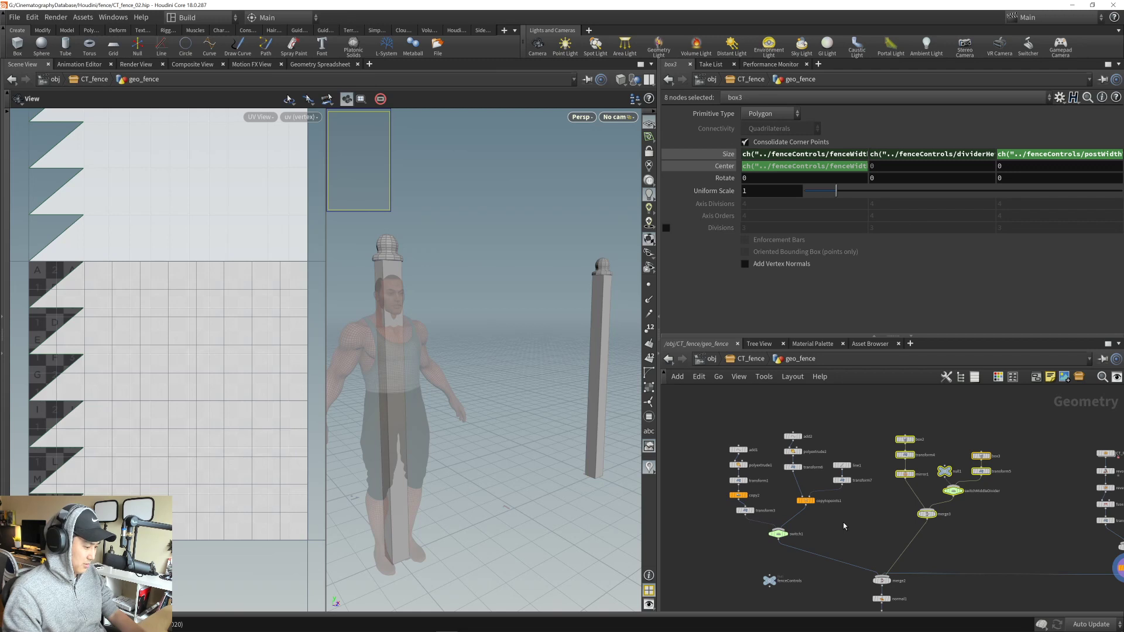
middle_drag(844, 526, 841, 524)
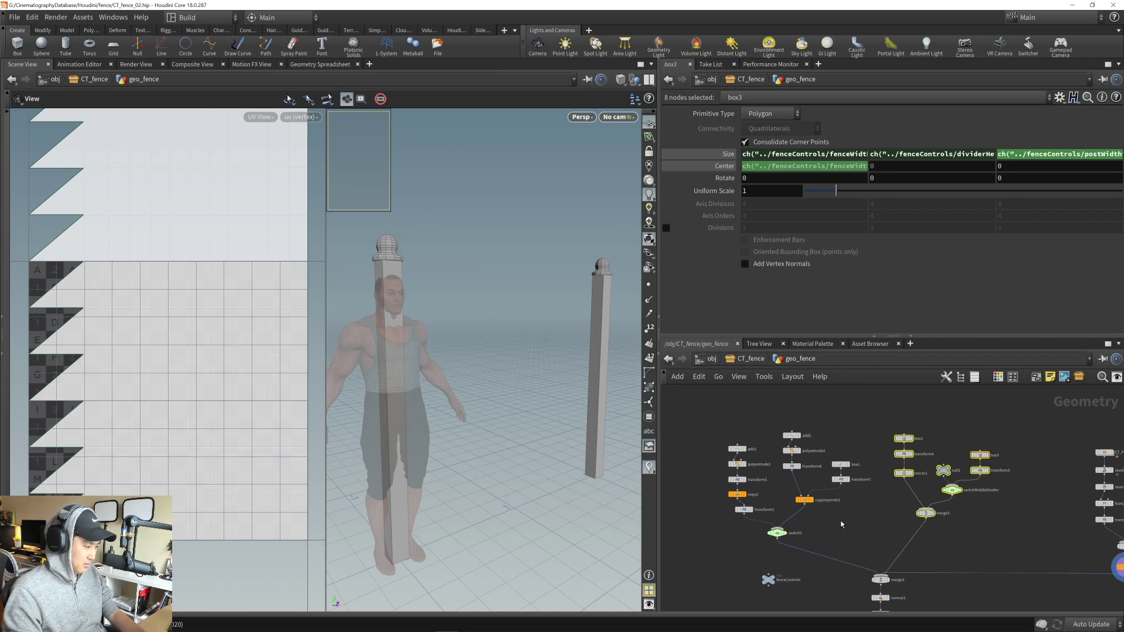
scroll(839, 522, up, 1)
scroll(842, 522, up, 1)
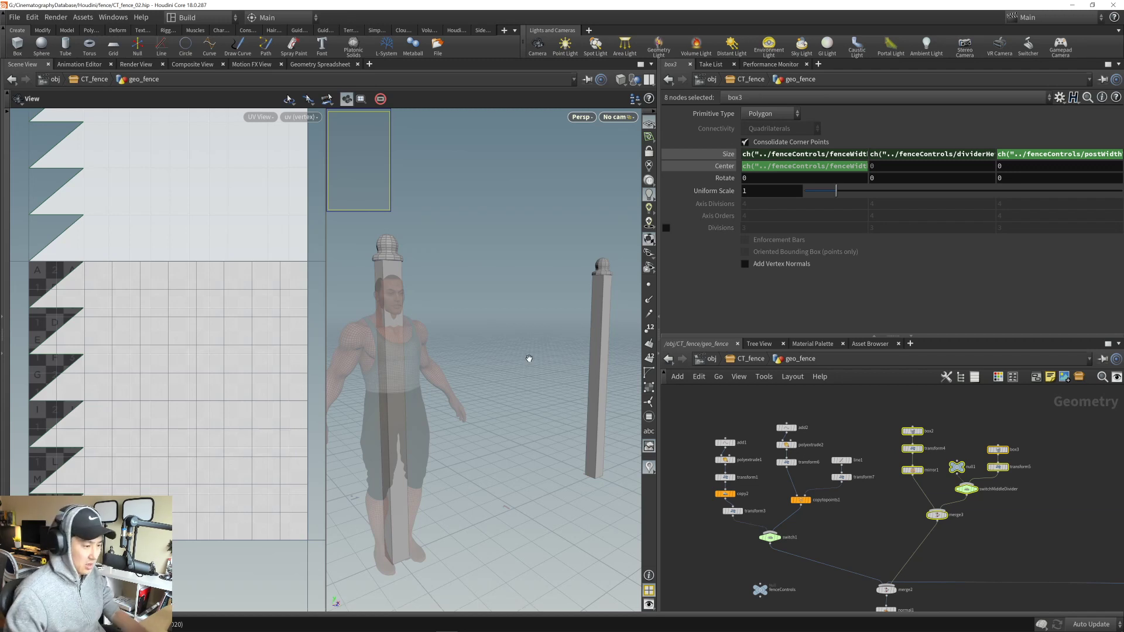
- Move merge2 closer to switch1 and merge3, and disconnect the post branch from it
scroll(863, 545, up, 2)
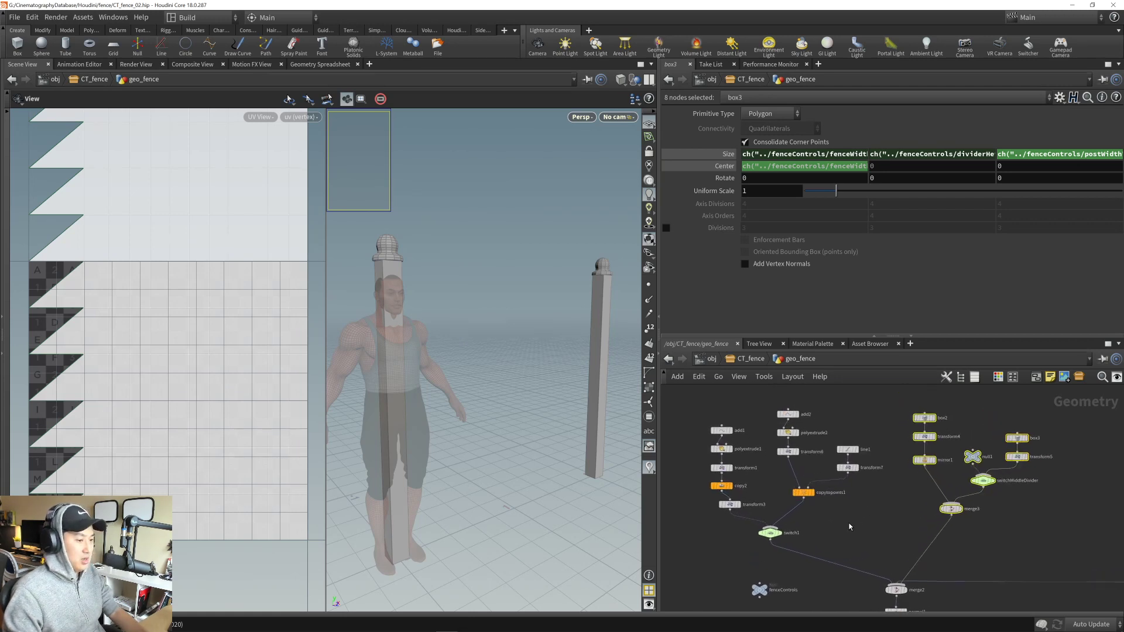
middle_drag(856, 533, 816, 506)
scroll(825, 519, up, 2)
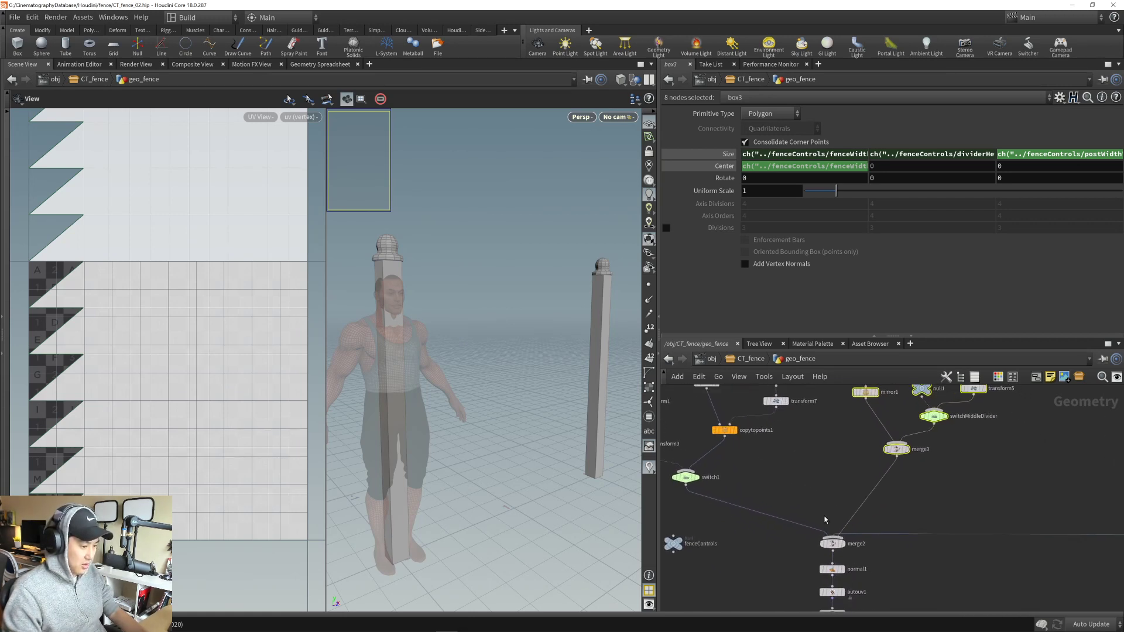
drag(832, 548, 810, 497)
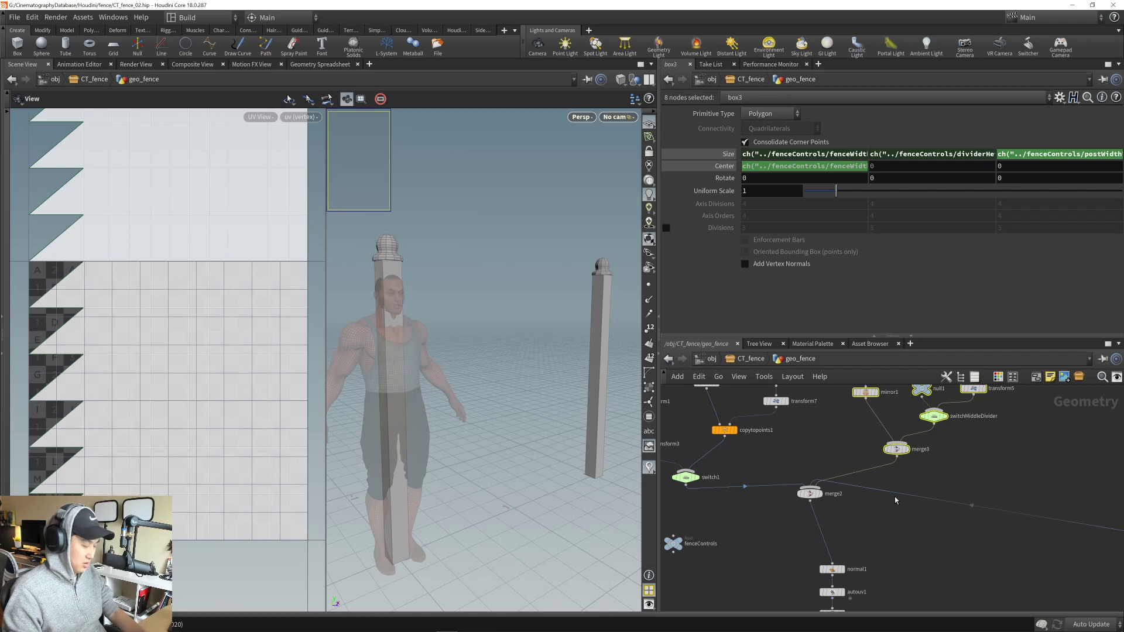
drag(904, 508, 896, 481)
middle_drag(871, 522, 882, 505)
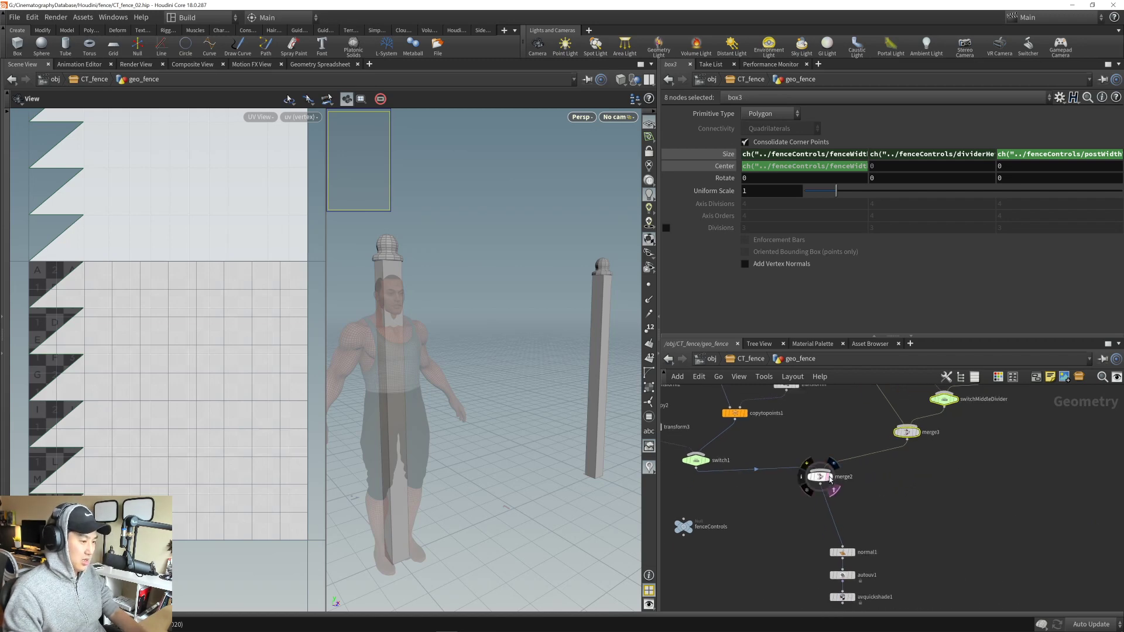
- Display merge2, view the slats and dividers without posts, and clear the node selection
click(829, 485)
click(829, 484)
click(831, 477)
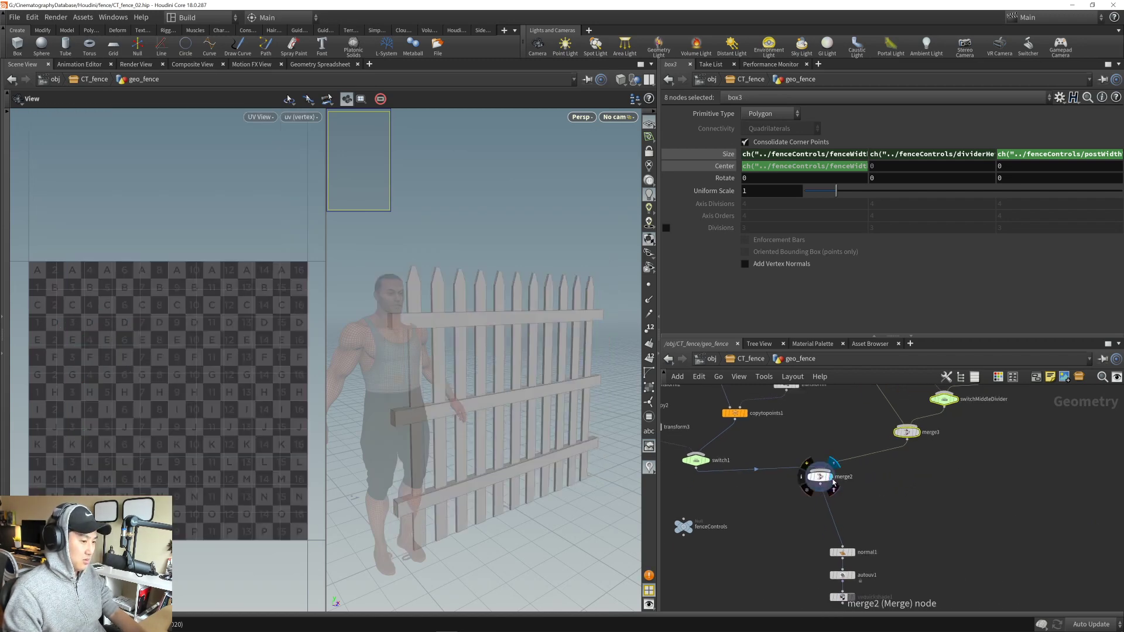
drag(561, 417, 502, 415)
middle_drag(807, 521, 807, 506)
mouse_move(833, 533)
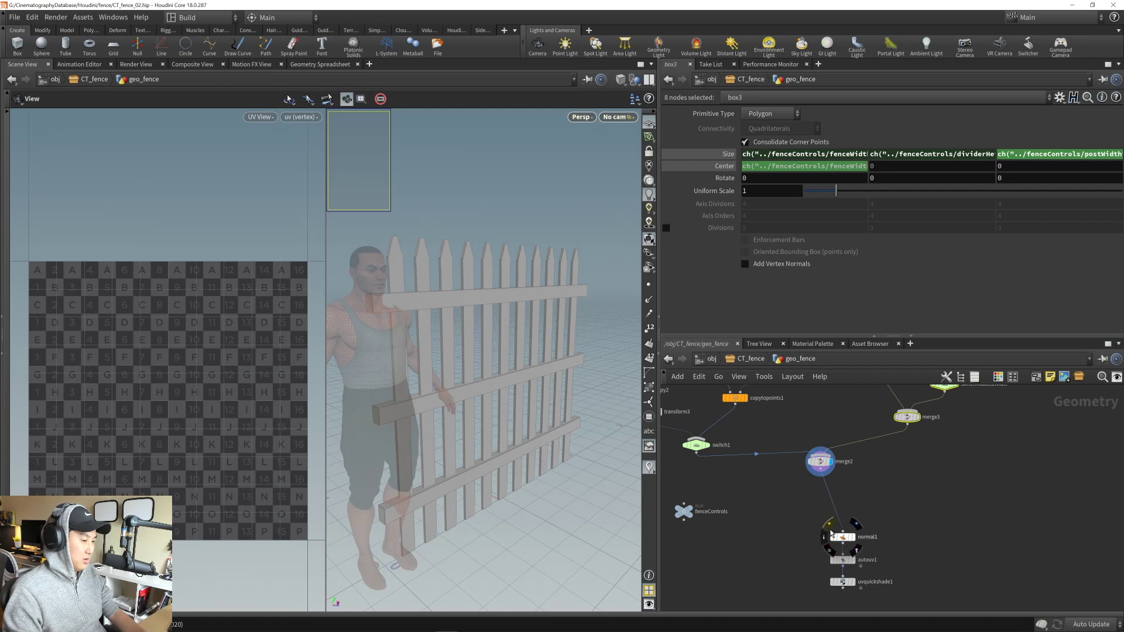
click(802, 527)
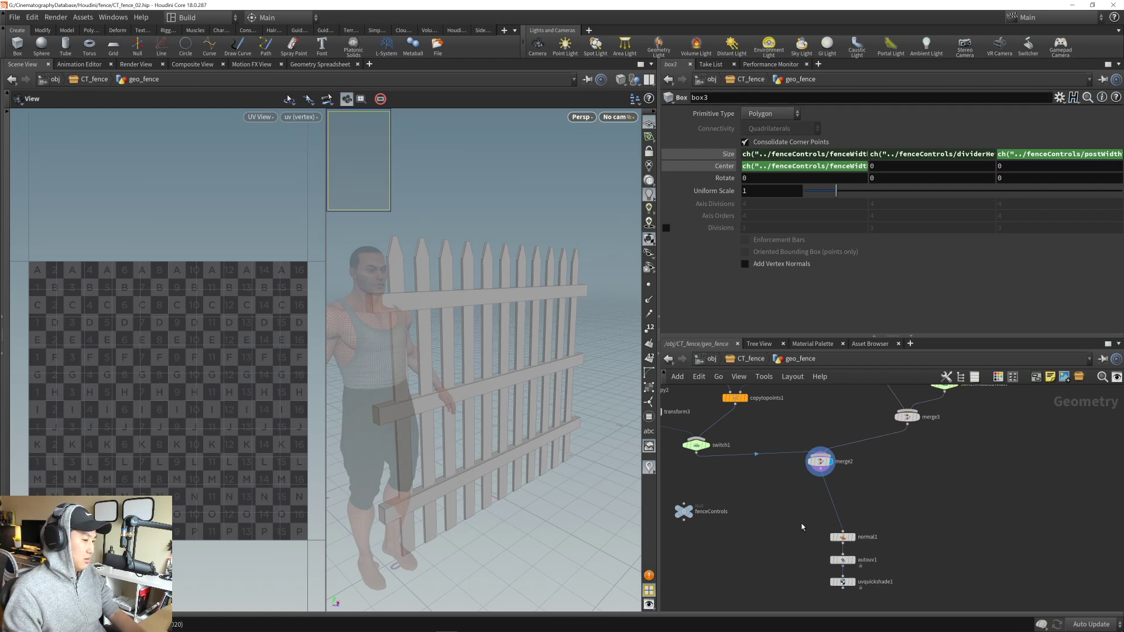
- Arrange the slat branch and the divider branch neatly on either side above merge2
middle_drag(792, 511, 830, 567)
scroll(858, 569, down, 3)
drag(705, 402, 842, 555)
drag(800, 496, 802, 476)
click(871, 507)
middle_drag(871, 507, 838, 515)
drag(895, 436, 925, 479)
click(844, 507)
scroll(843, 508, up, 1)
middle_drag(838, 513, 885, 530)
drag(700, 411, 859, 545)
drag(813, 493, 804, 493)
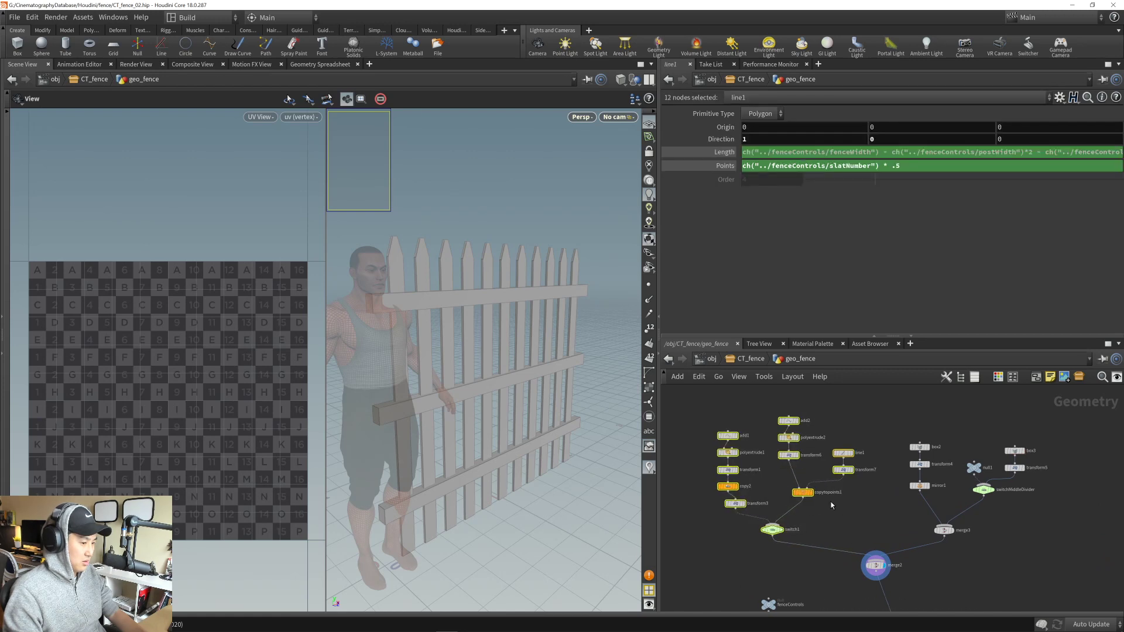
click(842, 511)
- Center merge2 between switch1 and merge3
middle_drag(859, 520, 827, 469)
scroll(830, 474, up, 1)
drag(843, 510, 828, 511)
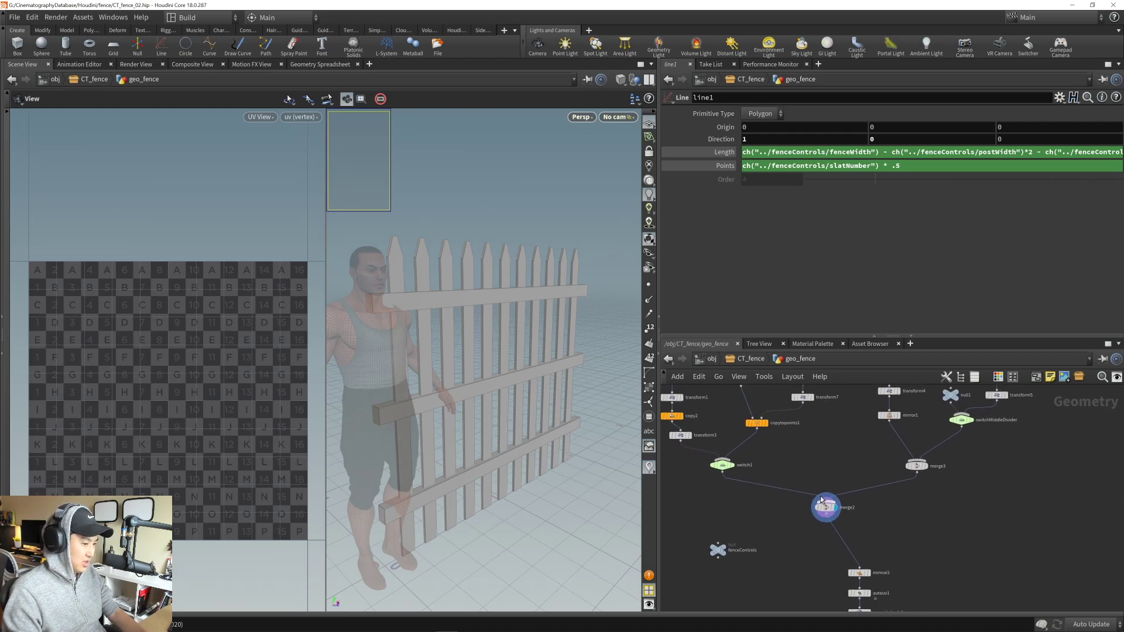
- Add a ROP FBX Output node wired to the output of merge2
middle_drag(777, 535, 771, 506)
scroll(768, 498, up, 1)
drag(825, 487, 809, 515)
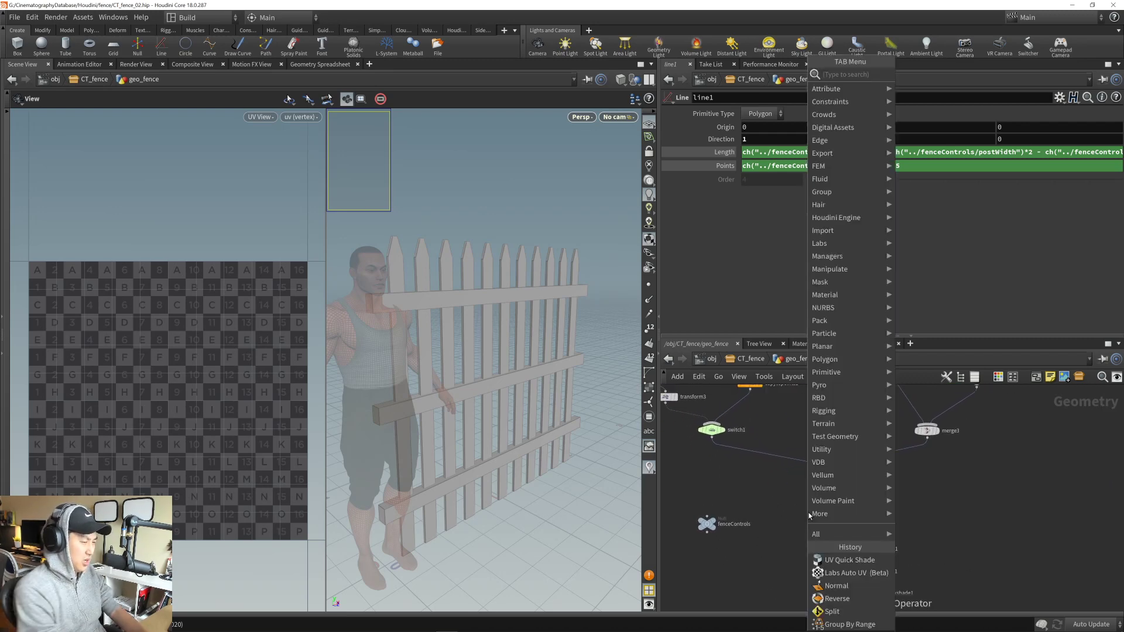
text(sop expo)
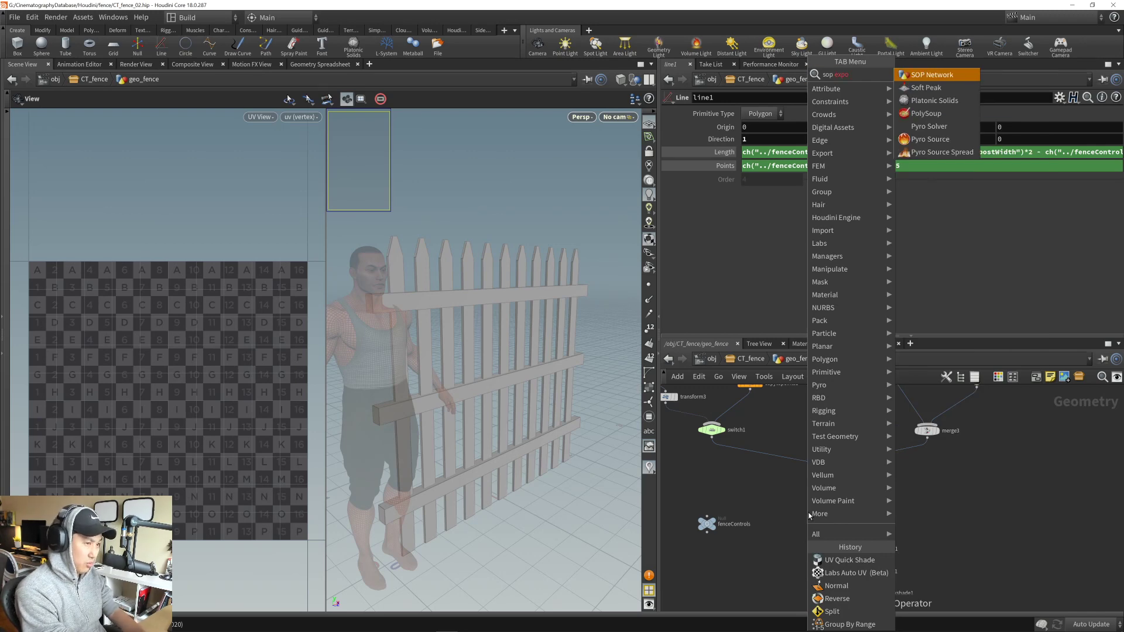
key(BackSpace)
key(BackSpace)
key(BackSpace)
key(BackSpace)
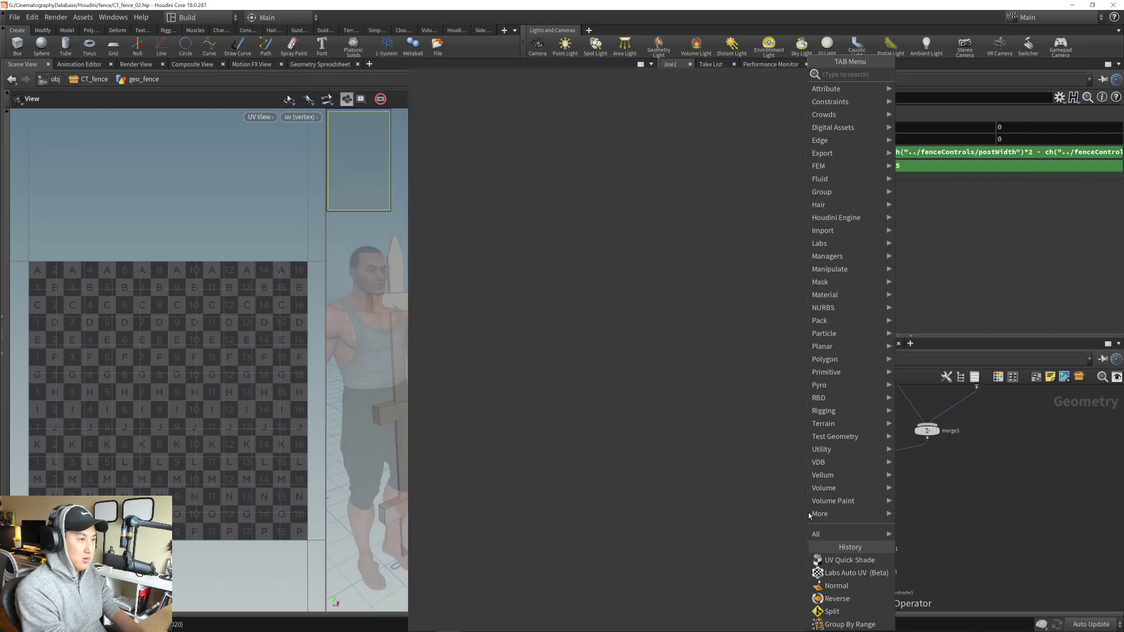
text(fbx)
key(Return)
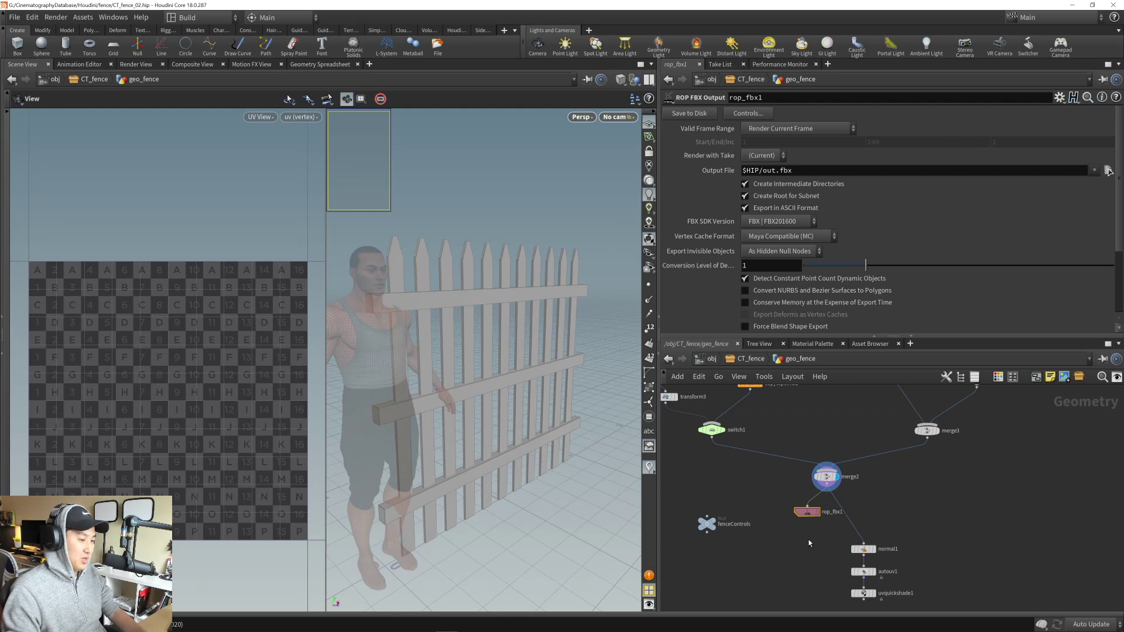
- Move rop_fbx1 below the UV Quick Shade node and disconnect it from merge2
scroll(799, 530, up, 5)
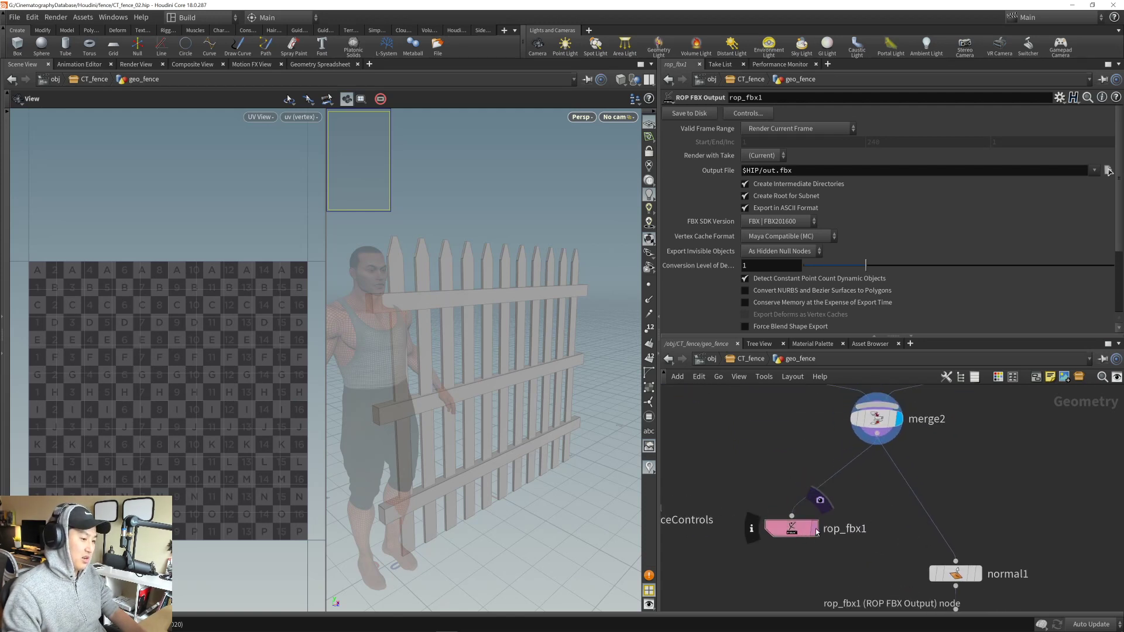
middle_drag(795, 486, 804, 481)
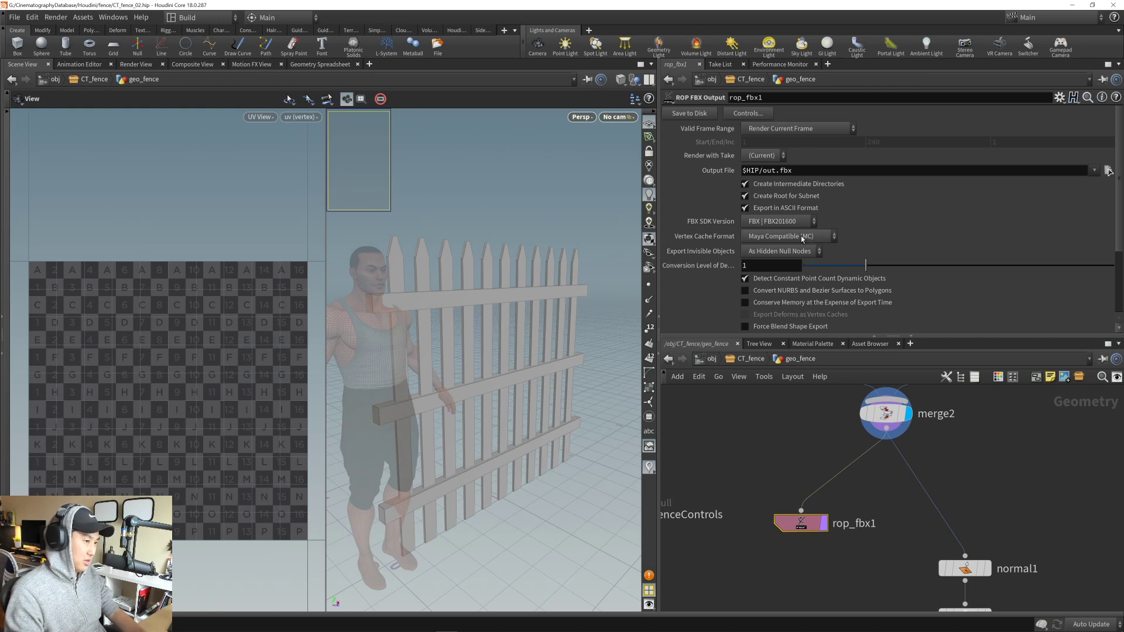
scroll(876, 506, down, 8)
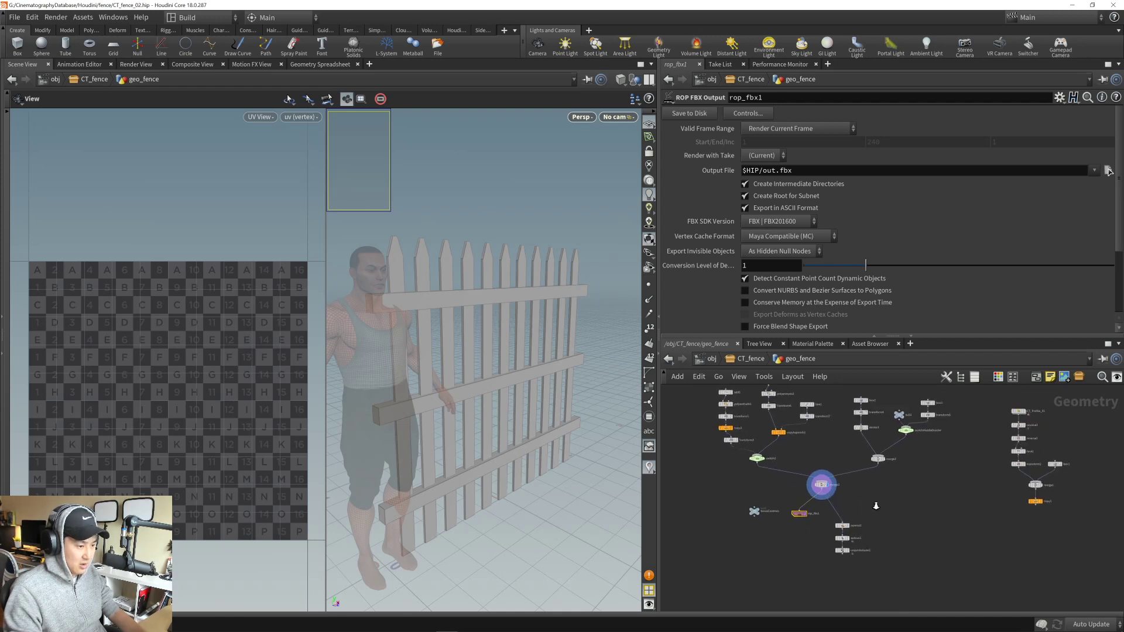
scroll(876, 506, up, 4)
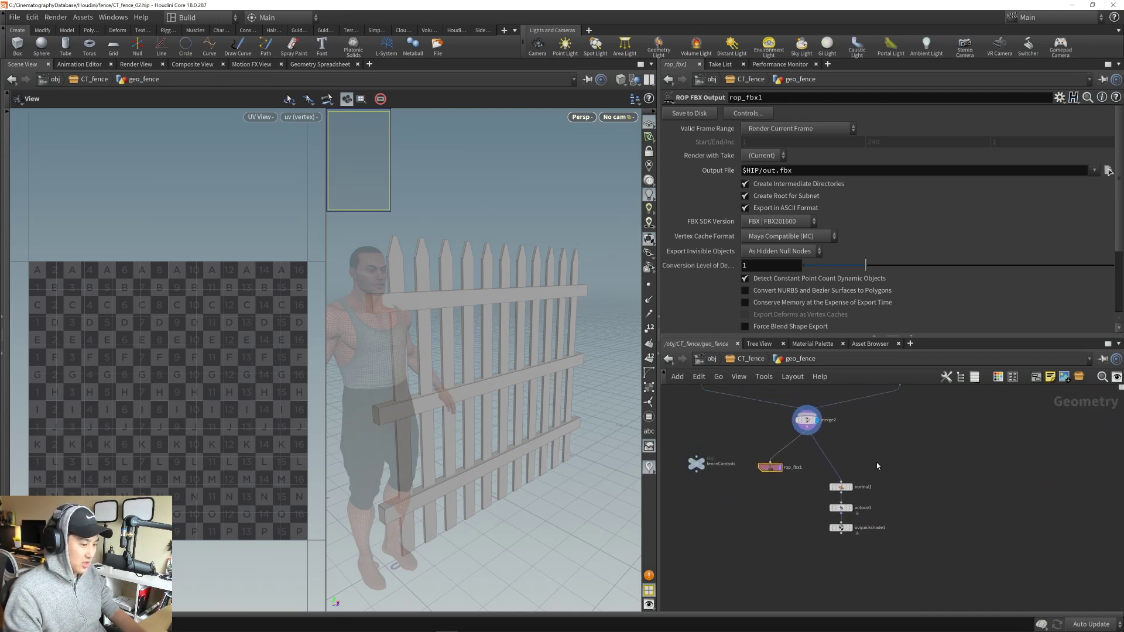
drag(771, 468, 780, 552)
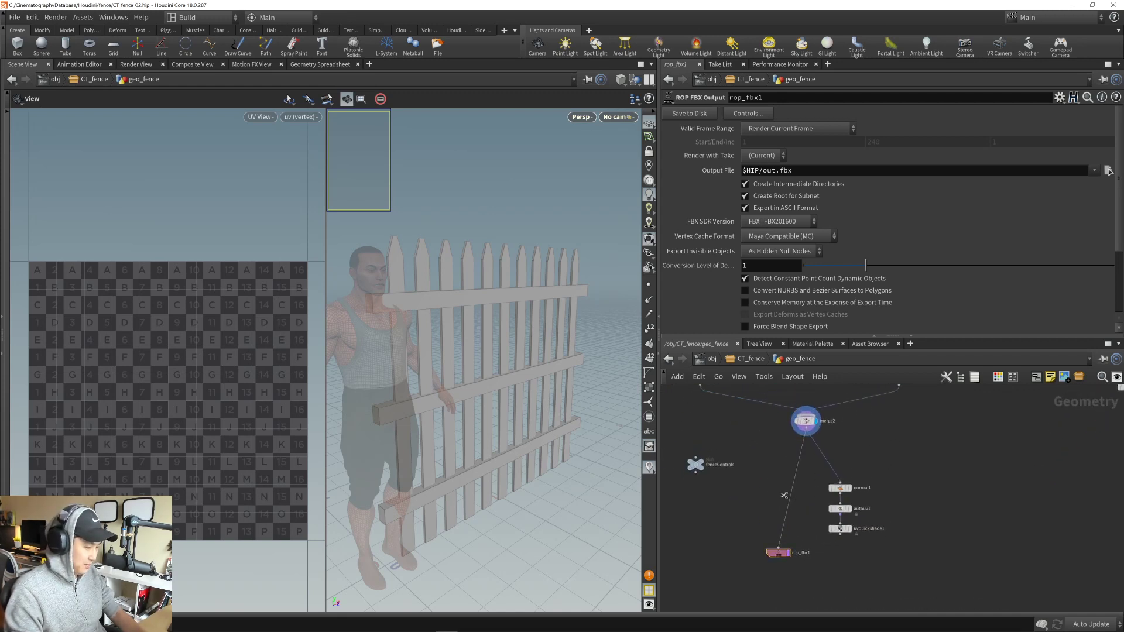
drag(785, 495, 816, 509)
- Move the normal1, autouv1 and uvquickshade1 nodes together so they line up directly below merge2
middle_drag(815, 517, 800, 497)
scroll(807, 503, up, 2)
middle_drag(774, 445, 772, 462)
drag(772, 462, 849, 548)
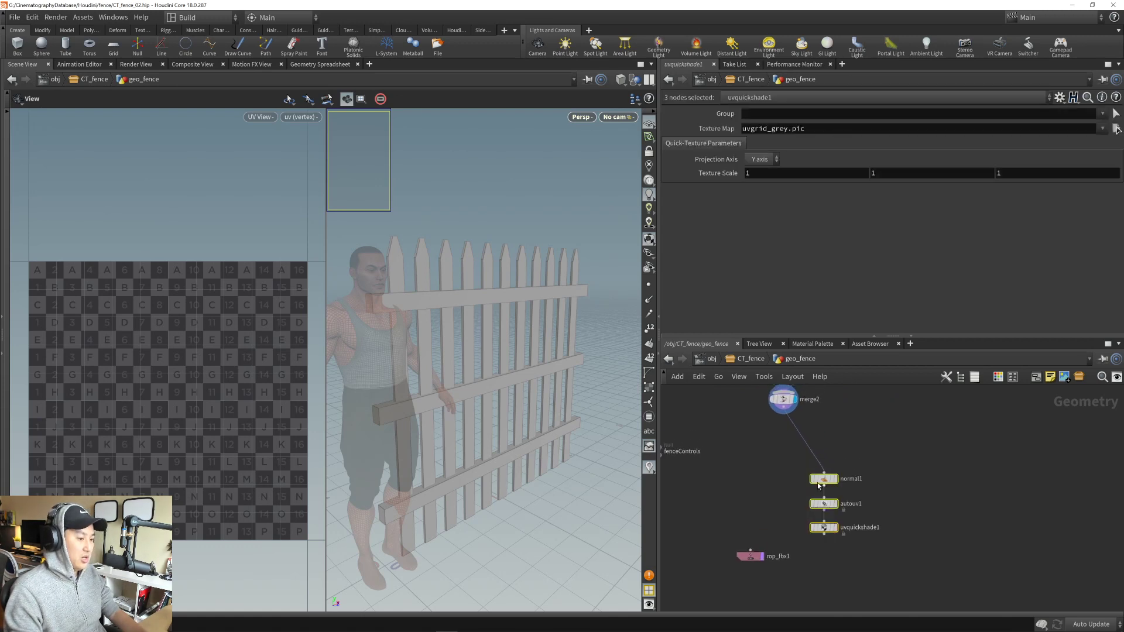
drag(817, 482, 777, 443)
click(764, 506)
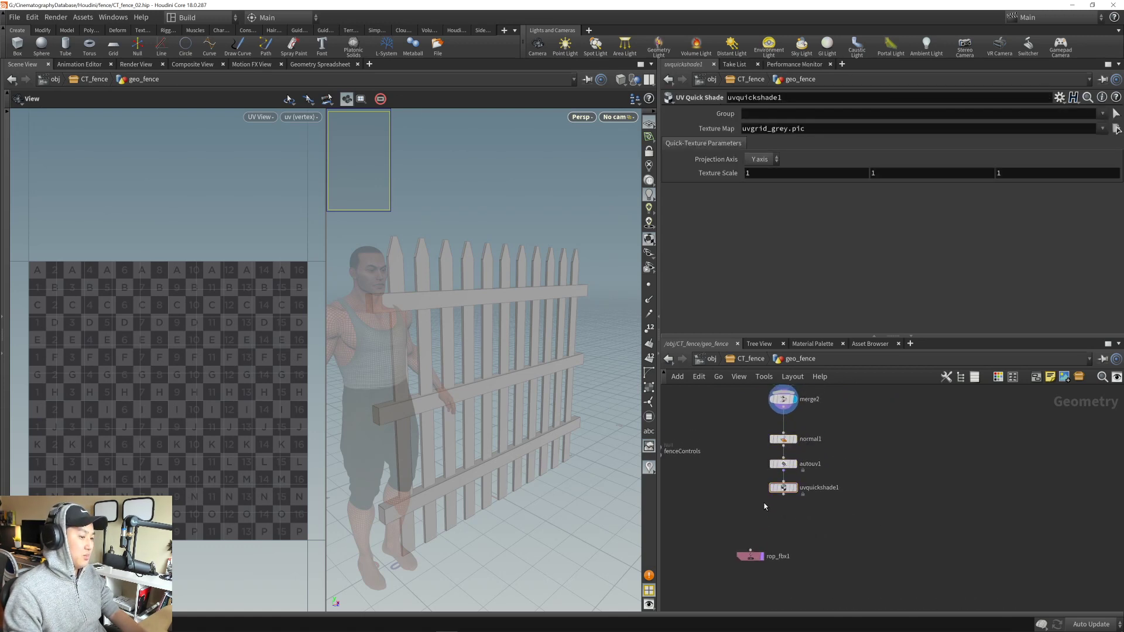
- Place rop_fbx1 directly below uvquickshade1 and wire it to that node's output
middle_drag(765, 507, 790, 504)
drag(776, 556, 796, 540)
scroll(813, 523, up, 3)
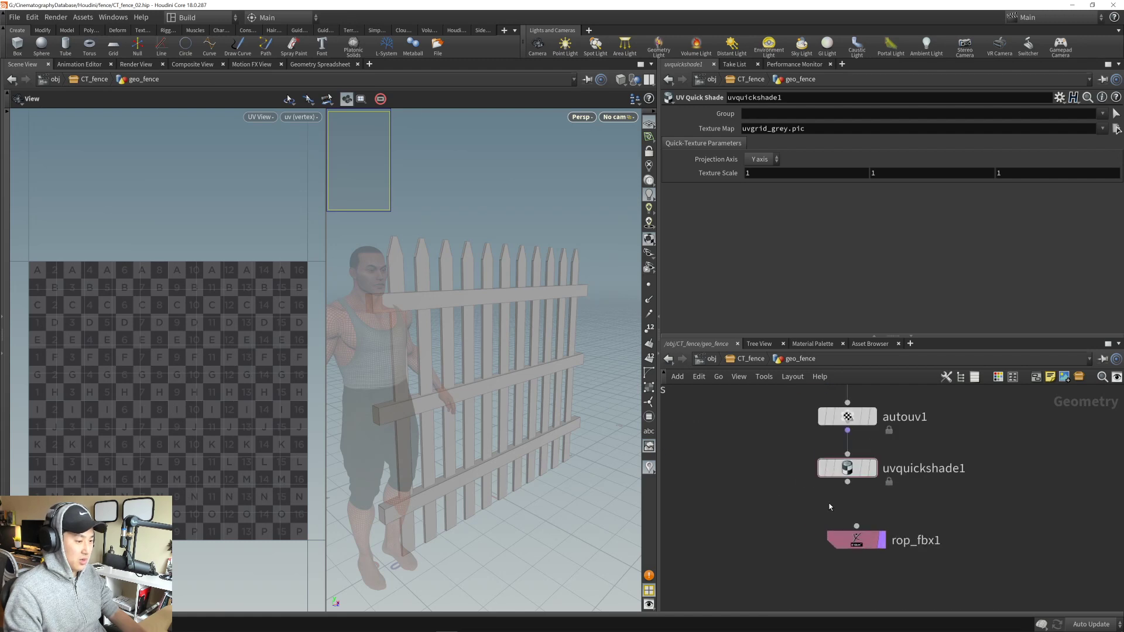
click(820, 549)
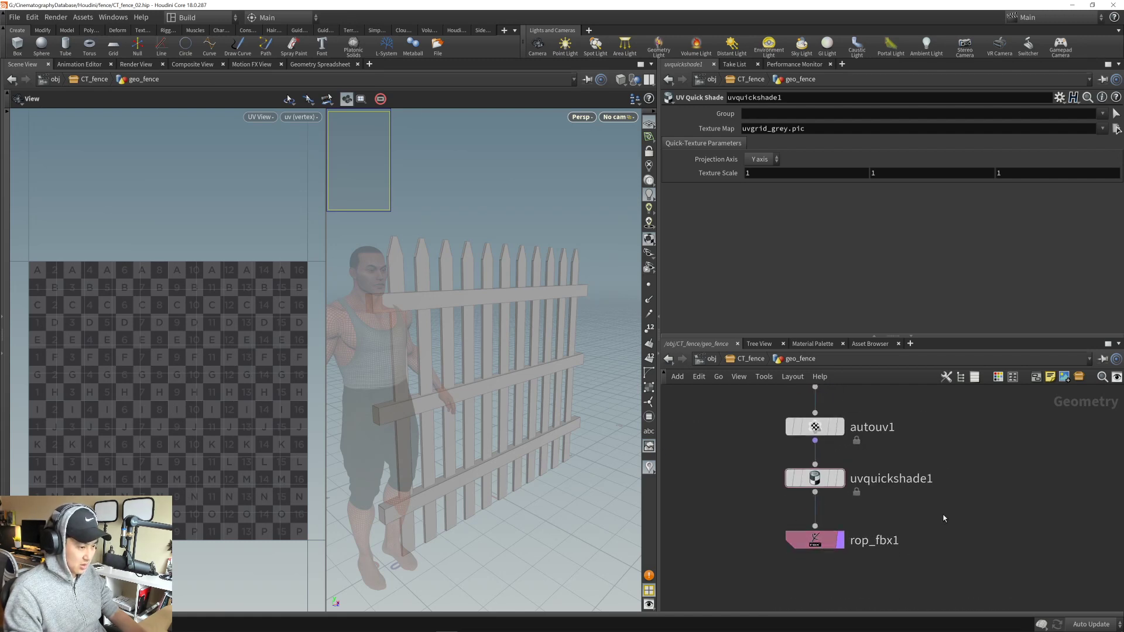
- Offset rop_fbx1 down and to the left of uvquickshade1, keeping it connected
key(h)
mouse_move(900, 529)
middle_down()
mouse_move(930, 544)
mouse_move(893, 514)
middle_up()
drag(842, 579, 830, 580)
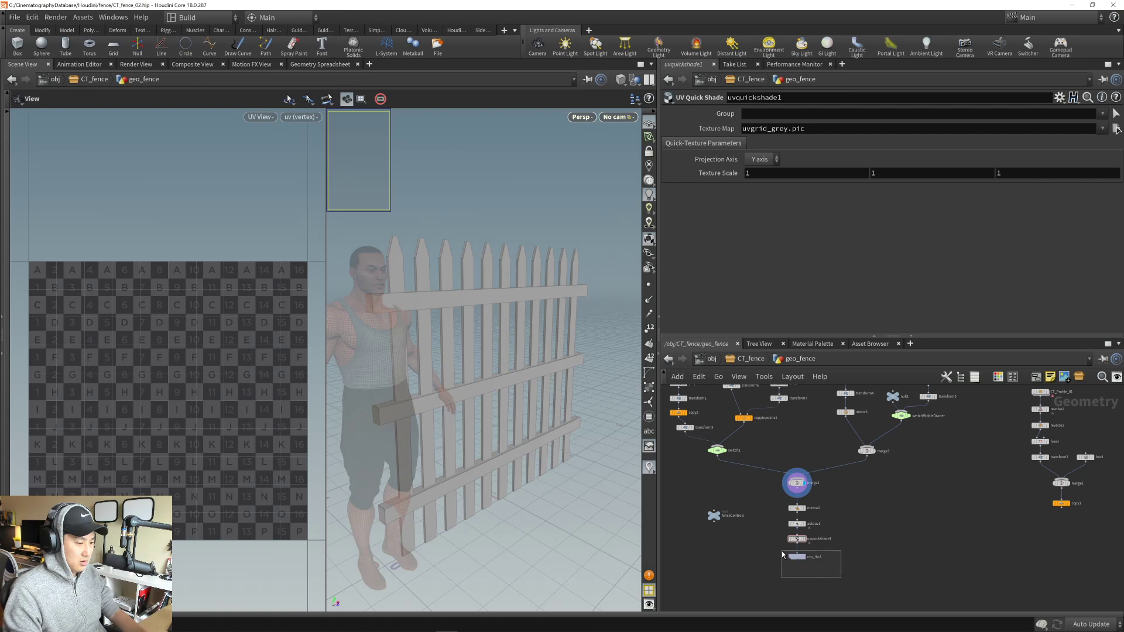
drag(782, 553, 760, 578)
middle_drag(842, 551, 793, 537)
- Select the whole post branch and move it closer to the slat and divider network
middle_drag(922, 511, 902, 568)
drag(952, 414, 1043, 568)
middle_drag(982, 533, 966, 491)
drag(979, 447, 934, 493)
click(896, 508)
mouse_move(861, 526)
middle_down()
mouse_move(855, 487)
mouse_move(856, 522)
middle_up()
scroll(855, 488, up, 2)
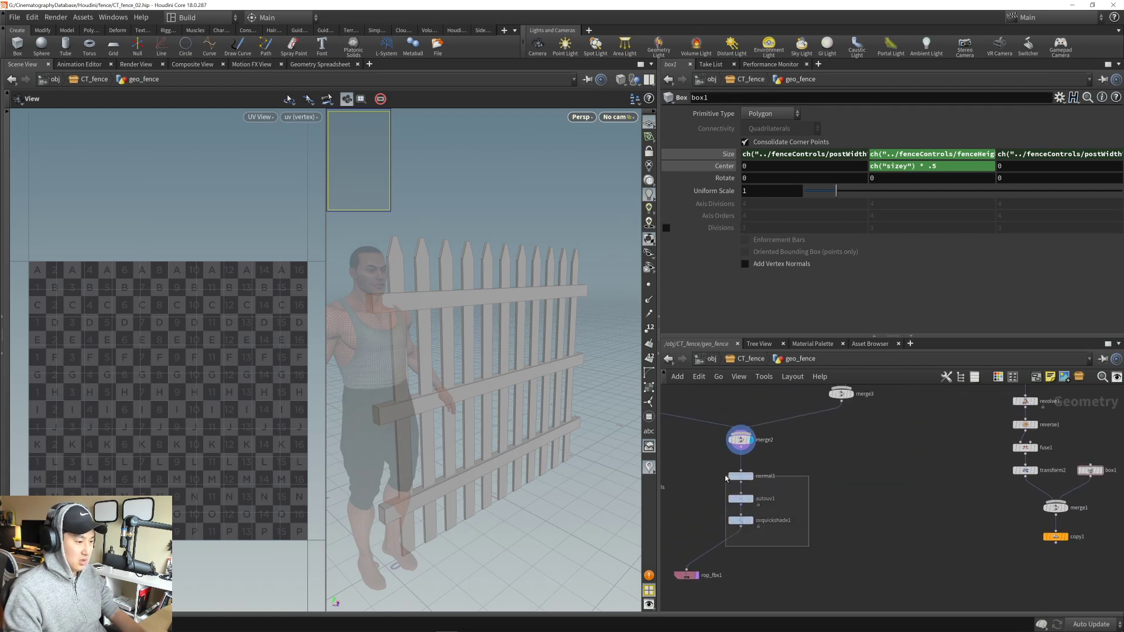
- Duplicate the normal1, autouv1 and uvquickshade1 nodes and insert the copies below copy1 in the post branch
drag(725, 475, 713, 470)
key(ctrl+c)
middle_drag(953, 539, 889, 493)
click(890, 494)
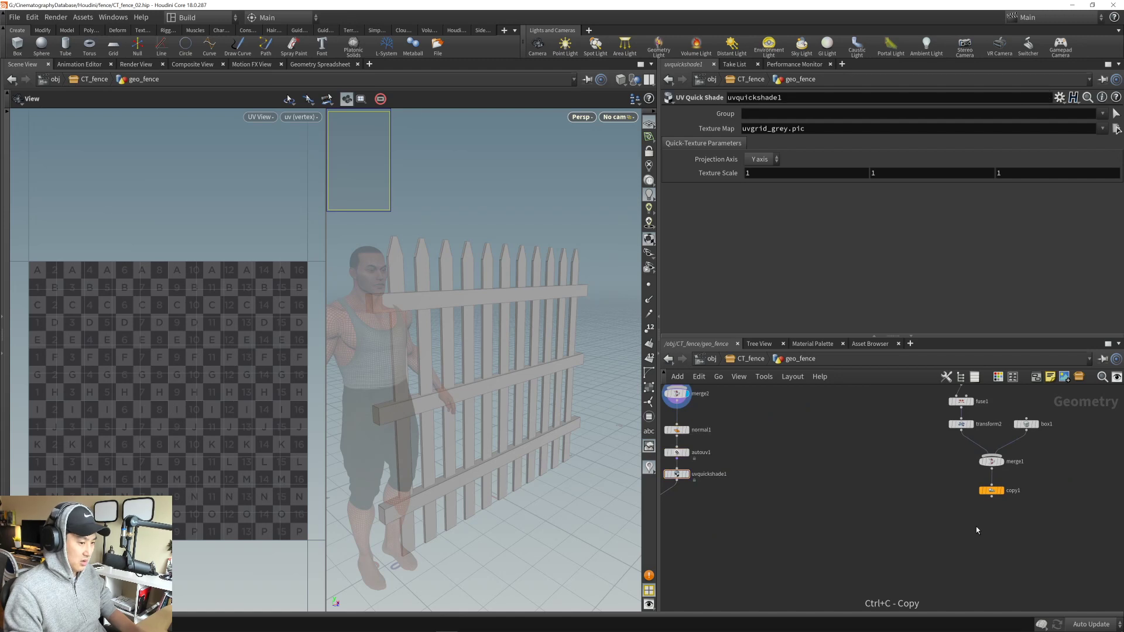
key(ctrl+v)
drag(954, 503, 994, 516)
- Select all nodes of the post branch and raise them level with the merge2 branch
scroll(955, 520, down, 4)
middle_drag(920, 490, 923, 529)
drag(917, 611, 1034, 429)
drag(977, 527, 970, 475)
middle_drag(887, 532, 863, 490)
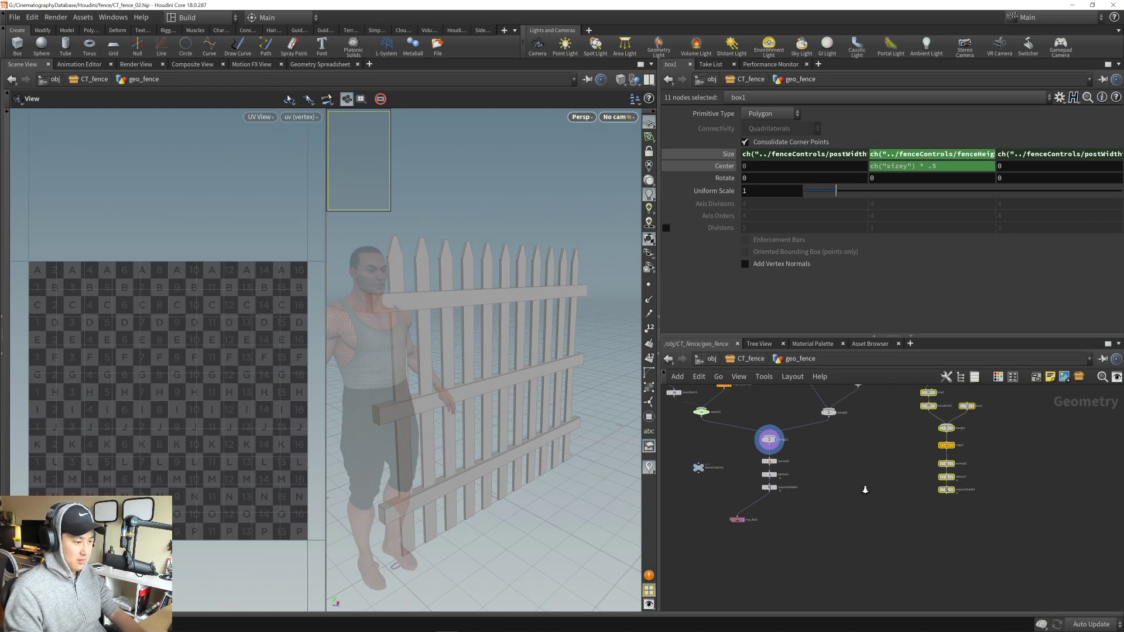
scroll(898, 501, up, 4)
middle_drag(935, 510, 923, 497)
- Add a ROP FBX Output node wired to uvquickshade2 and offset it to the right below the post branch
click(954, 480)
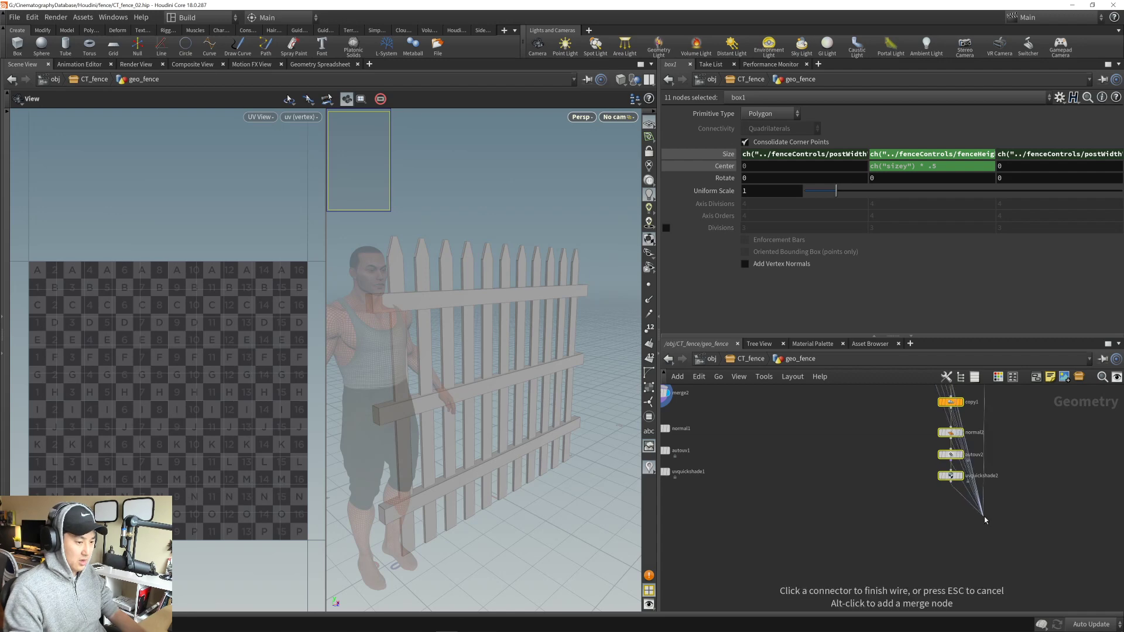
key(Escape)
click(848, 484)
click(952, 483)
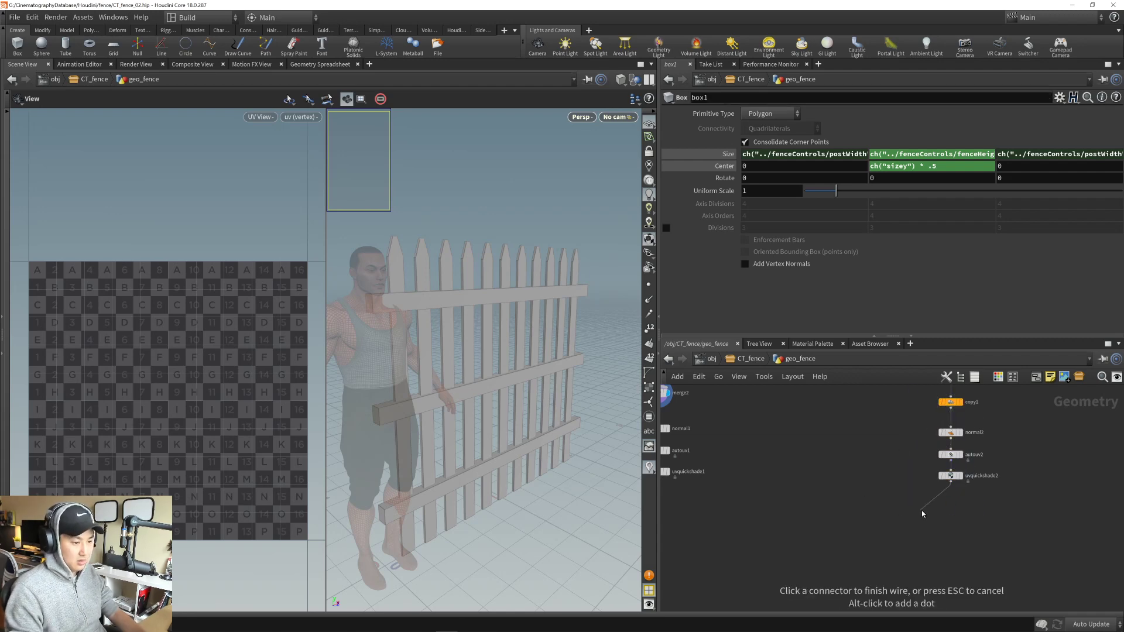
key(Tab)
text(fbx)
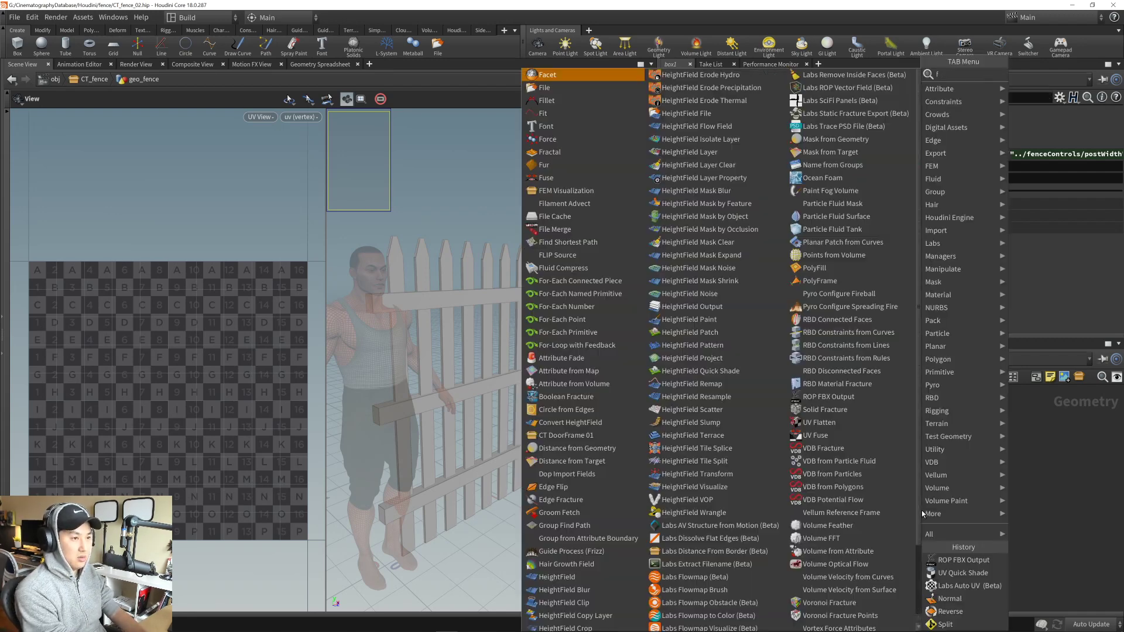
key(Return)
click(923, 514)
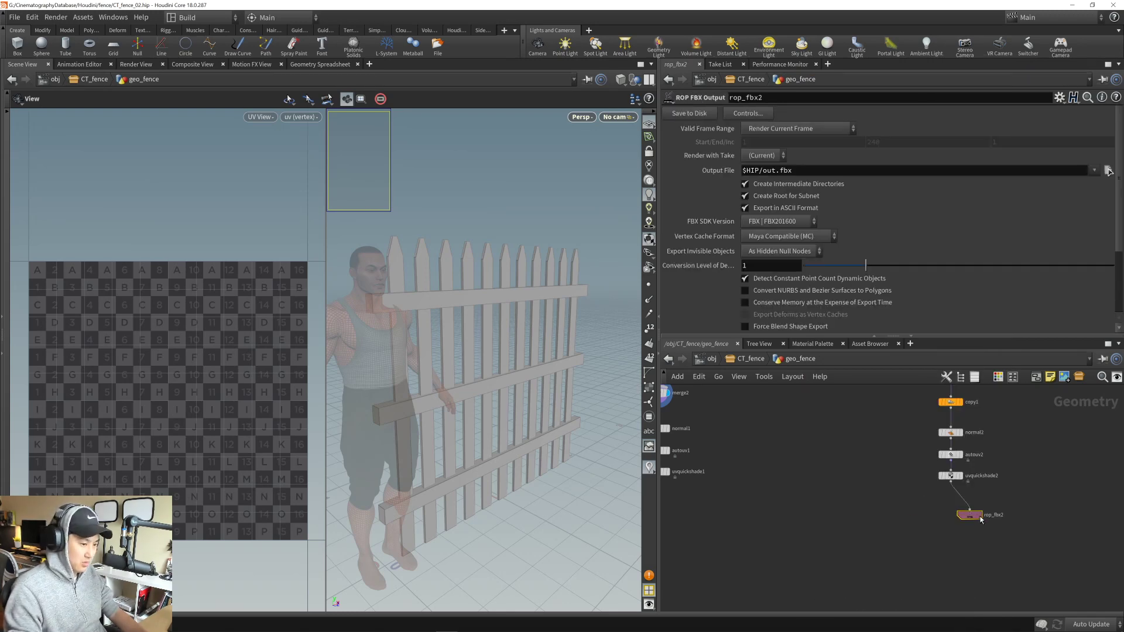
drag(981, 520, 1025, 526)
- Add a Merge node between the branches, wire uvquickshade1 and uvquickshade2 into it, and display its output
middle_drag(890, 516, 826, 505)
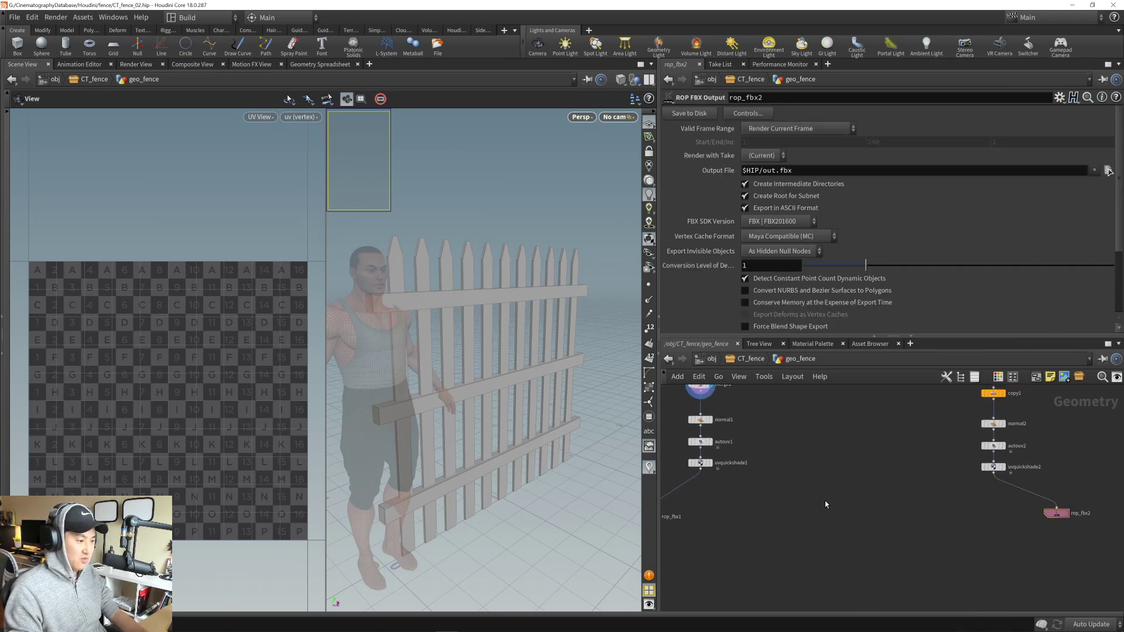
key(Tab)
text(merg)
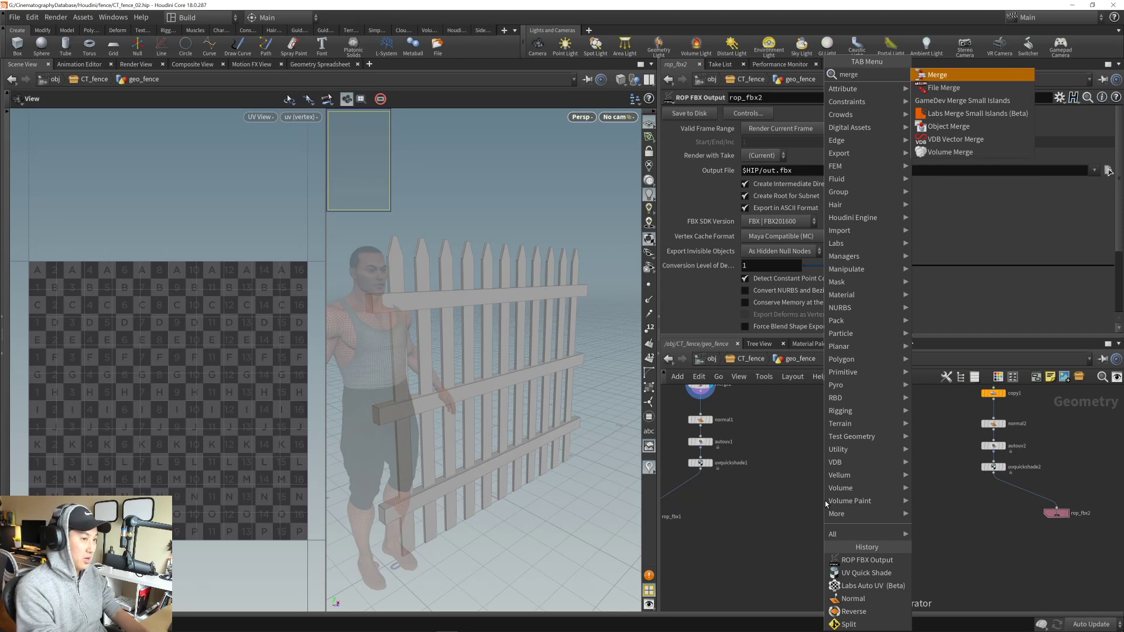
key(Return)
click(816, 540)
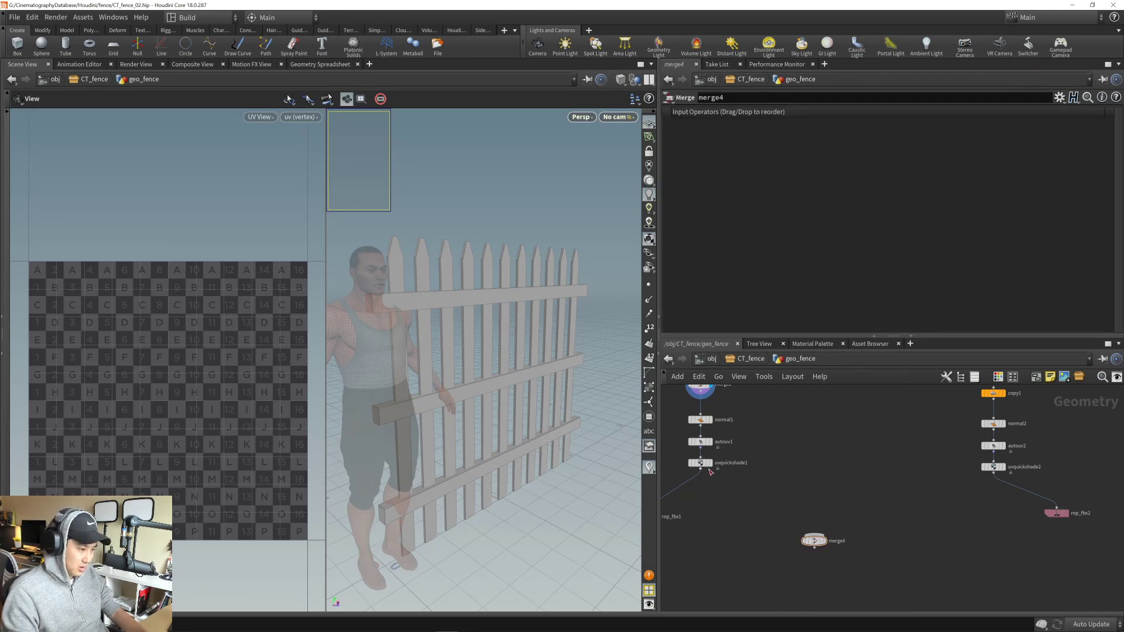
drag(710, 472, 847, 531)
drag(999, 477, 822, 541)
click(826, 542)
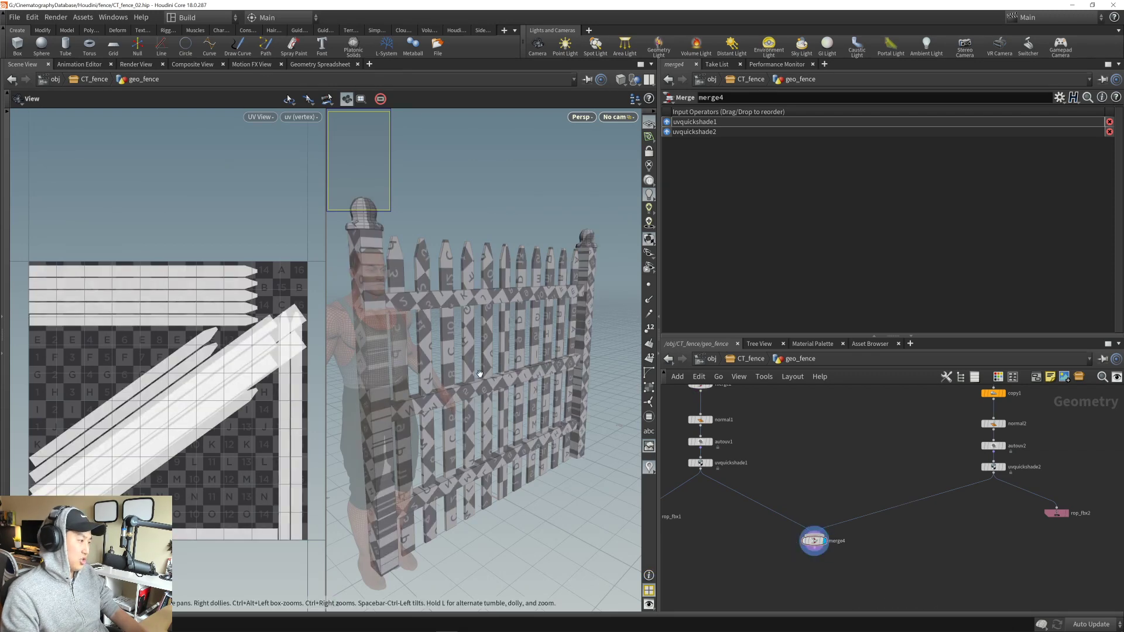
- Bypass the copy1 node in the post branch and check the merged fence in the viewport
scroll(468, 343, down, 5)
middle_drag(468, 344, 492, 401)
drag(492, 401, 486, 367)
mouse_move(486, 366)
right_down()
mouse_move(510, 365)
mouse_move(498, 370)
right_up()
middle_drag(498, 370, 509, 352)
middle_drag(824, 489, 887, 517)
middle_drag(985, 444, 860, 485)
mouse_move(860, 485)
right_down()
mouse_move(883, 487)
mouse_move(874, 484)
right_up()
middle_drag(889, 484, 836, 484)
click(848, 457)
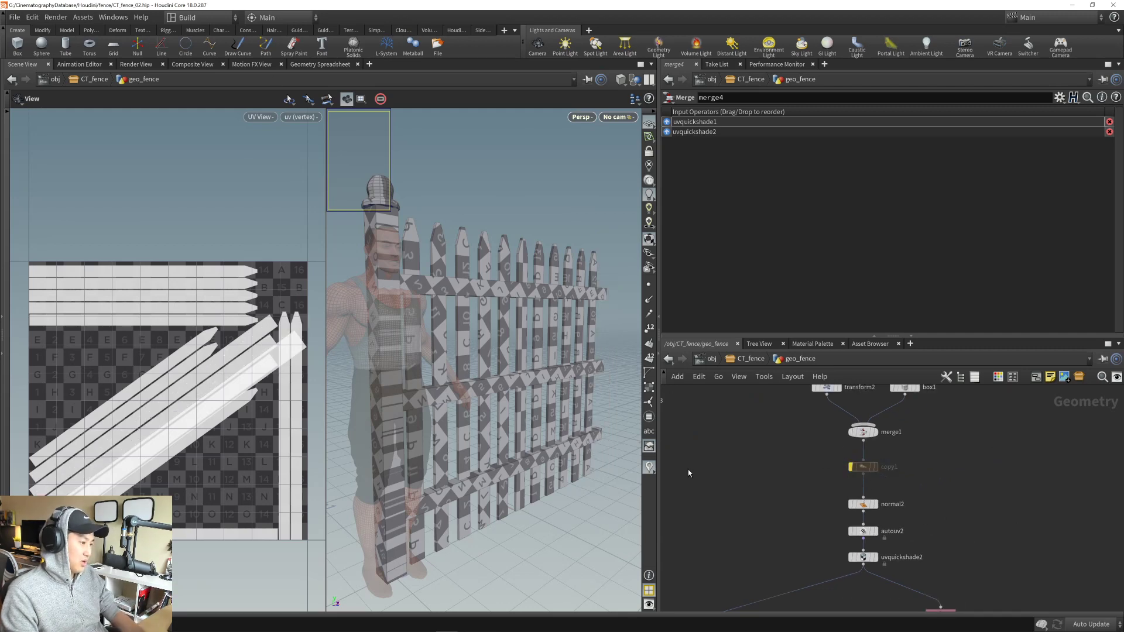
drag(449, 359, 512, 399)
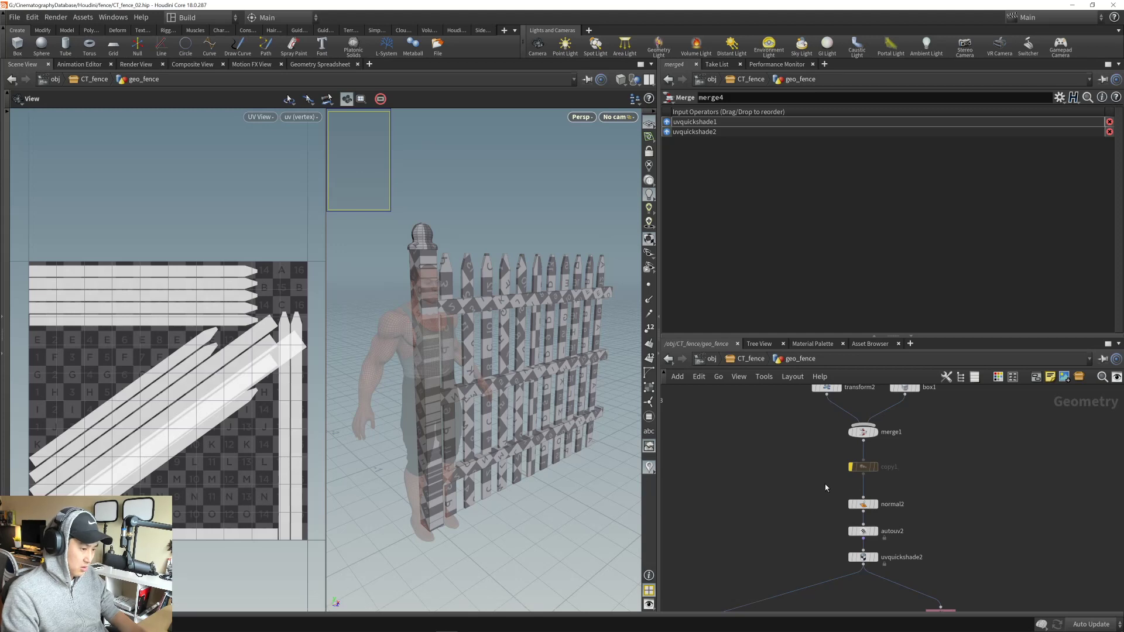
key(h)
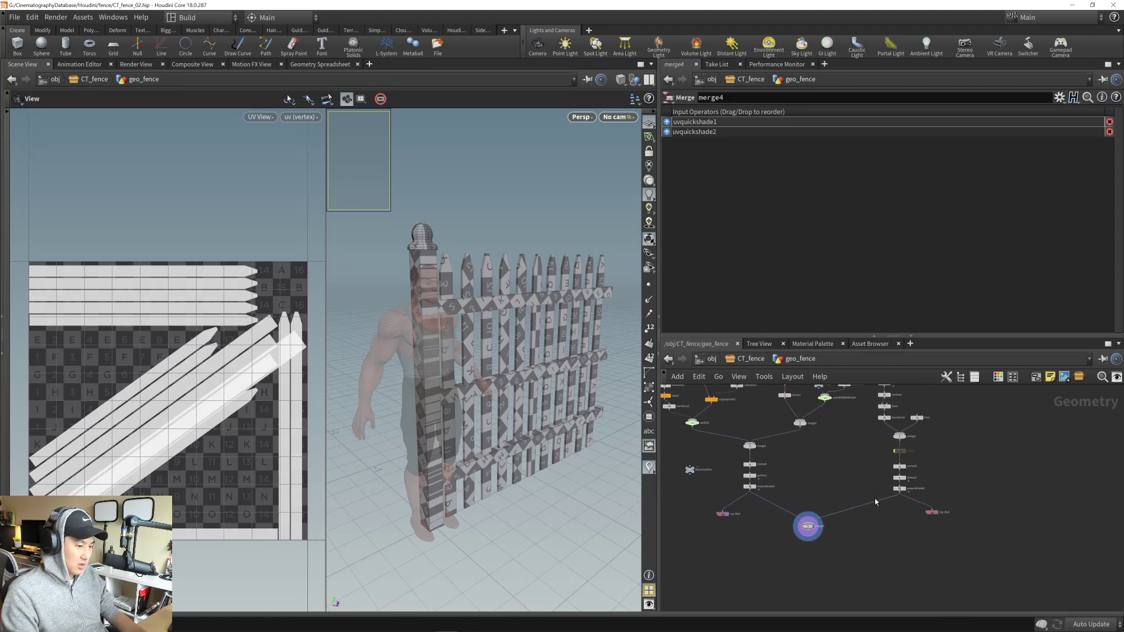
- Move rop_fbx2 closer below the post branch and save the scene file
click(927, 556)
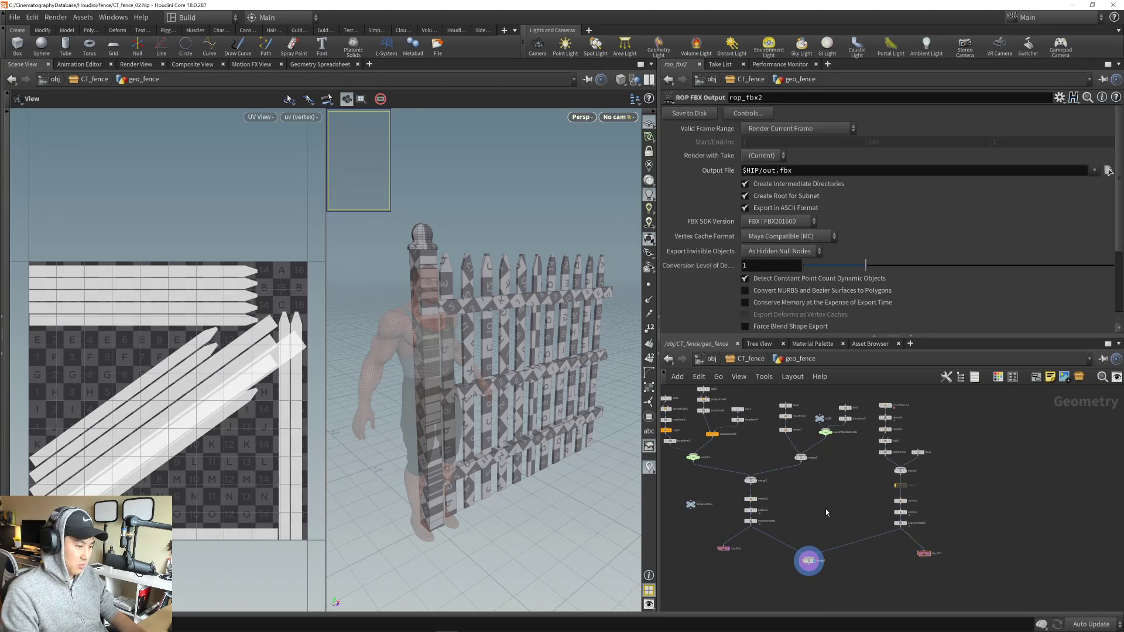
middle_drag(826, 513, 882, 532)
middle_drag(607, 409, 610, 419)
key(ctrl+s)
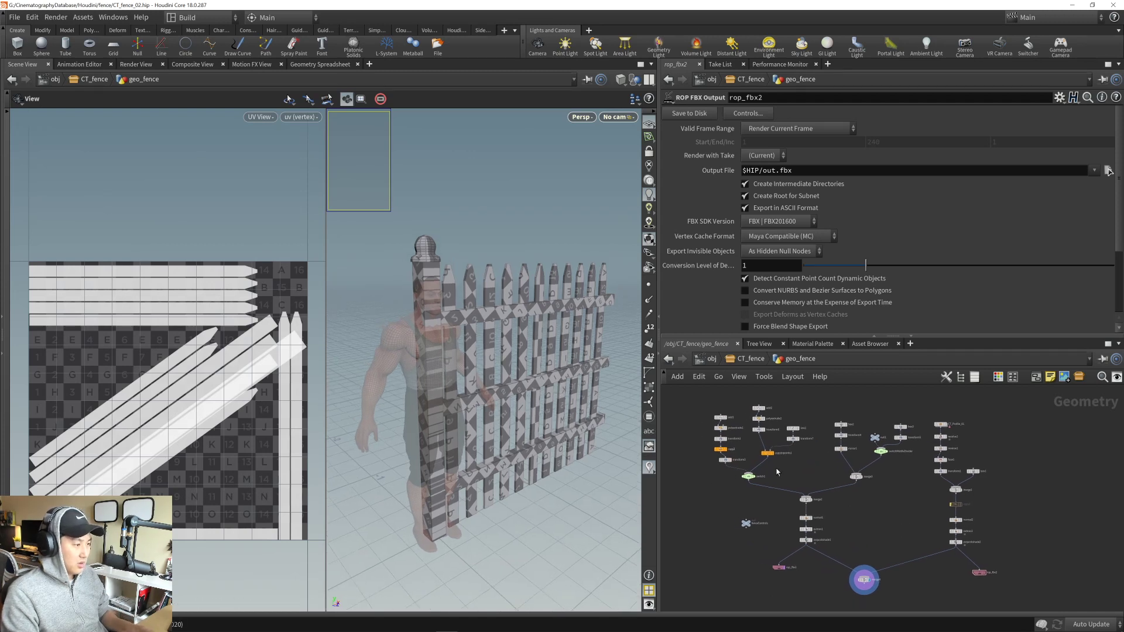
- Turn off the bypass on the copy1 node
scroll(777, 472, up, 10)
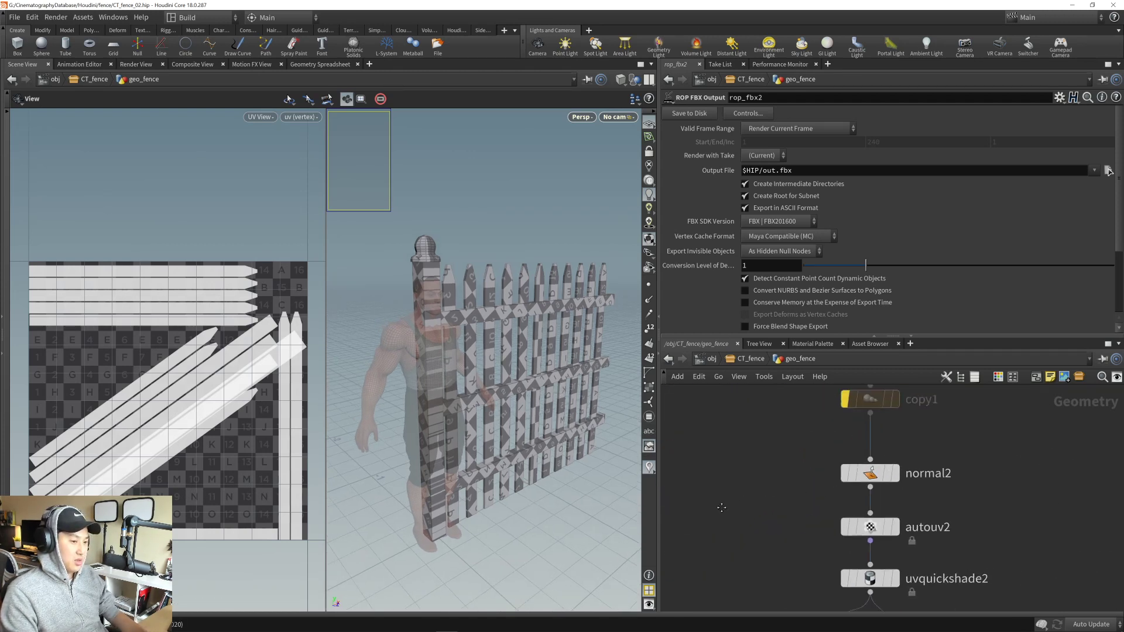
scroll(722, 507, down, 5)
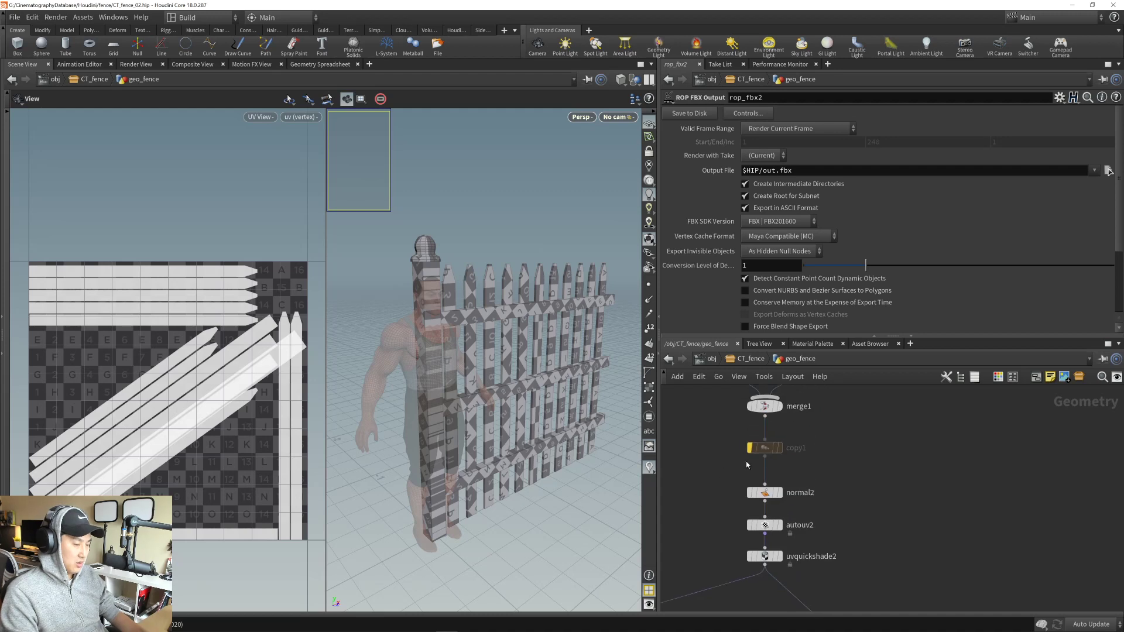
click(746, 432)
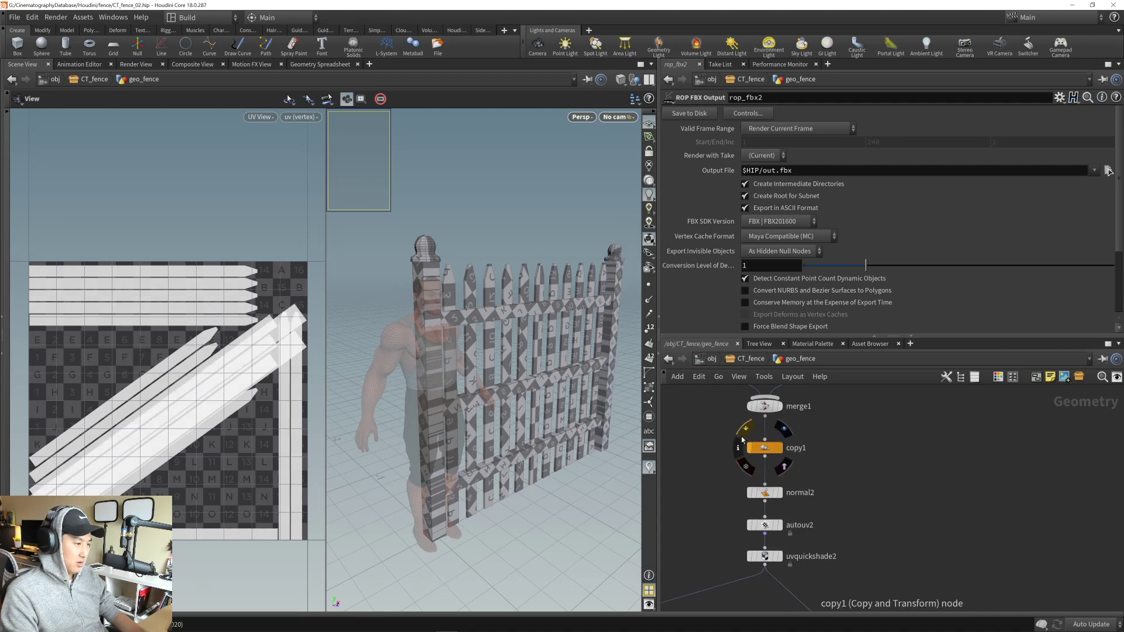
- Display the output of uvquickshade2 and bypass copy1 to isolate a single post
scroll(824, 542, up, 5)
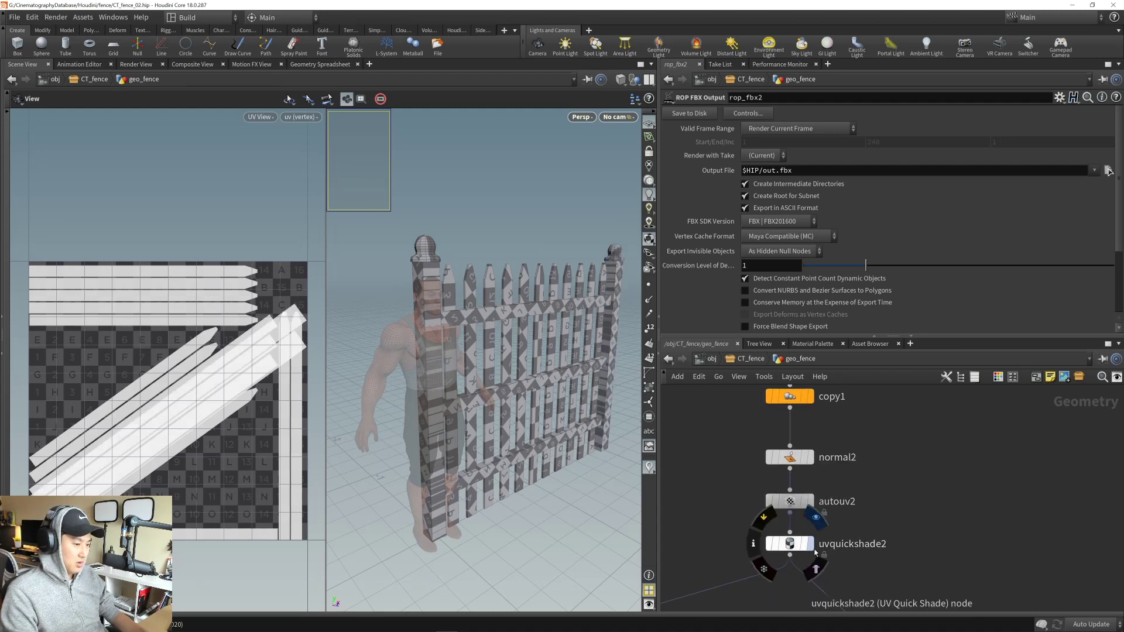
click(810, 544)
middle_drag(502, 409, 506, 417)
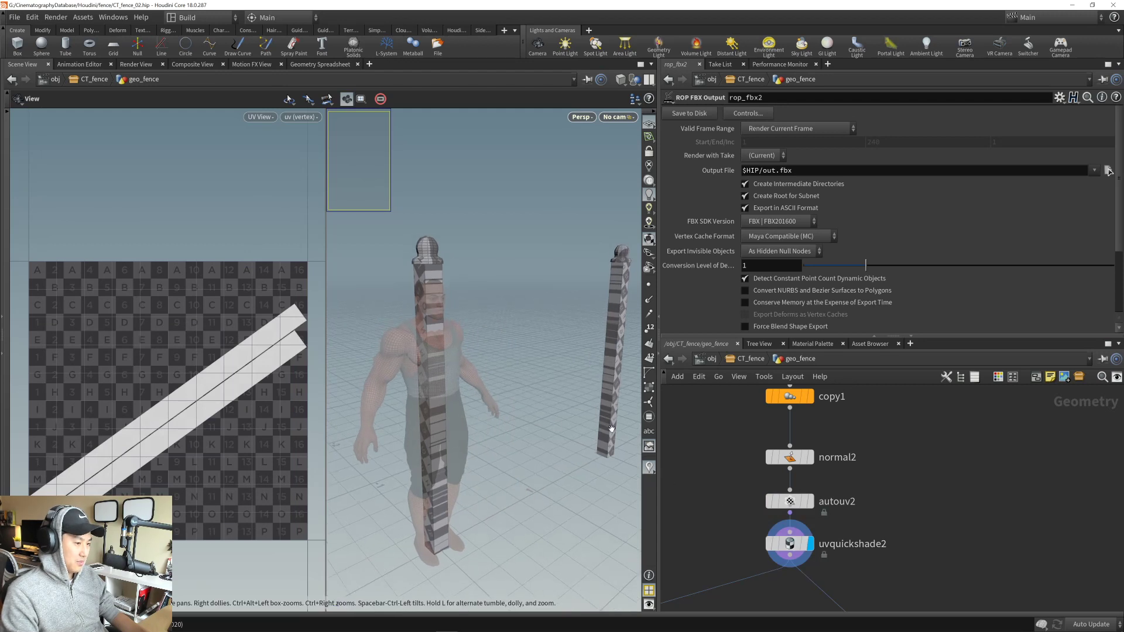
middle_drag(774, 418, 784, 455)
mouse_move(782, 435)
click(775, 409)
drag(406, 418, 657, 460)
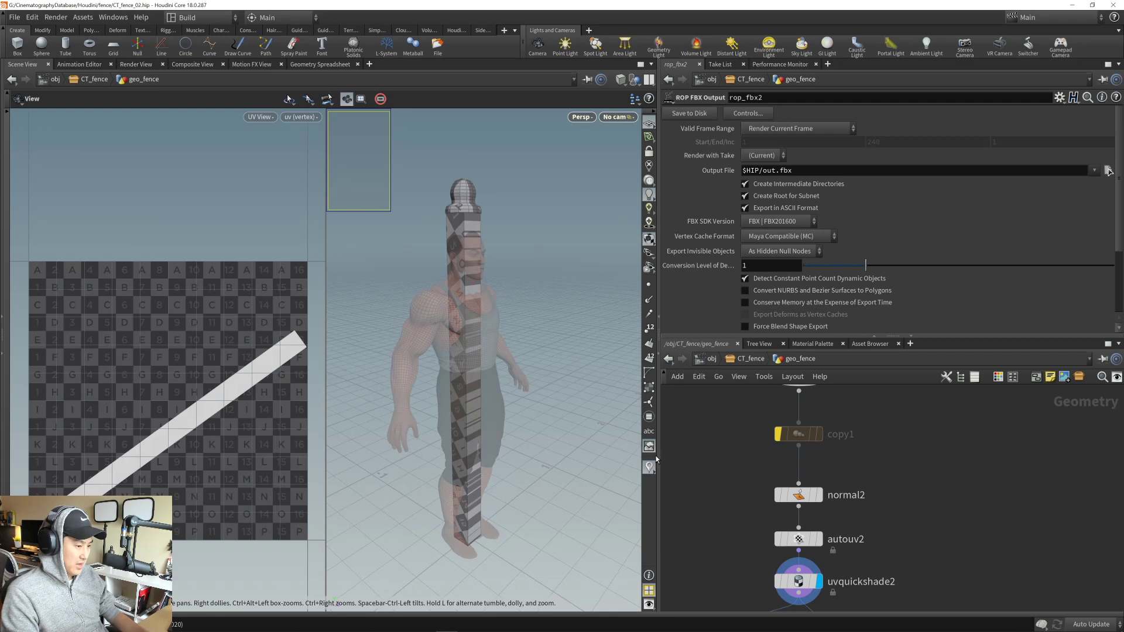
- Set the autouv2 method to UV Unwrap and inspect the texture on the post's cap
click(800, 539)
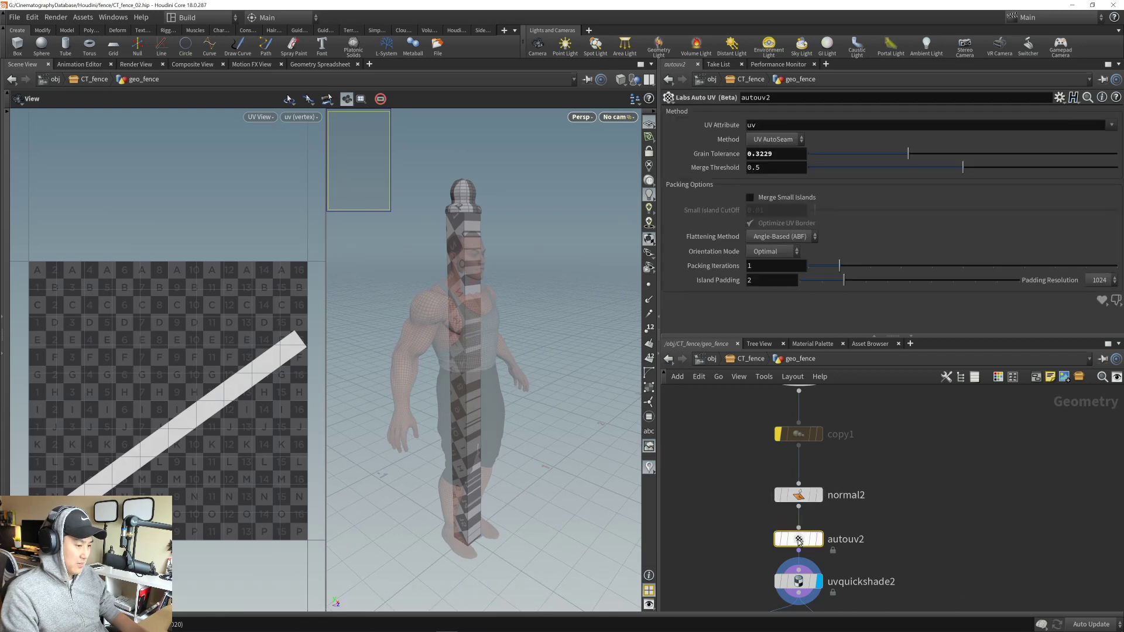
click(774, 139)
click(769, 165)
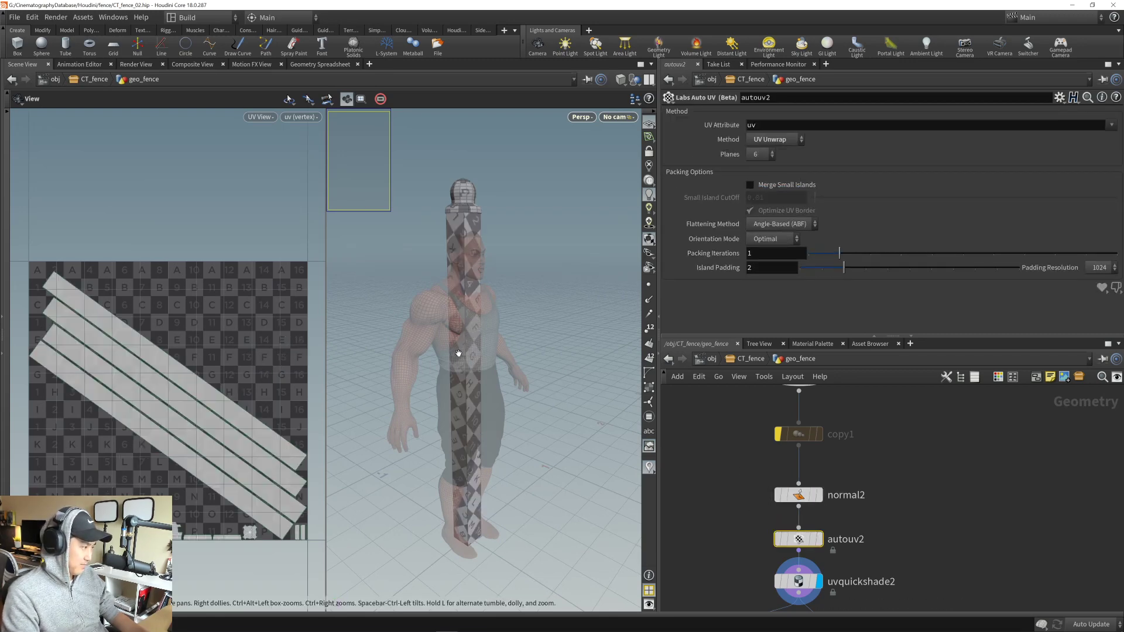
middle_drag(468, 310, 476, 383)
drag(477, 351, 437, 336)
right_drag(437, 336, 545, 328)
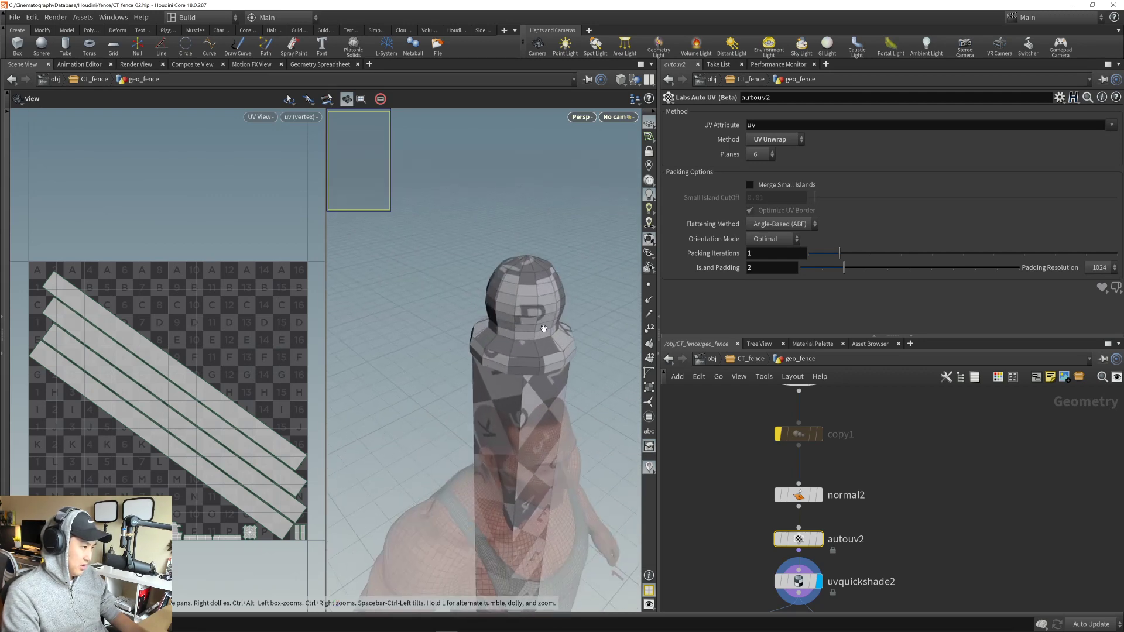
drag(545, 328, 609, 394)
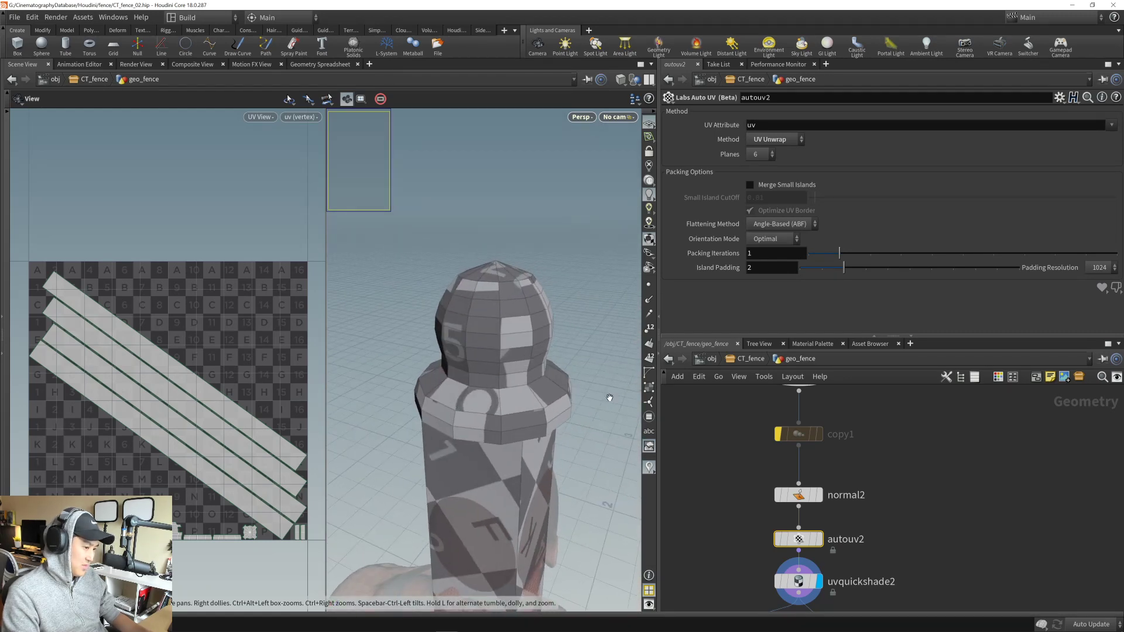
- Try the Shortest Path method on autouv2 for comparison and set its method to UV AutoSeam
middle_drag(763, 464, 791, 467)
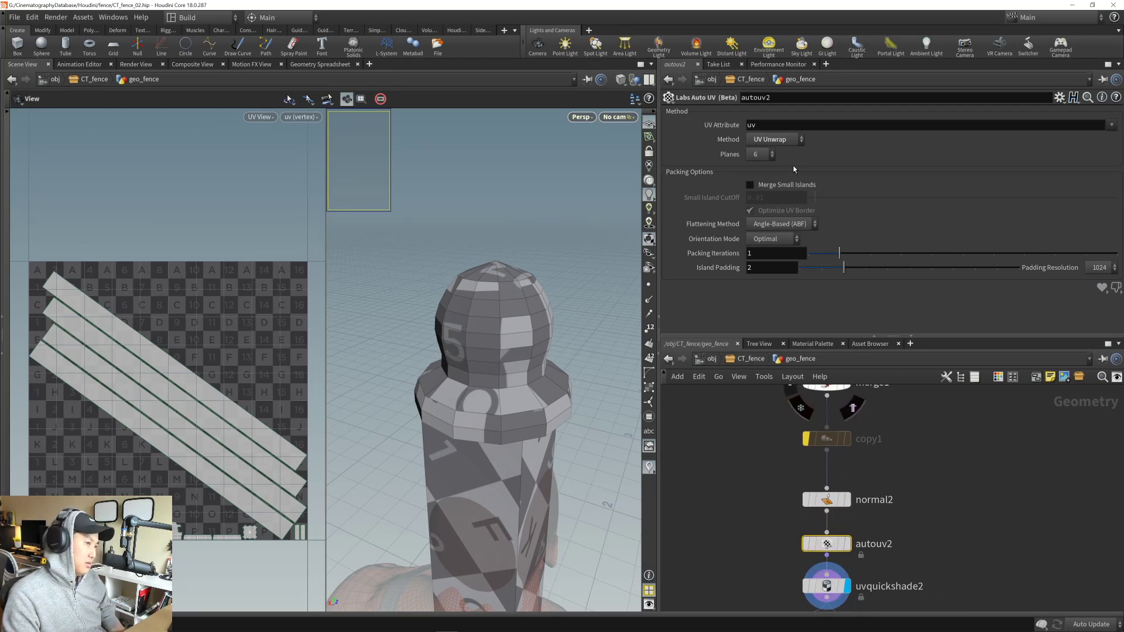
click(778, 141)
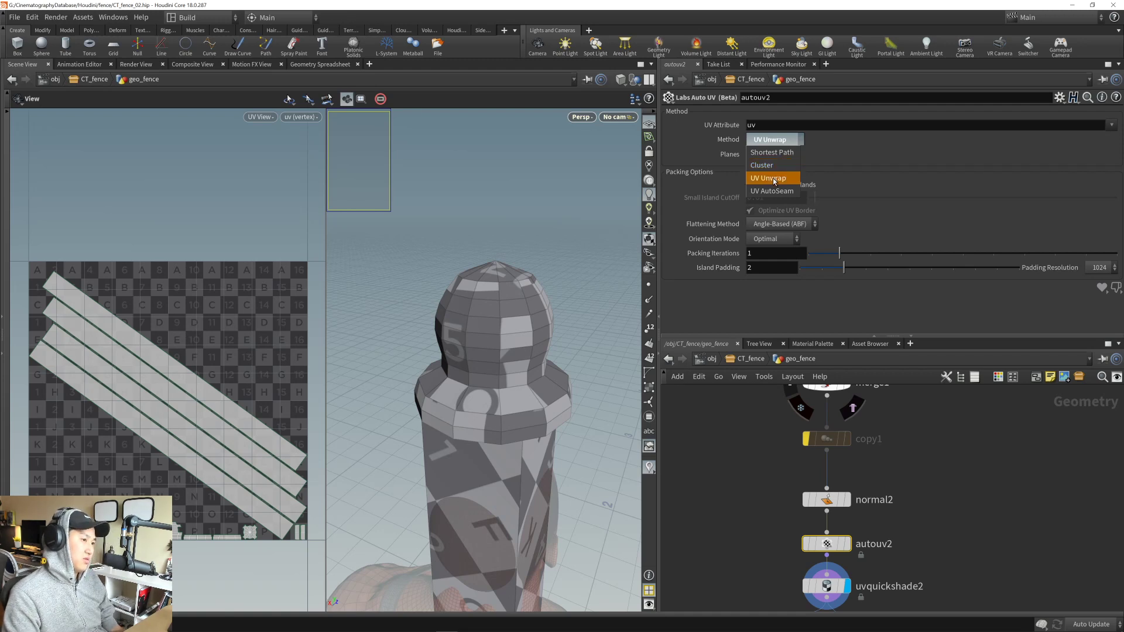
click(773, 178)
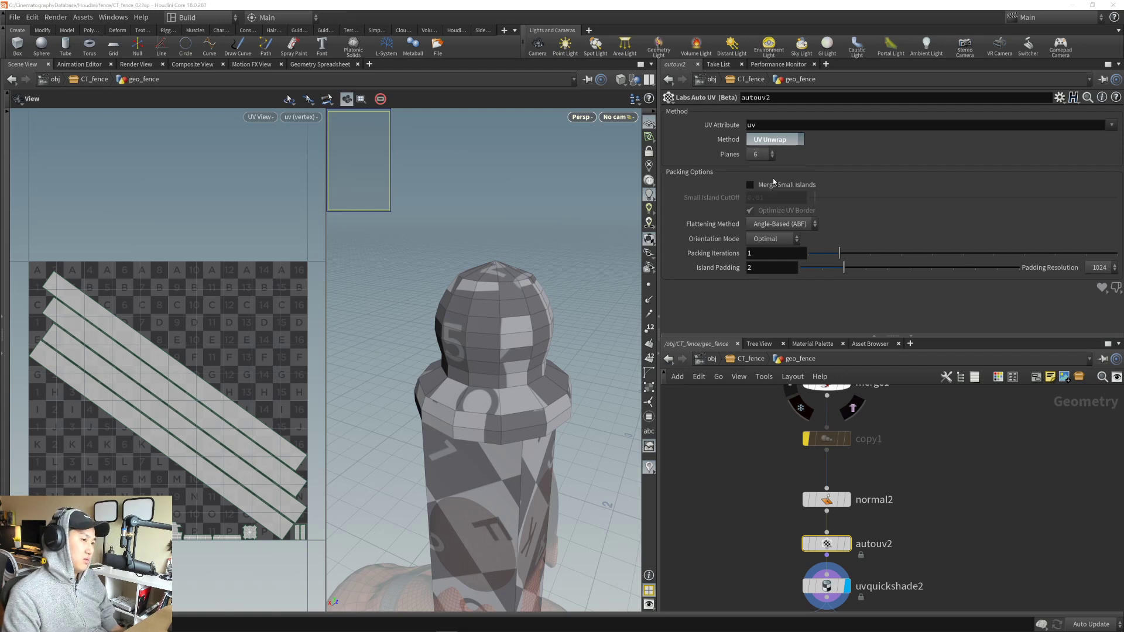
click(773, 133)
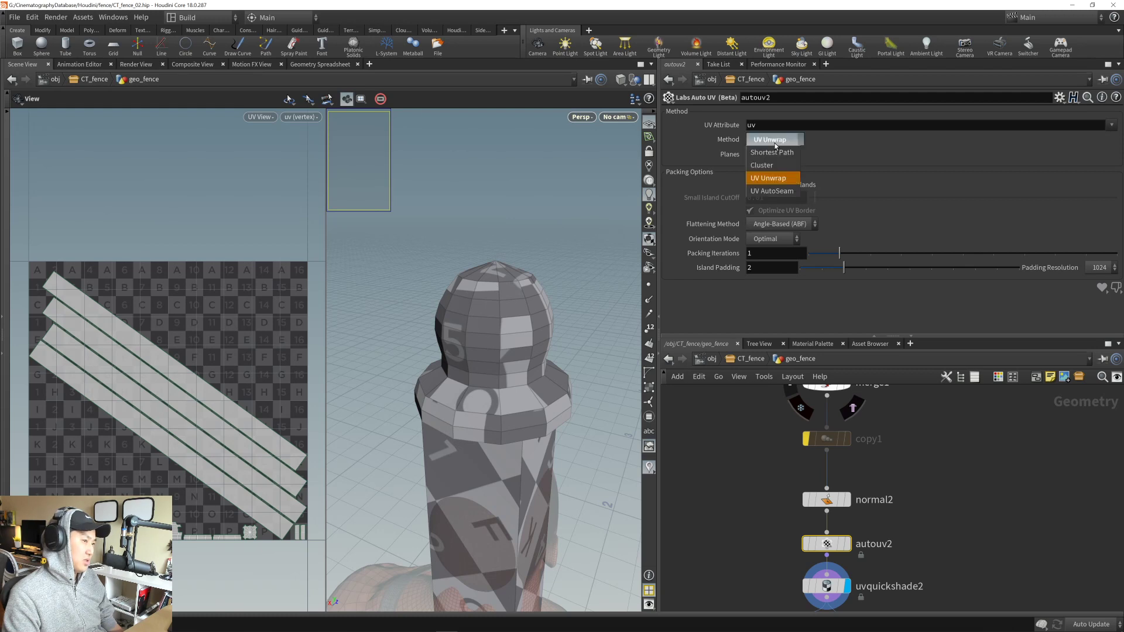
click(773, 141)
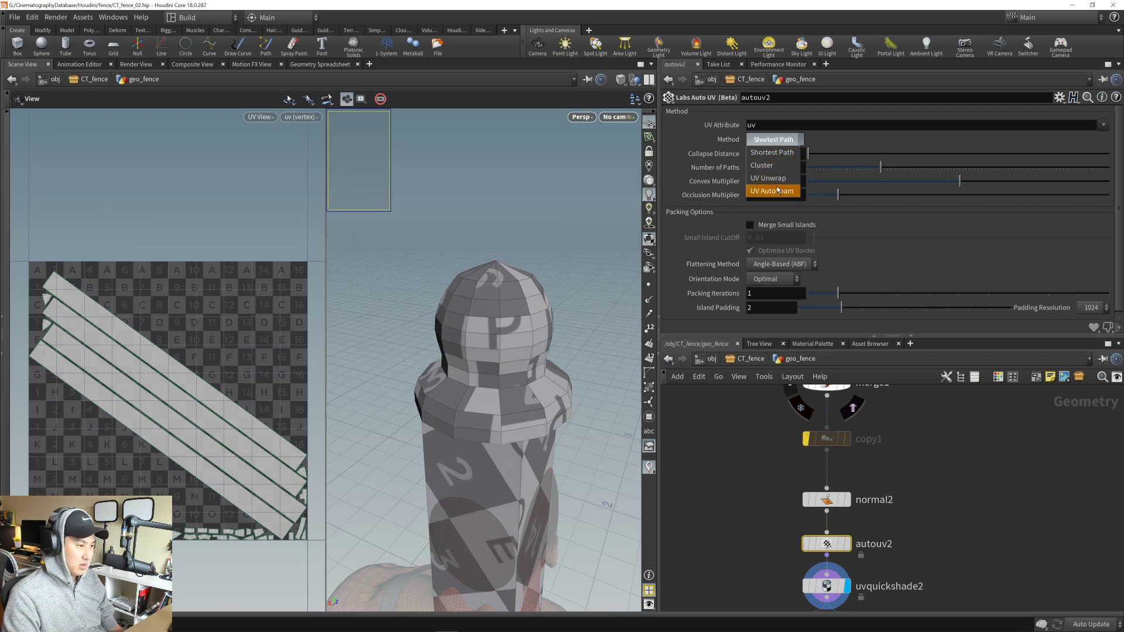
click(778, 191)
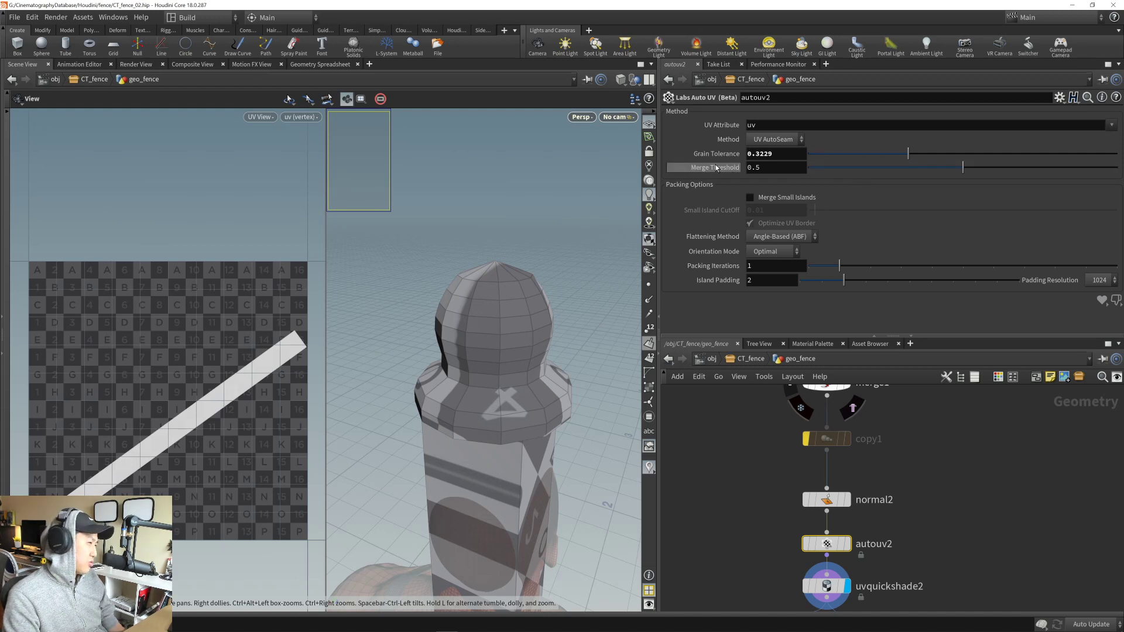
- Lower the grain tolerance of autouv2 to 0.2203 and inspect the texture on the post's cap
mouse_move(716, 168)
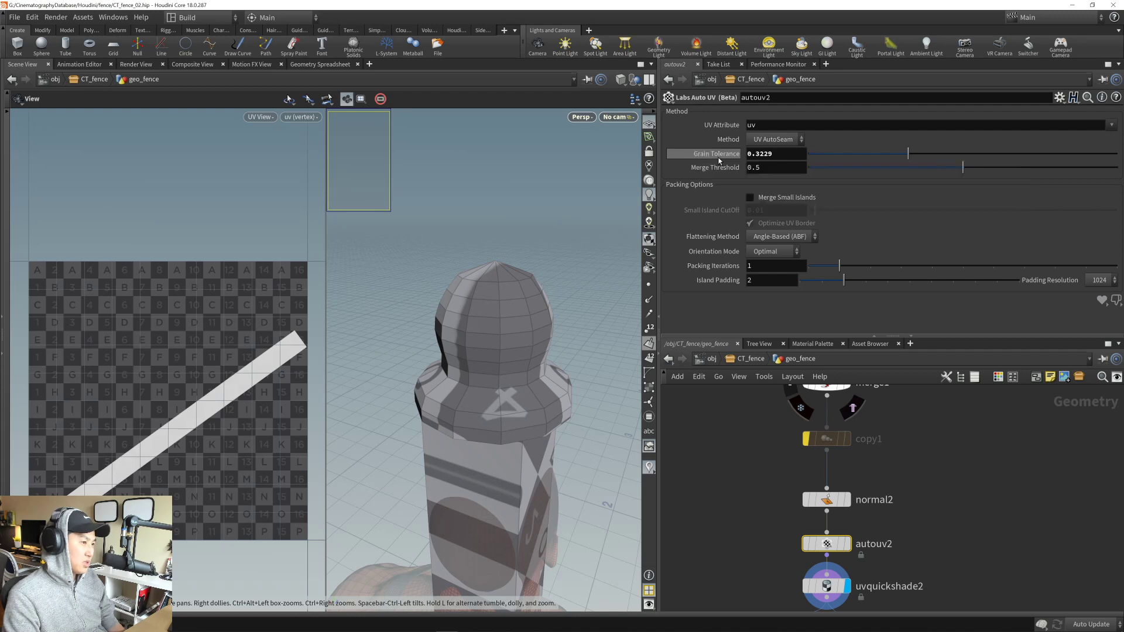
drag(908, 153, 878, 158)
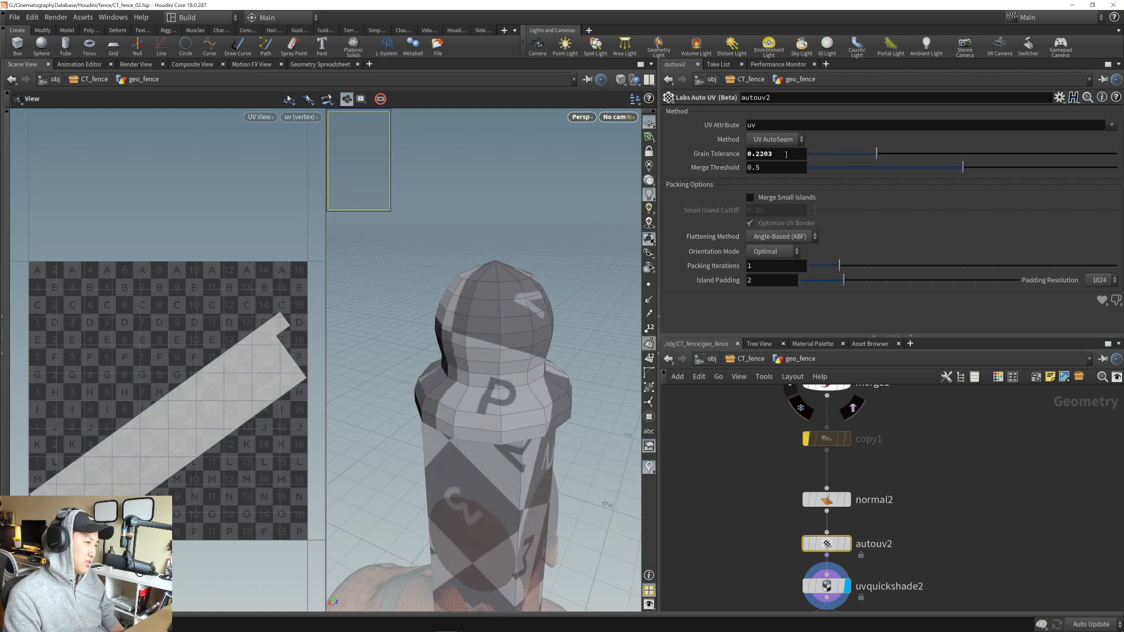
drag(532, 369, 472, 413)
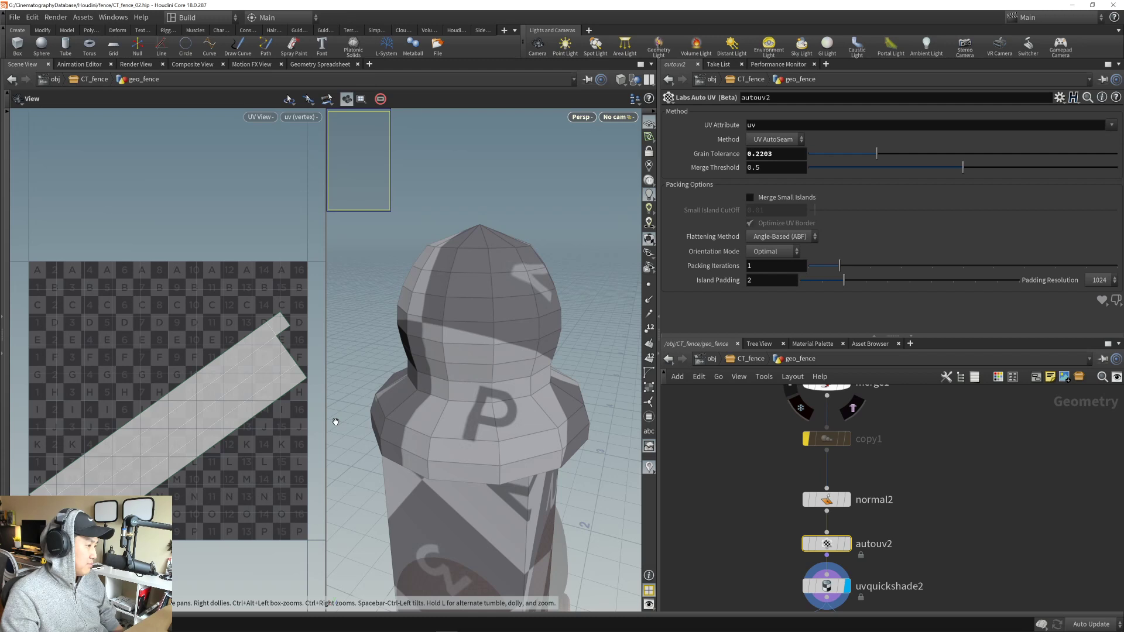
drag(335, 421, 497, 360)
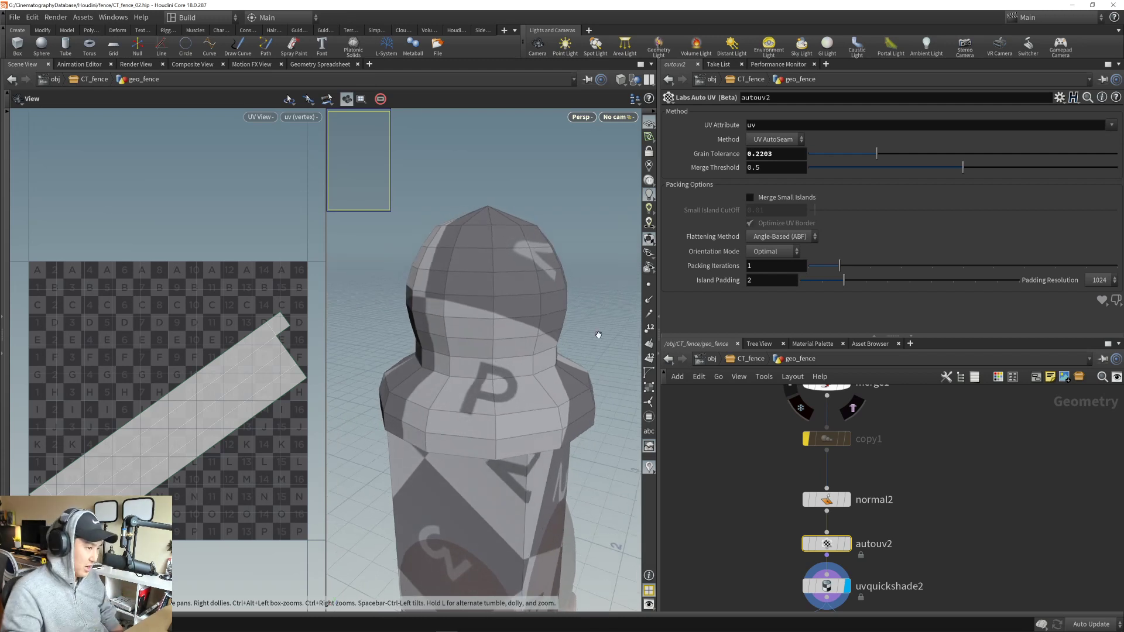
- Set the orientation mode of autouv2 to Axis Aligned and check the texture along the whole post from several sides
click(793, 235)
click(788, 237)
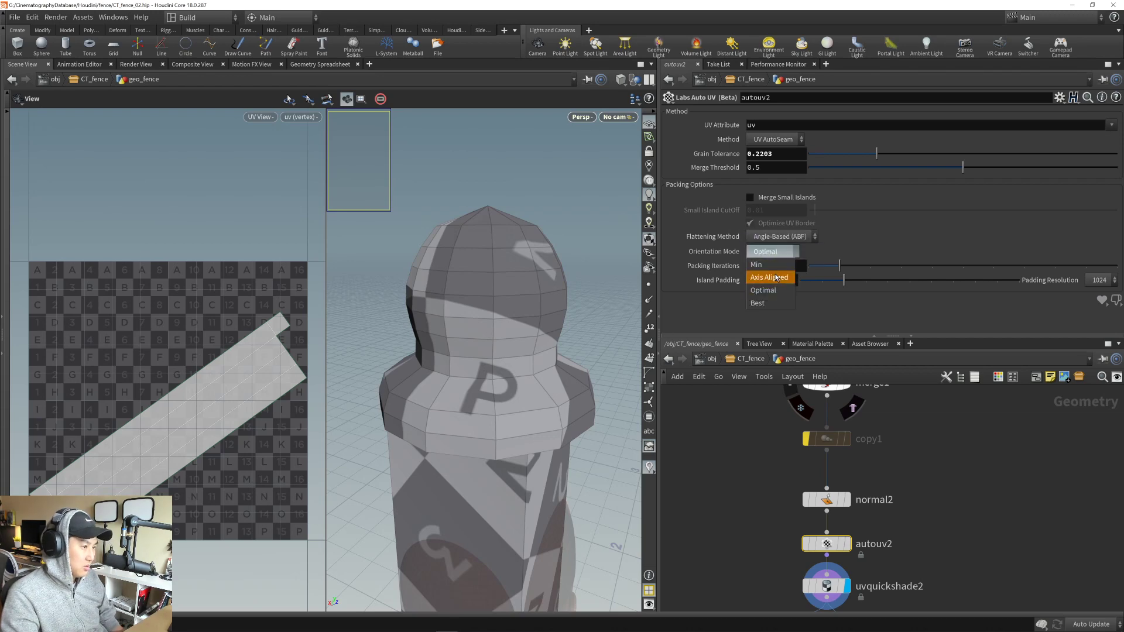
click(777, 277)
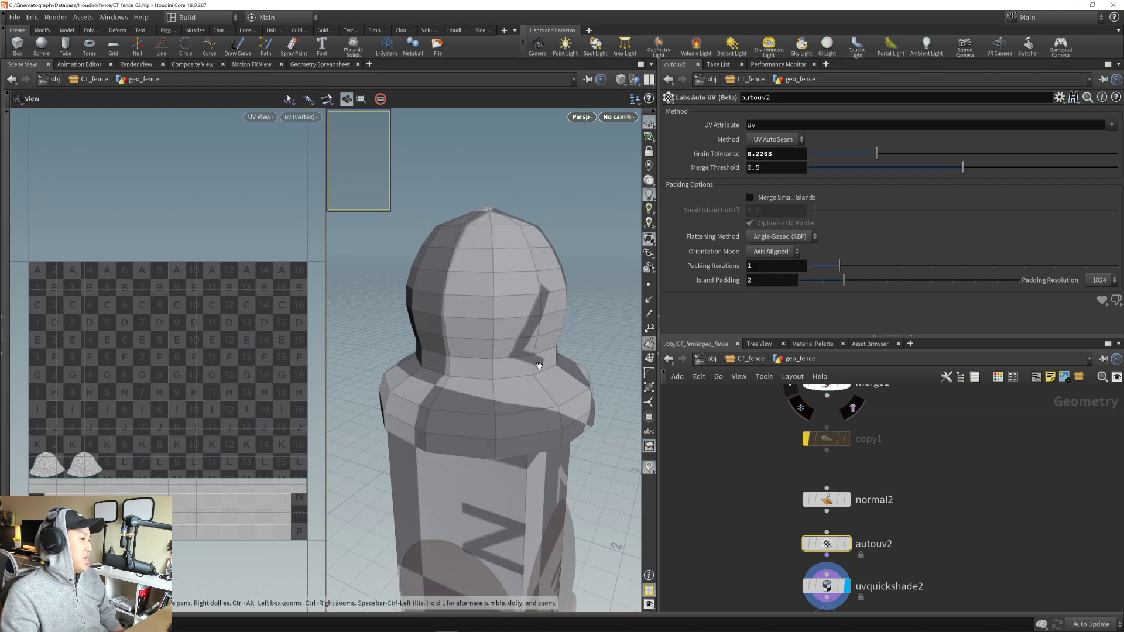
drag(536, 351, 497, 380)
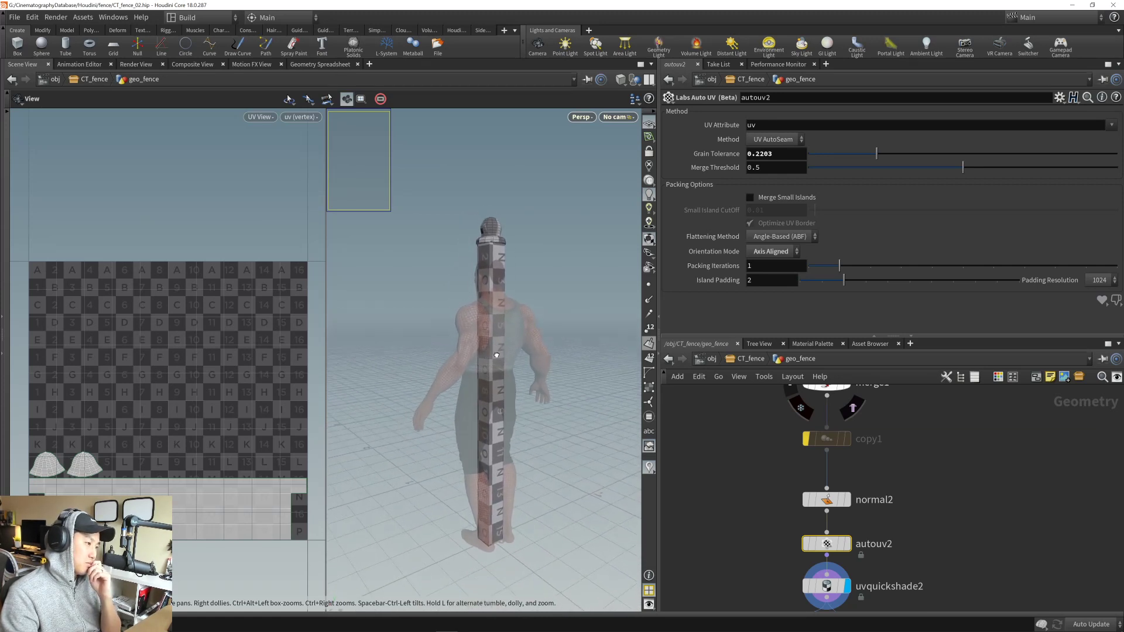
mouse_move(497, 355)
mouse_down()
mouse_move(514, 328)
mouse_move(513, 346)
mouse_up()
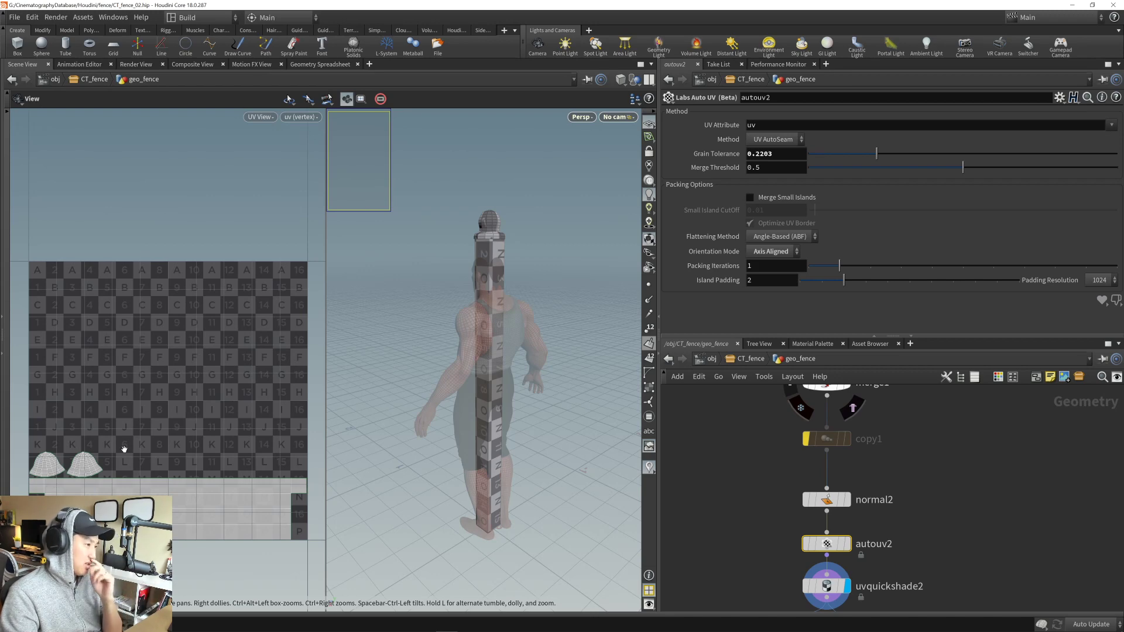
drag(538, 359, 518, 351)
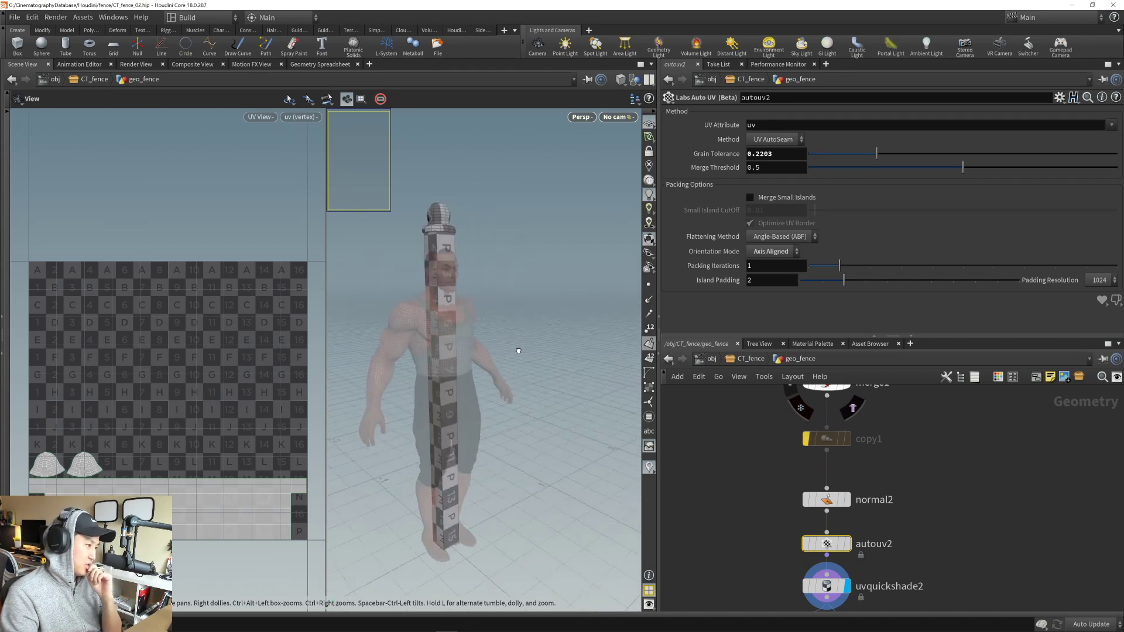
drag(440, 352, 481, 352)
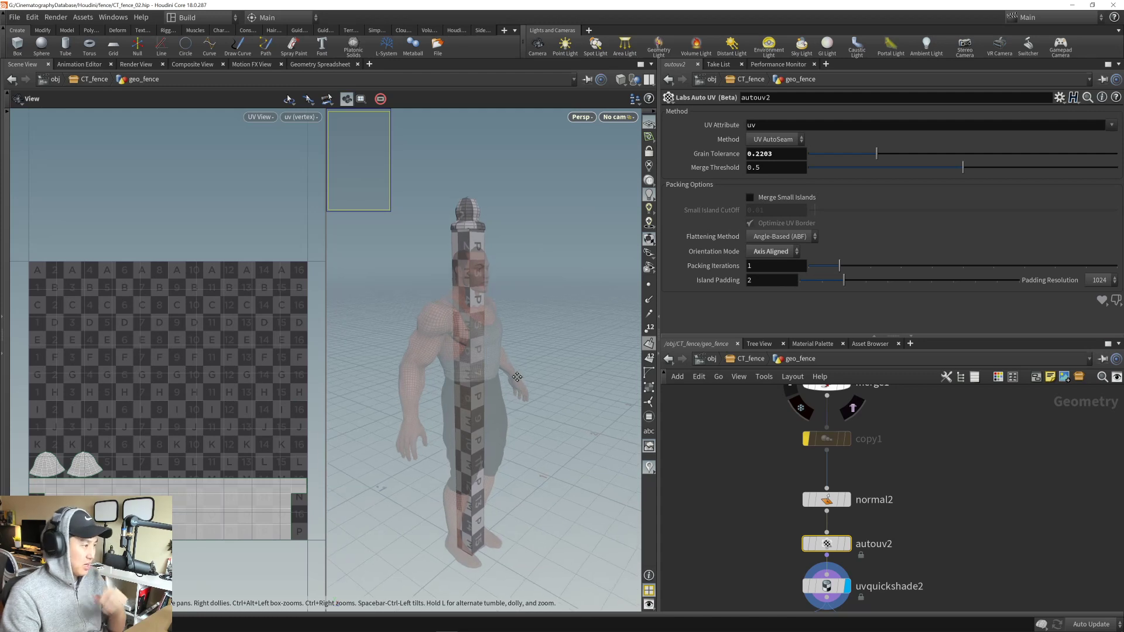
right_drag(517, 377, 493, 392)
drag(493, 391, 492, 360)
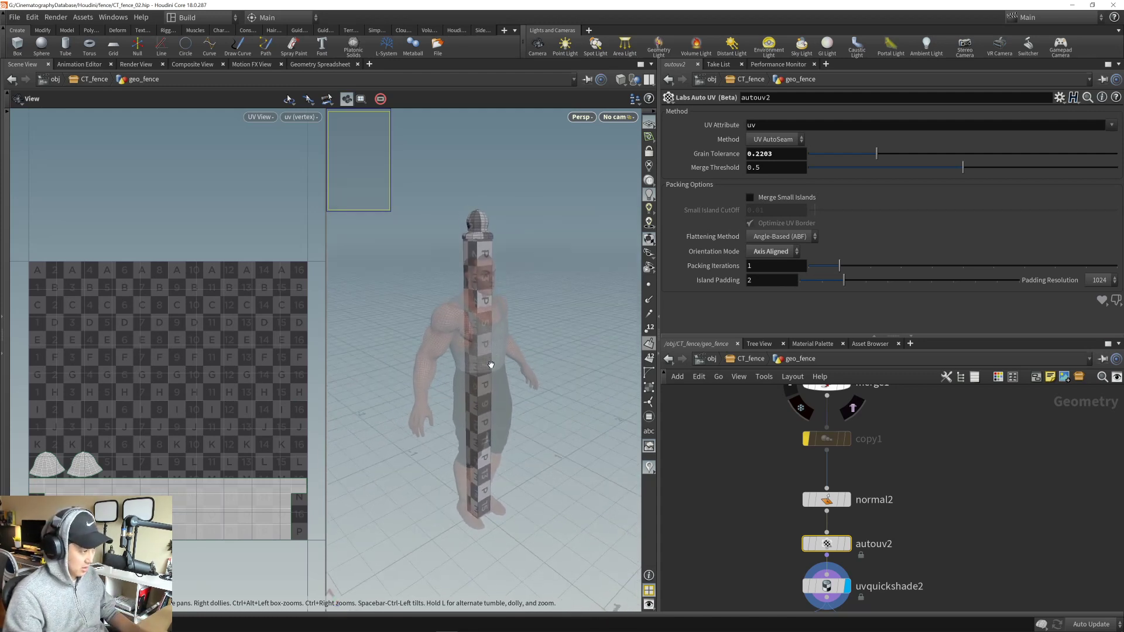
- Display the output of merge4 to view the post together with the slats and dividers
scroll(758, 459, down, 5)
scroll(797, 452, up, 5)
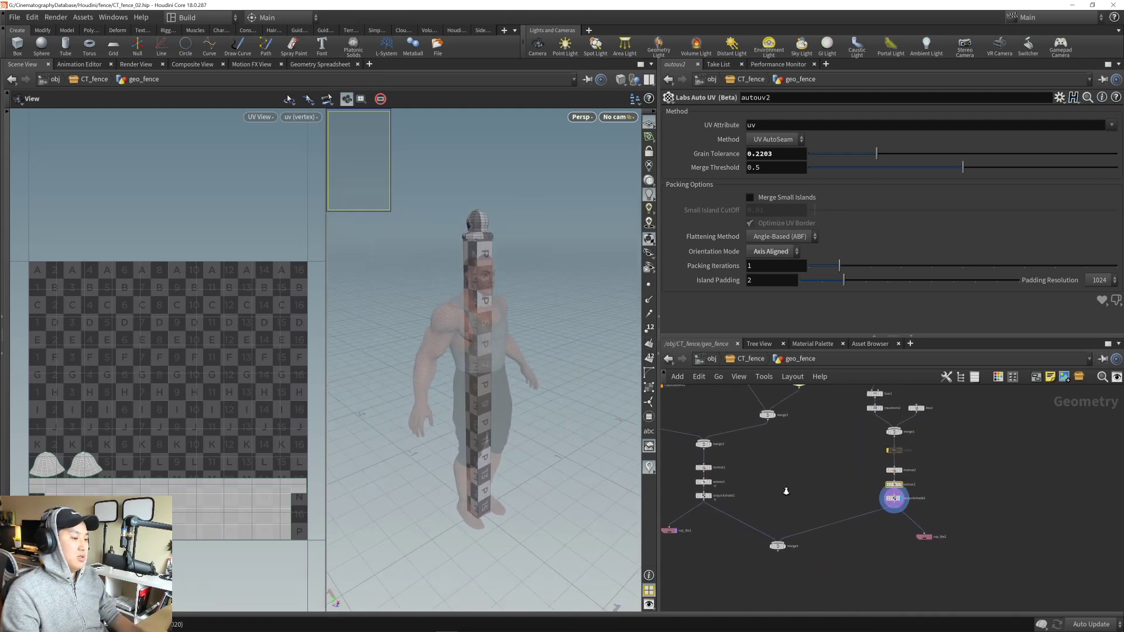
click(801, 568)
mouse_move(508, 370)
mouse_down()
mouse_move(414, 376)
mouse_move(497, 372)
mouse_up()
drag(477, 375, 610, 391)
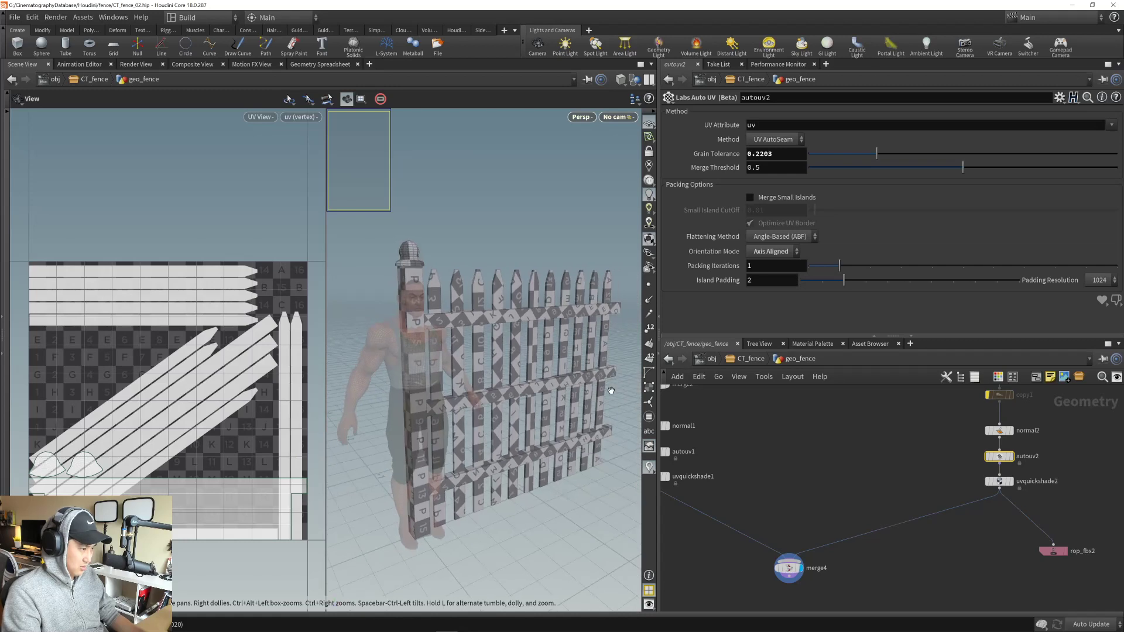
- Set the orientation mode of autouv1 in the slats branch to Axis Aligned
middle_drag(834, 480, 955, 499)
scroll(850, 531, up, 3)
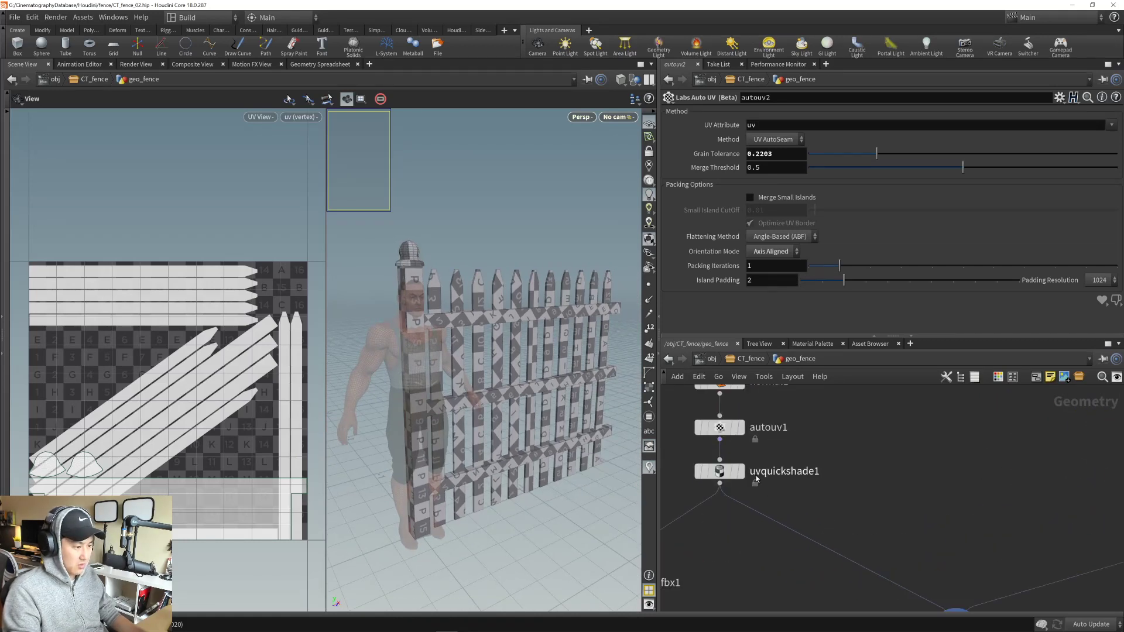
middle_drag(794, 457, 870, 527)
click(797, 498)
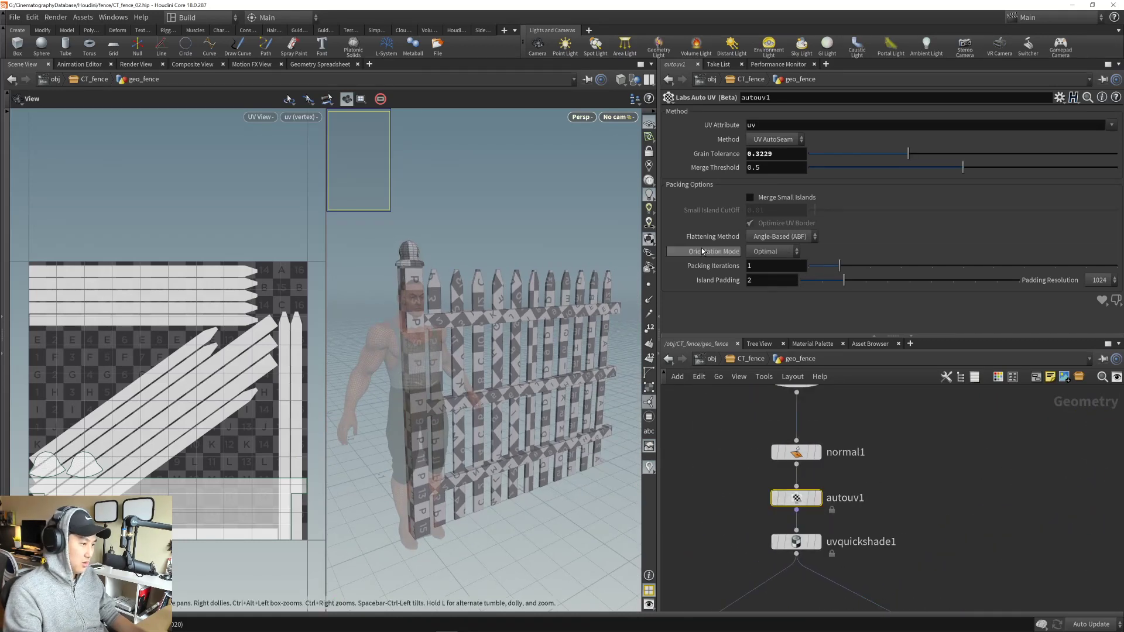
click(773, 251)
click(772, 264)
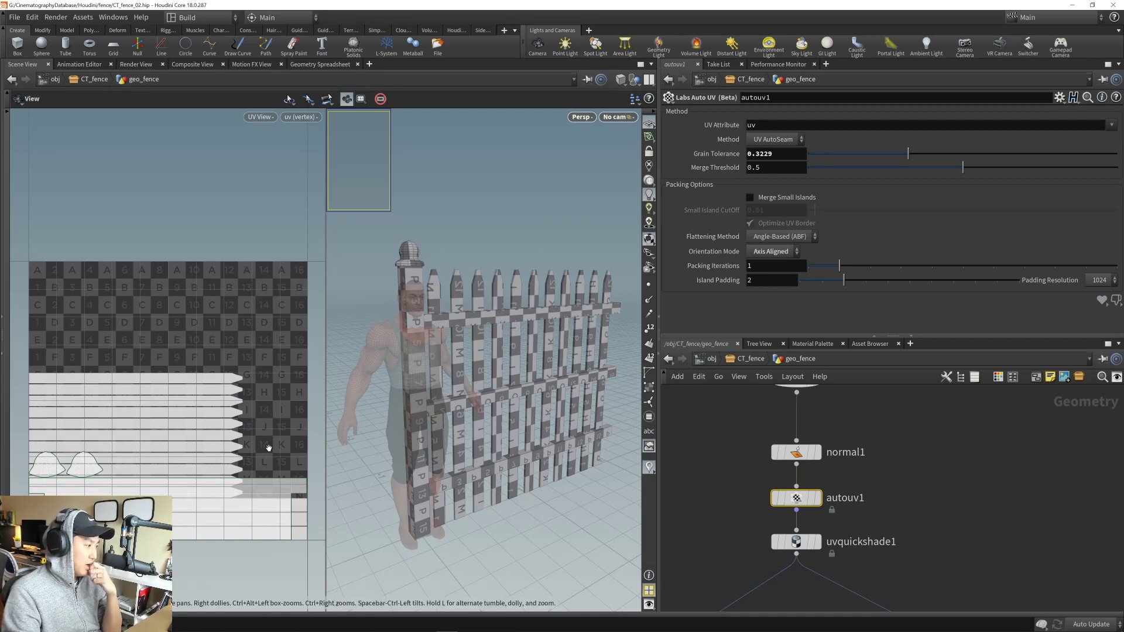
- Display the output of uvquickshade1 and examine the UV layout and texture of the slats and dividers
middle_drag(253, 447, 261, 437)
right_drag(261, 437, 263, 438)
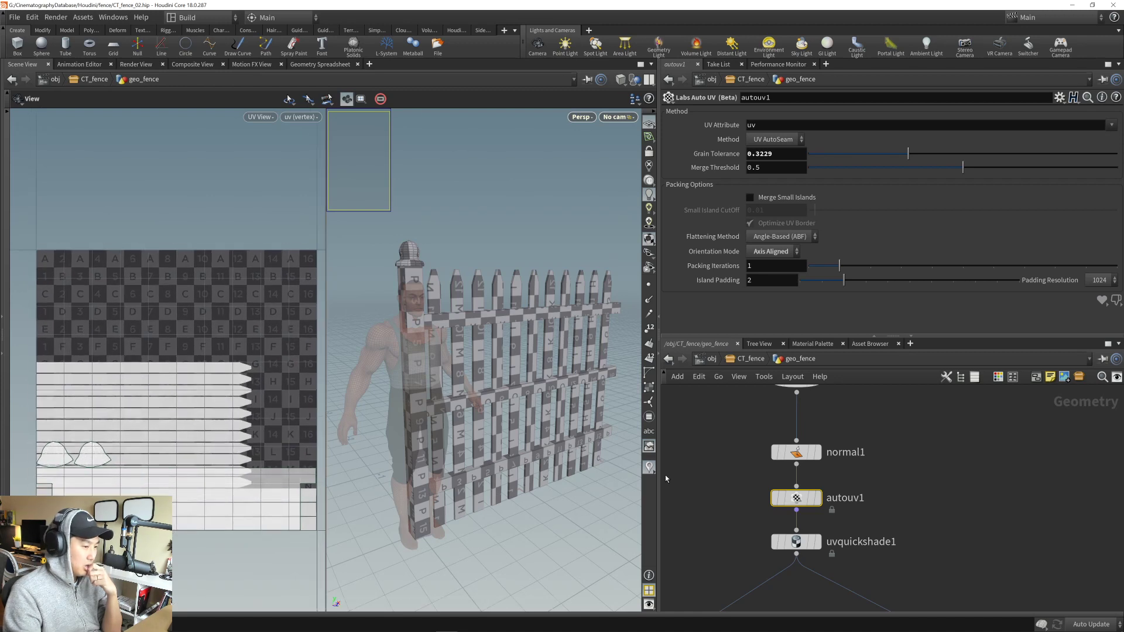
click(822, 549)
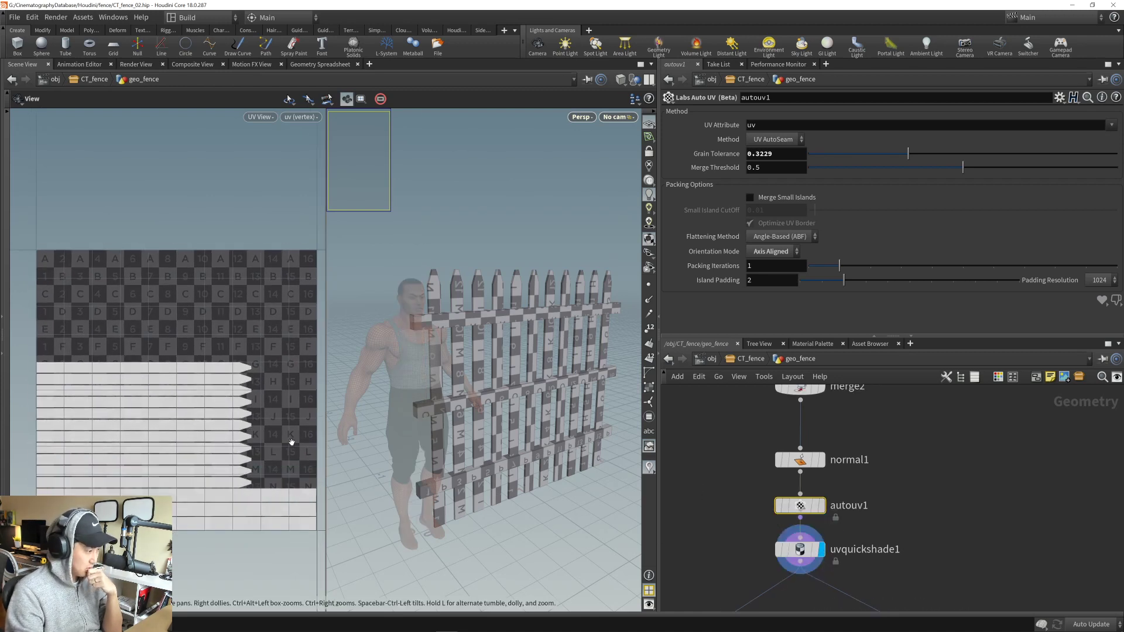
middle_drag(292, 442, 290, 431)
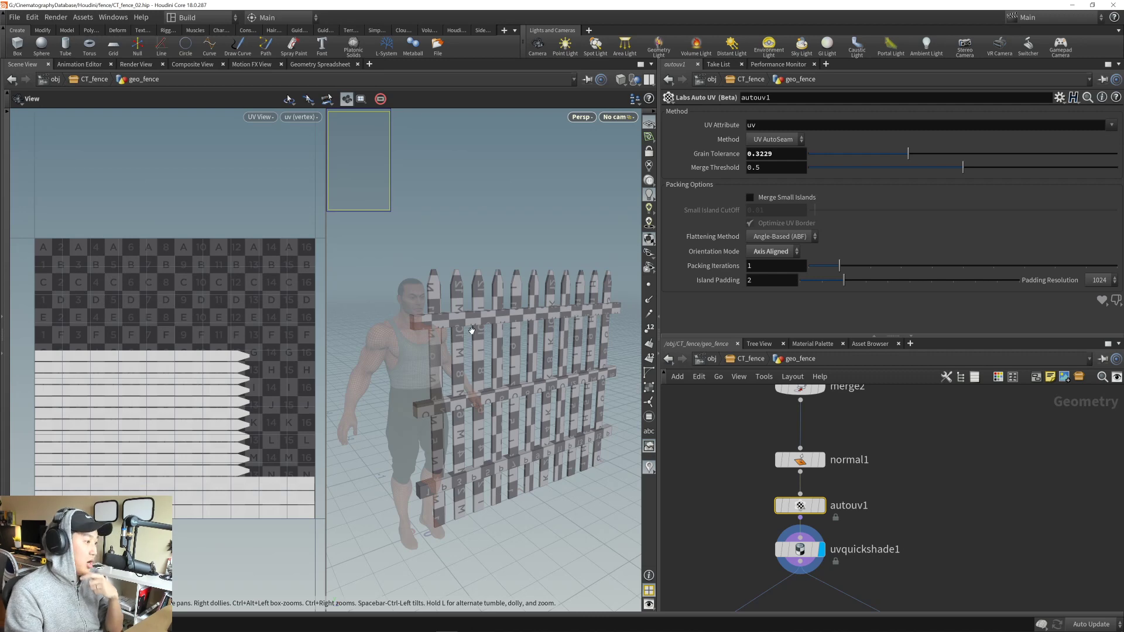
right_drag(410, 315, 535, 314)
drag(417, 333, 501, 370)
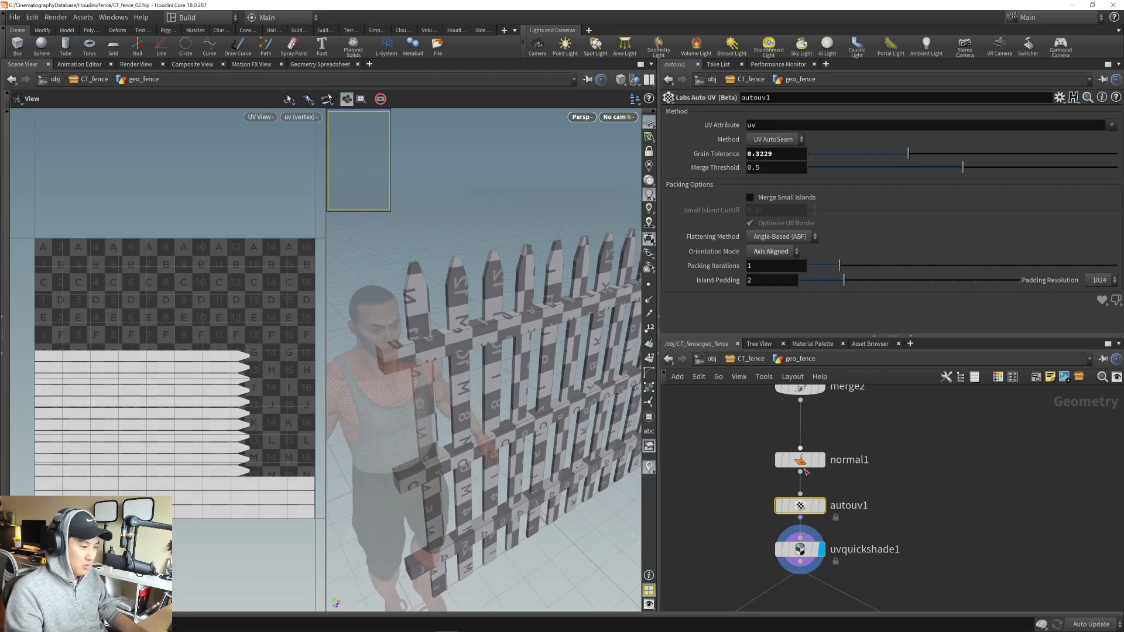
- Move normal1 closer below merge2 and delete the autouv1 node from the slats branch
middle_drag(768, 525, 751, 517)
middle_drag(737, 432, 737, 477)
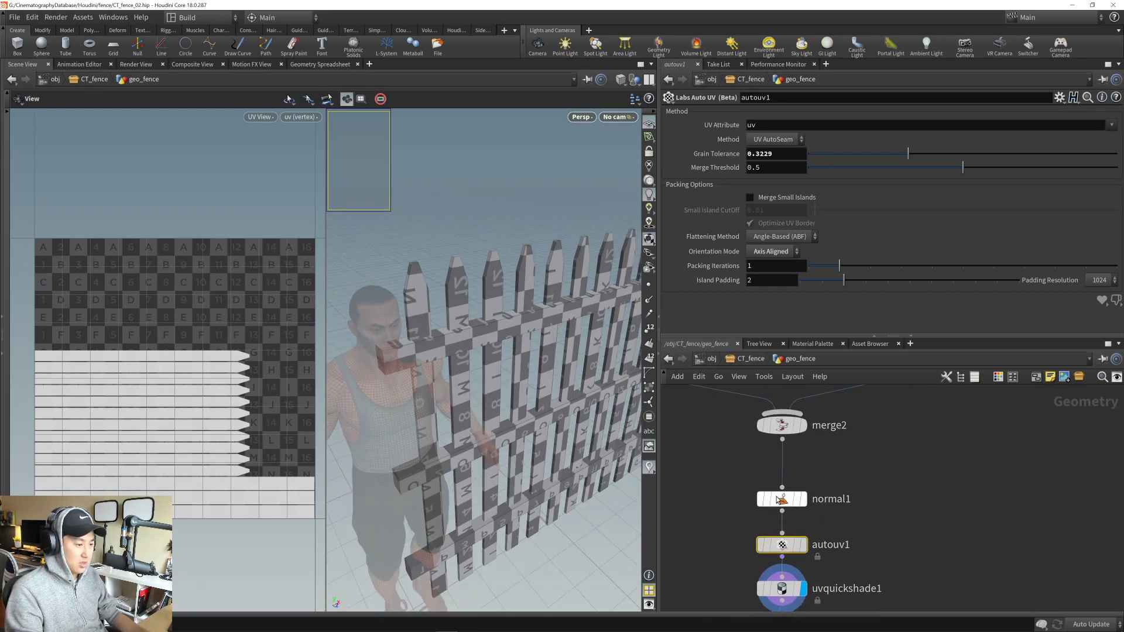
drag(777, 500, 777, 465)
middle_drag(736, 521, 731, 500)
drag(730, 499, 827, 526)
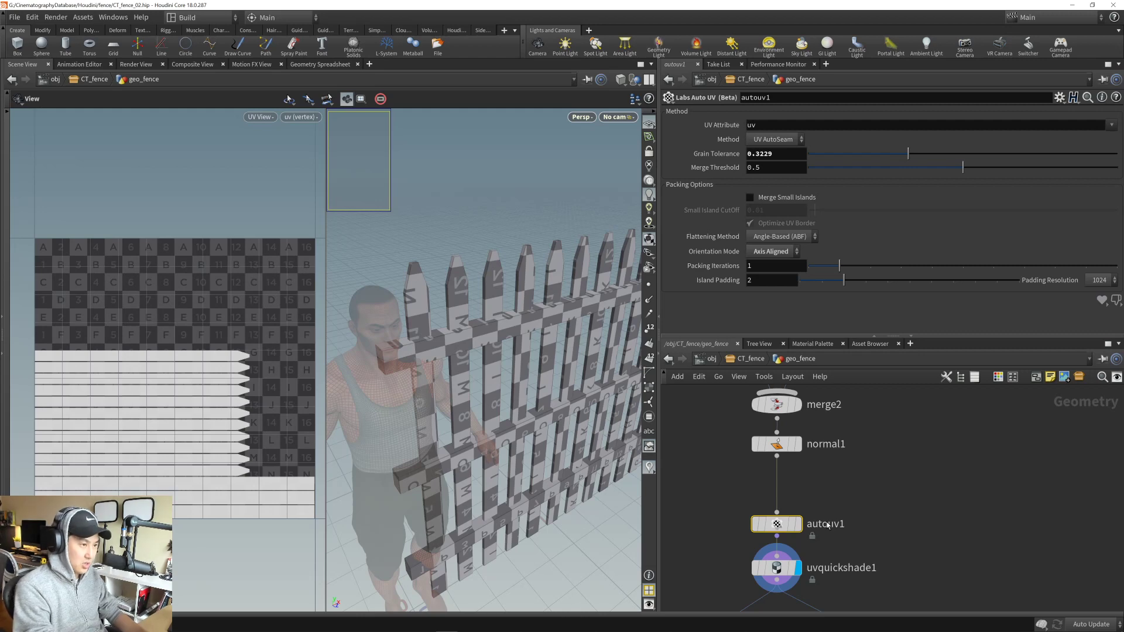
key(Delete)
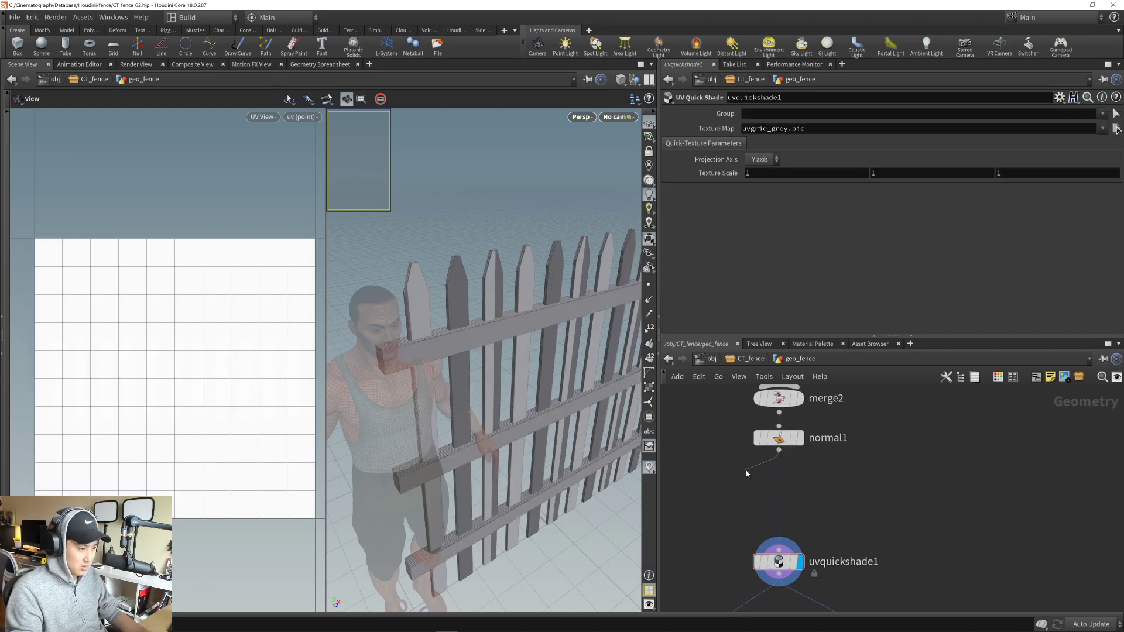
- Insert a new Labs Auto UV node between normal1 and uvquickshade1, and display the output of uvquickshade1
key(Tab)
text(labs uv)
key(Down)
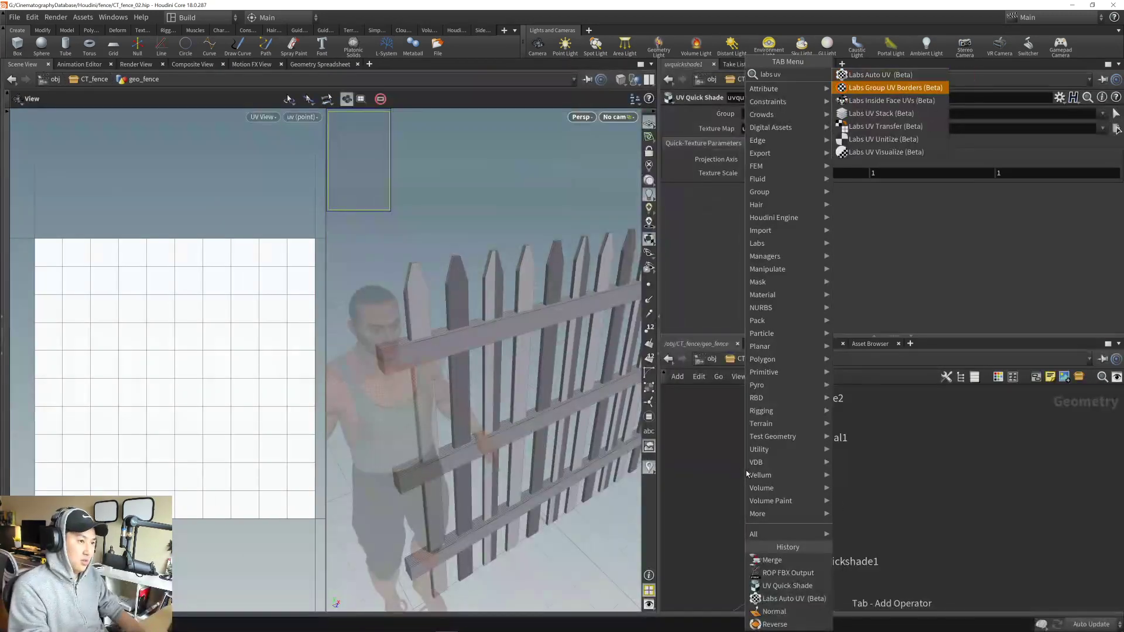
key(Up)
key(Return)
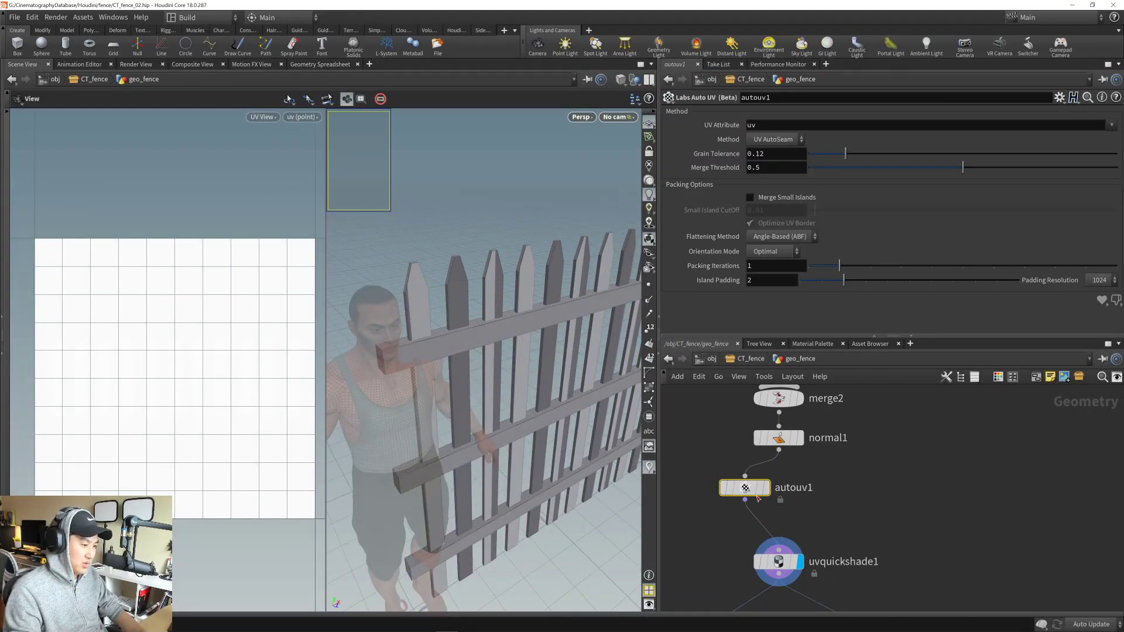
click(773, 504)
click(800, 501)
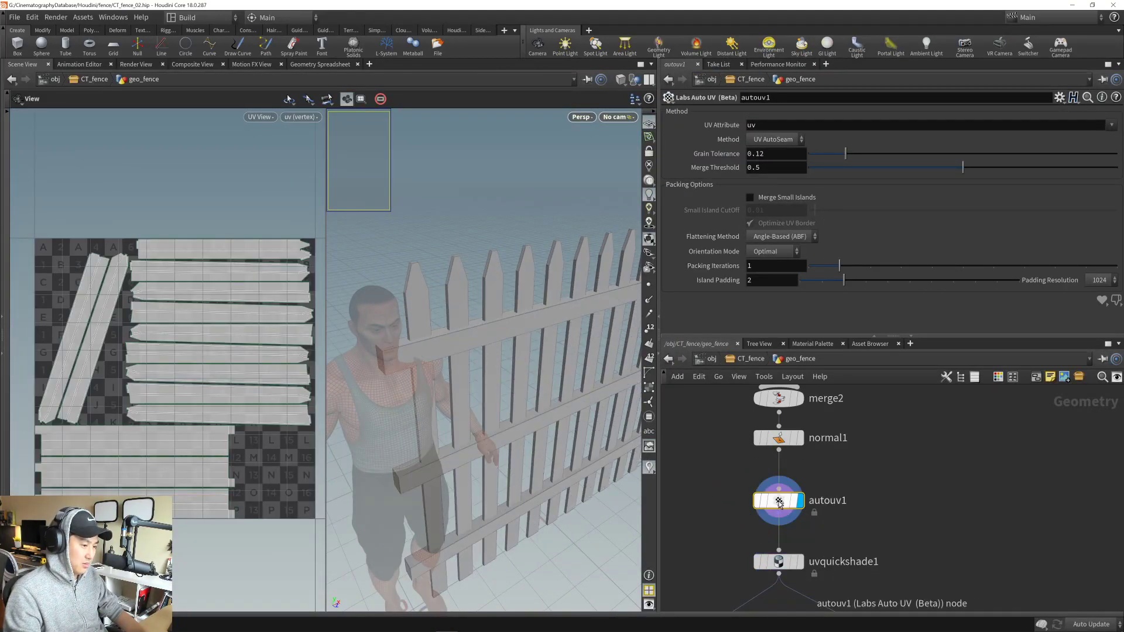
click(800, 562)
drag(515, 386, 499, 368)
- Set the new autouv1 node's method to UV Unwrap and its orientation mode to Axis Aligned
click(785, 140)
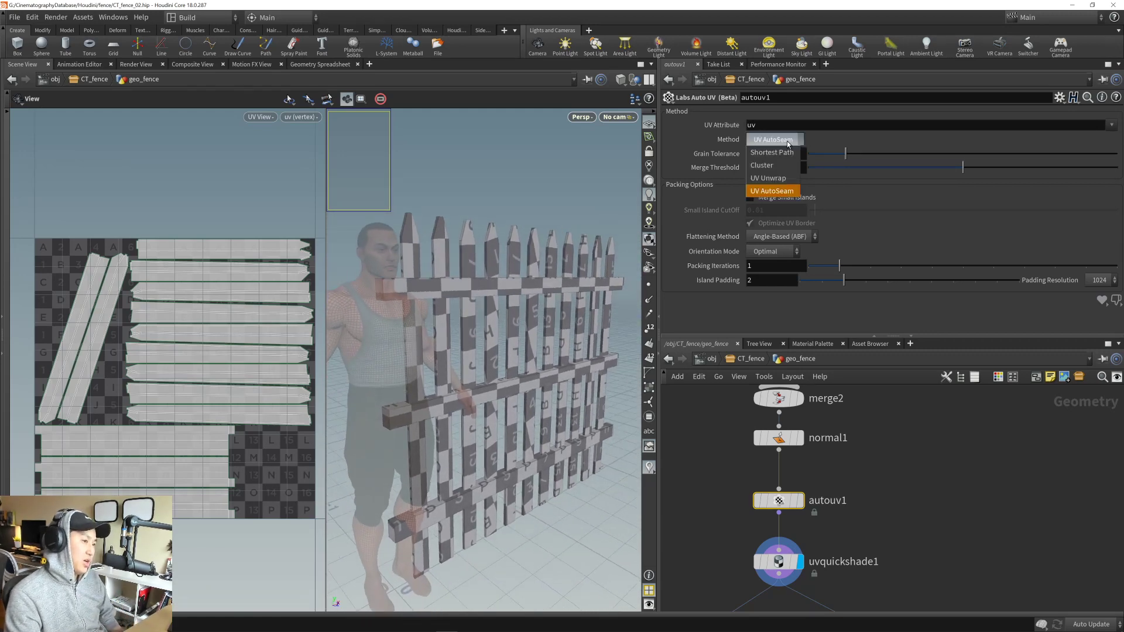
click(782, 182)
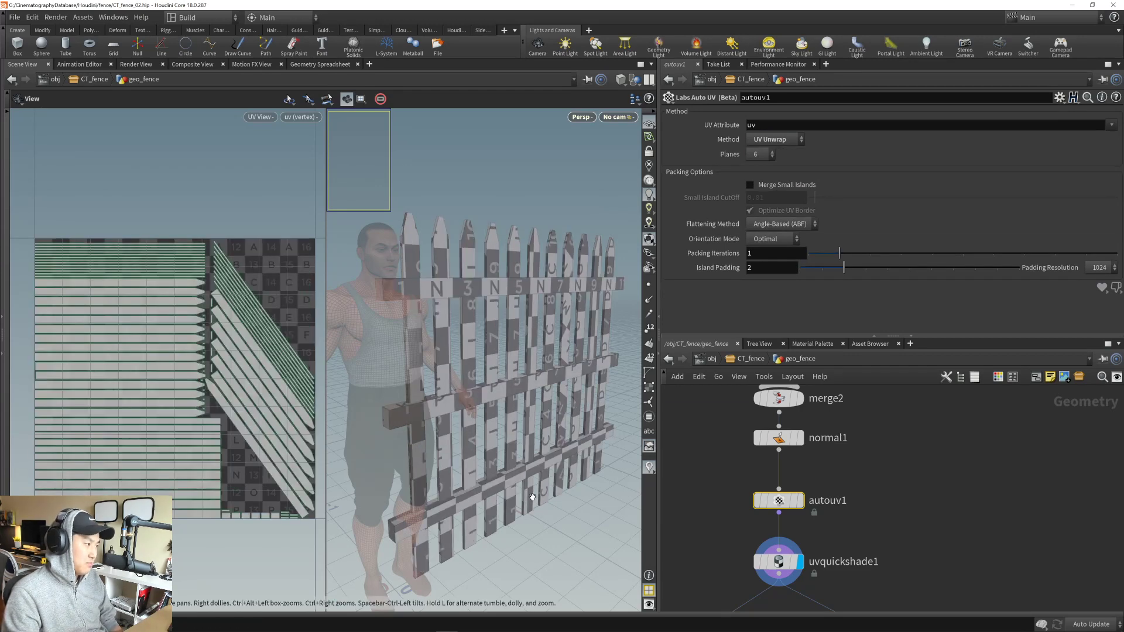
click(773, 239)
click(778, 268)
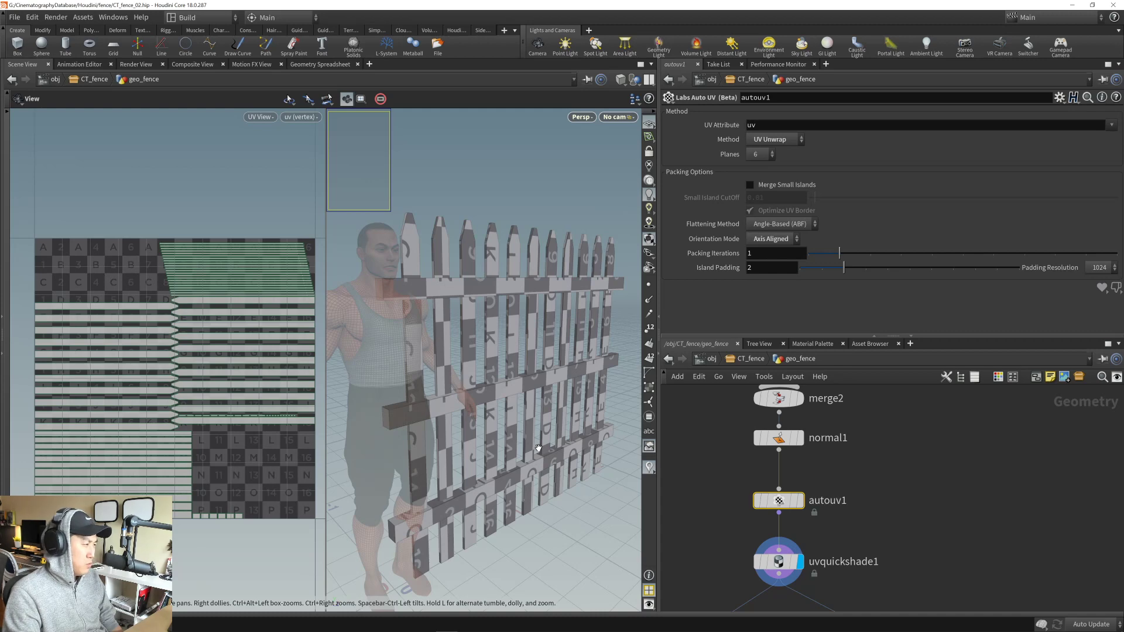
- Set the island padding of autouv1 to 0 for the slats and dividers
scroll(152, 344, up, 3)
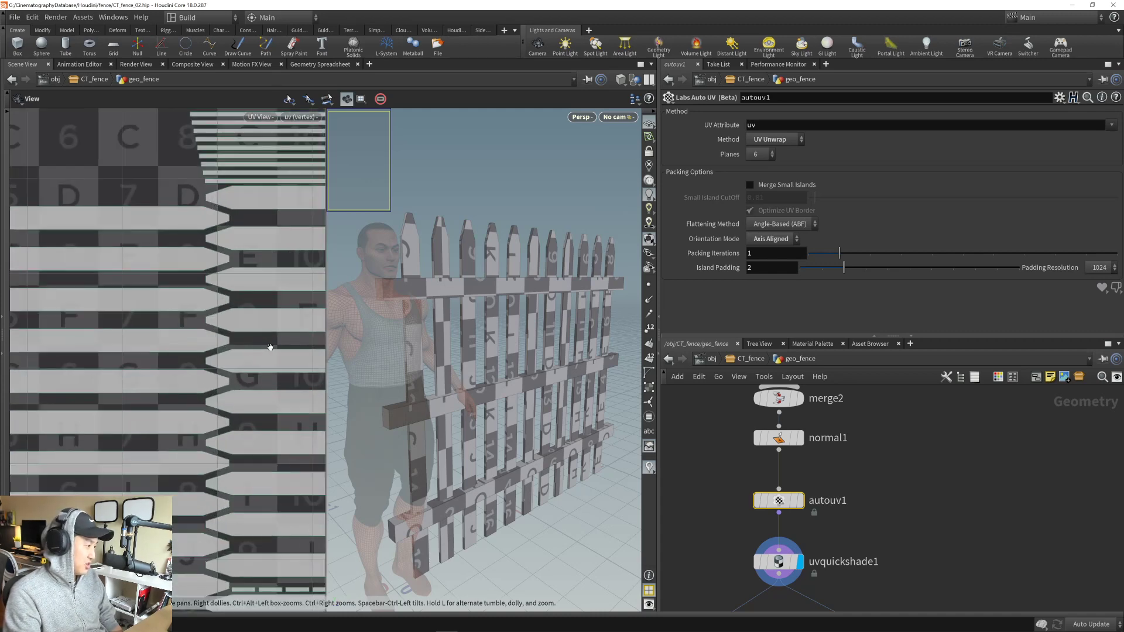
scroll(183, 428, down, 5)
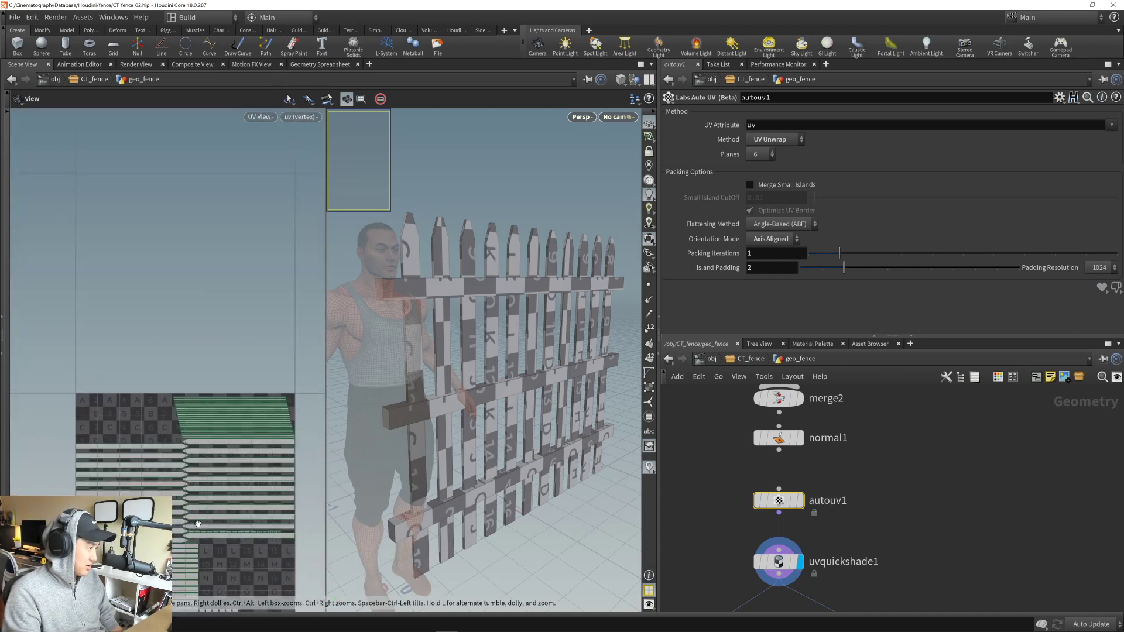
scroll(184, 429, up, 2)
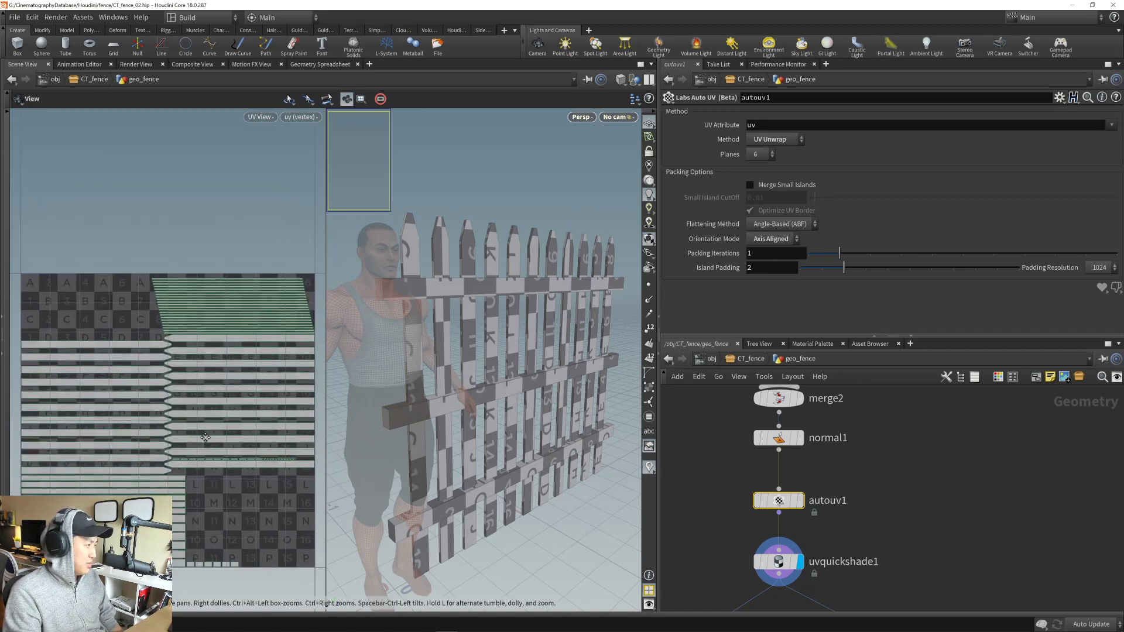
middle_drag(208, 434, 207, 433)
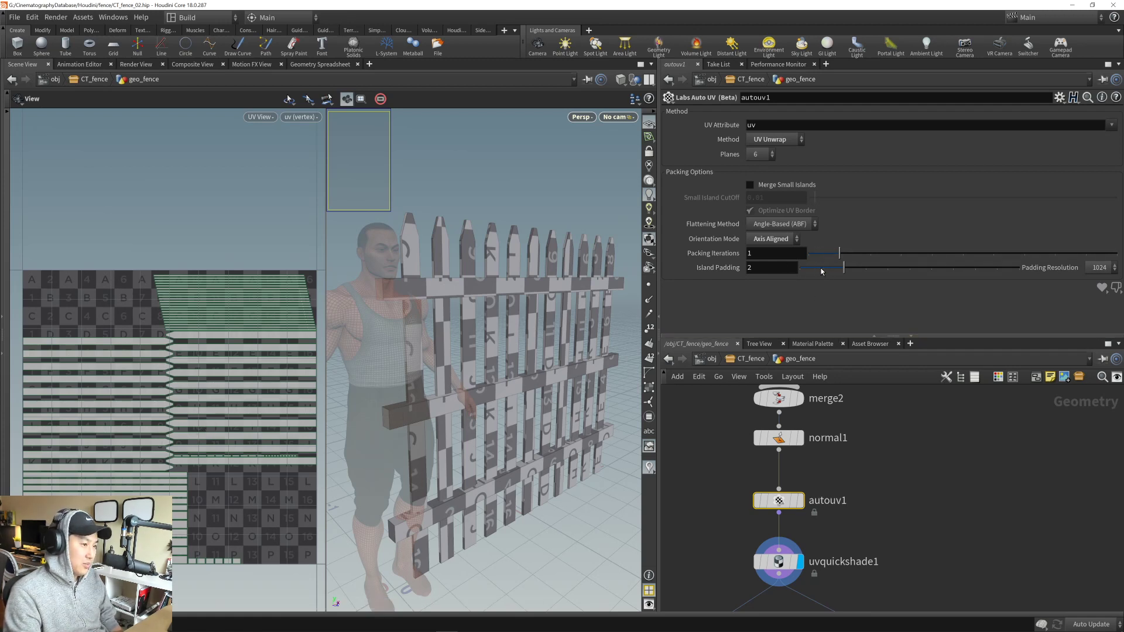
drag(822, 271, 800, 270)
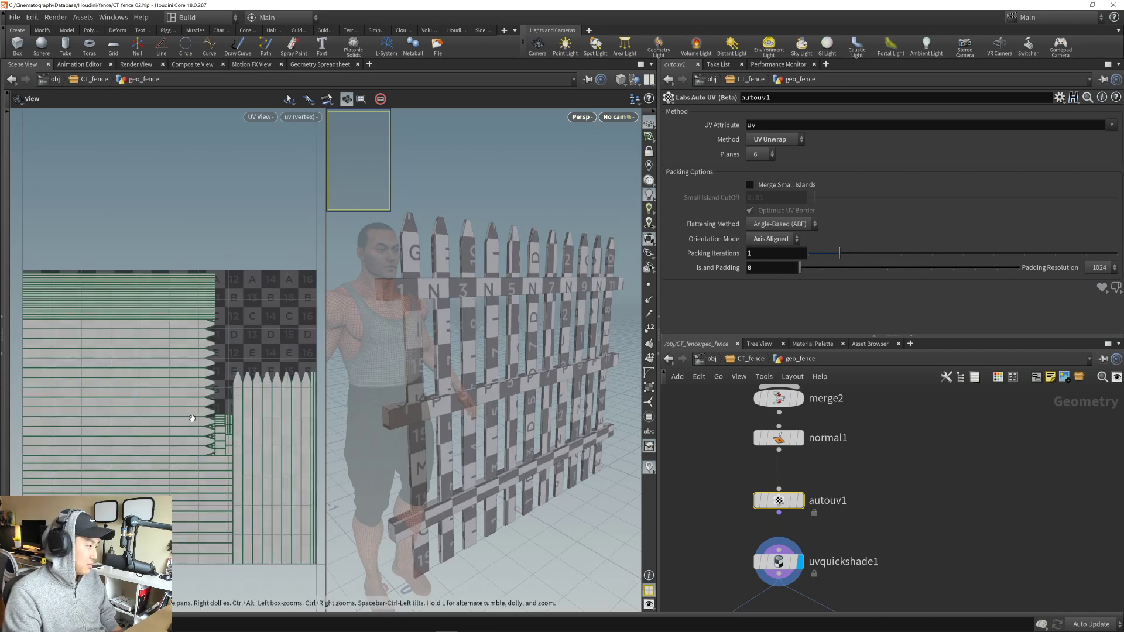
- Examine the packing and direction of the slat and divider islands in the UV layout
right_drag(174, 408, 194, 384)
middle_drag(193, 385, 221, 367)
right_drag(222, 367, 185, 376)
middle_drag(185, 377, 186, 385)
right_drag(186, 386, 206, 403)
middle_drag(205, 403, 225, 415)
right_click(204, 396)
click(206, 395)
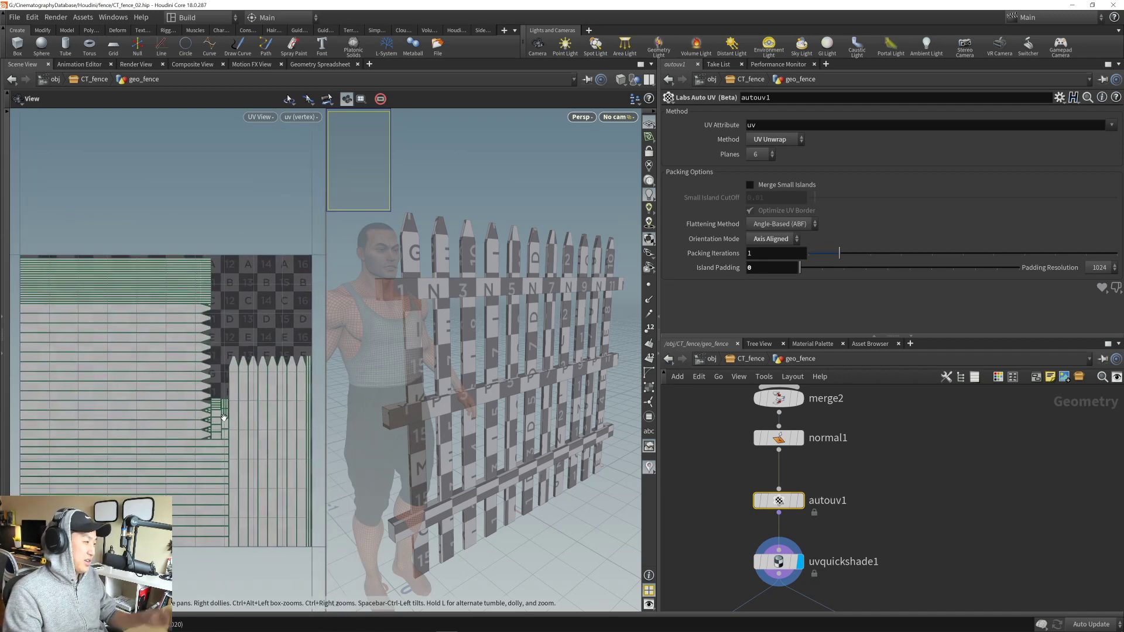
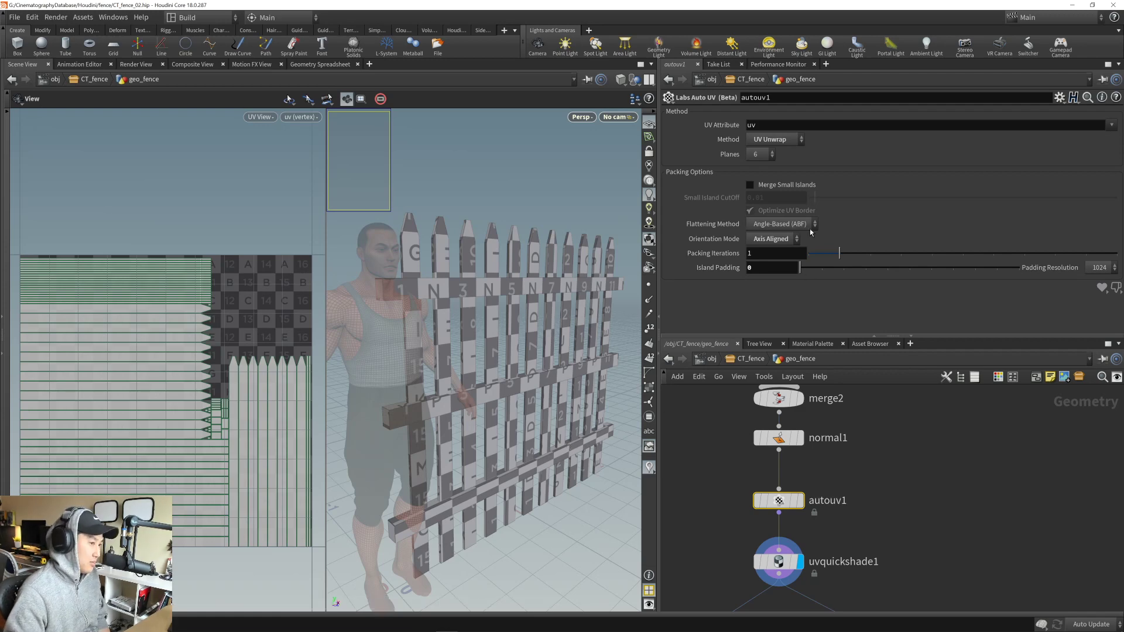
- Try the Optimal and Best orientation modes on autouv1, return to Axis Aligned, and check the UV layout and the textured fence
click(775, 239)
click(778, 282)
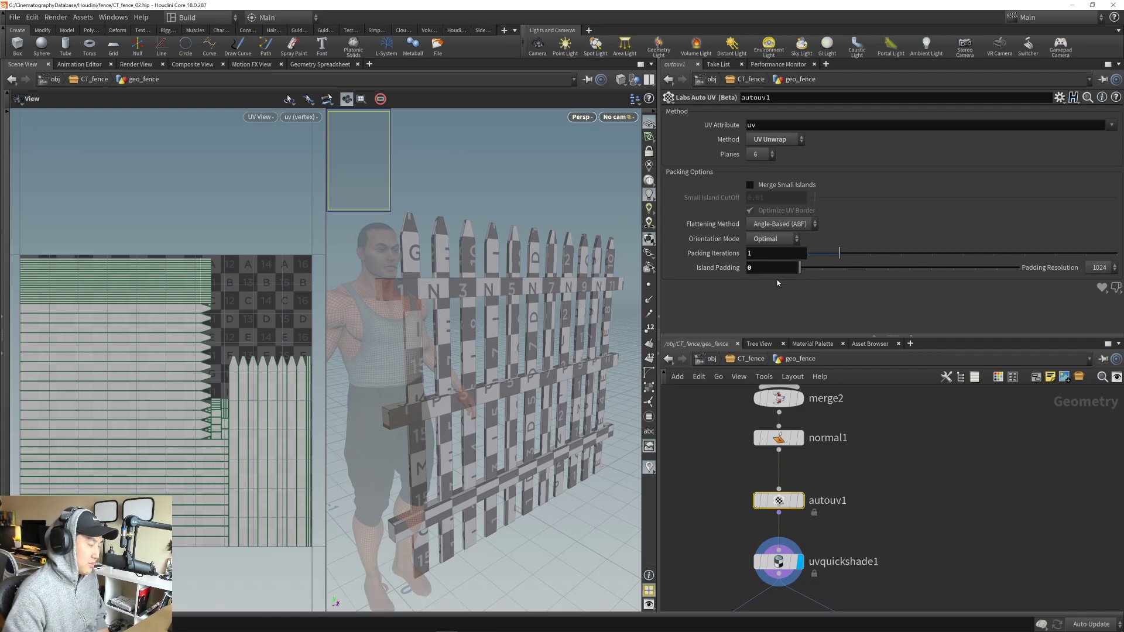
click(779, 239)
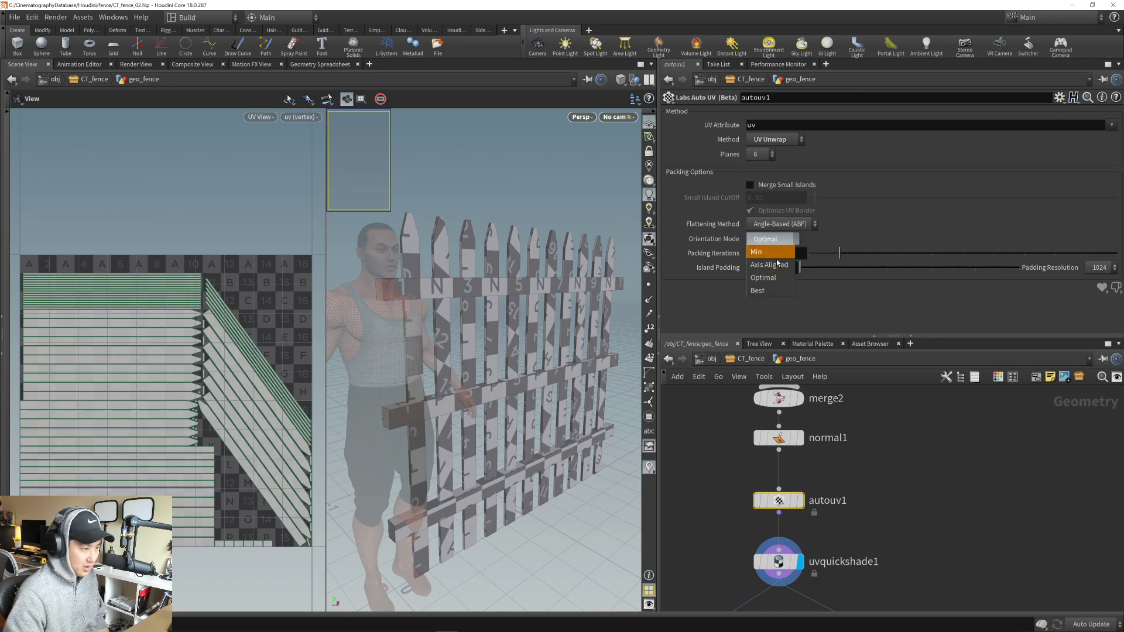
click(774, 286)
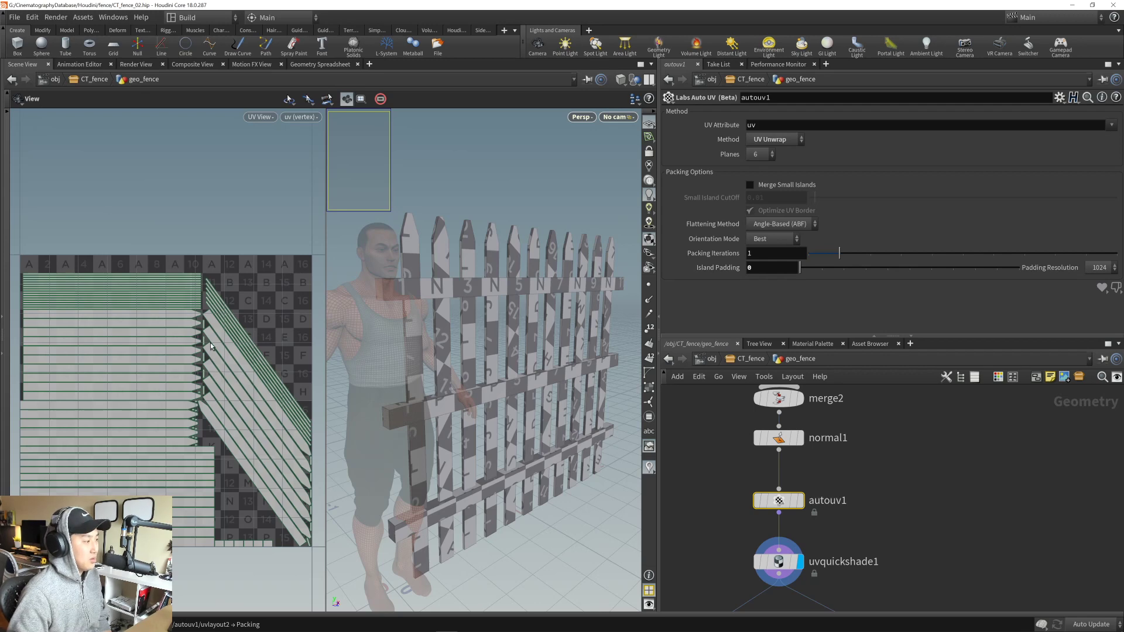
click(773, 239)
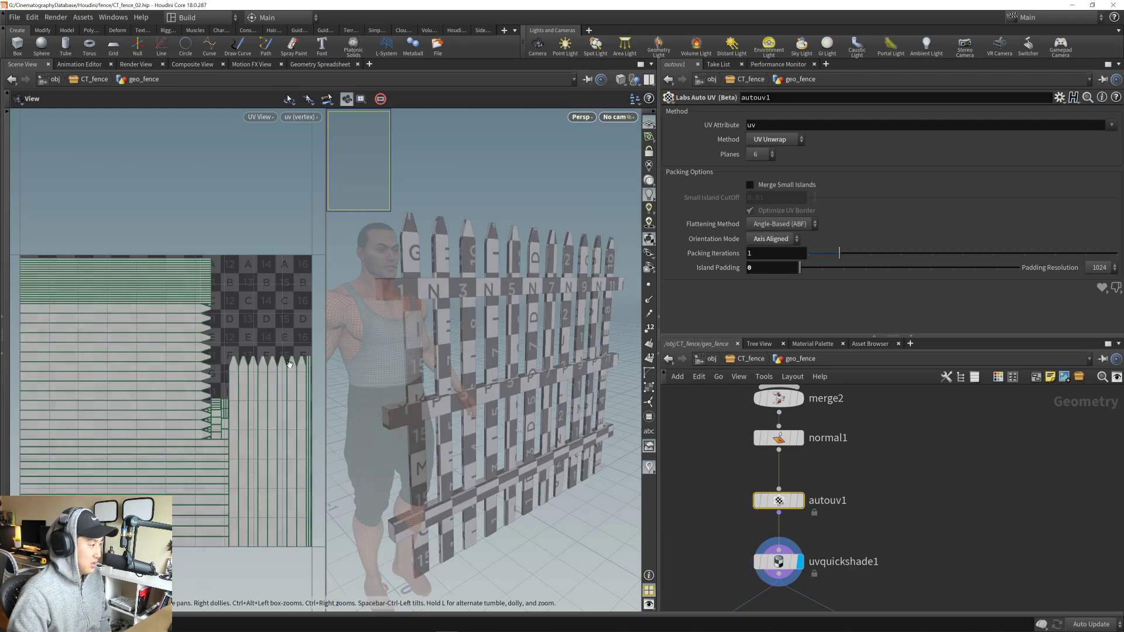
middle_drag(253, 387, 252, 395)
right_drag(252, 396, 247, 405)
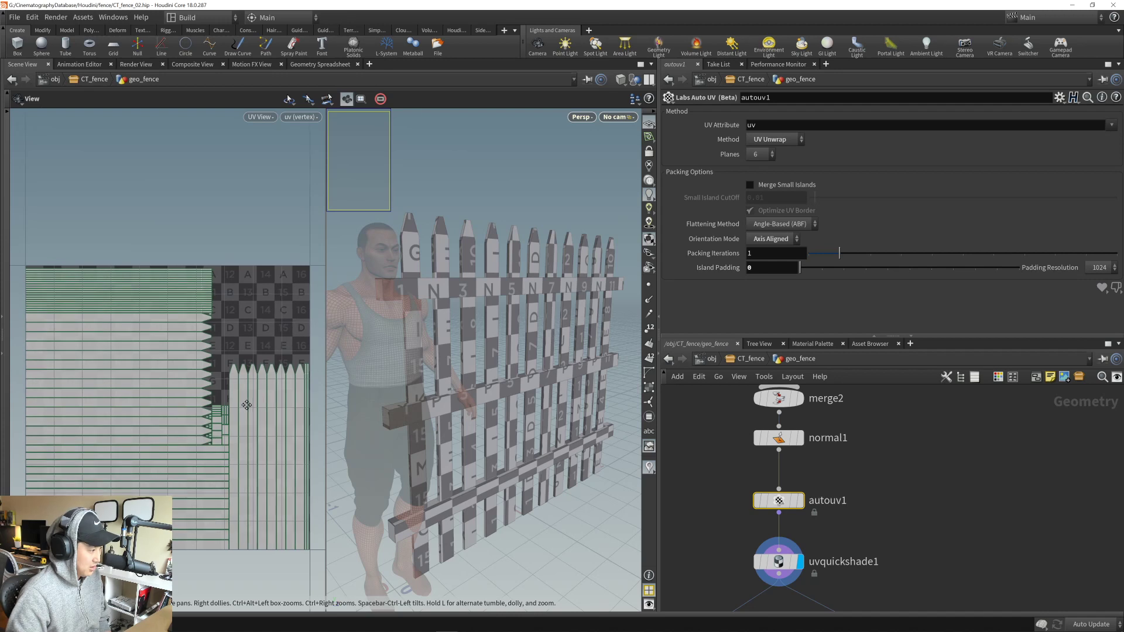
middle_drag(247, 405, 243, 404)
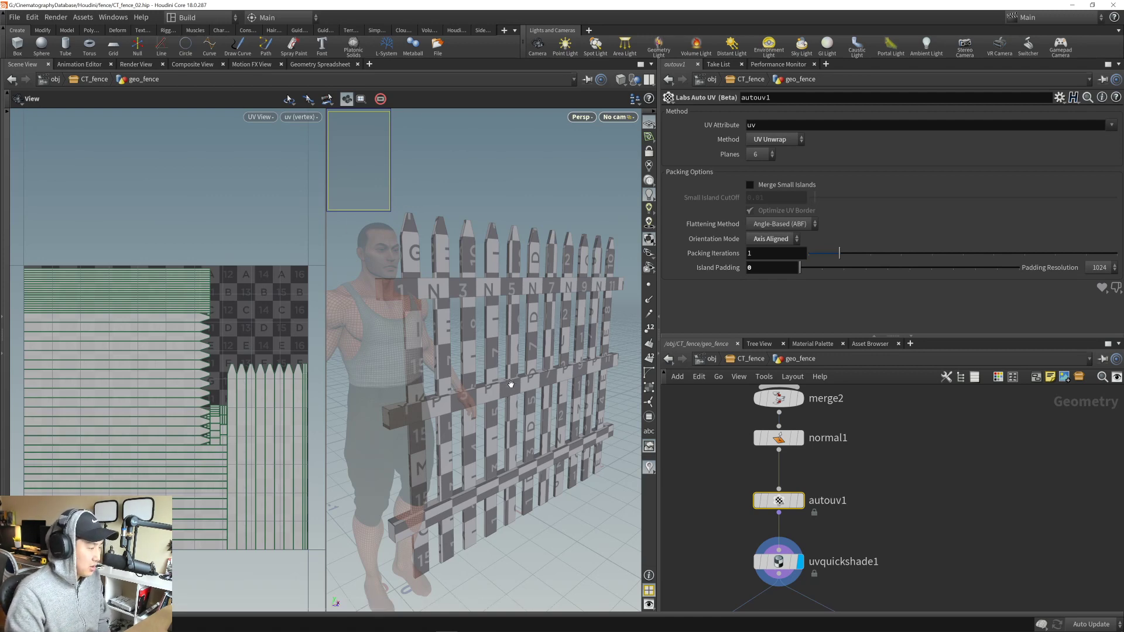
mouse_move(511, 384)
mouse_down()
mouse_move(478, 372)
mouse_move(493, 381)
mouse_move(410, 388)
mouse_move(491, 382)
mouse_move(509, 395)
mouse_move(506, 408)
mouse_move(489, 383)
mouse_move(504, 390)
mouse_up()
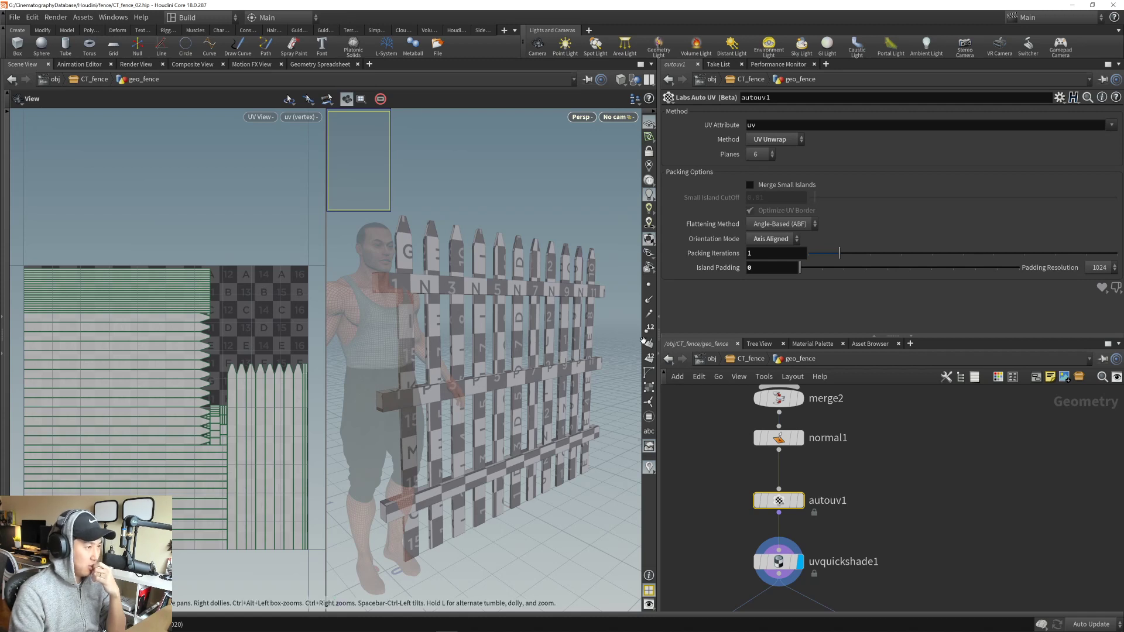
- Try the UV AutoSeam method on autouv1 with a grain tolerance of 0.0874, and return the method to UV Unwrap
click(777, 143)
click(778, 142)
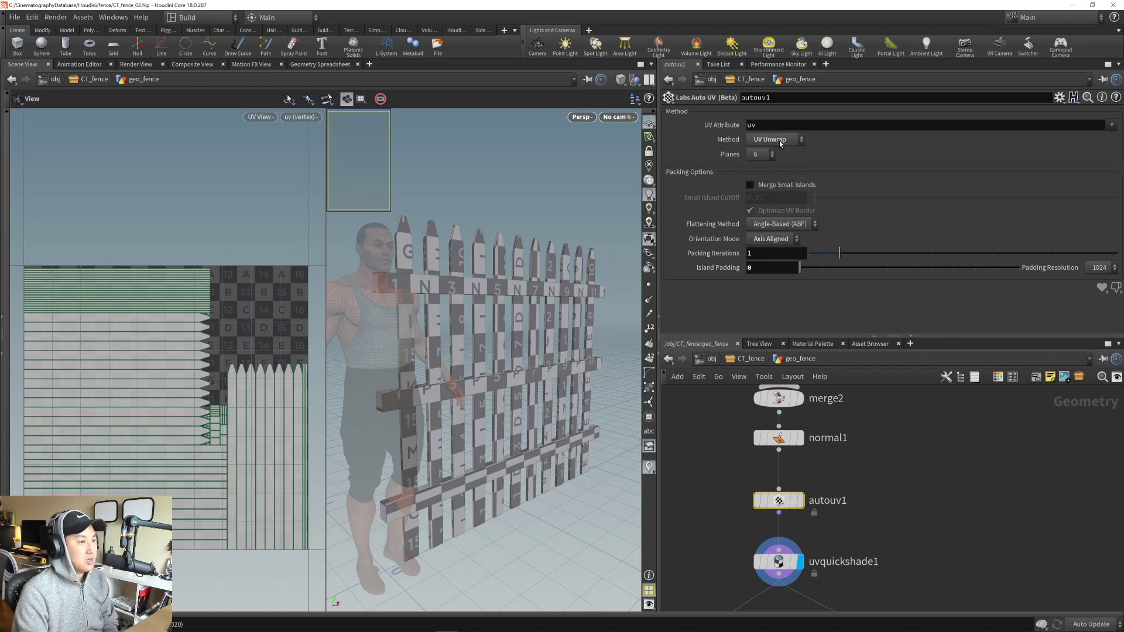
click(778, 143)
click(772, 192)
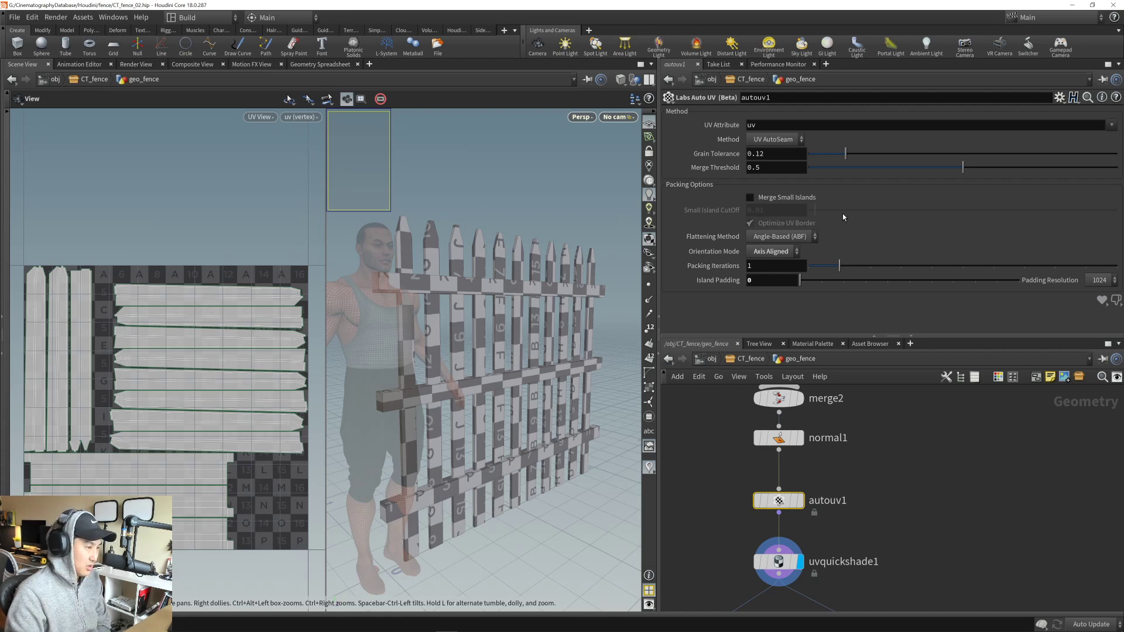
mouse_move(845, 155)
mouse_down()
mouse_move(816, 159)
mouse_move(978, 158)
mouse_move(837, 164)
mouse_up()
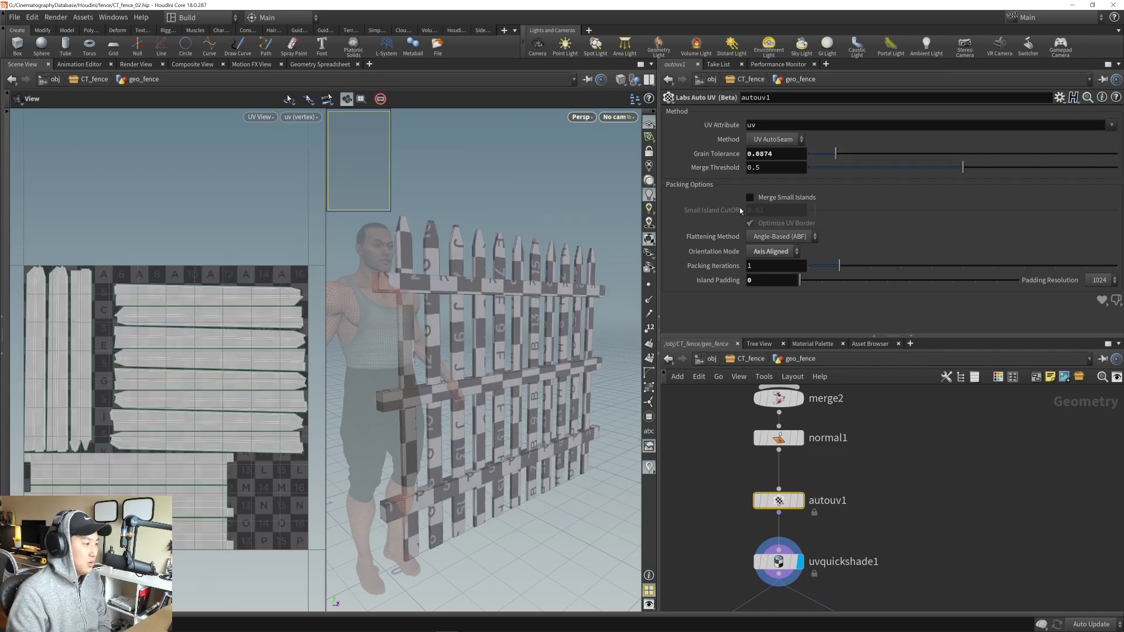
click(775, 141)
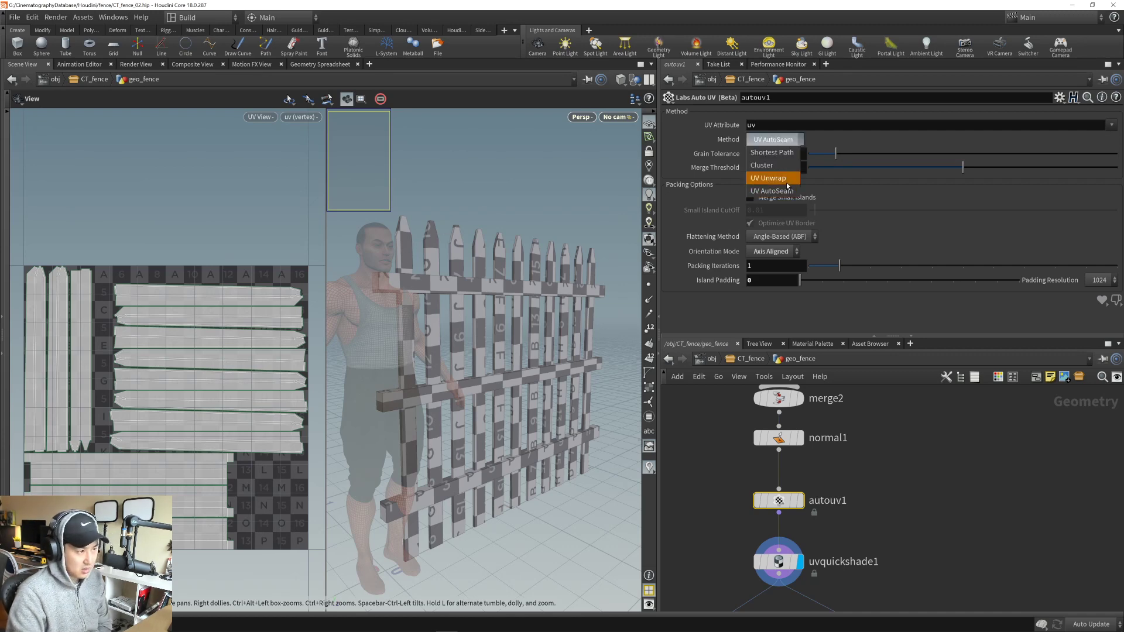
click(775, 181)
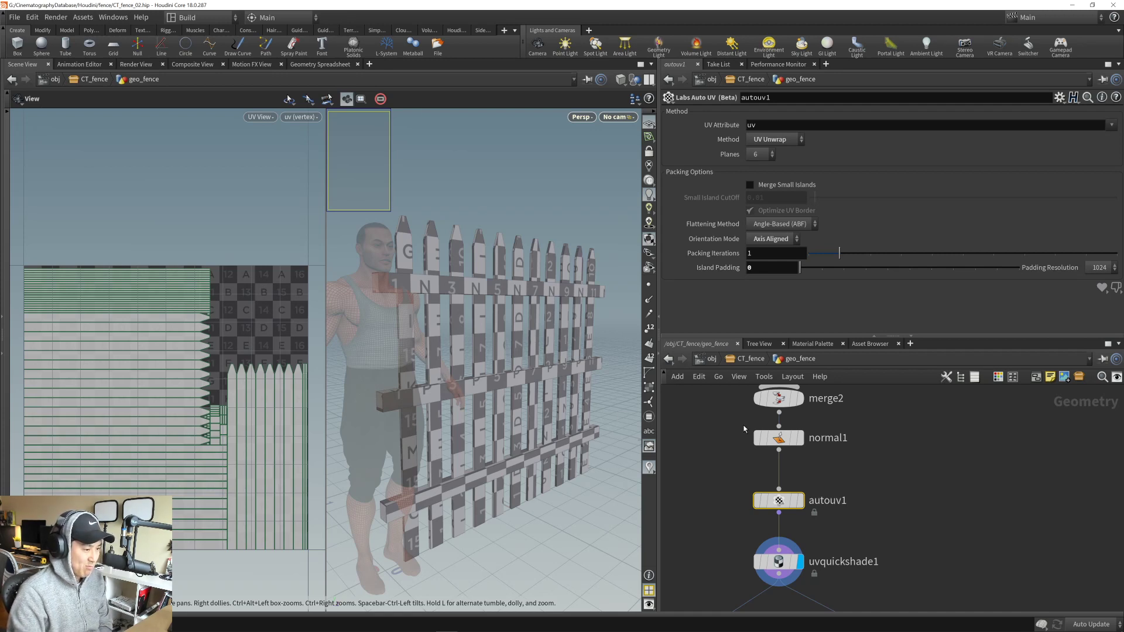
- Display the output of switch1 to show only the vertical slats
middle_drag(820, 428, 862, 587)
scroll(902, 484, down, 4)
scroll(861, 472, up, 2)
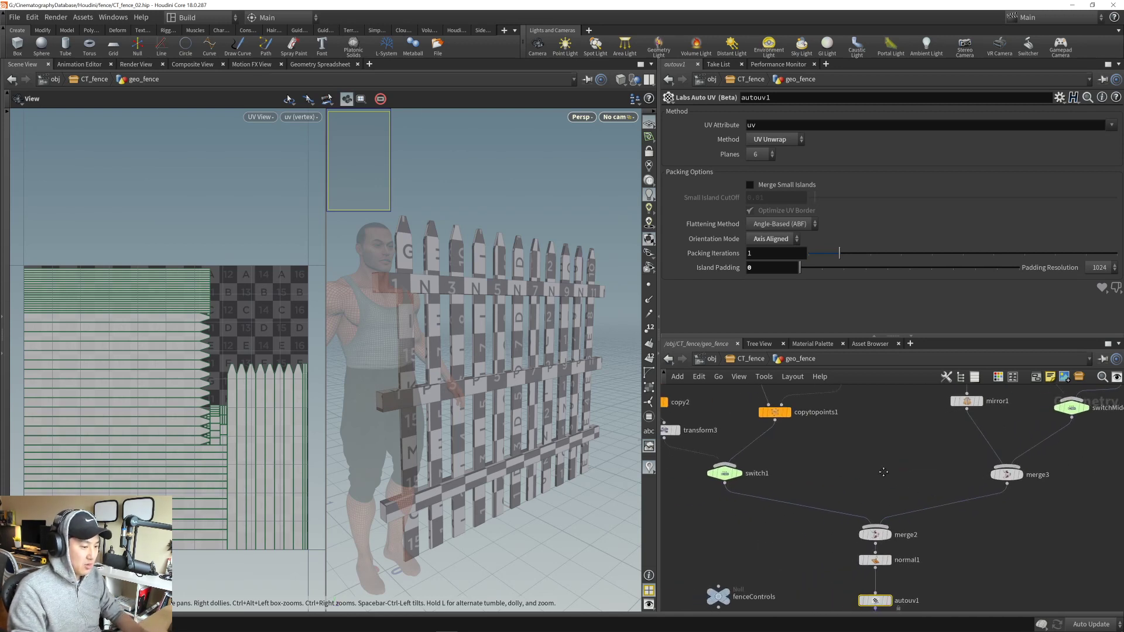
scroll(828, 481, up, 3)
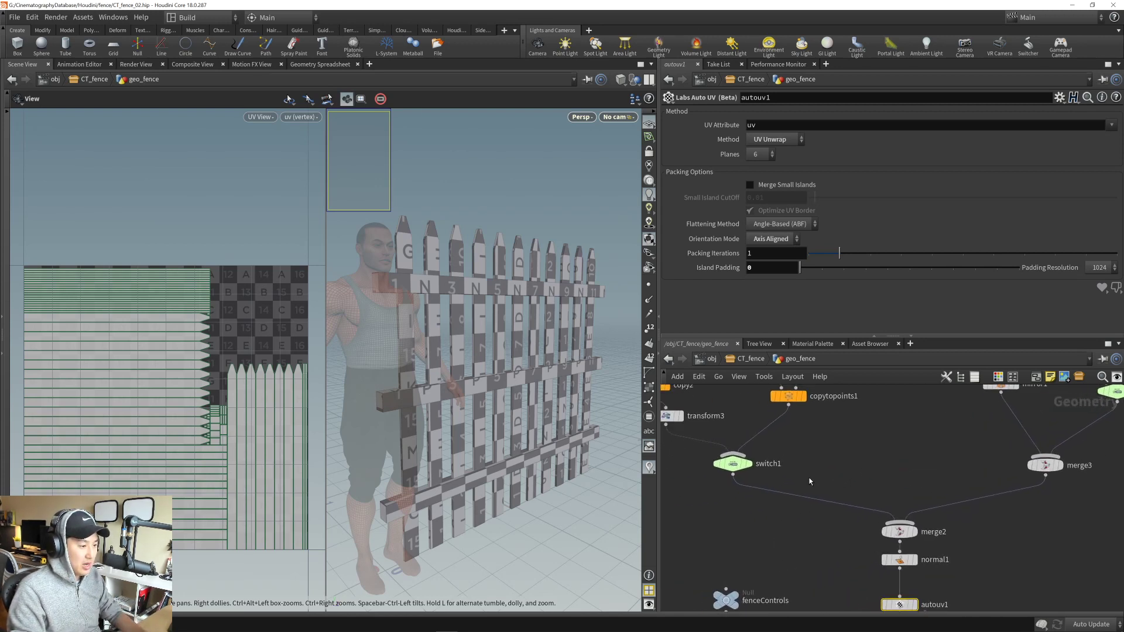
scroll(878, 515, down, 3)
middle_drag(871, 505, 847, 540)
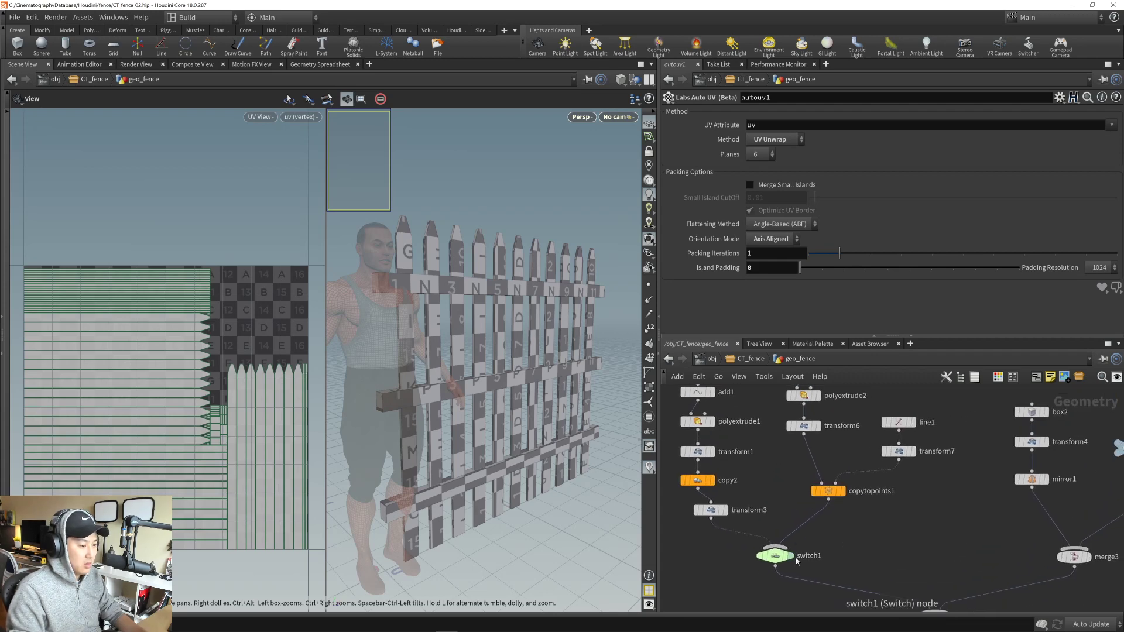
click(792, 556)
scroll(841, 478, up, 5)
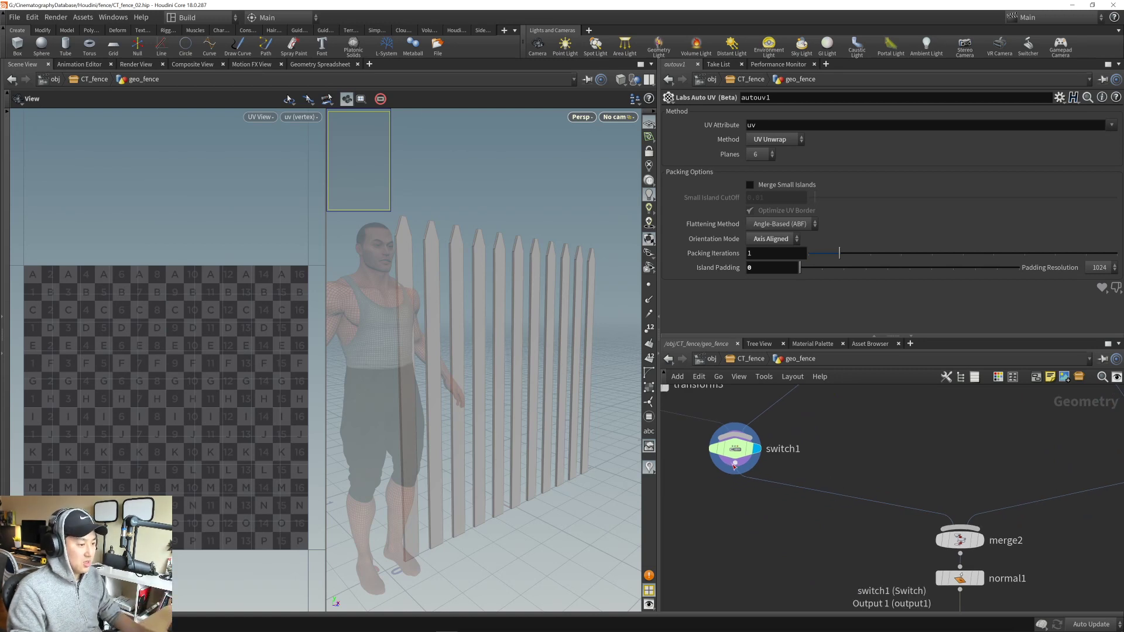
middle_drag(811, 466, 866, 457)
click(746, 450)
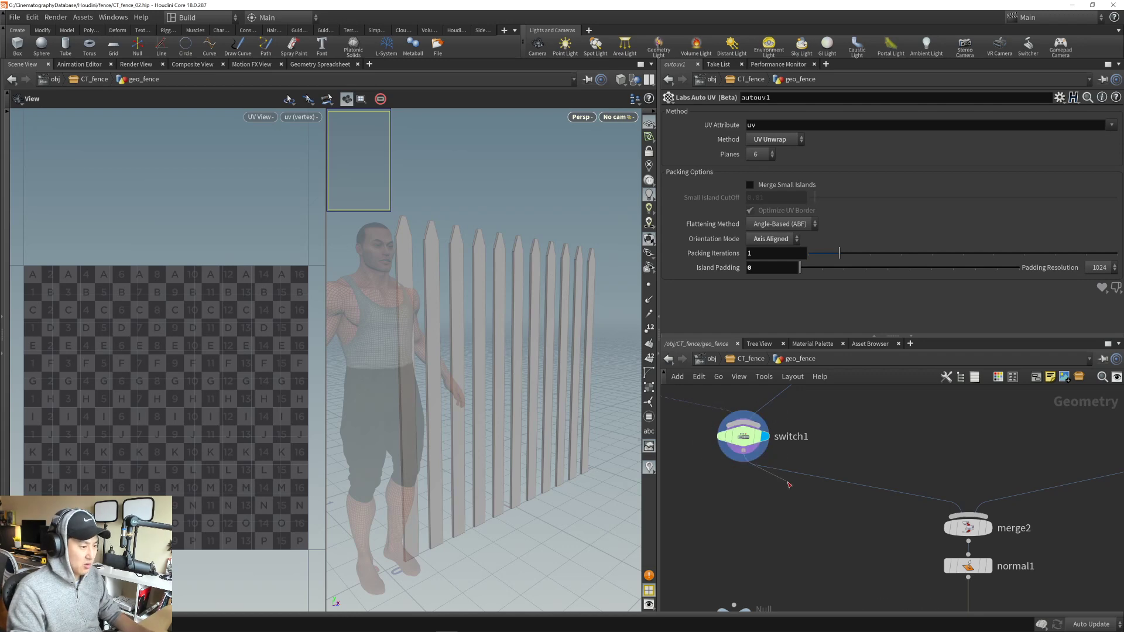
key(Tab)
text(grop)
key(Return)
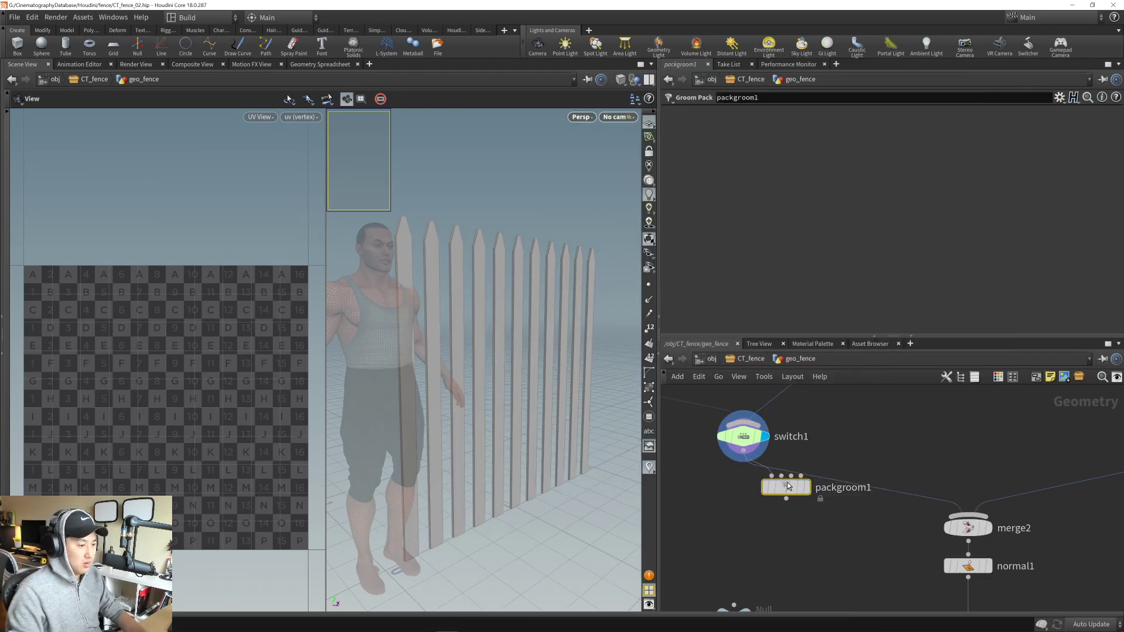
key(Delete)
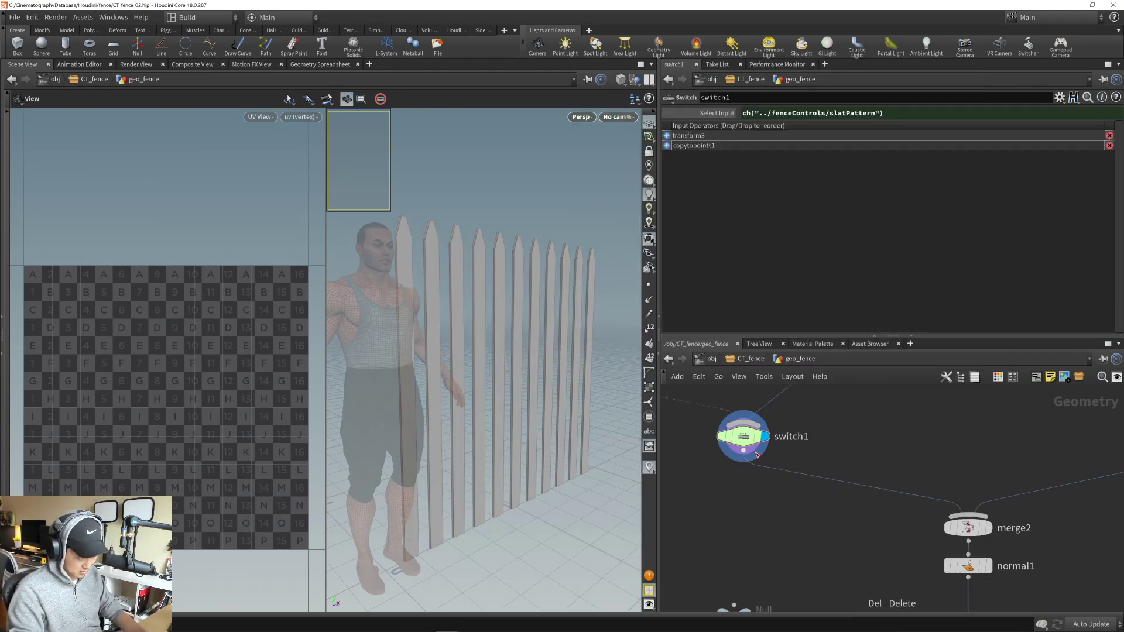
- Insert a Group Create node between switch1 and merge2, and cut the direct connection between the two
click(757, 455)
key(Tab)
text(group)
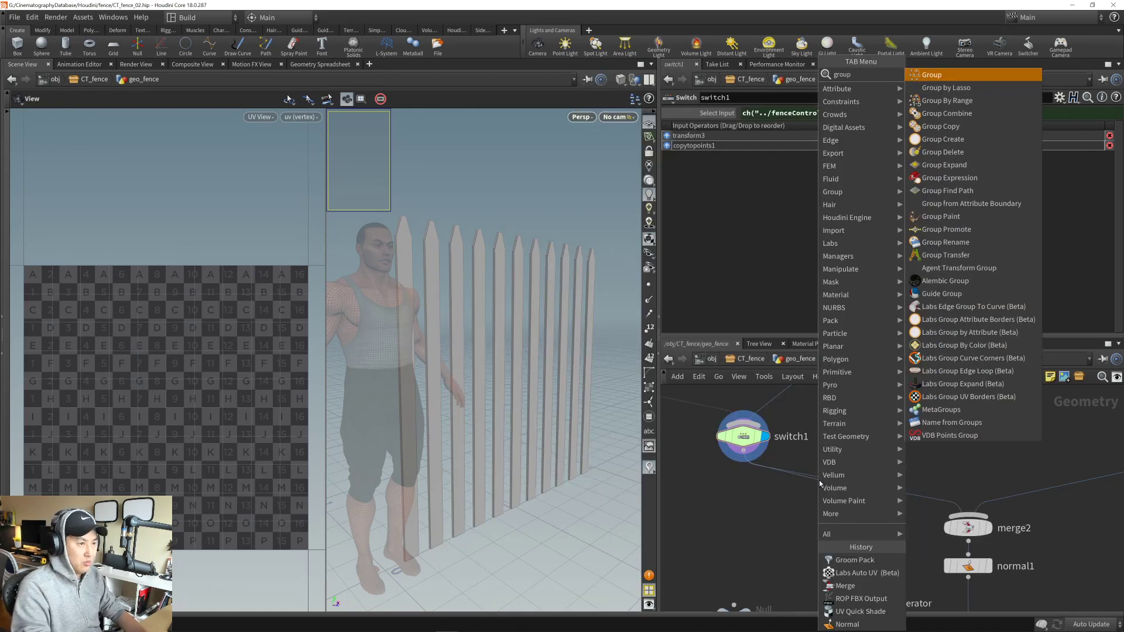
key(Down)
key(Return)
click(819, 483)
middle_drag(861, 549, 822, 518)
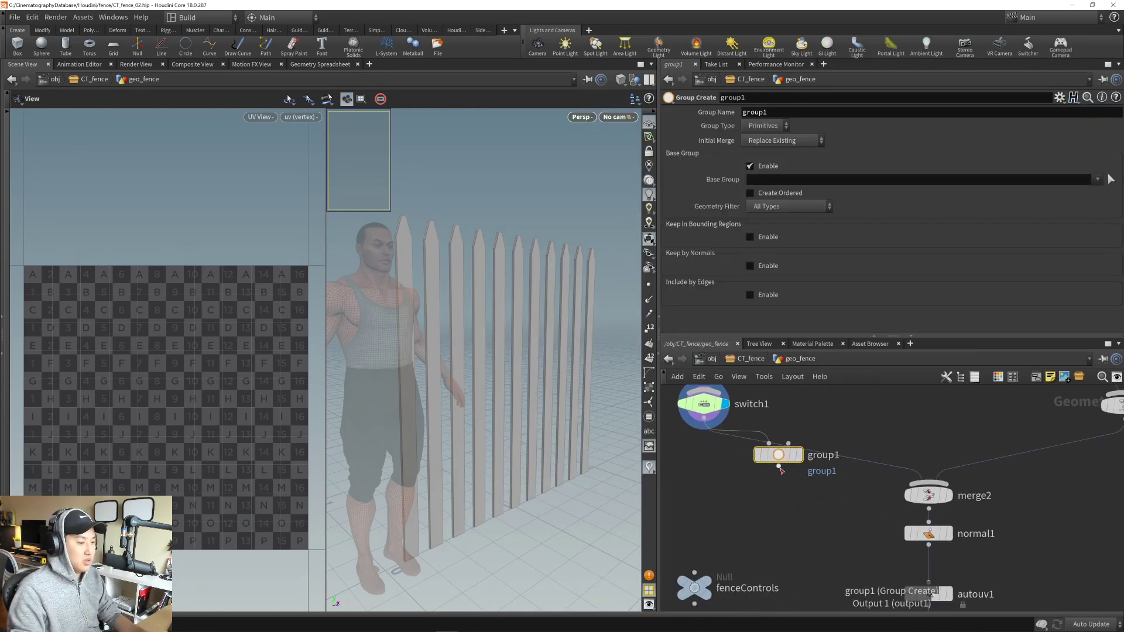
click(779, 467)
key(y)
drag(858, 463, 853, 427)
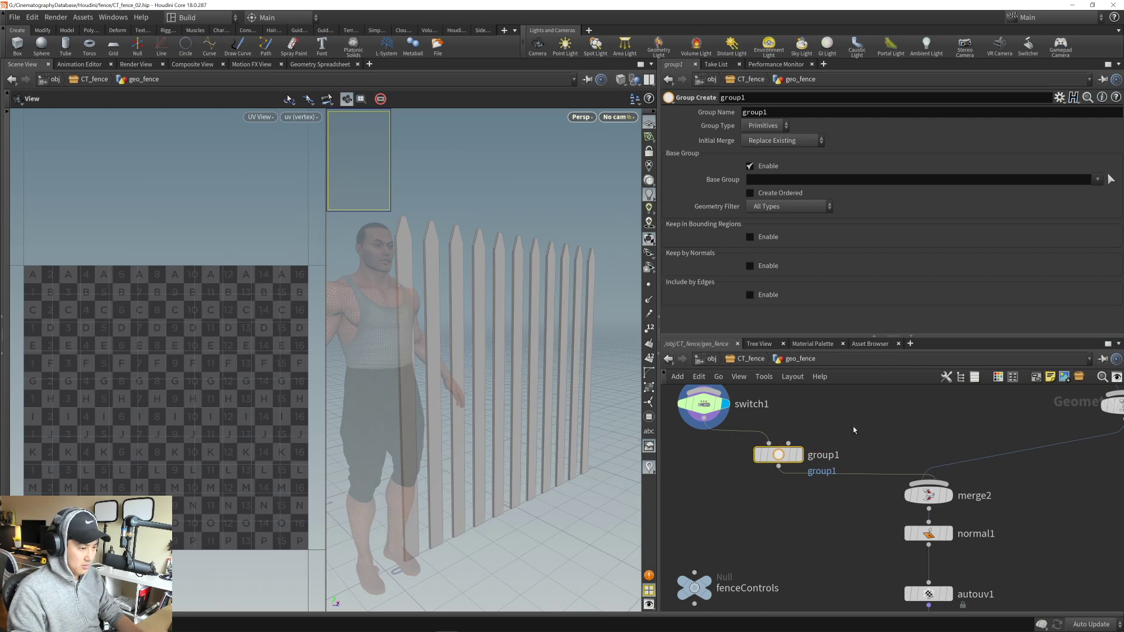
- Set the group name in the group1 node to vertical
mouse_move(787, 456)
click(785, 112)
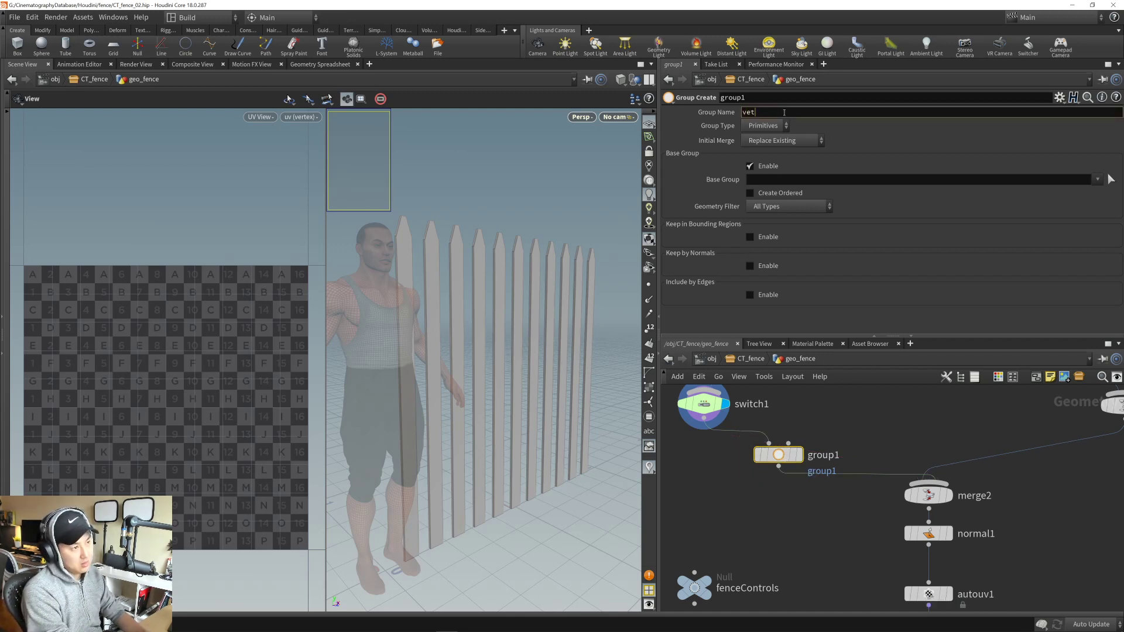
text(vertical)
key(Return)
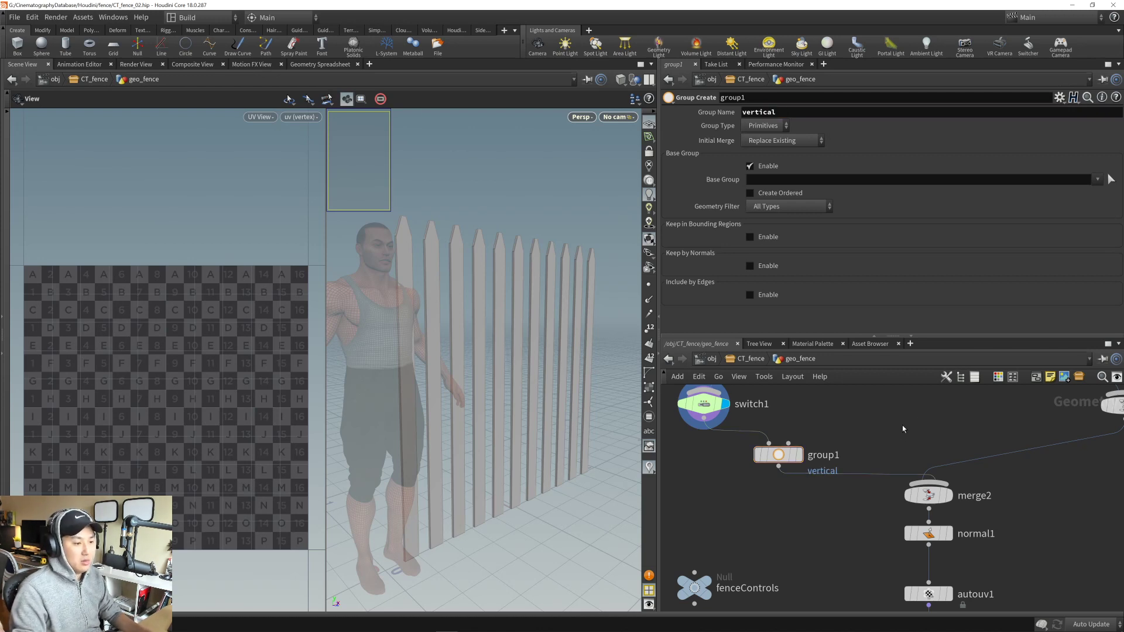
- Reorder the inputs of merge2 so that group1 comes before merge3
middle_drag(954, 444, 902, 461)
click(878, 515)
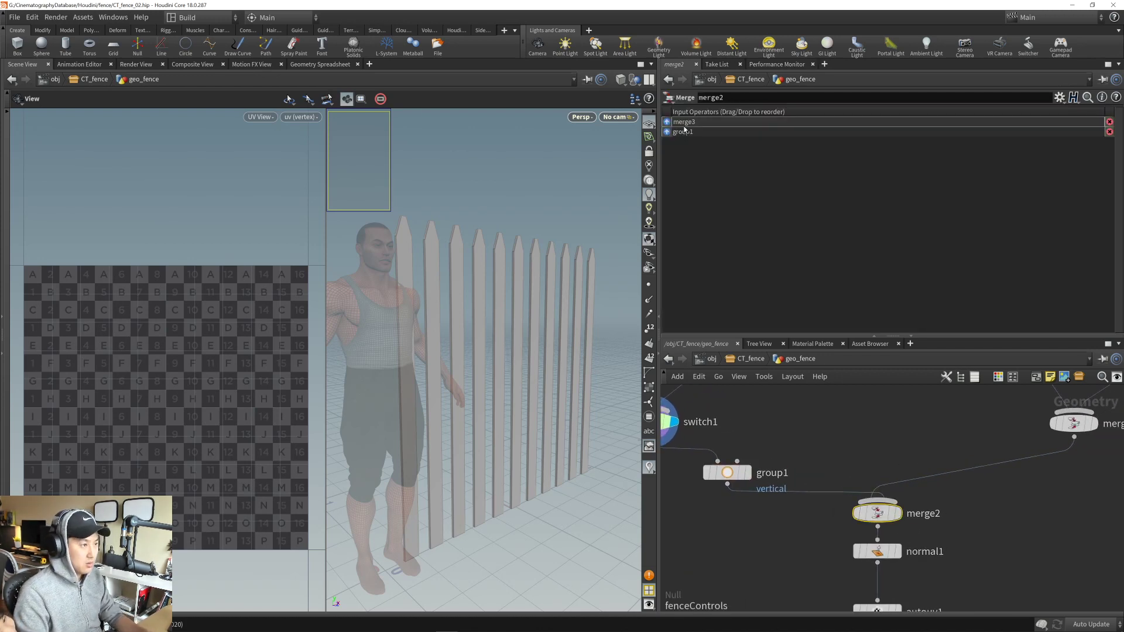
drag(684, 132, 684, 120)
- Insert a Group Create node between merge3 and merge2, and cut the direct connection between the two
middle_drag(1077, 444, 1019, 457)
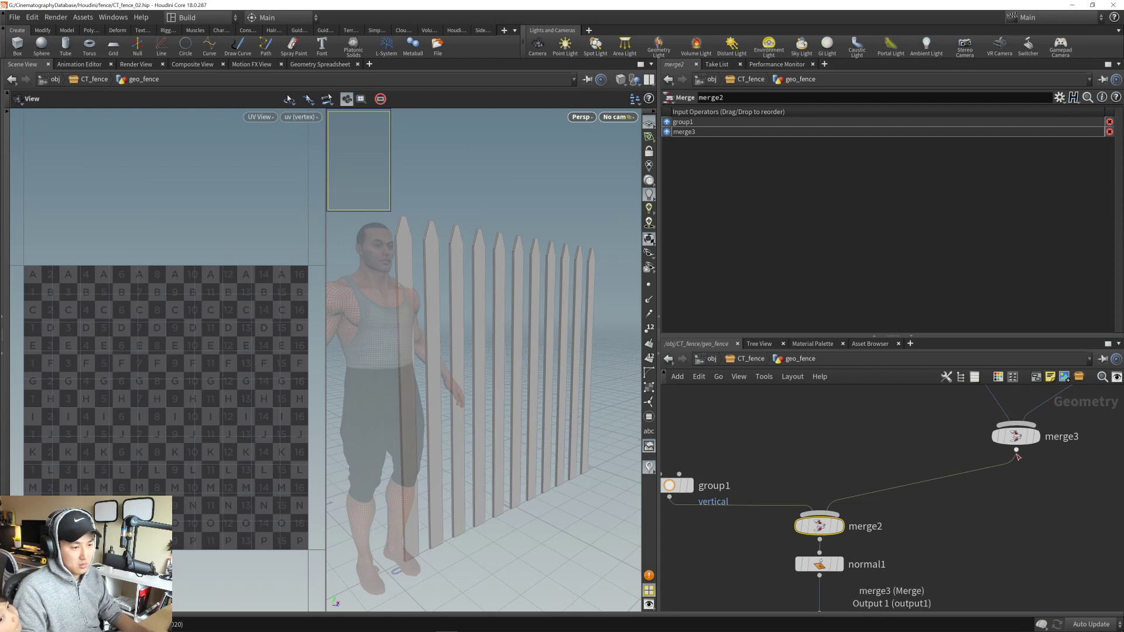
key(Tab)
text(group)
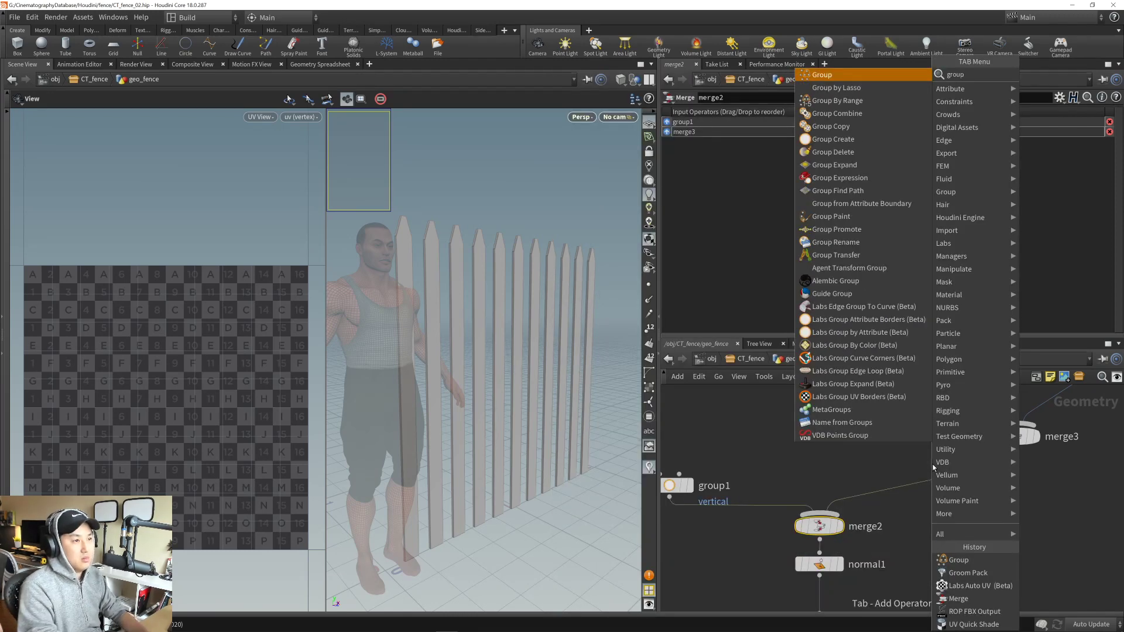
key(Return)
click(934, 468)
click(931, 497)
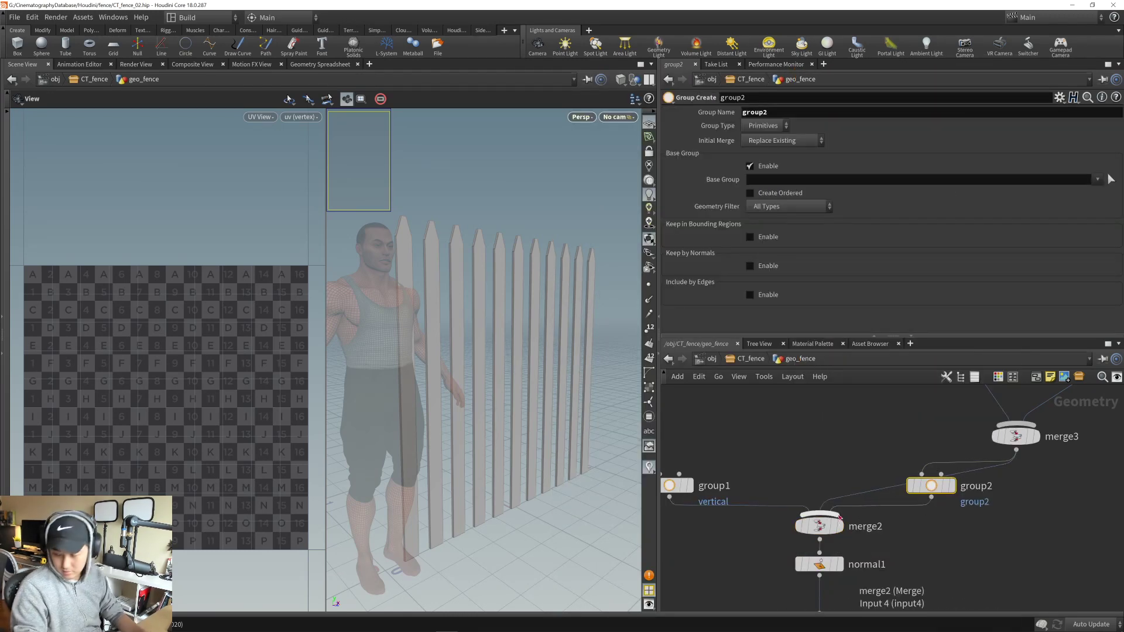
click(839, 516)
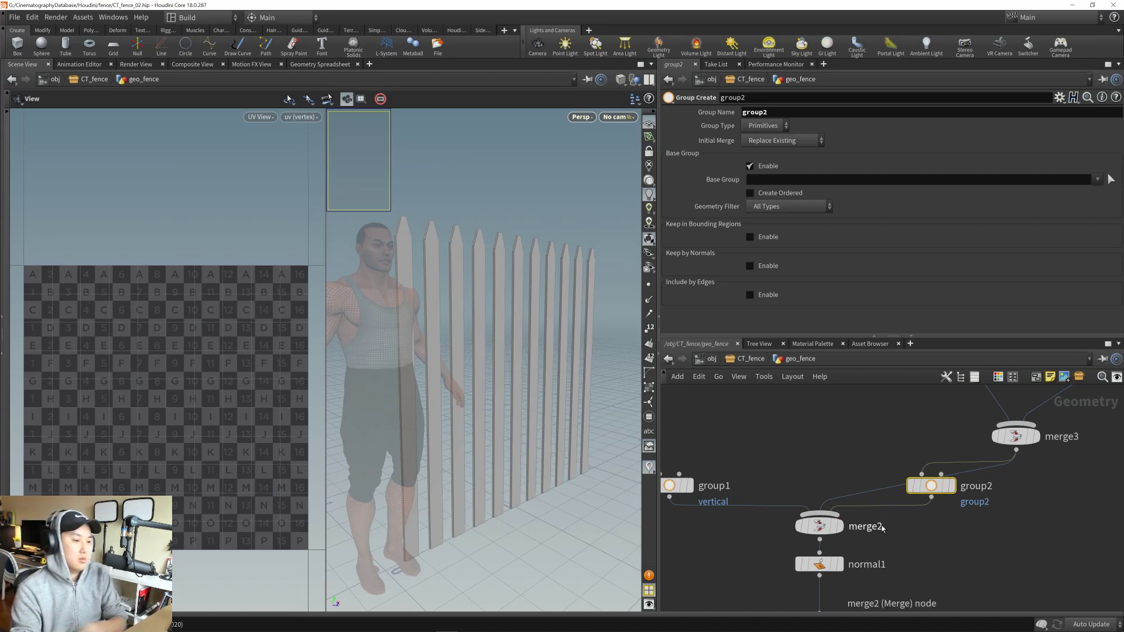
drag(878, 479, 878, 498)
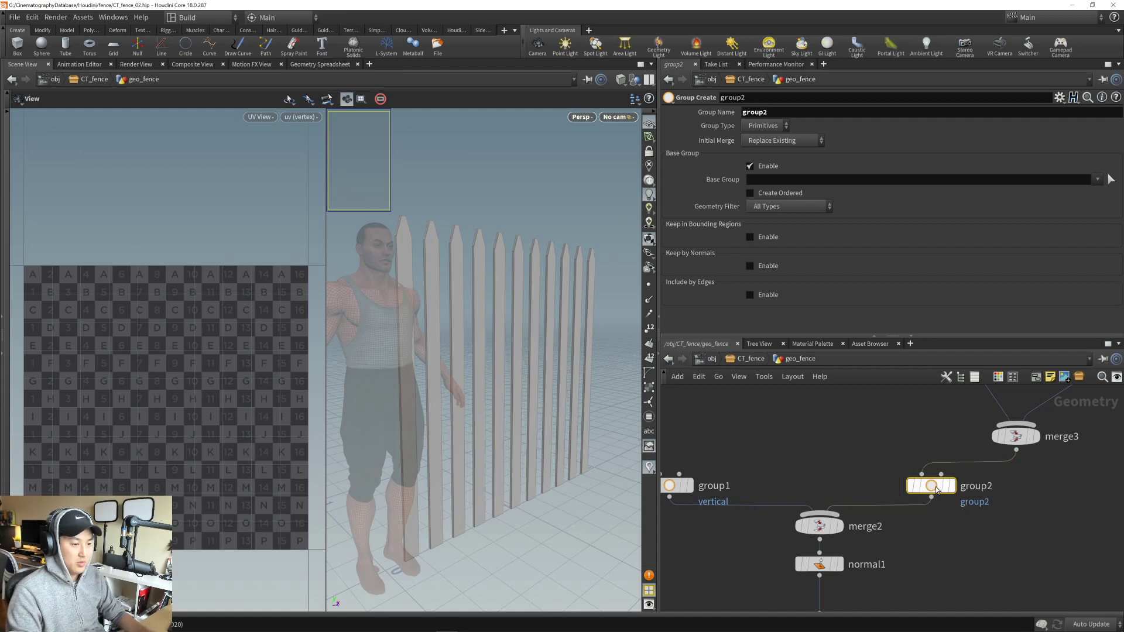
- Set the group name in the group2 node to horizontal
mouse_move(933, 435)
middle_down()
mouse_move(923, 446)
mouse_move(953, 436)
middle_up()
middle_drag(733, 494, 789, 486)
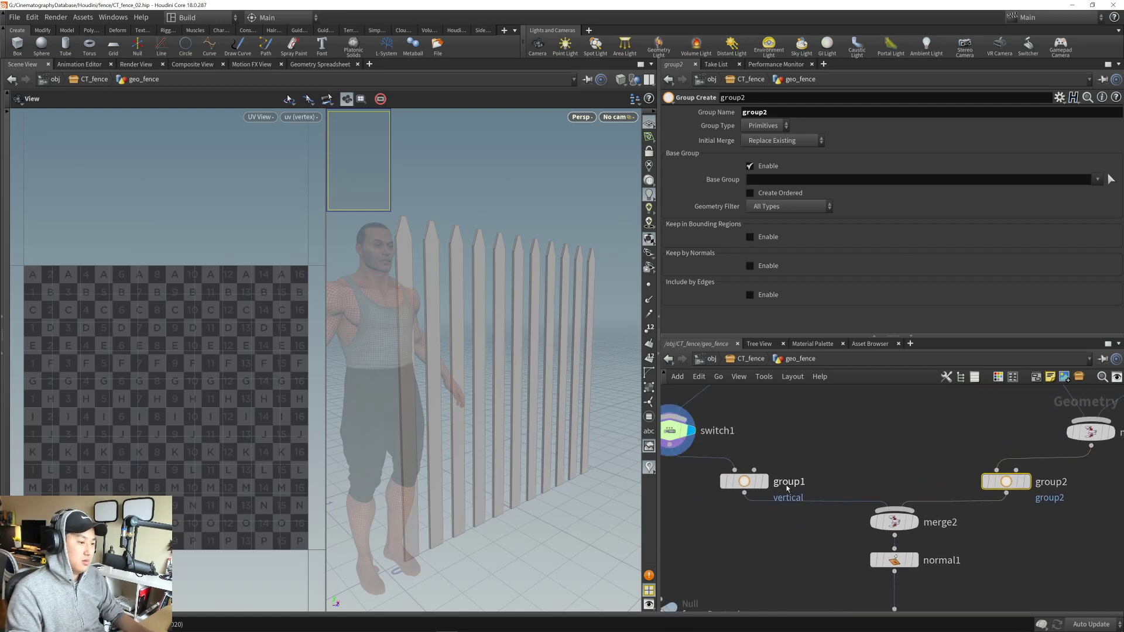
middle_drag(986, 483, 950, 484)
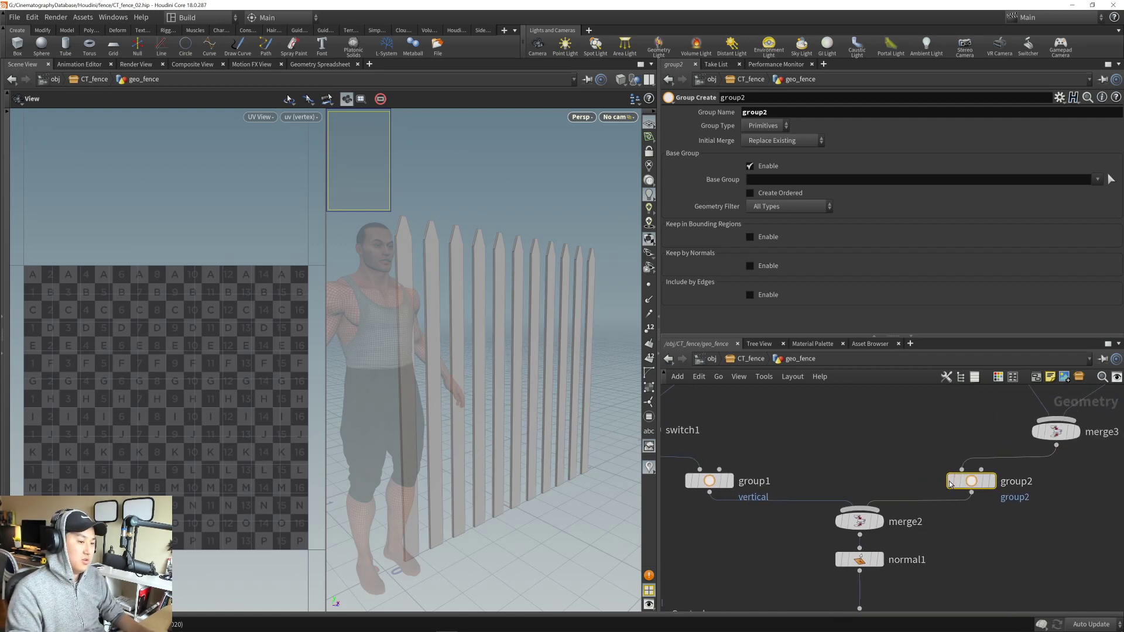
click(786, 113)
text(horizonta)
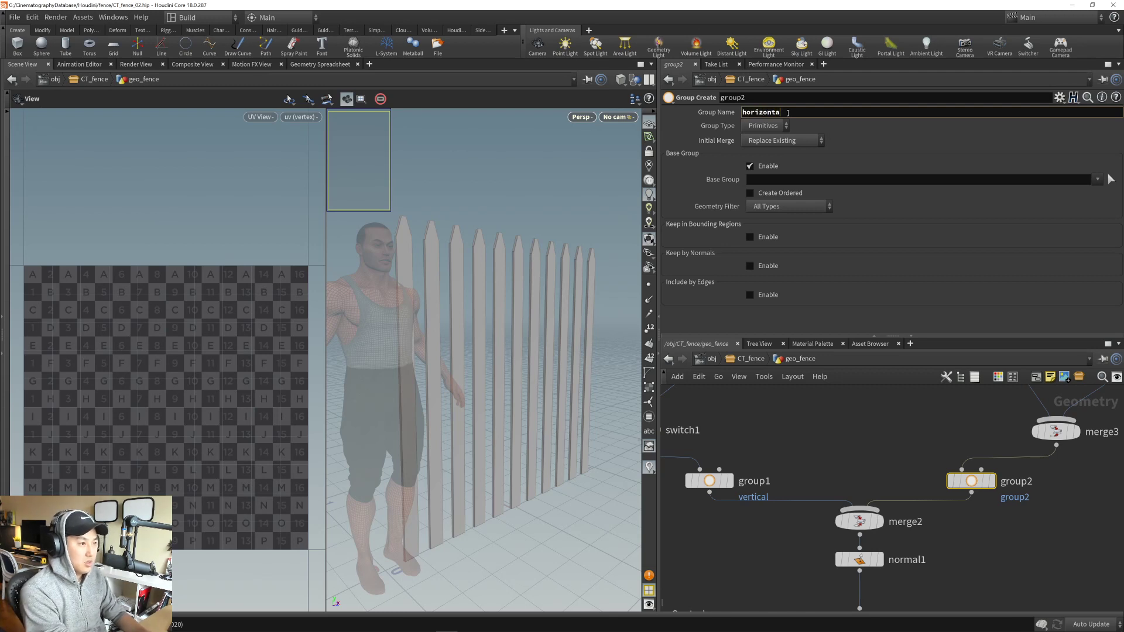
text(l)
key(Return)
- Take autouv1 out from between normal1 and uvquickshade1 and insert it between group1 and merge2
click(836, 448)
middle_drag(836, 449, 799, 365)
click(828, 527)
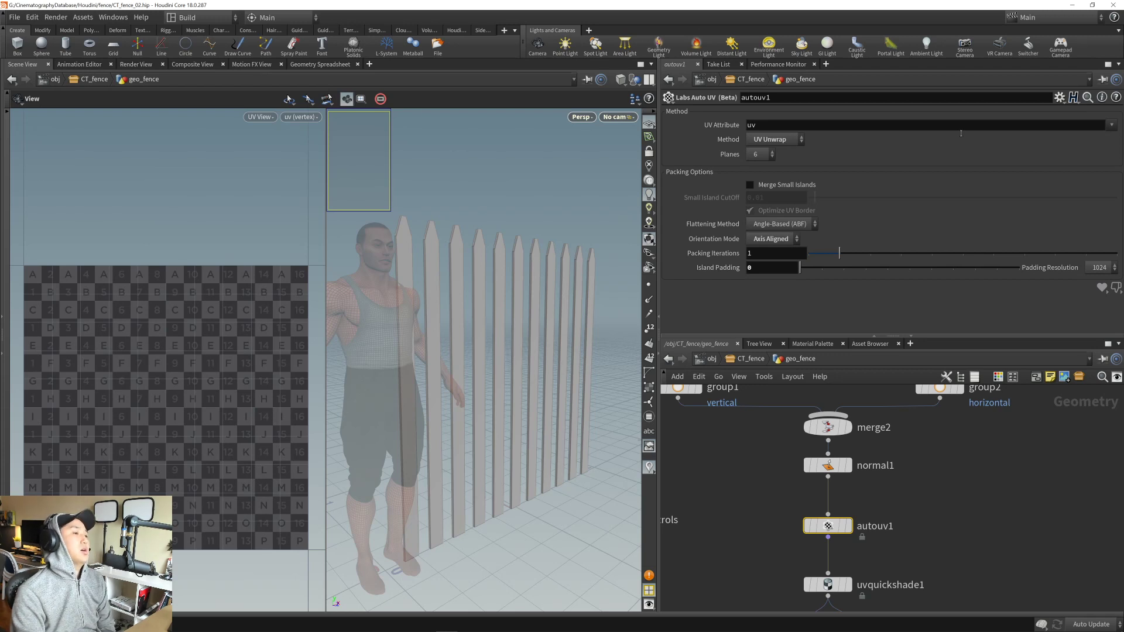
middle_drag(957, 470, 930, 498)
scroll(963, 517, down, 3)
scroll(961, 523, up, 1)
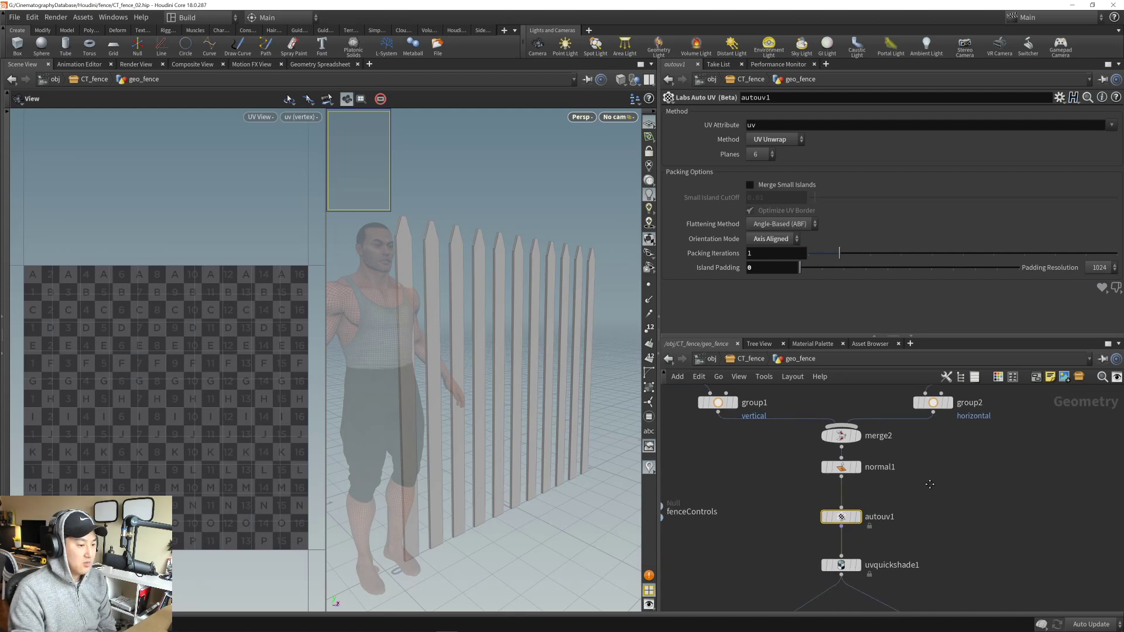
mouse_move(847, 529)
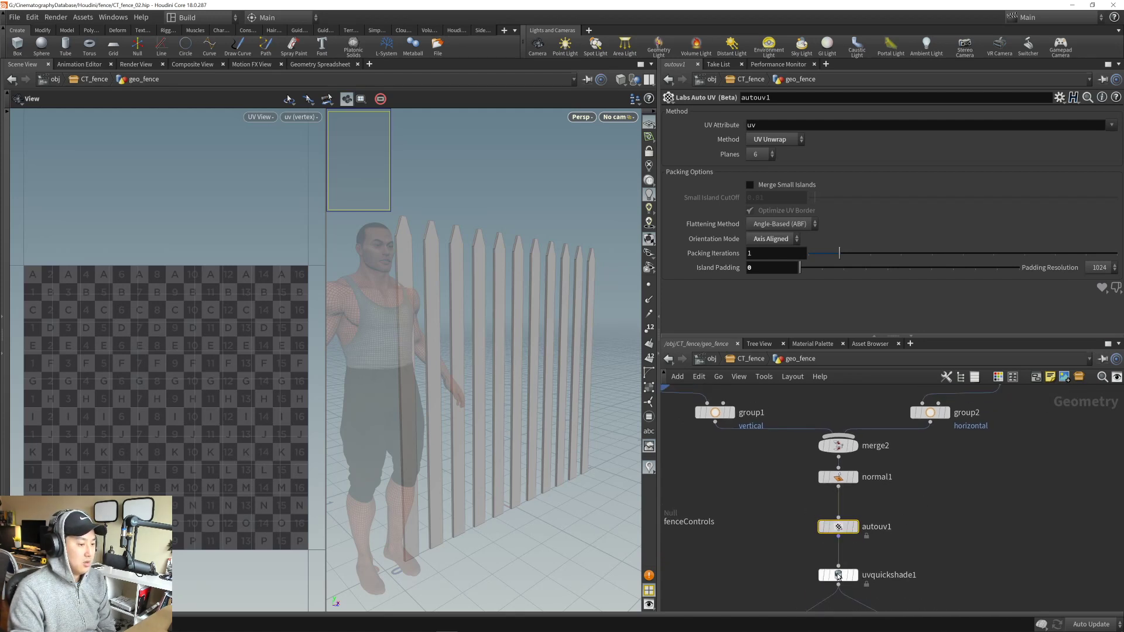
mouse_move(839, 577)
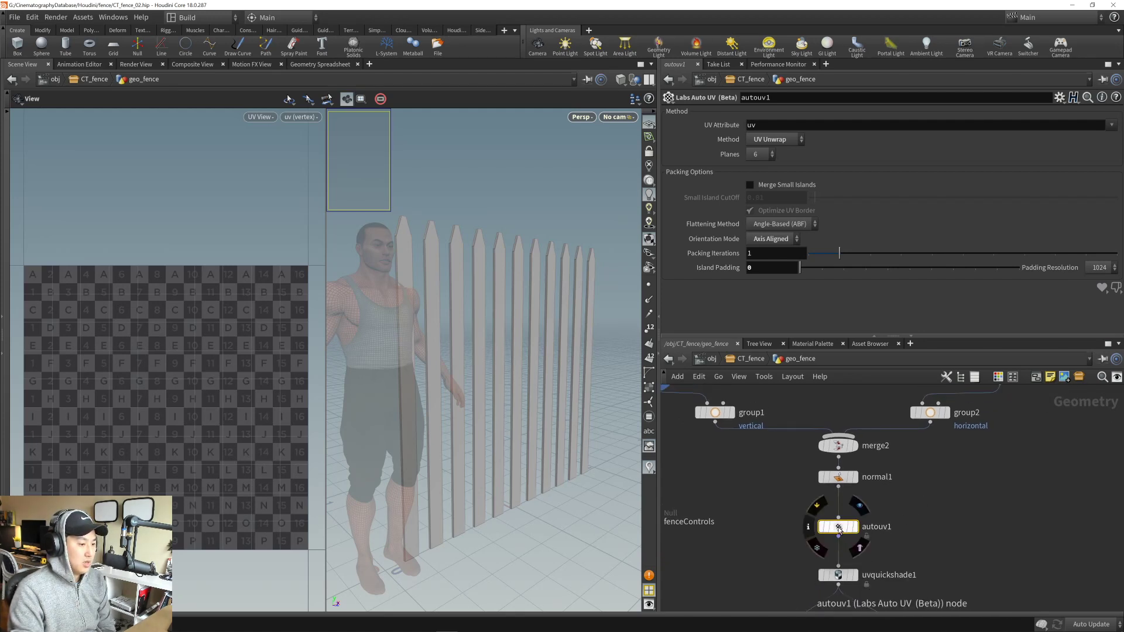
drag(840, 530, 754, 471)
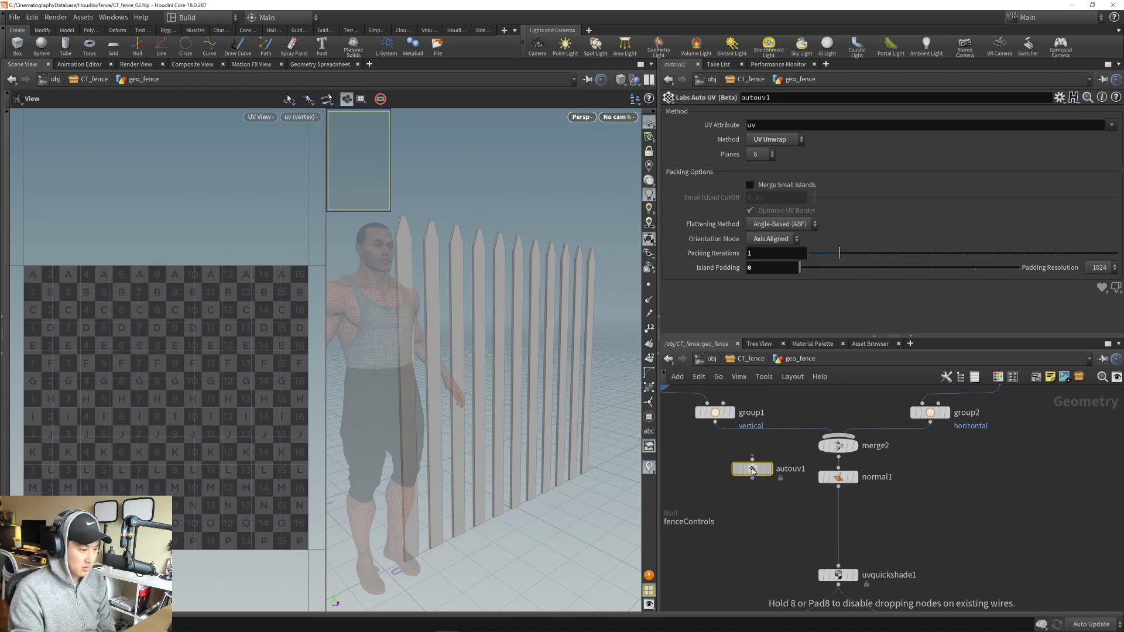
drag(870, 520, 826, 432)
drag(836, 454, 836, 499)
middle_drag(826, 437, 857, 480)
drag(798, 519, 775, 503)
middle_drag(917, 497, 876, 493)
- Duplicate autouv1 and insert the copy between group2 and merge2
click(728, 497)
key(ctrl+c)
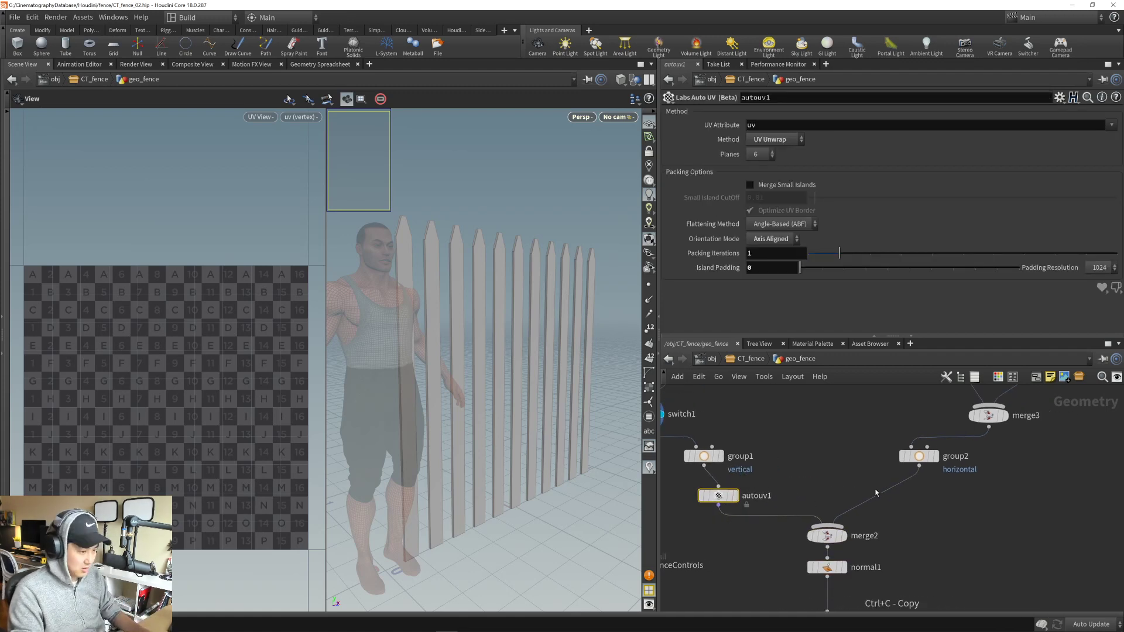
key(ctrl+v)
drag(882, 491, 886, 498)
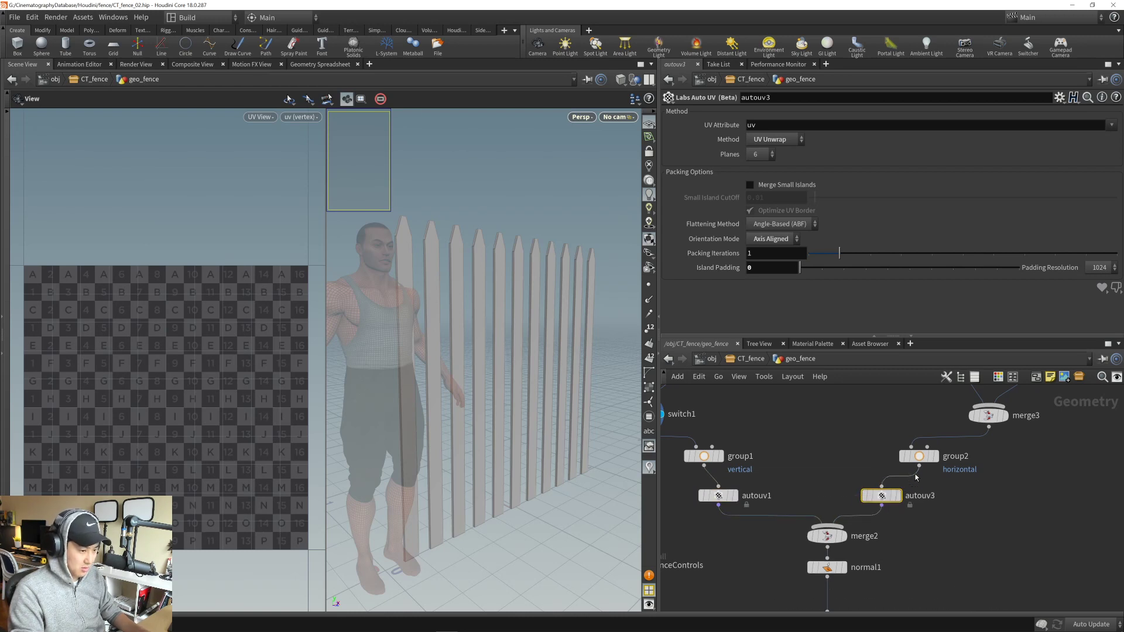
- Display the textured output and disconnect autouv3 from merge2 to isolate the vertical slats
mouse_move(835, 470)
middle_down()
mouse_move(838, 458)
mouse_move(871, 465)
mouse_move(873, 456)
middle_up()
mouse_move(863, 533)
middle_down()
mouse_move(847, 477)
mouse_move(826, 511)
mouse_move(839, 532)
mouse_move(850, 499)
mouse_move(854, 527)
middle_up()
click(891, 534)
scroll(832, 534, up, 4)
click(961, 498)
key(Delete)
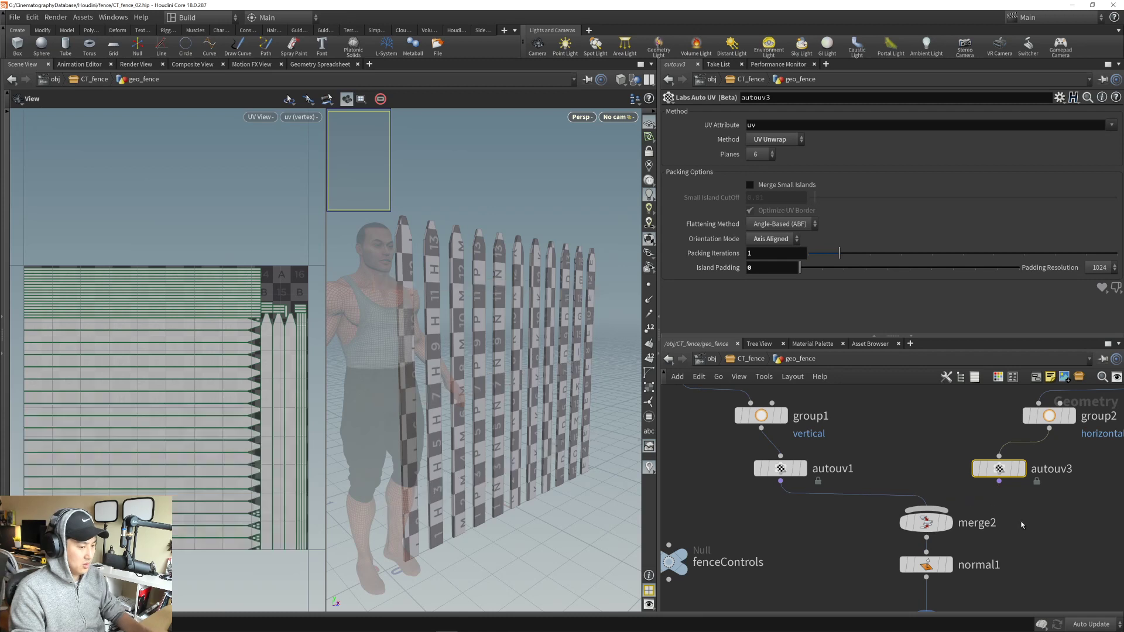
- Display autouv1 and try its UV AutoSeam method, restoring UV Unwrap after the comparison
middle_drag(891, 464, 921, 483)
click(835, 493)
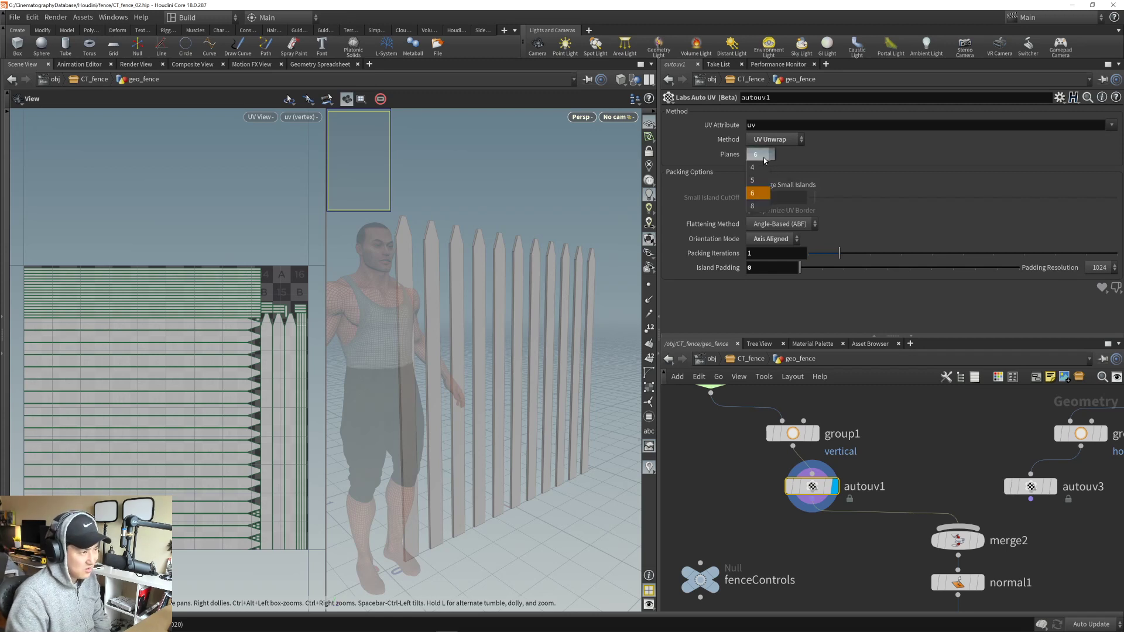
click(773, 139)
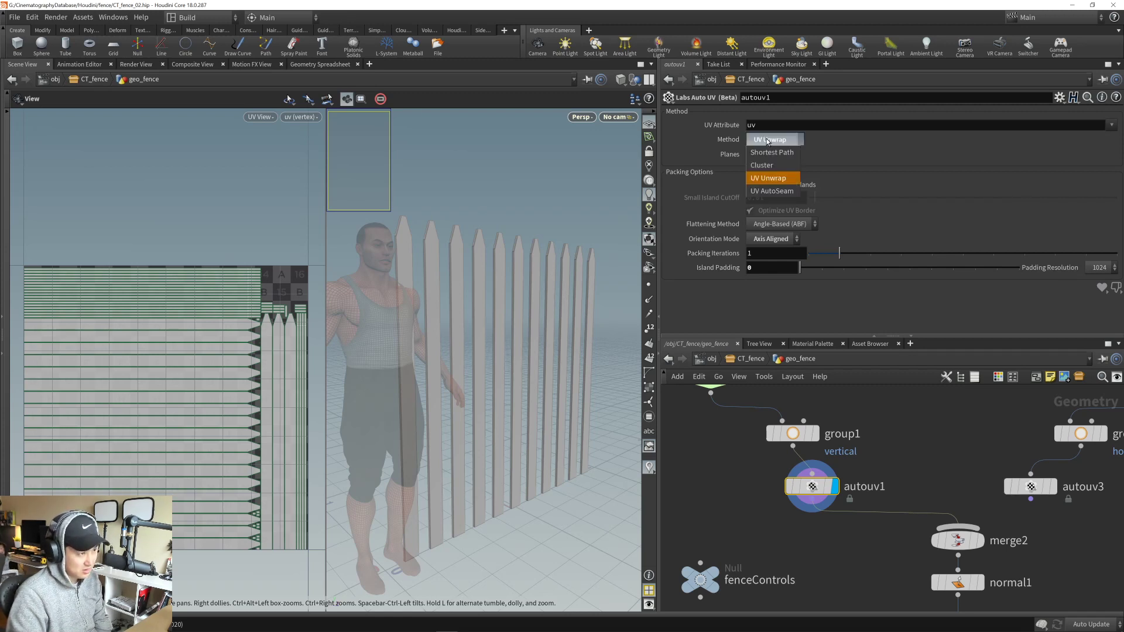
click(769, 192)
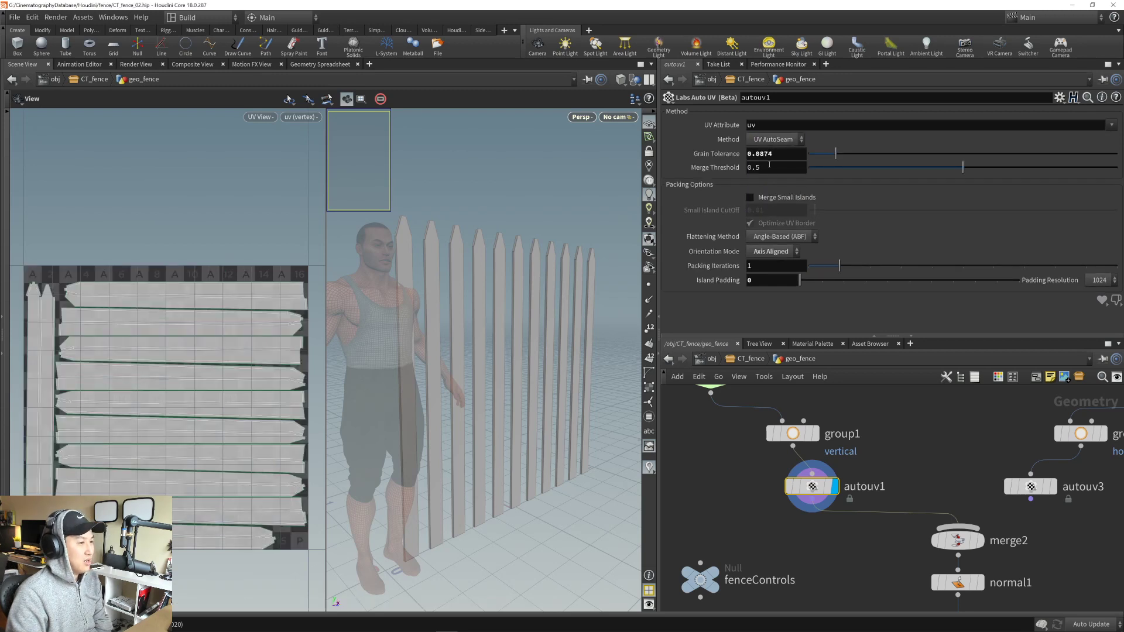
click(773, 139)
click(771, 178)
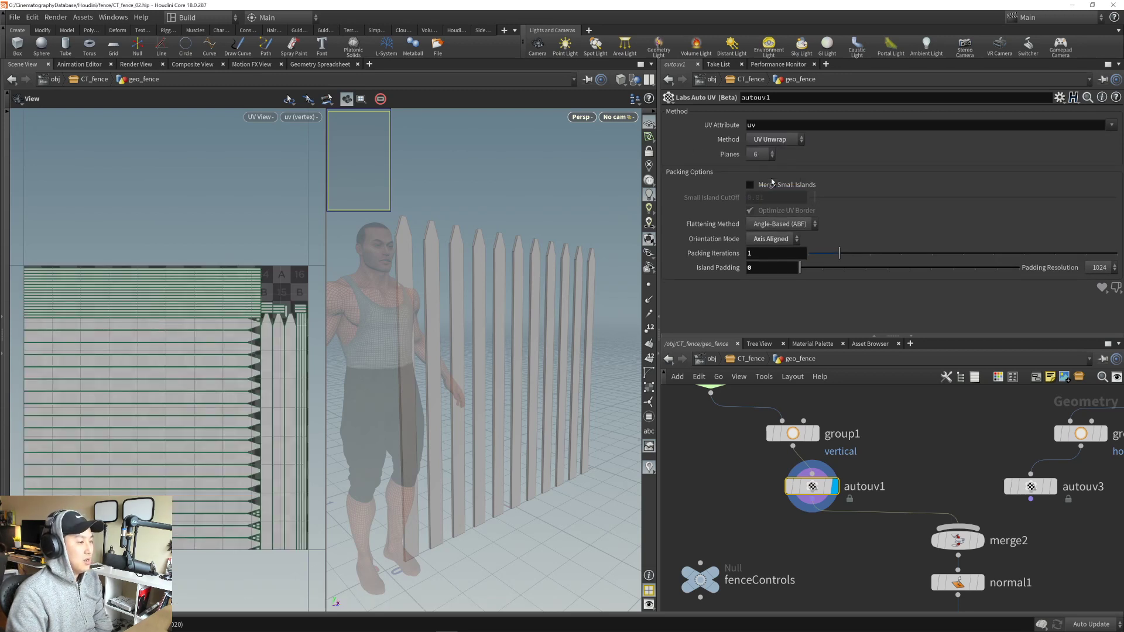
- Move the add, polyextrude and transform nodes of both slat branches up to make room above copy2 and copytopoints1
scroll(733, 438, down, 6)
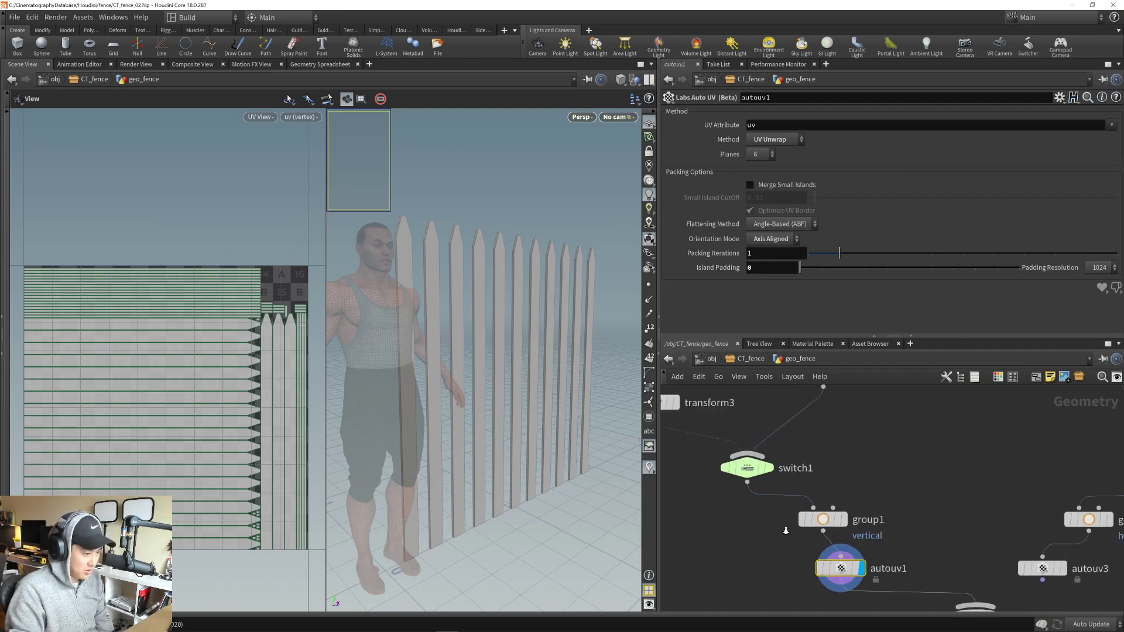
middle_drag(807, 491, 818, 527)
scroll(798, 521, up, 2)
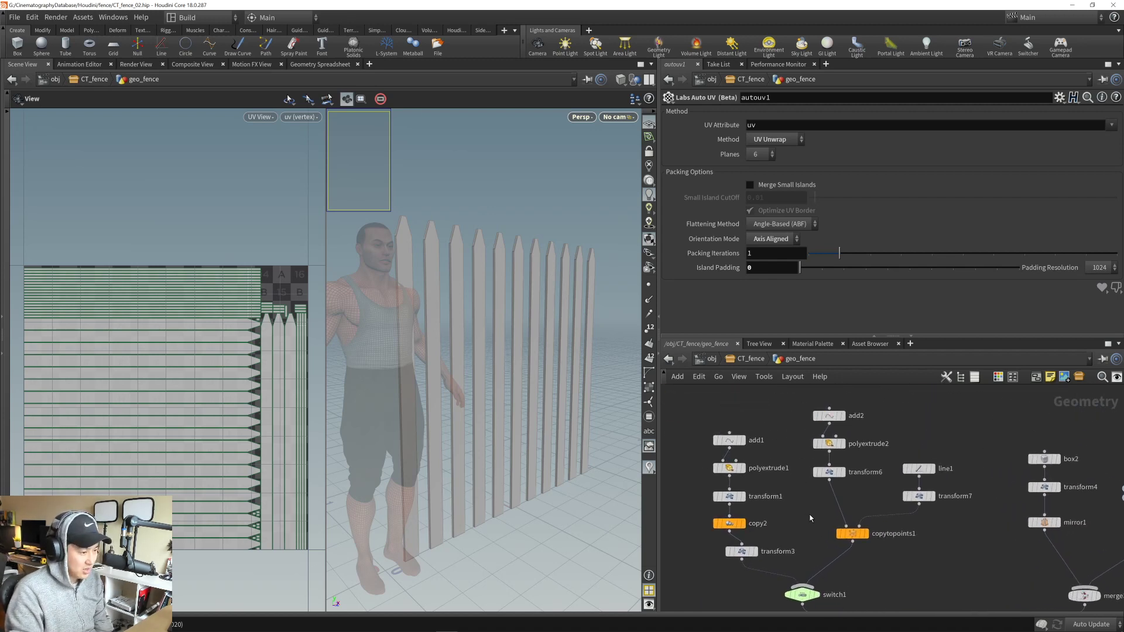
drag(710, 417, 712, 480)
drag(811, 409, 844, 472)
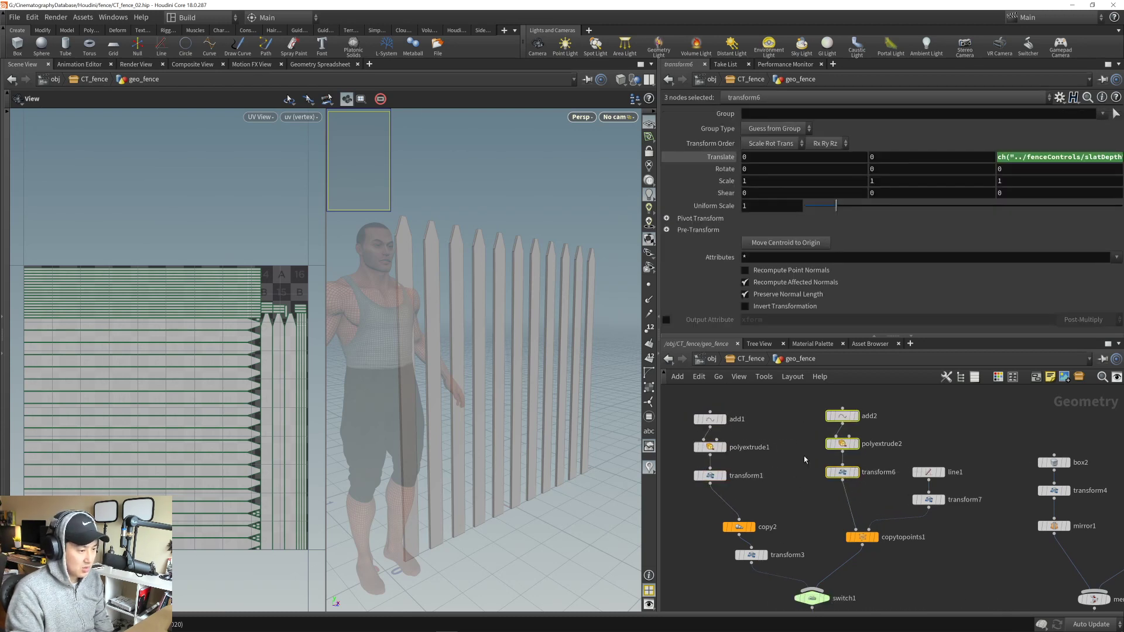
middle_drag(806, 459, 809, 466)
drag(688, 406, 718, 477)
drag(810, 412, 854, 481)
drag(848, 482, 849, 478)
click(824, 529)
middle_drag(824, 530, 832, 465)
- Pull autouv1, group1 and group2 out of their branches, leaving the remaining nodes wired together
mouse_move(888, 572)
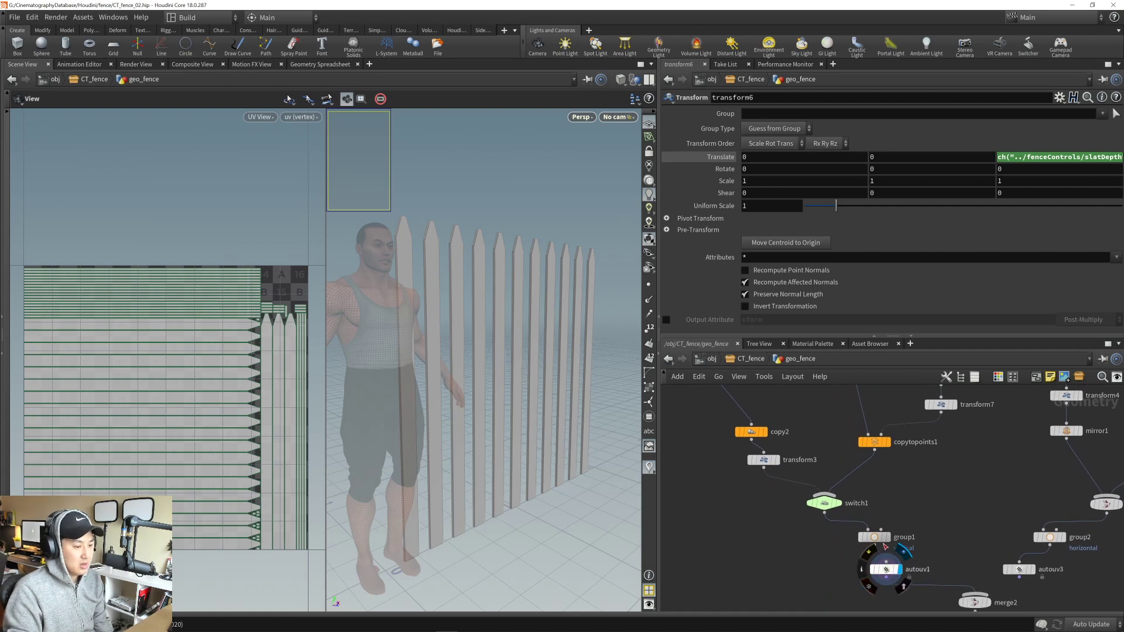
drag(892, 578, 697, 491)
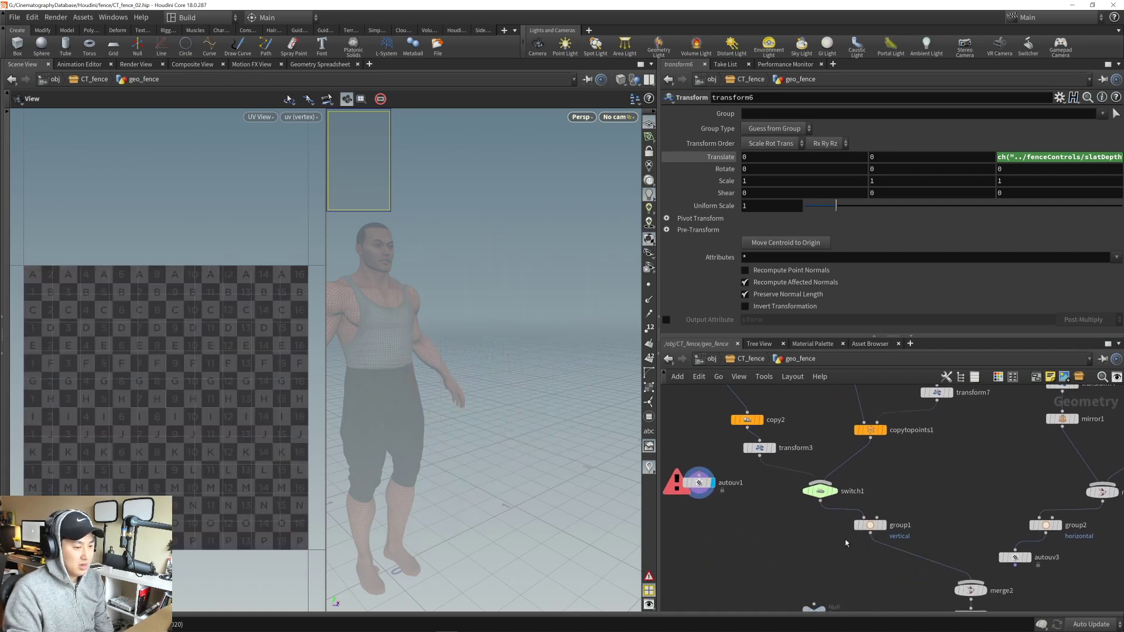
drag(867, 534, 768, 549)
middle_drag(937, 539, 871, 526)
drag(973, 523, 1036, 538)
- Insert autouv1 between transform1 and copy2, and inspect the single slat's UVs
middle_drag(697, 474, 834, 580)
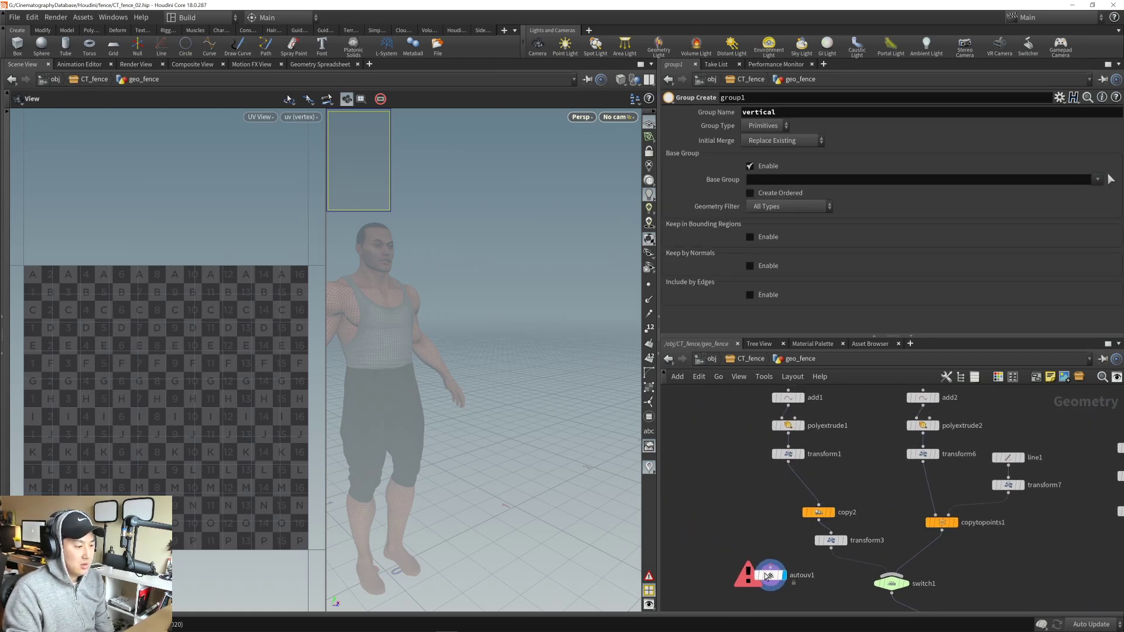
drag(768, 575, 762, 486)
middle_drag(830, 480, 825, 516)
scroll(826, 513, up, 4)
drag(708, 530, 747, 530)
middle_drag(205, 498, 225, 475)
scroll(225, 475, up, 2)
scroll(225, 475, down, 3)
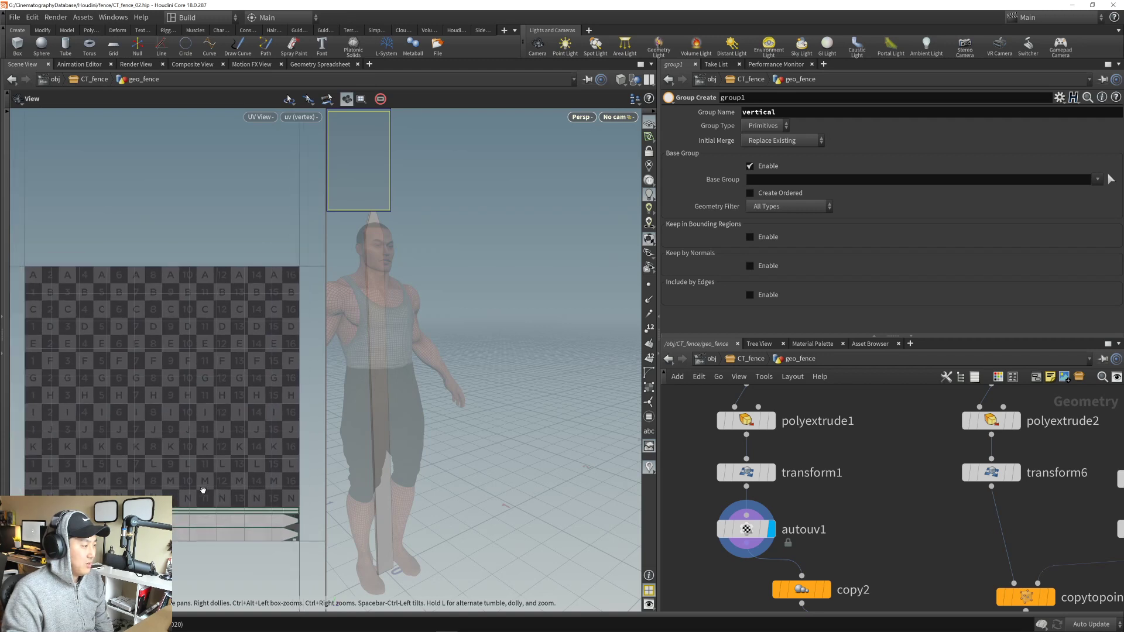
right_drag(209, 487, 218, 487)
middle_drag(222, 487, 219, 488)
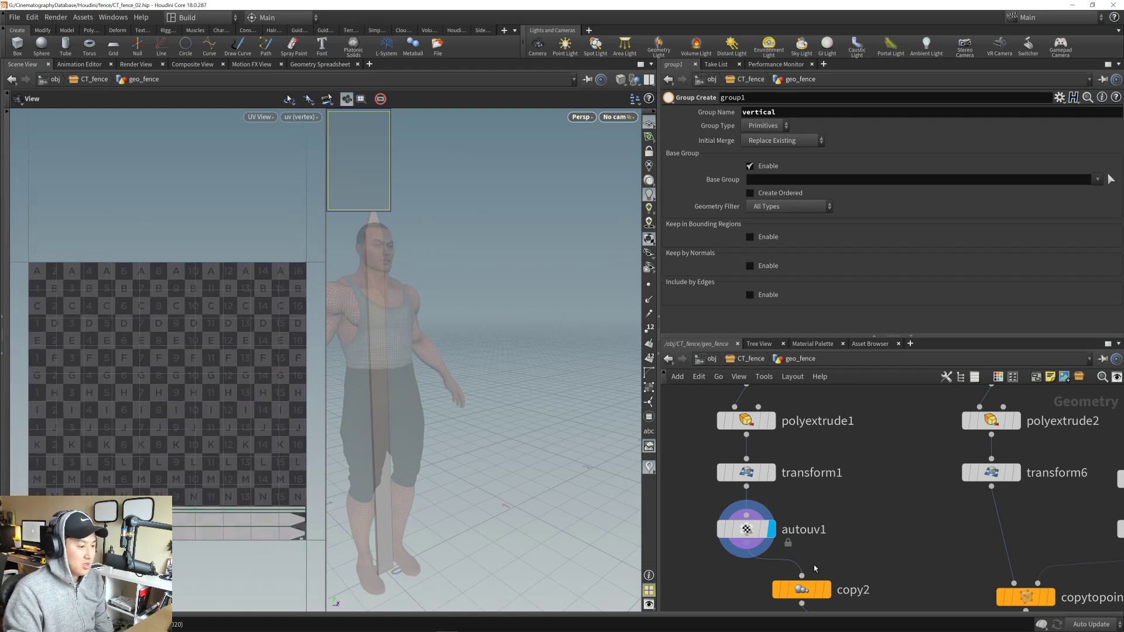
- Insert a UV Layout node between switch1 and merge2, and cut the direct connection between the two
middle_drag(859, 588, 816, 473)
middle_drag(804, 584, 747, 484)
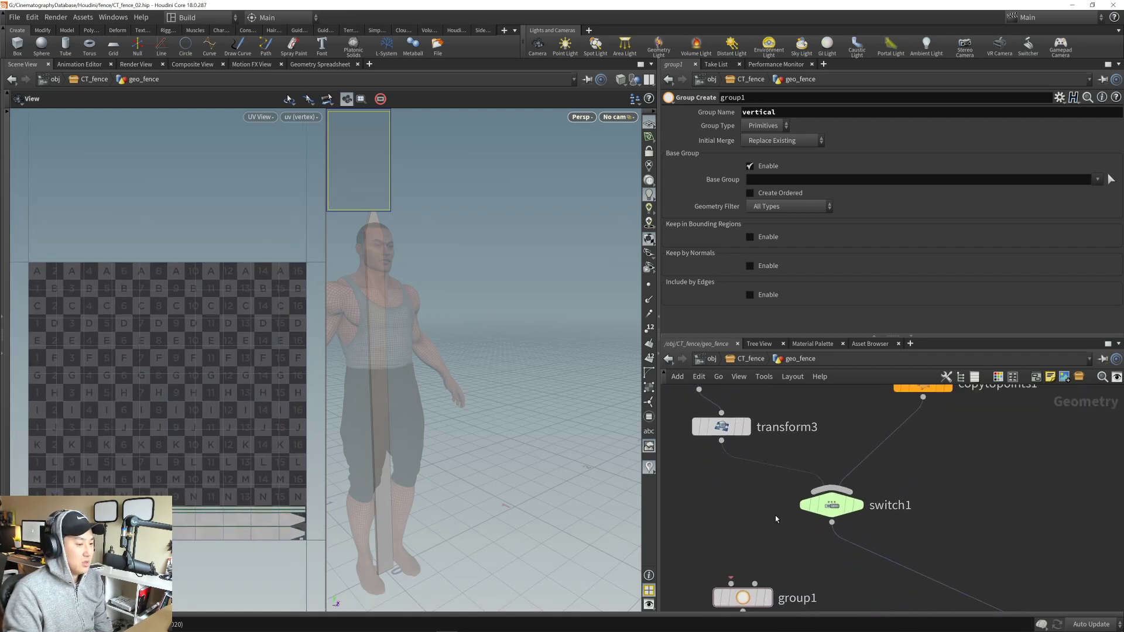
scroll(782, 543, down, 2)
middle_drag(852, 581, 786, 457)
scroll(821, 528, down, 2)
scroll(806, 526, up, 2)
scroll(828, 545, up, 2)
click(730, 424)
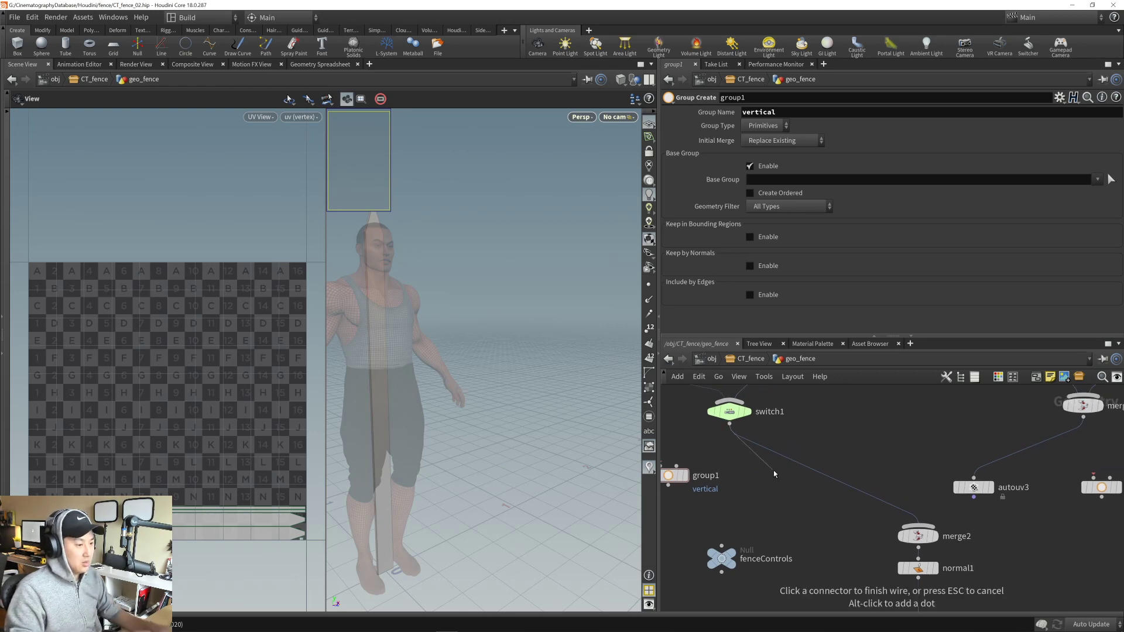
key(Tab)
text(uv lay)
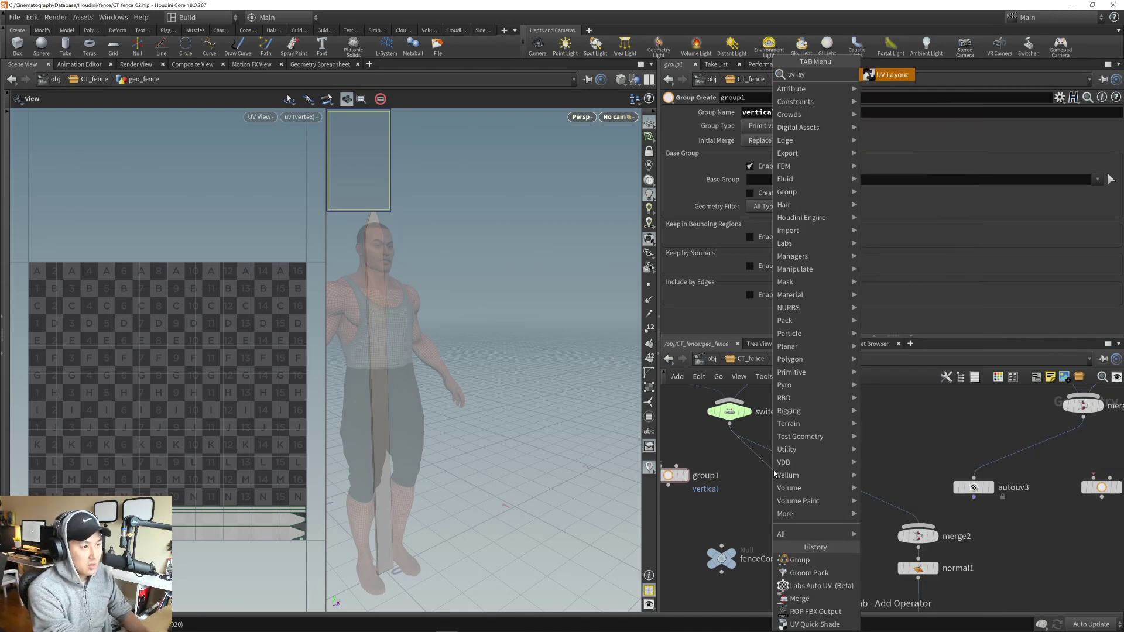
key(Return)
click(773, 471)
click(772, 480)
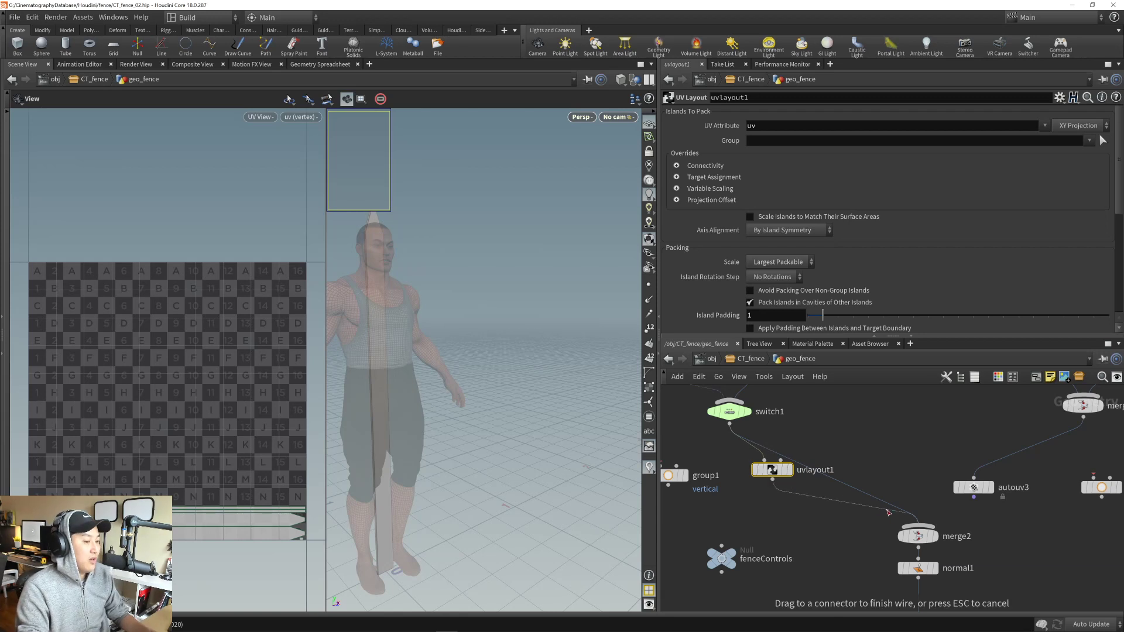
click(919, 527)
key(y)
drag(824, 487, 876, 459)
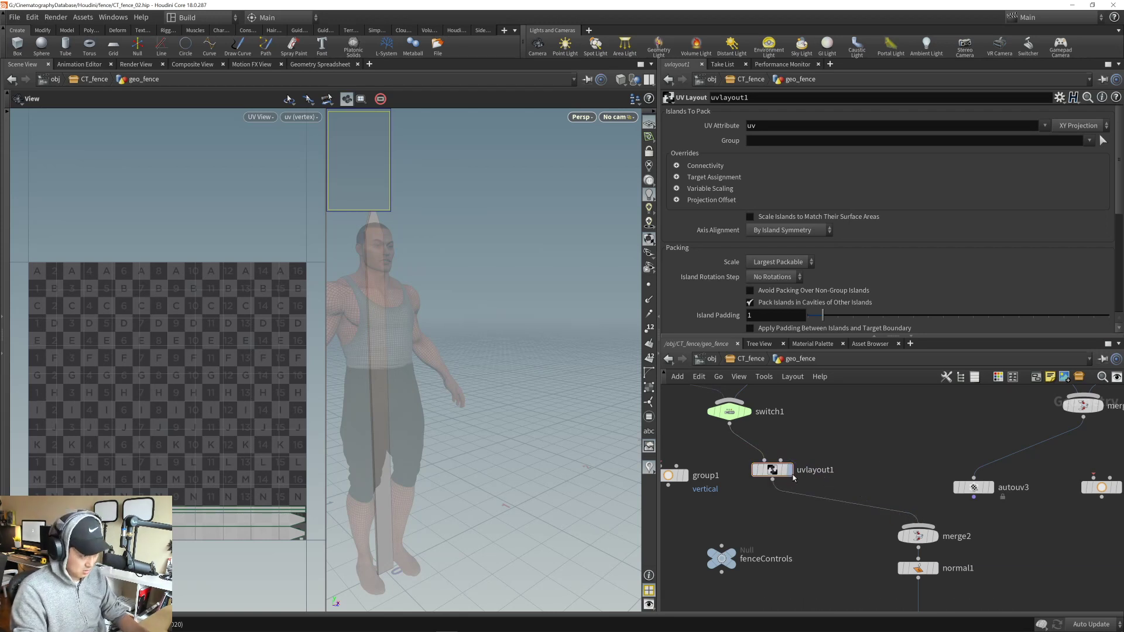
- Display the output of uvlayout1 and open the details of its warning
click(792, 472)
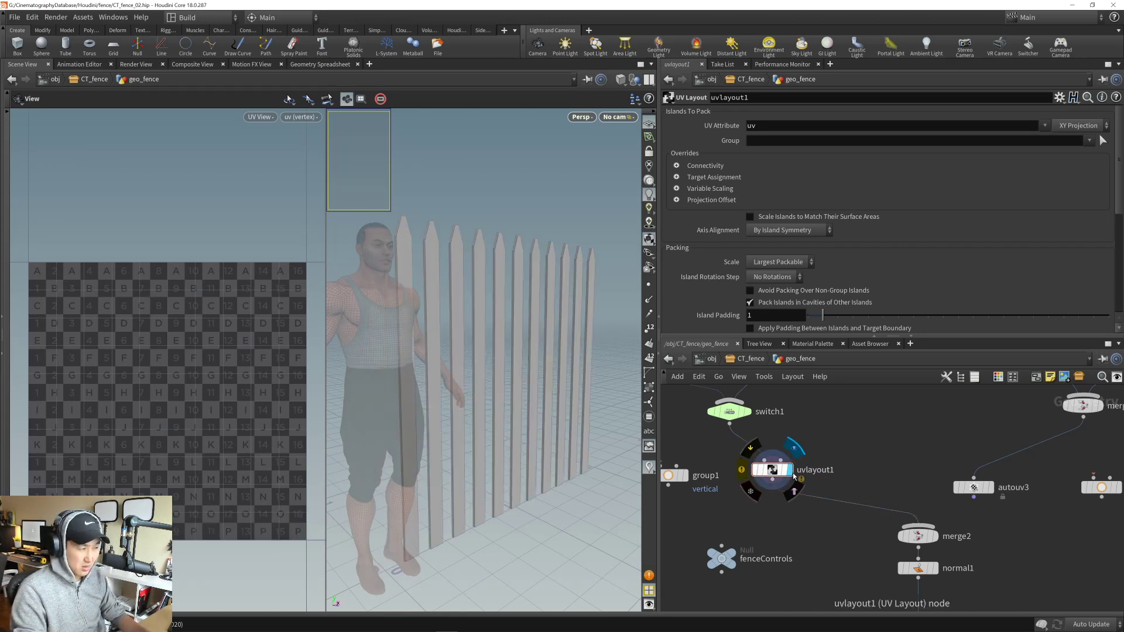
click(745, 471)
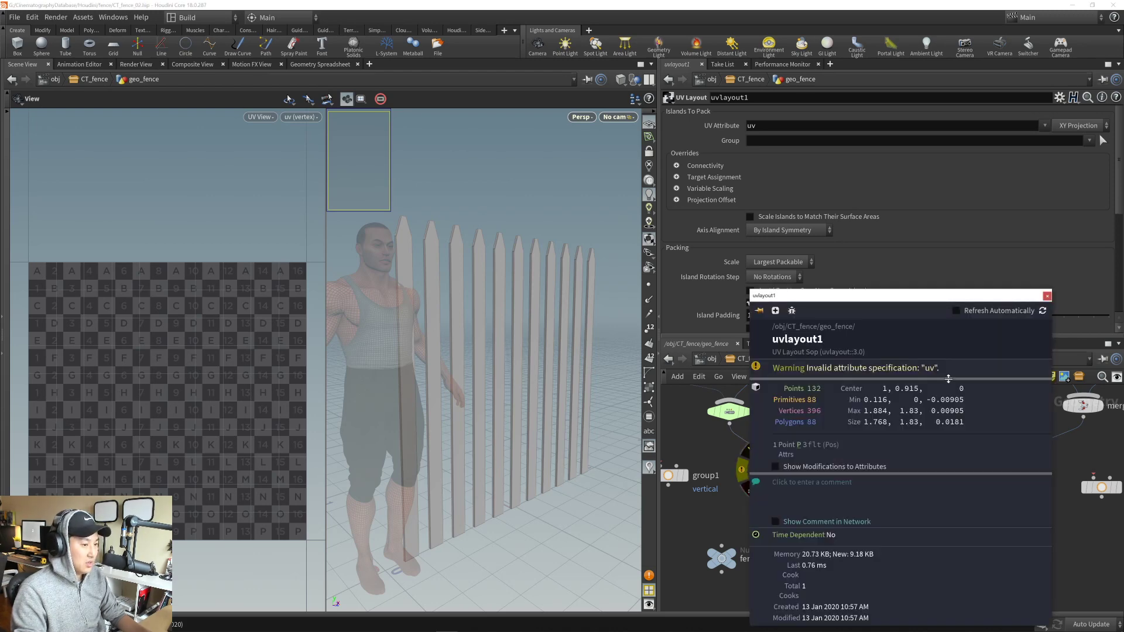
- Close the uvlayout1 details, duplicate autouv1 and insert the copy between transform6 and copytopoints1
click(1048, 297)
middle_drag(839, 426, 899, 545)
scroll(917, 525, down, 4)
scroll(884, 516, up, 3)
scroll(834, 472, up, 2)
middle_drag(834, 472, 851, 516)
scroll(850, 516, down, 2)
click(725, 505)
key(ctrl+c)
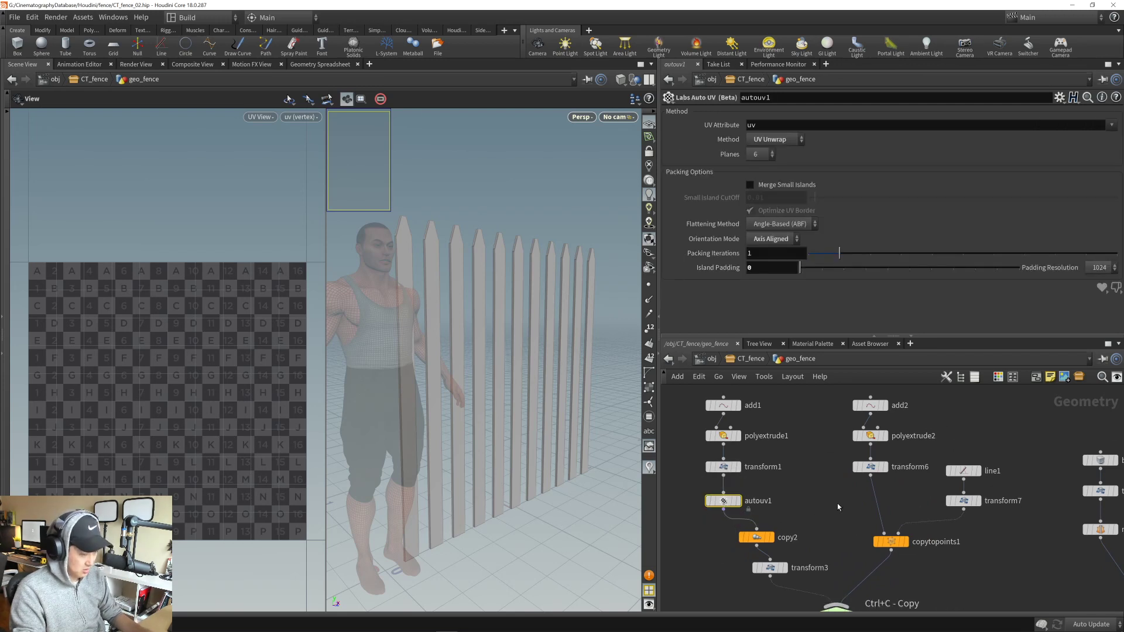
key(ctrl+v)
drag(837, 504, 876, 506)
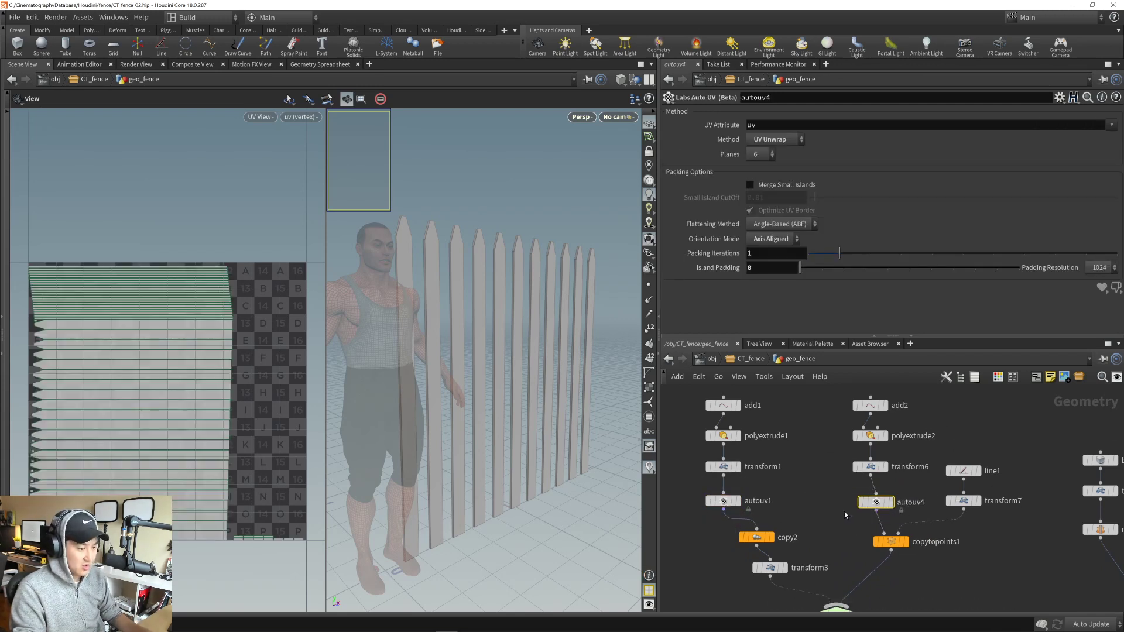
- Toggle Every Other in the Slat settings of fenceControls to compare the packed UVs of both slat layouts, leaving it on
middle_drag(855, 515, 846, 456)
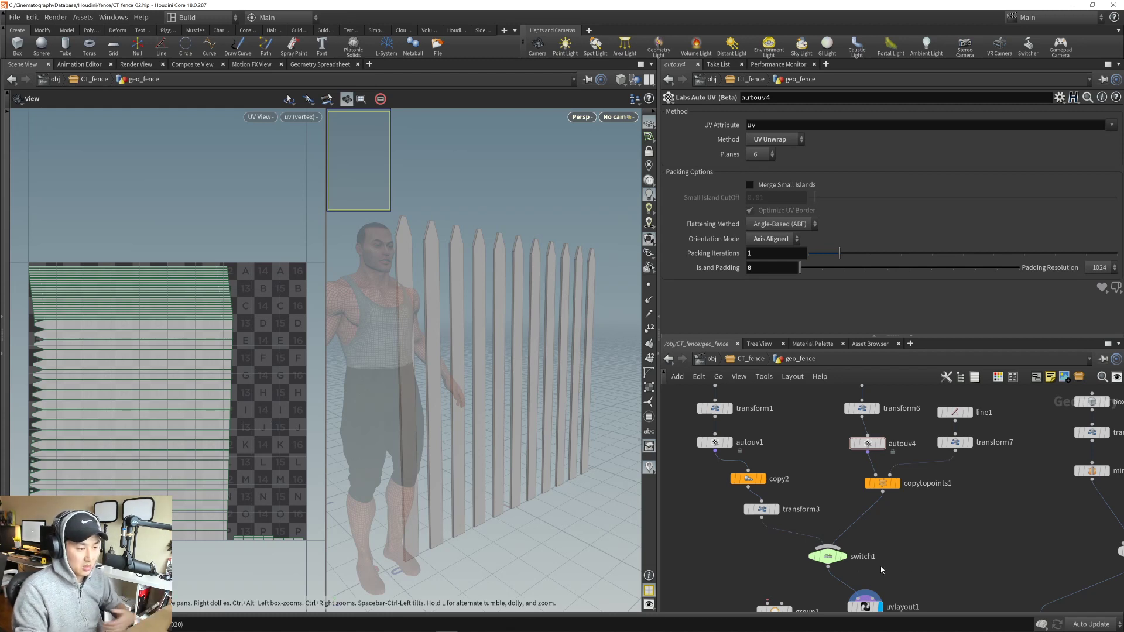
middle_drag(905, 554, 889, 491)
mouse_move(818, 497)
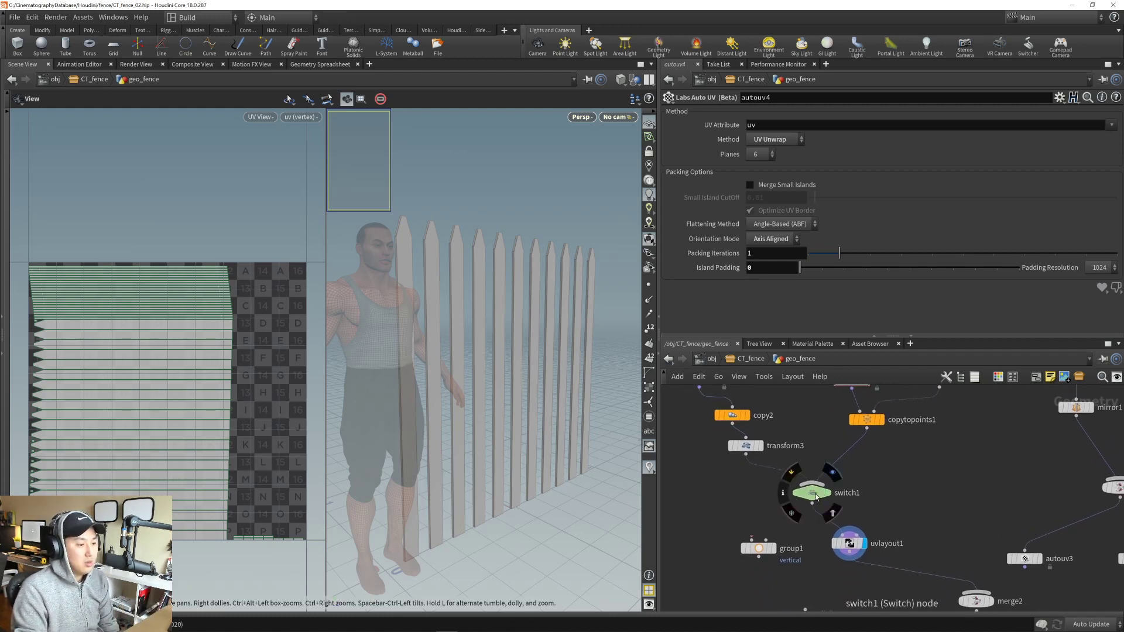
middle_drag(843, 611, 865, 496)
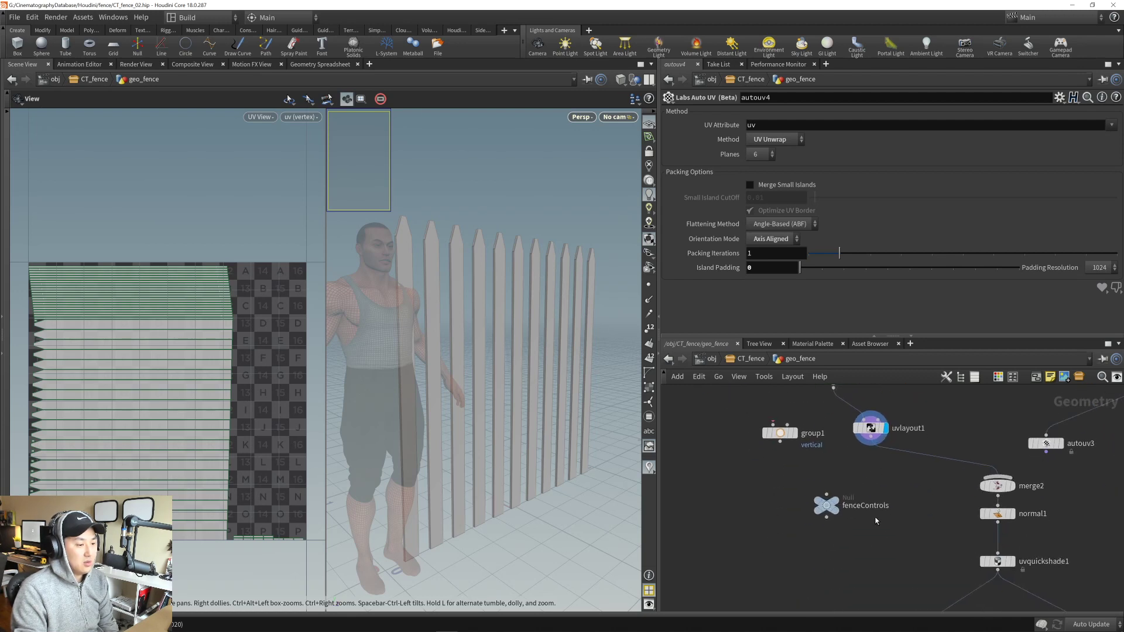
click(867, 502)
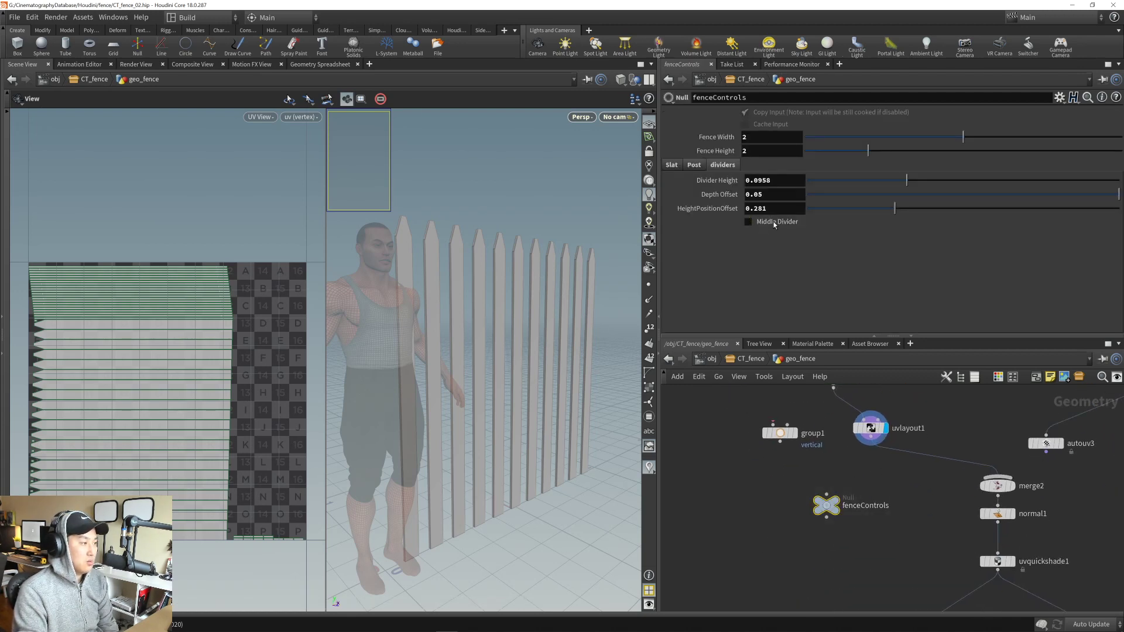
click(672, 165)
click(777, 180)
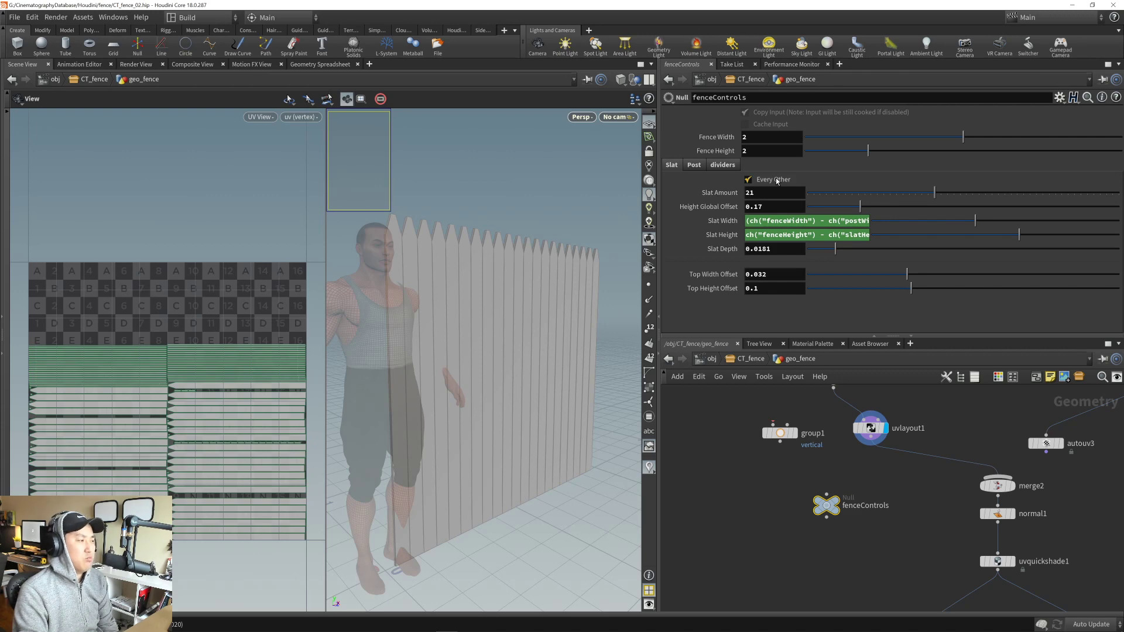
click(777, 181)
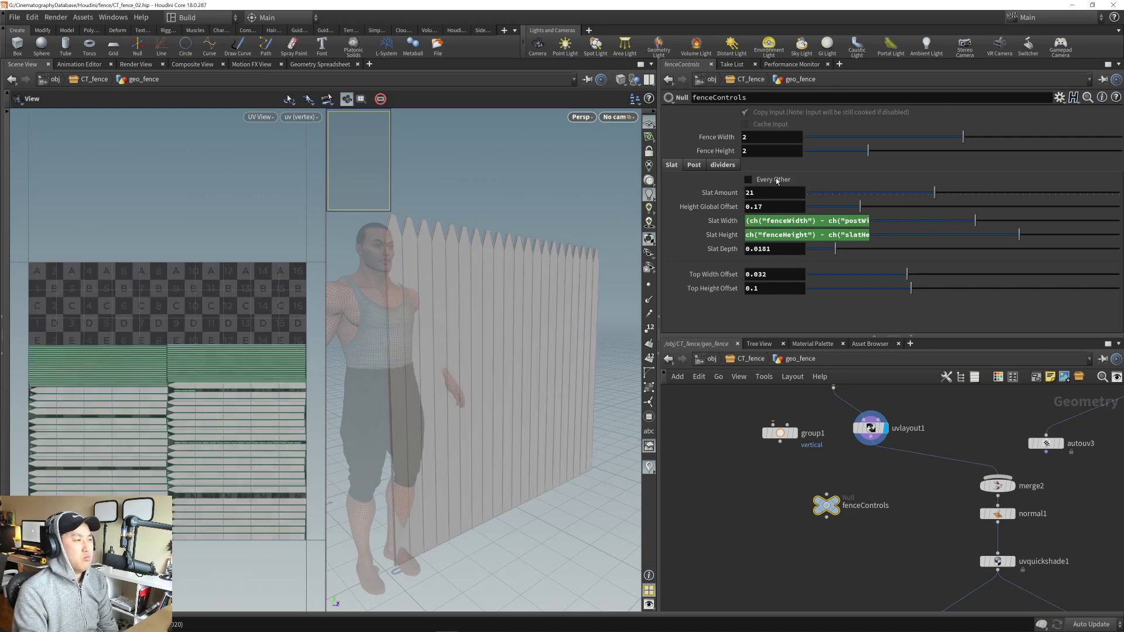
click(777, 180)
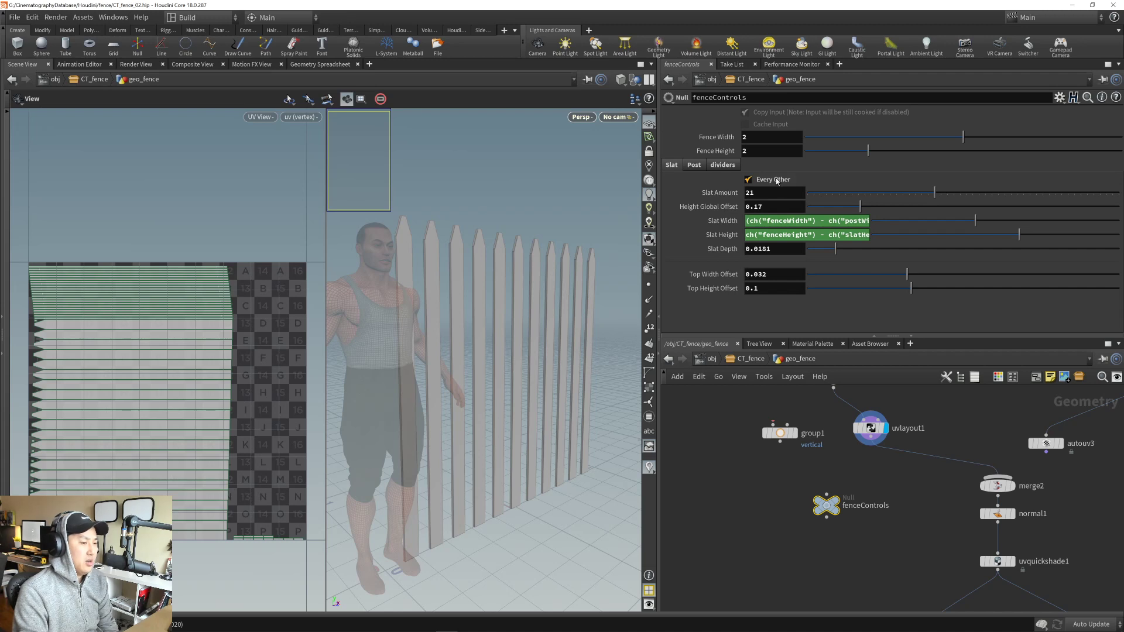
scroll(866, 536, down, 3)
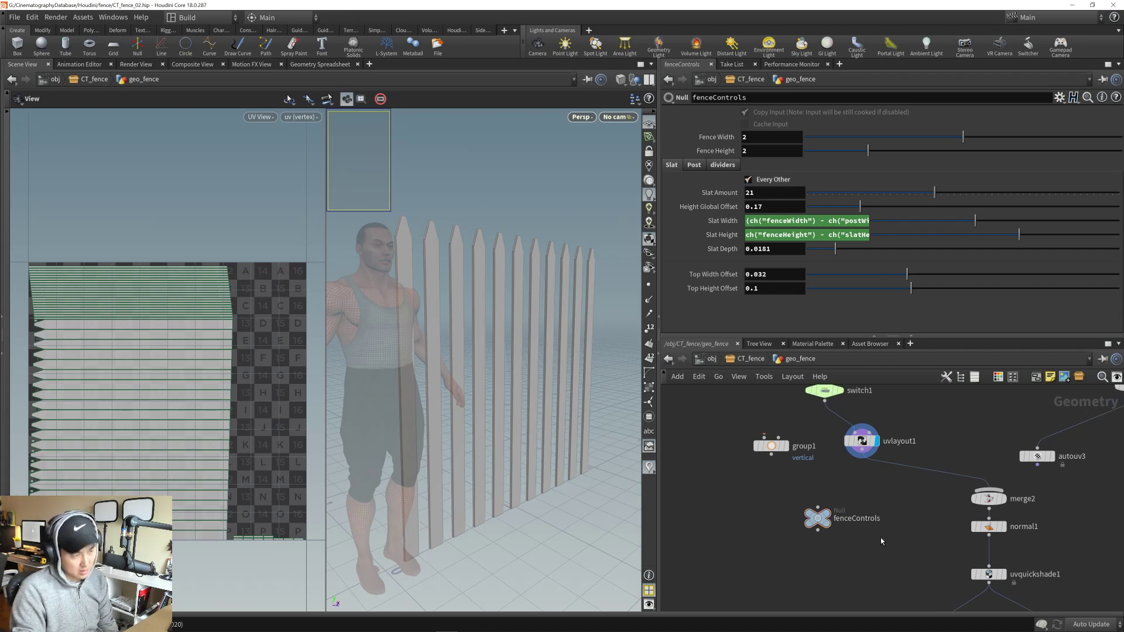
key(Tab)
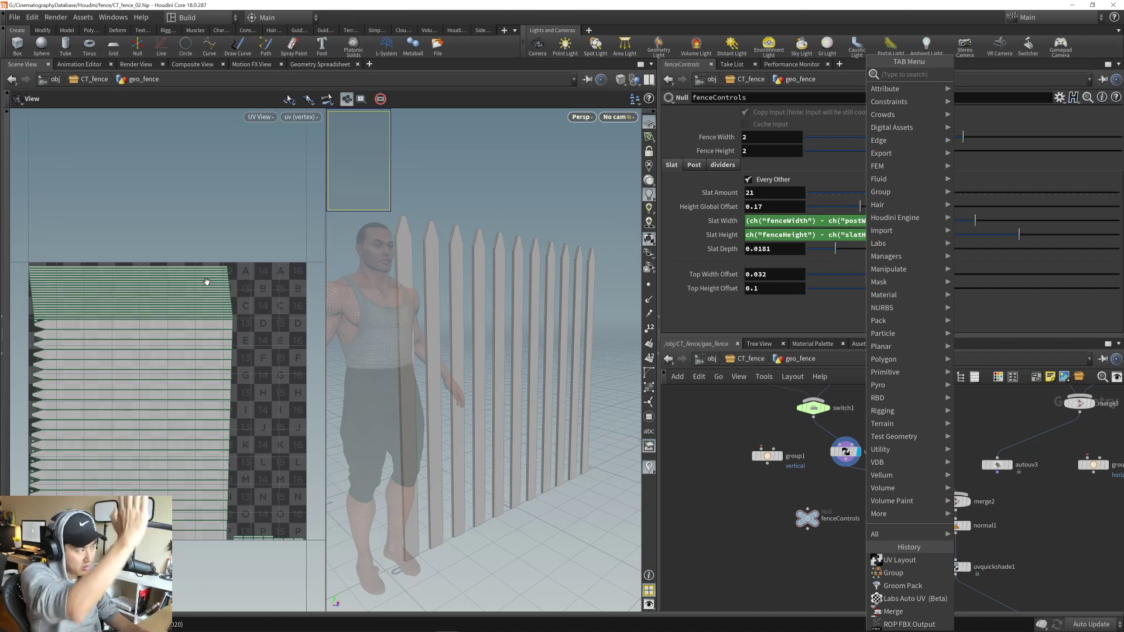
click(760, 547)
- Connect the output of autouv3 to merge2
middle_drag(828, 552, 793, 543)
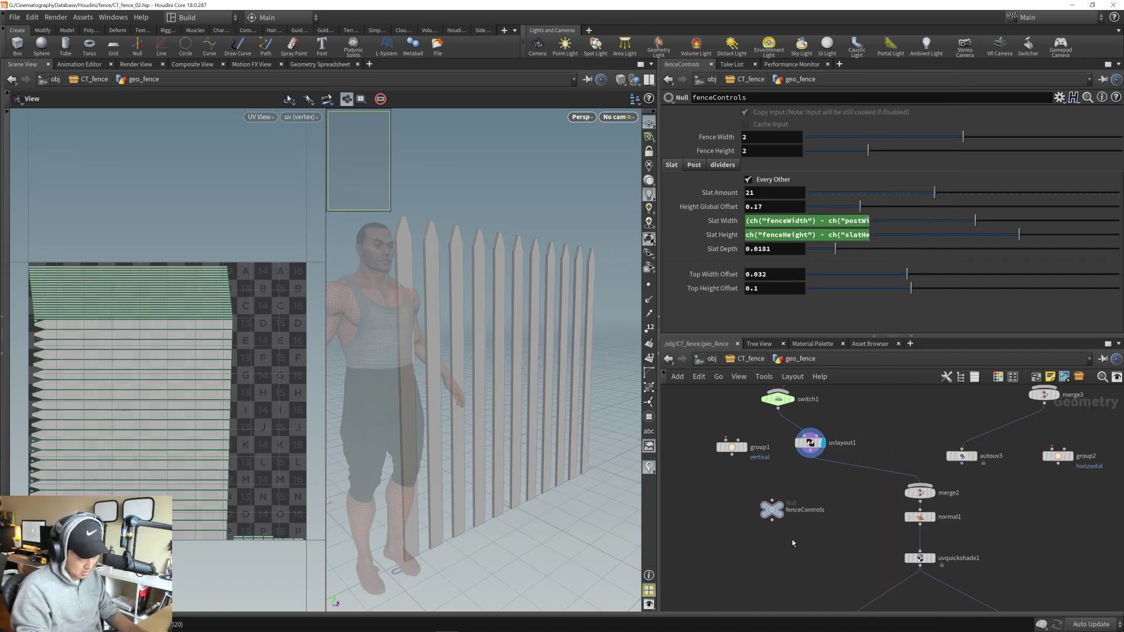
middle_drag(863, 502, 845, 477)
mouse_move(851, 527)
middle_down()
mouse_move(819, 520)
mouse_move(788, 541)
middle_up()
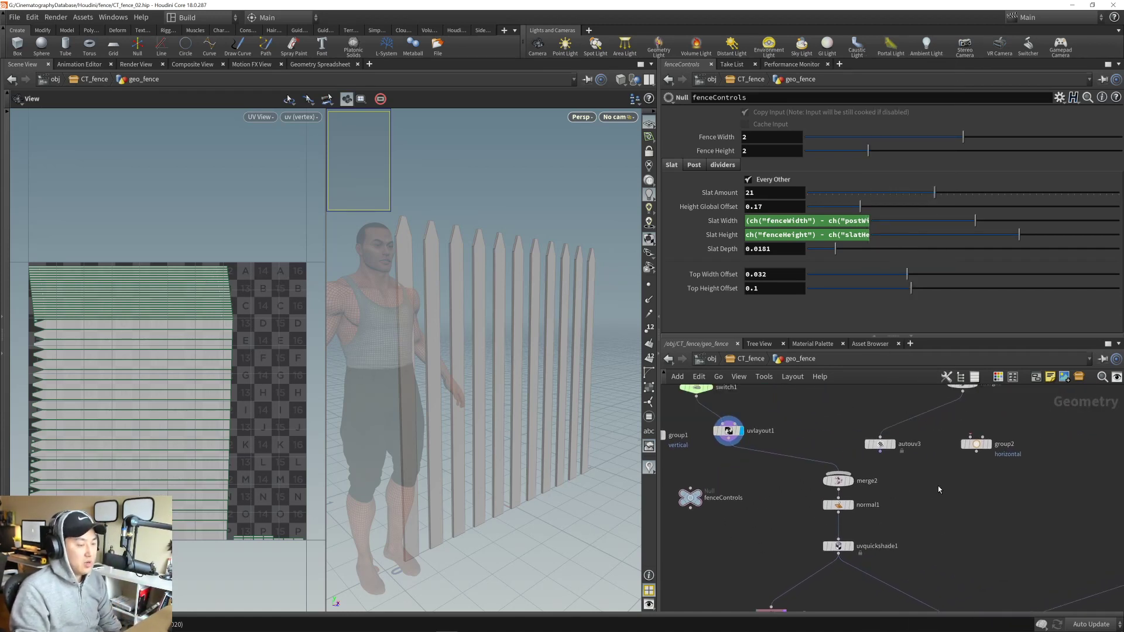
scroll(868, 522, up, 2)
mouse_move(922, 474)
middle_down()
mouse_move(868, 521)
mouse_move(867, 553)
mouse_move(896, 586)
mouse_move(824, 435)
middle_up()
scroll(871, 538, down, 3)
scroll(841, 469, up, 2)
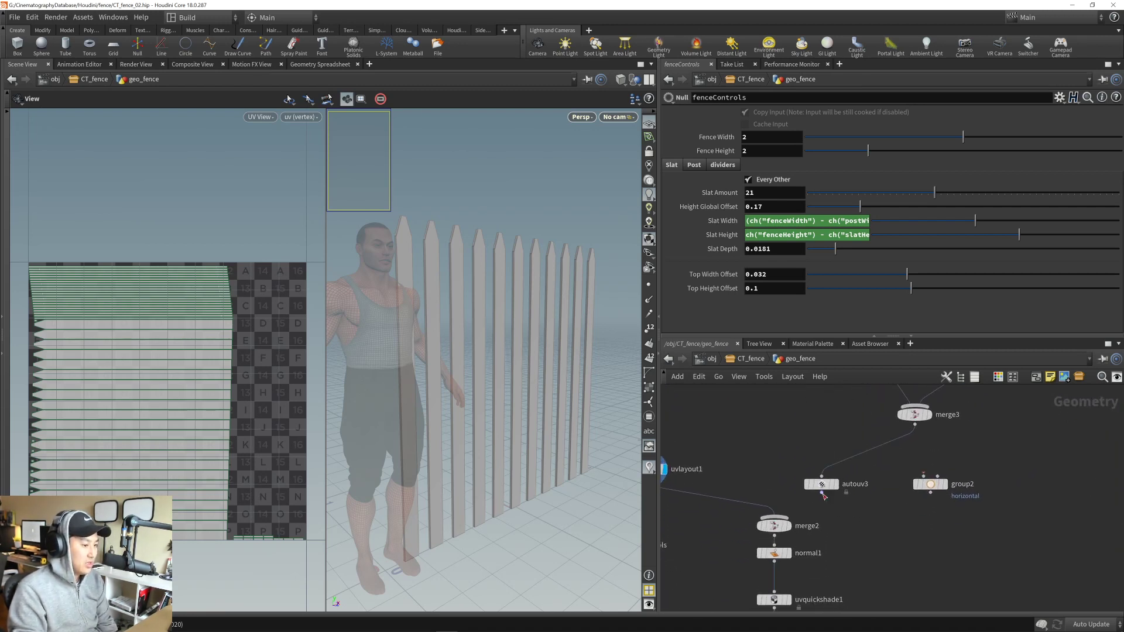
click(823, 494)
click(774, 524)
- Display the output of uvquickshade1 and inspect the checker pattern on the slats and dividers from several angles
middle_drag(841, 495, 839, 427)
click(787, 531)
drag(548, 393, 501, 405)
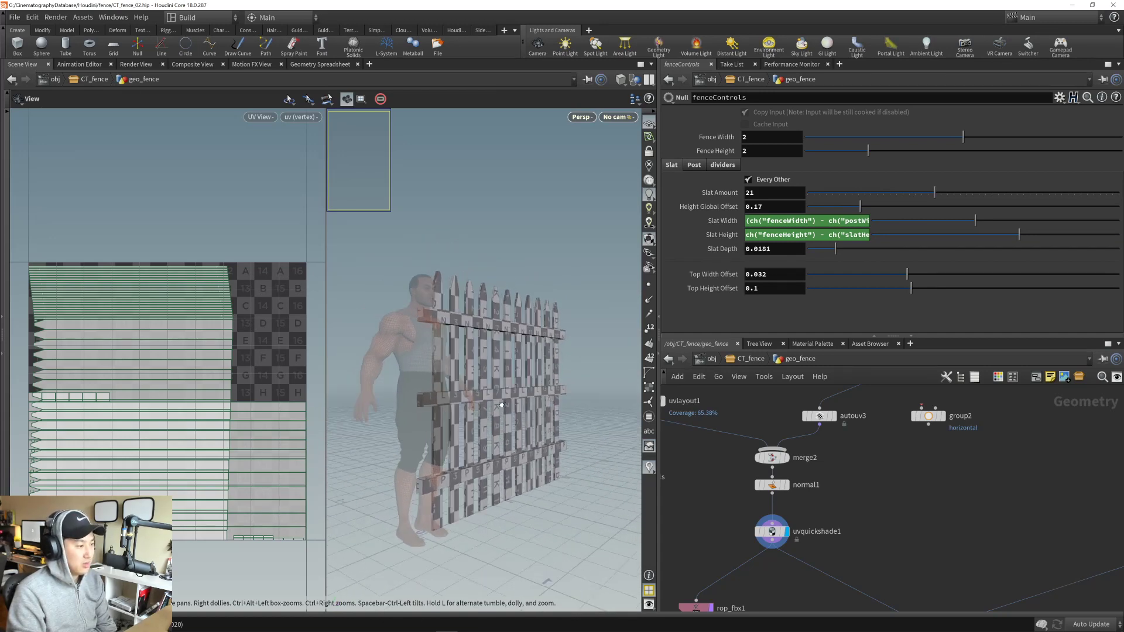
middle_drag(868, 531, 872, 512)
drag(532, 381, 482, 388)
- Display the output of merge4 and examine the UV pattern on the combined fence and post
scroll(844, 489, down, 2)
middle_drag(918, 516, 861, 496)
click(855, 537)
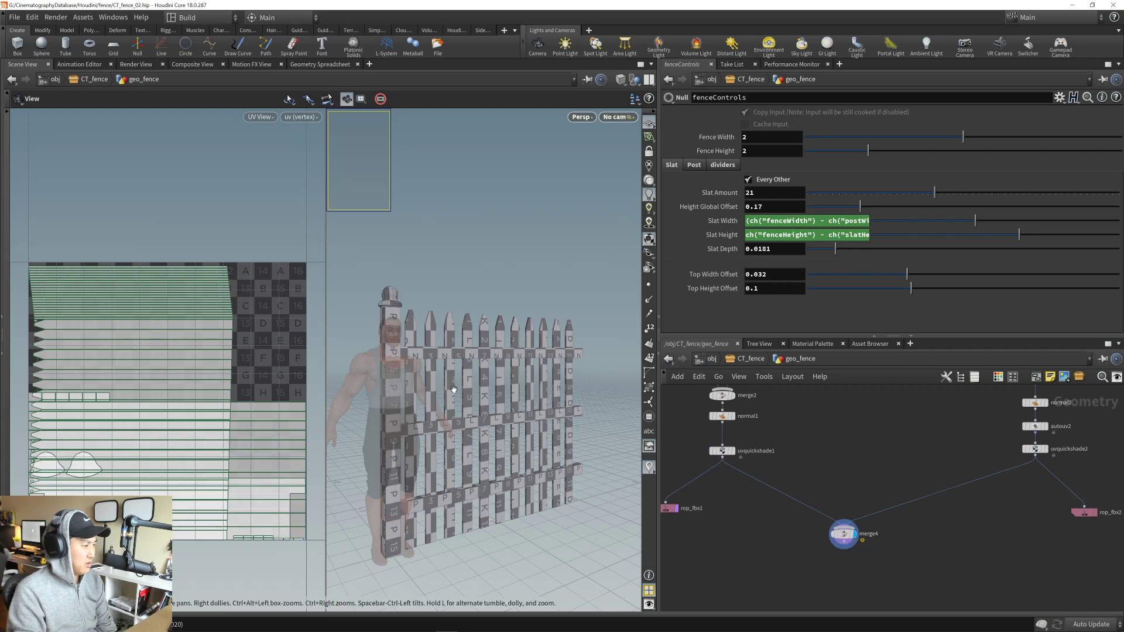
drag(415, 358, 515, 402)
scroll(933, 520, down, 5)
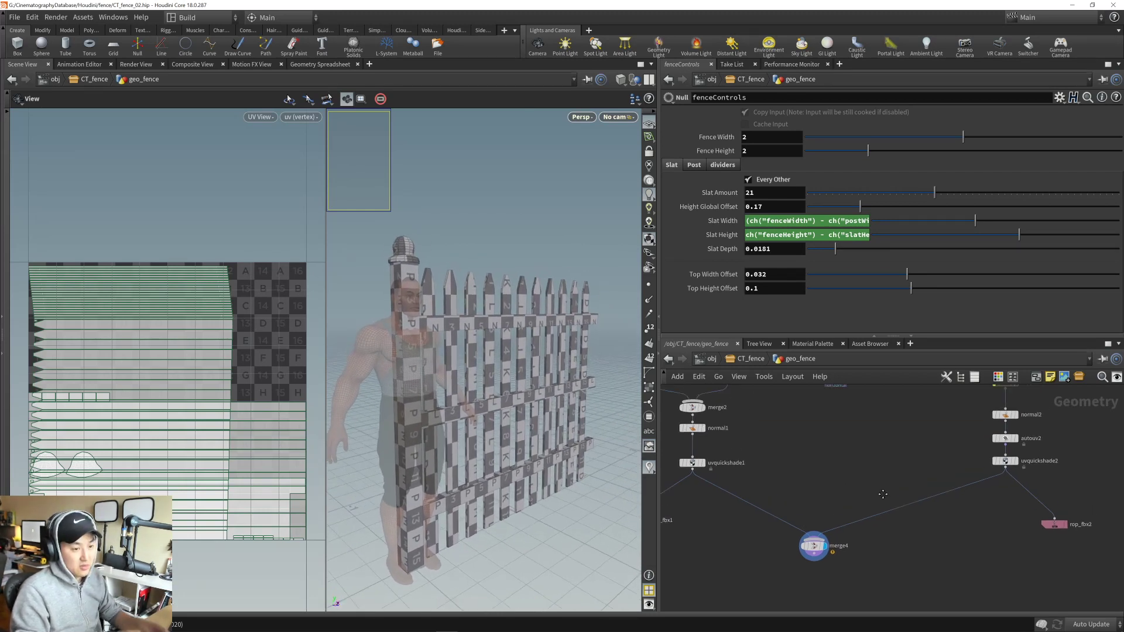
scroll(933, 519, down, 4)
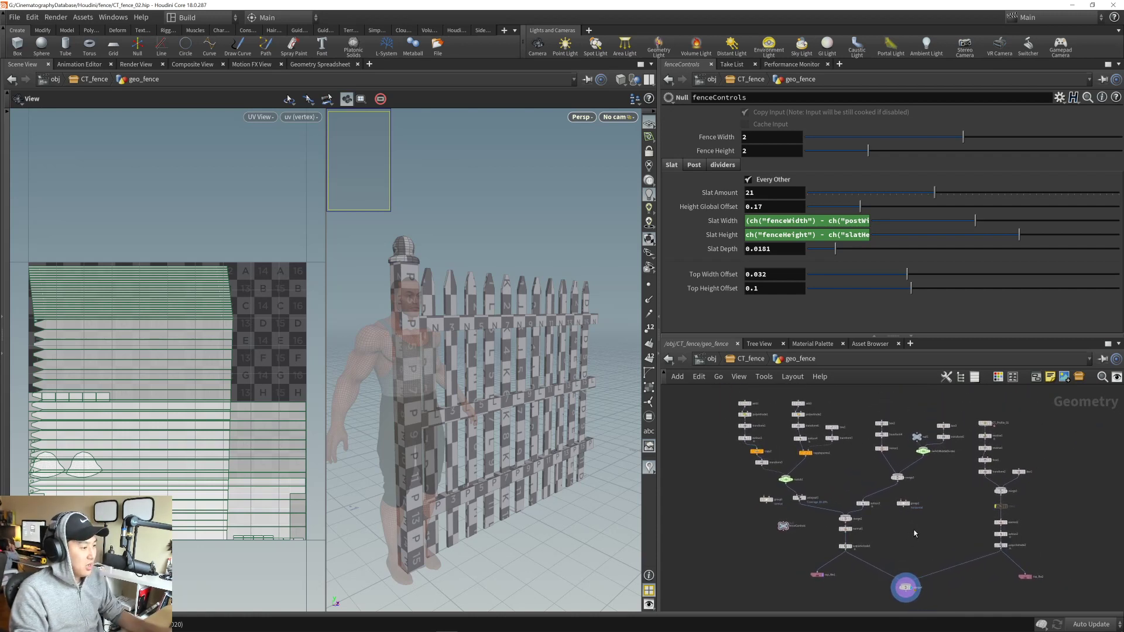
- Switch to the web browser and search for "8ft to m" in a new tab
key(alt+Tab)
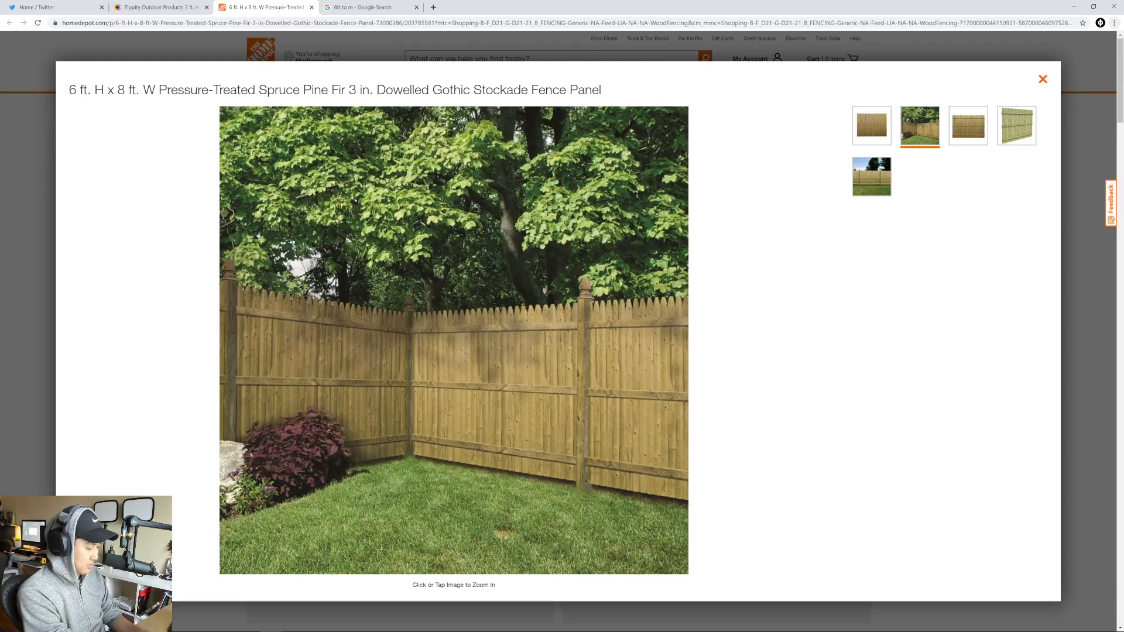
key(ctrl+t)
text(8ft to m)
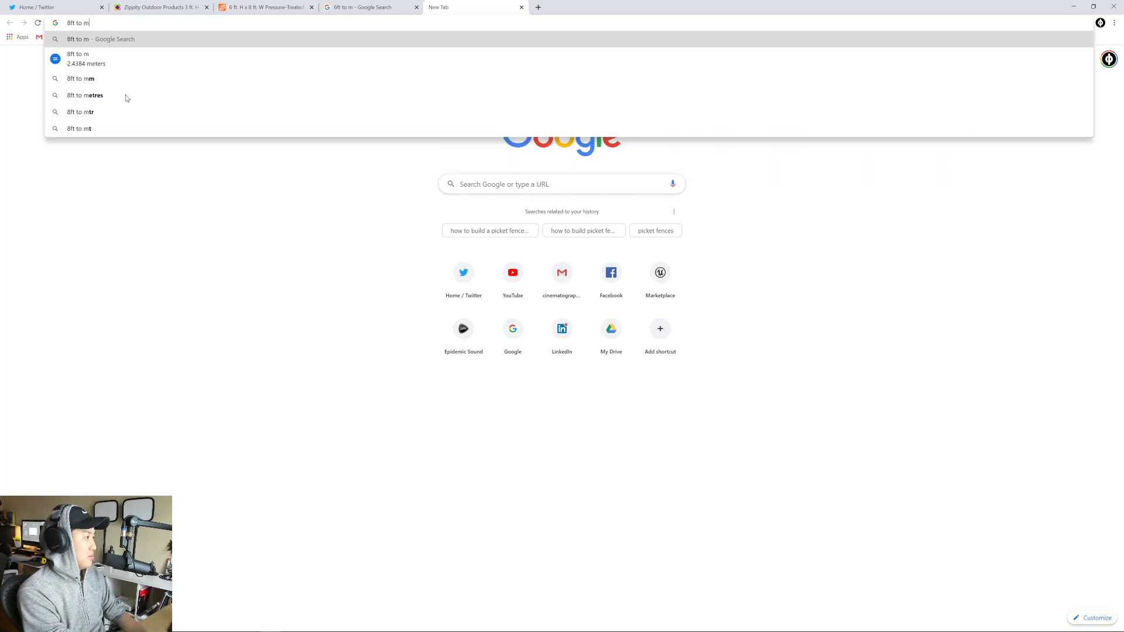
key(Return)
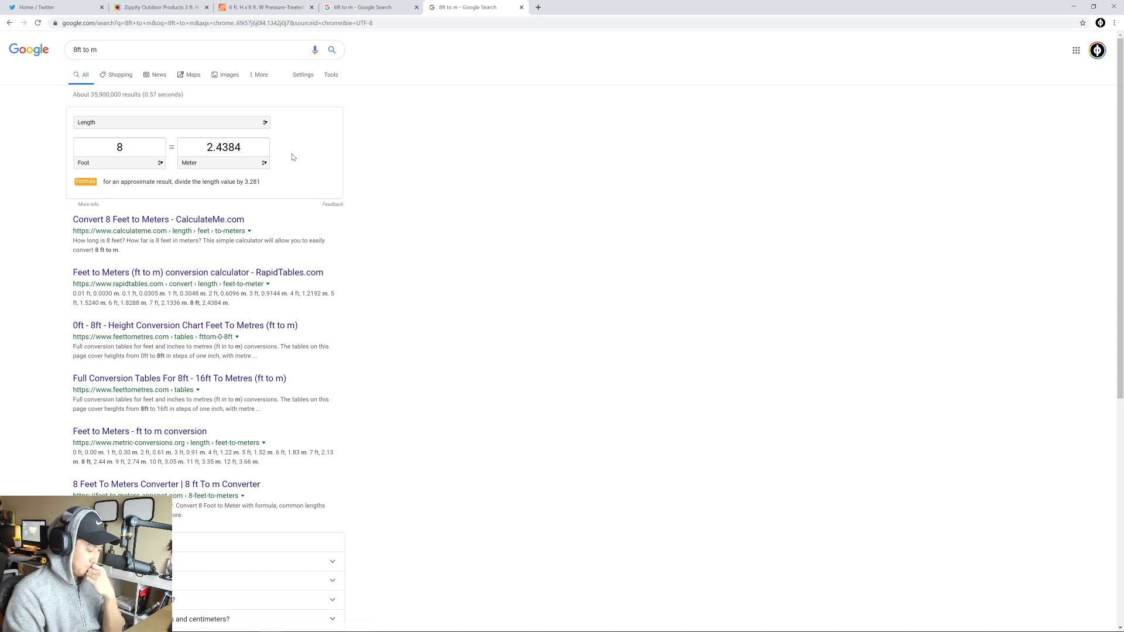
- Return to Houdini and turn off the bypass on the copy1 node between merge1 and normal2
key(alt+Tab)
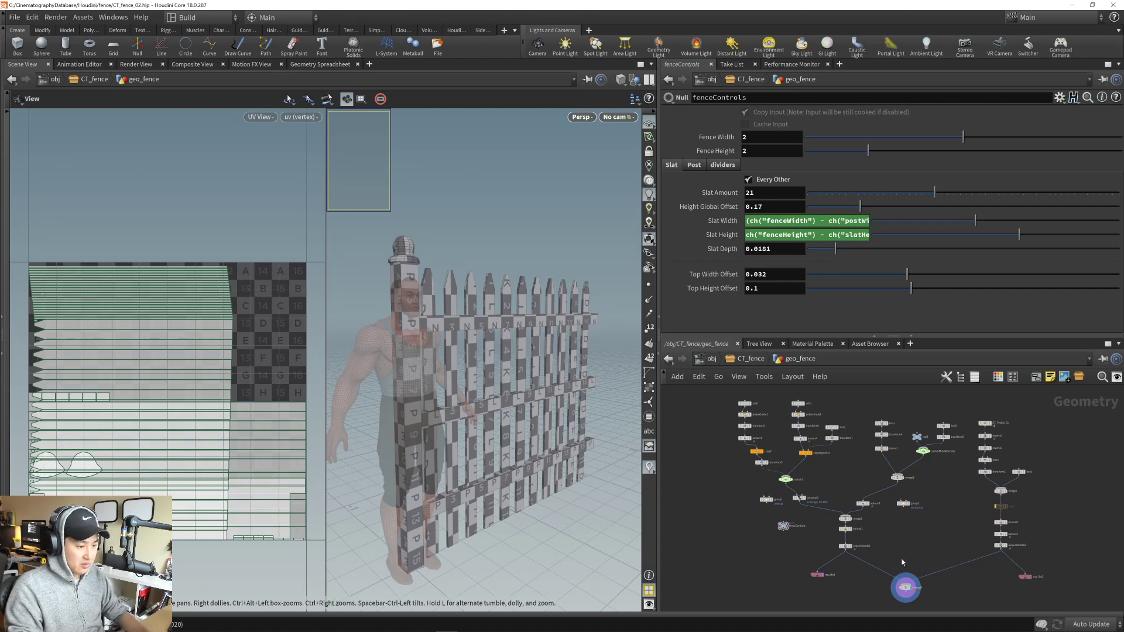
middle_drag(948, 534, 890, 545)
right_drag(890, 544, 895, 521)
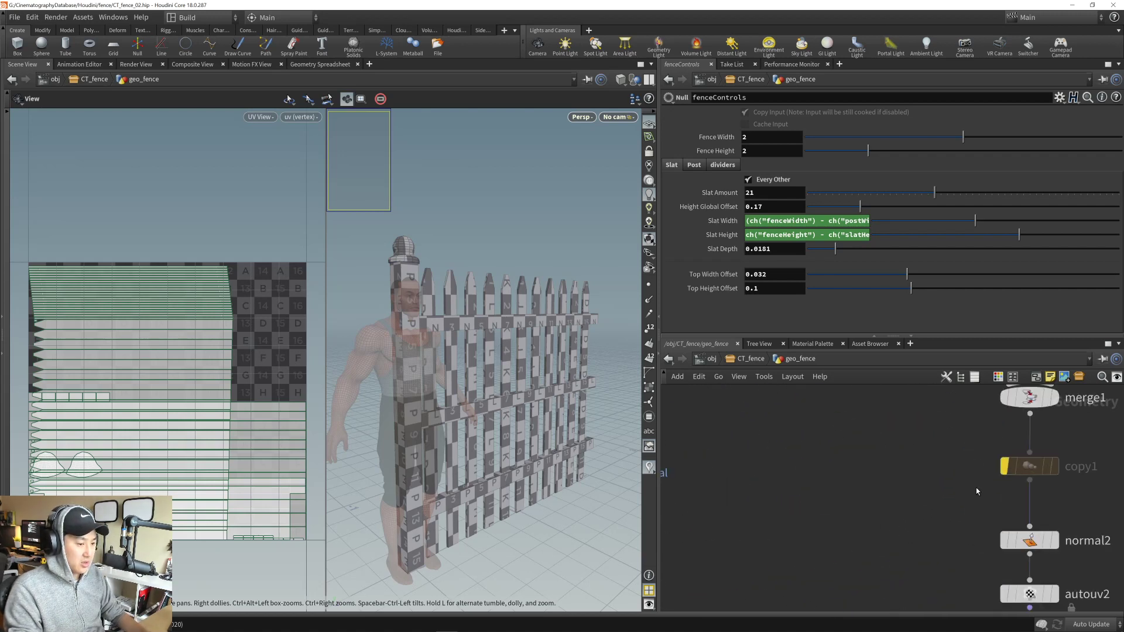
click(1000, 439)
scroll(872, 481, down, 5)
- Change the scene view to a single perspective viewport showing the fence with both posts
drag(490, 294, 419, 330)
click(649, 79)
click(675, 96)
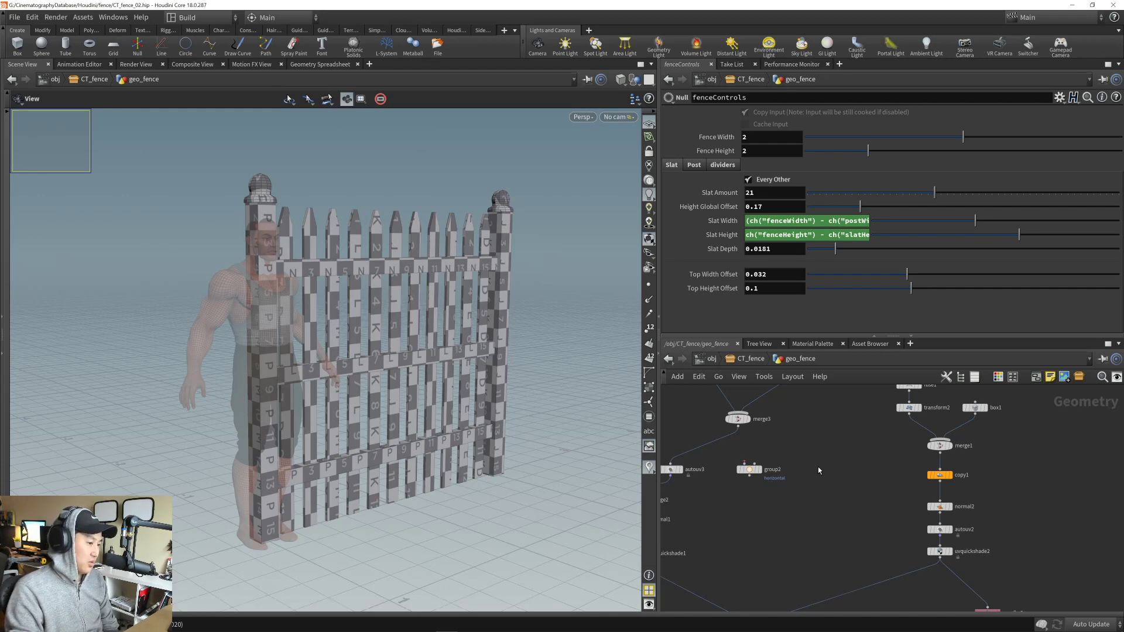
middle_drag(827, 450, 886, 528)
scroll(882, 526, down, 6)
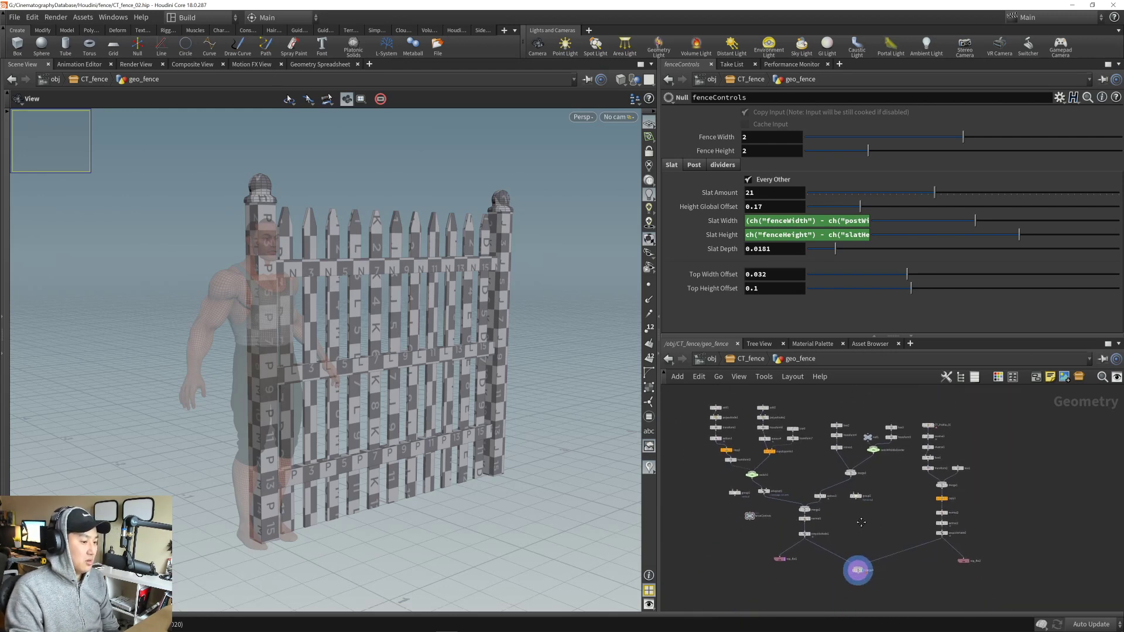
key(Tab)
key(Escape)
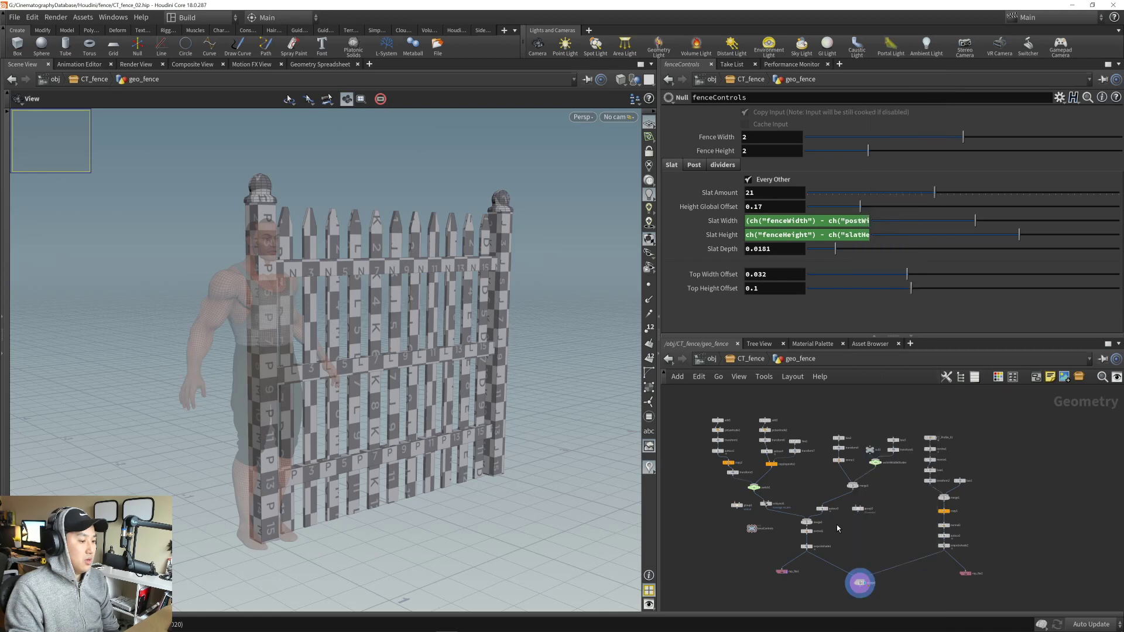
middle_drag(837, 525, 846, 525)
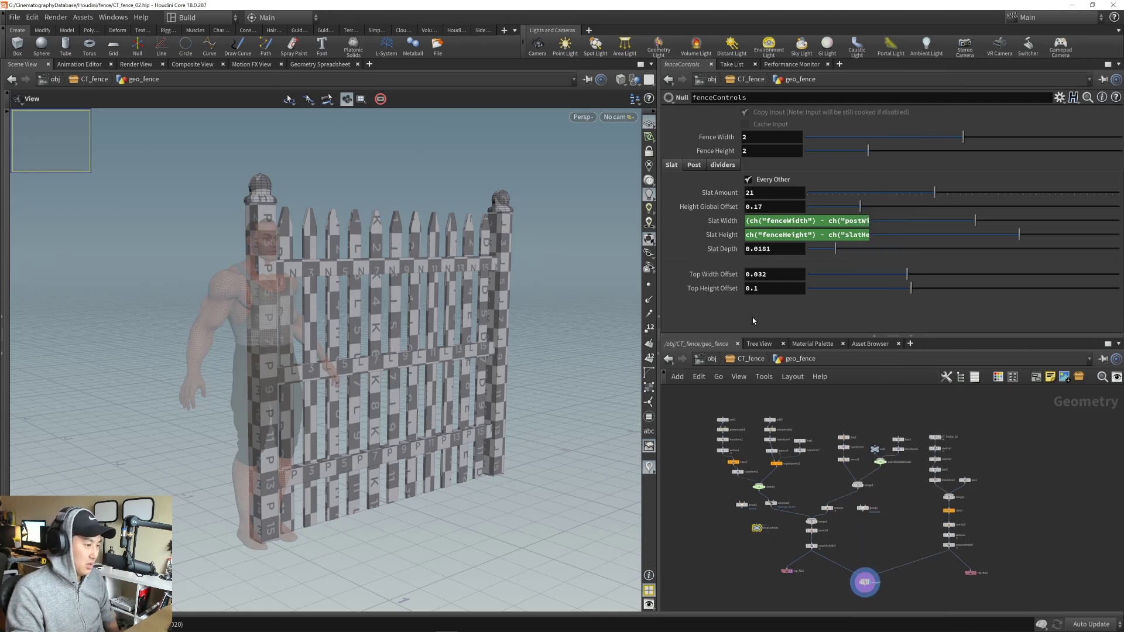
- Compare the fence model with the Home Depot stockade fence panel photo in Chrome, checking slat spacing and post shape
drag(463, 349, 390, 374)
middle_drag(346, 368, 365, 361)
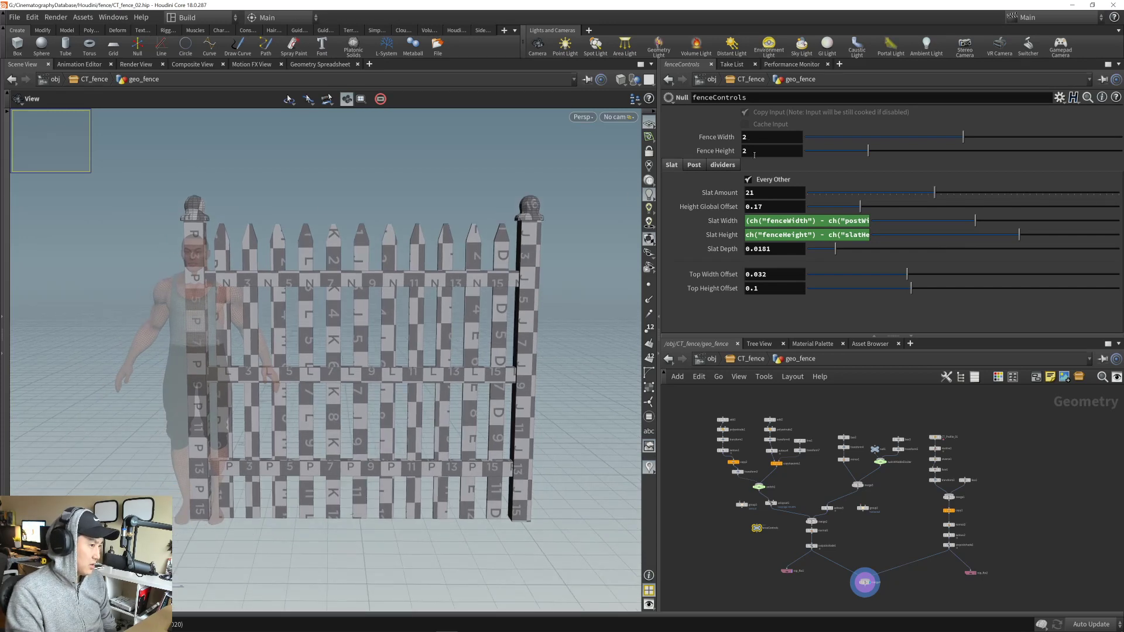
key(alt+Tab)
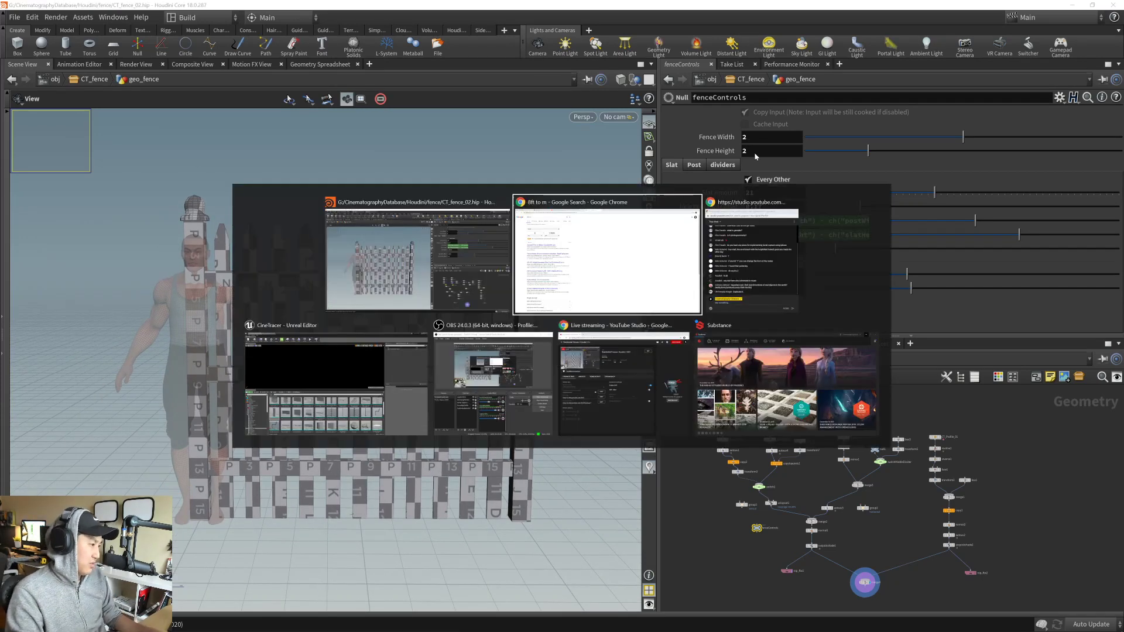
click(370, 8)
click(267, 9)
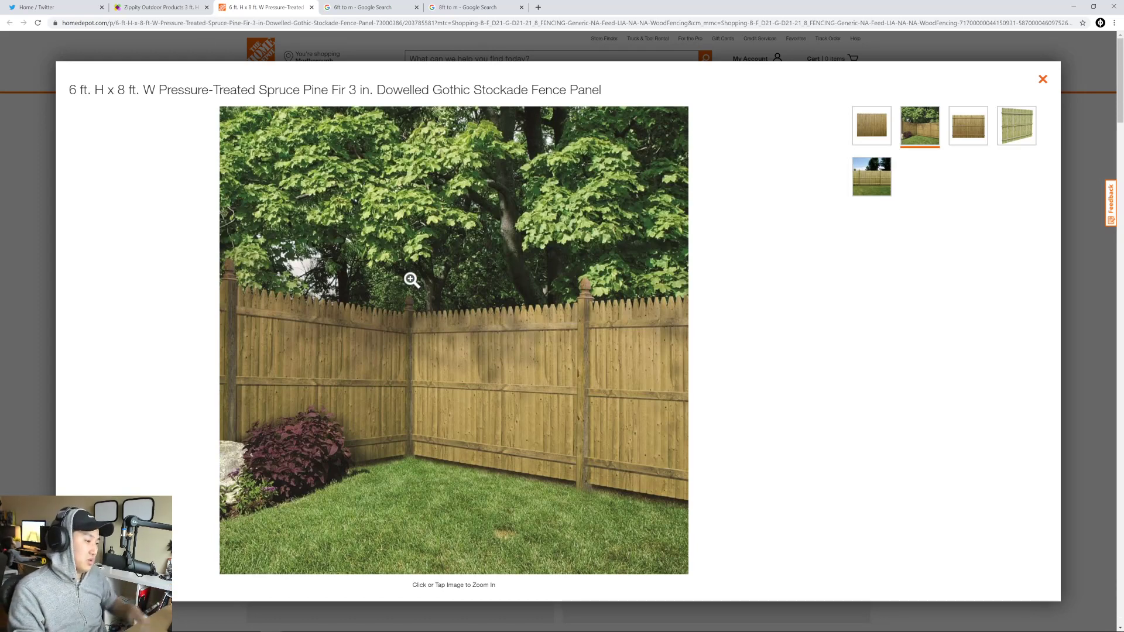
key(alt+Tab)
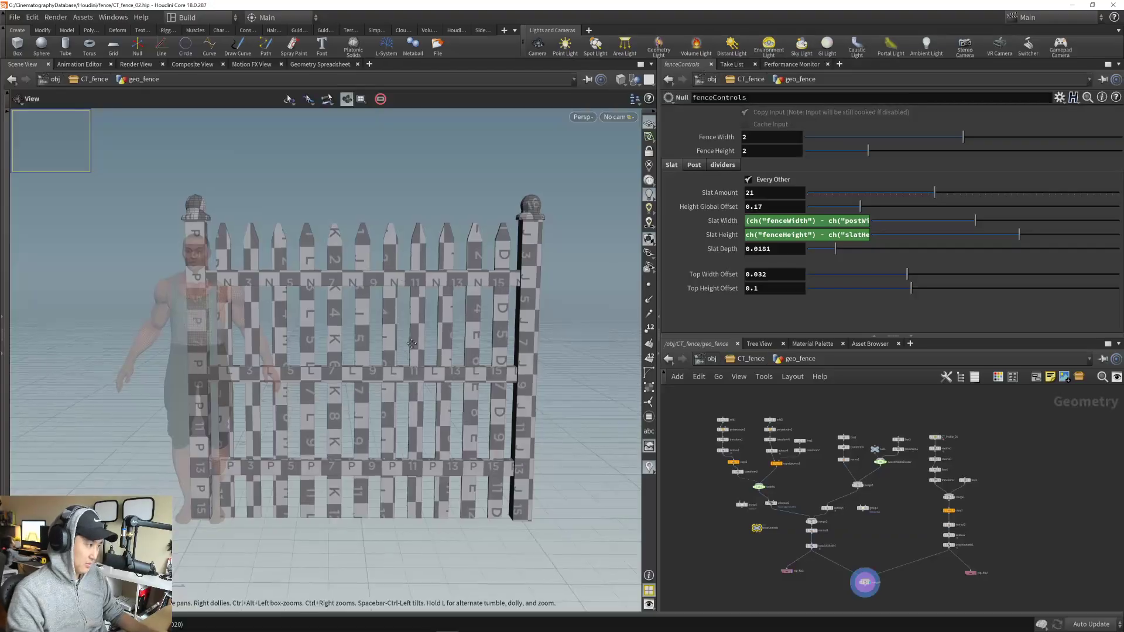
drag(412, 344, 276, 332)
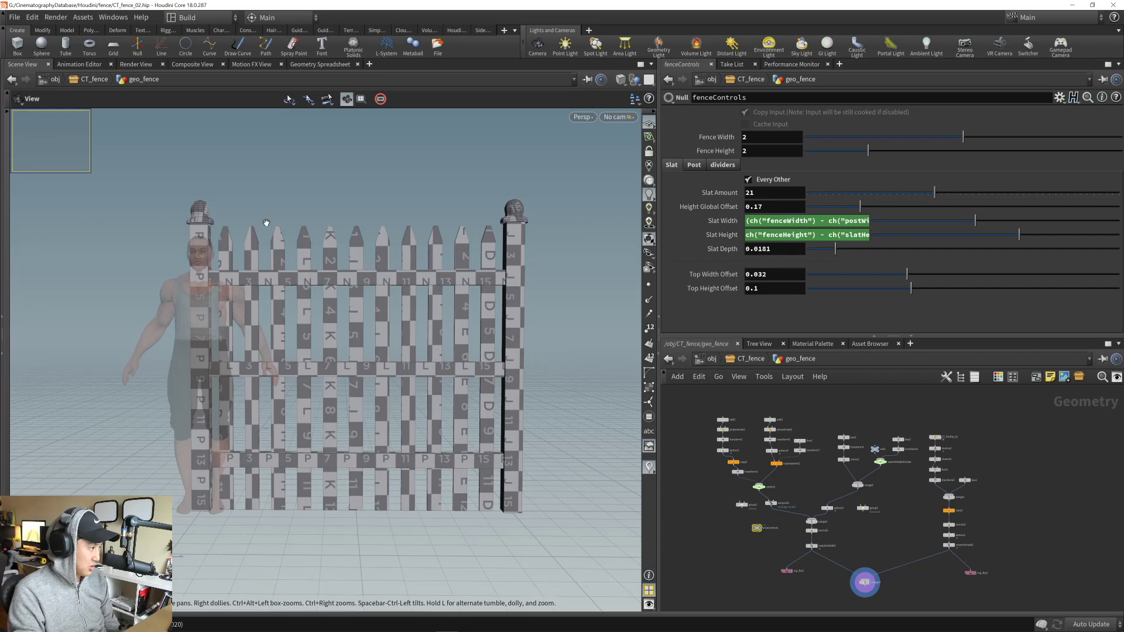
mouse_move(404, 357)
mouse_down()
mouse_move(391, 358)
mouse_move(403, 360)
mouse_up()
key(alt+Tab)
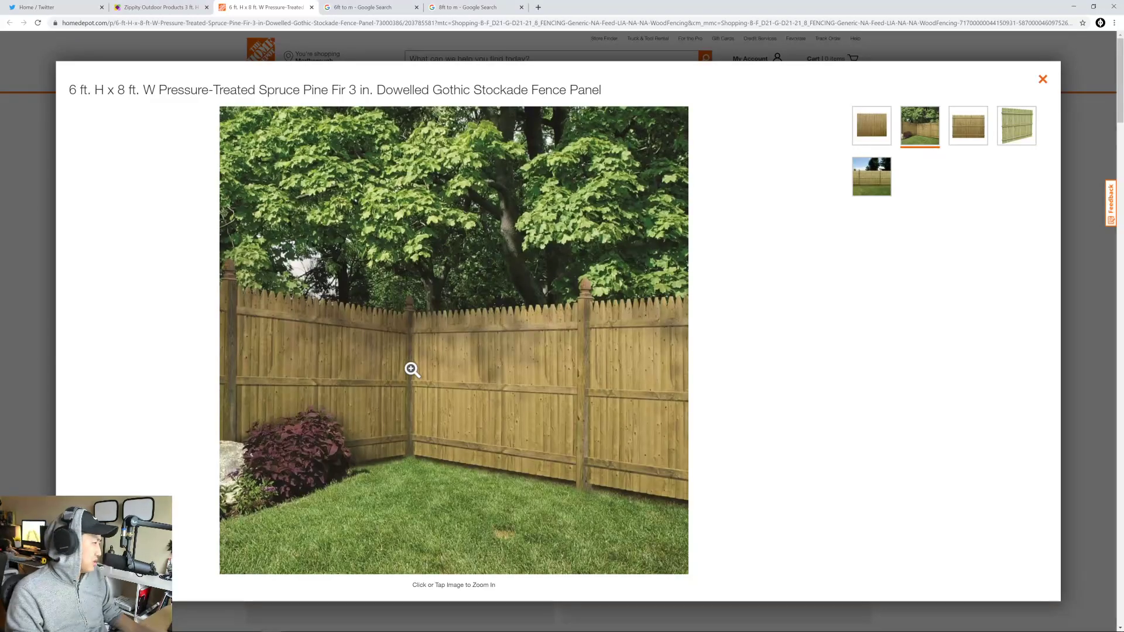
- Switch back to Houdini and turn off Every Other for the fence slats
key(alt+Tab)
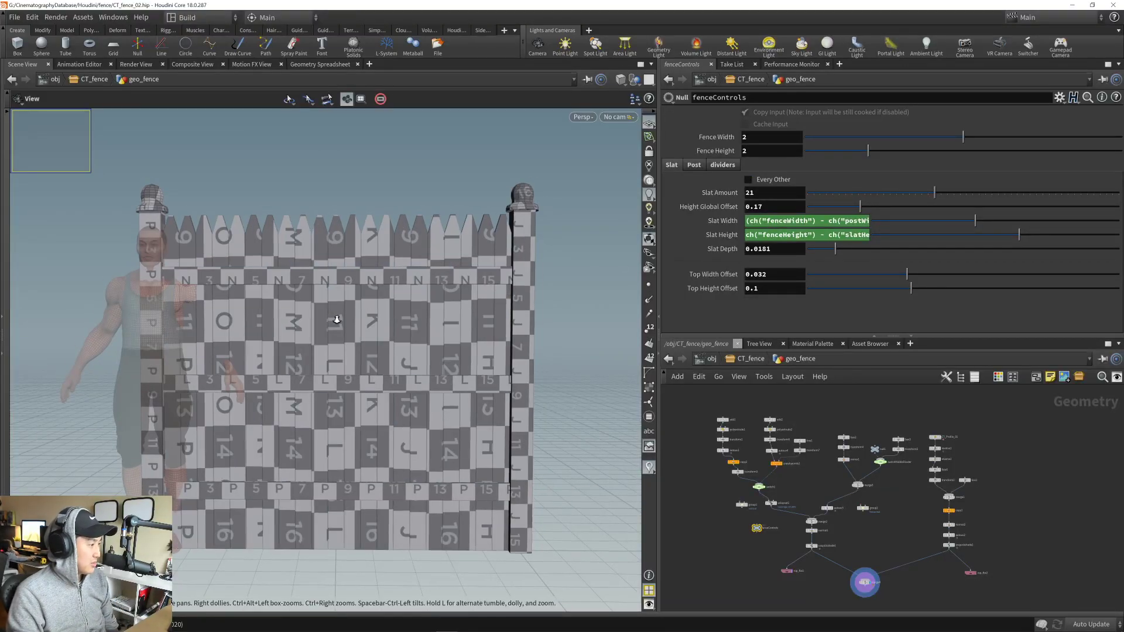
drag(336, 319, 344, 279)
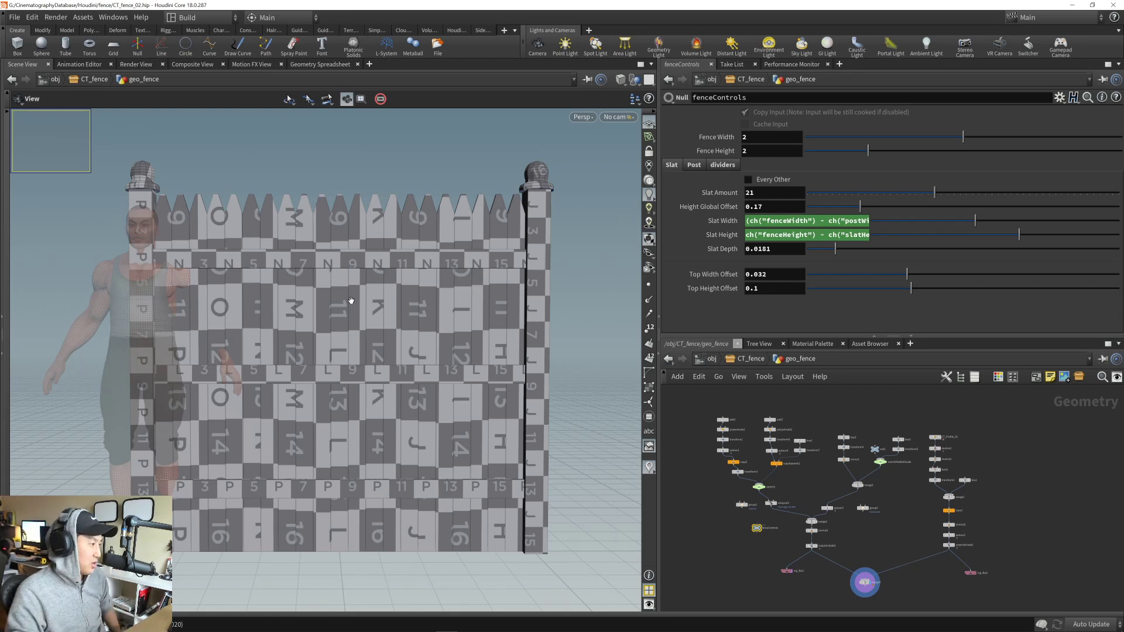
drag(351, 301, 414, 308)
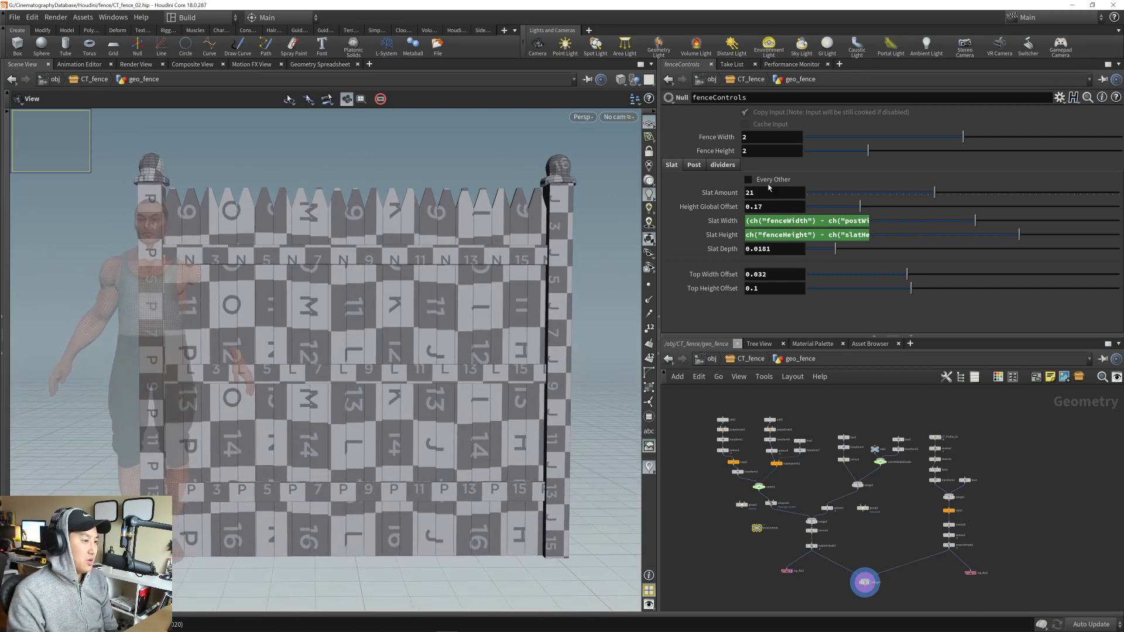
- Set the dividers' HeightPositionOffset to about 0.2056, checking the divider placement against the stockade fence photo
click(723, 165)
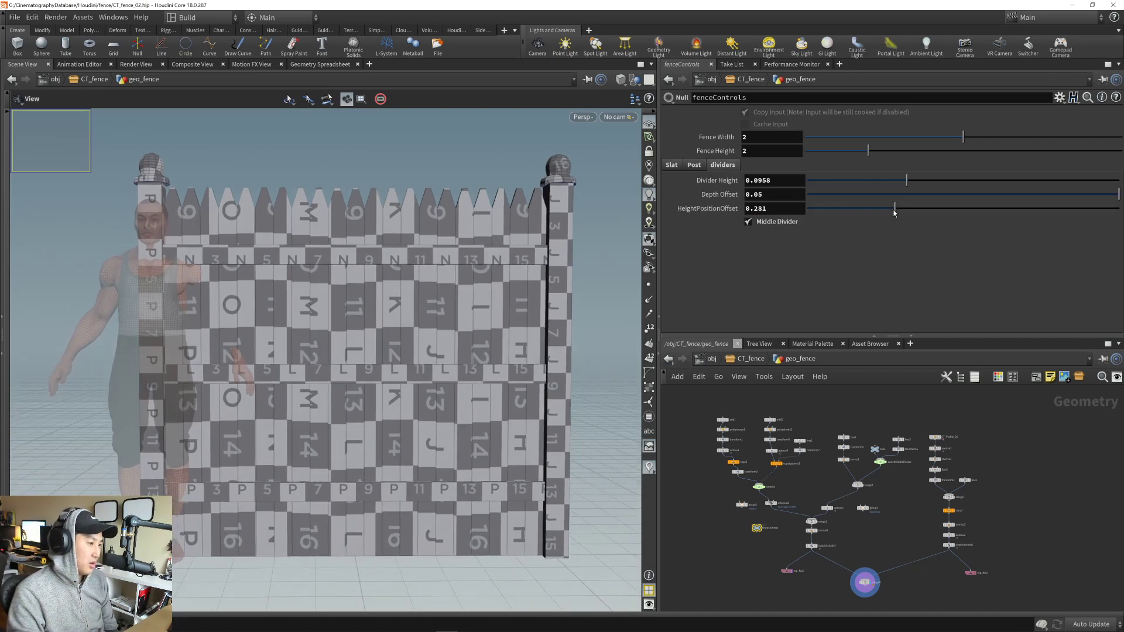
drag(895, 213, 862, 215)
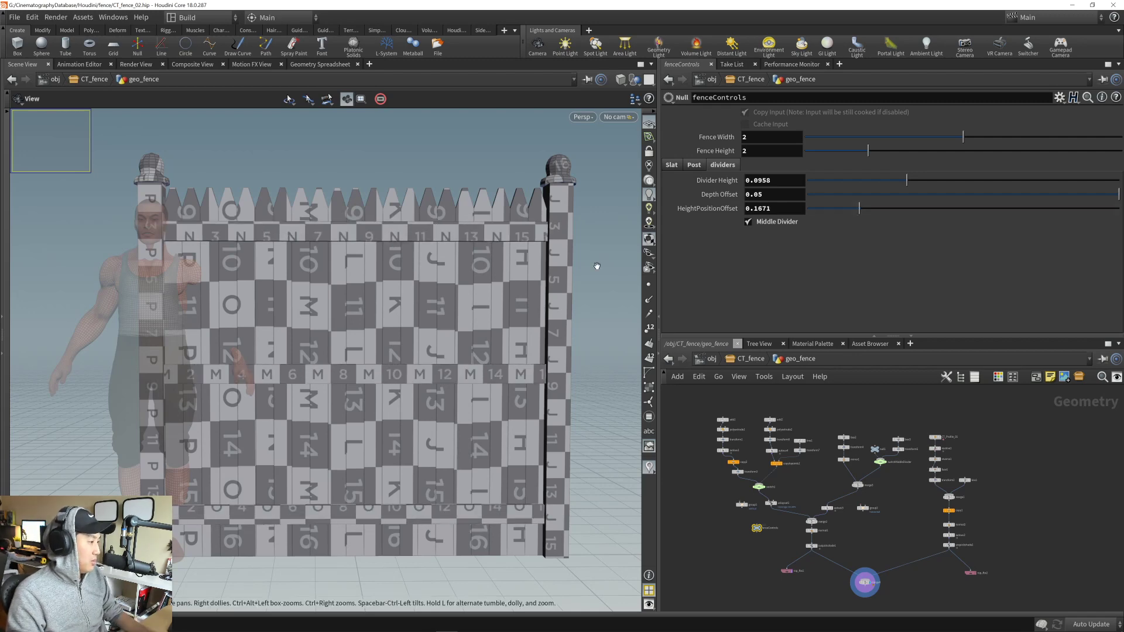
key(alt+Tab)
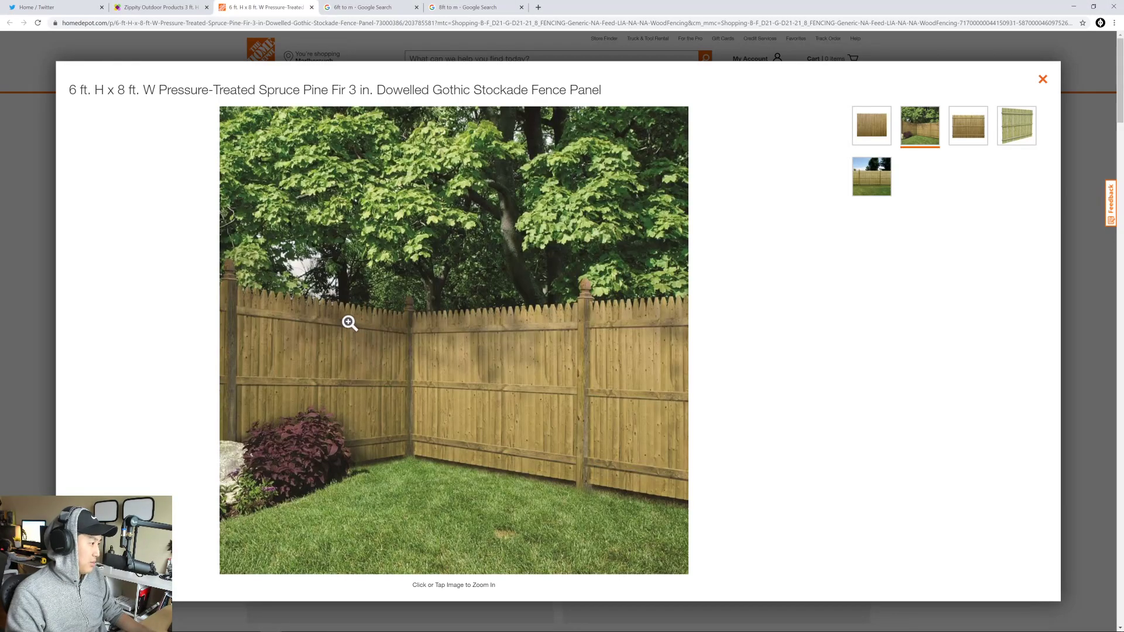
key(alt+Tab)
drag(861, 210, 872, 211)
drag(517, 296, 410, 283)
key(alt+Tab)
key(alt+Tab)
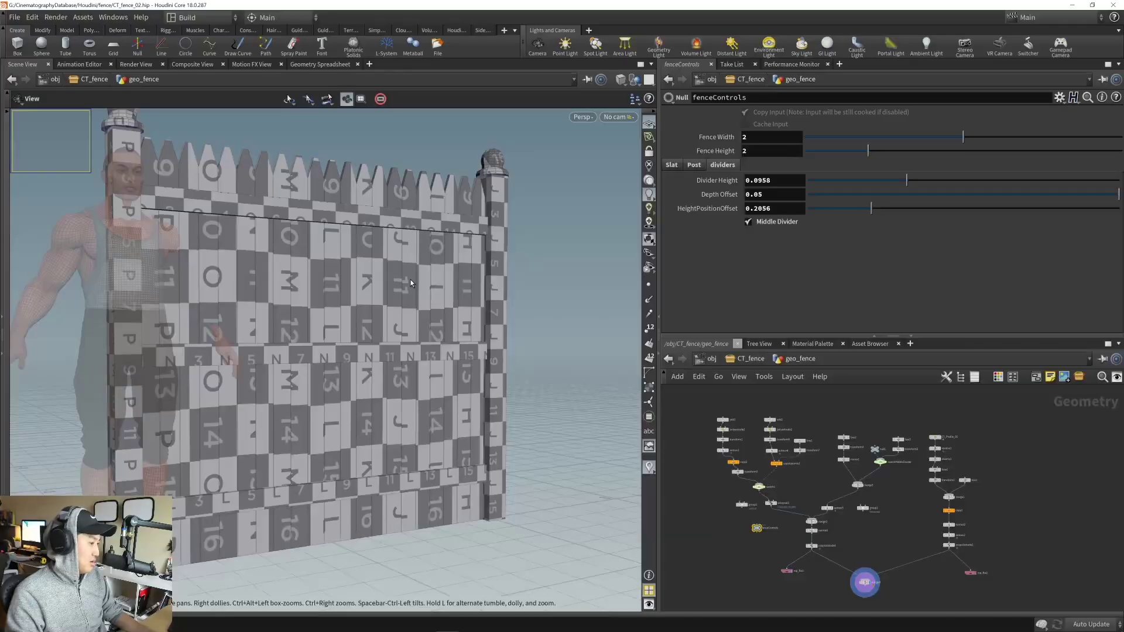
- Compare the fence model with the stockade fence photo and the Wayfair picket fence page in Chrome
drag(371, 382, 407, 394)
right_drag(406, 394, 347, 472)
key(alt+Tab)
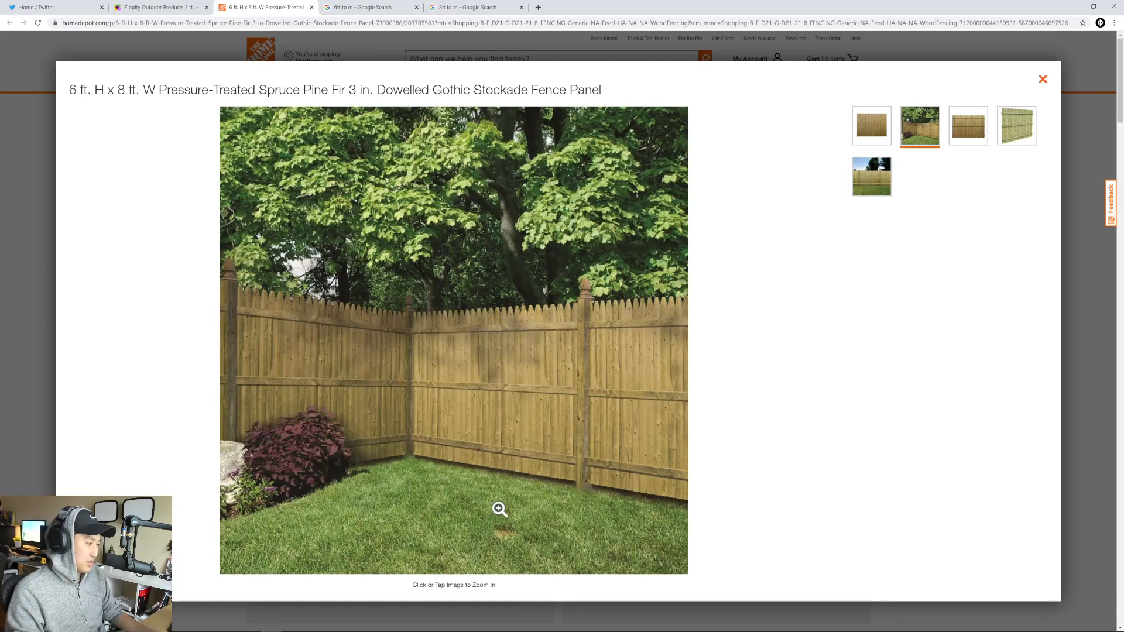
key(alt+Tab)
drag(408, 318, 319, 417)
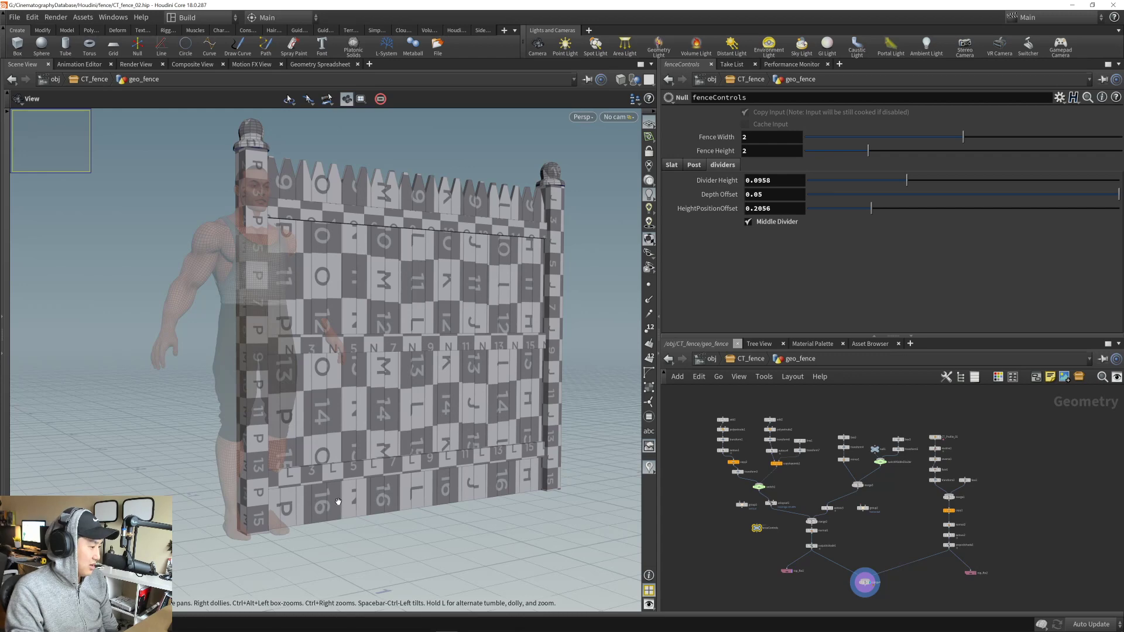
drag(418, 365, 377, 280)
key(alt+Tab)
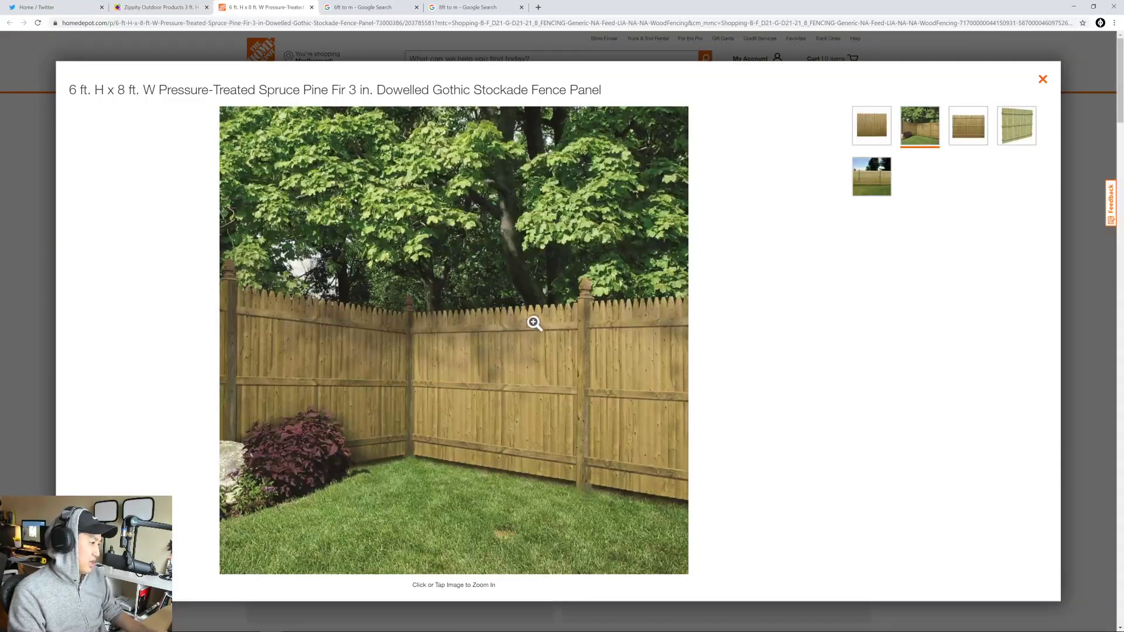
click(157, 7)
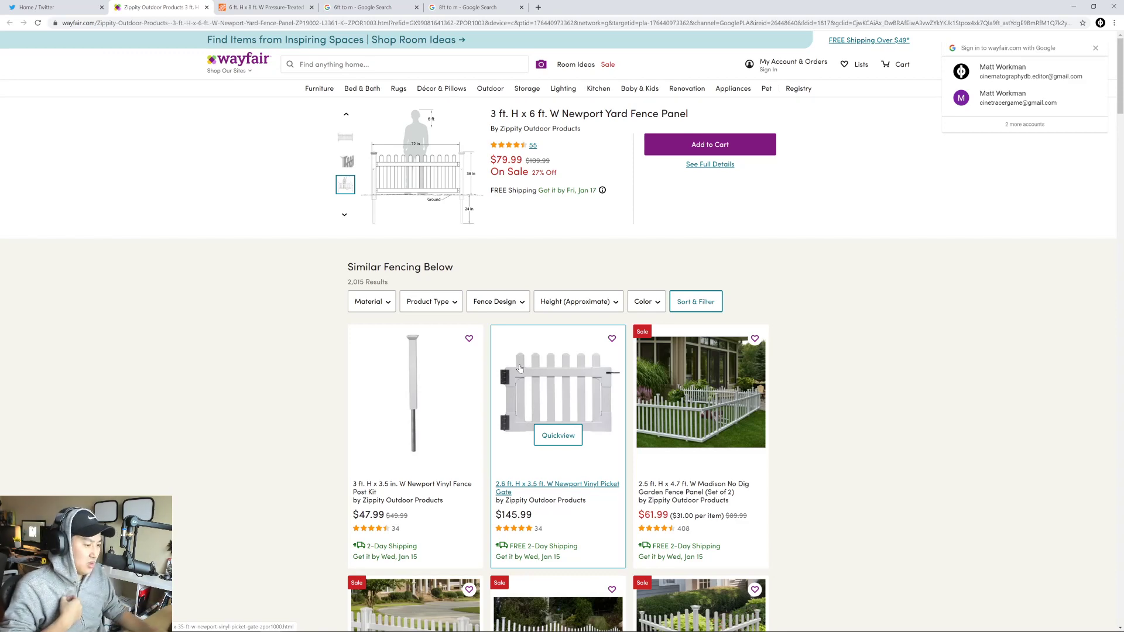
key(alt+Tab)
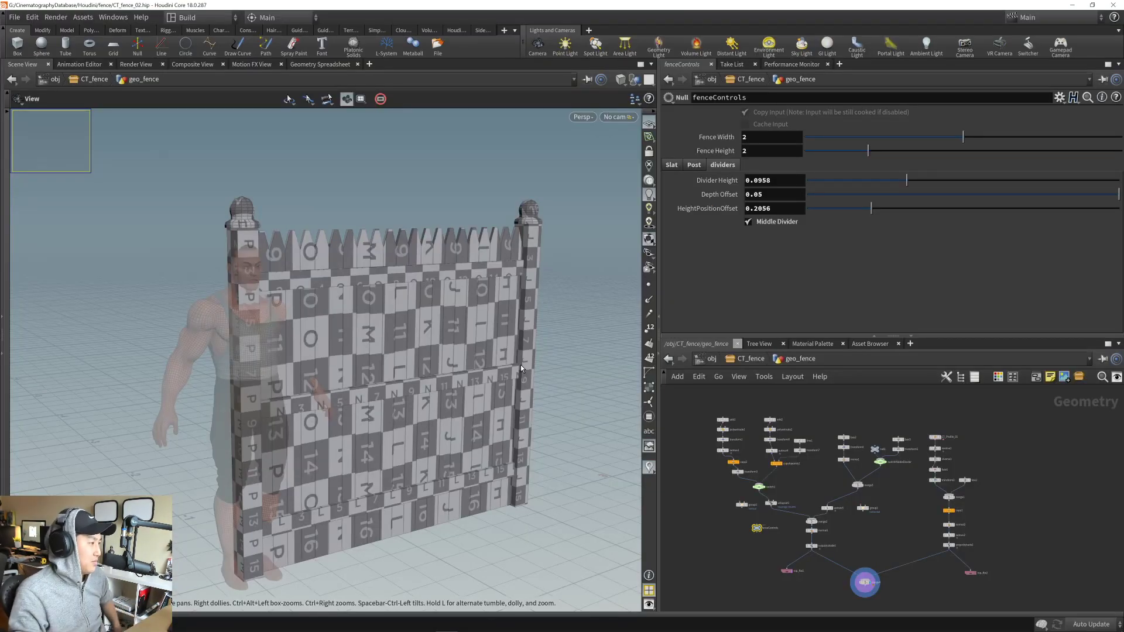
drag(521, 364, 333, 280)
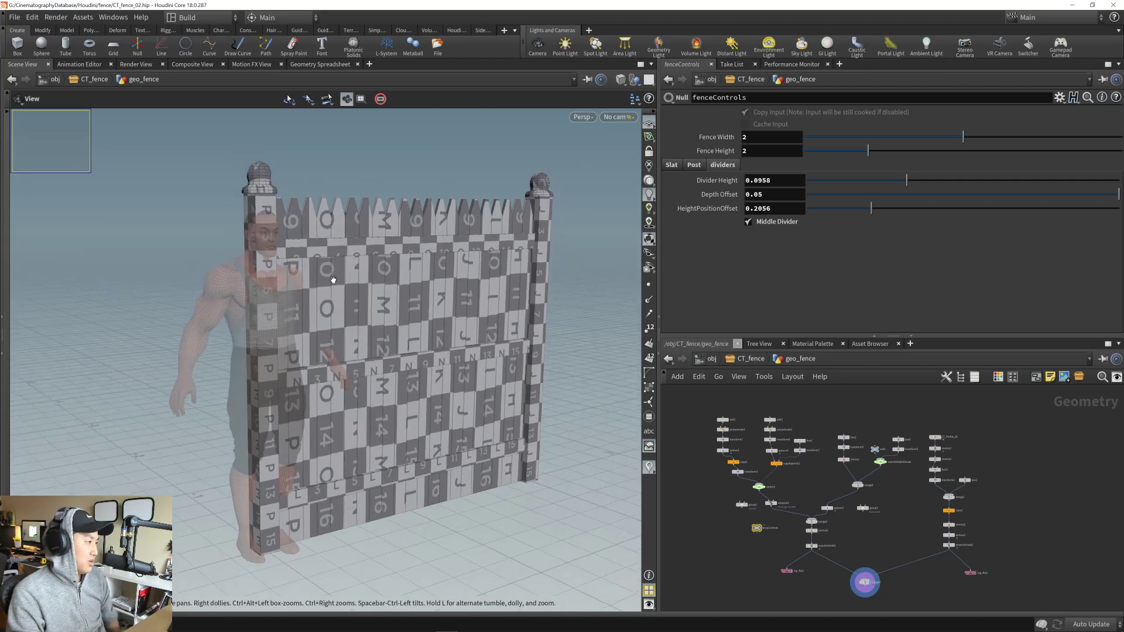
key(alt+Tab)
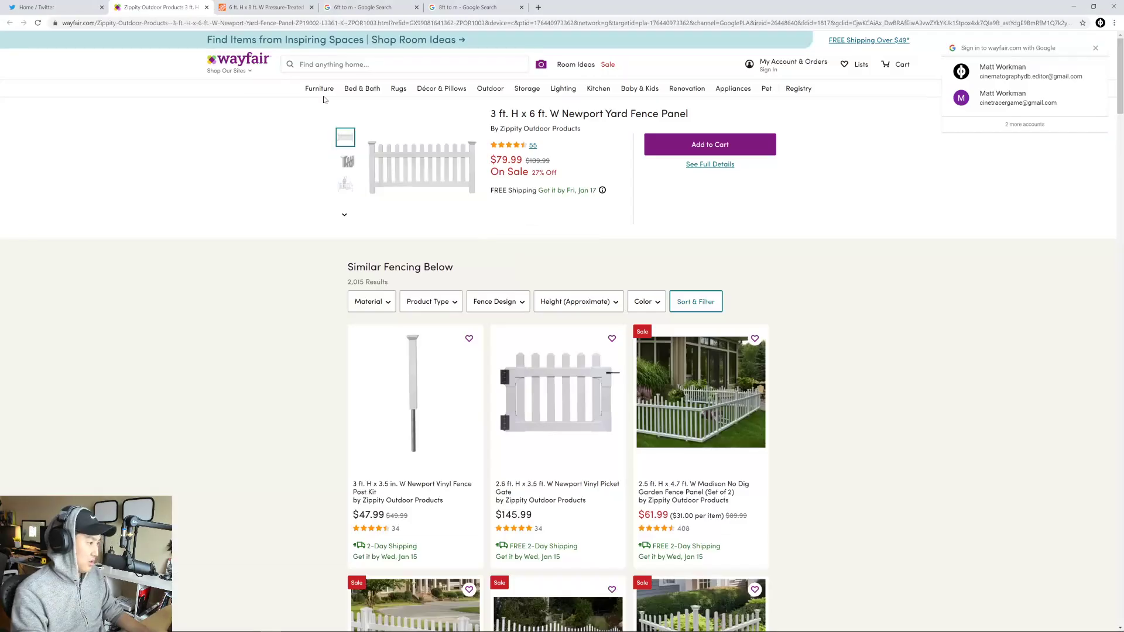
click(267, 8)
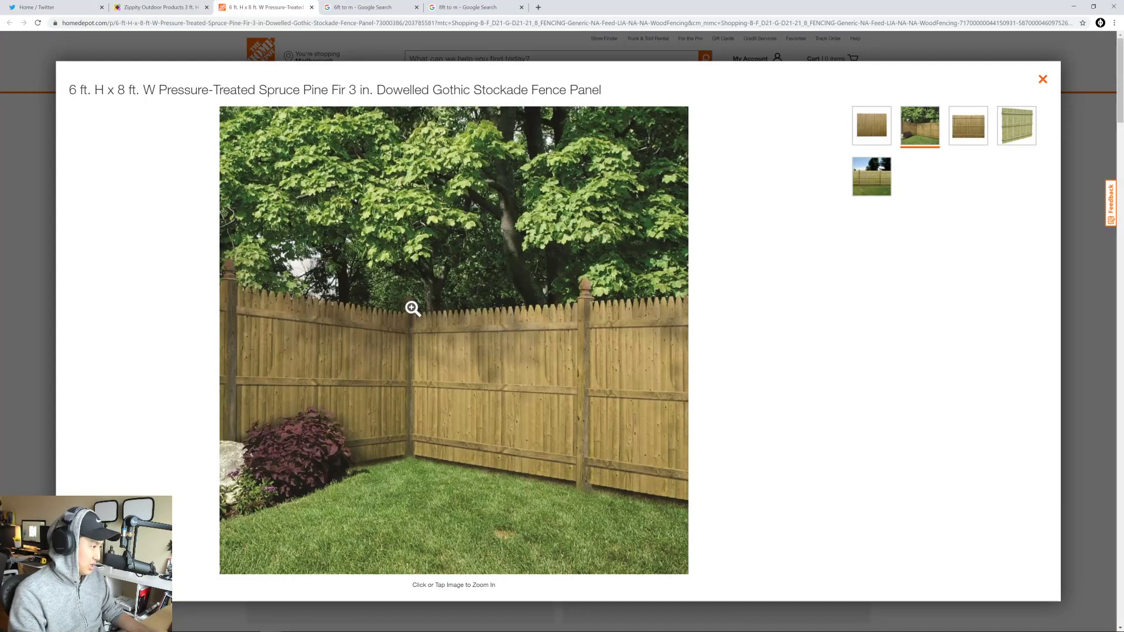
key(alt+Tab)
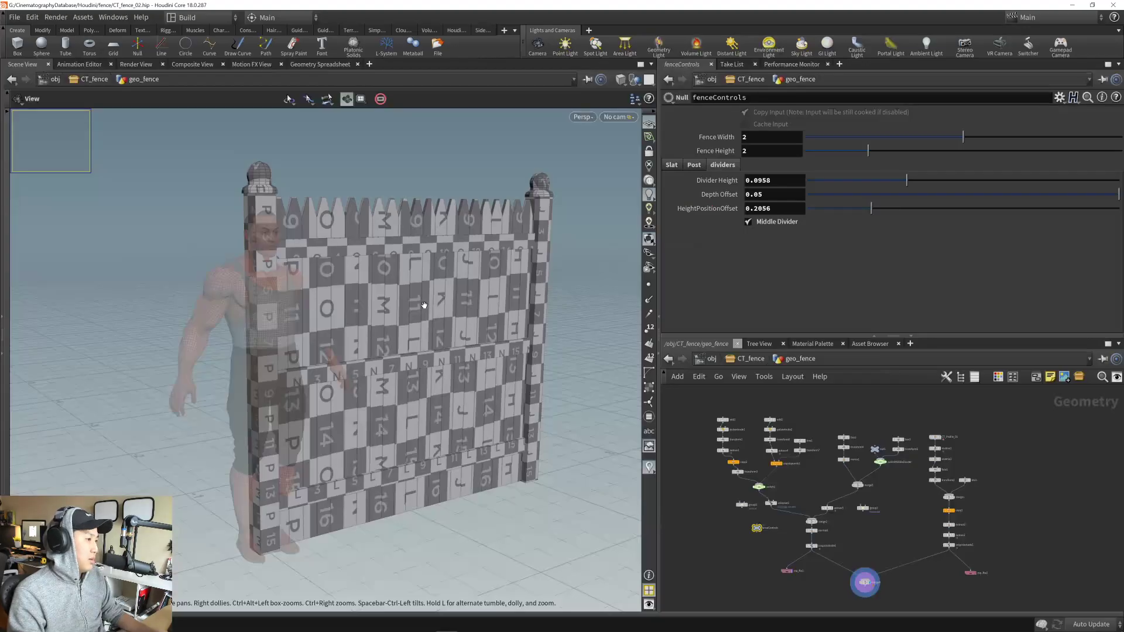
- Check the post cap against the reference photo and set Post Top Height to about 0.192
scroll(427, 294, up, 3)
drag(427, 294, 307, 326)
scroll(306, 326, up, 4)
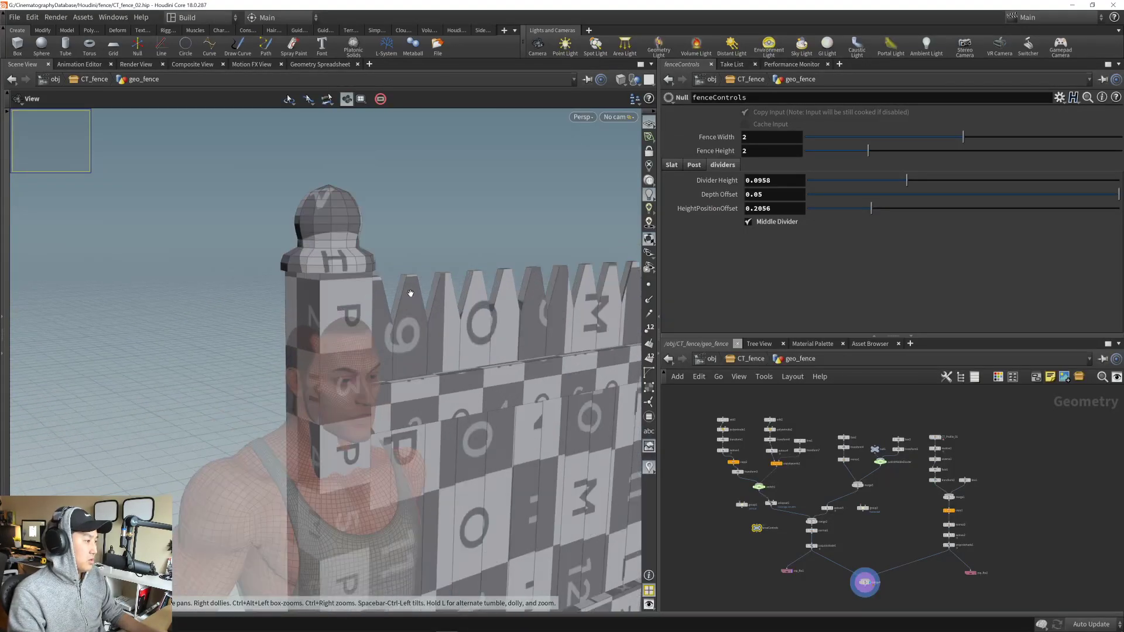
middle_drag(409, 293, 406, 322)
mouse_move(406, 322)
mouse_down()
mouse_move(342, 322)
mouse_move(372, 335)
mouse_move(361, 347)
mouse_move(398, 340)
mouse_up()
key(alt+Tab)
key(alt+Tab)
click(694, 164)
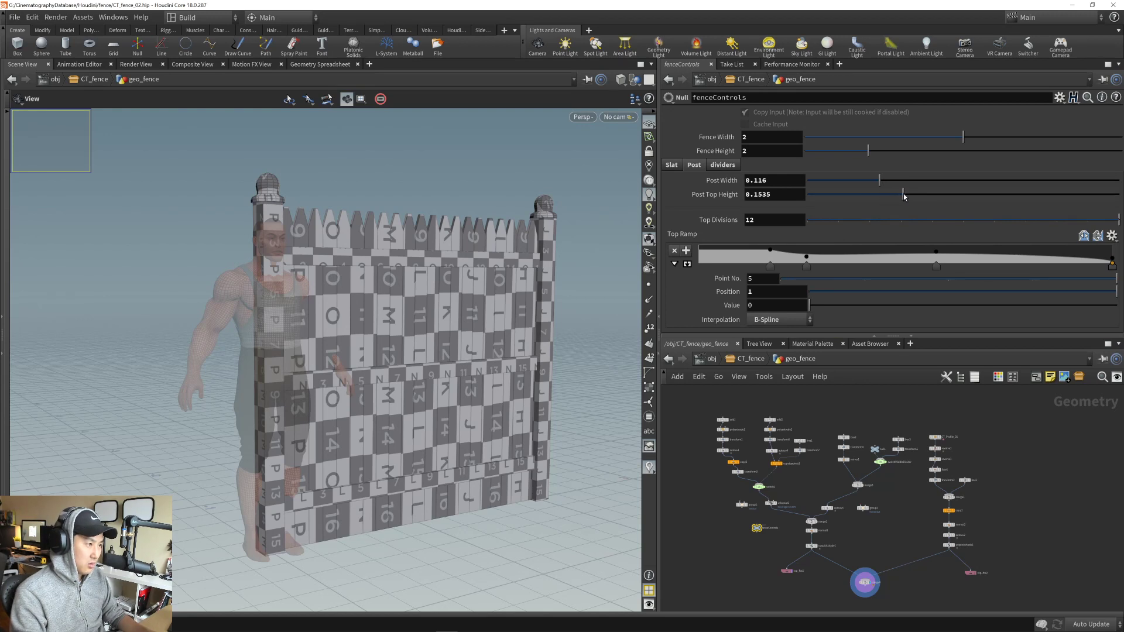
drag(904, 196, 929, 197)
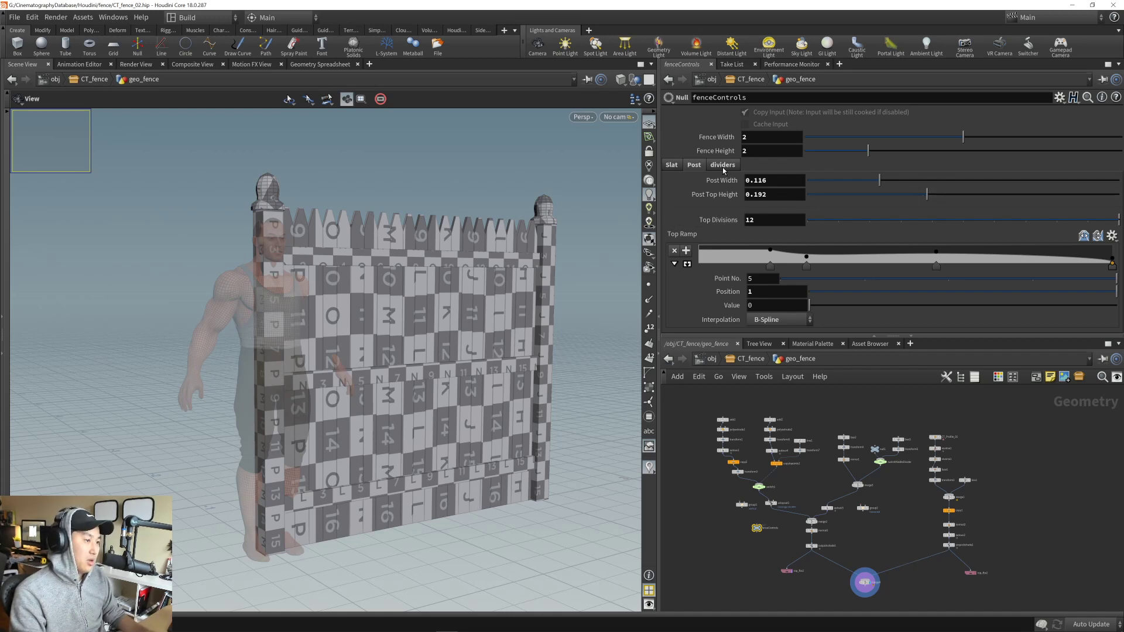
- Set the slats' Height Global Offset to about 0.2216
click(672, 167)
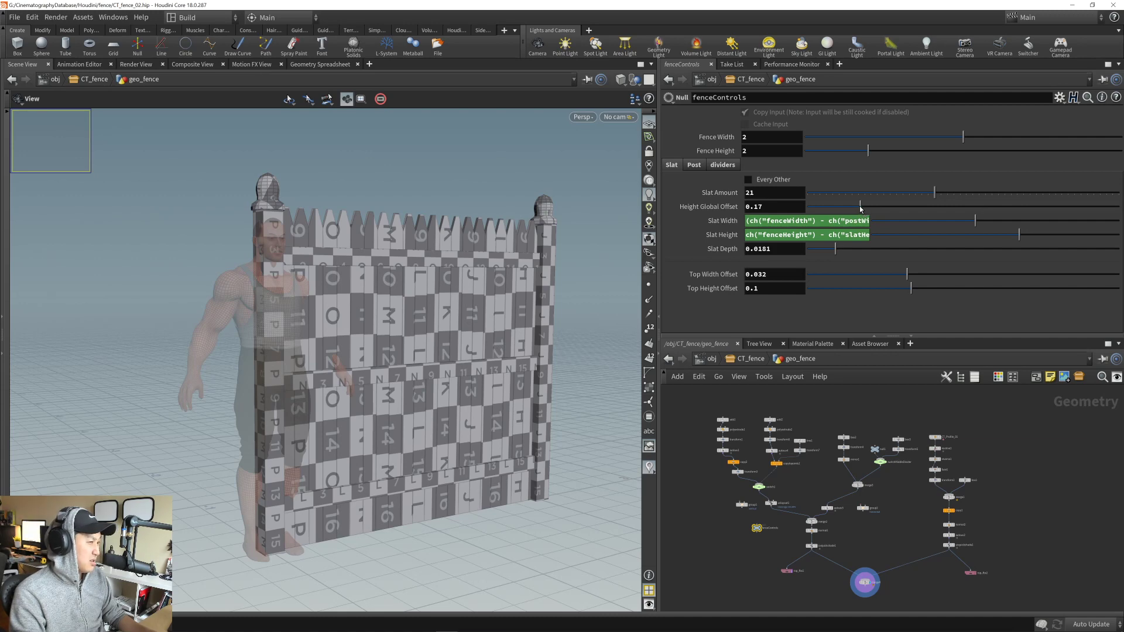
mouse_move(860, 207)
mouse_down()
mouse_move(887, 208)
mouse_move(877, 208)
mouse_up()
drag(577, 210, 430, 302)
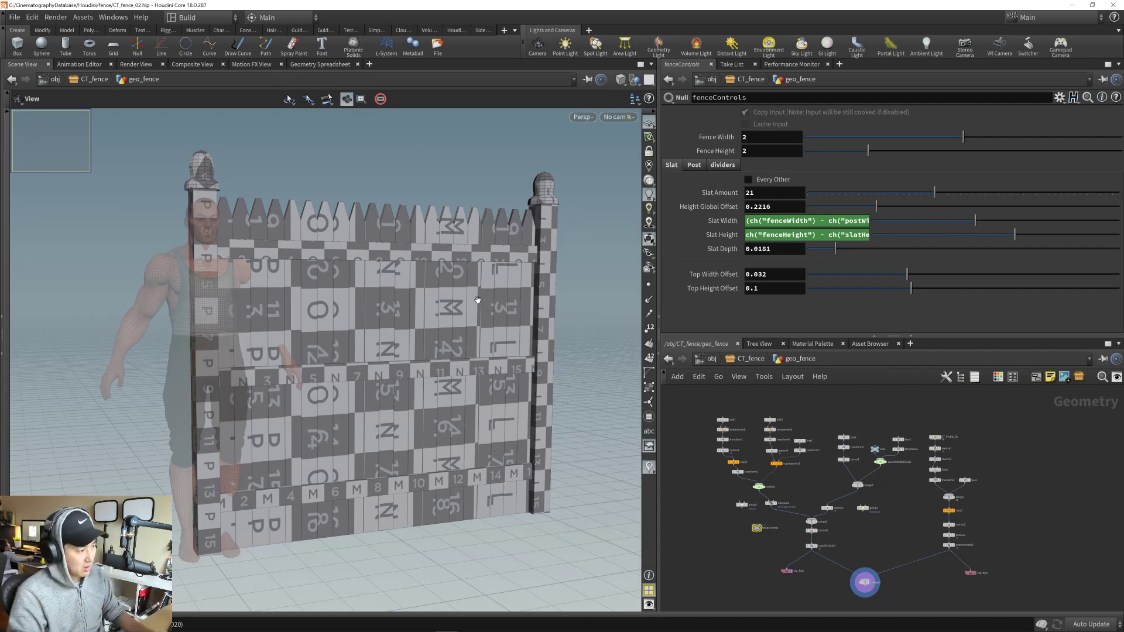
drag(478, 300, 467, 327)
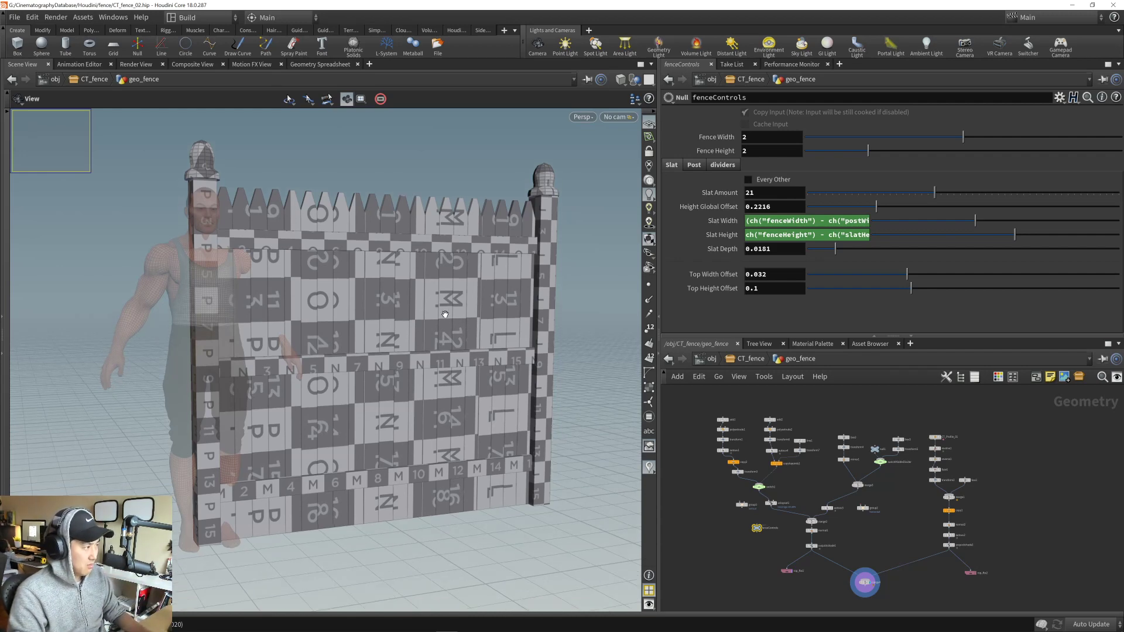
- Check the underside of the post top and enable End Caps on its revolve1 node, keeping the Closed revolve type
middle_drag(298, 264, 340, 413)
right_drag(246, 346, 327, 320)
drag(327, 321, 313, 350)
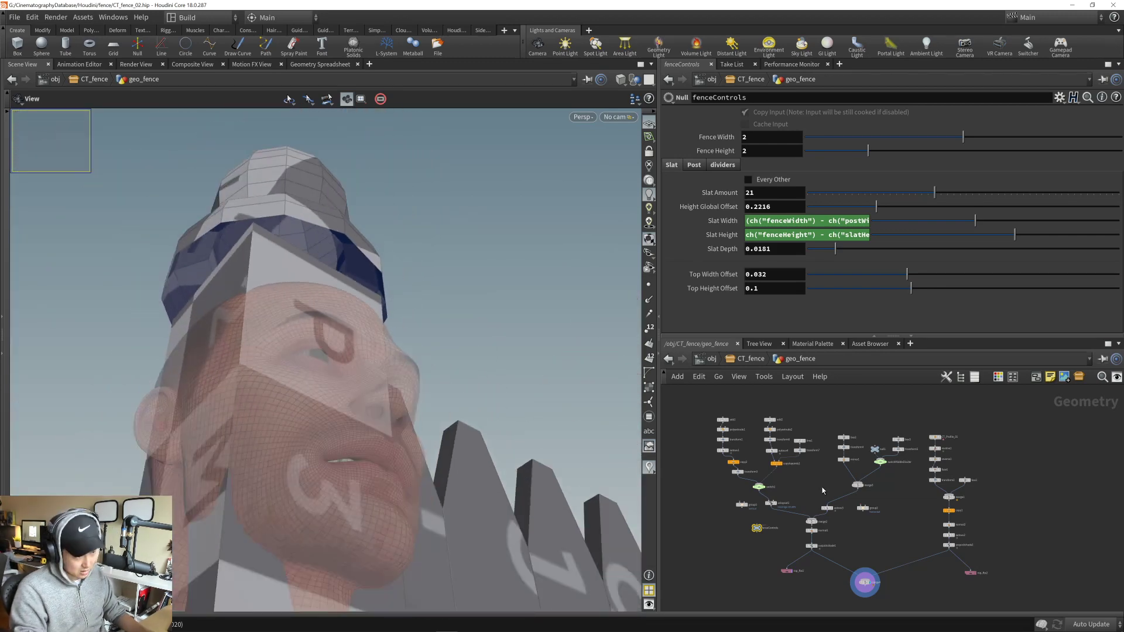
middle_drag(829, 482, 785, 463)
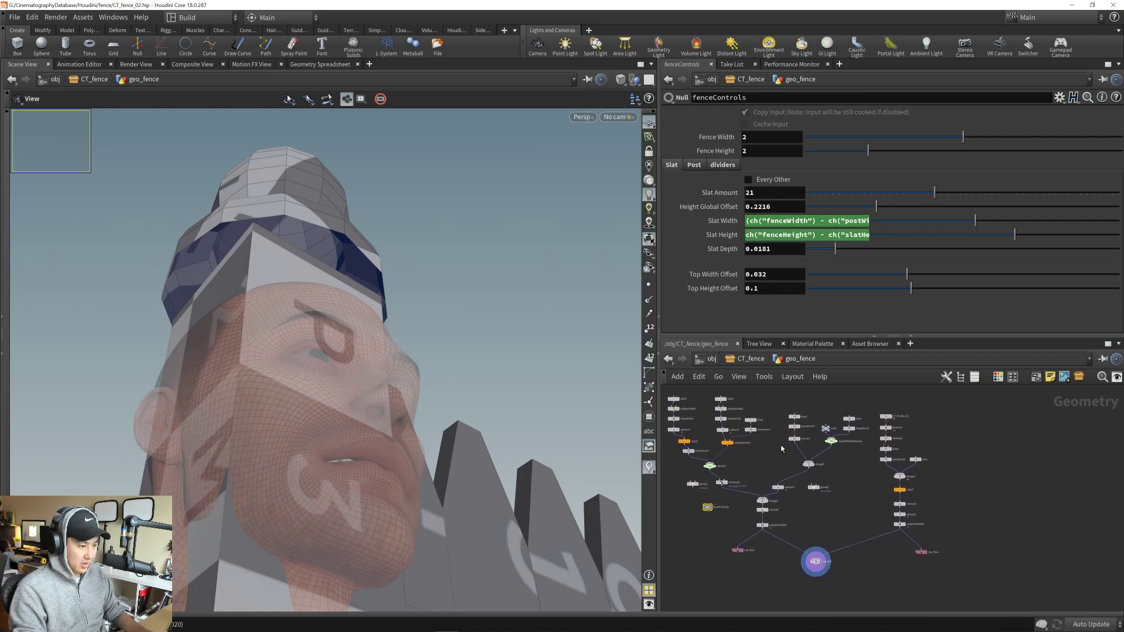
scroll(785, 463, up, 6)
right_drag(836, 453, 873, 455)
middle_drag(925, 417, 769, 531)
middle_drag(869, 420, 763, 422)
scroll(957, 515, down, 2)
middle_drag(967, 515, 778, 471)
middle_drag(815, 428, 804, 420)
click(840, 430)
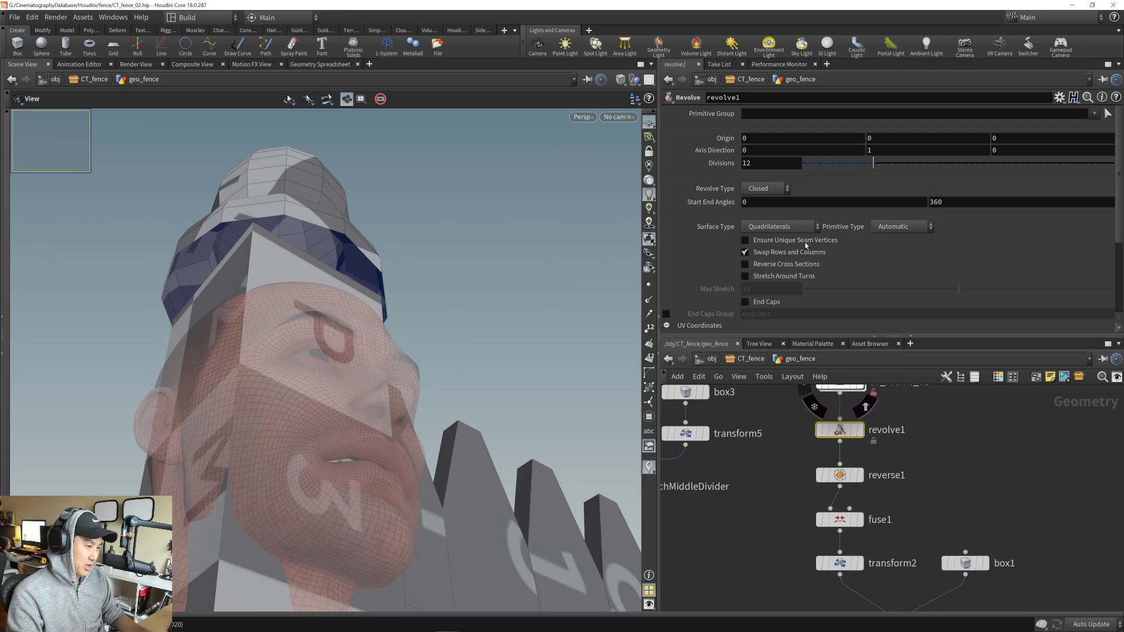
click(765, 188)
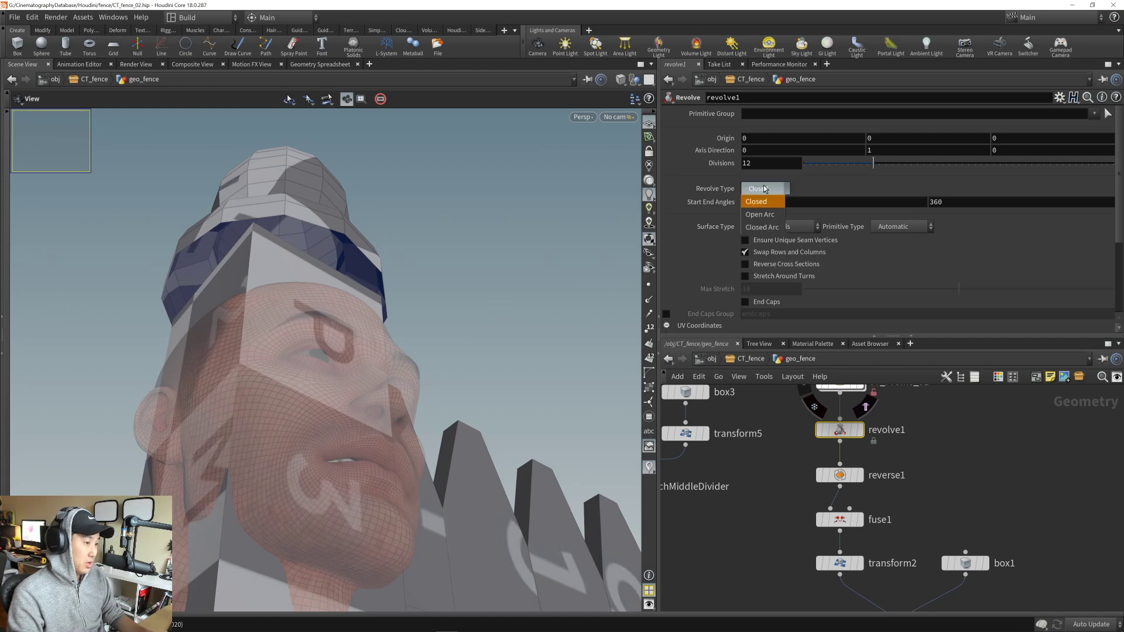
click(765, 189)
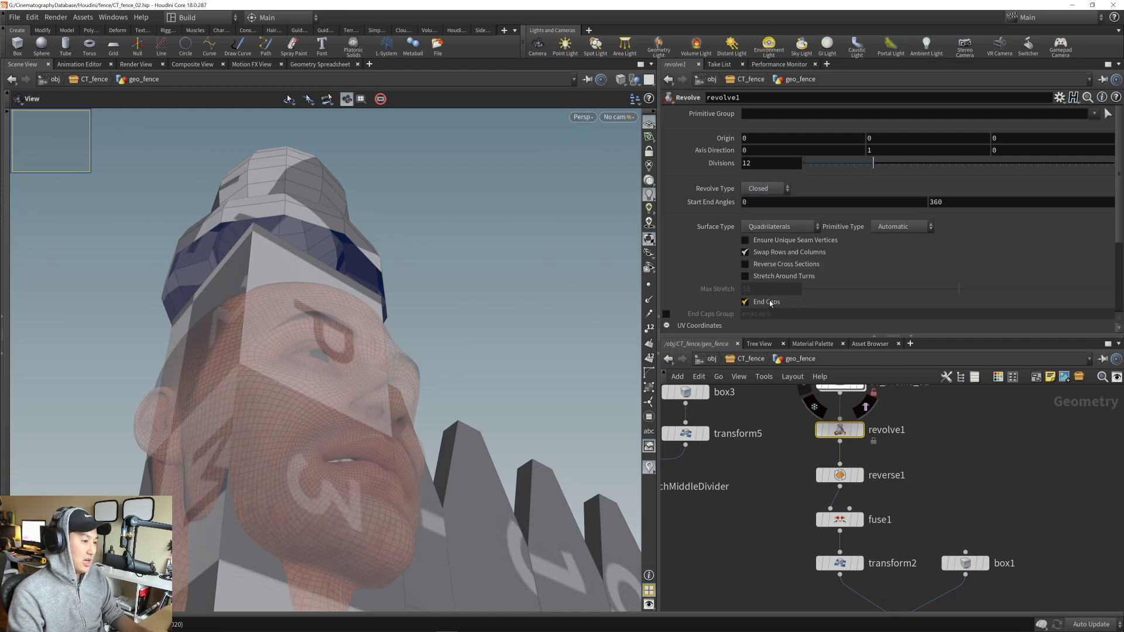
drag(471, 314, 398, 331)
scroll(775, 489, down, 8)
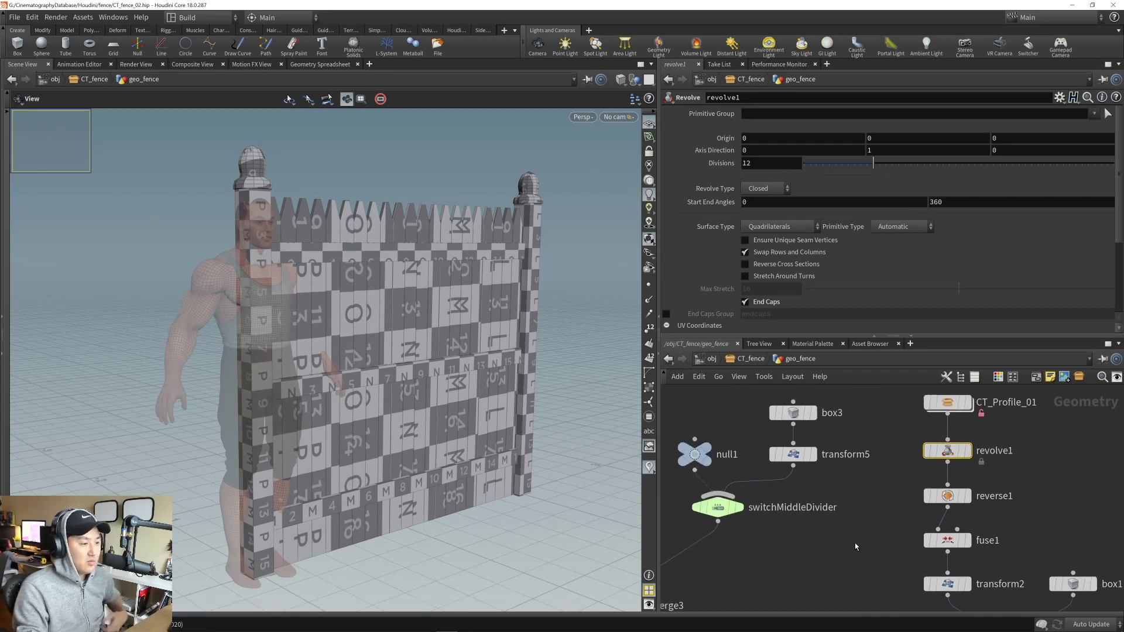
- Review uvlayout1's packing, target and island stacking settings, keeping Pack Into on Rectangles
middle_drag(775, 489, 818, 469)
scroll(828, 492, up, 6)
click(762, 504)
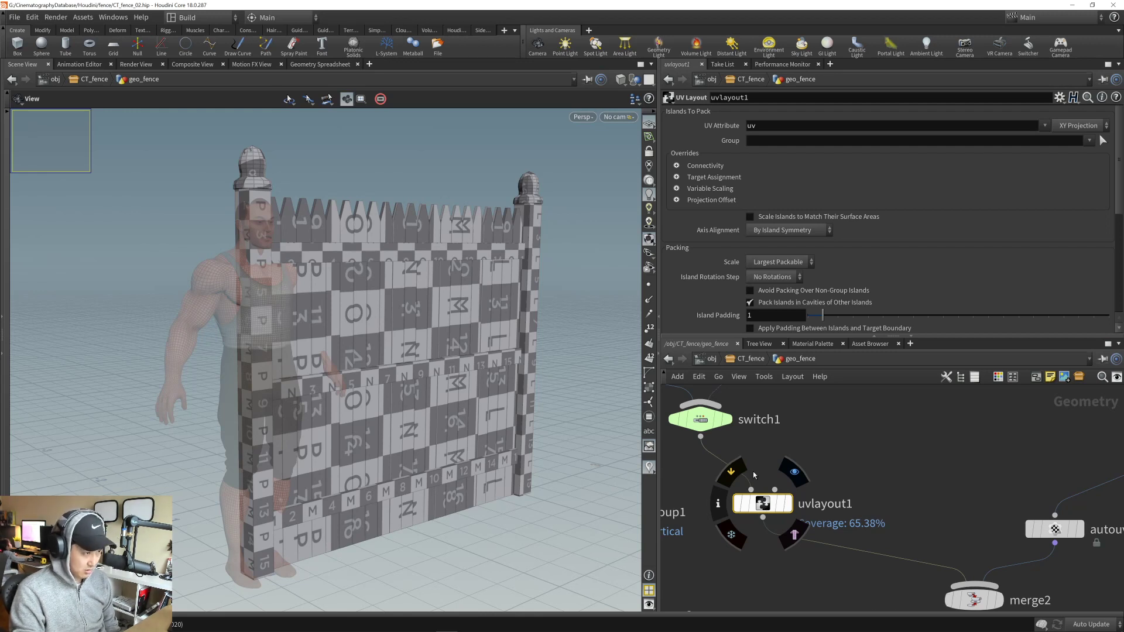
scroll(695, 277, down, 3)
scroll(696, 281, down, 2)
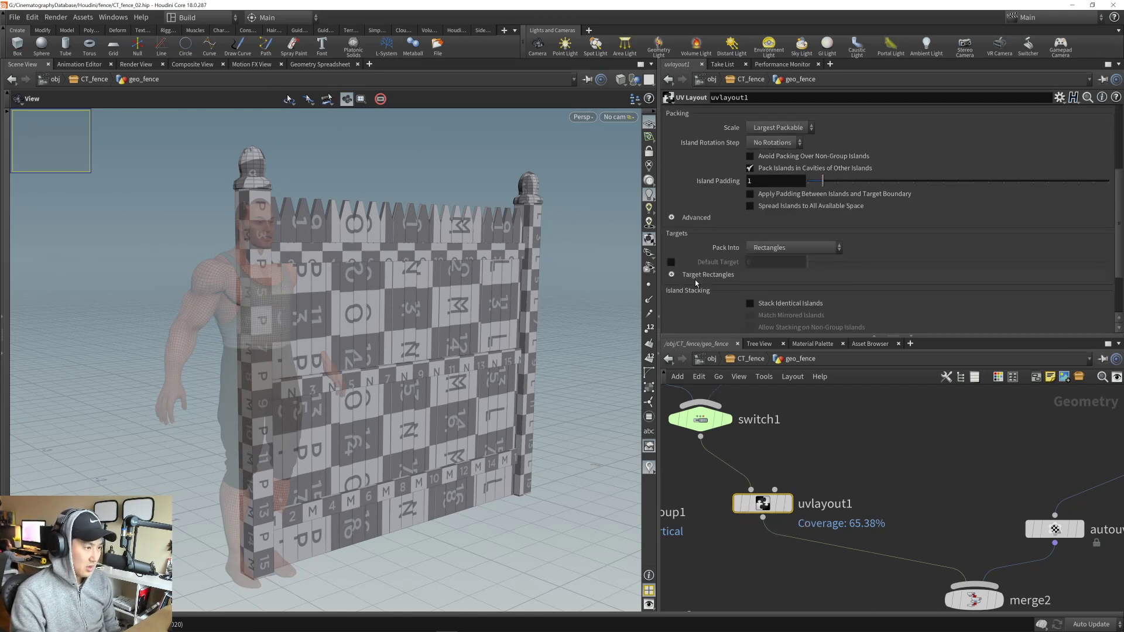
click(771, 249)
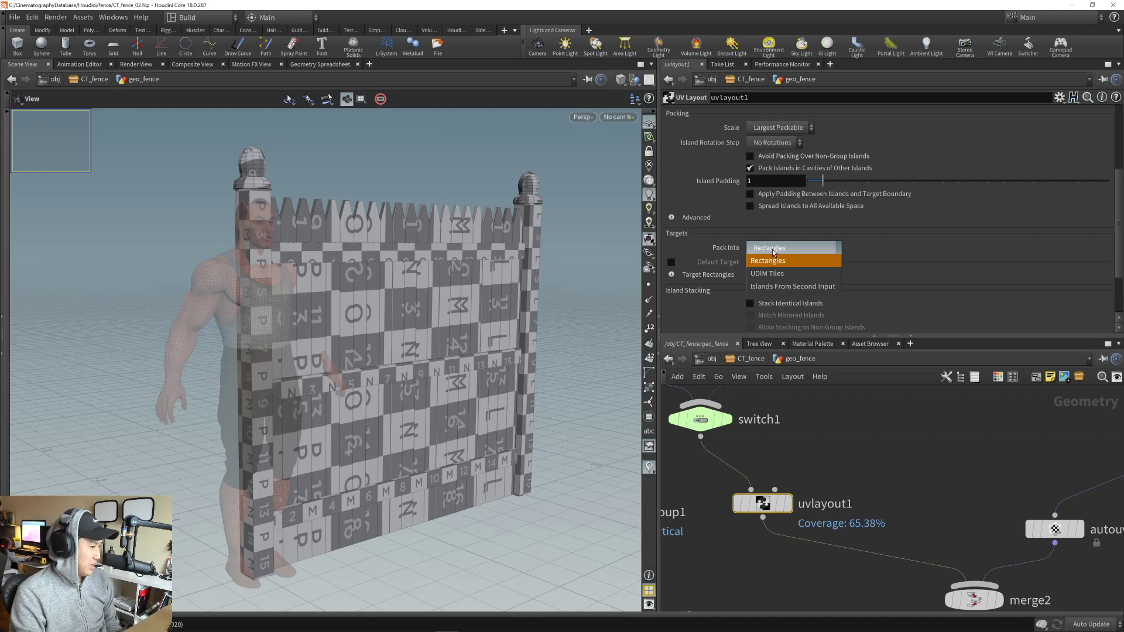
click(771, 251)
scroll(703, 279, down, 2)
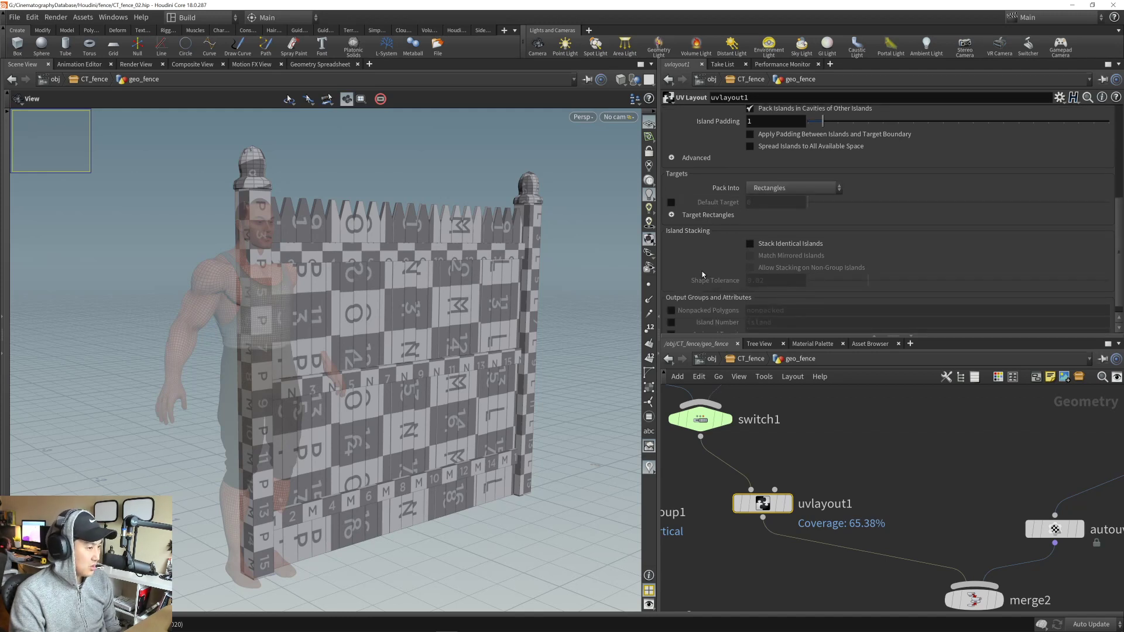
scroll(702, 271, down, 1)
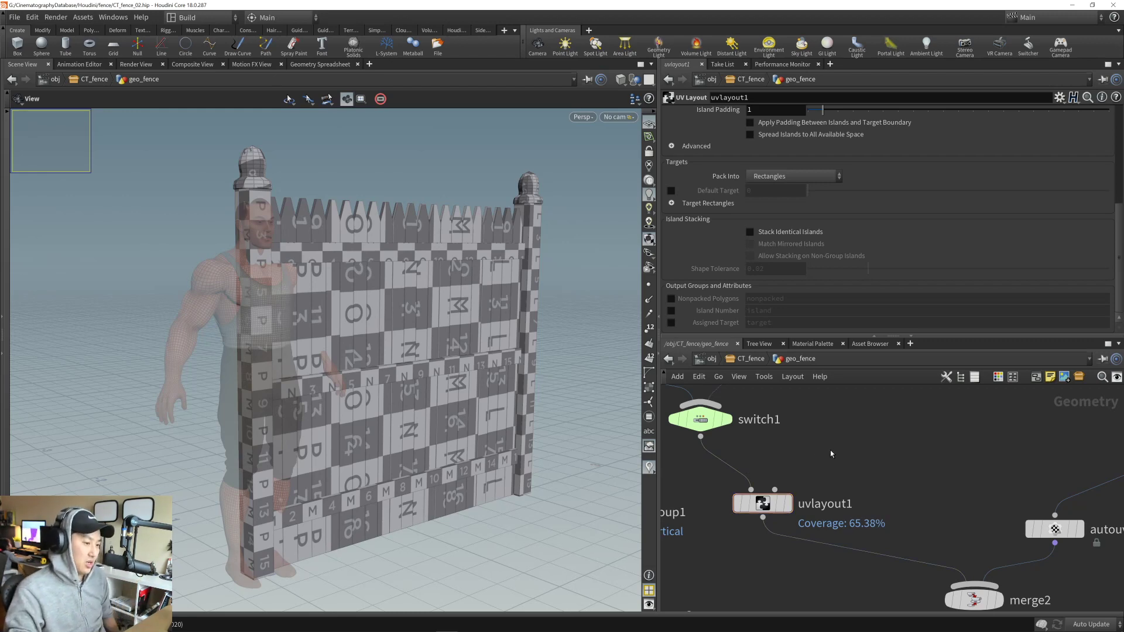
- Examine the checkered fence and its post tops from several angles, along with the node chain down to merge4
middle_drag(796, 443, 829, 458)
drag(406, 341, 307, 314)
right_drag(306, 314, 394, 334)
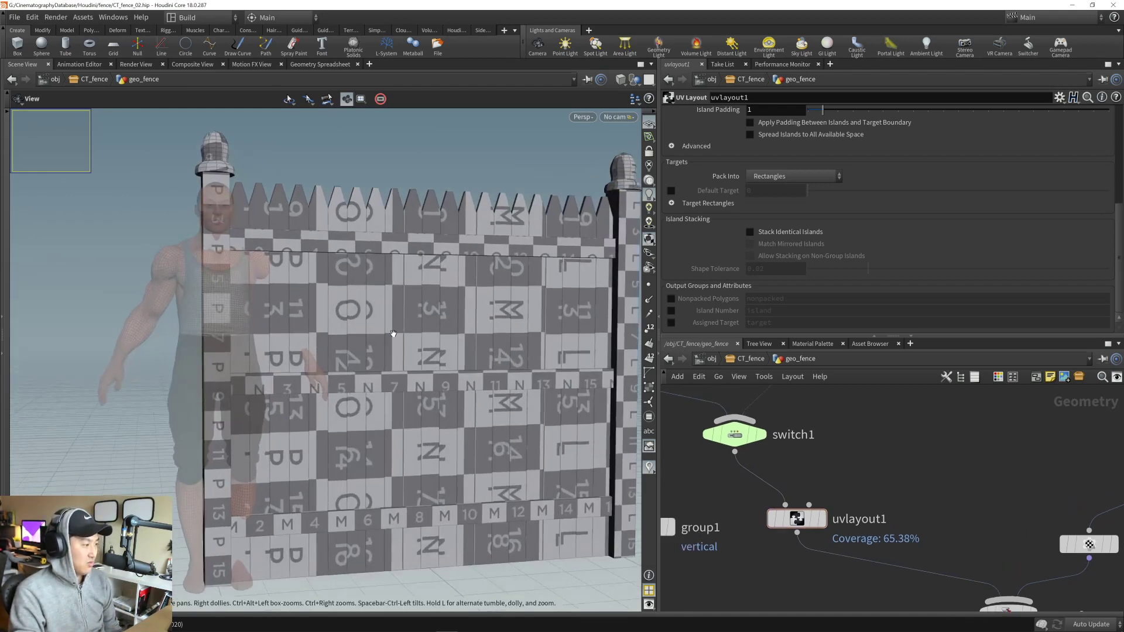
mouse_move(394, 334)
mouse_down()
mouse_move(564, 330)
mouse_move(358, 337)
mouse_move(386, 345)
mouse_up()
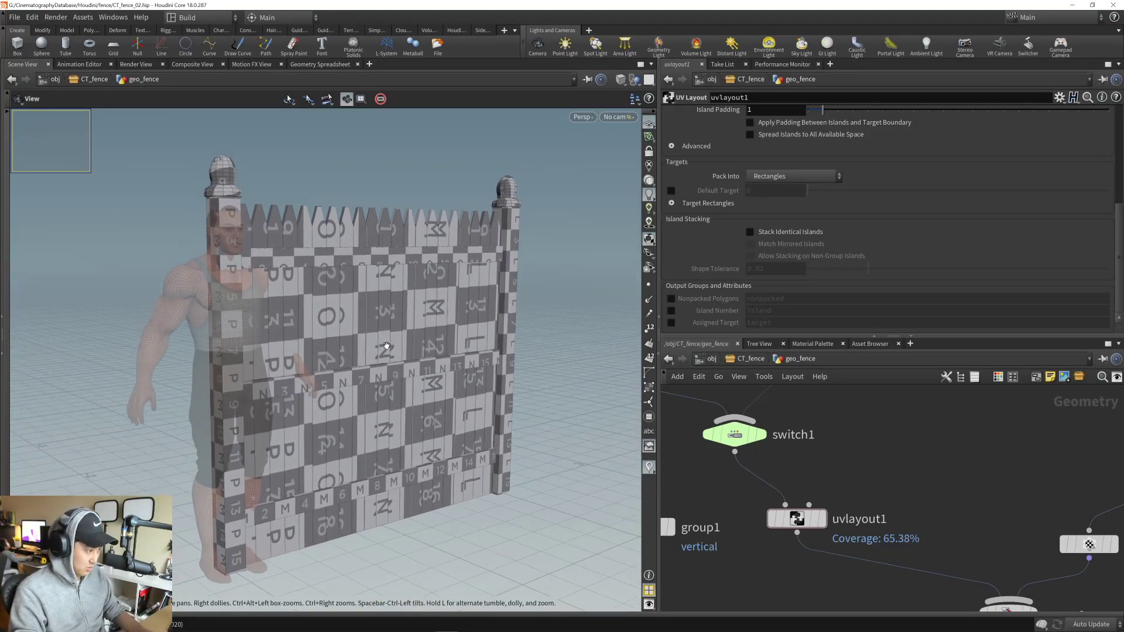
middle_drag(387, 345, 385, 344)
middle_drag(963, 509, 951, 467)
scroll(943, 466, down, 3)
middle_drag(907, 588, 835, 426)
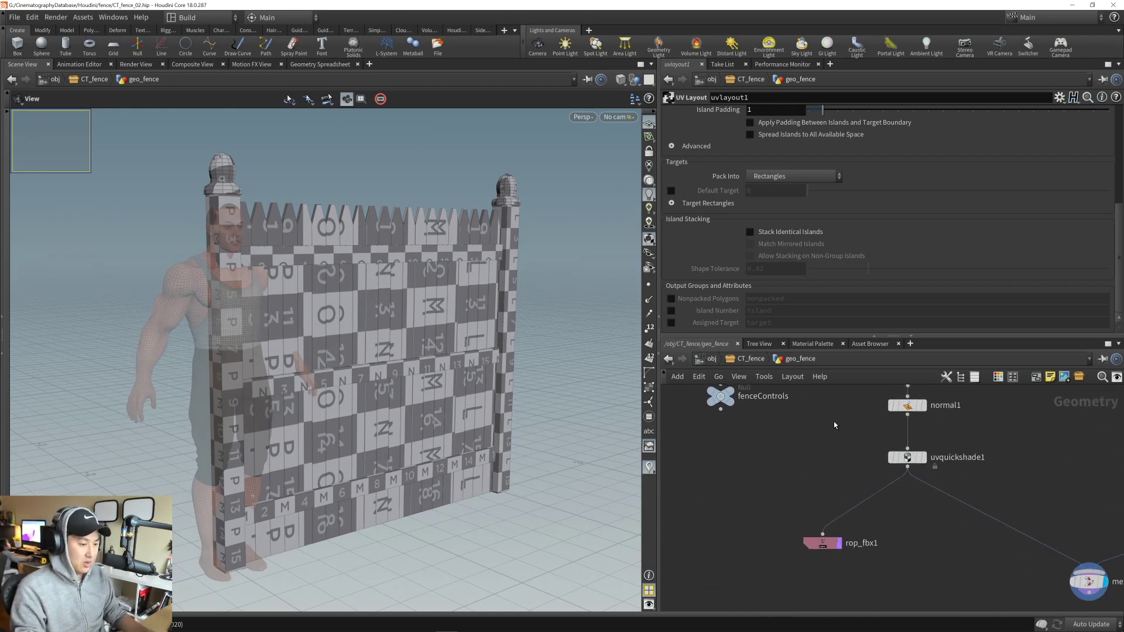
mouse_move(918, 535)
middle_down()
mouse_move(891, 479)
mouse_move(853, 492)
mouse_move(841, 478)
middle_up()
drag(447, 410, 485, 398)
middle_drag(848, 484, 841, 521)
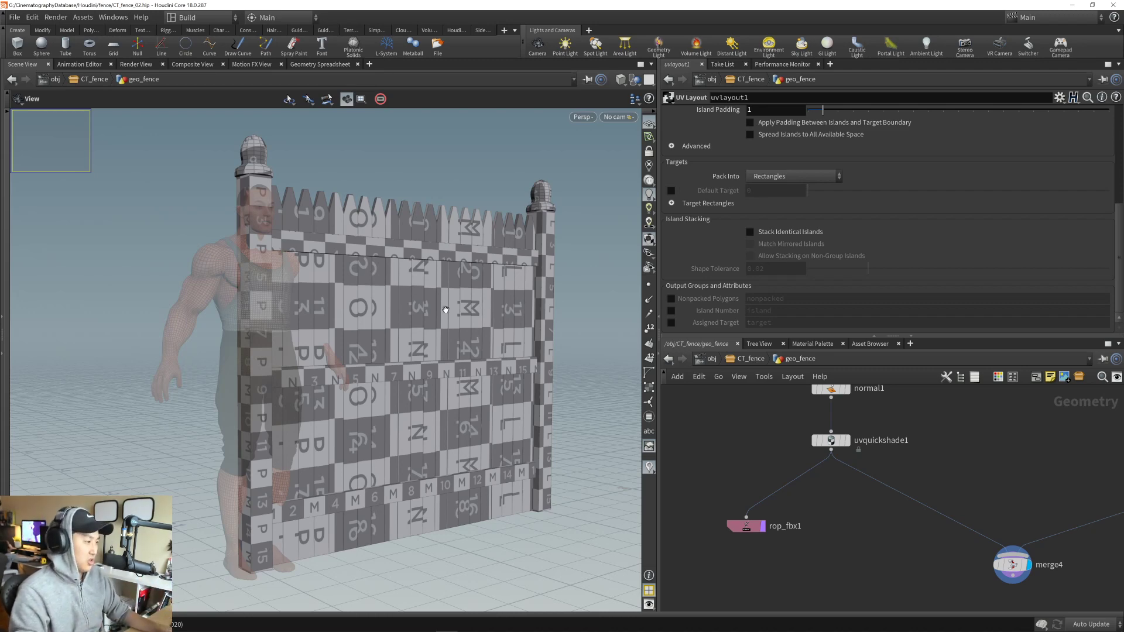
right_drag(478, 339, 418, 339)
drag(428, 326, 381, 340)
right_drag(372, 337, 429, 337)
drag(429, 337, 380, 322)
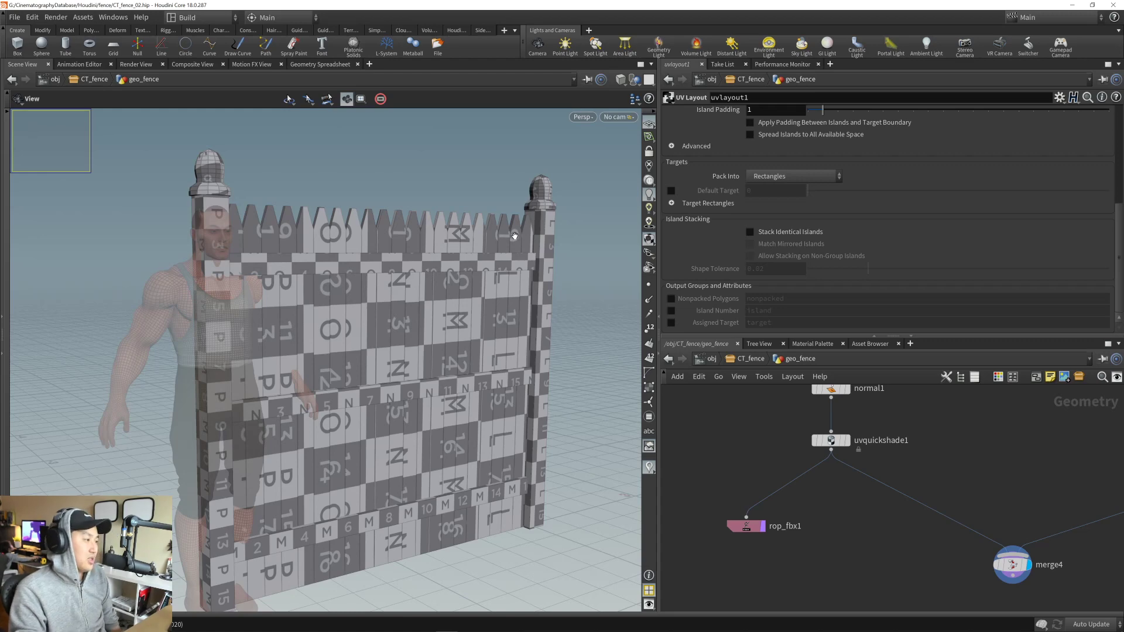
mouse_move(391, 282)
mouse_down()
mouse_move(416, 321)
mouse_move(410, 296)
mouse_move(351, 298)
mouse_move(398, 296)
mouse_up()
middle_drag(816, 469, 803, 516)
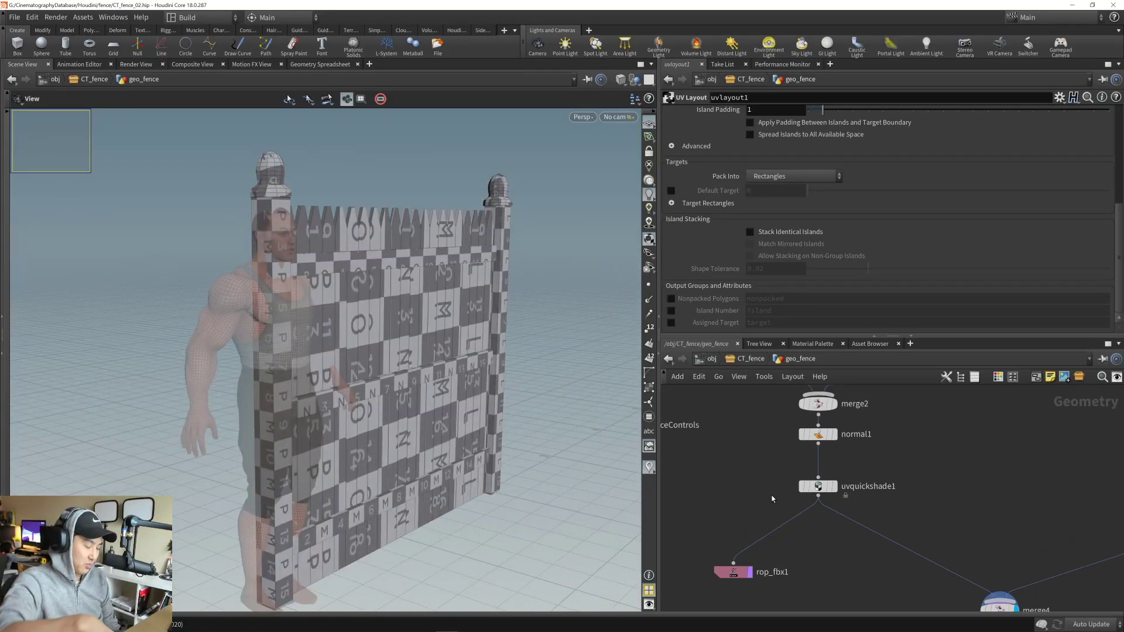
drag(459, 308, 376, 332)
middle_drag(377, 332, 394, 325)
- Display the uvquickshade1 node so that only the fence panel without its posts is shown
middle_drag(811, 580, 876, 541)
scroll(883, 539, up, 3)
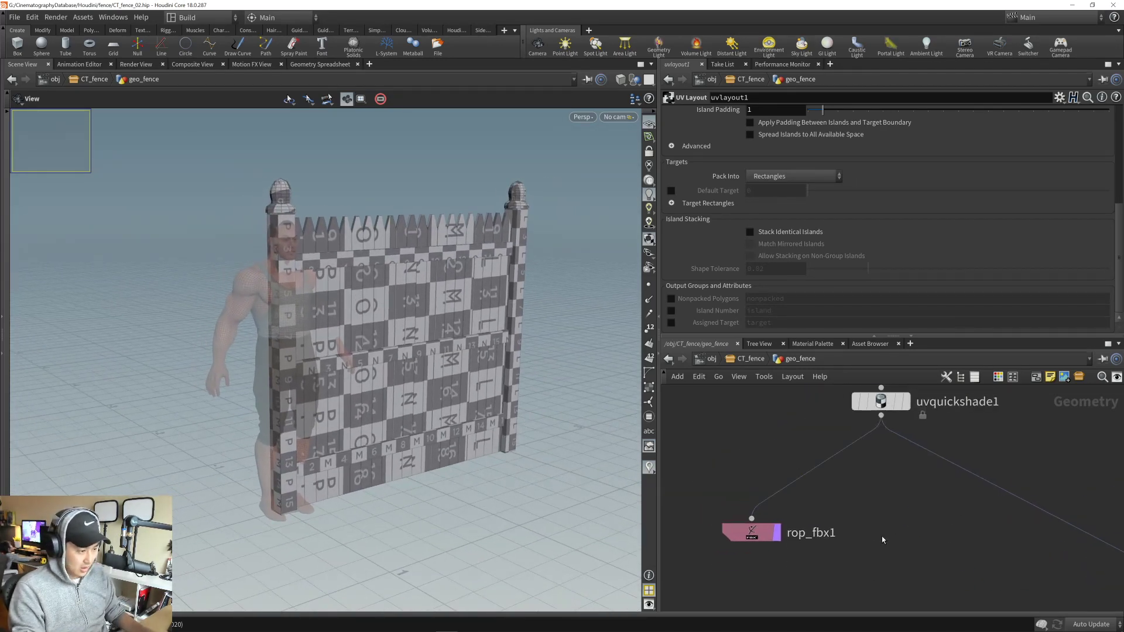
scroll(885, 493, down, 5)
scroll(876, 514, up, 3)
mouse_move(884, 493)
middle_down()
mouse_move(876, 515)
mouse_move(887, 510)
middle_up()
click(889, 460)
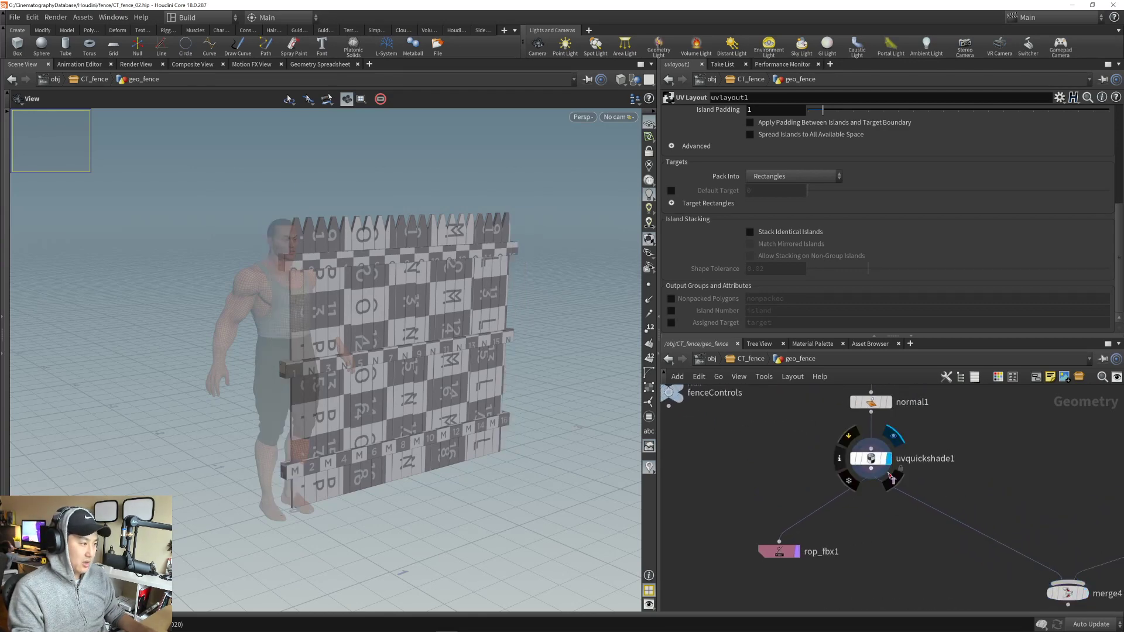
middle_drag(782, 522, 773, 495)
scroll(399, 372, up, 2)
mouse_move(392, 371)
mouse_down()
mouse_move(418, 375)
mouse_move(384, 375)
mouse_move(414, 377)
mouse_up()
scroll(418, 375, up, 2)
middle_drag(413, 377, 414, 367)
- Set the output file of rop_fbx1 to $HIP/SM_fence_hType05_01.fbx
middle_drag(770, 481, 754, 482)
scroll(754, 481, up, 3)
middle_drag(754, 482, 778, 453)
click(781, 514)
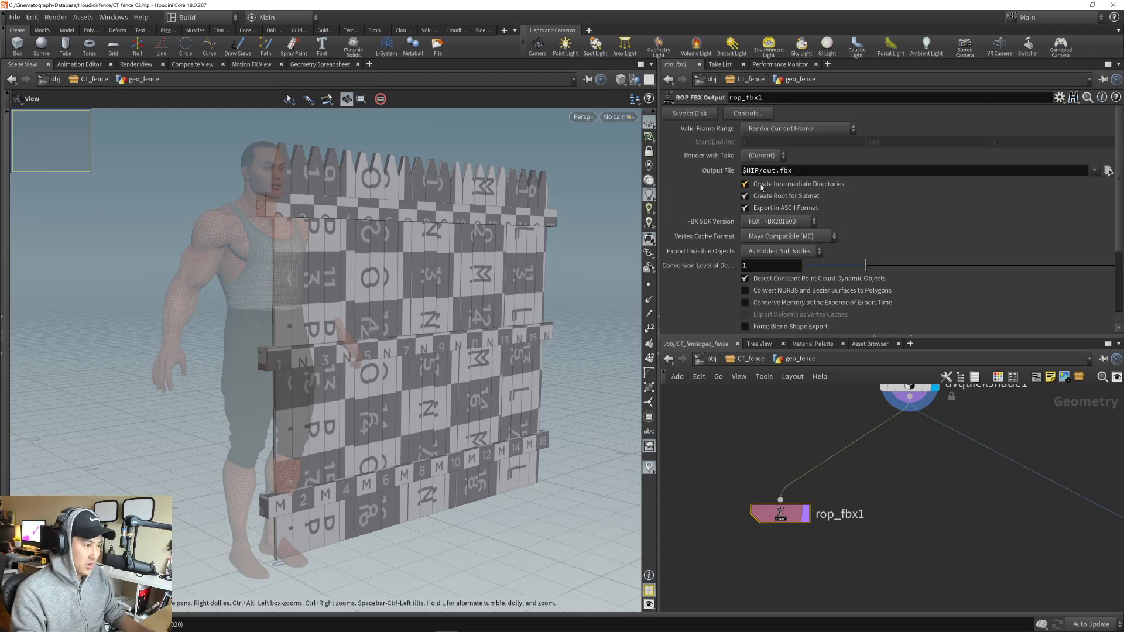
click(1109, 170)
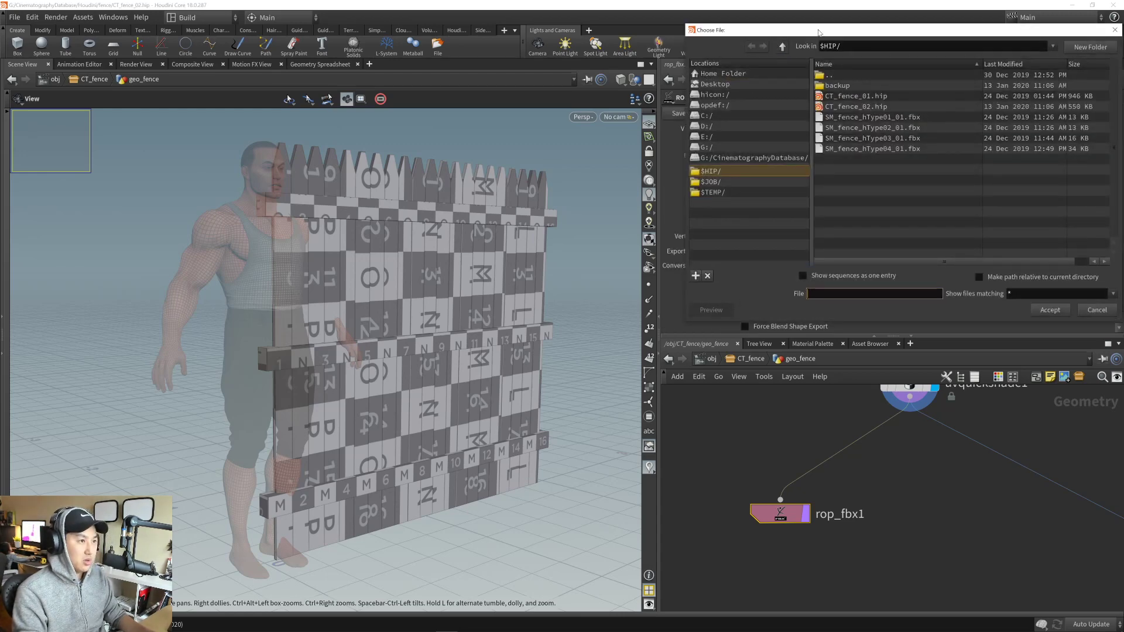
drag(818, 32, 519, 113)
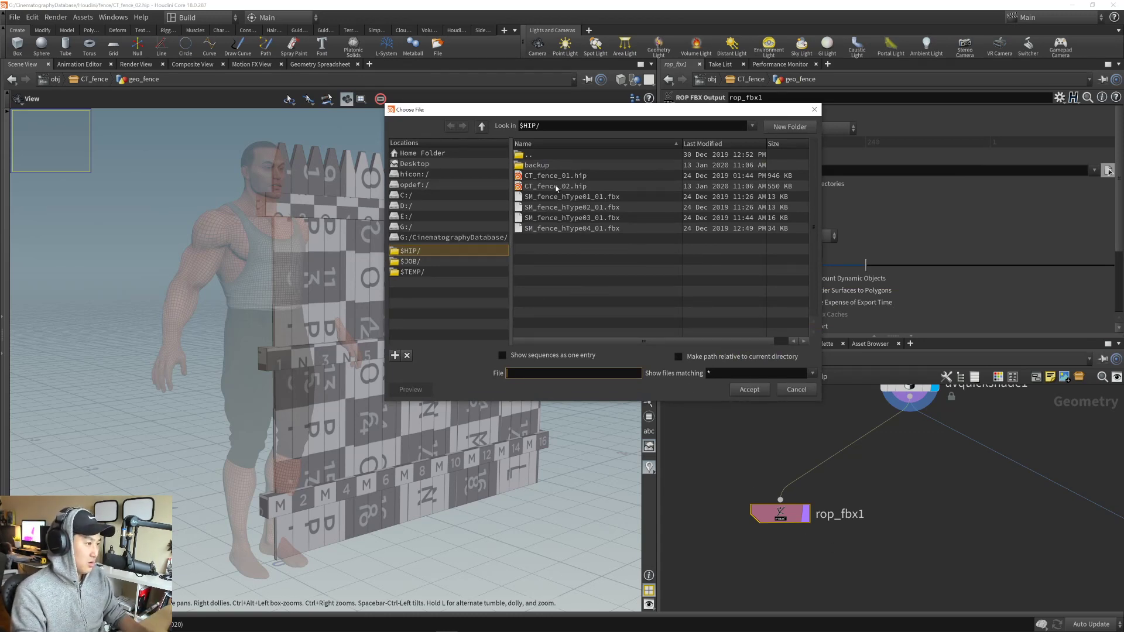
click(573, 230)
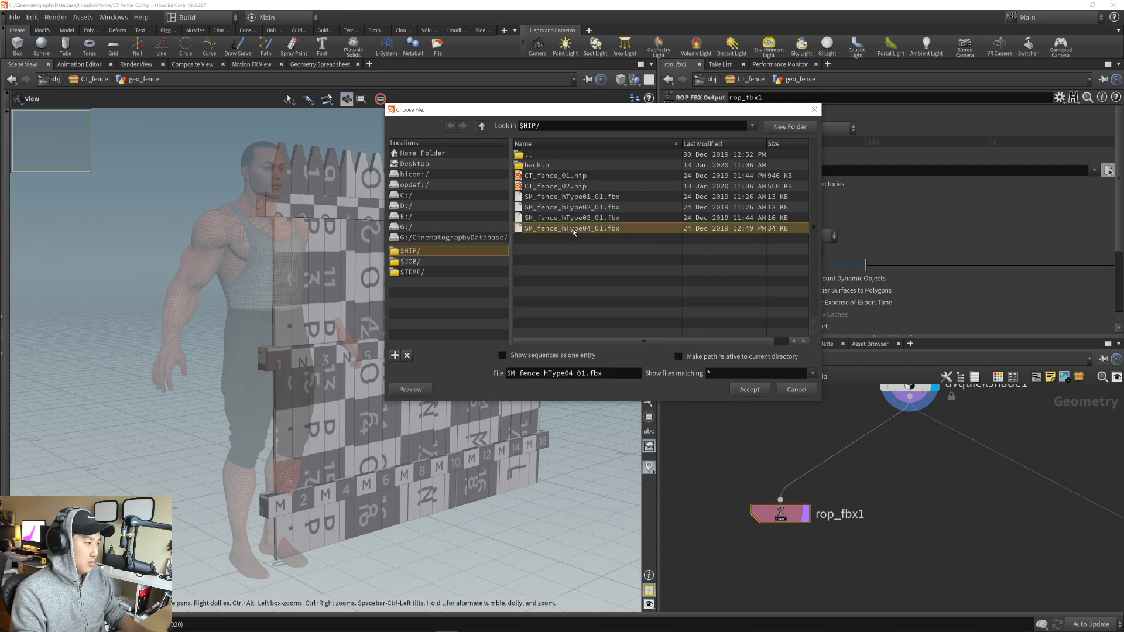
click(571, 375)
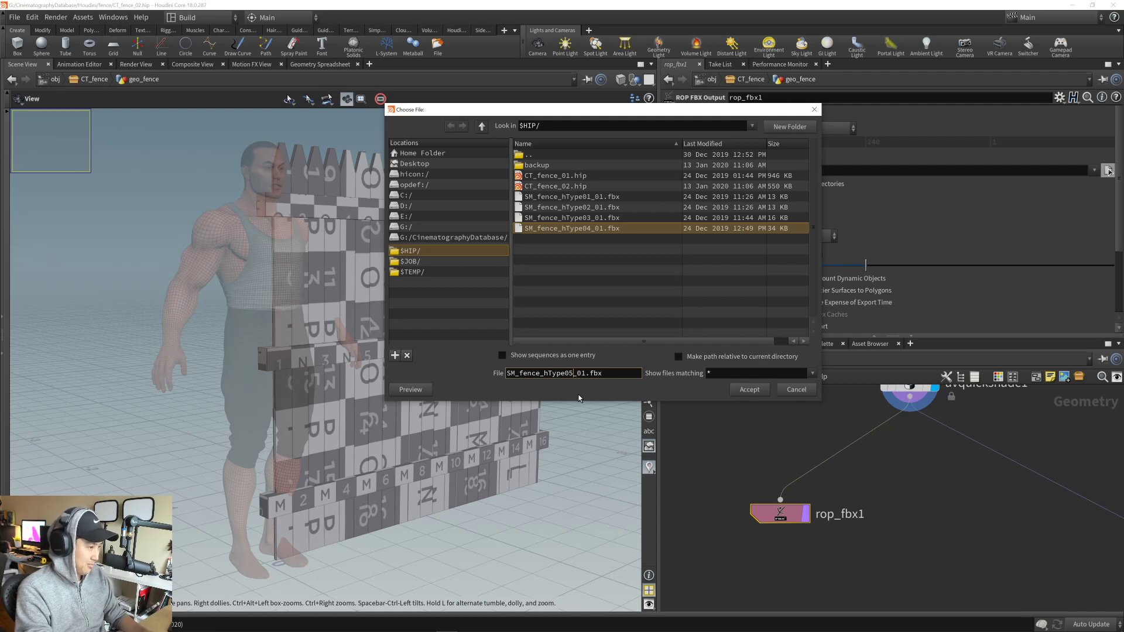
click(752, 391)
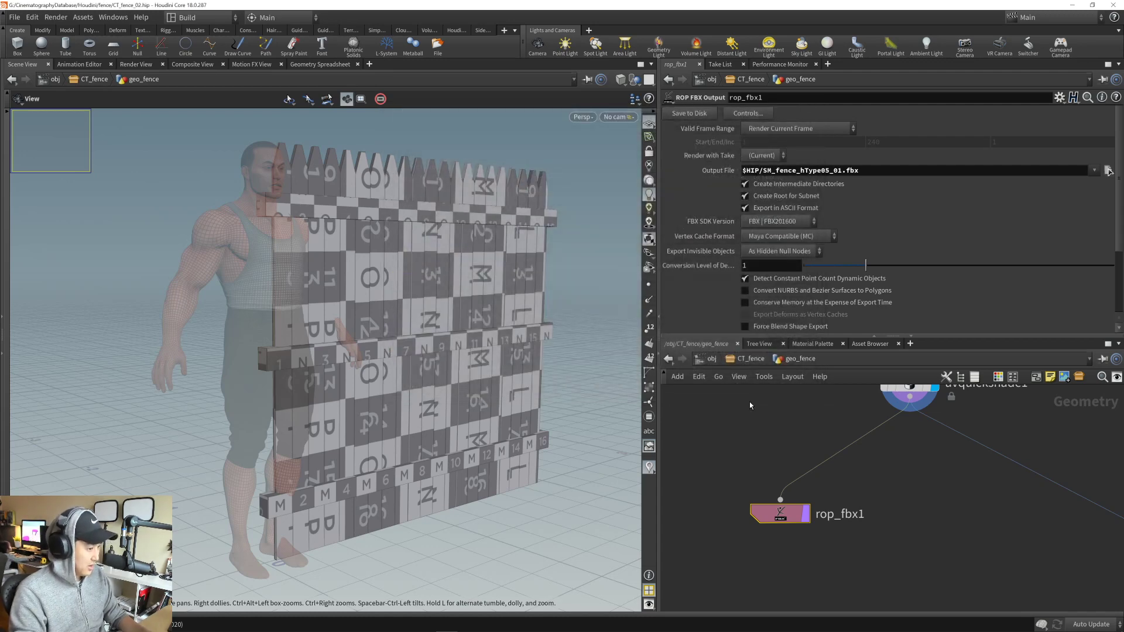
- Compare the output file settings of the rop_fbx2 and rop_fbx1 export nodes
scroll(878, 518, down, 6)
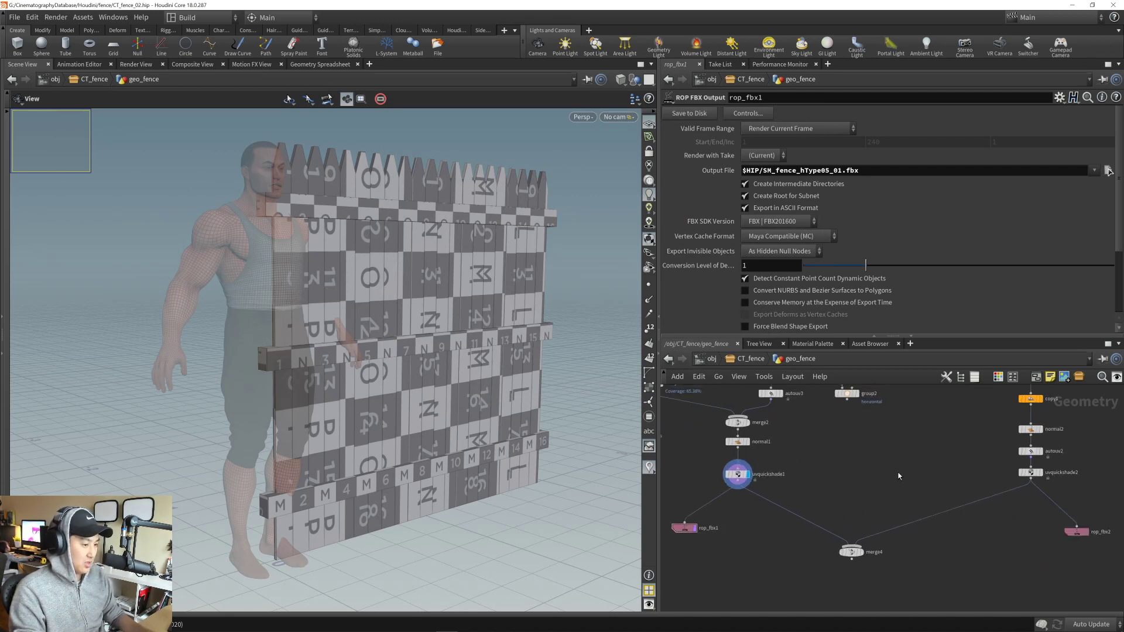
middle_drag(1008, 535, 644, 476)
scroll(799, 479, up, 5)
click(651, 466)
click(698, 519)
middle_drag(716, 521, 755, 524)
drag(698, 456, 794, 531)
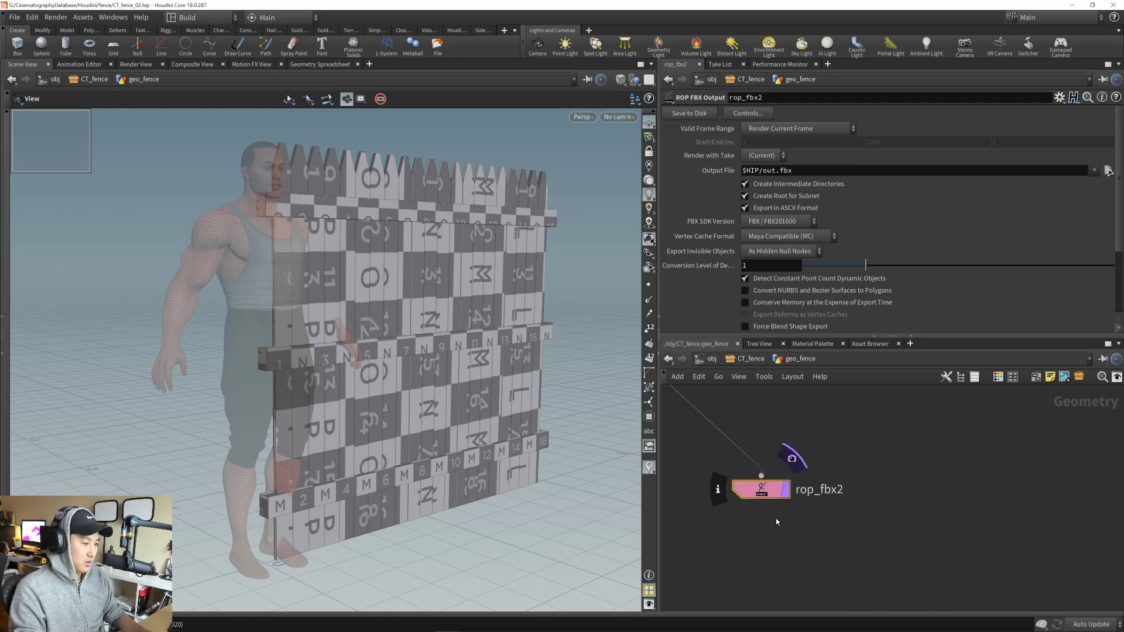
key(h)
scroll(762, 538, up, 6)
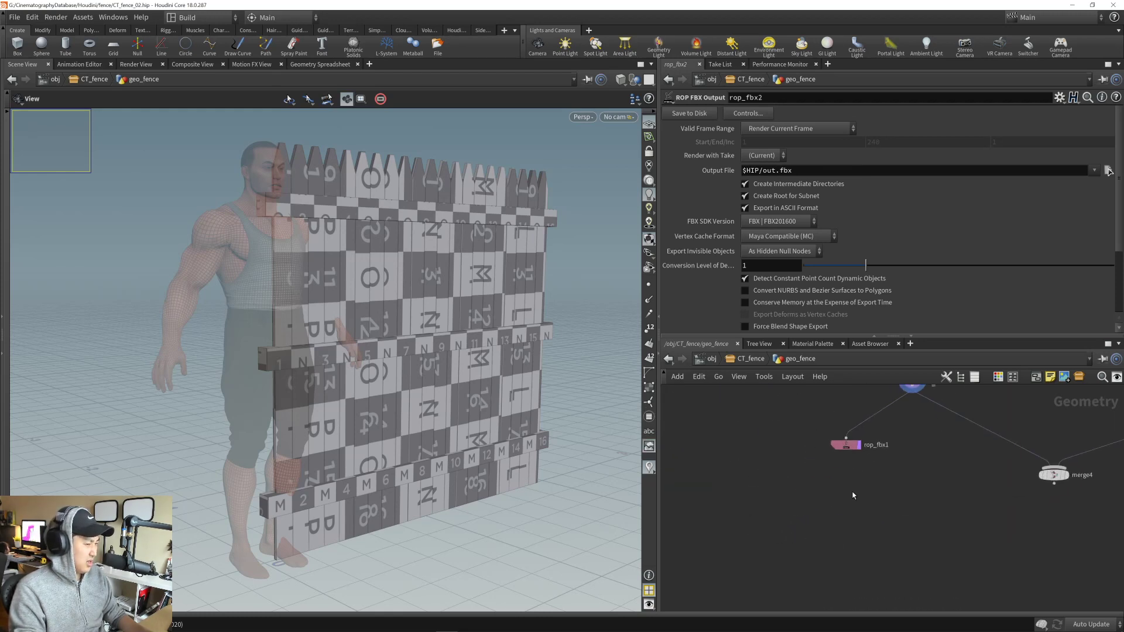
scroll(853, 491, up, 3)
middle_drag(855, 483, 806, 520)
click(786, 447)
middle_drag(902, 422, 895, 471)
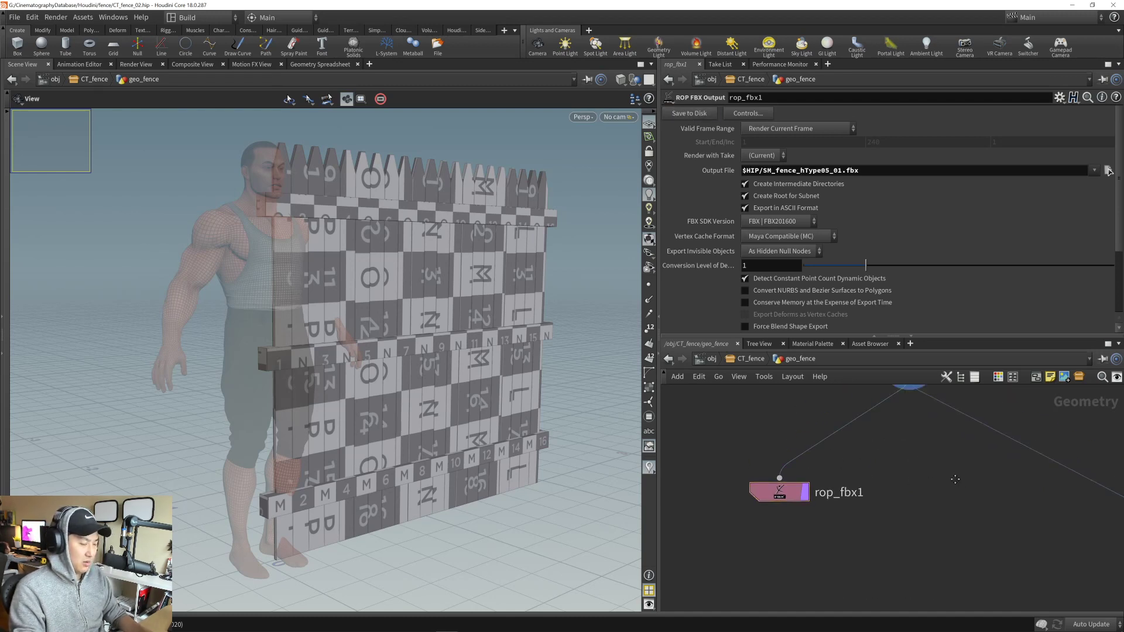
scroll(867, 476, down, 5)
scroll(930, 500, up, 5)
middle_drag(969, 502, 795, 499)
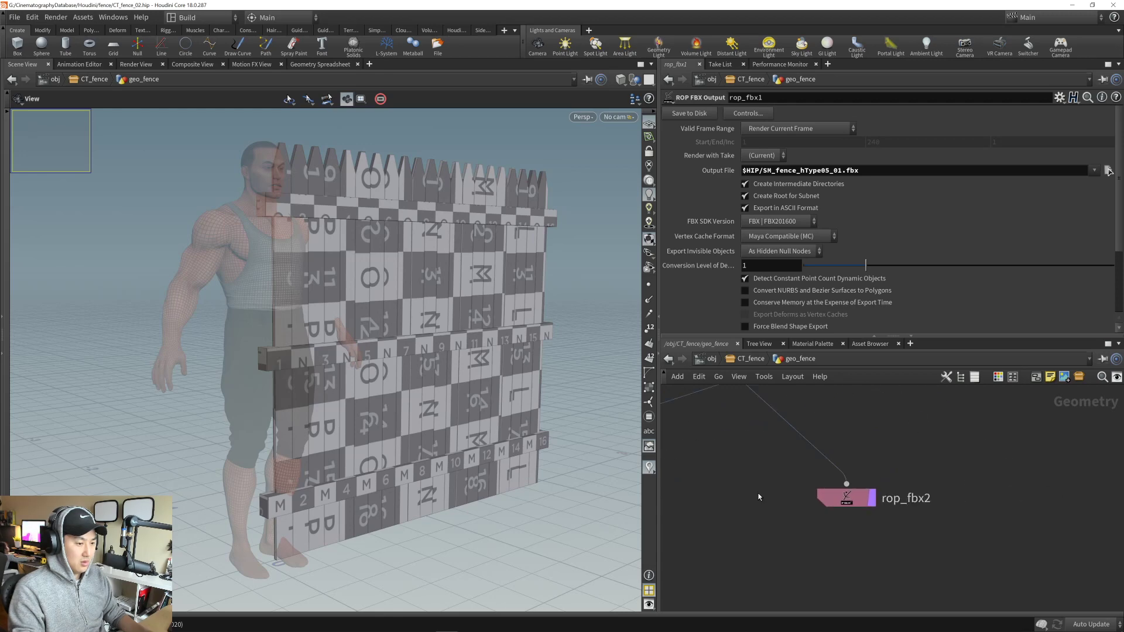
- Display the uvquickshade2 node and bypass copy1 so the output holds a single fence post
scroll(799, 511, down, 1)
middle_drag(789, 431, 849, 523)
scroll(895, 499, down, 5)
middle_drag(937, 448, 854, 528)
click(810, 519)
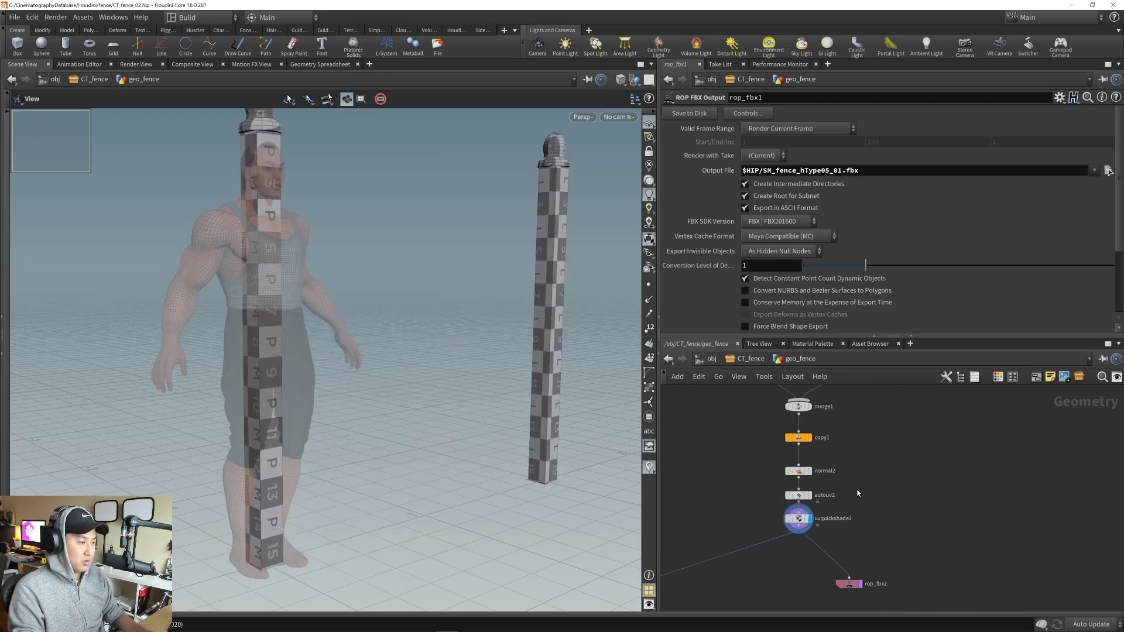
middle_drag(858, 460, 854, 511)
scroll(832, 495, up, 4)
click(737, 463)
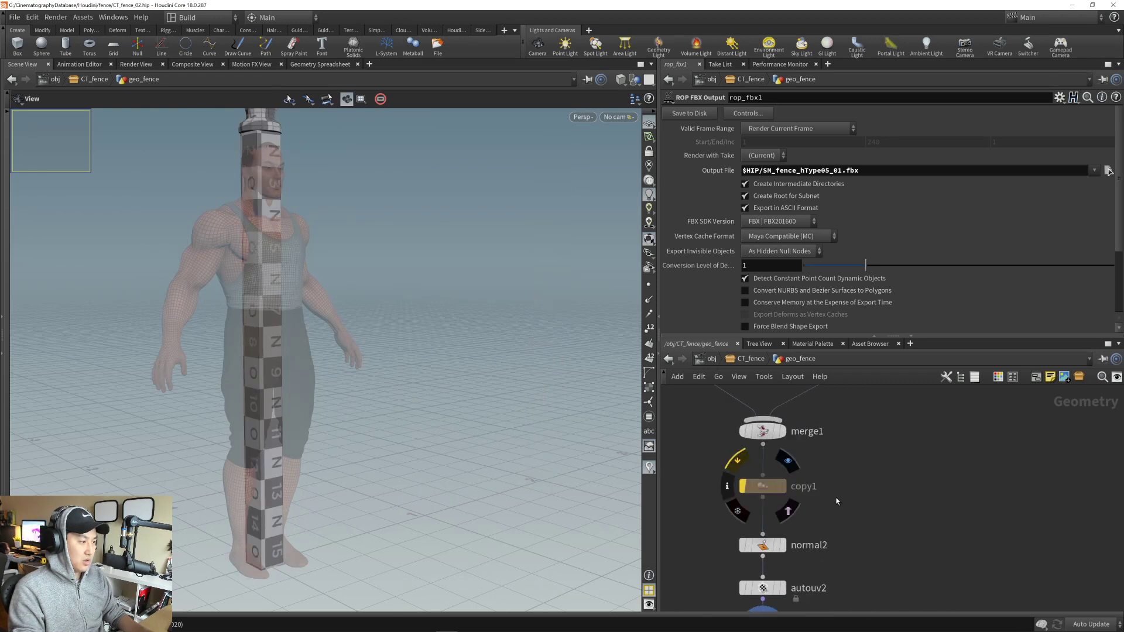
middle_drag(887, 604, 869, 388)
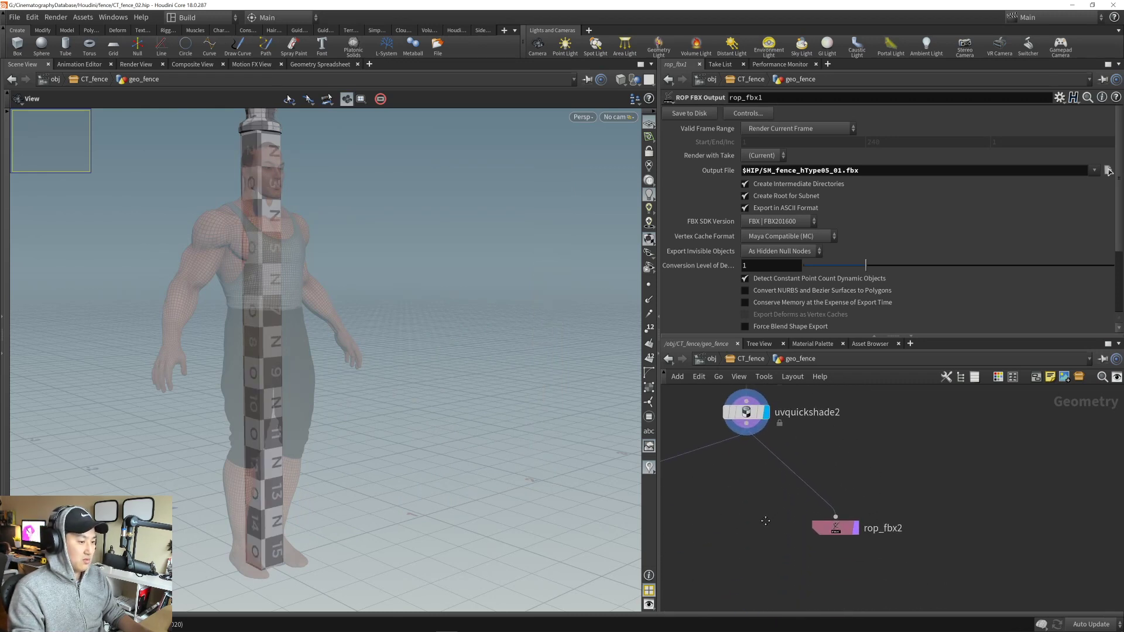
- Set the output file of rop_fbx2 to $HIP/SM_fence_hType06_01.fbx
middle_drag(765, 493, 759, 516)
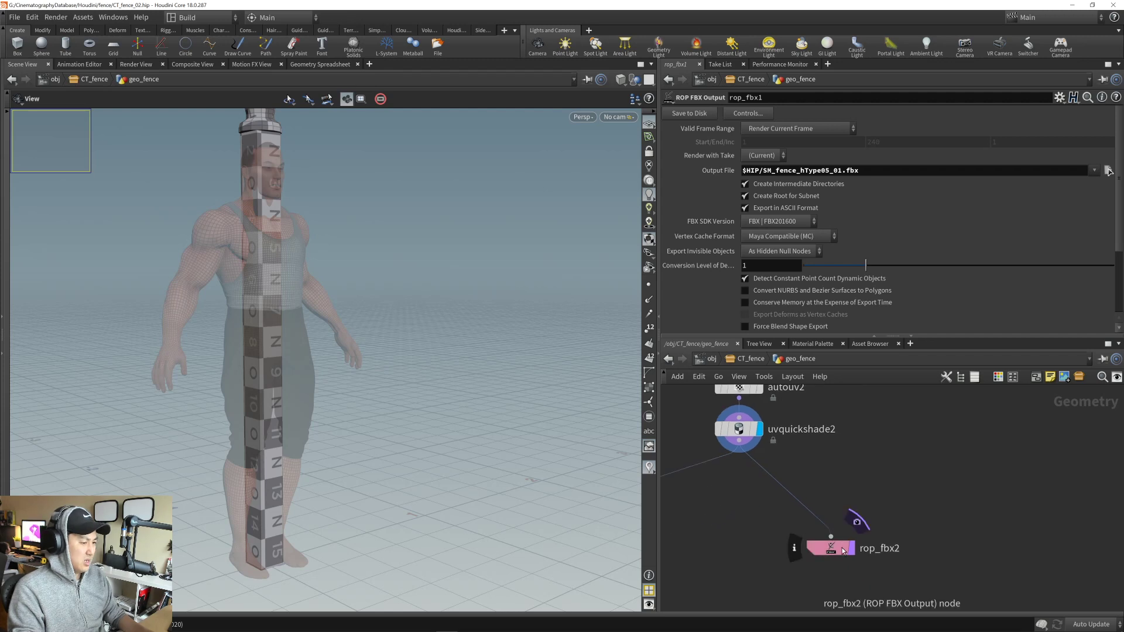
drag(847, 554, 847, 543)
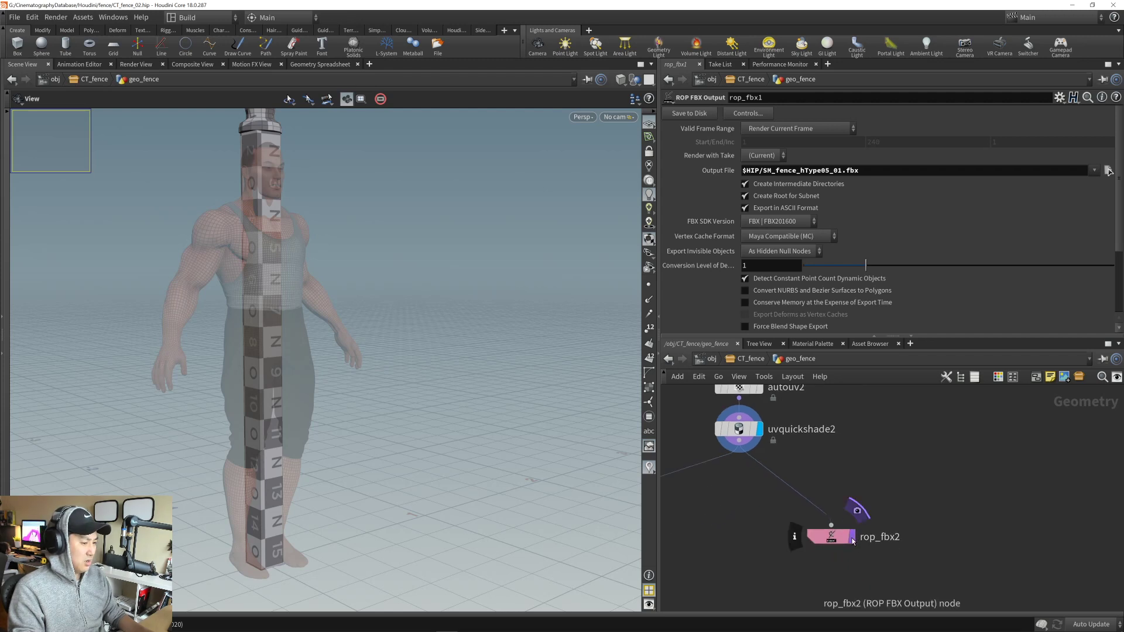
click(843, 534)
middle_drag(852, 494, 856, 495)
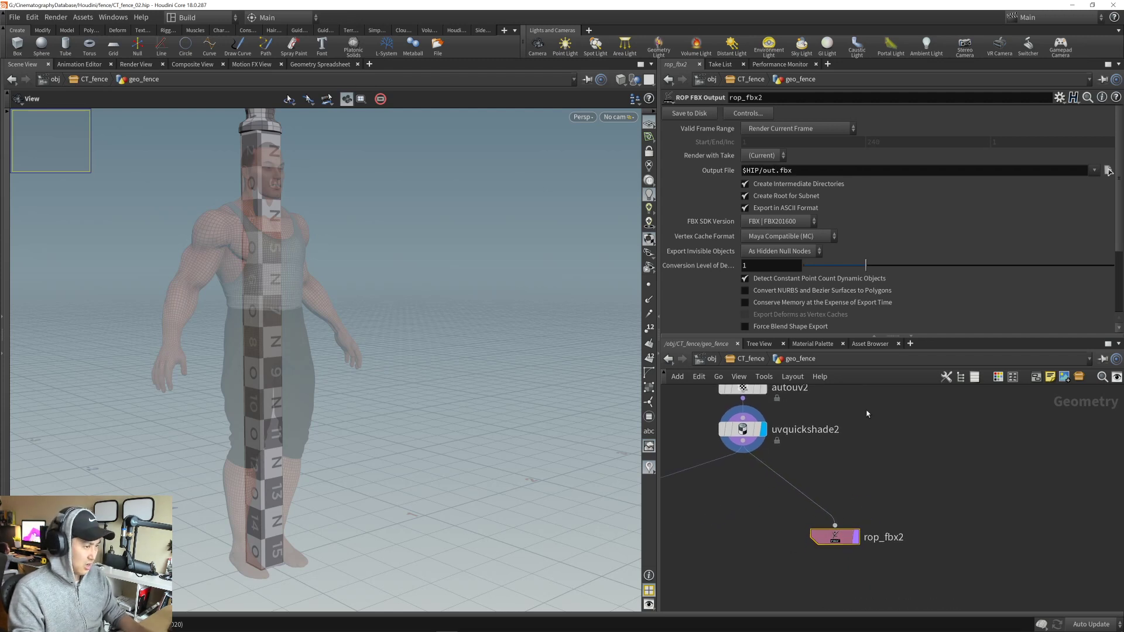
click(1108, 171)
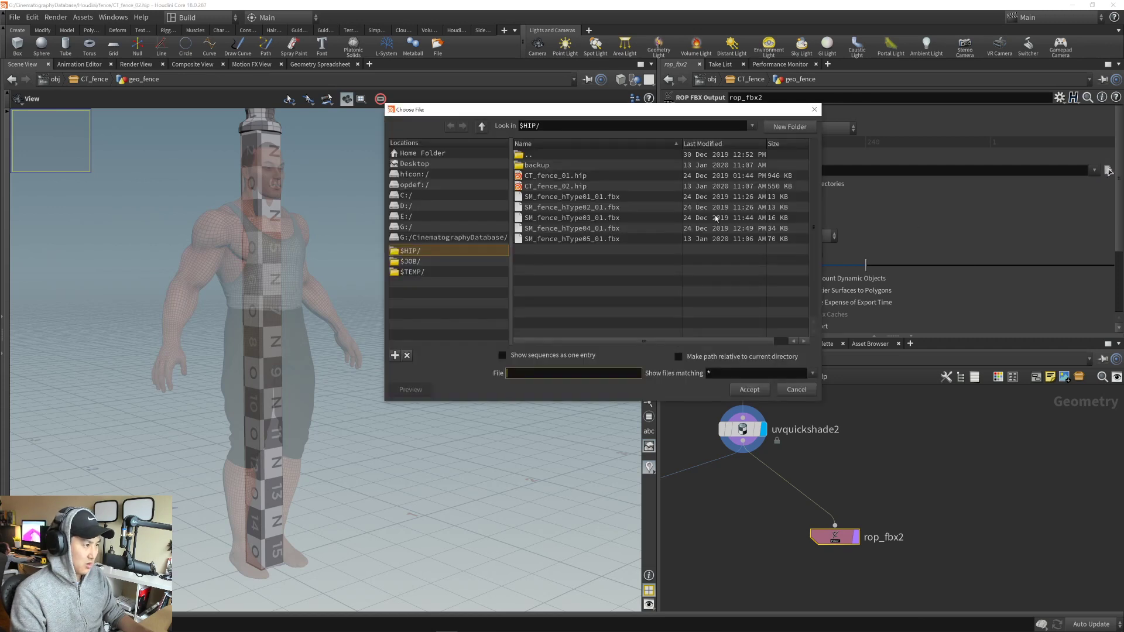
click(577, 239)
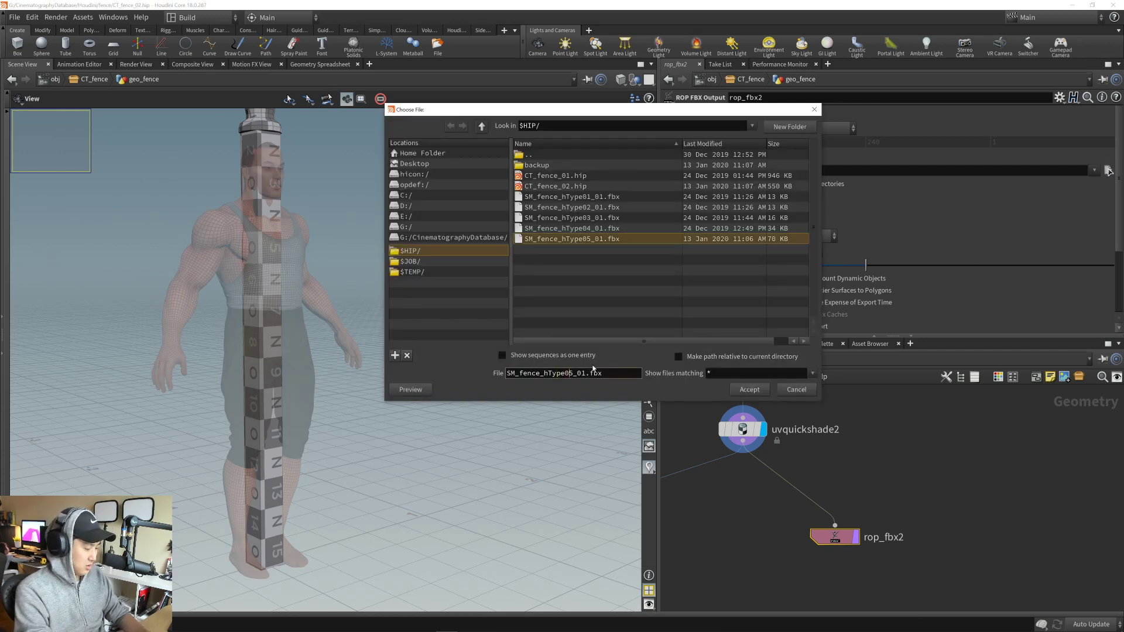
click(751, 391)
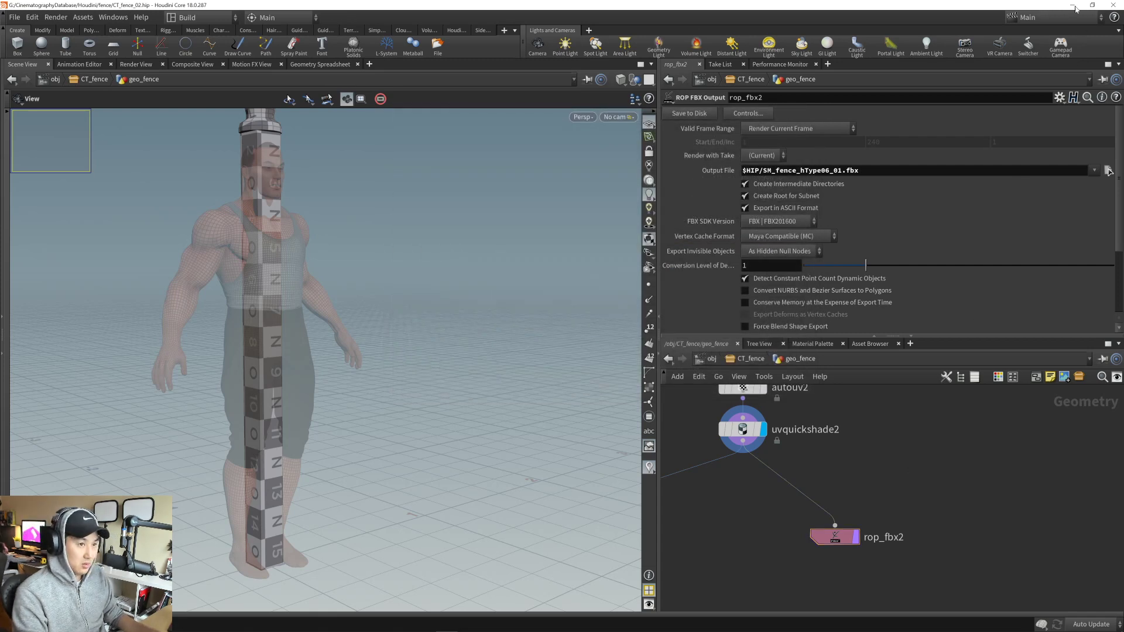
- Switch to Unreal Editor and browse for files to import in the CinematographyDatabase/Houdini/fence folder on drive G
key(alt+Tab)
key(alt+Tab)
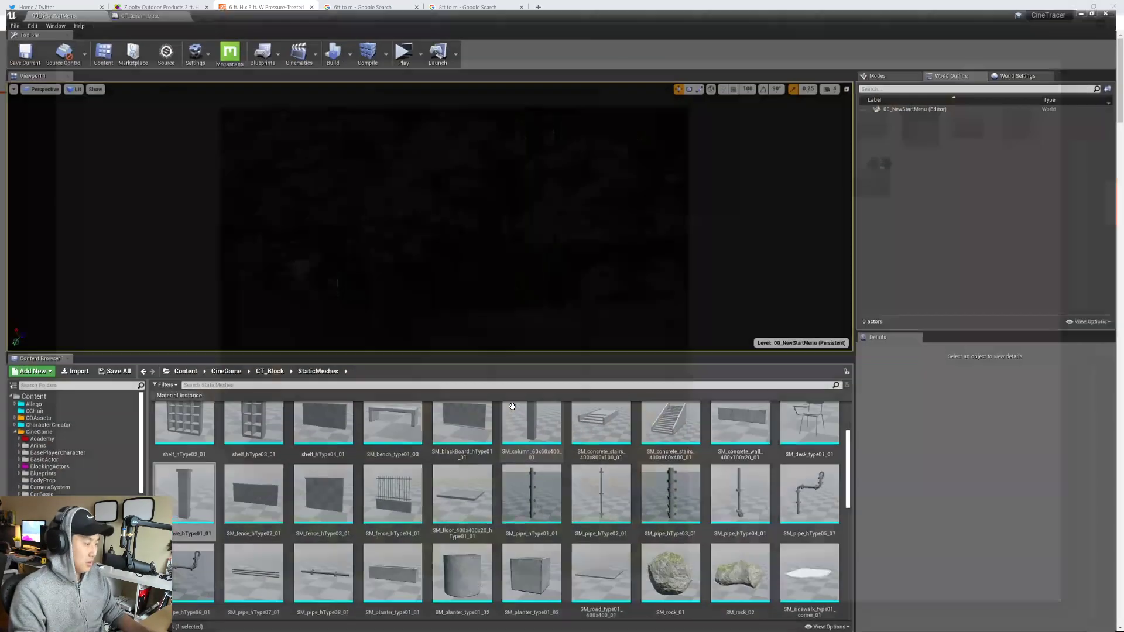
scroll(493, 427, down, 4)
scroll(493, 428, up, 4)
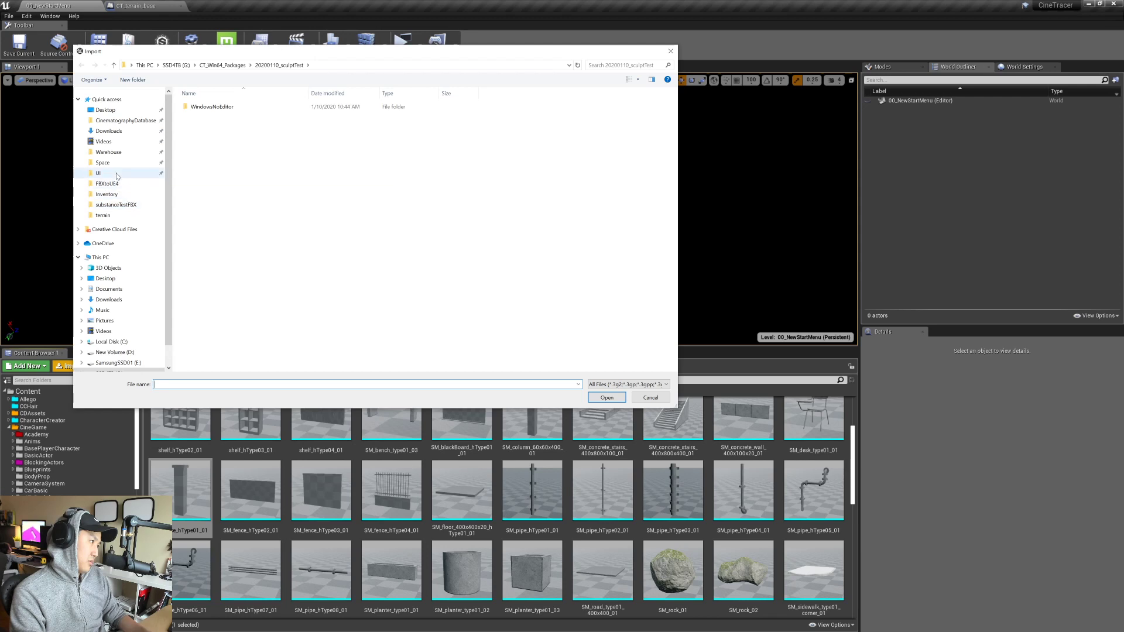
scroll(130, 165, down, 2)
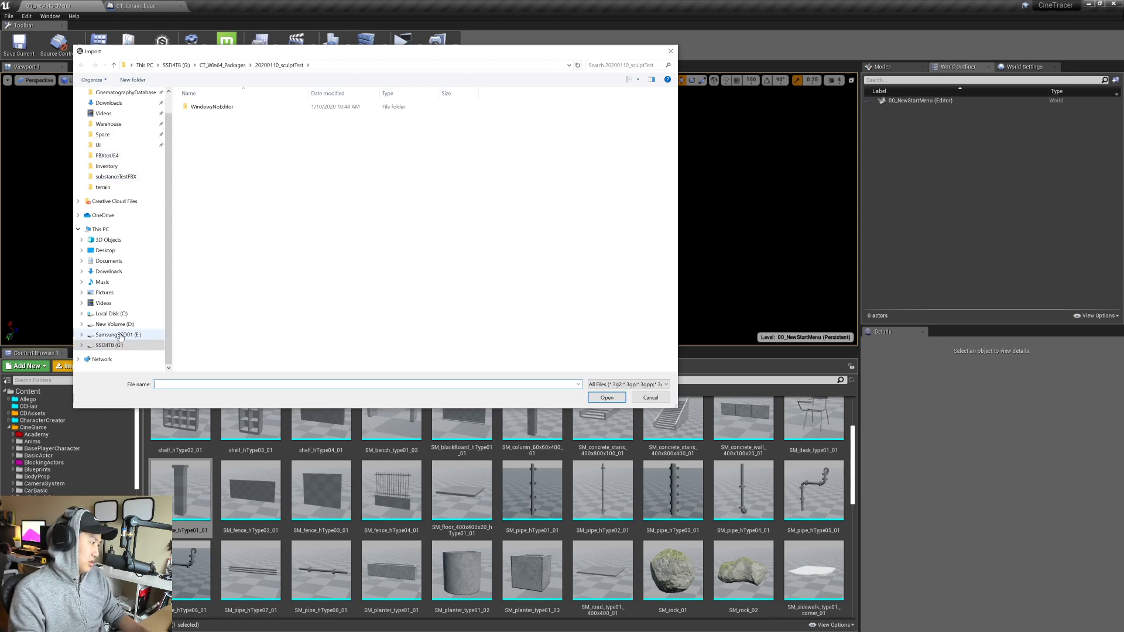
click(109, 345)
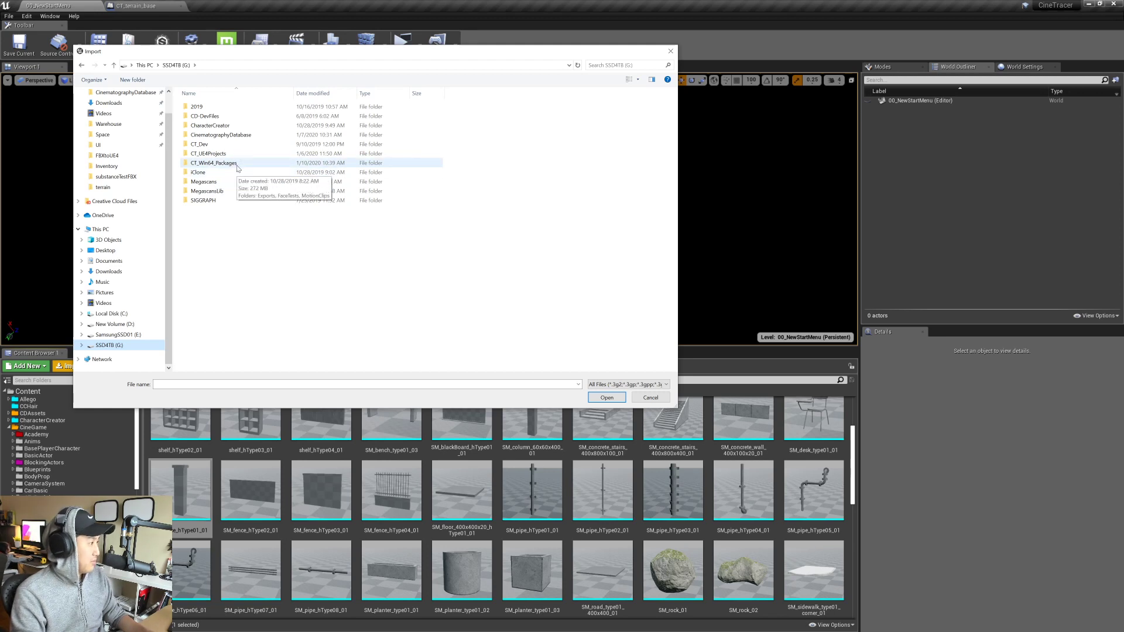
click(241, 135)
double_click(241, 135)
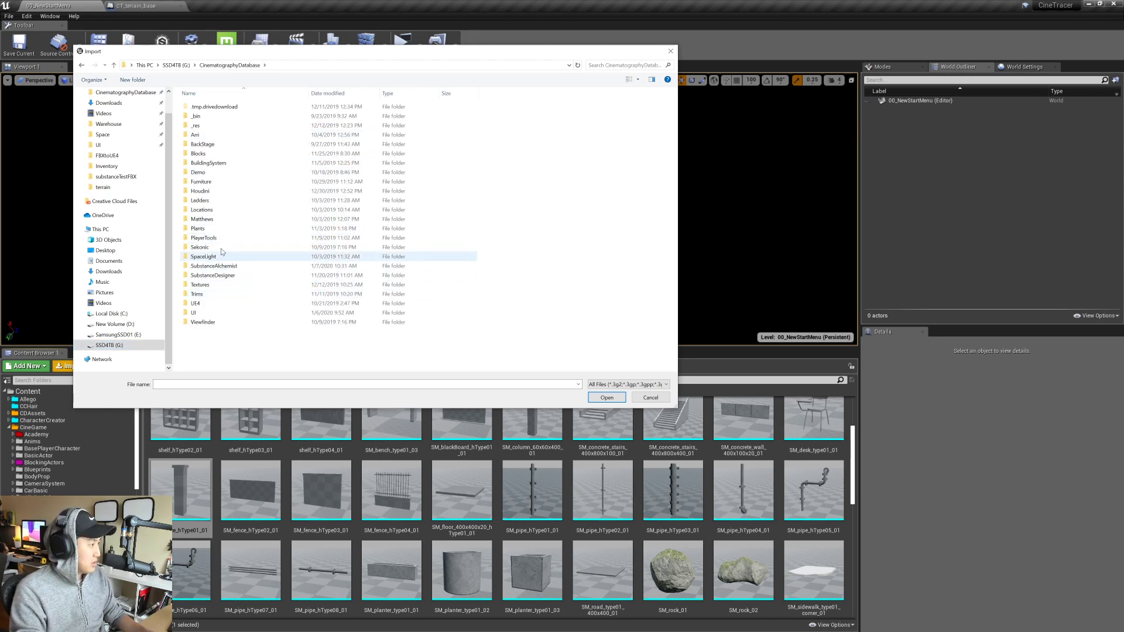
double_click(200, 191)
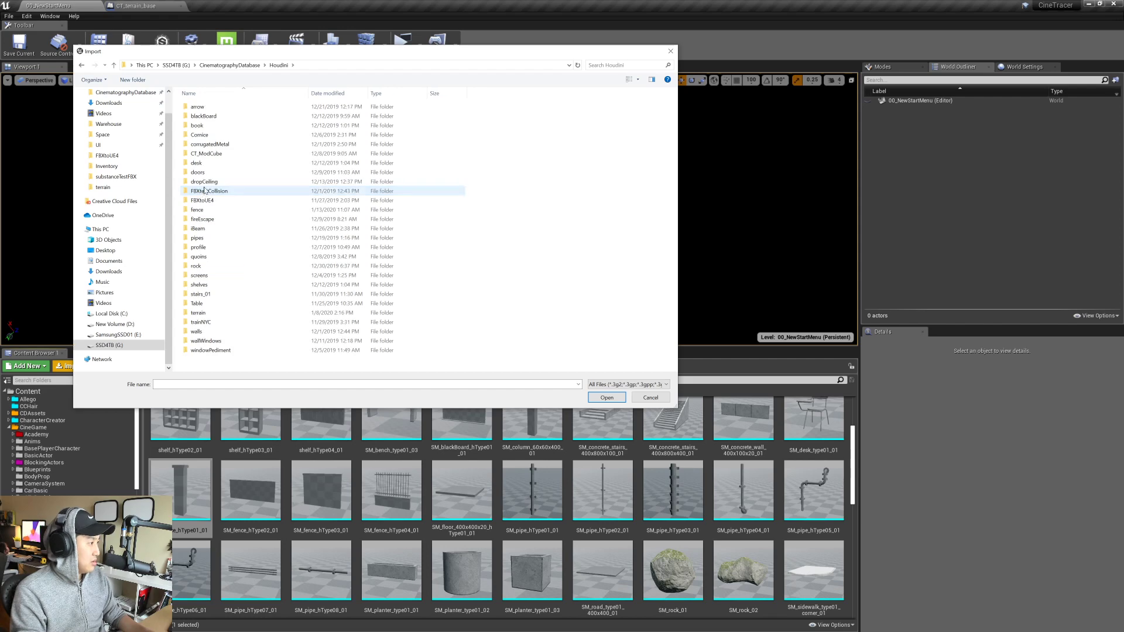
double_click(197, 210)
drag(252, 183, 205, 146)
click(607, 397)
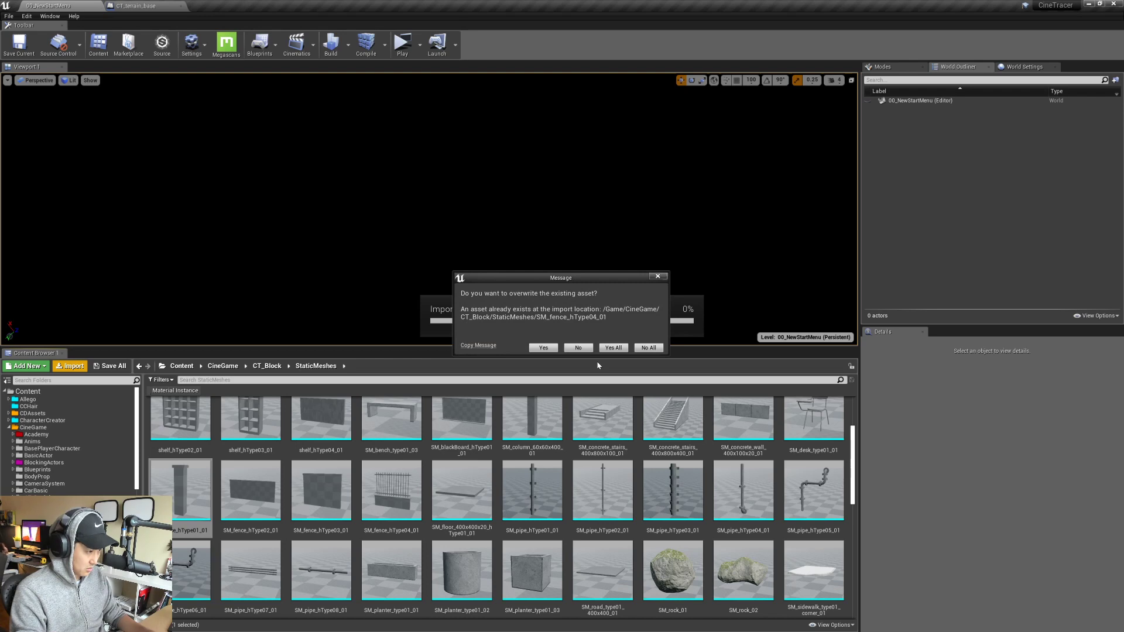
click(583, 349)
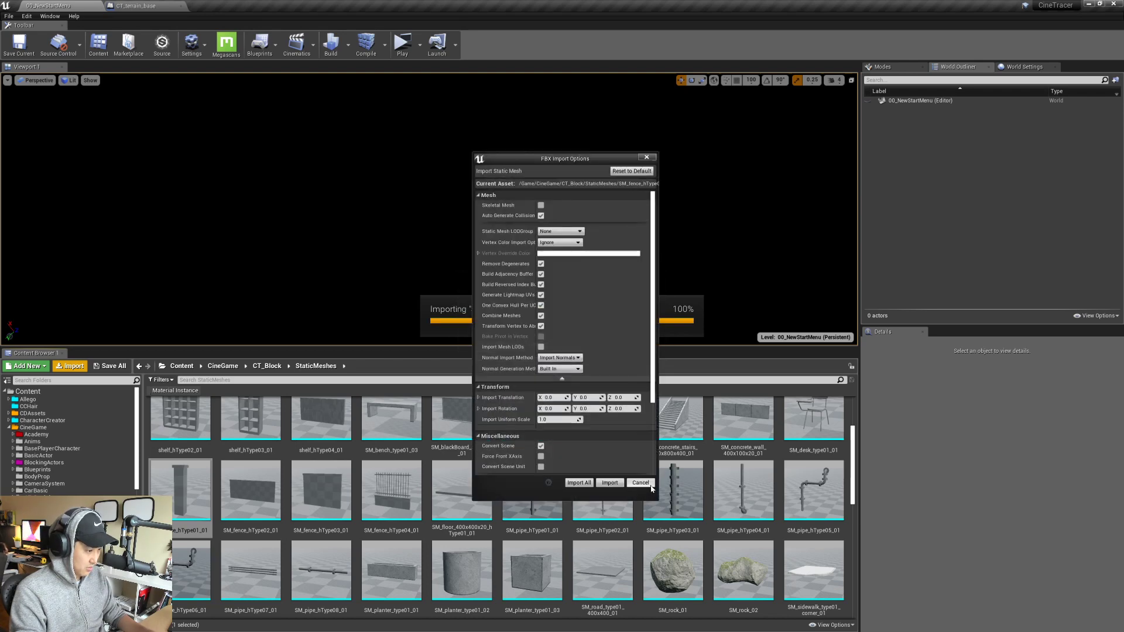
click(641, 483)
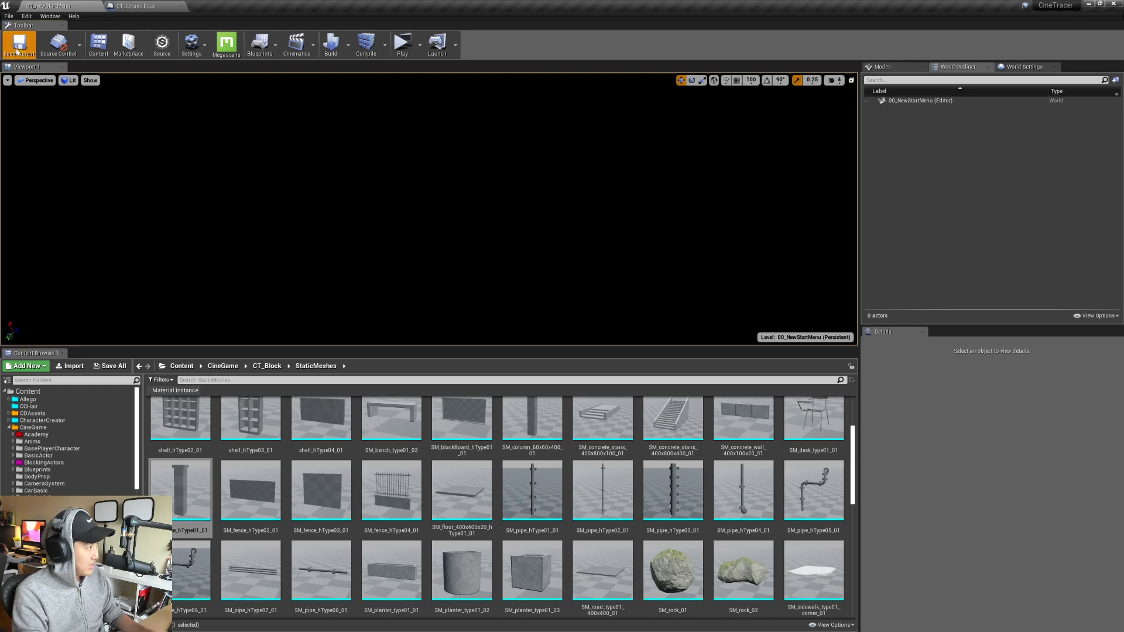
- Switch to Houdini, export the post from rop_fbx2 to disk, and return to Unreal Editor
key(alt+Tab)
key(alt+Tab)
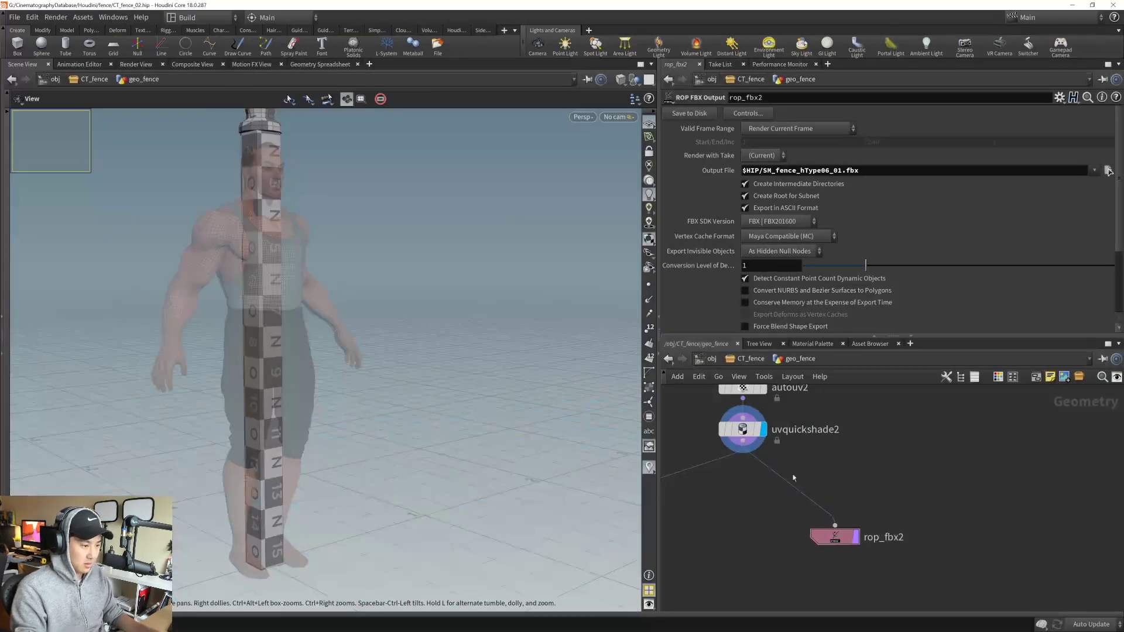
click(791, 516)
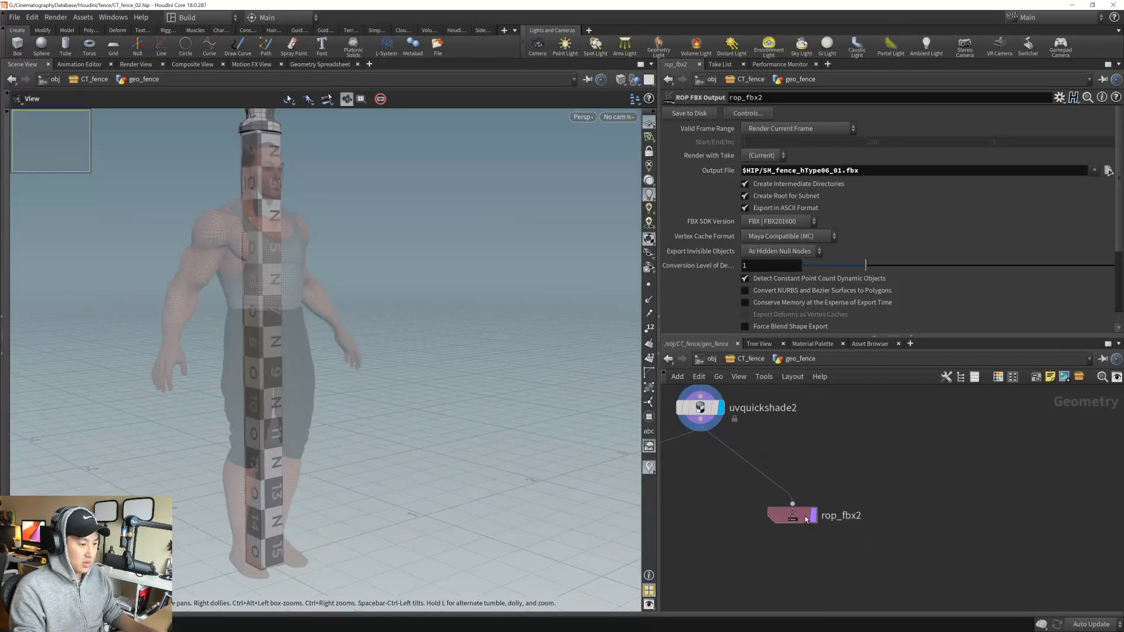
click(700, 113)
key(alt+Tab)
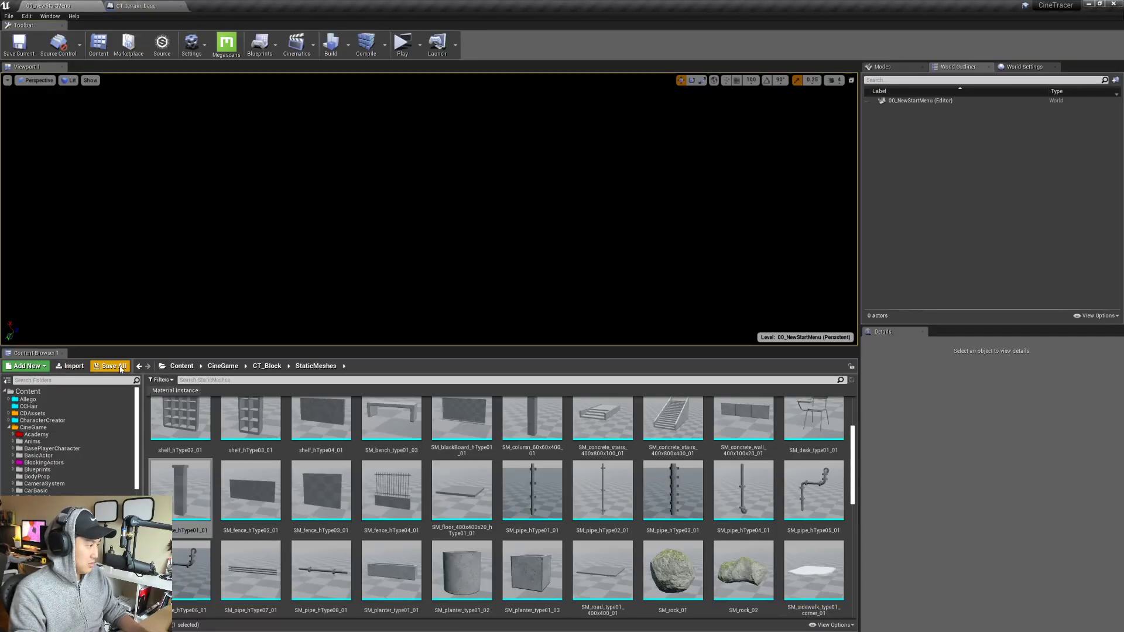
- Import SM_fence_hType05_01.fbx and SM_fence_hType06_01.fbx into the StaticMeshes folder at uniform scale 1.0
click(69, 366)
drag(253, 198, 214, 153)
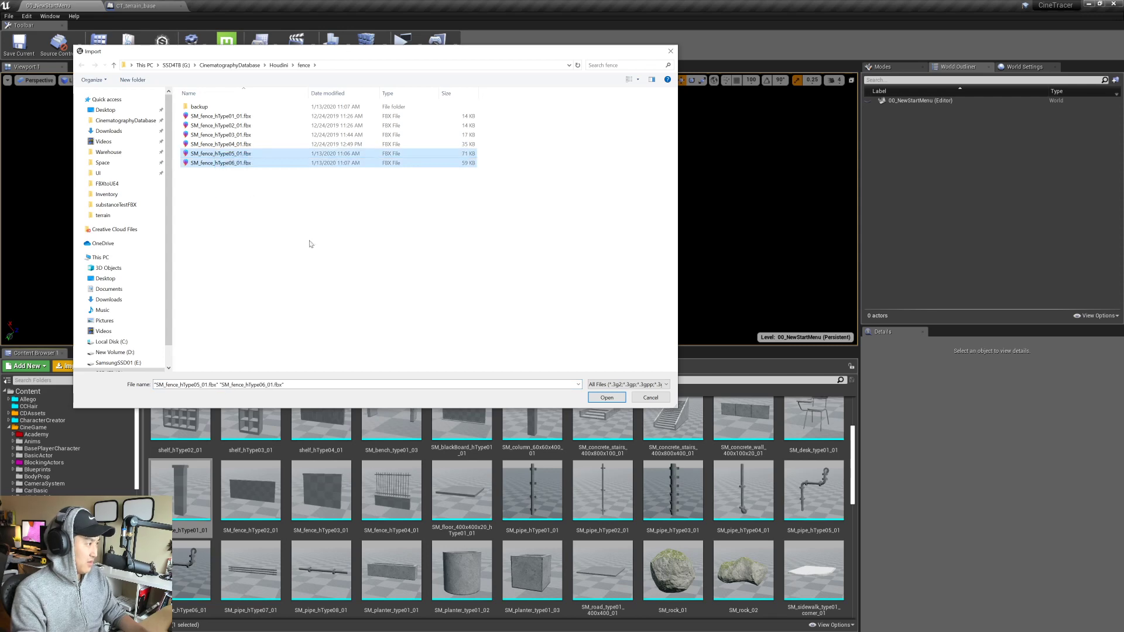
click(607, 397)
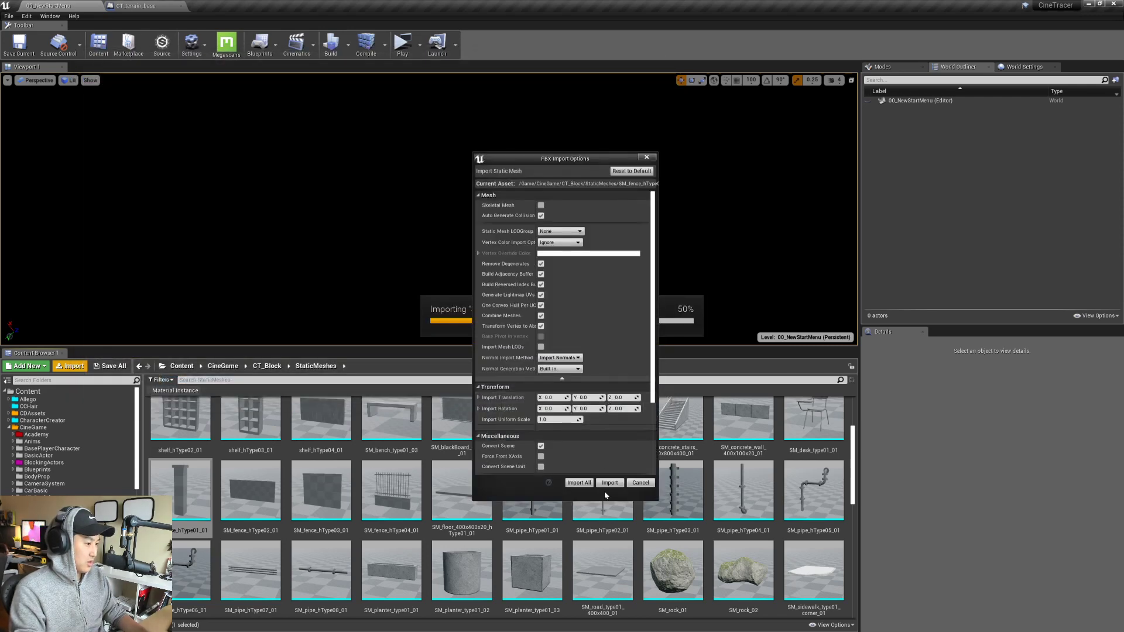
click(607, 484)
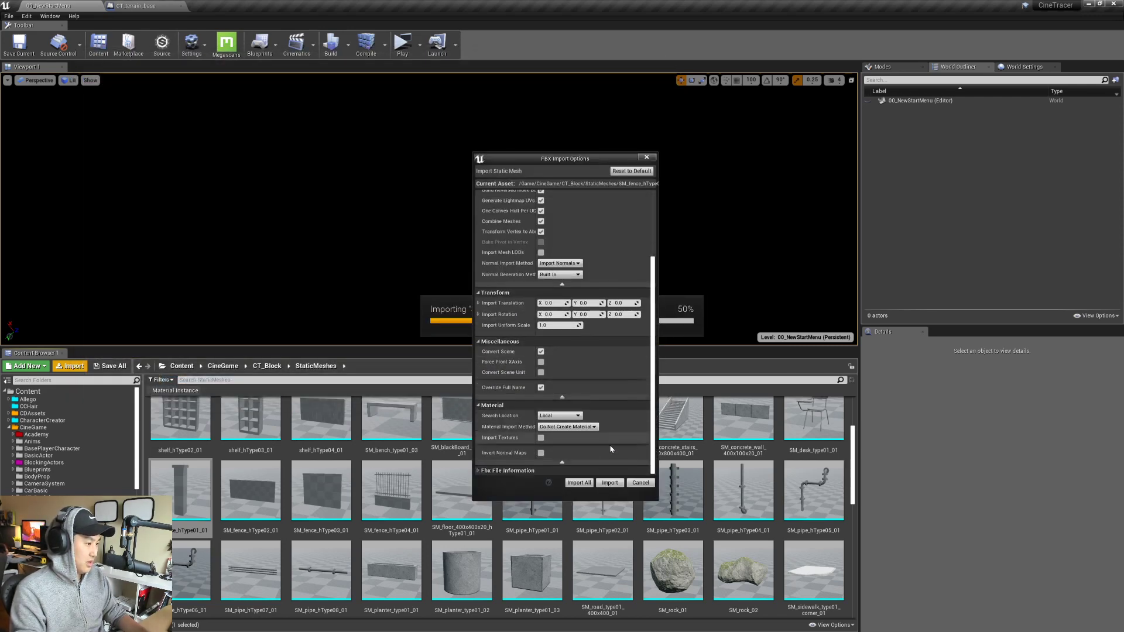
click(609, 483)
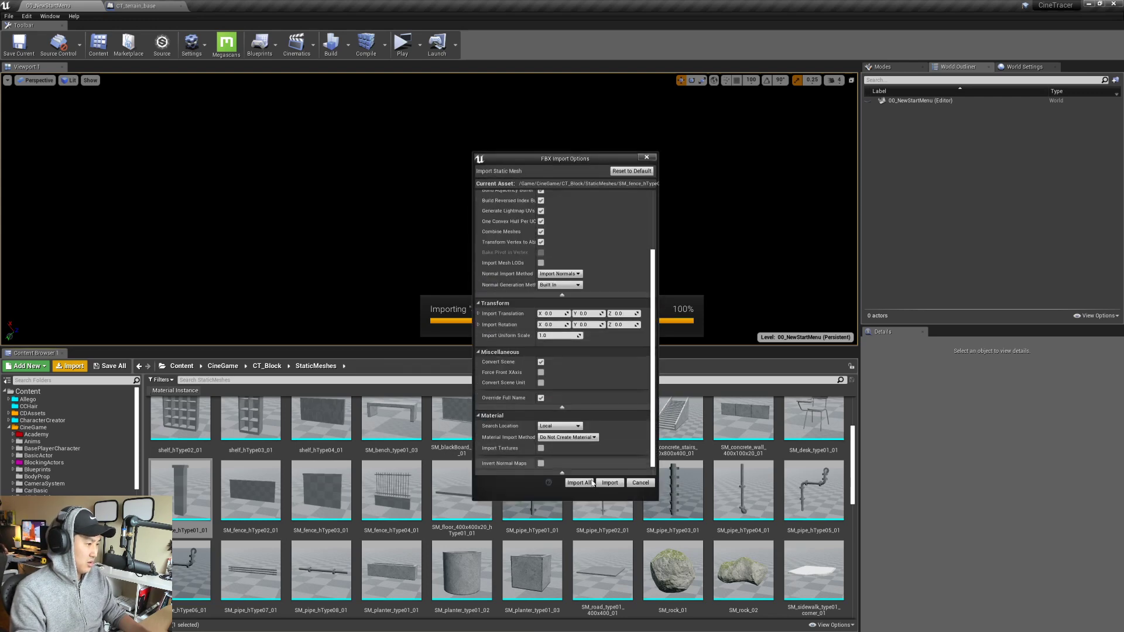
click(609, 484)
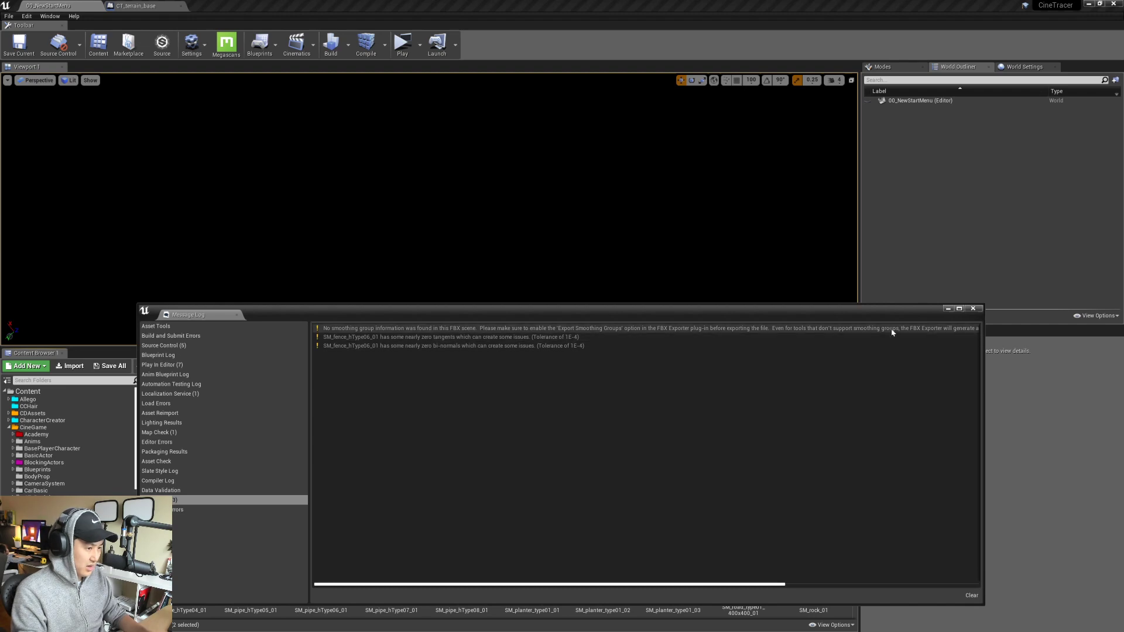
click(974, 310)
right_drag(612, 615, 612, 523)
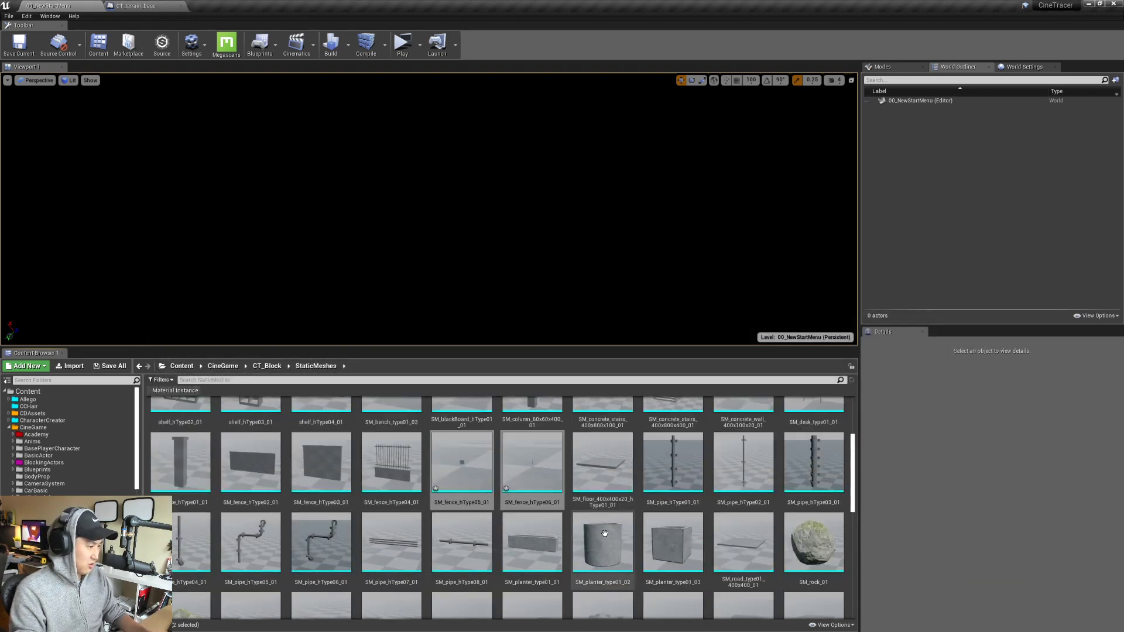
- Delete the SM_fence_hType05_01 and SM_fence_hType06_01 static meshes from the StaticMeshes folder
scroll(585, 515, up, 2)
click(522, 511)
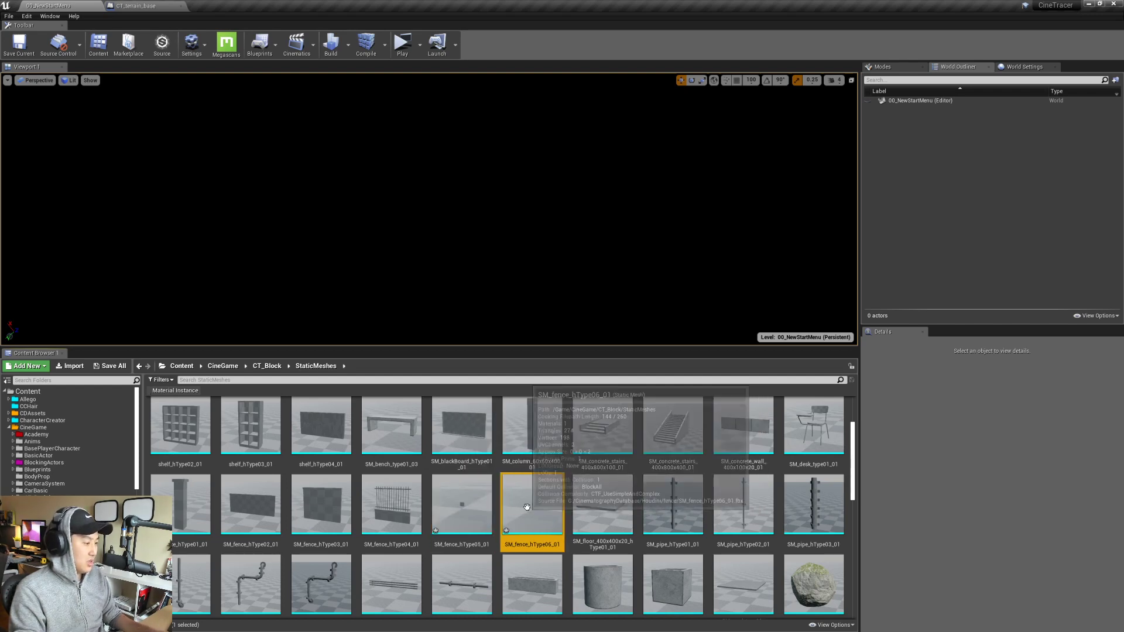
ctrl+click(472, 507)
key(Delete)
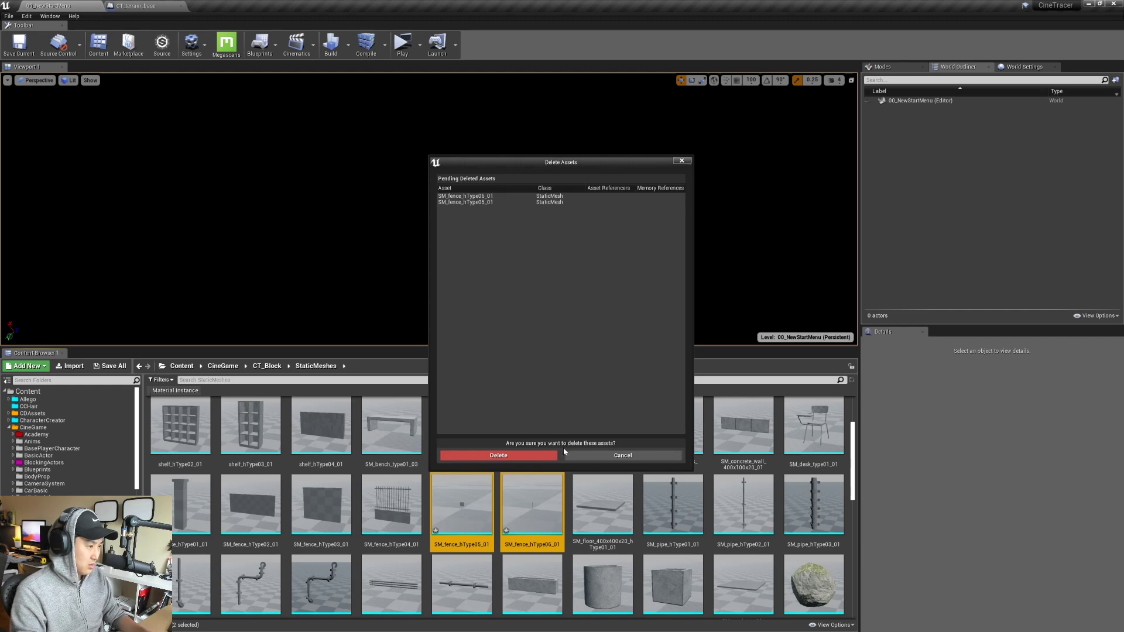
click(545, 455)
- Import SM_fence_hType05_01.fbx and SM_fence_hType06_01.fbx into StaticMeshes with import uniform scale 100 and save all assets
click(70, 366)
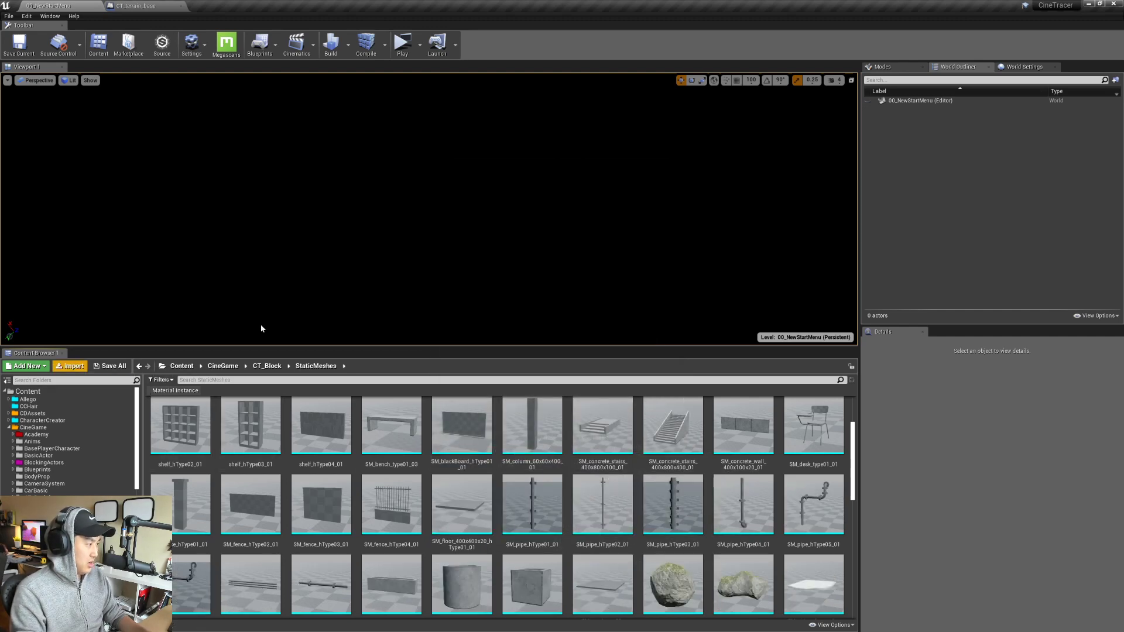
drag(280, 224, 202, 154)
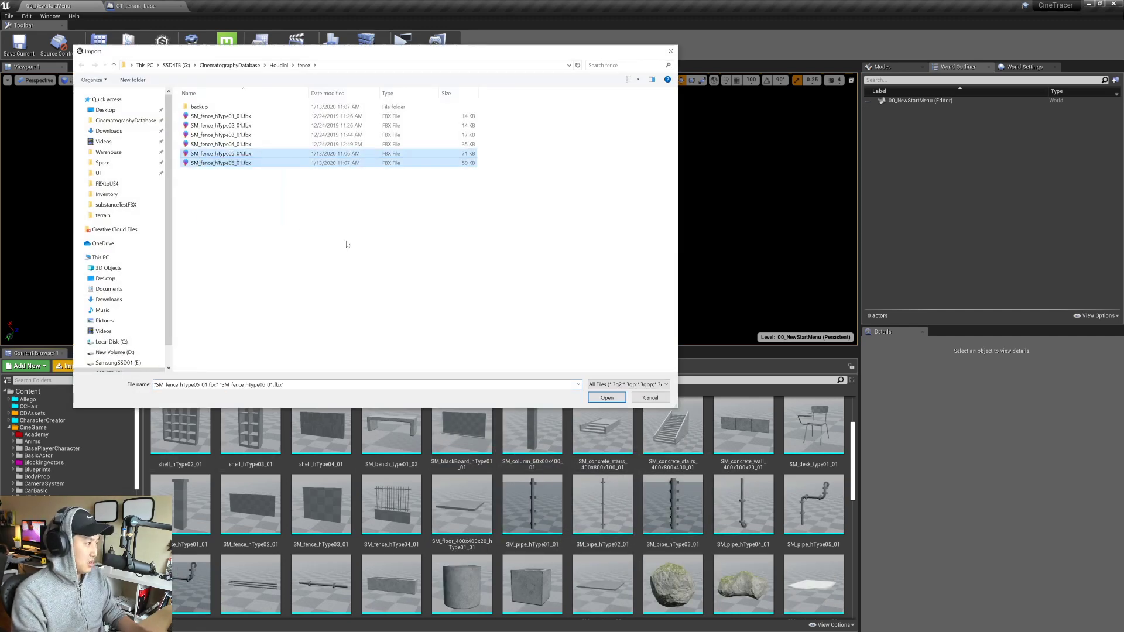
click(602, 403)
scroll(564, 378, down, 5)
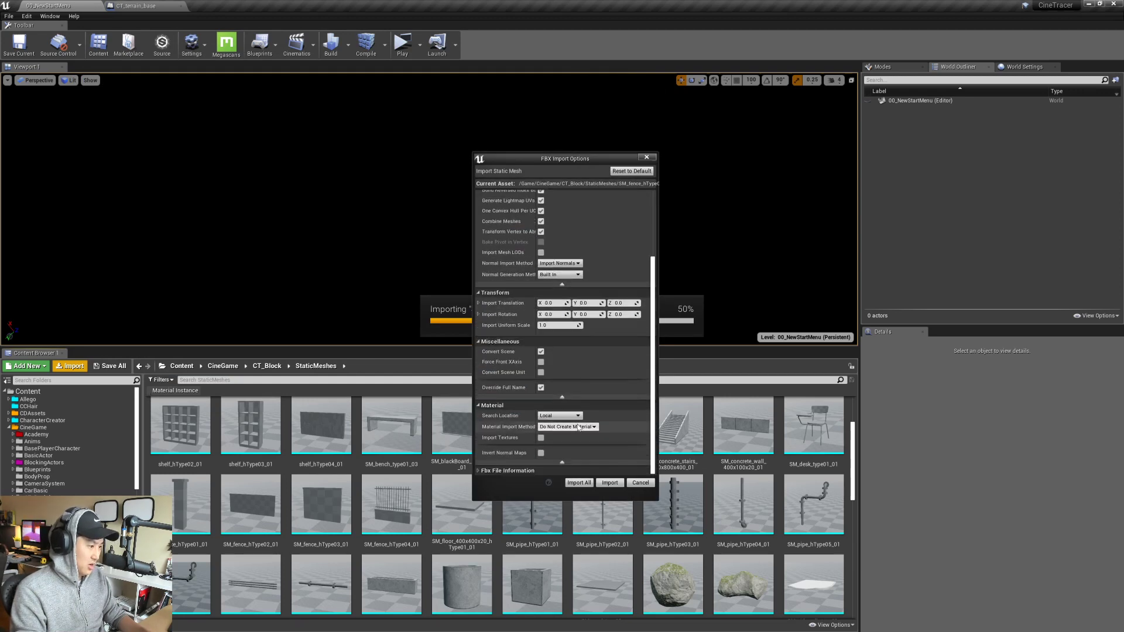
scroll(592, 386, up, 5)
scroll(599, 363, down, 5)
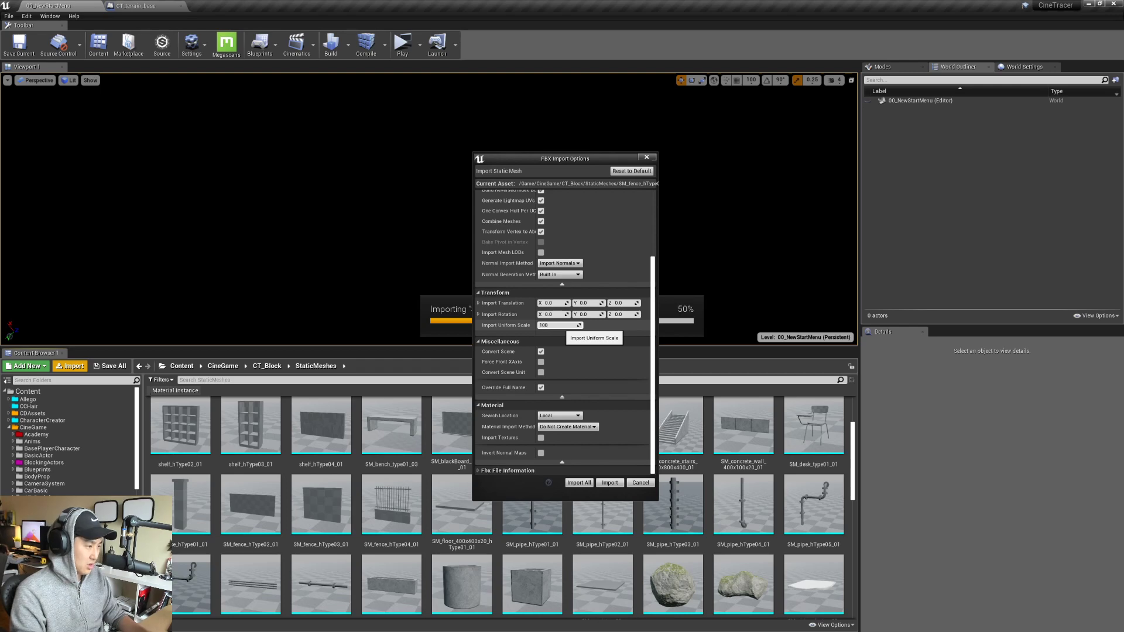
click(609, 483)
scroll(589, 387, down, 3)
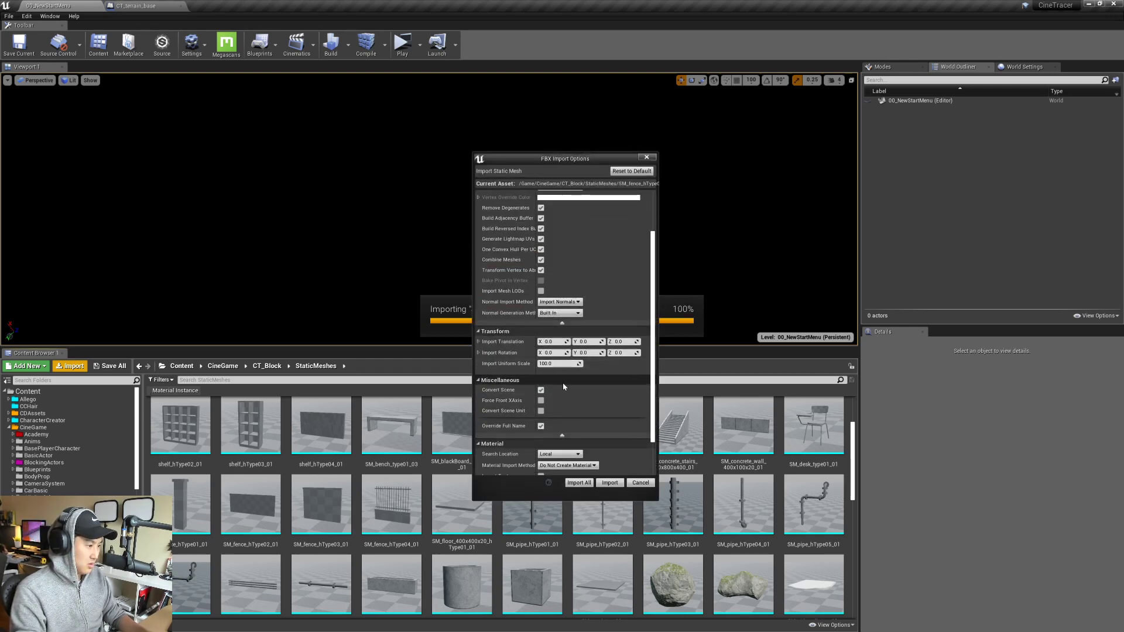
click(609, 483)
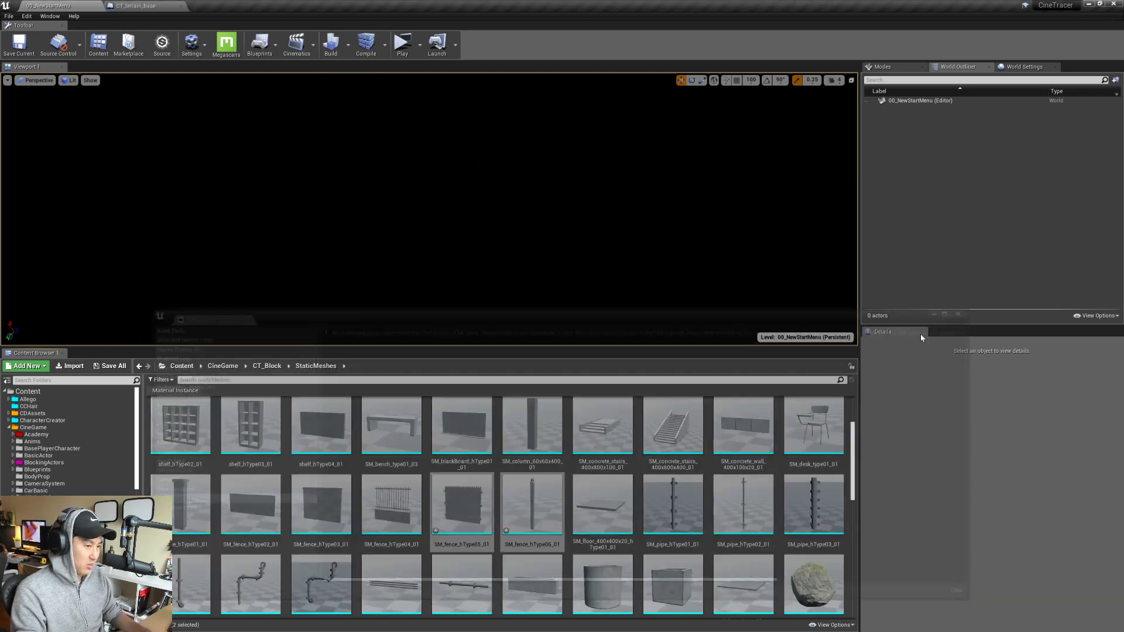
click(110, 366)
click(637, 396)
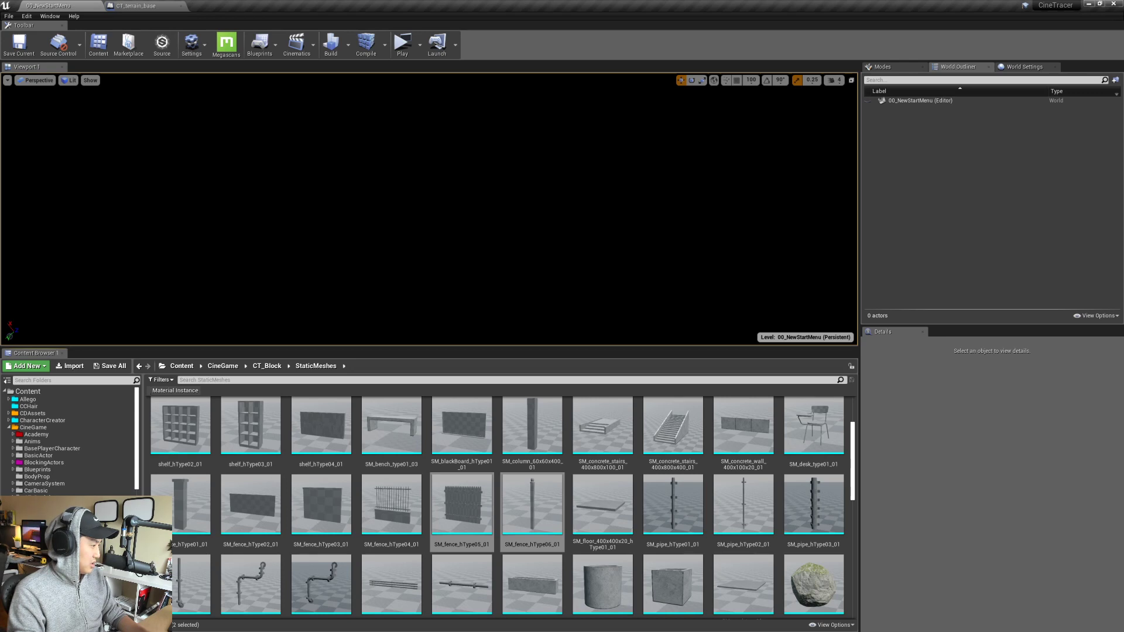
- Open the Industrial_01 folder under CT_Block and enlarge the content browser to show more assets
click(53, 545)
scroll(460, 513, down, 2)
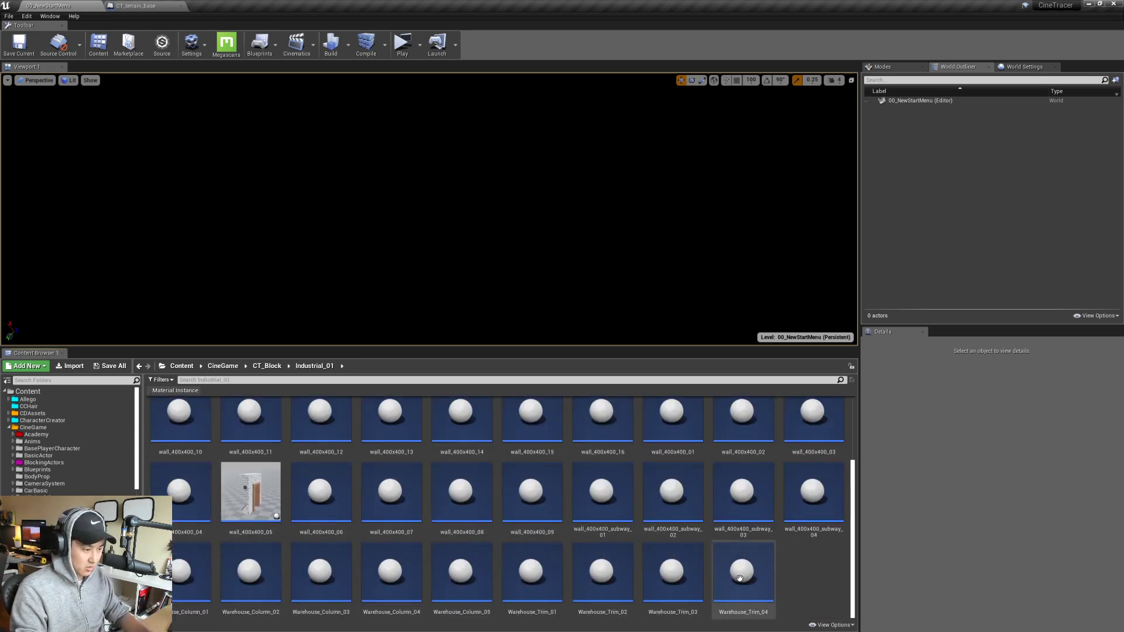
drag(674, 350, 673, 193)
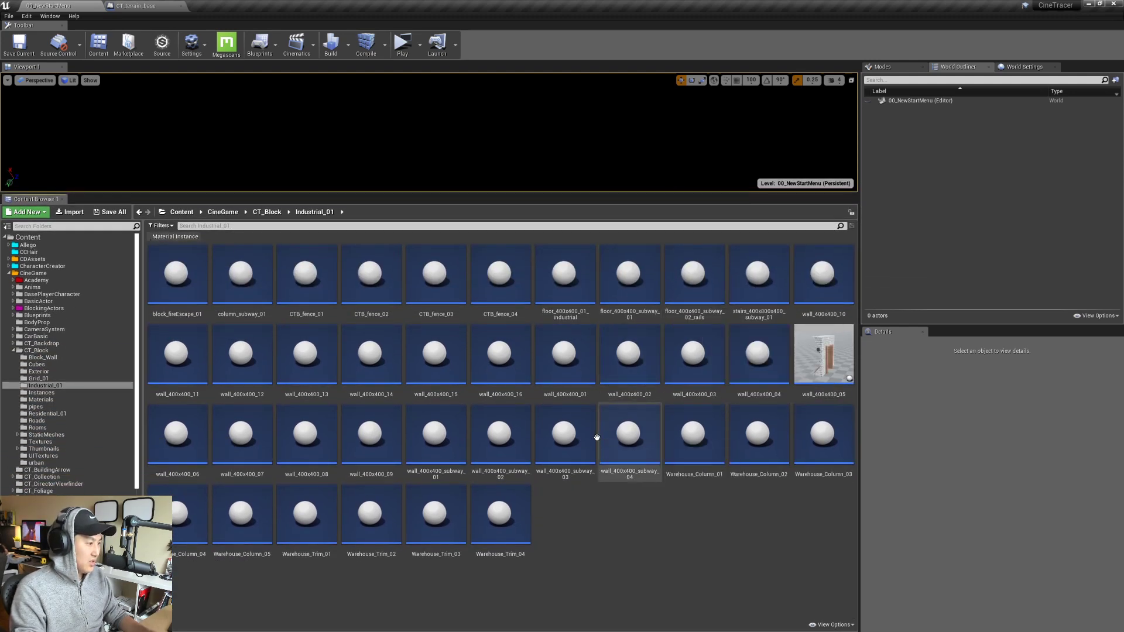
- Open the CTB_fence_03 blueprint and examine its wall mesh in the 3D preview
click(459, 289)
double_click(459, 289)
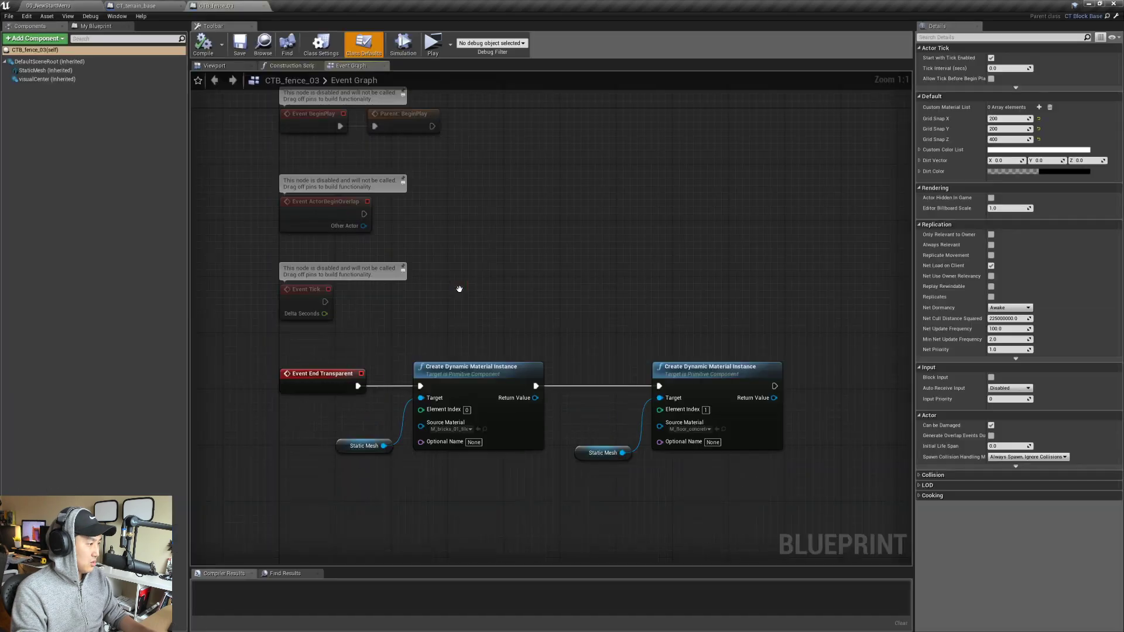
click(219, 67)
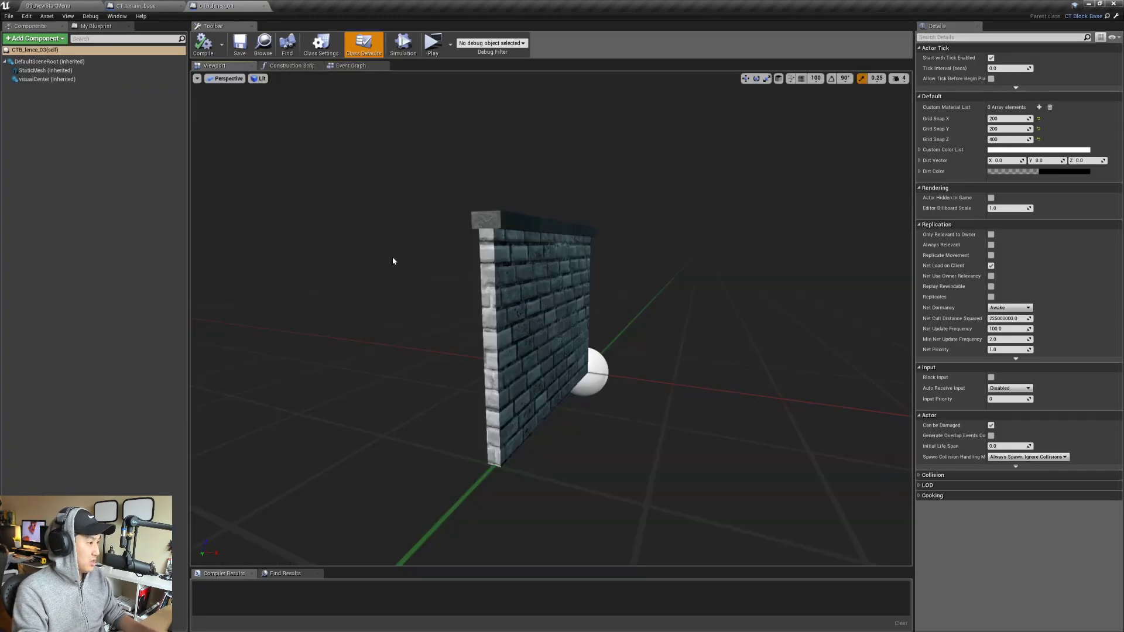
right_drag(393, 261, 492, 305)
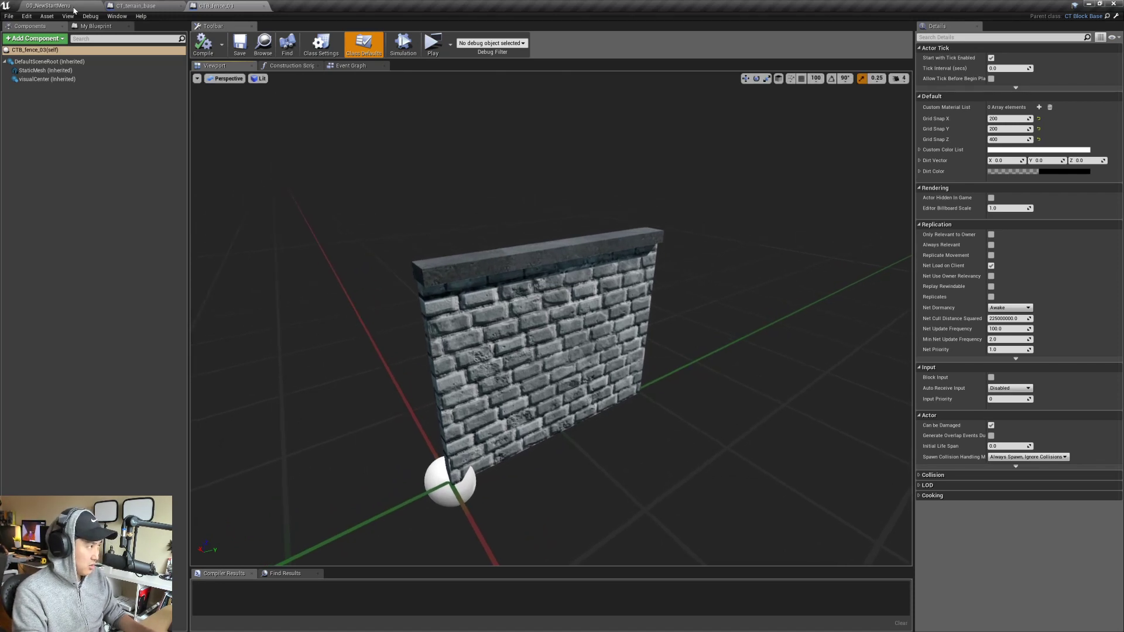
- Close the CT_terrain_base blueprint and duplicate the CTB_fence_03 blueprint as CTB_fence_05 in the Industrial_01 folder
click(156, 6)
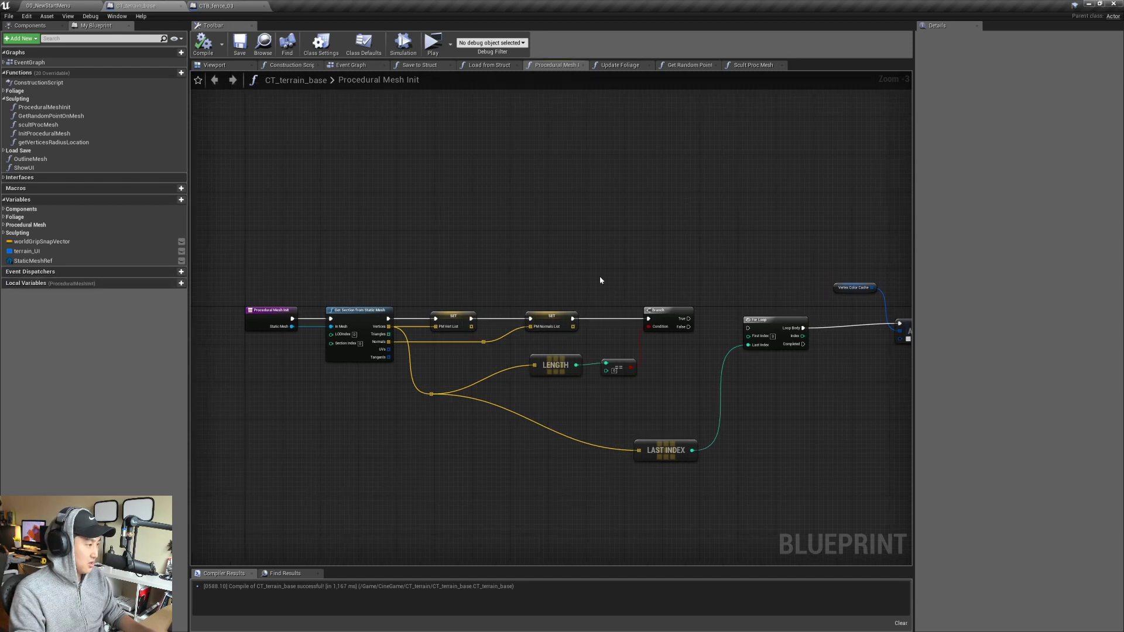
click(181, 5)
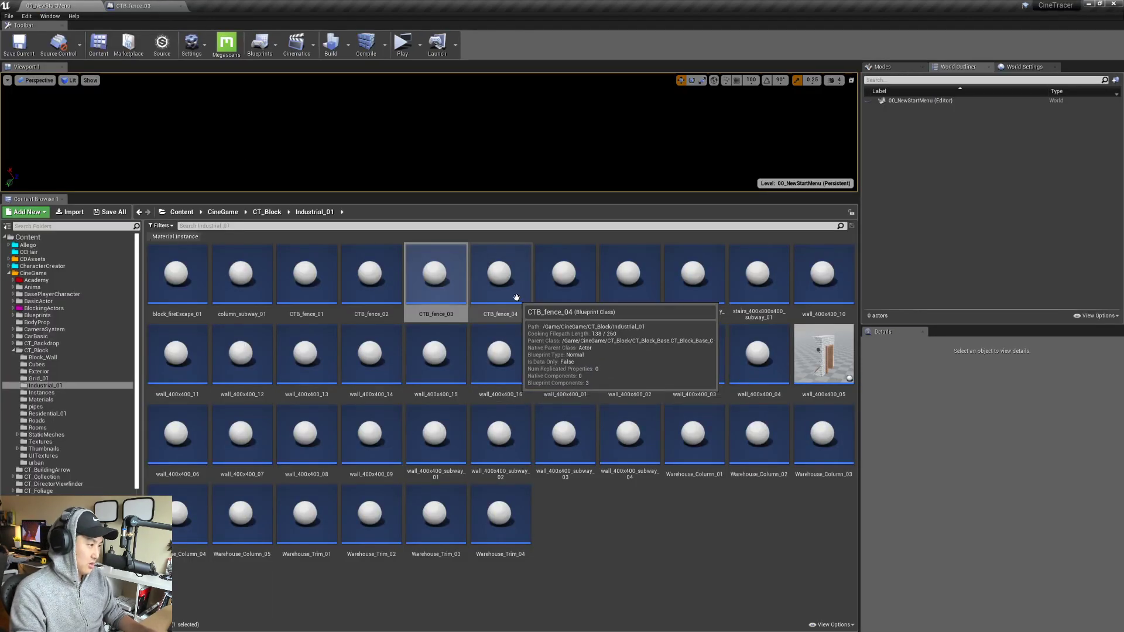
right_click(435, 298)
click(479, 348)
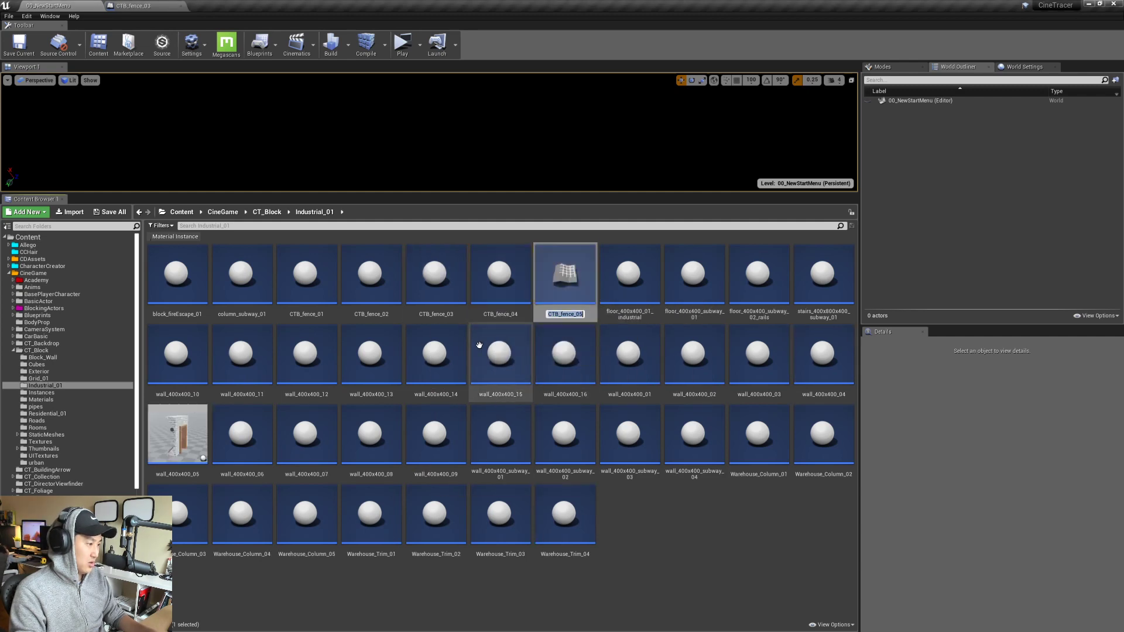
key(Return)
- Open the CTB_fence_05 blueprint and replace its StaticMesh component's mesh with SM_fence_hType05_01
double_click(565, 281)
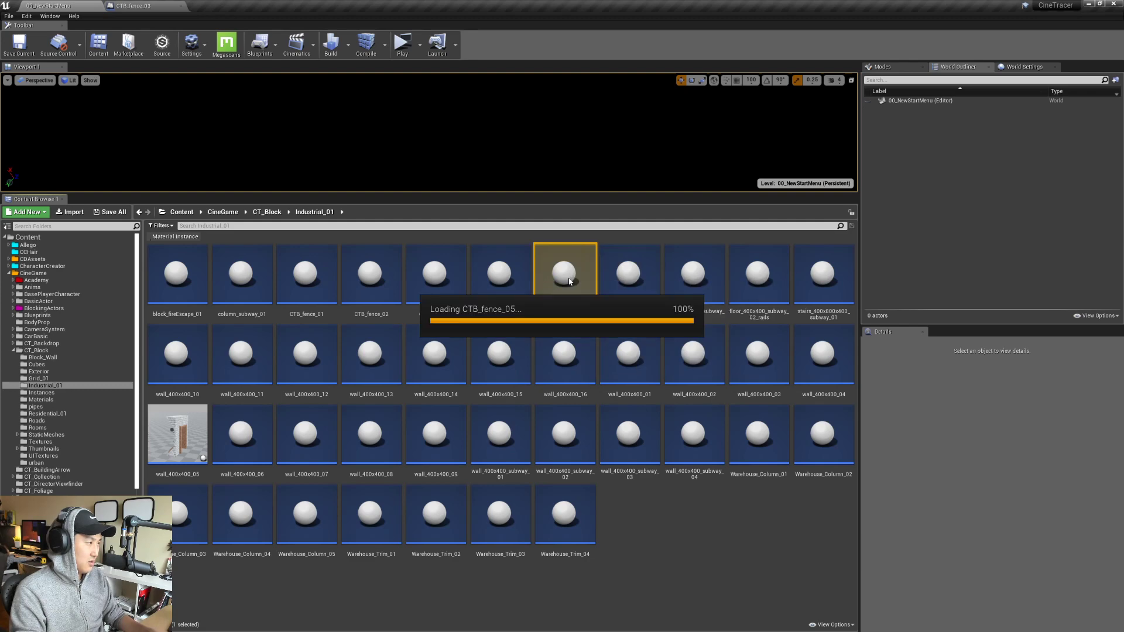
drag(410, 57, 211, 12)
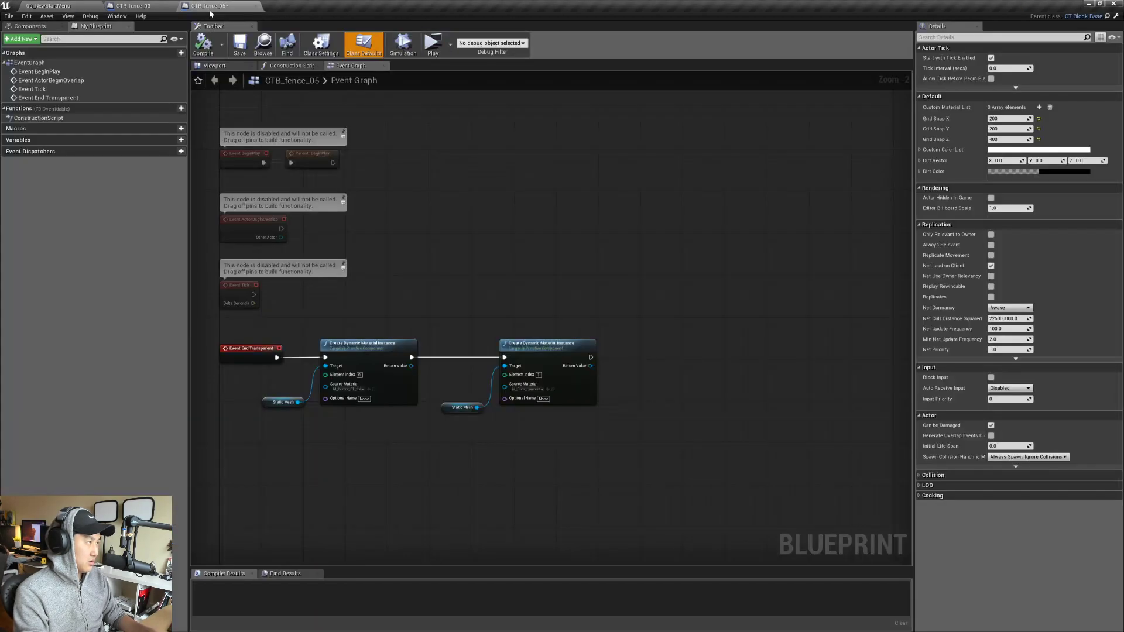
click(237, 65)
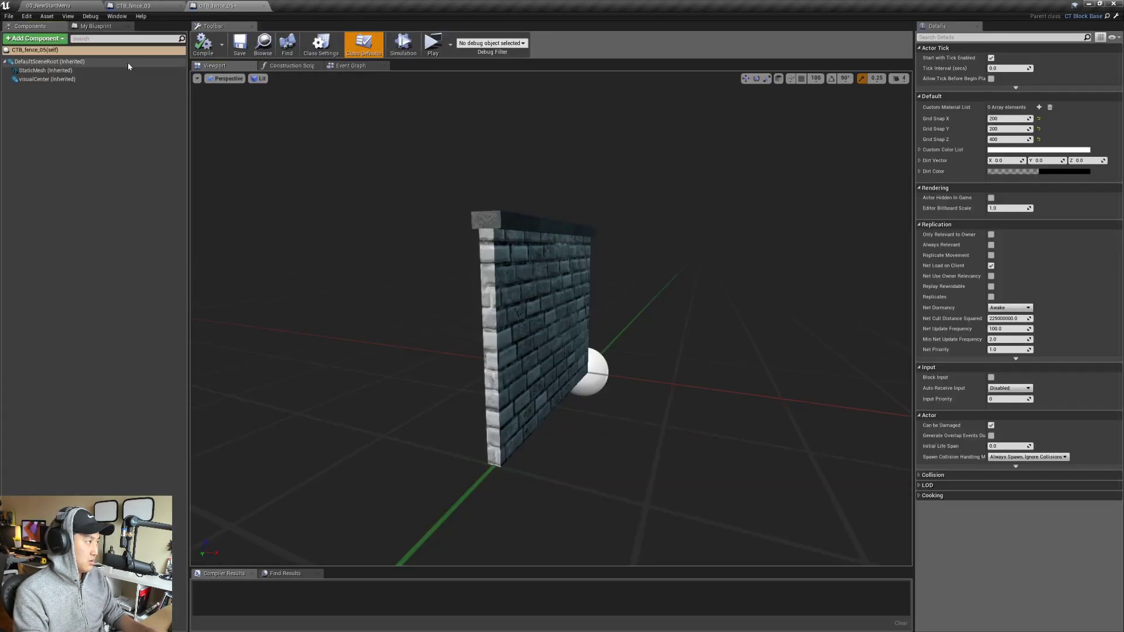
right_drag(320, 233, 515, 246)
click(652, 259)
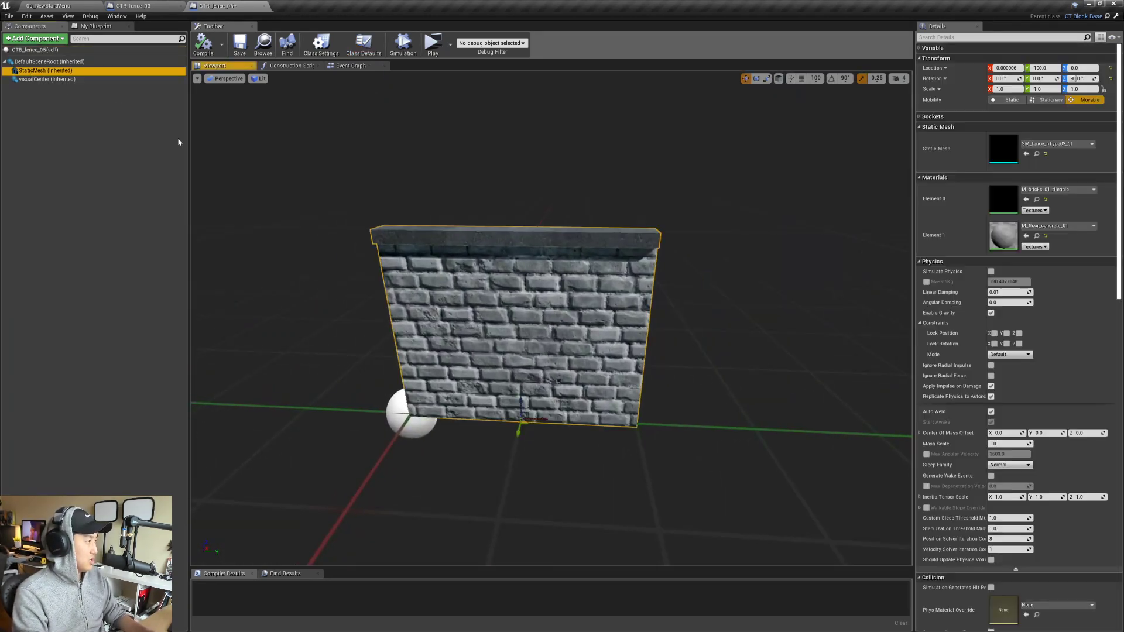
click(1054, 144)
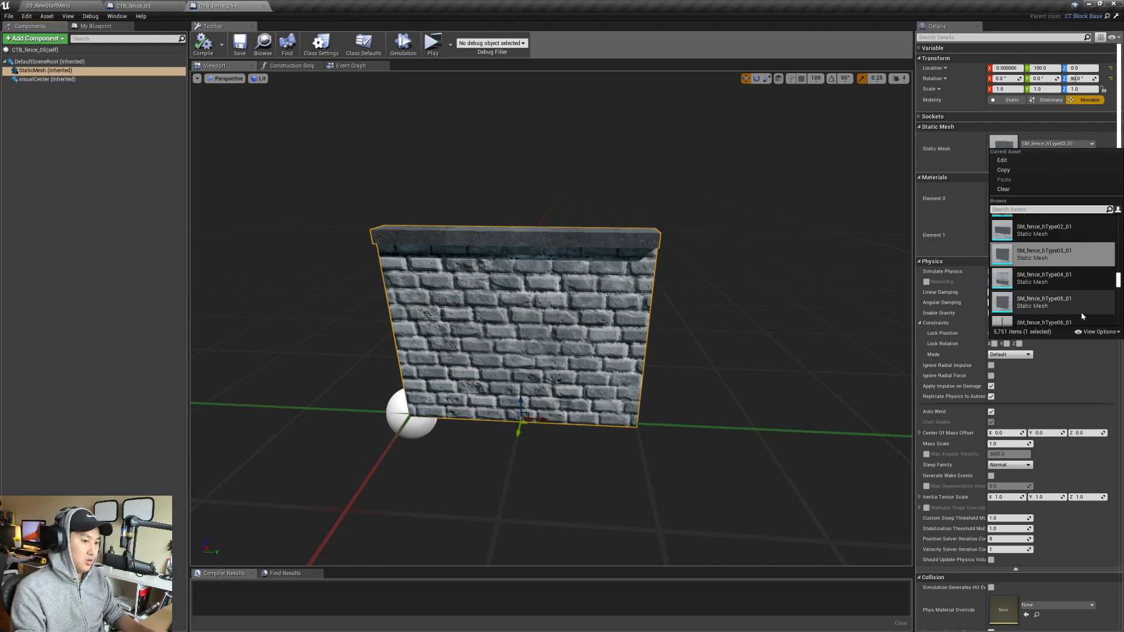
click(1061, 306)
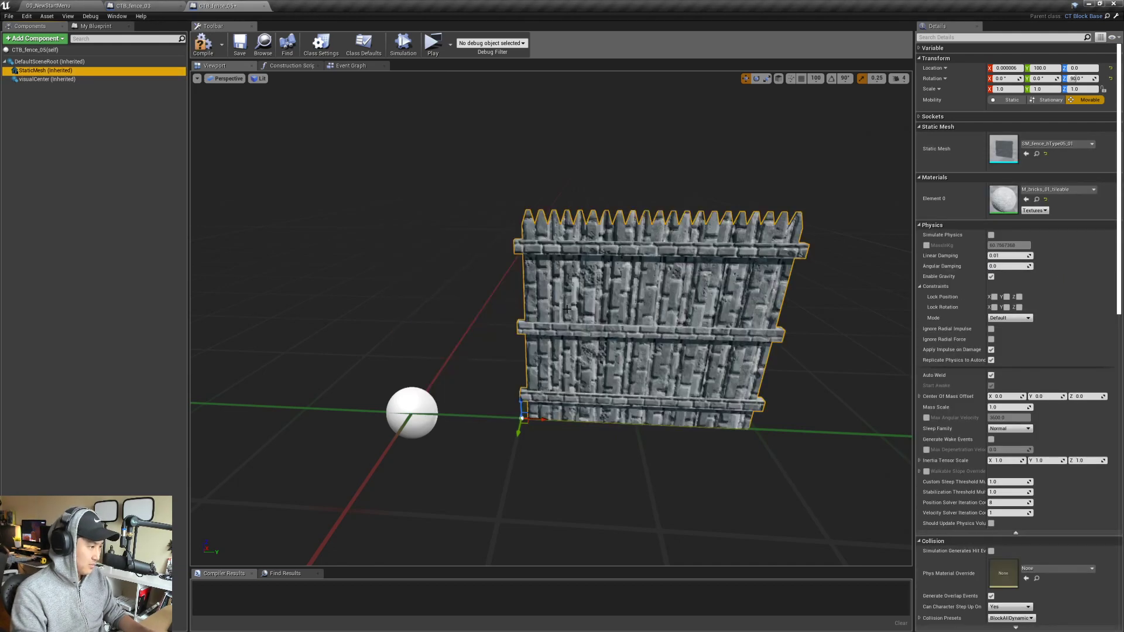
- Move the wooden fence mesh to location 0, 0, 0 in the blueprint's 3D preview with grid snapping on
right_drag(573, 331, 582, 323)
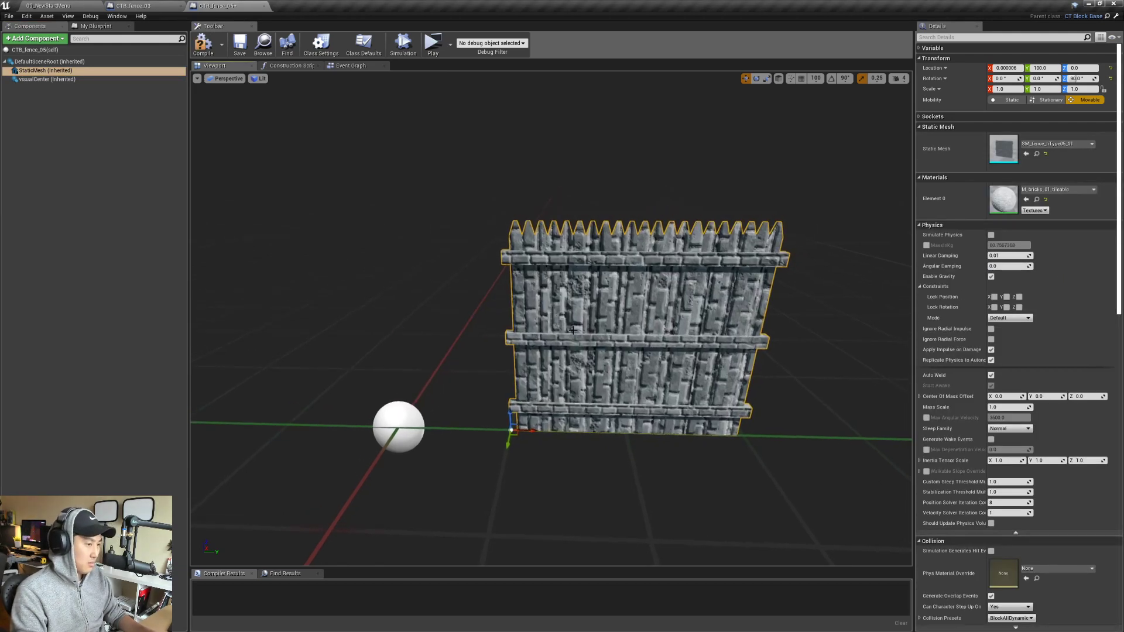
drag(533, 432, 418, 434)
key(ctrl+z)
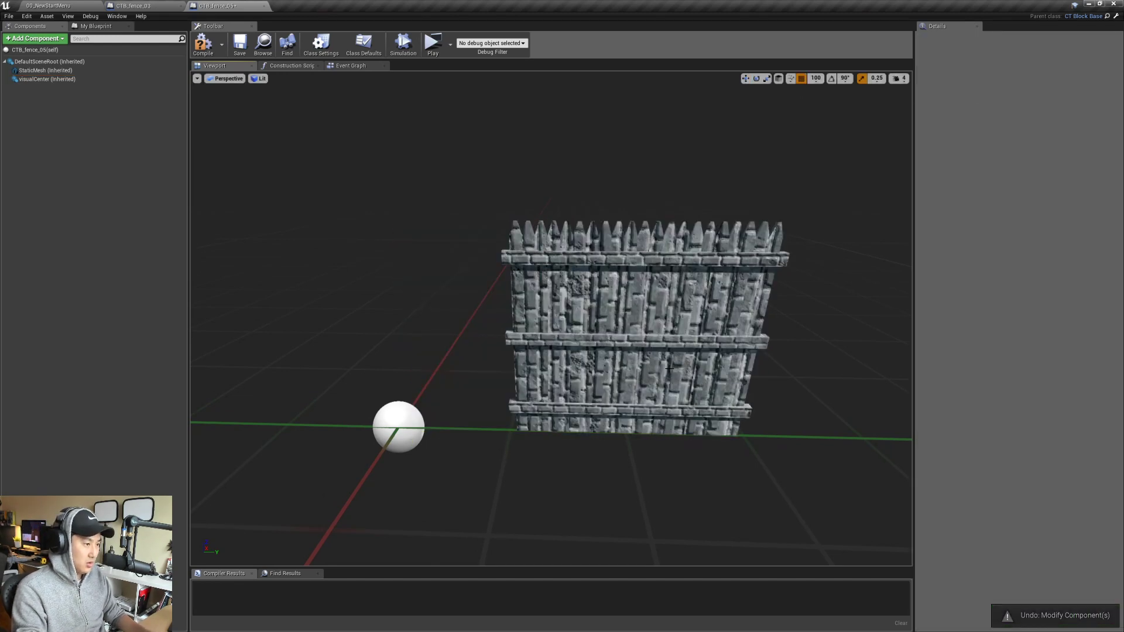
click(669, 369)
drag(533, 432, 455, 432)
right_drag(512, 401, 526, 386)
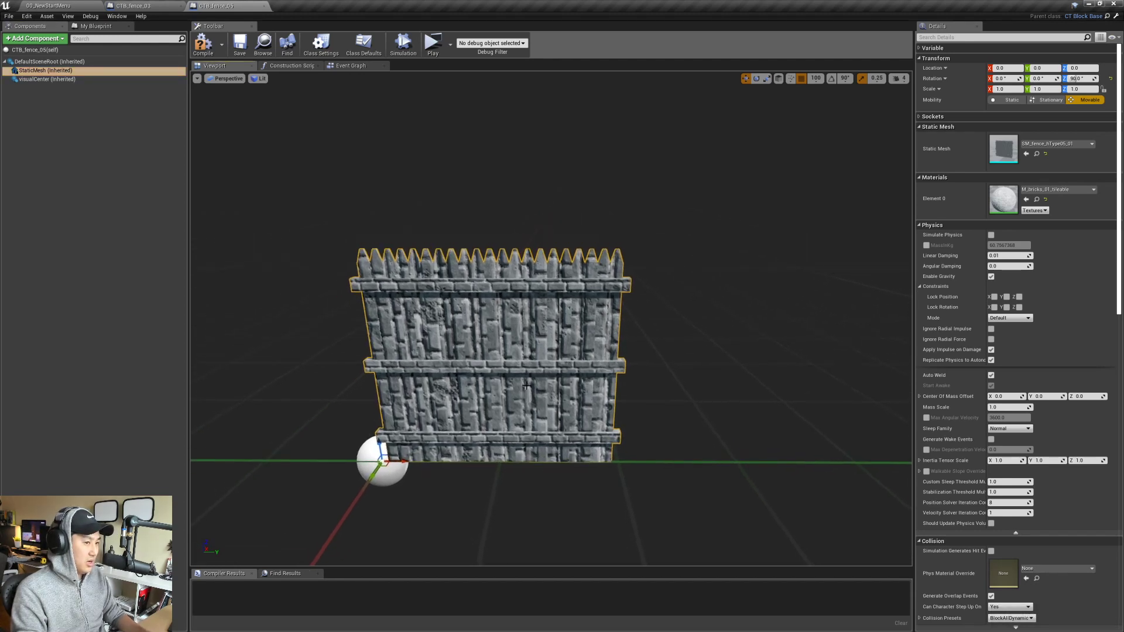
click(1057, 189)
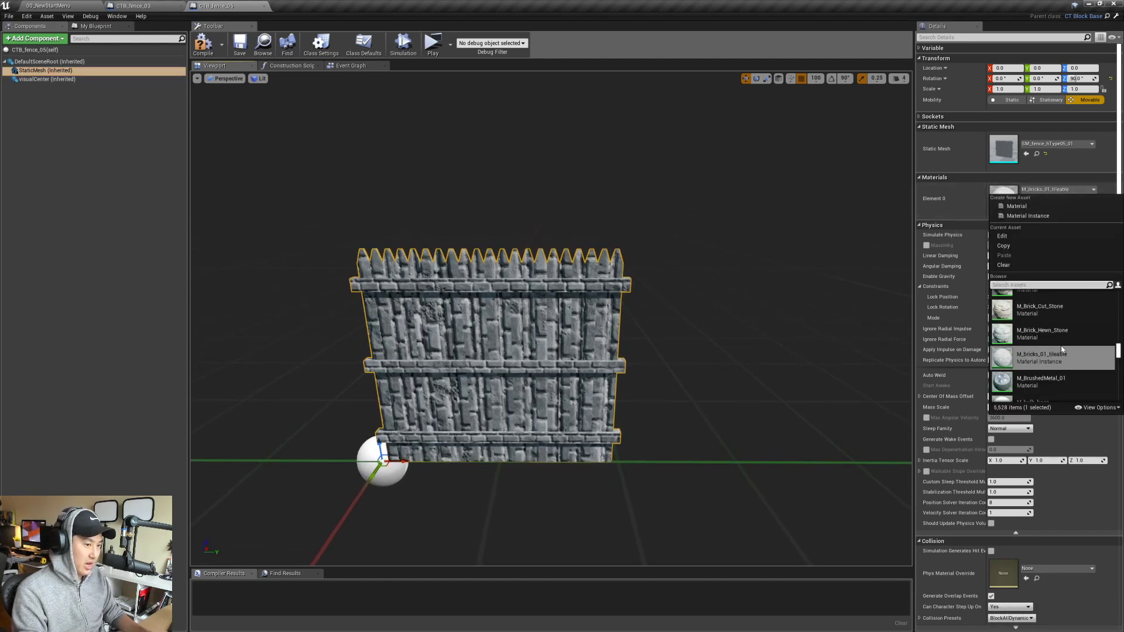
scroll(1064, 348, up, 5)
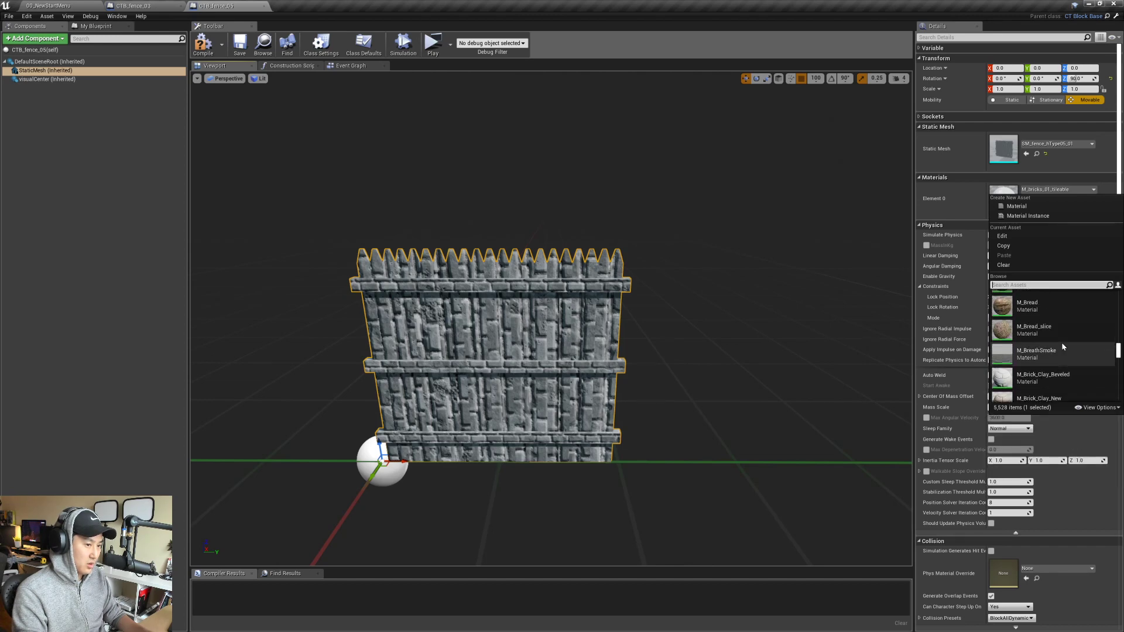
click(1064, 347)
- Assign the M_floor_wood_01 material from CT_Block's Instances folder to Element 0 of the fence mesh in CTB_fence_05
click(58, 6)
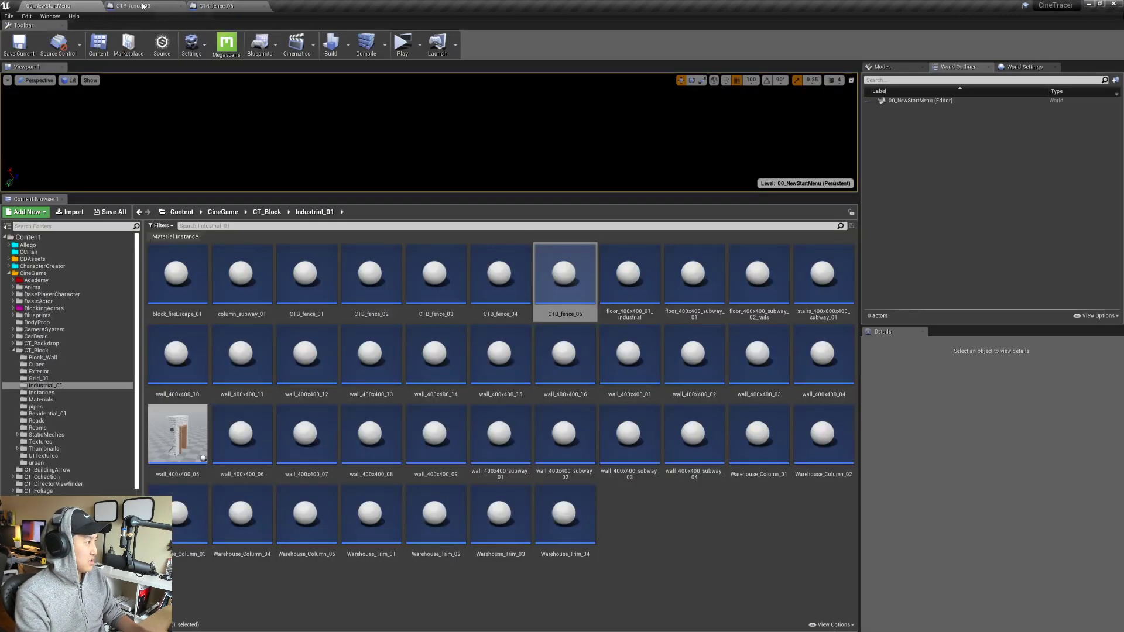
click(41, 392)
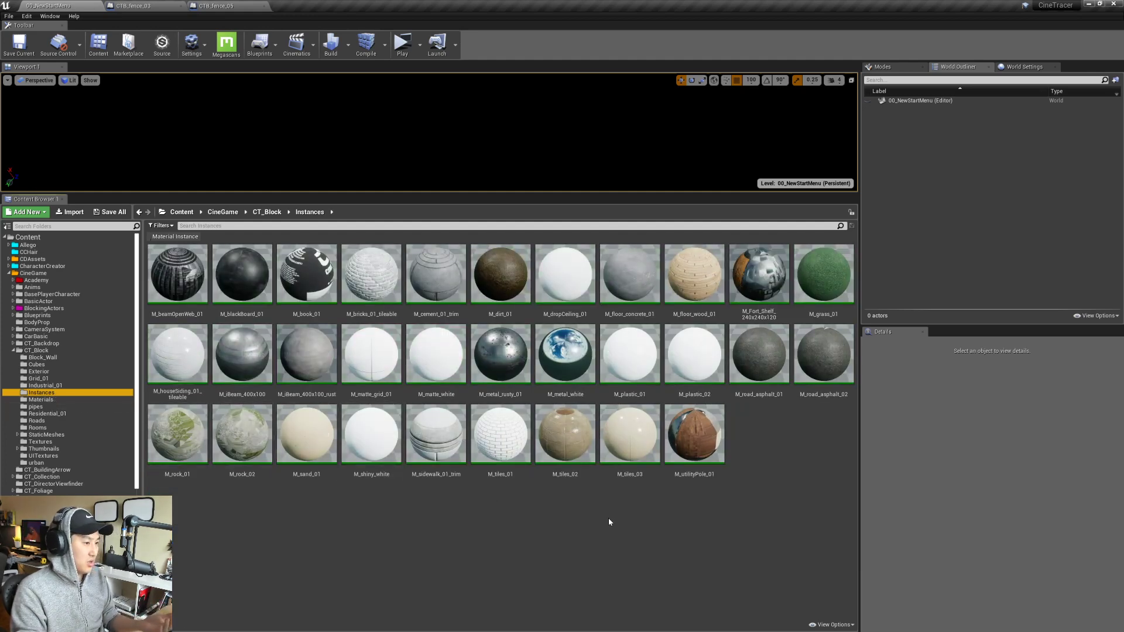
click(695, 275)
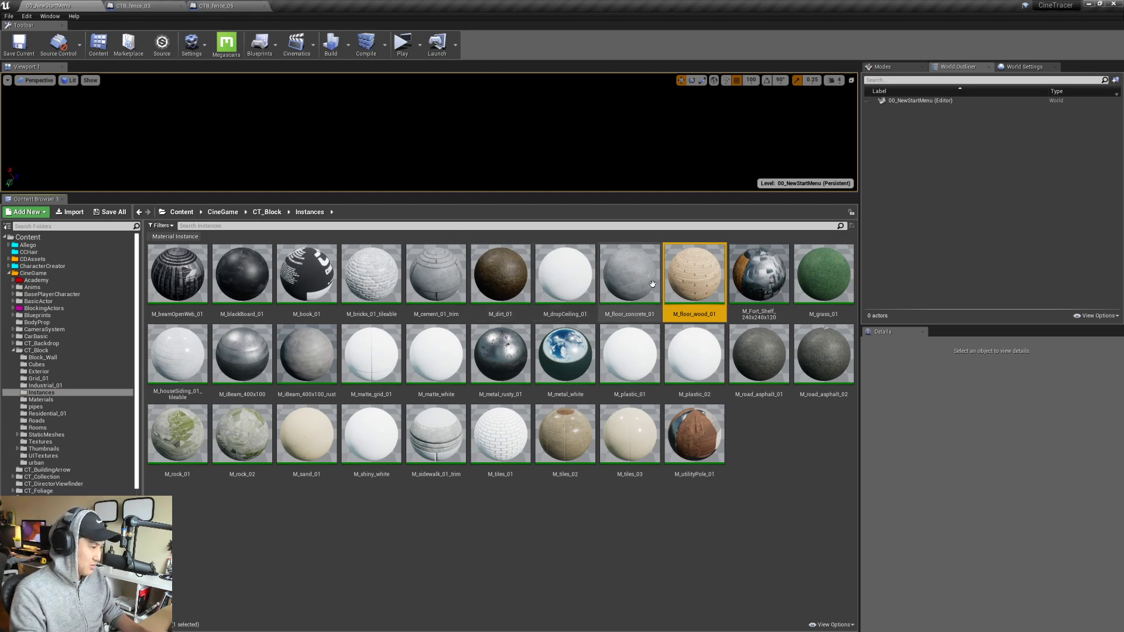
click(228, 6)
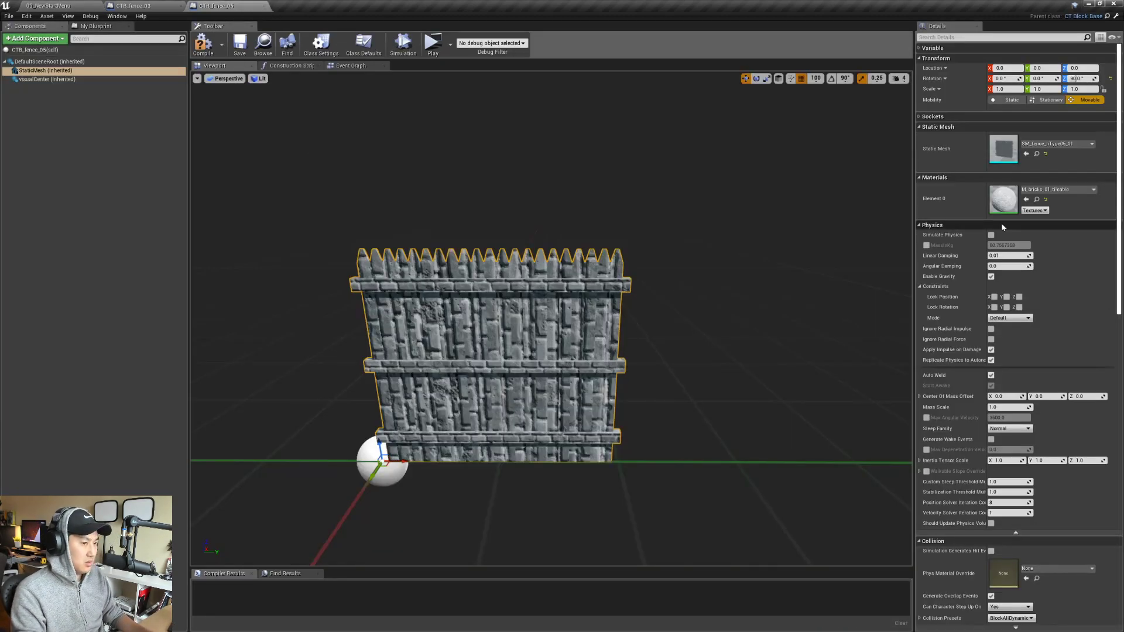
click(1026, 200)
- Set the source material of the element index 0 Create Dynamic Material Instance node to M_floor_wood_01 in the event graph
click(351, 65)
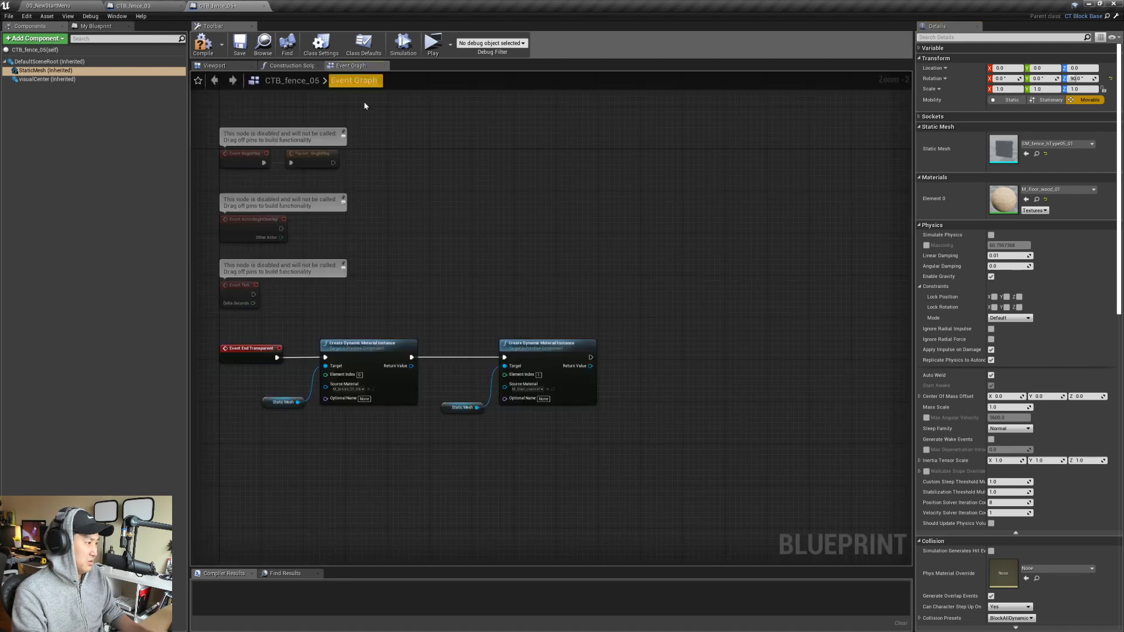
scroll(434, 431, up, 2)
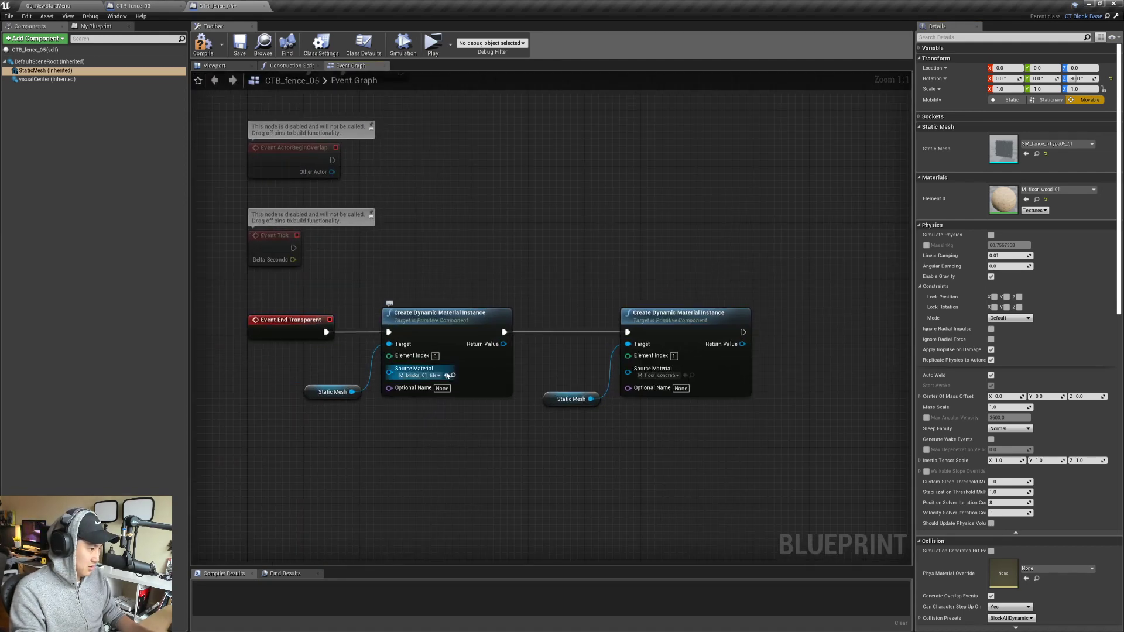
click(447, 376)
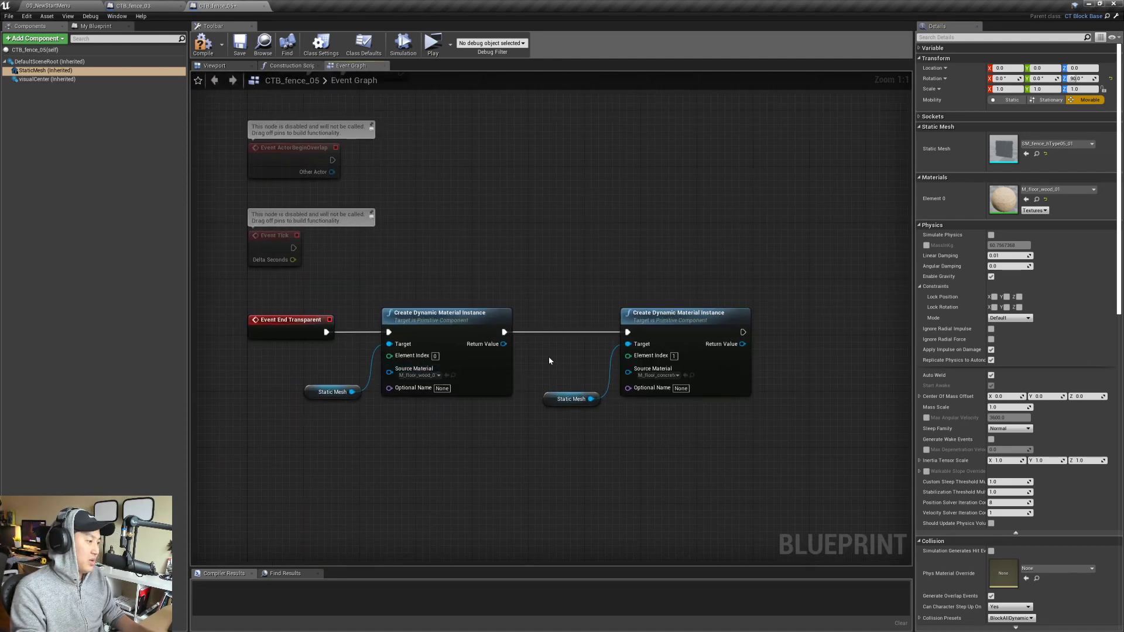
- Delete the element index 1 Create Dynamic Material Instance node with its Static Mesh reference, and compile and save the blueprint
drag(556, 293, 700, 473)
key(Delete)
right_drag(445, 247, 460, 255)
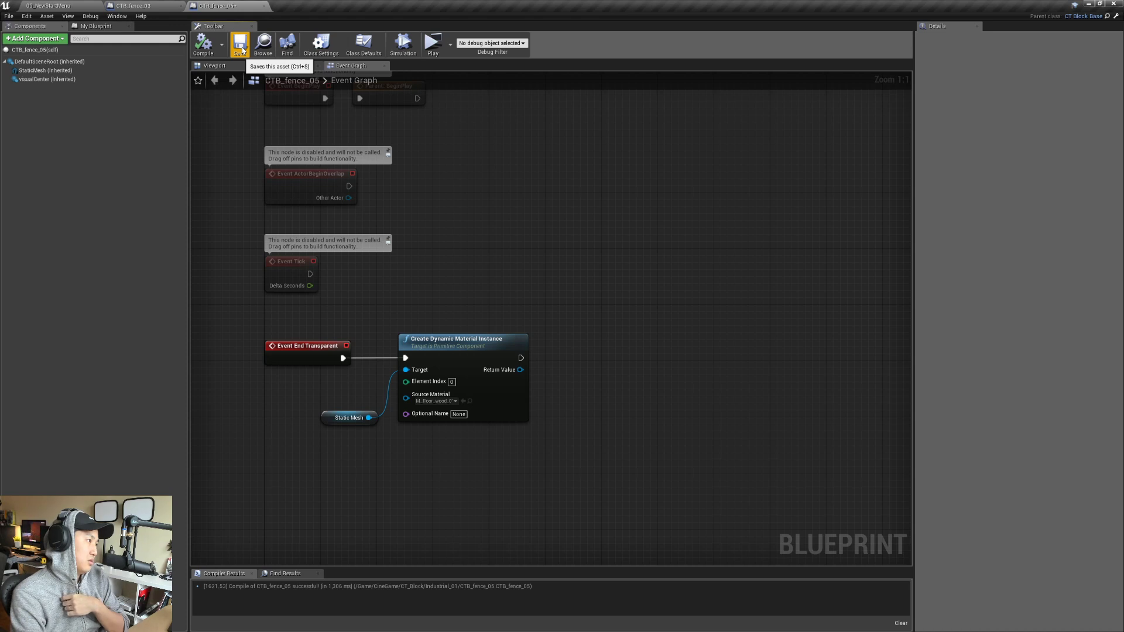
- Look through the Exterior folder under CT_Block and return to the Industrial_01 folder
click(65, 7)
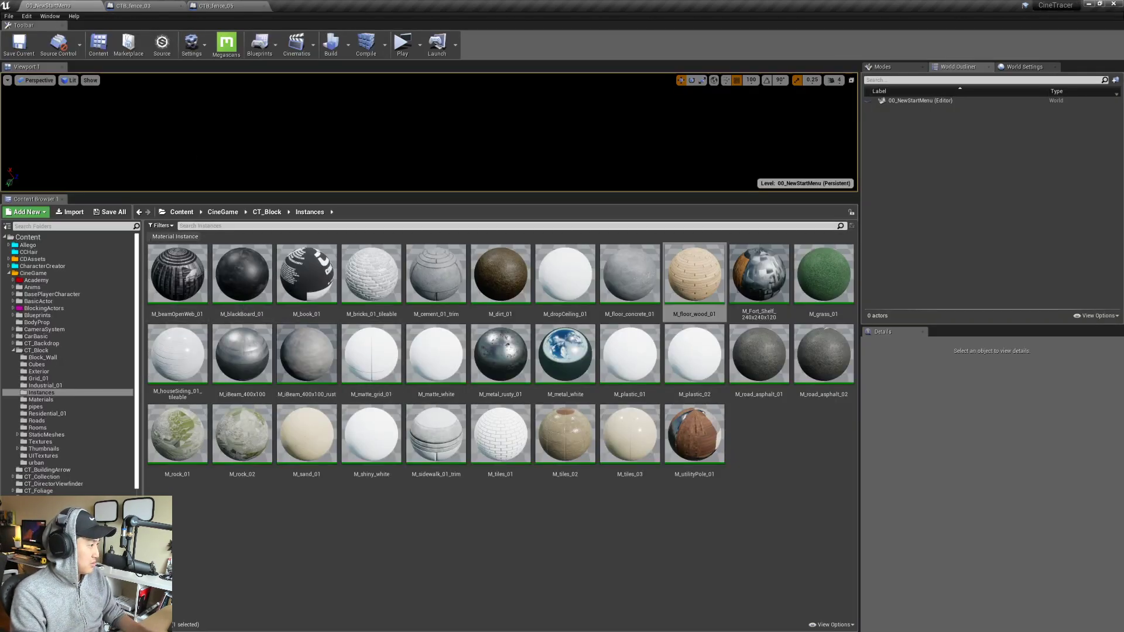
click(268, 213)
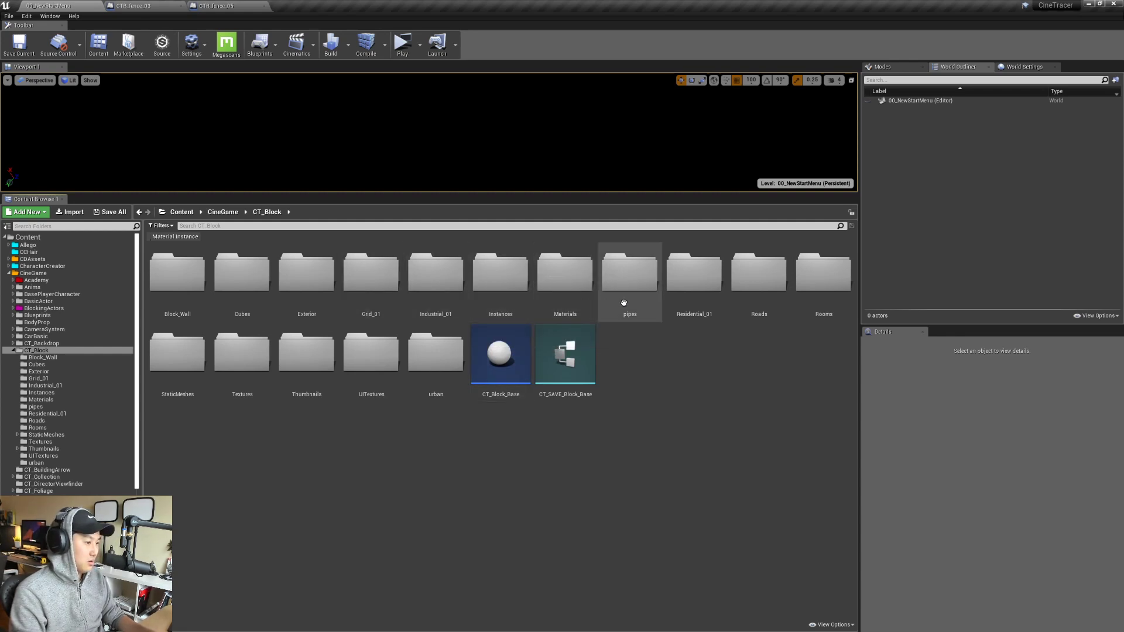
click(305, 284)
double_click(305, 283)
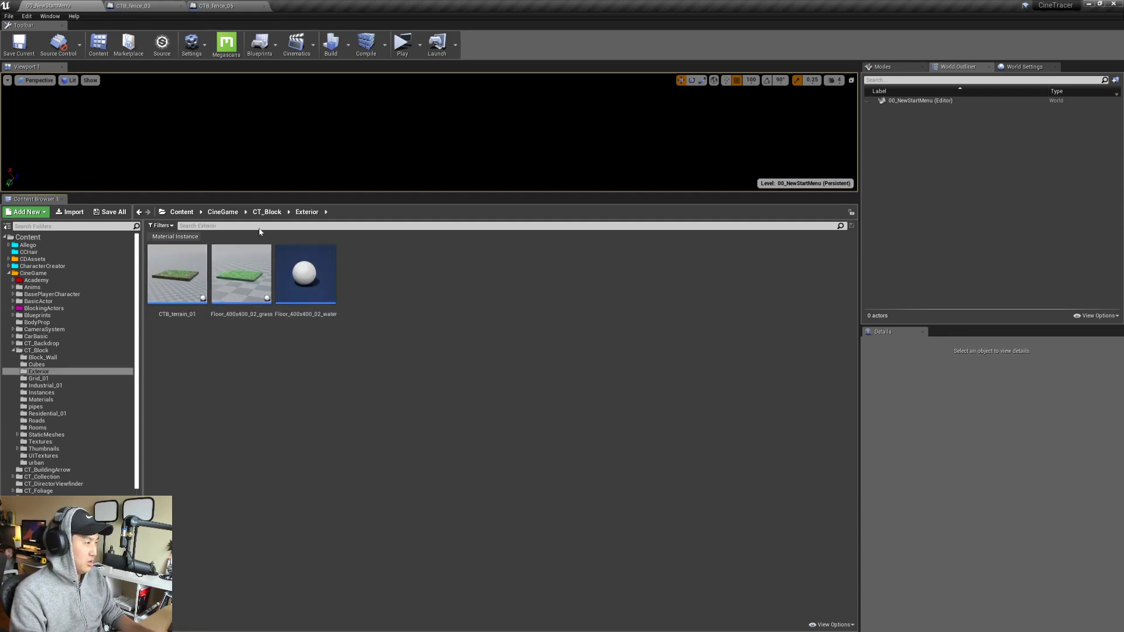
click(267, 212)
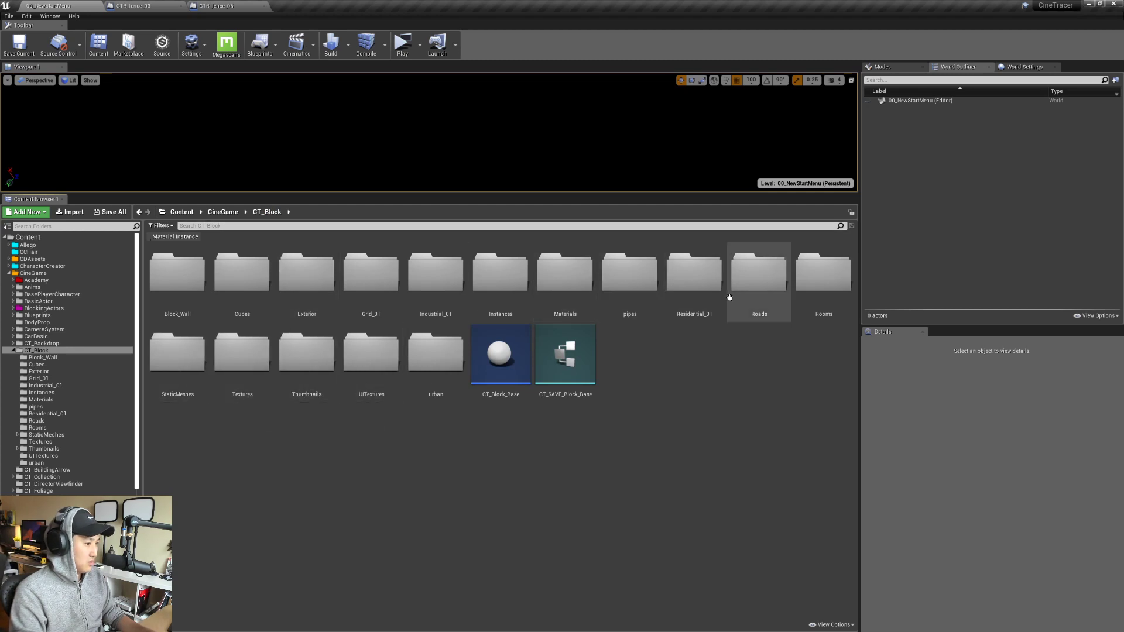
double_click(439, 296)
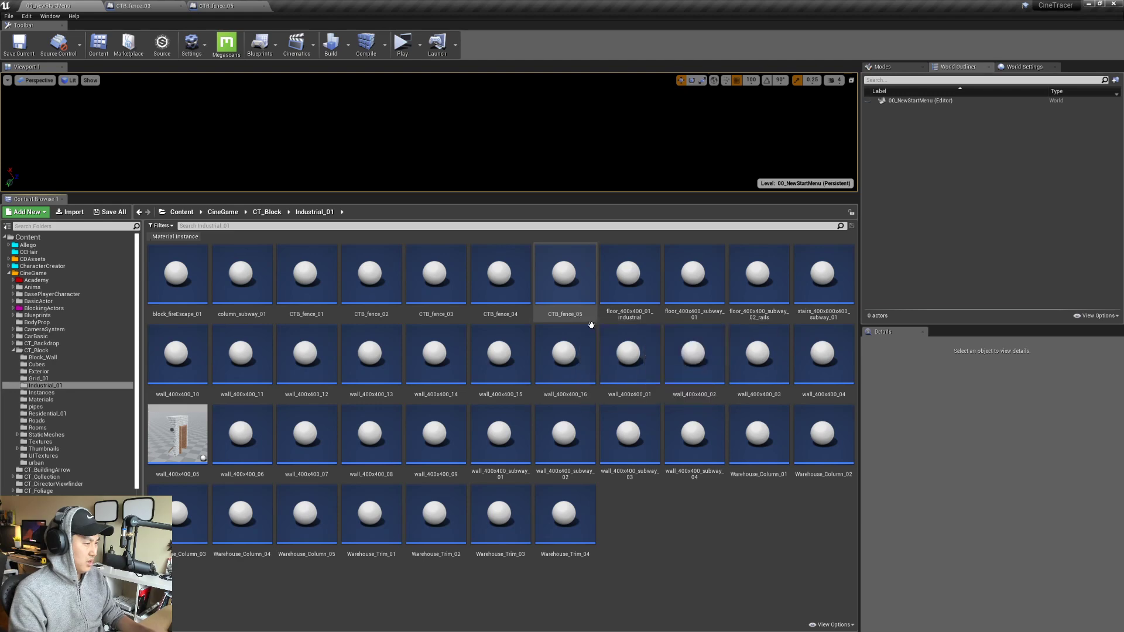
- Open the CTB_fence_04 blueprint and compare its graph and 3D preview with the CTB_fence_05 fence panel
double_click(497, 291)
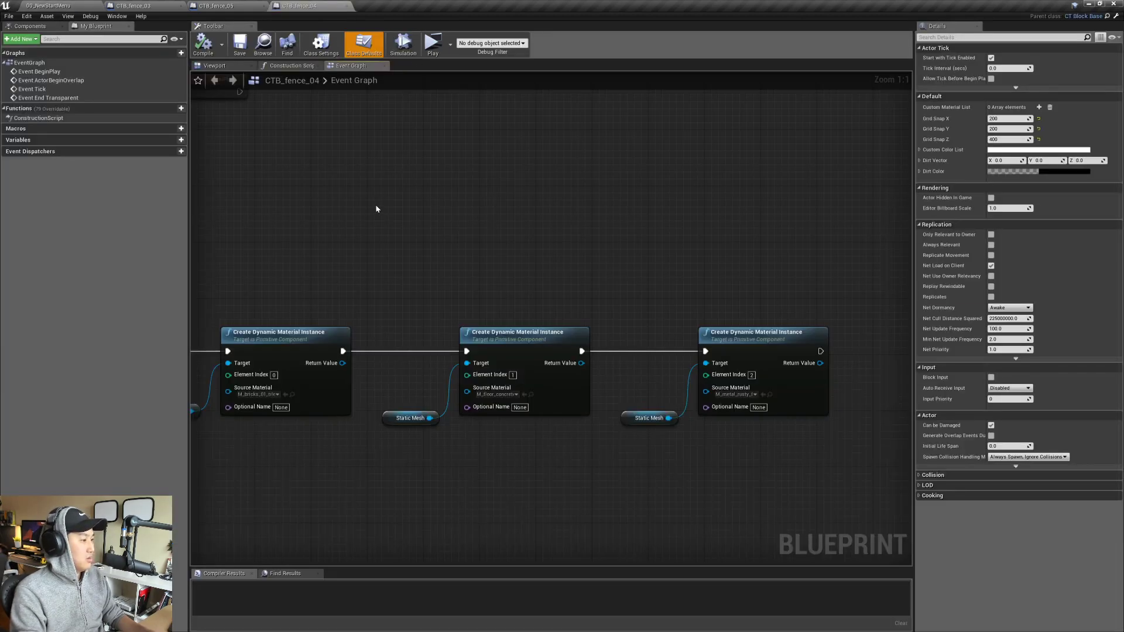
right_drag(376, 209, 649, 189)
click(236, 67)
click(226, 7)
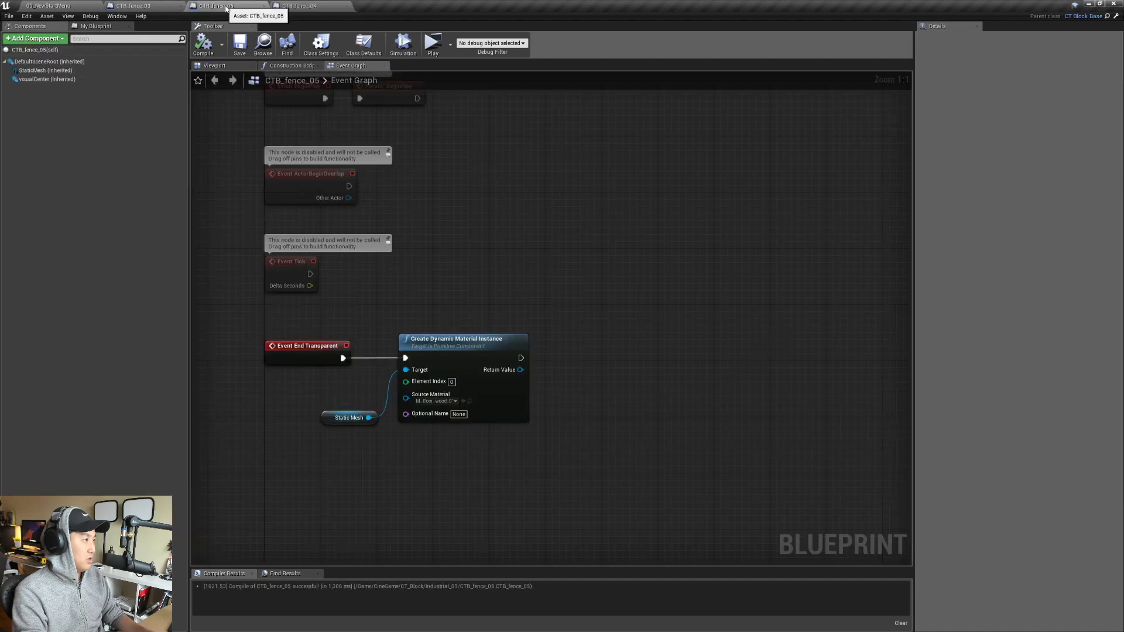
click(215, 66)
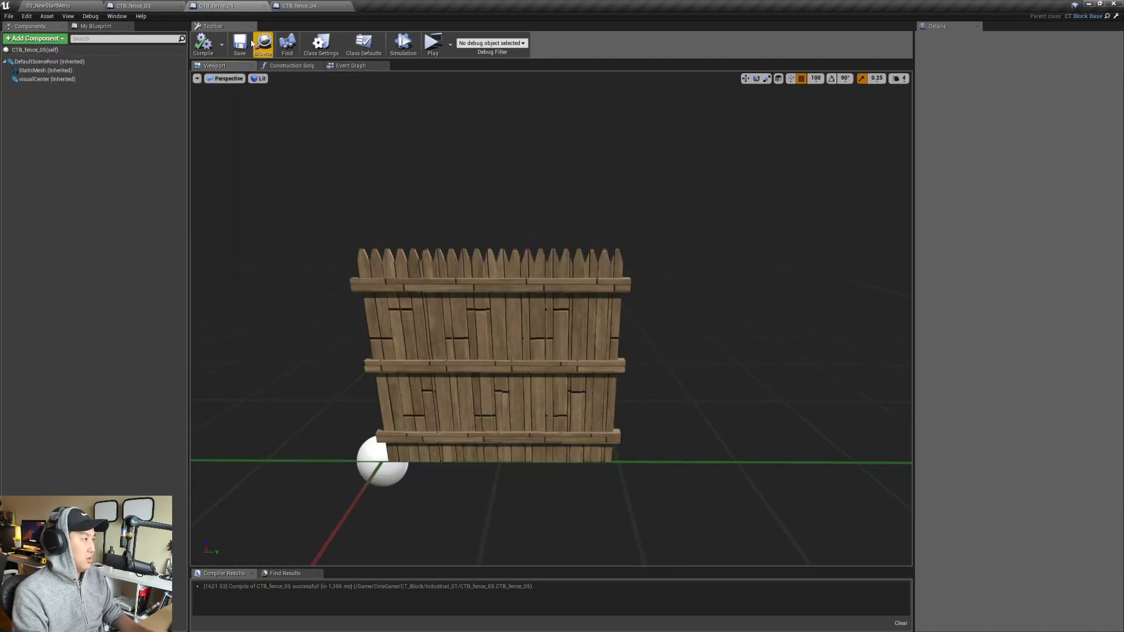
click(141, 10)
- Open the CTB_fence_02 and CTB_fence_01 blueprints and examine their meshes in the 3D preview
click(53, 7)
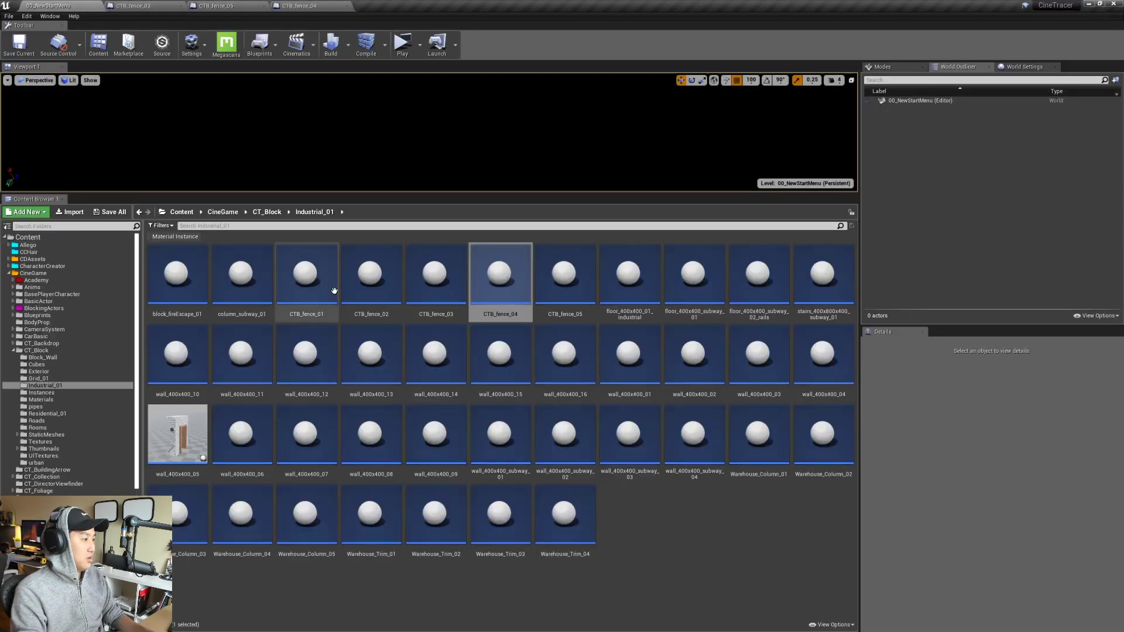
click(368, 285)
double_click(367, 284)
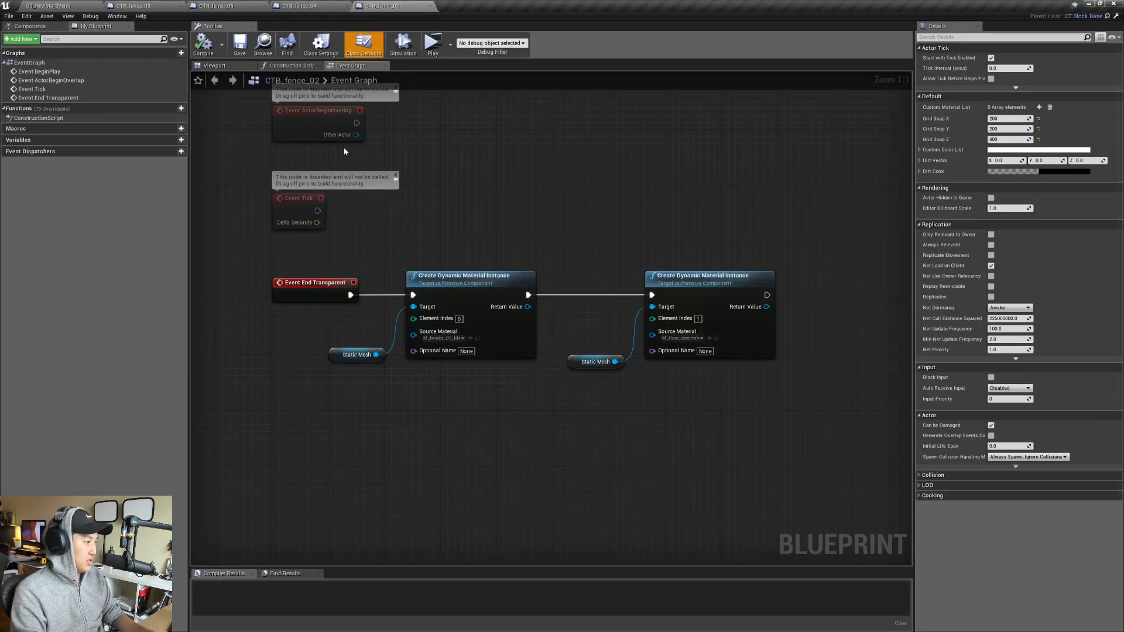
click(215, 66)
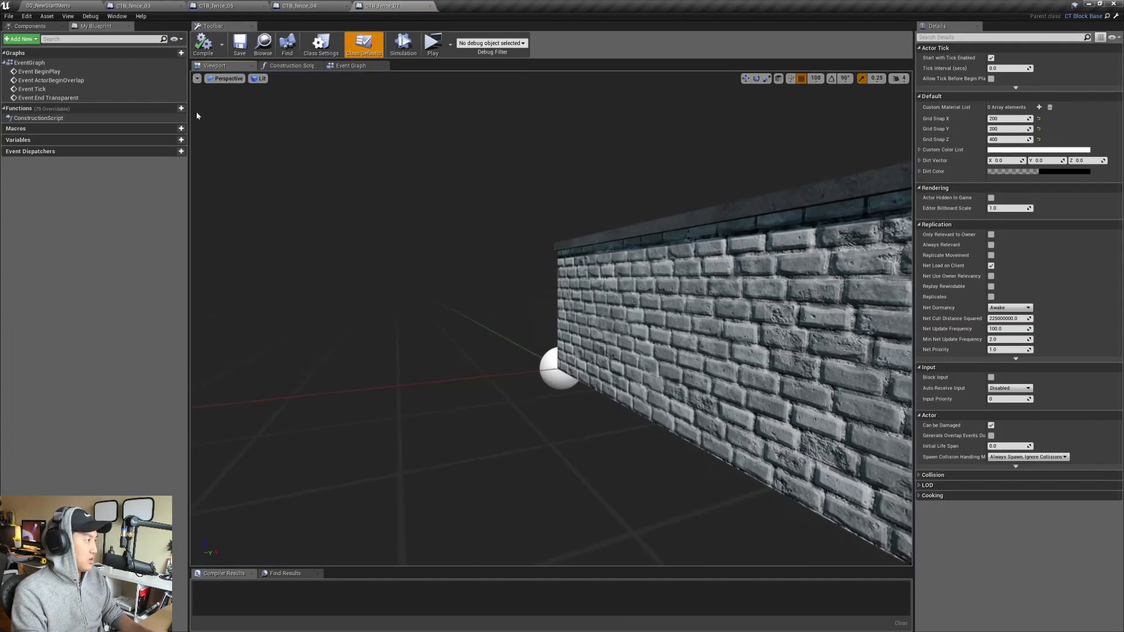
click(53, 5)
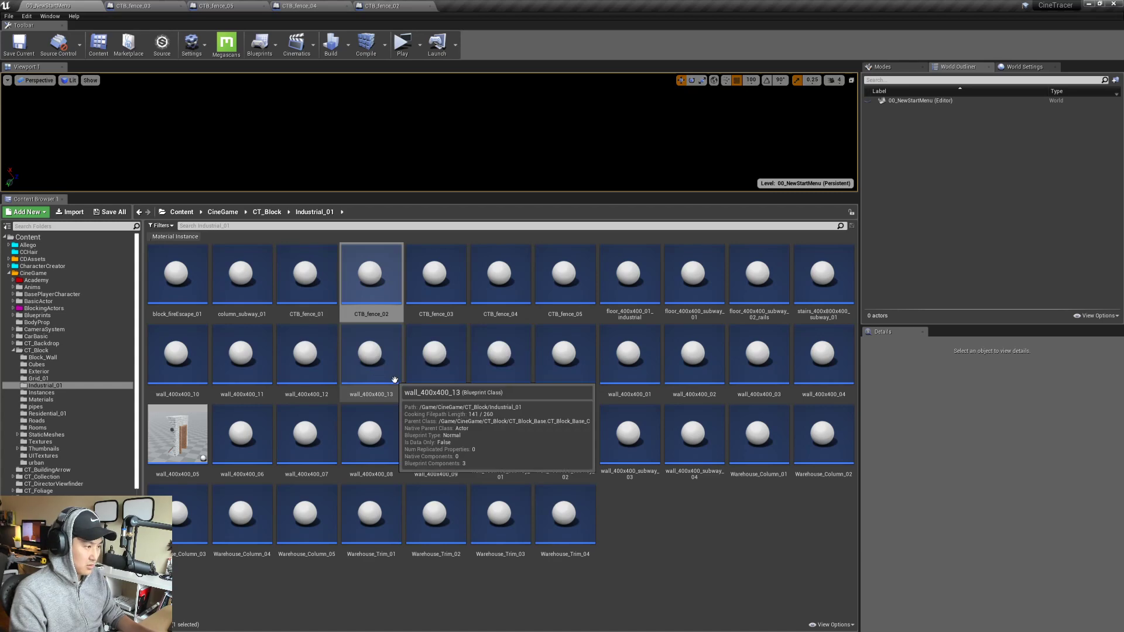
double_click(316, 281)
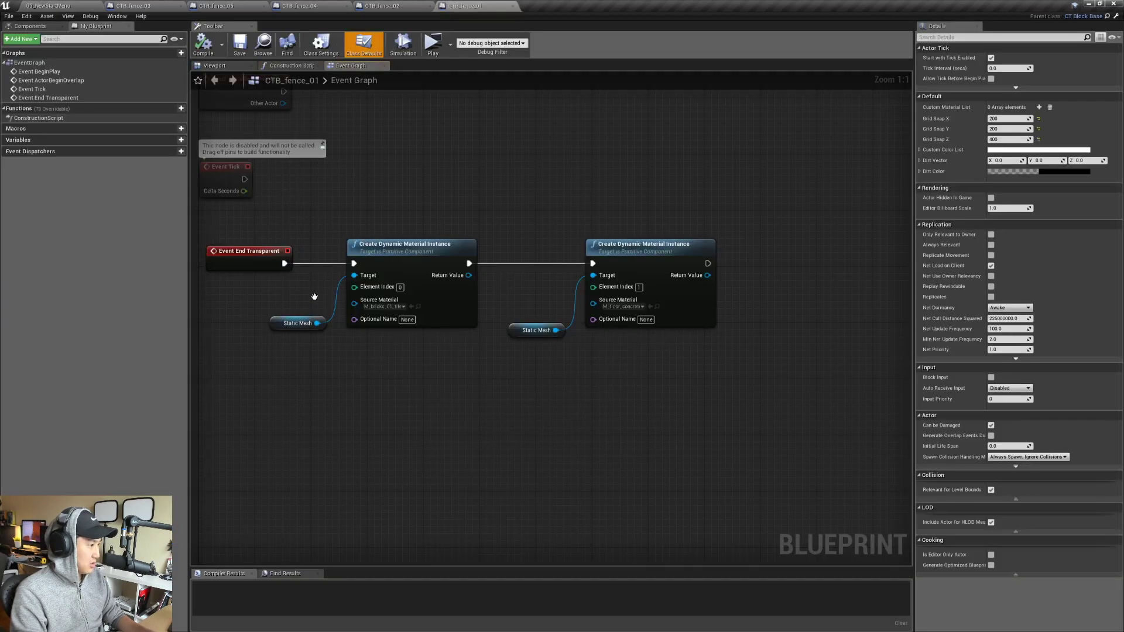
click(231, 66)
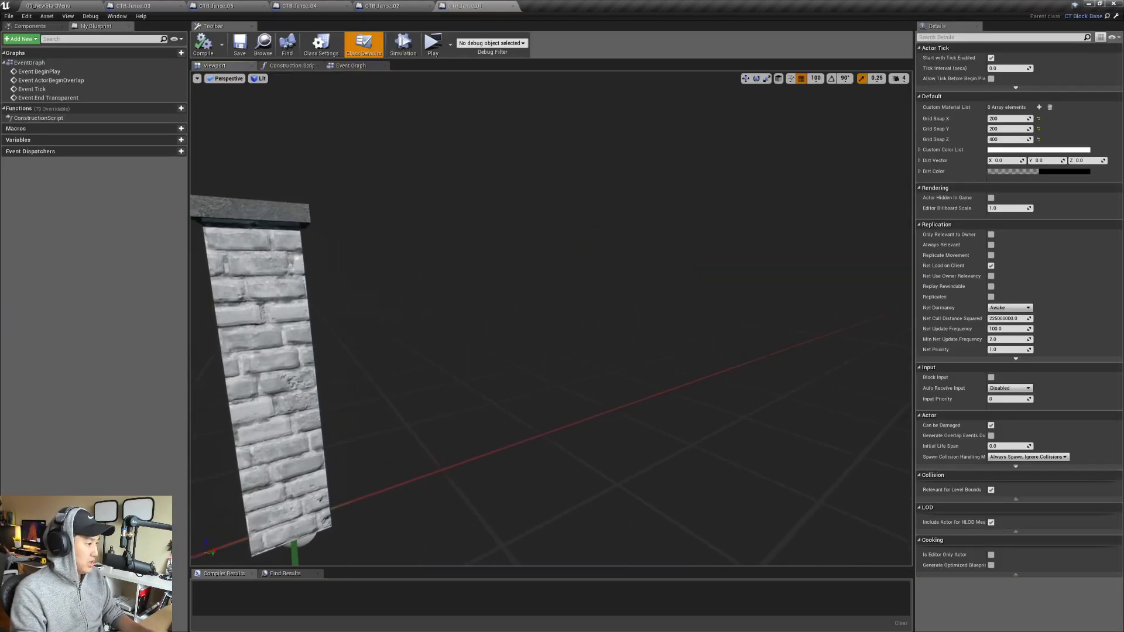
right_drag(405, 182, 412, 205)
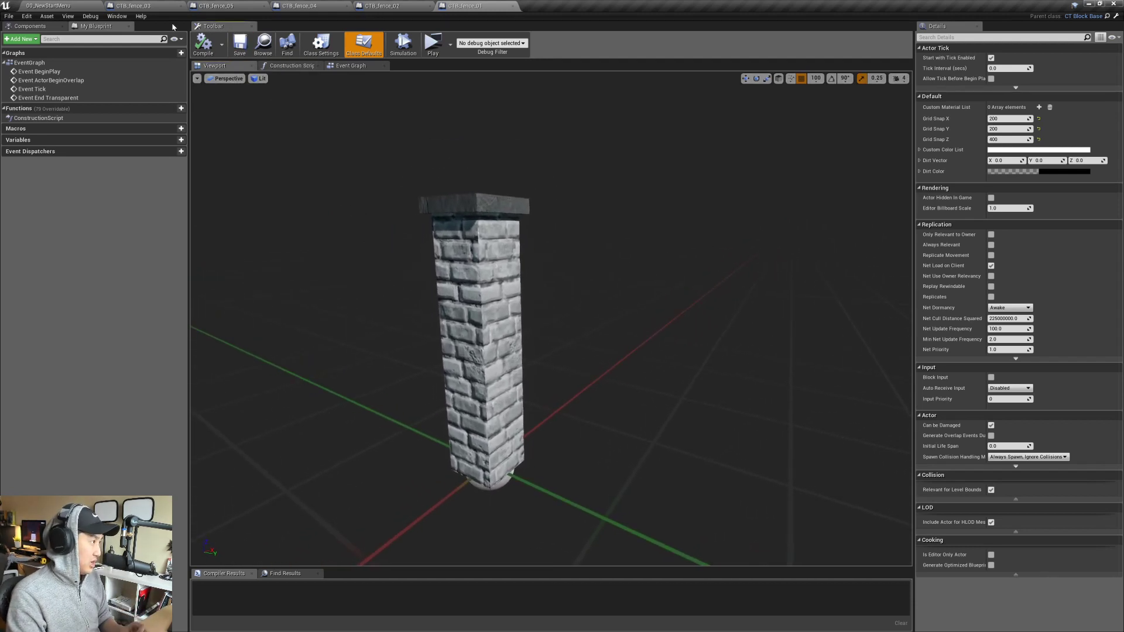
- Duplicate the CTB_fence_01 blueprint in the Industrial_01 folder and open the copy
click(100, 6)
right_click(308, 278)
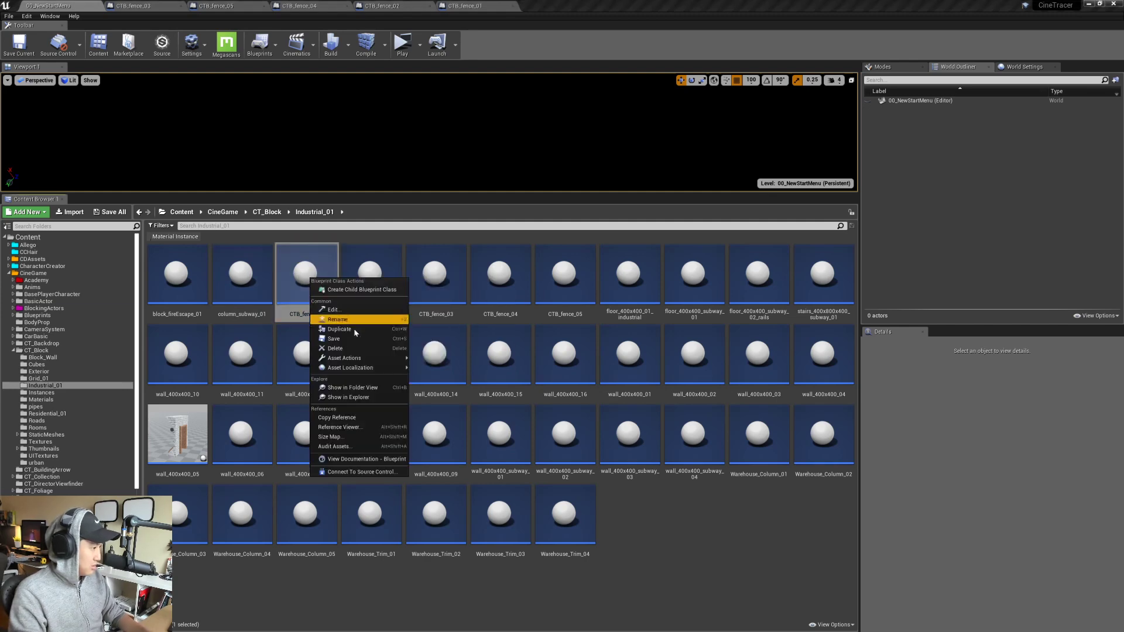
click(363, 330)
double_click(644, 283)
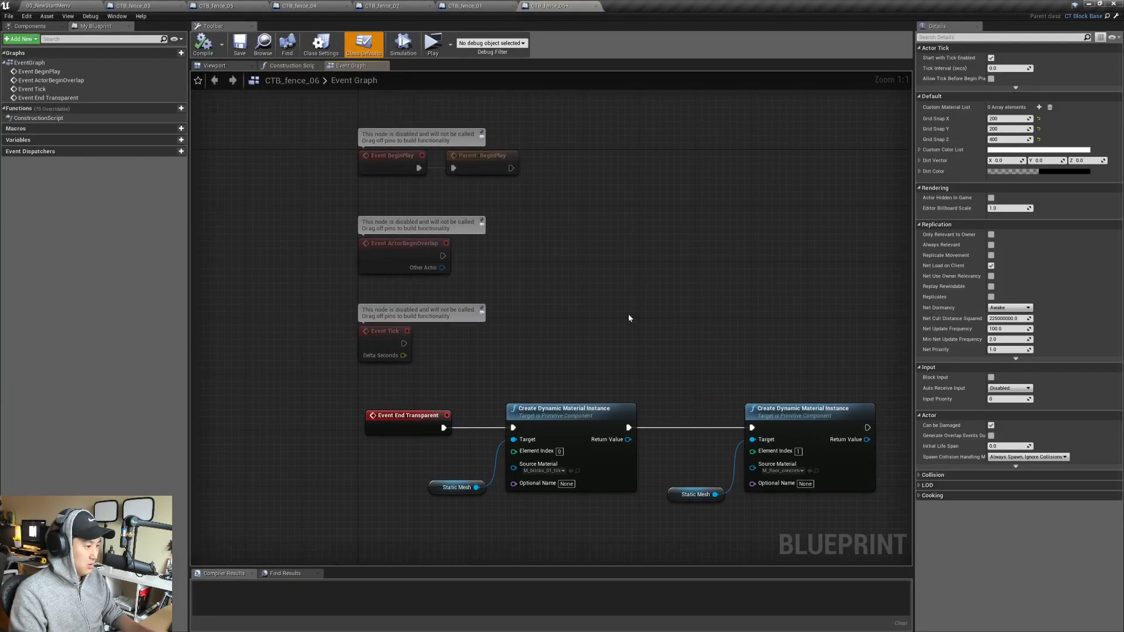
- Delete the element index 1 Create Dynamic Material Instance node and its Static Mesh reference from the copy's event graph
right_drag(624, 309, 595, 290)
drag(602, 285, 761, 455)
key(Delete)
right_drag(607, 342, 610, 322)
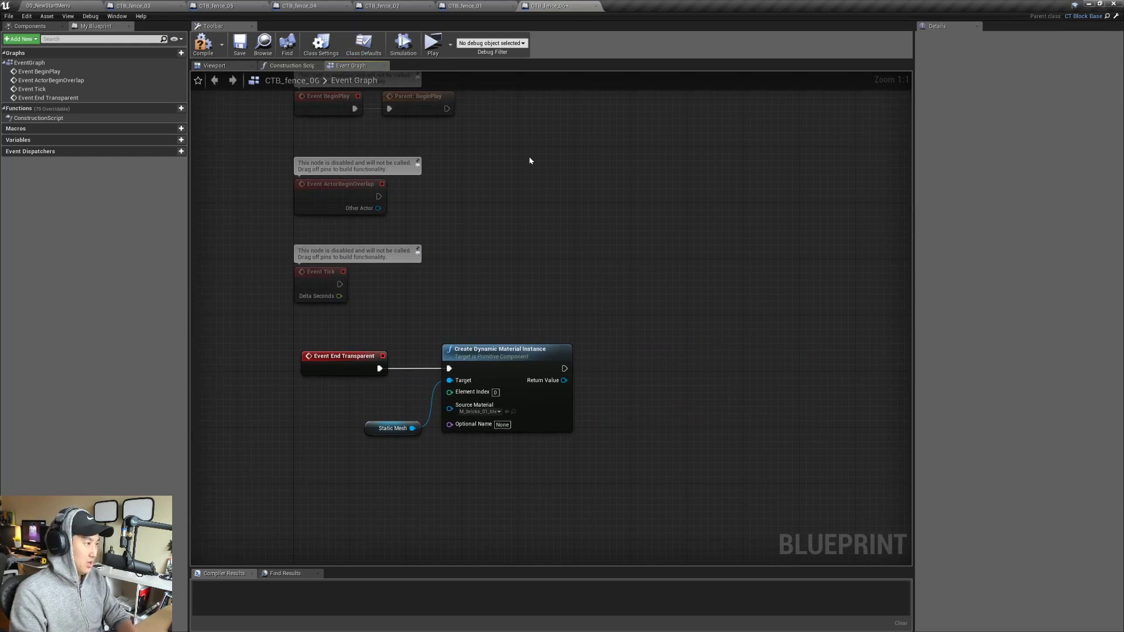
- Close the CTB_fence_01, CTB_fence_02 and CTB_fence_04 blueprints
click(479, 7)
click(515, 7)
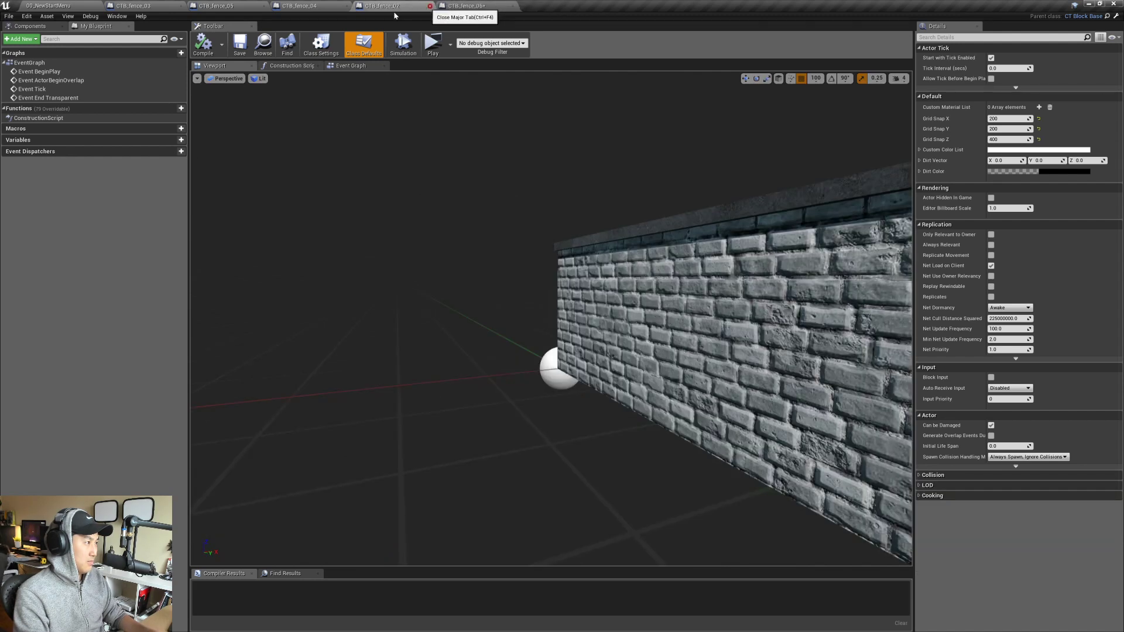
click(430, 6)
click(348, 6)
- Locate the CTB_fence_05 panel's wood material and set M_floor_wood_01 as the source material of CTB_fence_06's dynamic material node
right_drag(445, 252, 527, 257)
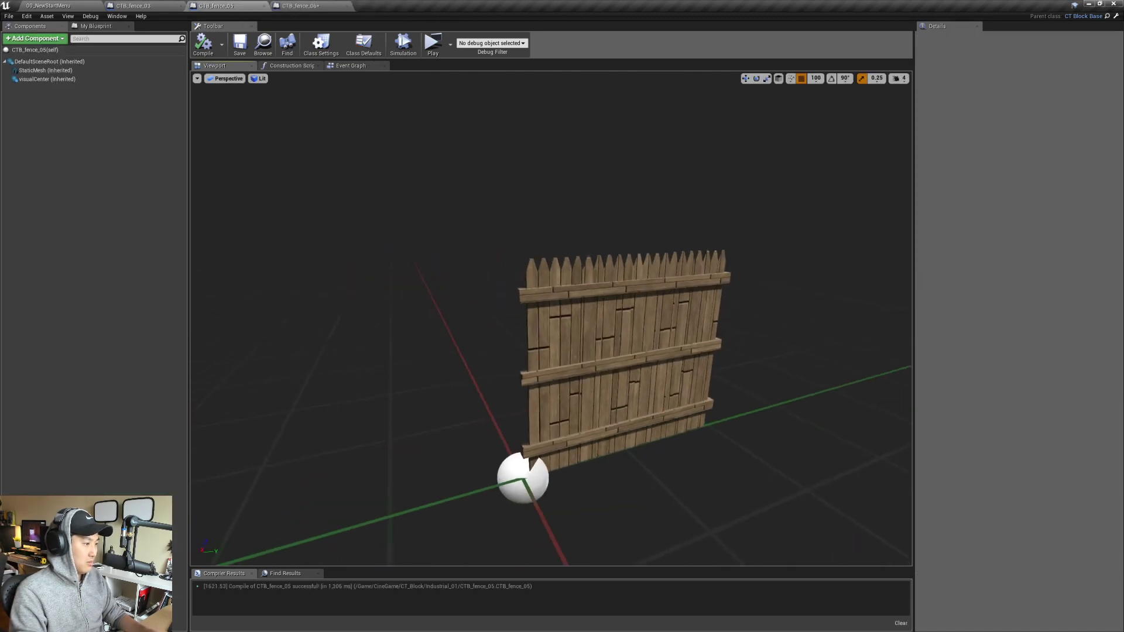
right_drag(443, 302, 518, 316)
click(444, 302)
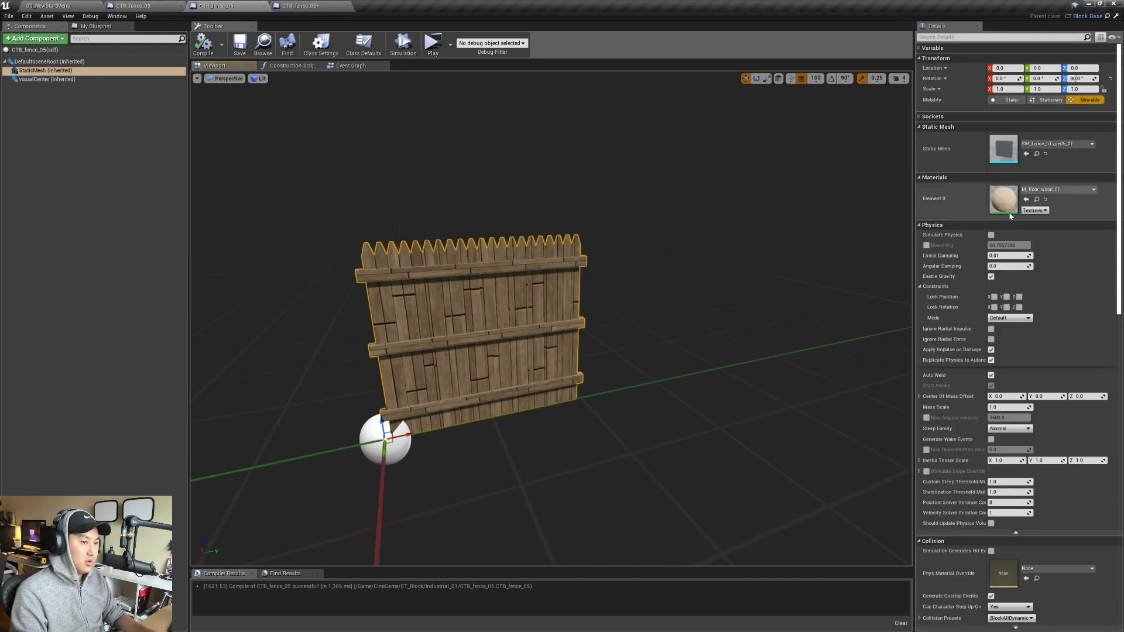
click(1037, 200)
click(302, 6)
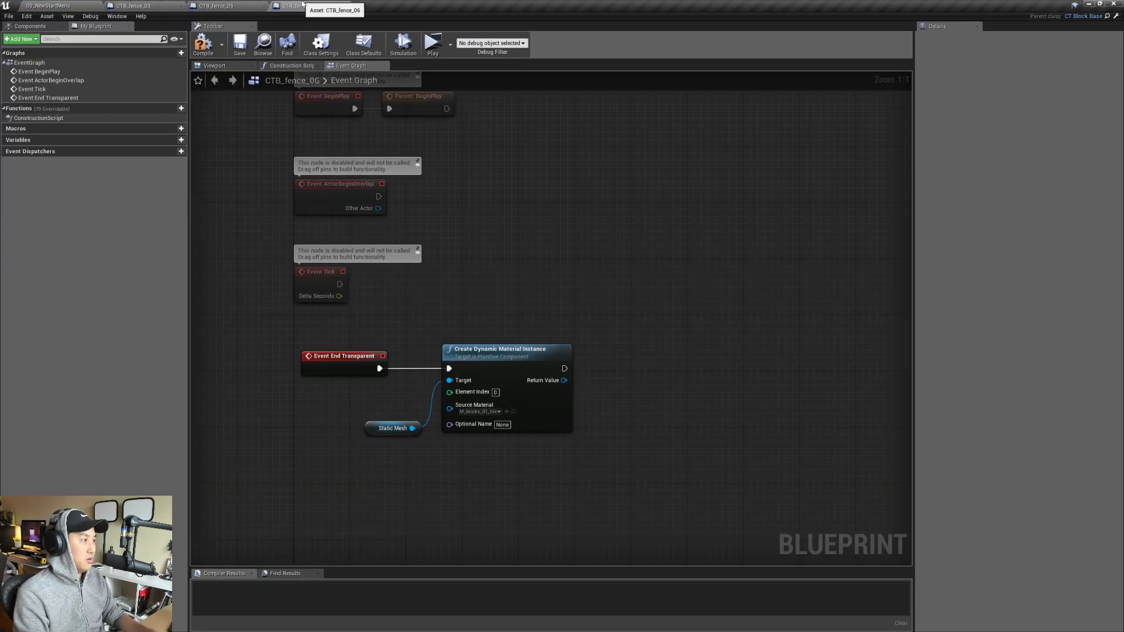
right_drag(508, 389, 519, 398)
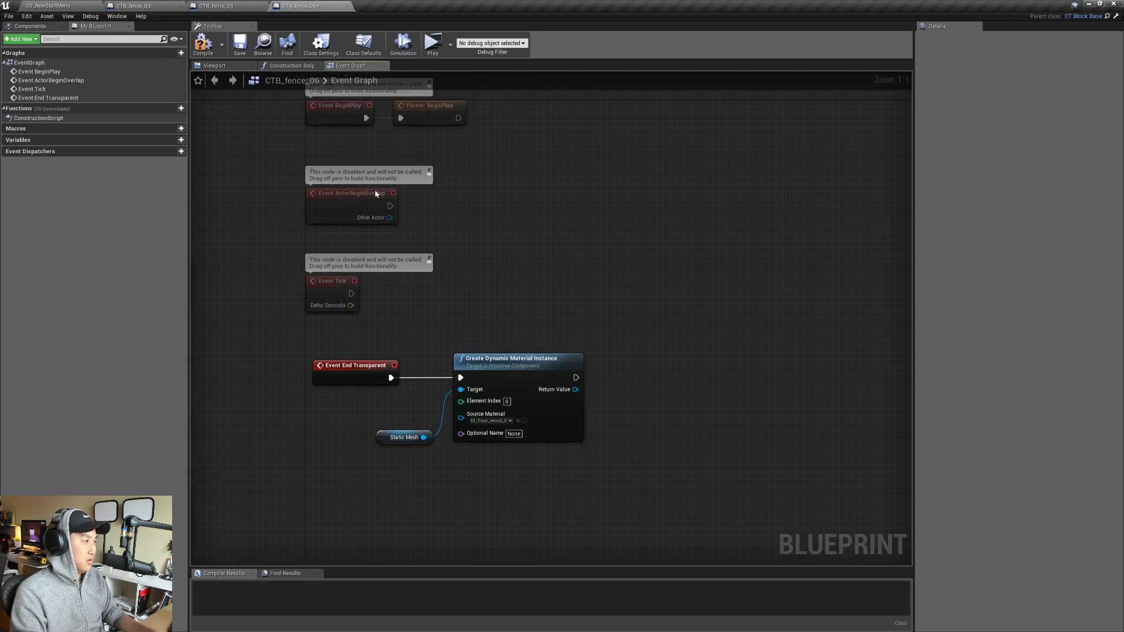
- Set the StaticMesh component of CTB_fence_06 to SM_fence_hType06_01 with M_floor_wood_01 as its Element 0 material
click(230, 67)
click(29, 26)
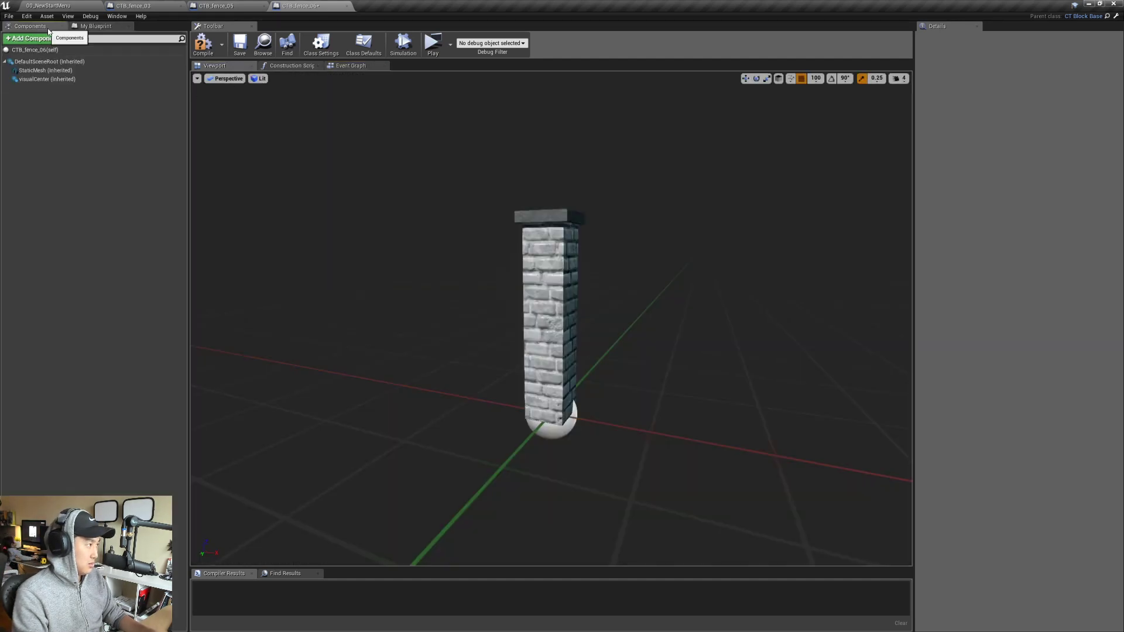
click(45, 71)
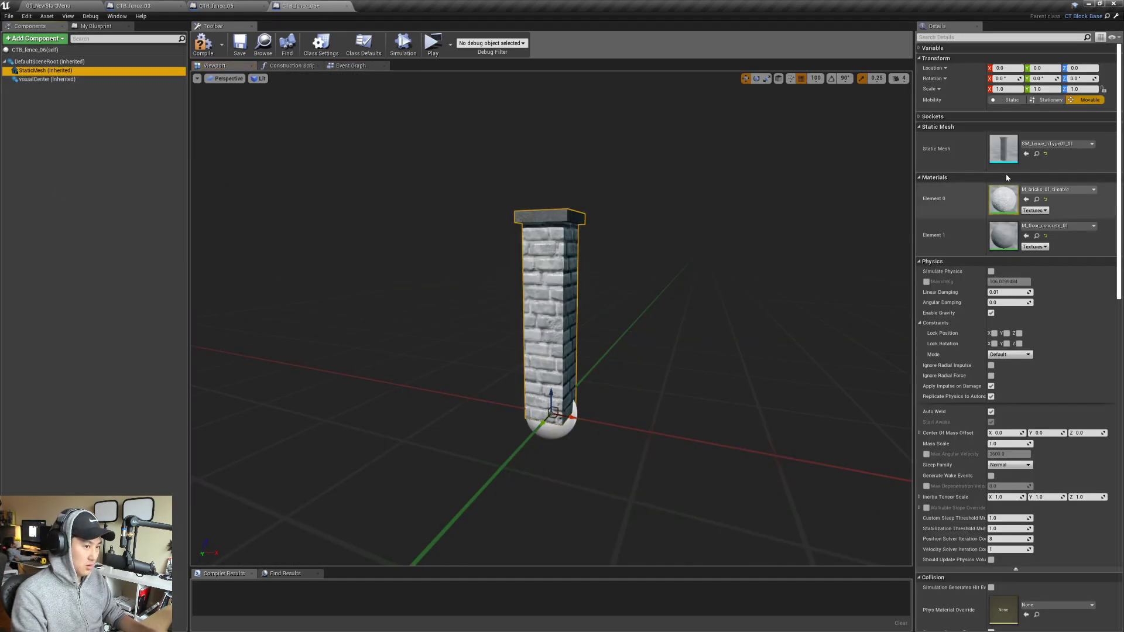
click(1041, 147)
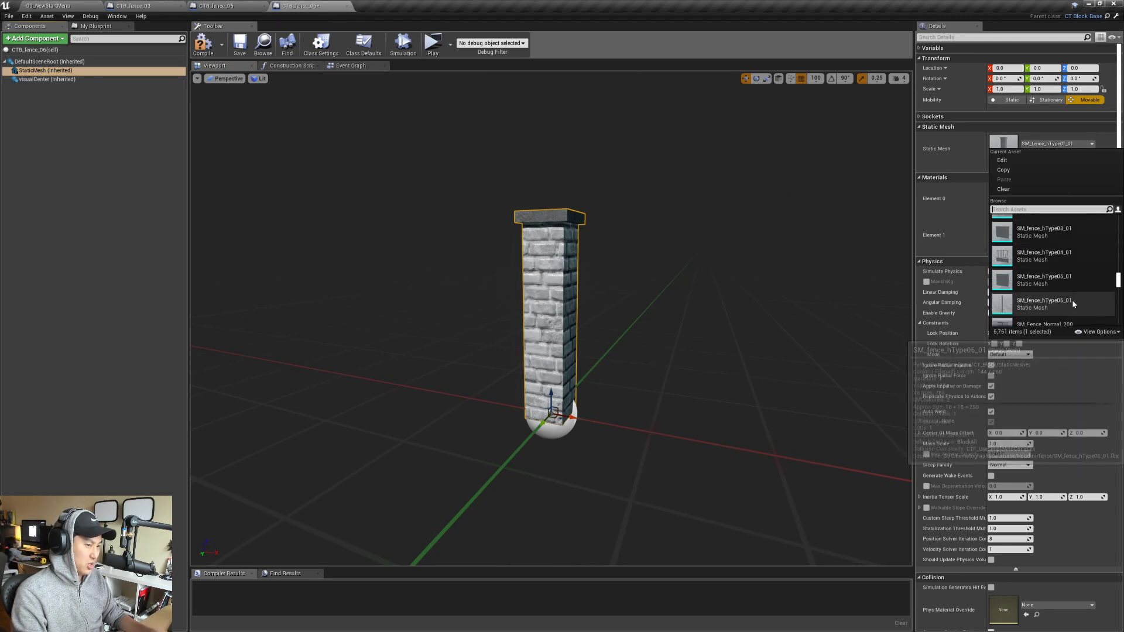
click(1073, 306)
click(1026, 200)
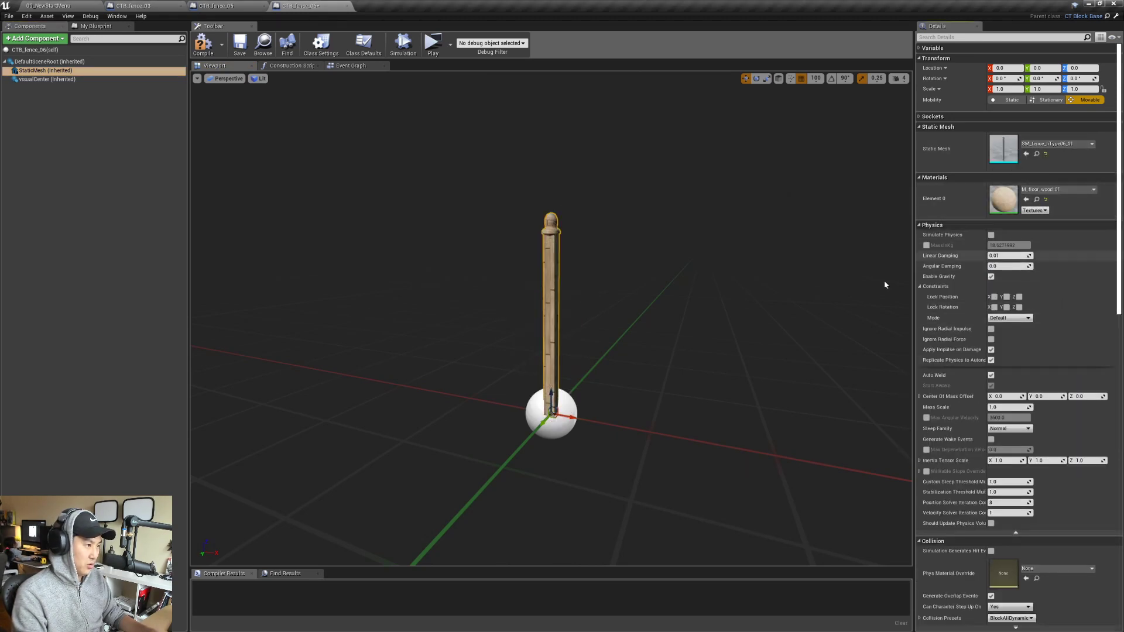
- Compile and save CTB_fence_06, and inspect the wooden post from several angles in the 3D preview
scroll(883, 281, up, 6)
key(s)
right_drag(884, 281, 885, 321)
key(w)
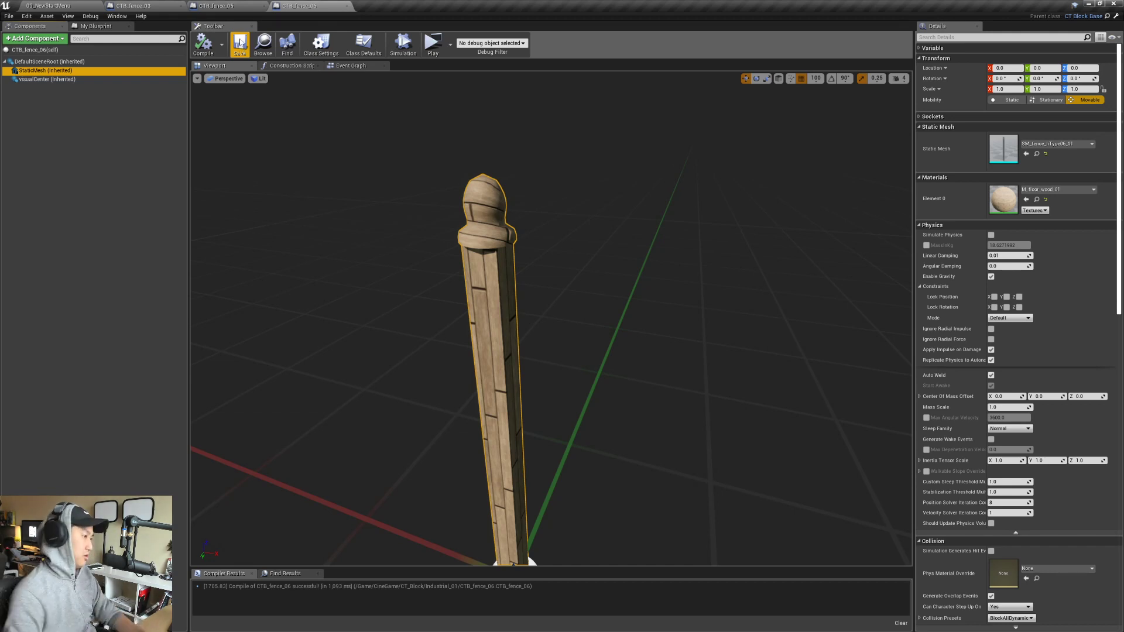
key(s)
key(a)
right_drag(467, 204, 512, 230)
key(w)
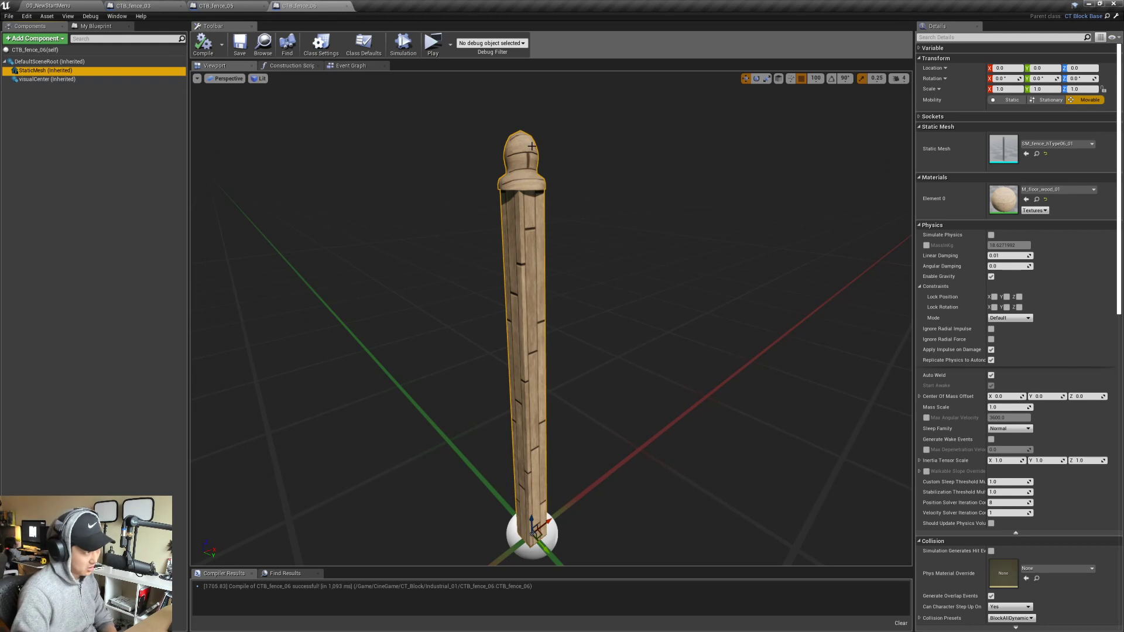
right_drag(556, 340, 571, 350)
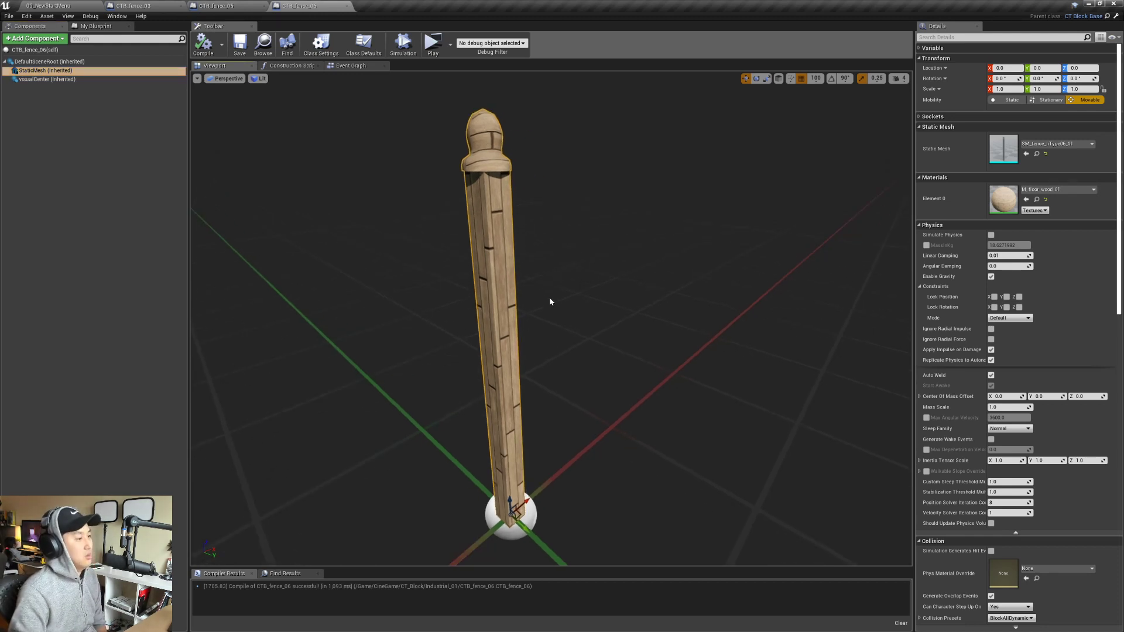
right_drag(550, 302, 532, 316)
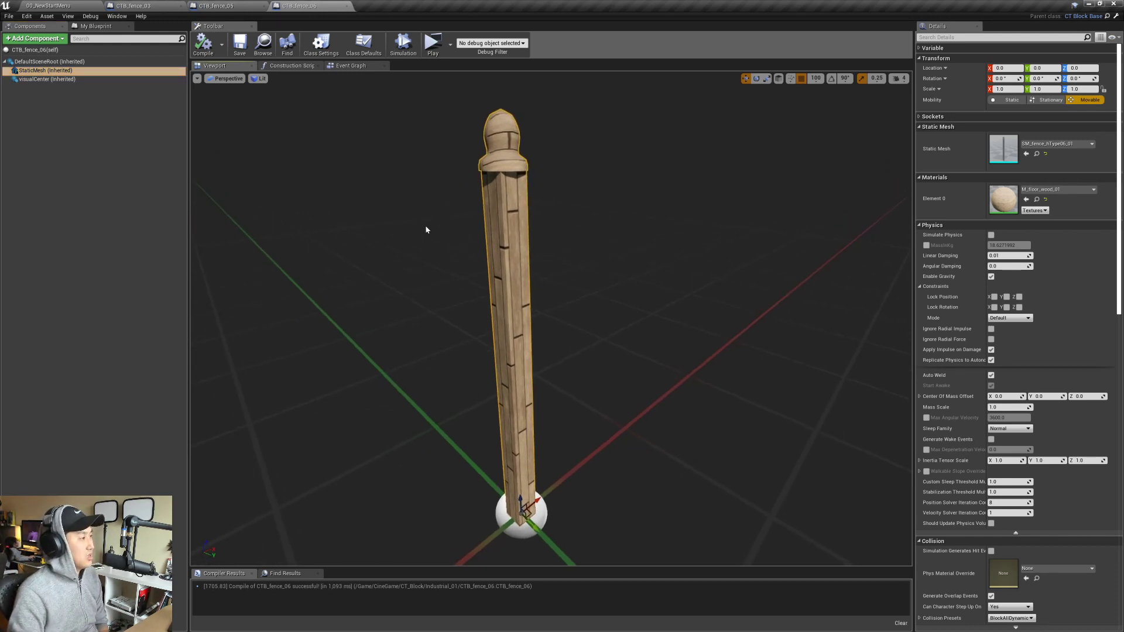
click(239, 46)
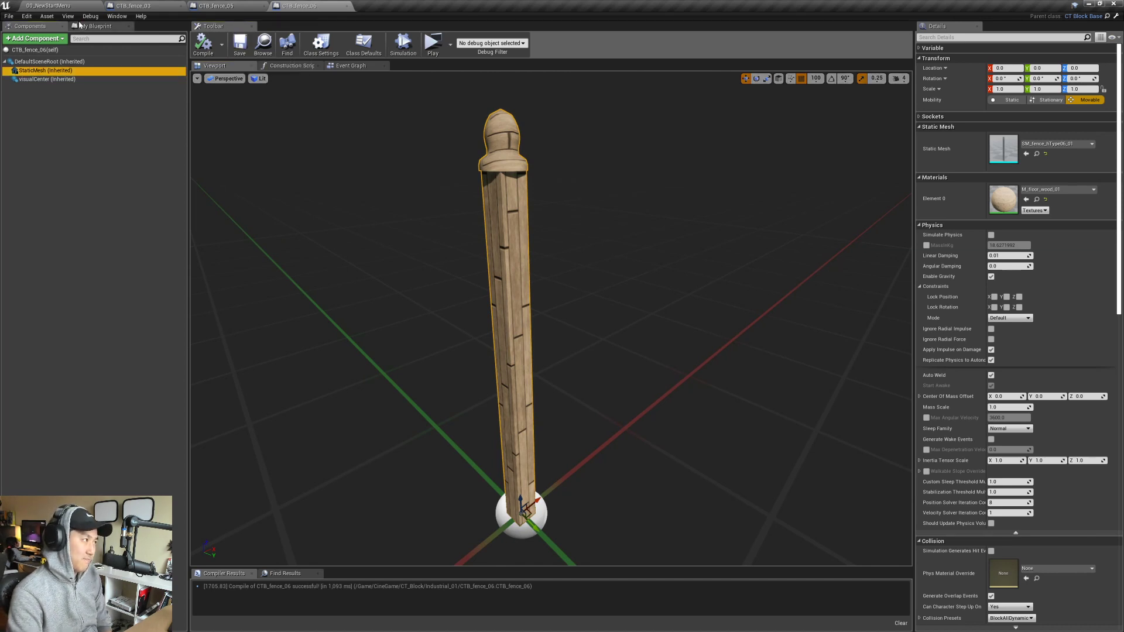
- Compare the CTB_fence_05 panel with the CTB_fence_06 post in their 3D previews
click(230, 9)
click(163, 7)
click(228, 8)
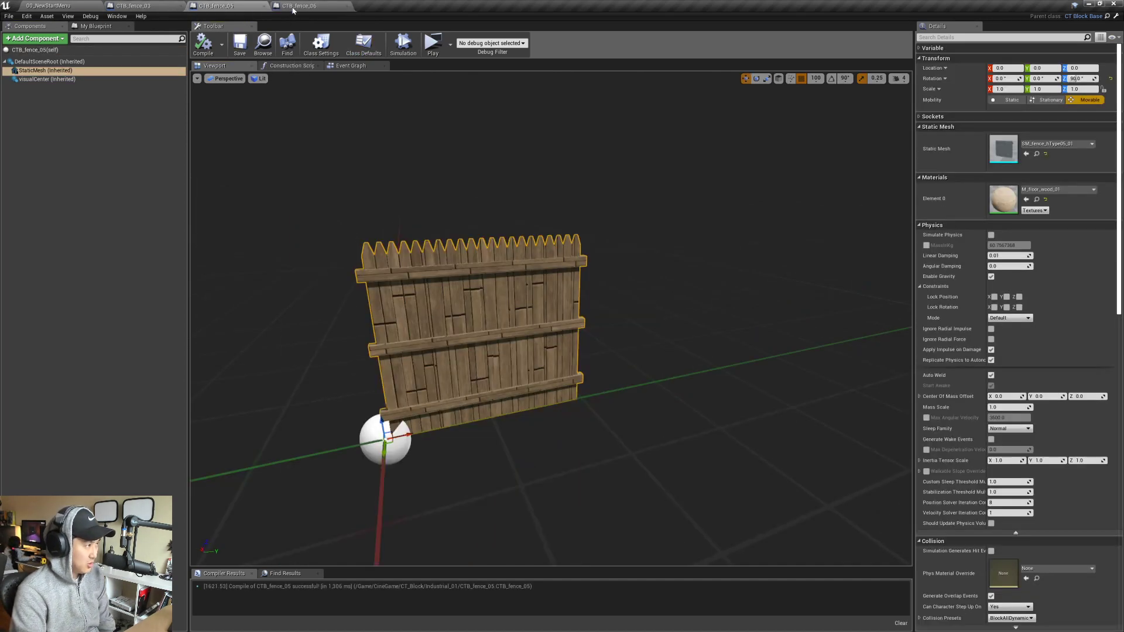
click(278, 8)
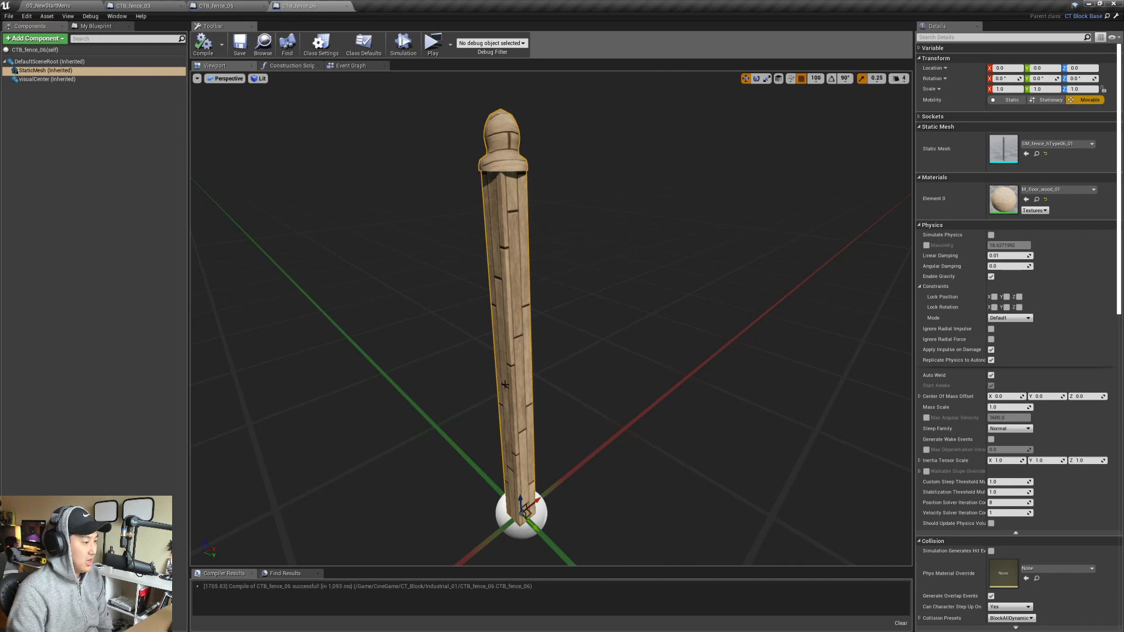
right_drag(367, 231, 369, 226)
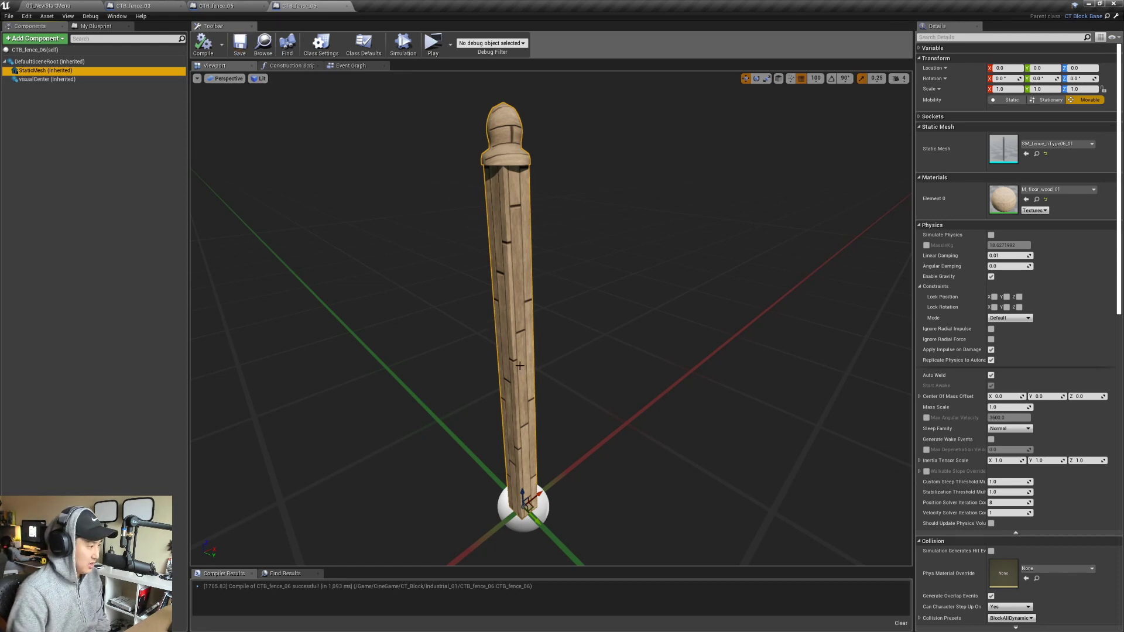
click(223, 6)
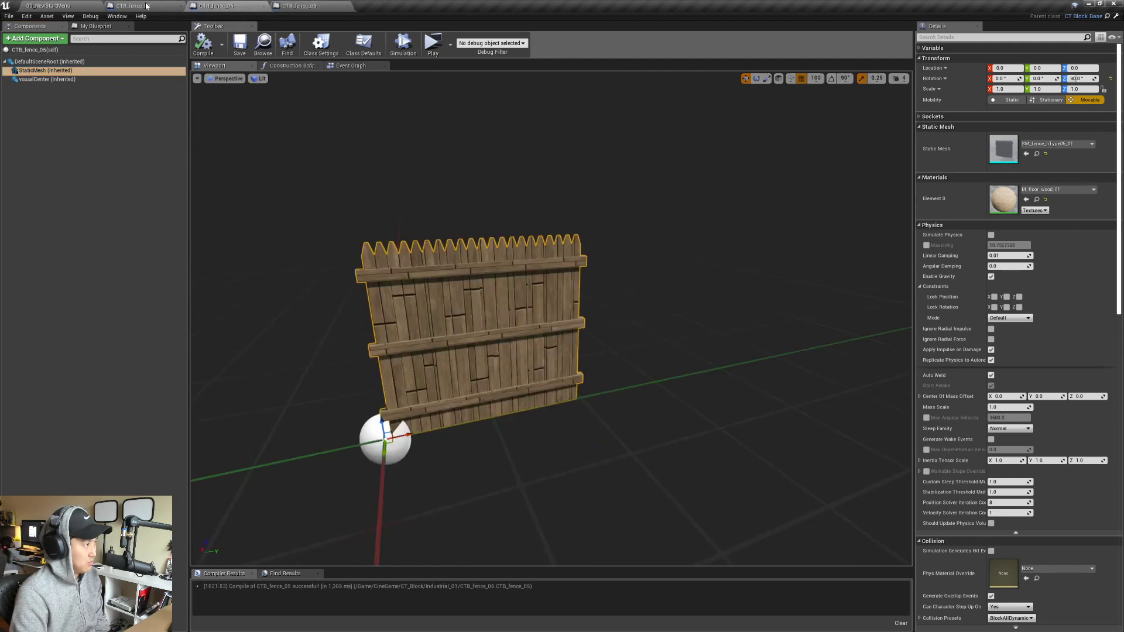
click(120, 6)
- Open the CT_DebtTable_Structures data table from the Departments folder under CineGame
click(48, 6)
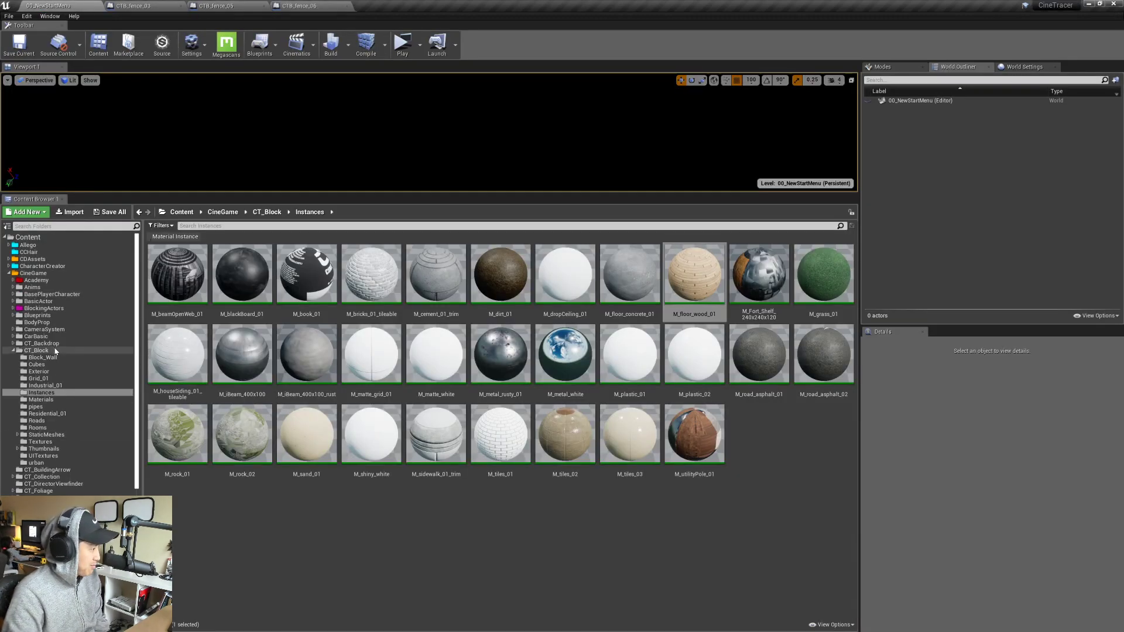
scroll(61, 457, down, 5)
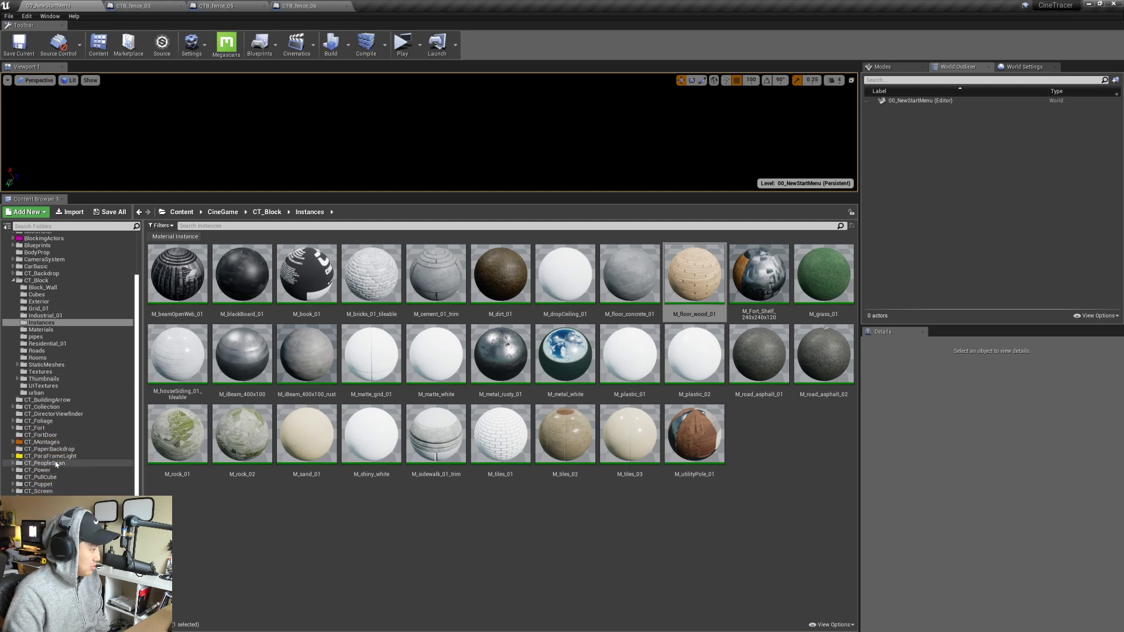
scroll(53, 510, down, 2)
click(47, 520)
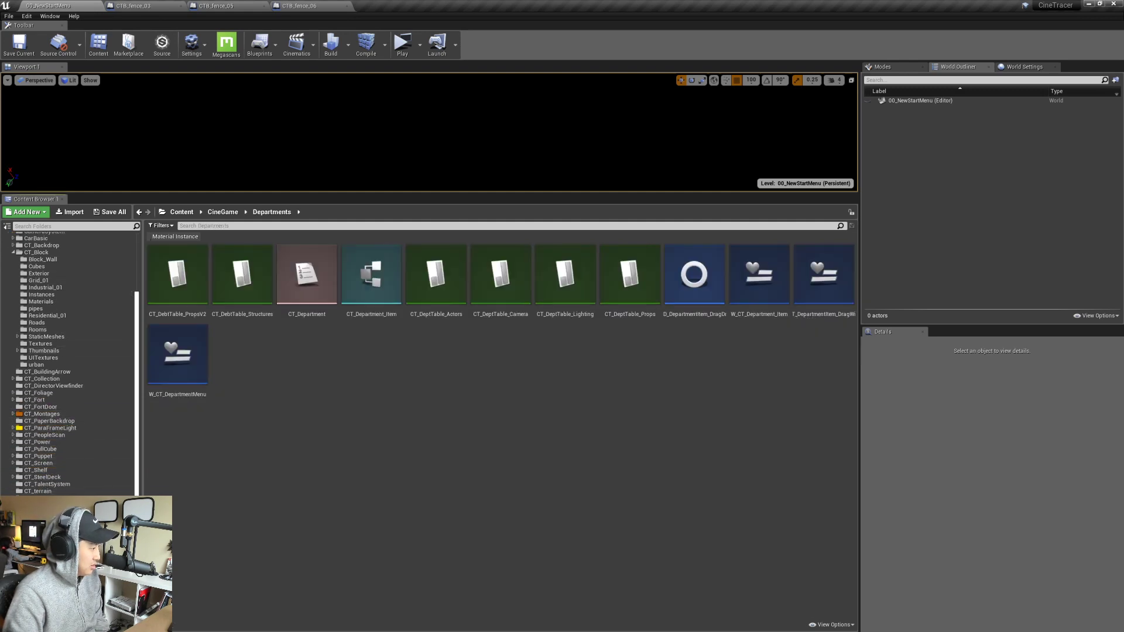
click(256, 291)
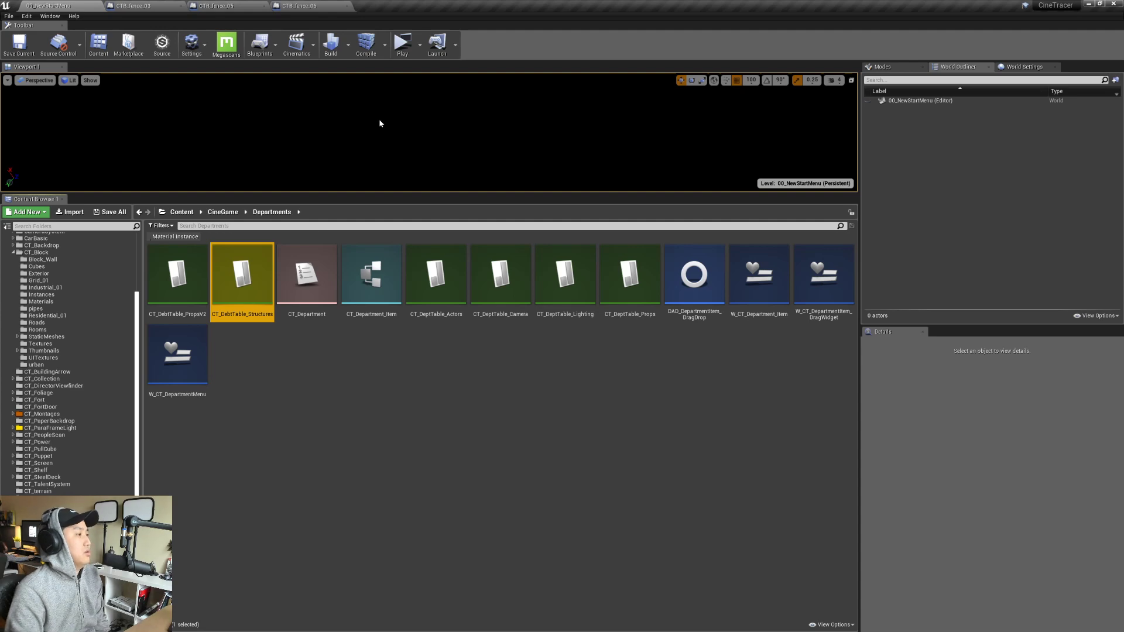
- Add two rows to the structures table, naming NewRow_138 "Fence Post Resi" and NewRow_137 "Fence Resi"
scroll(147, 317, down, 10)
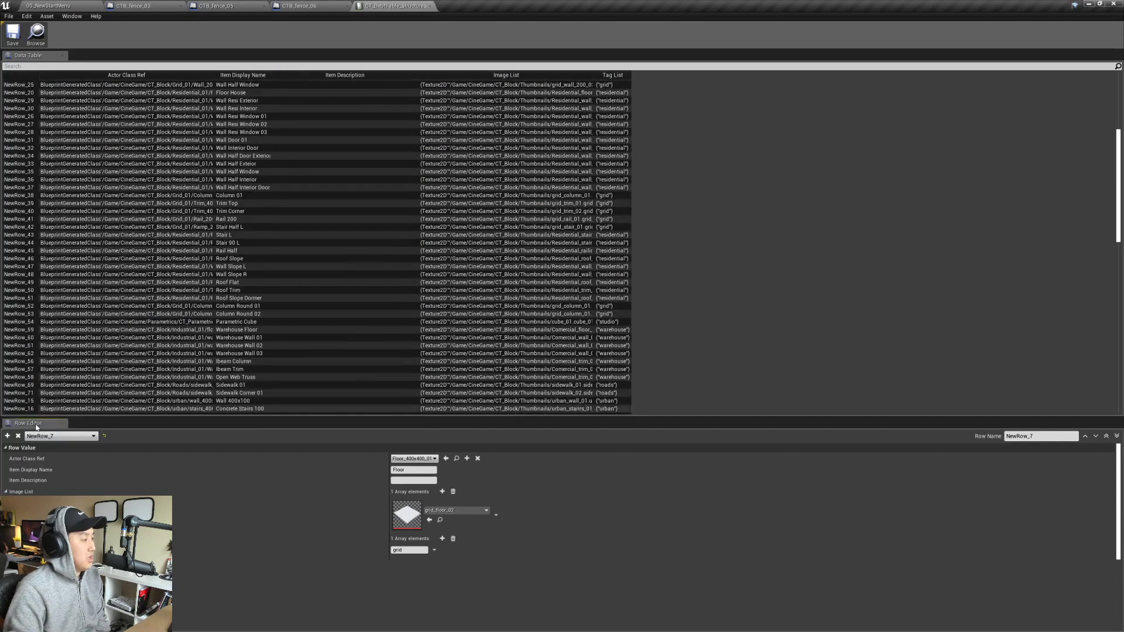
click(7, 436)
click(7, 436)
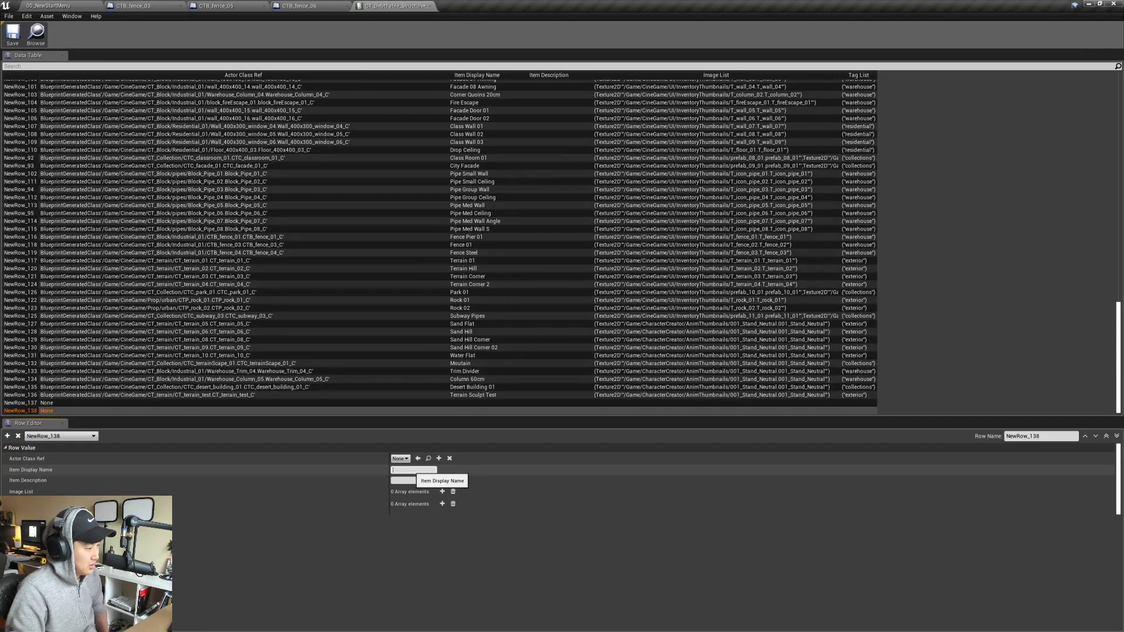
click(413, 470)
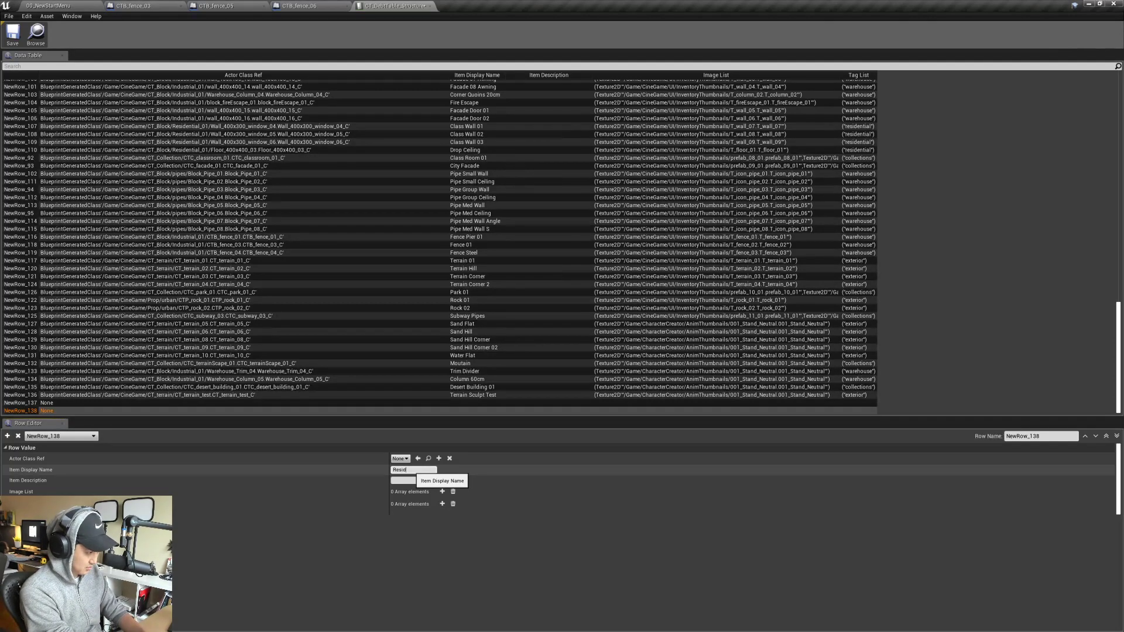
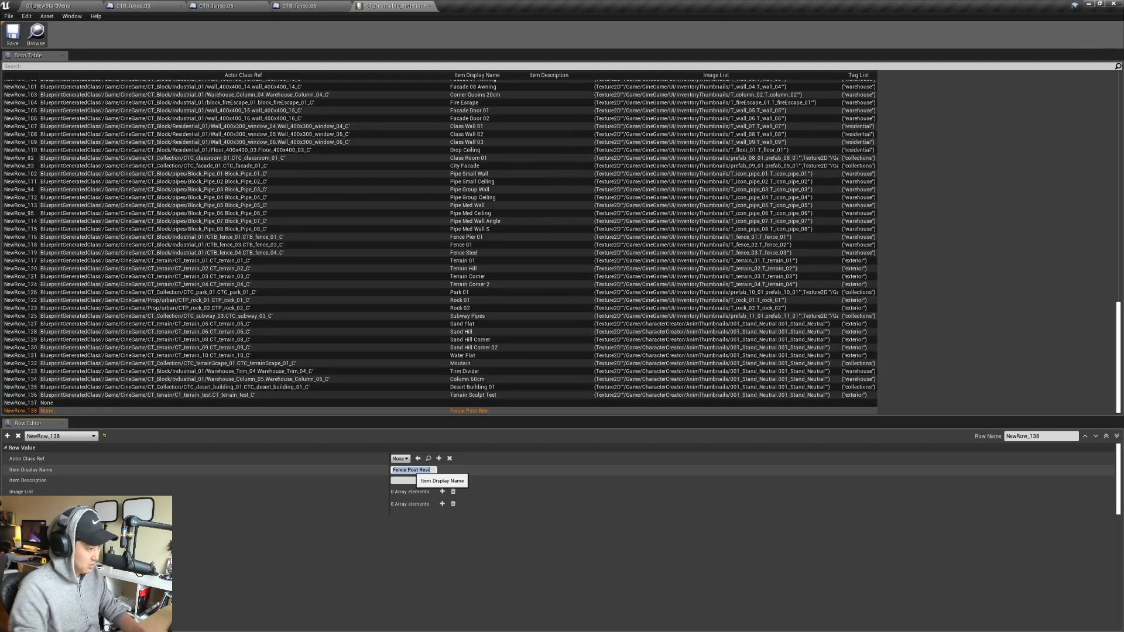
click(234, 403)
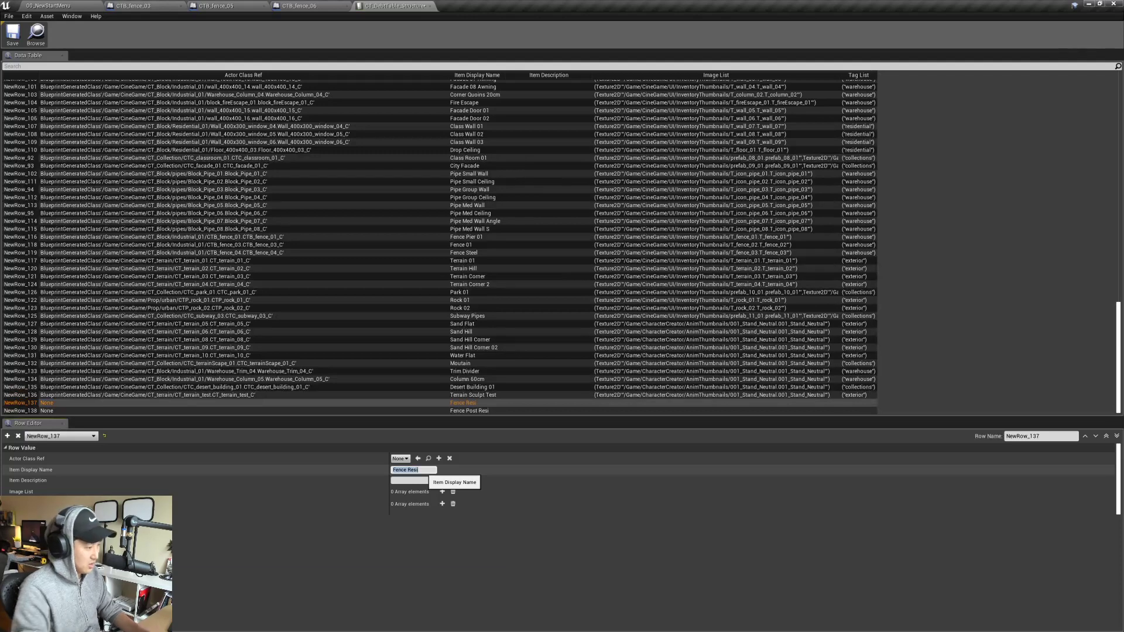
- Assign the CTB_fence_06 blueprint from the Industrial_01 folder as the Actor Class Ref of the Fence Post Resi row
click(66, 5)
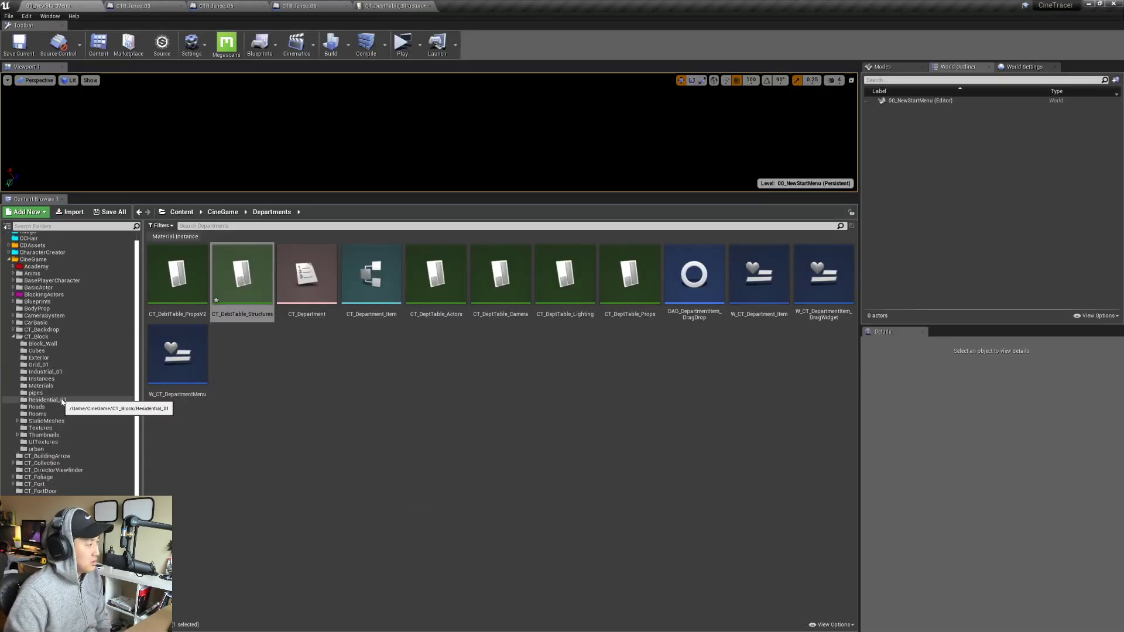
click(44, 372)
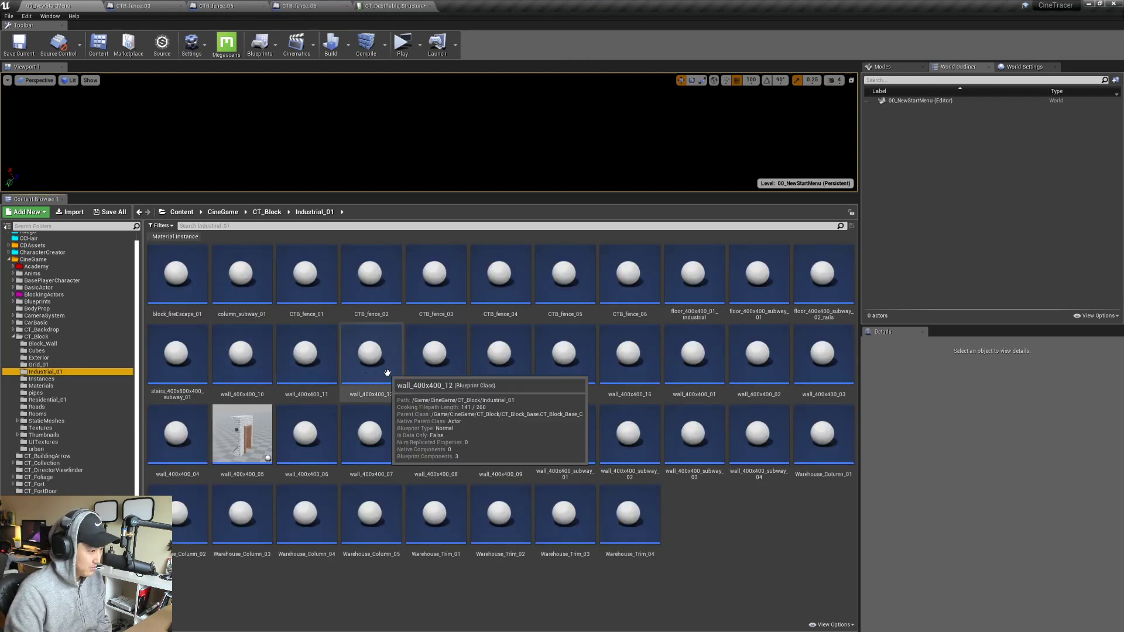
click(575, 292)
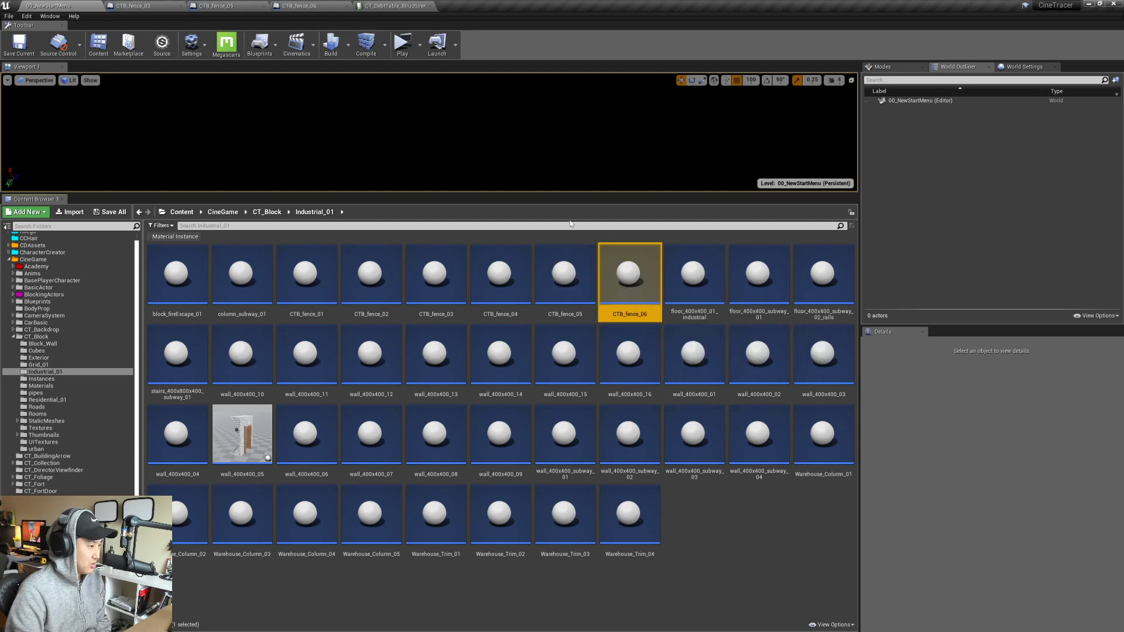
click(395, 6)
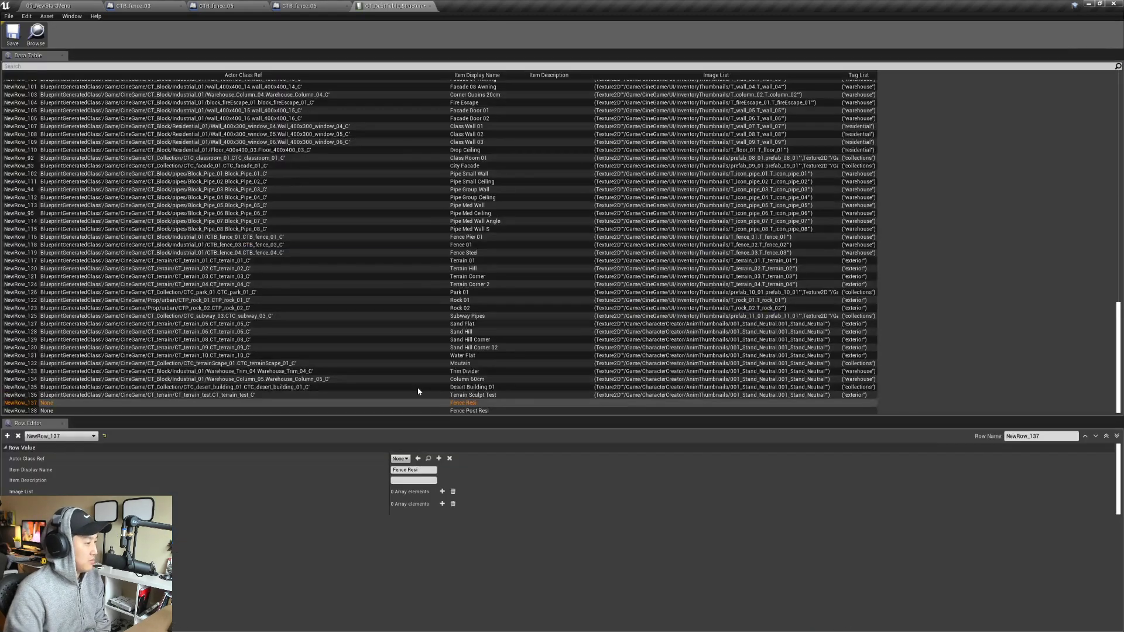
click(481, 412)
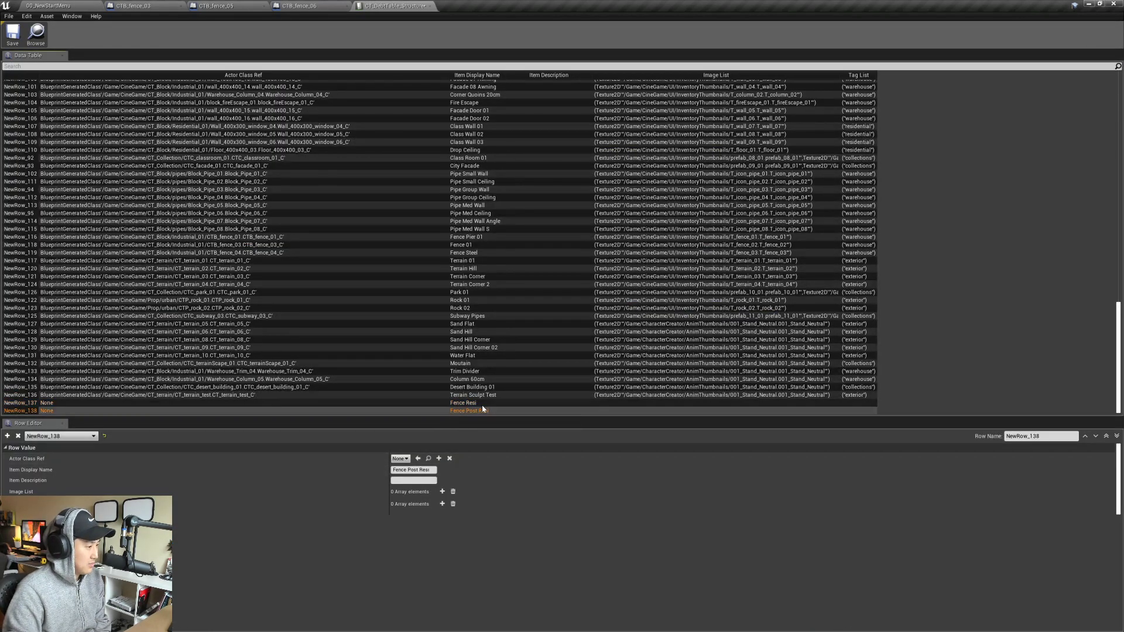
click(420, 460)
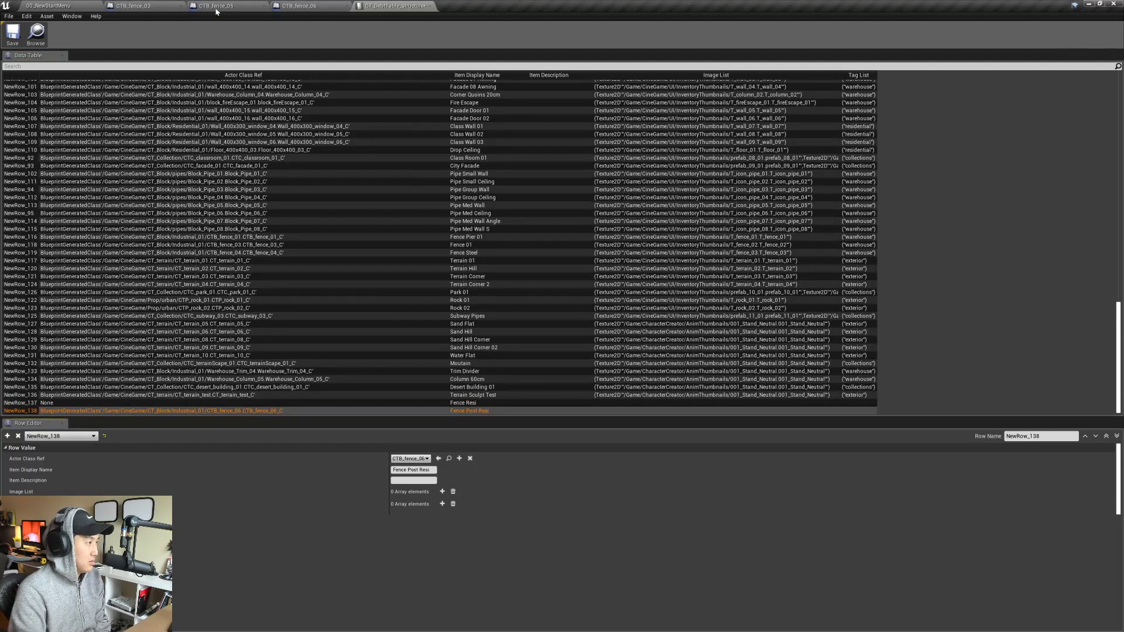
- Assign the CTB_fence_05 blueprint as the Actor Class Ref of the Fence Resi row
click(48, 5)
click(557, 296)
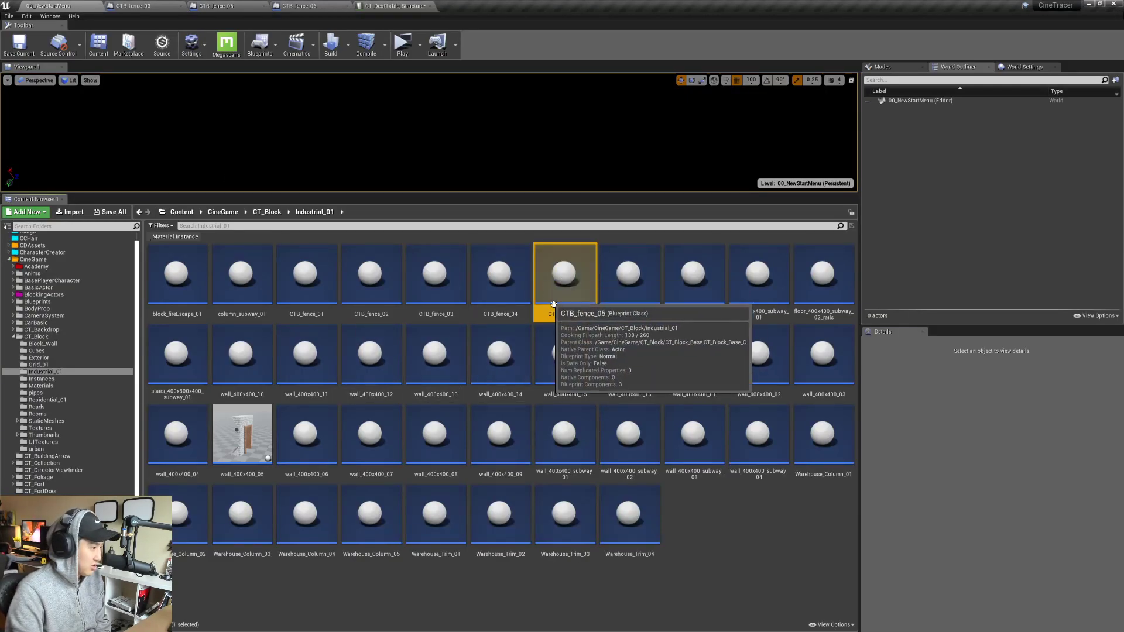
click(384, 7)
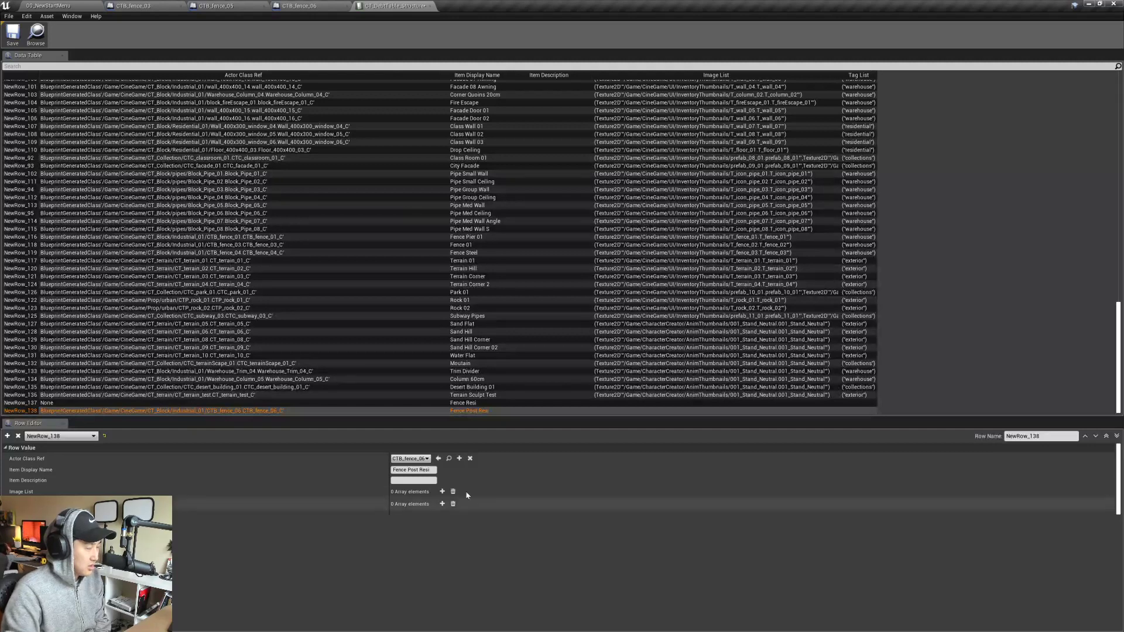
click(474, 404)
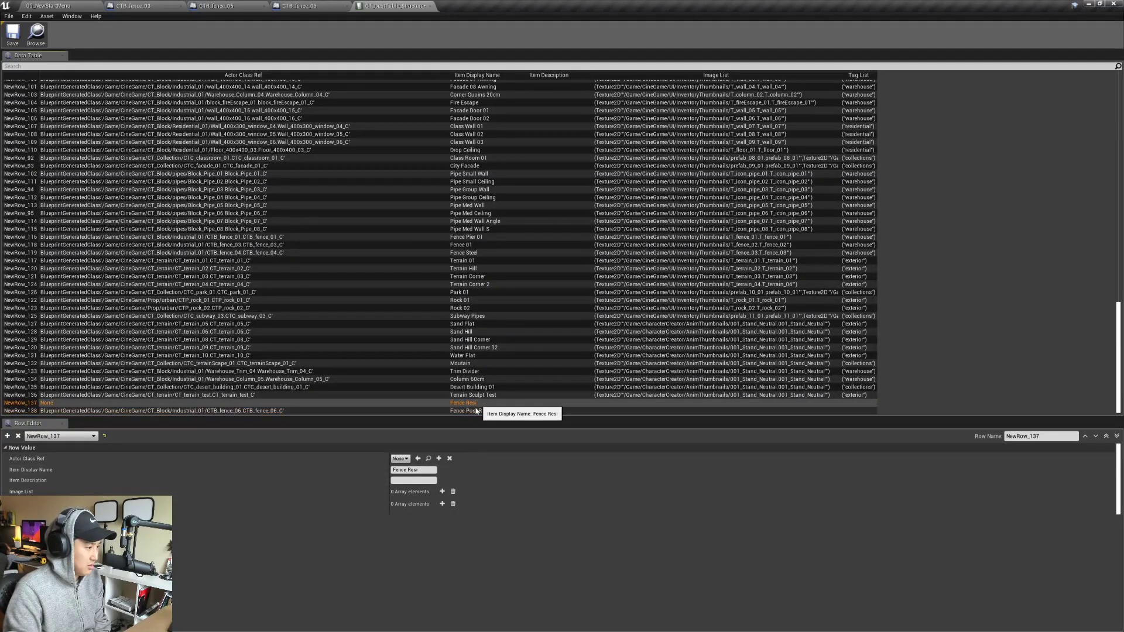
click(418, 459)
- Add an Image List element to the Fence Resi row and set it to the 002-Wood-Floor texture
click(443, 492)
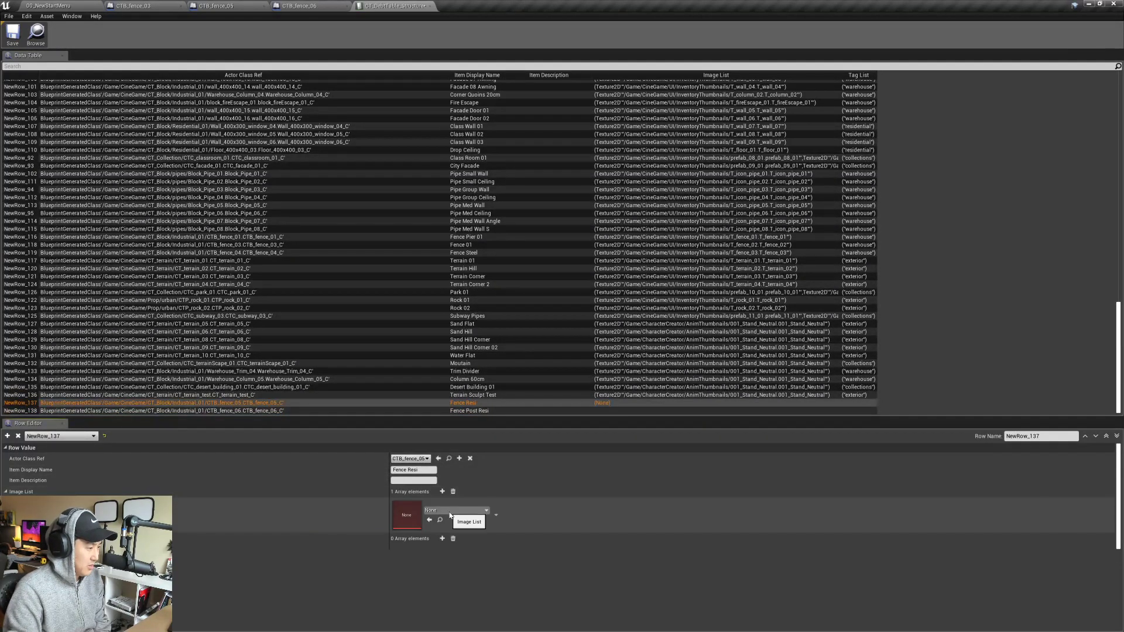
click(451, 511)
click(453, 486)
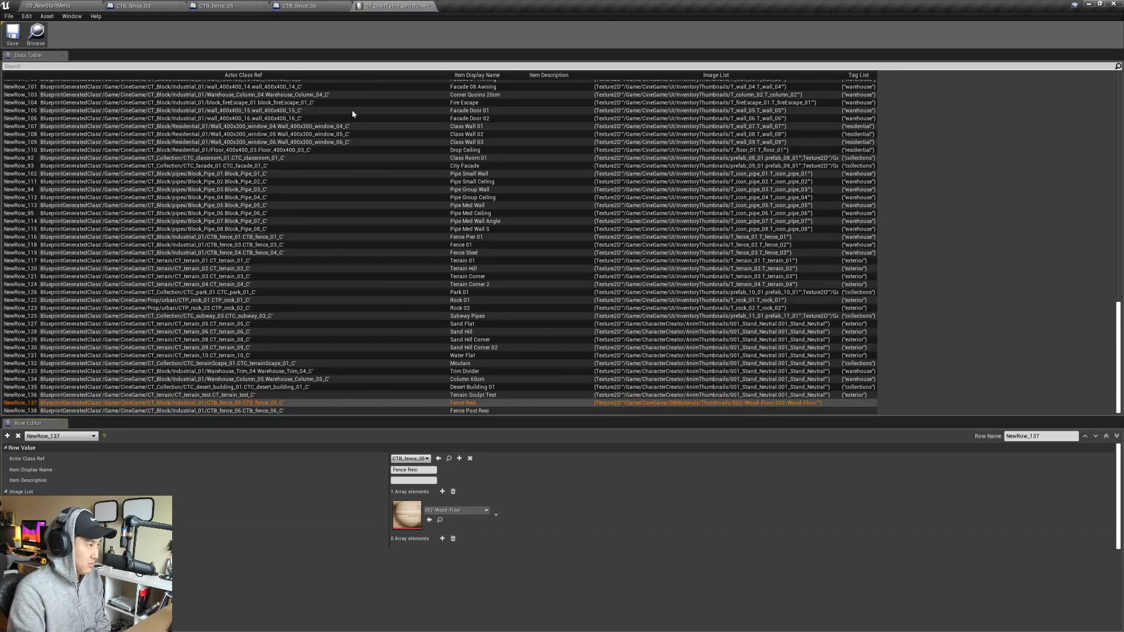
- Add an Image List element to the Fence Post Resi row and set it to the 001_Stand_Neutral texture
click(469, 411)
click(443, 492)
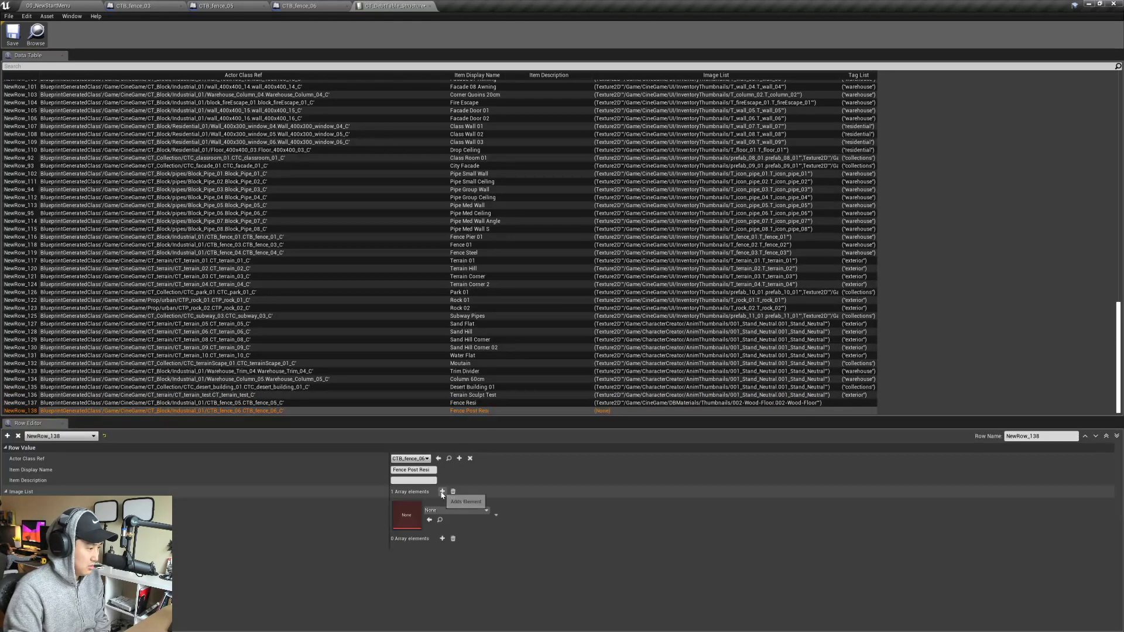
click(454, 510)
click(453, 491)
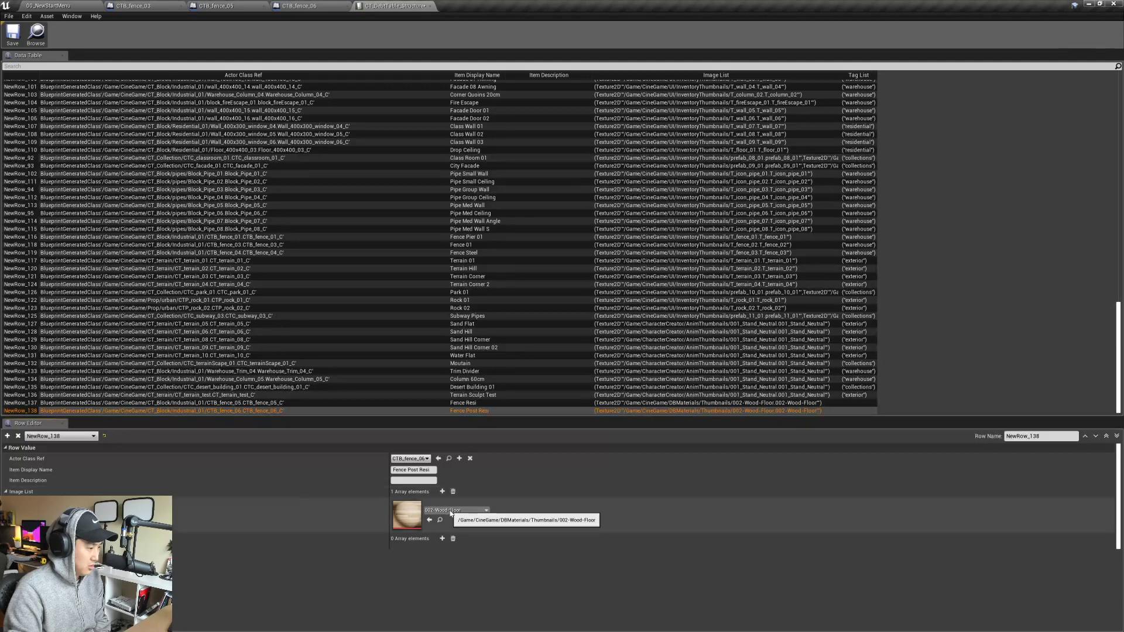
click(455, 511)
click(435, 426)
- Add the tag "residential" to both the Fence Resi and Fence Post Resi rows and save the data table
click(466, 403)
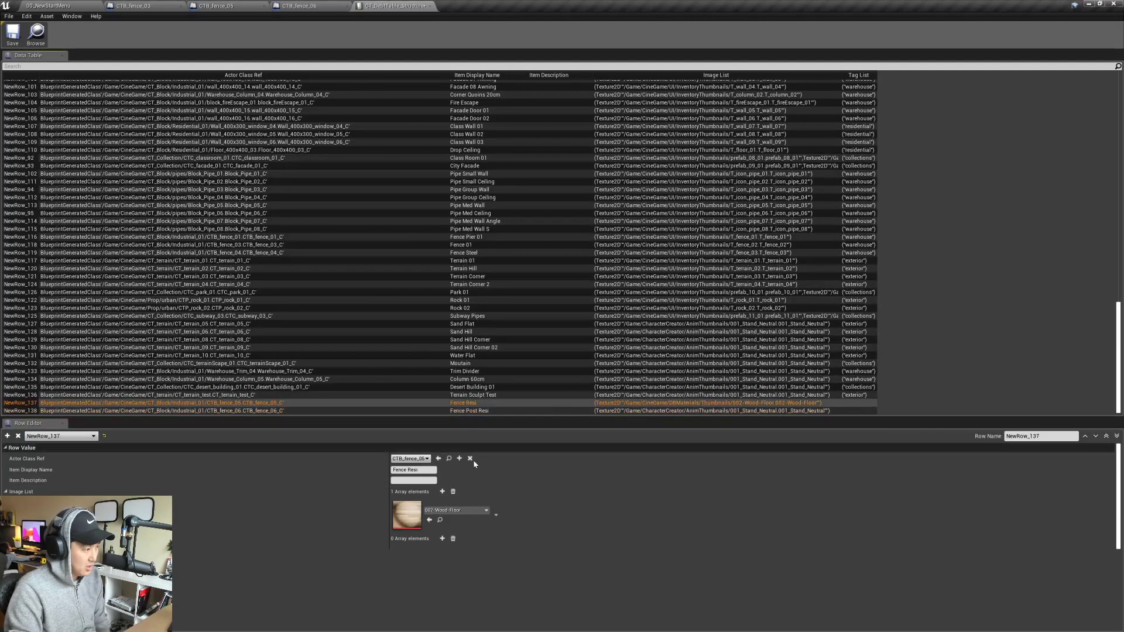
click(442, 538)
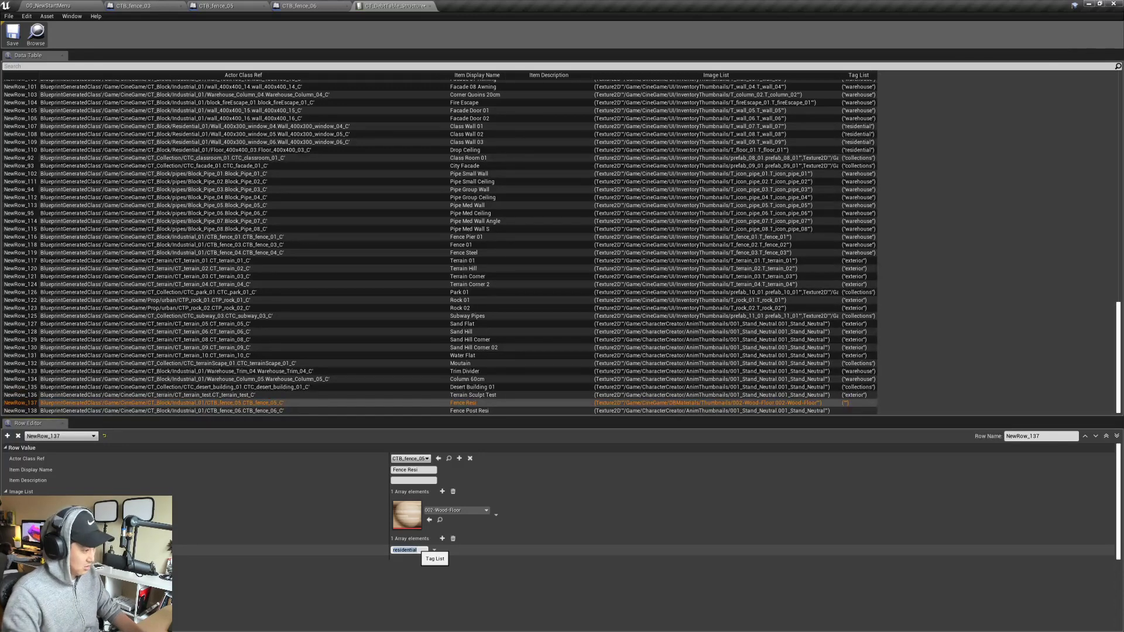
click(472, 410)
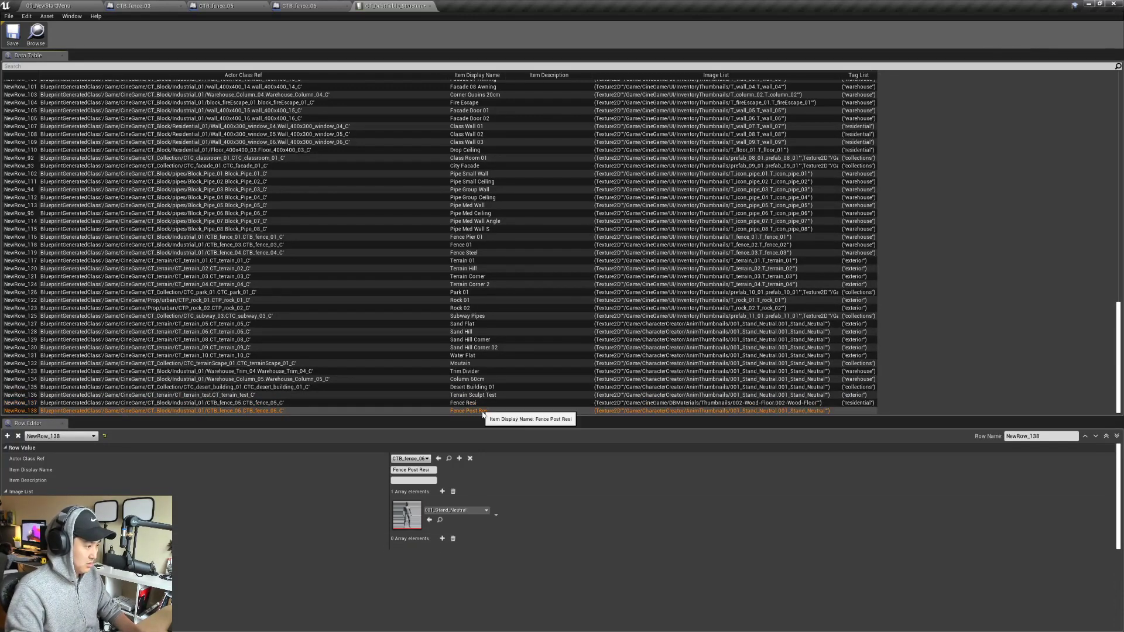
click(442, 539)
key(ctrl+s)
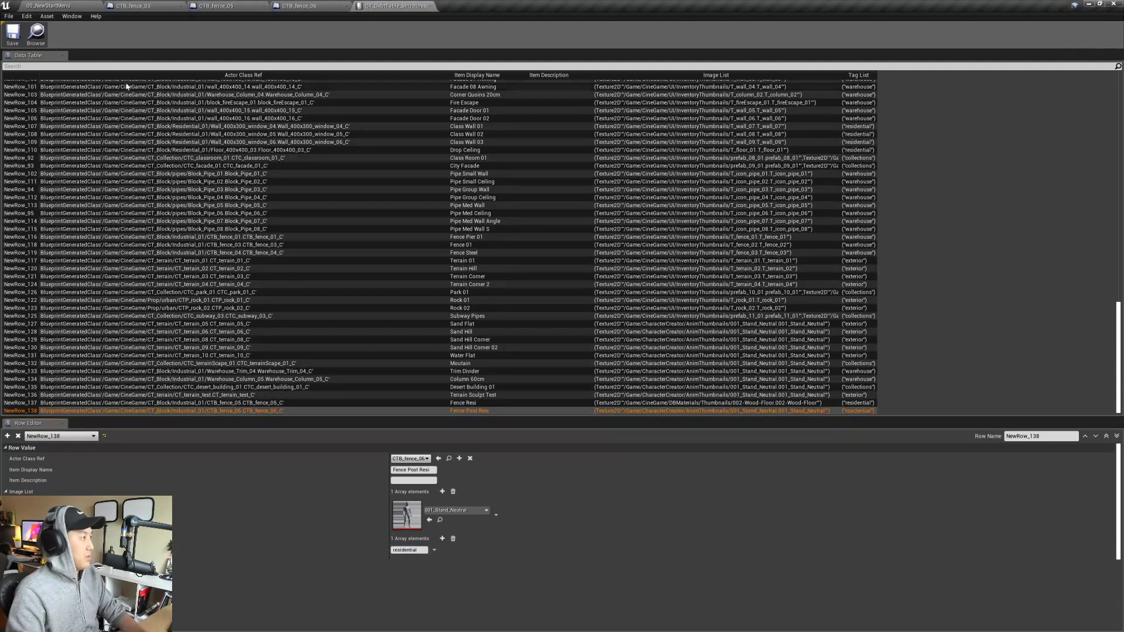
- Run the standalone game preview from the start menu level, maximize its window and open the recent project 054_house01
click(71, 5)
key(ctrl+s)
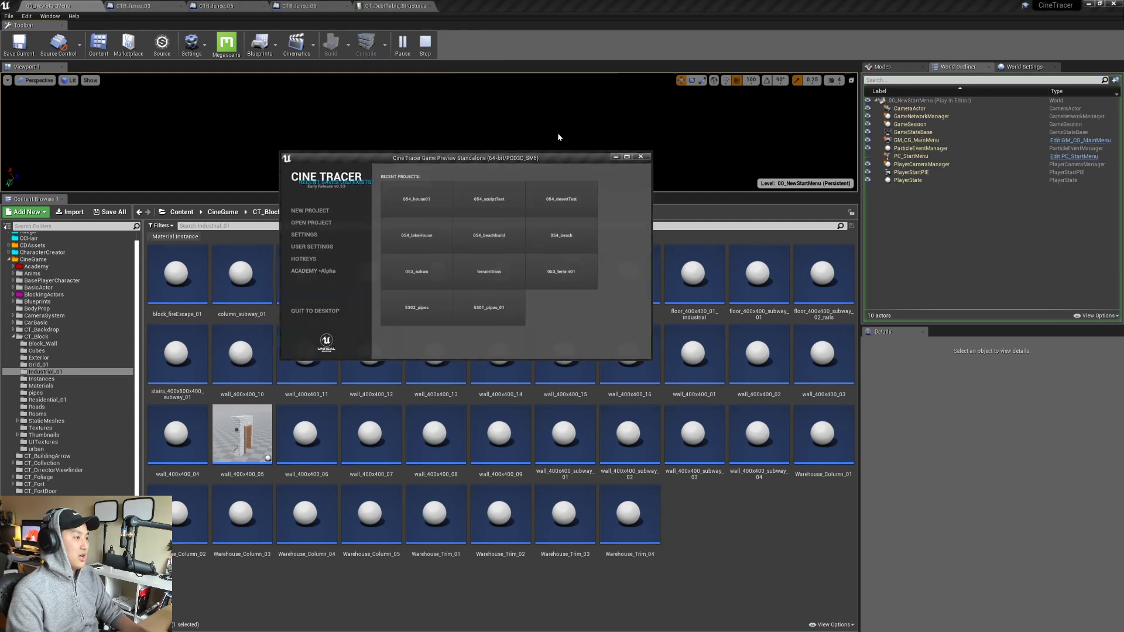
drag(578, 158, 606, 176)
double_click(606, 177)
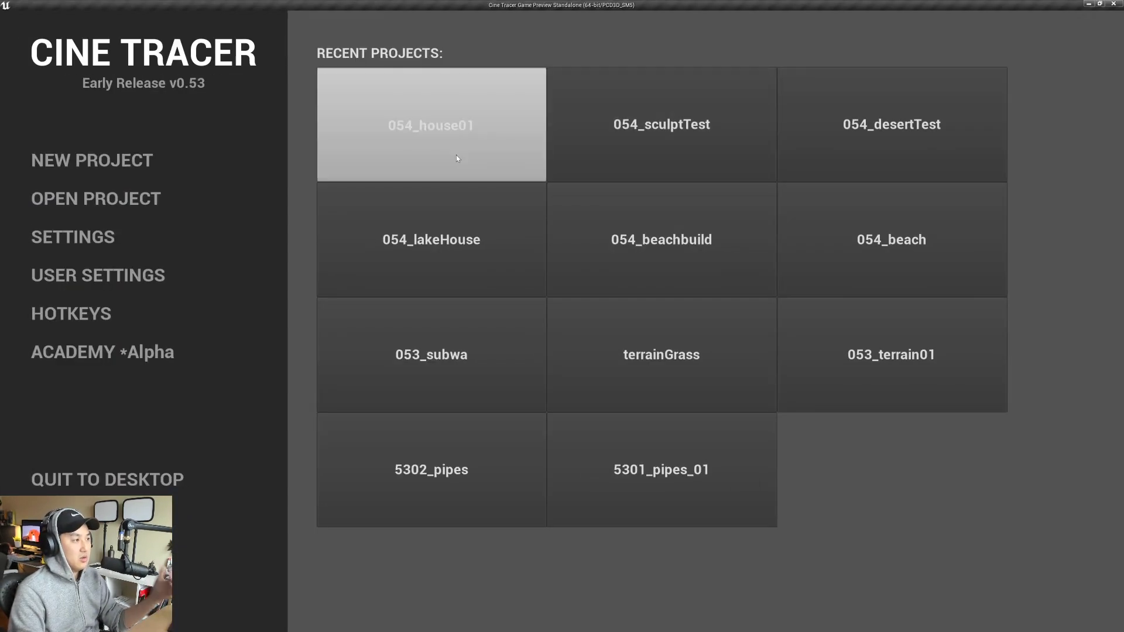
click(456, 156)
- Assign Terrain 01 from the Exterior building items in the Department Menu to hotbar slot 1
key(Tab)
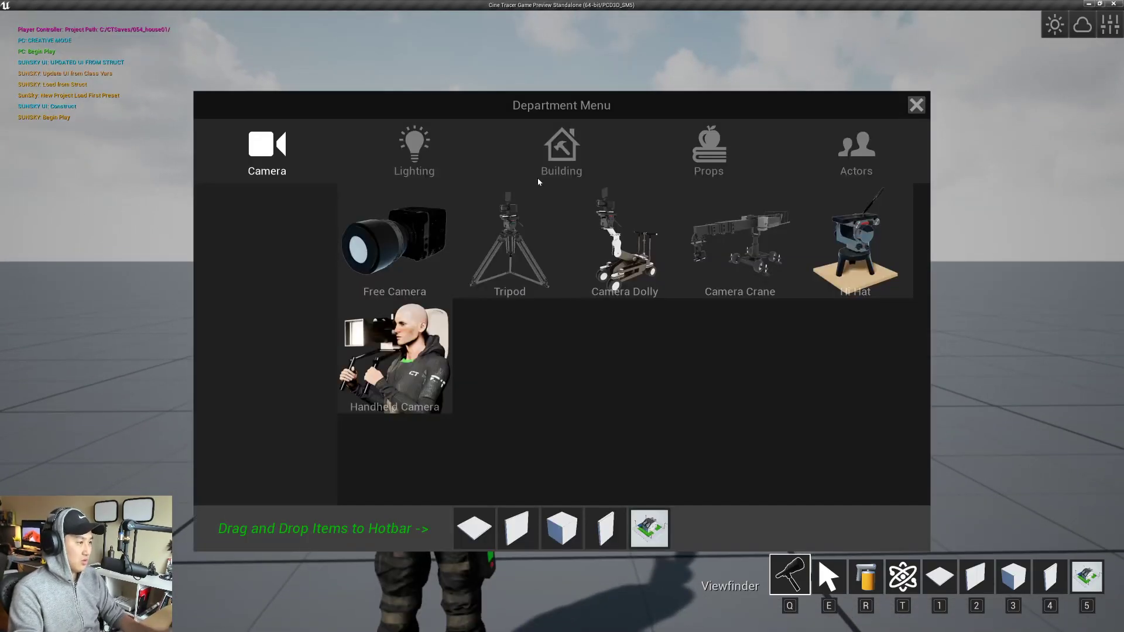
click(601, 169)
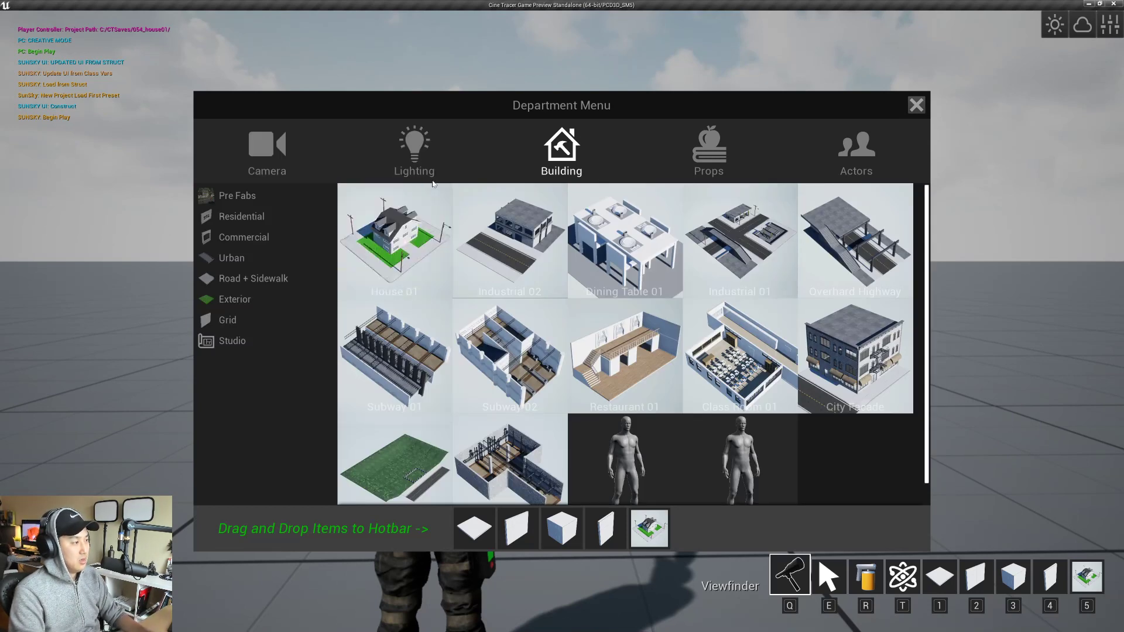
click(246, 300)
scroll(508, 301, down, 1)
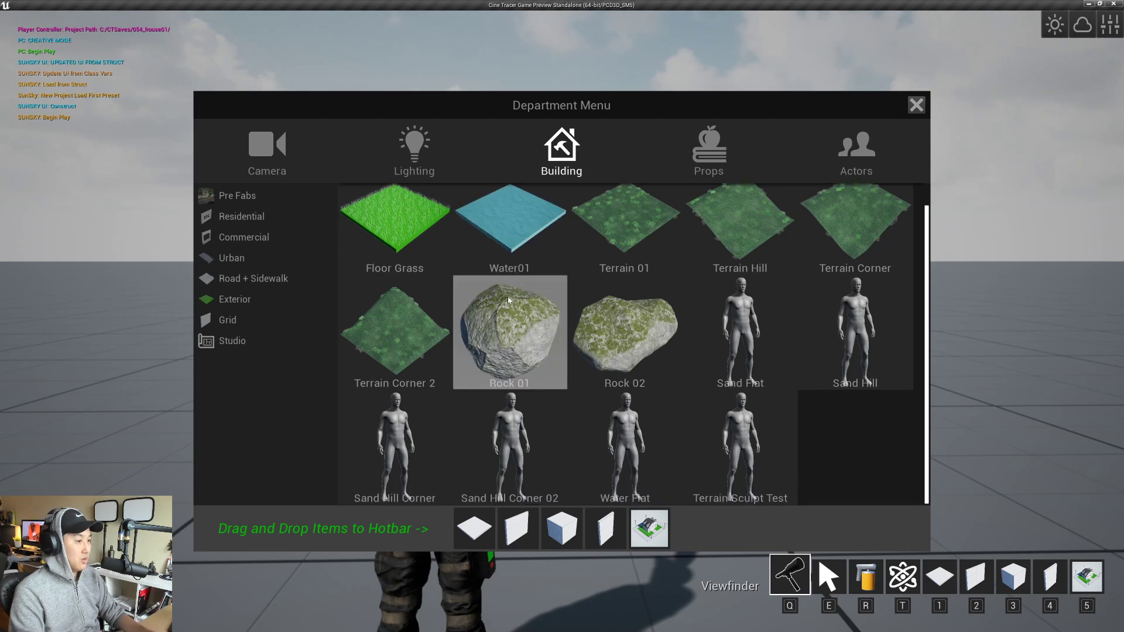
scroll(670, 420, up, 1)
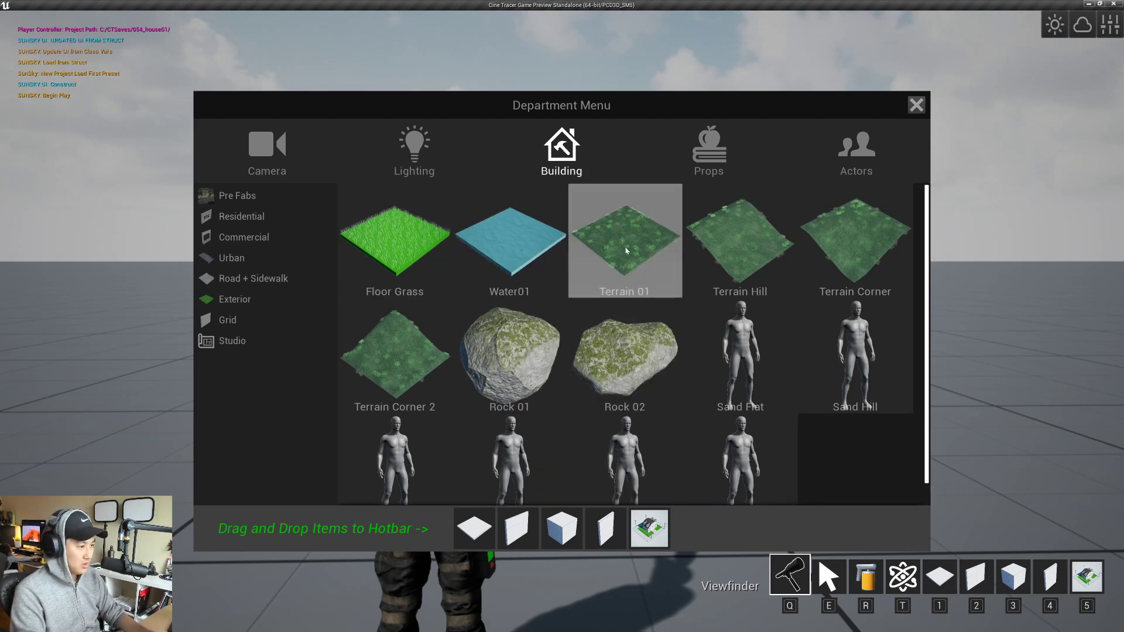
drag(626, 251, 474, 528)
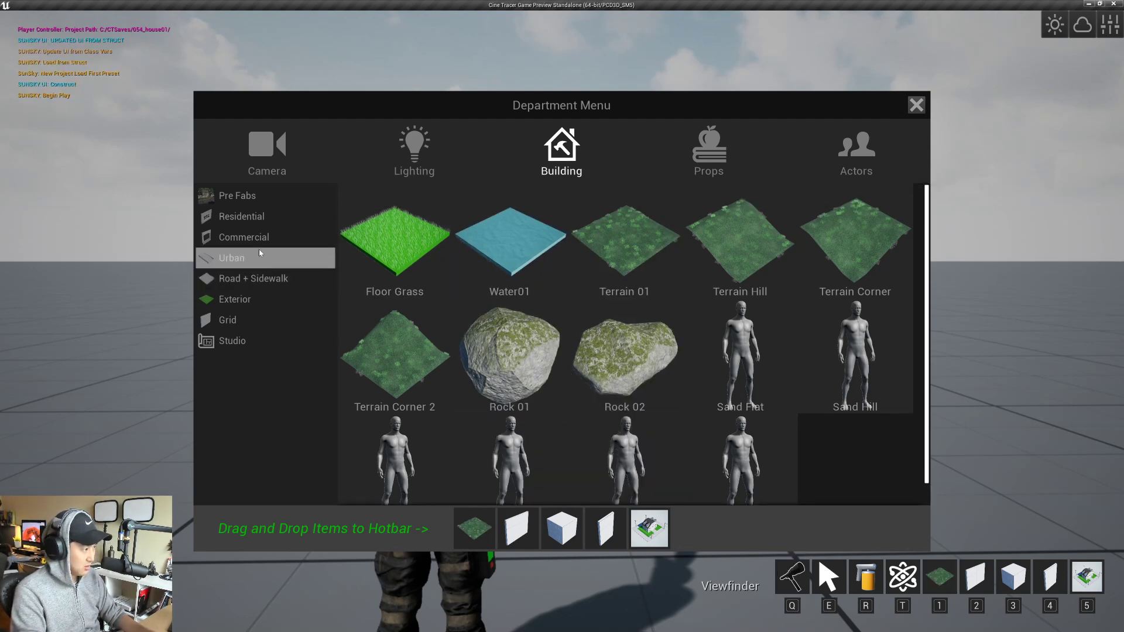
- Assign the residential items Fence Resi and Fence Post Resi to hotbar slots 2 and 3
click(241, 216)
scroll(684, 435, down, 10)
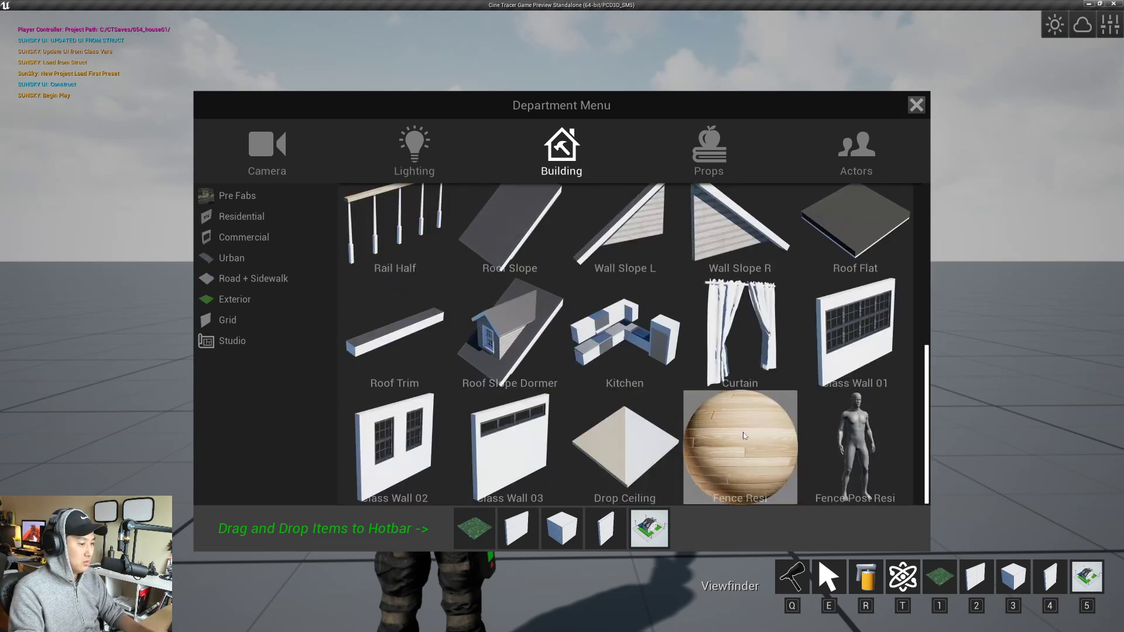
drag(743, 435, 517, 528)
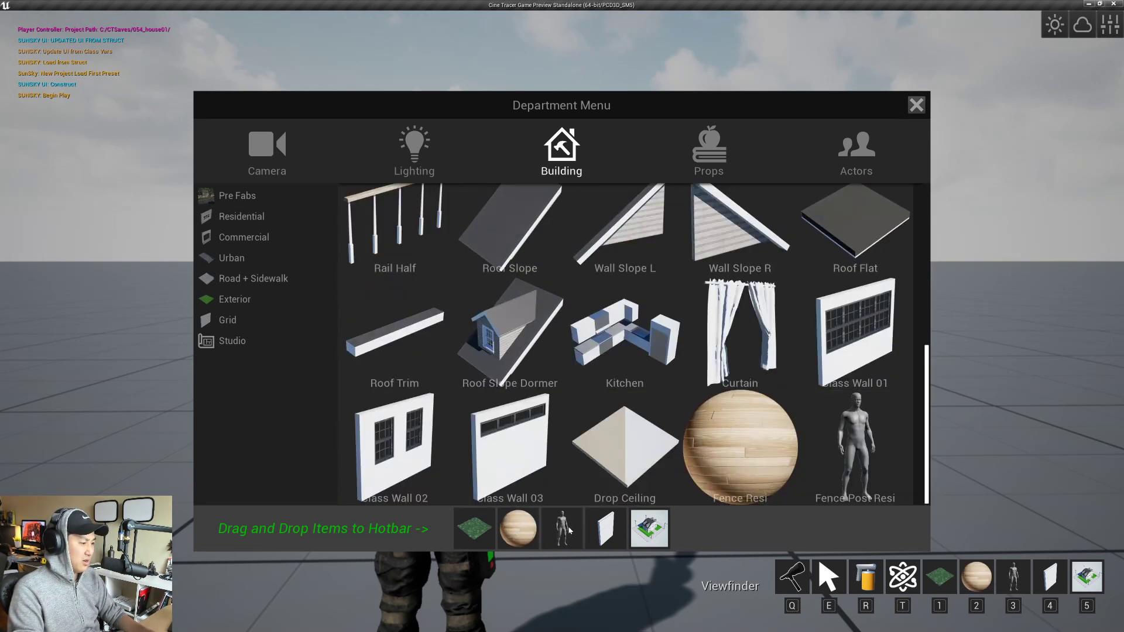
- Place a Terrain 01 tile on the ground in front of the character and switch to the Viewfinder tool
key(Tab)
key(1)
click(562, 321)
key(q)
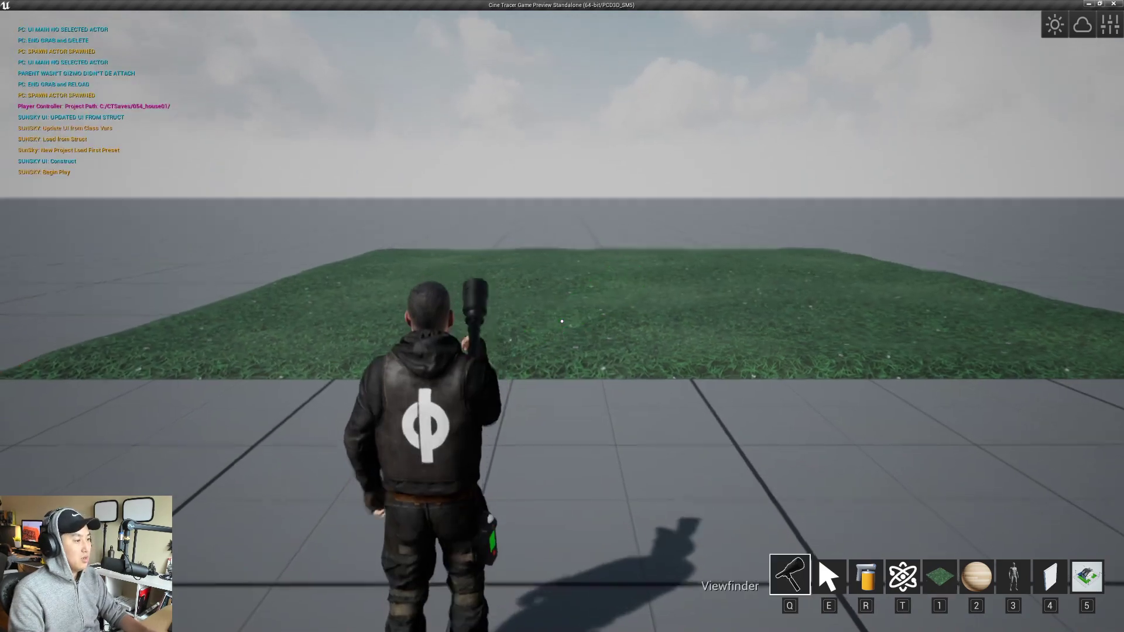
- Select the placed grass terrain tile with the Select Tool and reduce its Foliage Count to 150
key(w)
key(e)
click(563, 322)
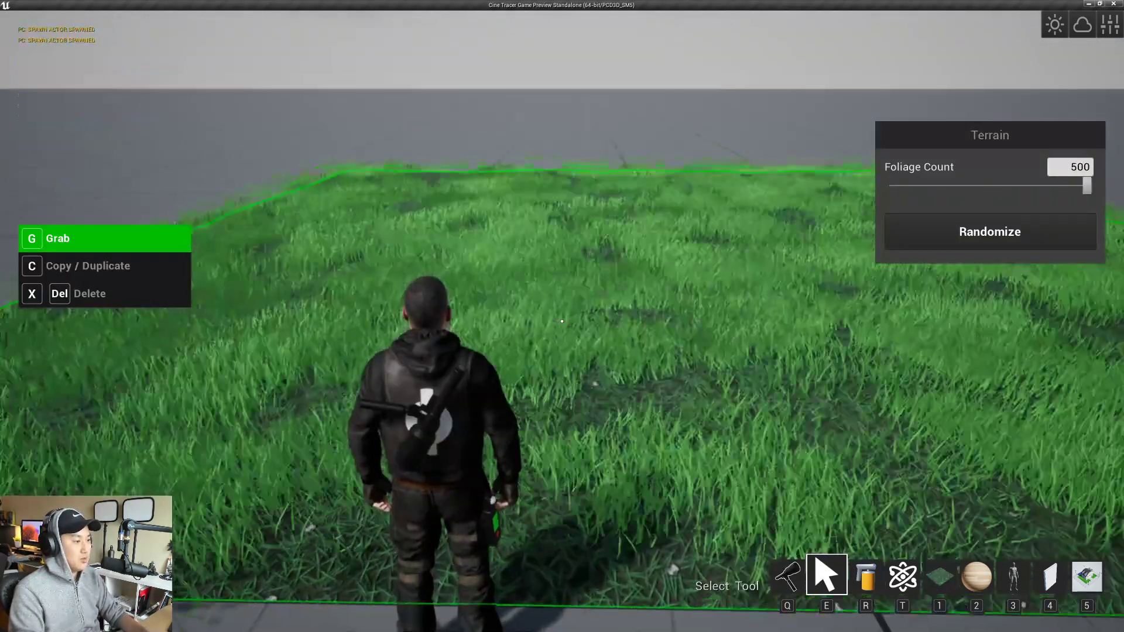
key(q)
key(w)
key(e)
scroll(563, 321, down, 4)
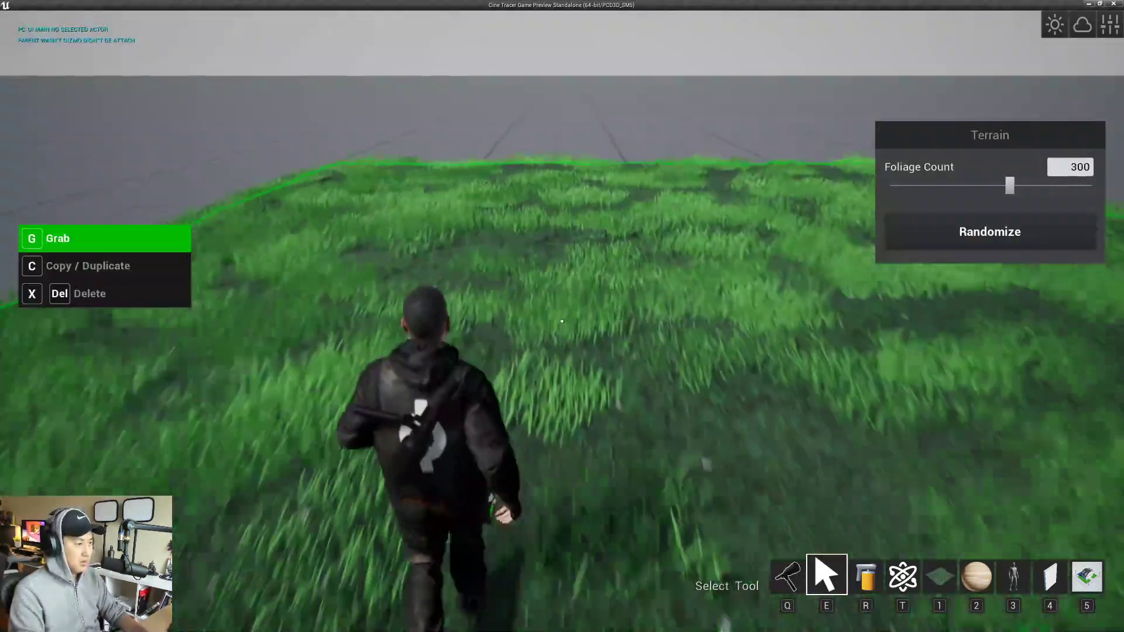
scroll(562, 322, down, 3)
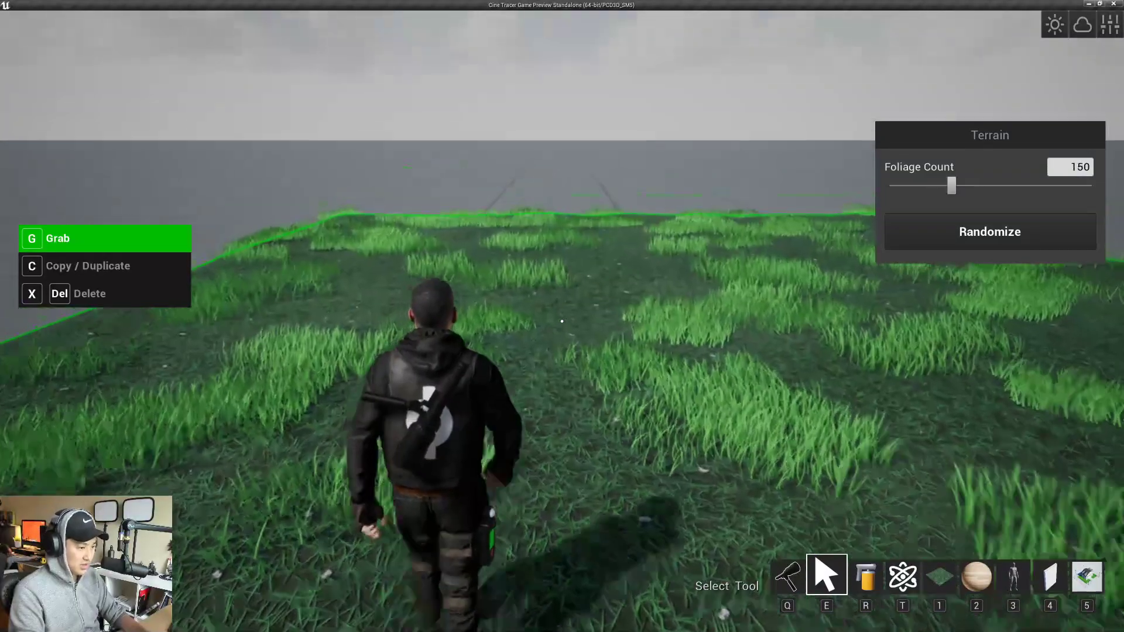
- Place Fence Resi panels on the grass terrain, forming a straight row with one panel turning the corner
key(q)
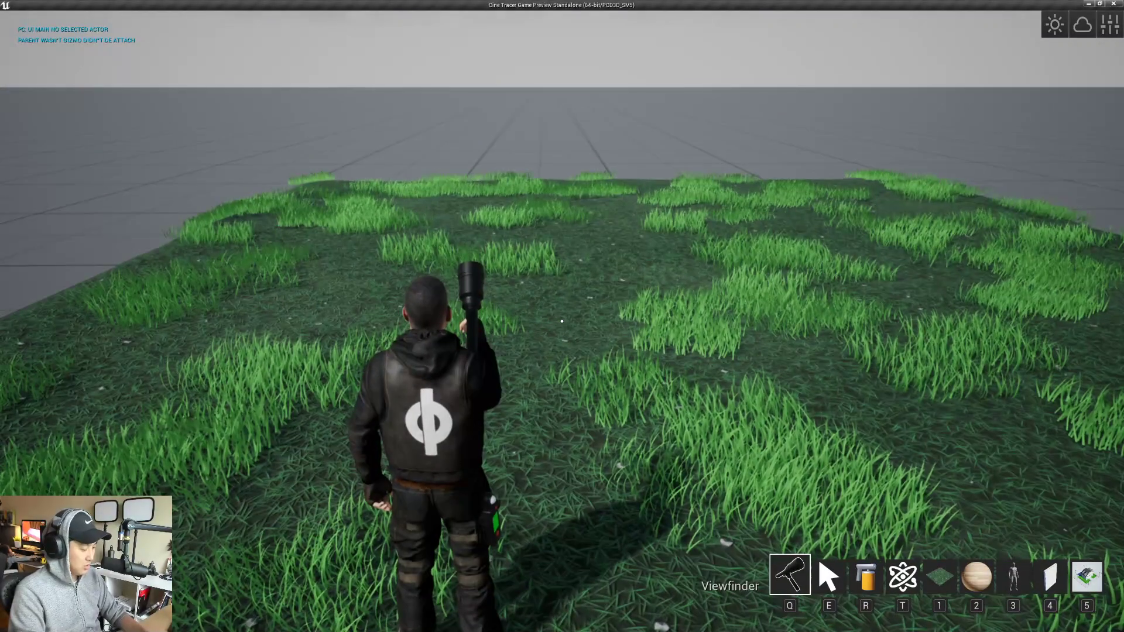
key(2)
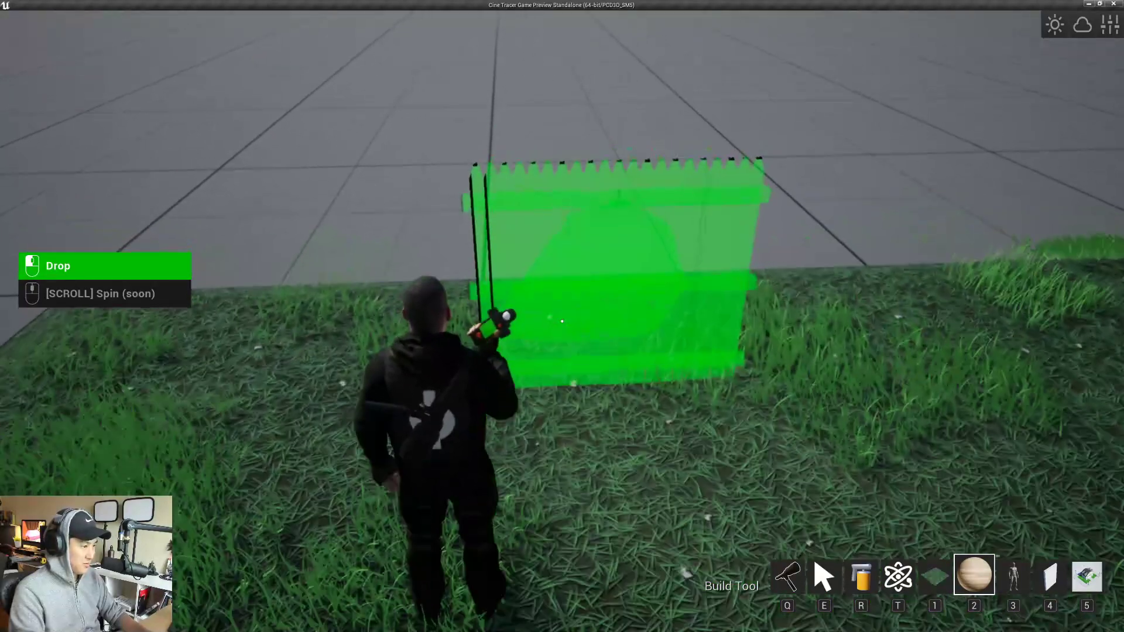
click(562, 322)
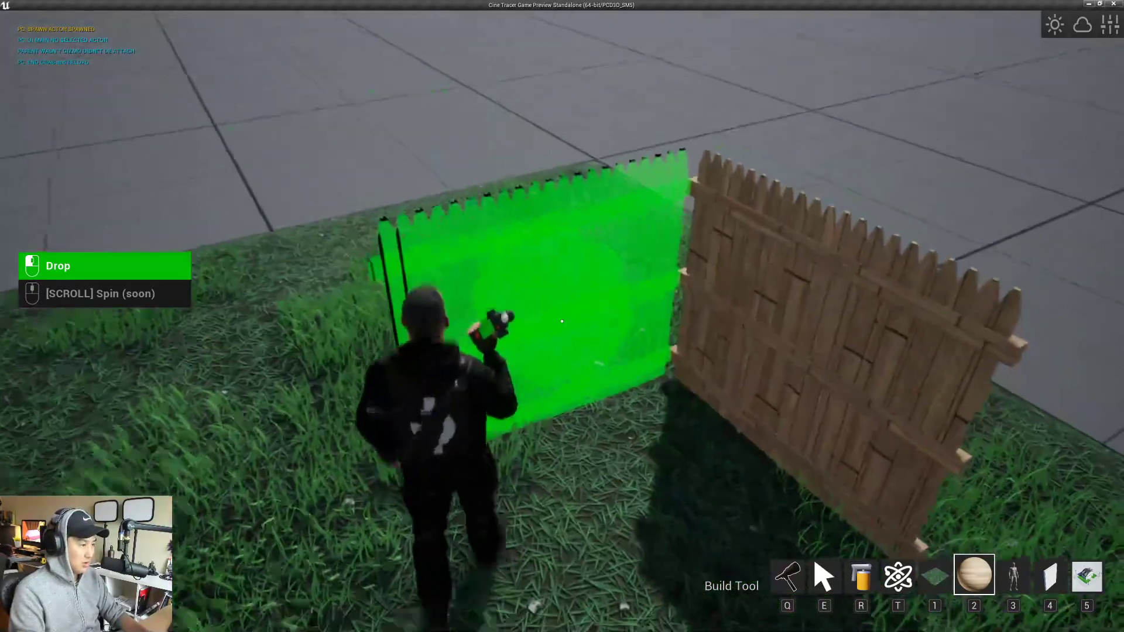
click(562, 321)
click(563, 321)
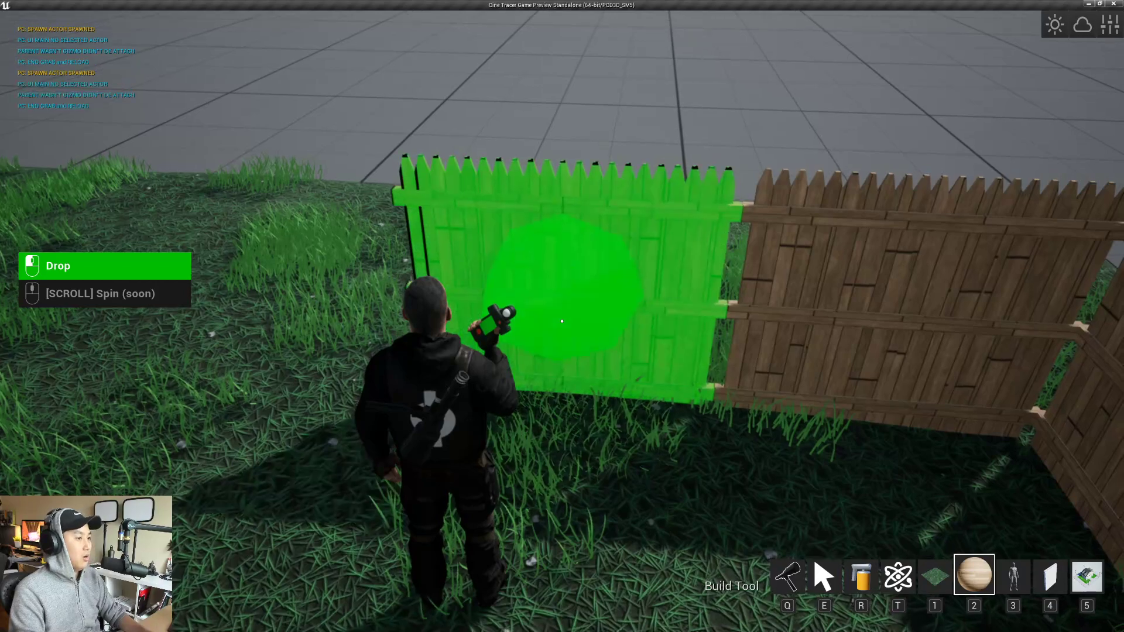
key(a)
click(562, 321)
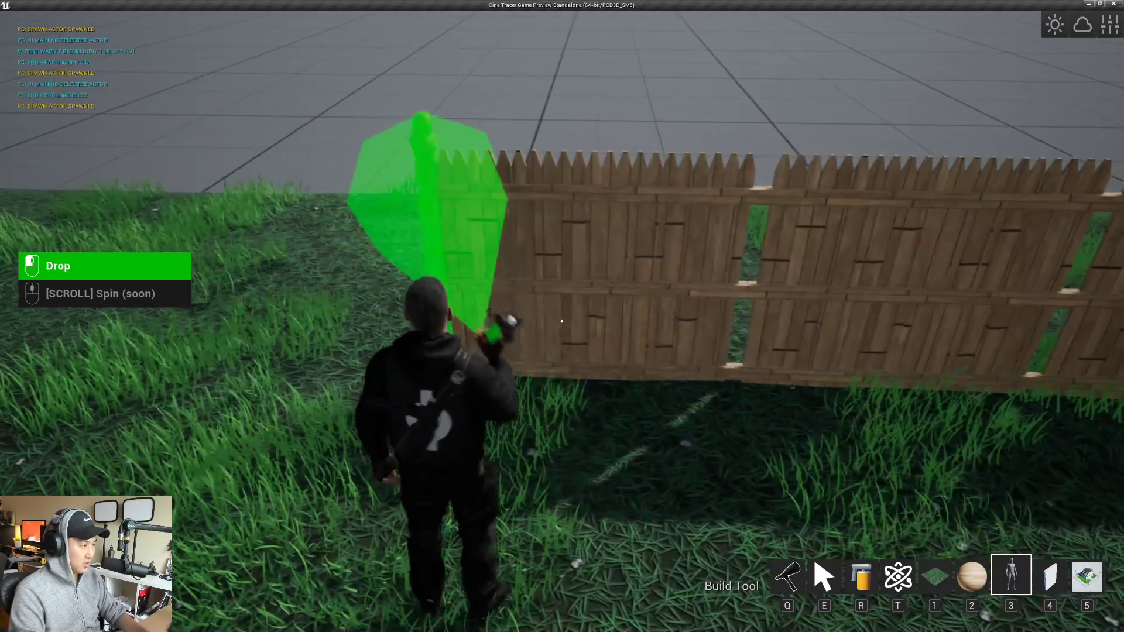
- Place Fence Post Resi posts at the joints, corner and open ends of the panels, and return to the Viewfinder tool
click(562, 321)
click(562, 321)
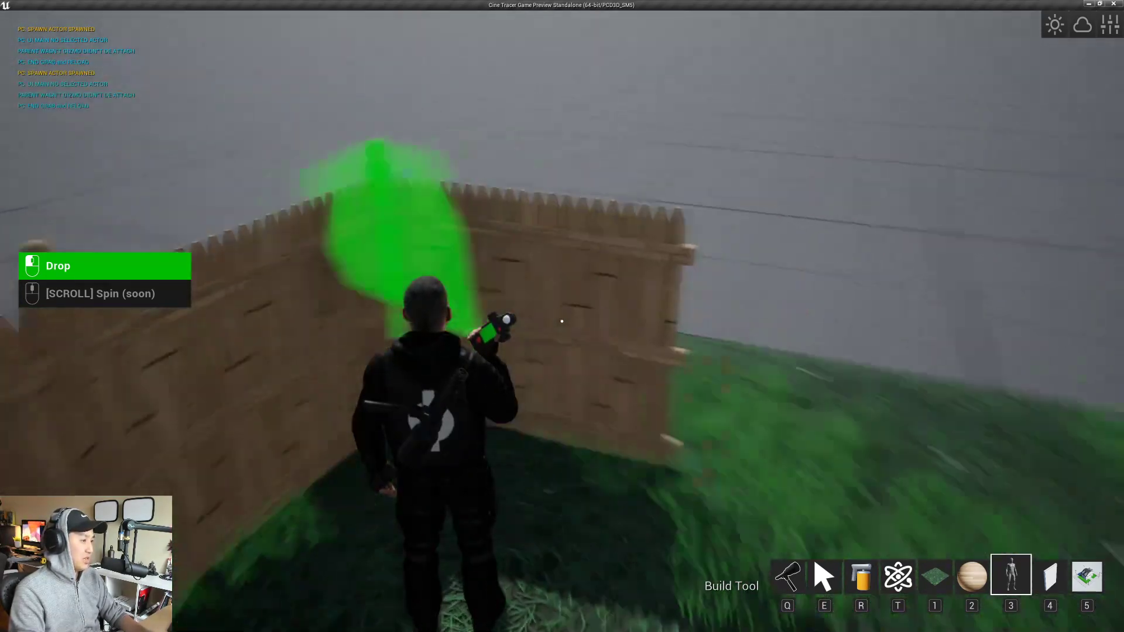
key(q)
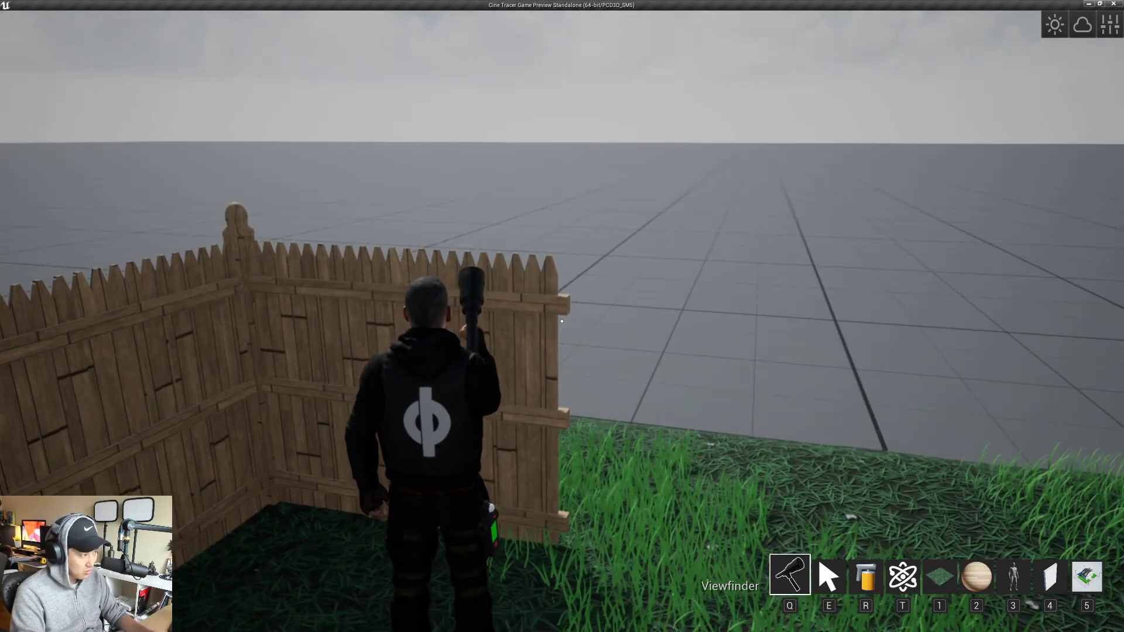
key(3)
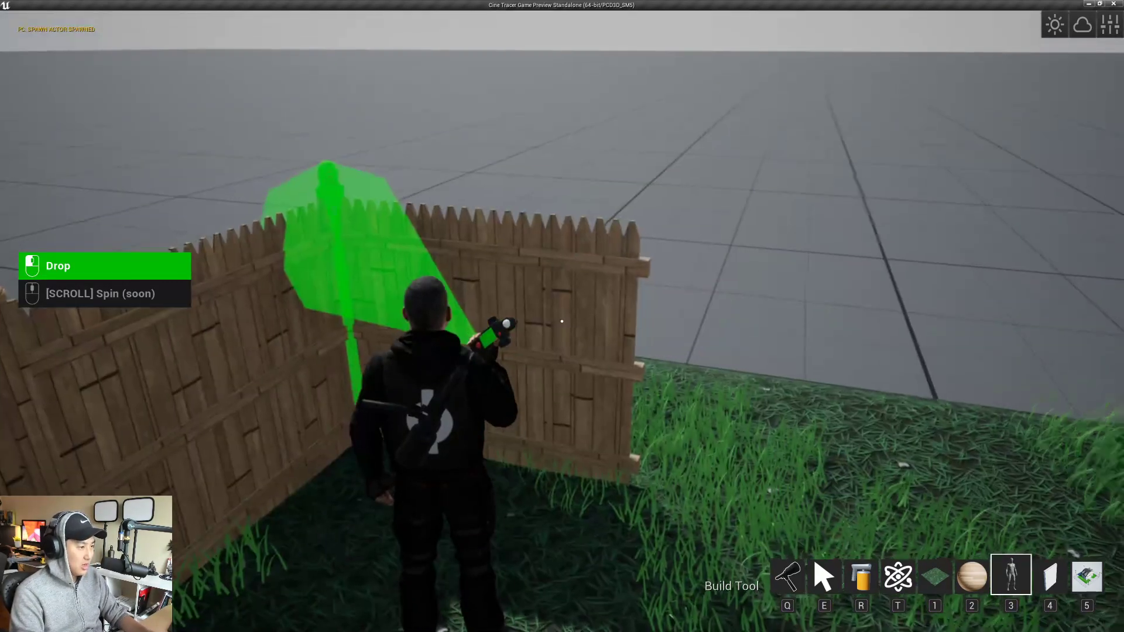
click(562, 322)
key(q)
- Walk around both sides of the fence and examine how the posts and panels fit together
key(w)
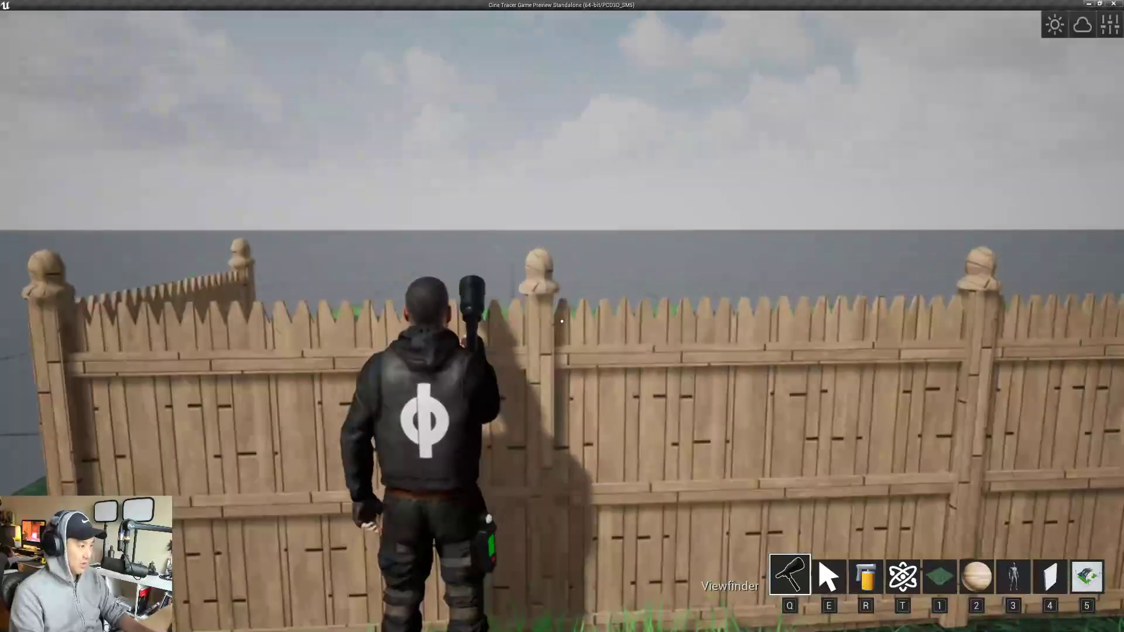
key(s)
key(a)
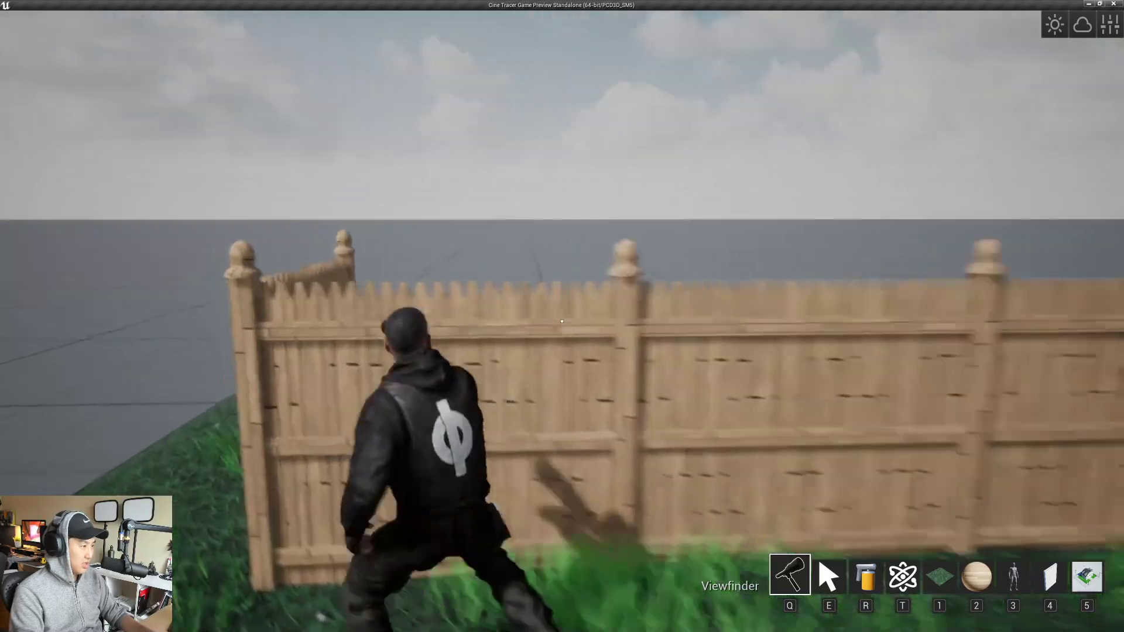
key(w)
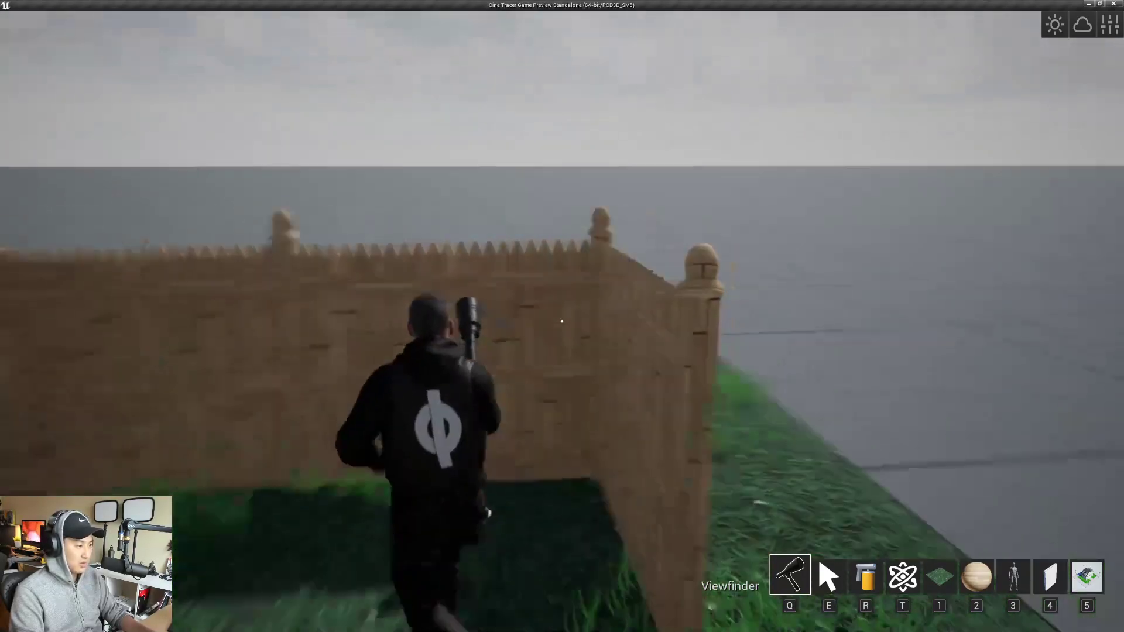
key(w)
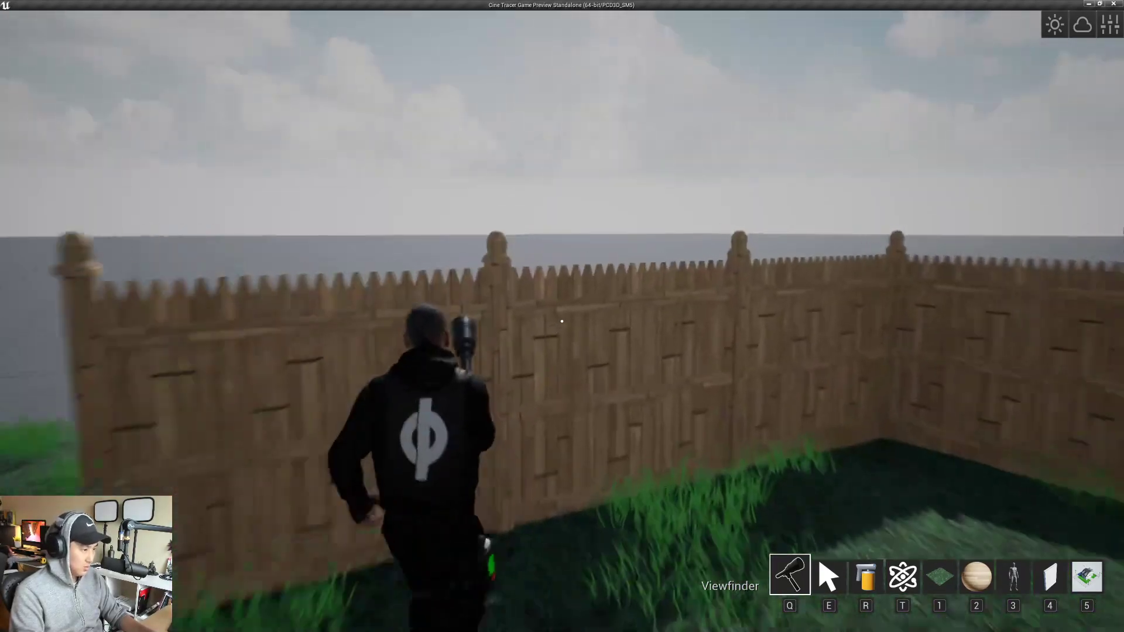
key(a)
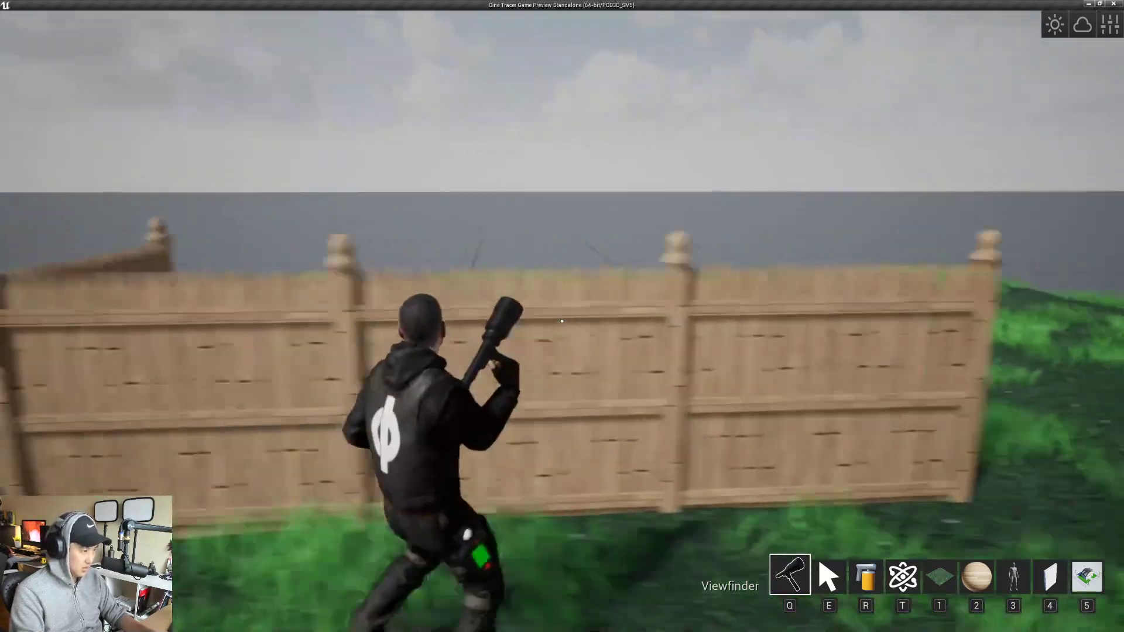
key(a)
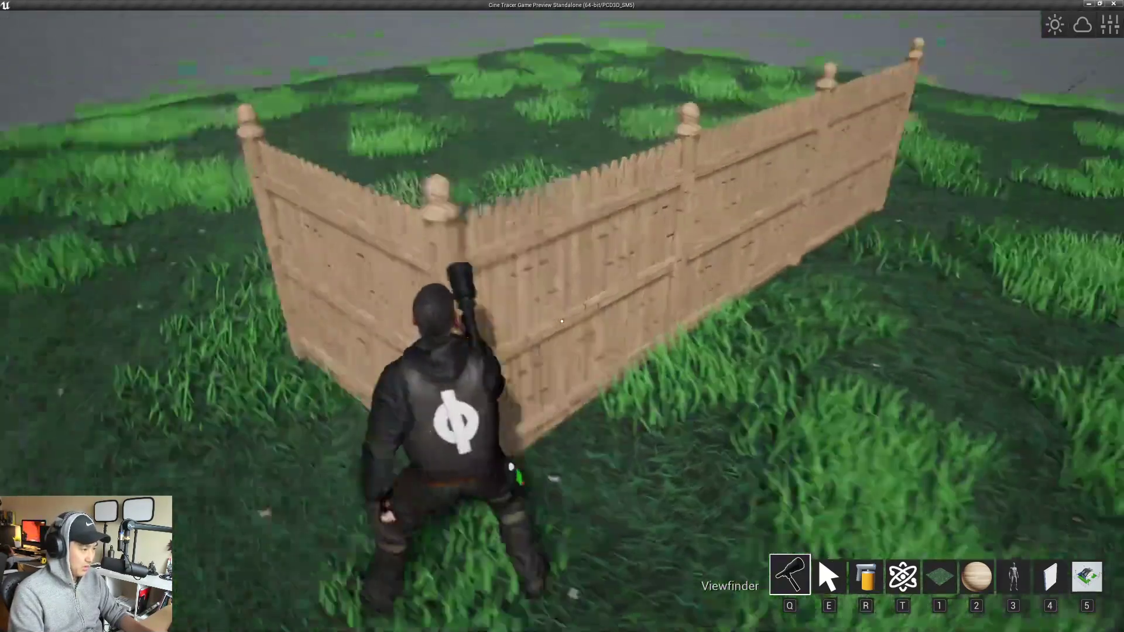
key(d)
- Set the terrain's Foliage Count to 400 and check the fence in the grass from both sides
key(e)
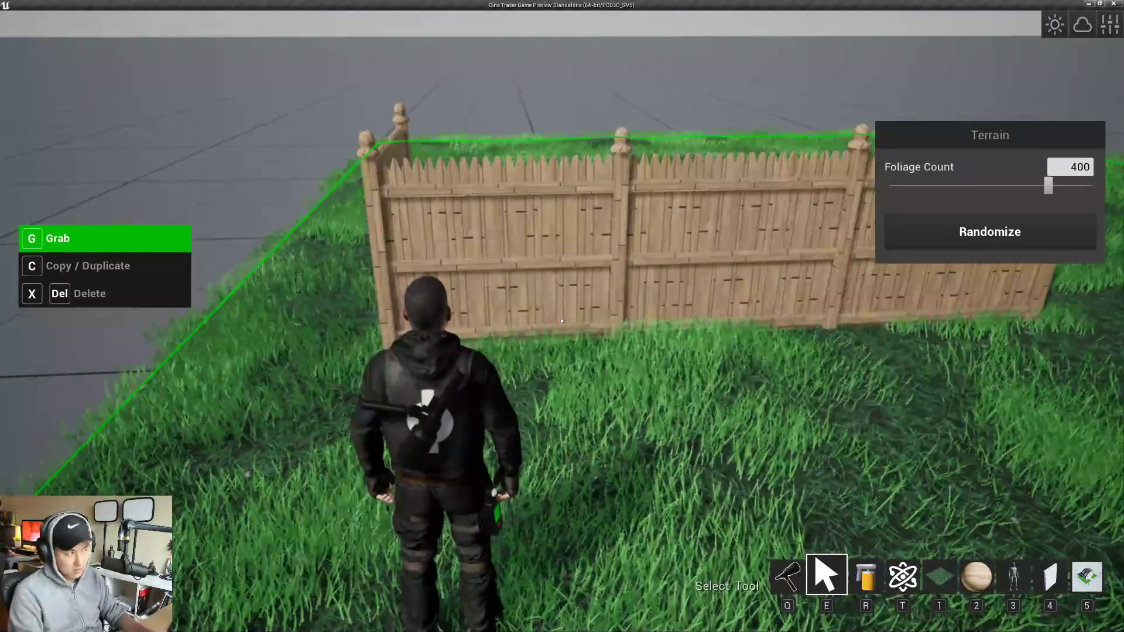
key(q)
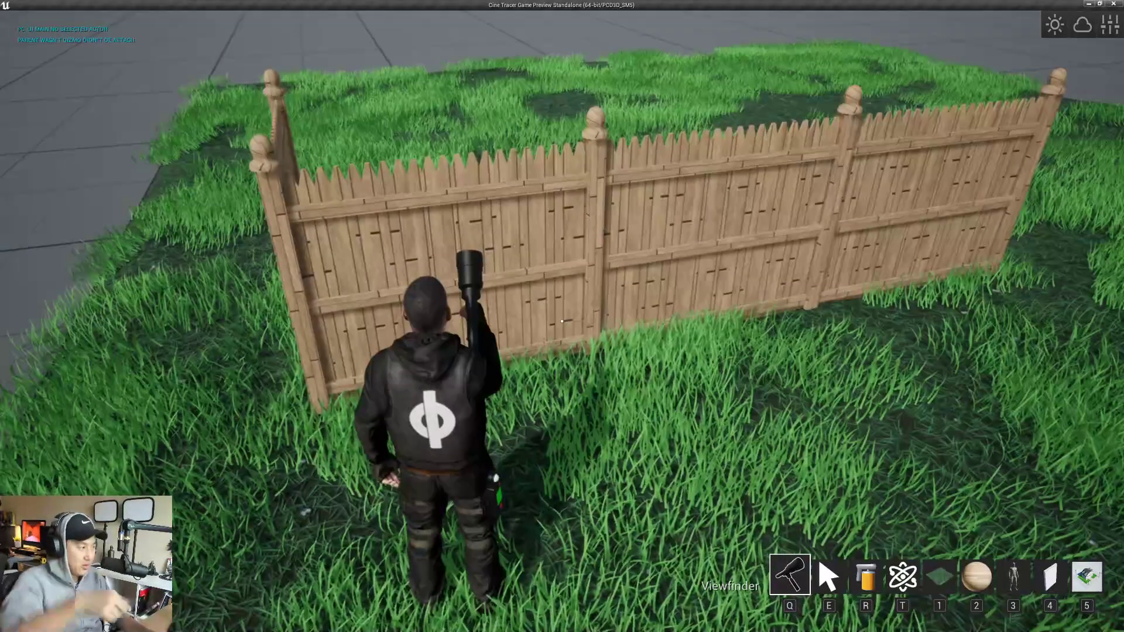
key(a)
key(w)
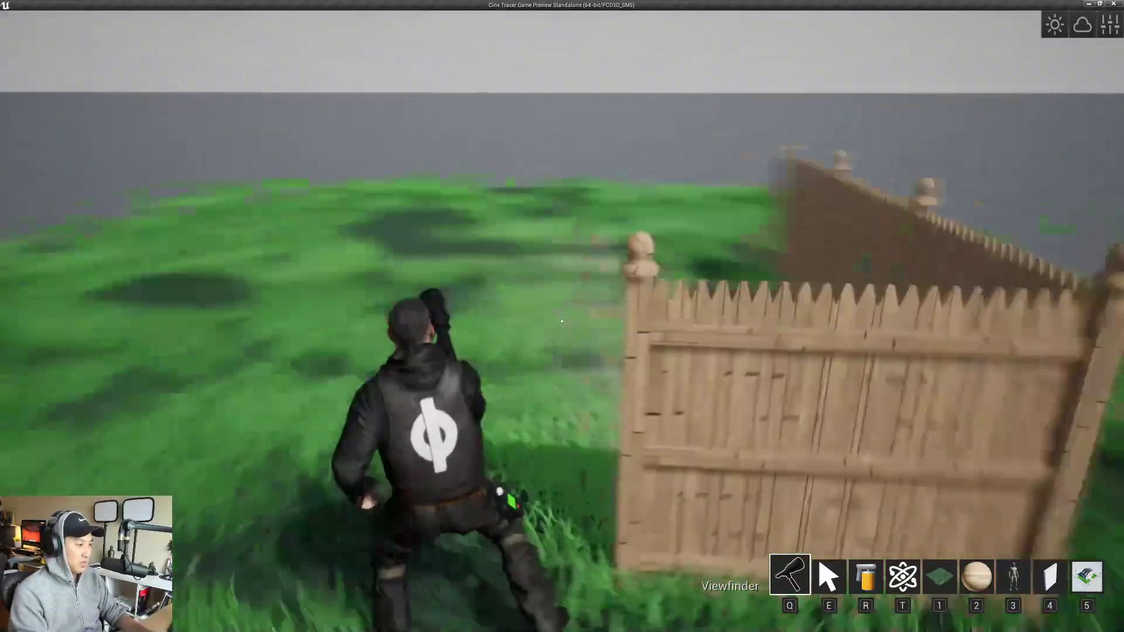
key(w)
key(s)
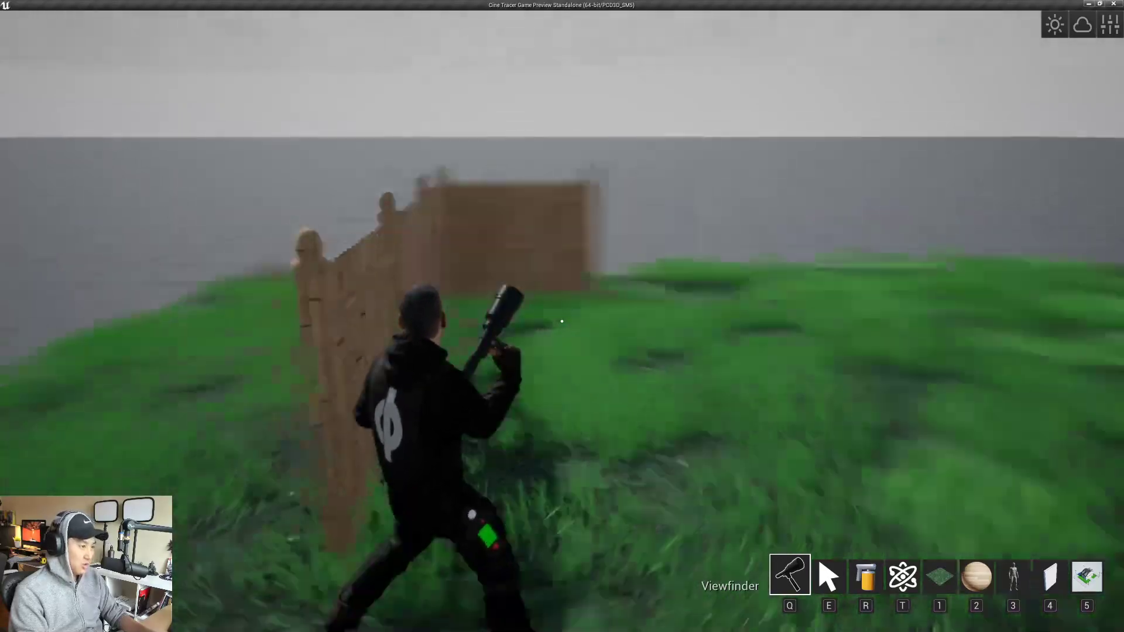
key(a)
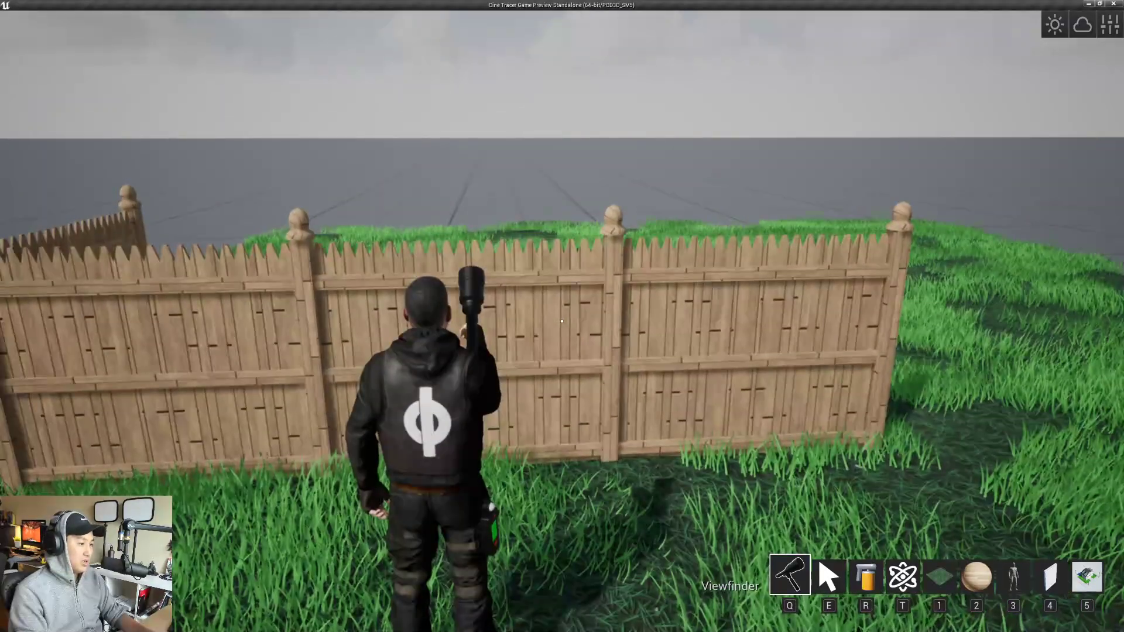
key(d)
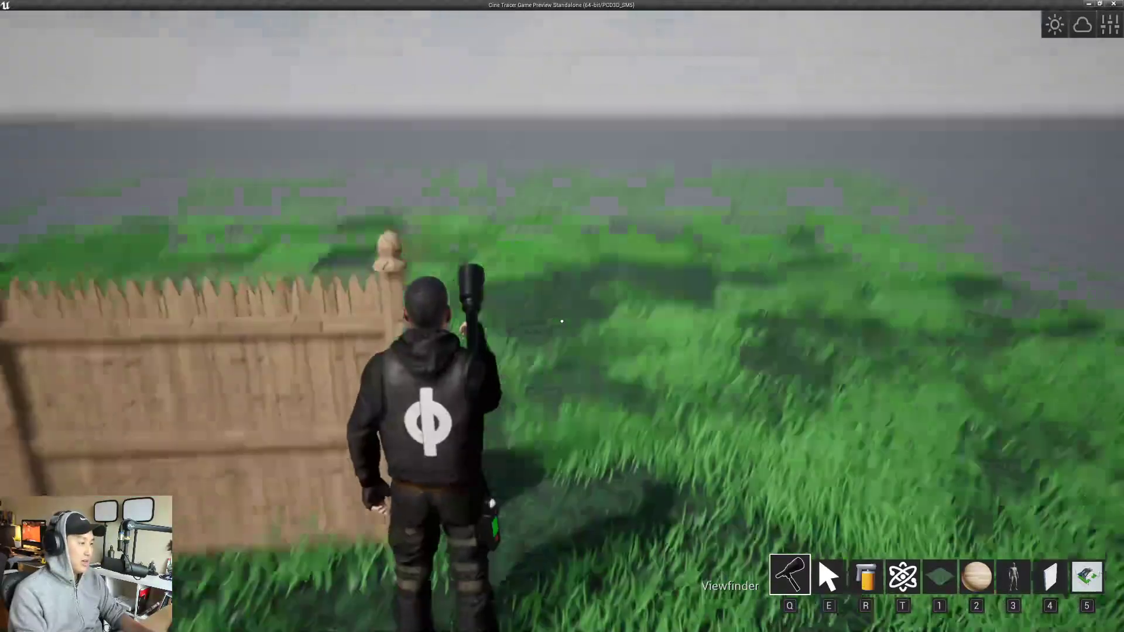
key(w)
key(d)
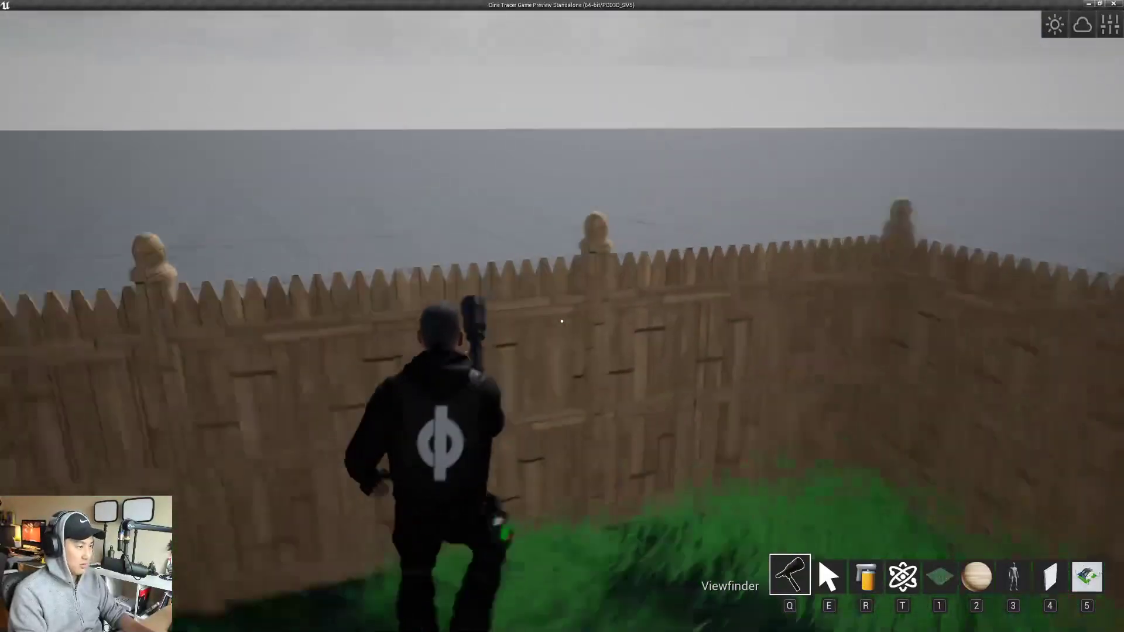
- Select the terrain tile and reduce its Foliage Count to 0, returning to the Viewfinder tool
key(s)
key(e)
click(562, 321)
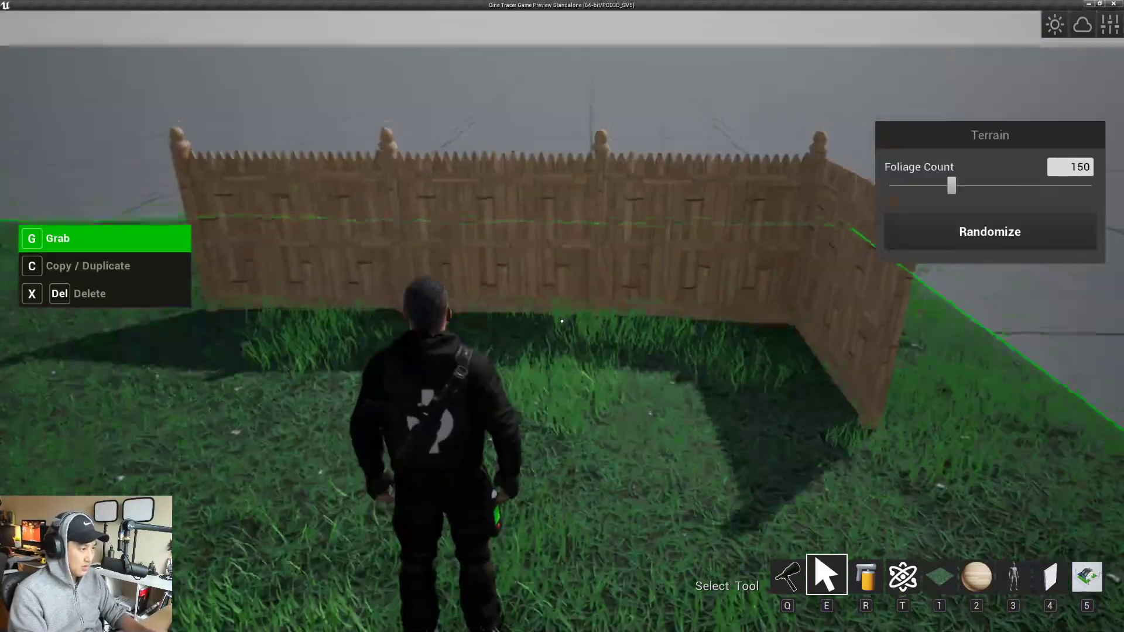
drag(952, 185, 894, 186)
key(q)
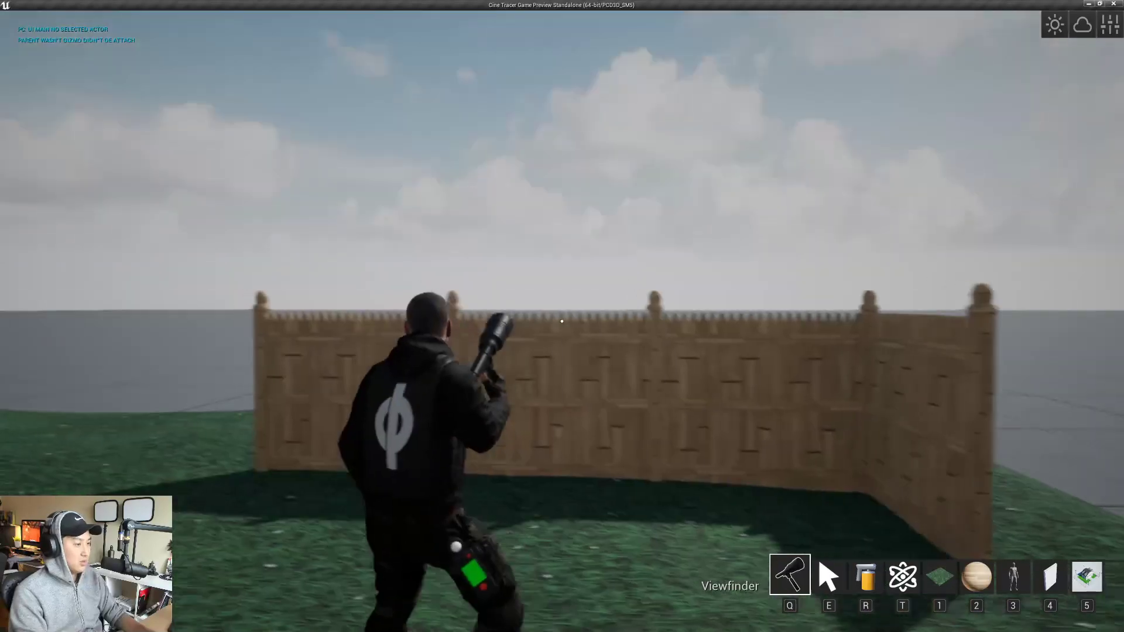
- Walk along the front and back of the fence to examine it on the bare terrain
key(w)
key(w)
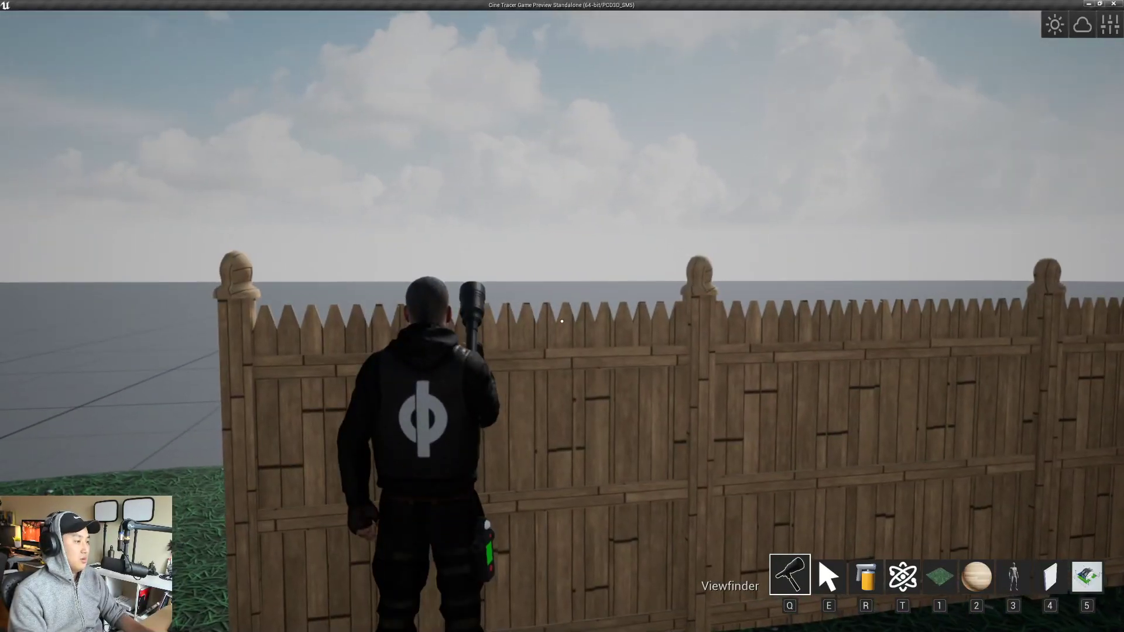
key(a)
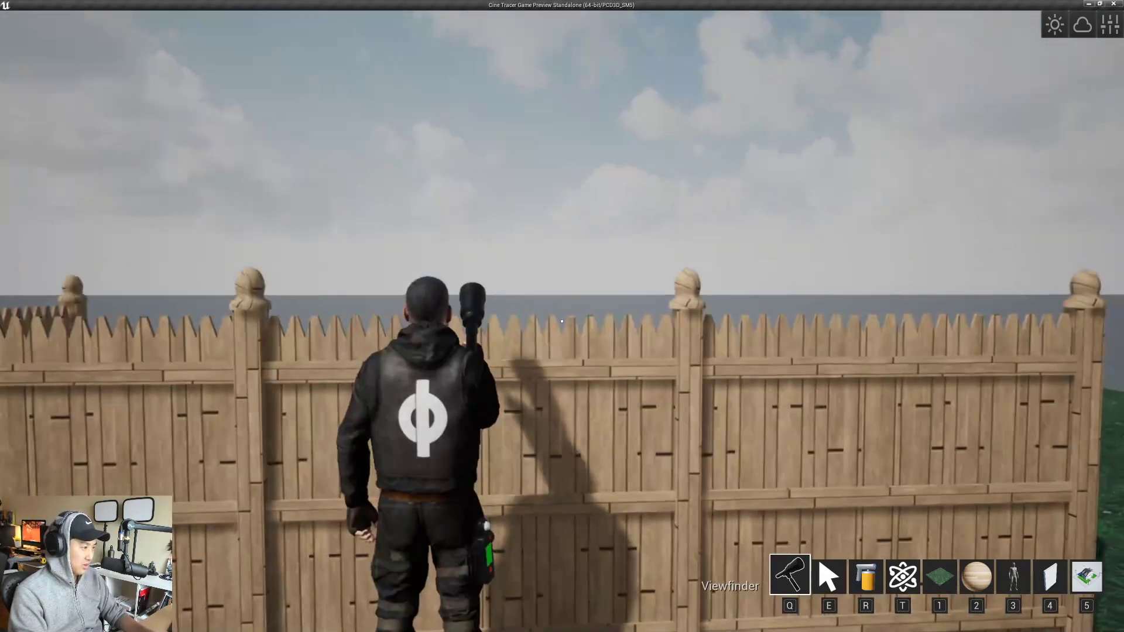
key(a)
key(d)
key(w)
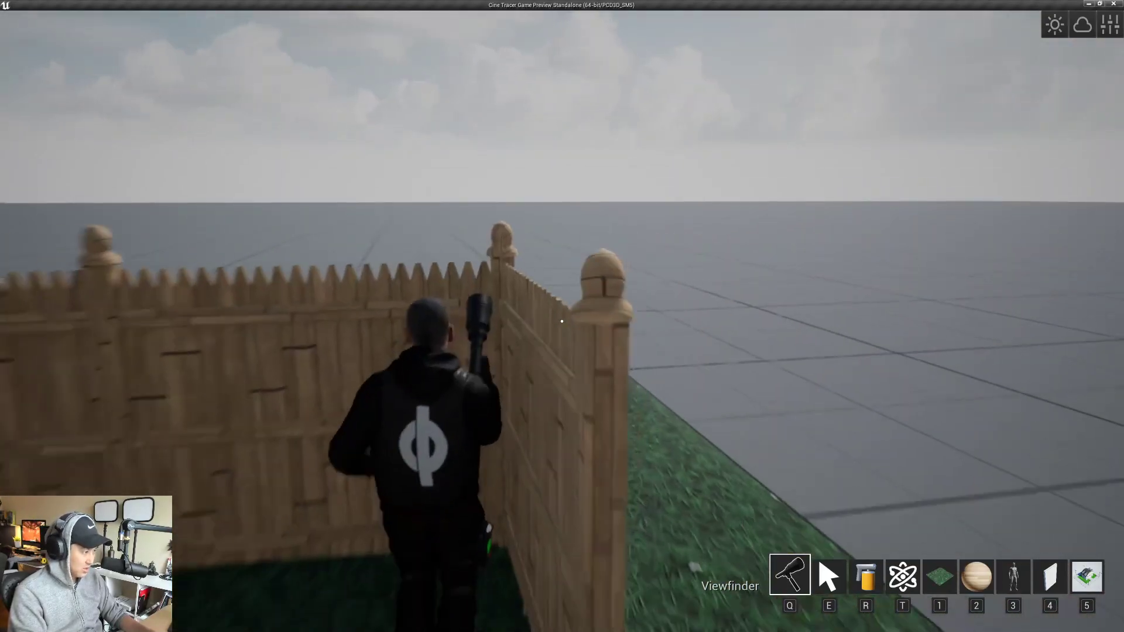
key(s)
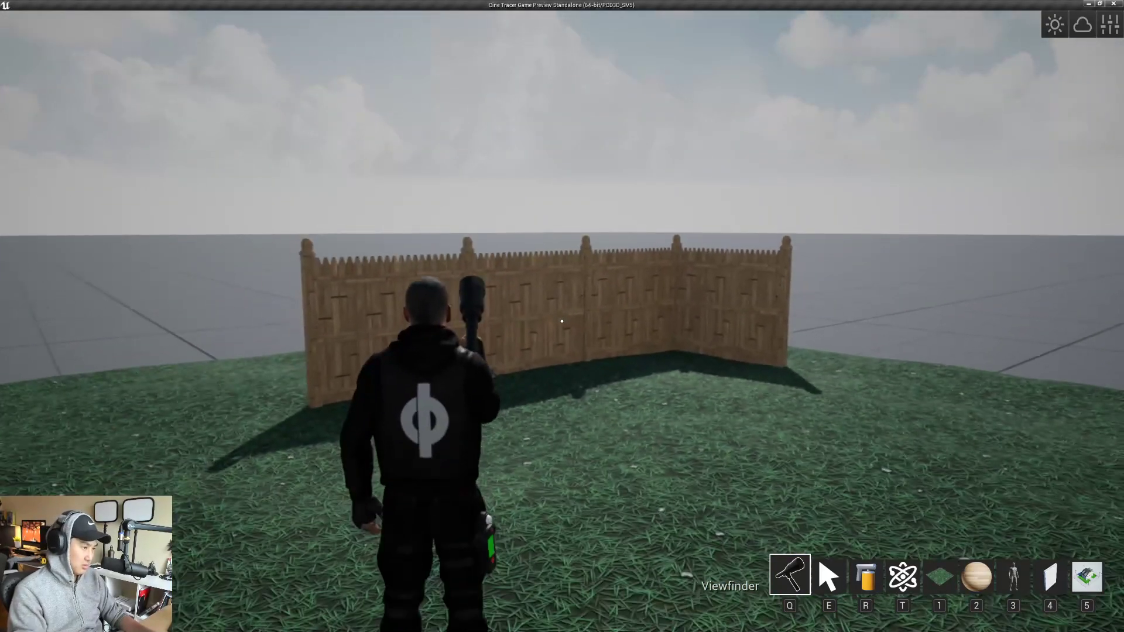
- Select the terrain tile again and raise its Foliage Count to the maximum
key(w)
key(e)
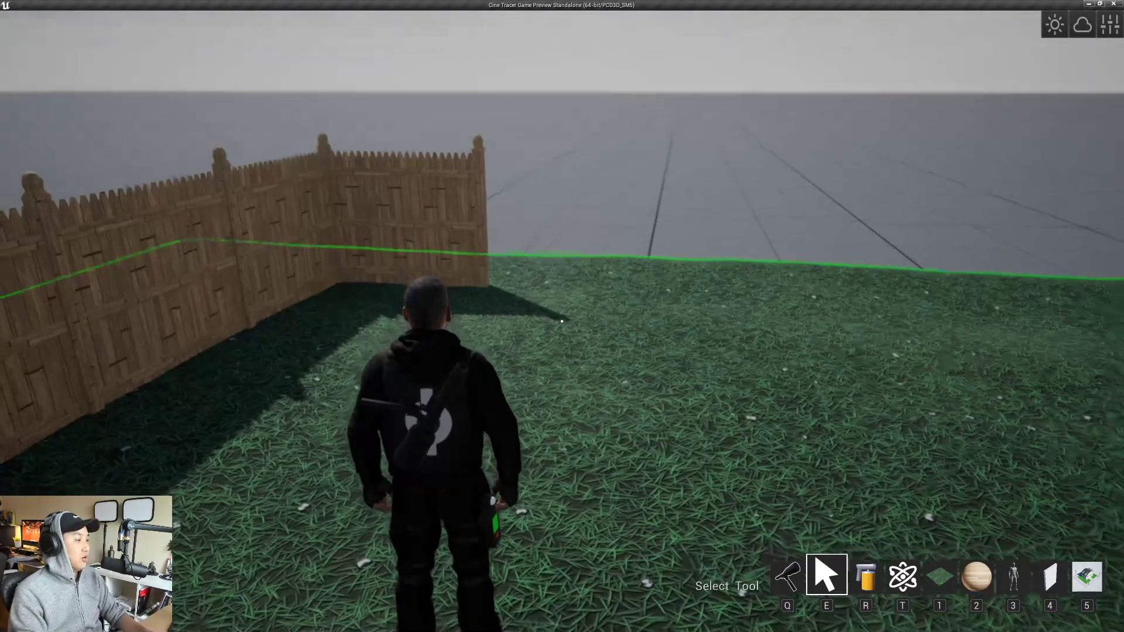
click(563, 322)
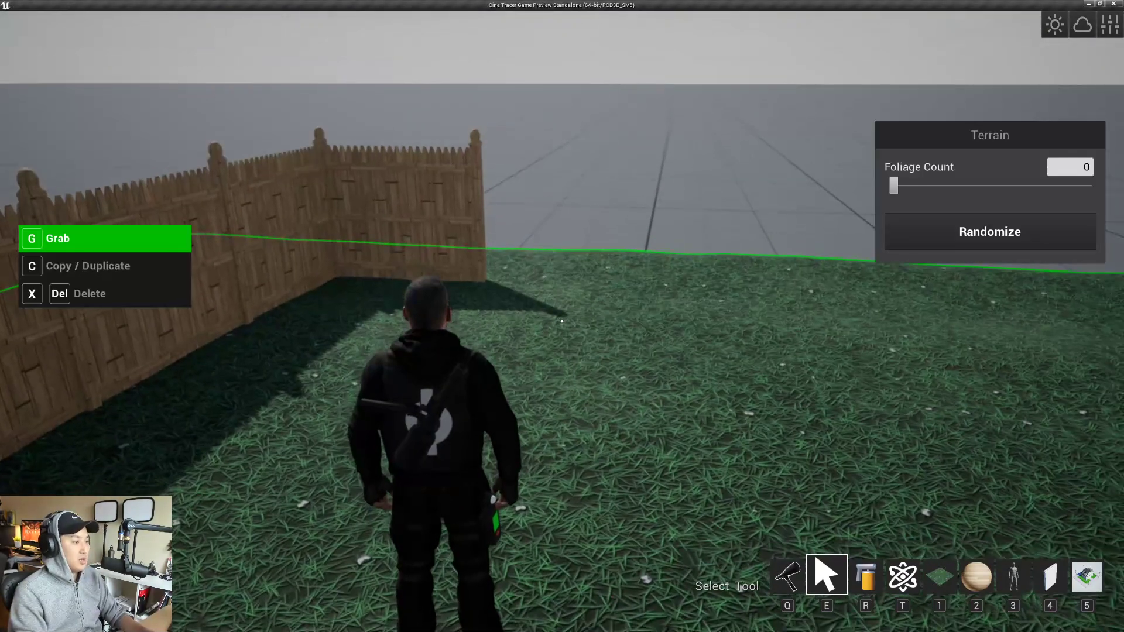
drag(893, 186, 1087, 185)
key(q)
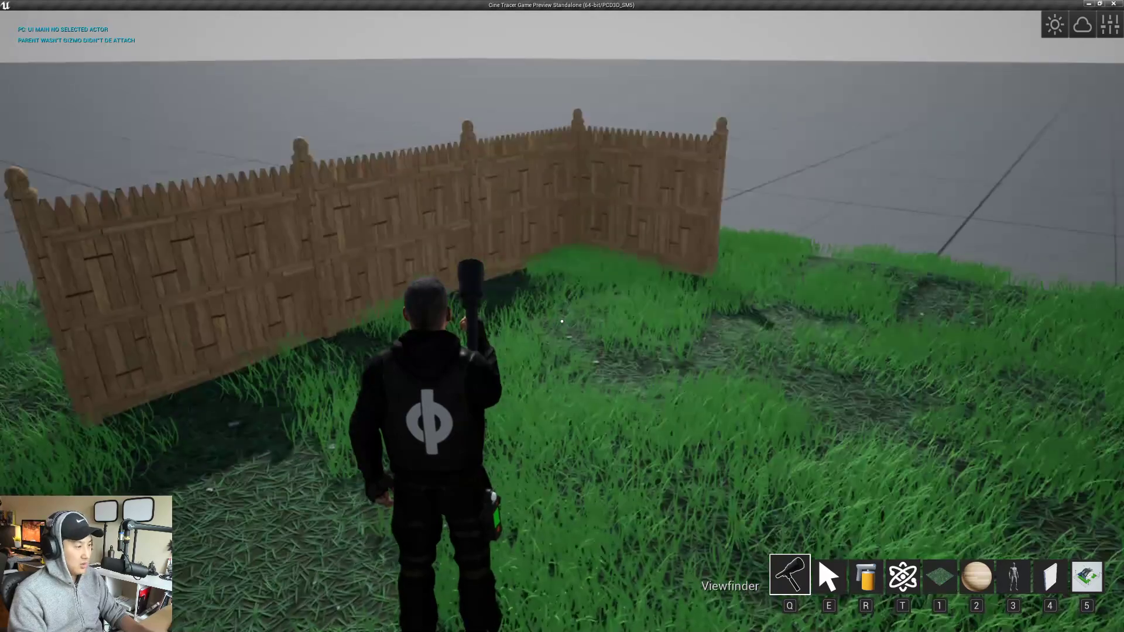
- Test the fence's collision by jumping onto it and walking along its top edge, and end the game preview
key(w)
key(a)
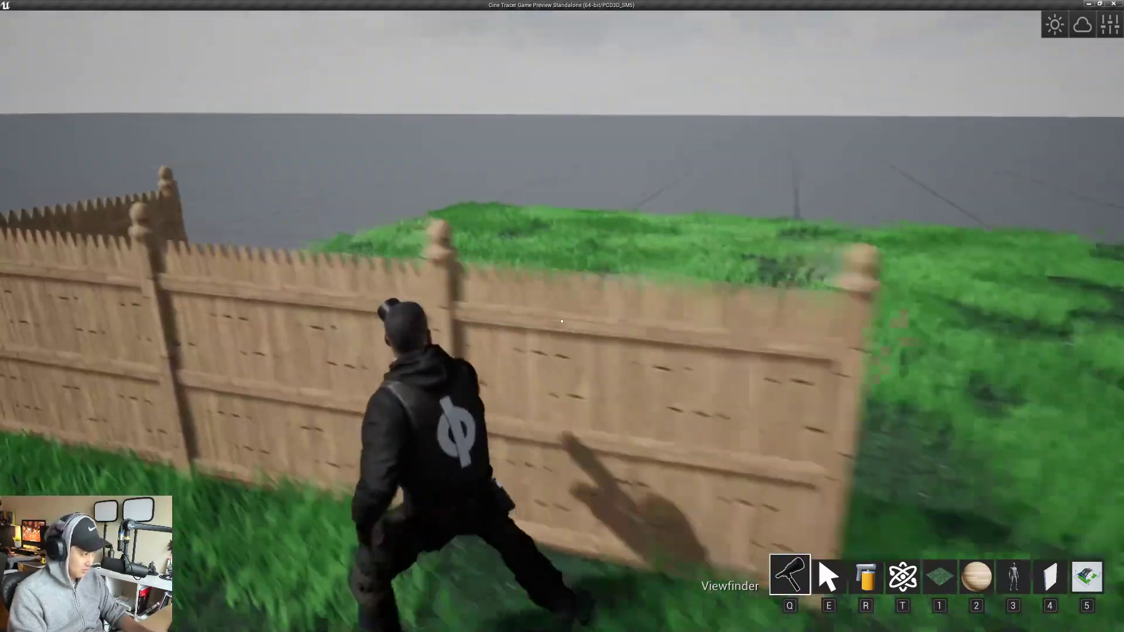
key(space)
key(w)
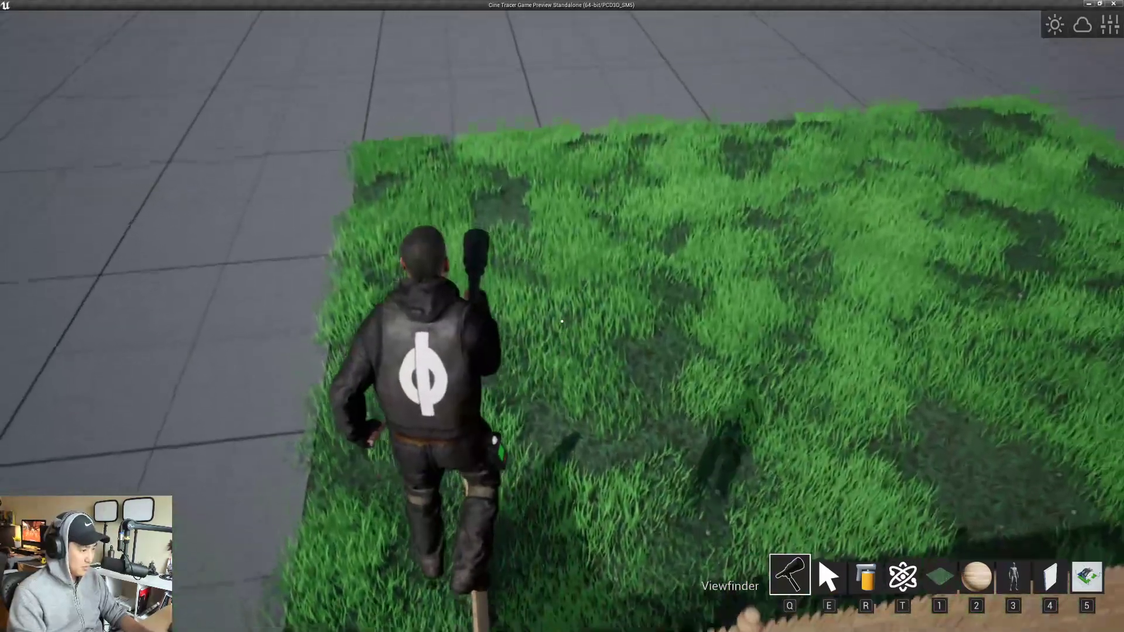
key(w)
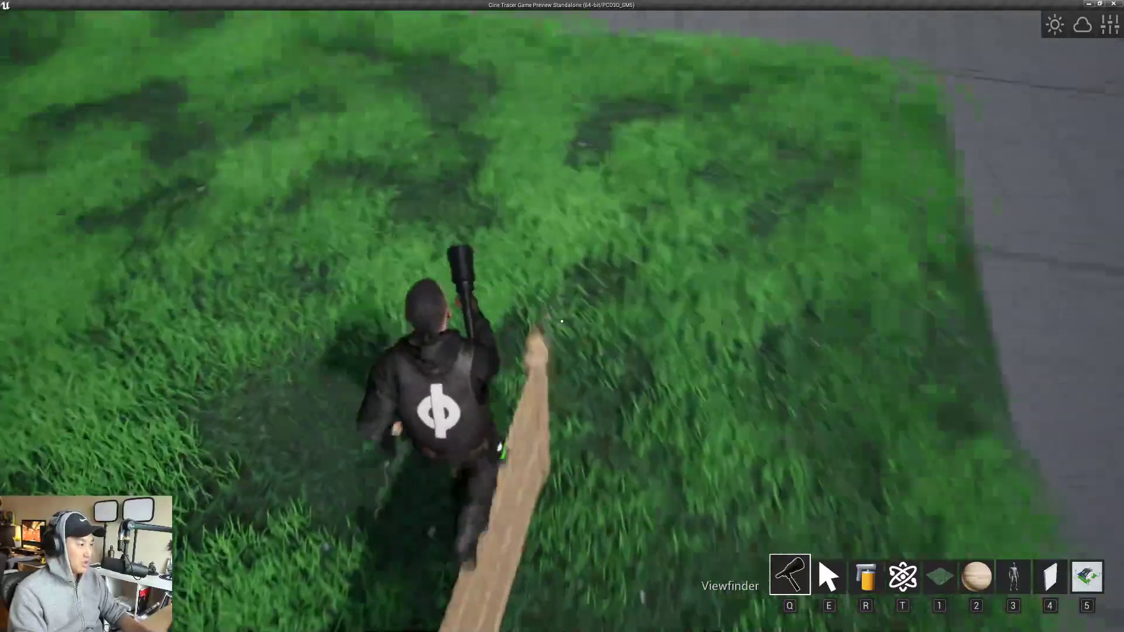
key(w)
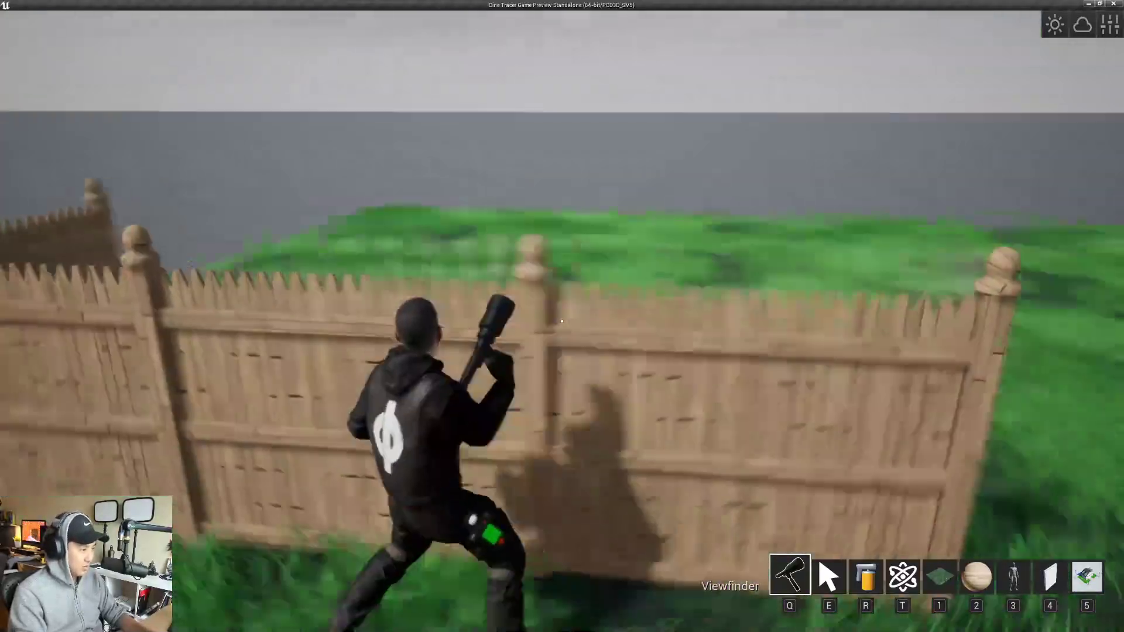
key(Escape)
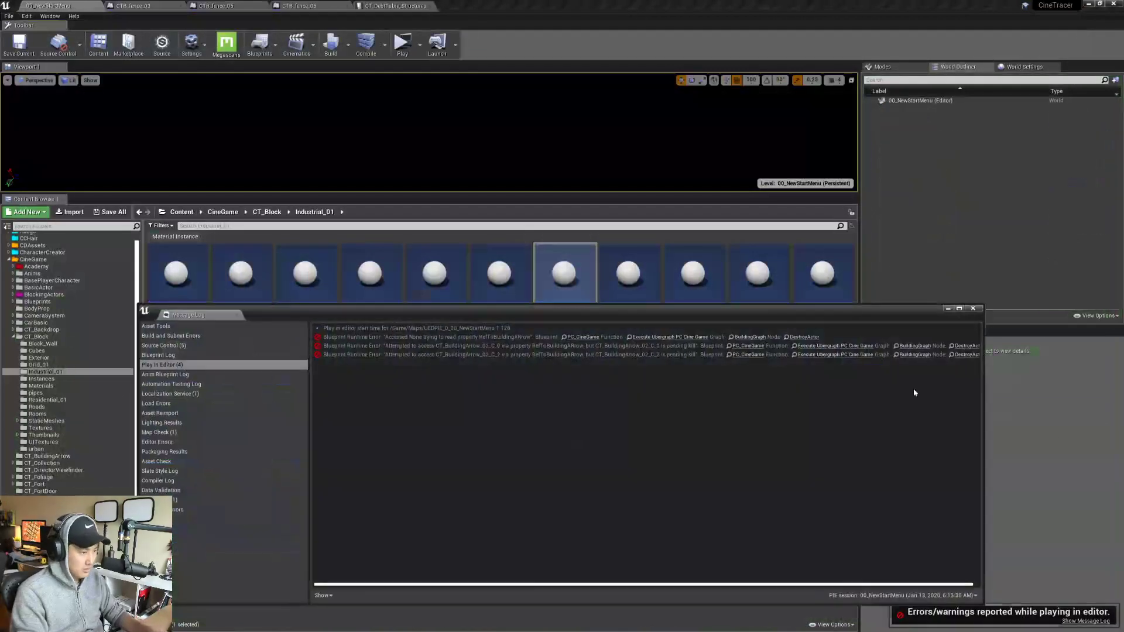
- Close the message log and save the 00_NewStartMenu level
click(976, 311)
key(ctrl+s)
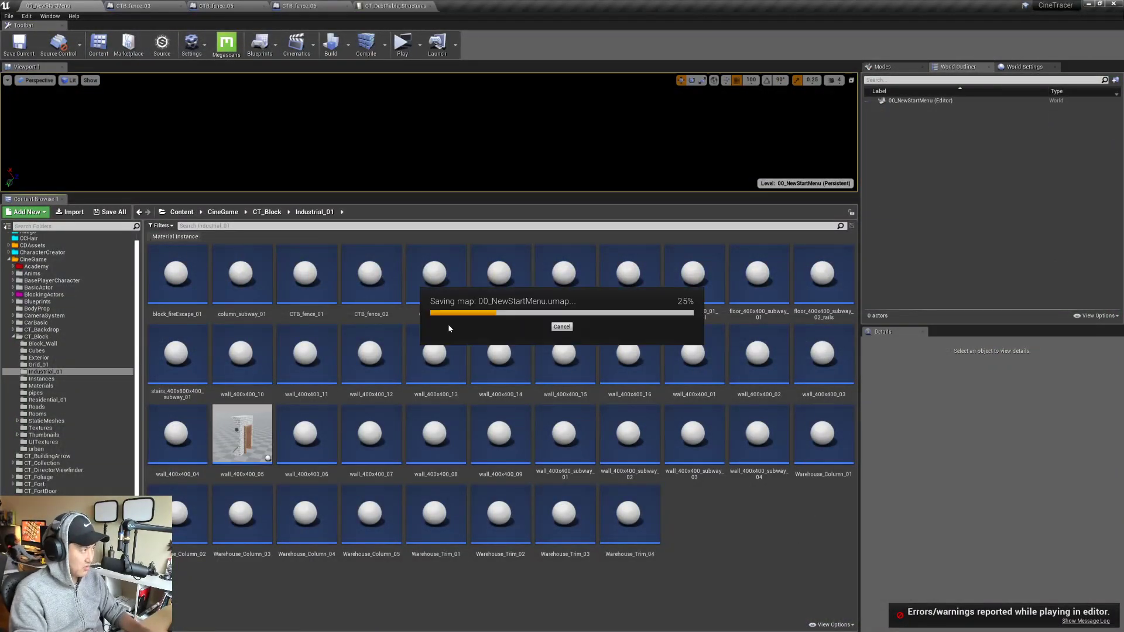
click(19, 45)
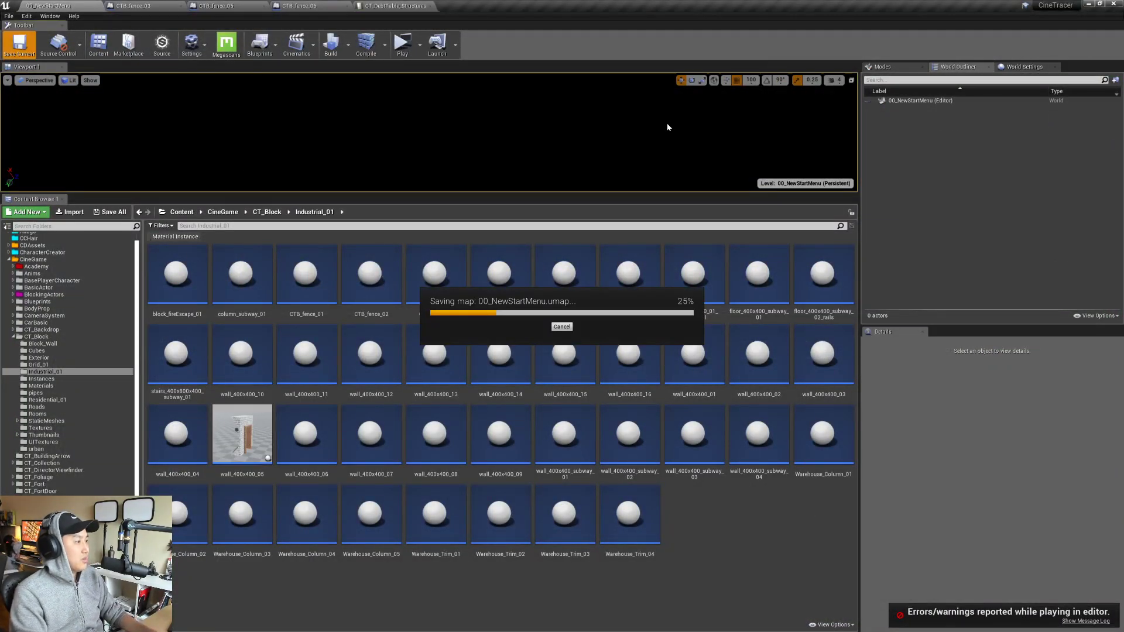
- Switch to Houdini's CT_fence_02.hip scene and go up from geo_fence to the object-level network
key(alt+Tab)
key(alt+Tab)
key(alt+Tab)
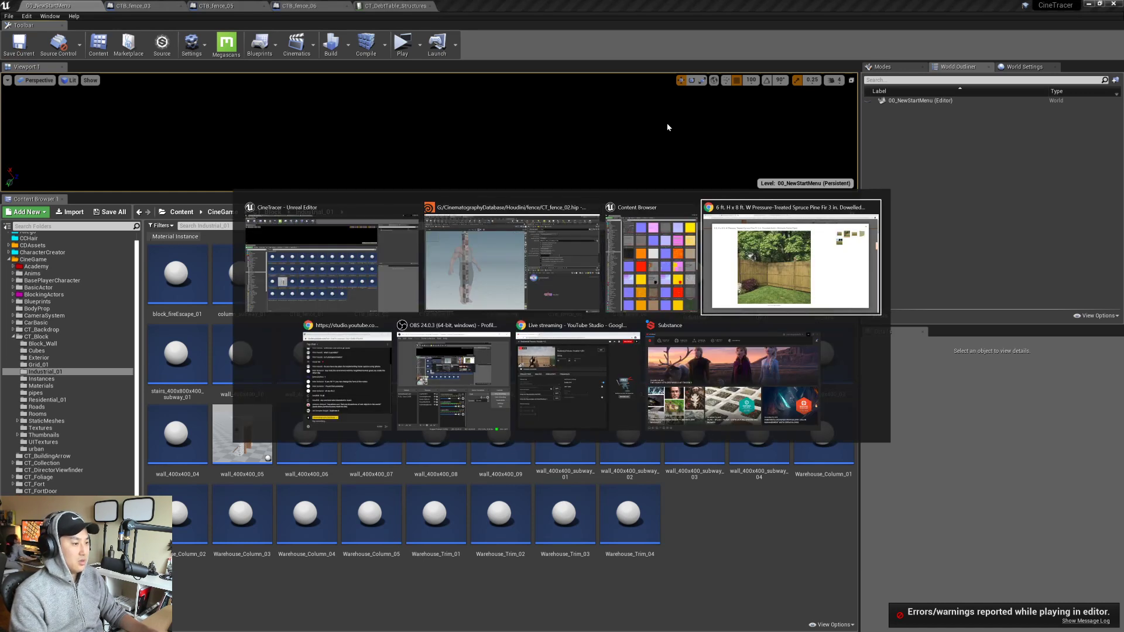
key(alt+Tab)
key(alt+Tab)
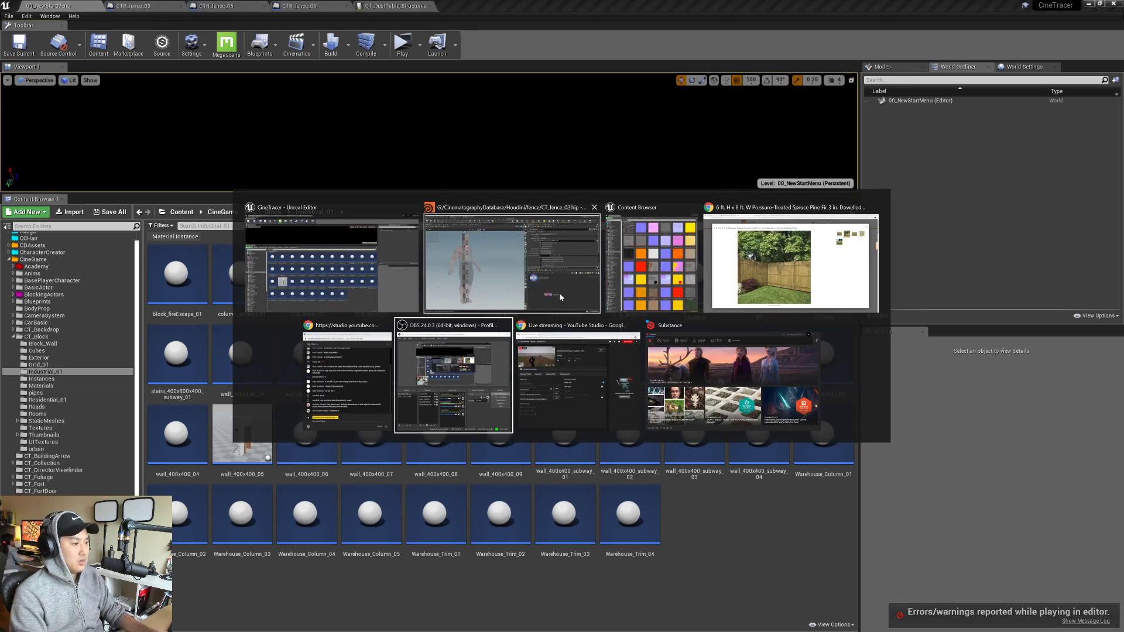
click(589, 297)
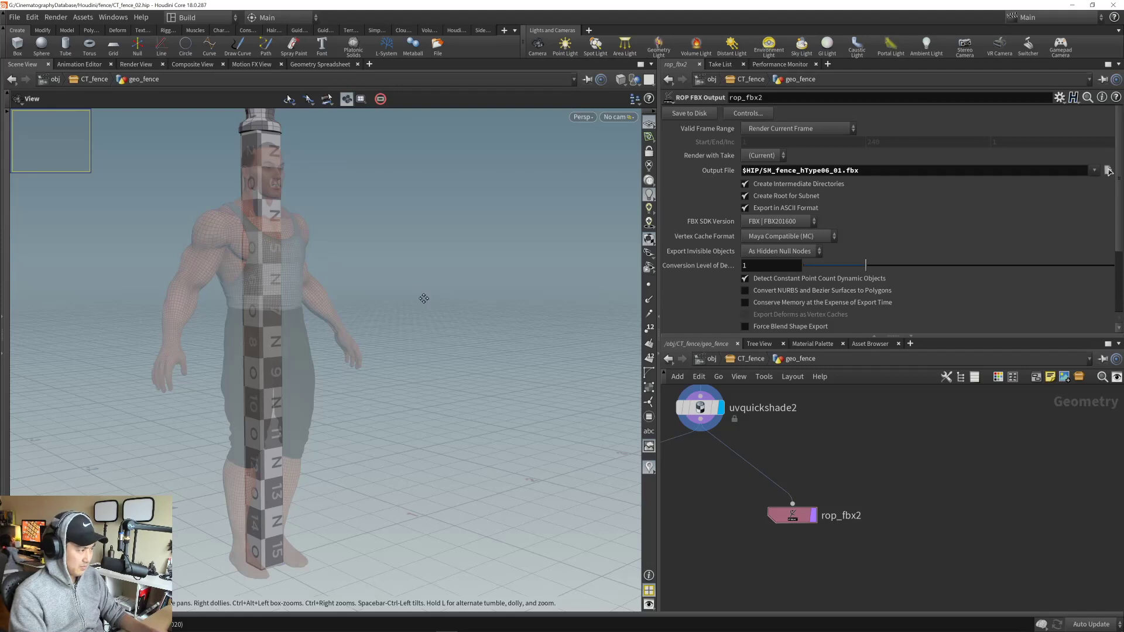
drag(424, 299, 438, 344)
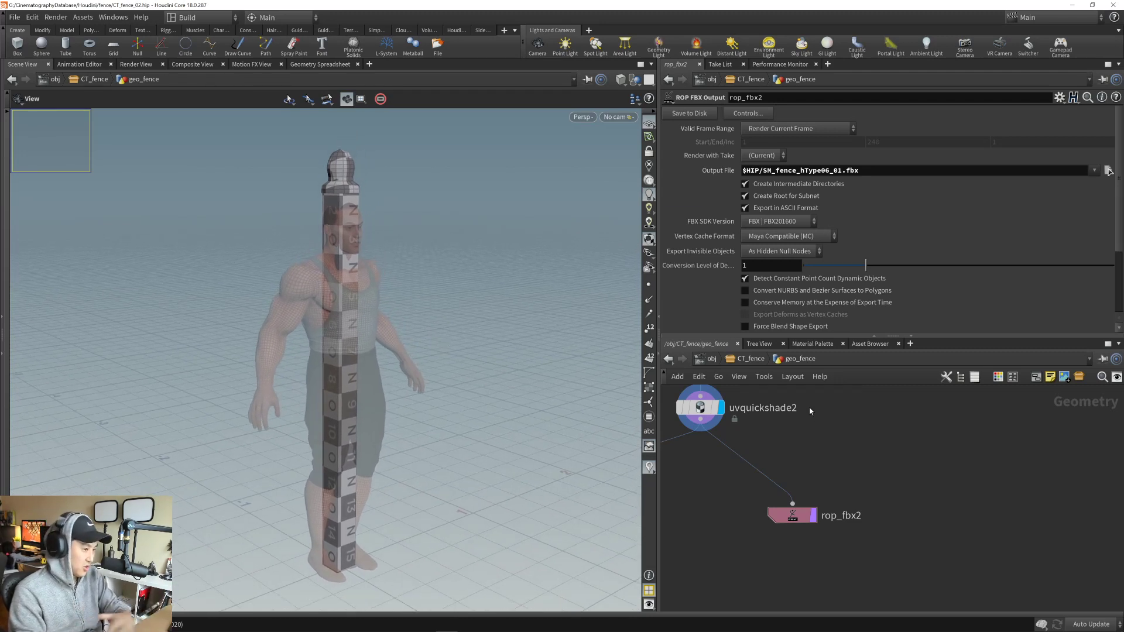
click(756, 362)
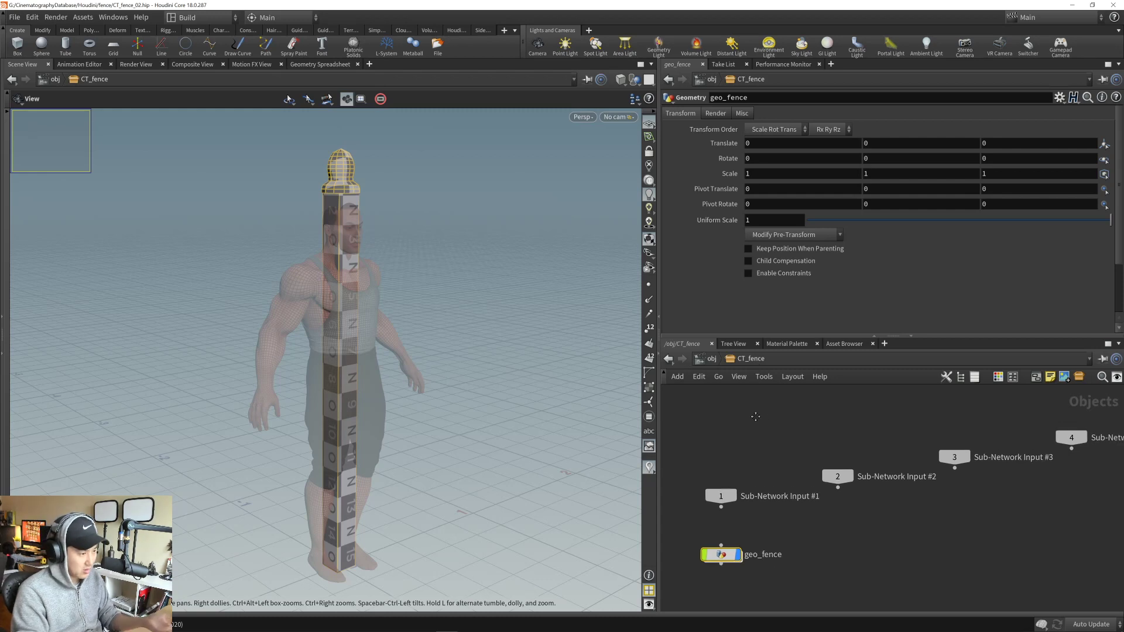
click(713, 359)
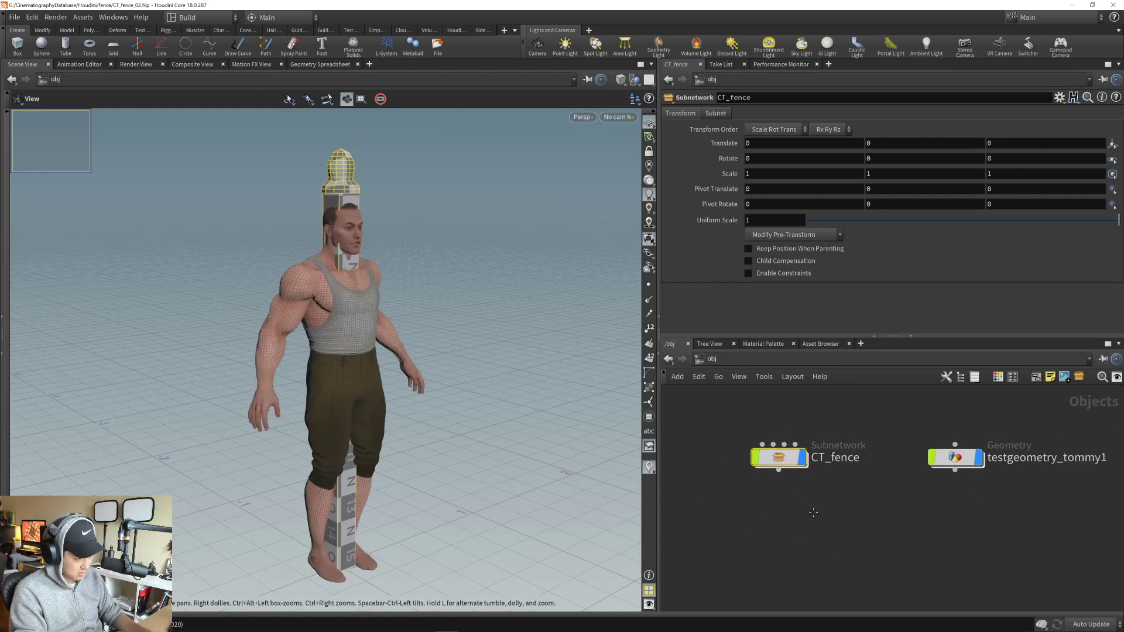
- Rename the CT_fence subnetwork as CT_fence_tall
double_click(862, 434)
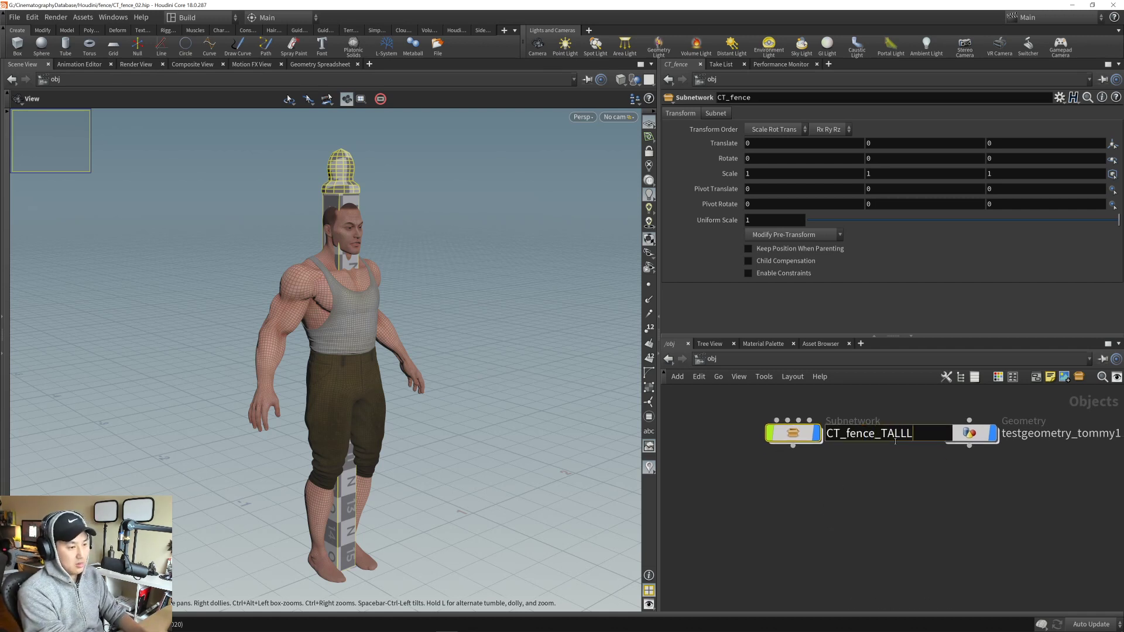
text(_T)
key(BackSpace)
text(tall)
key(Return)
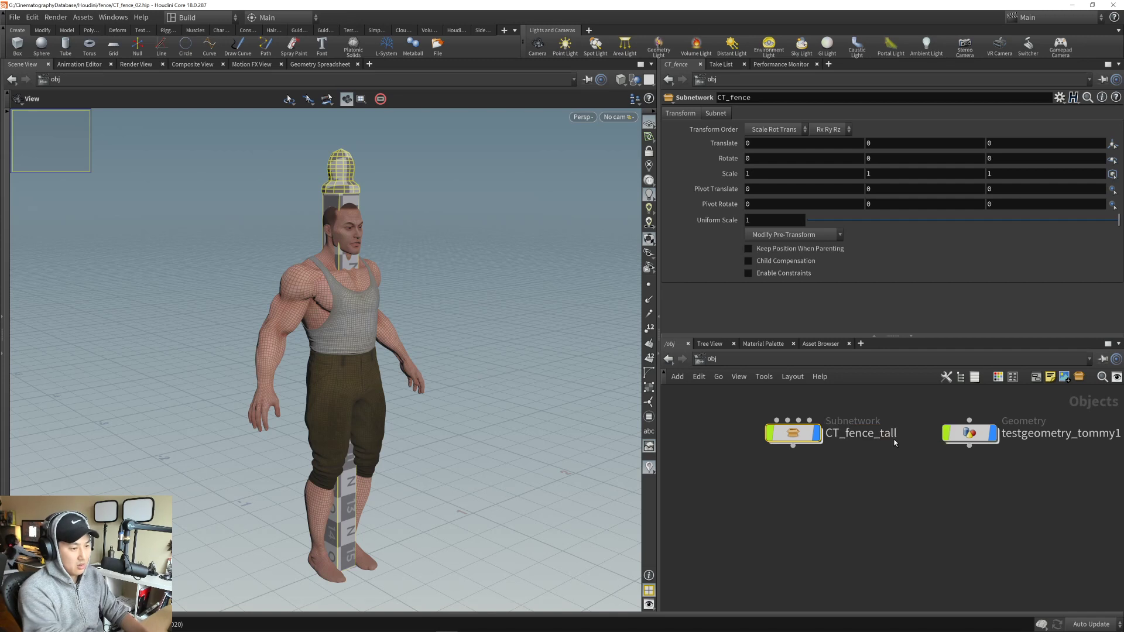
- Duplicate the CT_fence_tall subnetwork and place the copy directly below the original
middle_drag(859, 500, 825, 498)
key(ctrl+v)
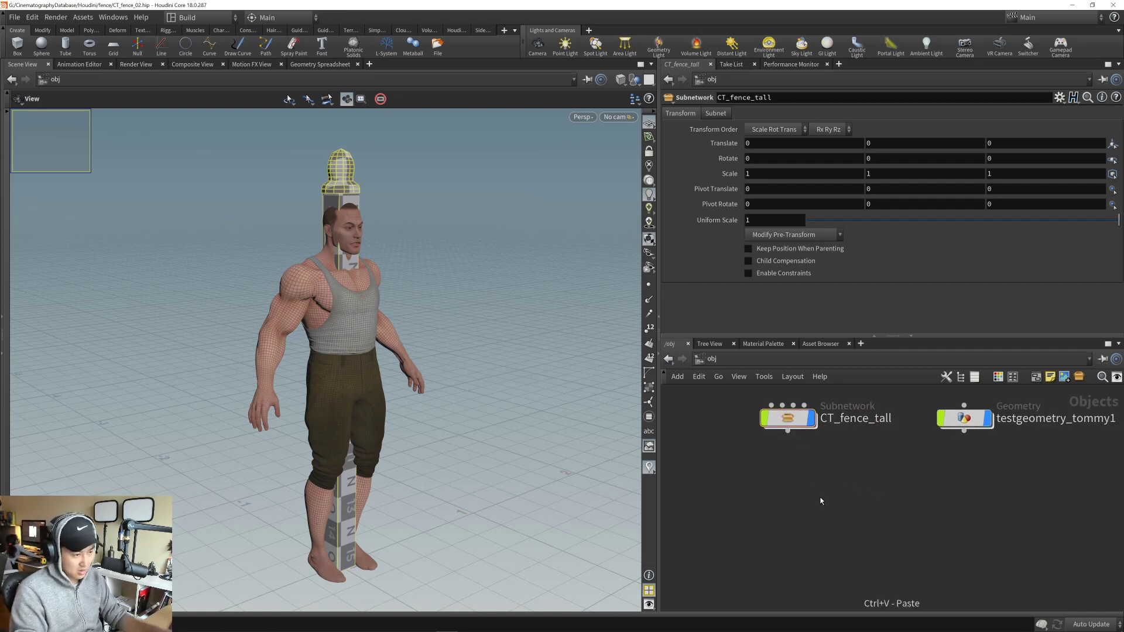
drag(828, 499, 790, 502)
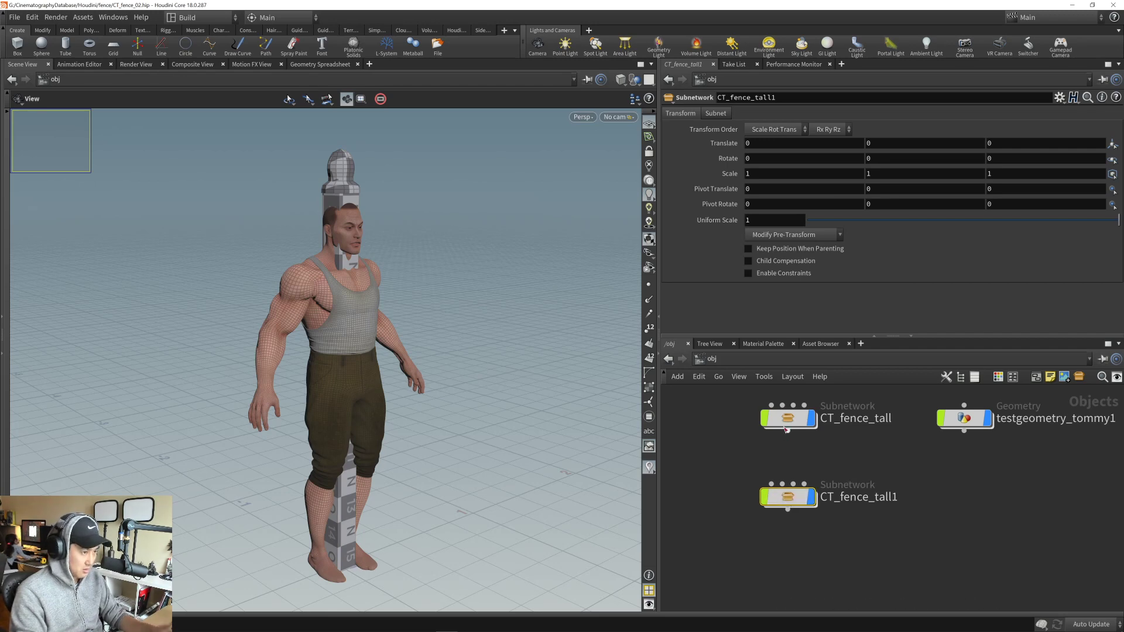
middle_drag(790, 474, 801, 489)
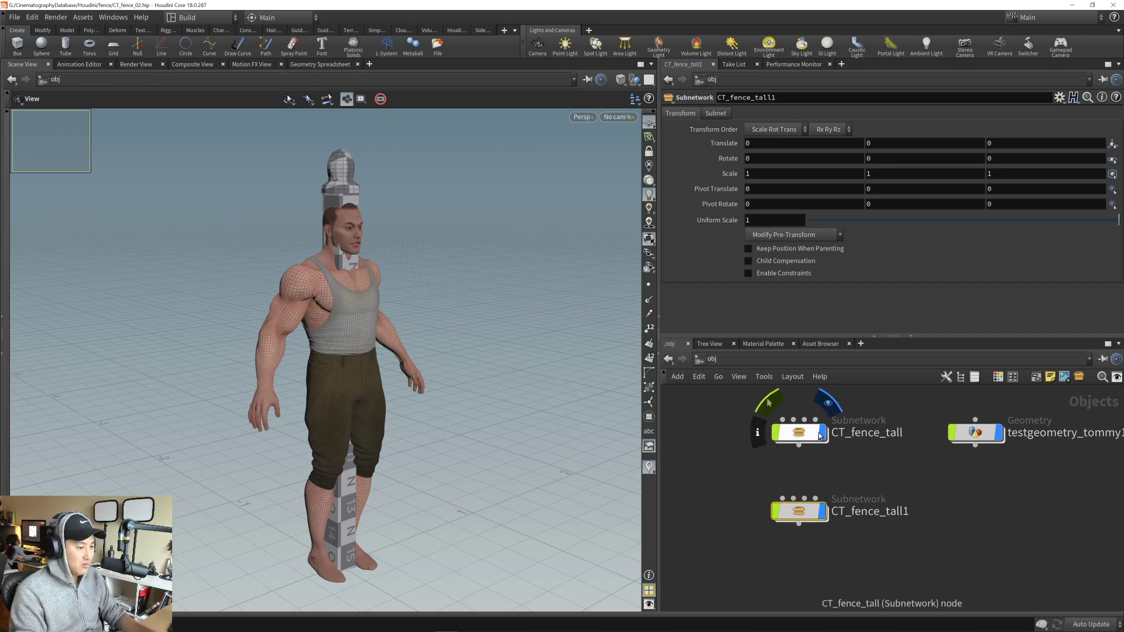
- Open geo_fence inside the copied subnetwork, display the complete fence with both posts, and turn off the UV grid texture in the viewport
double_click(799, 512)
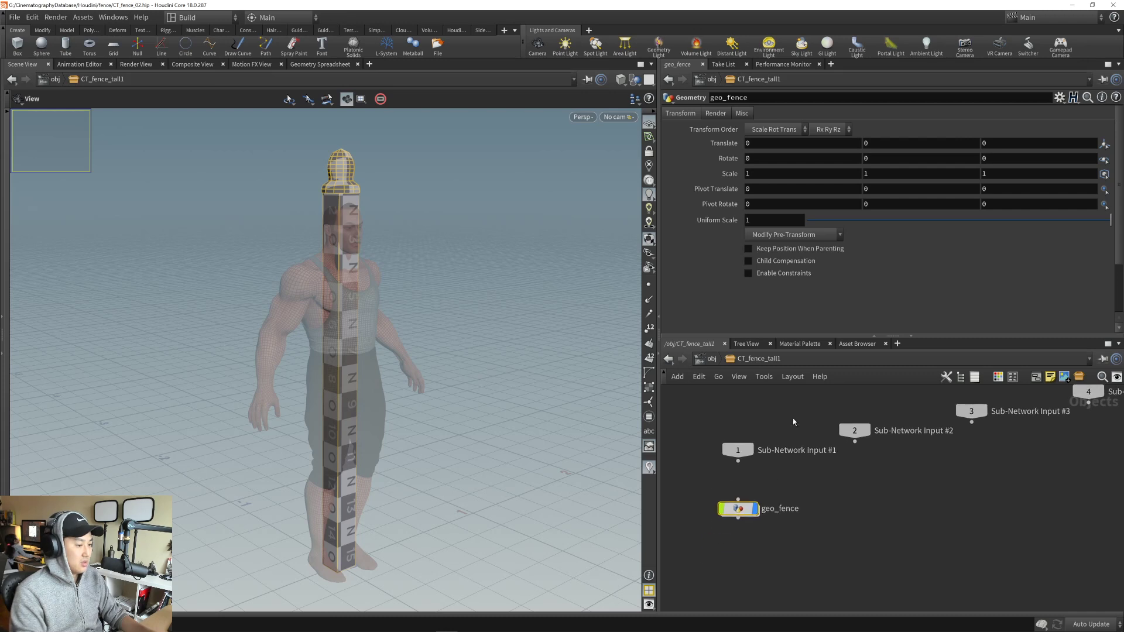
double_click(733, 507)
middle_drag(835, 510, 838, 530)
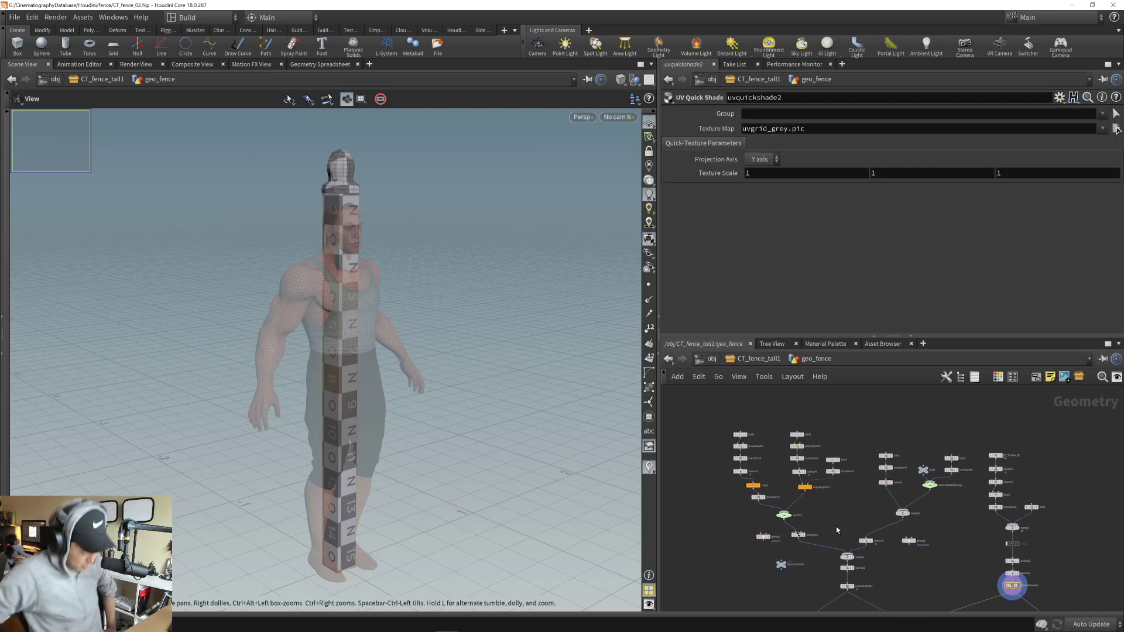
middle_drag(881, 590, 871, 557)
scroll(865, 510, up, 5)
click(880, 549)
scroll(871, 556, down, 4)
middle_drag(945, 495, 873, 536)
scroll(865, 536, up, 5)
click(897, 518)
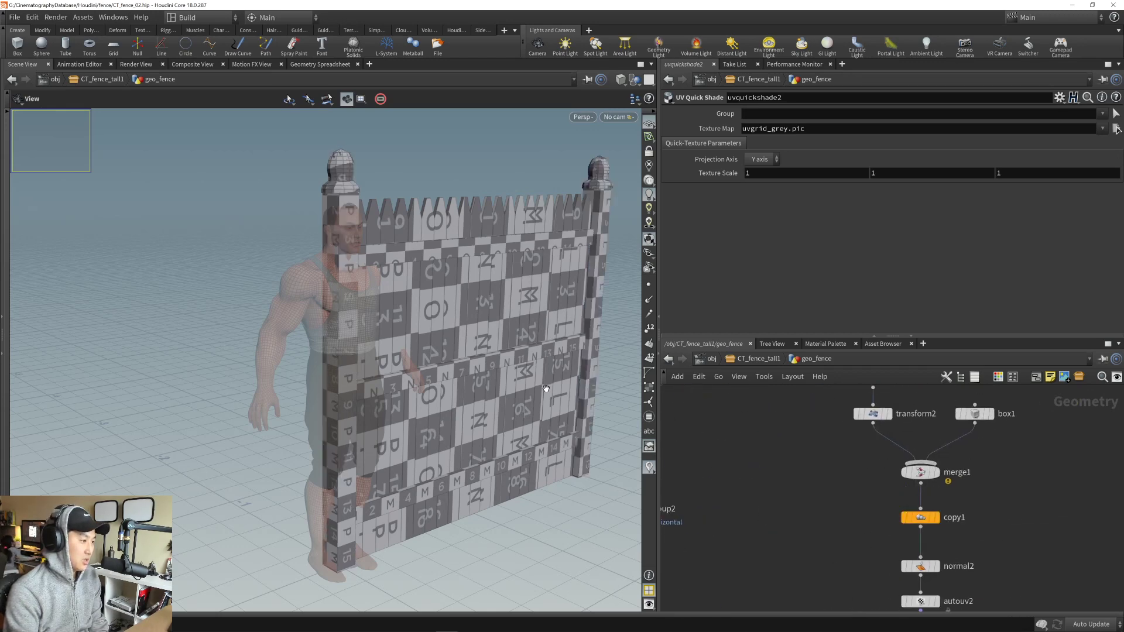
drag(546, 388, 467, 375)
click(649, 240)
- Set the Fence Height on the fenceControls null to 1
middle_drag(764, 445, 975, 502)
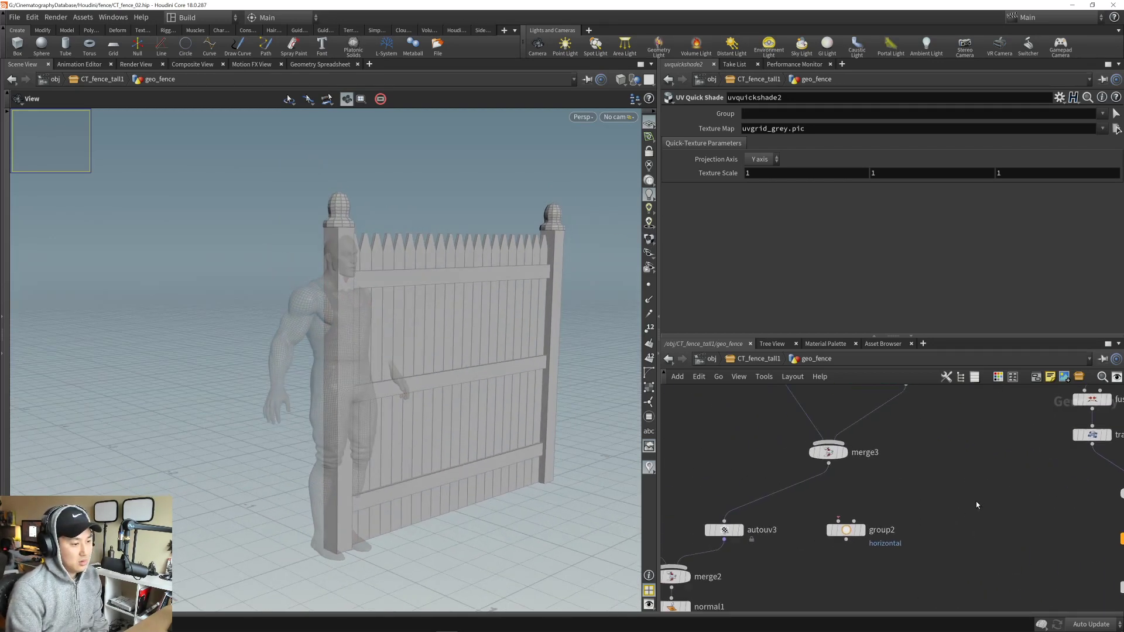
scroll(972, 502, down, 4)
middle_drag(736, 558, 768, 546)
click(774, 535)
scroll(787, 556, up, 4)
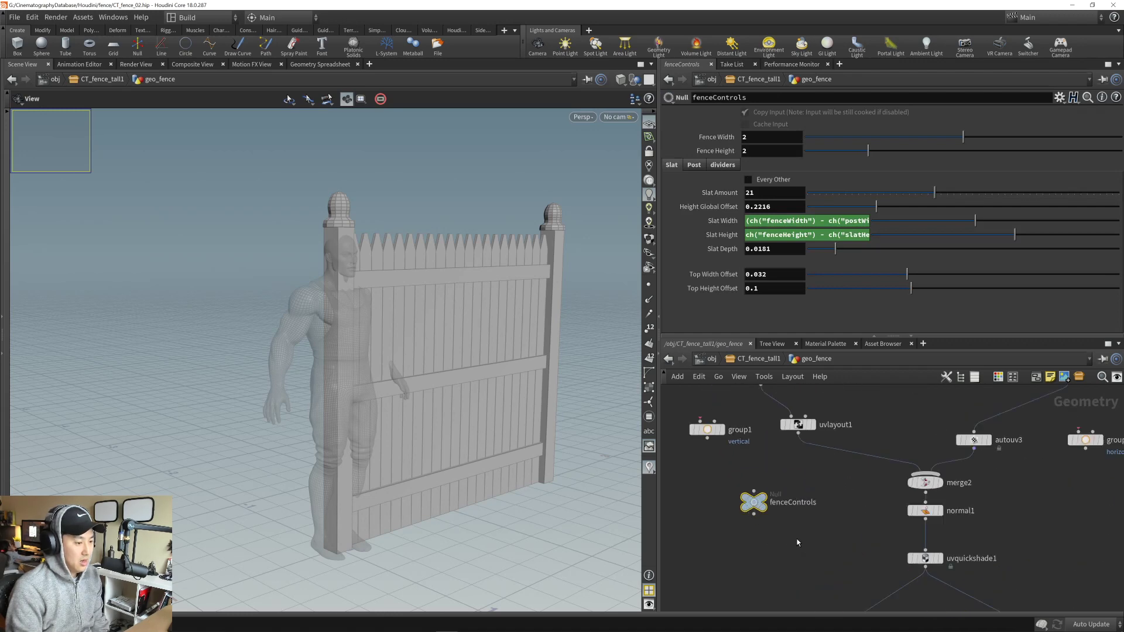
drag(444, 374, 414, 368)
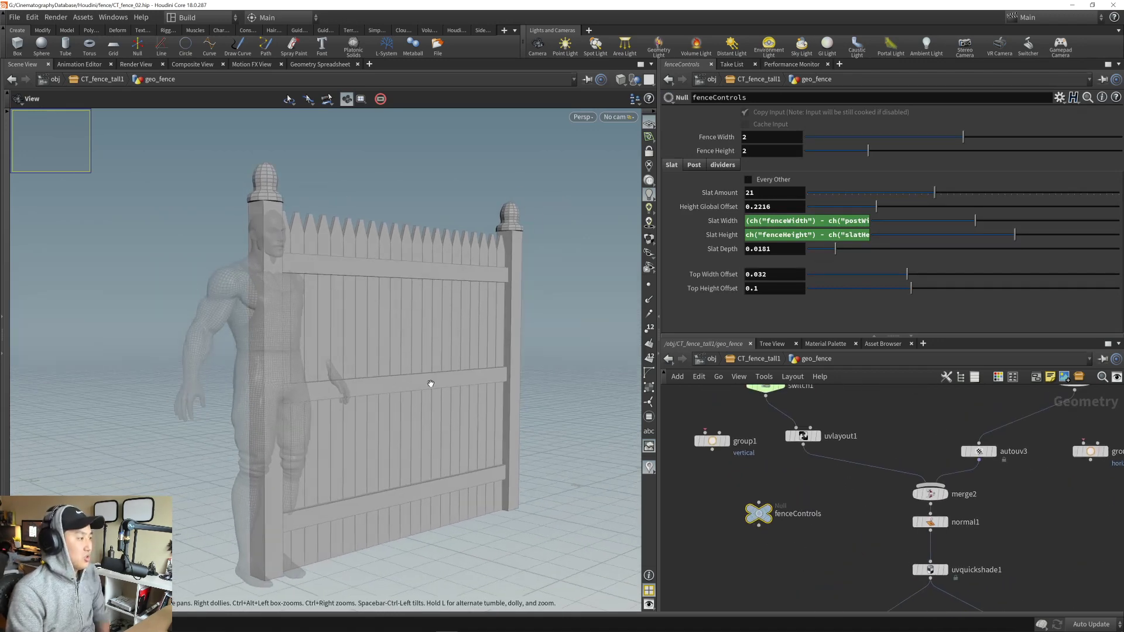
click(762, 152)
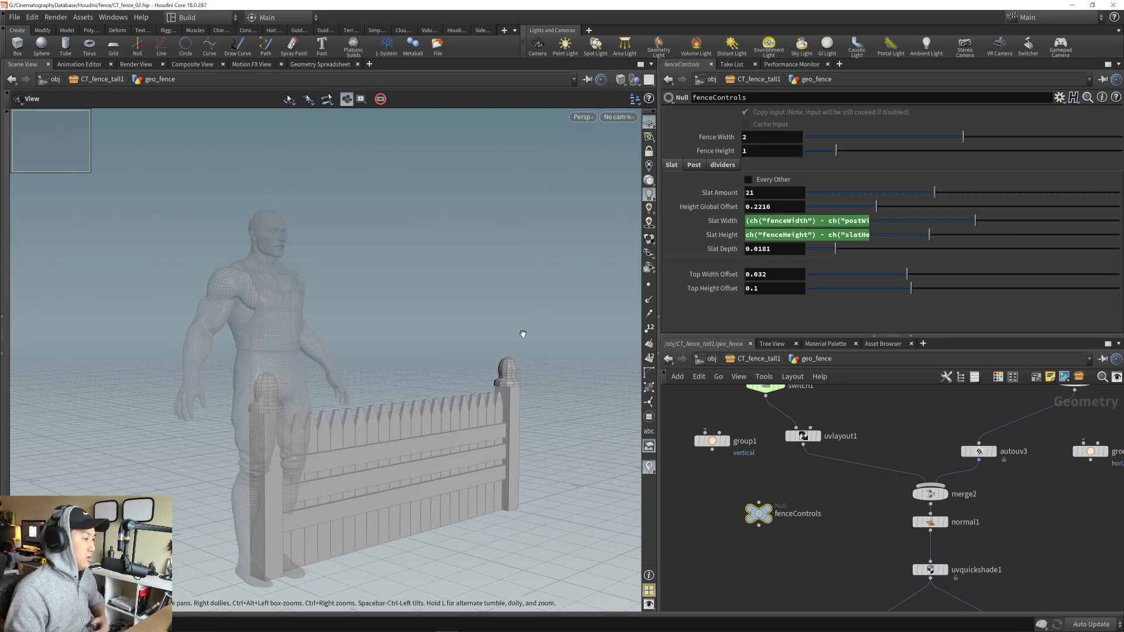
right_drag(379, 410, 436, 437)
drag(437, 437, 367, 394)
right_drag(367, 394, 441, 408)
scroll(441, 408, down, 3)
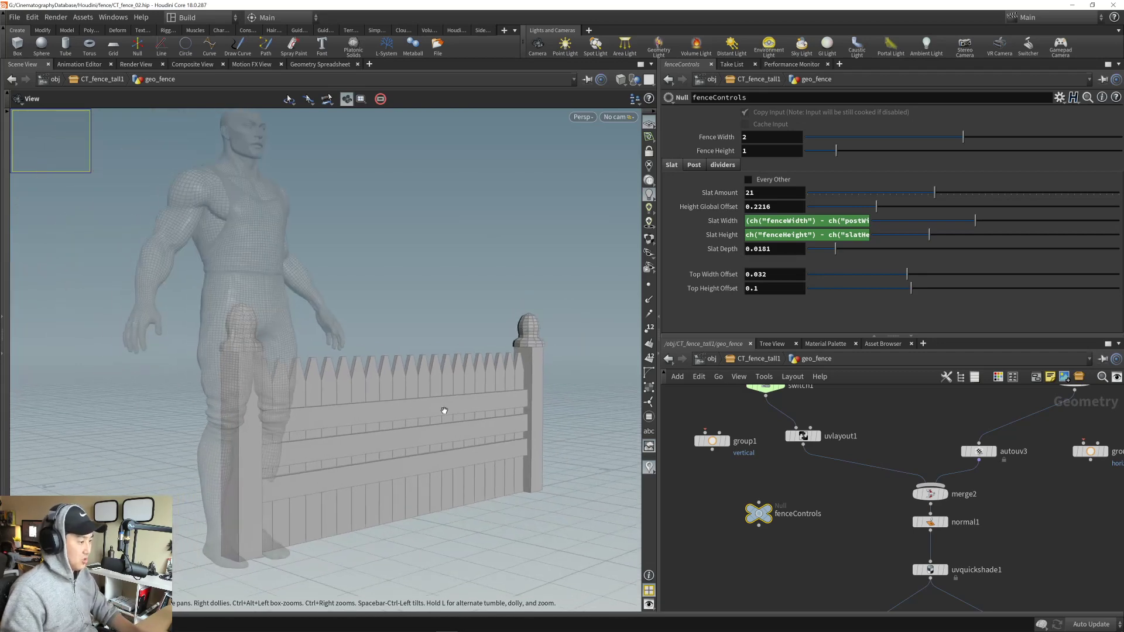
- Turn off the Middle Divider and lower the dividers' HeightPositionOffset to 0.1333
click(723, 165)
click(770, 225)
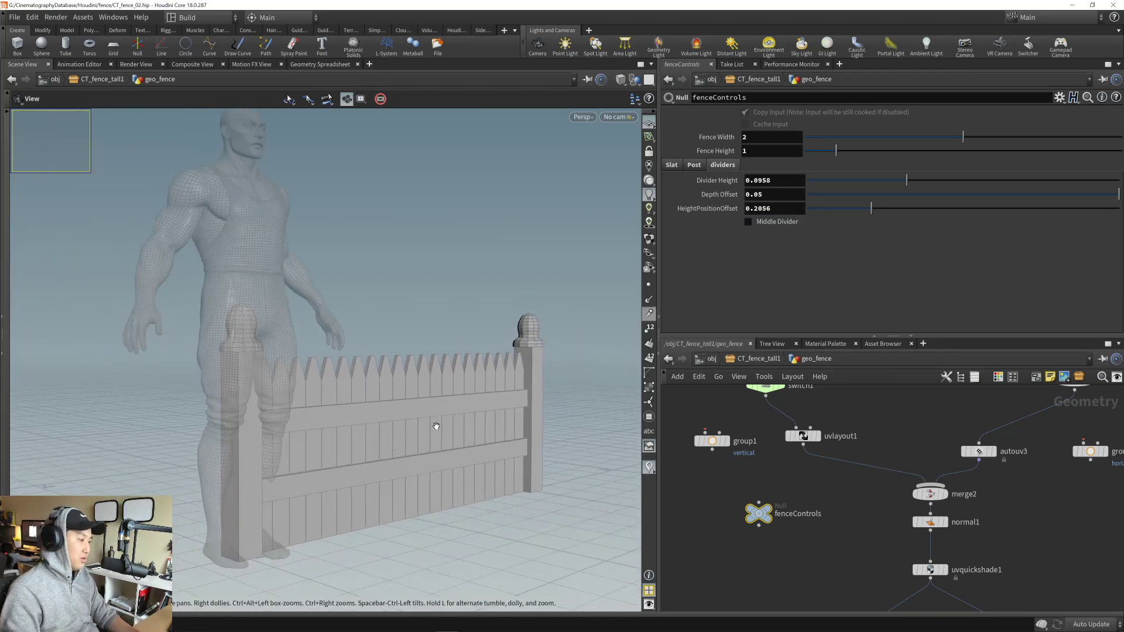
scroll(410, 422, up, 4)
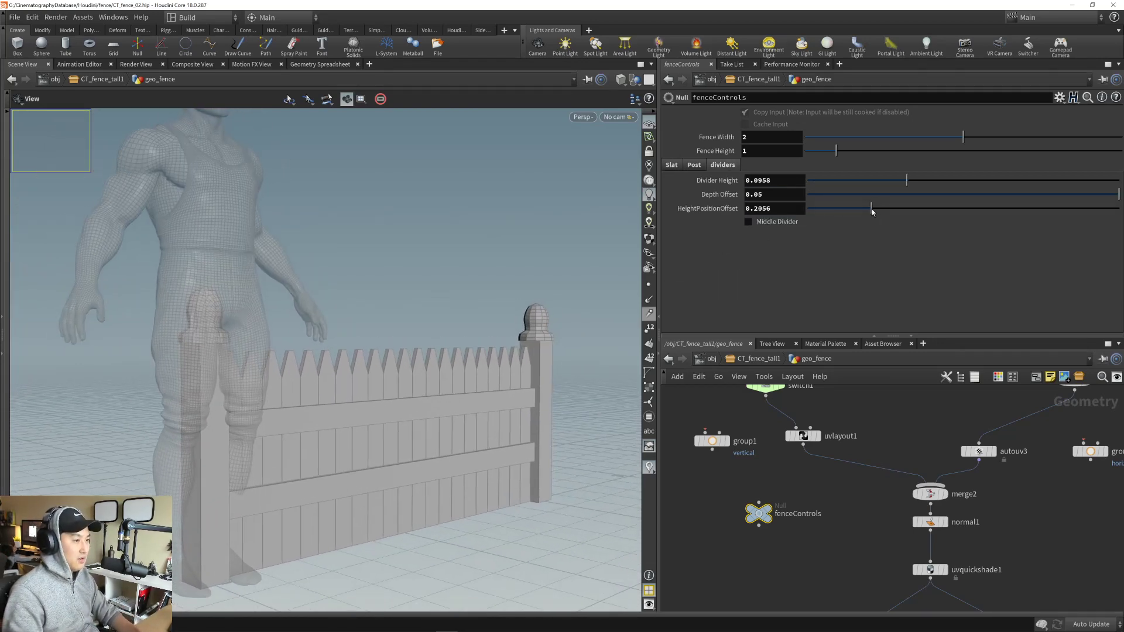
drag(872, 212, 850, 218)
- Examine the white vinyl picket fence and its dimension diagram on the Wayfair page, then return to Houdini
key(alt+Tab)
key(alt+Tab)
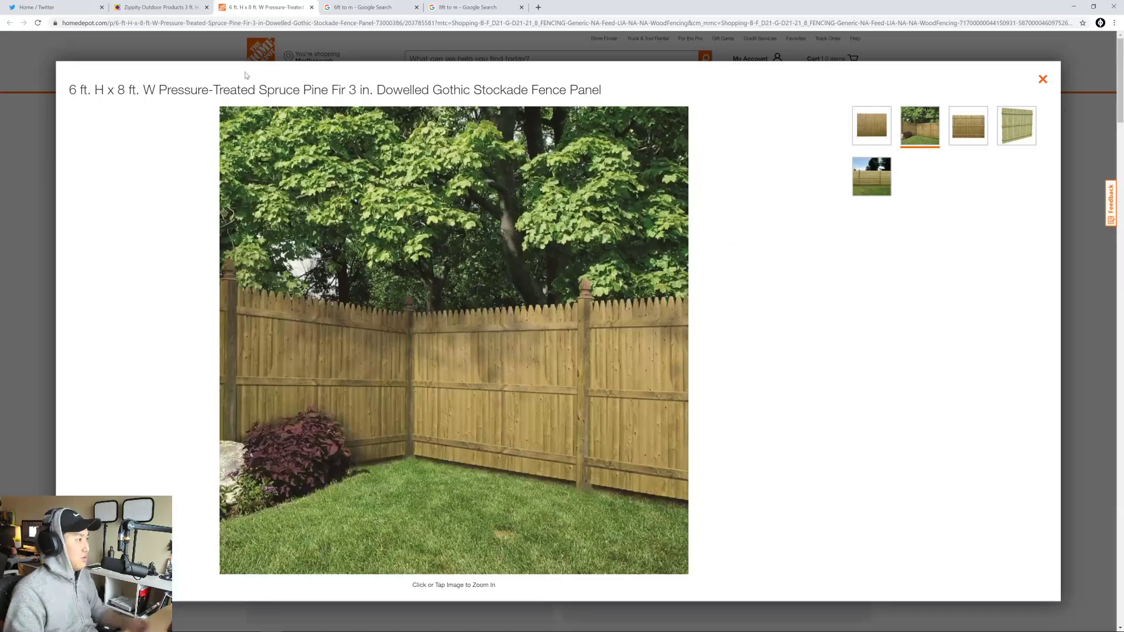
click(158, 7)
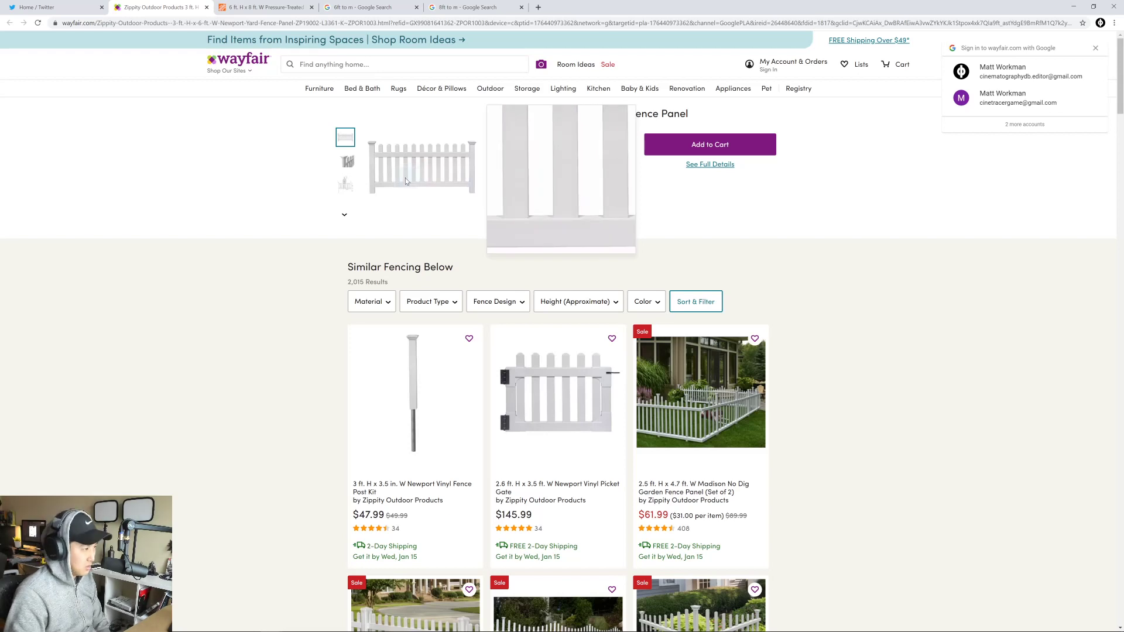
click(346, 188)
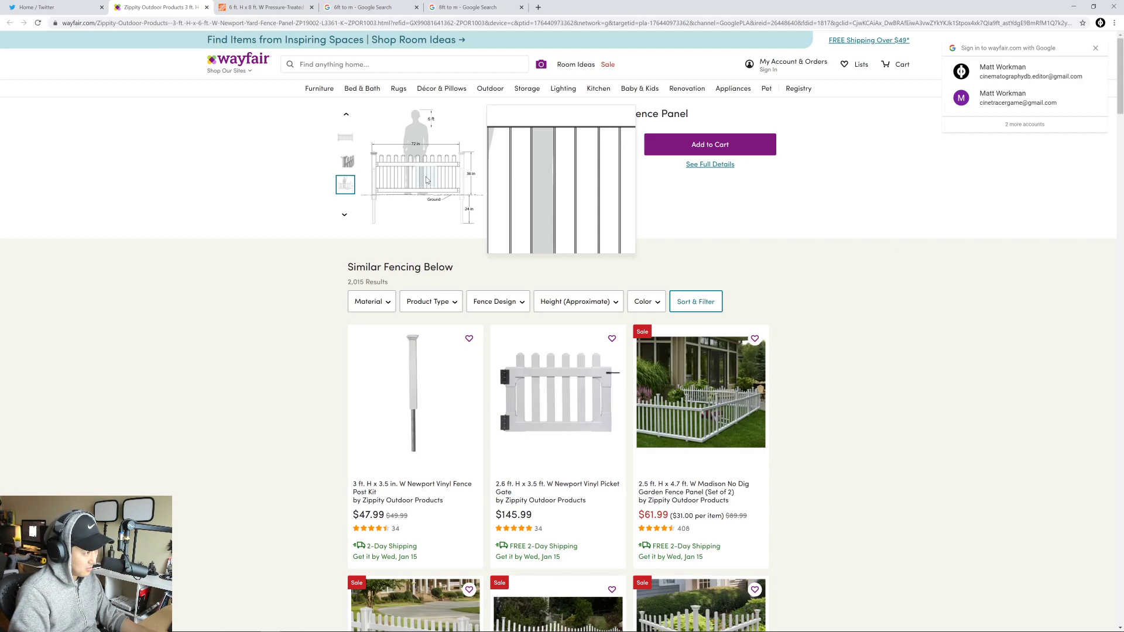
key(alt+Tab)
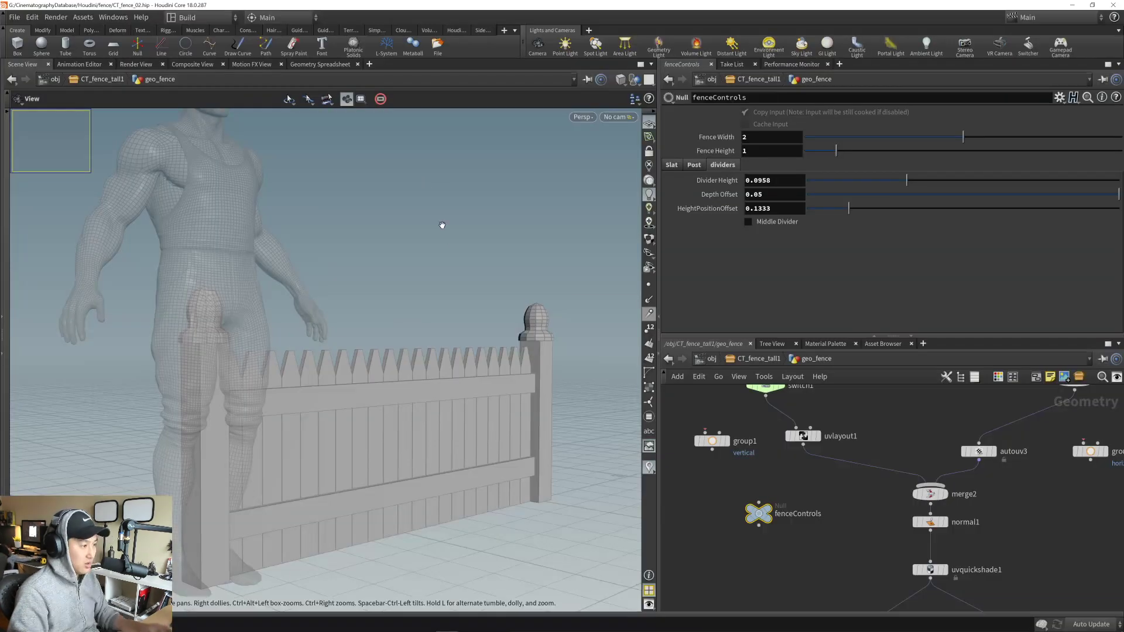
- Enable Every Other in the slat settings and view the spaced pickets from the front
middle_drag(813, 468, 821, 480)
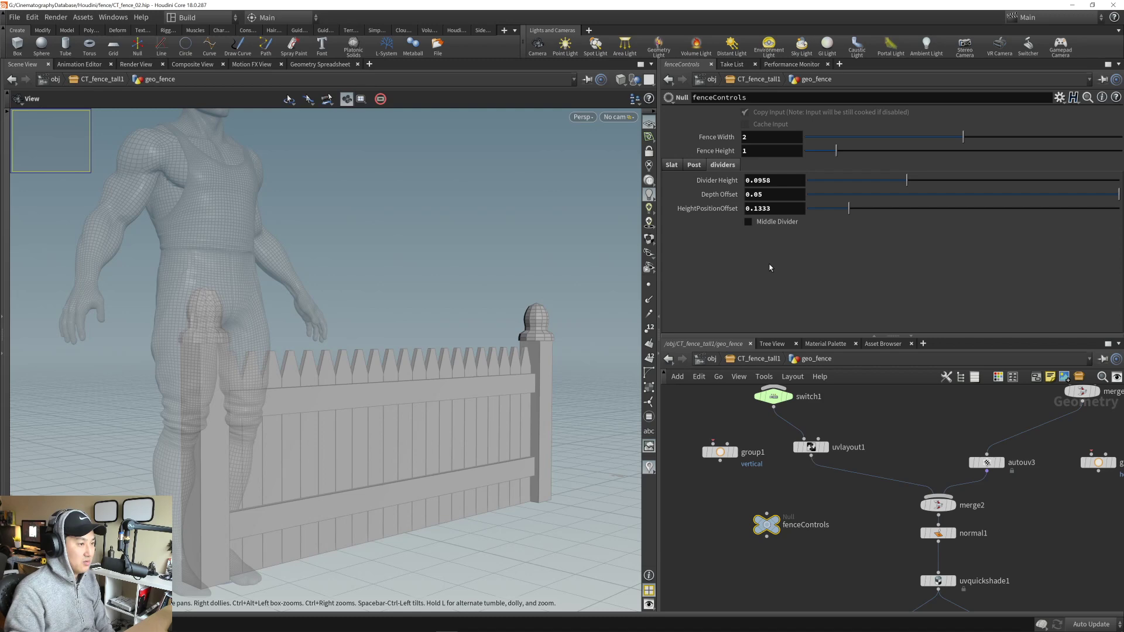
click(672, 165)
drag(428, 407, 375, 387)
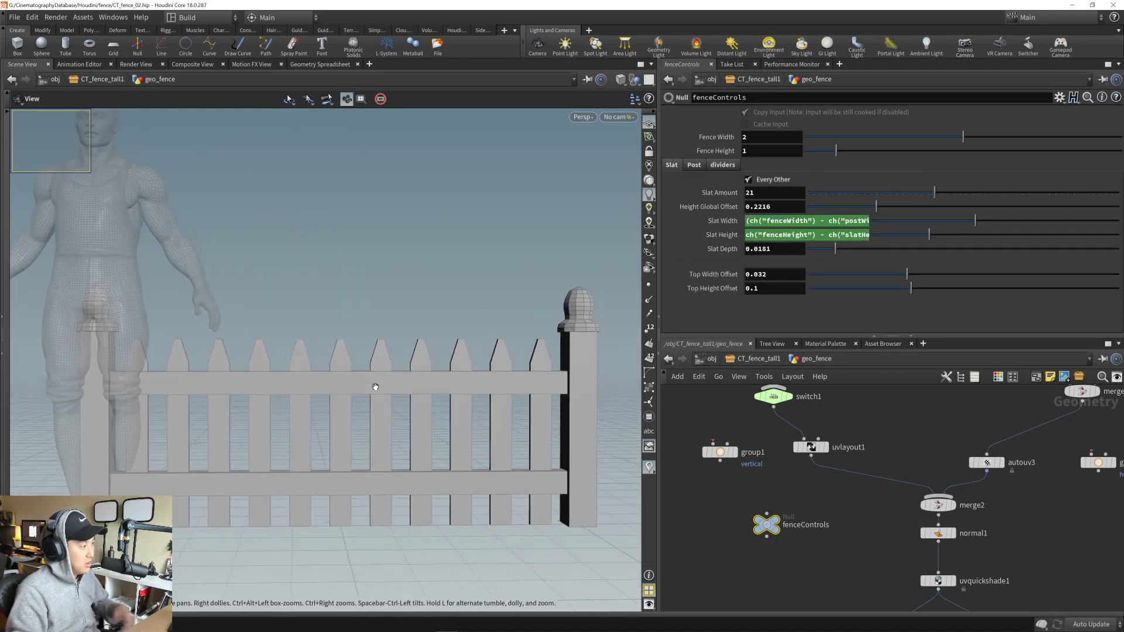
- Compare the fence with the browser reference and raise the Slat Amount to 29
key(alt+Tab)
key(alt+Tab)
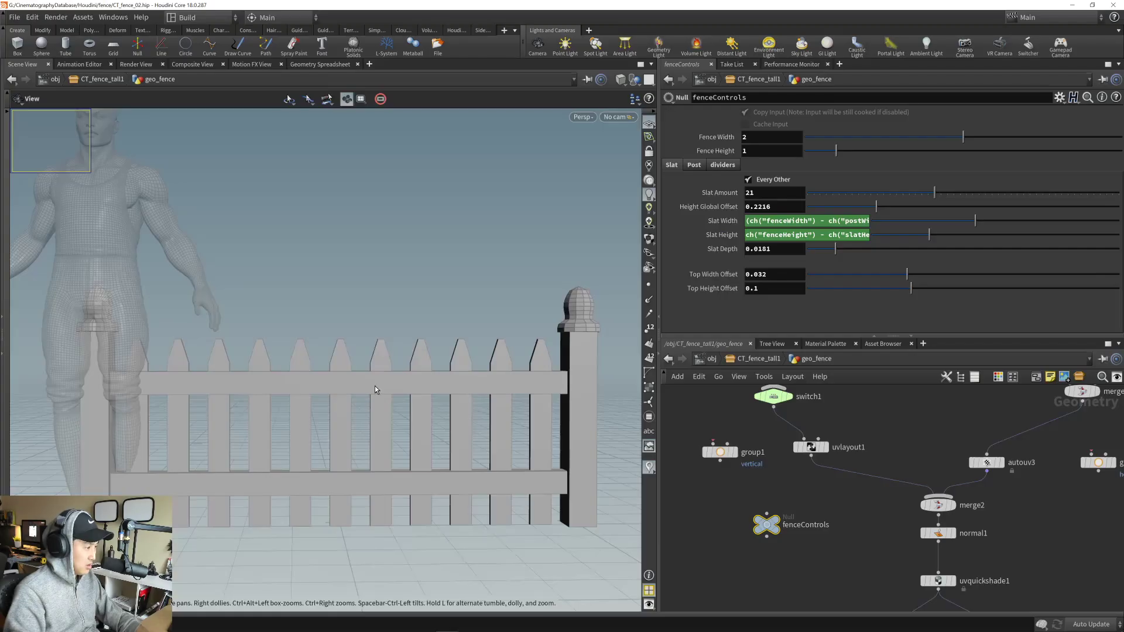
drag(432, 391, 457, 391)
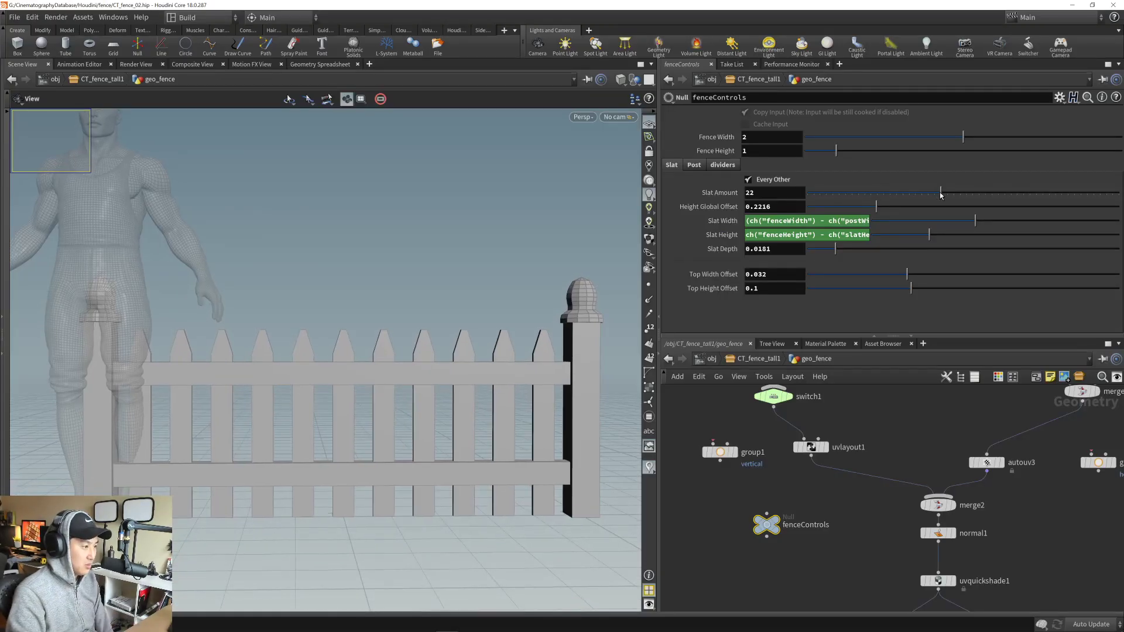
drag(941, 195, 985, 198)
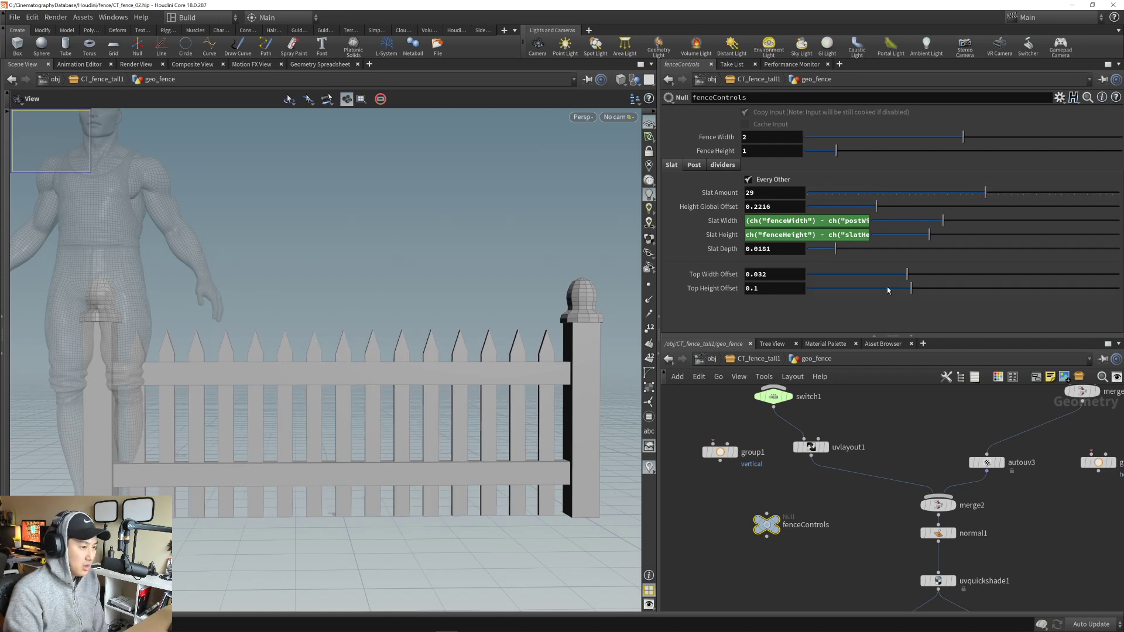
- Reduce the slats' Top Width Offset to 0.00911 and their Top Height Offset to 0.0152 for blunter picket tips
click(838, 274)
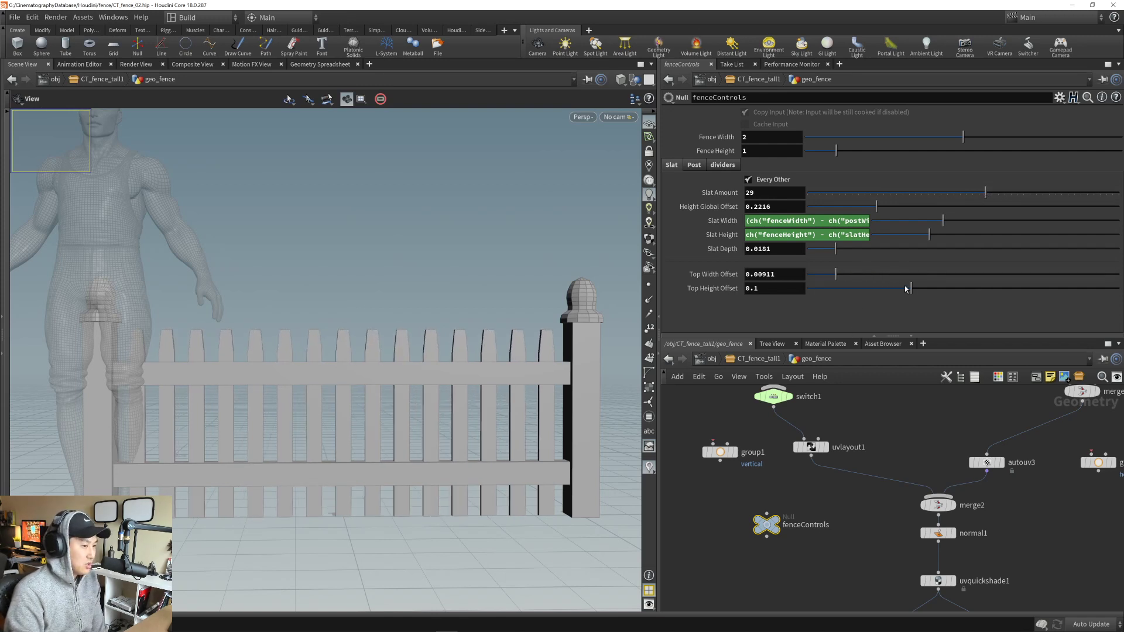
click(900, 288)
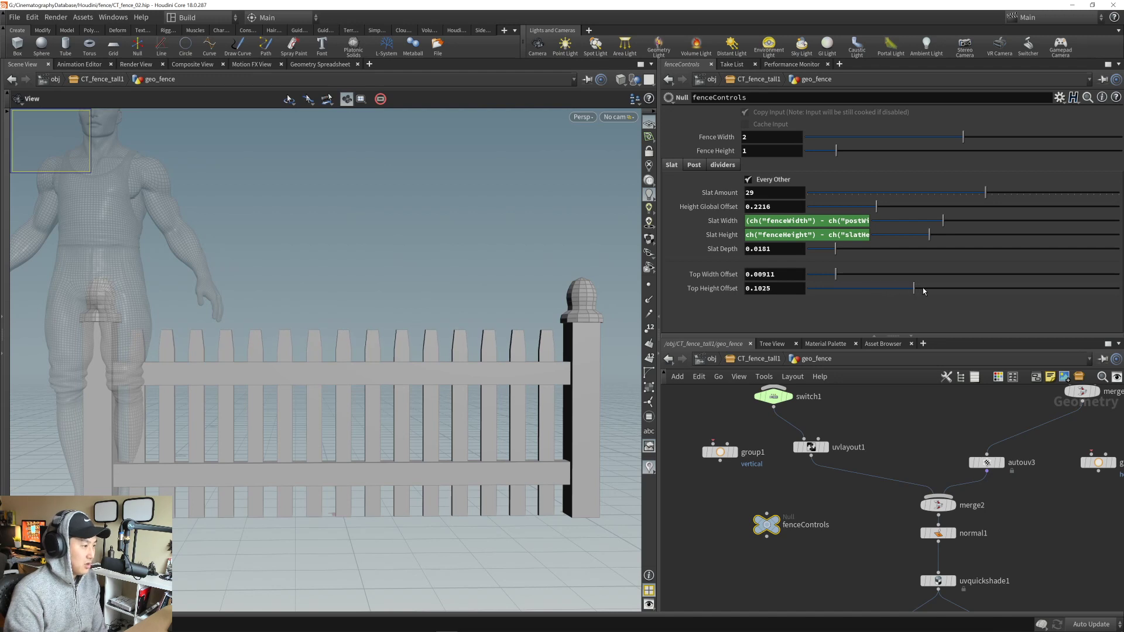
drag(924, 292, 849, 292)
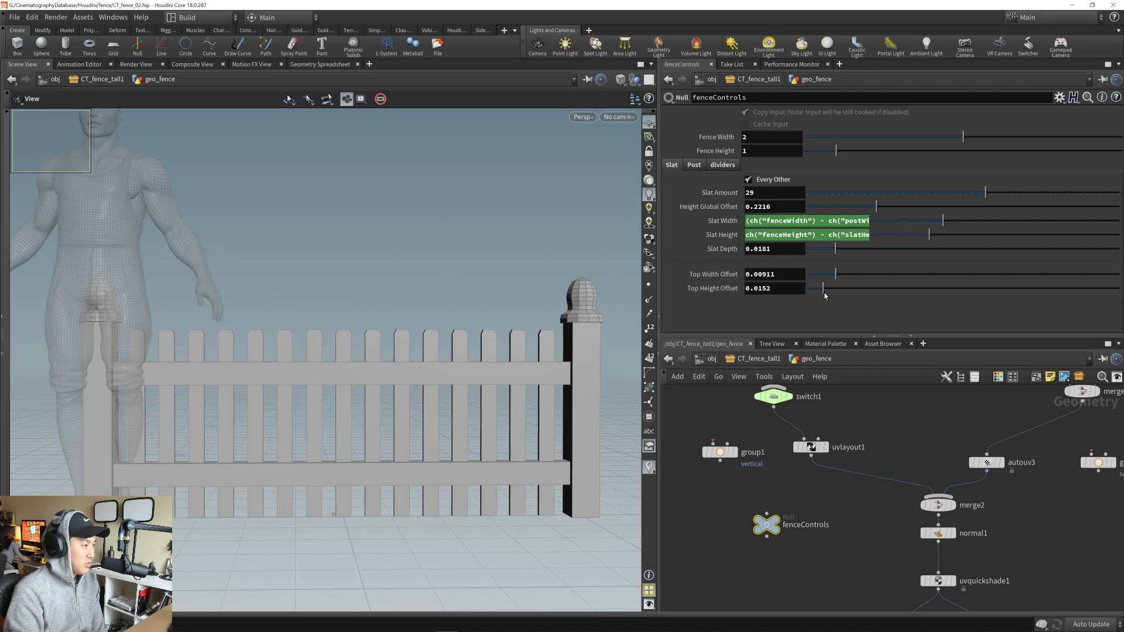
- Inspect the blunted picket tips up close, then view the whole fence at an angle
scroll(432, 344, down, 10)
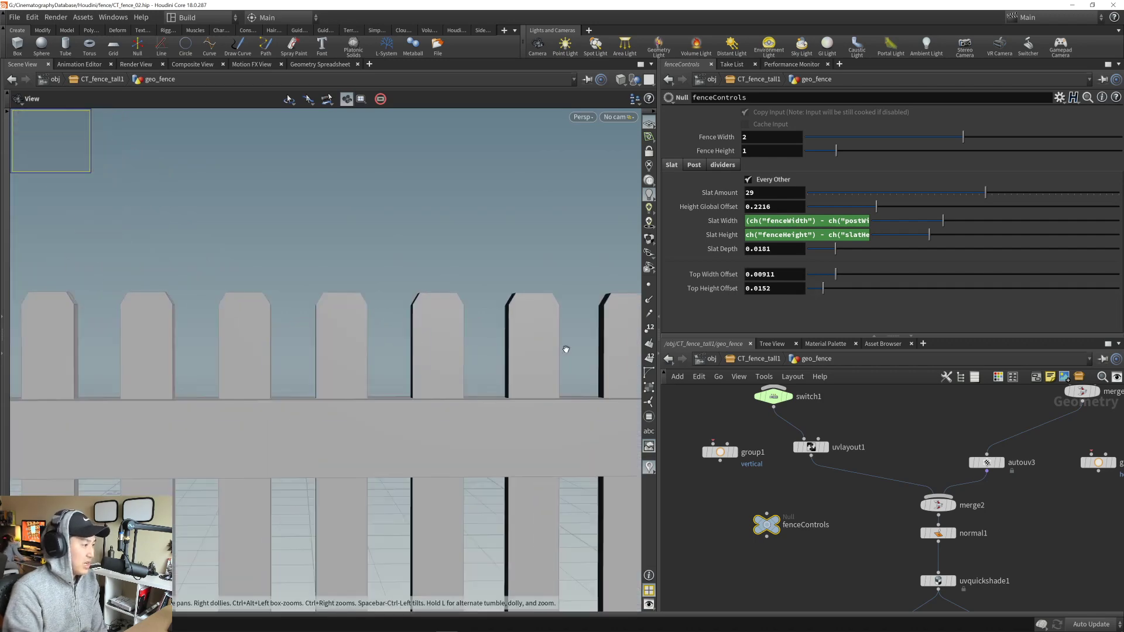
drag(484, 309, 494, 322)
right_drag(495, 322, 235, 398)
drag(382, 361, 431, 321)
right_drag(431, 320, 429, 339)
drag(429, 340, 457, 335)
- Compare the rails with the Wayfair reference, then set the dividers' HeightPositionOffset to 0.0995 and Divider Height to 0.0761
click(723, 166)
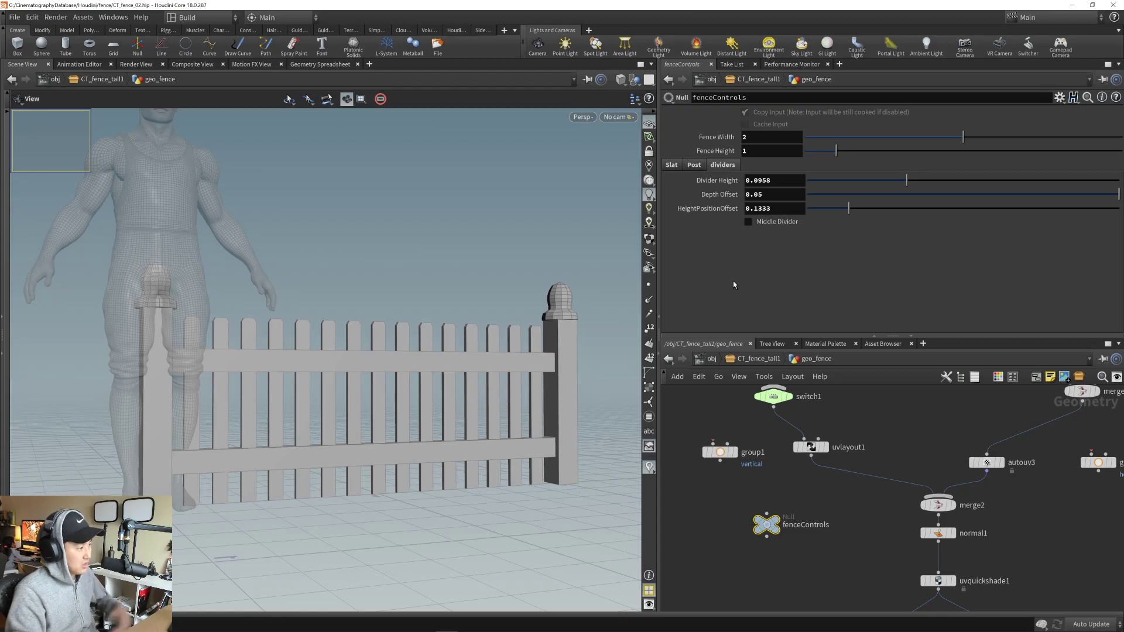
key(alt+Tab)
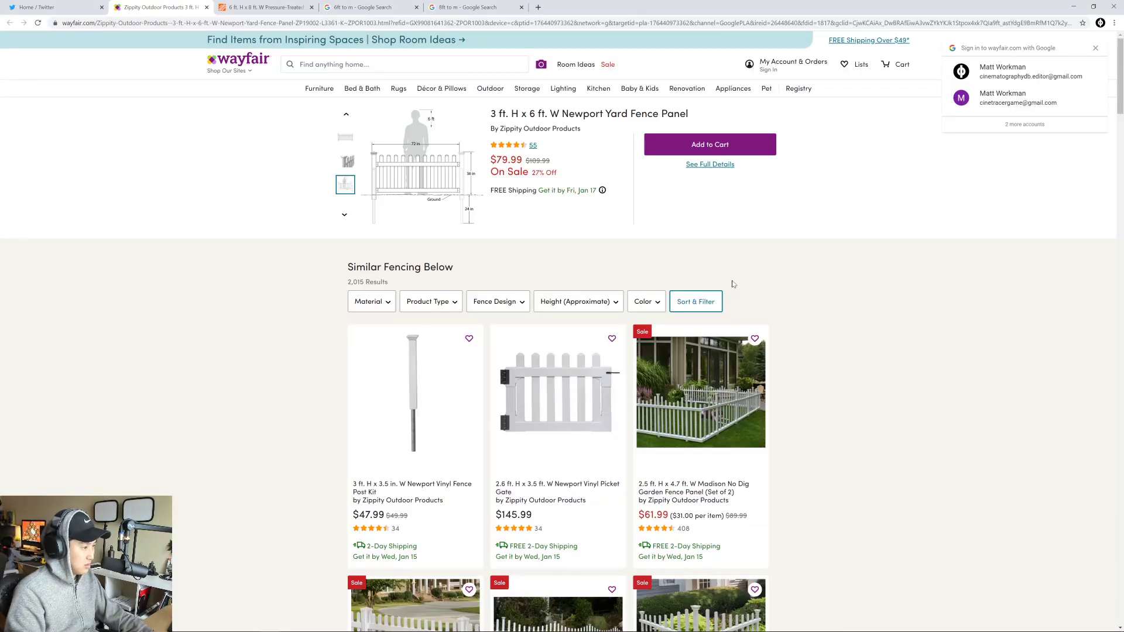
key(alt+Tab)
drag(430, 363, 469, 367)
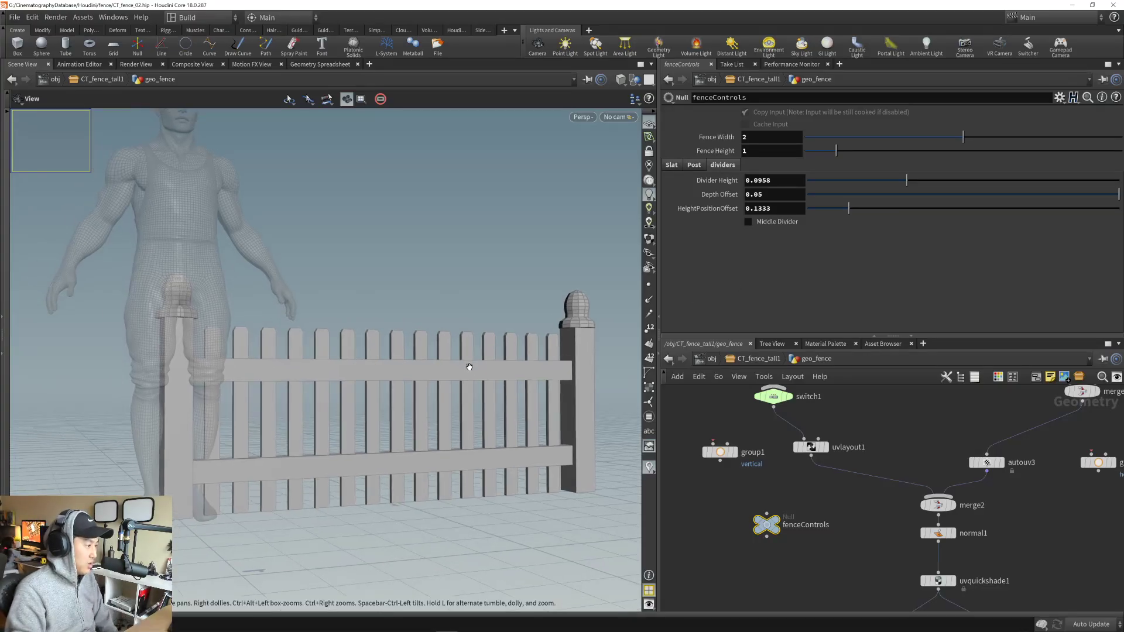
key(alt+Tab)
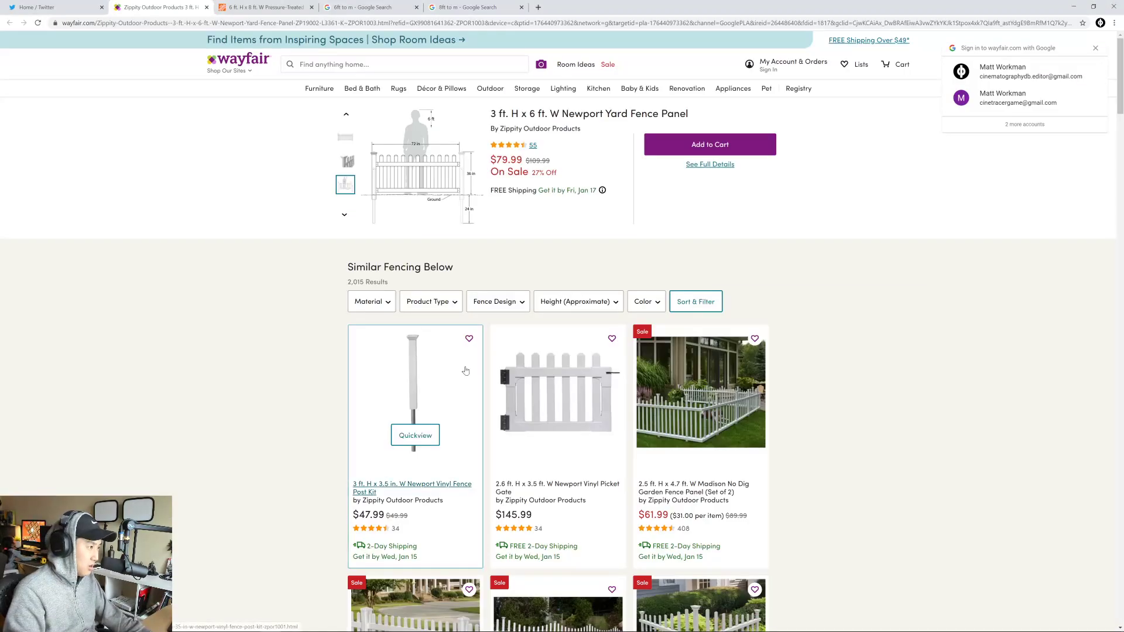
key(alt+Tab)
drag(514, 369, 443, 374)
key(alt+Tab)
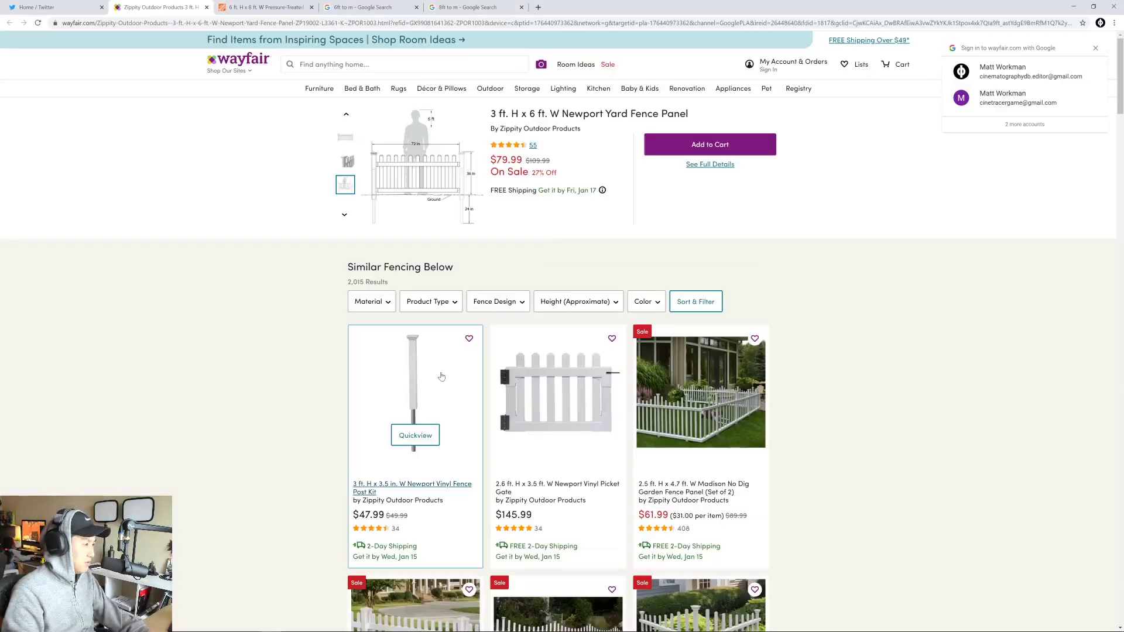
key(alt+Tab)
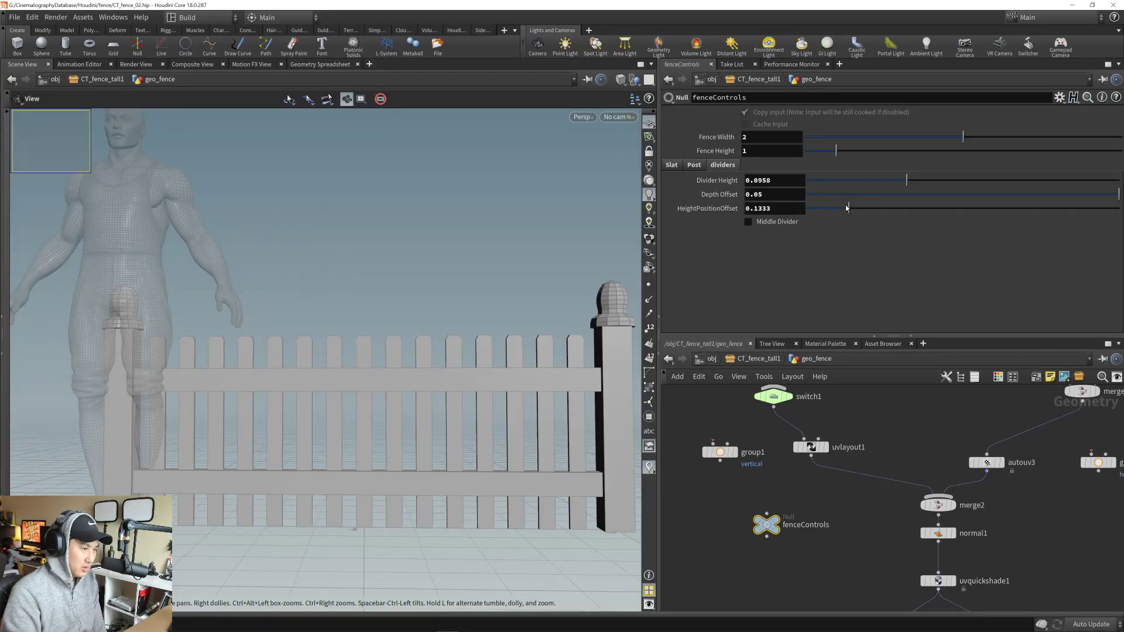
mouse_move(847, 207)
mouse_down()
mouse_move(862, 210)
mouse_move(829, 211)
mouse_move(840, 216)
mouse_up()
drag(907, 183, 888, 187)
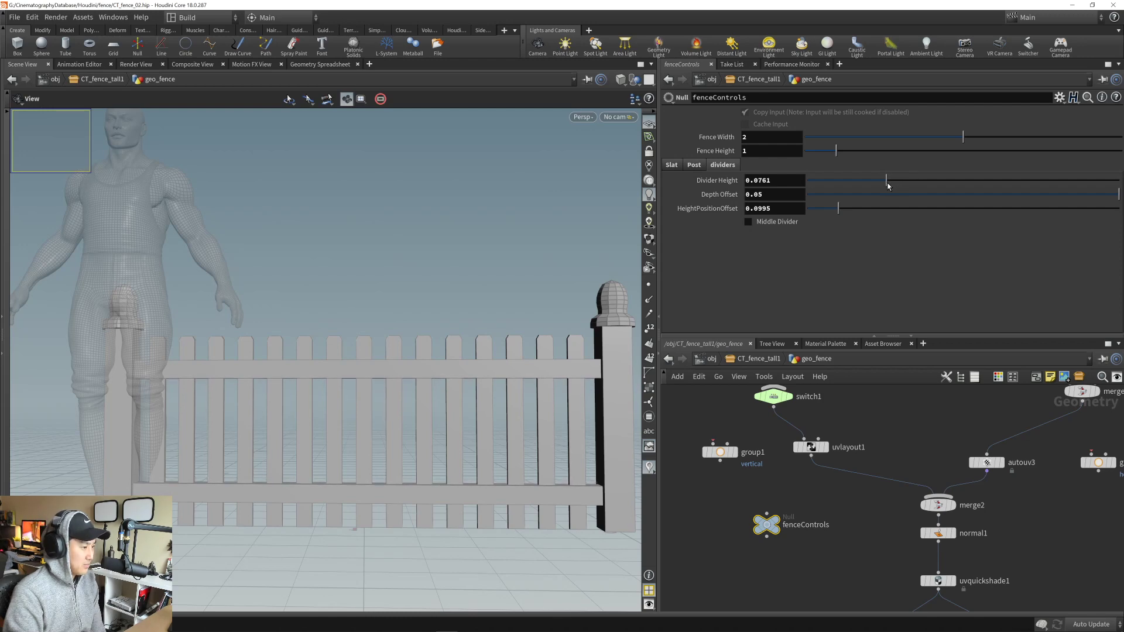
- Review the fence at an angle and flatten the post caps by setting Post Top Height to 0.0615
drag(468, 328, 504, 343)
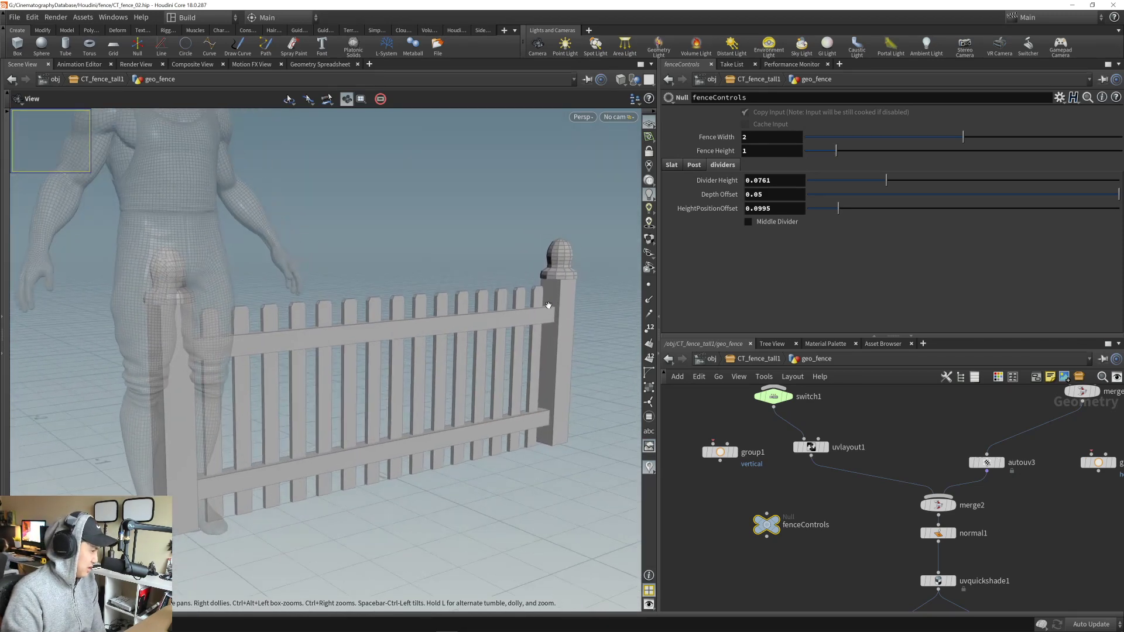
drag(395, 325, 443, 329)
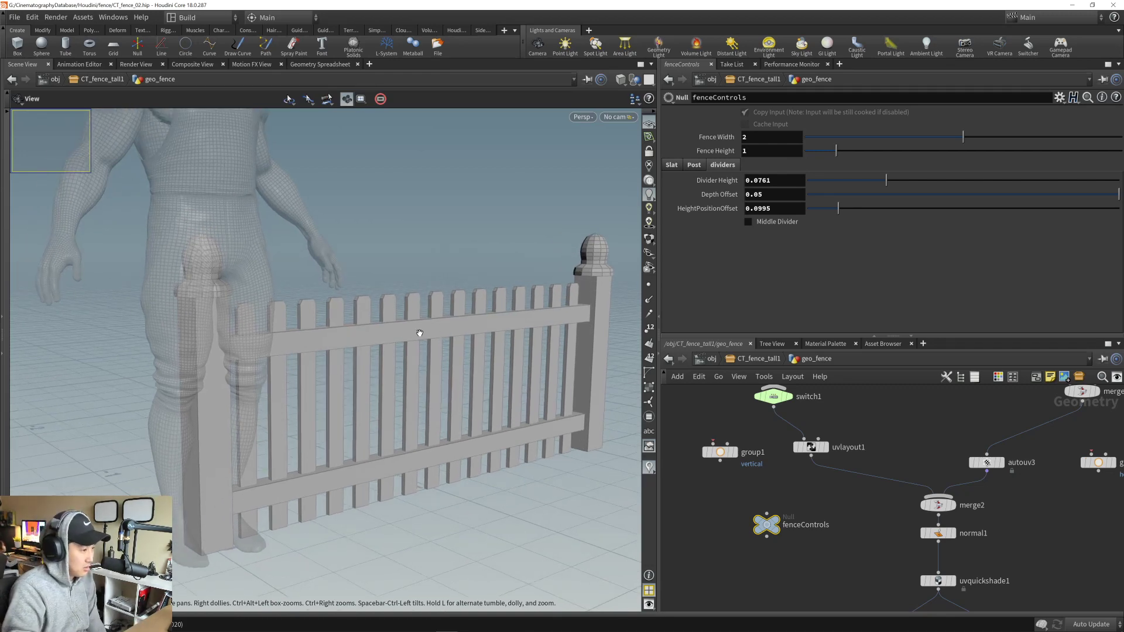
right_click(420, 334)
click(750, 291)
drag(352, 322, 426, 288)
click(694, 165)
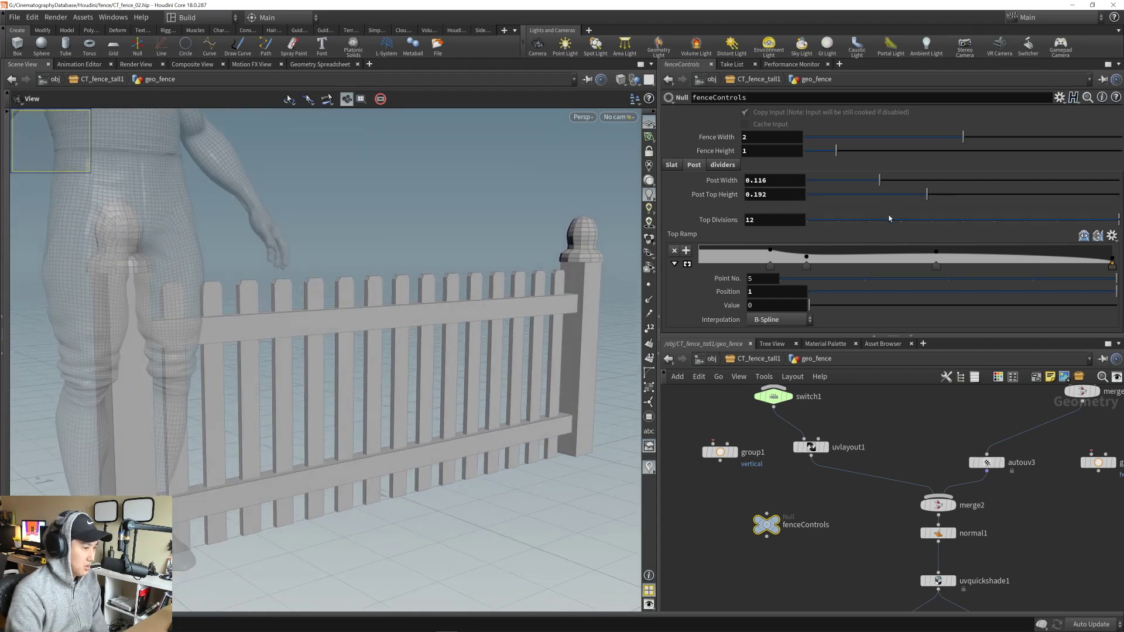
drag(920, 198, 874, 197)
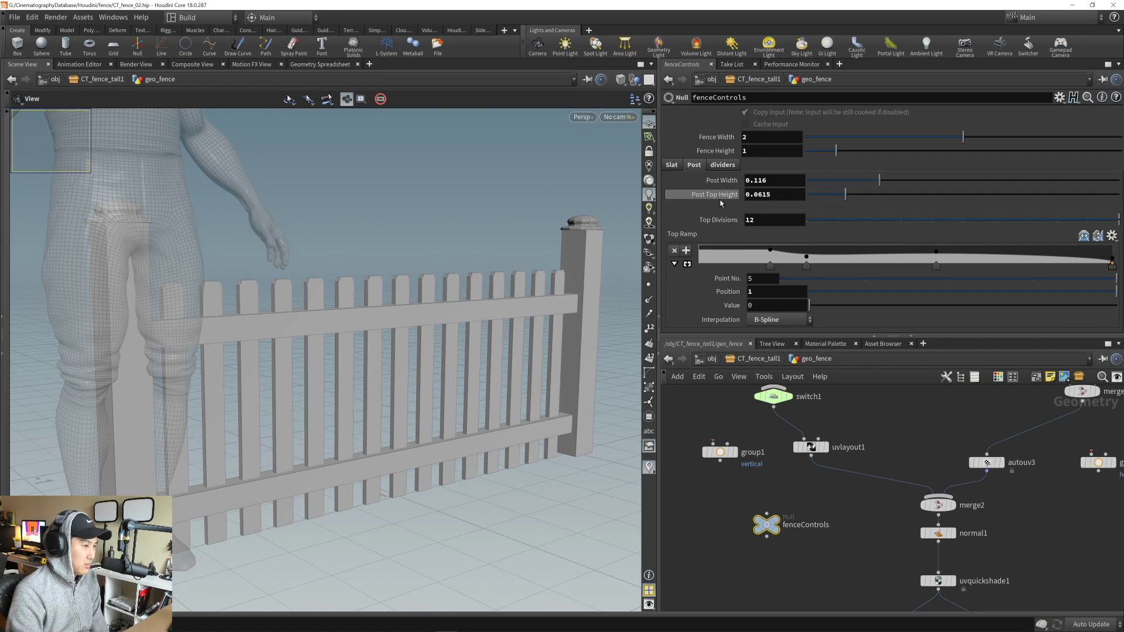
- Raise the pickets closer to post height, checking the Wayfair diagram, by setting the slats' Height Global Offset to 0.0638
click(673, 165)
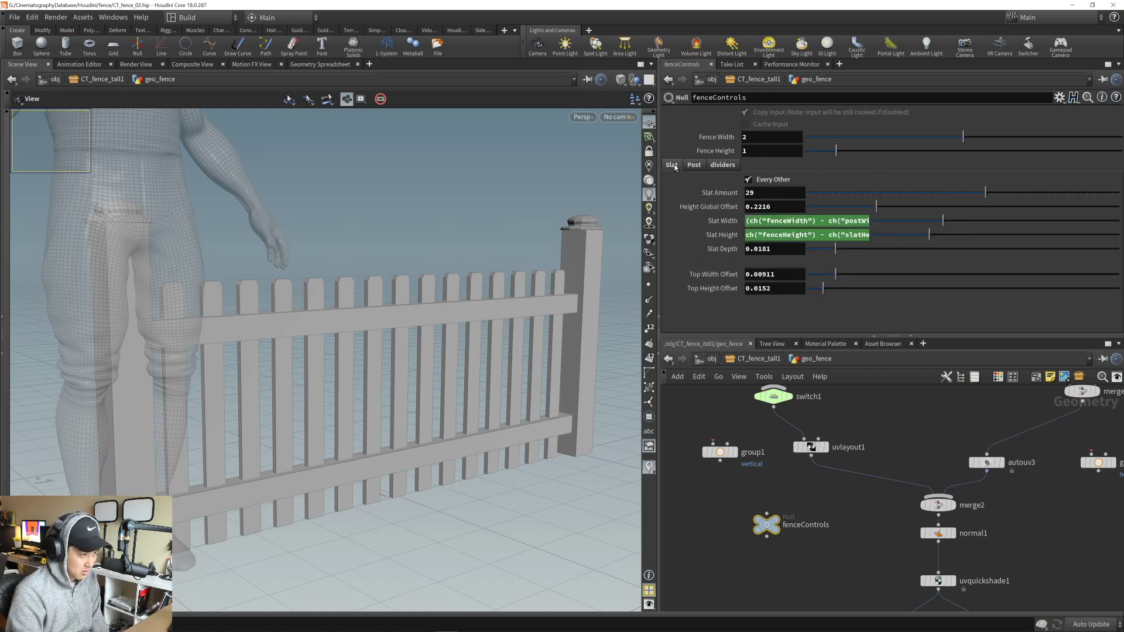
click(695, 166)
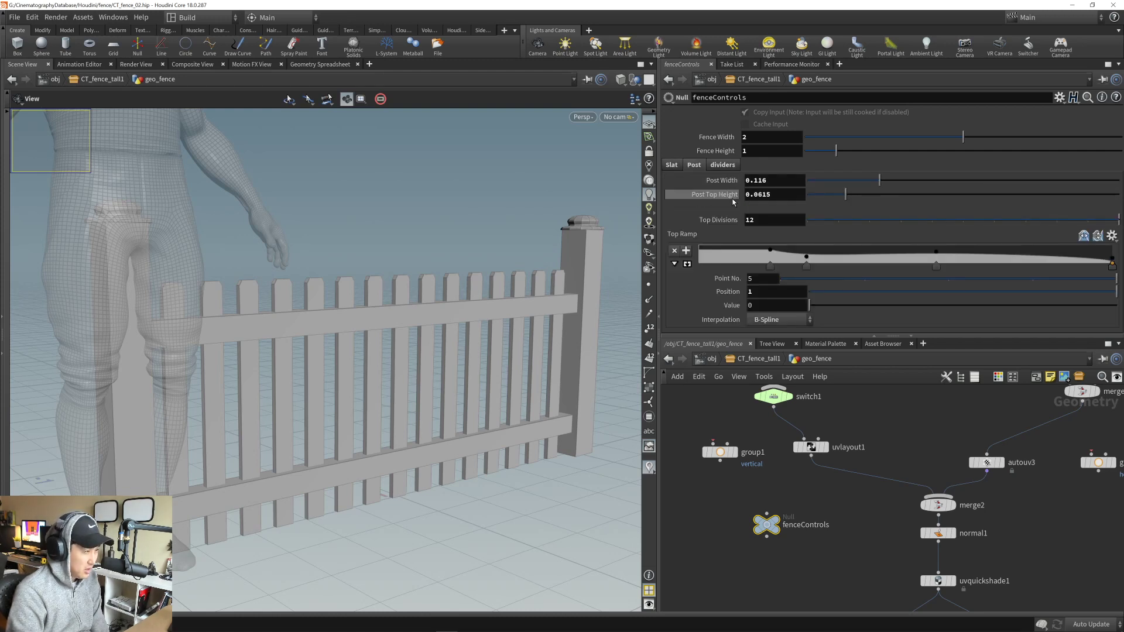
click(670, 165)
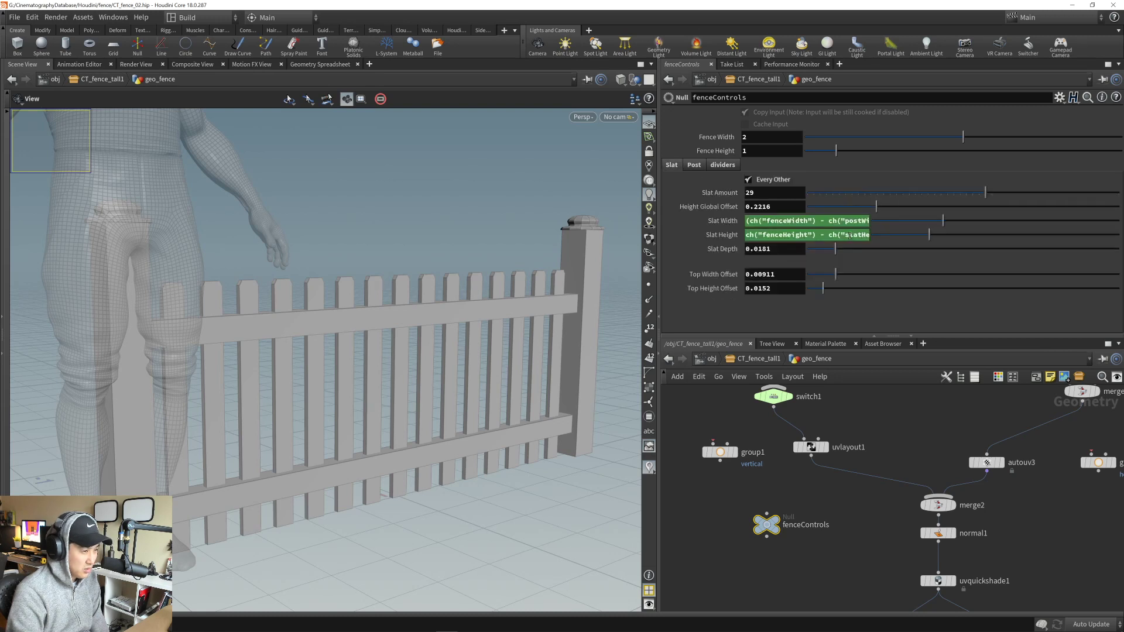
drag(876, 210, 800, 212)
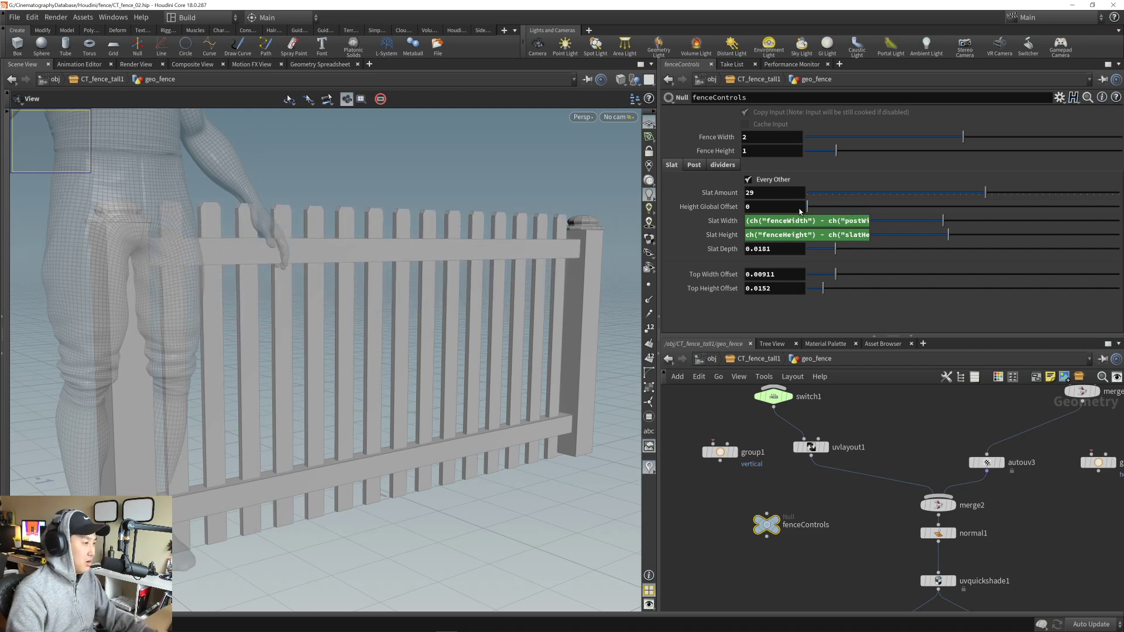
key(alt+Tab)
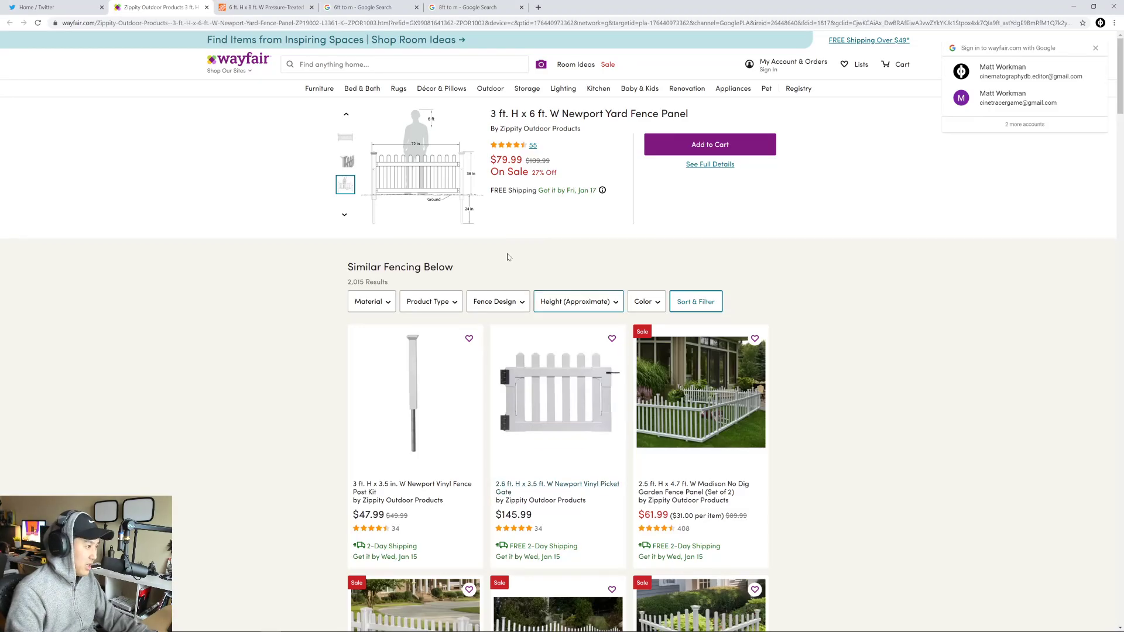
mouse_move(467, 172)
key(alt+Tab)
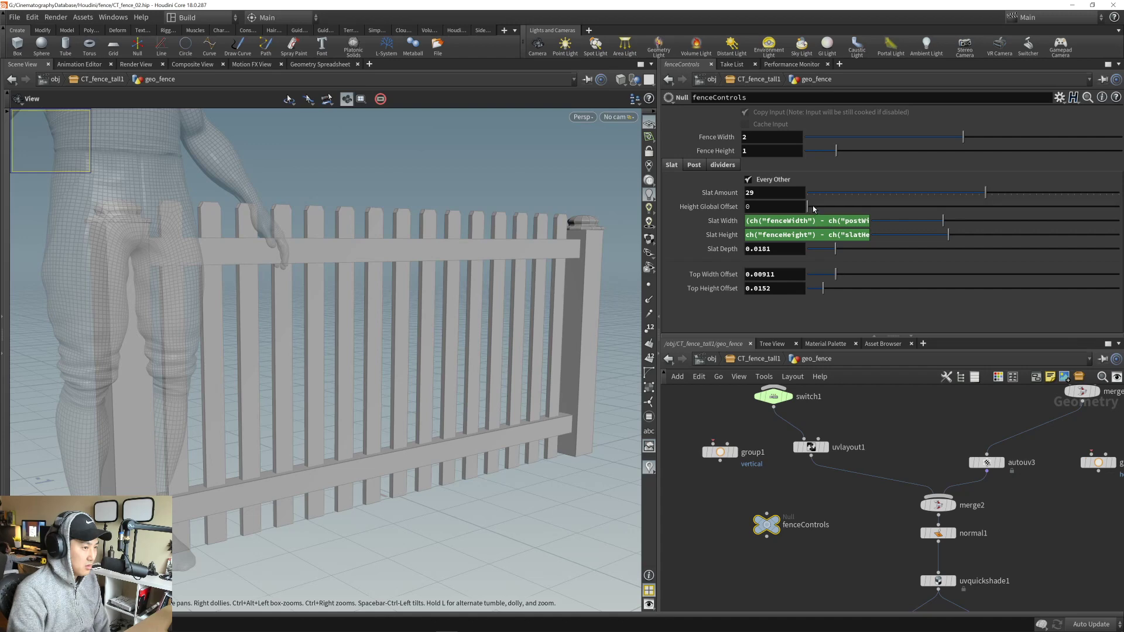
drag(814, 209, 828, 209)
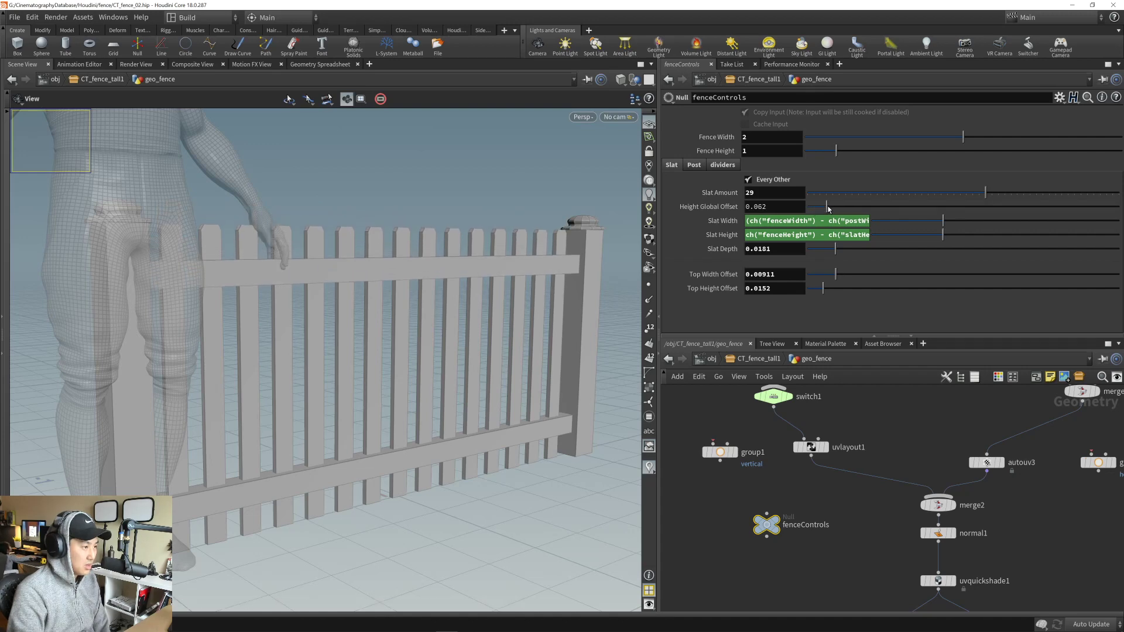
drag(527, 252, 455, 261)
right_drag(455, 261, 372, 272)
drag(373, 273, 409, 293)
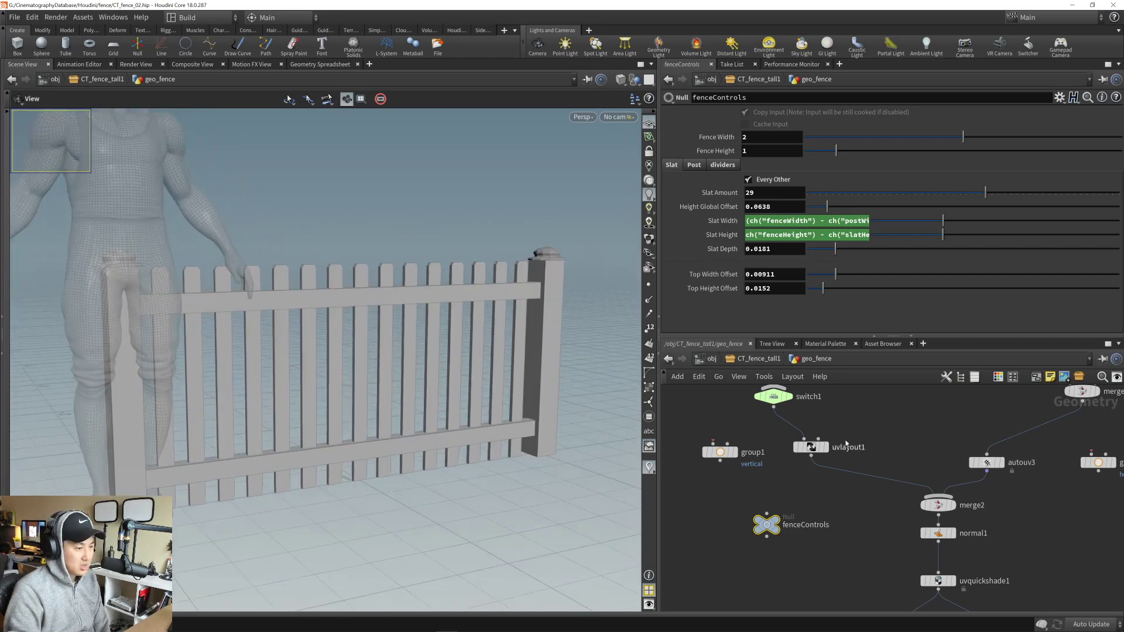
- Enlarge the post's Top Ramp editor and frame the fence post cap up close
click(702, 165)
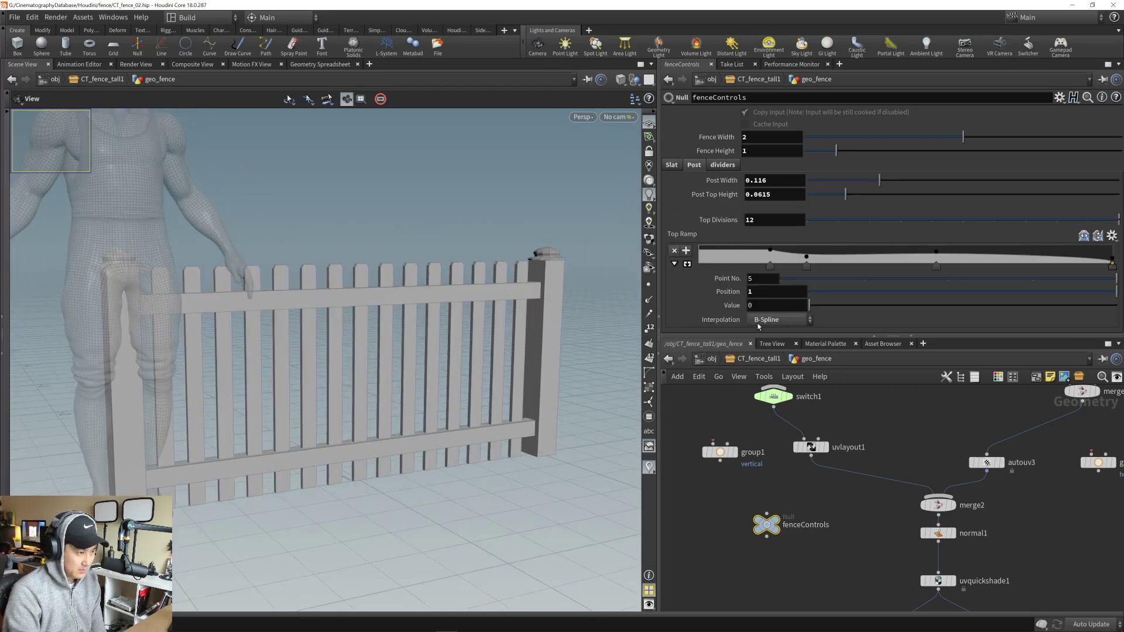
drag(898, 337, 901, 468)
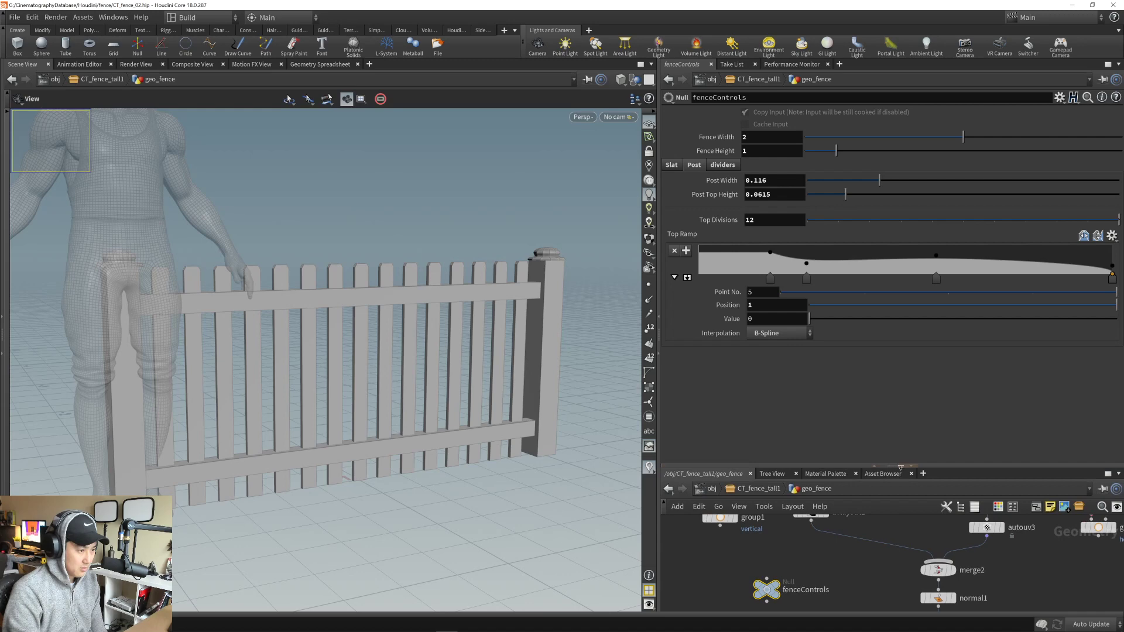
click(690, 280)
middle_drag(454, 288, 497, 359)
middle_drag(319, 360, 371, 351)
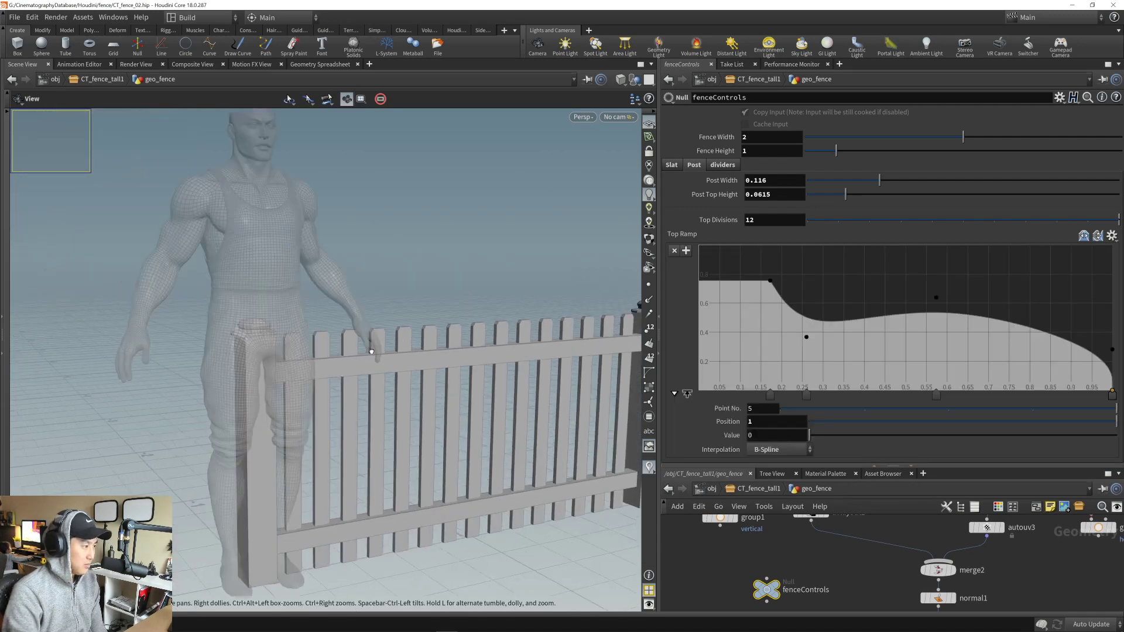
drag(372, 352, 293, 353)
middle_drag(586, 337, 311, 371)
right_drag(311, 371, 523, 367)
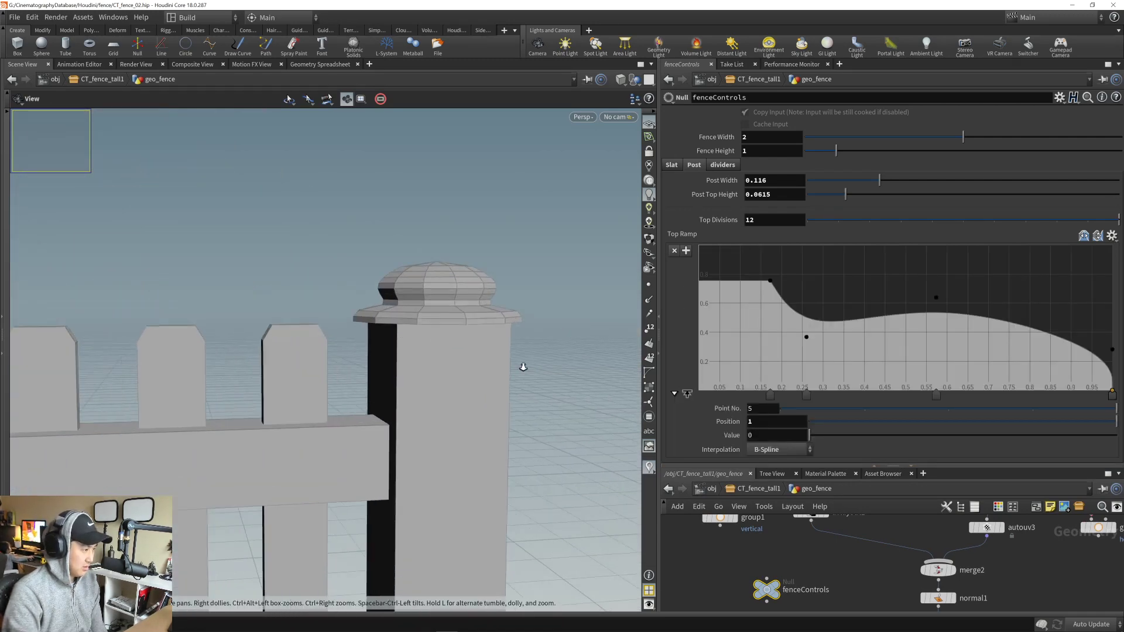
drag(381, 349, 445, 376)
right_drag(386, 366, 430, 354)
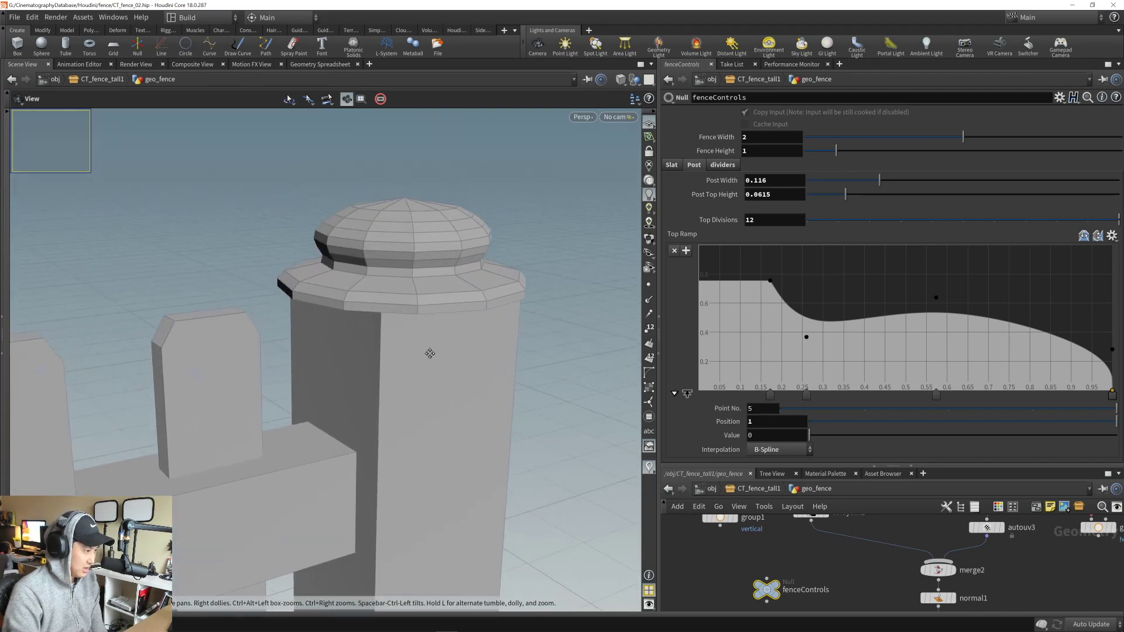
drag(430, 354, 417, 332)
- Examine the post cap in the close-up product photo on the Wayfair page, then return to Houdini
key(alt+Tab)
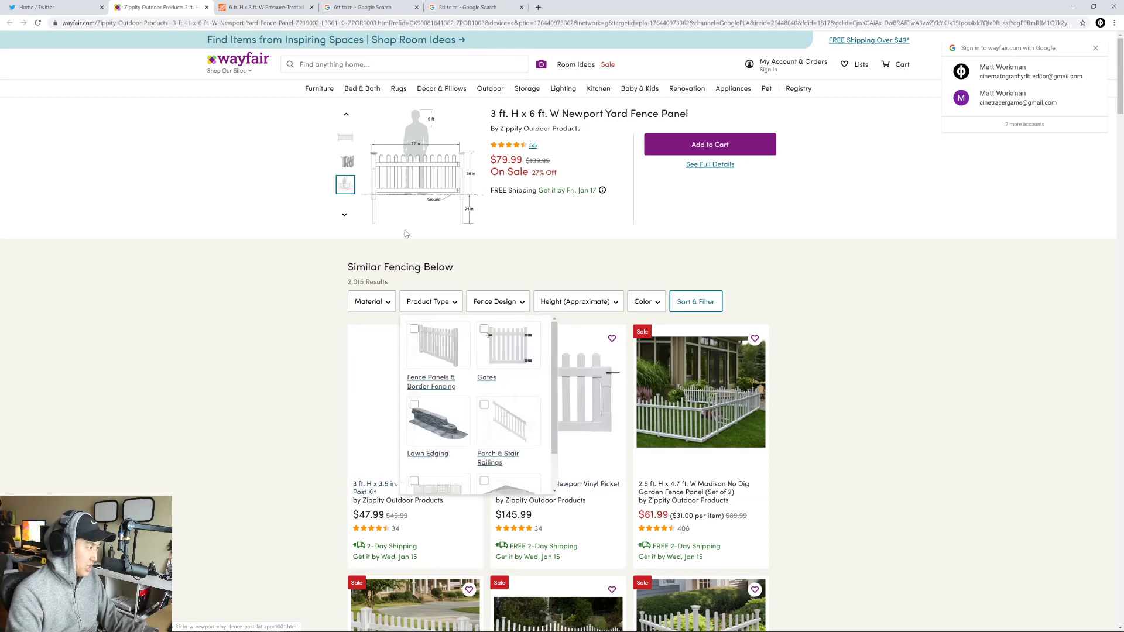
click(346, 161)
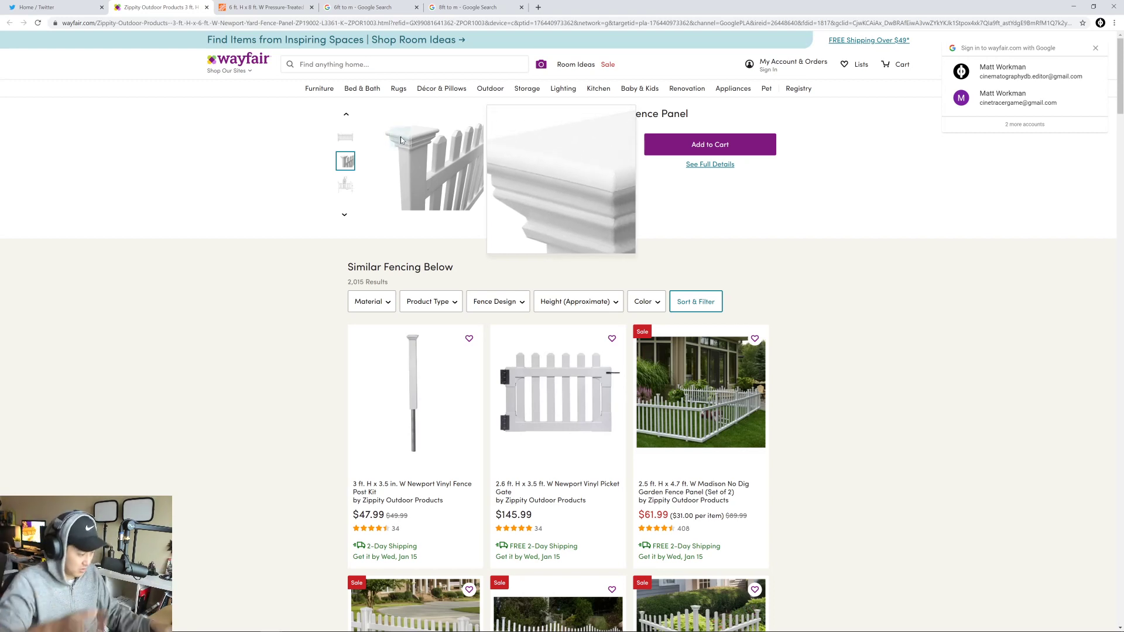
key(alt+Tab)
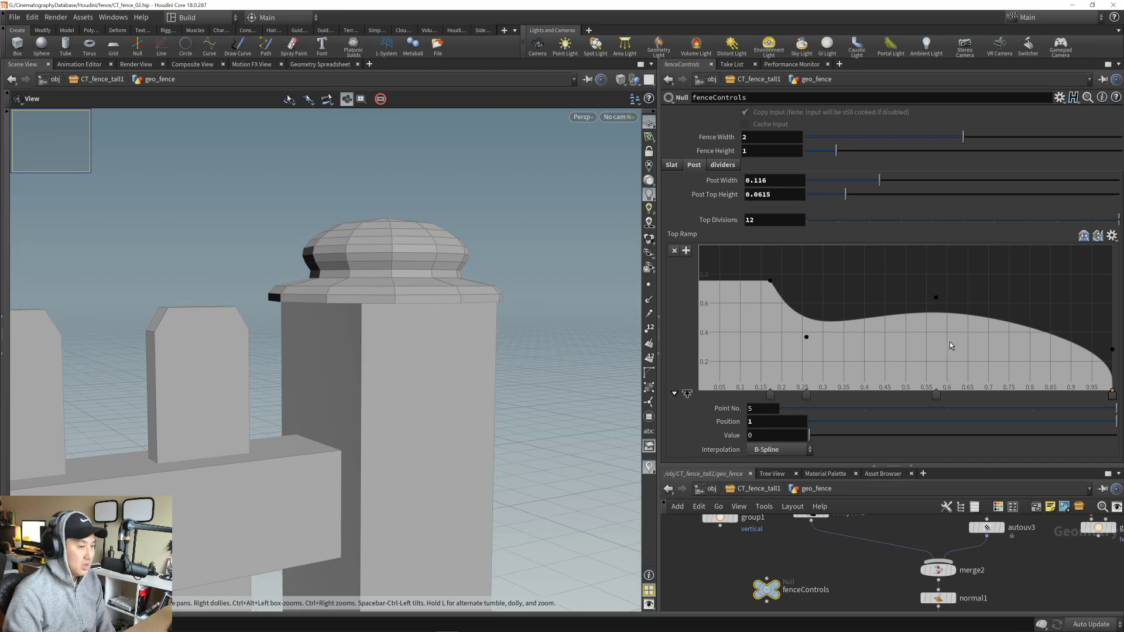
- Move the Top Ramp's next-to-last point inward and upward, and shift its middle point to position 0.538952, value 0.637097
mouse_move(917, 311)
mouse_down()
mouse_move(951, 310)
mouse_move(909, 316)
mouse_up()
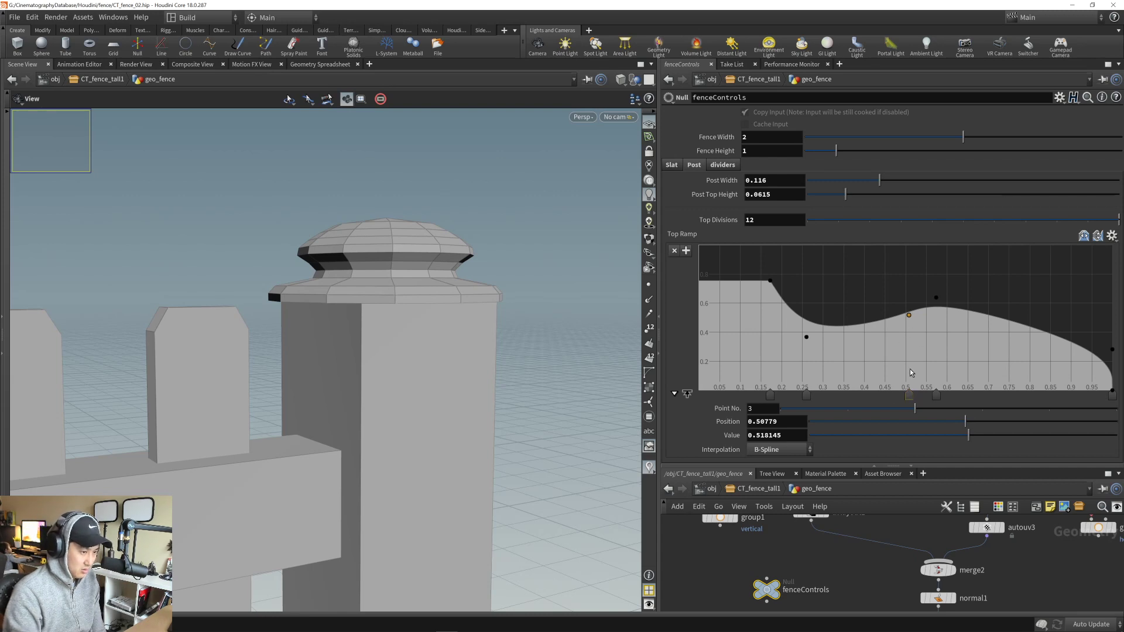
key(Delete)
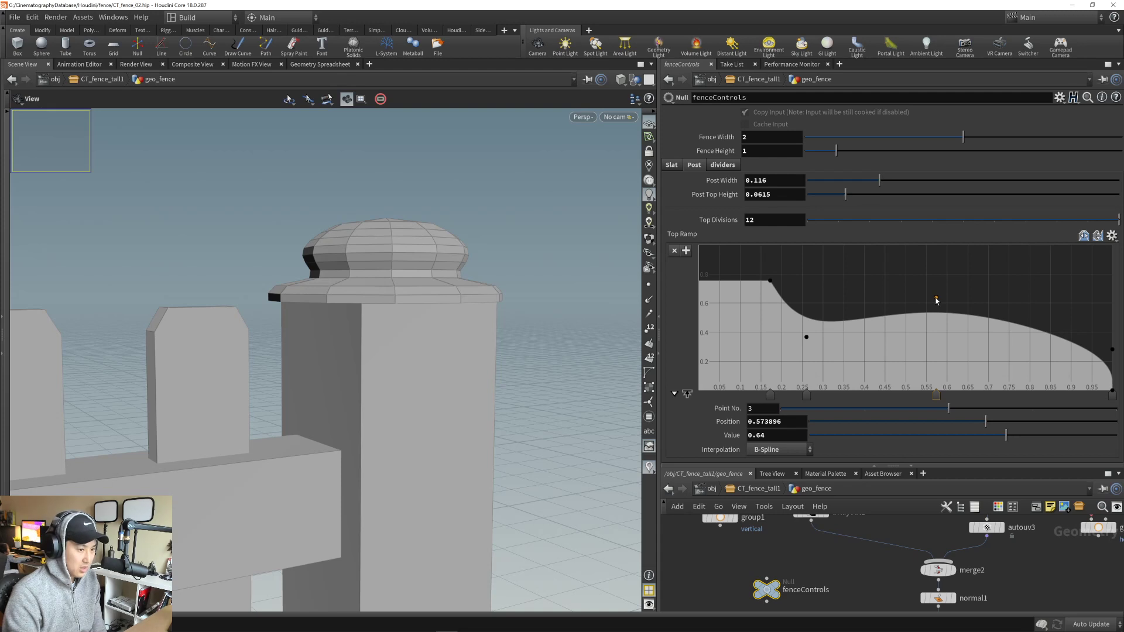
drag(1113, 350, 1054, 314)
drag(937, 298, 922, 298)
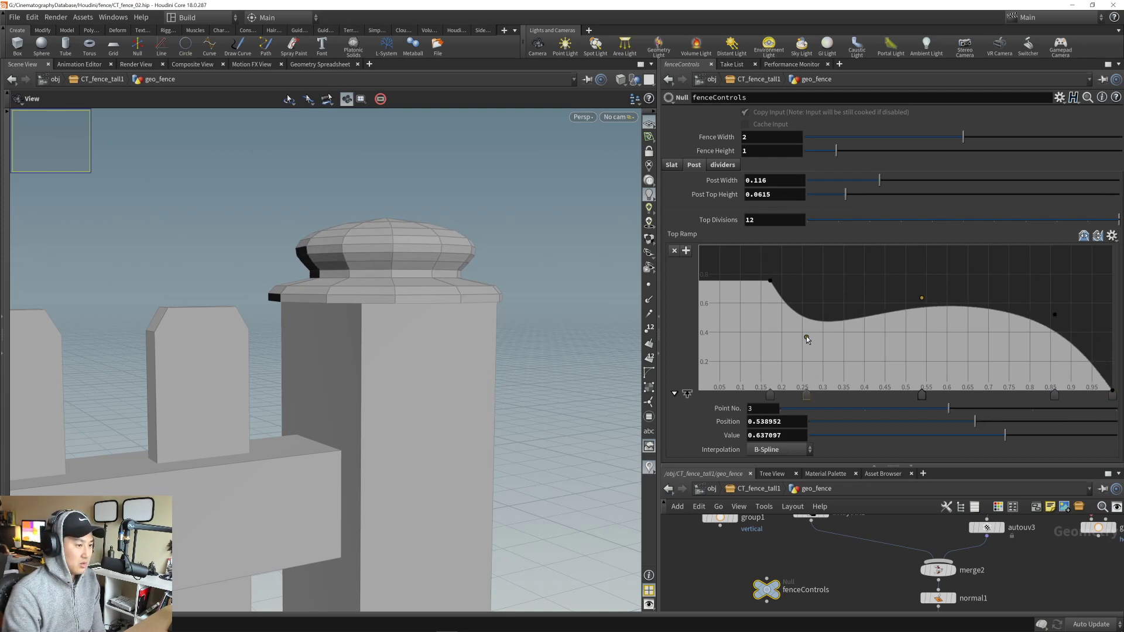
- Change the interpolation of Top Ramp points 2 and 3 to Linear for a more angular cap profile
click(807, 338)
click(784, 451)
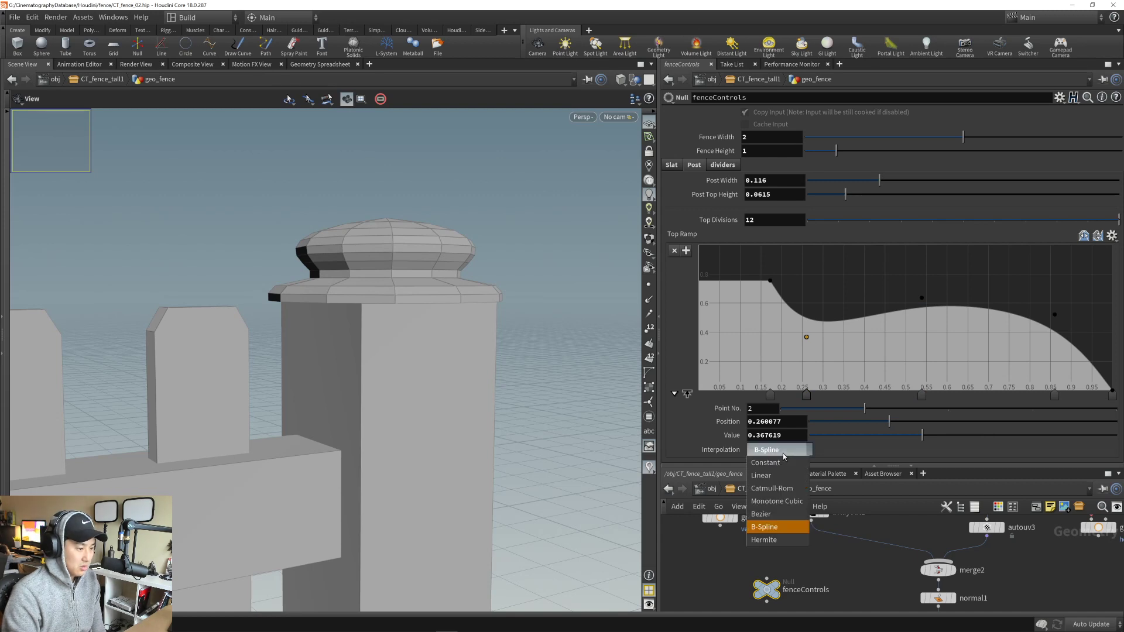
click(765, 475)
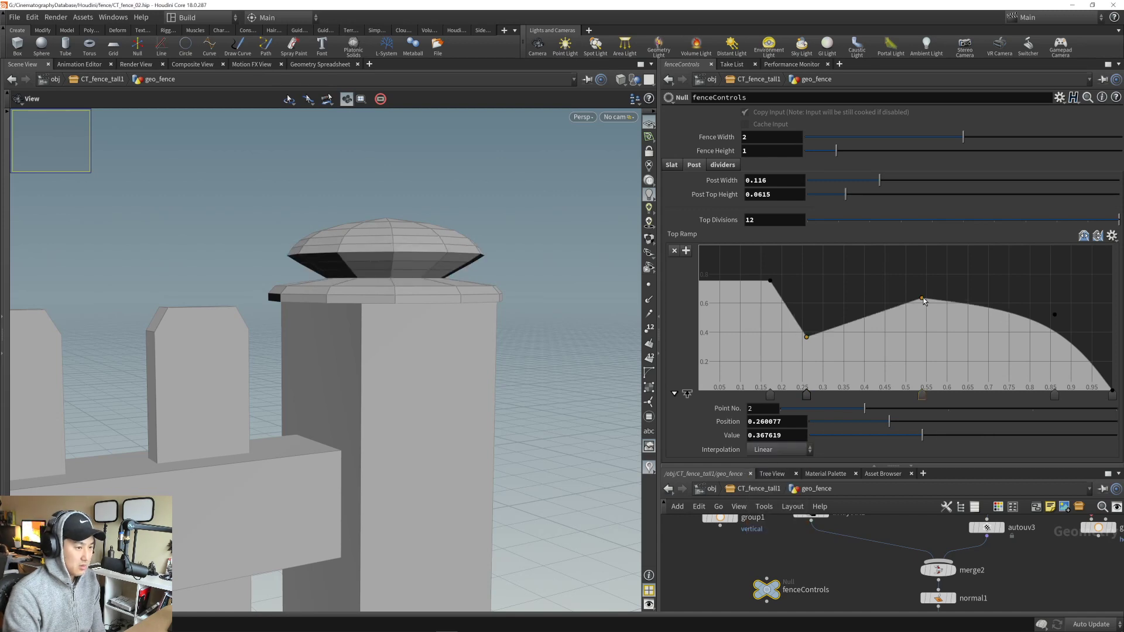
click(923, 299)
click(777, 455)
click(764, 476)
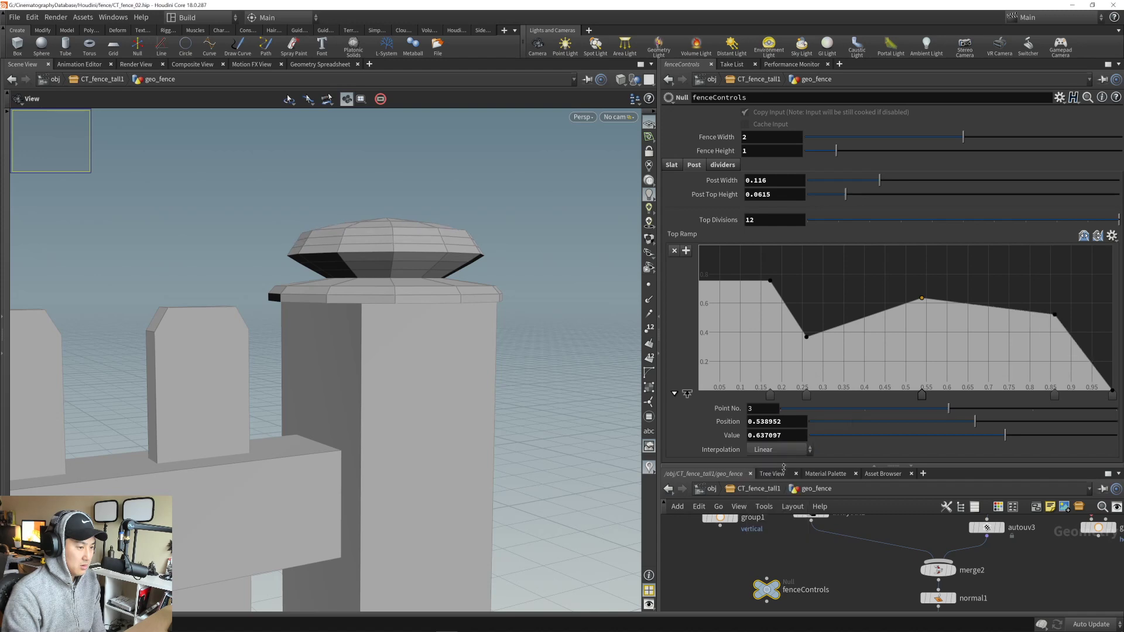
- Lower Top Ramp point 4 to value 0.445565 at position 0.861898 and check the cap from the front
drag(1057, 319, 1057, 330)
middle_drag(389, 271, 416, 317)
drag(416, 317, 376, 319)
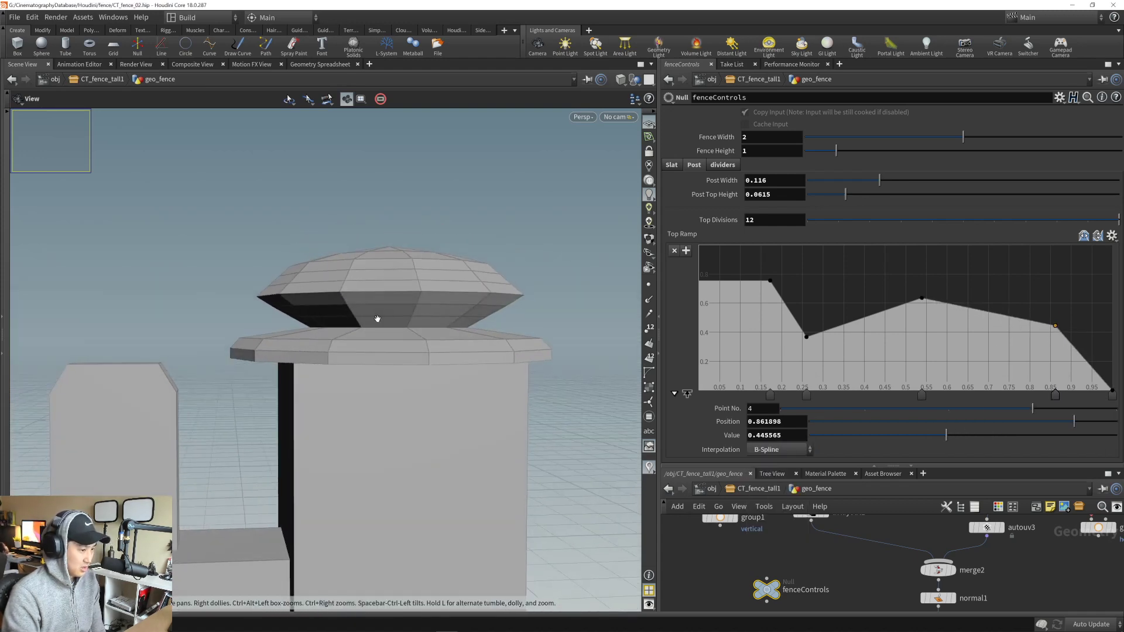
- Raise the Top Ramp's last point to the top of the graph and move point 1 to position 0, value 0.606855
right_drag(358, 320, 393, 331)
drag(394, 330, 356, 322)
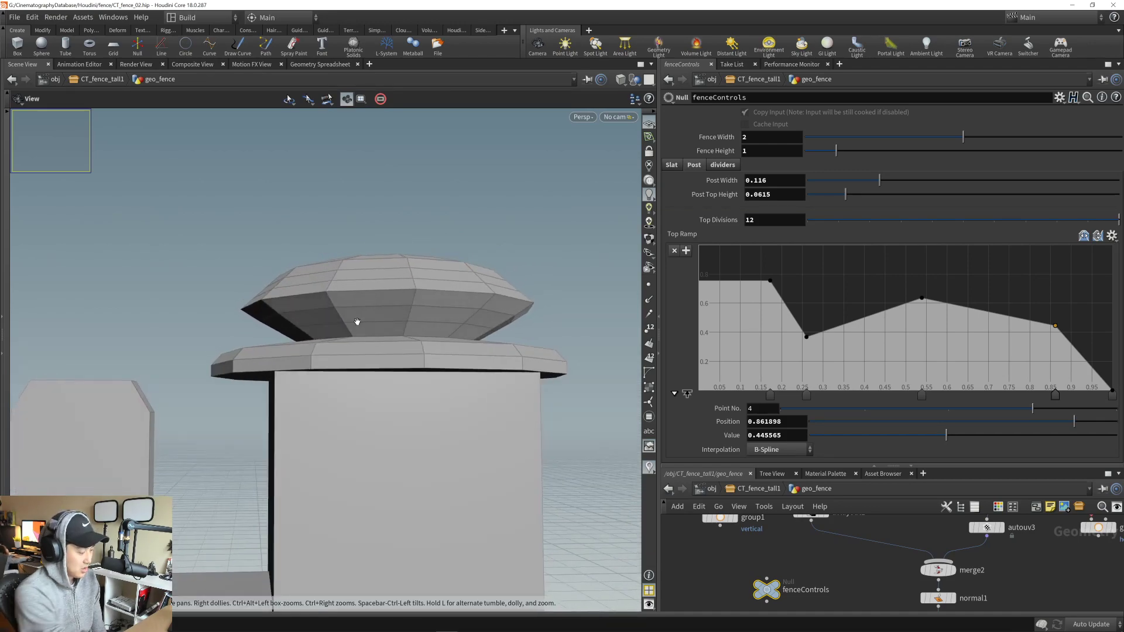
key(alt+Tab)
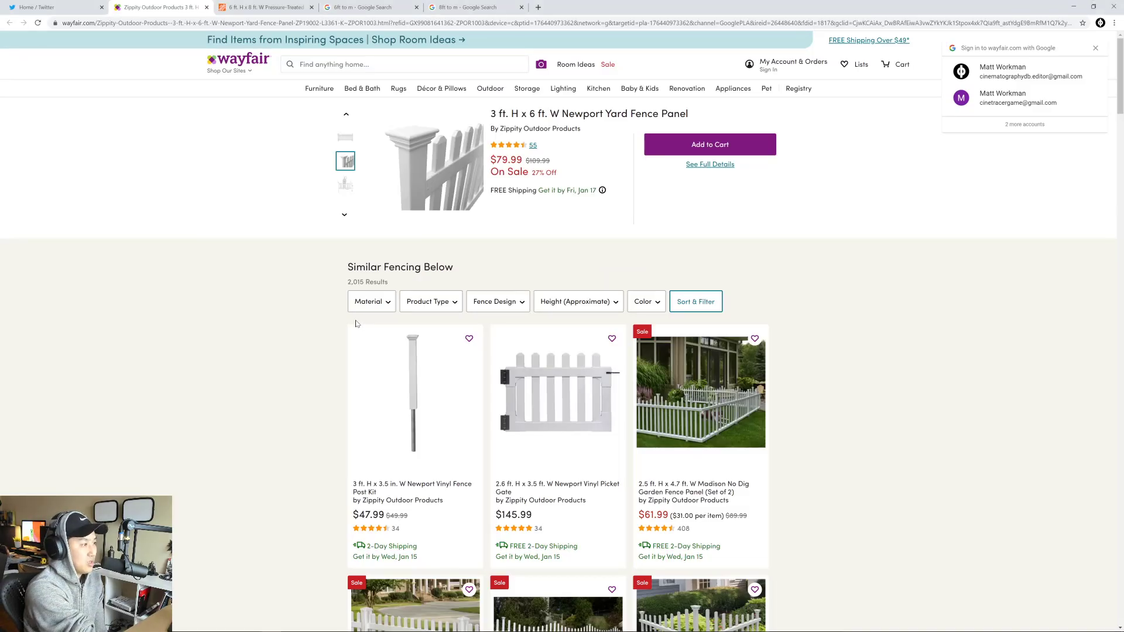
key(alt+Tab)
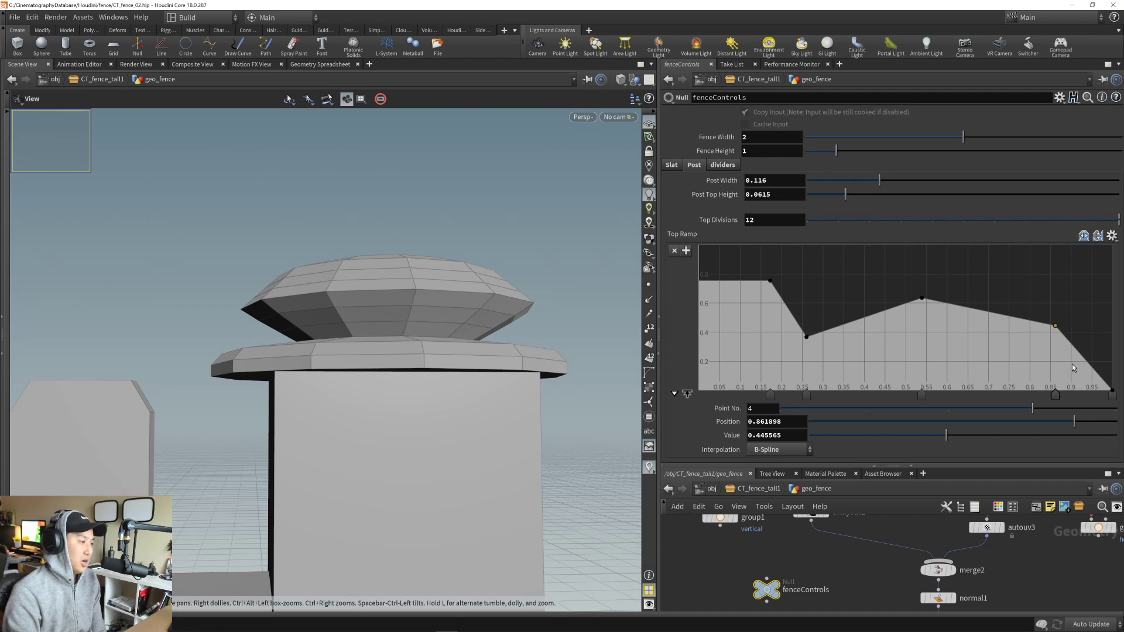
drag(1113, 391, 1112, 248)
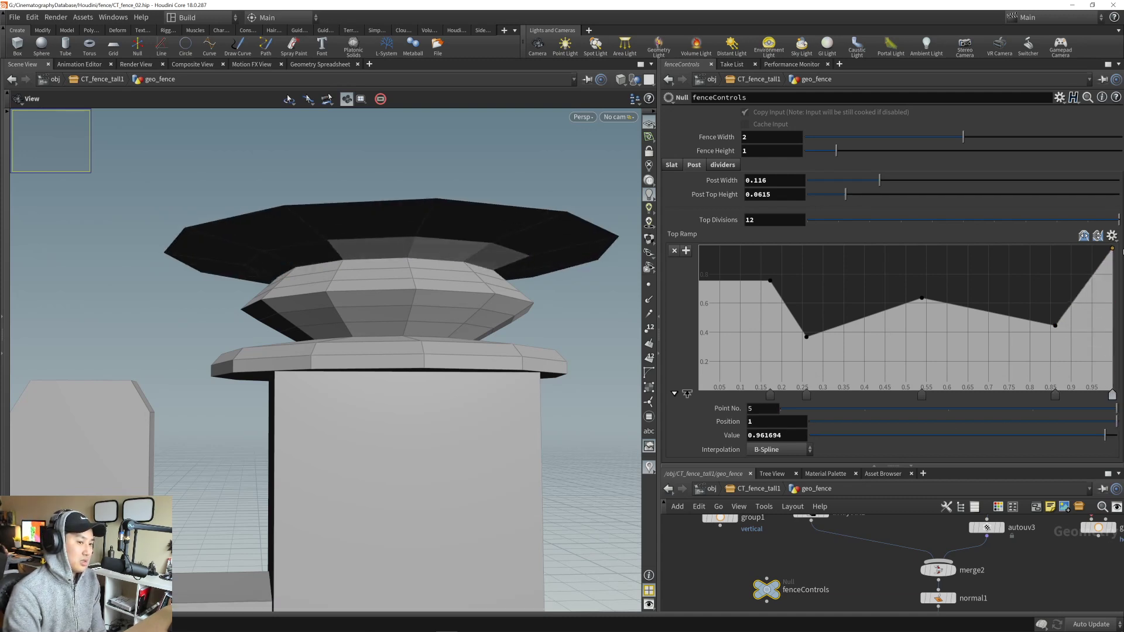
drag(771, 281, 677, 304)
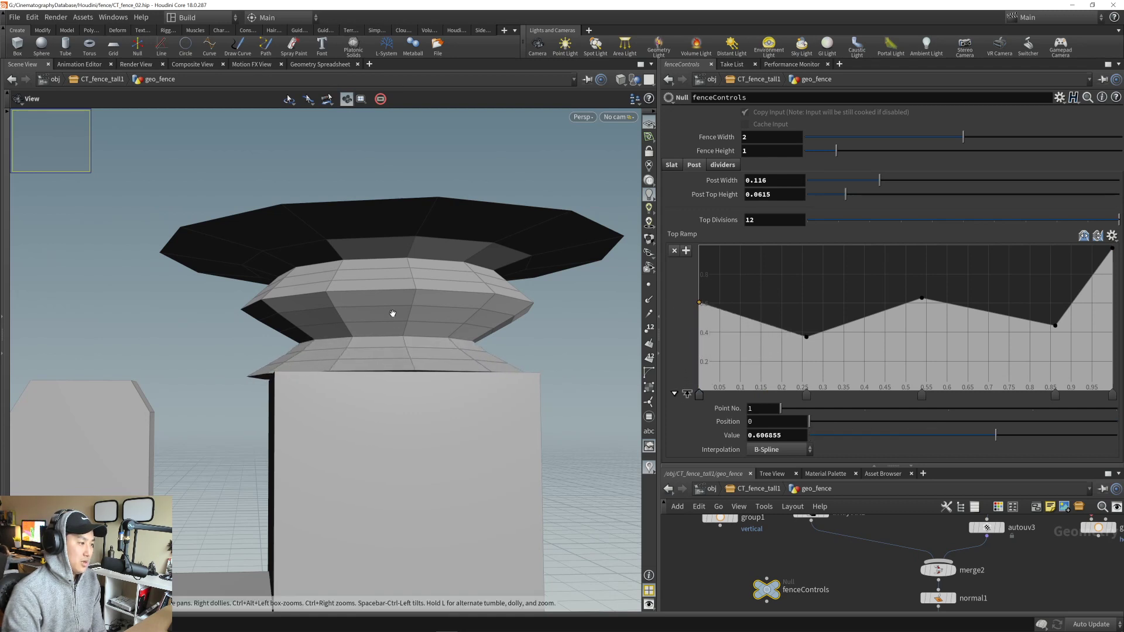
drag(389, 314, 469, 378)
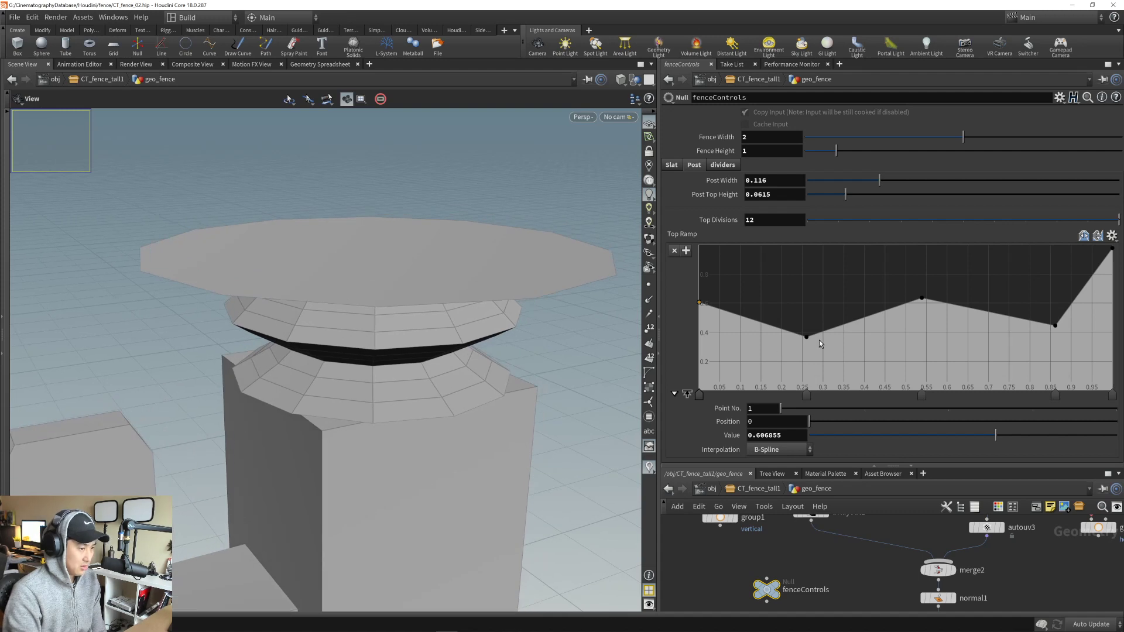
- Raise the Top Ramp's inner points, remove the extra point at position 0.585694, and move point 4 to position 0.937677, value 1
drag(806, 336, 792, 289)
drag(923, 299, 942, 285)
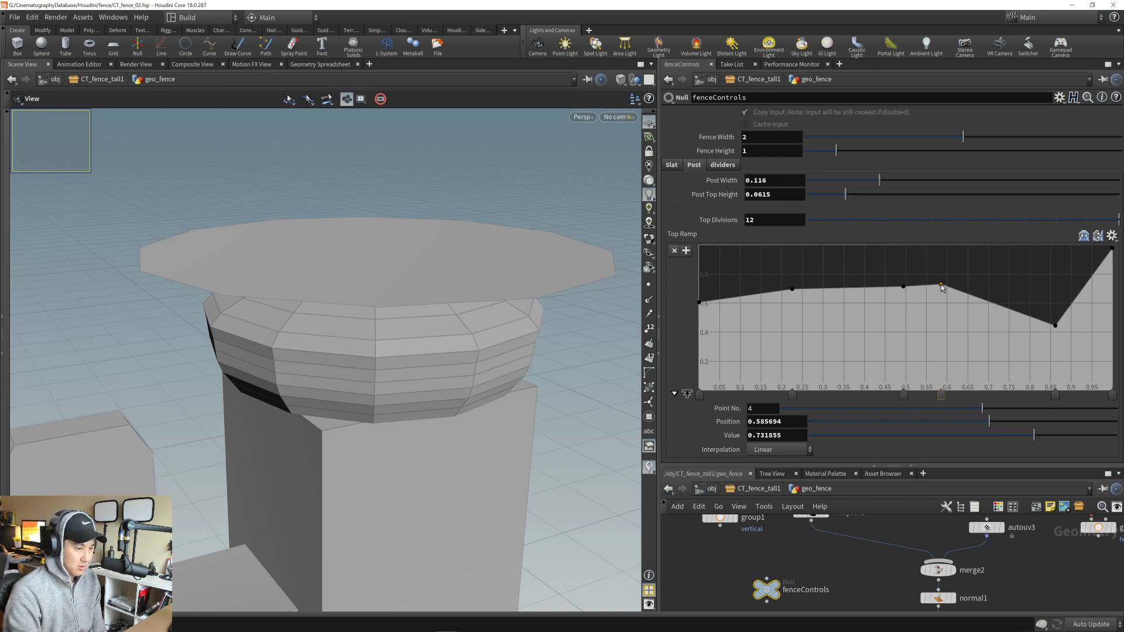
ctrl+click(941, 286)
drag(1057, 329, 1088, 248)
drag(446, 264, 429, 299)
right_drag(429, 300, 414, 316)
mouse_move(414, 317)
mouse_down()
mouse_move(414, 287)
mouse_move(430, 320)
mouse_up()
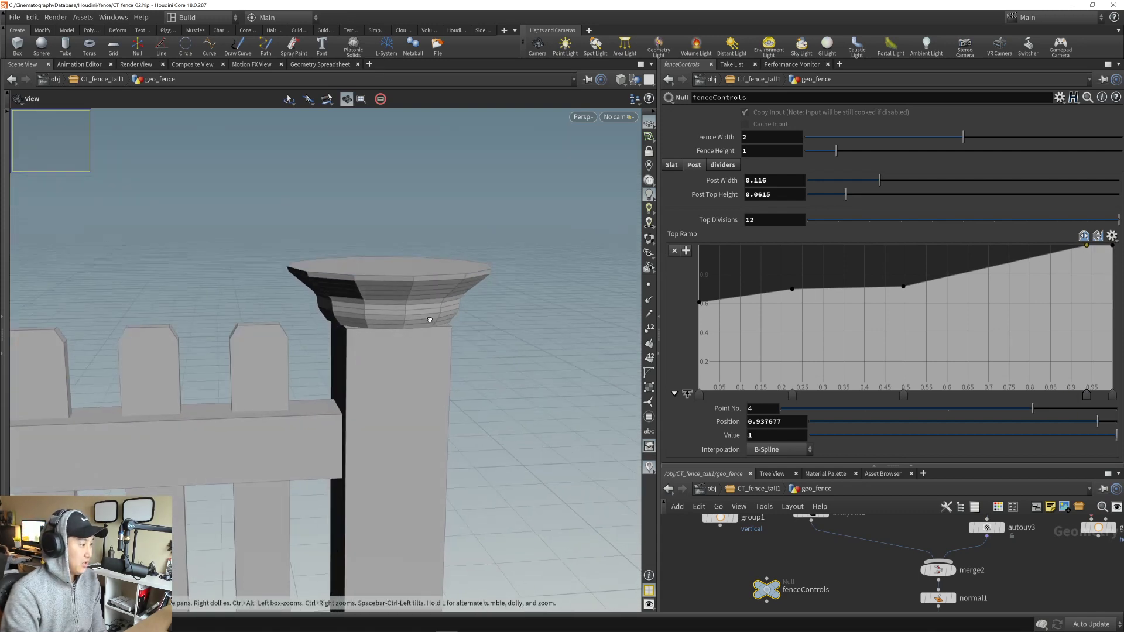
- Compare the cap with the Wayfair photo, then set the revolve1 node's divisions to 4 for a square cap
key(alt+Tab)
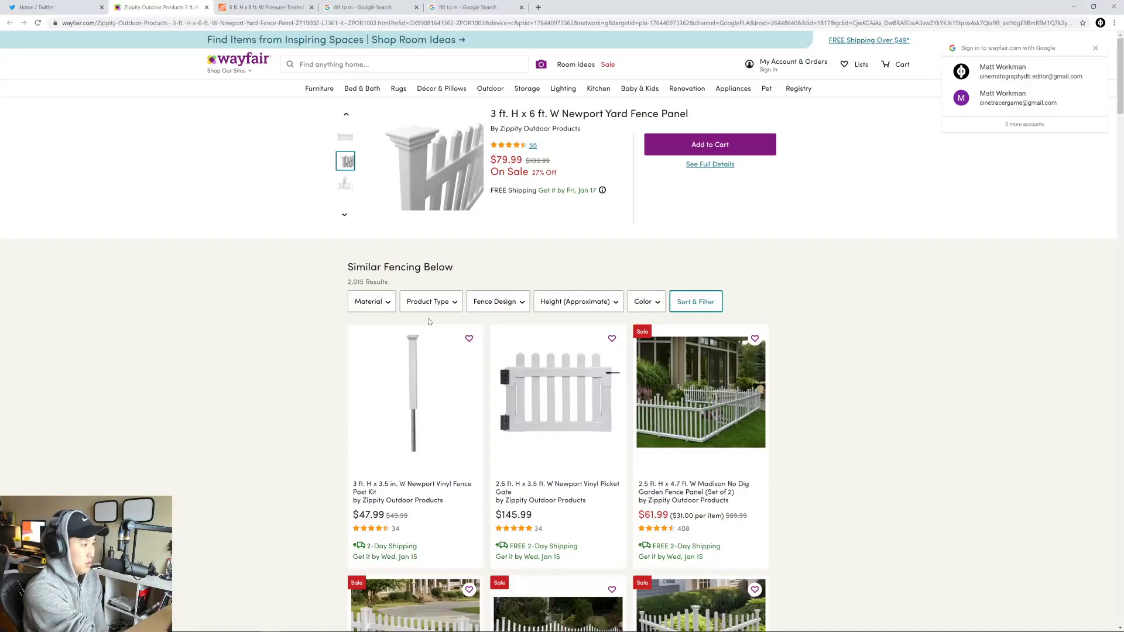
key(alt+Tab)
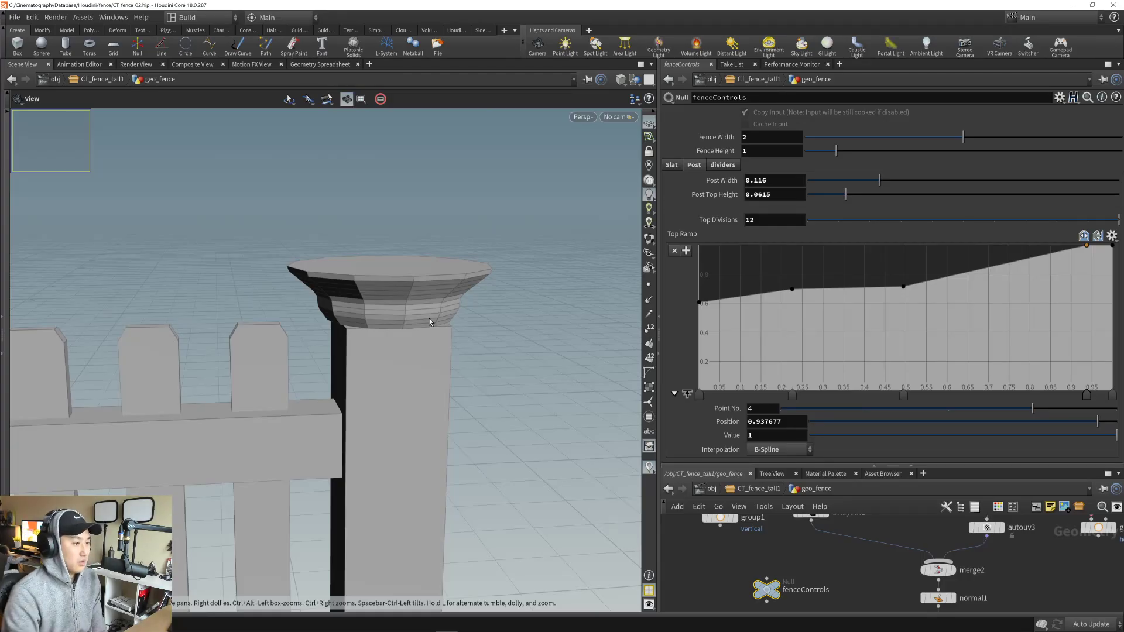
right_drag(410, 311, 395, 286)
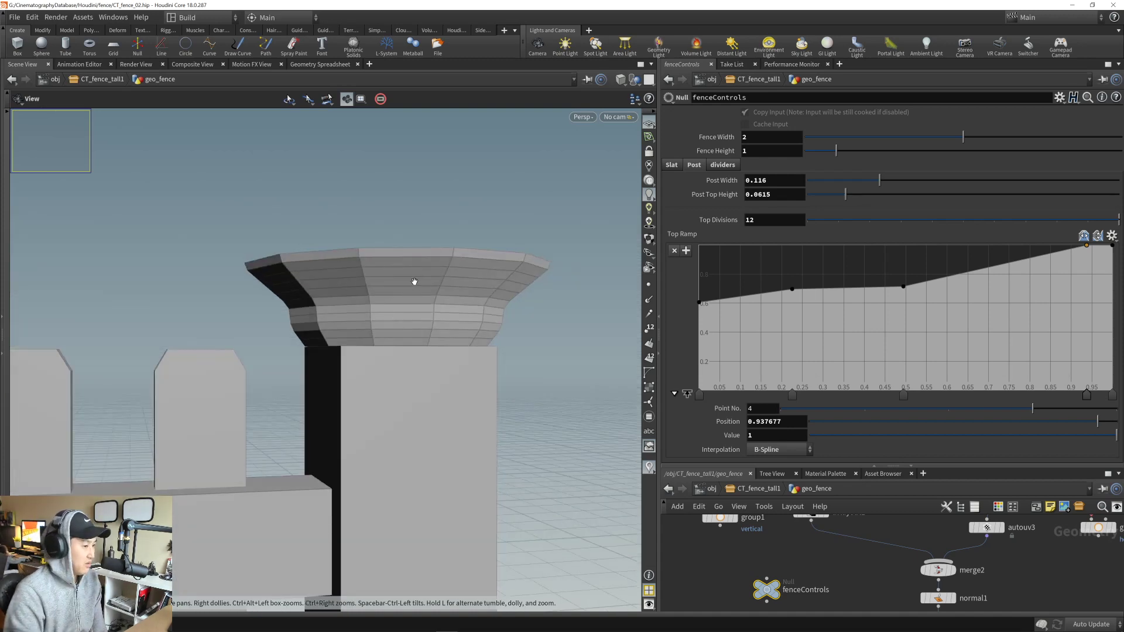
middle_drag(917, 540, 877, 611)
middle_drag(931, 527, 853, 543)
middle_drag(965, 595, 906, 589)
click(956, 562)
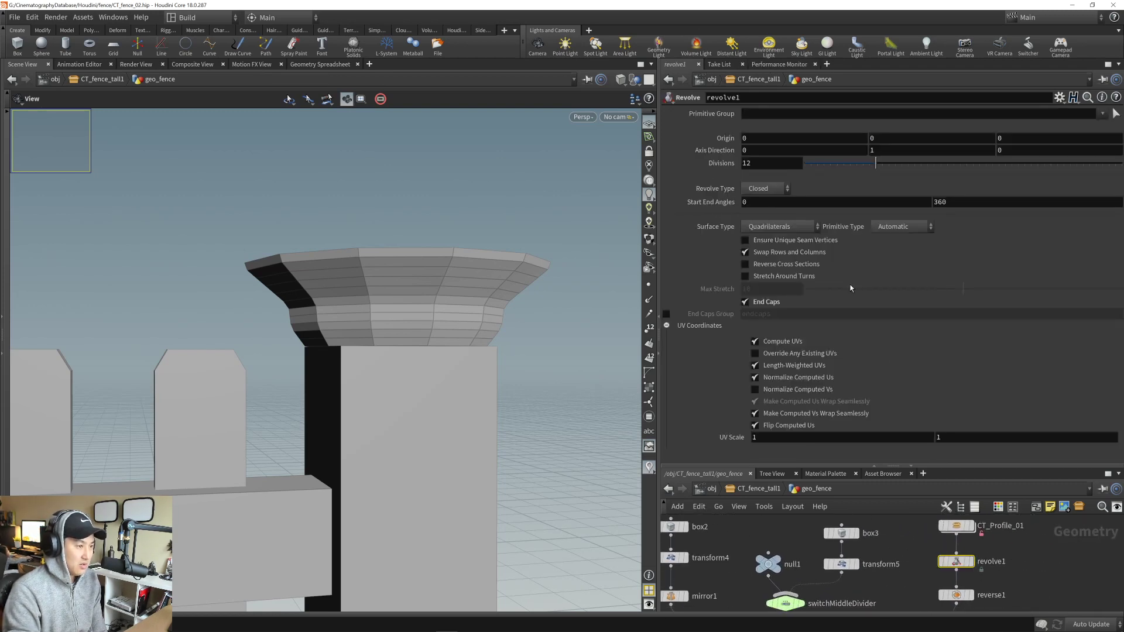
key(Return)
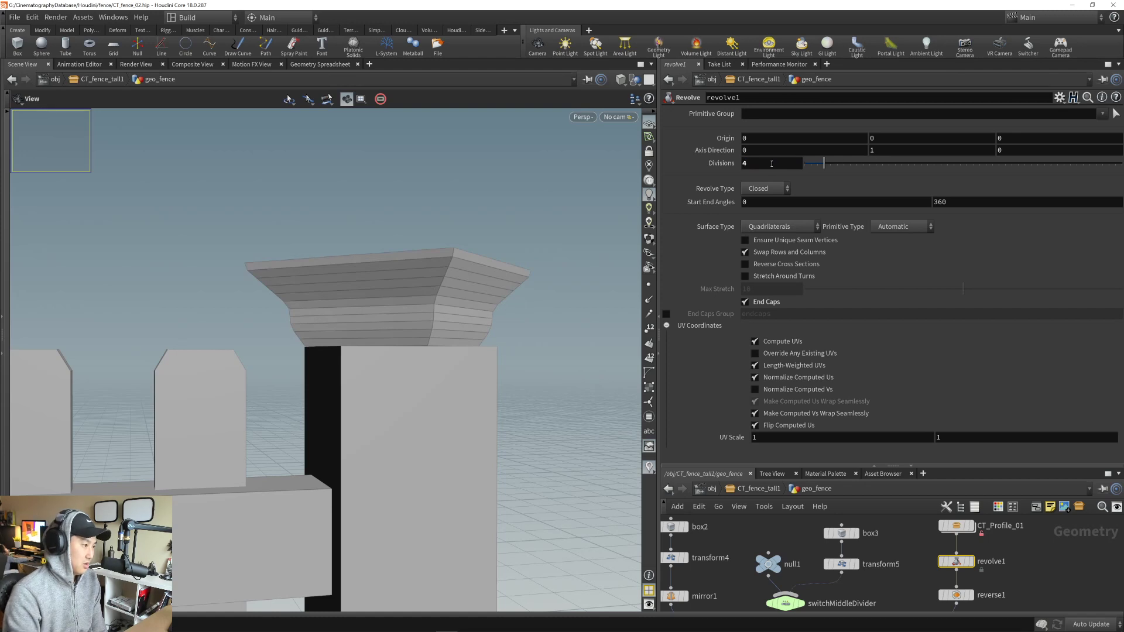
- Set the Y rotation of the transform2 node to 45 to align the square cap with the post
alt+drag(410, 334, 405, 371)
alt+right_drag(405, 371, 439, 359)
alt+drag(440, 360, 421, 375)
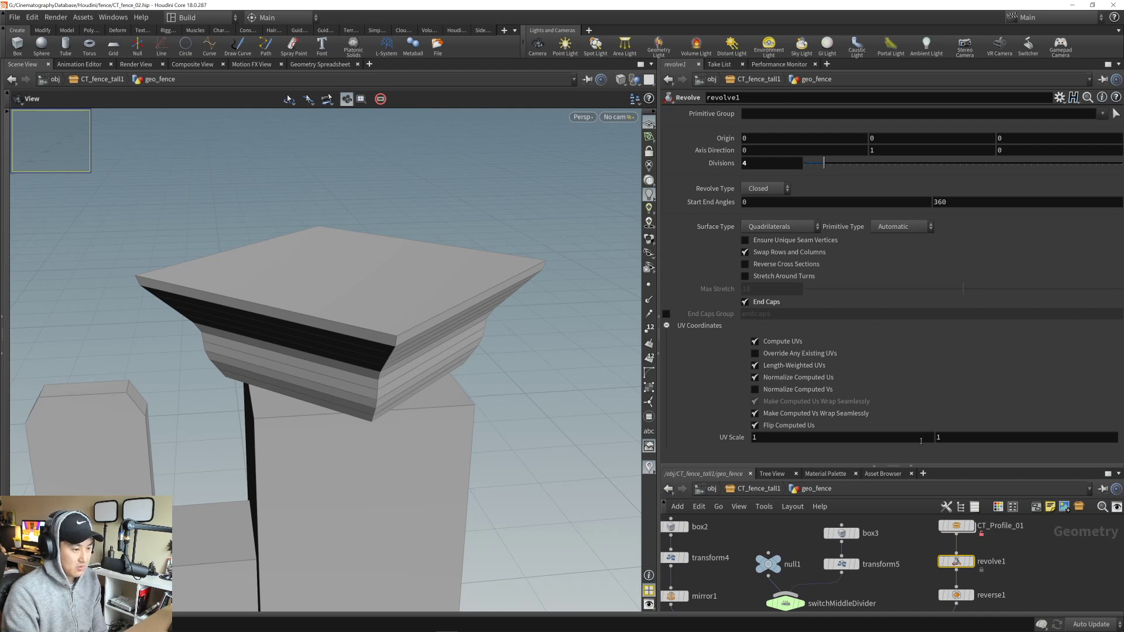
drag(895, 467, 891, 340)
middle_drag(1020, 587, 922, 498)
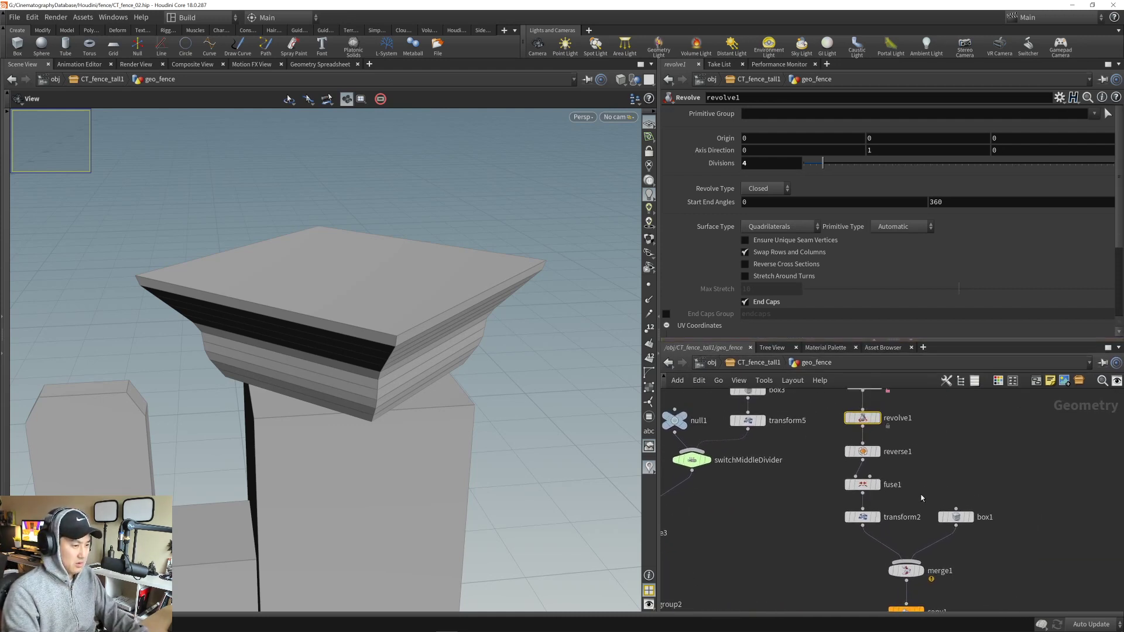
scroll(930, 489, up, 3)
click(834, 529)
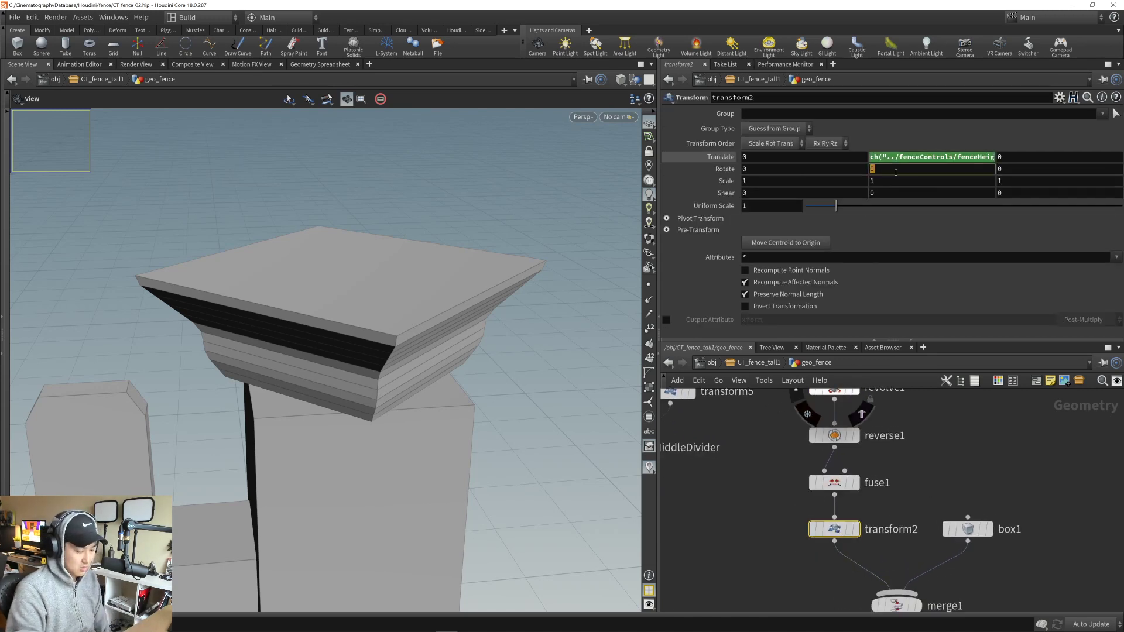
text(45)
key(Return)
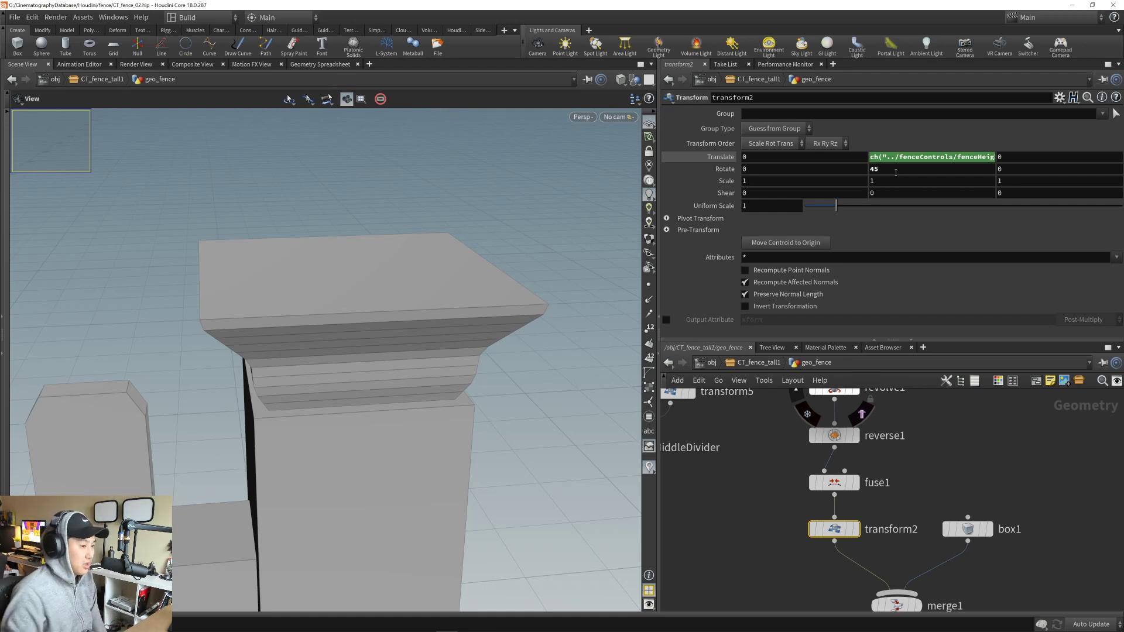
middle_drag(755, 423, 735, 497)
right_drag(449, 389, 412, 439)
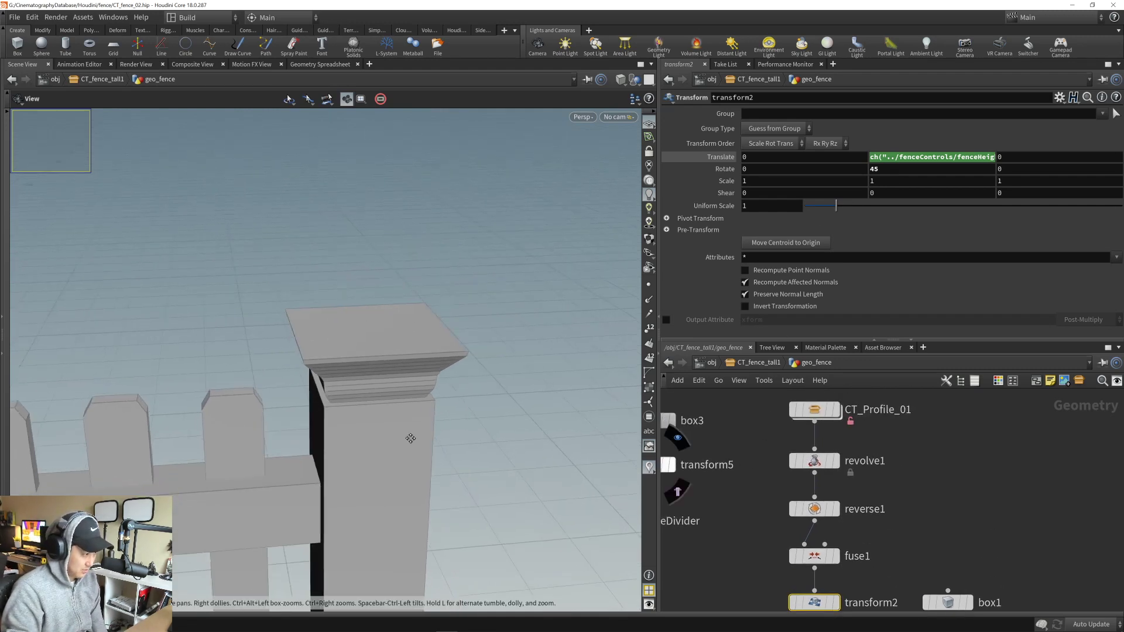
drag(412, 439, 439, 366)
- Check the cap against the Wayfair photo, then return to Houdini and reopen the fenceControls parameters with the full Top Ramp in view
key(alt+Tab)
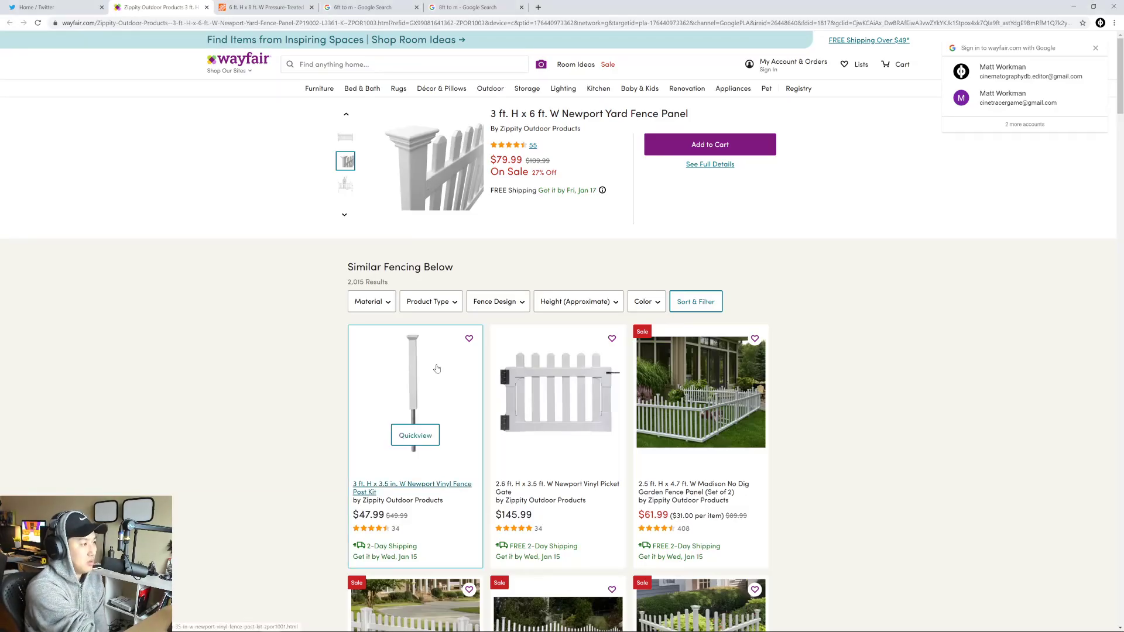
key(alt+Tab)
middle_drag(746, 427, 845, 453)
middle_drag(868, 567, 923, 505)
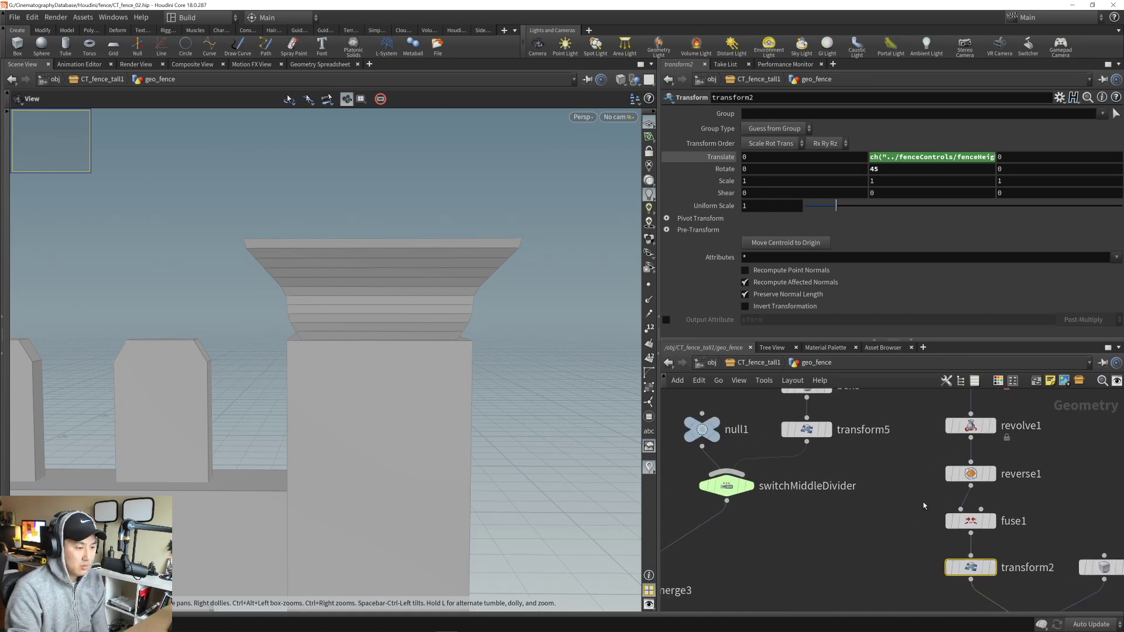
right_drag(924, 505, 801, 572)
middle_drag(814, 594, 804, 532)
right_drag(809, 539, 887, 549)
middle_drag(839, 410, 819, 543)
click(774, 487)
middle_drag(444, 314, 443, 386)
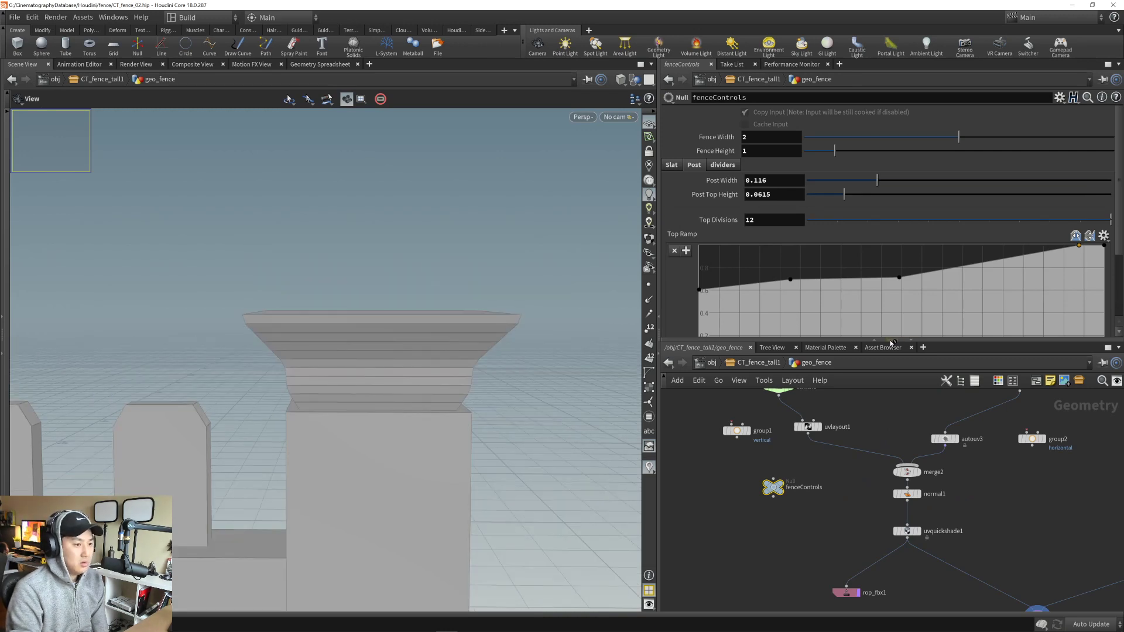
drag(891, 341, 892, 467)
- Raise Top Ramp point 1 to value 0.782258 and move point 2 to position 0.179178, value 0.788306
right_drag(445, 407, 450, 438)
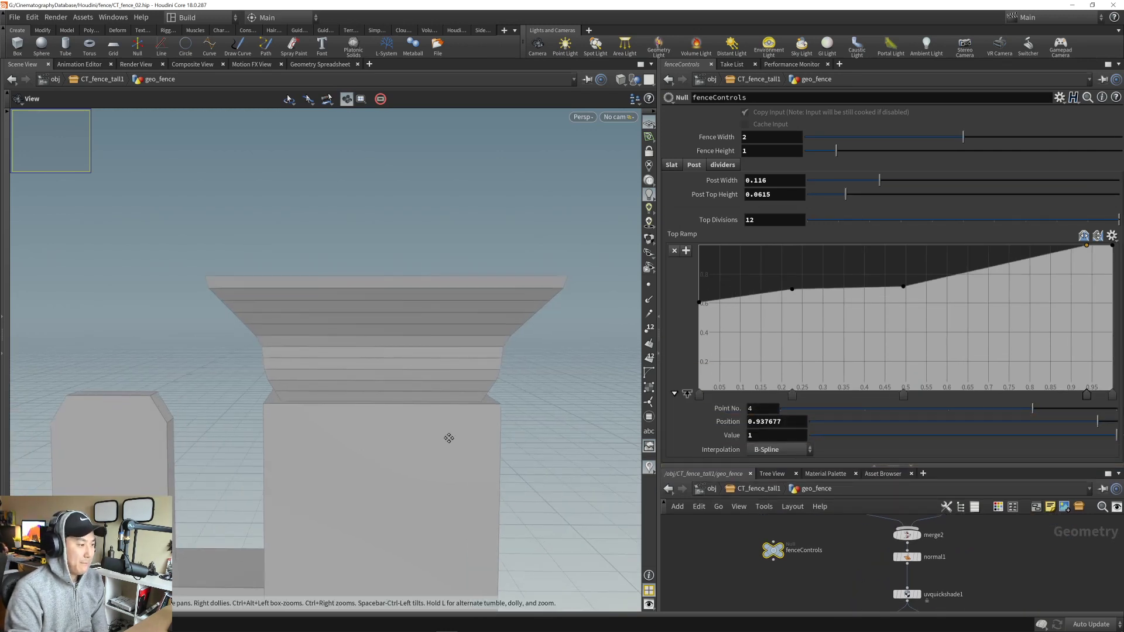
middle_drag(449, 438, 460, 370)
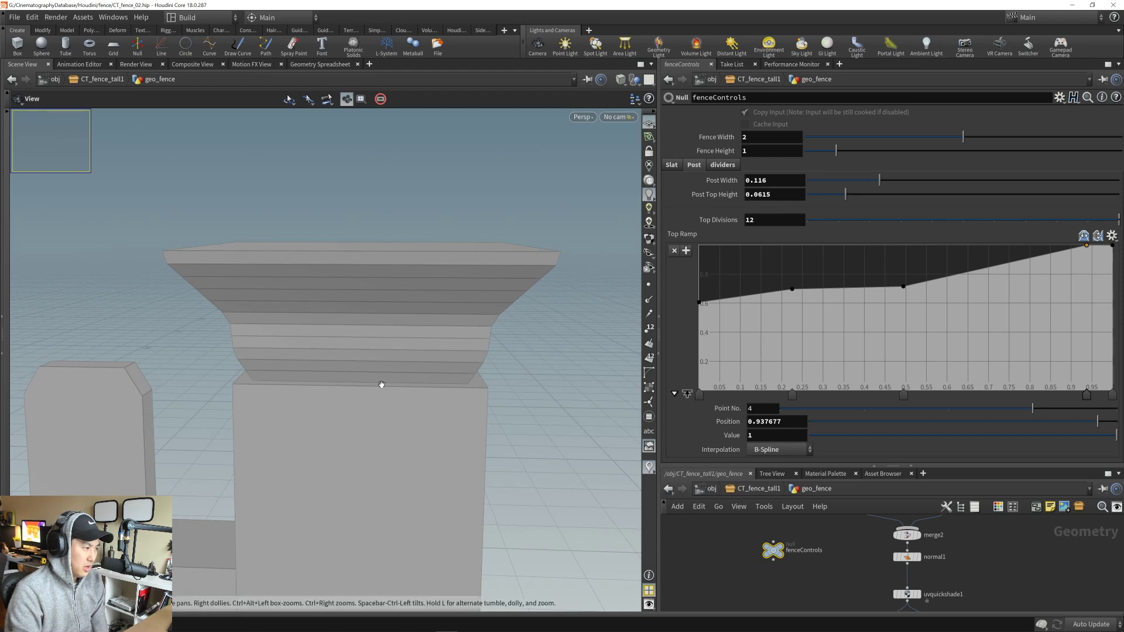
right_drag(381, 385, 409, 349)
drag(409, 349, 382, 324)
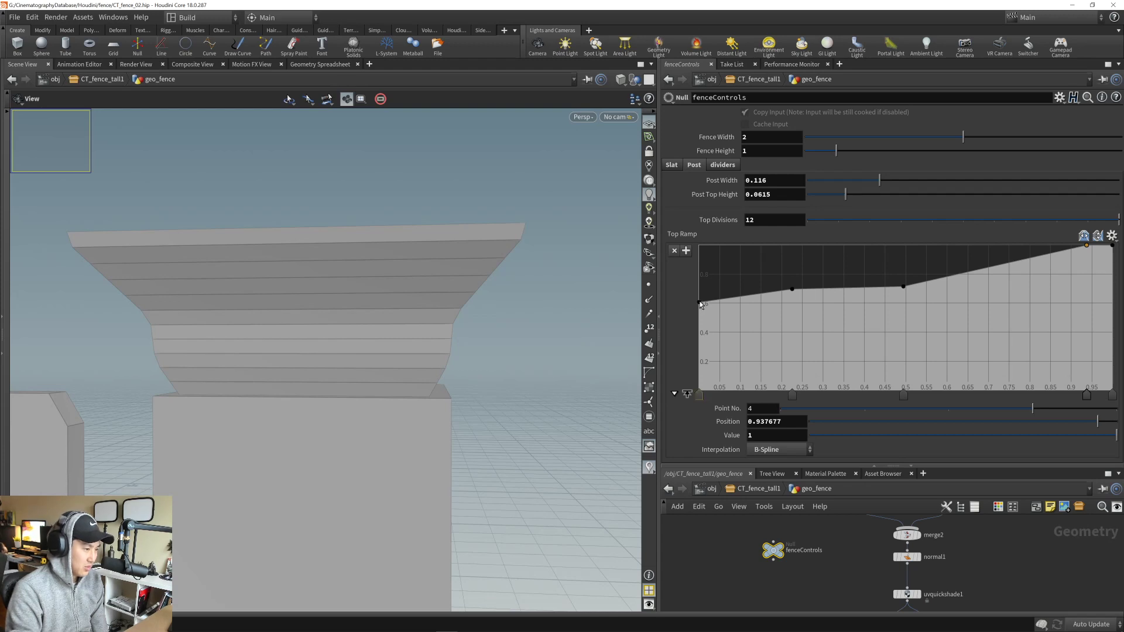
drag(700, 303, 700, 284)
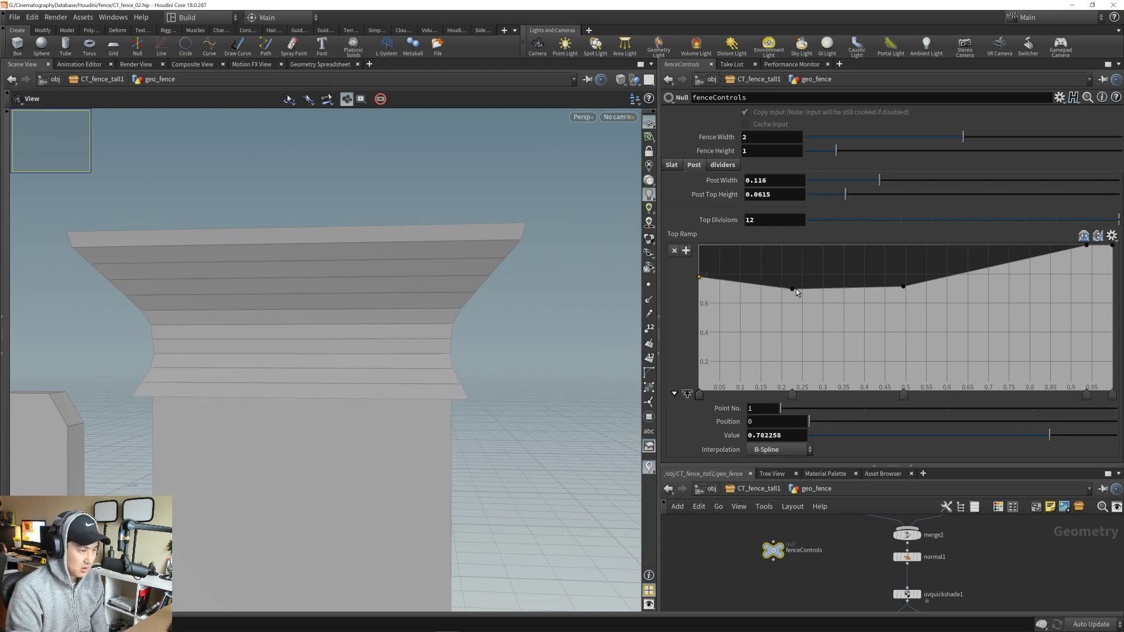
drag(798, 292, 774, 280)
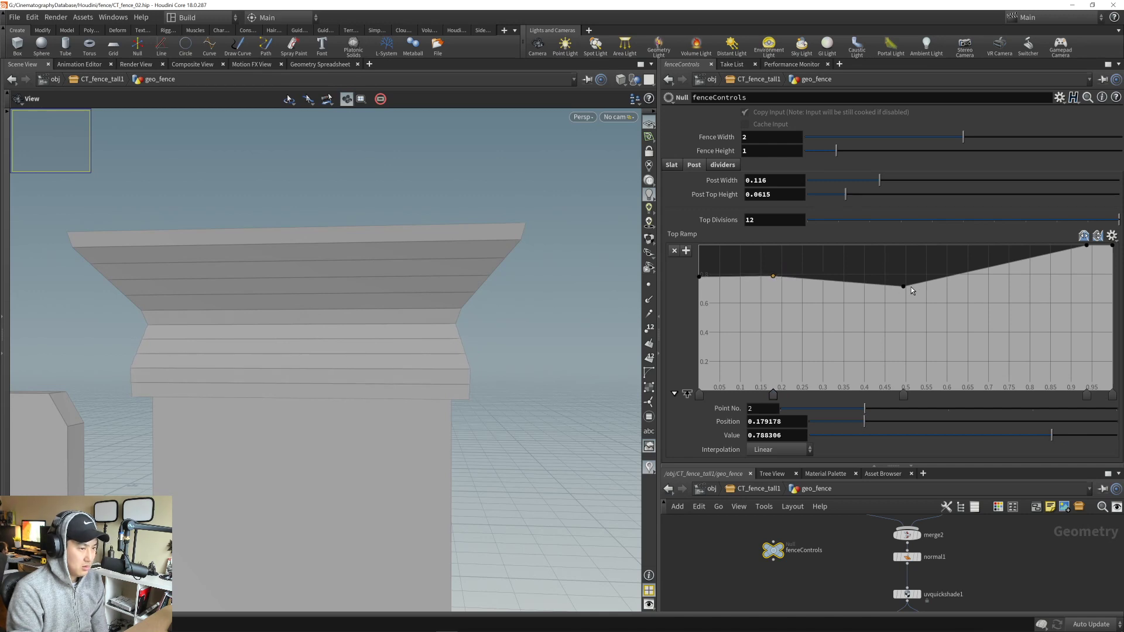
- Build a stepped cap profile with added Top Ramp points, placing point 6 at position 0.743626, value 1, and point 7 at 0.934136, value 0.866935
mouse_move(911, 288)
mouse_down()
mouse_move(843, 282)
mouse_move(878, 266)
mouse_move(879, 279)
mouse_move(878, 268)
mouse_move(827, 285)
mouse_move(882, 261)
mouse_move(976, 262)
mouse_move(1008, 246)
mouse_up()
click(921, 256)
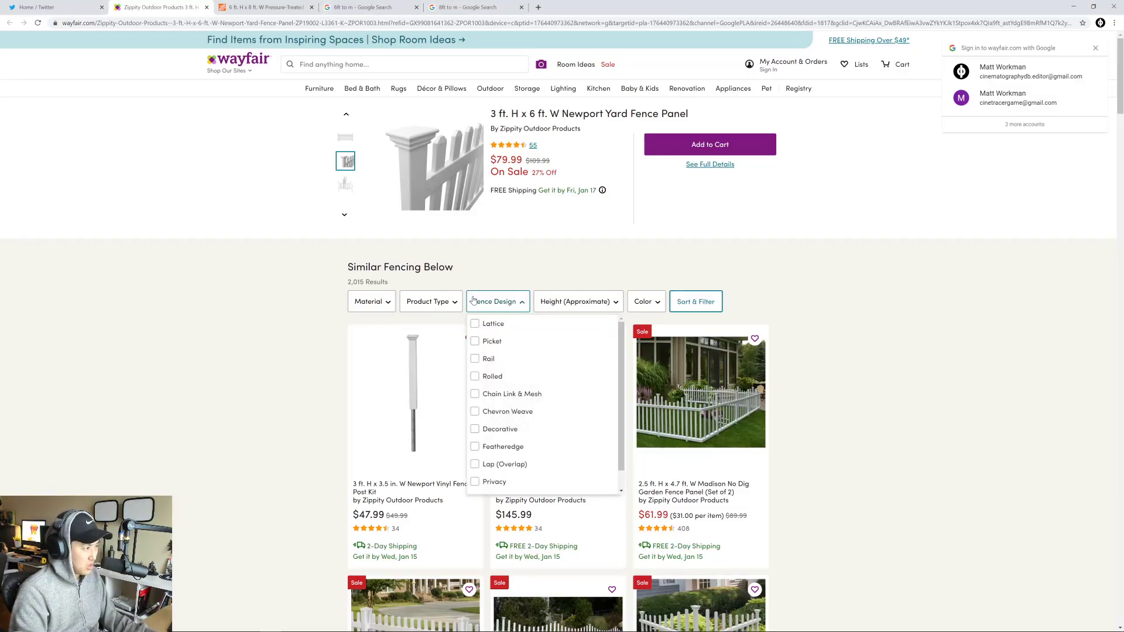
click(473, 300)
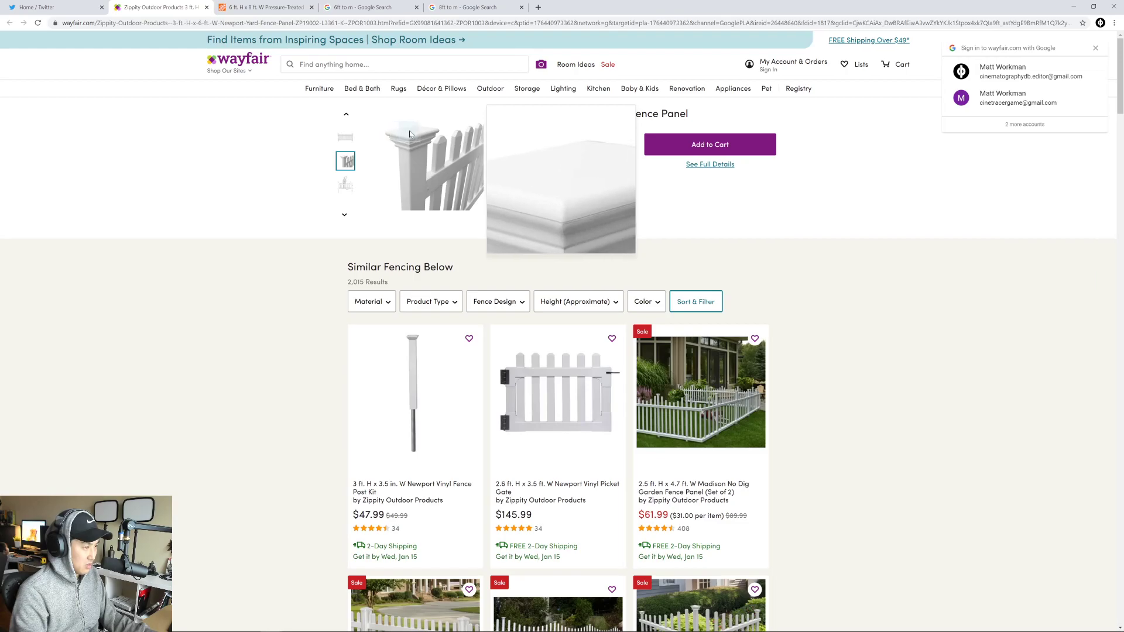
key(alt+Tab)
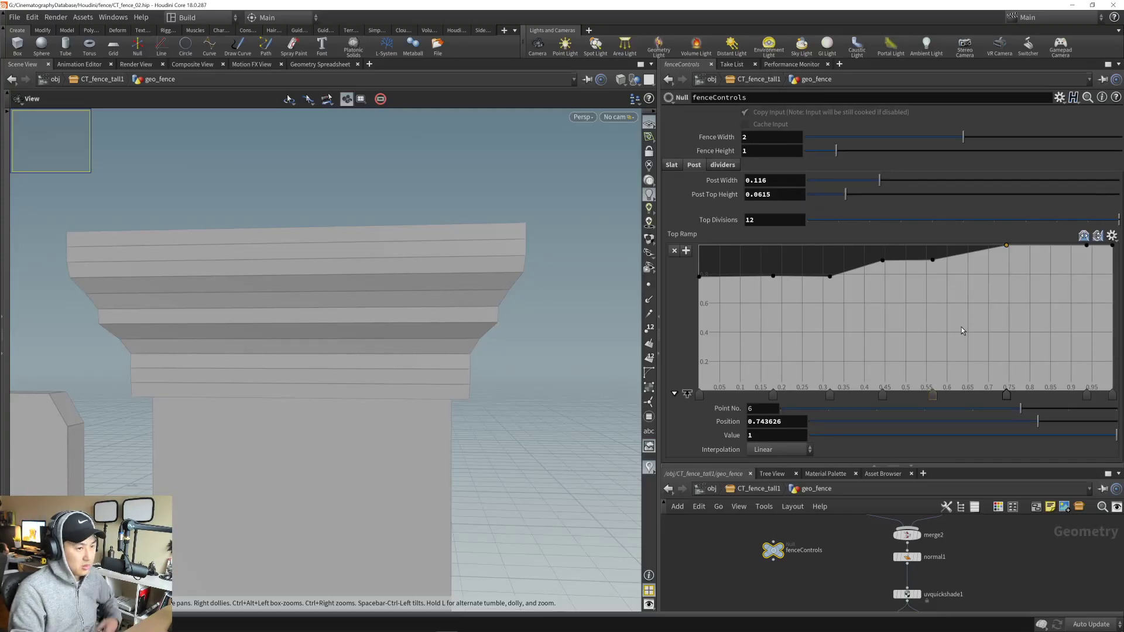
click(1113, 247)
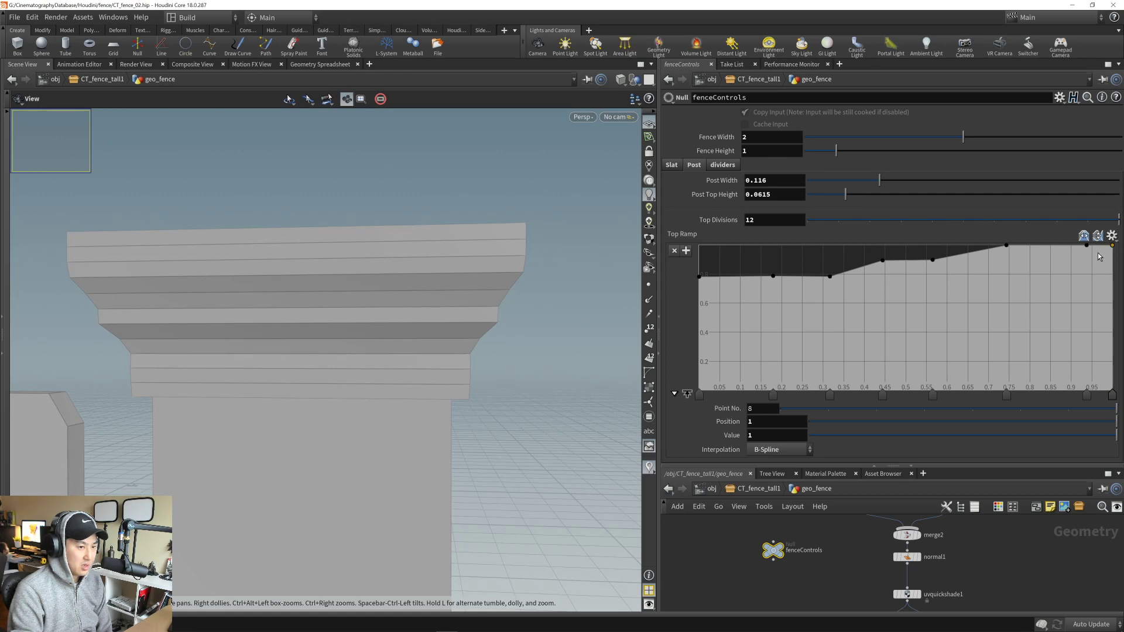
drag(1112, 248, 1088, 269)
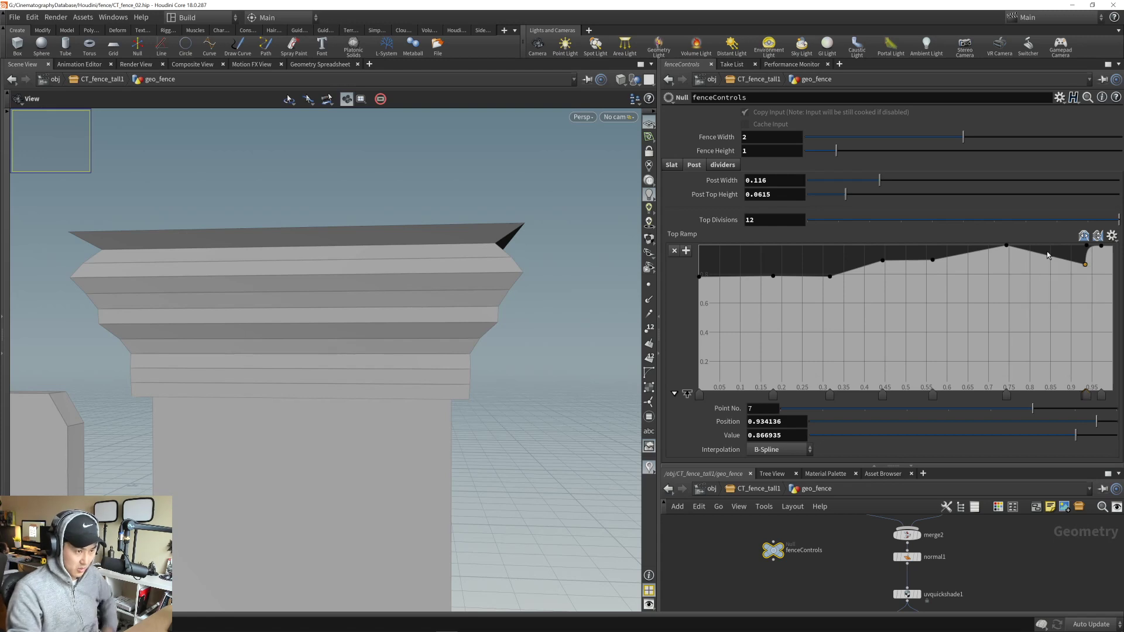
- Open the fenceControls parameters in a floating window beside the cap and enlarge its Top Ramp graph
key(alt+shift+c)
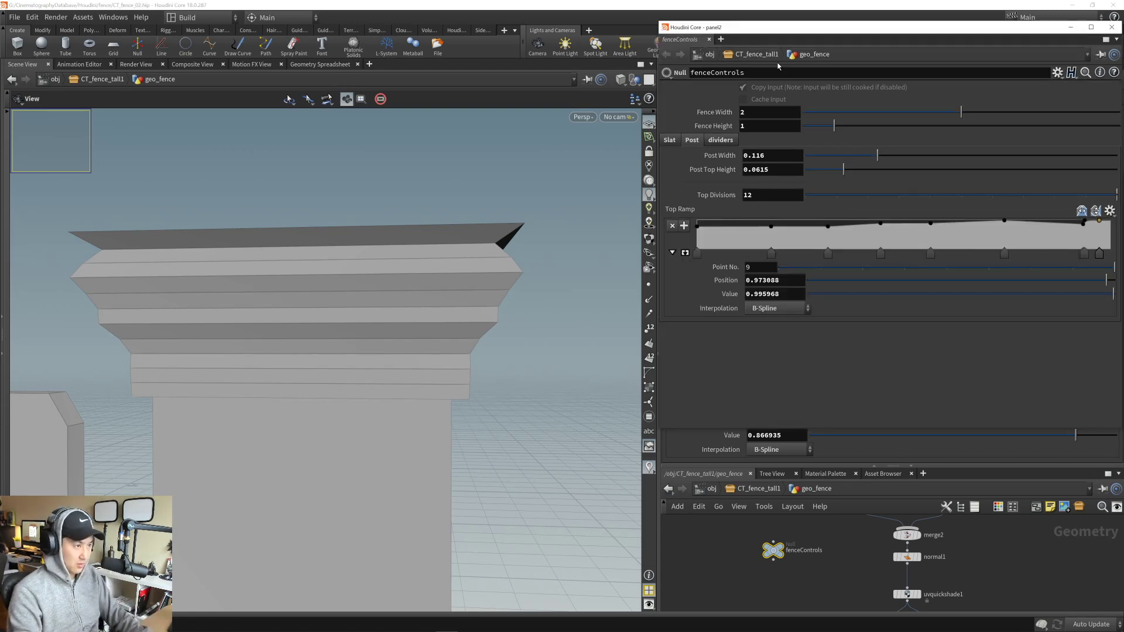
drag(807, 27, 713, 28)
click(593, 252)
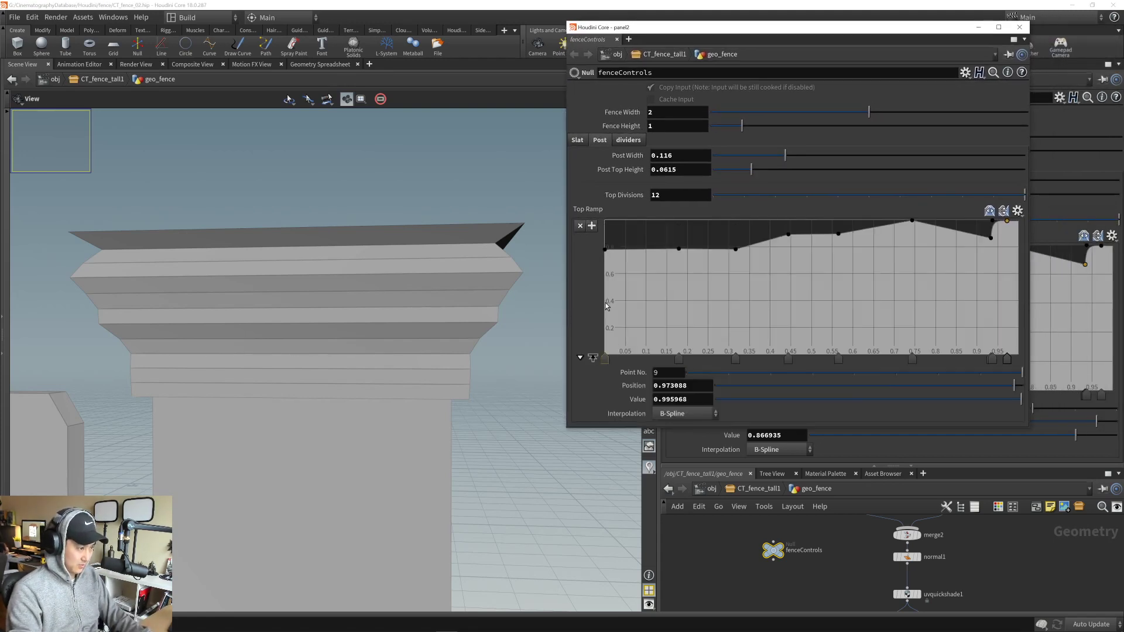
drag(617, 430, 638, 580)
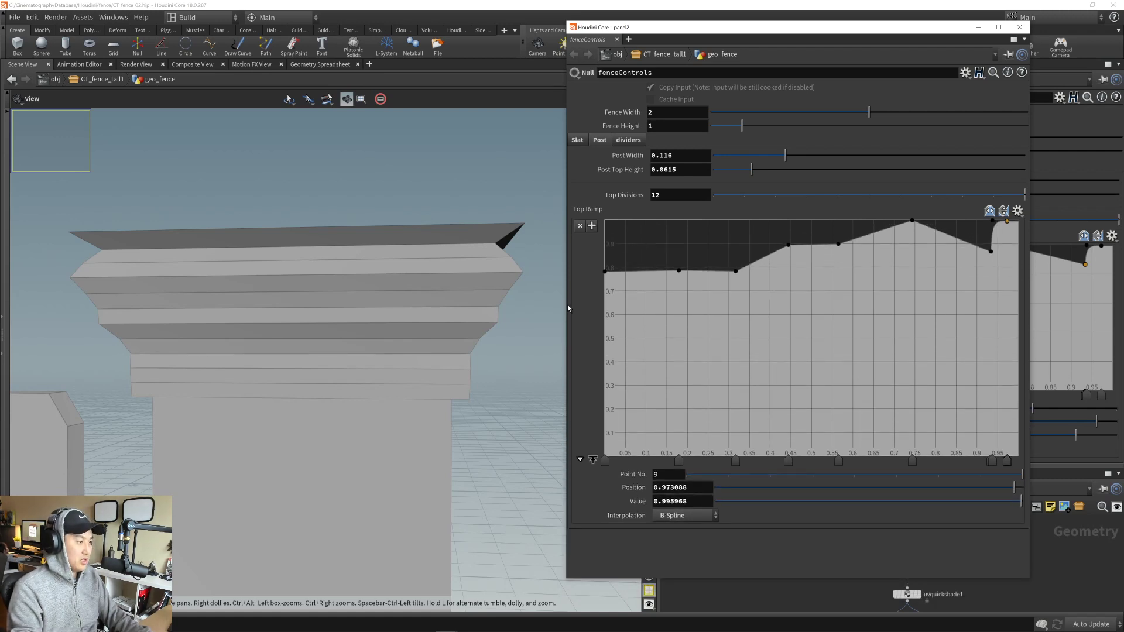
mouse_move(568, 309)
mouse_down()
mouse_move(499, 312)
mouse_move(579, 316)
mouse_up()
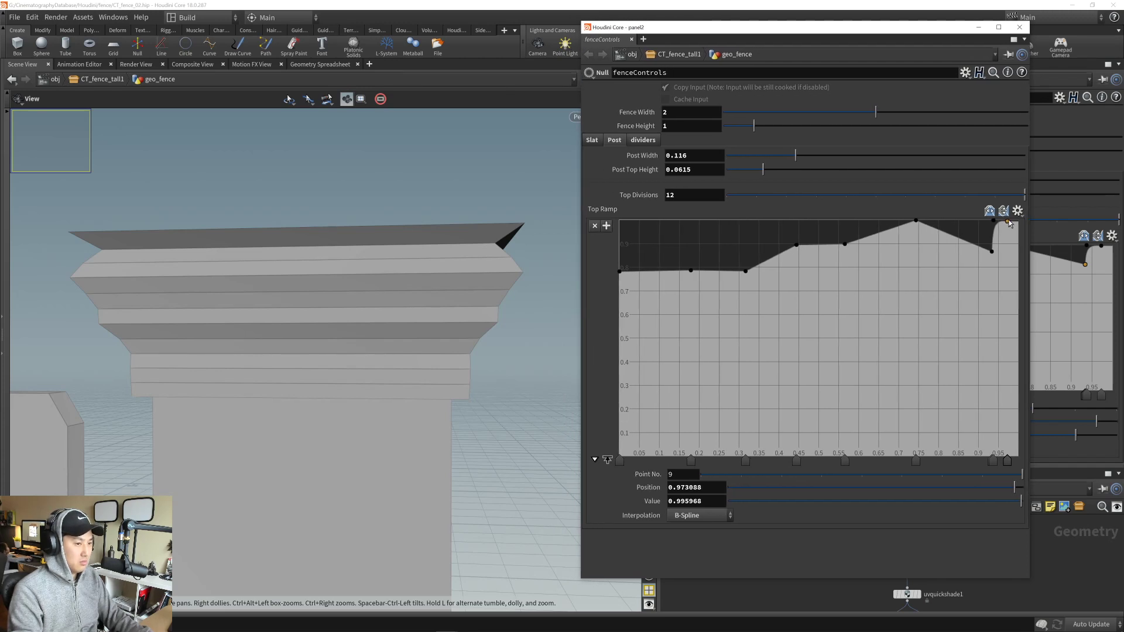
- Reshape the upper end of the Top Ramp by deleting the point at position 0.902349 and moving the last point to 0.955213, value 0.957816
drag(1009, 223, 982, 250)
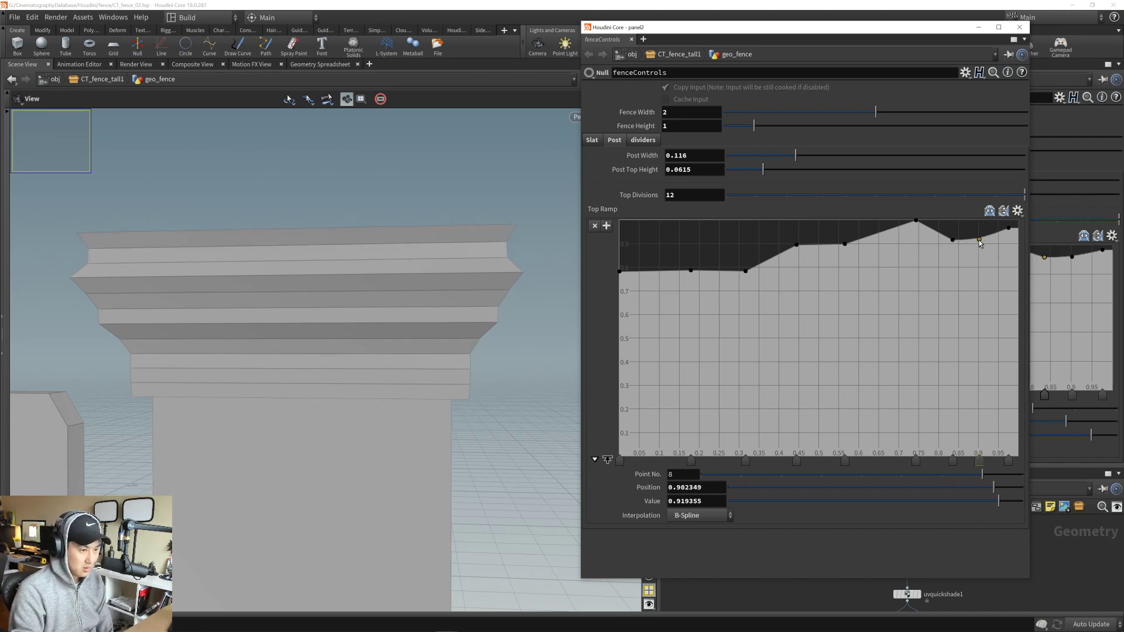
right_click(980, 244)
click(995, 265)
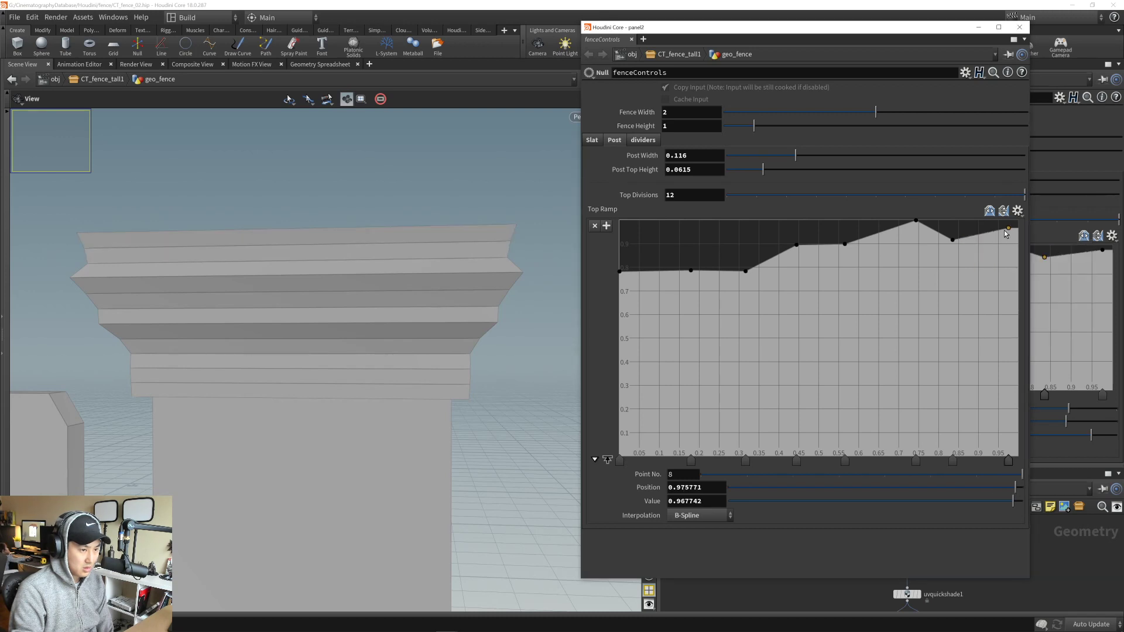
drag(1010, 231, 1007, 232)
drag(469, 269, 527, 275)
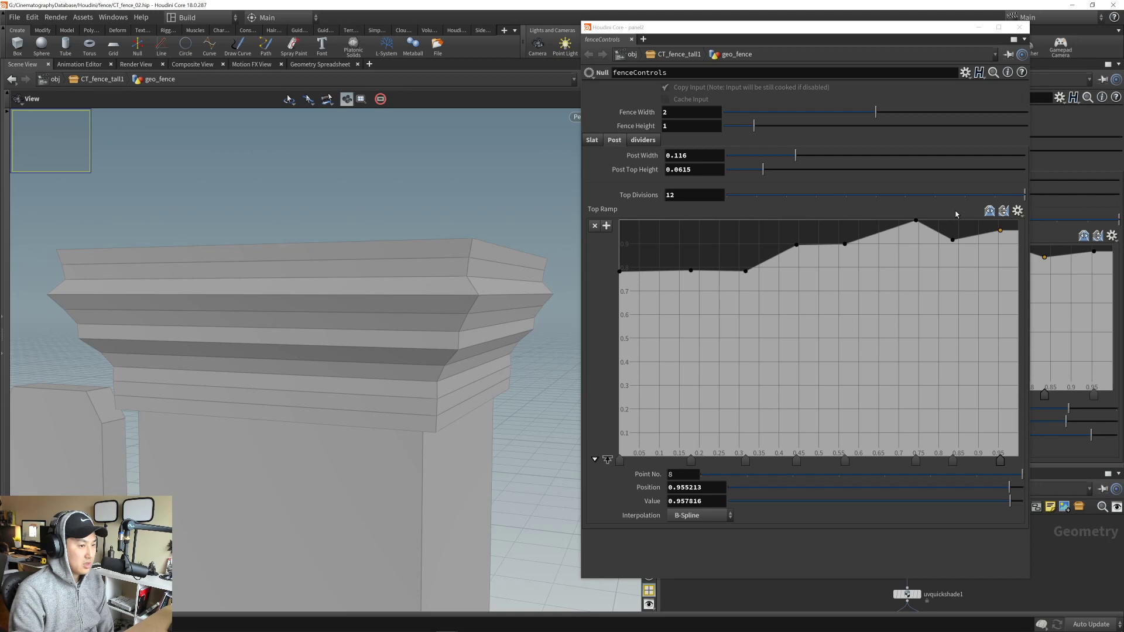
- Place Top Ramp point 9 at position 1, value 0.898263, and set points 8 and 9 to Linear interpolation
drag(1001, 231, 1024, 246)
click(1011, 234)
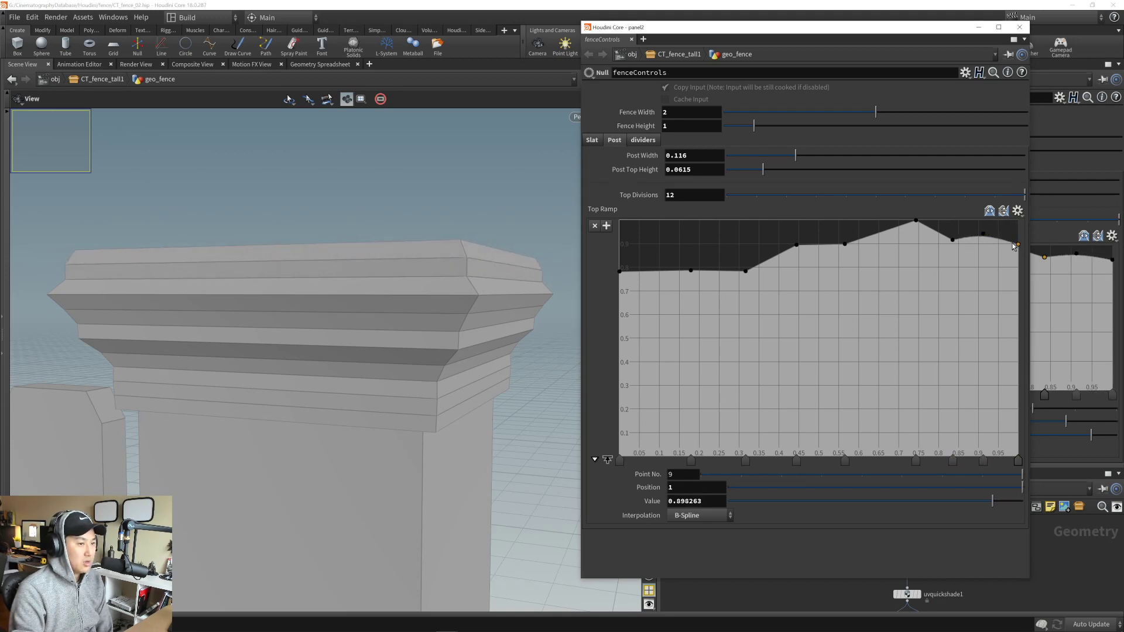
click(702, 516)
click(695, 539)
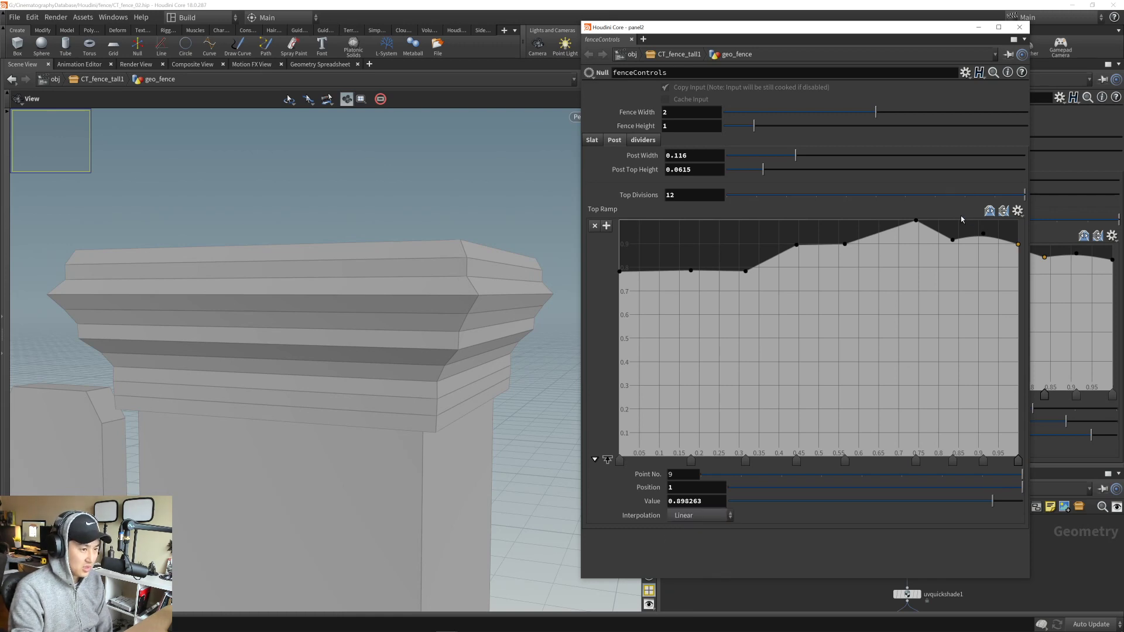
click(984, 235)
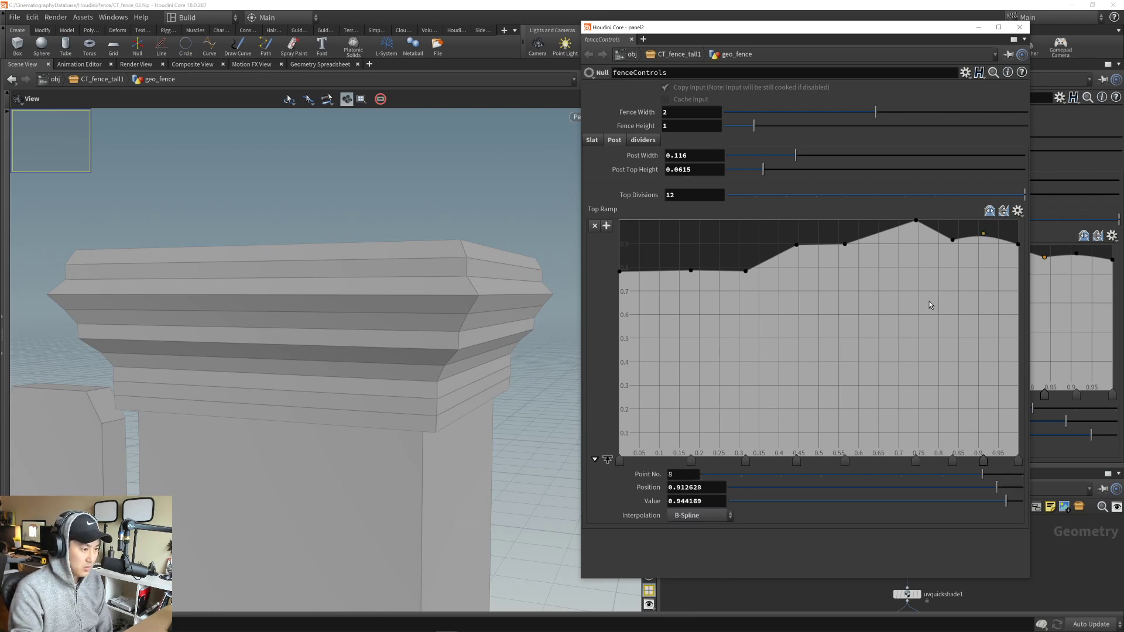
click(694, 518)
click(703, 540)
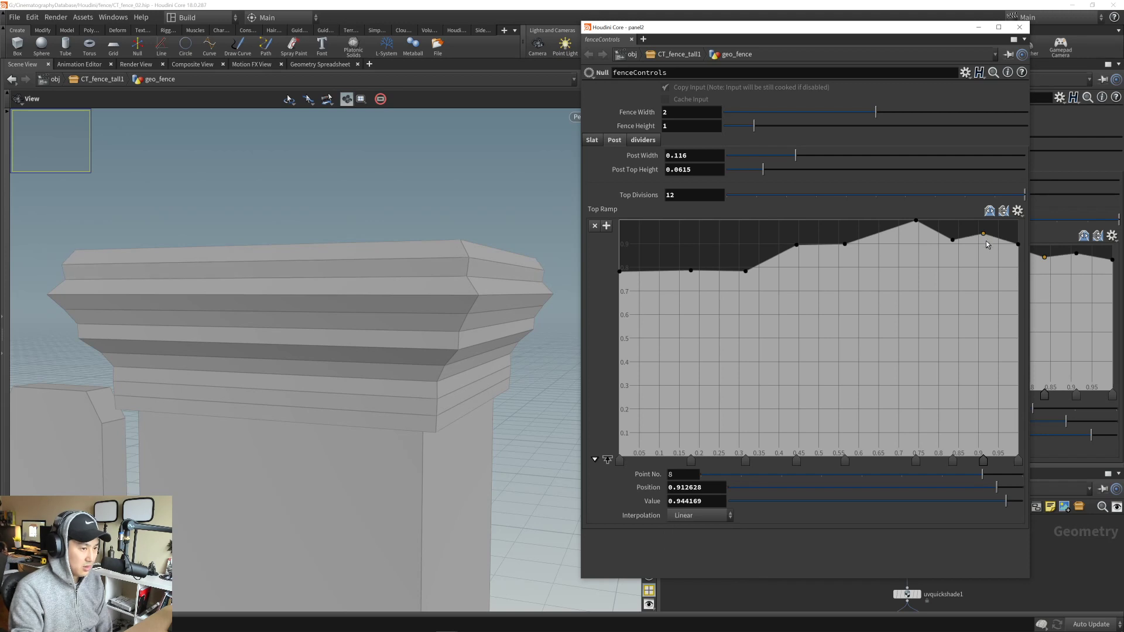
- Raise Top Ramp points 7 and 8 to value 1 at positions 0.876652 and 0.988253, and set Top Divisions to 16
drag(985, 235, 1013, 222)
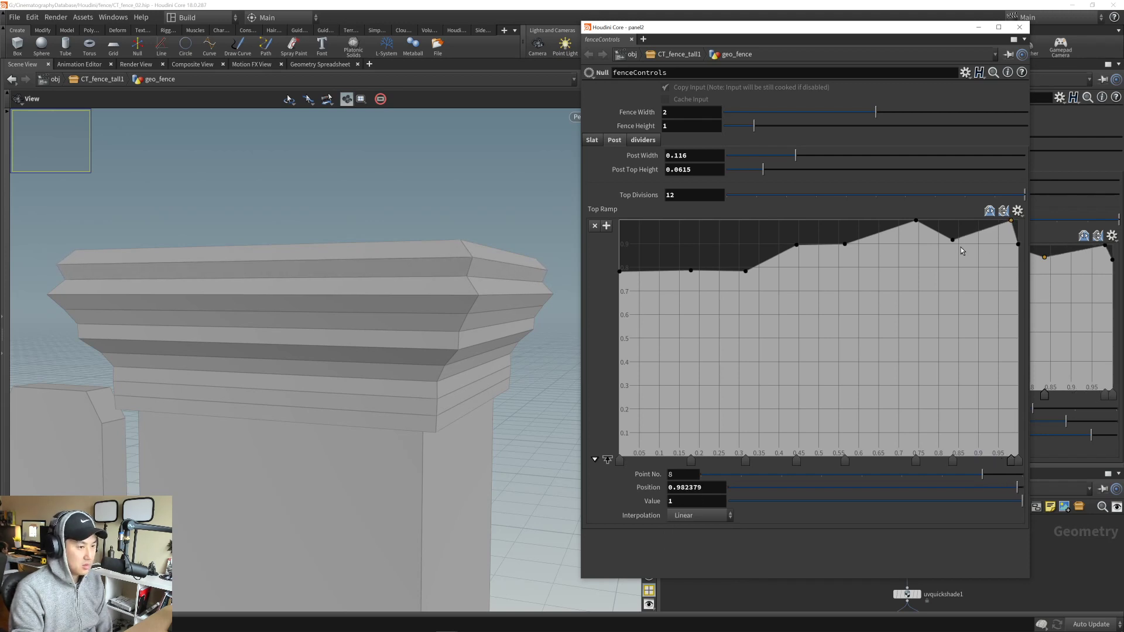
drag(953, 241, 971, 221)
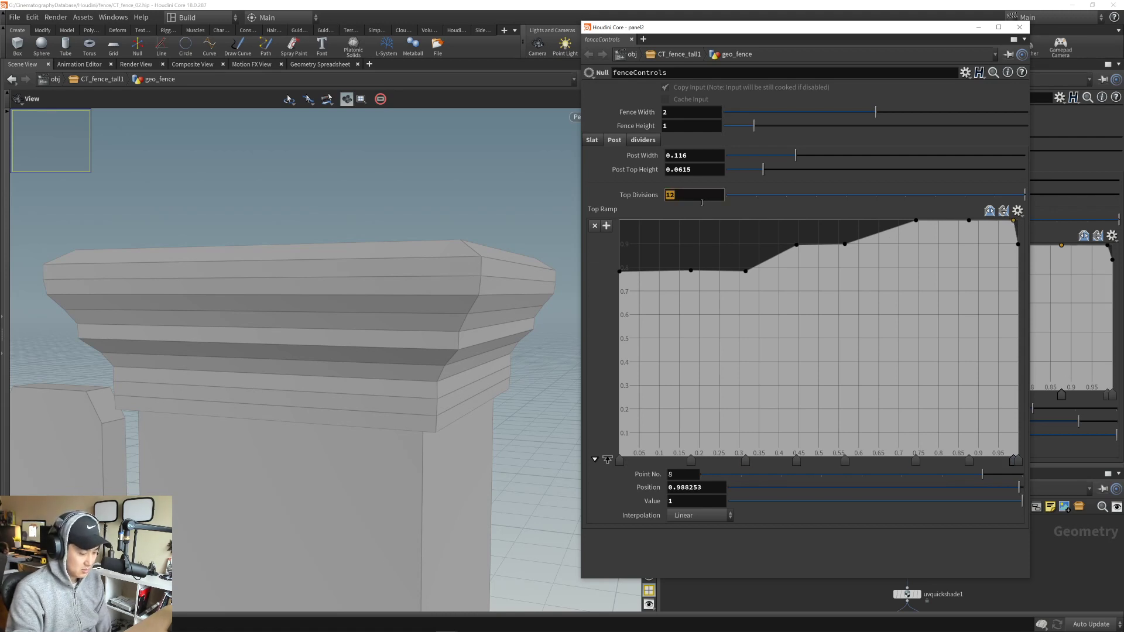
text(16)
key(Return)
drag(469, 319, 558, 281)
- Reshape the lower cap with Top Ramp points 1 and 2 at value 0.790323, point 3 at 0.833747, and points 4 and 5 at 0.901985
click(620, 272)
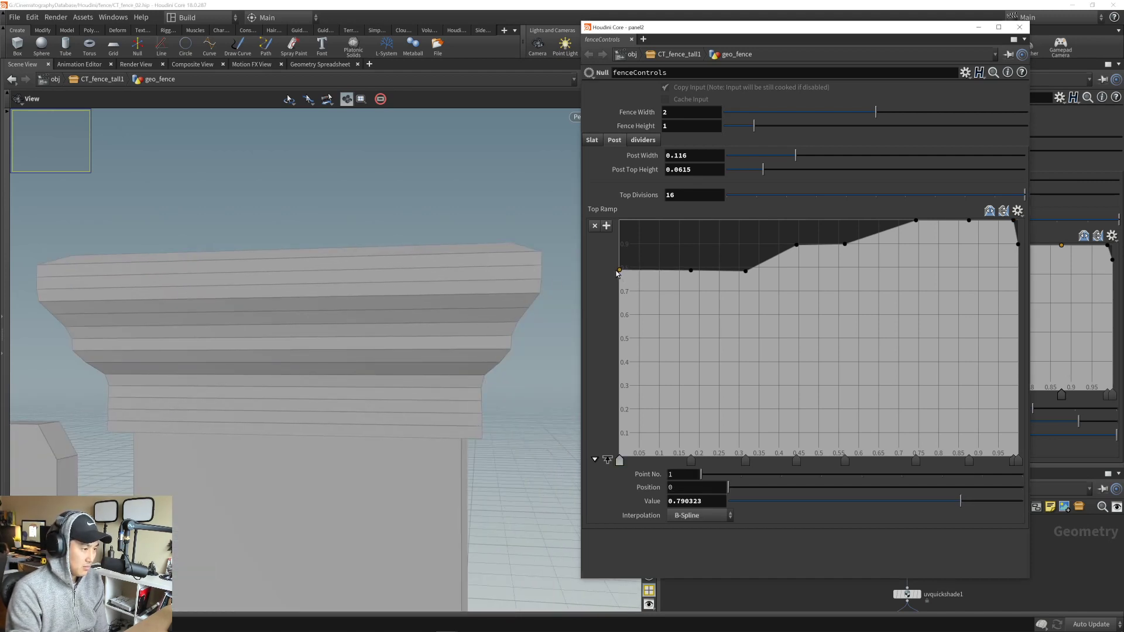
drag(691, 271, 671, 272)
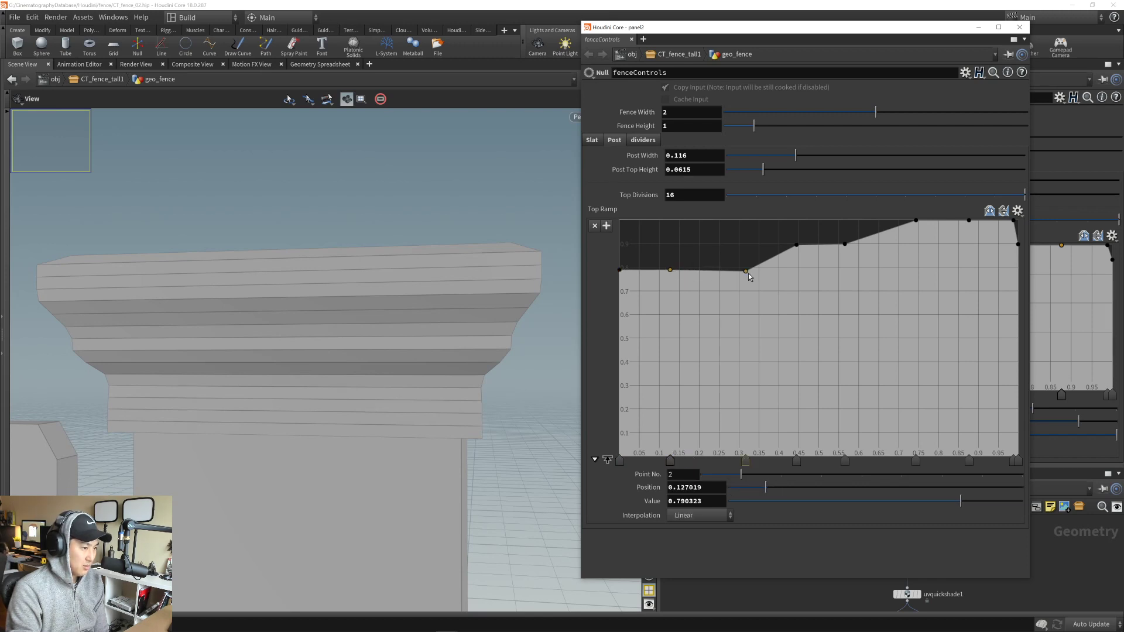
drag(747, 272, 719, 266)
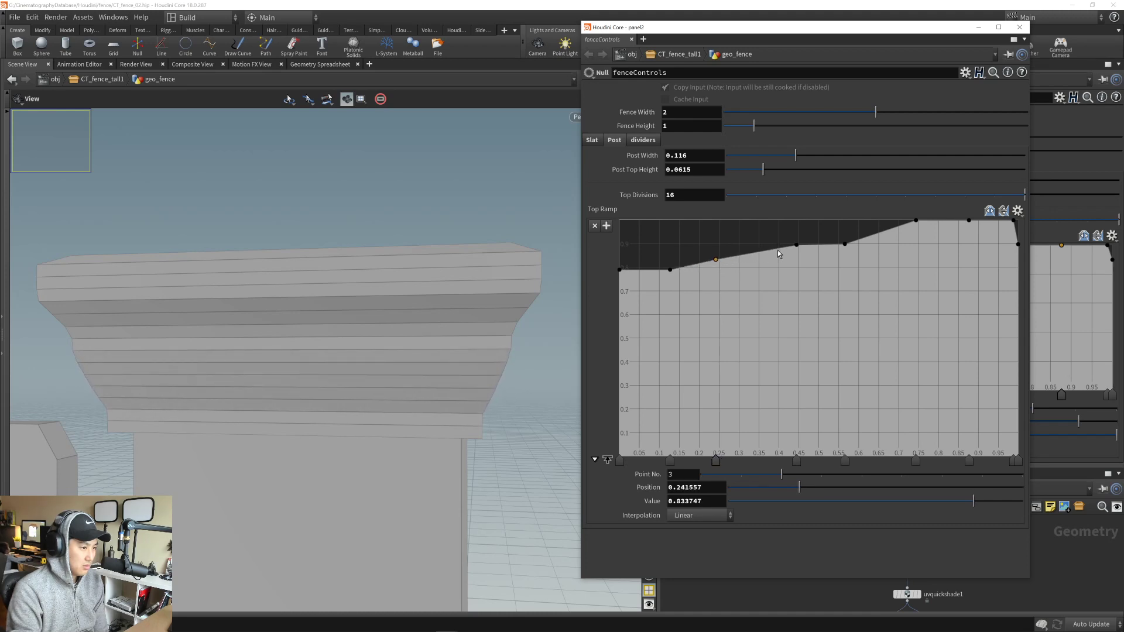
click(795, 245)
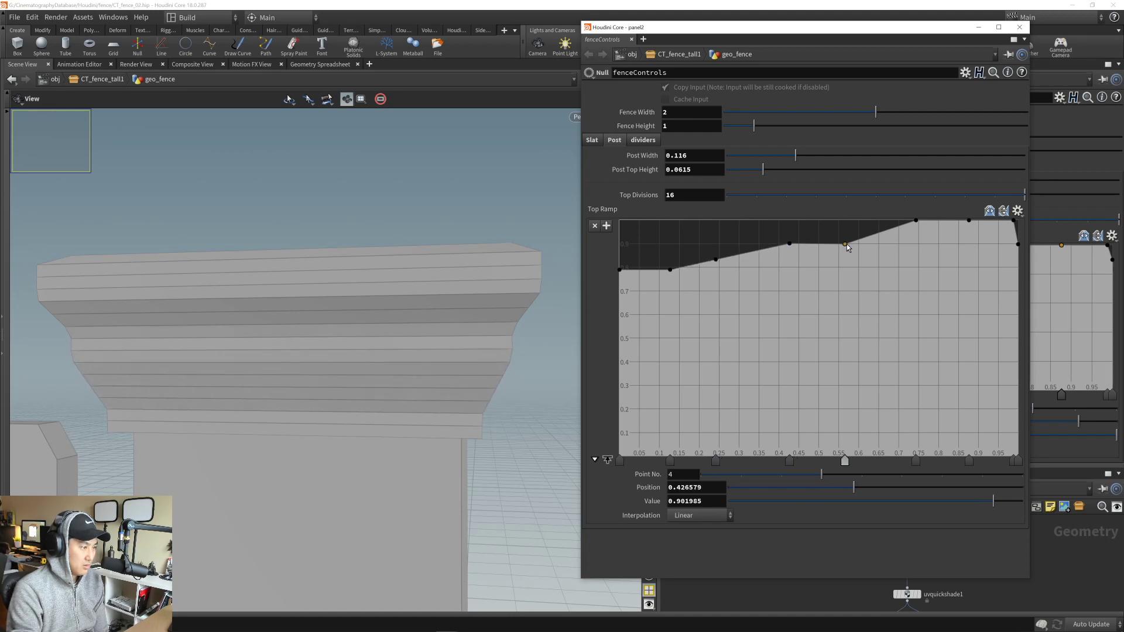
- Examine the reshaped post cap up close and the whole fence beside the human figure
right_drag(506, 302, 244, 354)
drag(244, 353, 502, 347)
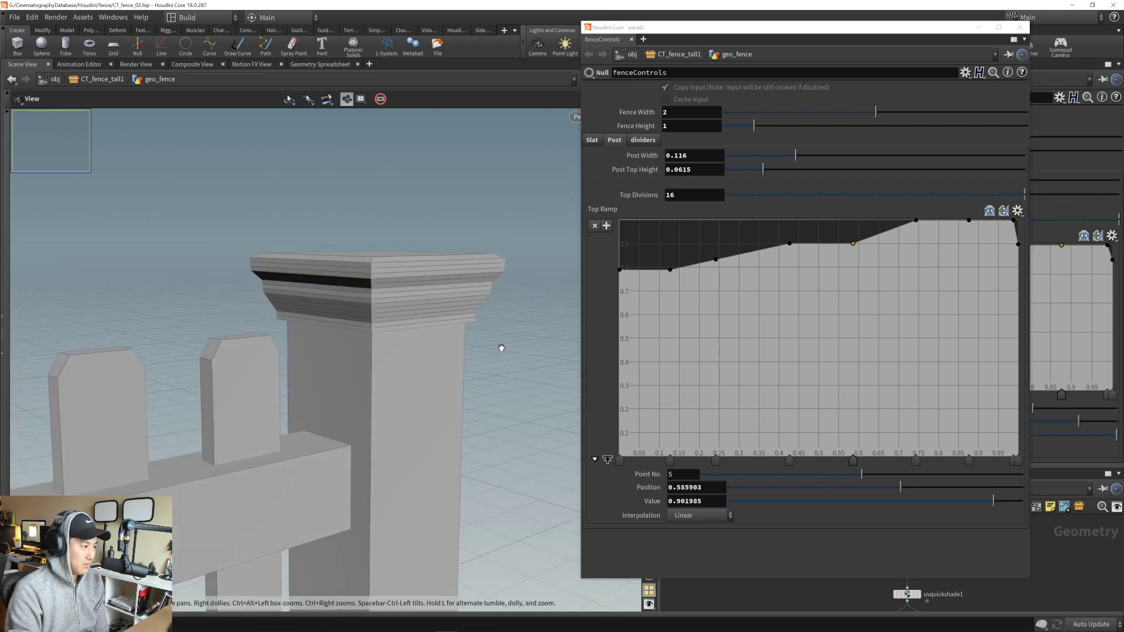
right_drag(502, 346, 239, 371)
drag(238, 371, 419, 285)
right_drag(420, 285, 351, 306)
drag(351, 306, 336, 311)
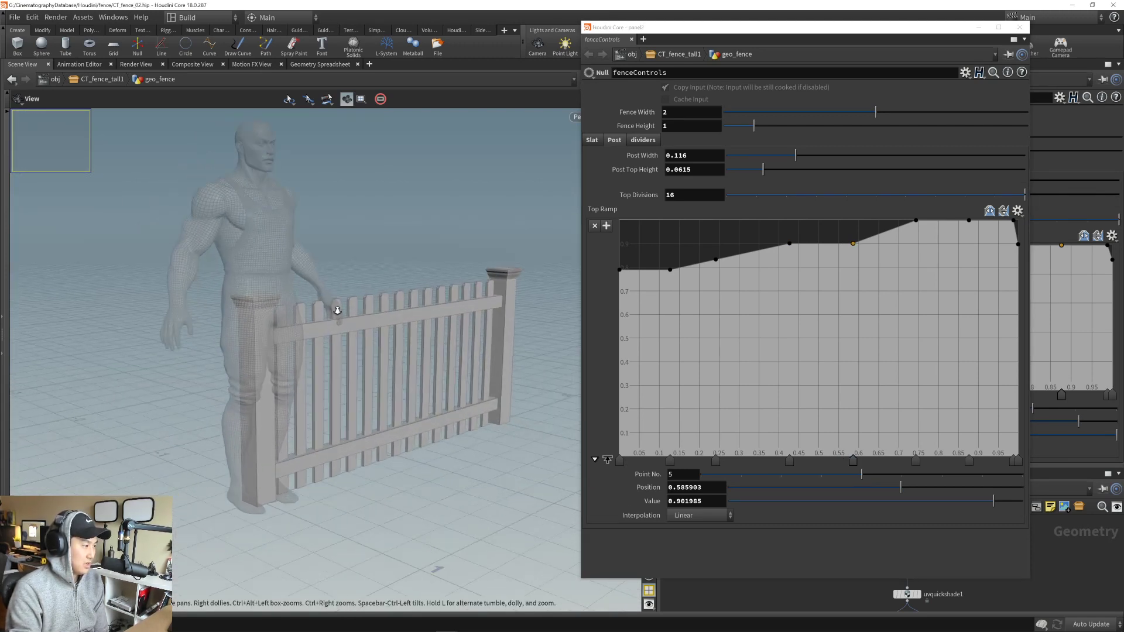
right_drag(336, 311, 337, 314)
drag(336, 314, 386, 318)
right_drag(387, 318, 394, 324)
middle_drag(394, 324, 374, 345)
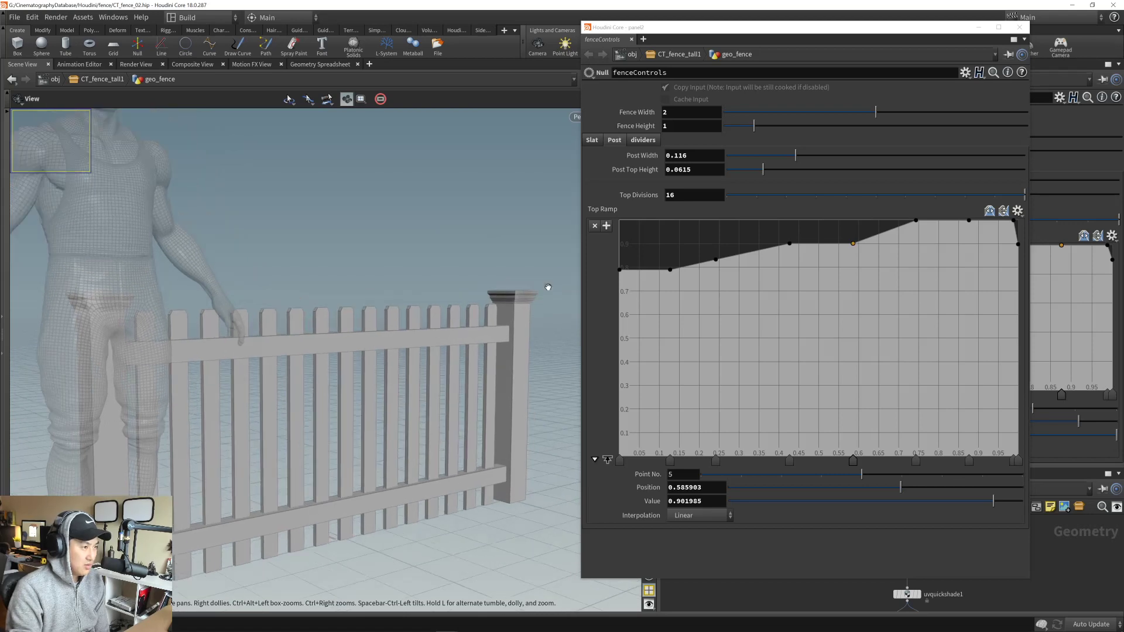
- Close the floating fenceControls window and shrink the Top Ramp graph and parameter area to give the node network more room
click(1020, 28)
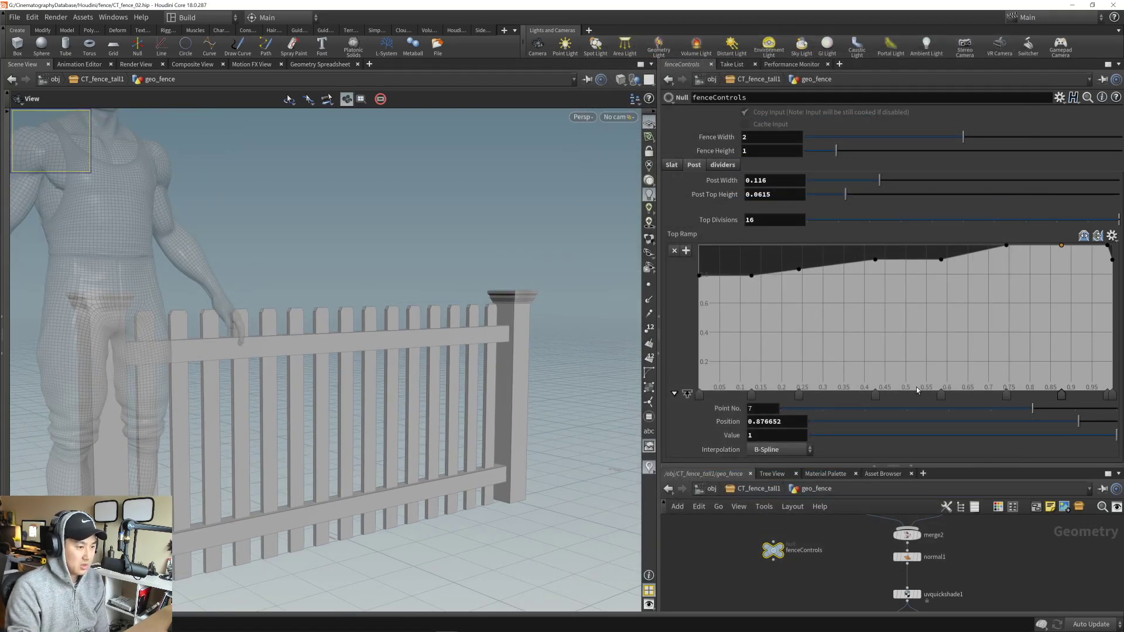
click(688, 393)
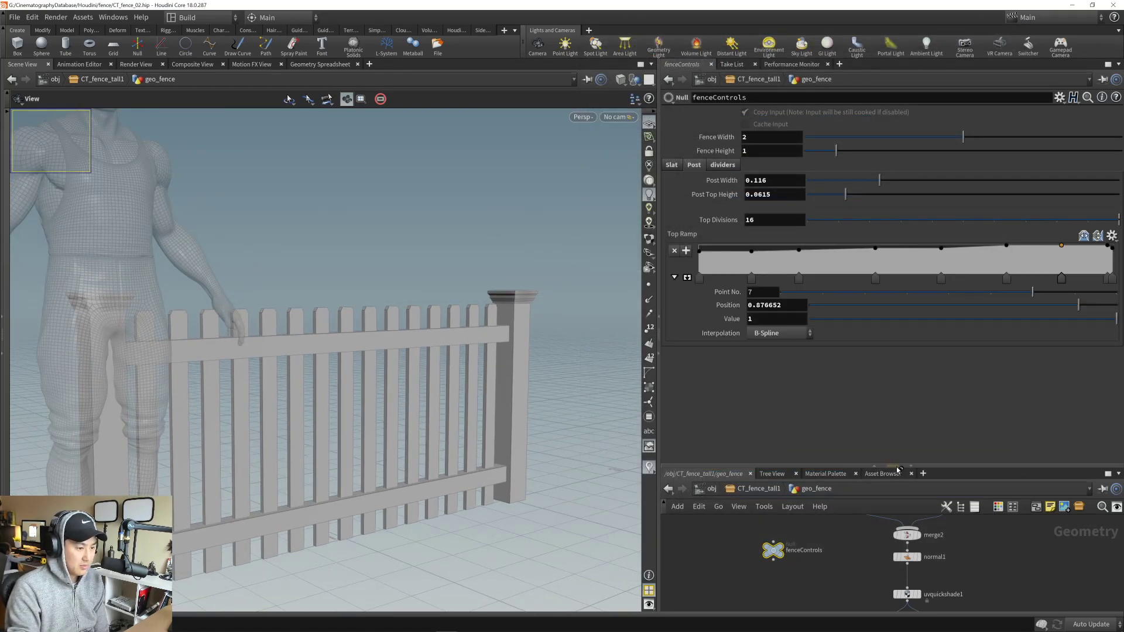
drag(899, 469, 899, 291)
scroll(859, 445, up, 3)
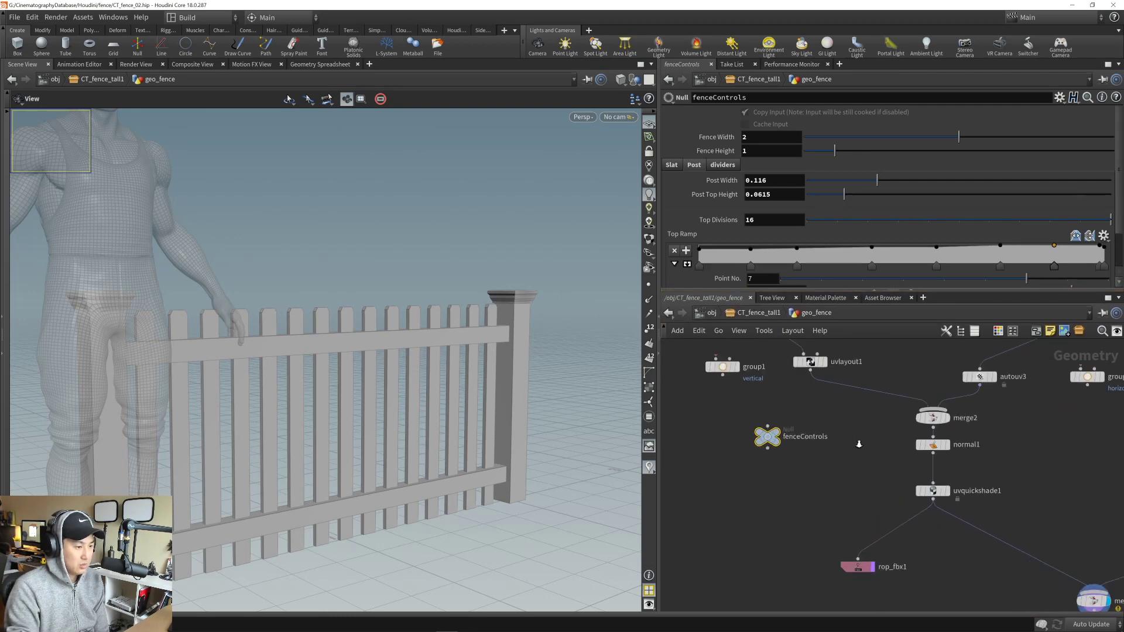
scroll(980, 484, down, 5)
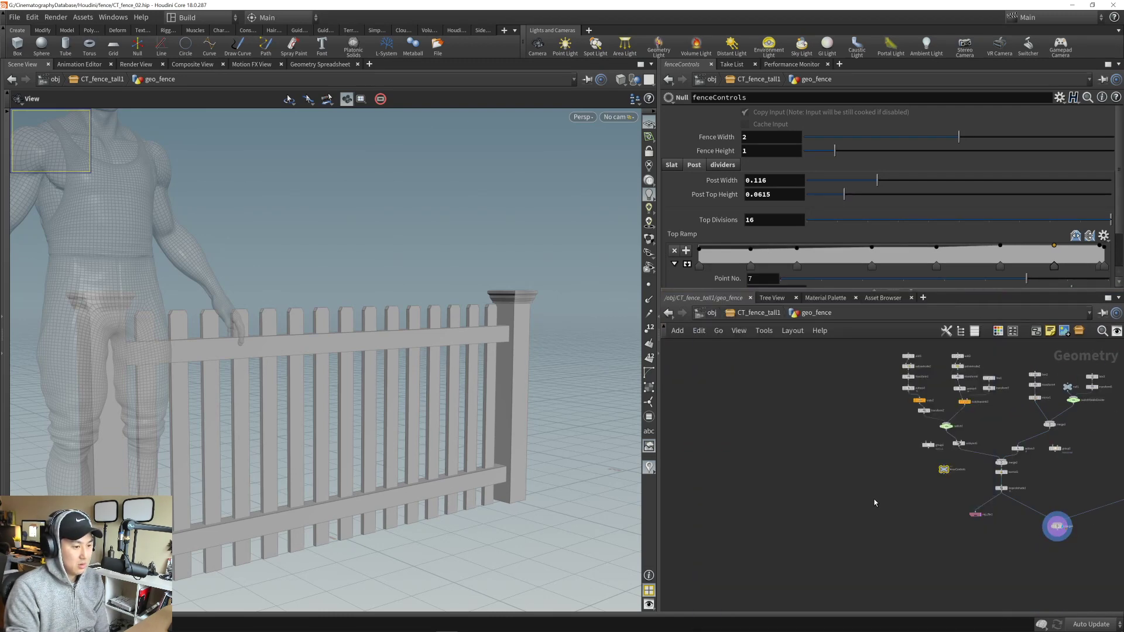
scroll(811, 497, up, 6)
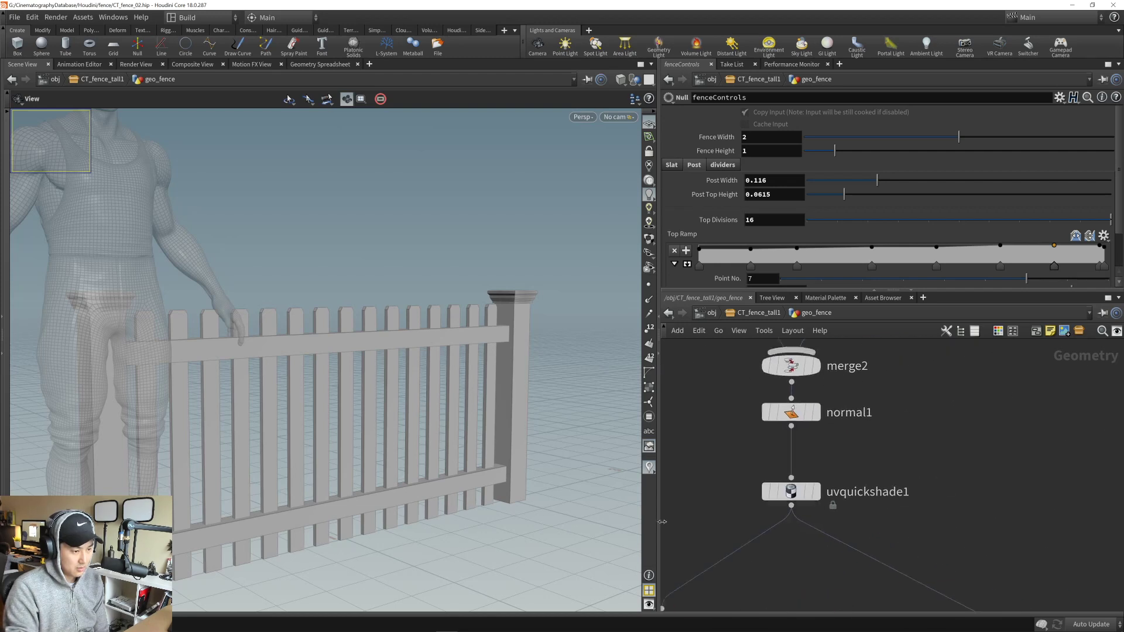
- Preview the uvquickshade1 output, and display merge4 with its UV checker textures shown in the viewport
click(810, 495)
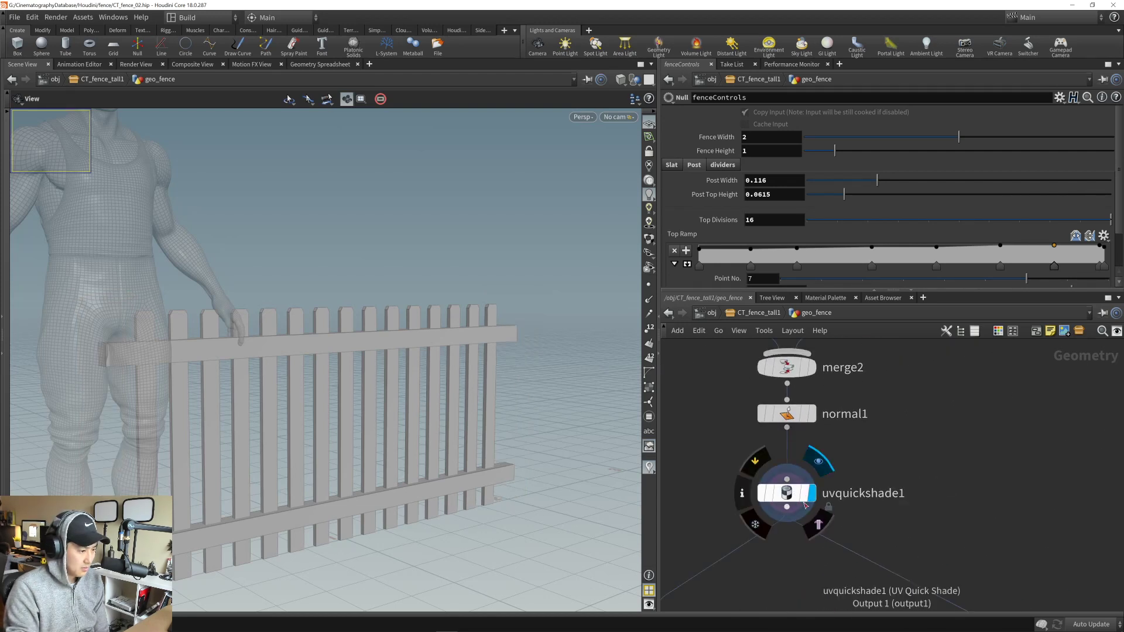
scroll(808, 503, down, 5)
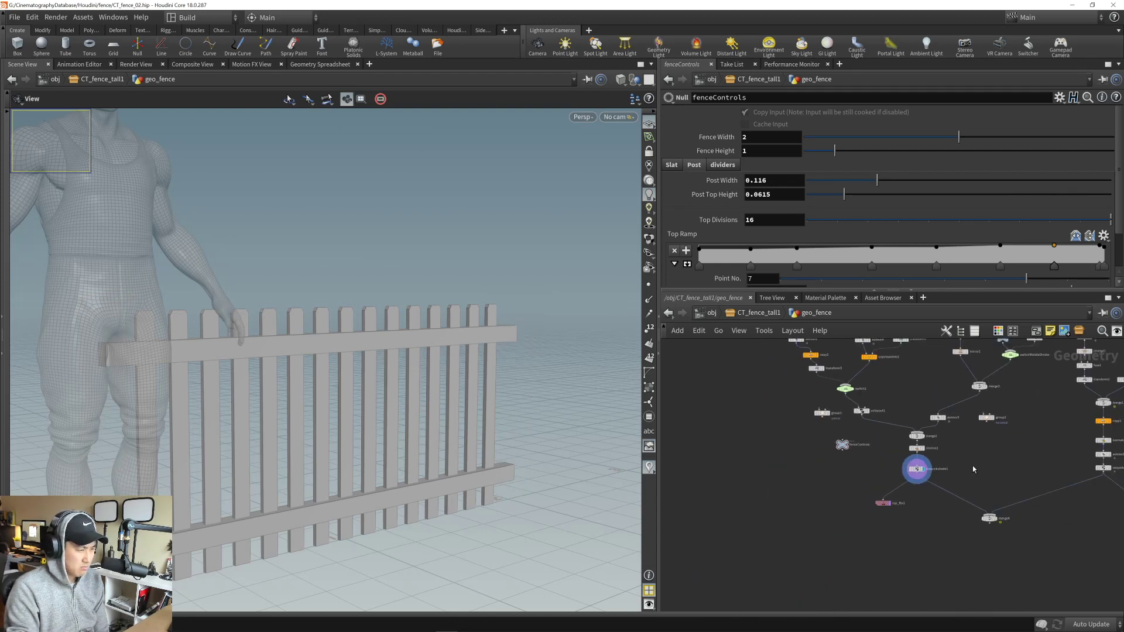
middle_drag(972, 466, 905, 502)
scroll(905, 502, up, 3)
click(904, 539)
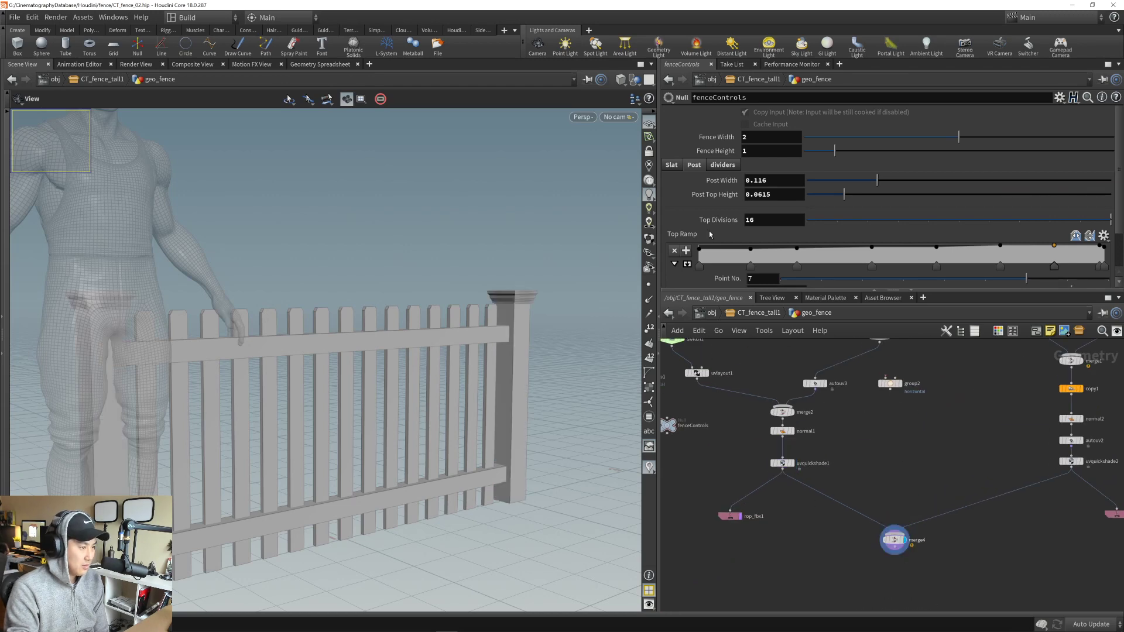
click(649, 239)
drag(412, 402, 434, 383)
key(o)
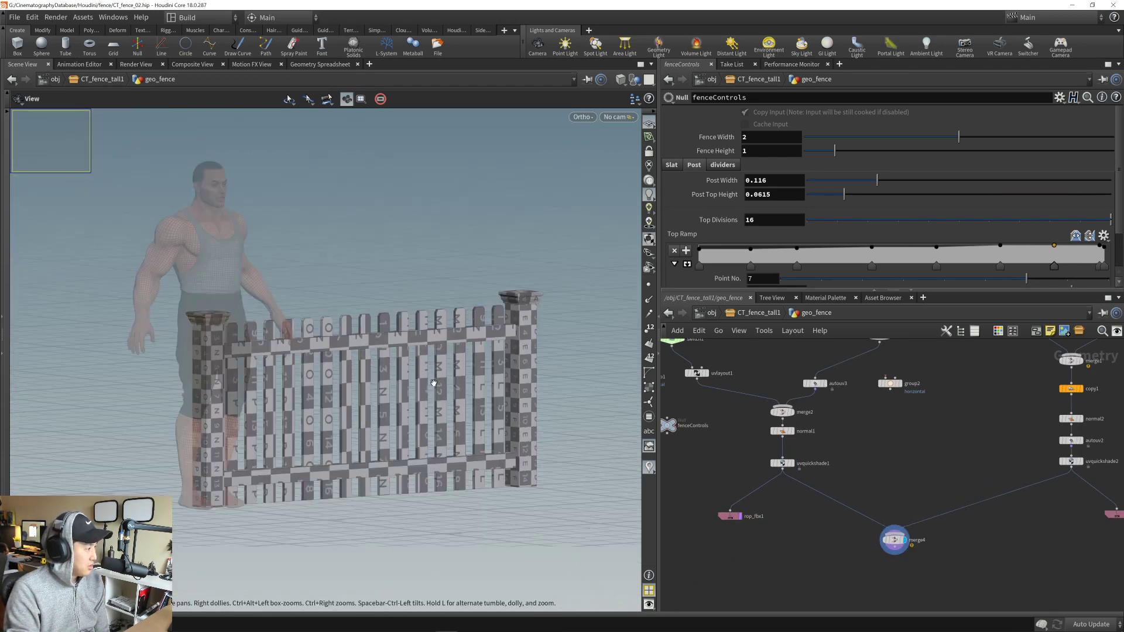
- Try to restore the perspective projection by choosing the Perspective viewport
right_click(410, 245)
click(364, 264)
mouse_move(333, 279)
mouse_down()
mouse_move(404, 317)
mouse_move(519, 334)
mouse_move(348, 267)
mouse_up()
right_click(348, 267)
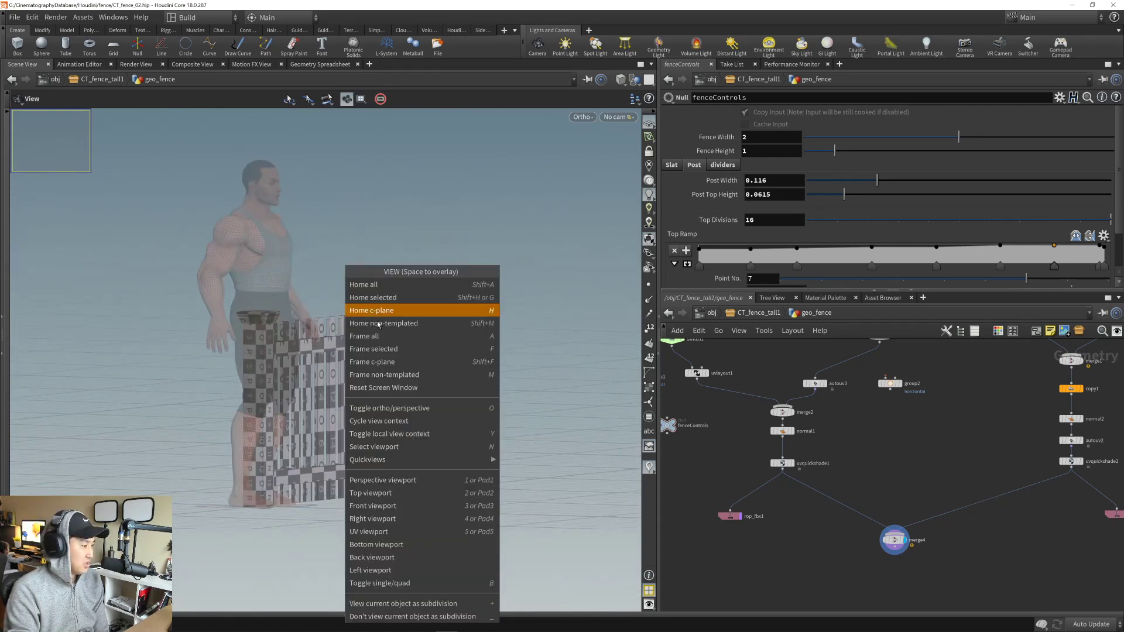
click(406, 484)
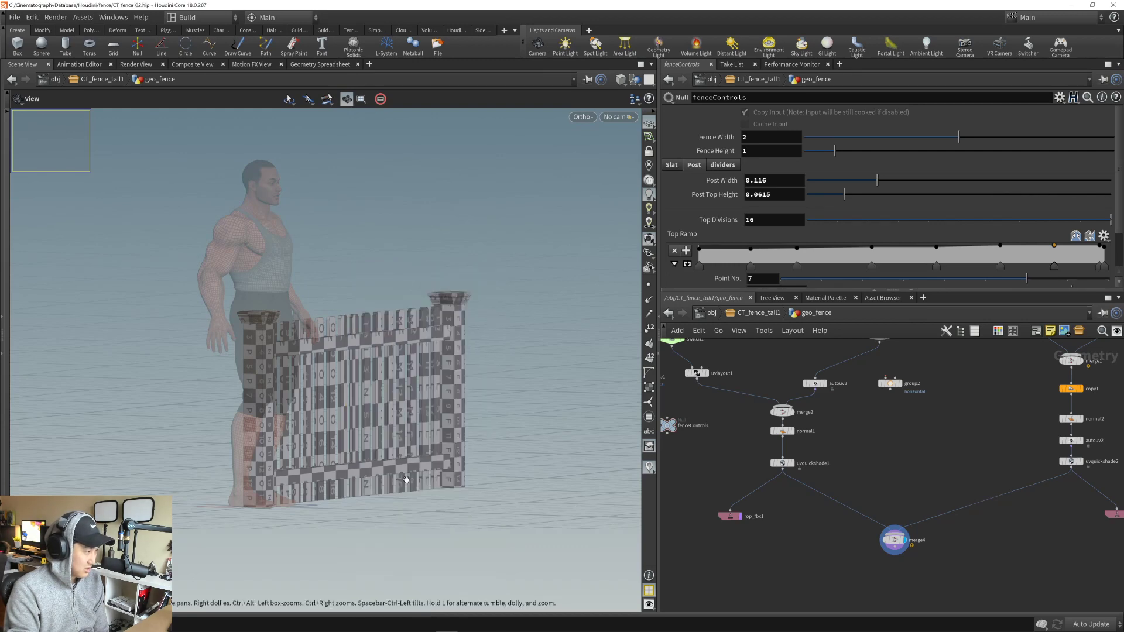
middle_drag(399, 298, 399, 318)
drag(386, 304, 318, 307)
right_drag(318, 306, 356, 286)
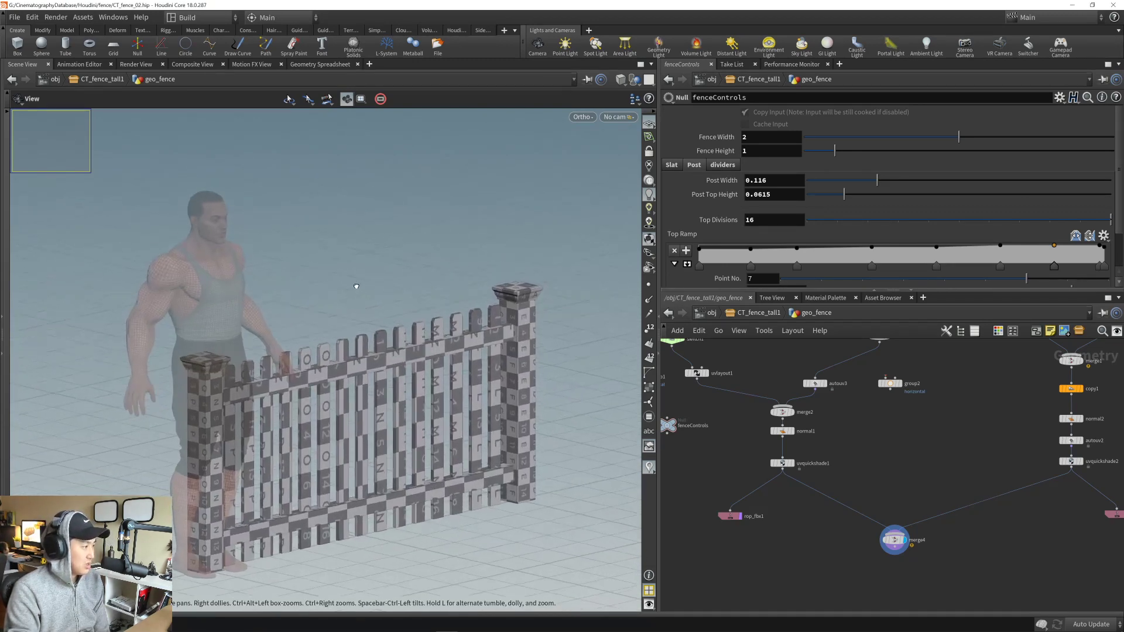
drag(356, 286, 346, 251)
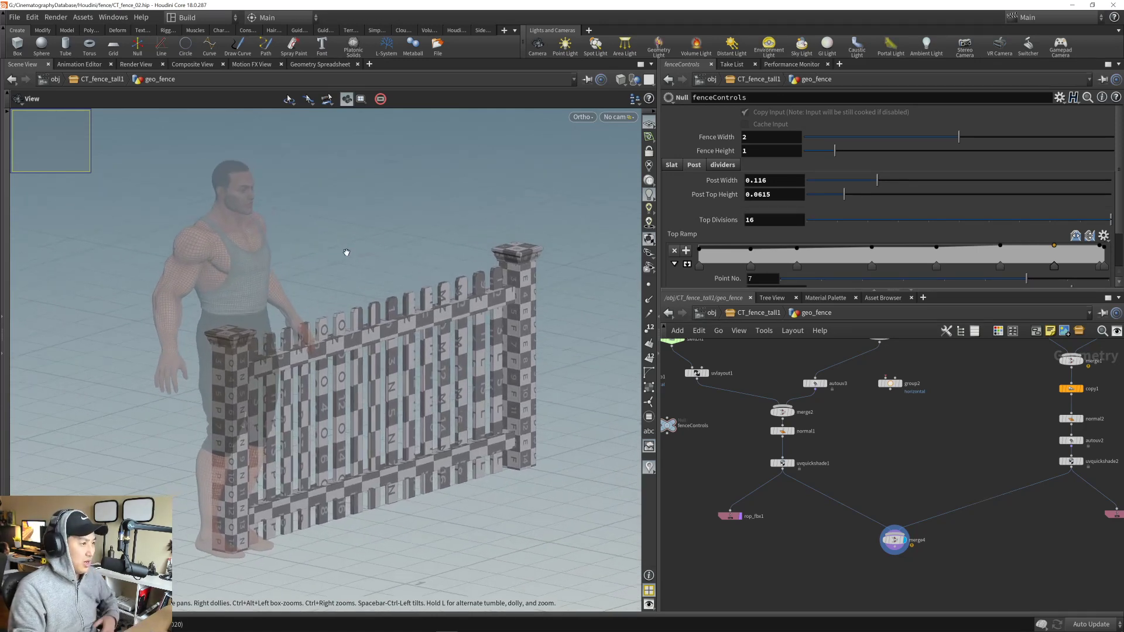
- Try to restore the perspective projection with the viewport's Set View options
click(611, 117)
click(589, 118)
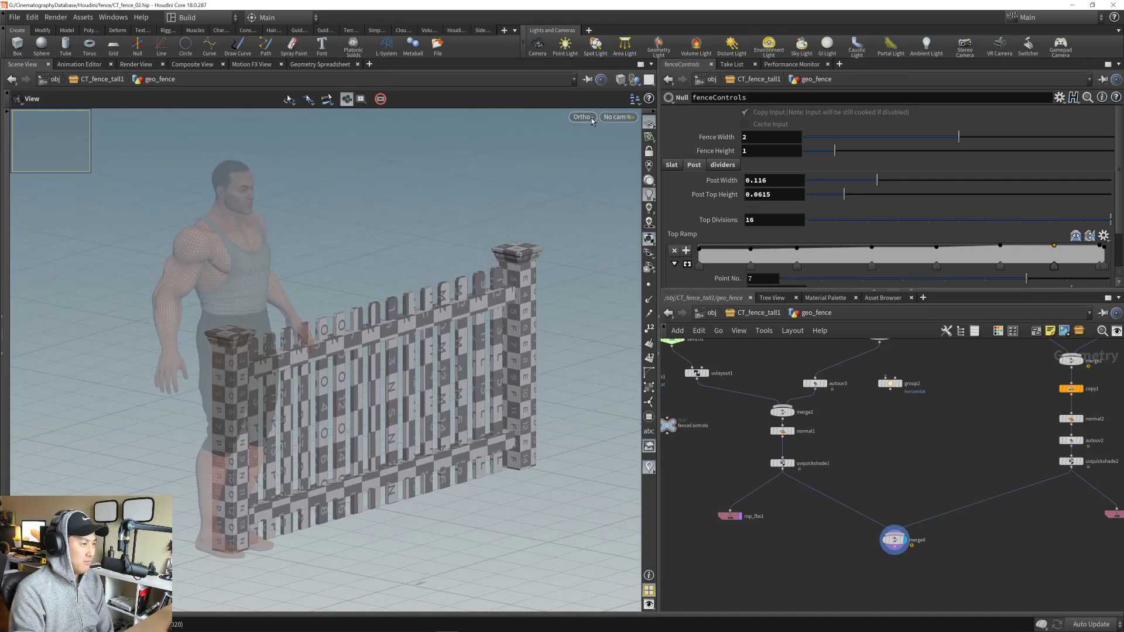
click(589, 118)
mouse_move(602, 142)
click(684, 142)
drag(416, 258, 406, 246)
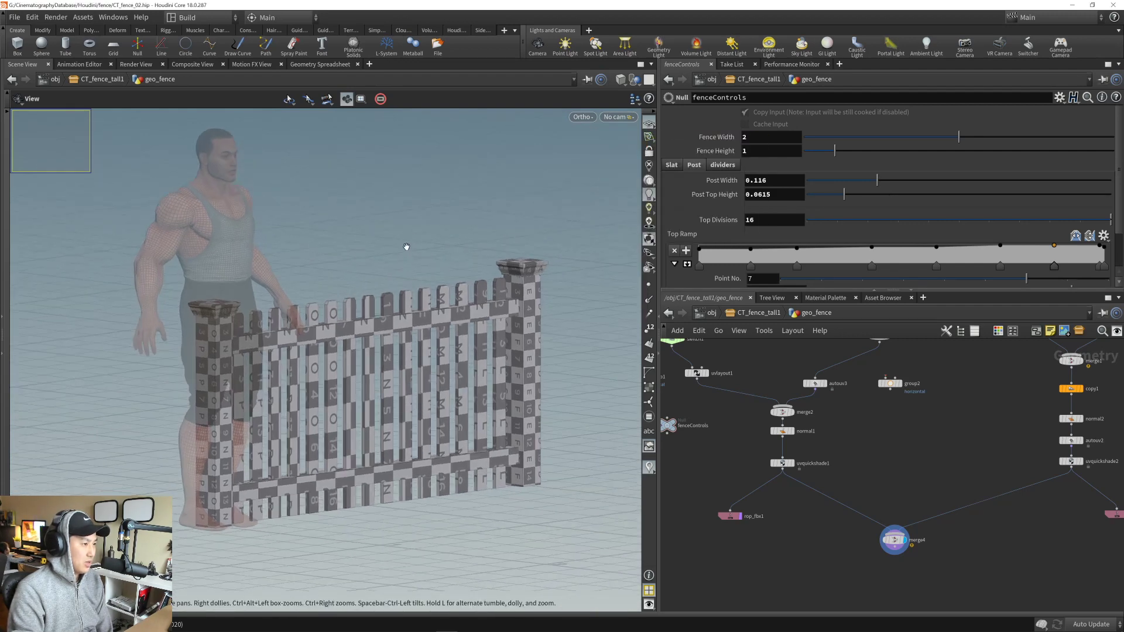
click(586, 120)
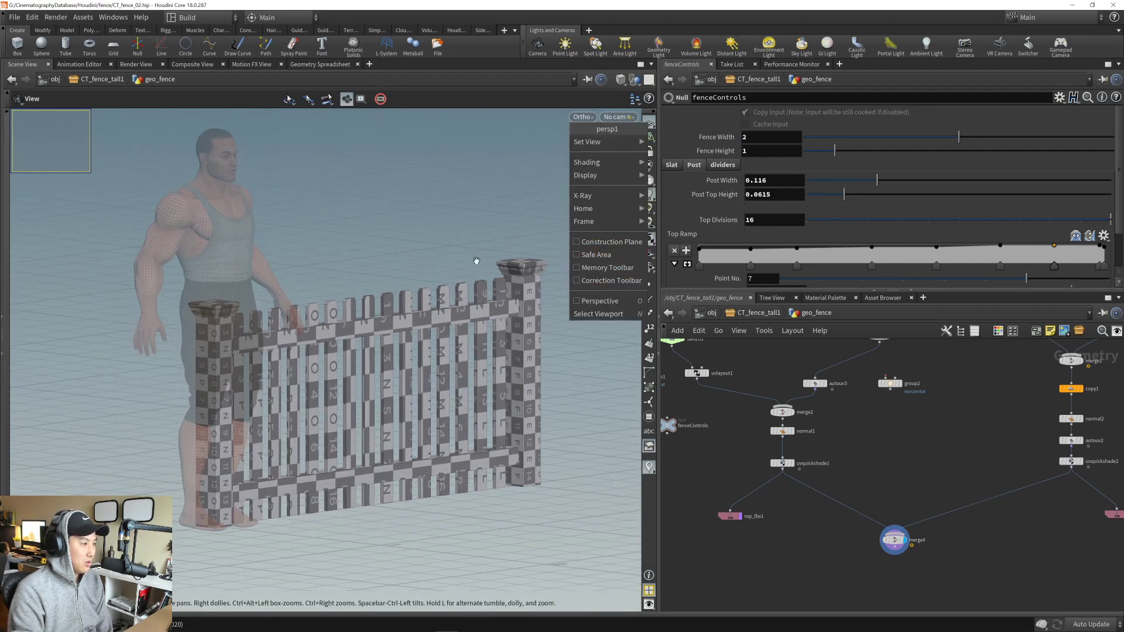
click(426, 245)
middle_drag(424, 243, 415, 251)
- Toggle the viewport from orthographic to perspective and examine the UV checker texture on the near post's cap
right_click(382, 252)
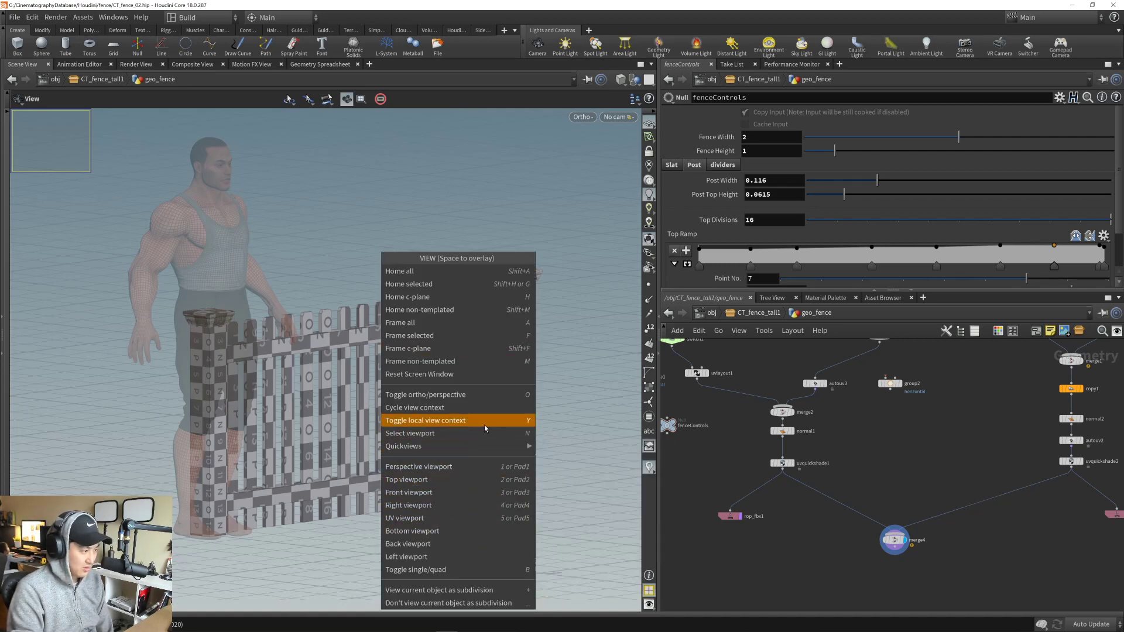
mouse_move(483, 444)
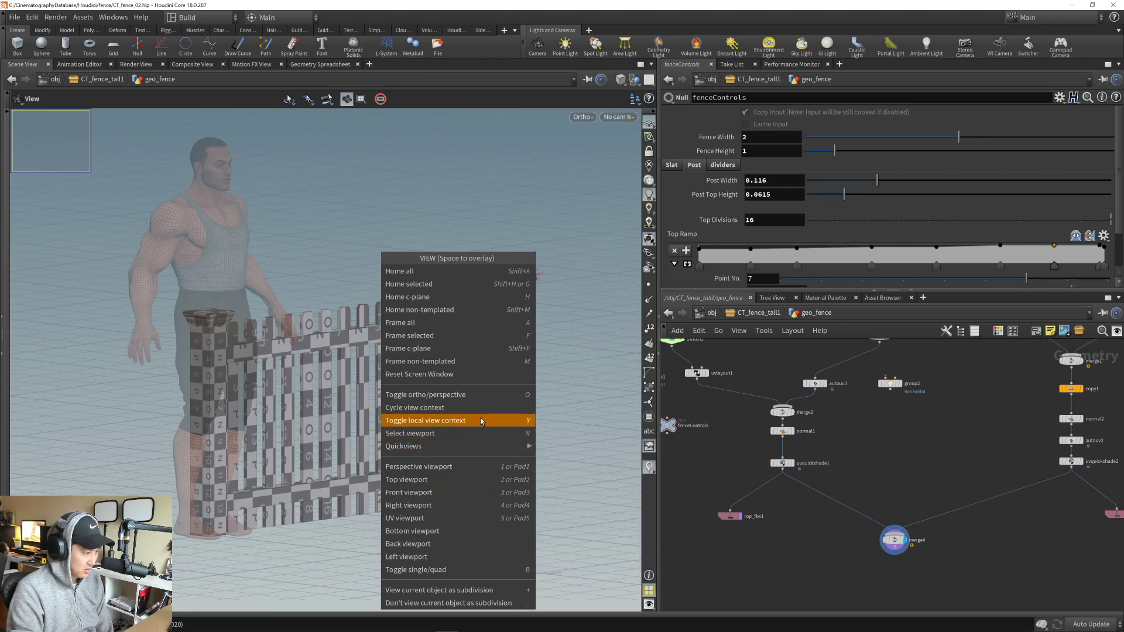
click(478, 393)
drag(477, 392, 422, 293)
right_drag(422, 292, 489, 309)
drag(490, 308, 424, 349)
right_drag(424, 349, 490, 367)
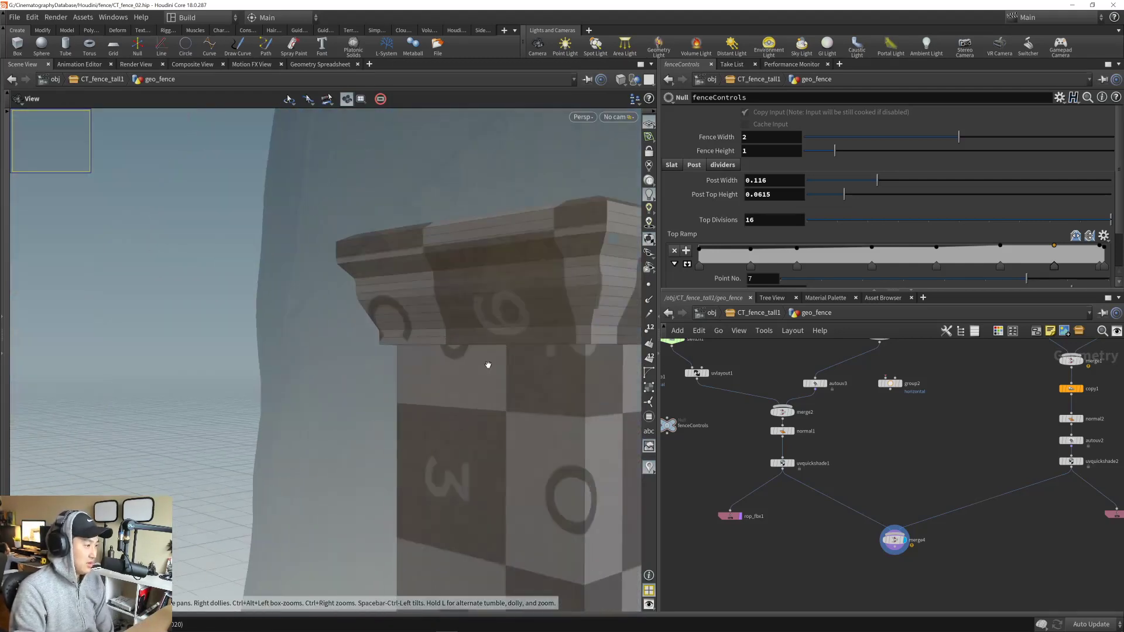
- Examine the UV checker texture across the whole fence, from the post caps to the pickets and rails
middle_drag(489, 346, 363, 339)
drag(362, 339, 375, 375)
right_drag(375, 375, 234, 381)
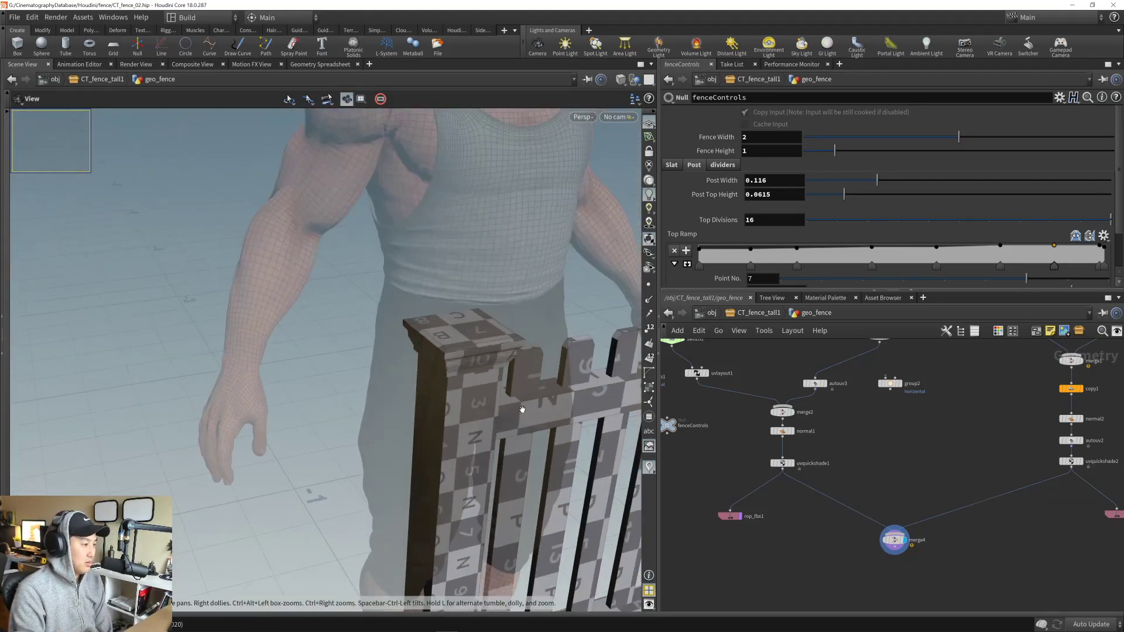
drag(522, 409, 266, 291)
right_drag(266, 291, 414, 396)
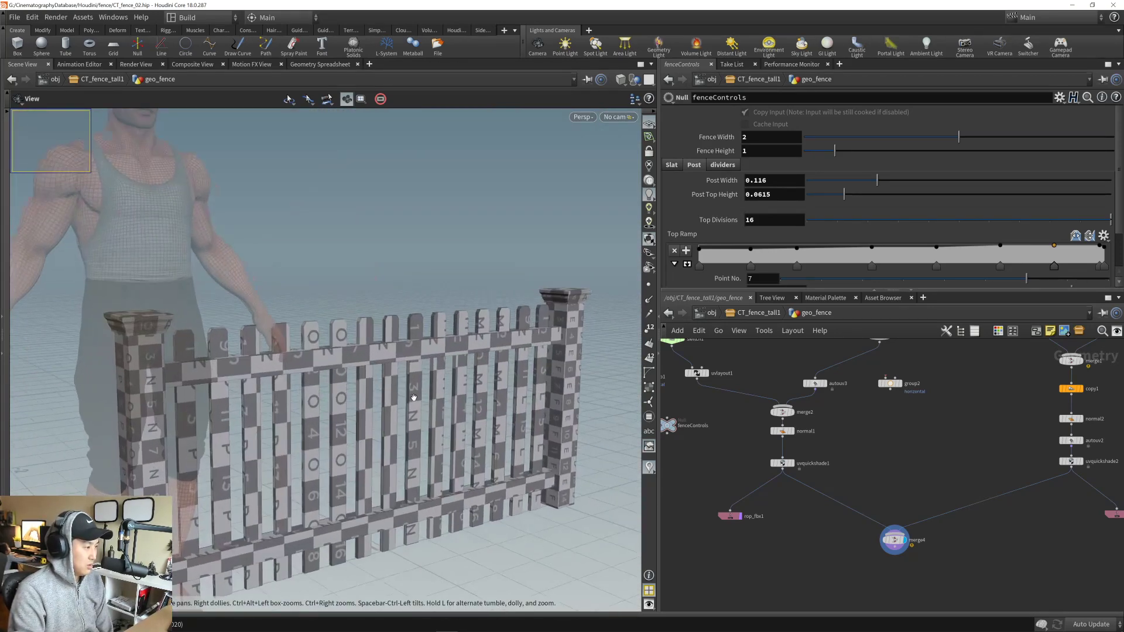
drag(414, 397, 371, 369)
right_drag(370, 369, 407, 374)
middle_drag(407, 374, 372, 380)
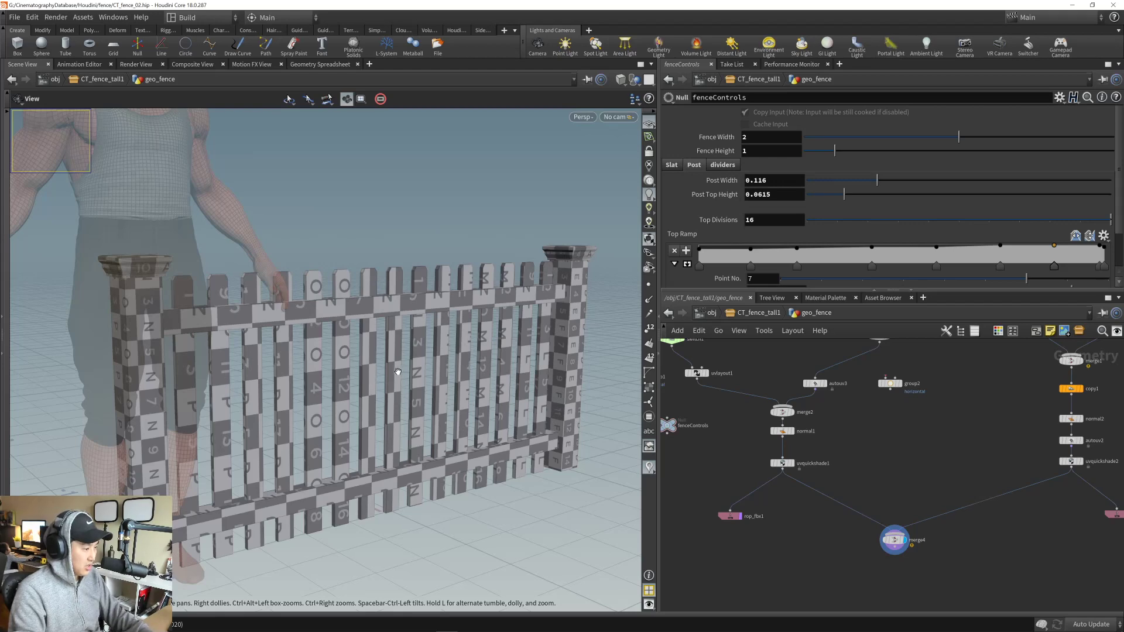
mouse_move(398, 372)
mouse_down()
mouse_move(374, 389)
mouse_move(384, 387)
mouse_up()
middle_drag(383, 387, 386, 384)
right_drag(413, 382, 375, 380)
drag(375, 379, 333, 361)
drag(496, 348, 449, 345)
- Switch to the Wayfair page, view the third photo of the Newport Yard Fence Panel, and compare the fence in Houdini with it
key(alt+Tab)
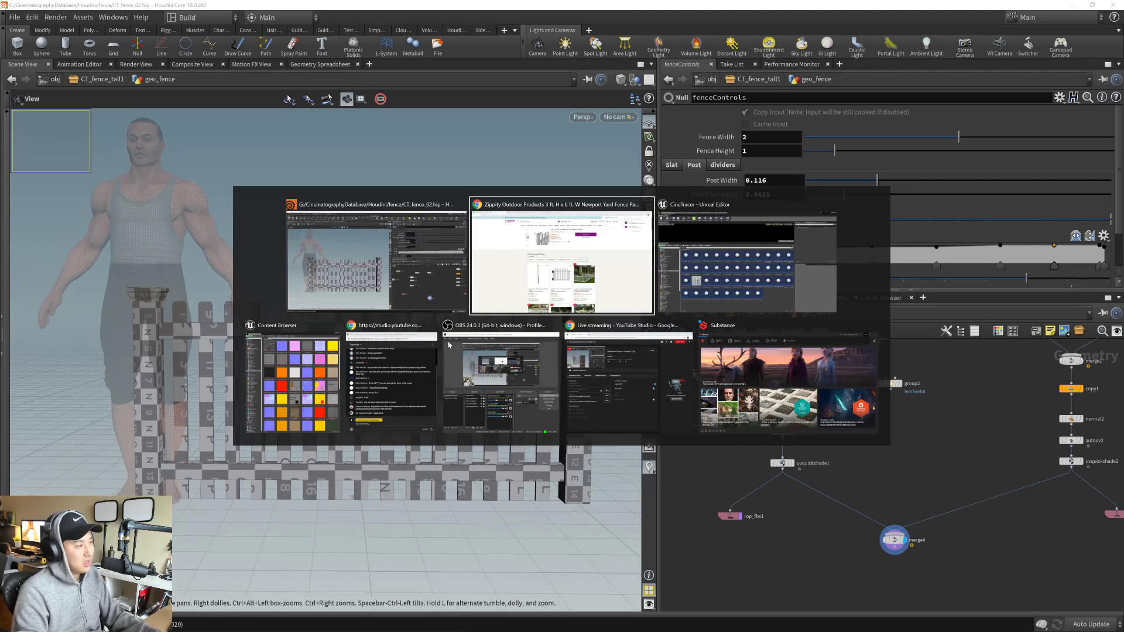
click(506, 299)
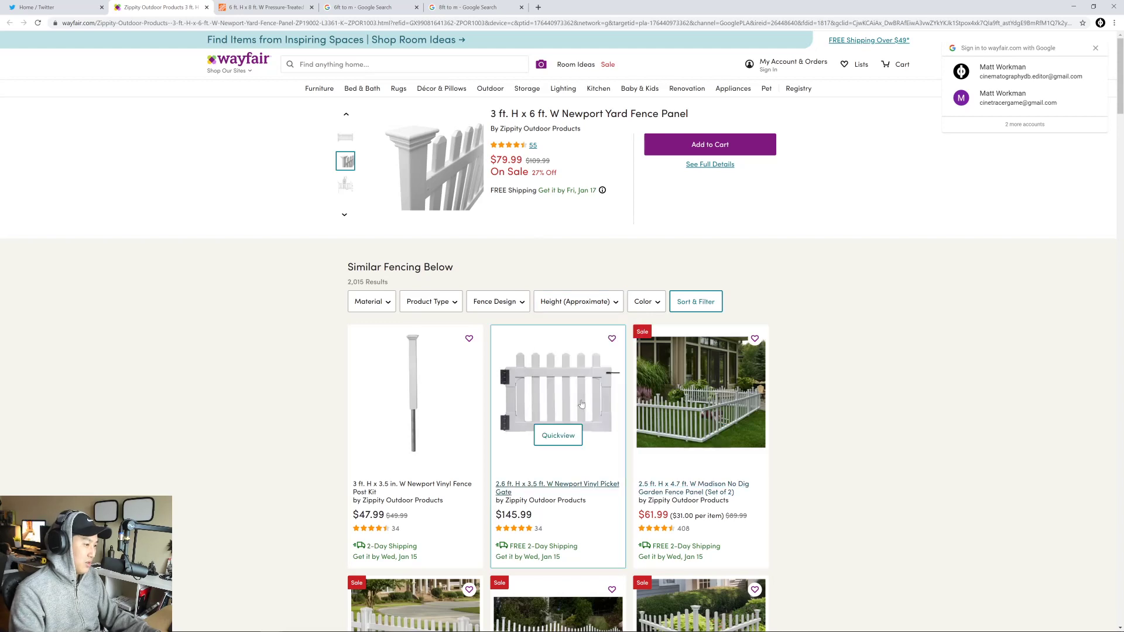
click(346, 191)
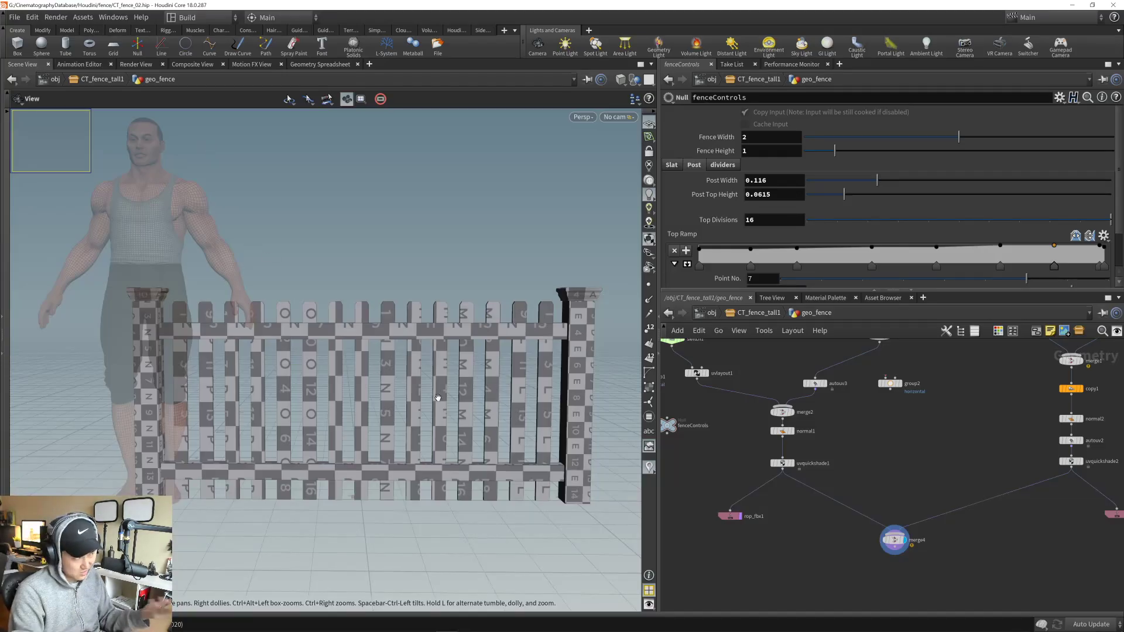
drag(340, 391, 371, 369)
right_drag(383, 370, 392, 375)
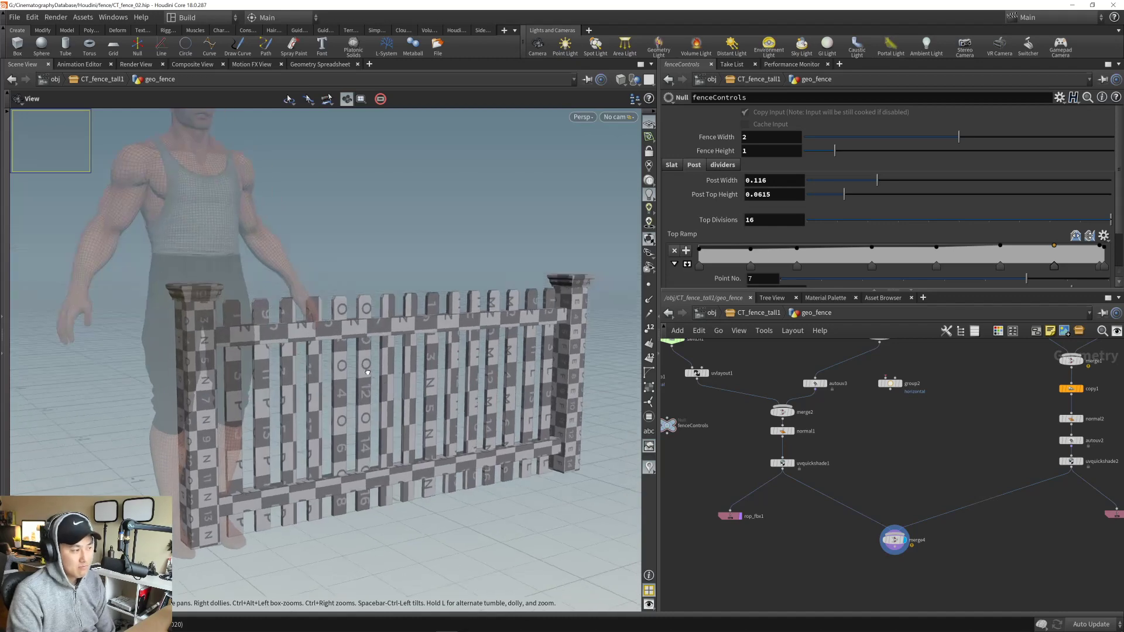
drag(391, 375, 388, 363)
right_drag(387, 363, 393, 372)
drag(393, 372, 395, 366)
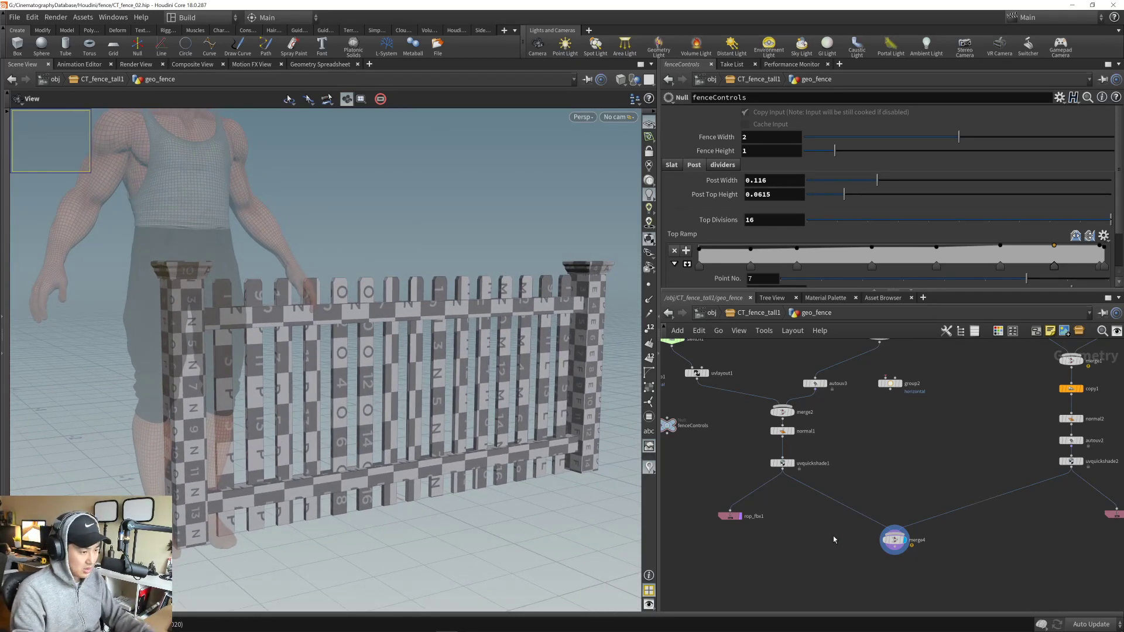
- Display the uvquickshade1 output and inspect the pickets and rails without the posts
scroll(837, 530, up, 3)
middle_drag(852, 531, 860, 533)
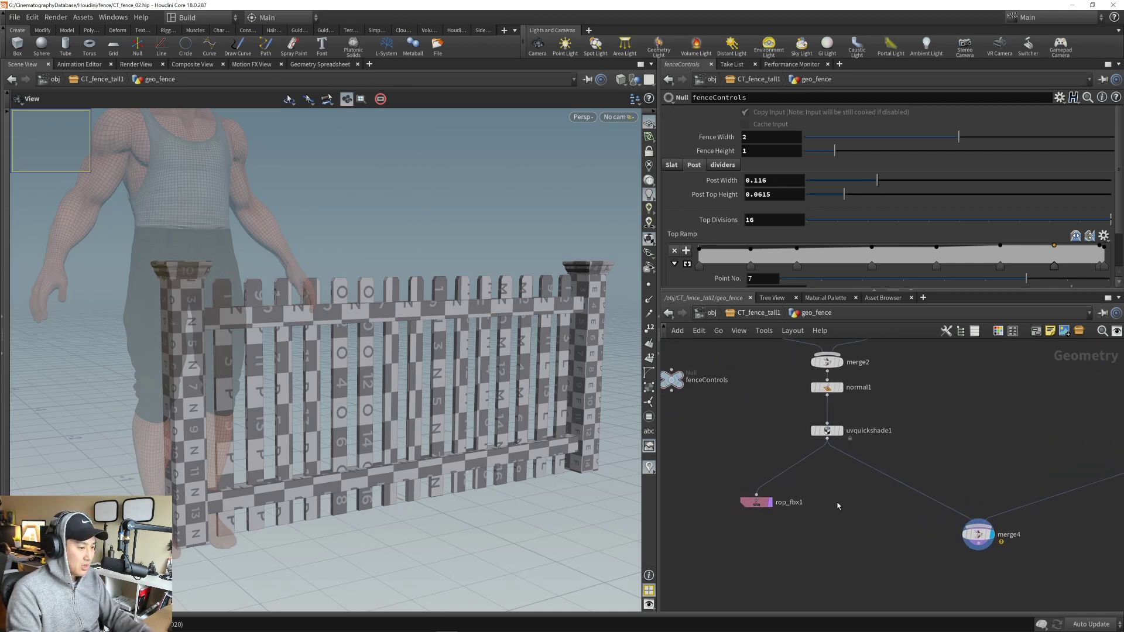
click(839, 430)
scroll(398, 380, up, 1)
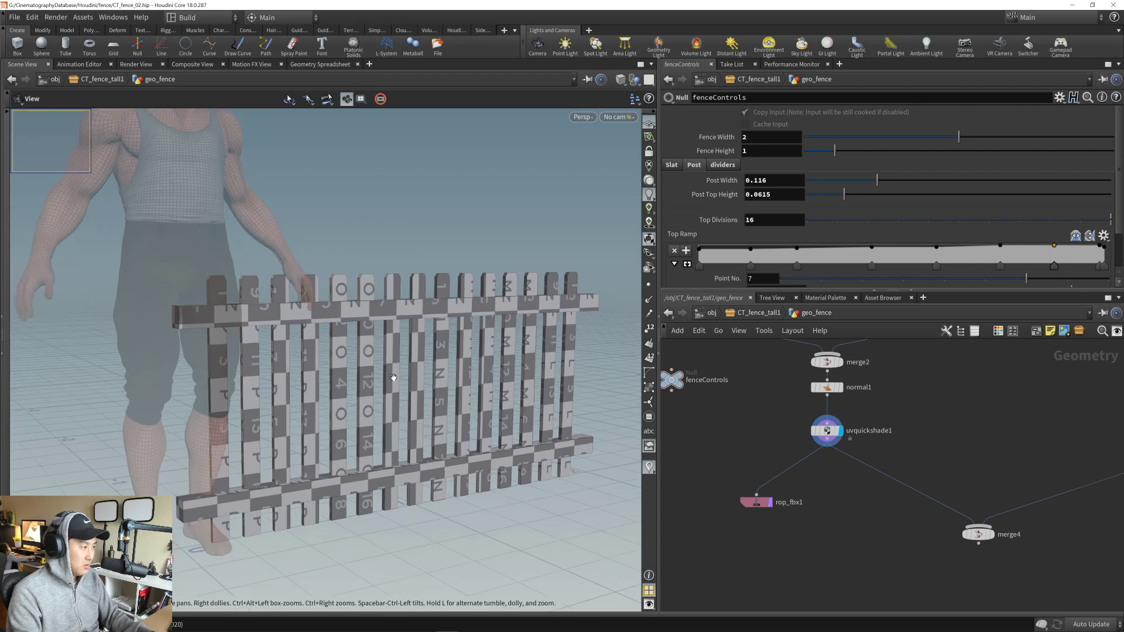
scroll(392, 376, up, 3)
drag(397, 385, 233, 377)
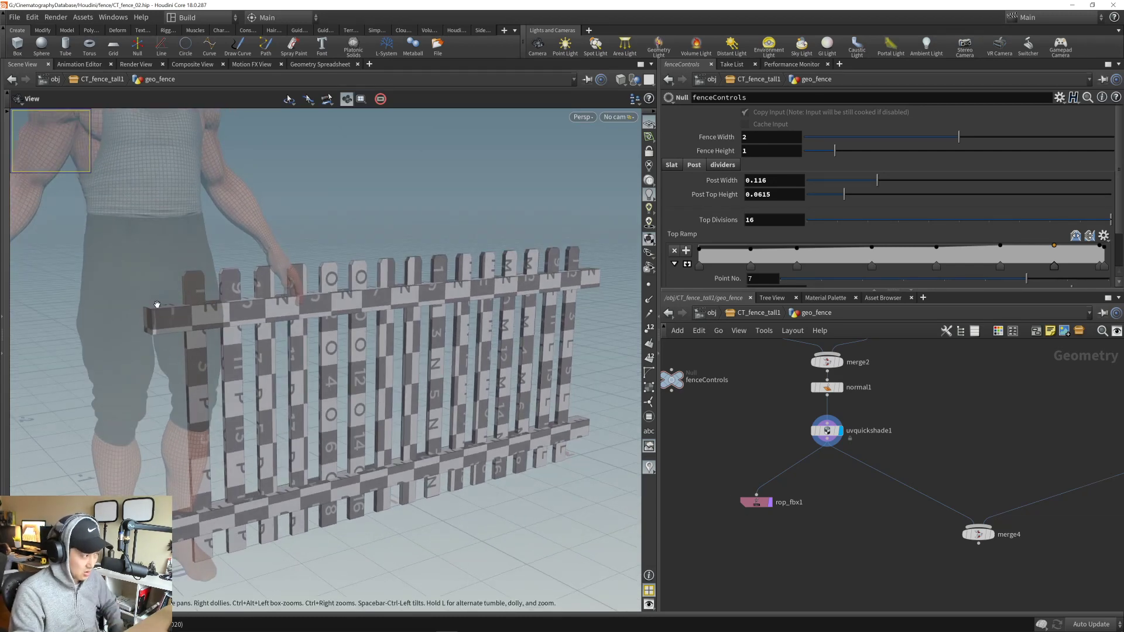
- Open the rop_fbx1 export settings and check the SM_fence_hType numbering in the StaticMeshes folder in Unreal Editor
middle_drag(743, 479, 737, 473)
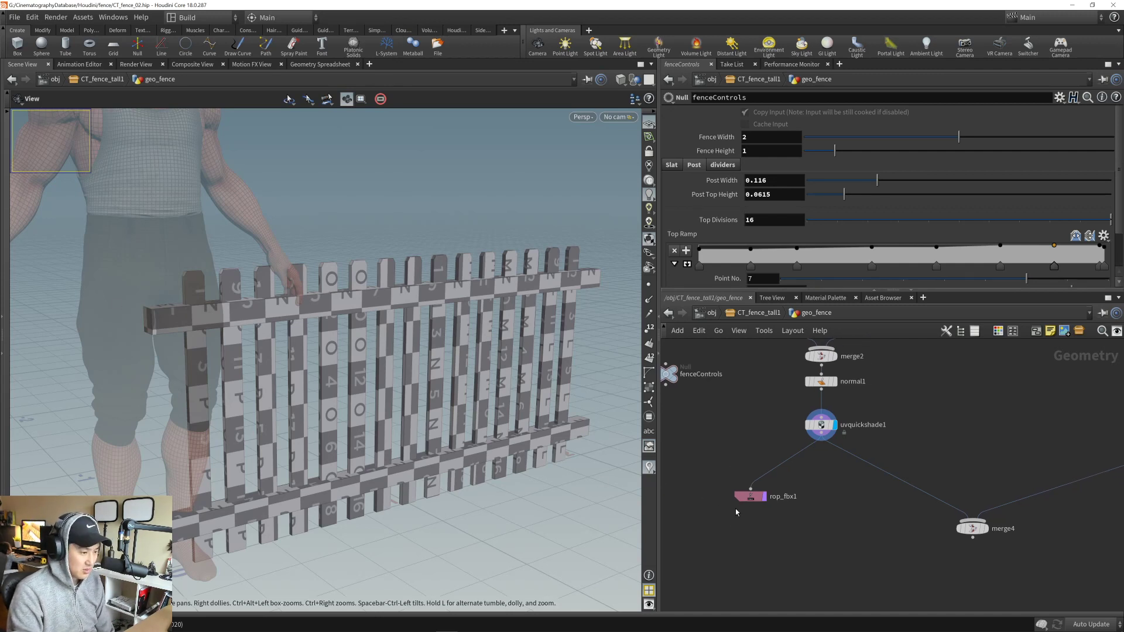
click(752, 497)
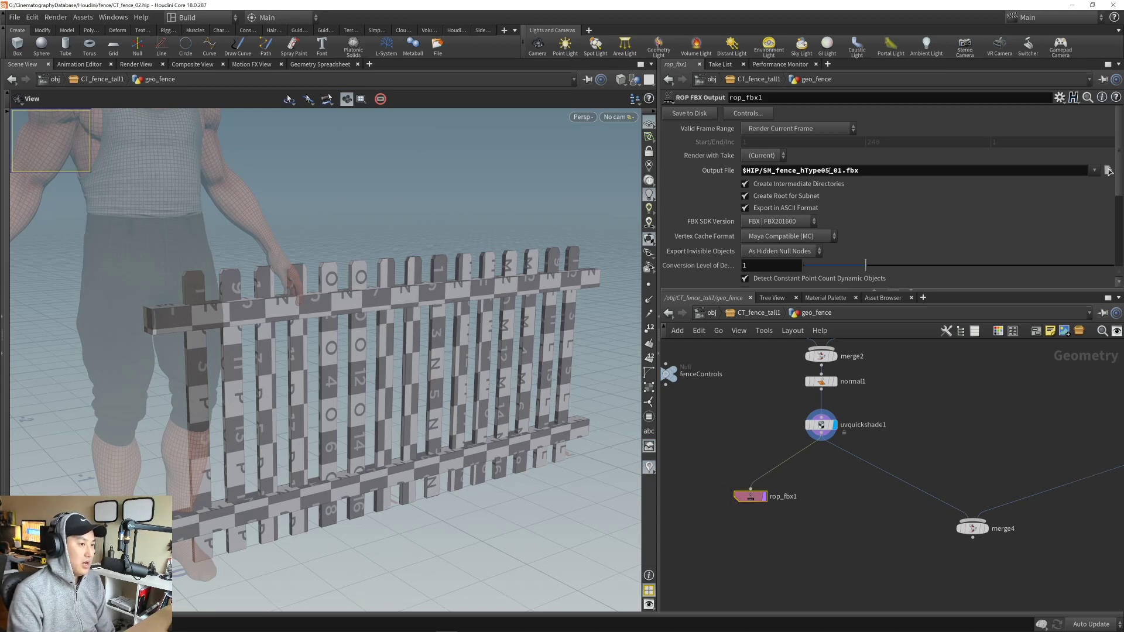
key(alt+Tab)
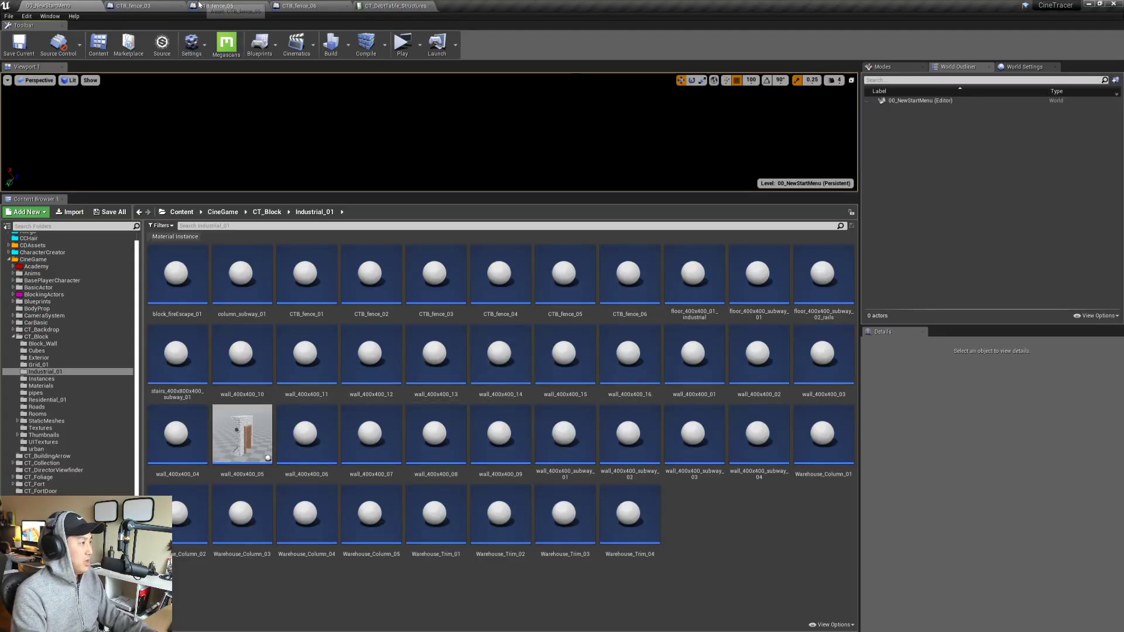
click(46, 422)
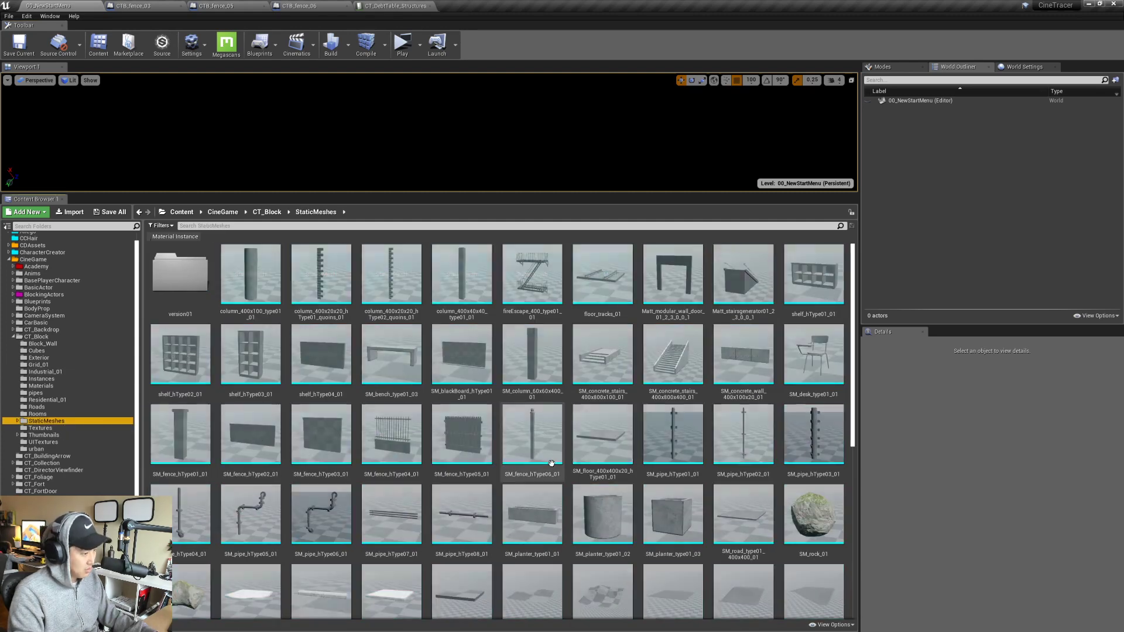
scroll(550, 463, down, 1)
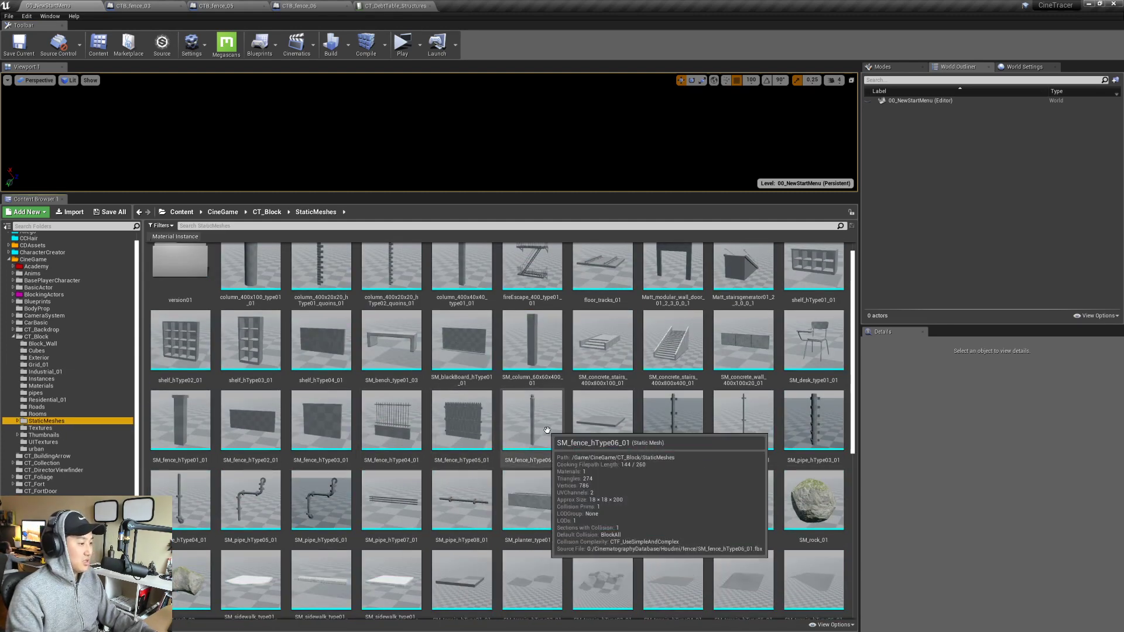
key(alt+Tab)
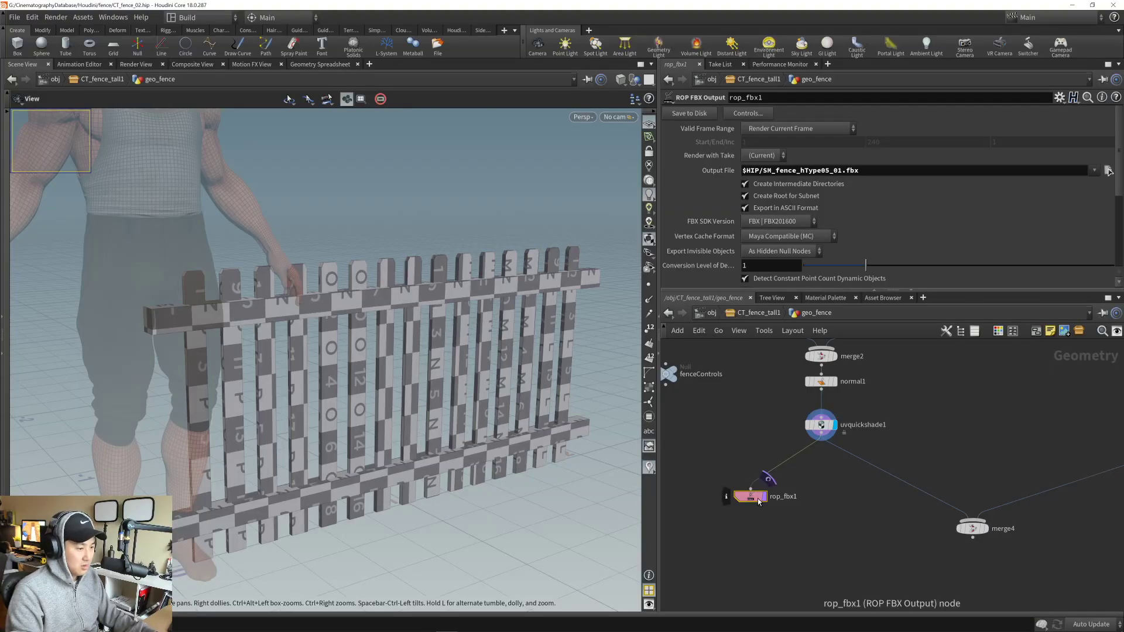
key(alt+Tab)
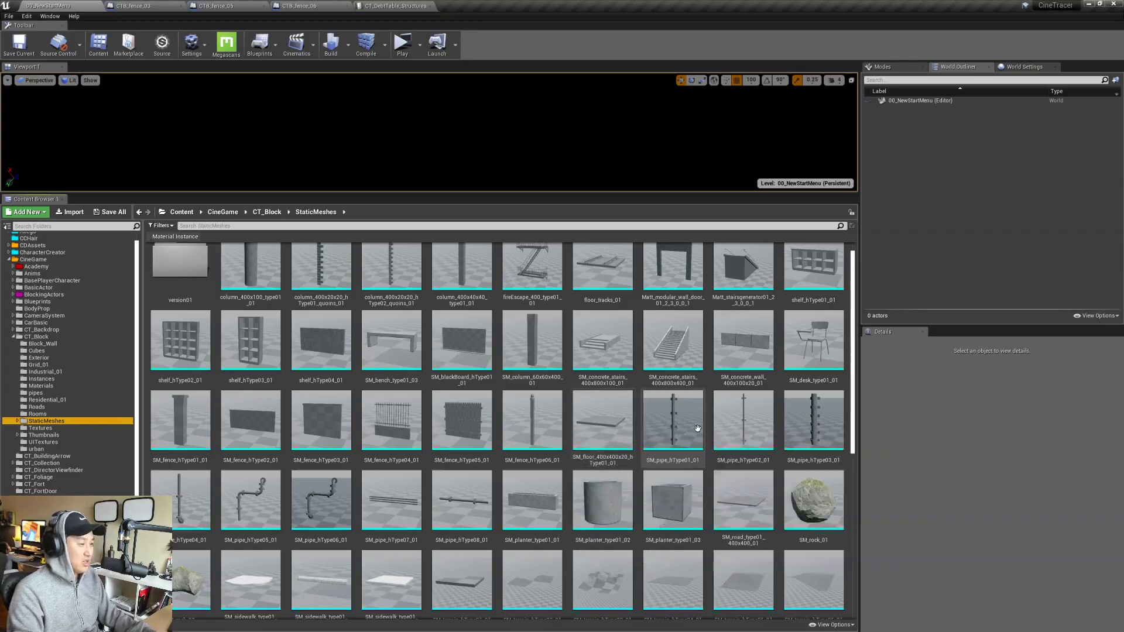
key(alt+Tab)
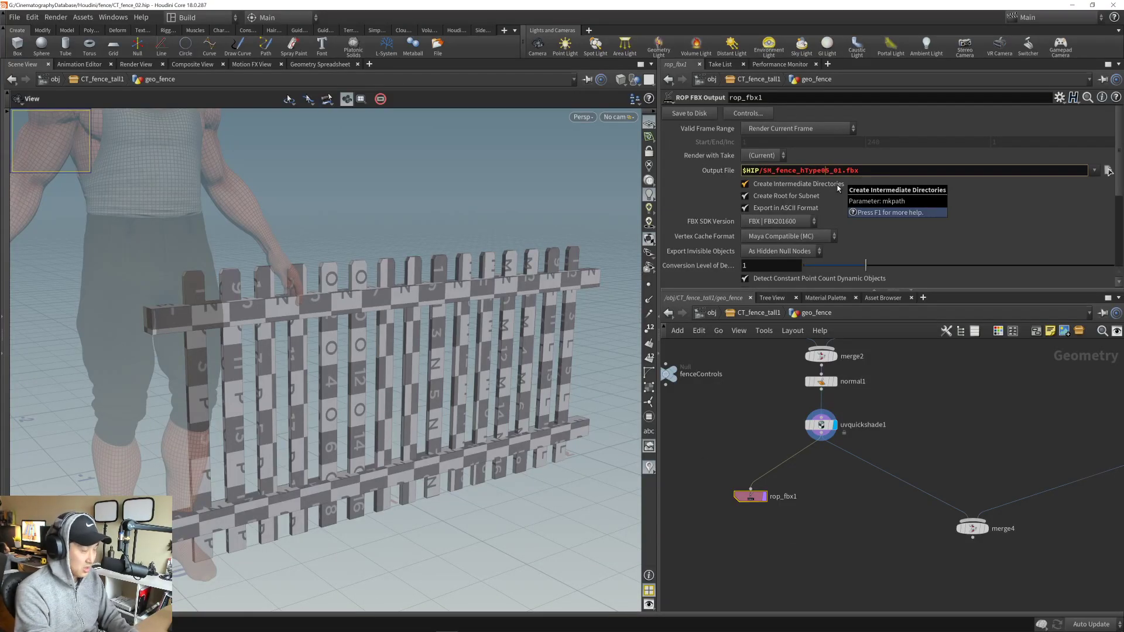
- Set the rop_fbx1 output file to $HIP/SM_fence_hType07_01.fbx and save the scene
click(885, 169)
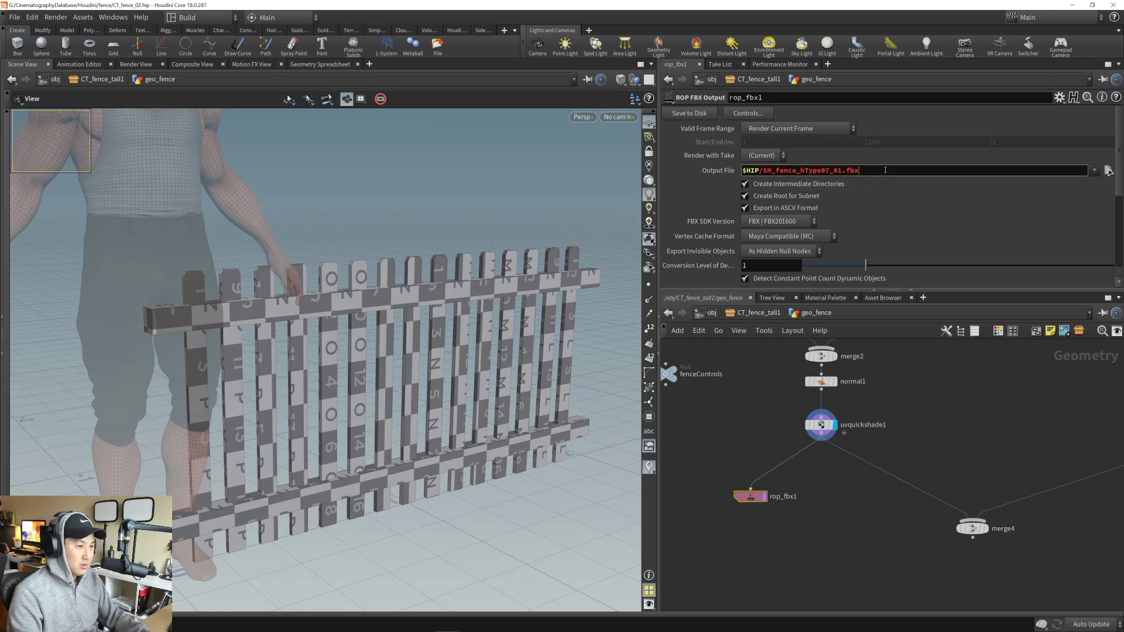
drag(705, 487, 721, 505)
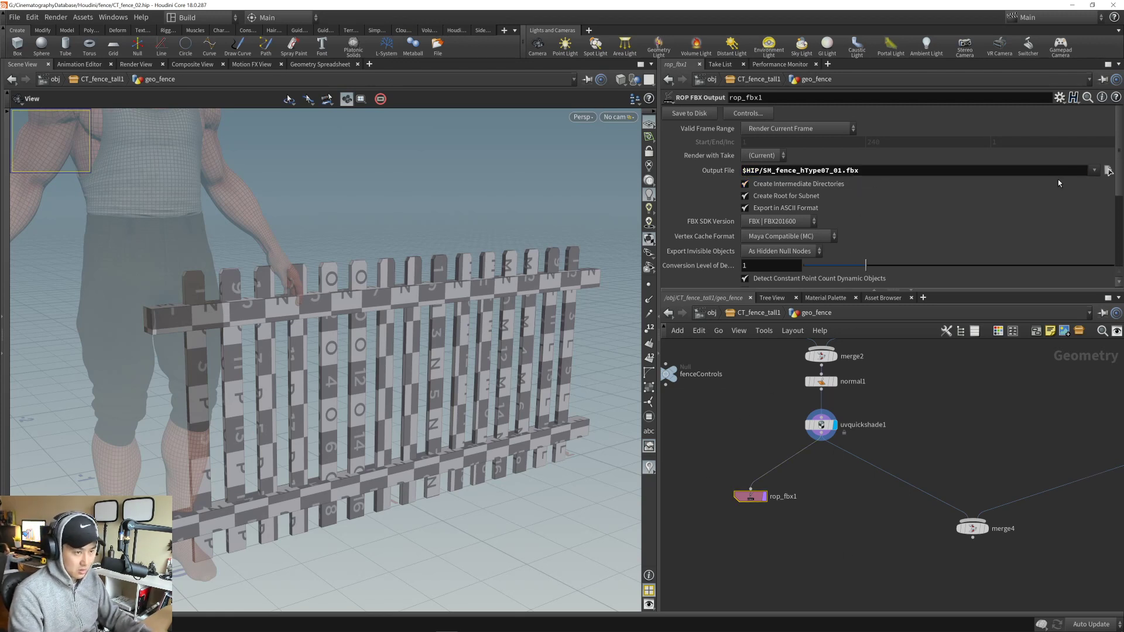
middle_drag(780, 425, 801, 456)
key(ctrl+s)
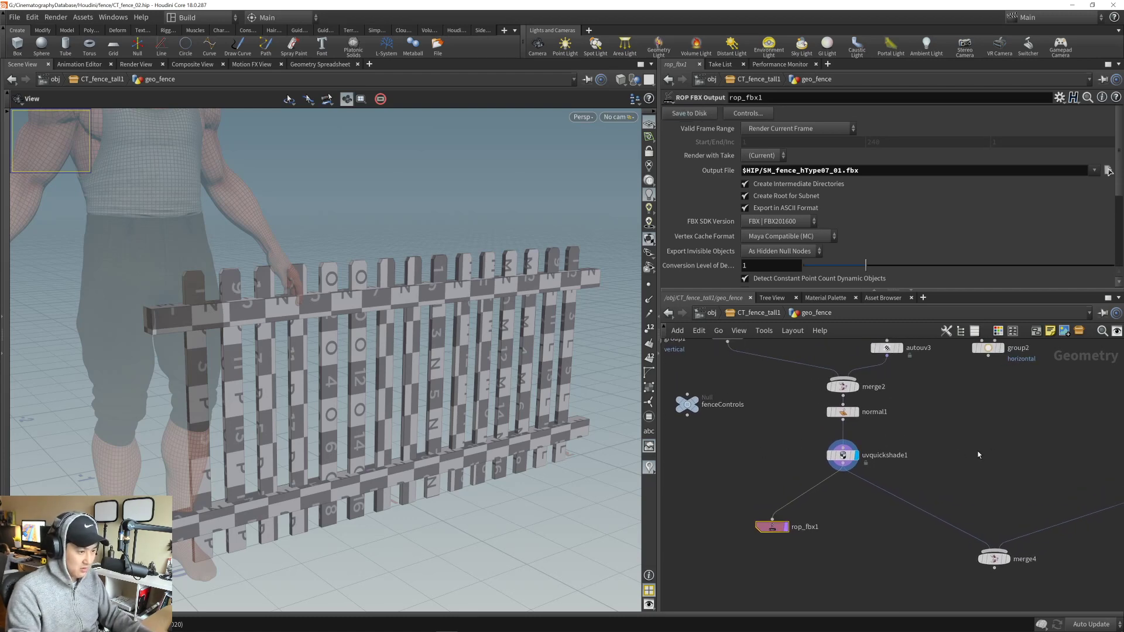
- Display the uvquickshade2 output with only the posts, and open the rop_fbx2 export settings
middle_drag(980, 455, 835, 456)
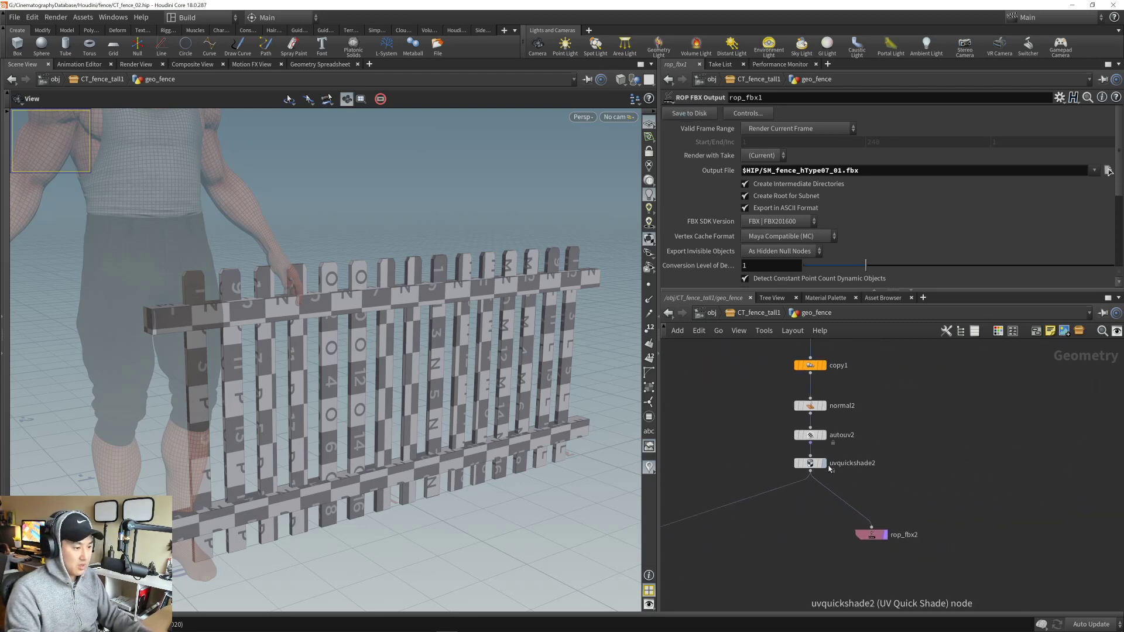
click(823, 463)
middle_drag(889, 366, 895, 470)
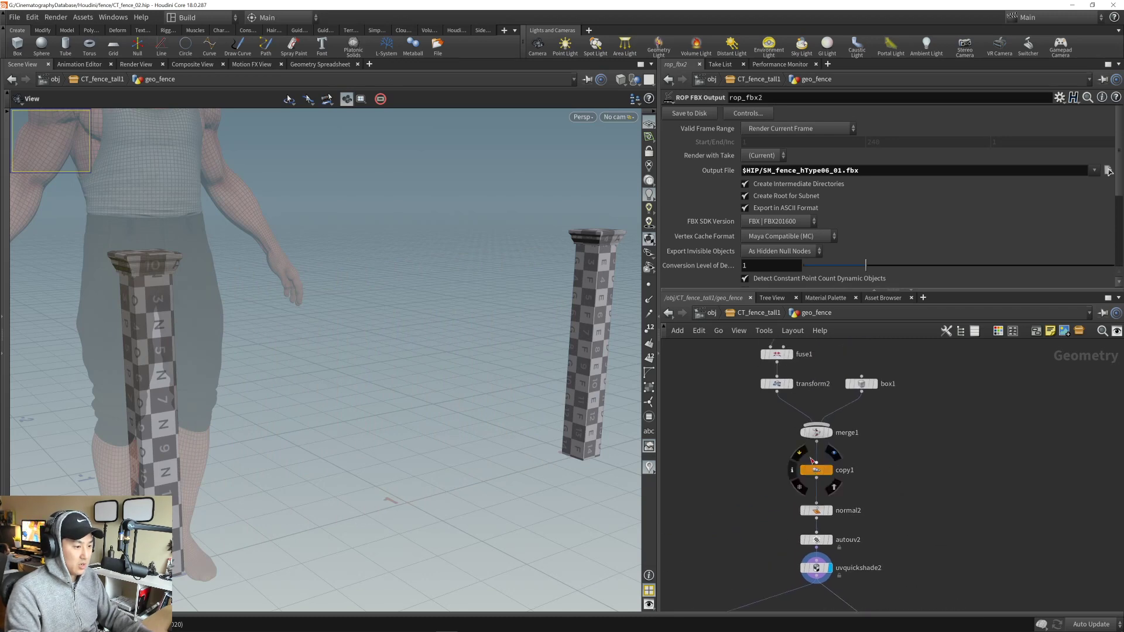
- Bypass the copy1 node in the geo_fence network so only a single post remains
click(802, 468)
scroll(196, 428, down, 1)
drag(196, 427, 237, 364)
scroll(226, 367, up, 4)
middle_drag(844, 448, 816, 350)
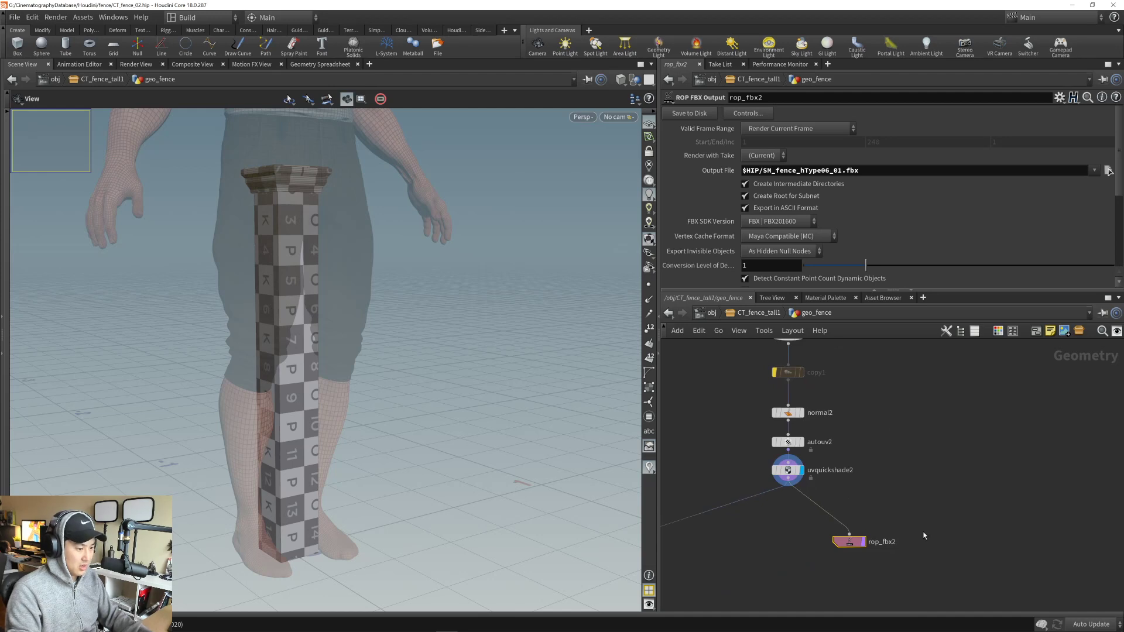
- Set the rop_fbx2 output file to $HIP/SM_fence_hType08_01.fbx and save the FBX to disk
middle_drag(924, 536, 920, 513)
click(830, 170)
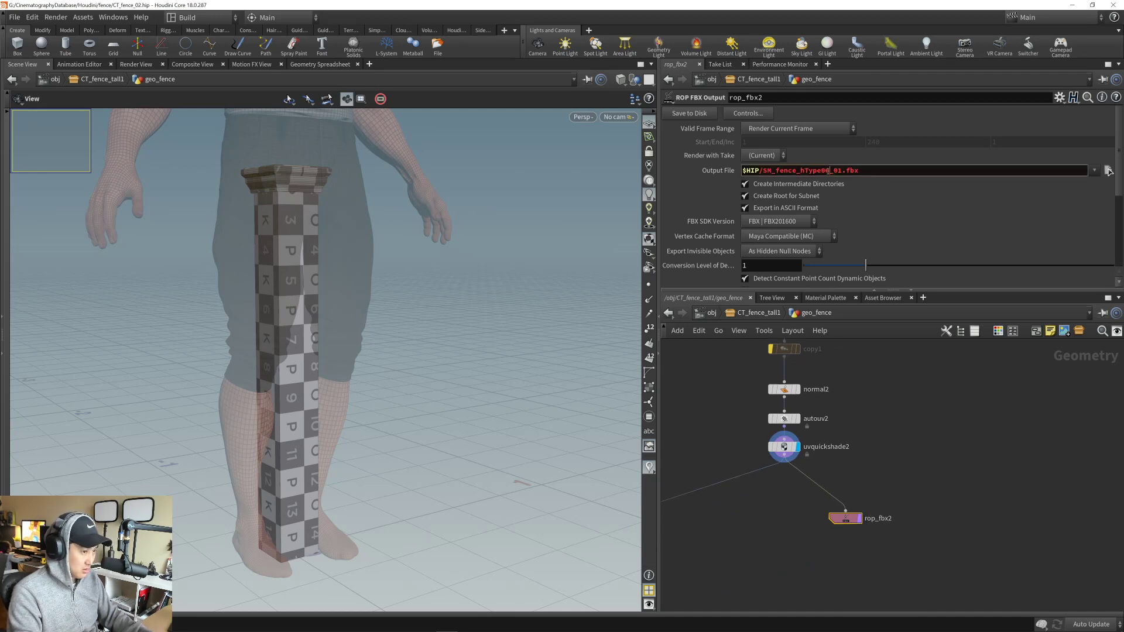
key(Delete)
text(8)
key(Return)
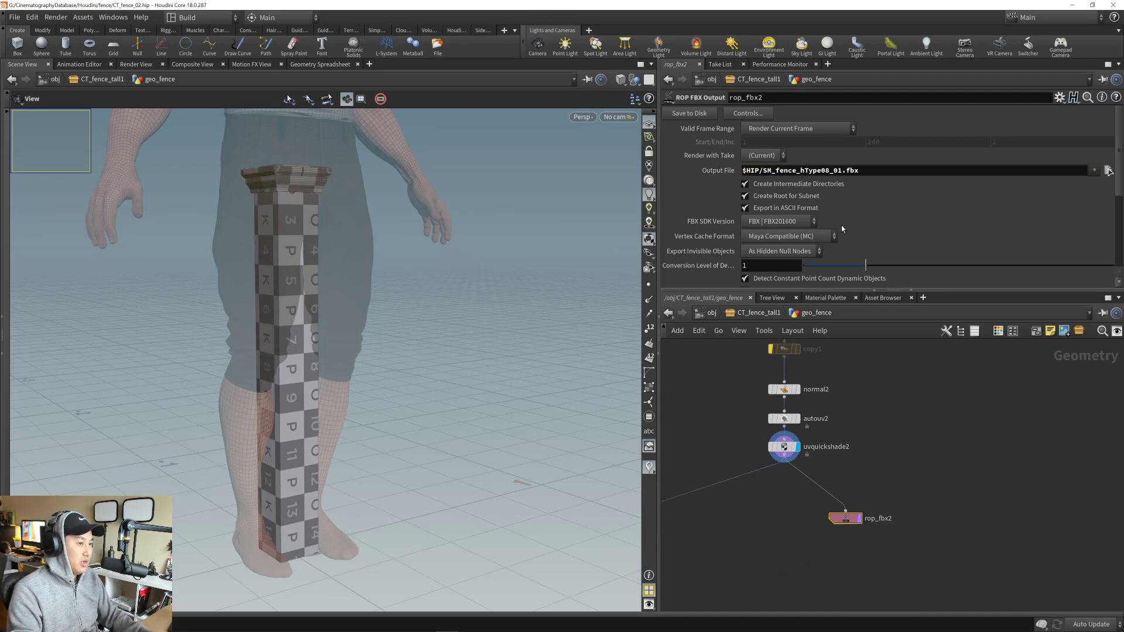
middle_drag(883, 476, 919, 502)
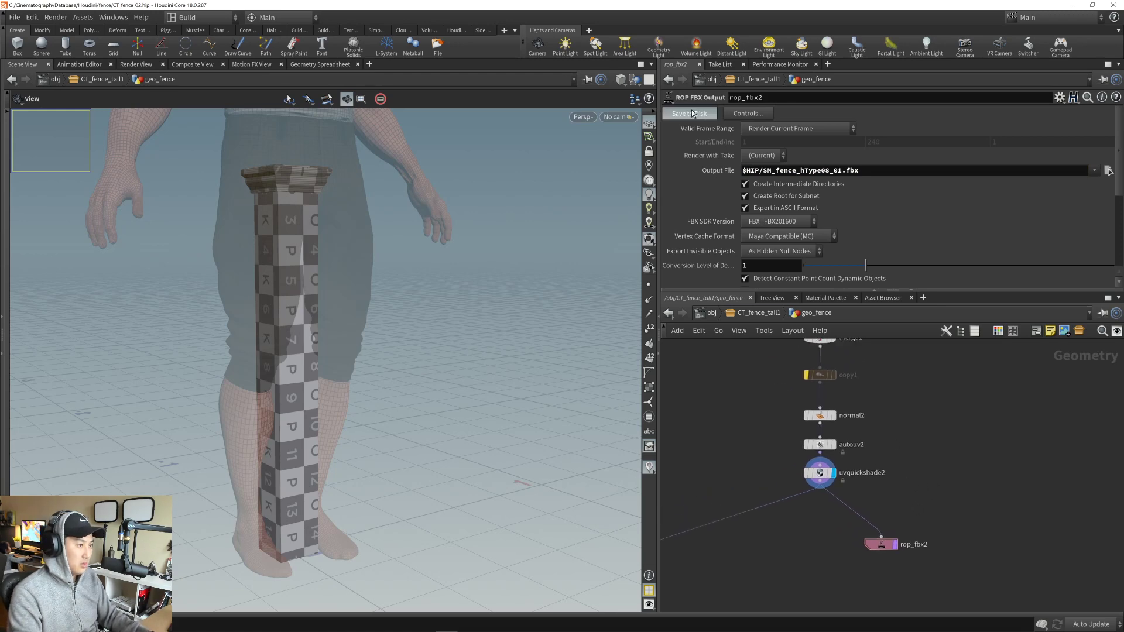
- Switch to Unreal Editor and import SM_fence_hType07_01.fbx and SM_fence_hType08_01.fbx into the StaticMeshes folder with the existing import options
key(alt+Tab)
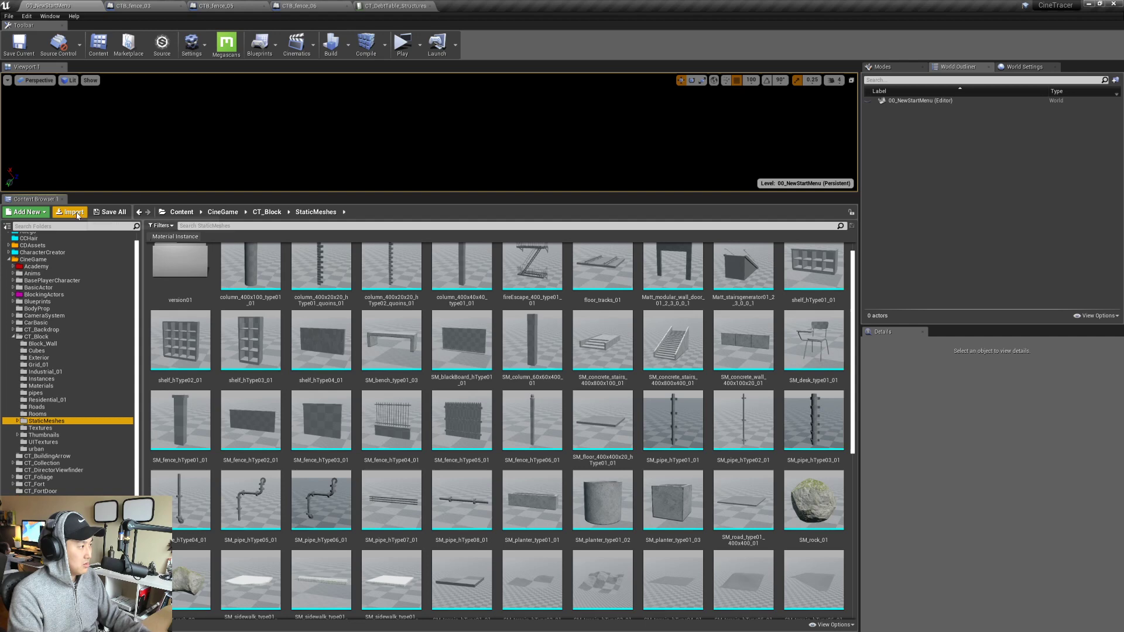
click(73, 212)
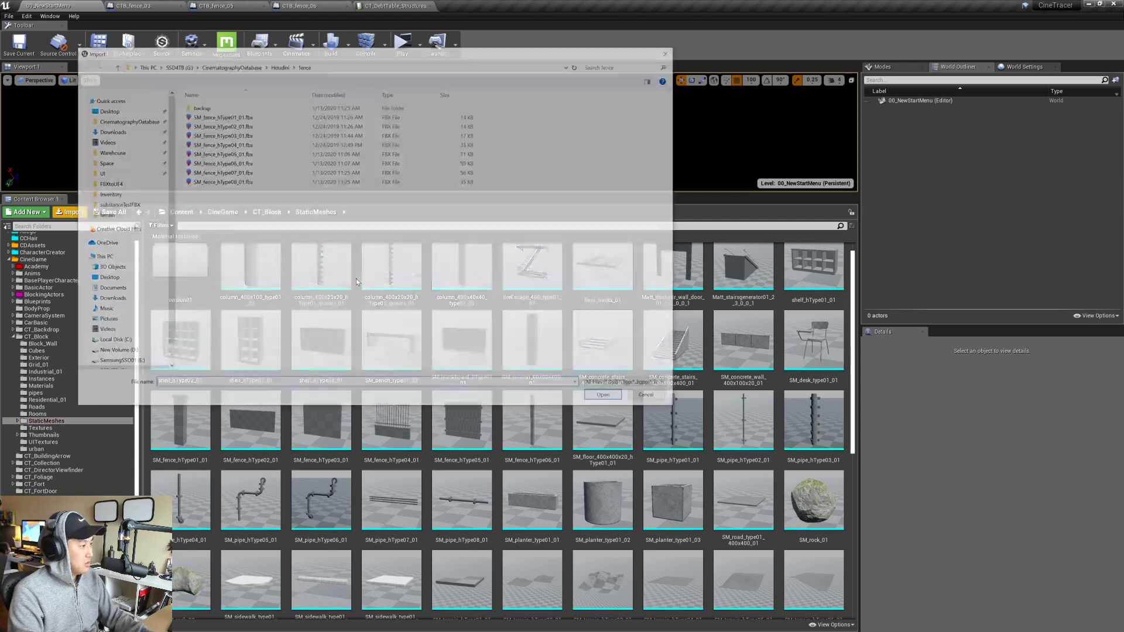
drag(233, 209, 207, 177)
click(602, 397)
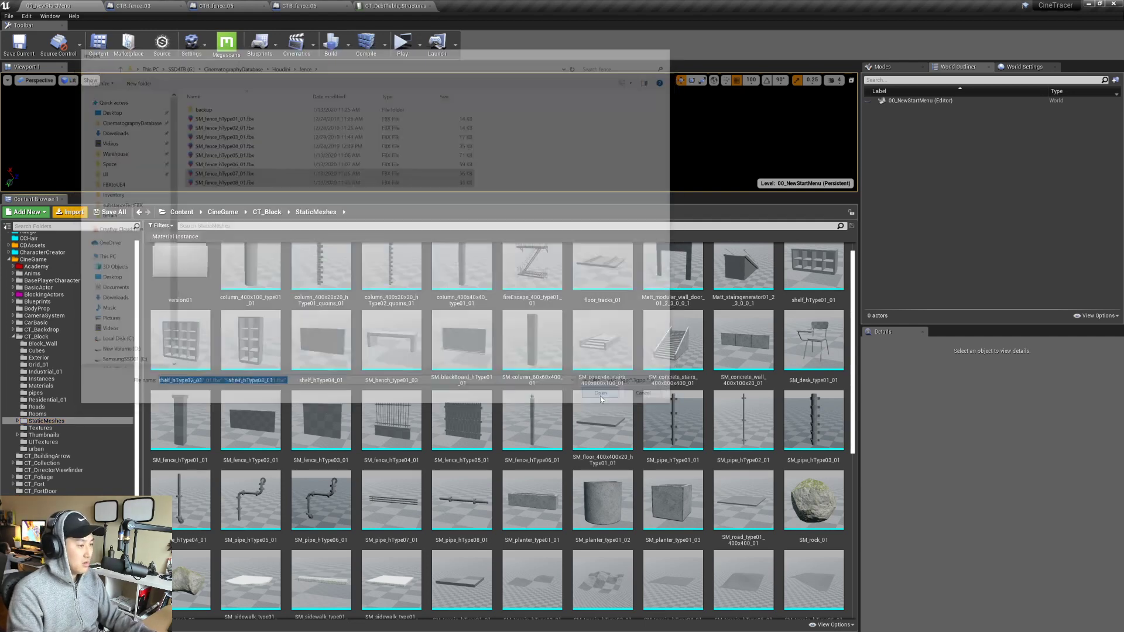
click(614, 479)
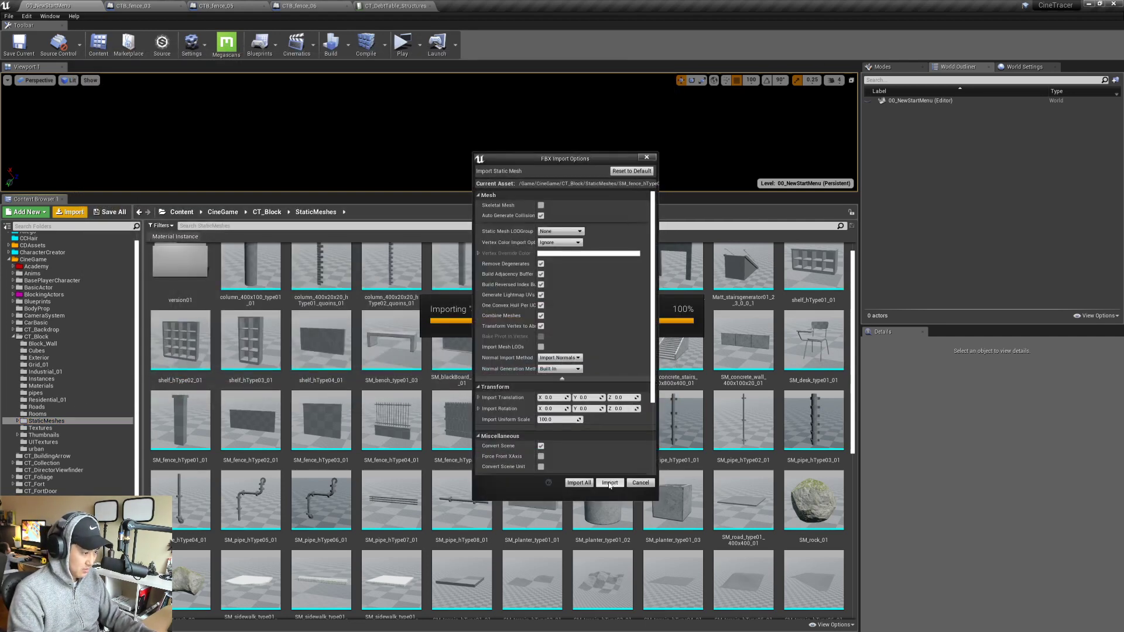
click(613, 480)
click(973, 308)
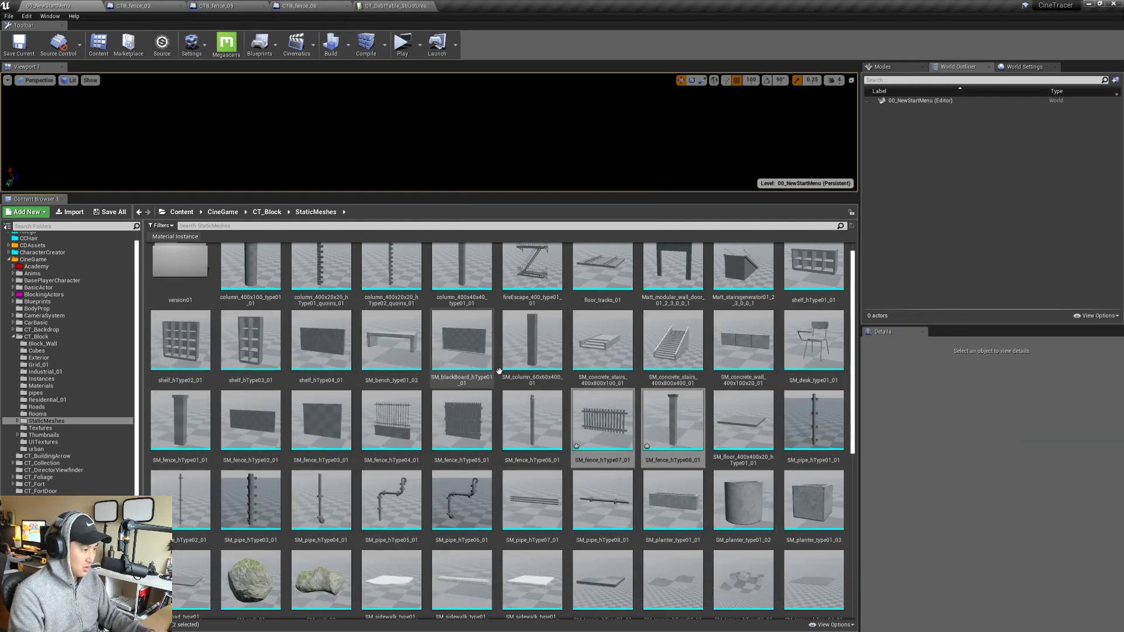
- Save the imported SM_fence_hType07_01 and SM_fence_hType08_01 static meshes
click(110, 212)
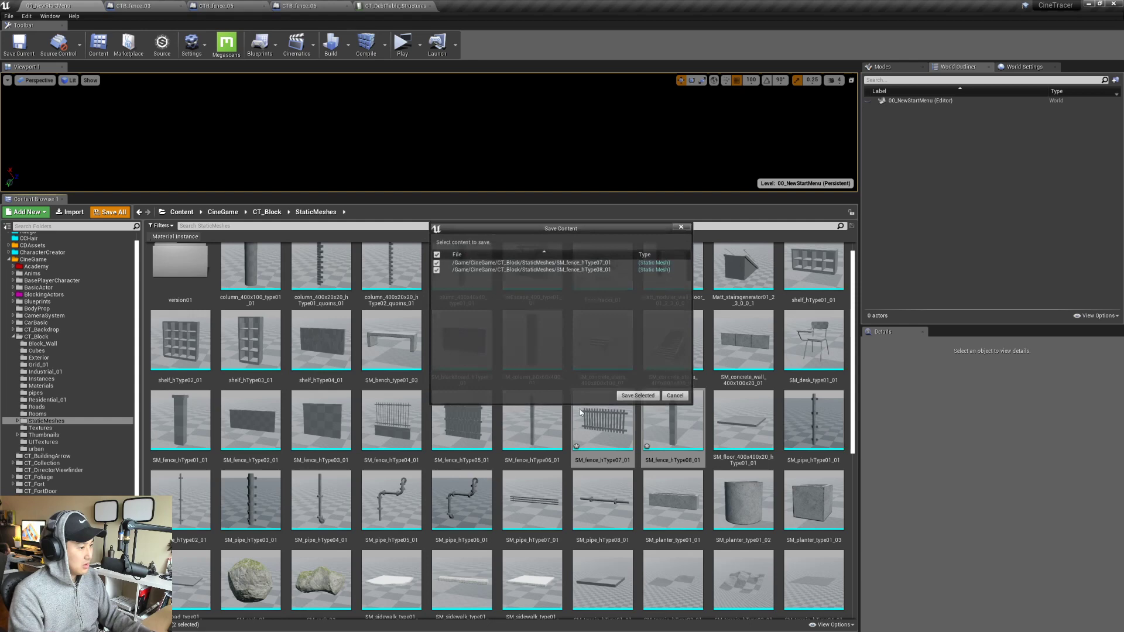
click(637, 396)
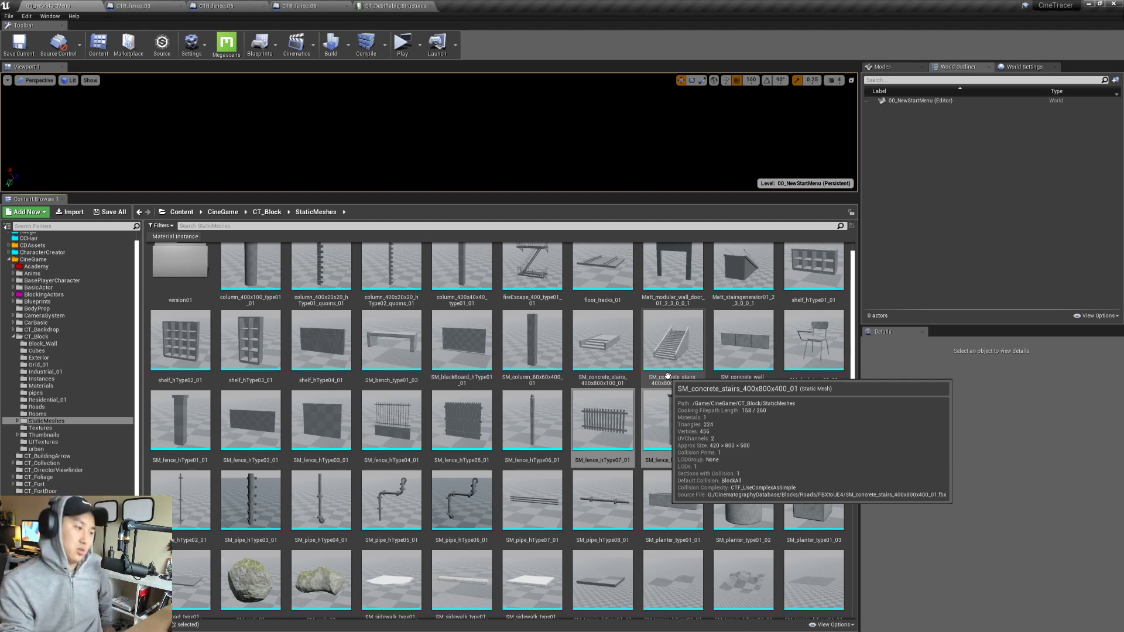
click(628, 436)
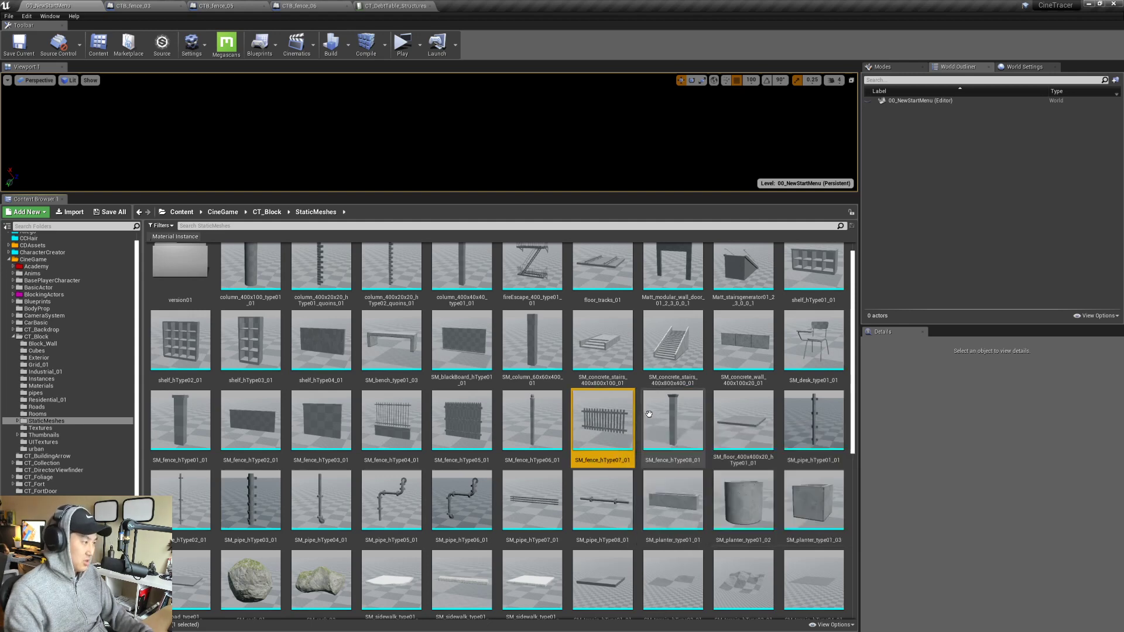
- Duplicate the CTB_fence_05 blueprint in the Industrial_01 folder as CTB_fence_07
click(53, 358)
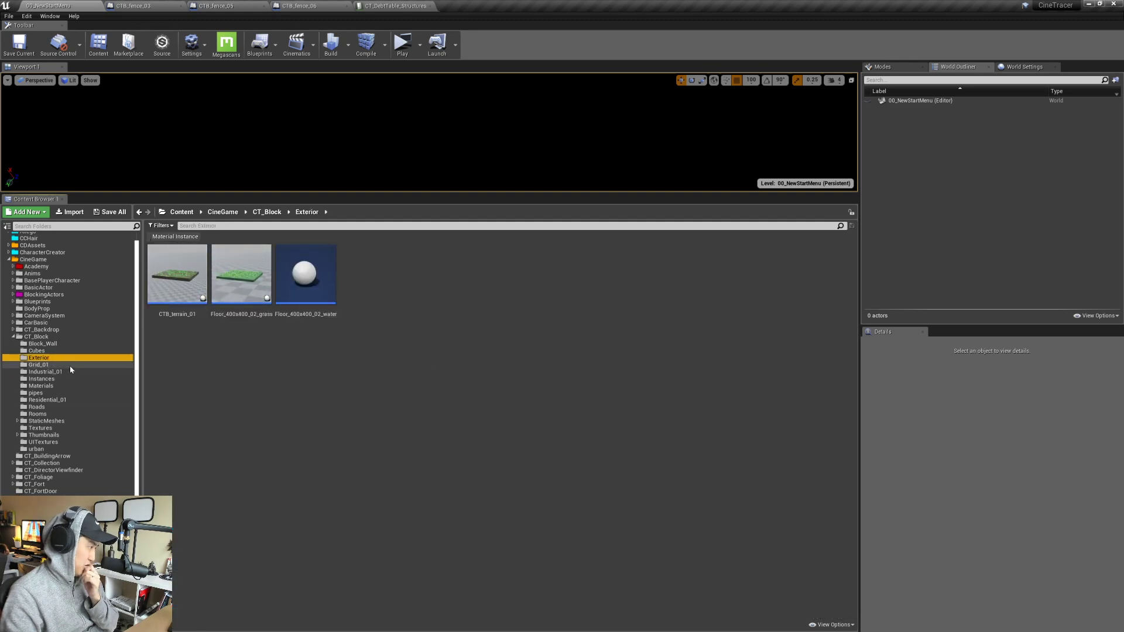
click(70, 371)
click(582, 302)
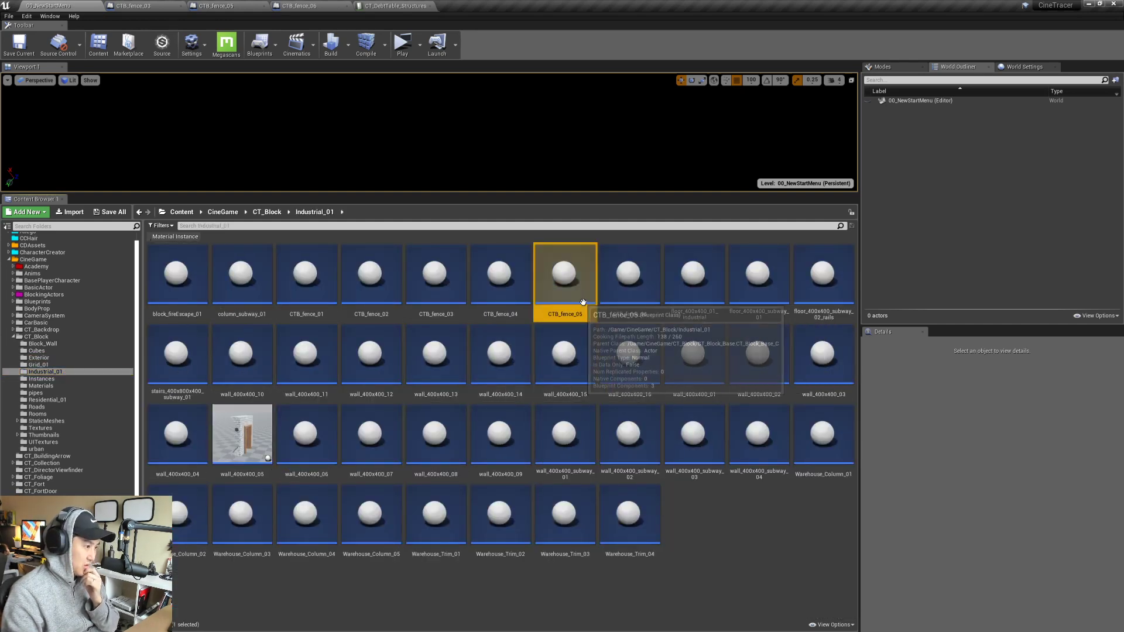
right_click(582, 302)
click(603, 346)
key(Return)
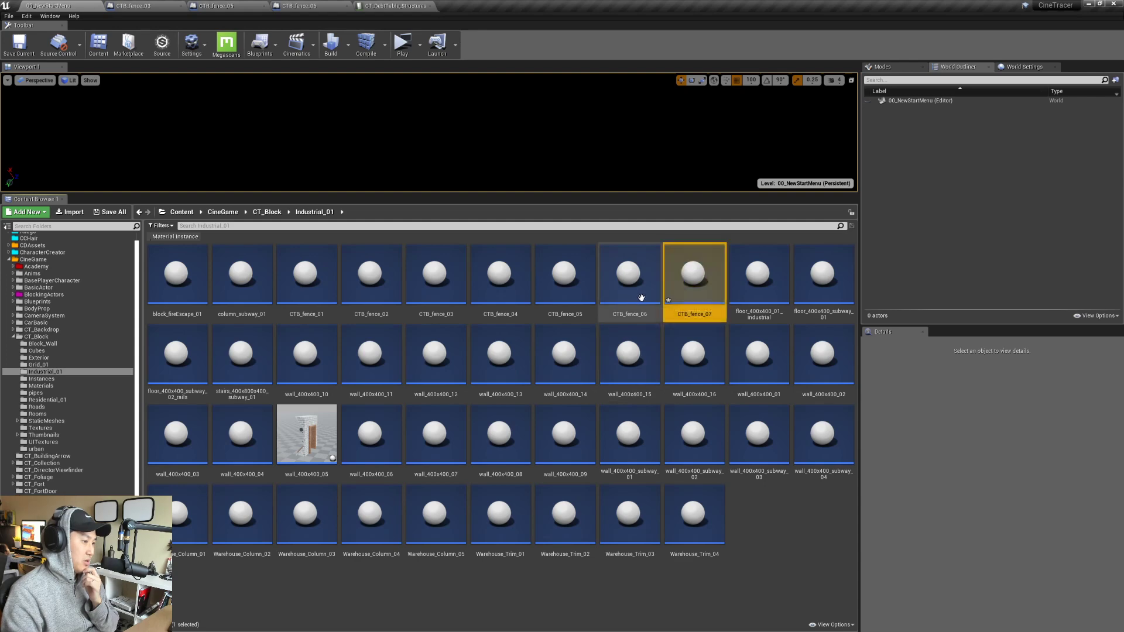
- Duplicate the CTB_fence_06 blueprint as CTB_fence_08
click(642, 298)
right_click(642, 298)
click(662, 343)
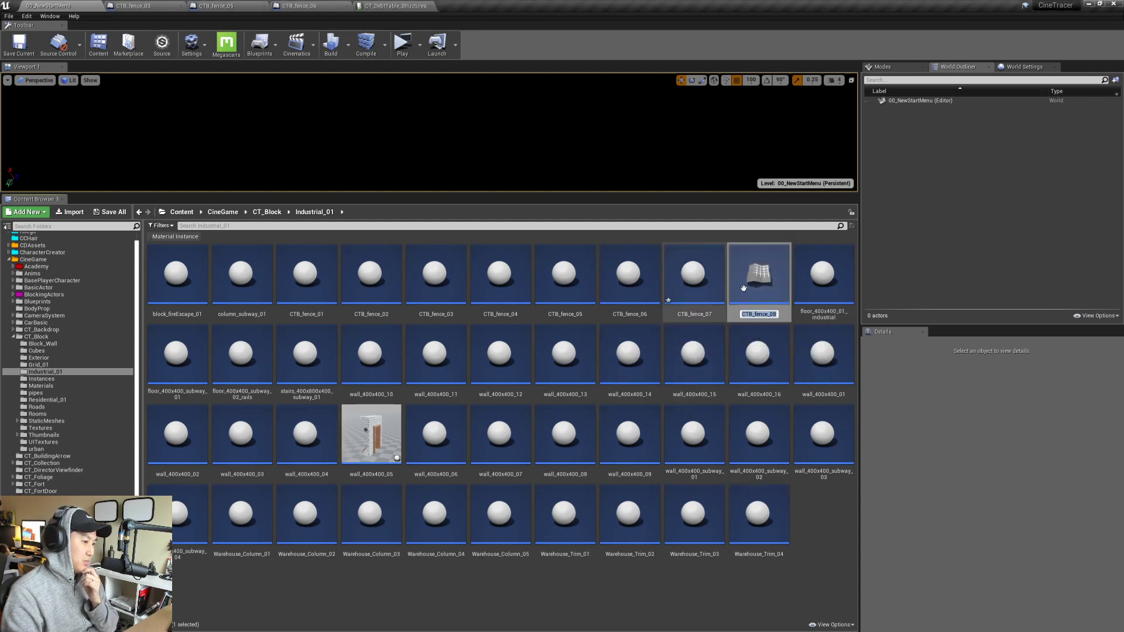
- Open the CTB_fence_07 blueprint and show its 3D viewport
double_click(694, 274)
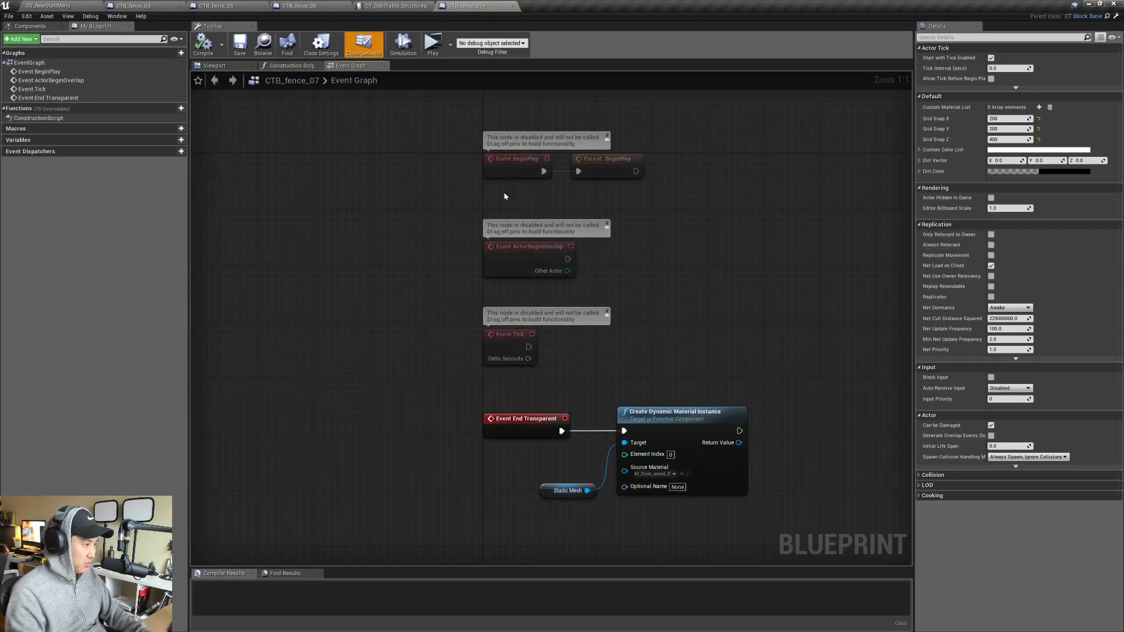
click(235, 67)
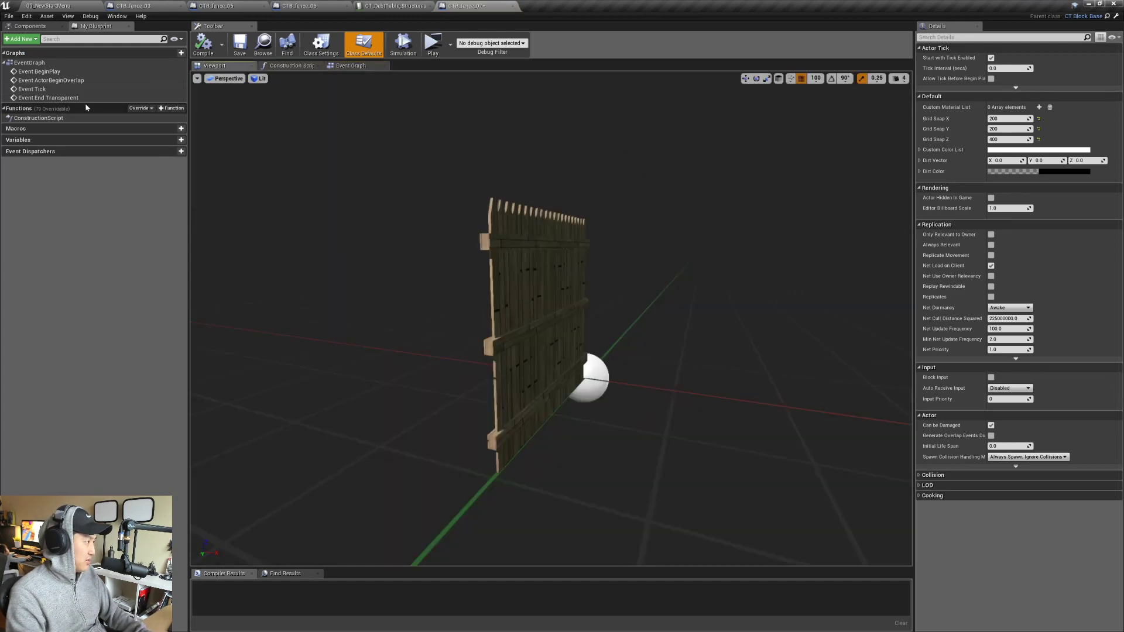
click(62, 26)
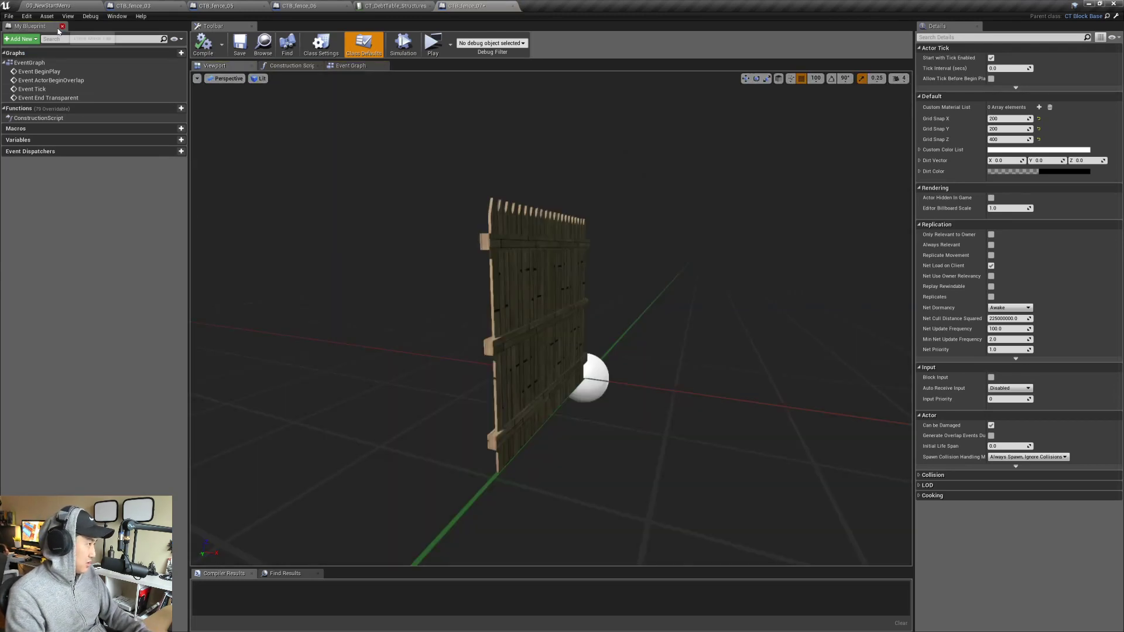
click(116, 16)
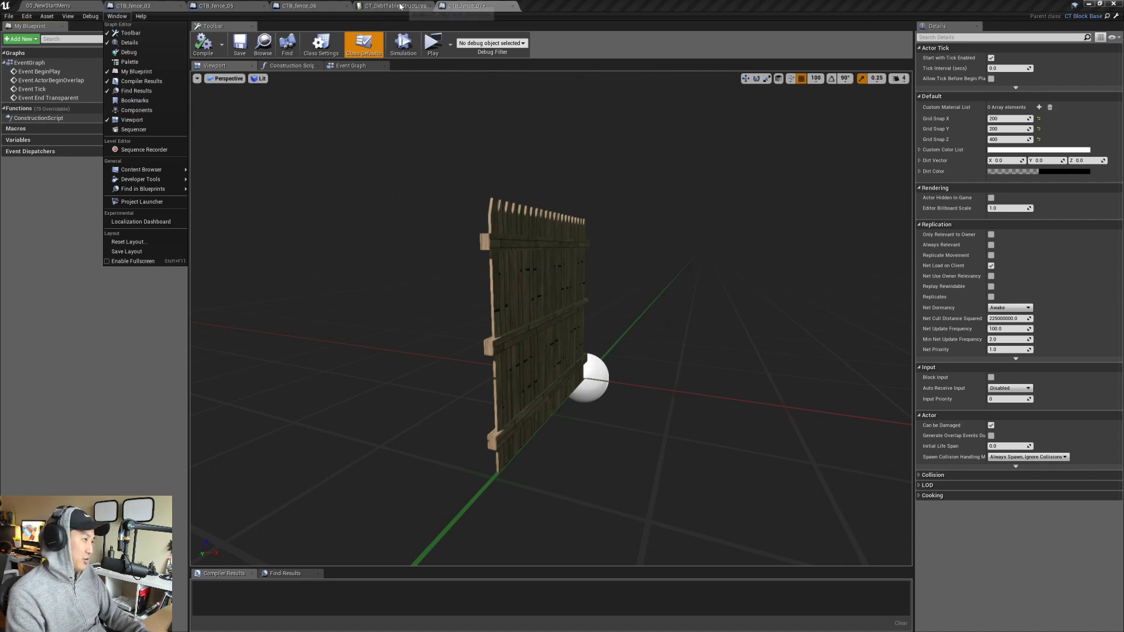
click(318, 8)
click(96, 26)
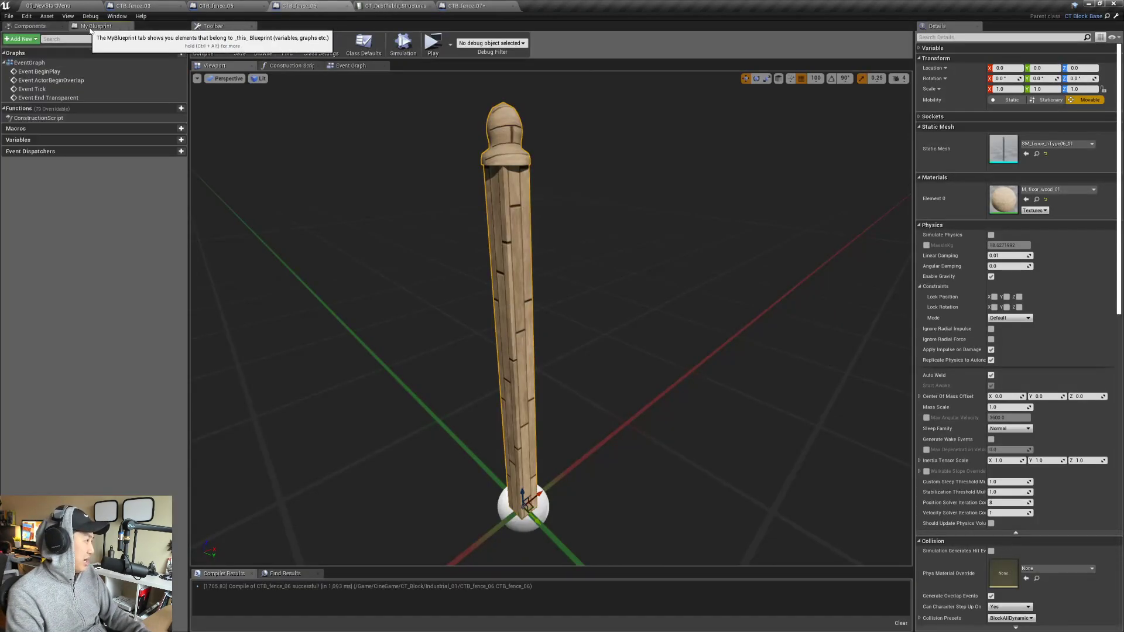
click(52, 26)
click(93, 27)
click(468, 6)
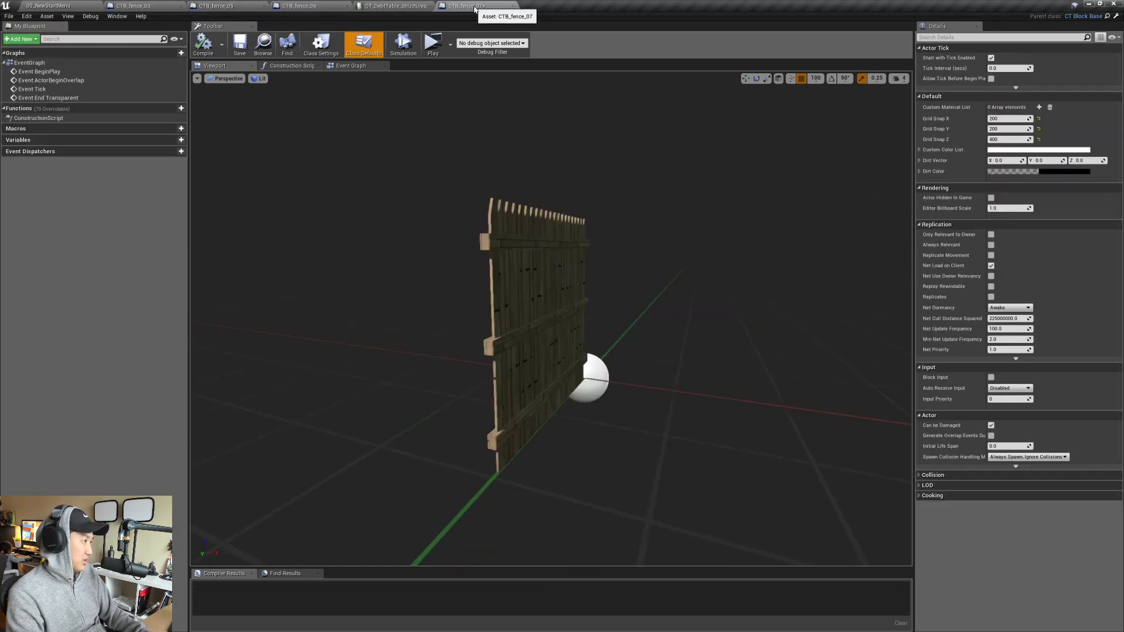
- Display the component list of CTB_fence_07 again and select its inherited StaticMesh component
click(117, 16)
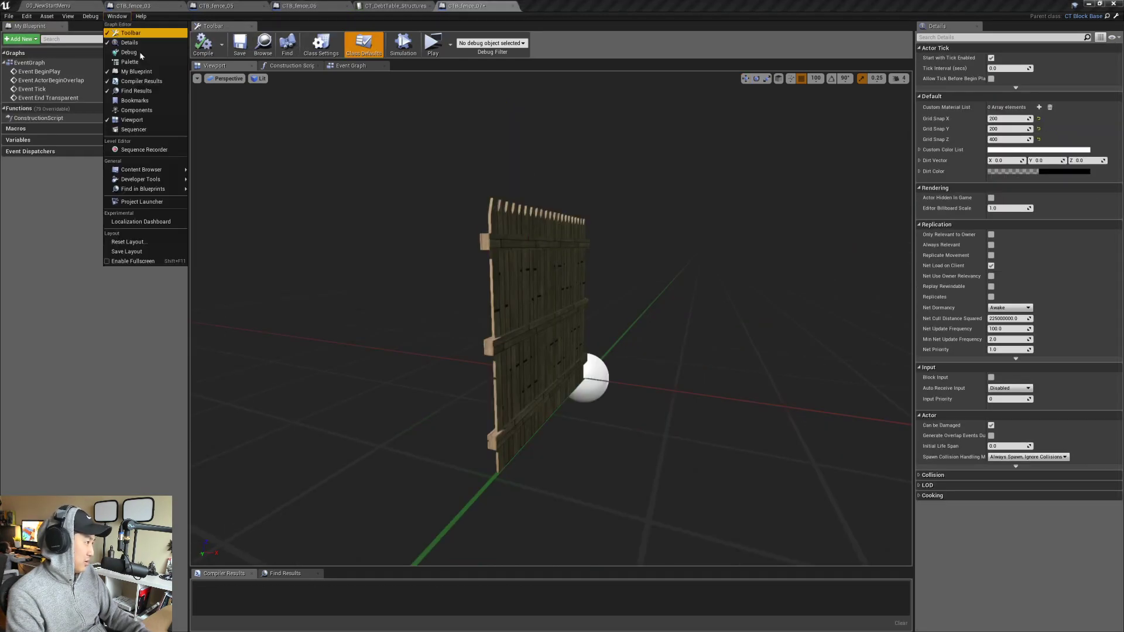
click(134, 109)
click(51, 70)
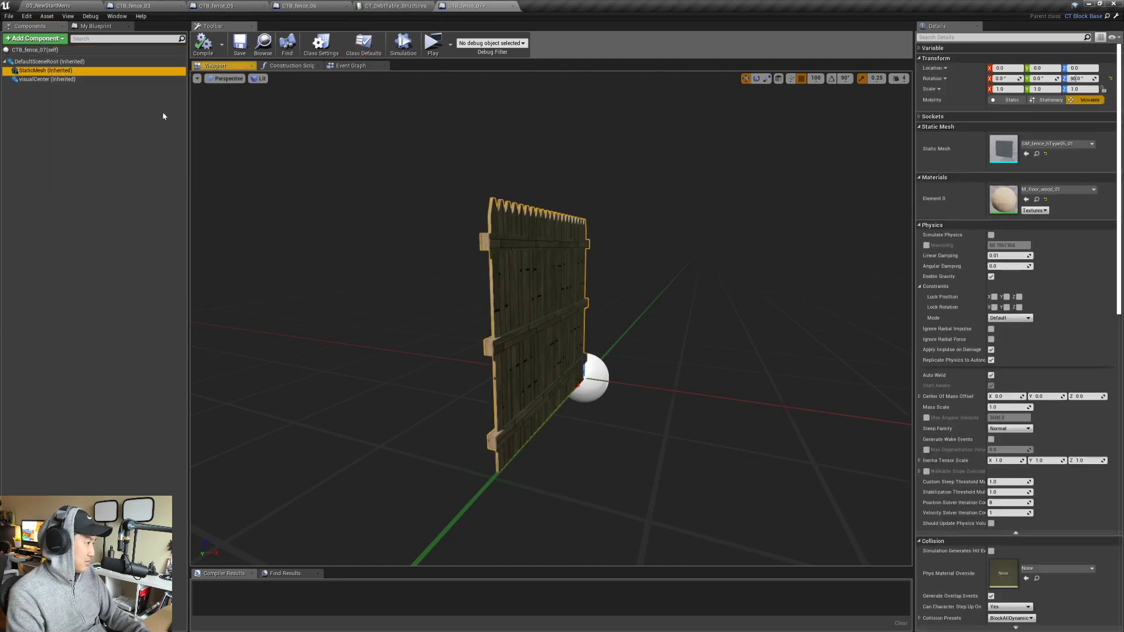
alt+drag(375, 234, 621, 226)
right_drag(550, 319, 591, 310)
mouse_move(545, 252)
alt+right_down()
mouse_move(556, 251)
mouse_move(492, 252)
mouse_move(562, 252)
alt+right_up()
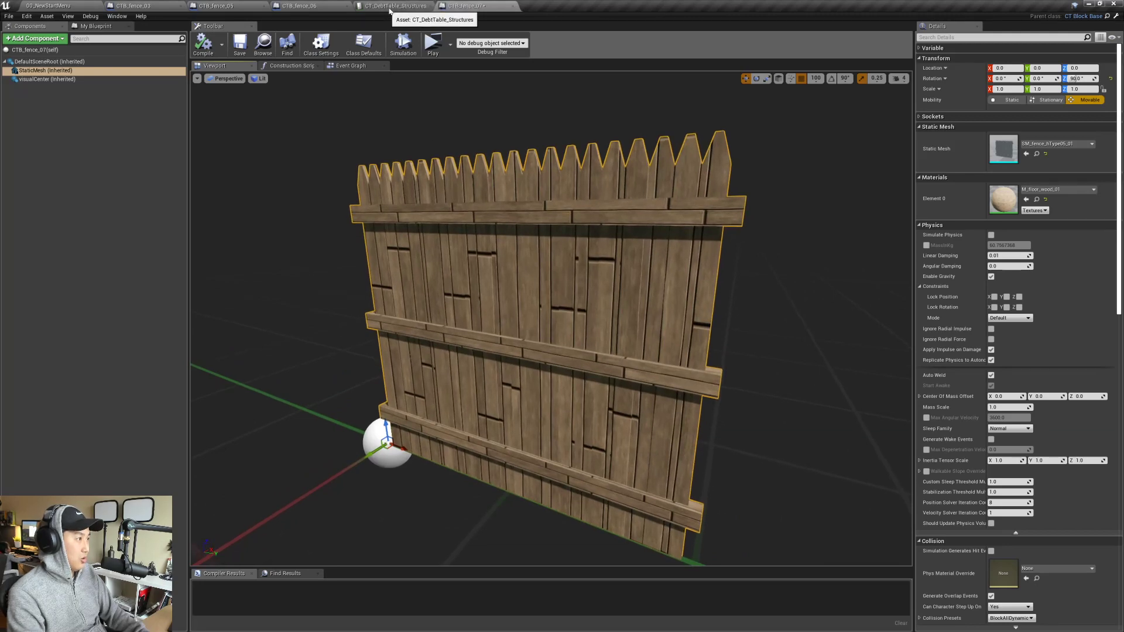
- Open the CTB_fence_08 blueprint from the Industrial_01 folder
click(58, 6)
double_click(761, 275)
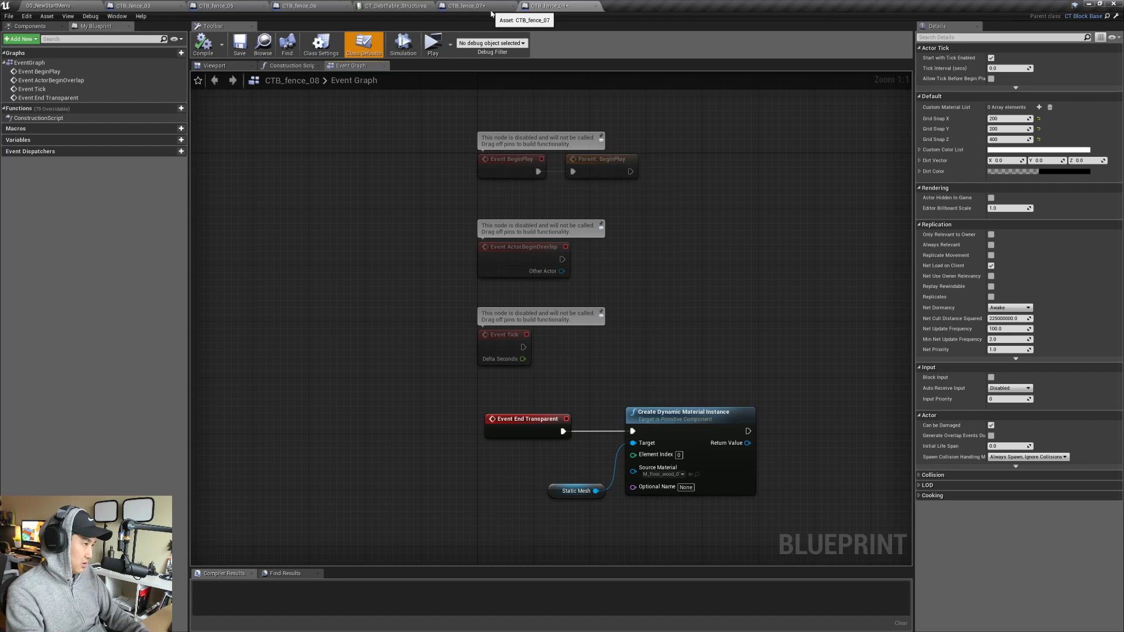
- Assign SM_fence_hType07_01 as the static mesh of CTB_fence_07, then compile and save the blueprint
click(471, 5)
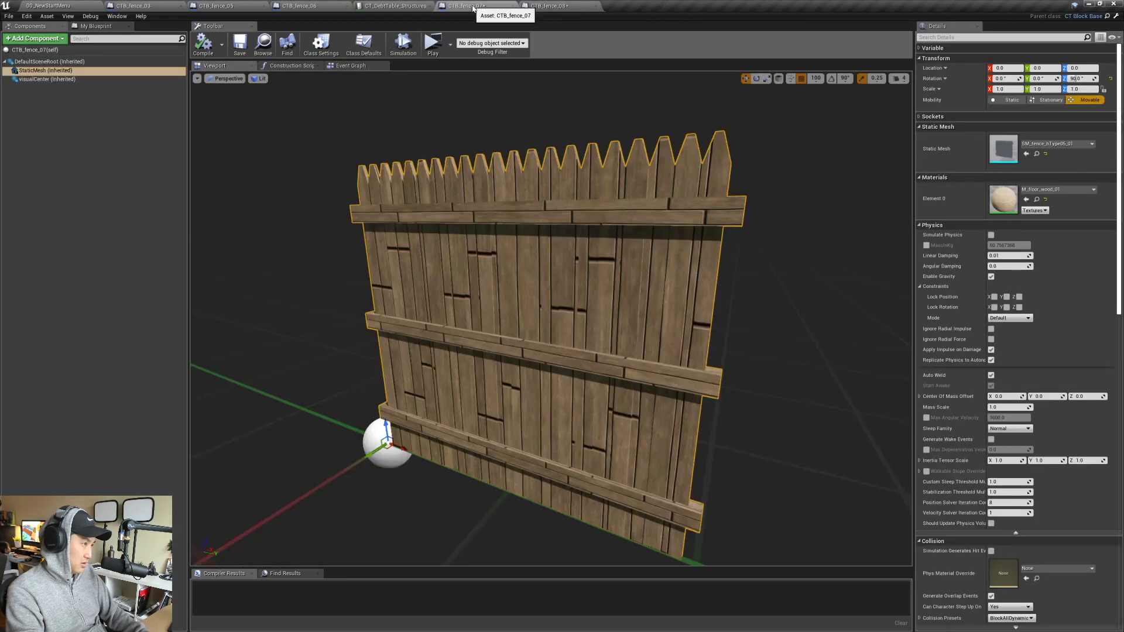
click(1057, 143)
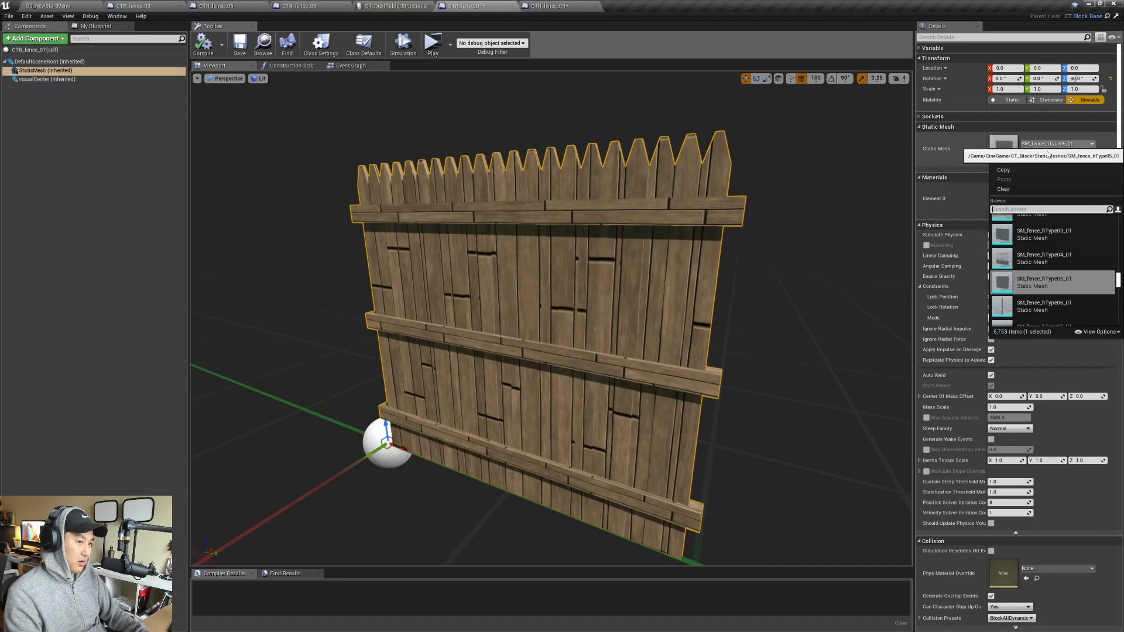
scroll(1062, 316, down, 2)
click(1059, 305)
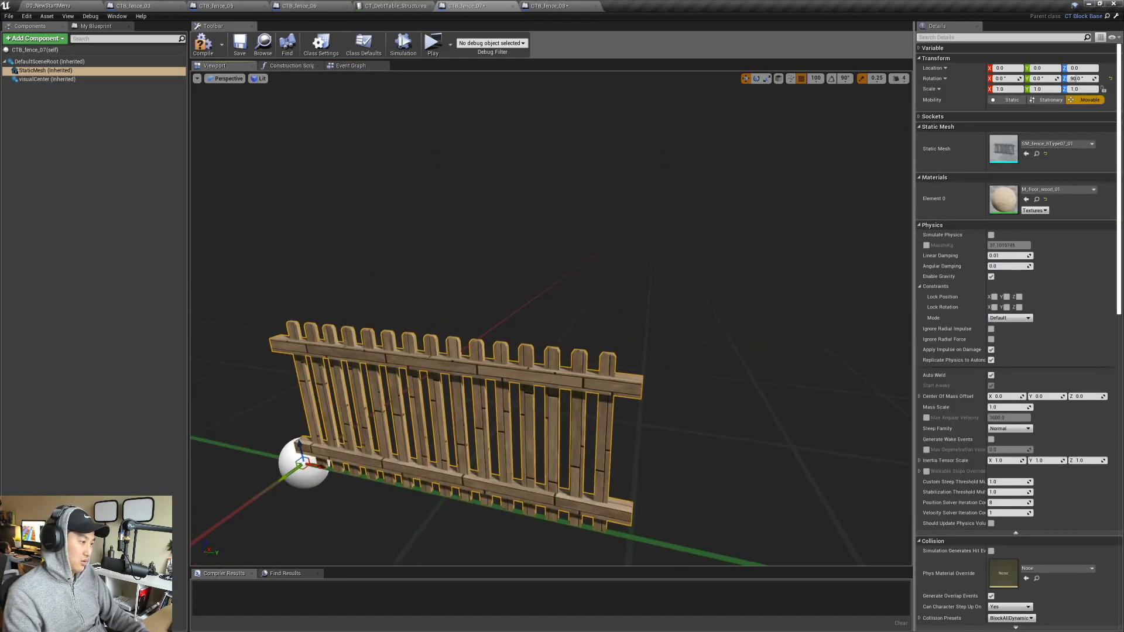
click(203, 52)
click(242, 48)
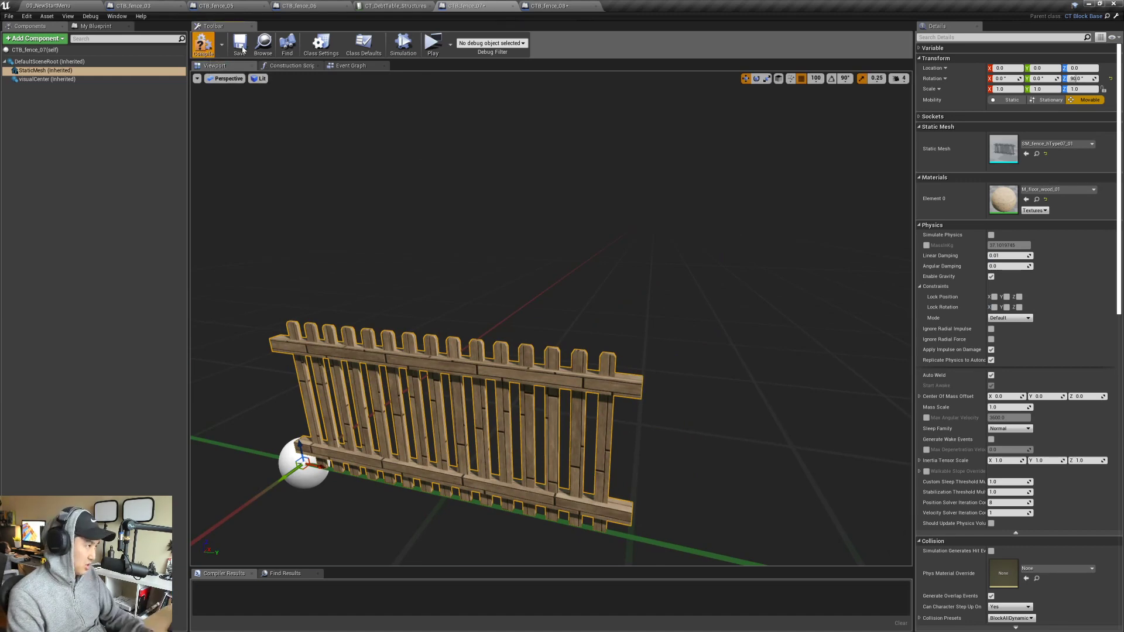
- Assign SM_fence_hType08_01 as the static mesh of the StaticMesh component in CTB_fence_08
click(554, 6)
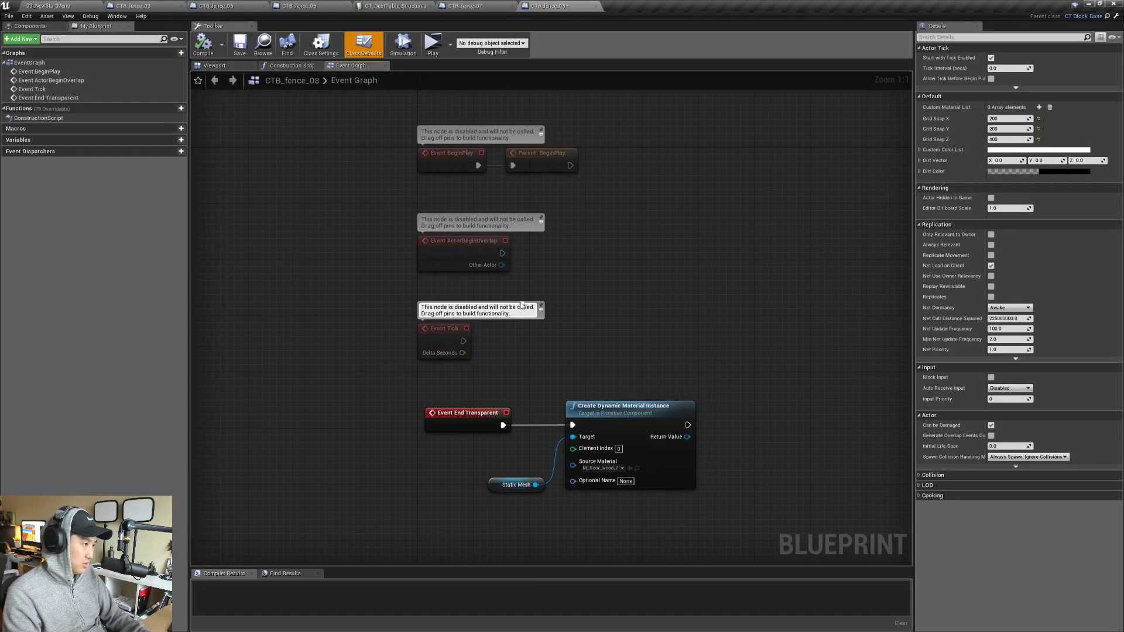
click(214, 66)
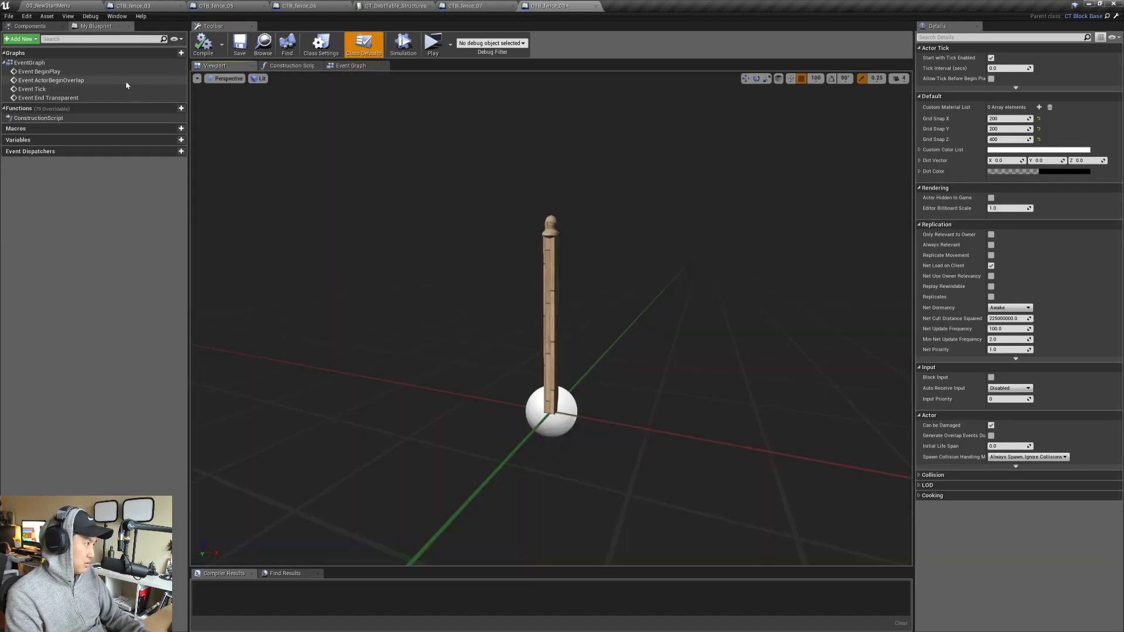
click(43, 26)
click(45, 70)
right_drag(669, 281, 684, 271)
key(w)
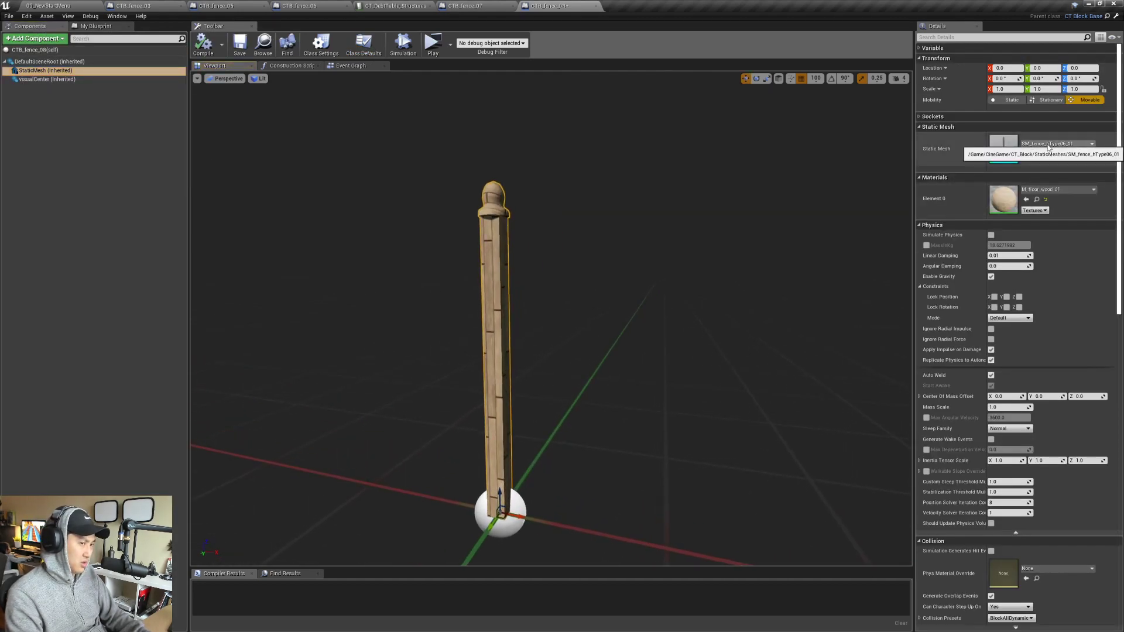
click(1049, 144)
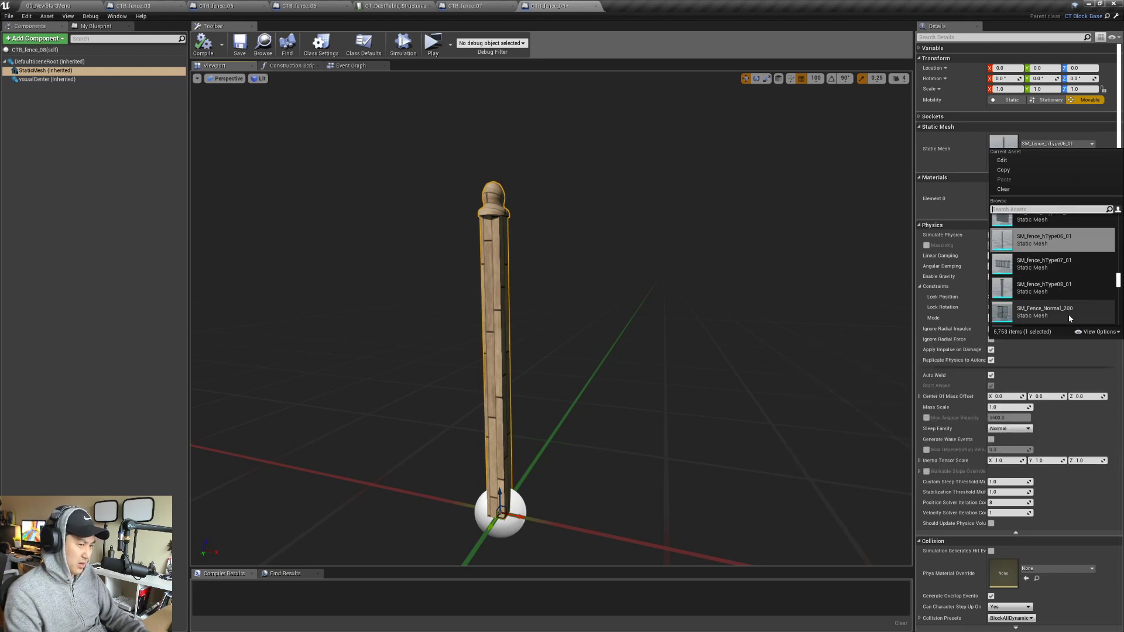
click(1059, 288)
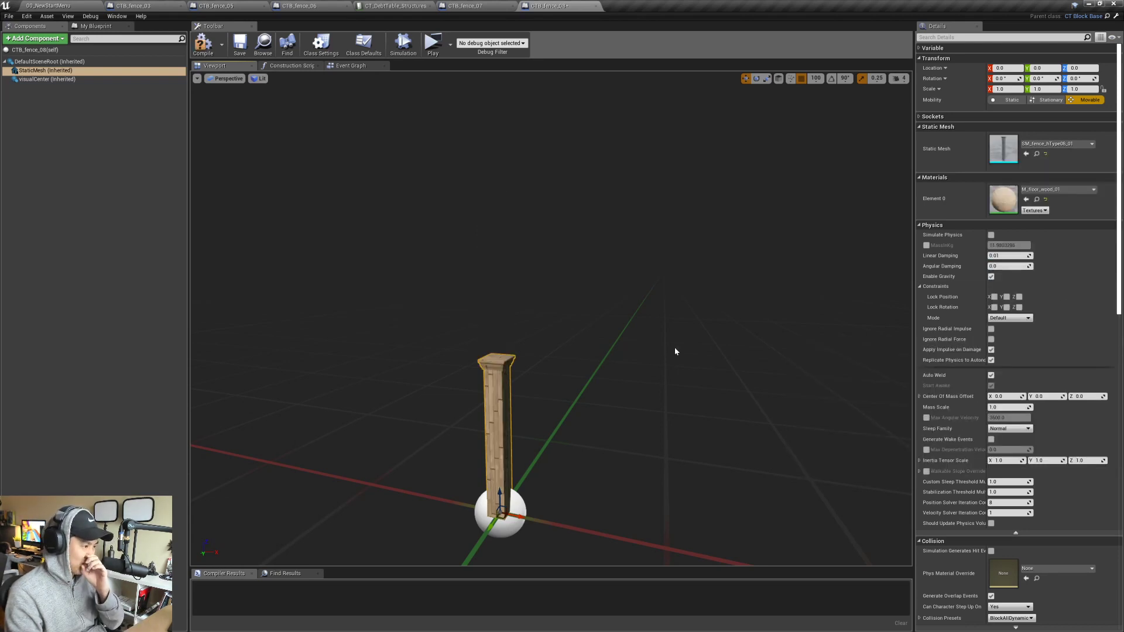
- Compile and save the CTB_fence_08 blueprint
mouse_move(676, 351)
right_down()
mouse_move(673, 369)
mouse_move(697, 374)
mouse_move(650, 355)
mouse_move(674, 354)
mouse_move(665, 363)
right_up()
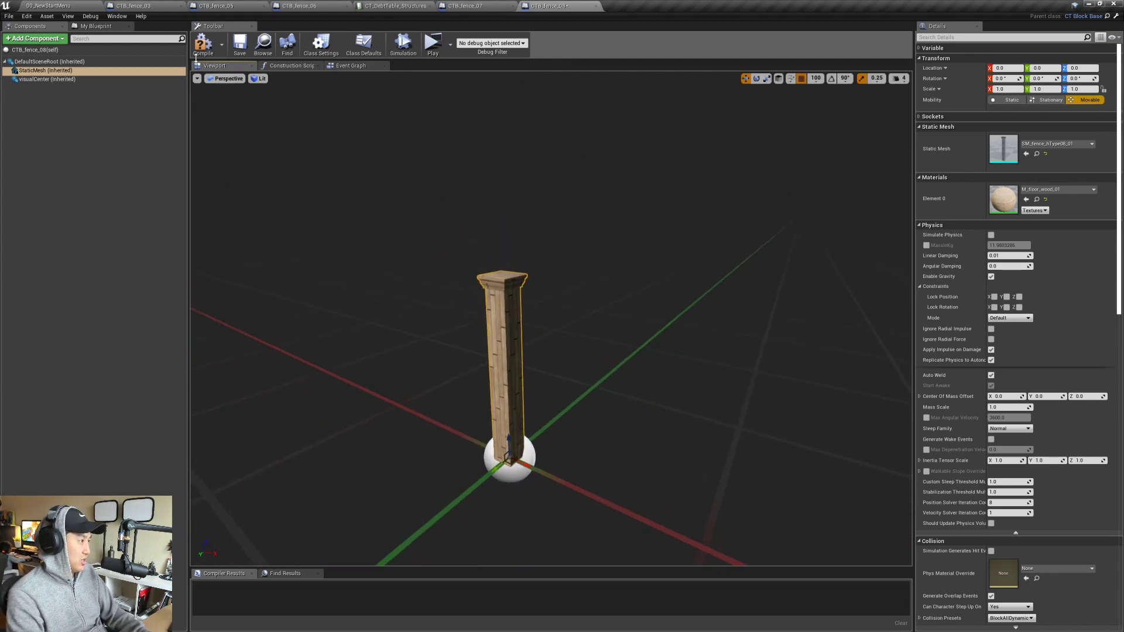
click(239, 45)
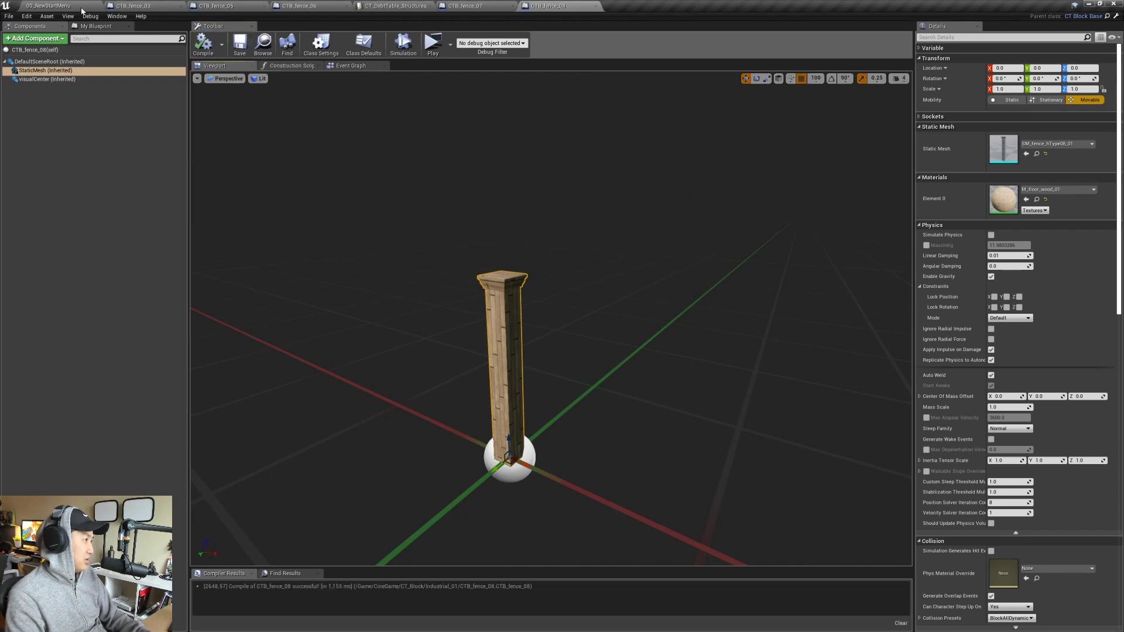
- Inspect the M_plastic_02 material instance from the CT_Block Instances folder on its preview mesh, then close its editor
click(80, 7)
click(61, 385)
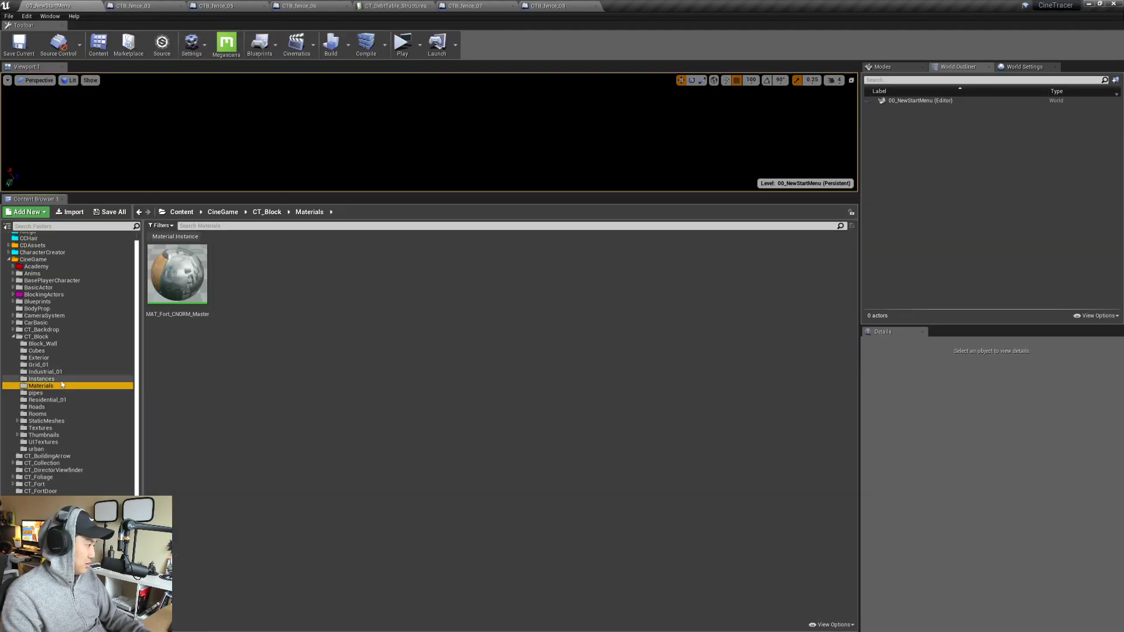
click(59, 378)
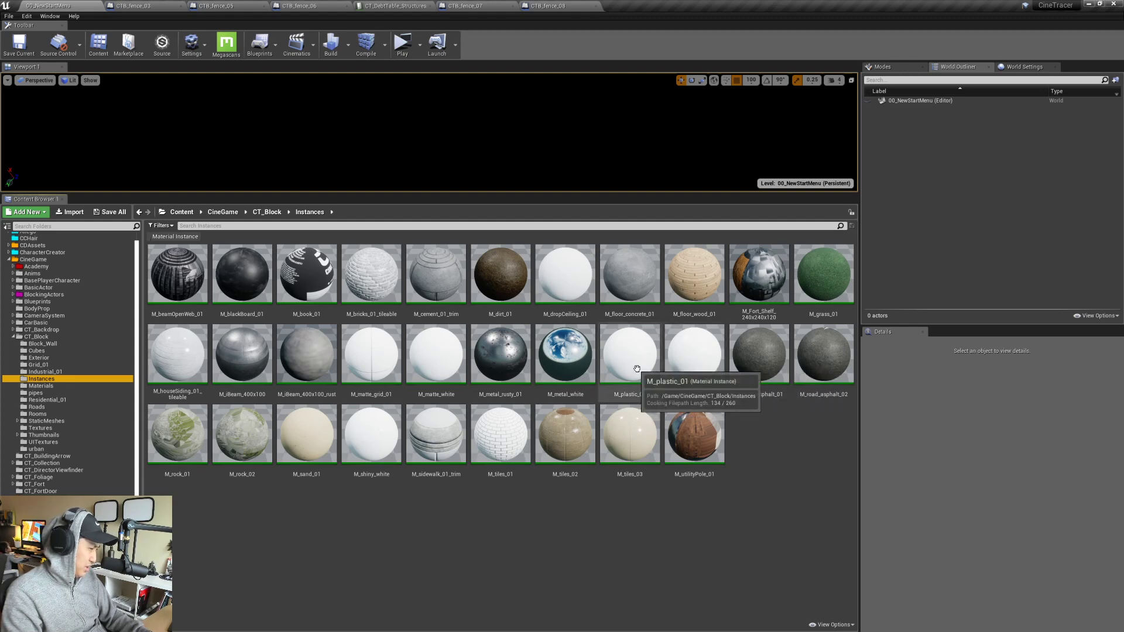
double_click(687, 367)
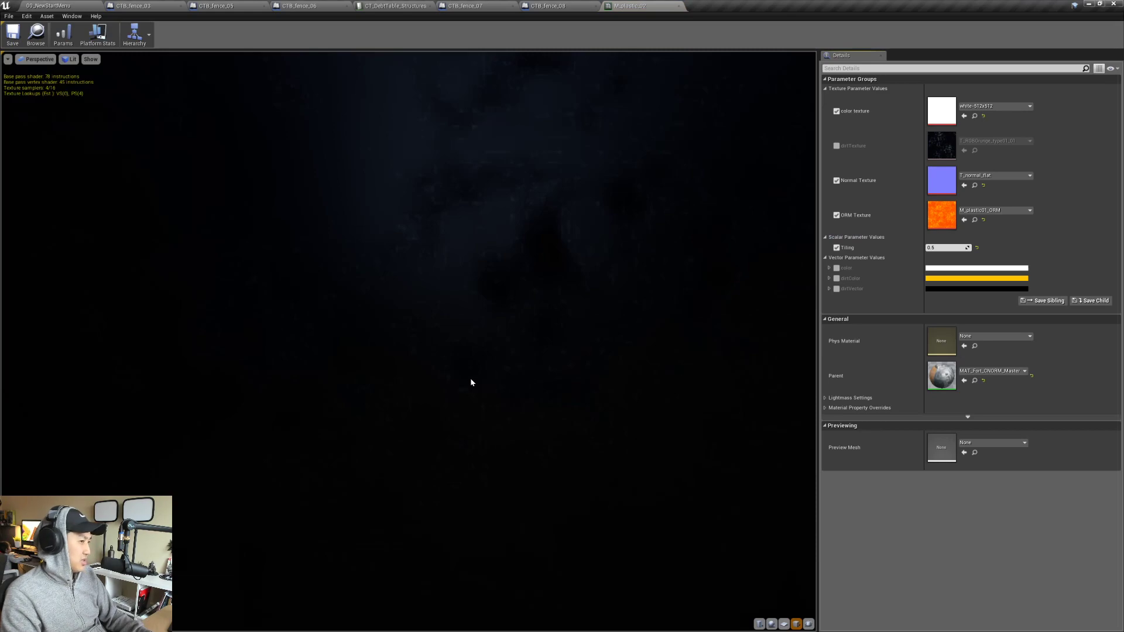
drag(472, 382, 703, 398)
drag(431, 252, 420, 308)
scroll(427, 322, up, 2)
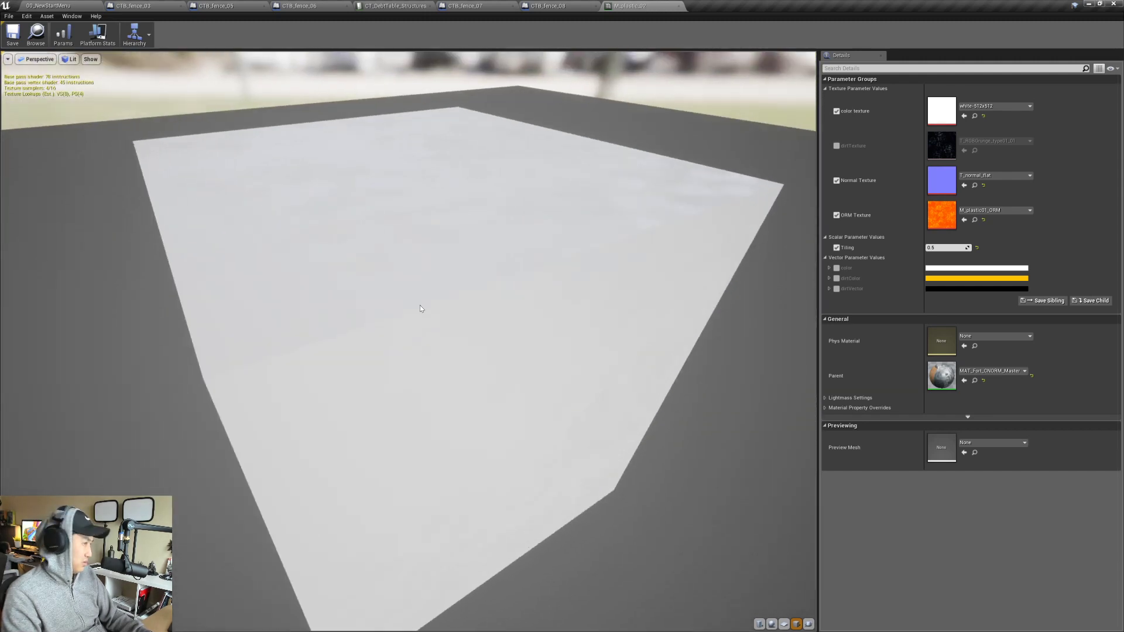
click(47, 6)
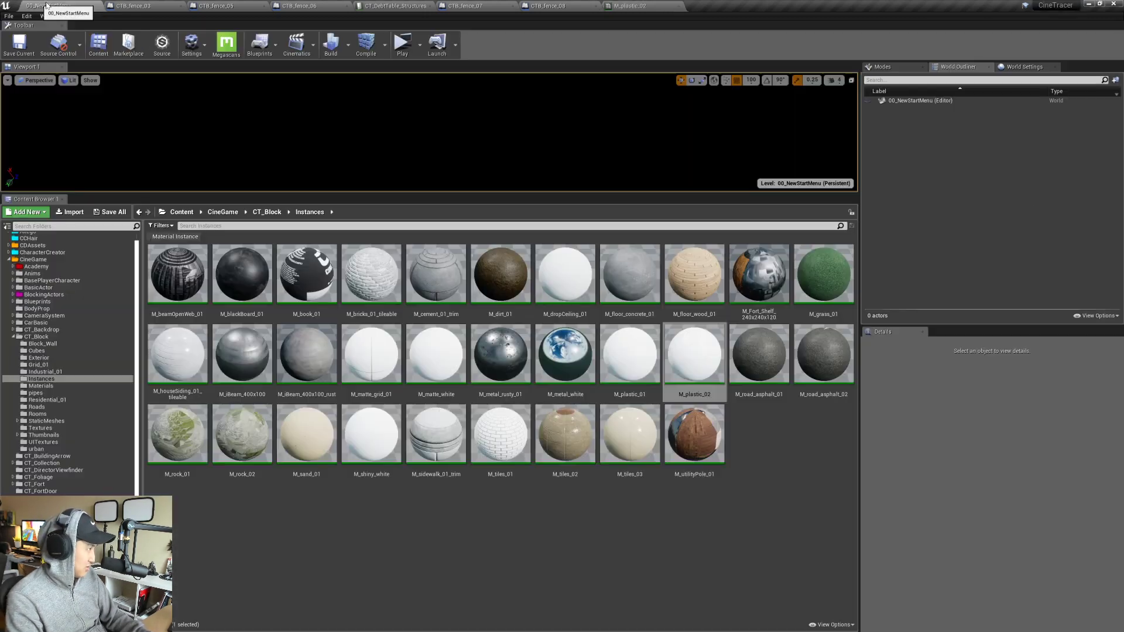
click(679, 6)
- Assign M_plastic_02 to Element 0 of CTB_fence_07's static mesh and as Source Material of its Create Dynamic Material Instance node, then compile
click(629, 368)
click(684, 358)
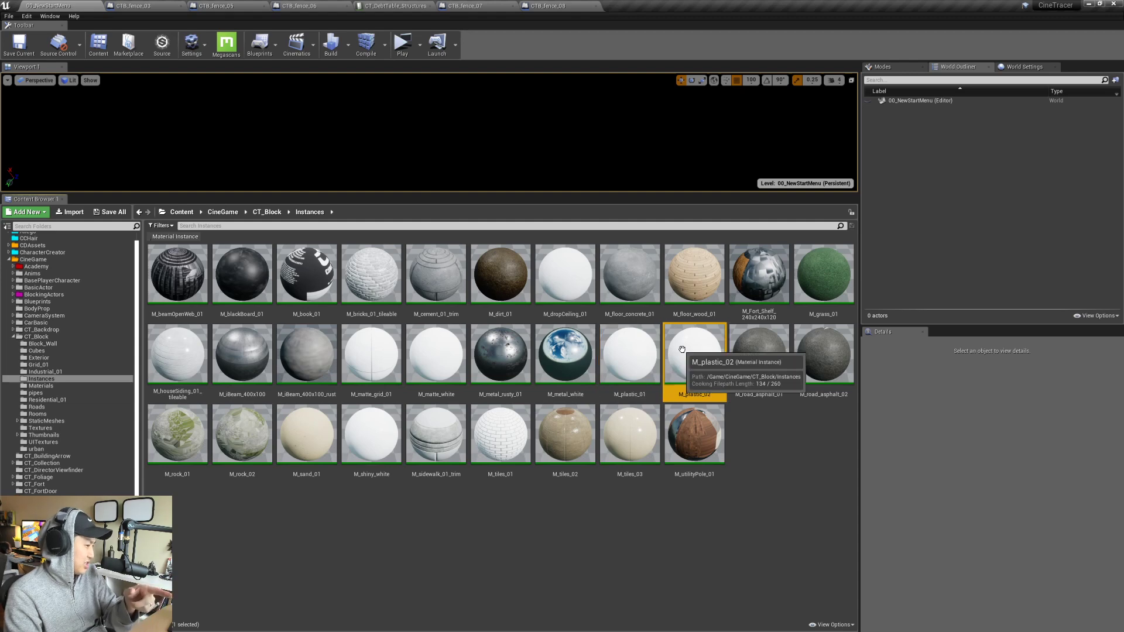
click(465, 6)
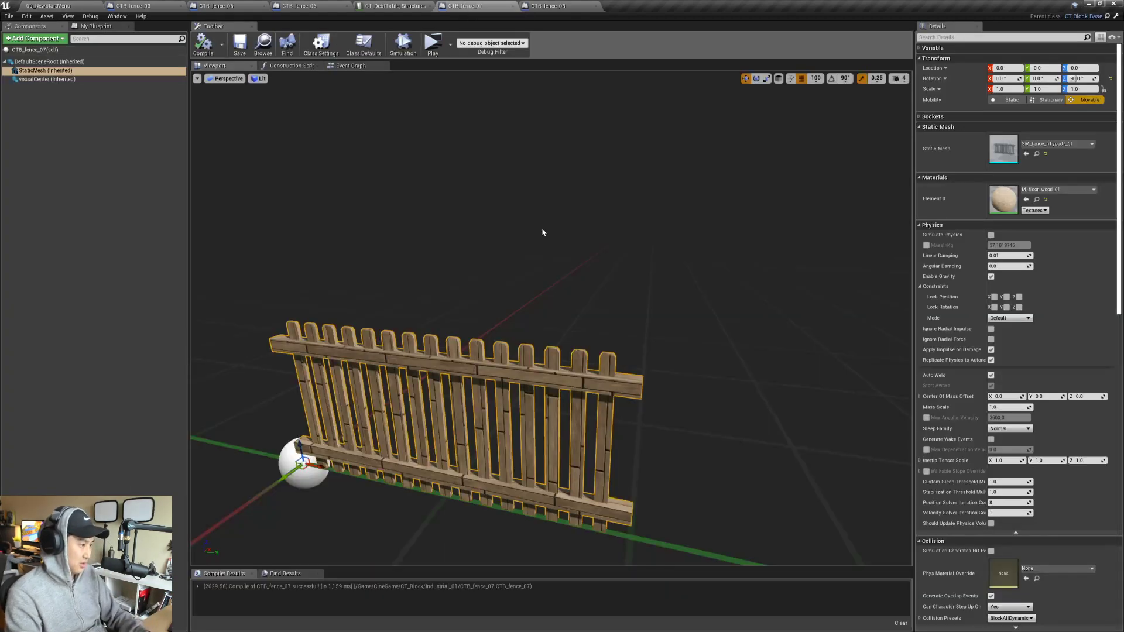
click(1026, 200)
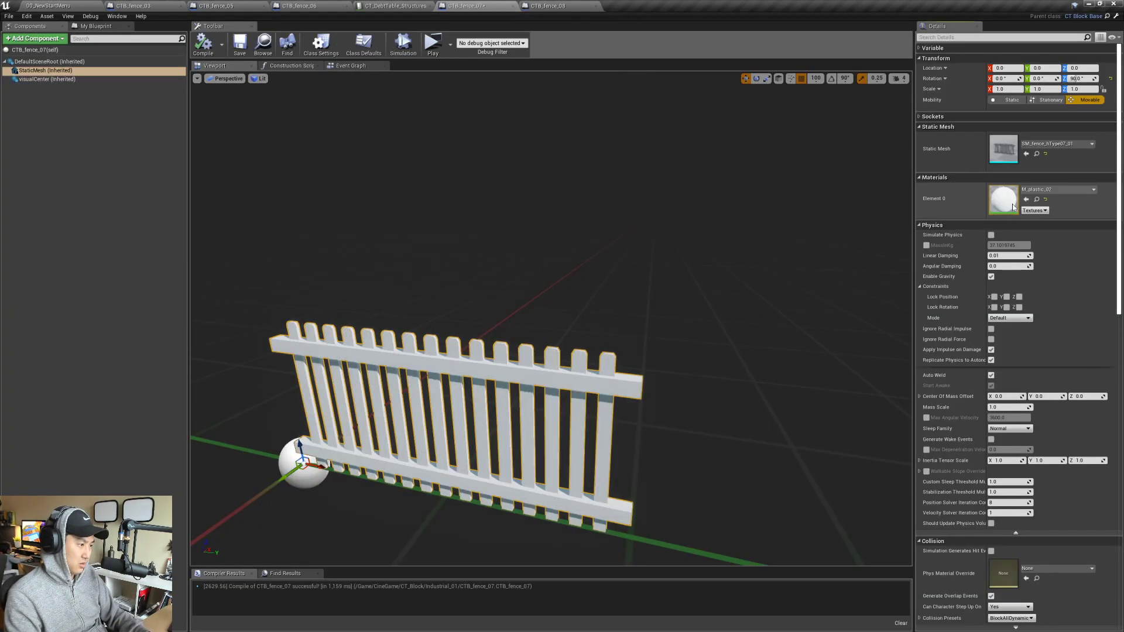
click(351, 66)
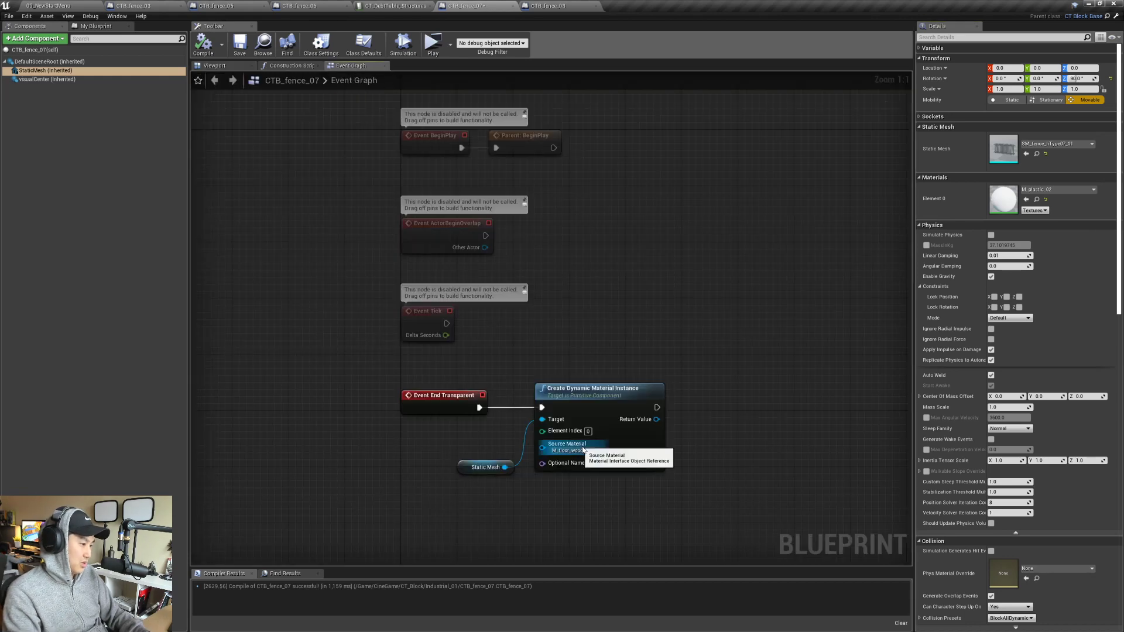
click(599, 451)
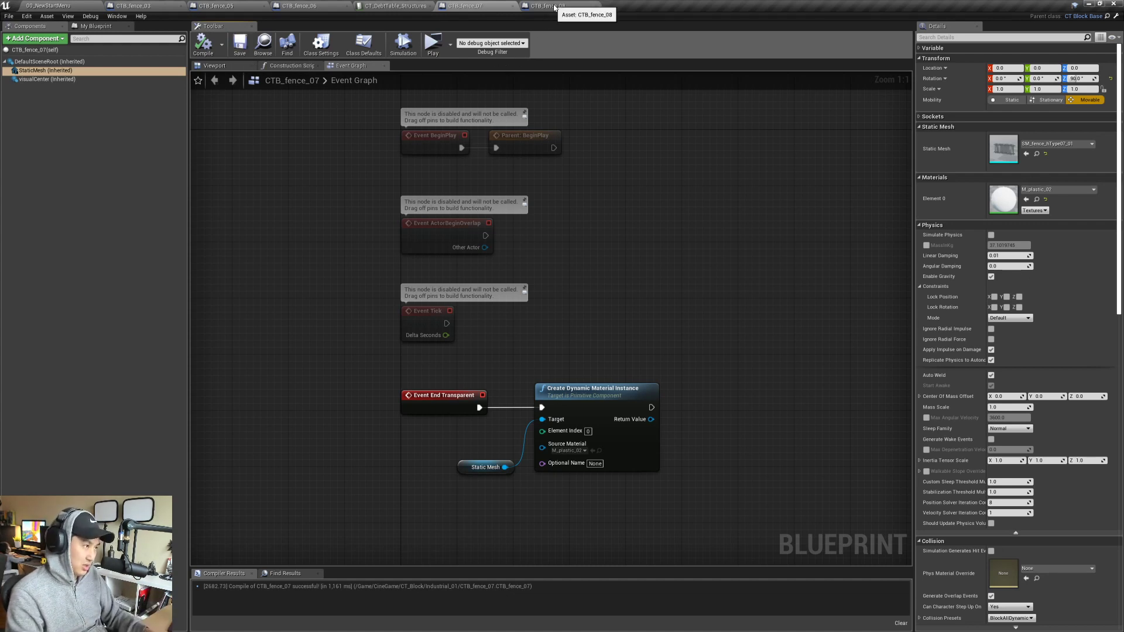
- Set M_plastic_02 as Source Material of the Create Dynamic Material Instance node in CTB_fence_08, then compile and save the blueprint
click(554, 7)
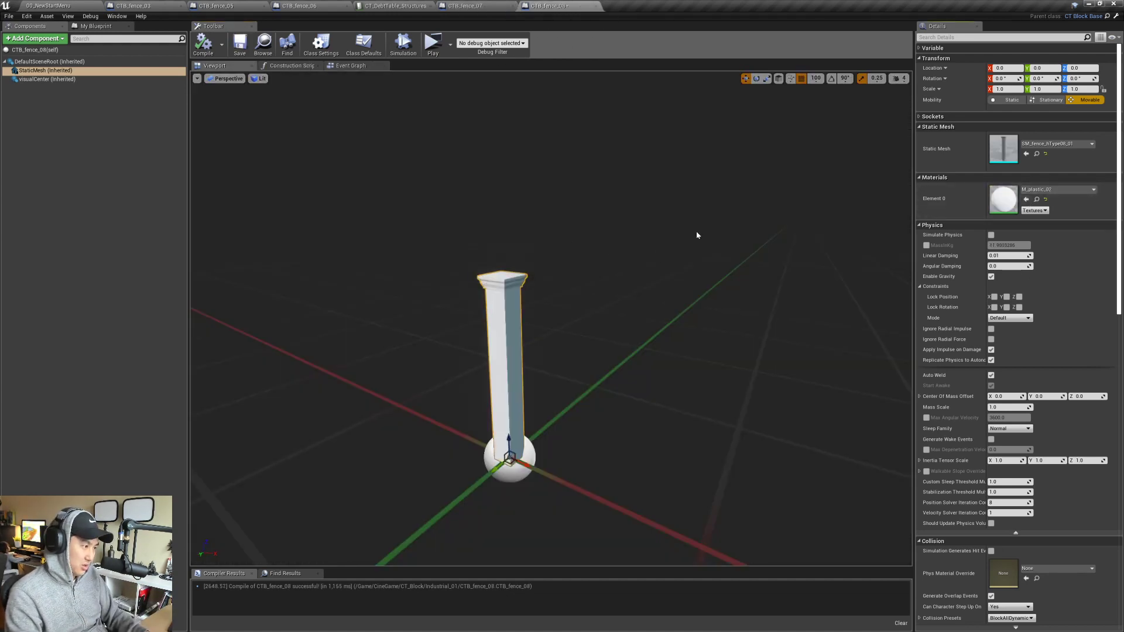
click(351, 65)
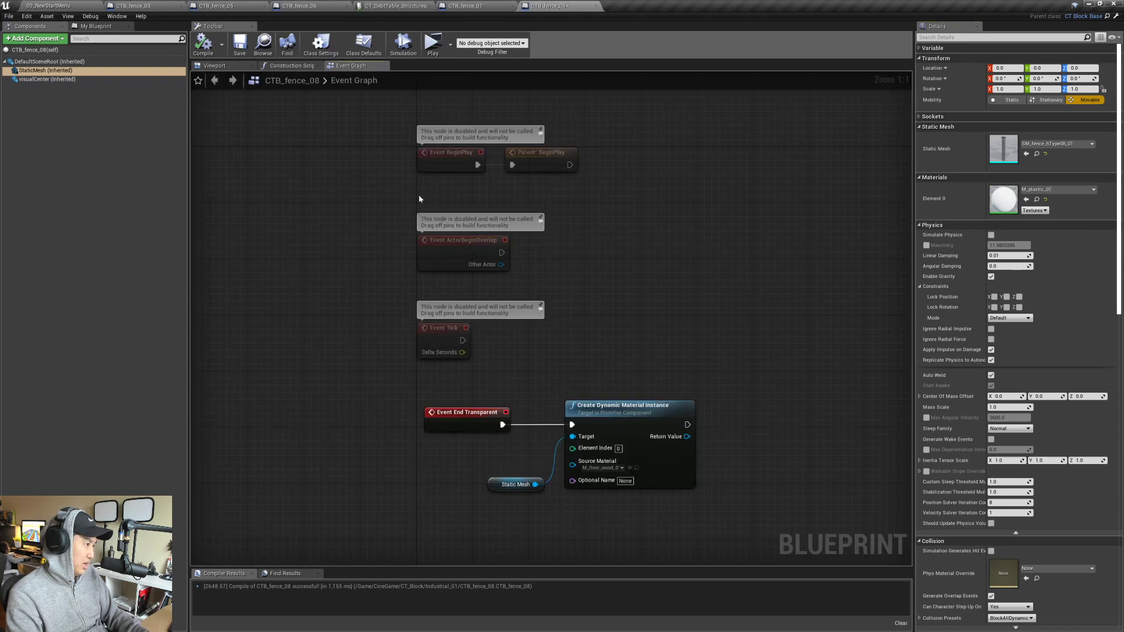
click(630, 468)
right_drag(582, 323, 547, 320)
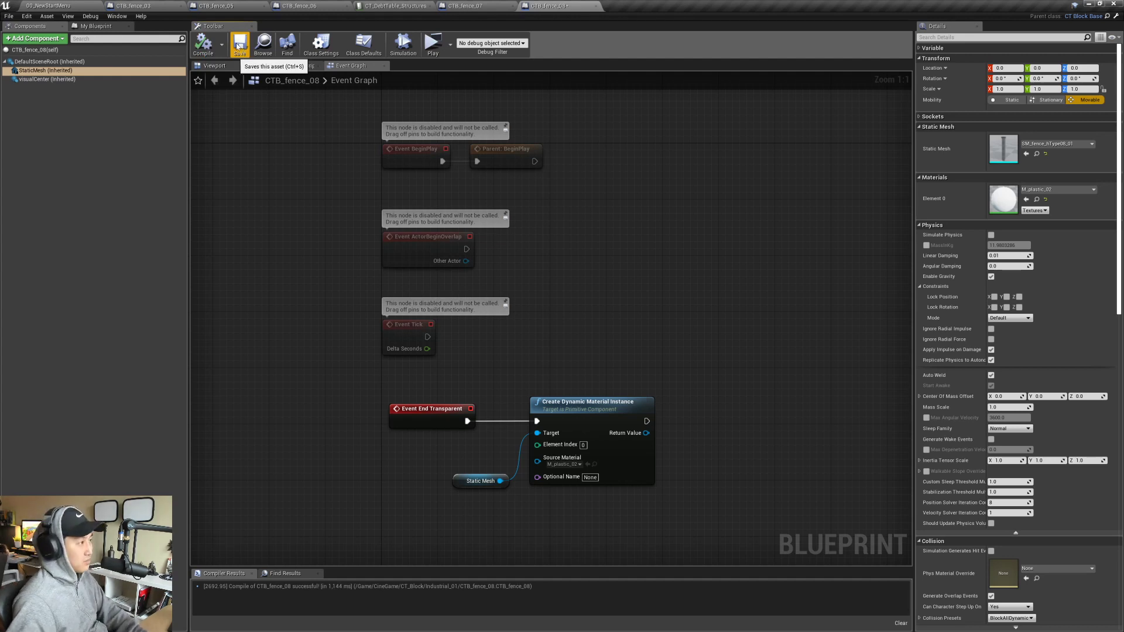
click(239, 47)
- Add two new rows to the CT_DebtTable_Structures data table and select the first of them
click(396, 6)
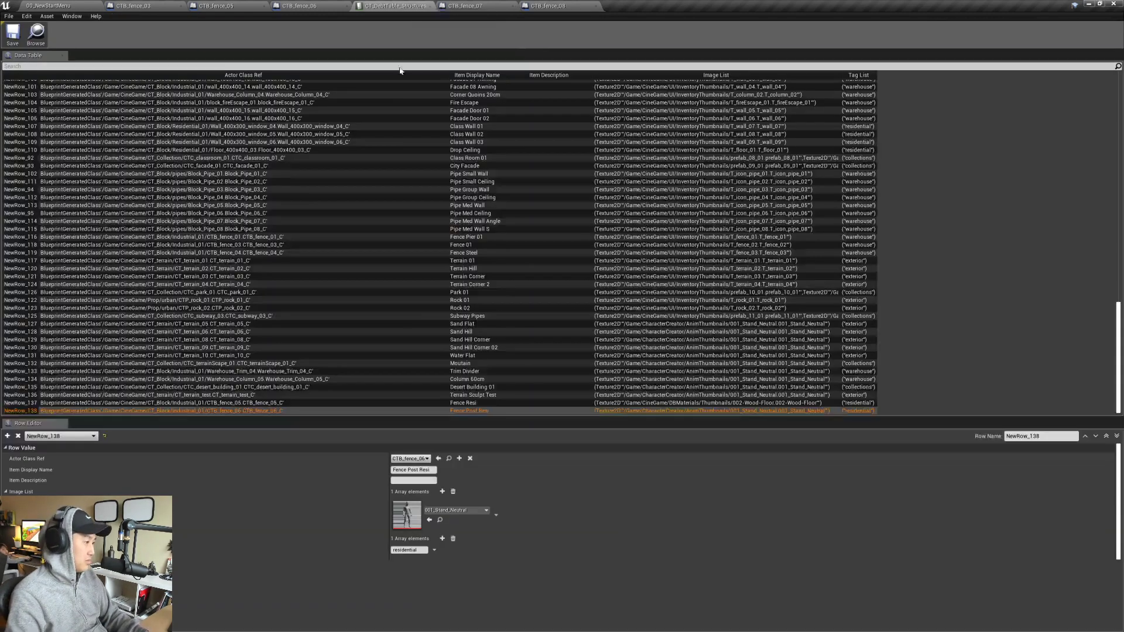
click(7, 436)
click(7, 435)
click(269, 403)
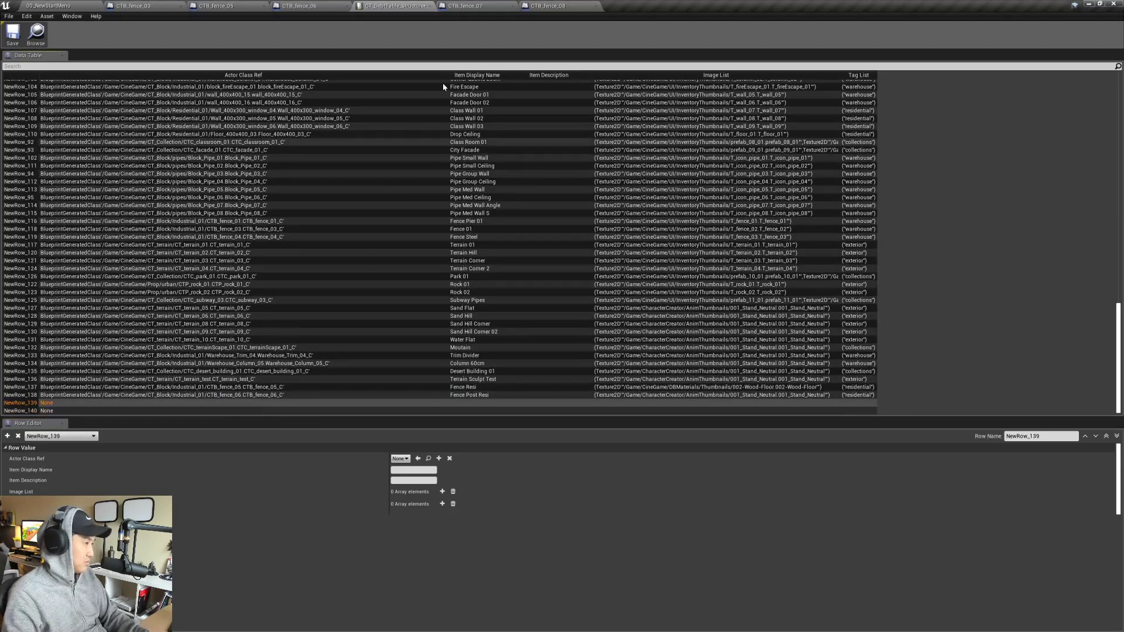
- Set the Actor Class Ref of NewRow_139 to the CTB_fence_07 blueprint from the Industrial_01 folder
click(65, 7)
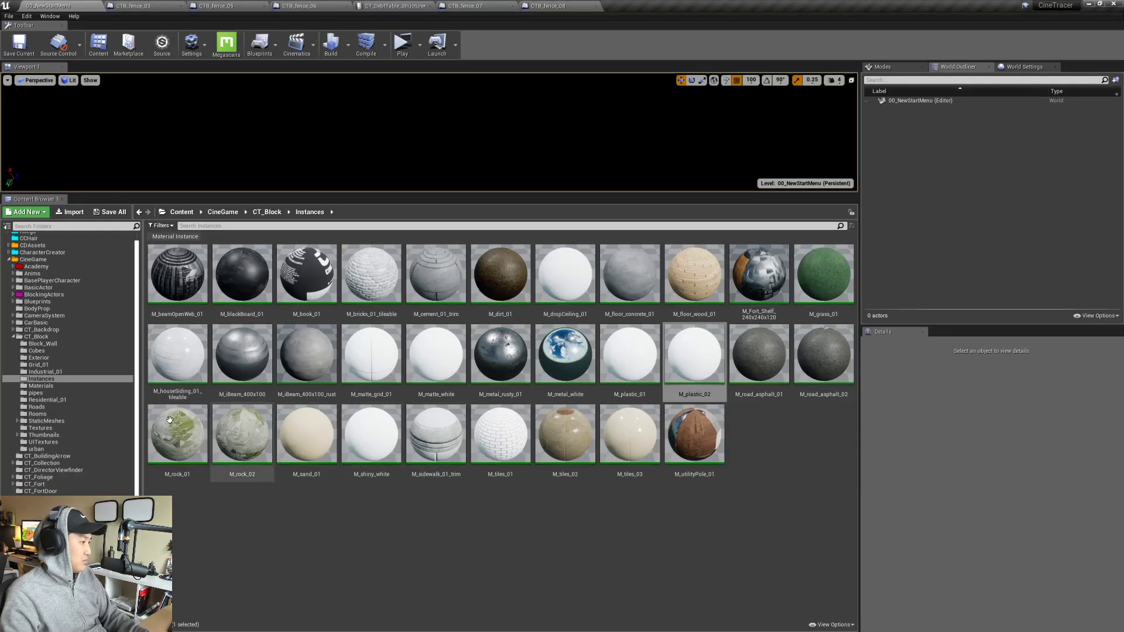
click(41, 373)
click(44, 357)
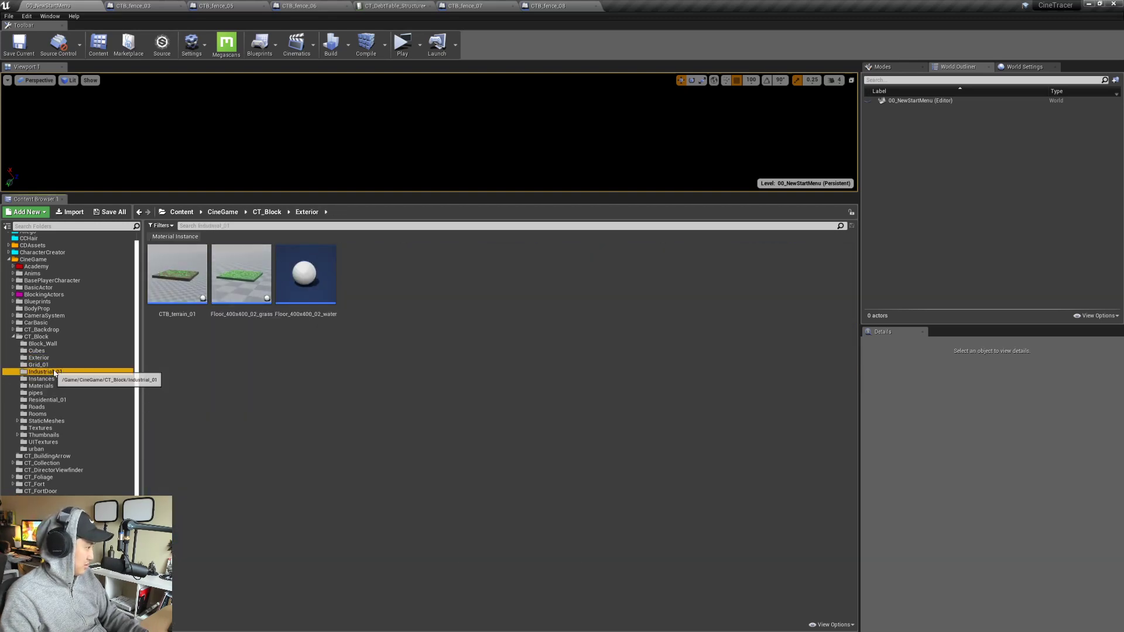
click(41, 371)
click(686, 286)
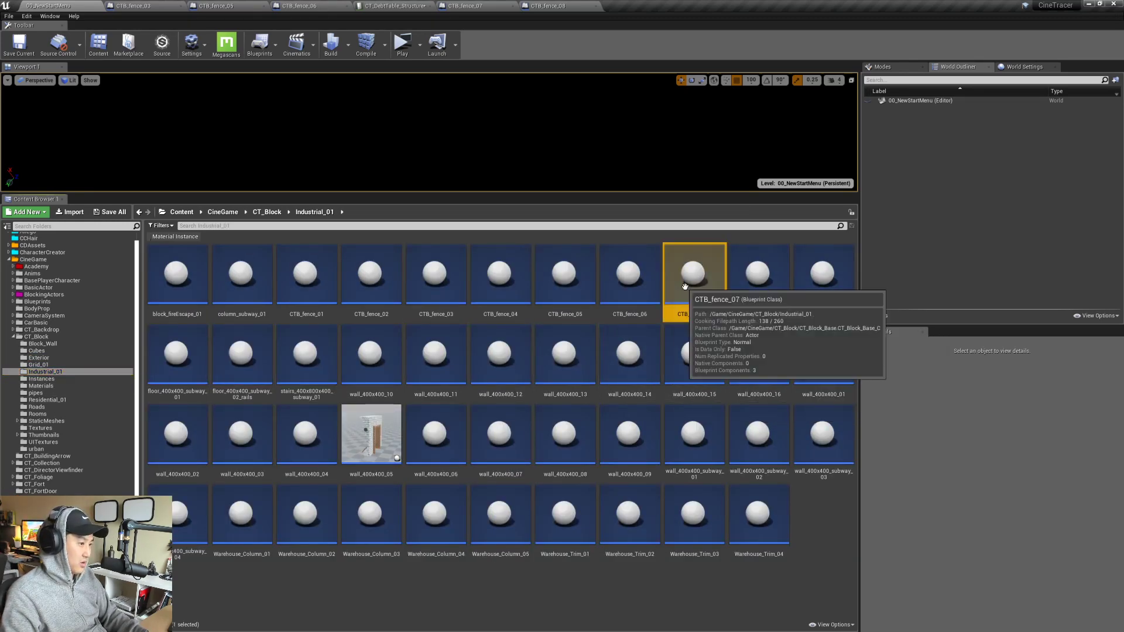
click(410, 7)
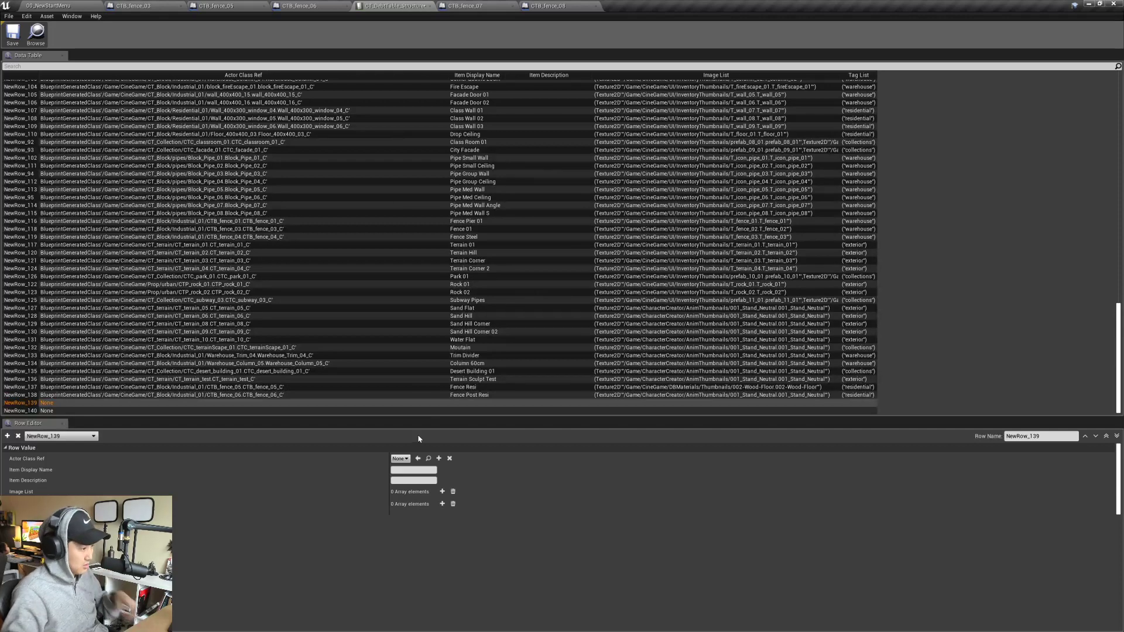
click(418, 459)
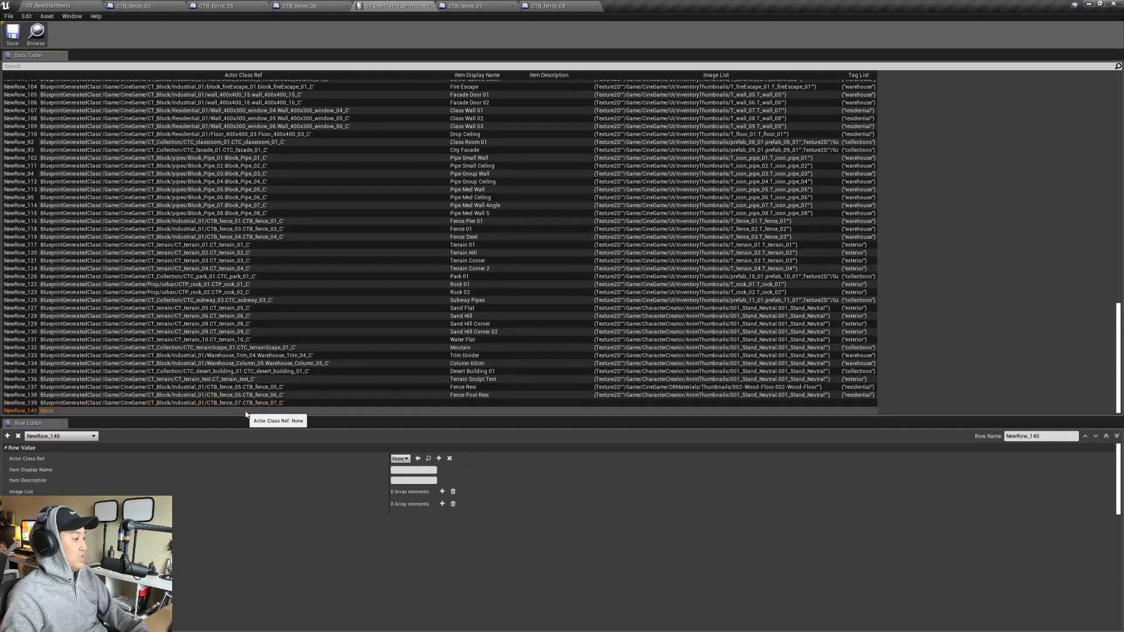
- Set the Actor Class Ref of NewRow_140 to the CTB_fence_08 blueprint from the Industrial_01 folder
click(48, 6)
click(751, 261)
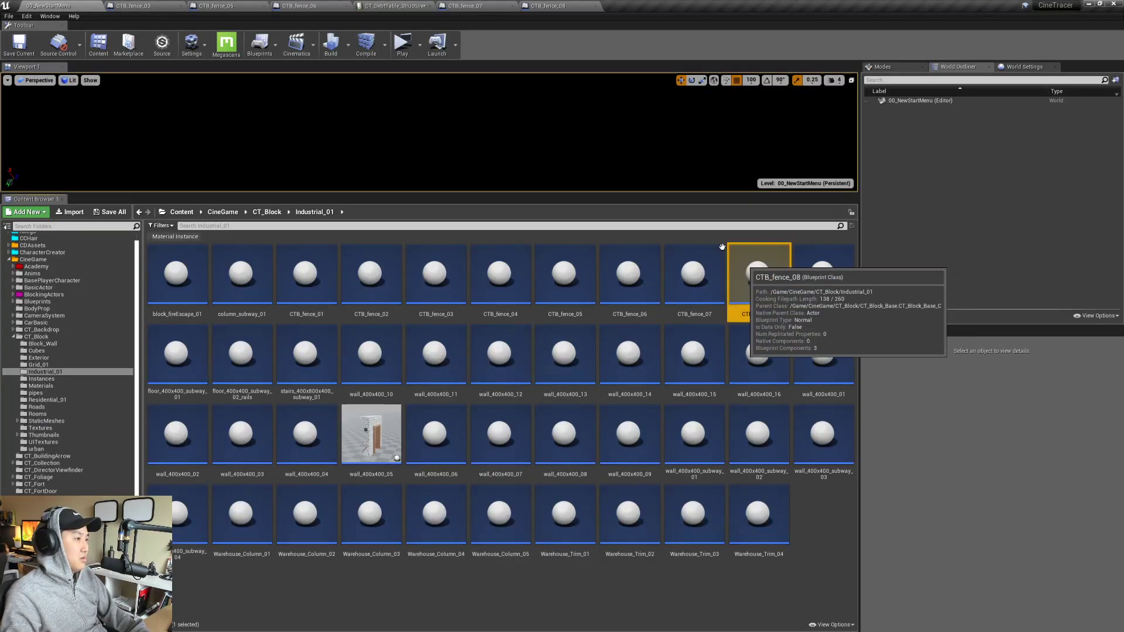
click(410, 7)
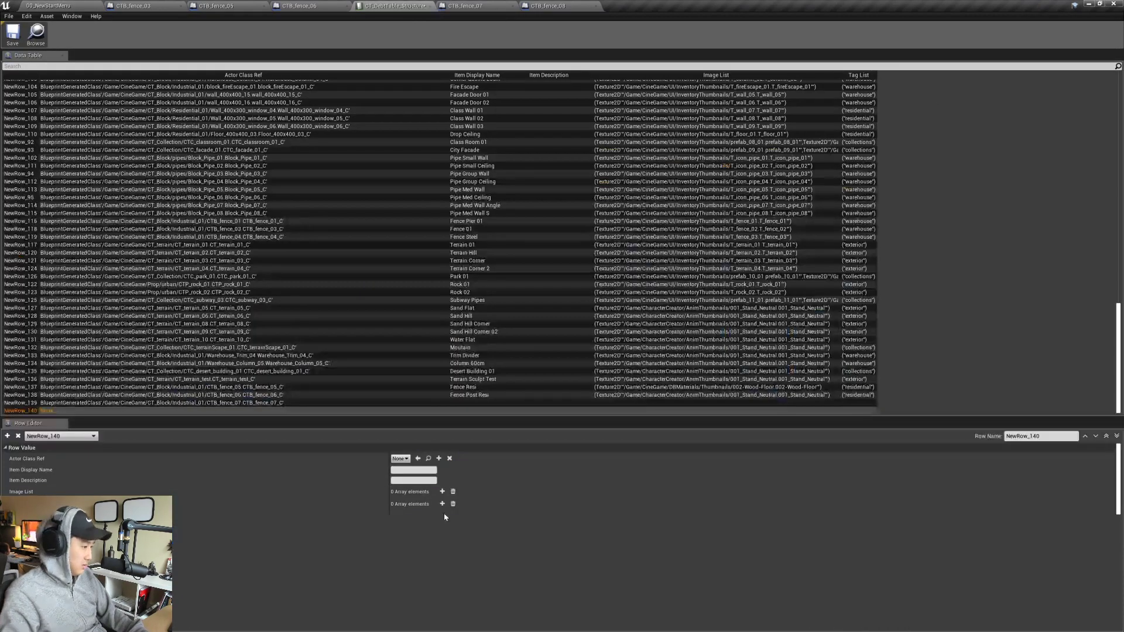
click(417, 458)
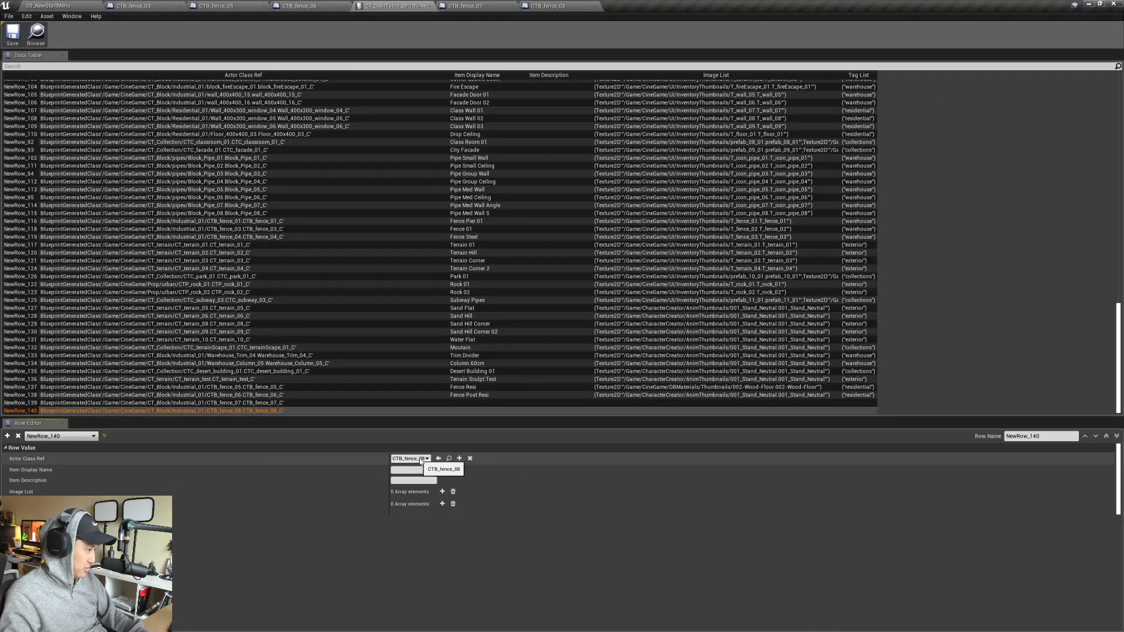
- Check the CTB_fence_07 model in its blueprint, then set the Item Display Name of NewRow_140 to Fence Resi Picket
click(462, 5)
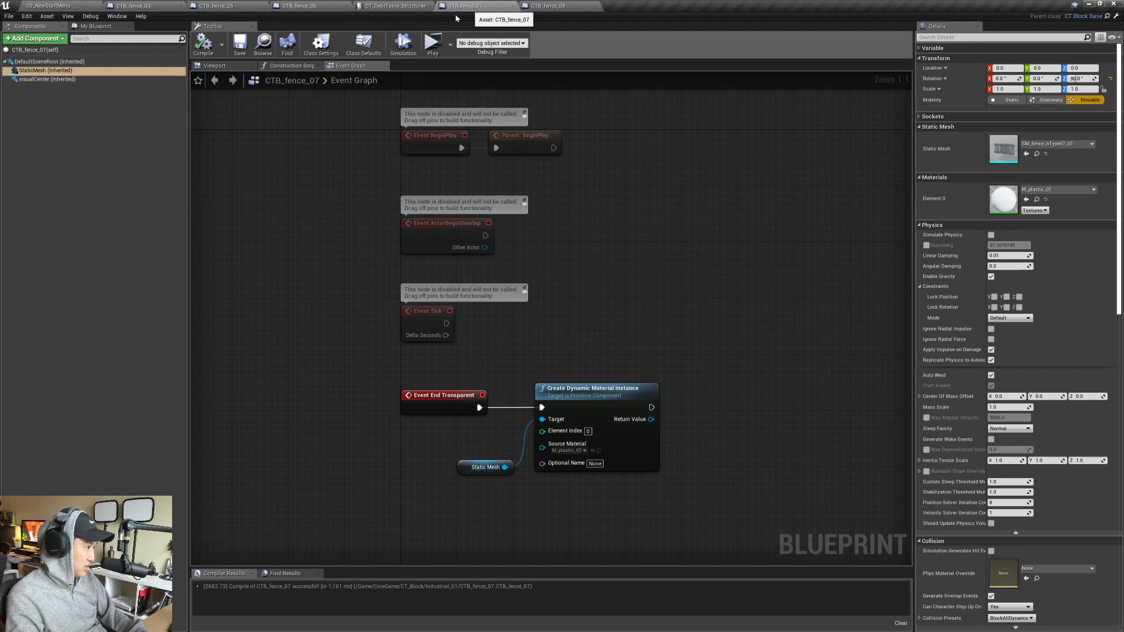
click(225, 66)
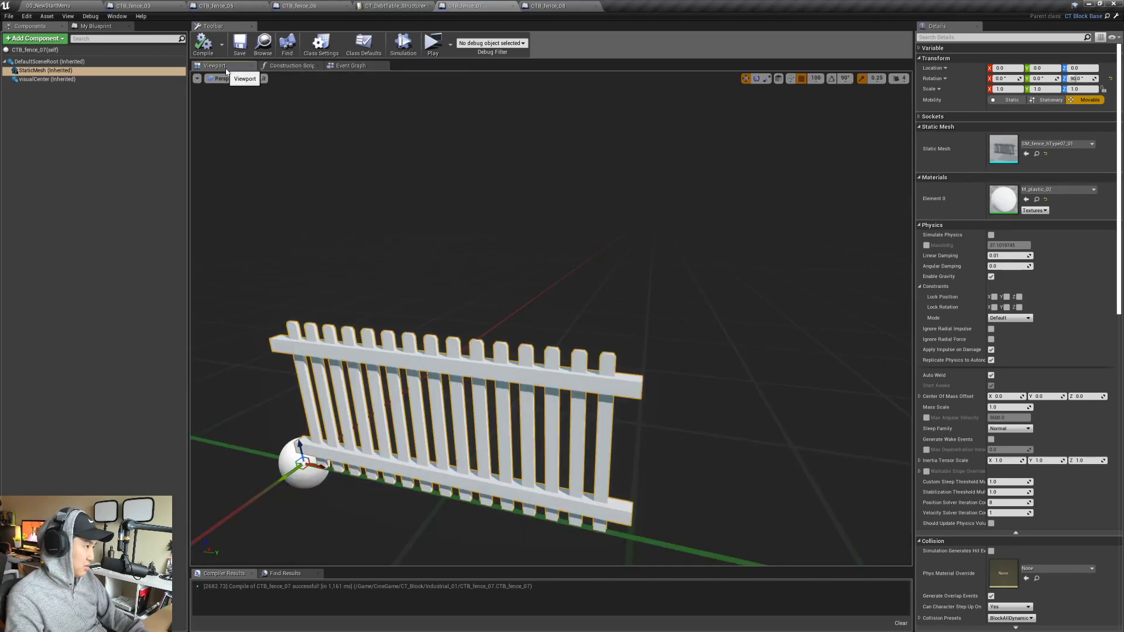
click(391, 6)
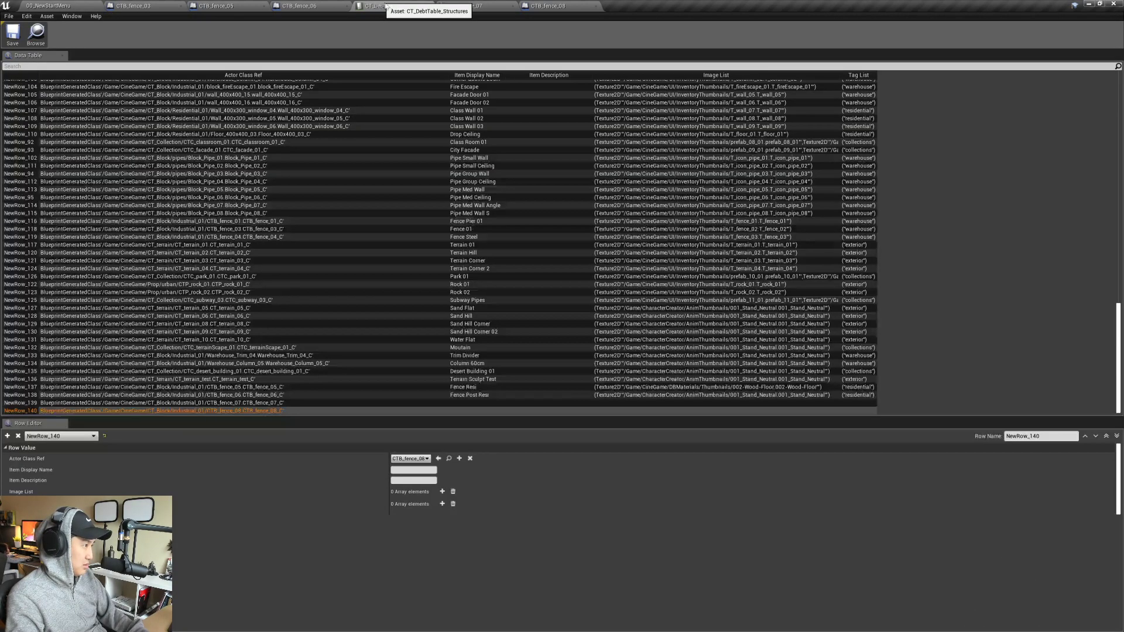
click(430, 470)
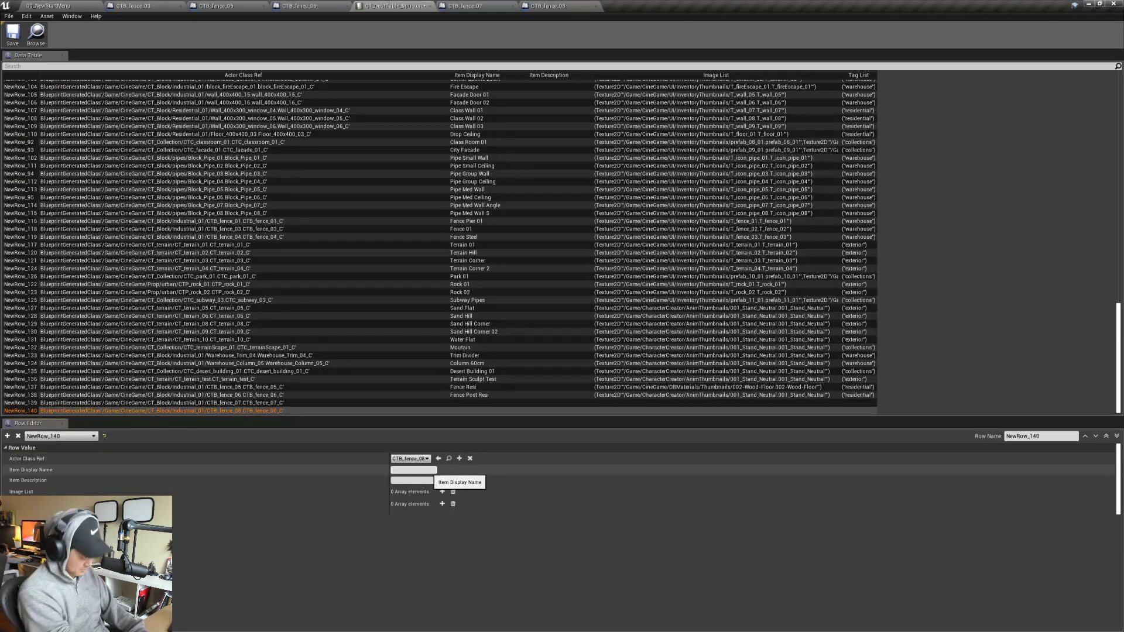
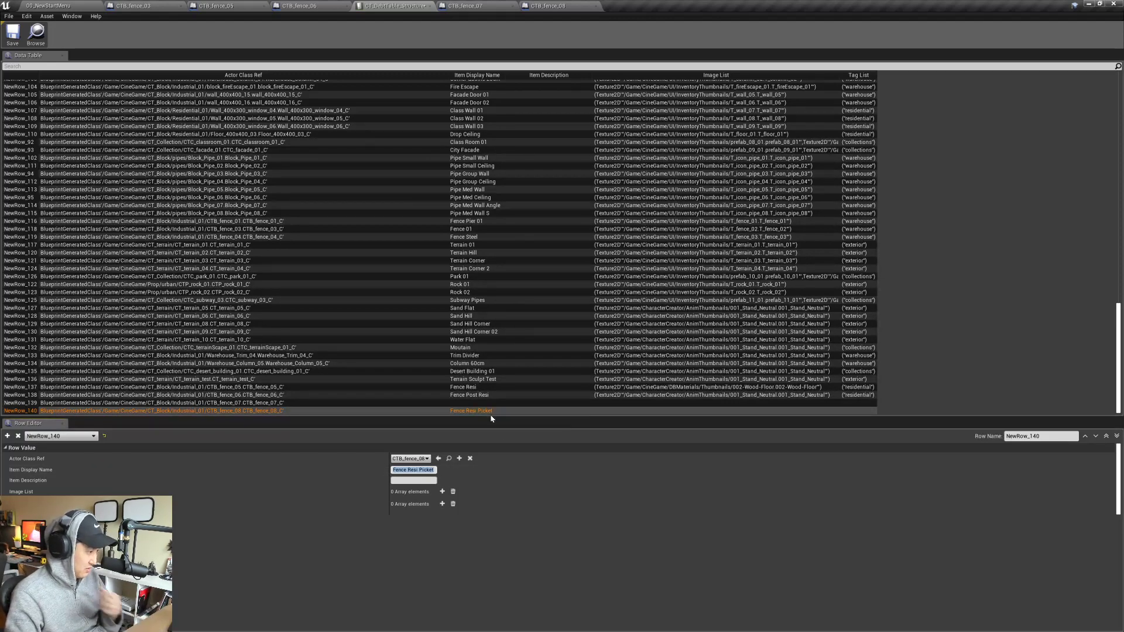
- Set the Item Display Name of NewRow_139 to Fence Picket and add the 001_Stand_Neutral texture to its Image List
click(490, 404)
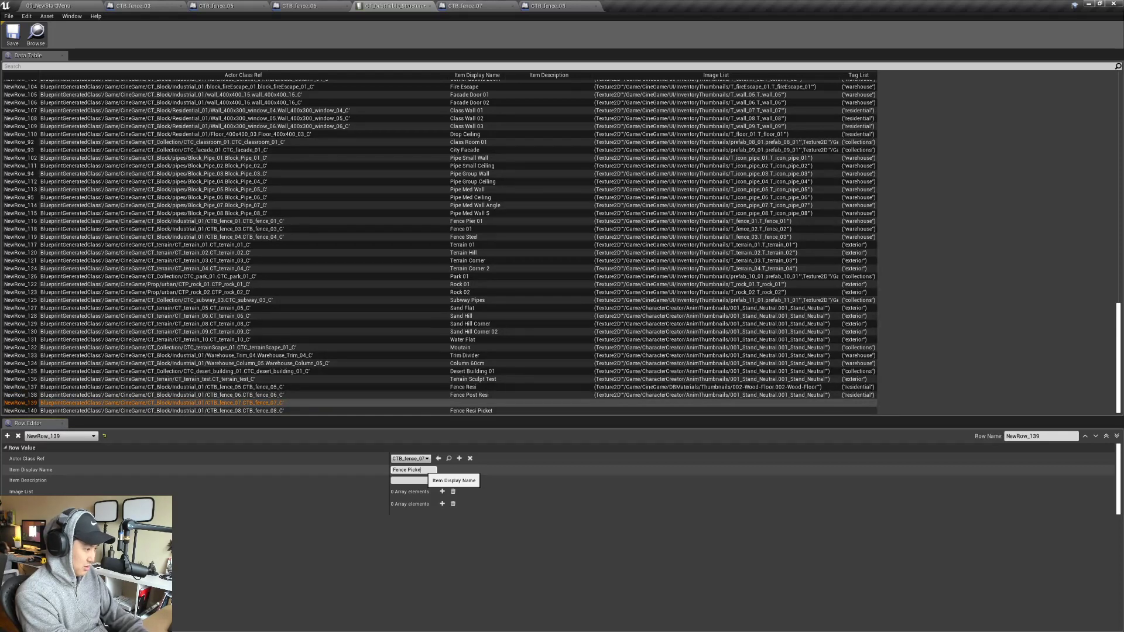
click(442, 492)
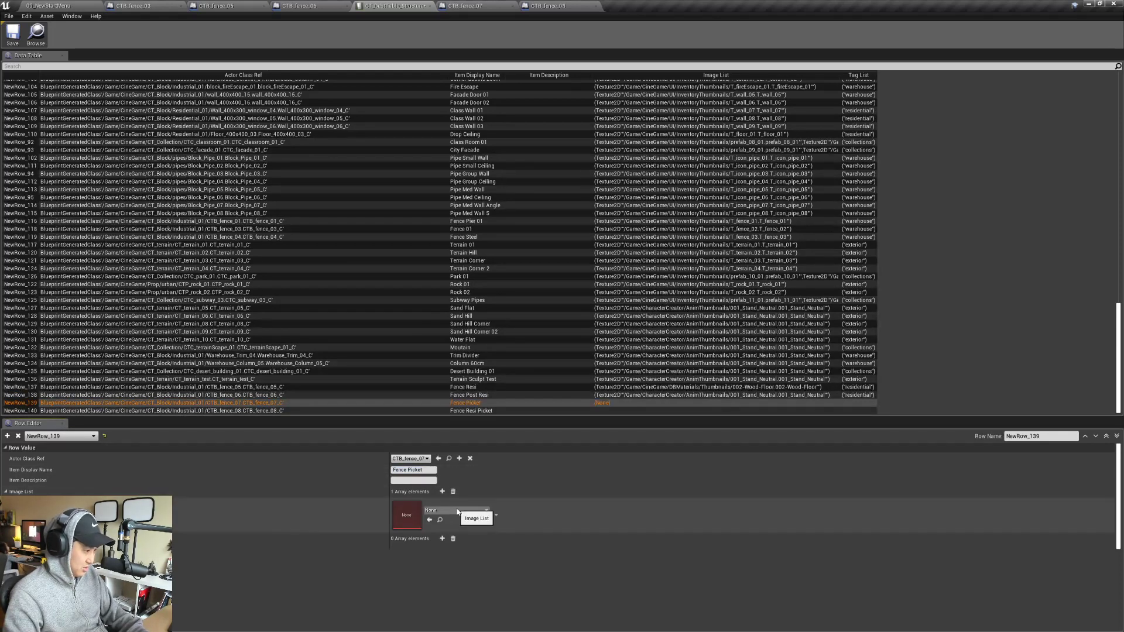
click(455, 510)
click(463, 463)
- Add a residential tag to the Tag List of NewRow_139
click(442, 539)
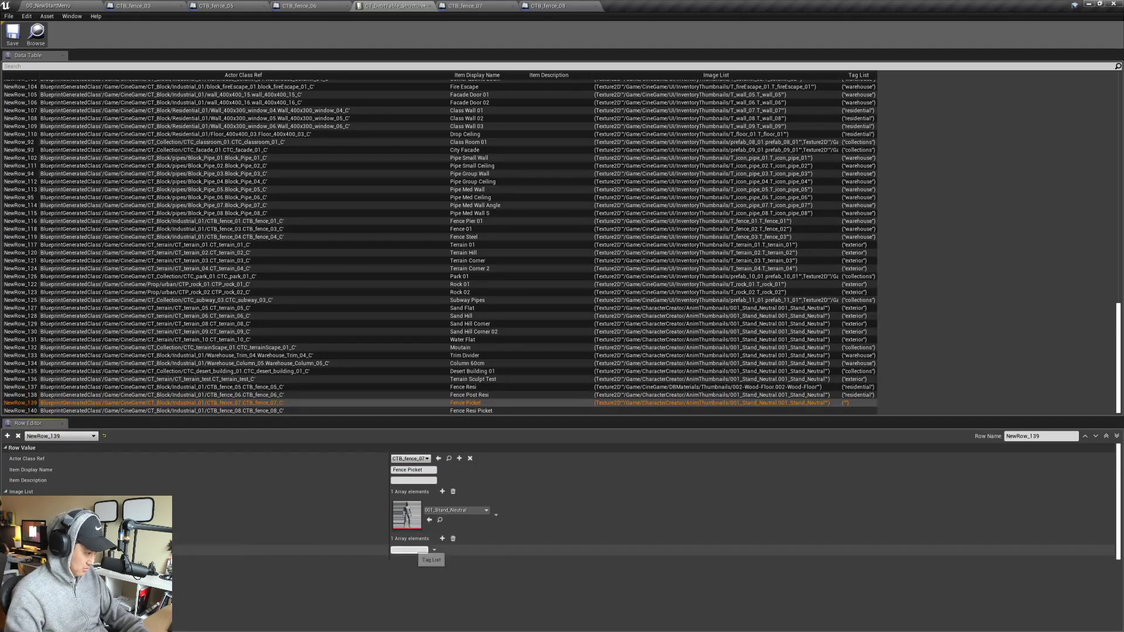
click(410, 550)
text(resident)
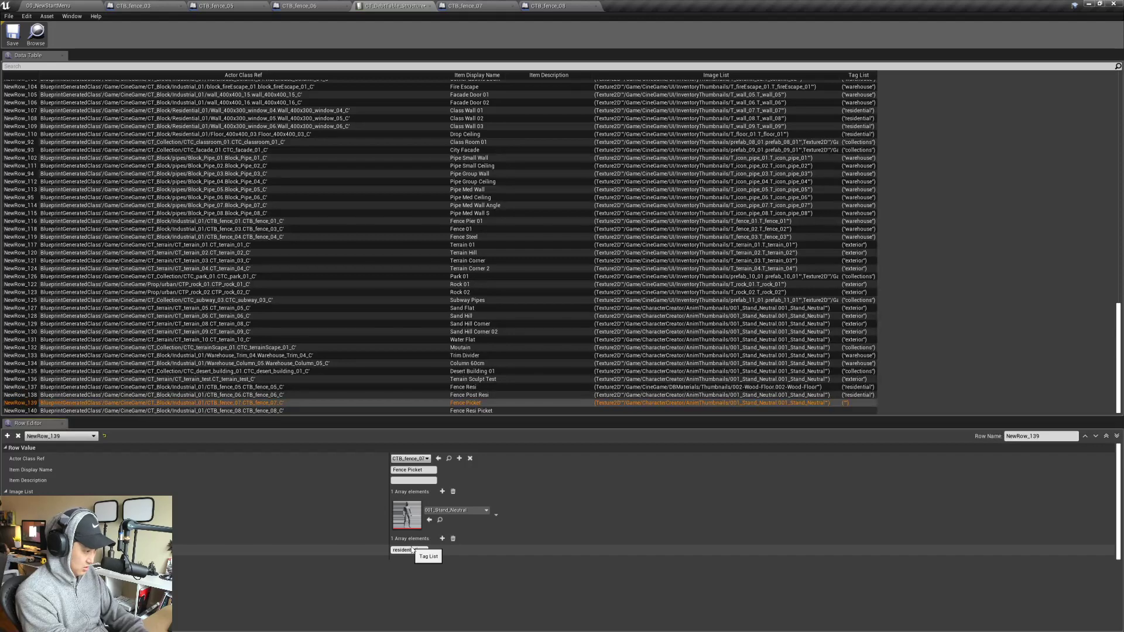
key(Return)
- Add a residential tag to the Tag List and the 001_Stand_Neutral texture to the Image List of NewRow_140
click(487, 410)
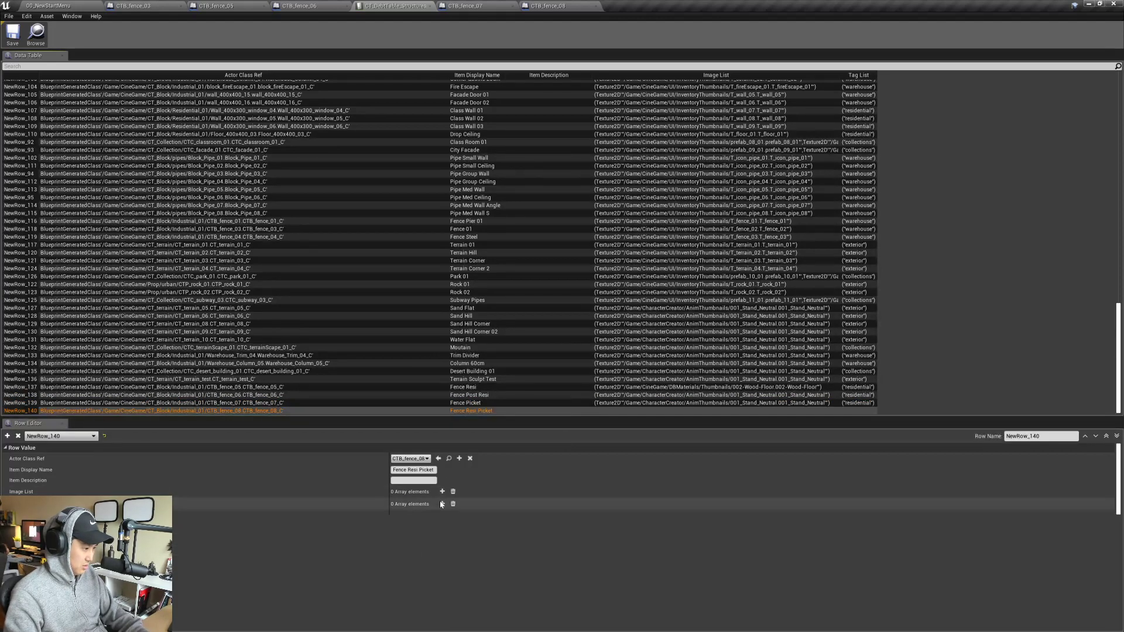
click(442, 504)
click(410, 516)
text(residential)
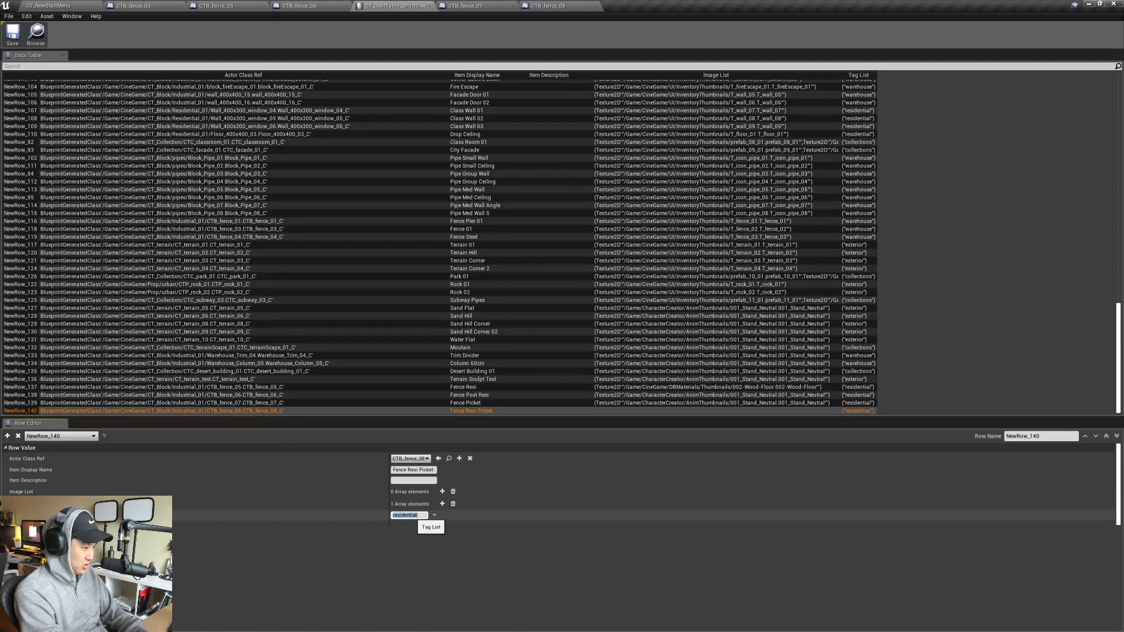
key(Return)
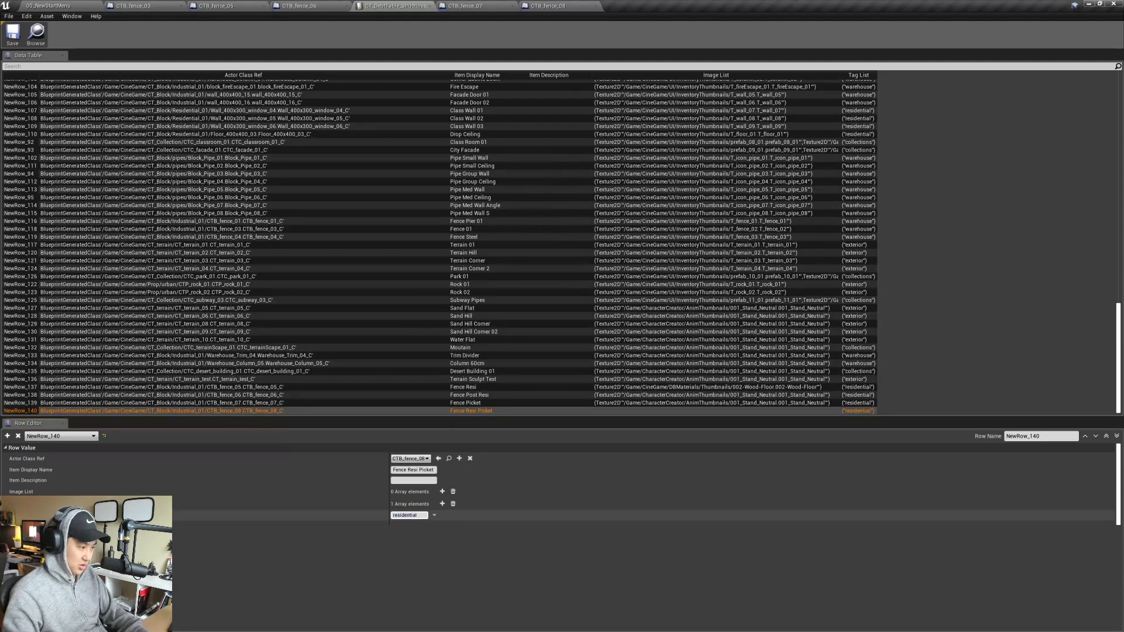
click(442, 492)
click(445, 511)
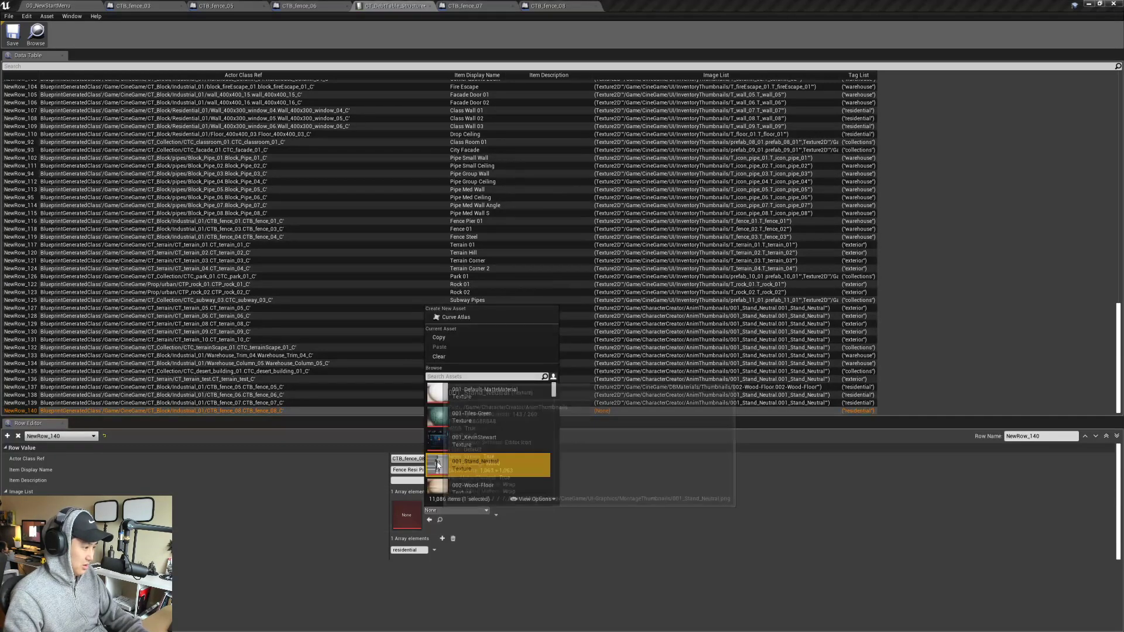
click(475, 464)
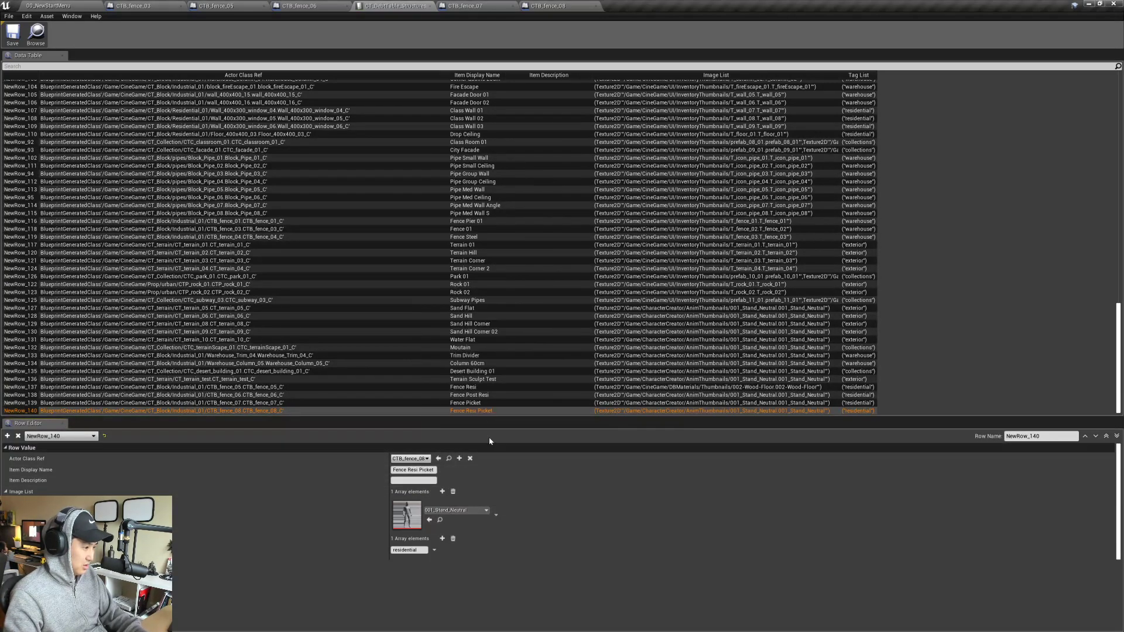
- Change the image of NewRow_137 to the 001_Stand_Neutral texture and set its Item Display Name to Fence Wood
click(819, 389)
click(465, 511)
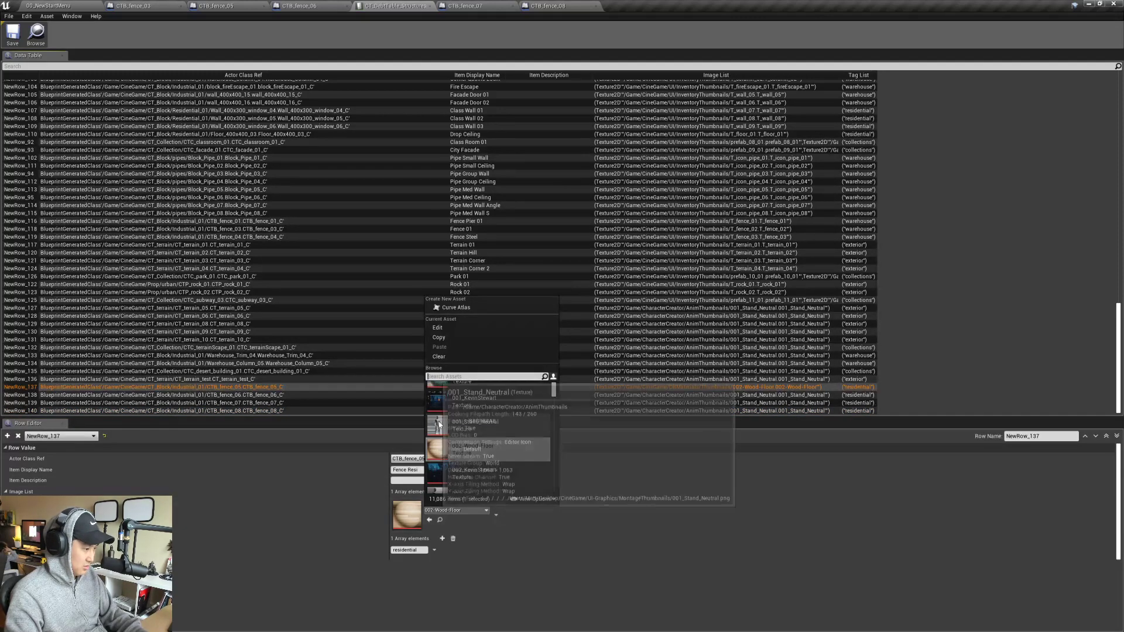
click(472, 426)
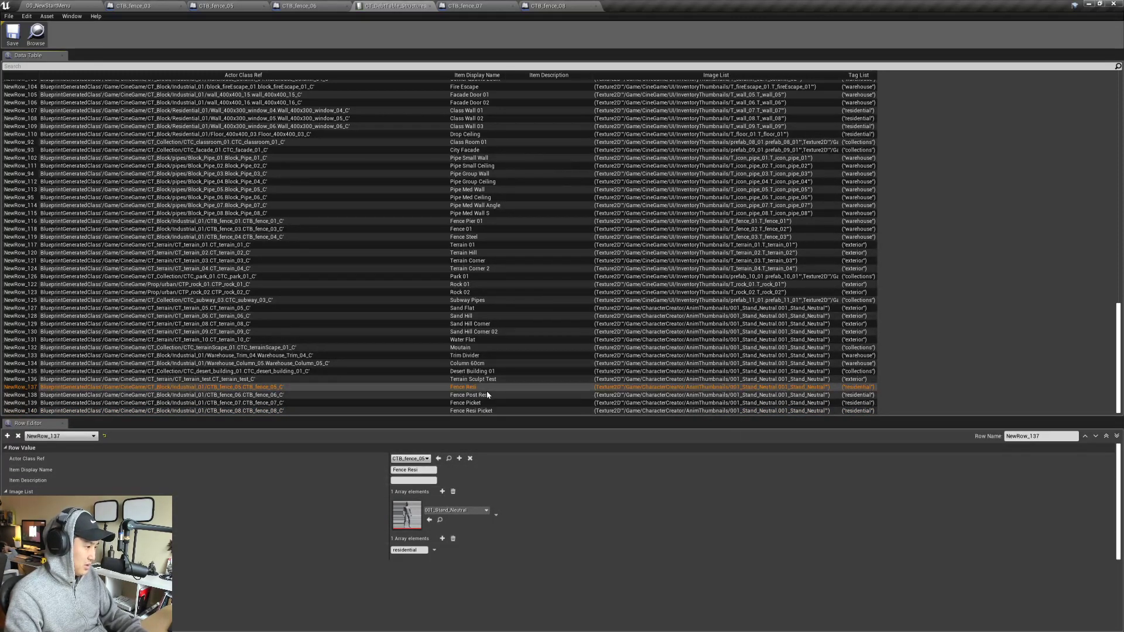
click(413, 470)
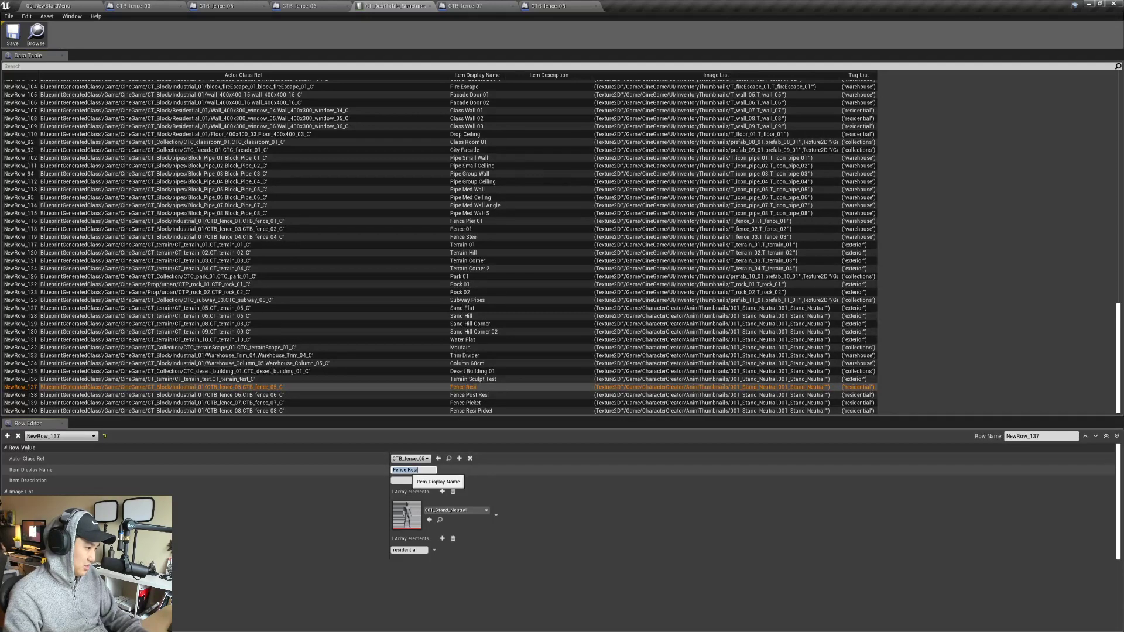
drag(408, 470, 425, 470)
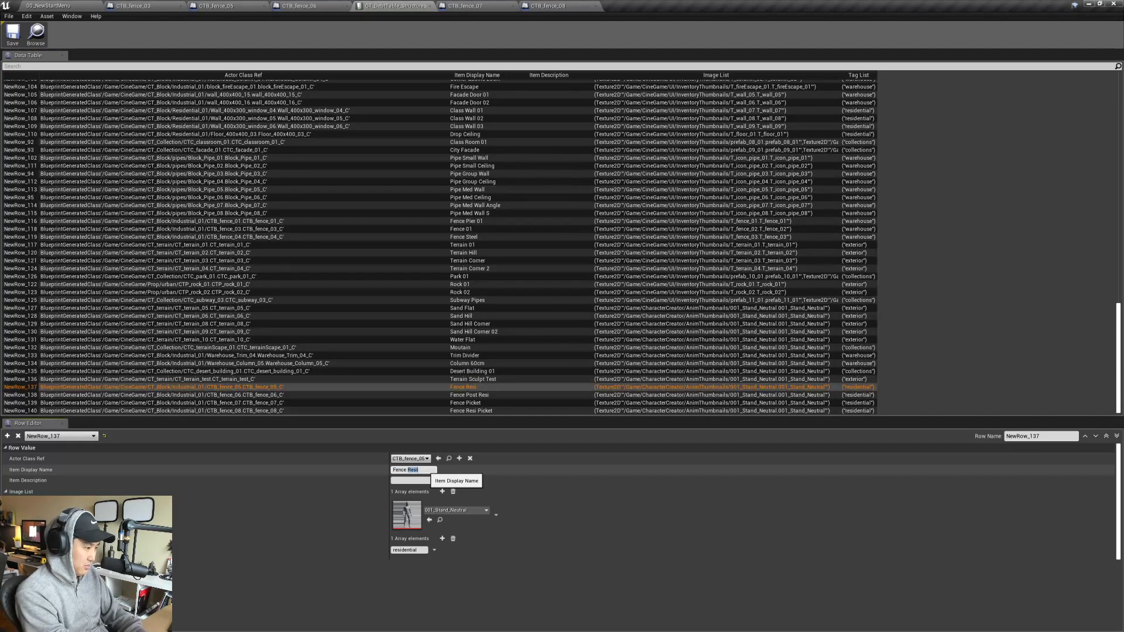
- Set the Item Display Name of NewRow_138 to Fence Post Wood
click(480, 396)
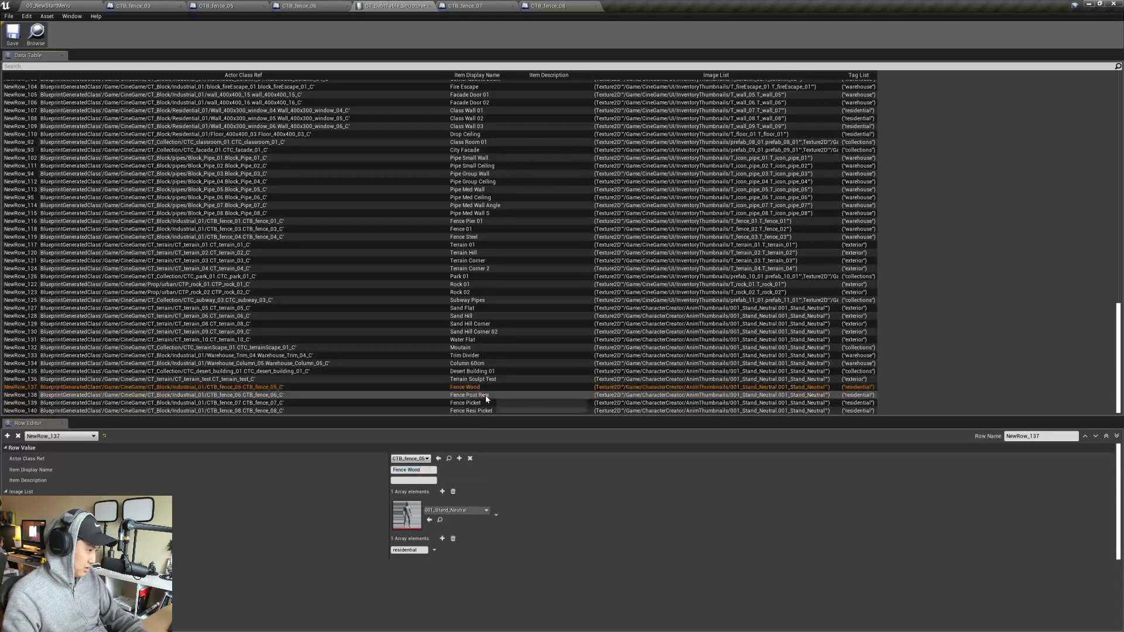
drag(408, 471, 430, 471)
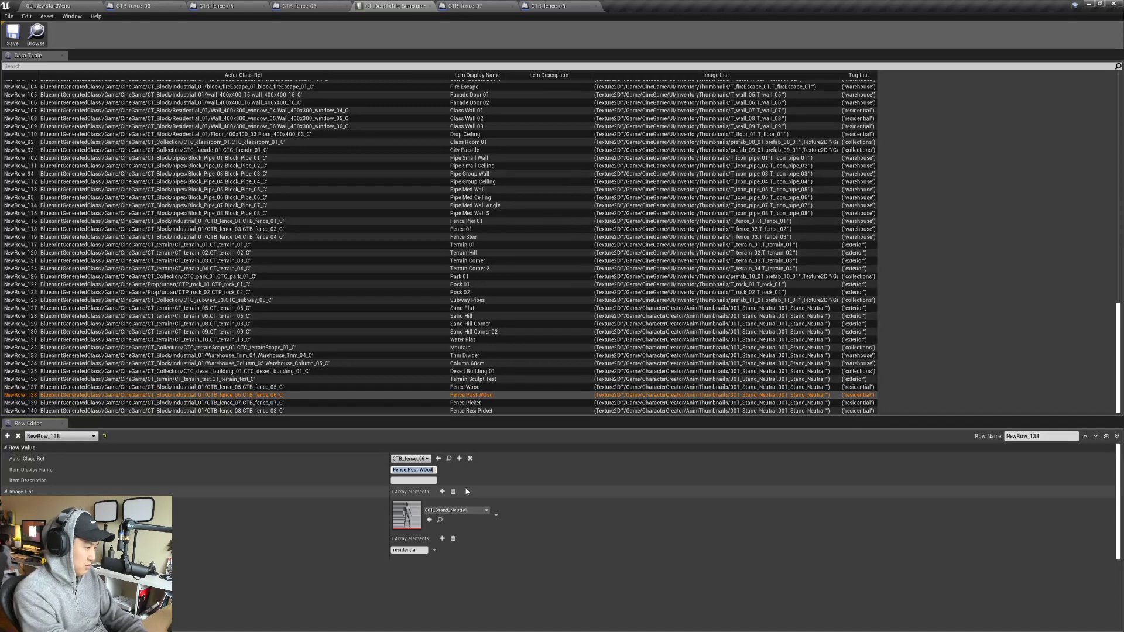
click(427, 470)
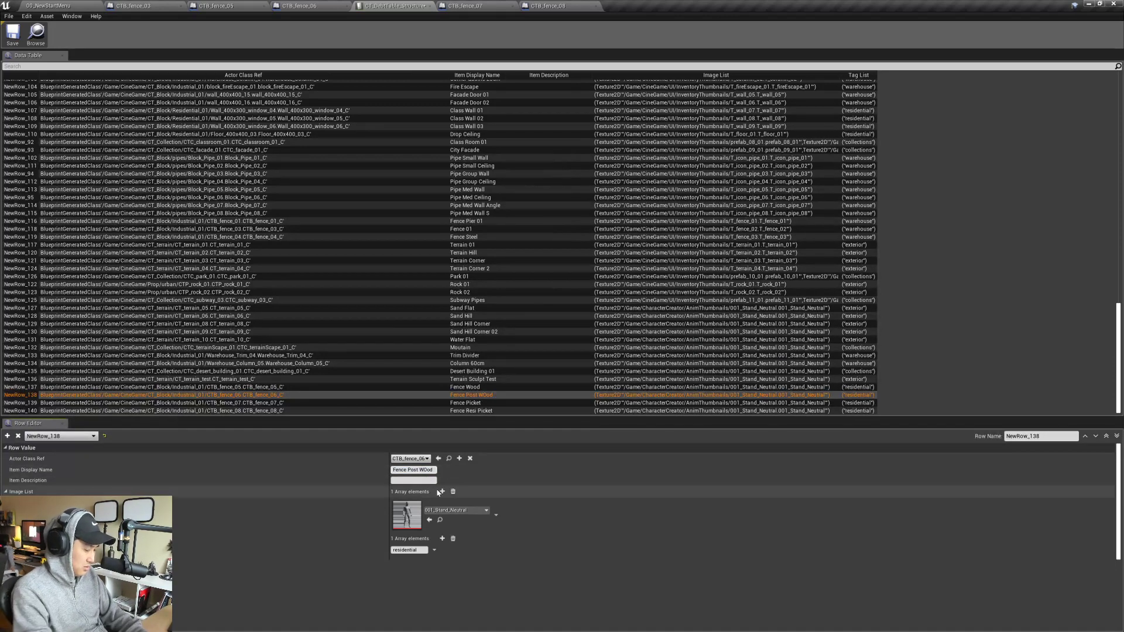
click(487, 404)
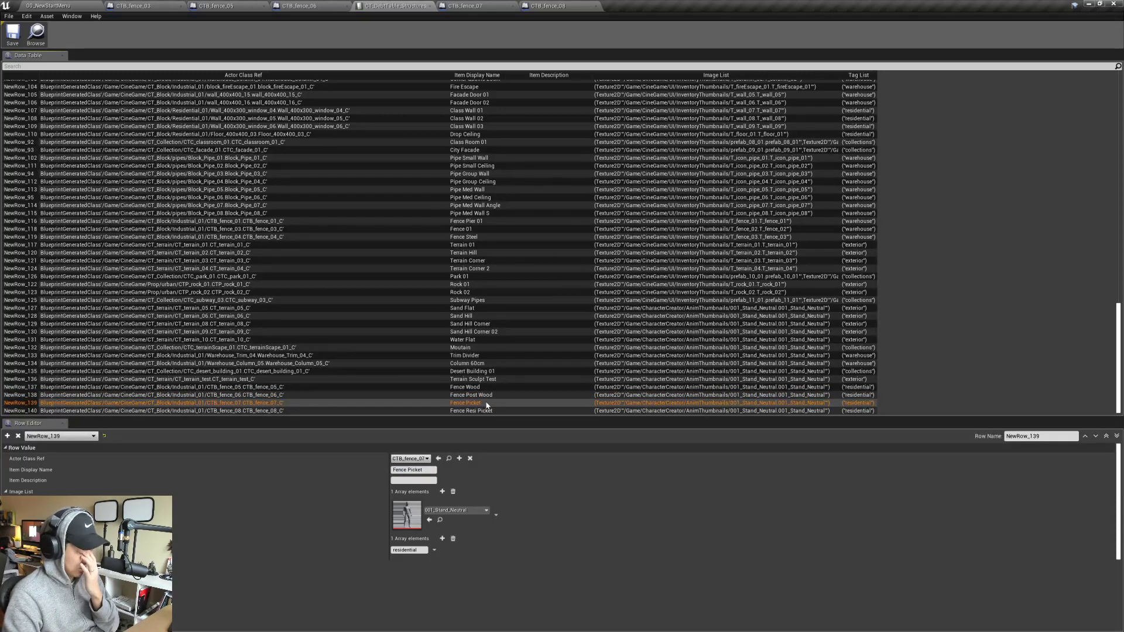
- Switch to the browser and examine the reference photos of the Gothic stockade fence panel on its Home Depot page
key(alt+Tab)
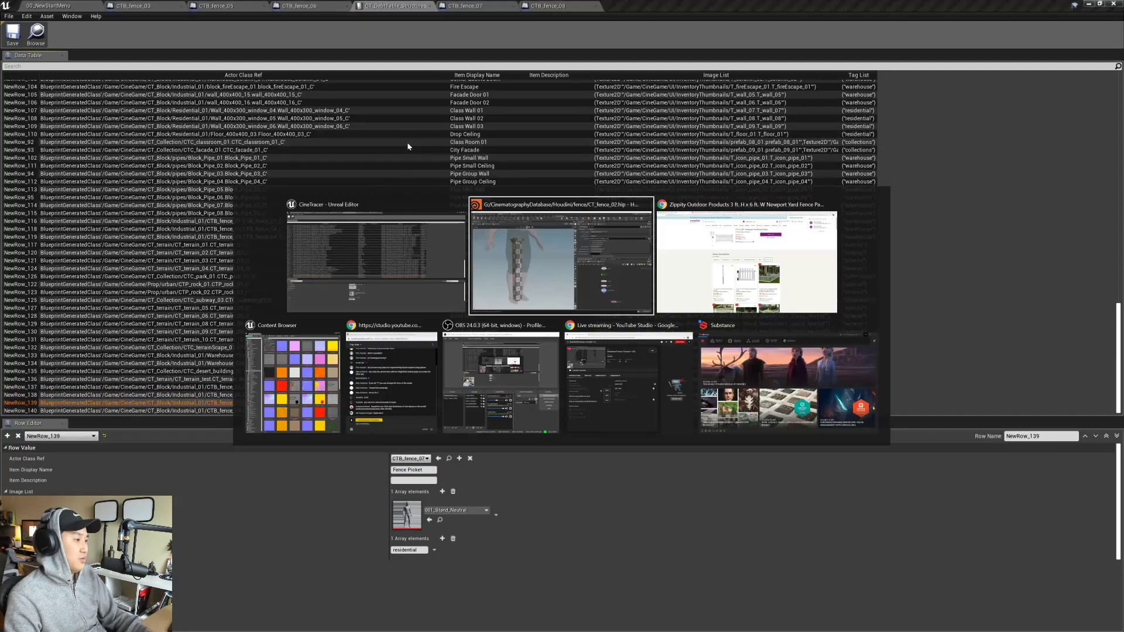
click(282, 6)
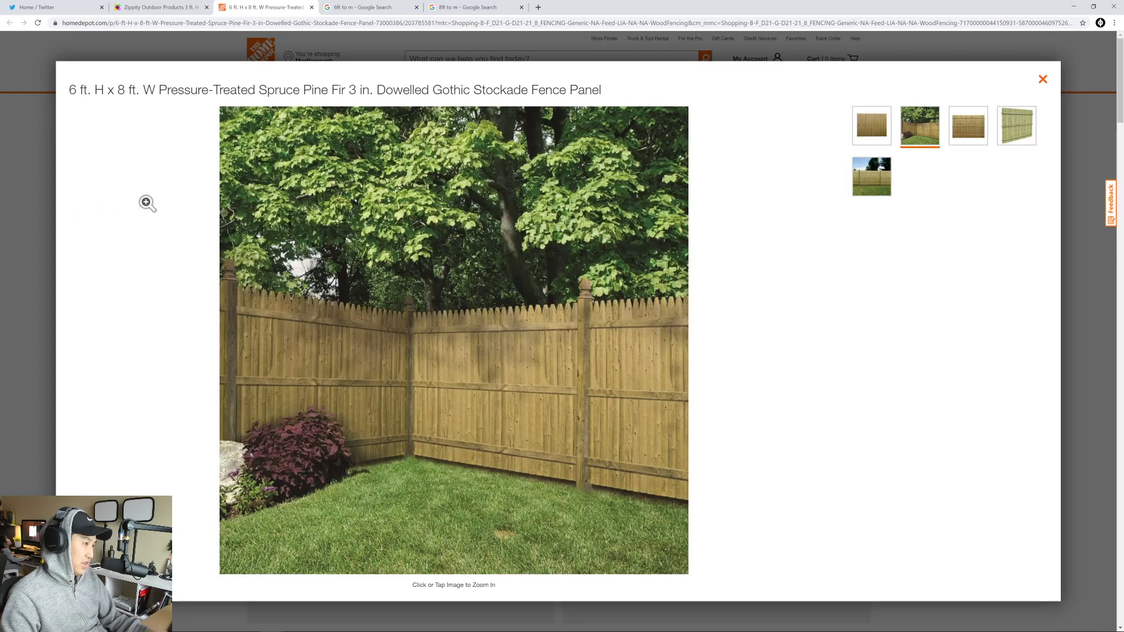
click(8, 216)
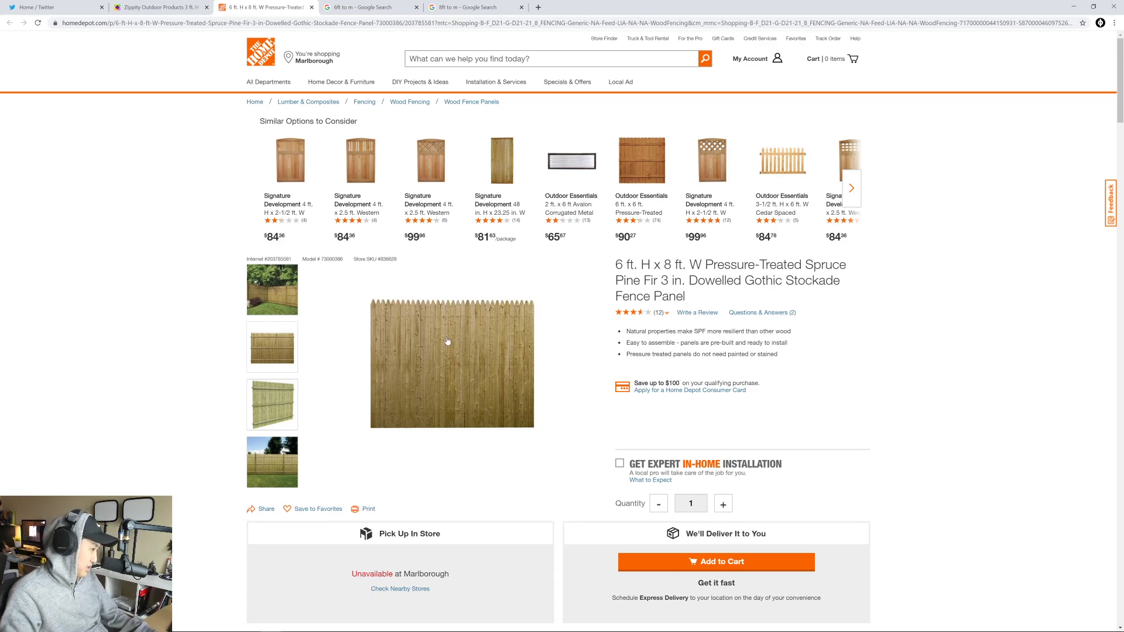
- Return to Unreal Editor, run the 00_NewStartMenu level as a maximized standalone game preview, and load the 054_house01 project
key(alt+Tab)
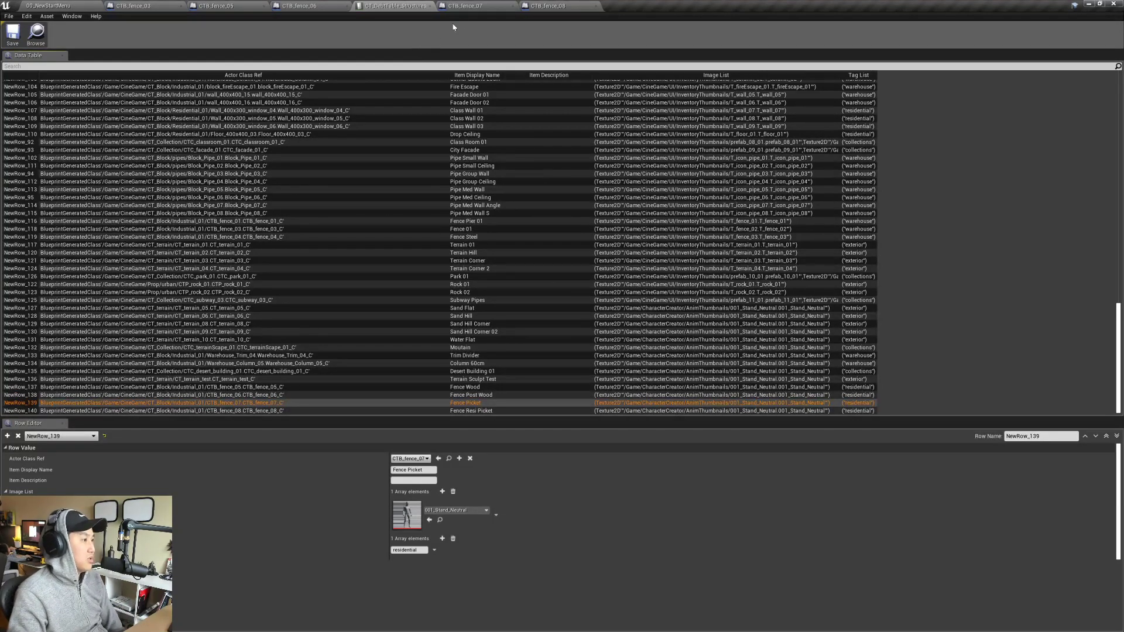
click(67, 7)
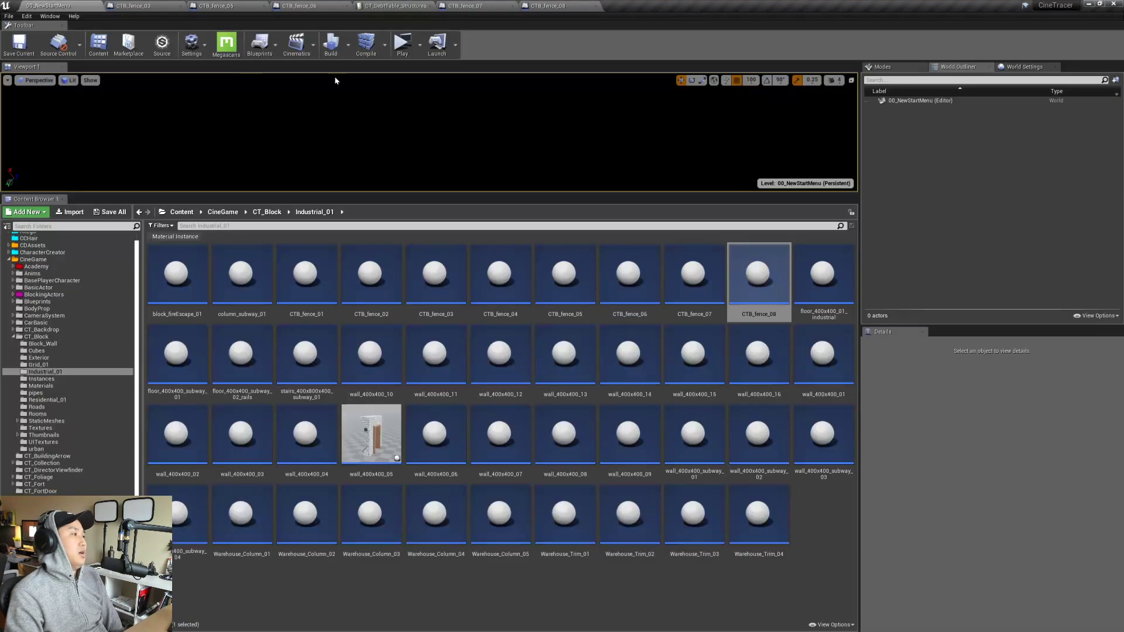
click(400, 42)
drag(571, 159, 608, 160)
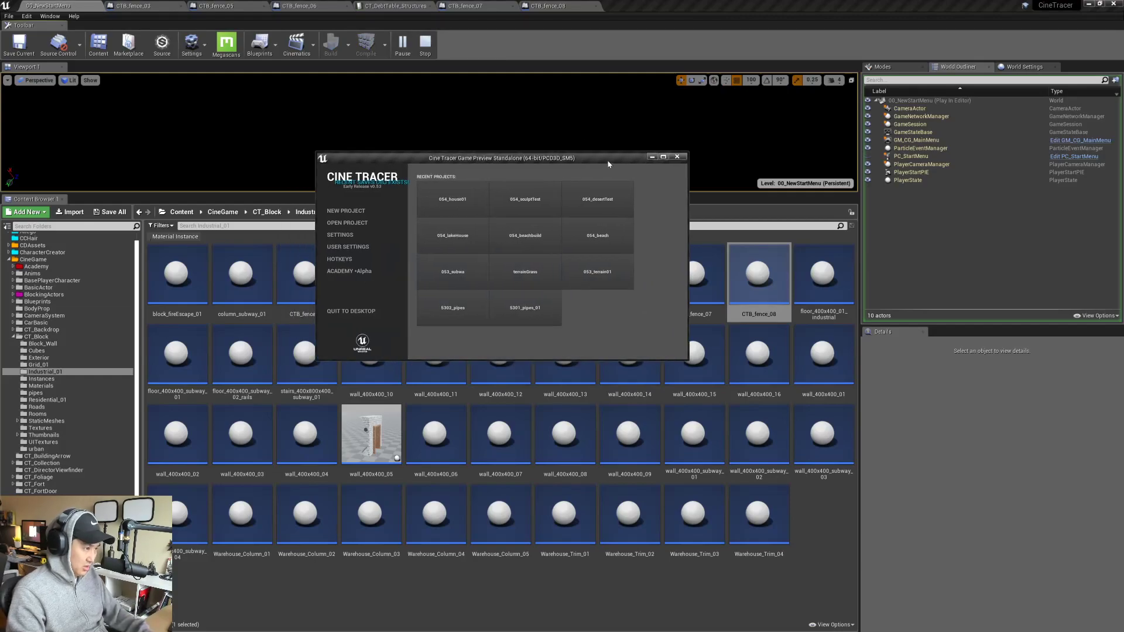
double_click(608, 160)
click(480, 138)
- Assign the Terrain 01 item from the Exterior building category to hotbar slot 1
key(Tab)
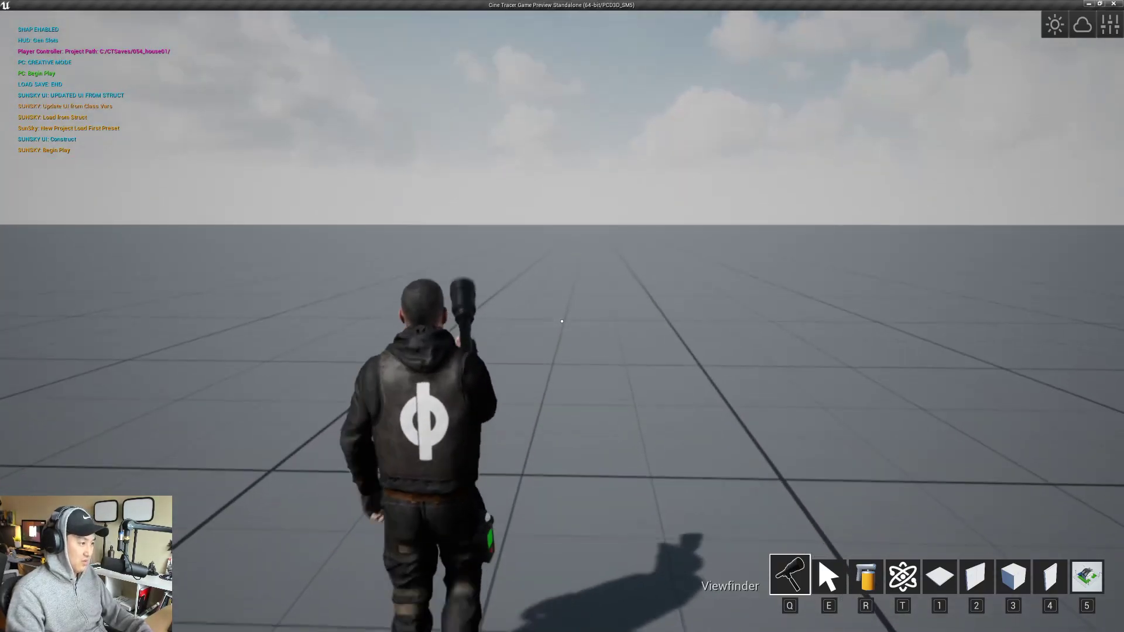
click(551, 174)
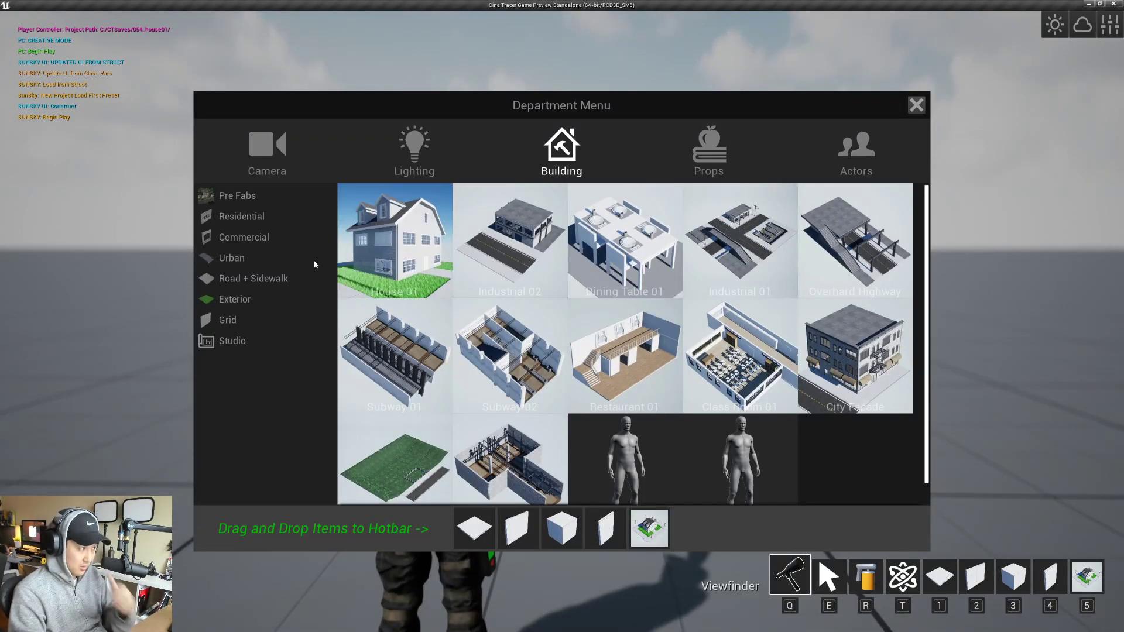
click(284, 300)
drag(601, 232, 474, 529)
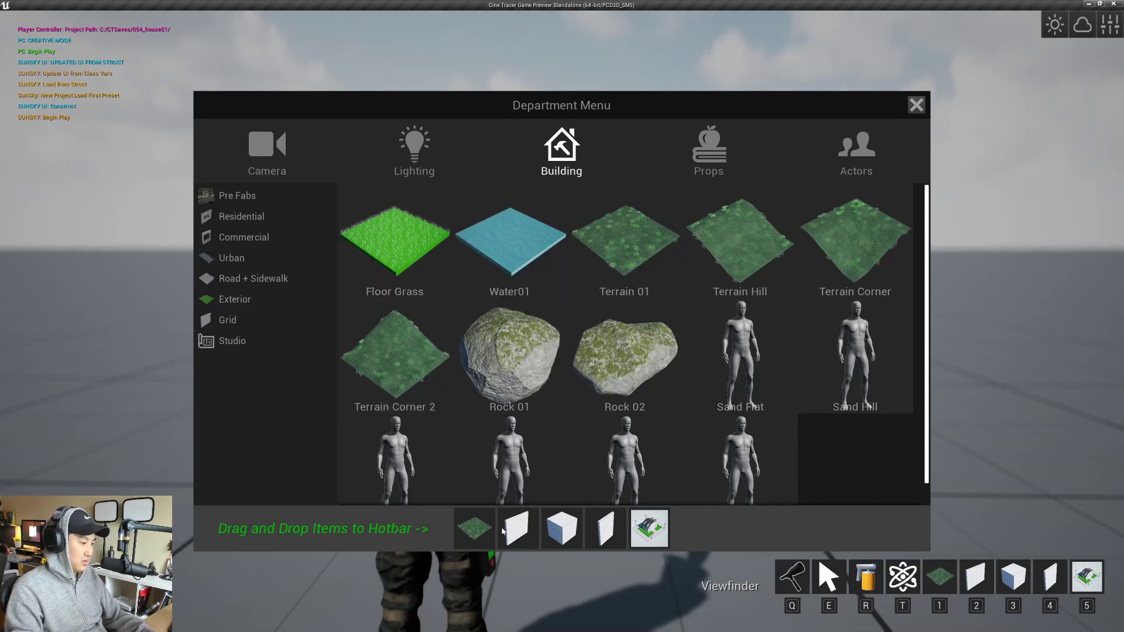
- Assign Fence Wood, Fence Post Wood, Fence Picket and Fence Resi Picket from the Residential category to hotbar slots 2 through 5
click(281, 222)
scroll(605, 412, down, 6)
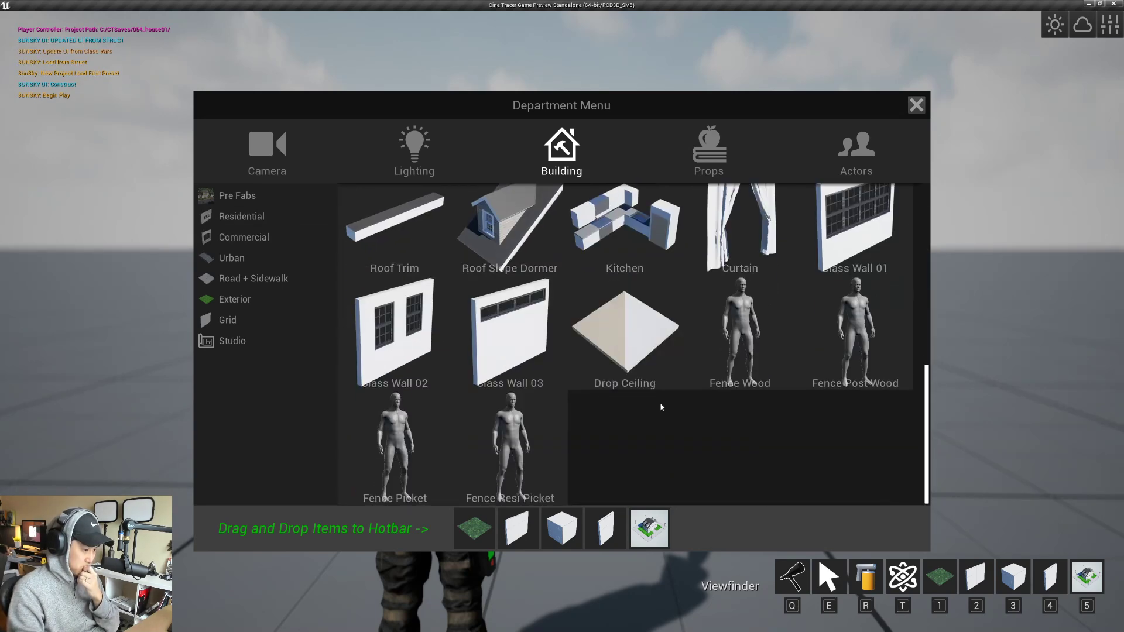
drag(725, 361, 567, 529)
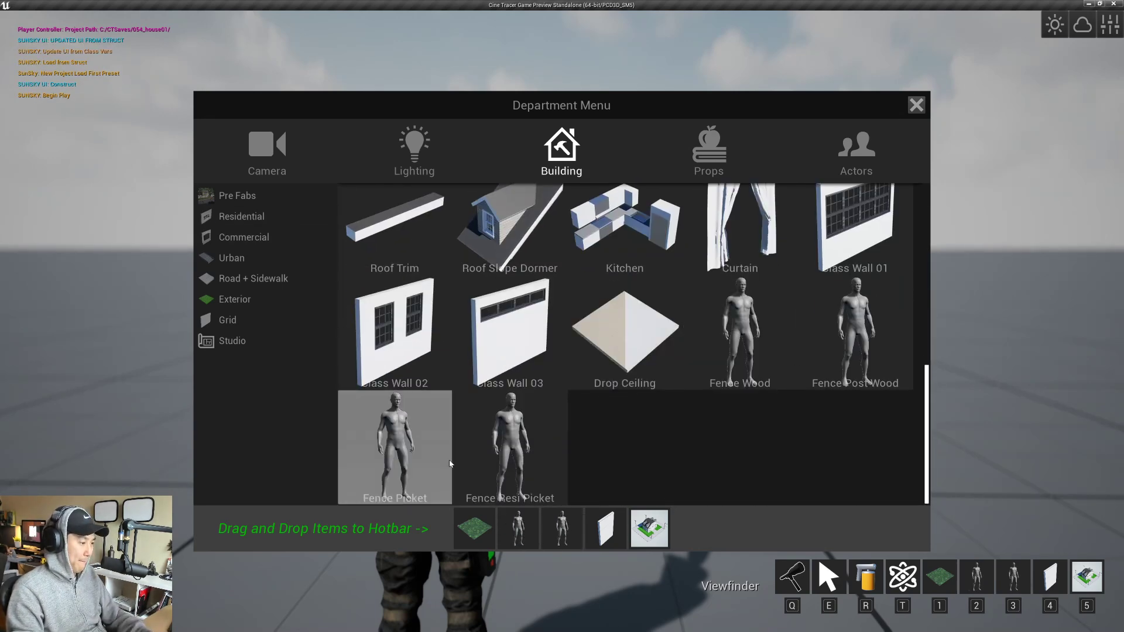
drag(436, 461, 602, 533)
drag(525, 463, 649, 529)
key(Tab)
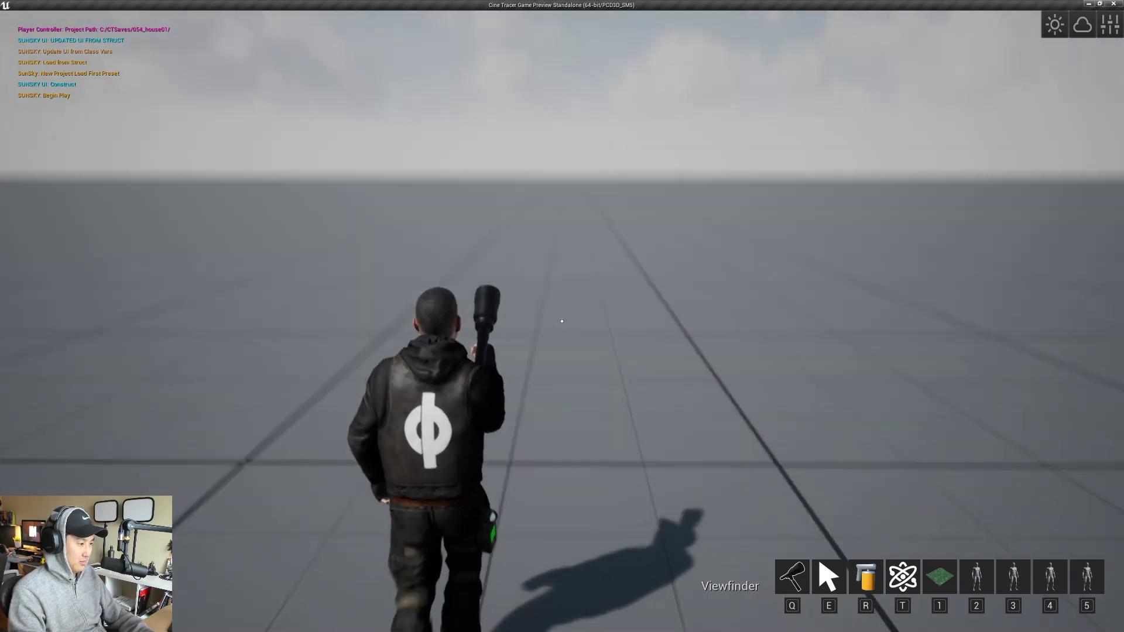
- Place a Terrain 01 grass tile on the ground in front of the character
key(1)
click(562, 321)
key(q)
key(w)
key(e)
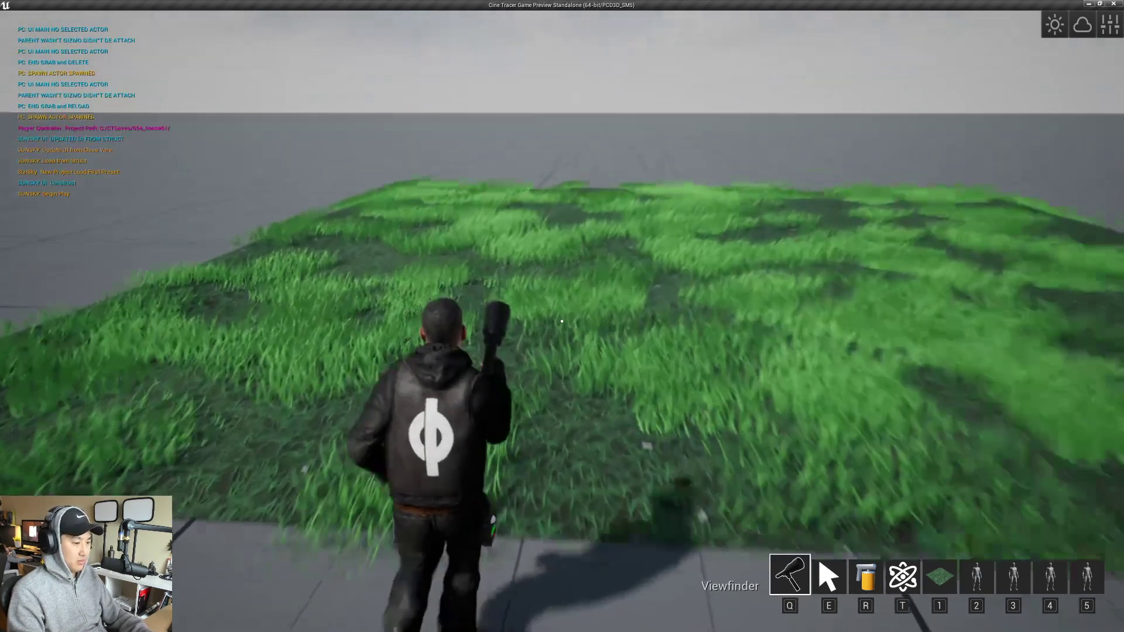
- Place two Fence Wood panels end to end on the grass terrain
key(2)
key(w)
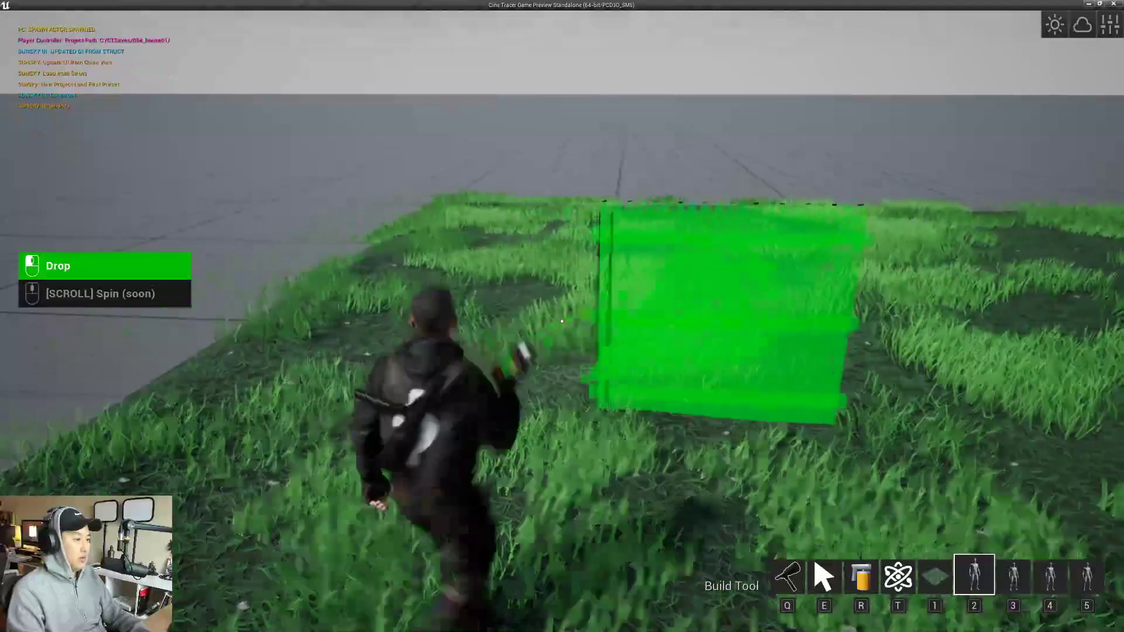
click(562, 322)
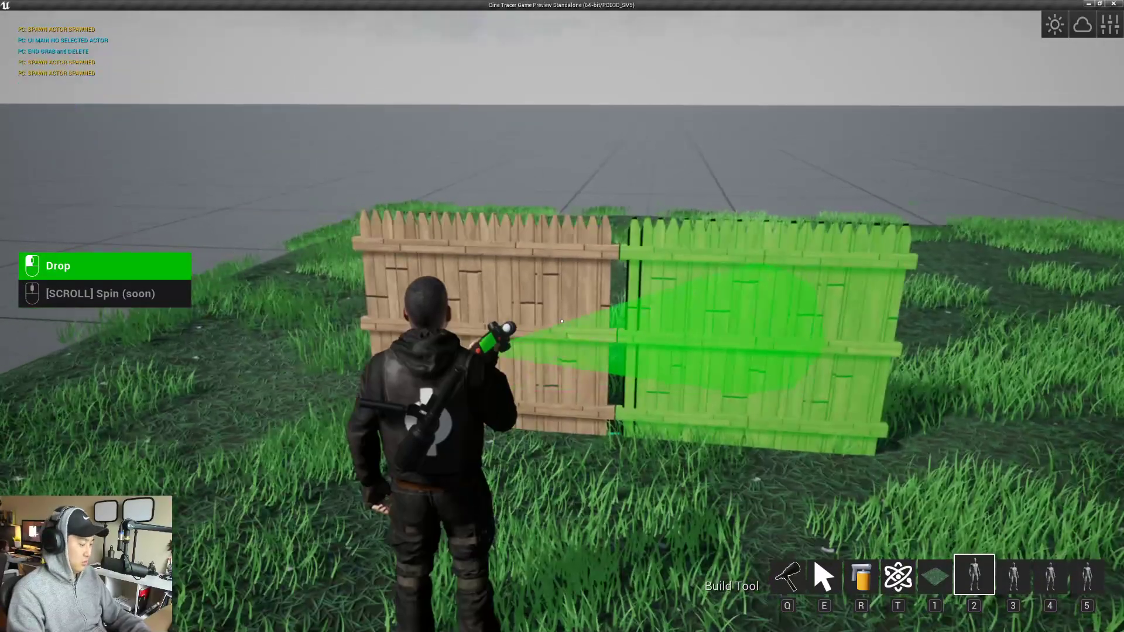
- Place Fence Post Wood posts at the joint and both ends of the wooden fence
key(3)
click(563, 322)
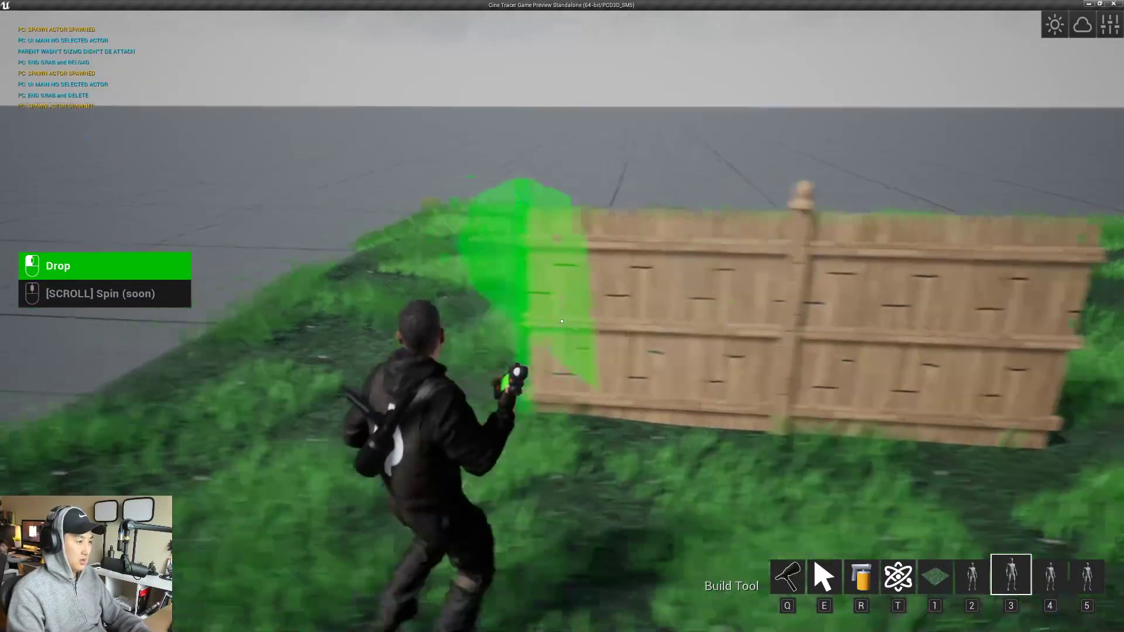
click(562, 321)
click(562, 321)
key(q)
key(s)
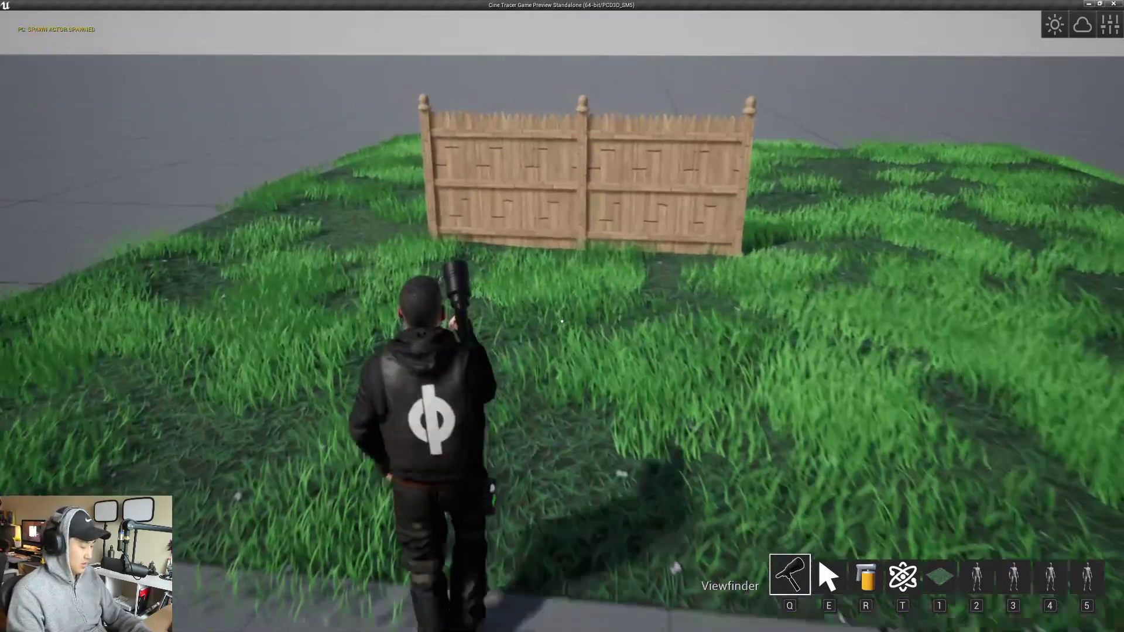
- Place two Fence Picket panels in front of the wooden fence and Fence Resi Picket posts at their joint and both ends
key(4)
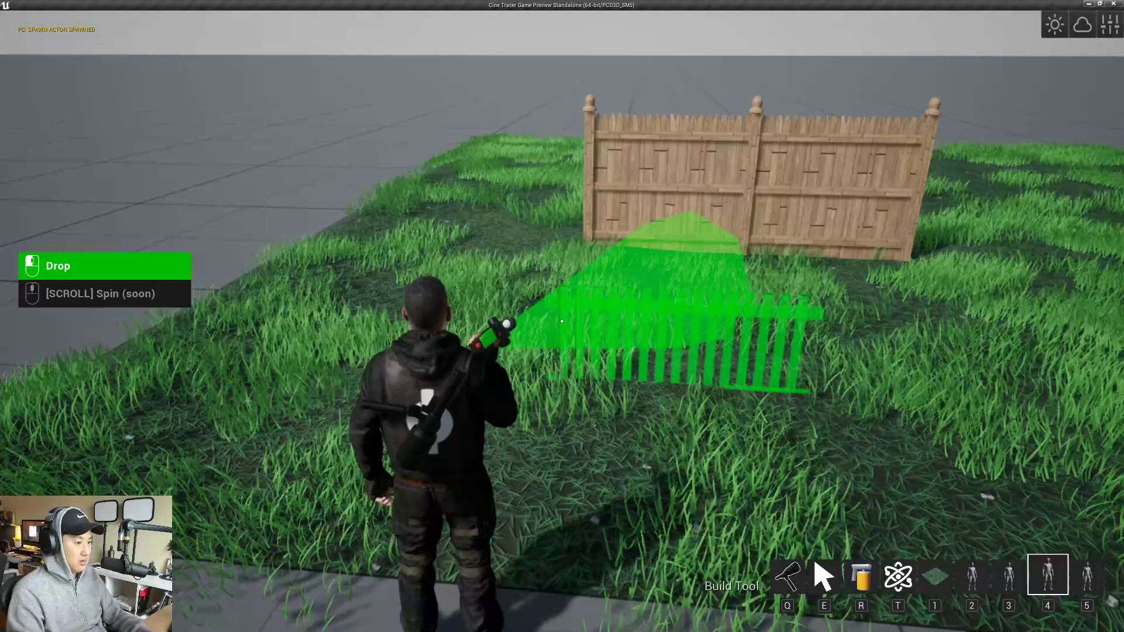
click(562, 321)
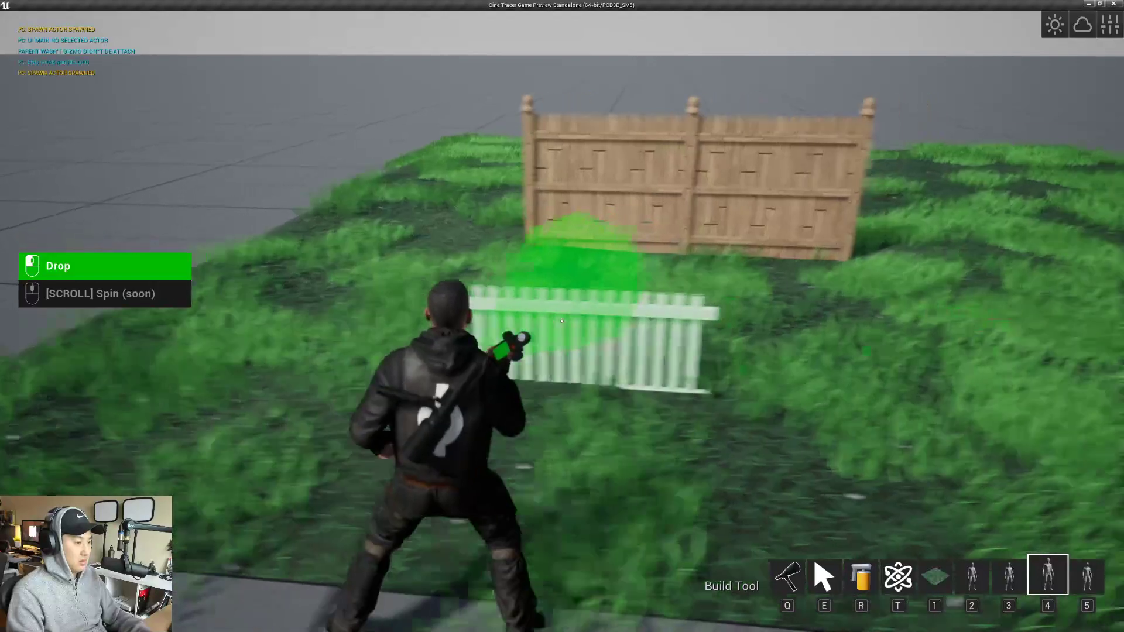
key(5)
key(a)
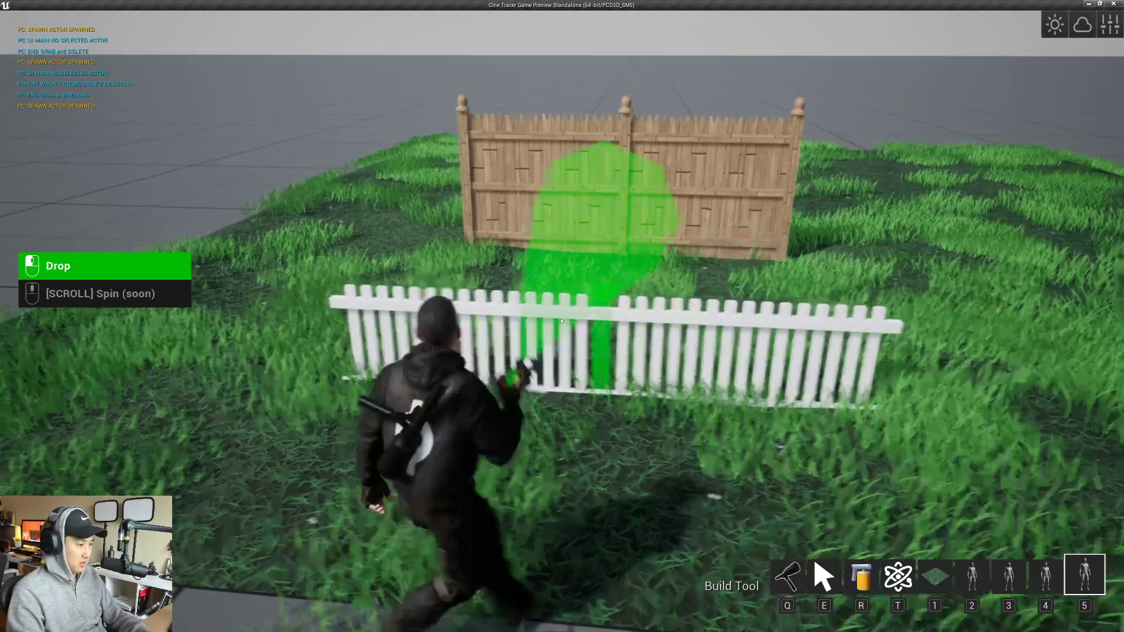
click(562, 322)
key(a)
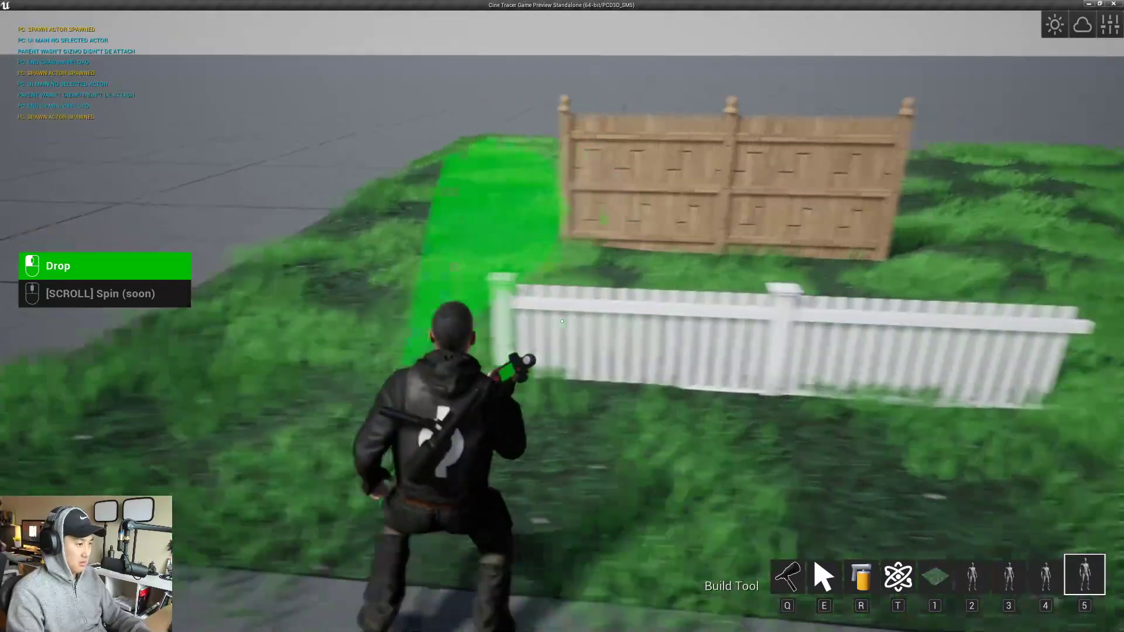
key(q)
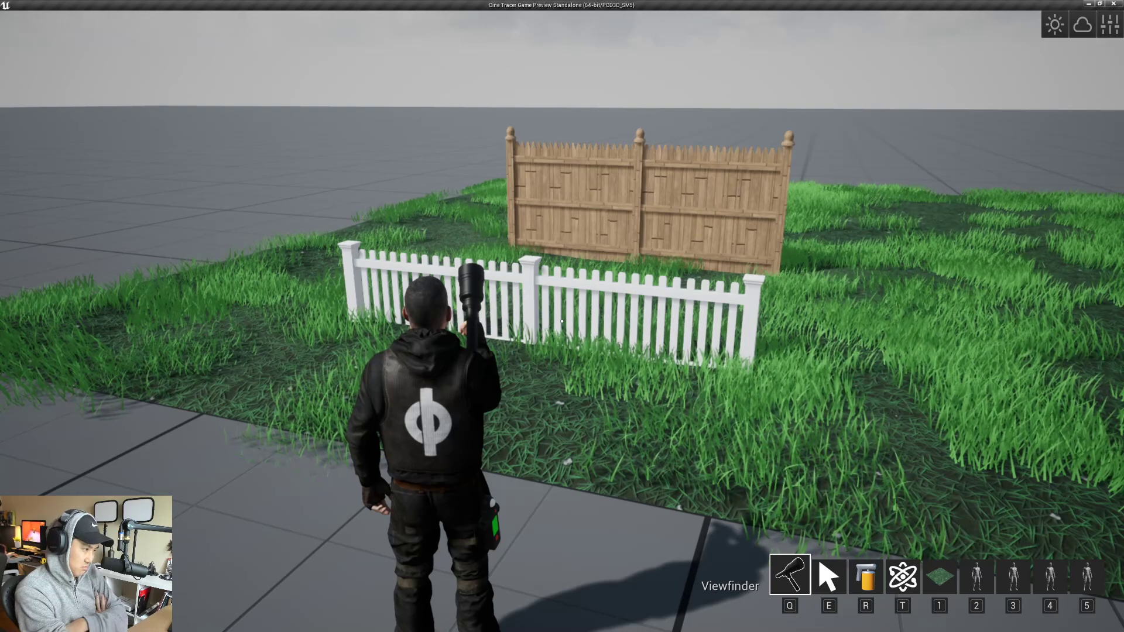
- Place two Fence Picket panels end to end from one corner post of the picket fence back to the wooden fence
key(w)
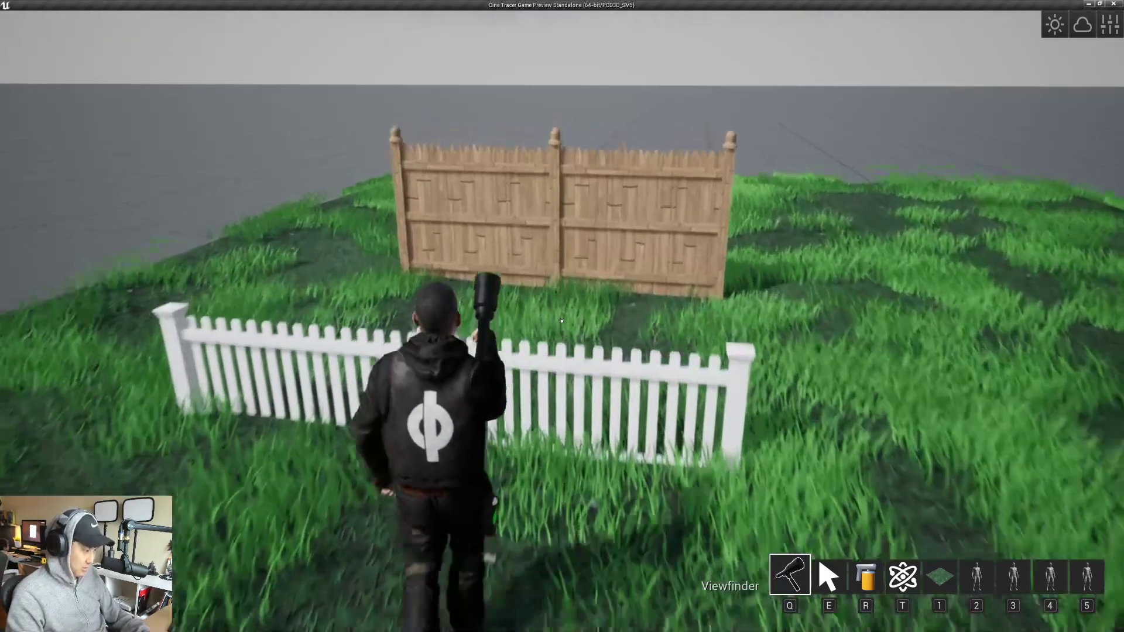
key(w)
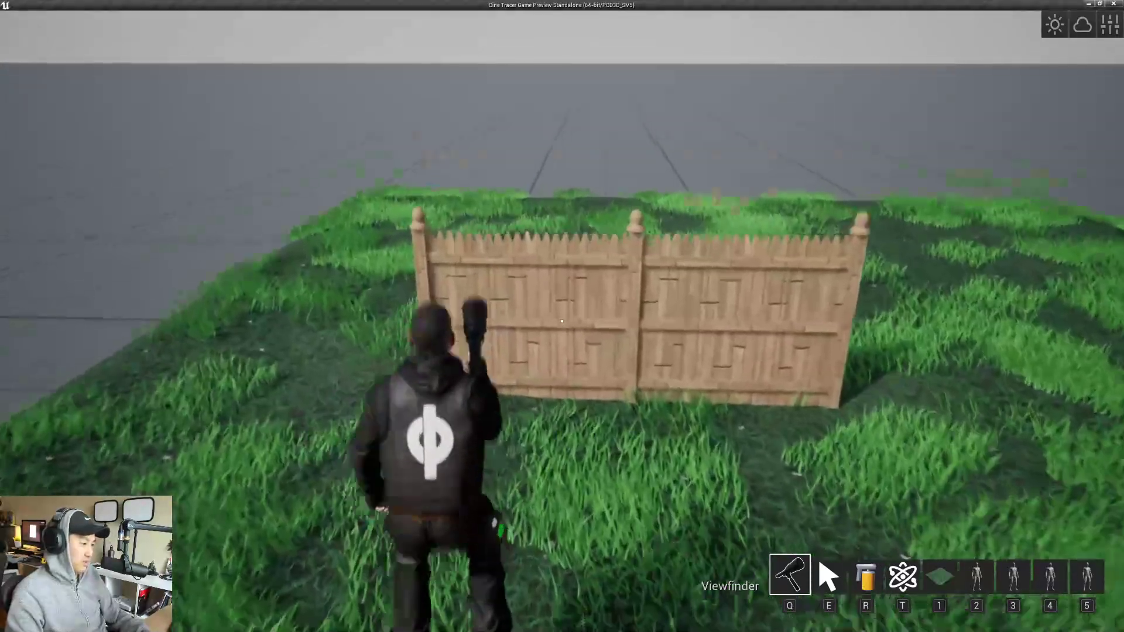
key(w)
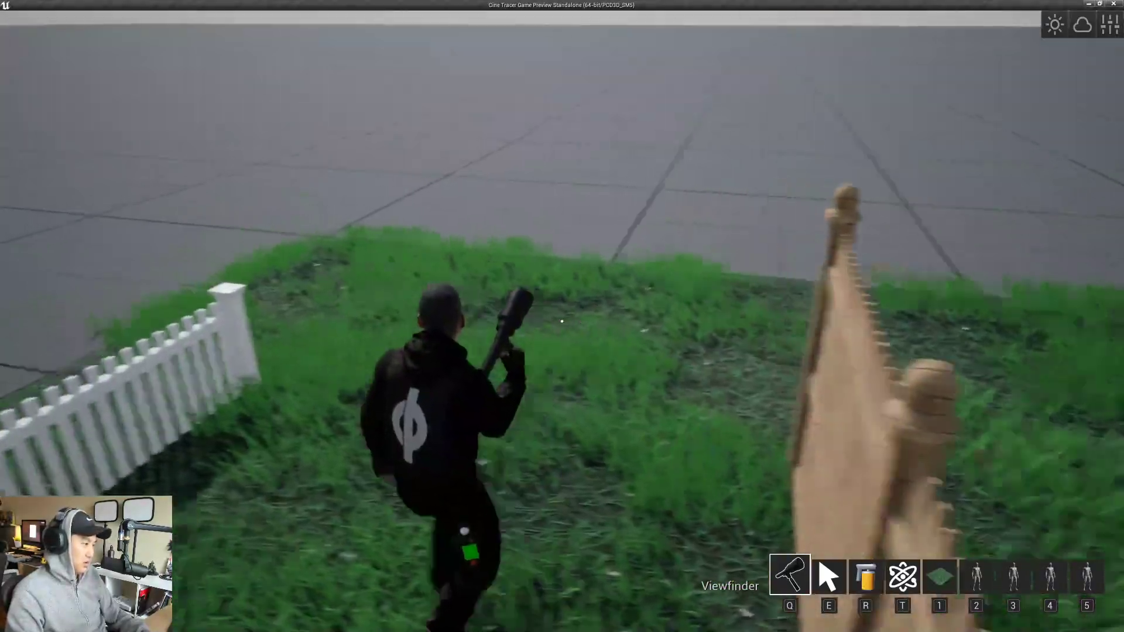
key(a)
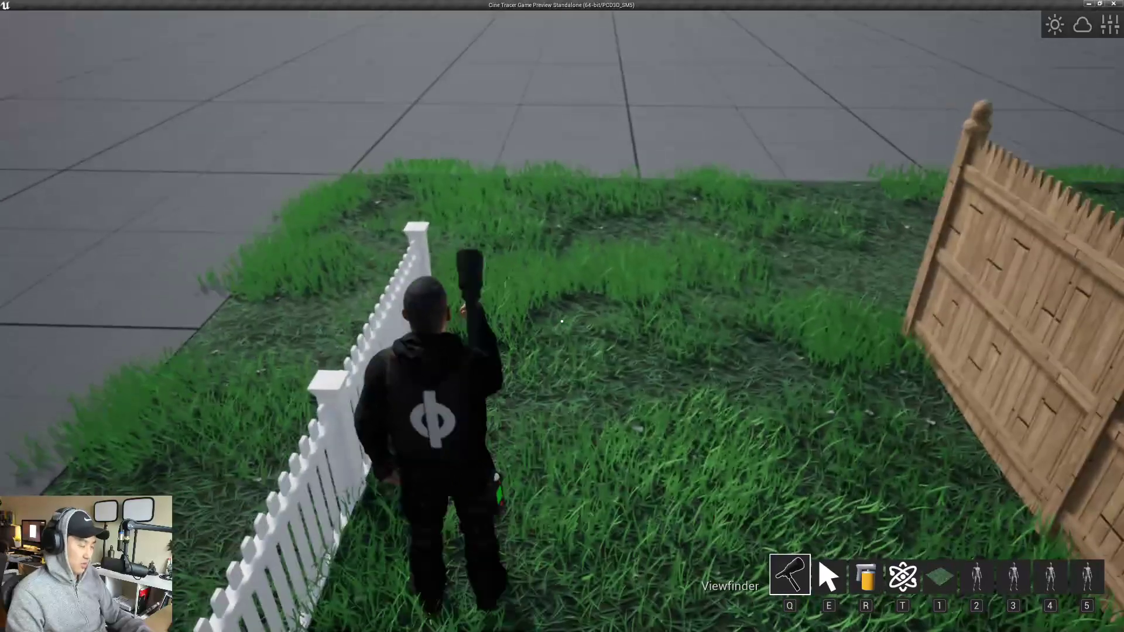
key(2)
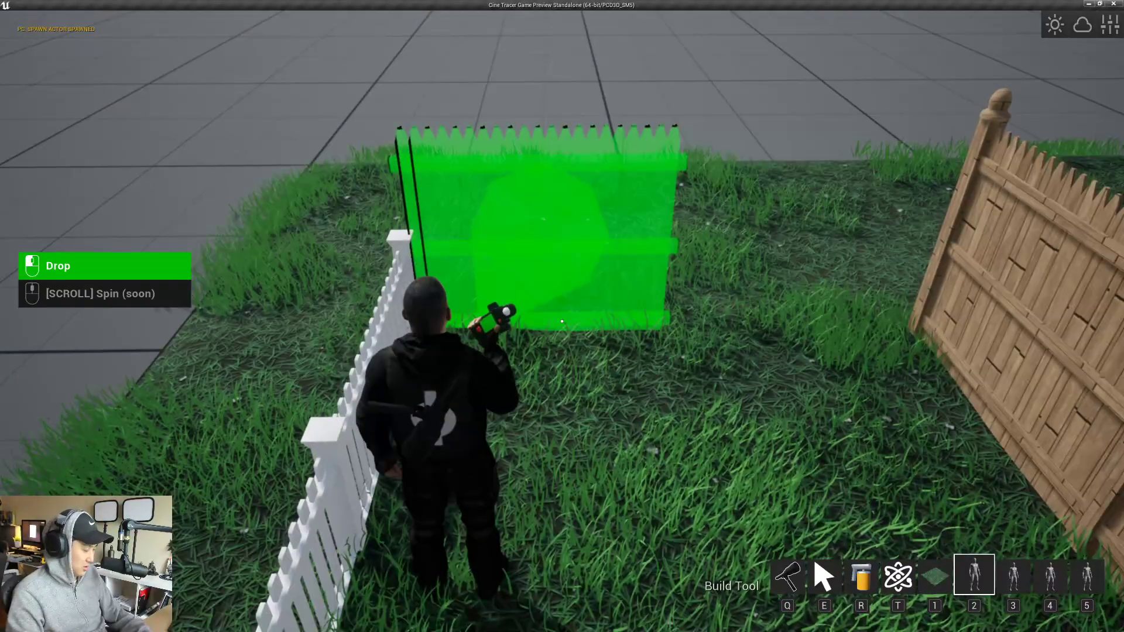
key(3)
key(4)
click(562, 321)
key(d)
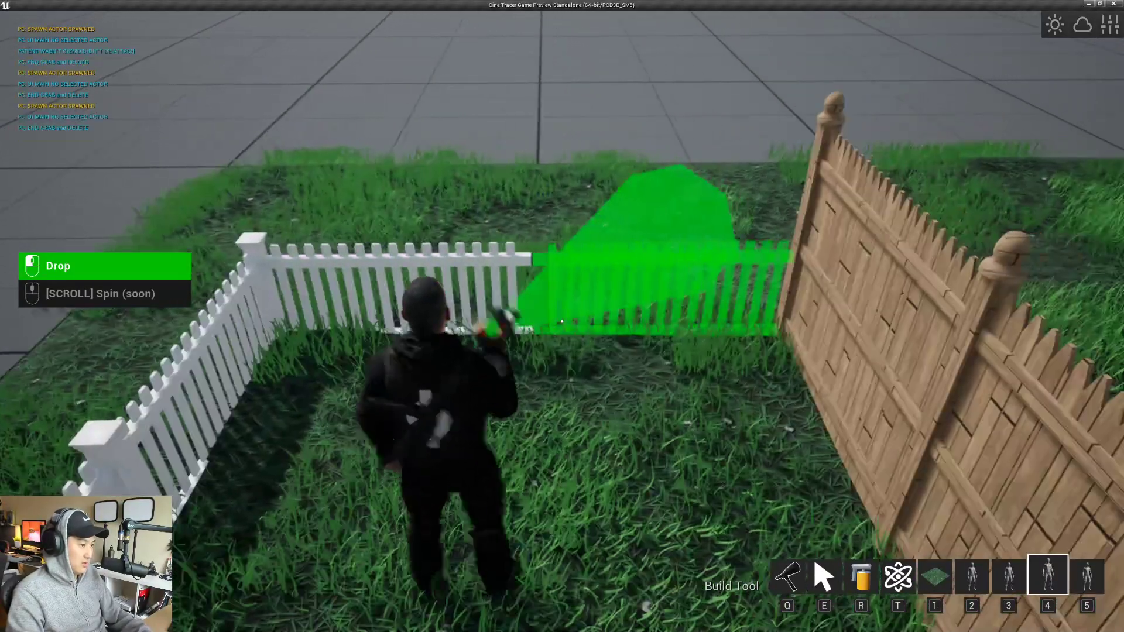
click(562, 321)
- Place a Fence Resi Picket post at the joint of the two new side panels
key(3)
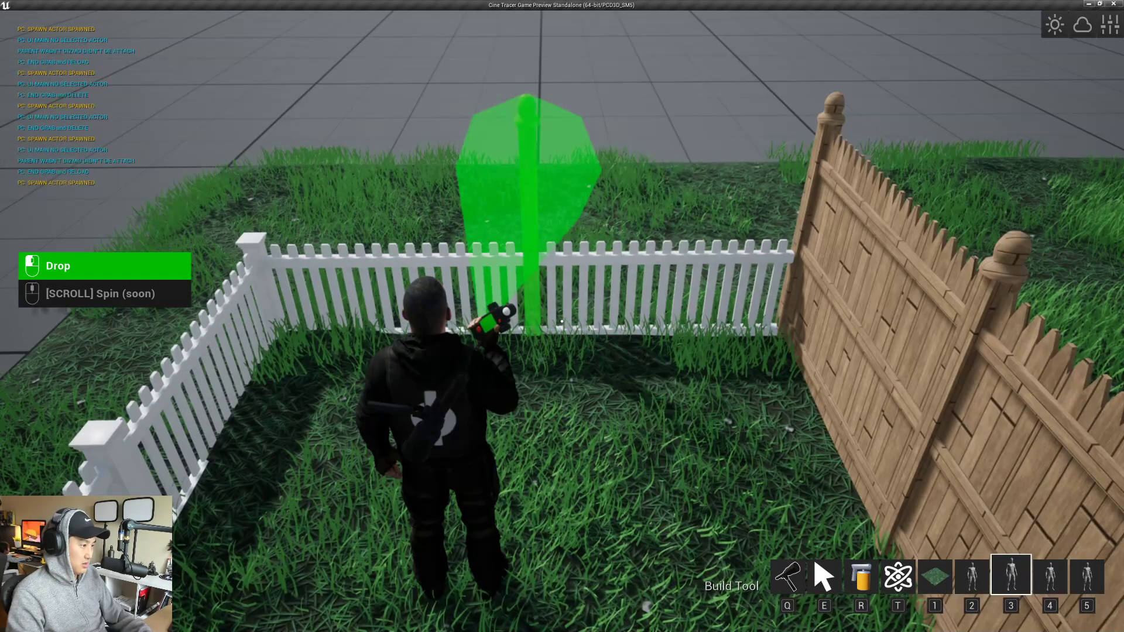
key(e)
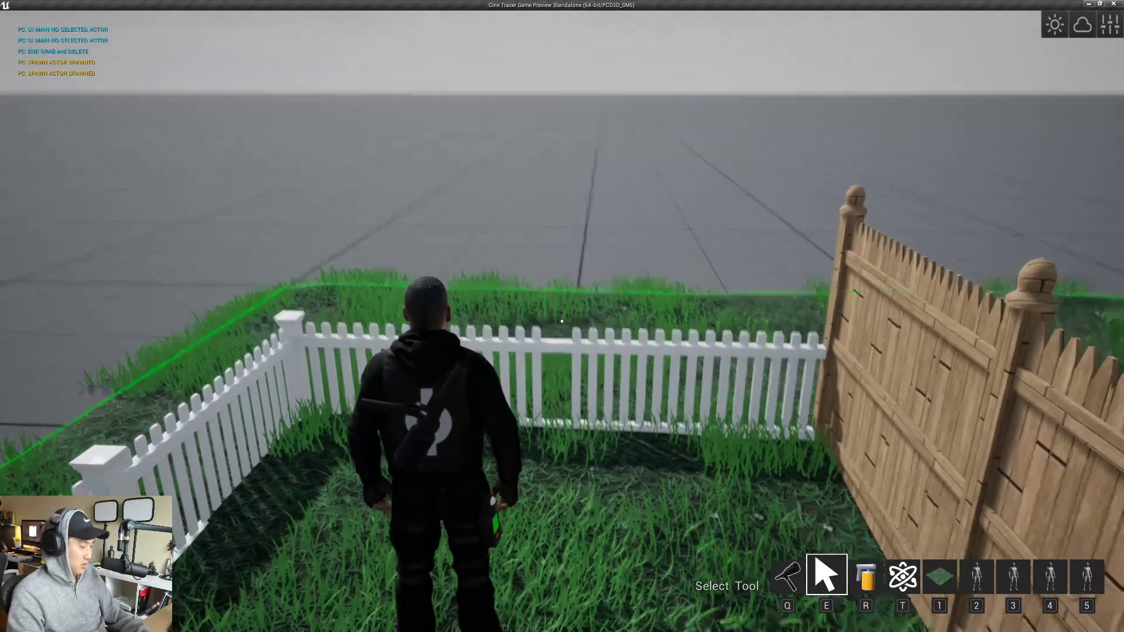
key(4)
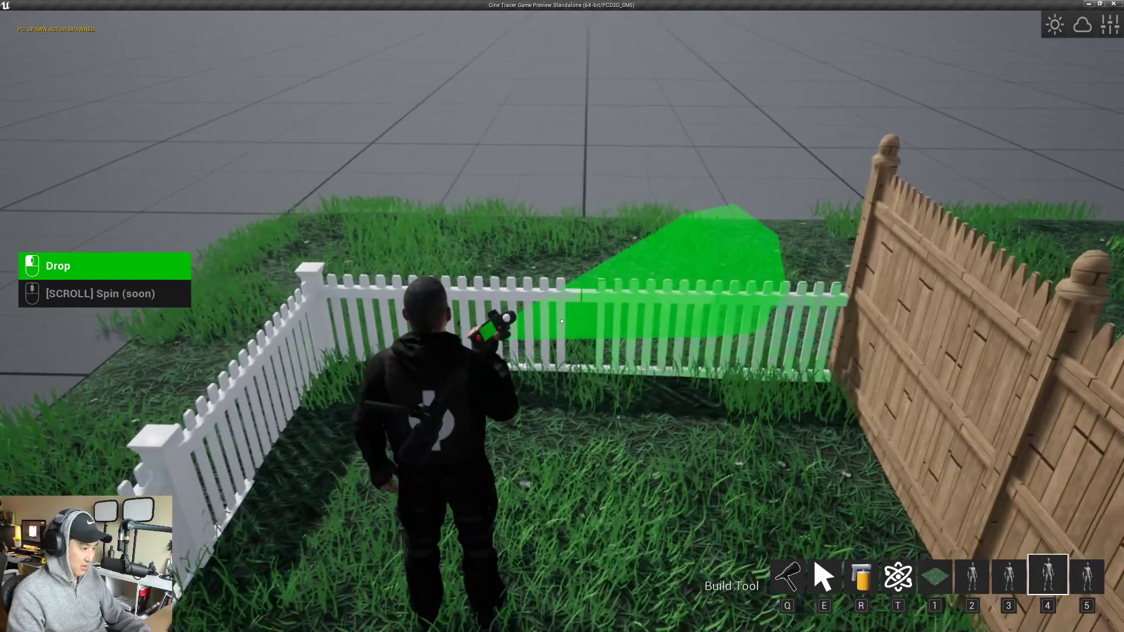
key(q)
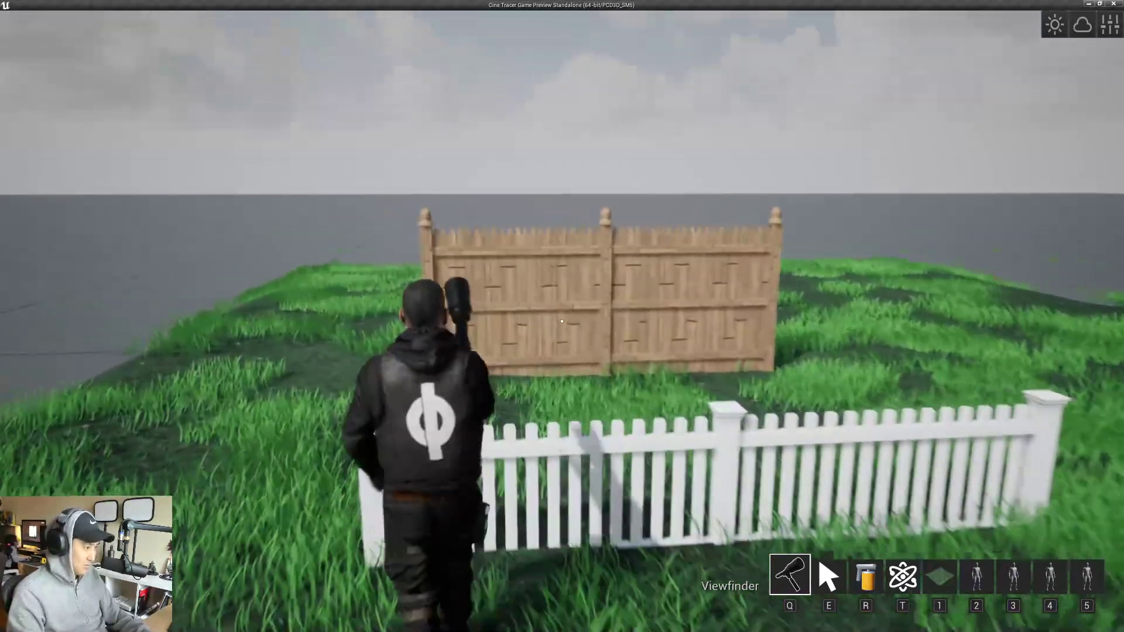
- Close the opposite side of the yard with two Fence Picket panels and a Fence Resi Picket post at their joint
key(w)
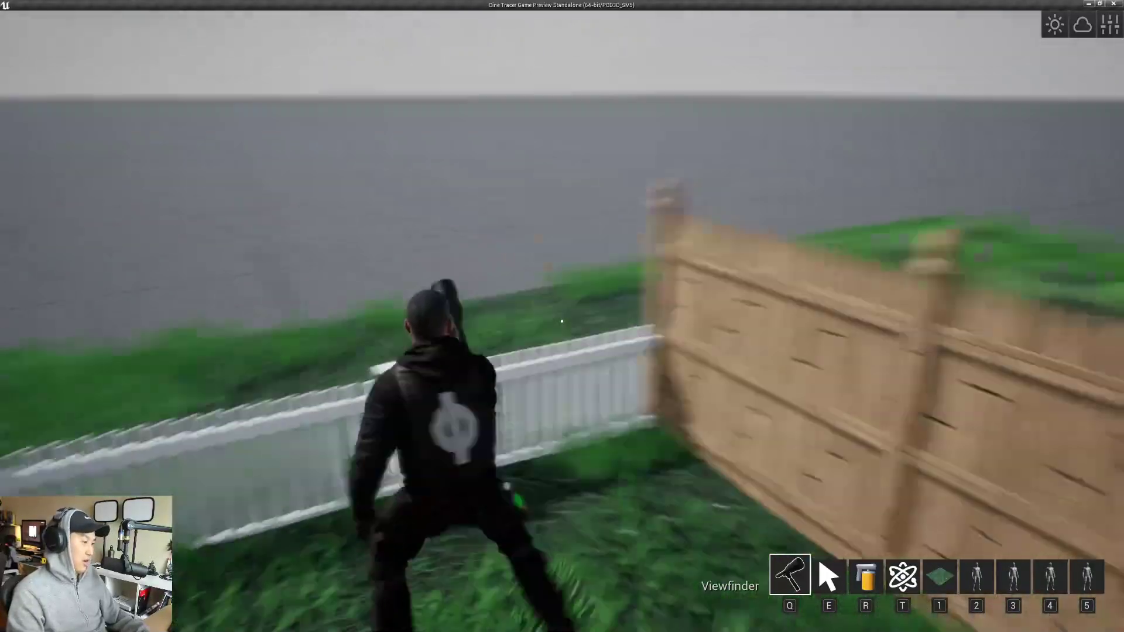
key(space)
key(a)
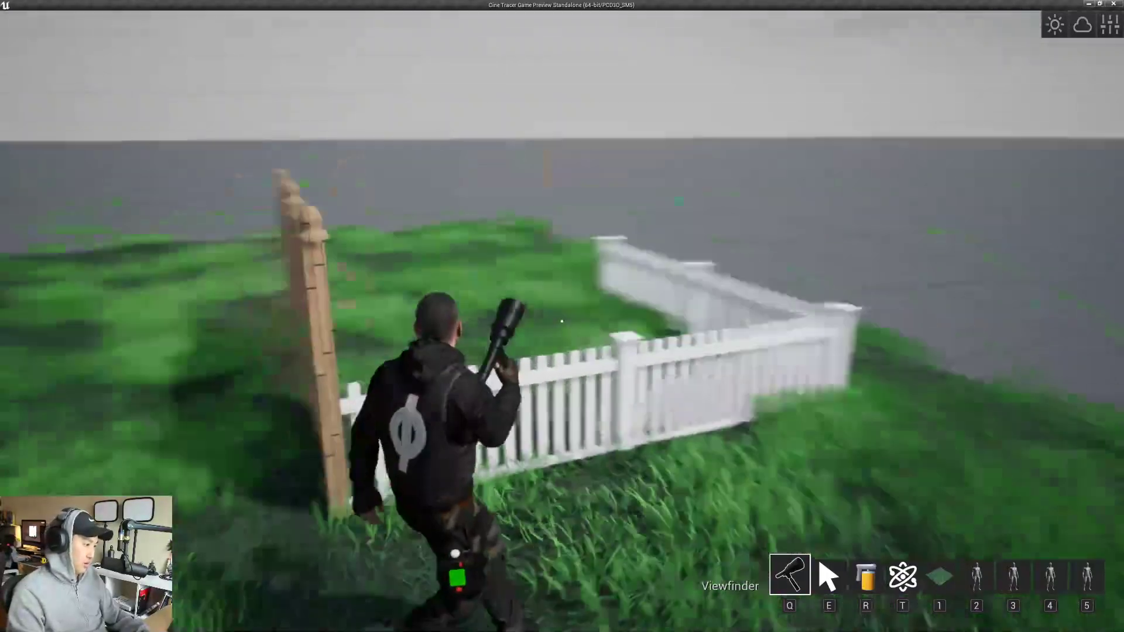
key(w)
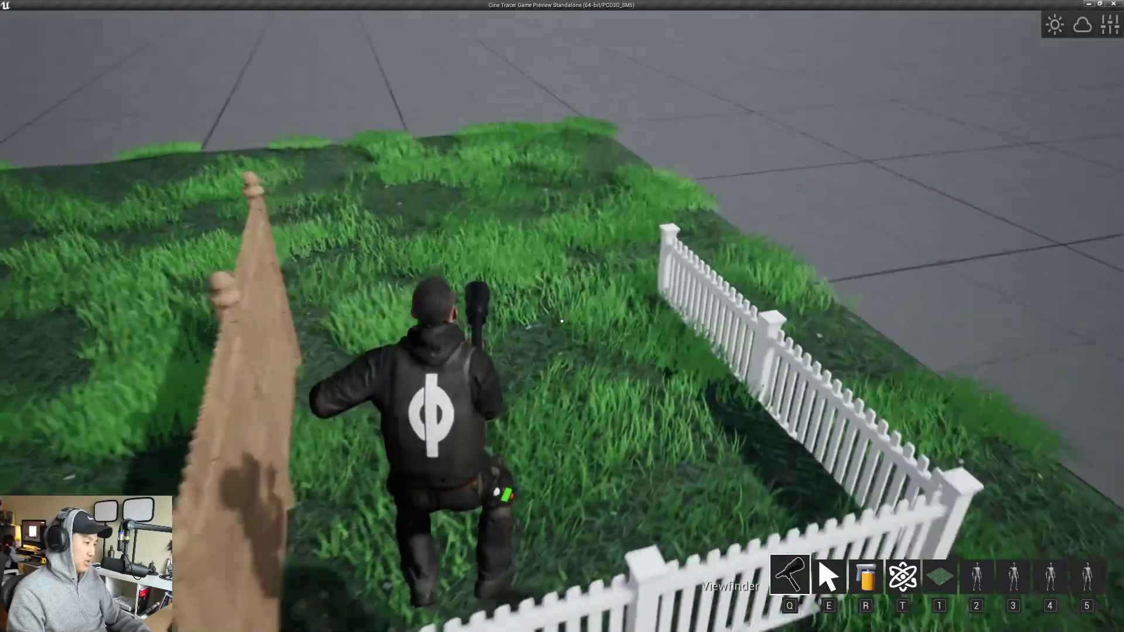
key(4)
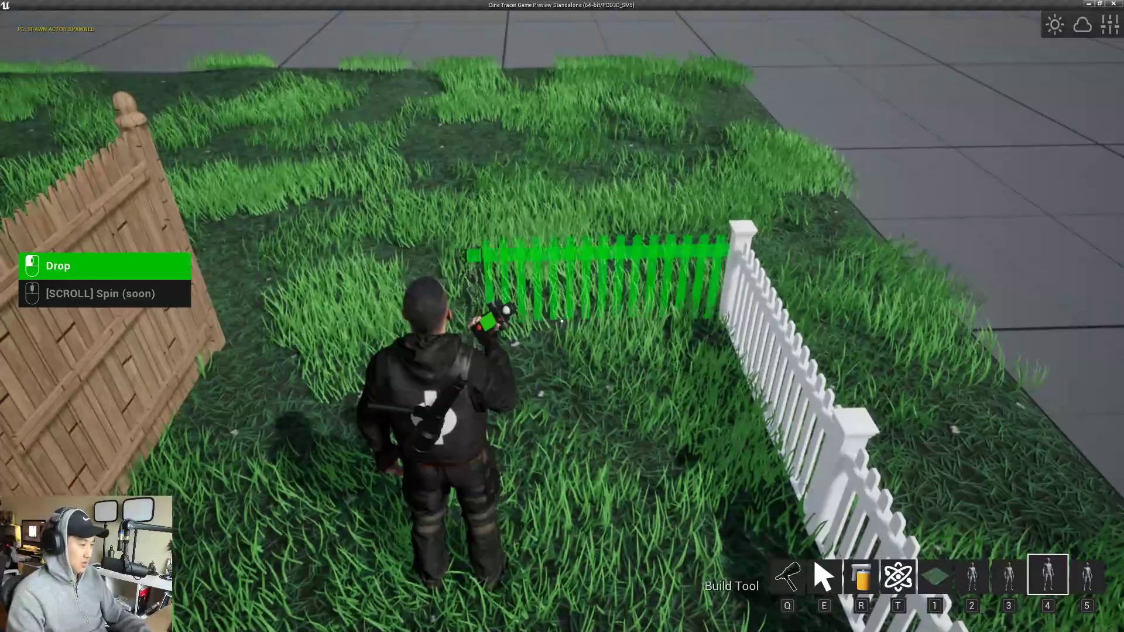
click(562, 321)
key(a)
click(562, 322)
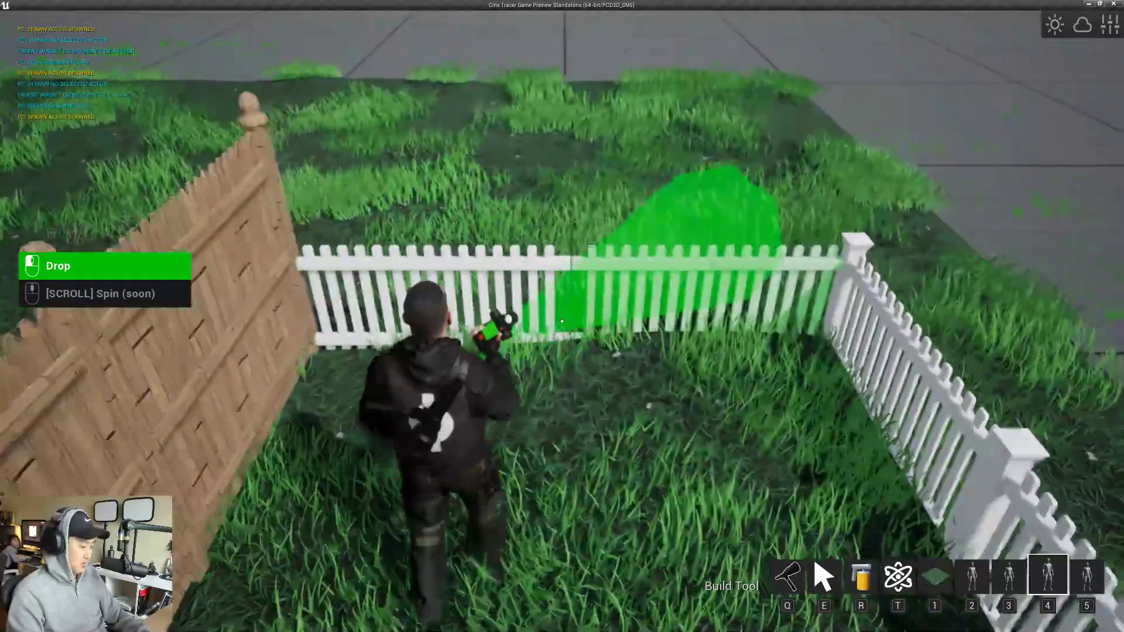
click(562, 321)
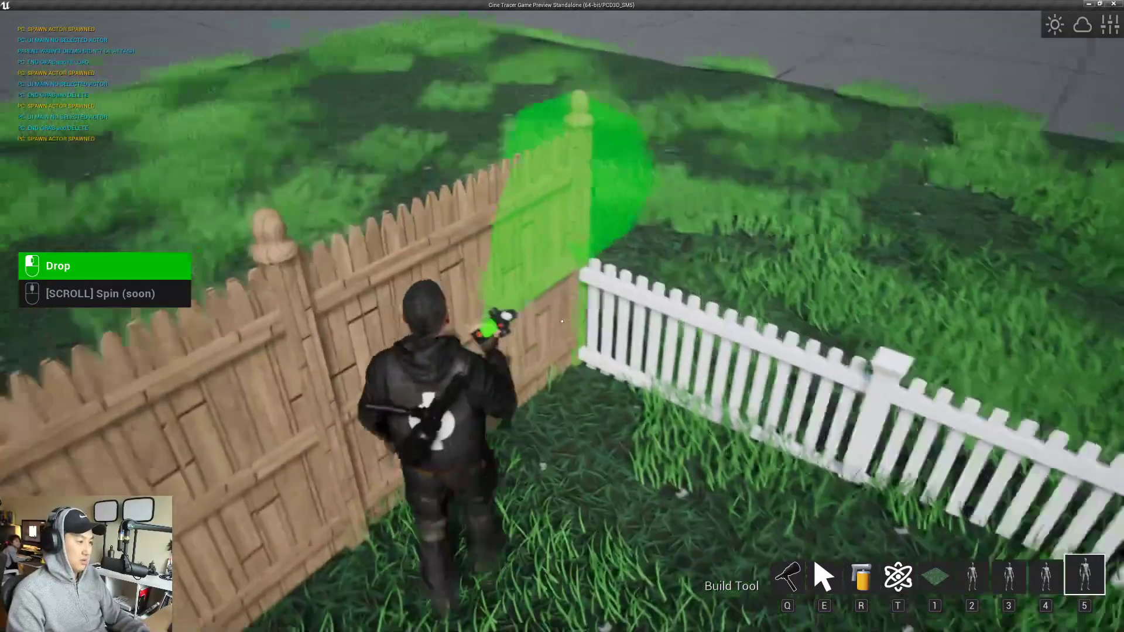
key(q)
key(s)
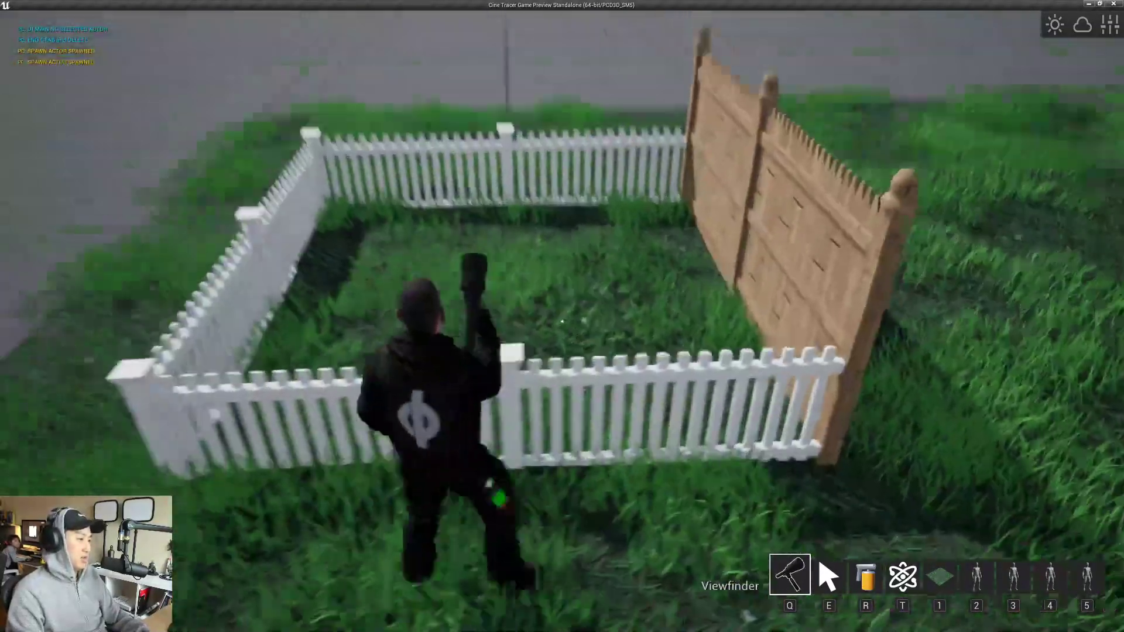
key(a)
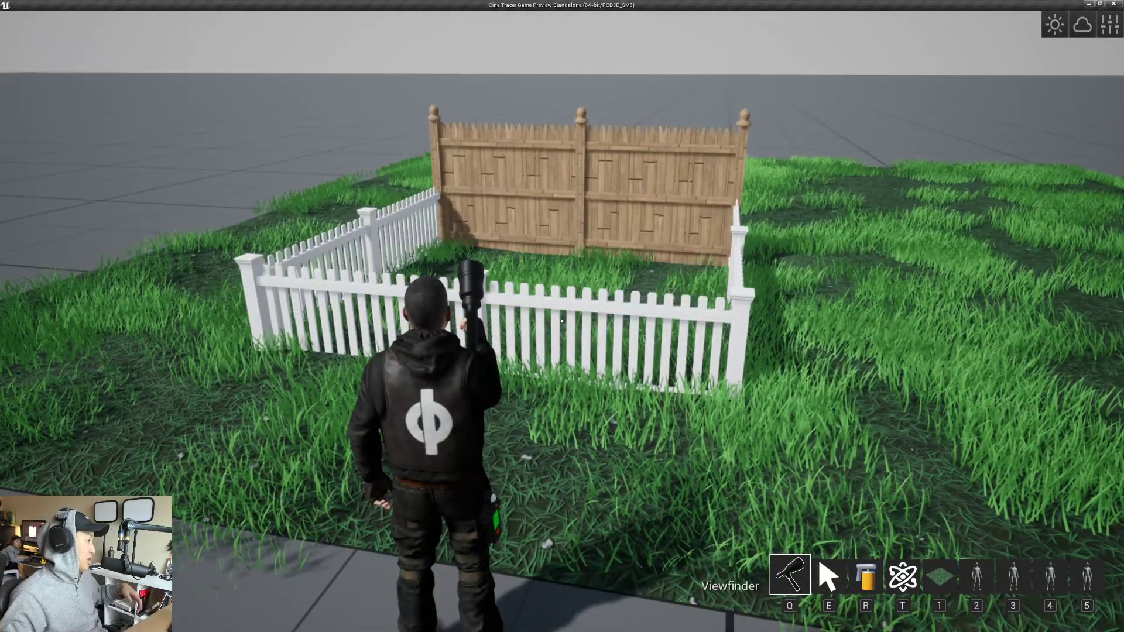
- Delete one front picket panel as an entrance gap, plus the adjacent side's panels and joint post, keeping the corner post
key(Tab)
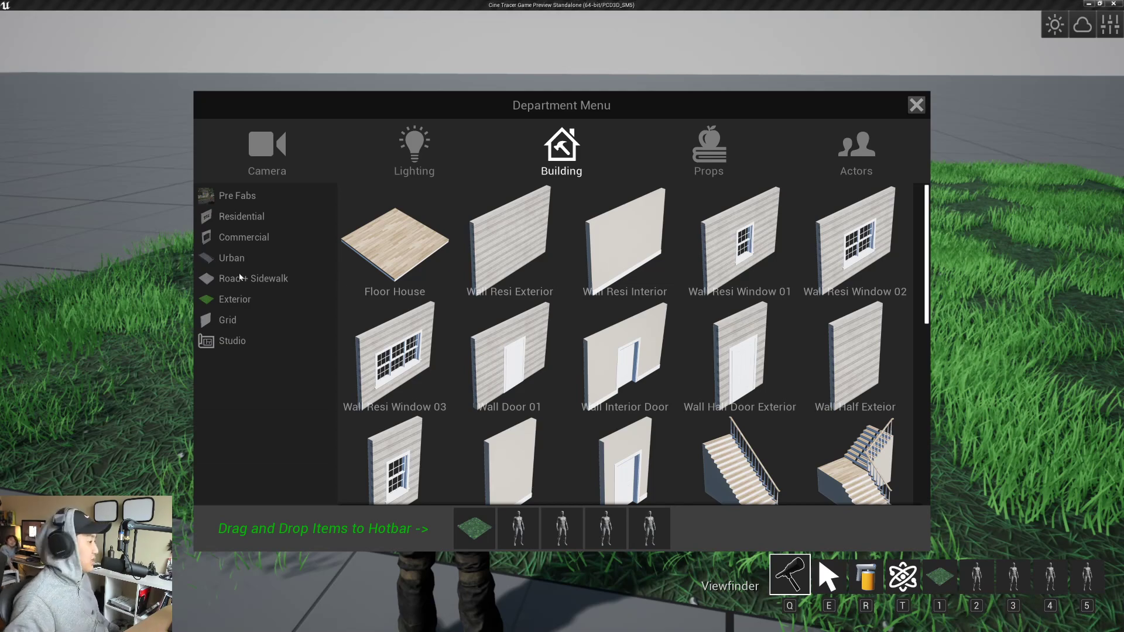
click(917, 105)
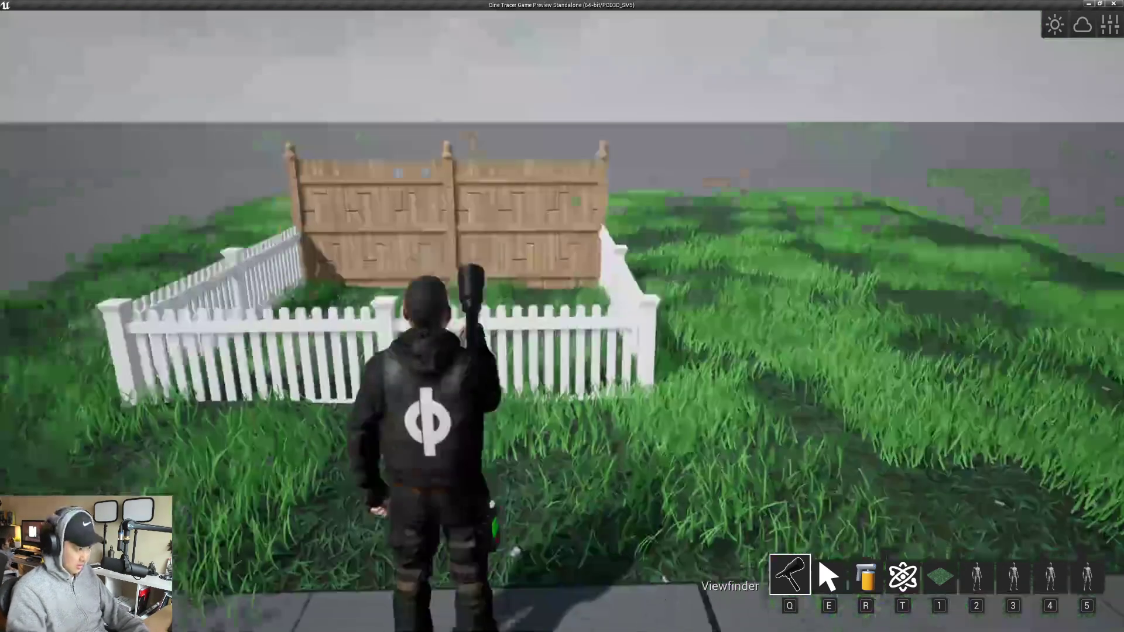
key(w)
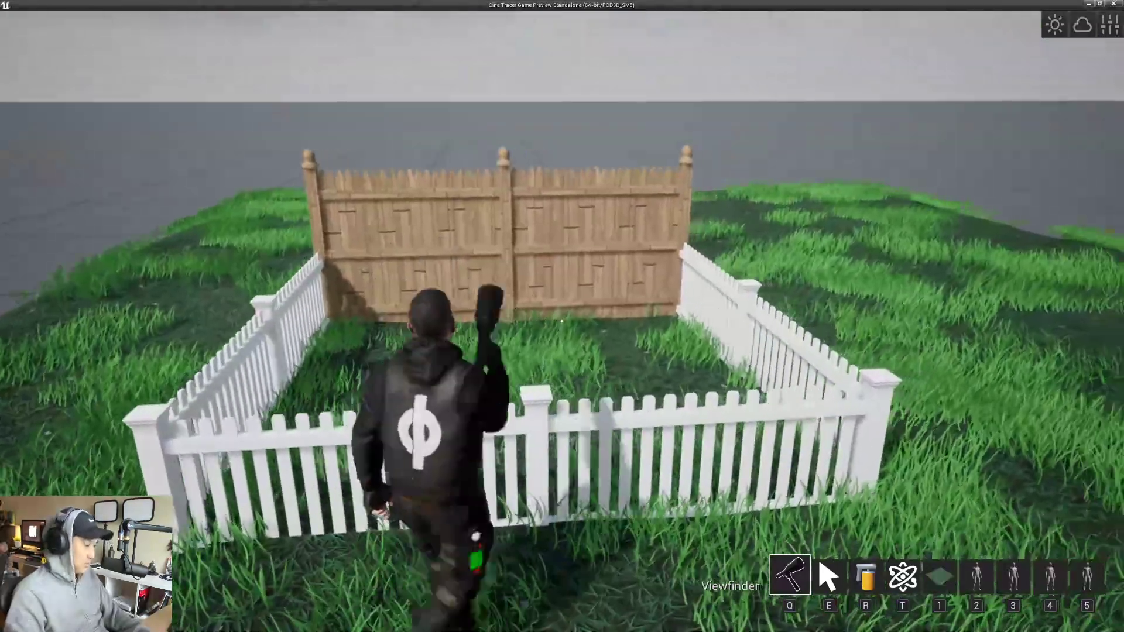
key(e)
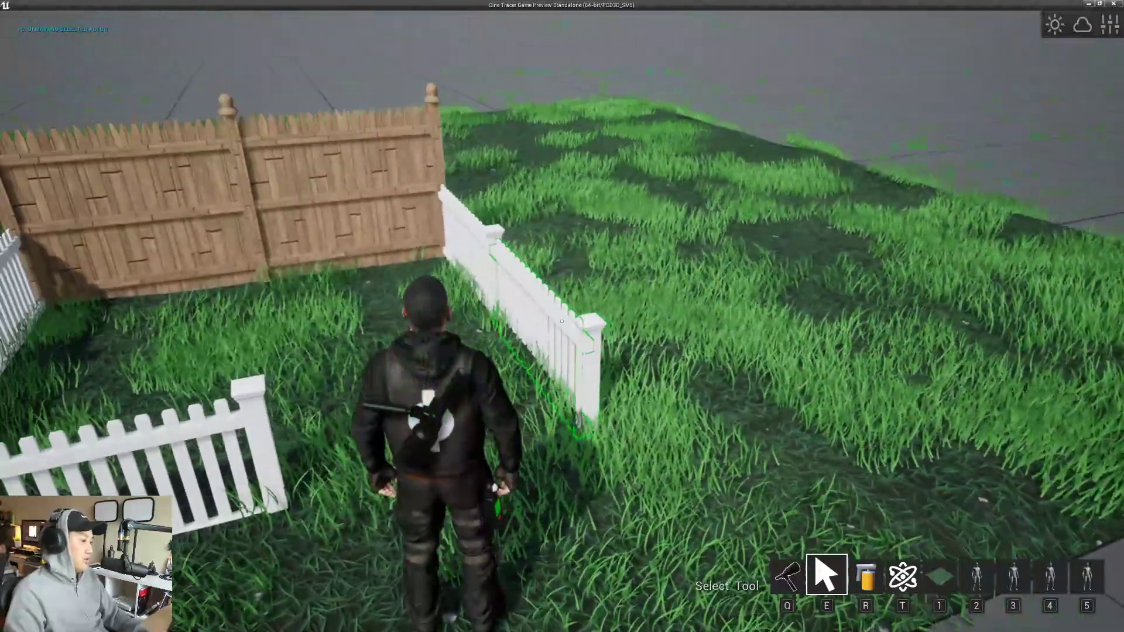
click(562, 321)
key(x)
click(562, 321)
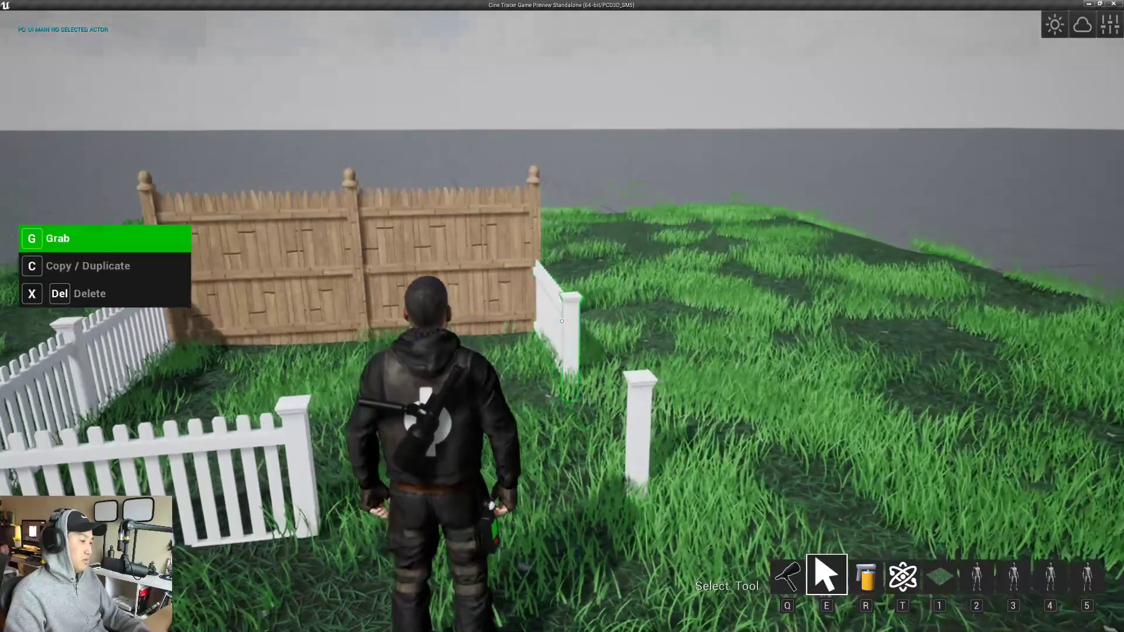
key(x)
key(d)
- Extend the front from the remaining corner post with two Fence Picket panels, then two more back along the side, adding Fence Resi Picket posts
key(3)
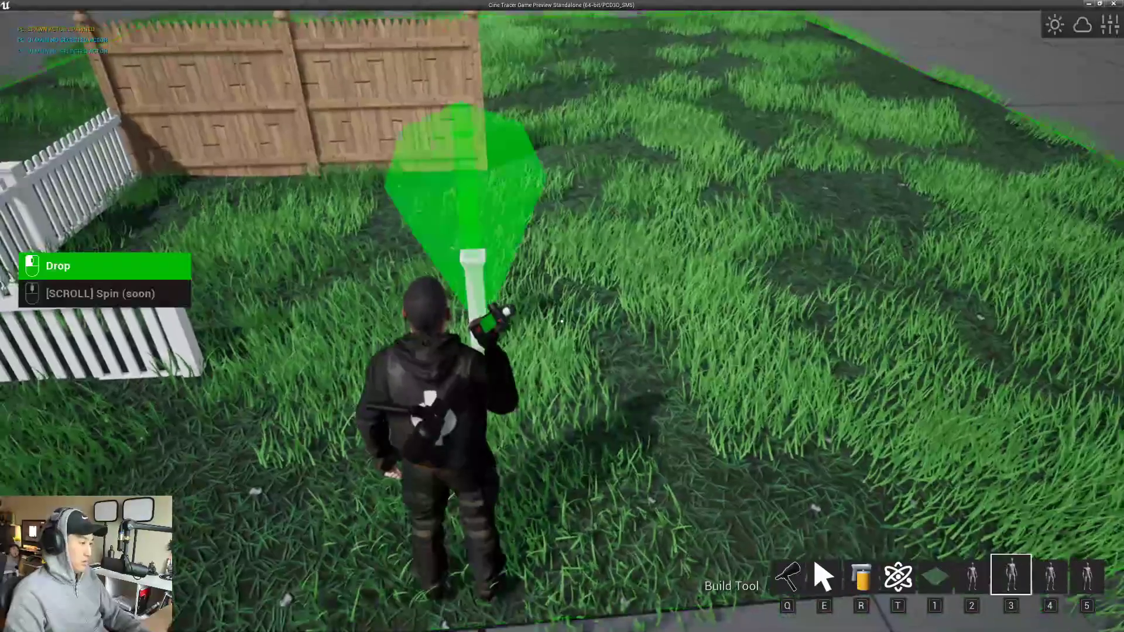
key(d)
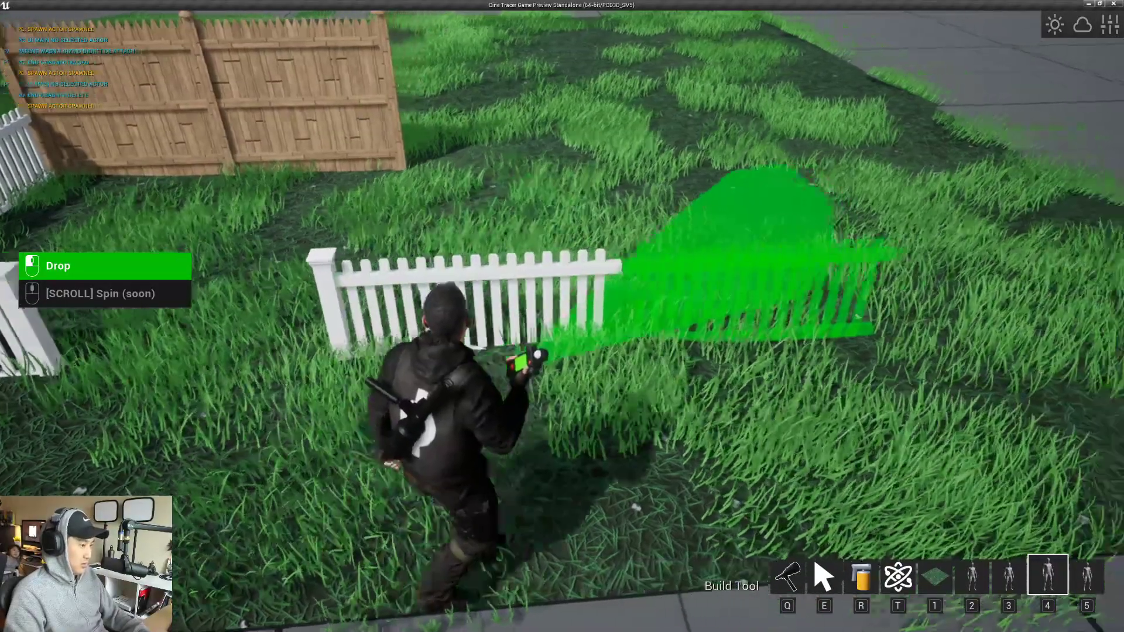
key(w)
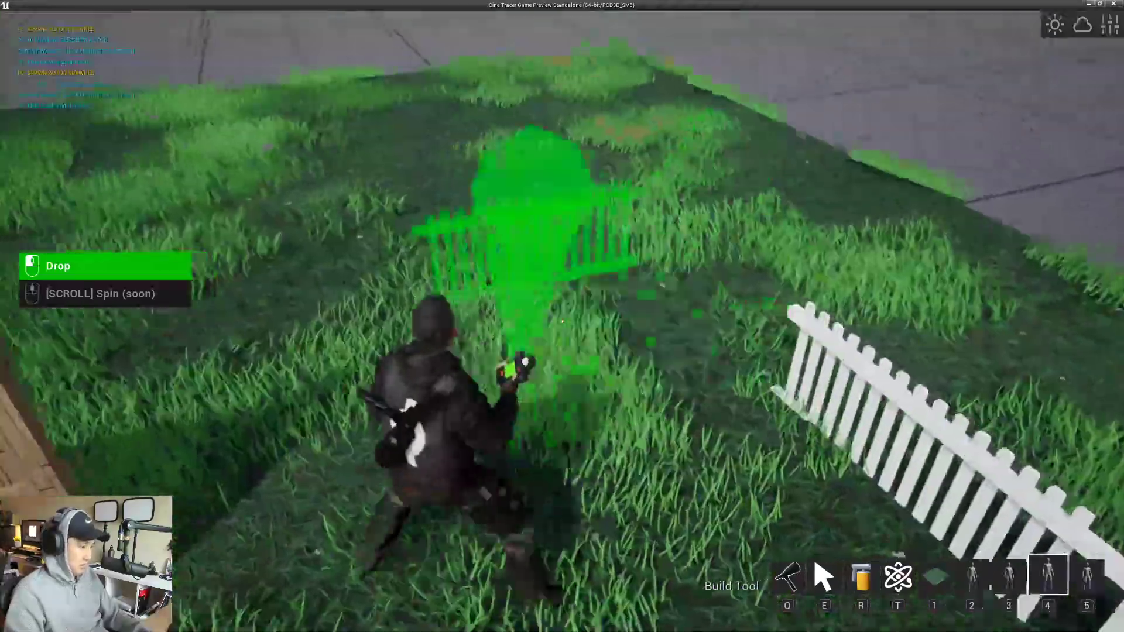
key(5)
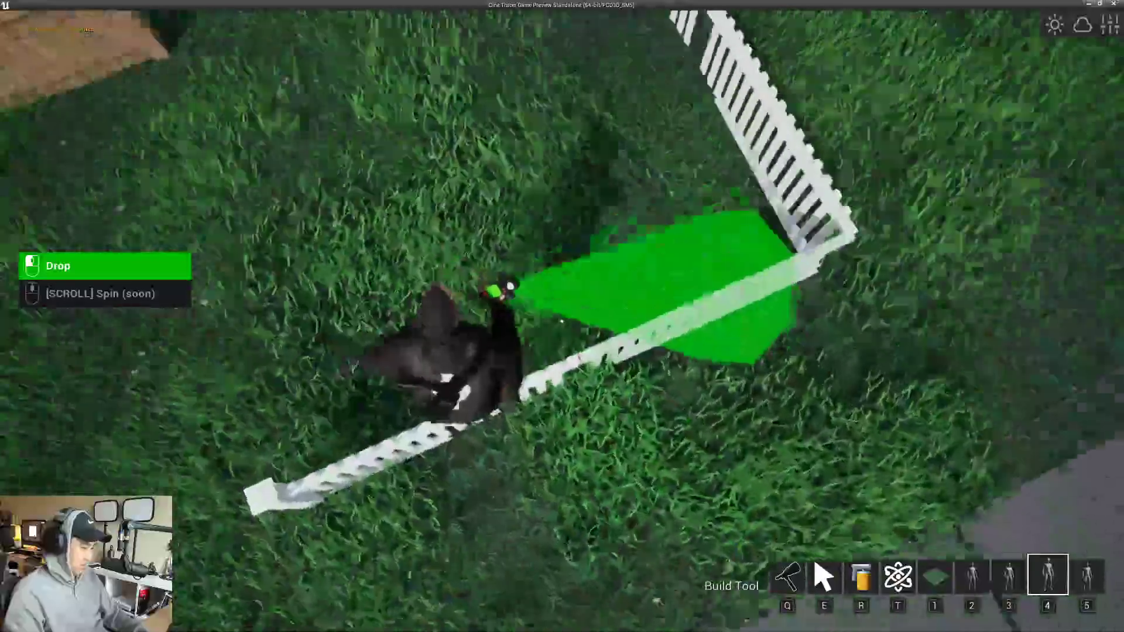
key(d)
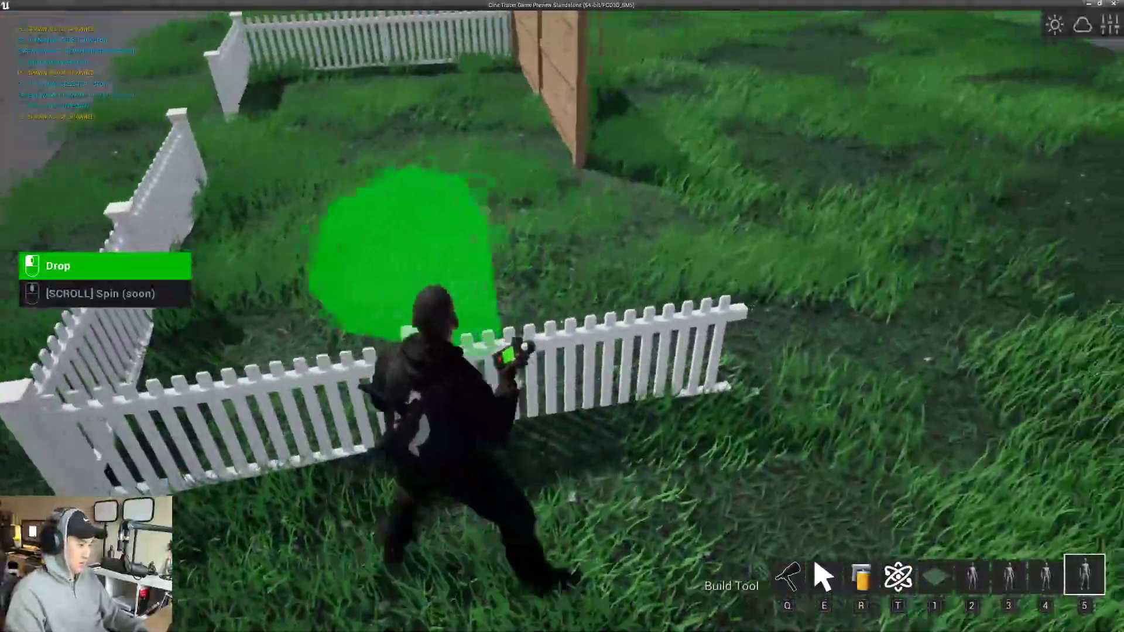
key(q)
- Extend the wooden fence with two Fence Wood panels to the new picket side, adding Fence Post Wood posts at the joint and end
key(2)
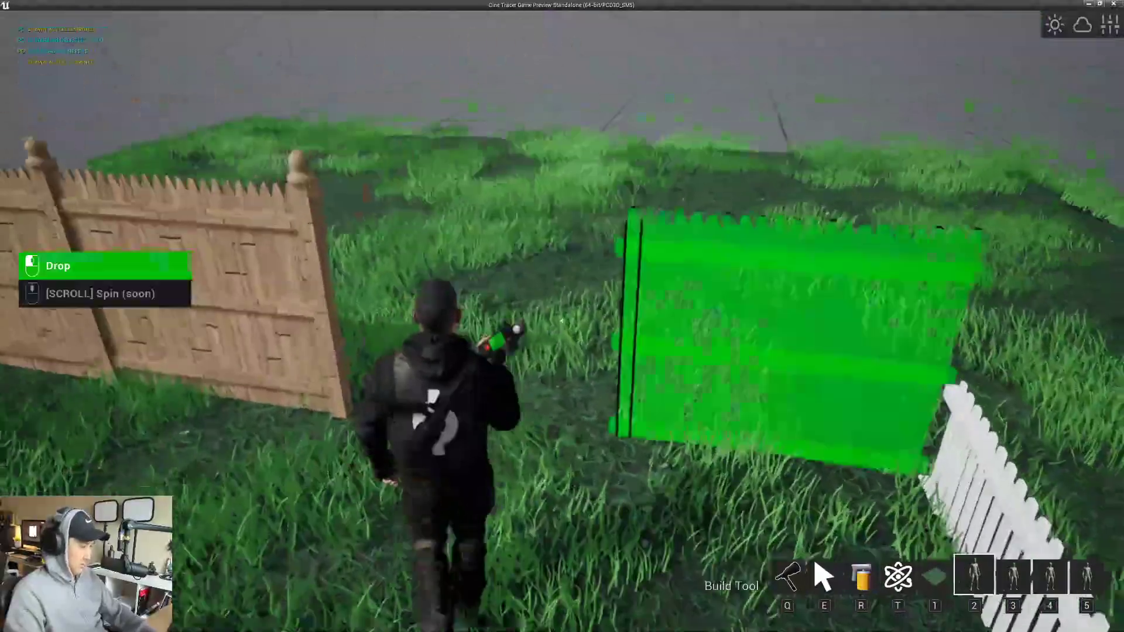
click(562, 321)
click(562, 321)
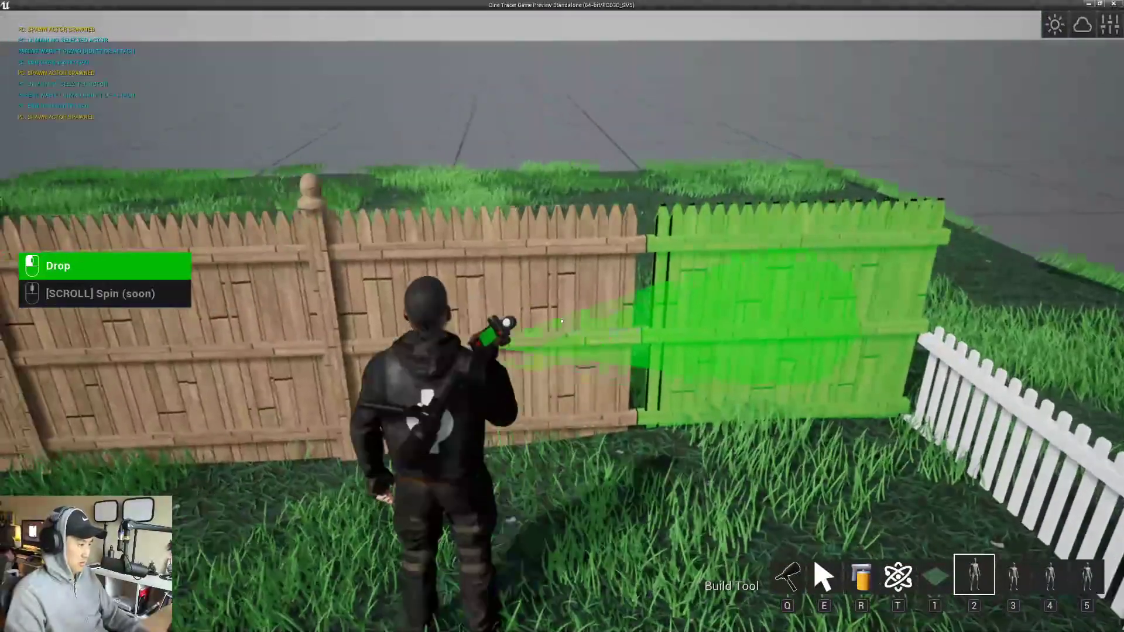
key(q)
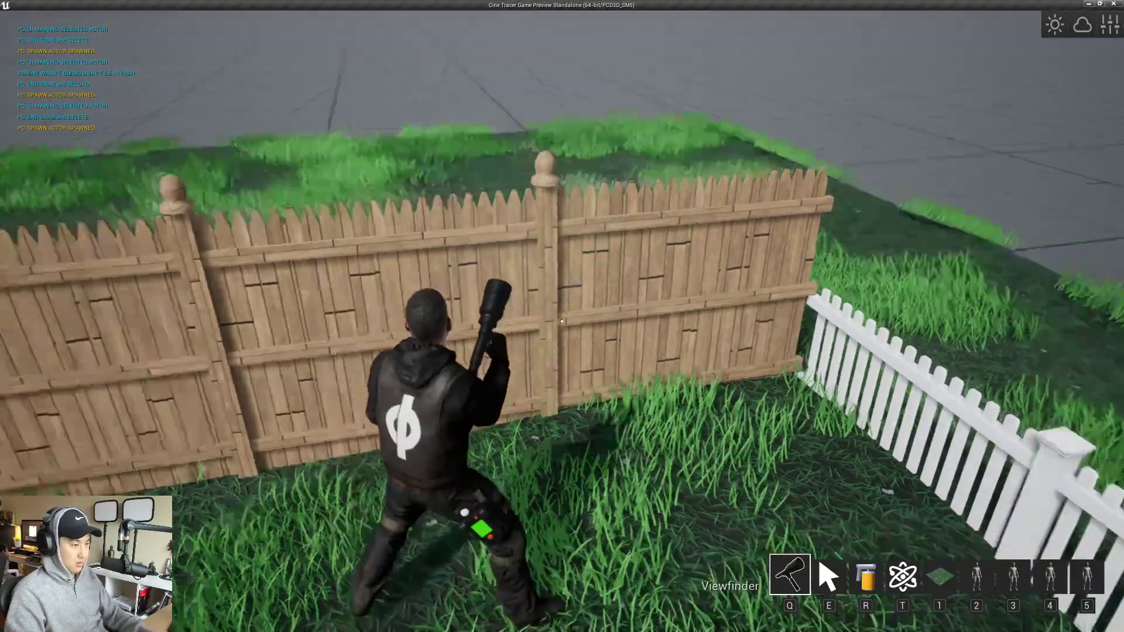
key(q)
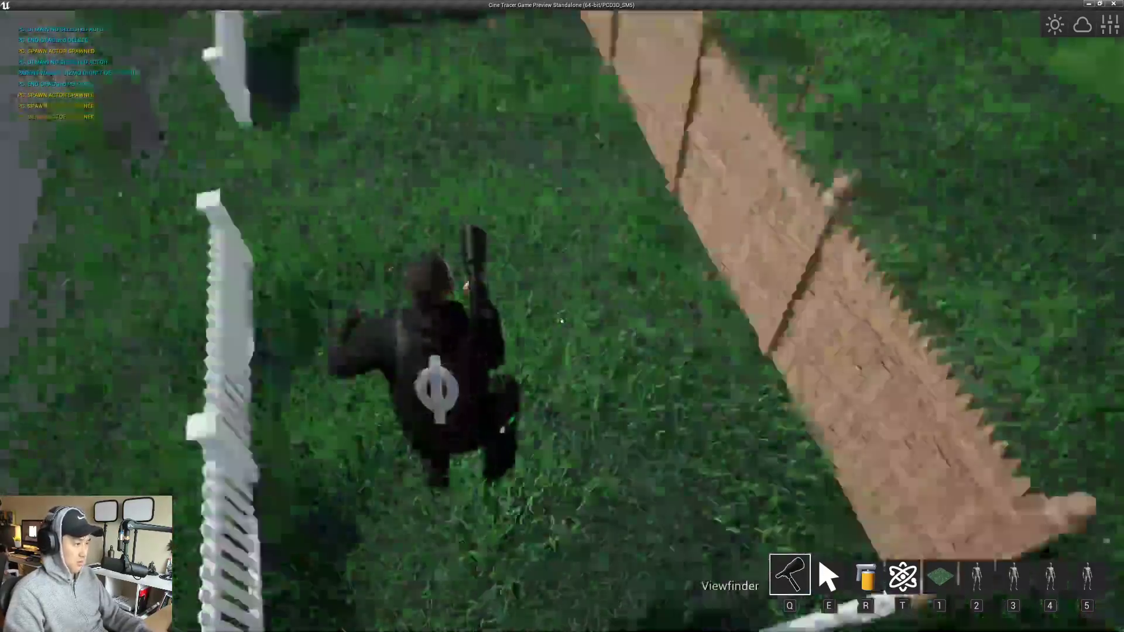
key(w)
key(a)
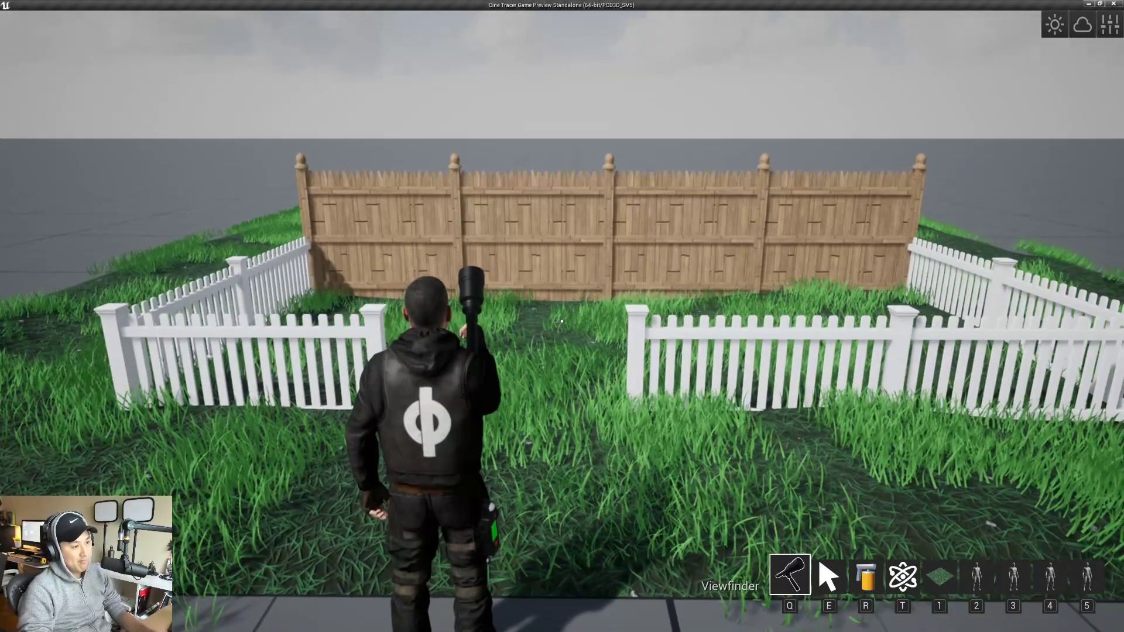
- Browse the Urban, Residential and Commercial structure items in the Building department
key(Tab)
click(261, 253)
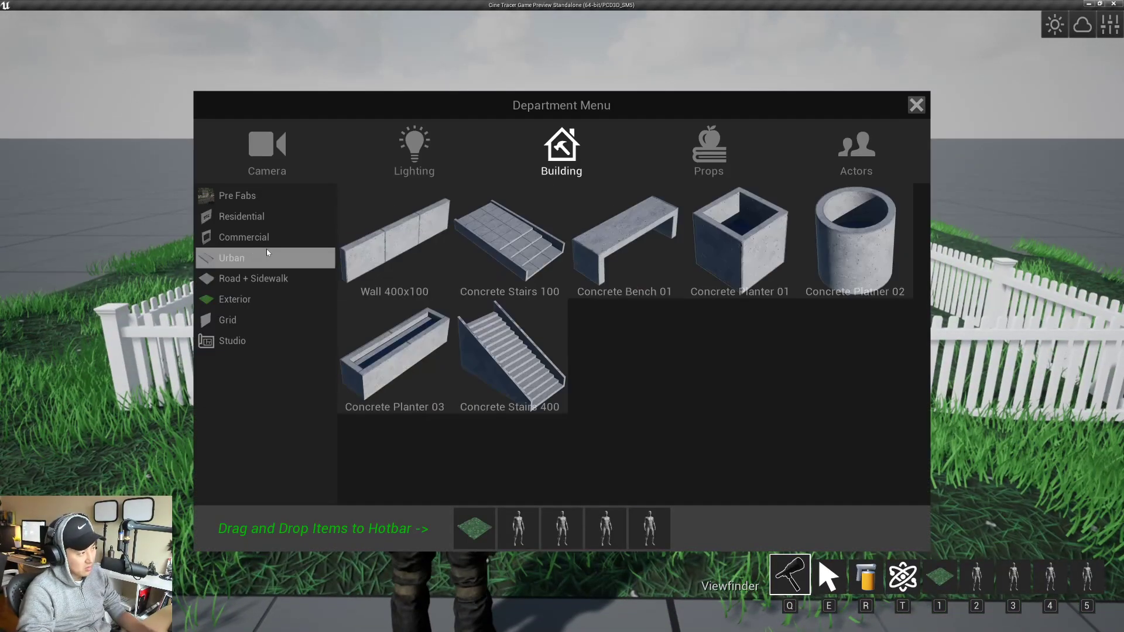
click(266, 235)
click(266, 219)
click(278, 238)
scroll(621, 351, down, 10)
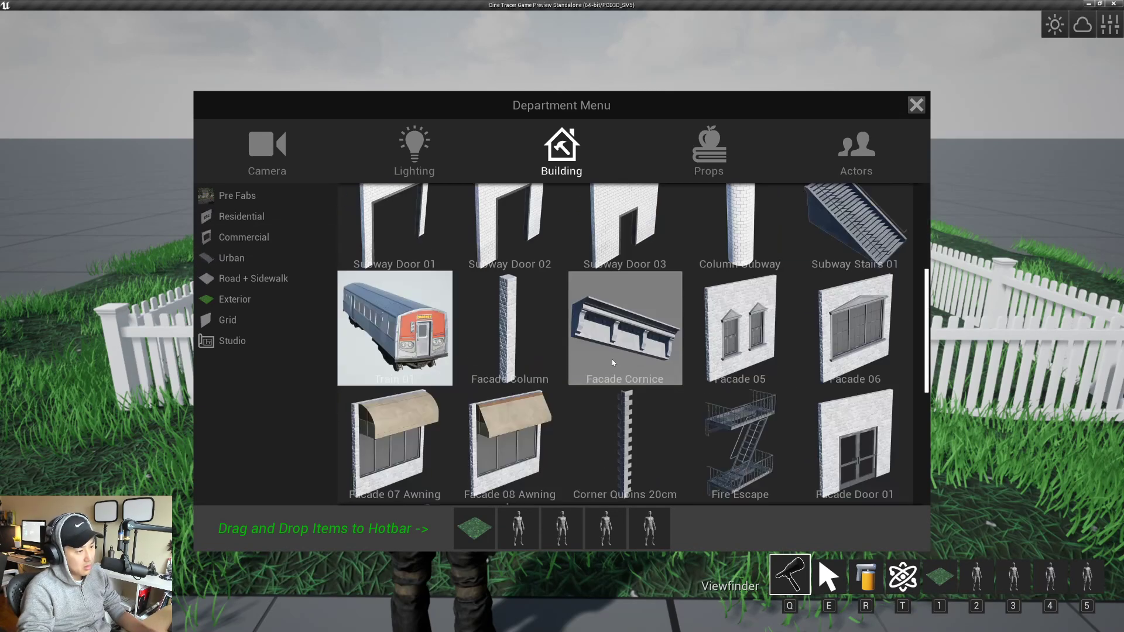
- Assign Fence Pier 01, Fence 01 and Fence Steel to hotbar slots 2, 3 and 4
drag(854, 331, 638, 534)
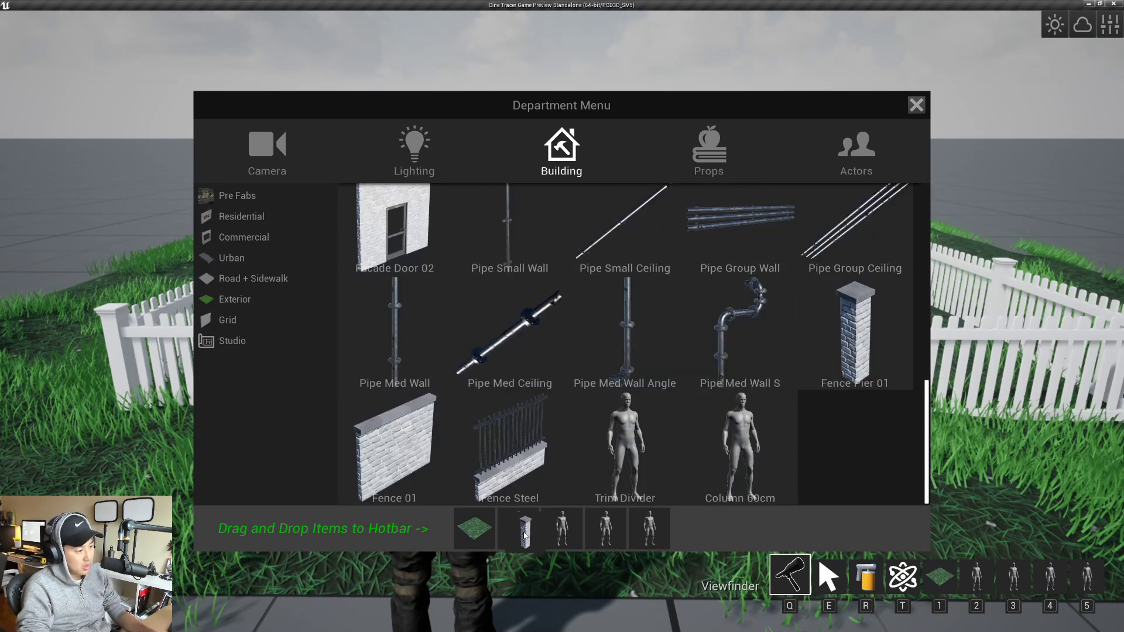
key(Tab)
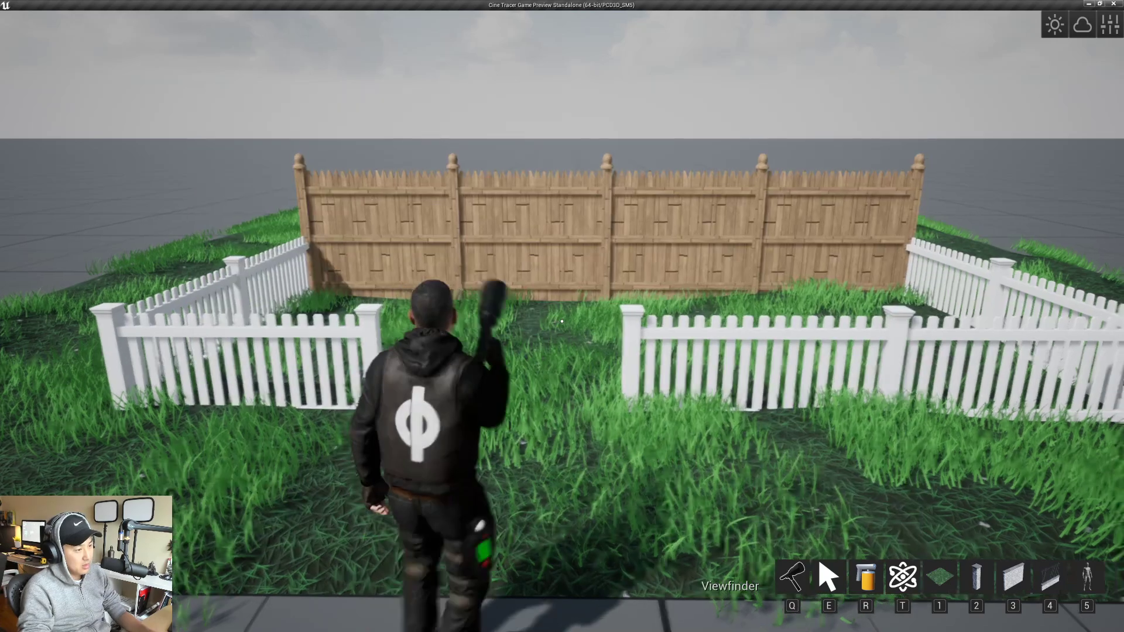
key(w)
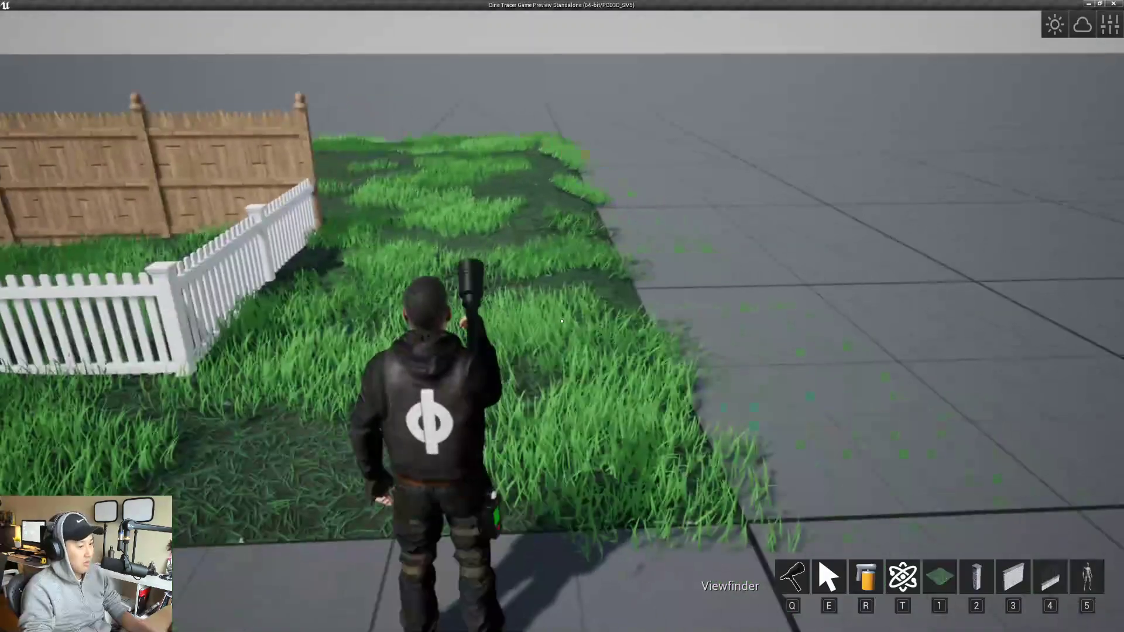
- Place a flat terrain tile beside the picket yard and set its foliage count to 300
key(1)
key(2)
key(1)
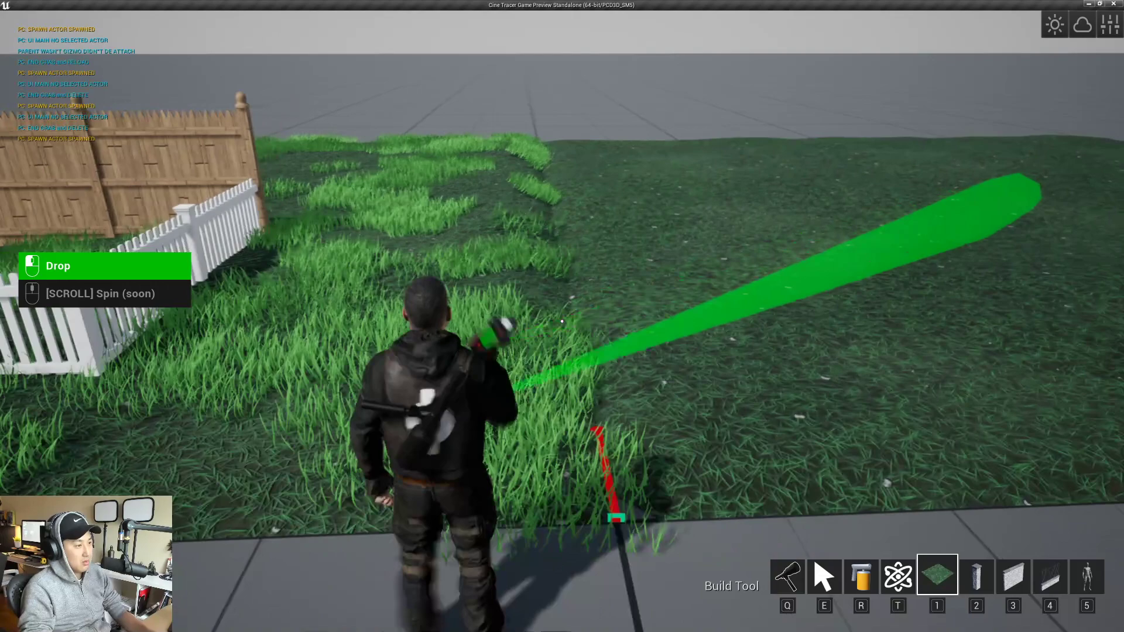
click(561, 321)
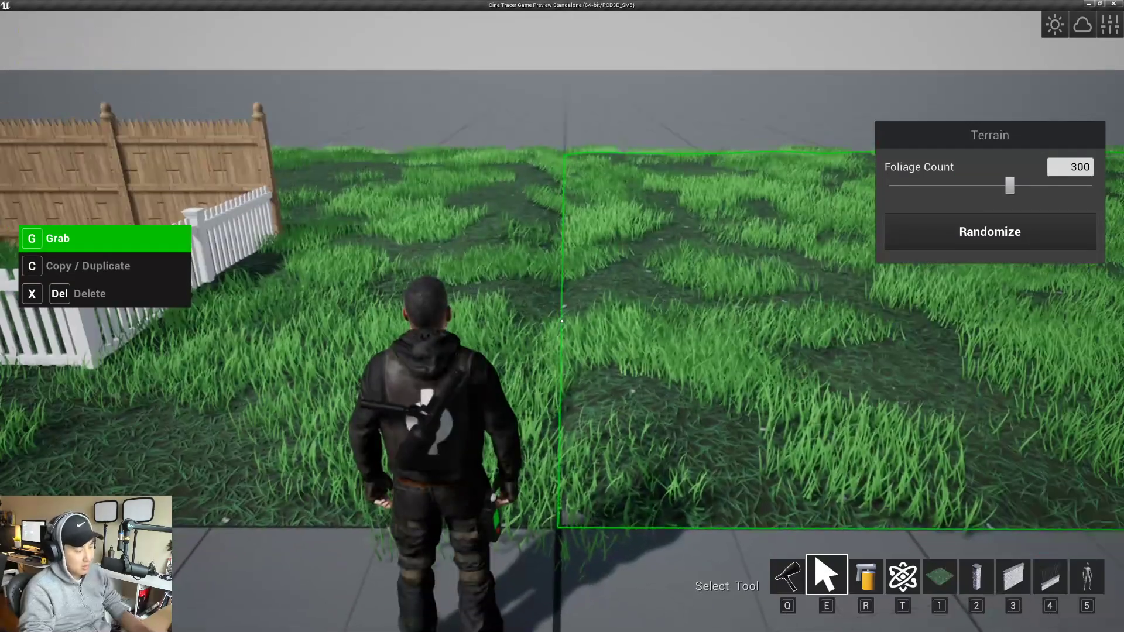
- Place a row of four Fence Pier 01 piers on the new terrain and fill the gaps with Fence 01 panels
key(2)
click(562, 321)
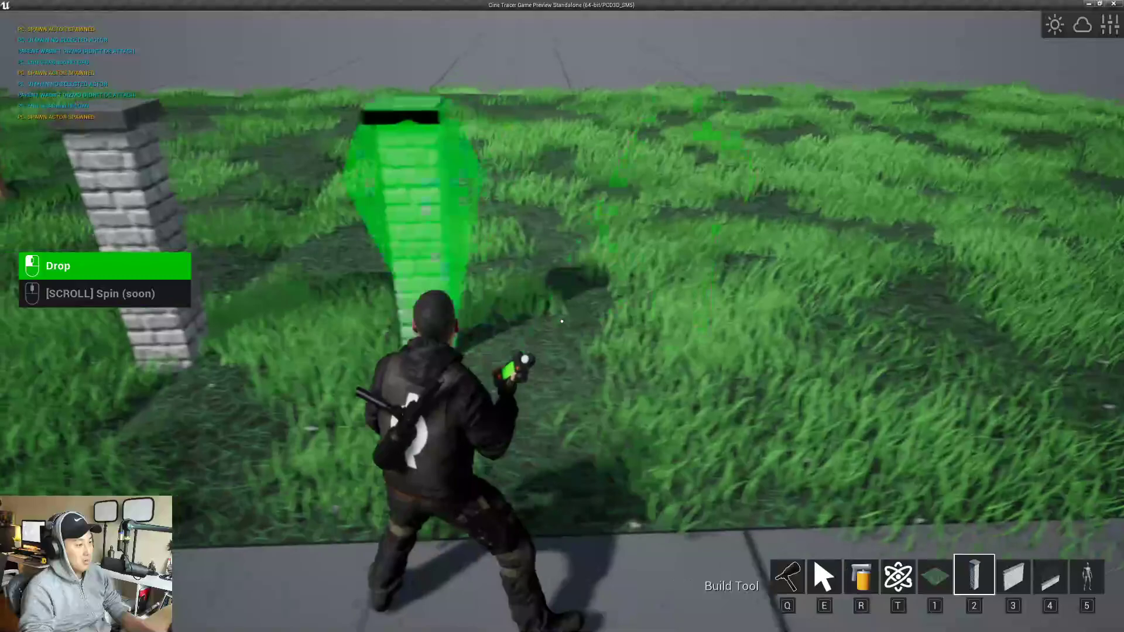
click(561, 321)
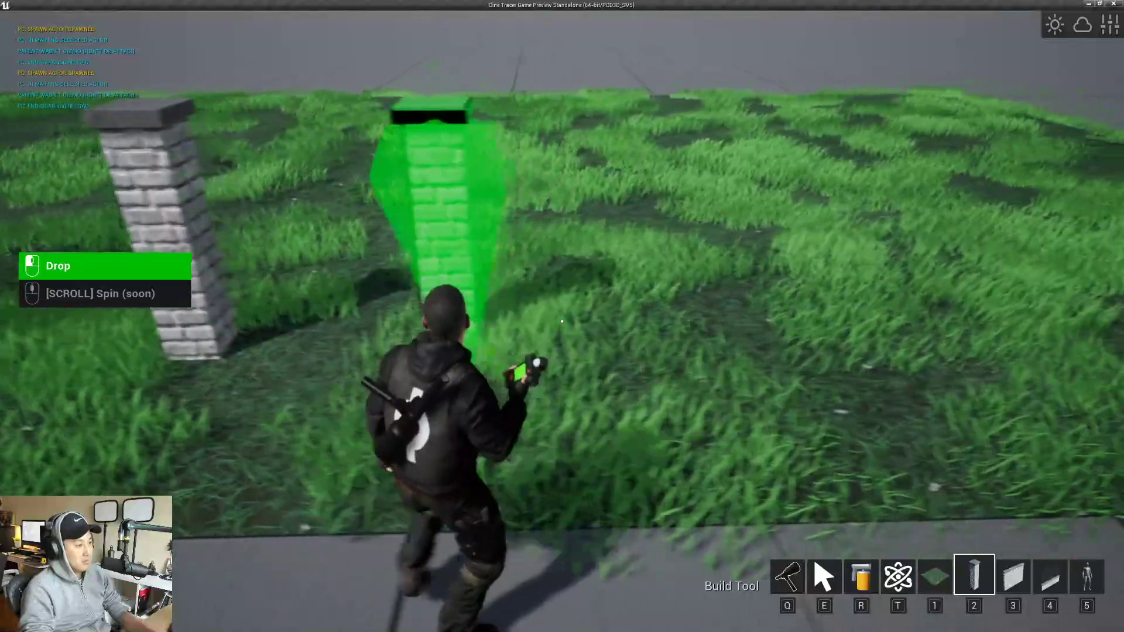
click(561, 321)
key(q)
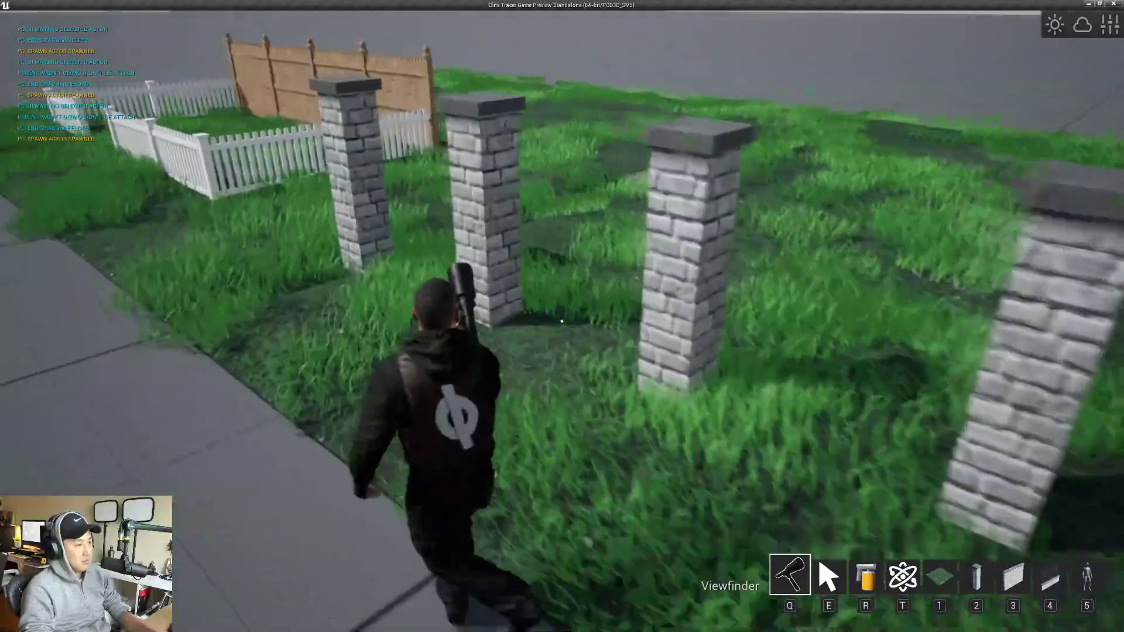
key(w)
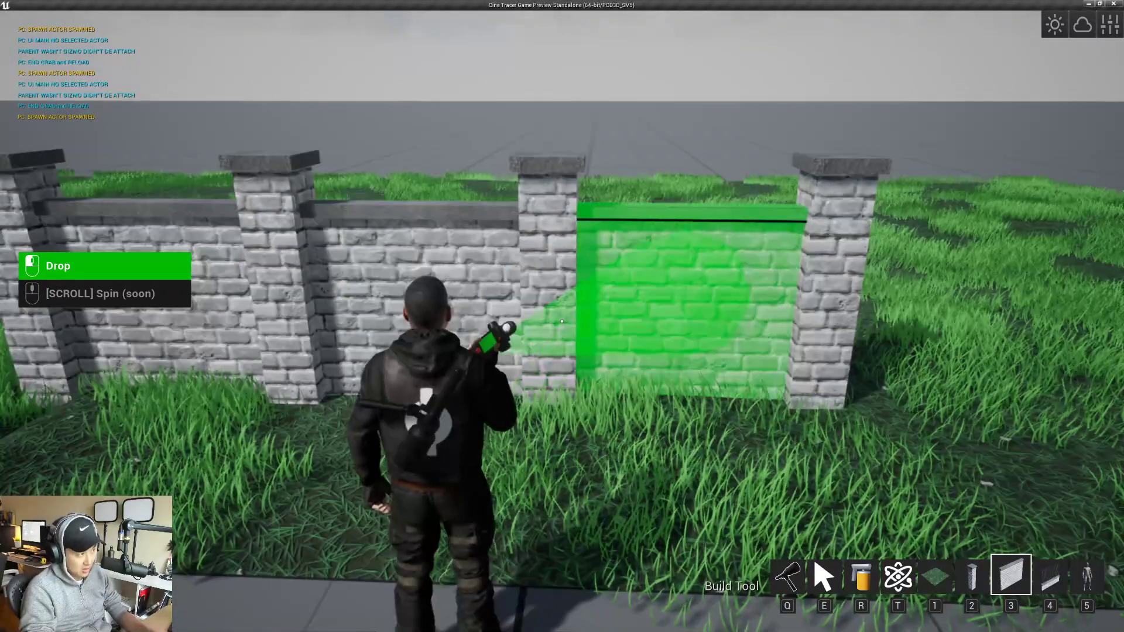
key(w)
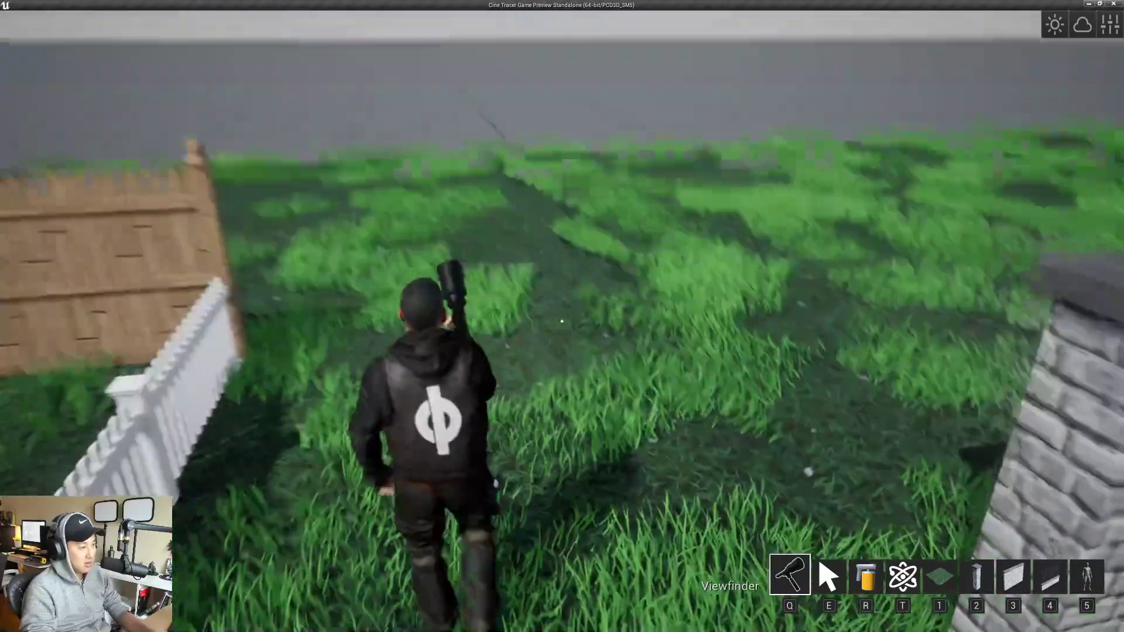
- Extend the stone fence around the corner with two Fence Steel panels, adding Fence Pier 01 piers at the end and joint
key(1)
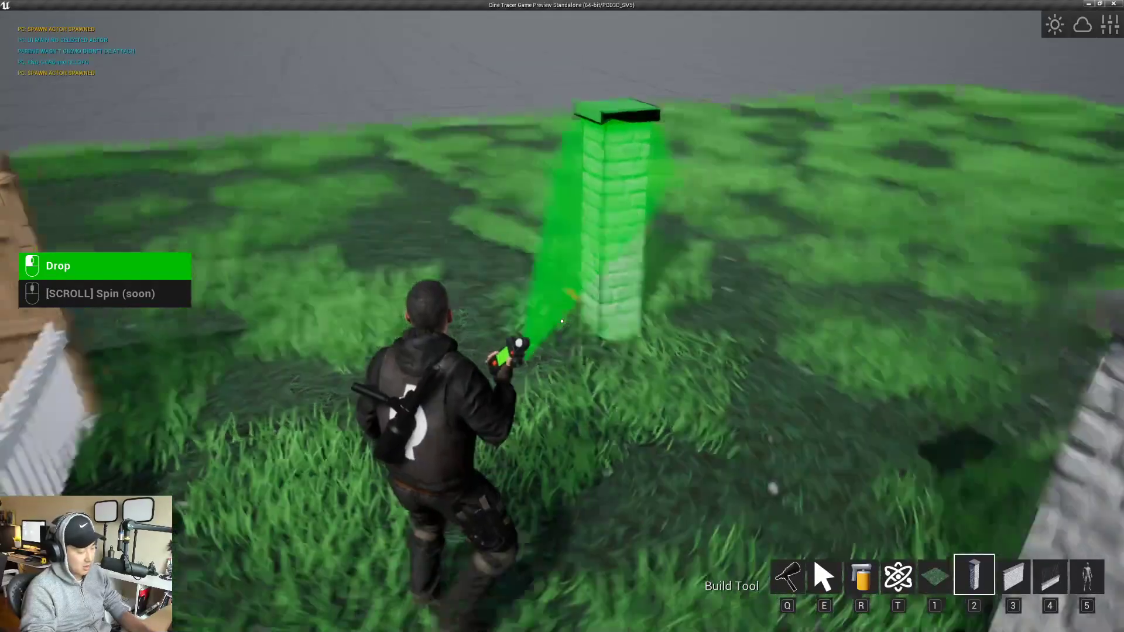
key(4)
click(562, 321)
click(562, 321)
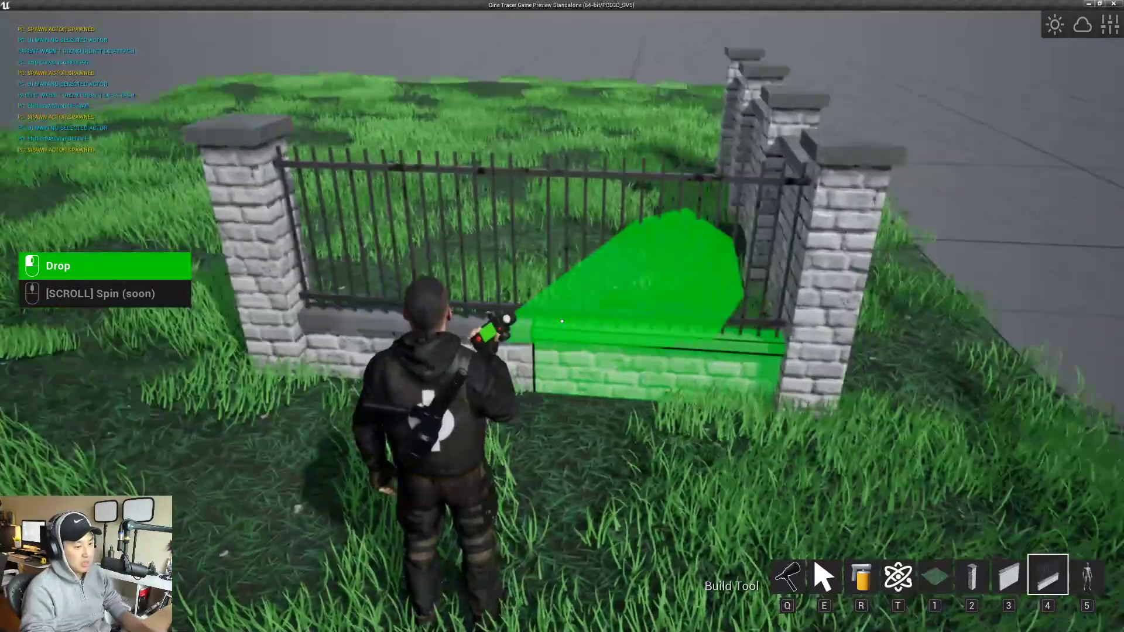
key(1)
key(2)
click(562, 322)
key(q)
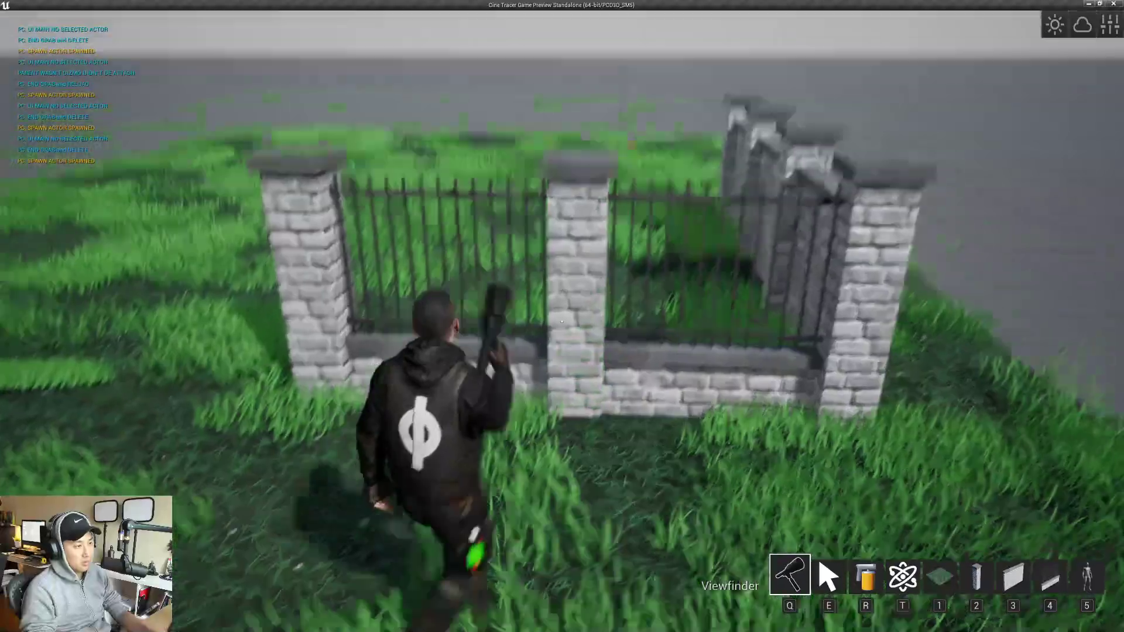
- Walk around the stone and steel fence and the picket yard to examine how the finished fences look
key(d)
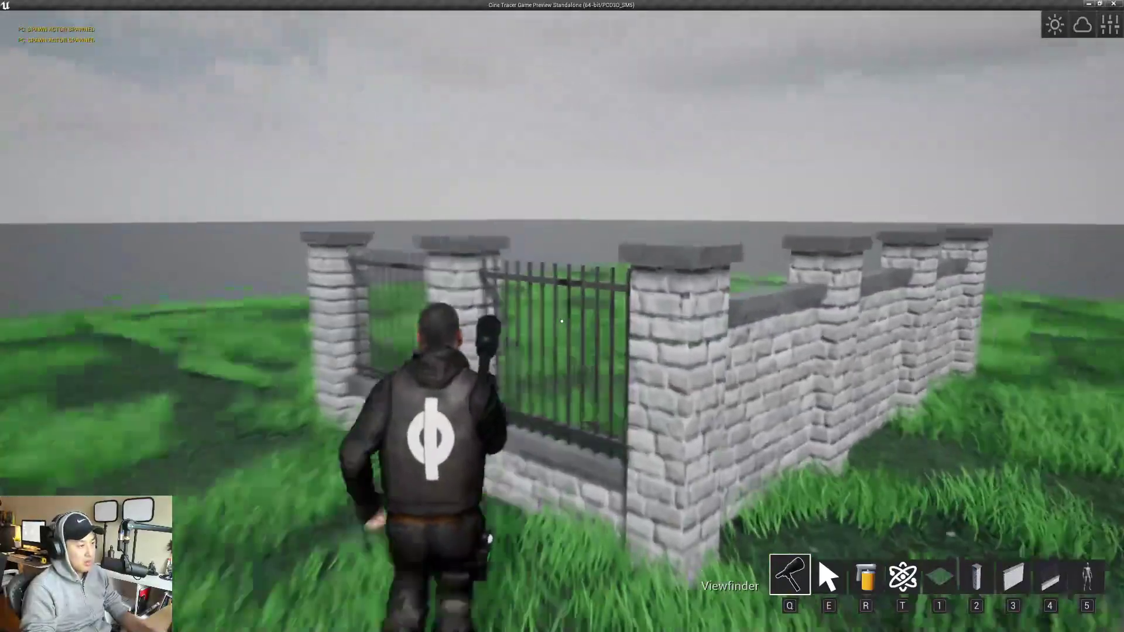
key(d)
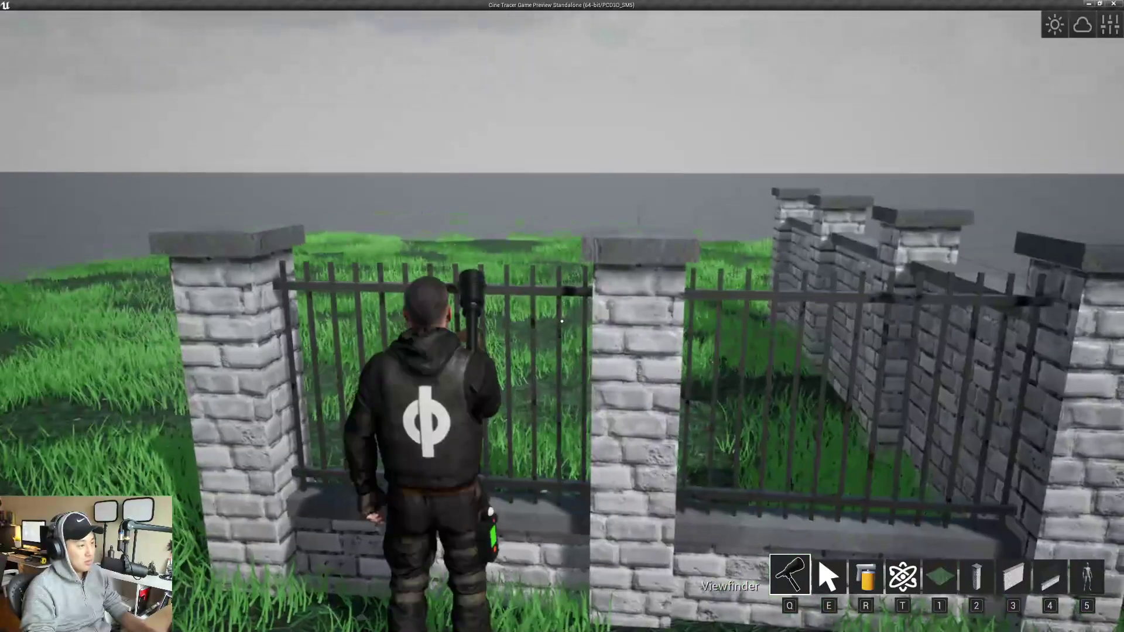
key(s)
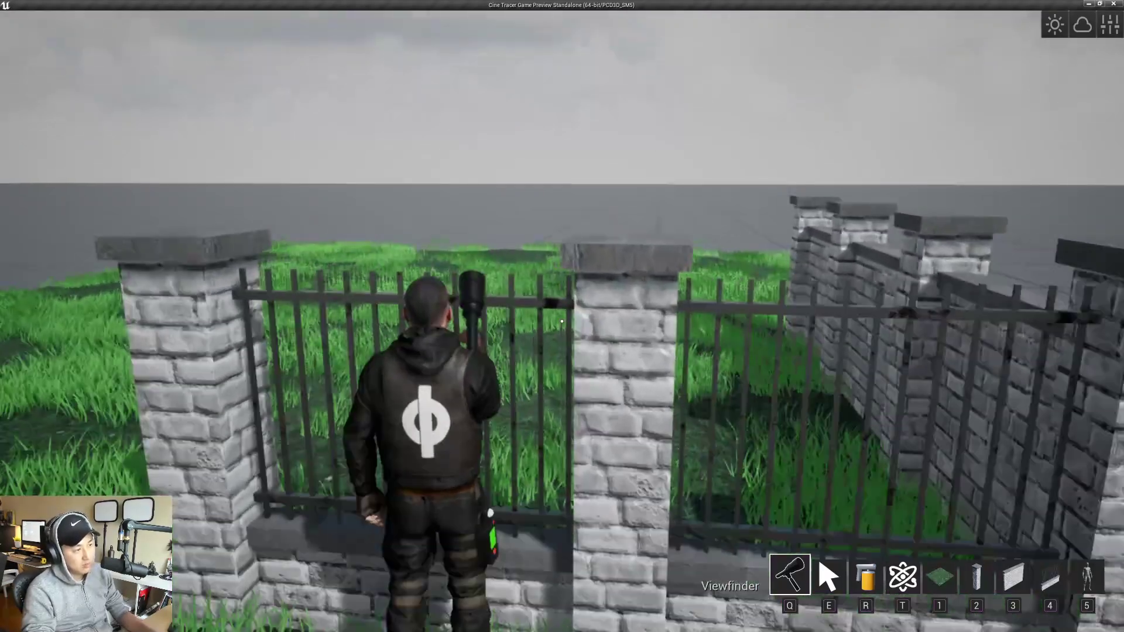
key(s)
key(w)
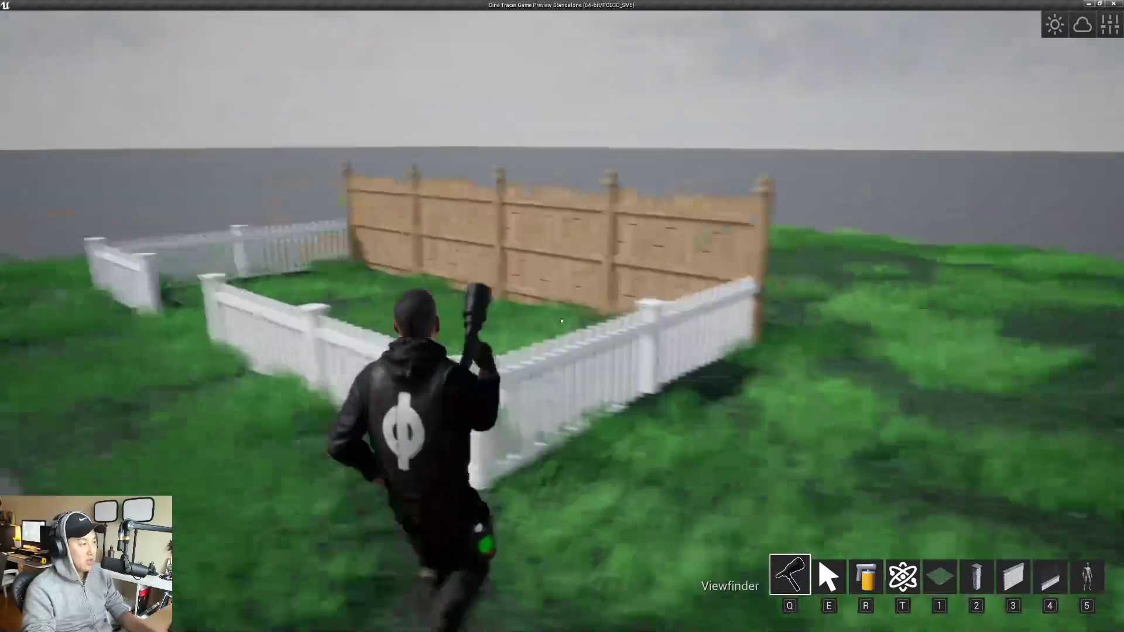
key(space)
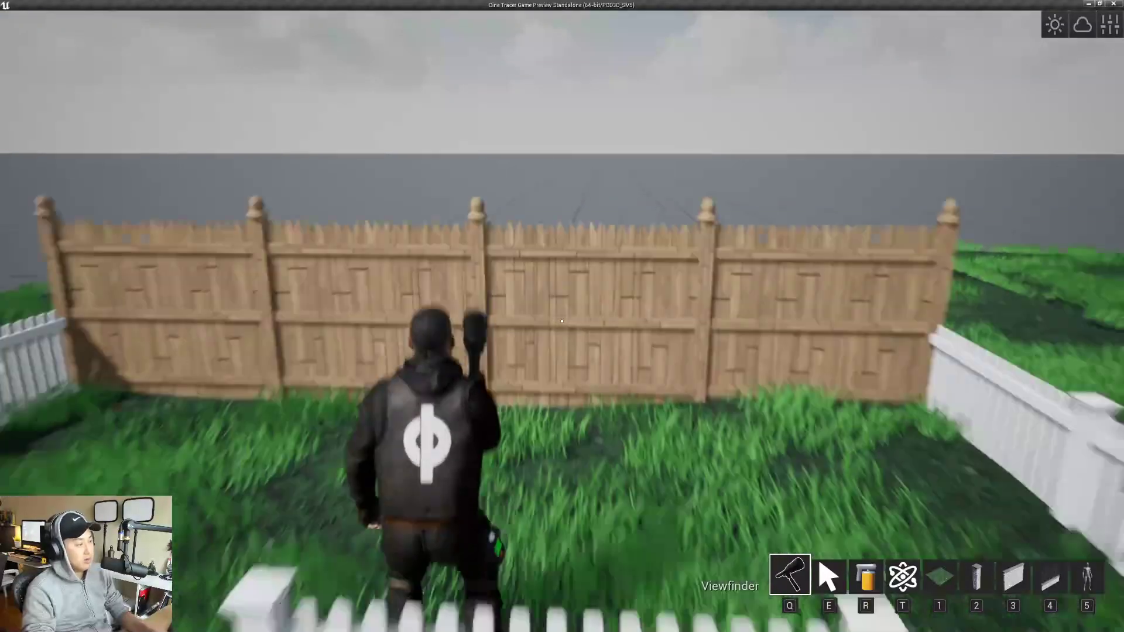
key(s)
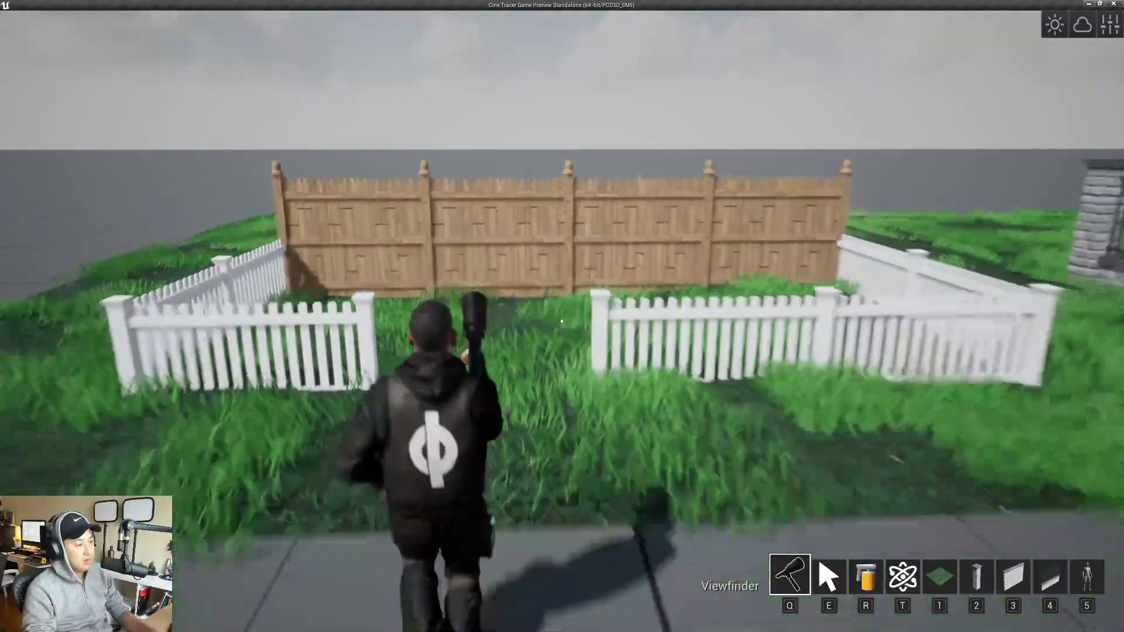
key(s)
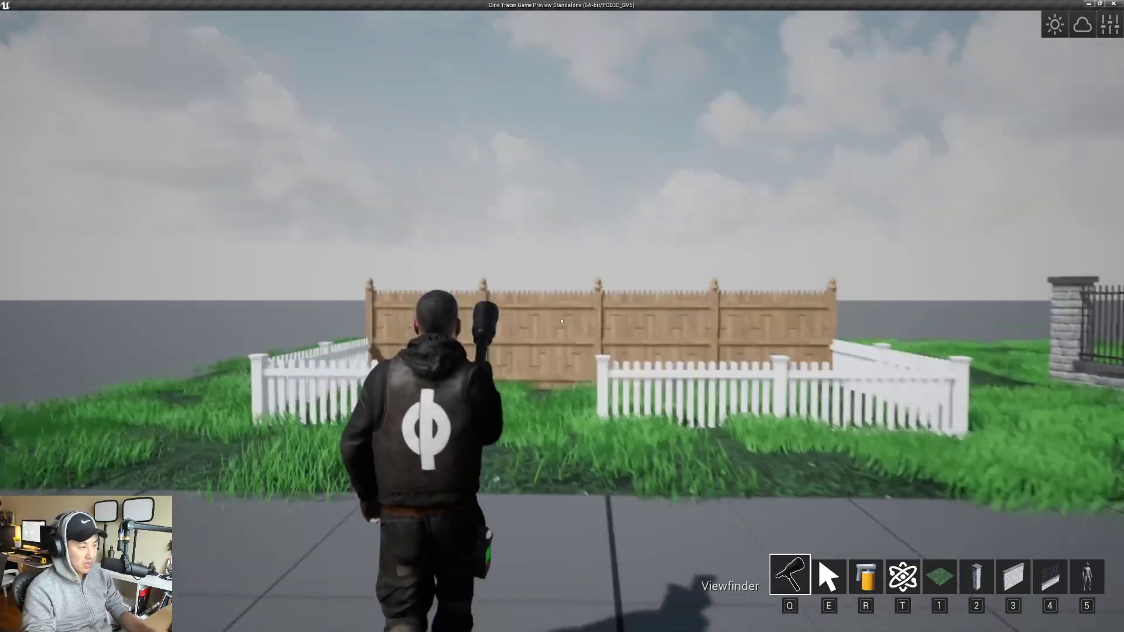
key(w)
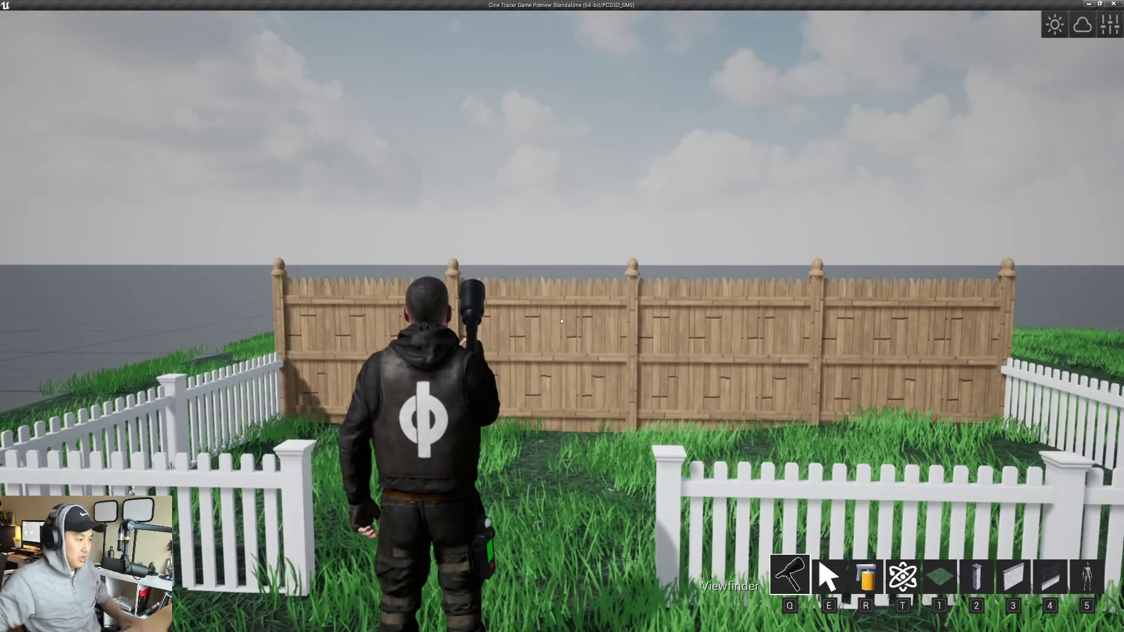
key(w)
key(space)
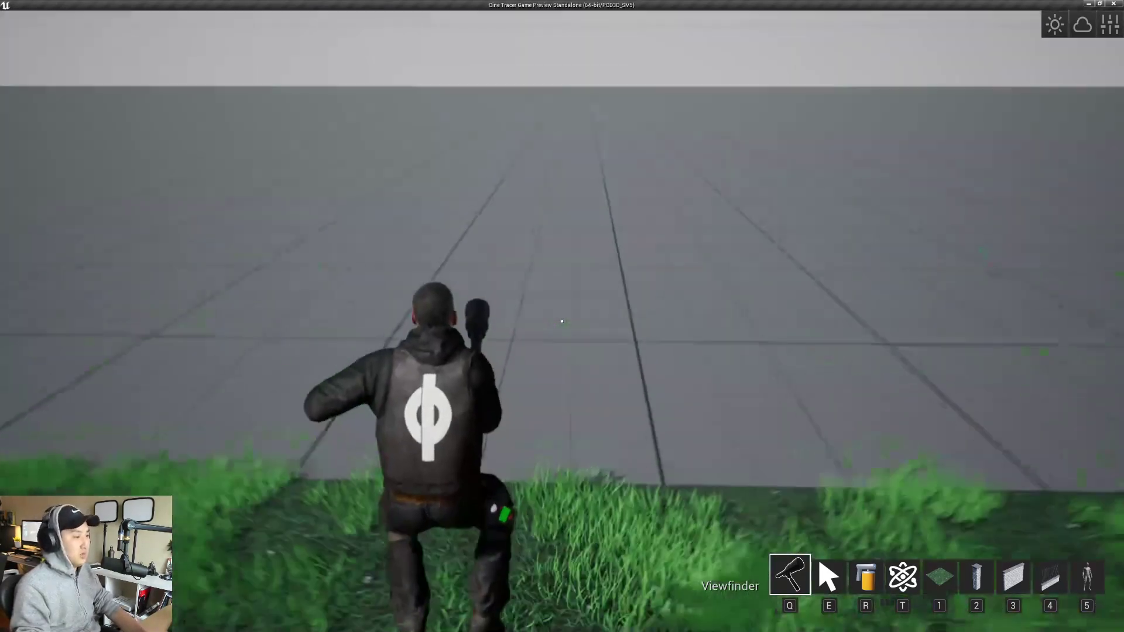
- Assign the Exterior items Terrain Hill, Terrain Corner and Terrain Corner 2 to hotbar slots 2, 3 and 4
key(Tab)
click(561, 171)
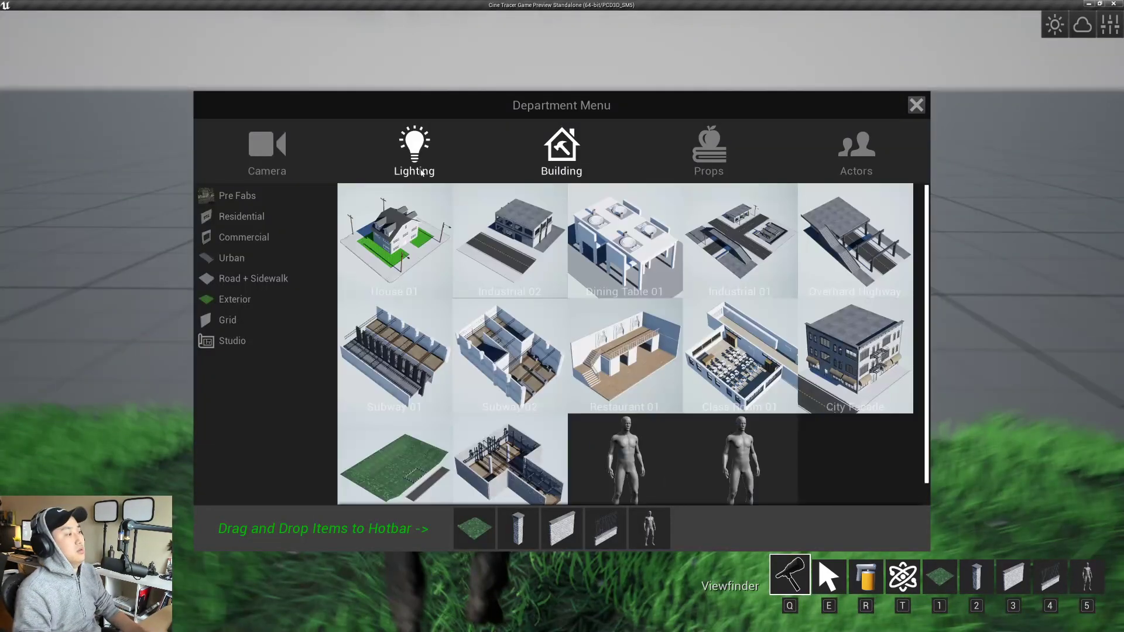
click(283, 301)
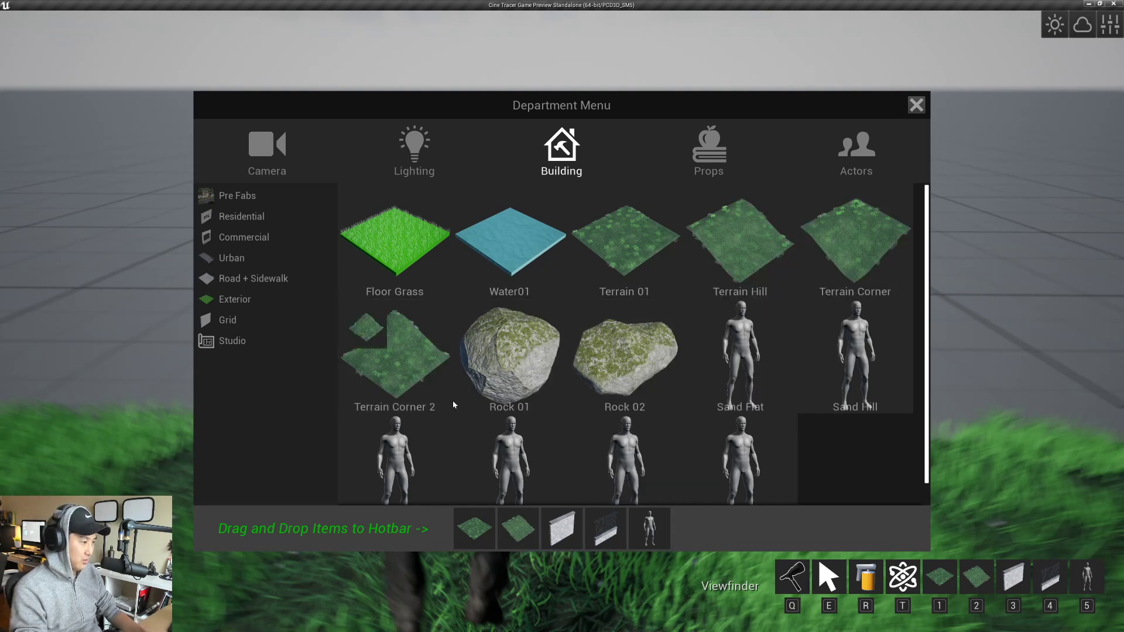
key(Tab)
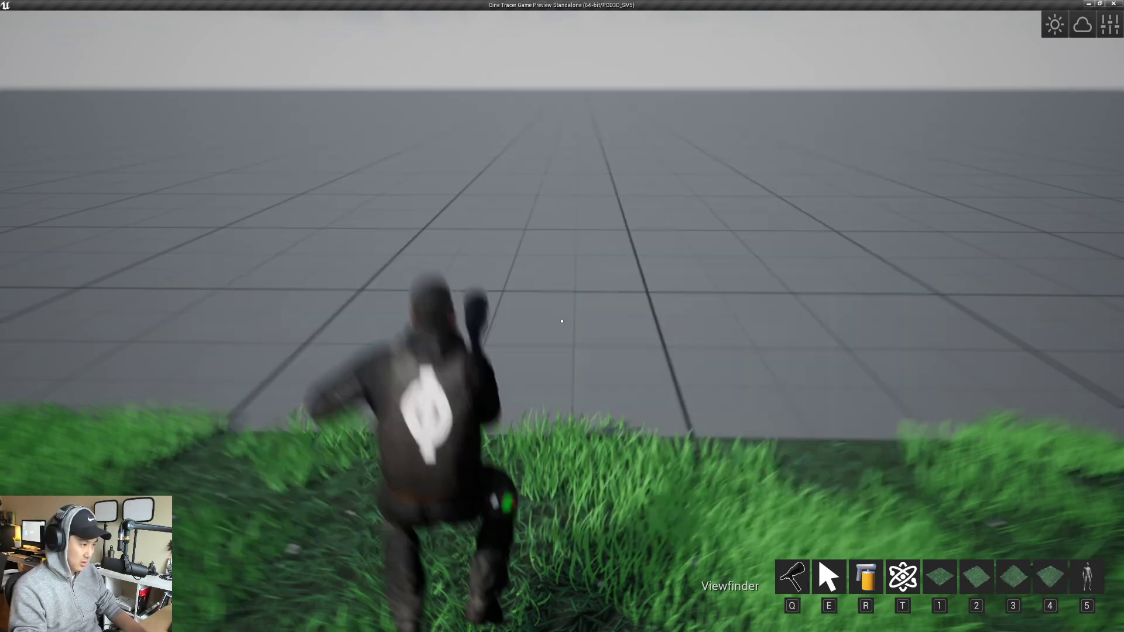
- Place a Terrain Hill tile behind the yard and a flat terrain tile next to it
key(2)
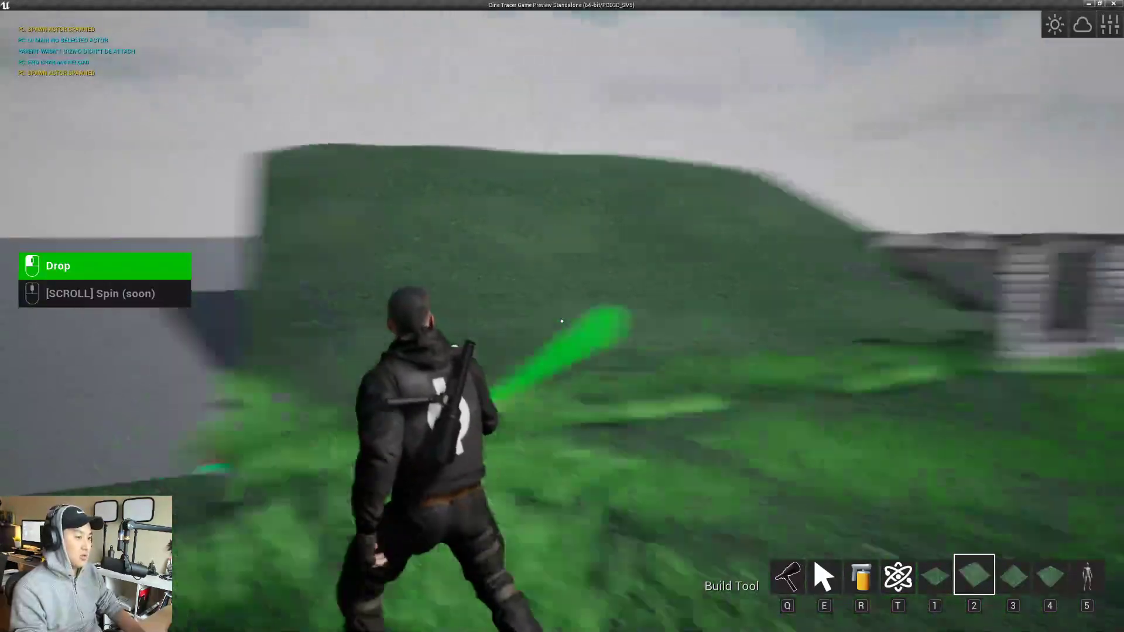
key(q)
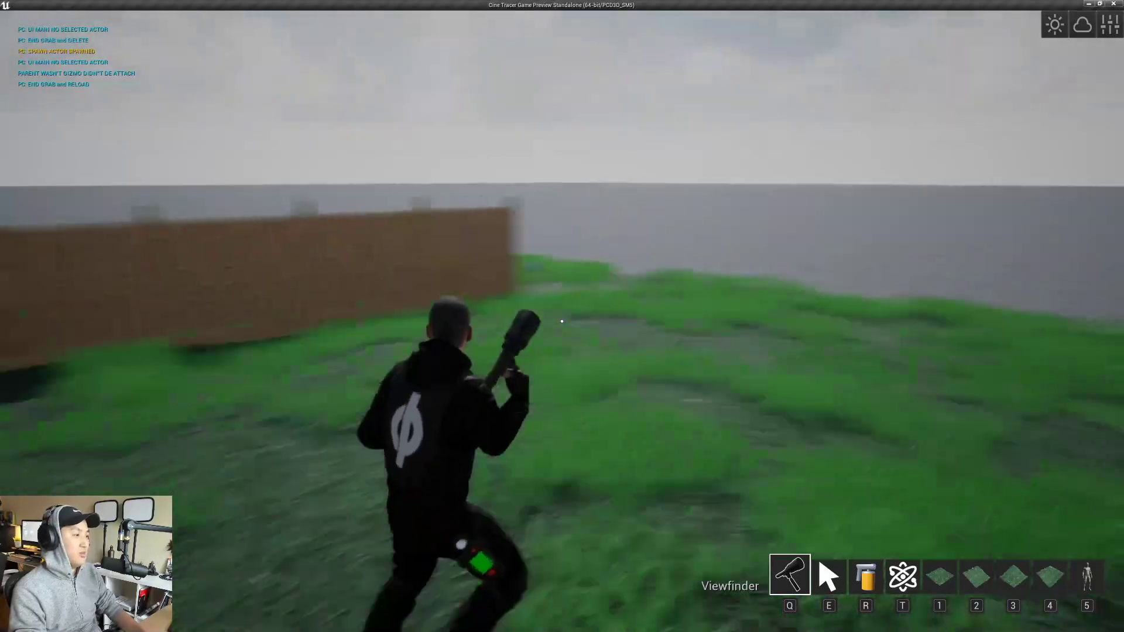
key(1)
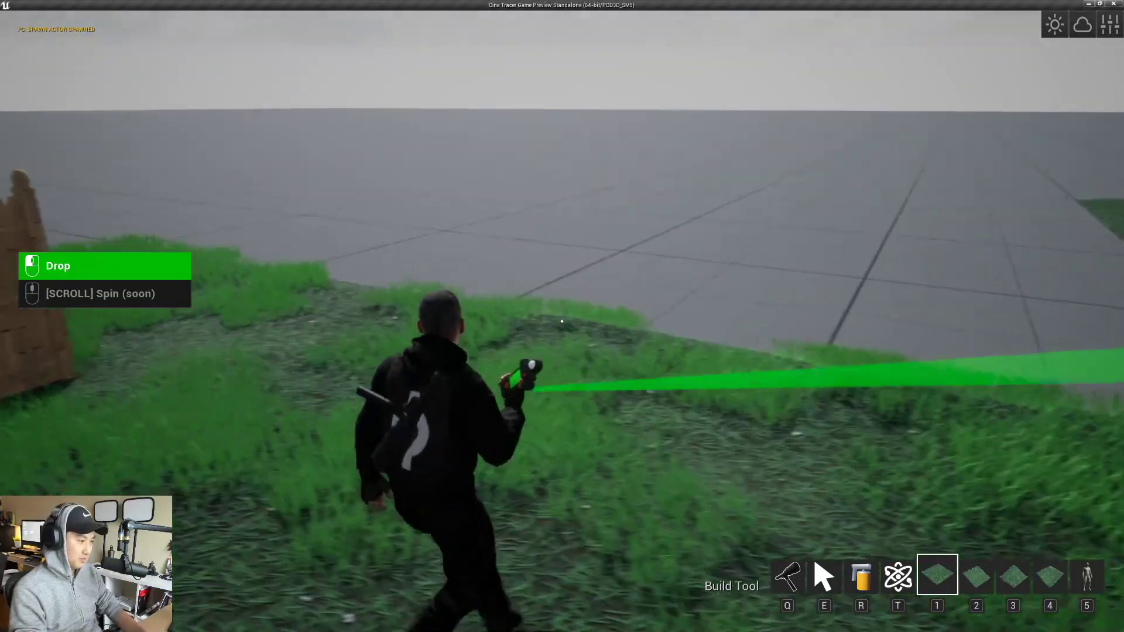
click(562, 322)
key(q)
key(w)
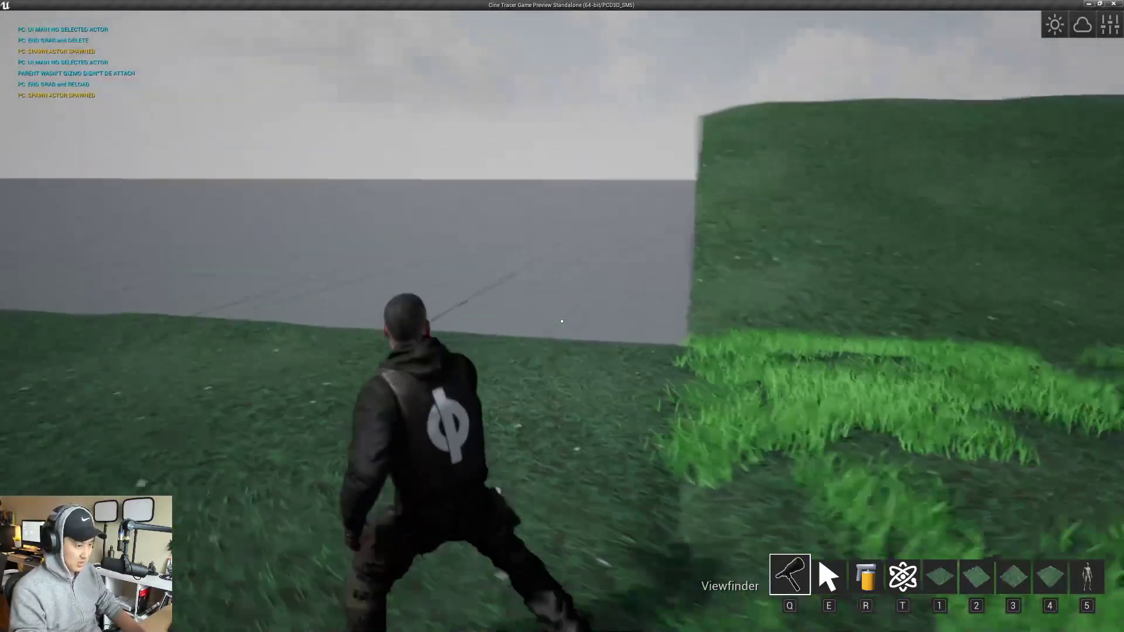
- Place a Terrain Corner tile beside the hill behind the new flat terrain
key(a)
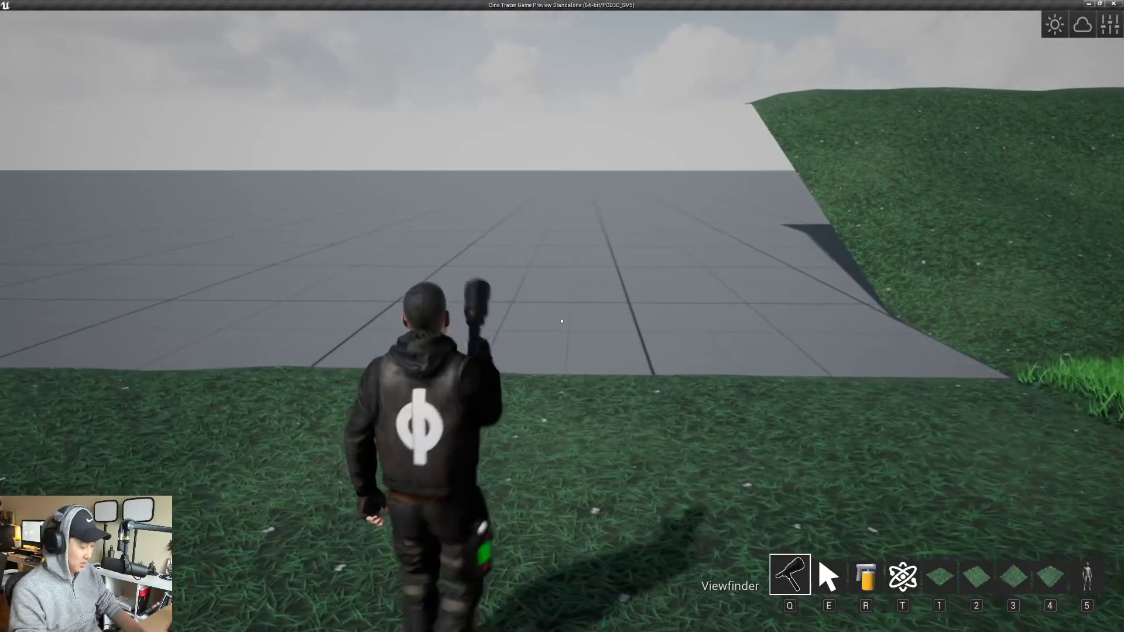
key(3)
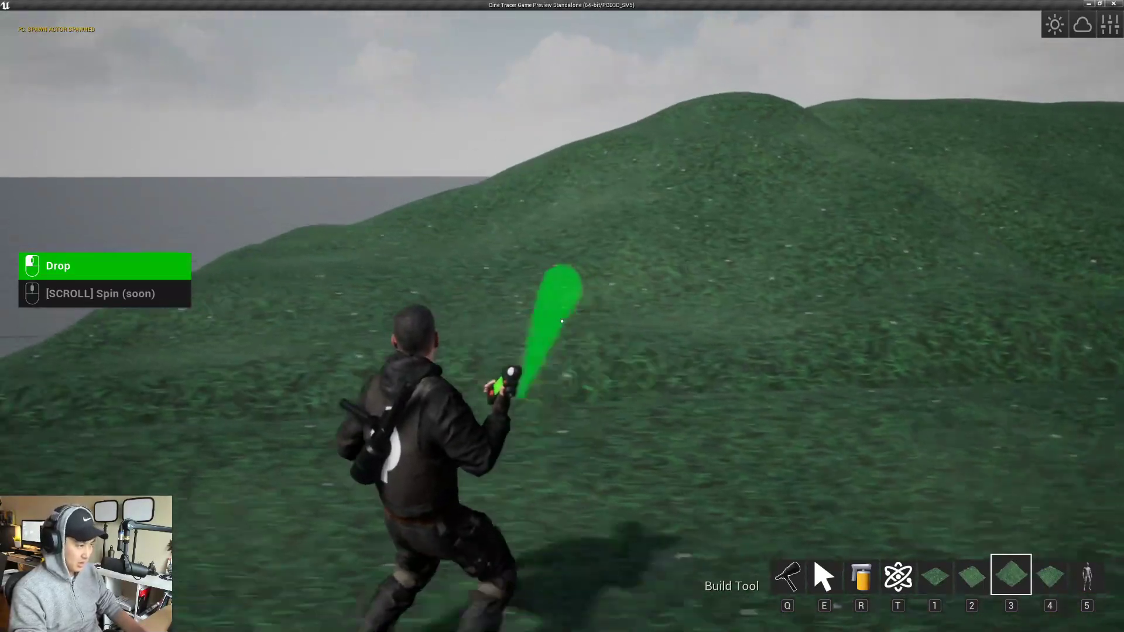
click(562, 321)
key(q)
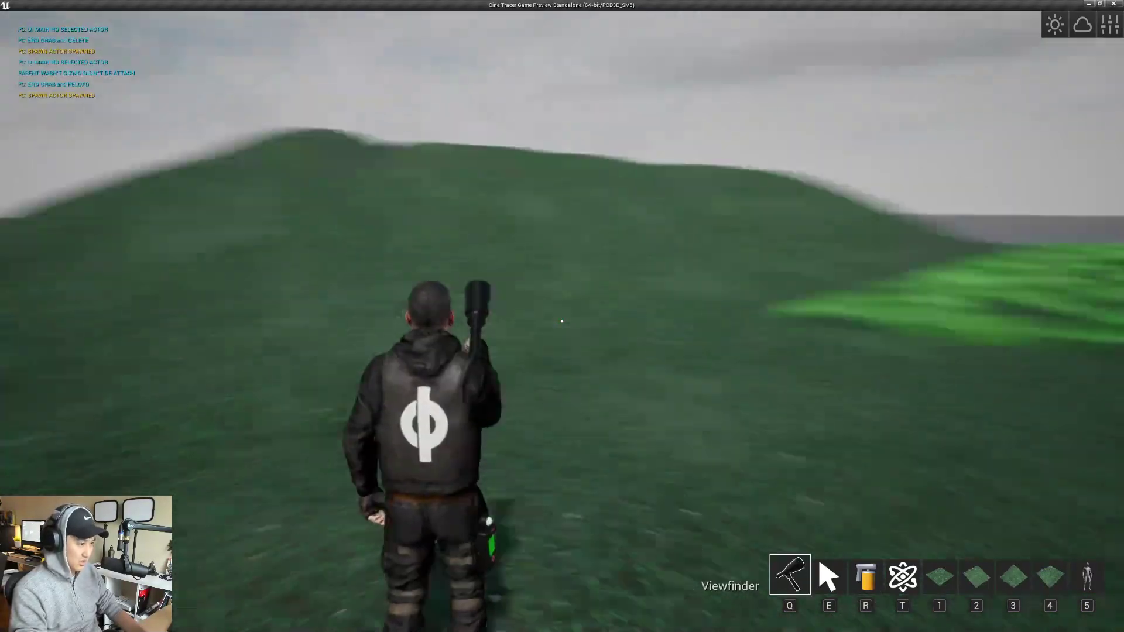
- Add foliage to the new terrain, setting the corner tile's foliage count to 250 and the far hill tile's to 500
key(e)
click(562, 321)
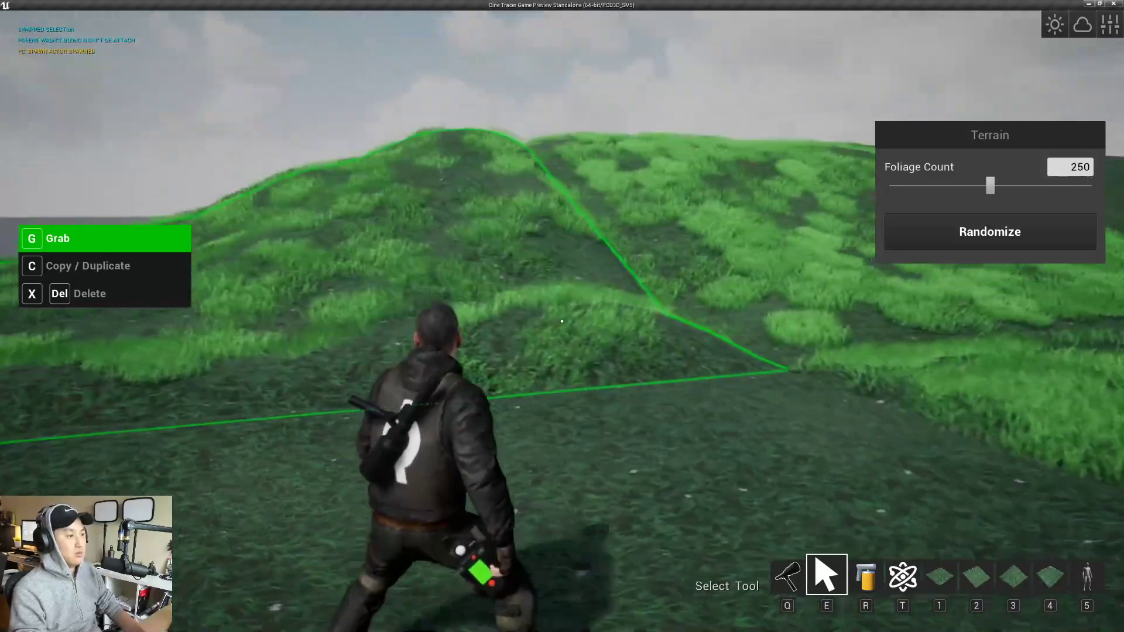
key(w)
click(562, 322)
click(562, 321)
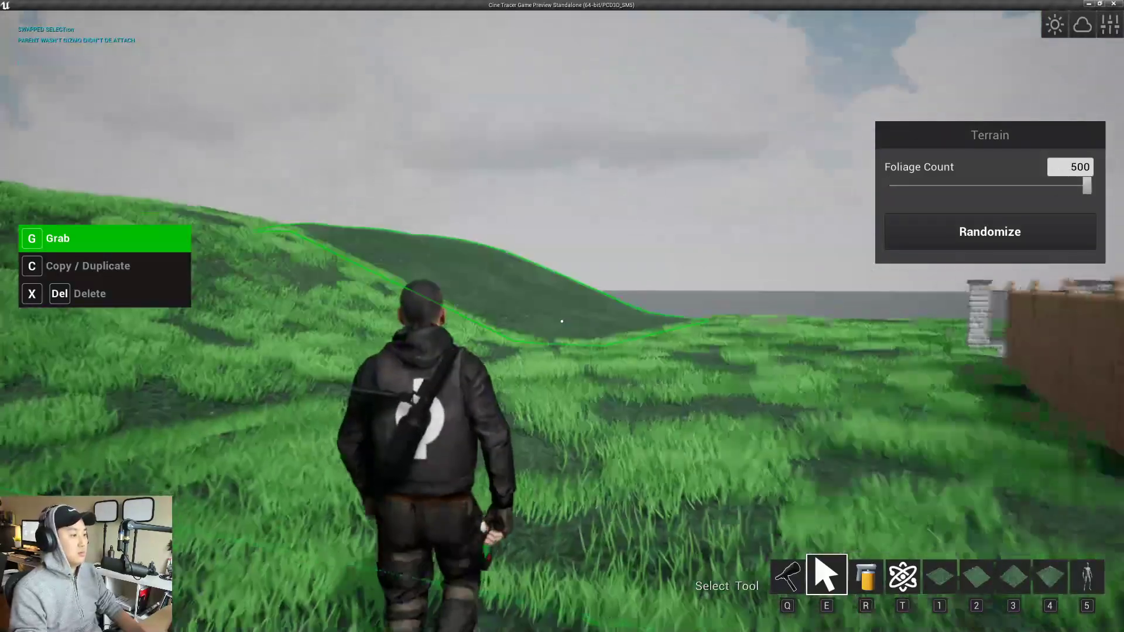
key(q)
key(w)
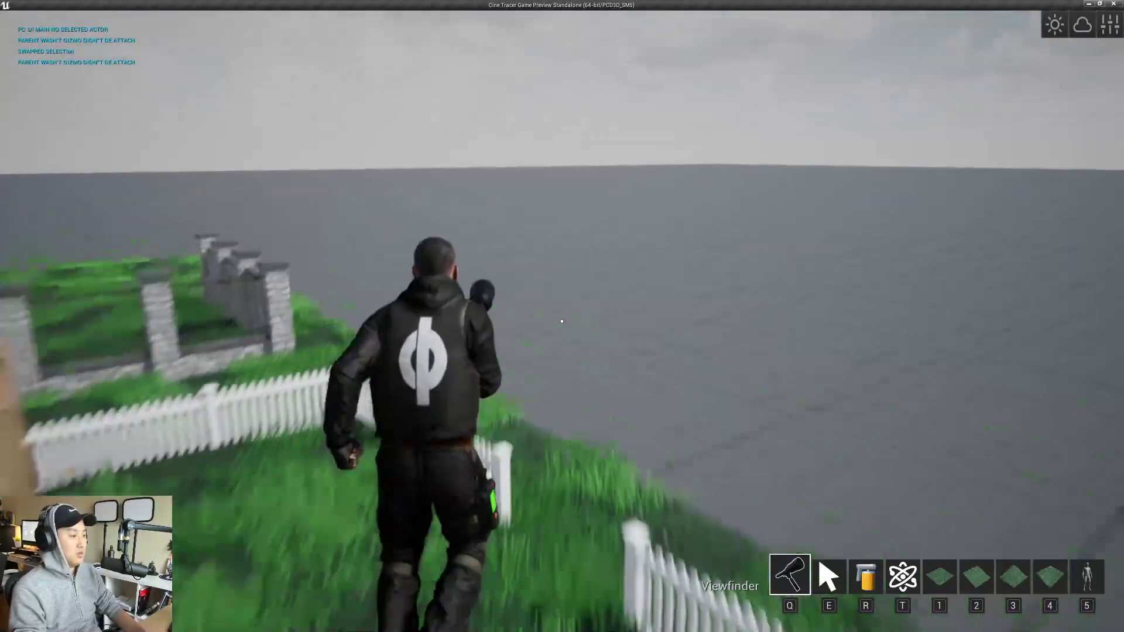
- Inspect the fenced yard from the front and up close against the grassy hills behind it
key(s)
key(a)
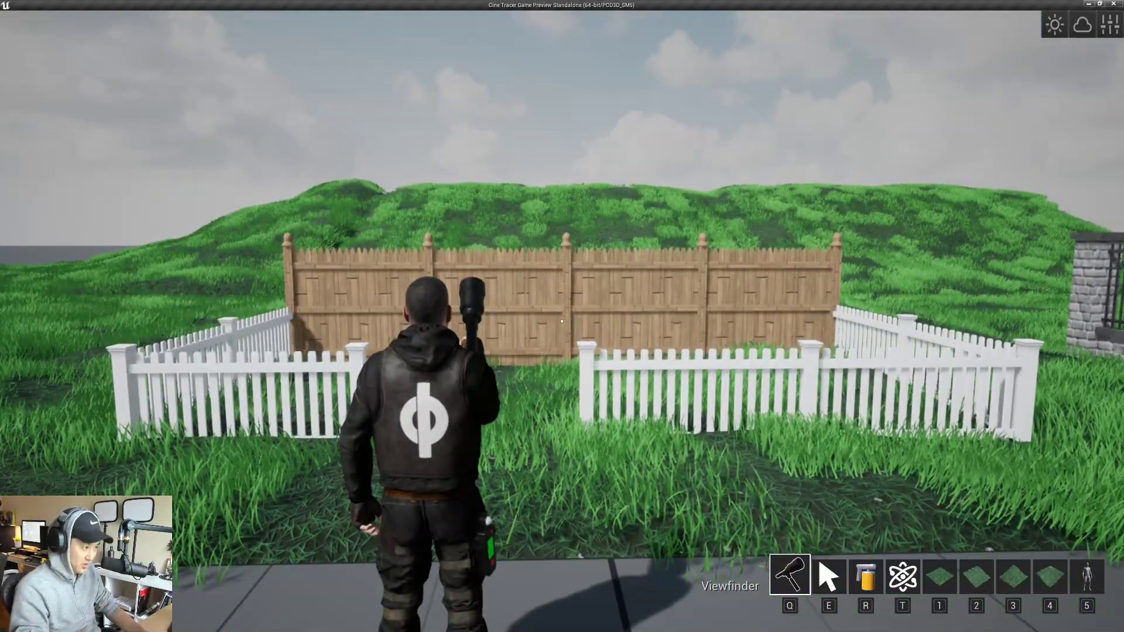
key(w)
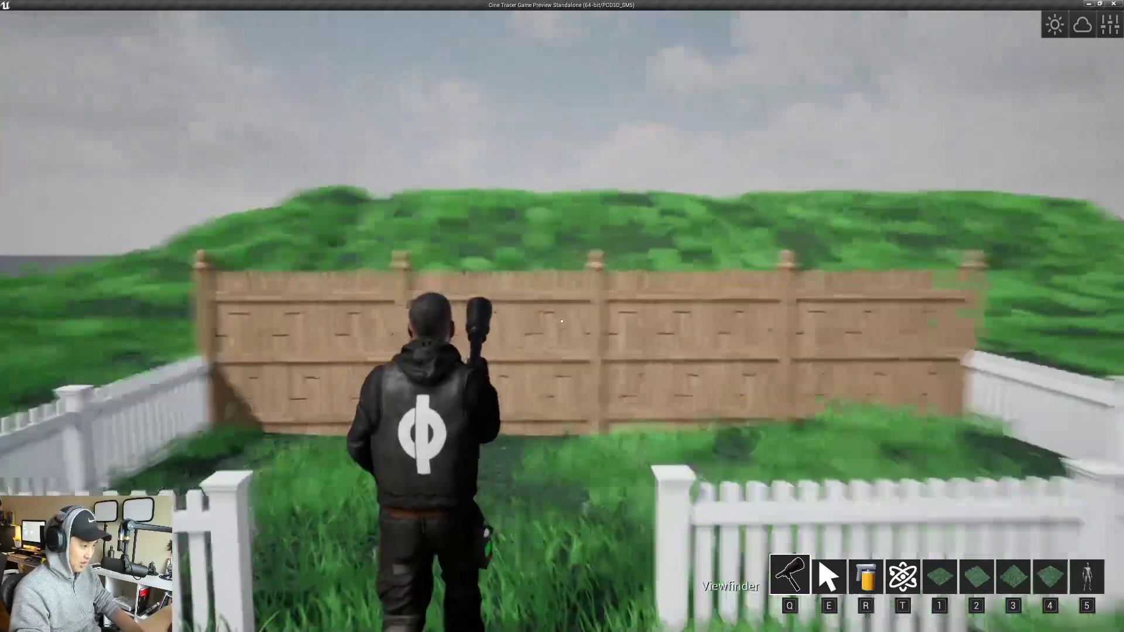
key(w)
key(space)
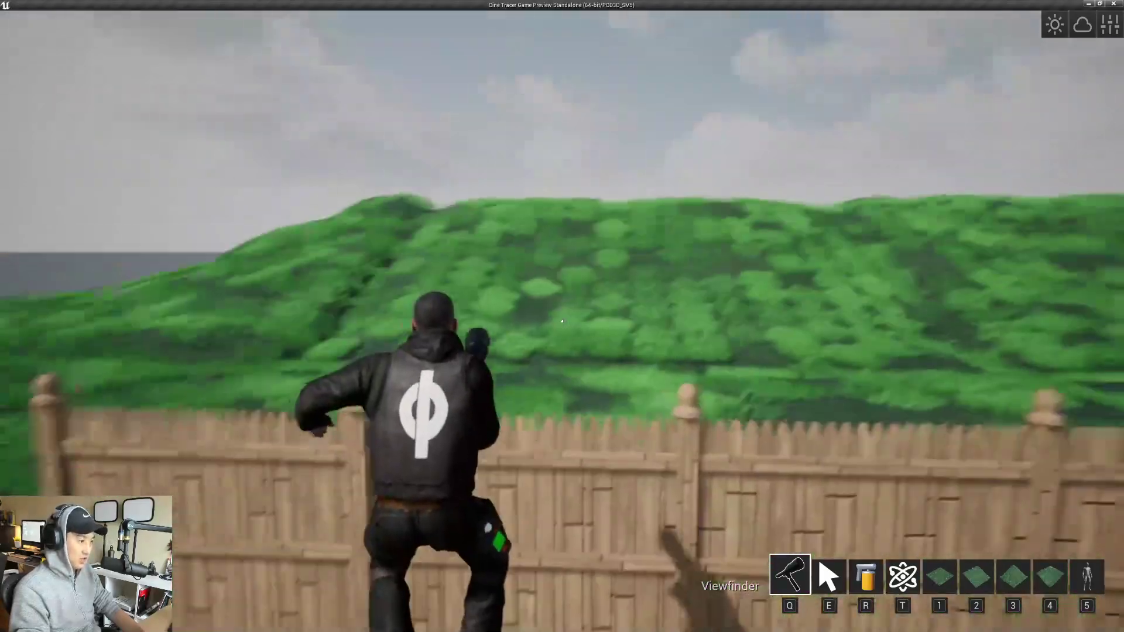
key(s)
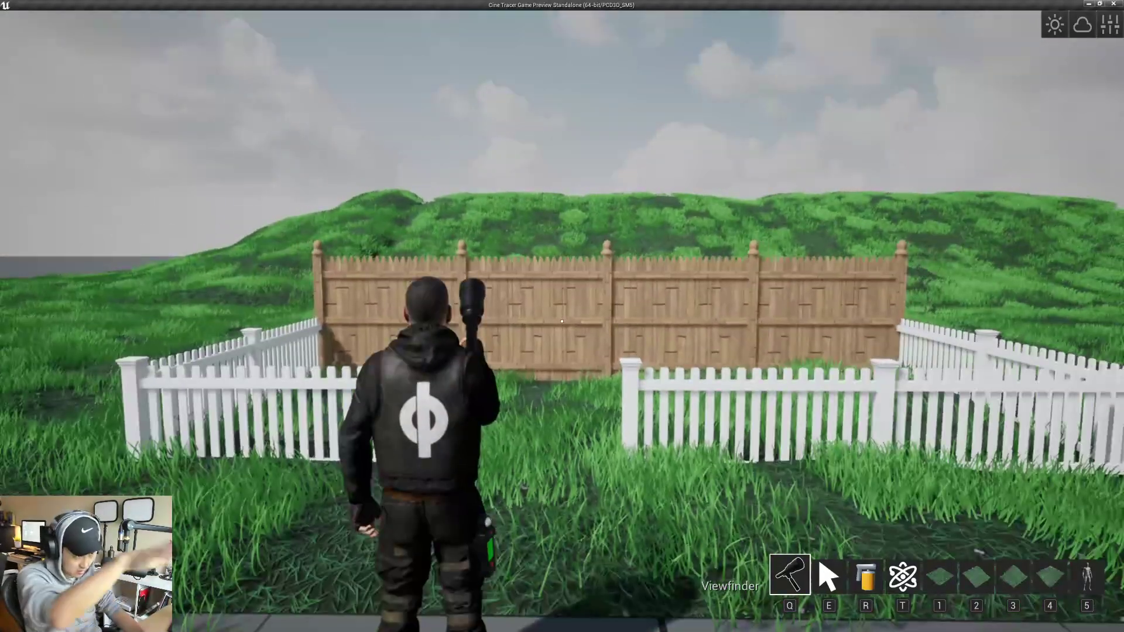
- Place a large tree from the Plants props on the grass behind the wooden fence
key(e)
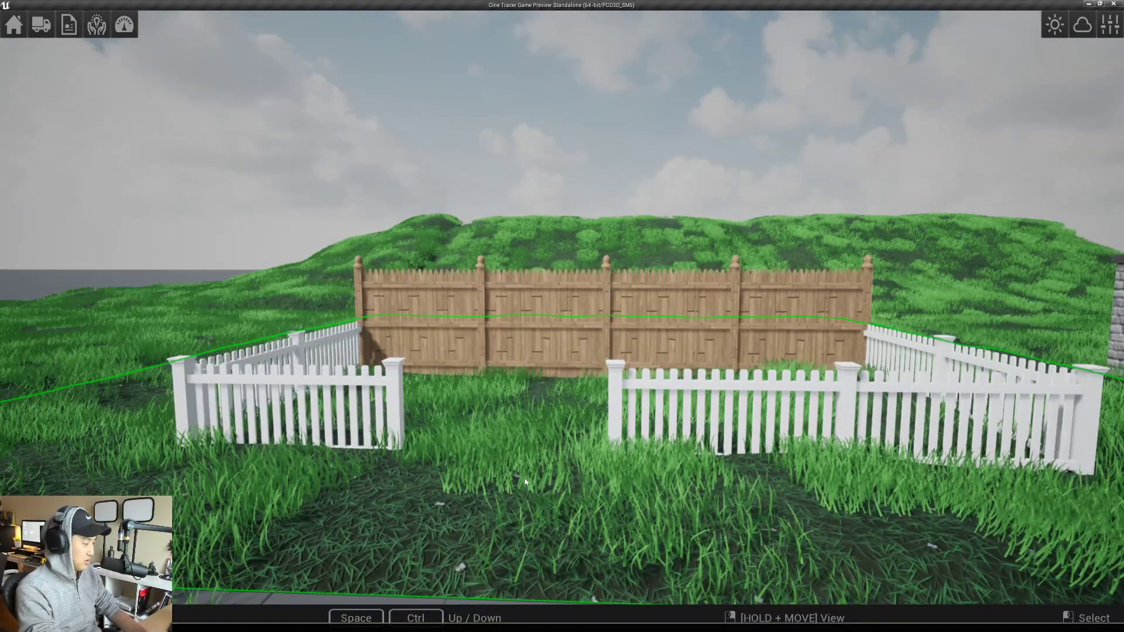
key(w)
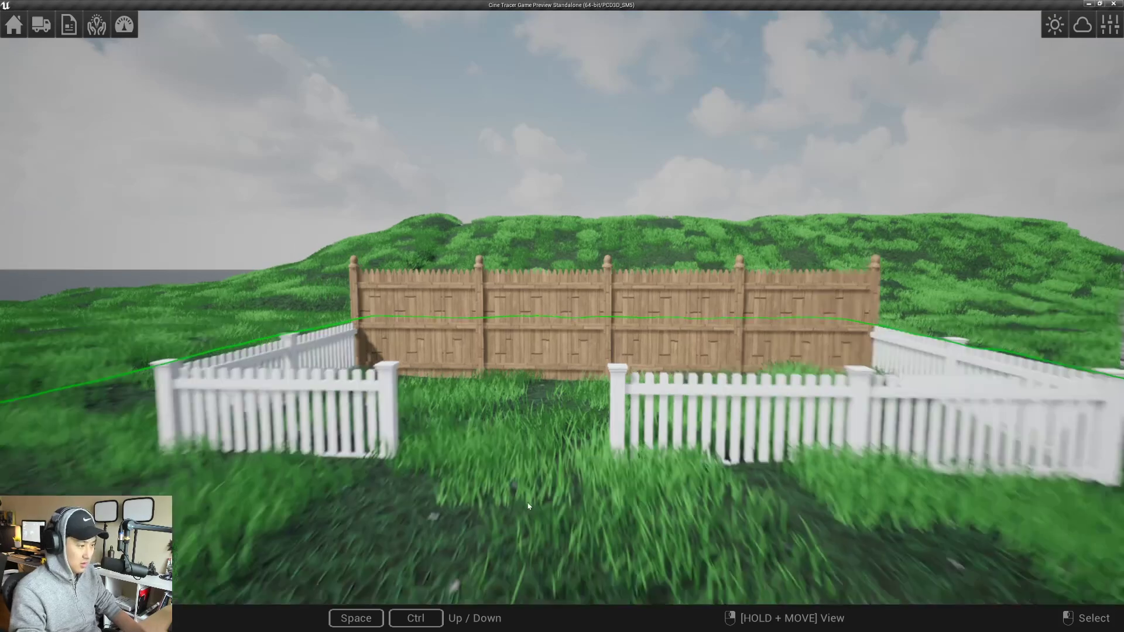
key(space)
right_drag(537, 528, 585, 568)
key(Tab)
click(692, 153)
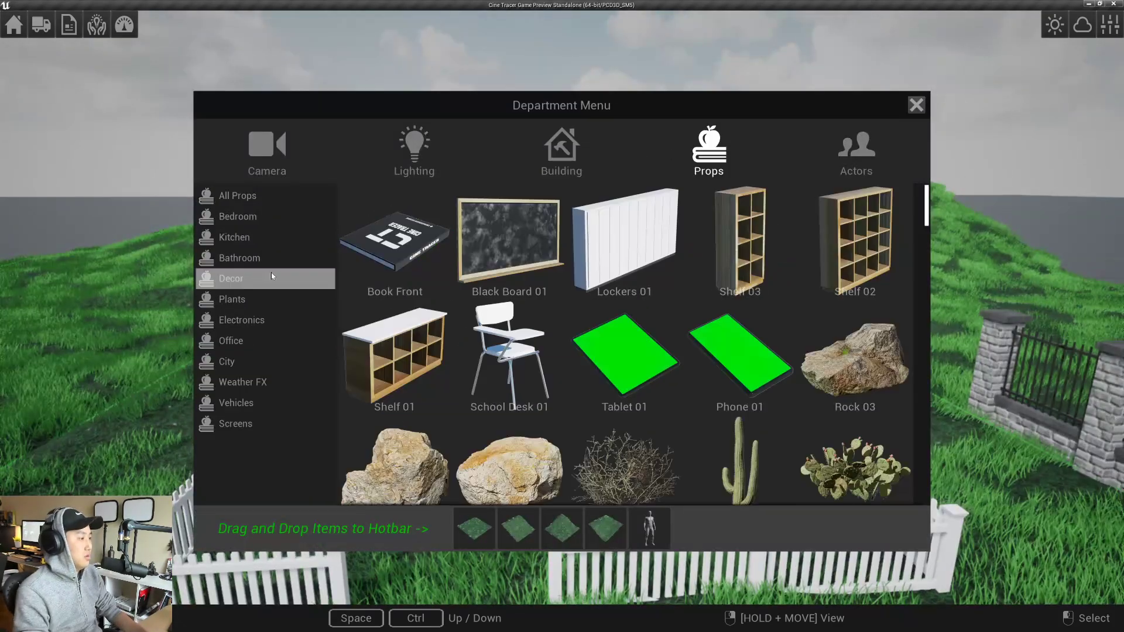
click(269, 301)
scroll(609, 374, down, 3)
click(408, 357)
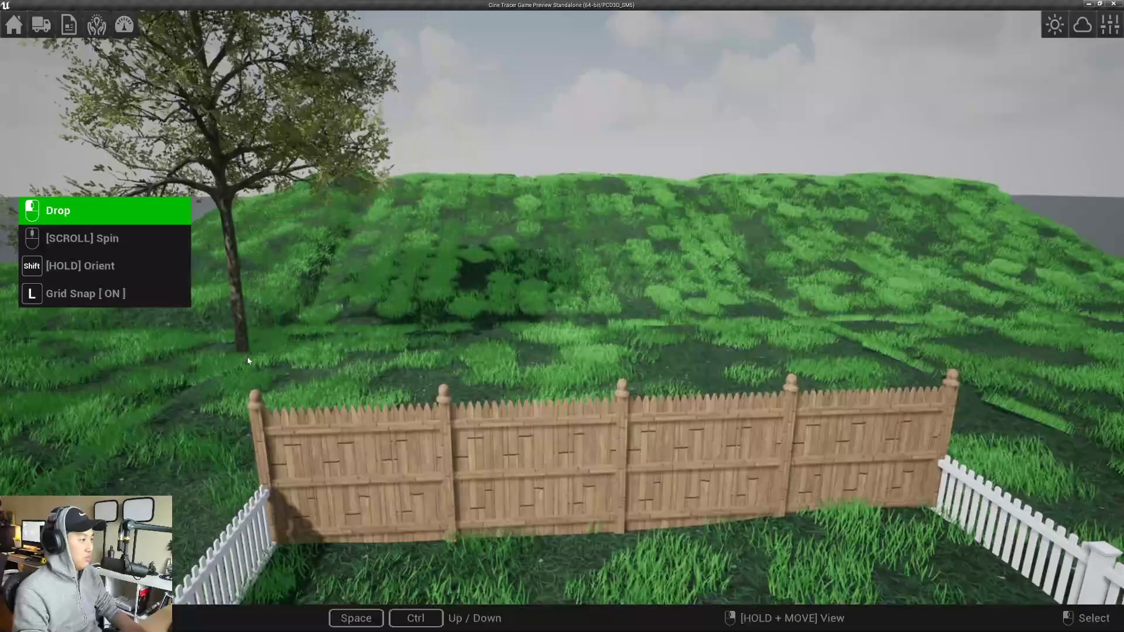
click(246, 357)
- Duplicate the large tree three times, spreading the copies across the hill behind the wooden fence
key(c)
click(486, 231)
key(c)
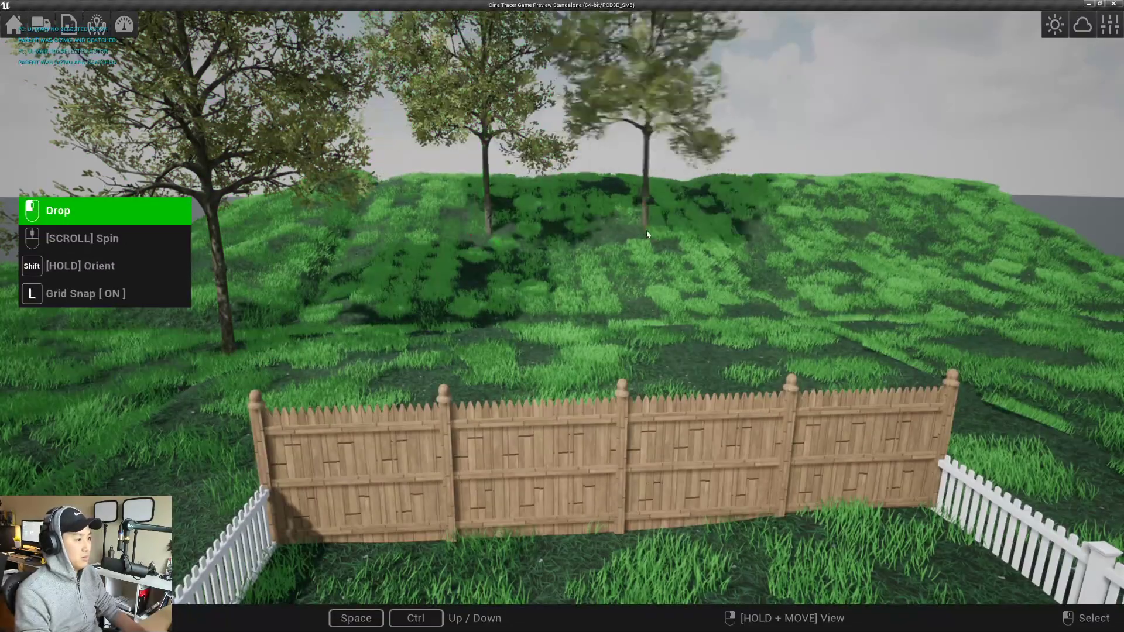
click(707, 300)
key(c)
click(887, 223)
- Place a smaller tree from the Plants props just behind the wooden fence and add two copies in a row along it
key(Tab)
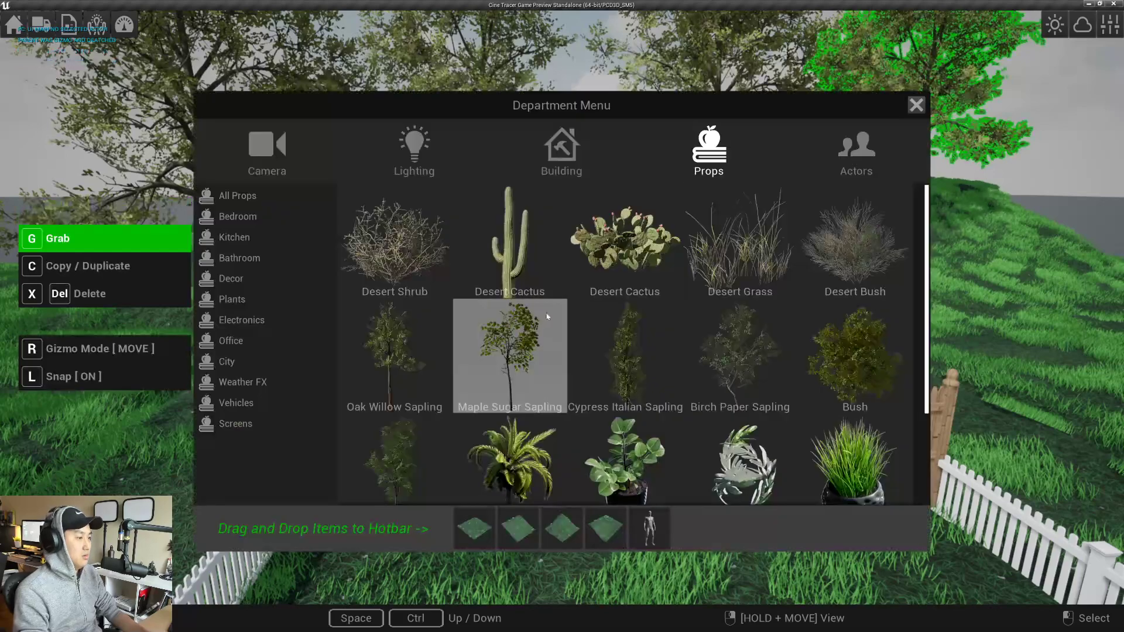
scroll(416, 363, down, 2)
click(415, 363)
click(416, 351)
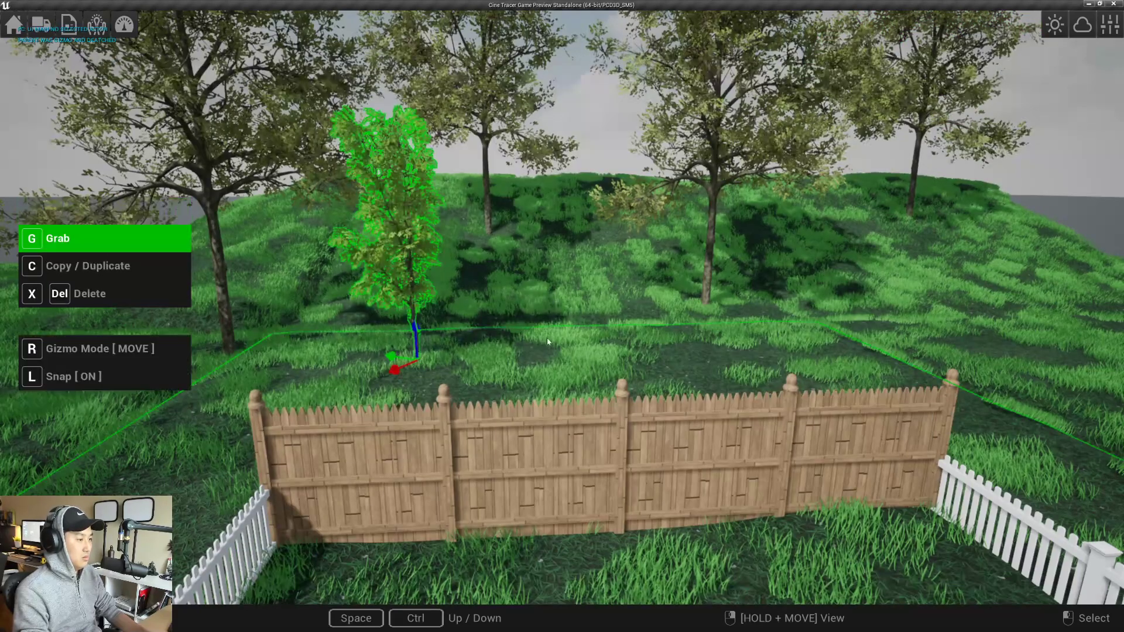
key(c)
click(757, 344)
key(c)
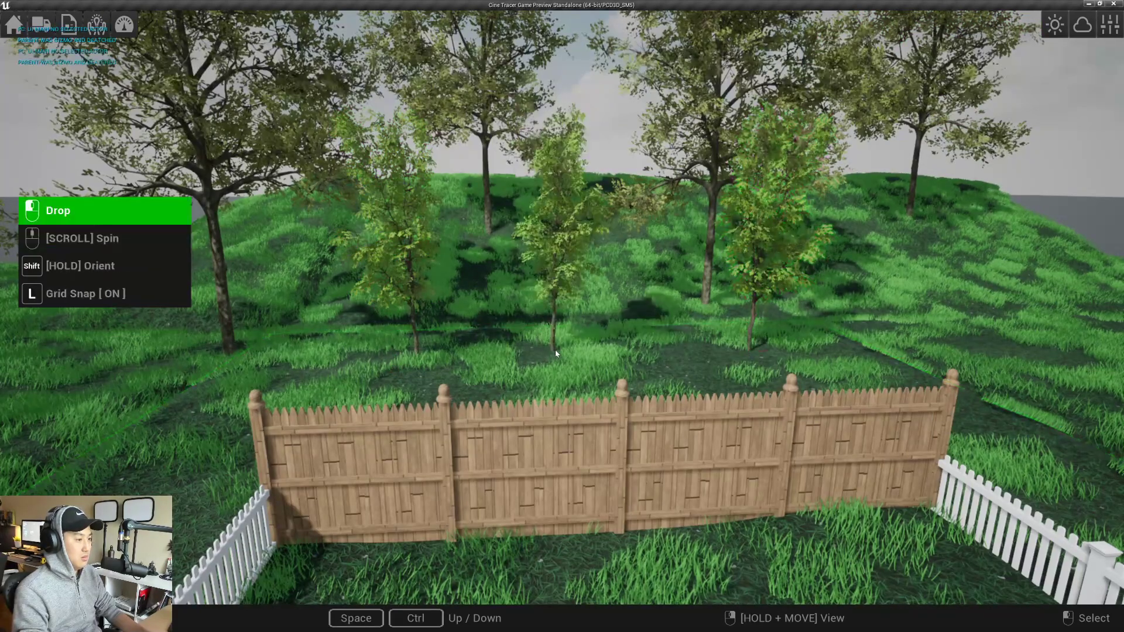
click(556, 349)
- Duplicate the small tree once inside the picket-fenced corner of the yard and once on the grass outside it
key(s)
key(c)
click(398, 473)
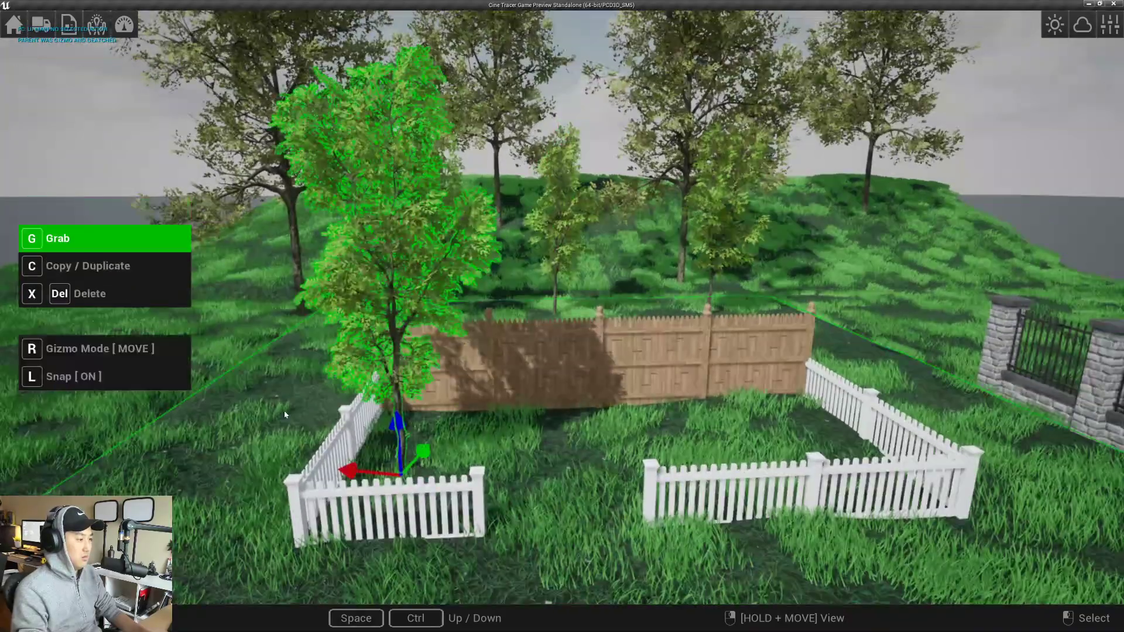
key(c)
click(218, 402)
- Select the bare hill tile behind the wooden fence and regenerate its foliage at a count of 500
key(w)
key(d)
key(Tab)
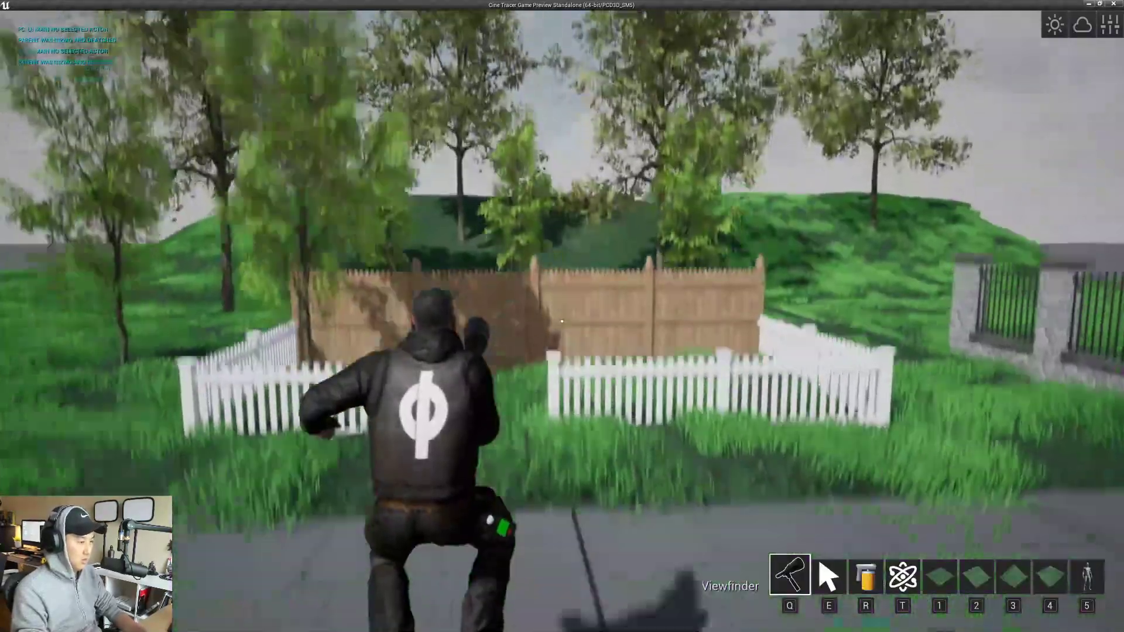
key(w)
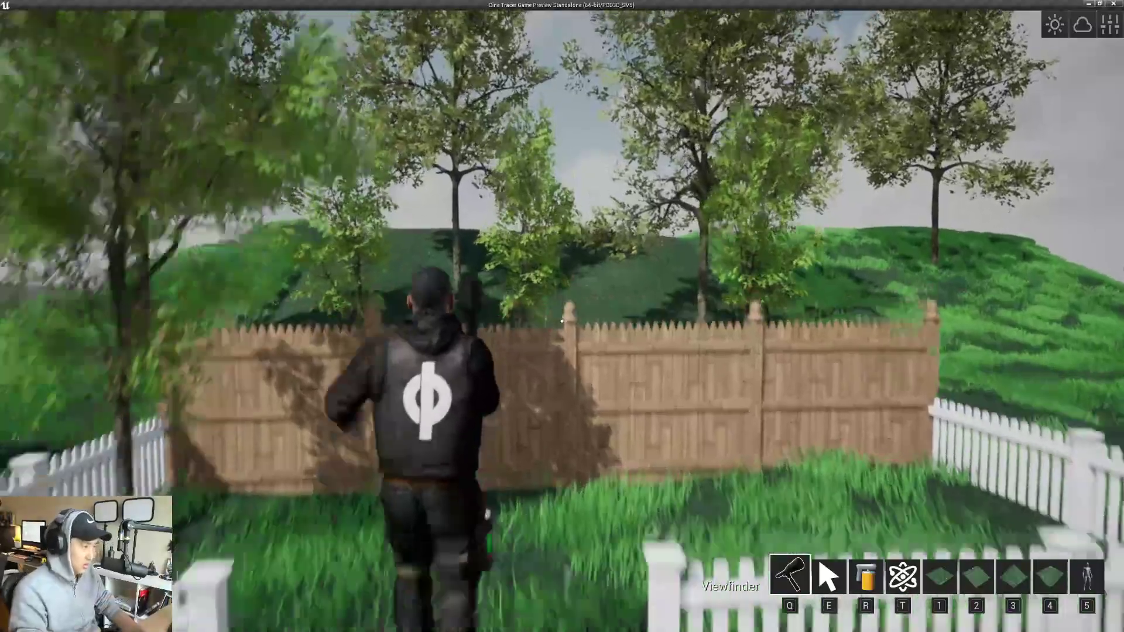
key(e)
click(561, 321)
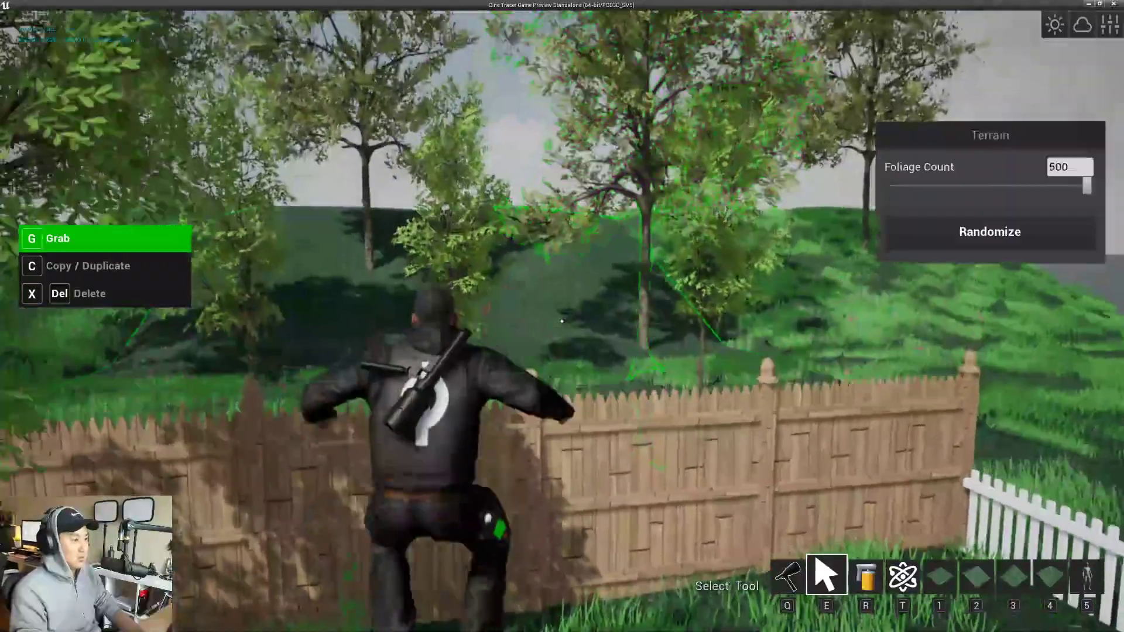
key(space)
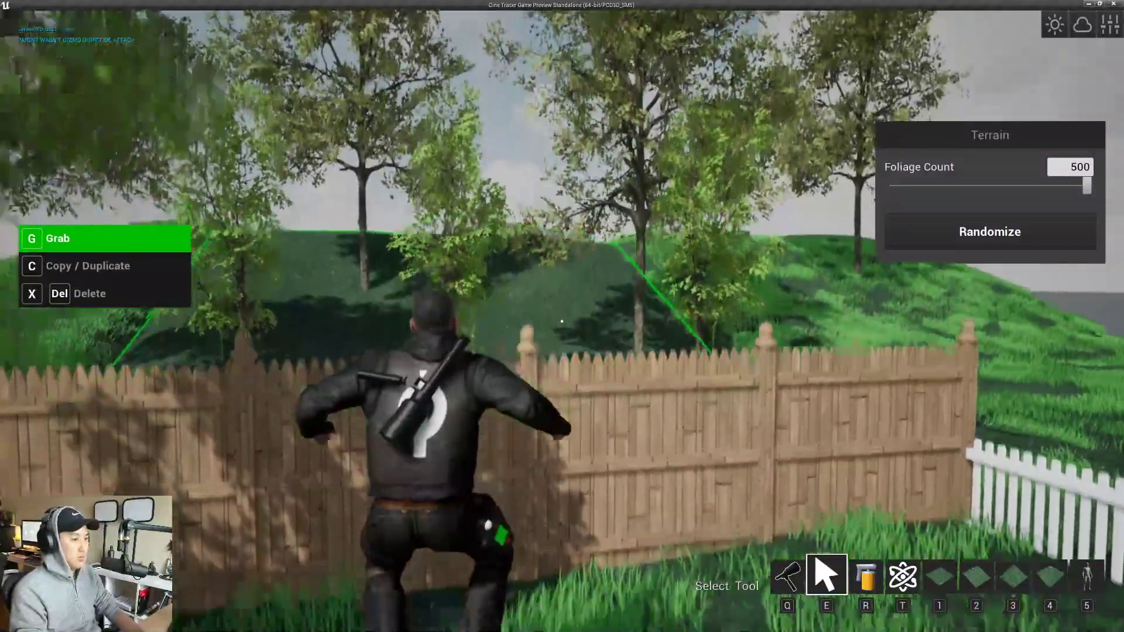
click(562, 321)
scroll(562, 321, up, 2)
key(q)
- Examine the whole yard with its new trees and hill foliage from the front
key(s)
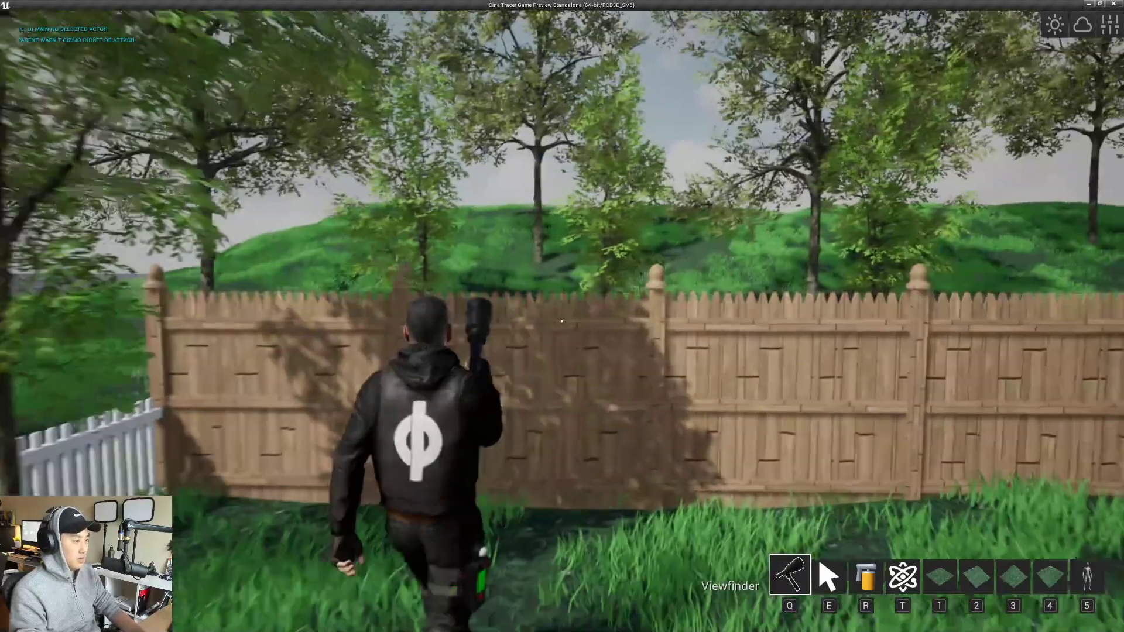
key(s)
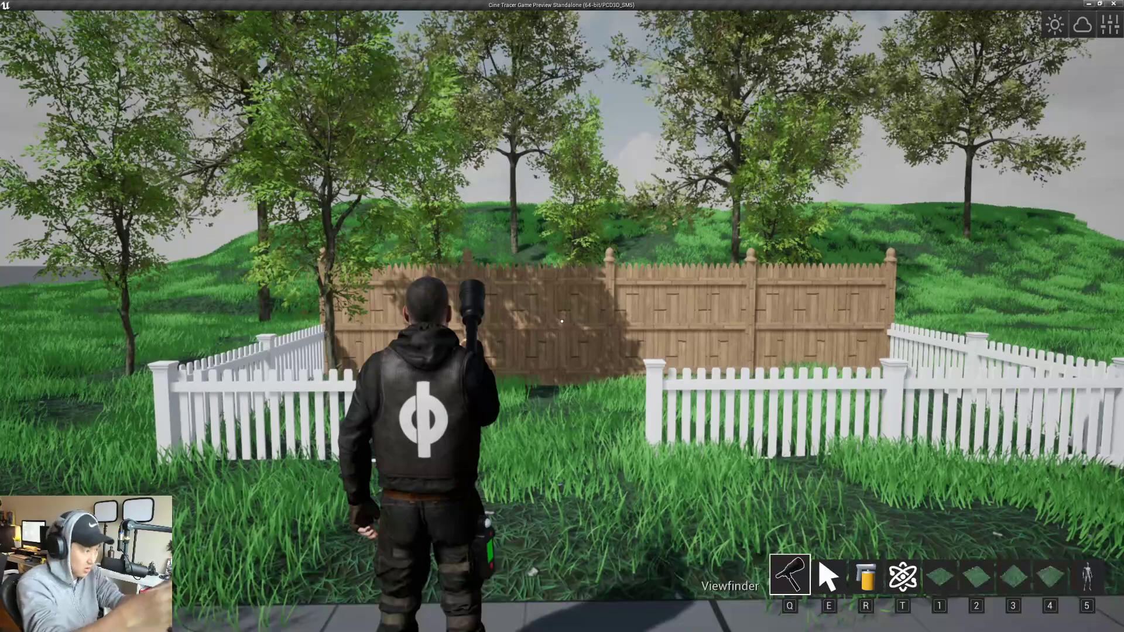
key(w)
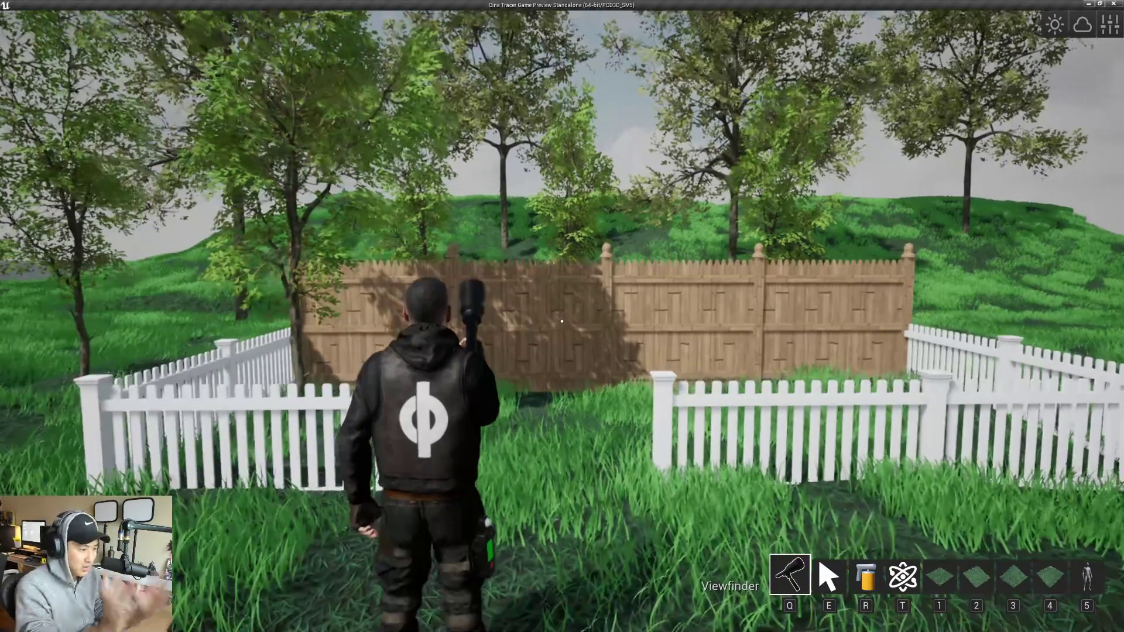
key(s)
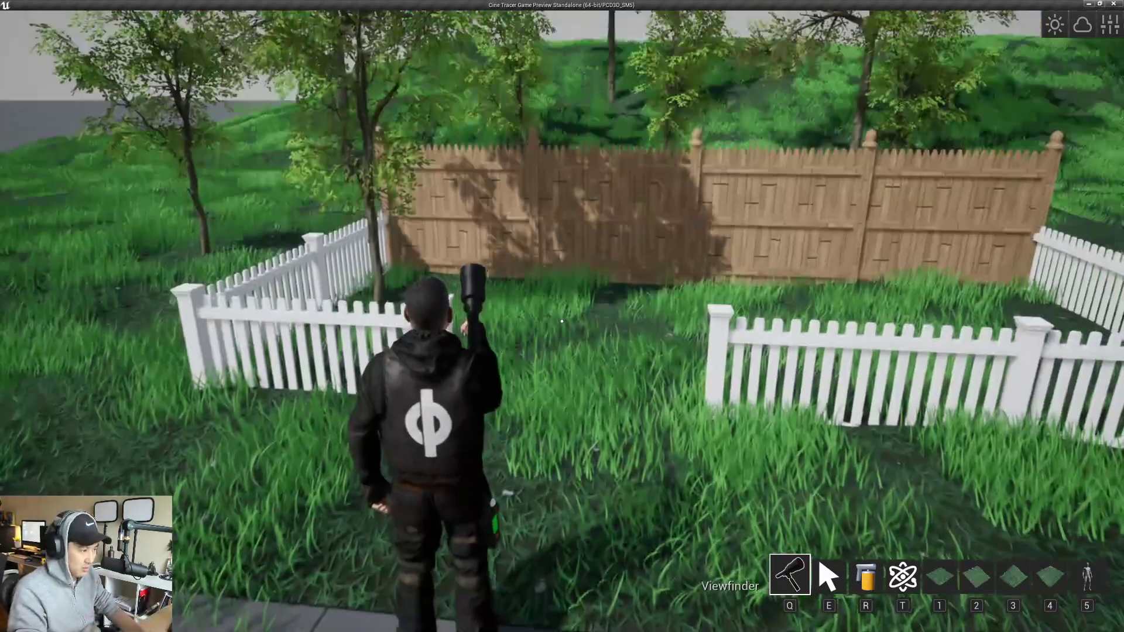
key(s)
- Assign the Road + Sidewalk items Sidewalk 01 and Road Lines to hotbar slots 1 and 2
key(Tab)
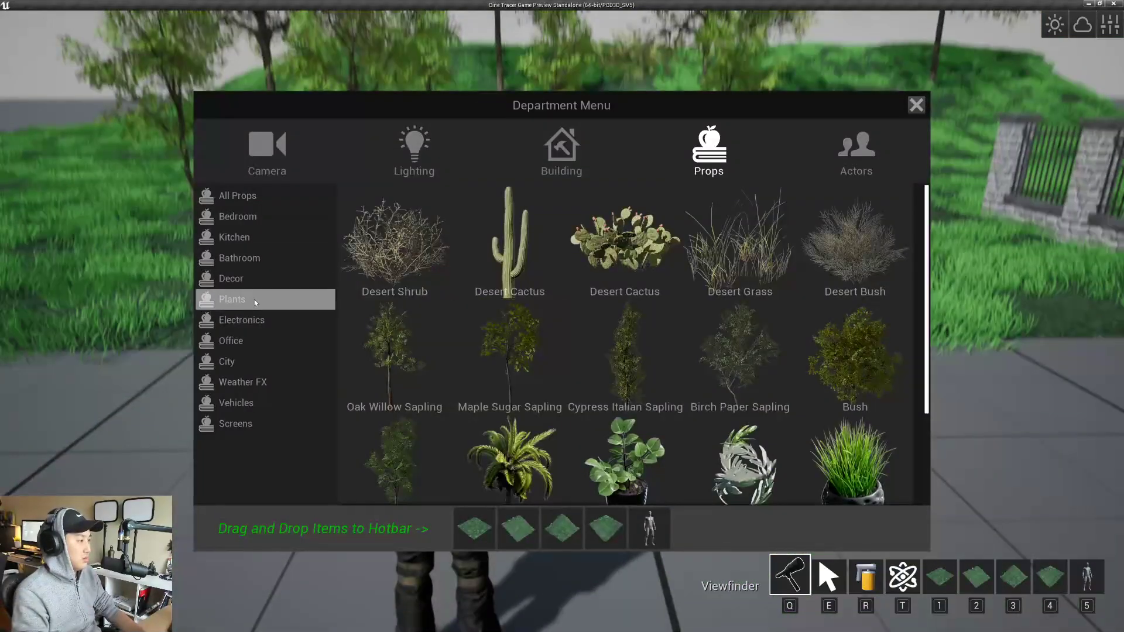
click(563, 171)
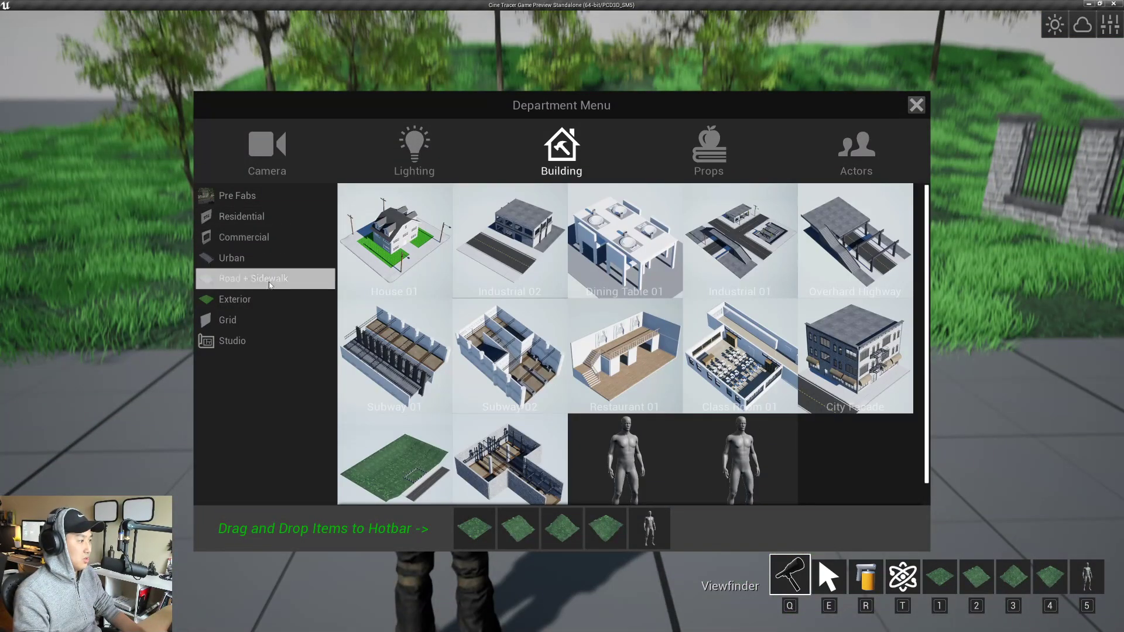
click(254, 279)
drag(413, 246, 474, 529)
drag(583, 371, 518, 529)
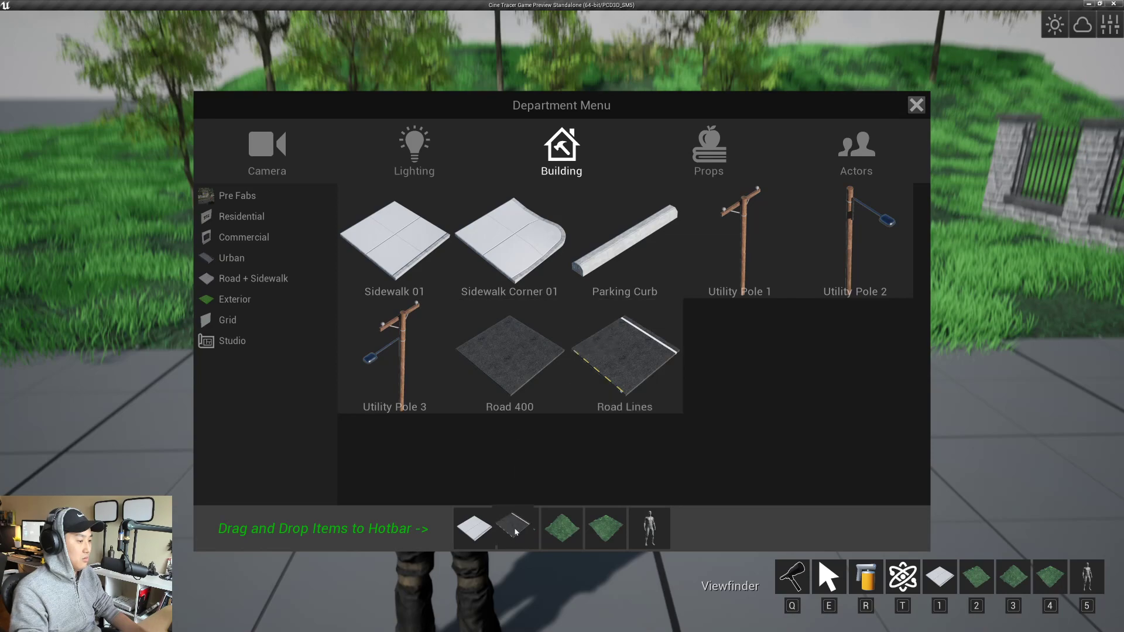
key(Tab)
- Lay a row of Sidewalk 01 tiles along the grass edge in front of the yard
key(1)
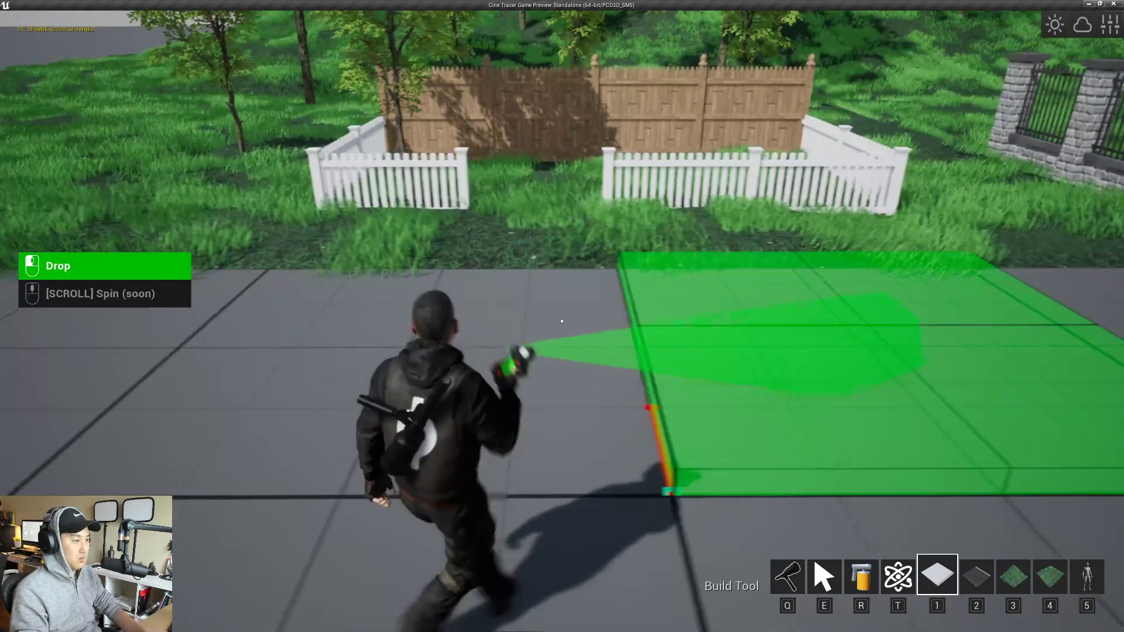
key(d)
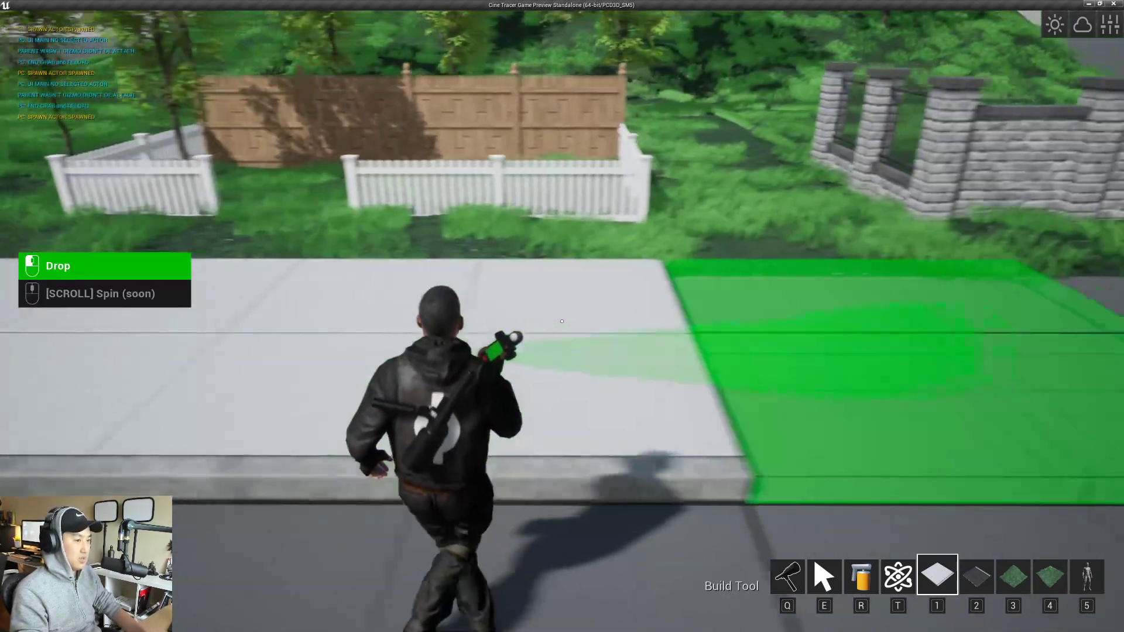
click(562, 321)
key(w)
key(a)
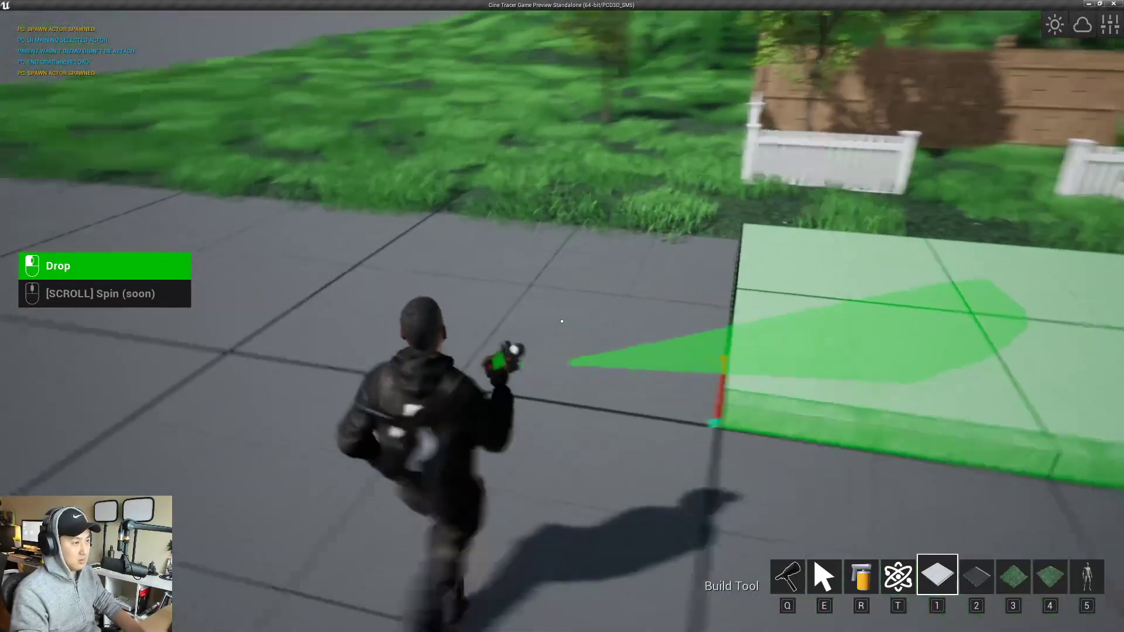
click(562, 322)
click(562, 321)
- Lay Road Lines tiles along the sidewalk curb and a mirrored second lane beside them to form a two-lane road
key(2)
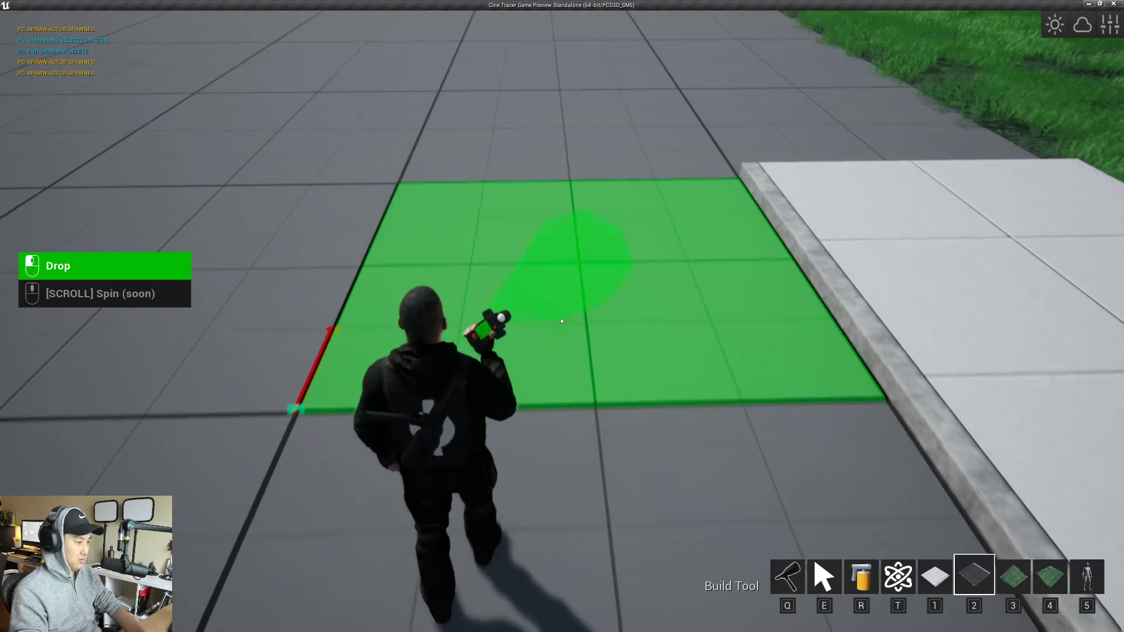
key(s)
click(562, 322)
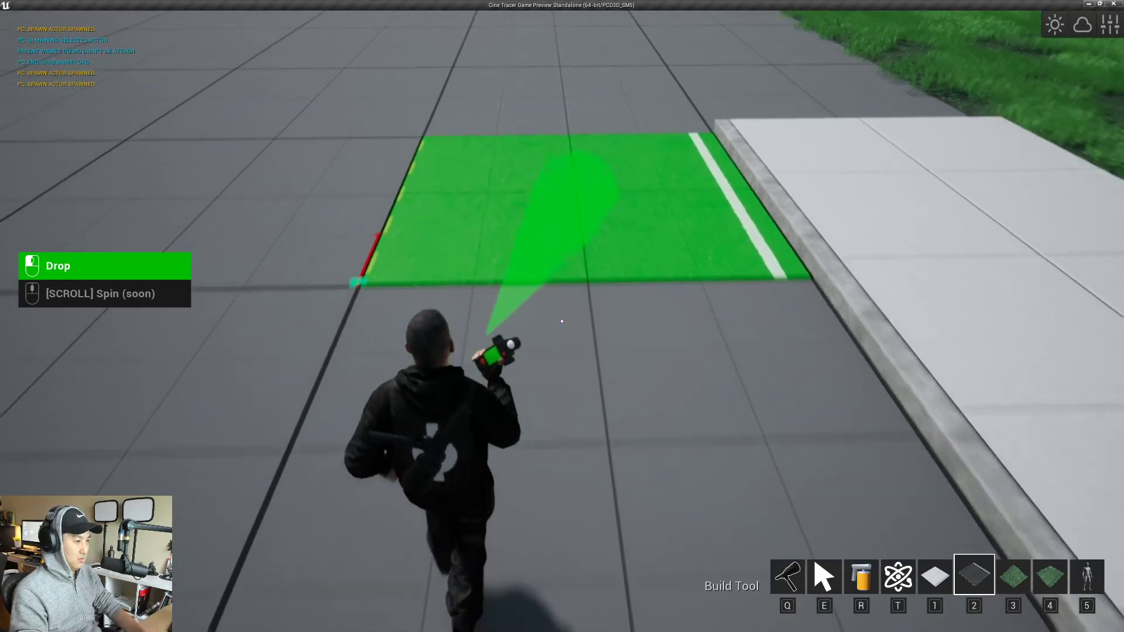
click(562, 321)
click(562, 321)
click(562, 322)
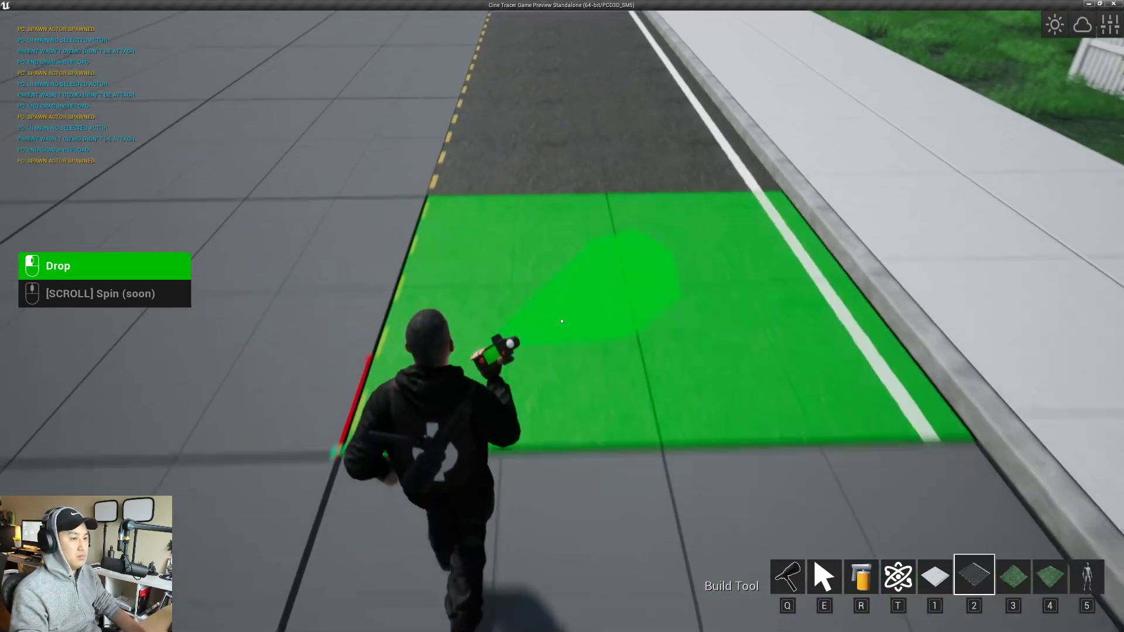
click(562, 321)
click(562, 322)
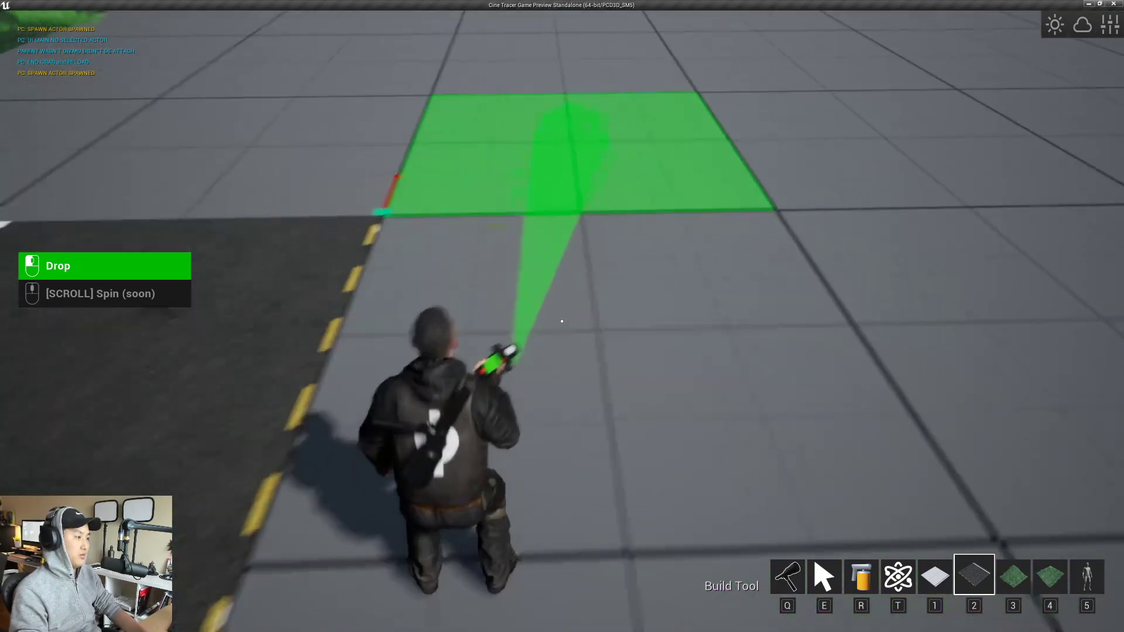
click(562, 321)
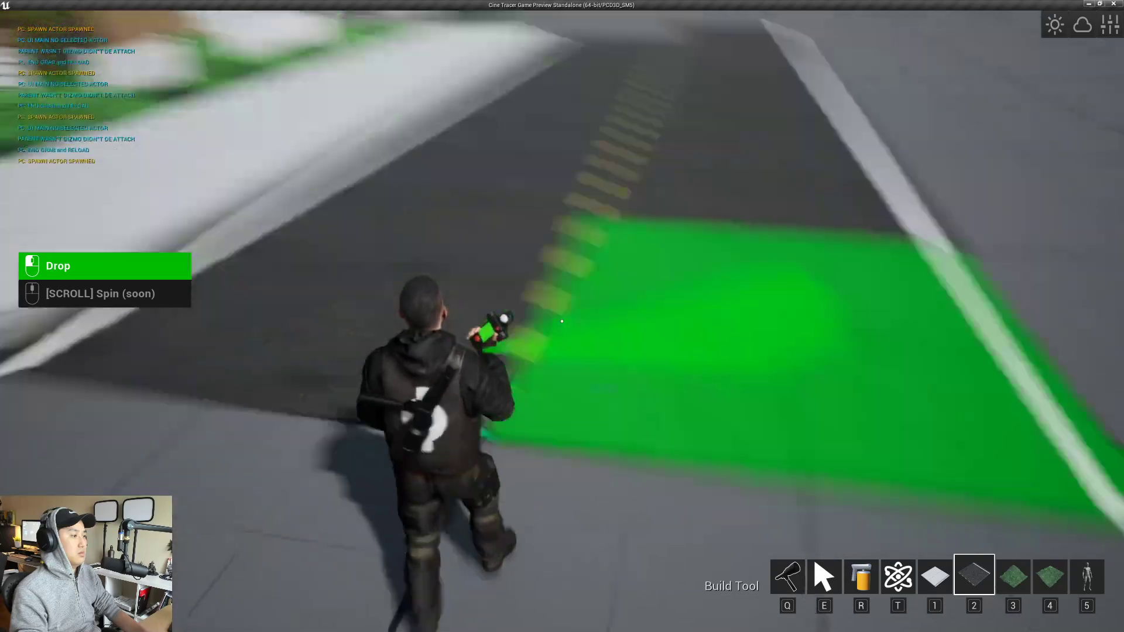
- Duplicate a white picket panel to extend the yard's side fence up to the sidewalk
key(q)
key(e)
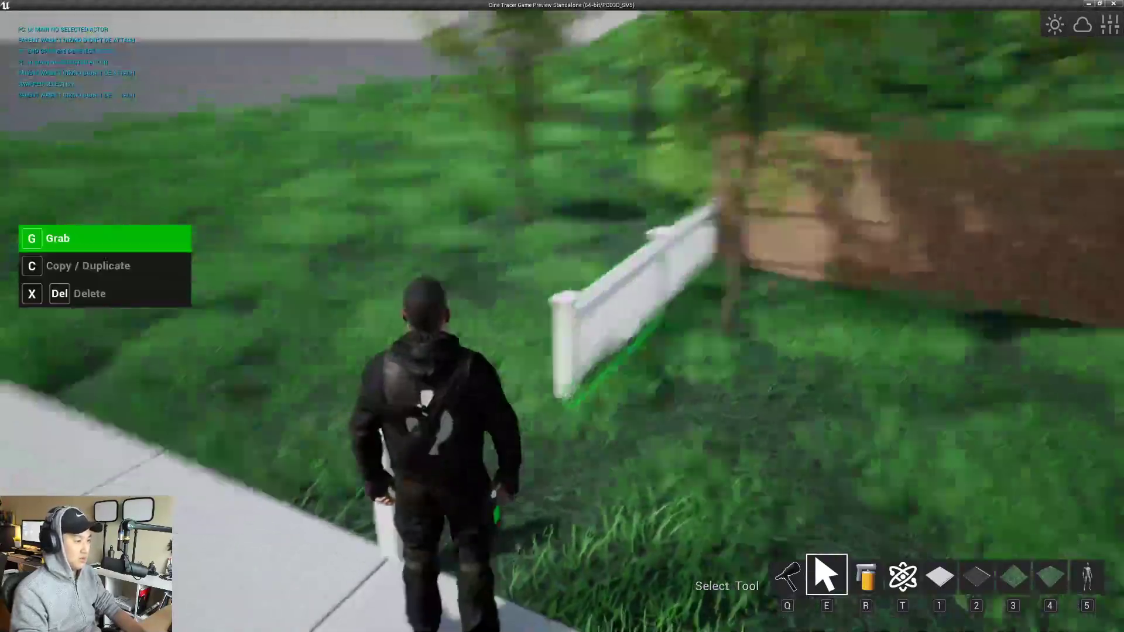
key(c)
click(562, 322)
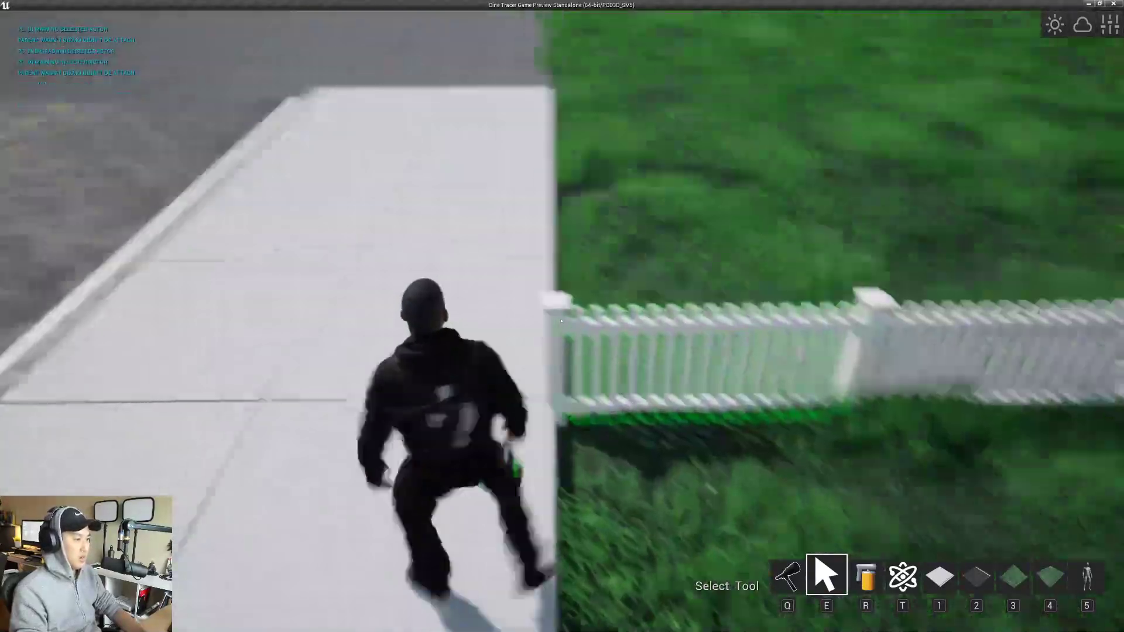
key(a)
click(562, 322)
key(a)
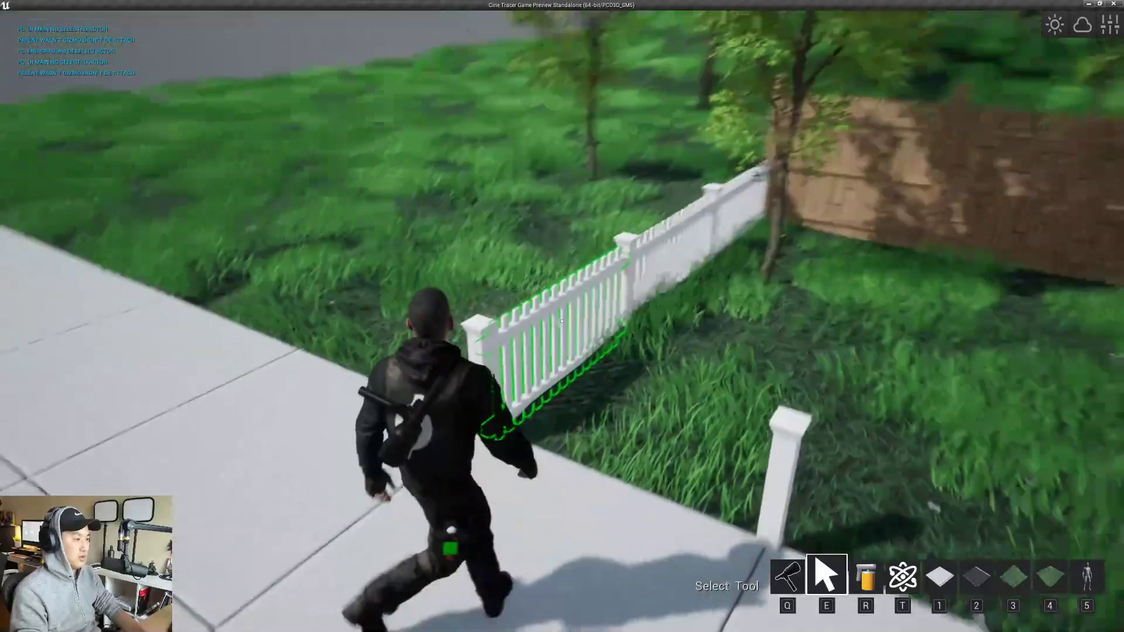
- Place duplicated white picket panels along the sidewalk in front of the yard, leaving an entrance opening beside the left front panel
key(c)
key(a)
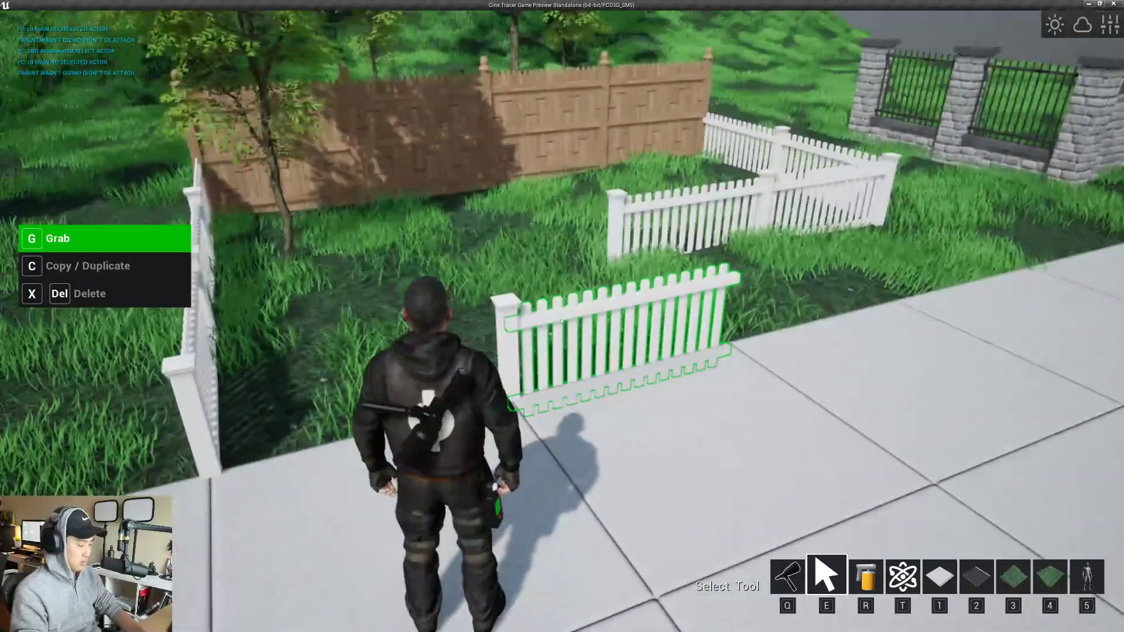
key(q)
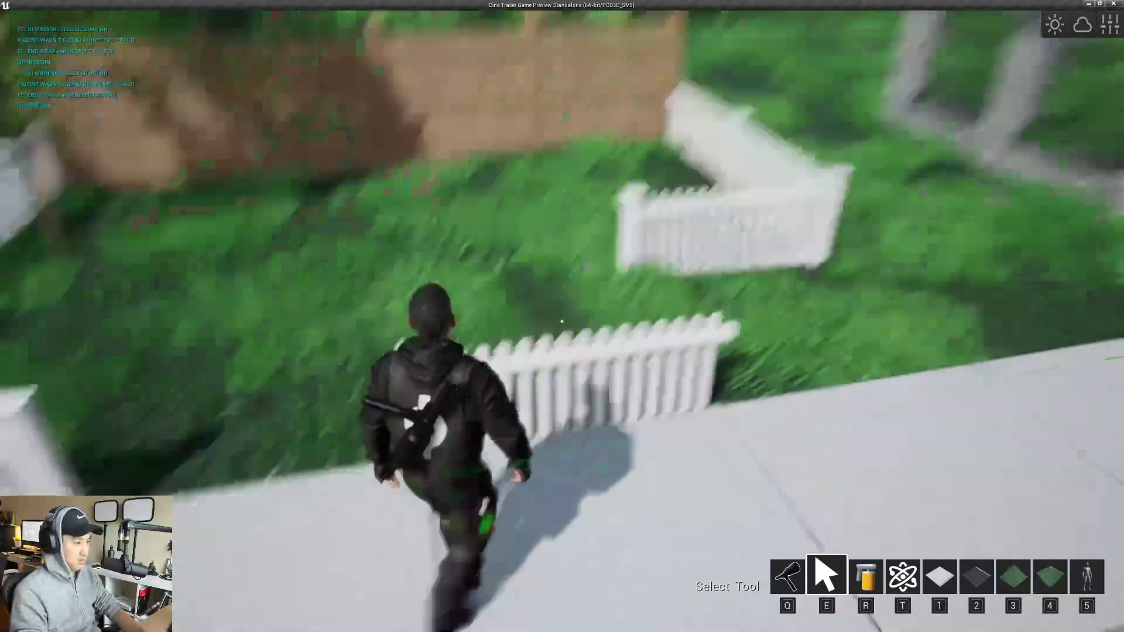
key(x)
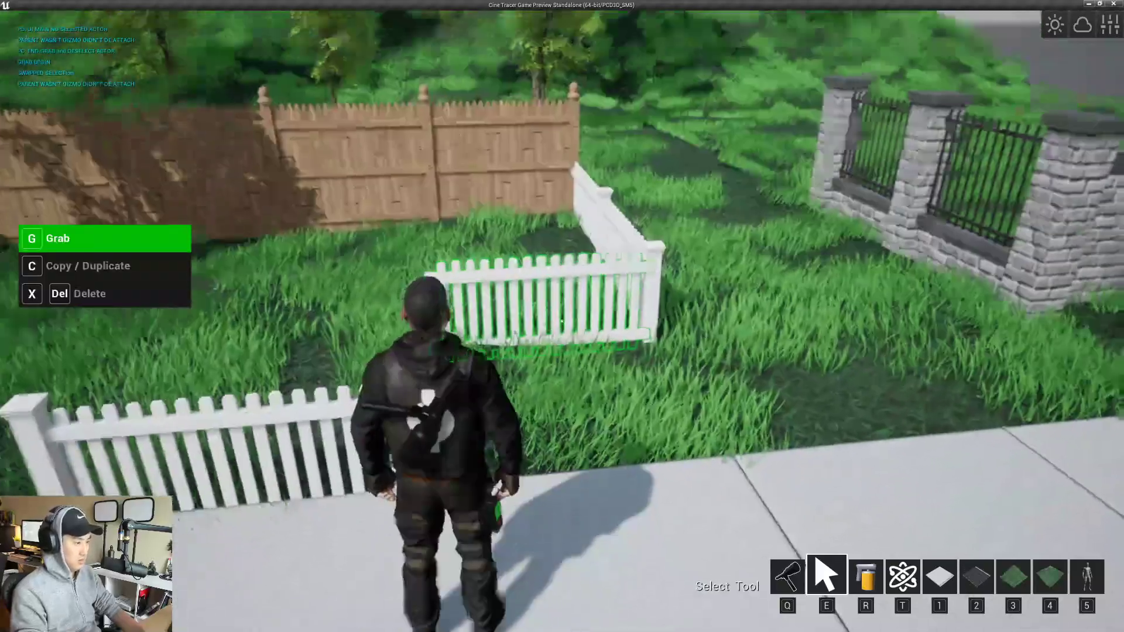
key(g)
click(563, 321)
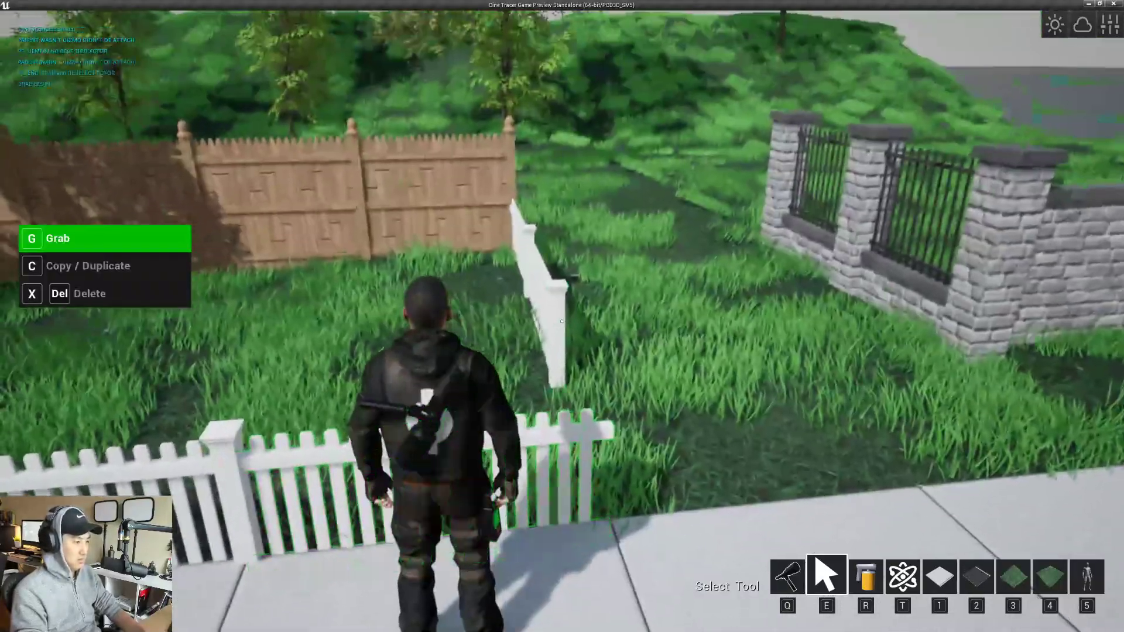
- Duplicate a white post and picket panel to close the yard's right front corner and join the side fence
key(c)
click(562, 322)
key(d)
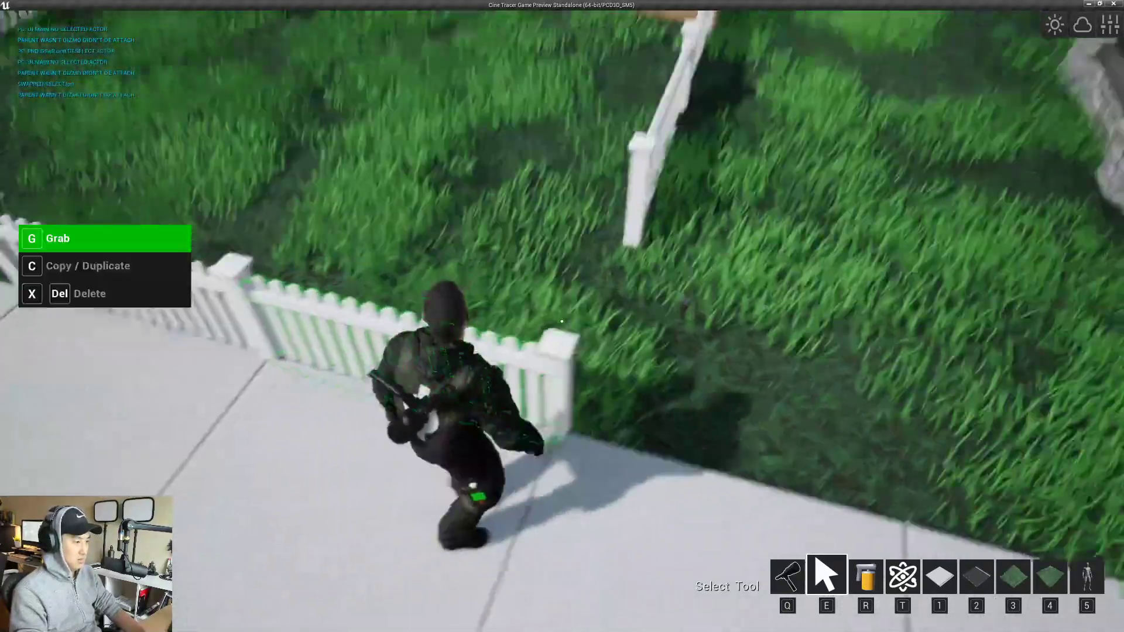
key(c)
click(562, 322)
key(q)
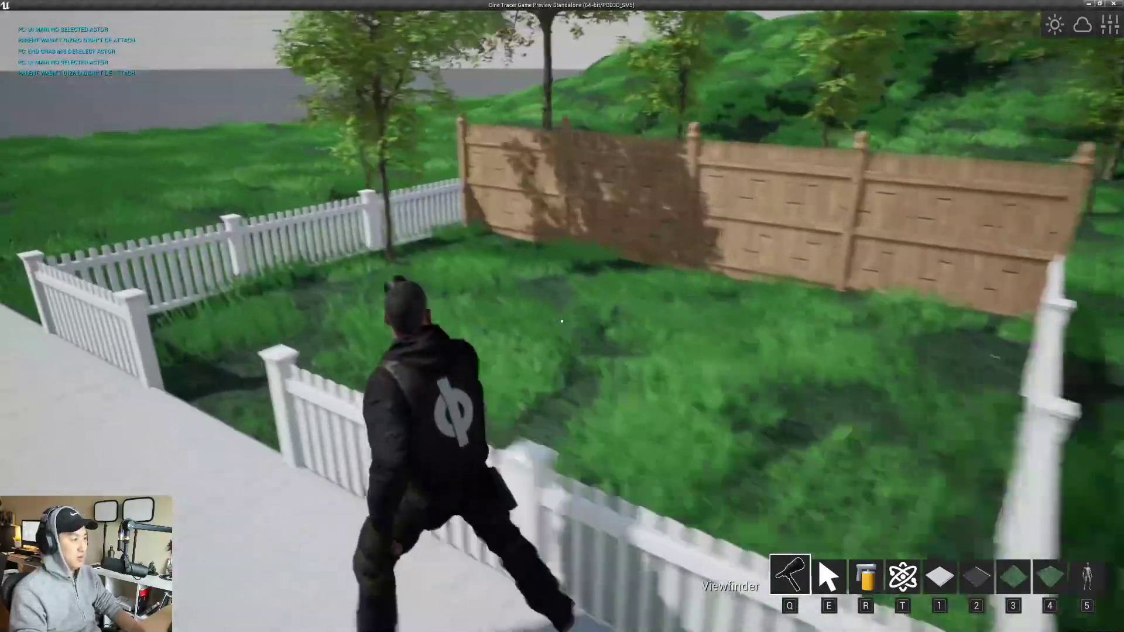
- Raise the left front picket panel and its post beside the entrance opening above the sidewalk surface
key(s)
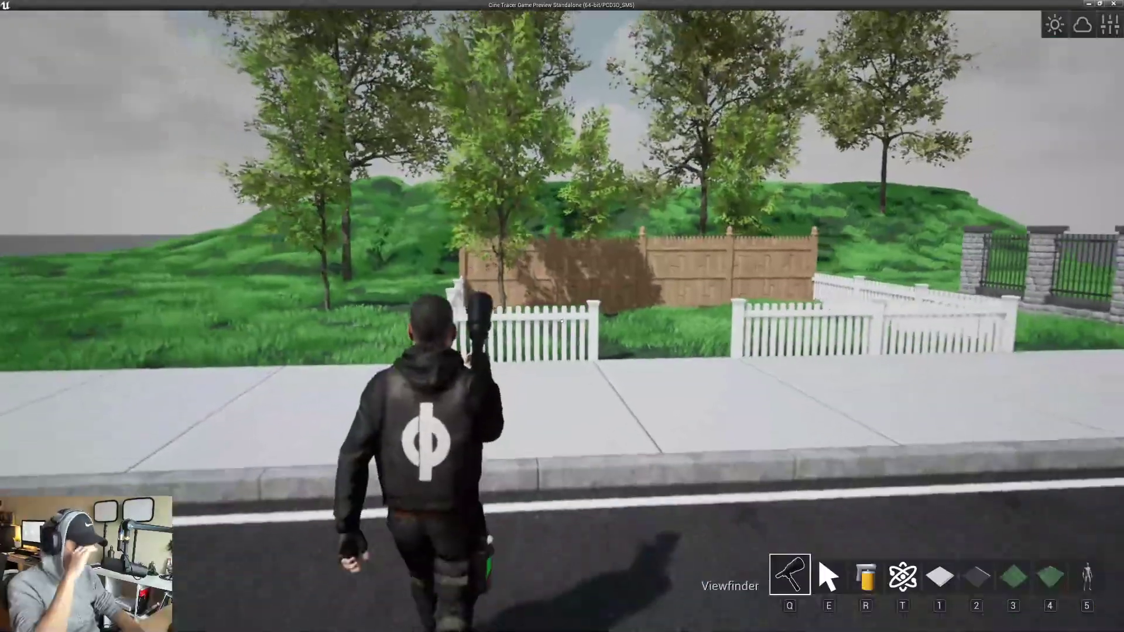
key(w)
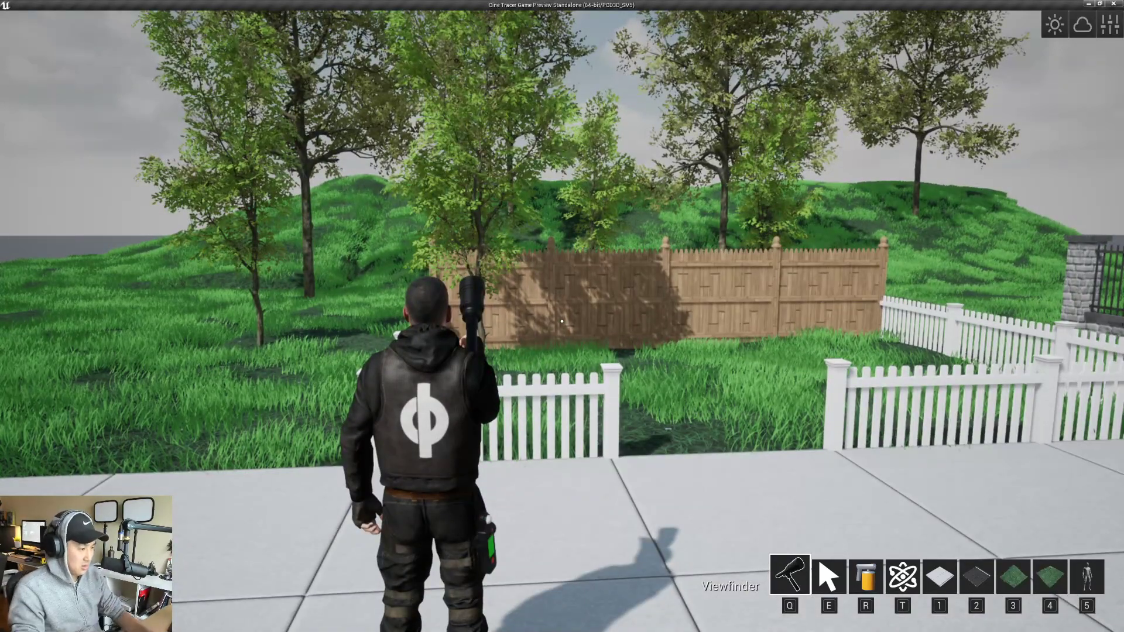
key(t)
key(Tab)
key(w)
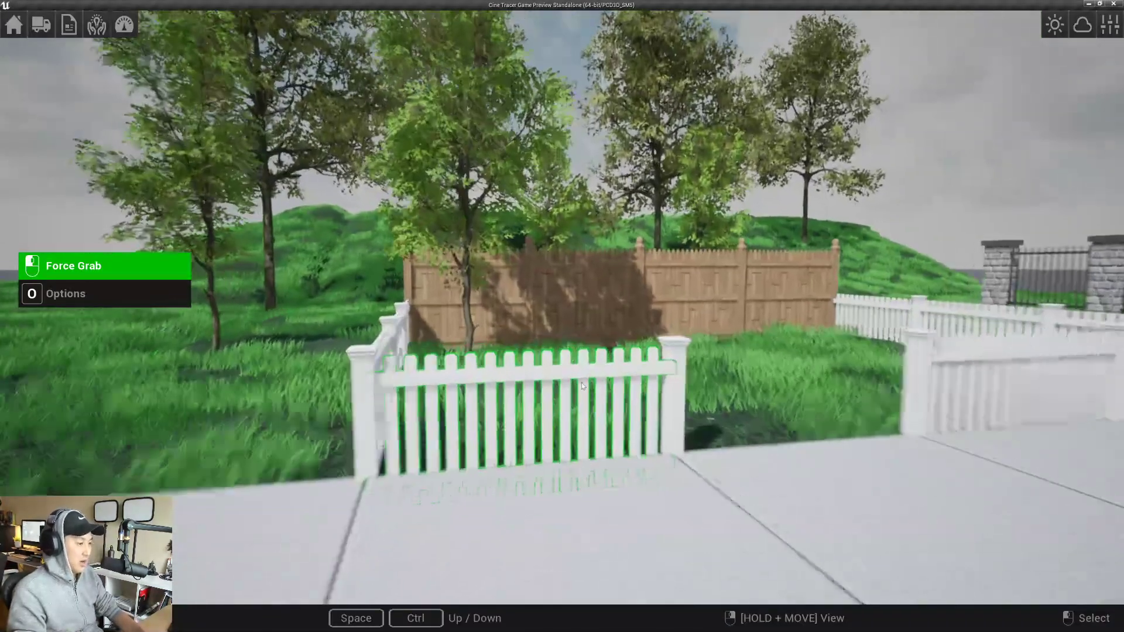
click(465, 391)
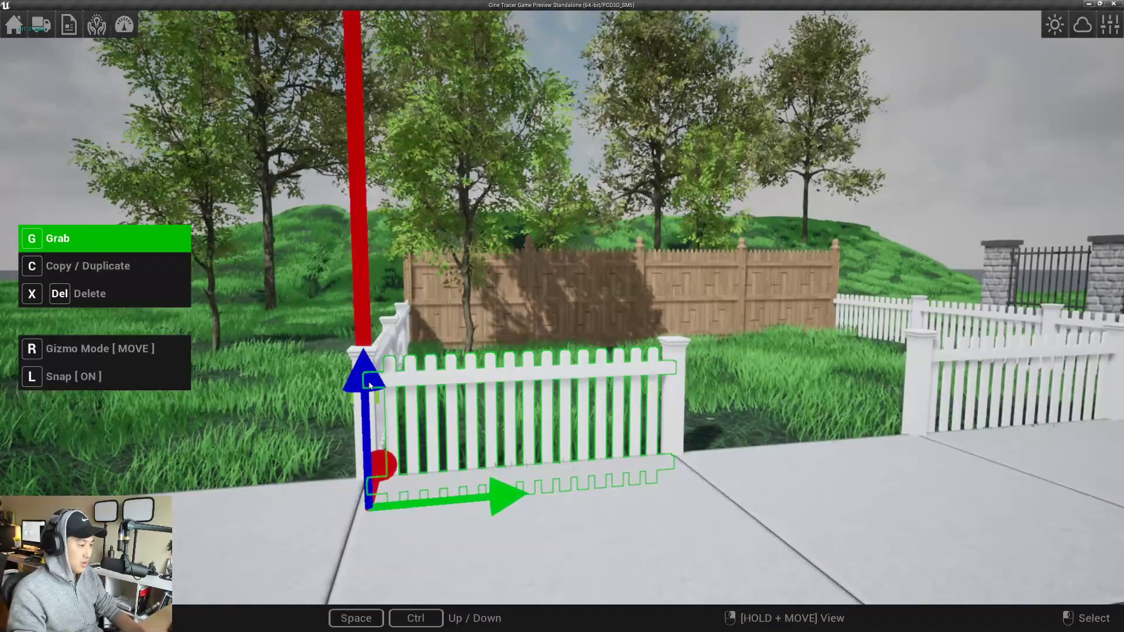
drag(370, 385, 365, 350)
click(680, 372)
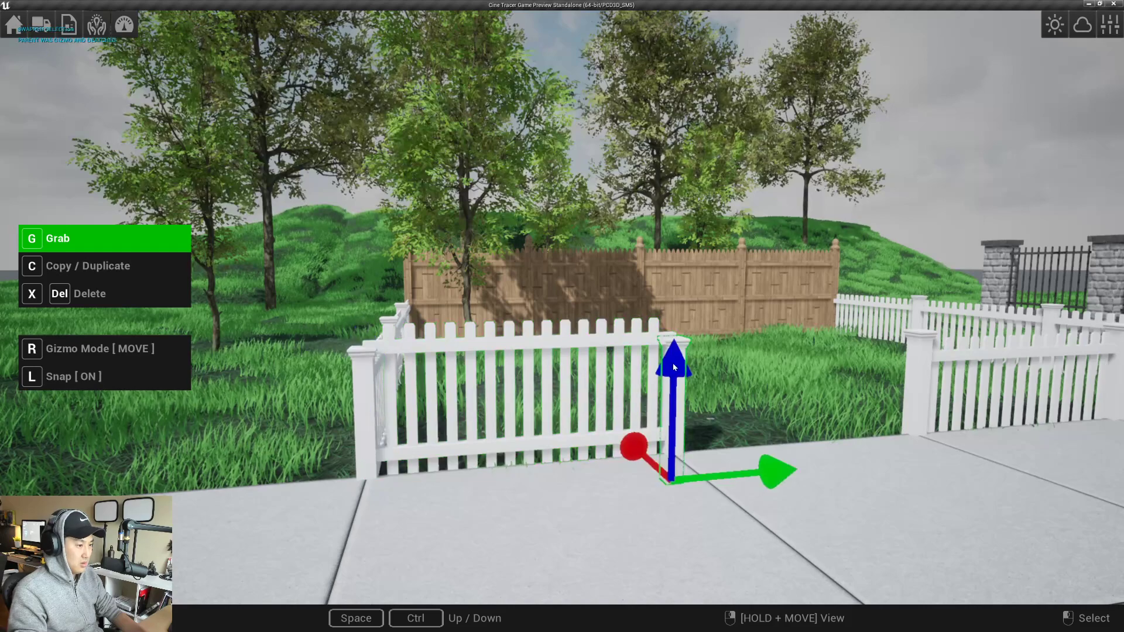
drag(673, 363, 675, 335)
- Raise the post on the right of the entrance opening and the picket panel attached to it
key(d)
click(708, 386)
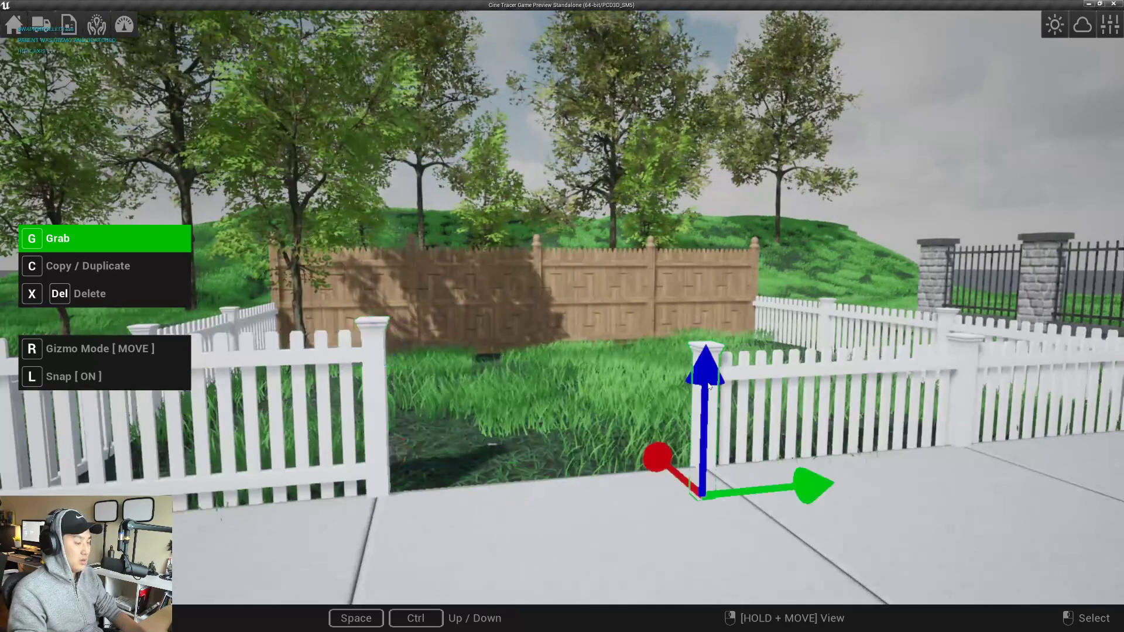
drag(708, 369, 707, 338)
key(d)
click(690, 390)
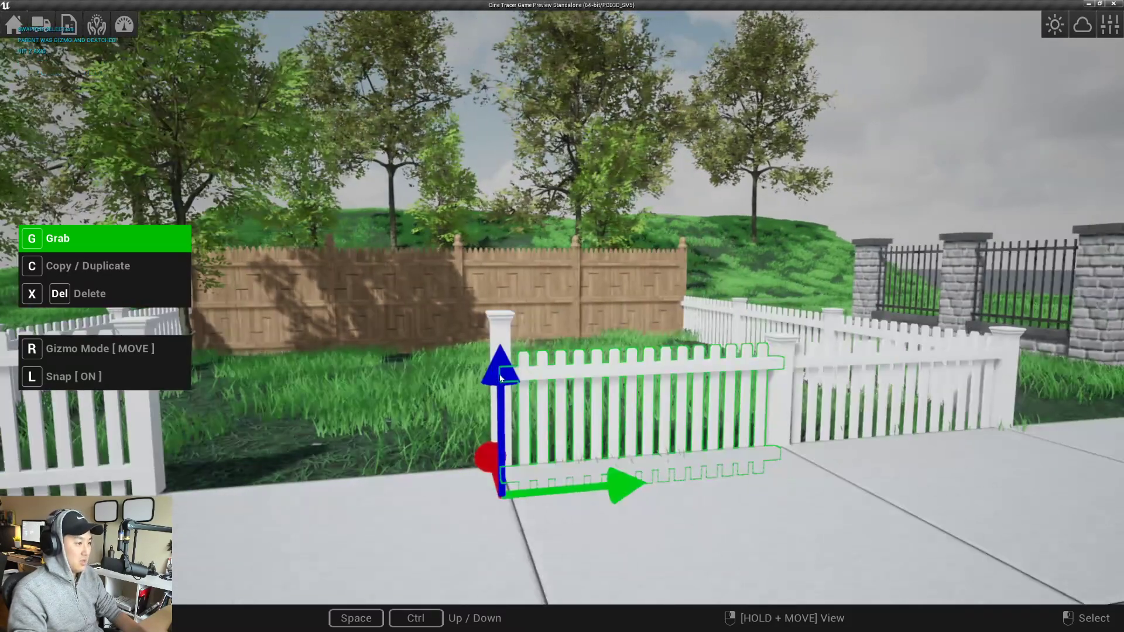
drag(498, 366, 498, 336)
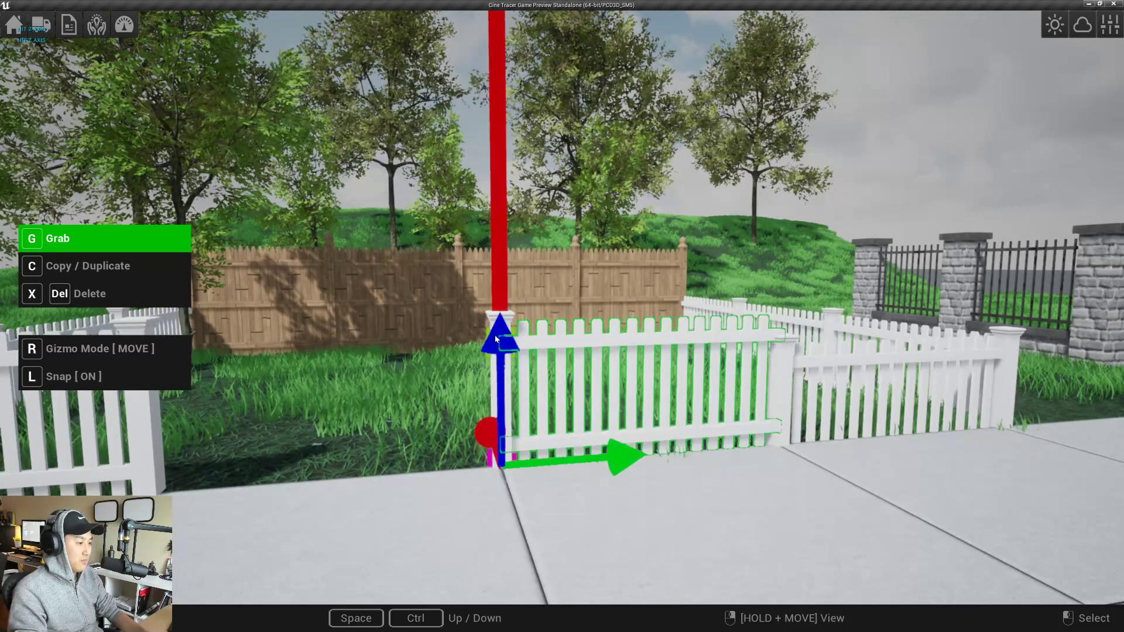
- Raise the middle post of the right front fence and the picket panel leading to the corner
key(d)
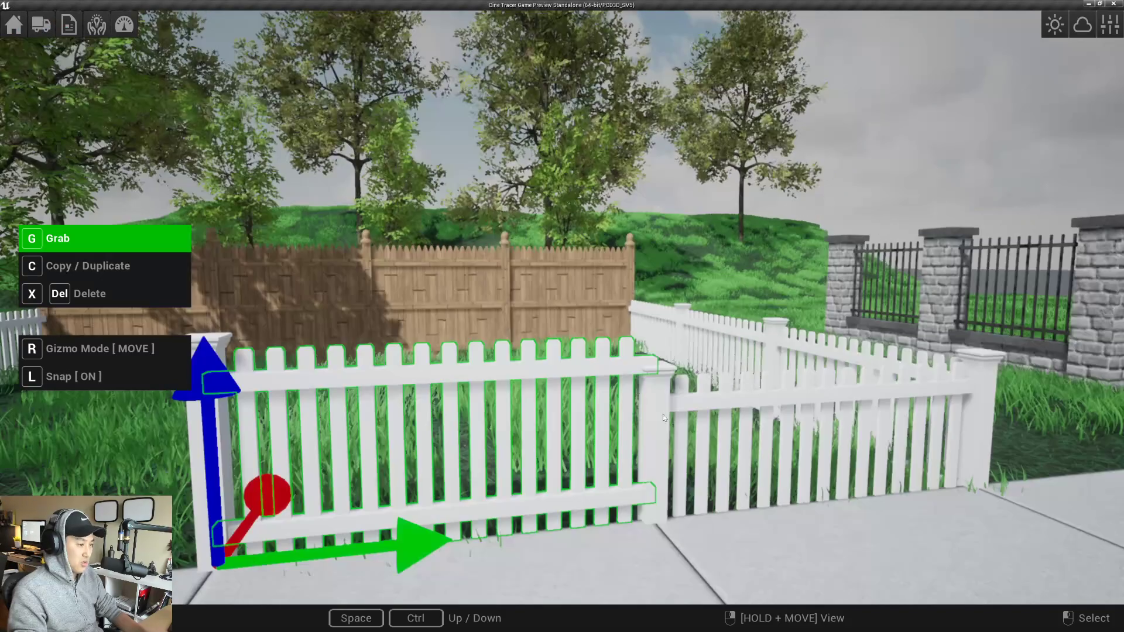
click(642, 347)
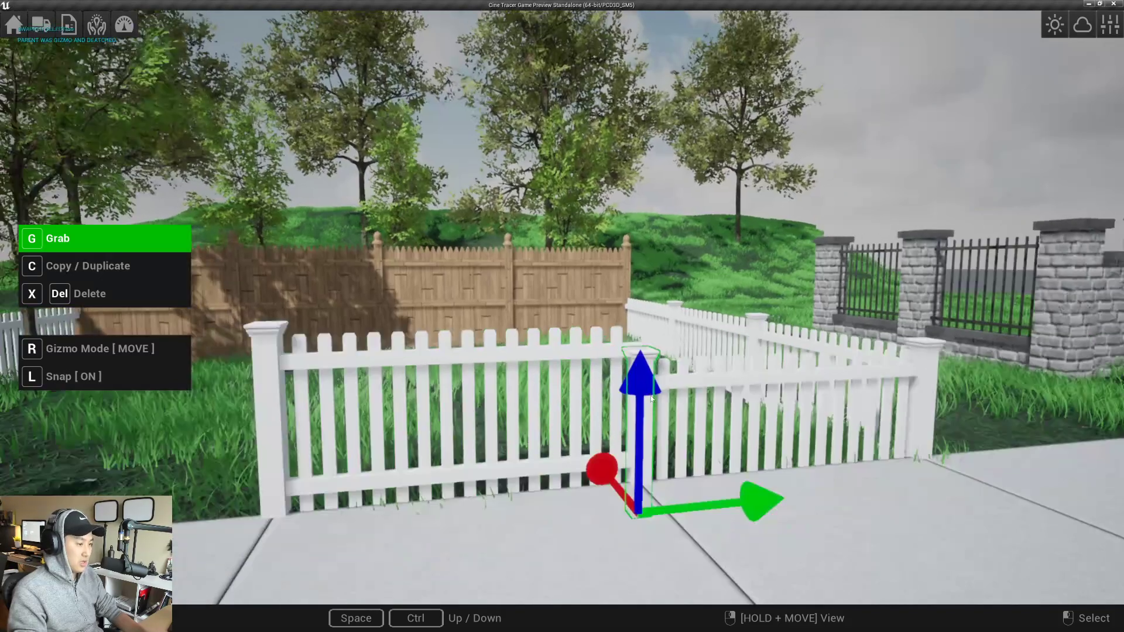
drag(643, 343, 642, 343)
click(666, 382)
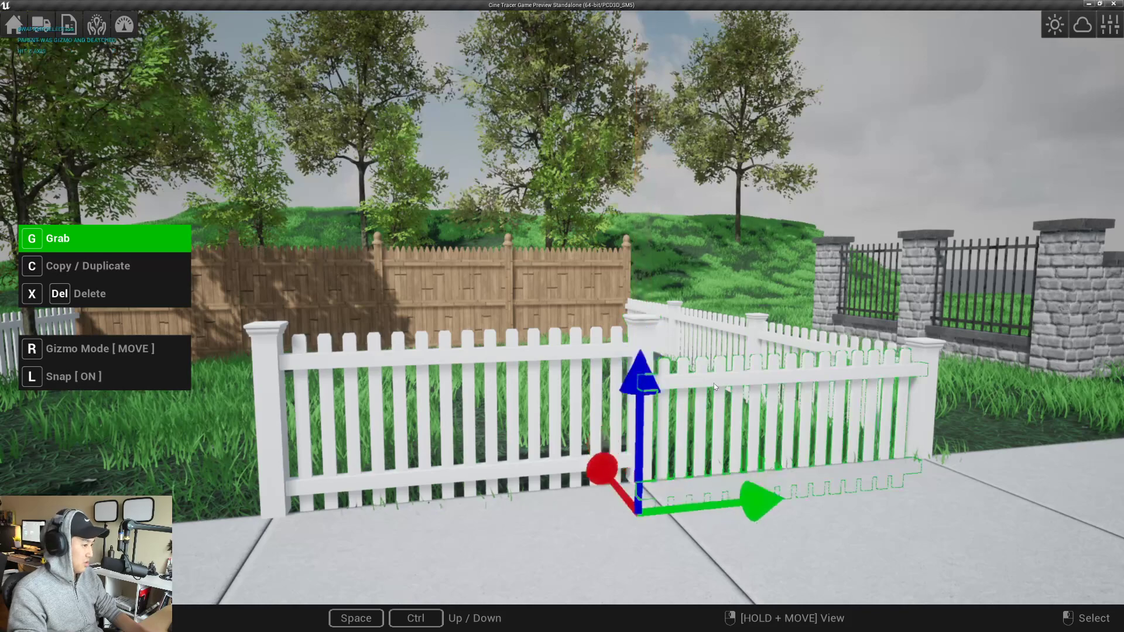
key(d)
drag(542, 370, 543, 342)
- Raise the right front corner post and the first picket panel of the right side fence
key(w)
key(d)
right_drag(543, 352, 456, 375)
key(s)
key(d)
click(594, 363)
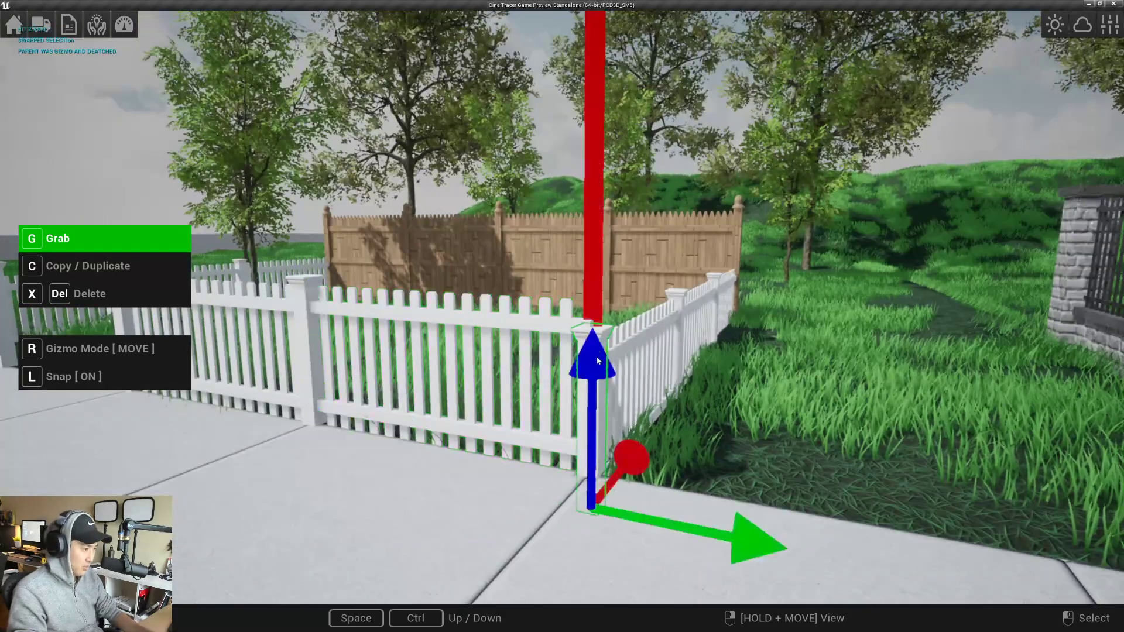
click(628, 363)
key(d)
right_drag(628, 363, 502, 410)
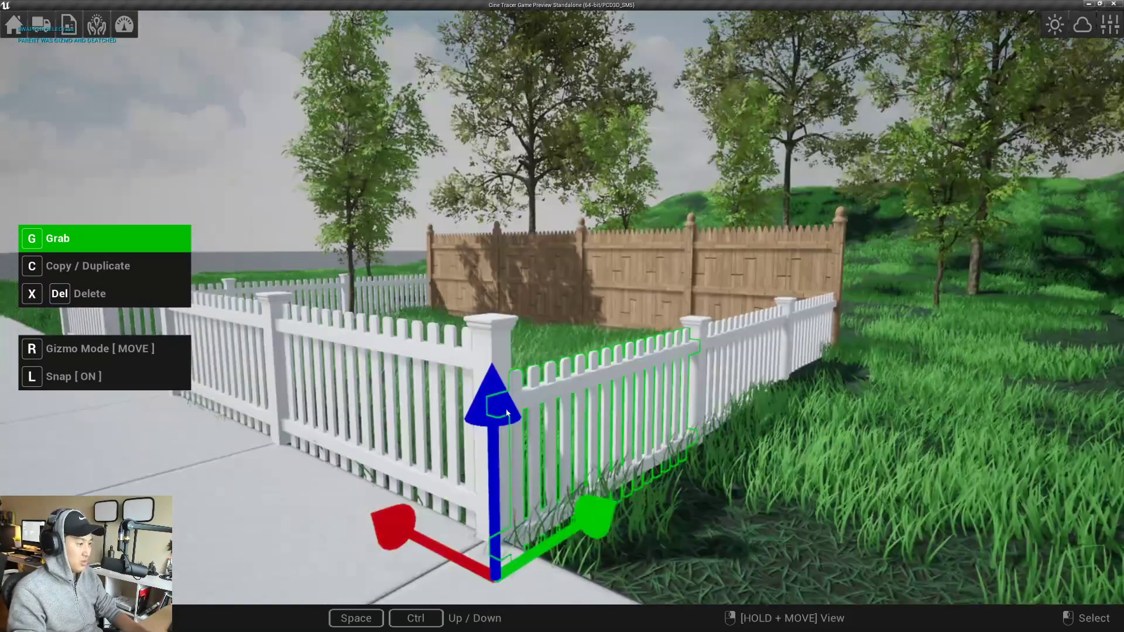
drag(503, 410, 499, 357)
- Raise the second post and second picket panel of the right side fence to match the front section
key(d)
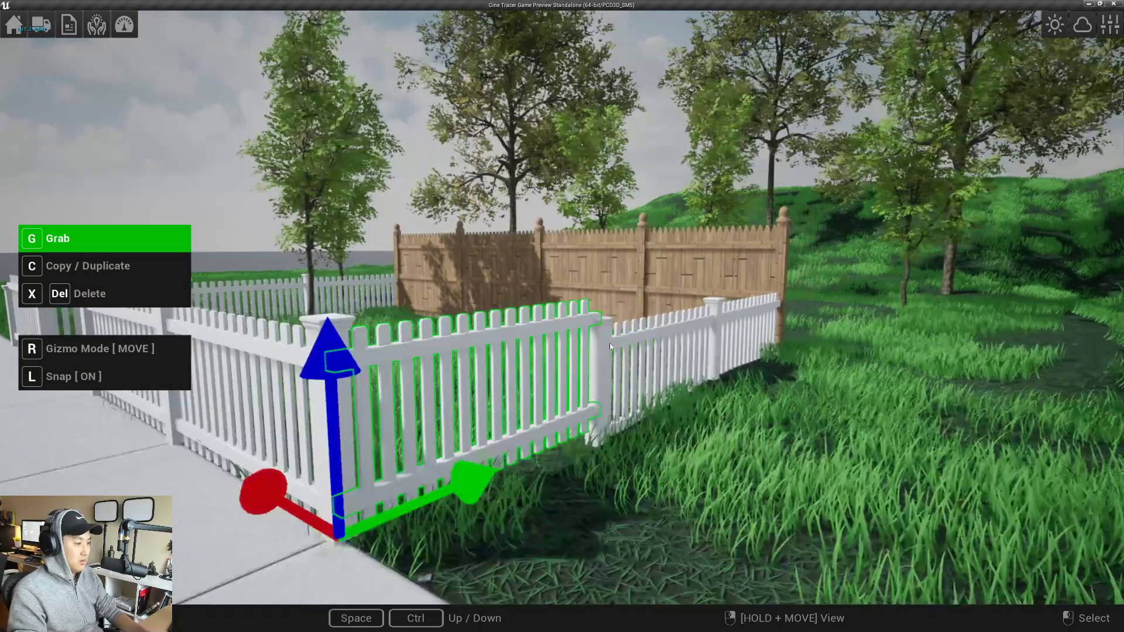
click(599, 358)
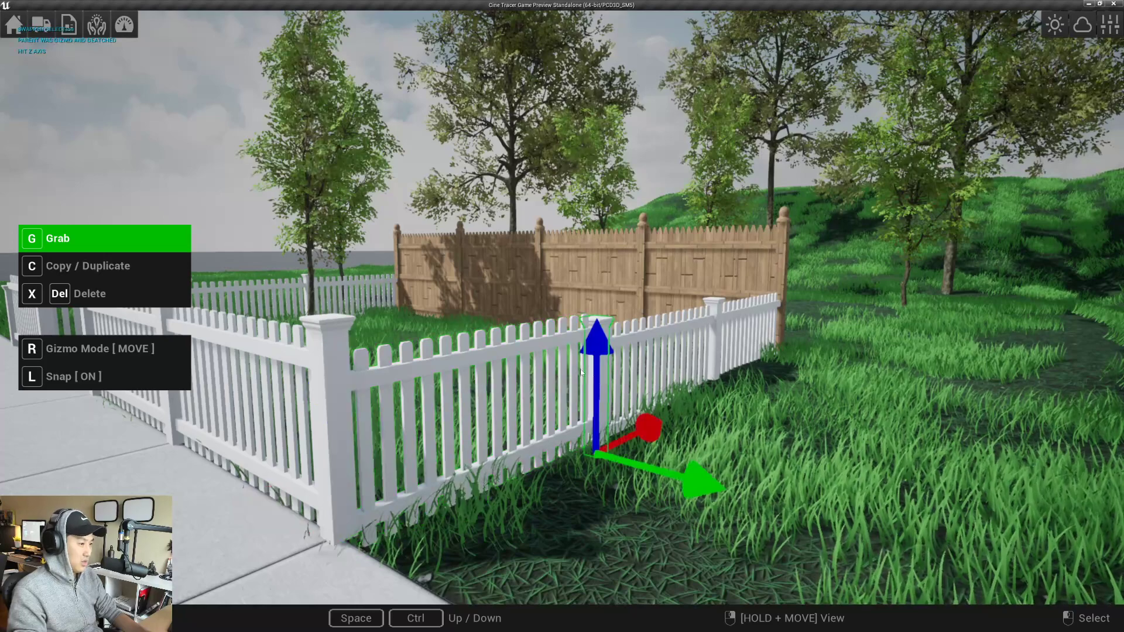
drag(598, 354, 598, 338)
click(639, 344)
drag(714, 330, 718, 318)
key(d)
key(w)
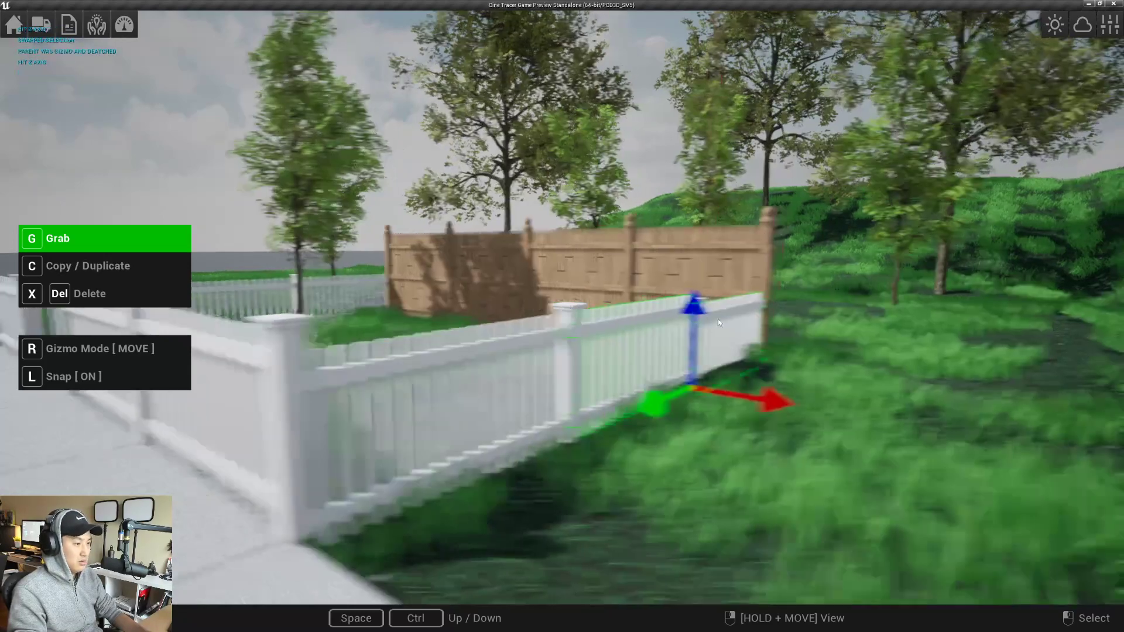
- Raise the last post and last picket panel of the right side fence next to the wooden fence
click(614, 341)
click(551, 326)
click(551, 320)
click(602, 332)
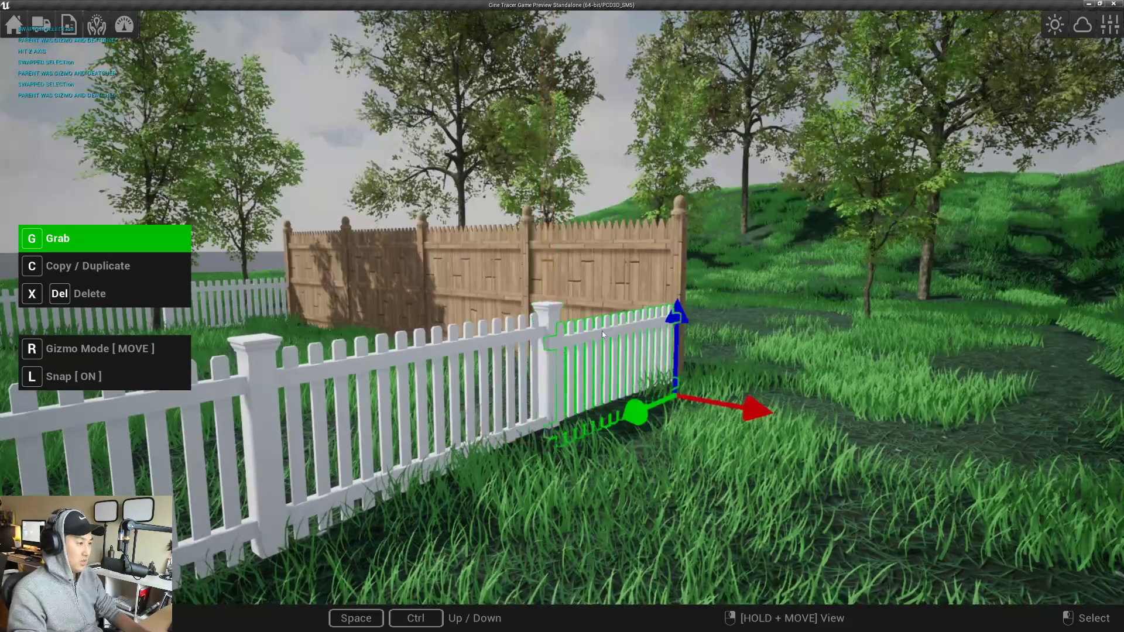
click(676, 310)
drag(676, 311, 676, 299)
- Raise the left front corner post and the first picket panel of the left side fence
key(a)
right_drag(676, 299, 497, 315)
click(410, 314)
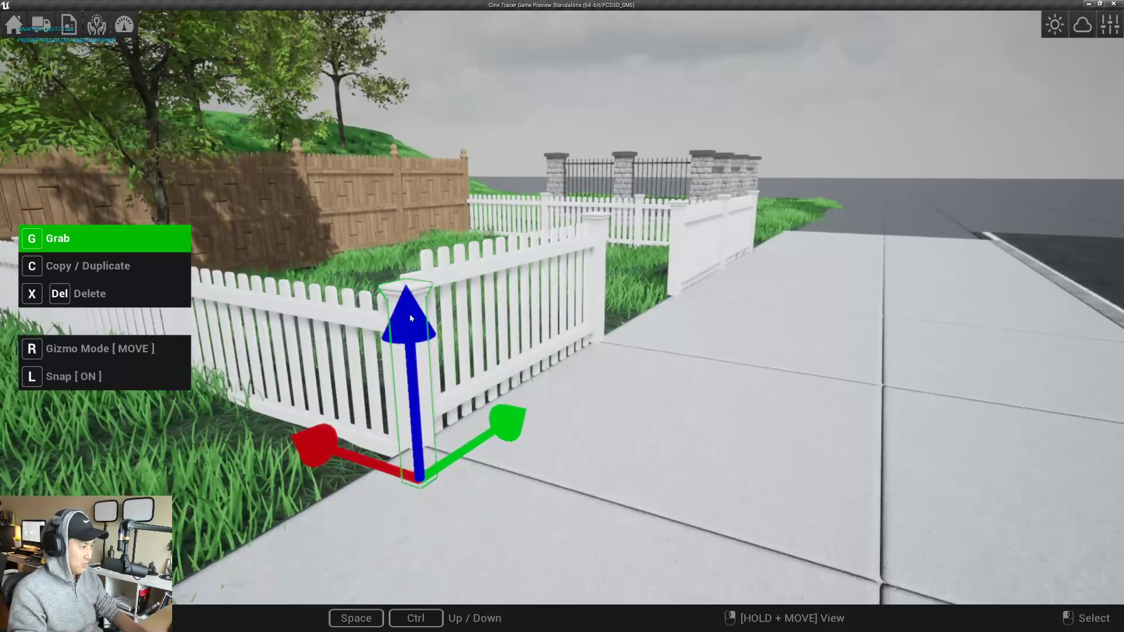
click(409, 314)
drag(410, 314, 406, 264)
key(a)
click(411, 341)
key(a)
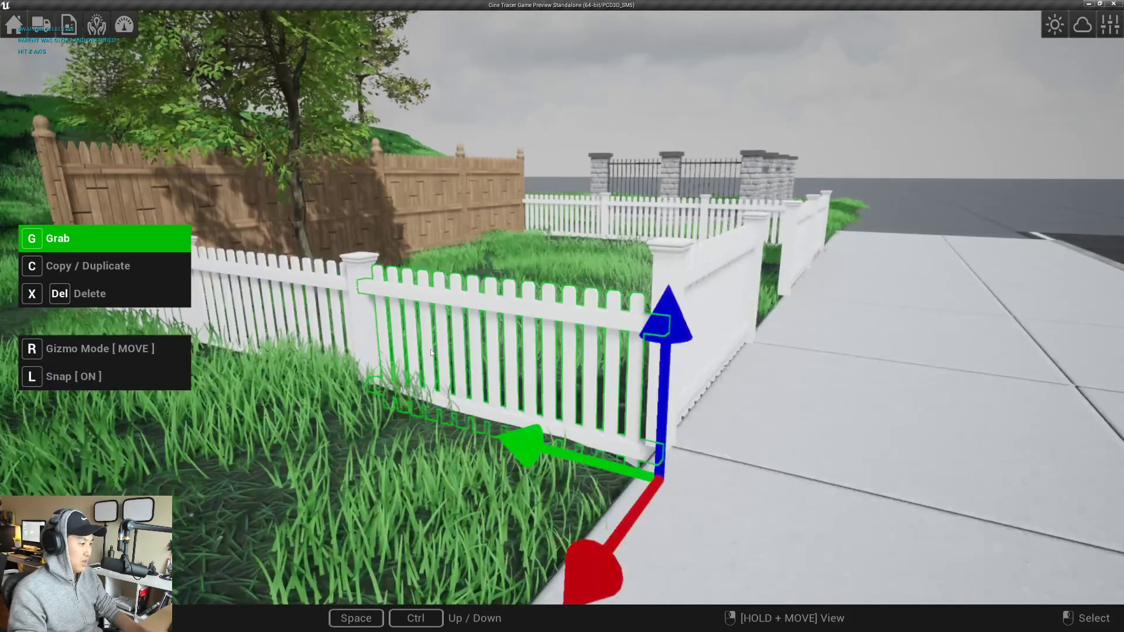
drag(668, 327, 561, 308)
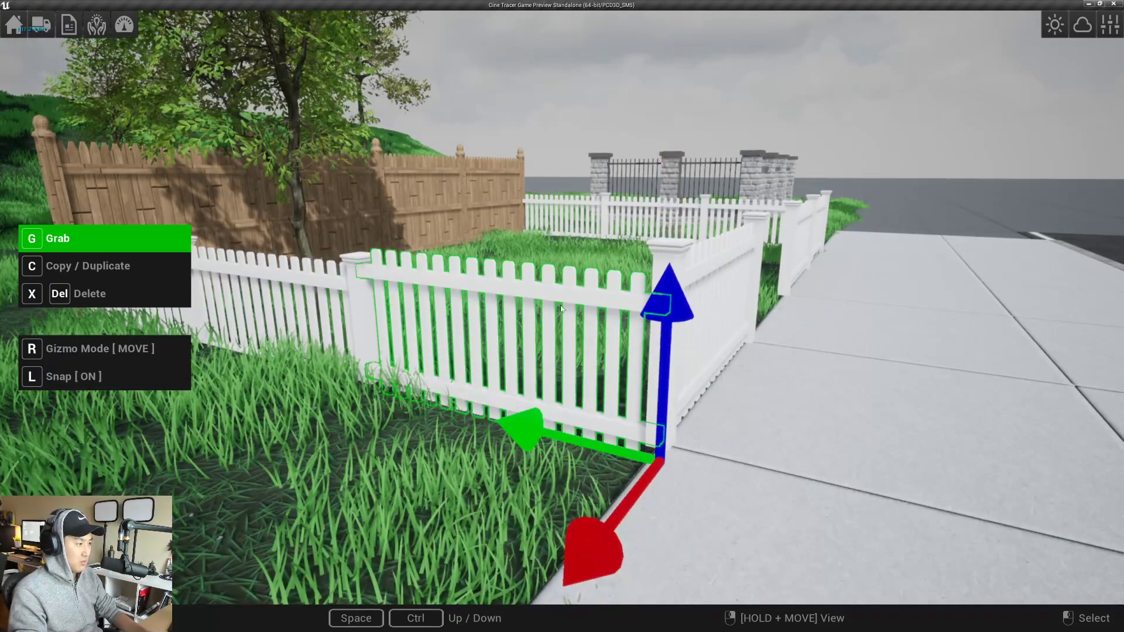
- Raise the second post and second picket panel of the left side fence
click(363, 302)
drag(367, 283, 368, 266)
key(a)
key(w)
click(424, 301)
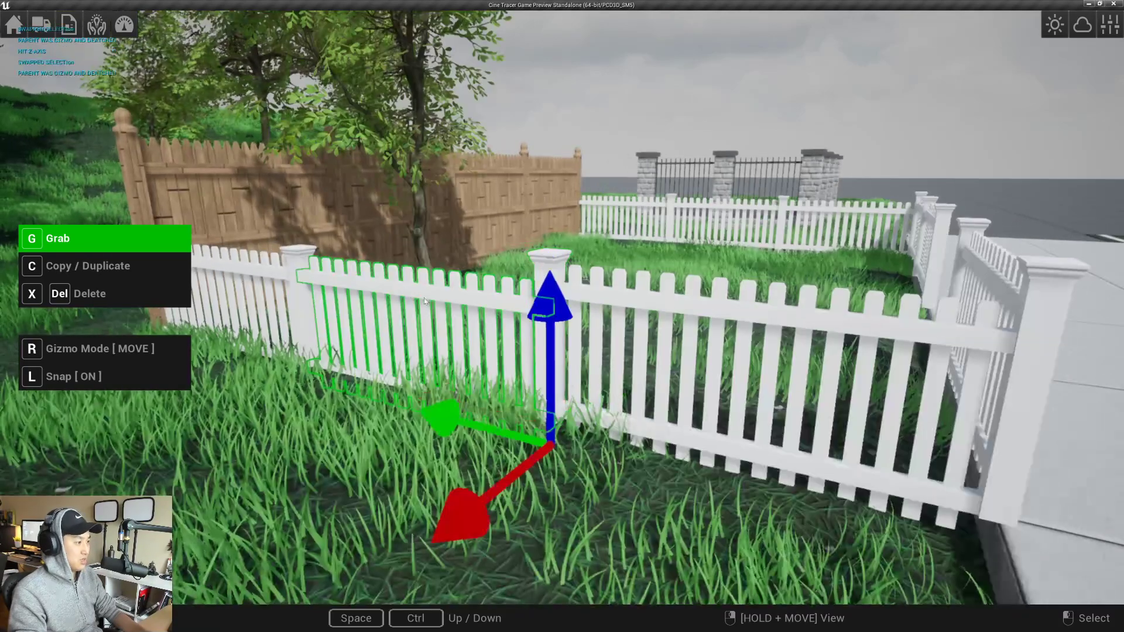
drag(551, 321, 551, 304)
- Raise the last post and last picket panel of the left side fence beside the wooden fence
click(301, 298)
key(a)
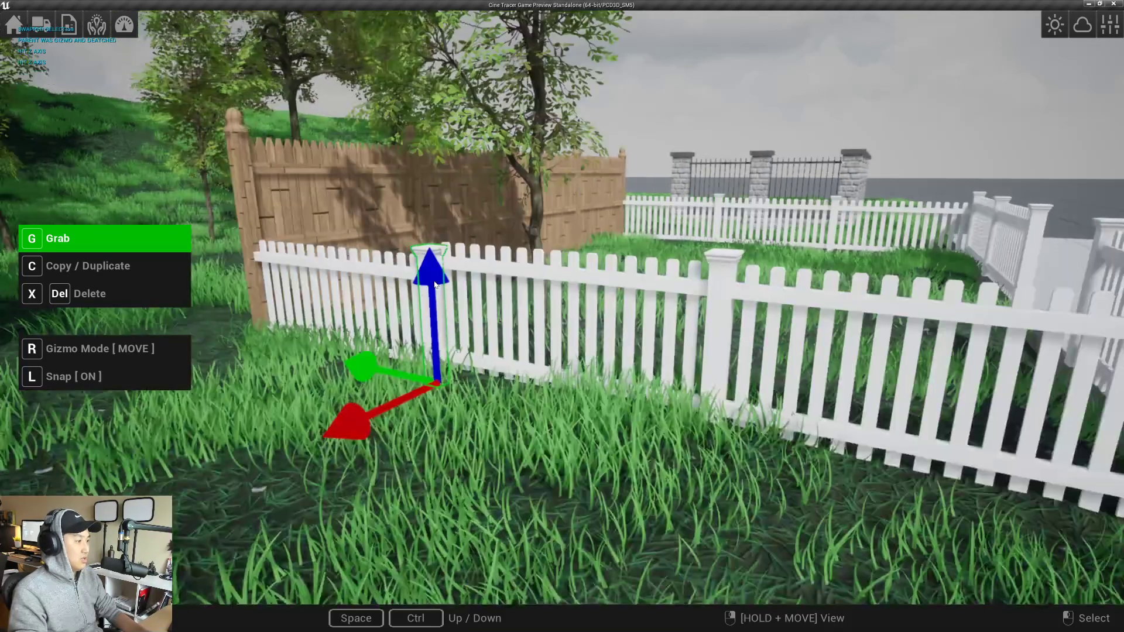
drag(426, 265, 425, 253)
click(366, 273)
key(w)
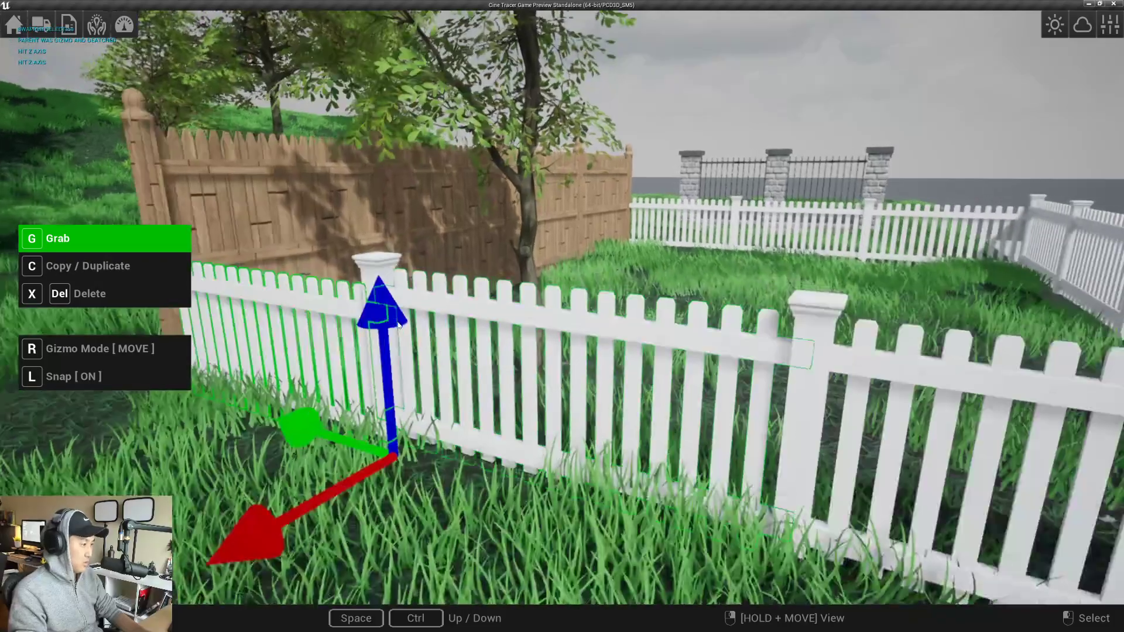
drag(379, 310, 378, 293)
- Examine the white picket fence from the yard's sides, the sidewalk and the road
key(d)
key(s)
right_drag(527, 319, 546, 325)
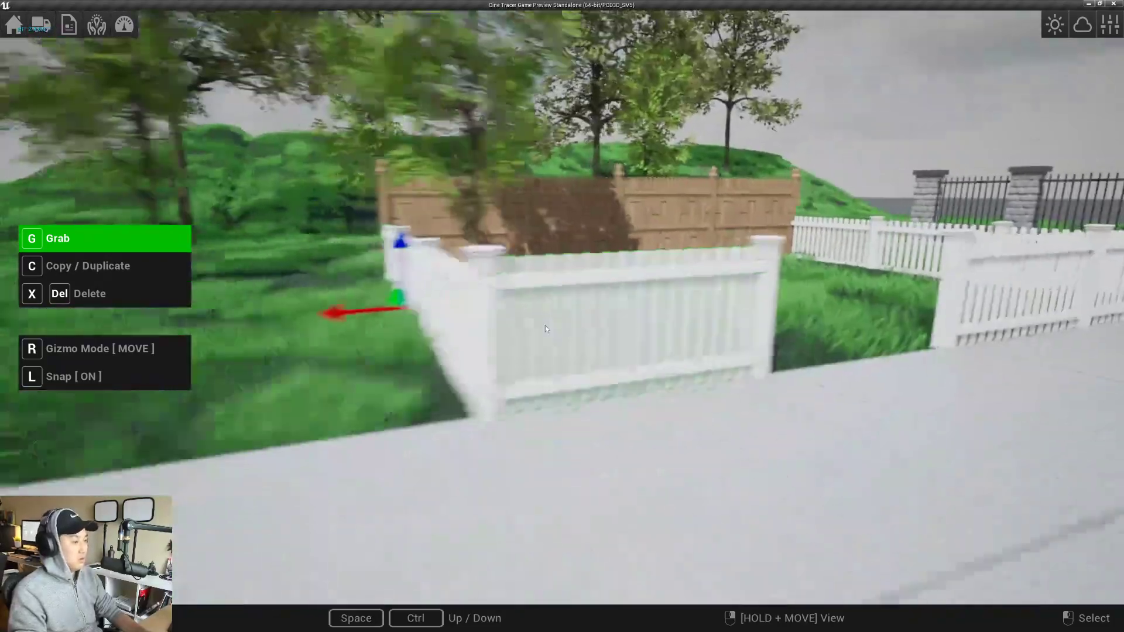
key(q)
key(w)
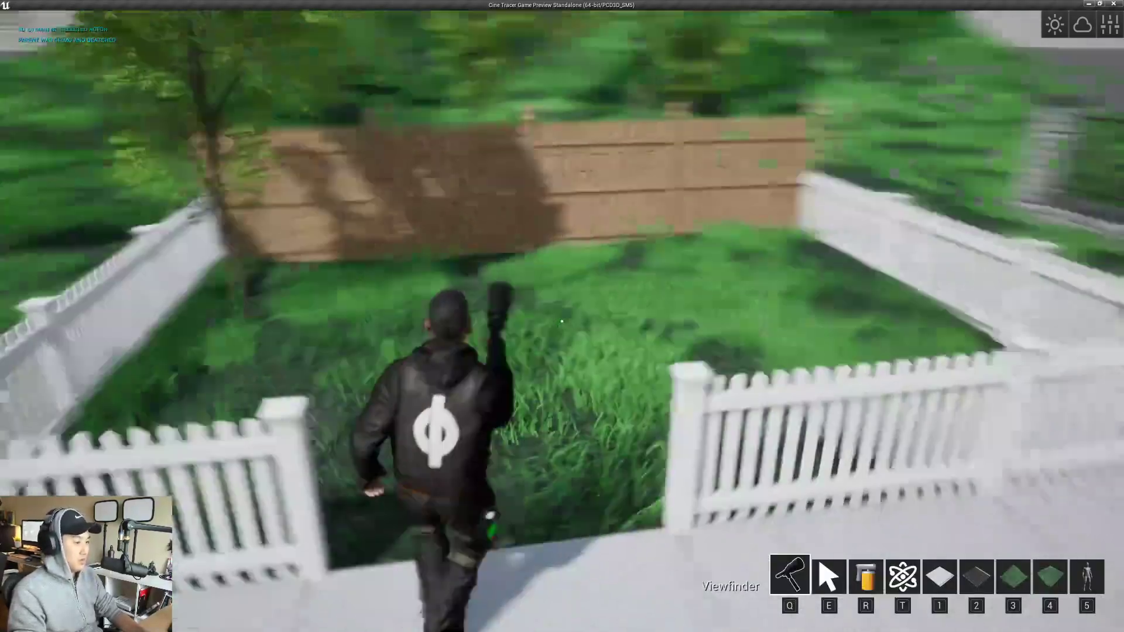
key(w)
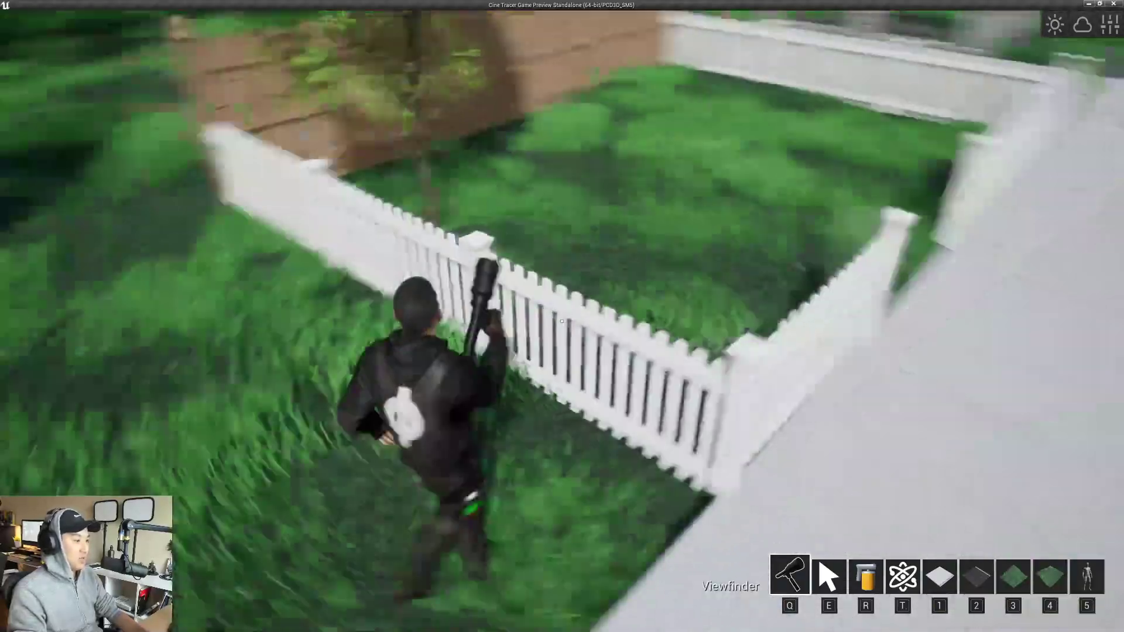
key(d)
key(w)
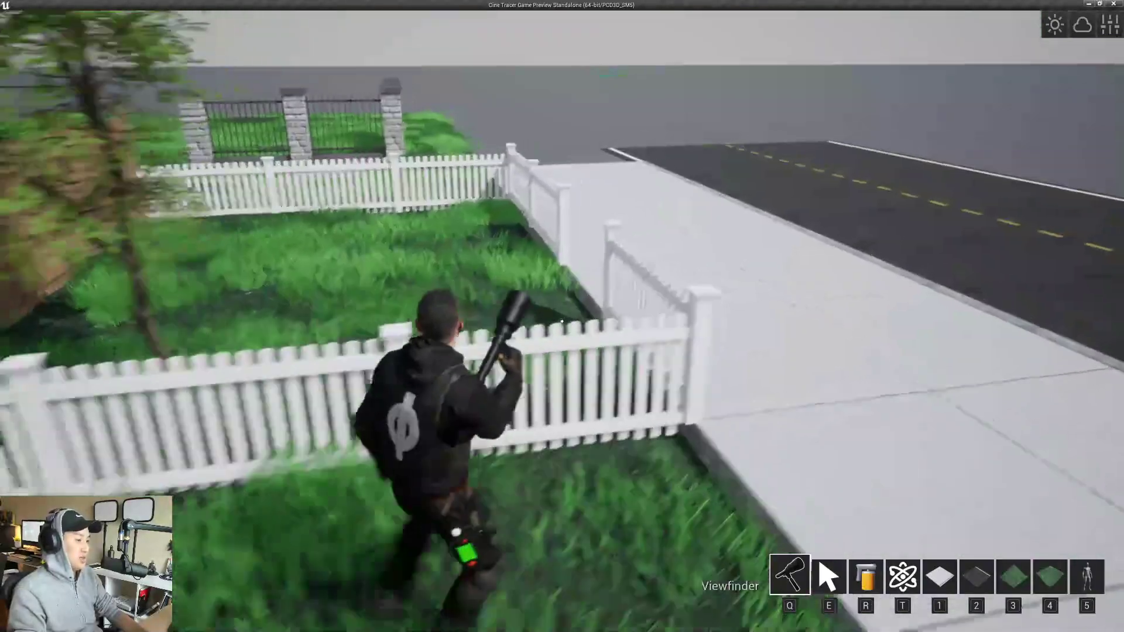
key(s)
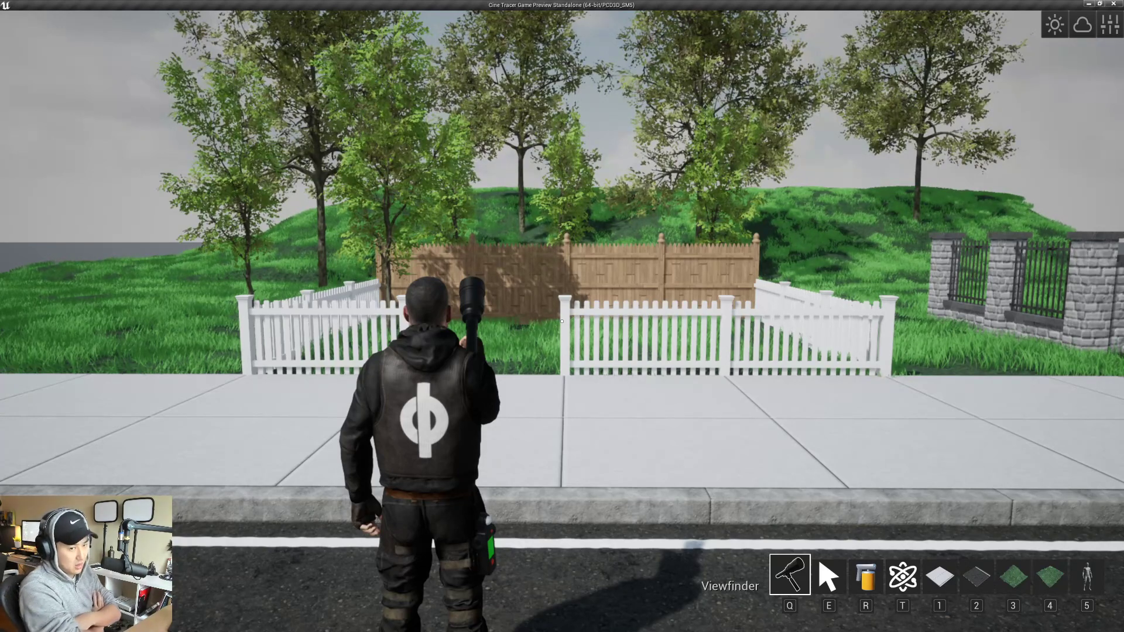
key(w)
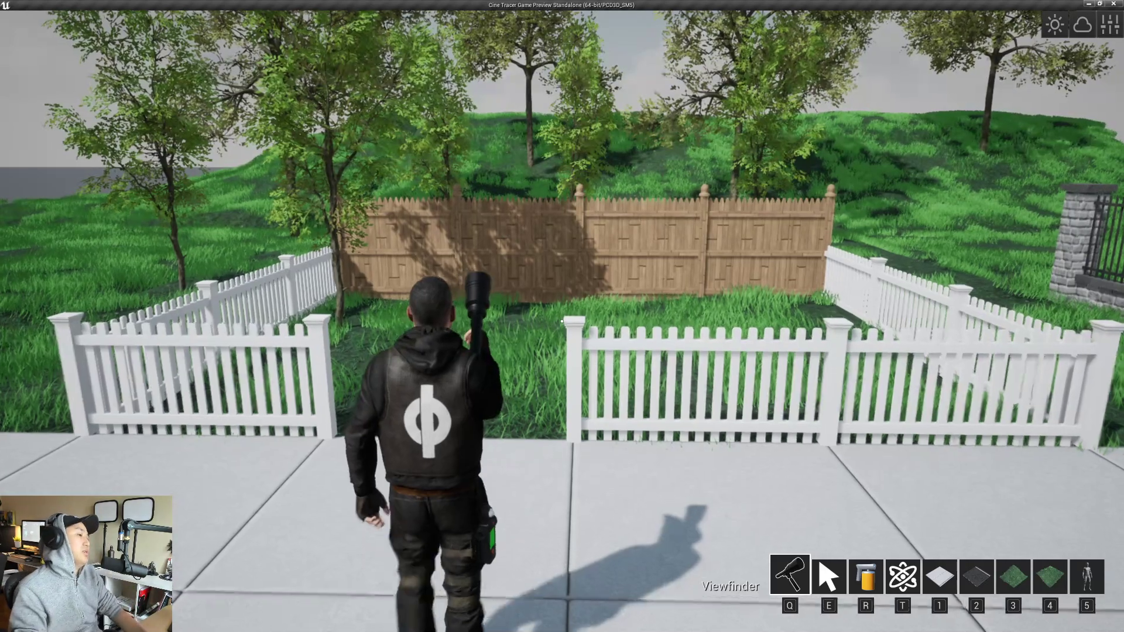
- Examine the fenced yard from above its front and right side, then from outside the left picket fence
key(w)
key(w)
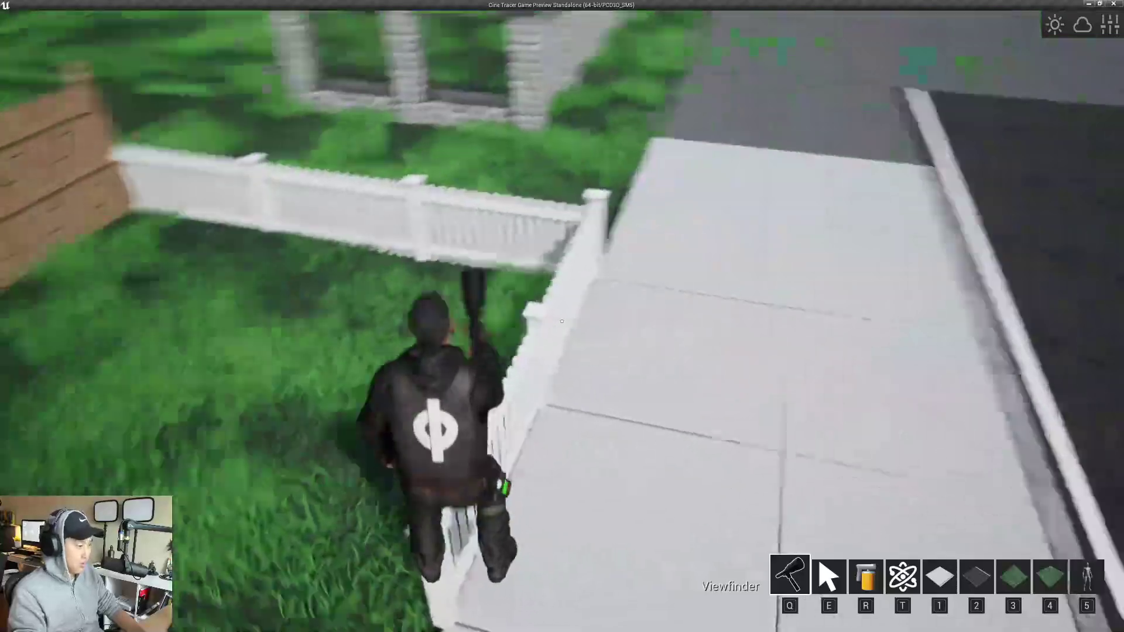
key(w)
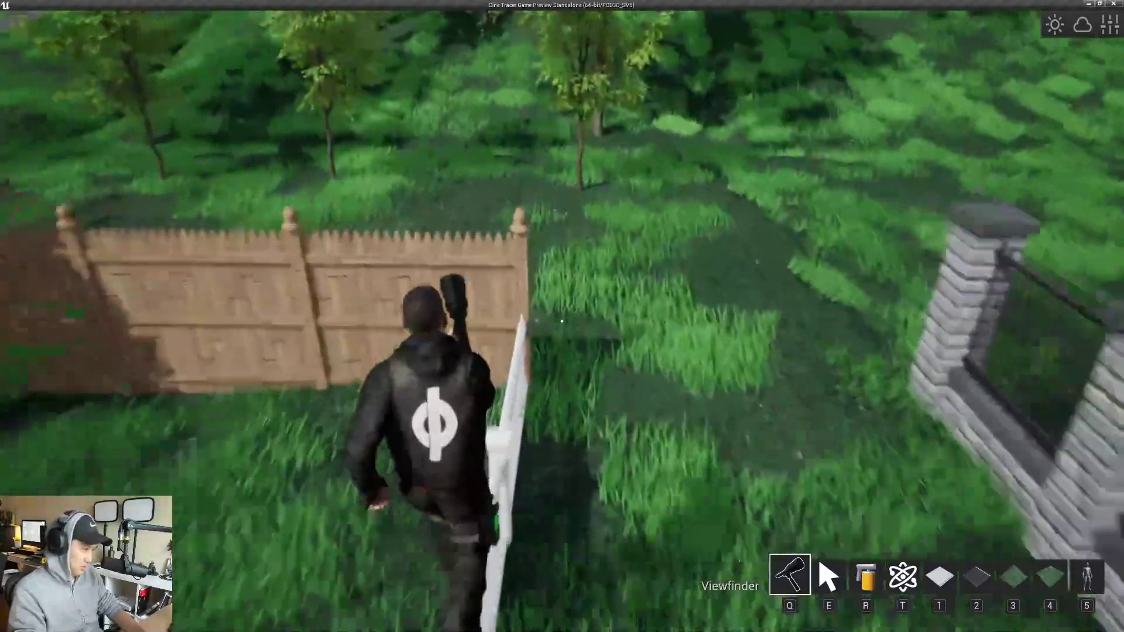
key(s)
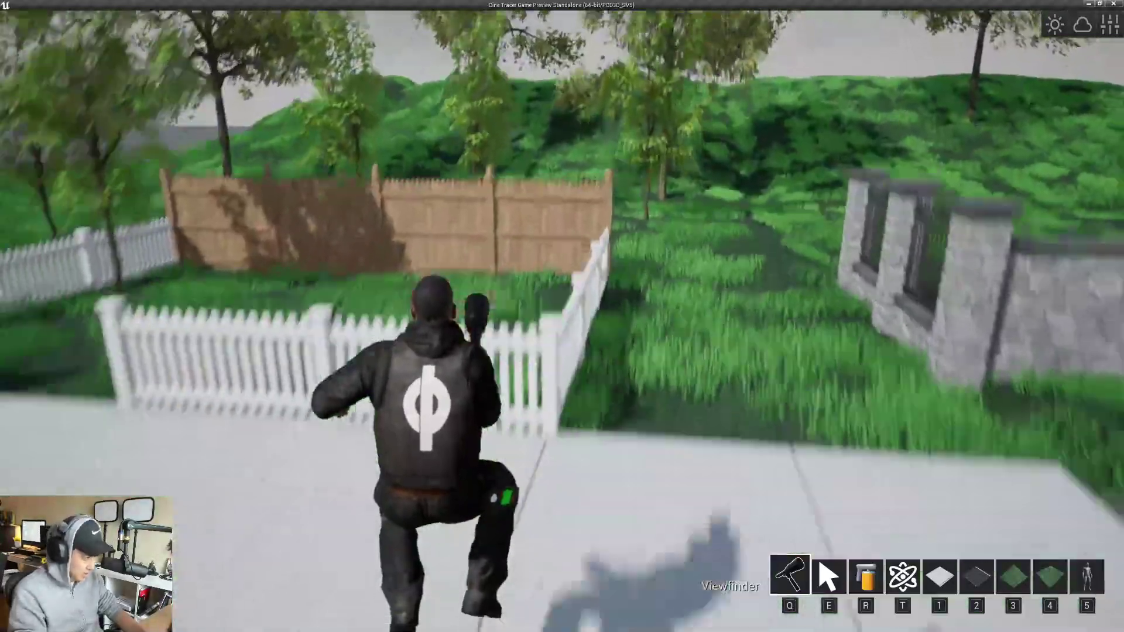
key(a)
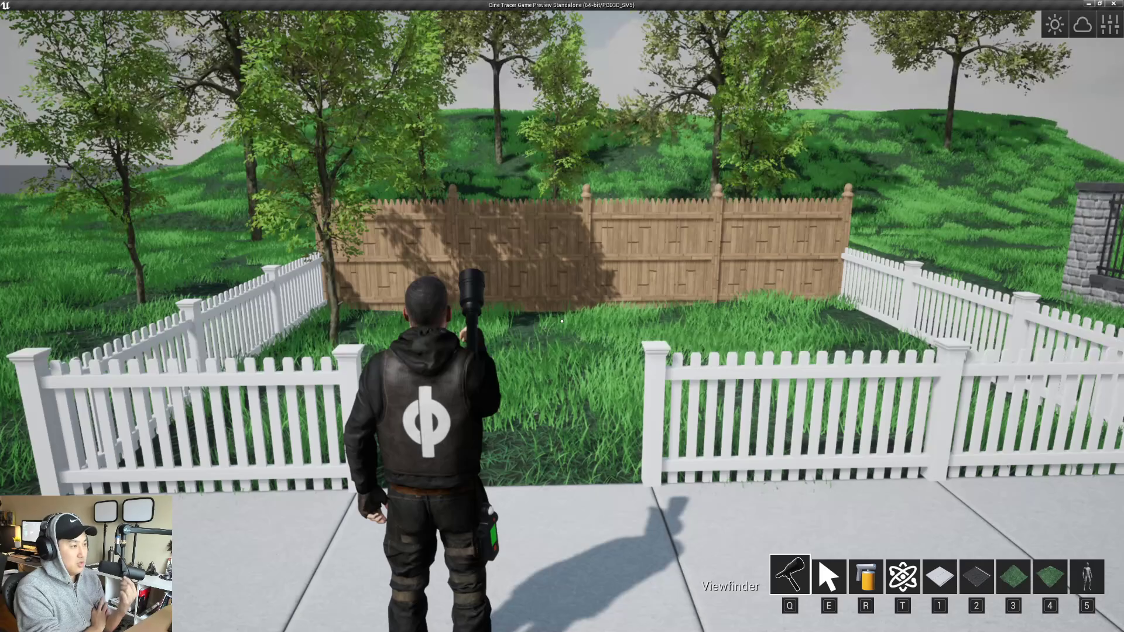
key(a)
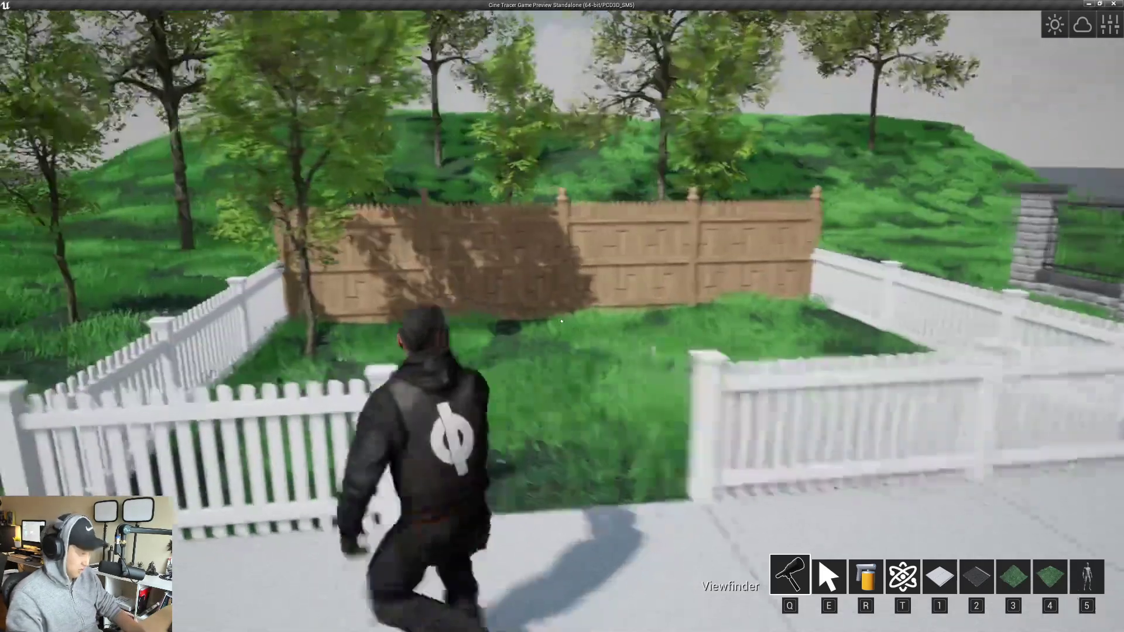
key(a)
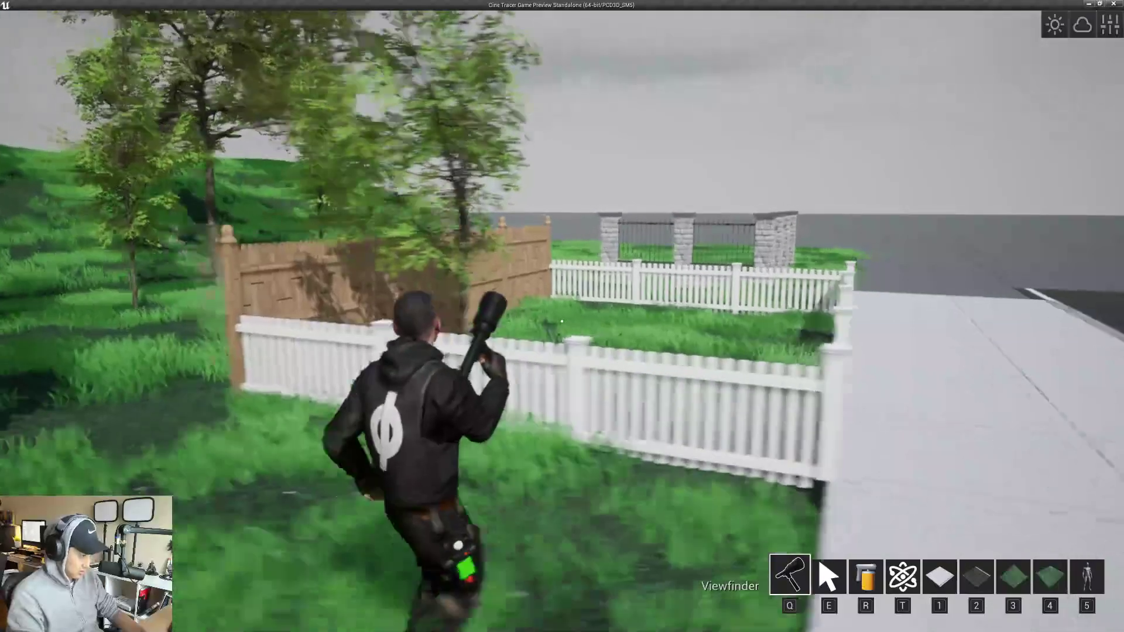
key(w)
key(d)
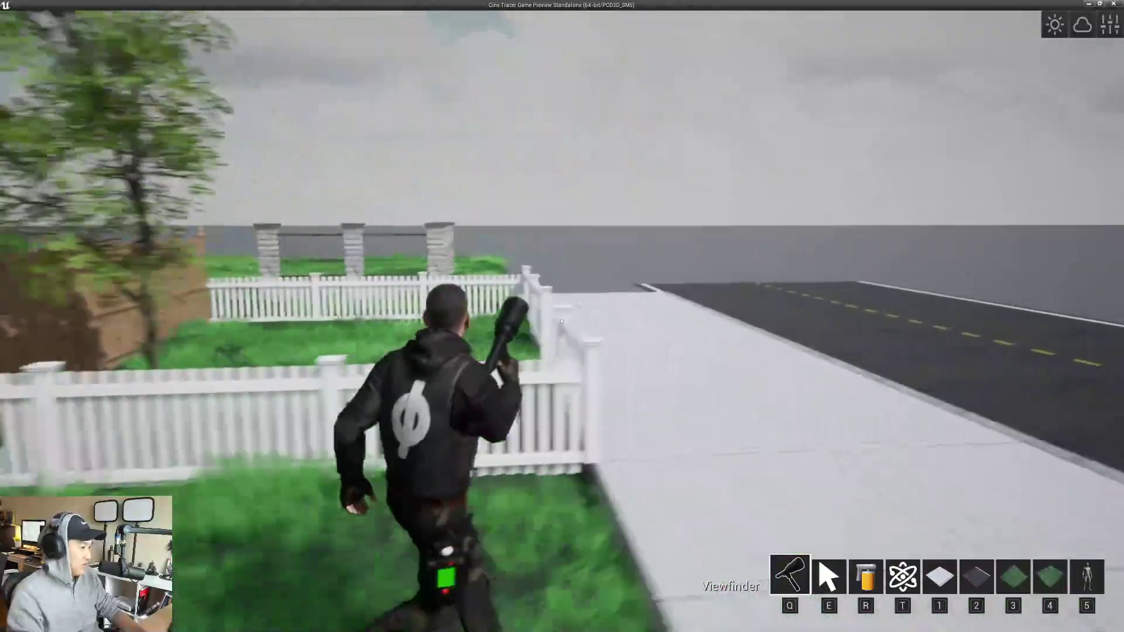
- Inspect the yard from on top of the front picket fence and from inside through the gate opening
key(w)
key(space)
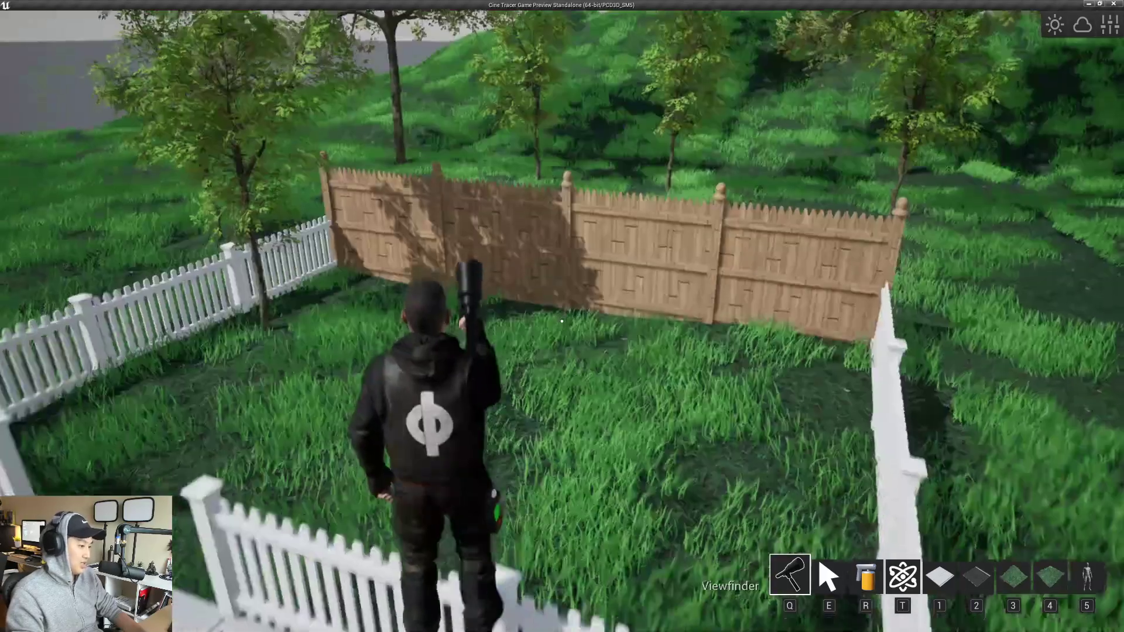
key(s)
key(a)
key(s)
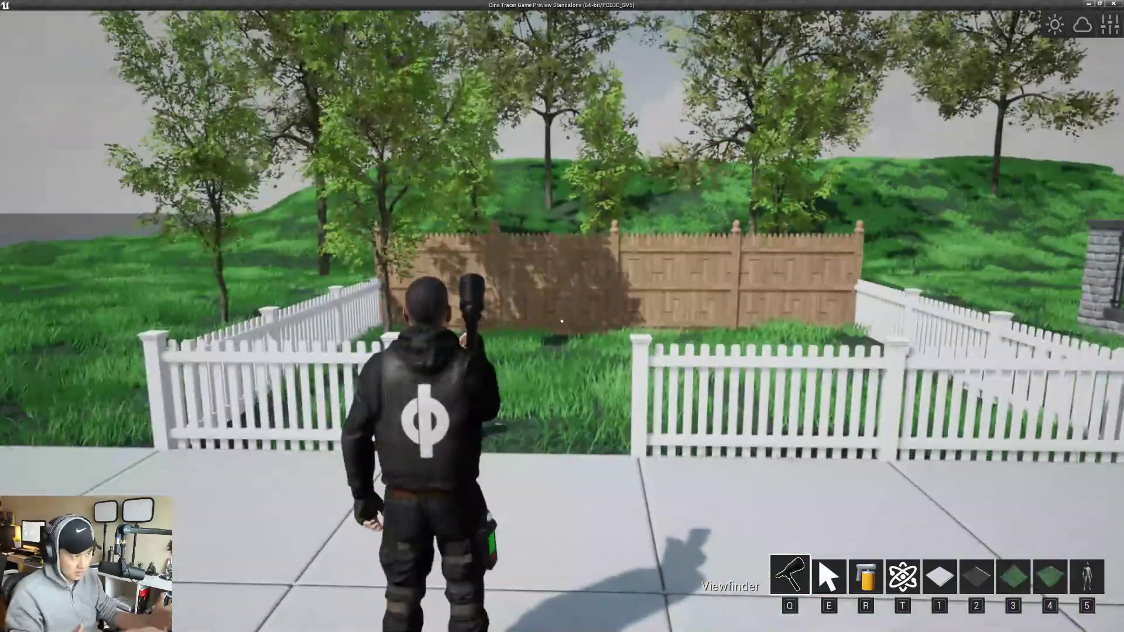
key(d)
key(w)
key(space)
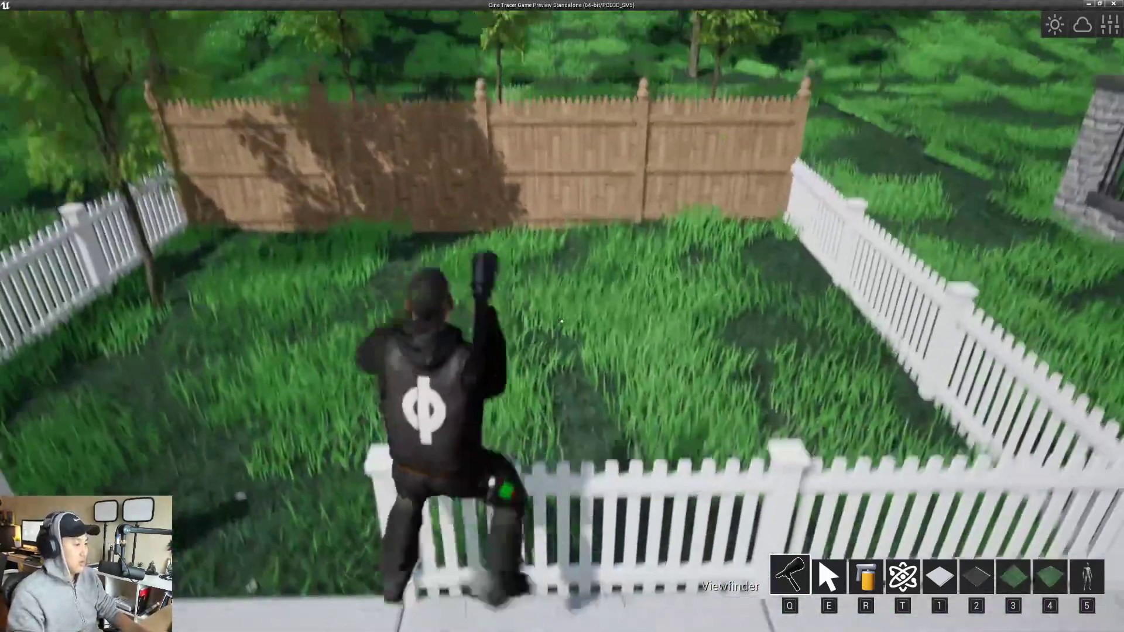
key(s)
key(a)
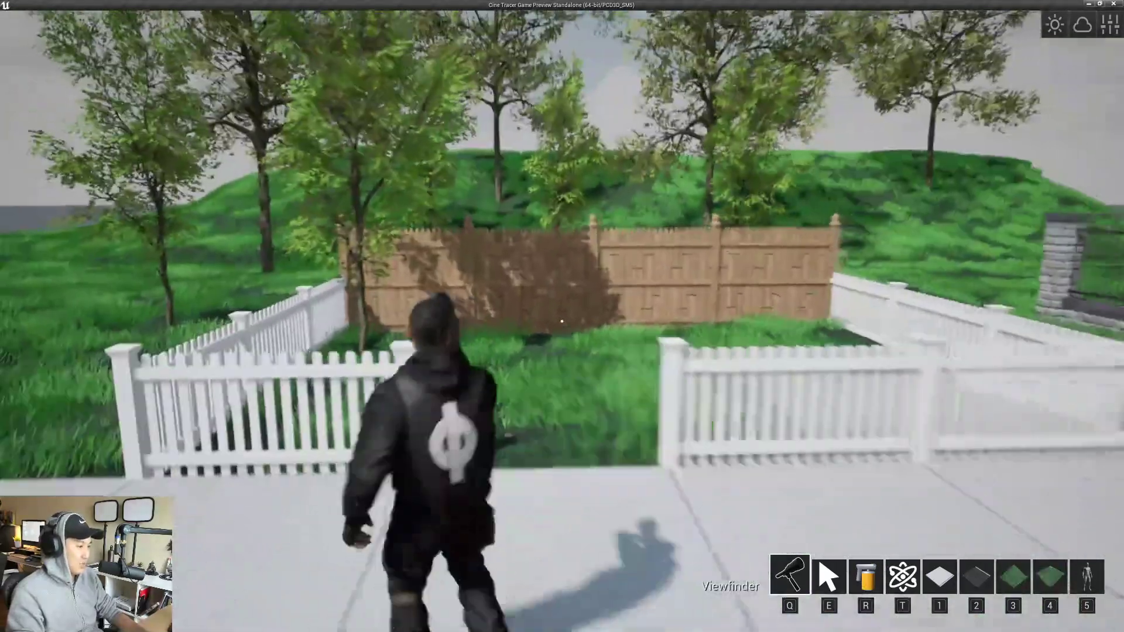
key(w)
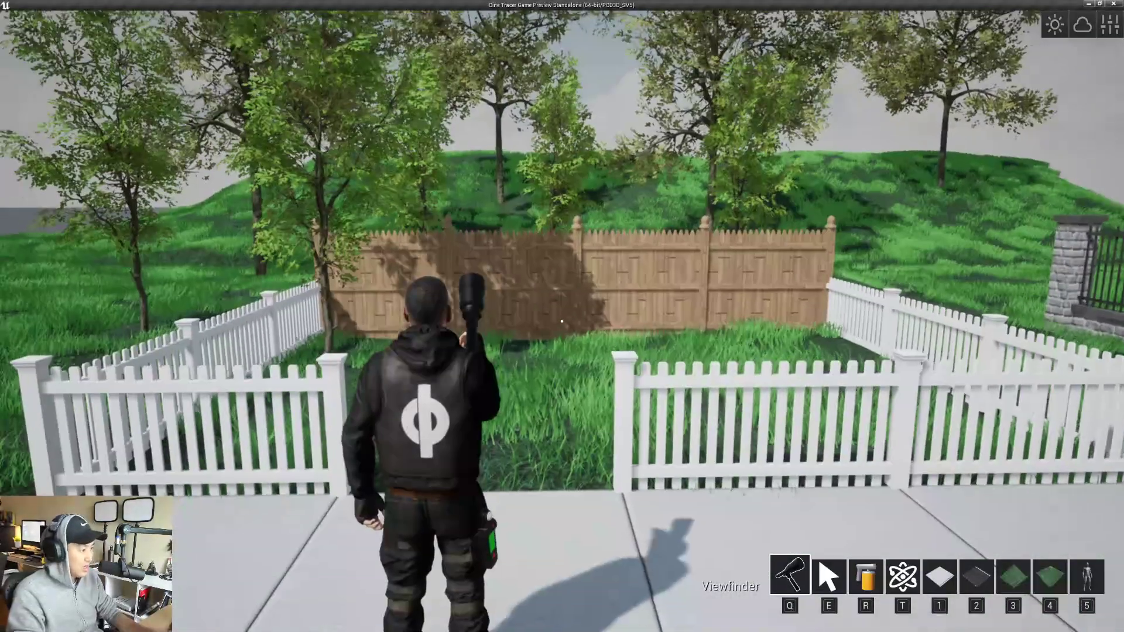
key(w)
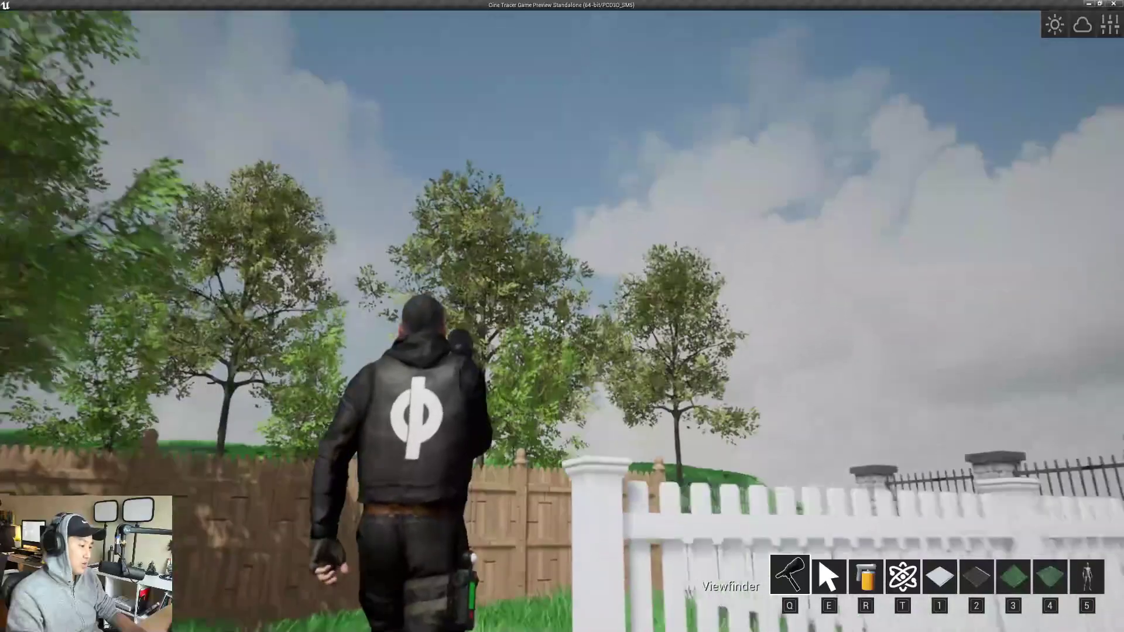
key(w)
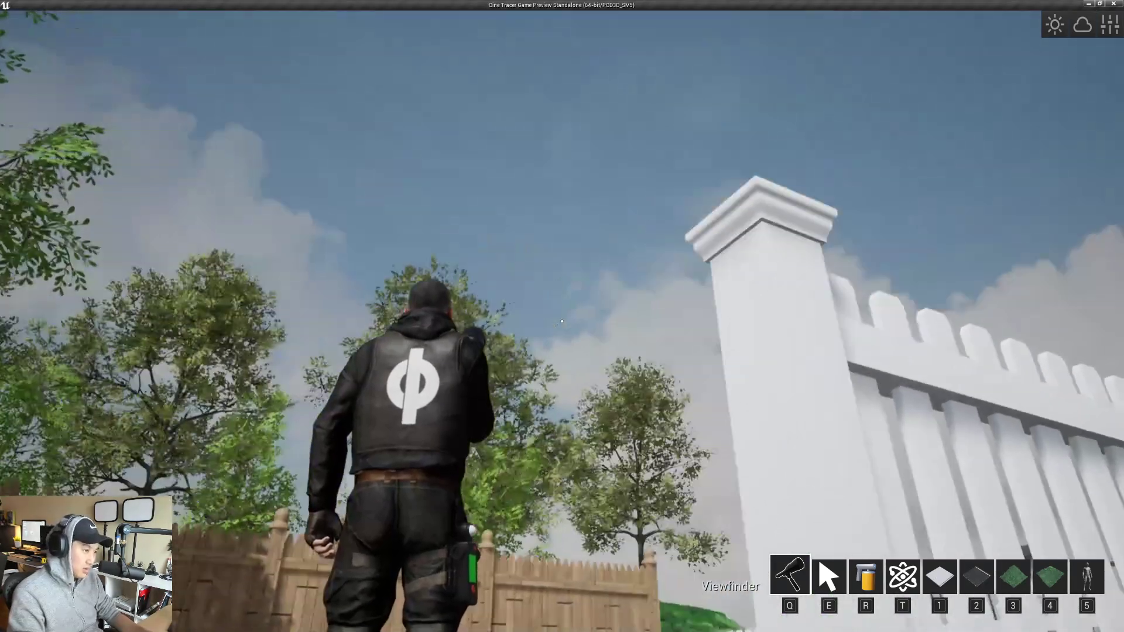
key(w)
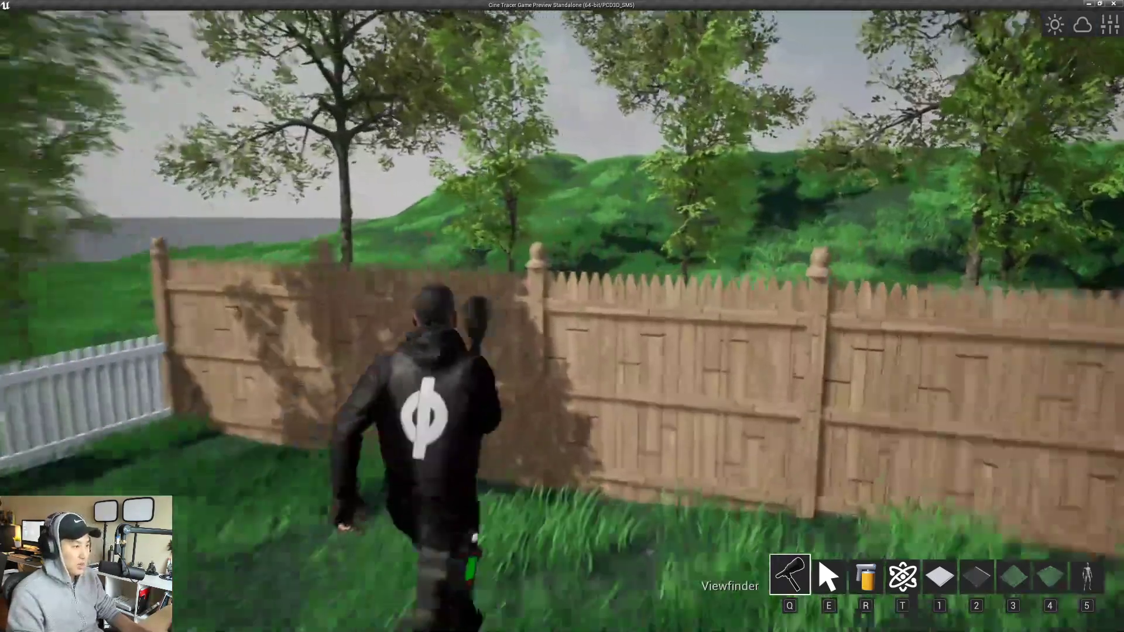
key(s)
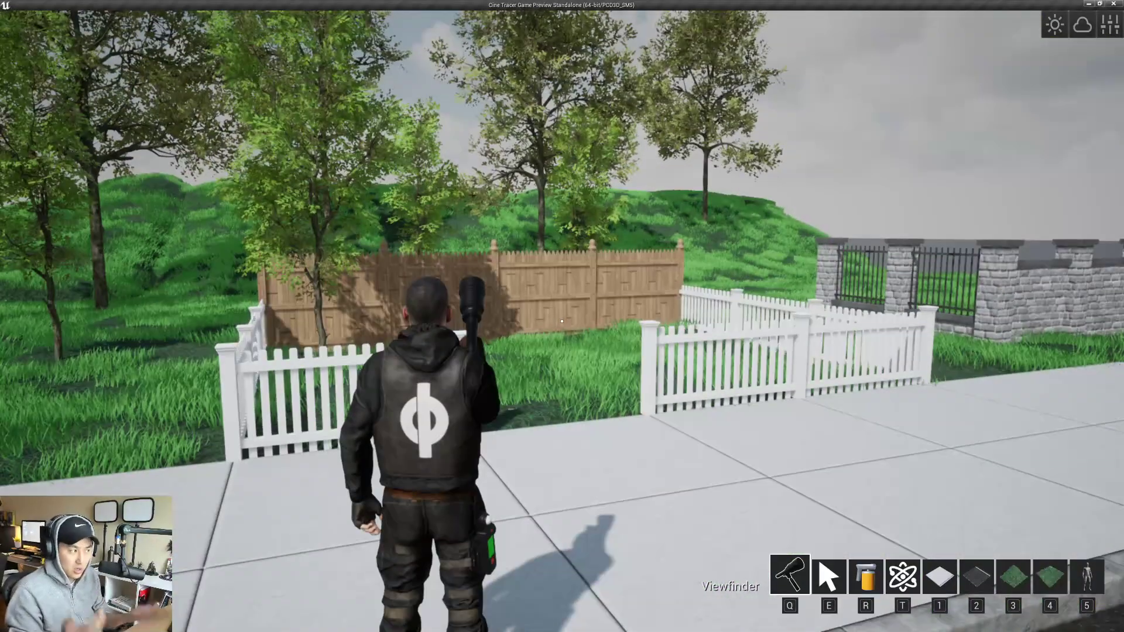
- Walk along the tops of the picket and wooden fences around the yard and review the scene from the sidewalk
key(w)
key(d)
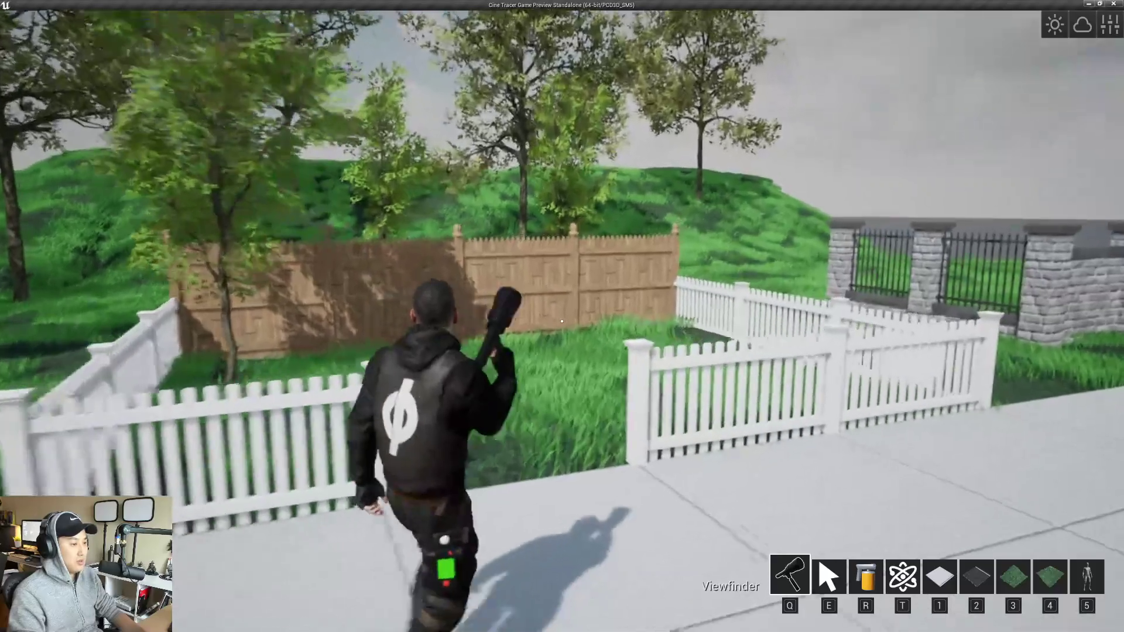
key(w)
key(space)
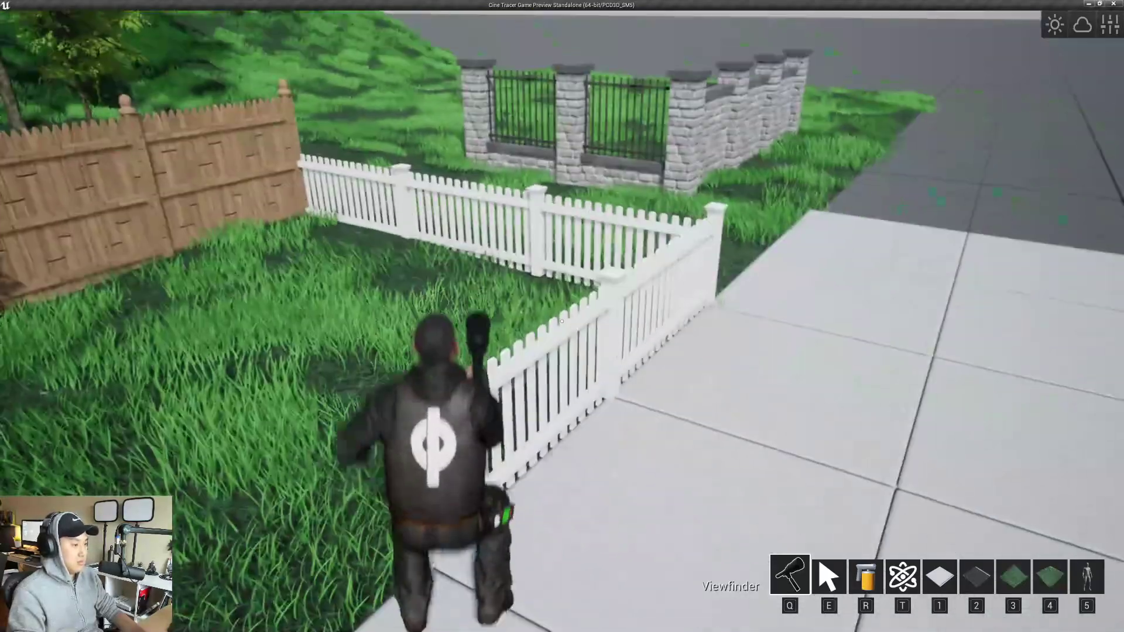
key(w)
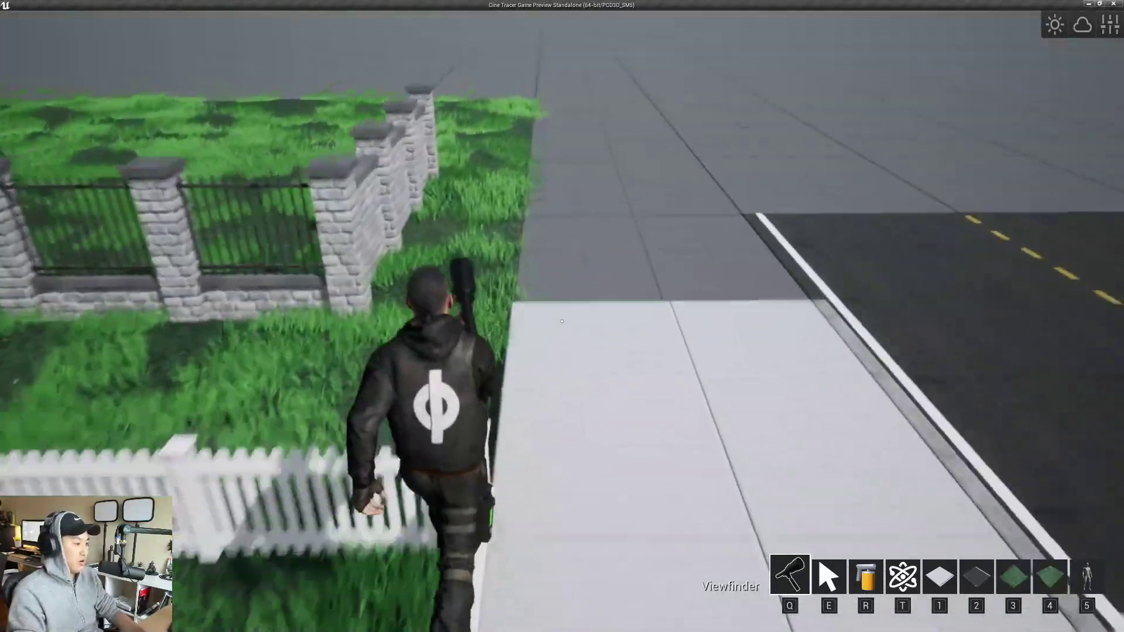
key(w)
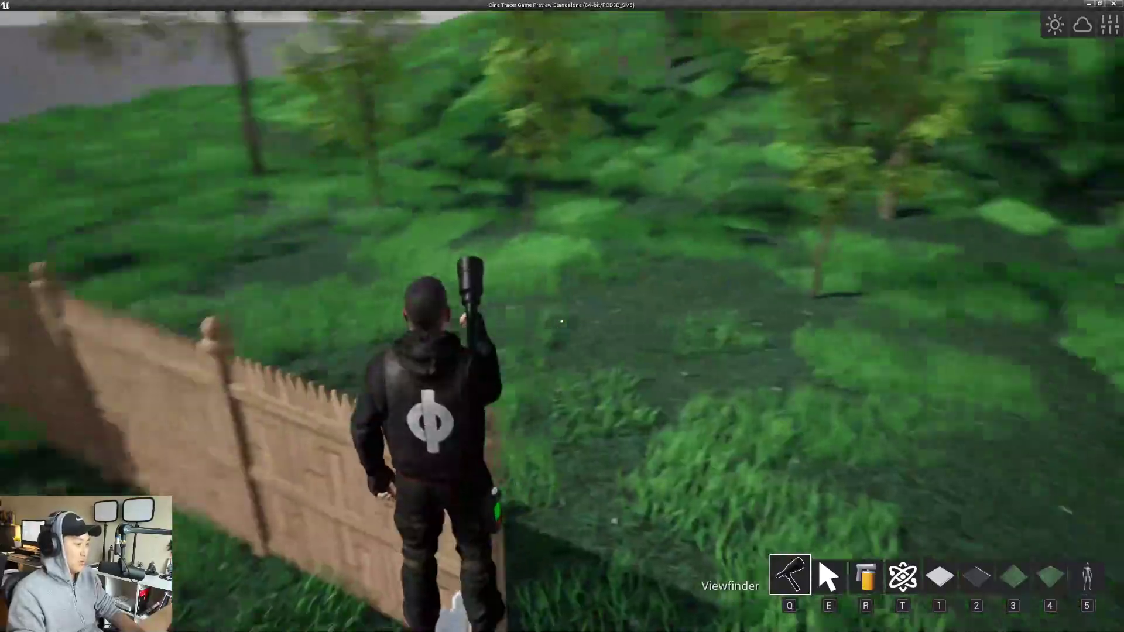
key(w)
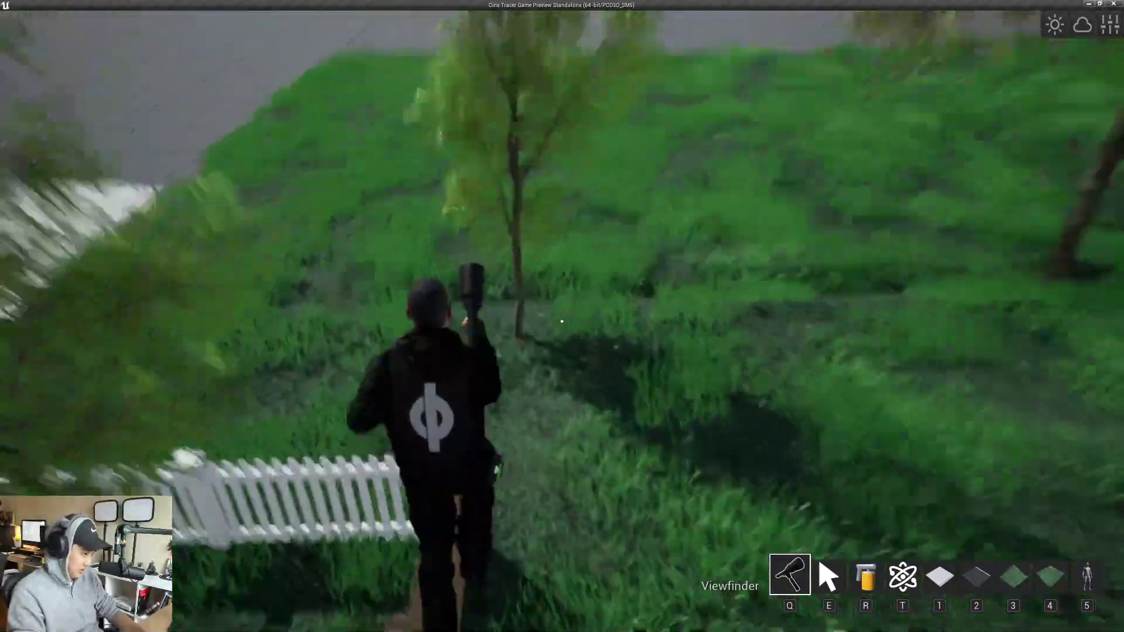
key(w)
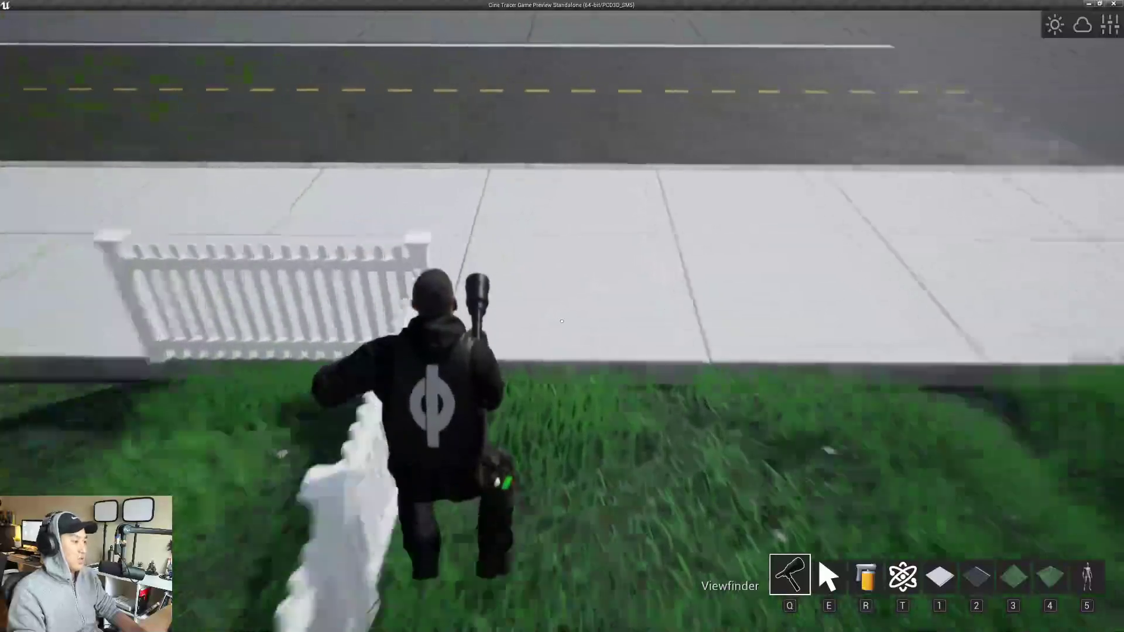
key(w)
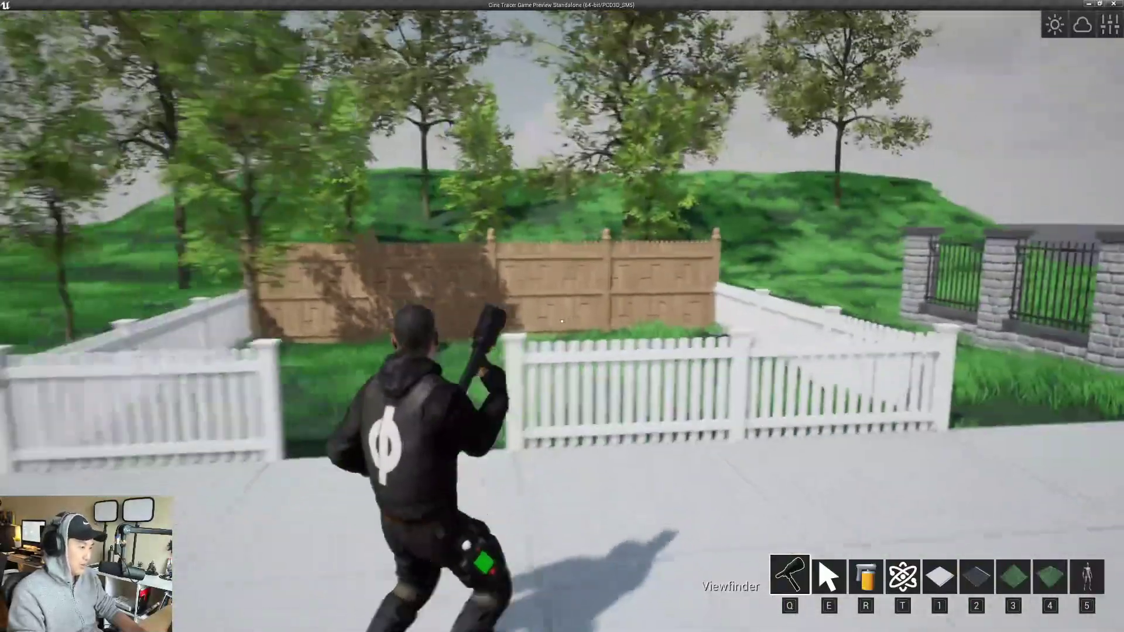
key(a)
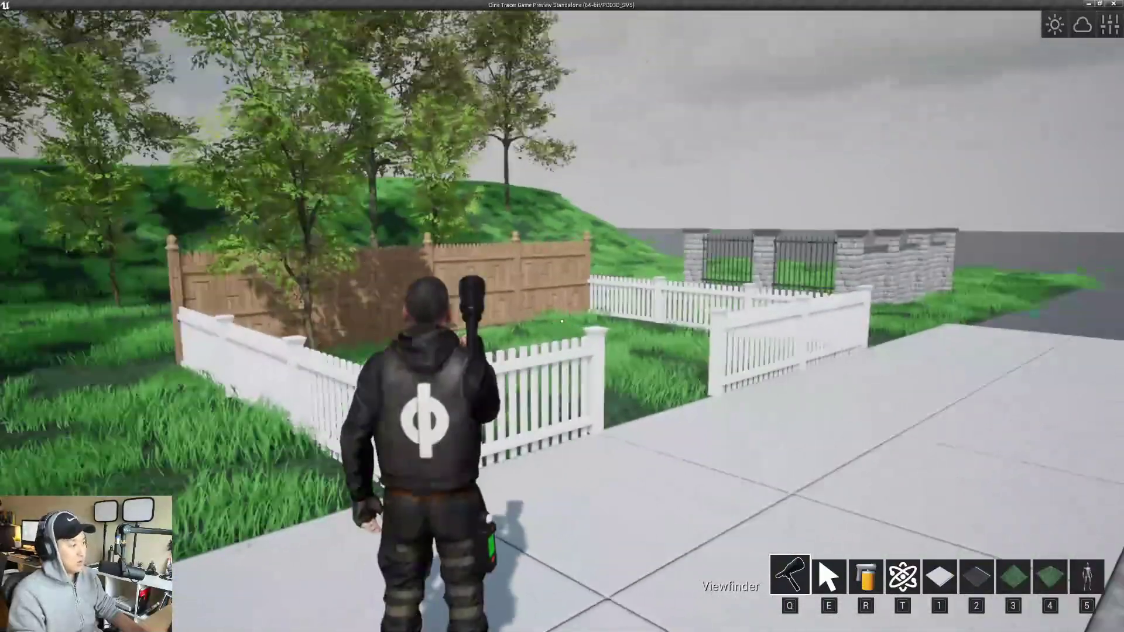
key(a)
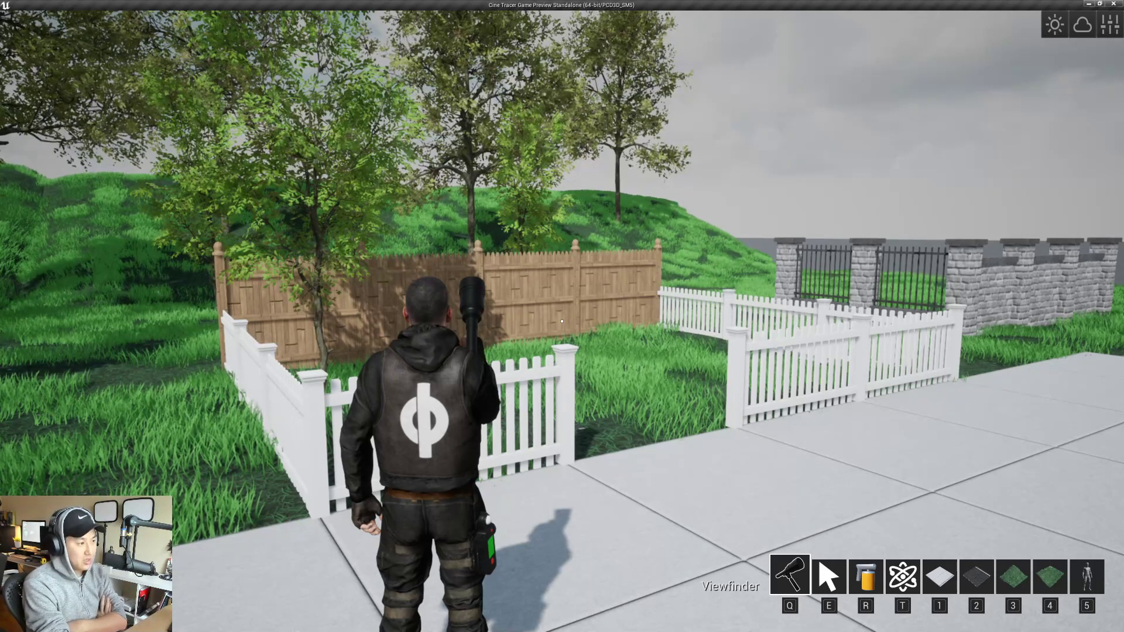
- End the game preview and close the Message Log
key(Escape)
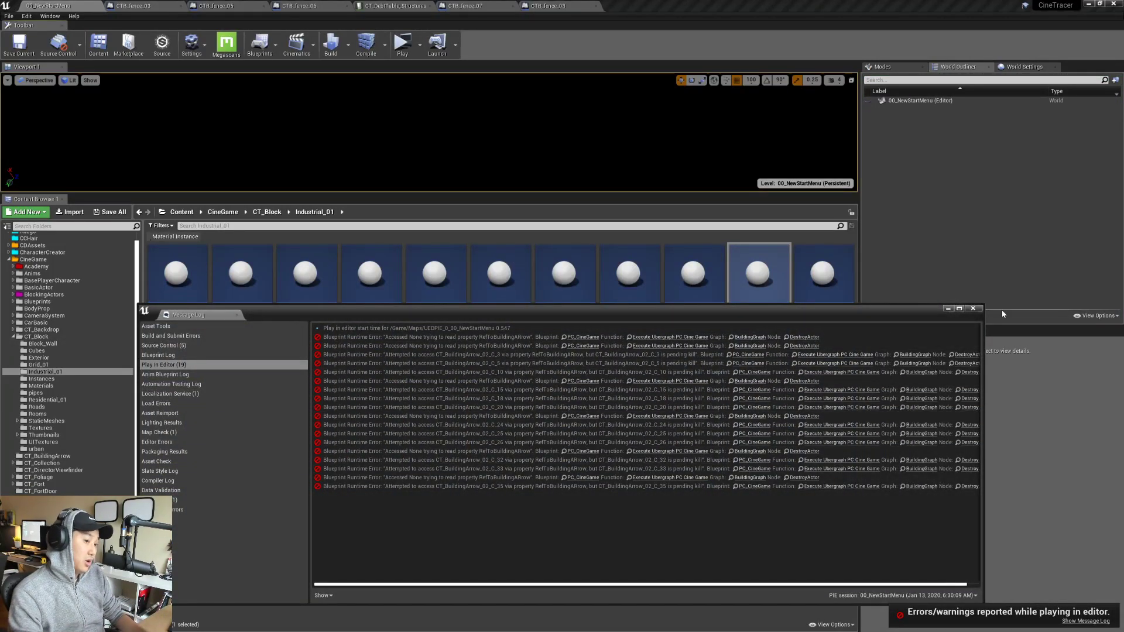
click(974, 309)
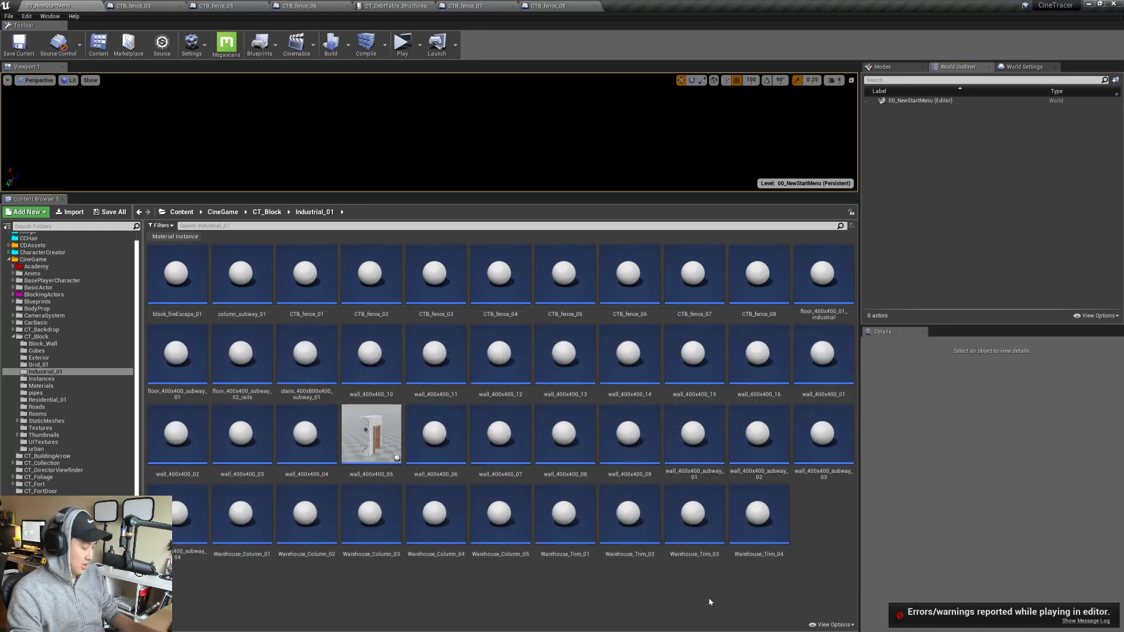
- Save the current level and make the viewport taller above the content browser
key(ctrl+s)
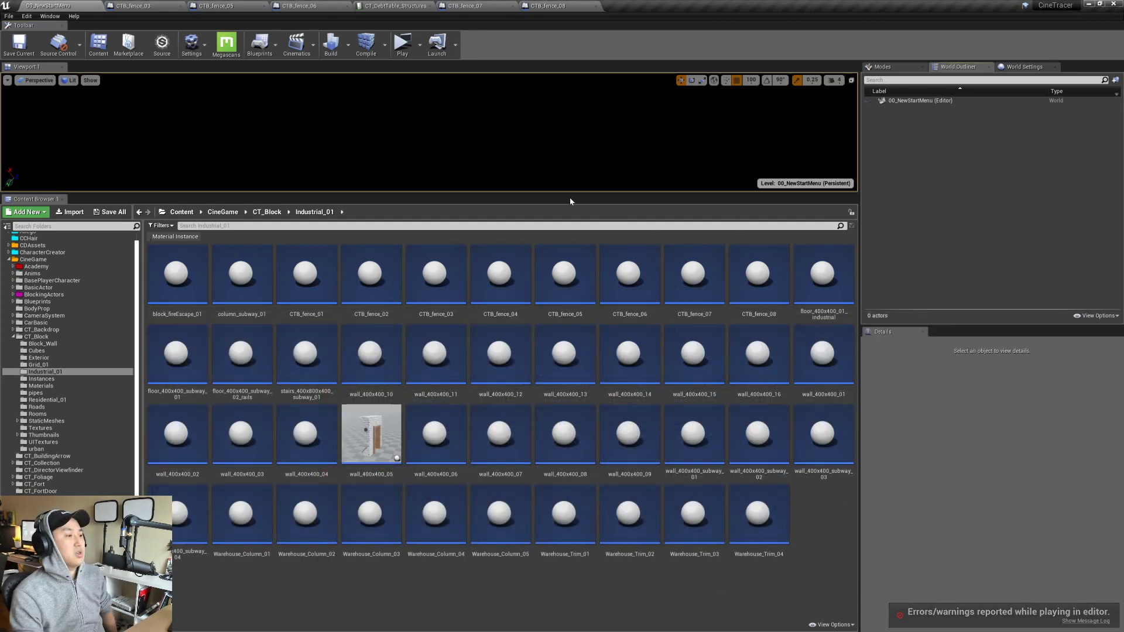
drag(573, 195, 582, 240)
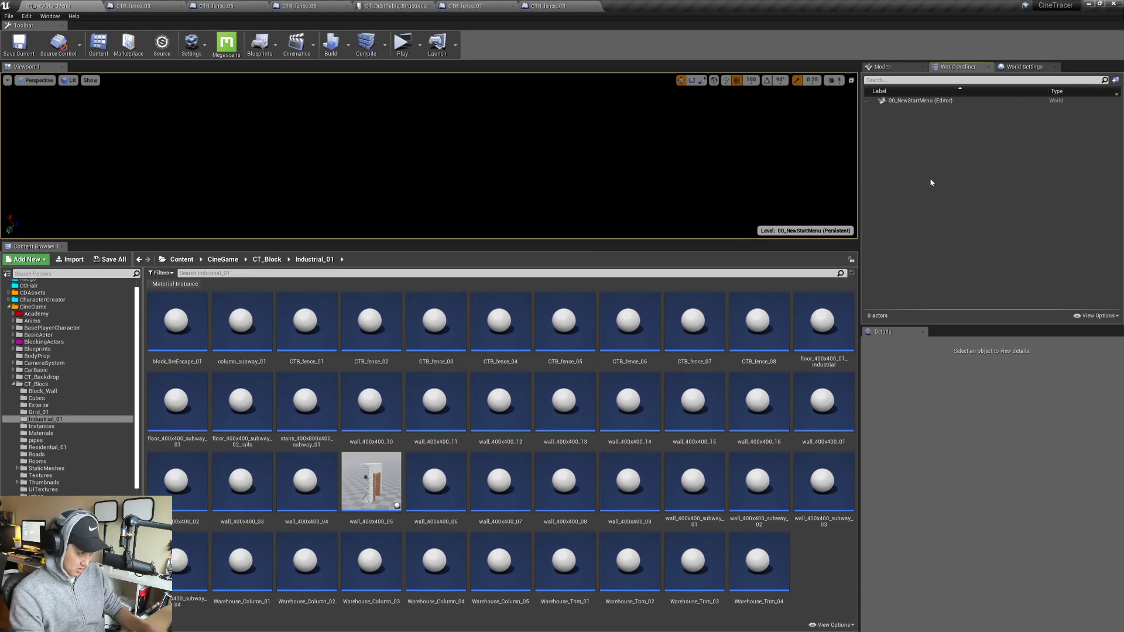
key(ctrl+s)
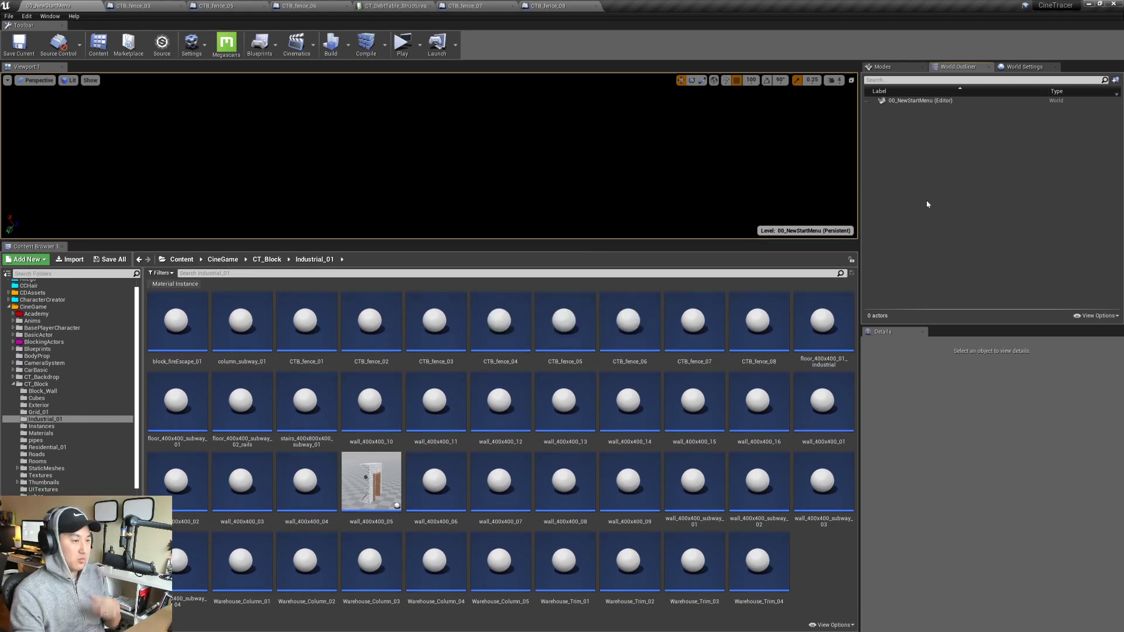
click(23, 47)
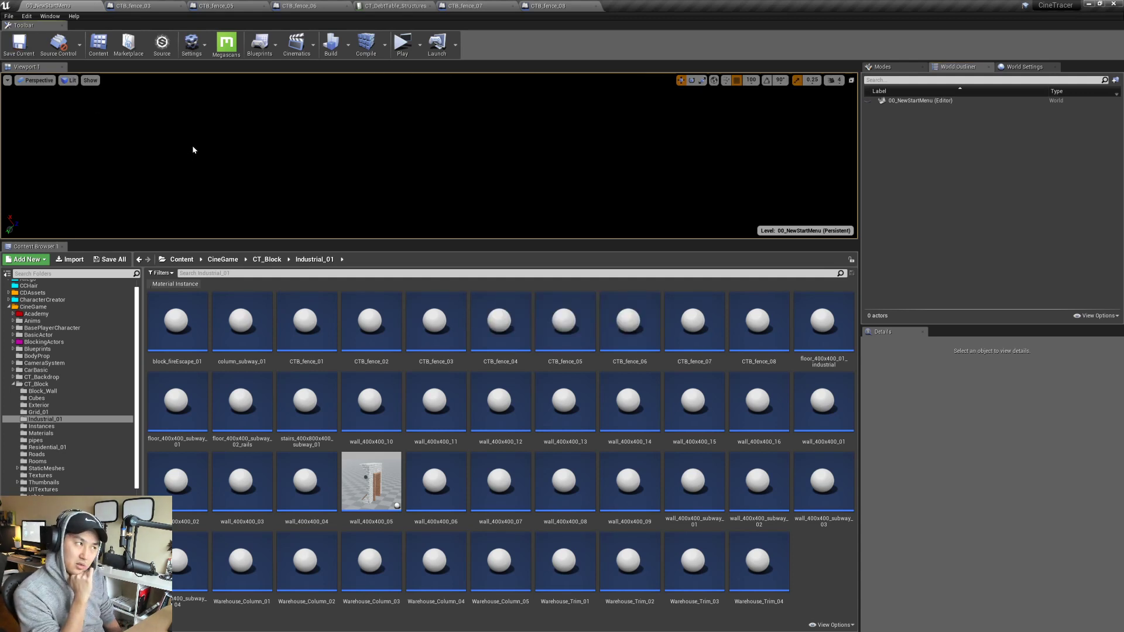
click(24, 52)
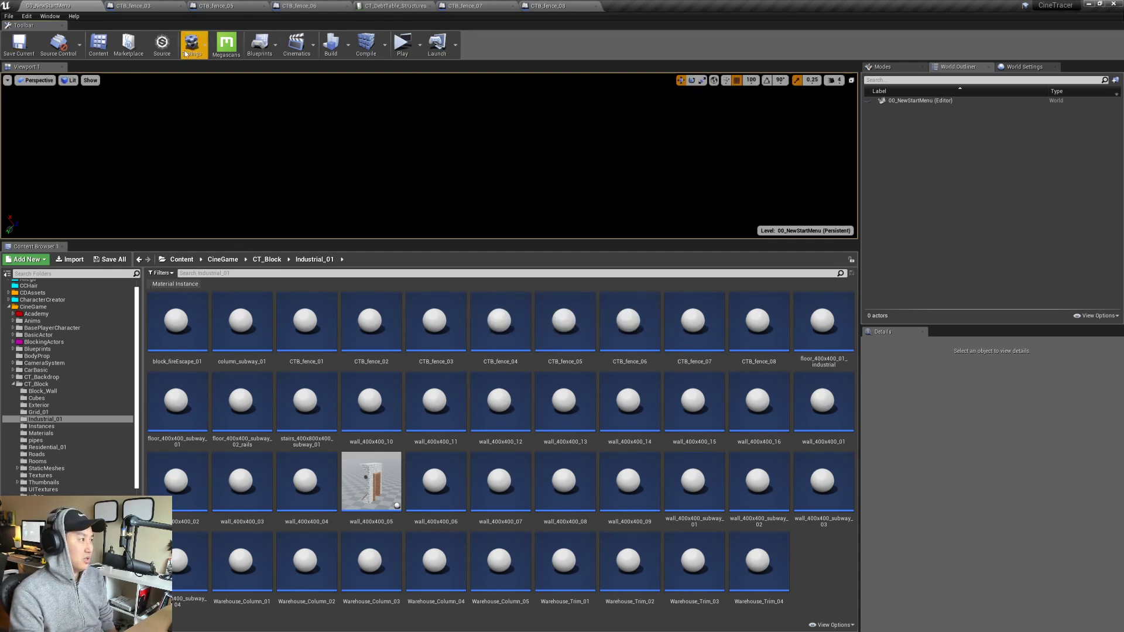
- Close the CTB_fence_03, 05, 06, 07 and 08 blueprint editors, keeping the structures data table open
click(141, 5)
click(178, 6)
click(168, 9)
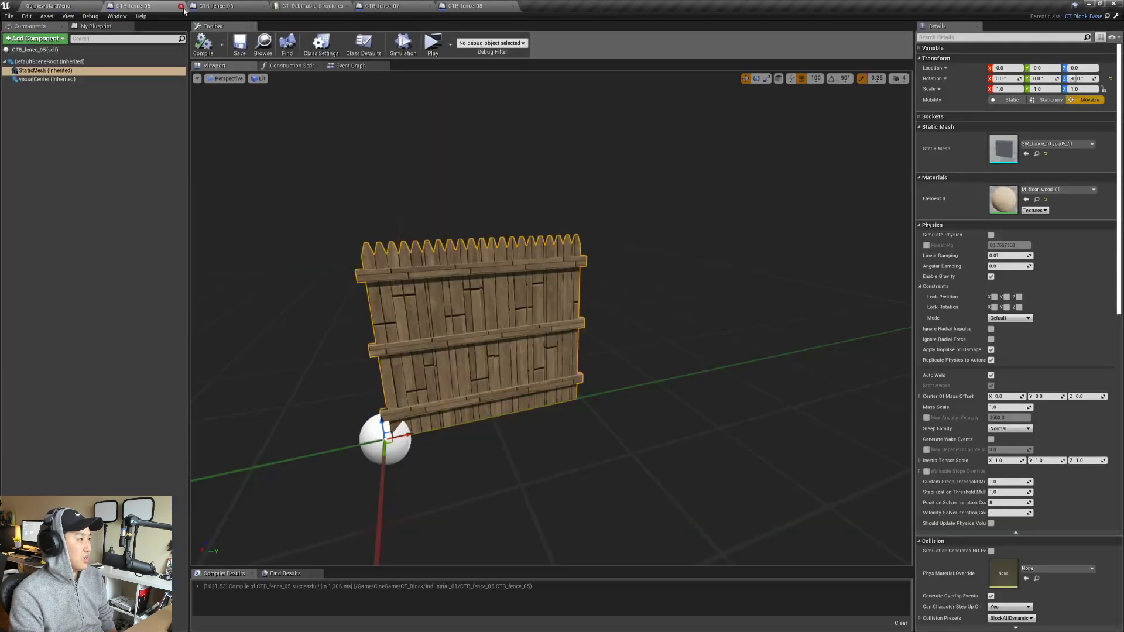
click(181, 7)
click(165, 9)
click(182, 6)
click(202, 7)
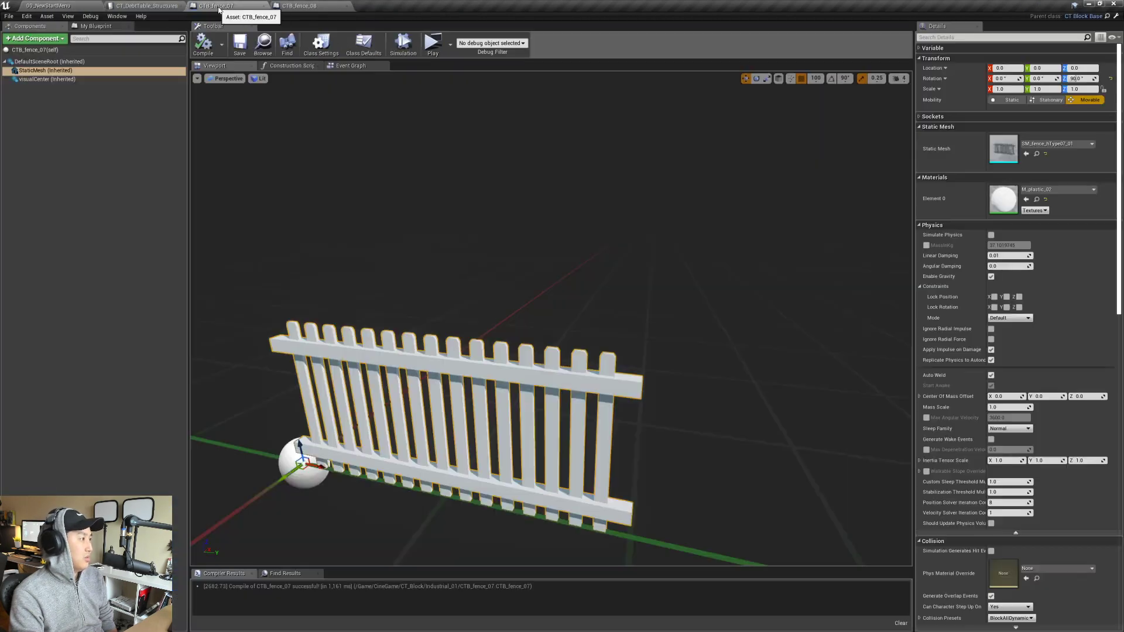
click(263, 6)
click(259, 8)
click(264, 5)
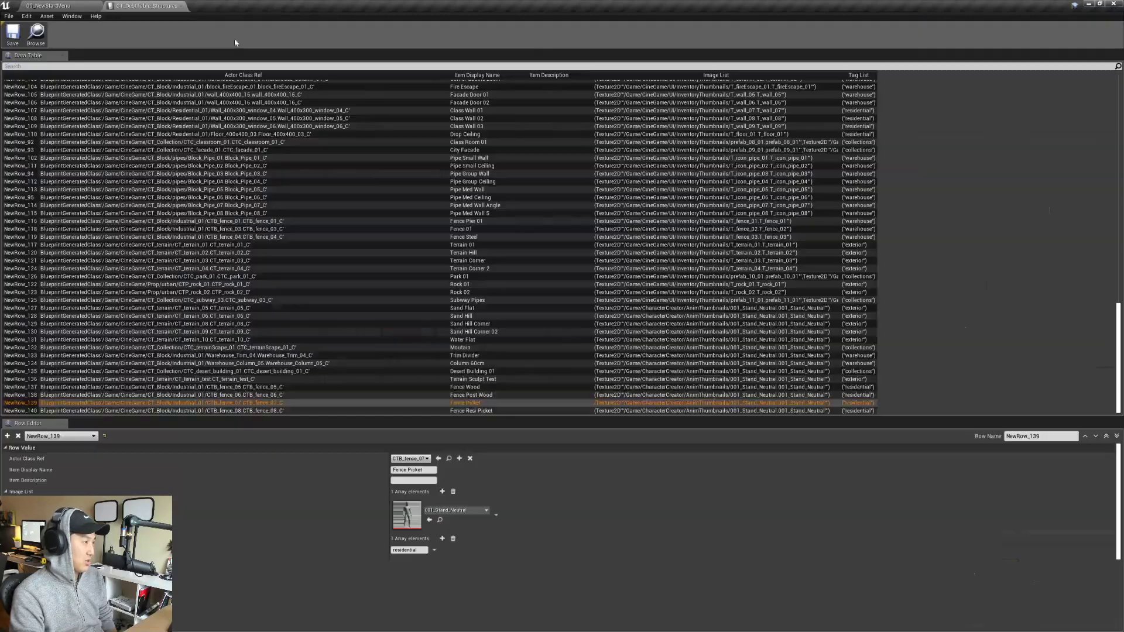
- Return to the main level editor, save the current level and minimize the editor
click(48, 6)
click(19, 44)
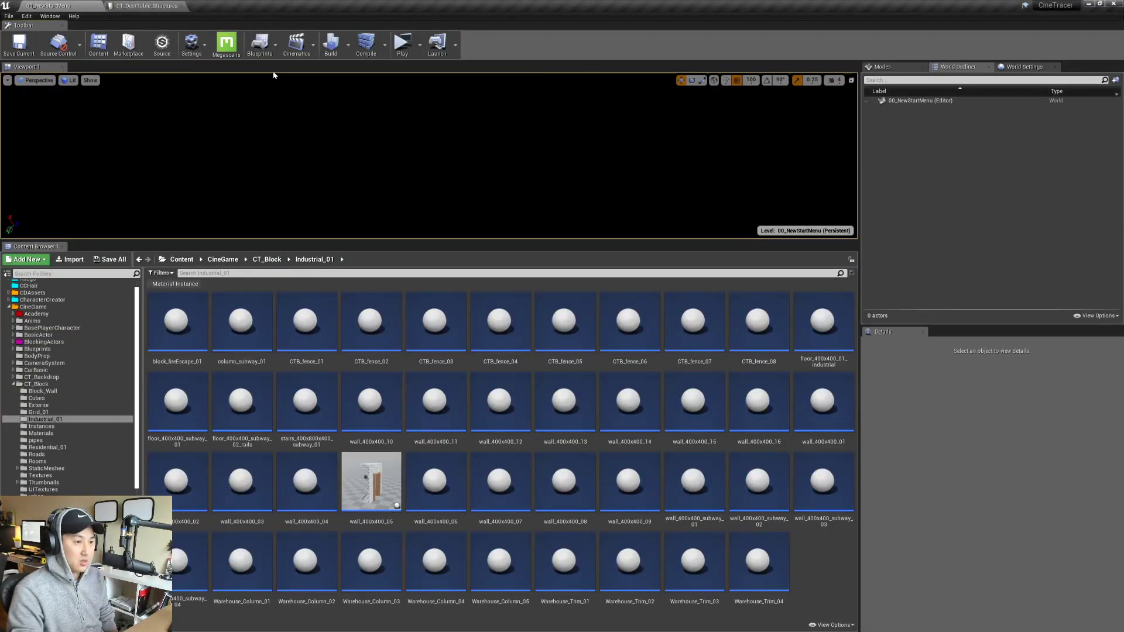
click(1090, 5)
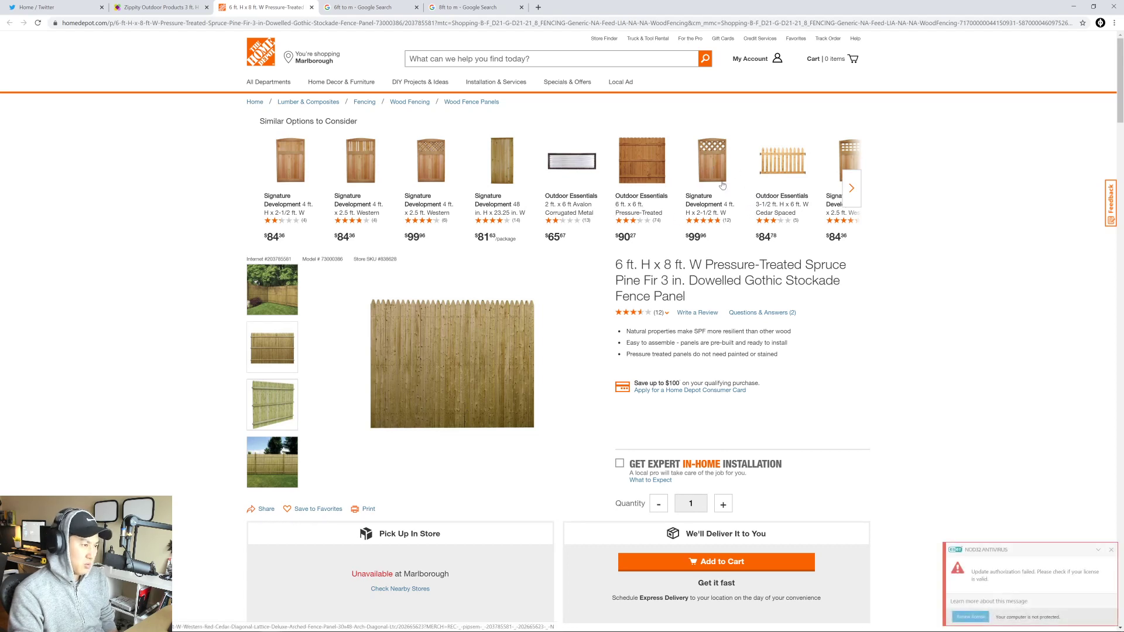
- Browse the similar fence options and the enlarged product photos of the 6 ft. x 8 ft. Gothic stockade fence panel
click(854, 189)
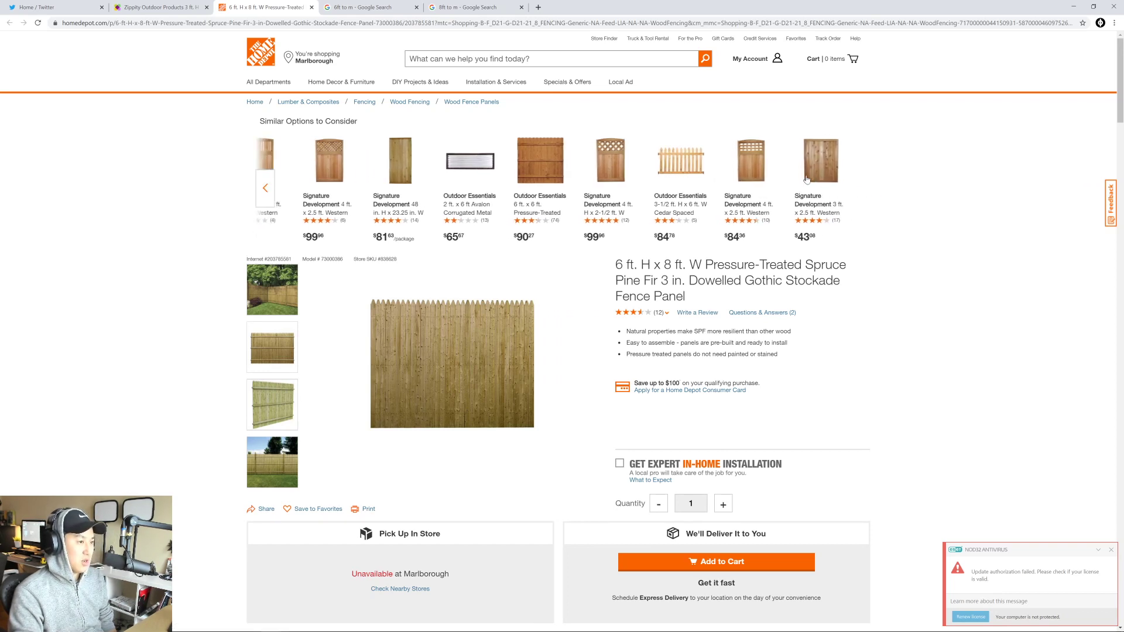
click(1111, 550)
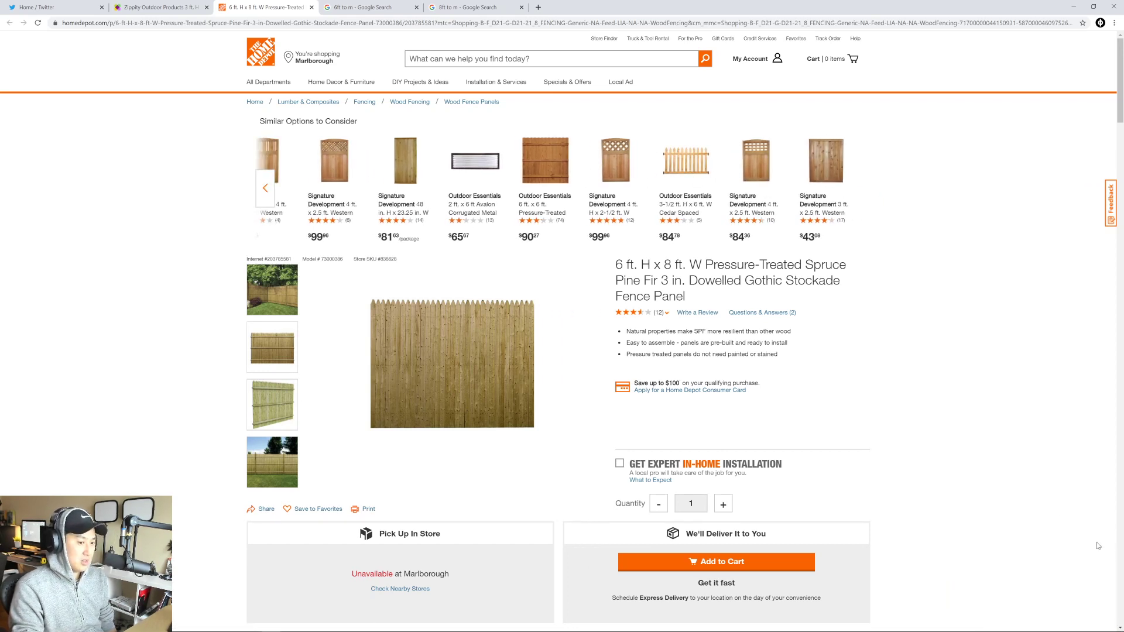
click(283, 459)
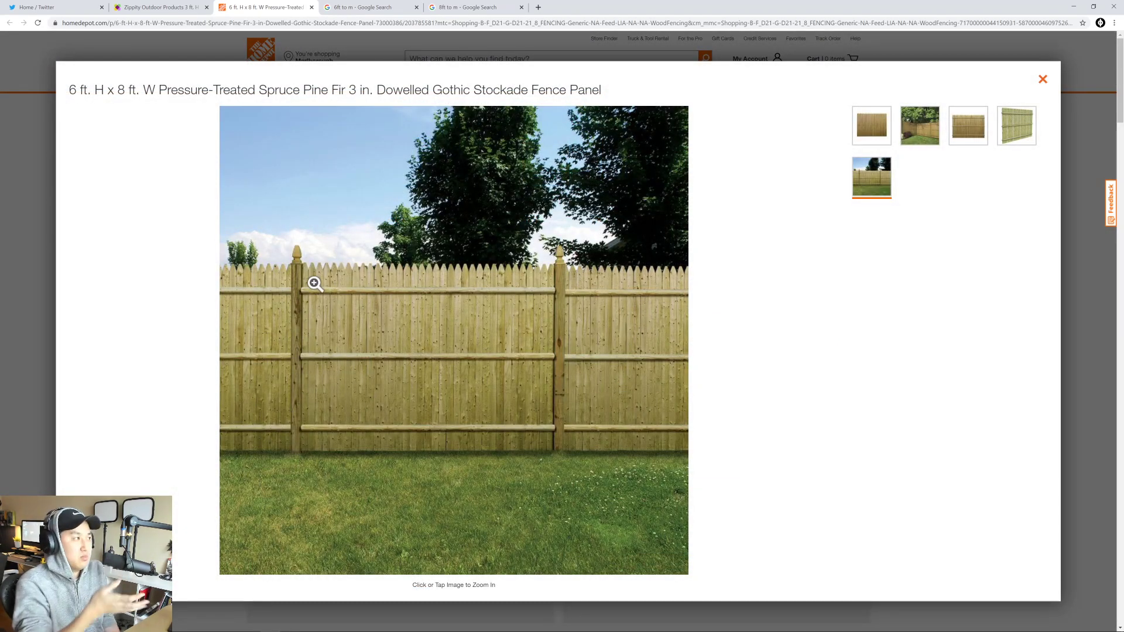
click(33, 259)
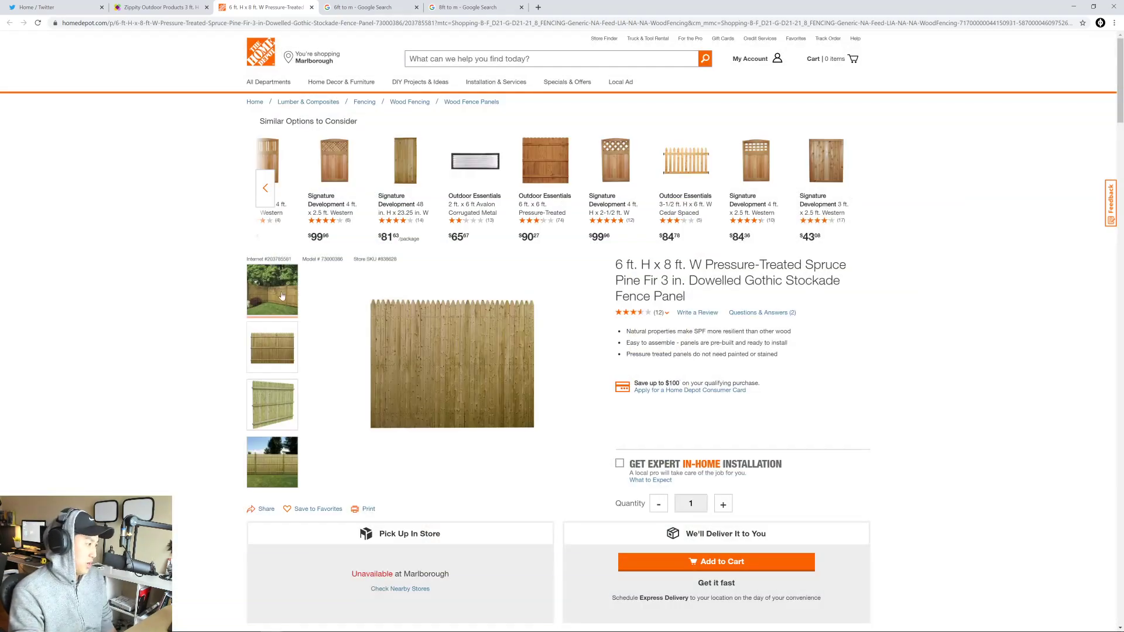
click(289, 304)
click(36, 377)
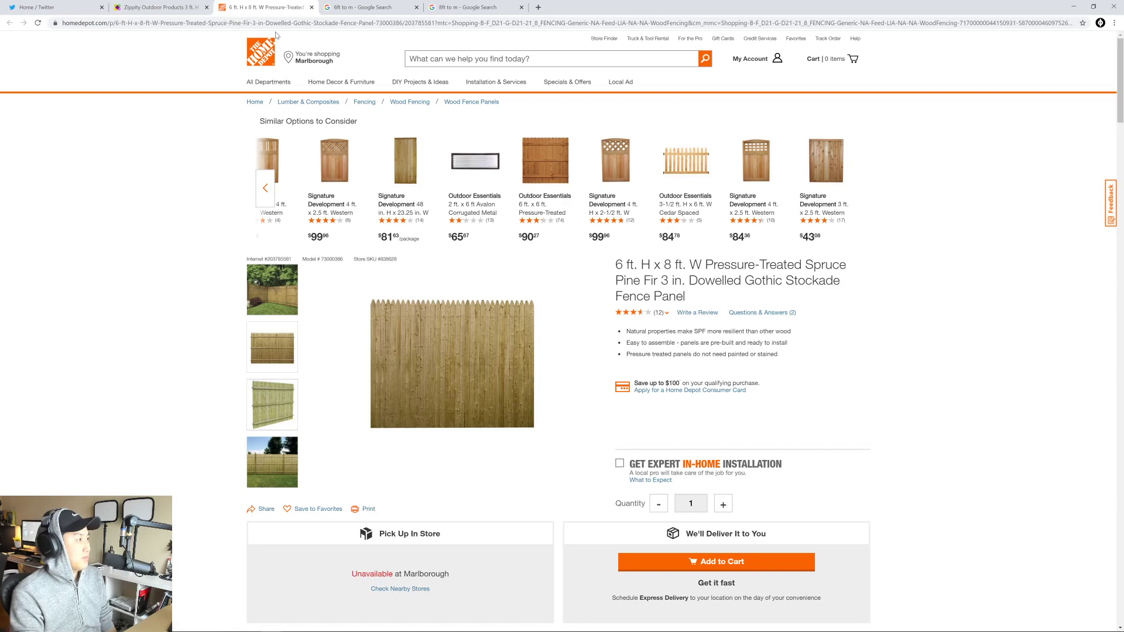
- Minimize the browser, close the Houdini fence scene and switch to Substance Alchemist
click(1076, 8)
drag(359, 322, 430, 360)
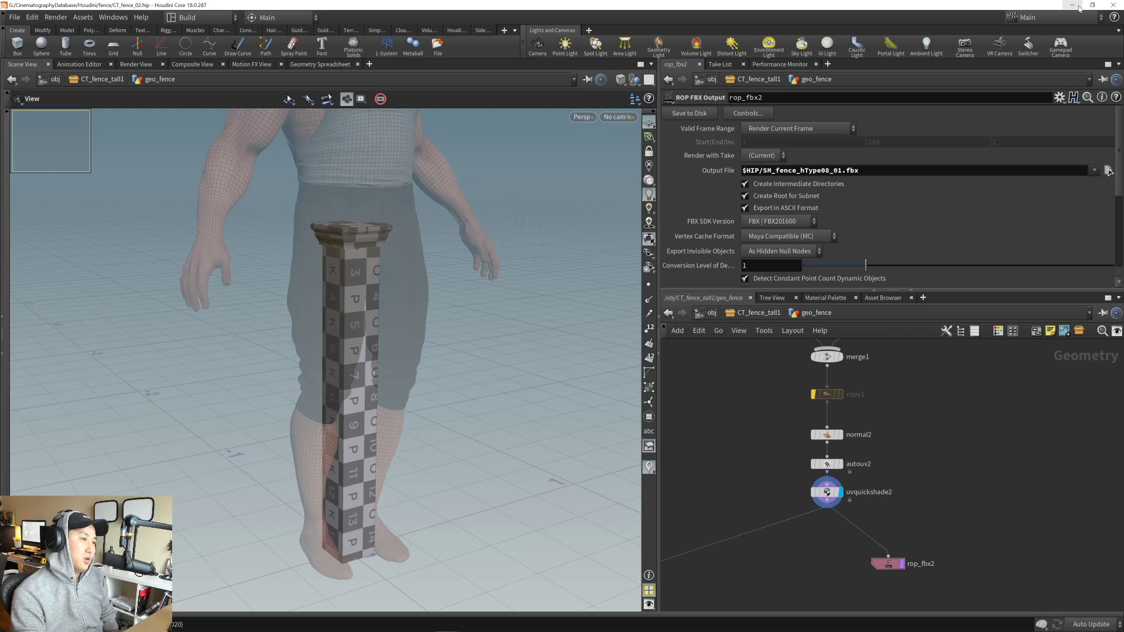
click(1115, 4)
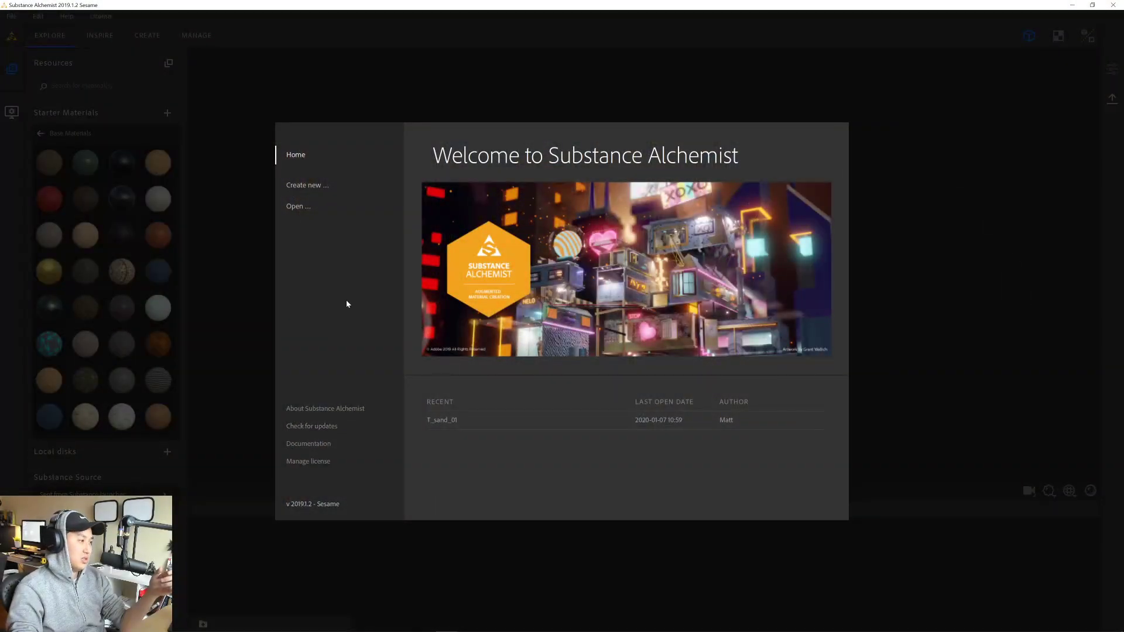
- Create a new project named T_wood_01, checking the fence panel page in the browser for reference
click(310, 188)
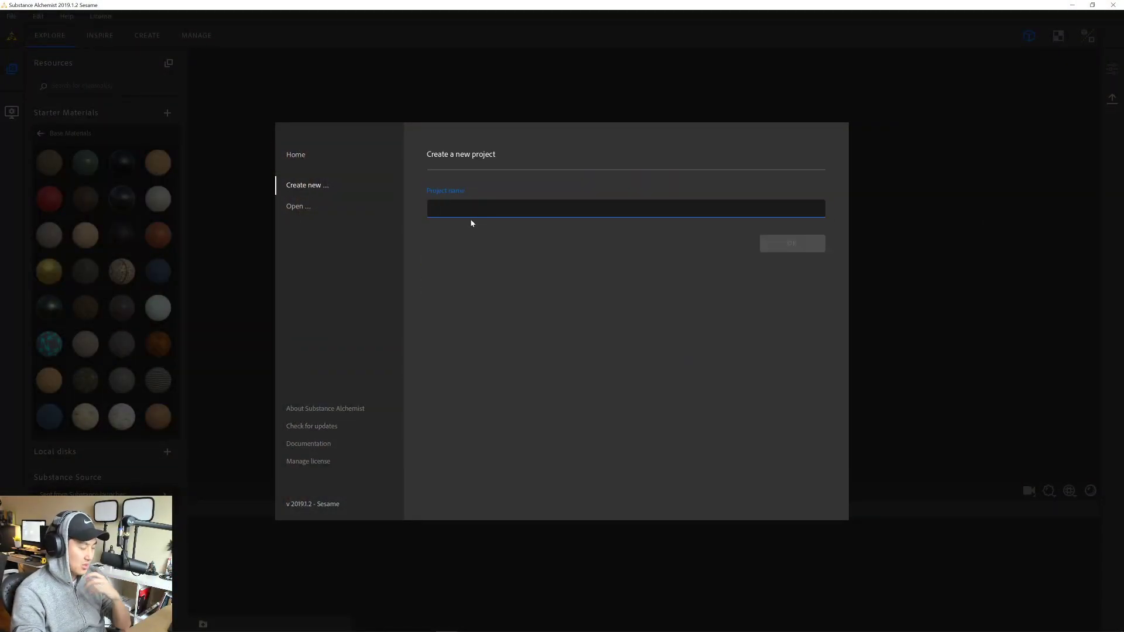
text(T_wood)
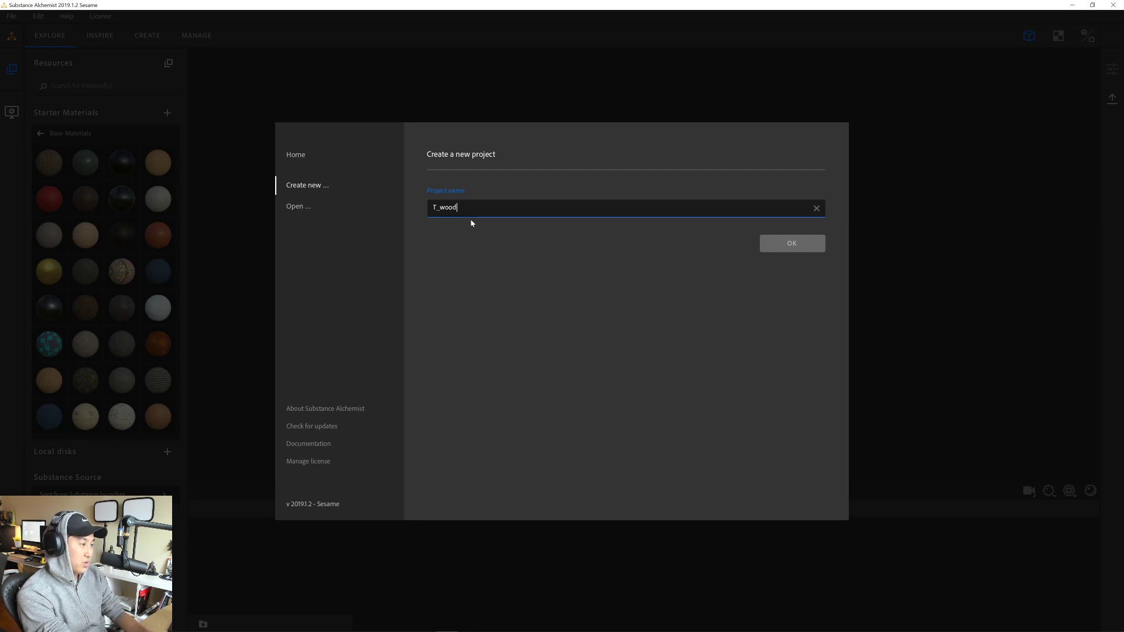
key(alt+Tab)
key(alt+Tab)
key(alt+Tab)
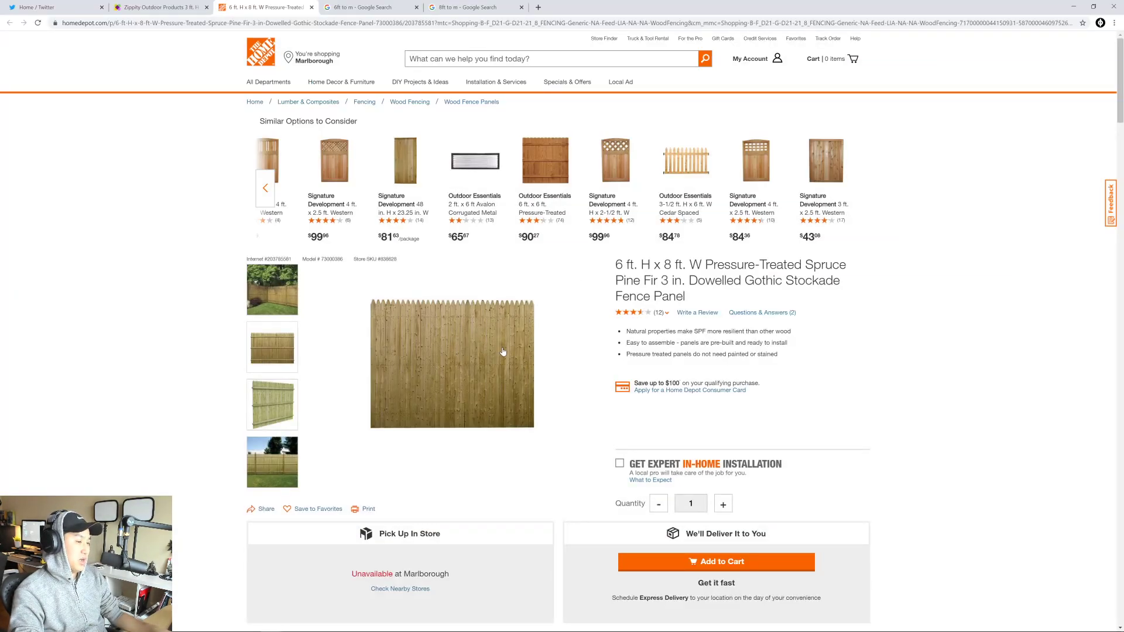
key(alt+Tab)
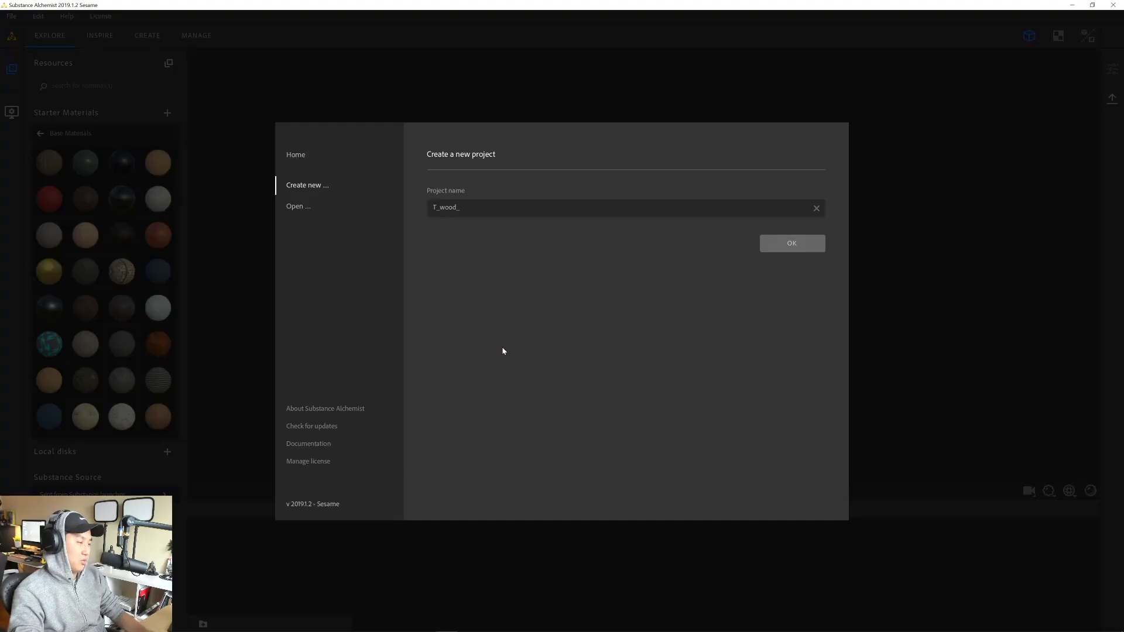
click(483, 209)
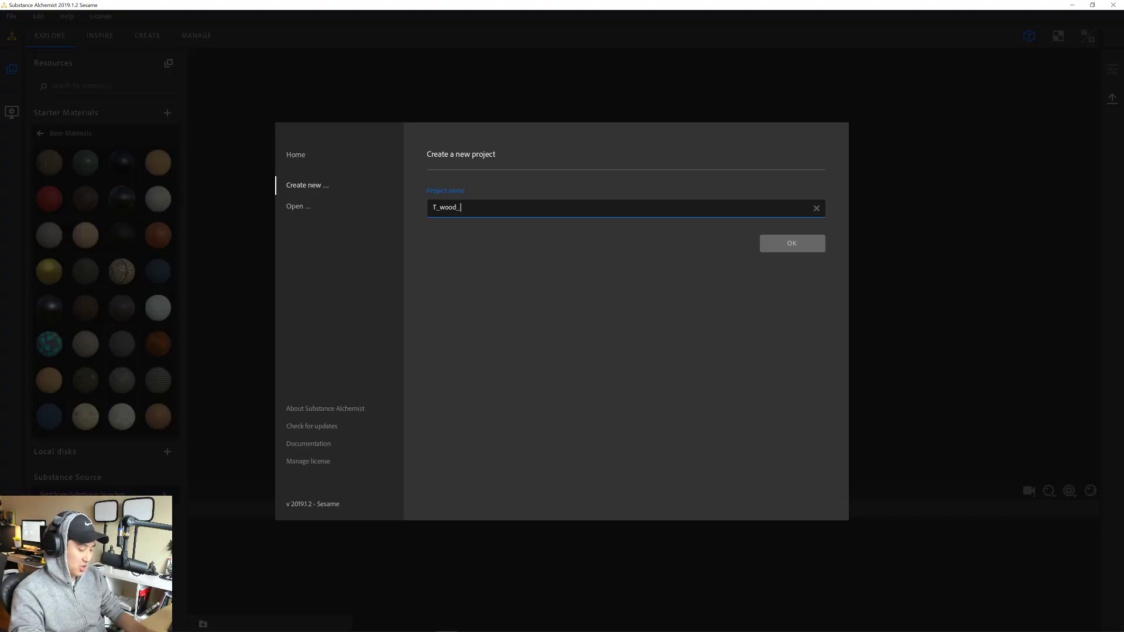
click(777, 243)
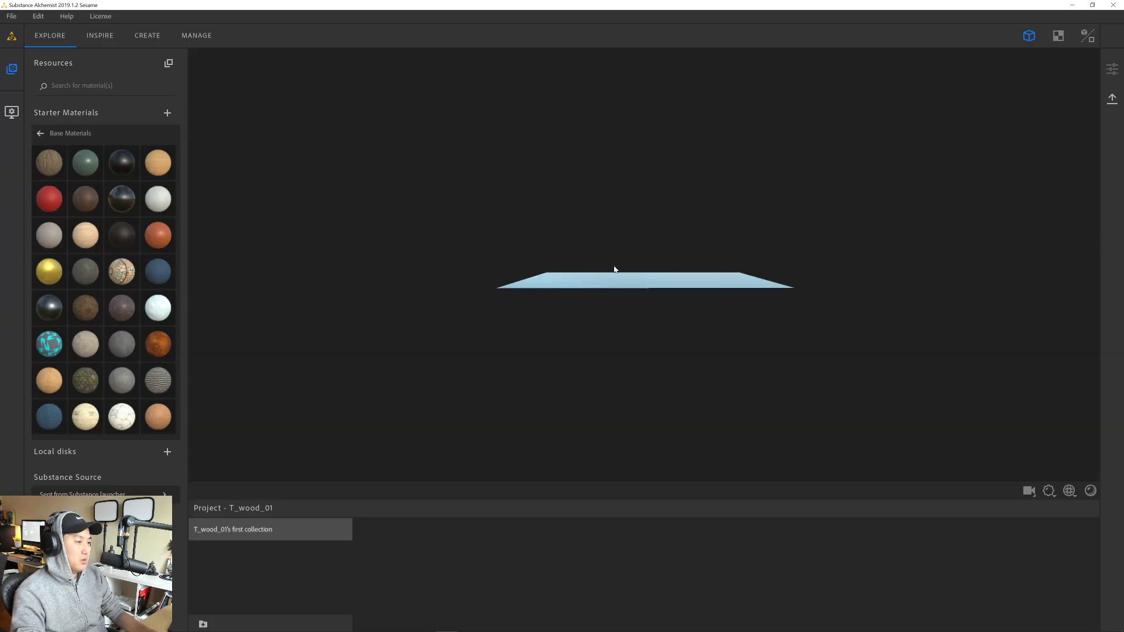
- Switch to the material creation workspace and add the Wood Generic base material as the first layer
alt+middle_drag(548, 309, 475, 312)
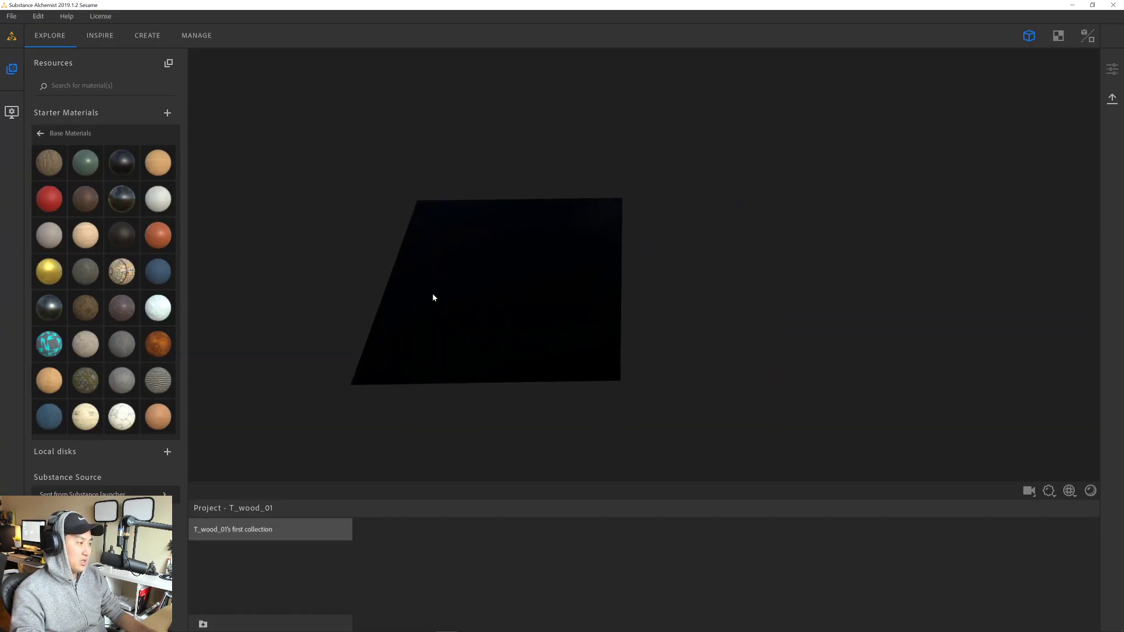
alt+right_drag(432, 295, 626, 299)
alt+middle_drag(487, 305, 574, 276)
alt+right_drag(574, 275, 570, 288)
alt+middle_drag(570, 289, 568, 280)
click(147, 43)
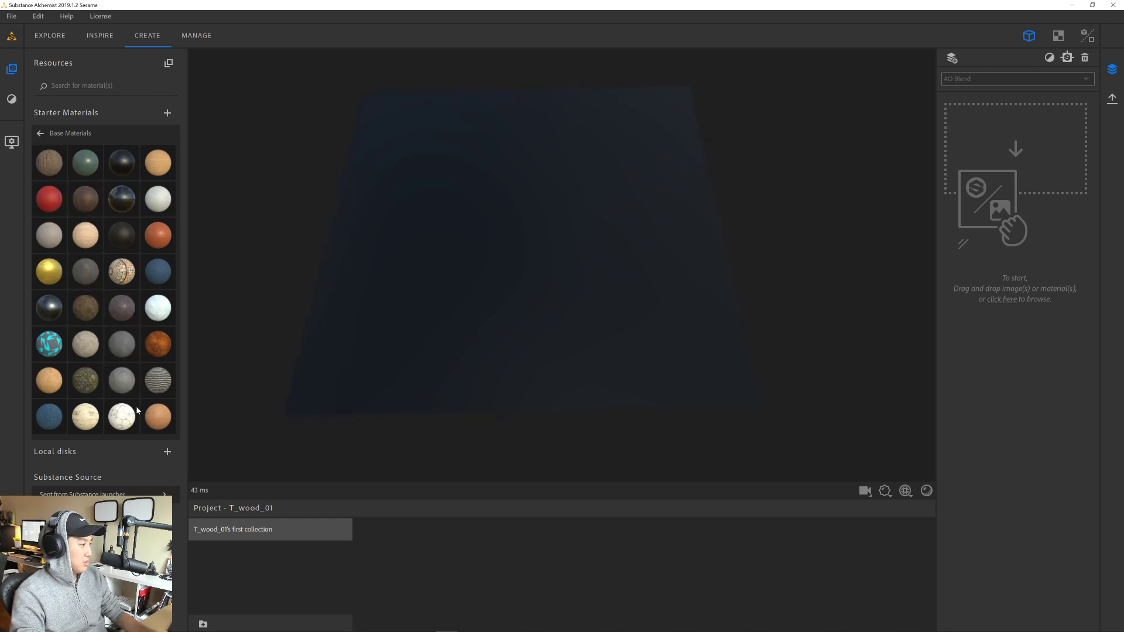
drag(159, 417, 986, 147)
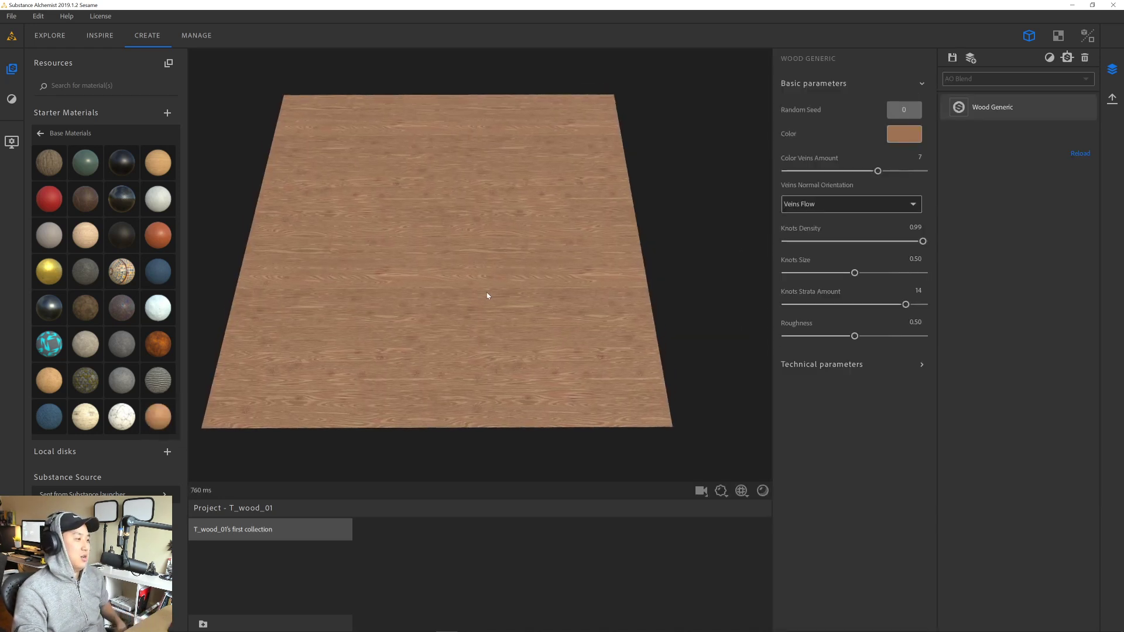
- Examine the Wood Generic grain on the preview plane and the available Veins Normal Orientation options
scroll(485, 295, up, 1)
drag(476, 303, 494, 342)
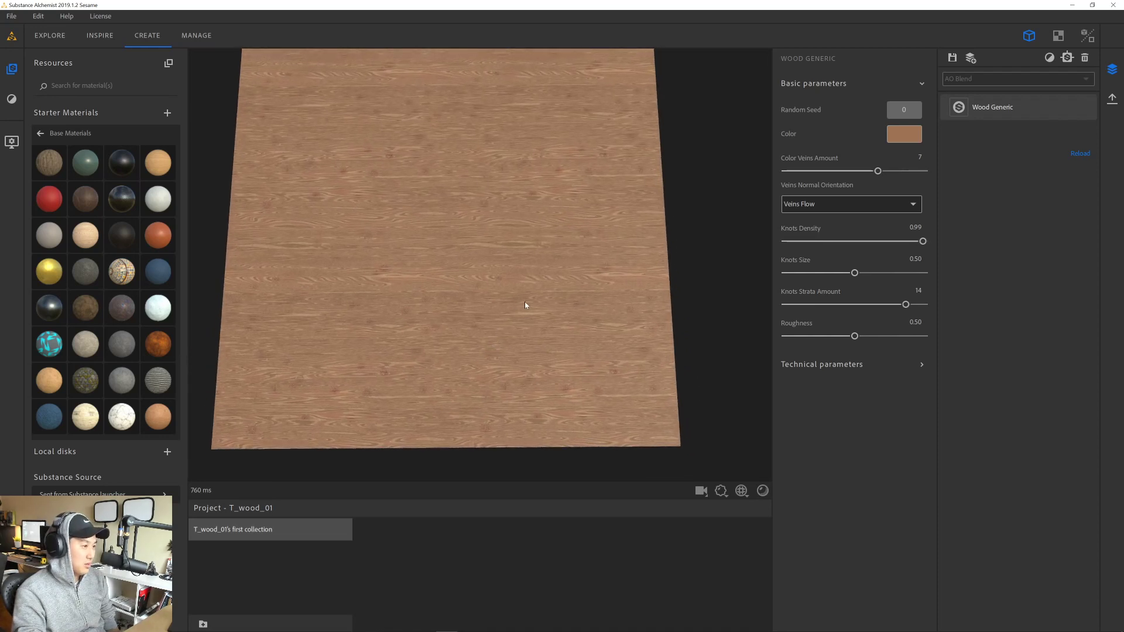
drag(525, 305, 499, 319)
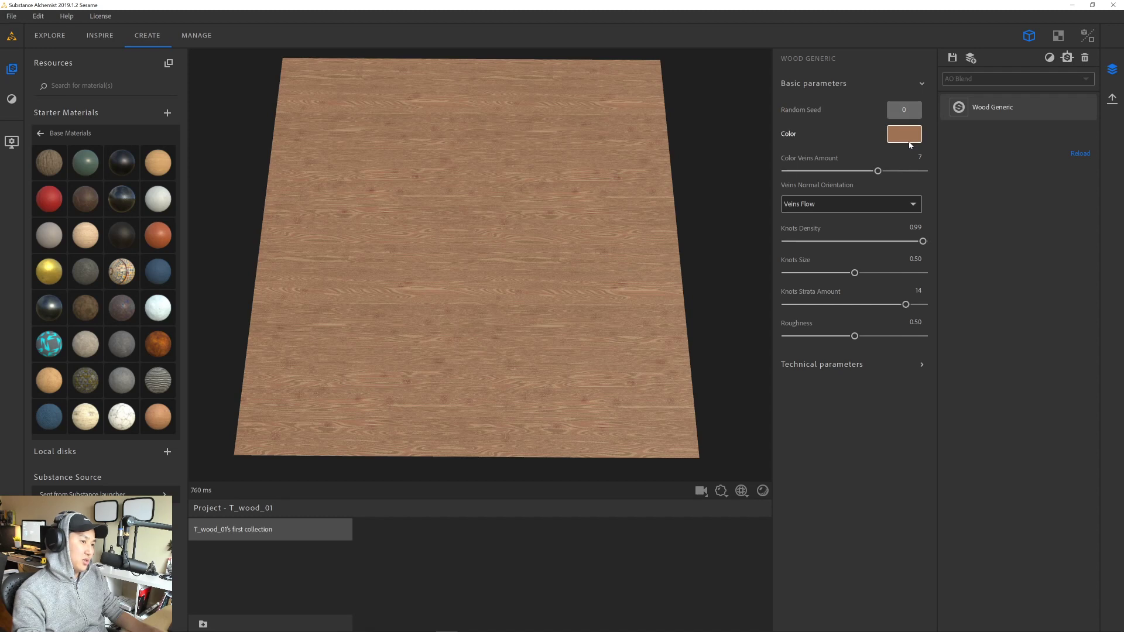
click(857, 208)
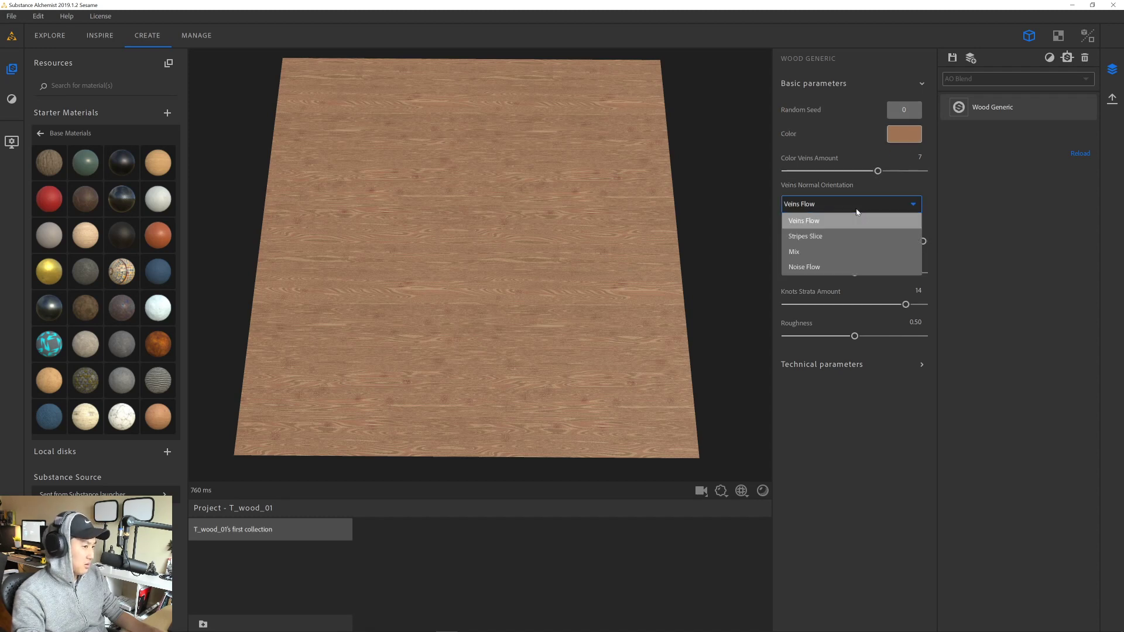
click(856, 206)
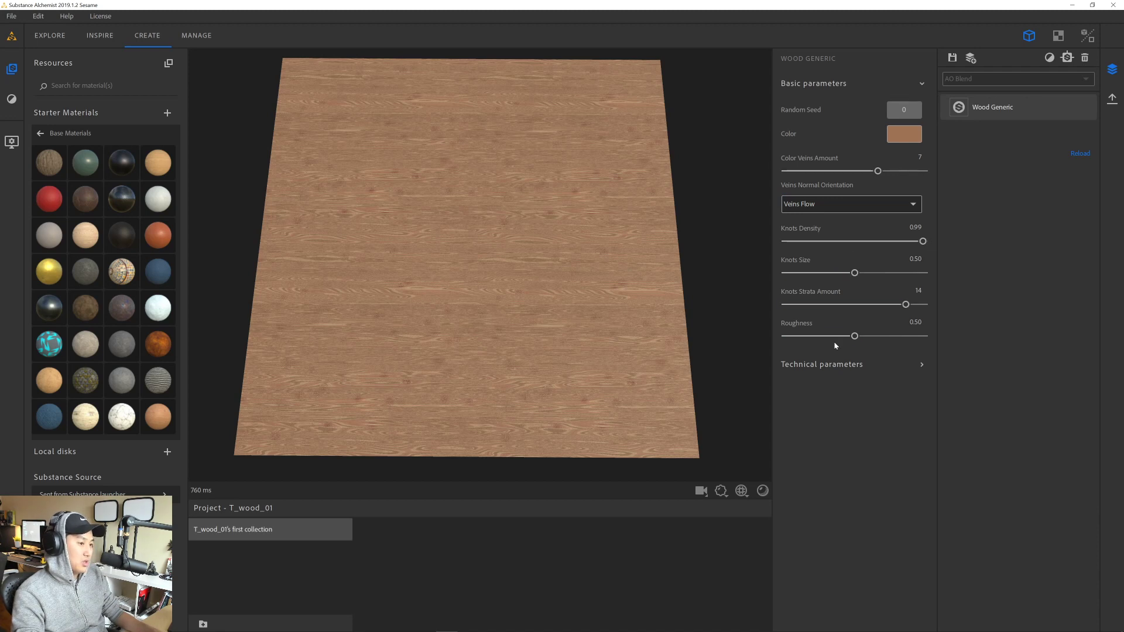
drag(512, 299, 490, 293)
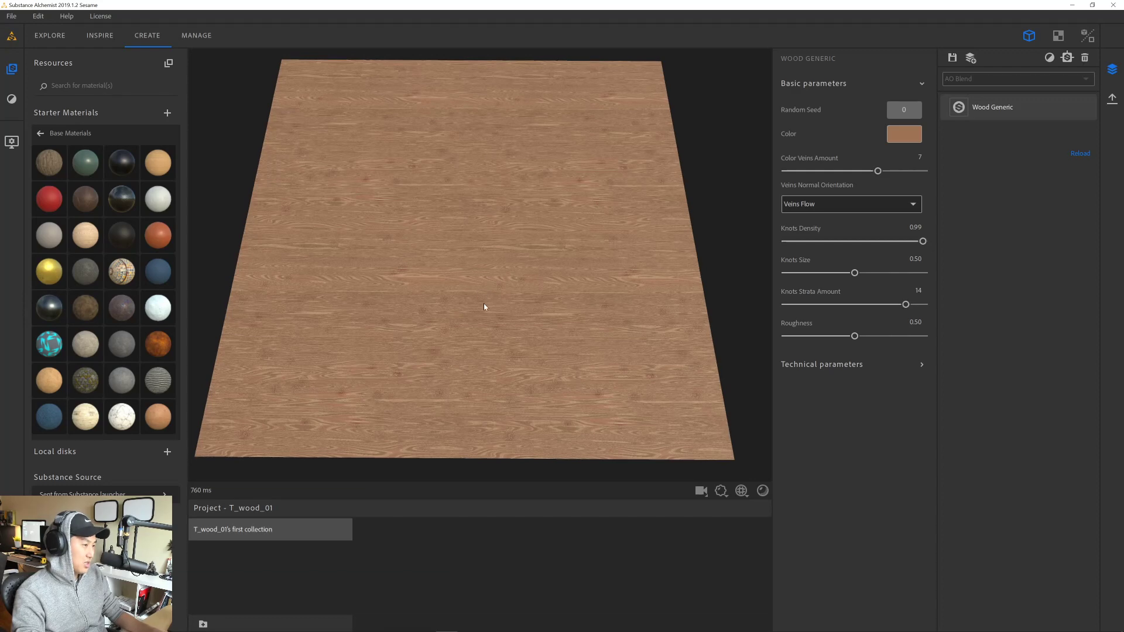
drag(503, 361, 496, 348)
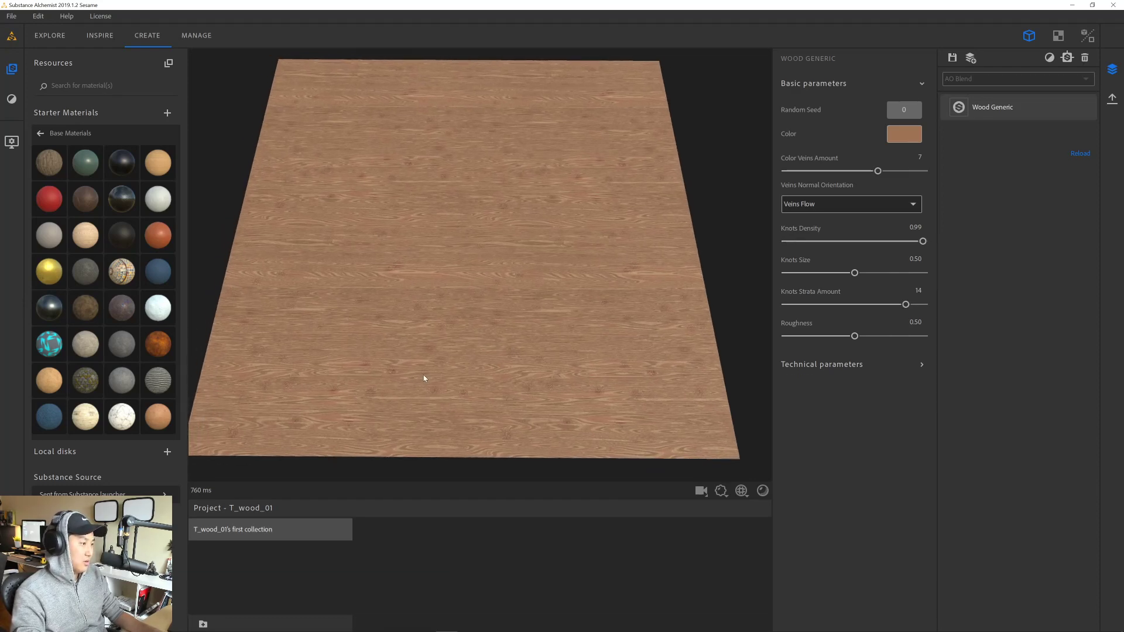
right_drag(424, 376, 399, 378)
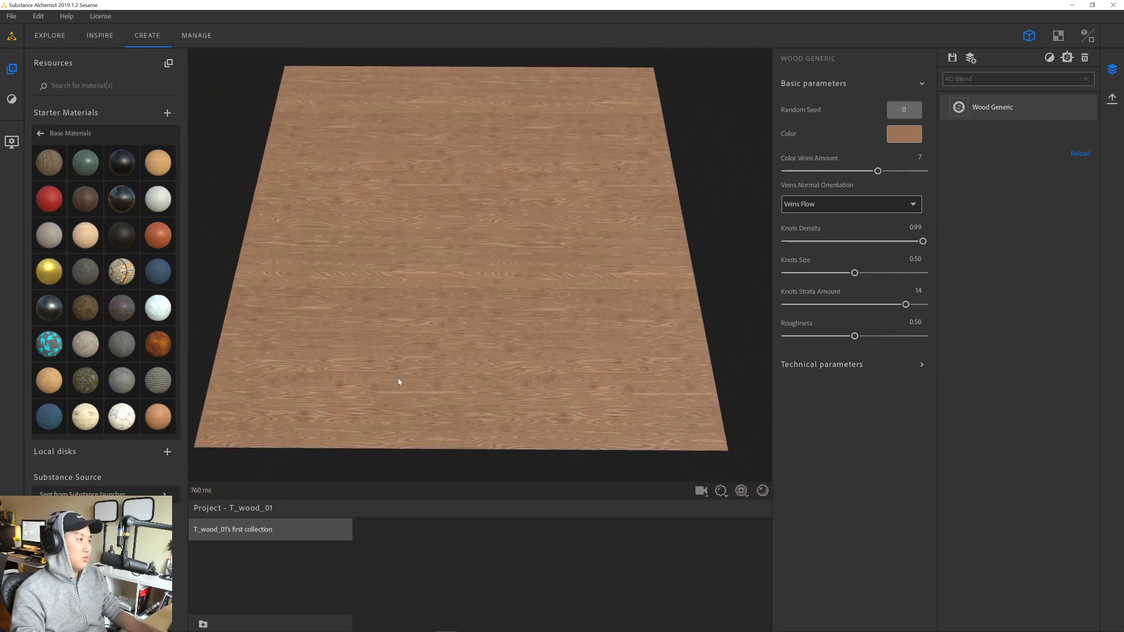
middle_drag(463, 350, 493, 357)
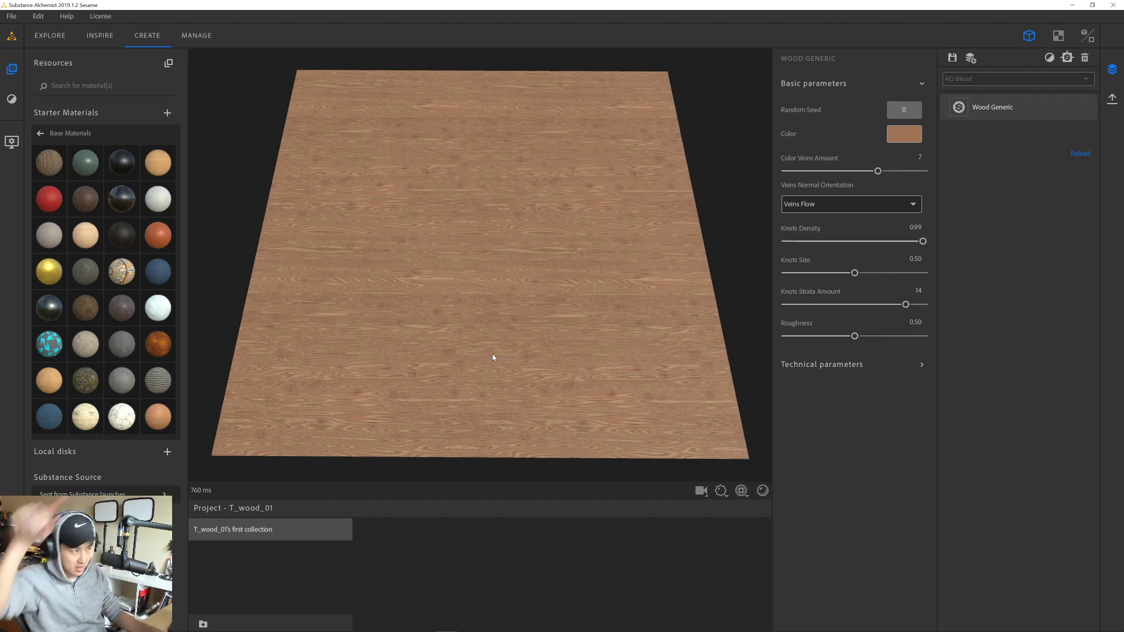
- Compare the wood material with the enlarged stockade fence panel photo in the browser and return to Substance Alchemist
key(alt+Tab)
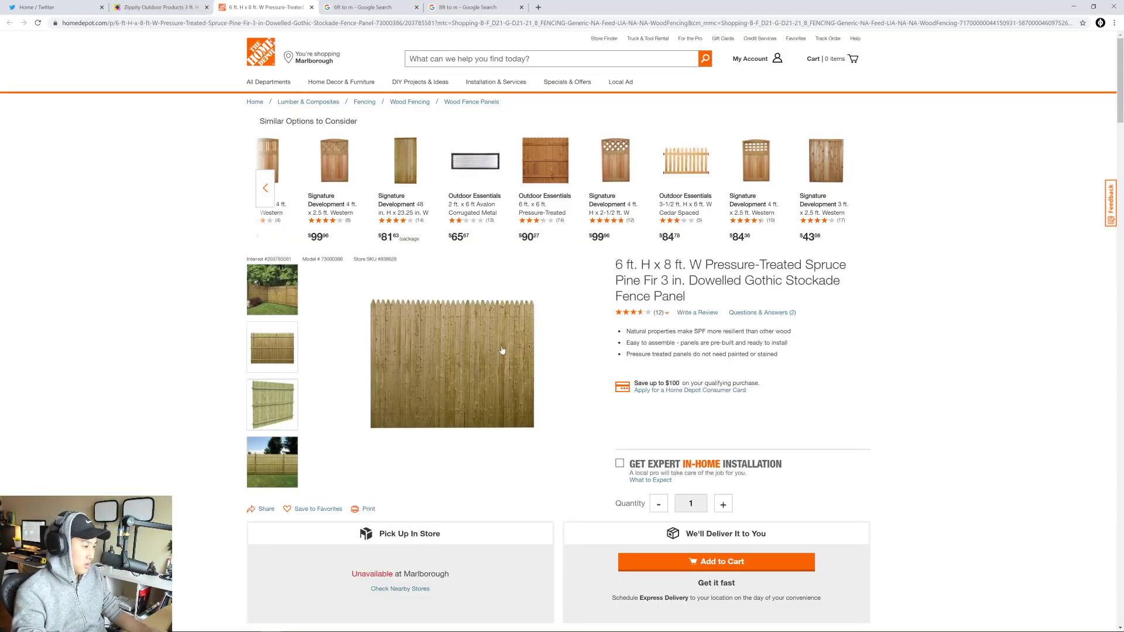
click(444, 357)
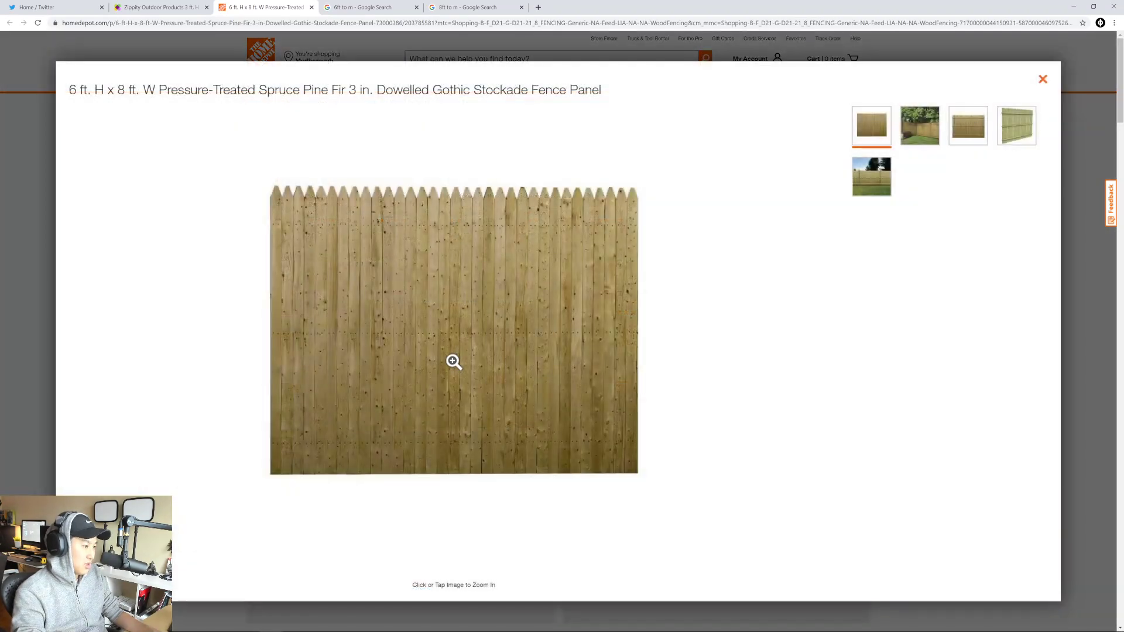
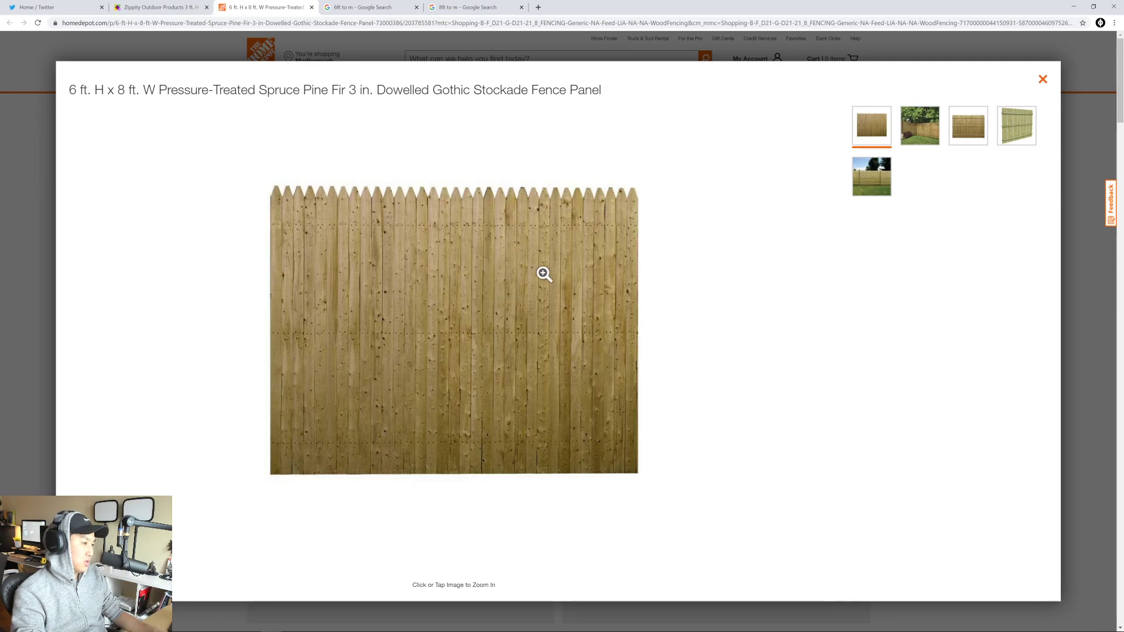
key(alt+Tab)
drag(518, 280, 533, 289)
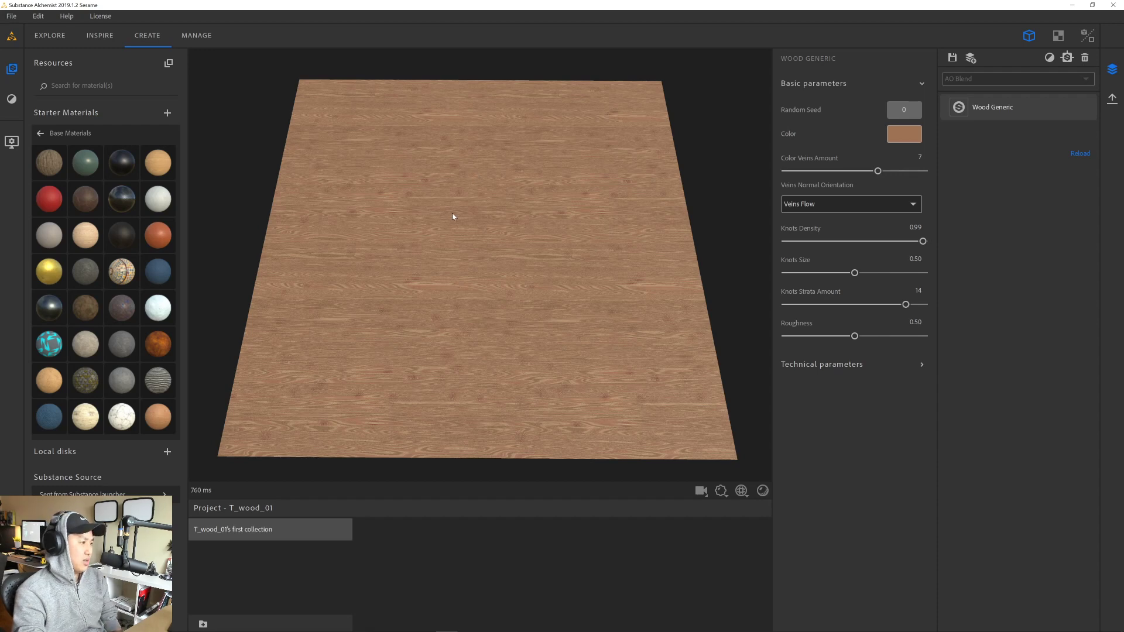
drag(495, 297, 493, 292)
- Open the Wood Generic base color for editing and raise its brightness value to 195
click(905, 134)
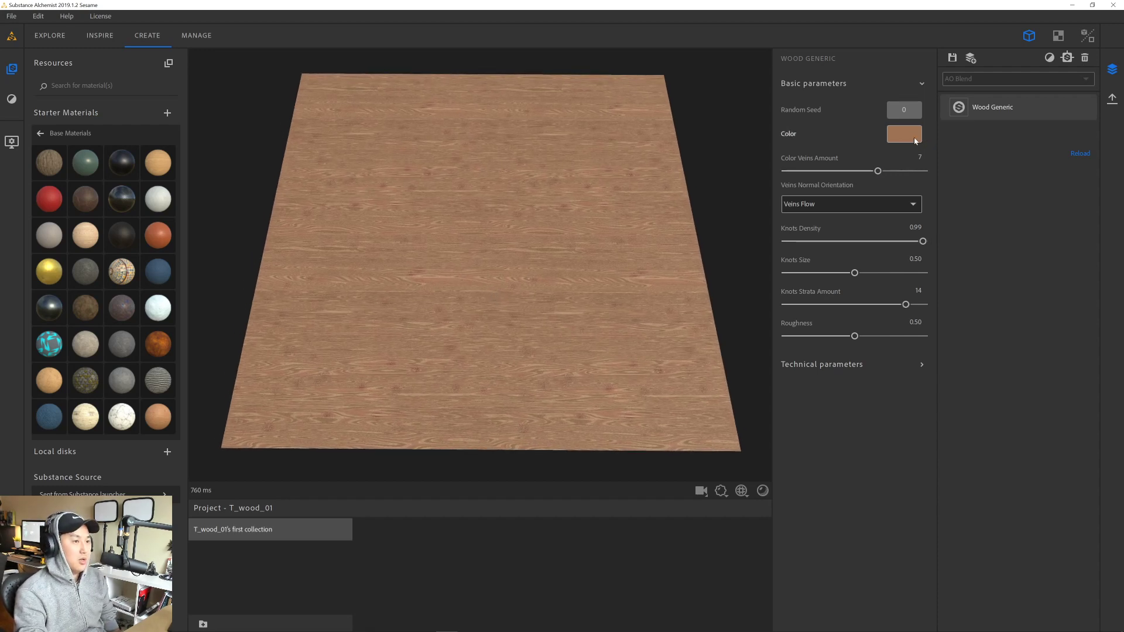
drag(654, 210, 666, 206)
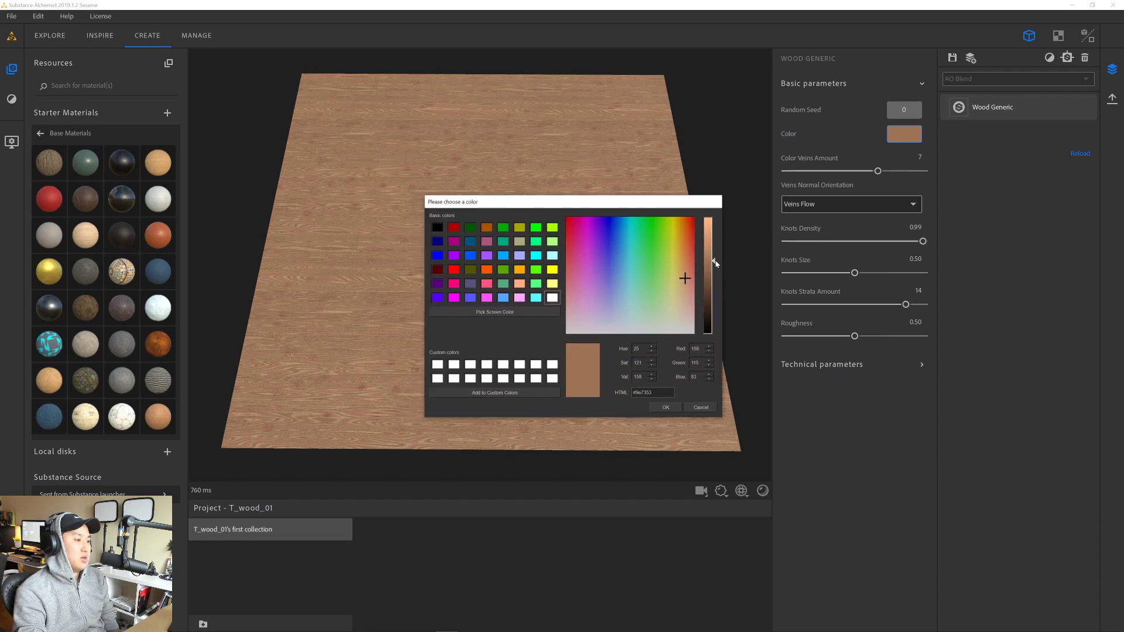
drag(714, 264, 716, 248)
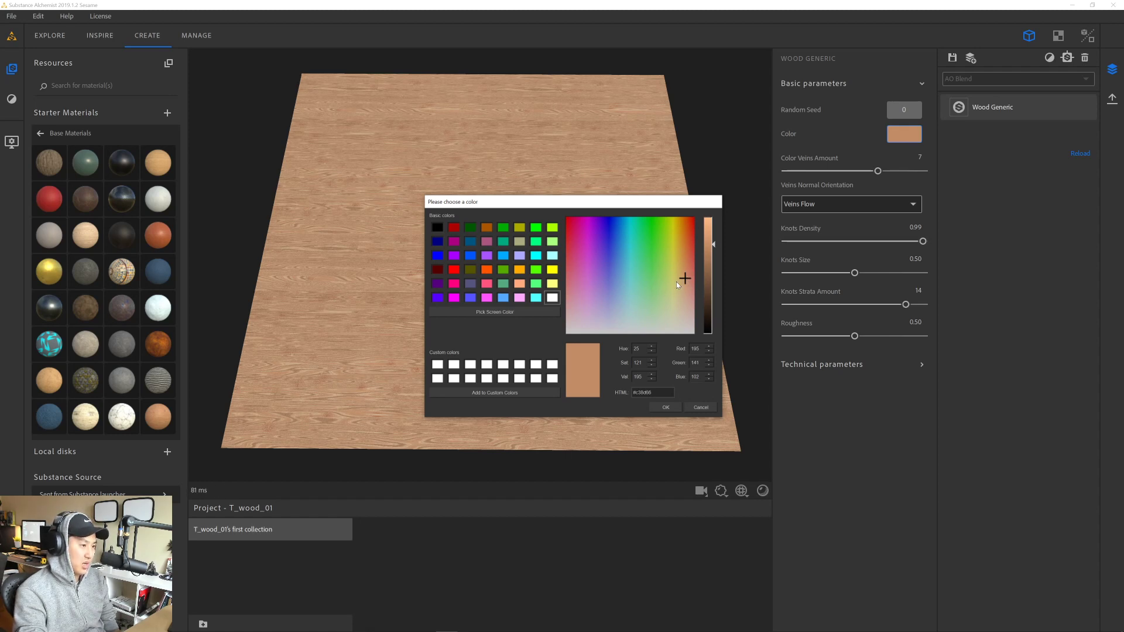
- Lower the saturation of the Wood Generic color to 67 for a paler, less orange wood
click(653, 365)
click(652, 365)
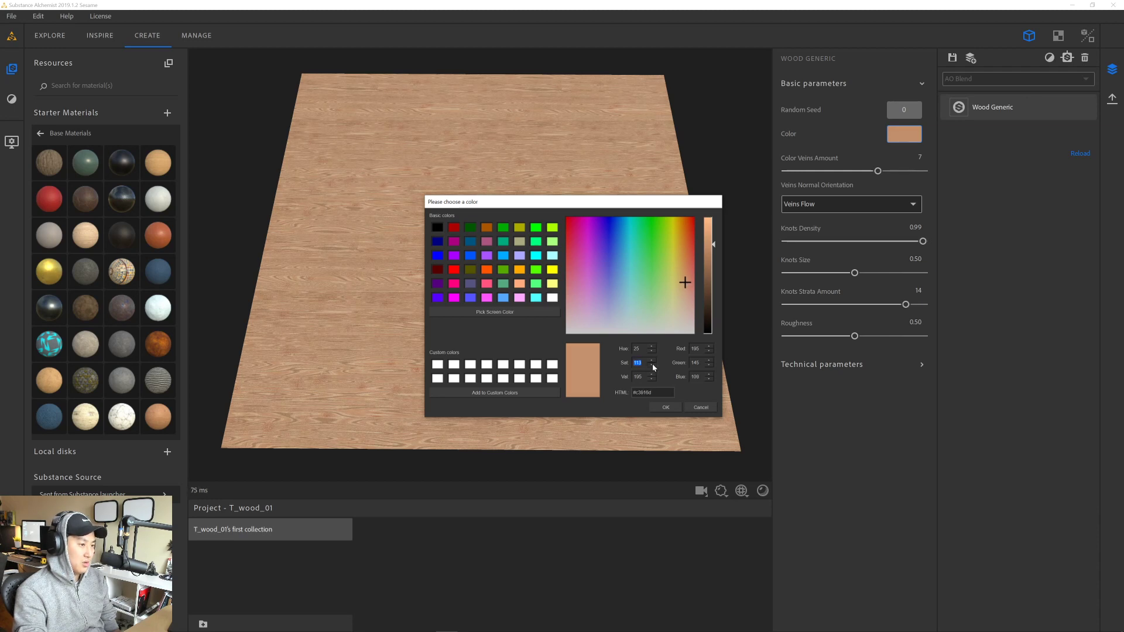
click(653, 365)
click(653, 365)
click(652, 365)
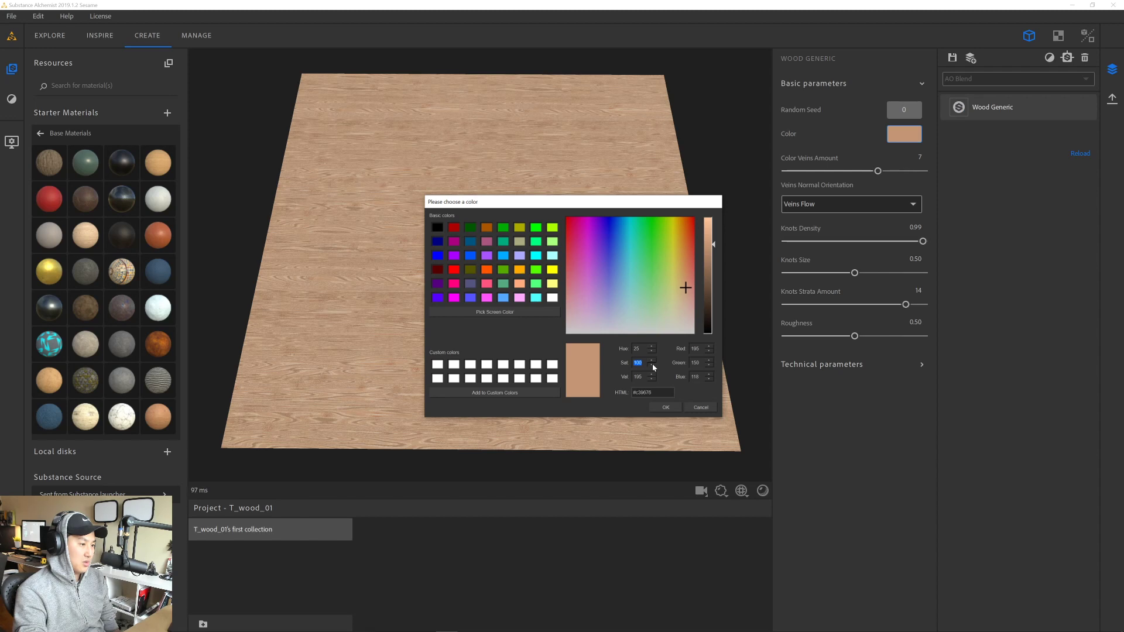
click(652, 365)
click(652, 365)
click(653, 365)
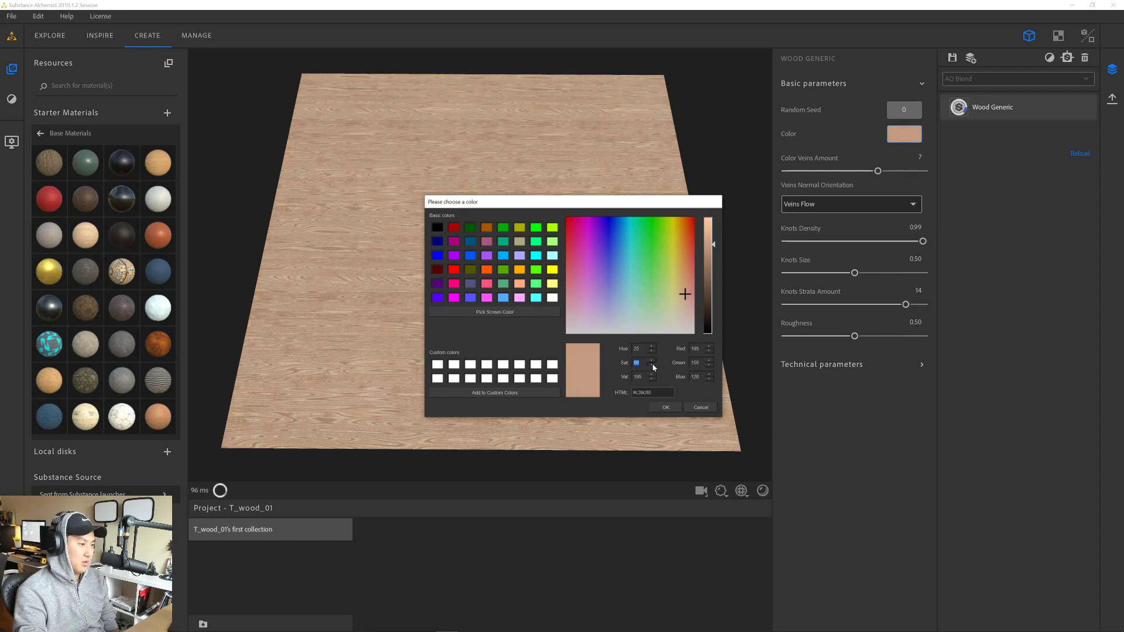
click(652, 365)
click(652, 365)
click(652, 365)
click(653, 364)
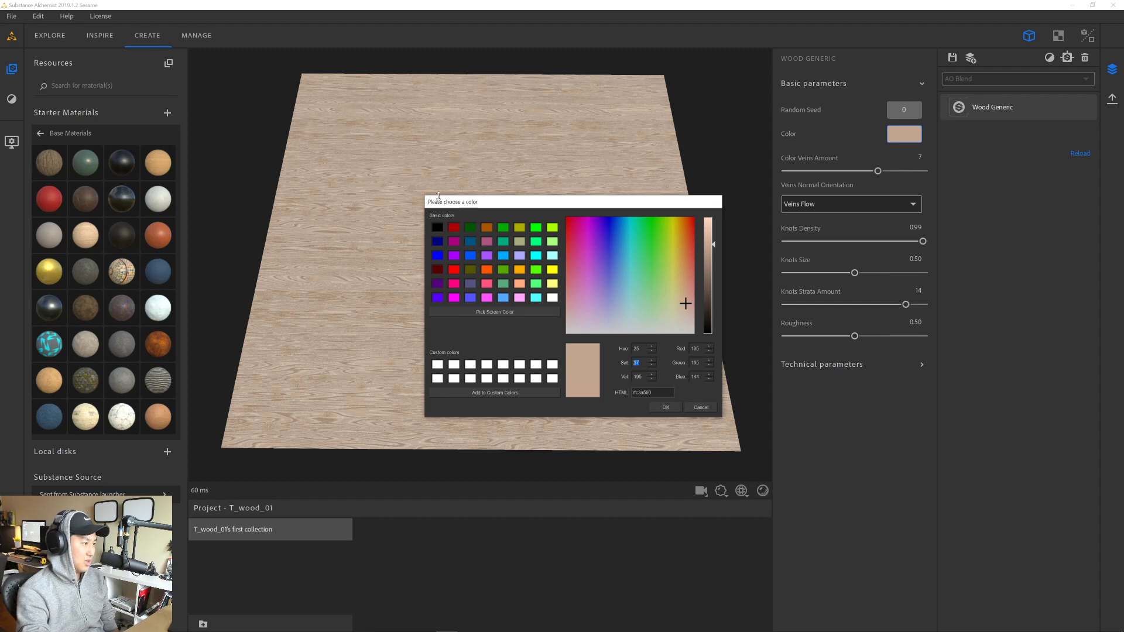
- Darken the wood color slightly to a brightness value of 186, checking the grain up close, and apply it
alt+right_drag(366, 401, 472, 414)
alt+right_drag(374, 282, 350, 287)
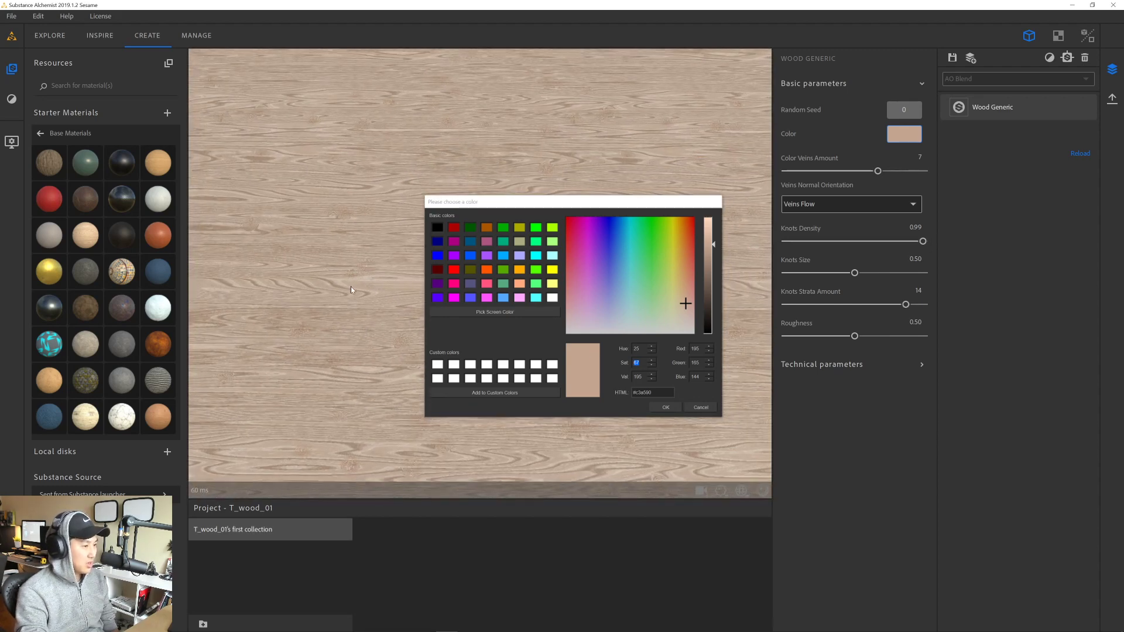
drag(717, 249, 715, 251)
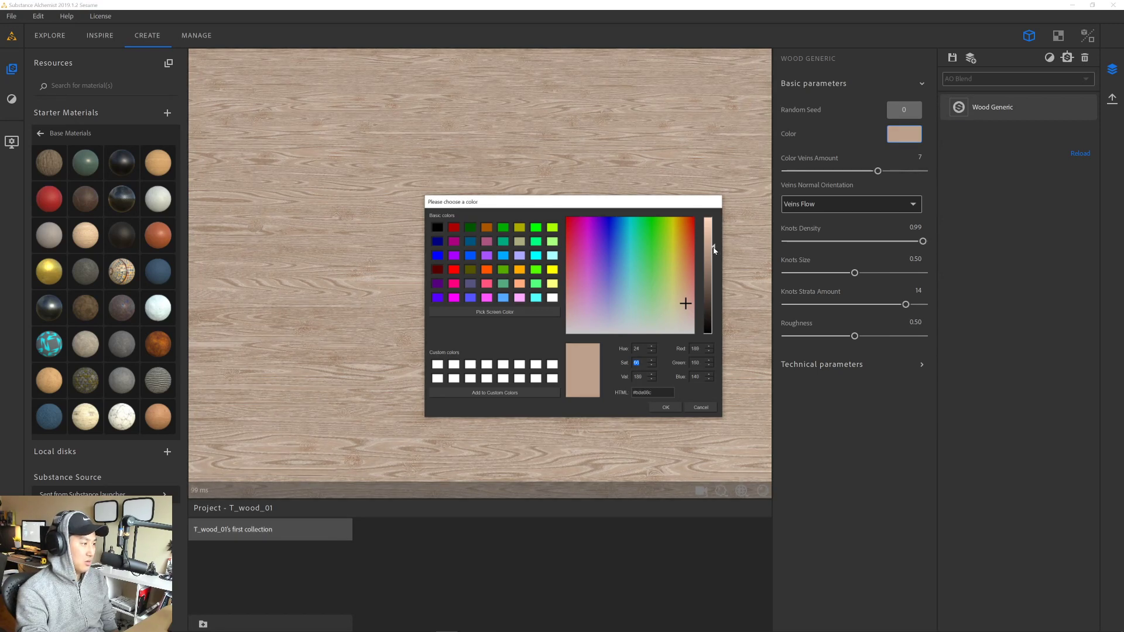
drag(616, 203, 611, 200)
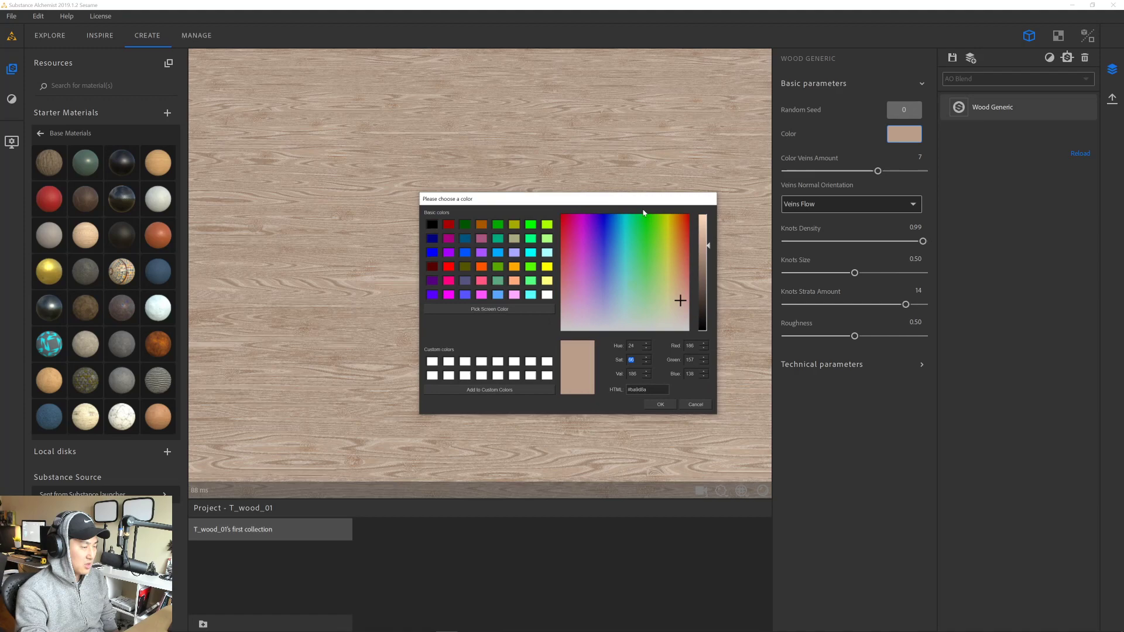
click(662, 404)
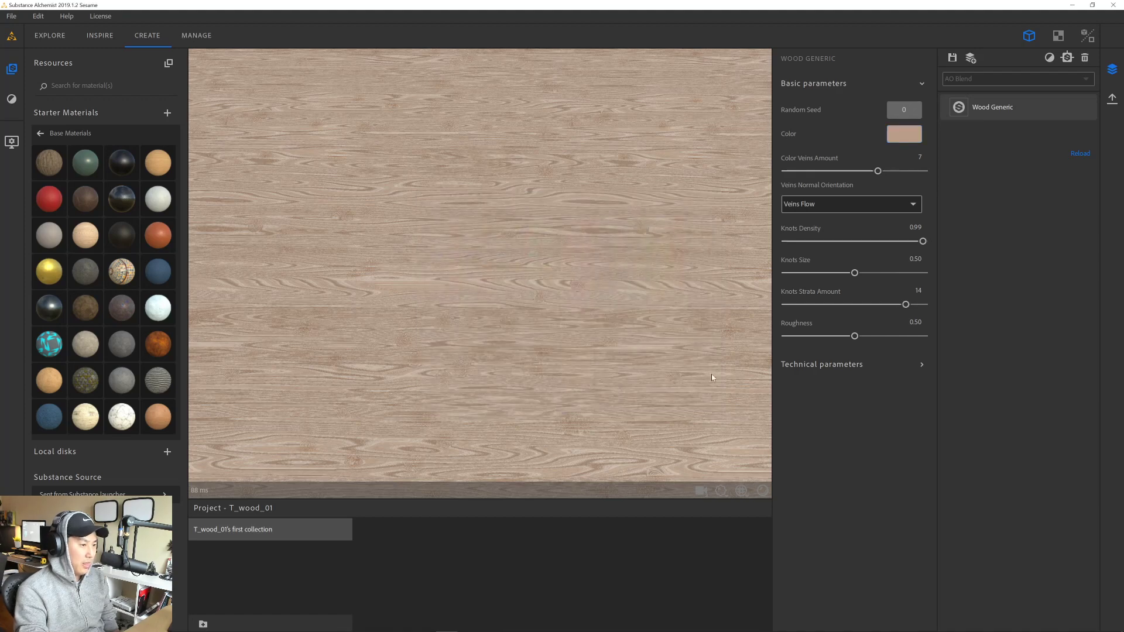
- Randomize the Wood Generic seed several times, settling on 11600, and check the grain pattern on the plane
click(905, 111)
click(905, 110)
click(905, 110)
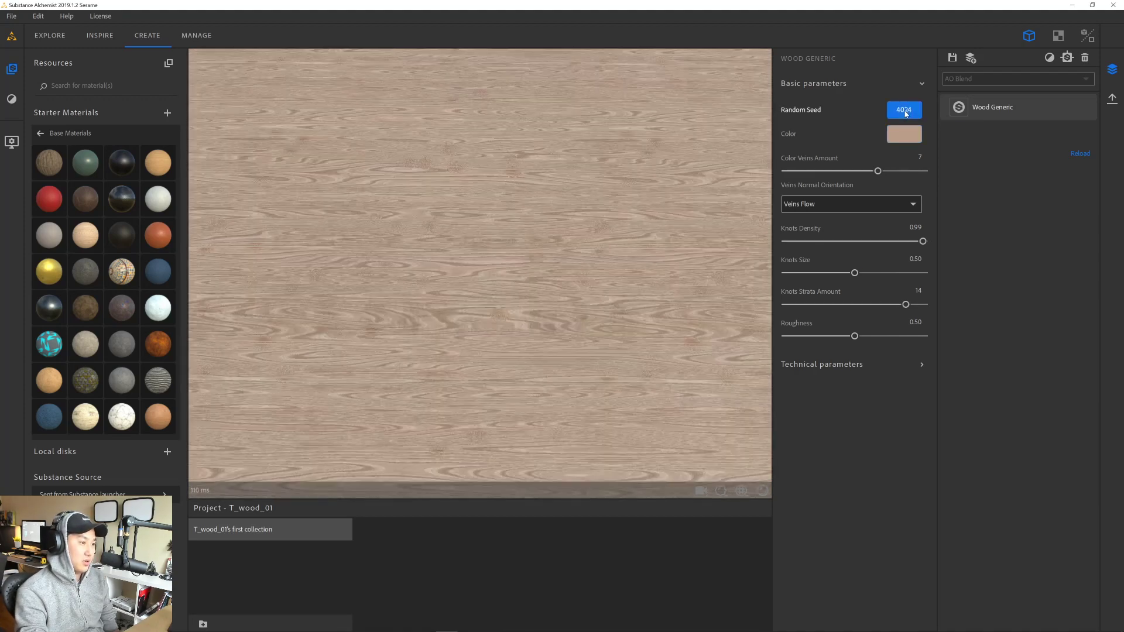
click(905, 110)
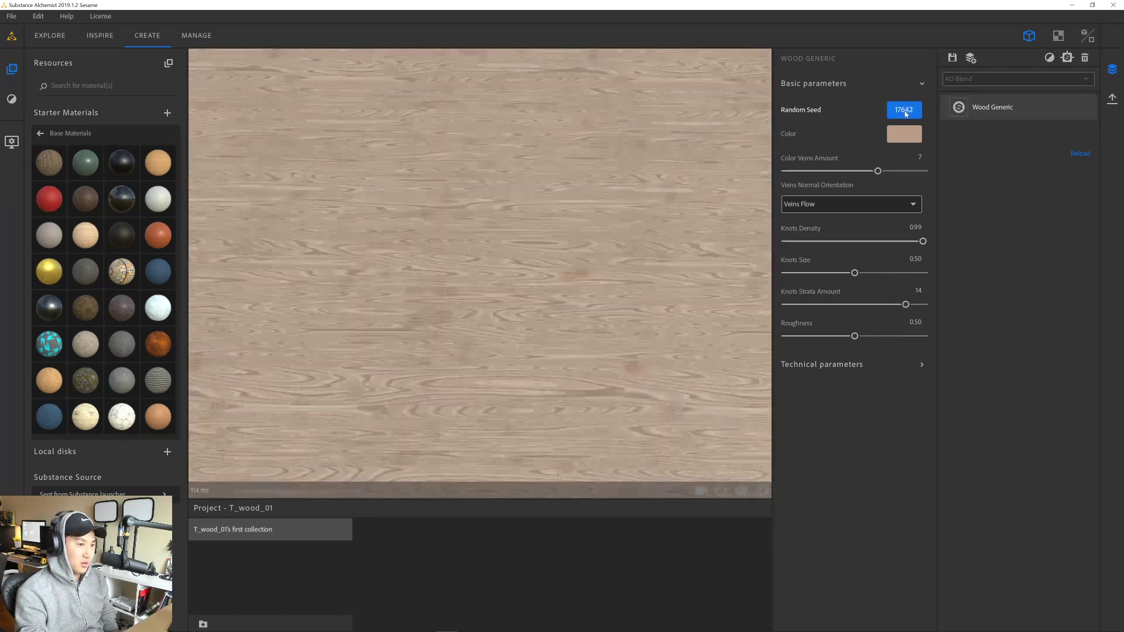
scroll(498, 215, down, 6)
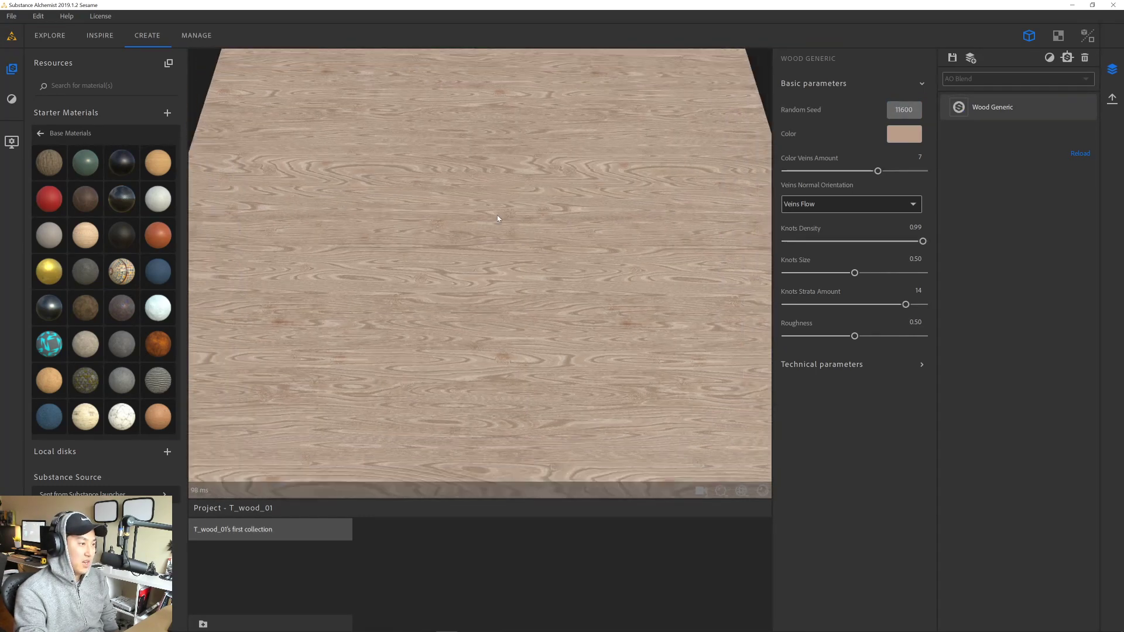
scroll(528, 223, up, 3)
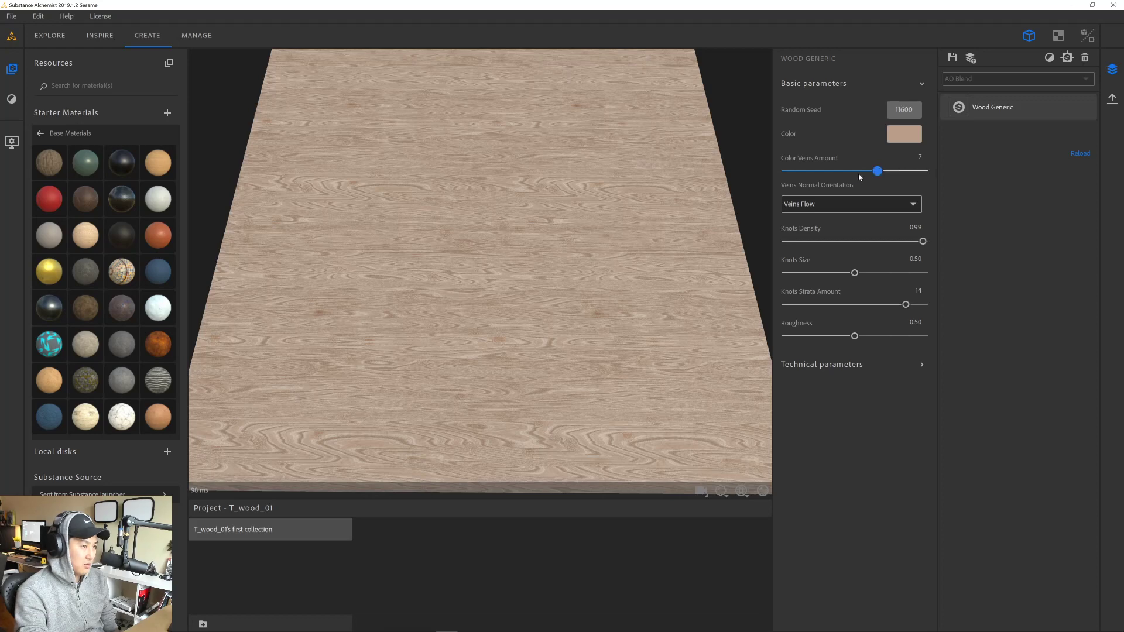
- Set Color Veins Amount to 8 and Veins Normal Orientation to Noise Flow, previewing Stripes Slice and Mix first
drag(859, 174, 894, 173)
click(852, 204)
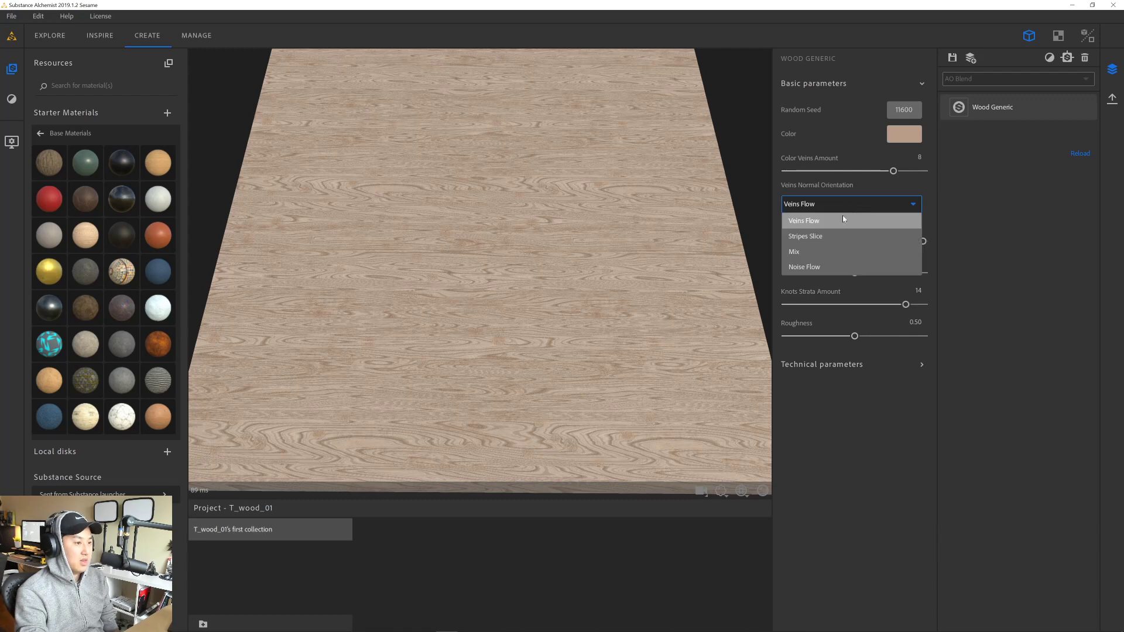
click(829, 240)
scroll(485, 330, up, 6)
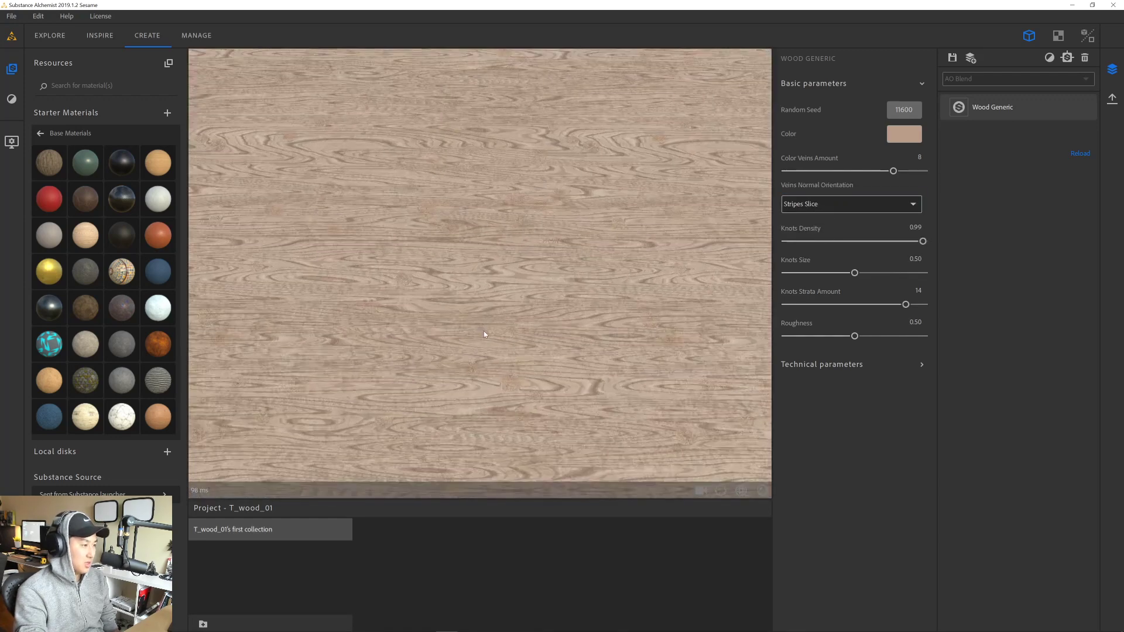
click(832, 205)
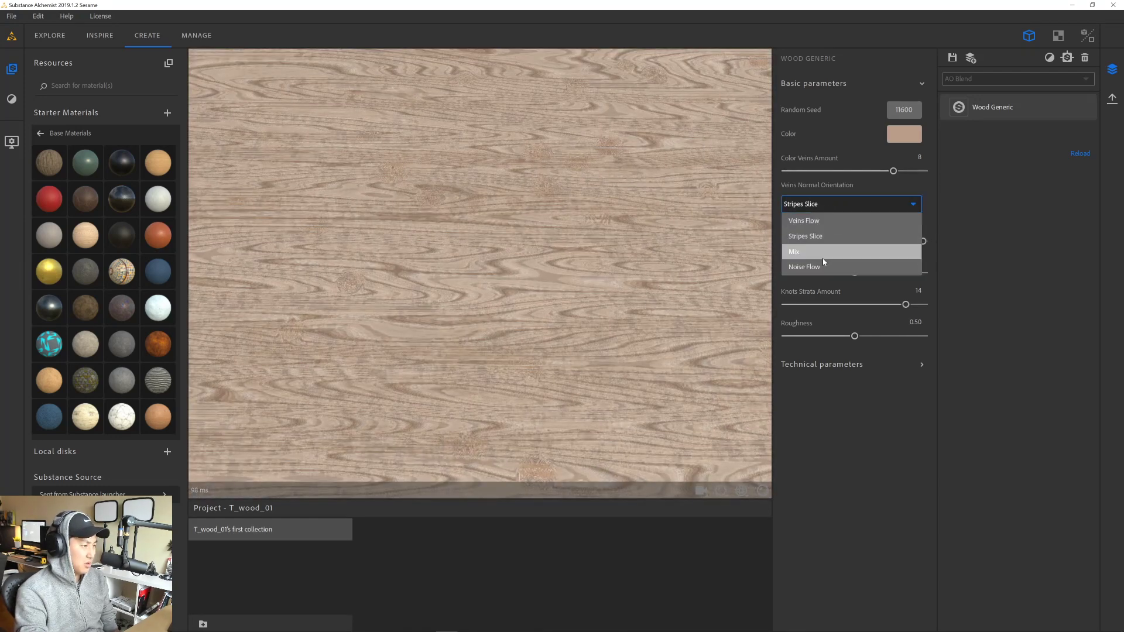
click(823, 256)
click(818, 204)
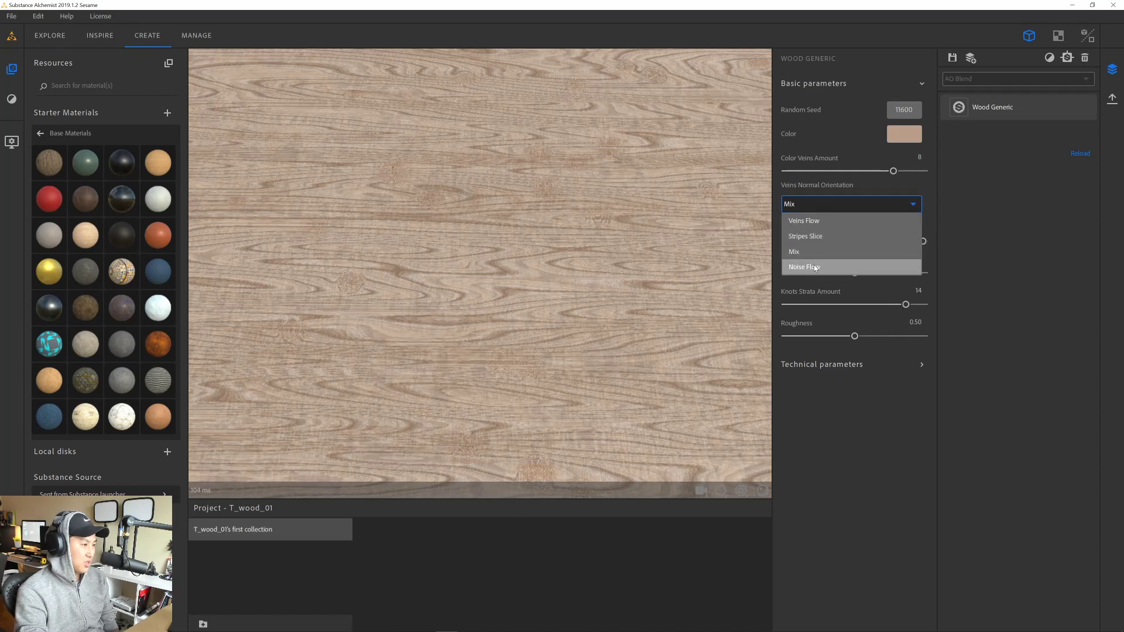
click(815, 268)
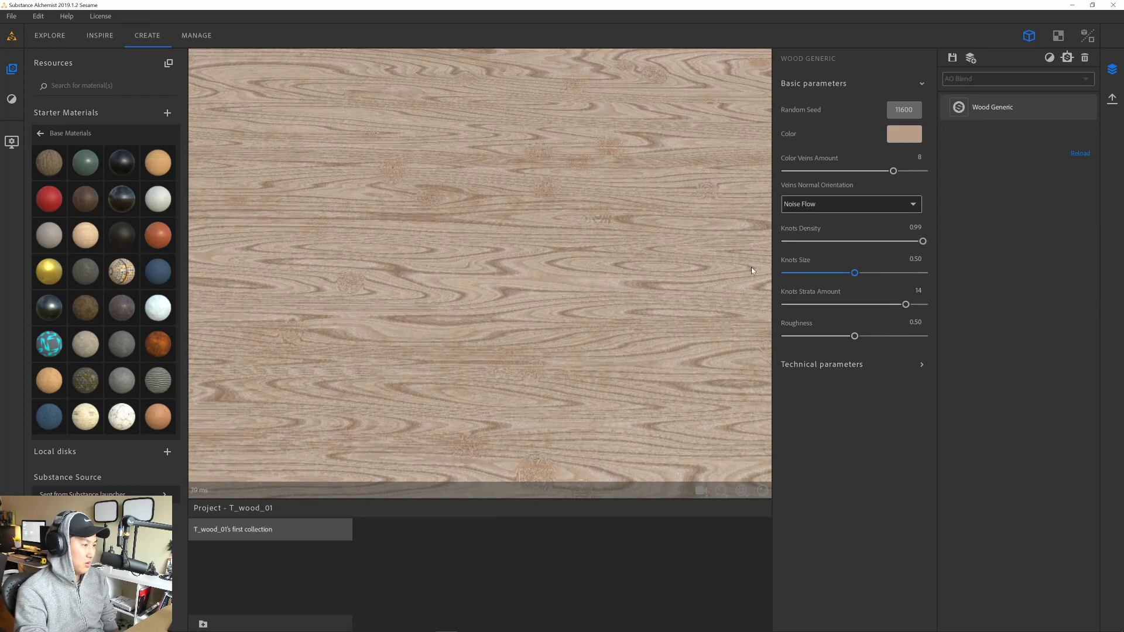
alt+right_drag(546, 294, 165, 294)
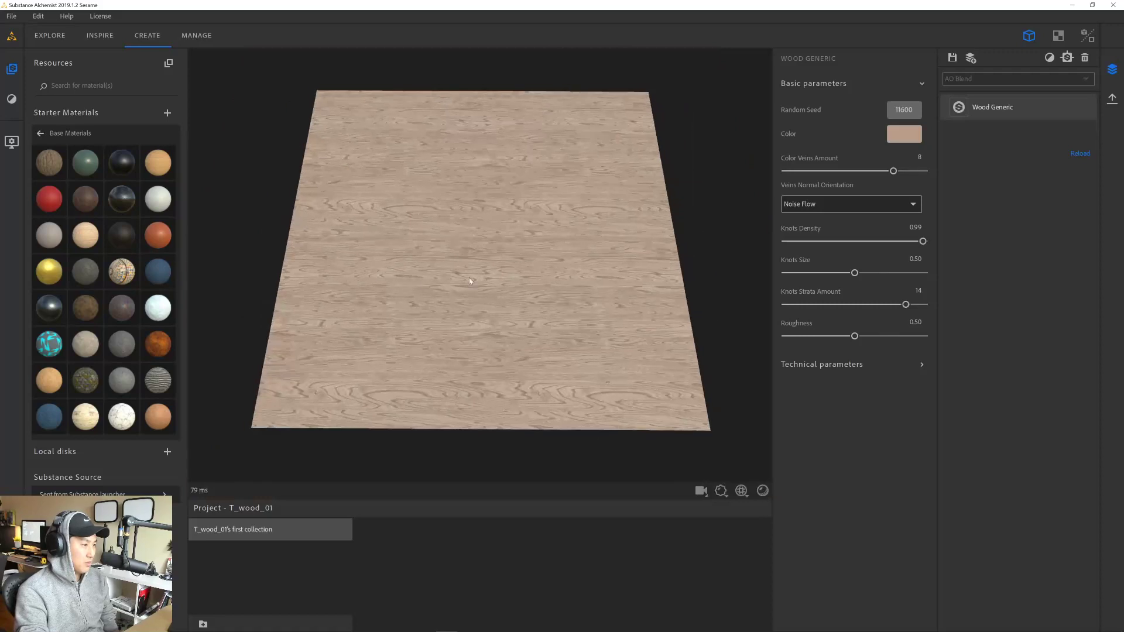
- Adjust the wood knots to Knots Density 1, Knots Size 0.85 and Knots Strata Amount 12
alt+right_drag(469, 278, 506, 277)
mouse_move(923, 241)
mouse_down()
mouse_move(788, 242)
mouse_move(925, 241)
mouse_up()
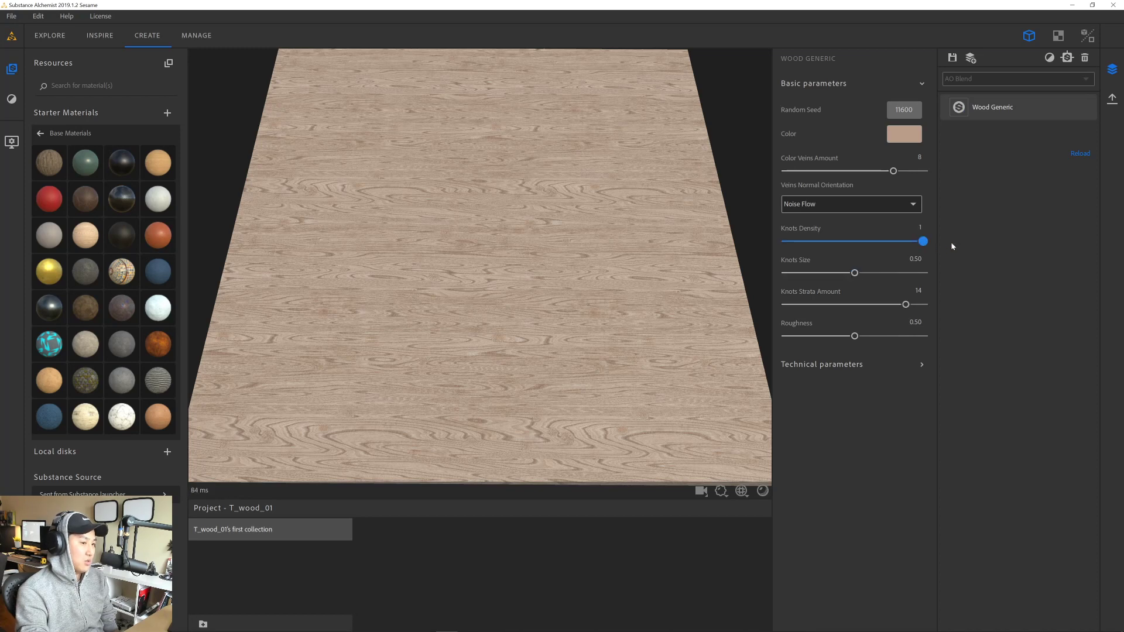
drag(855, 273, 886, 300)
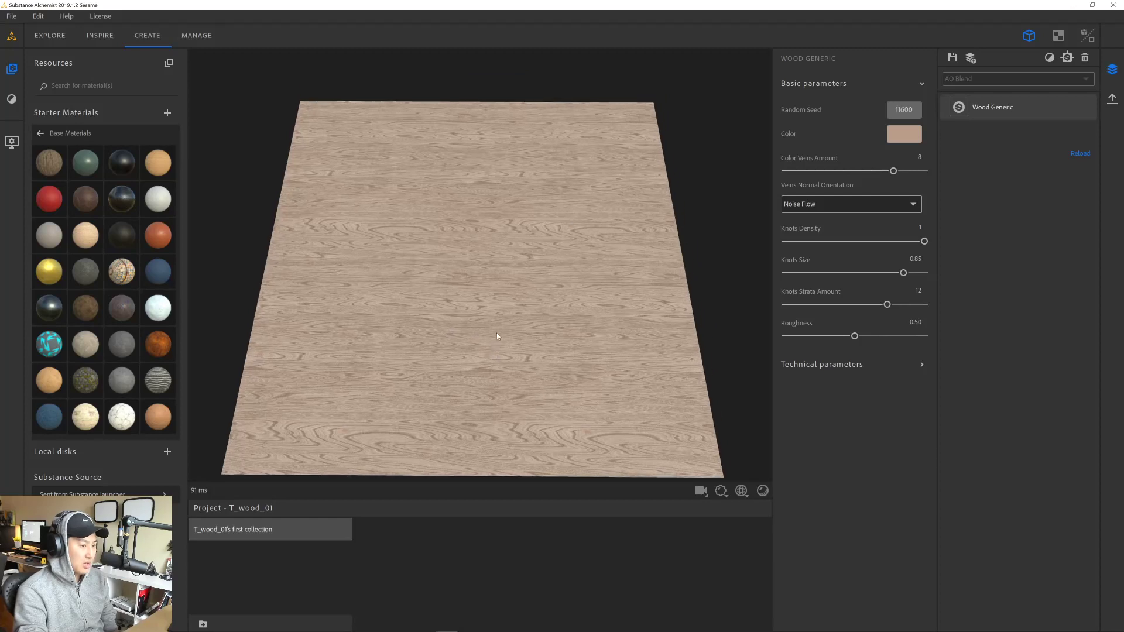
- Raise the wood's Roughness to 0.71, judging the reflections on the preview plane from a low angle
drag(497, 335, 539, 287)
scroll(449, 279, up, 3)
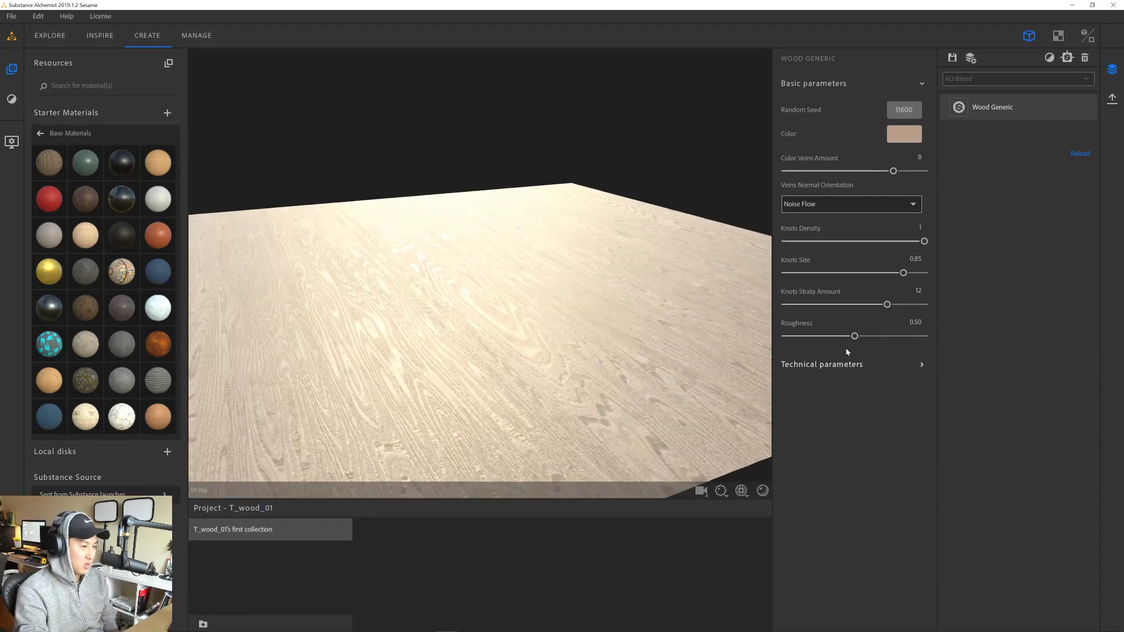
drag(855, 338, 886, 337)
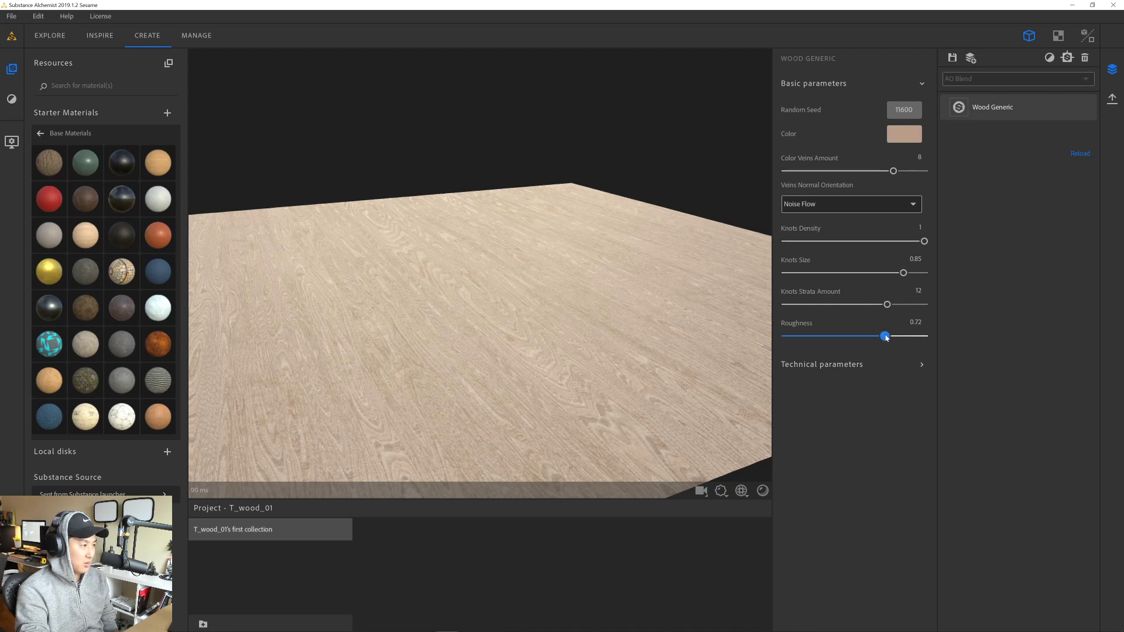
drag(665, 309, 541, 284)
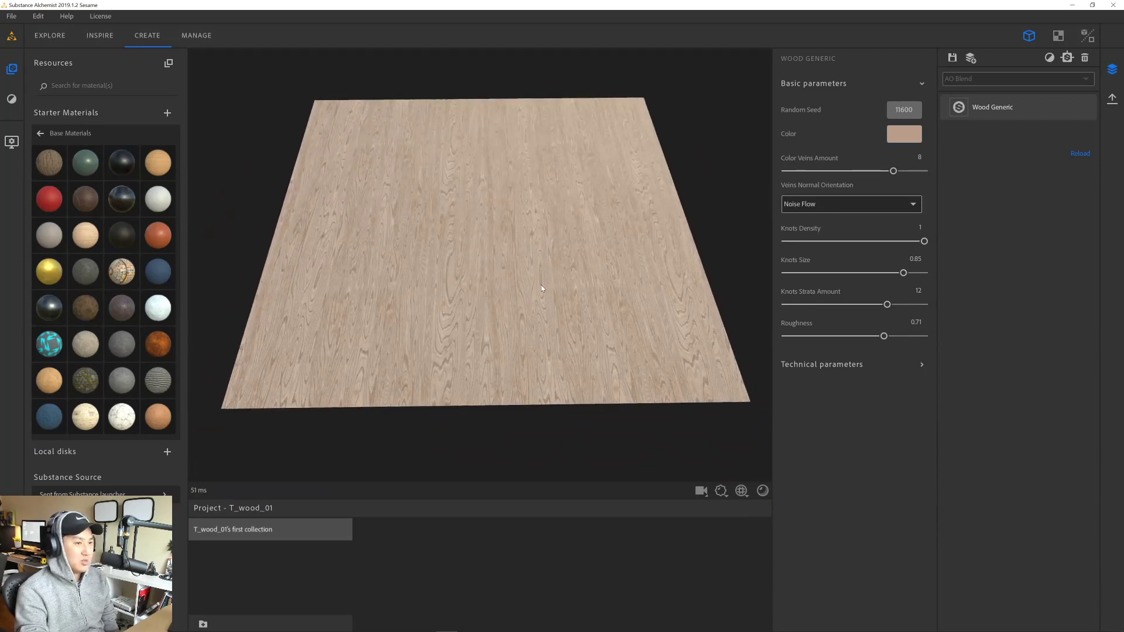
- Add a Dirt filter as a layer above Wood Generic
click(1071, 59)
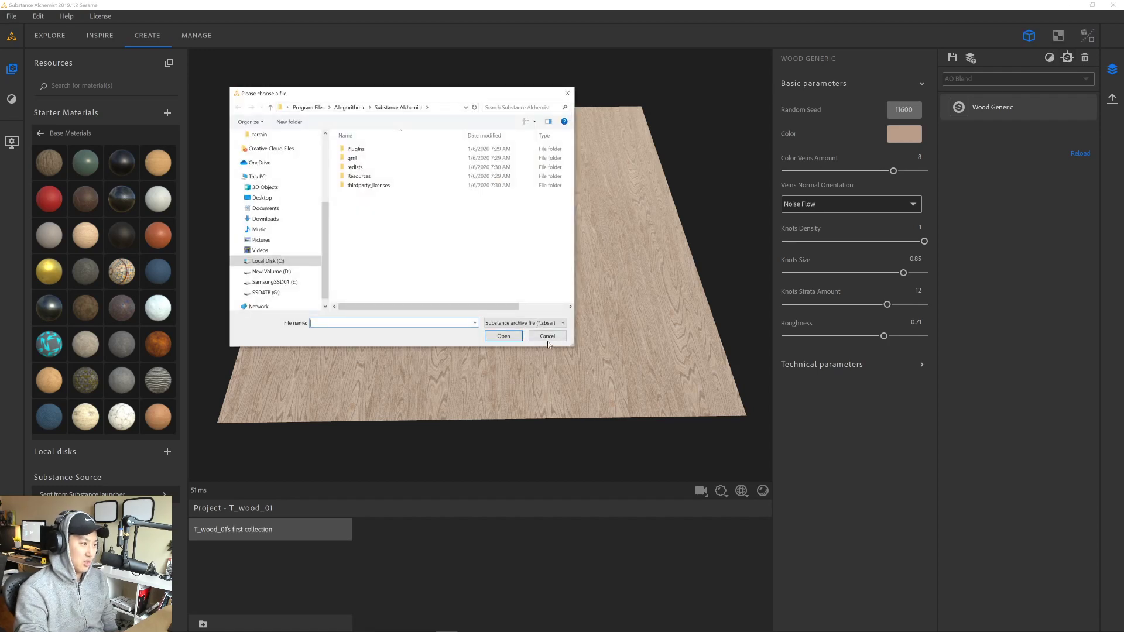
click(548, 336)
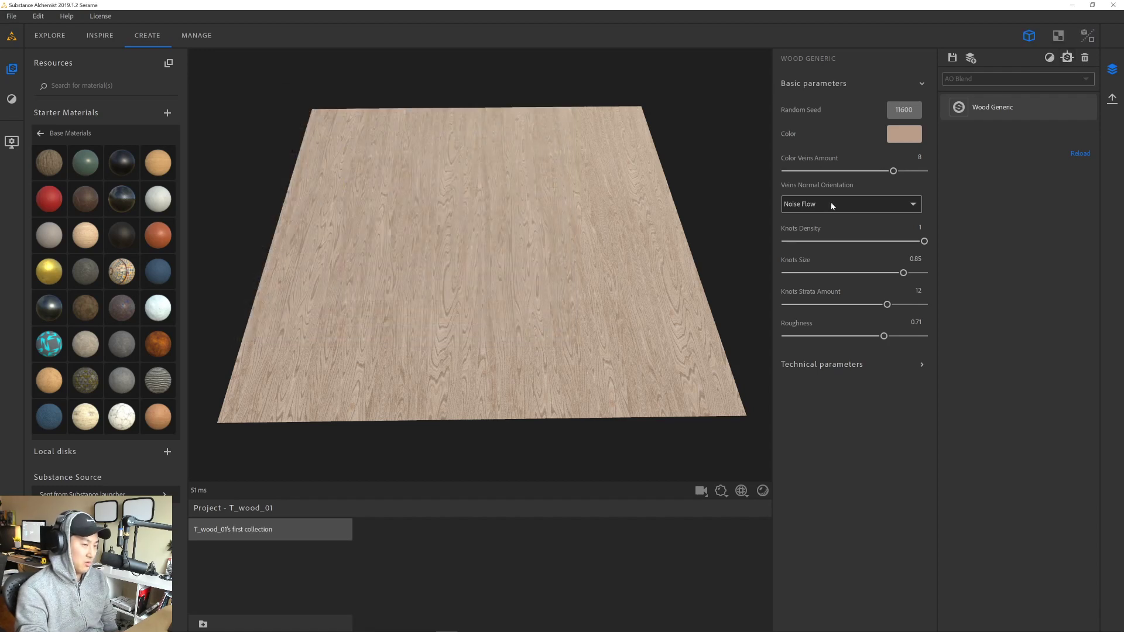
click(1050, 58)
scroll(1028, 234, down, 6)
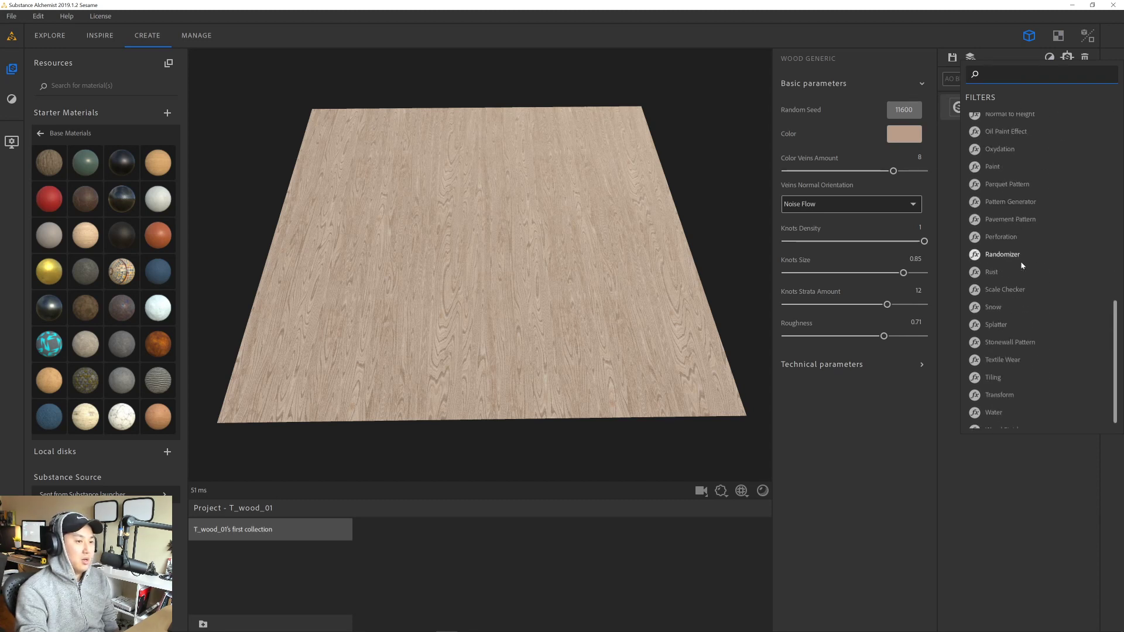
scroll(1022, 265, up, 5)
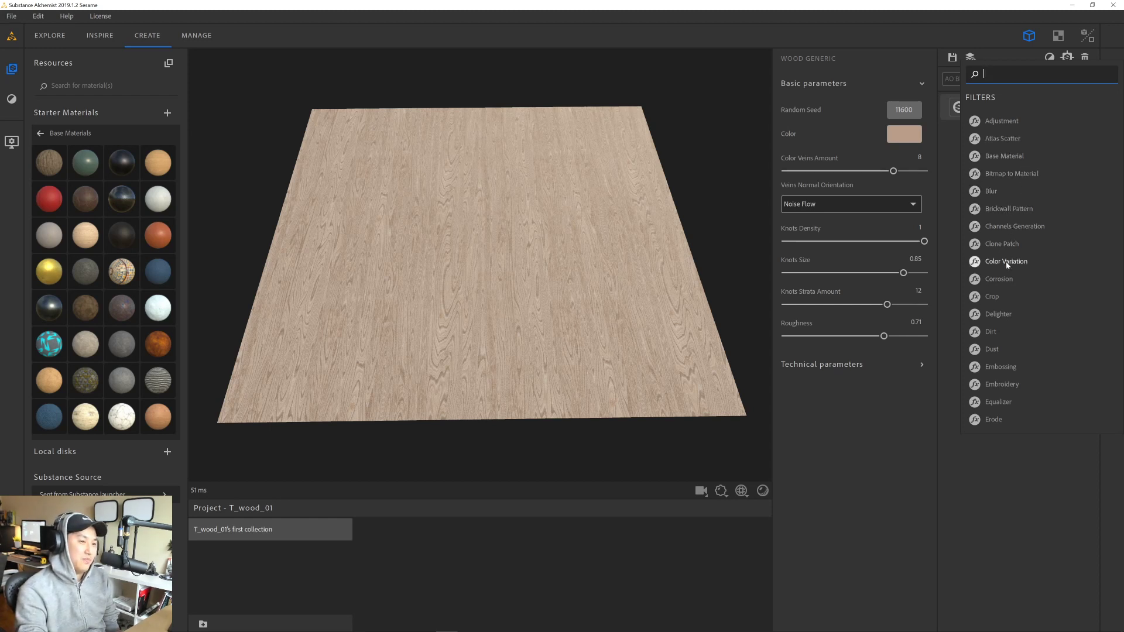
click(1013, 338)
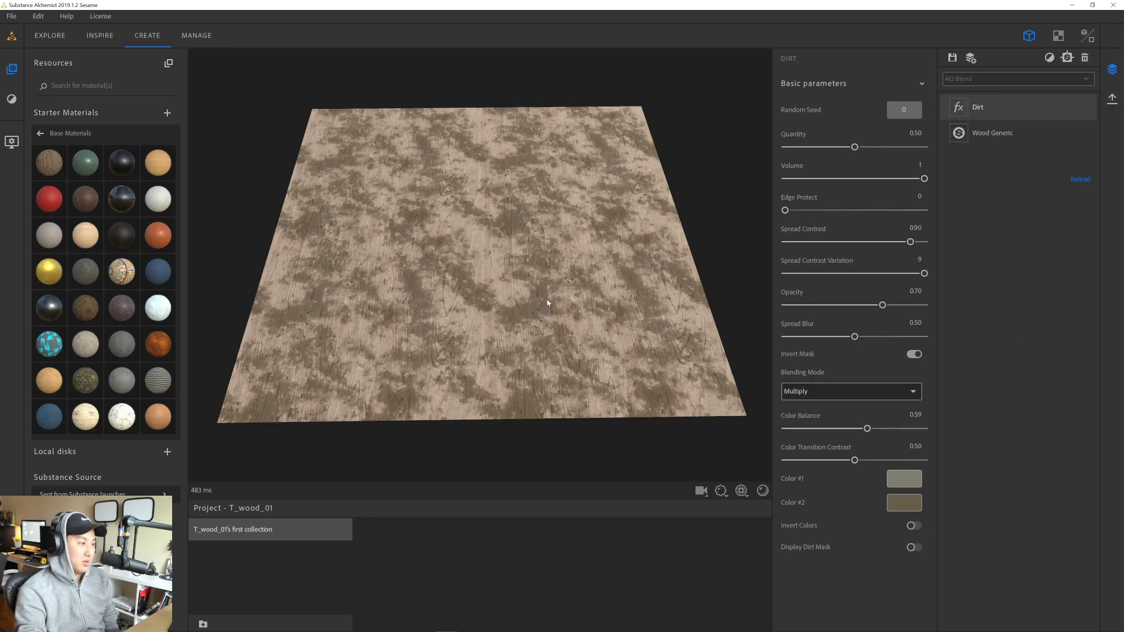
- Randomize the Dirt filter's seed several times to try different dirt patterns on the wood
drag(542, 304, 502, 333)
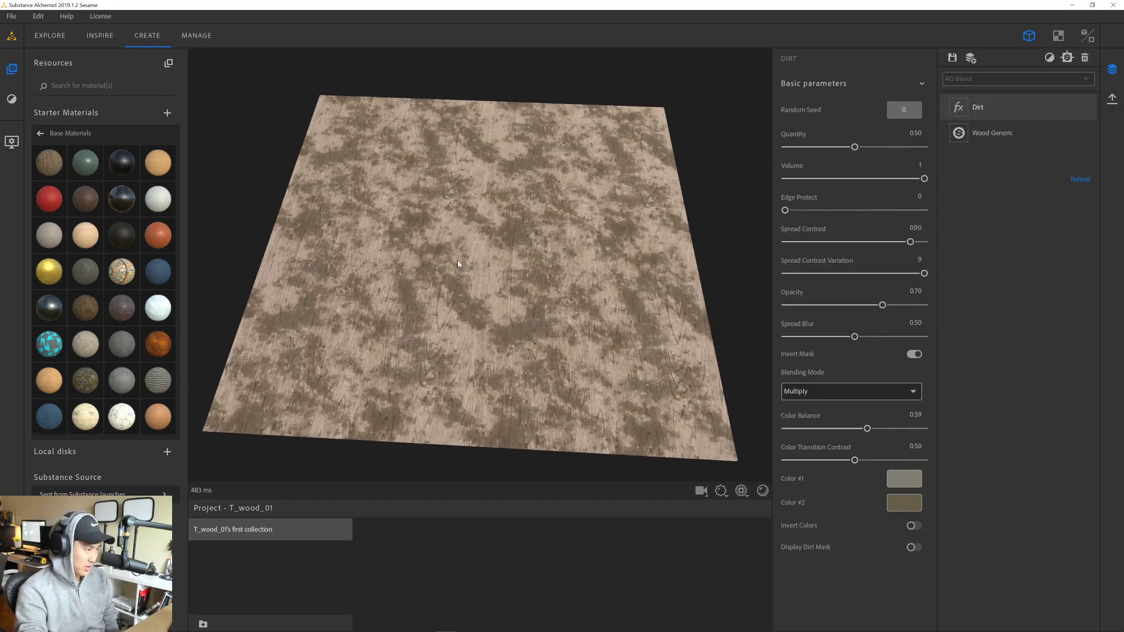
drag(458, 263, 544, 269)
click(905, 110)
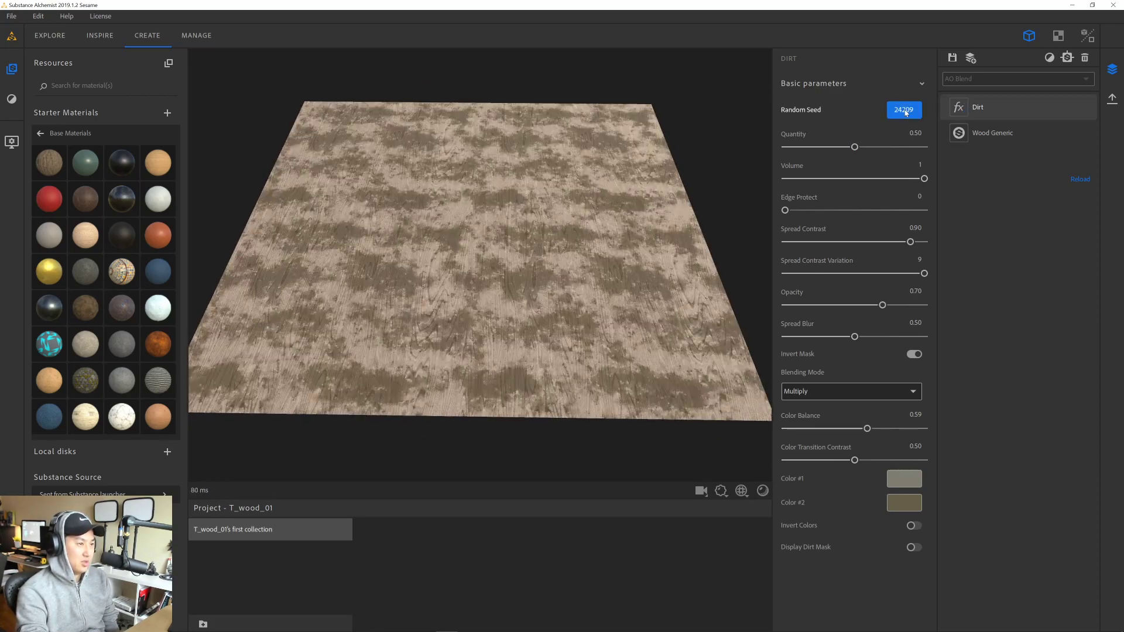
click(904, 110)
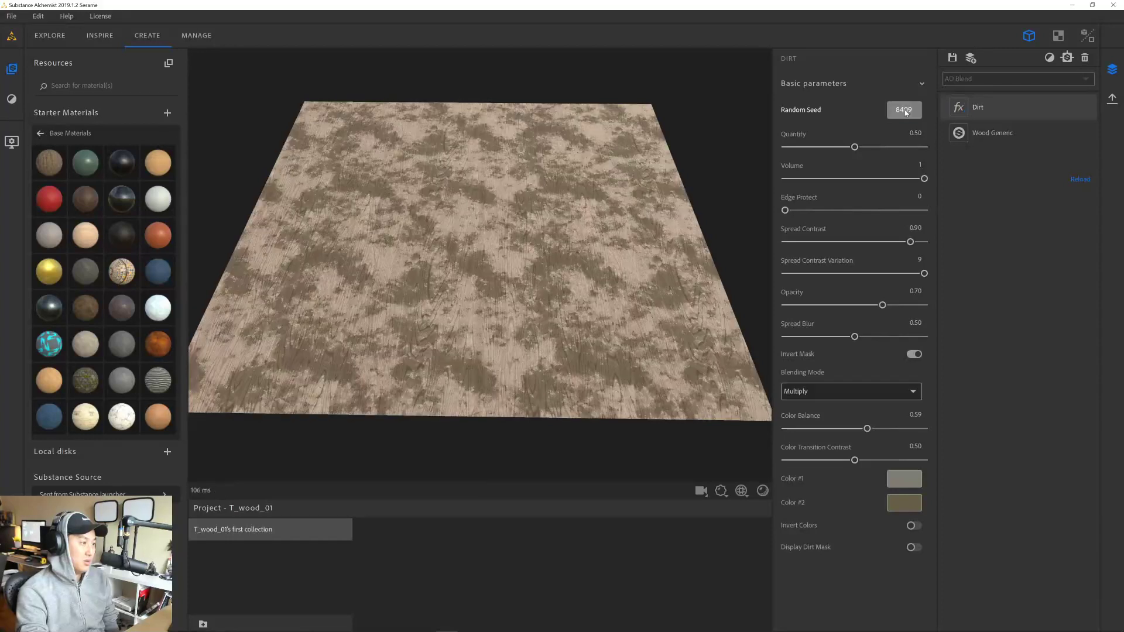
click(904, 110)
click(905, 111)
click(905, 111)
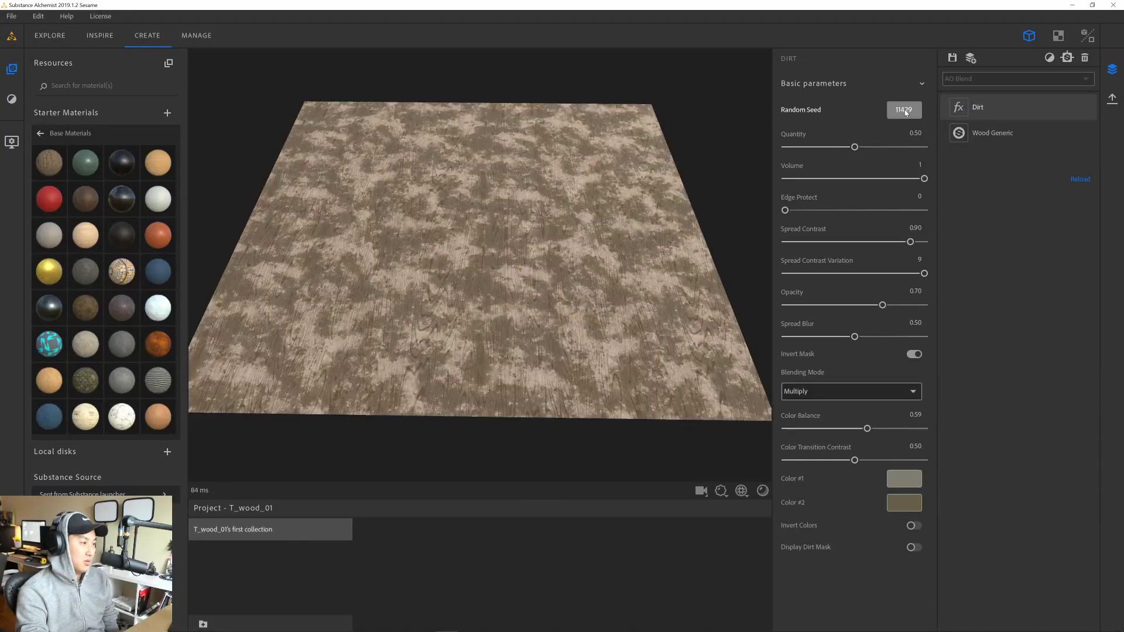
- Keep randomizing the Dirt filter's seed until it is 24595
click(906, 110)
click(905, 111)
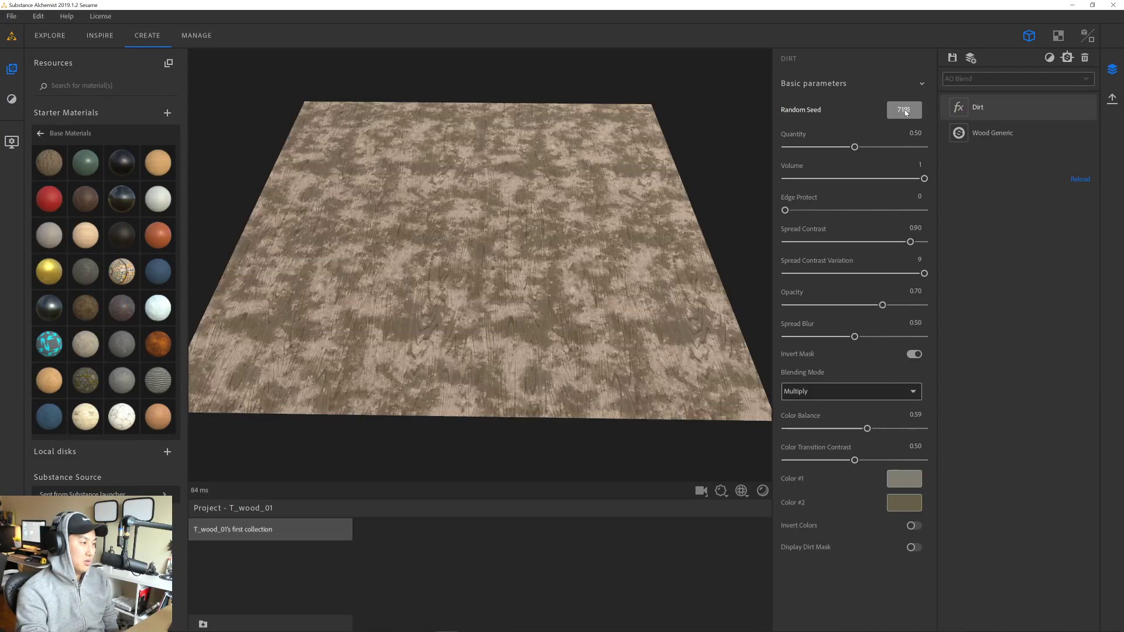
click(905, 110)
click(905, 111)
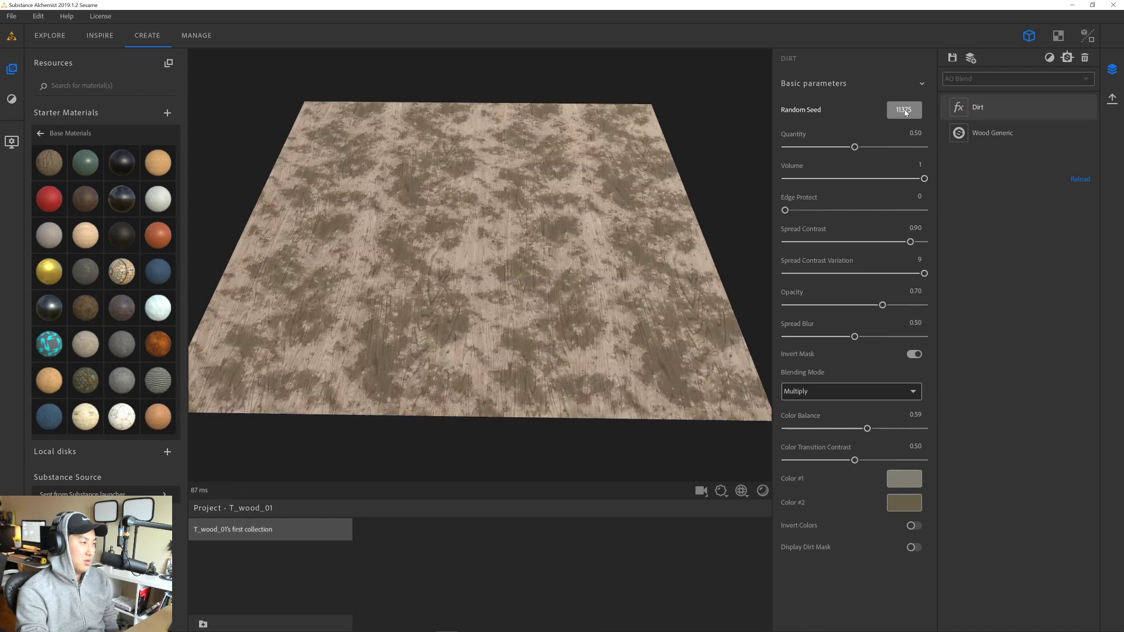
click(906, 110)
click(905, 110)
click(906, 111)
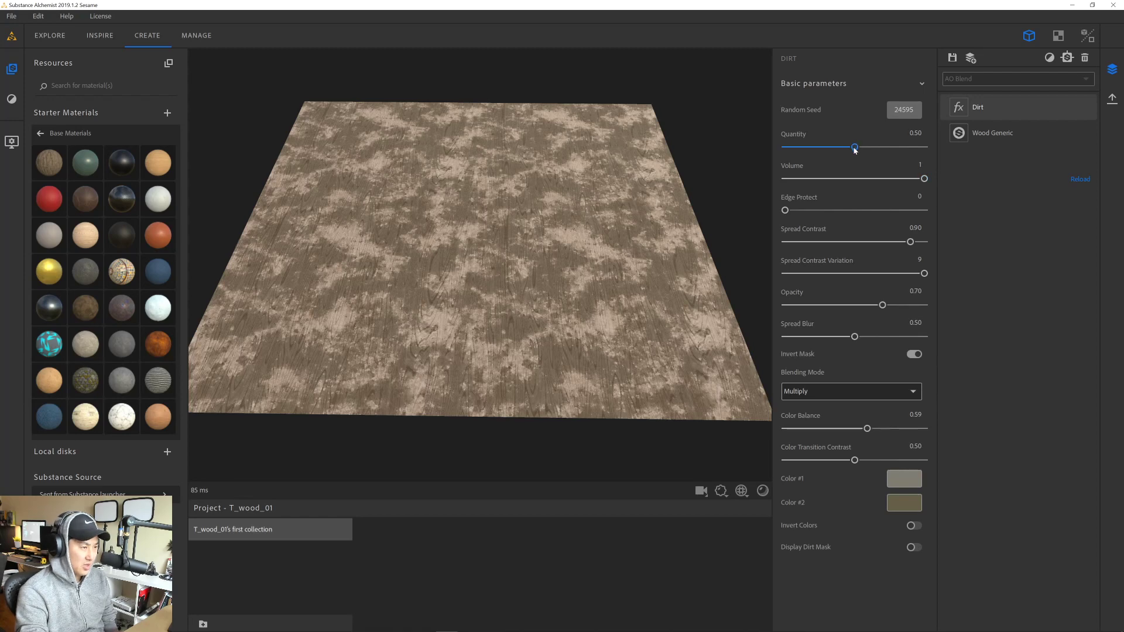
- Try lowering the Dirt filter's Quantity to 0.25 and inspect the dirt patches on the preview plane
drag(855, 148, 819, 152)
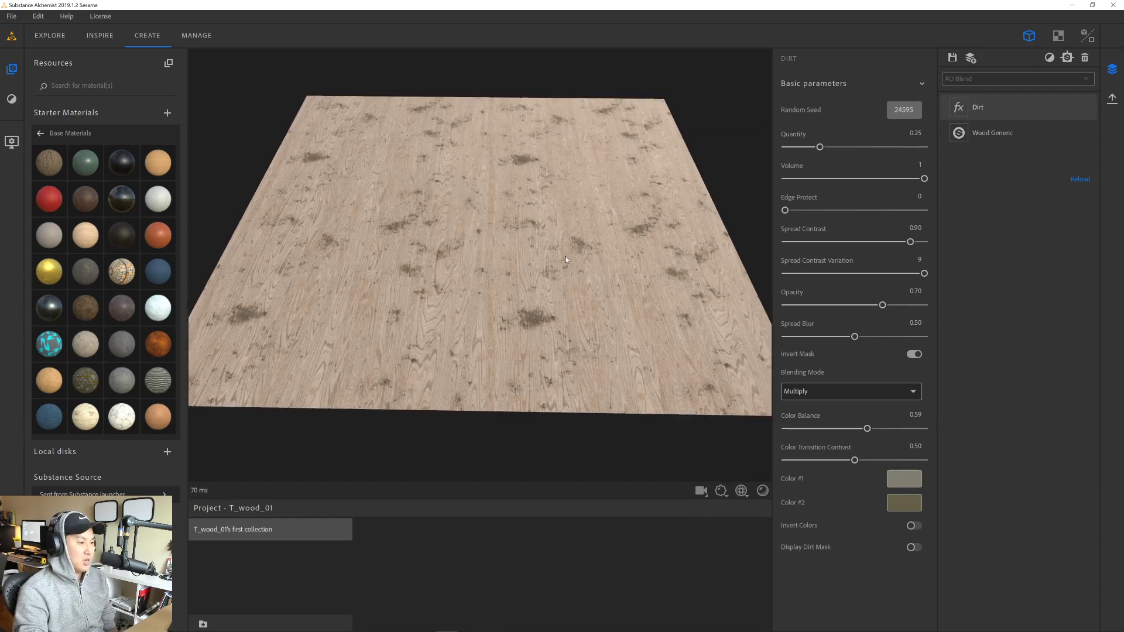
mouse_move(566, 260)
mouse_down()
mouse_move(542, 199)
mouse_move(396, 178)
mouse_move(430, 275)
mouse_move(699, 223)
mouse_move(581, 335)
mouse_move(524, 248)
mouse_move(534, 262)
mouse_move(551, 251)
mouse_up()
scroll(538, 257, up, 1)
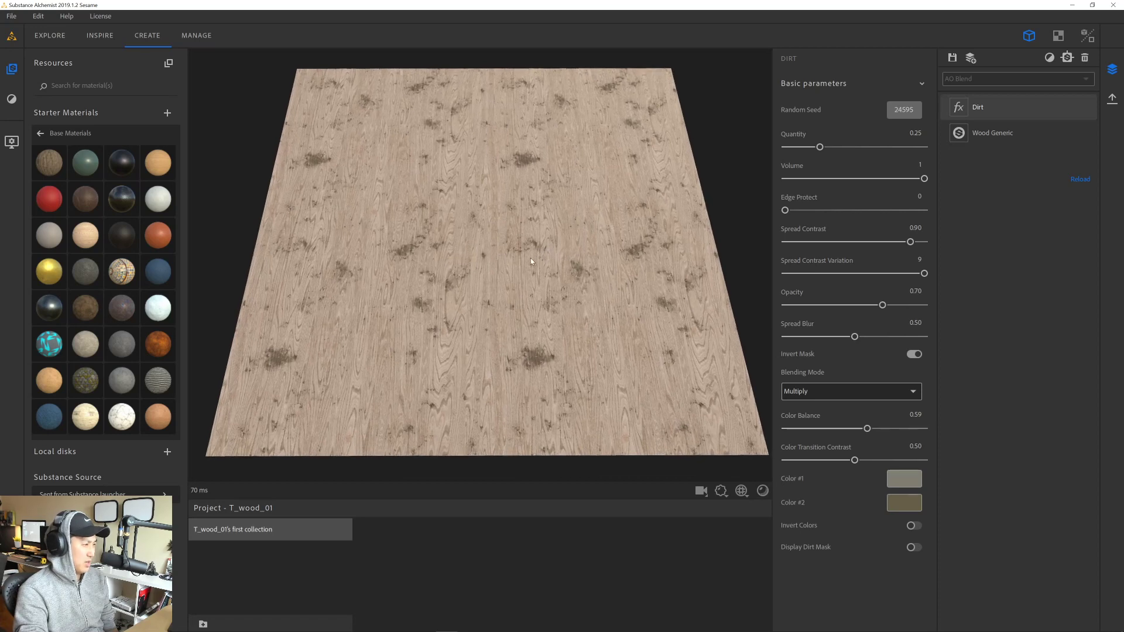
middle_drag(531, 258, 522, 248)
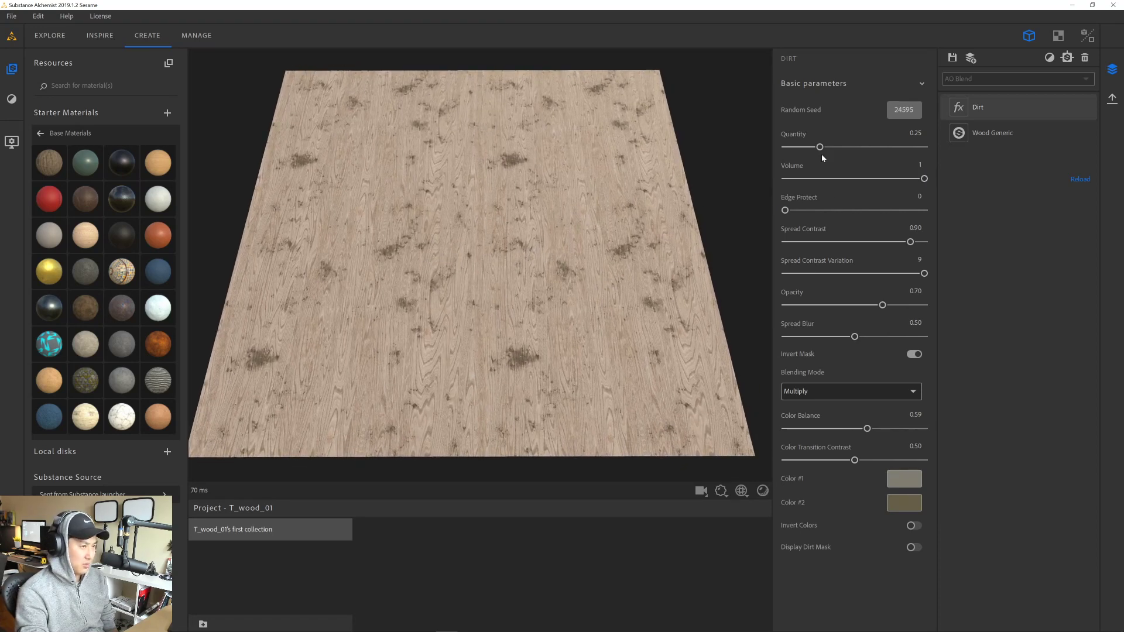
- Rebalance the Dirt filter to Quantity 0.31 and Volume 0.11, checking the coverage on the wood
drag(819, 148, 877, 151)
drag(924, 178, 902, 180)
drag(815, 179, 808, 178)
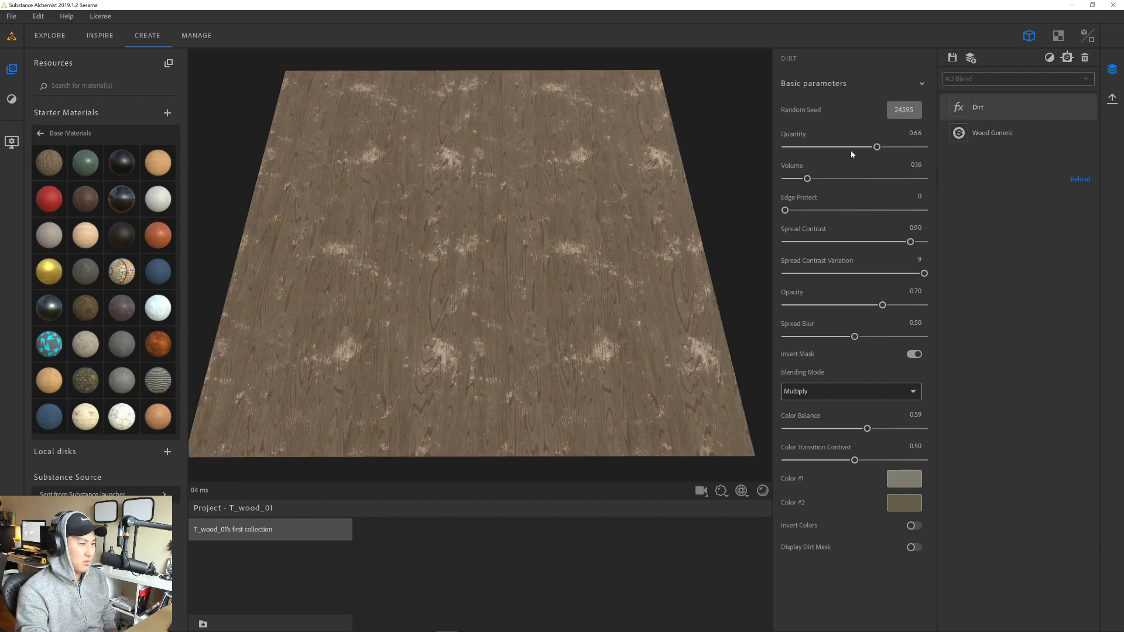
drag(877, 147, 830, 147)
drag(525, 220, 514, 207)
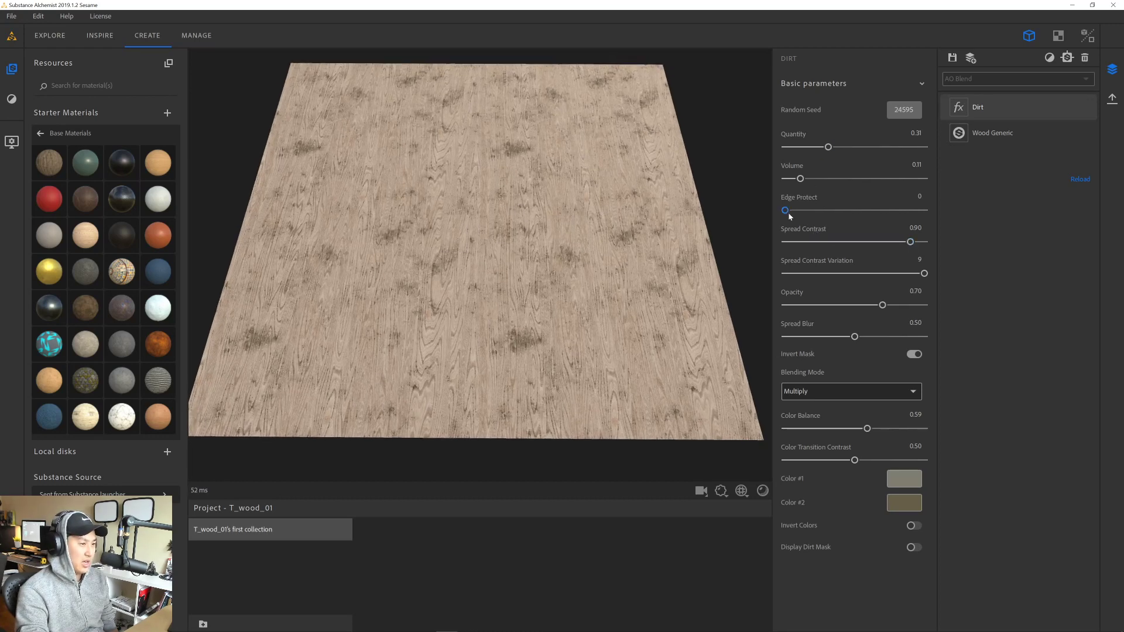
- Set the dirt's Spread Contrast to 0.83 and Spread Contrast Variation to 4.83, keeping Invert Mask on
mouse_move(911, 243)
mouse_down()
mouse_move(847, 244)
mouse_move(916, 244)
mouse_move(865, 245)
mouse_move(913, 244)
mouse_move(866, 273)
mouse_move(871, 242)
mouse_move(839, 242)
mouse_move(903, 249)
mouse_up()
click(914, 354)
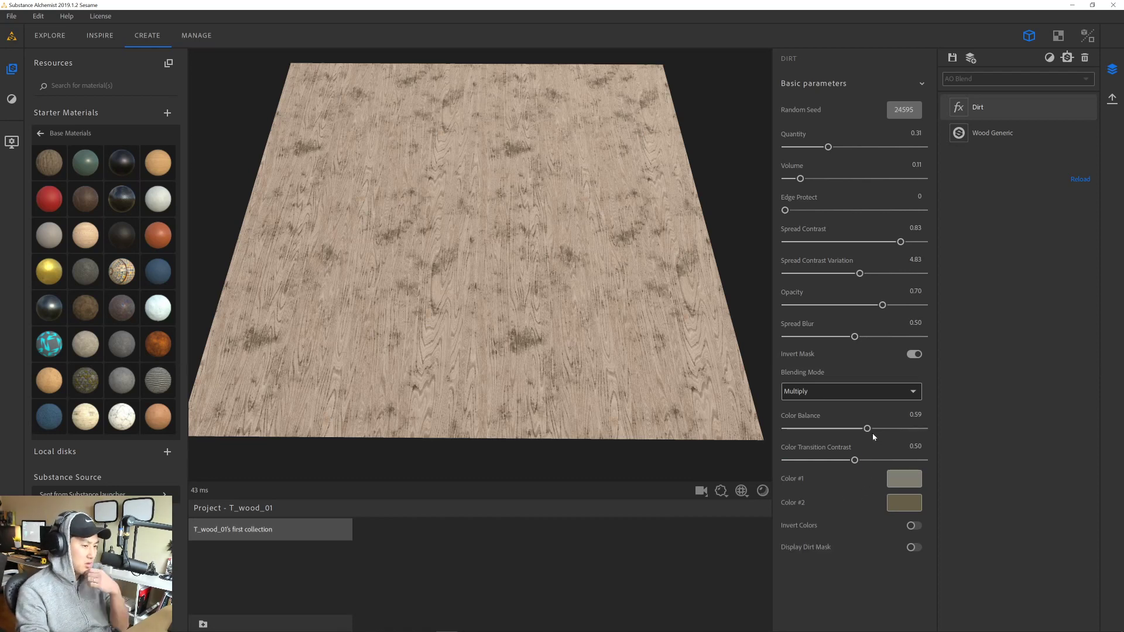
- Set the dirt's Color Balance to 1 and Color Transition Contrast to 0.27, keeping the Multiply blending mode
drag(868, 428, 964, 432)
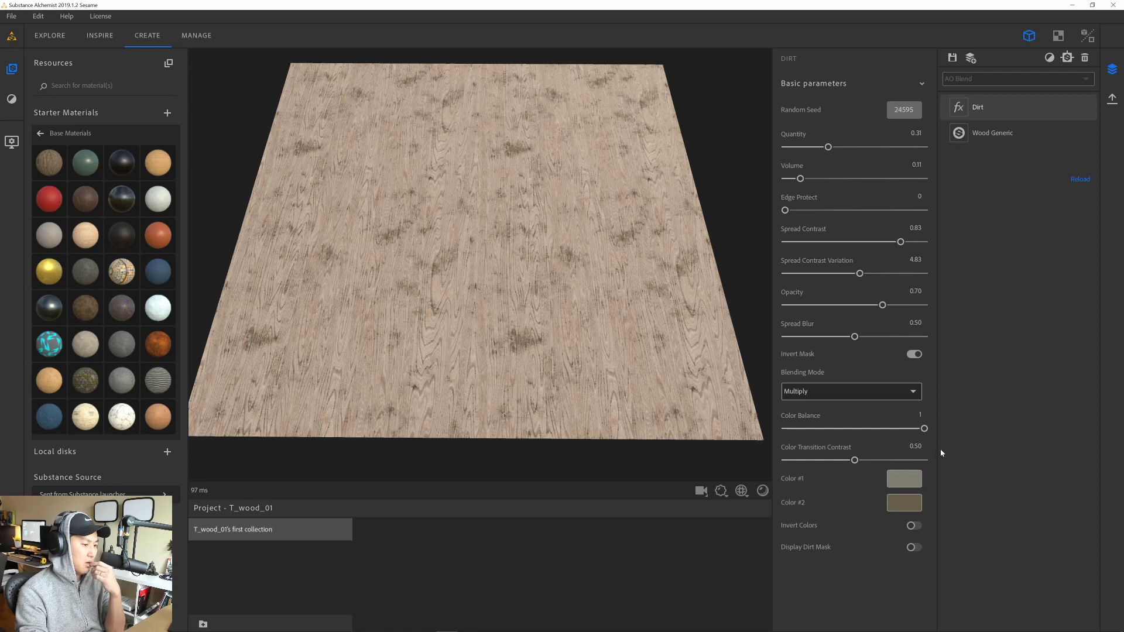
drag(856, 461, 829, 456)
click(836, 392)
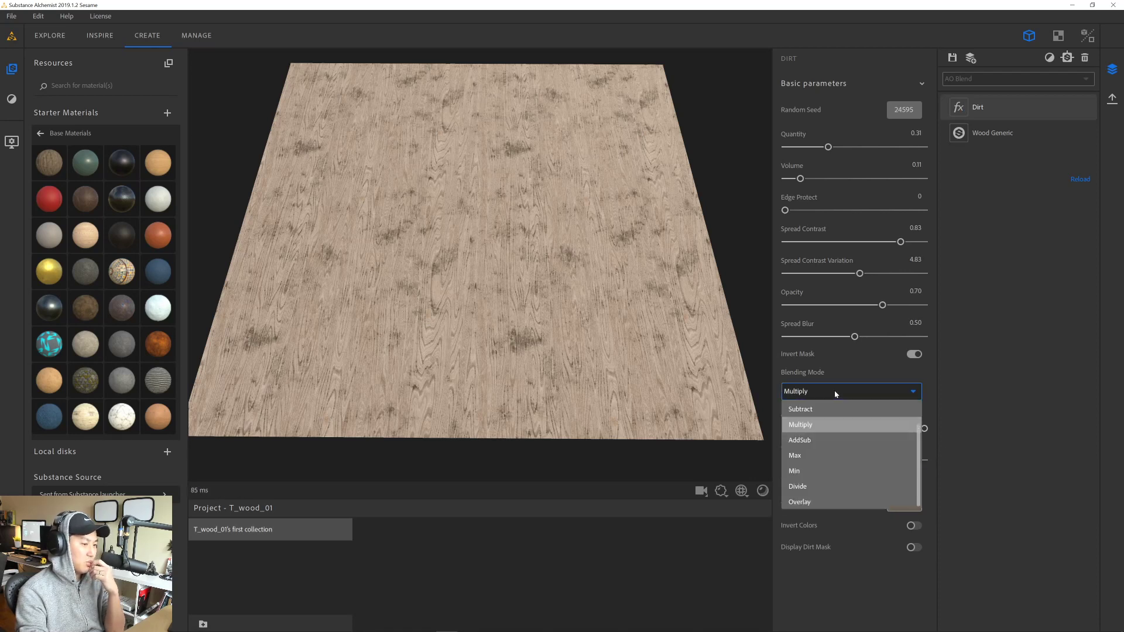
click(912, 561)
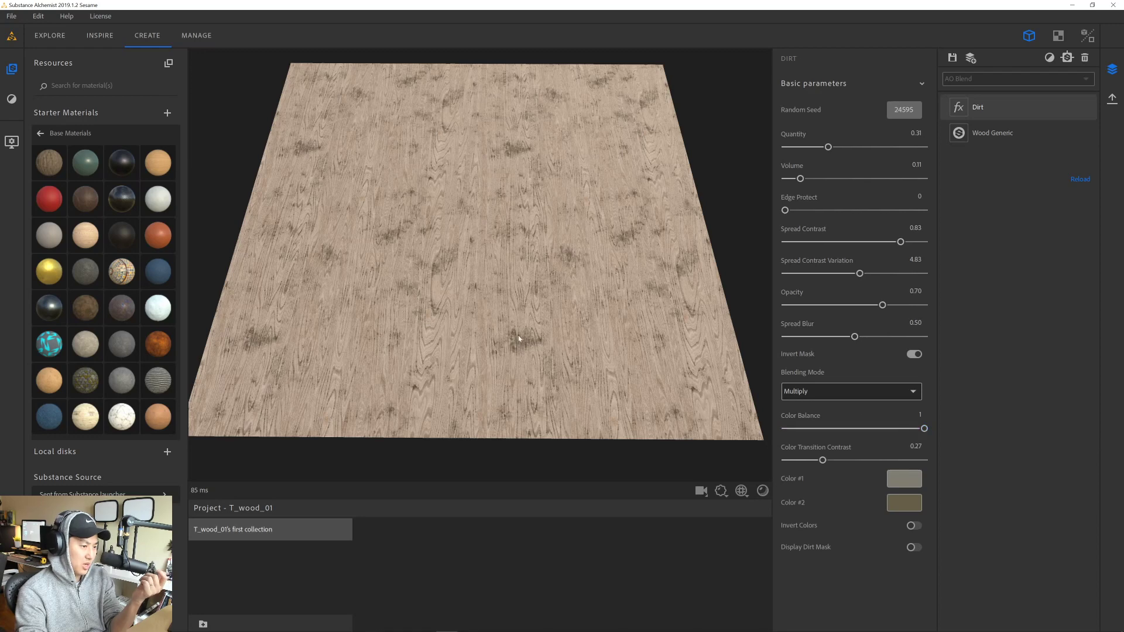
- Display the dirt mask briefly to see where the dirt falls, and inspect the wood from several angles
drag(519, 338, 515, 311)
click(912, 548)
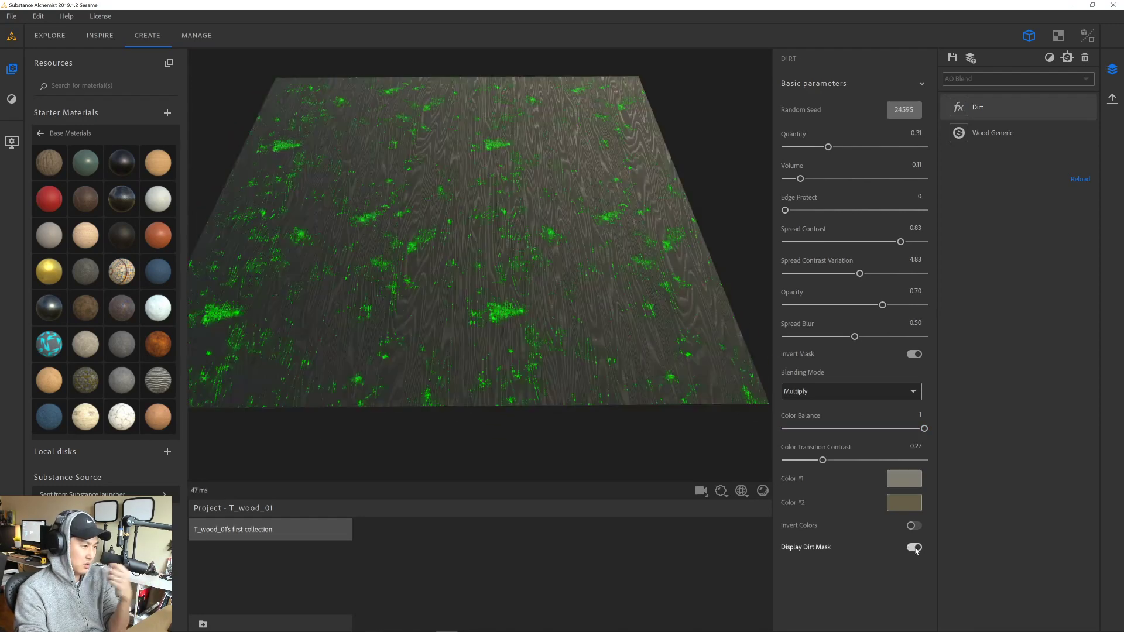
click(914, 548)
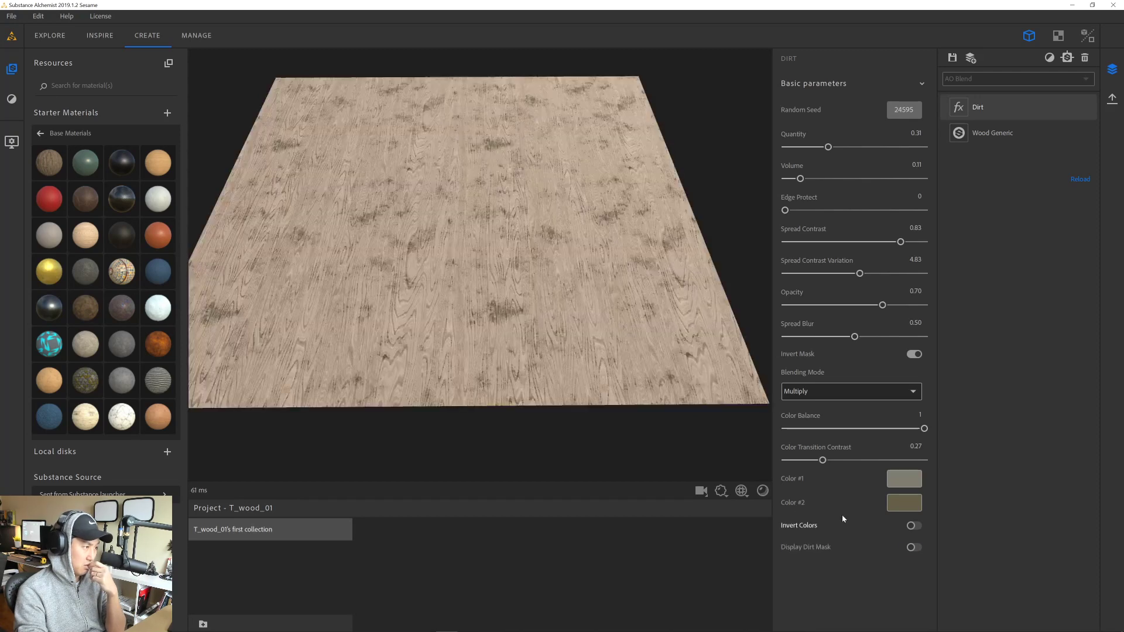
drag(515, 328, 380, 160)
drag(463, 287, 368, 238)
drag(466, 250, 488, 244)
- Save the material as T_wood_01 in the collection "T_wood_01's first collection"
key(ctrl+s)
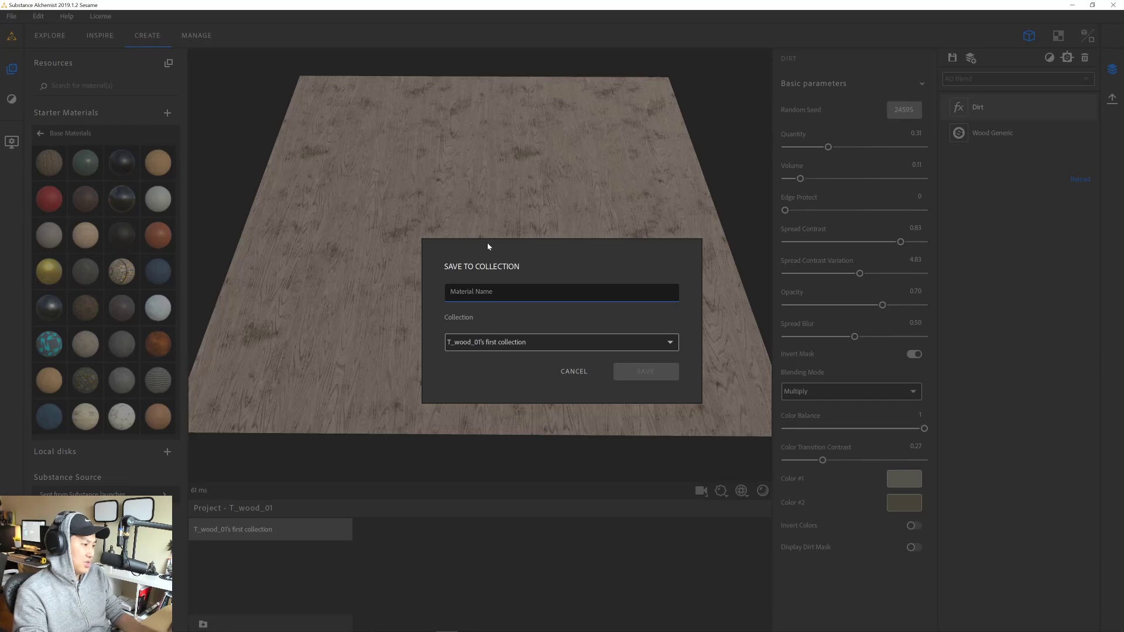
text(T_wood_01)
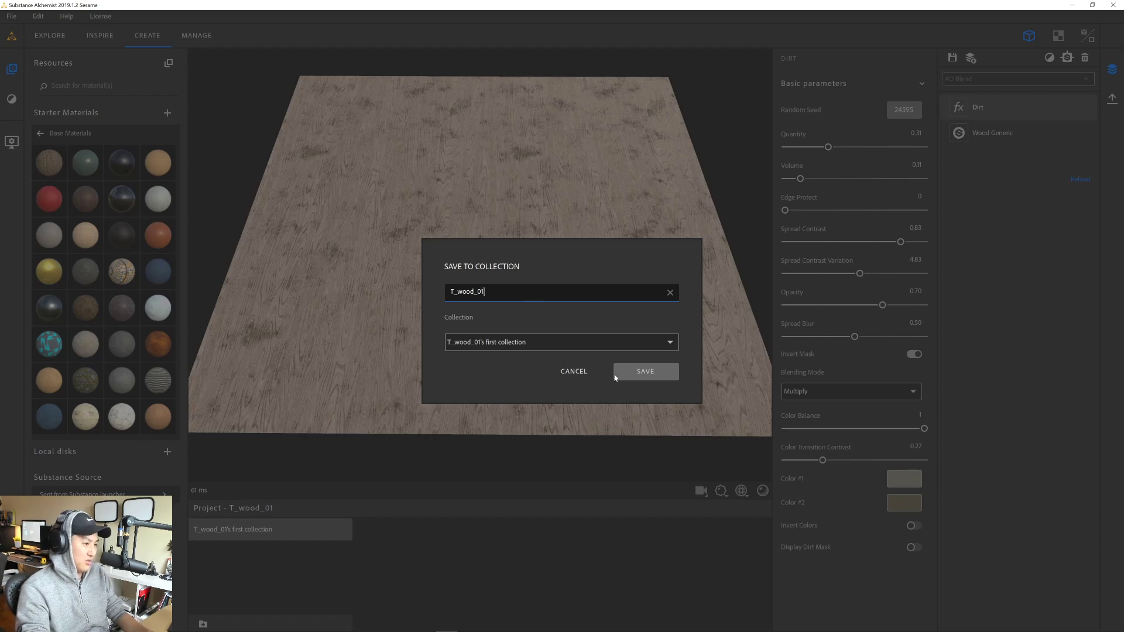
click(642, 370)
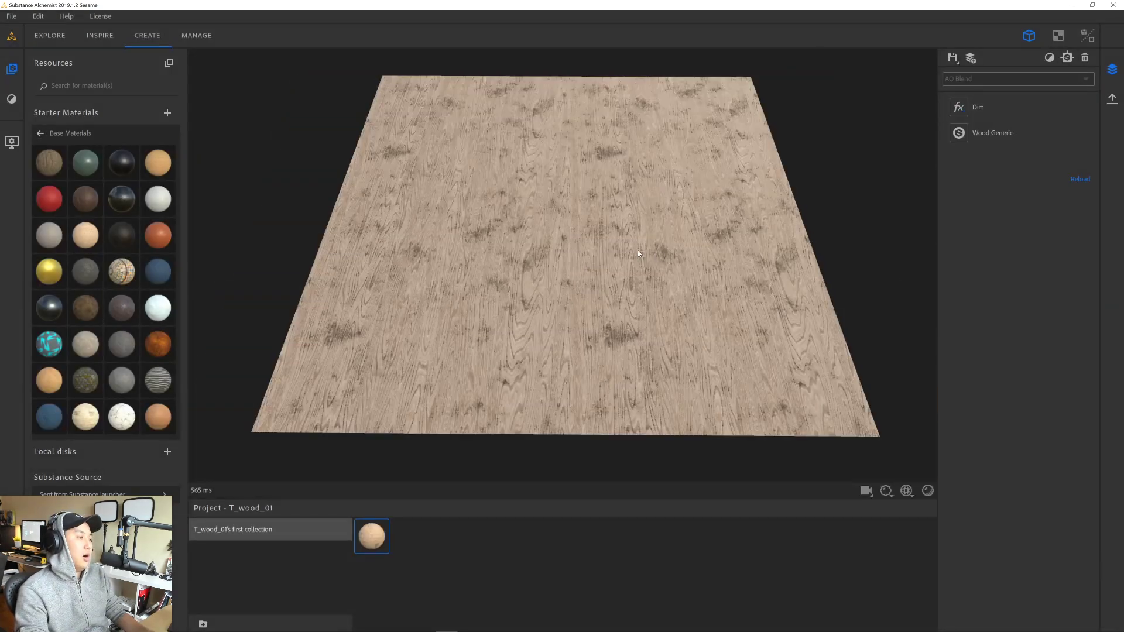
- Browse the available filters and add a Wood Finish filter above the Dirt layer
middle_drag(637, 251, 607, 252)
scroll(607, 258, down, 1)
scroll(606, 258, up, 2)
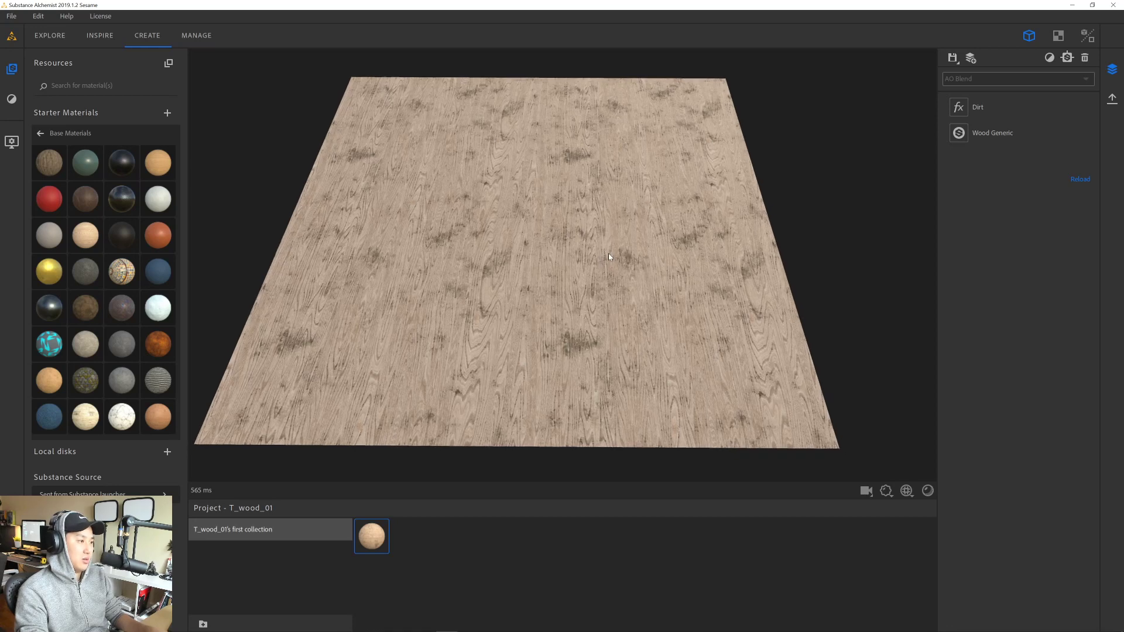
click(1050, 57)
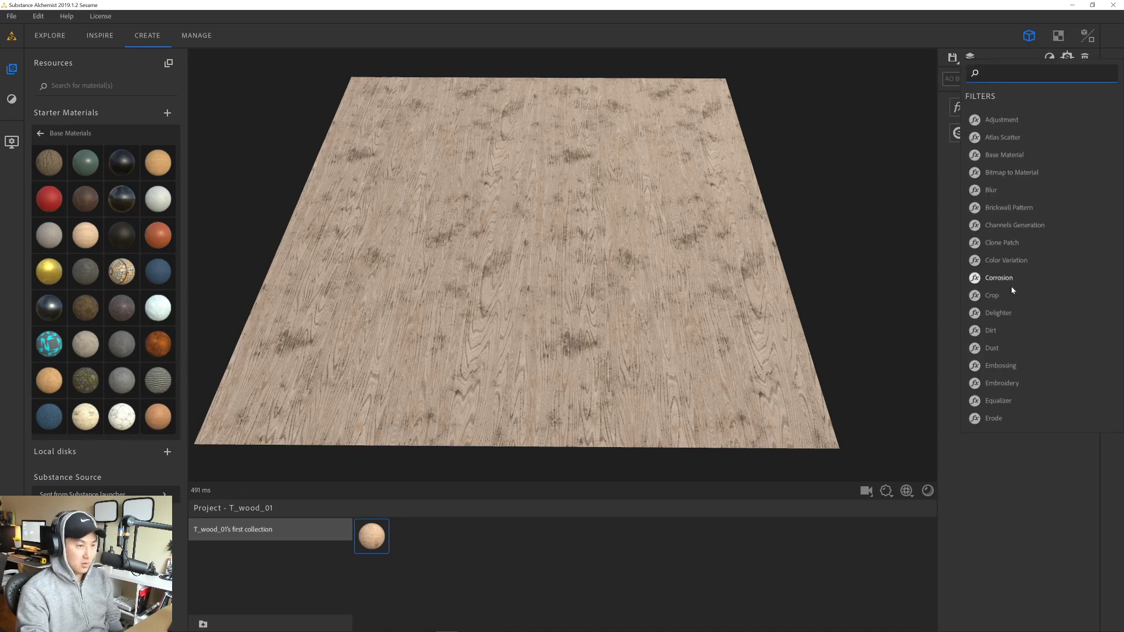
scroll(1032, 308, down, 3)
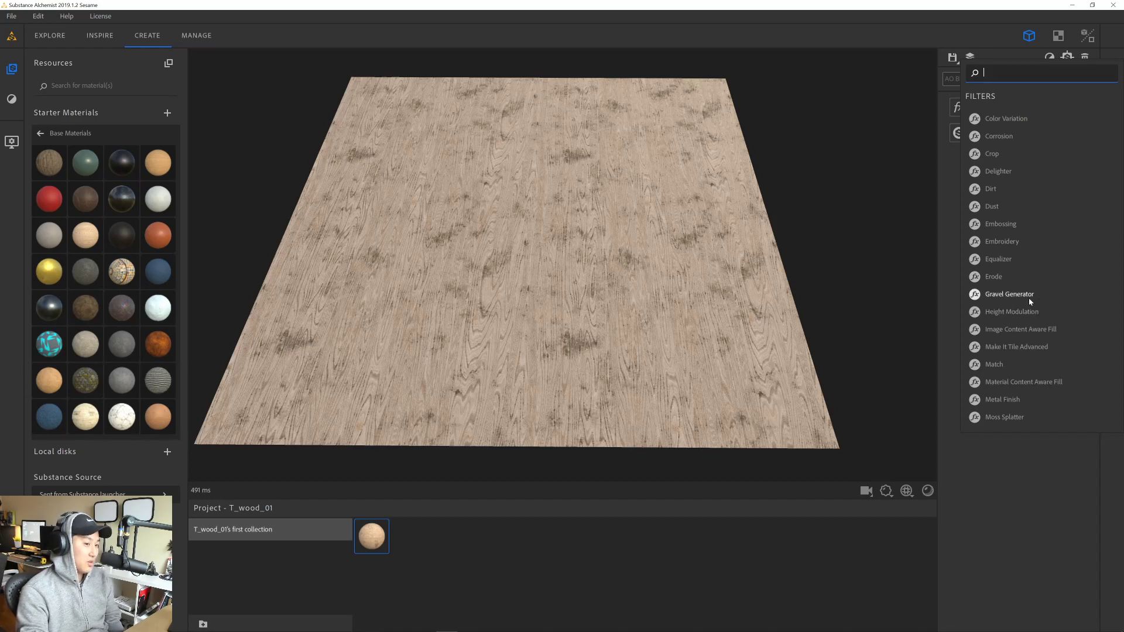
scroll(1032, 310, down, 2)
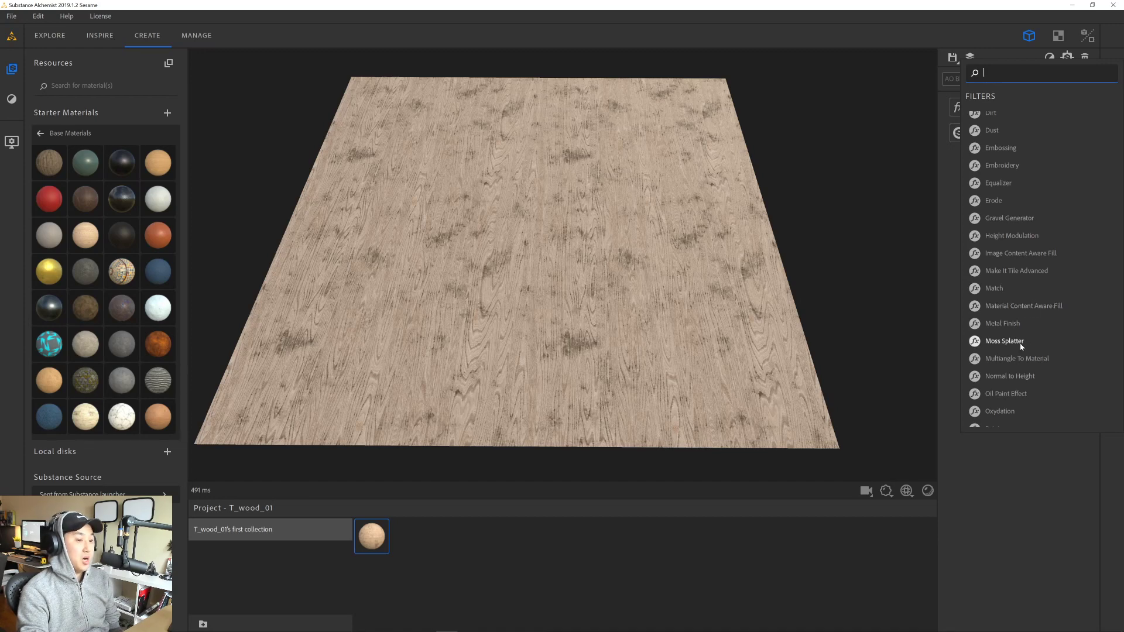
scroll(1020, 347, down, 4)
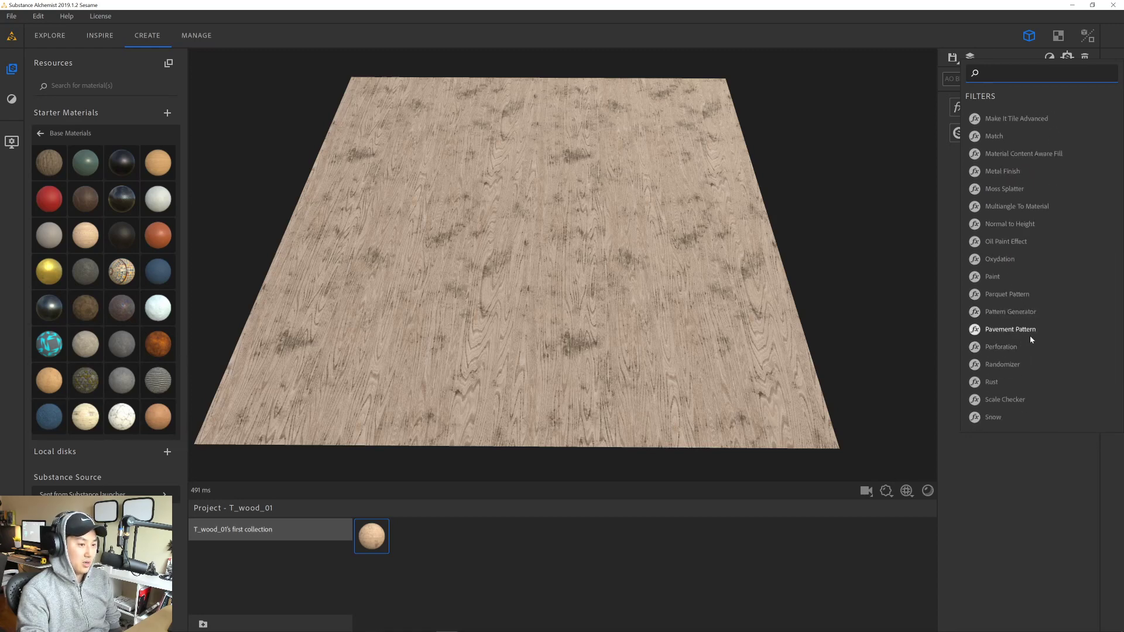
scroll(1022, 373, down, 2)
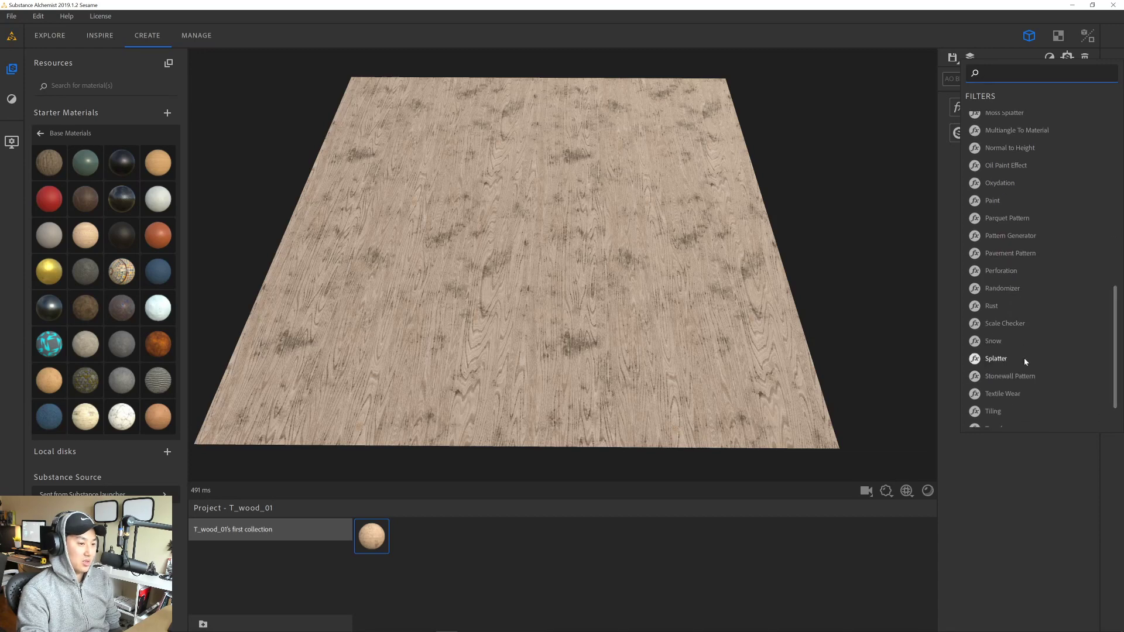
scroll(1020, 348, down, 1)
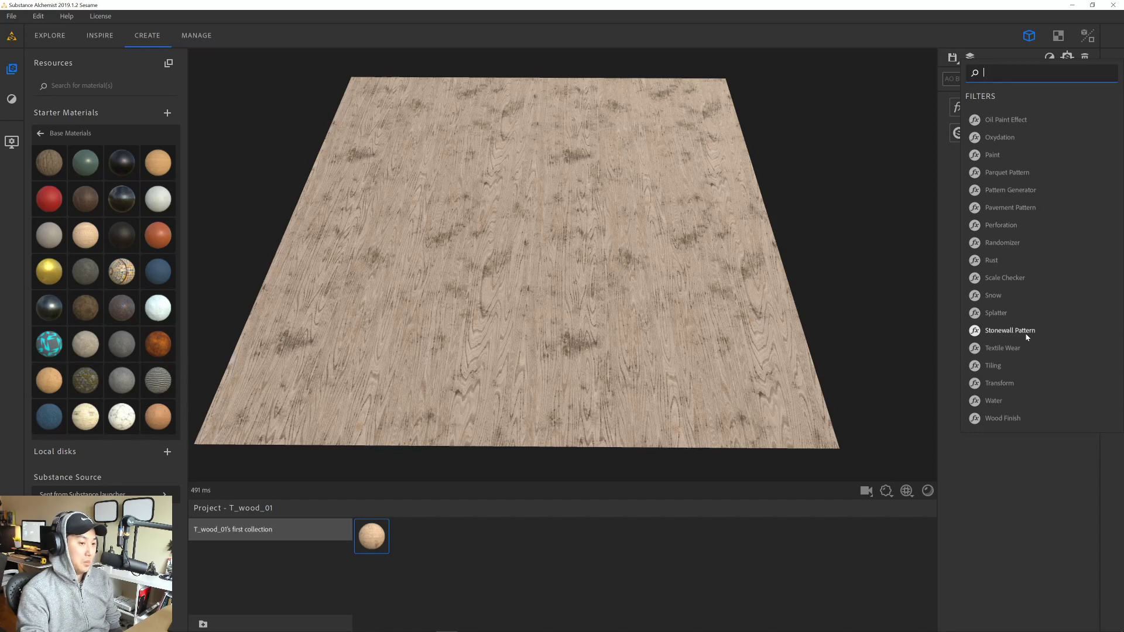
click(1002, 418)
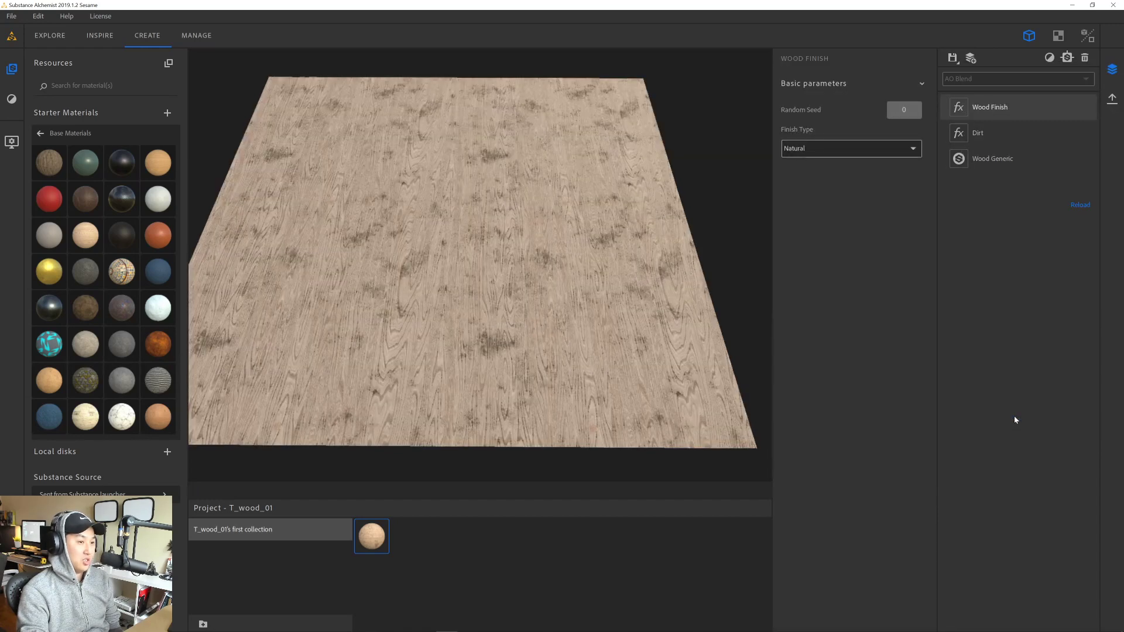
- Try the Ceruse and Matte Varnish finish types on the wood, comparing their sheen at a low angle
drag(703, 346, 502, 216)
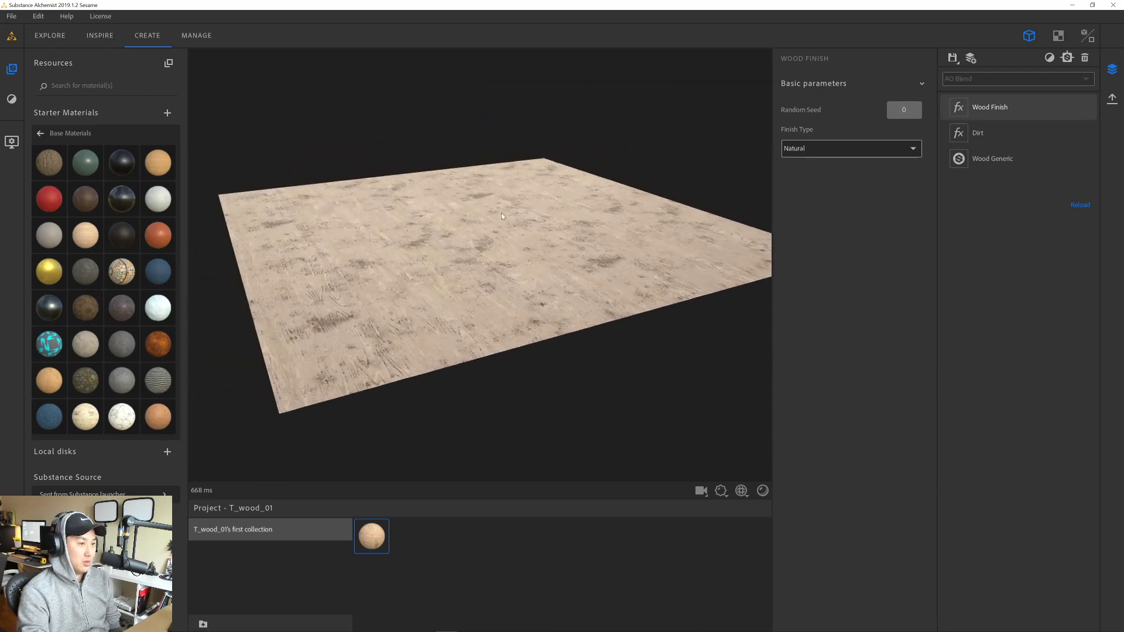
click(831, 151)
click(826, 192)
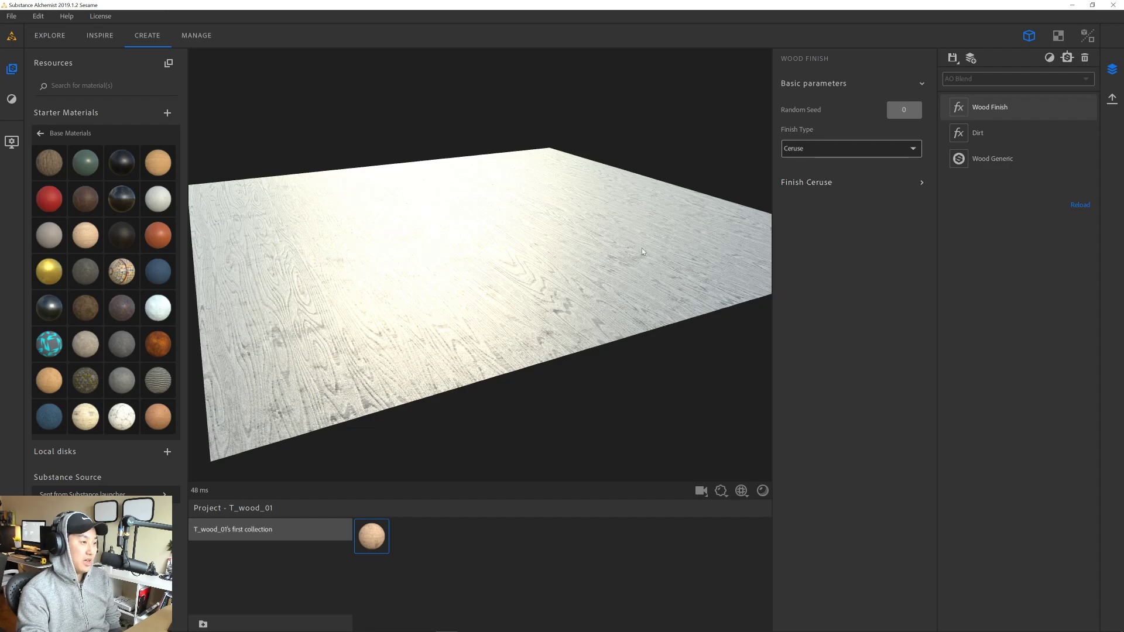
drag(512, 317, 604, 292)
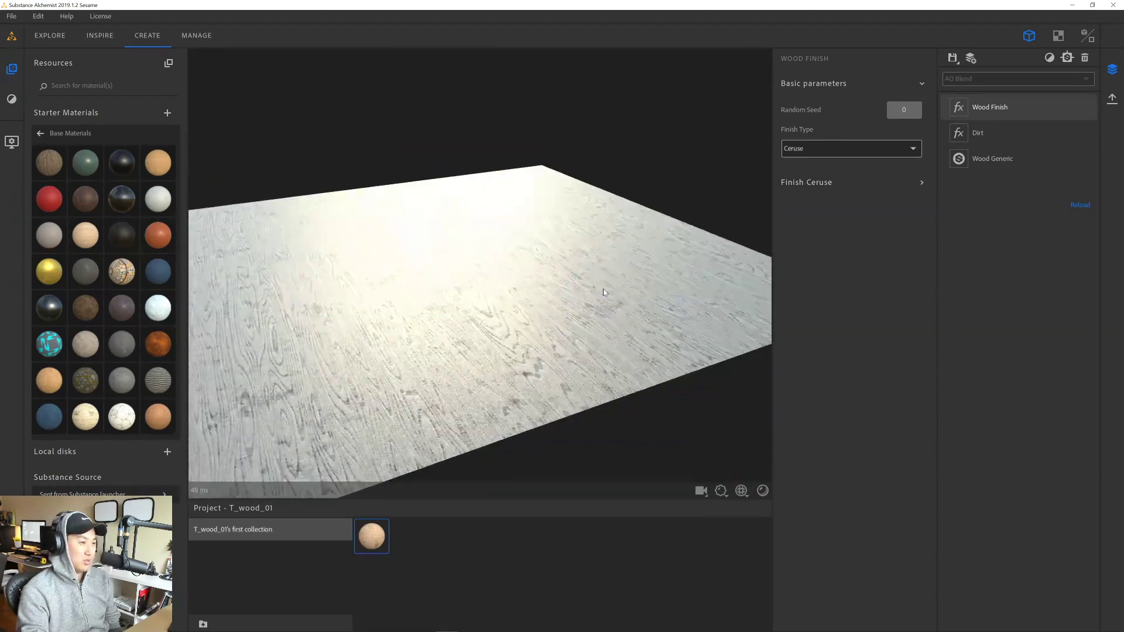
click(831, 148)
click(817, 200)
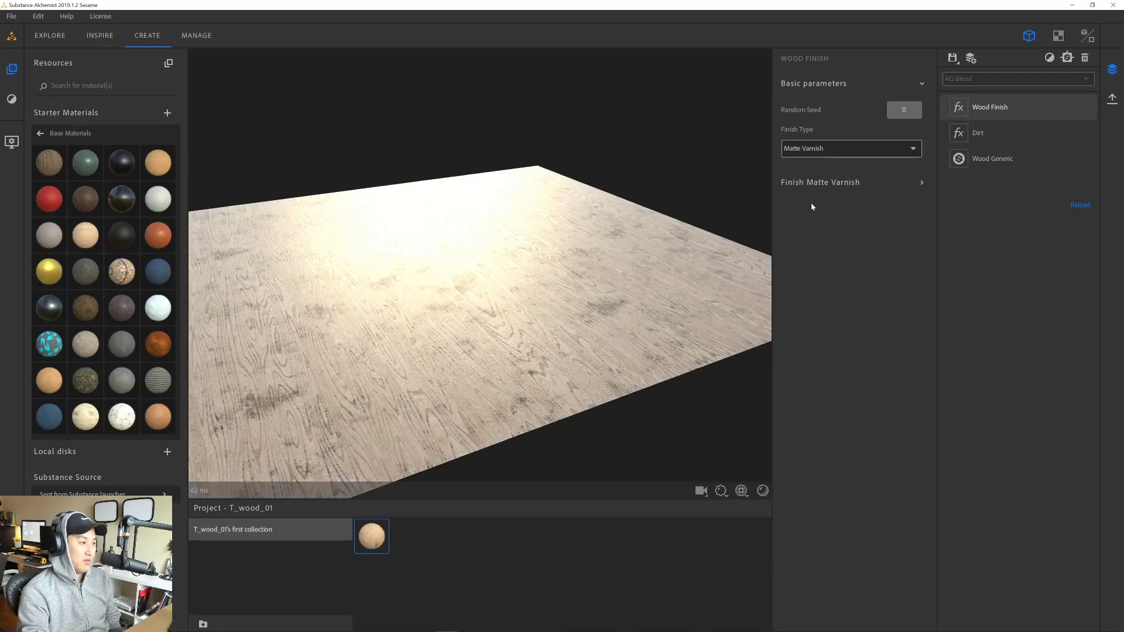
- Try the Old and Raw finish types on the wood and inspect each surface from different angles
click(818, 151)
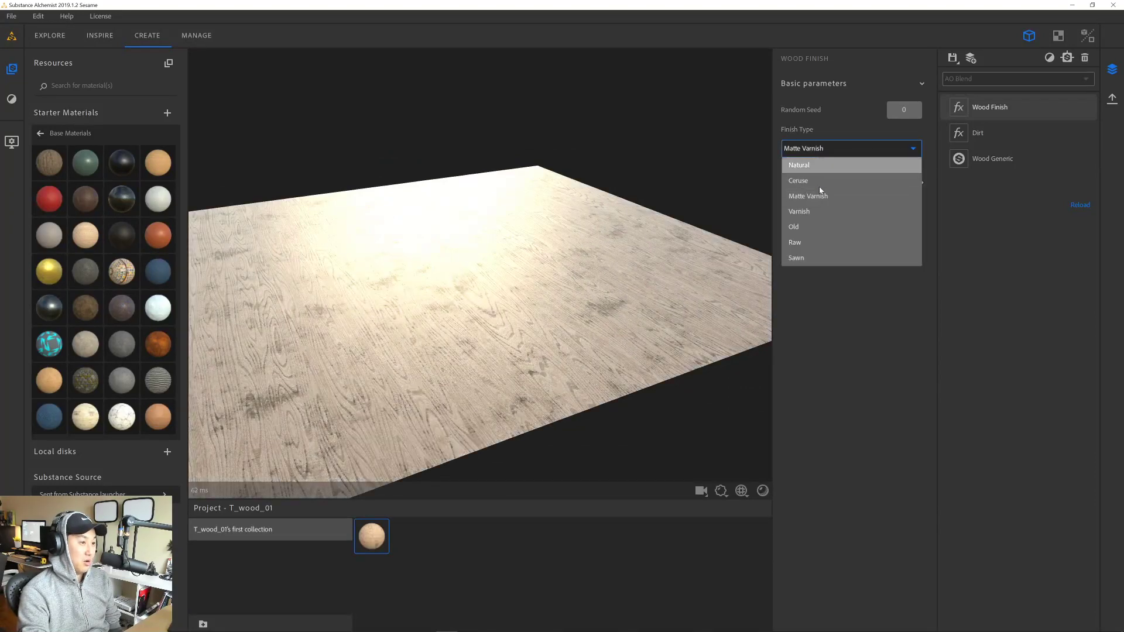
click(814, 227)
drag(634, 250, 584, 287)
middle_drag(585, 287, 591, 254)
mouse_move(631, 239)
mouse_down()
mouse_move(624, 292)
mouse_move(634, 253)
mouse_up()
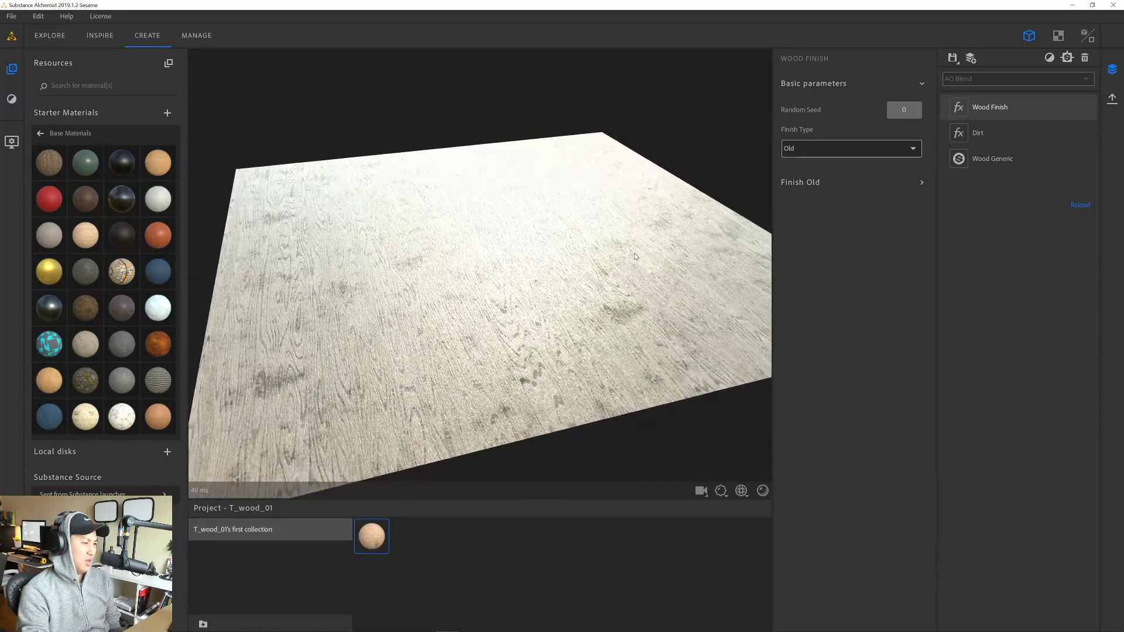
click(810, 152)
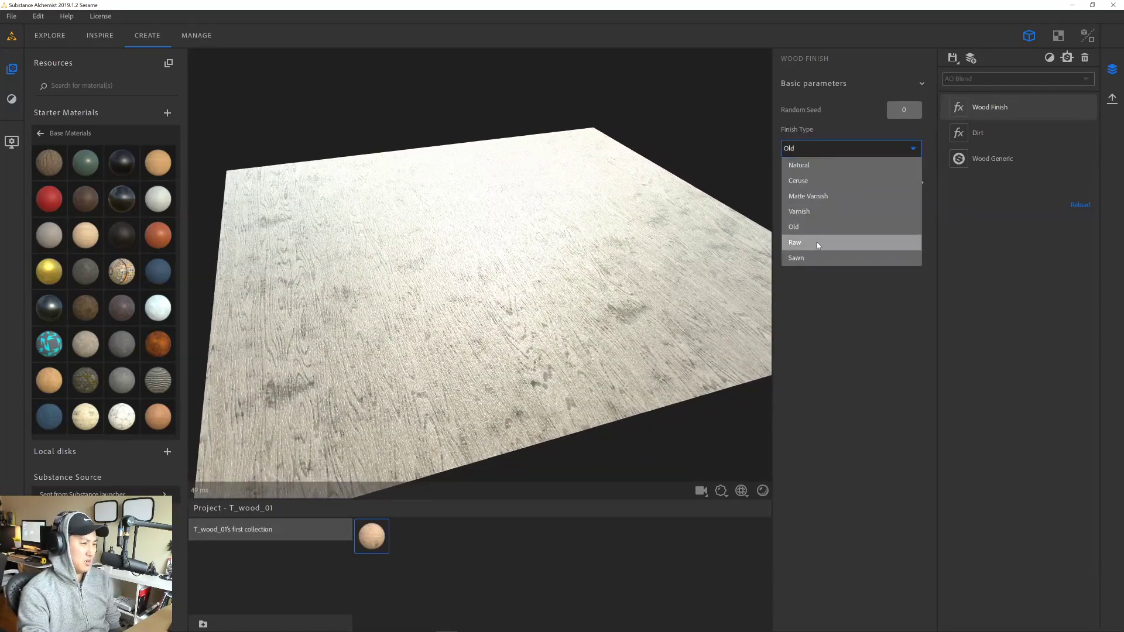
click(818, 242)
drag(673, 242, 585, 298)
- Set the Wood Finish filter's Finish Type to Sawn and expand the Finish Sawn parameters
click(814, 154)
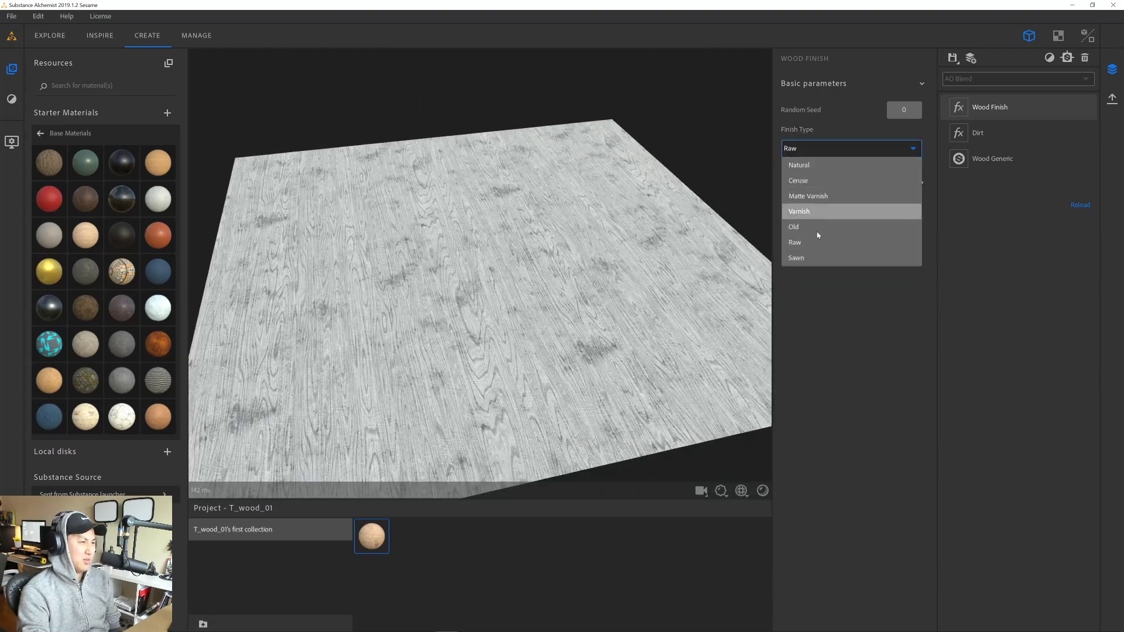
click(816, 260)
drag(634, 247, 755, 247)
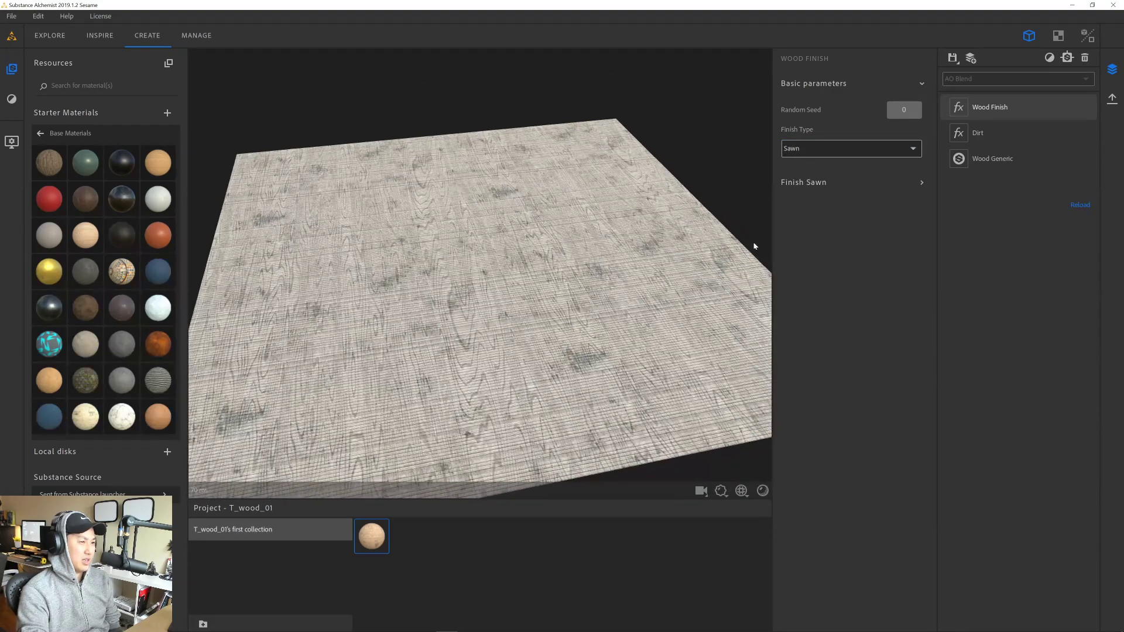
click(922, 183)
- Set the Wood Finish filter's Finish Type to Raw and expand the Finish Raw parameters
click(808, 149)
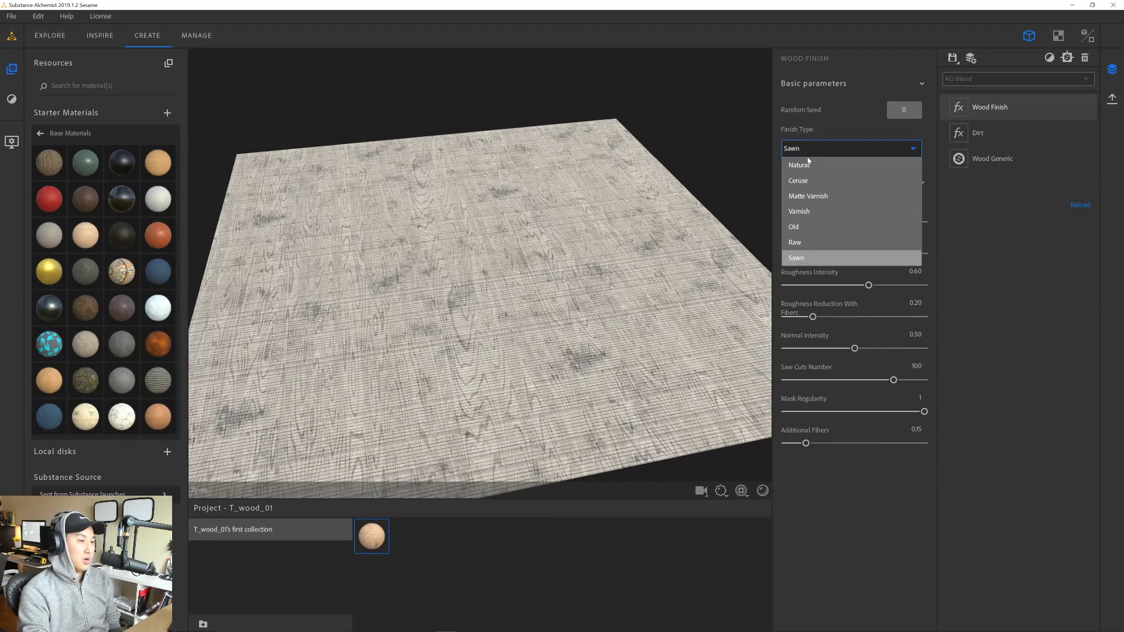
click(810, 249)
drag(591, 233, 554, 259)
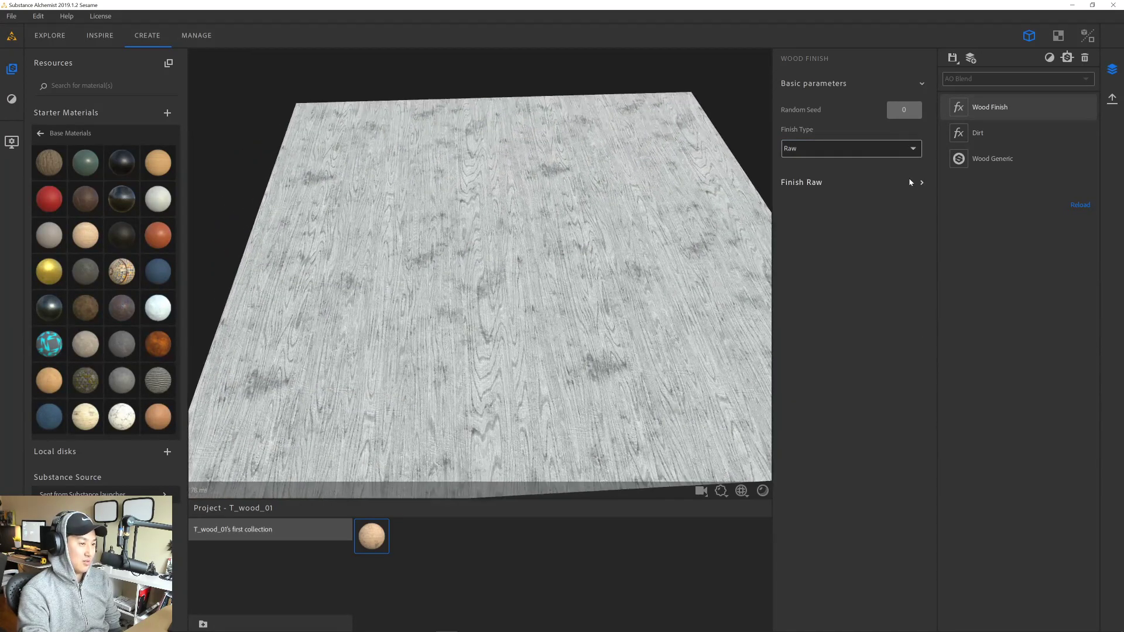
click(912, 182)
drag(649, 274, 656, 249)
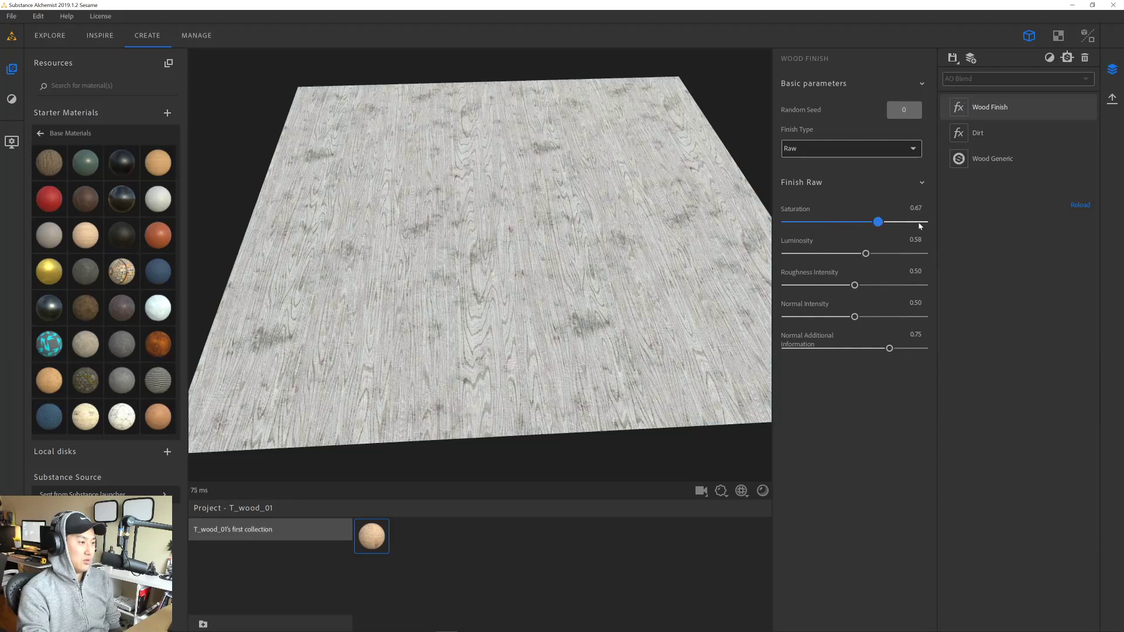
- Try different Saturation levels on the Raw finish, including 0.47 and 0.79, to compare the wood color
drag(920, 226, 969, 226)
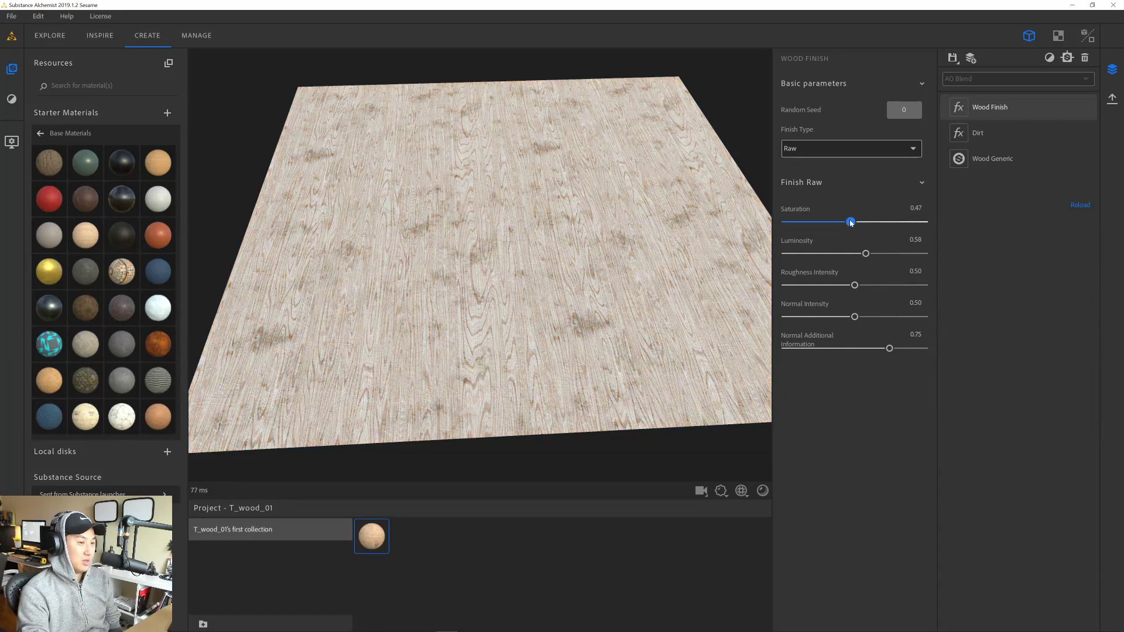
mouse_move(874, 223)
mouse_down()
mouse_move(803, 227)
mouse_move(922, 226)
mouse_move(849, 230)
mouse_move(877, 229)
mouse_up()
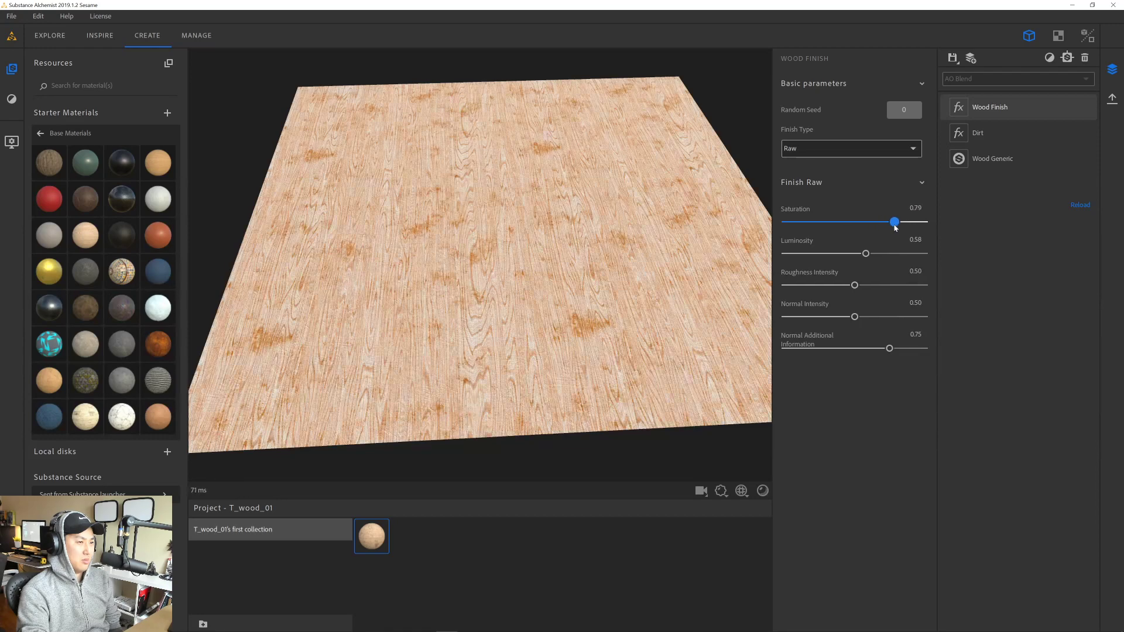
mouse_move(865, 228)
mouse_down()
mouse_move(791, 227)
mouse_move(853, 230)
mouse_up()
- Delete the Wood Finish filter from the layer stack
click(1029, 114)
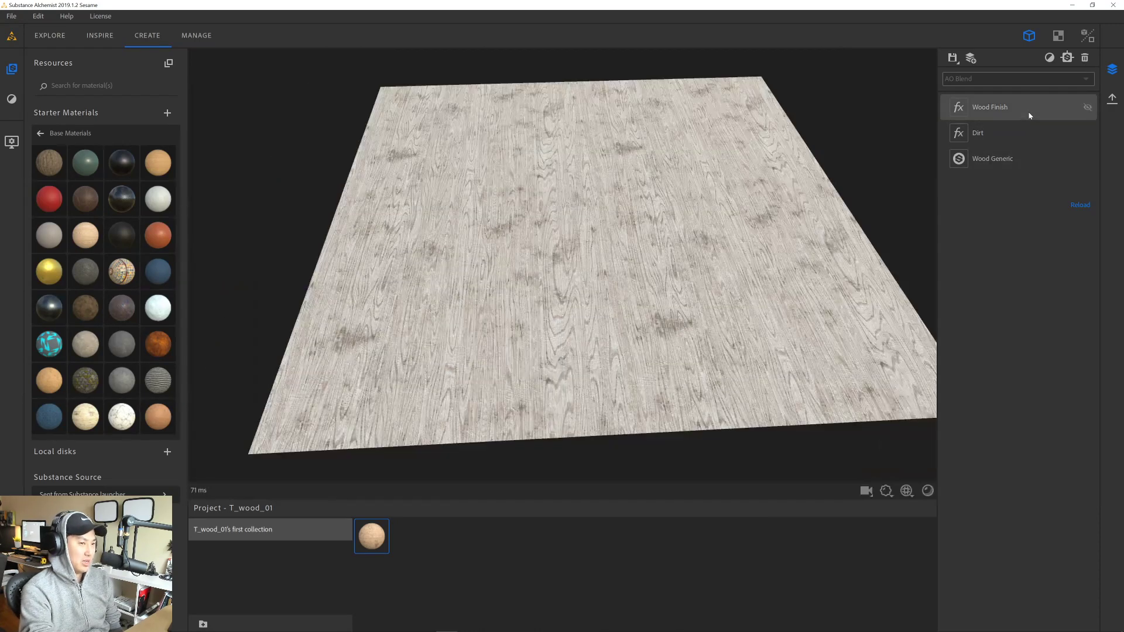
click(1029, 107)
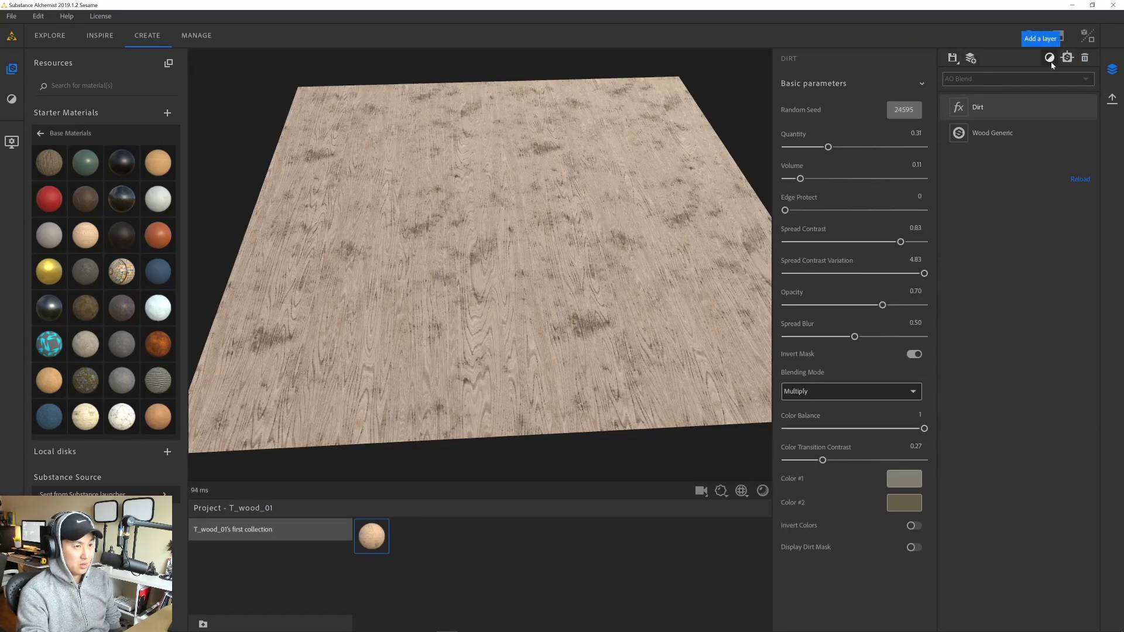
- Try a Paint filter above the Dirt layer and inspect the painted surface from another angle
click(1068, 57)
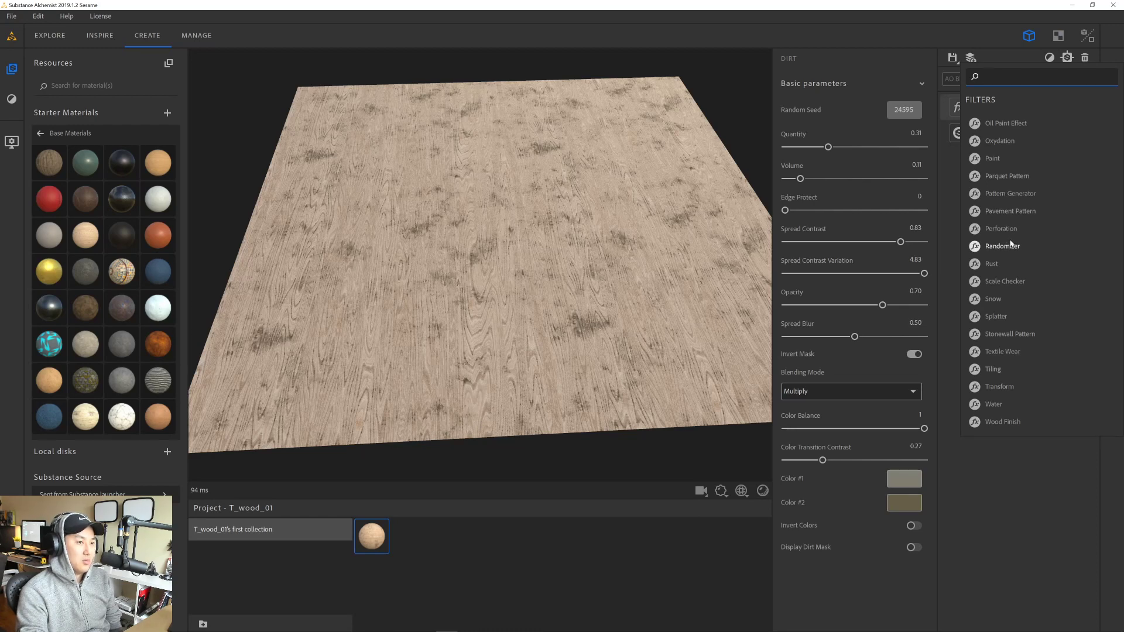
click(1012, 157)
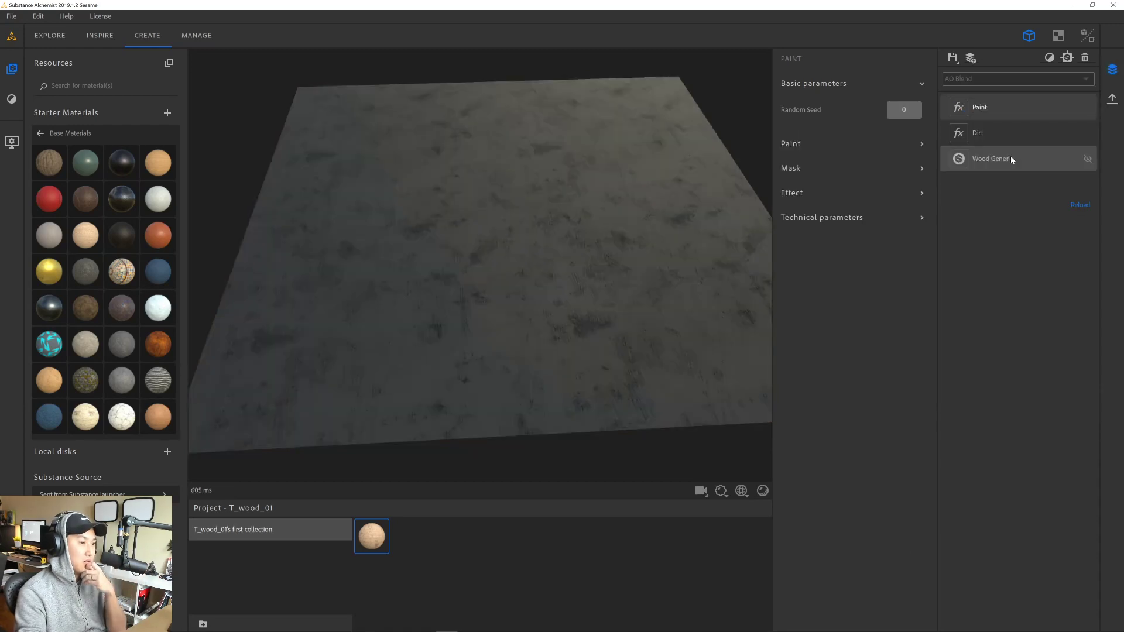
drag(605, 216, 572, 193)
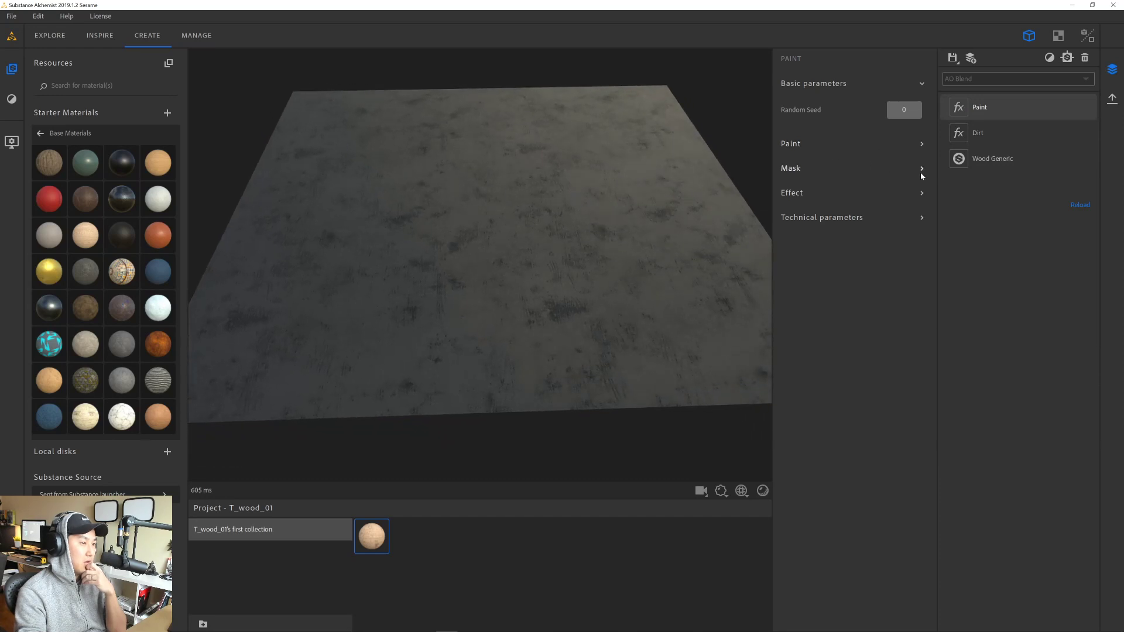
- Review the Paint filter's Effect parameters and Affected Areas options, and turn on Use Mask in its Mask parameters
click(922, 220)
click(922, 220)
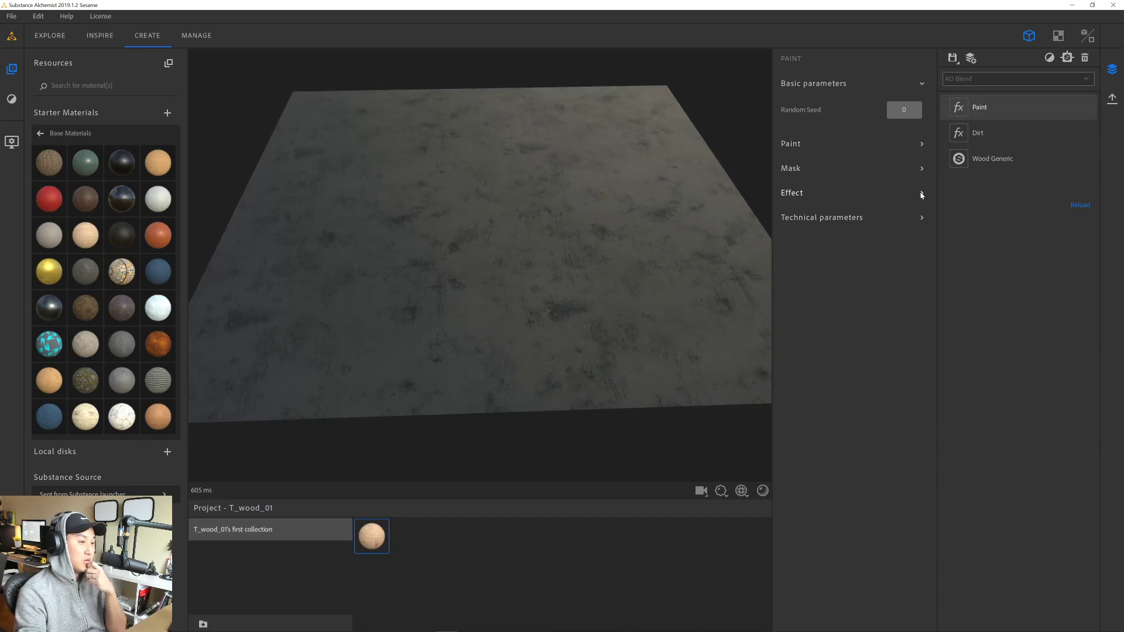
click(921, 193)
click(849, 234)
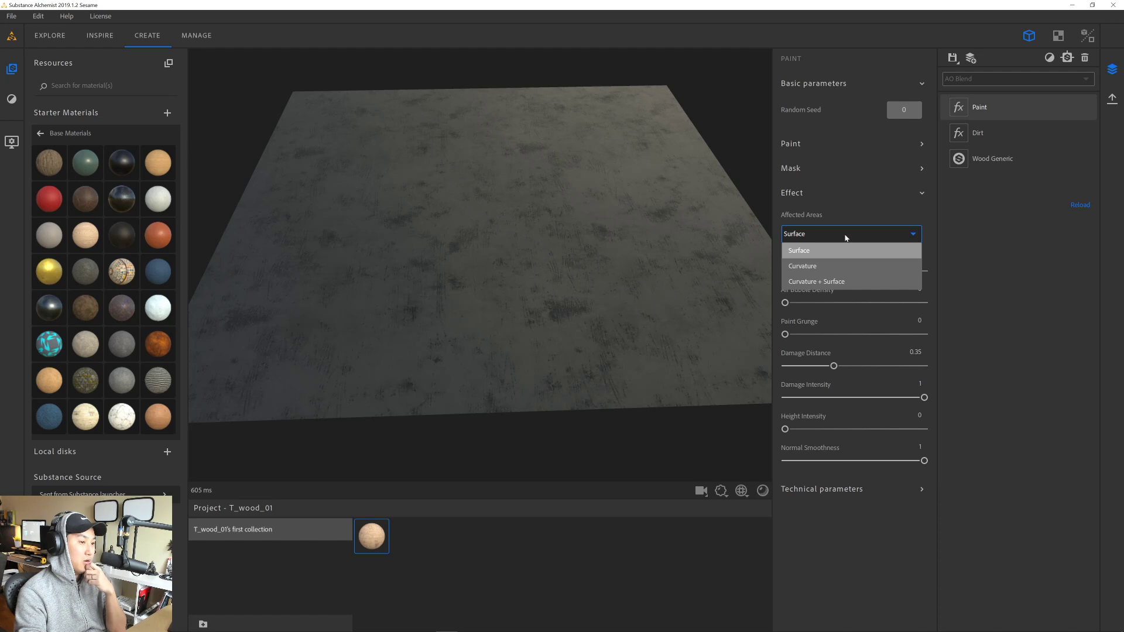
click(845, 237)
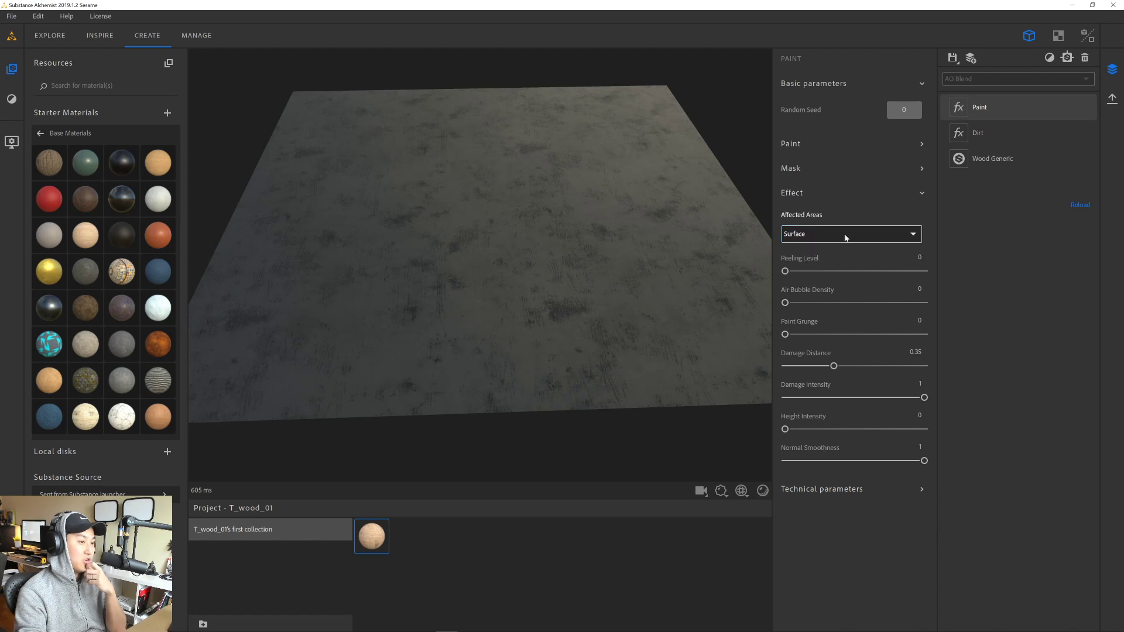
click(922, 193)
click(922, 168)
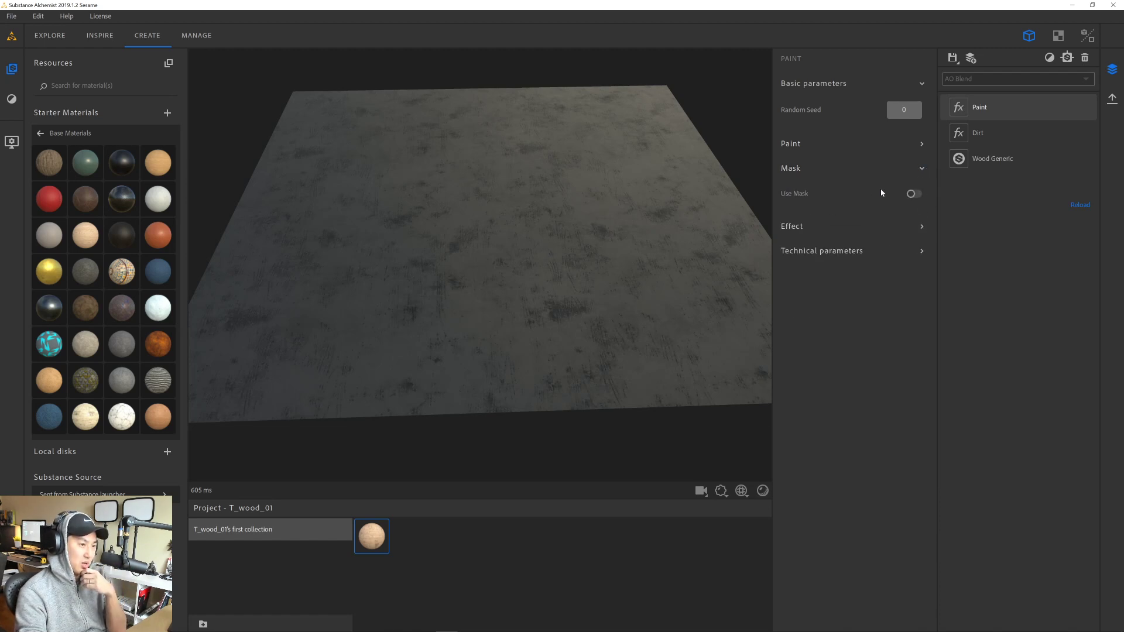
click(914, 195)
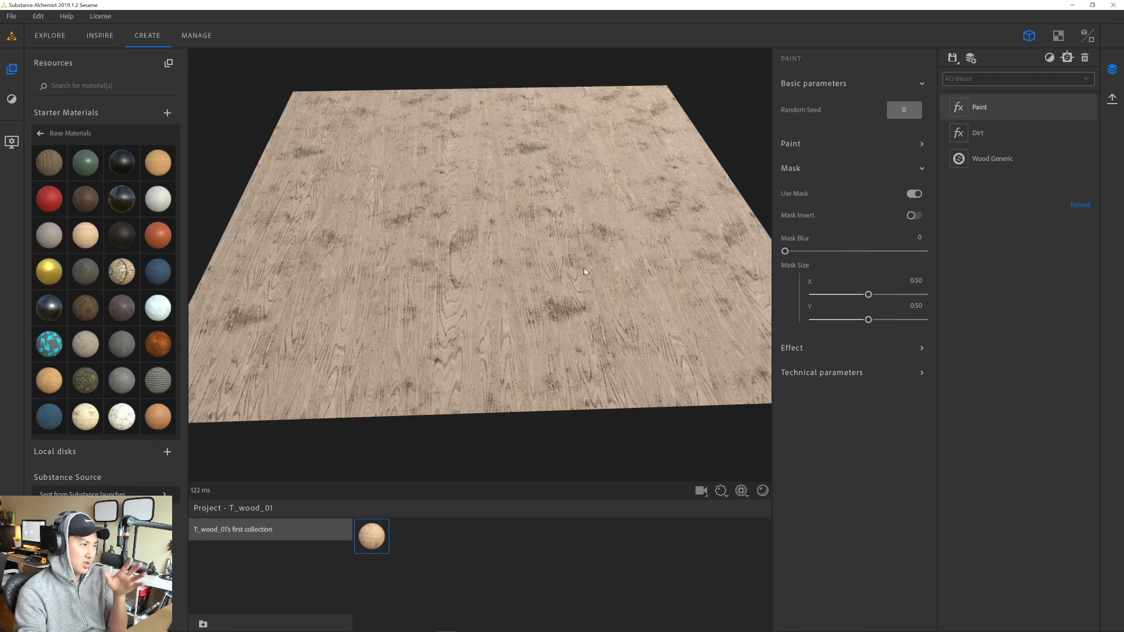
- Delete the Paint filter from the layer stack
click(1002, 136)
click(1006, 113)
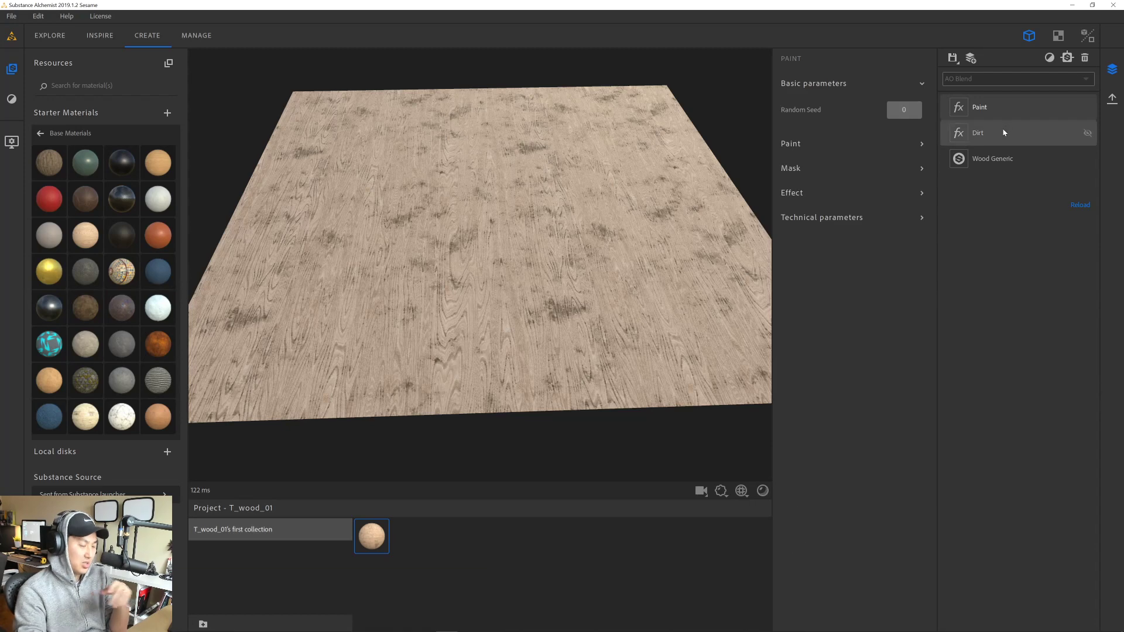
key(Delete)
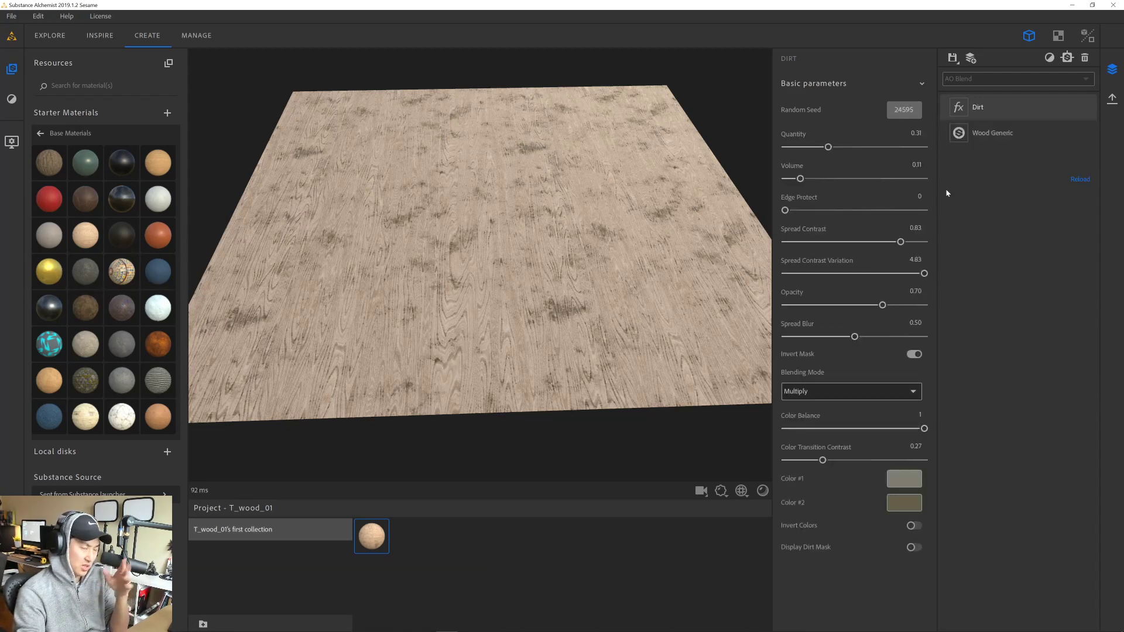
- Add a Moss Splatter filter on top of the Dirt layer of the wood material
drag(614, 245, 608, 271)
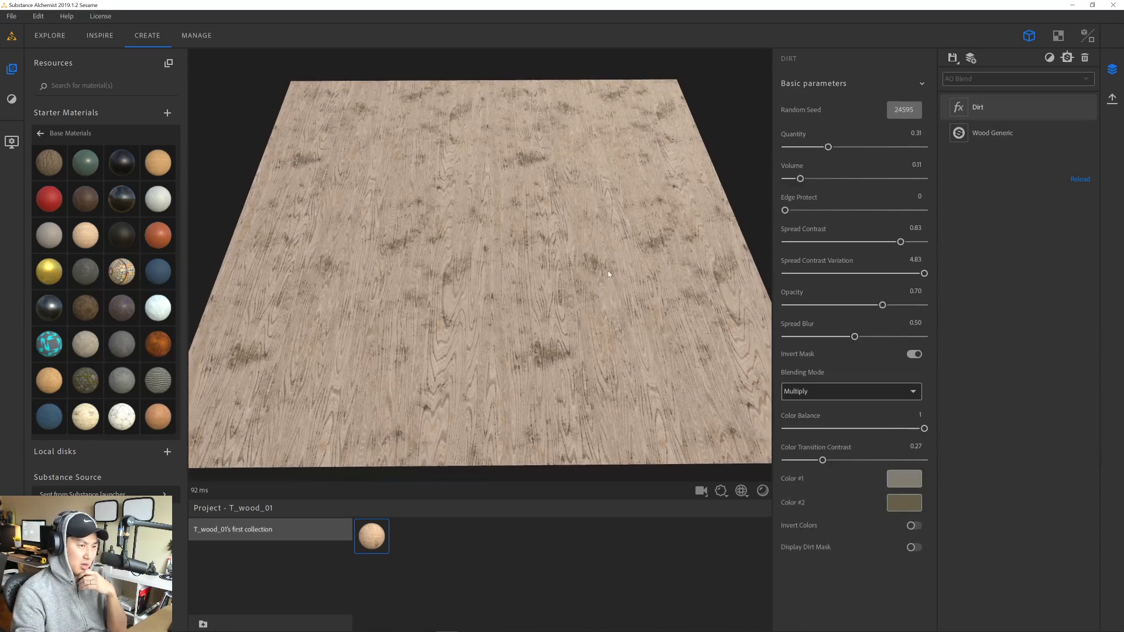
middle_drag(608, 270, 602, 257)
click(1050, 57)
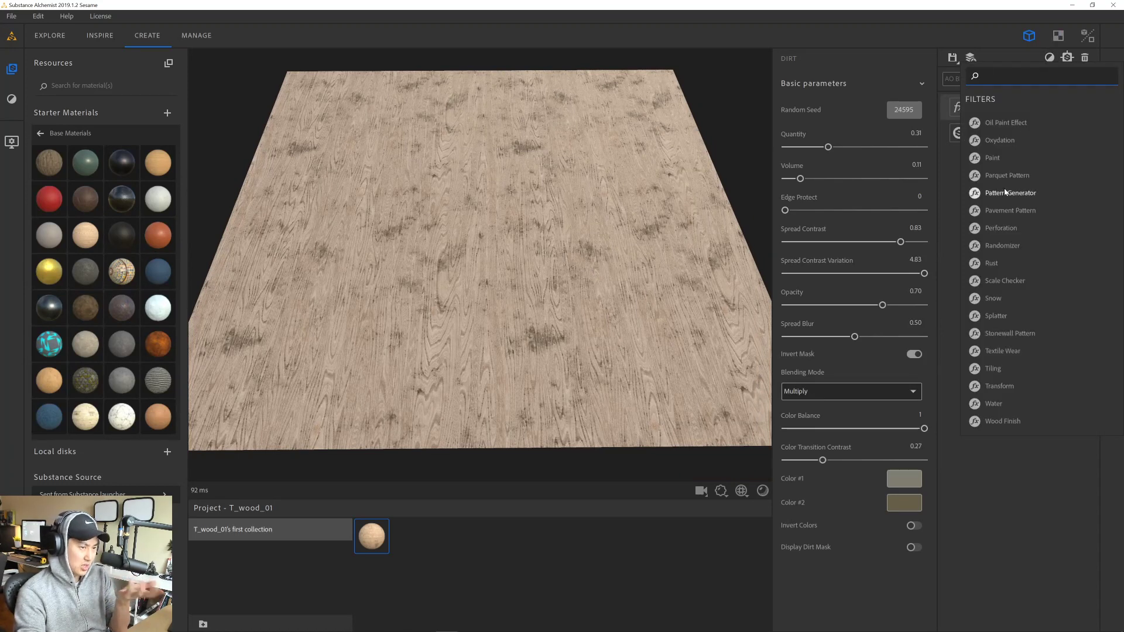
scroll(1012, 191, up, 10)
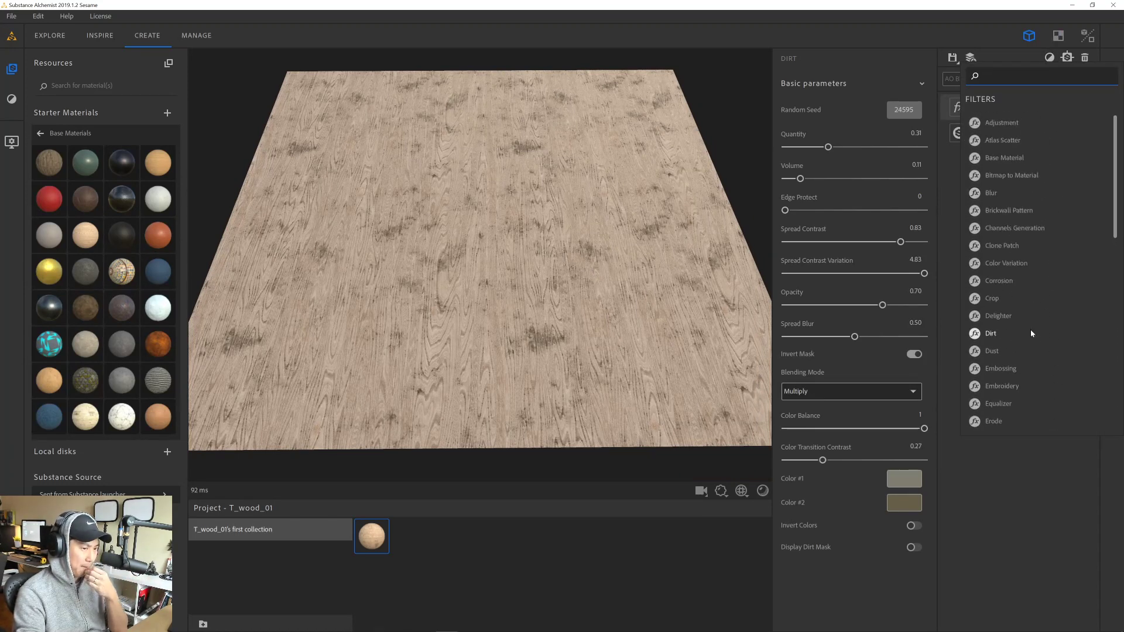
scroll(1024, 281, down, 10)
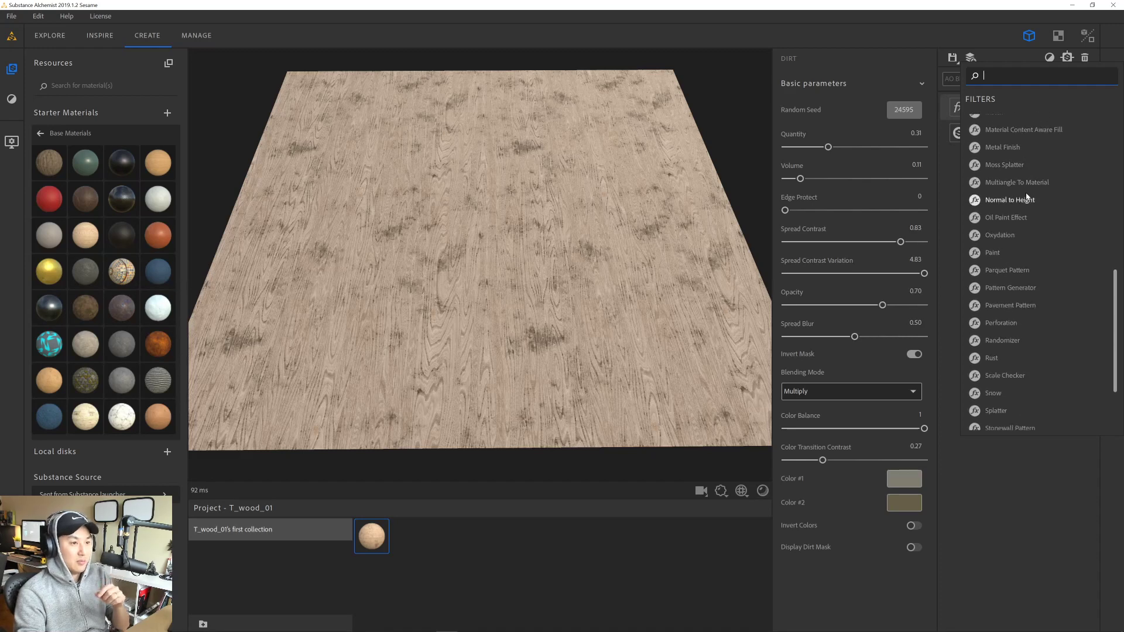
click(1024, 241)
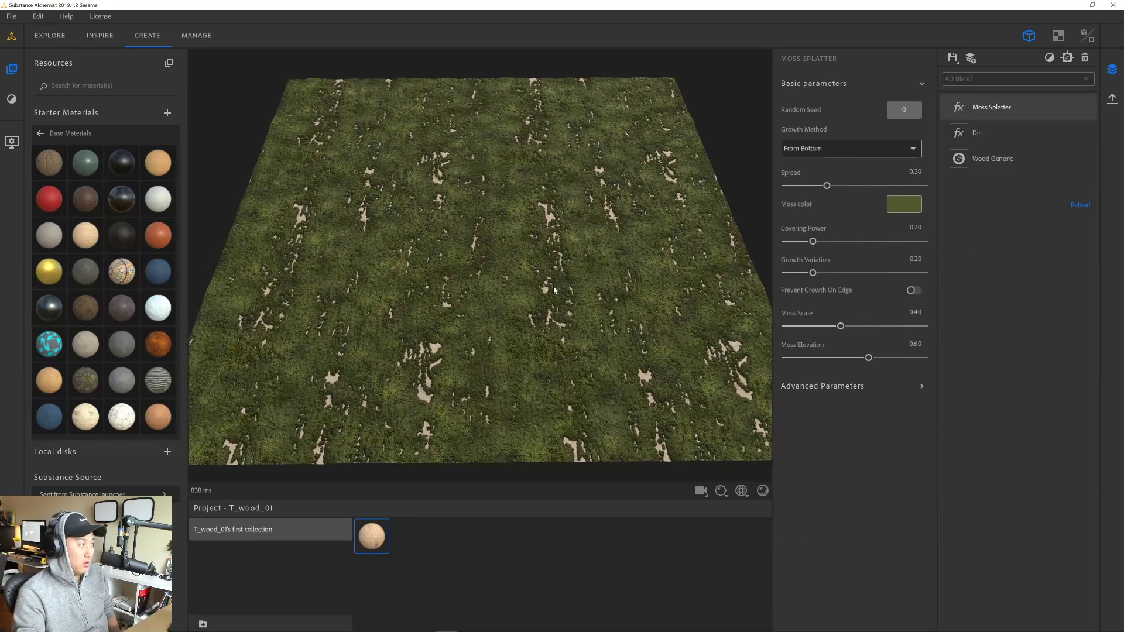
middle_drag(566, 275, 562, 266)
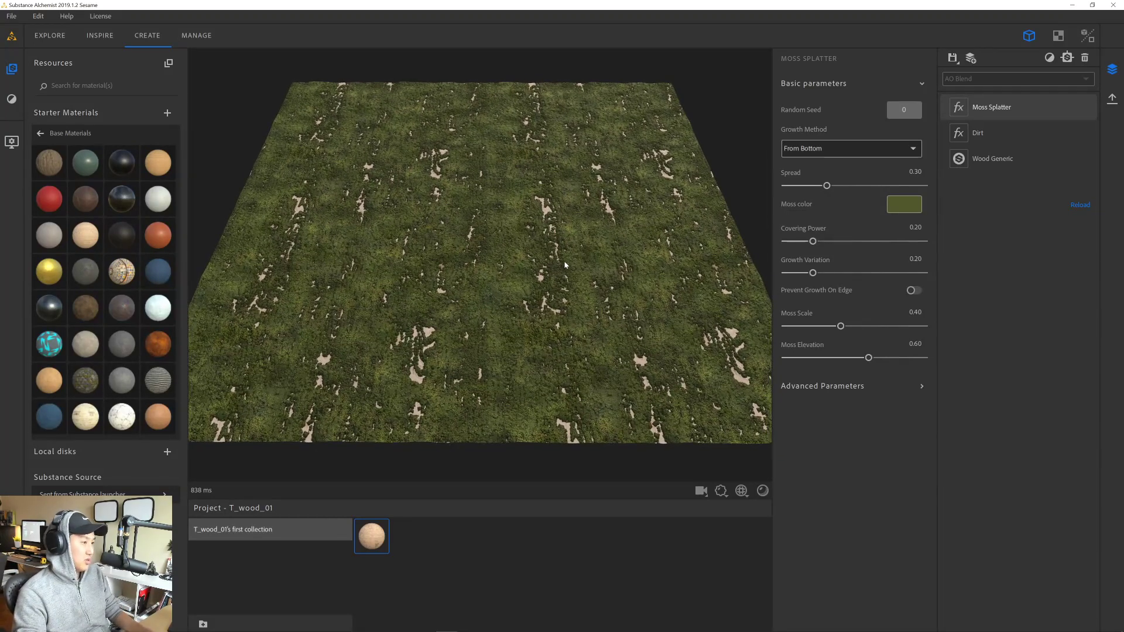
drag(565, 265, 622, 248)
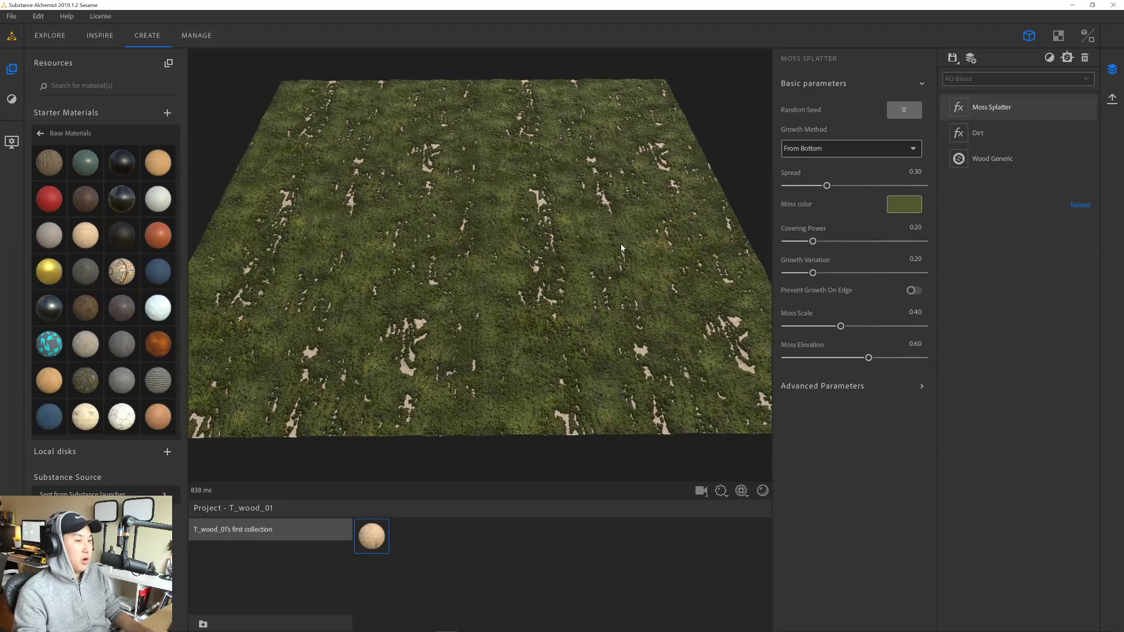
mouse_move(521, 234)
mouse_down()
mouse_move(540, 229)
mouse_move(518, 241)
mouse_move(530, 233)
mouse_up()
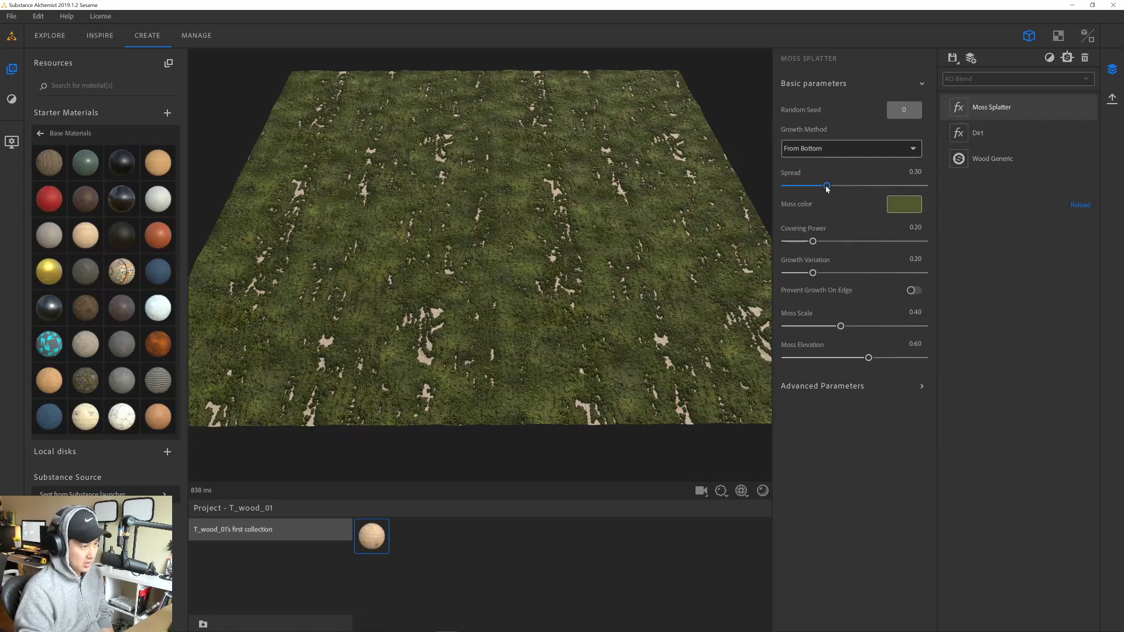
- Reduce the Moss Splatter Spread to 0 so only sparse moss patches cover the wood
drag(827, 185, 790, 187)
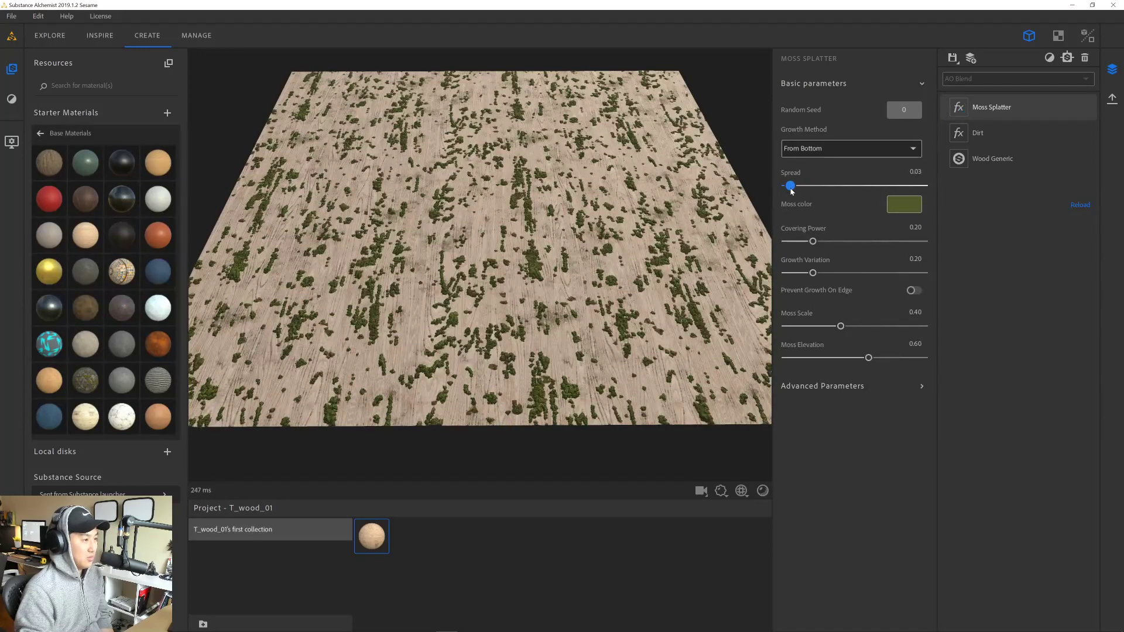
scroll(586, 257, up, 3)
mouse_move(579, 264)
mouse_down()
mouse_move(614, 200)
mouse_move(575, 276)
mouse_up()
scroll(577, 273, down, 2)
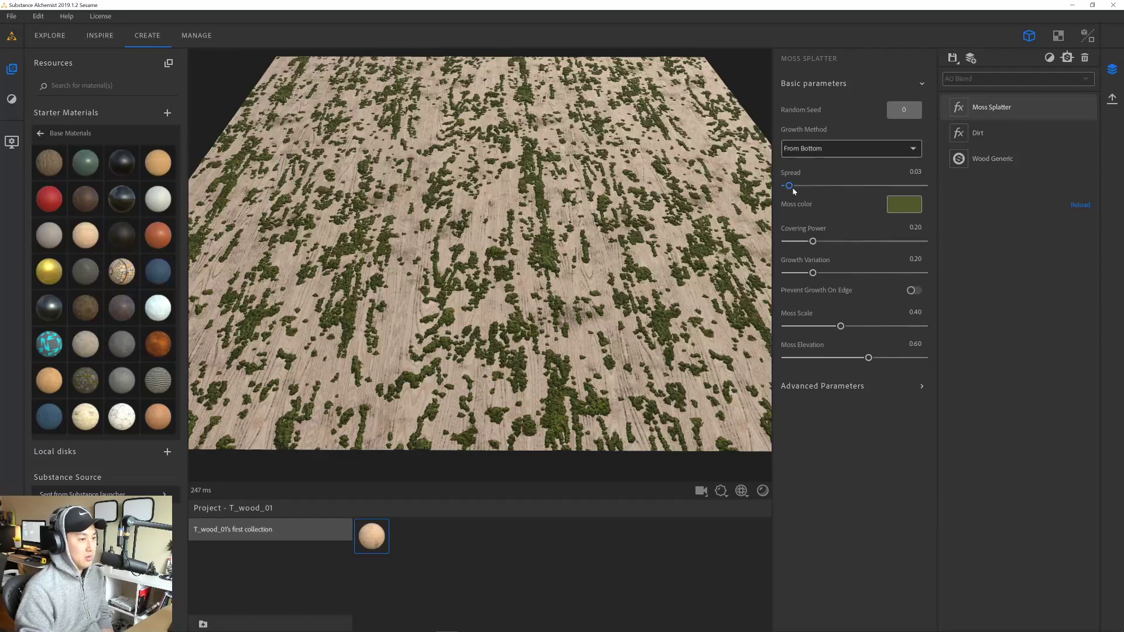
drag(795, 191, 789, 191)
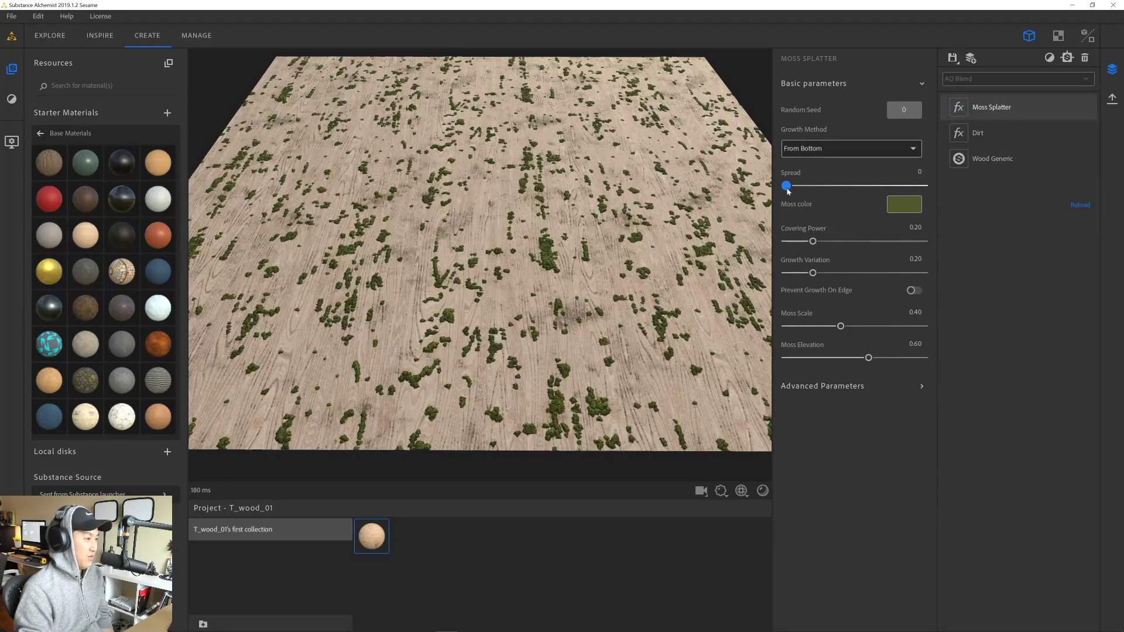
drag(562, 193, 511, 225)
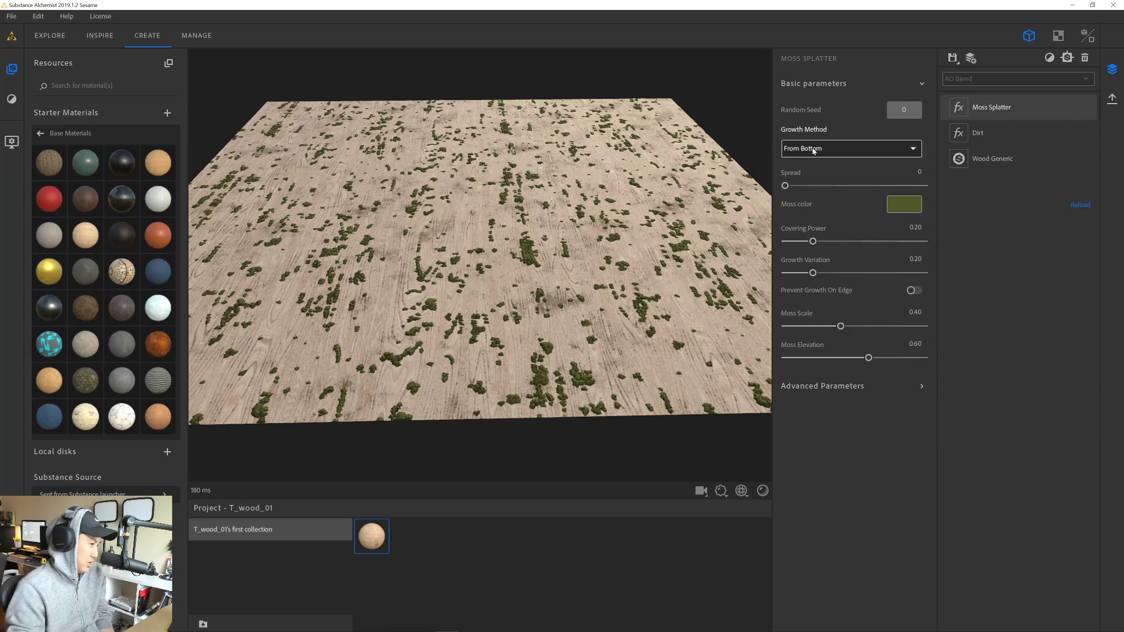
scroll(570, 249, up, 2)
drag(570, 249, 757, 250)
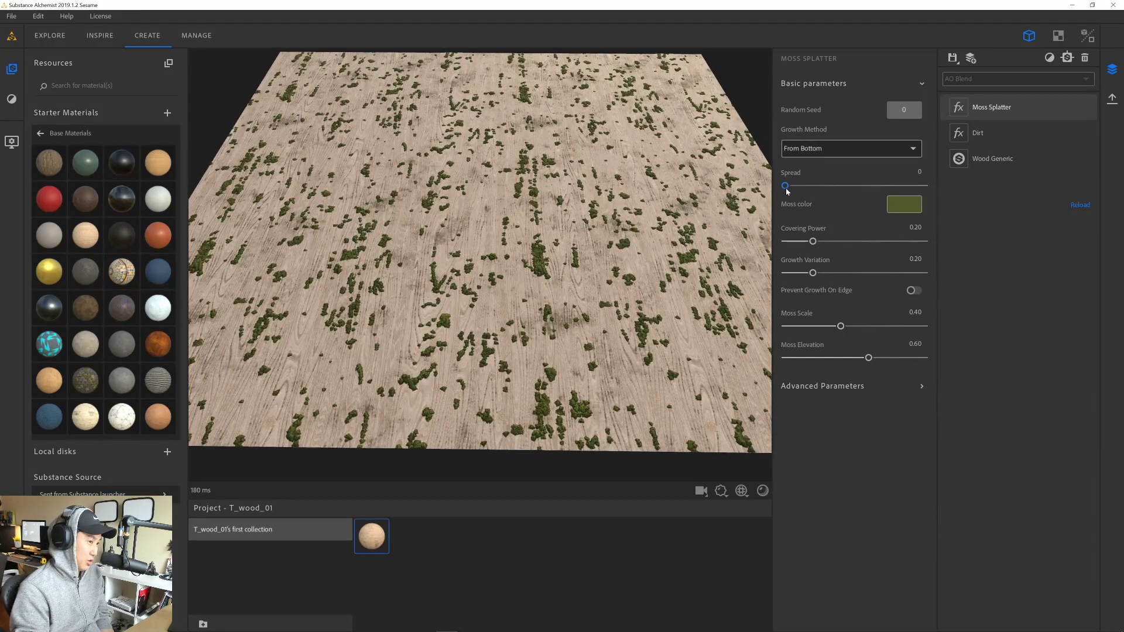
drag(787, 188, 784, 189)
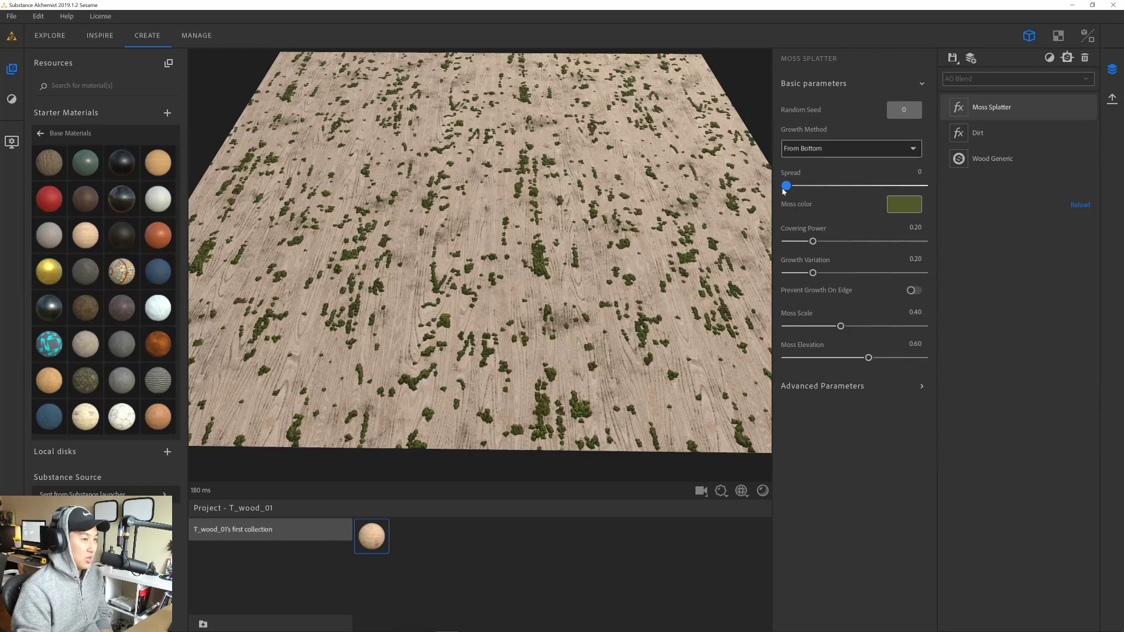
- Randomize the Moss Splatter seed and lower Moss Elevation to 0.02
click(904, 110)
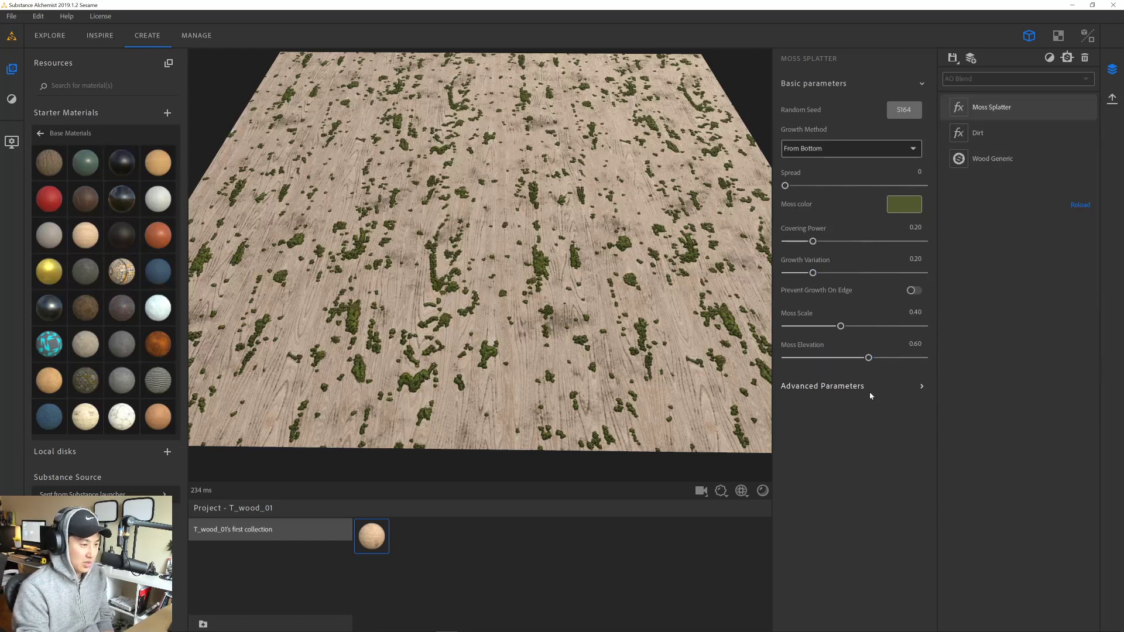
click(920, 387)
click(923, 389)
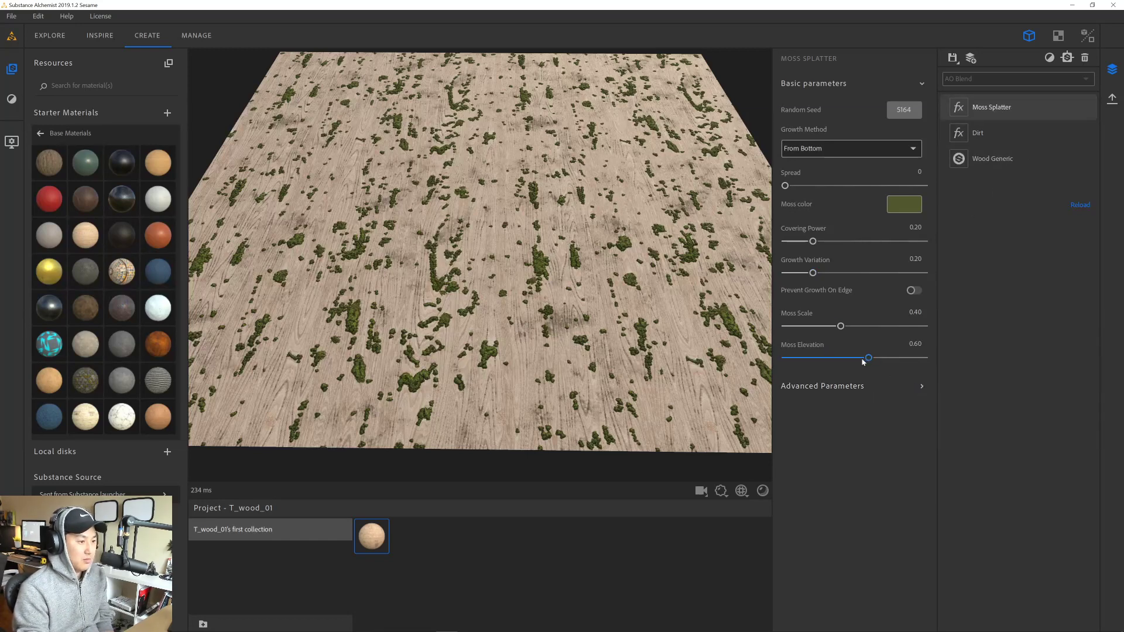
drag(870, 360, 786, 362)
- Examine the flattened moss patches on the wood plane up close and from several angles
drag(551, 345, 694, 256)
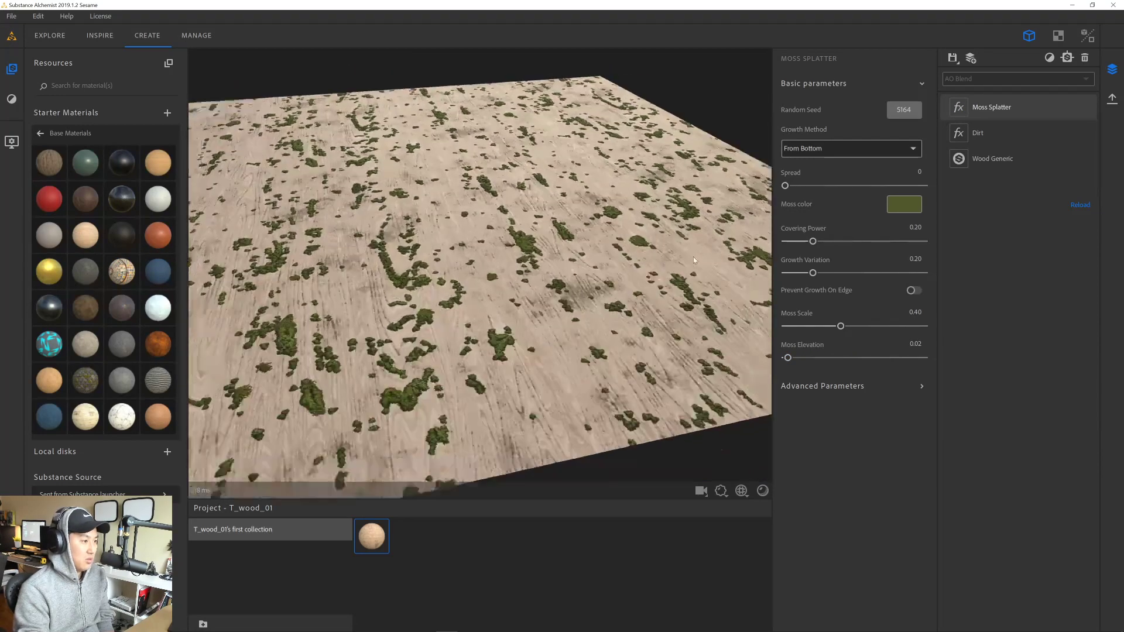
scroll(602, 285, up, 4)
drag(602, 285, 531, 295)
scroll(506, 341, down, 5)
scroll(532, 295, up, 1)
middle_drag(532, 295, 551, 277)
drag(551, 278, 552, 297)
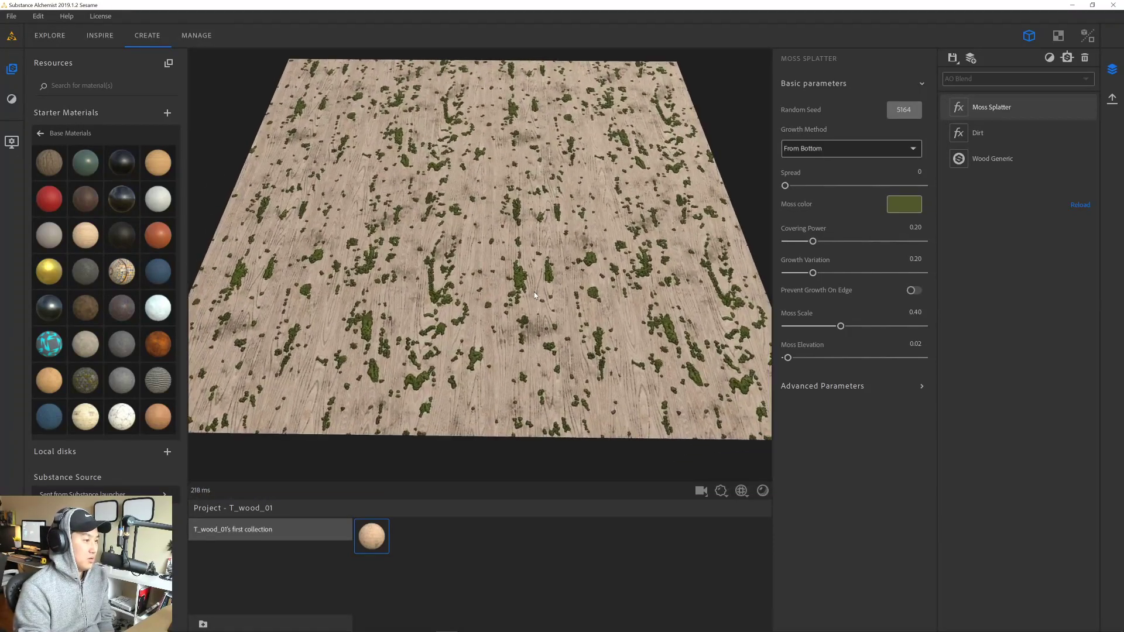
middle_drag(552, 297, 543, 314)
drag(544, 318, 527, 299)
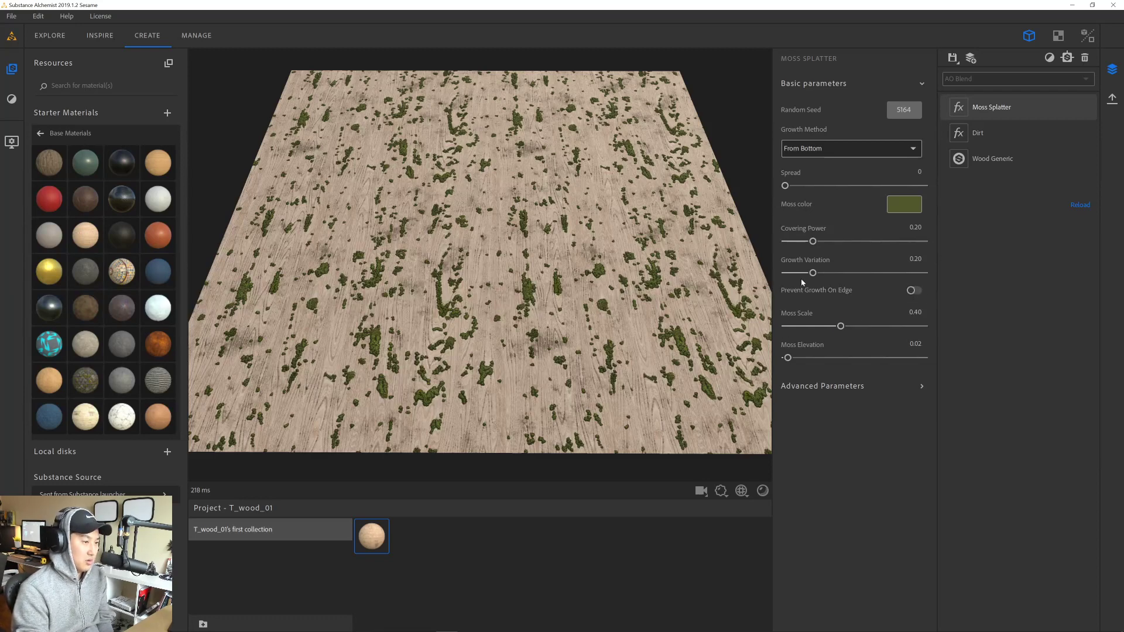
- Delete the Moss Splatter filter from the layer stack
click(1025, 111)
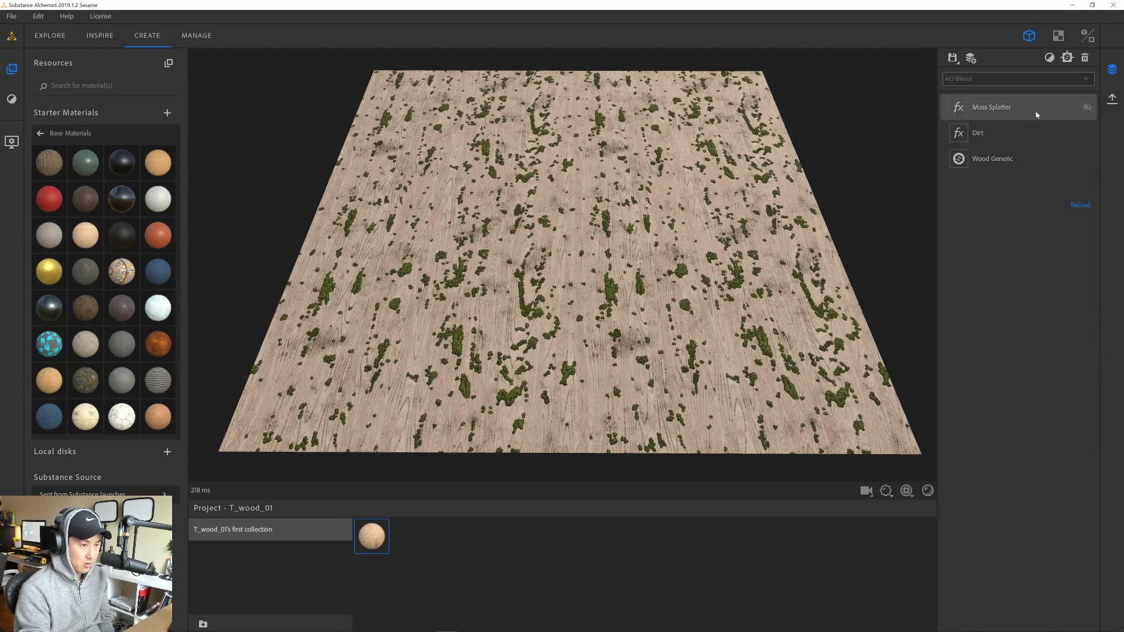
click(1036, 114)
click(1085, 57)
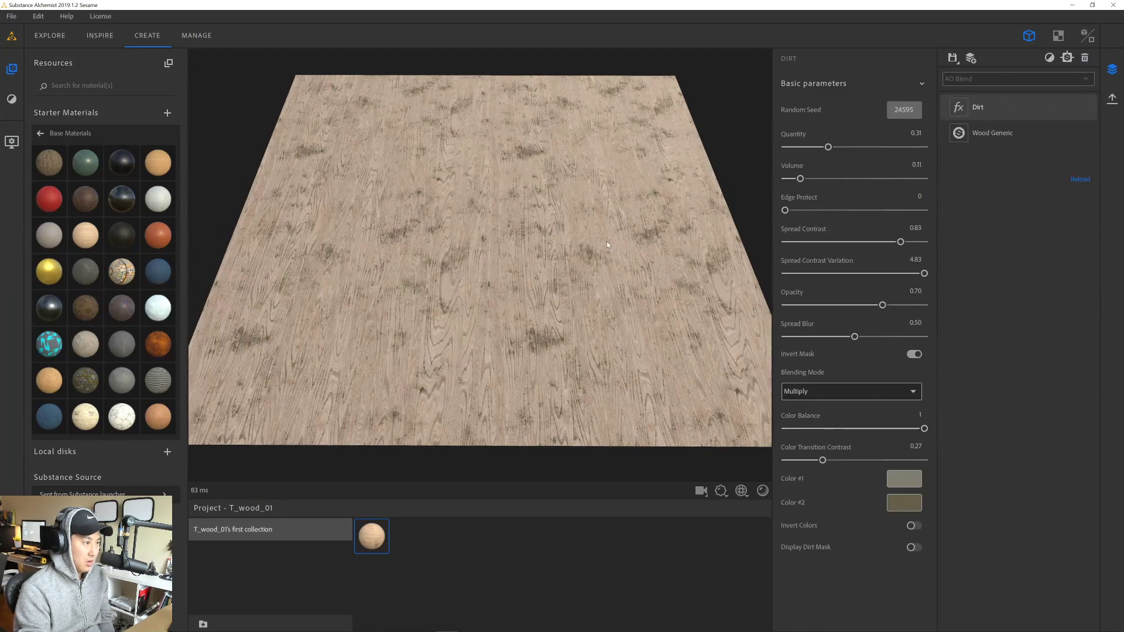
- Add a Dust filter on top of the Dirt layer of the wood material
drag(607, 242, 529, 249)
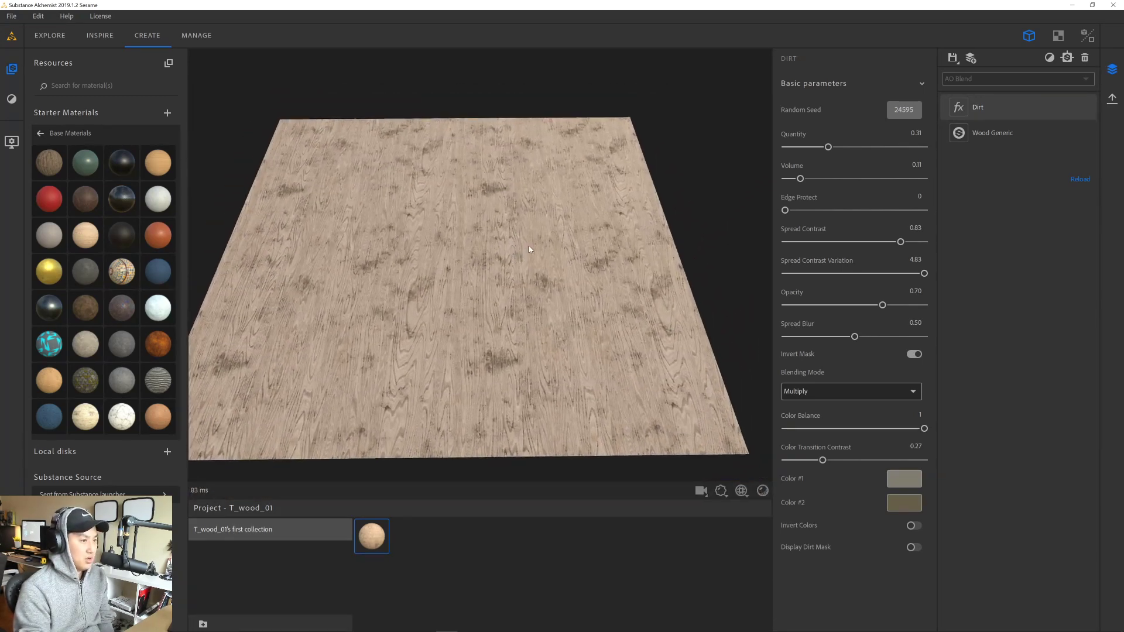
middle_drag(529, 249, 545, 232)
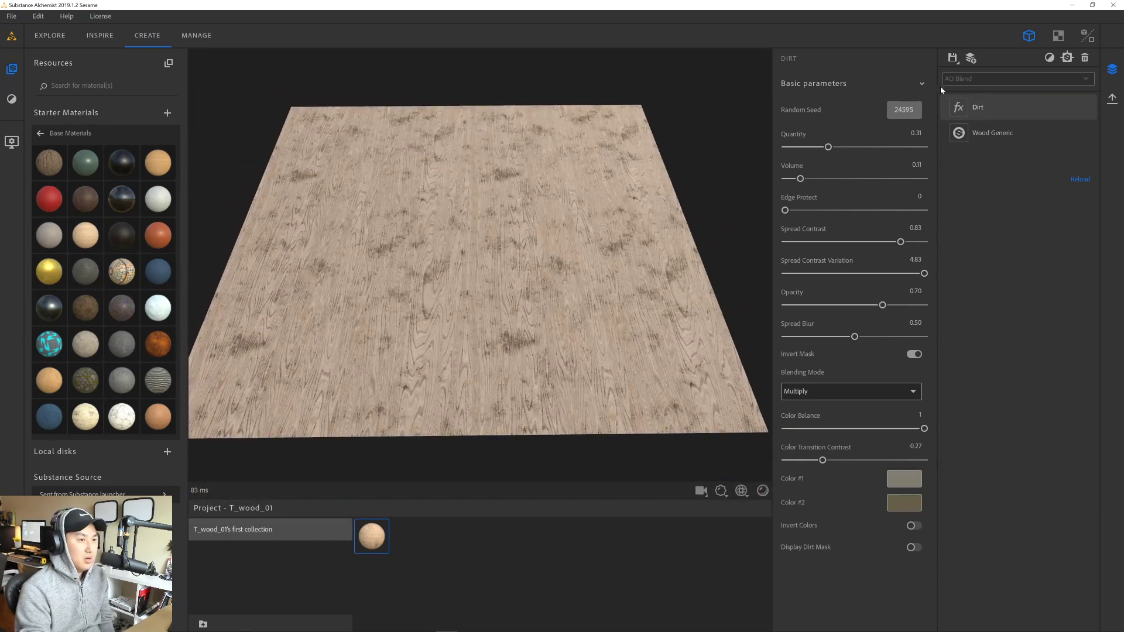
click(1049, 58)
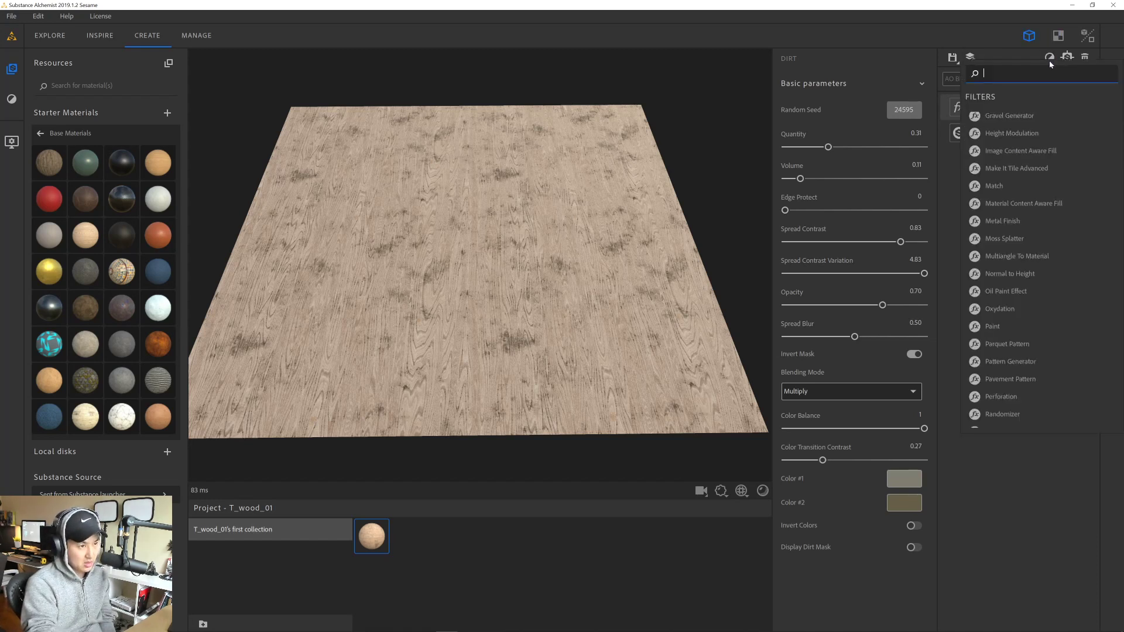
scroll(1035, 226, up, 10)
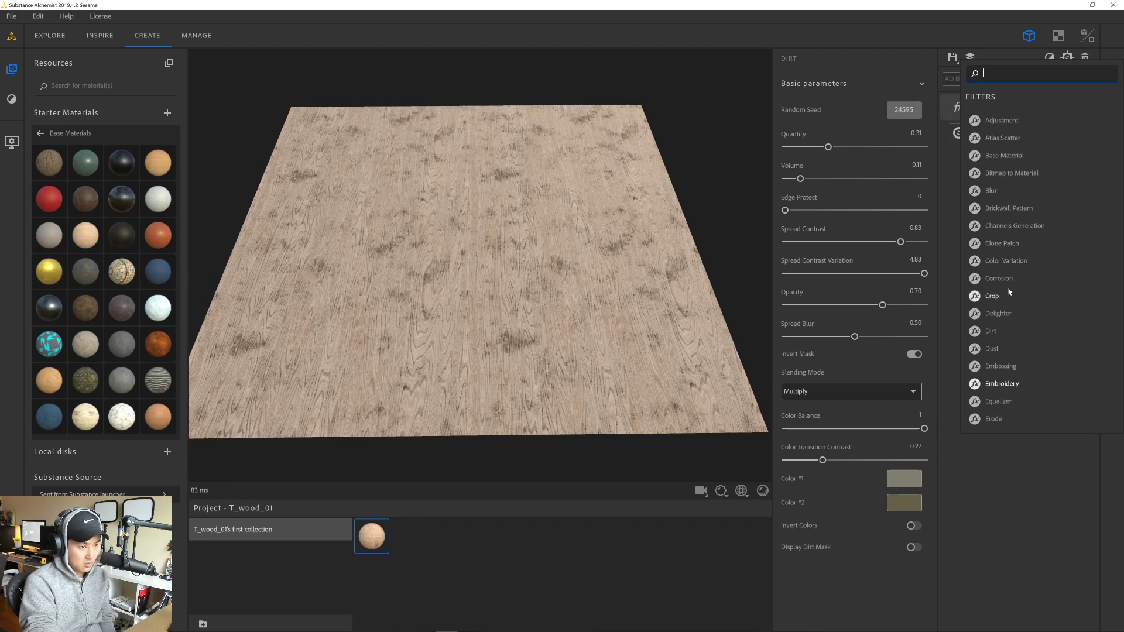
click(1006, 347)
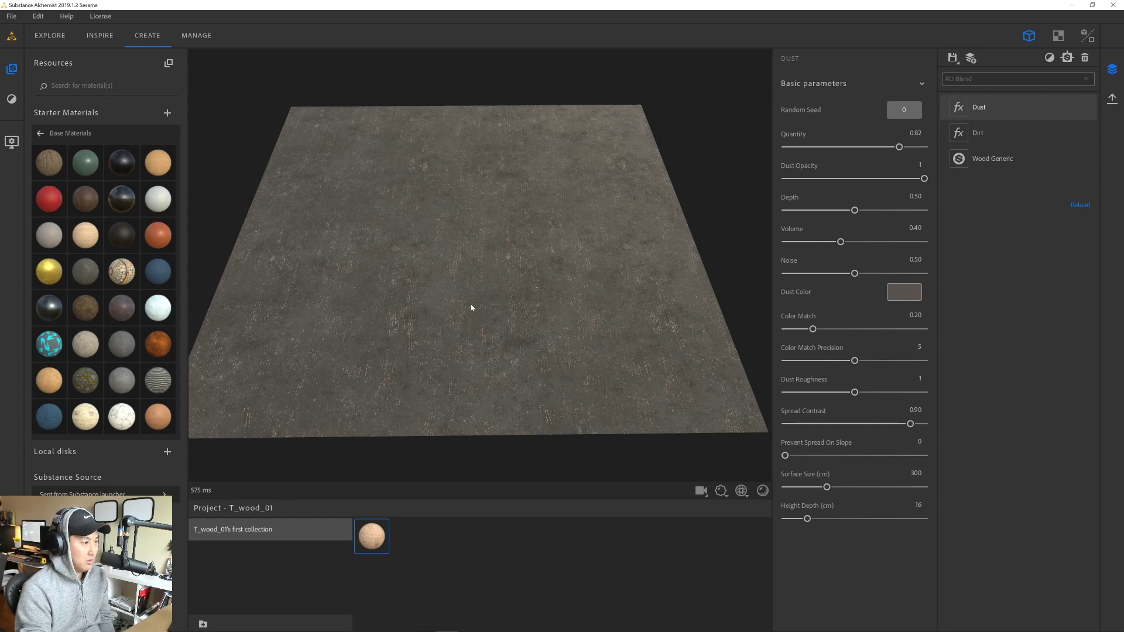
drag(471, 306, 553, 288)
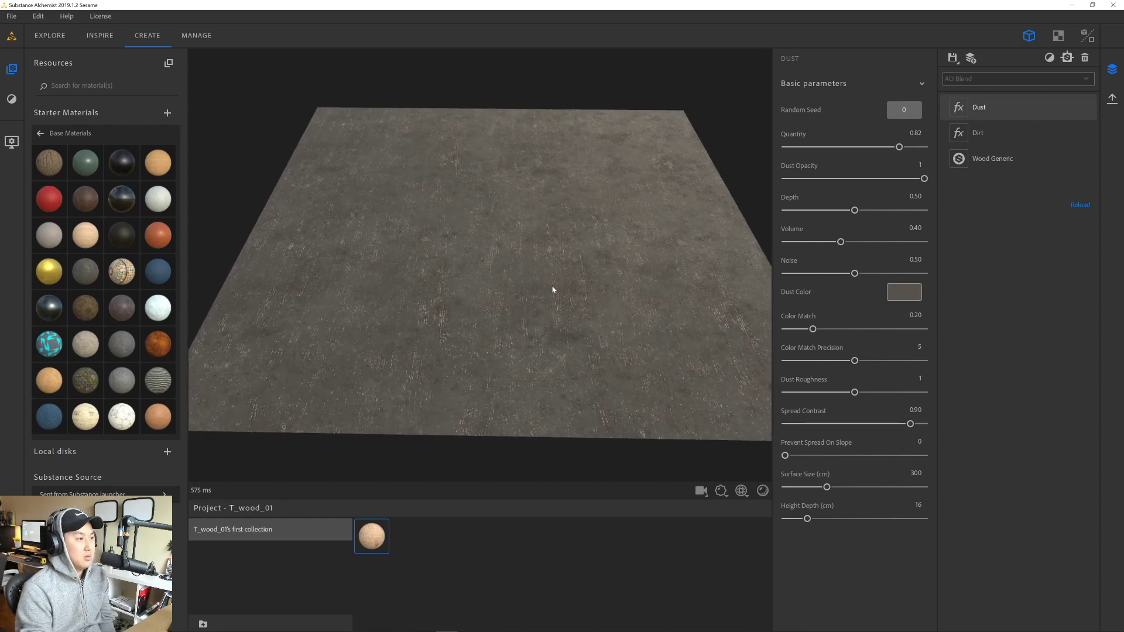
- Randomize the Dust filter's seed several times and reduce its Quantity to 0.59
click(902, 110)
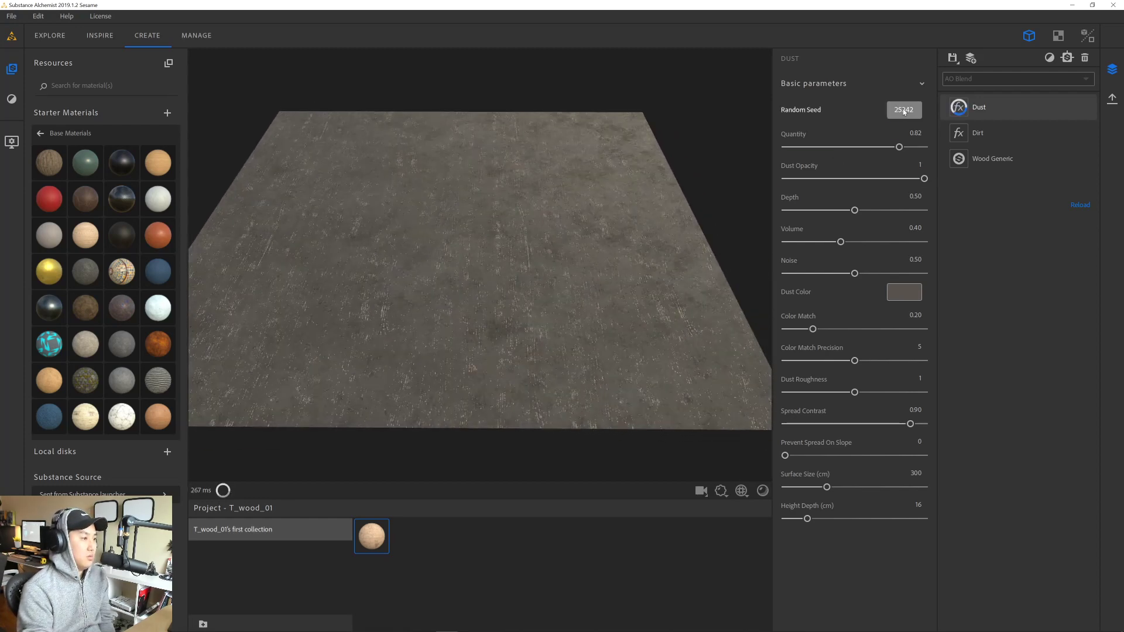
click(904, 110)
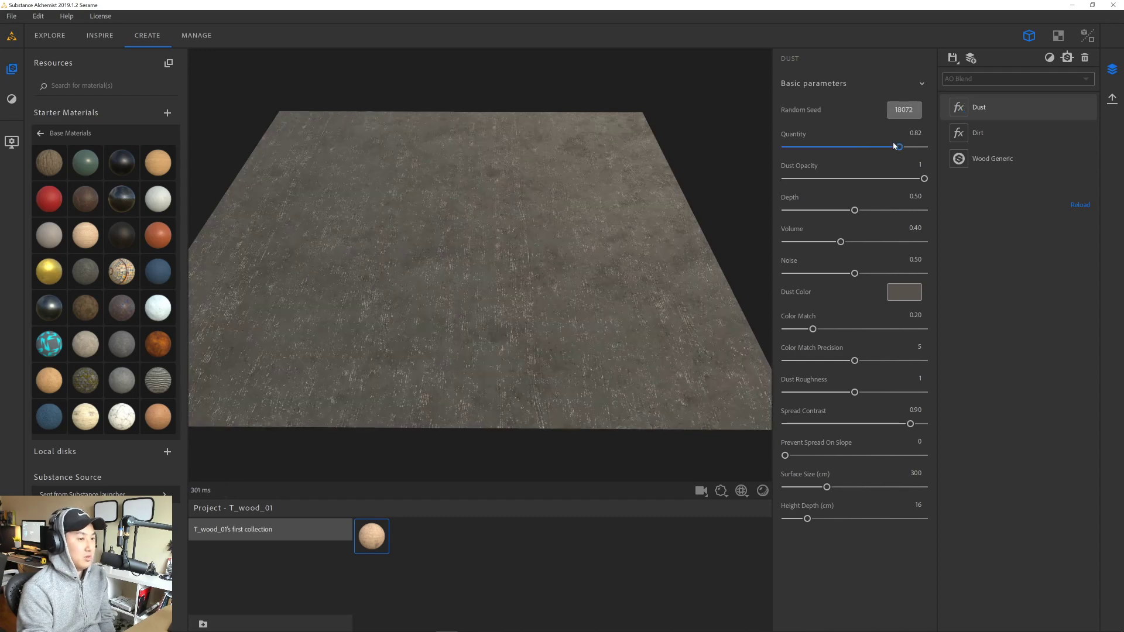
mouse_move(882, 151)
mouse_down()
mouse_move(817, 154)
mouse_move(870, 153)
mouse_up()
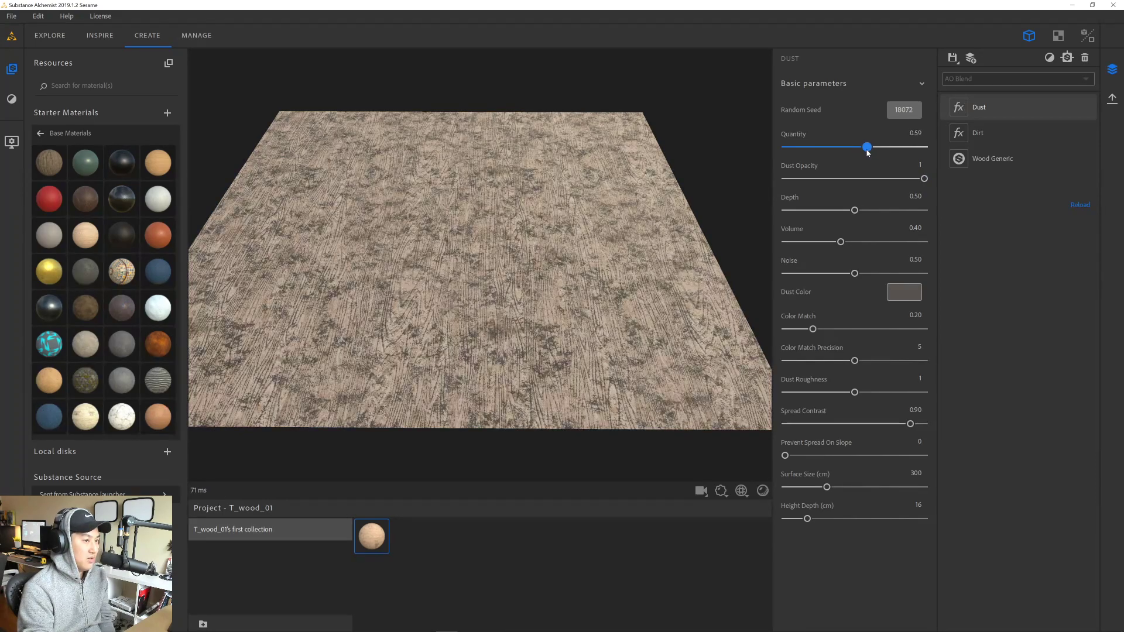
click(904, 115)
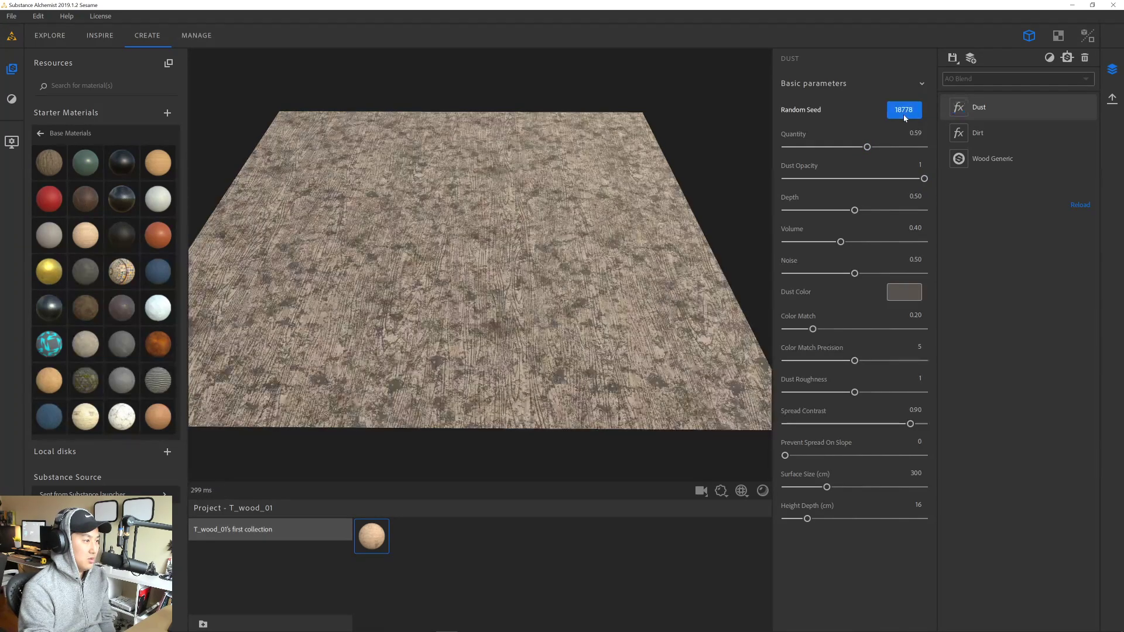
click(905, 112)
- Lower Dust Opacity to 0.02 and check the subtle dust on the wood plane from different angles
drag(924, 180, 788, 183)
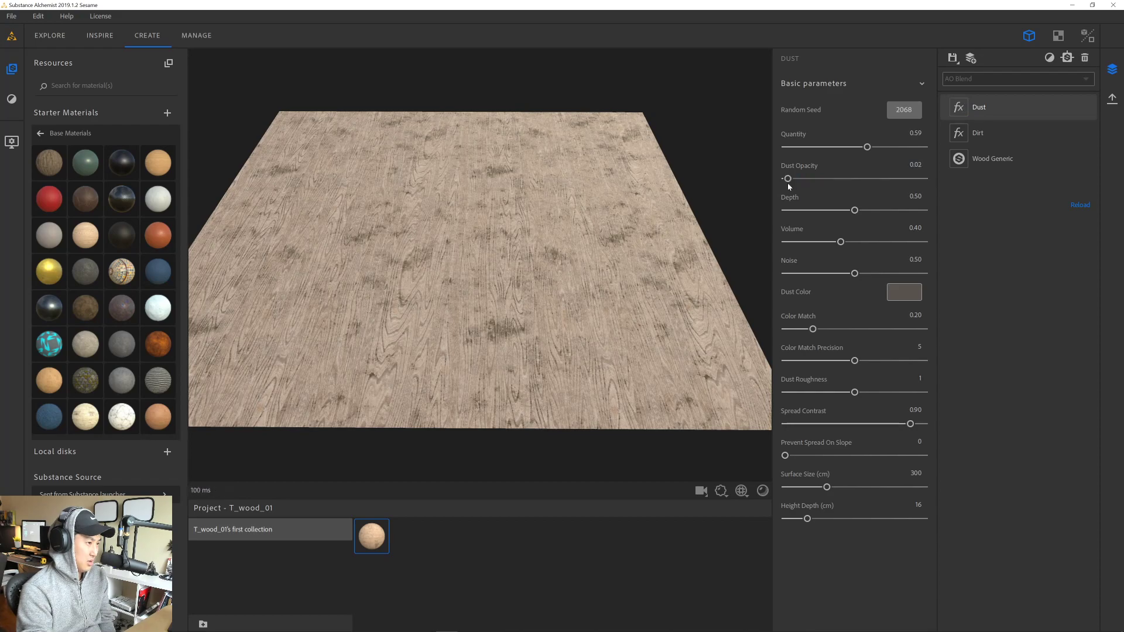
drag(571, 266, 607, 253)
drag(549, 214, 534, 290)
scroll(515, 304, down, 3)
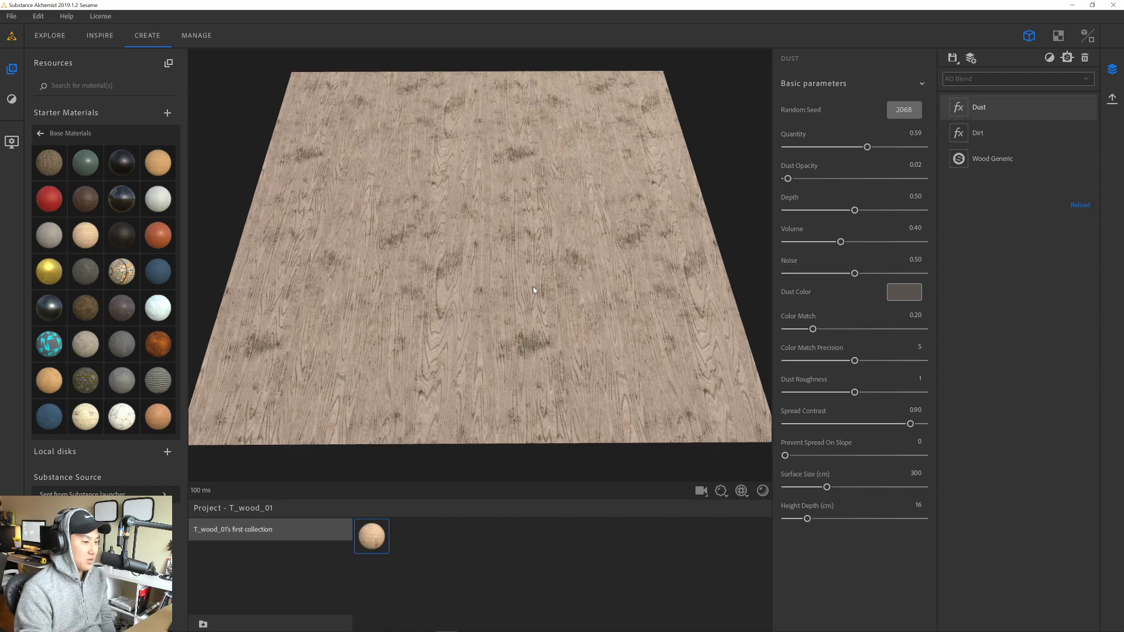
drag(524, 291, 665, 415)
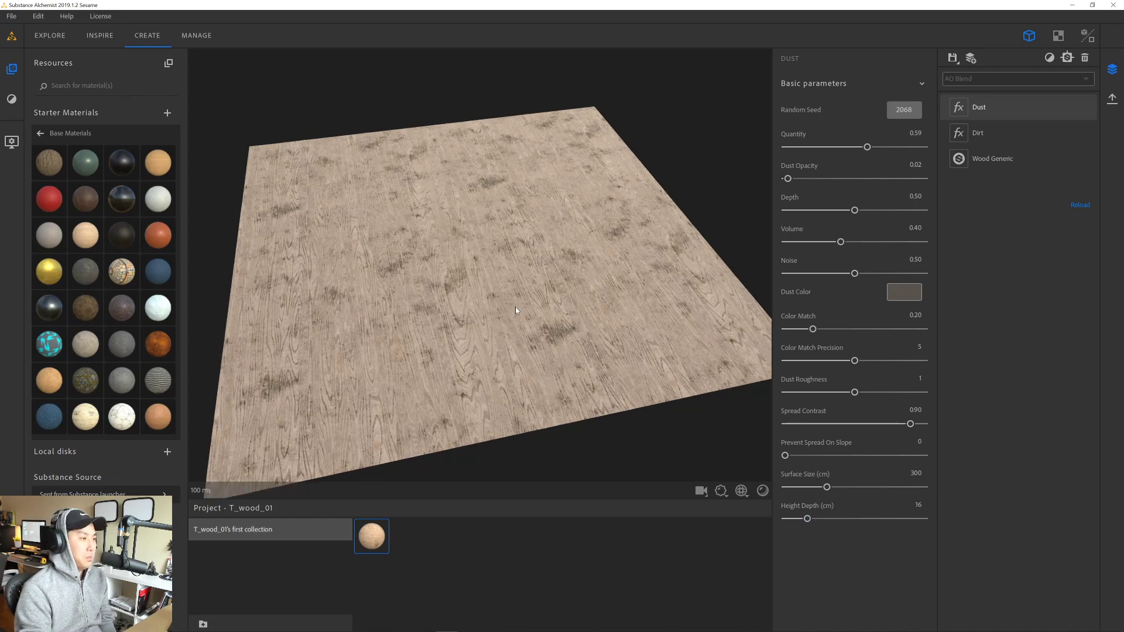
drag(515, 307, 562, 281)
- Set the Dirt filter's Opacity to 0.24 and check the softened dirt on the wood plane from several angles
click(1006, 136)
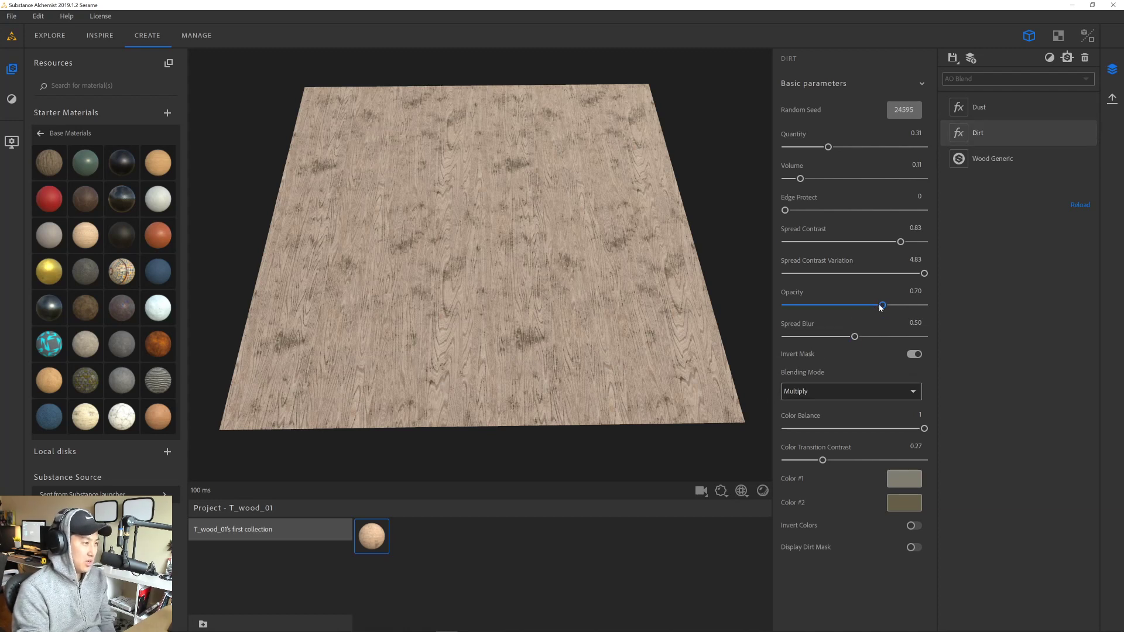
drag(881, 307, 812, 310)
scroll(540, 315, up, 3)
drag(540, 315, 478, 224)
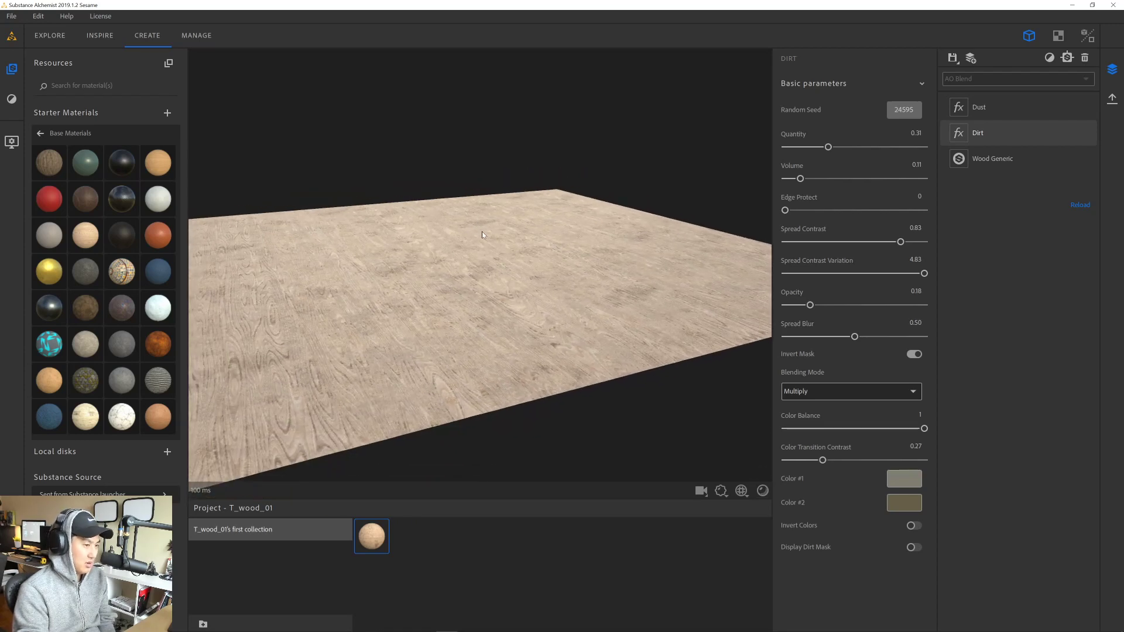
drag(469, 229, 612, 305)
click(819, 305)
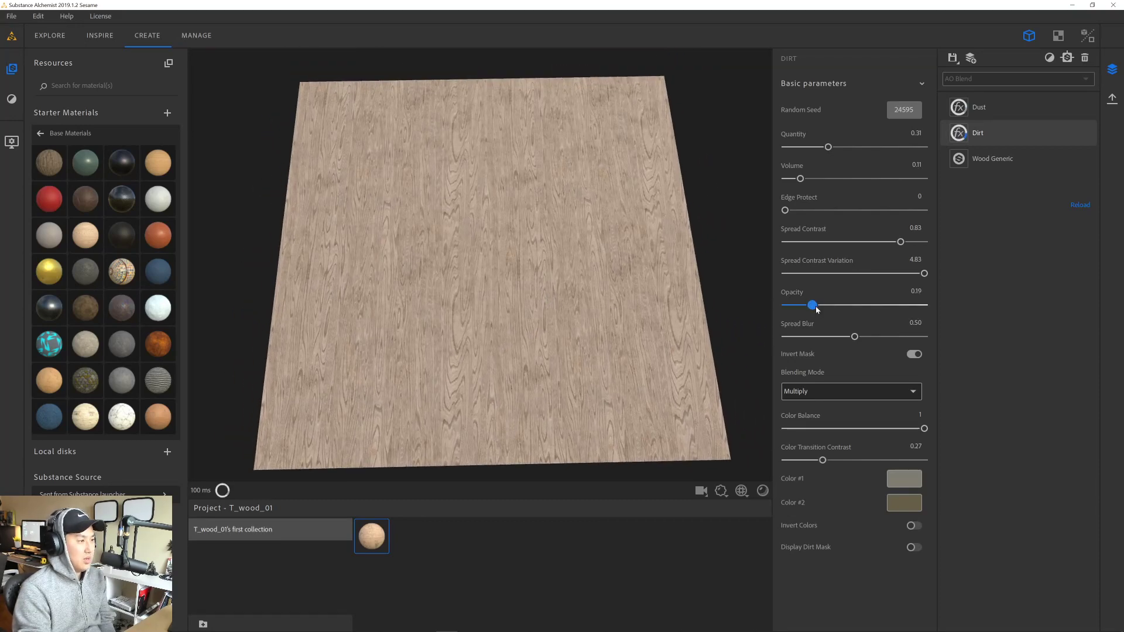
drag(691, 301, 520, 261)
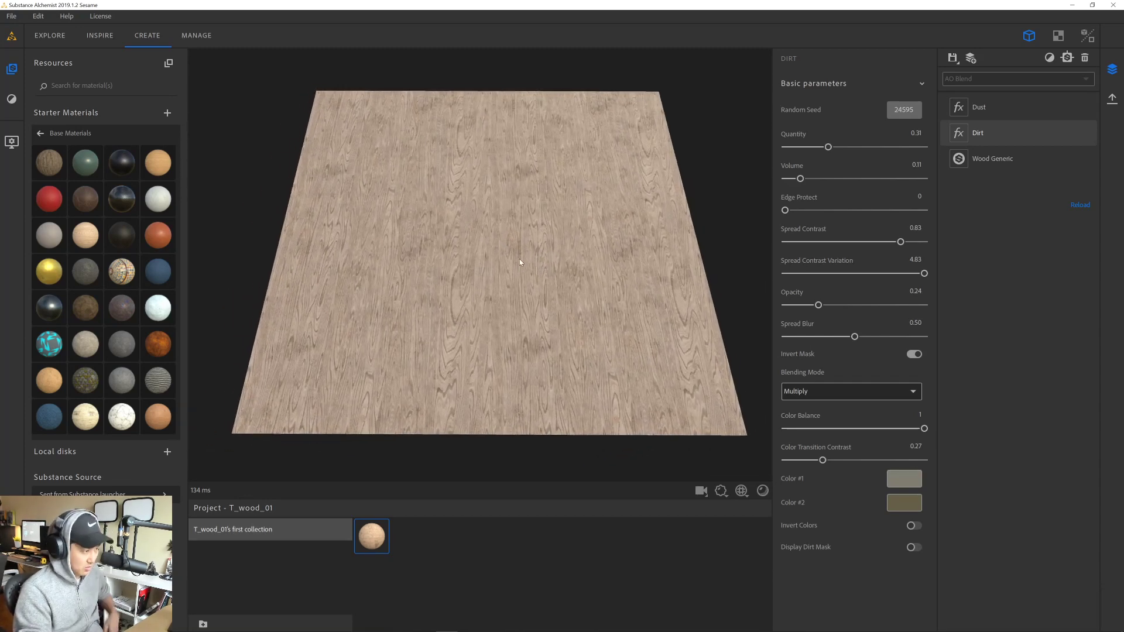
key(ctrl+z)
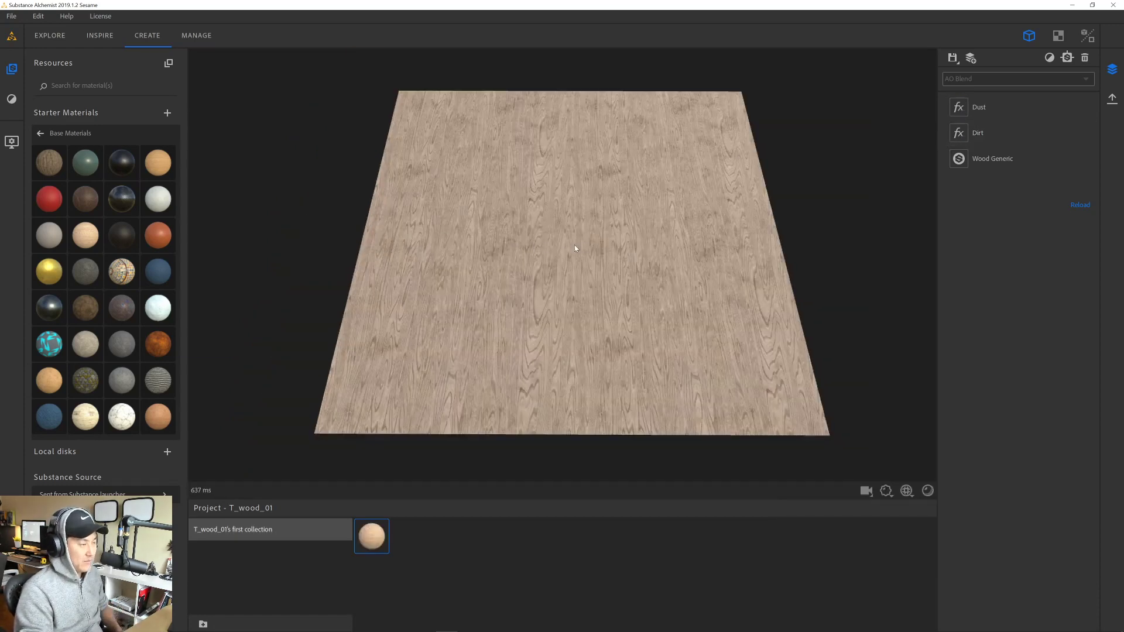
mouse_move(575, 242)
middle_down()
mouse_move(518, 246)
mouse_move(560, 230)
middle_up()
drag(561, 230, 577, 258)
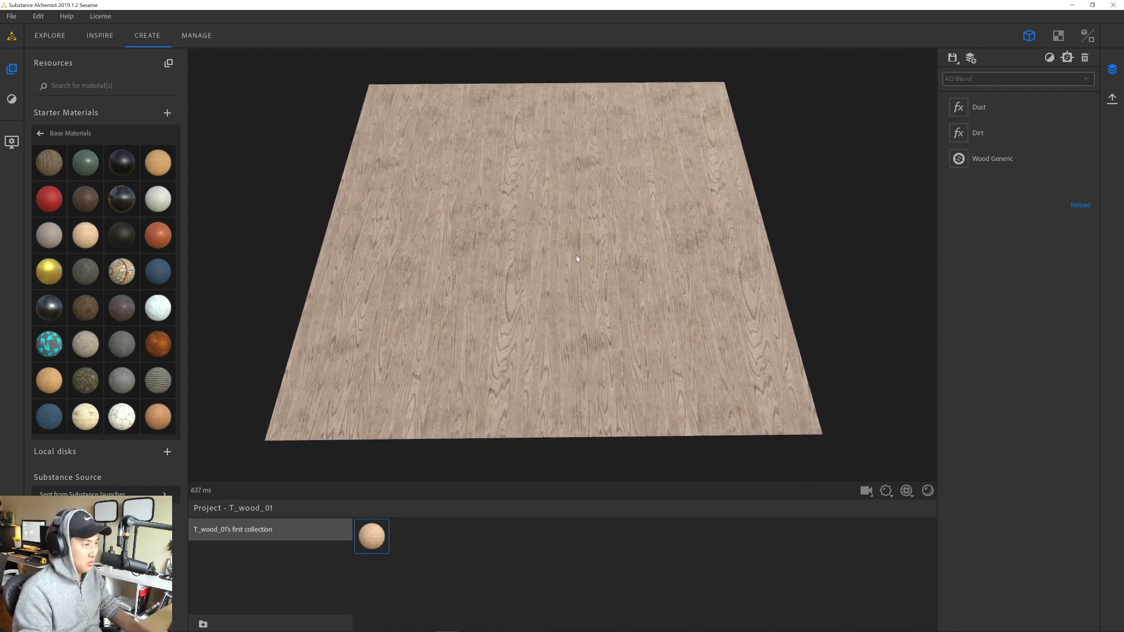
middle_drag(567, 267, 575, 262)
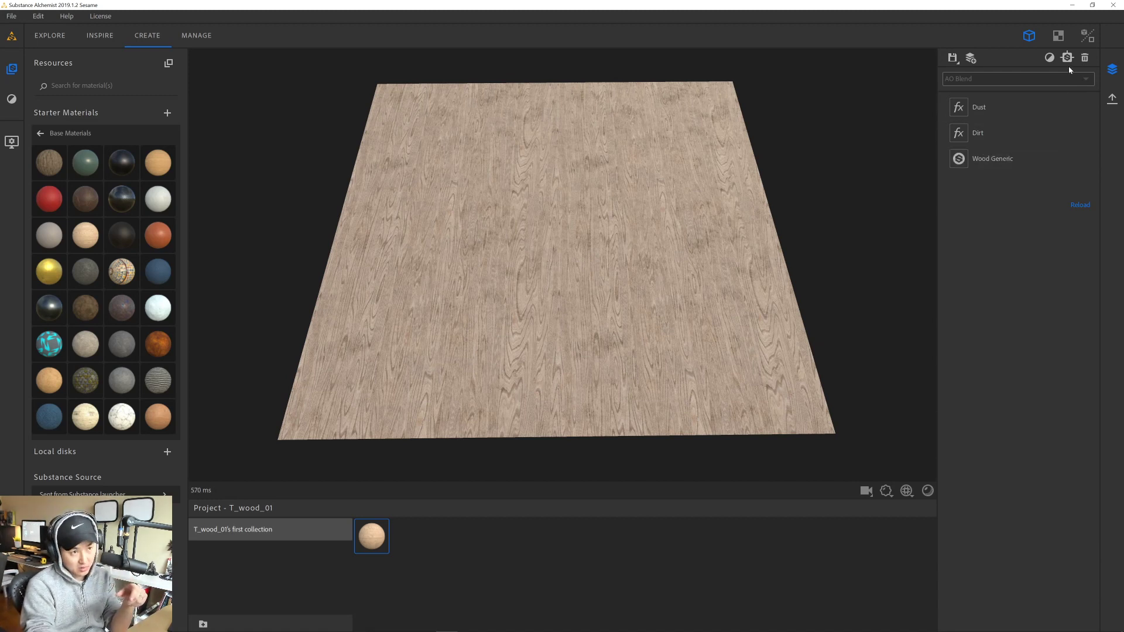
- Try to save the wood material as a separate copy
click(952, 61)
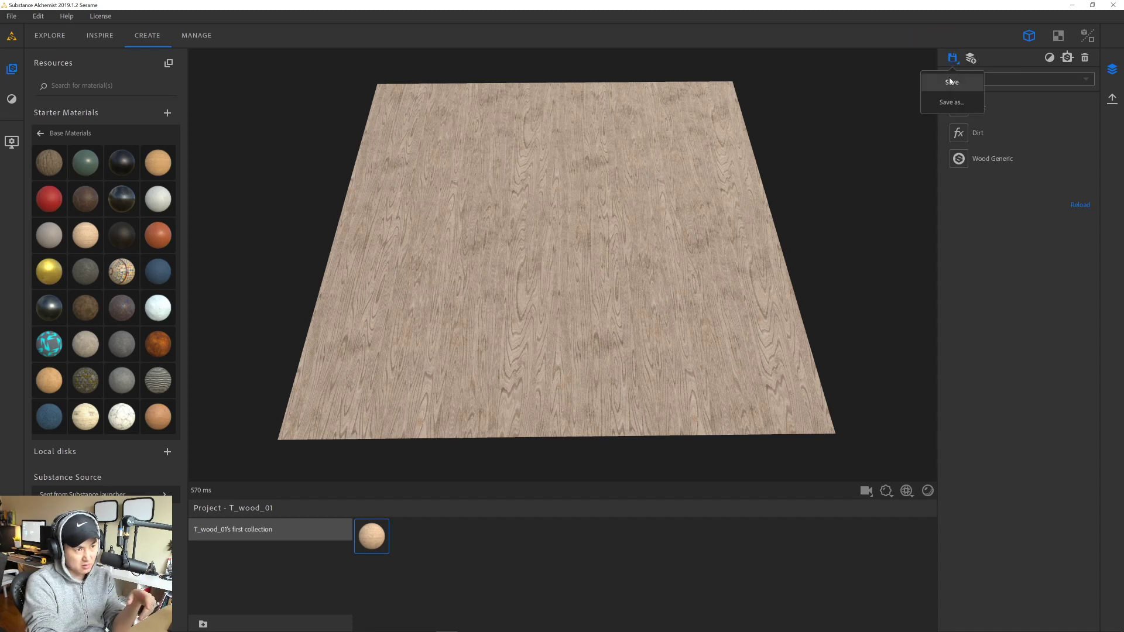
click(957, 101)
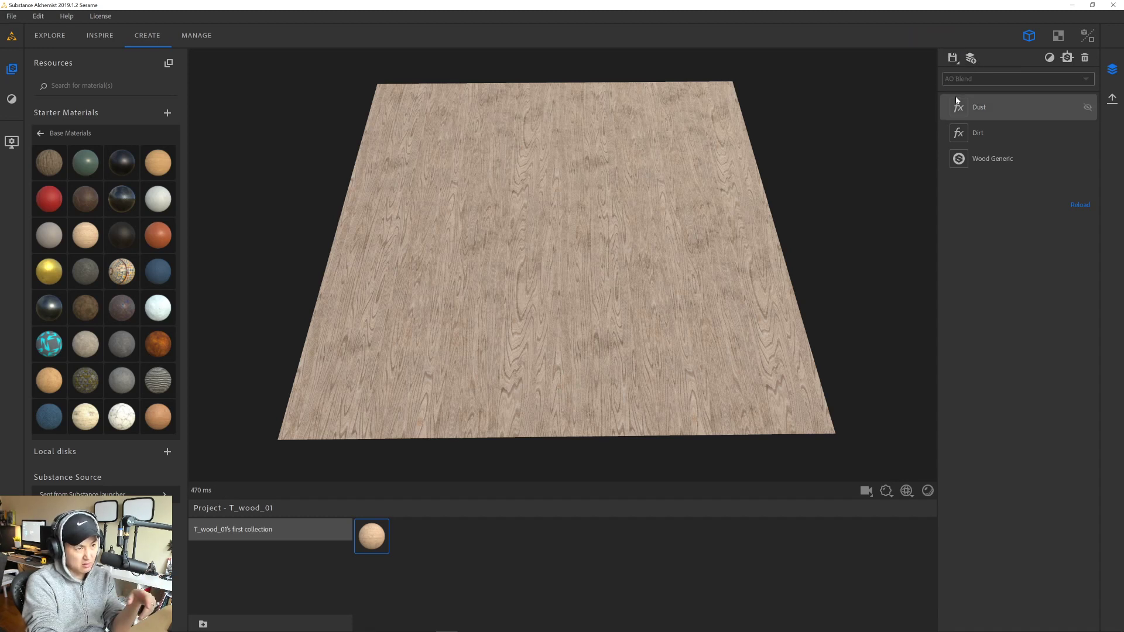
click(953, 58)
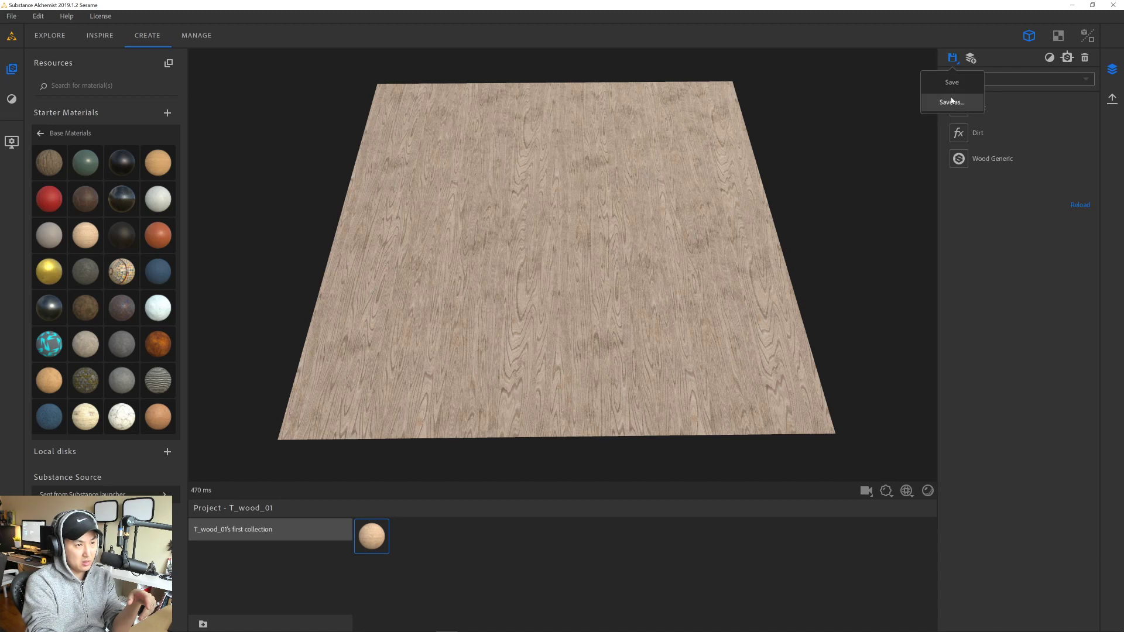
- Start an export of the current material in Substance file (.sbs) format at 2048 x 2048 resolution
click(1115, 103)
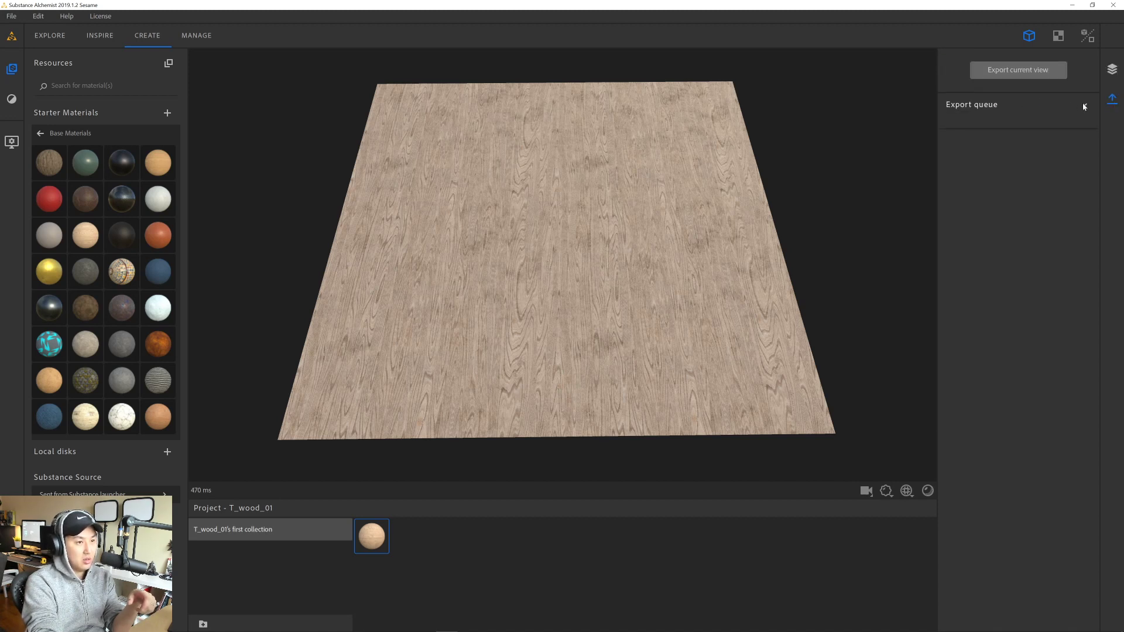
click(1017, 70)
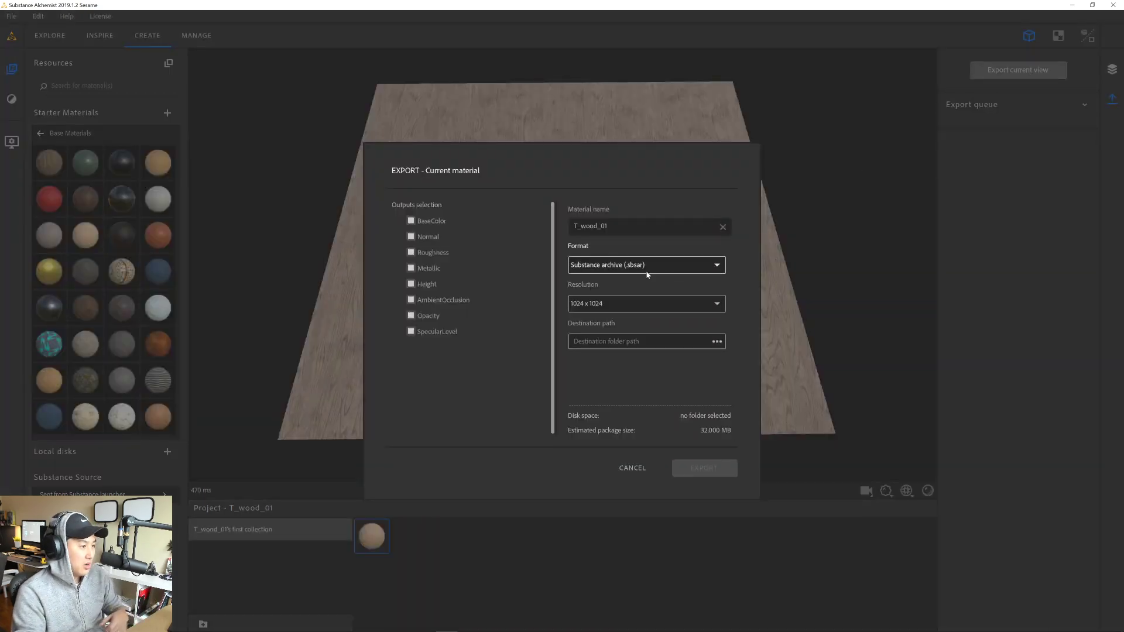
click(631, 267)
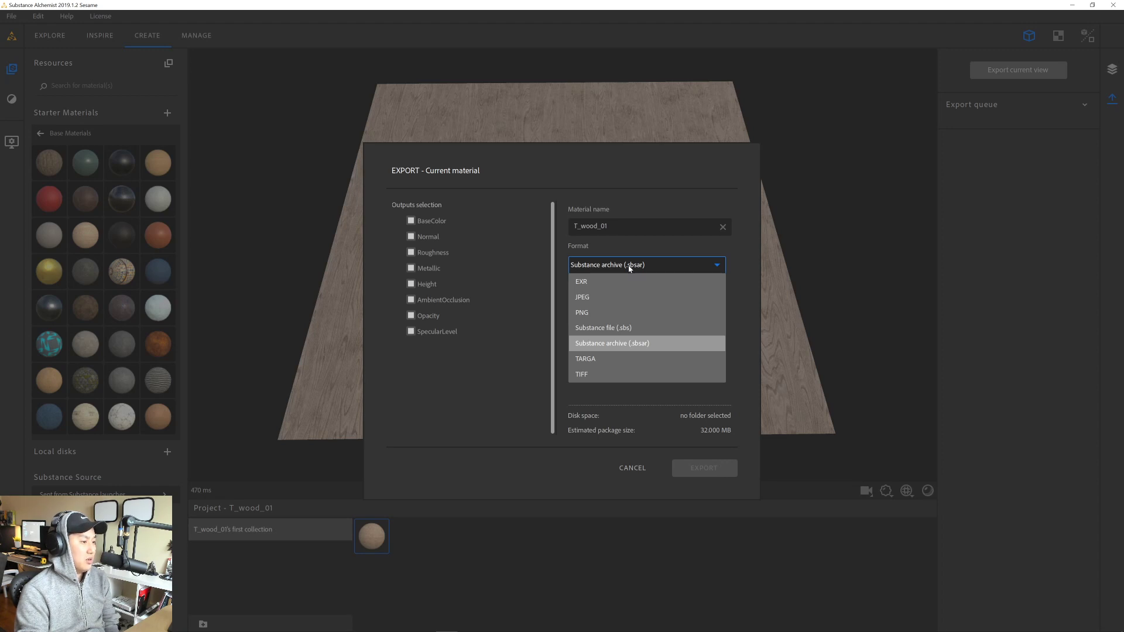
click(615, 331)
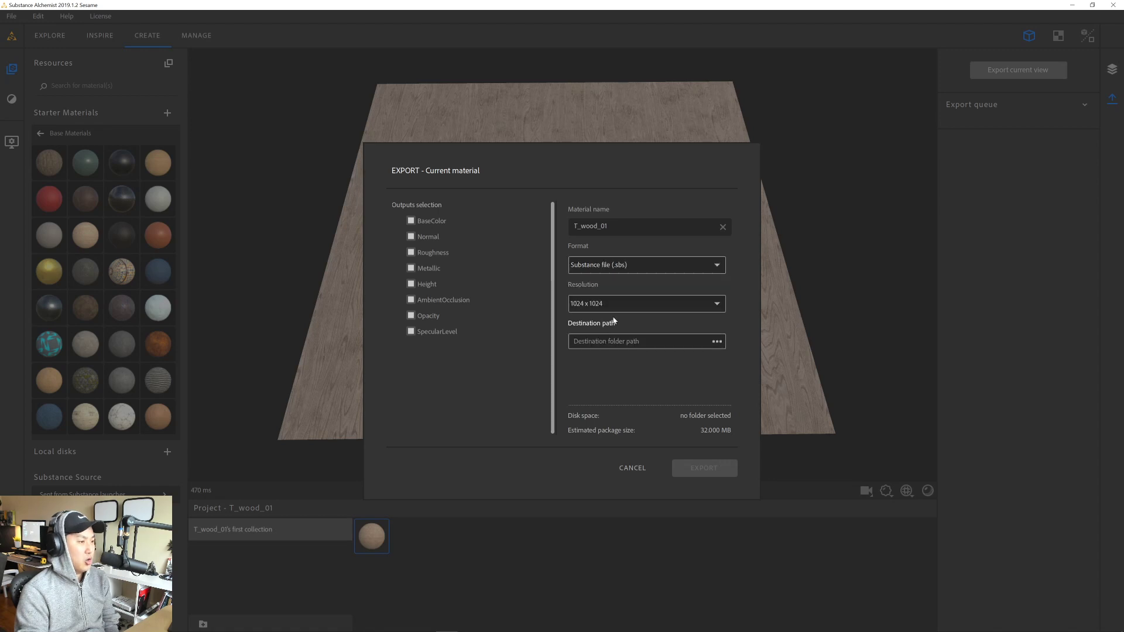
click(614, 305)
click(613, 382)
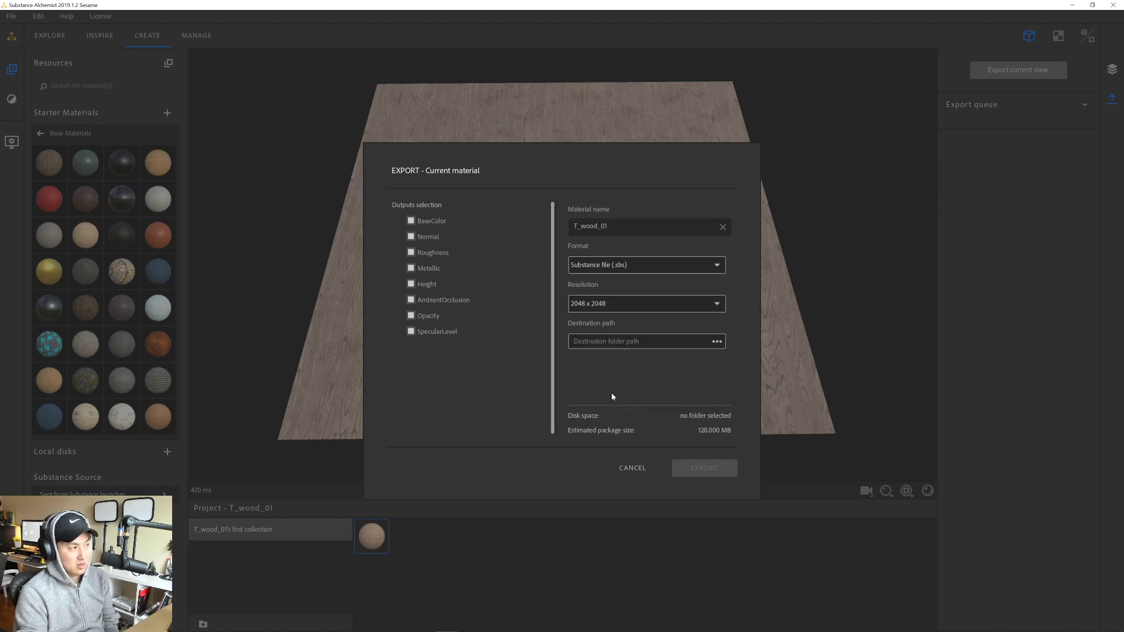
- Browse for the export destination to the SubstanceAlchemist folder inside CinematographyDatabase on drive G
click(631, 345)
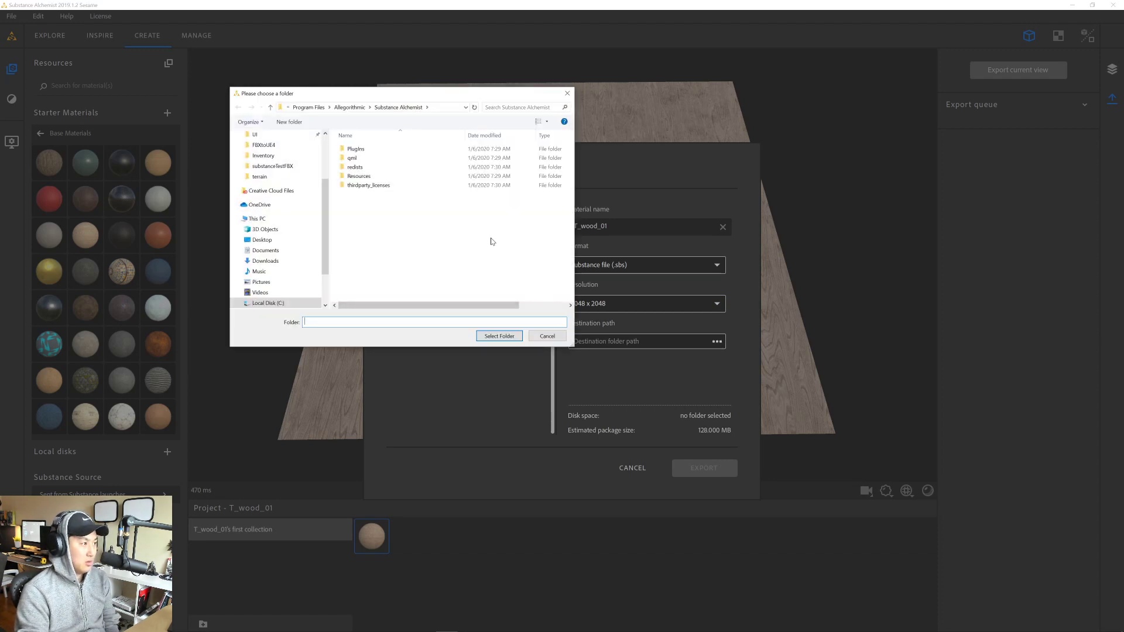
scroll(281, 188, up, 1)
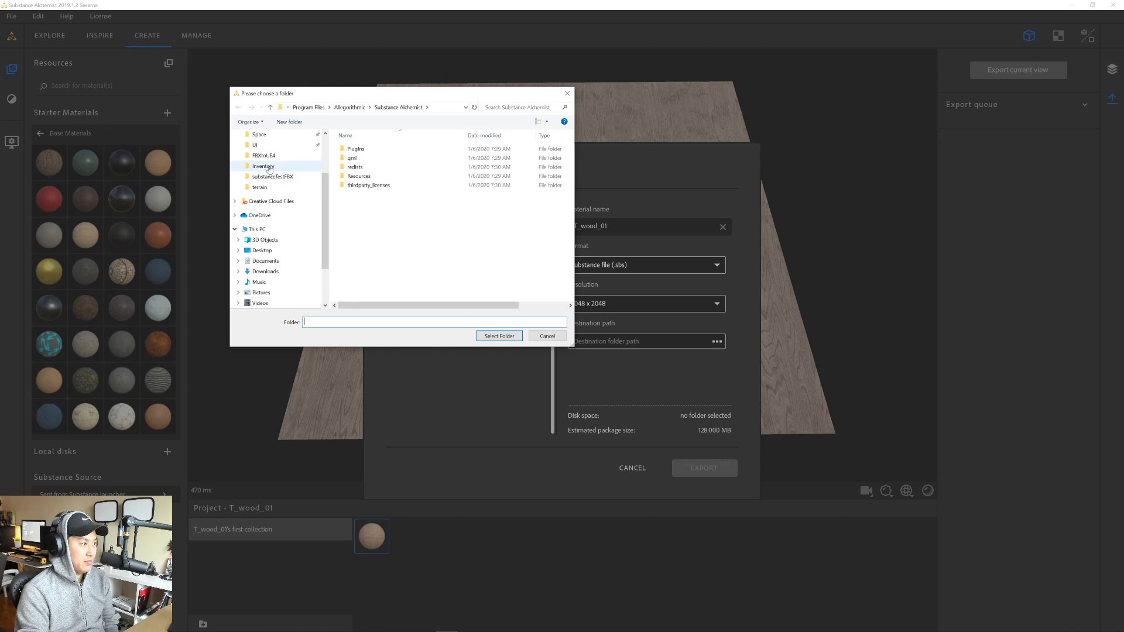
click(275, 177)
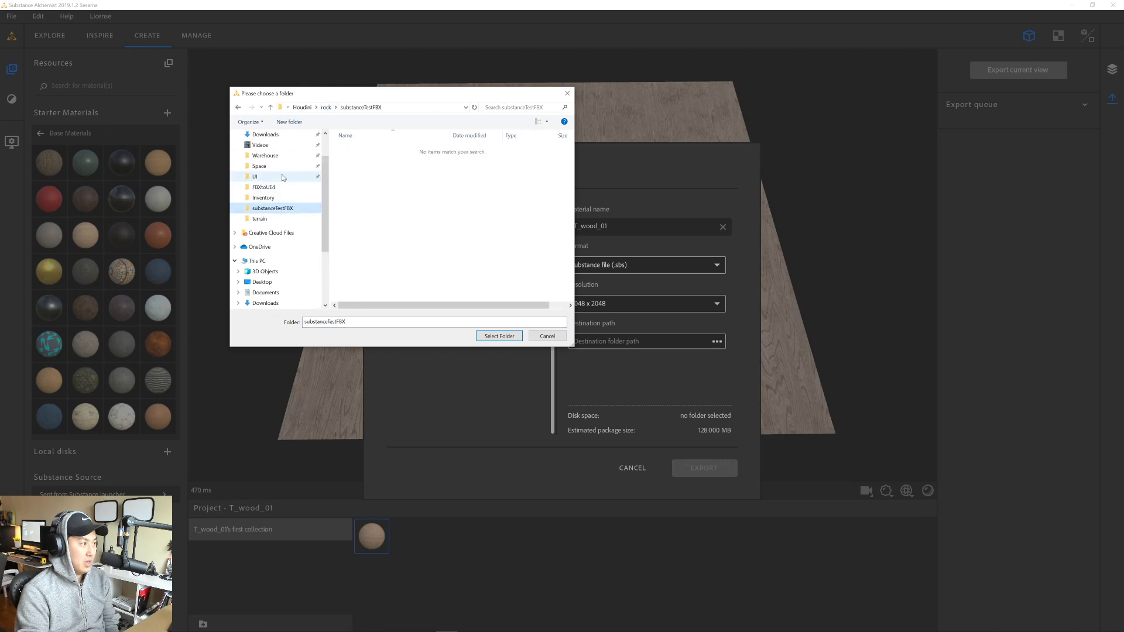
click(302, 107)
click(362, 108)
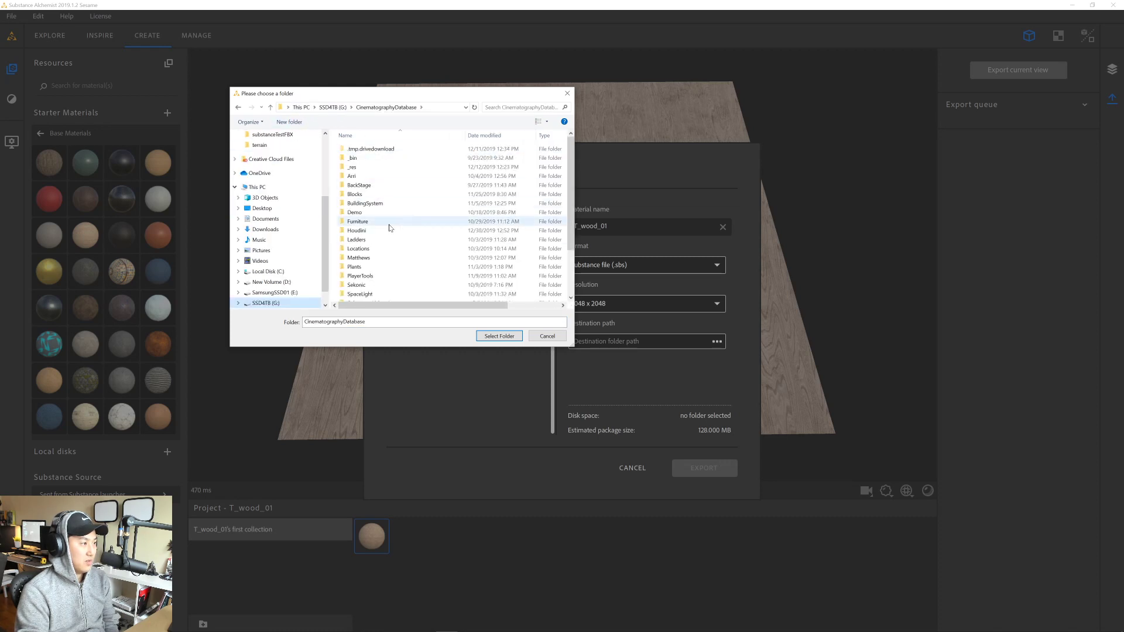
double_click(380, 253)
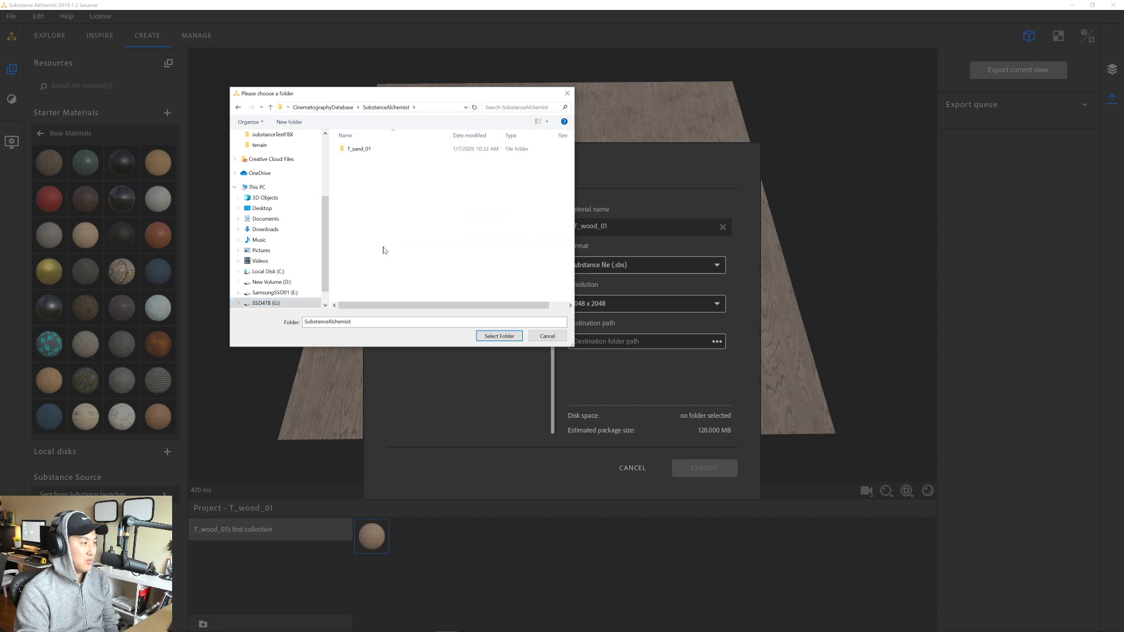
double_click(356, 149)
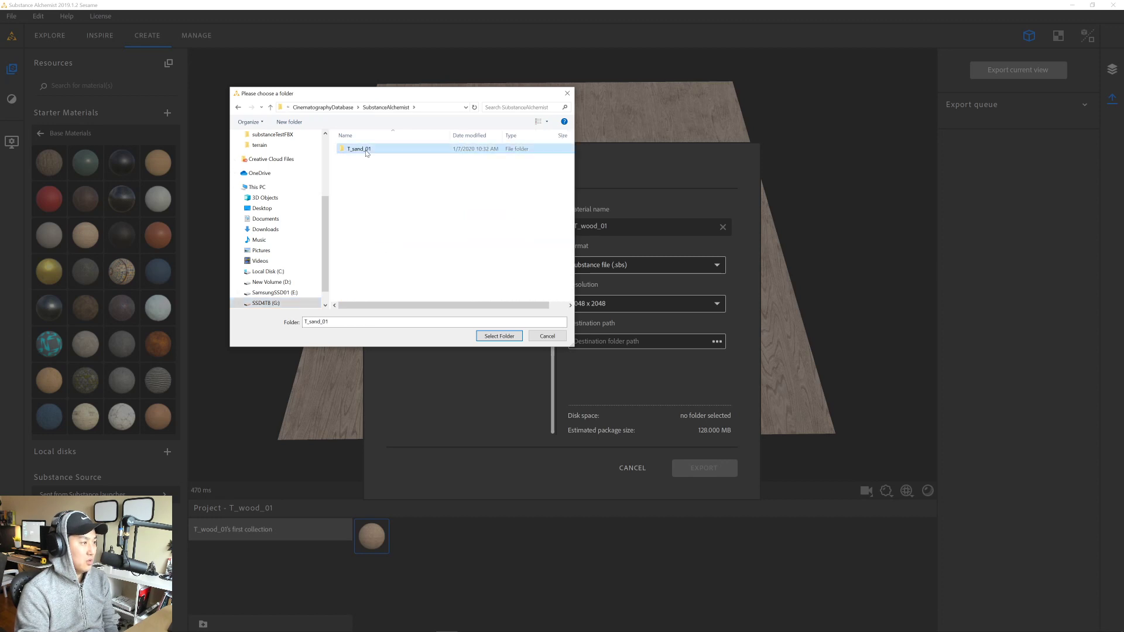
click(238, 107)
- Create a T_wood_01 folder inside SubstanceAlchemist, choose it as the destination and export the material
click(289, 122)
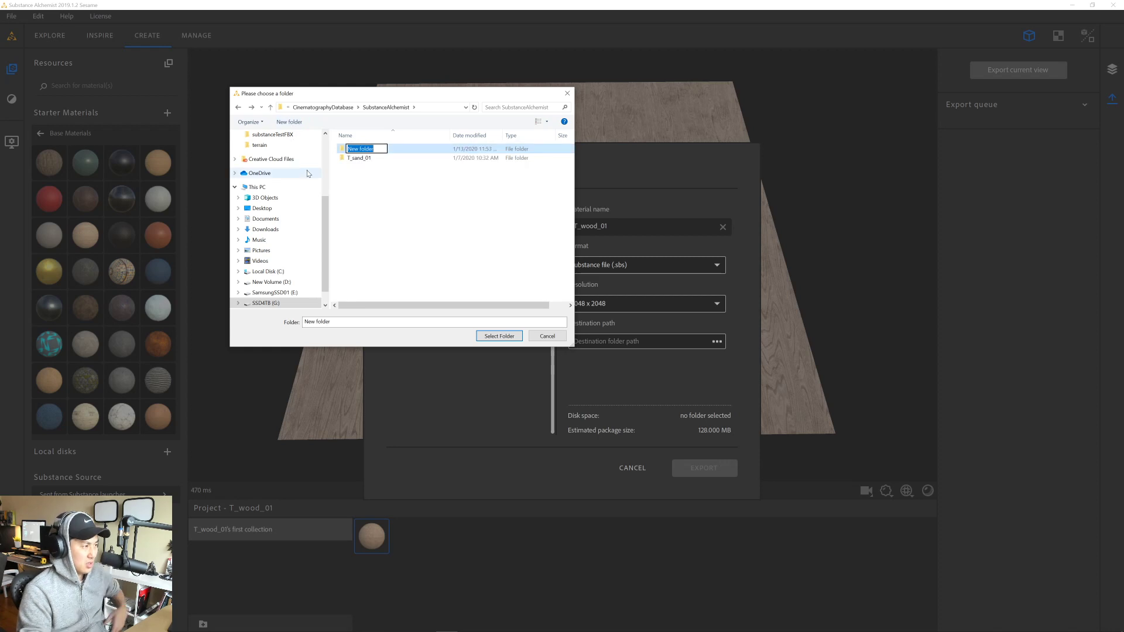
text(T_)
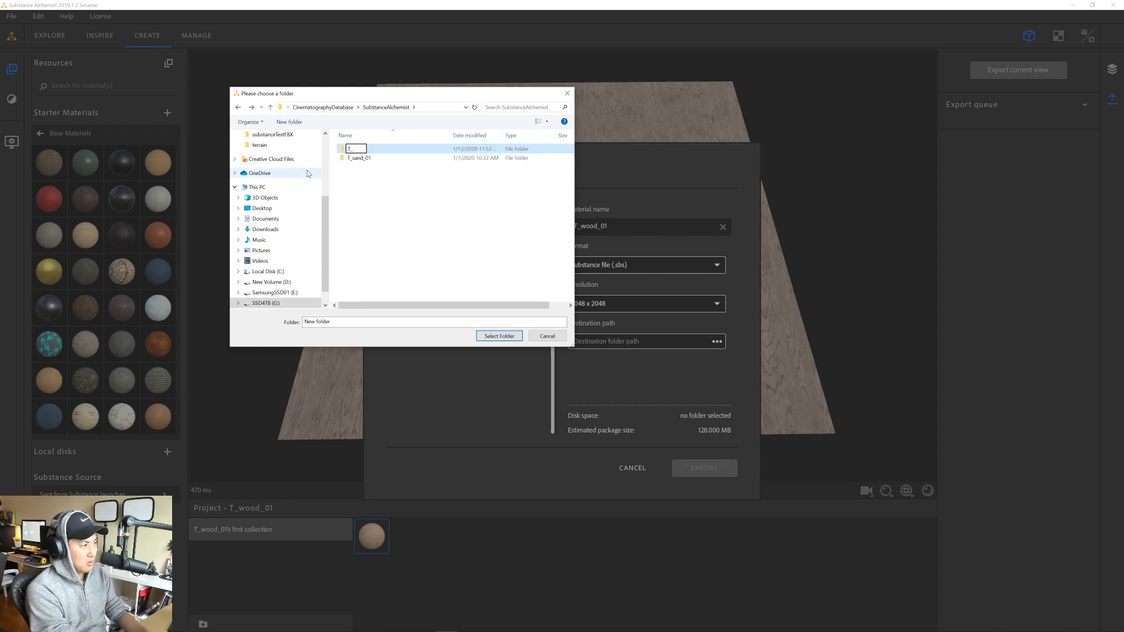
text(wood_01)
key(Return)
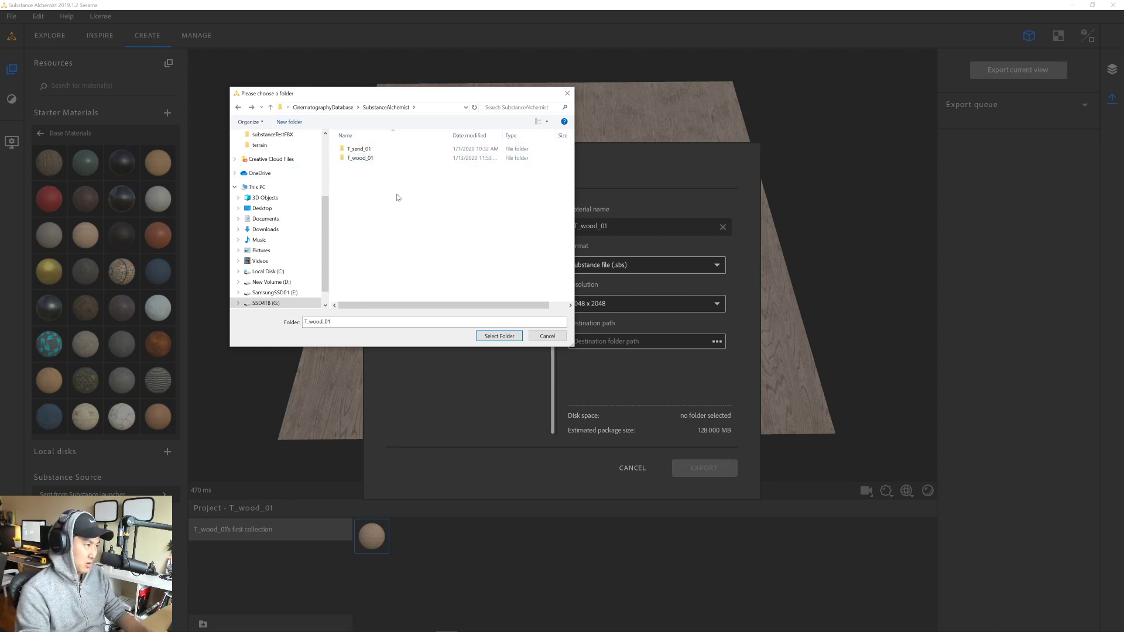
double_click(363, 158)
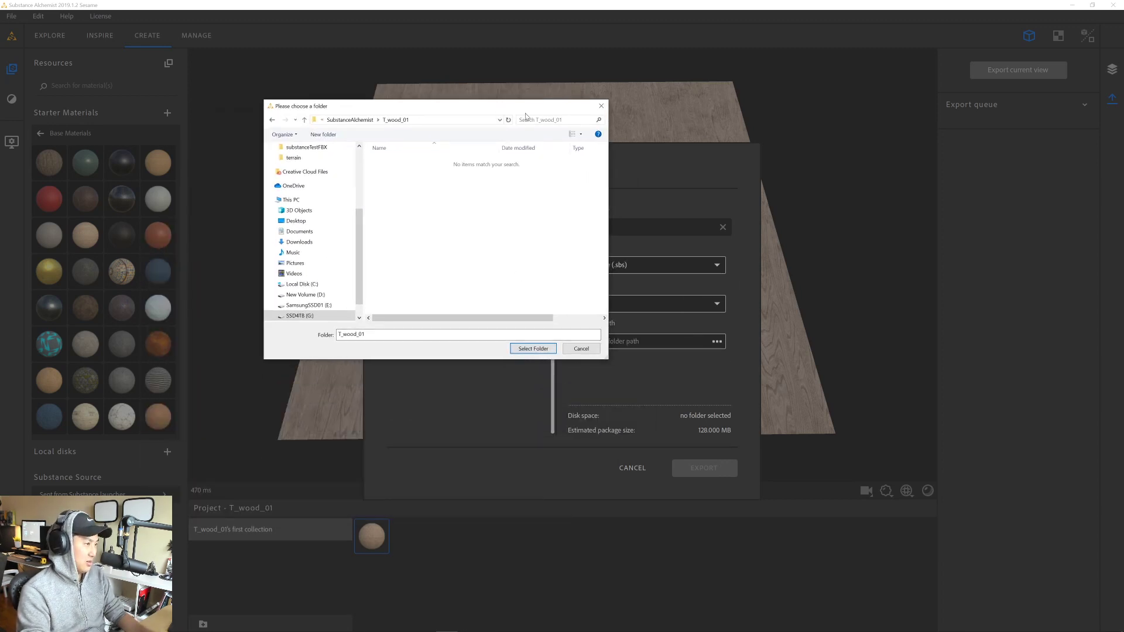
click(532, 349)
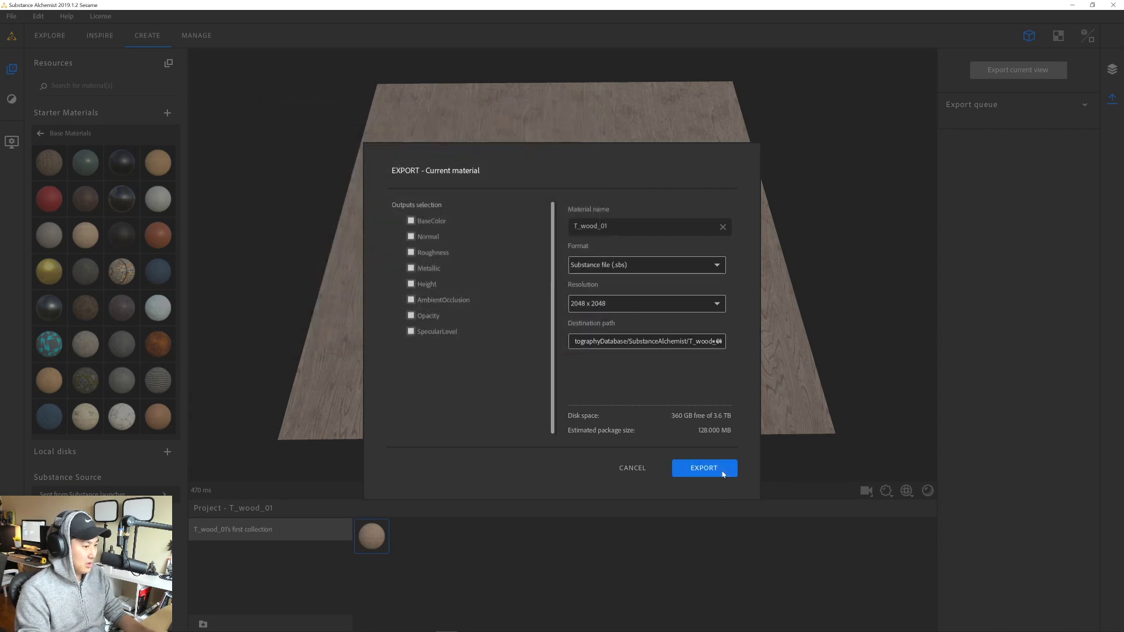
click(704, 468)
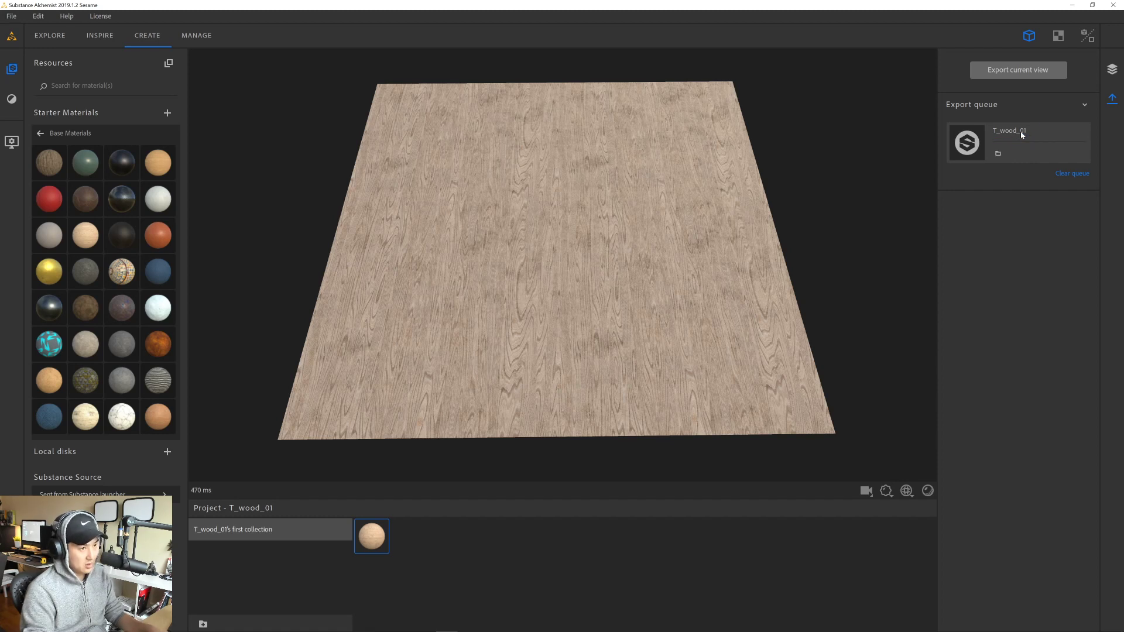
- Clear the open windows out of the way and launch Substance Designer from the Substance launcher
click(1076, 6)
click(1095, 103)
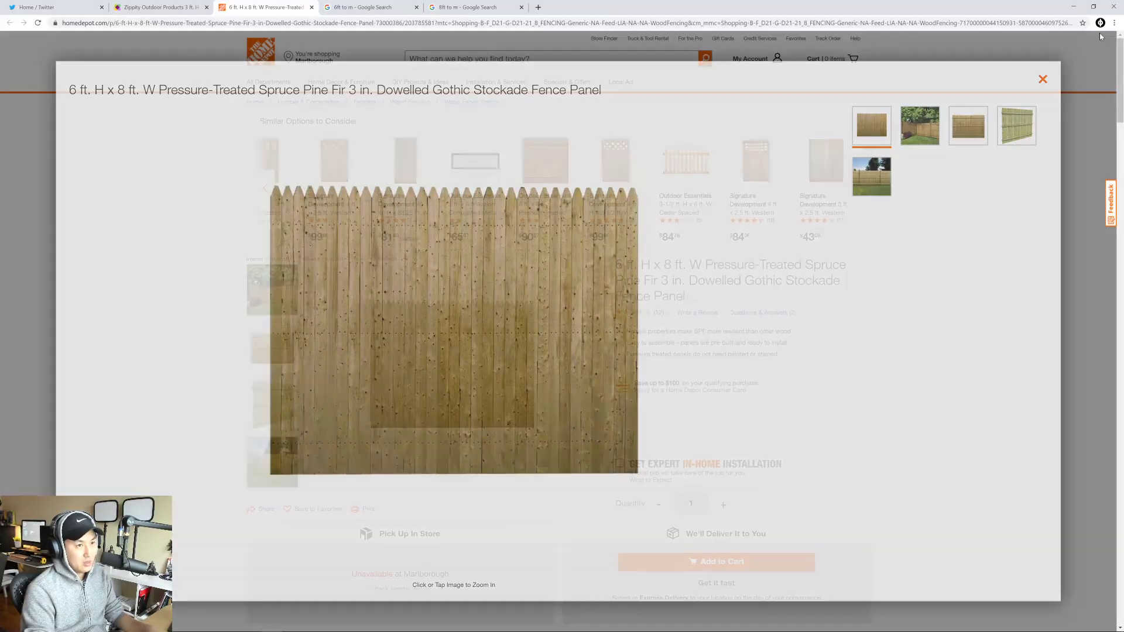
click(1112, 7)
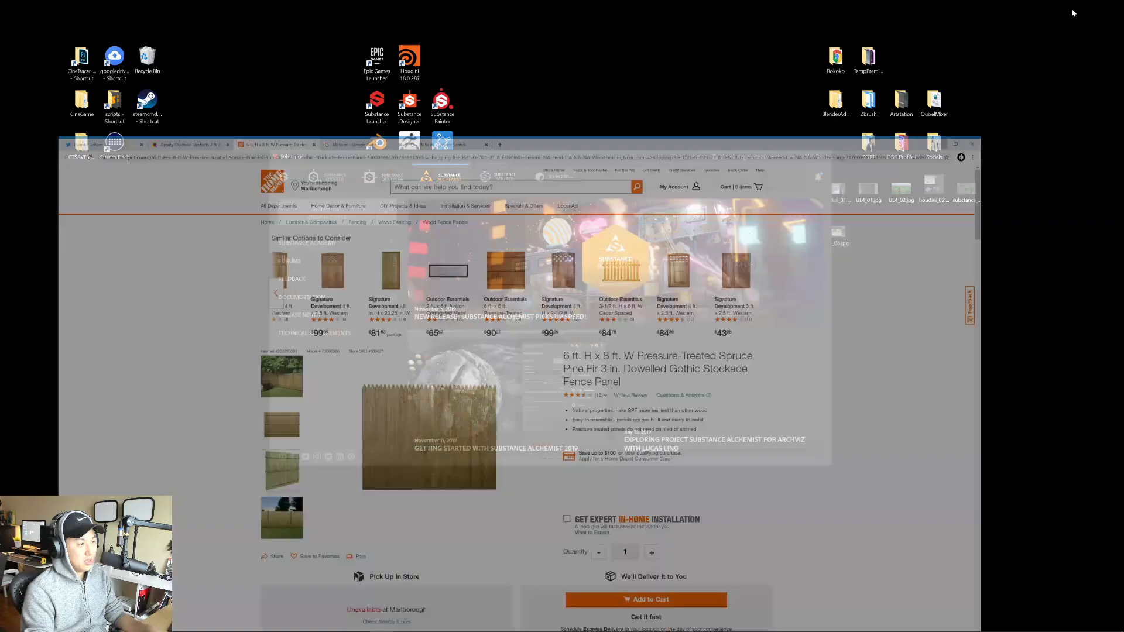
click(384, 176)
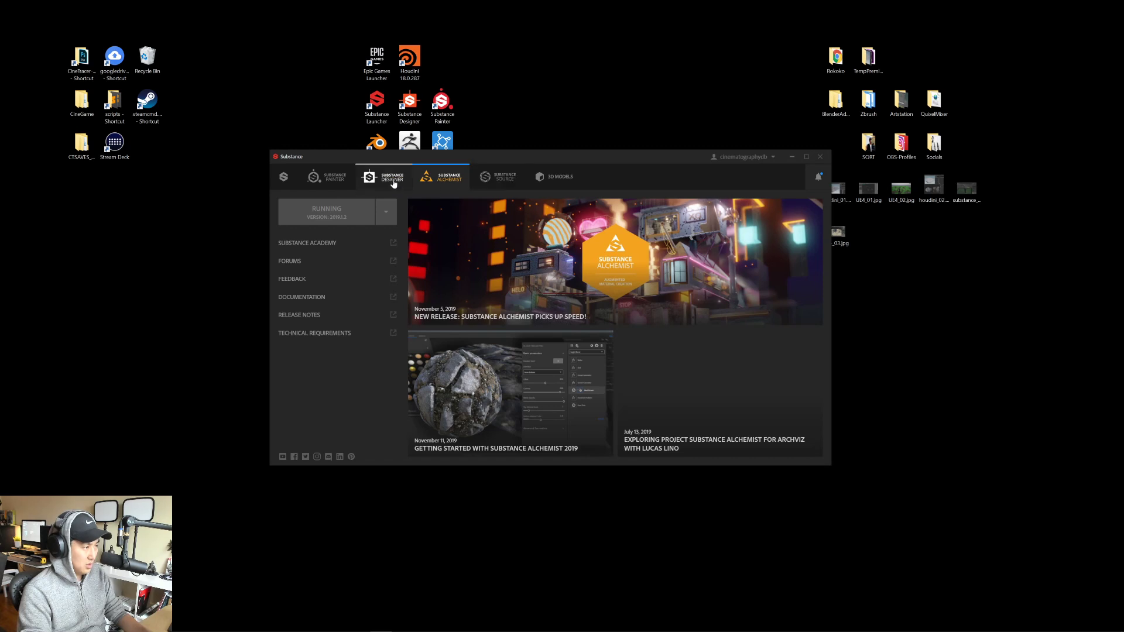
click(327, 211)
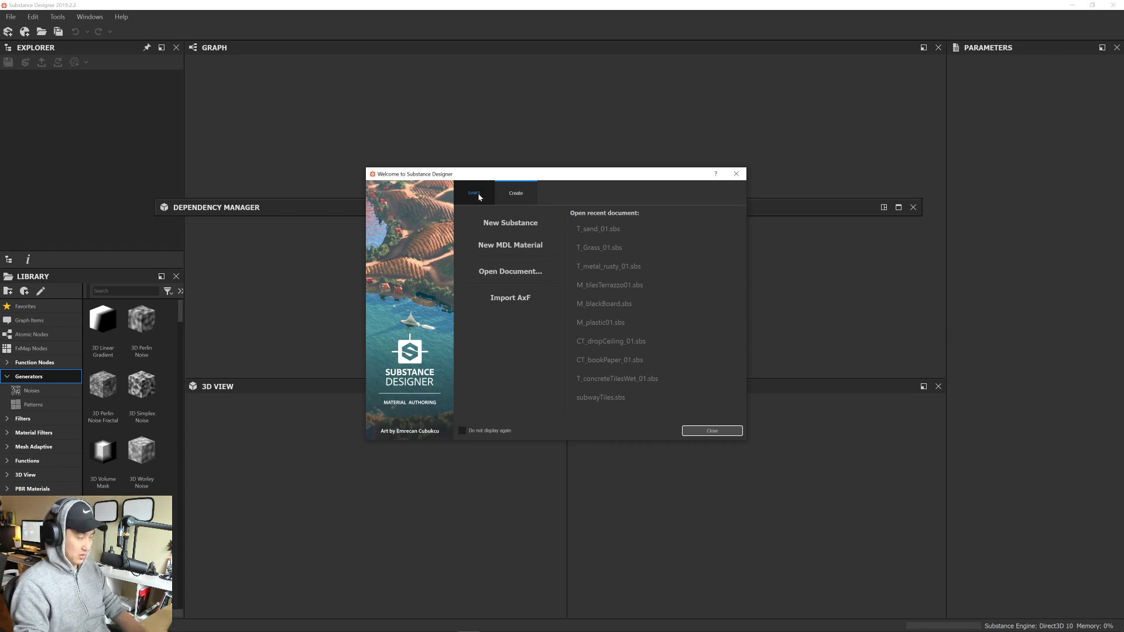
- Create a new PBR (Metallic/Roughness) Substance graph named T_wood_01, and dismiss the update notice and the Dependency Manager
click(516, 231)
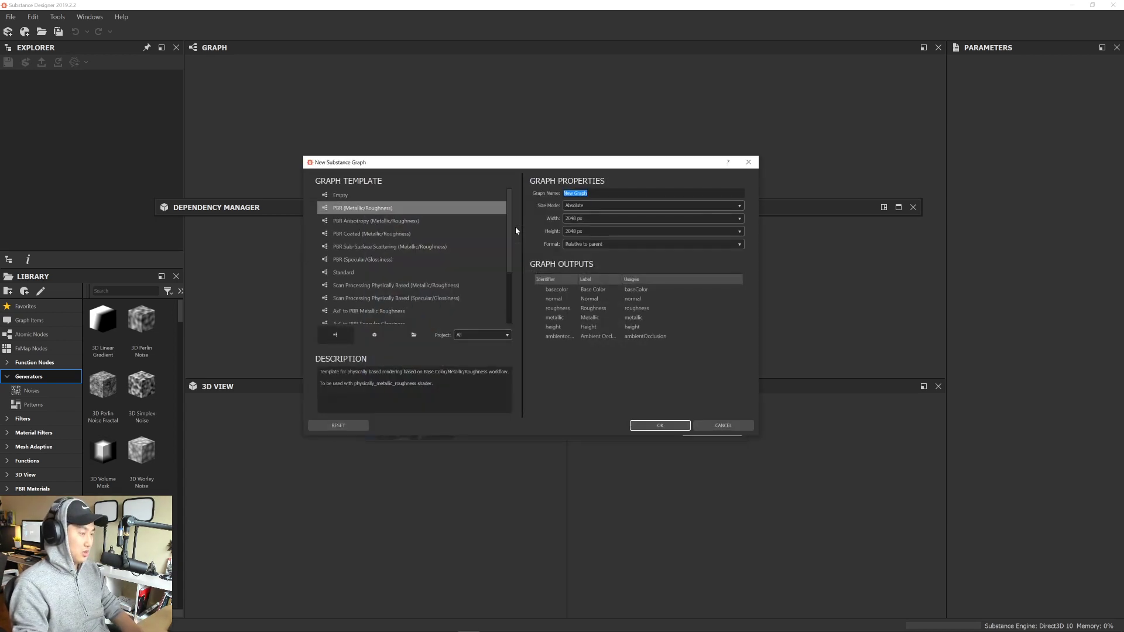
text(T_wood_01)
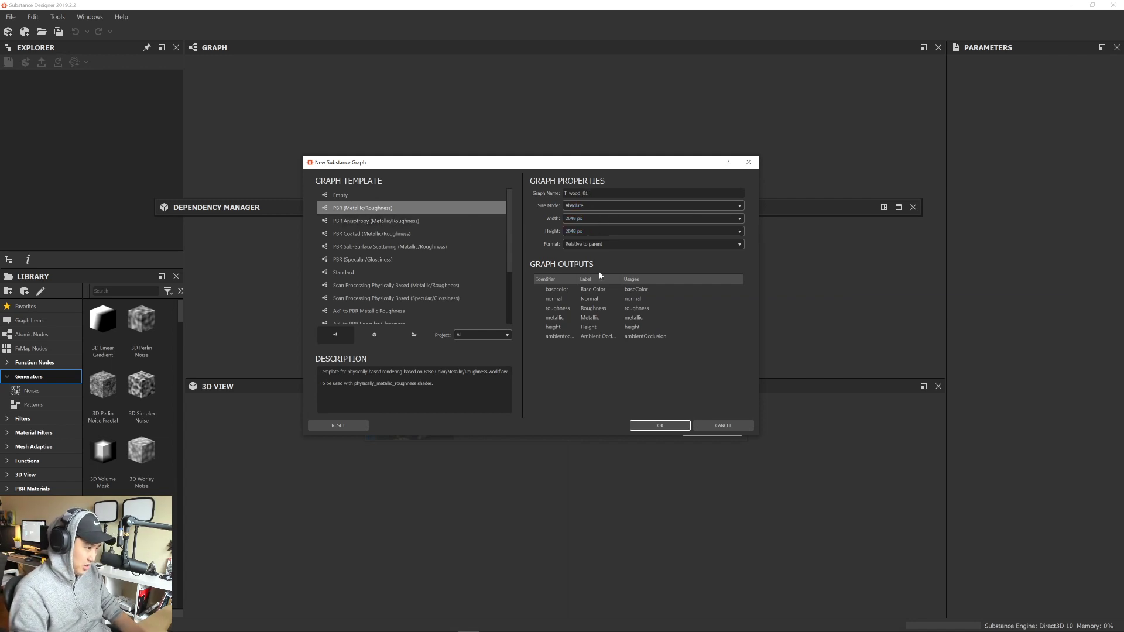
click(661, 426)
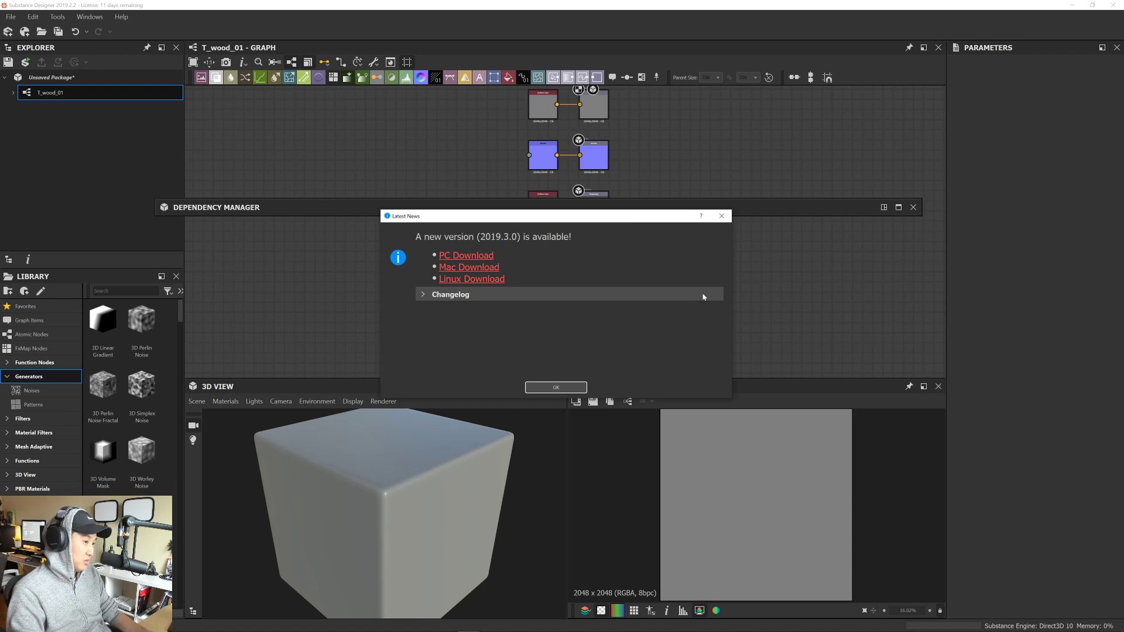
click(725, 217)
click(913, 208)
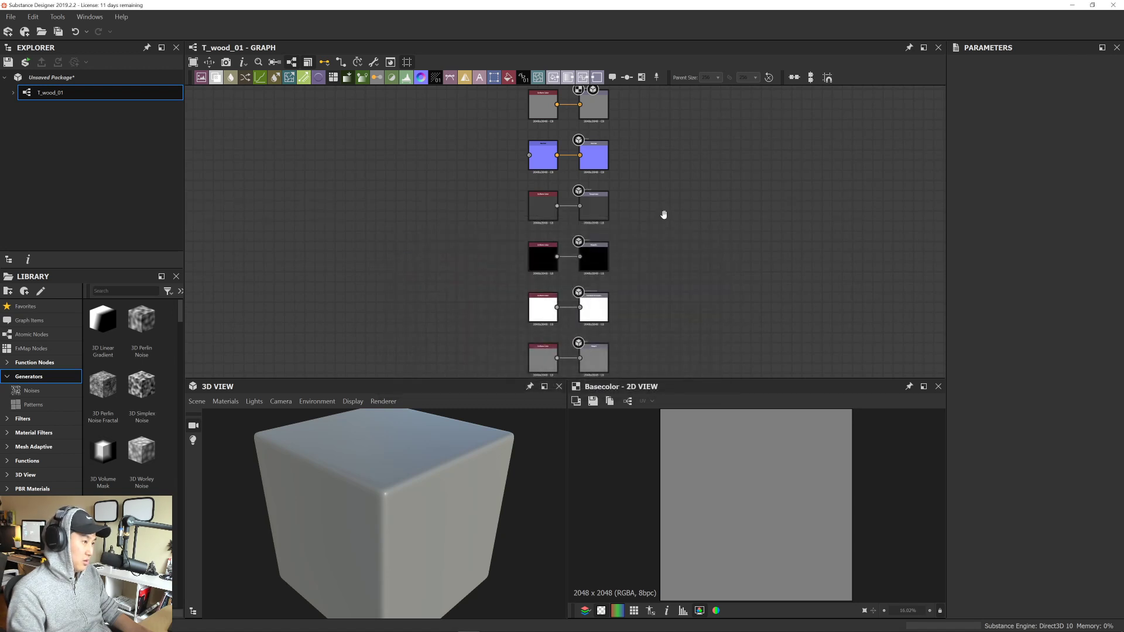
- Save the package as T_wood_01.sbs in the Tileable folder inside SubstanceDesigner
middle_drag(664, 215, 670, 255)
scroll(498, 229, up, 3)
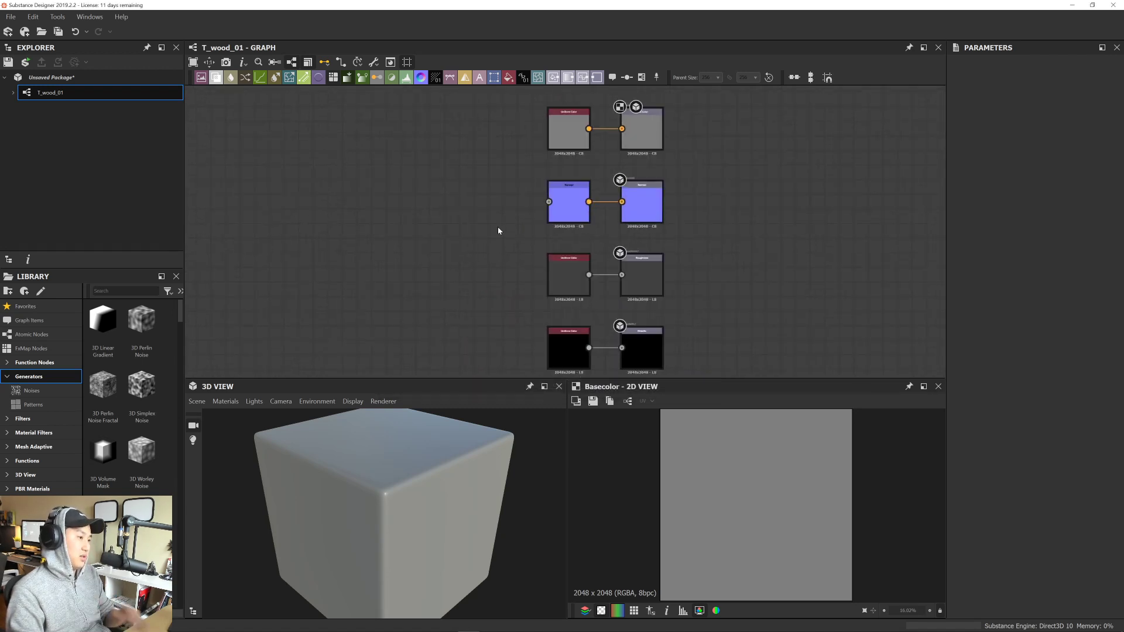
middle_drag(489, 239, 509, 221)
scroll(505, 226, down, 1)
scroll(505, 226, up, 1)
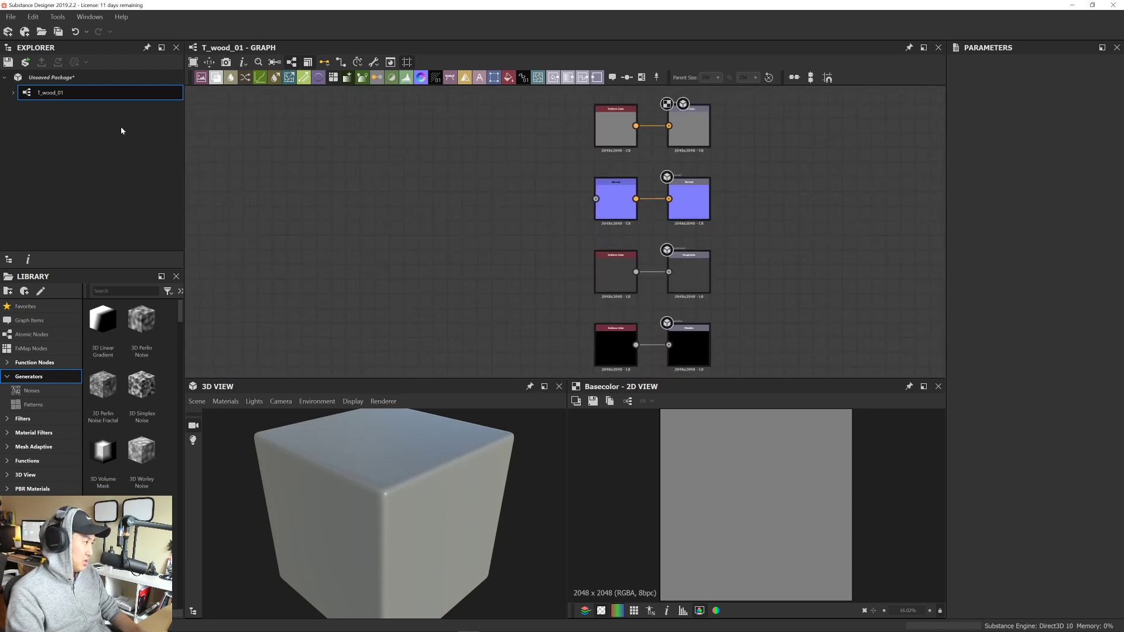
click(88, 77)
key(ctrl+s)
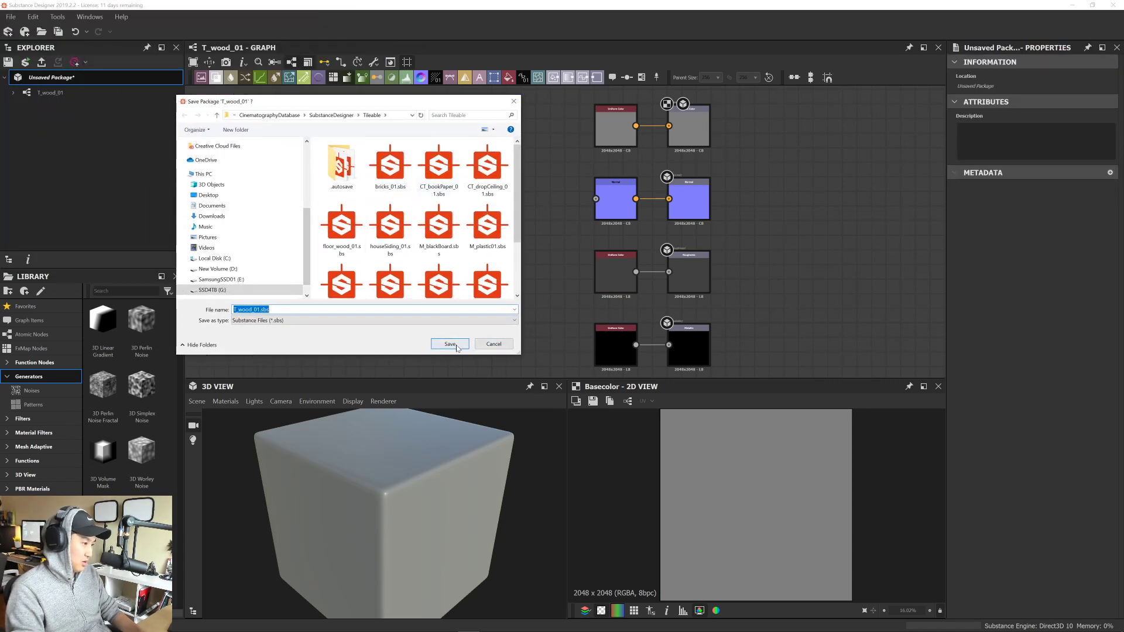
click(456, 347)
- Open File Explorer and browse to CinematographyDatabase > SubstanceAlchemist > T_wood_01 > T_wood_01
key(alt+Tab)
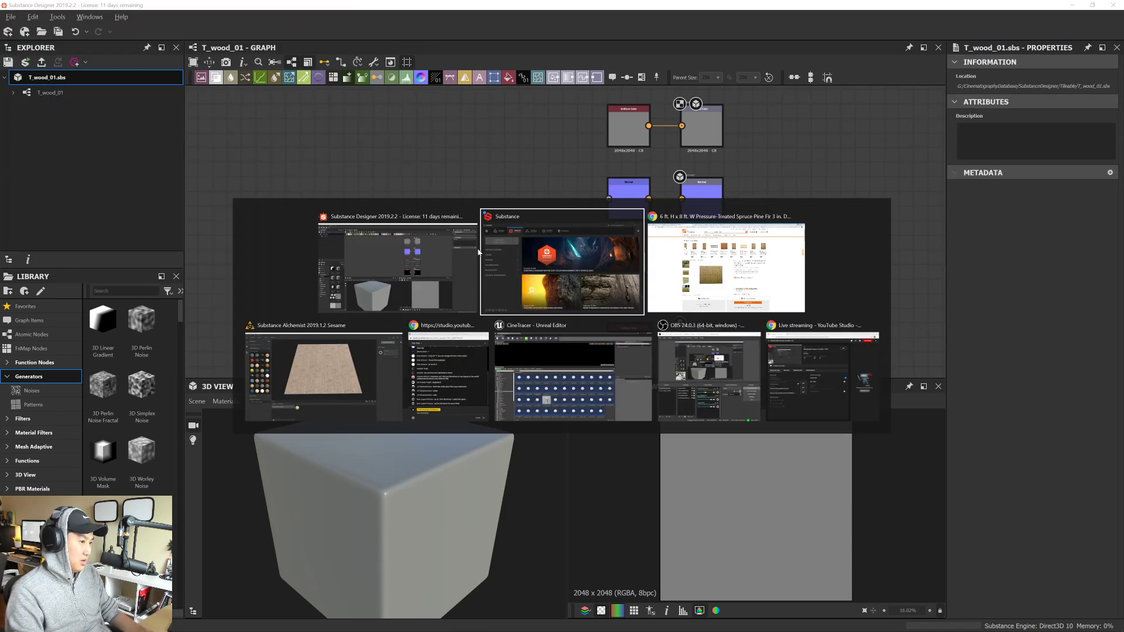
click(458, 270)
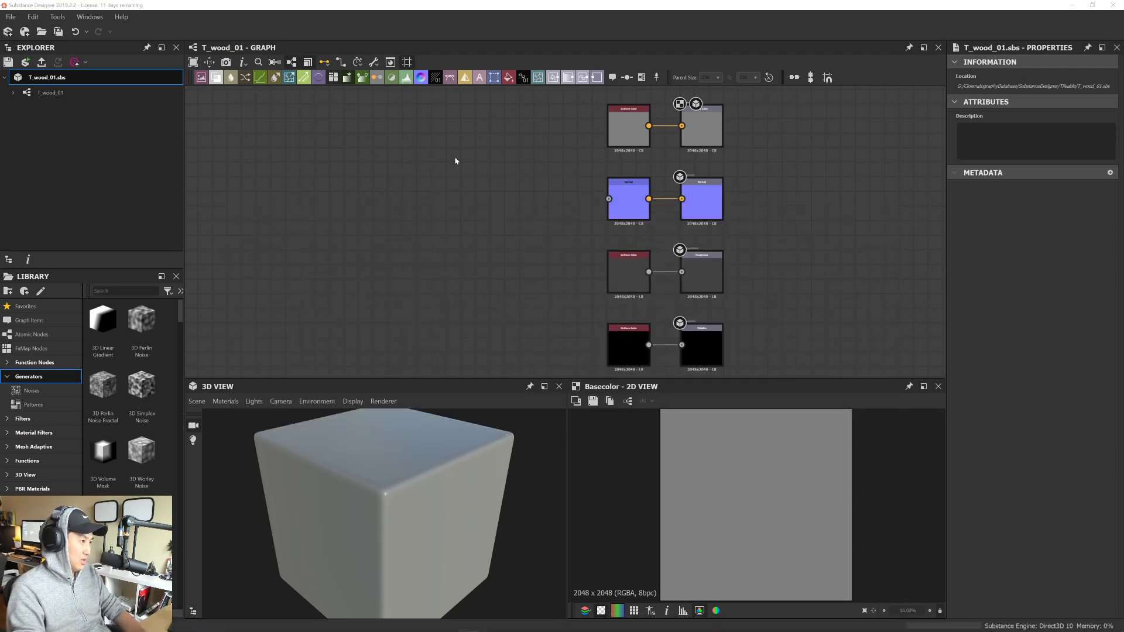
key(super+e)
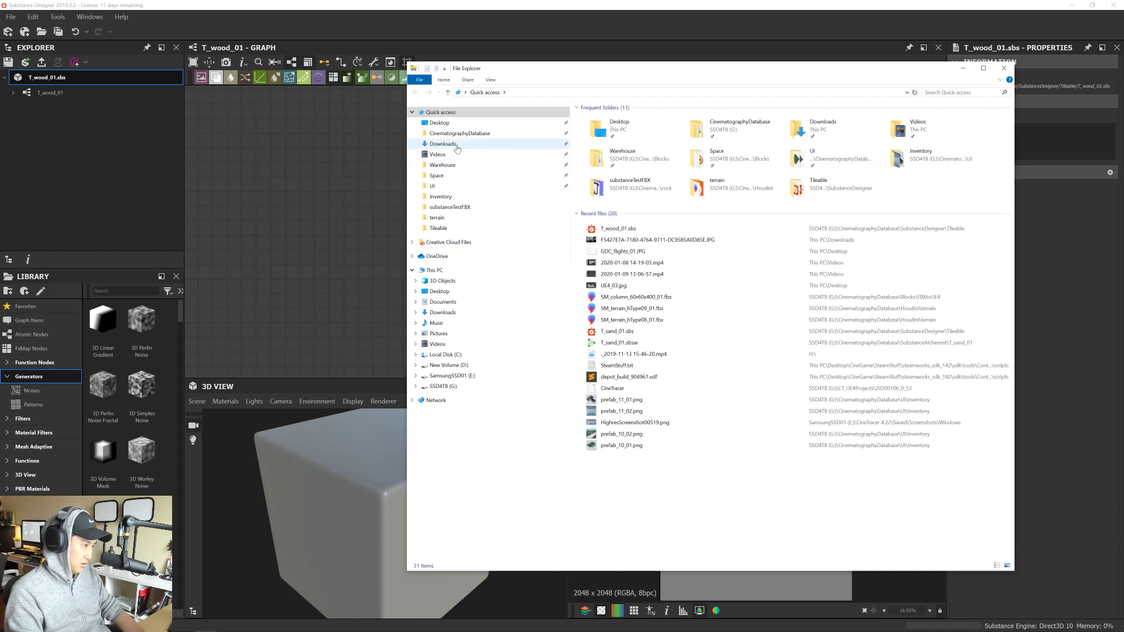
click(460, 134)
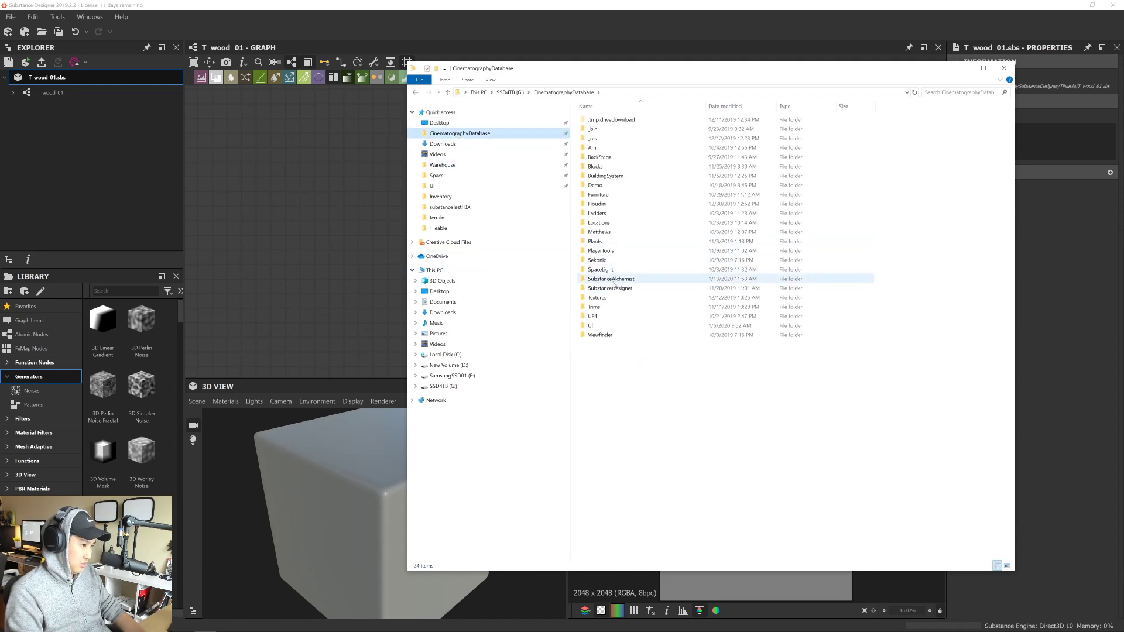
double_click(612, 280)
double_click(602, 129)
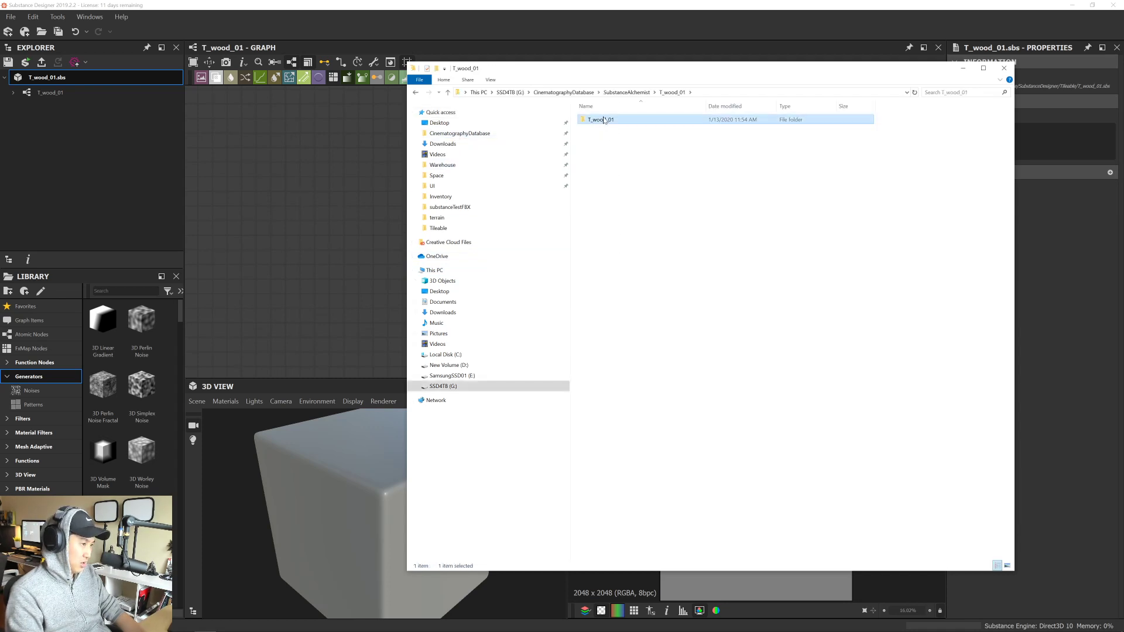
double_click(603, 120)
- Bring the exported T_wood_01.sbs into the Substance Designer graph as a node, accepting all format updates and closing the update report
drag(605, 130, 260, 228)
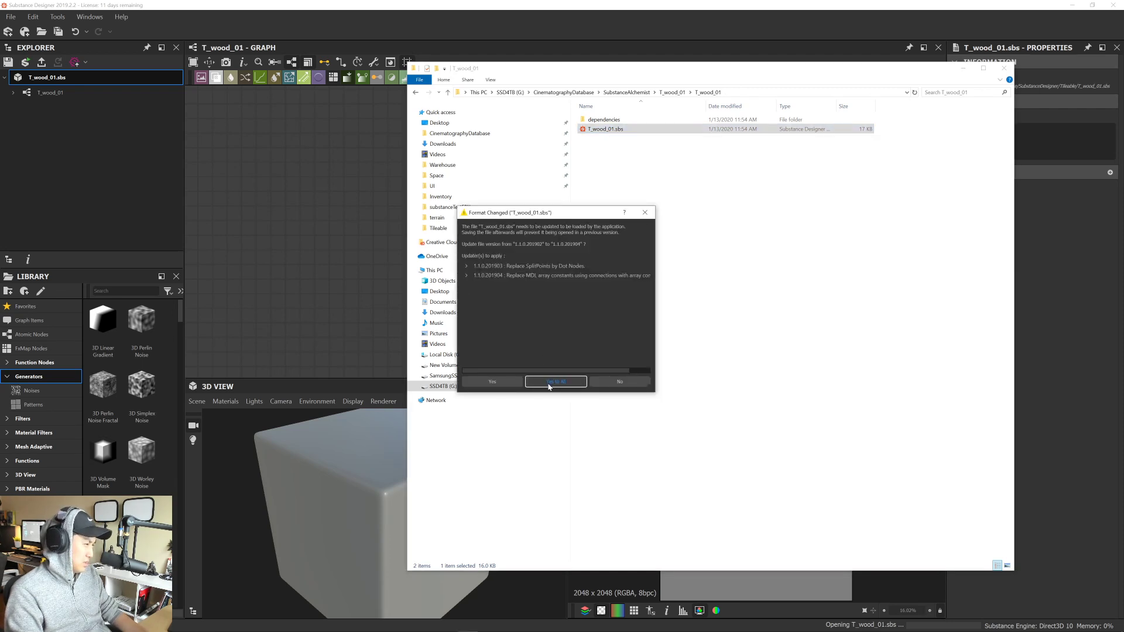
click(549, 385)
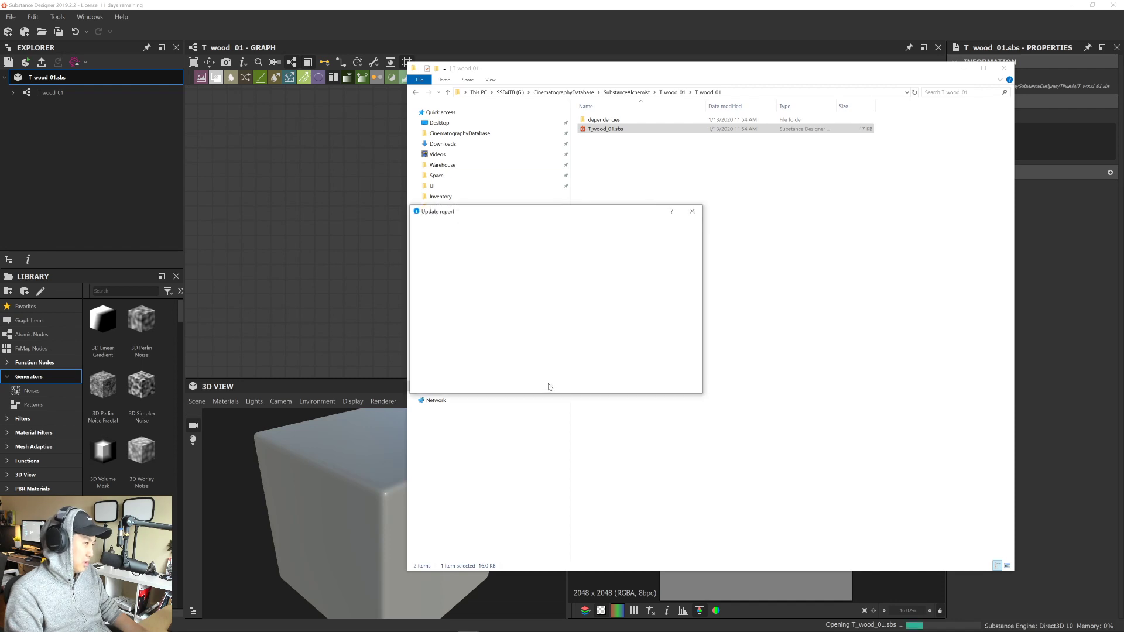
click(555, 383)
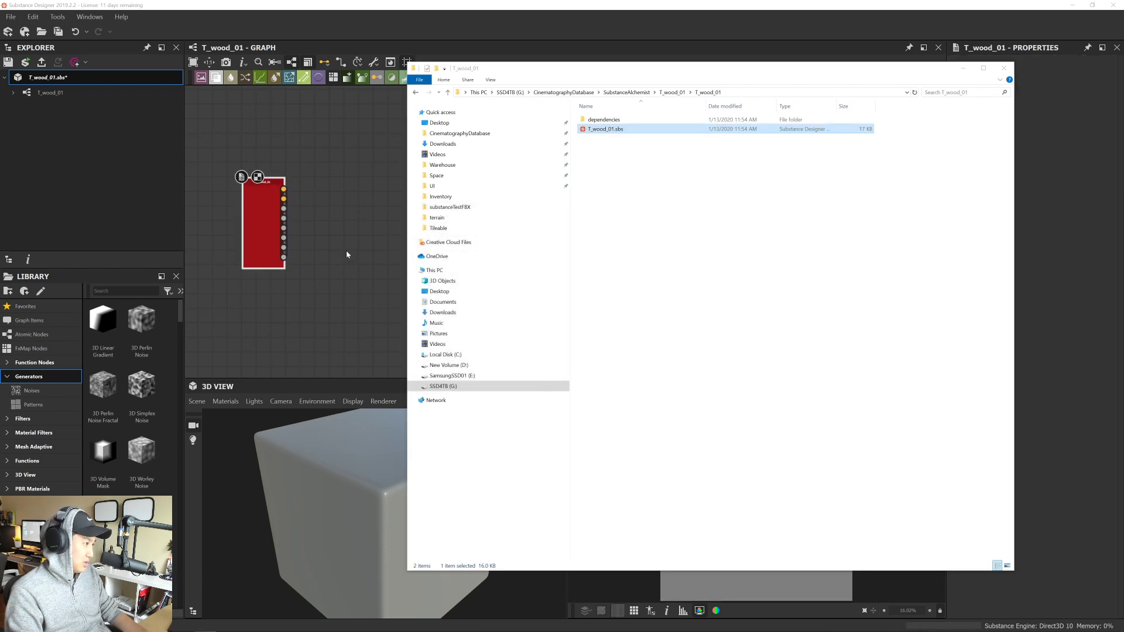
click(350, 251)
middle_drag(400, 208, 404, 235)
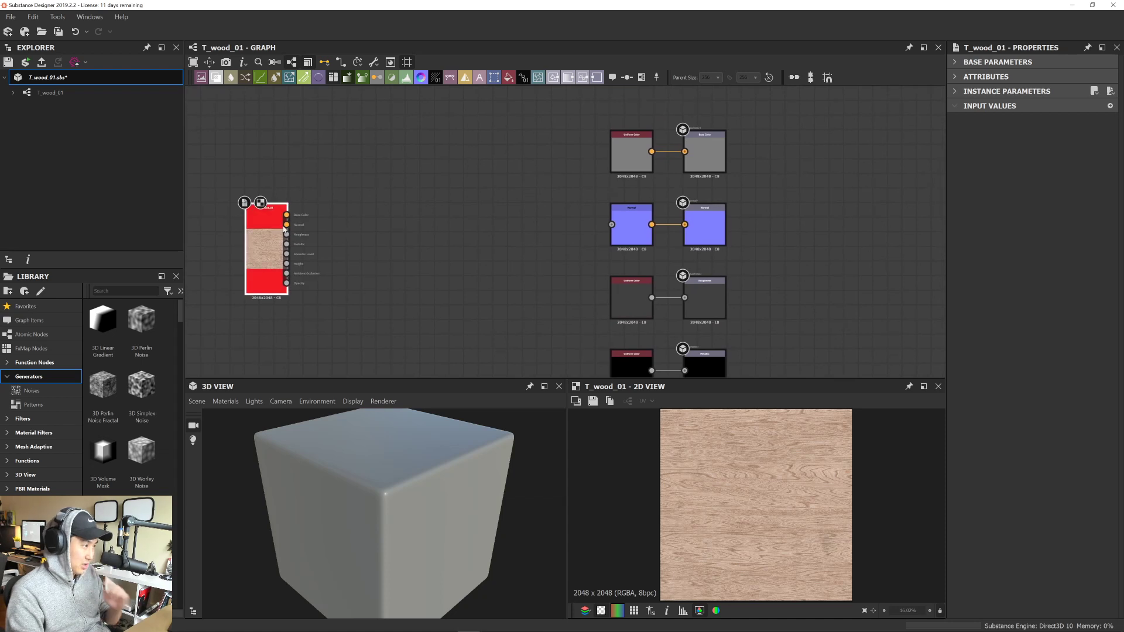
- Connect the wood node's base color and normal to the matching output nodes, setting the gray Uniform Color aside and deleting the default Normal node
drag(267, 247, 428, 233)
middle_drag(543, 202, 470, 225)
drag(558, 185, 426, 156)
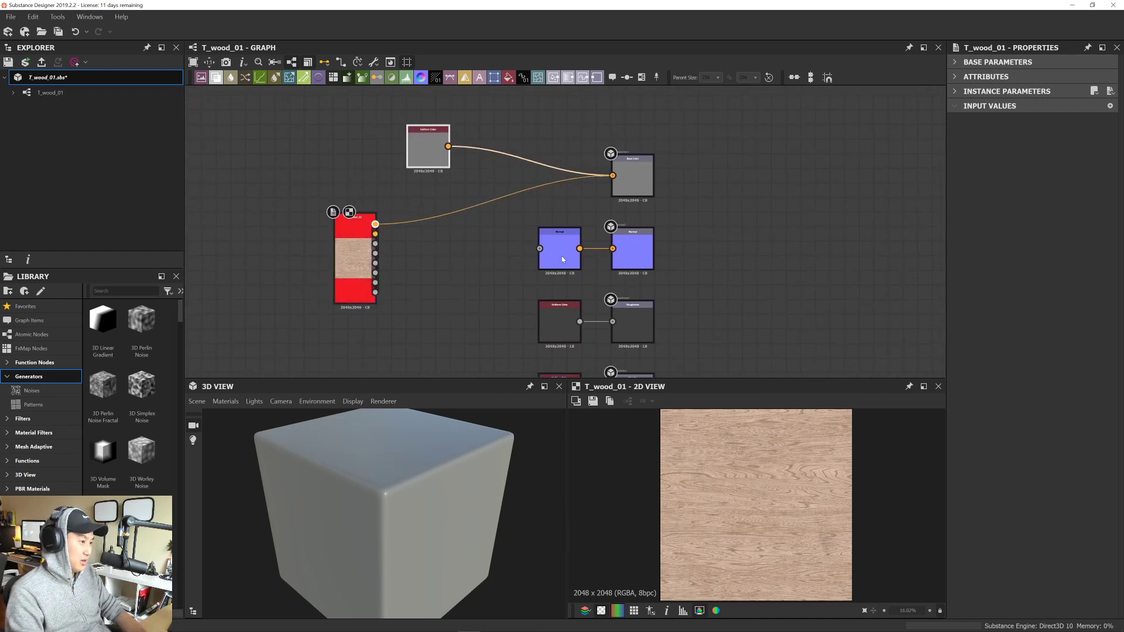
drag(562, 259, 452, 318)
drag(375, 233, 613, 248)
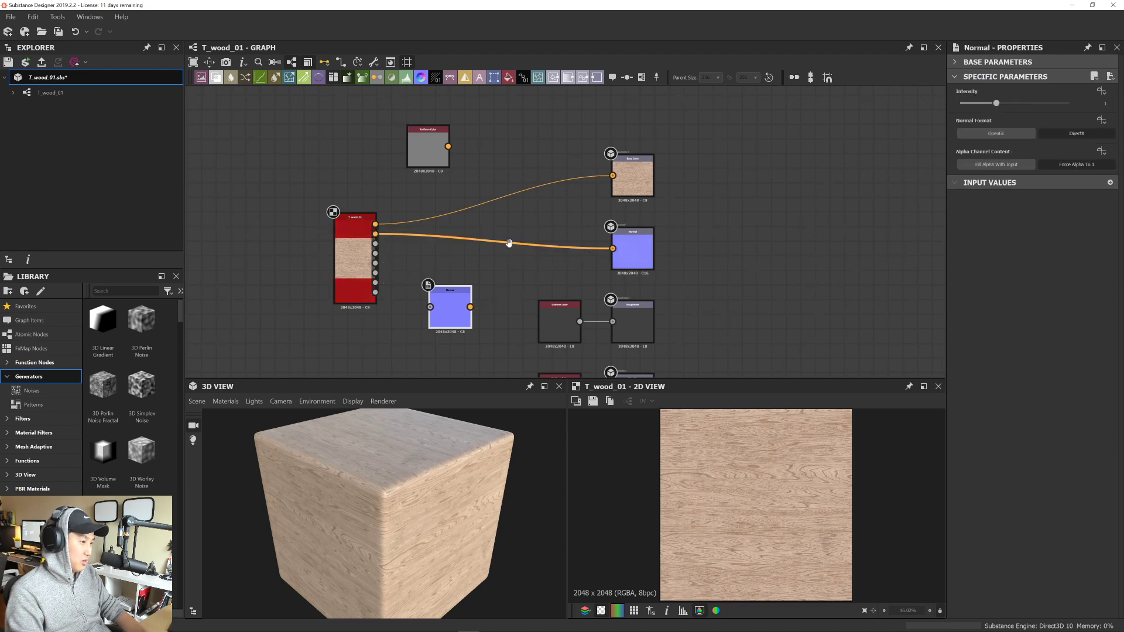
middle_drag(509, 243, 507, 210)
key(Delete)
- Connect the wood node's roughness and metallic to the matching output nodes and delete their default Uniform Color nodes
middle_drag(497, 303, 440, 220)
drag(538, 269, 595, 240)
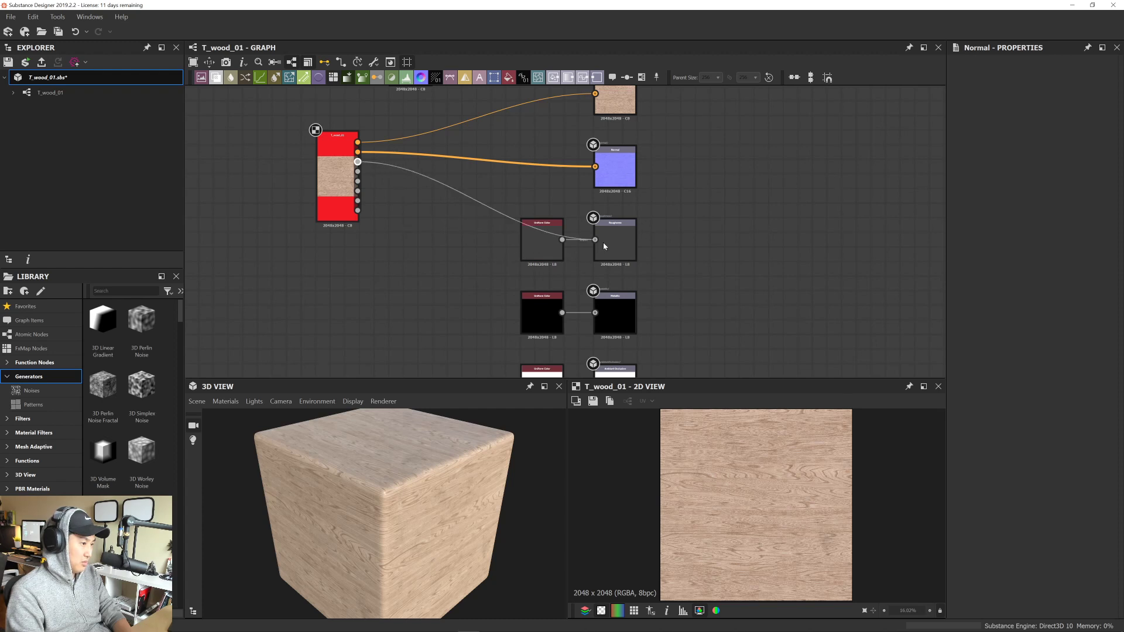
middle_drag(603, 241, 573, 220)
drag(554, 294, 566, 293)
drag(469, 228, 530, 294)
key(Delete)
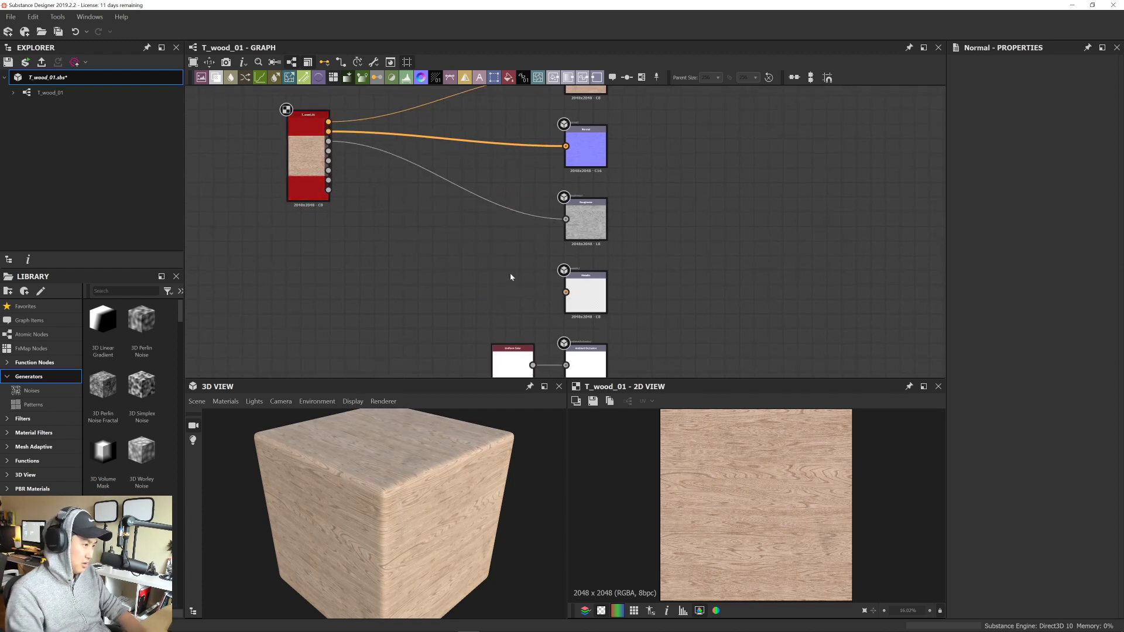
middle_drag(510, 273, 526, 286)
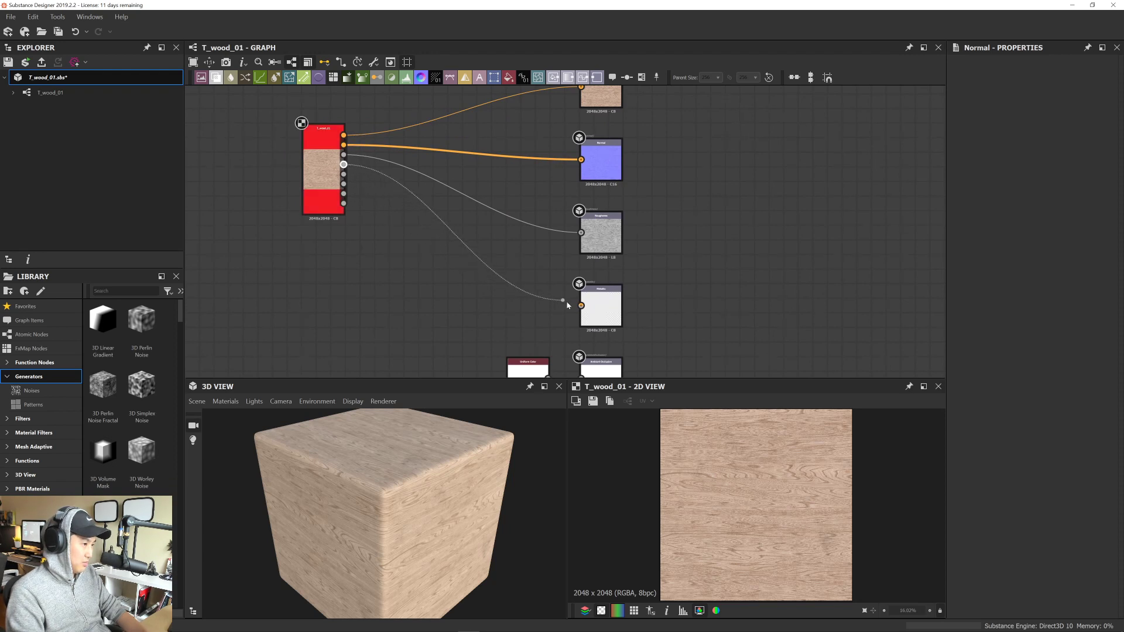
drag(568, 305, 580, 306)
- Delete the Height output with its Uniform Color, and feed the Ambient Occlusion output from the wood node instead of its default color
middle_drag(544, 335, 501, 159)
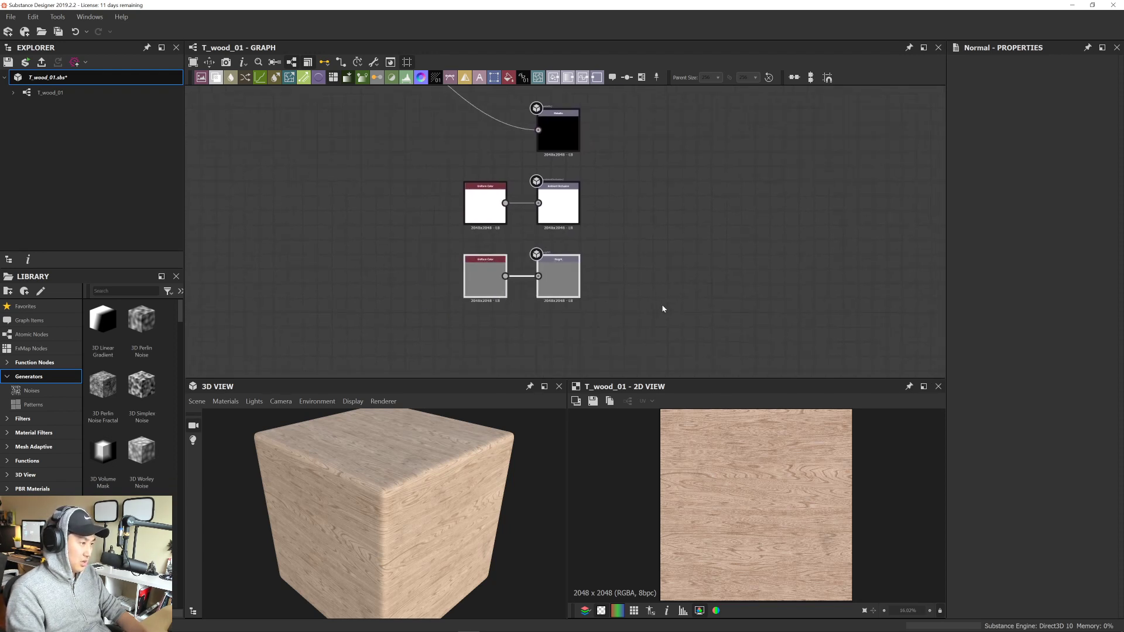
key(Delete)
middle_drag(410, 161, 459, 290)
middle_drag(373, 153, 377, 185)
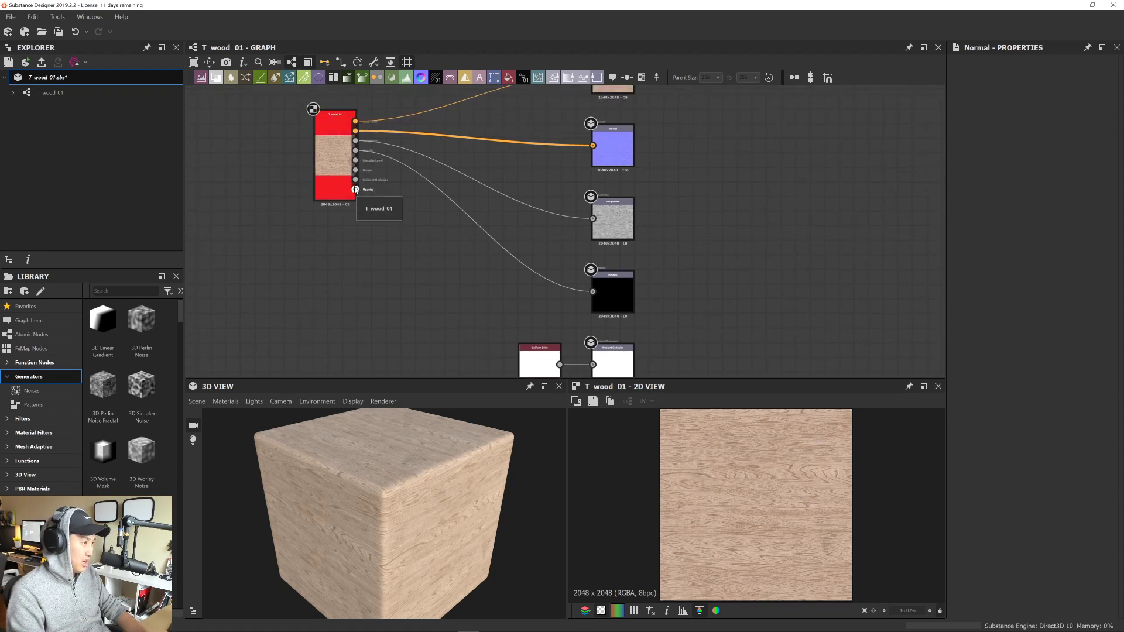
drag(355, 189, 593, 364)
middle_drag(496, 365, 453, 290)
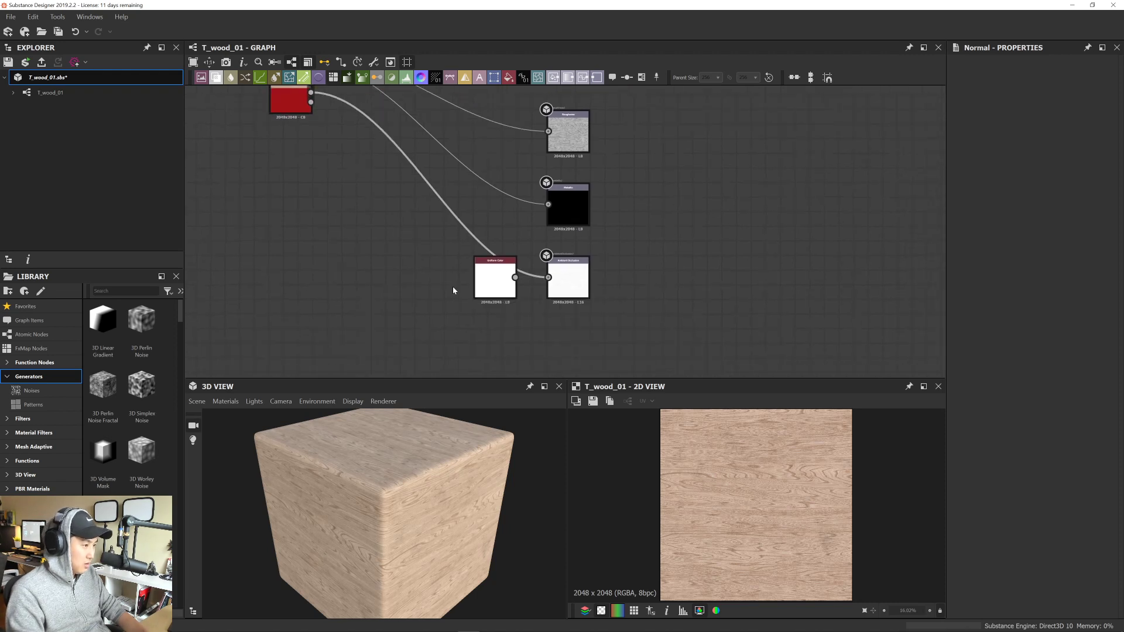
drag(503, 325, 503, 325)
key(Delete)
- Add an RGBA Merge node beside the outputs and connect a new Output node to its result
middle_drag(524, 173, 559, 326)
mouse_move(650, 259)
middle_down()
mouse_move(603, 269)
mouse_move(545, 239)
middle_up()
key(space)
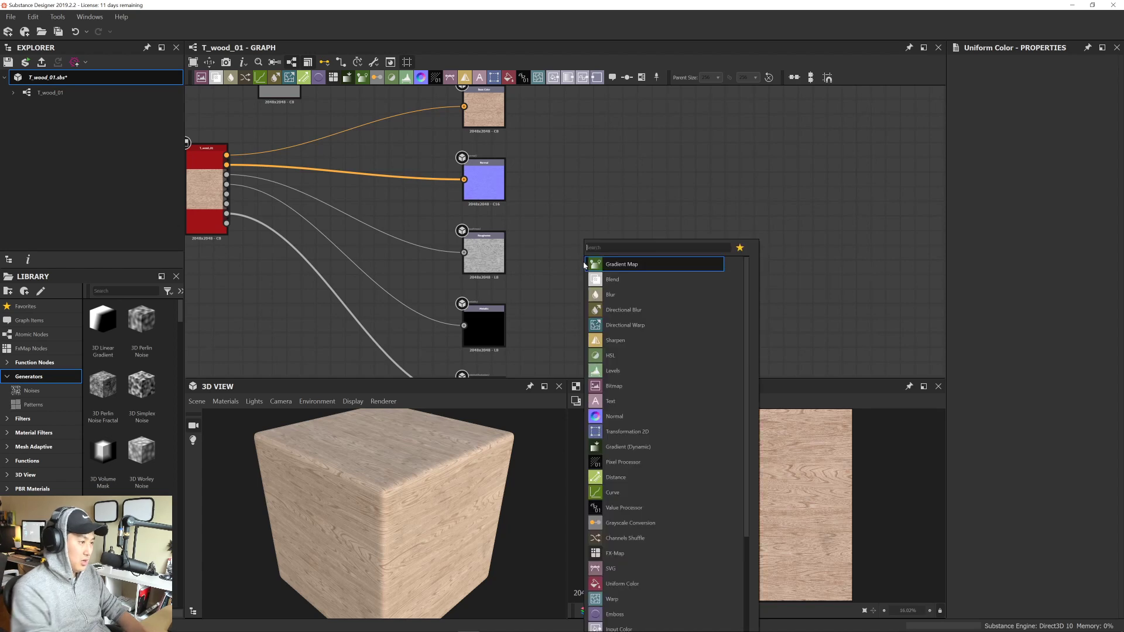
text(rgb)
key(Down)
key(Down)
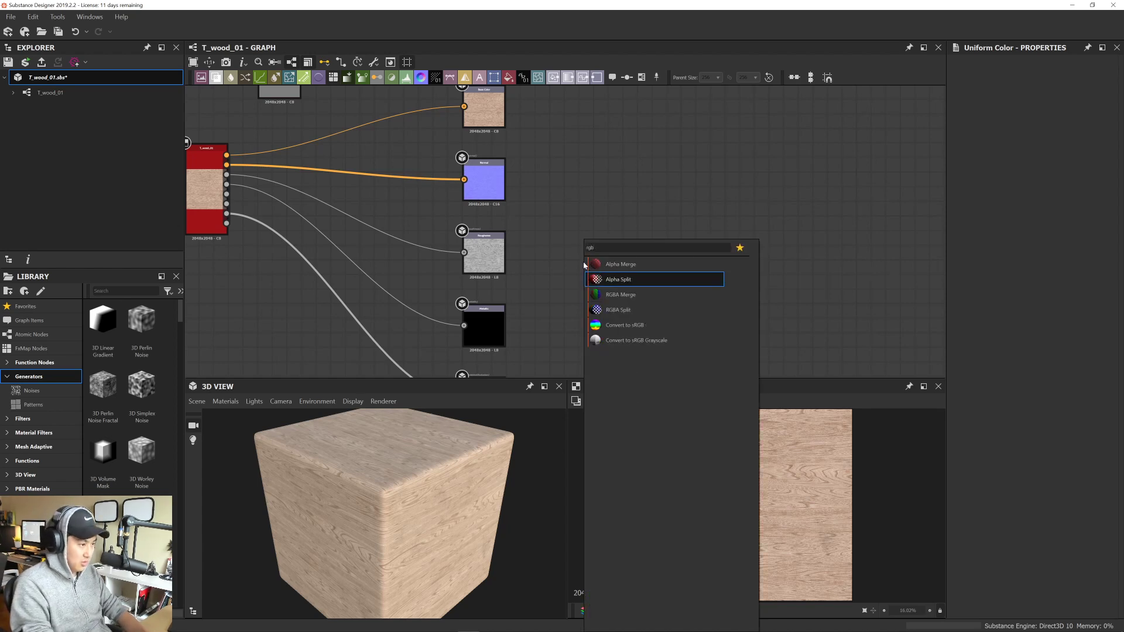
key(Return)
drag(606, 258, 648, 261)
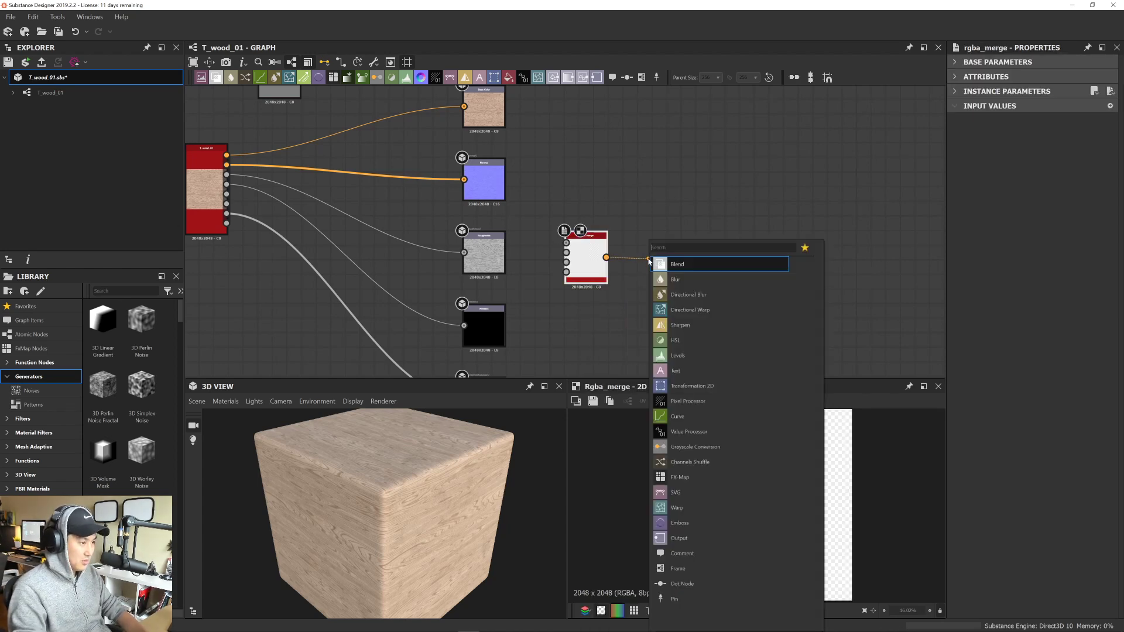
text(output)
click(666, 269)
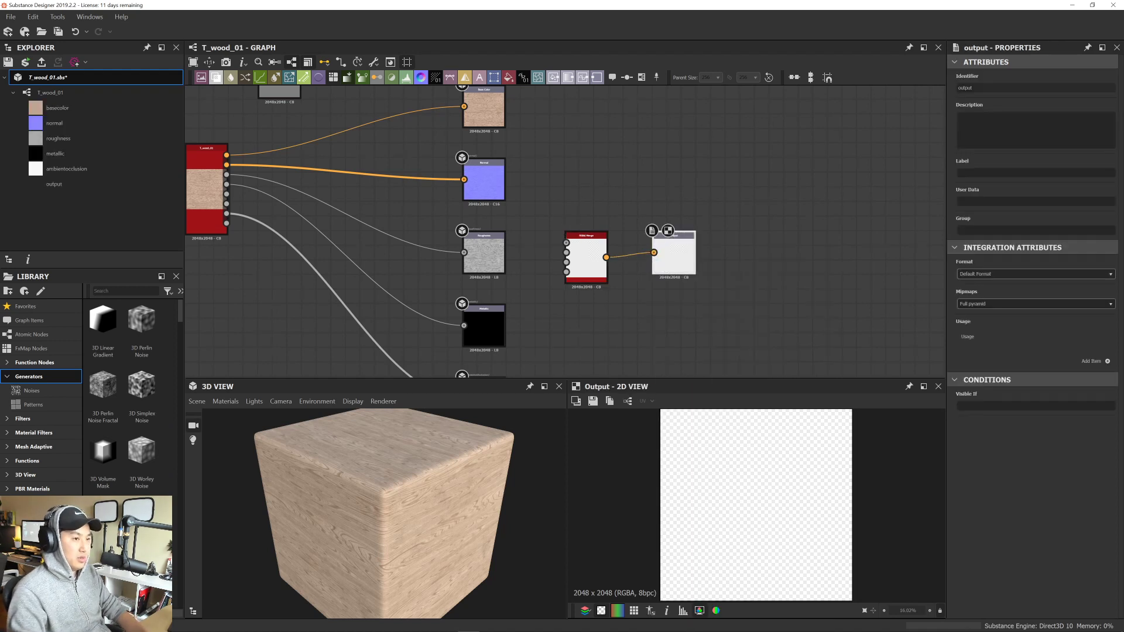
- Set the new output's identifier to ORM and save the package
click(873, 157)
mouse_move(642, 188)
middle_down()
mouse_move(703, 194)
mouse_move(651, 206)
middle_up()
key(ctrl+s)
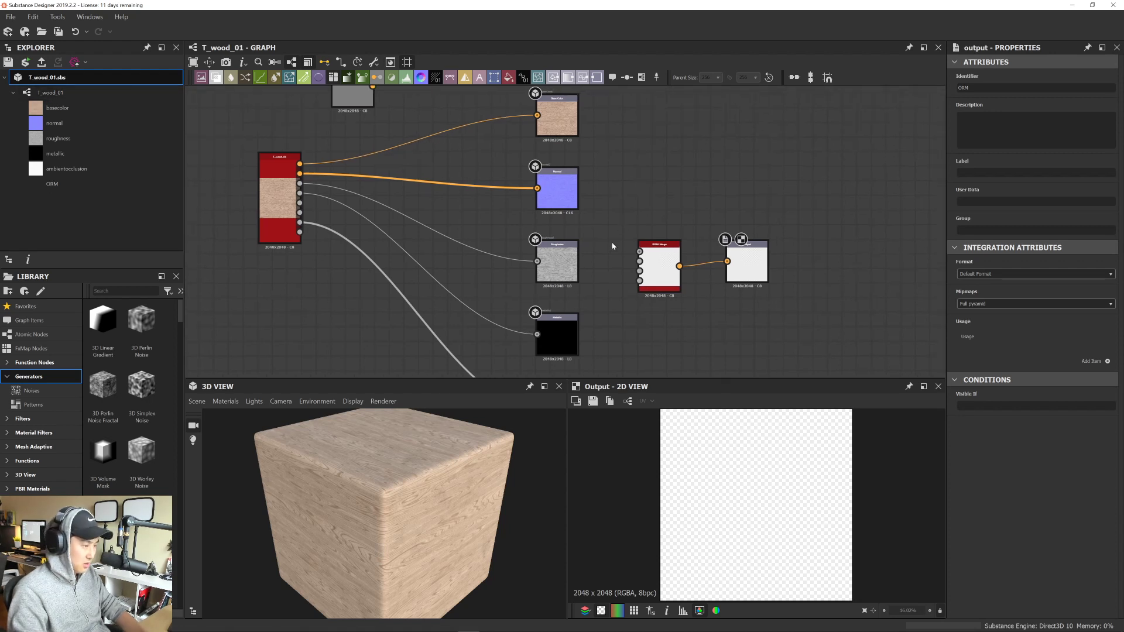
- Connect the wood node's ambient occlusion, roughness and metallic to the RGBA Merge node's red, green and blue inputs
mouse_move(613, 246)
middle_down()
mouse_move(684, 222)
mouse_move(670, 260)
mouse_move(604, 221)
mouse_move(614, 254)
middle_up()
scroll(627, 230, up, 2)
scroll(669, 259, down, 1)
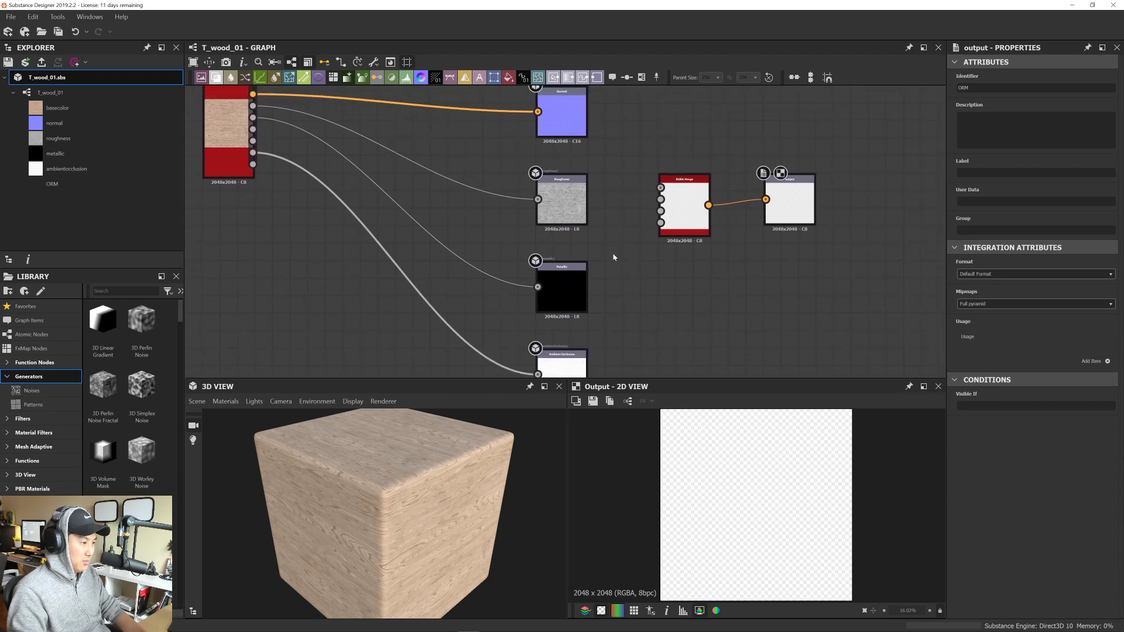
drag(253, 153, 661, 188)
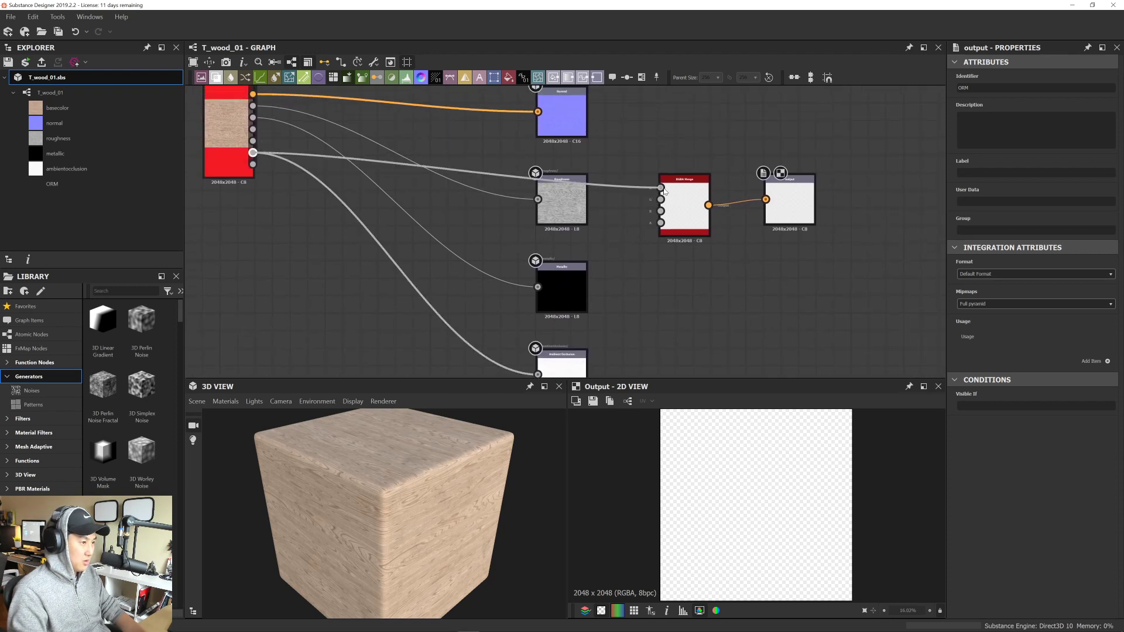
drag(253, 117, 661, 211)
- Add a Uniform Color node in grayscale mode, make it white and connect it to the RGBA Merge node's alpha input
middle_drag(645, 297, 642, 279)
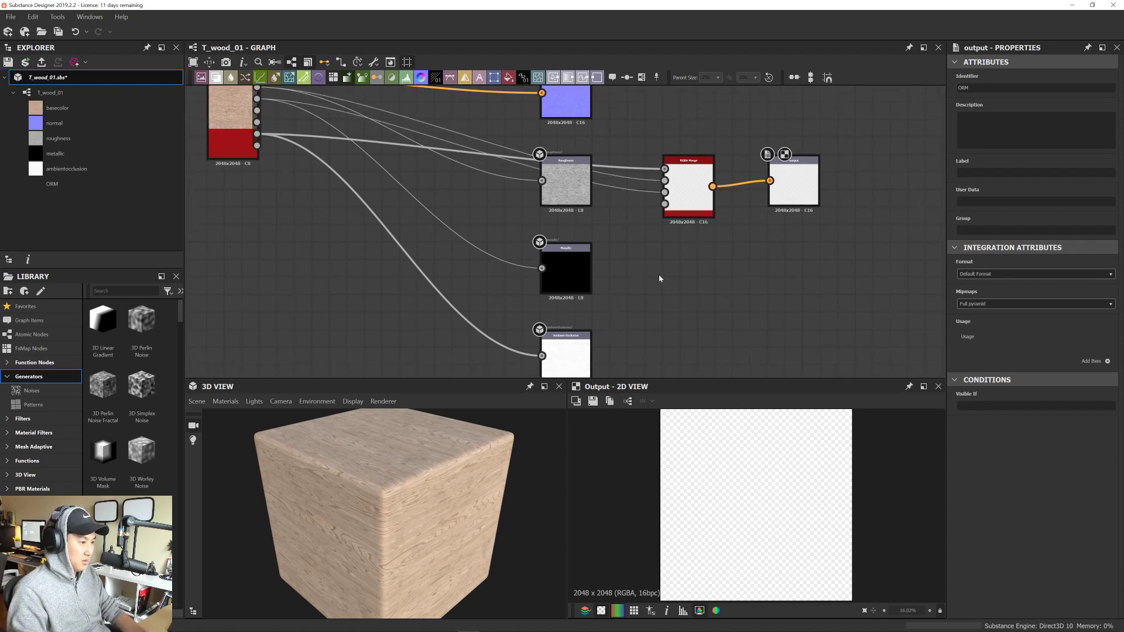
key(space)
text(color)
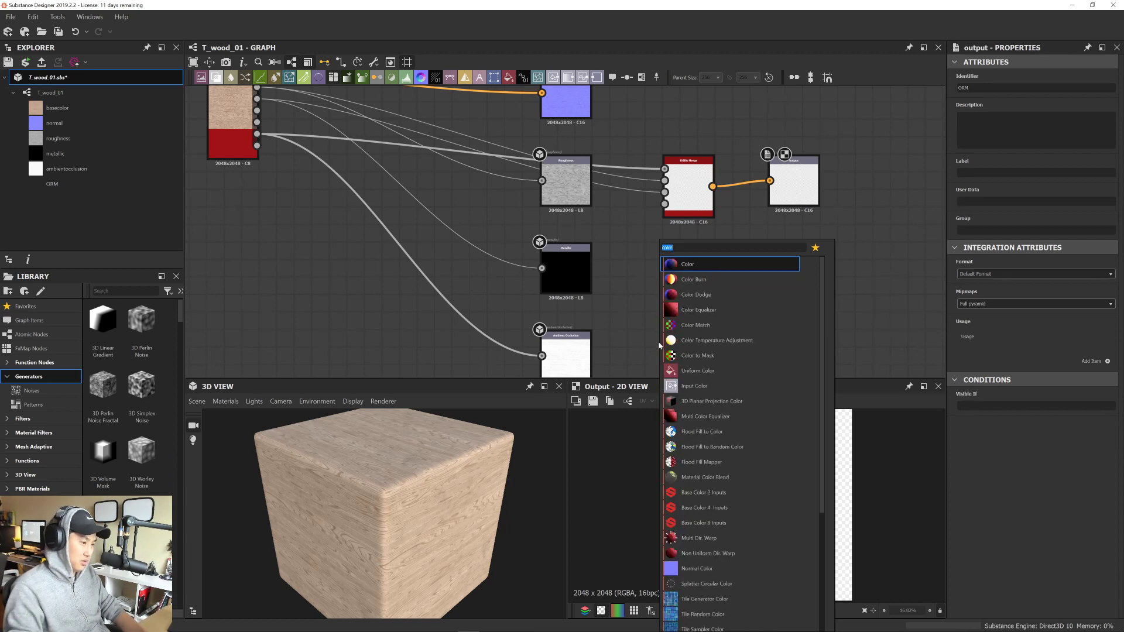
click(698, 370)
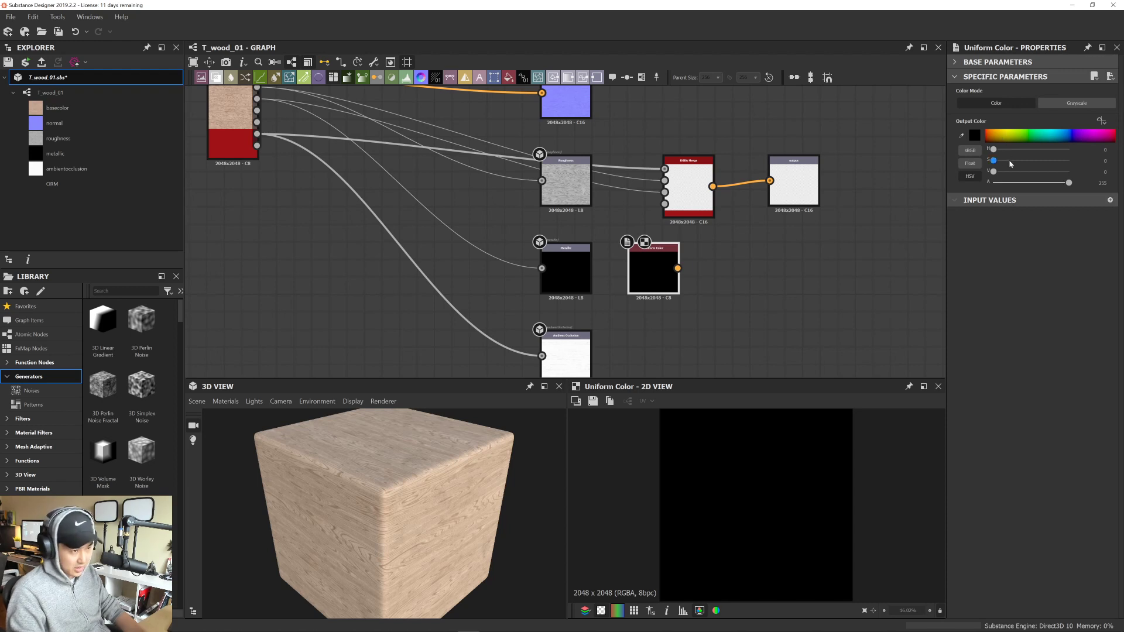
click(1049, 105)
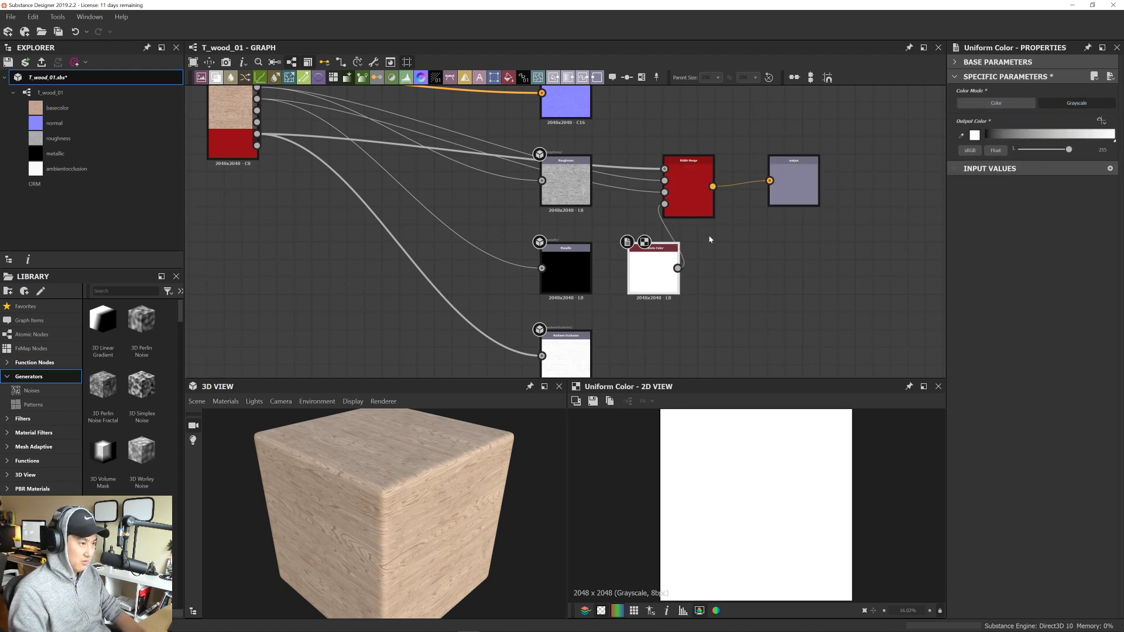
- Preview the RGBA Merge node's packed result in the 2D view
middle_drag(760, 144, 764, 181)
click(691, 226)
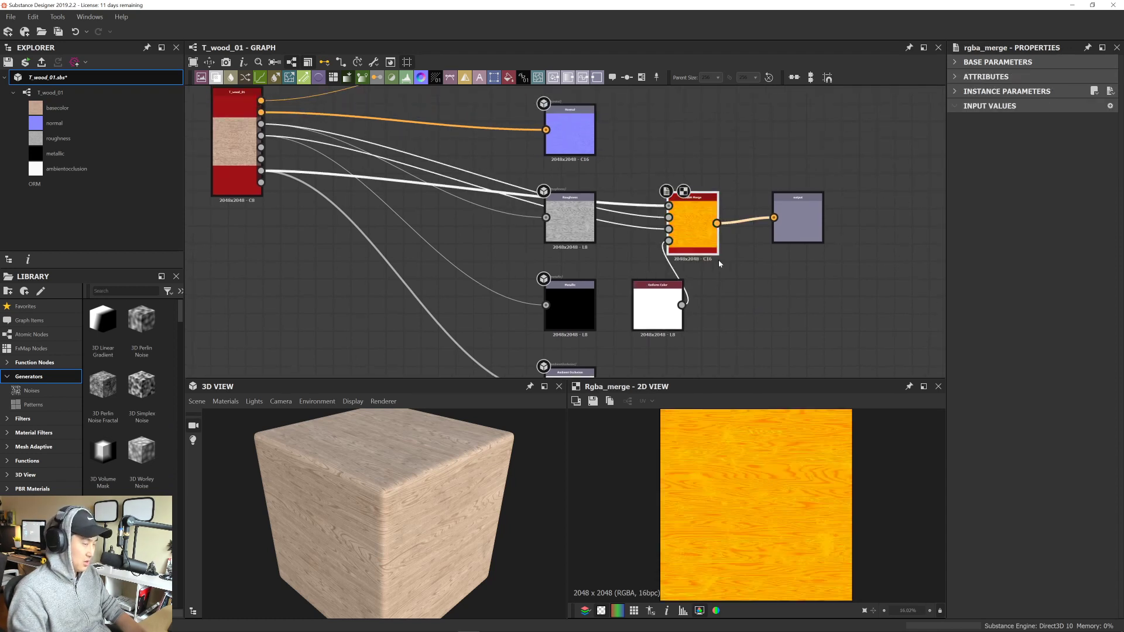
middle_drag(754, 285, 776, 279)
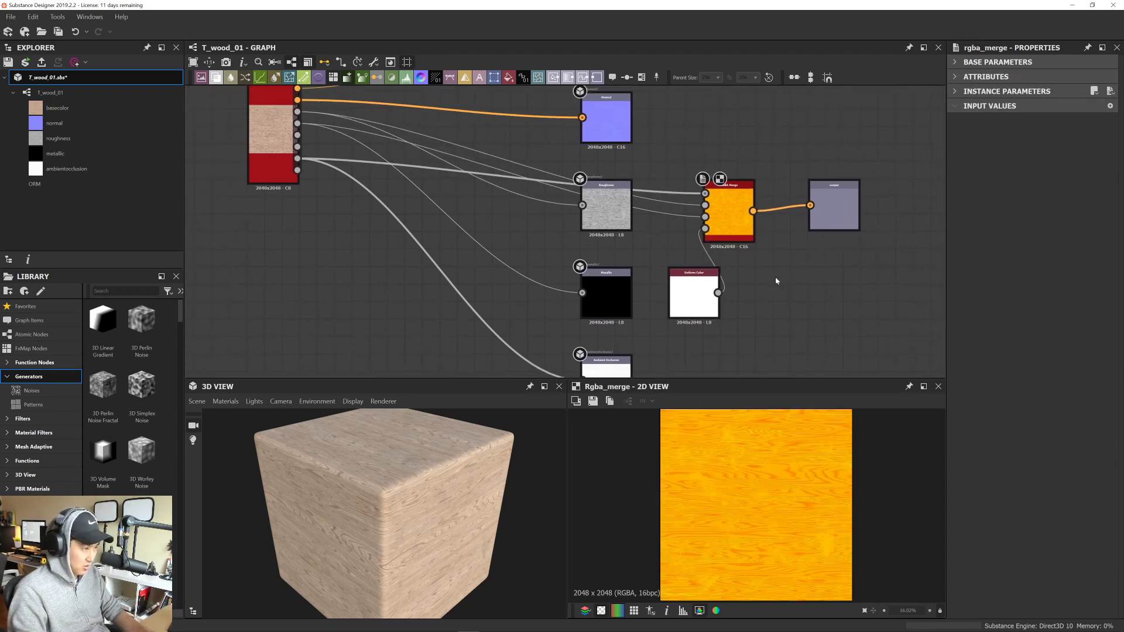
right_click(768, 280)
click(743, 278)
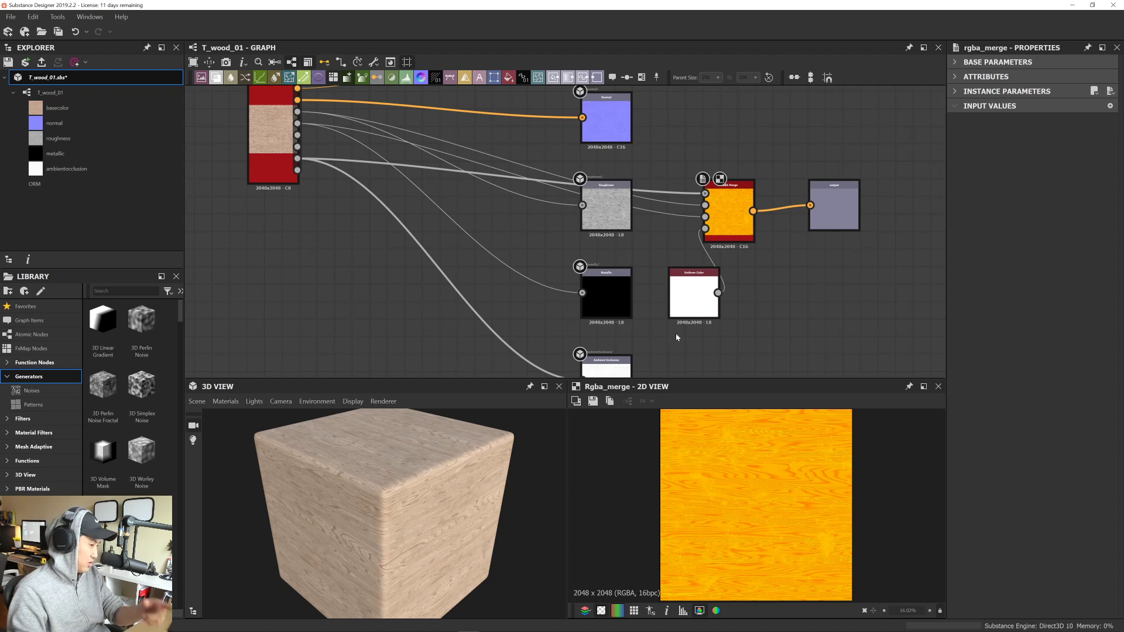
- Export the T_wood_01 graph's ORM, basecolor and normal outputs as JPEG bitmaps, excluding roughness, metallic and ambientocclusion
scroll(622, 227, down, 5)
scroll(620, 225, up, 3)
middle_drag(561, 178, 554, 246)
click(84, 92)
right_click(84, 93)
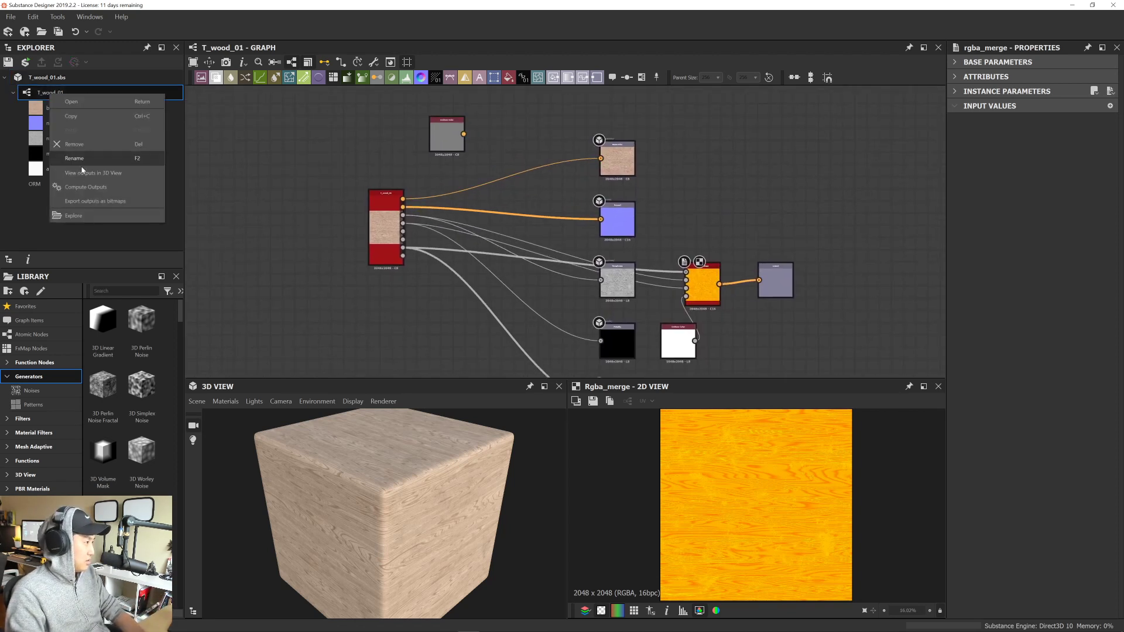
click(97, 200)
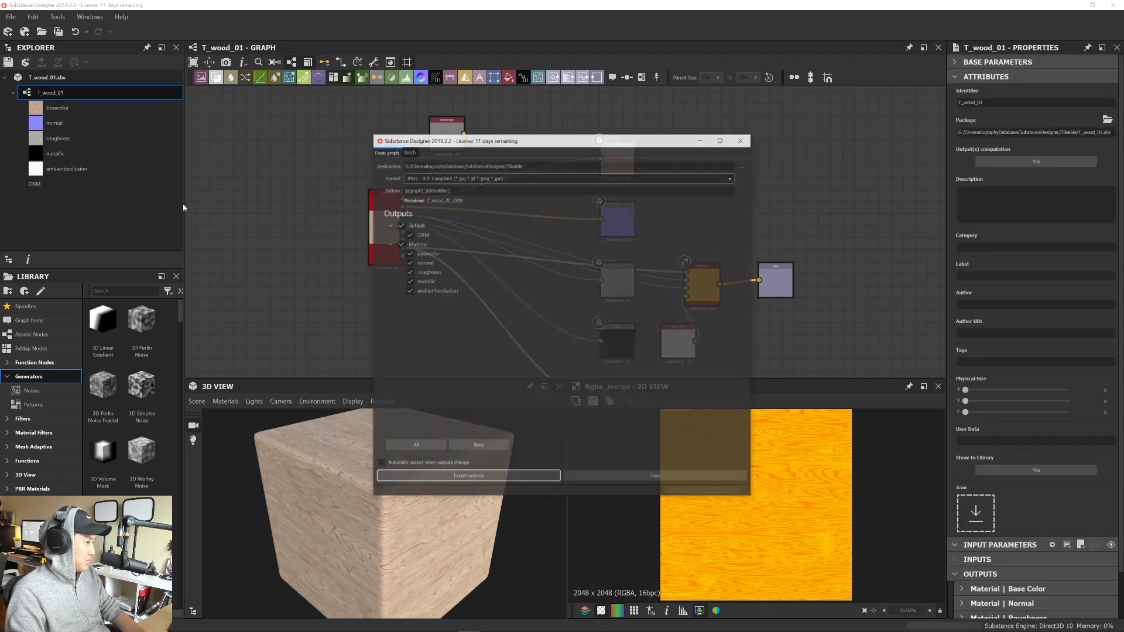
click(428, 273)
click(409, 273)
click(409, 282)
click(410, 291)
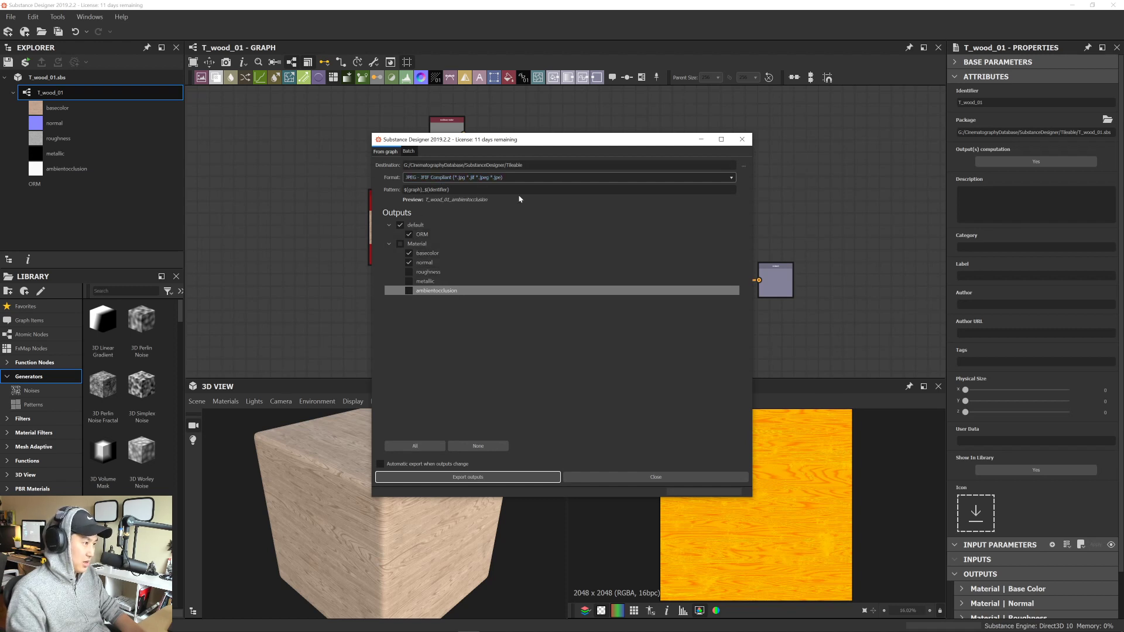
click(518, 480)
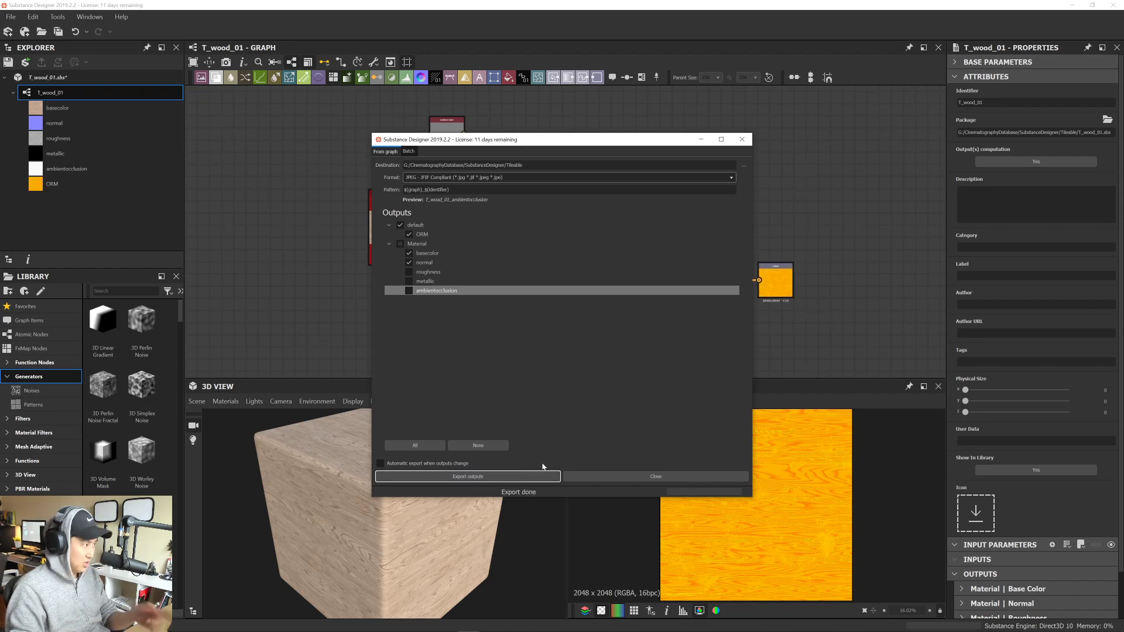
click(647, 477)
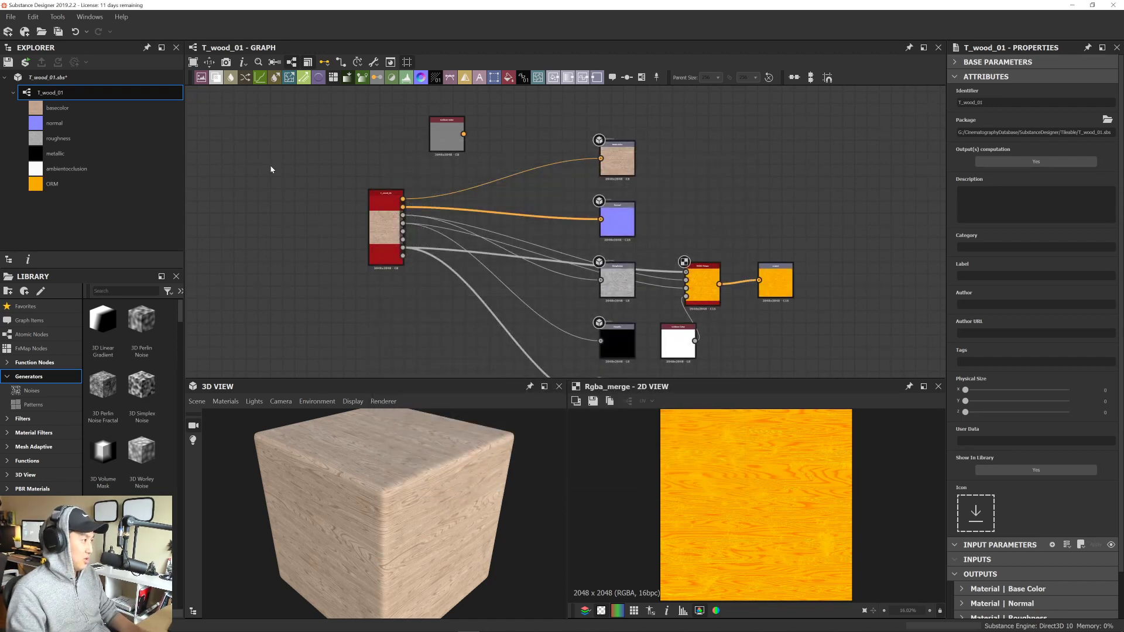
- Save the T_wood_01 package
click(106, 79)
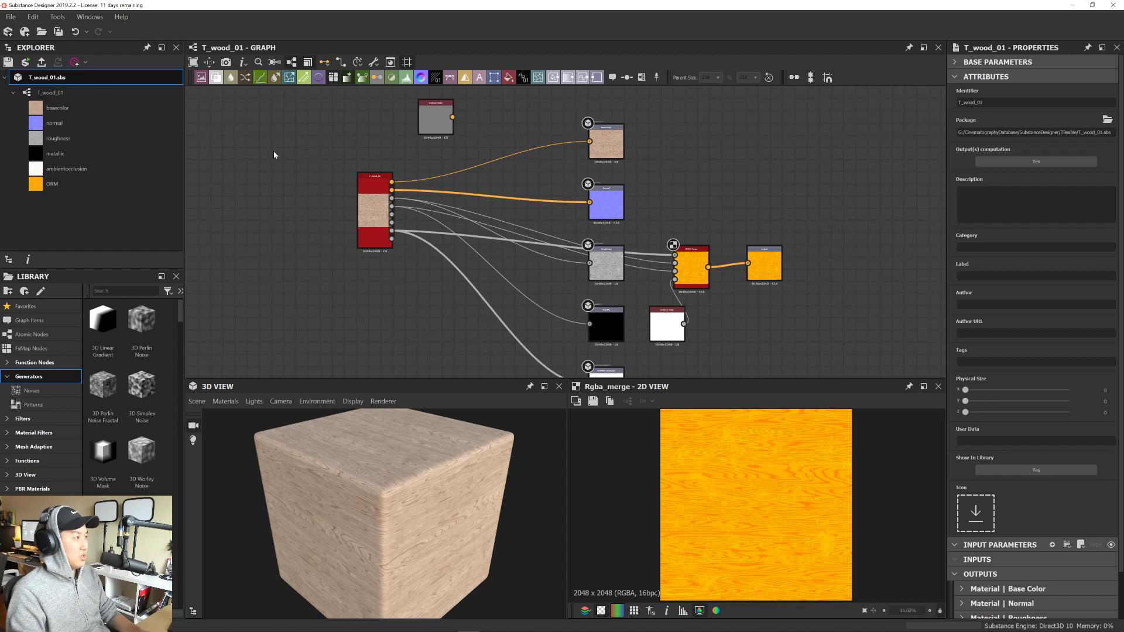
middle_drag(470, 179, 502, 166)
middle_drag(712, 205, 735, 194)
drag(410, 470, 490, 503)
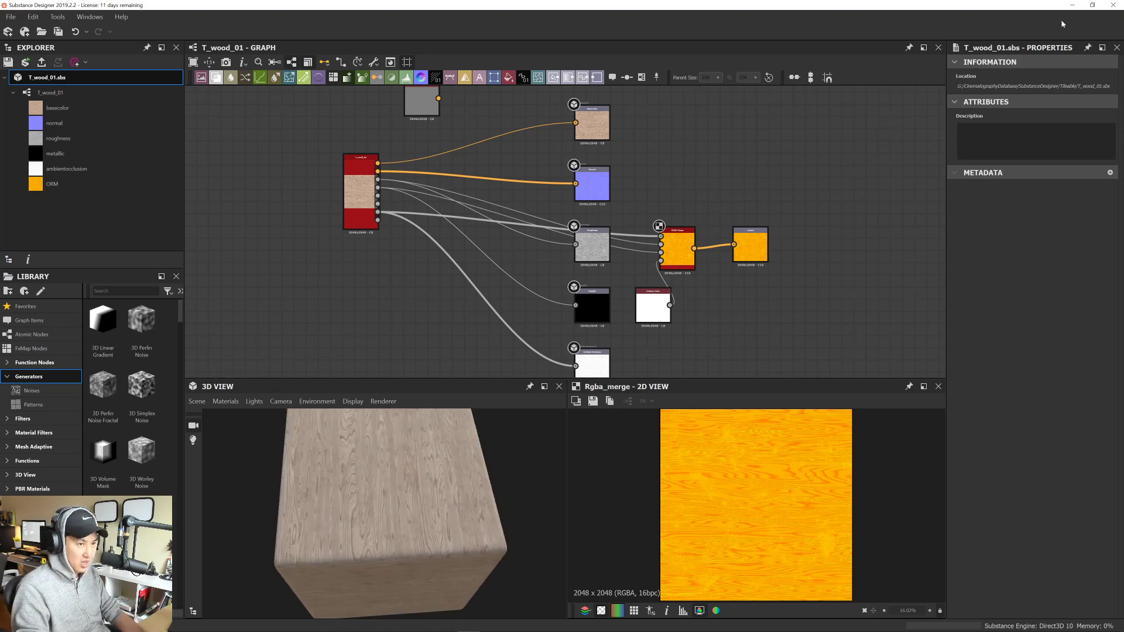
- Switch to the CineTracer project in Unreal Editor and browse the CT_Block Textures folder in a second content browser
click(1073, 6)
key(alt+Tab)
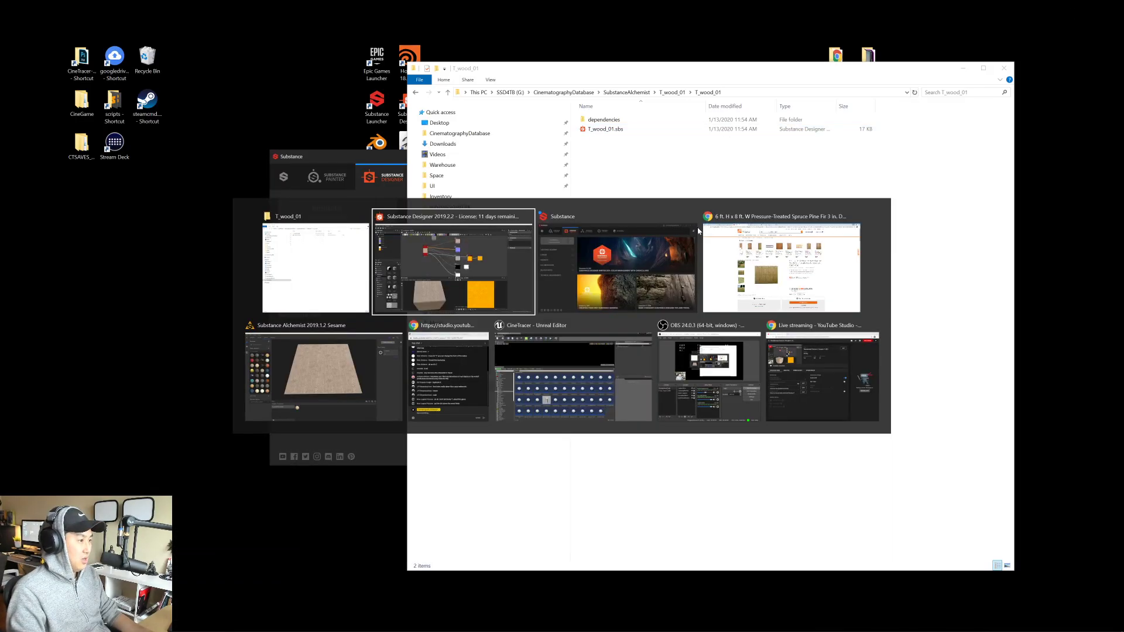
click(633, 406)
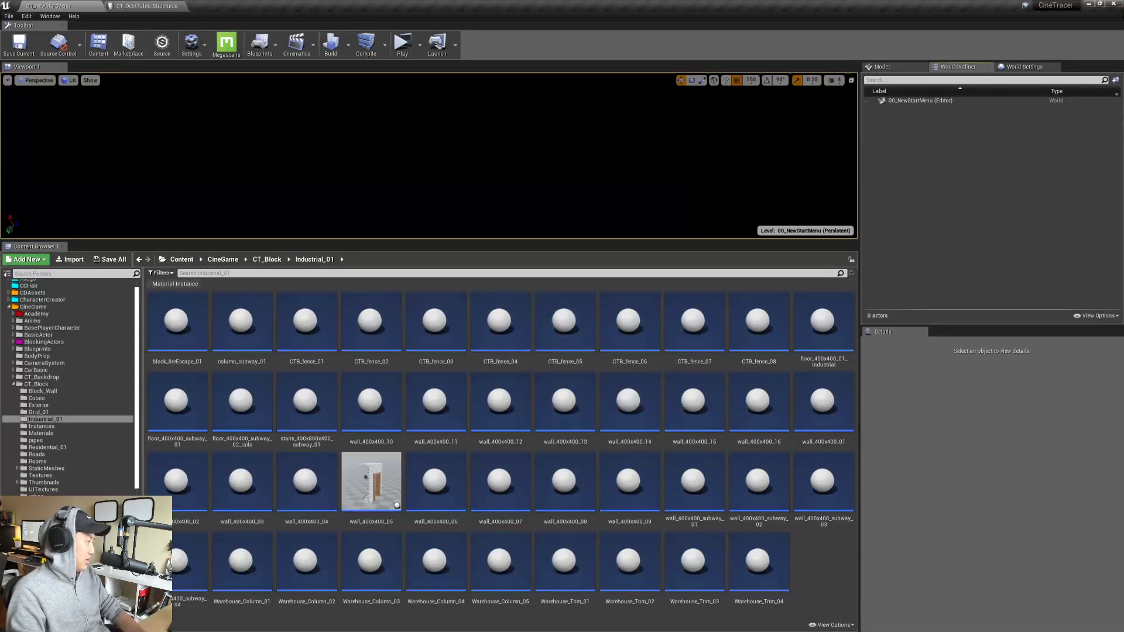
drag(222, 631, 127, 249)
scroll(428, 422, down, 10)
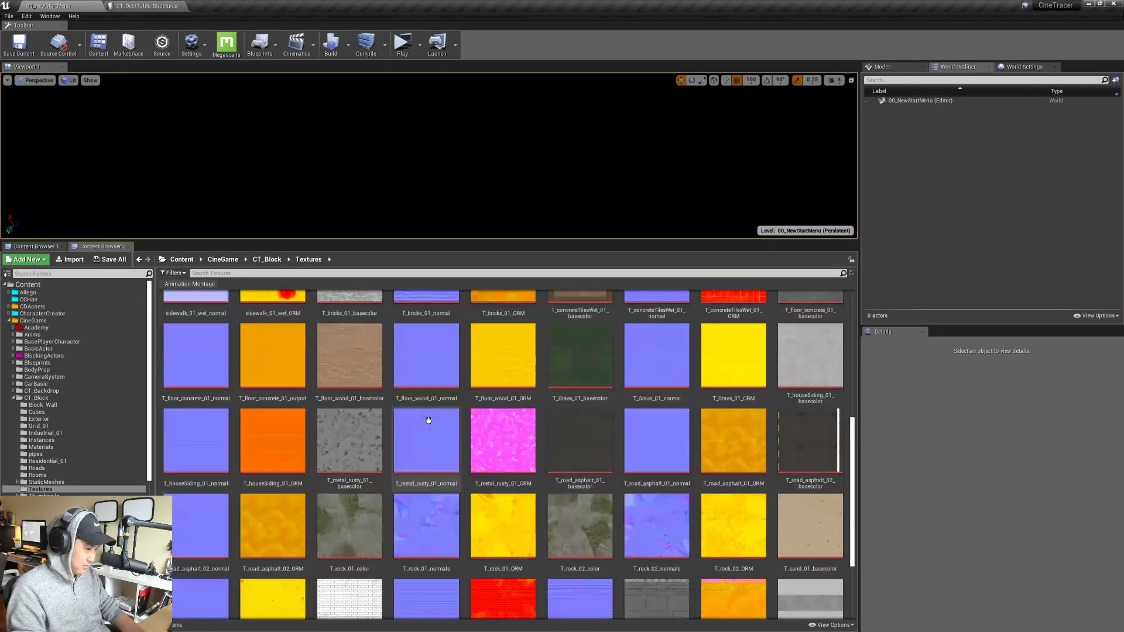
scroll(428, 421, up, 8)
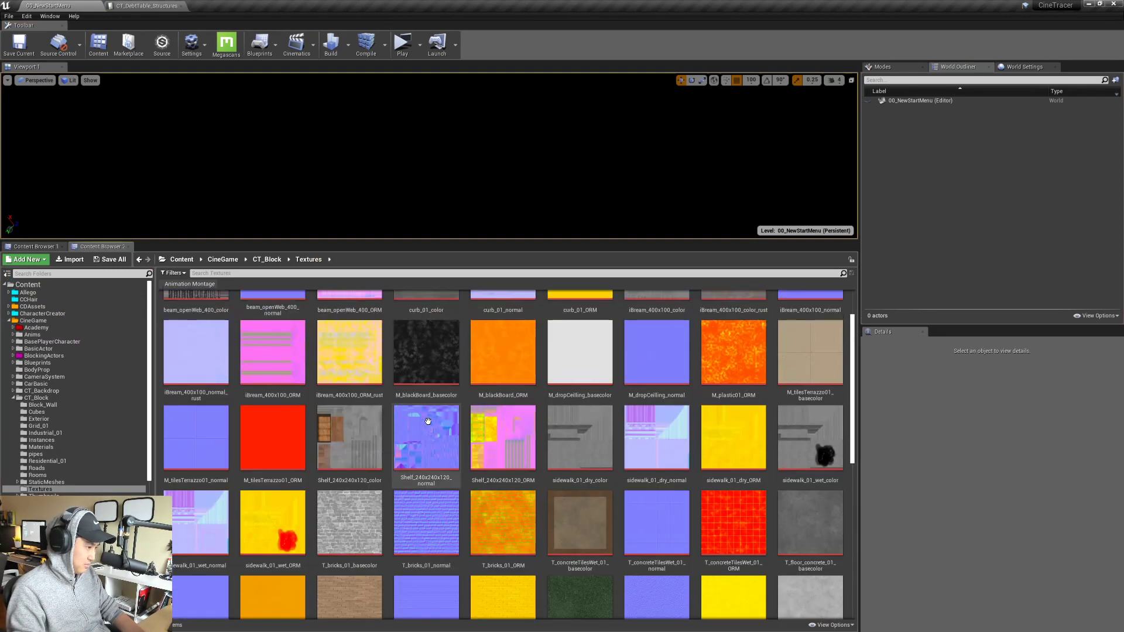
scroll(428, 421, down, 5)
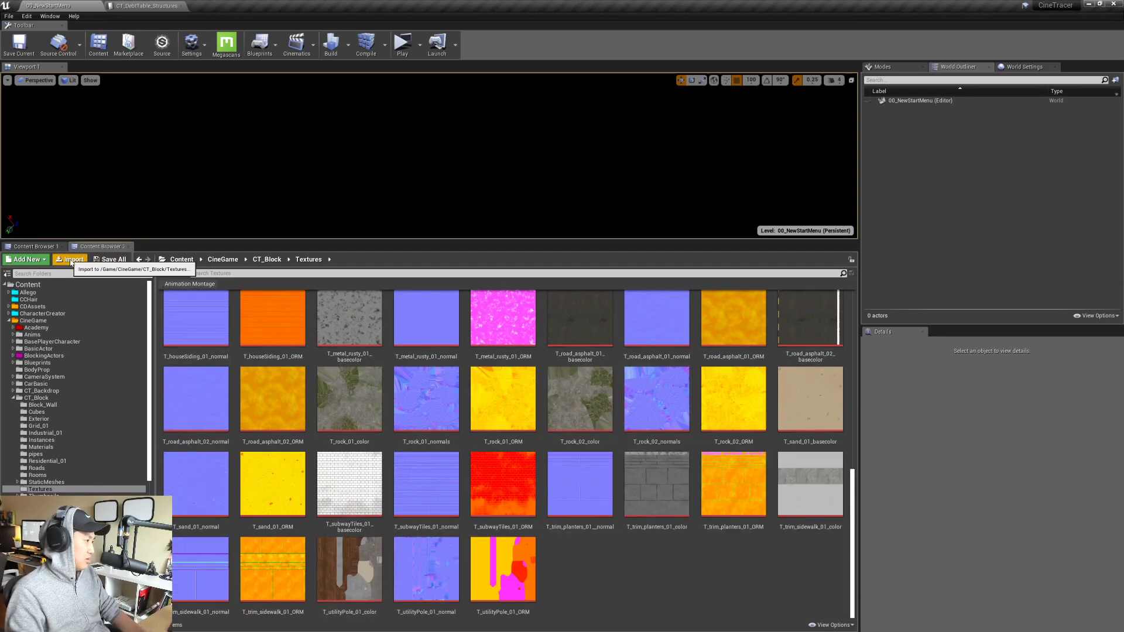
- Start an import into the Textures folder and go to the CinematographyDatabase folder
click(71, 260)
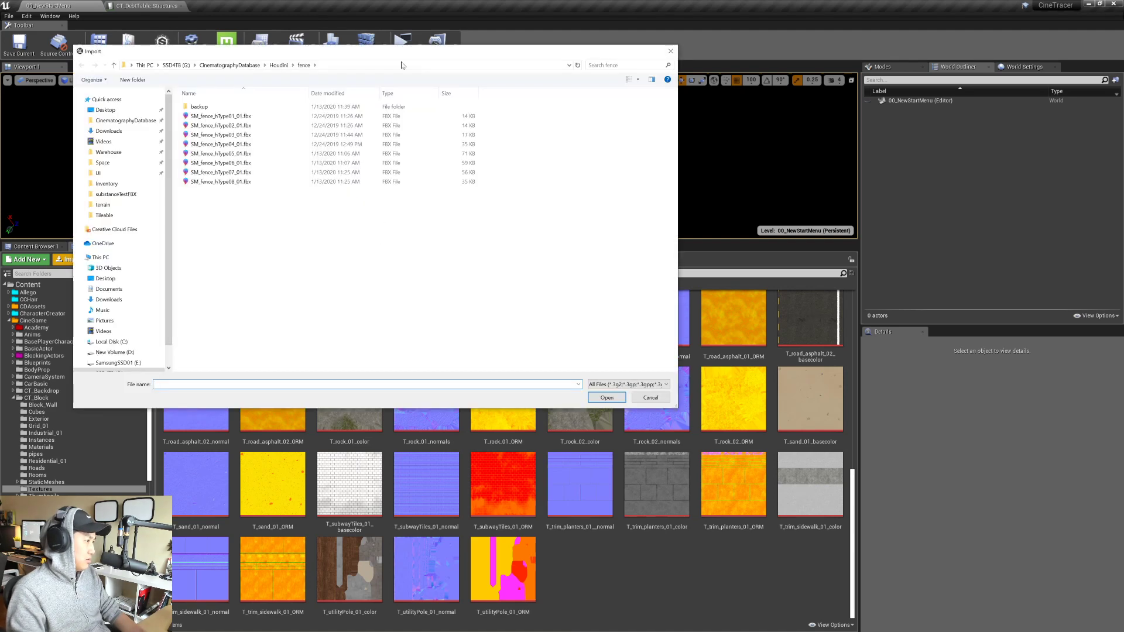
drag(402, 52, 501, 75)
click(328, 89)
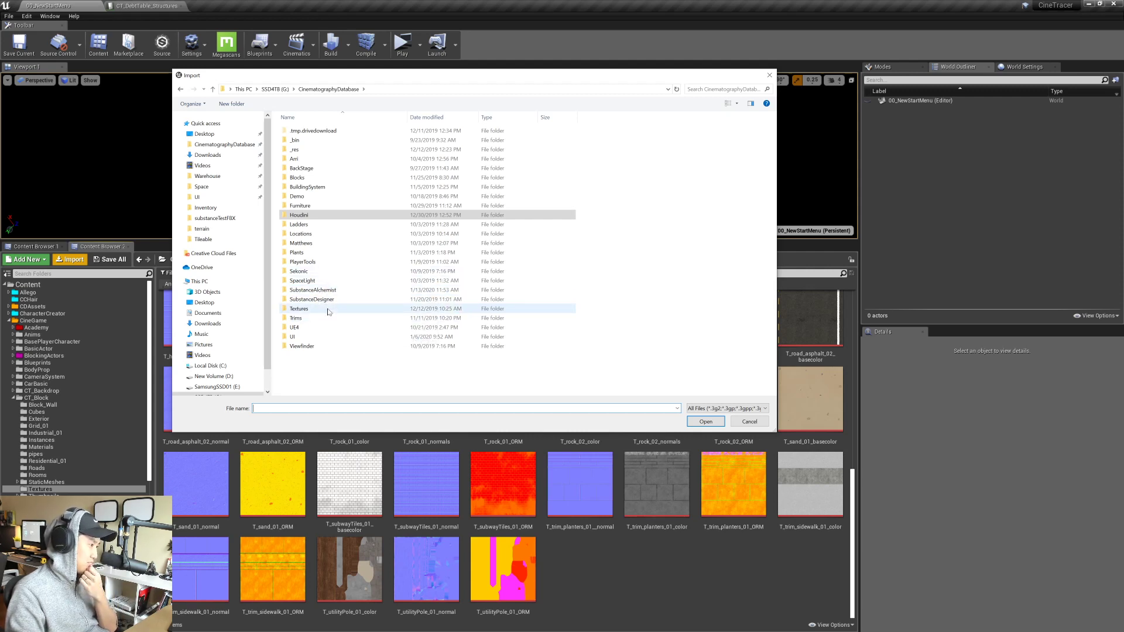
double_click(313, 290)
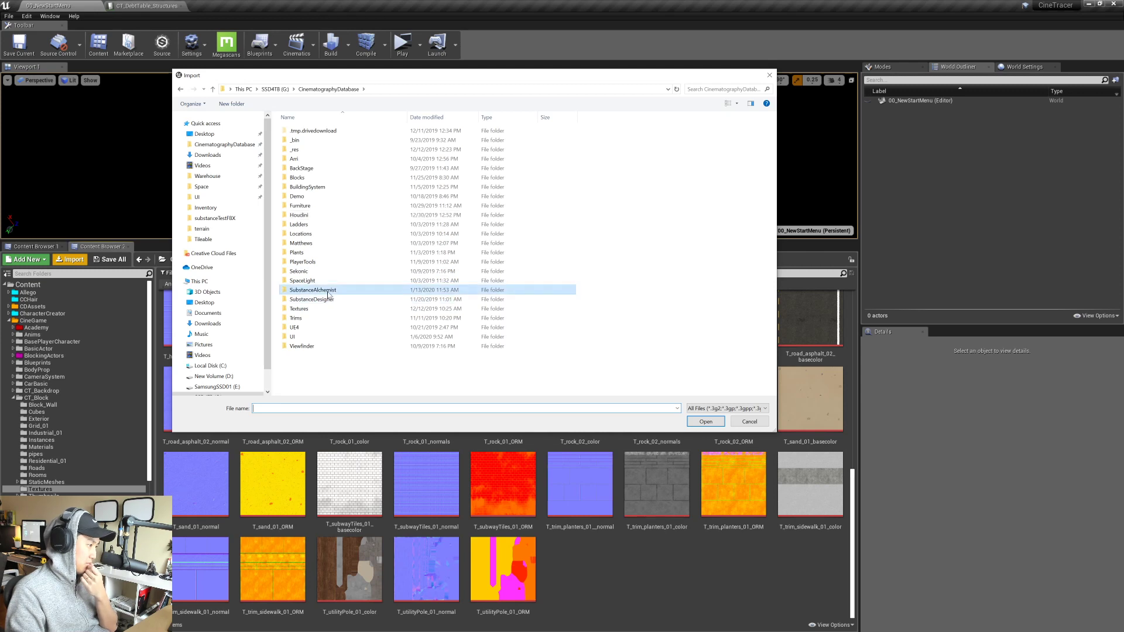
double_click(305, 140)
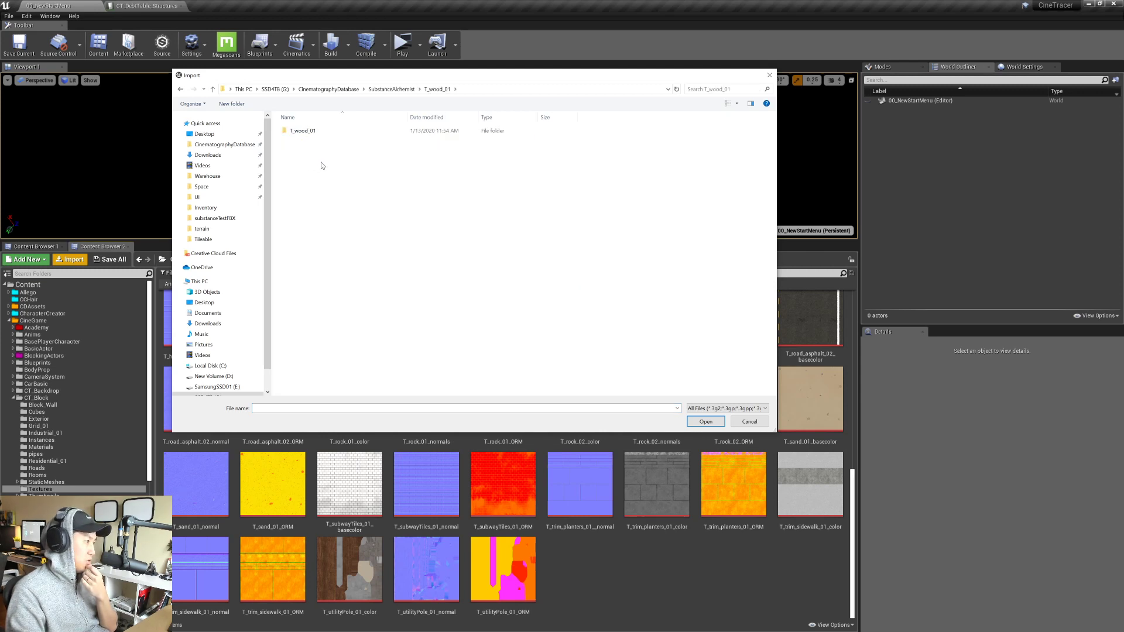
double_click(302, 131)
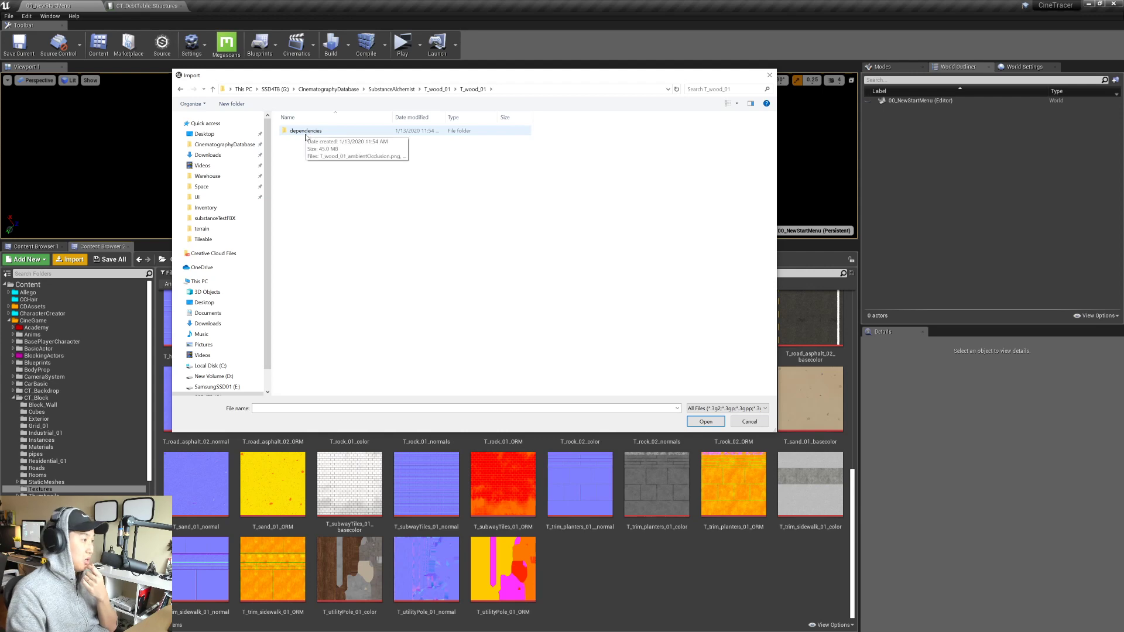
click(342, 90)
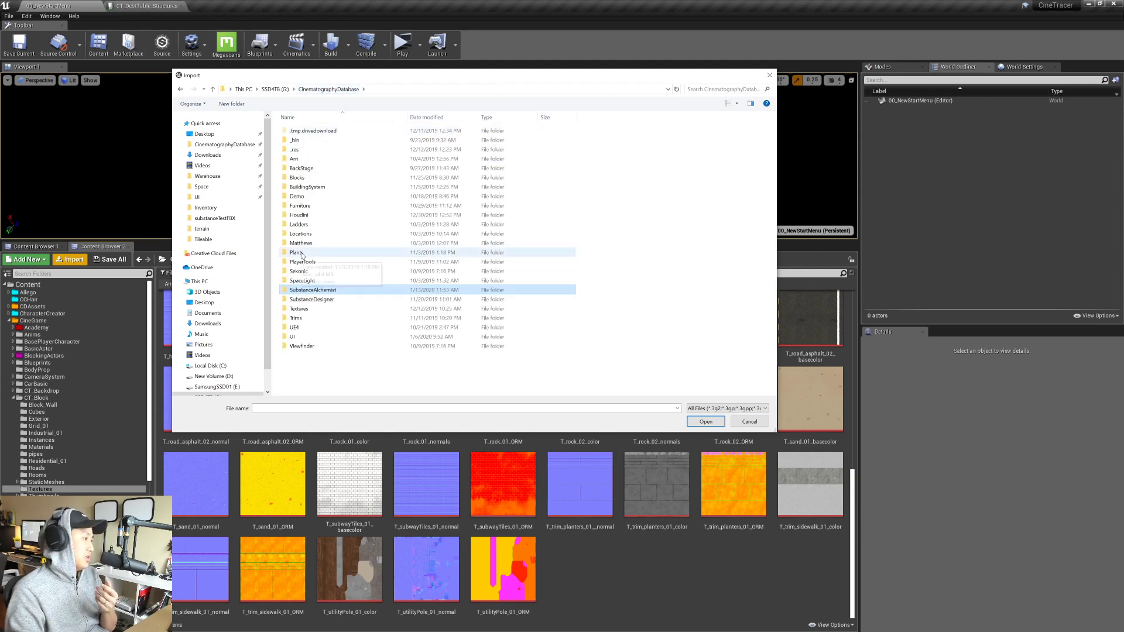
- Import the T_wood_01 basecolor, normal and ORM images from the SubstanceDesigner/Tileable folder
double_click(316, 297)
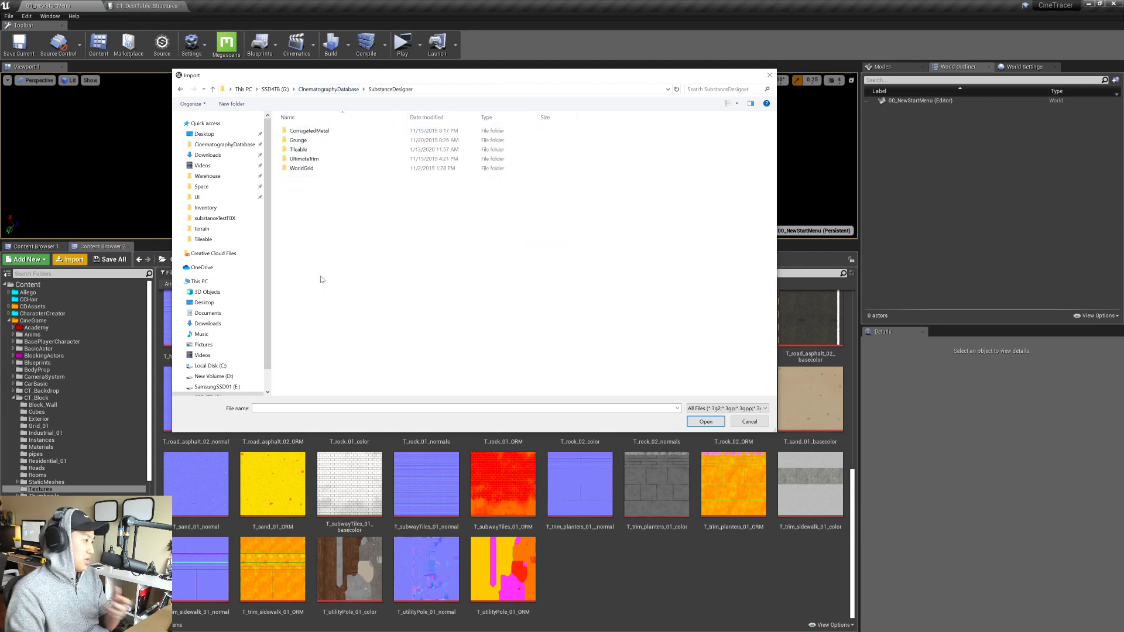
double_click(300, 149)
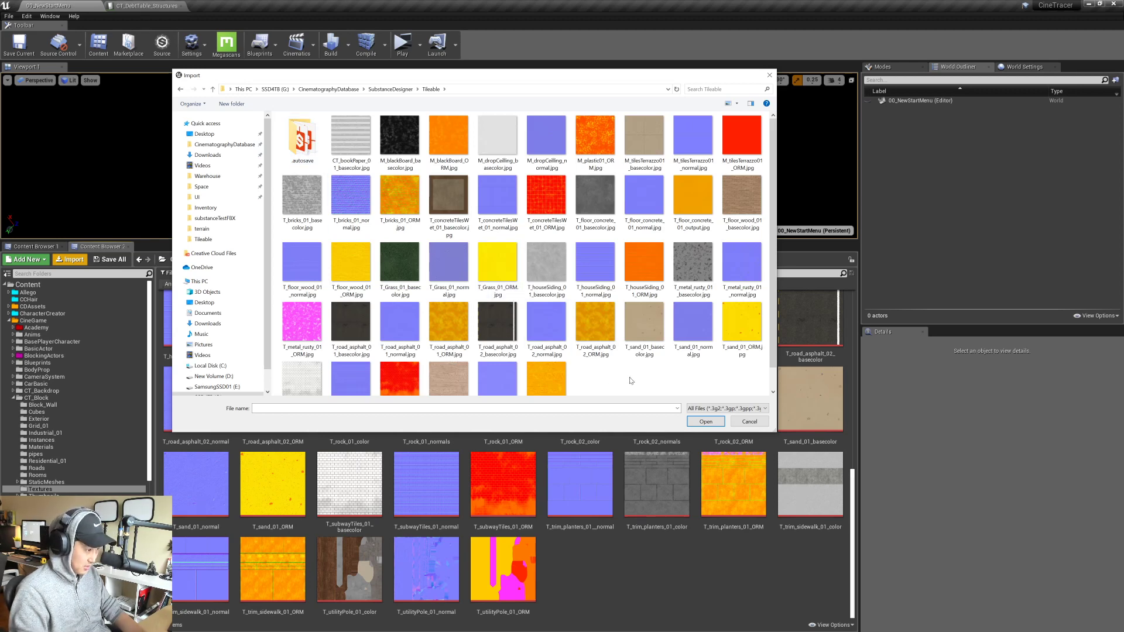
scroll(631, 381, down, 2)
click(454, 368)
ctrl+click(505, 364)
ctrl+click(546, 368)
click(710, 426)
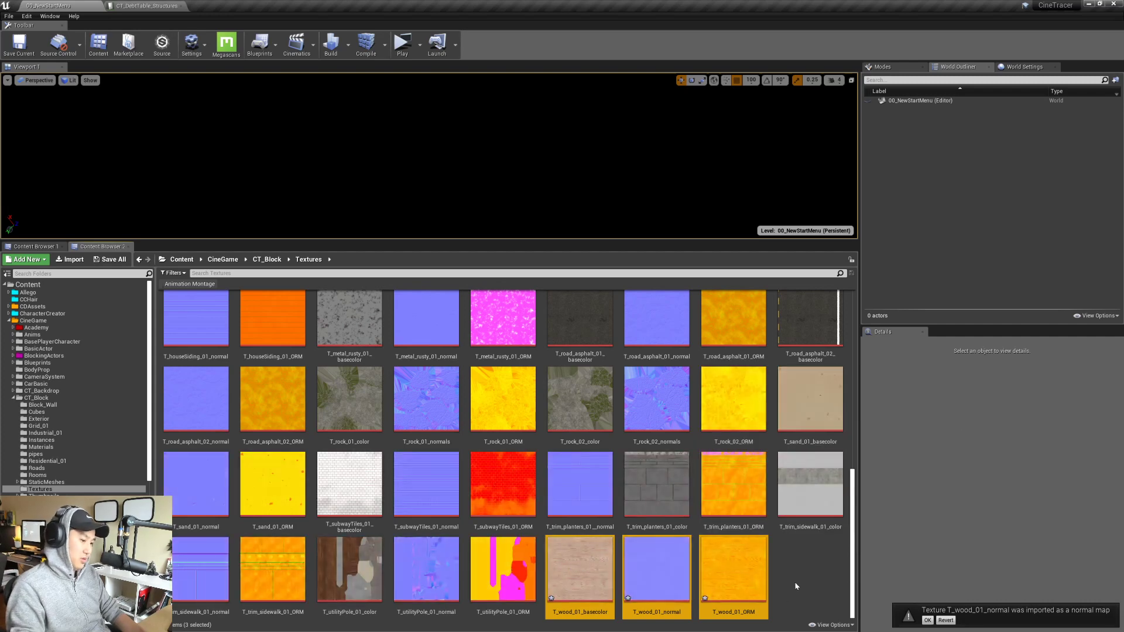
- Turn off sRGB on the T_wood_01_ORM texture and save all imported assets
click(730, 567)
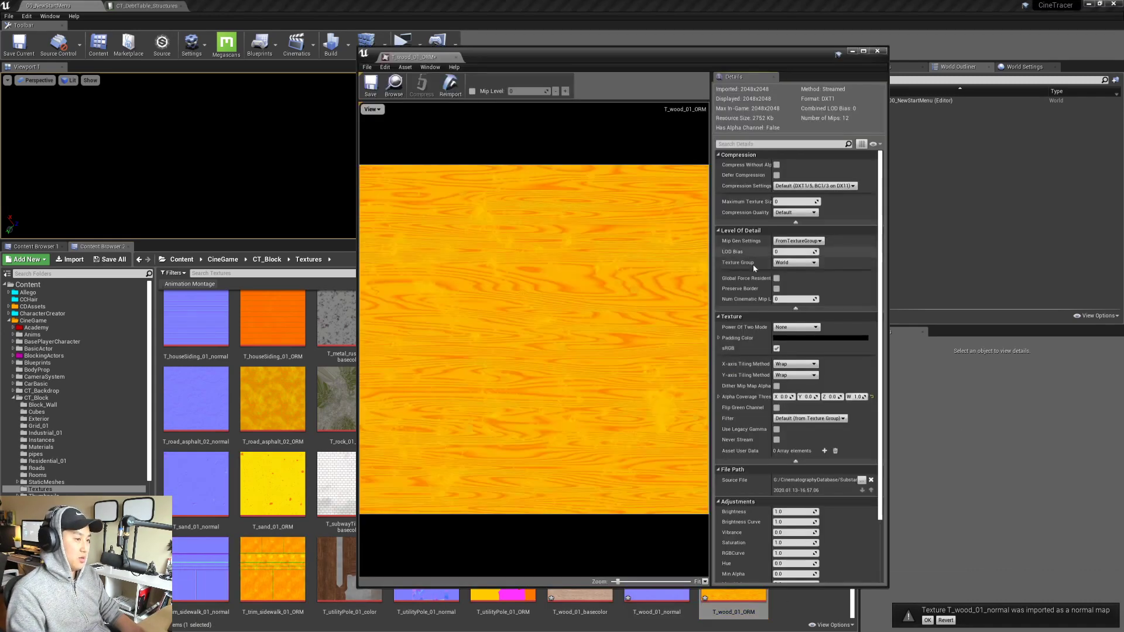
click(371, 85)
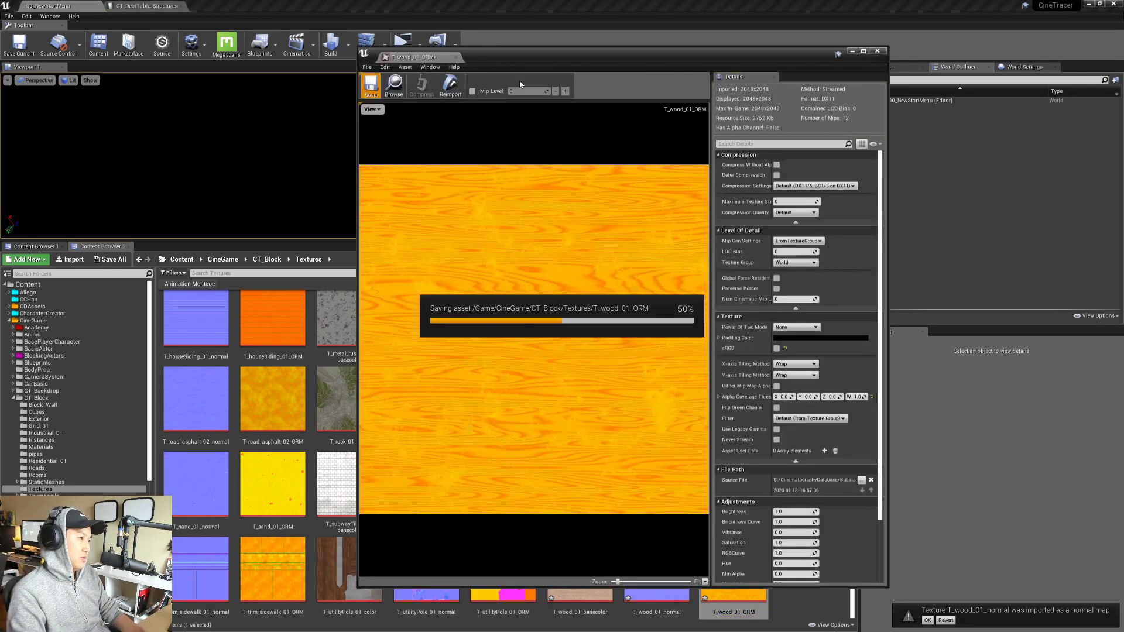
click(878, 51)
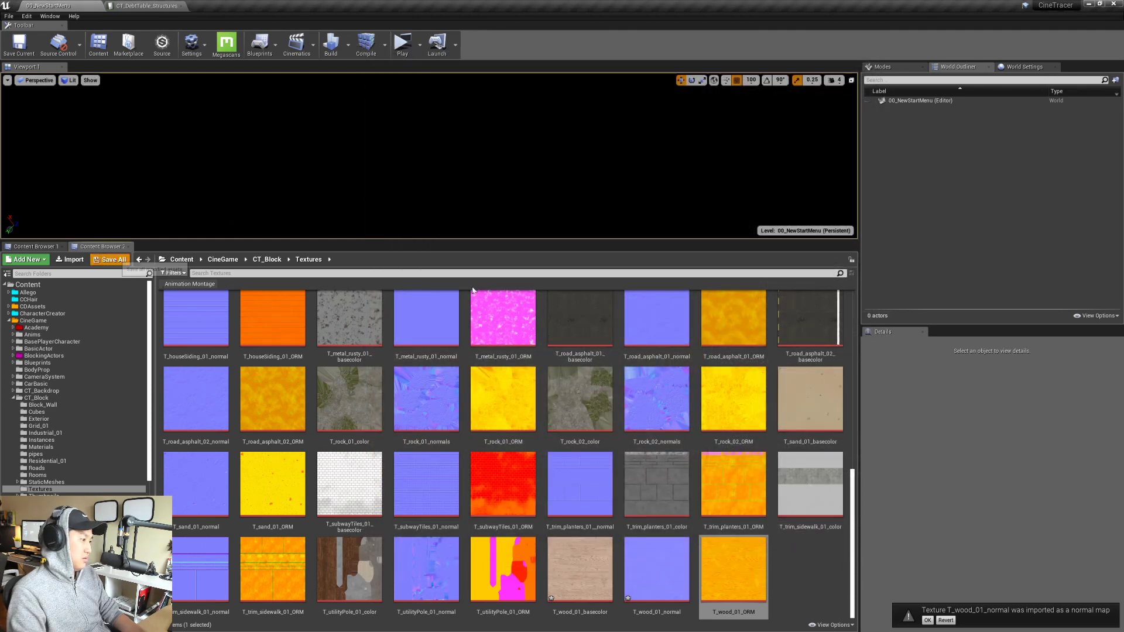
click(115, 259)
click(638, 395)
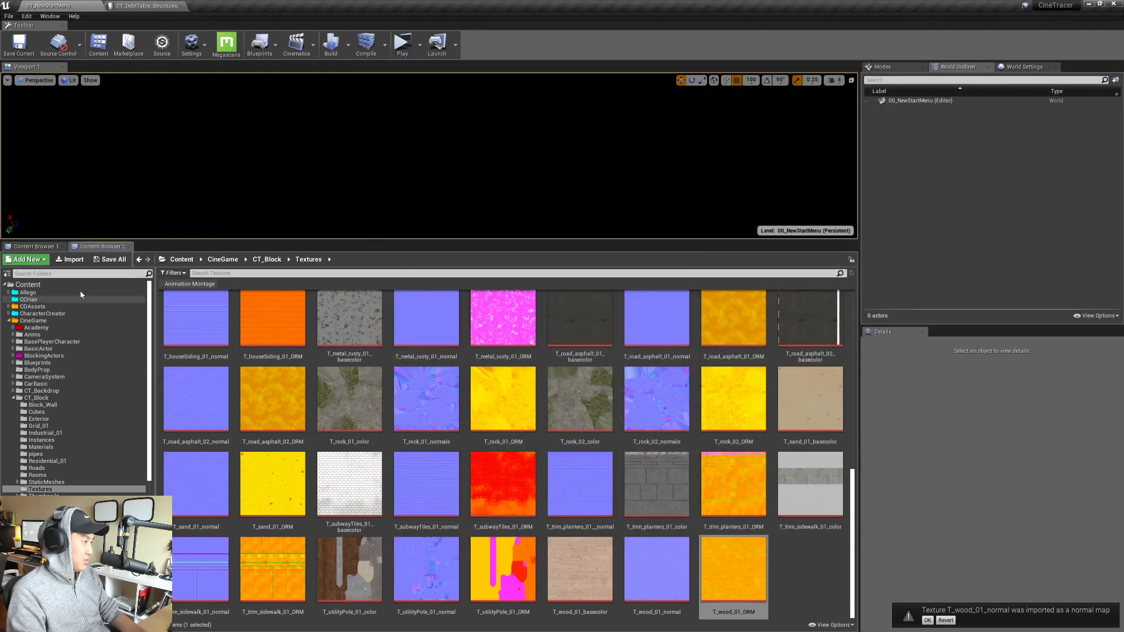
- Duplicate the M_floor_wood_01 material instance in the CT_Block Instances folder and name the copy M_wood_01
click(47, 434)
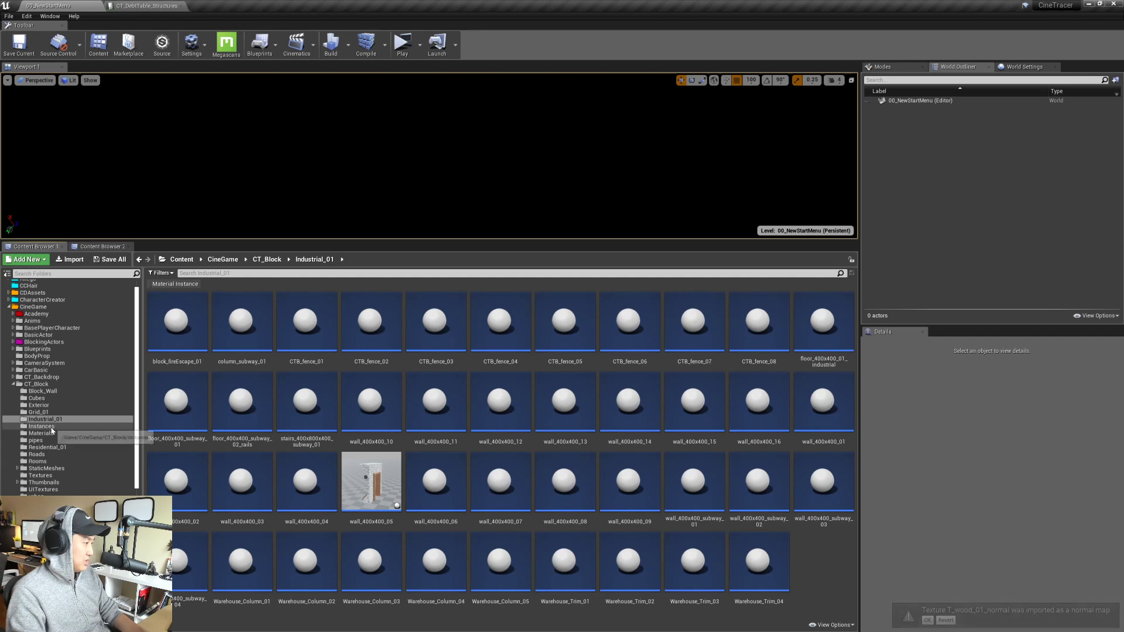
click(41, 426)
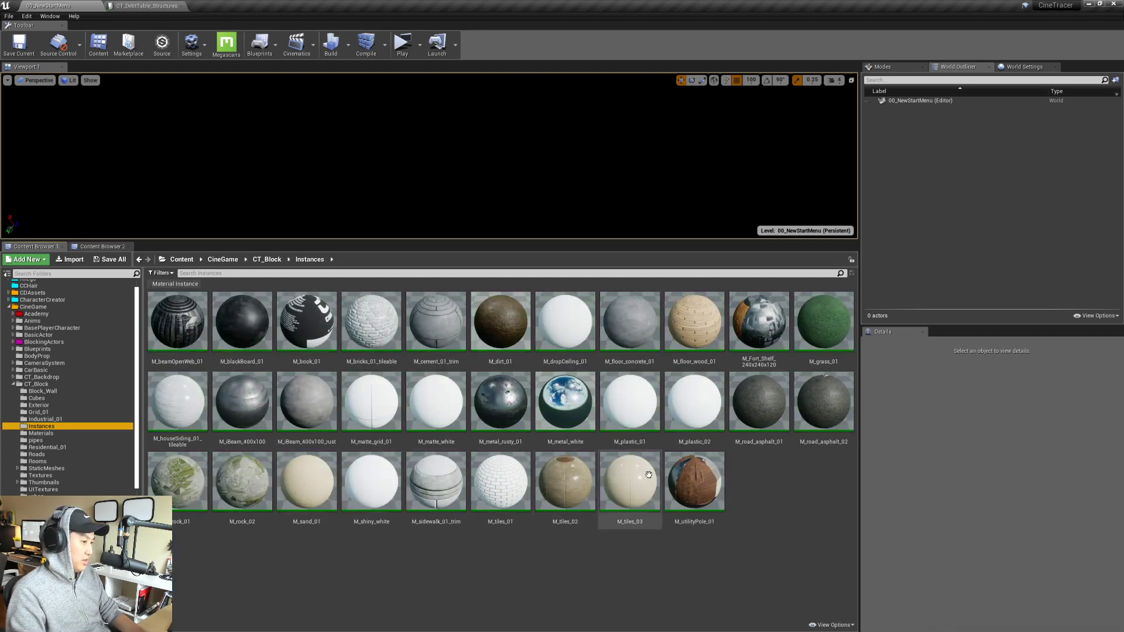
click(701, 319)
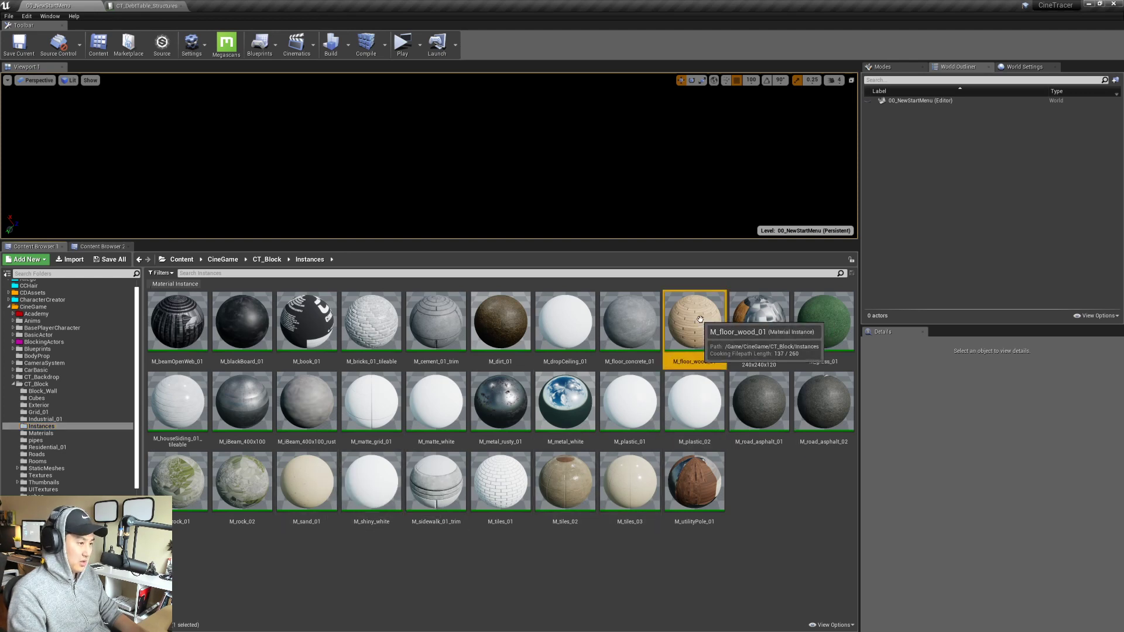
right_click(701, 319)
click(736, 384)
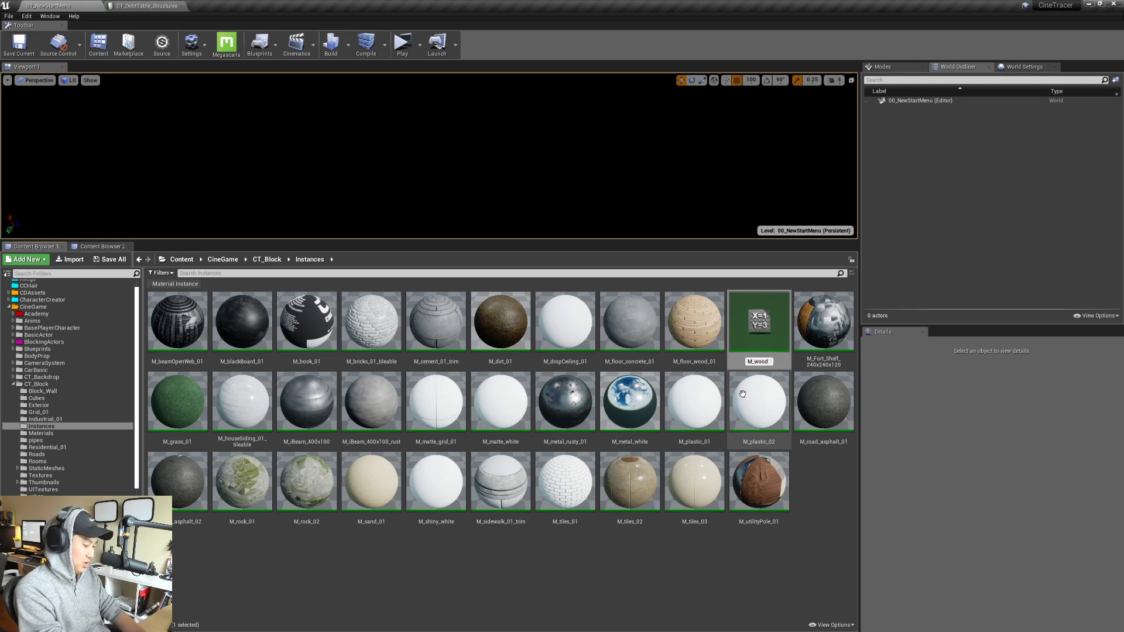
key(Return)
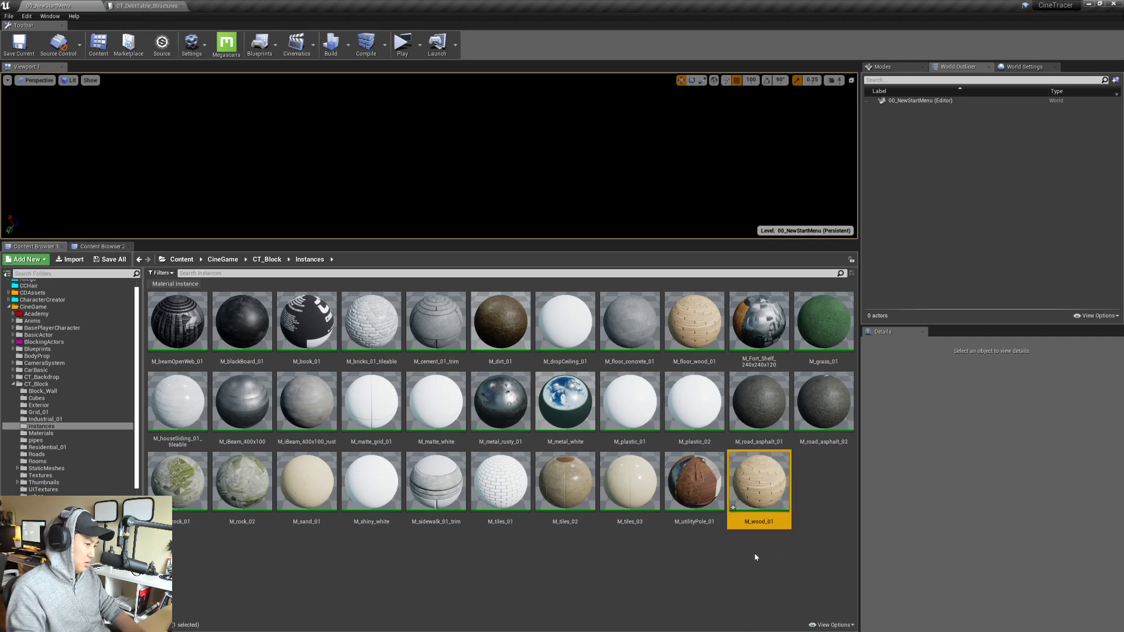
- Assign the T_wood_01 basecolor, normal and ORM textures to M_wood_01's color, normal and ORM parameters and save the instance
double_click(761, 473)
drag(656, 182, 457, 287)
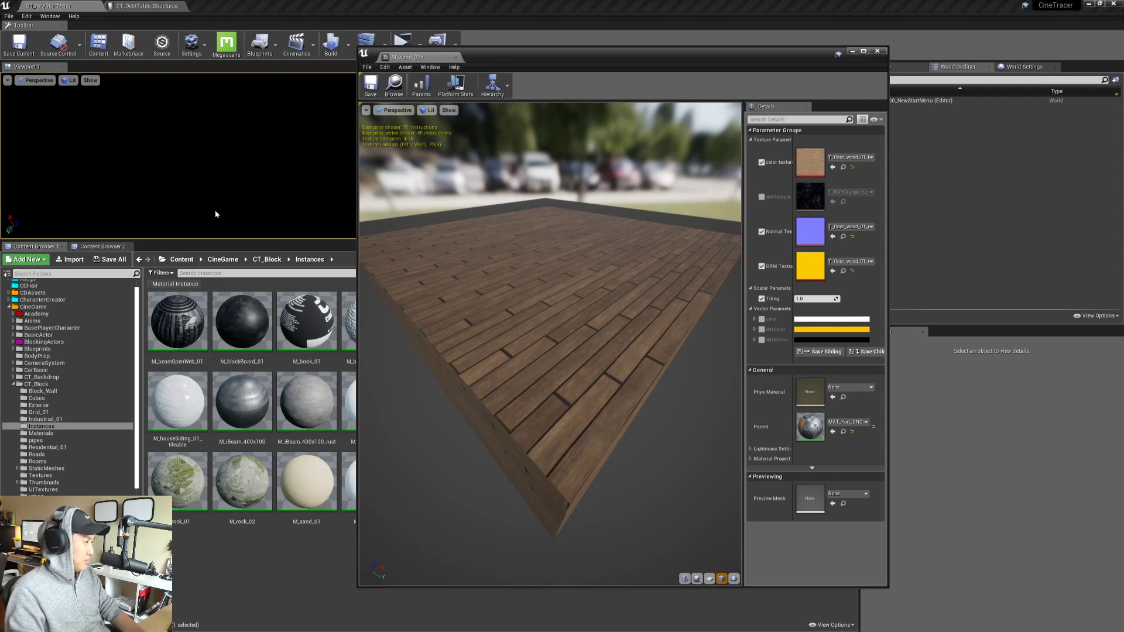
click(99, 247)
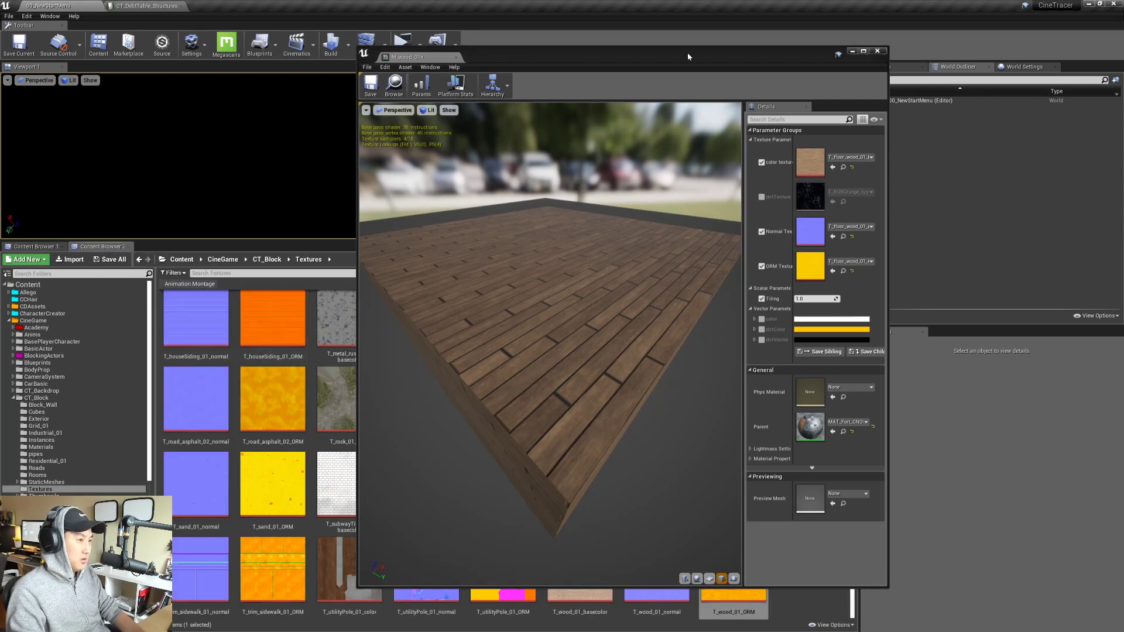
drag(694, 46, 658, 49)
drag(580, 568, 771, 157)
drag(657, 571, 770, 229)
drag(734, 565, 771, 267)
drag(557, 269, 469, 305)
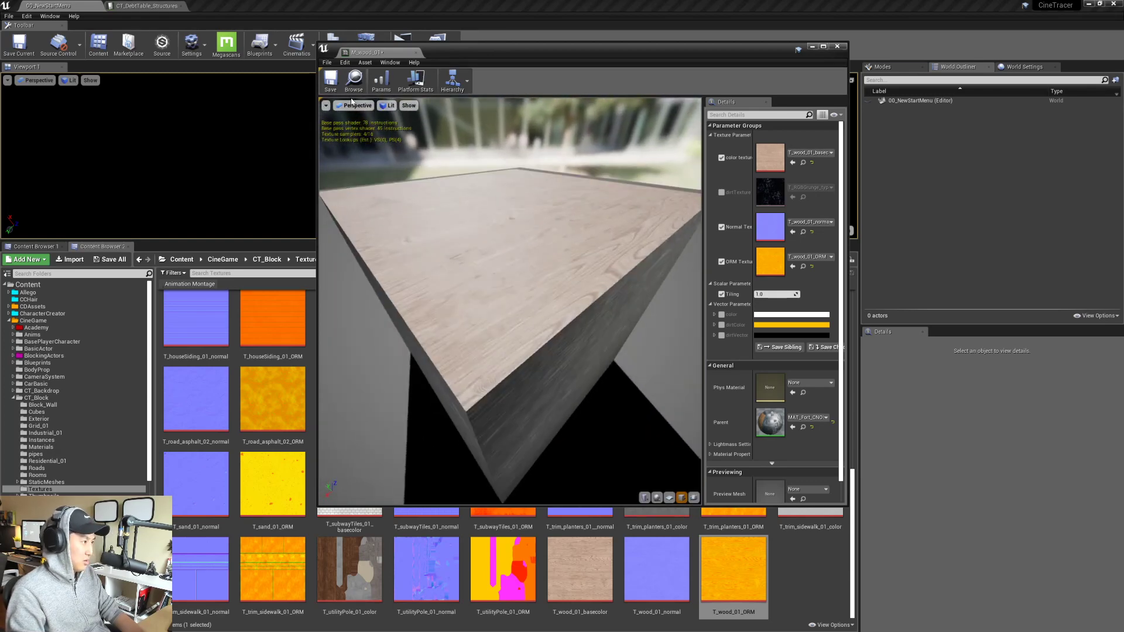
click(331, 80)
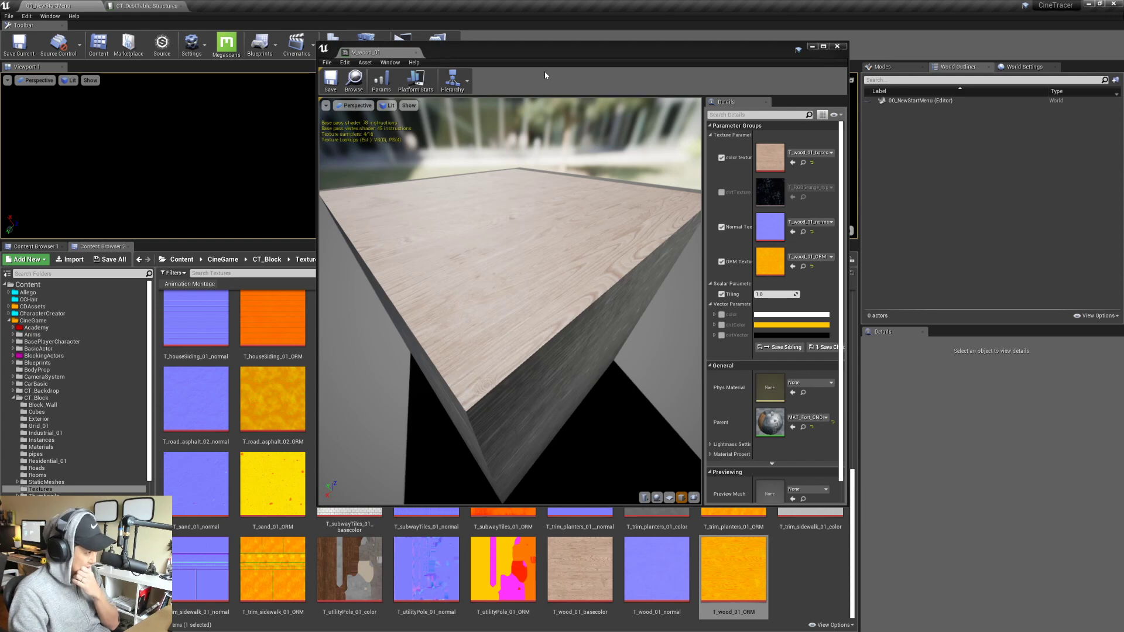
drag(579, 51, 556, 54)
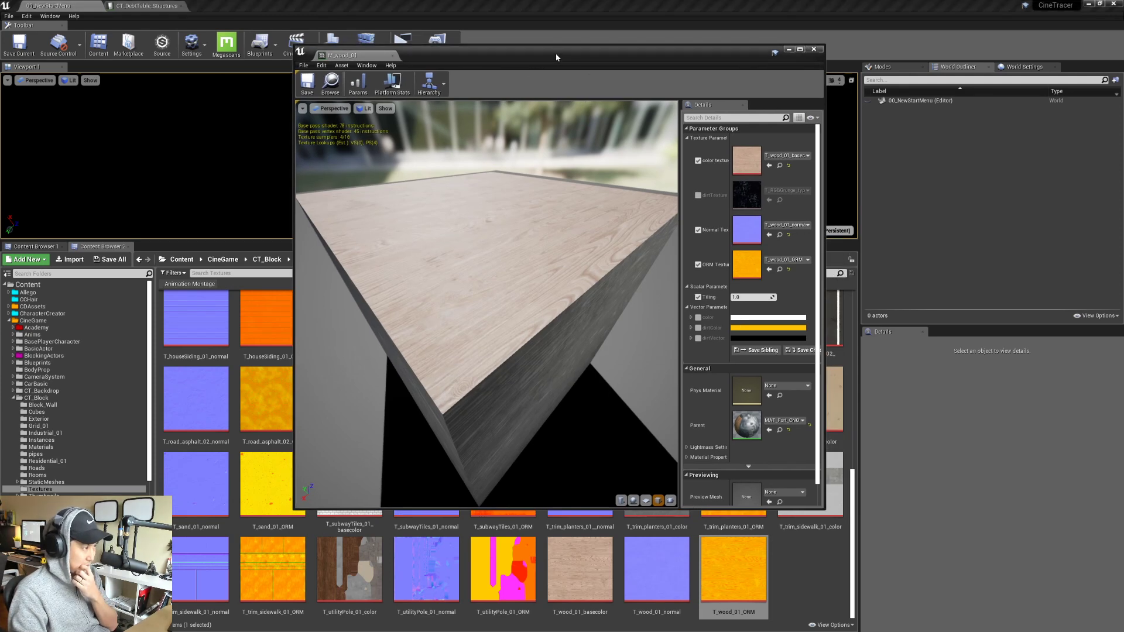
- Close the M_wood_01 editor, open the CTB_fence_05 blueprint from the Industrial_01 folder and show its fence model in 3D
click(814, 50)
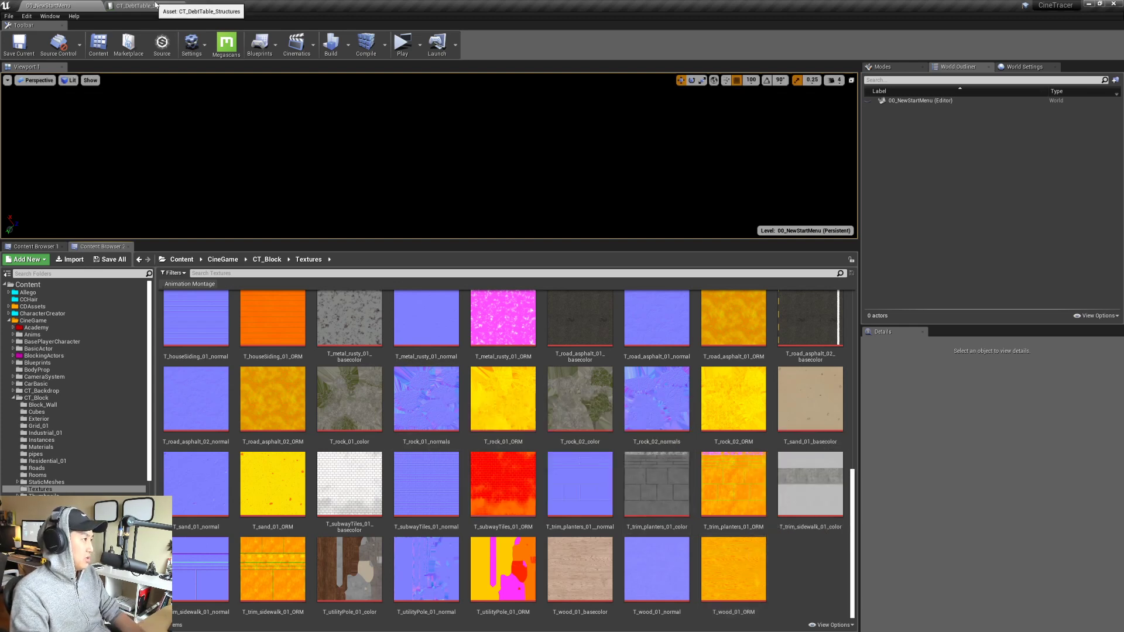
click(46, 434)
scroll(557, 463, up, 2)
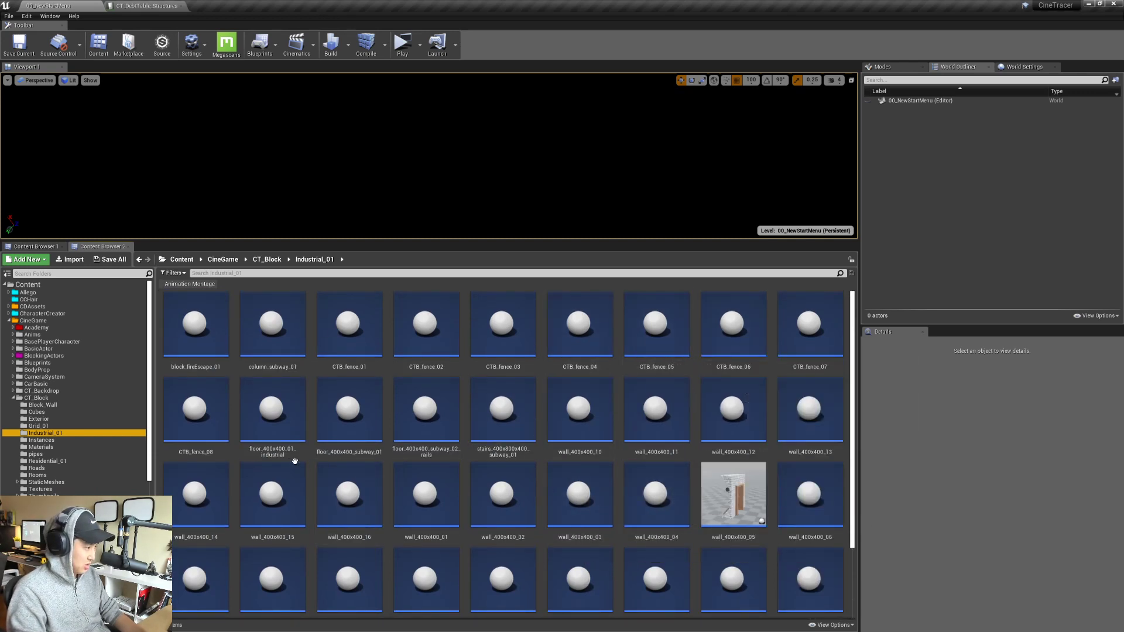
double_click(669, 340)
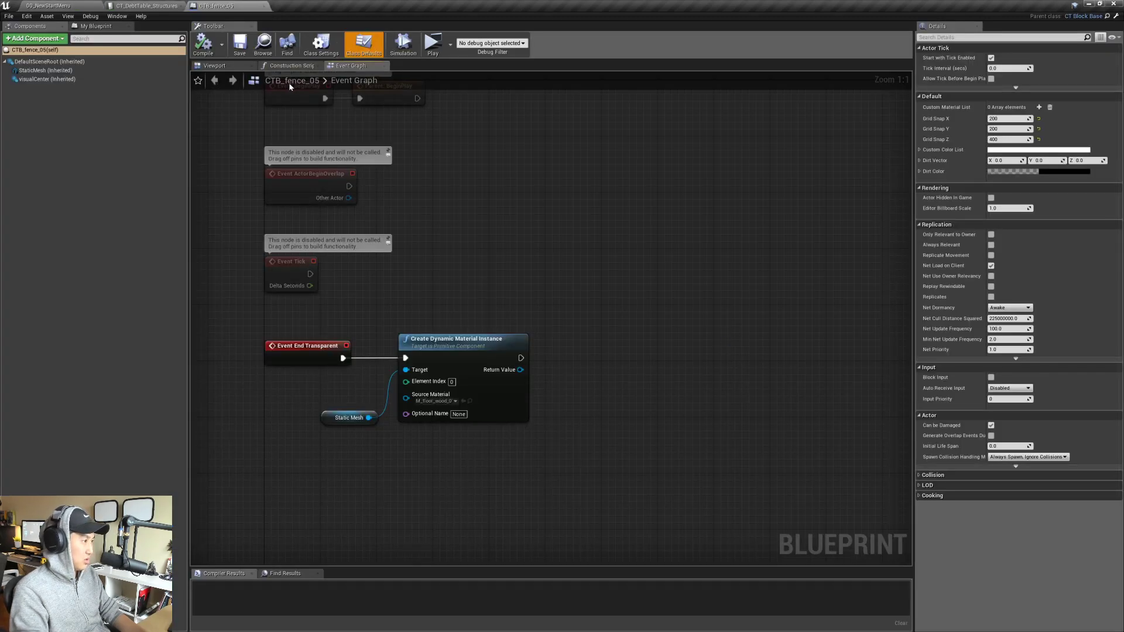
click(234, 67)
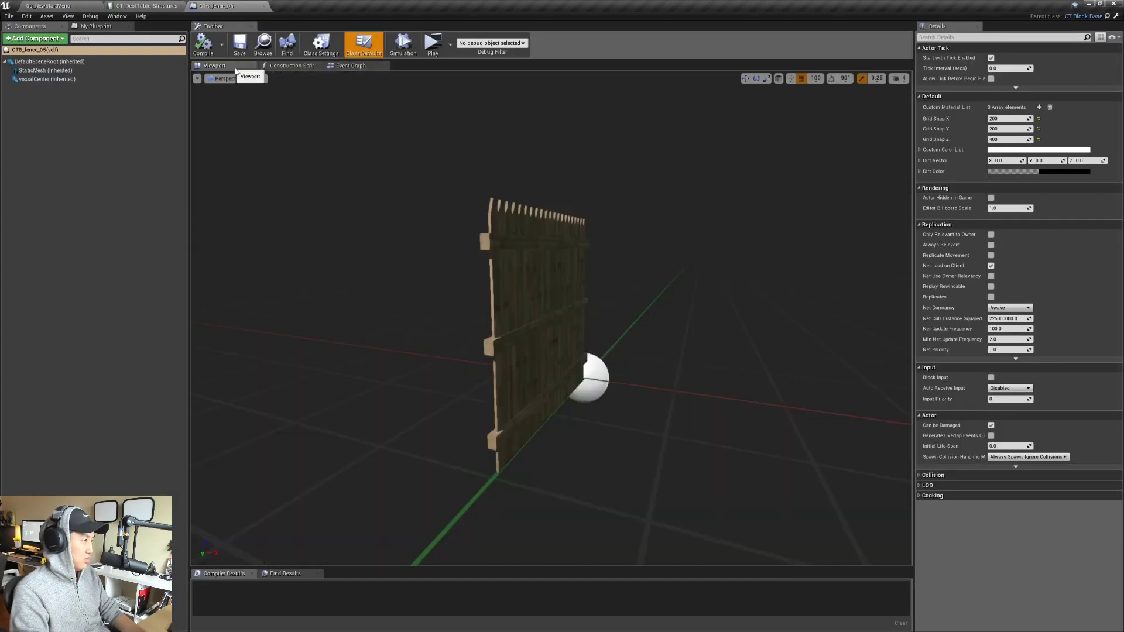
right_drag(420, 269, 600, 266)
key(a)
key(w)
- Open the CTB_fence_06 blueprint, show its fence post in 3D and select its StaticMesh component
click(49, 6)
double_click(732, 343)
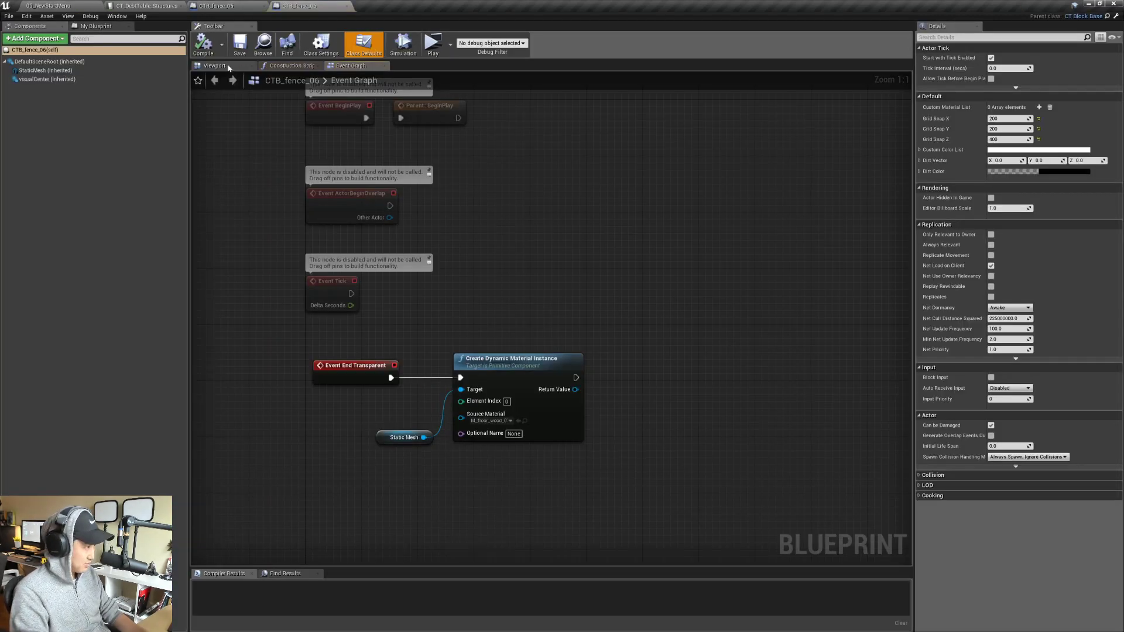
click(228, 67)
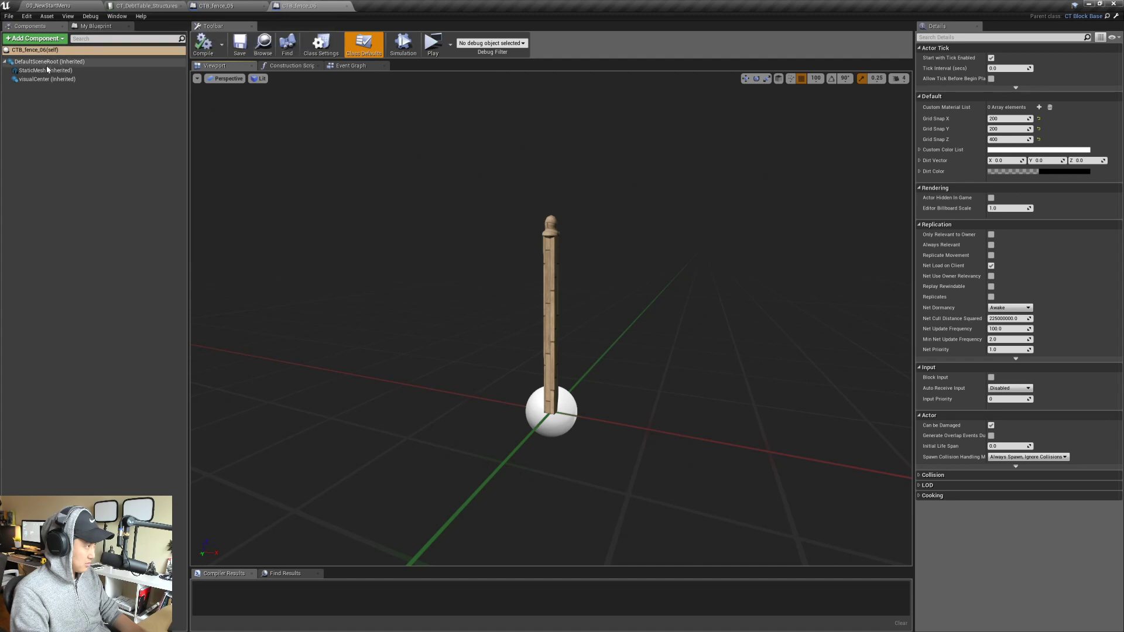
click(47, 71)
right_drag(310, 175, 422, 179)
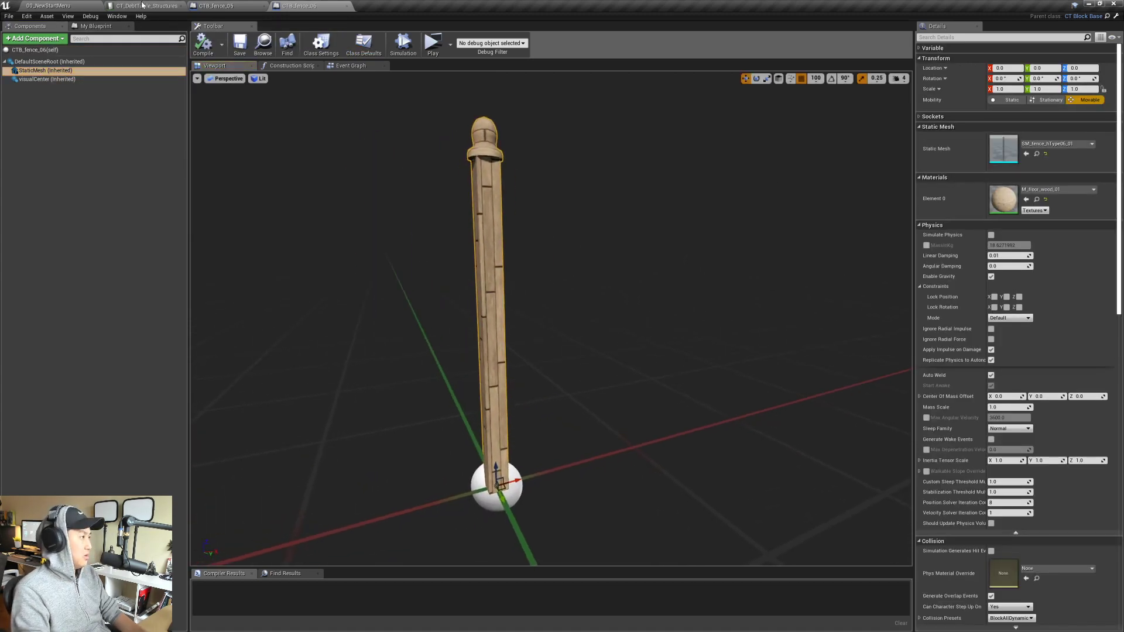
- Assign the M_wood_01 material instance to Element 0 of CTB_fence_05's StaticMesh component
click(48, 6)
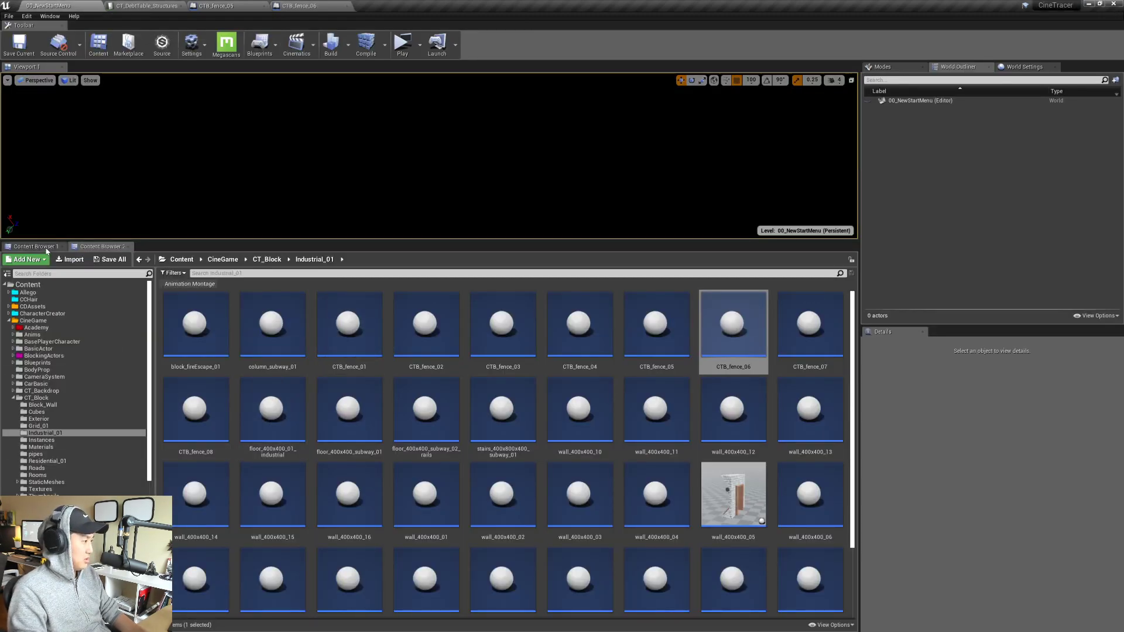
click(47, 248)
click(755, 489)
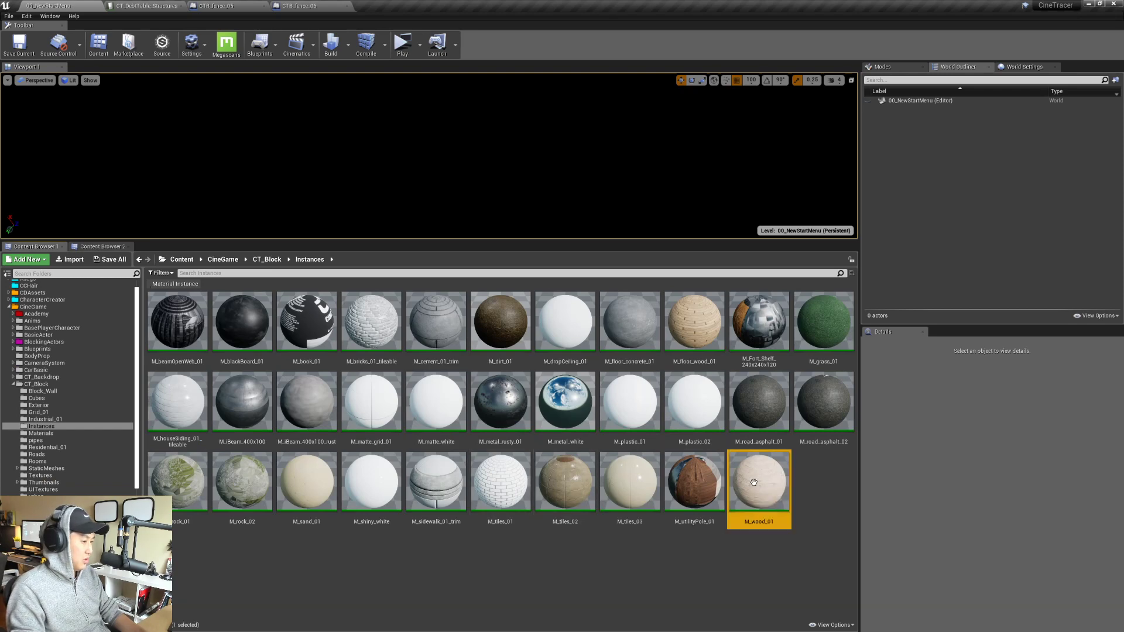
click(250, 7)
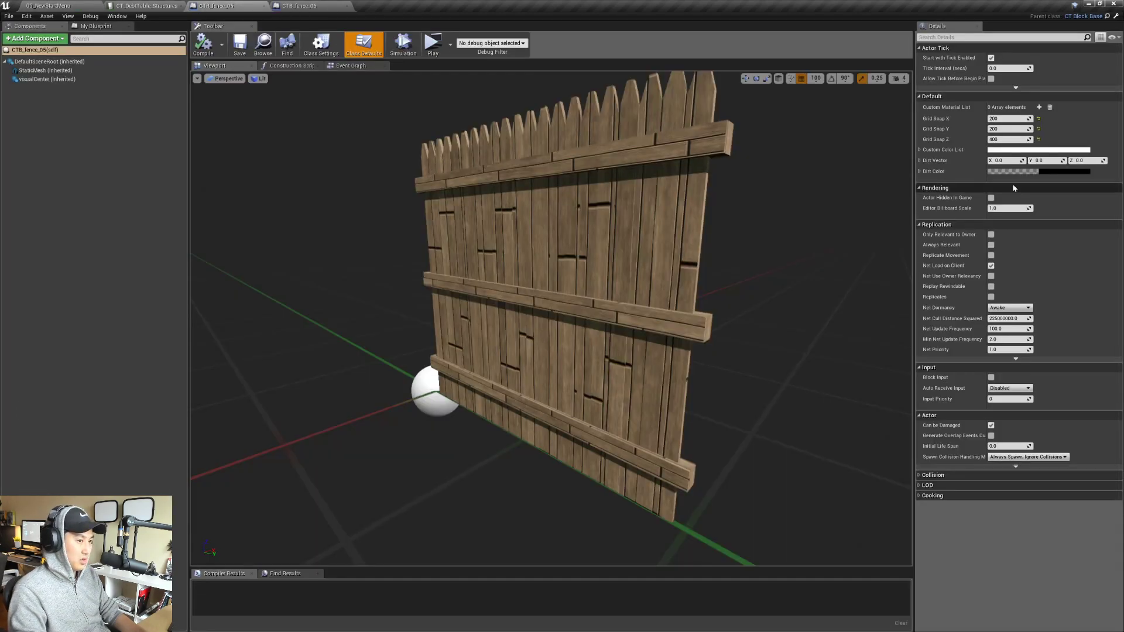
click(45, 70)
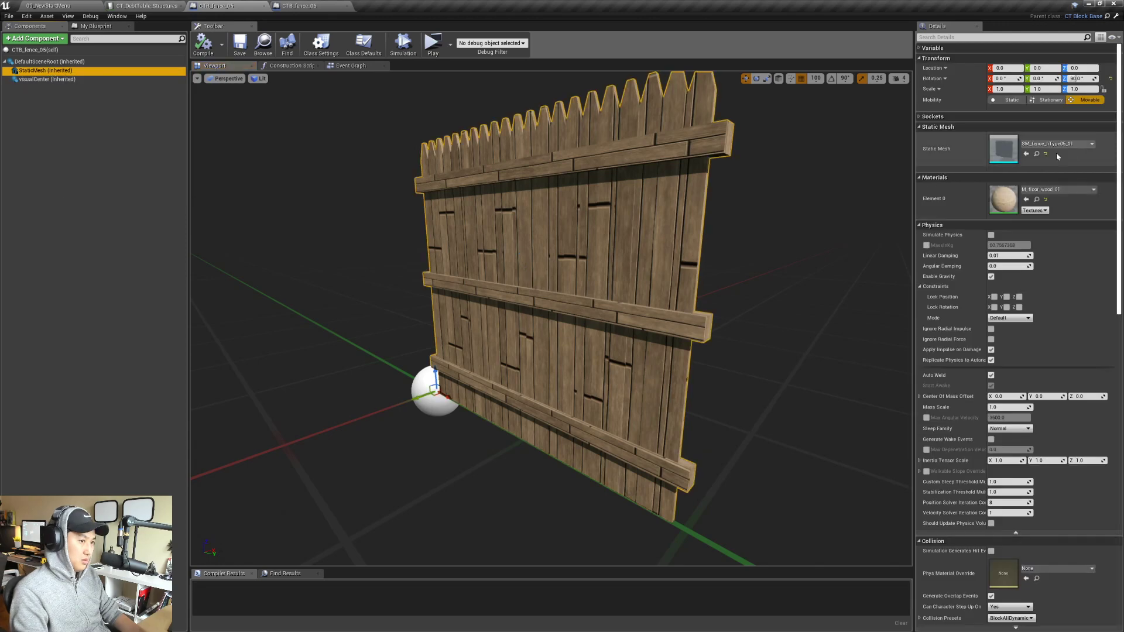
click(1026, 199)
right_drag(691, 293, 761, 289)
mouse_move(511, 277)
right_down()
mouse_move(662, 284)
mouse_move(703, 305)
mouse_move(480, 286)
mouse_move(513, 286)
right_up()
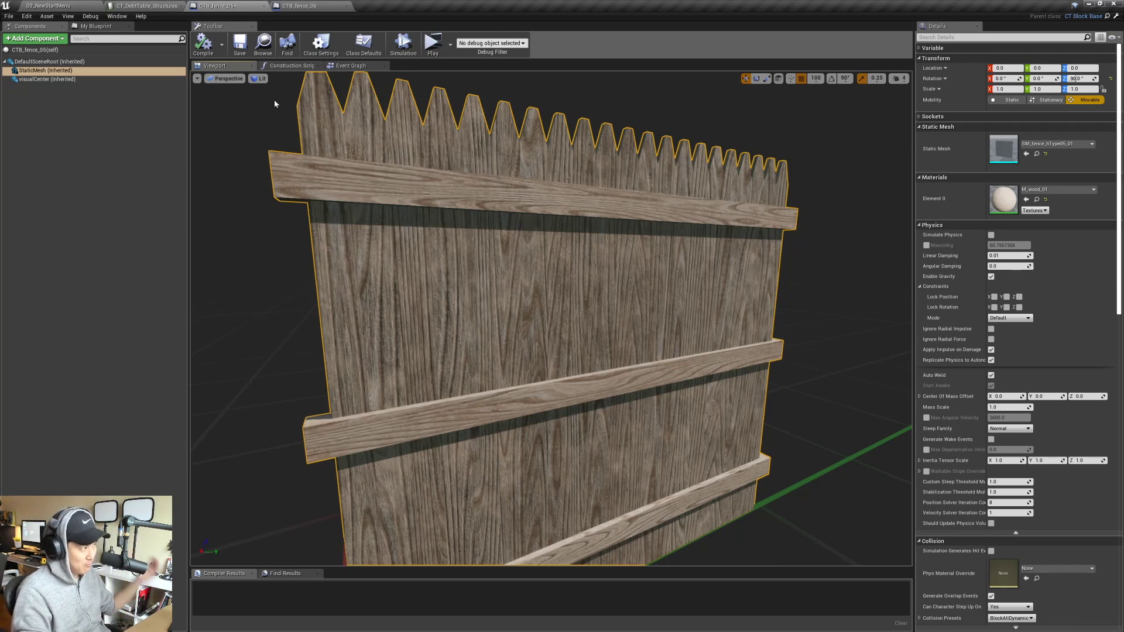
- Set CTB_fence_05's Create Dynamic Material Instance source material to M_wood_01 and save the blueprint
click(239, 46)
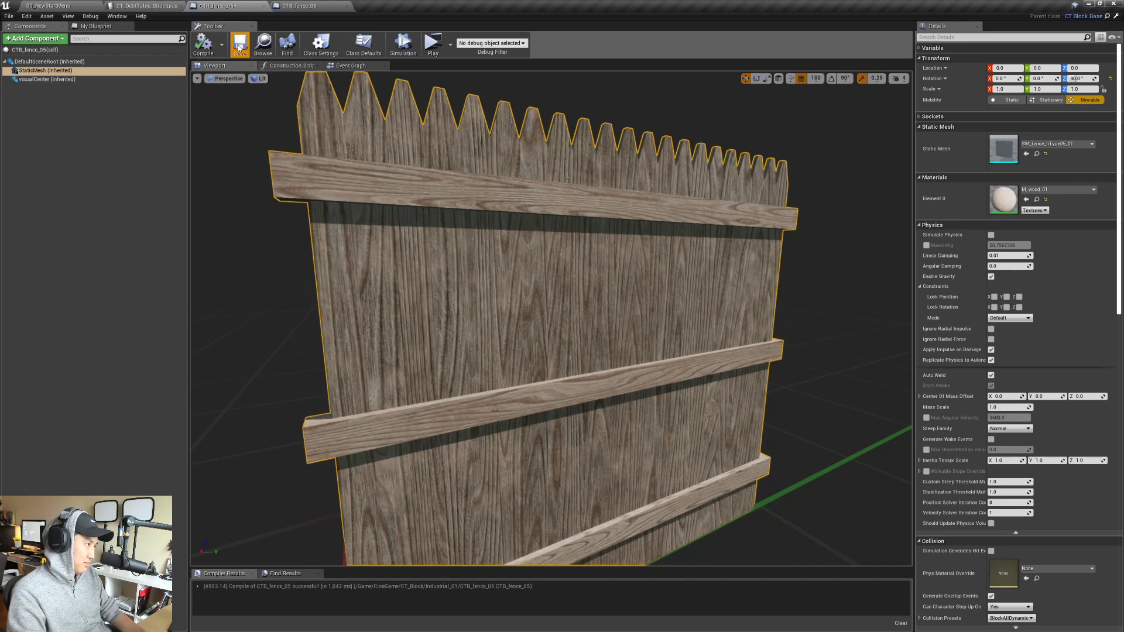
click(350, 65)
right_drag(480, 450, 557, 395)
right_drag(545, 287, 535, 293)
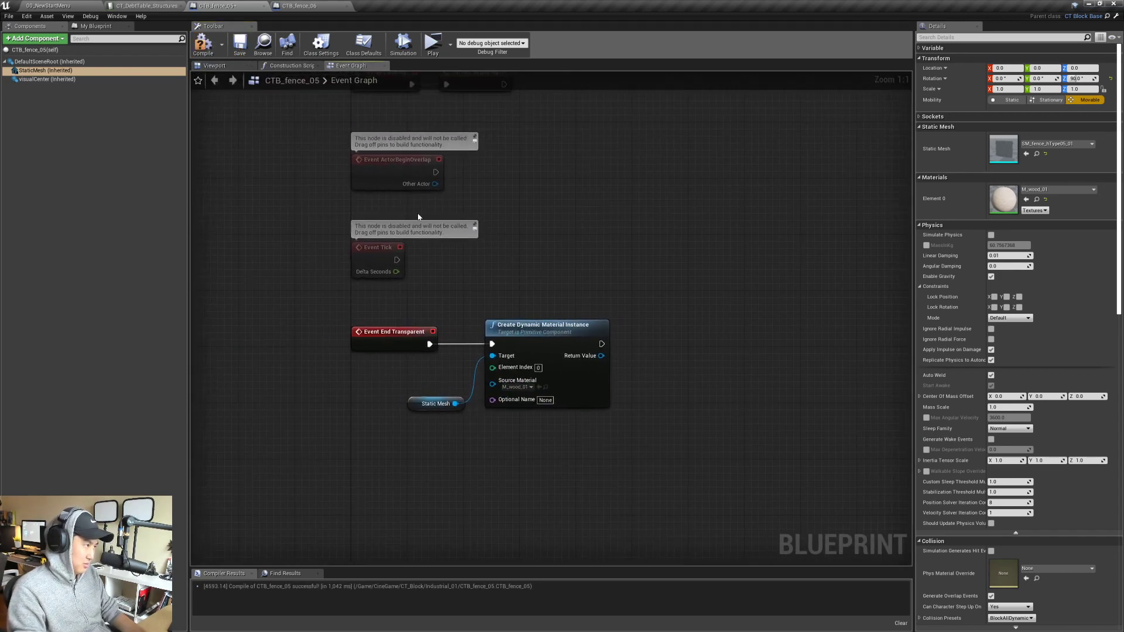
click(239, 45)
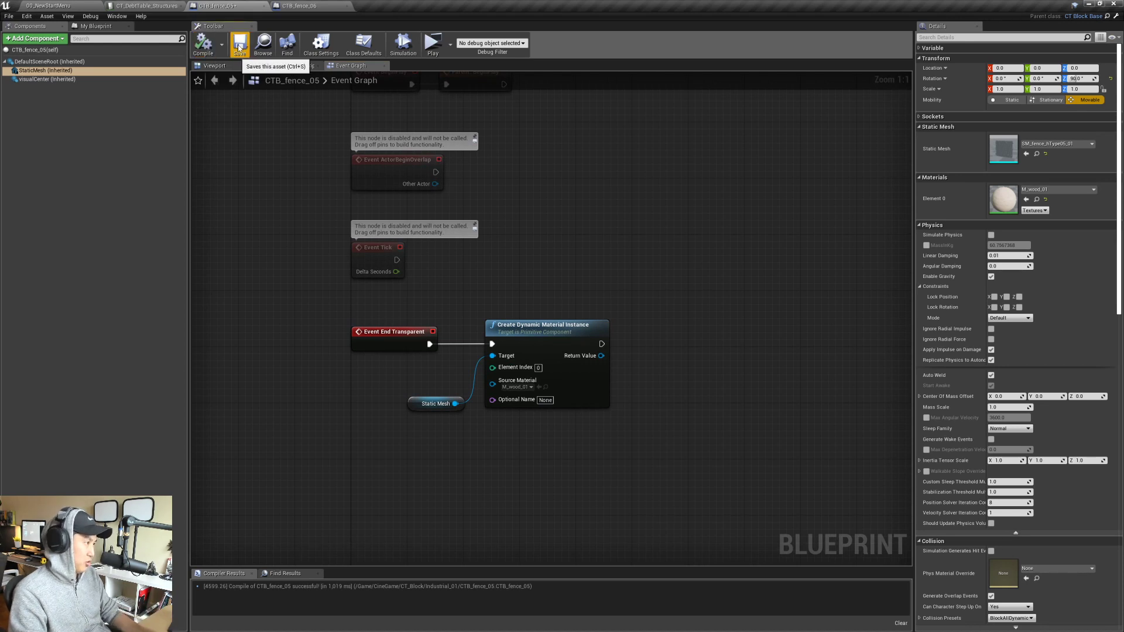
right_drag(291, 178, 277, 191)
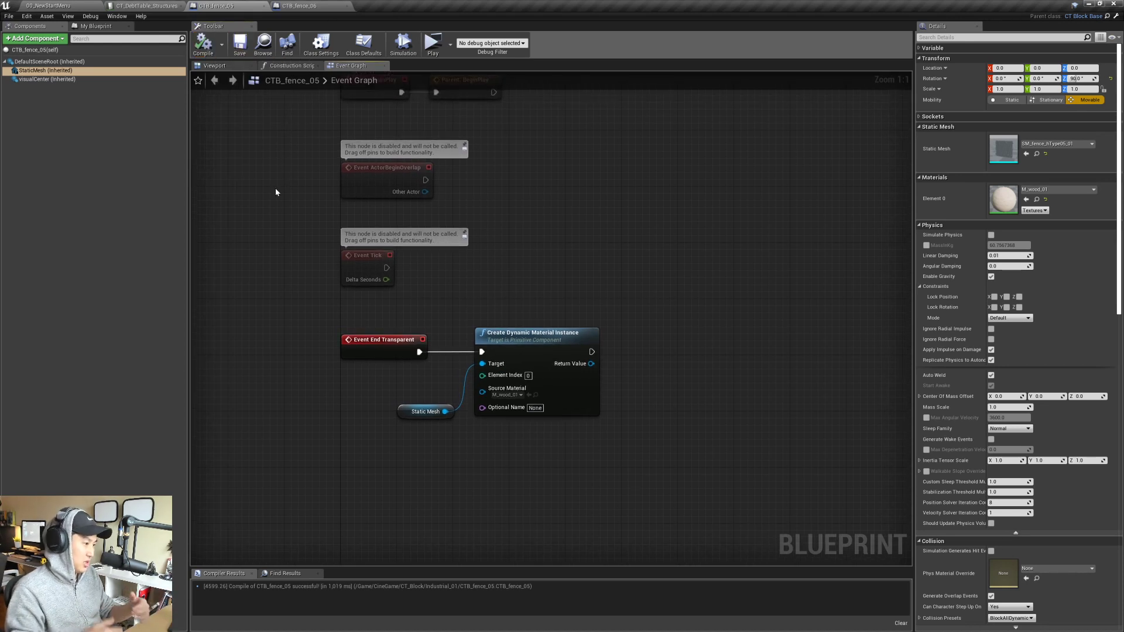
right_drag(289, 148, 309, 128)
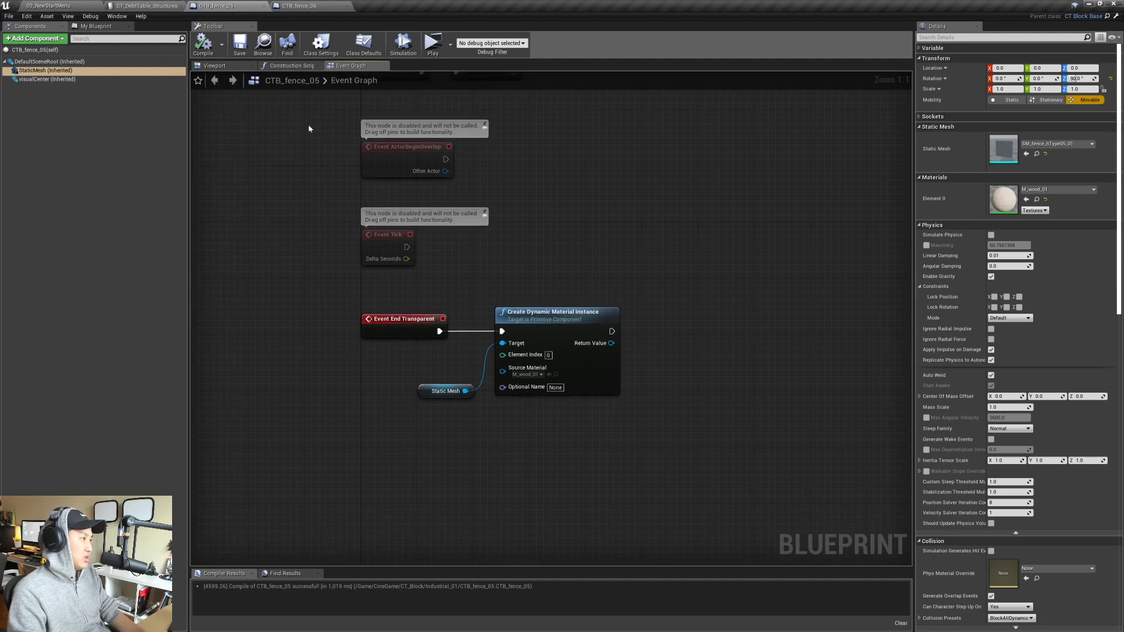
- Apply M_wood_01 to CTB_fence_06's StaticMesh and its Create Dynamic Material Instance source material, and save the blueprint
click(318, 7)
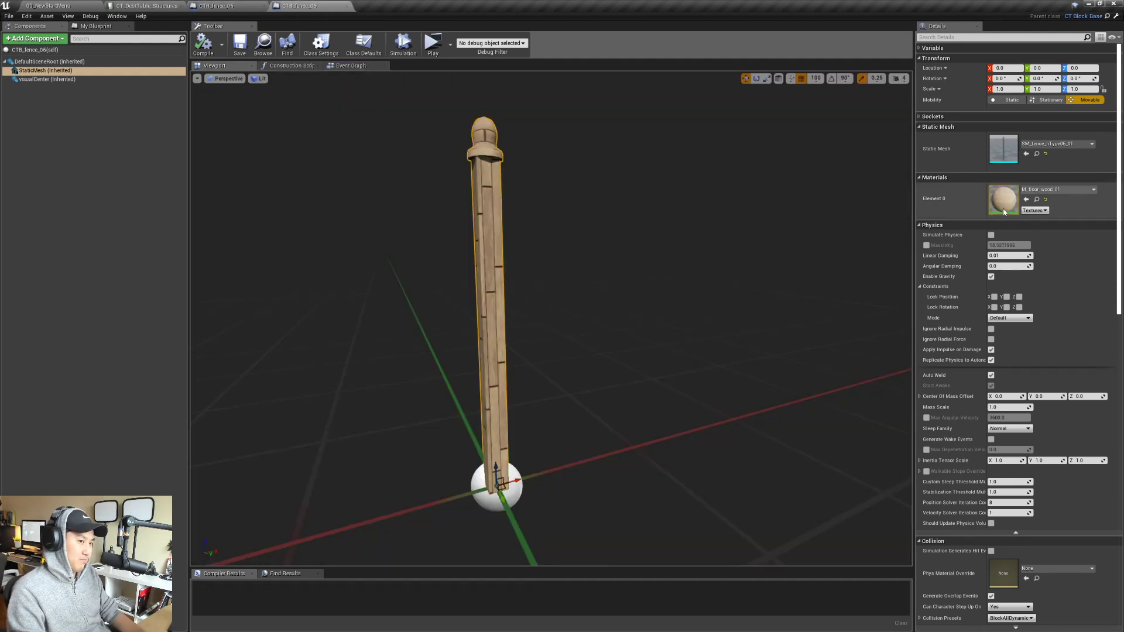
click(1027, 200)
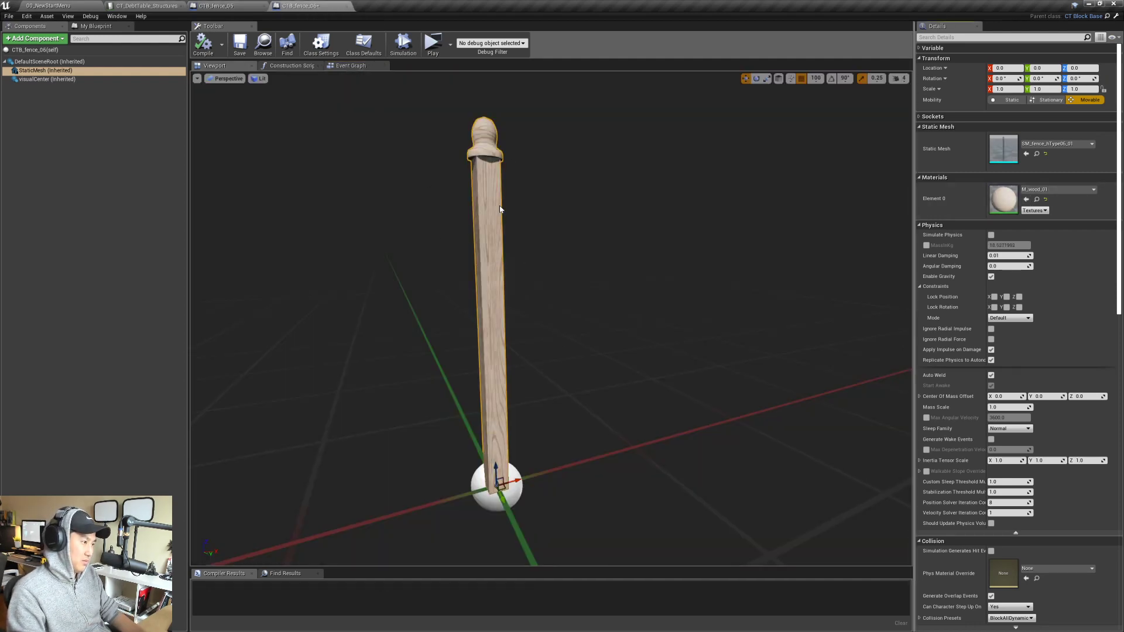
click(350, 66)
right_drag(463, 305, 478, 311)
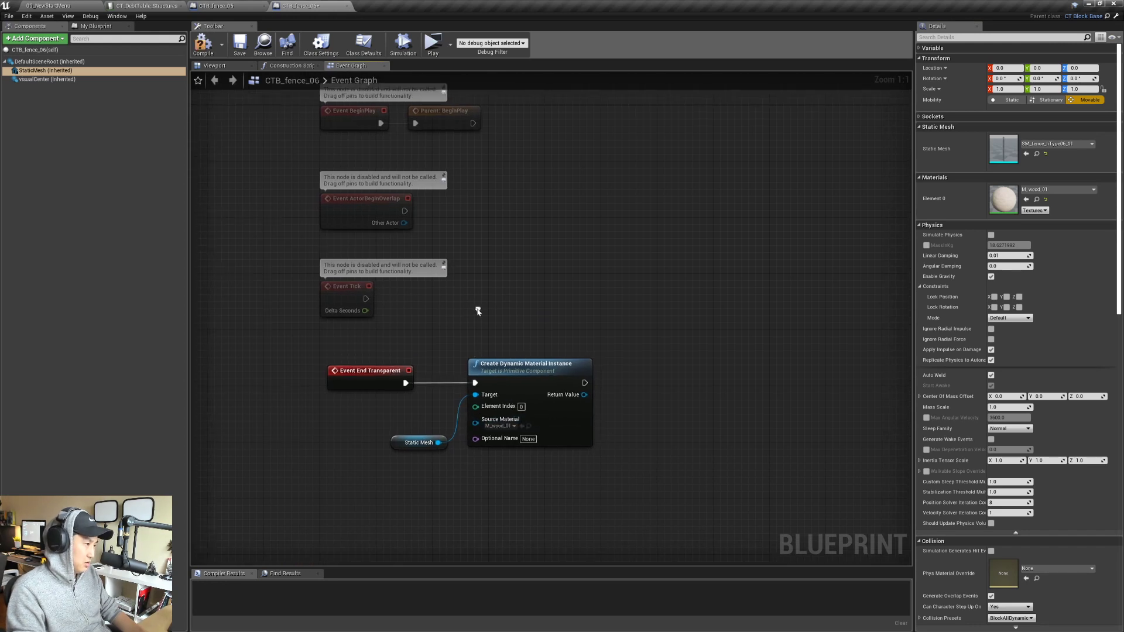
click(240, 47)
- Examine the wood grain on CTB_fence_05's planks and rails from several angles and distances
click(241, 7)
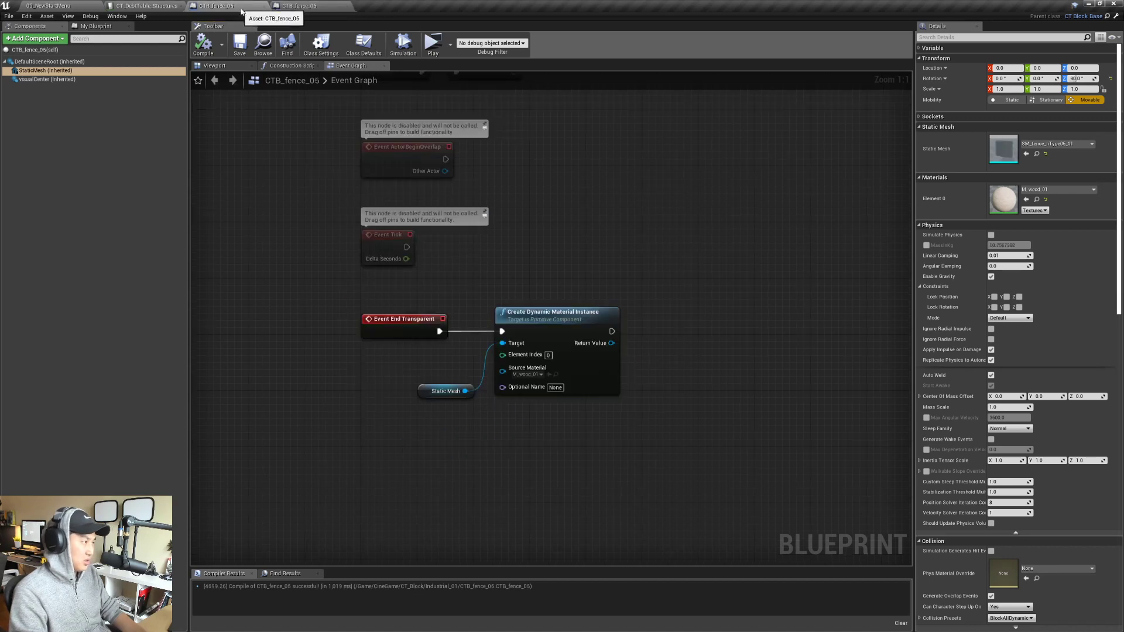
click(228, 66)
alt+drag(457, 281, 703, 275)
scroll(492, 281, down, 4)
right_drag(550, 317, 493, 272)
key(w)
key(s)
key(w)
key(s)
key(w)
key(w)
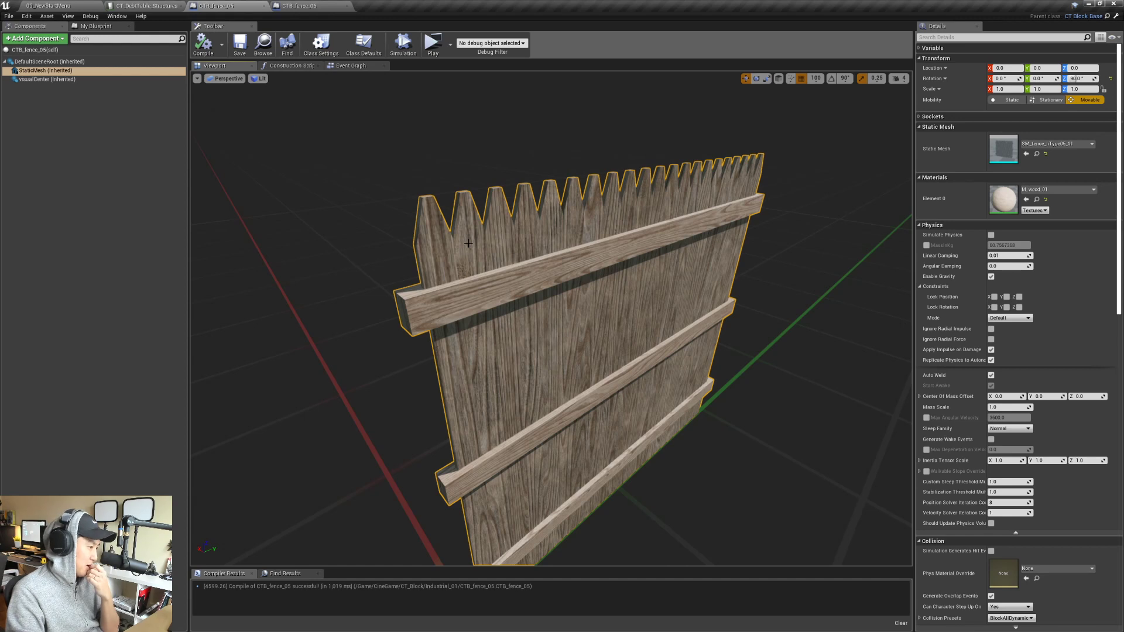
right_drag(469, 243, 473, 245)
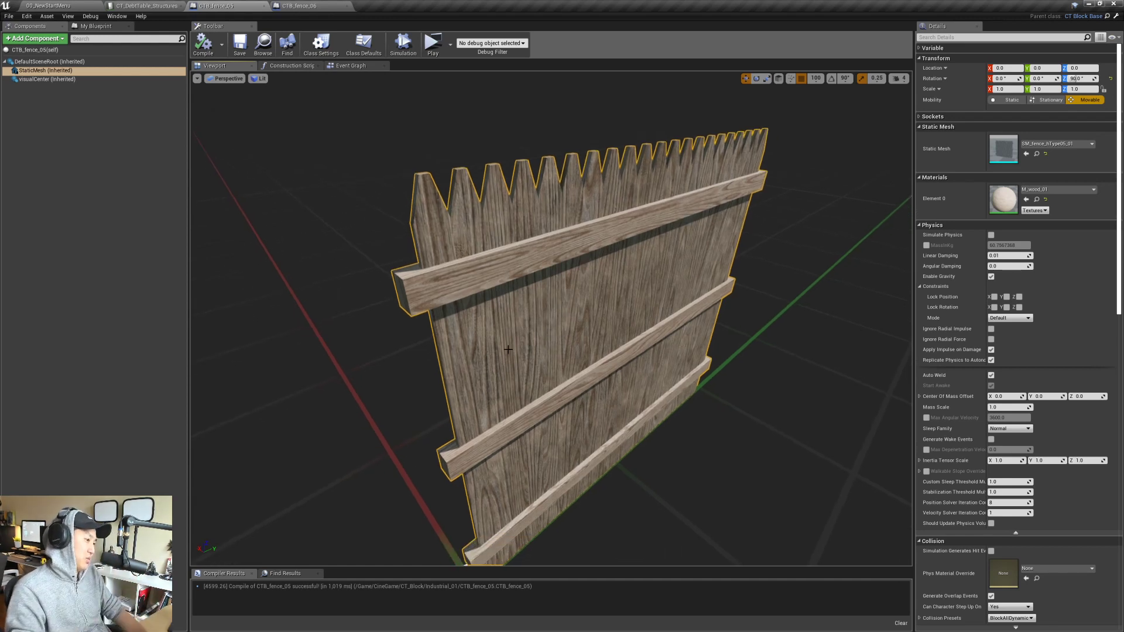
key(s)
right_drag(606, 318, 631, 318)
key(w)
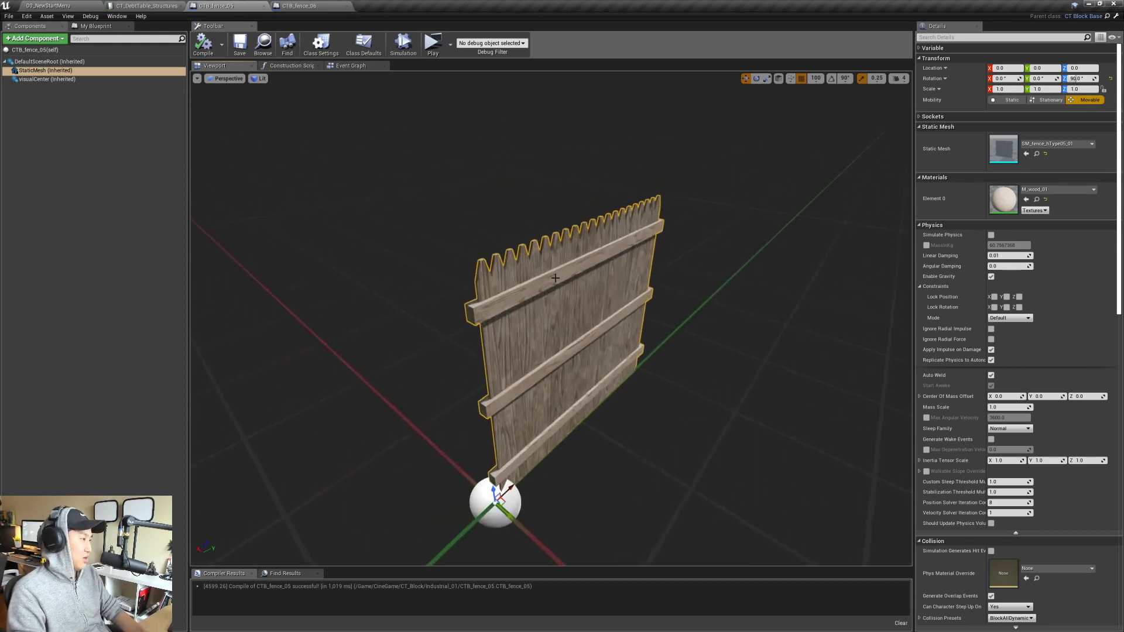
- Save CTB_fence_05, launch the game preview in a maximized window and open the recent project 054_house01
click(240, 45)
click(433, 44)
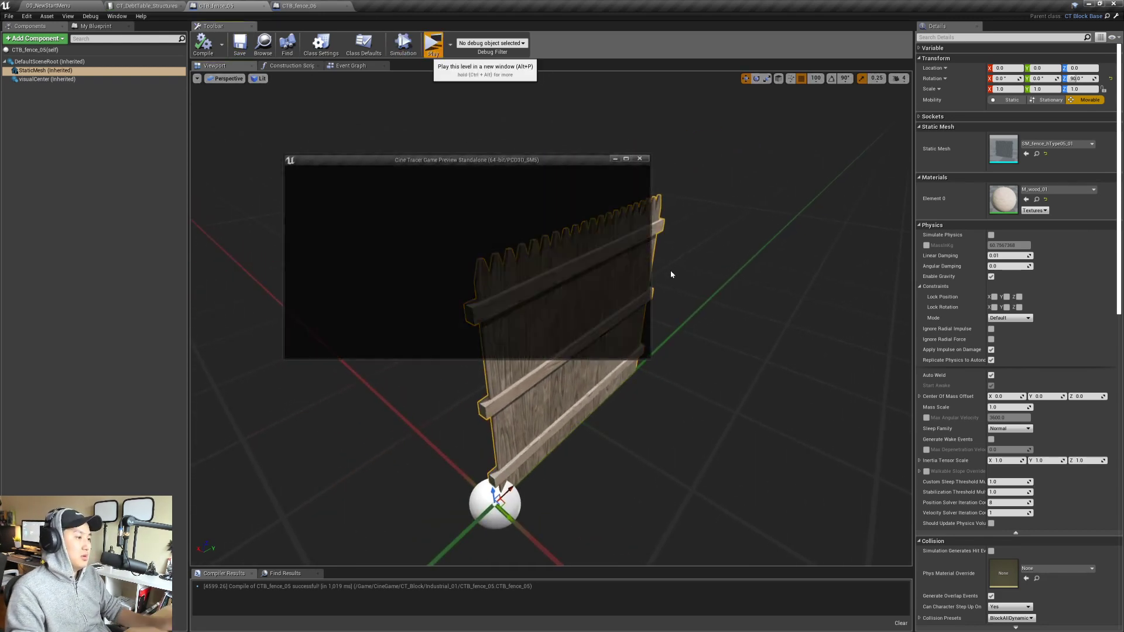
double_click(618, 165)
click(511, 160)
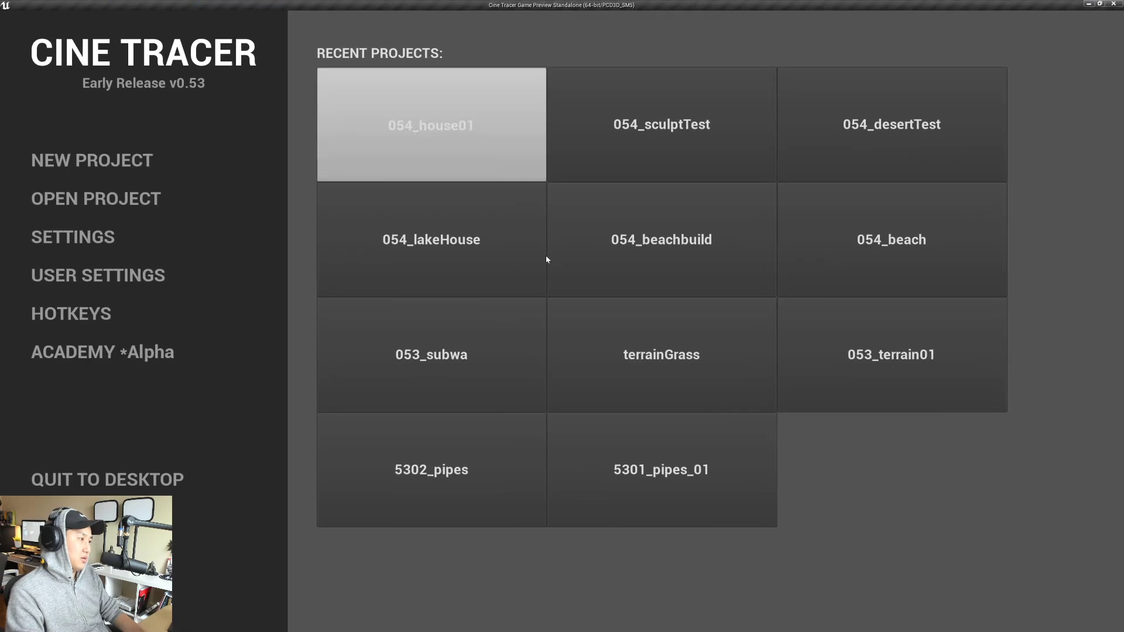
key(w)
- Assign a green terrain tile from the Exterior building items to hotbar slot 1
key(Tab)
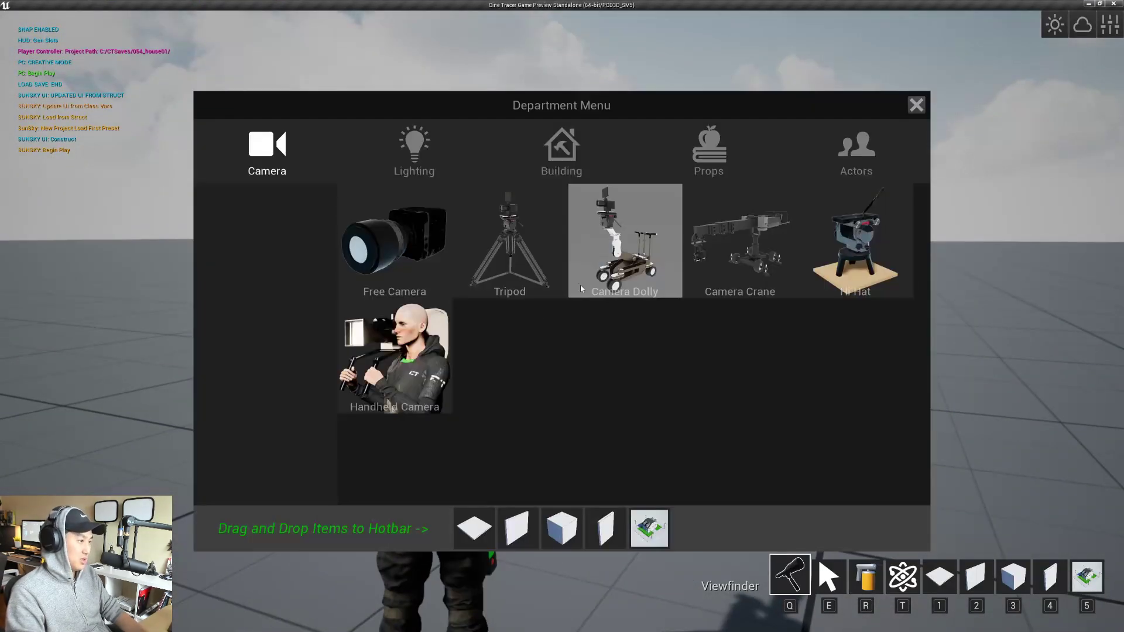
click(562, 149)
click(235, 299)
drag(401, 252, 504, 468)
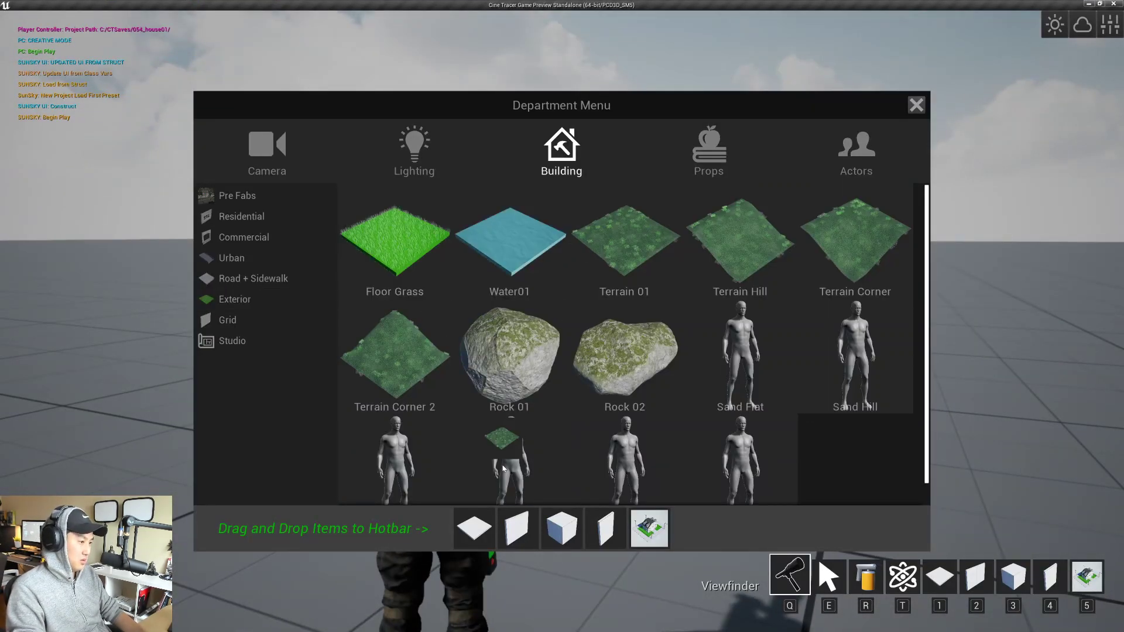
key(Tab)
key(Tab)
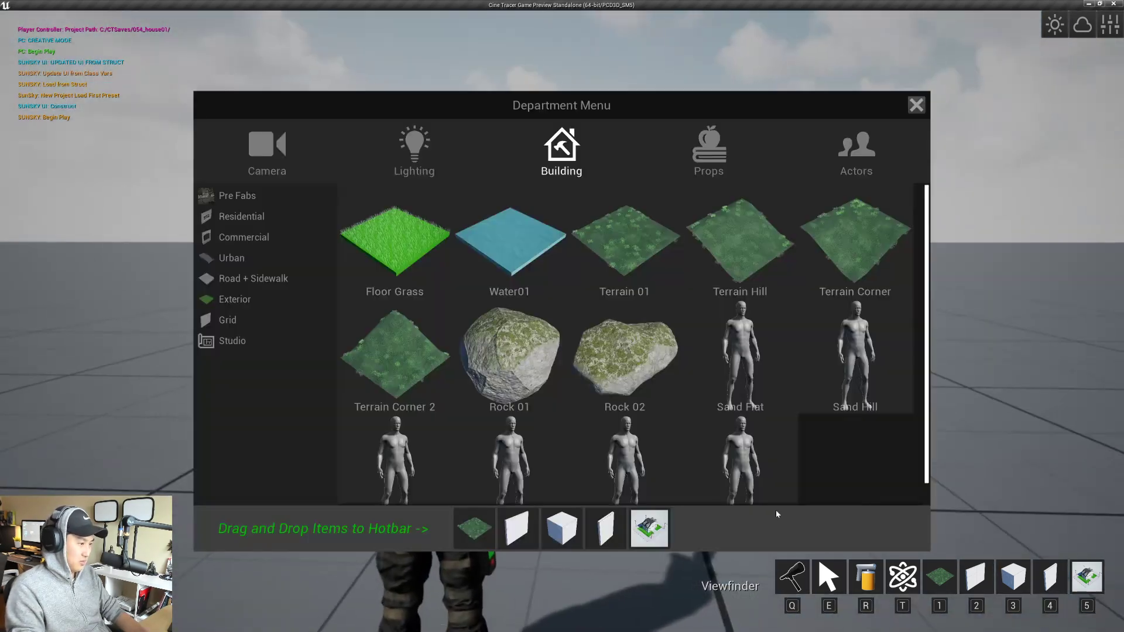
- Assign Fence Wood, Fence Post Wood, Fence Picket and Fence Resi Picket to hotbar slots 2 to 5
click(258, 237)
scroll(634, 363, down, 10)
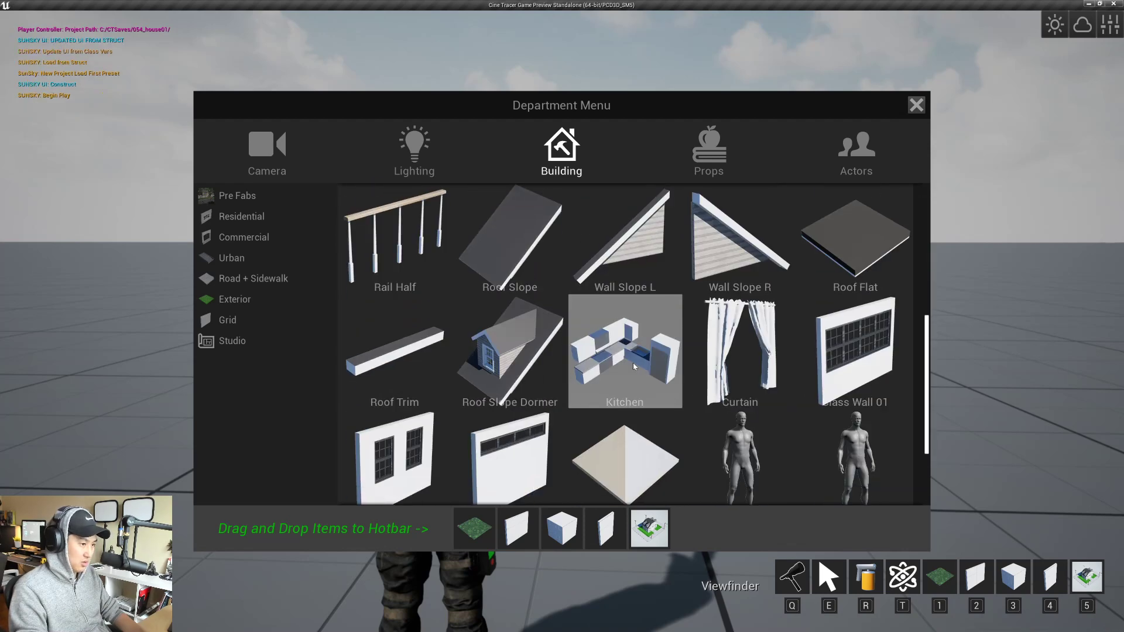
drag(722, 361, 603, 487)
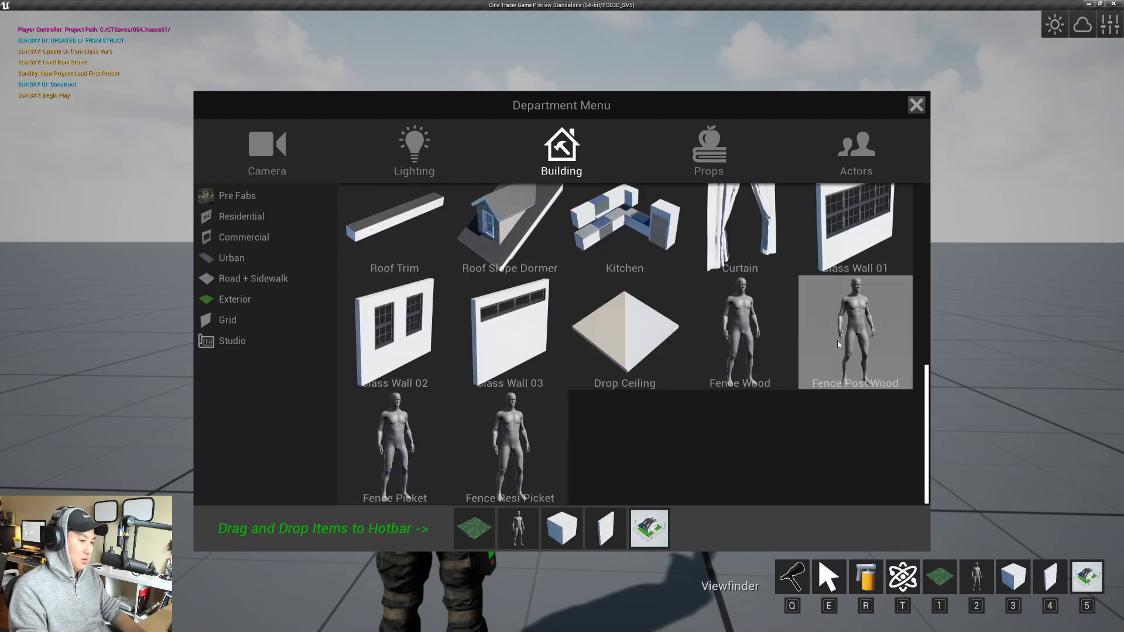
drag(516, 498, 605, 527)
drag(511, 448, 649, 528)
key(Tab)
- Place the terrain tile on the ground in front of the character and return to the Viewfinder
key(1)
click(562, 321)
key(q)
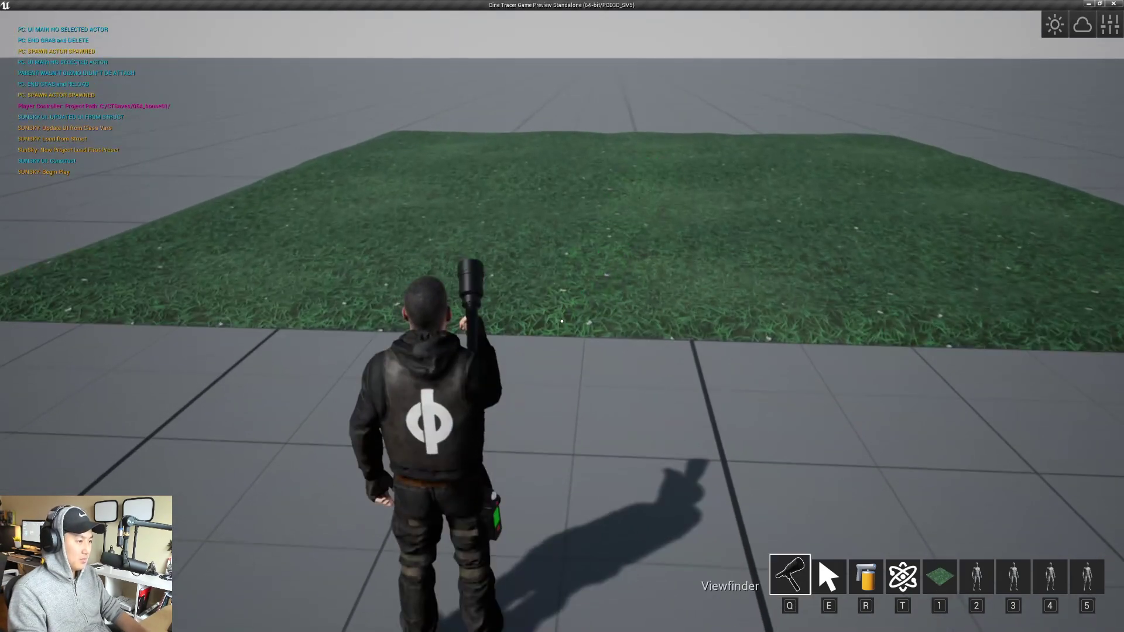
- Place five Fence Wood panels on the grass, three in a row at the back and one along each side
key(2)
key(w)
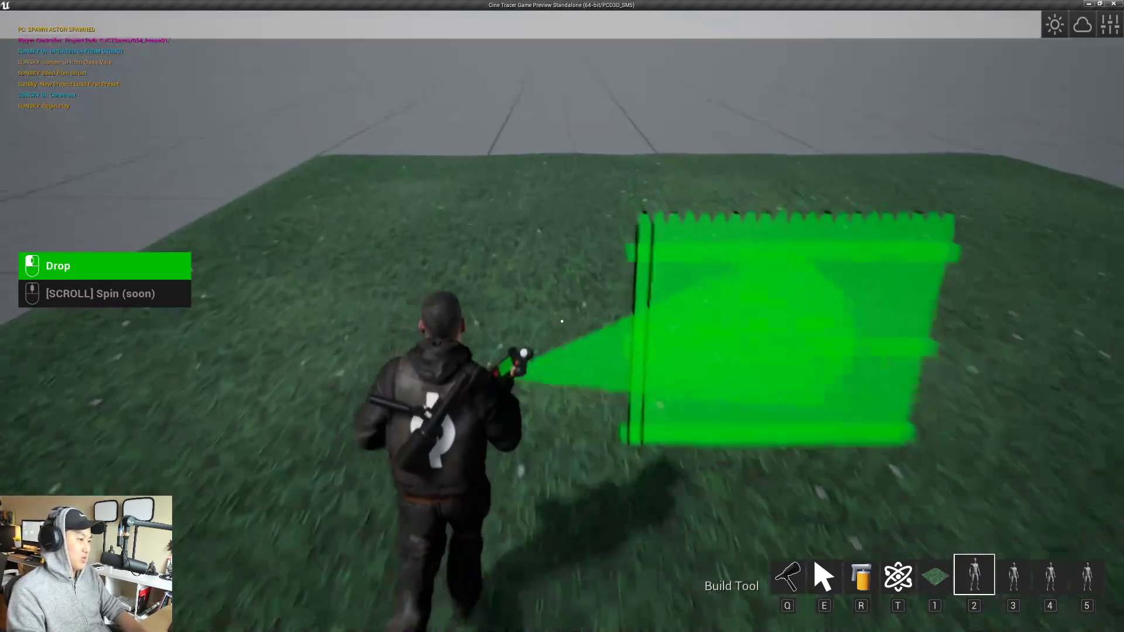
click(561, 321)
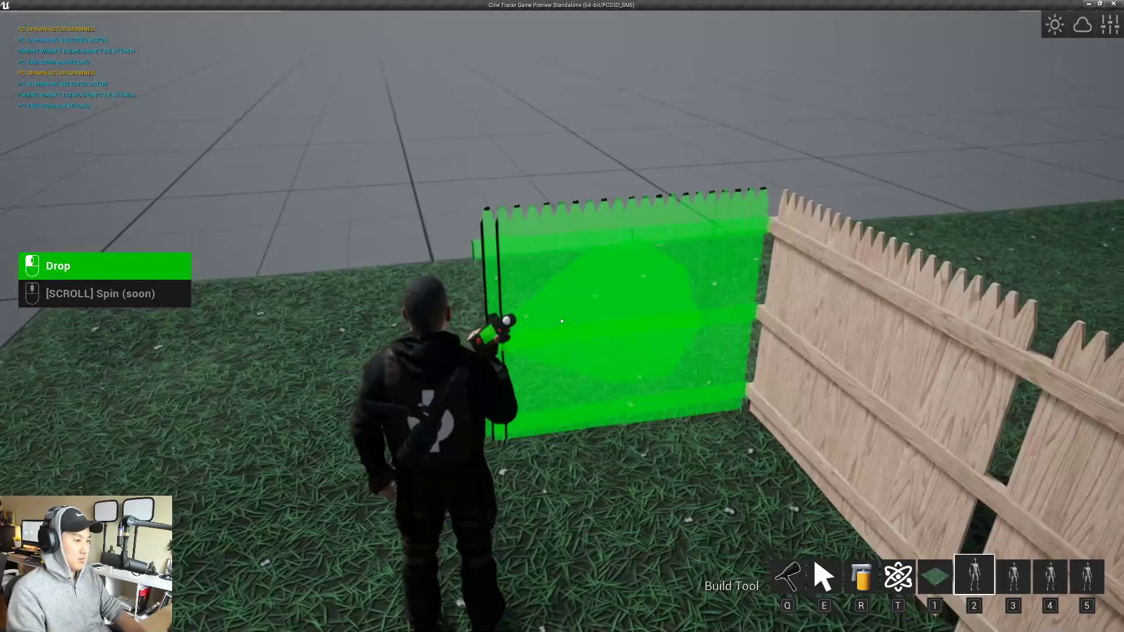
click(562, 321)
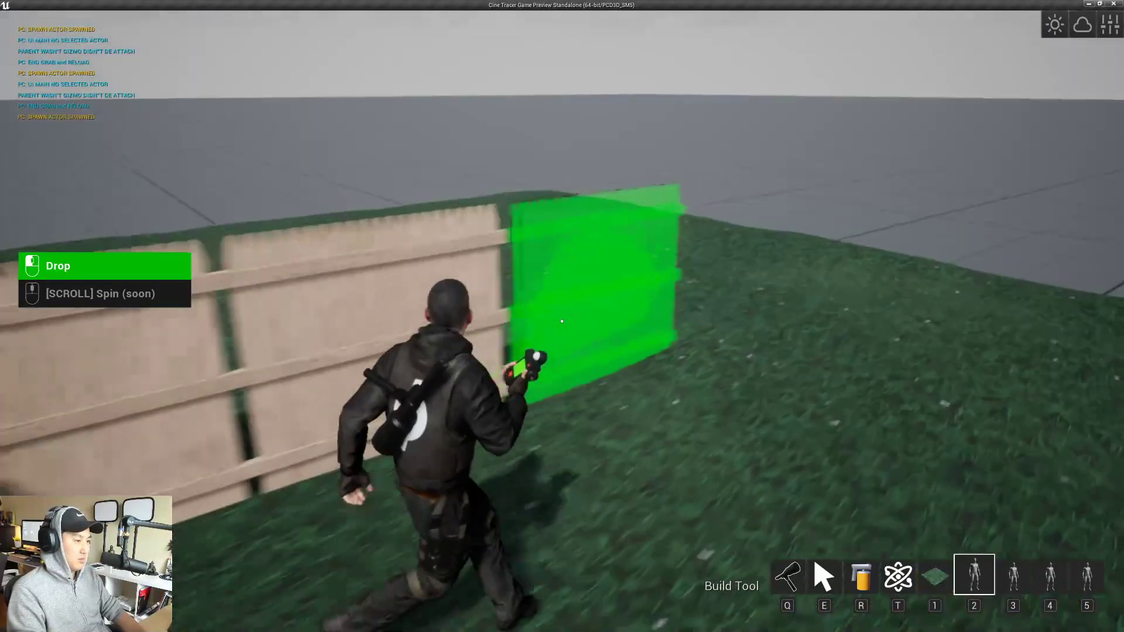
key(q)
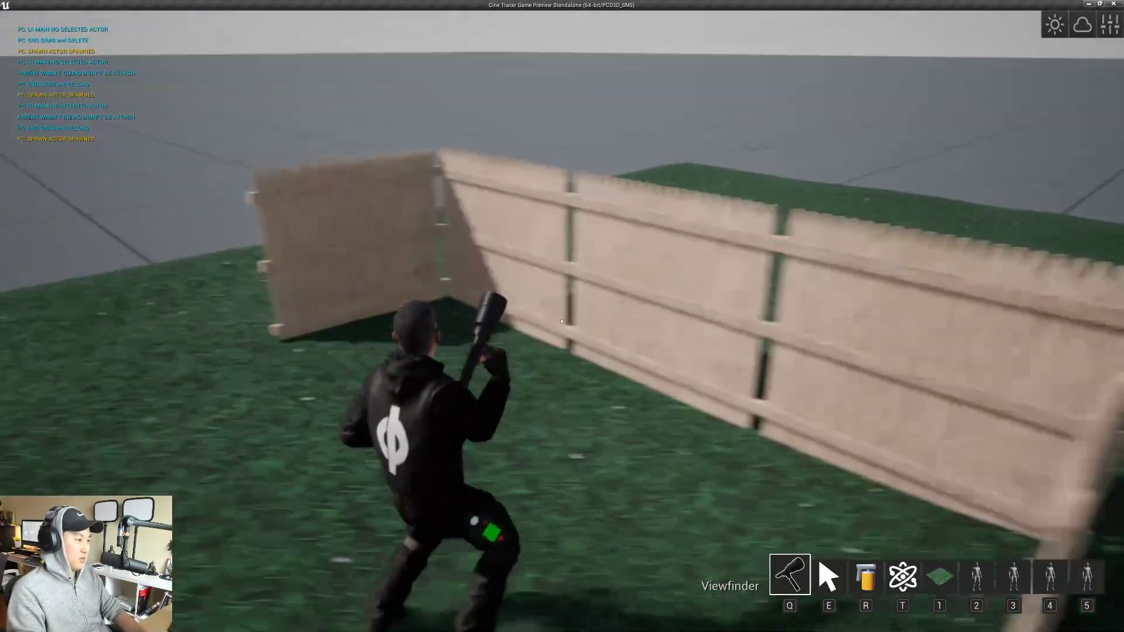
- Place six Fence Post Wood posts at the joints, corners and open ends of the wooden panels
key(3)
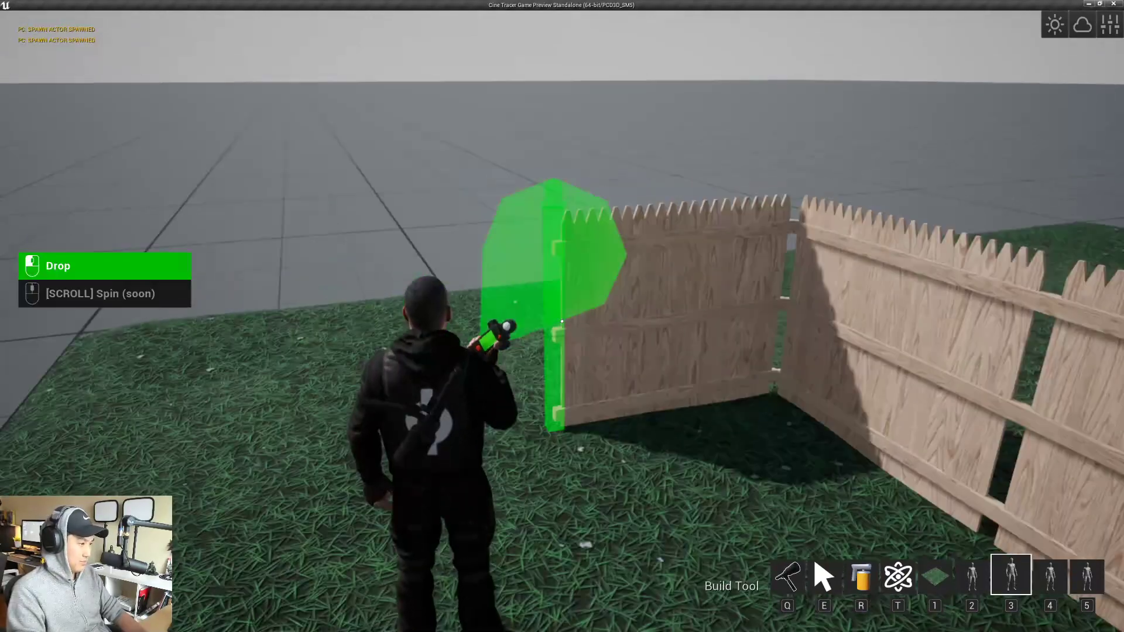
click(561, 321)
click(561, 321)
click(562, 321)
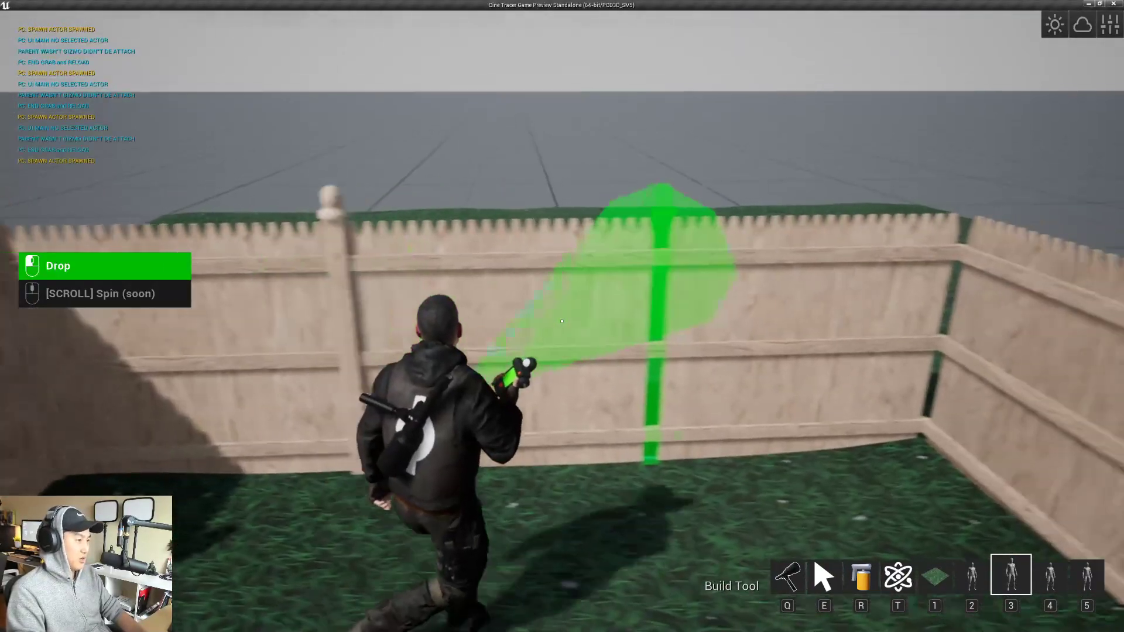
click(562, 321)
click(562, 321)
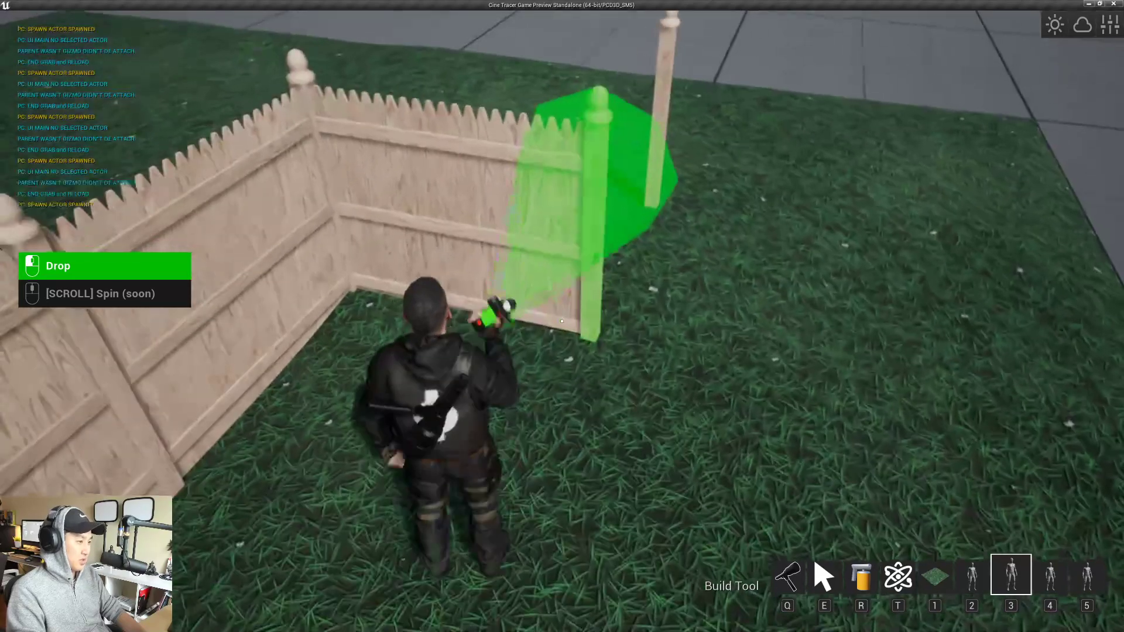
click(562, 321)
- Return to the Viewfinder and inspect the wooden fence's panels and posts from inside and outside the enclosure
key(q)
key(e)
key(q)
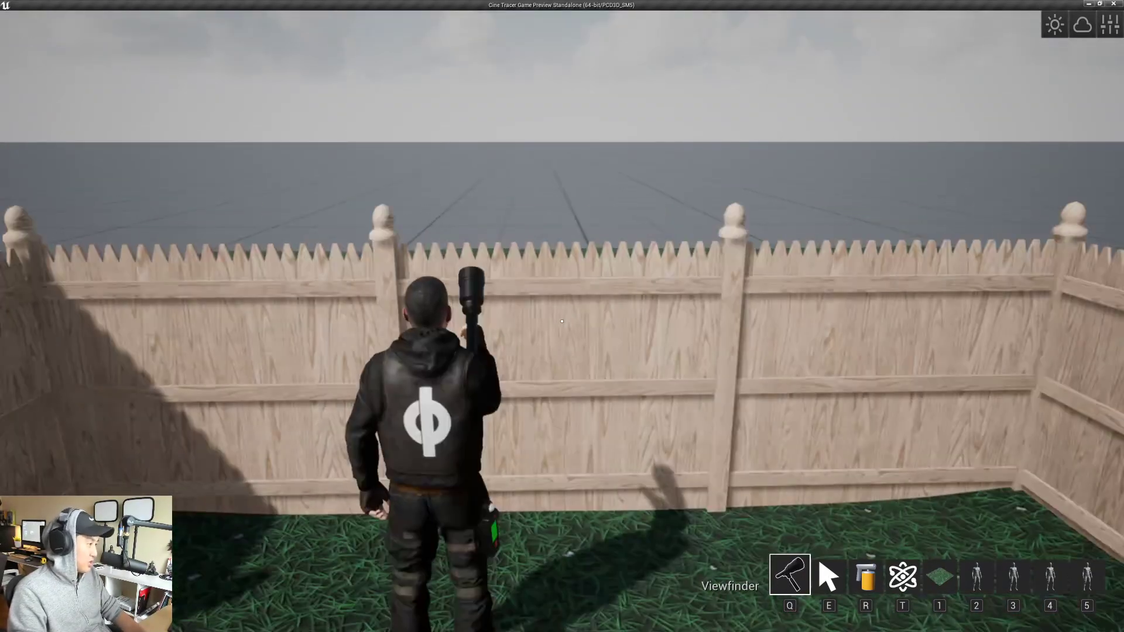
key(a)
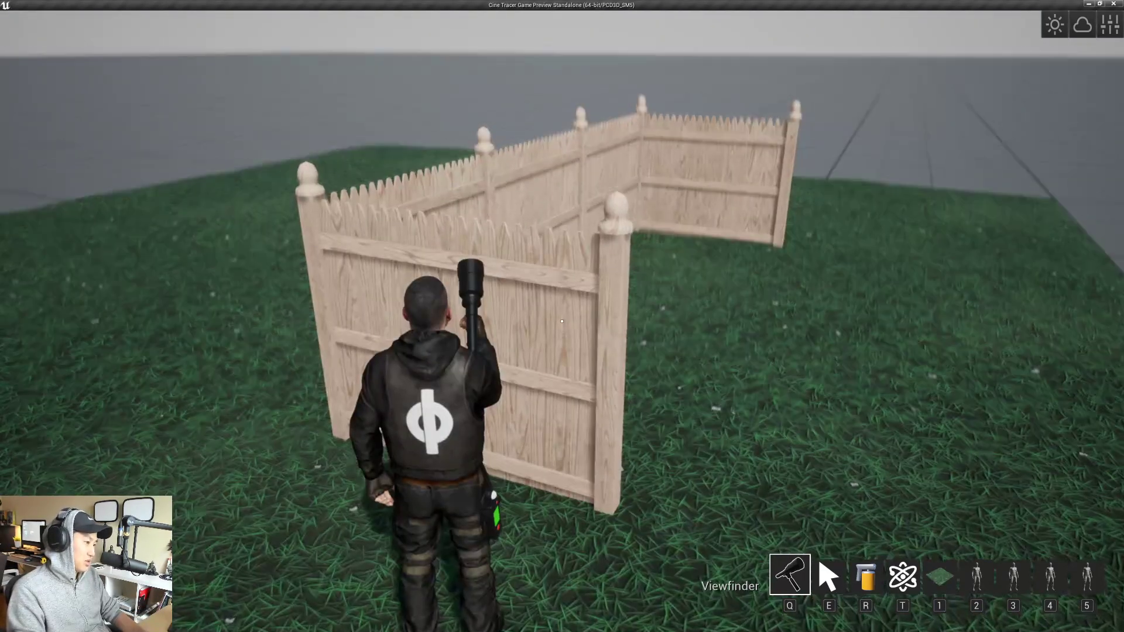
key(d)
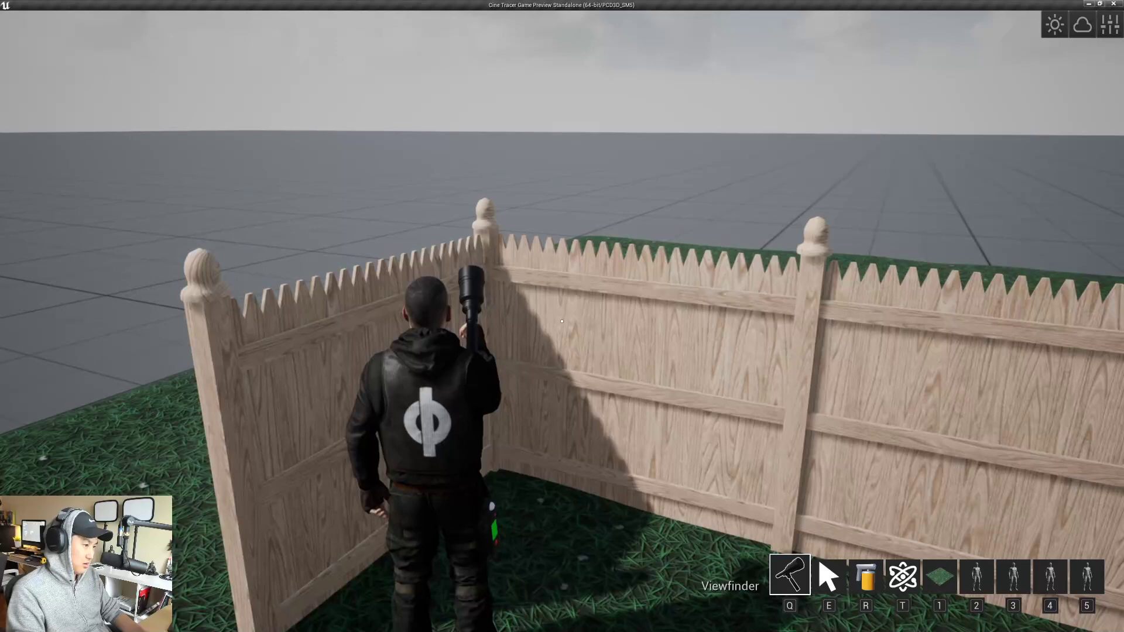
key(s)
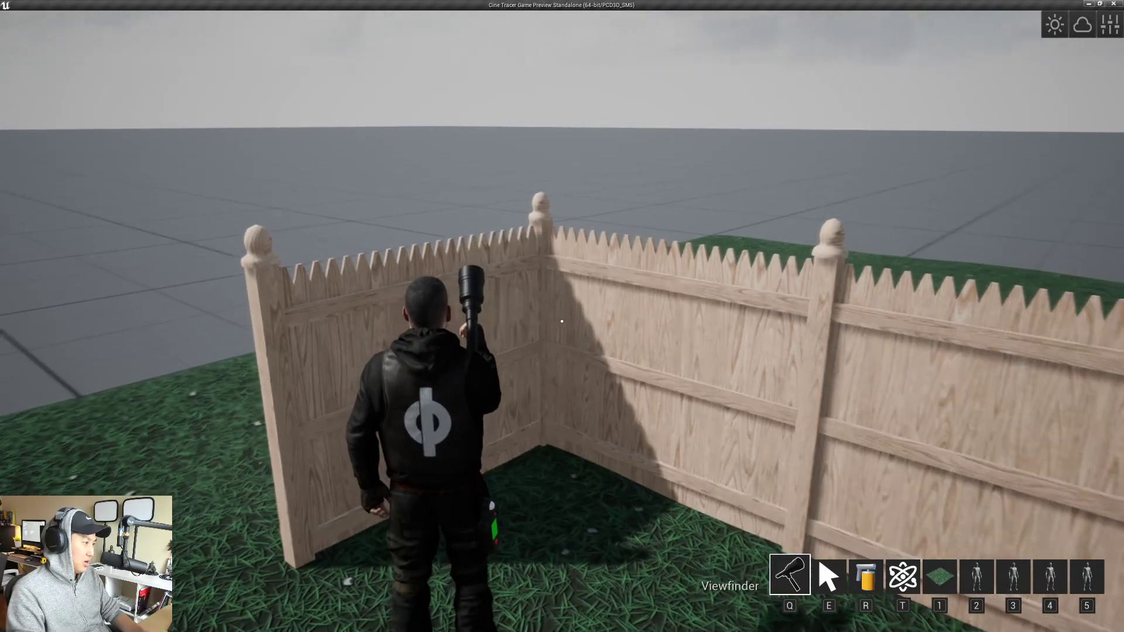
key(s)
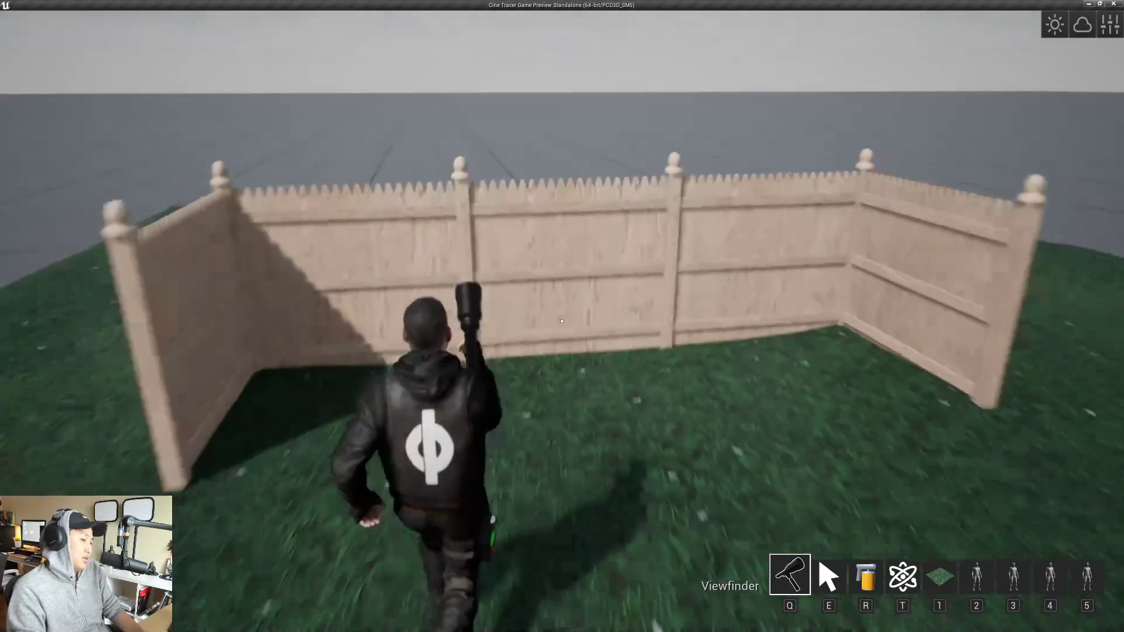
- Place Fence Picket sections from both wooden side panels to the grass's front edge and along the front, leaving a gate opening
key(4)
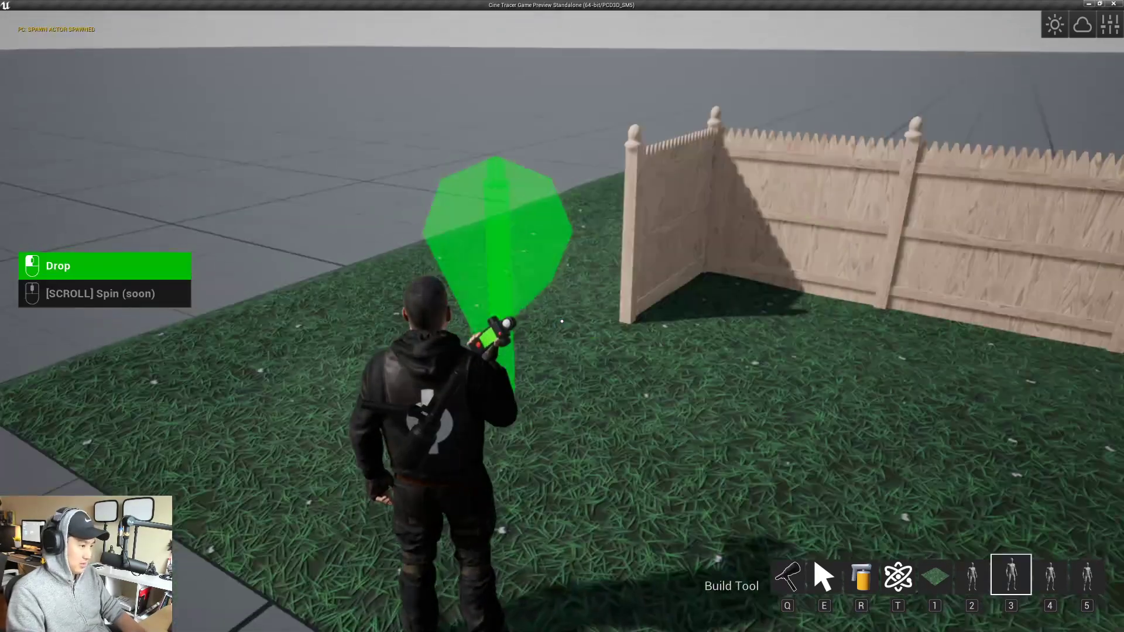
key(s)
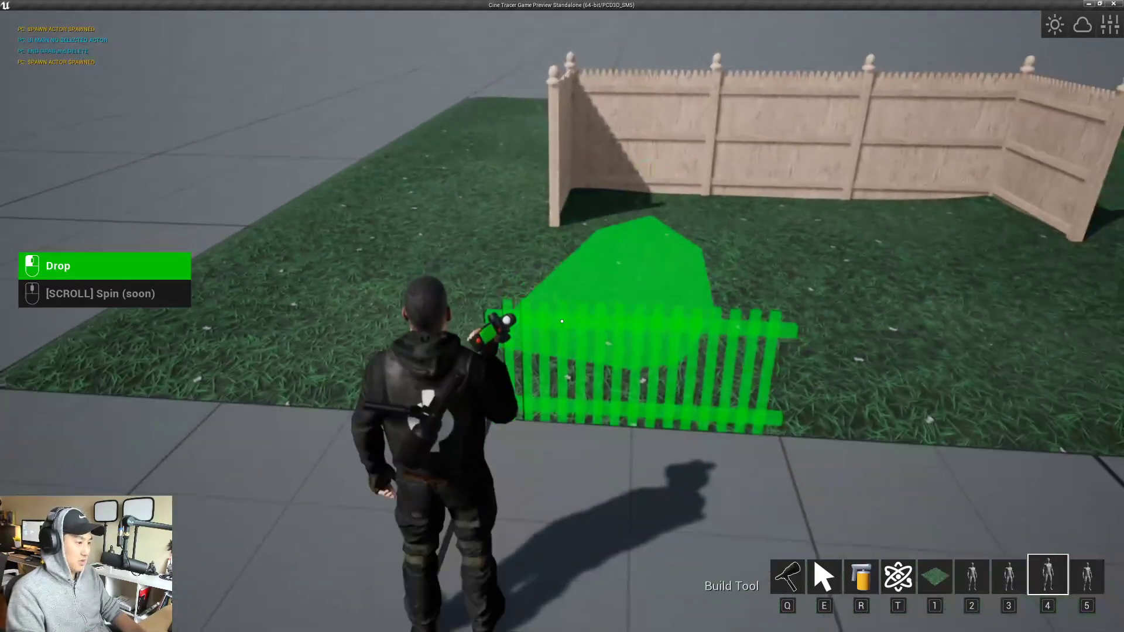
click(562, 322)
key(d)
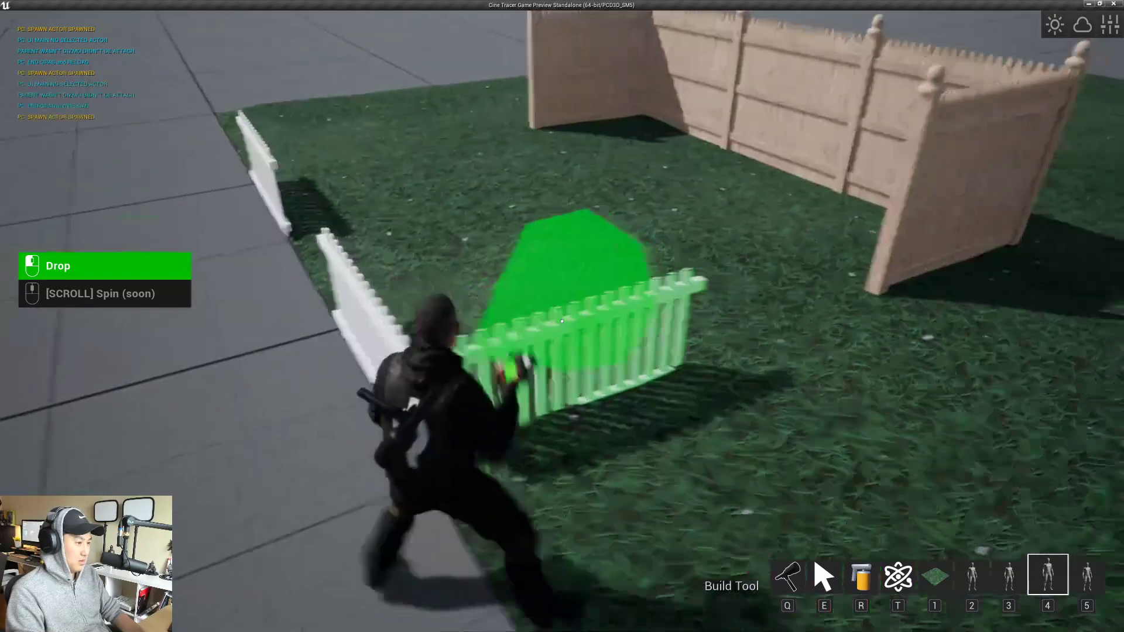
click(562, 322)
- Place Fence Resi Picket posts at the picket joints, front corners and gate opening, and return to the Viewfinder
key(w)
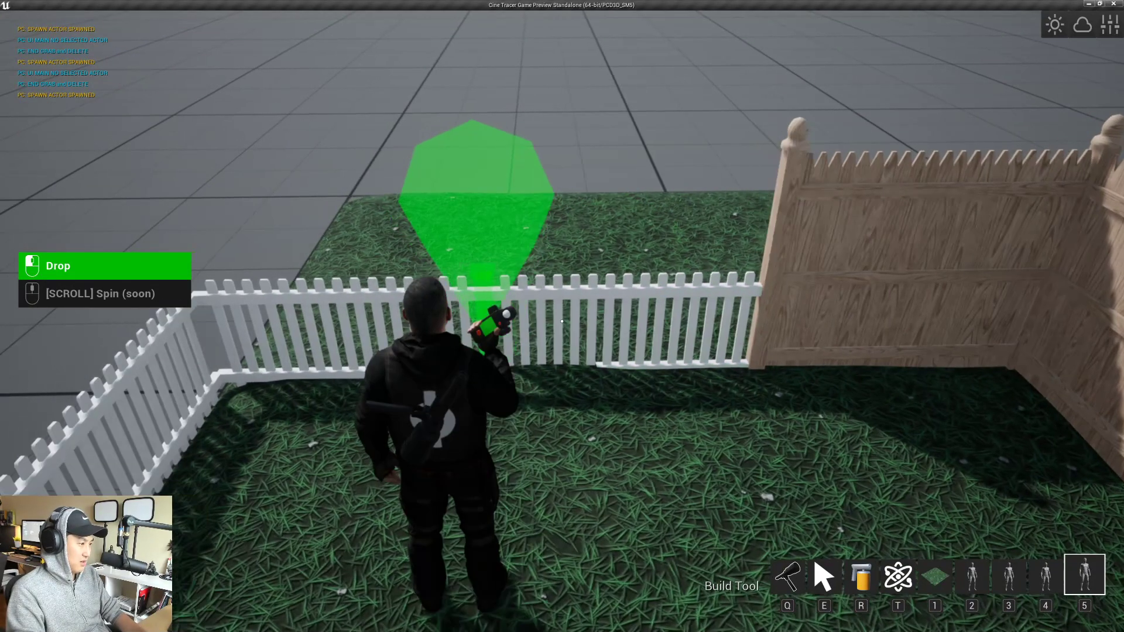
click(562, 321)
key(w)
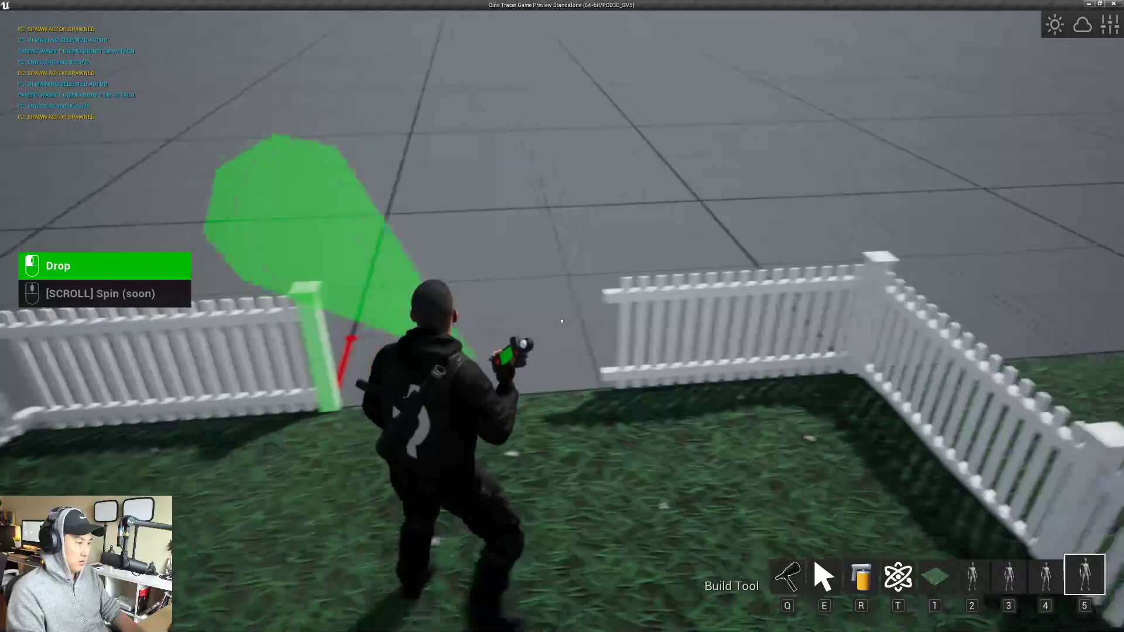
click(563, 321)
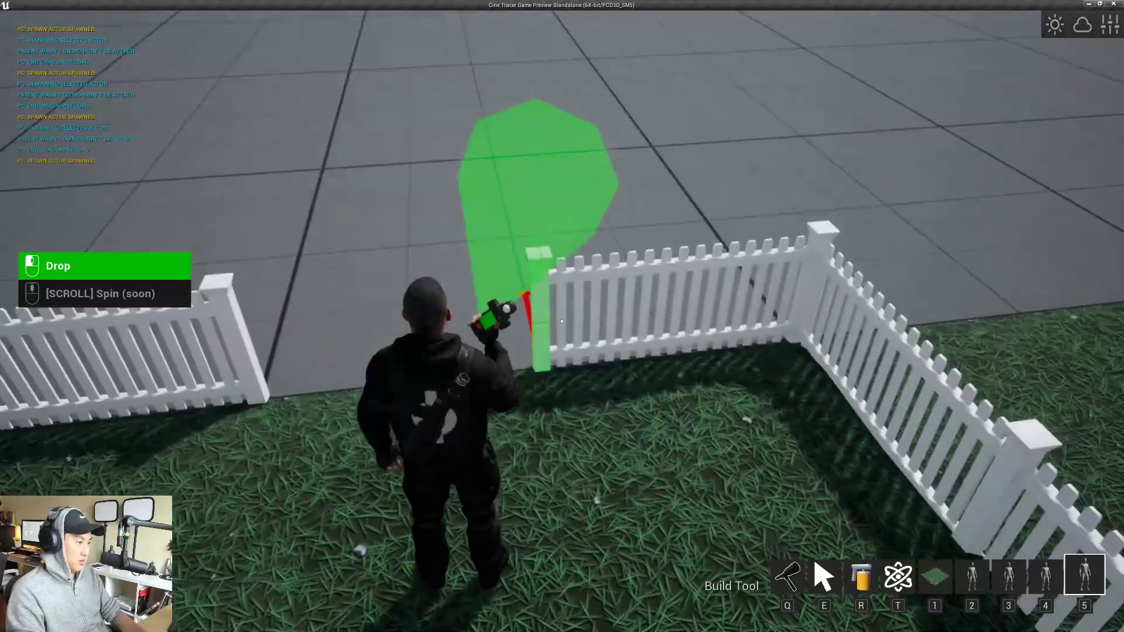
key(q)
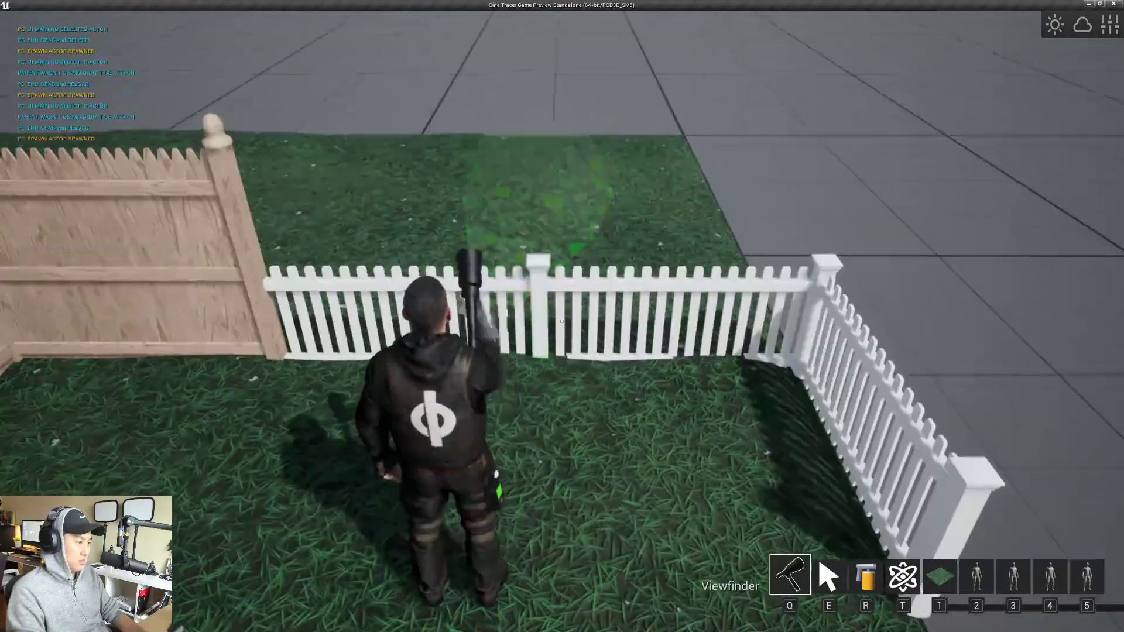
- Walk and jump around the fenced yard, examining the wooden and picket fences from inside, outside and the front
key(w)
key(space)
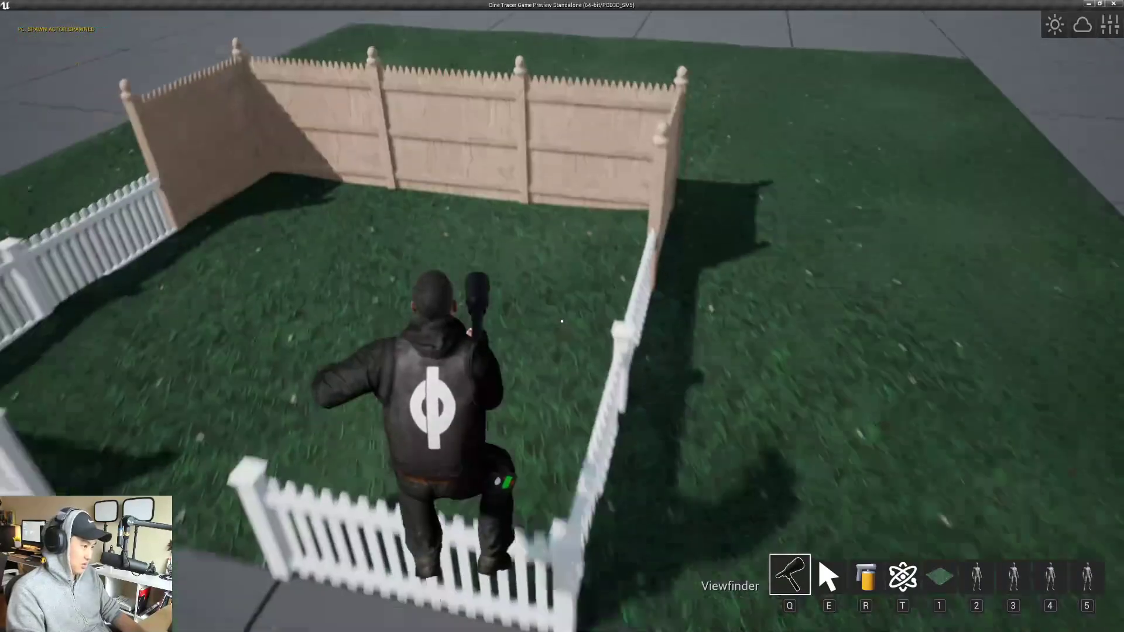
key(w)
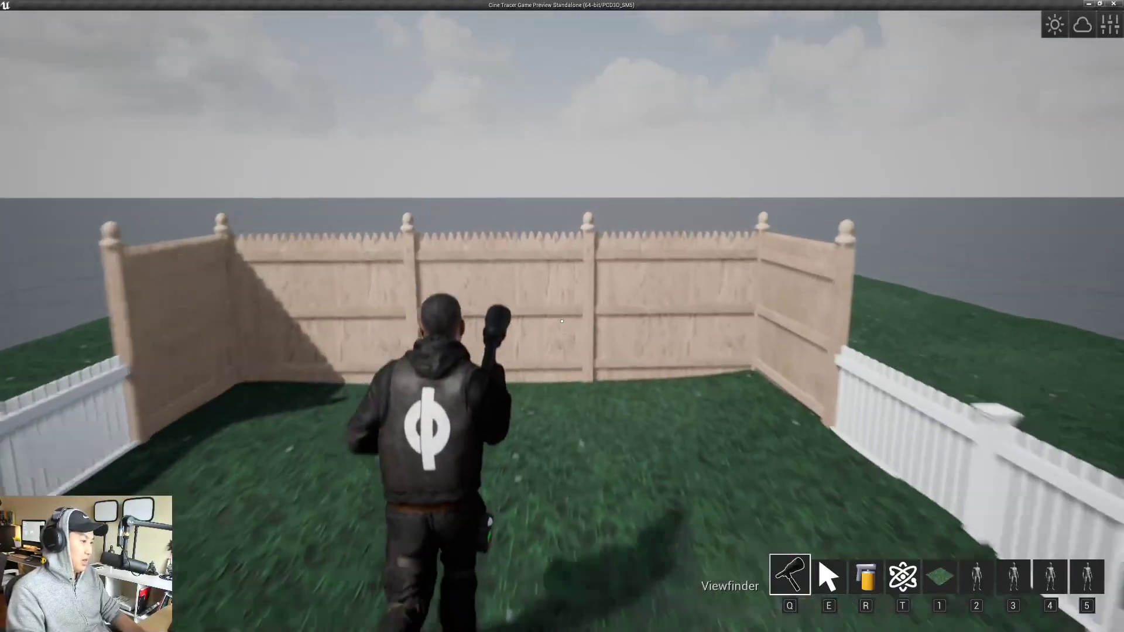
key(w)
key(space)
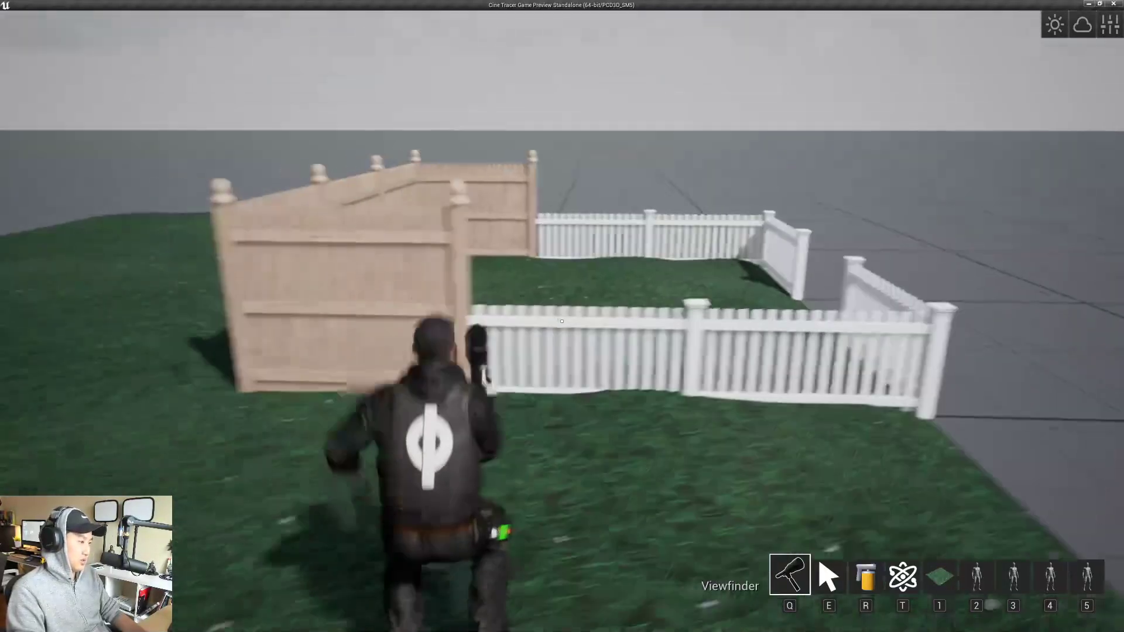
key(w)
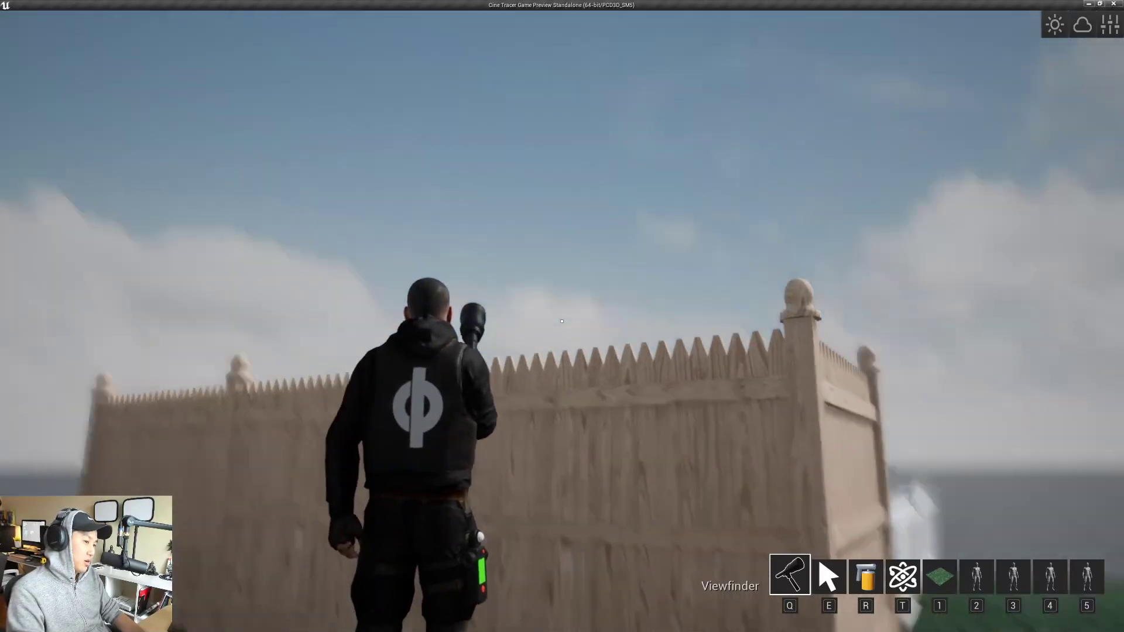
key(w)
key(space)
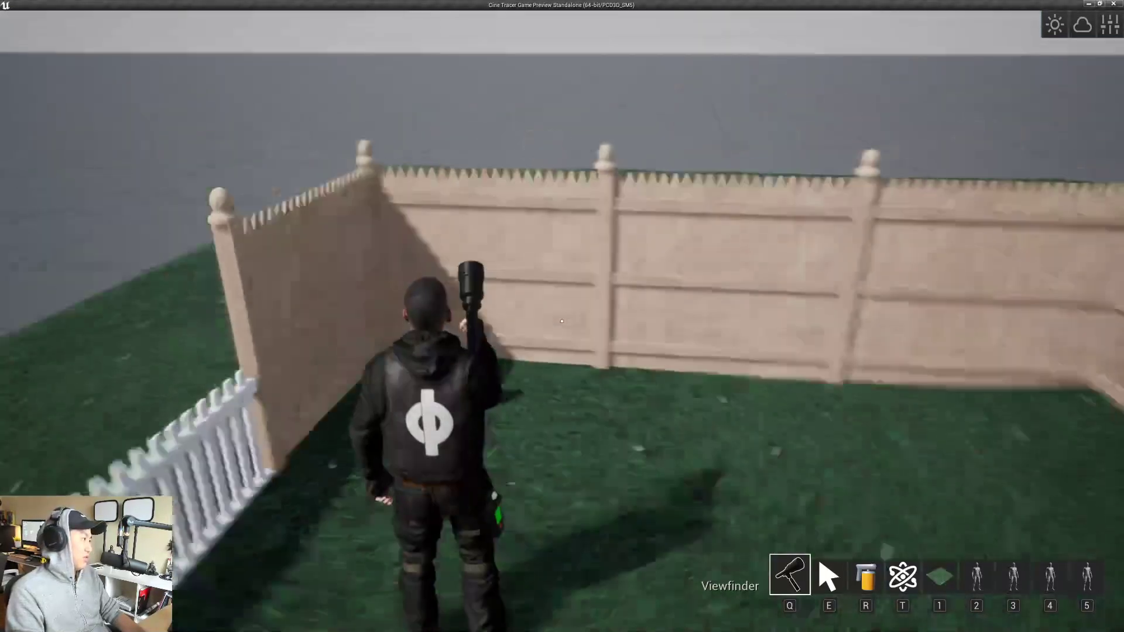
key(s)
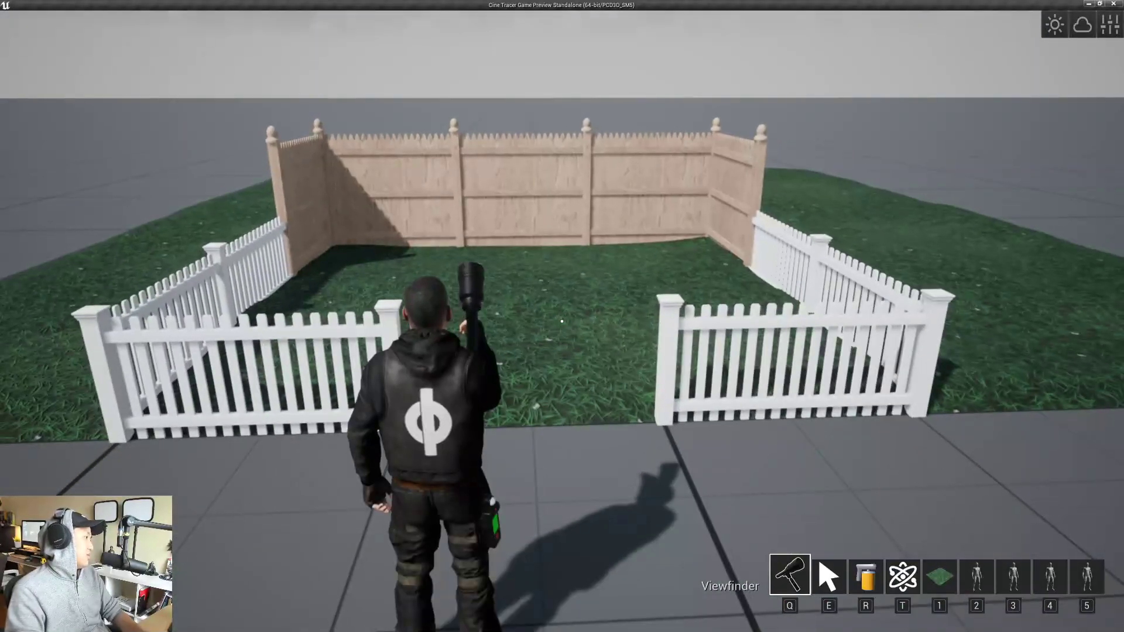
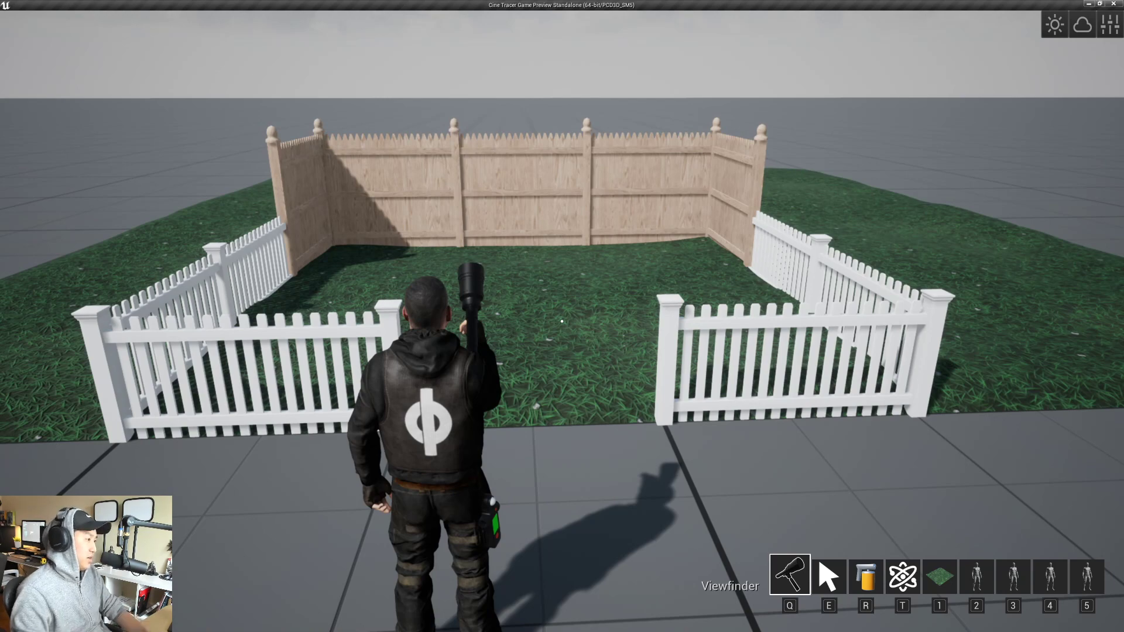
- Jump onto the wooden fence, walk along its top around the yard, and view the whole enclosure from the front corner
key(w)
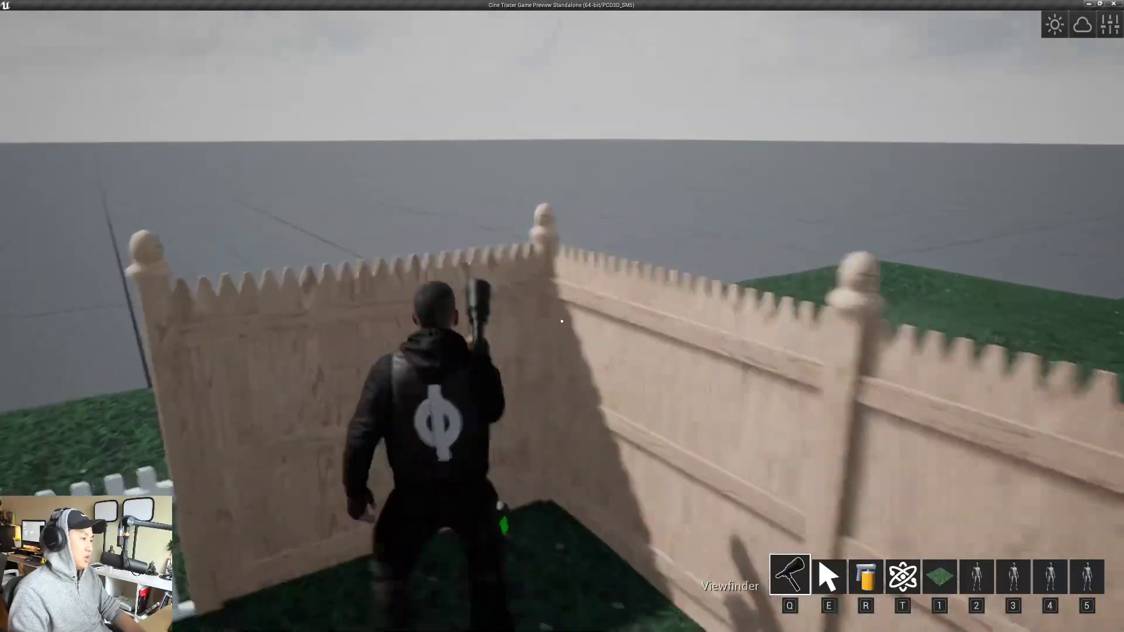
key(a)
key(space)
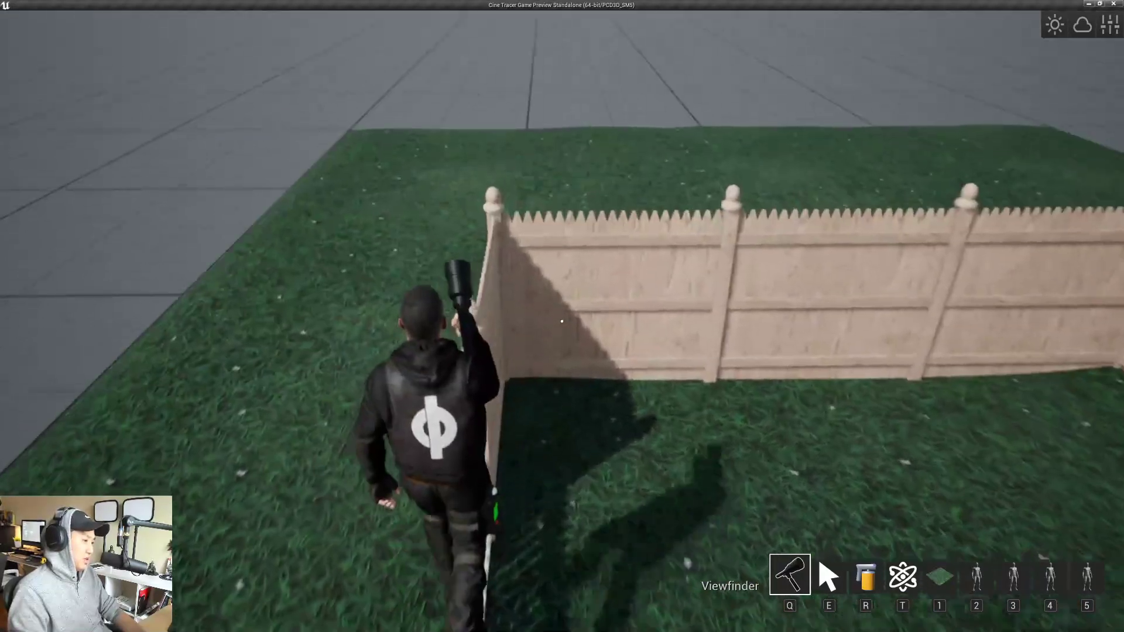
key(w)
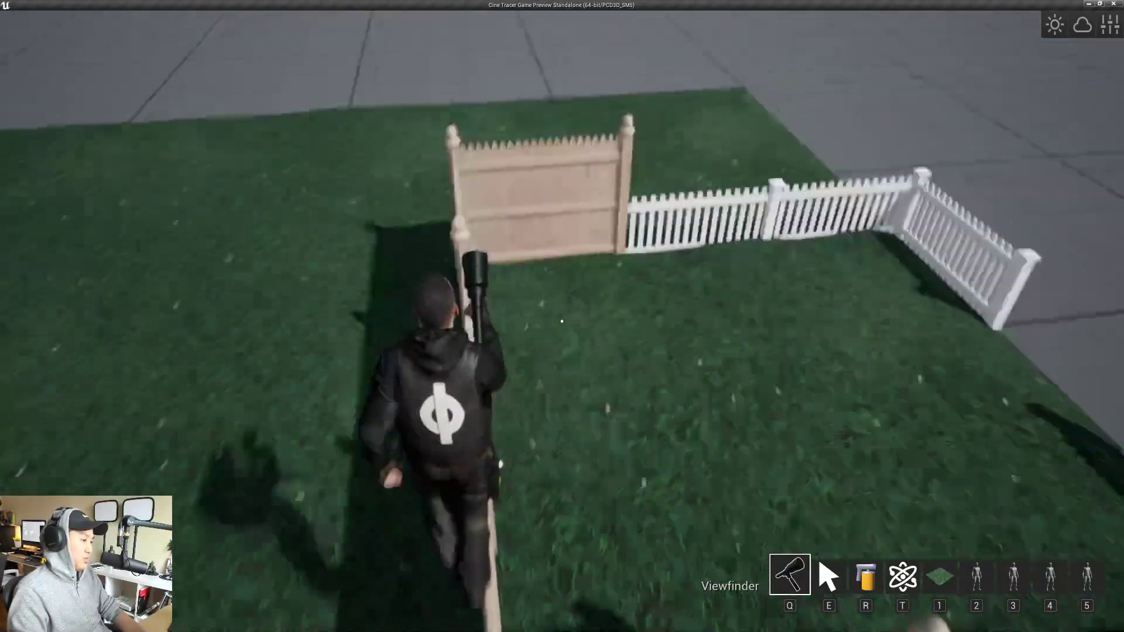
key(w)
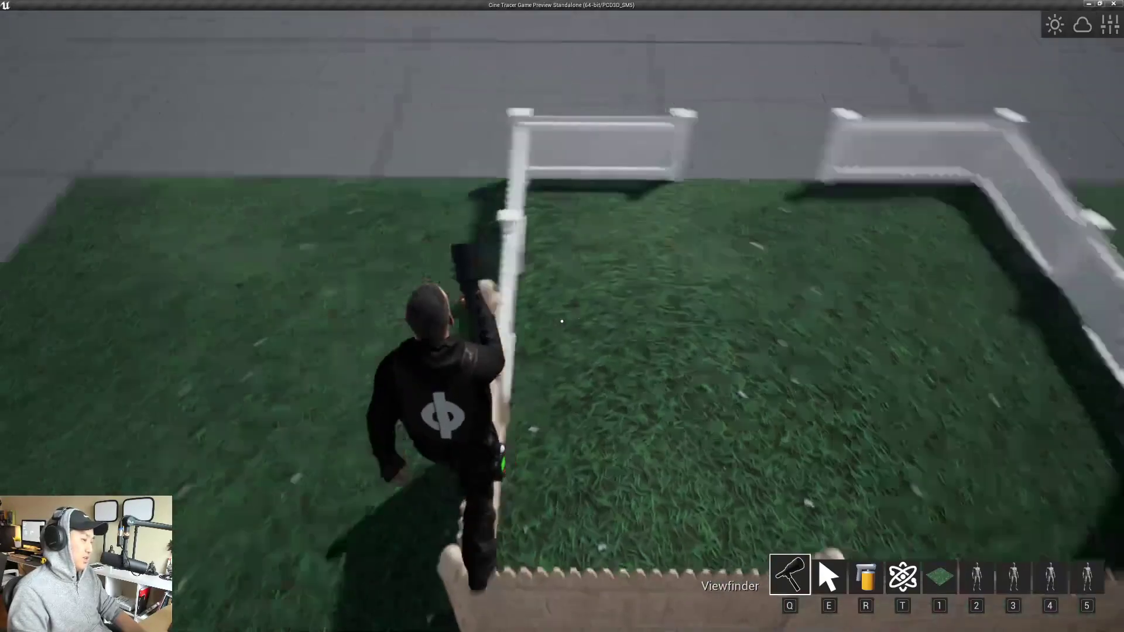
key(w)
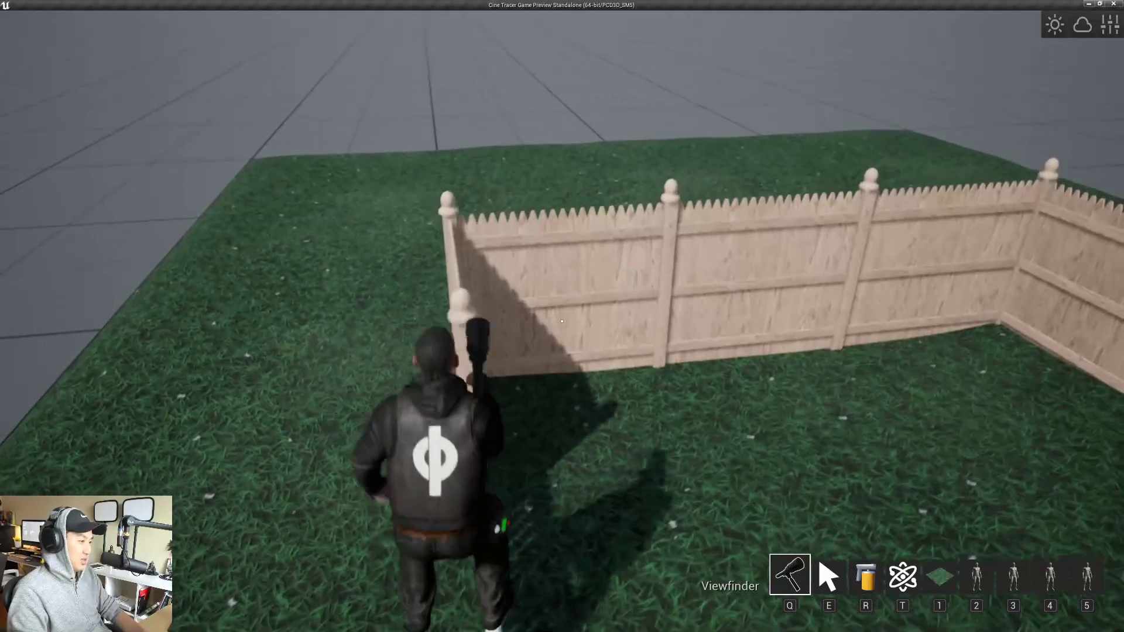
key(w)
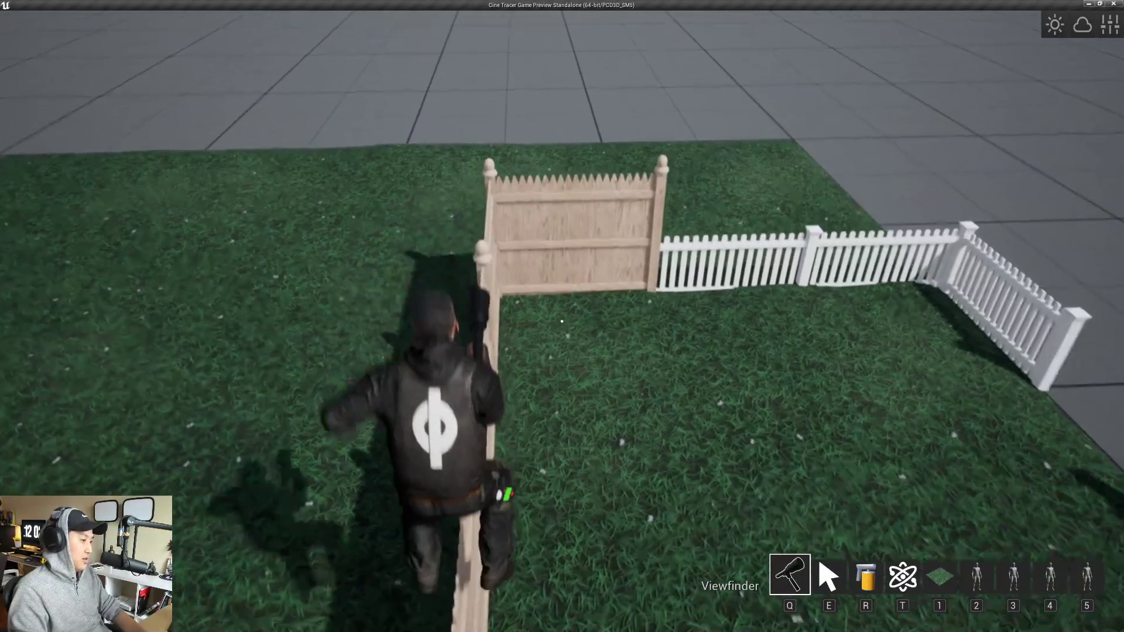
key(w)
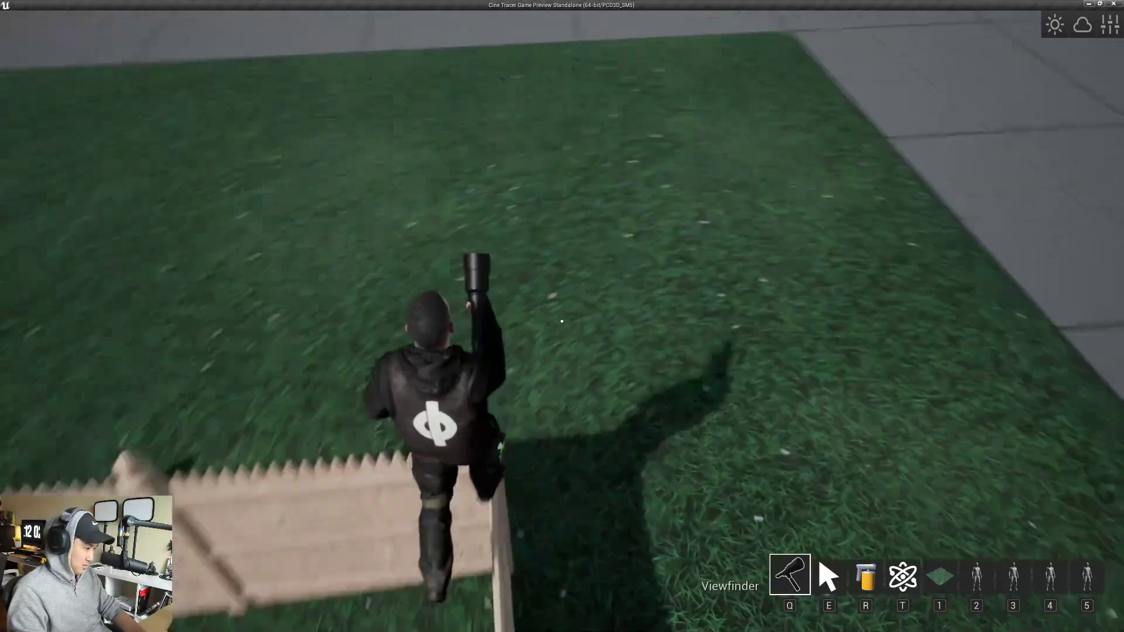
key(w)
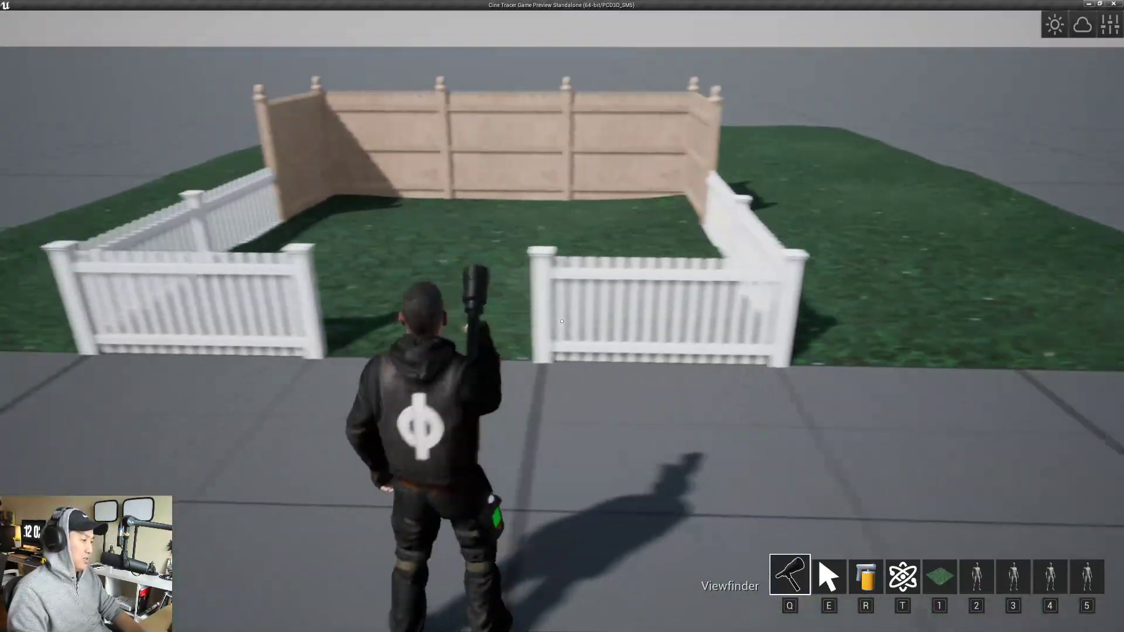
key(w)
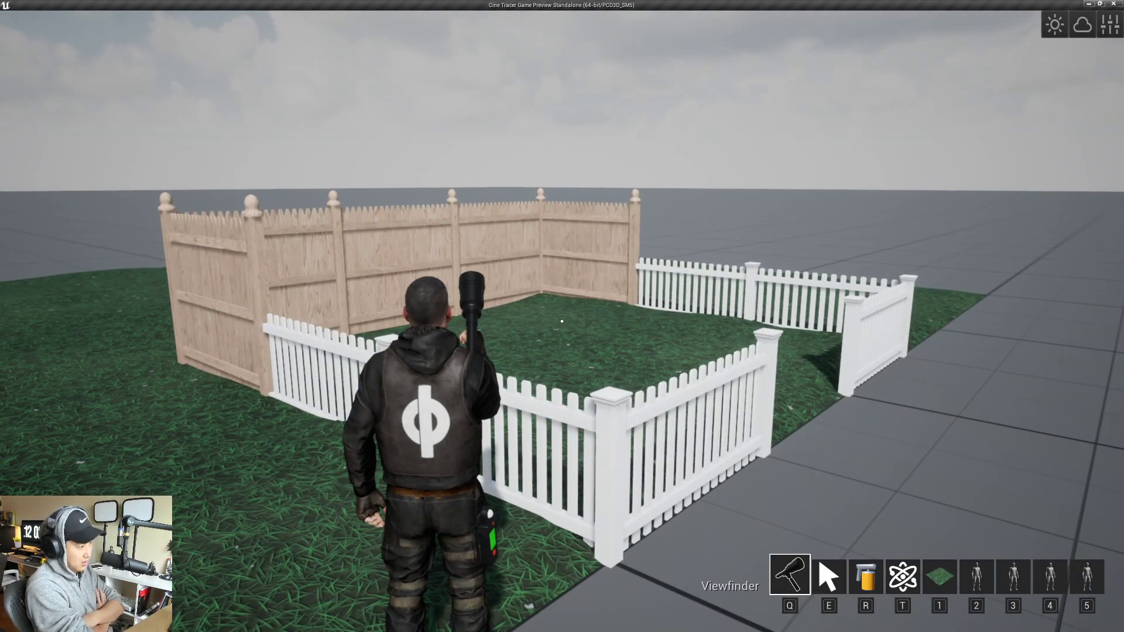
- Jump onto the front picket fence and view the yard from both front corners
key(w)
key(space)
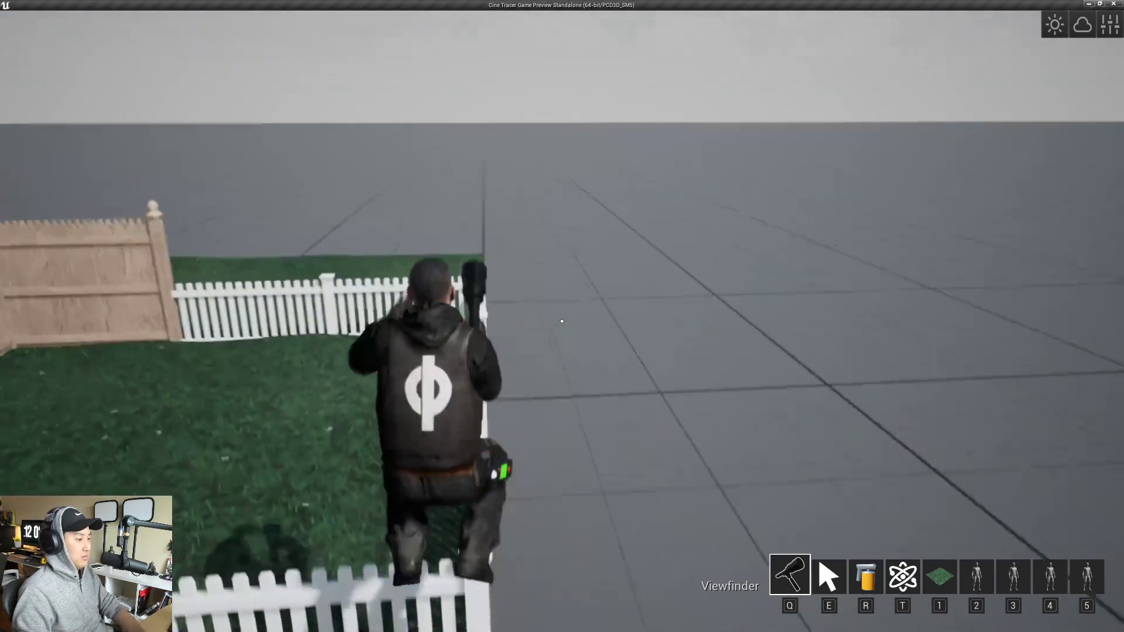
key(s)
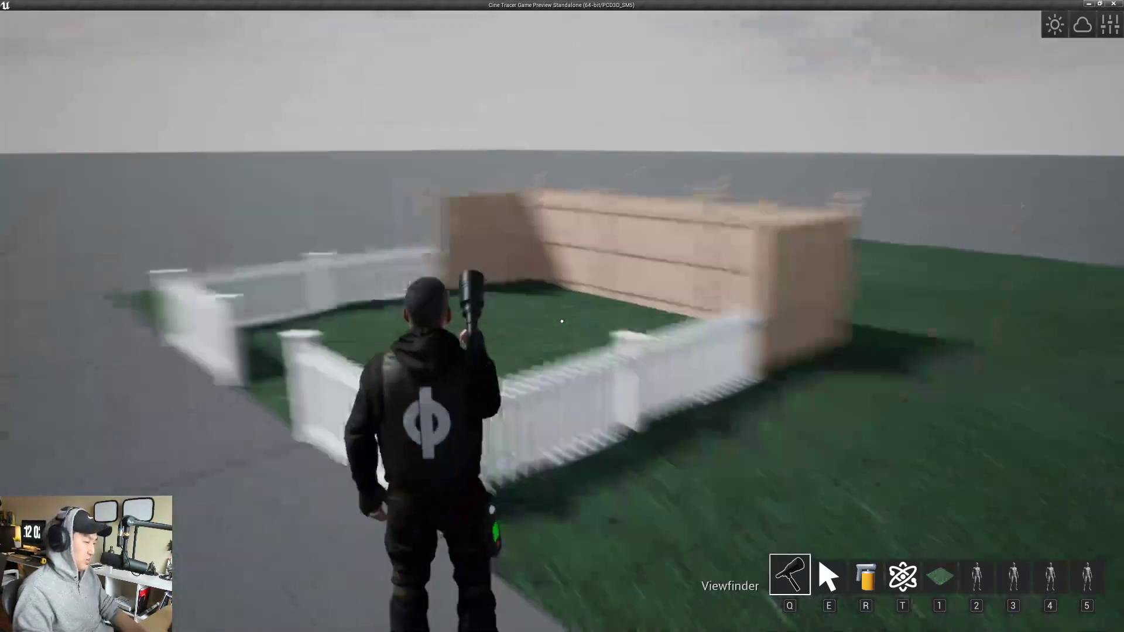
key(a)
key(a)
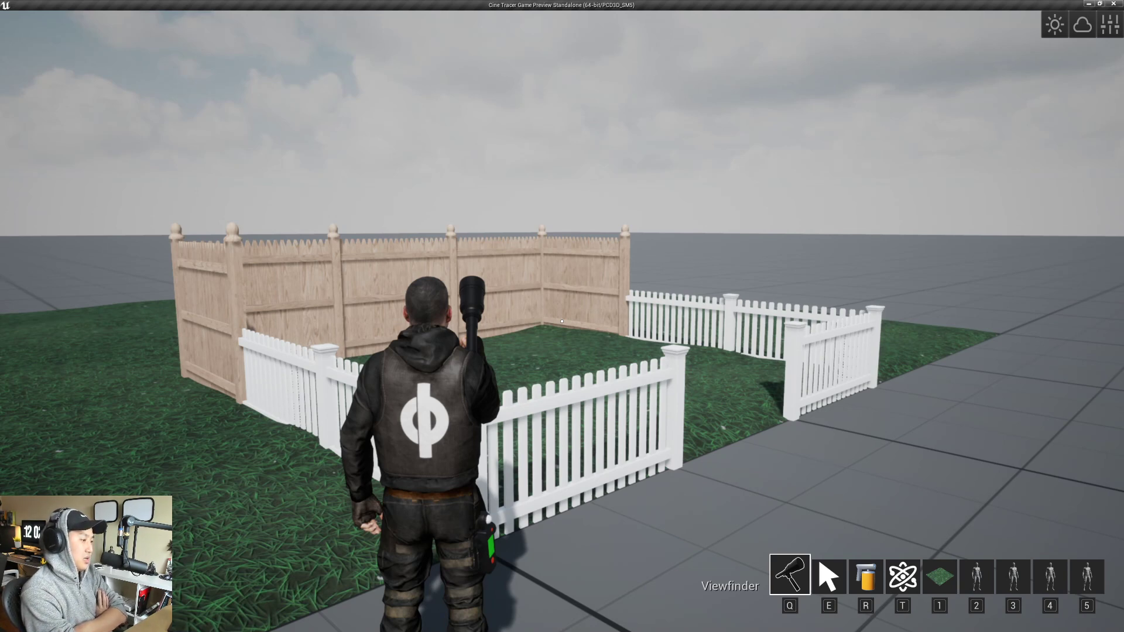
- Set the grass terrain's Foliage Count to 300 and return to the Viewfinder
key(e)
click(562, 321)
key(d)
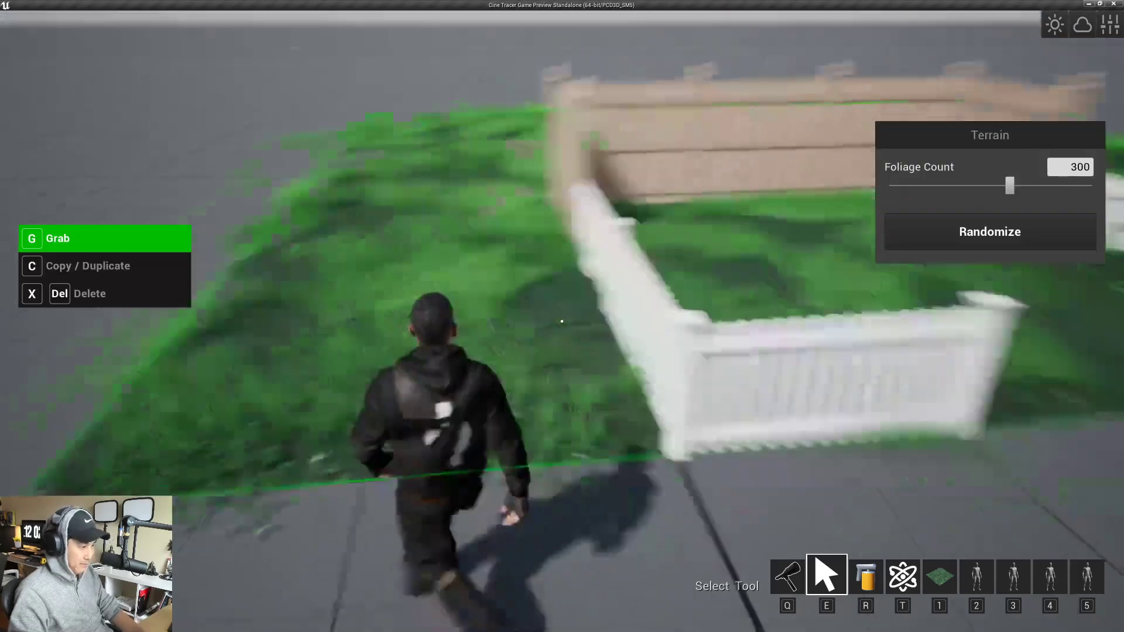
key(q)
- Jump onto the fences and walk along their tops around the yard, examining the grass and enclosure up to the front
key(w)
key(a)
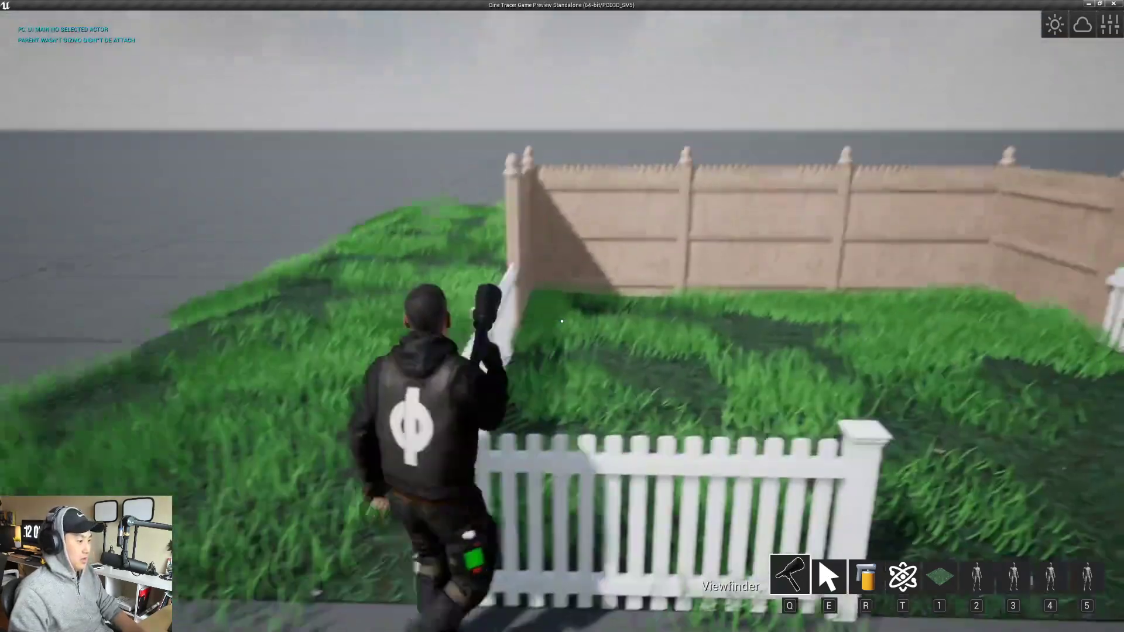
key(space)
key(w)
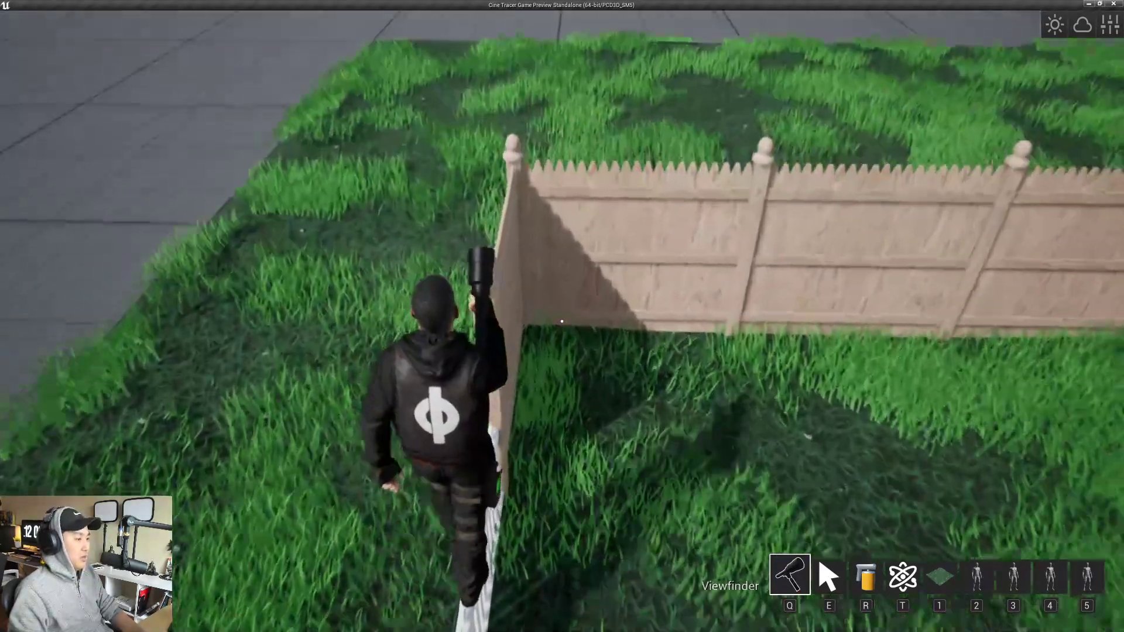
key(space)
key(w)
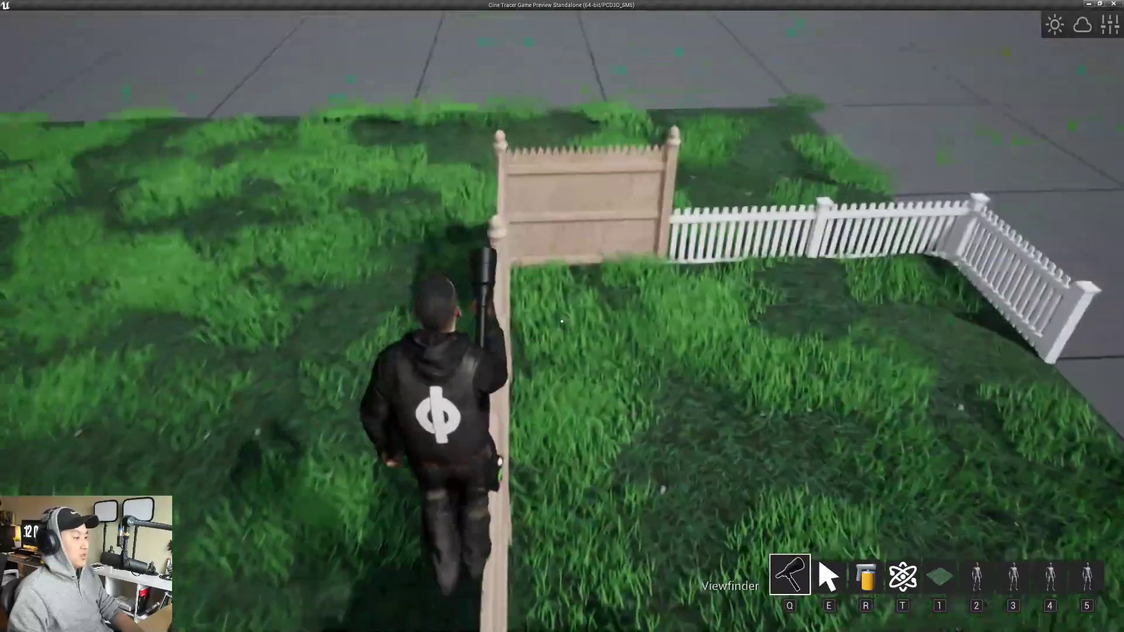
key(w)
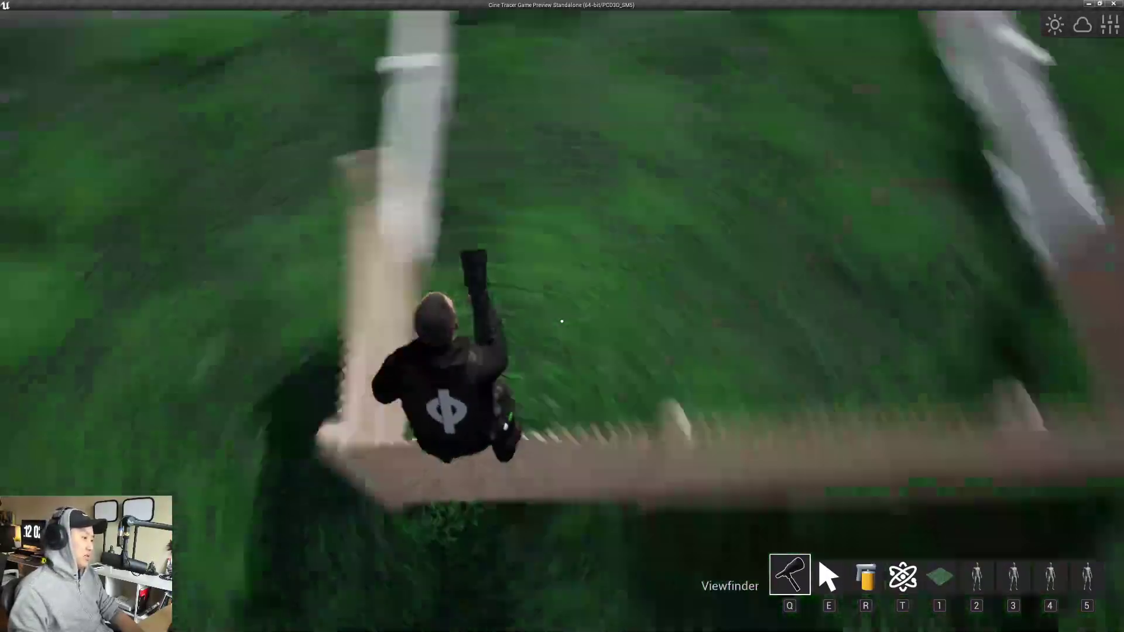
key(w)
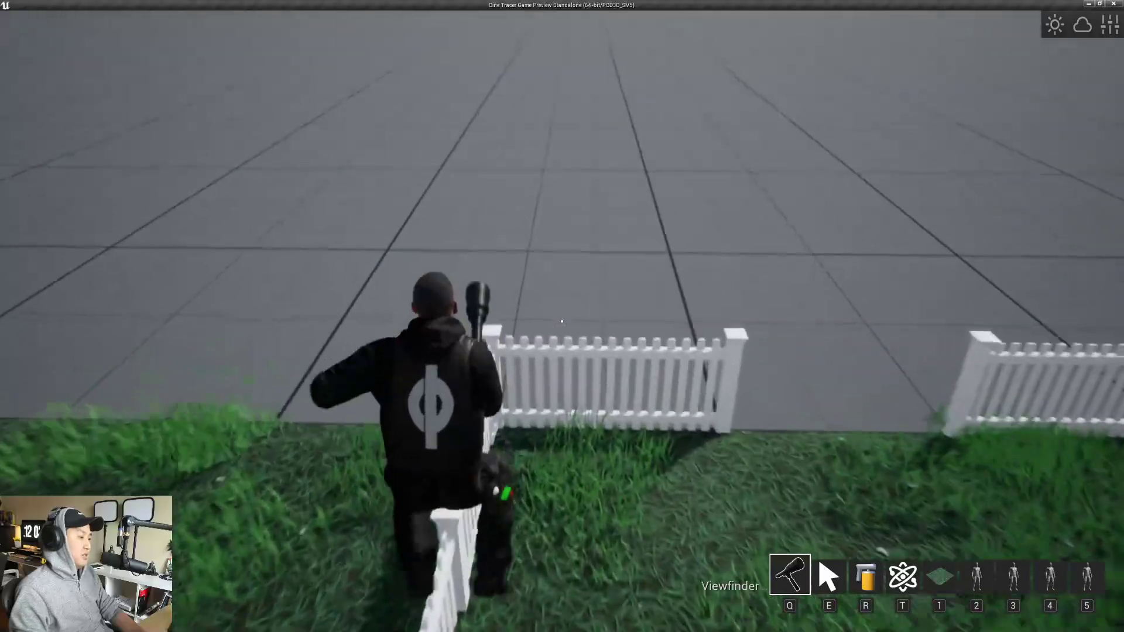
key(w)
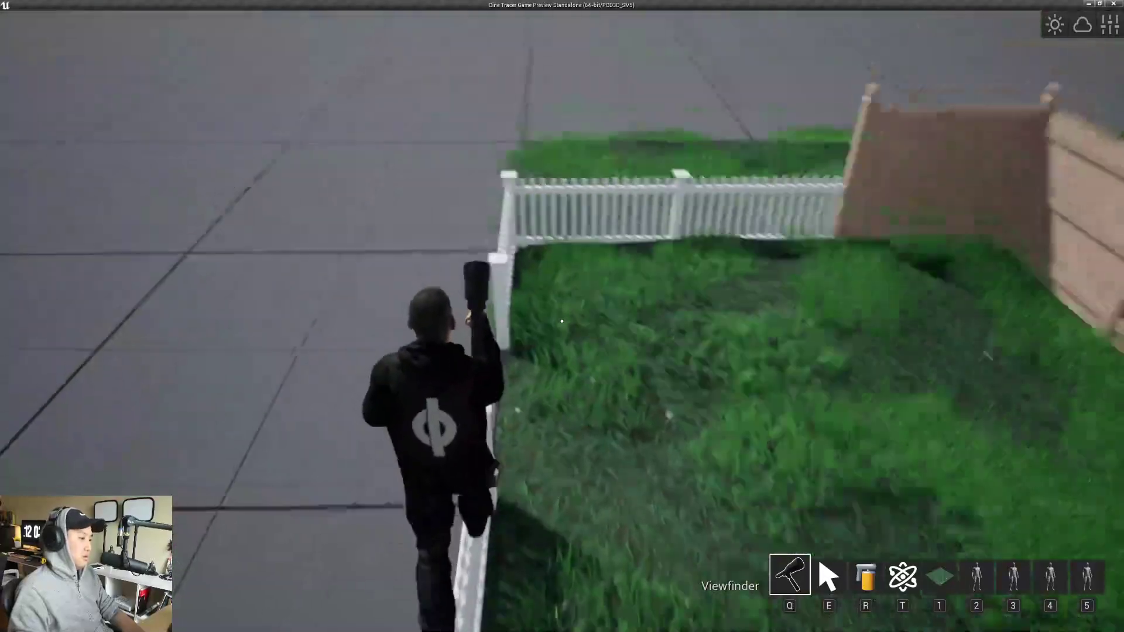
key(s)
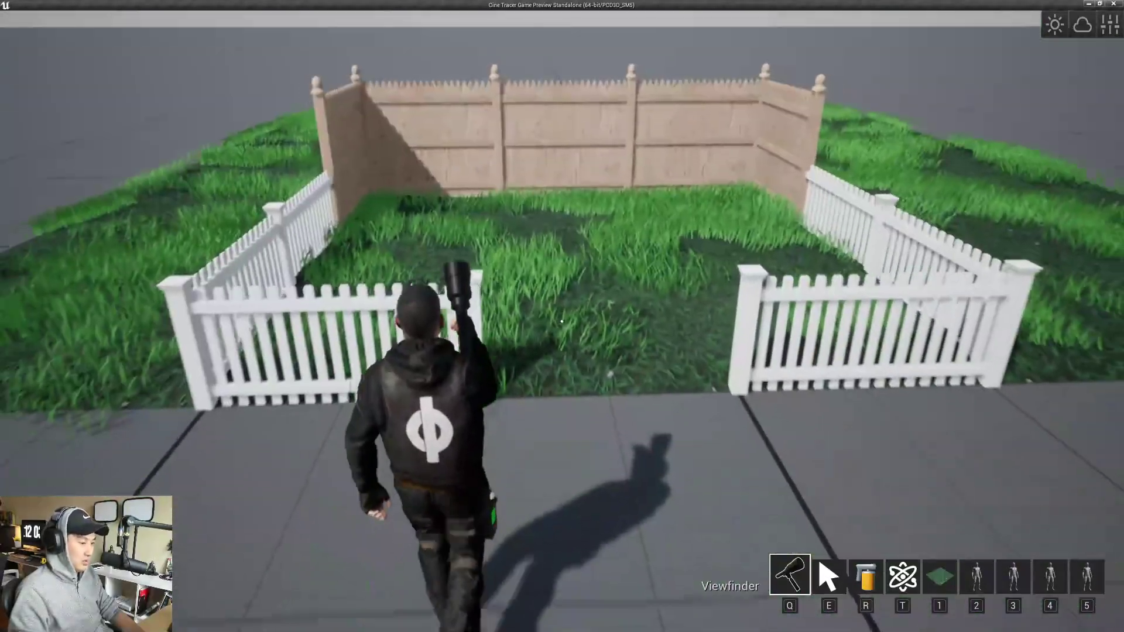
- Assign the Road + Sidewalk items Sidewalk 01 and Road Lines to hotbar slots 2 and 3
key(Tab)
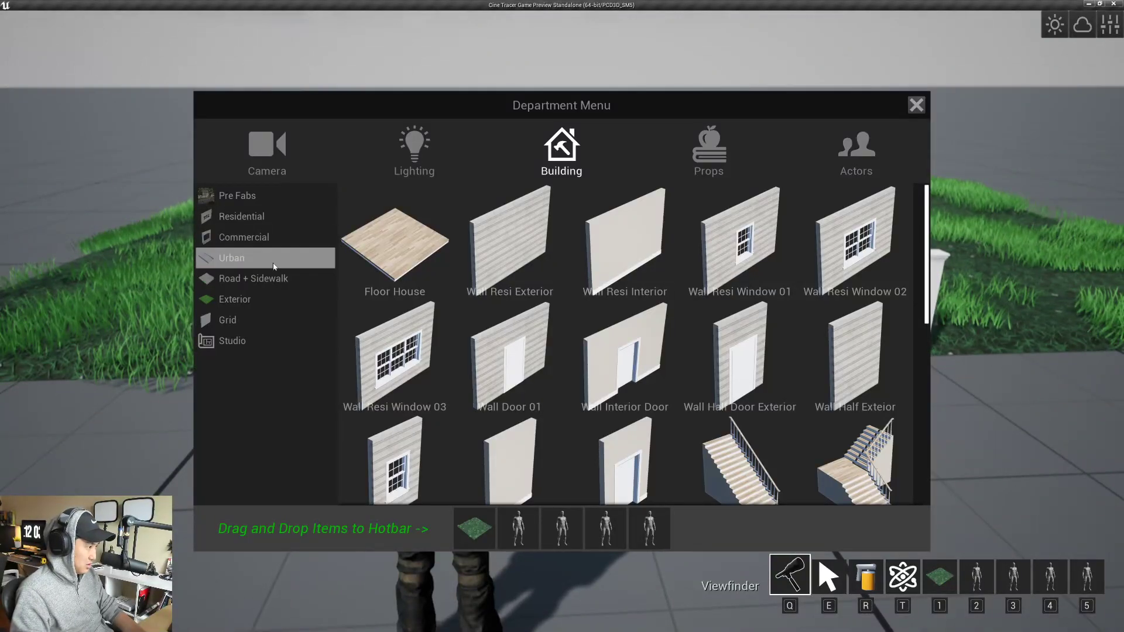
click(269, 237)
click(259, 278)
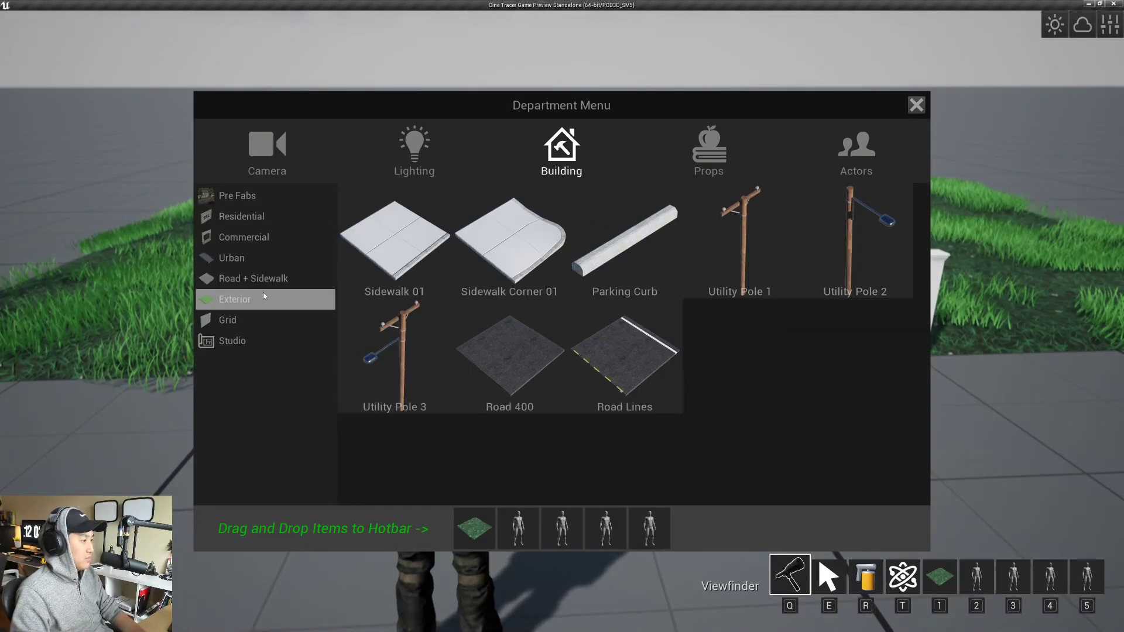
drag(430, 259, 518, 528)
drag(546, 376, 573, 525)
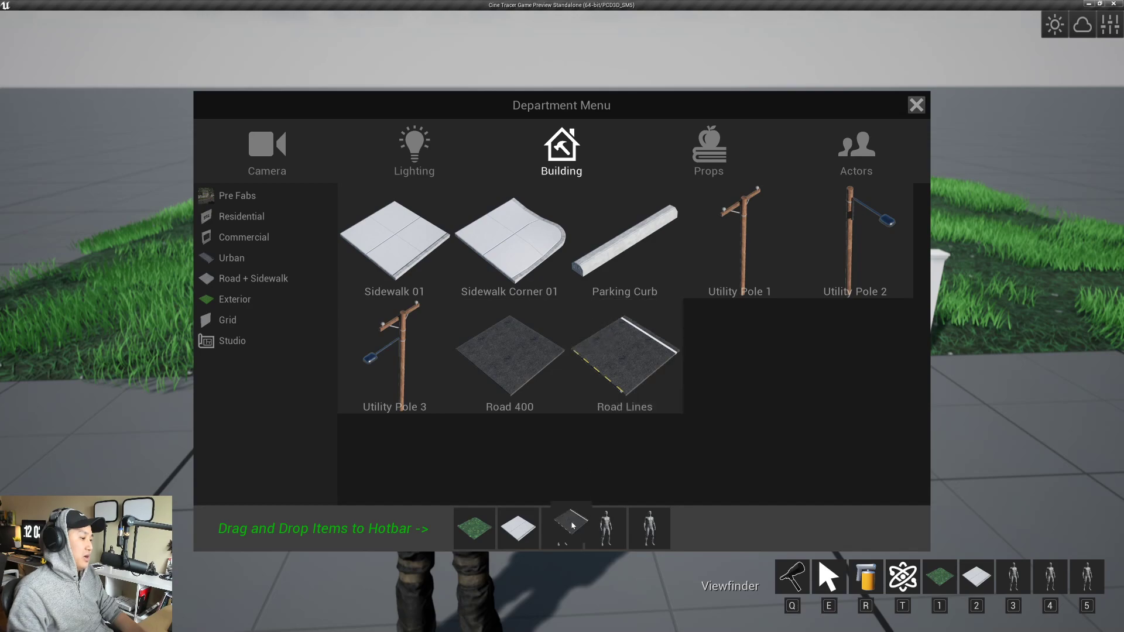
key(Tab)
- Place Sidewalk 01 tiles side by side along the front of the fenced yard
key(2)
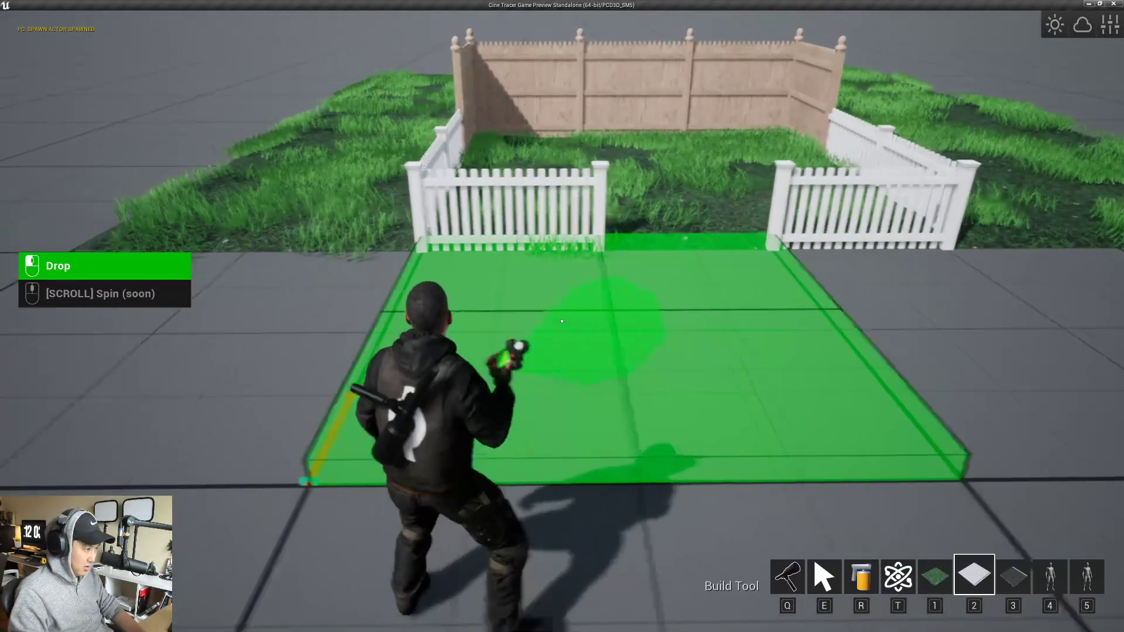
click(562, 321)
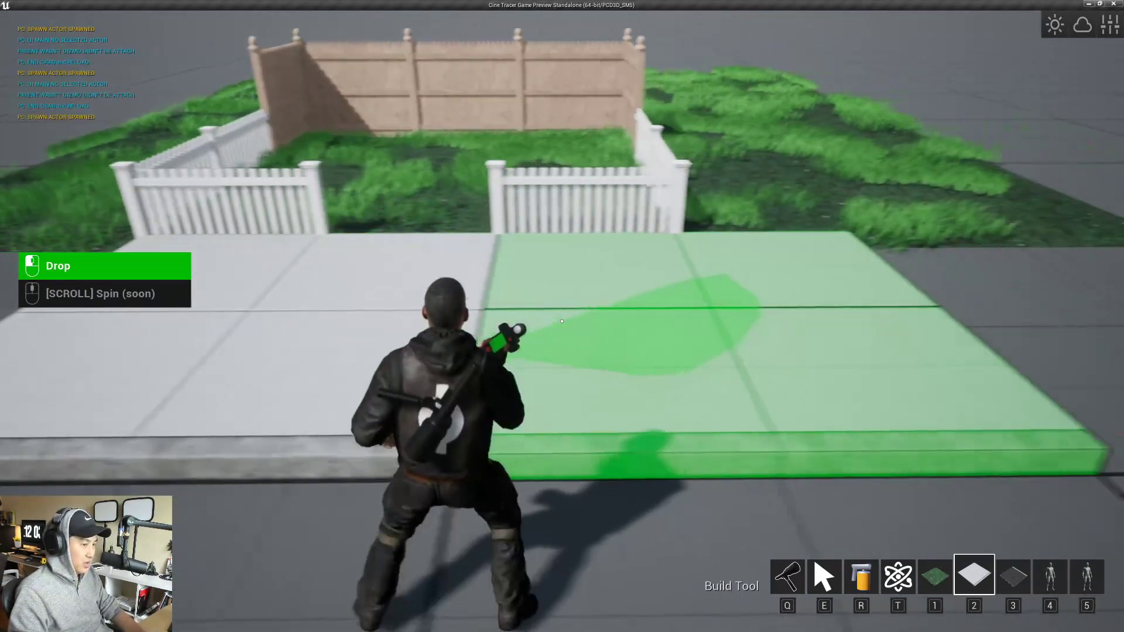
click(562, 321)
key(a)
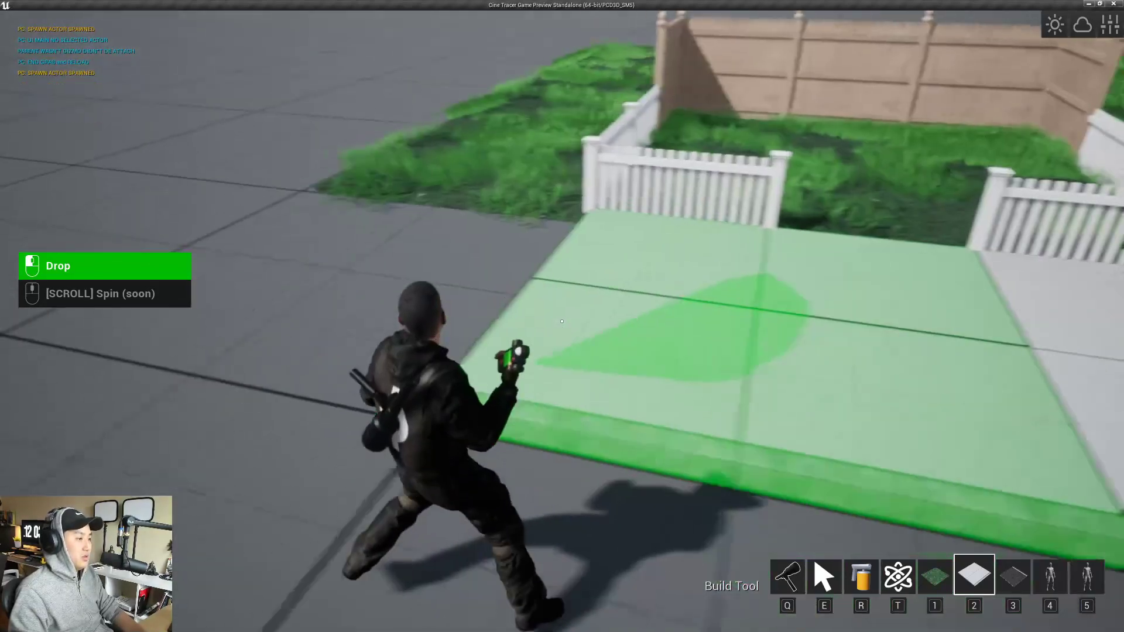
- Lay Road Lines tiles beside the sidewalk as two opposing lanes meeting at the yellow centre line, and return to the Viewfinder
key(3)
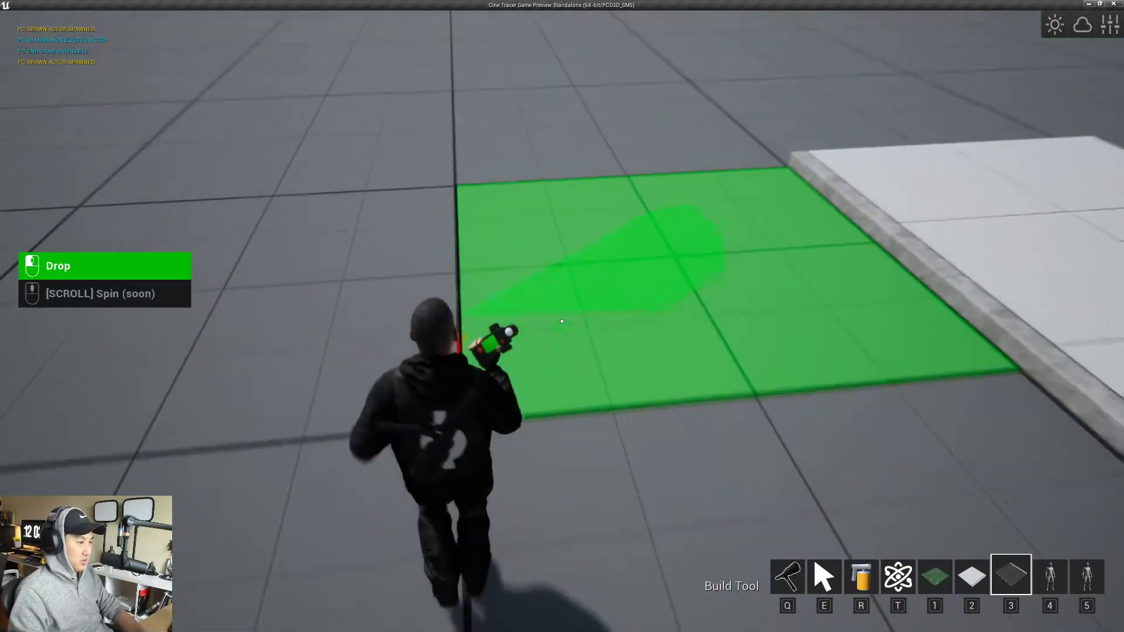
click(562, 321)
click(563, 321)
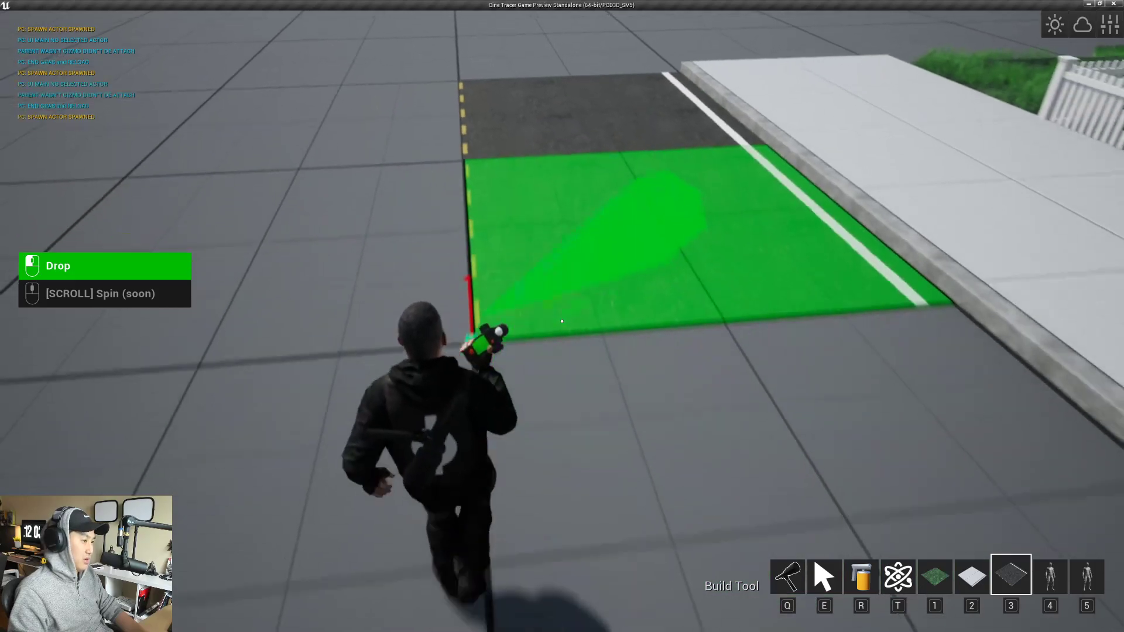
click(562, 321)
click(562, 321)
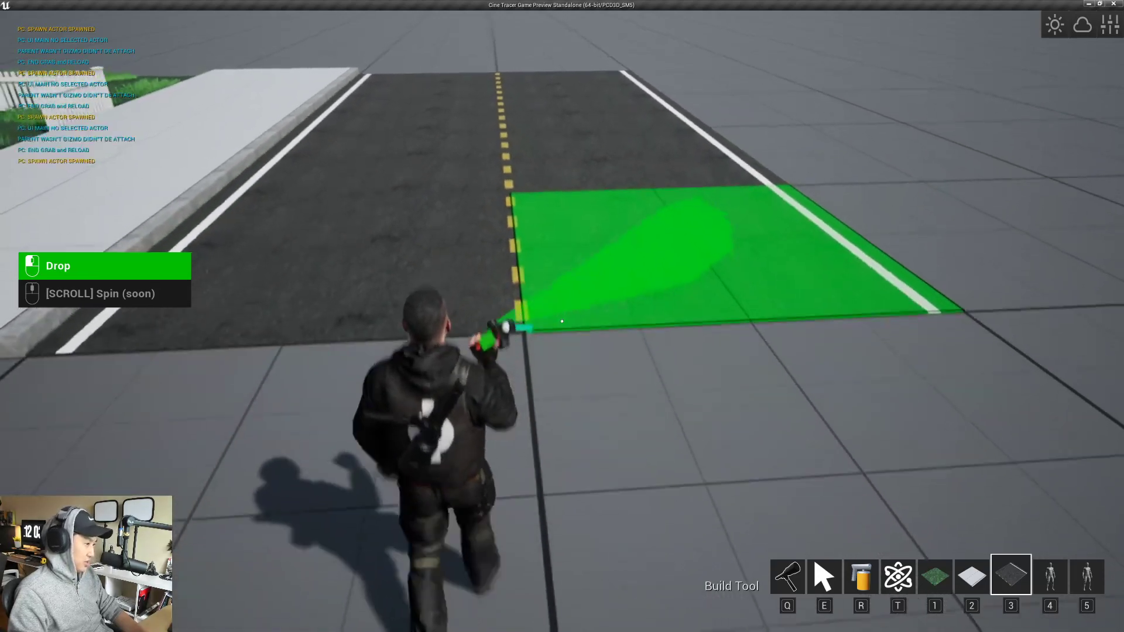
key(q)
- Set the grass terrain's Foliage Count to 500 and return to the Viewfinder
key(w)
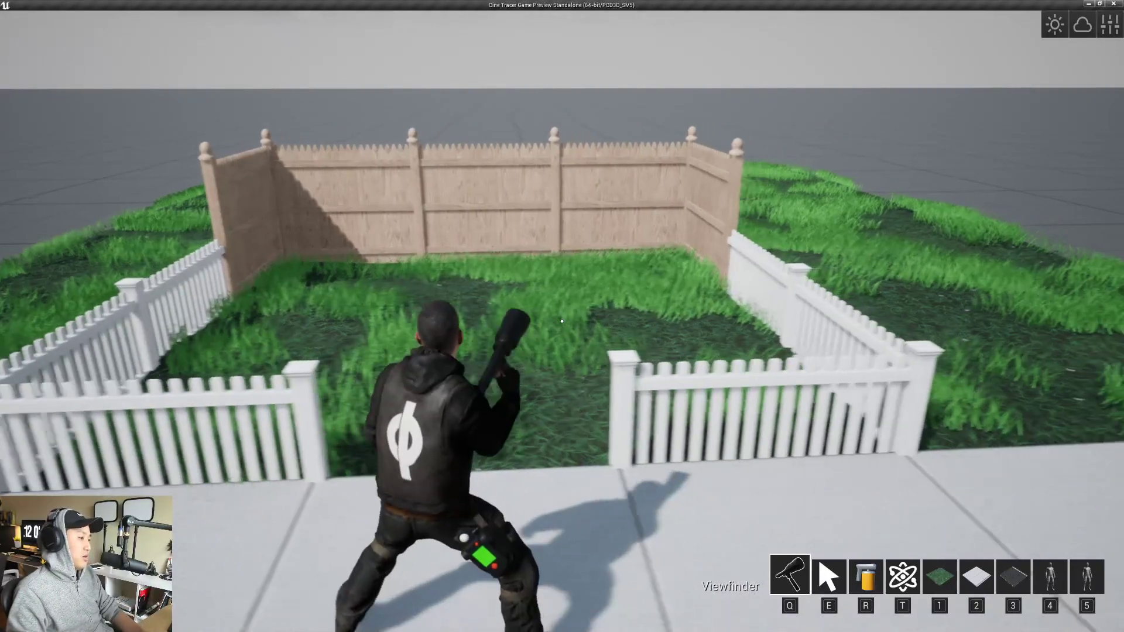
key(space)
key(w)
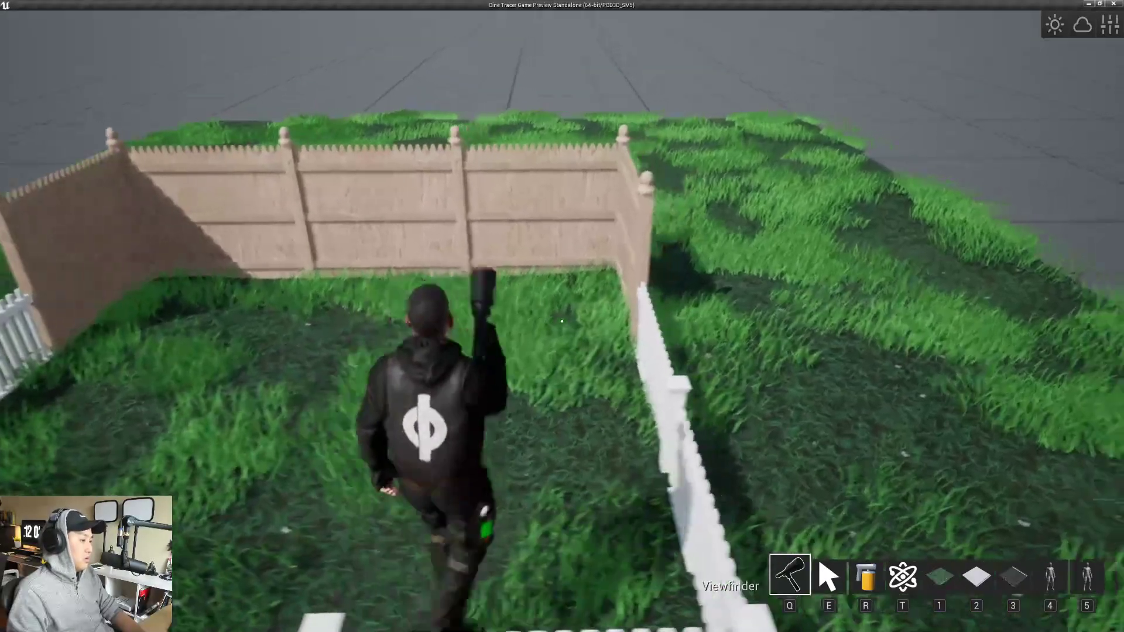
key(w)
key(s)
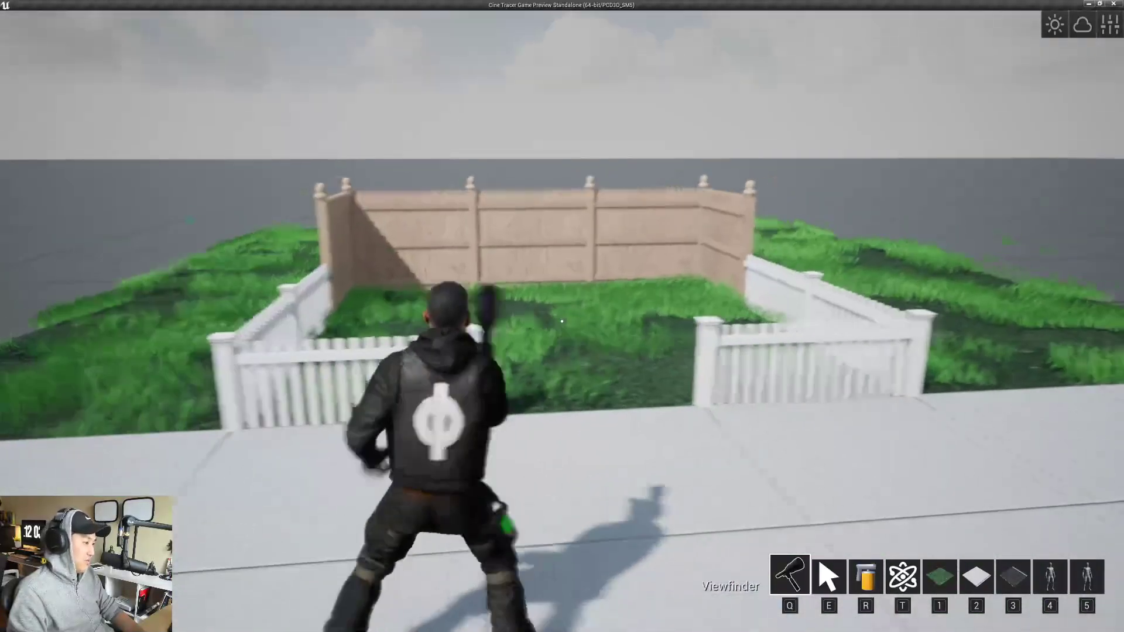
key(w)
key(e)
click(562, 321)
drag(1012, 184, 1088, 183)
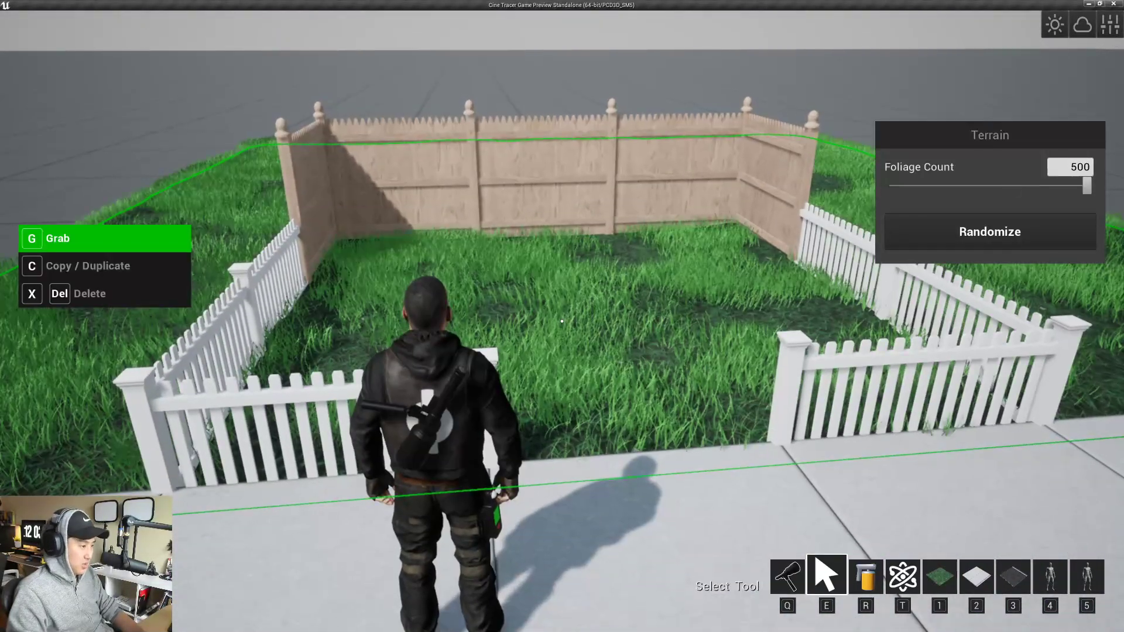
key(q)
- View the thicker grass and fences from along the sidewalk, and jump over the front picket fence toward the wooden fence
key(a)
key(d)
key(a)
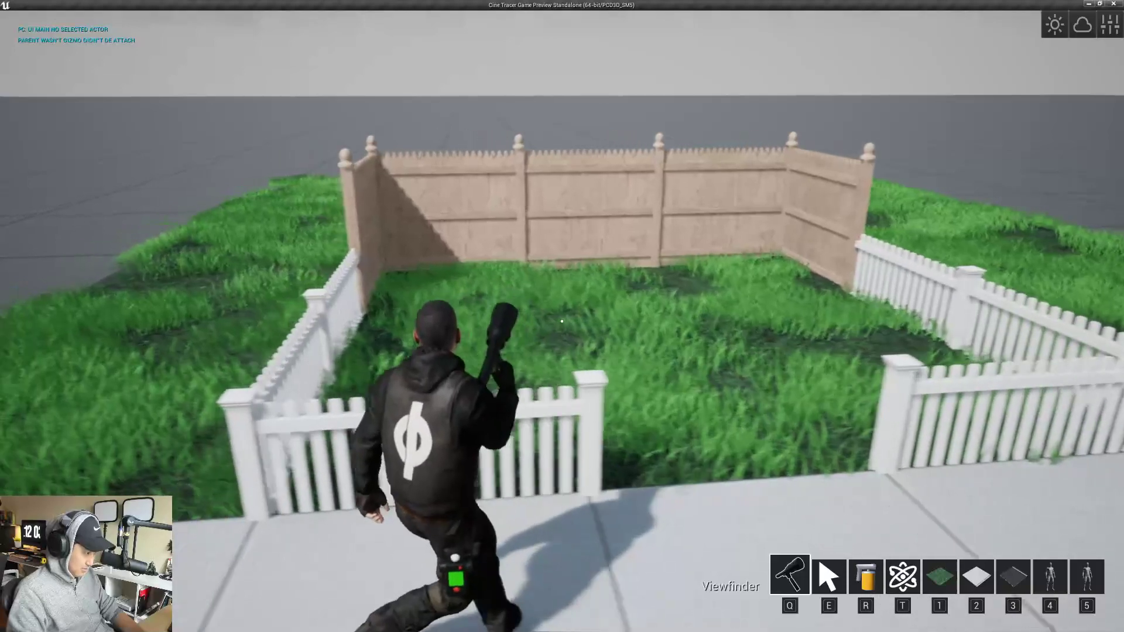
key(d)
key(s)
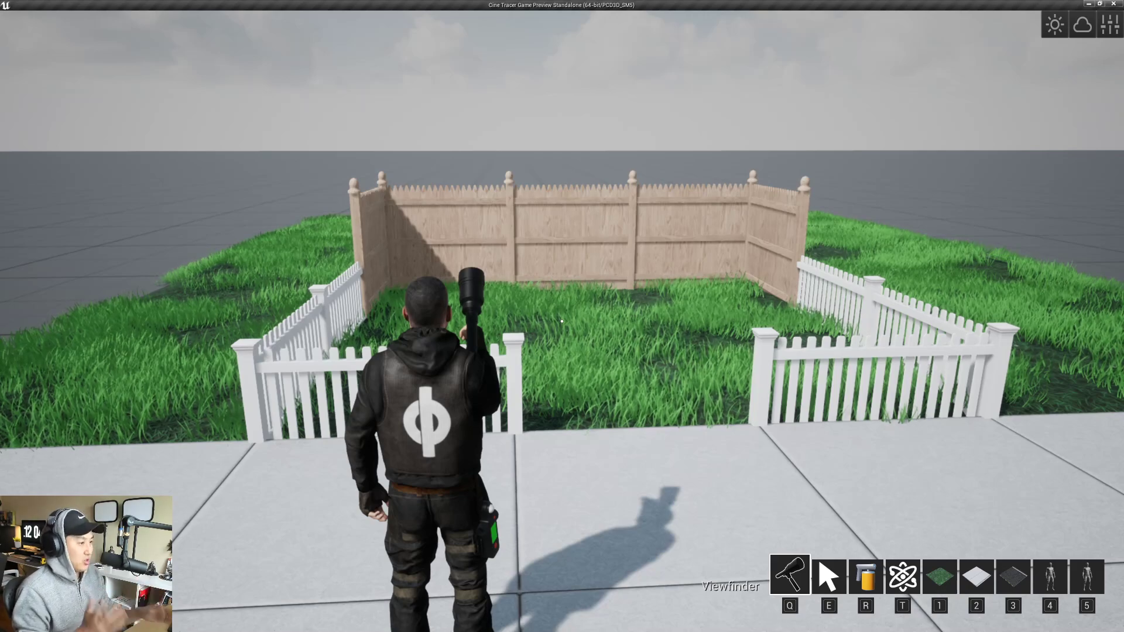
key(w)
key(a)
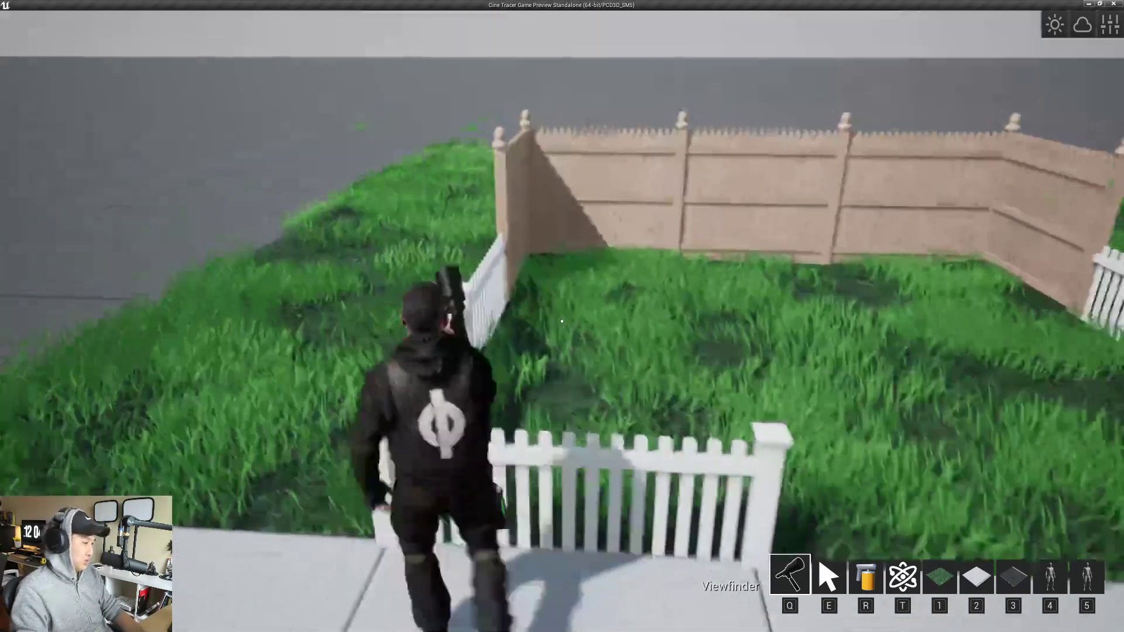
key(space)
key(w)
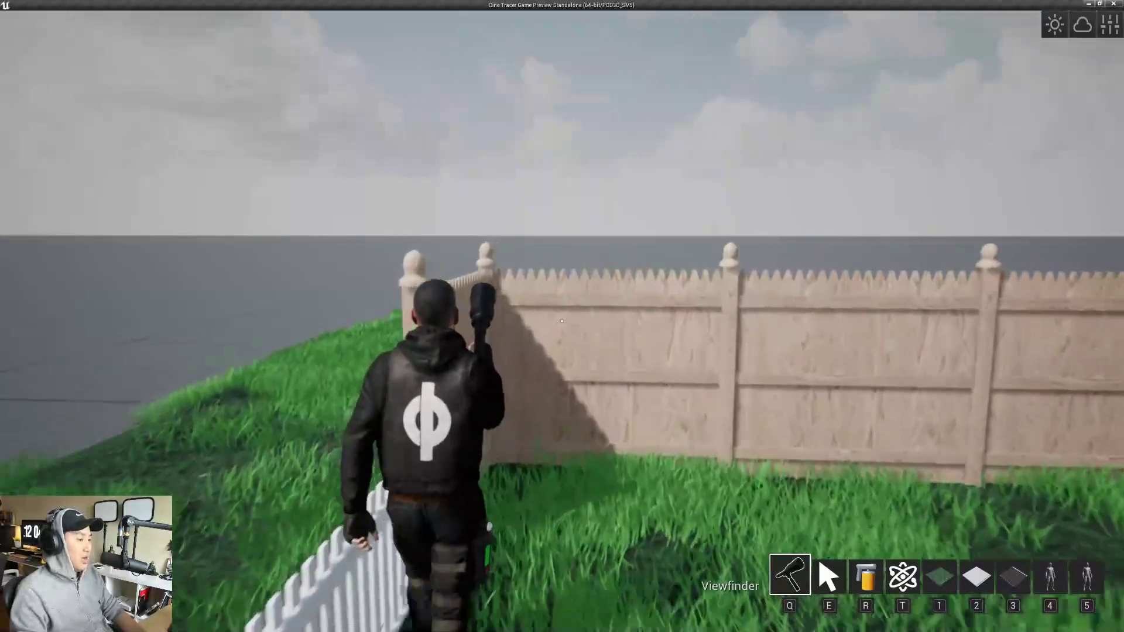
- Examine the wooden fence's wood grain up close, its outer side panel, and the whole enclosure from the sidewalk
key(w)
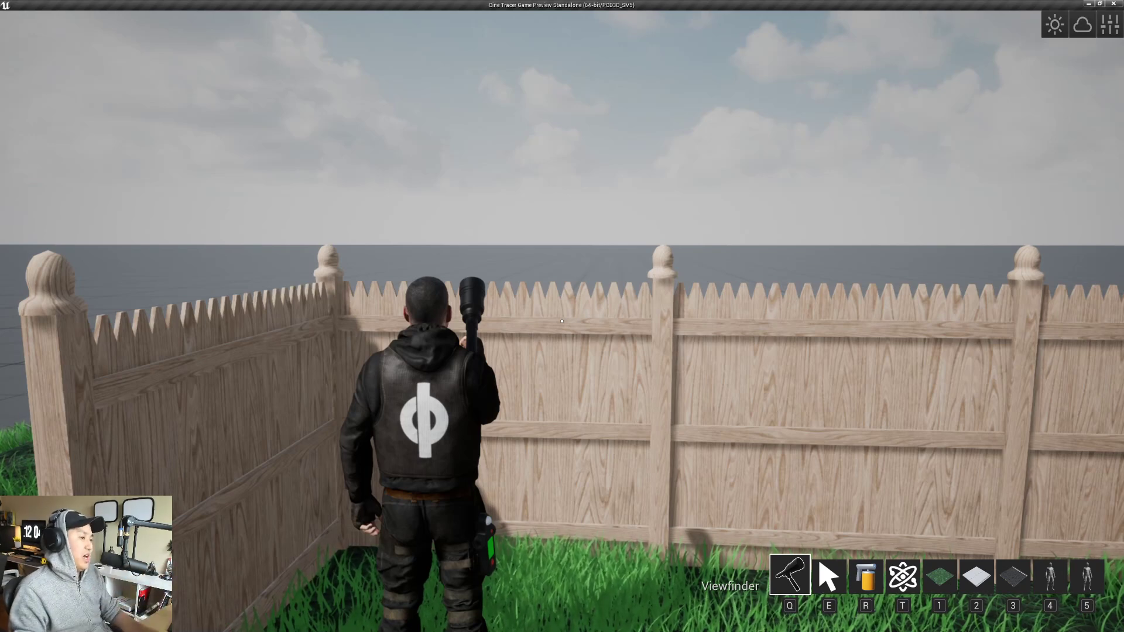
key(s)
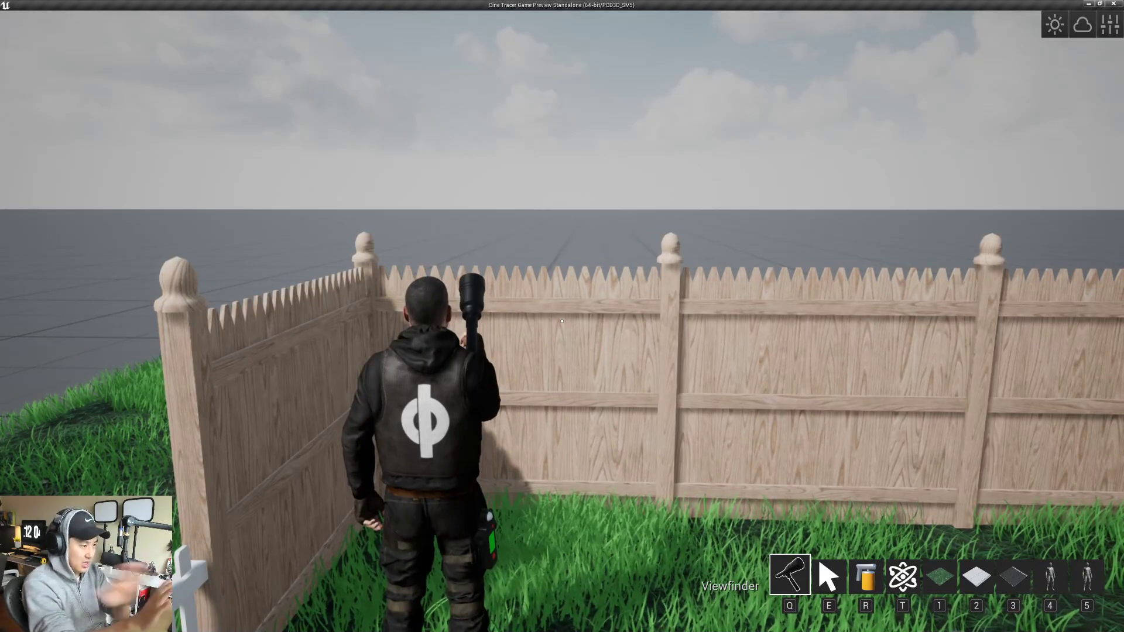
key(s)
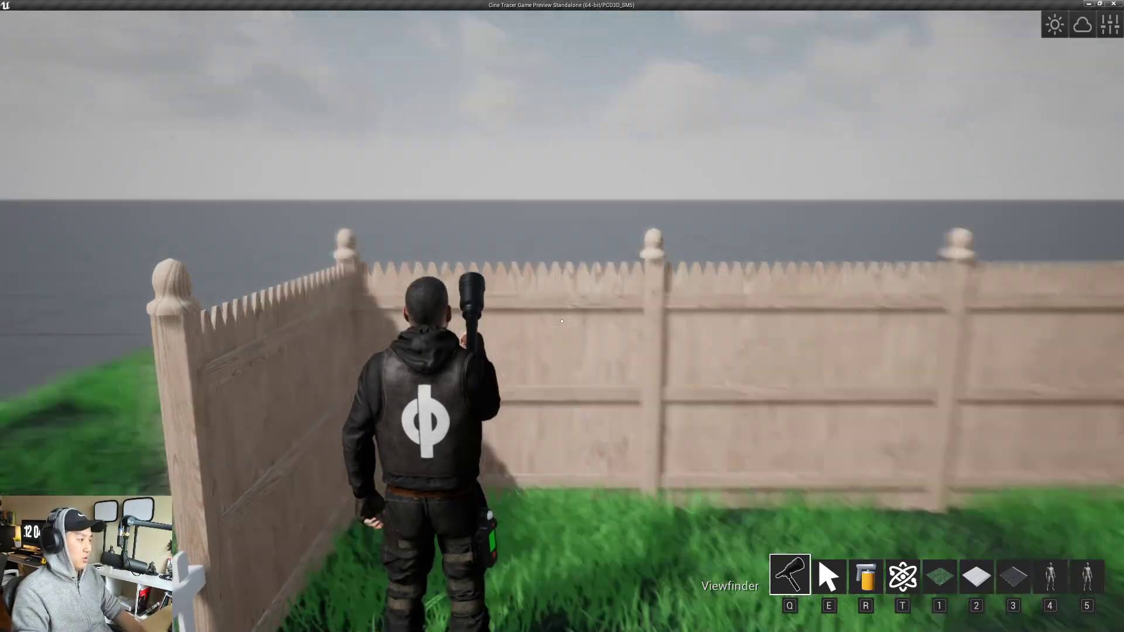
key(s)
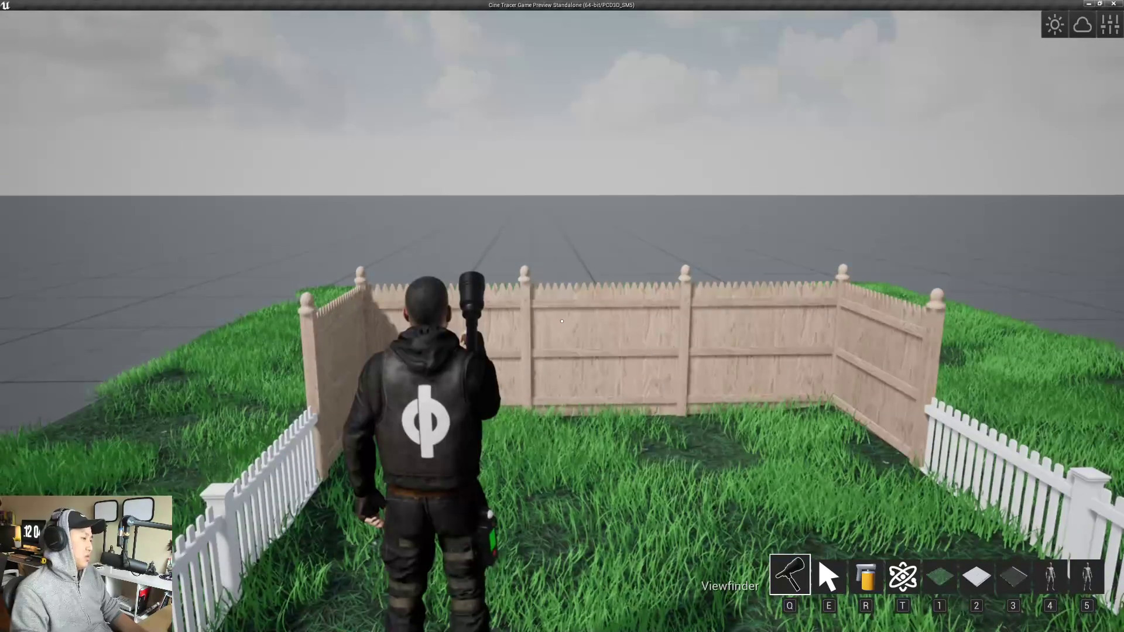
key(a)
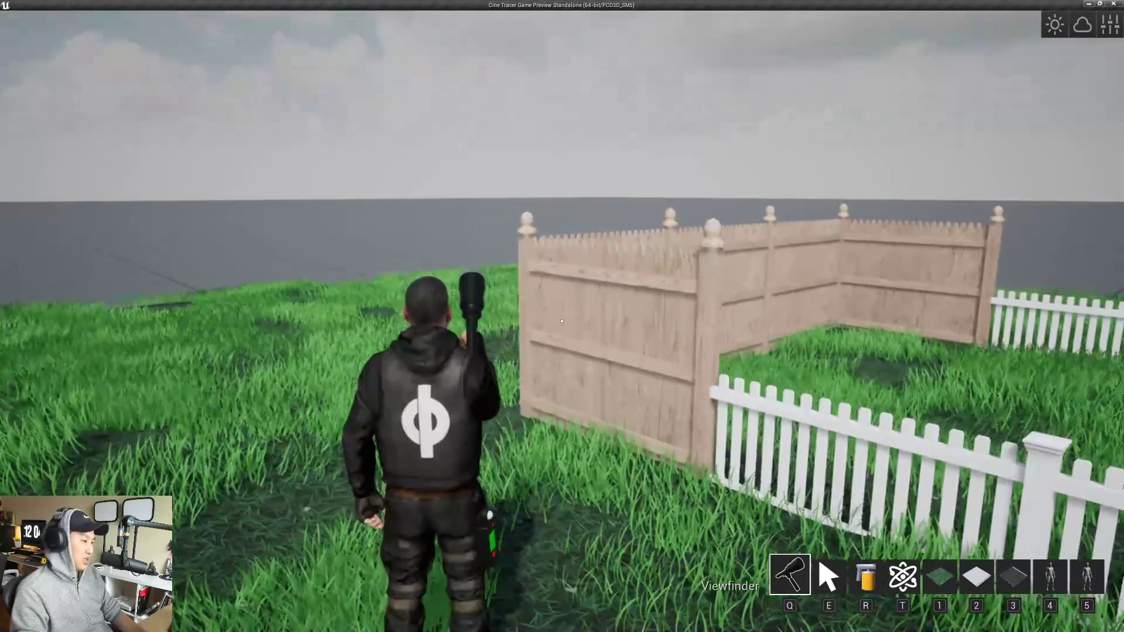
key(w)
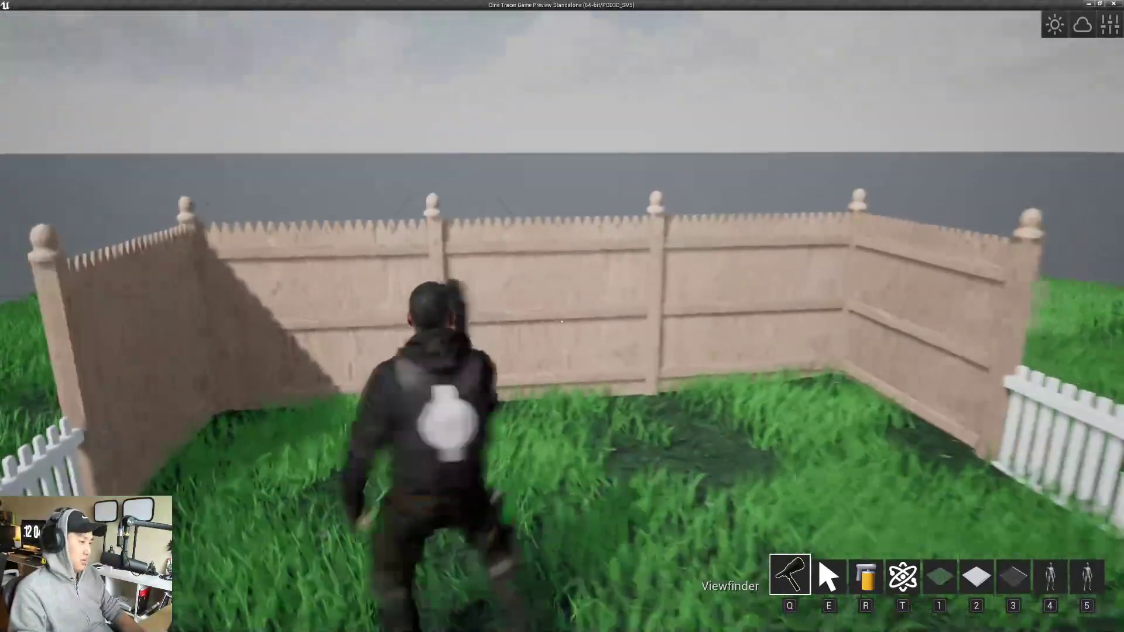
key(s)
key(space)
key(s)
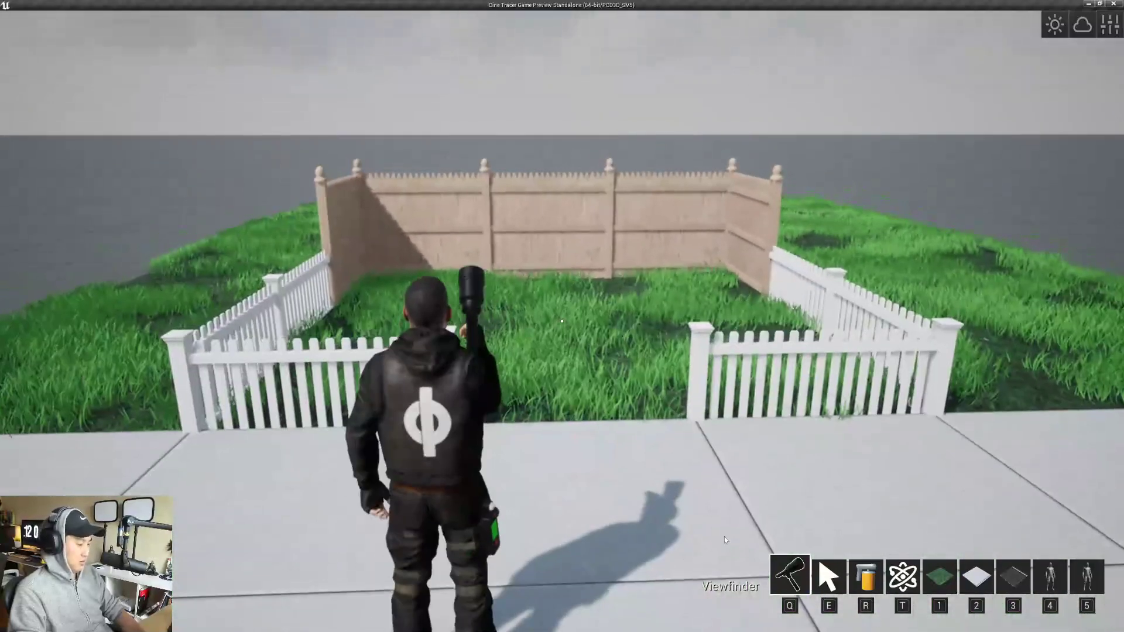
- Look over the whole fenced yard, sidewalk and road with the free camera, backing out until the road is in the foreground
key(Tab)
mouse_move(772, 397)
right_down()
mouse_move(771, 326)
mouse_move(772, 414)
right_up()
key(s)
key(w)
key(ctrl)
key(s)
key(w)
key(space)
key(s)
key(space)
key(s)
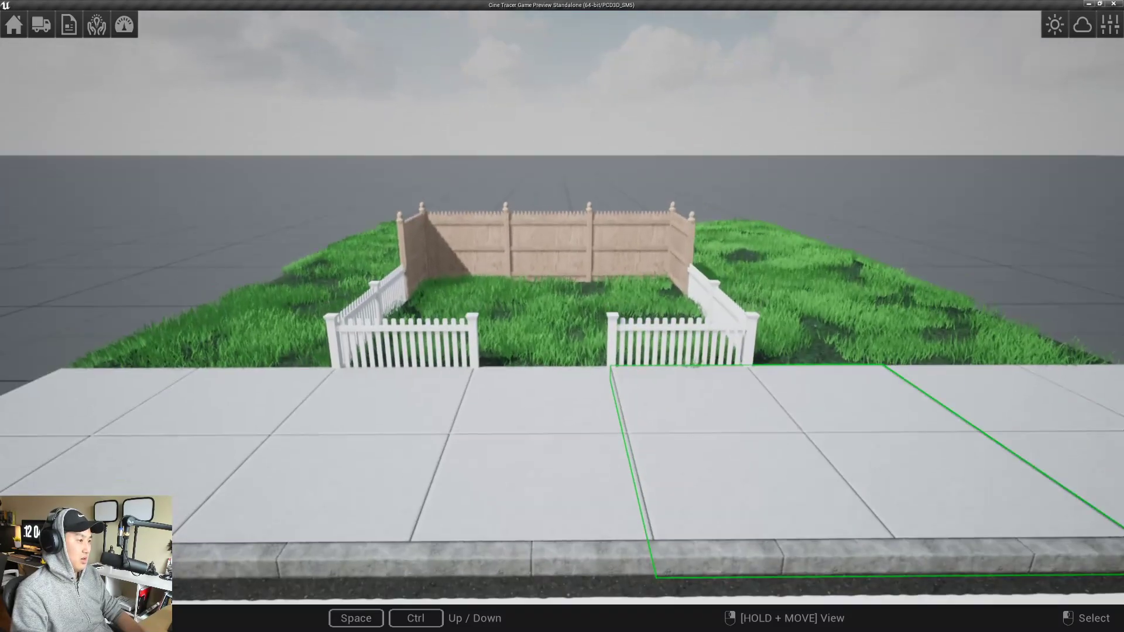
key(ctrl)
key(w)
key(space)
key(s)
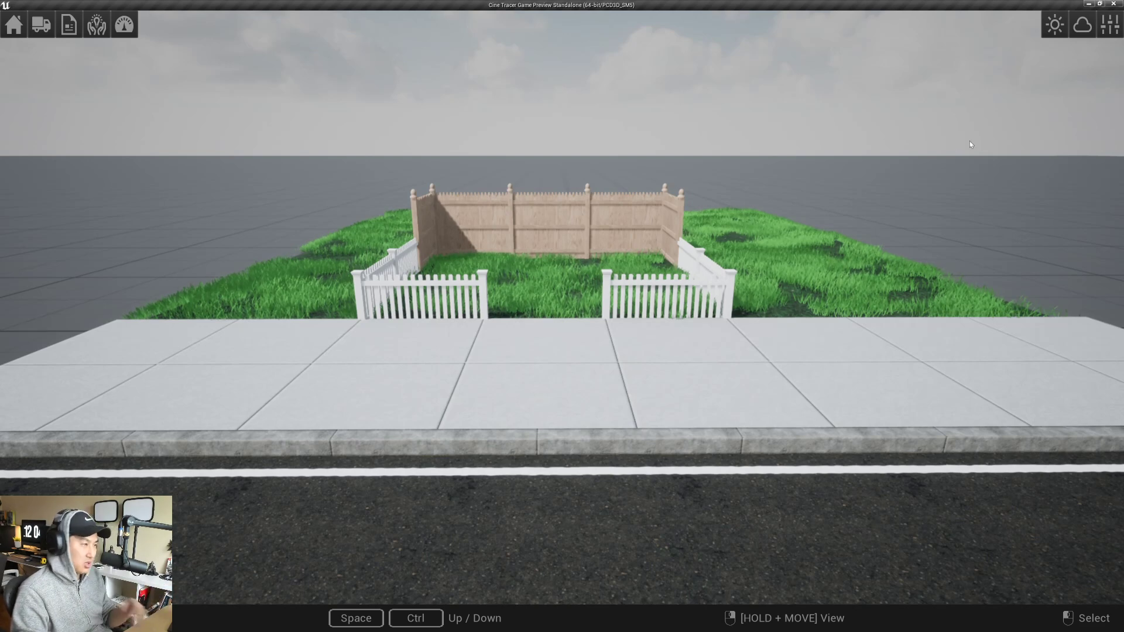
- Try different Sun Pan and Sun Tilt angles on the fenced yard, and restore the original sun and sky lighting
click(1055, 35)
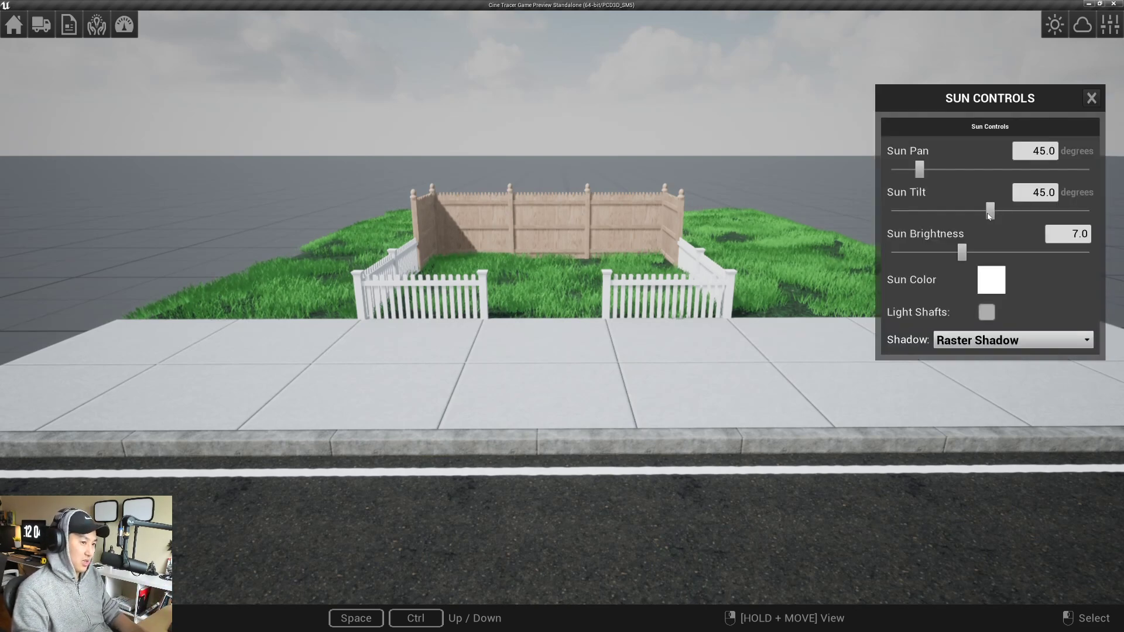
drag(990, 211, 1011, 210)
drag(920, 170, 1057, 170)
drag(1017, 218, 976, 210)
drag(1057, 169, 951, 170)
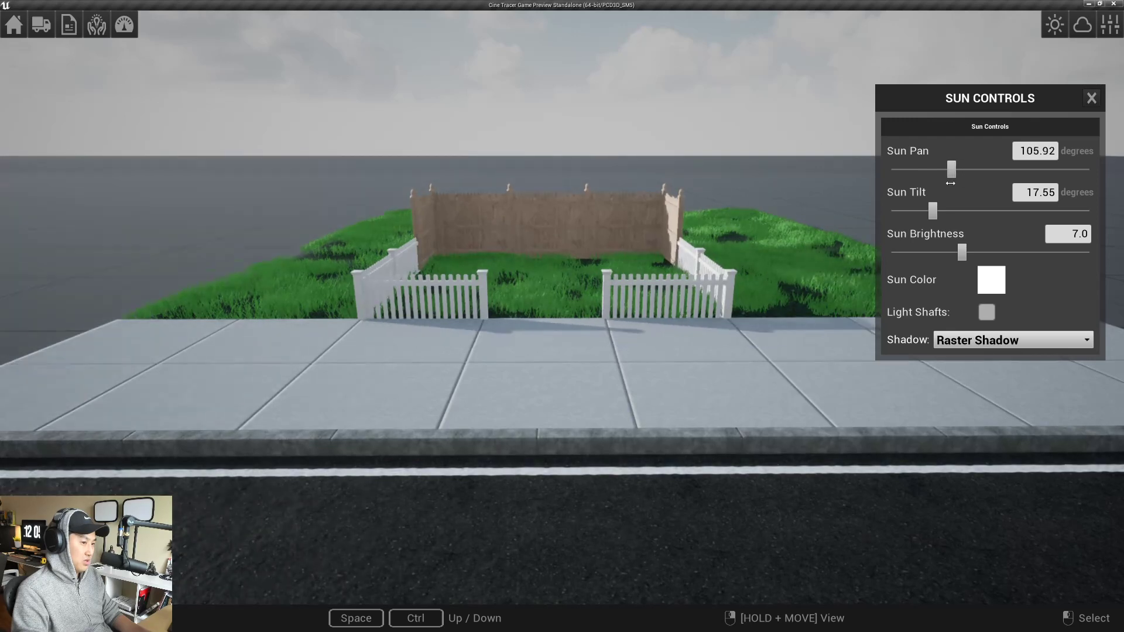
drag(933, 211, 950, 213)
mouse_move(936, 173)
mouse_down()
mouse_move(897, 173)
mouse_move(947, 170)
mouse_up()
click(1056, 26)
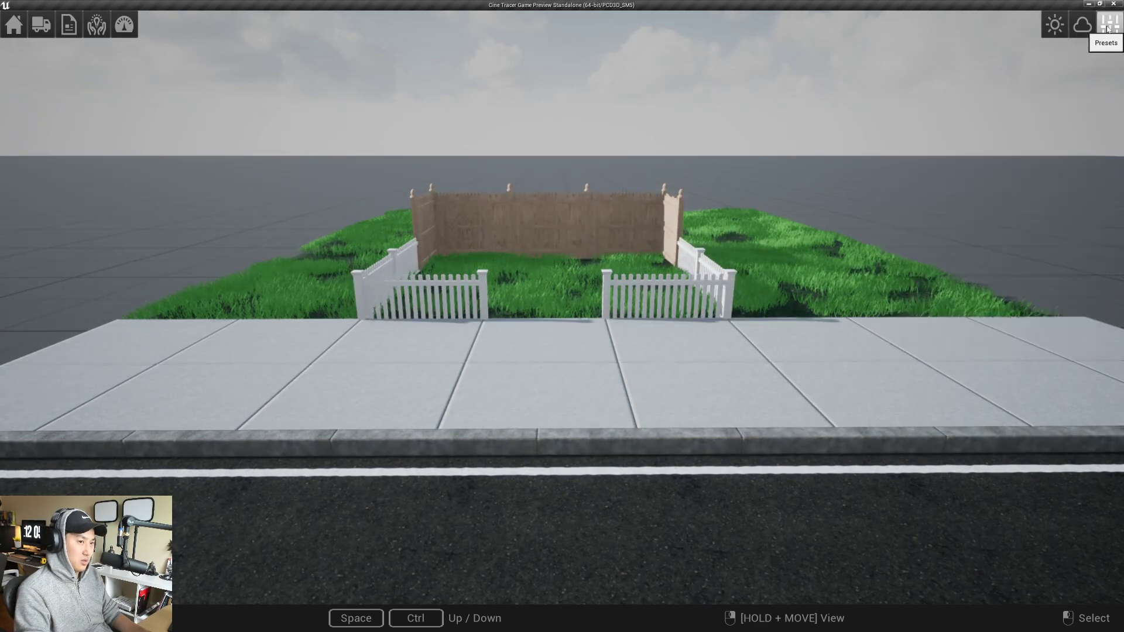
click(1082, 24)
click(718, 66)
key(Tab)
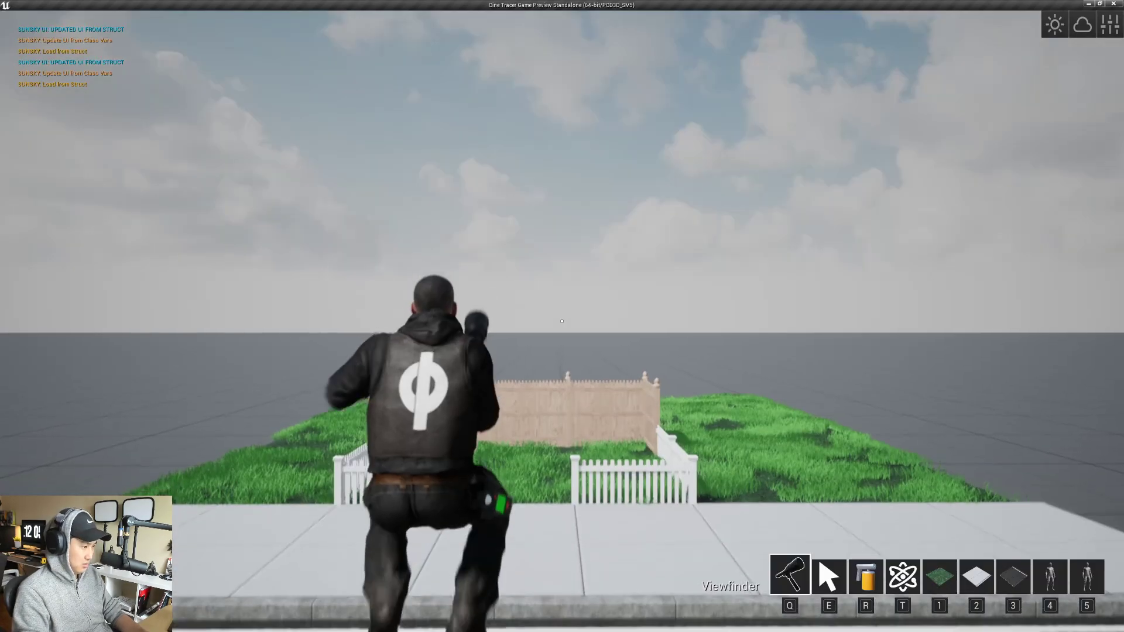
- Regenerate the grass terrain's foliage in a new random layout, keeping Foliage Count at 500, and return to the Viewfinder
key(w)
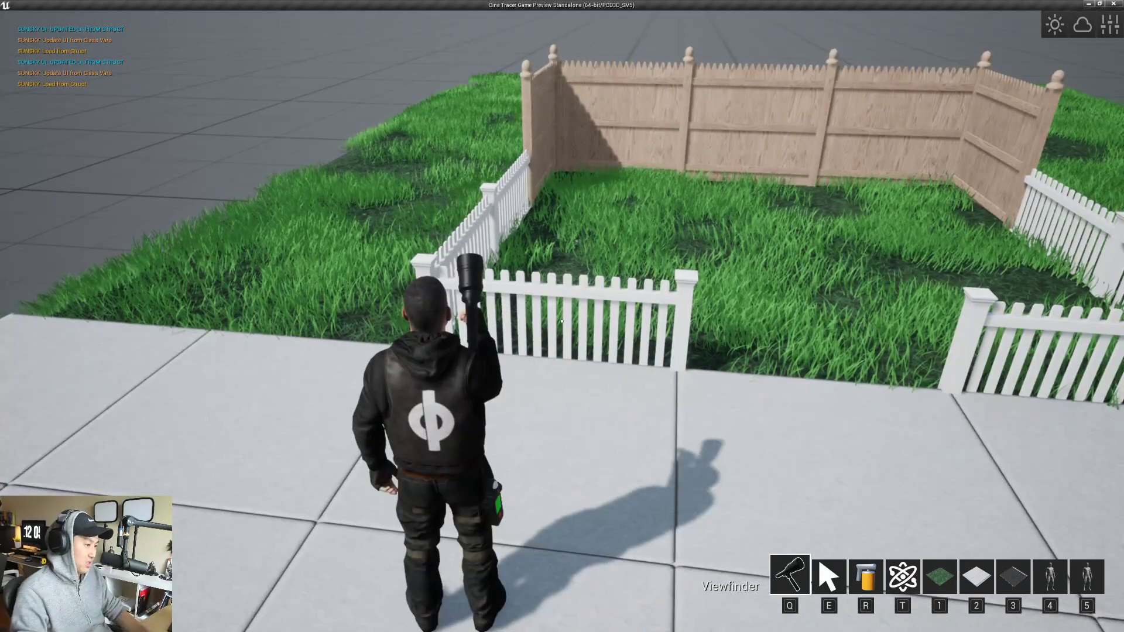
key(a)
key(w)
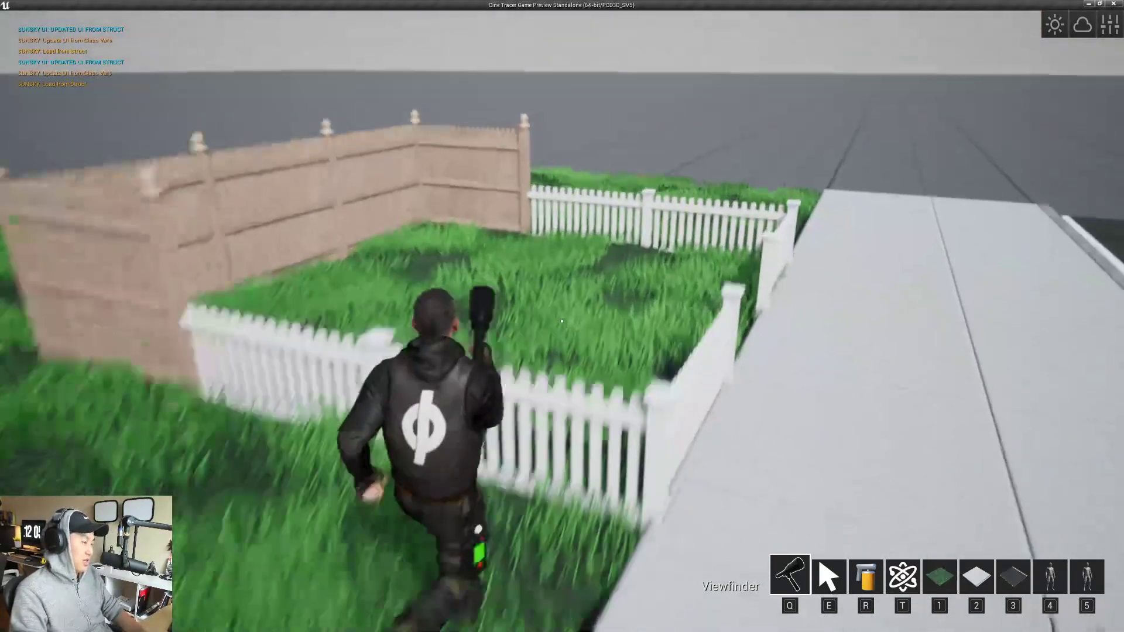
key(s)
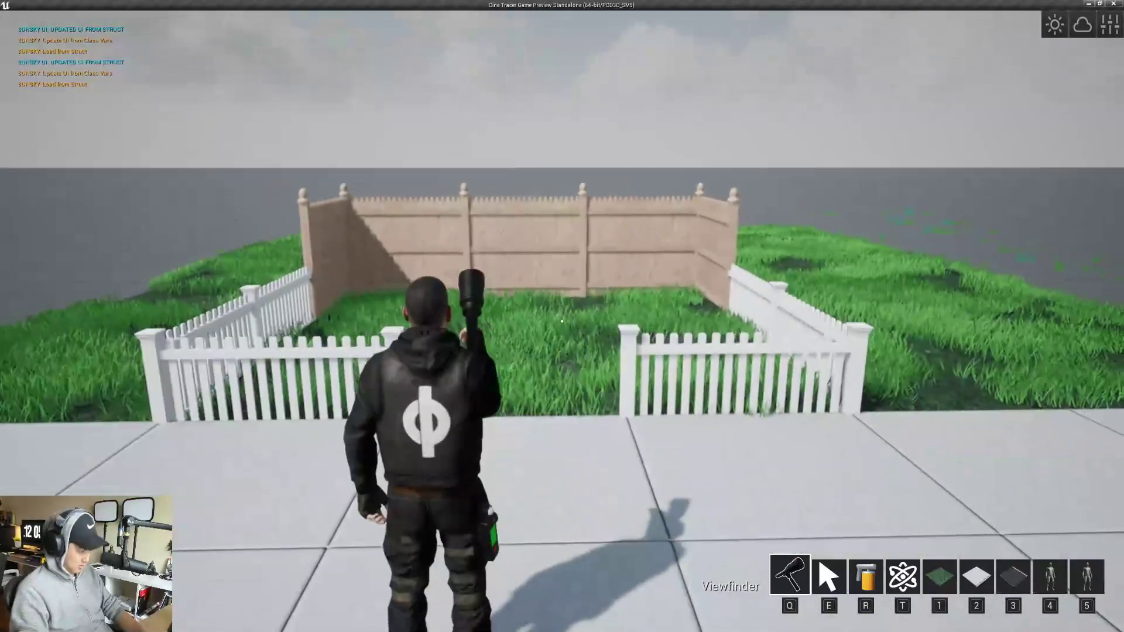
key(f)
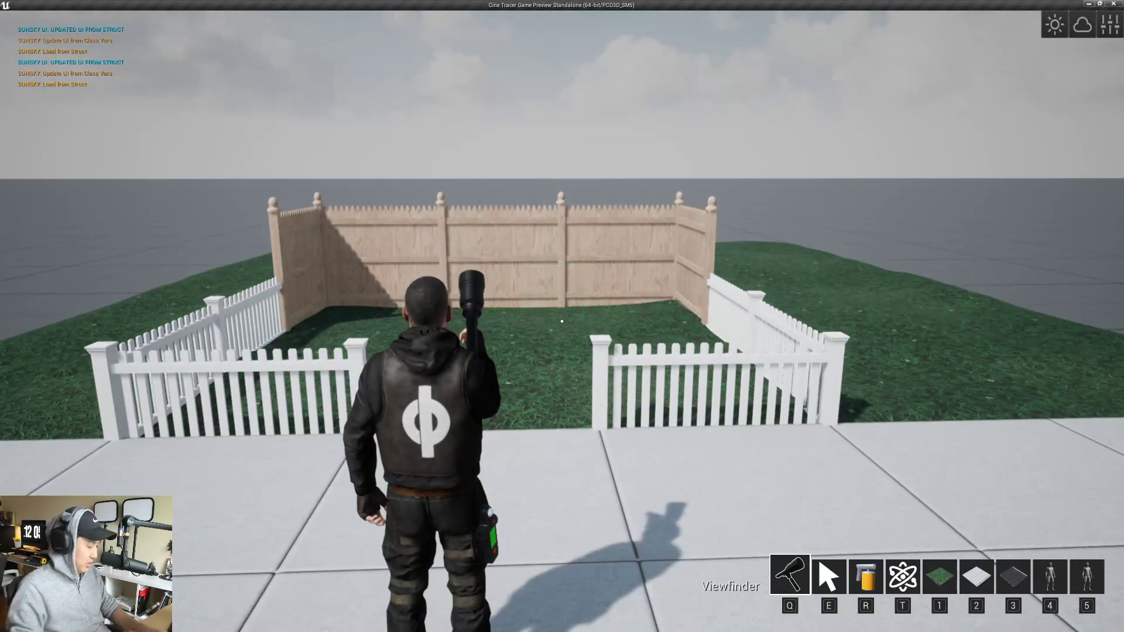
key(e)
click(562, 321)
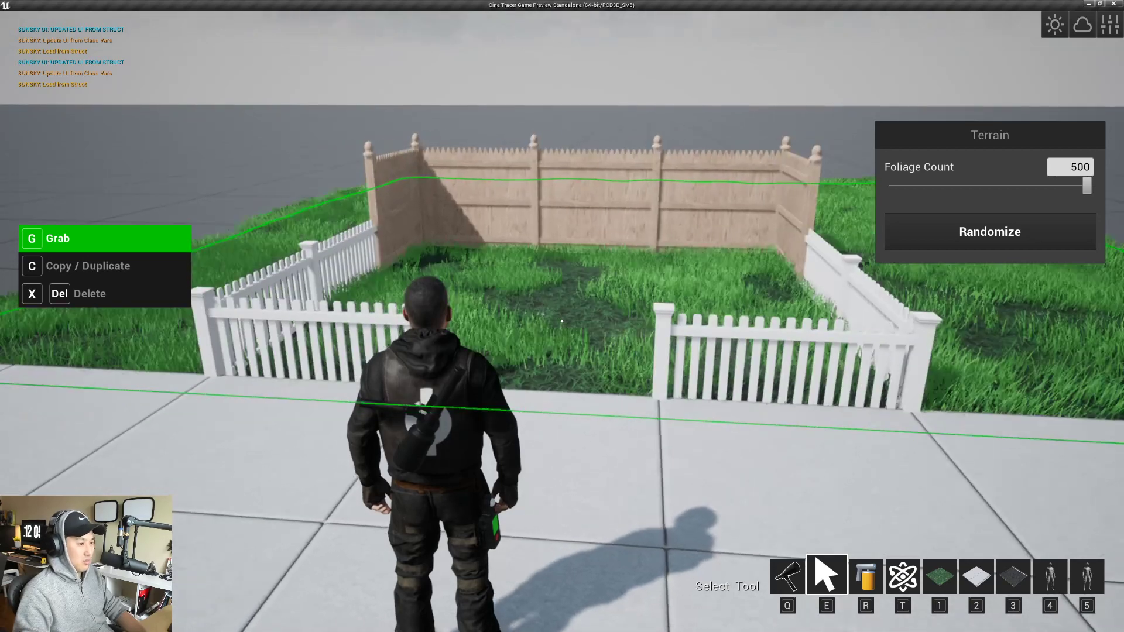
scroll(562, 321, down, 1)
scroll(562, 321, up, 1)
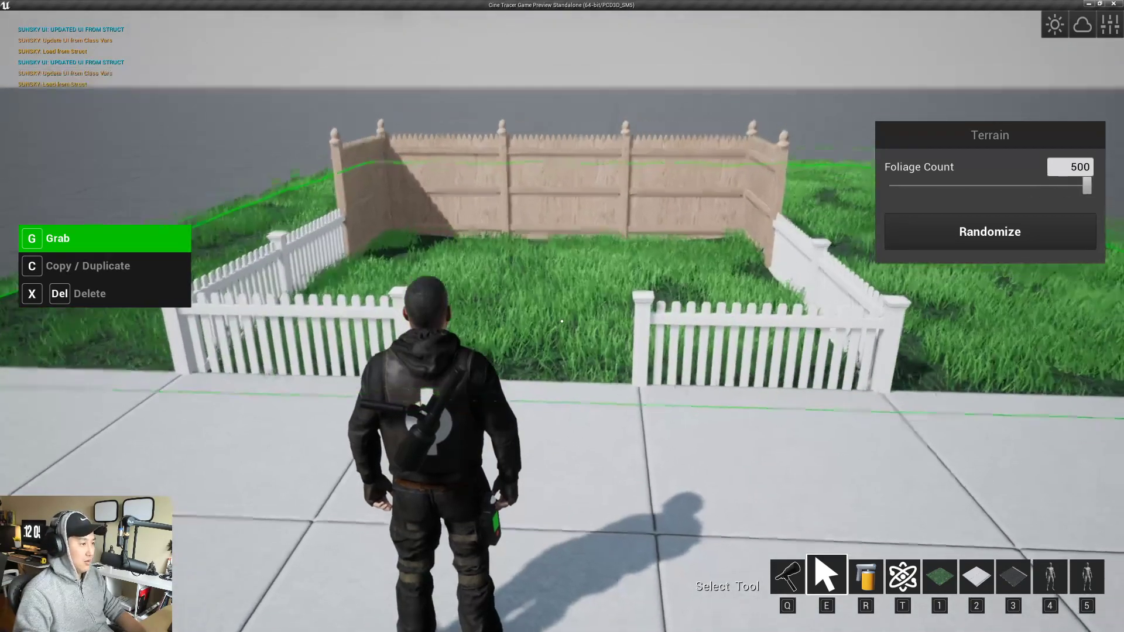
key(q)
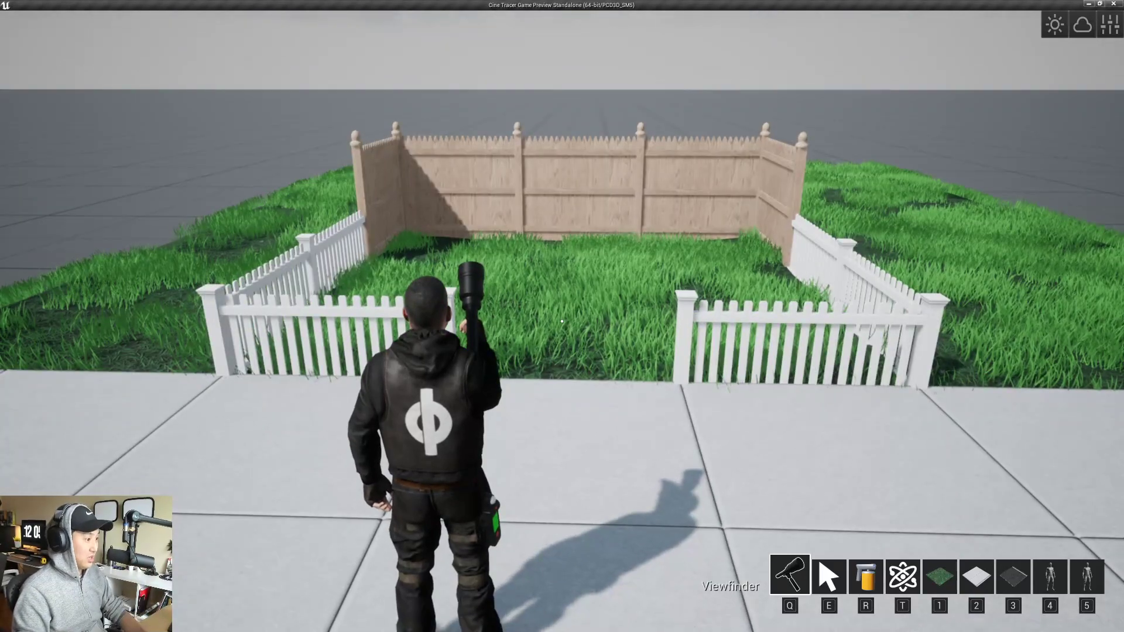
- Select the two picket fence posts beside the front opening in turn, and inspect the yard from an angle
key(e)
click(547, 315)
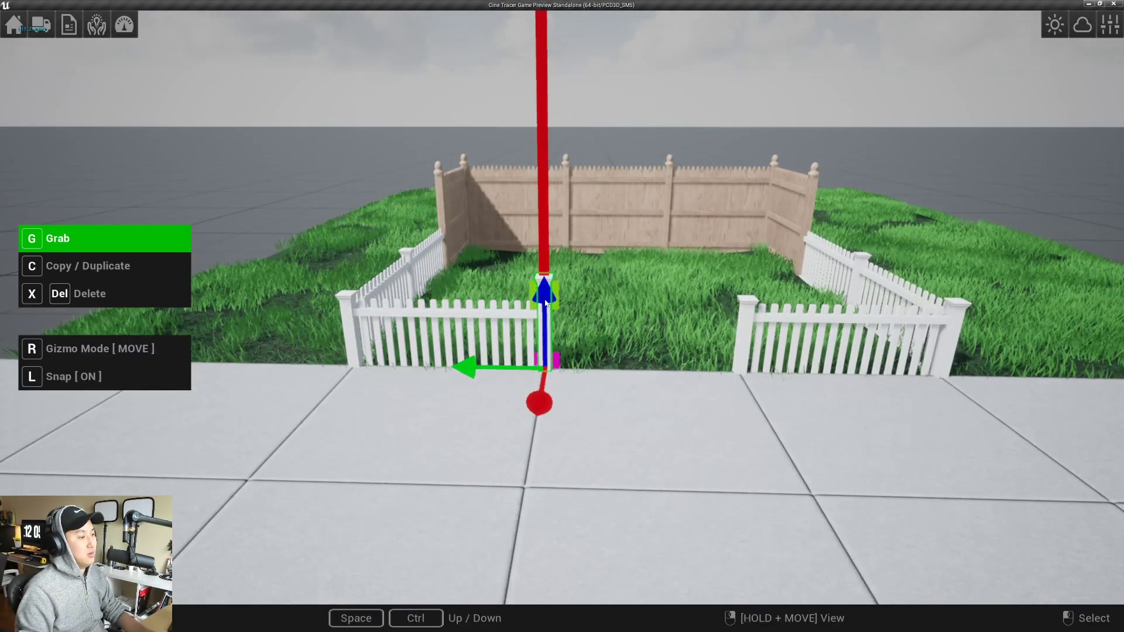
key(d)
key(w)
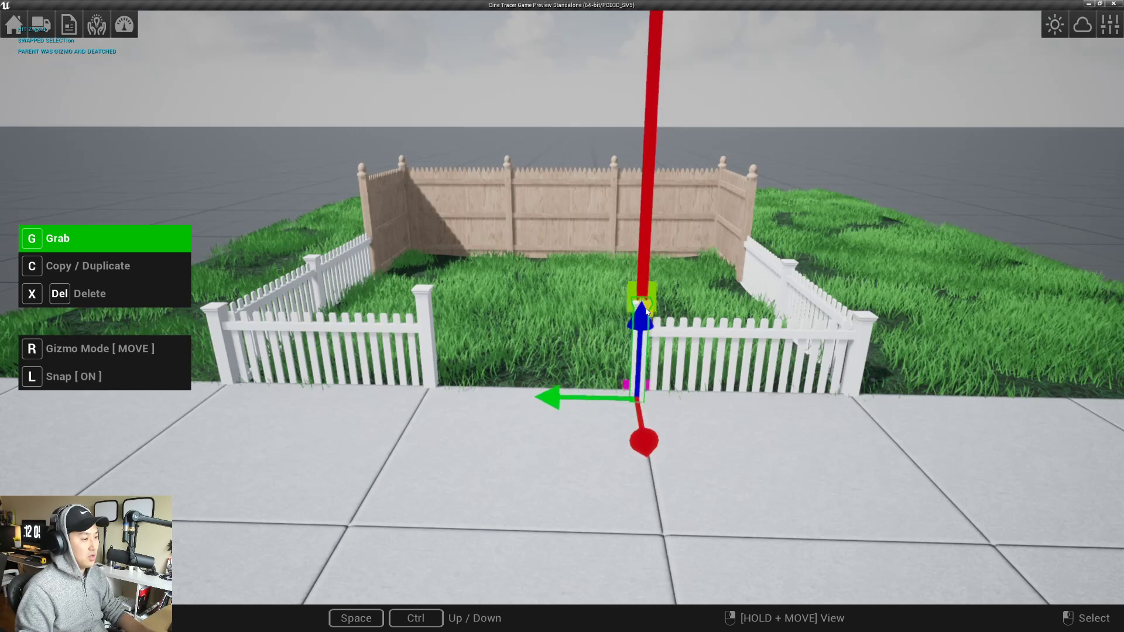
click(702, 325)
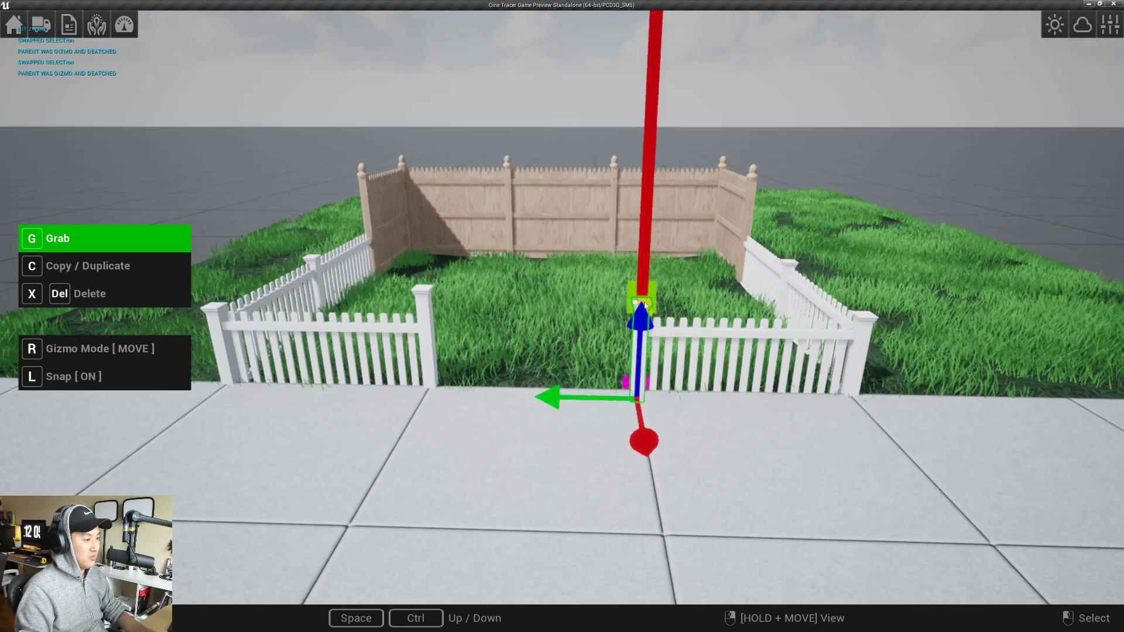
key(a)
right_drag(571, 309, 584, 280)
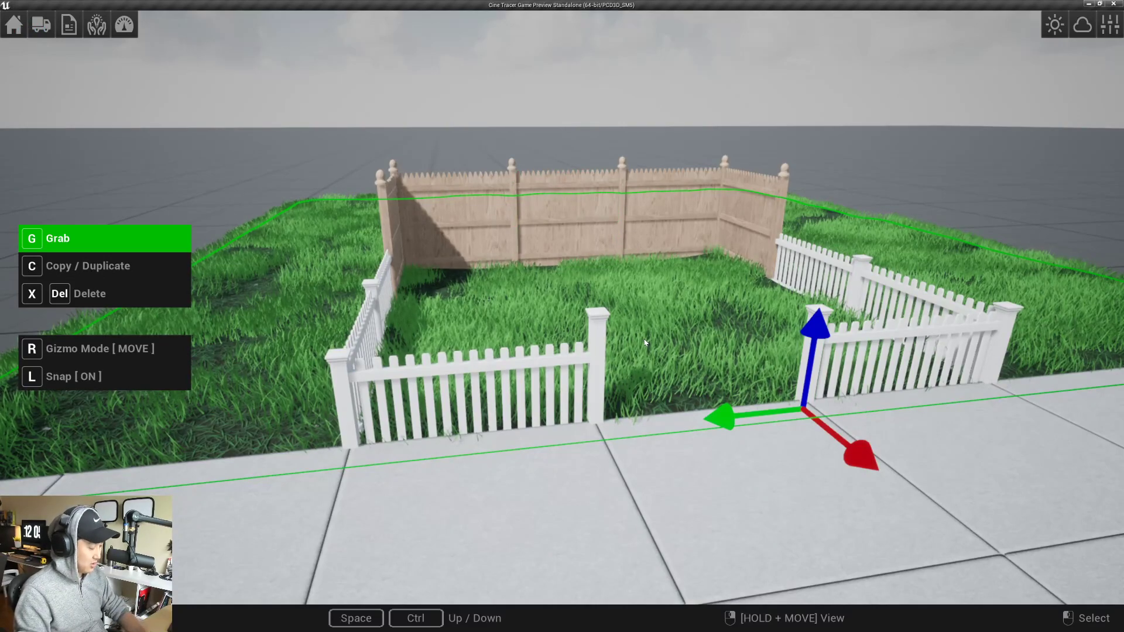
- Jump along the tops of the picket and wooden fences and examine the enclosure and its grass from above
key(Tab)
key(w)
key(space)
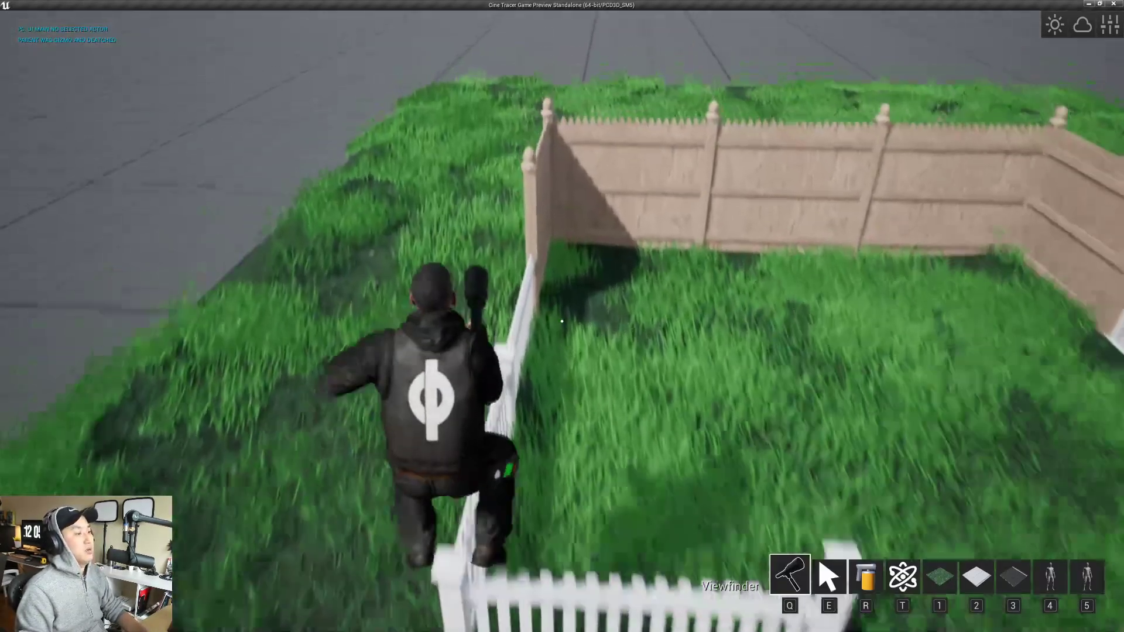
key(w)
key(space)
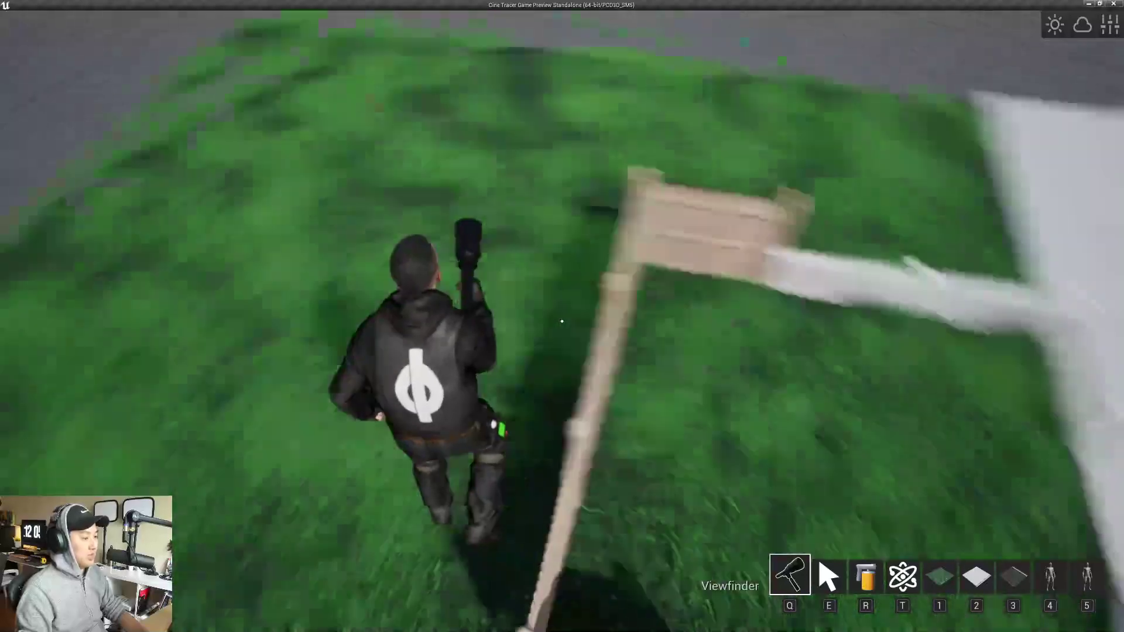
key(w)
key(space)
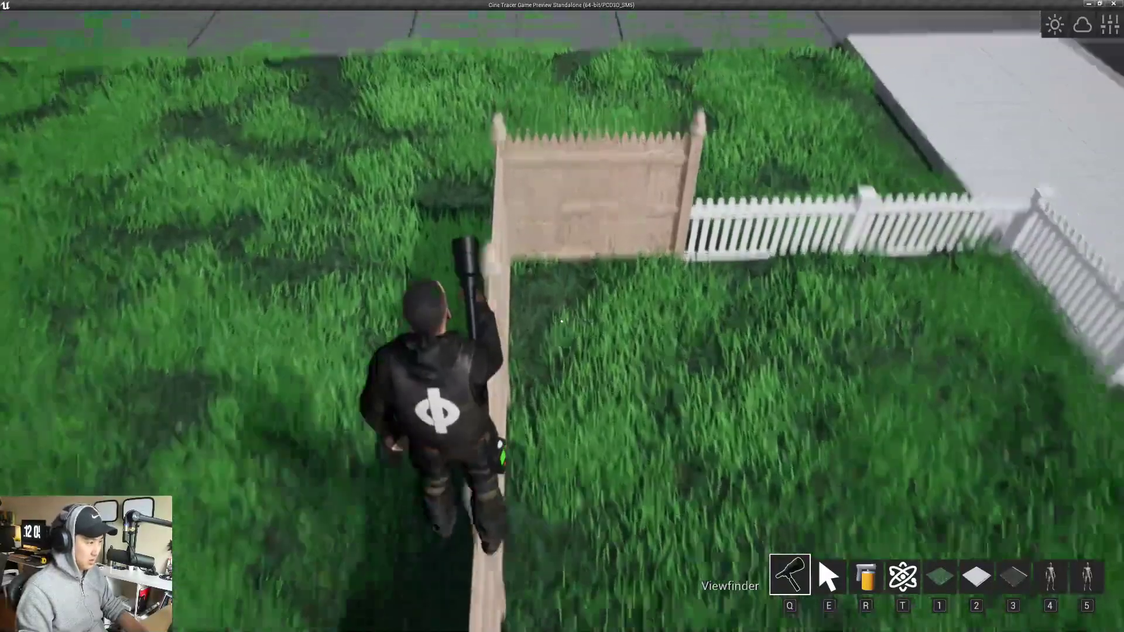
key(w)
- Assign the Park 01 prefab from the Building department's Pre Fabs to hotbar slot 1
key(Tab)
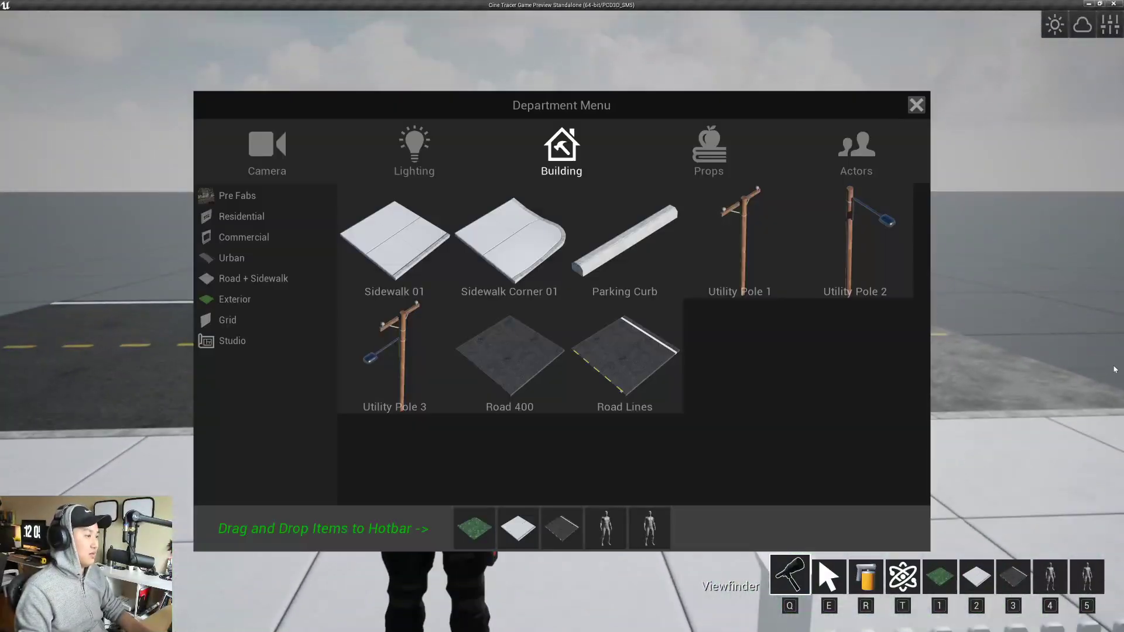
click(708, 151)
click(414, 151)
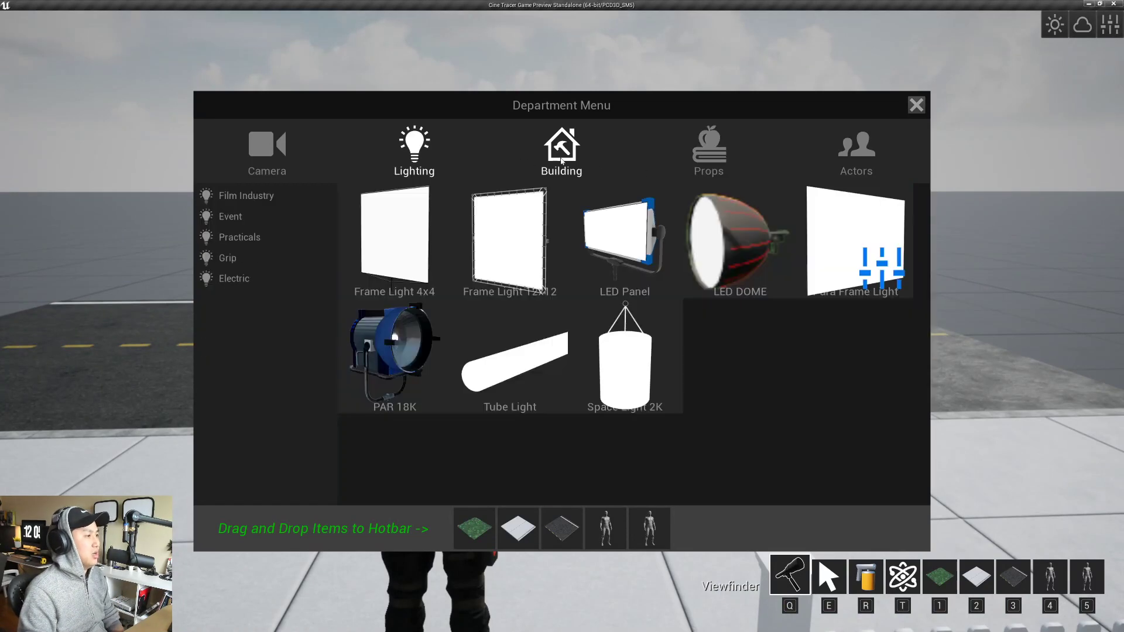
click(562, 151)
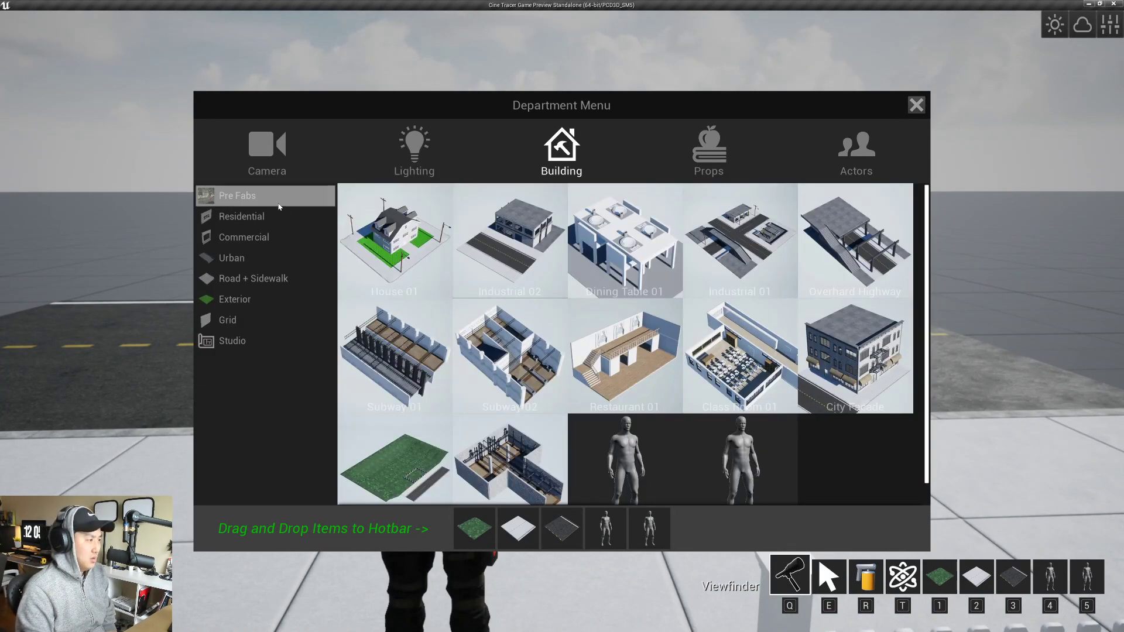
scroll(691, 465, down, 1)
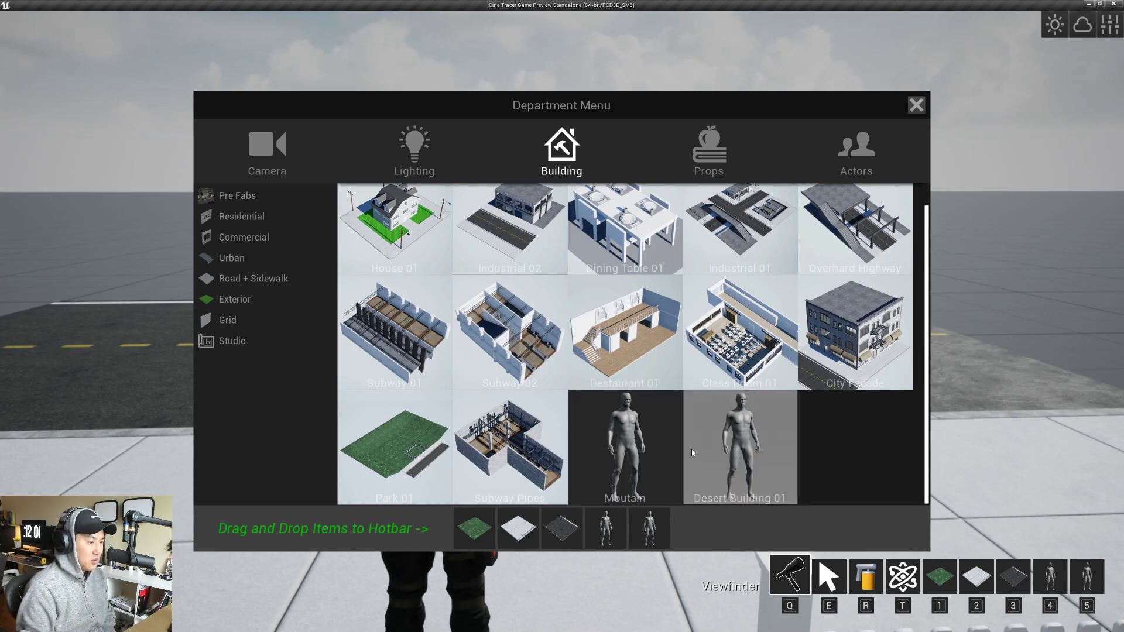
drag(692, 452, 647, 515)
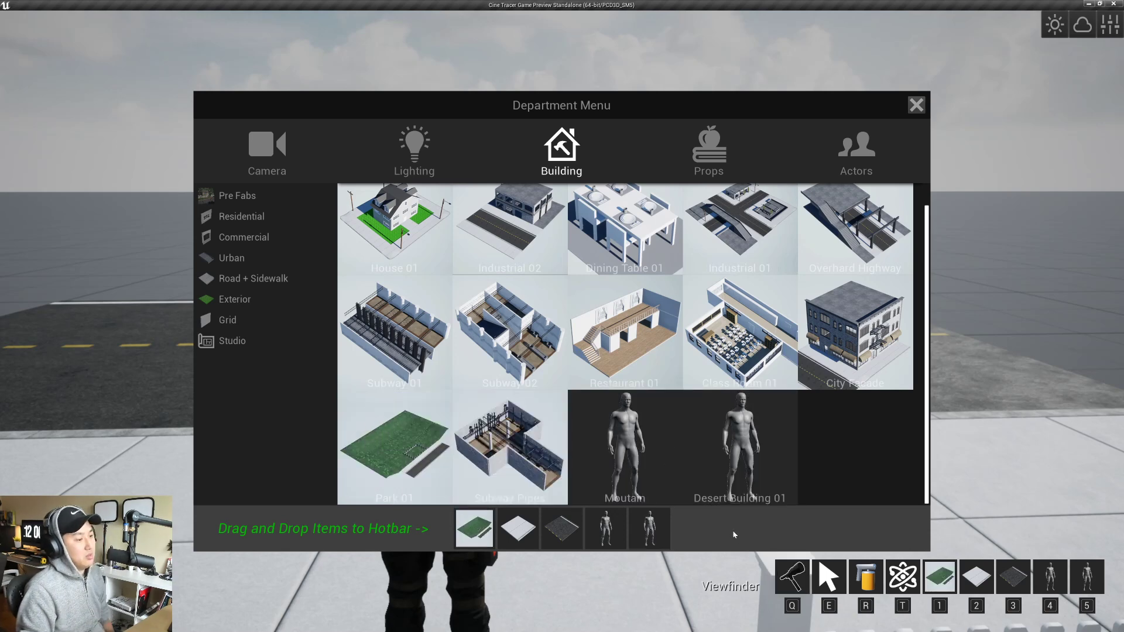
key(Tab)
- Place the Park 01 prefab across the road, facing the fenced yard, and return to the Viewfinder
key(w)
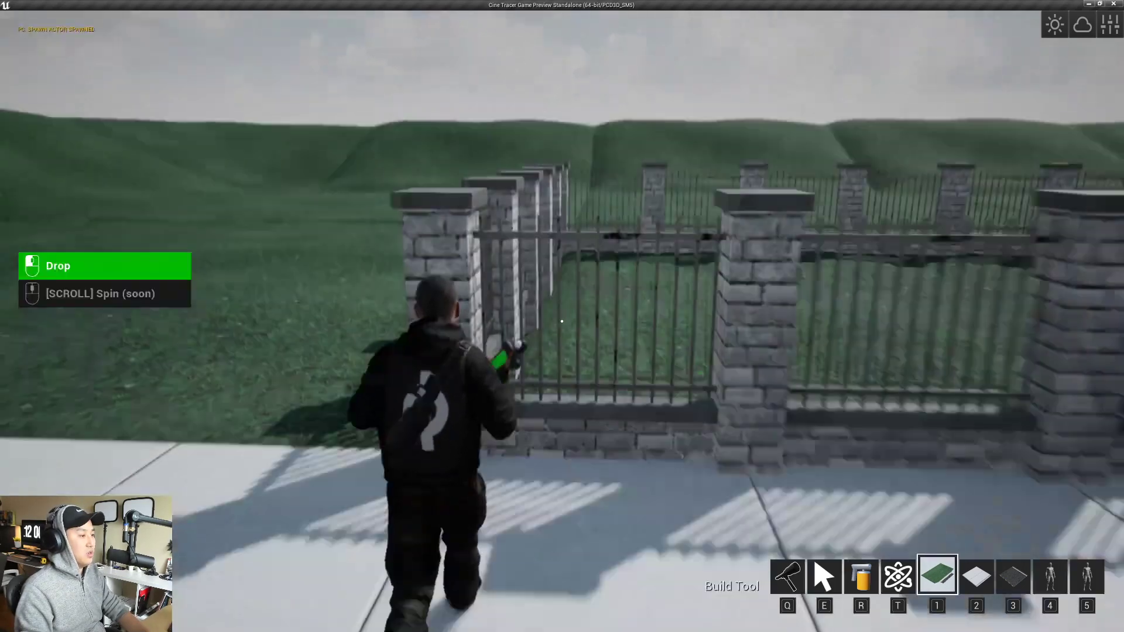
key(w)
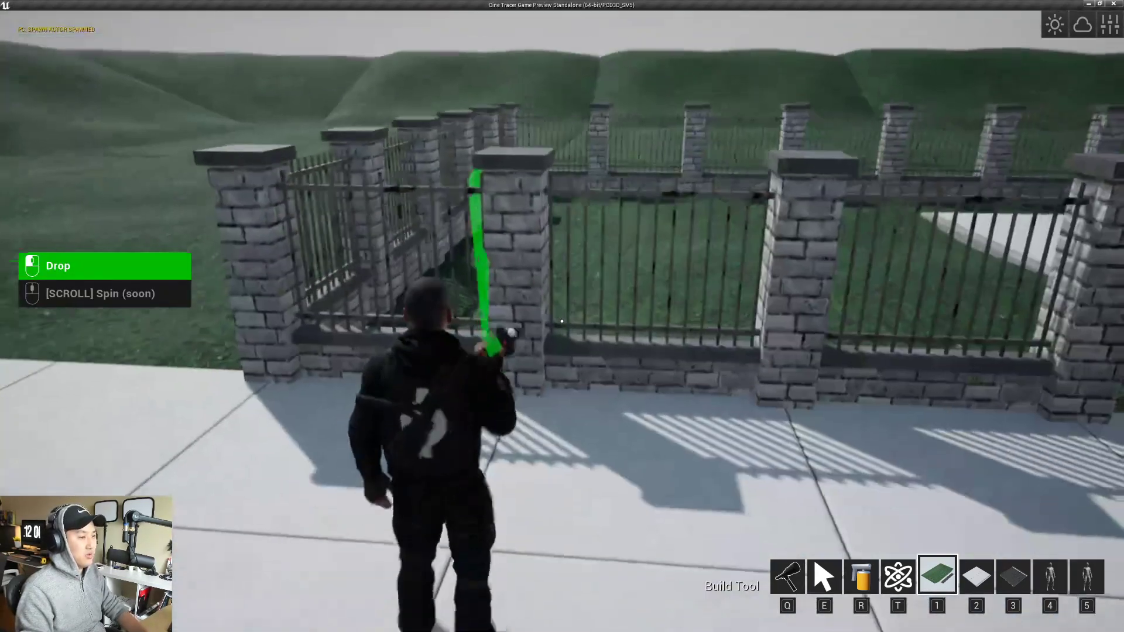
key(q)
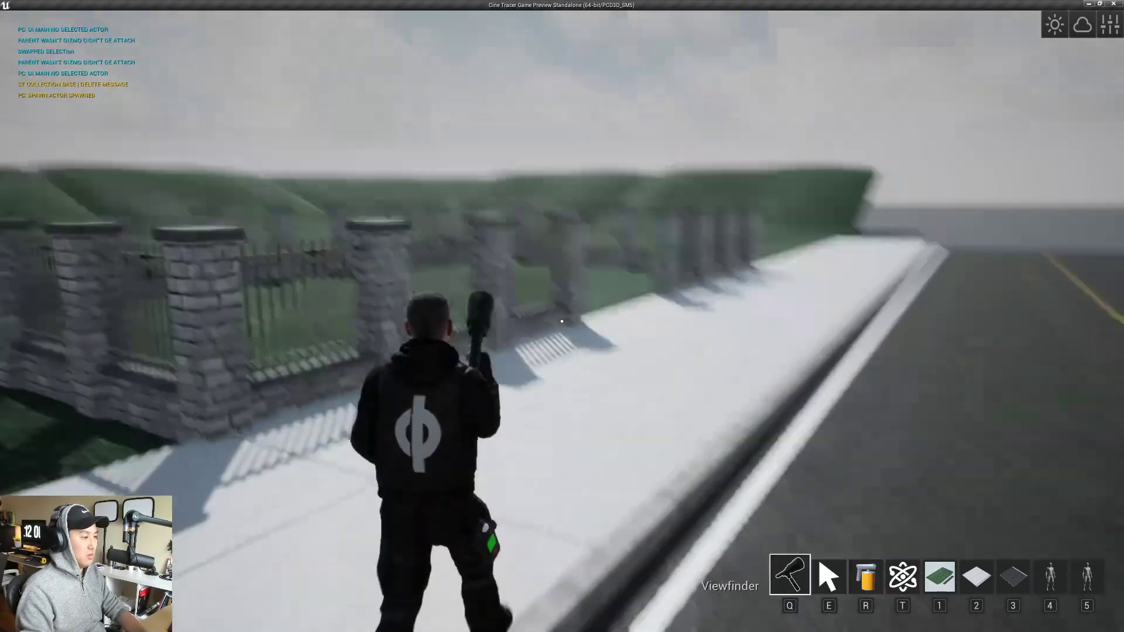
- Examine the park's stone-pillar fence and entrance up close, and view the park across the road from inside the yard
key(w)
key(d)
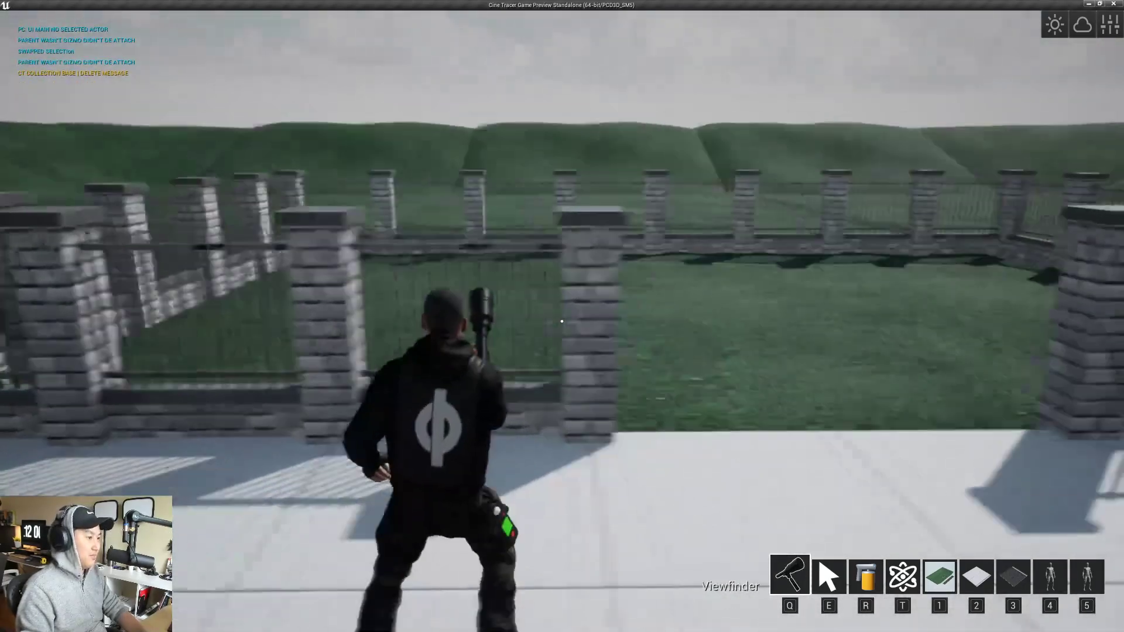
key(d)
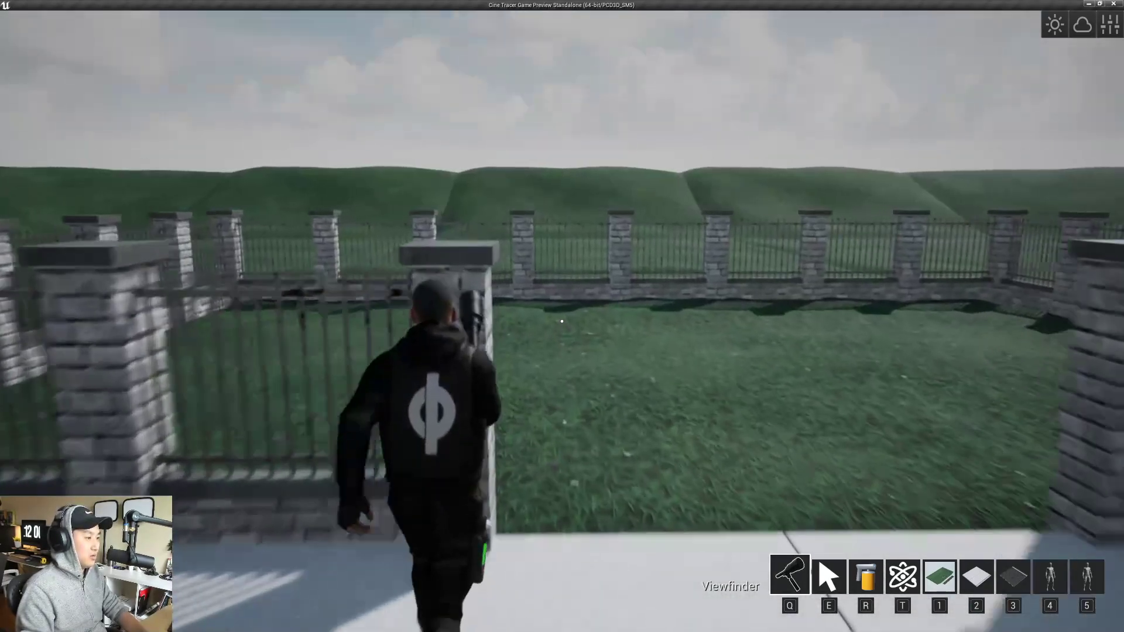
key(s)
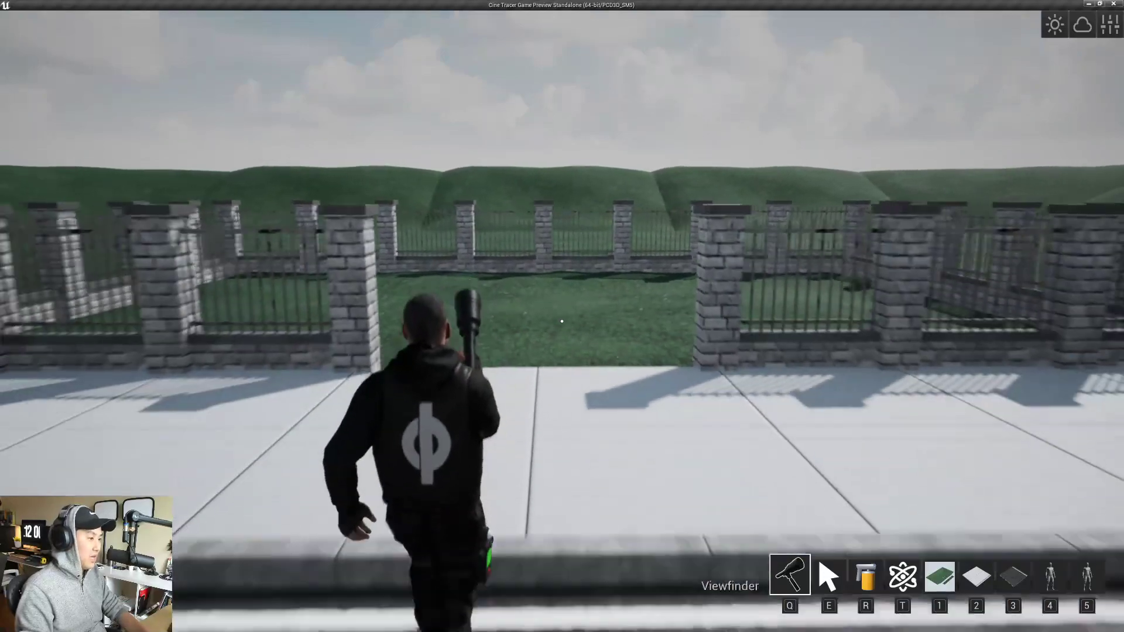
key(w)
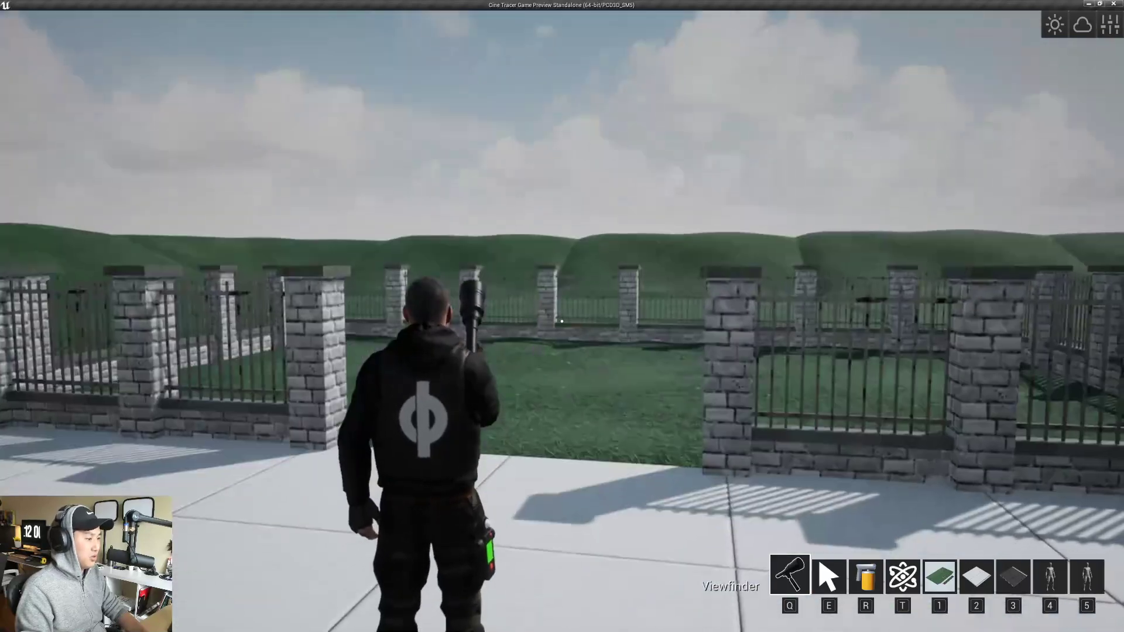
key(w)
key(w)
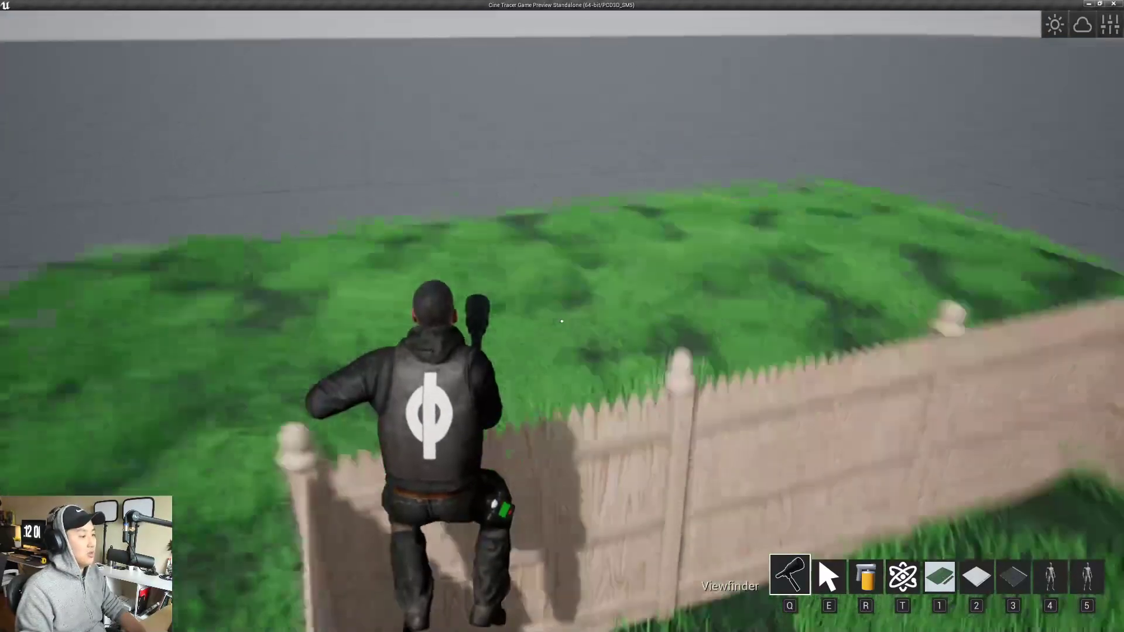
key(w)
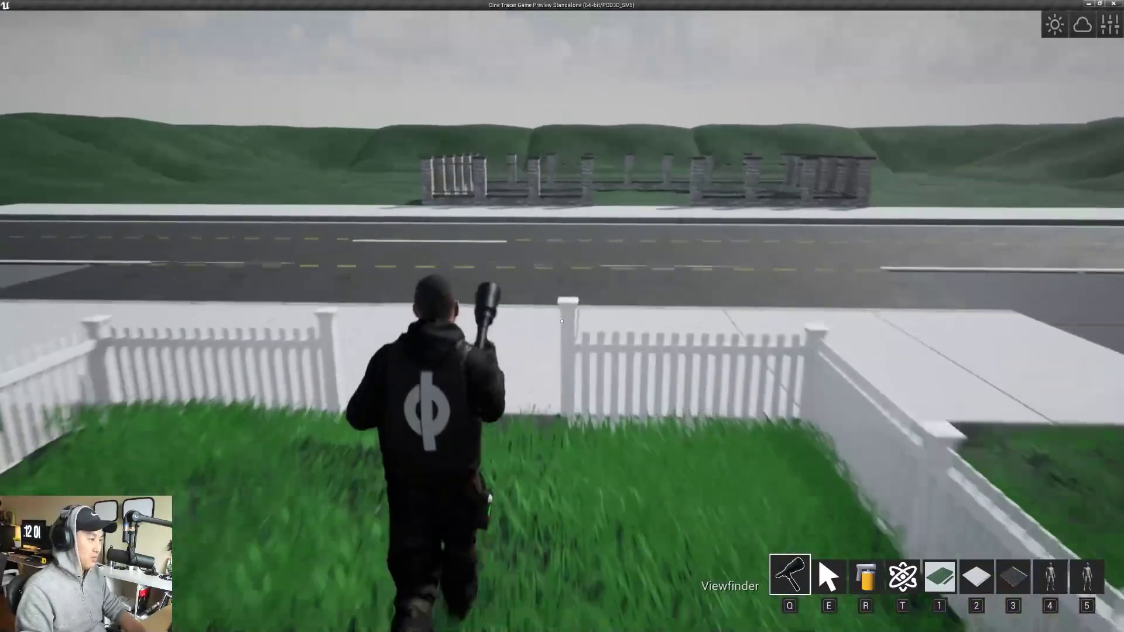
- Delete the road tiles in front of the fenced yard with the Select Tool
key(e)
key(w)
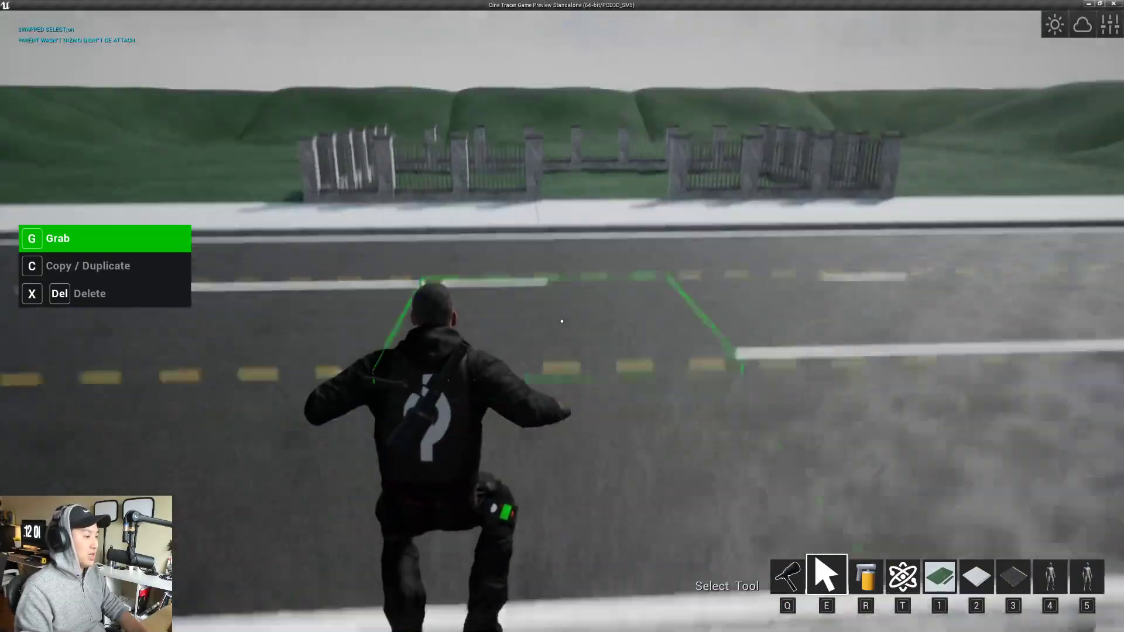
click(562, 322)
key(x)
click(562, 322)
key(x)
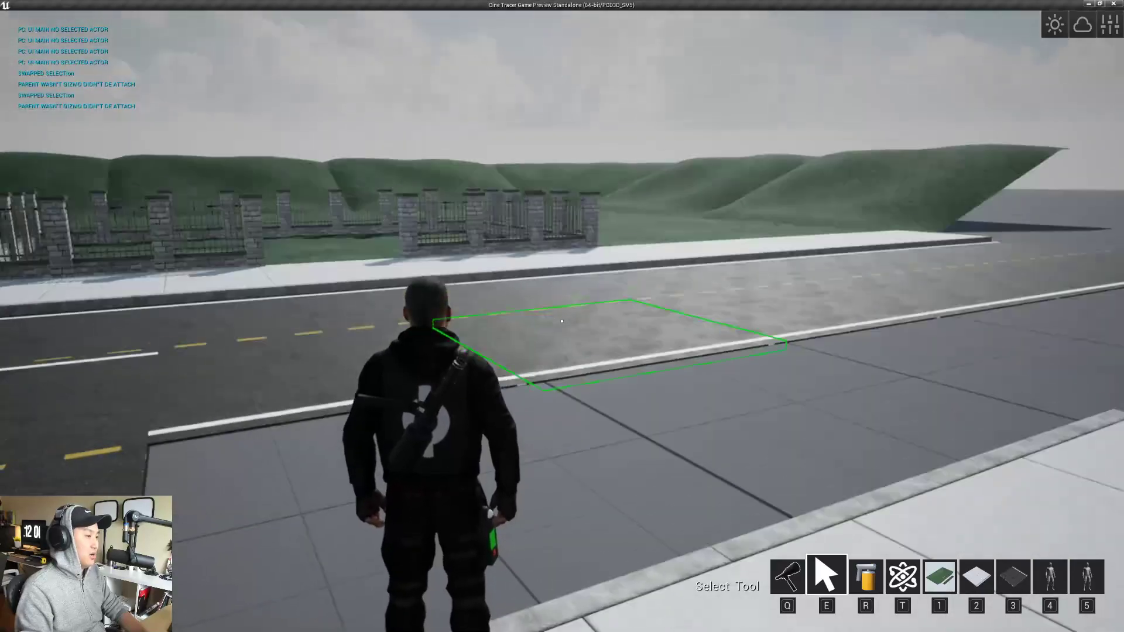
click(563, 322)
key(x)
click(563, 322)
key(x)
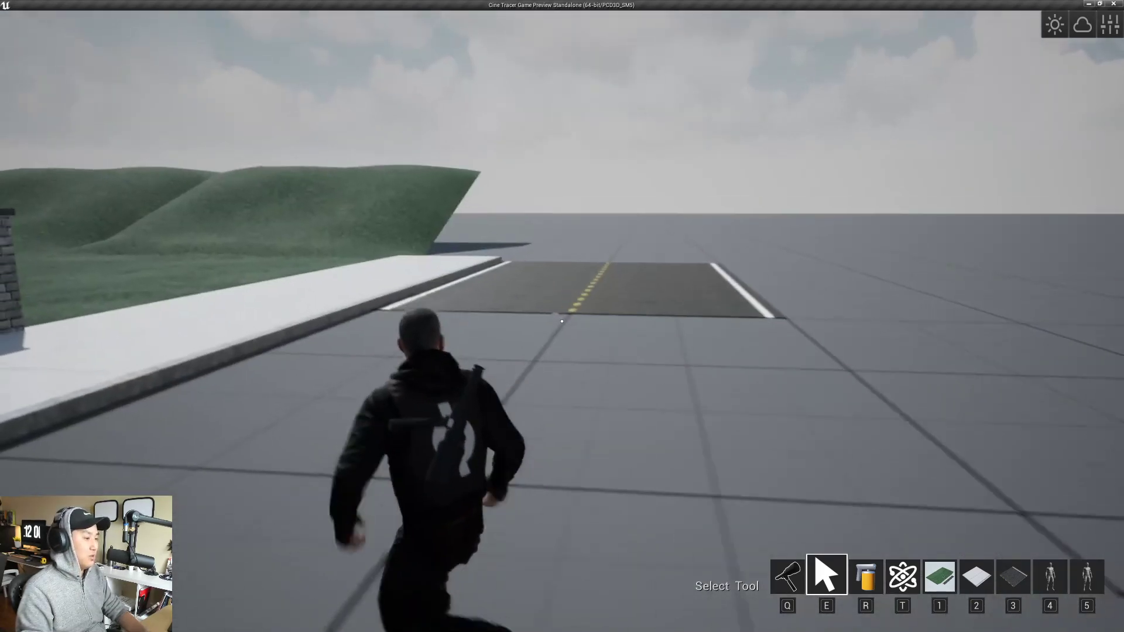
- Delete the remaining road tiles beyond the park sidewalk and return to the Viewfinder
key(x)
key(x)
key(x)
key(x)
key(x)
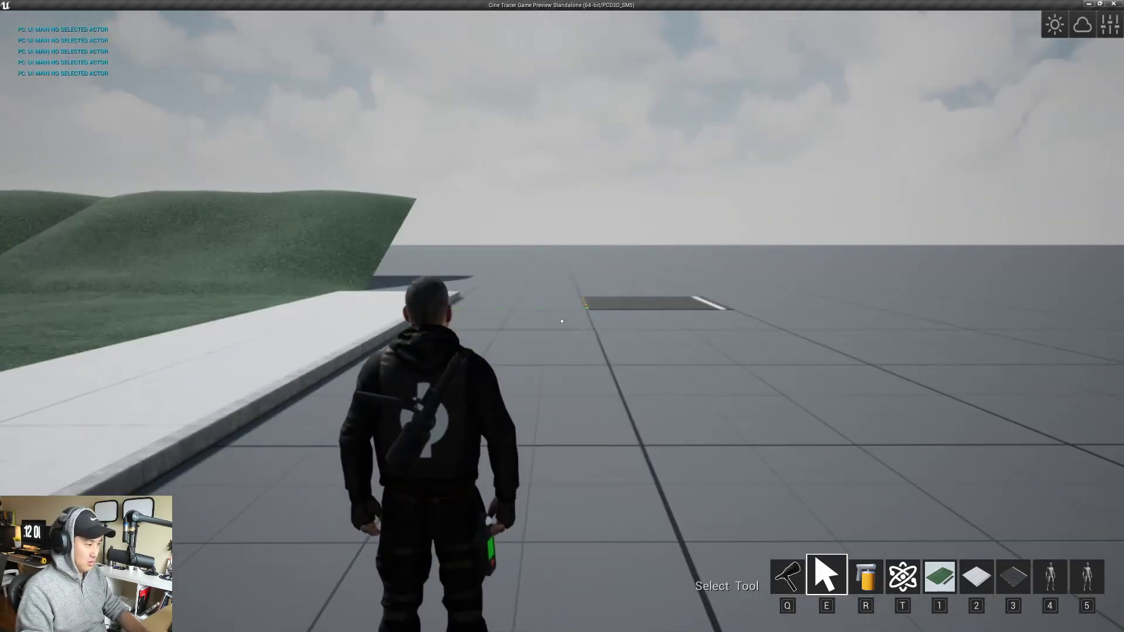
key(x)
key(q)
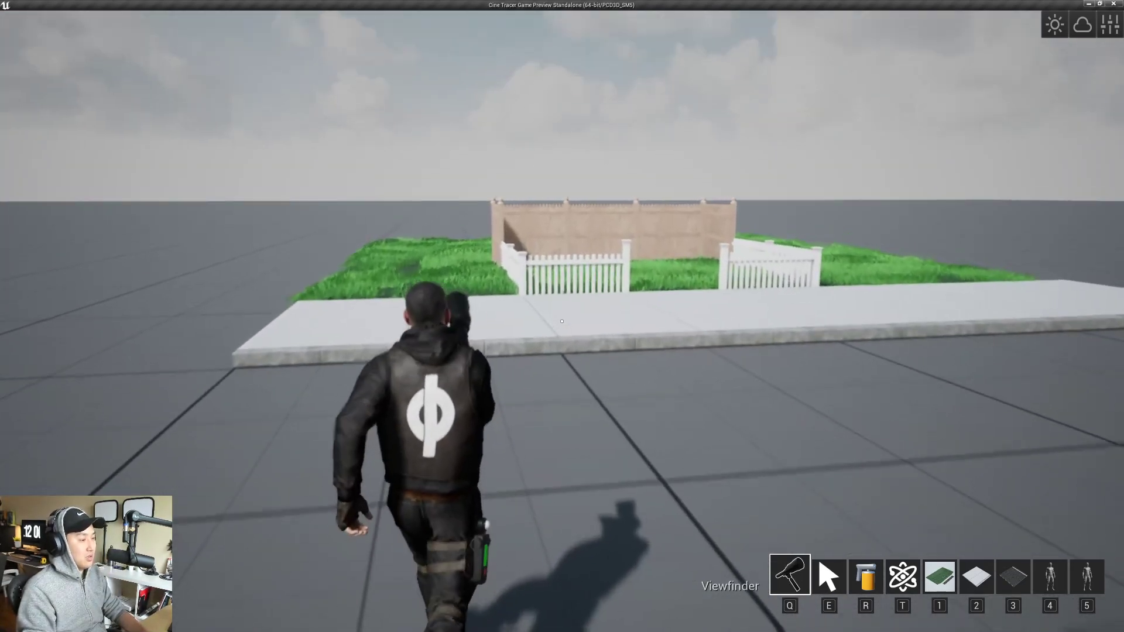
- Examine the yard from the picket and wooden fence tops, and view its front from beyond the curb
key(w)
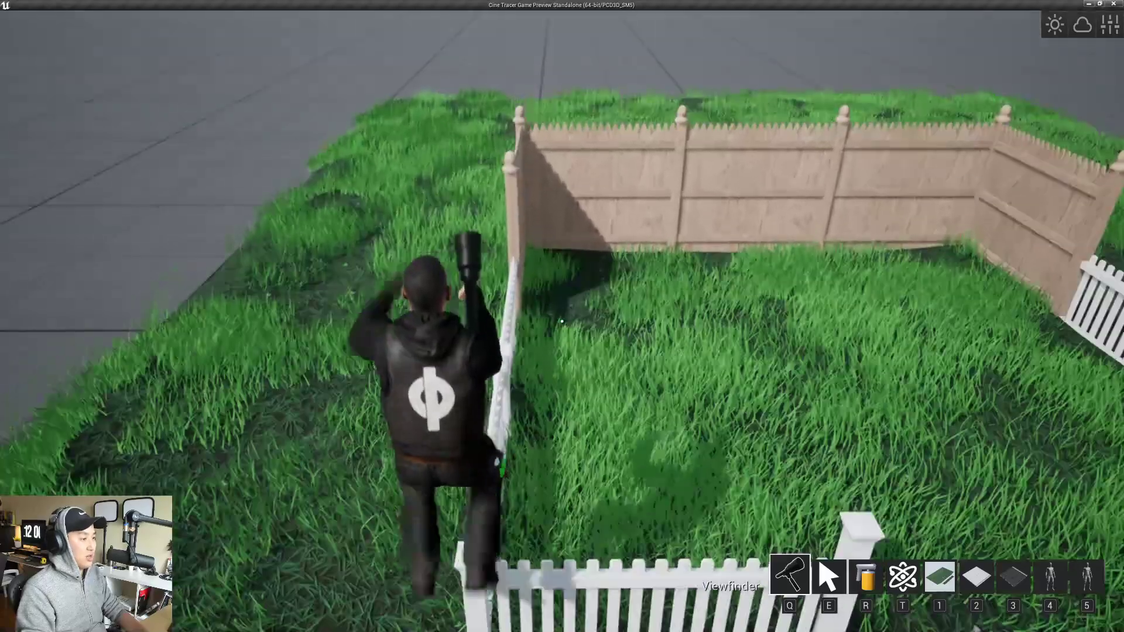
key(w)
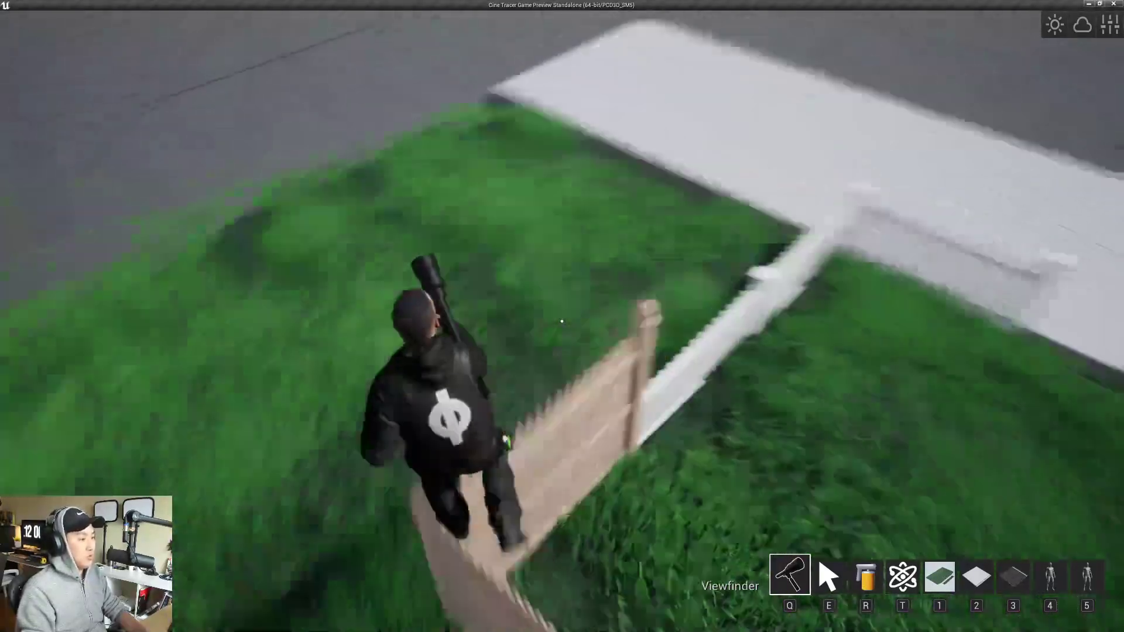
key(w)
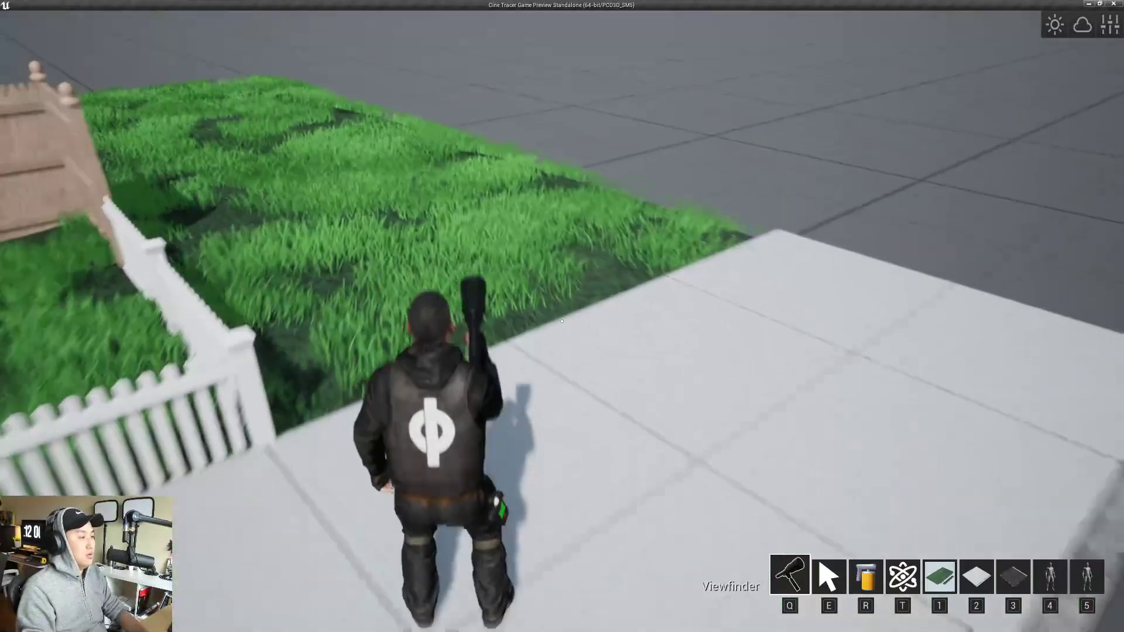
key(s)
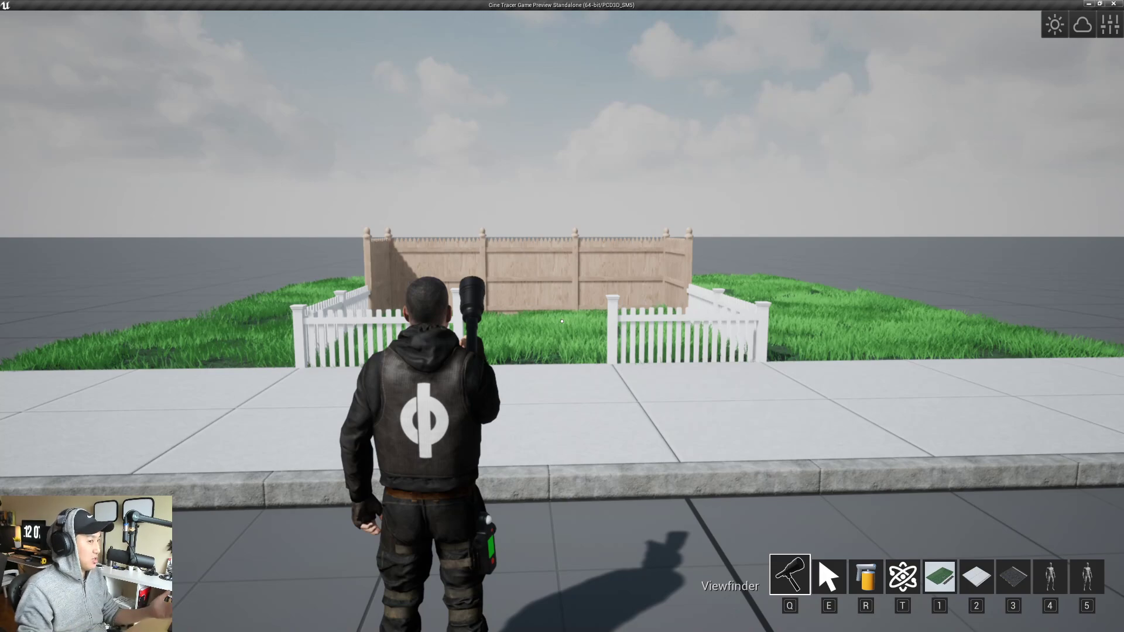
key(w)
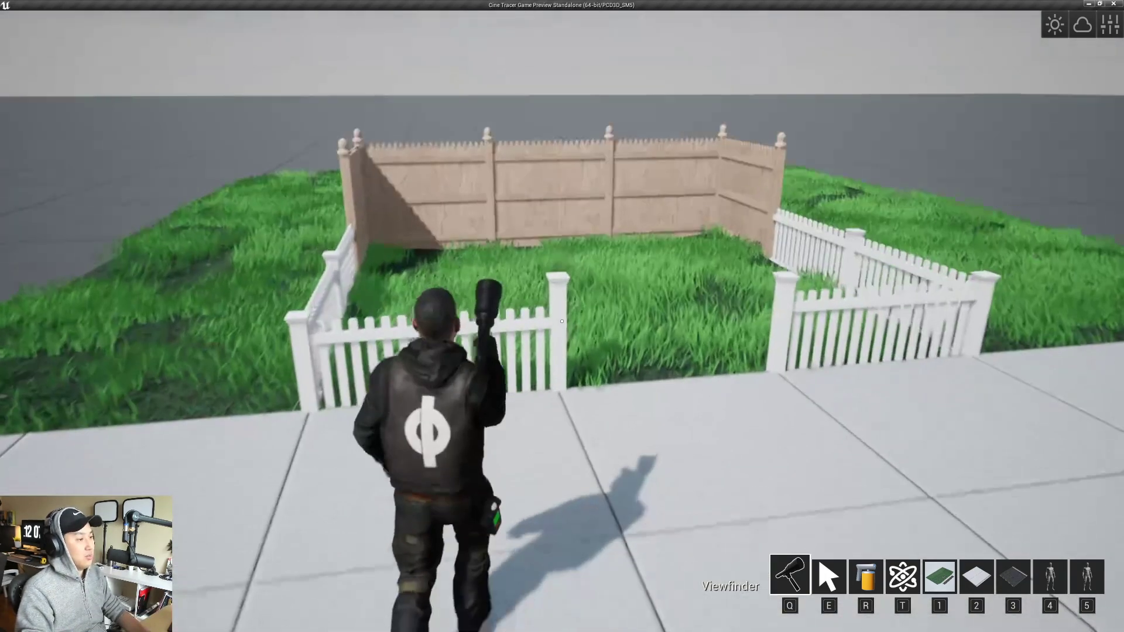
- Delete the two picket posts on either side of the yard's front opening with the Select Tool
key(e)
key(q)
key(e)
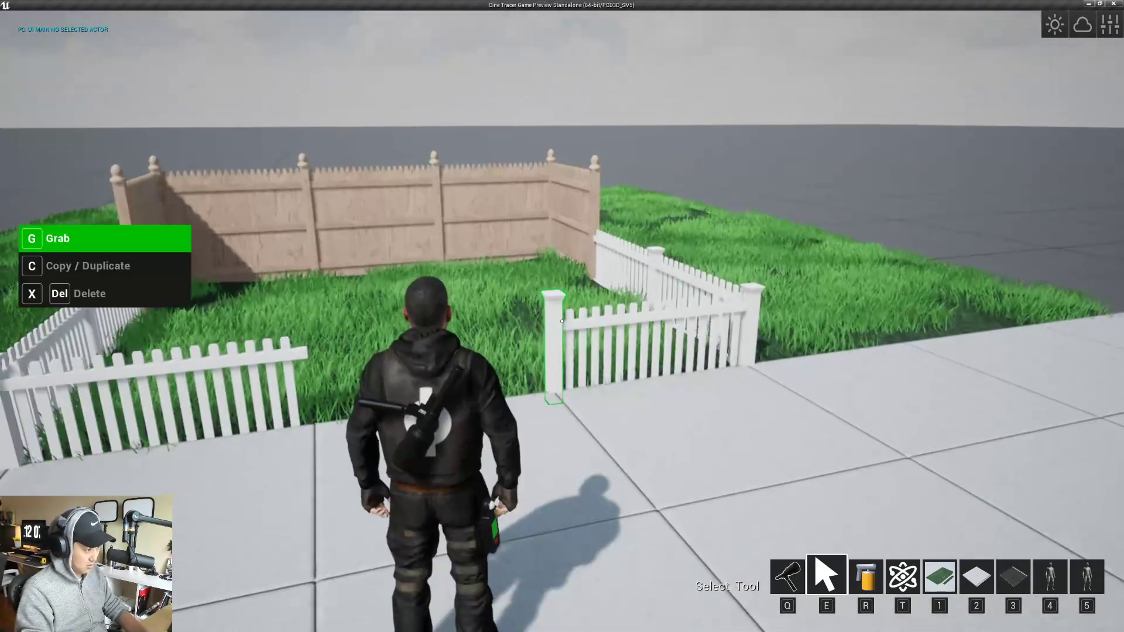
key(x)
key(s)
- Assign Fence Resi Picket and Fence Picket from the Building department's Residential items to hotbar slots 2 and 3
key(Tab)
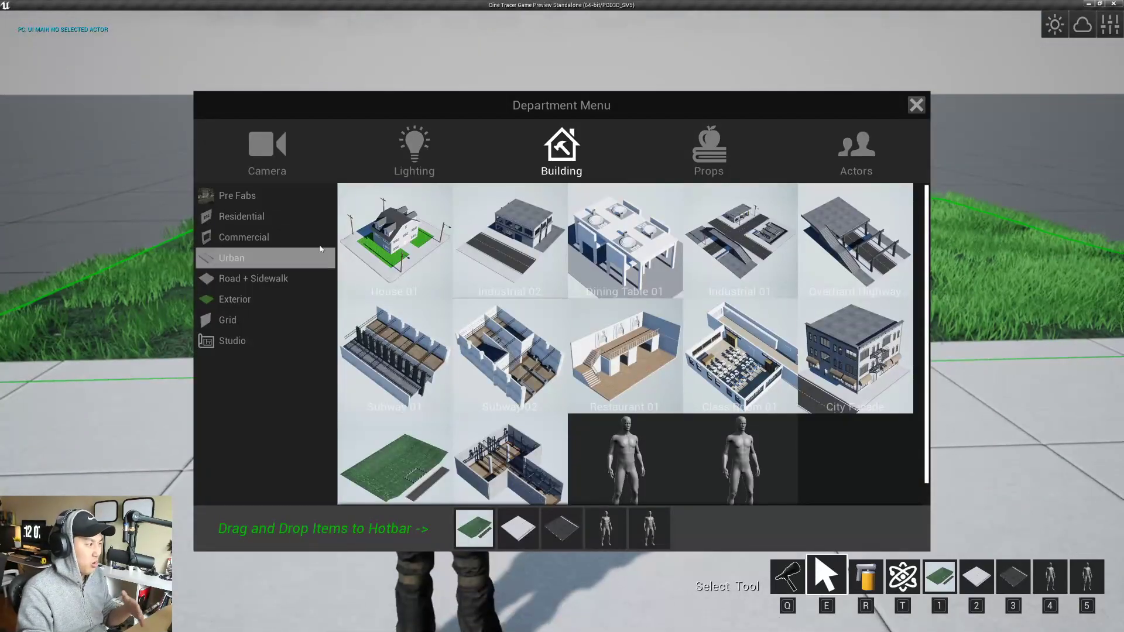
click(430, 167)
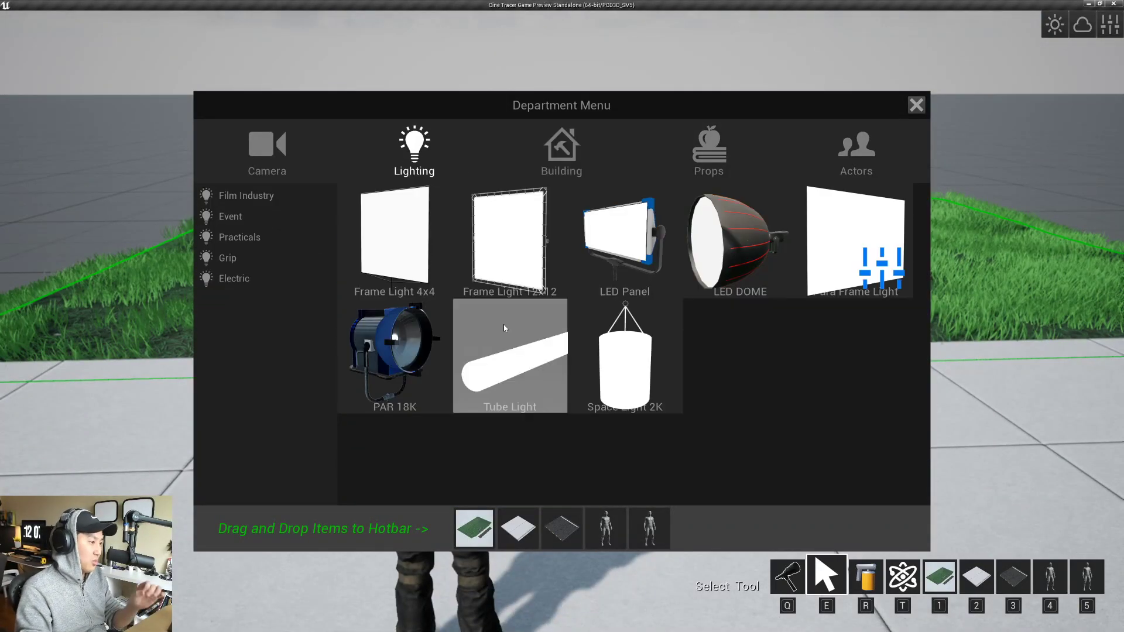
click(517, 177)
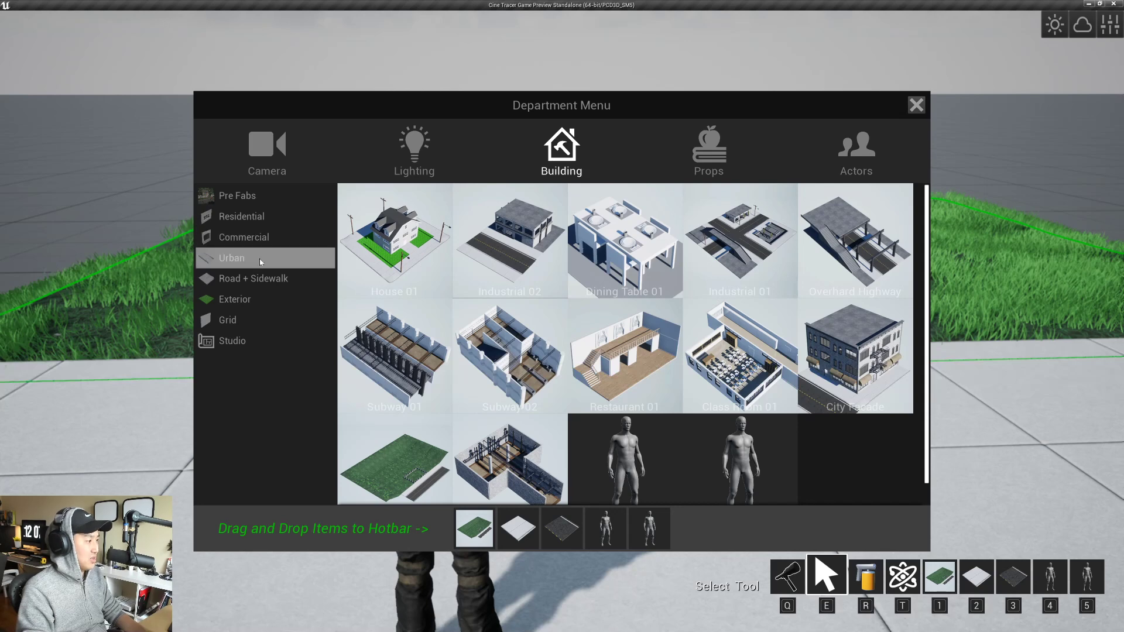
click(242, 216)
scroll(566, 405, down, 5)
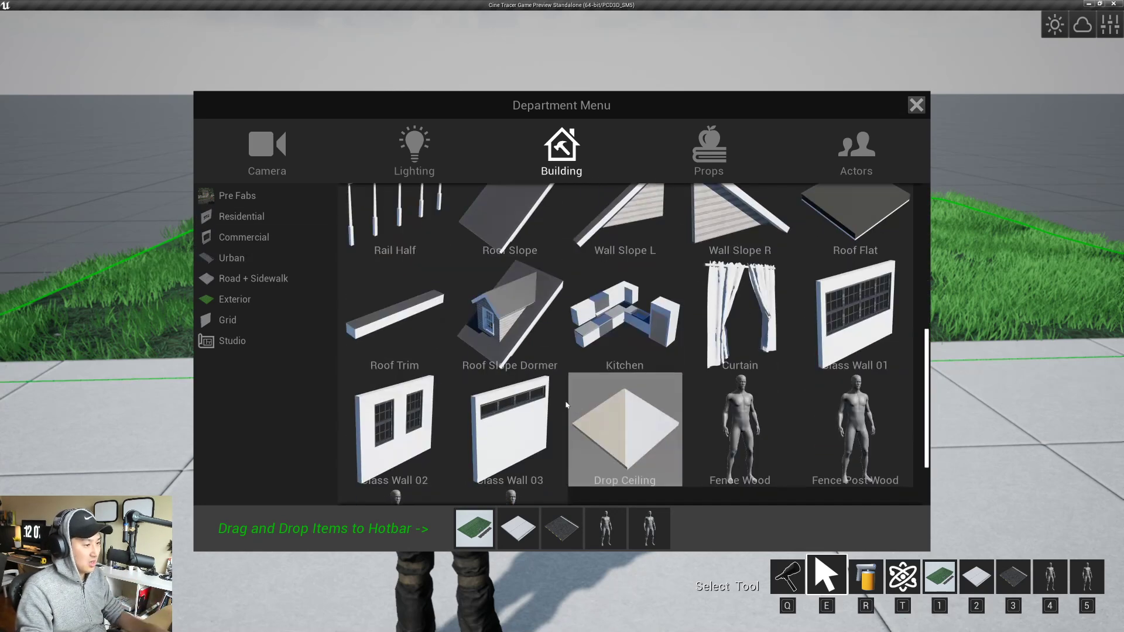
scroll(579, 398, down, 2)
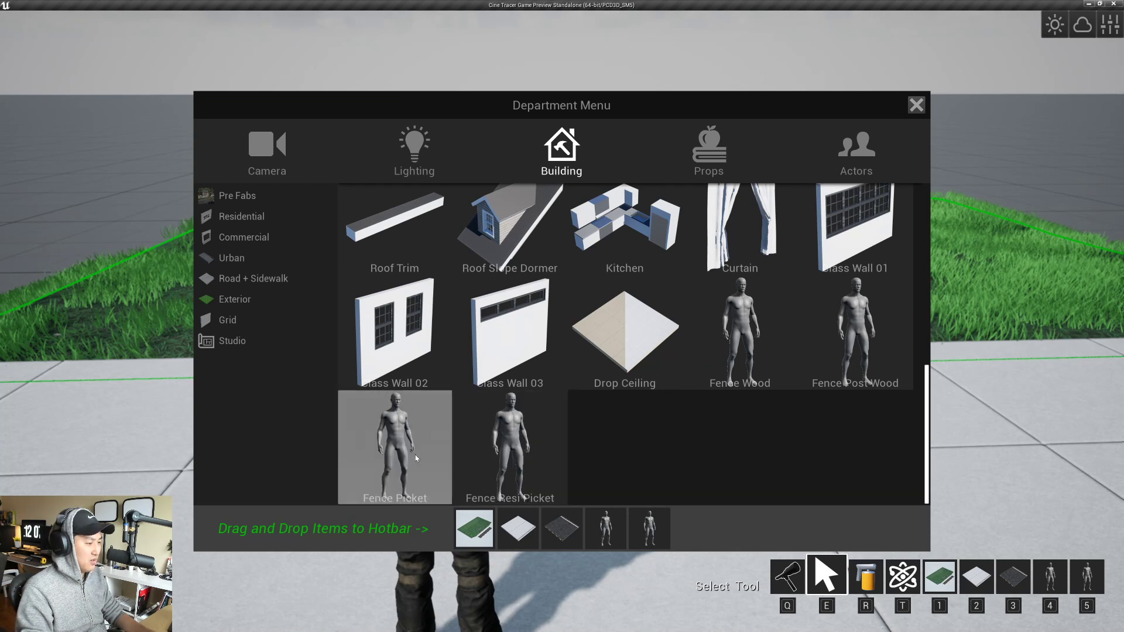
drag(469, 479, 518, 528)
drag(420, 484, 573, 523)
key(Tab)
- Place new picket posts from hotbar slot 2 at both sides of the front opening and return to the Viewfinder
key(w)
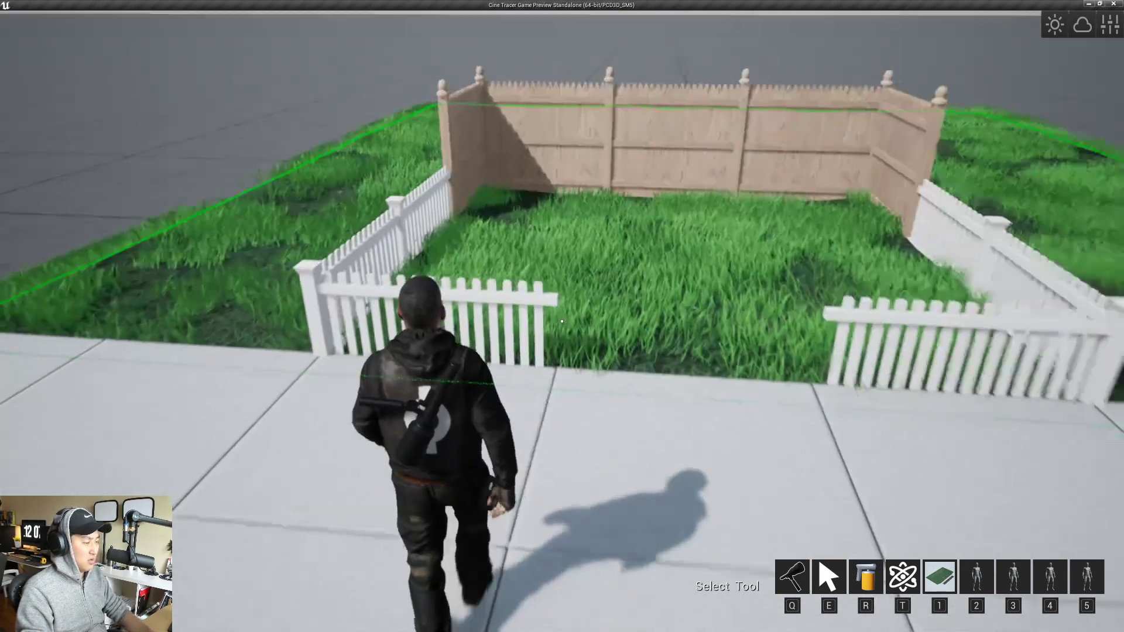
key(1)
key(2)
click(562, 321)
click(563, 321)
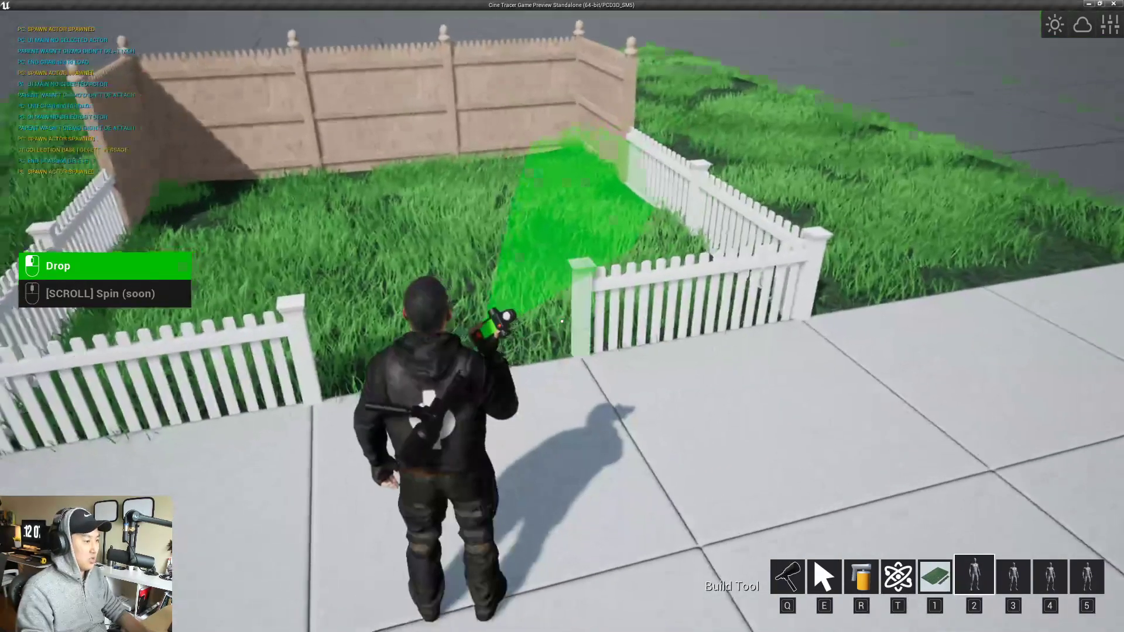
key(q)
key(s)
key(a)
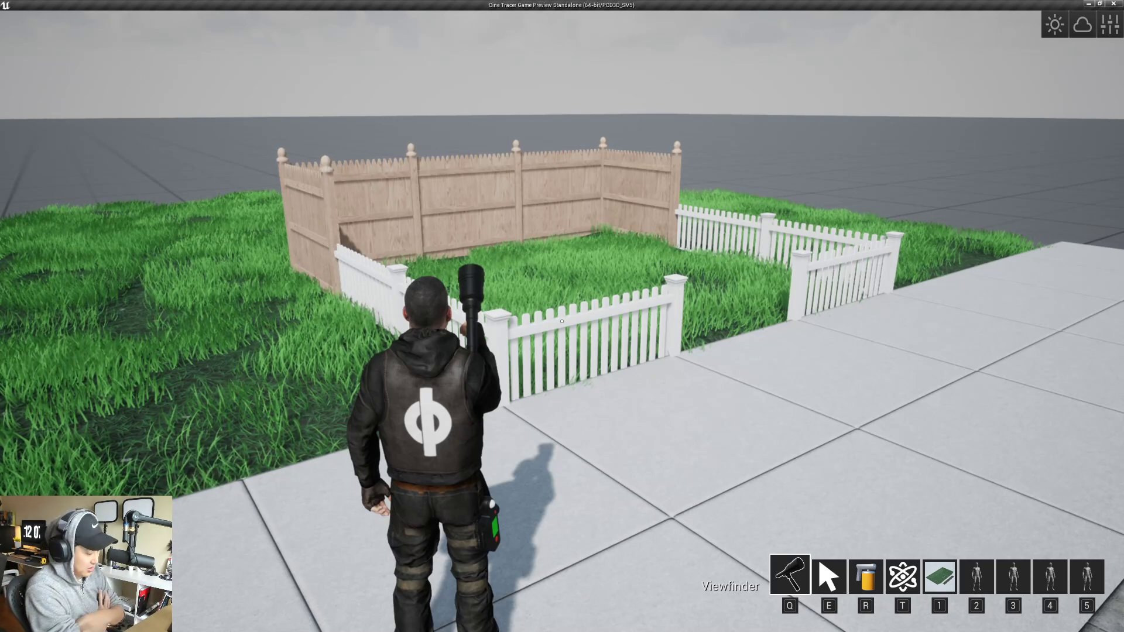
- Raise the left front picket panel, its corner post and its opening-side post slightly along the vertical axis
key(e)
key(w)
mouse_move(603, 406)
right_down()
mouse_move(603, 337)
mouse_move(603, 384)
right_up()
key(ctrl)
key(space)
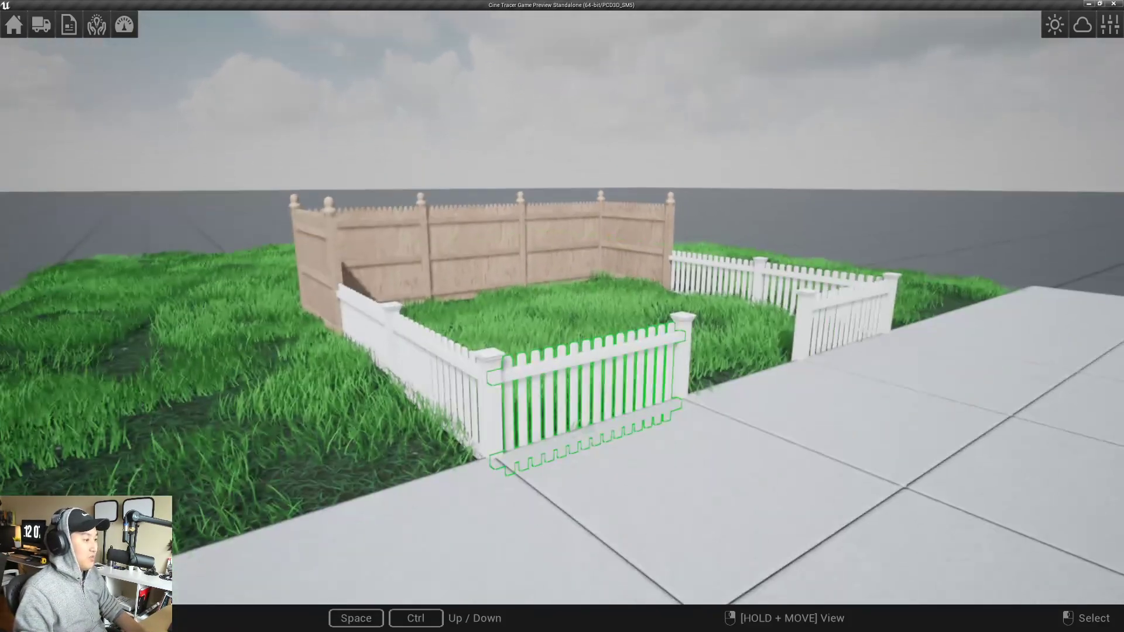
key(w)
click(476, 409)
drag(476, 409, 480, 395)
click(528, 395)
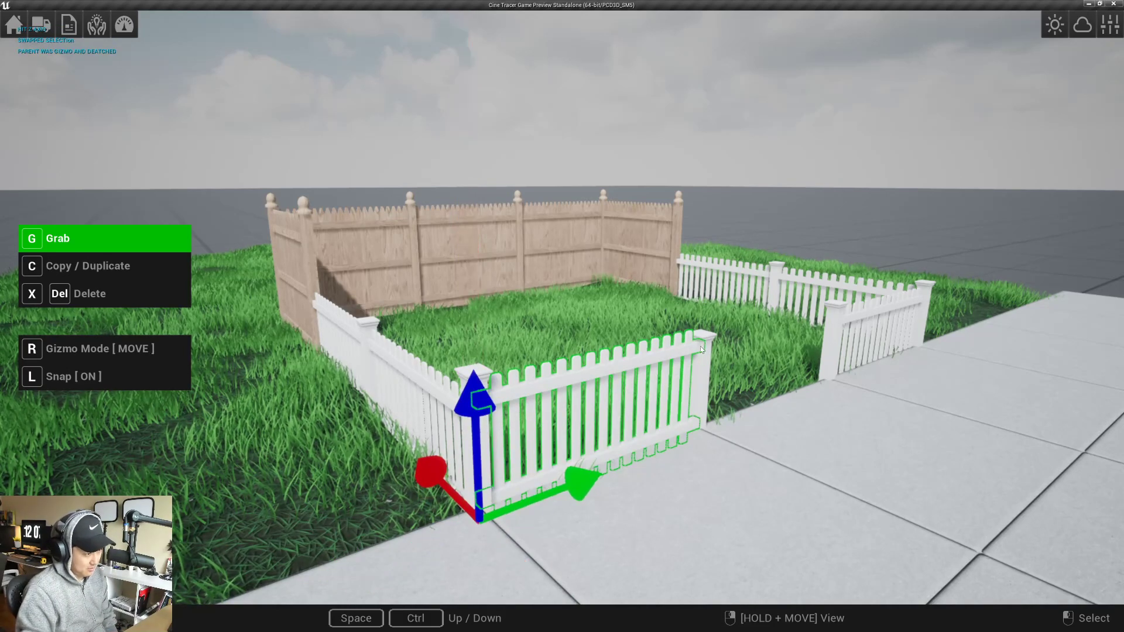
click(701, 347)
drag(702, 358, 703, 345)
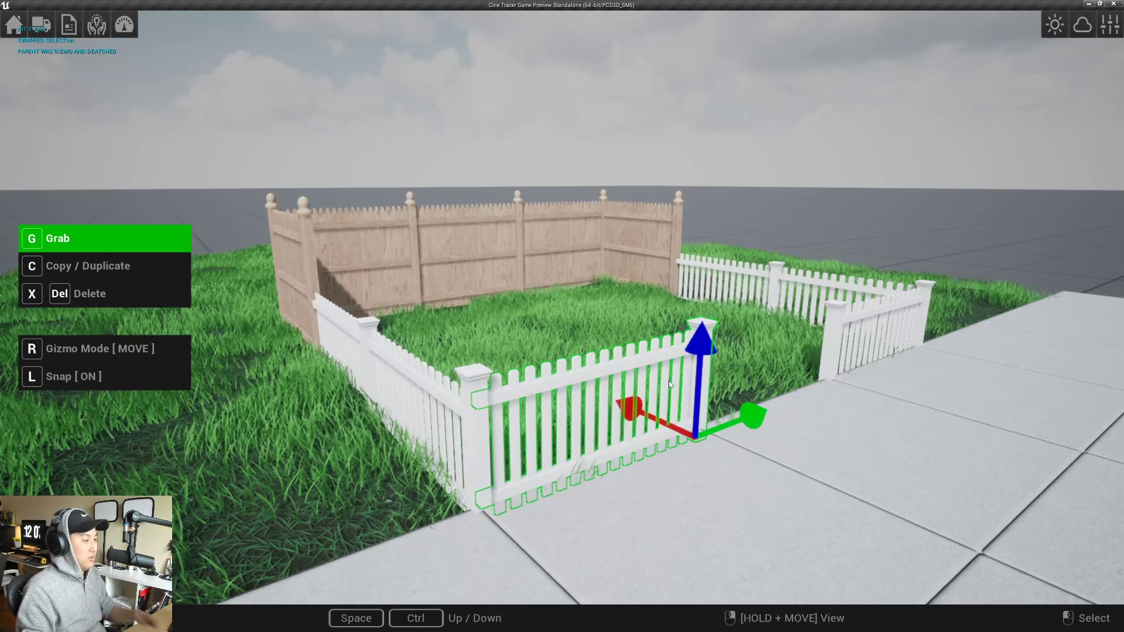
- Raise the right front picket panel, its opening-side post and its corner post slightly along the vertical axis
key(d)
right_drag(655, 378, 527, 407)
key(s)
right_drag(633, 314, 634, 318)
key(d)
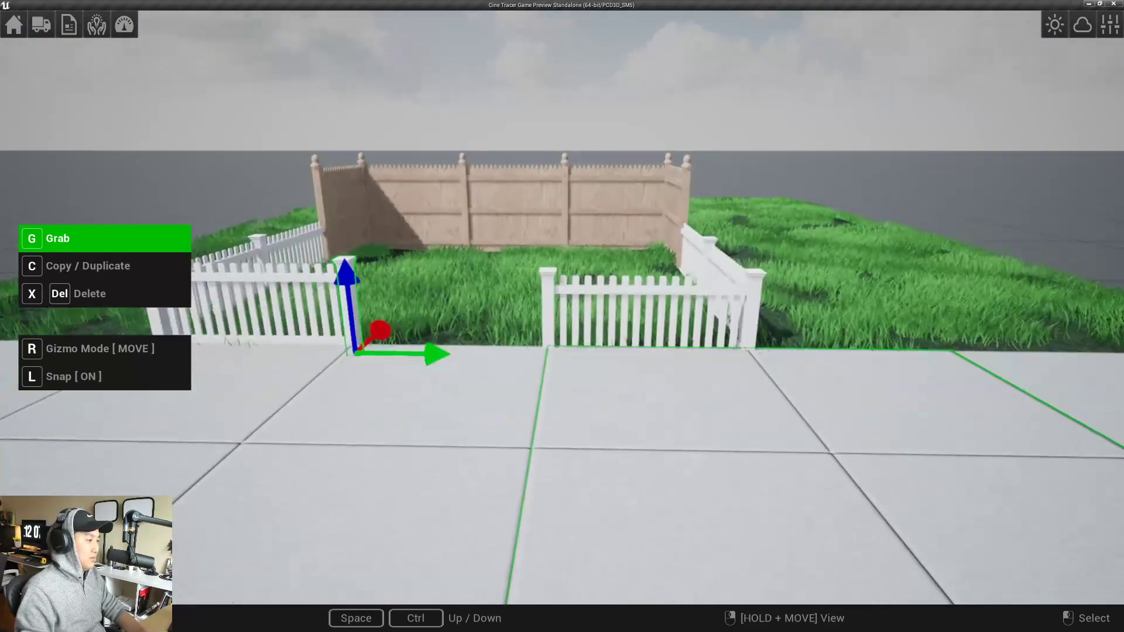
key(w)
key(w)
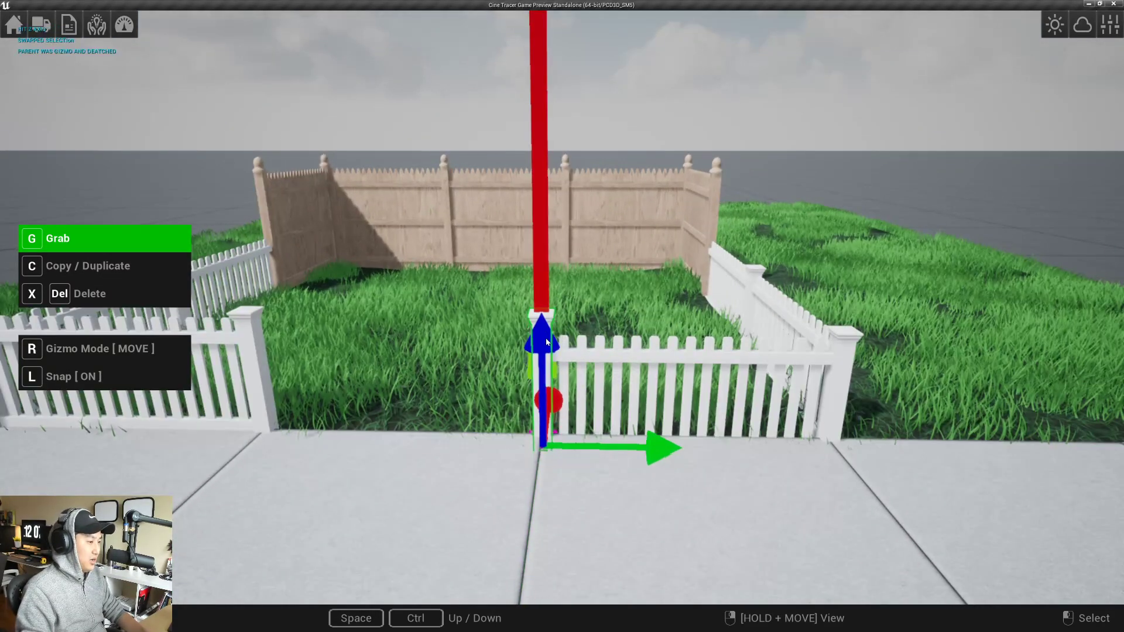
click(541, 367)
click(599, 357)
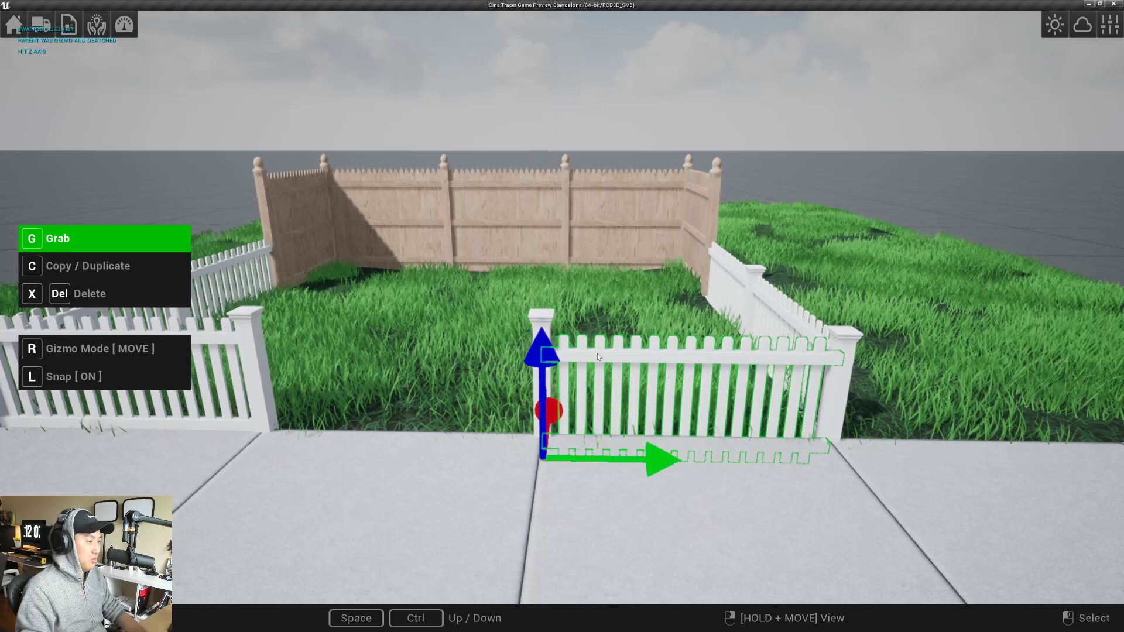
key(d)
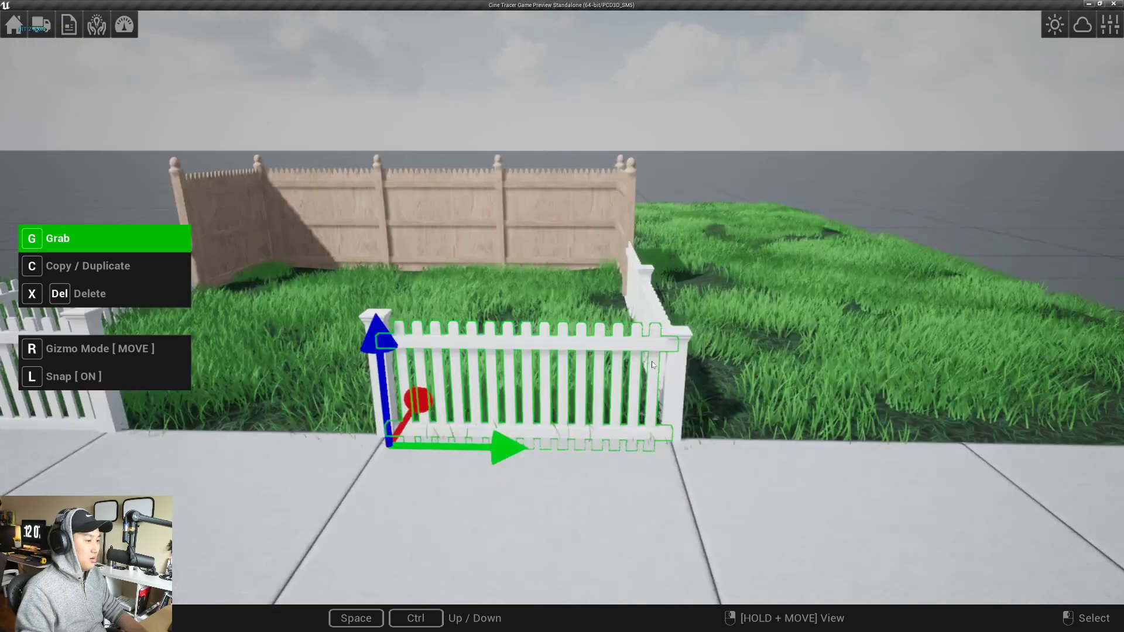
click(677, 363)
- Compare the heights of both front picket panels and posts, and return to the character view
key(a)
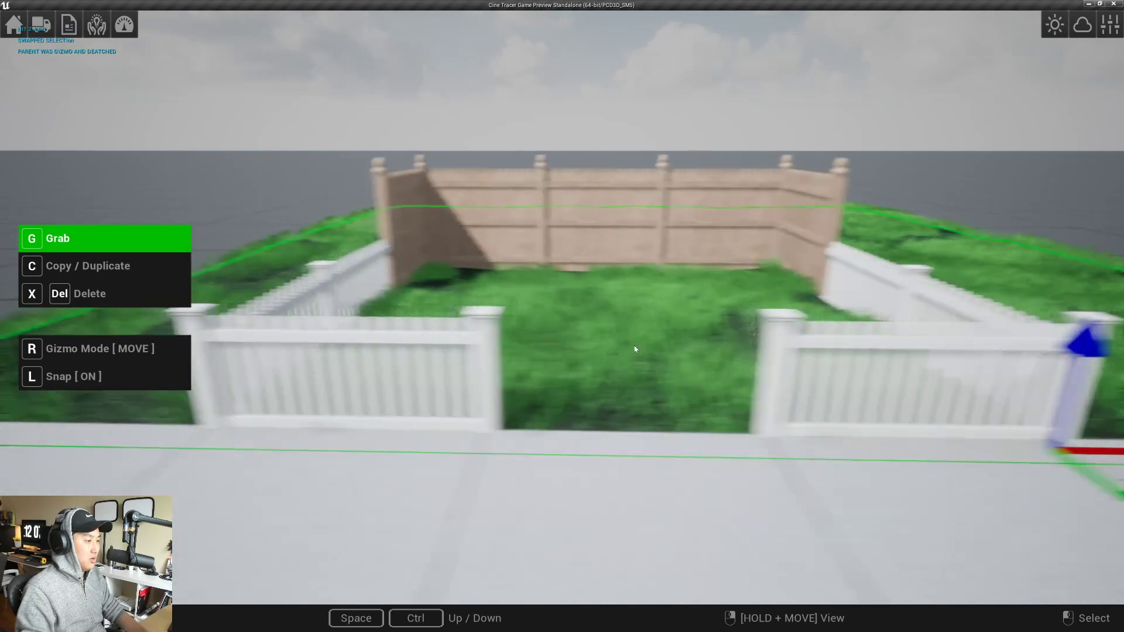
key(w)
click(504, 357)
key(s)
key(d)
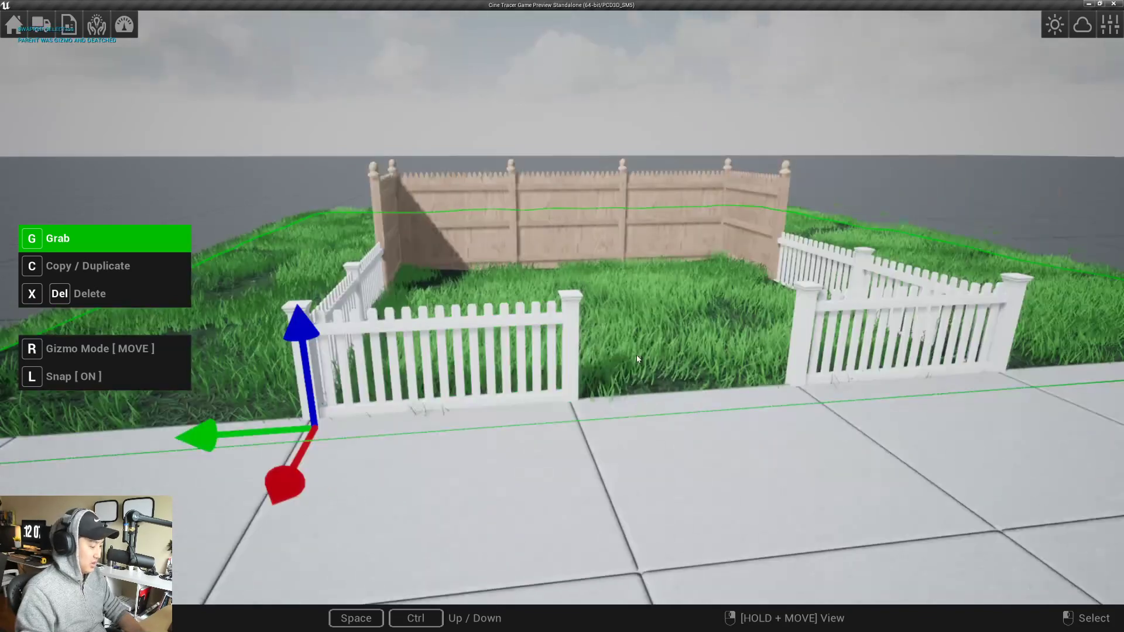
key(Tab)
- Jump along the tops of the adjusted picket fence and the wooden fence, examining the enclosure and grass from above
key(w)
key(a)
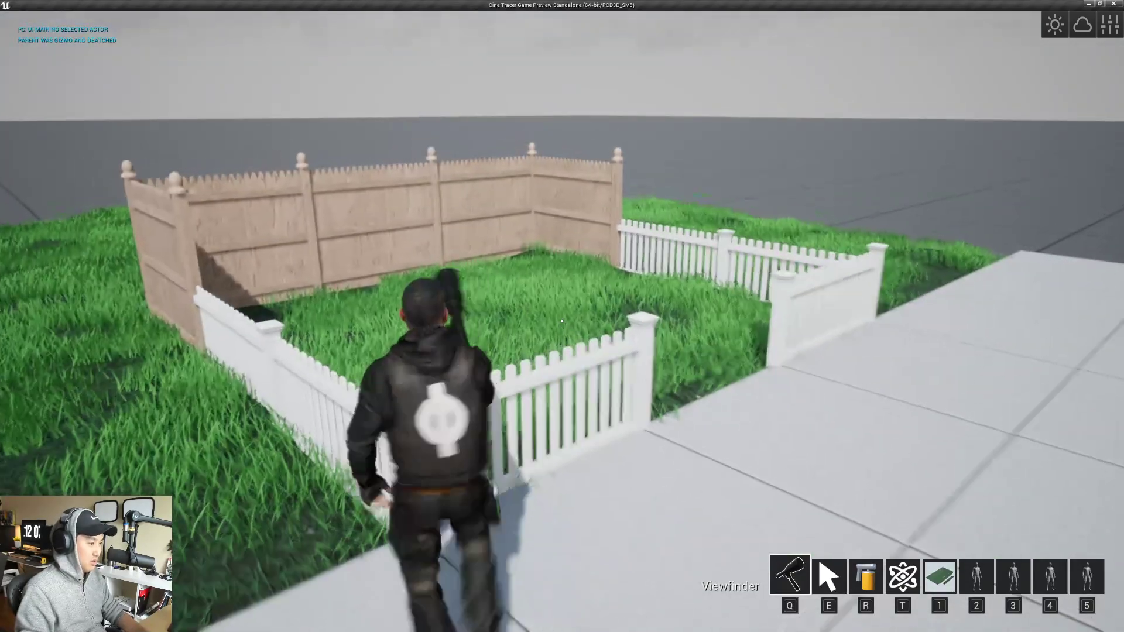
key(w)
key(space)
key(s)
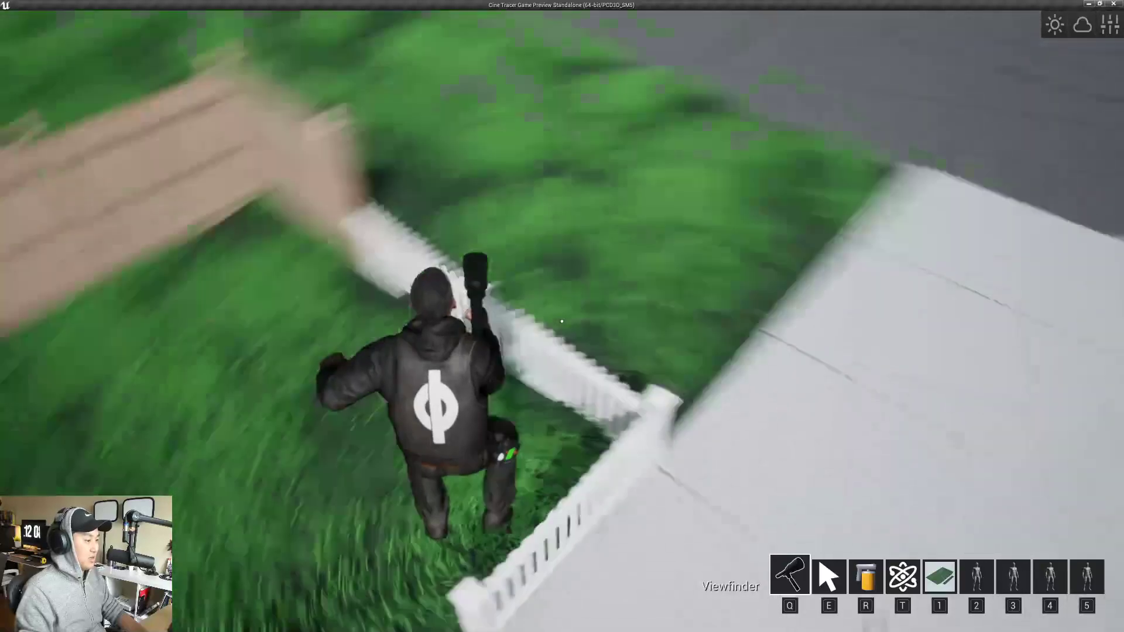
key(a)
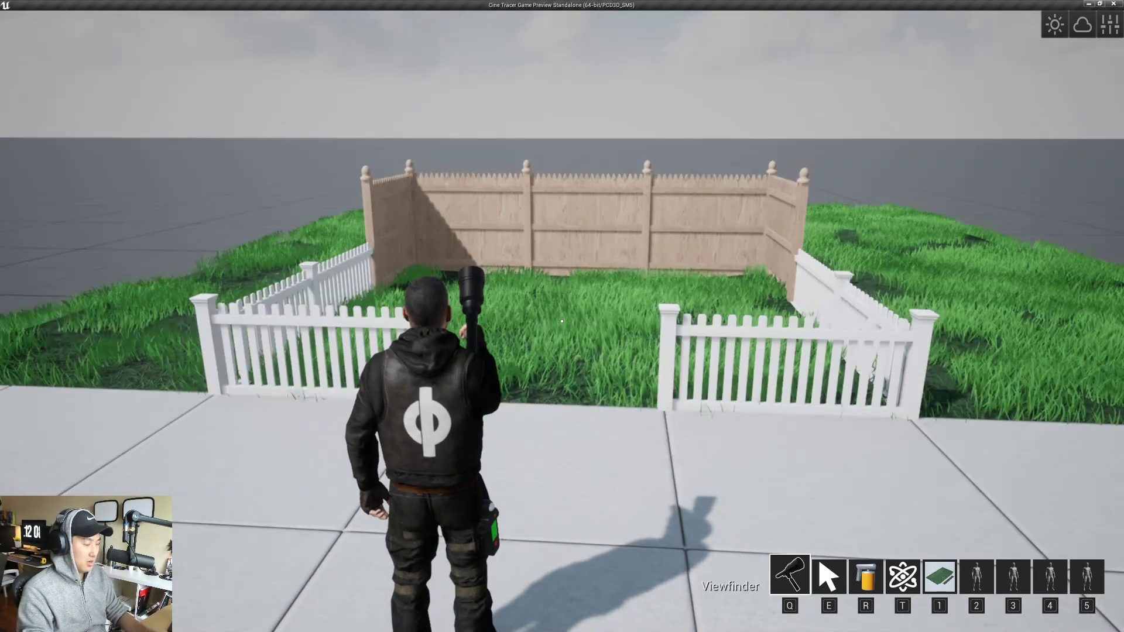
key(w)
key(space)
key(w)
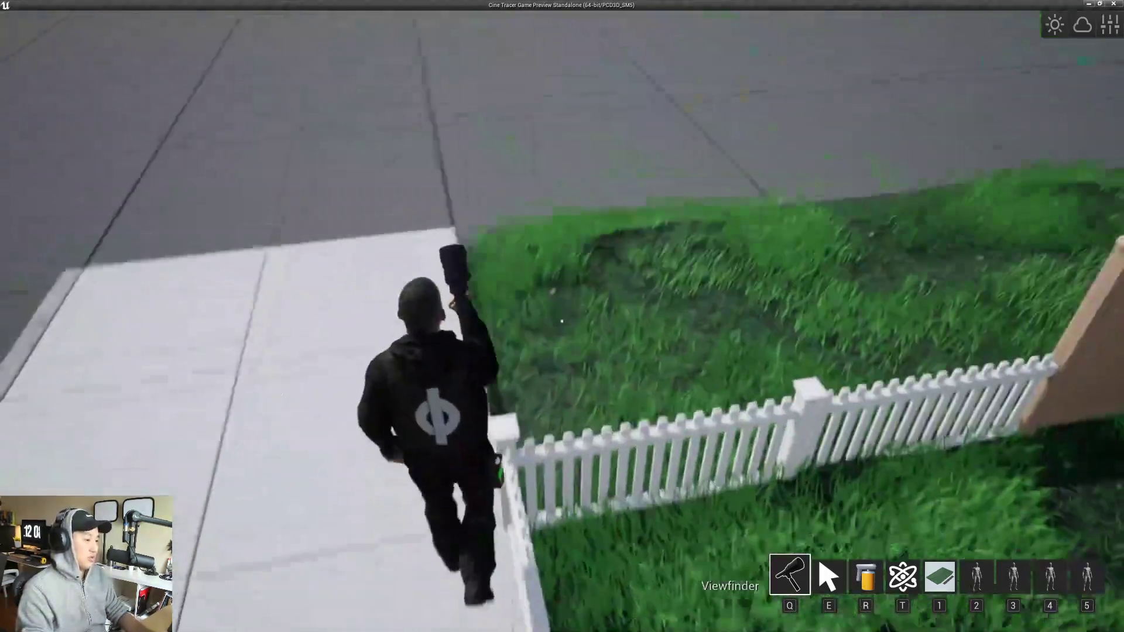
key(w)
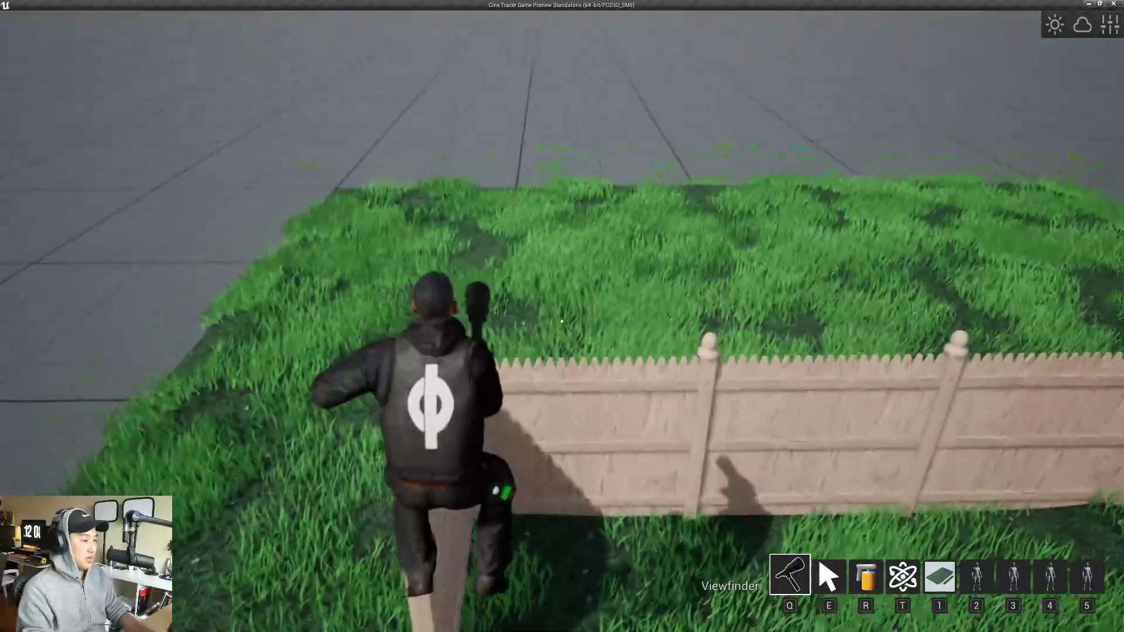
key(w)
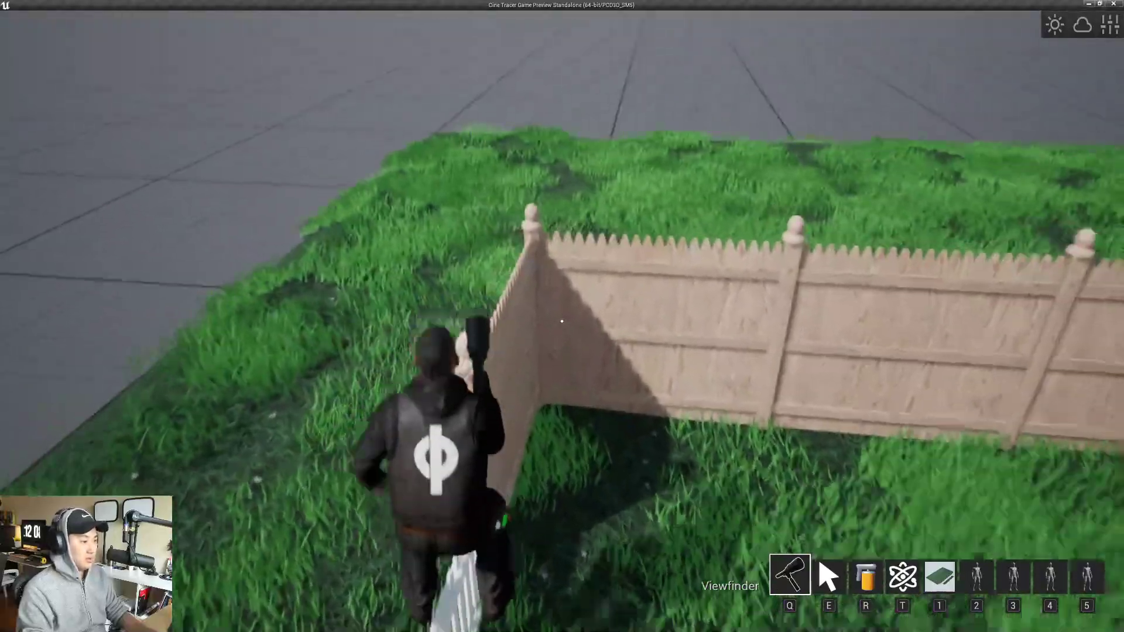
key(space)
key(w)
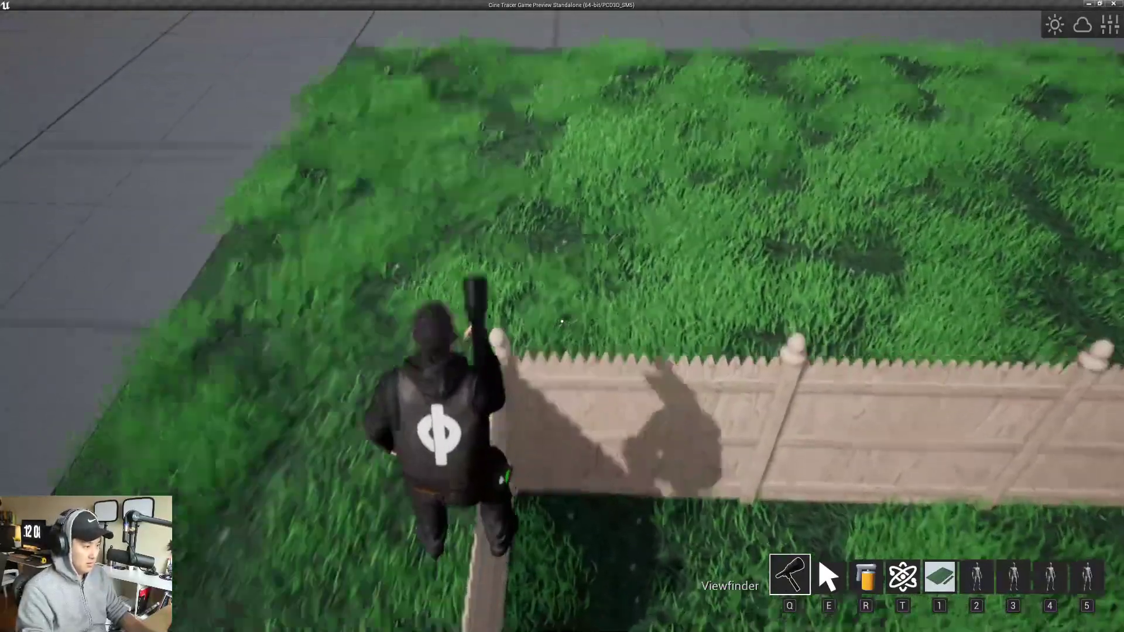
- Run and jump around the wooden and picket fence tops, examining the enclosure from above, and return to the street in front
key(w)
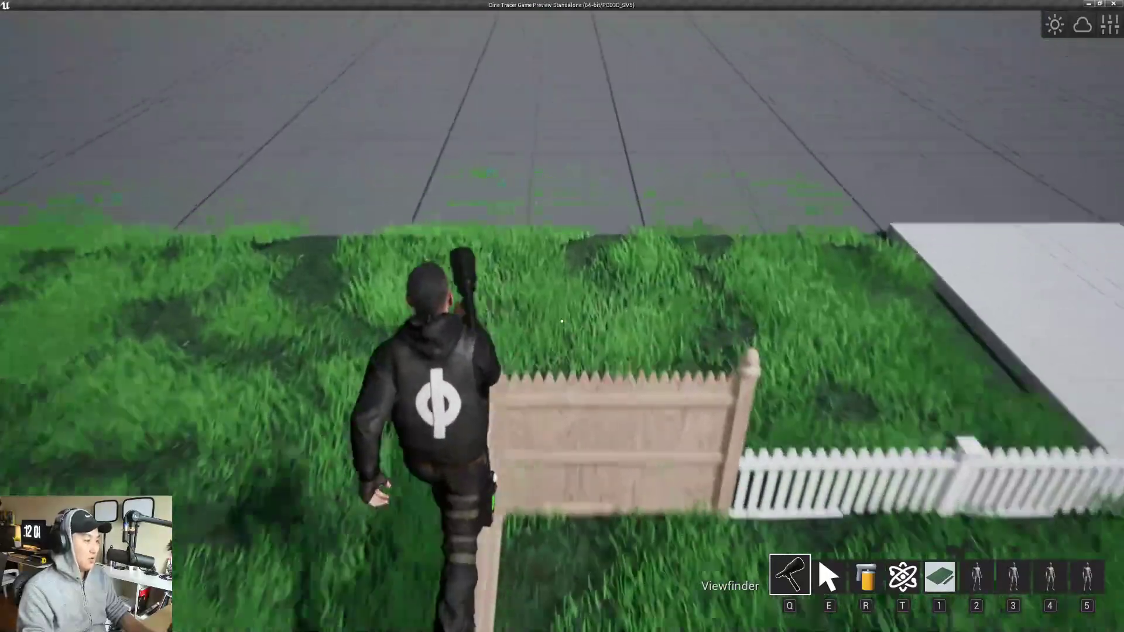
key(w)
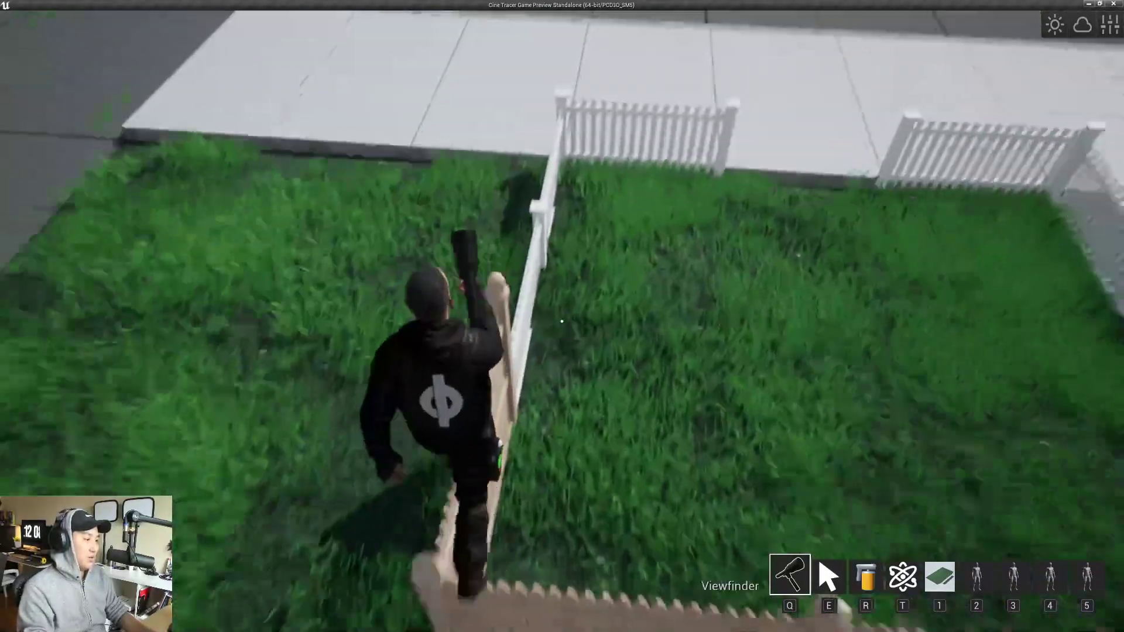
key(a)
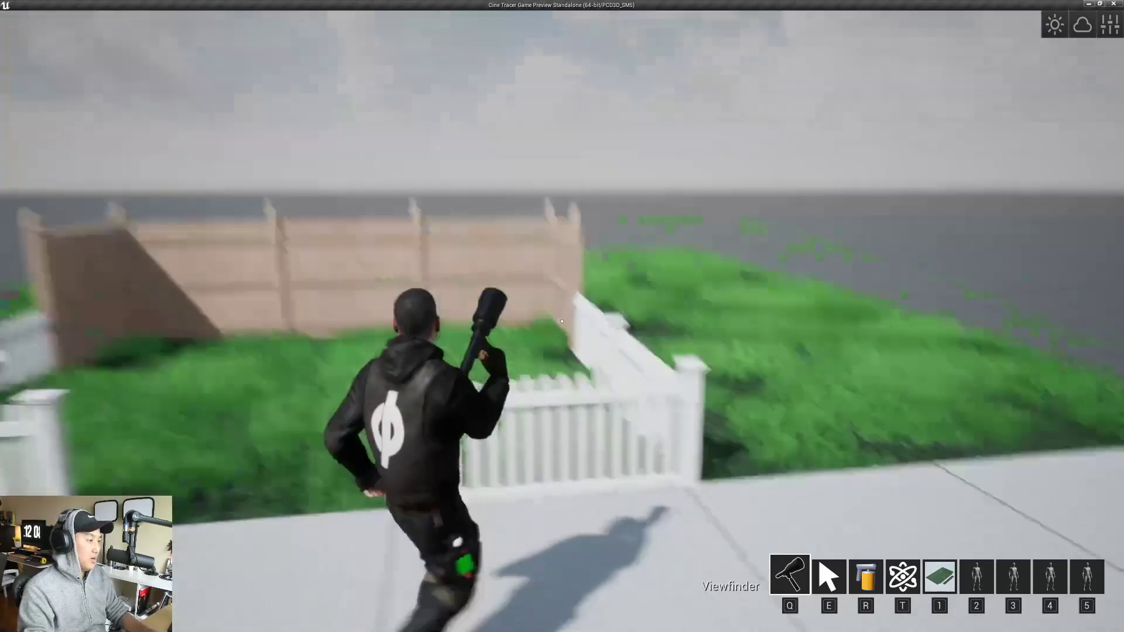
key(s)
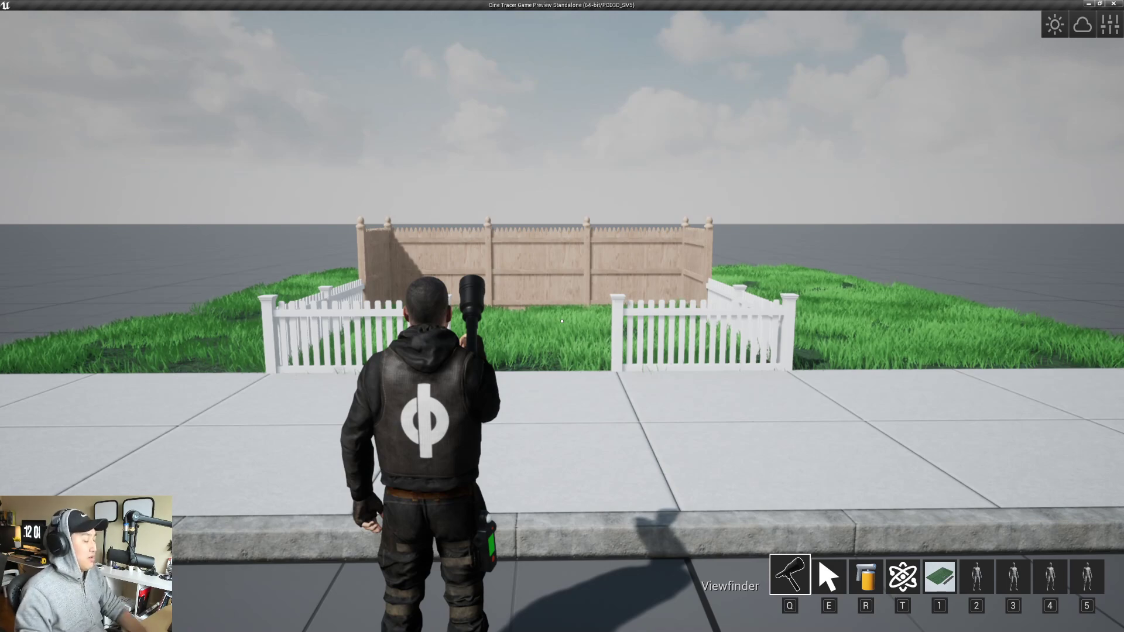
key(w)
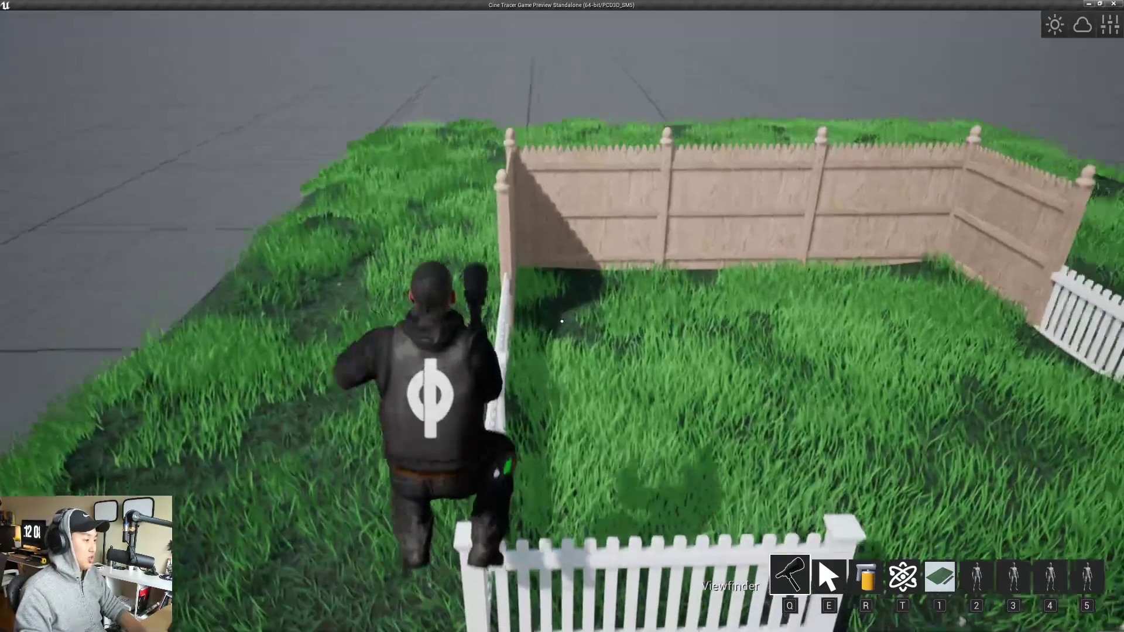
key(w)
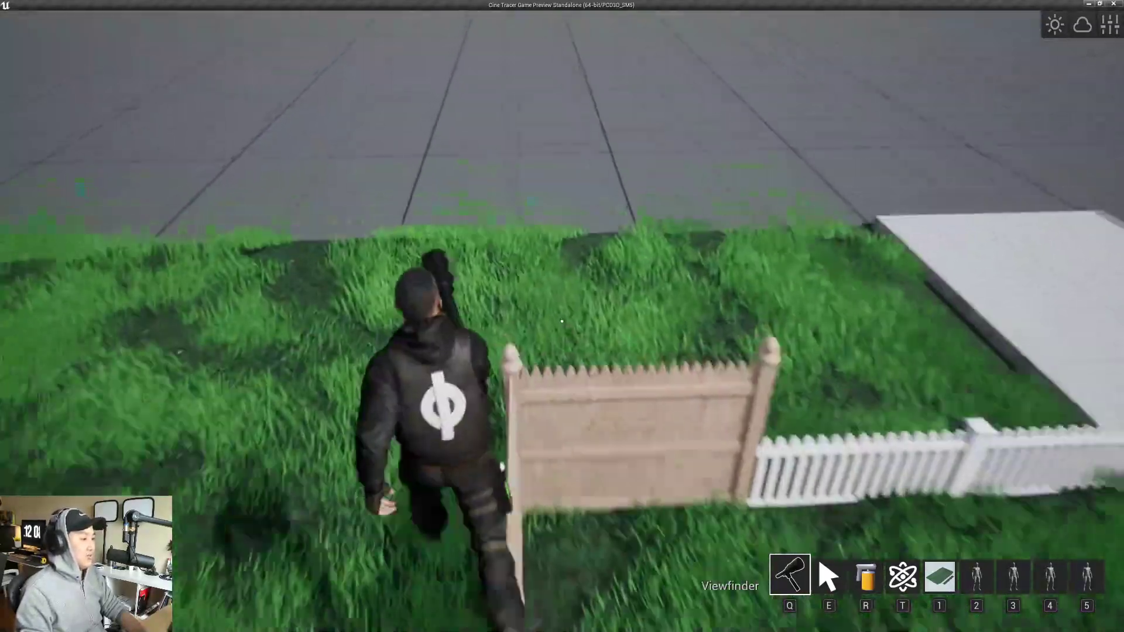
key(w)
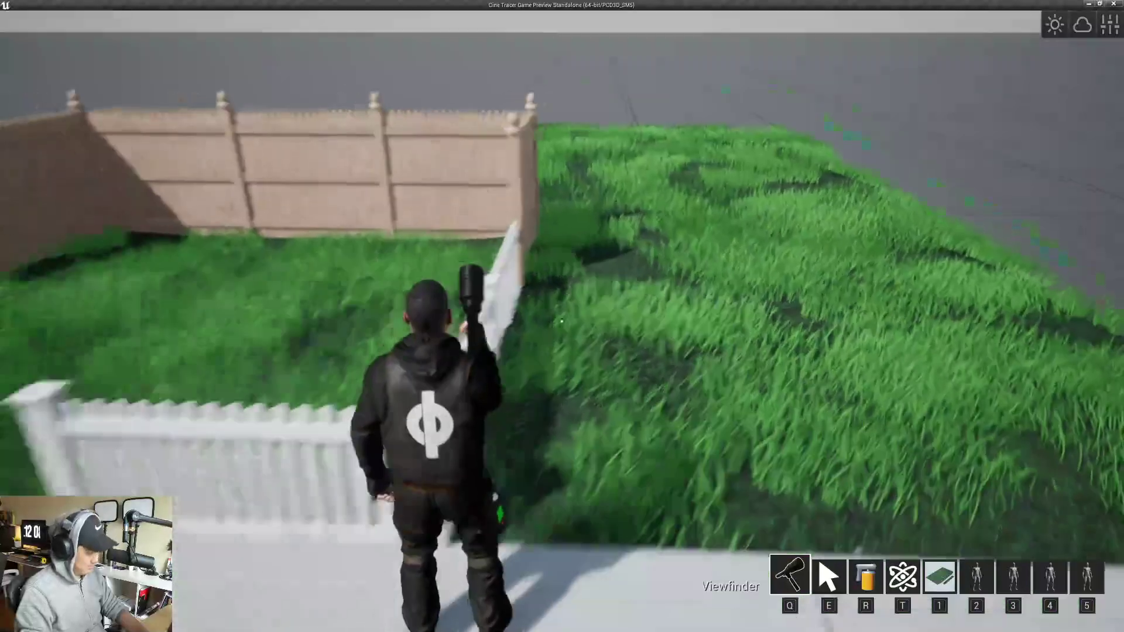
key(s)
key(a)
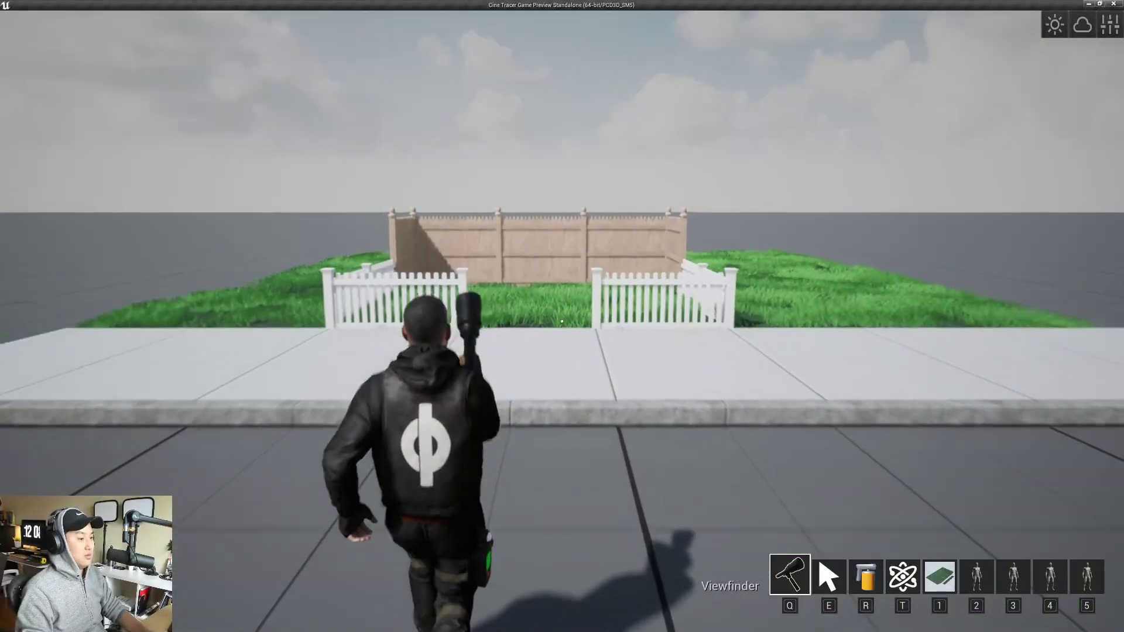
- View the fenced yard from the street at several distances, from inside by the right wooden panel, and from the sidewalk's right end
key(w)
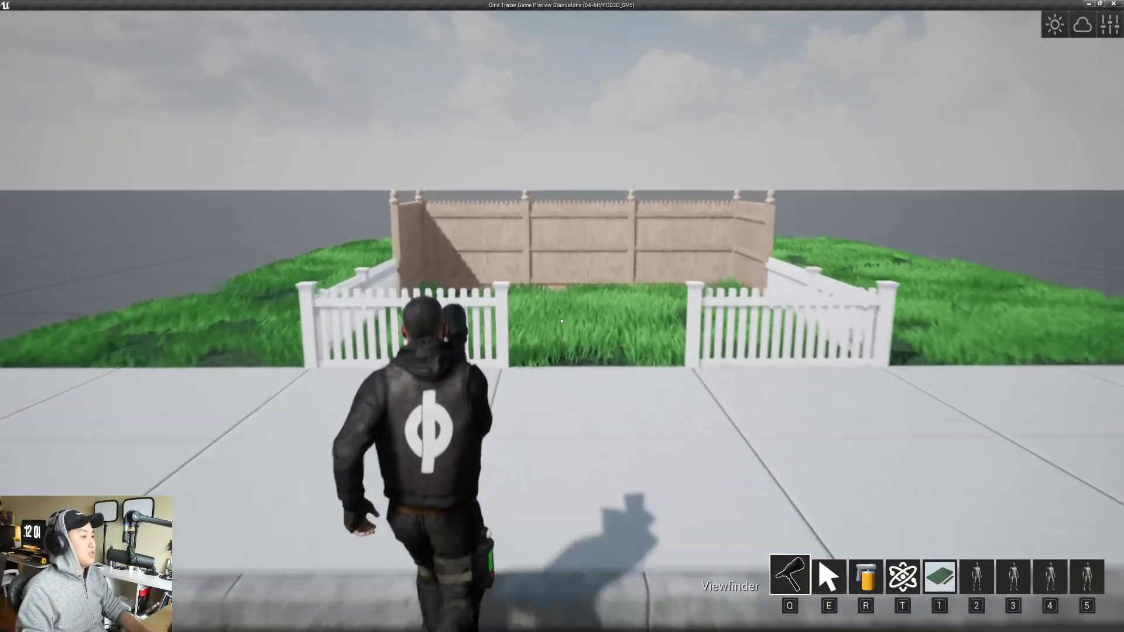
key(s)
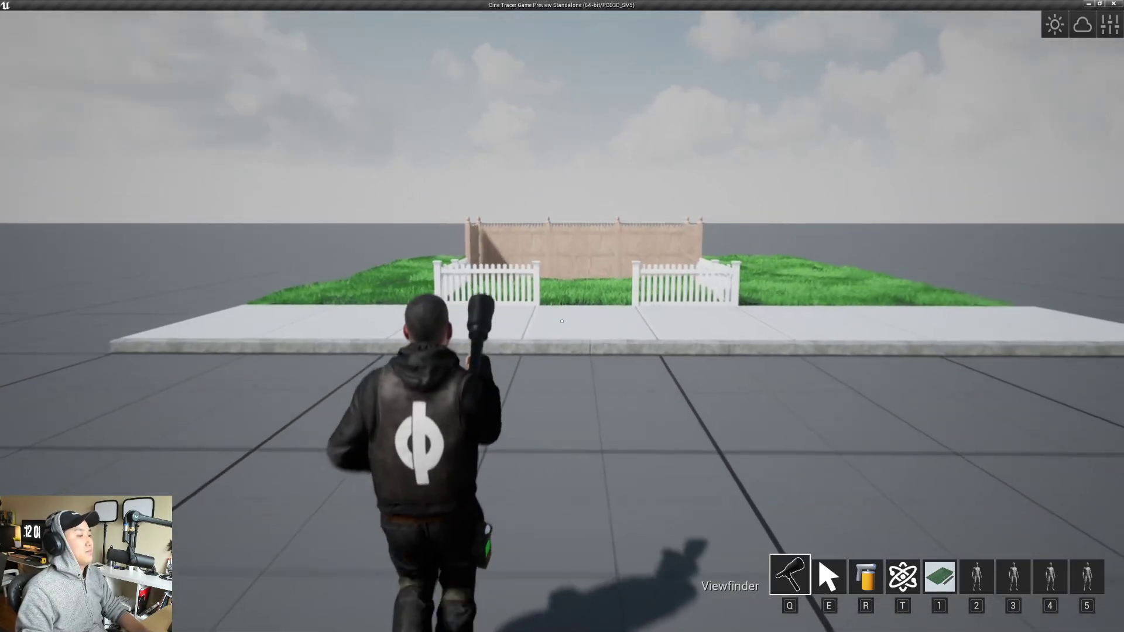
key(w)
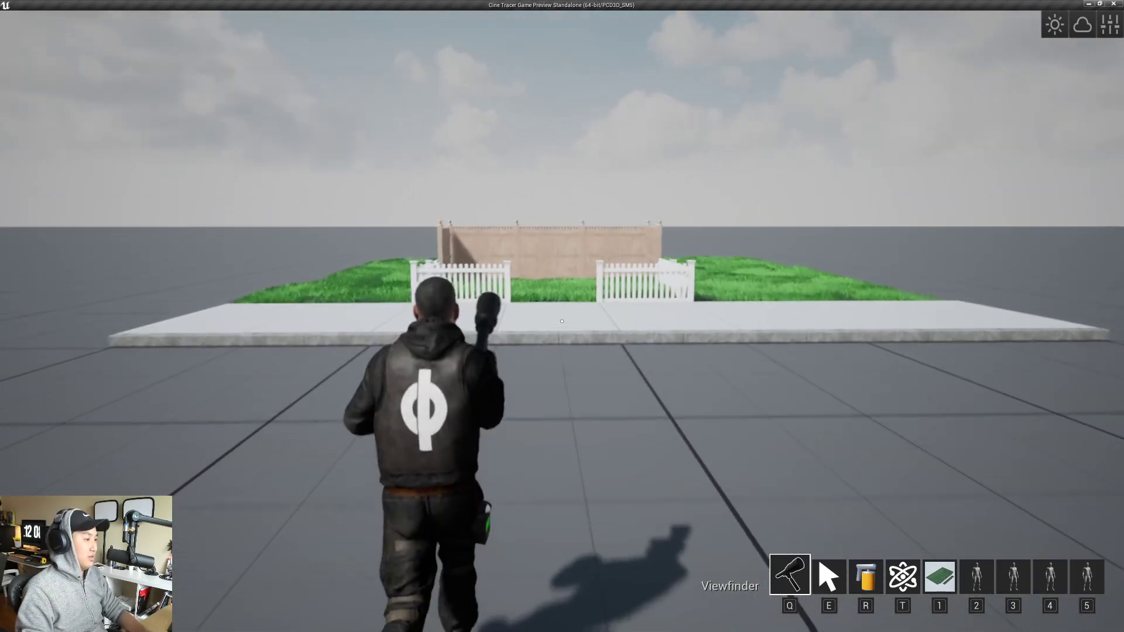
key(w)
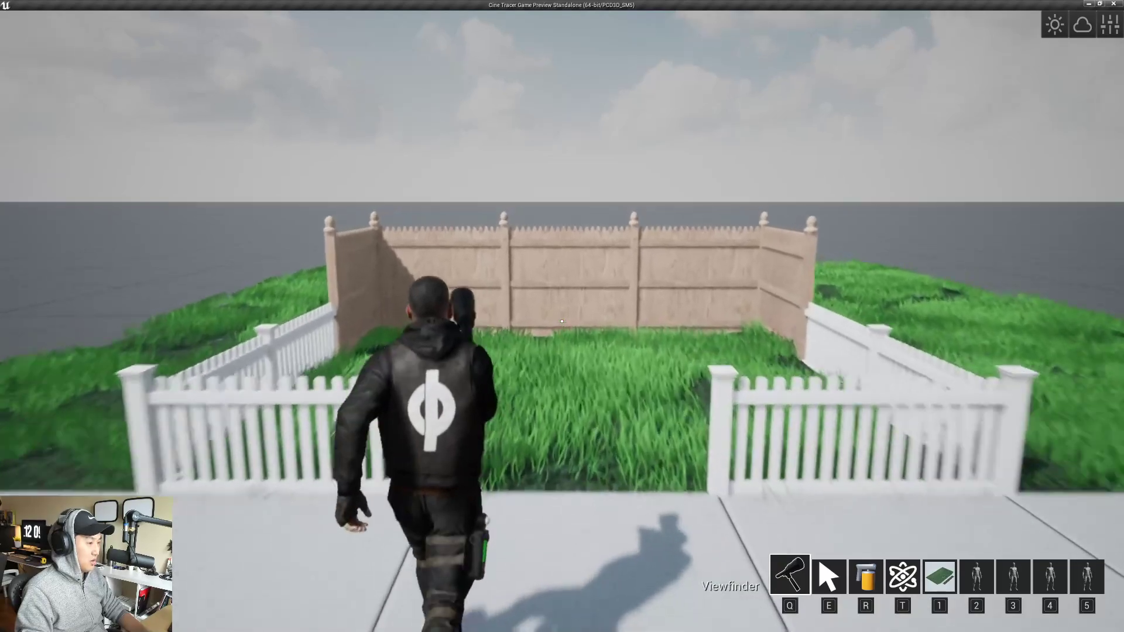
key(w)
key(s)
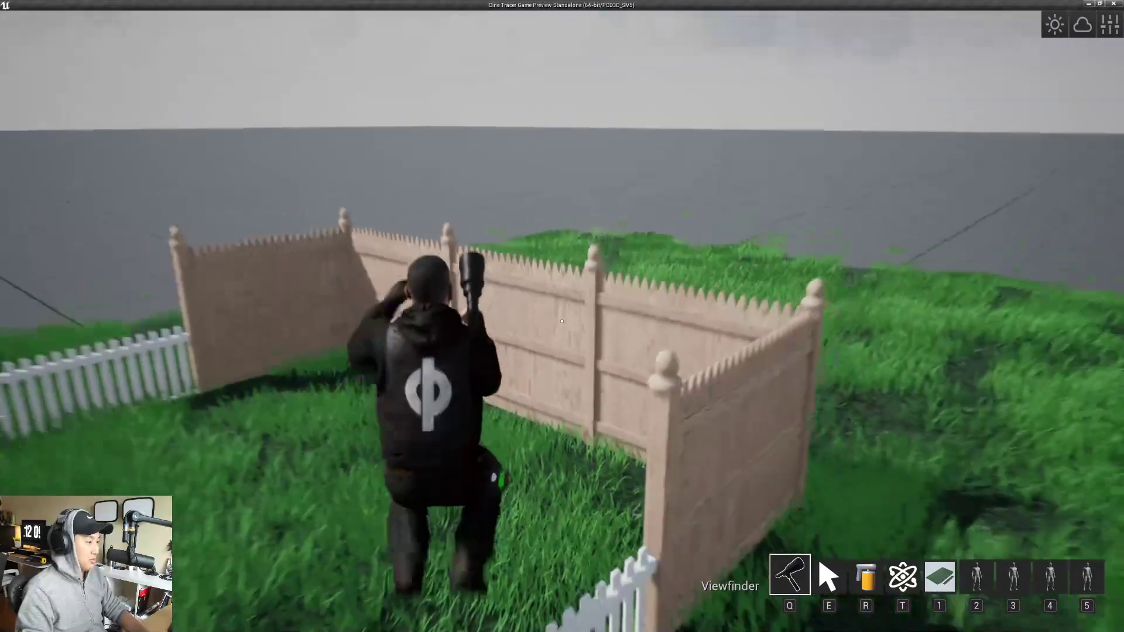
key(s)
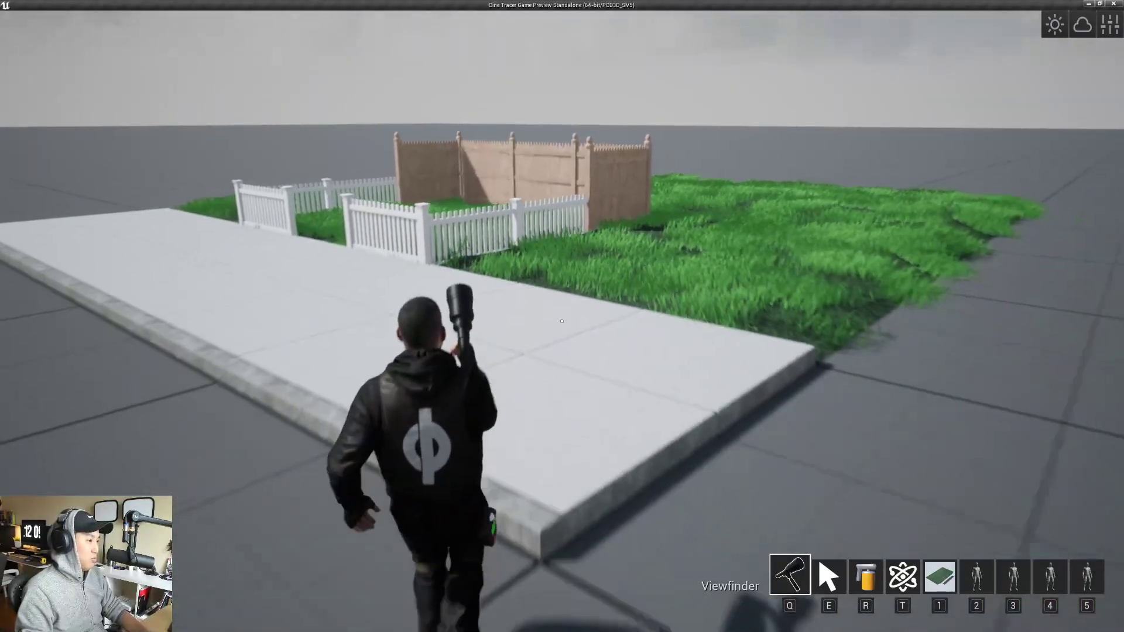
- Jump over the right picket fence, circle the wooden fence tops, and examine the rear wooden panels up close from inside
key(w)
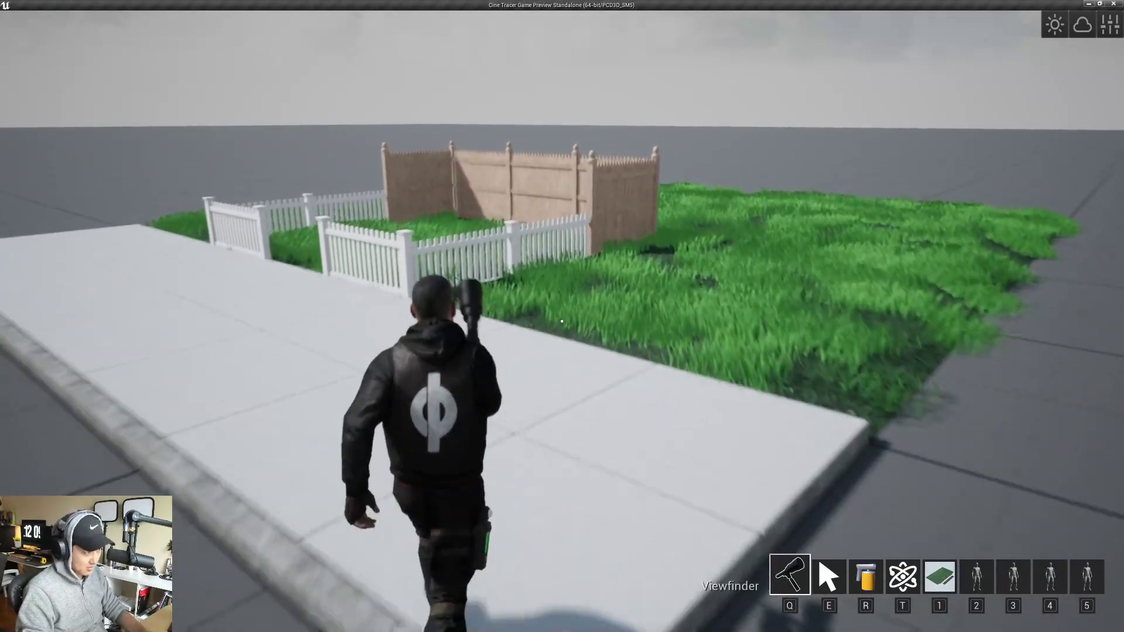
key(w)
key(space)
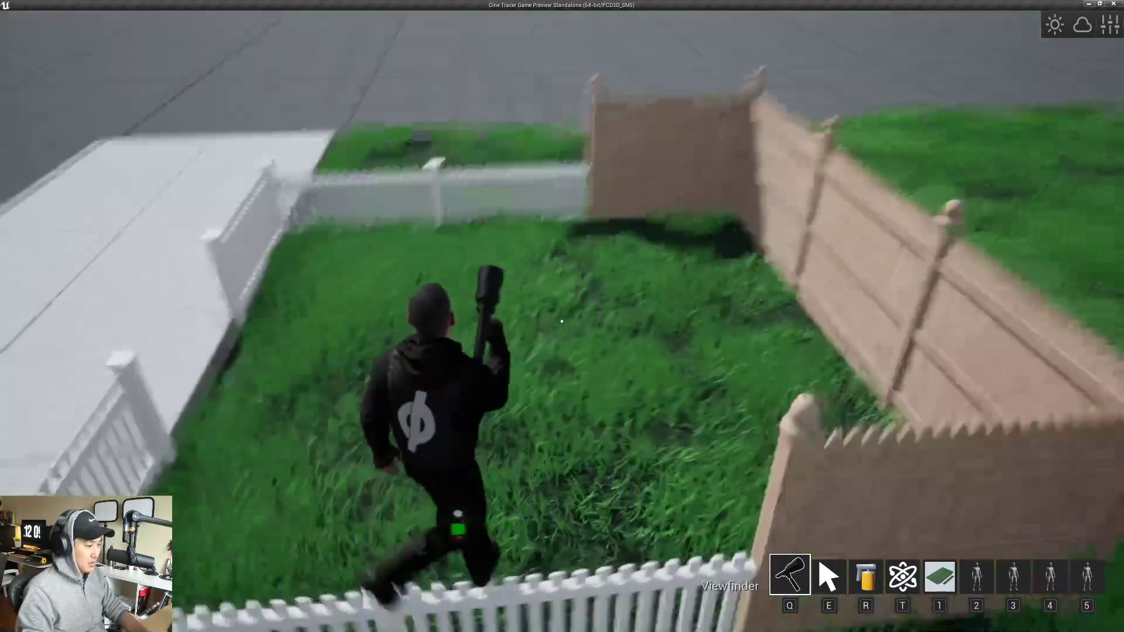
key(w)
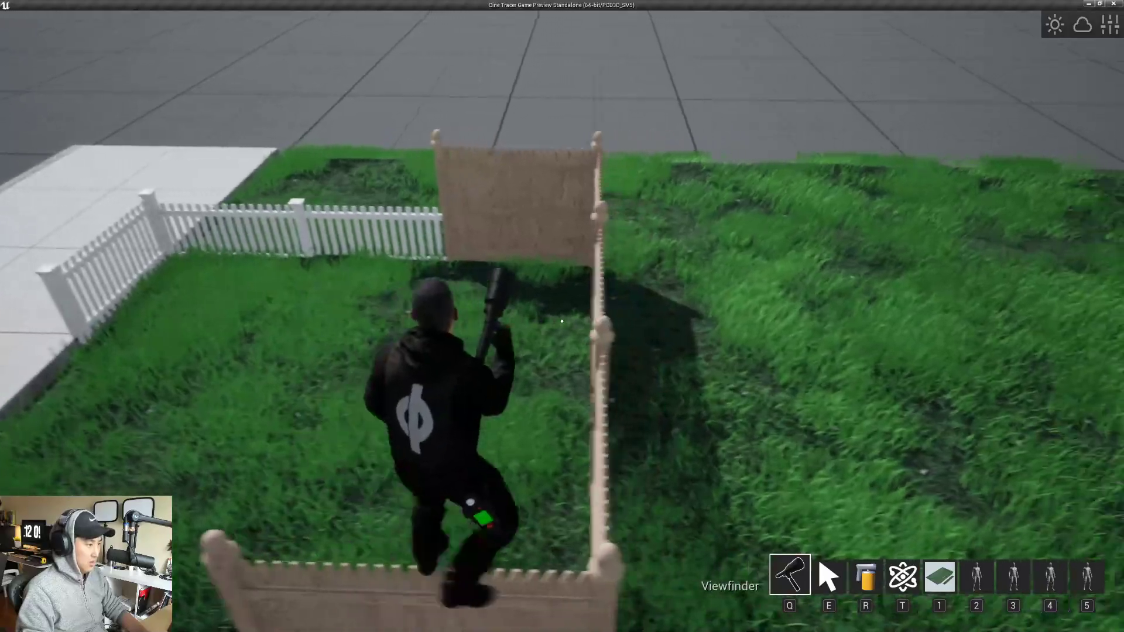
key(w)
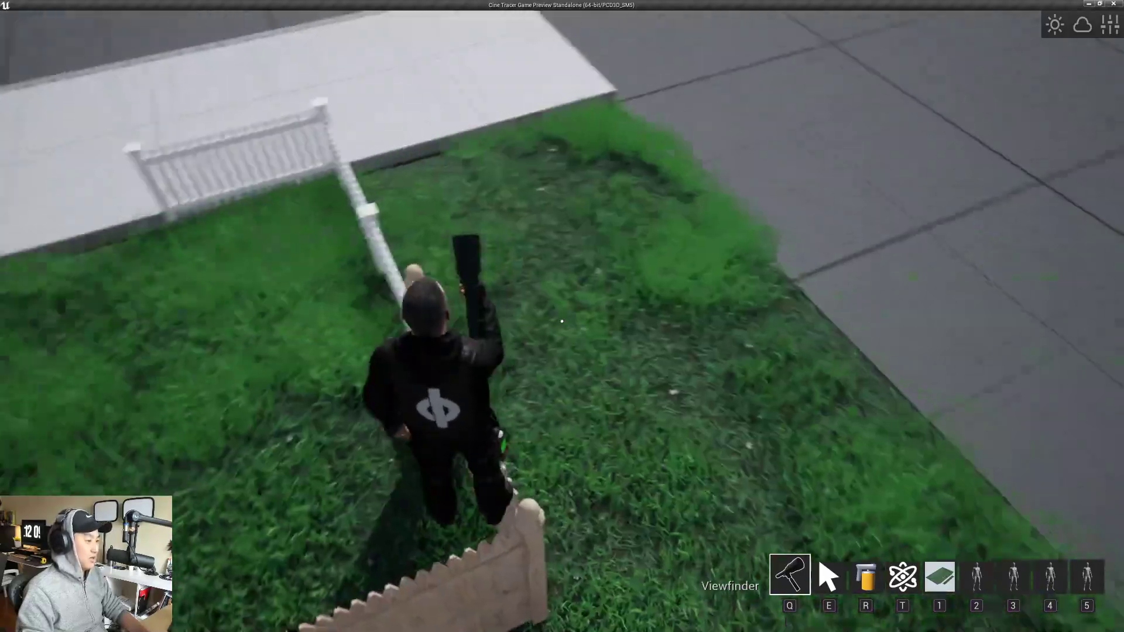
key(w)
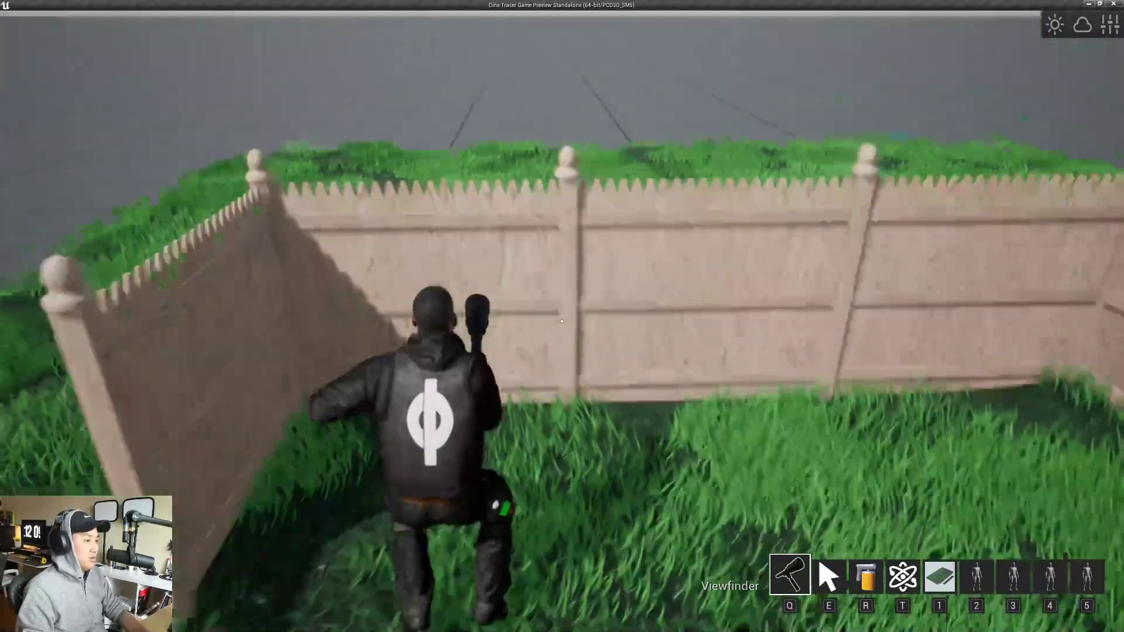
key(s)
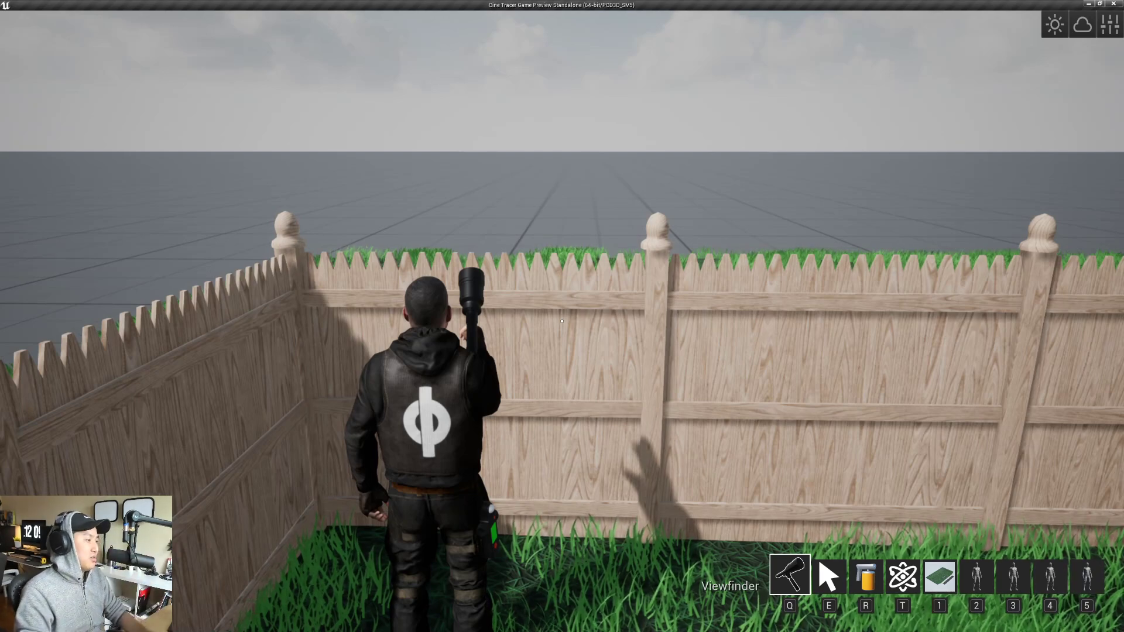
- Back out to the sidewalk, jump along the left picket fence, and examine its junction with the wooden corner panels
key(s)
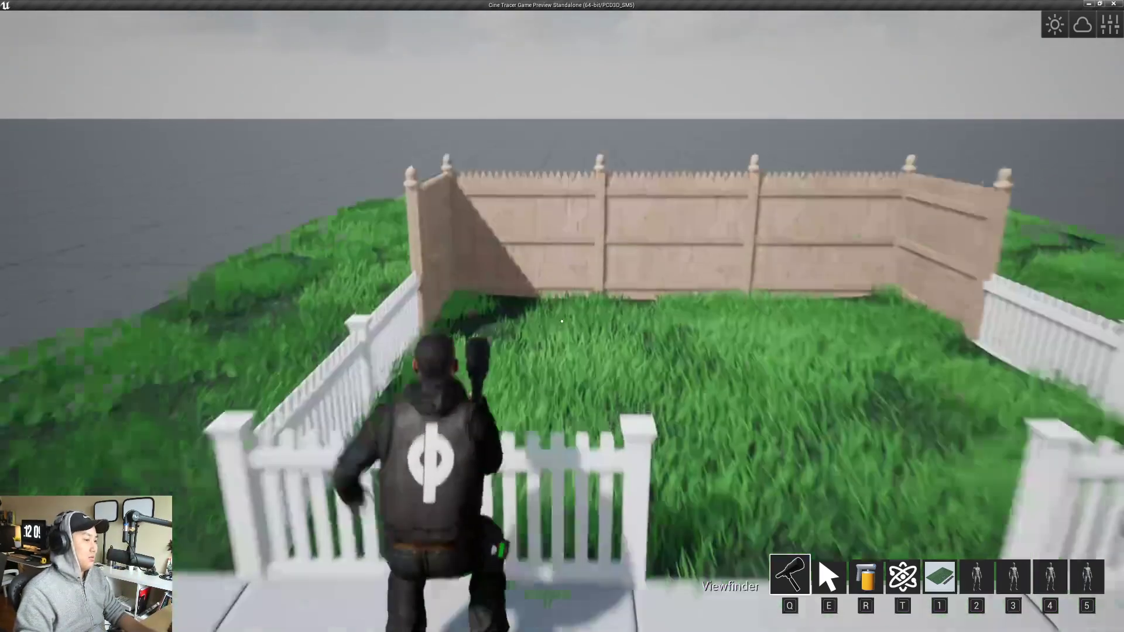
key(s)
key(w)
key(space)
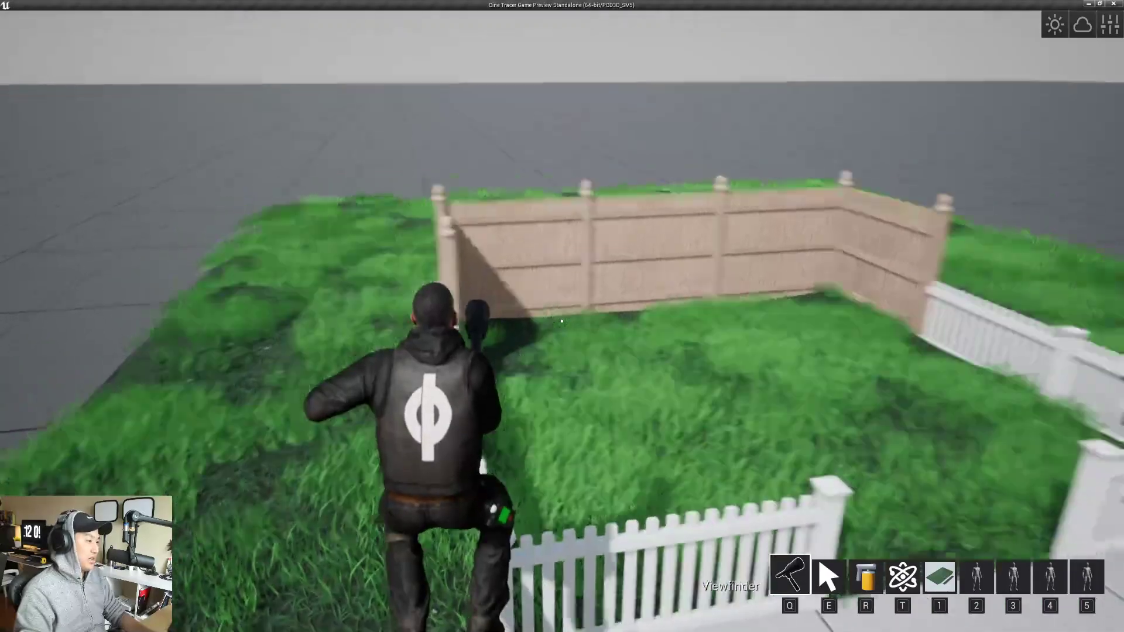
key(w)
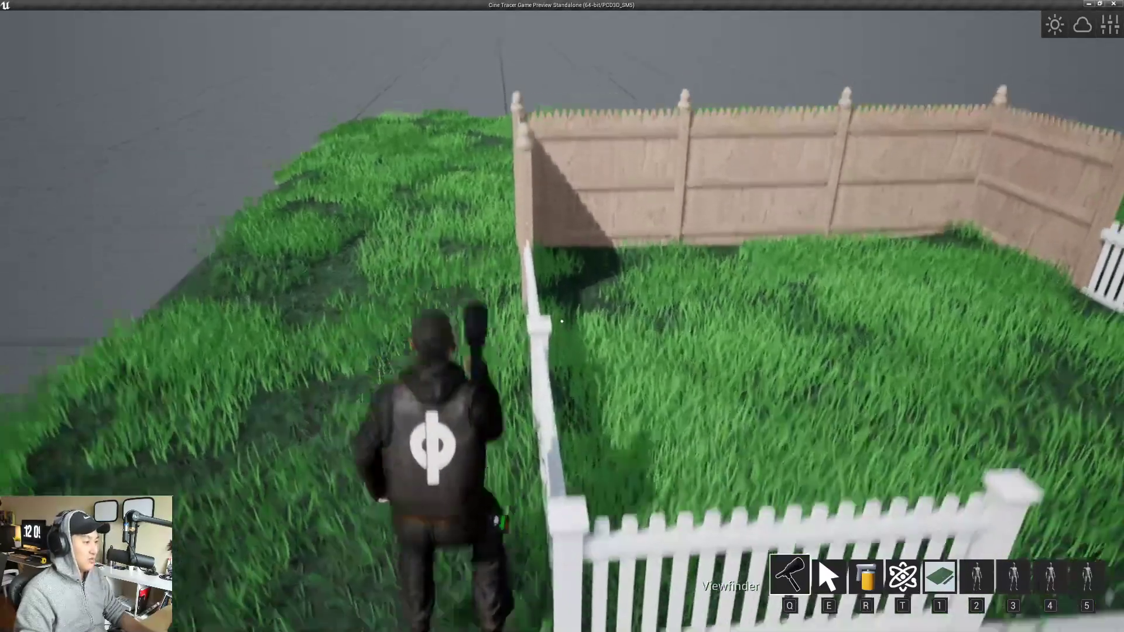
key(w)
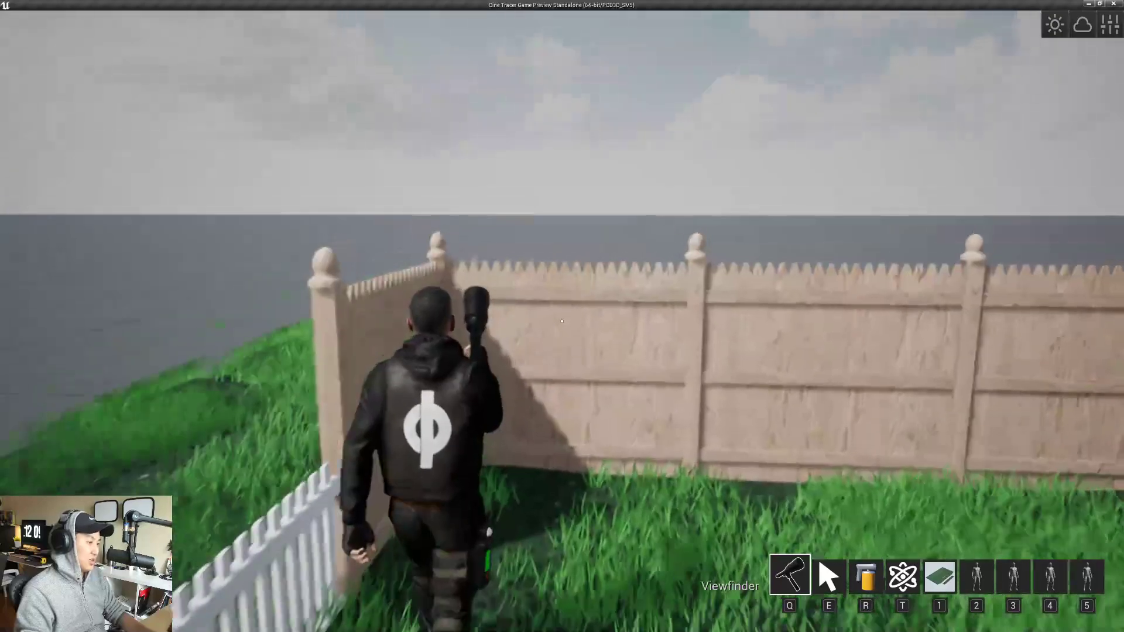
key(w)
key(s)
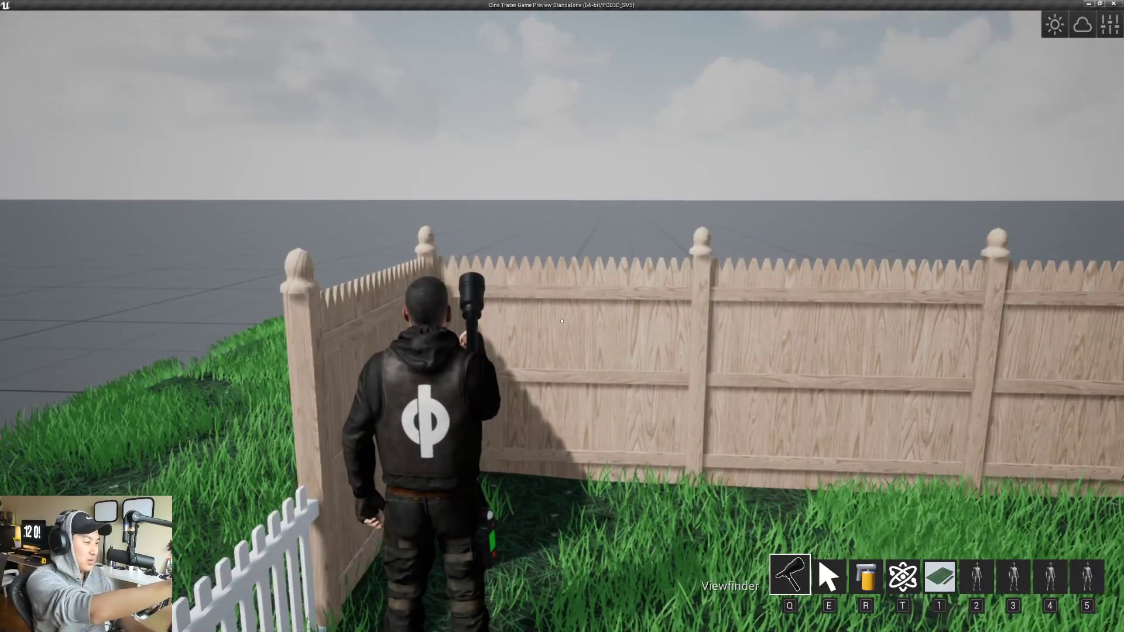
- Inspect the right picket fence and its wooden end panel by jumping along them, viewing the whole yard front from the street between passes
key(w)
key(space)
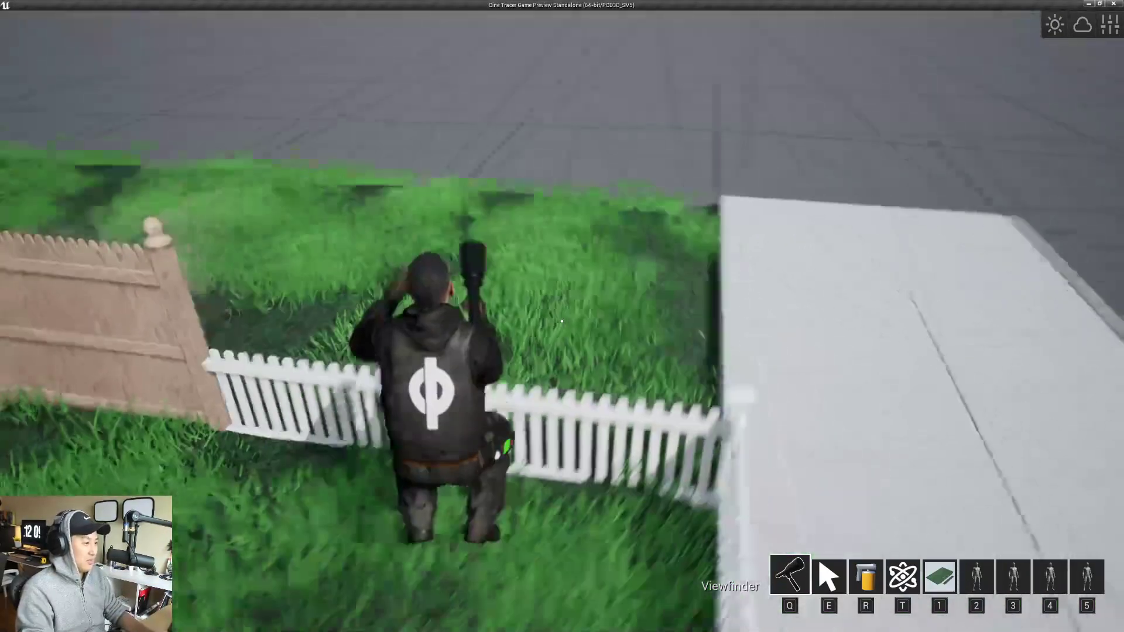
key(s)
key(a)
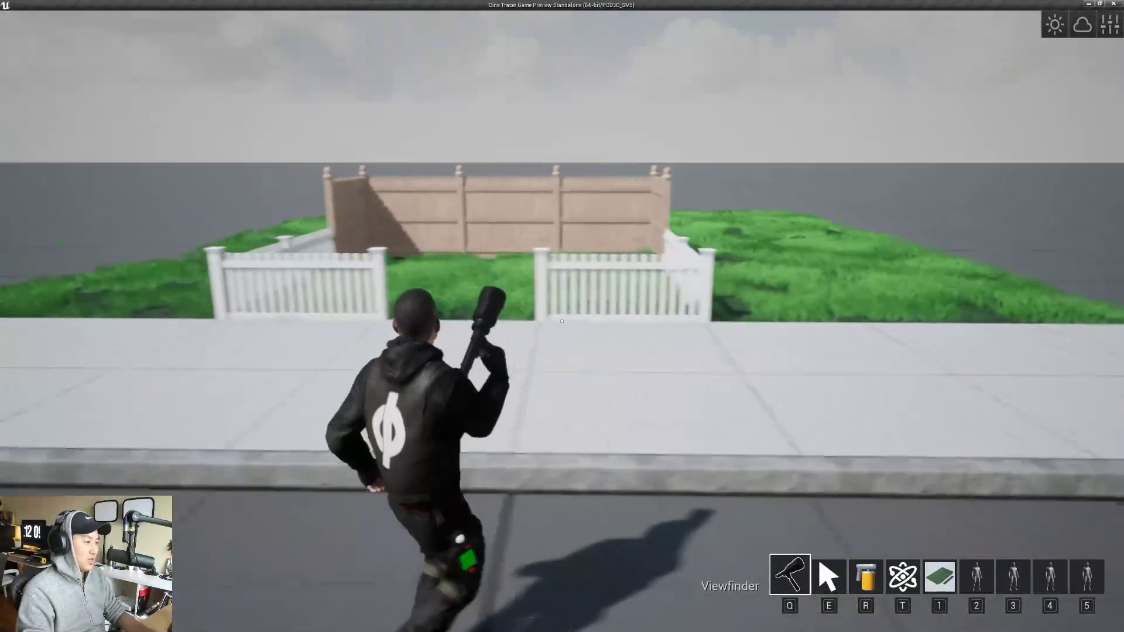
key(s)
key(w)
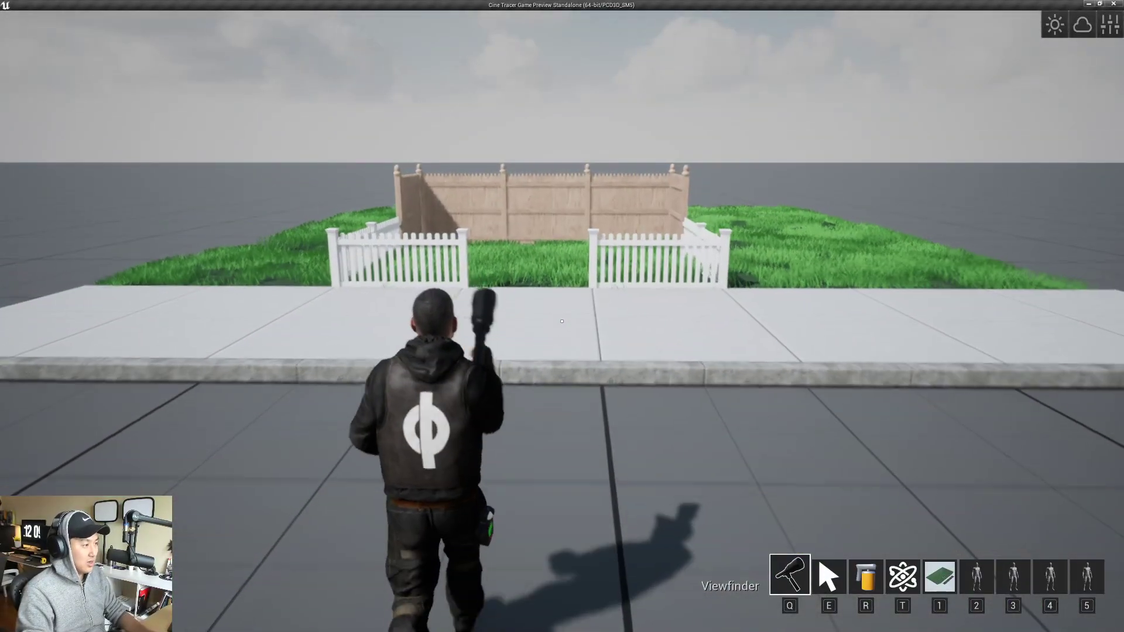
key(space)
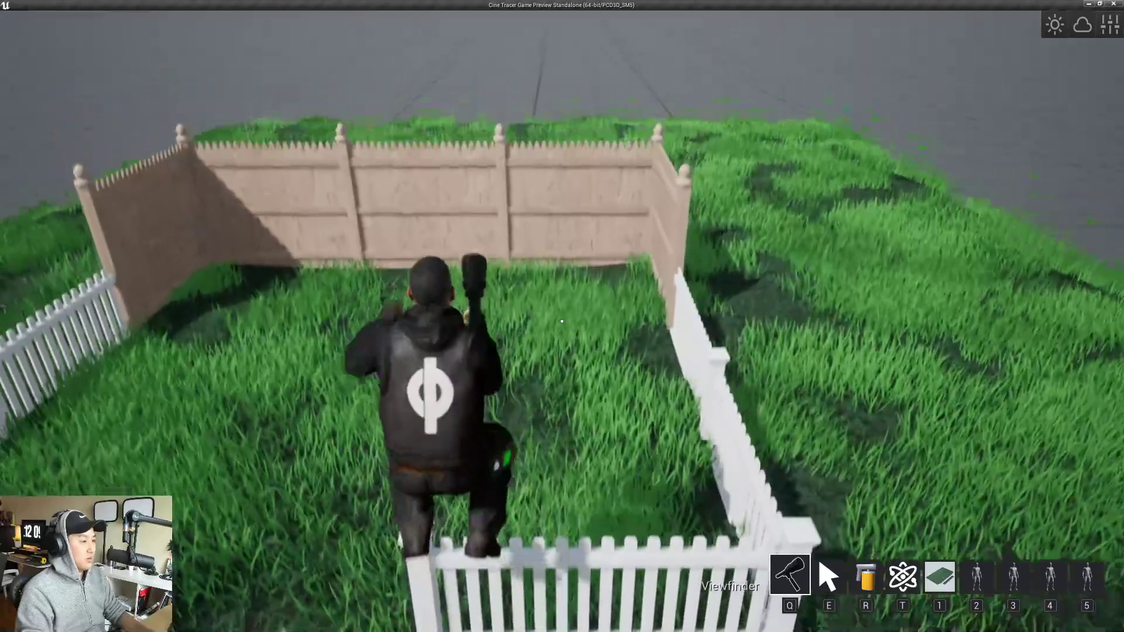
key(w)
key(d)
key(s)
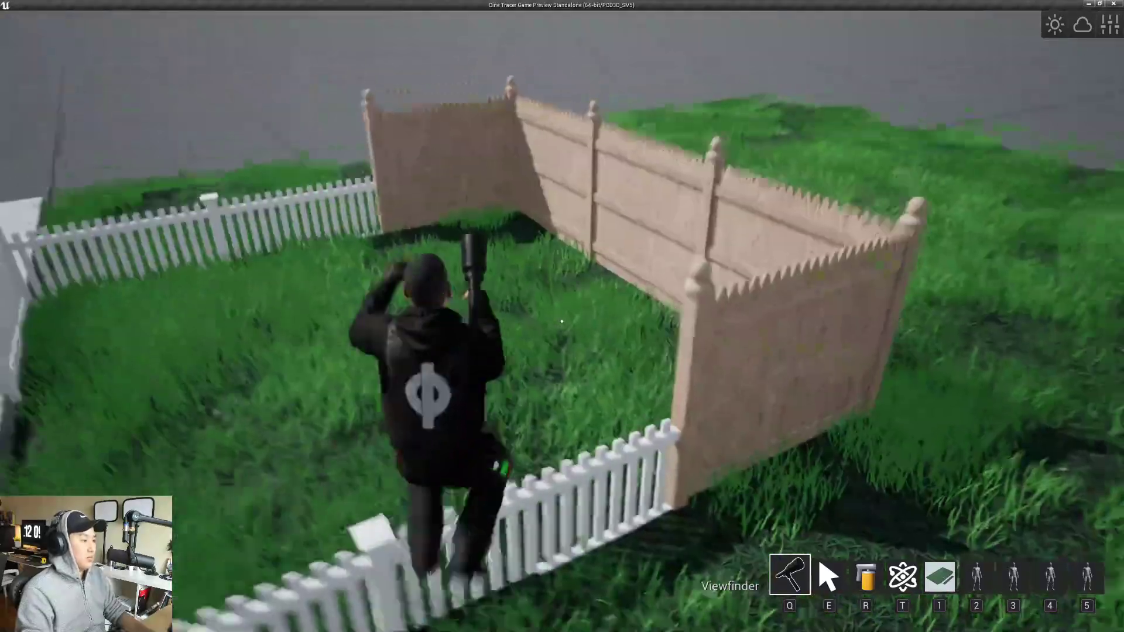
key(a)
key(s)
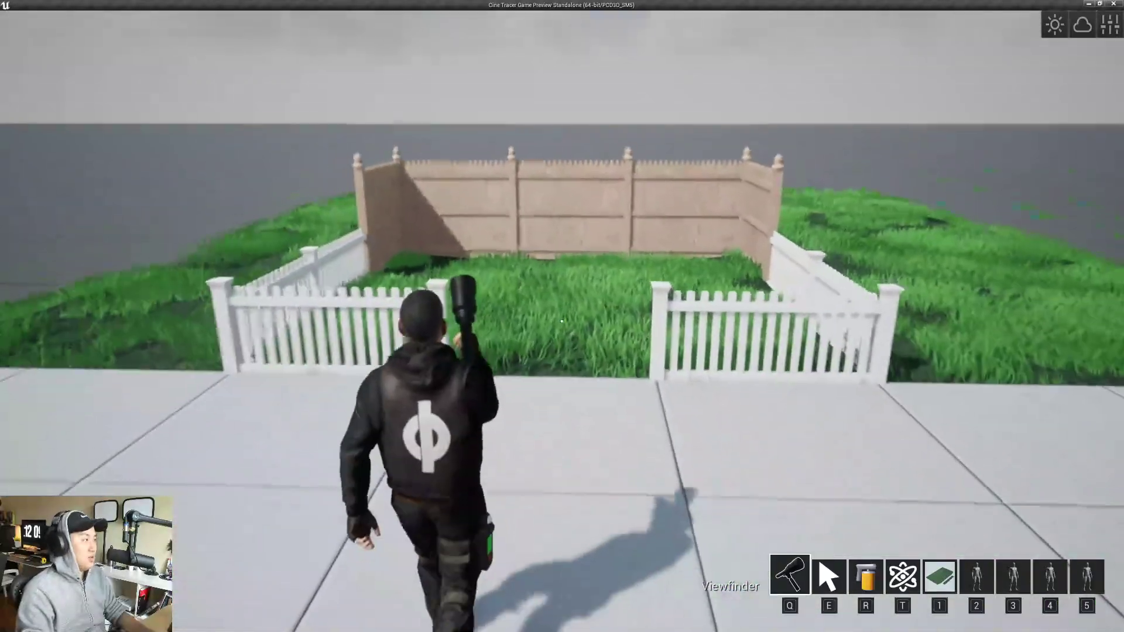
- Switch to object selection mode and raise the free camera back and tilted down to examine the whole yard and sidewalk from above
key(Tab)
key(Tab)
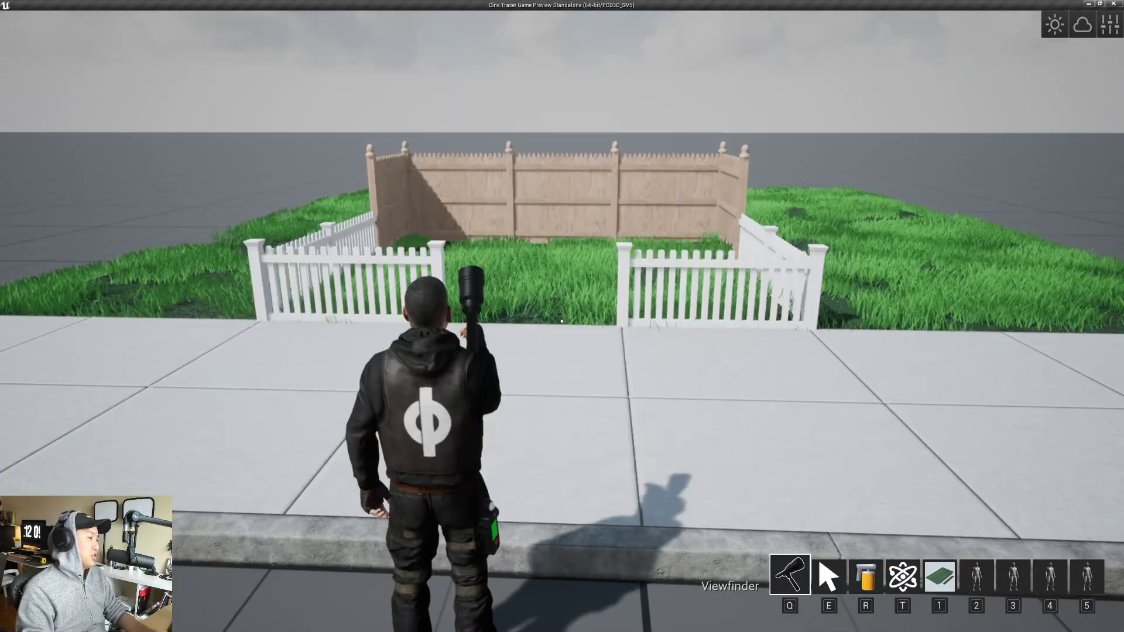
key(s)
key(e)
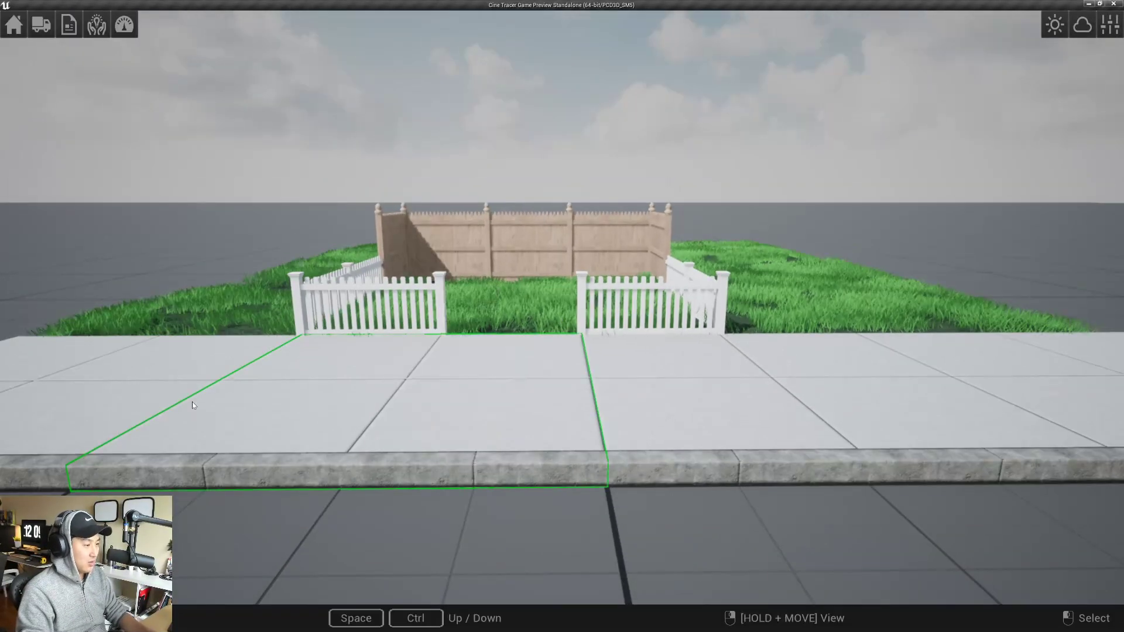
key(w)
key(s)
key(space)
right_drag(477, 464, 480, 495)
right_drag(498, 375, 499, 405)
key(w)
key(s)
key(w)
right_drag(535, 498, 533, 523)
right_drag(548, 440, 551, 456)
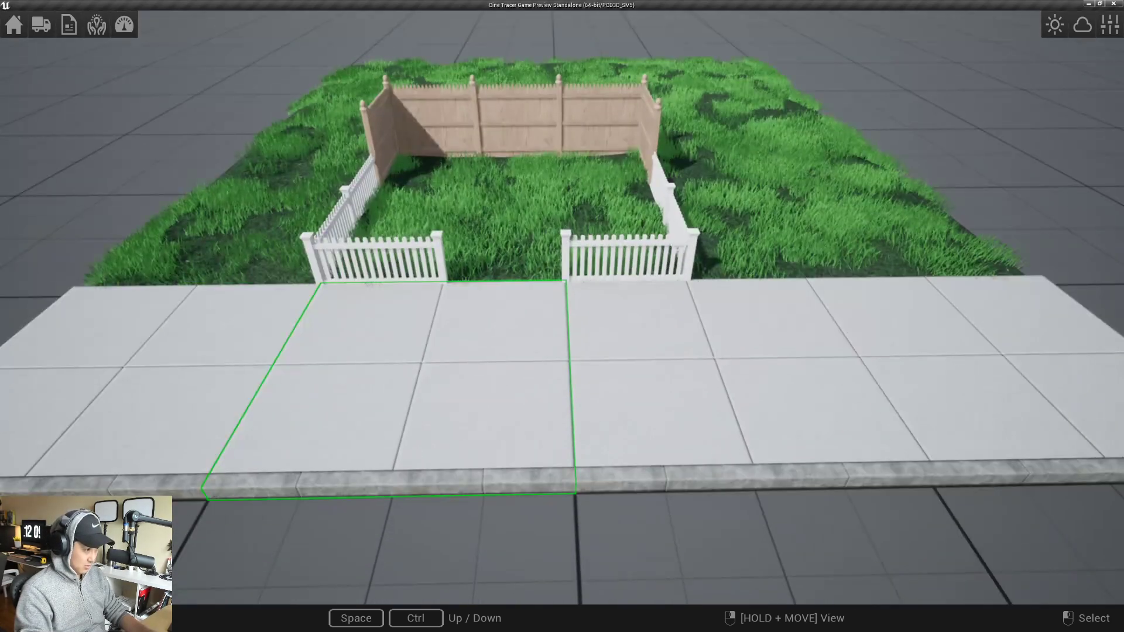
key(s)
key(space)
key(s)
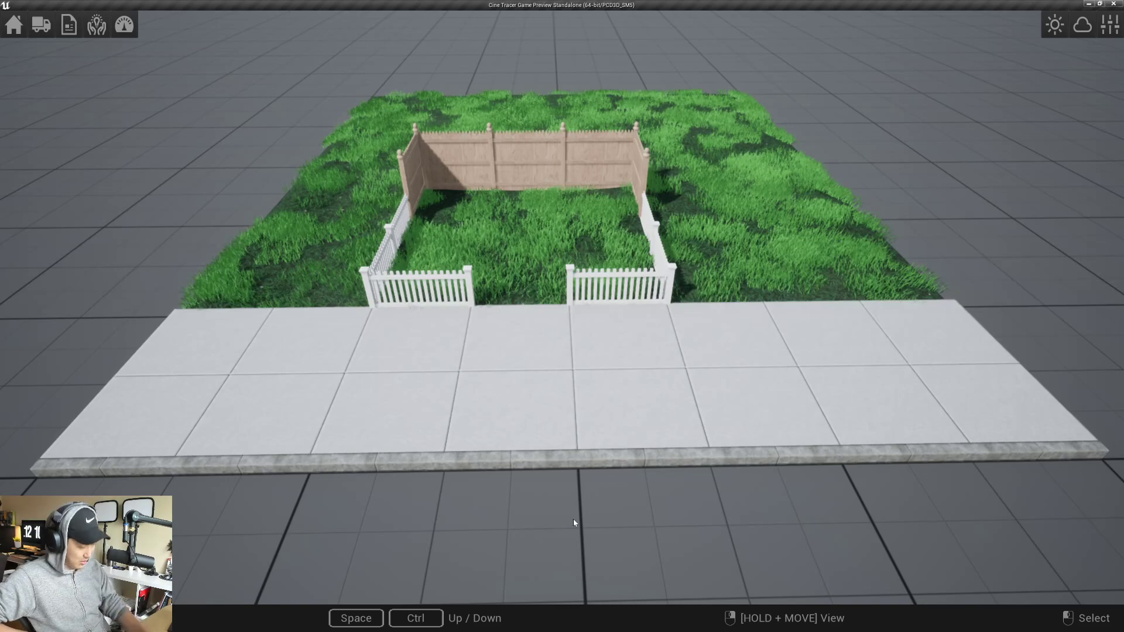
- Return to character view, jump along the left picket fence and rear wooden fence tops, and back out to the sidewalk to view the yard
key(Tab)
key(w)
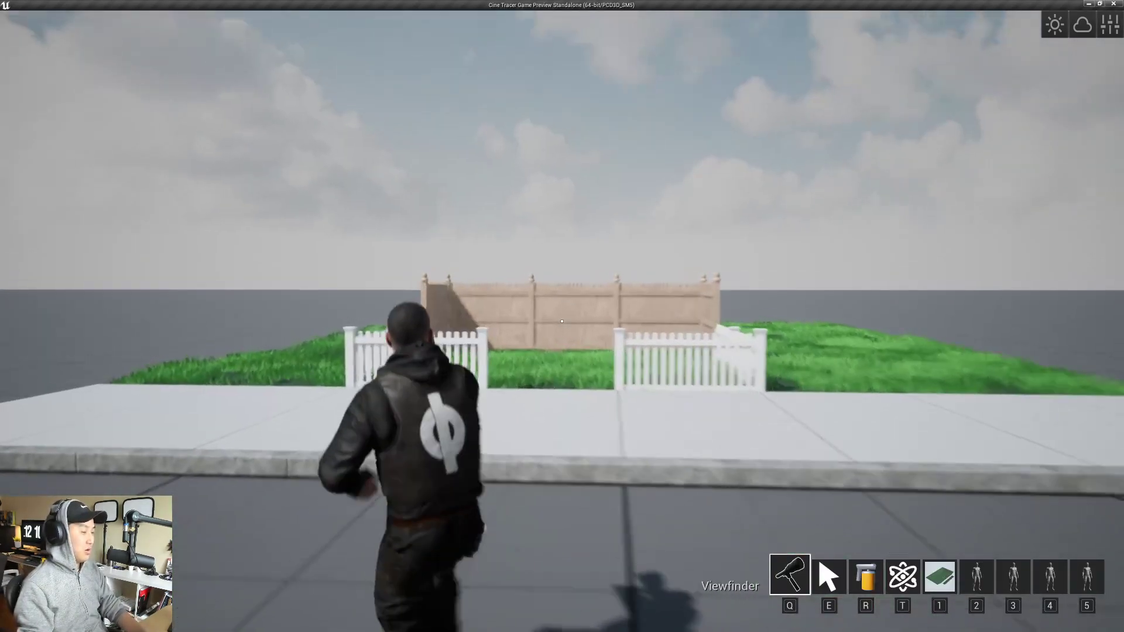
key(w)
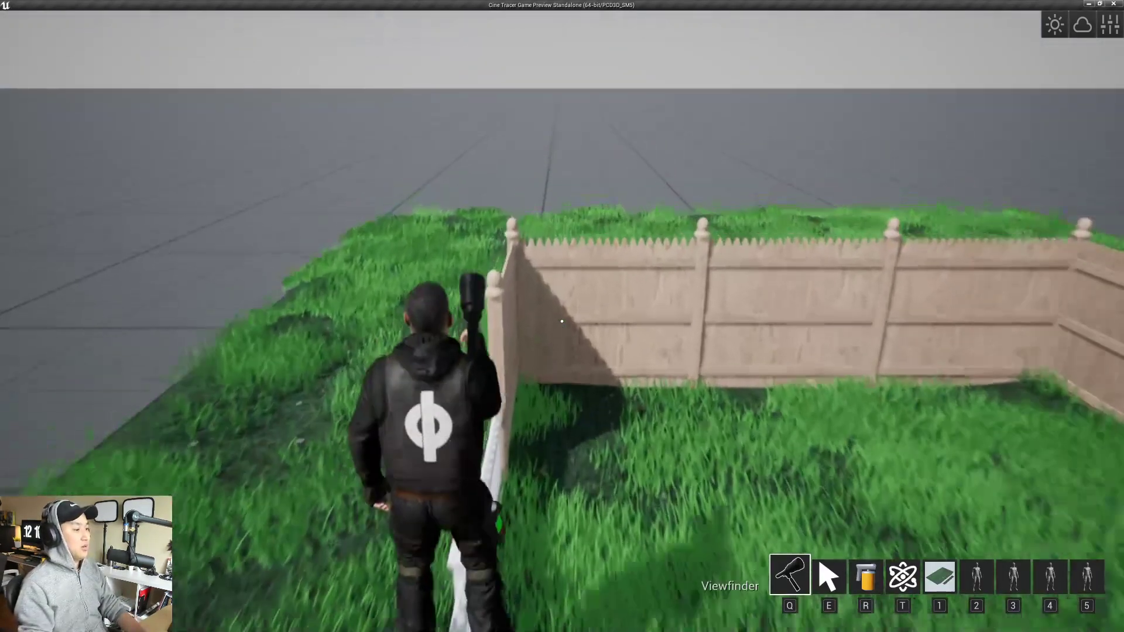
key(space)
key(w)
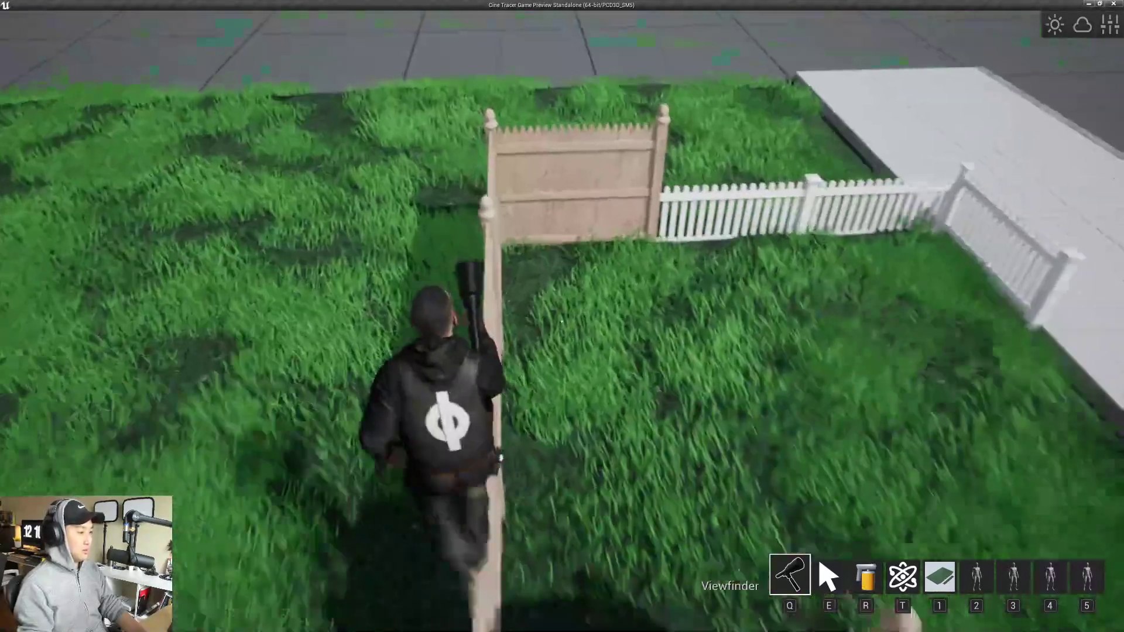
key(s)
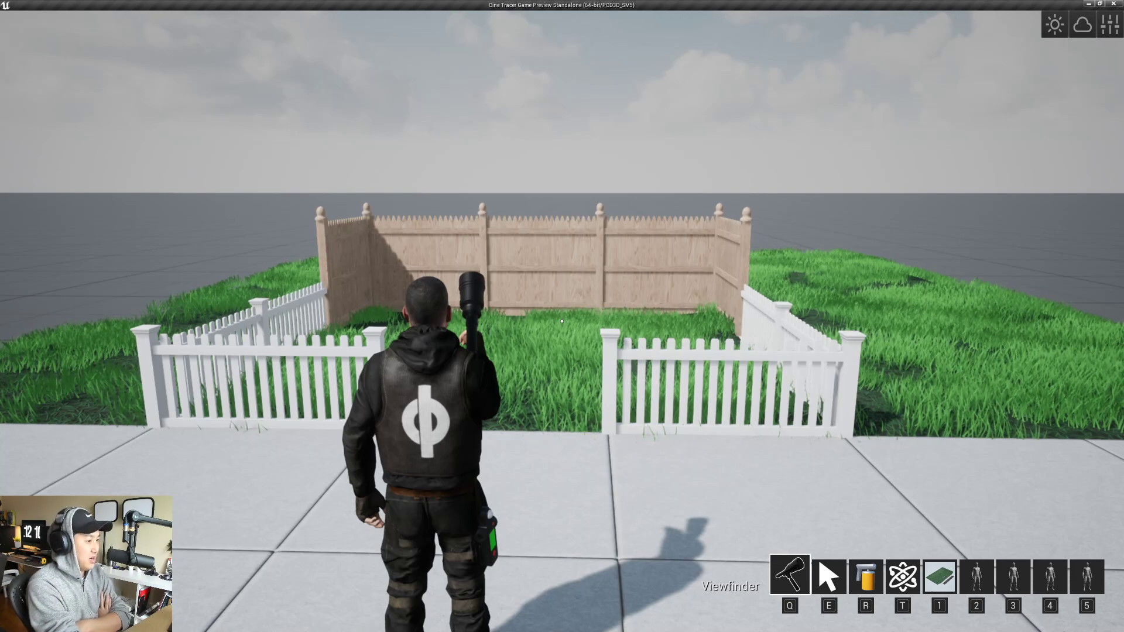
- Inspect the picket side fence and left wooden corner up close, and view the yard front from the street and from its left end
key(w)
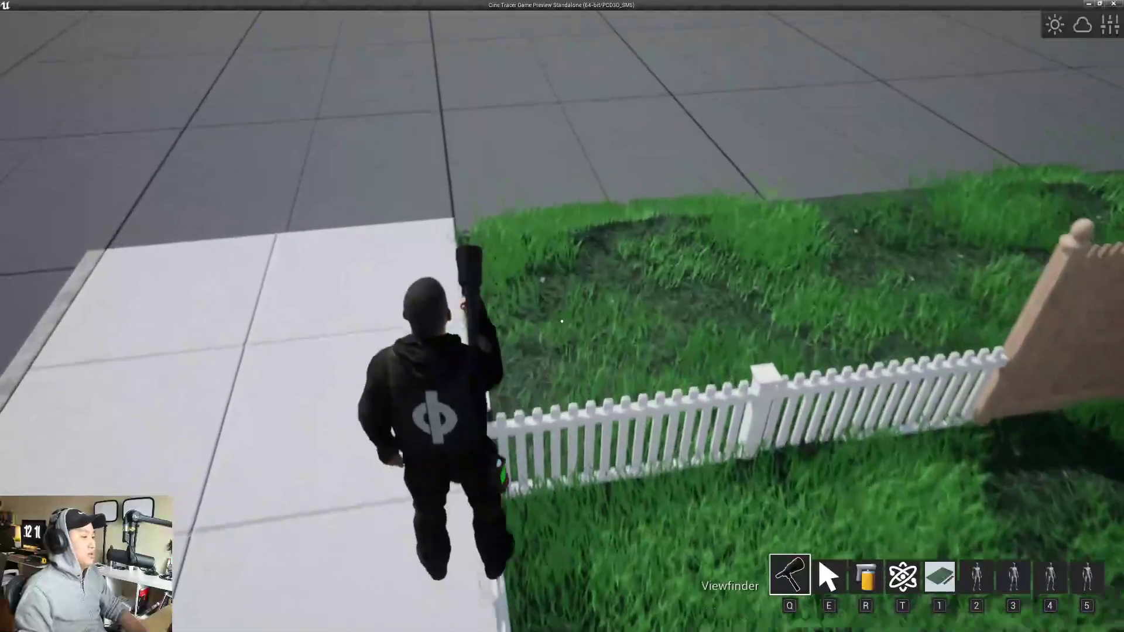
key(w)
key(w)
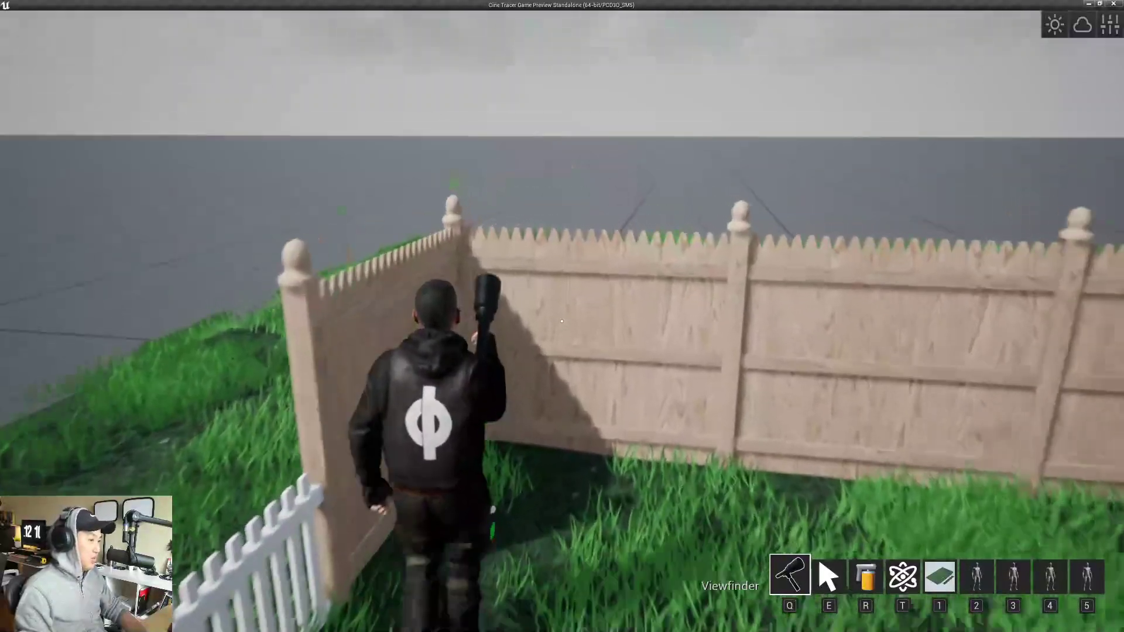
key(s)
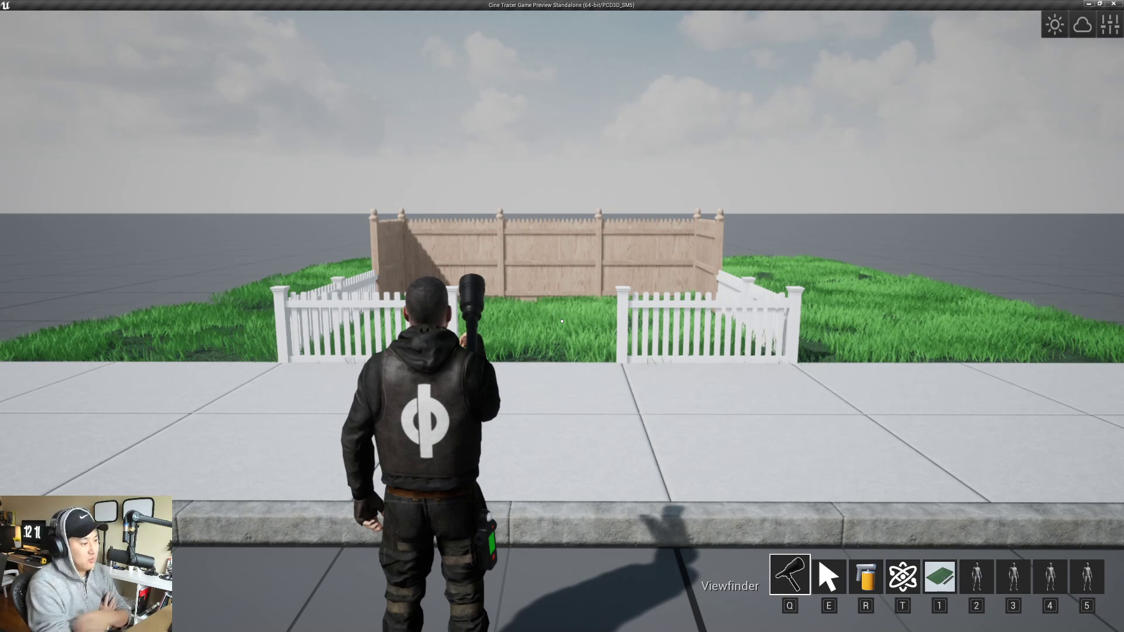
key(a)
key(w)
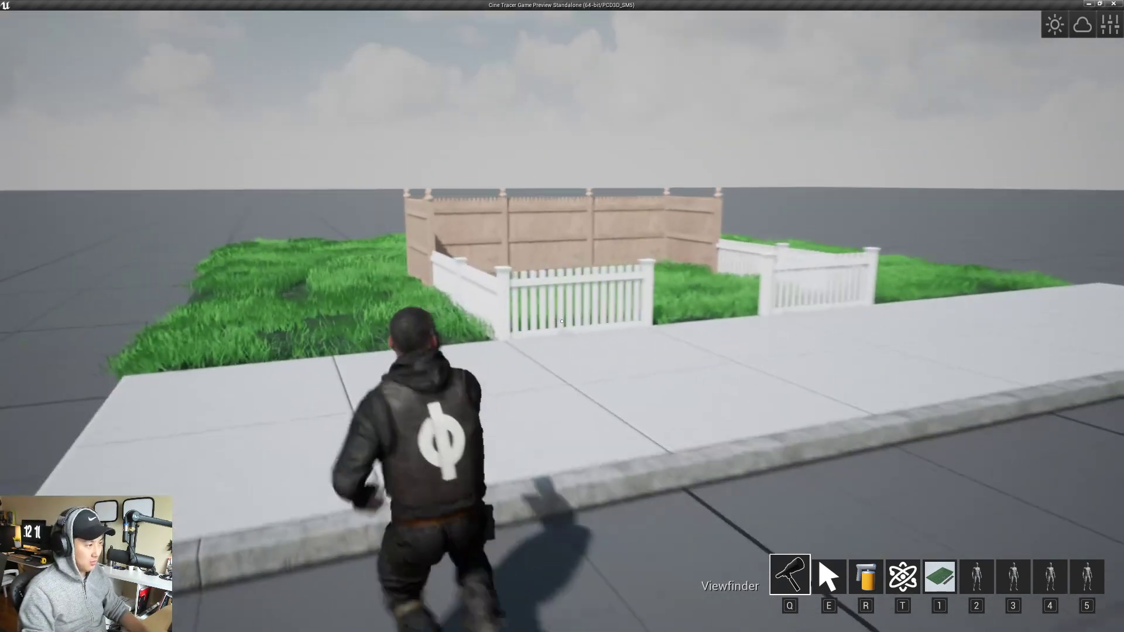
key(s)
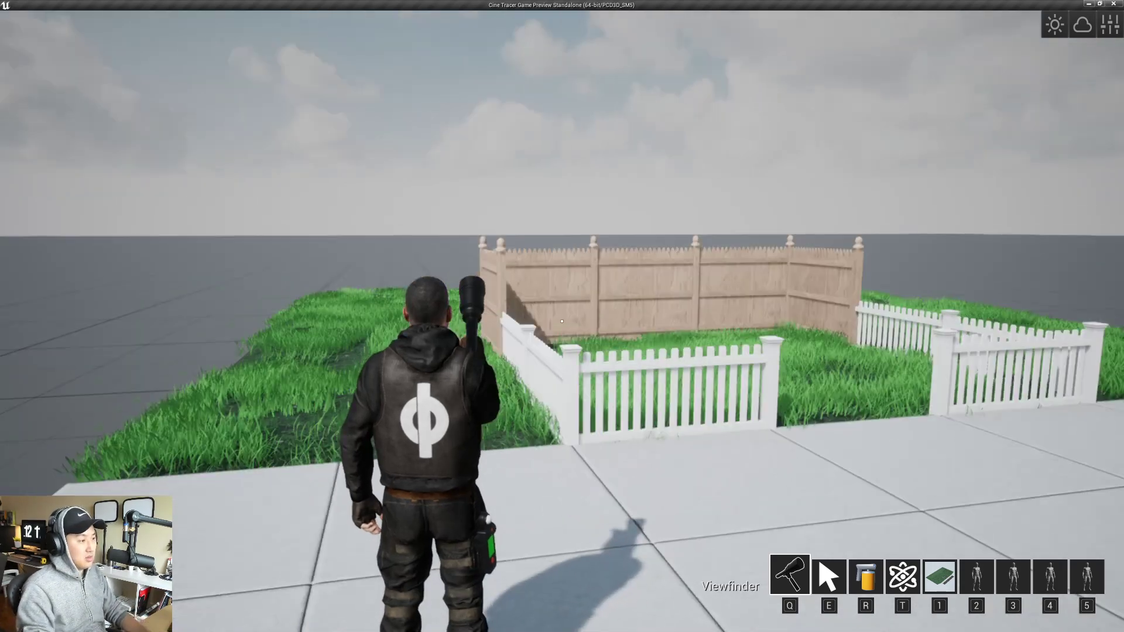
- Circle the enclosure along the tops of the left, rear and right fences, and return to the sidewalk facing the yard
key(w)
key(space)
key(w)
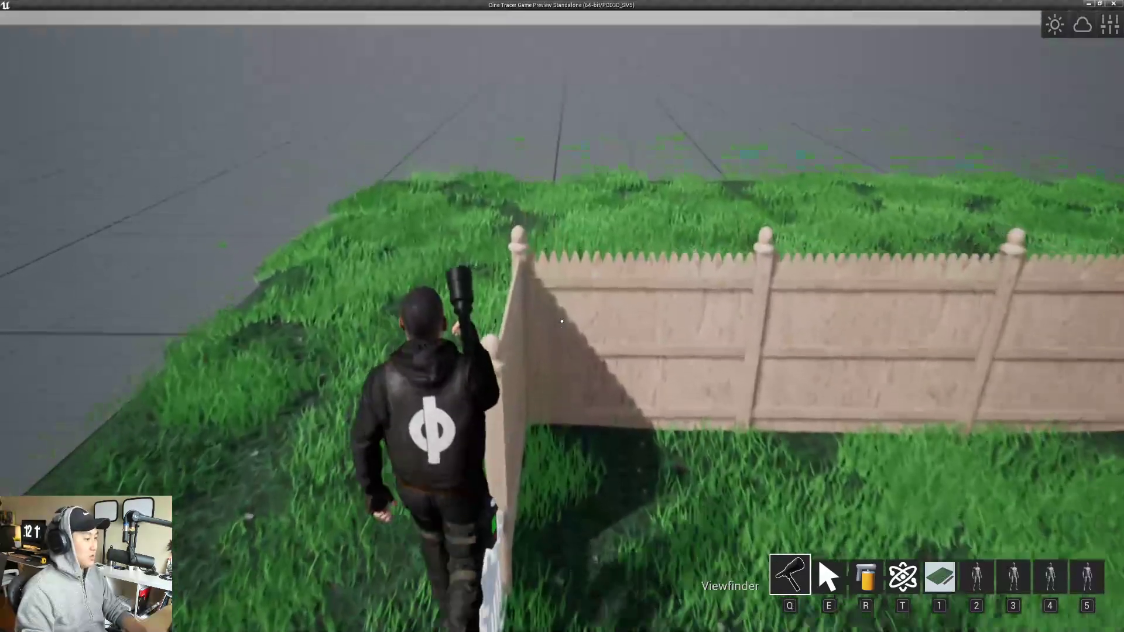
key(a)
key(w)
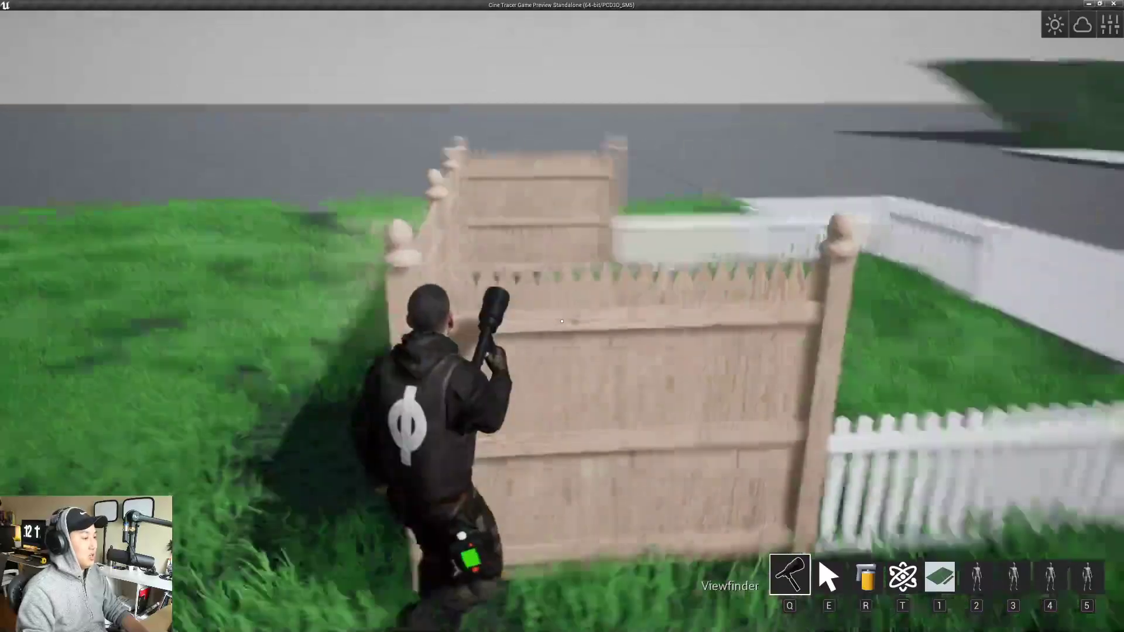
key(w)
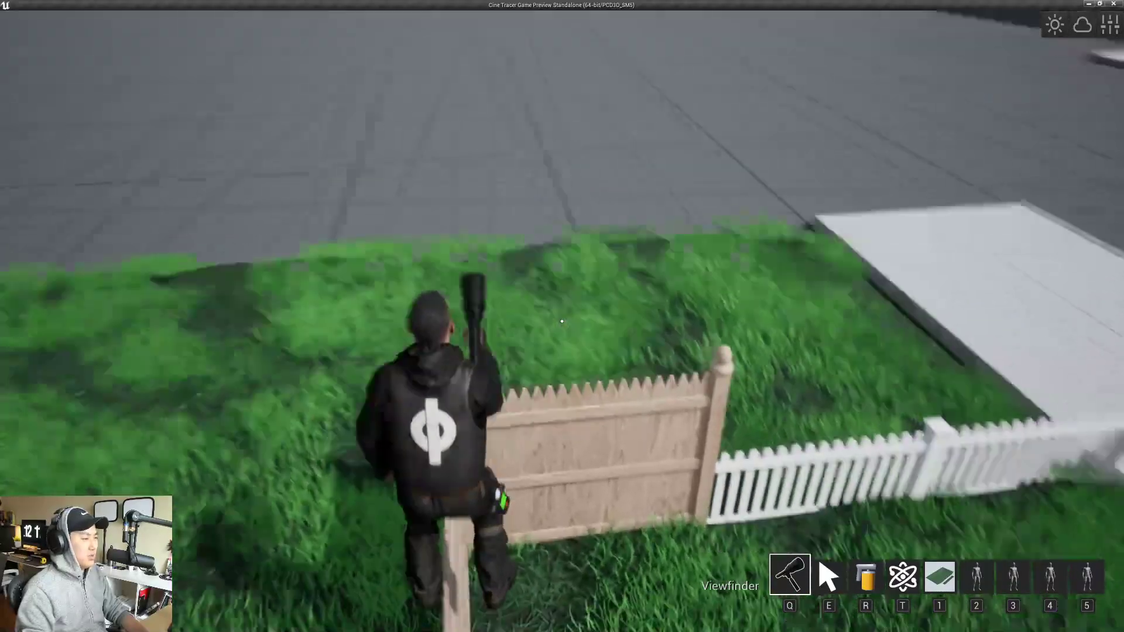
key(w)
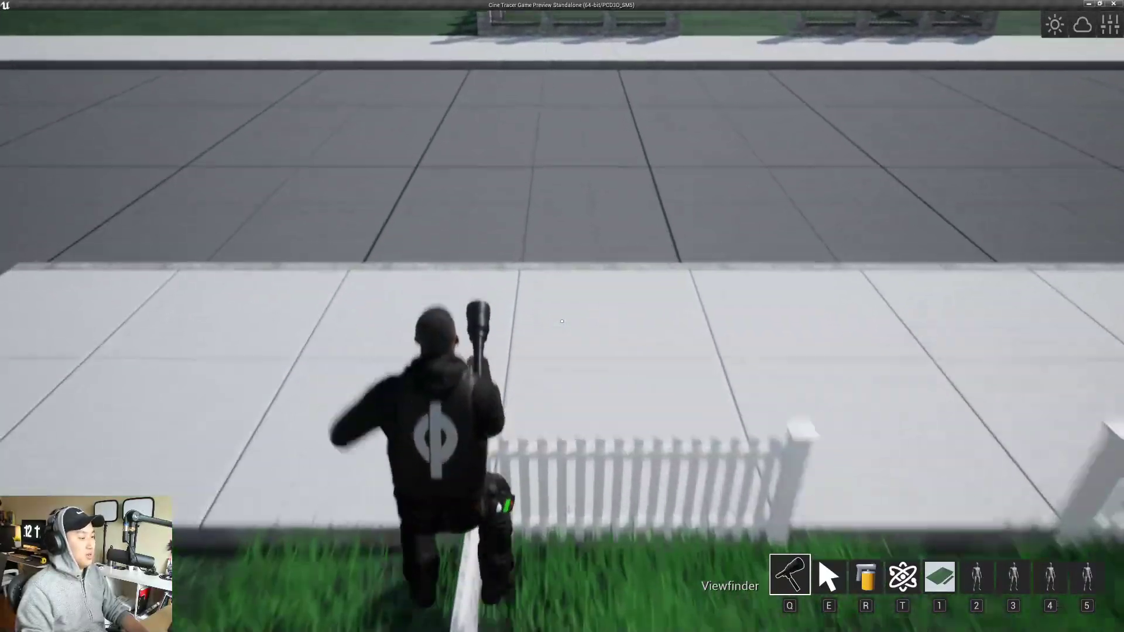
key(a)
key(s)
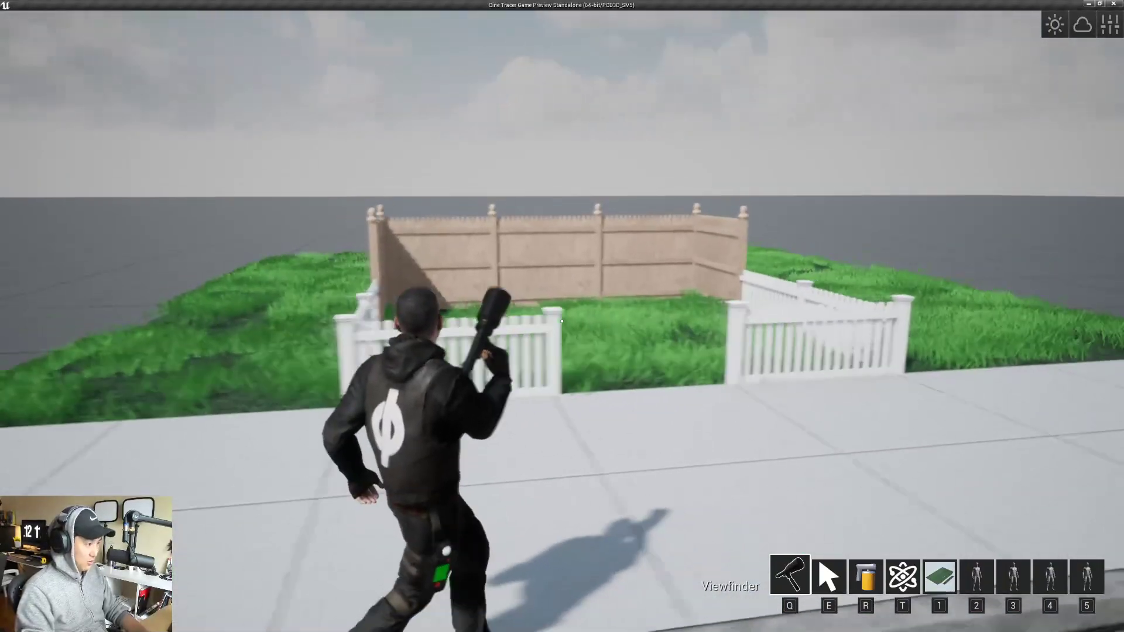
- Approach the left front corner, jump onto the picket fence to look across the yard, and back out to the sidewalk
key(a)
key(w)
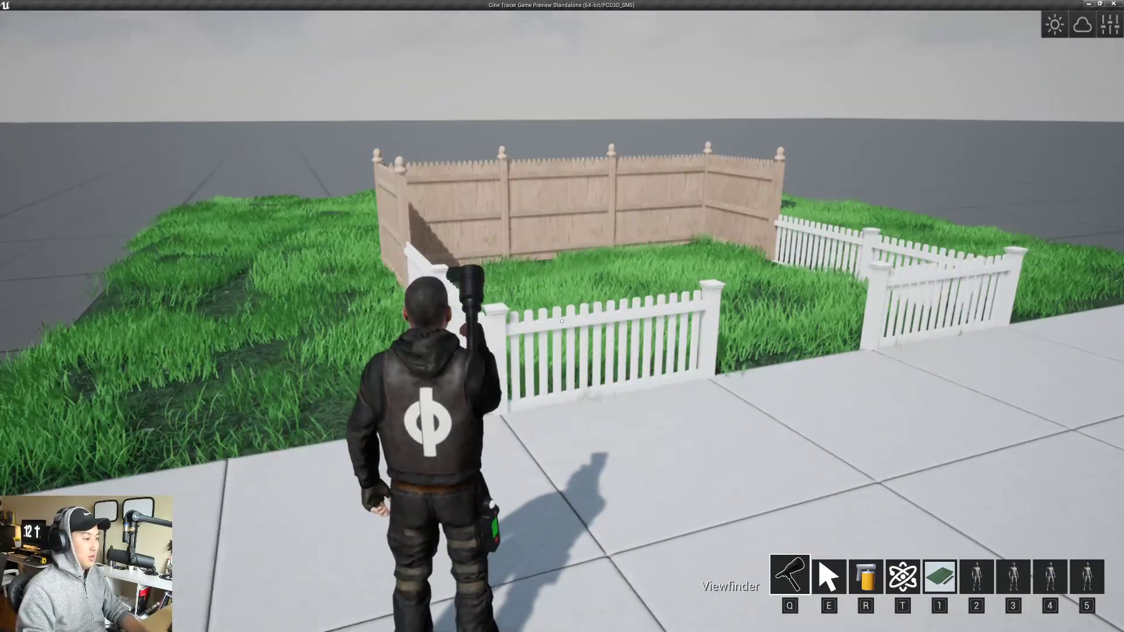
key(e)
key(q)
key(w)
key(w)
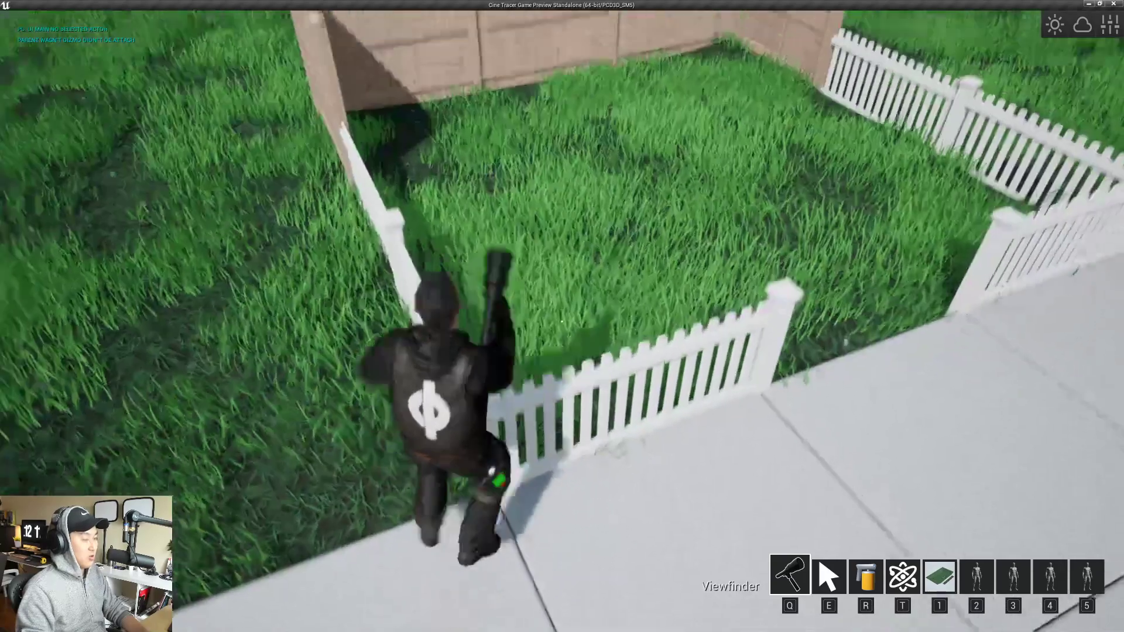
key(space)
key(space)
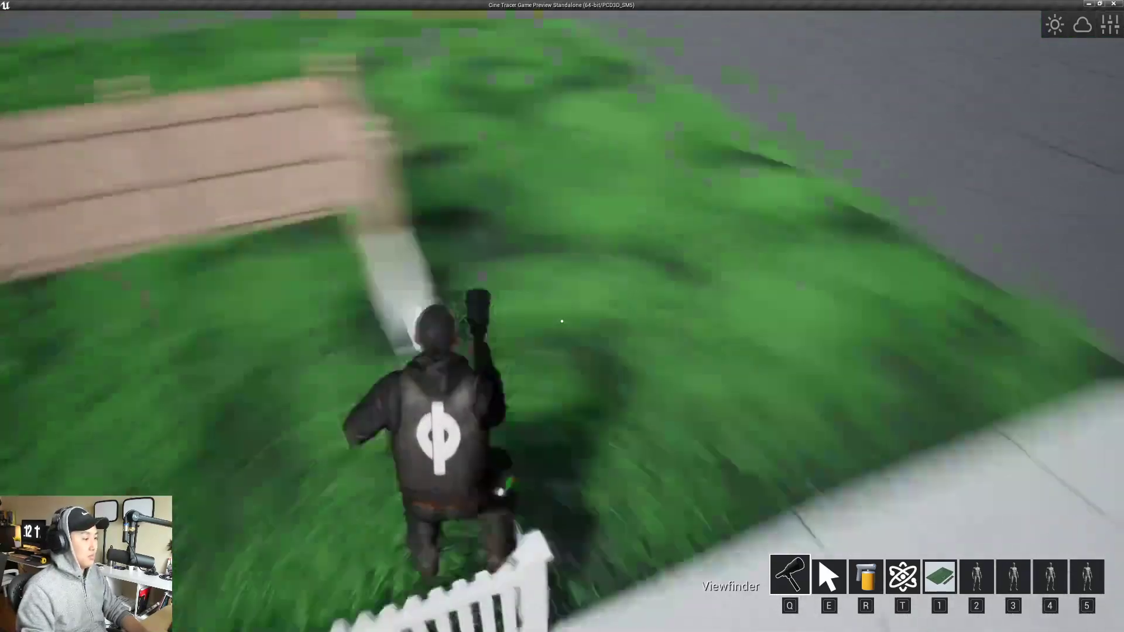
key(s)
key(a)
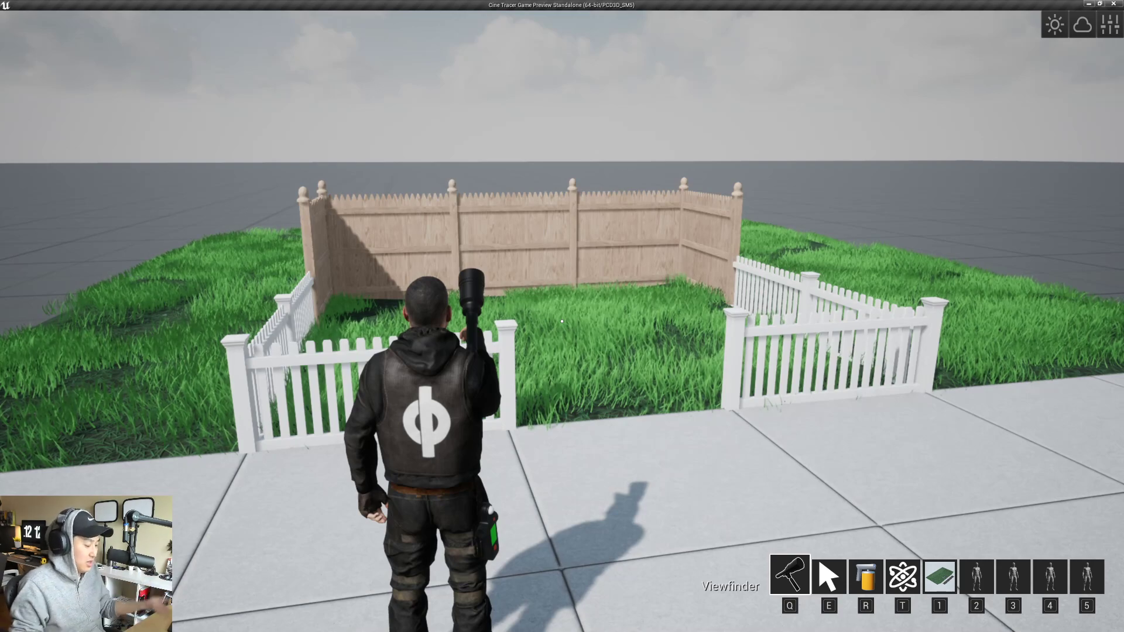
- Jump onto the front picket fence beside the entrance, examine the grass enclosure from above, and back off to the street
key(w)
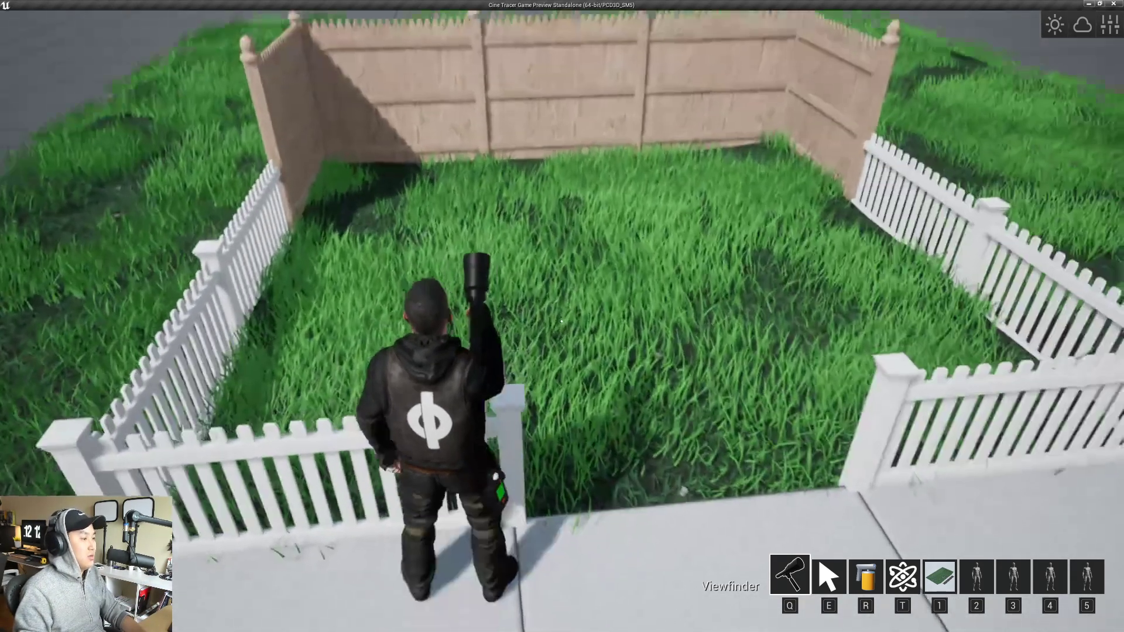
key(space)
key(w)
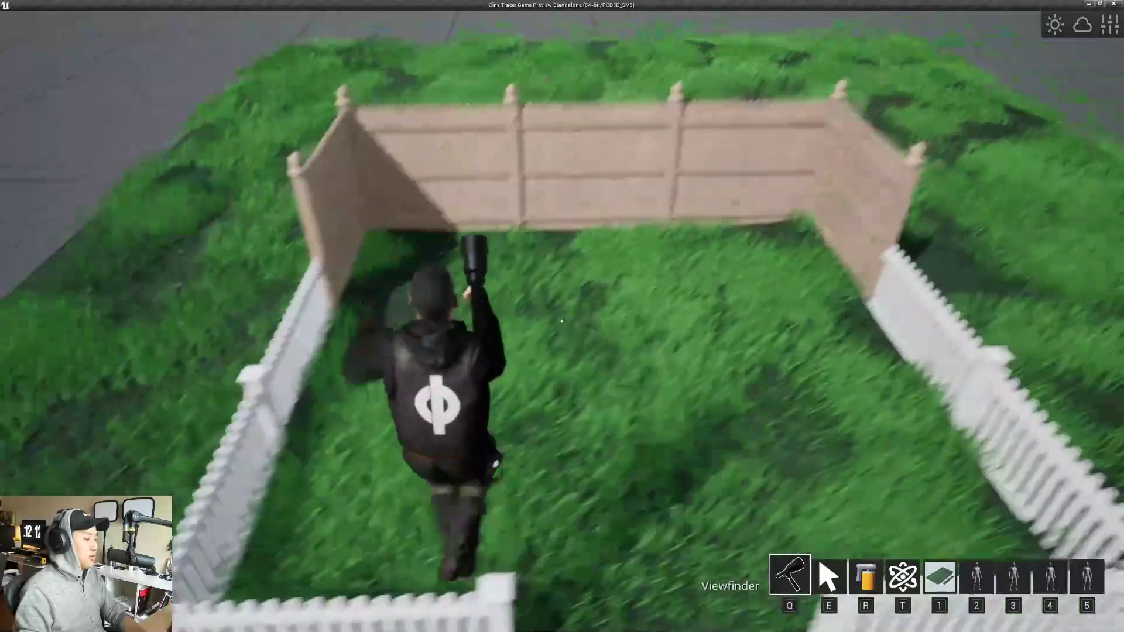
key(d)
key(a)
key(space)
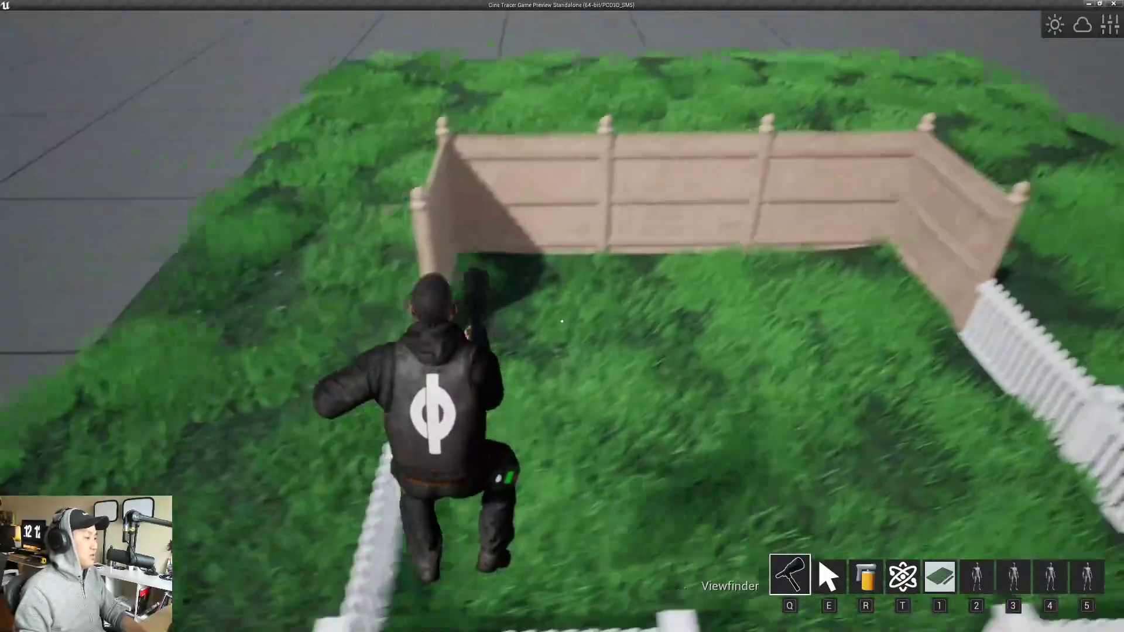
key(s)
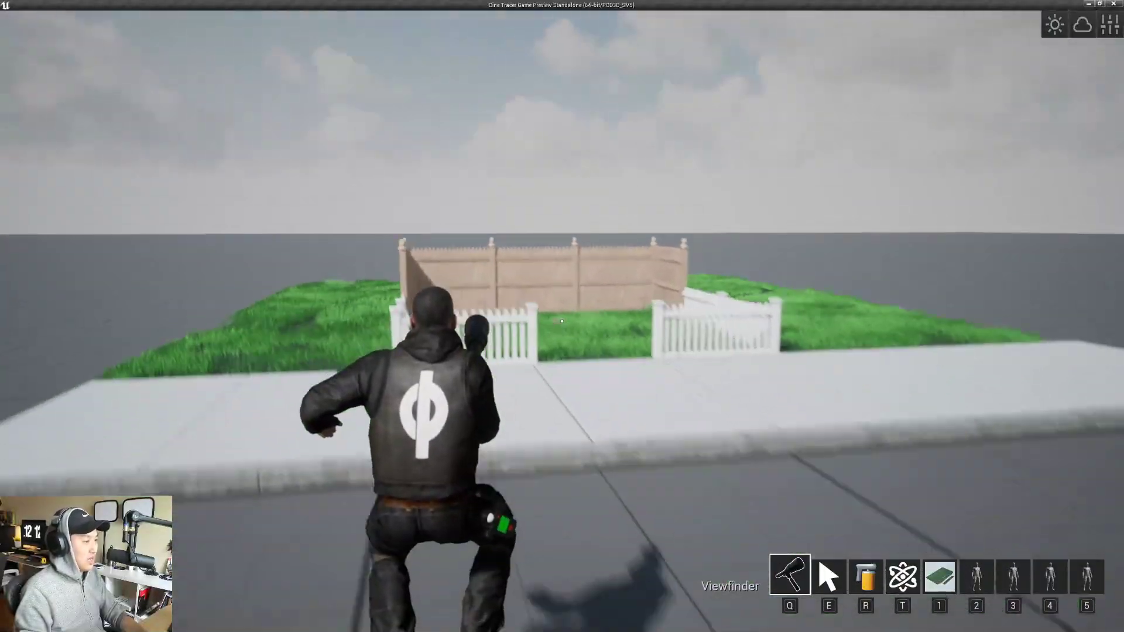
- Walk up to the yard, select the grass terrain and set its foliage count to 200
key(w)
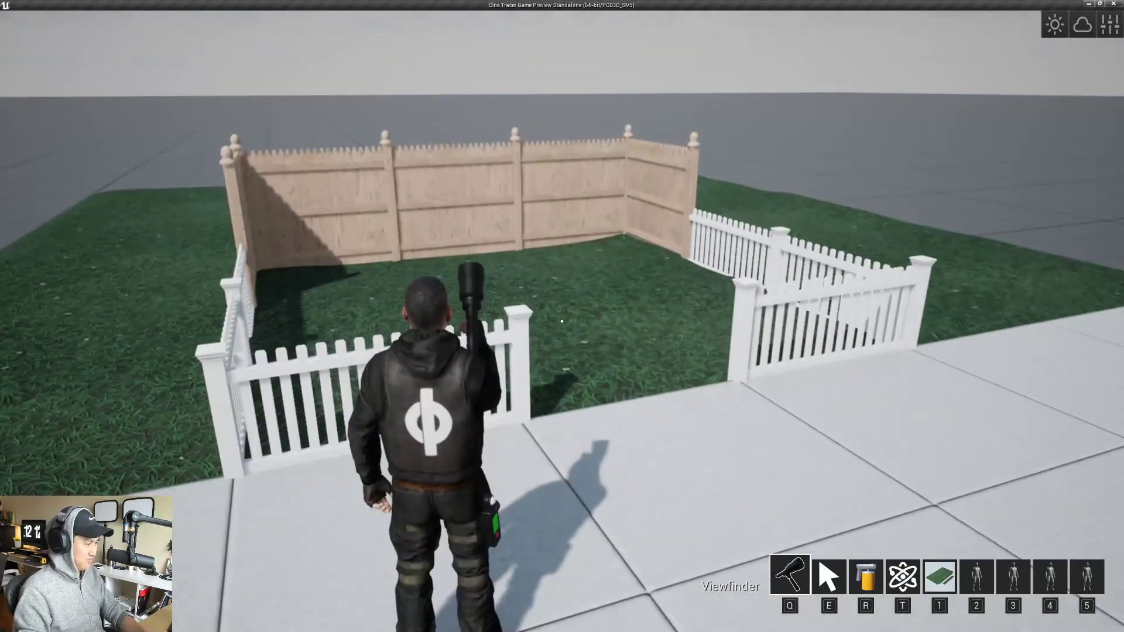
key(e)
scroll(562, 322, up, 4)
scroll(562, 321, down, 10)
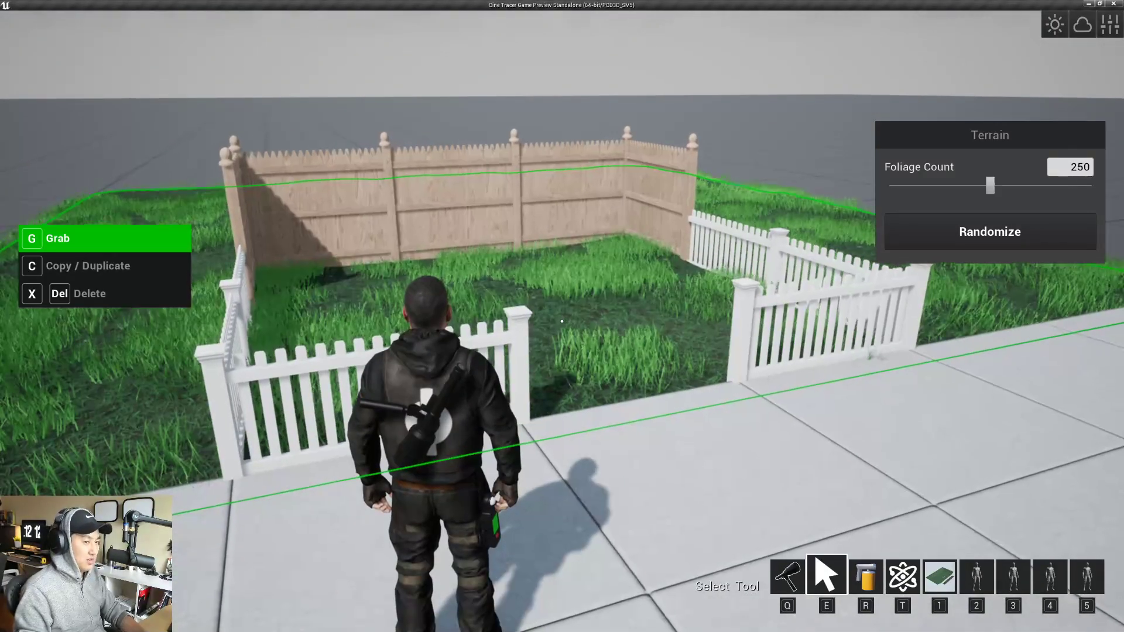
scroll(562, 321, up, 6)
scroll(563, 321, down, 3)
scroll(562, 322, up, 2)
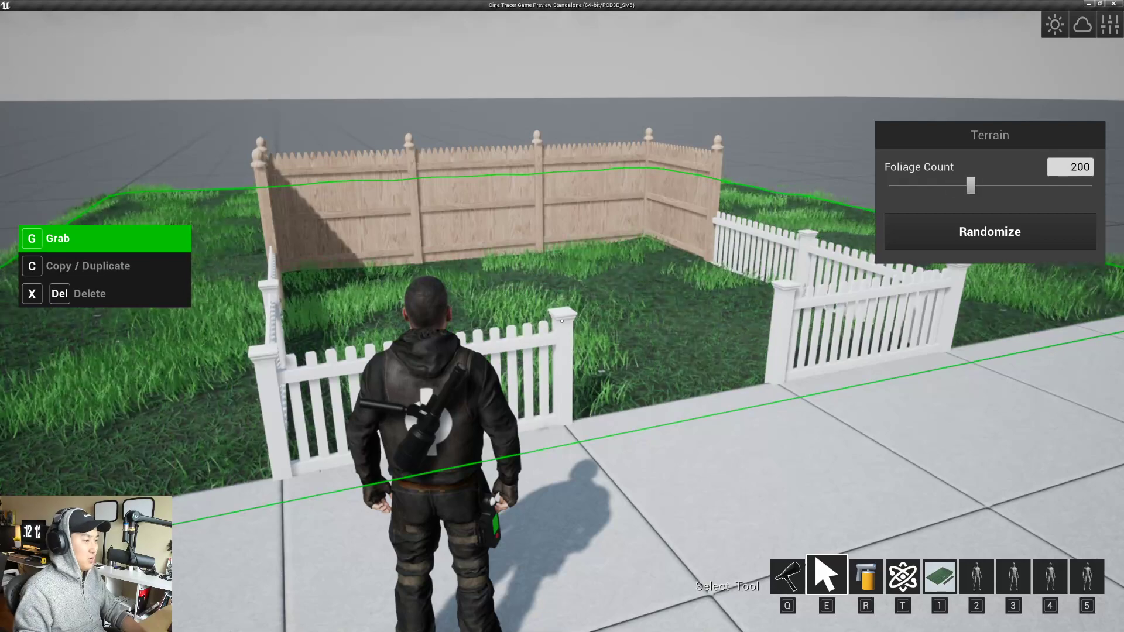
- Switch back to the Viewfinder and inspect the thinned grass from the street, the left front corner and the sidewalk
key(q)
key(s)
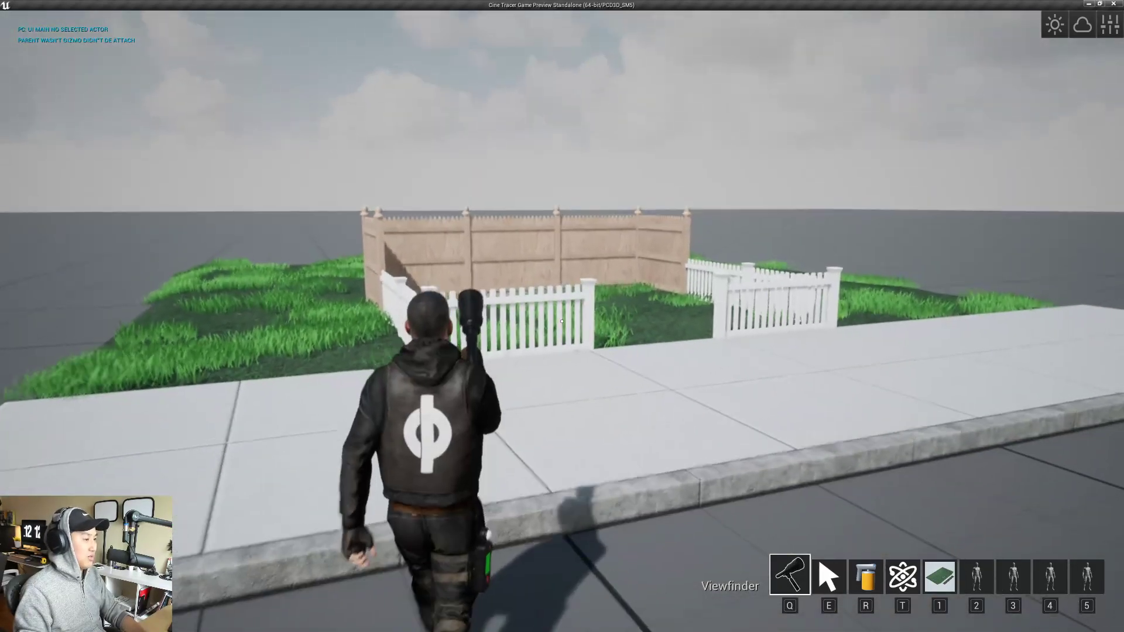
key(w)
key(w)
key(space)
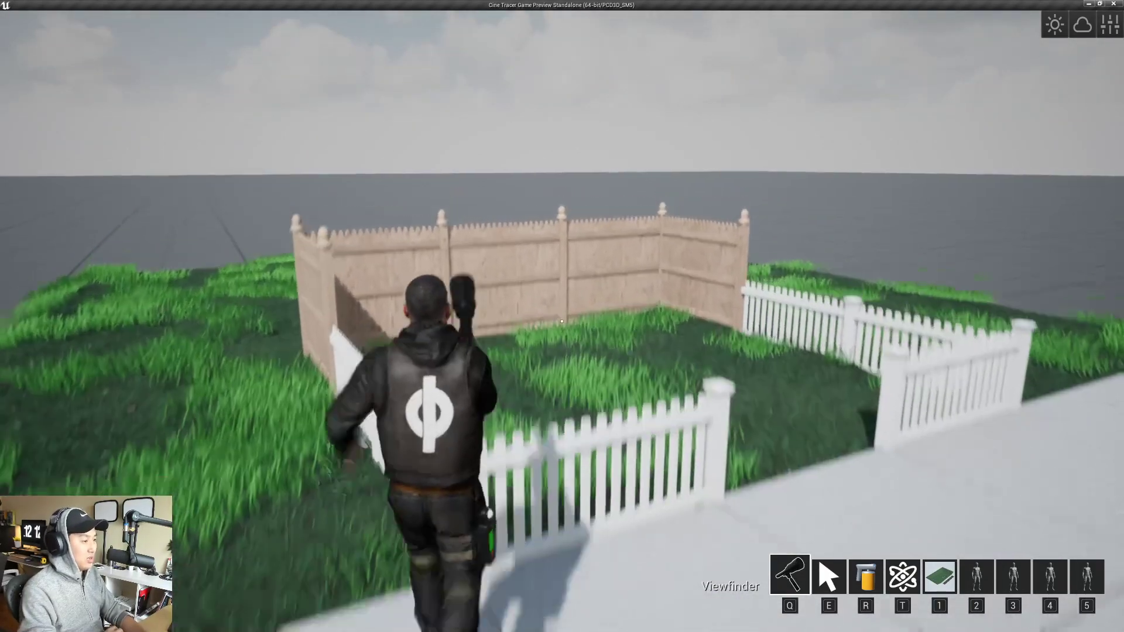
key(s)
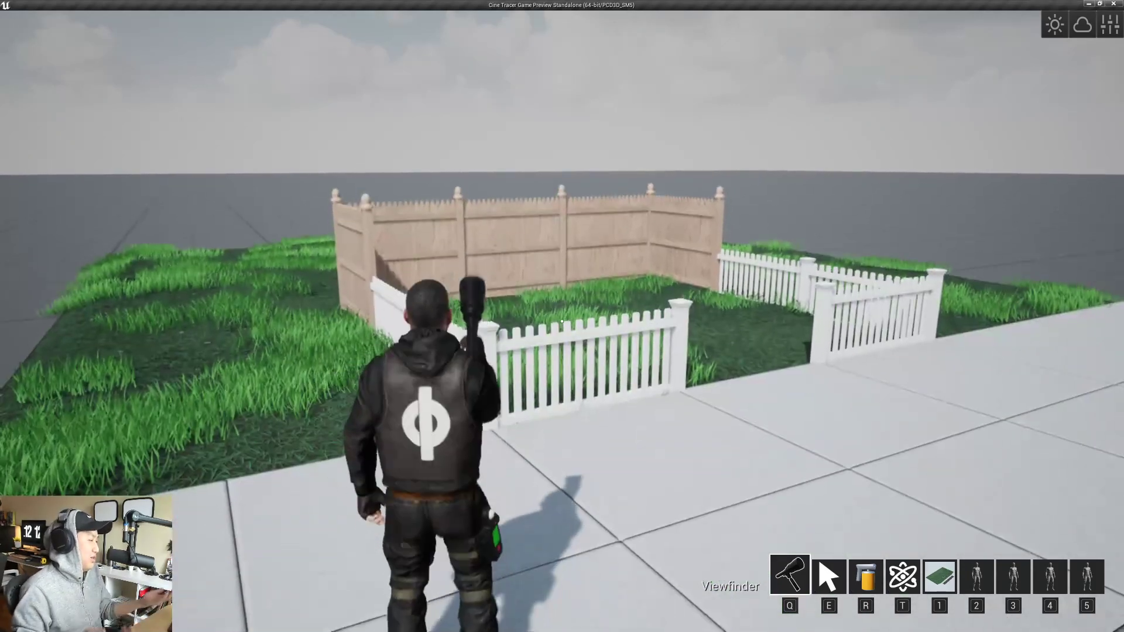
key(w)
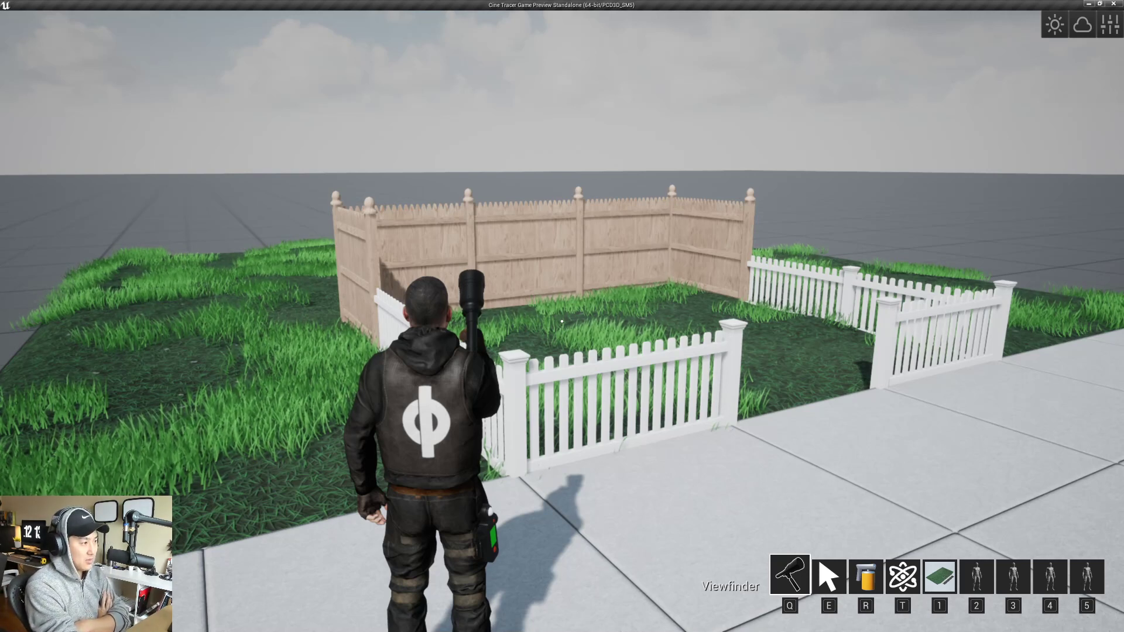
- Jump onto the front picket fence and circle the enclosure along the fence tops to examine the sparse grass and wooden panels
key(w)
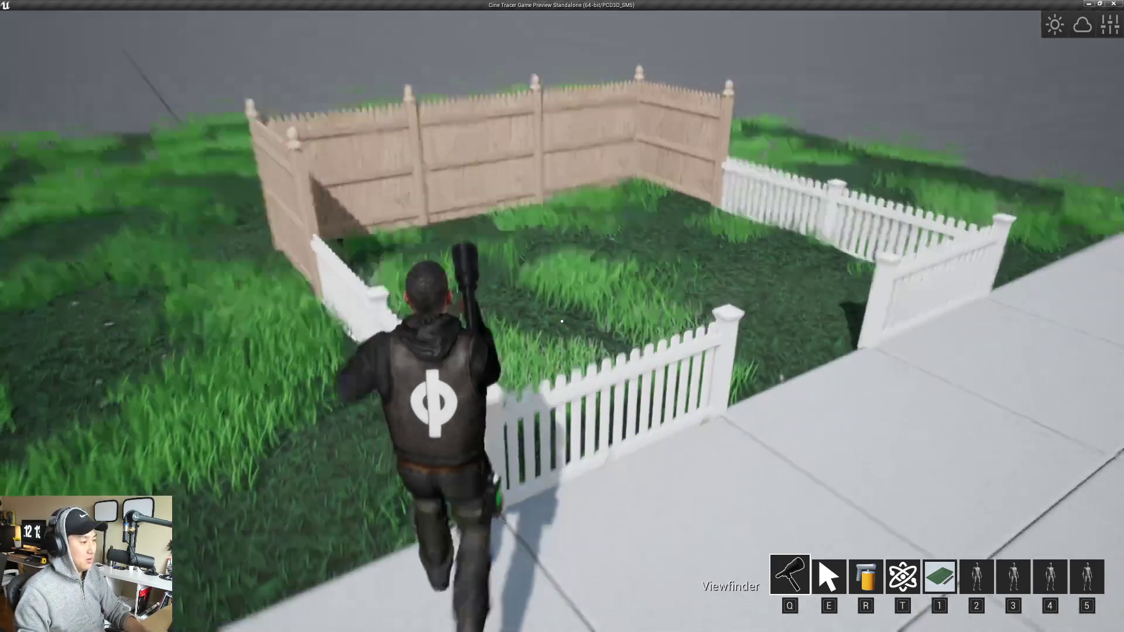
key(space)
key(w)
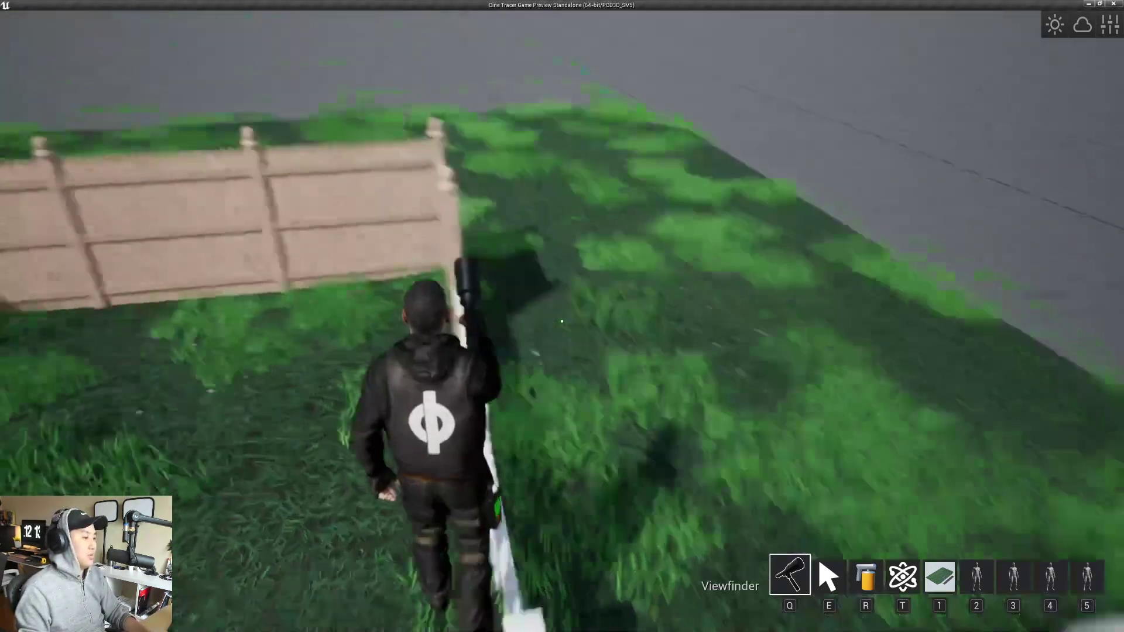
key(space)
key(w)
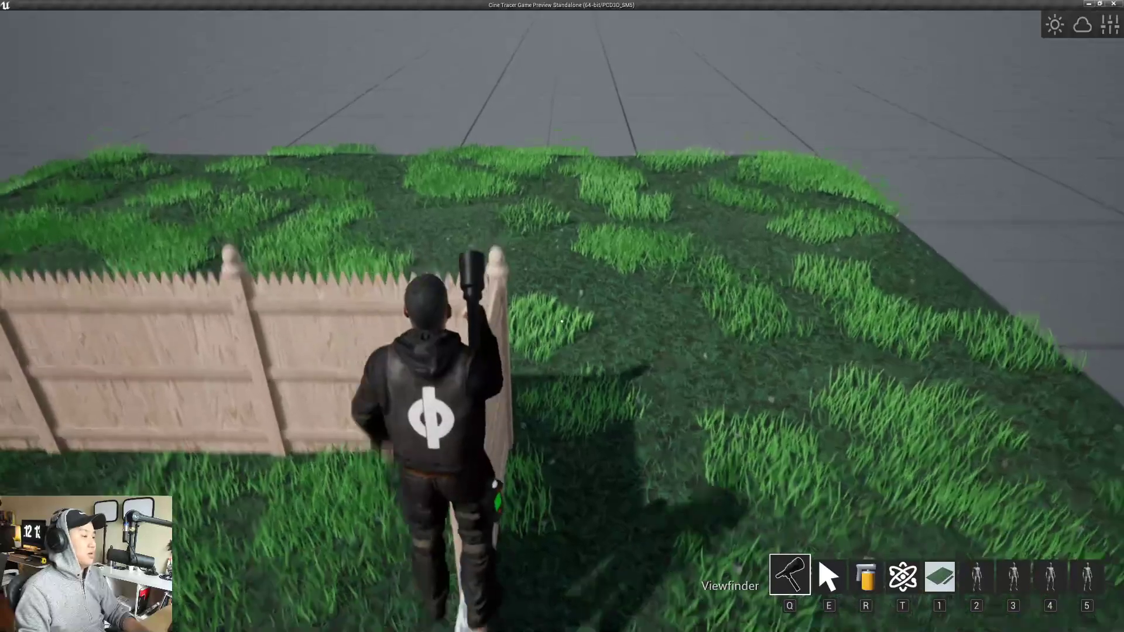
key(space)
key(w)
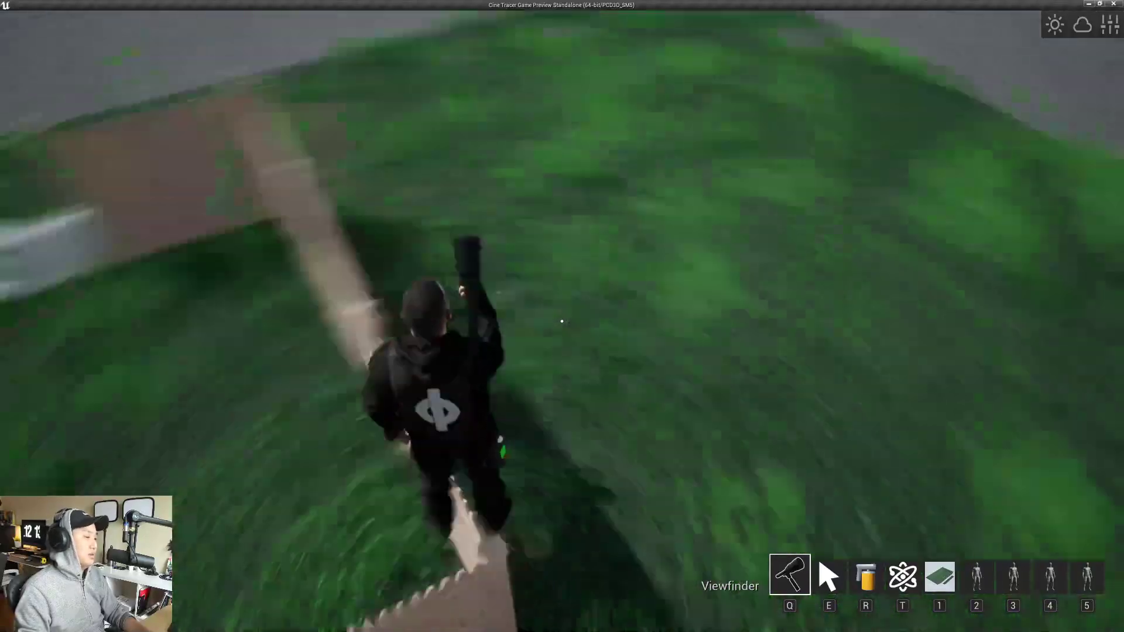
key(w)
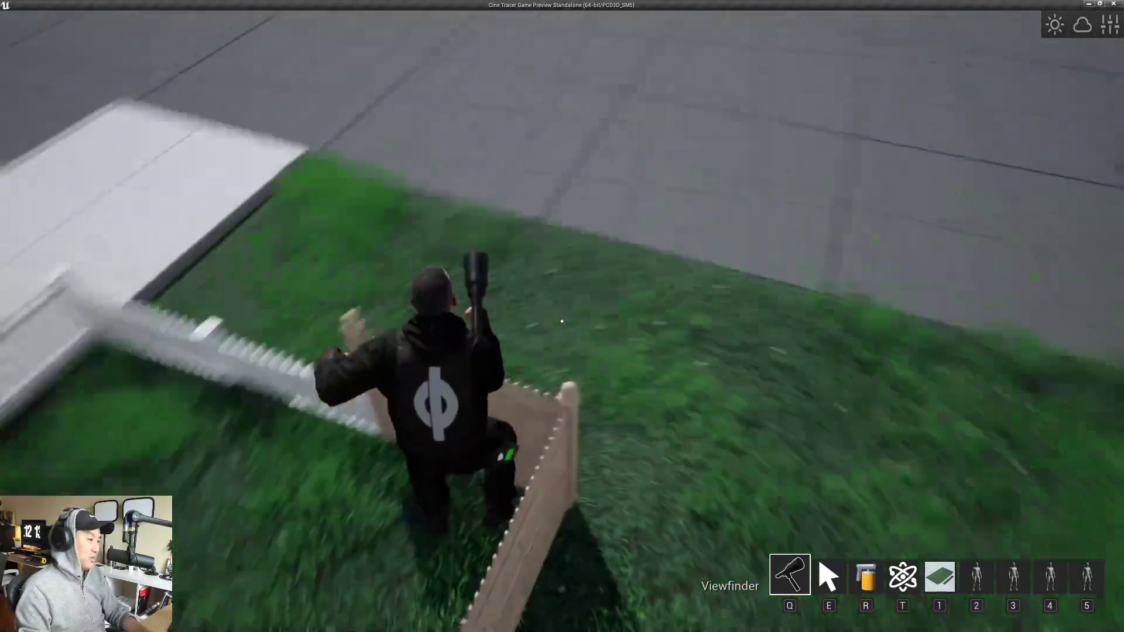
key(space)
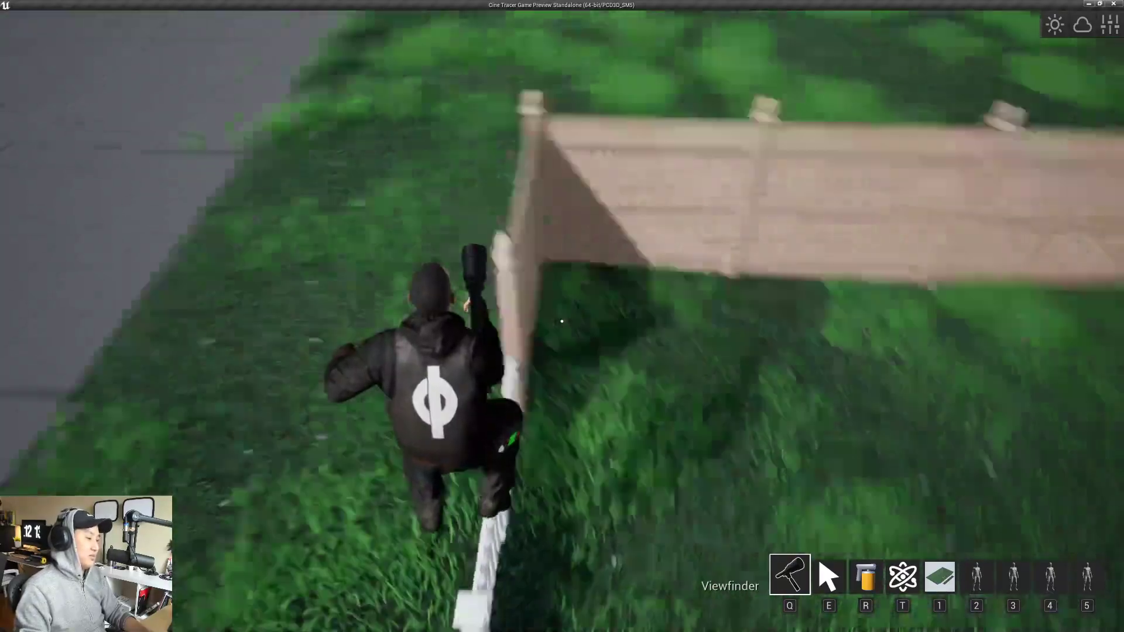
- Drop to the sidewalk, hop along the front picket fence once more, and back off to view the enclosure's entrance head-on
key(s)
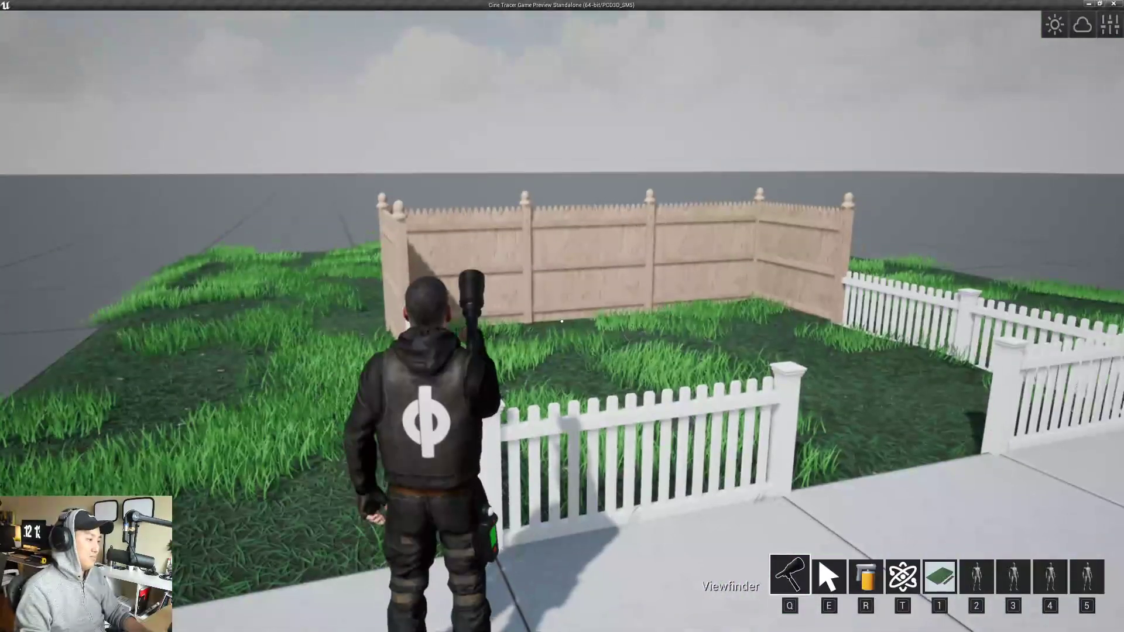
key(w)
key(space)
key(space)
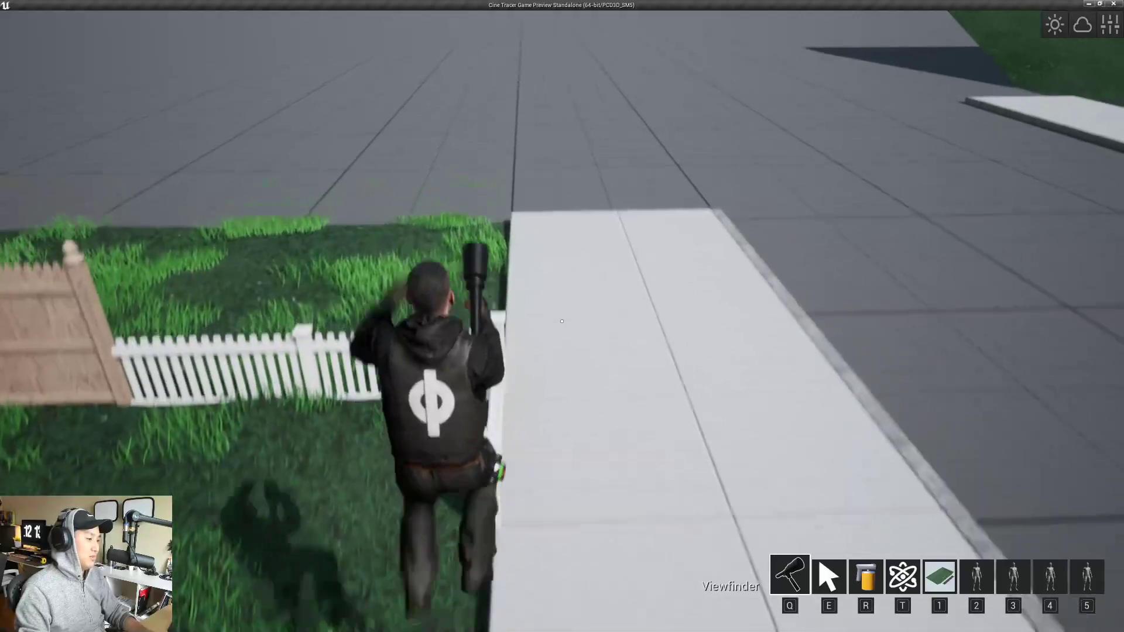
key(s)
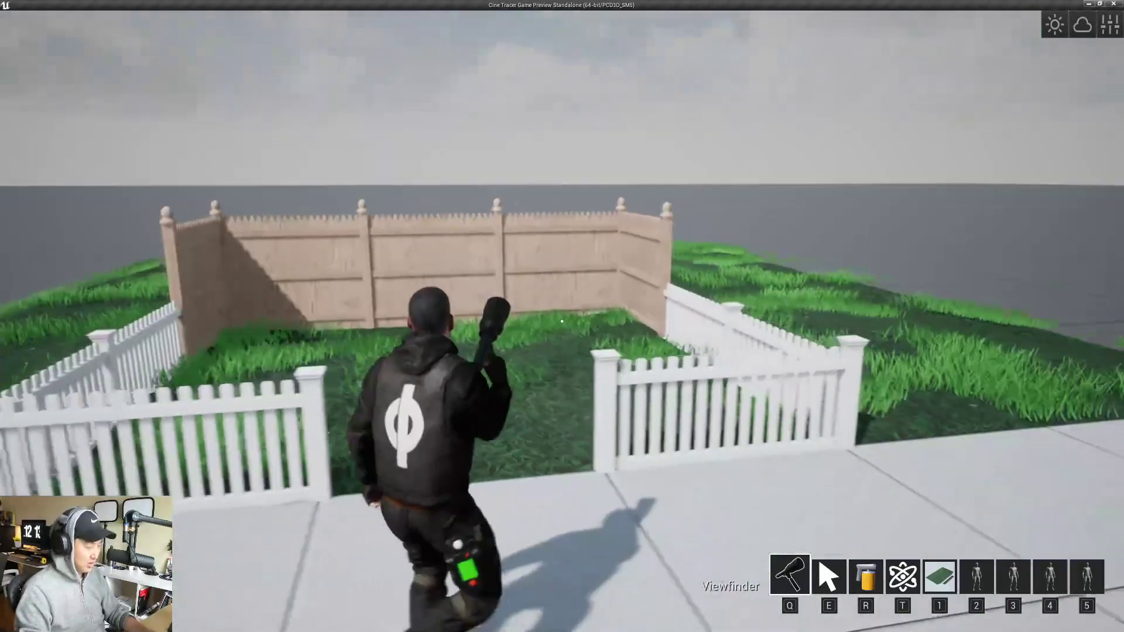
key(s)
key(a)
key(d)
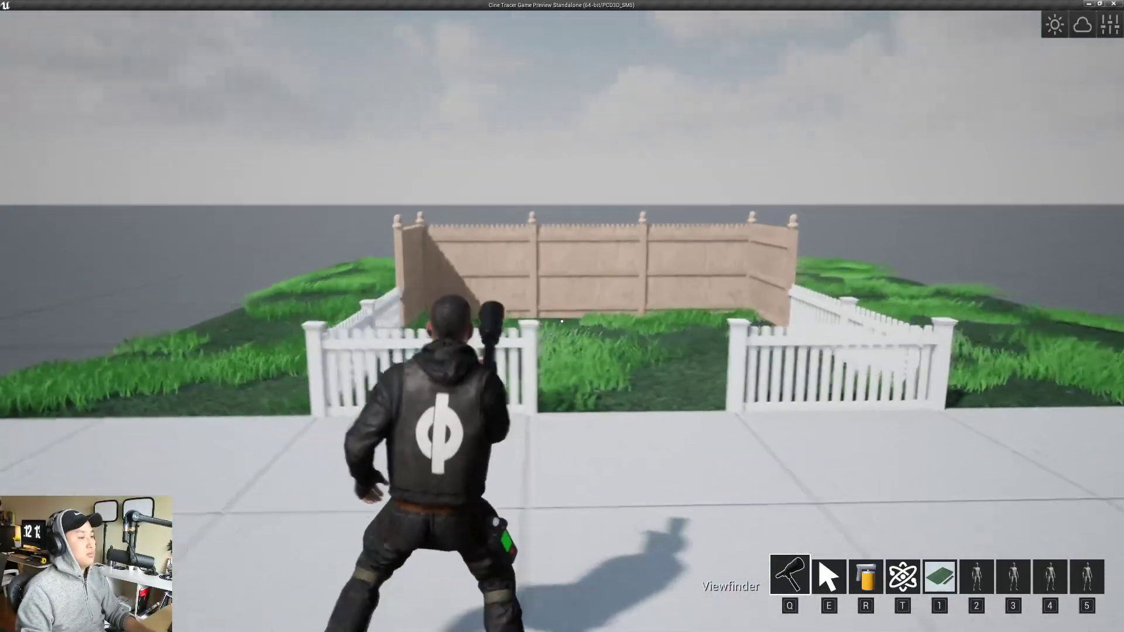
key(s)
key(w)
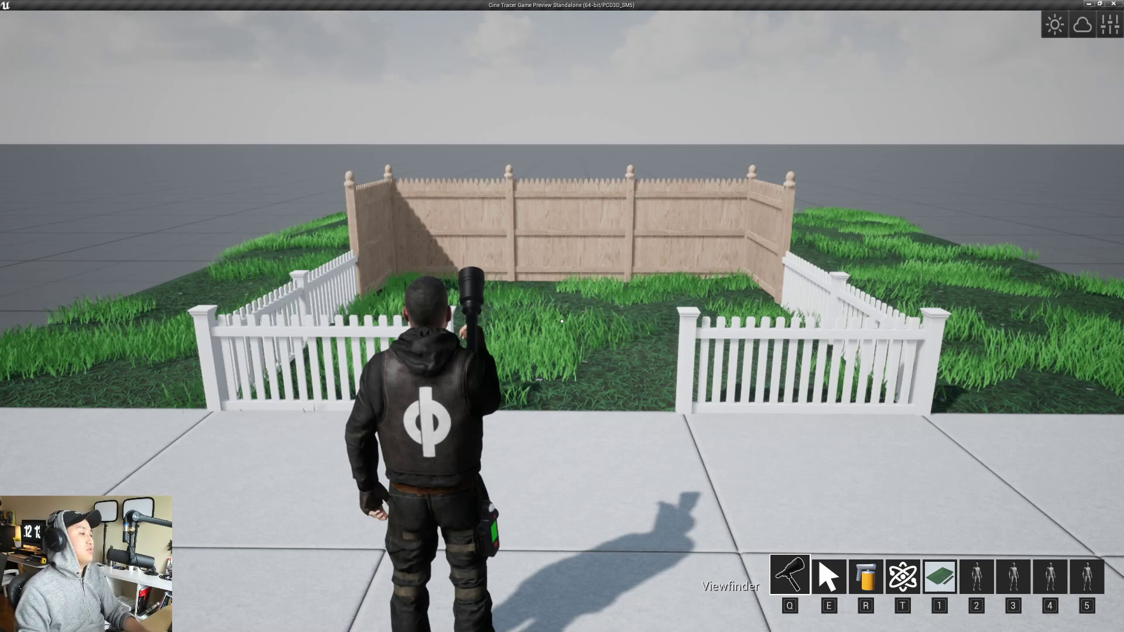
- Jump onto the picket fence right of the entrance, circle the wooden panels' tops, and review the yard from the sidewalk's left front corner
key(w)
key(d)
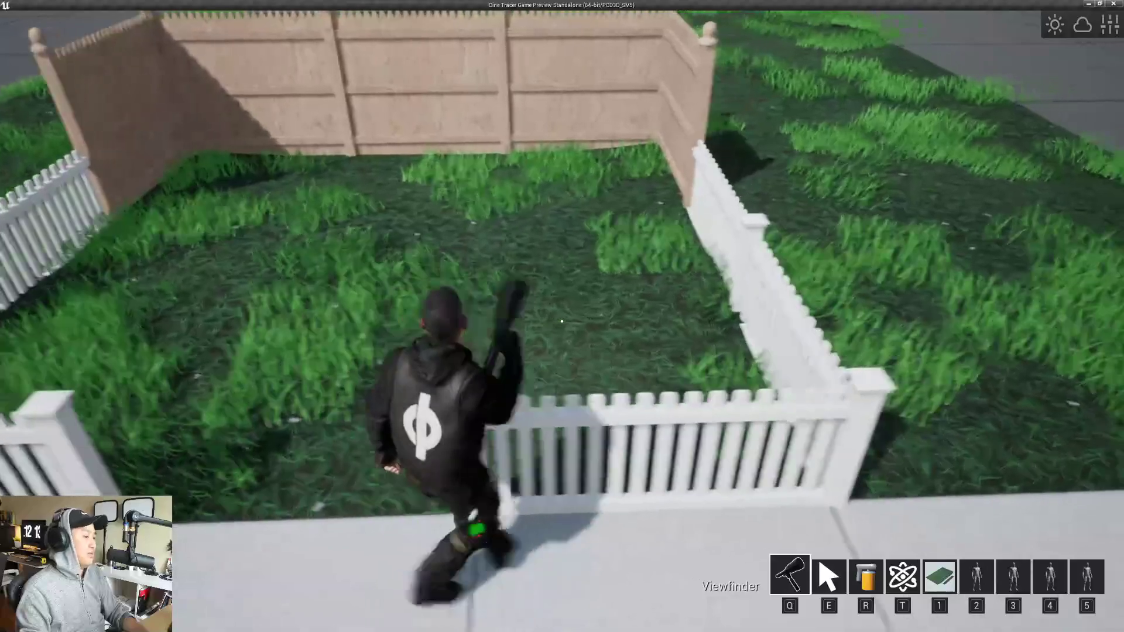
key(w)
key(space)
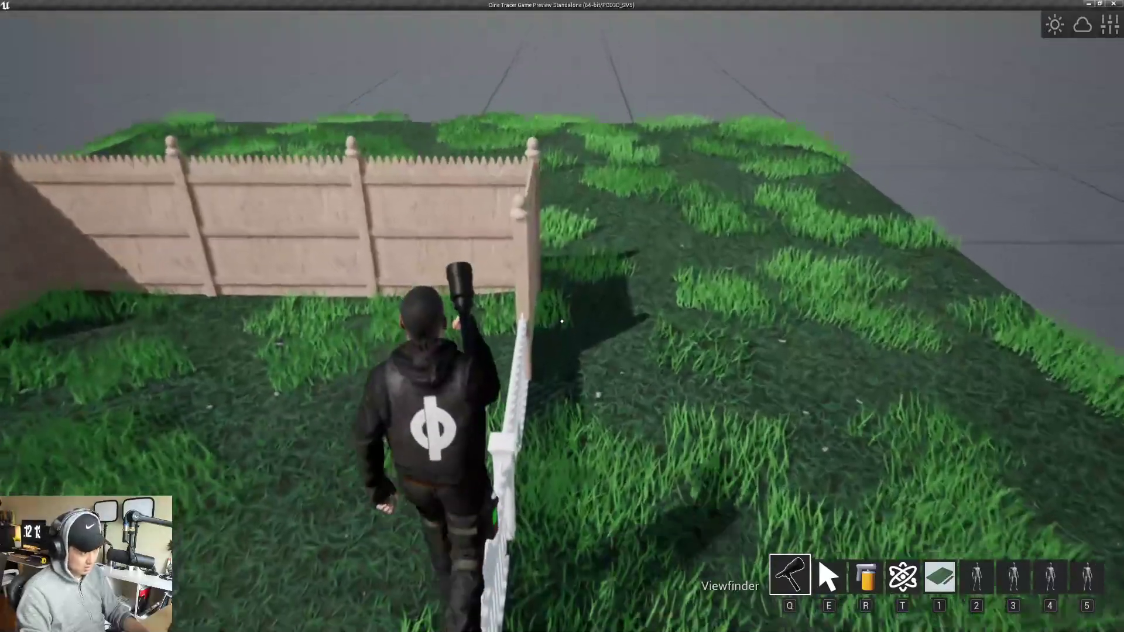
key(w)
key(space)
key(w)
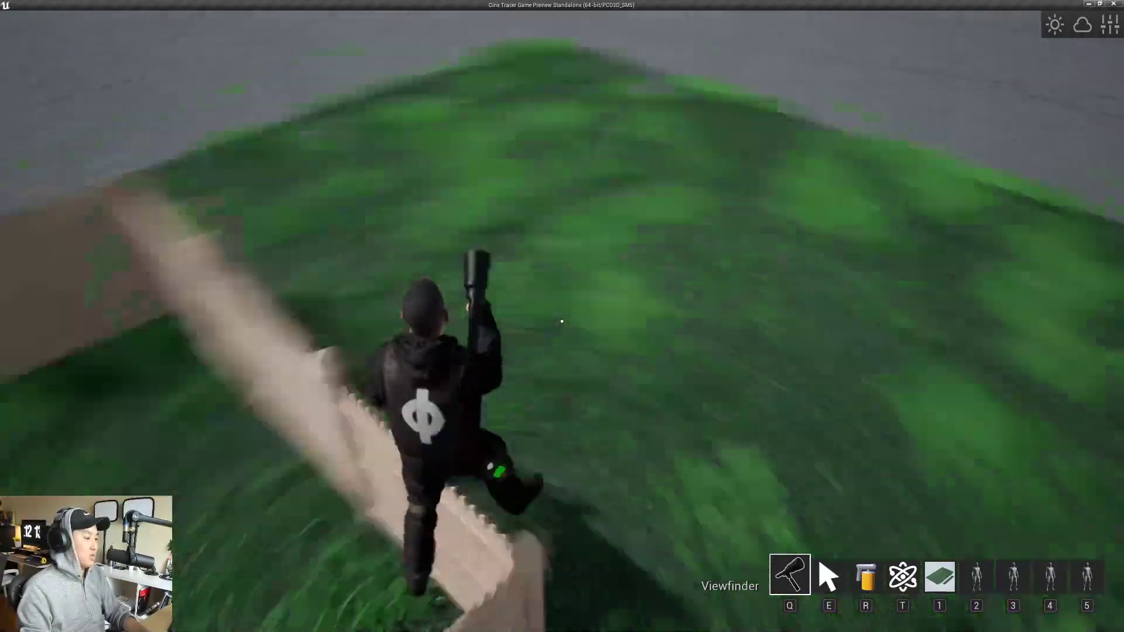
key(w)
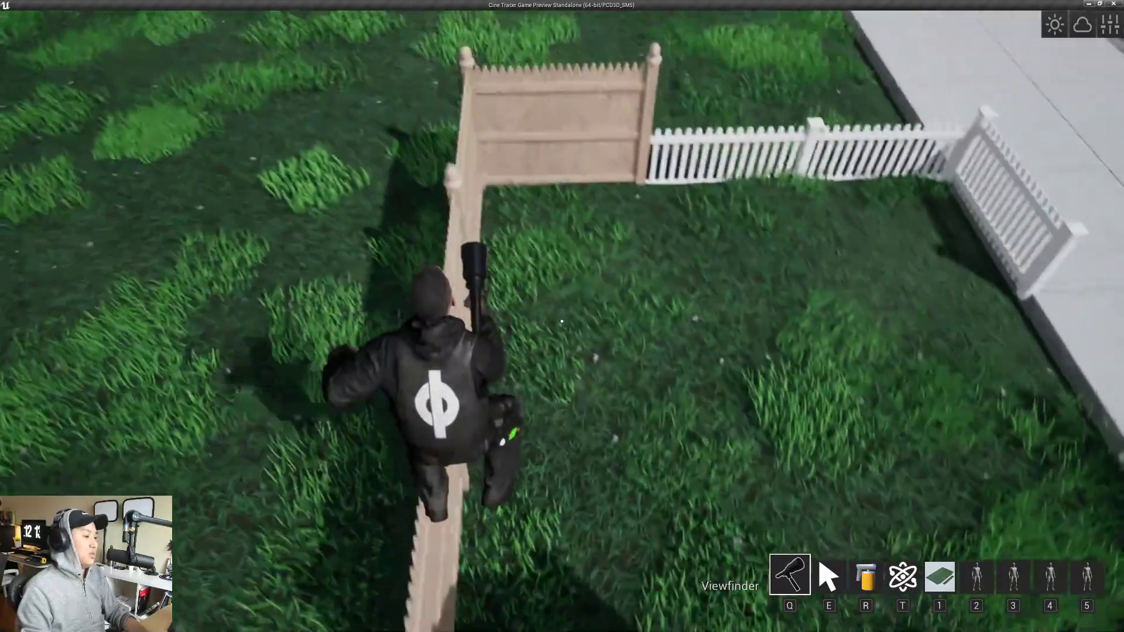
key(w)
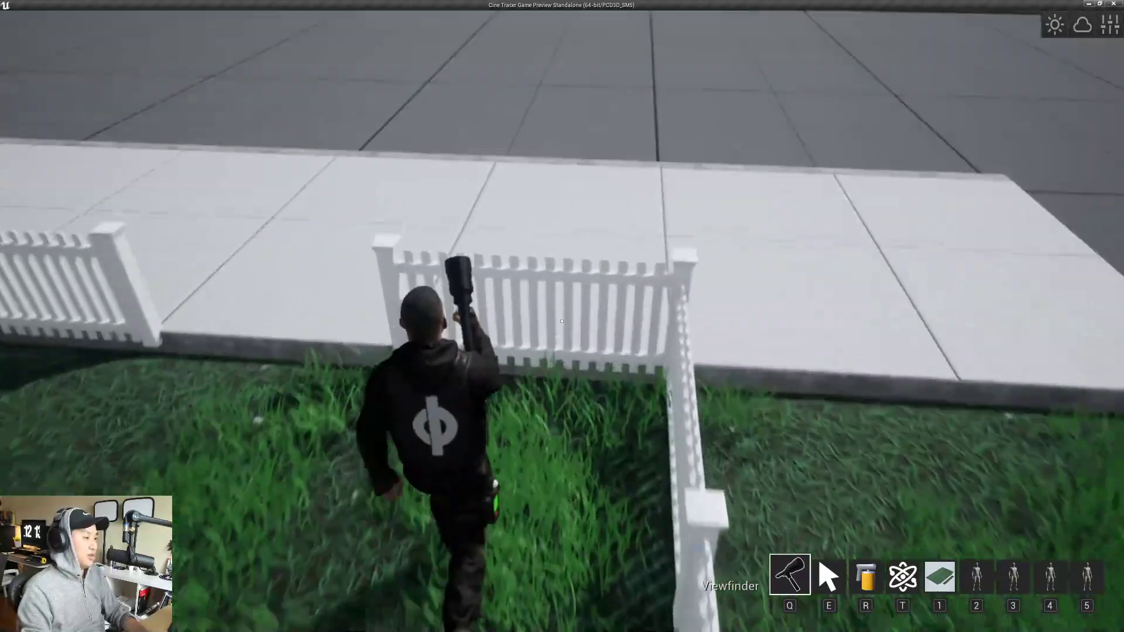
key(w)
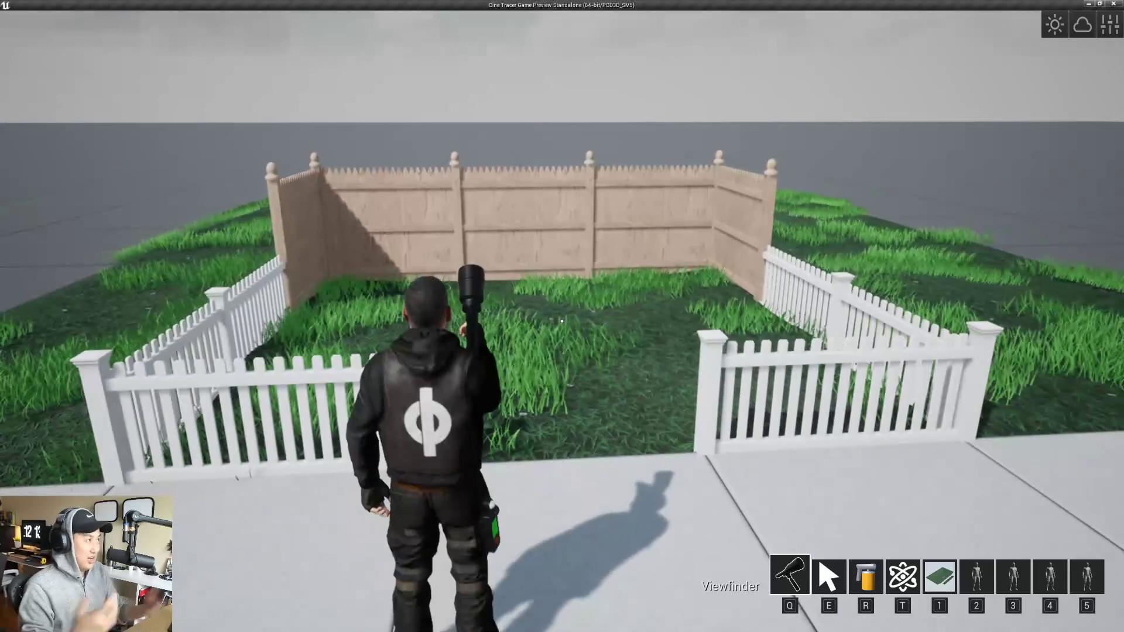
key(a)
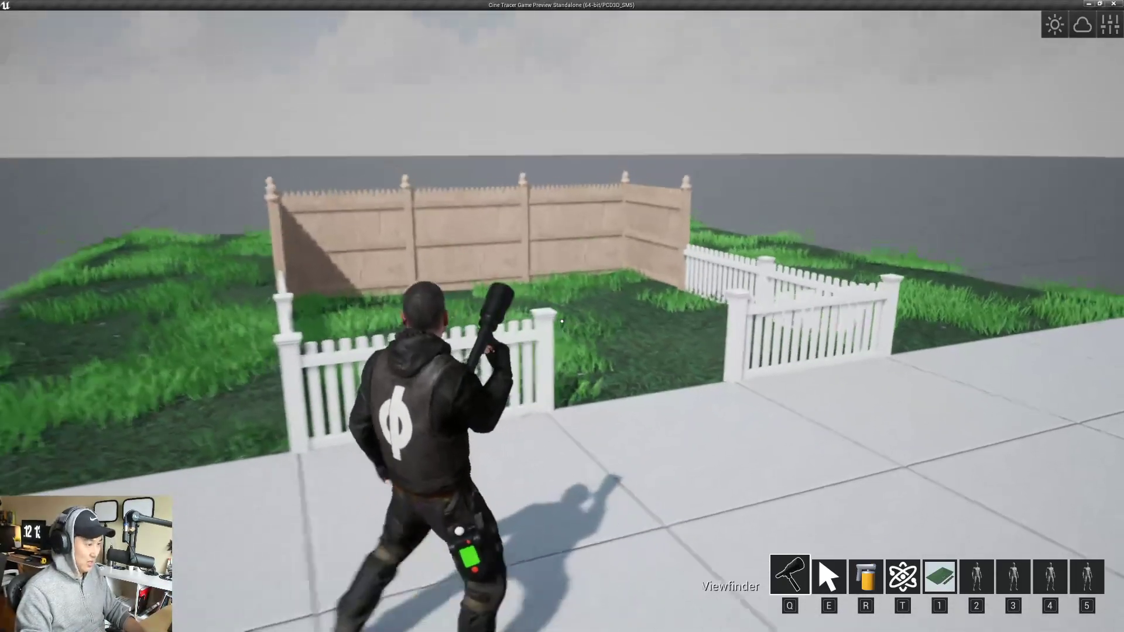
key(a)
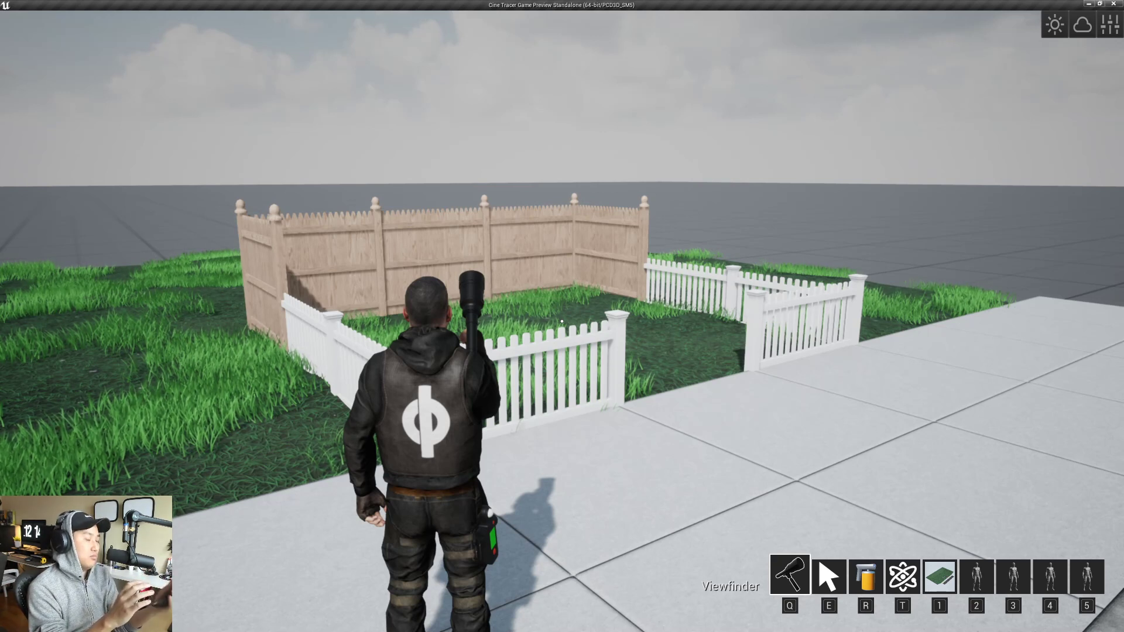
- End the game preview, close the message log, and examine the CTB_fence_05 panel from the front in the Blueprint viewport
key(Escape)
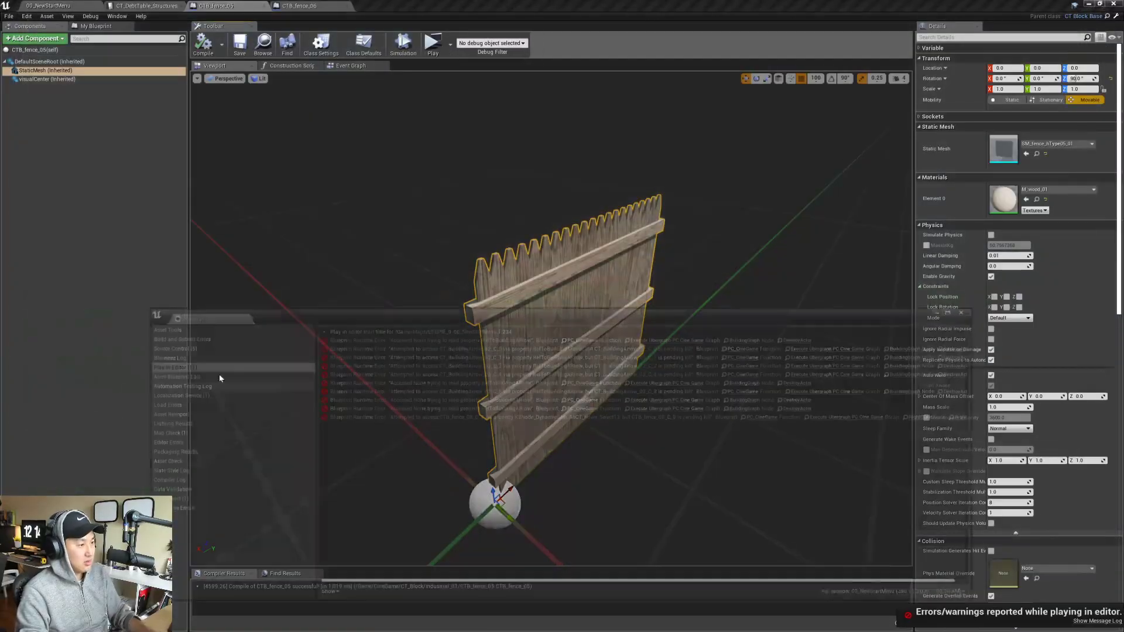
click(973, 309)
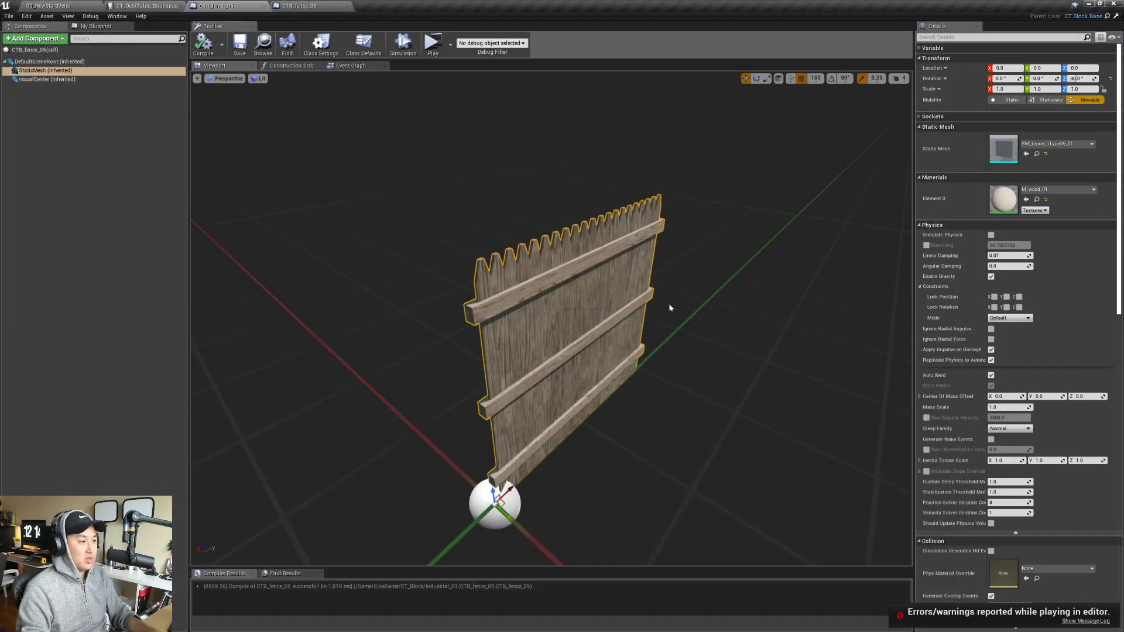
drag(667, 306, 574, 311)
right_drag(574, 312, 548, 282)
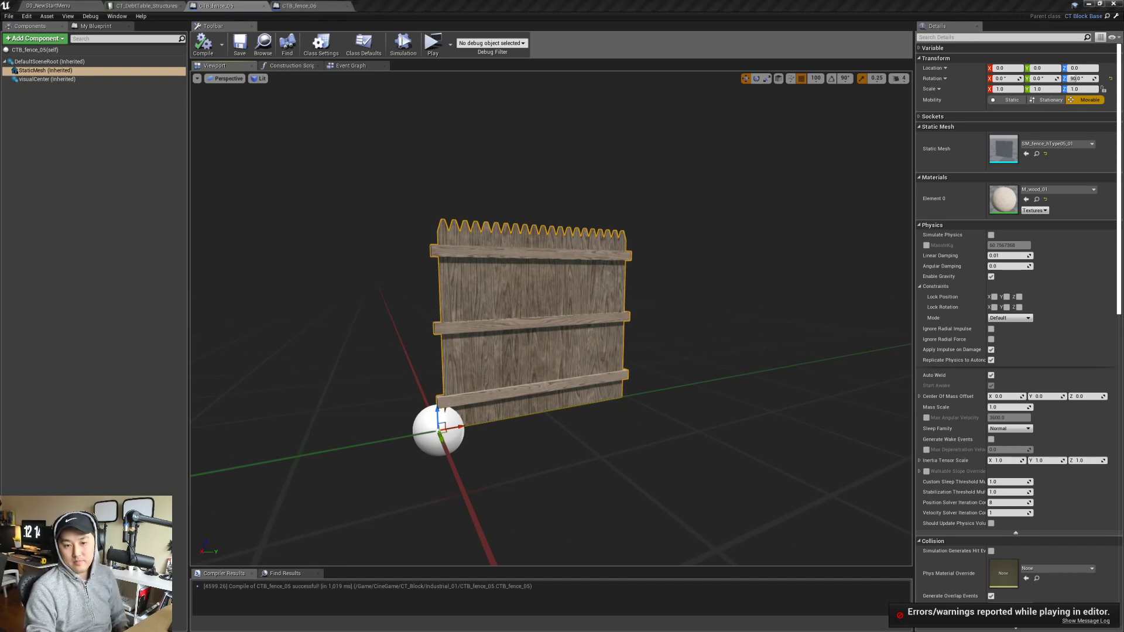